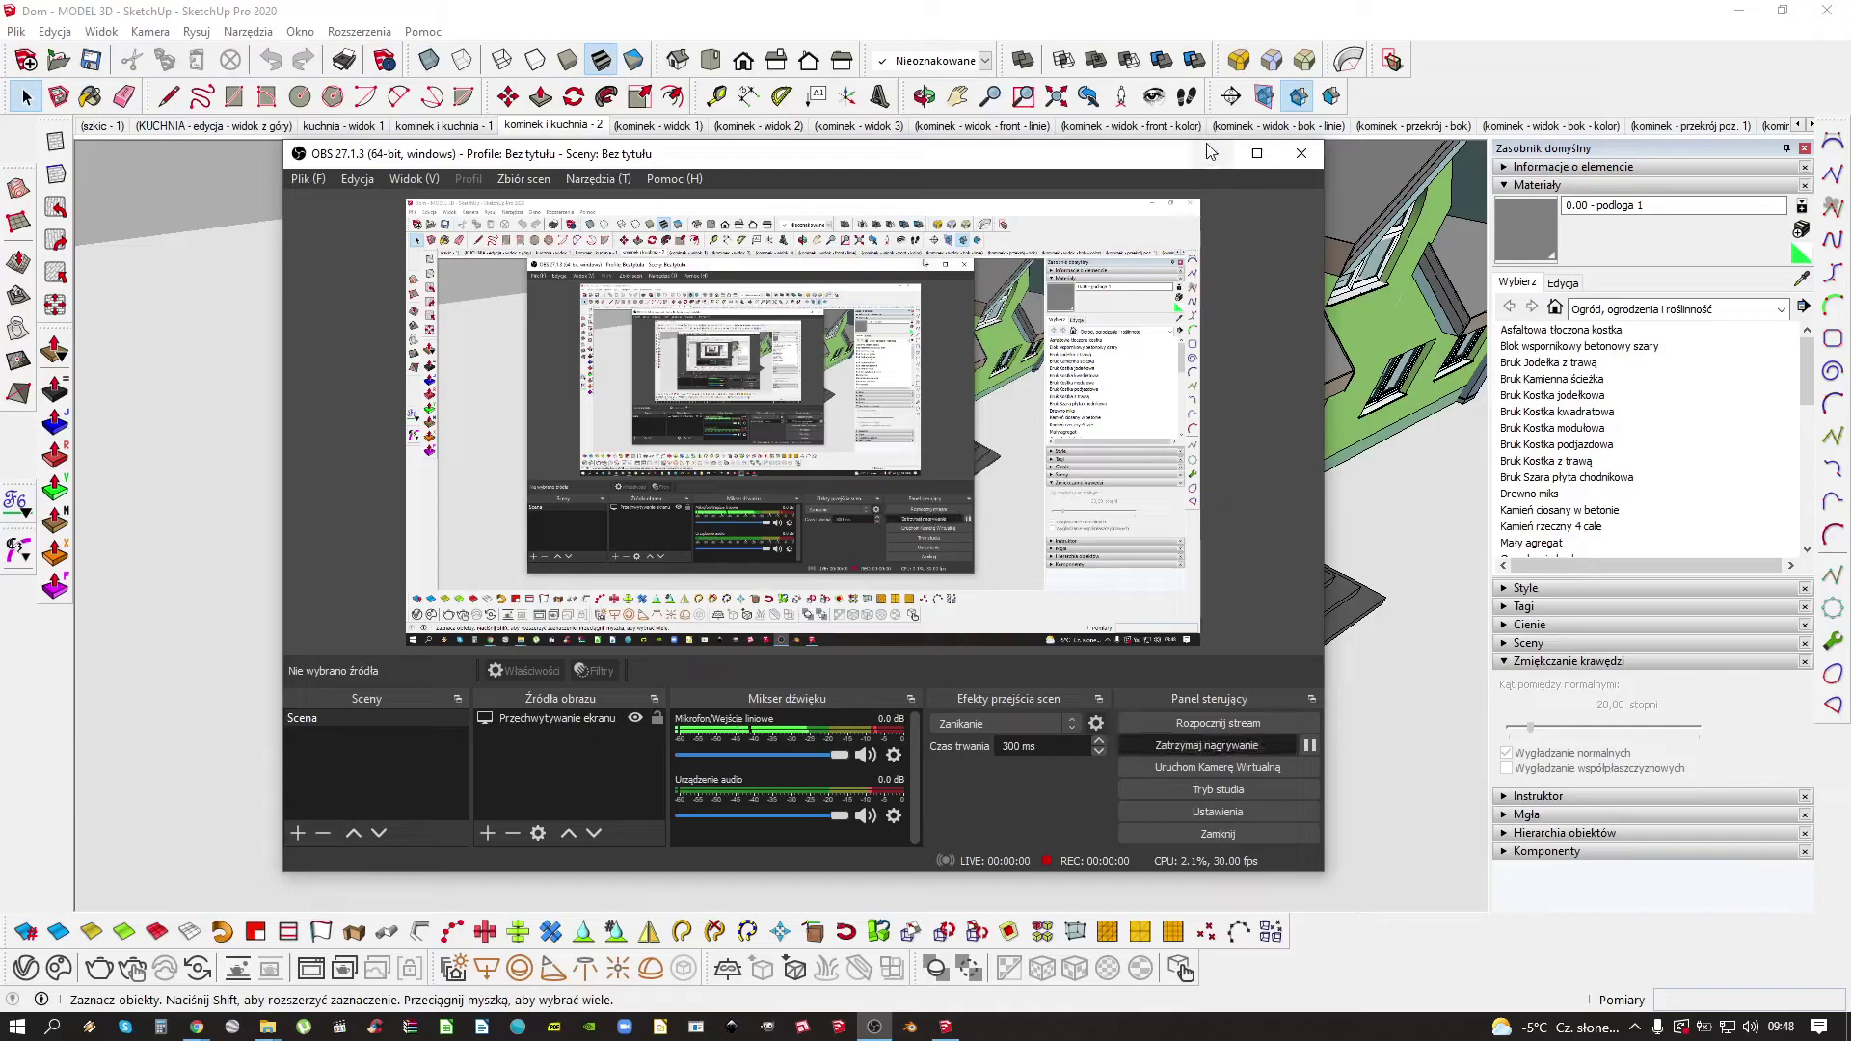
# - Hide the screen recorder, collapse Materials and show the Scenes list scrolled to the top
pyautogui.click(1257, 153)
pyautogui.click(1736, 16)
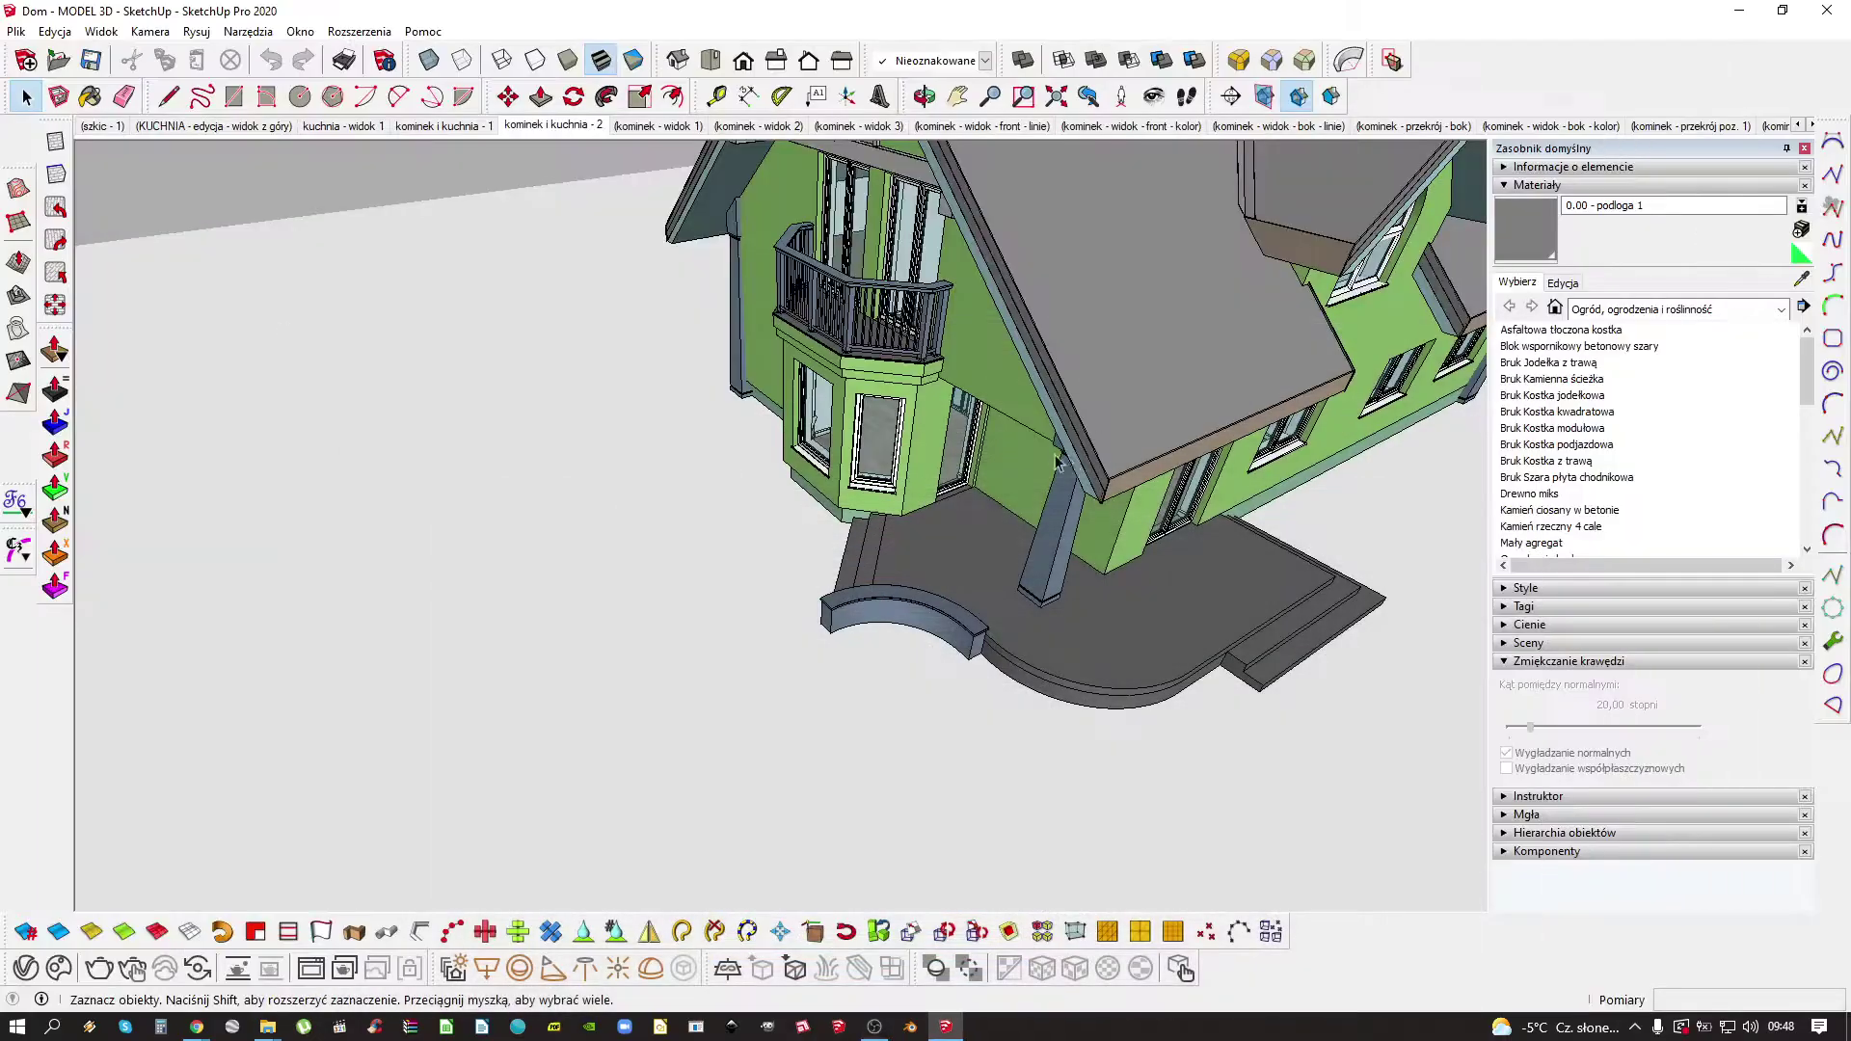
pyautogui.moveTo(1155, 401)
pyautogui.mouseDown(button='middle')
pyautogui.moveTo(740, 617)
pyautogui.moveTo(628, 188)
pyautogui.mouseUp(button='middle')
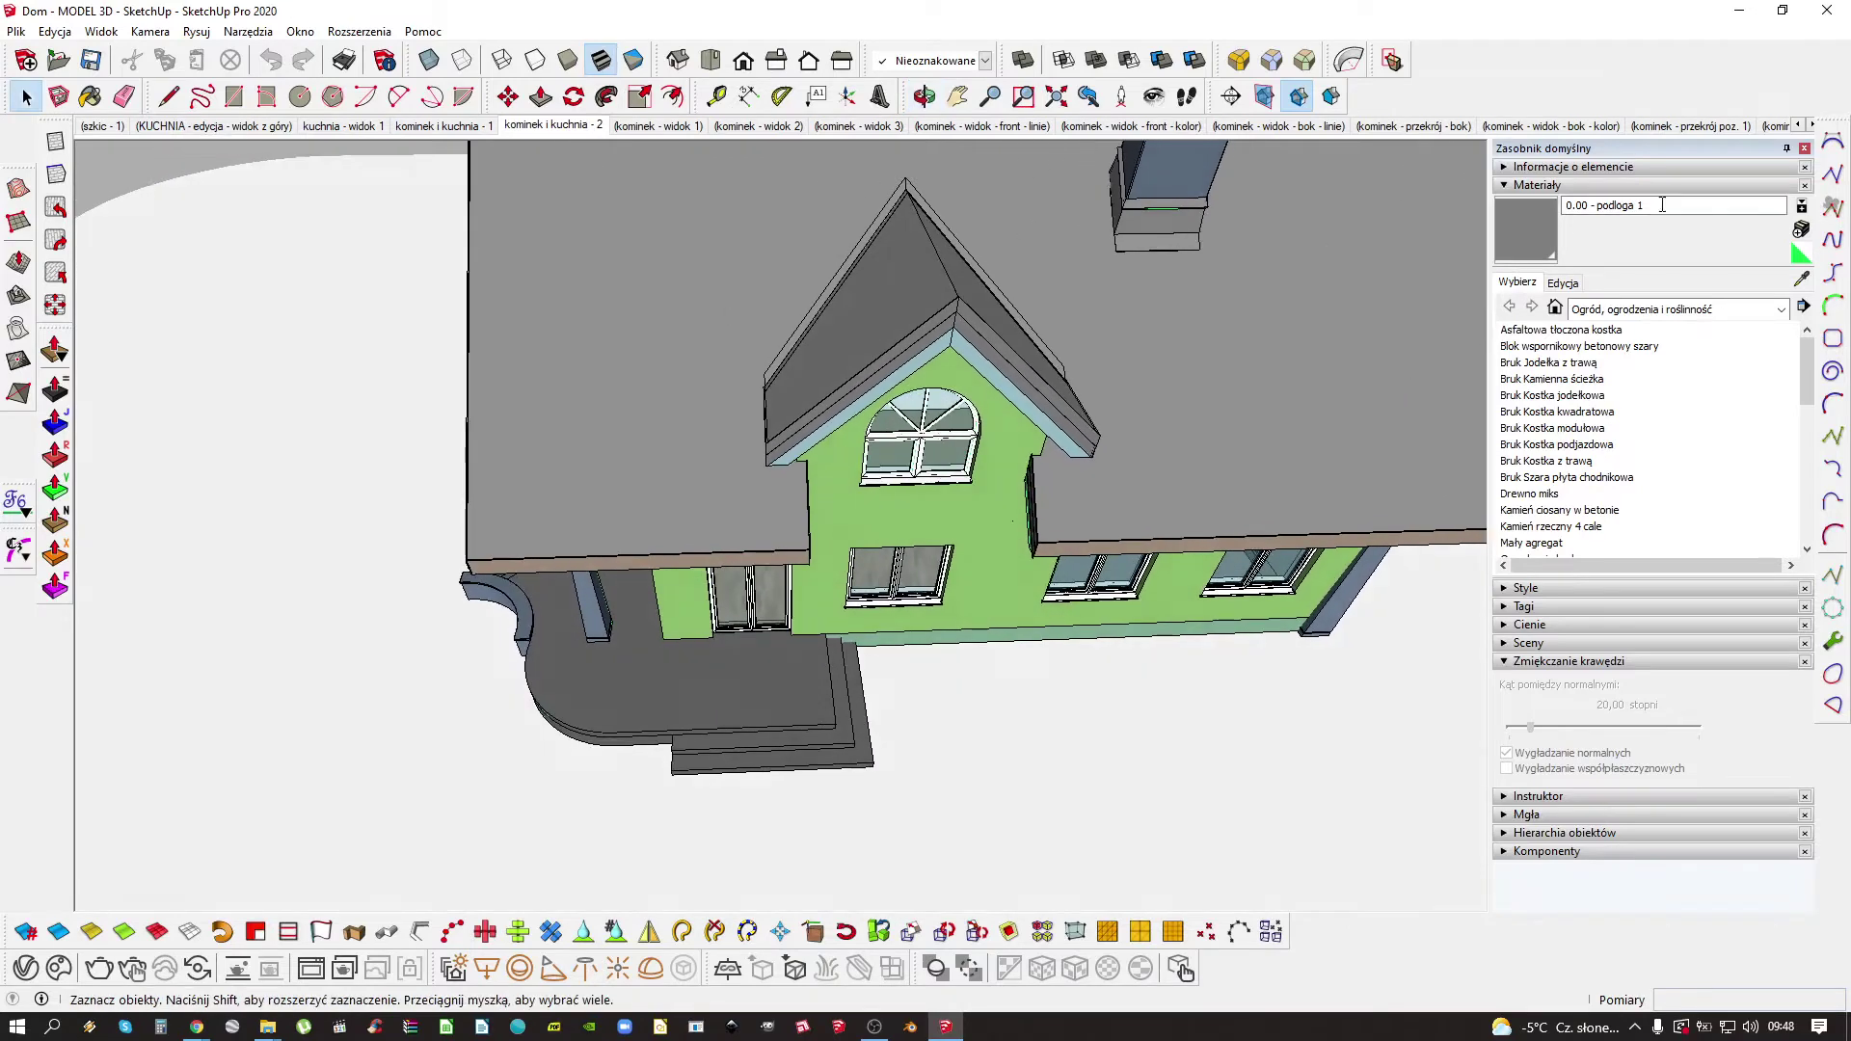
pyautogui.click(1553, 187)
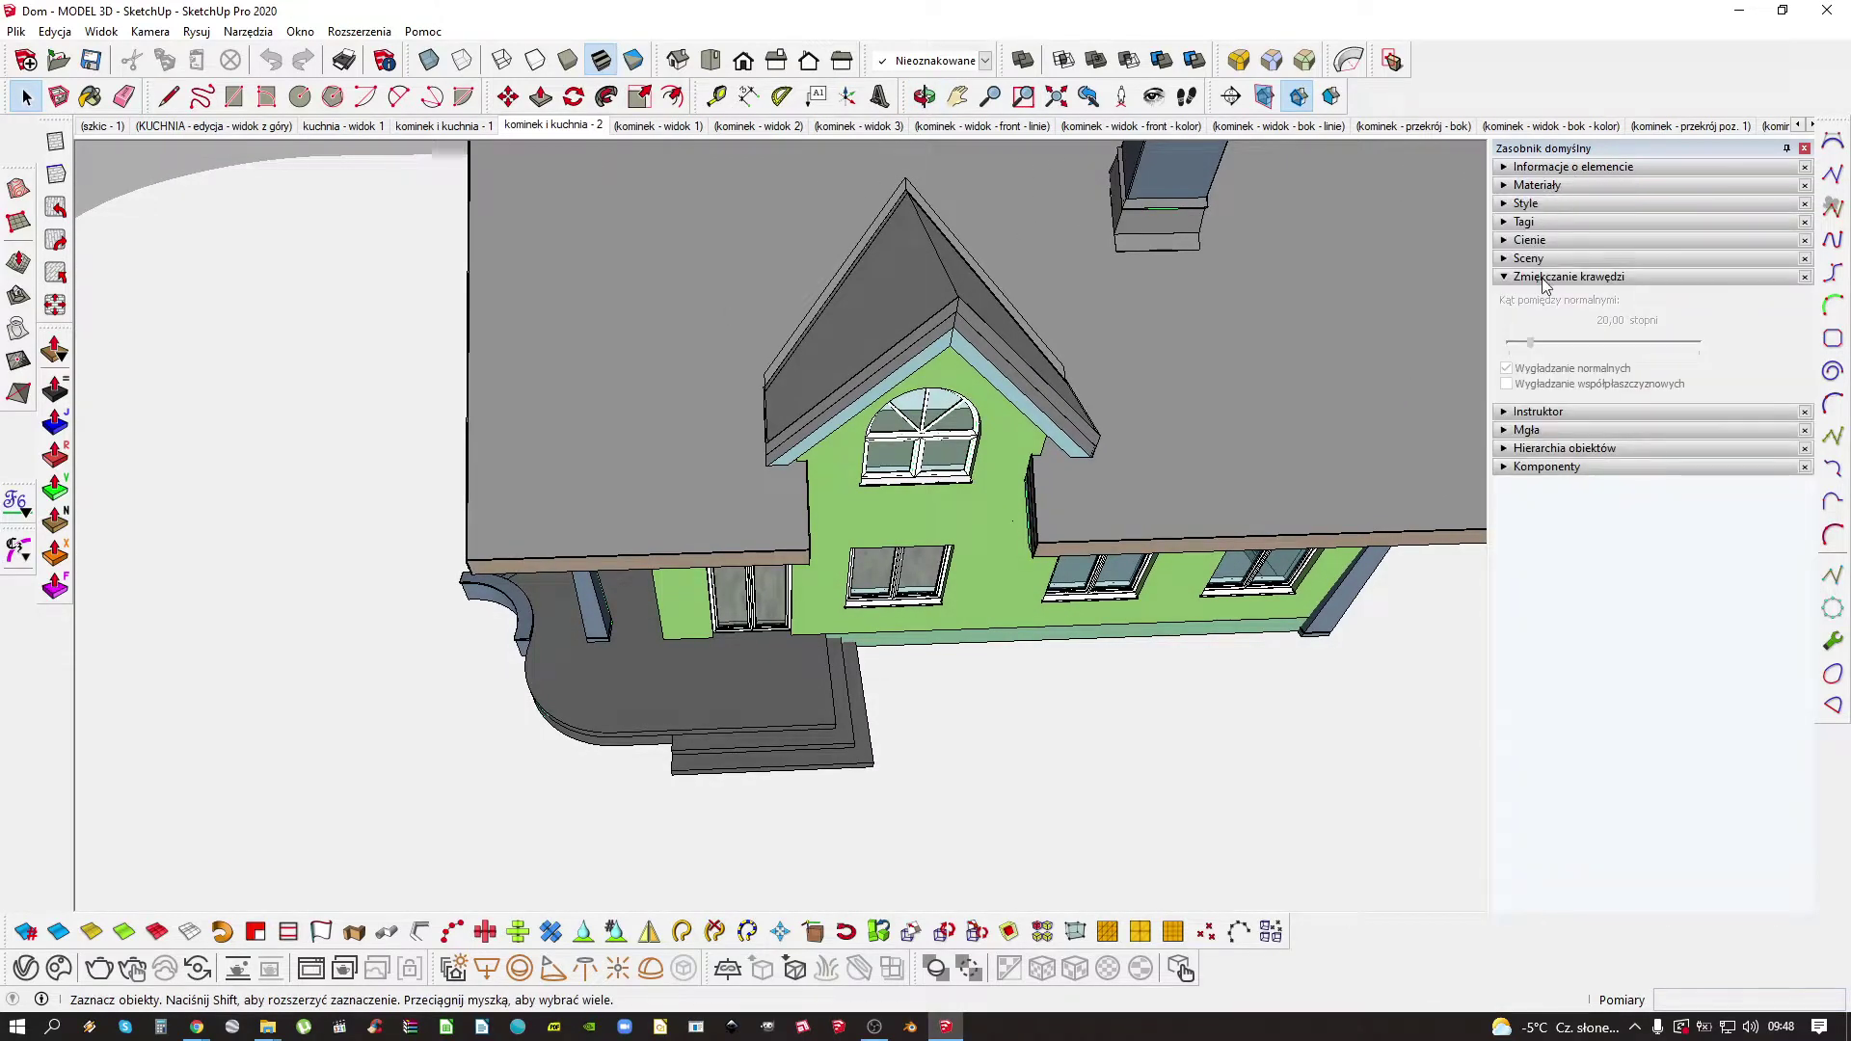
pyautogui.click(1546, 277)
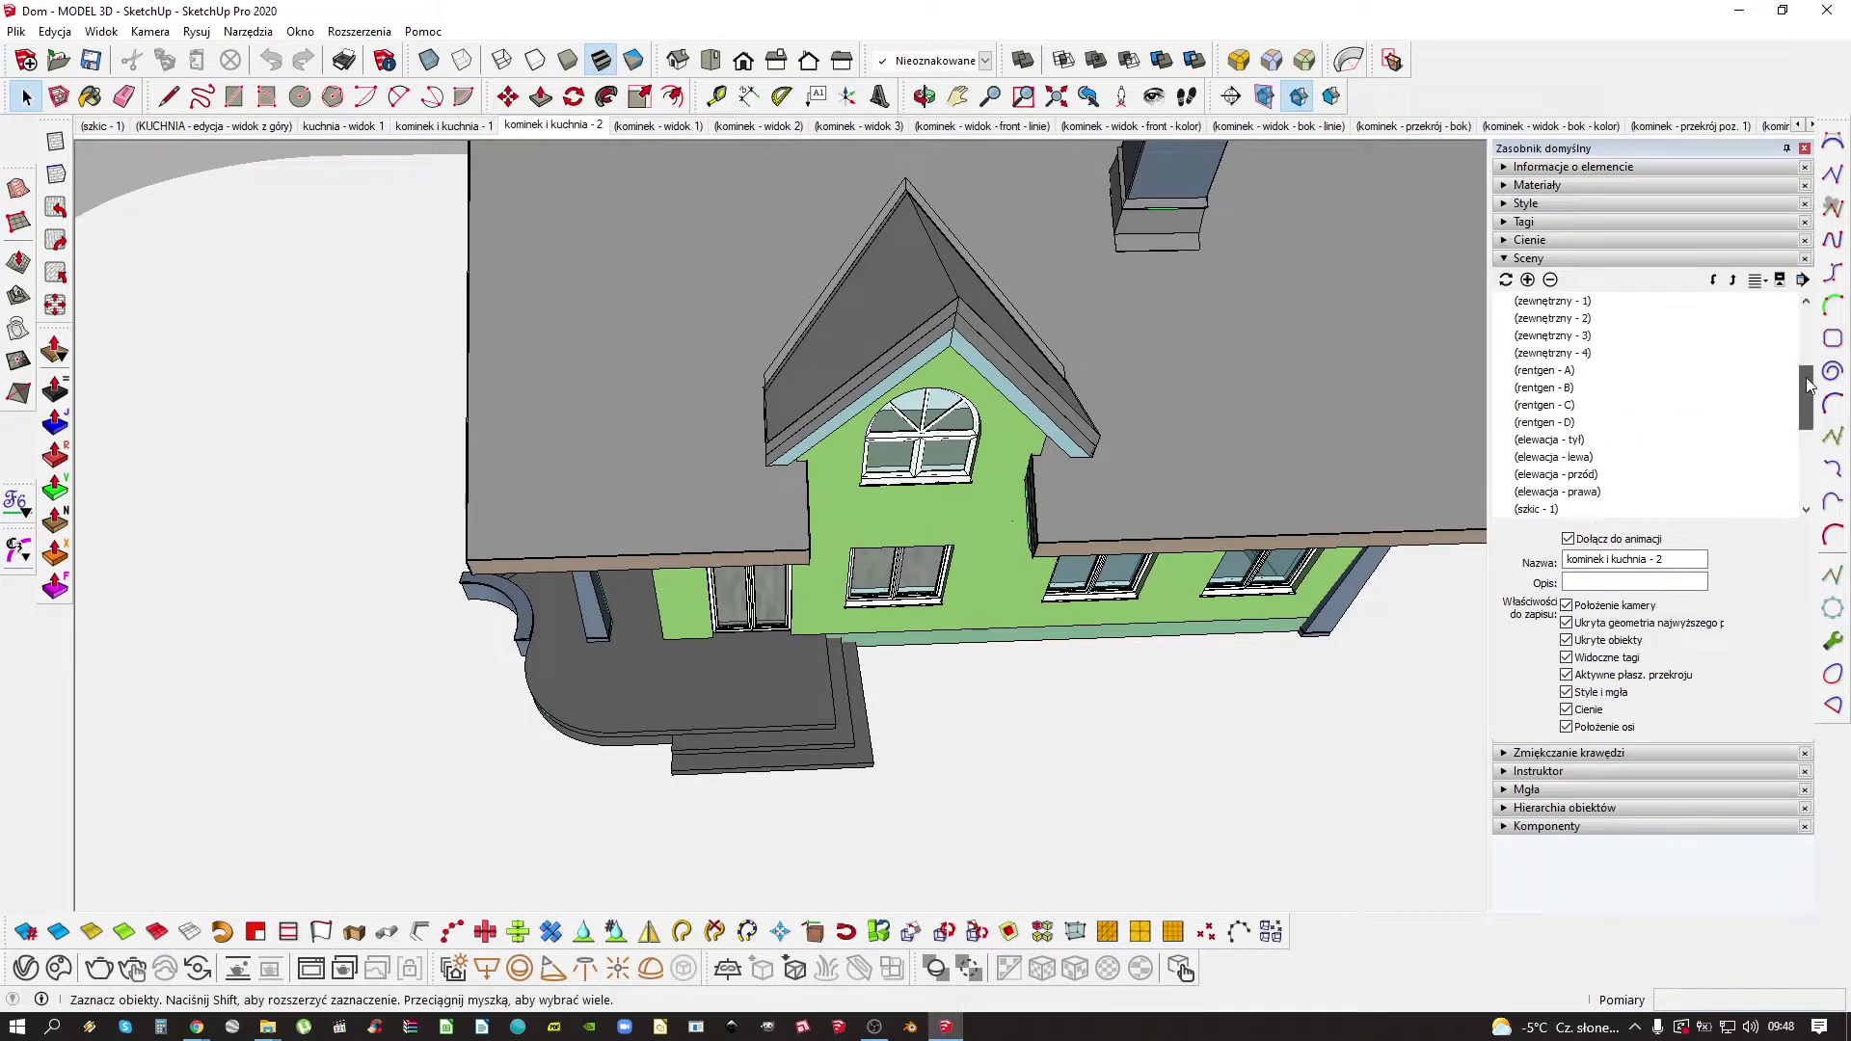
pyautogui.moveTo(1809, 386); pyautogui.dragTo(1806, 329)
# - Switch to the '(EDYCJA - 0F - parter)' scene and orbit around the cut-open ground floor
pyautogui.doubleClick(1574, 301)
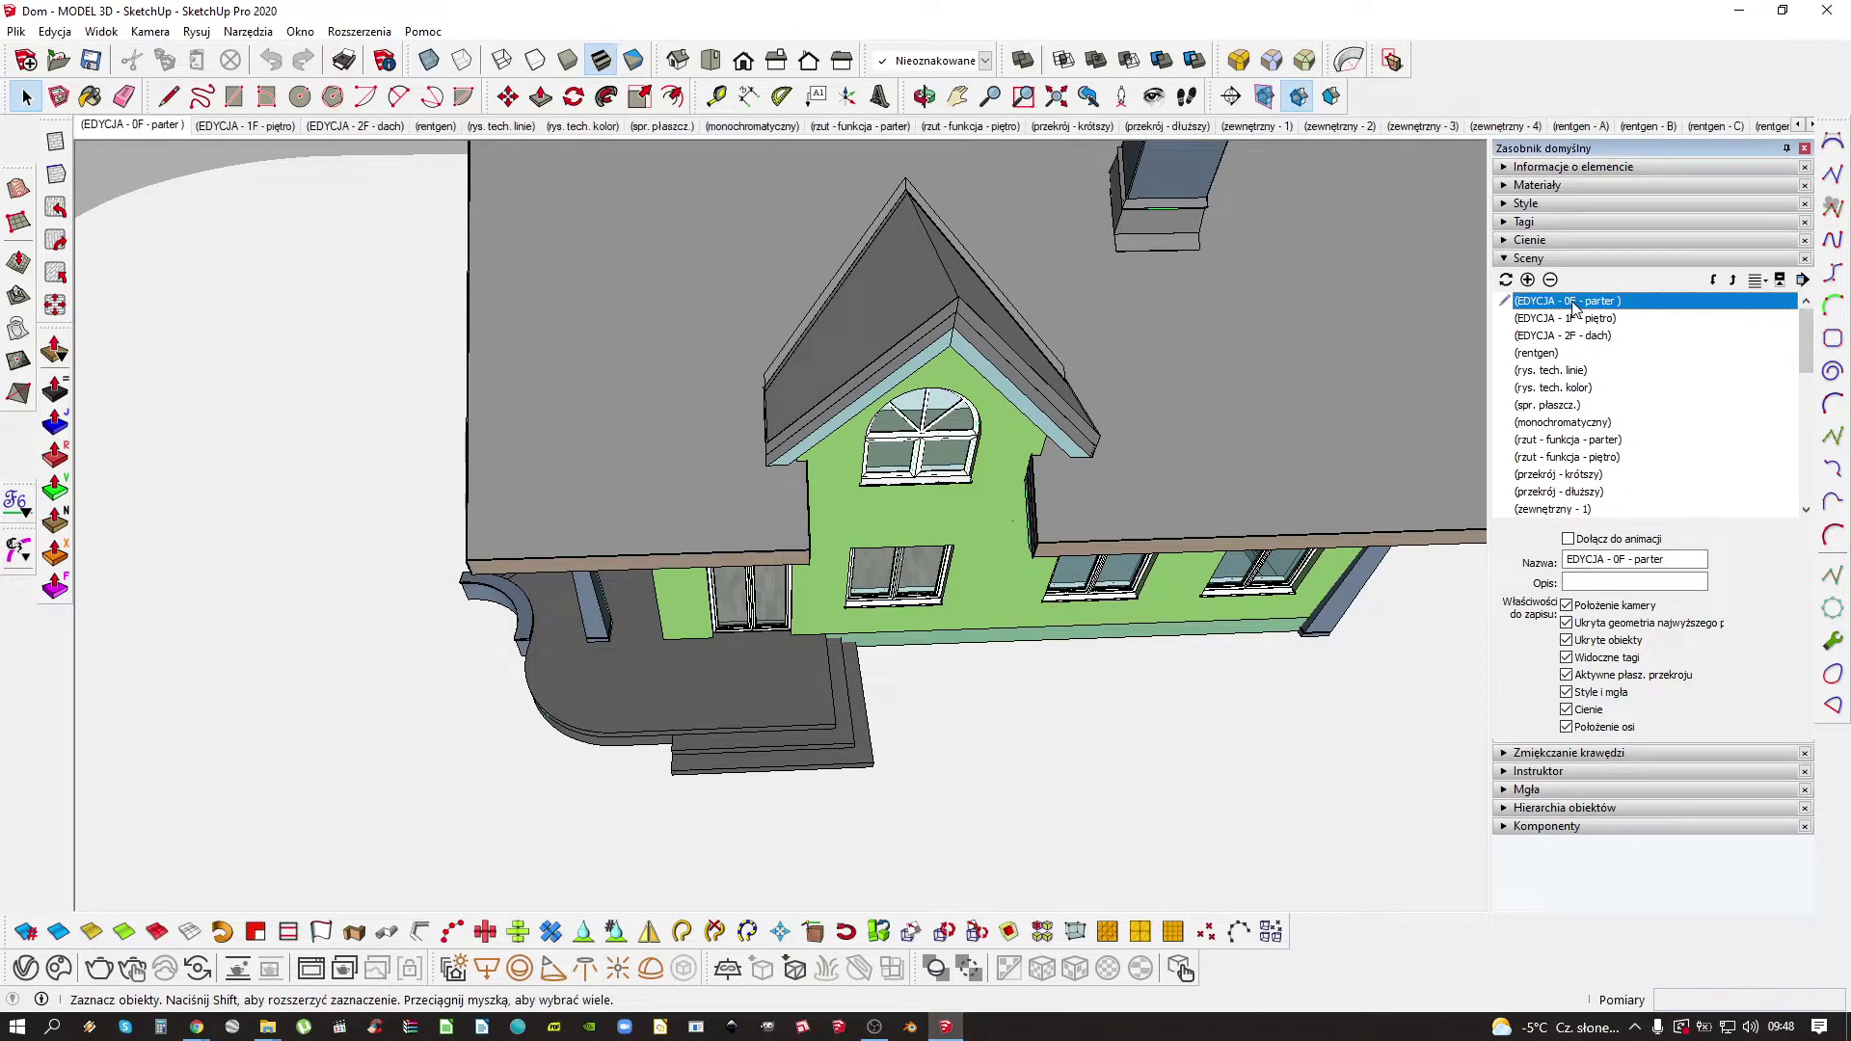
pyautogui.moveTo(854, 485); pyautogui.dragTo(789, 406, button='middle')
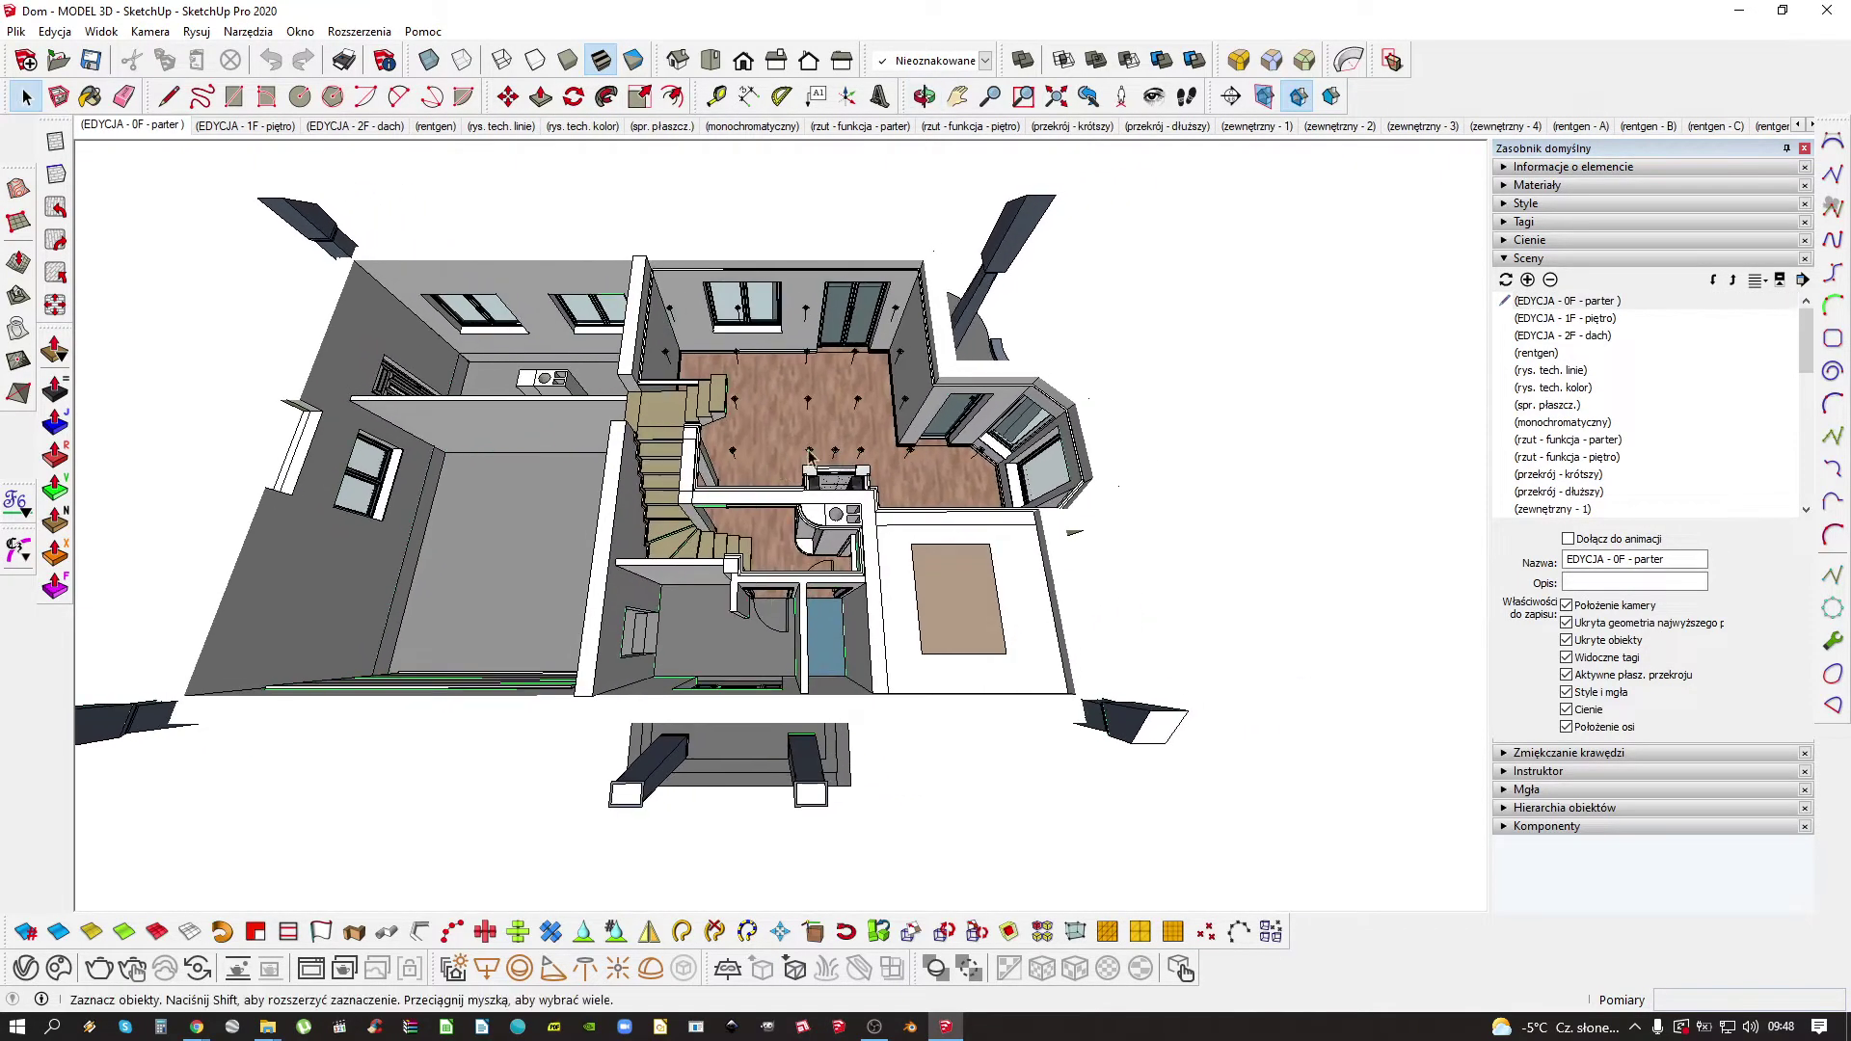
pyautogui.scroll(2, 789, 406)
pyautogui.scroll(2, 786, 406)
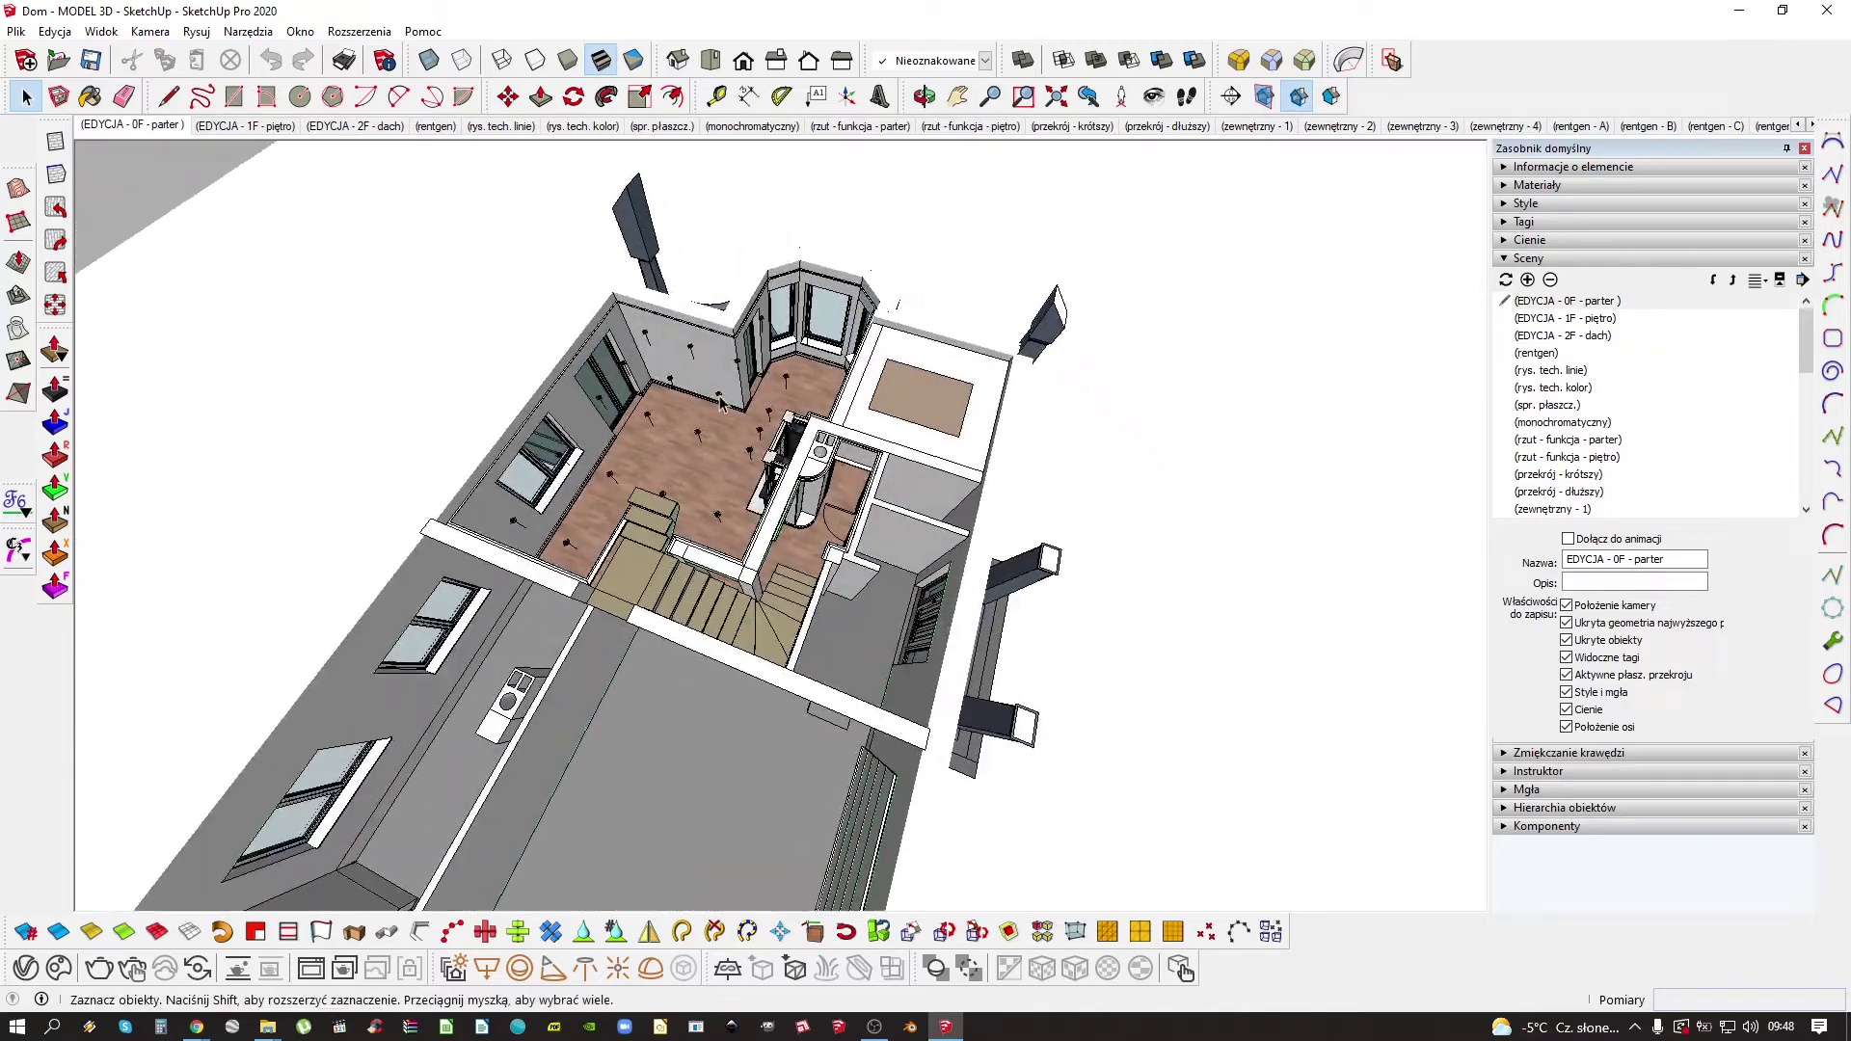
pyautogui.scroll(3, 781, 405)
pyautogui.scroll(4, 773, 405)
pyautogui.moveTo(773, 405); pyautogui.dragTo(845, 447, button='middle')
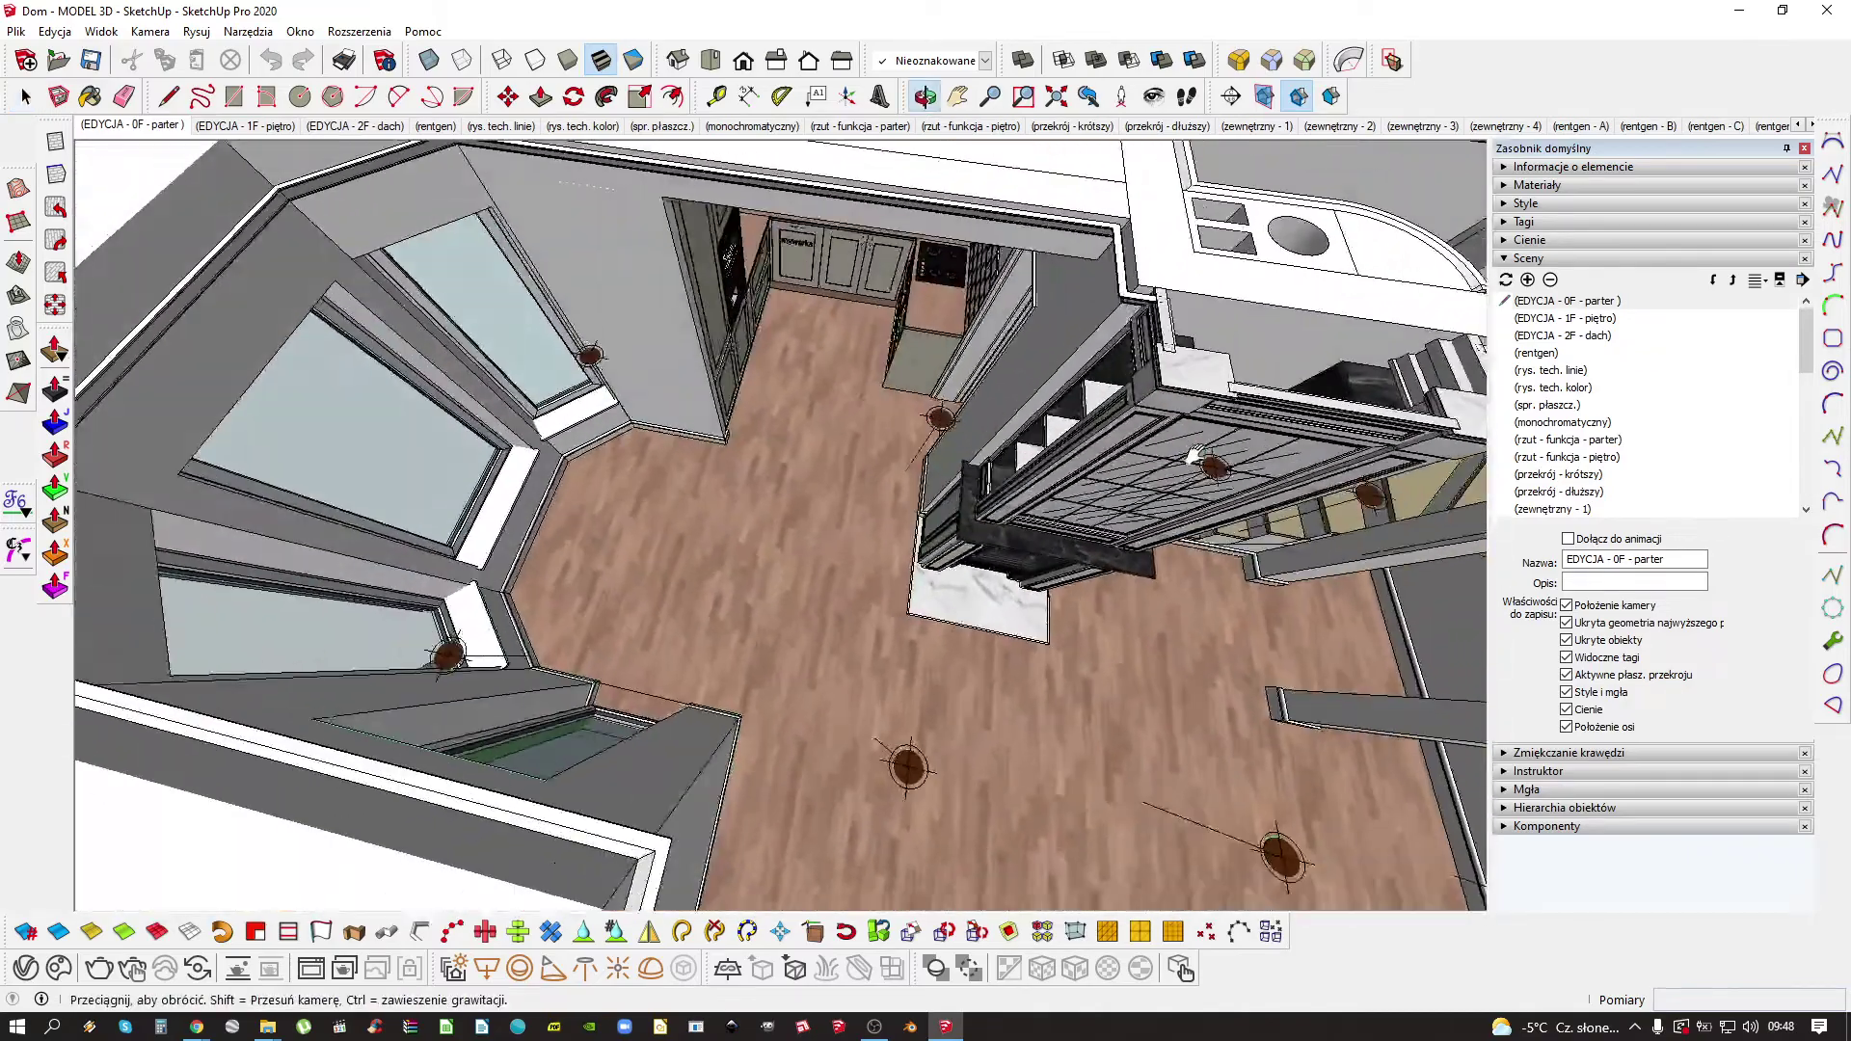
pyautogui.scroll(3, 847, 448)
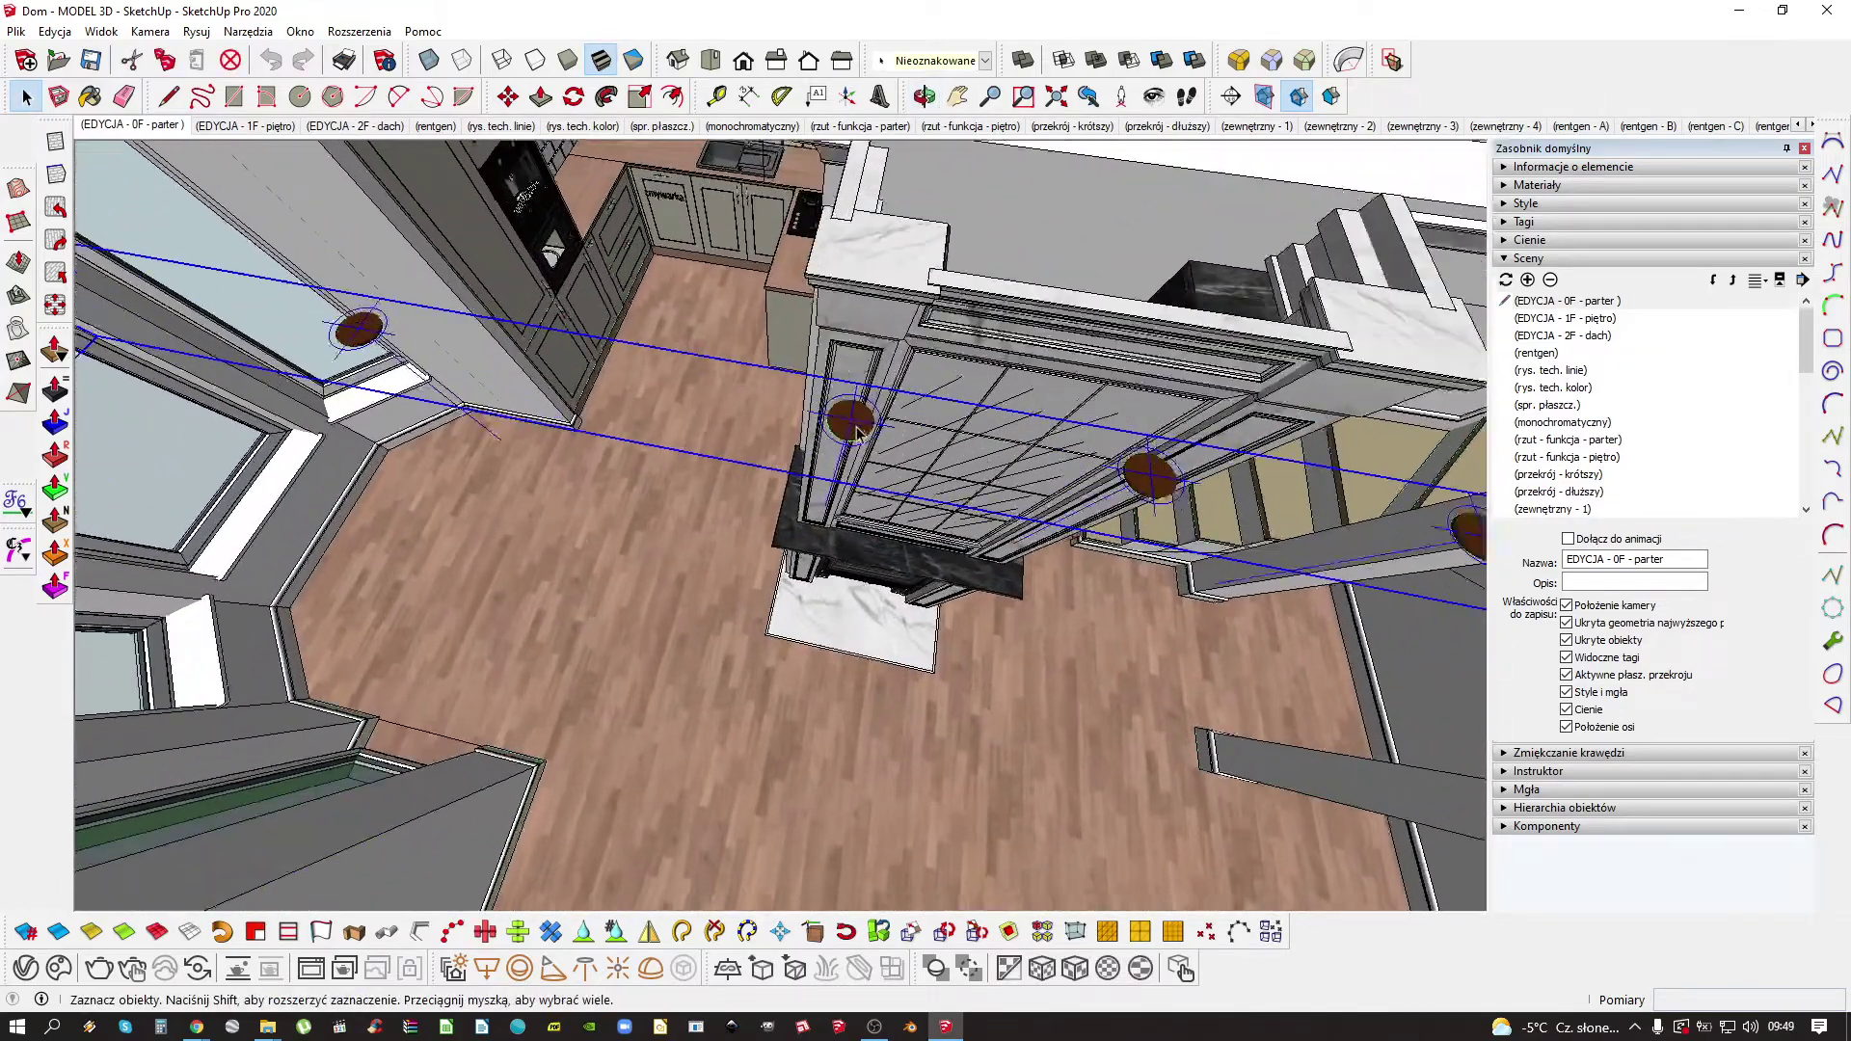
pyautogui.scroll(4, 850, 461)
pyautogui.scroll(-5, 854, 472)
pyautogui.moveTo(854, 472)
pyautogui.mouseDown(button='middle')
pyautogui.moveTo(938, 611)
pyautogui.moveTo(847, 566)
pyautogui.mouseUp(button='middle')
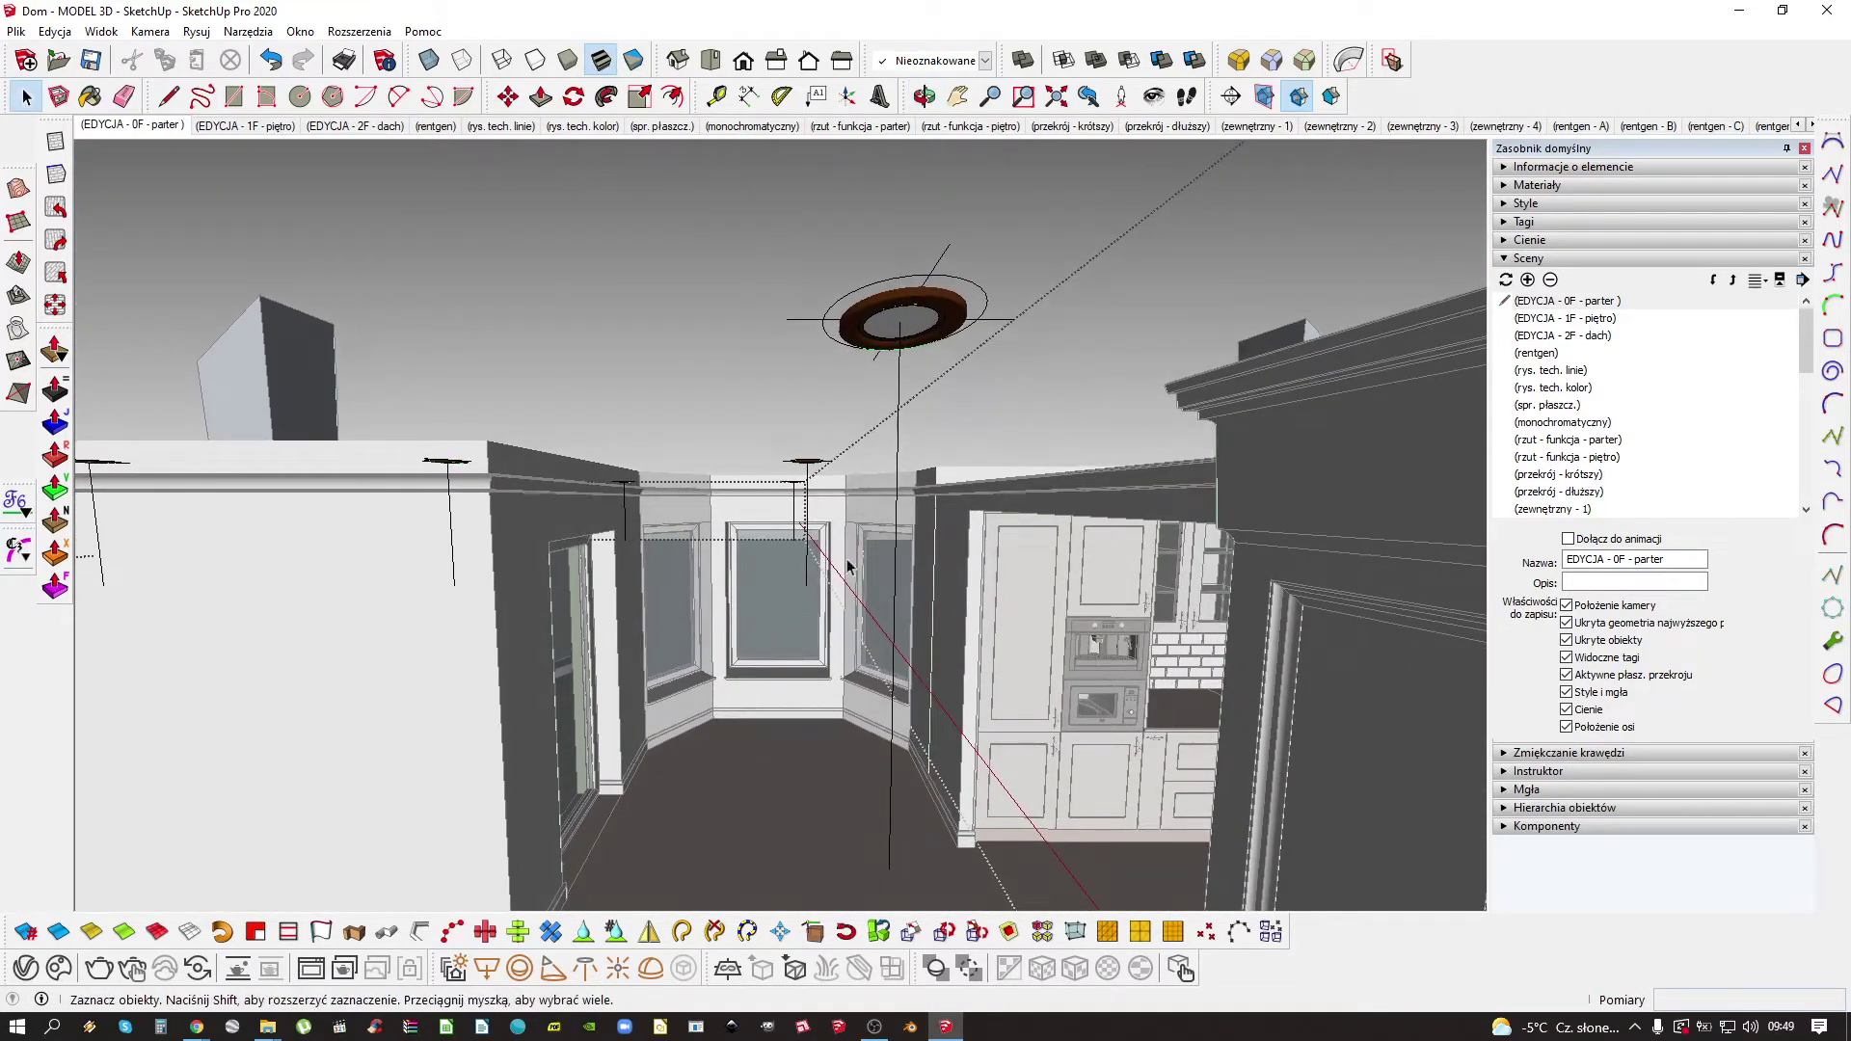
pyautogui.moveTo(907, 263)
pyautogui.mouseDown(button='middle')
pyautogui.moveTo(995, 615)
pyautogui.moveTo(1135, 572)
pyautogui.moveTo(934, 538)
pyautogui.mouseUp(button='middle')
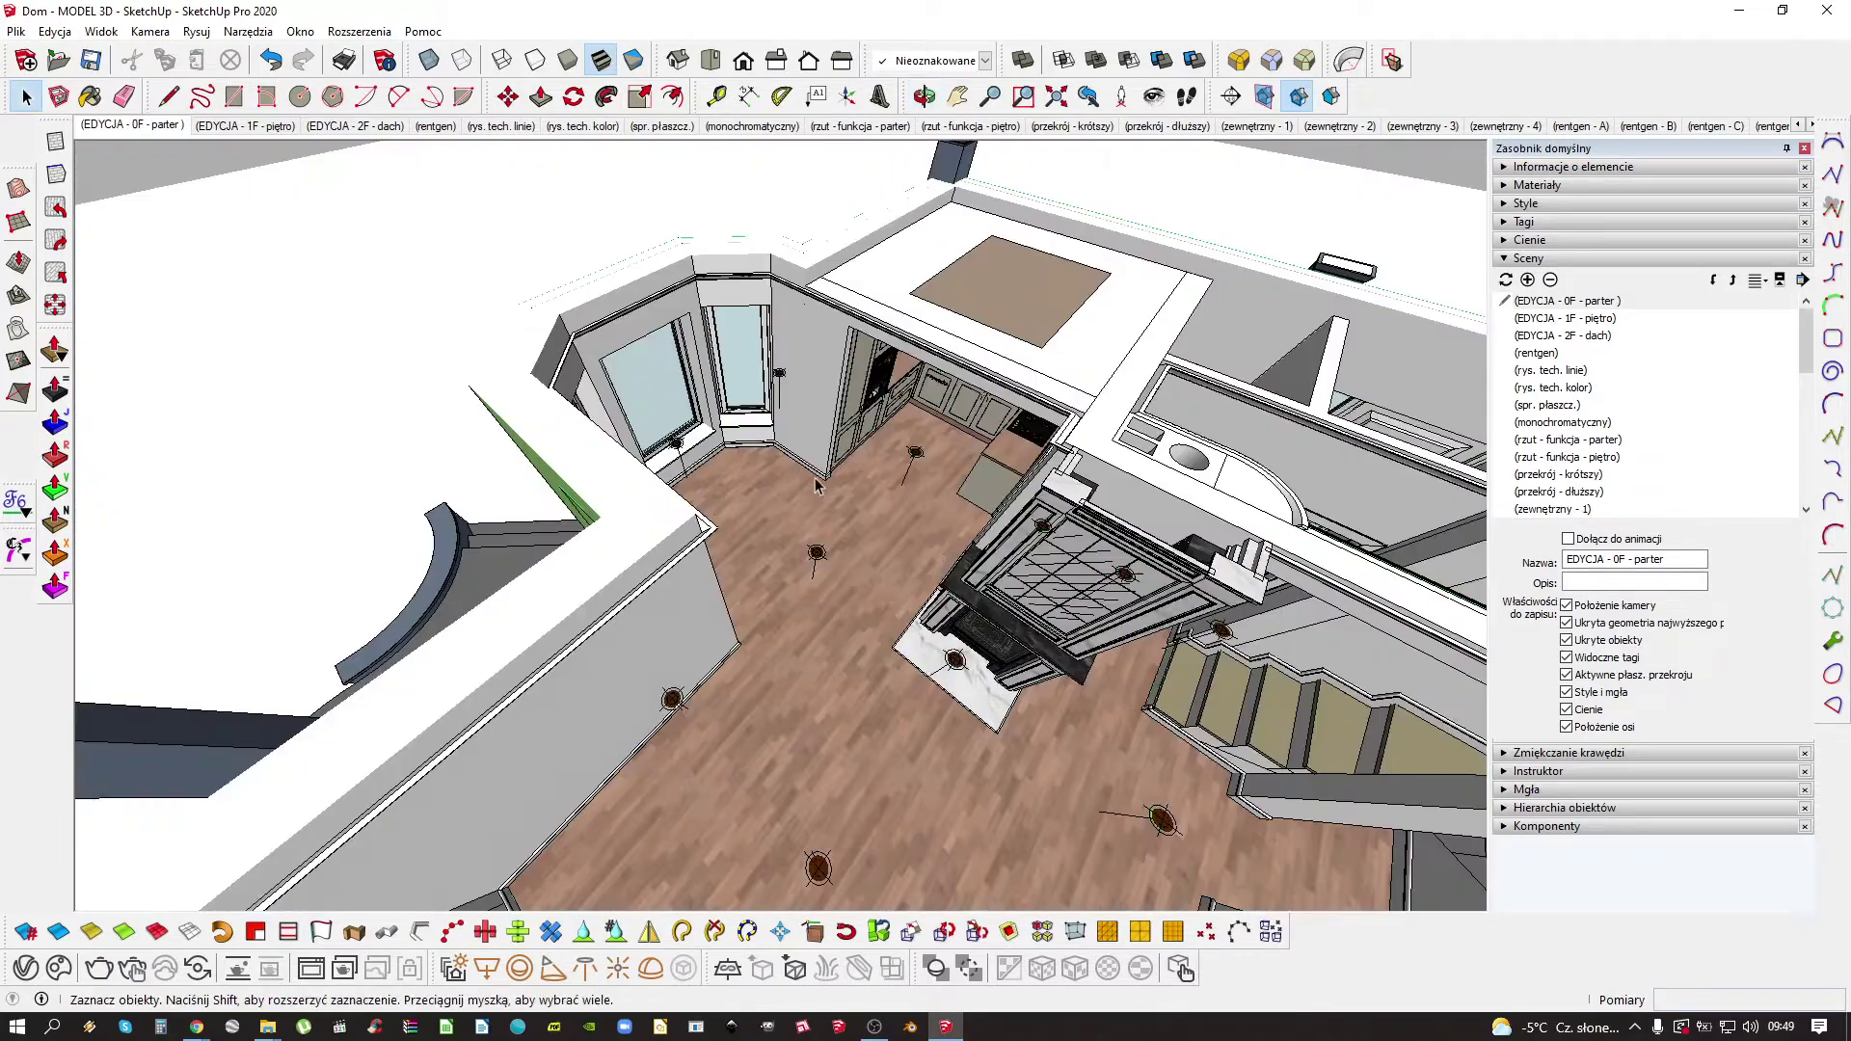
# - Orbit and zoom out to inspect the whole cut-away building
pyautogui.moveTo(816, 485)
pyautogui.mouseDown(button='middle')
pyautogui.moveTo(801, 410)
pyautogui.moveTo(628, 470)
pyautogui.moveTo(859, 425)
pyautogui.mouseUp(button='middle')
pyautogui.click(653, 480)
pyautogui.scroll(5, 901, 344)
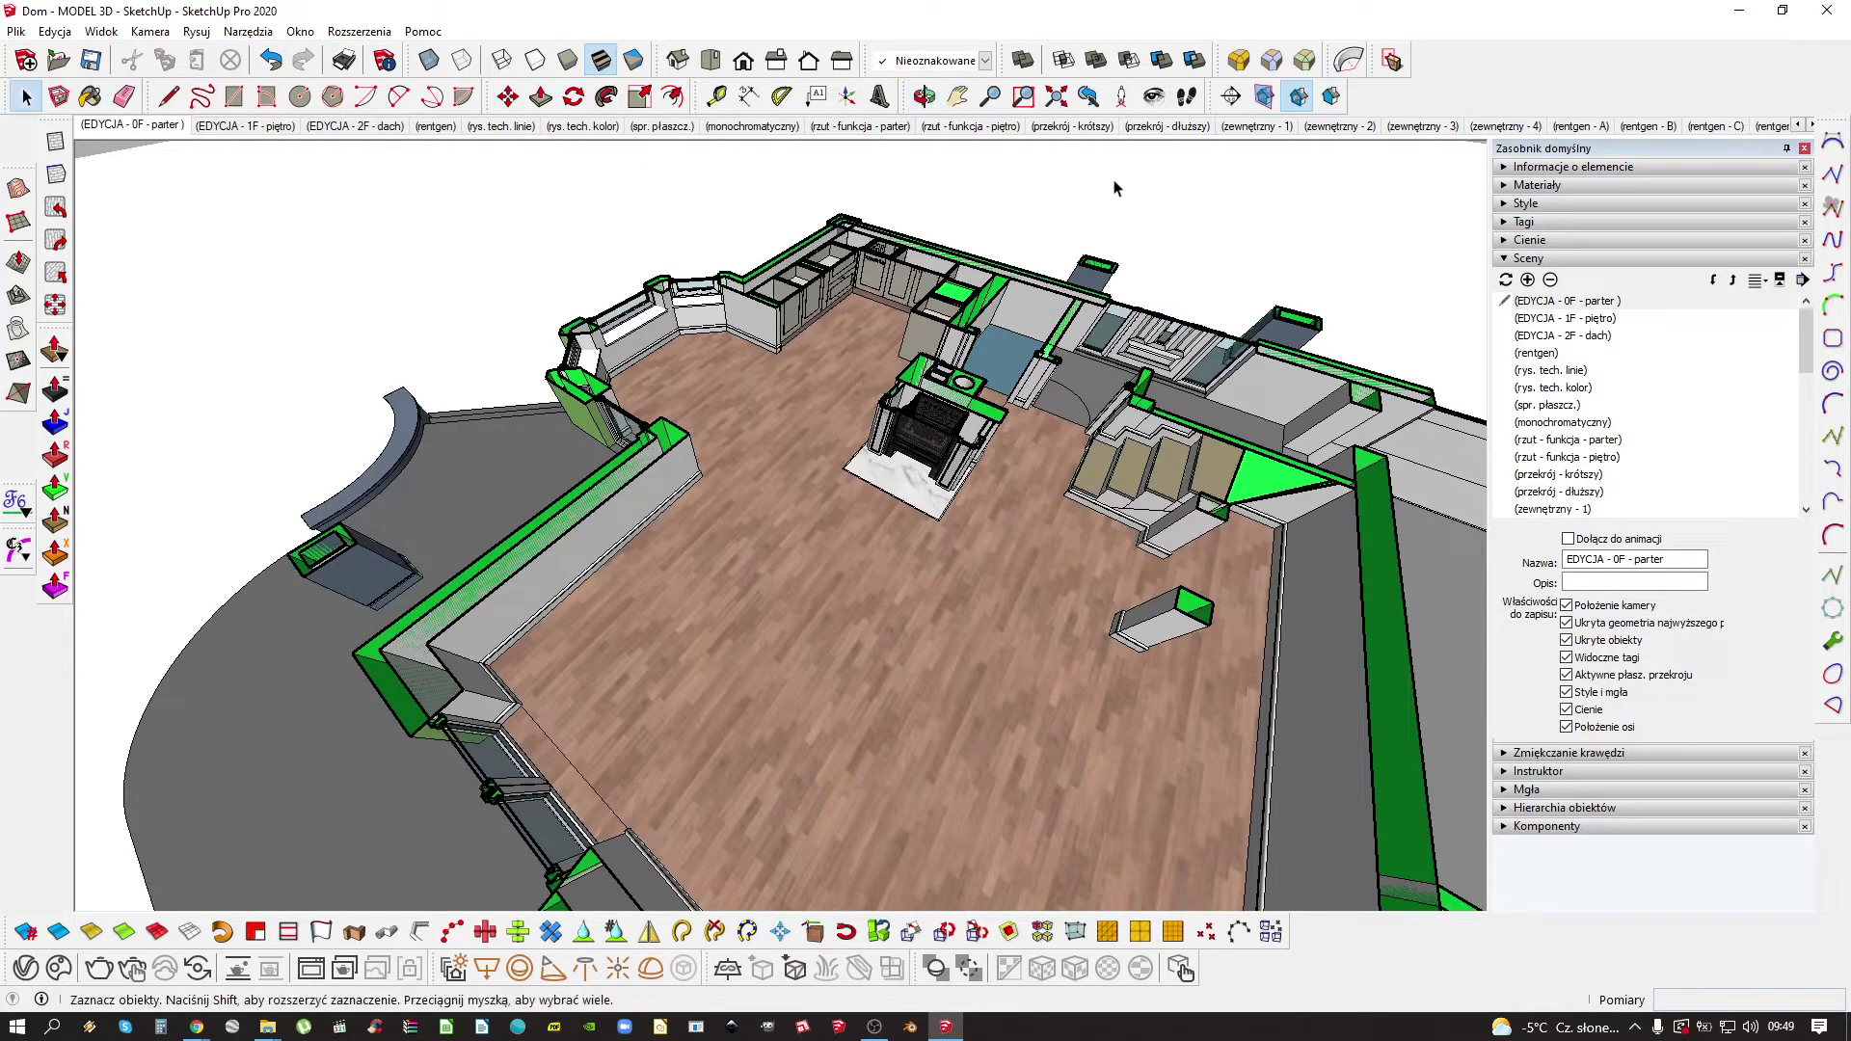
pyautogui.moveTo(1796, 344); pyautogui.dragTo(1797, 431)
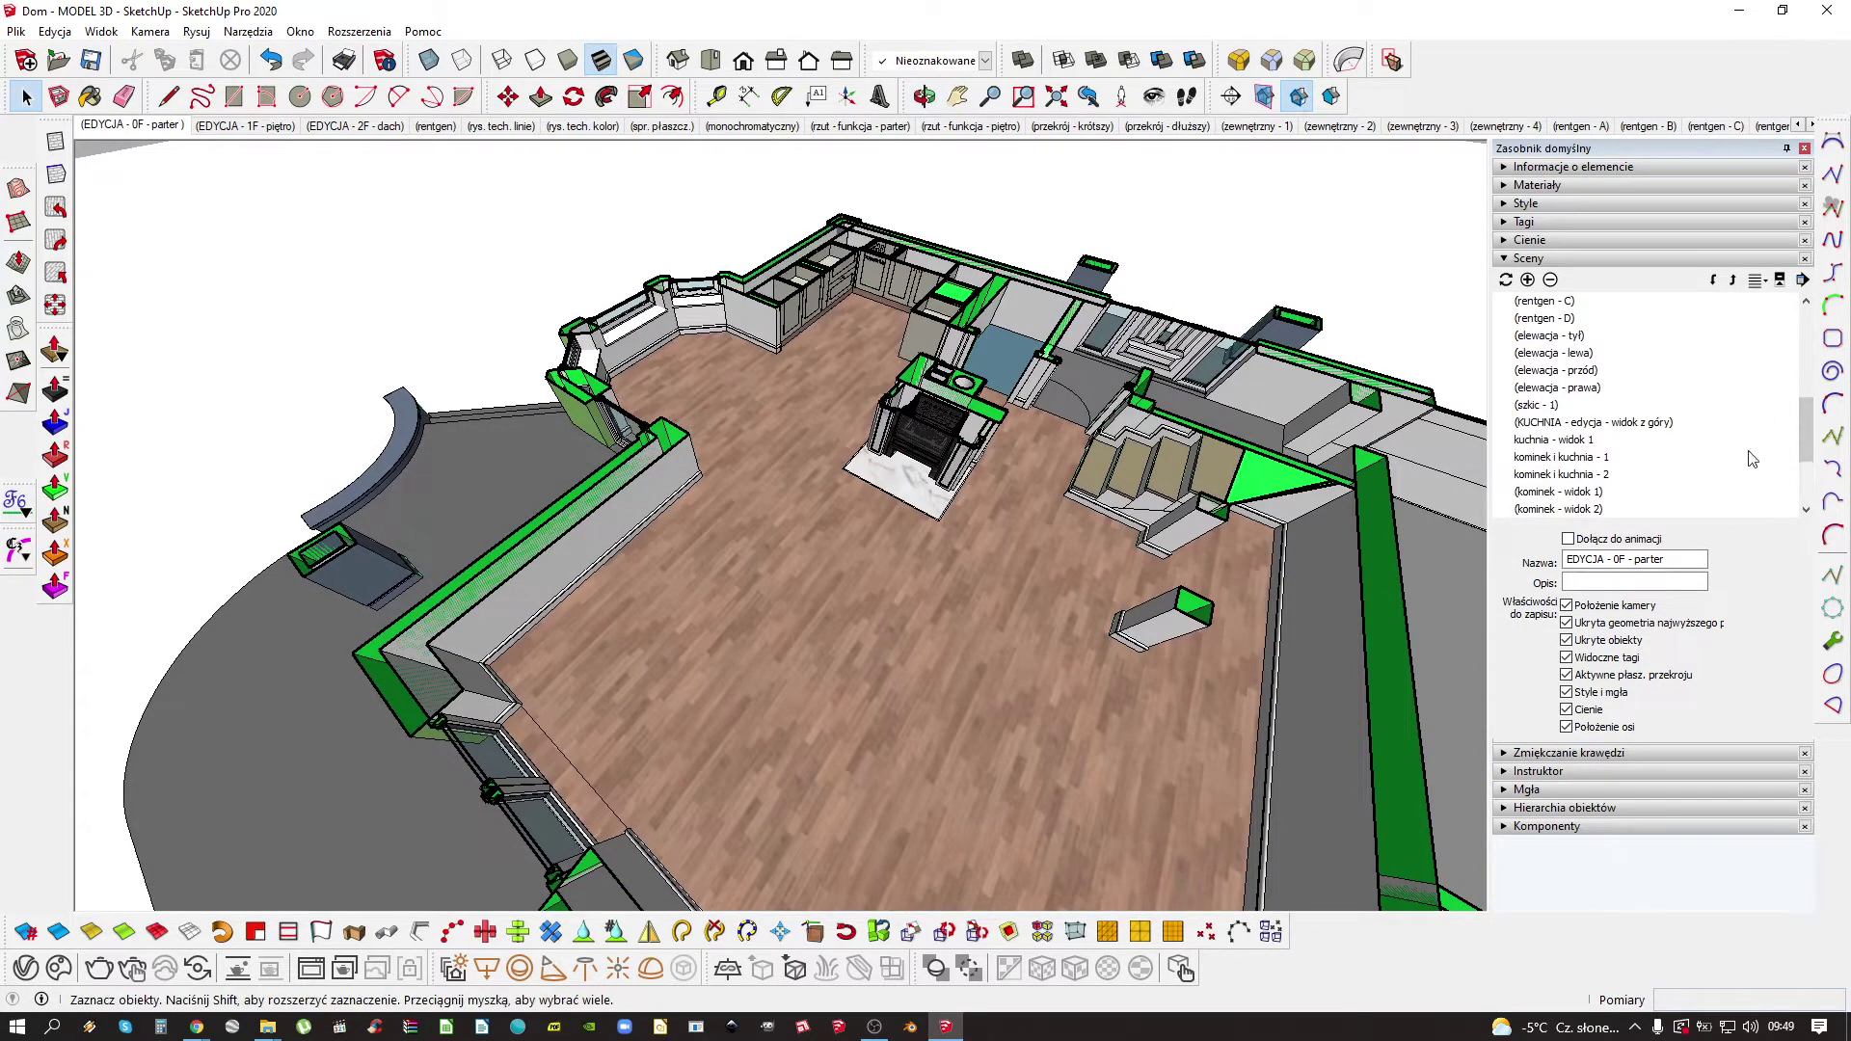
pyautogui.moveTo(1802, 439); pyautogui.dragTo(1807, 457)
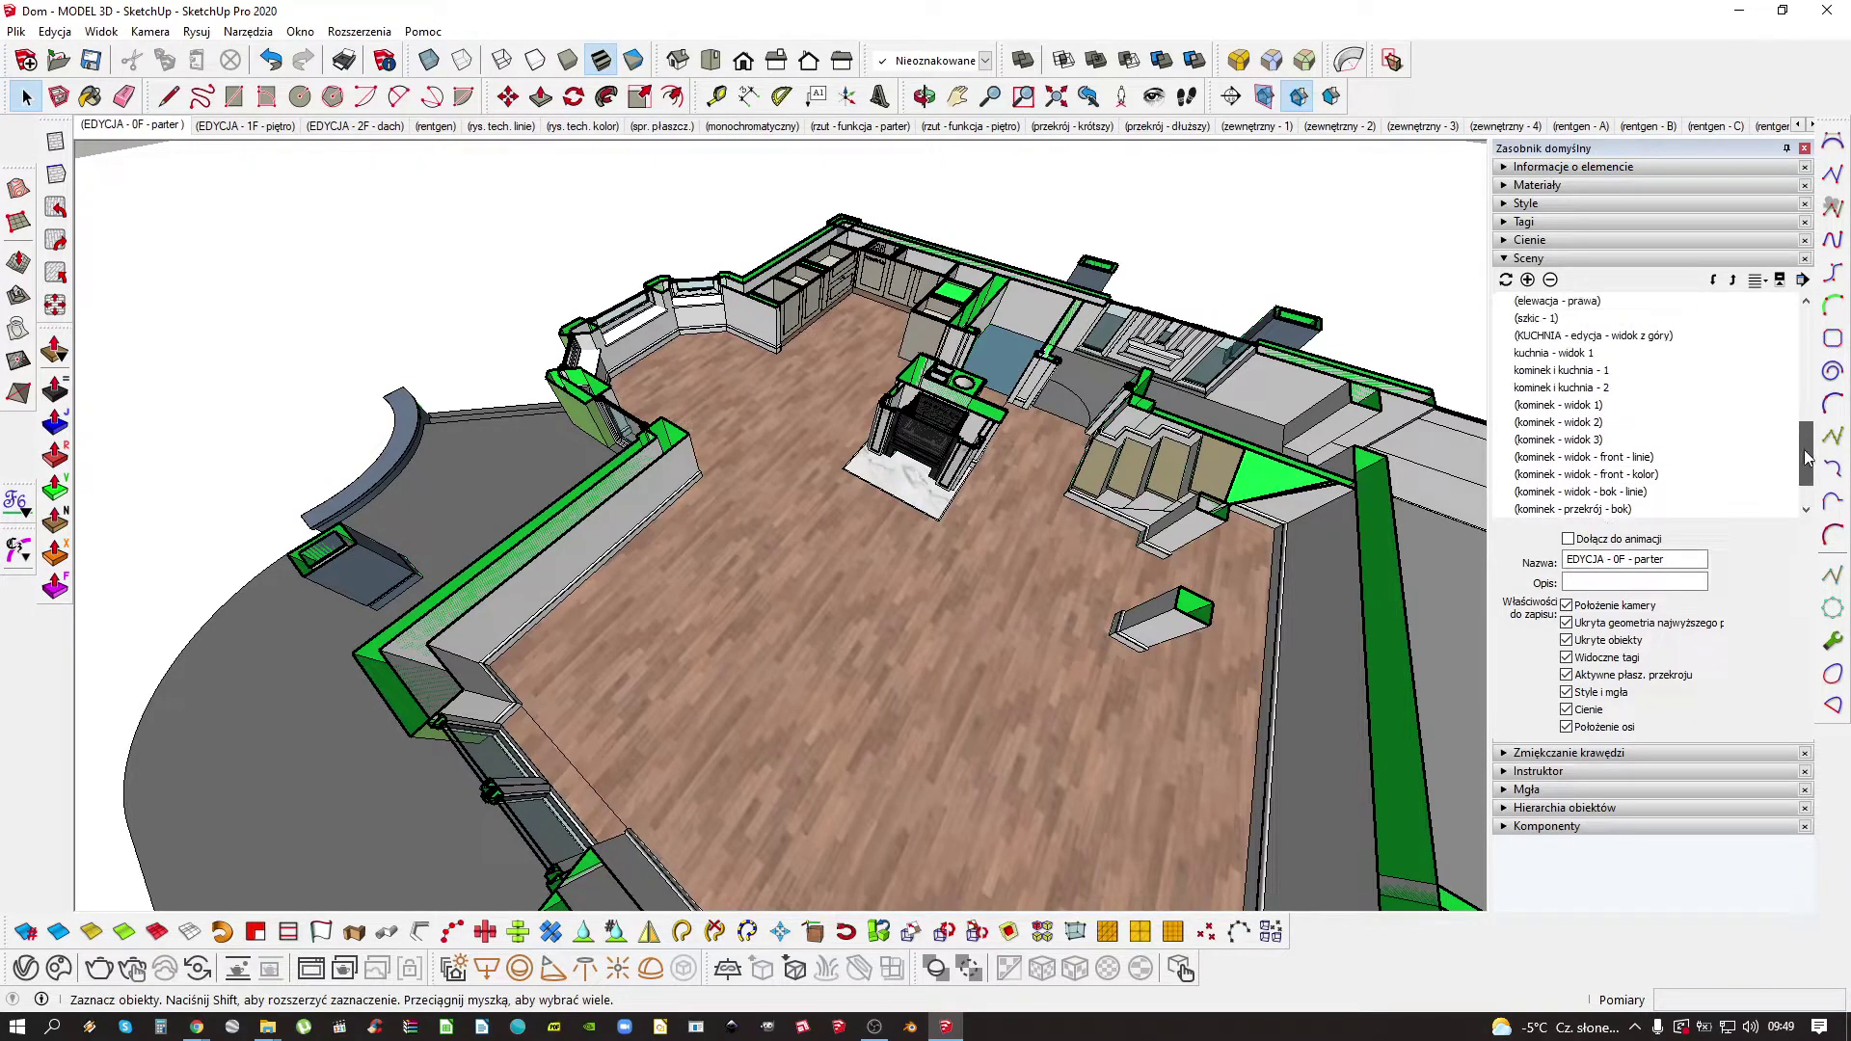
pyautogui.moveTo(1810, 457); pyautogui.dragTo(1821, 400)
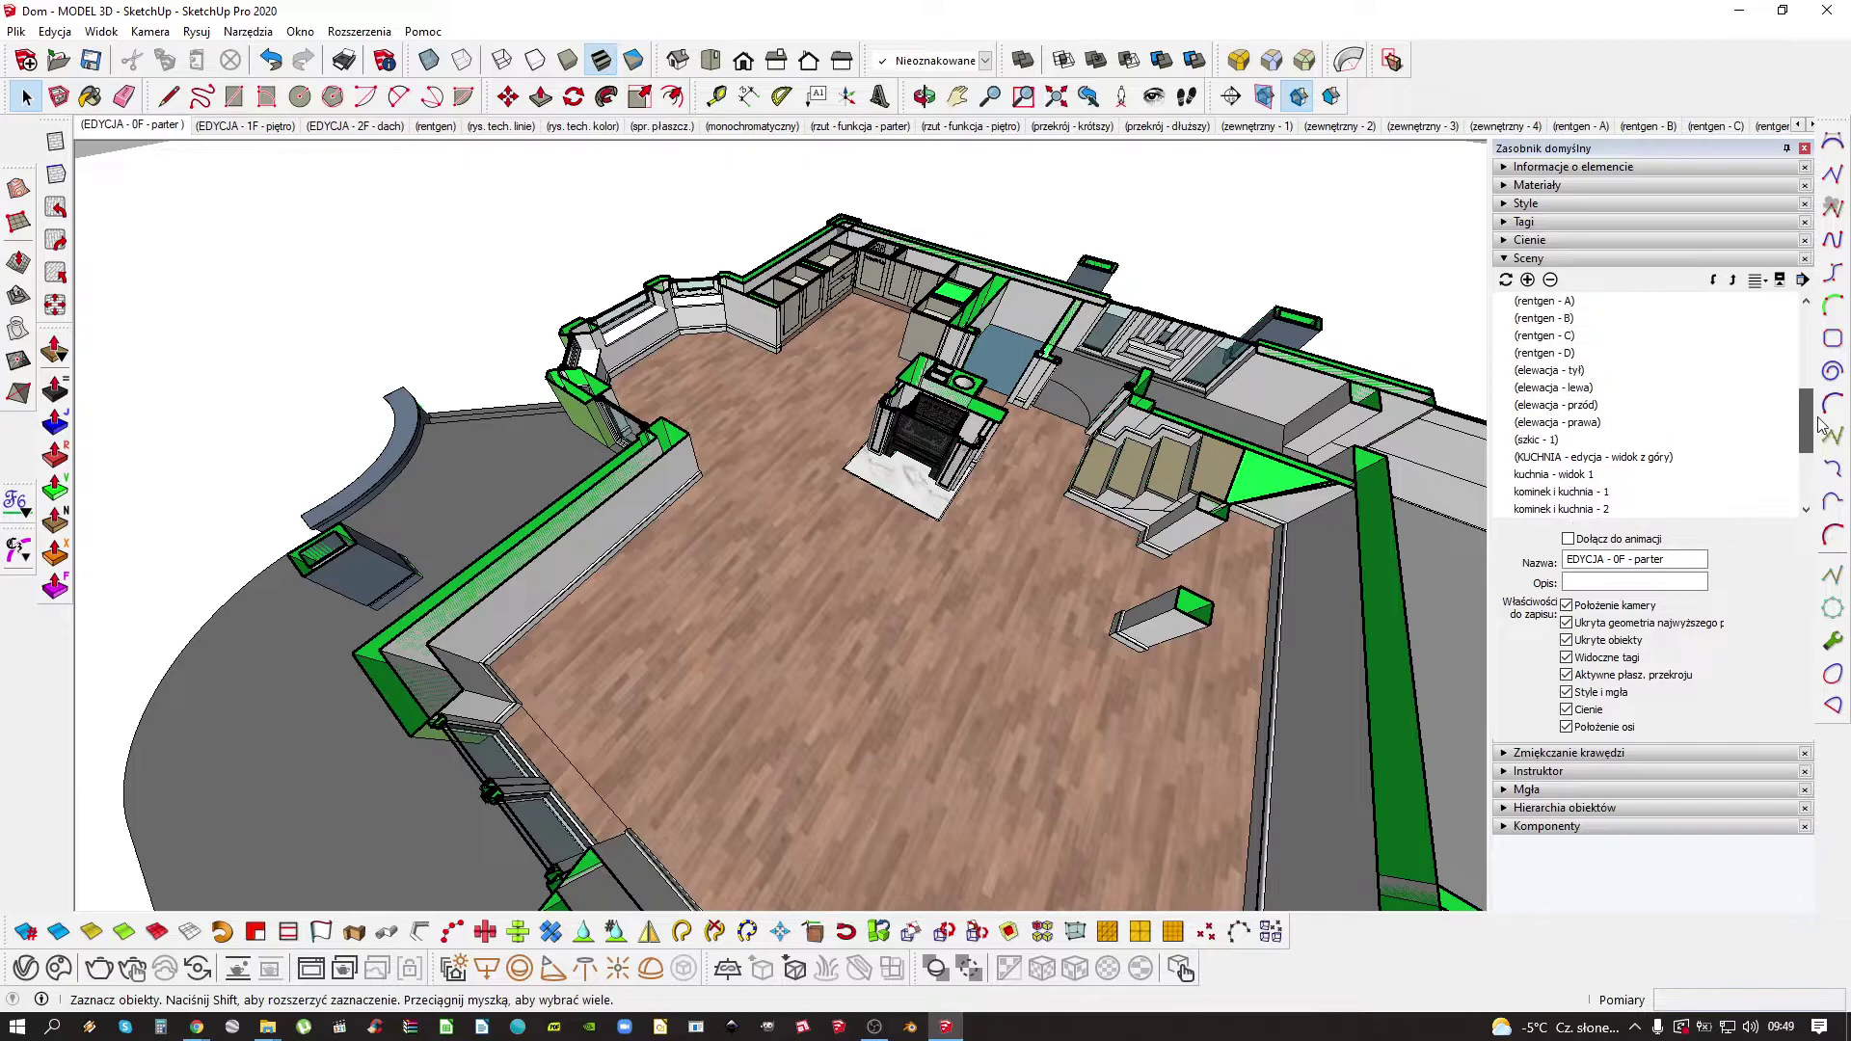
pyautogui.moveTo(868, 482)
pyautogui.mouseDown(button='middle')
pyautogui.moveTo(945, 540)
pyautogui.moveTo(774, 418)
pyautogui.mouseUp(button='middle')
pyautogui.scroll(10, 768, 406)
pyautogui.scroll(5, 769, 406)
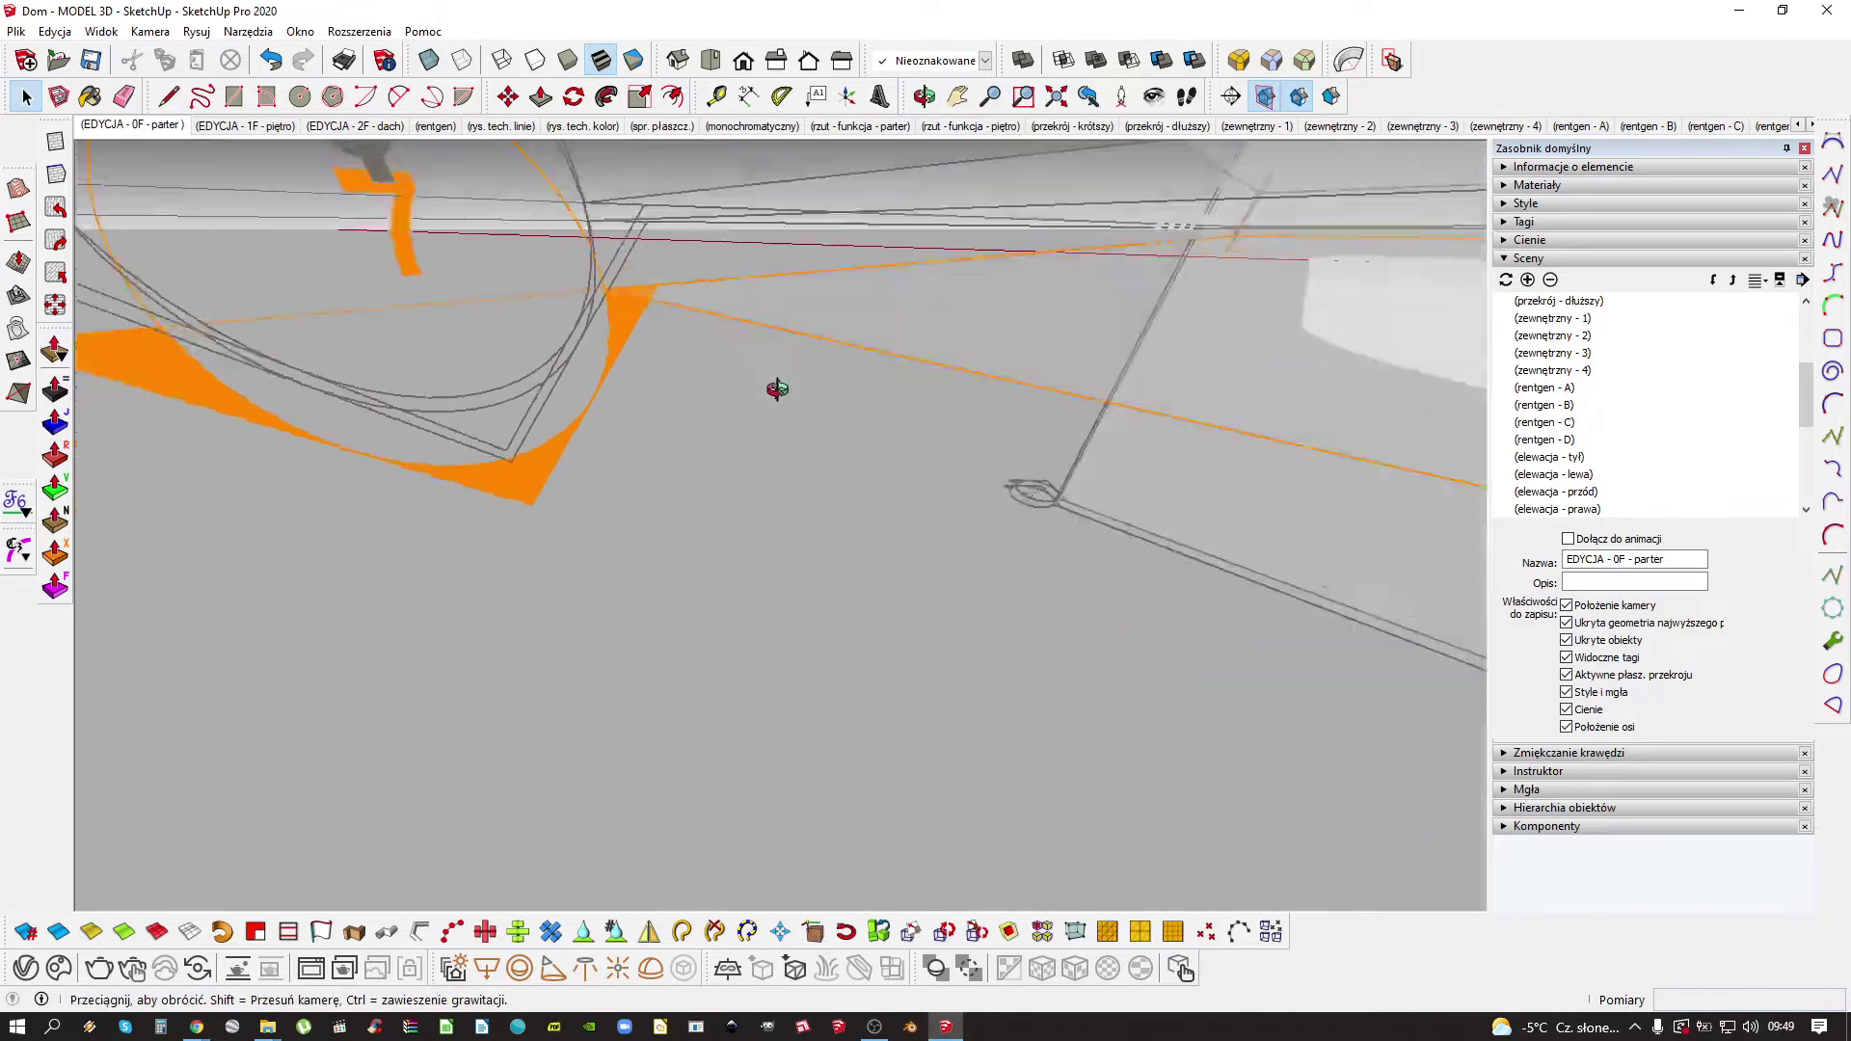
pyautogui.click(750, 296)
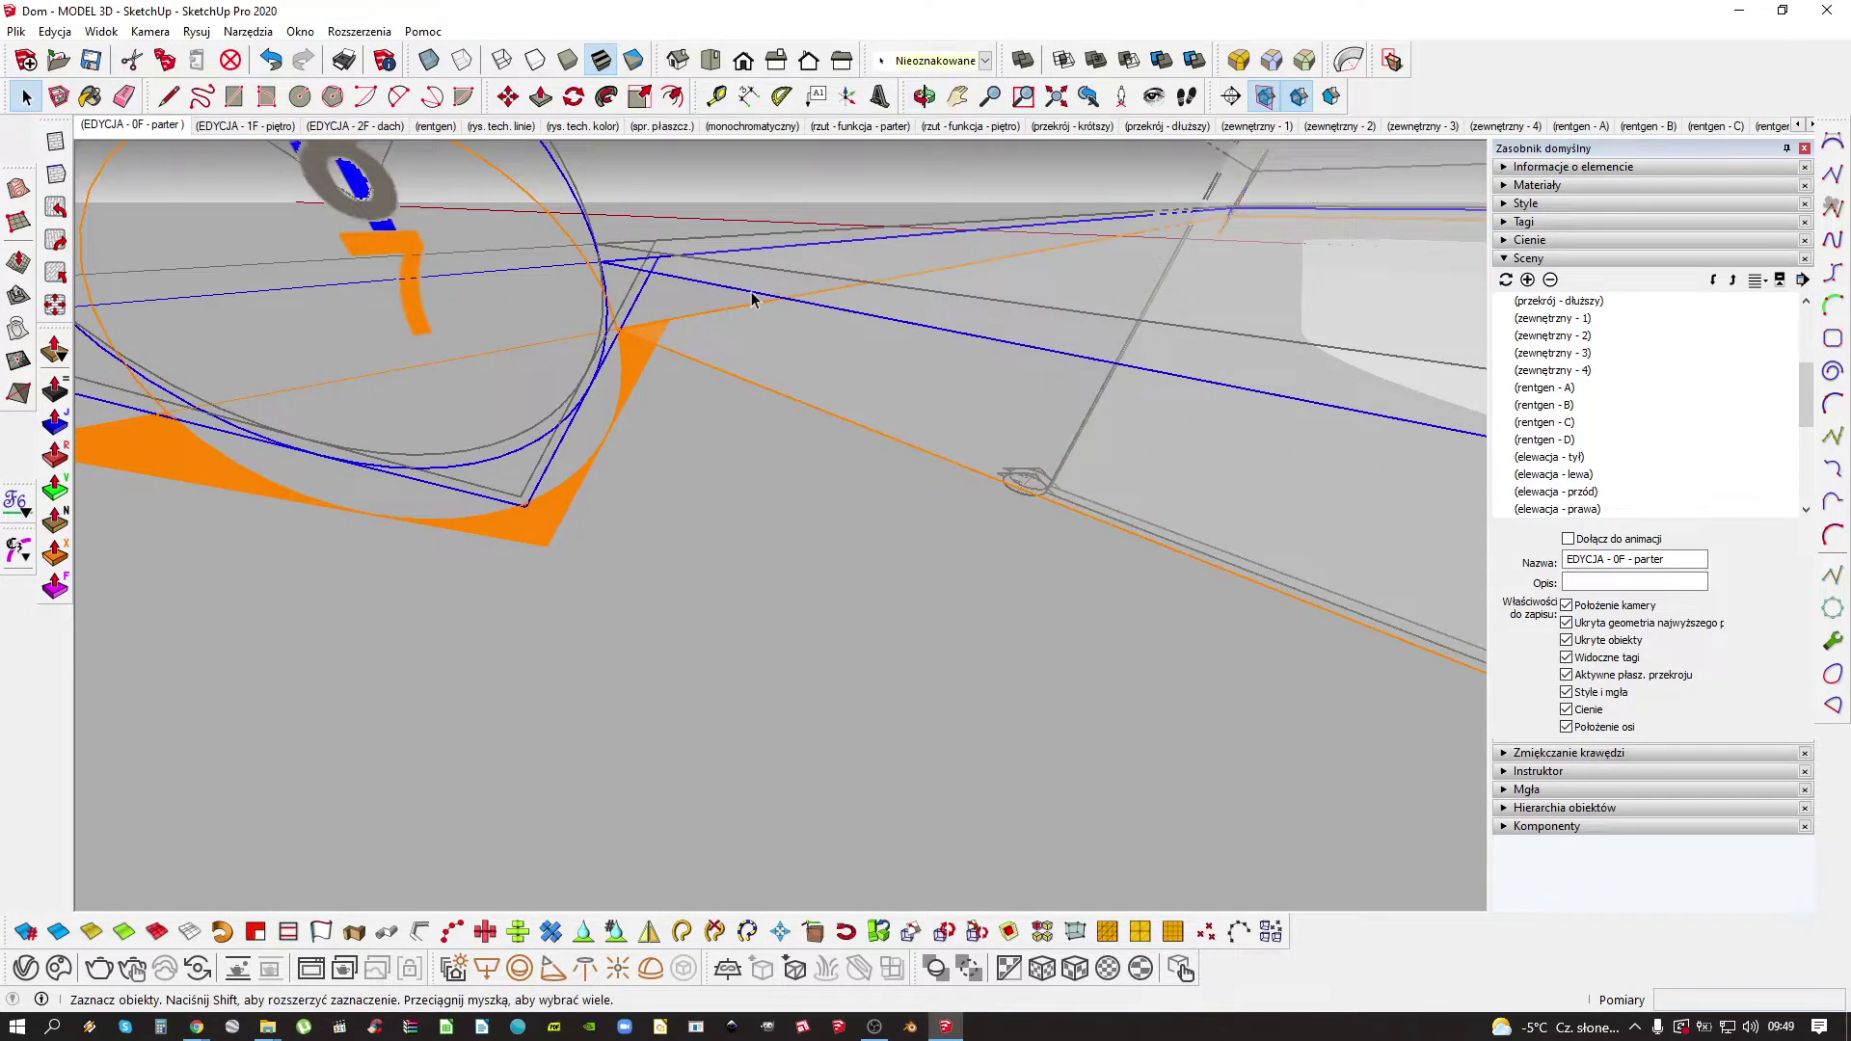
pyautogui.scroll(-3, 756, 298)
pyautogui.moveTo(756, 298); pyautogui.dragTo(1066, 289, button='middle')
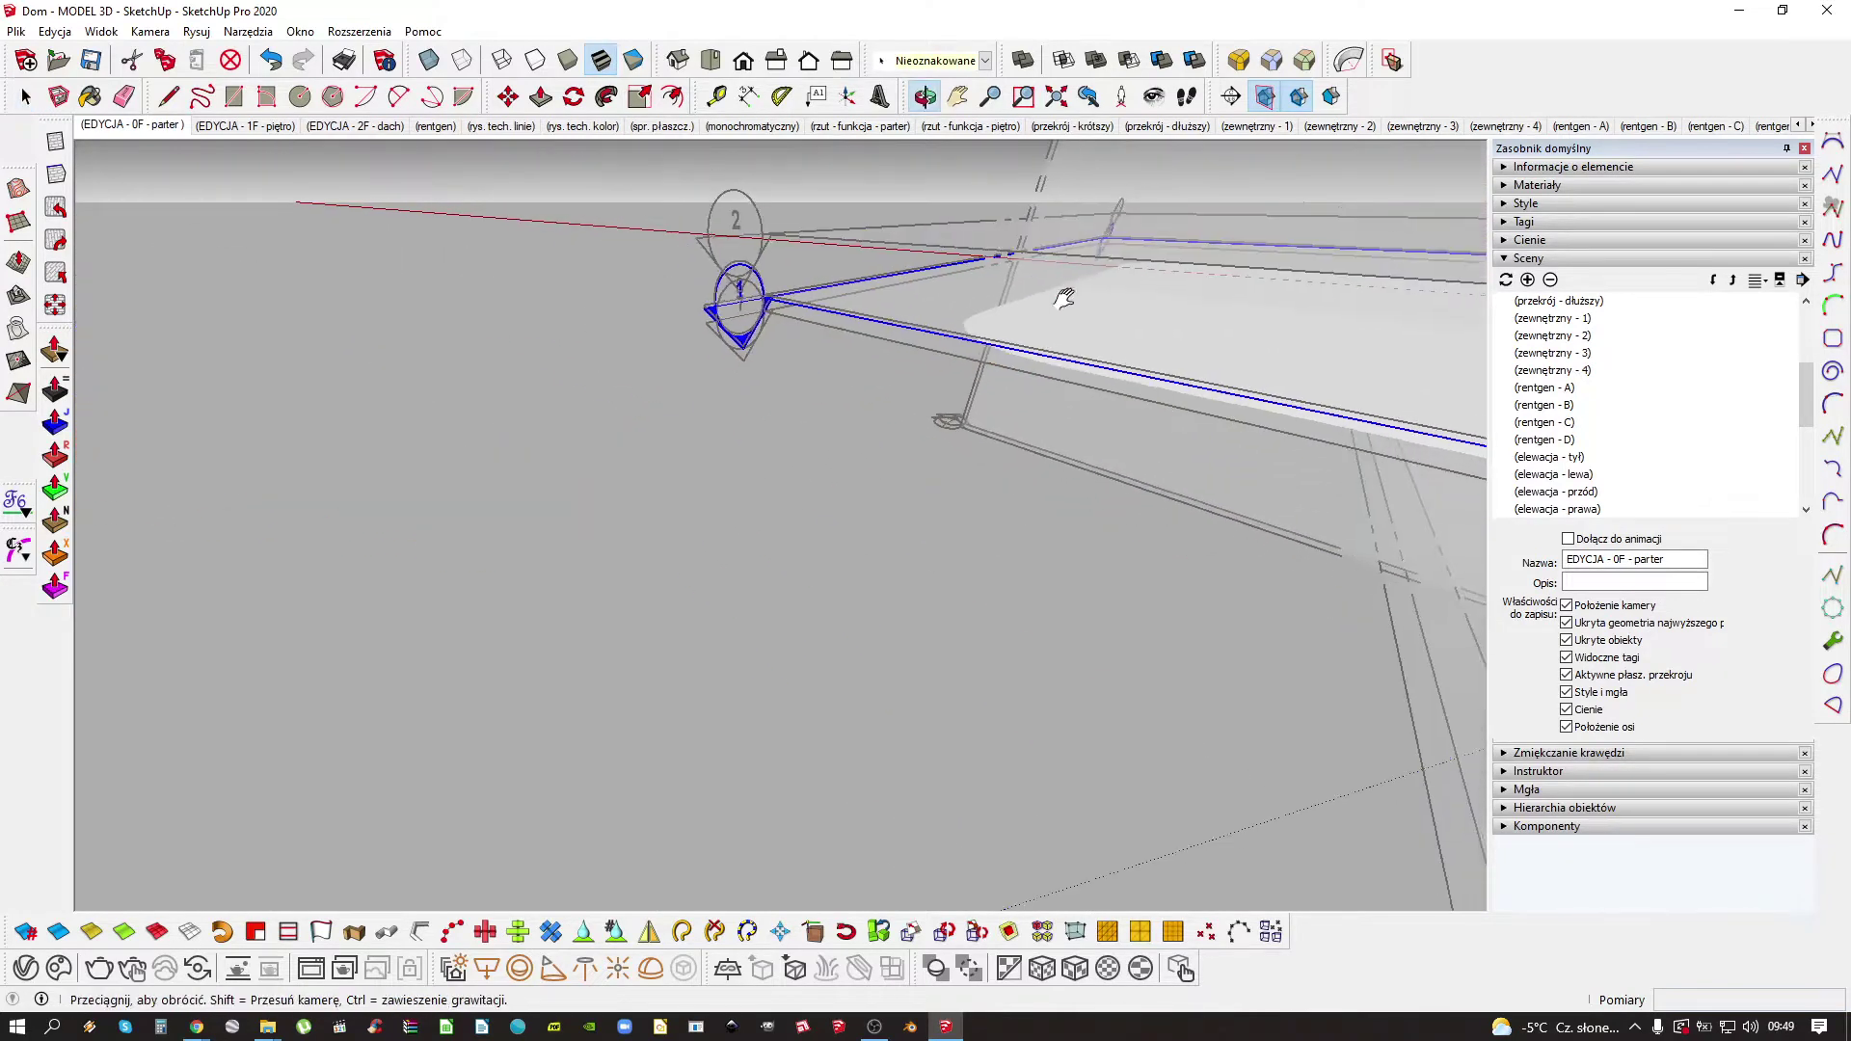
# - Zoom in on the kitchen, then jump to the standard top view
pyautogui.scroll(-10, 817, 425)
pyautogui.scroll(3, 530, 533)
pyautogui.scroll(3, 531, 533)
pyautogui.scroll(2, 530, 533)
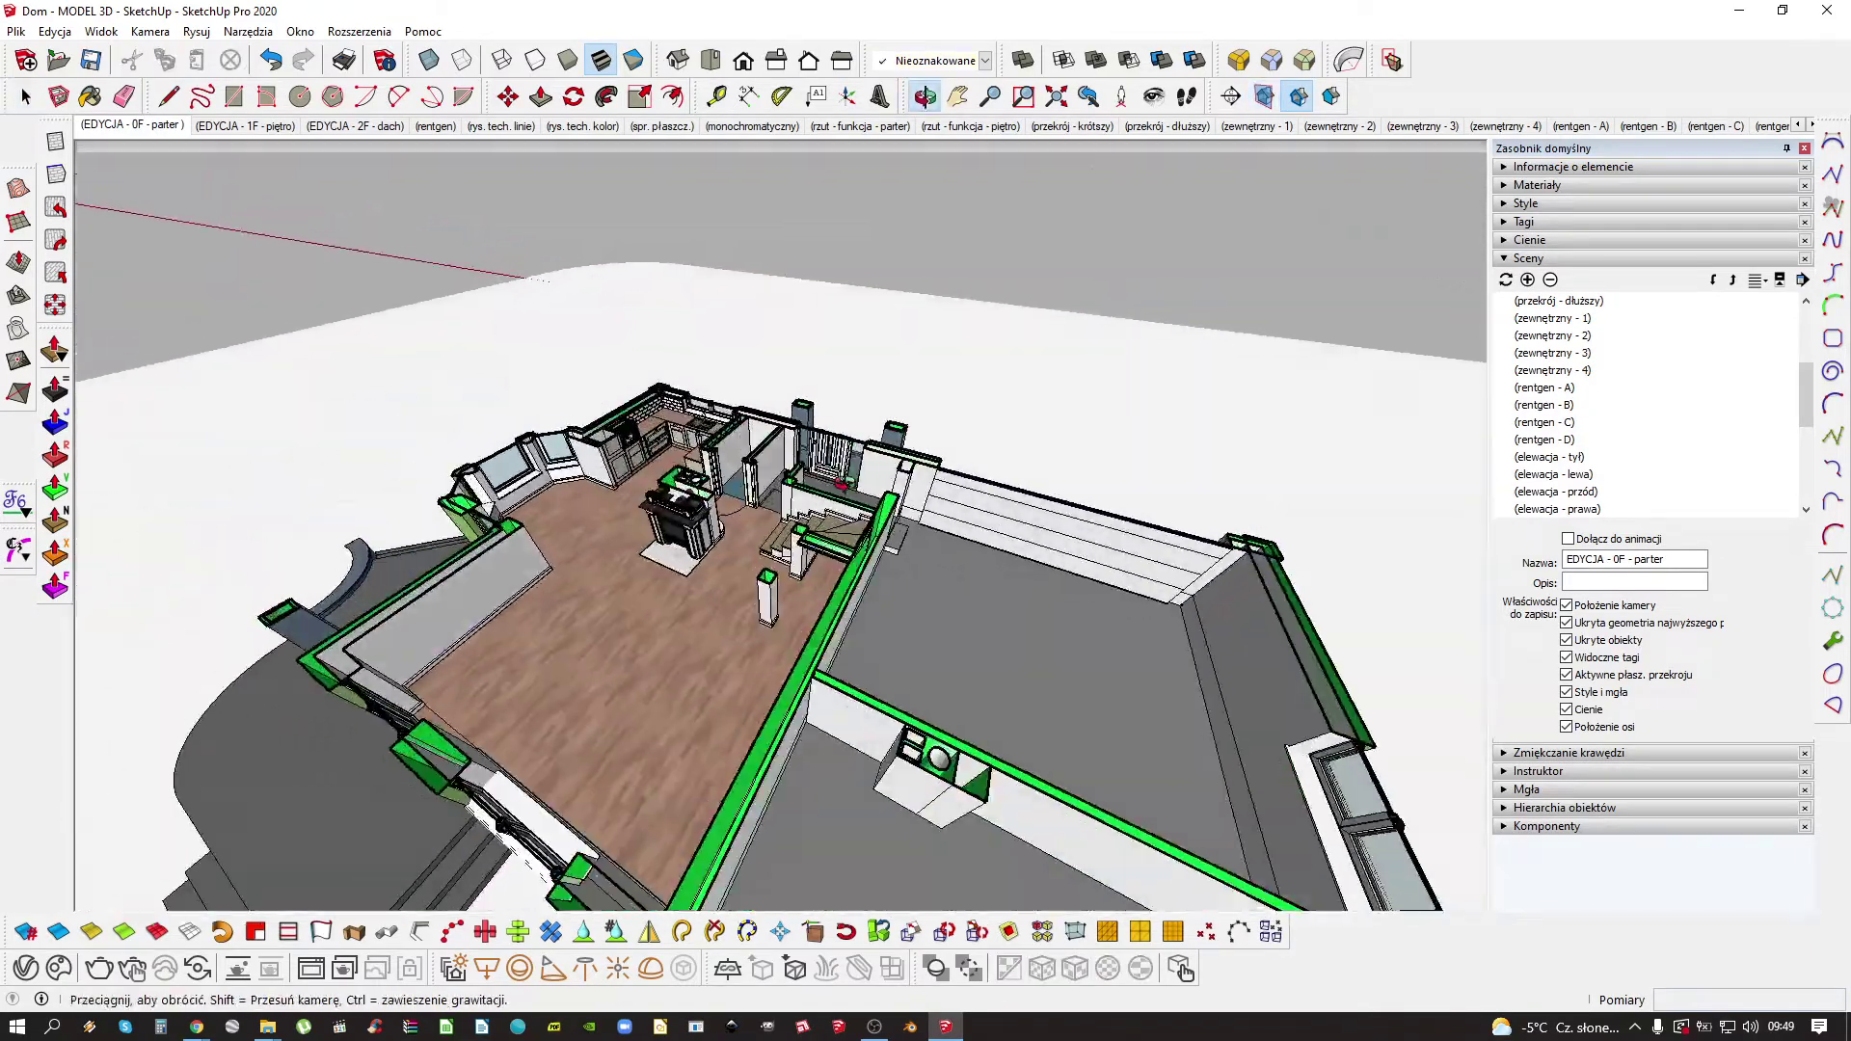
pyautogui.scroll(2, 531, 533)
pyautogui.scroll(3, 766, 583)
pyautogui.moveTo(767, 502)
pyautogui.mouseDown(button='middle')
pyautogui.moveTo(766, 584)
pyautogui.moveTo(852, 496)
pyautogui.moveTo(910, 493)
pyautogui.mouseUp(button='middle')
pyautogui.scroll(2, 766, 584)
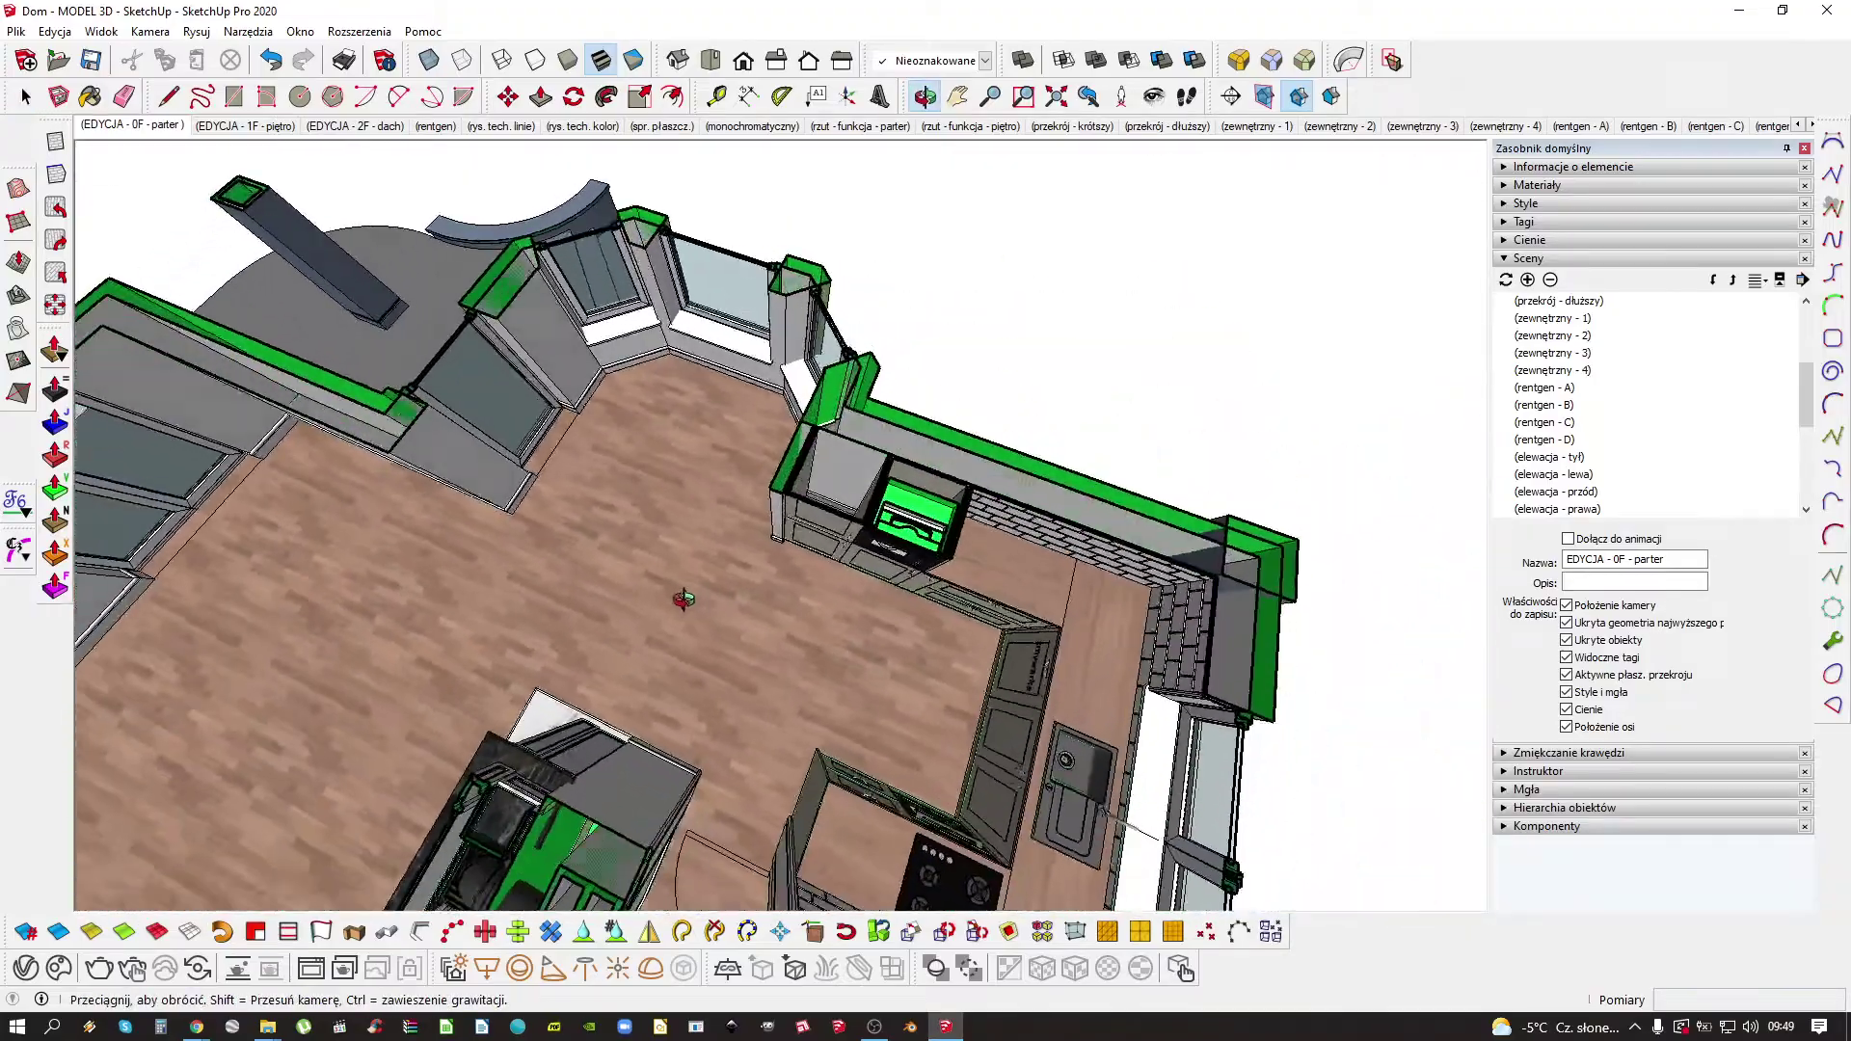
pyautogui.press('space')
pyautogui.press('F2')
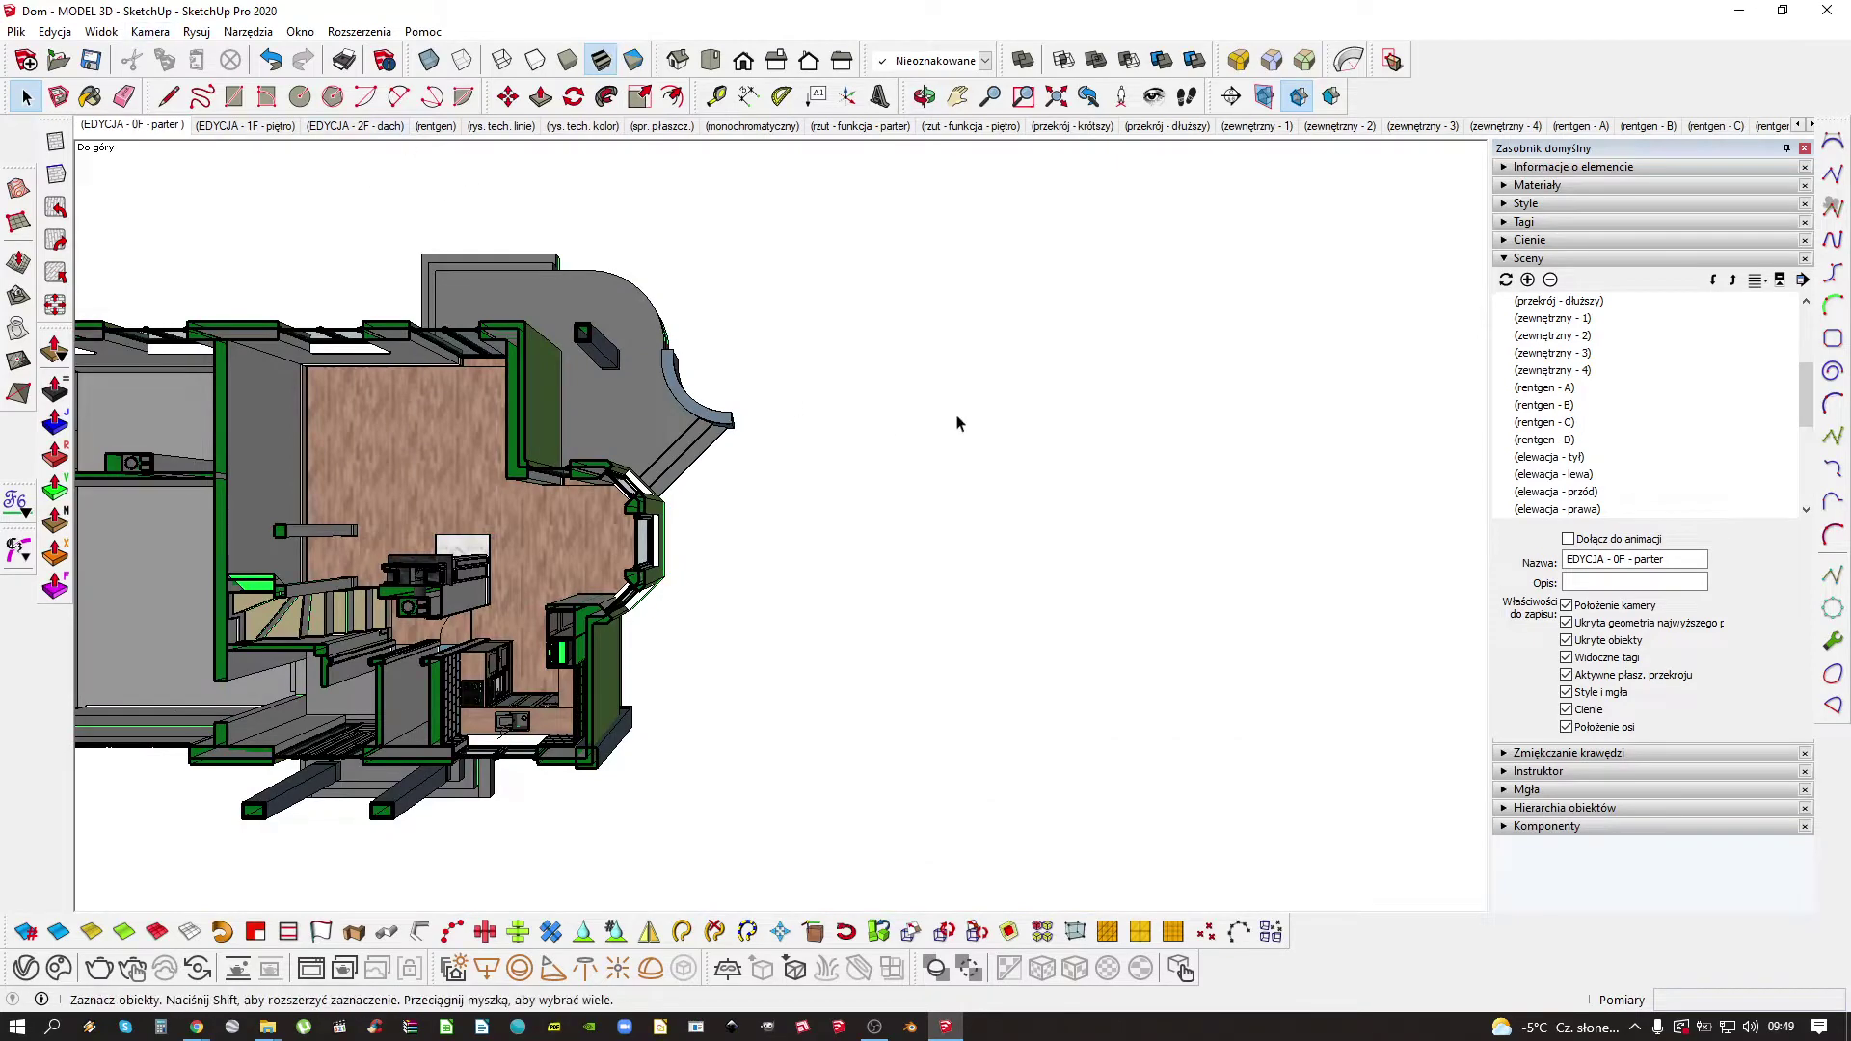
# - Switch the camera to Parallel Projection and frame the ground-floor plan to fill the view
pyautogui.click(149, 31)
pyautogui.click(228, 136)
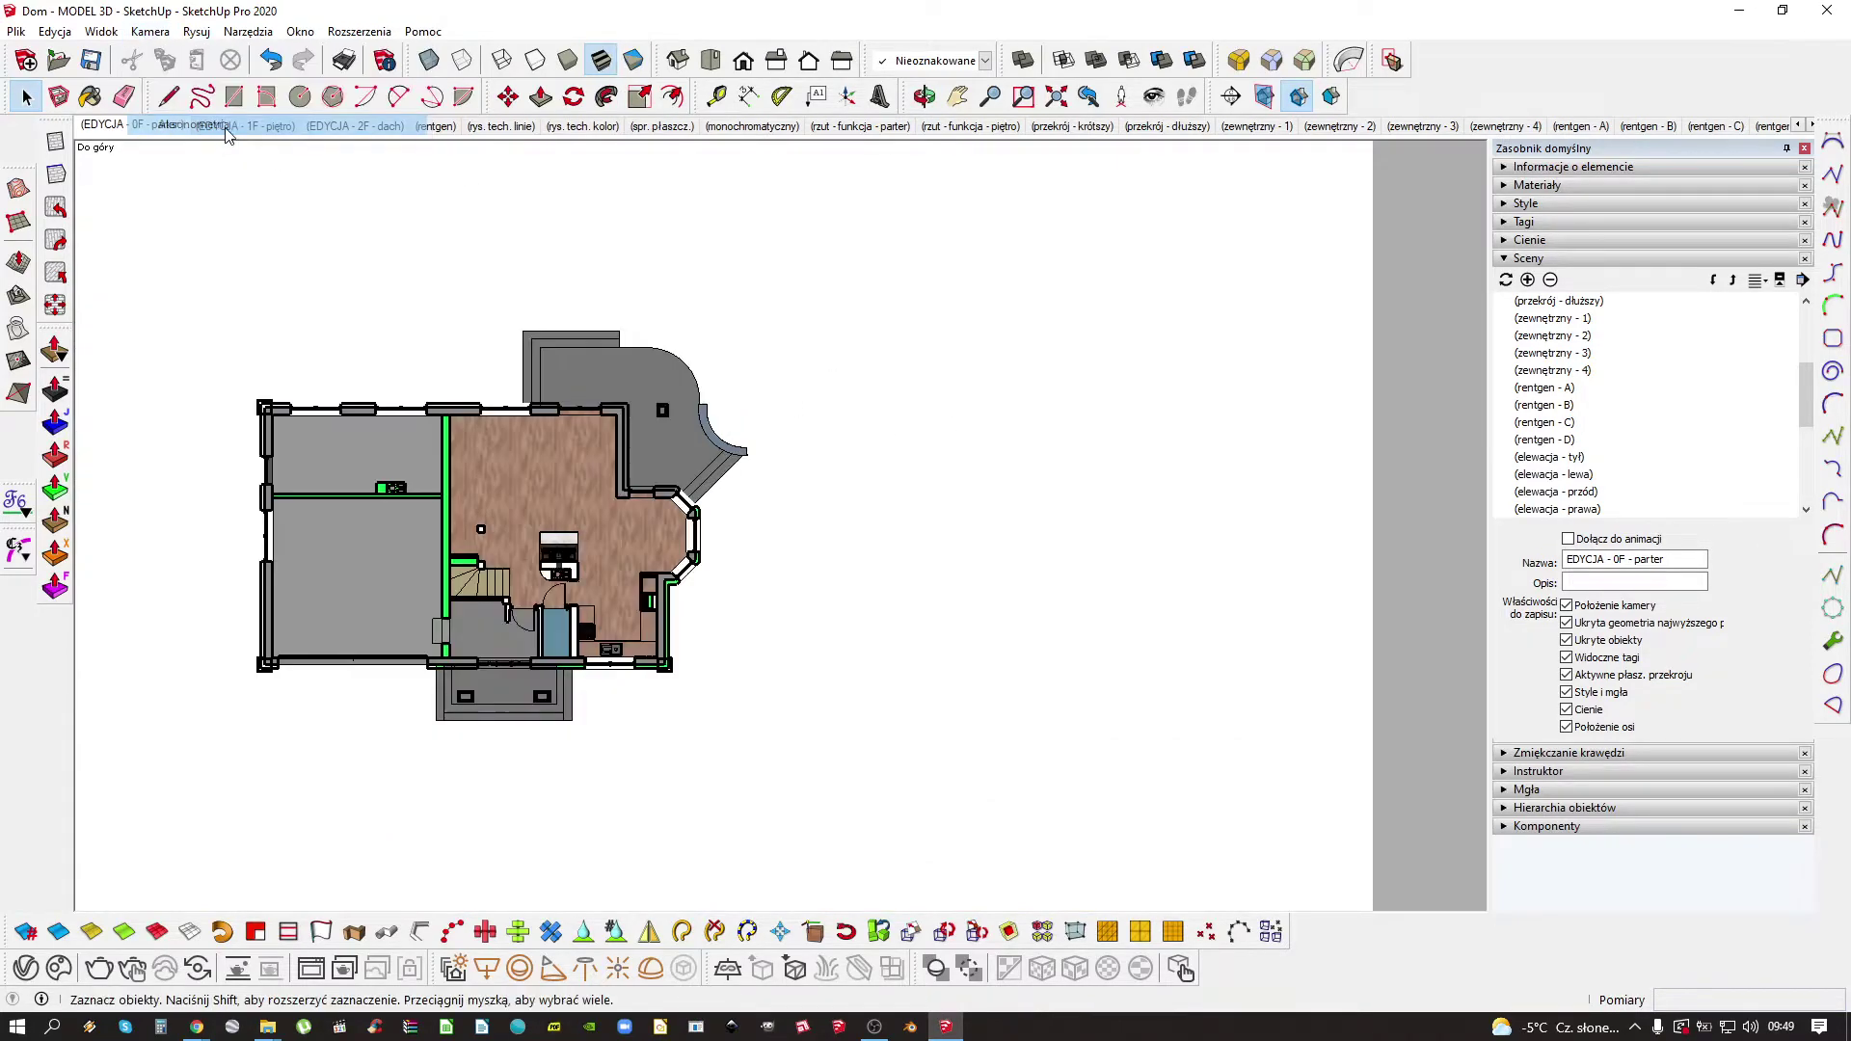
pyautogui.scroll(5, 480, 646)
pyautogui.press('z')
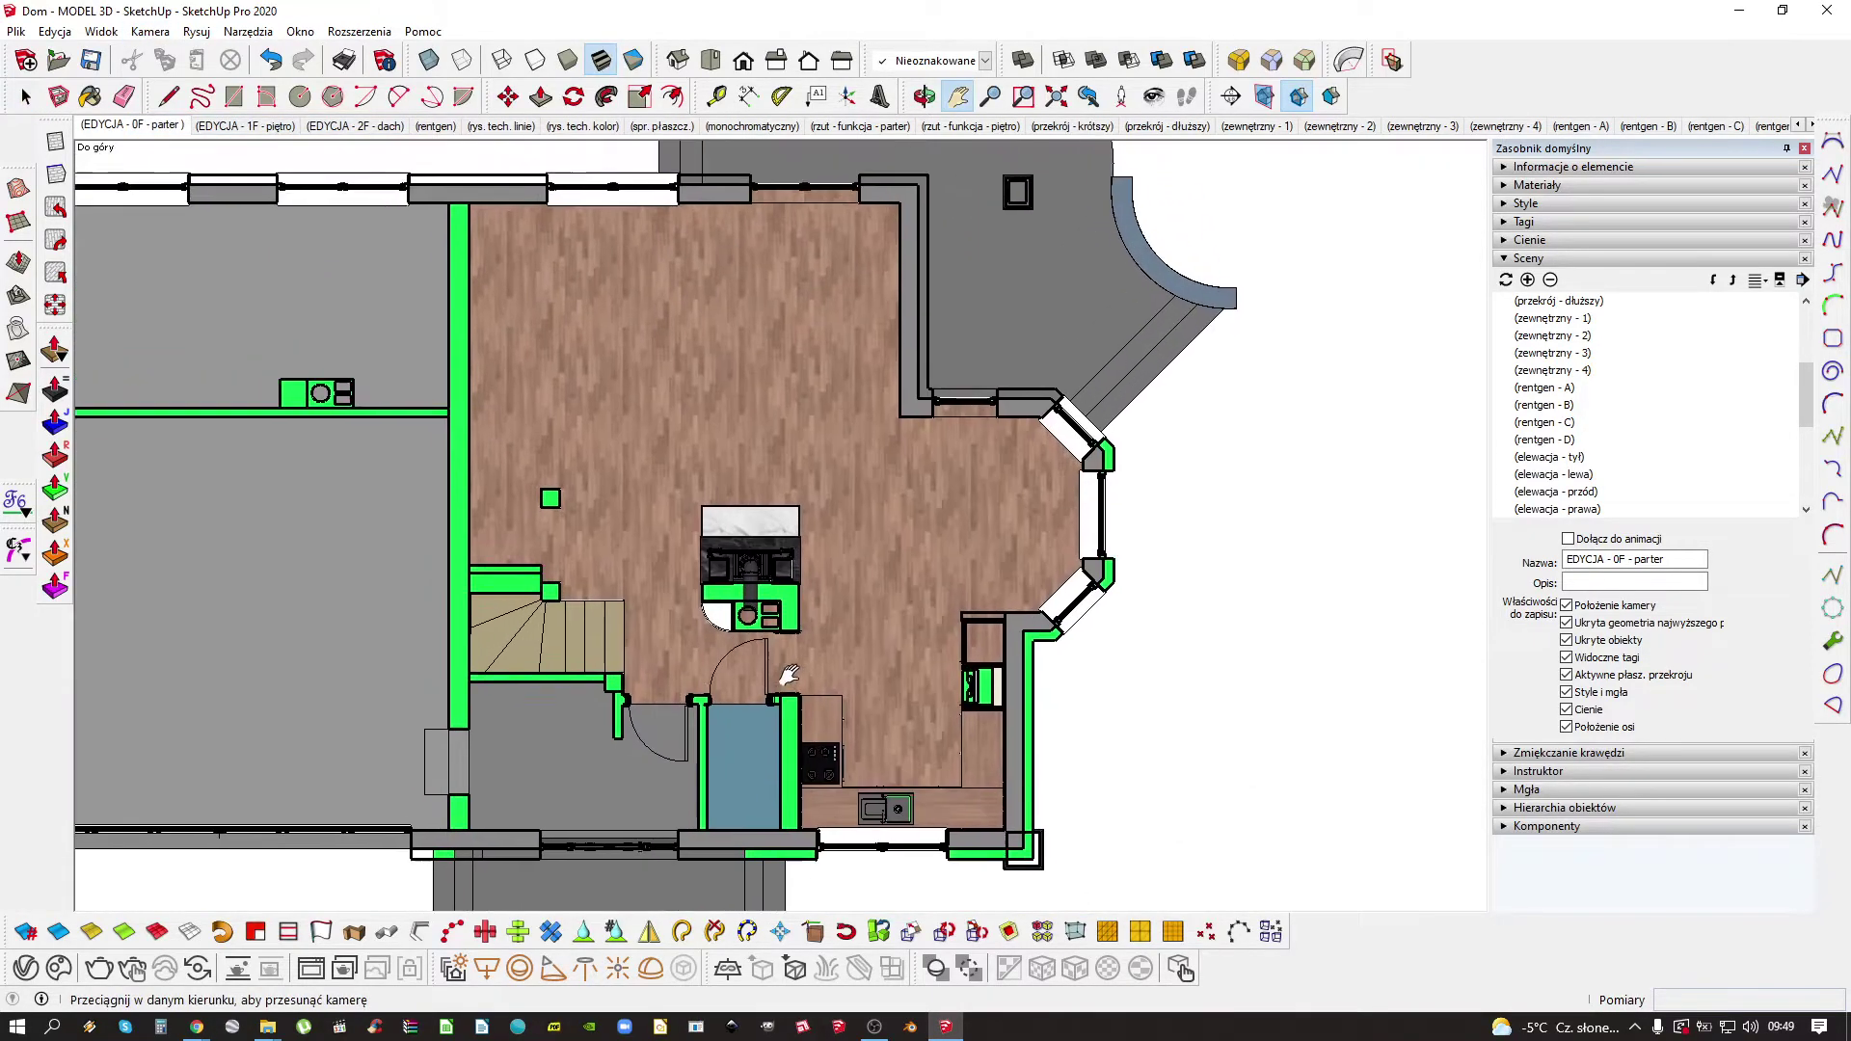
pyautogui.keyDown('shift'); pyautogui.moveTo(812, 660); pyautogui.dragTo(855, 662, button='middle'); pyautogui.keyUp('shift')
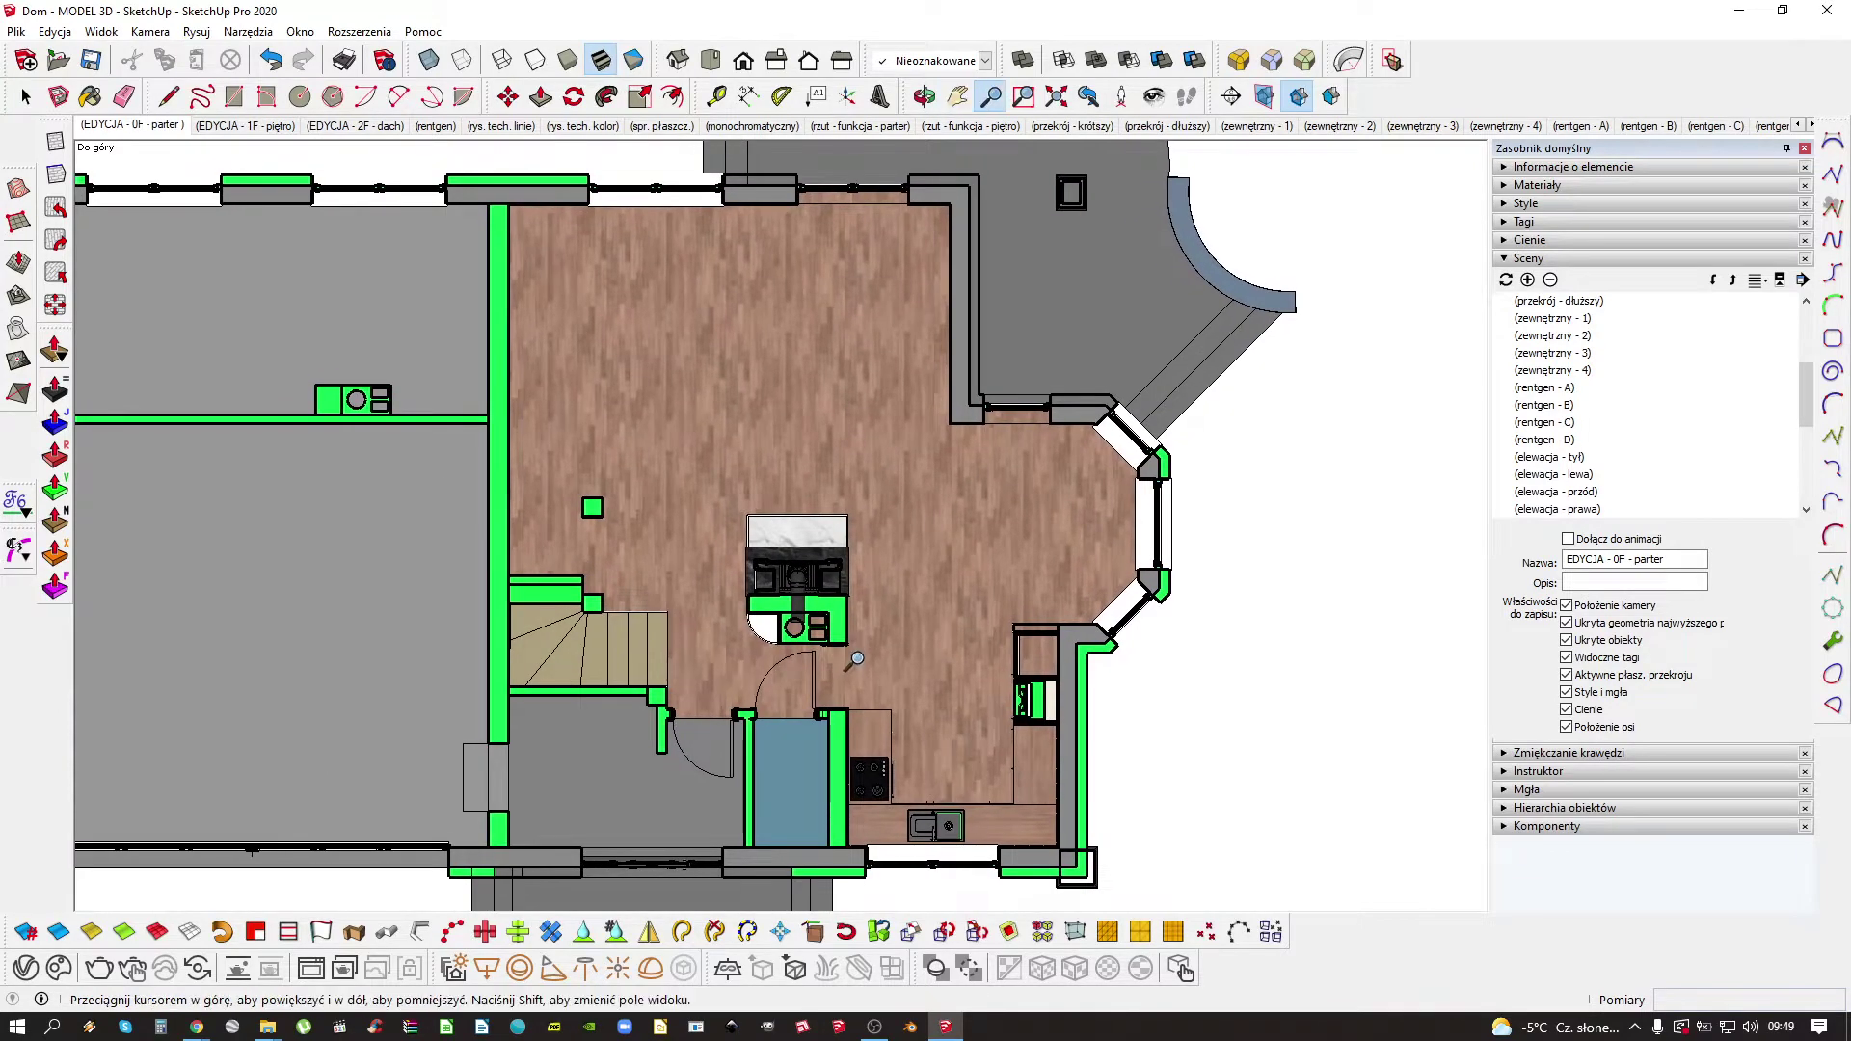
pyautogui.moveTo(855, 661); pyautogui.dragTo(841, 745)
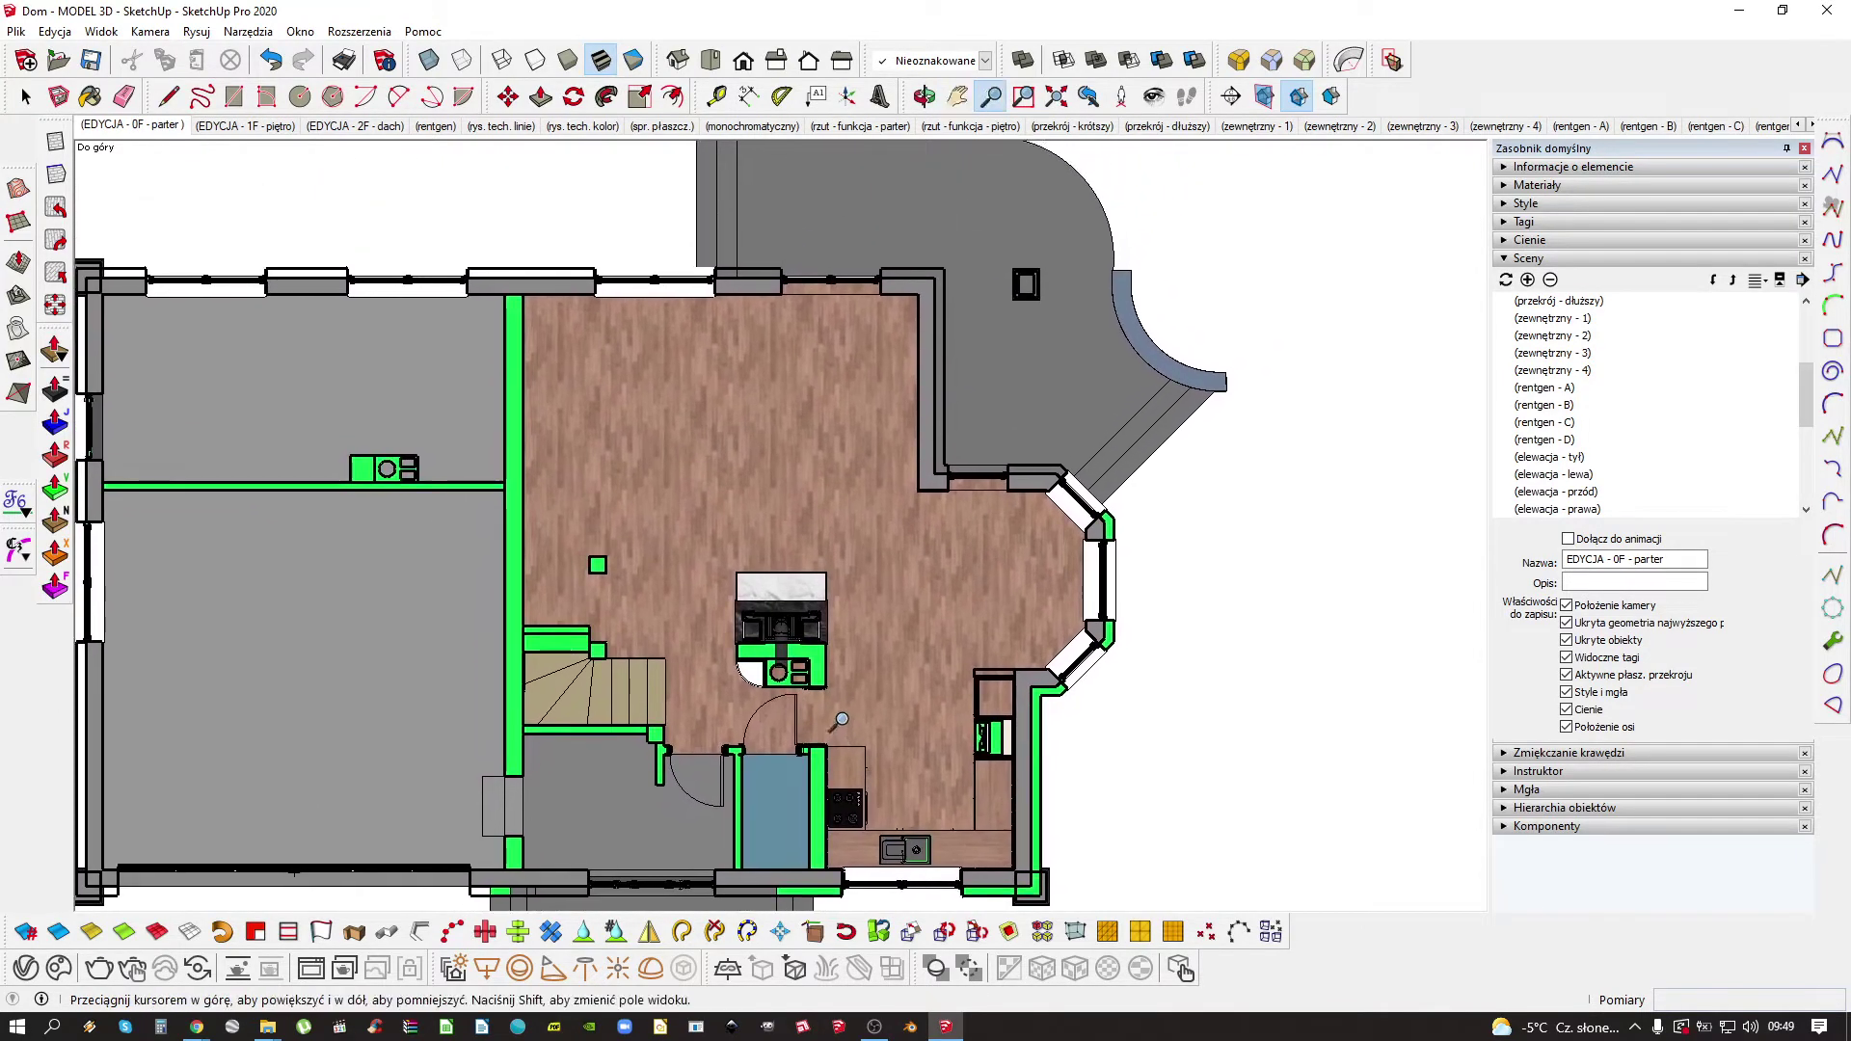
pyautogui.moveTo(841, 745); pyautogui.dragTo(873, 604)
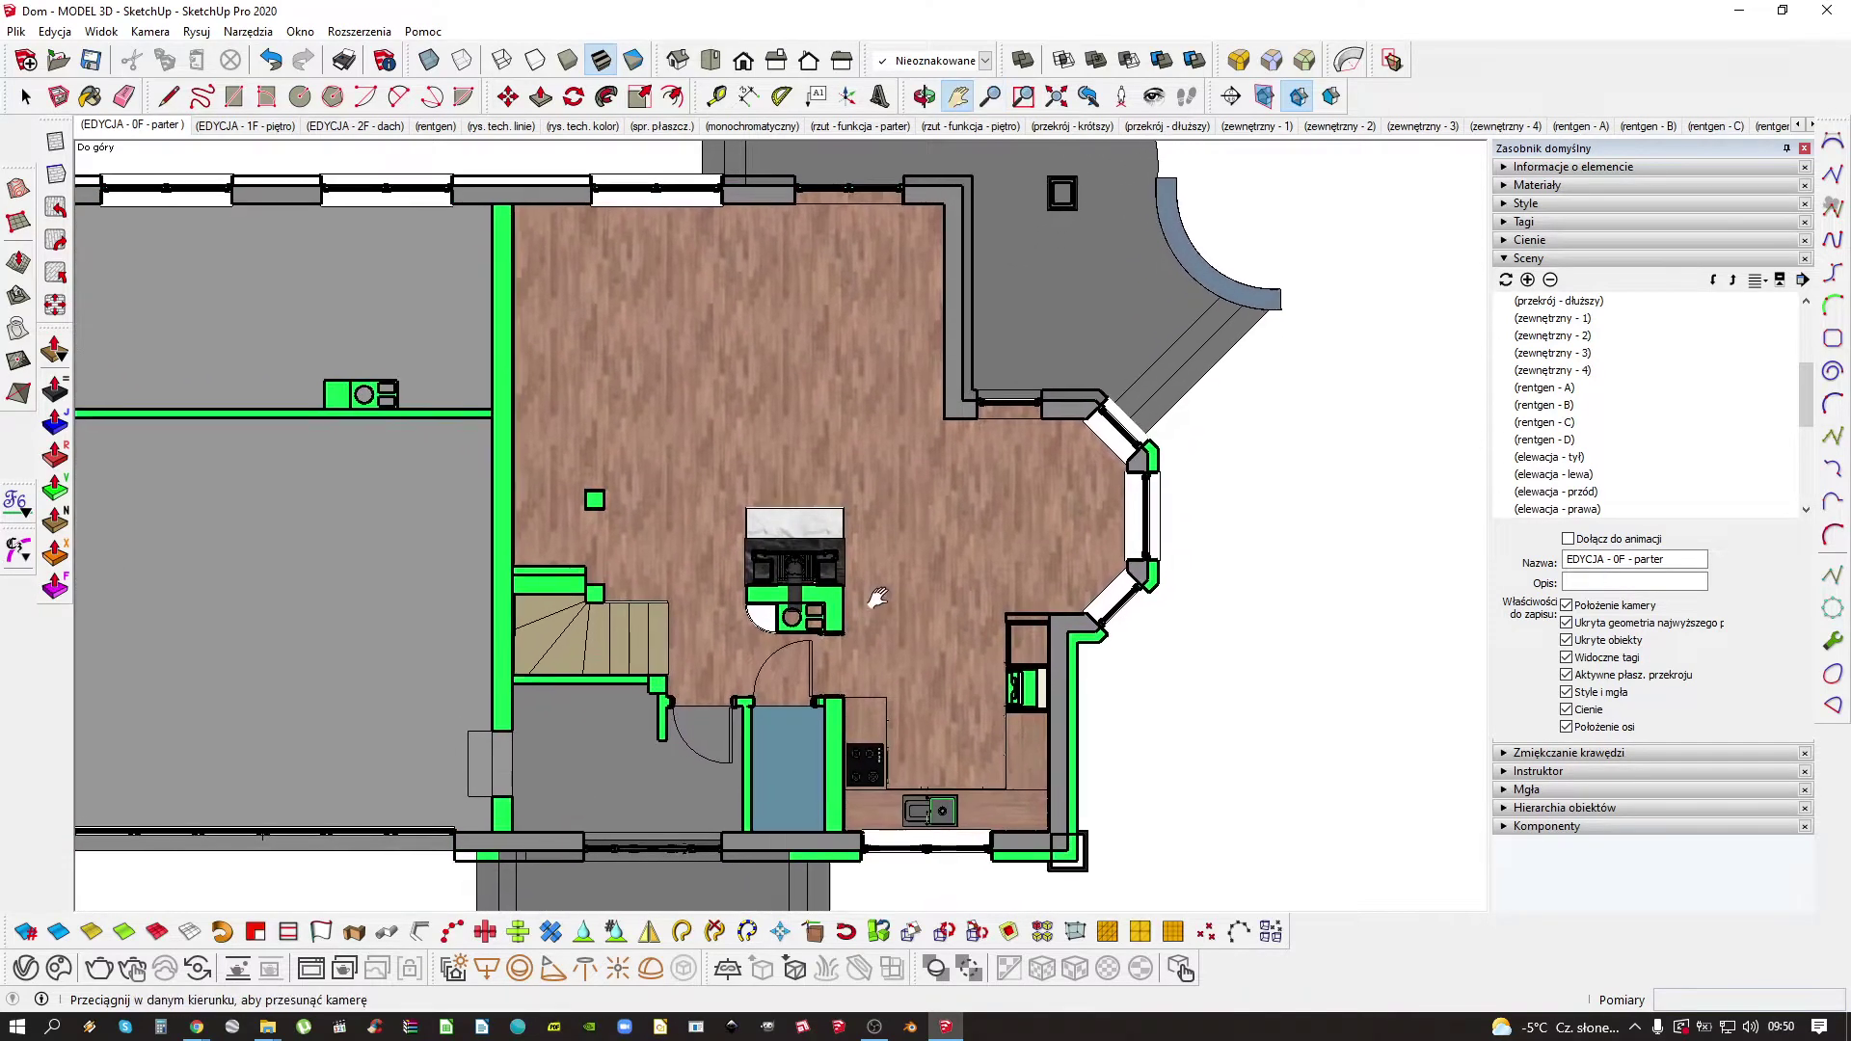
pyautogui.keyDown('shift'); pyautogui.moveTo(873, 603); pyautogui.dragTo(872, 606, button='middle'); pyautogui.keyUp('shift')
pyautogui.press('space')
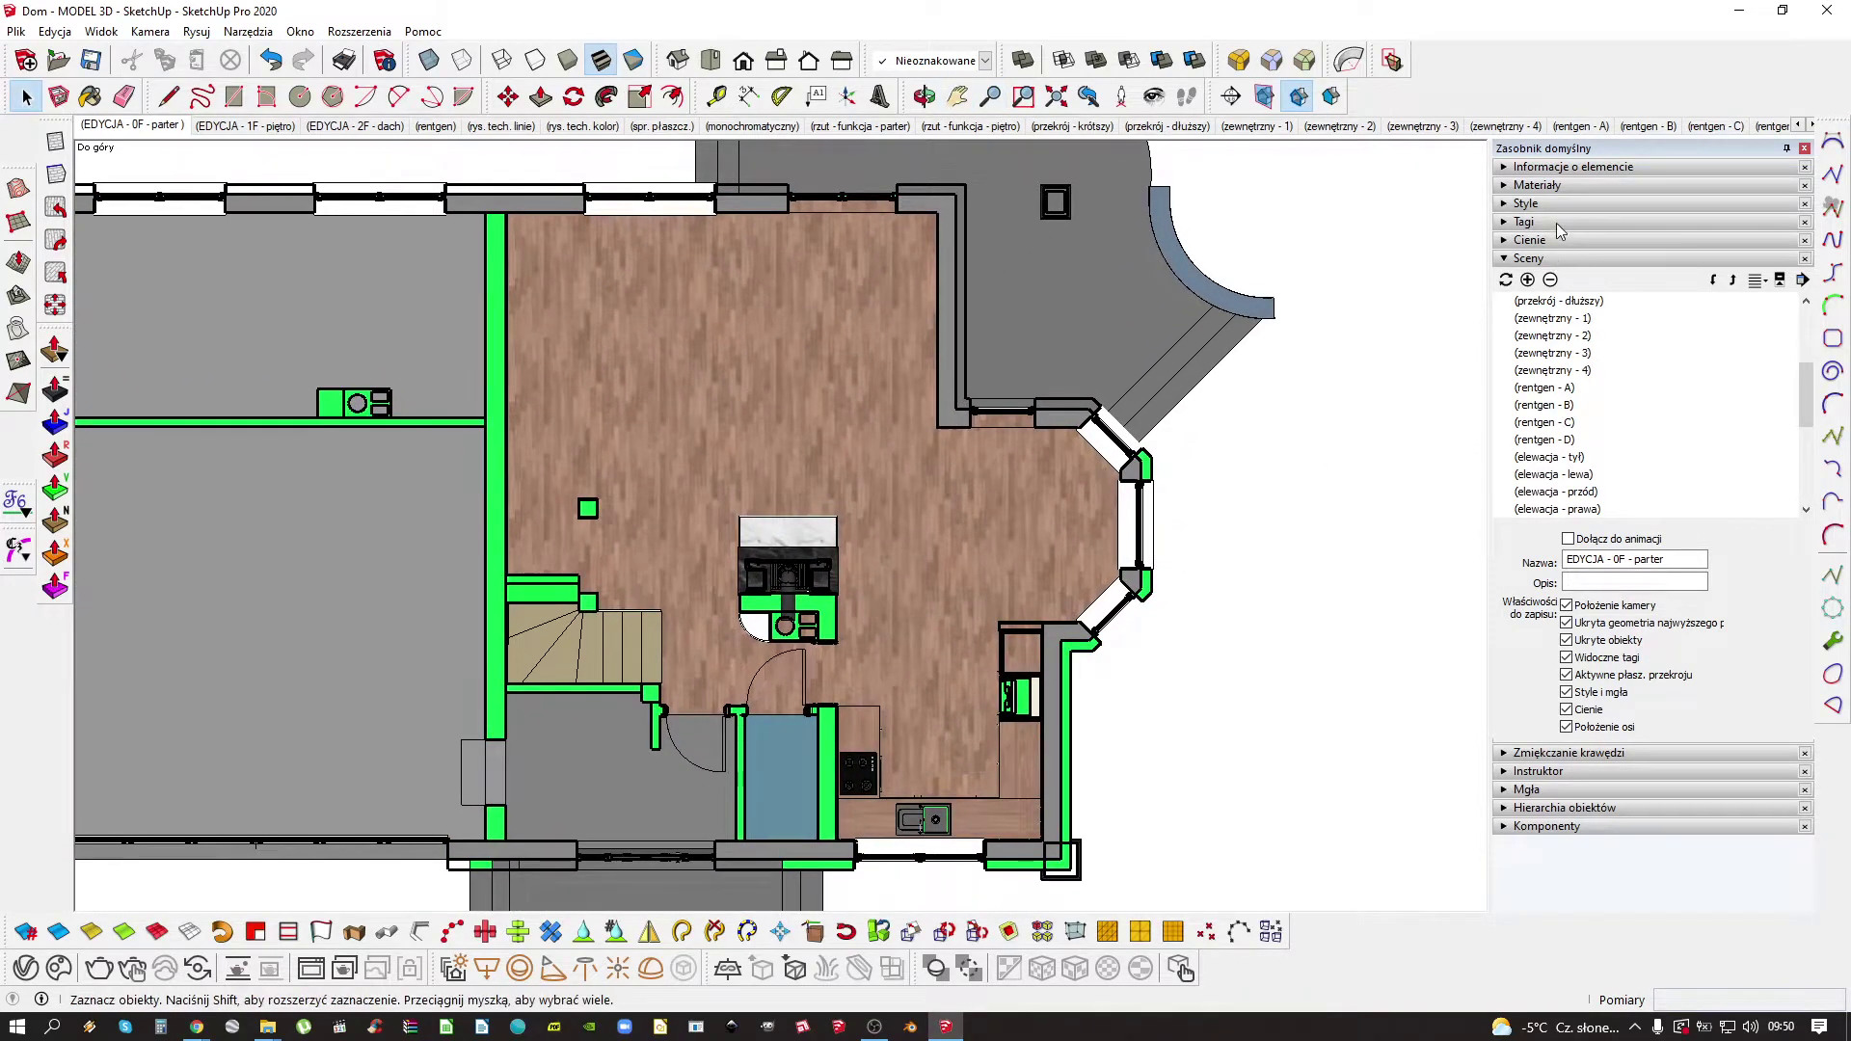
pyautogui.click(1523, 222)
# - Apply the 'rys. tech. linie' style and scroll the Scenes list to the kominek scenes
pyautogui.click(1543, 221)
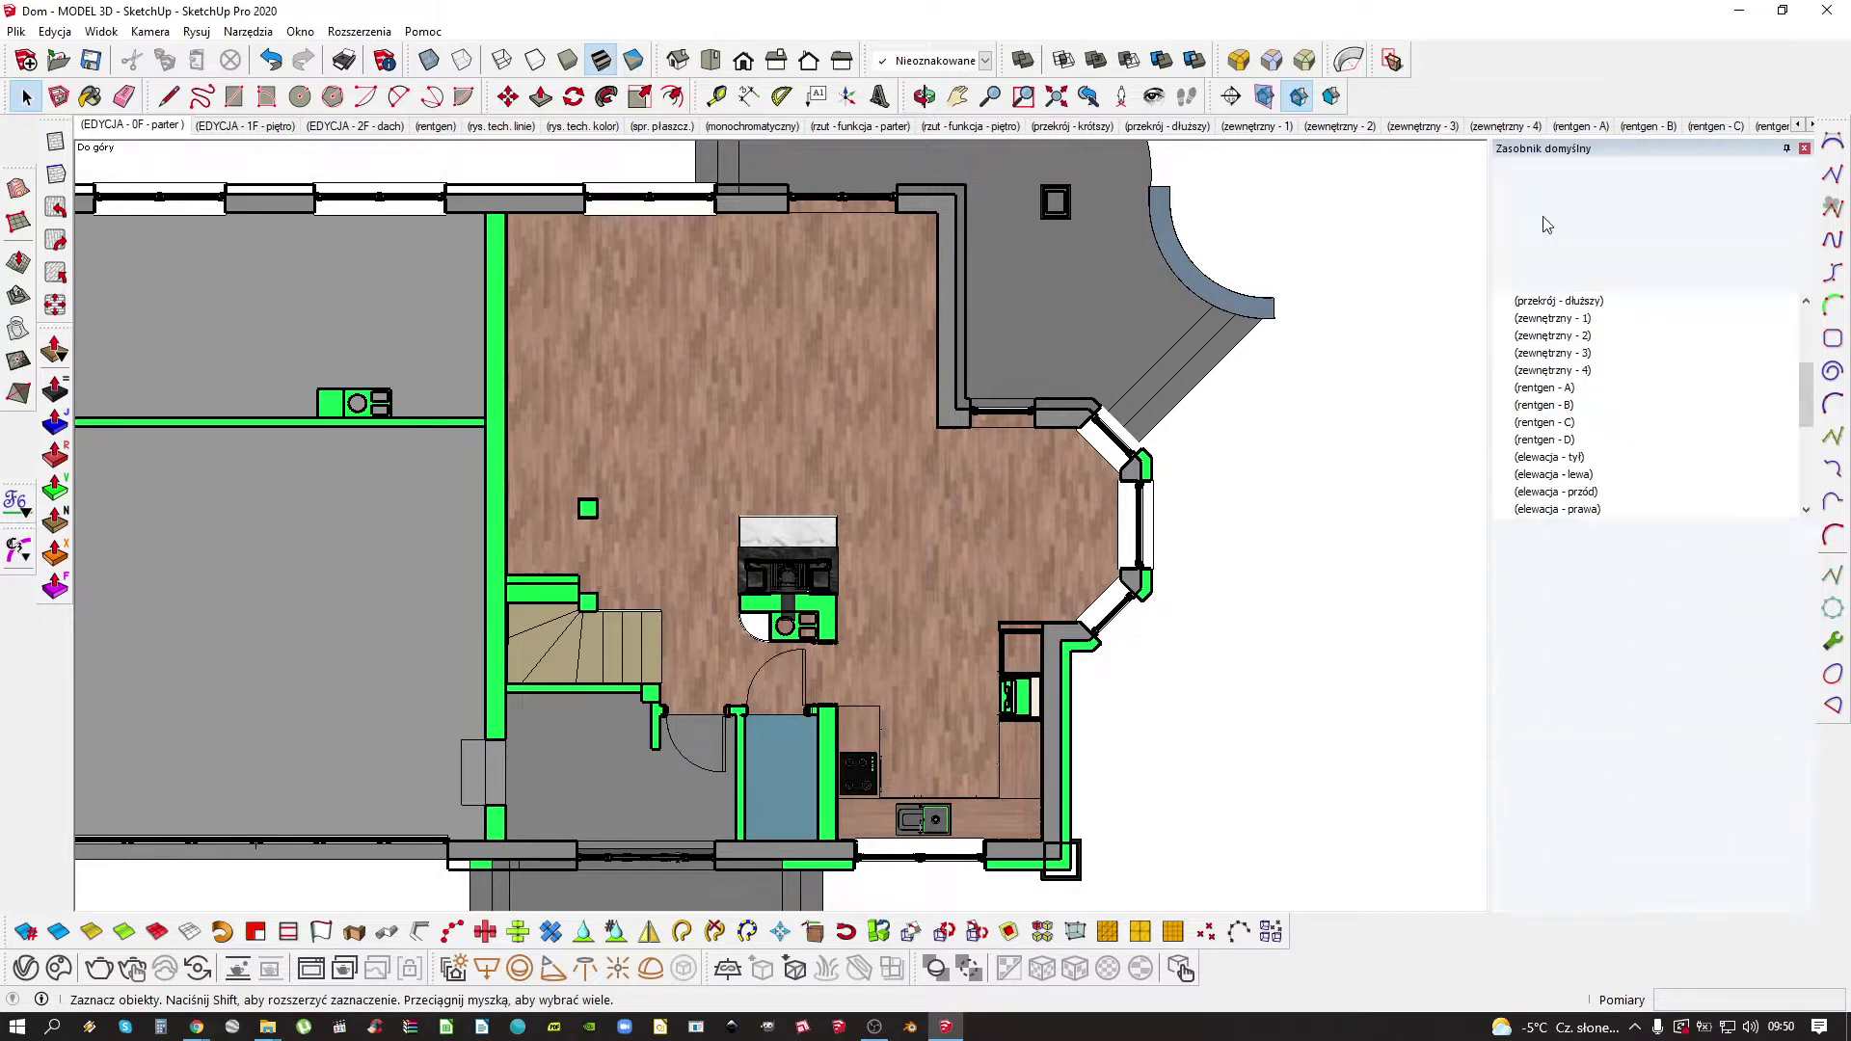
pyautogui.click(1556, 324)
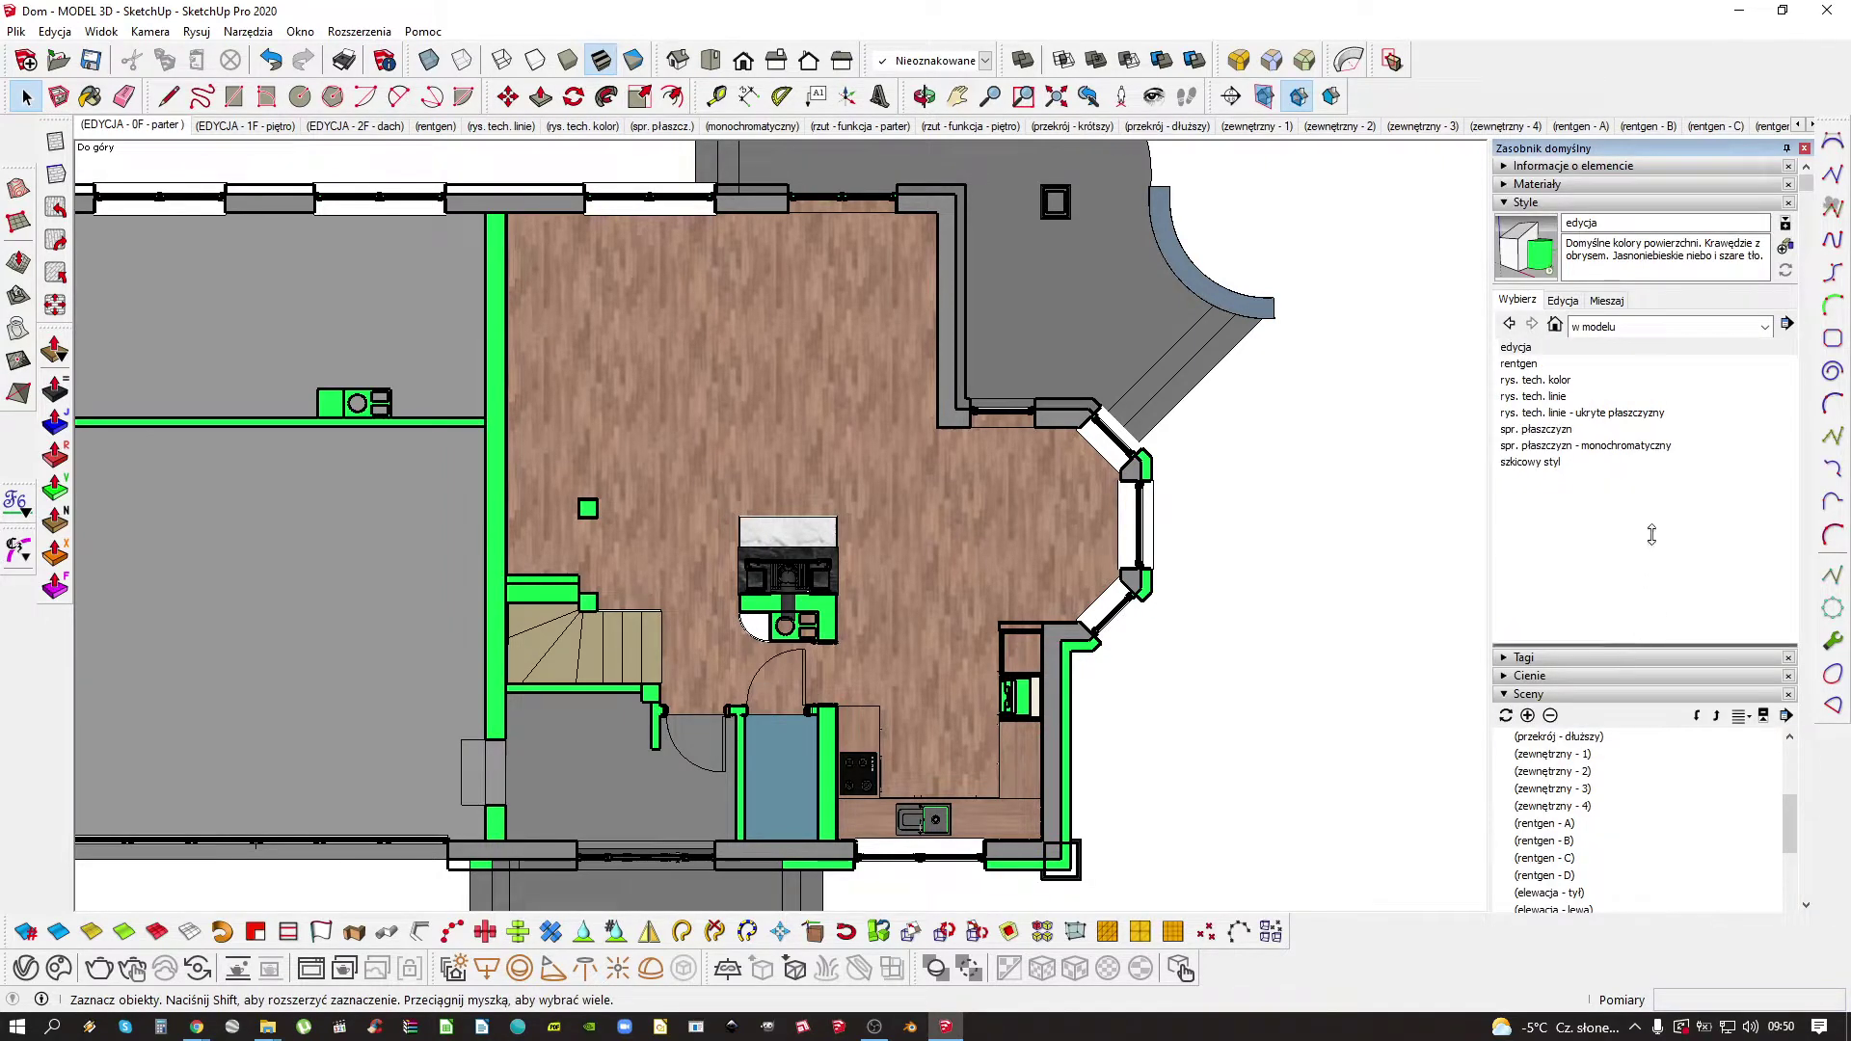
pyautogui.moveTo(1651, 535); pyautogui.dragTo(1652, 525)
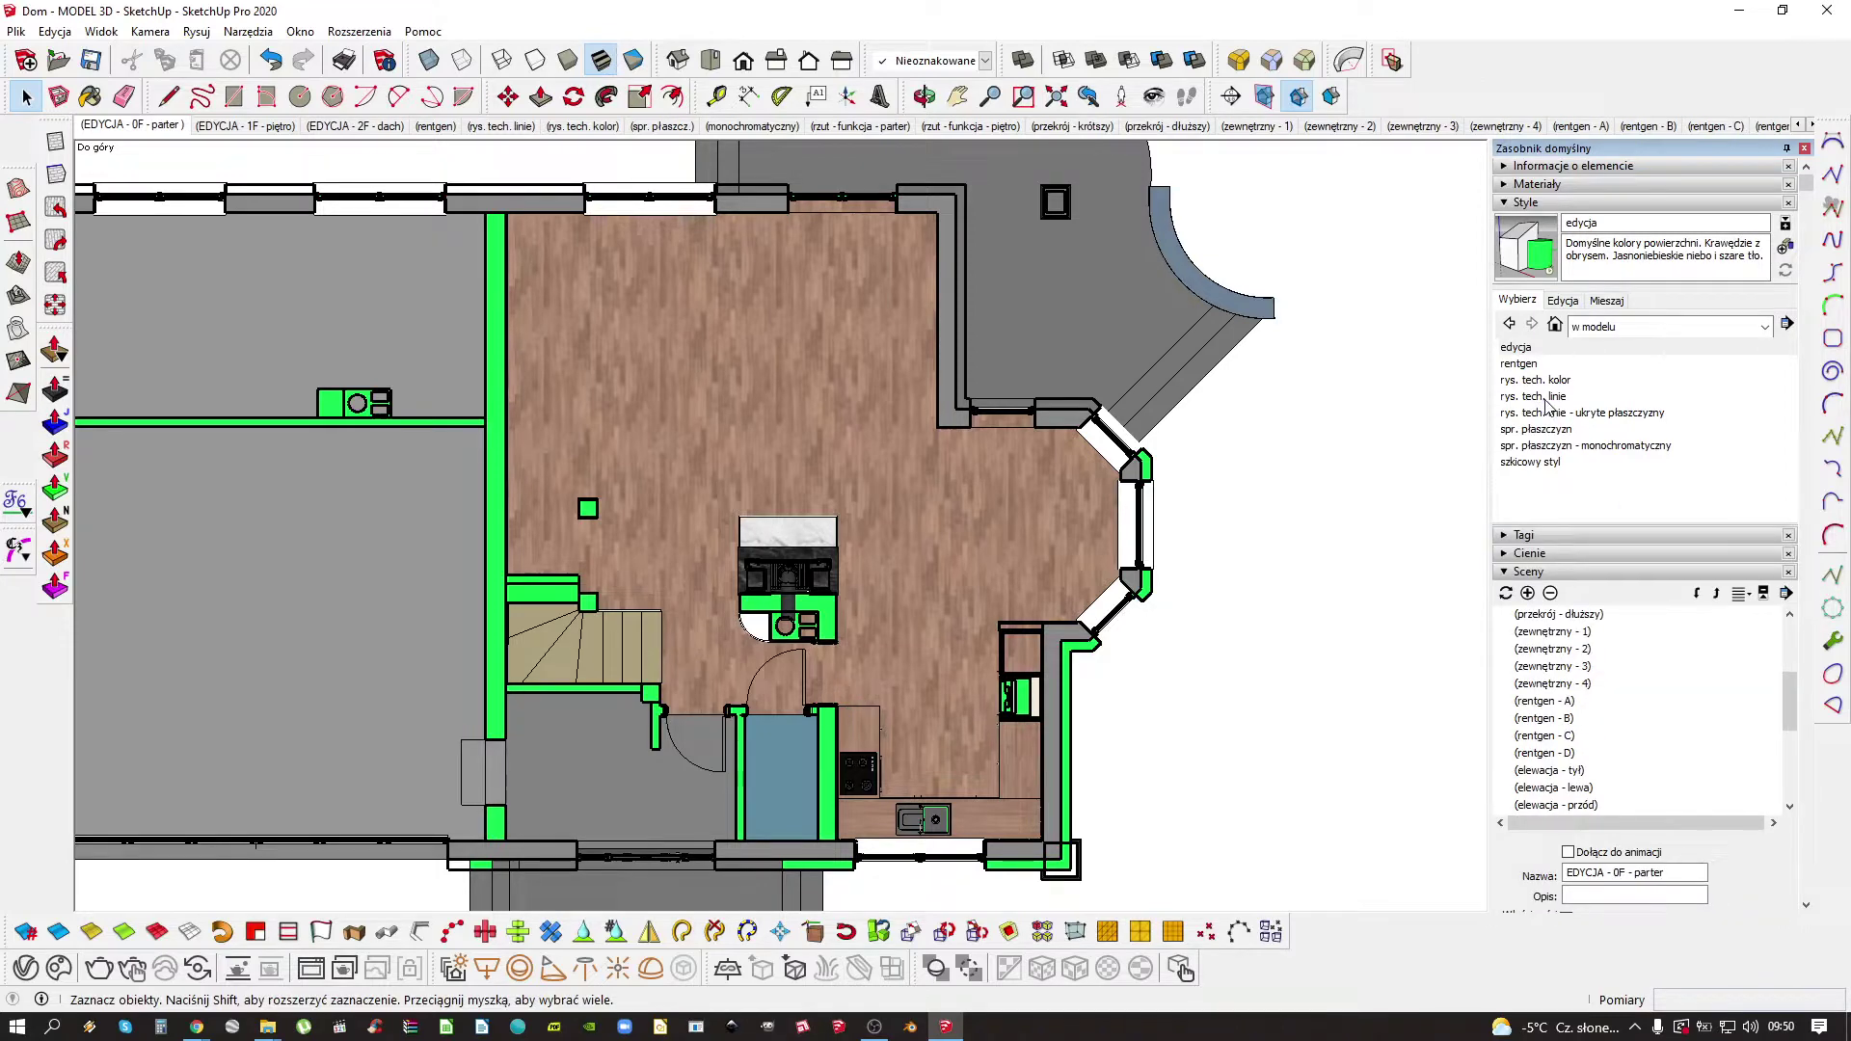
pyautogui.click(1547, 397)
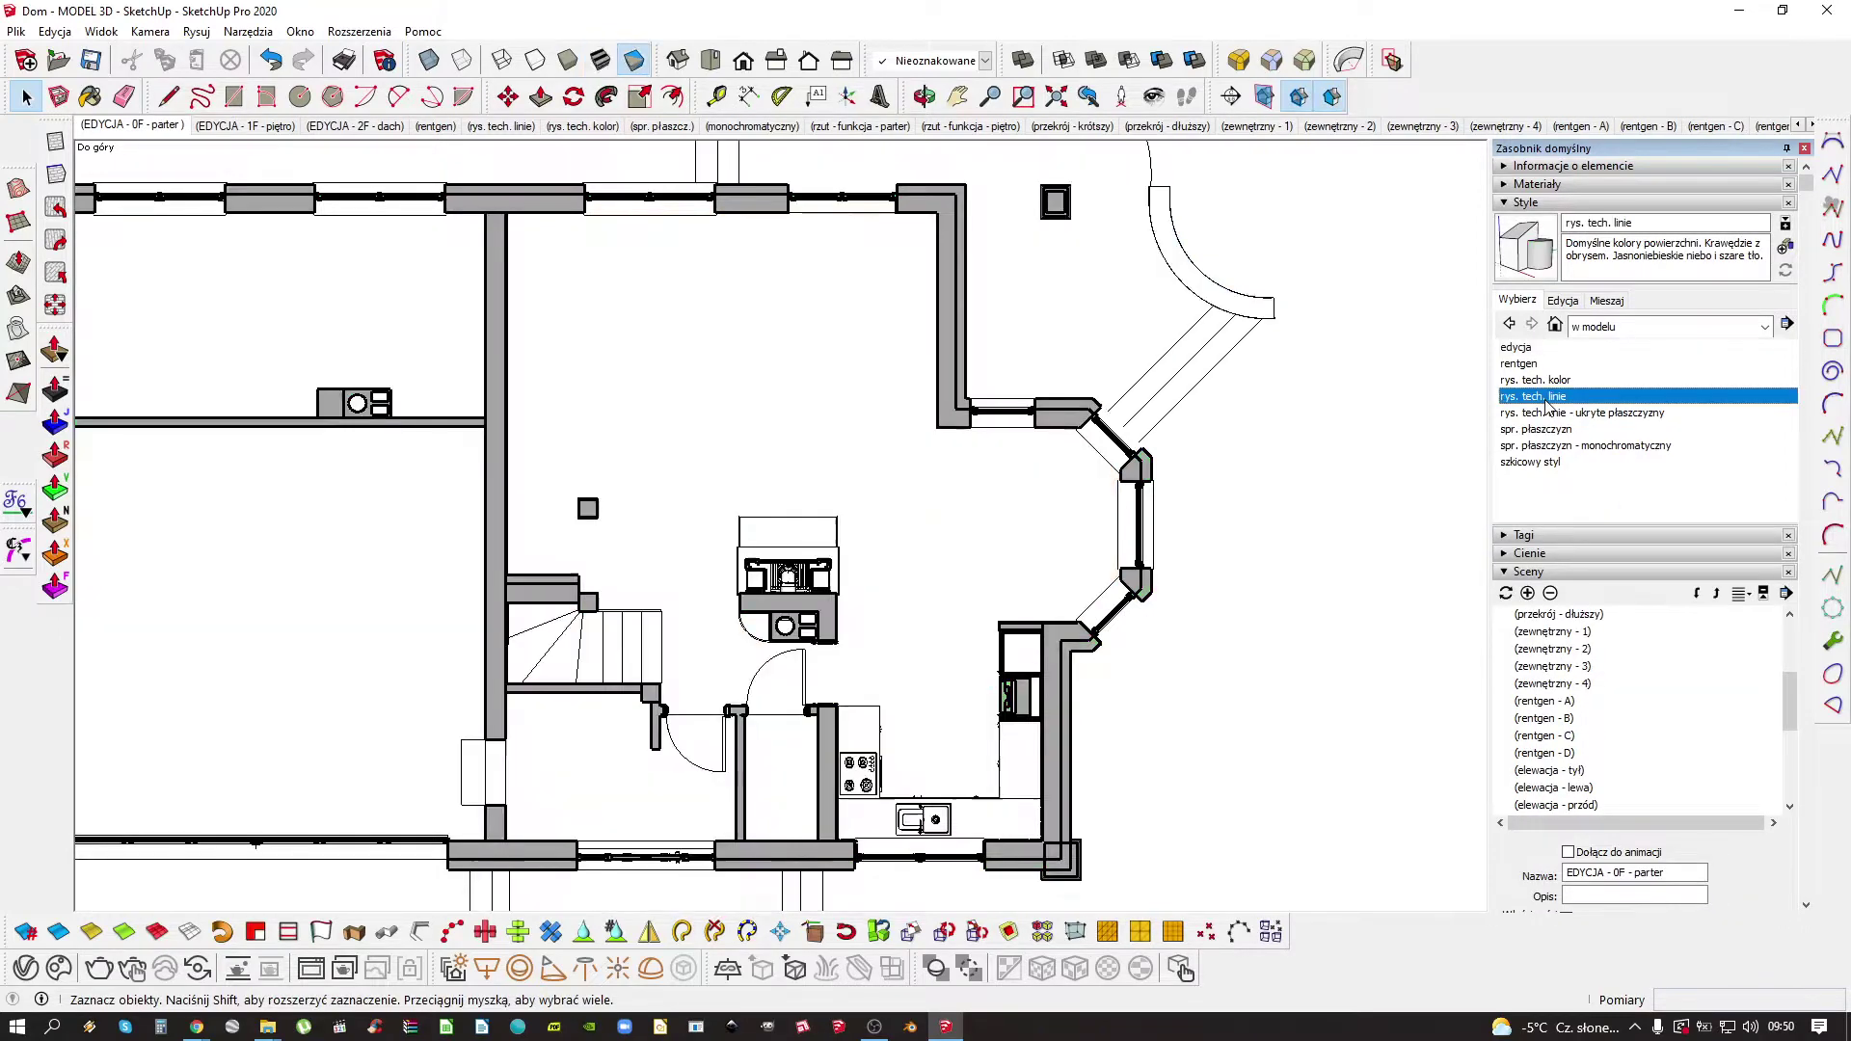
pyautogui.click(1568, 205)
pyautogui.moveTo(1806, 386); pyautogui.dragTo(1777, 467)
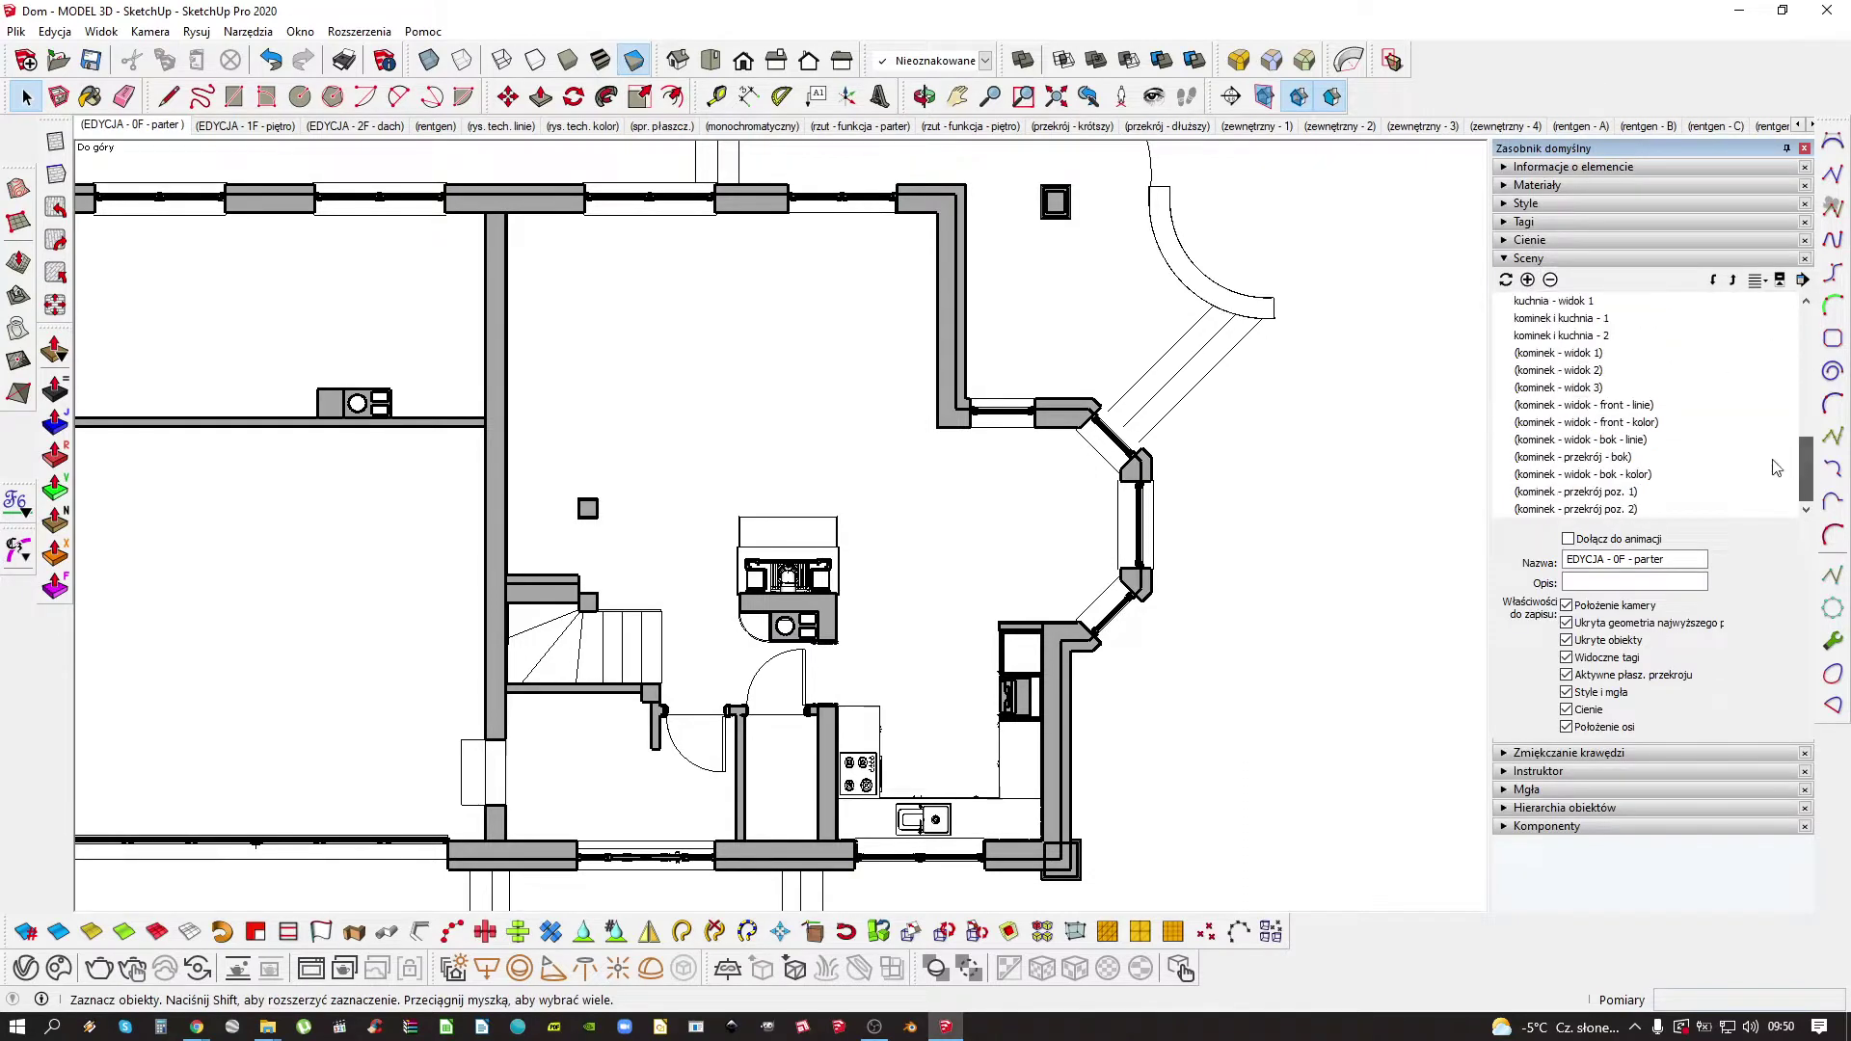
# - Add a new scene from the current plan and name it 'rzut funkcjonalny'
pyautogui.click(1582, 509)
pyautogui.click(1527, 280)
pyautogui.write('rzut funkcjonalny')
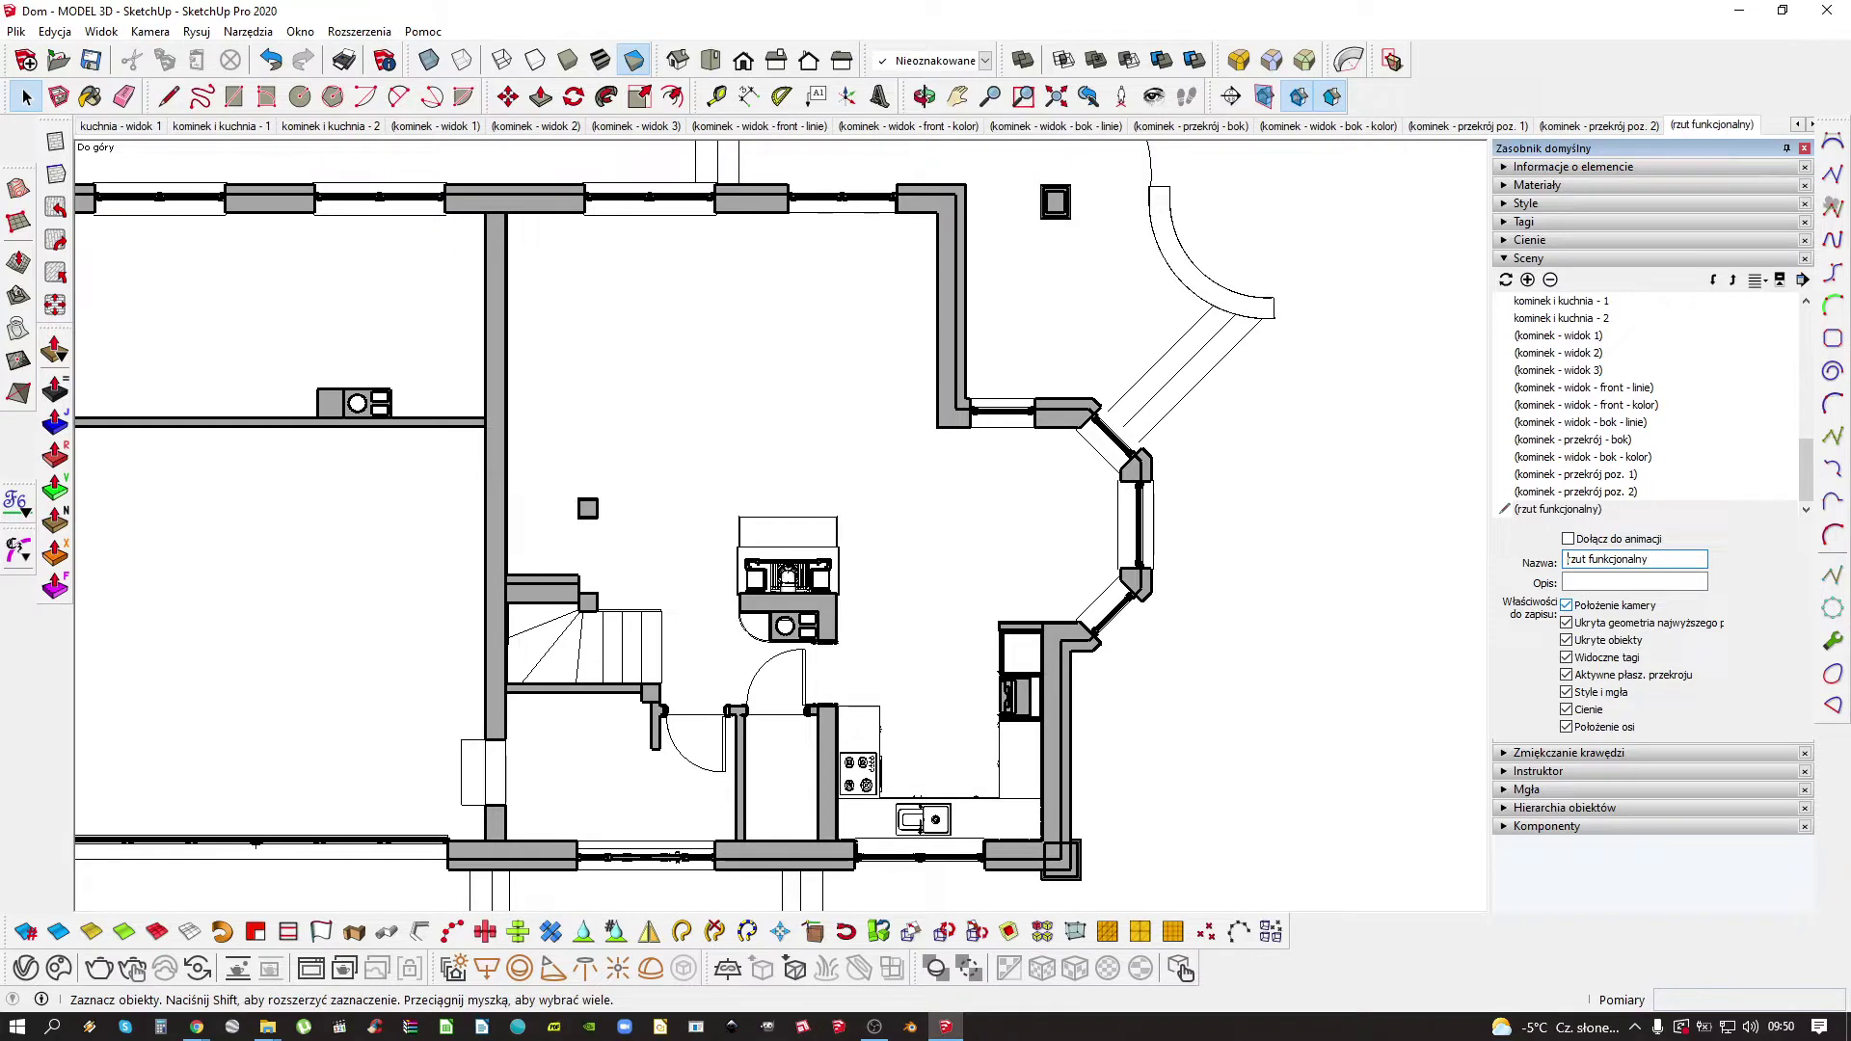
pyautogui.press('Tab')
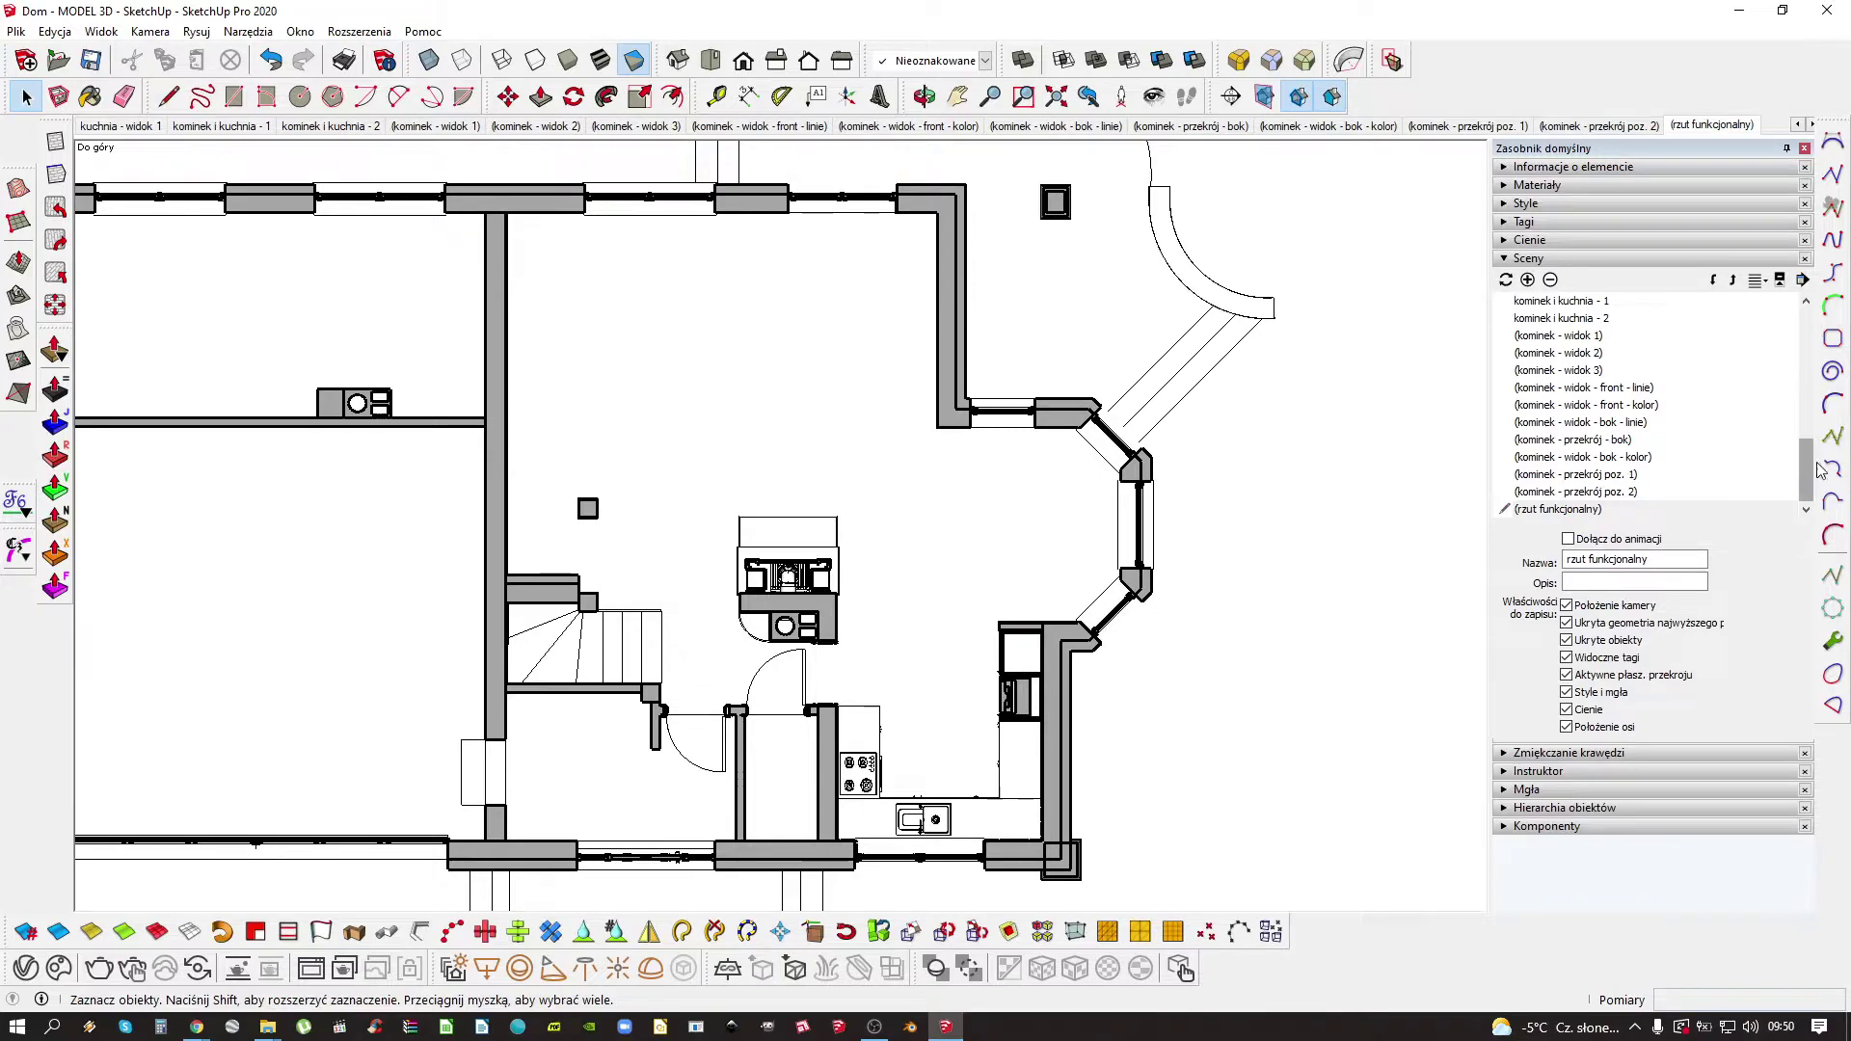
pyautogui.moveTo(1817, 465); pyautogui.dragTo(1776, 322)
# - Switch to the 'EDYCJA - 0F - parter' scene and open a ceiling light component for editing
pyautogui.doubleClick(1568, 301)
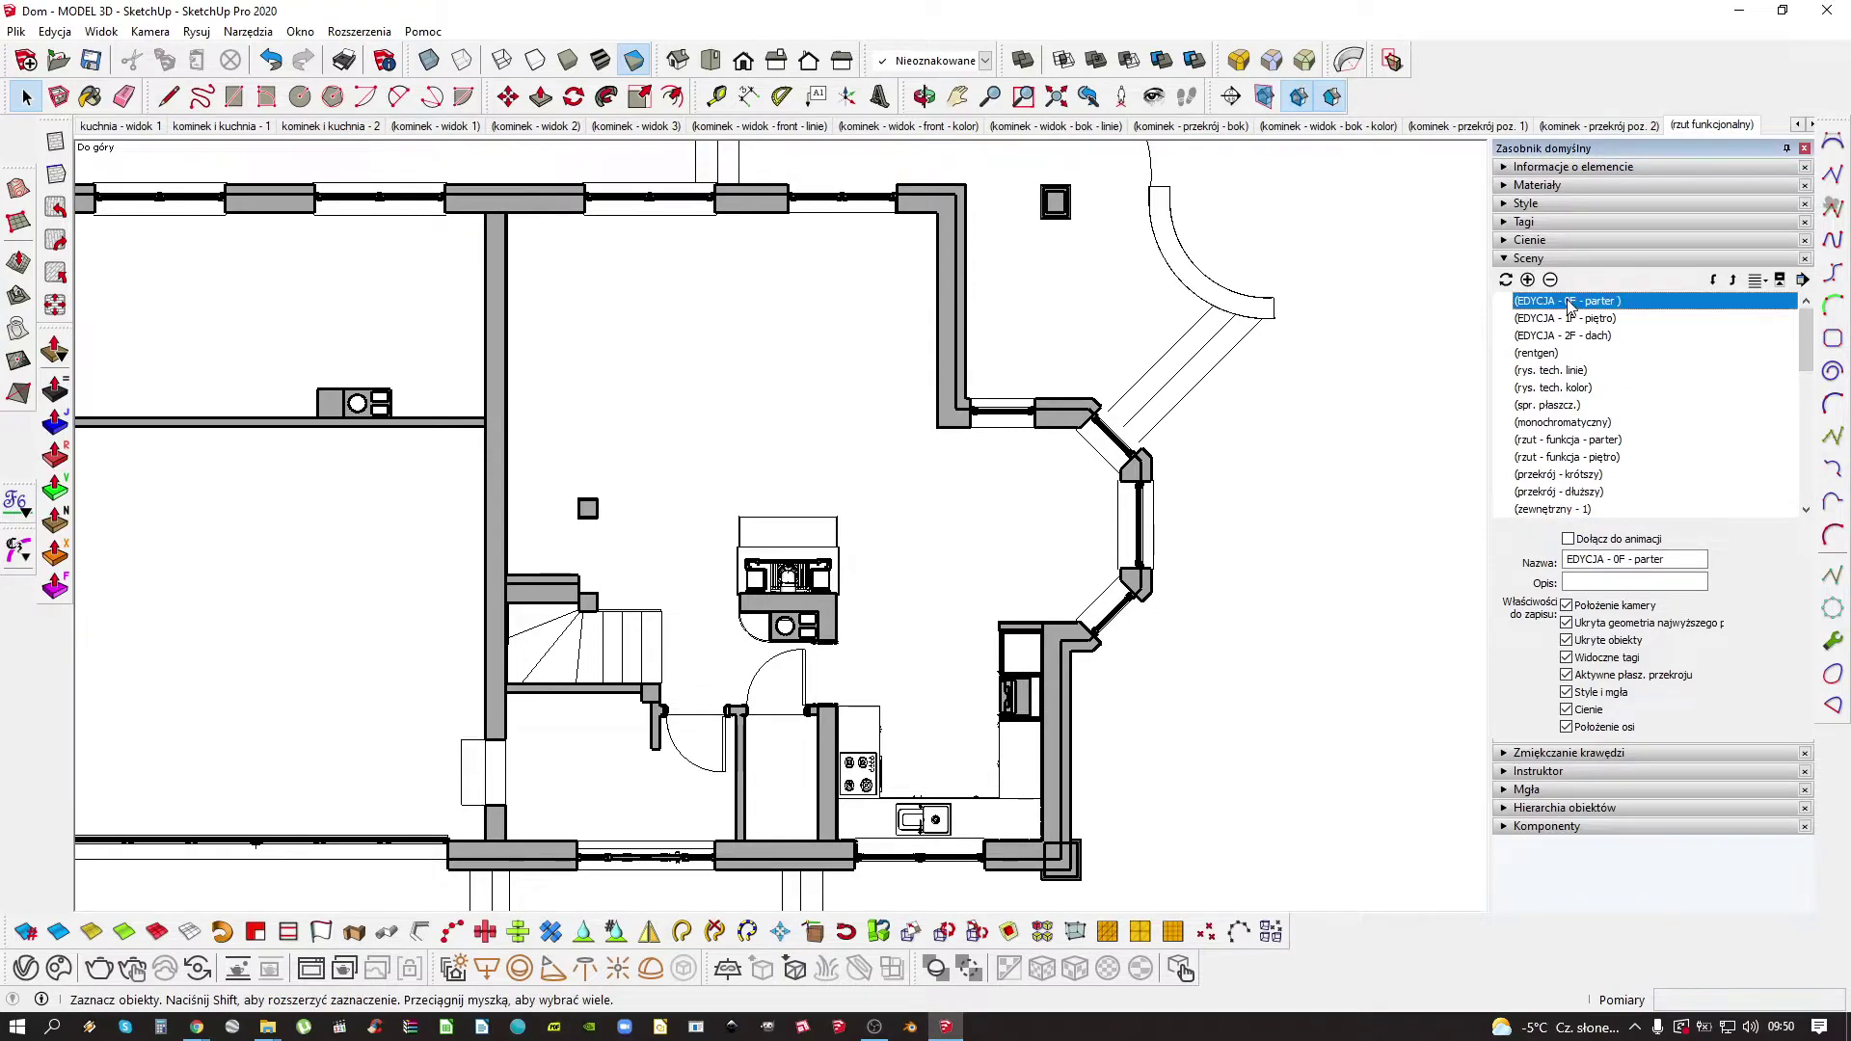
pyautogui.moveTo(898, 547); pyautogui.dragTo(892, 482, button='middle')
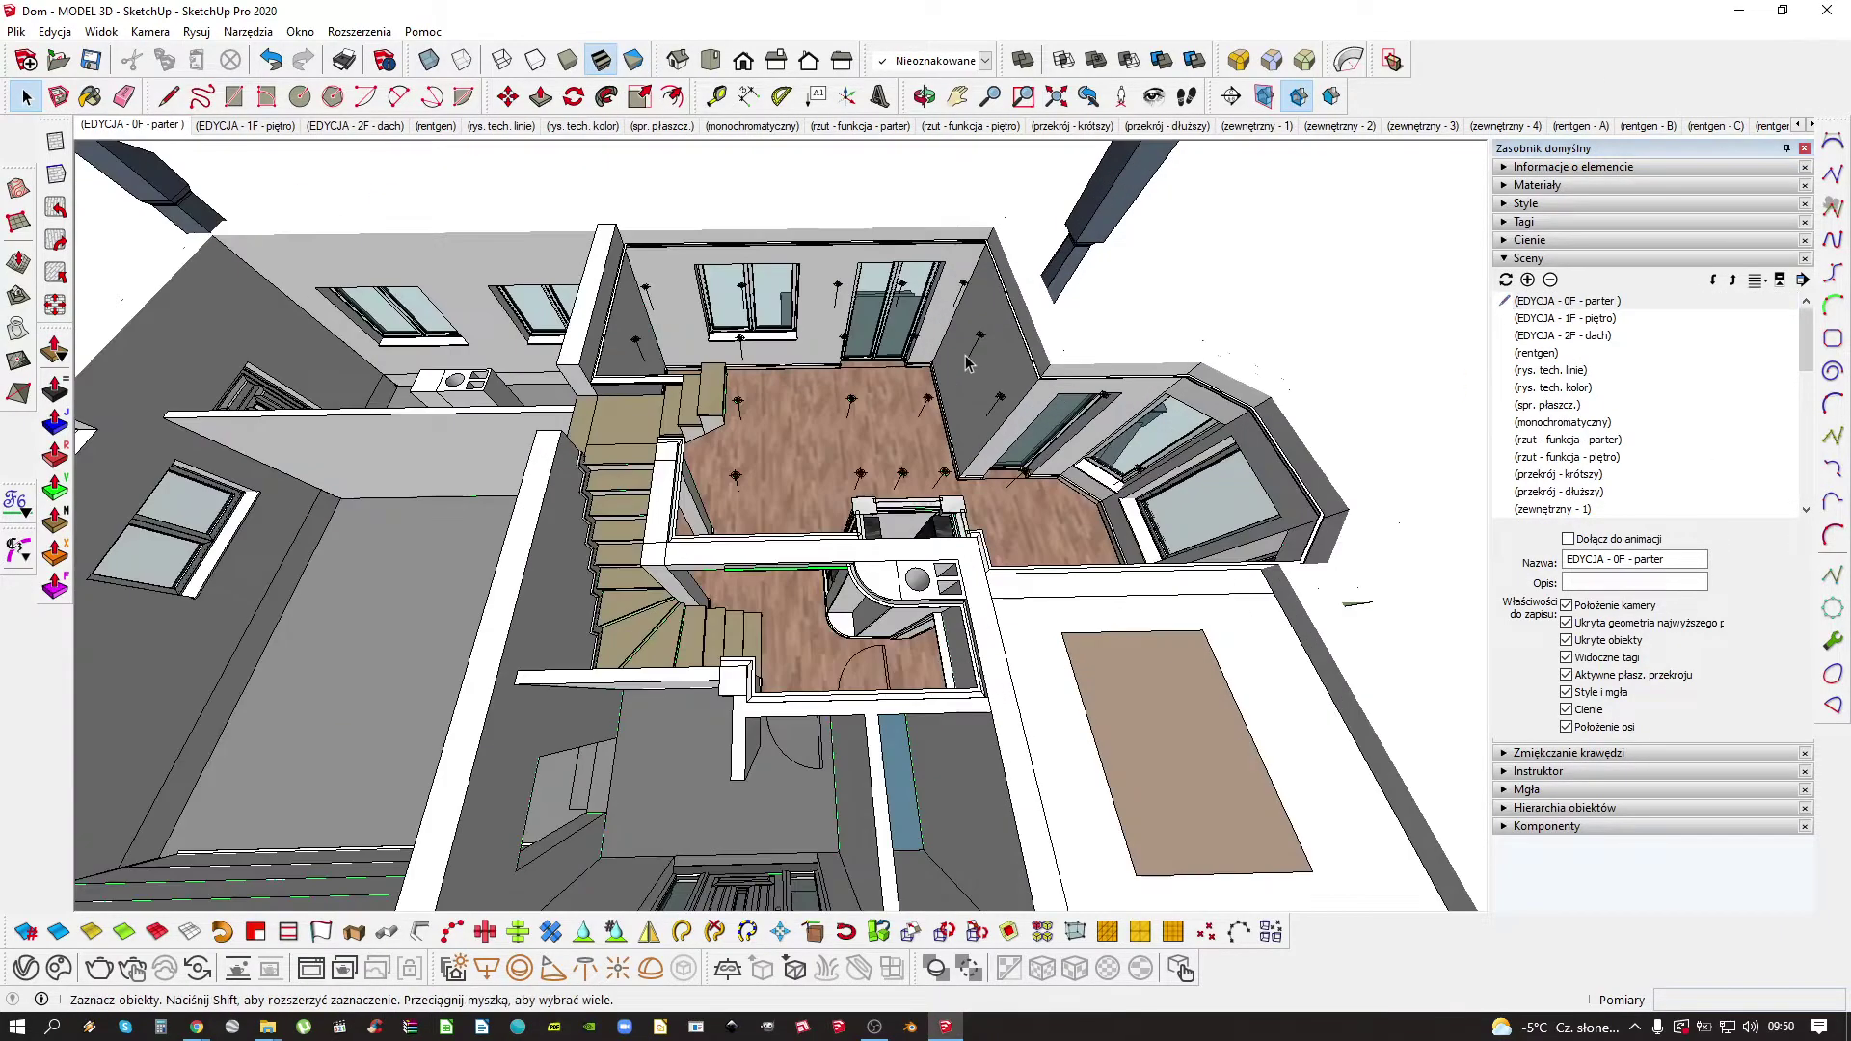
pyautogui.scroll(10, 887, 463)
pyautogui.scroll(3, 885, 442)
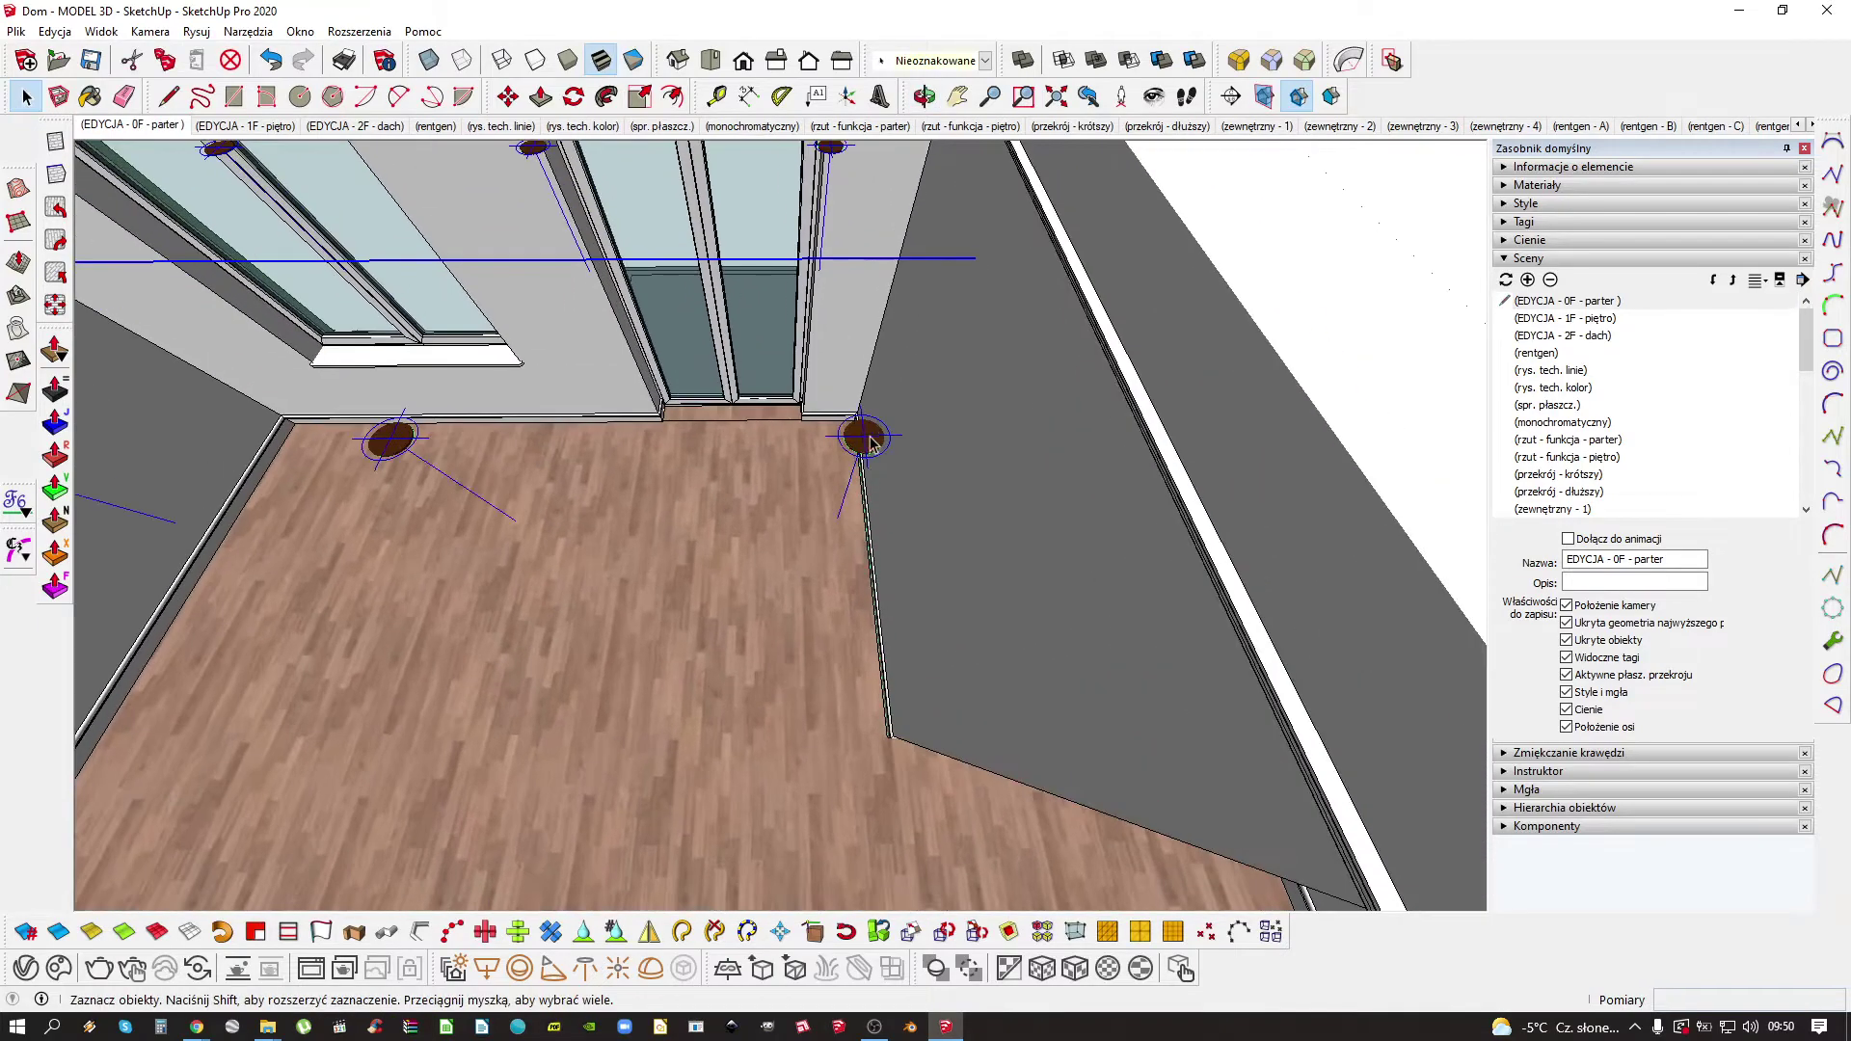
pyautogui.scroll(3, 878, 442)
pyautogui.click(871, 441)
pyautogui.scroll(1, 871, 441)
pyautogui.doubleClick(871, 442)
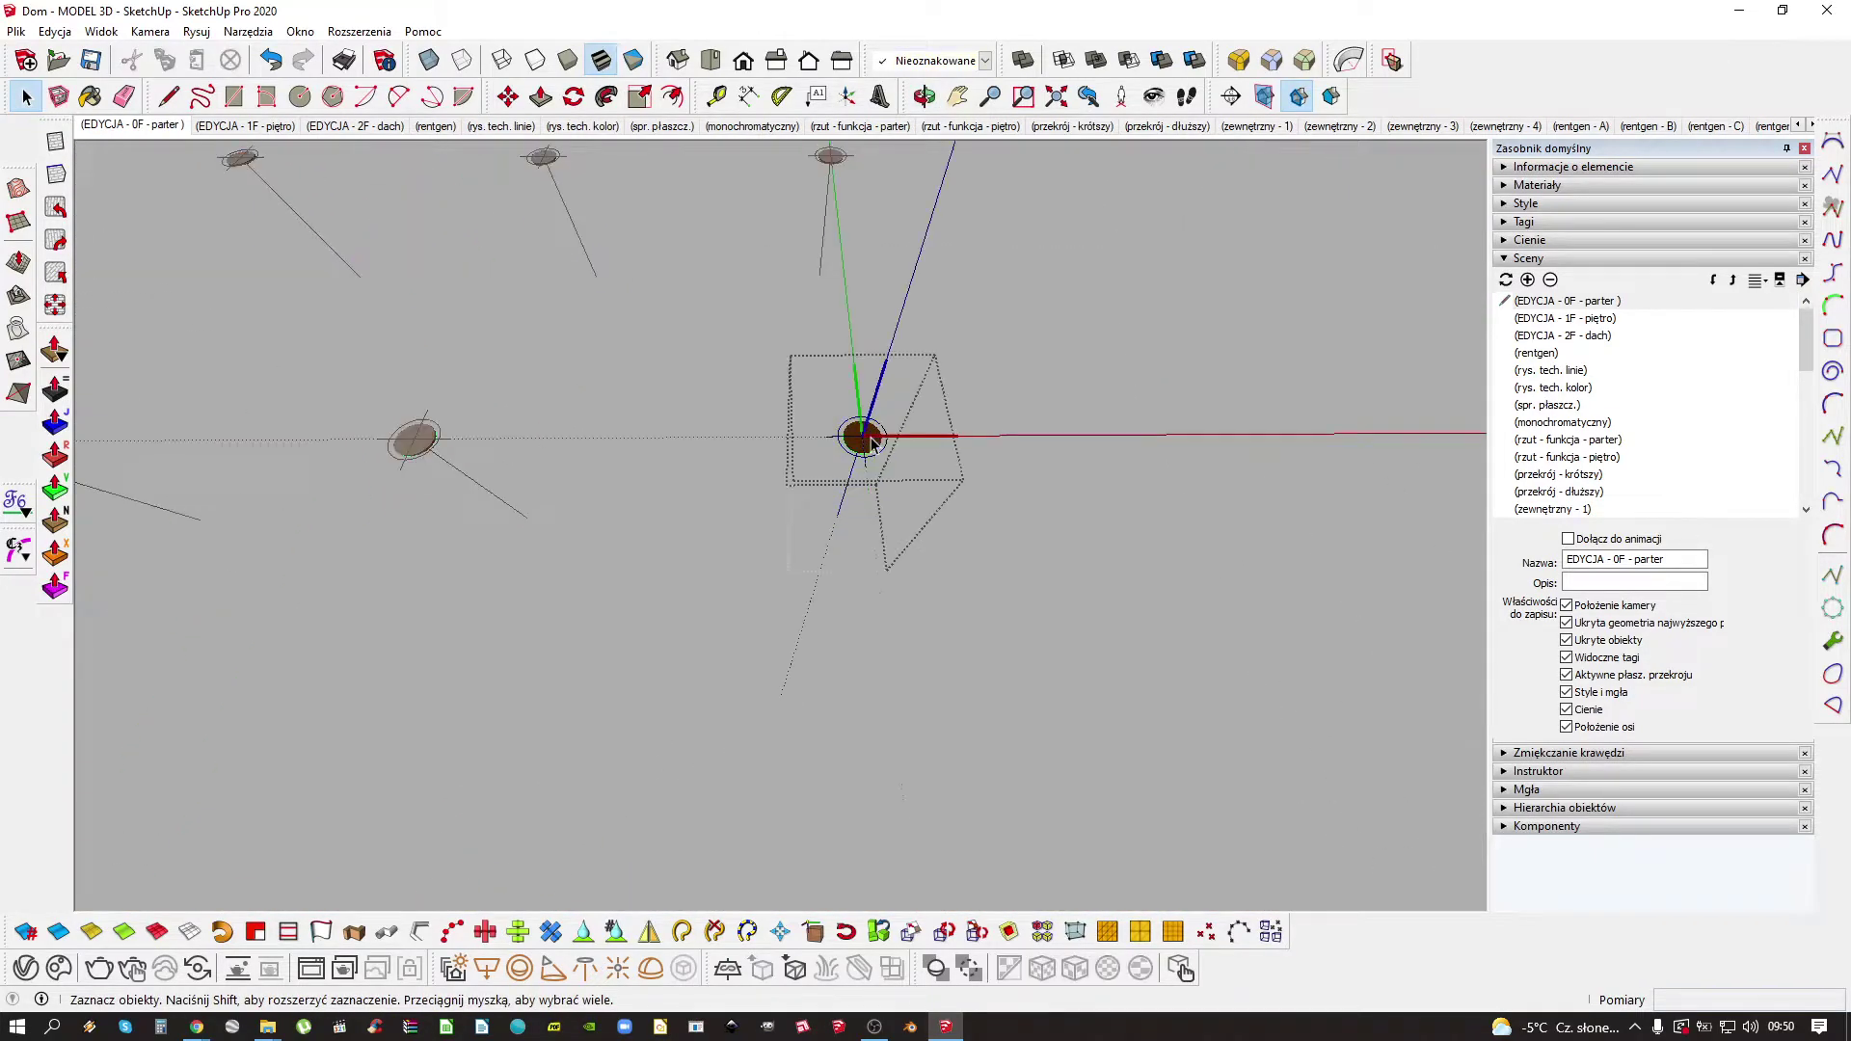
# - Draw a 260 cm vertical line from the light's centre down to the floor
pyautogui.scroll(-3, 896, 434)
pyautogui.scroll(-5, 964, 405)
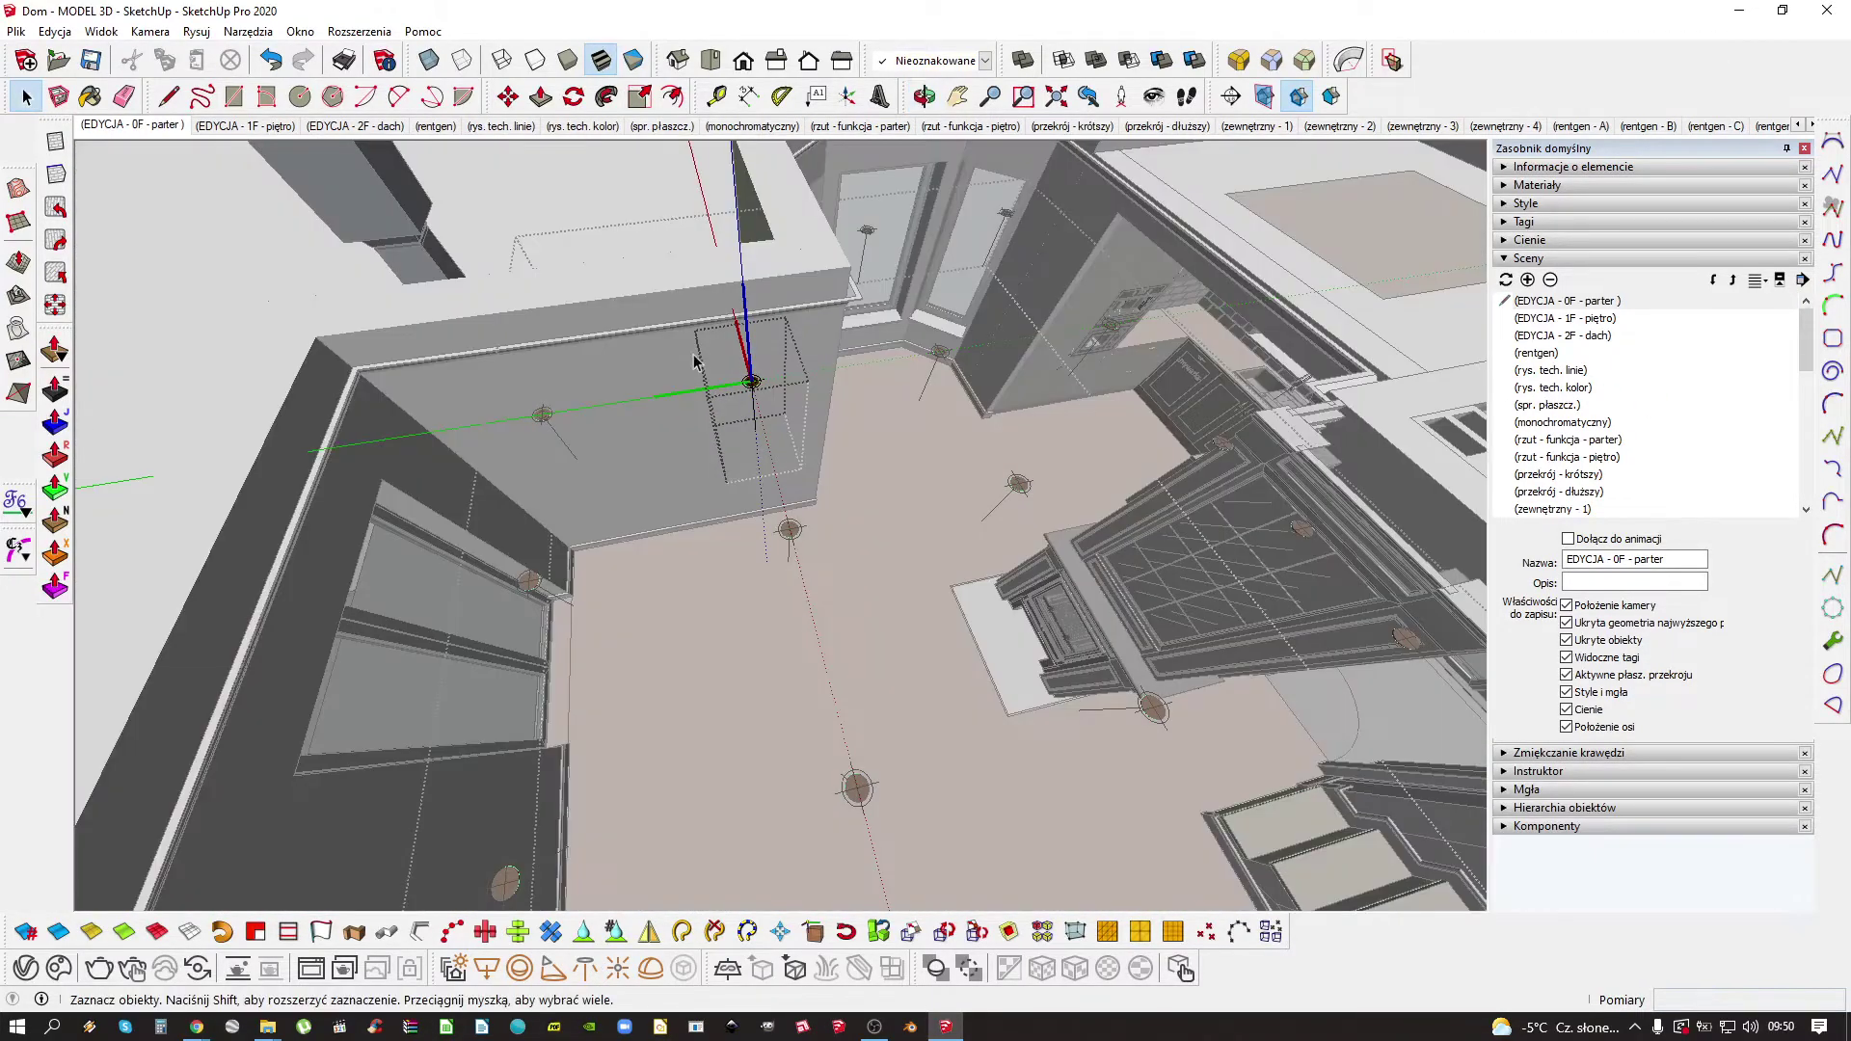
pyautogui.moveTo(694, 361); pyautogui.dragTo(849, 448, button='middle')
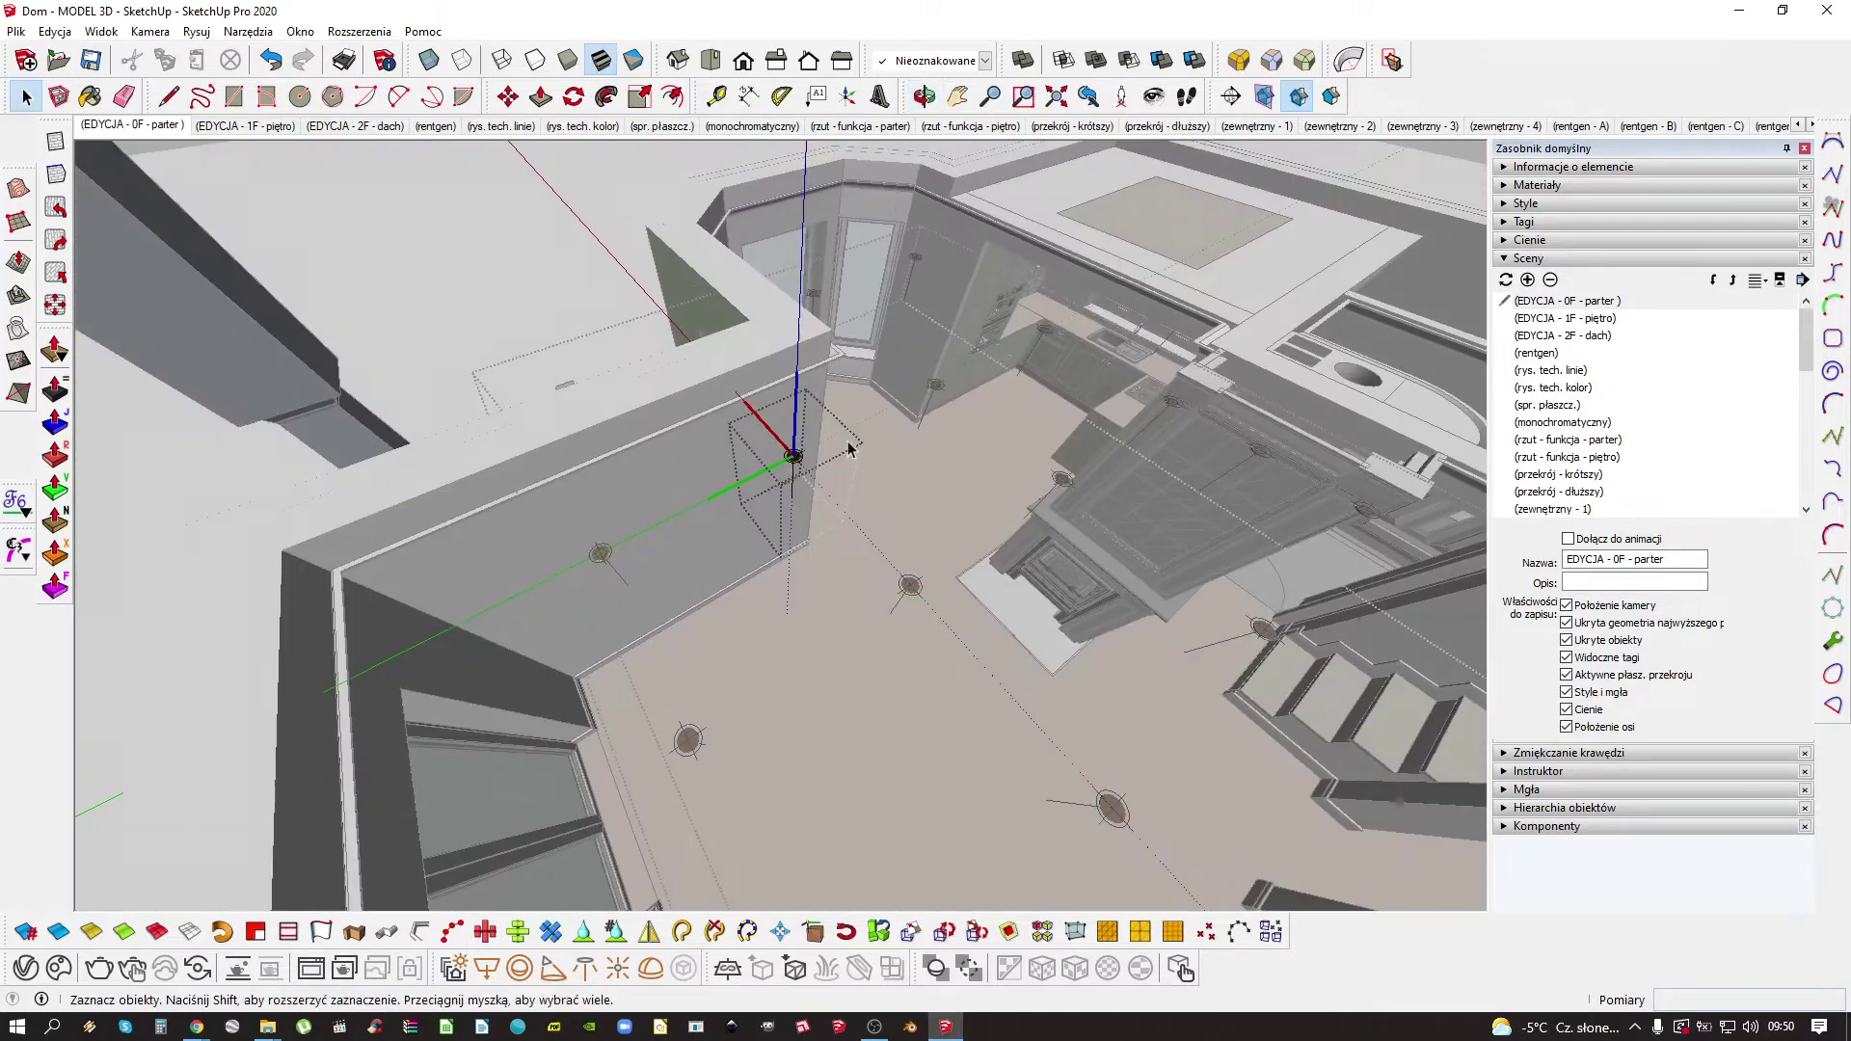
pyautogui.scroll(3, 849, 449)
pyautogui.scroll(2, 850, 448)
pyautogui.moveTo(849, 449); pyautogui.dragTo(878, 365, button='middle')
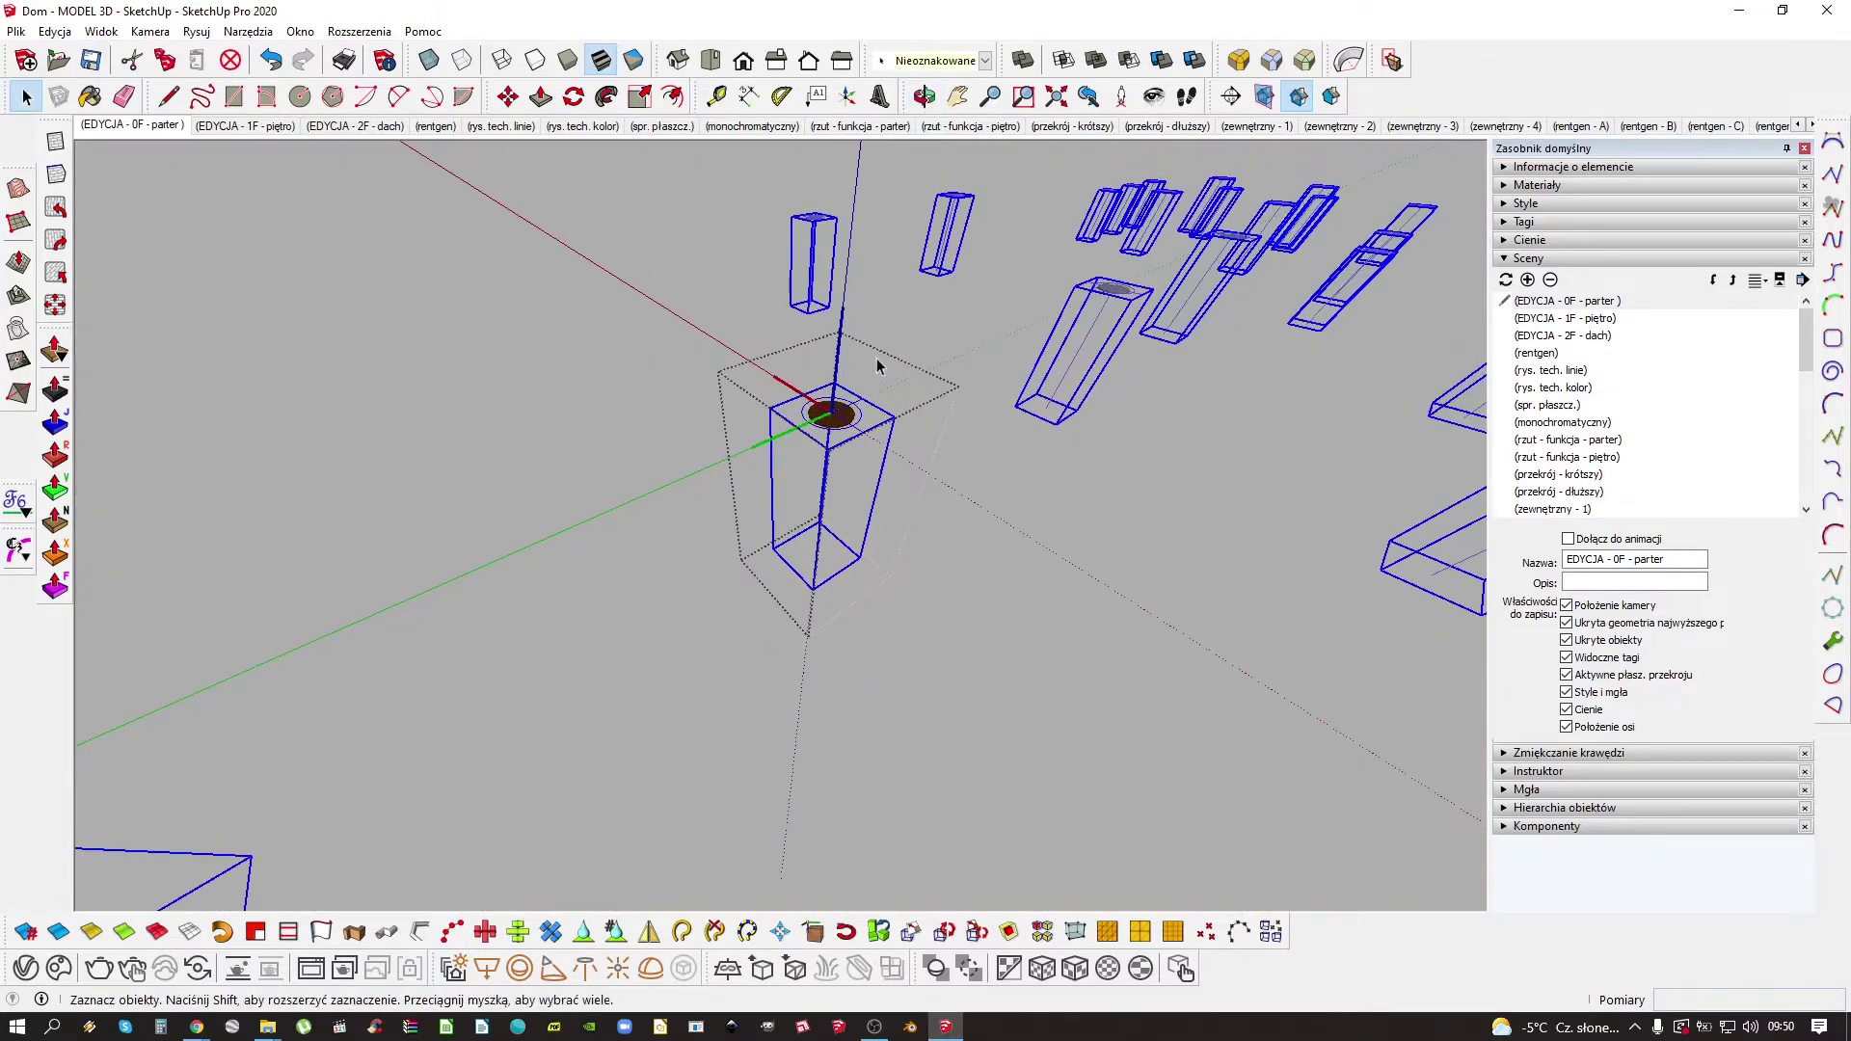
pyautogui.scroll(1, 824, 436)
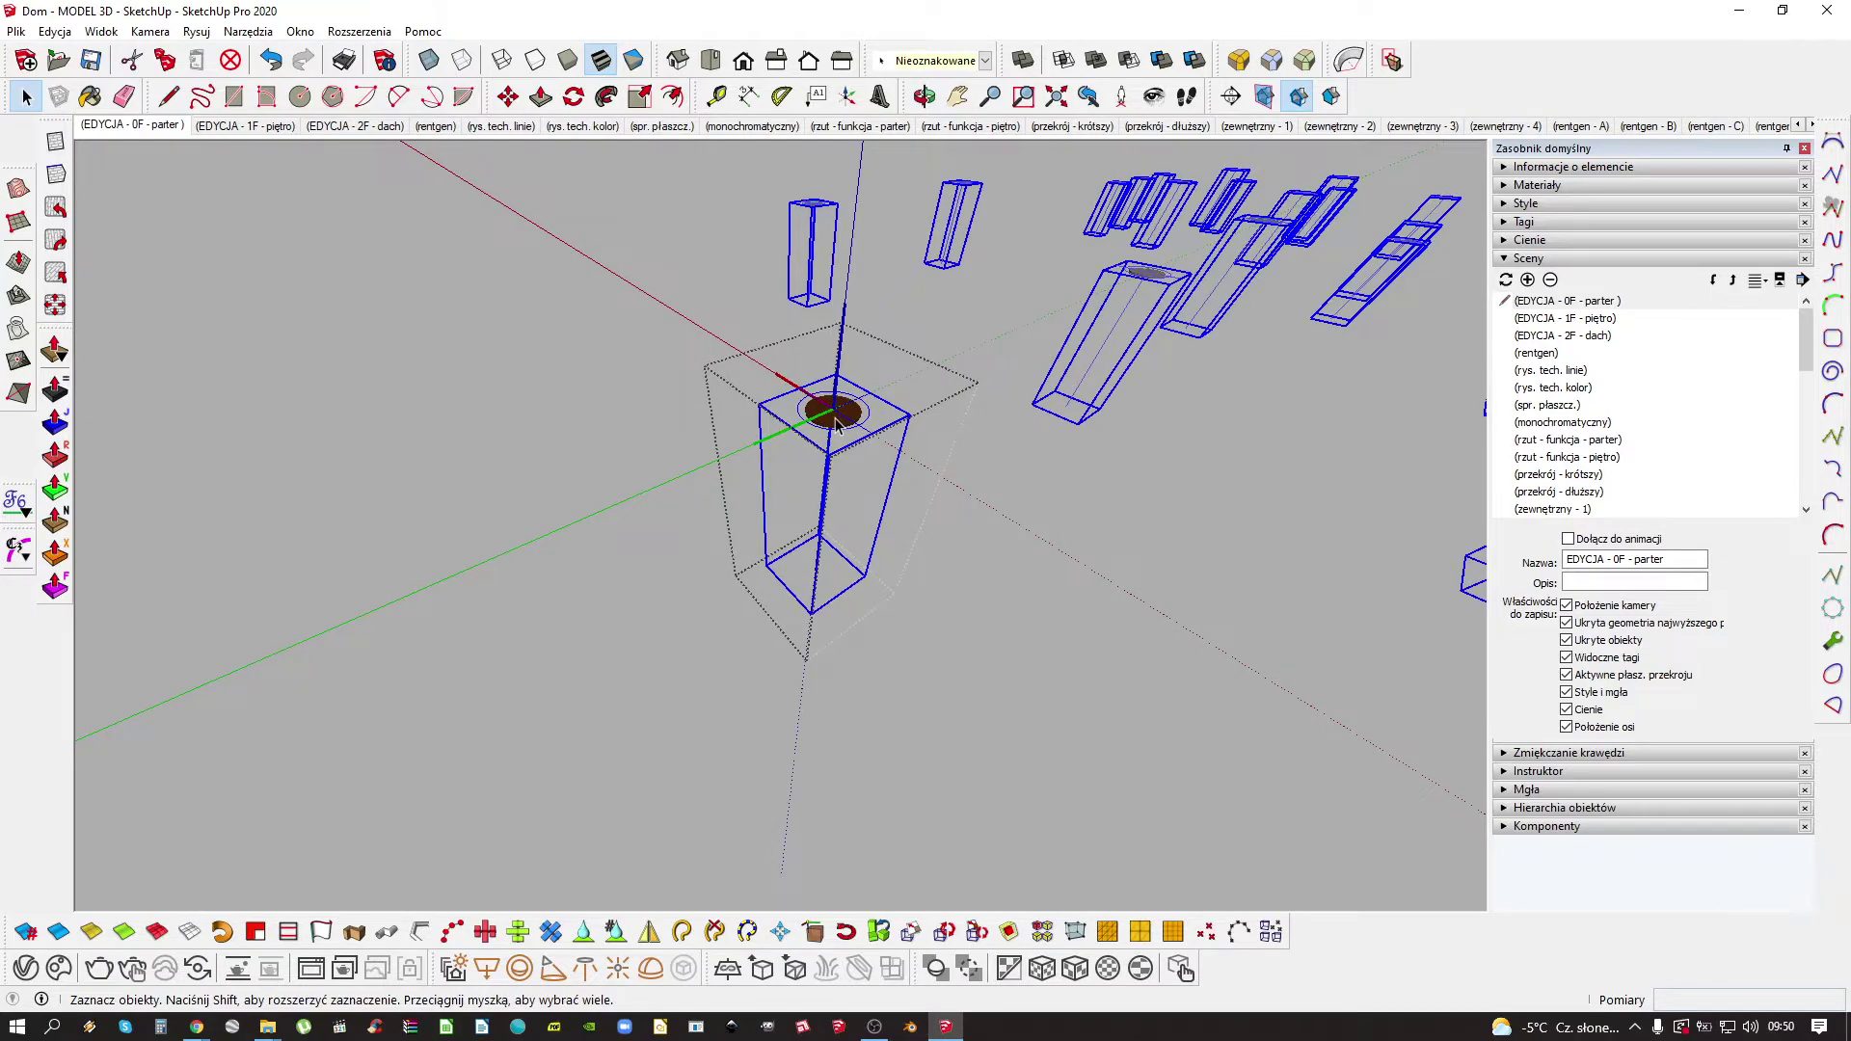
pyautogui.moveTo(835, 424); pyautogui.dragTo(779, 373, button='middle')
pyautogui.press('l')
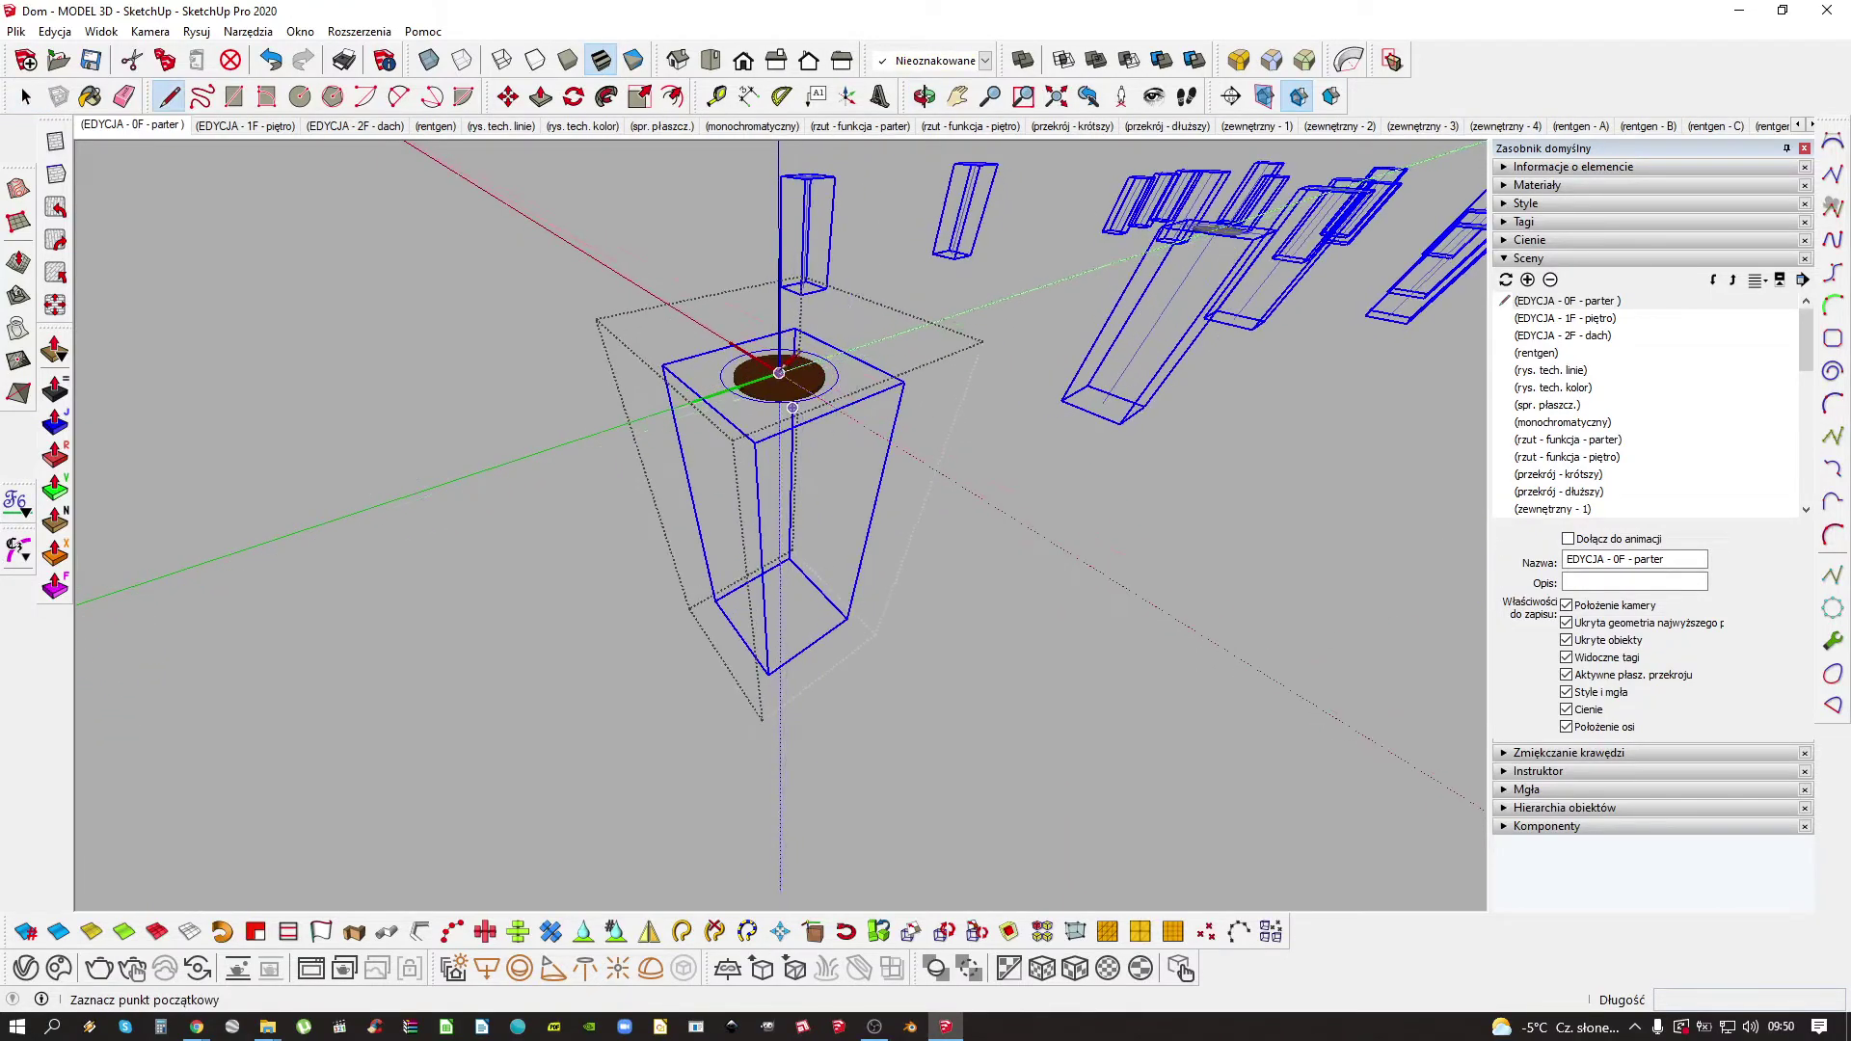
pyautogui.click(779, 373)
pyautogui.scroll(3, 777, 607)
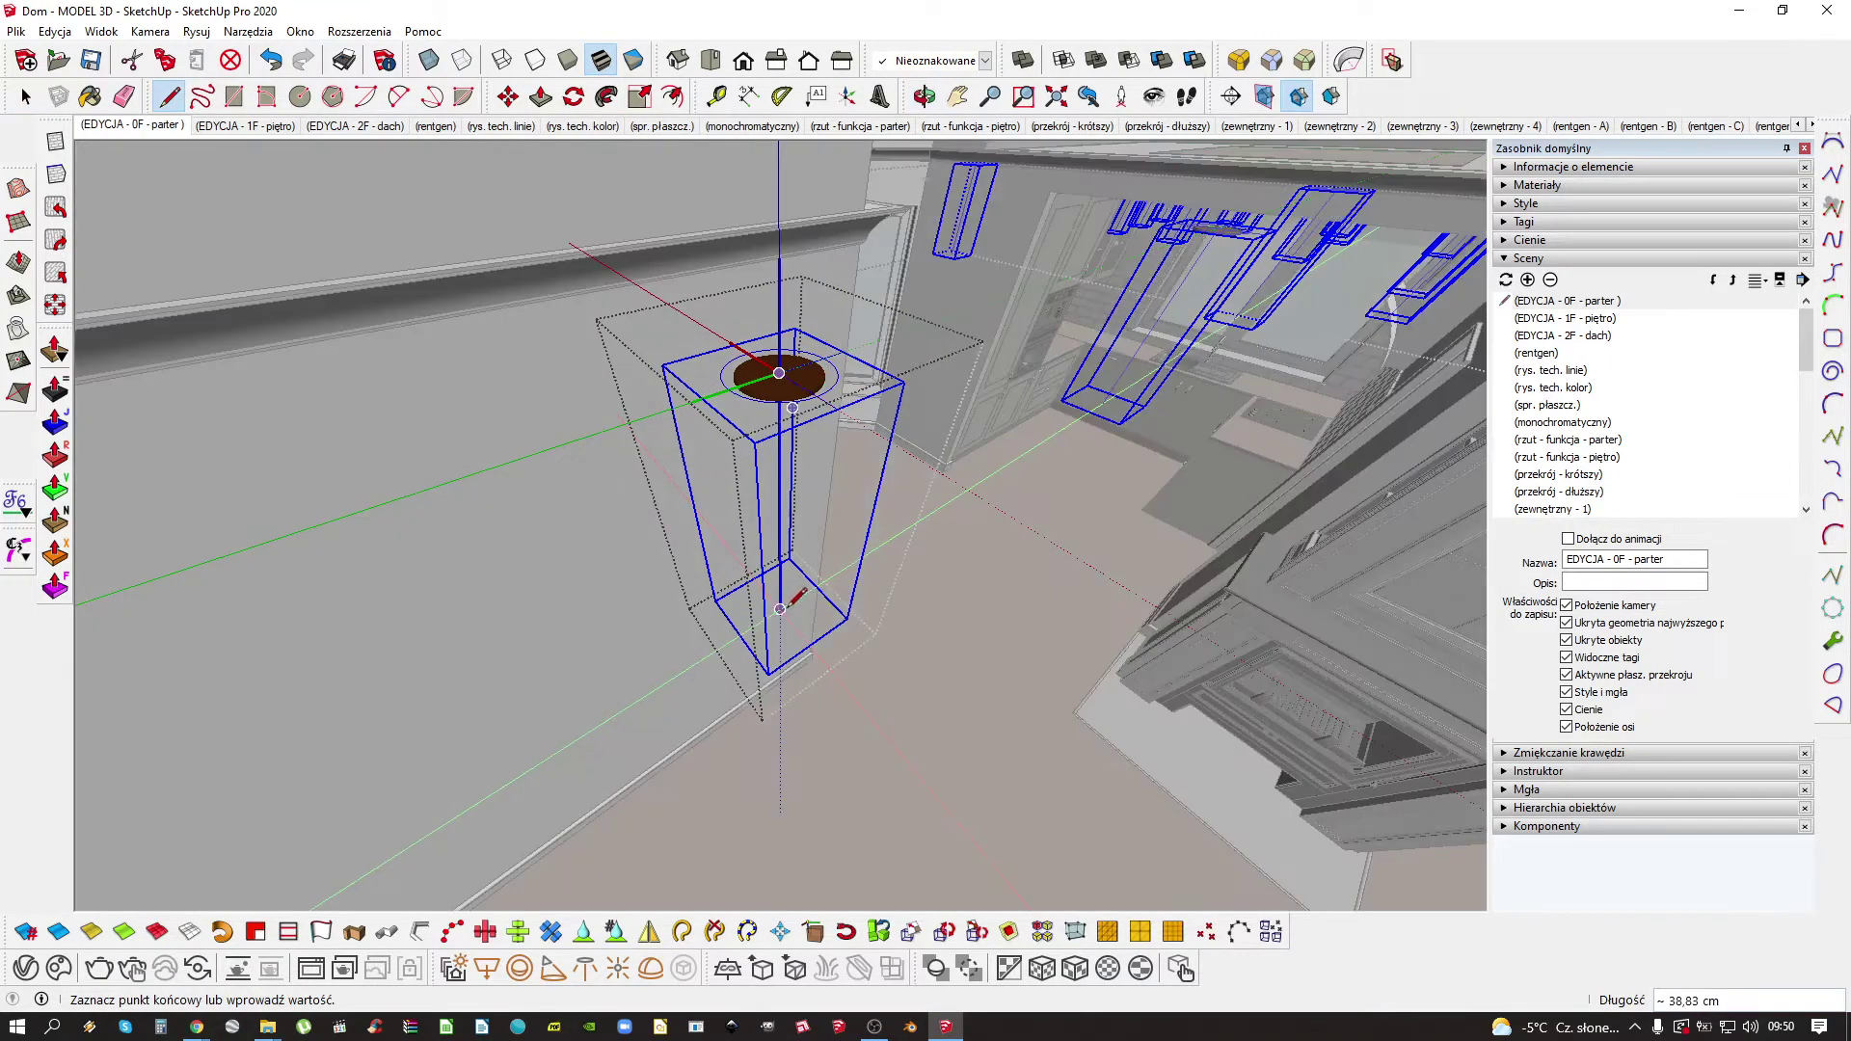
pyautogui.scroll(3, 777, 607)
pyautogui.scroll(2, 778, 609)
pyautogui.scroll(1, 776, 612)
pyautogui.moveTo(774, 614); pyautogui.dragTo(798, 637, button='middle')
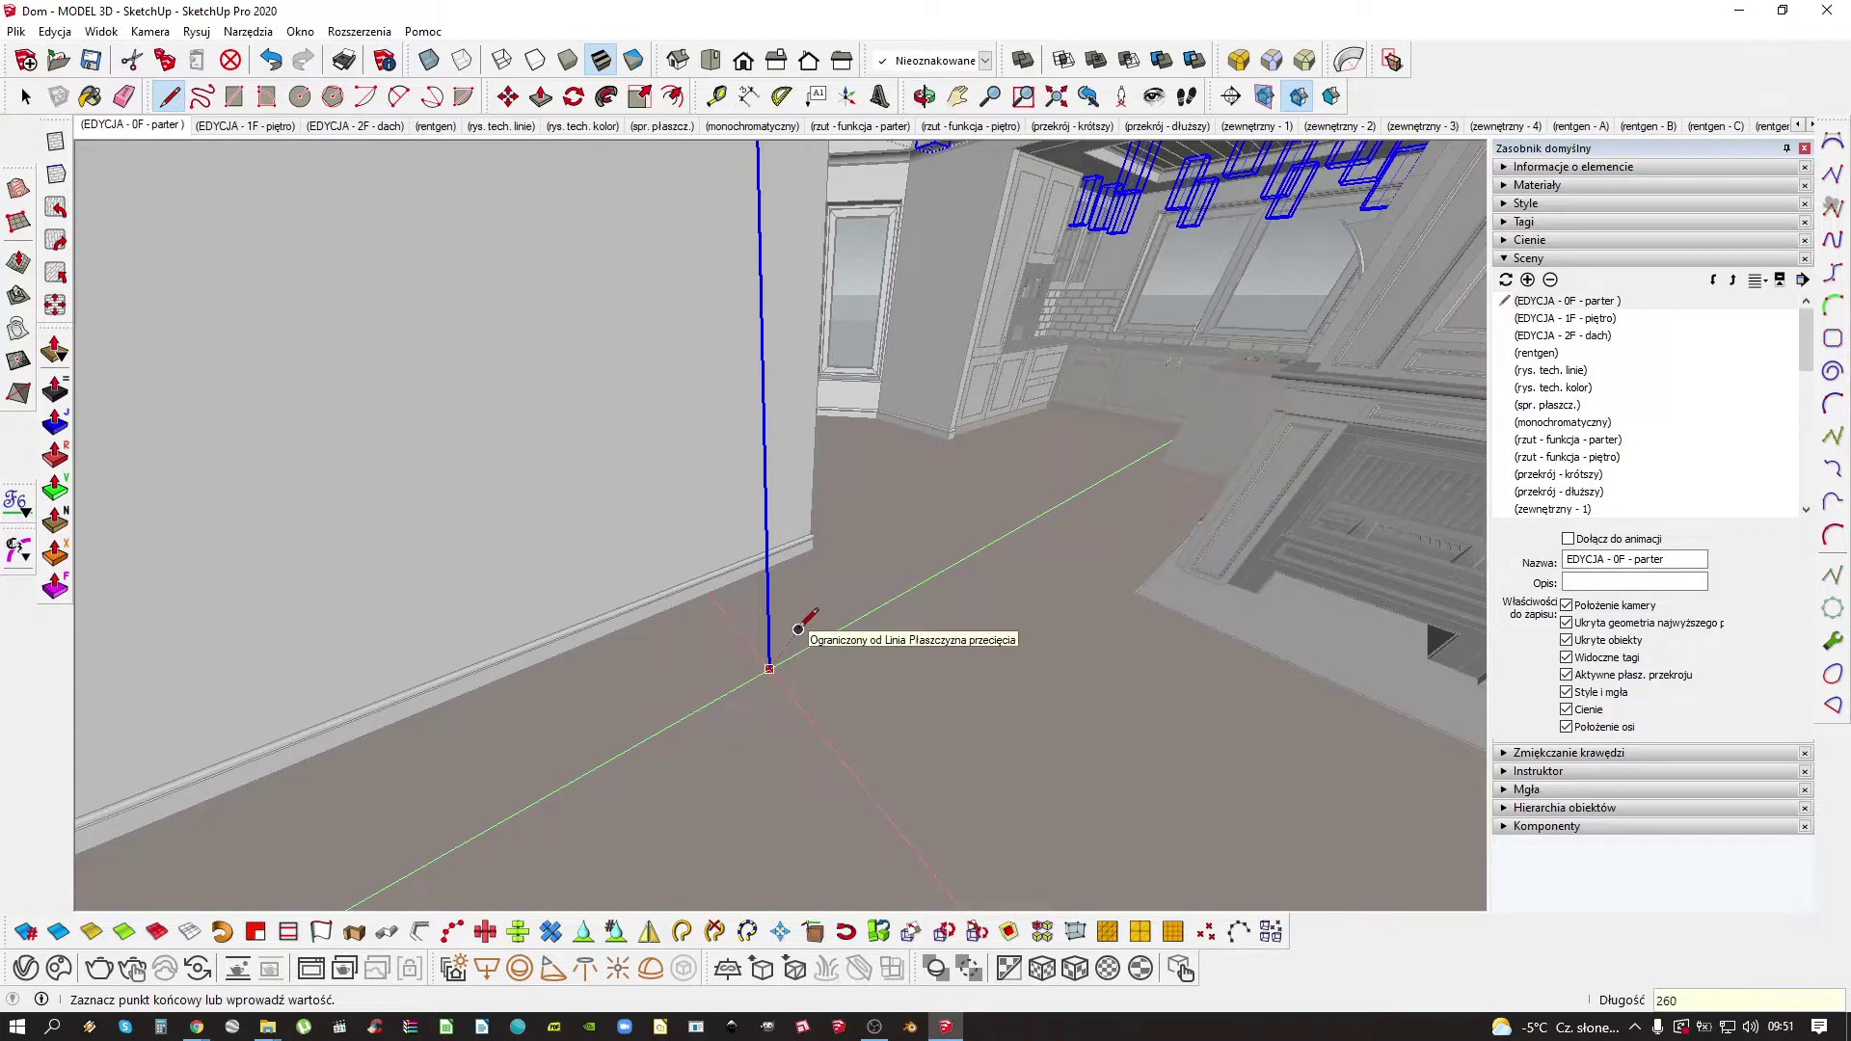
pyautogui.moveTo(799, 629)
pyautogui.mouseDown(button='middle')
pyautogui.moveTo(732, 641)
pyautogui.moveTo(781, 644)
pyautogui.mouseUp(button='middle')
pyautogui.press('space')
# - Start a line at the floor point and rotate geometry about the line's floor end
pyautogui.scroll(2, 740, 641)
pyautogui.scroll(2, 743, 640)
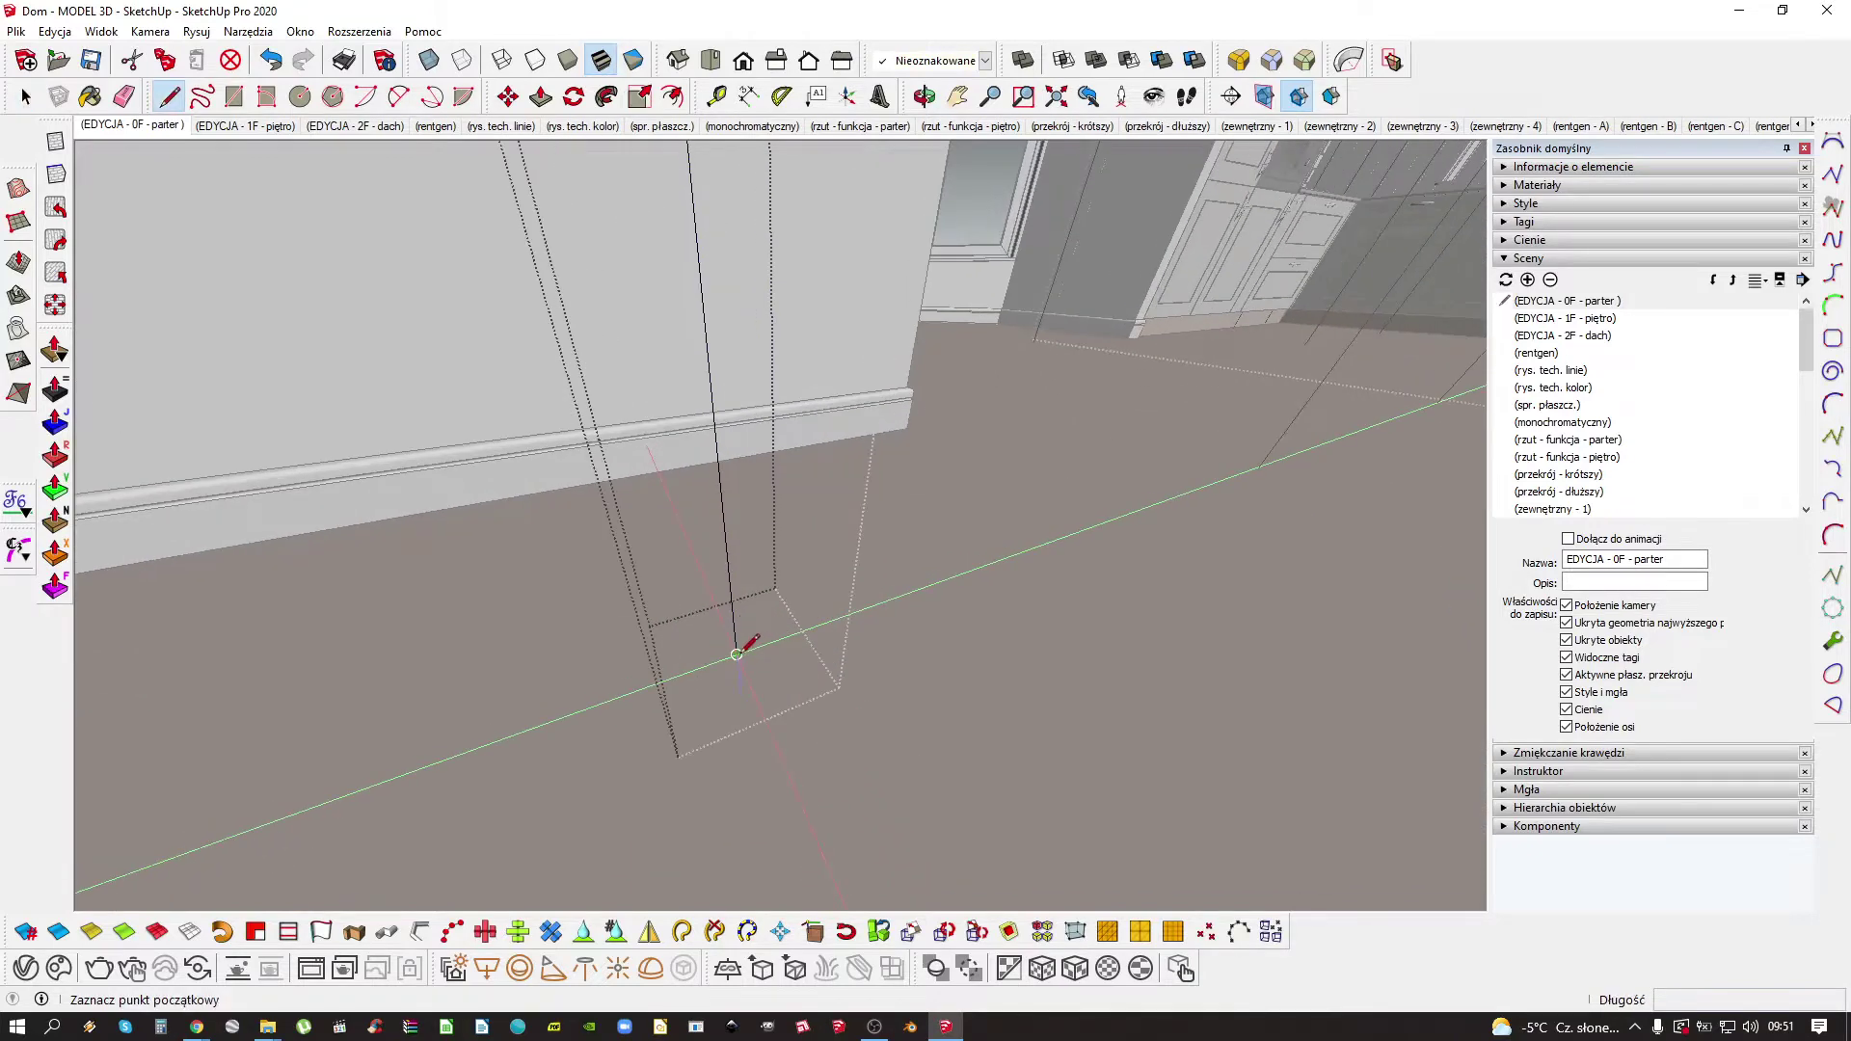
pyautogui.press('l')
pyautogui.click(718, 662)
pyautogui.moveTo(786, 629); pyautogui.dragTo(713, 664, button='middle')
pyautogui.press('q')
pyautogui.click(719, 662)
pyautogui.click(768, 641)
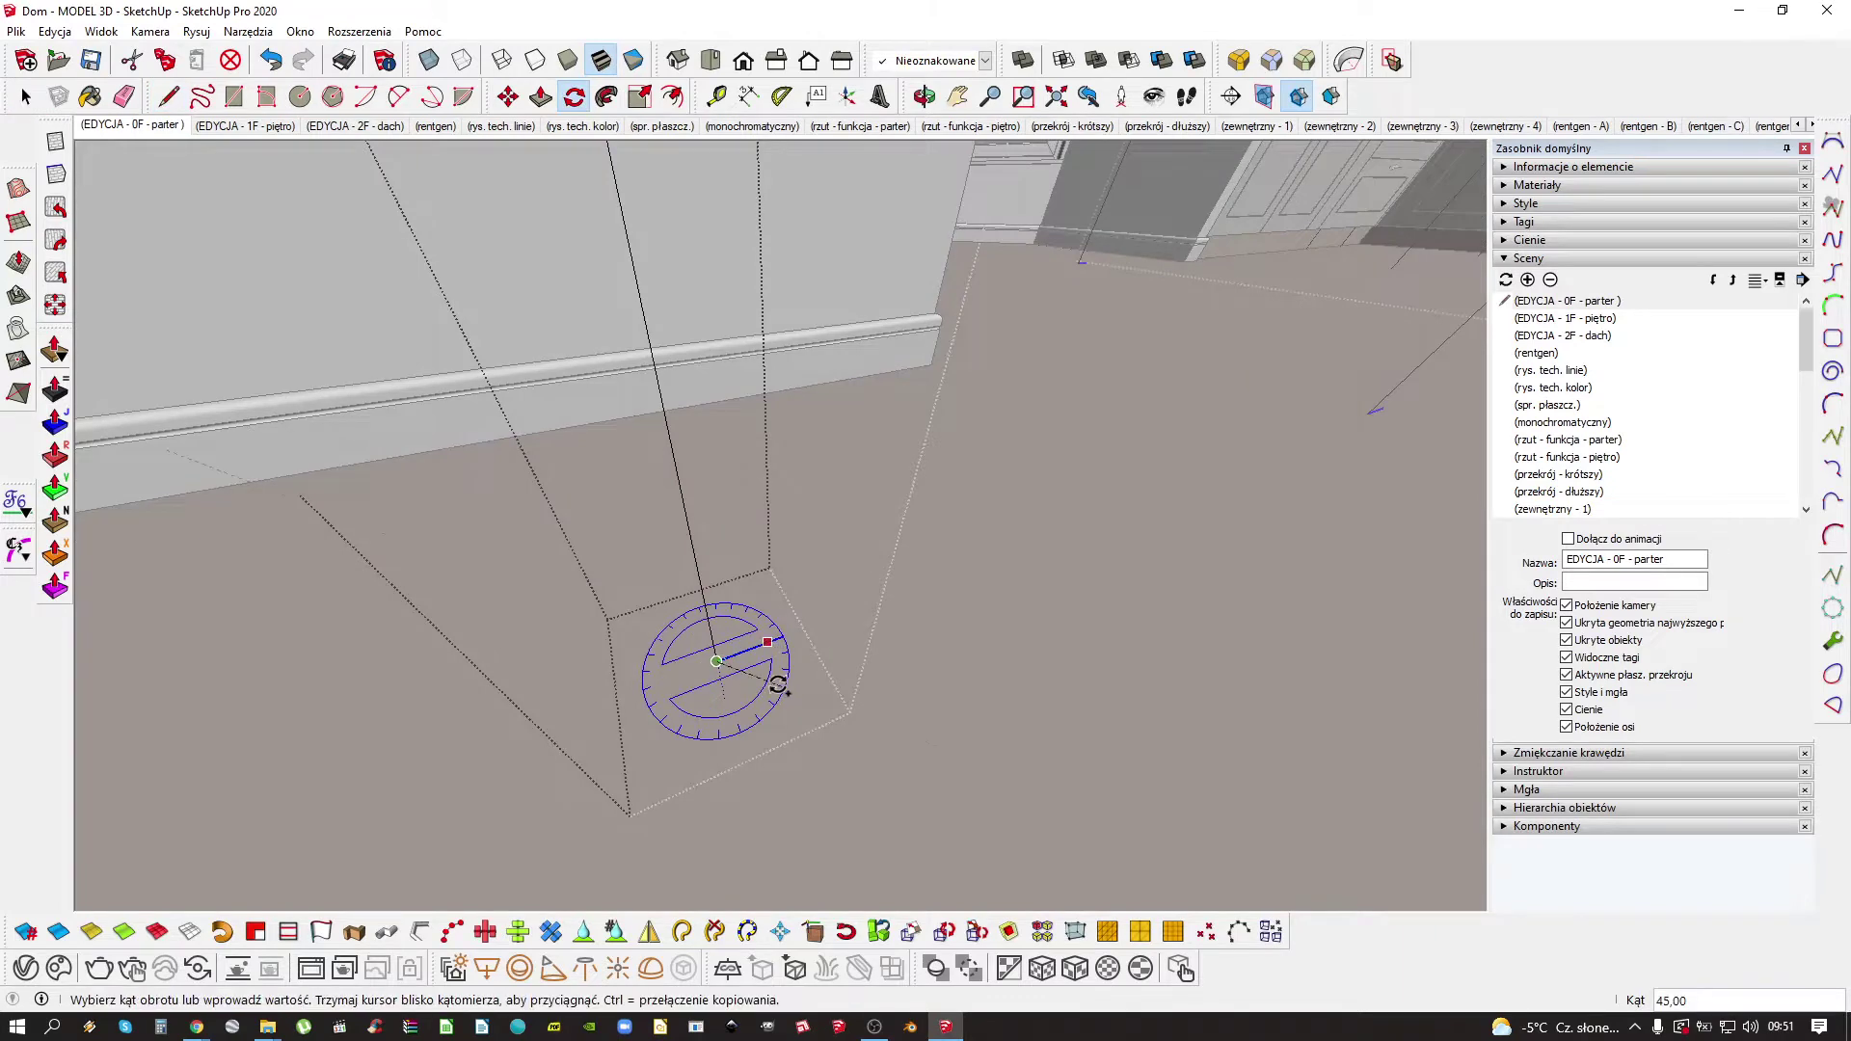
pyautogui.press('Return')
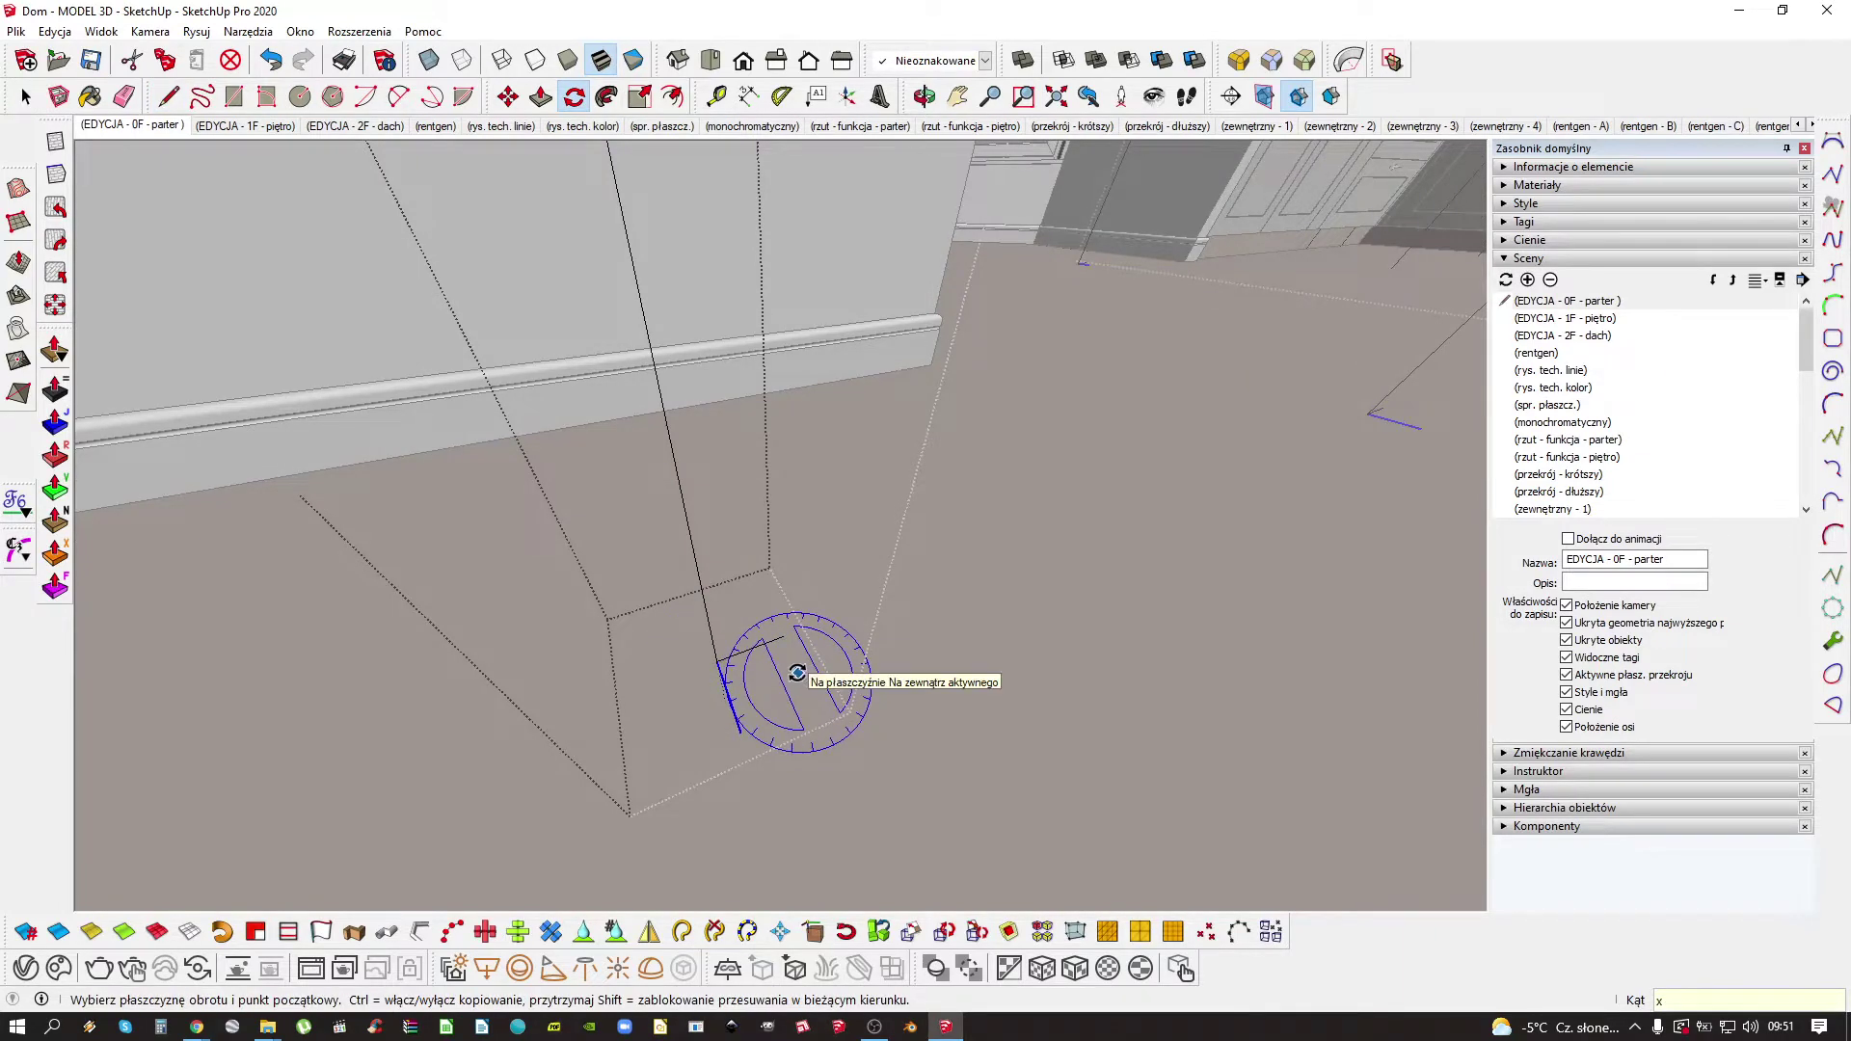
pyautogui.press('Return')
pyautogui.moveTo(806, 654)
pyautogui.mouseDown(button='middle')
pyautogui.moveTo(1116, 571)
pyautogui.moveTo(745, 661)
pyautogui.moveTo(984, 571)
pyautogui.mouseUp(button='middle')
pyautogui.press('space')
pyautogui.press('c')
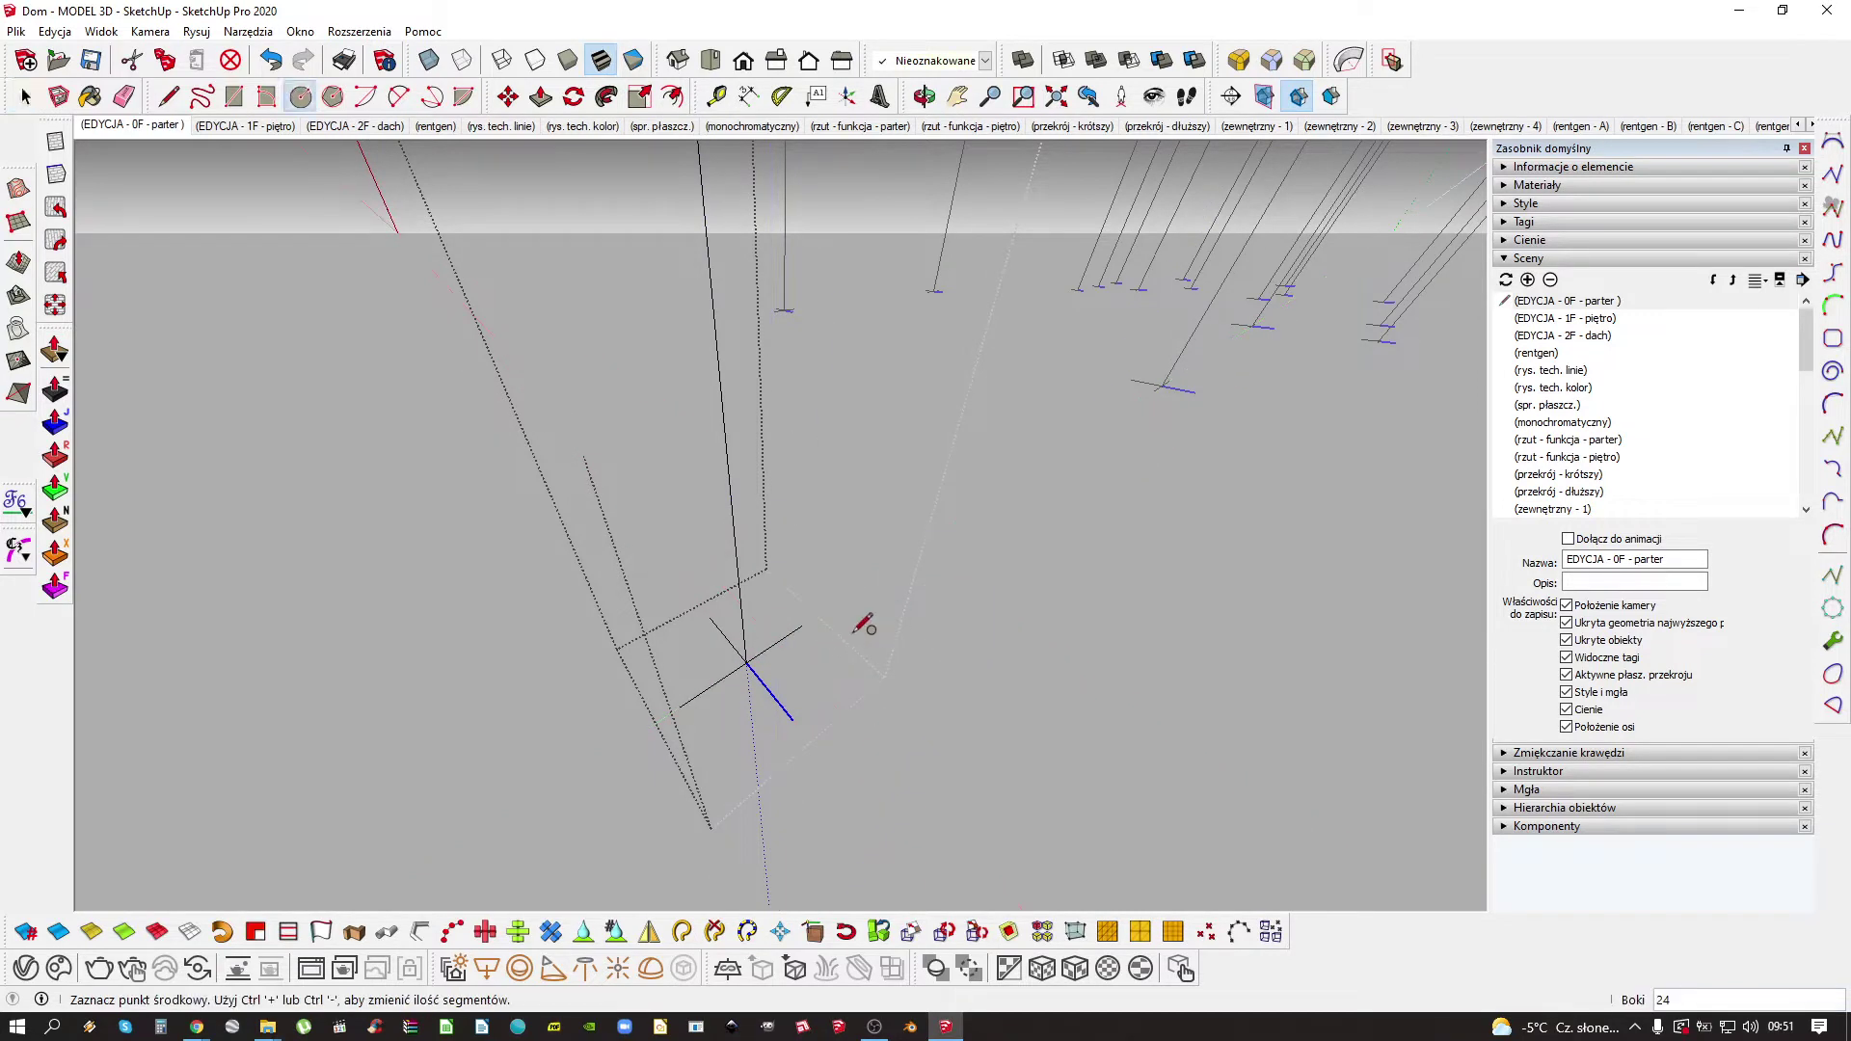
# - Draw a small circle centred on the vertical line's floor endpoint
pyautogui.click(767, 648)
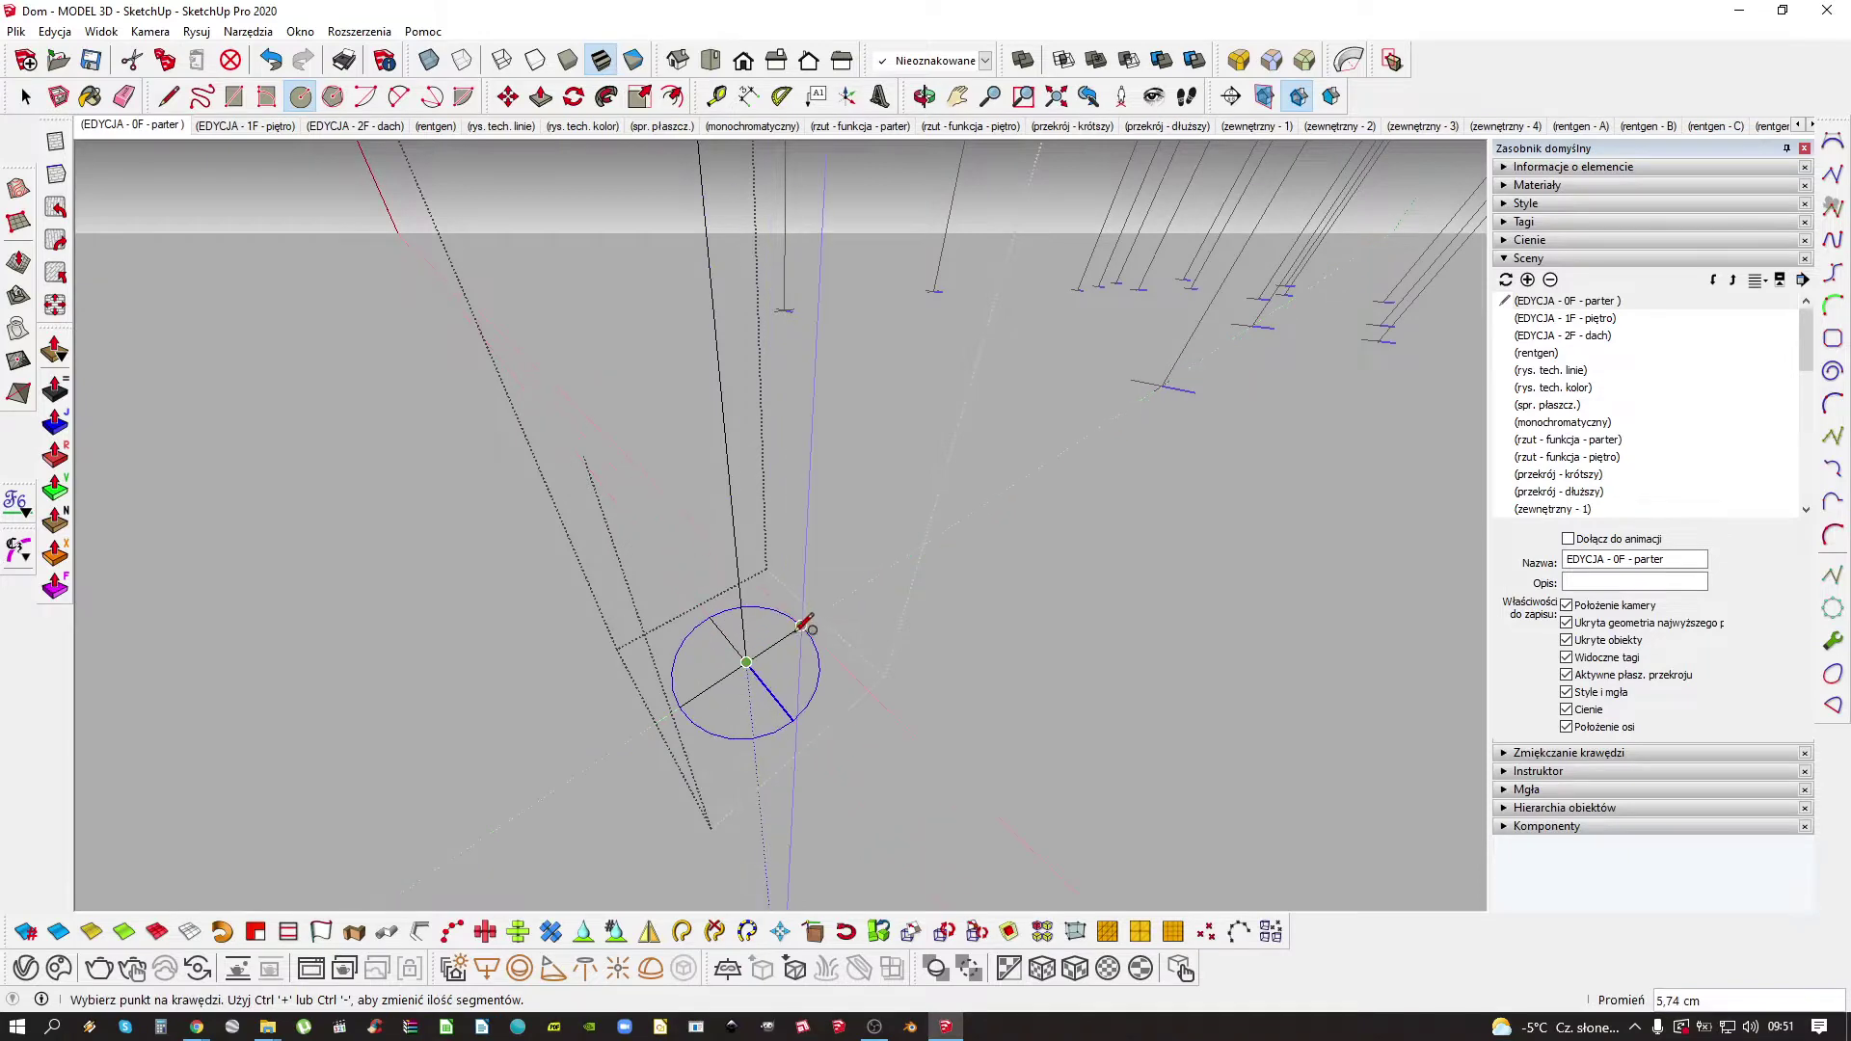
pyautogui.scroll(2, 804, 624)
pyautogui.click(786, 633)
pyautogui.press('space')
pyautogui.moveTo(757, 675)
pyautogui.mouseDown(button='middle')
pyautogui.moveTo(825, 684)
pyautogui.moveTo(752, 709)
pyautogui.moveTo(736, 753)
pyautogui.moveTo(881, 649)
pyautogui.moveTo(739, 673)
pyautogui.mouseUp(button='middle')
pyautogui.keyDown('shift'); pyautogui.click(752, 709); pyautogui.keyUp('shift')
pyautogui.keyDown('shift'); pyautogui.click(735, 753); pyautogui.keyUp('shift')
pyautogui.click(738, 673)
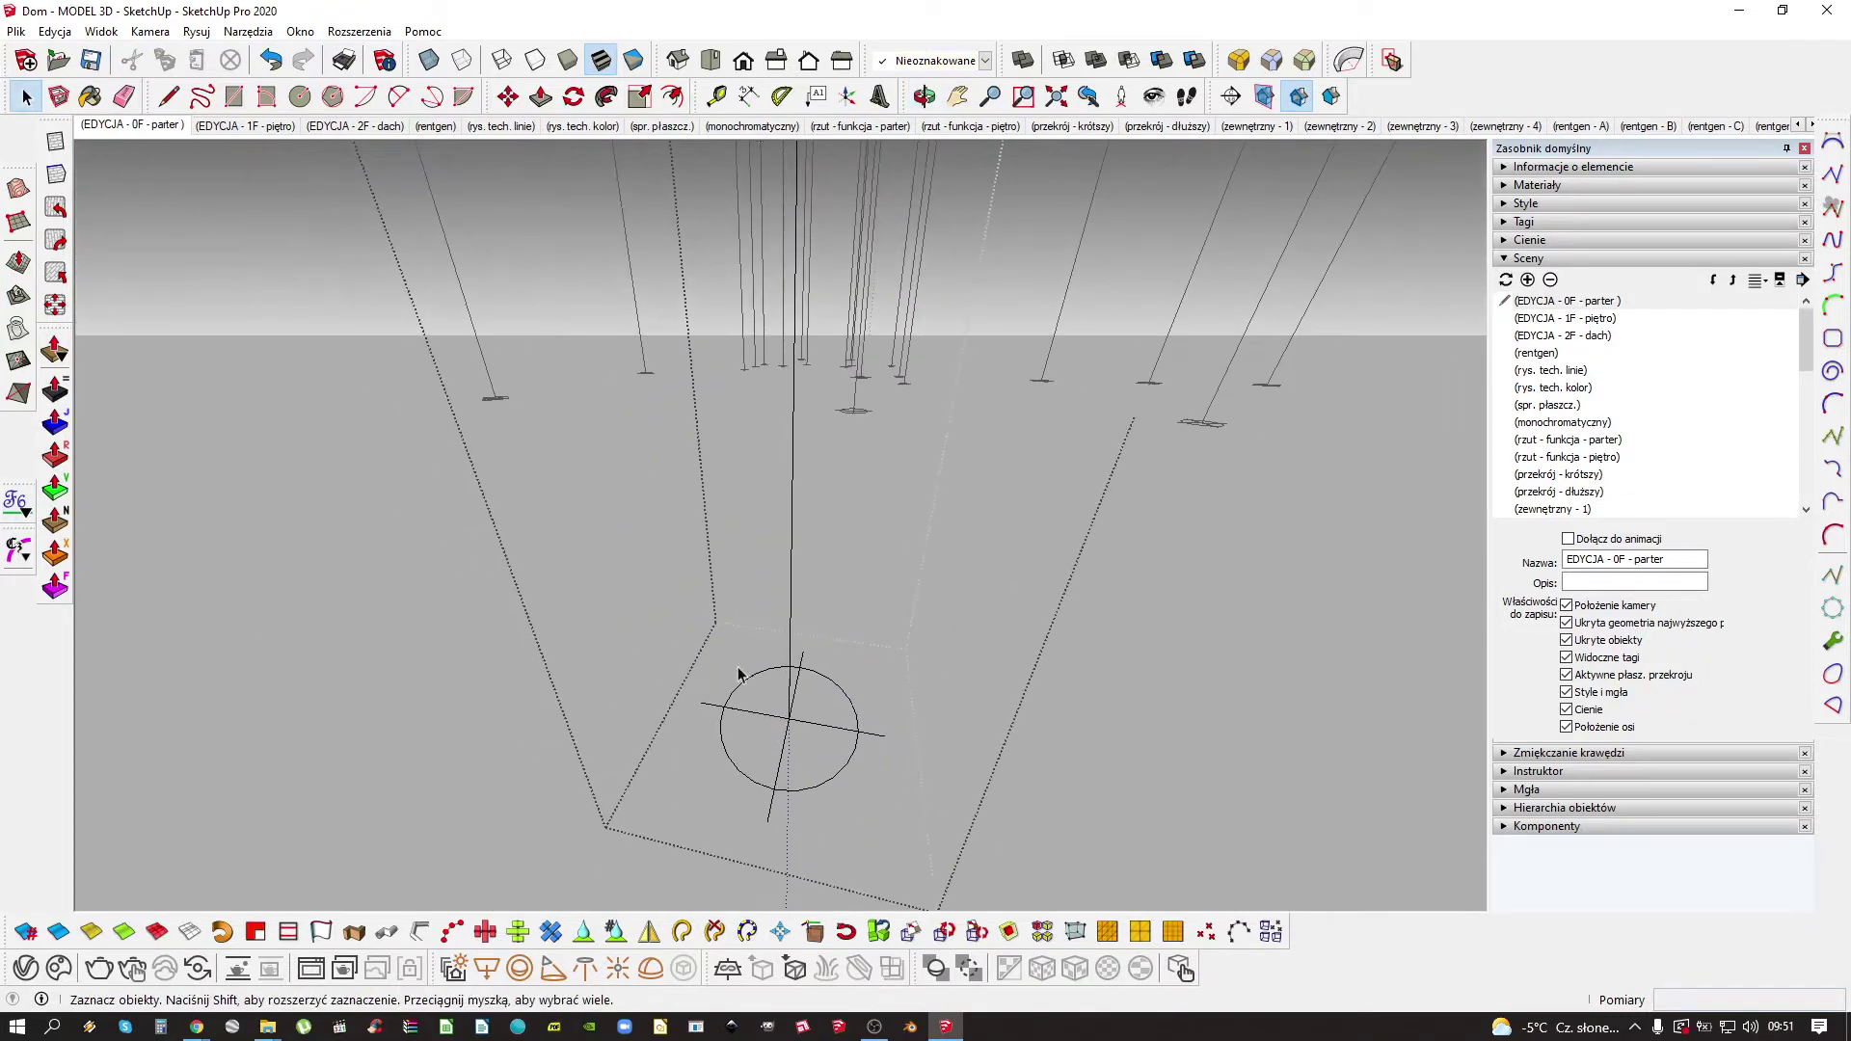
# - Zoom out to view the floor circles, then admit a waiting participant to the video call
pyautogui.scroll(-2, 820, 716)
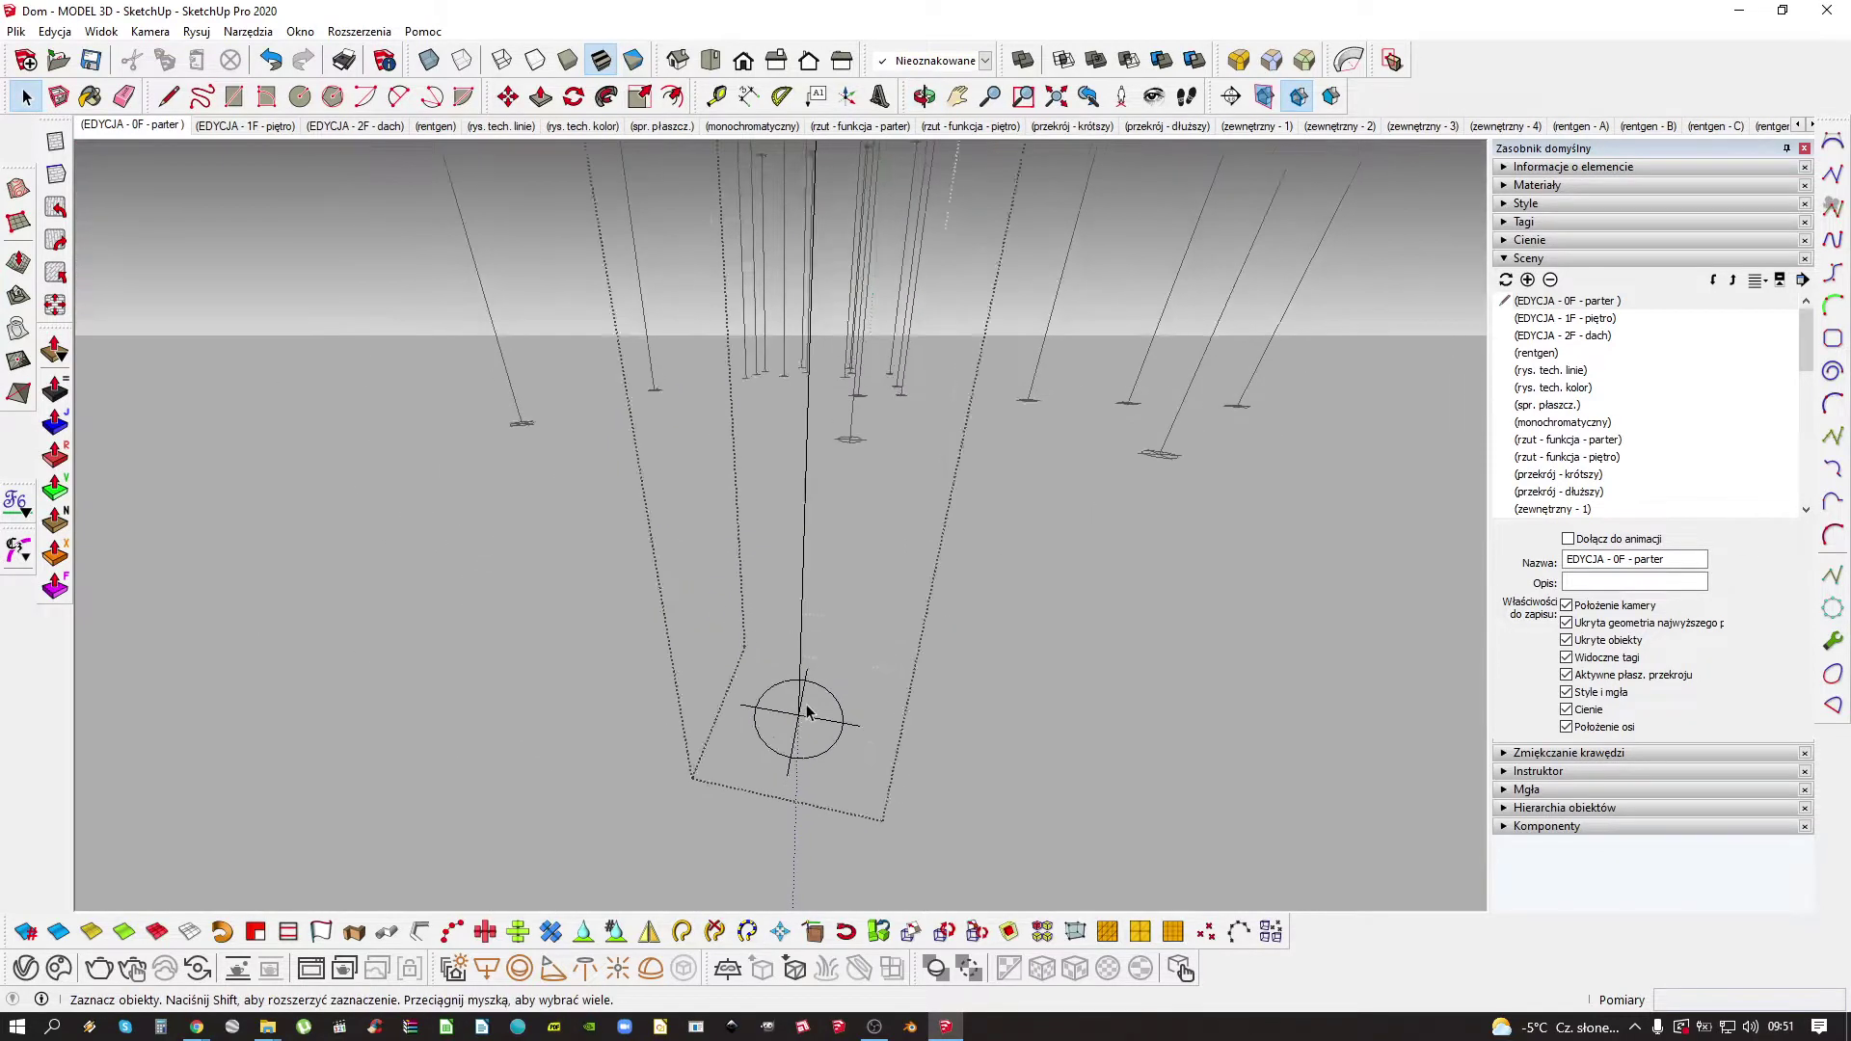
pyautogui.scroll(-2, 805, 709)
pyautogui.scroll(-2, 800, 699)
pyautogui.scroll(-2, 799, 684)
pyautogui.moveTo(800, 682)
pyautogui.mouseDown(button='middle')
pyautogui.moveTo(806, 608)
pyautogui.moveTo(748, 691)
pyautogui.moveTo(659, 605)
pyautogui.mouseUp(button='middle')
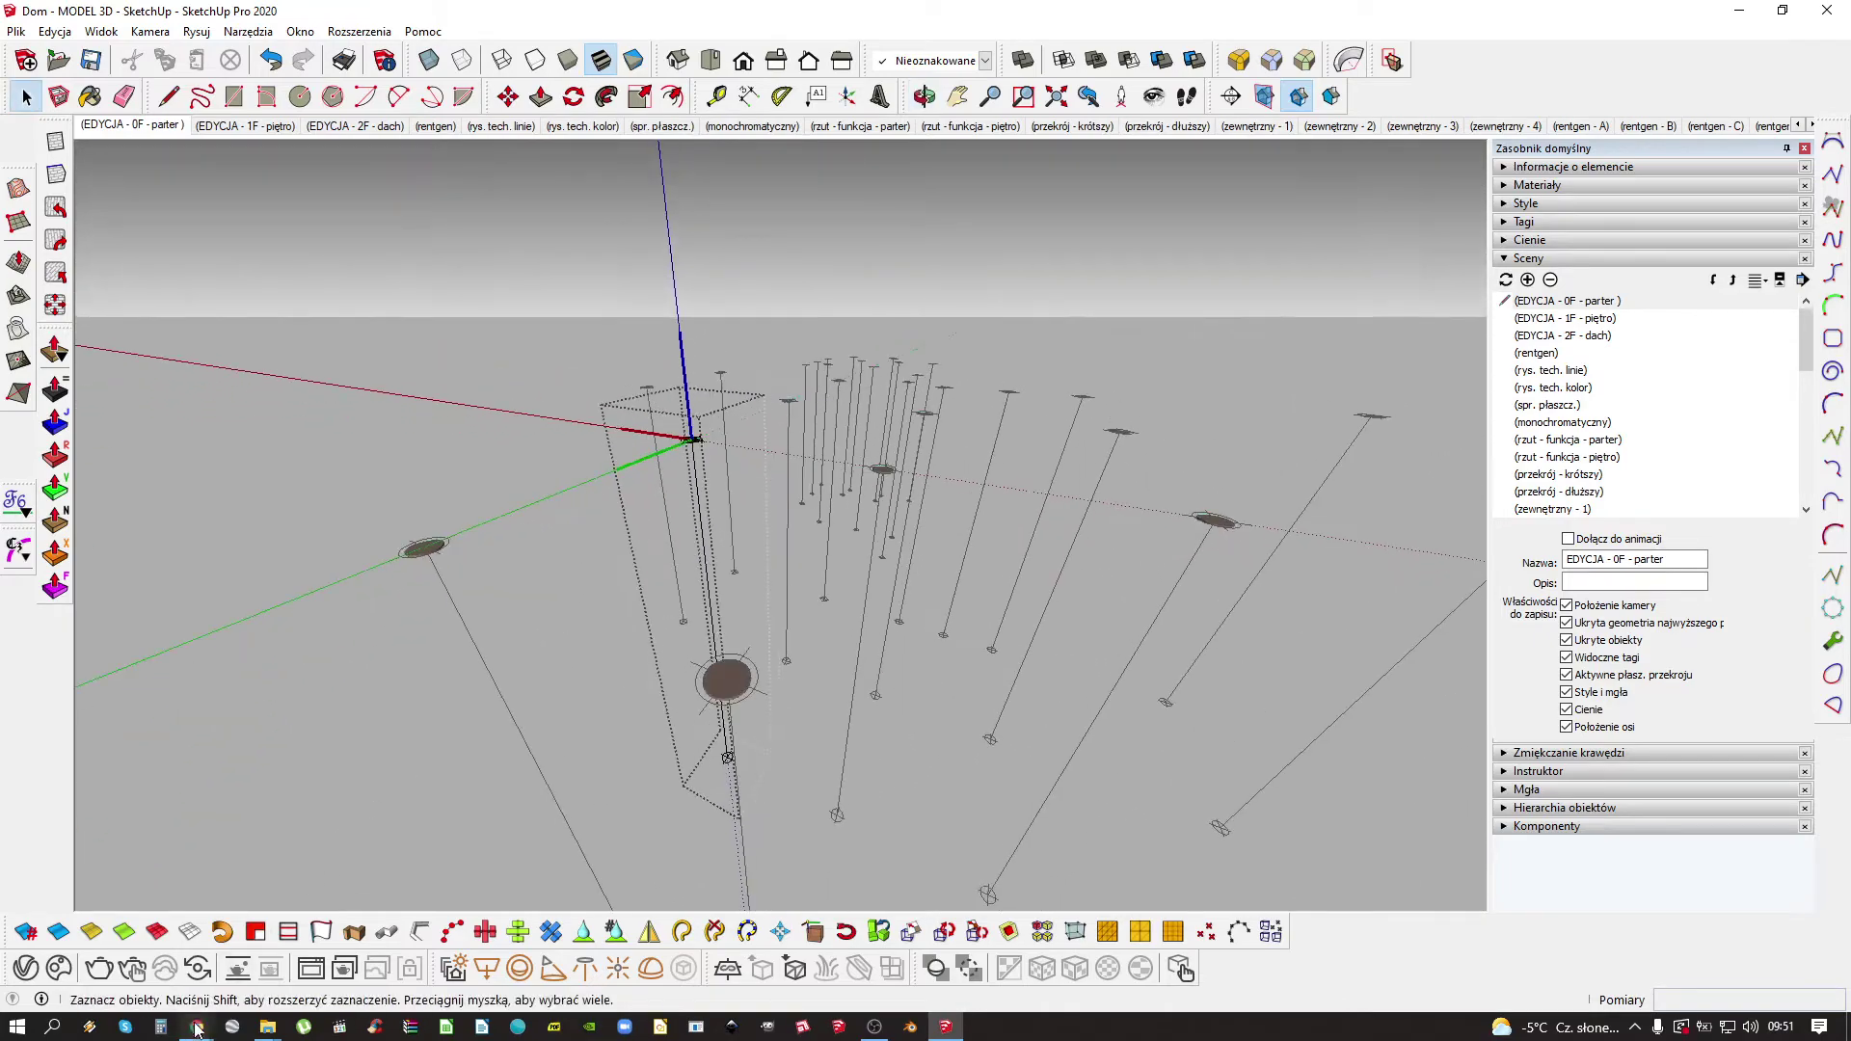
pyautogui.click(96, 941)
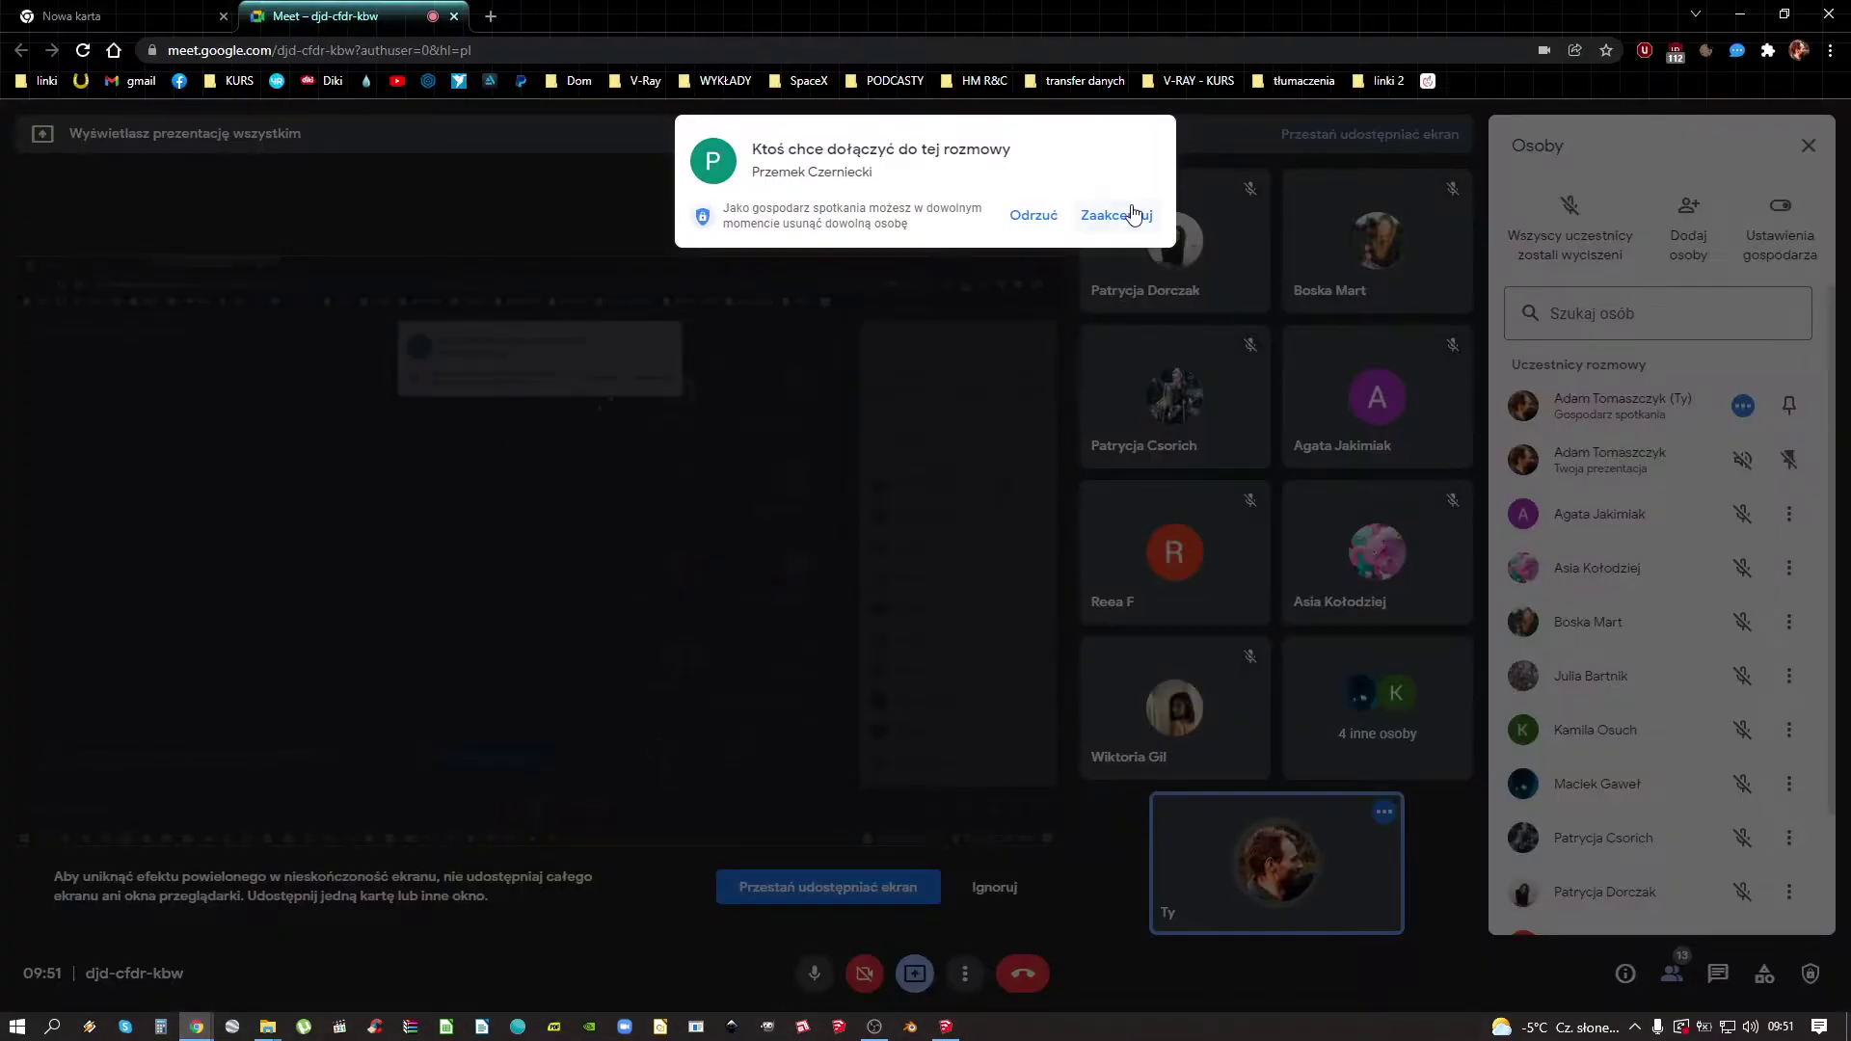
pyautogui.click(1134, 214)
pyautogui.click(1758, 18)
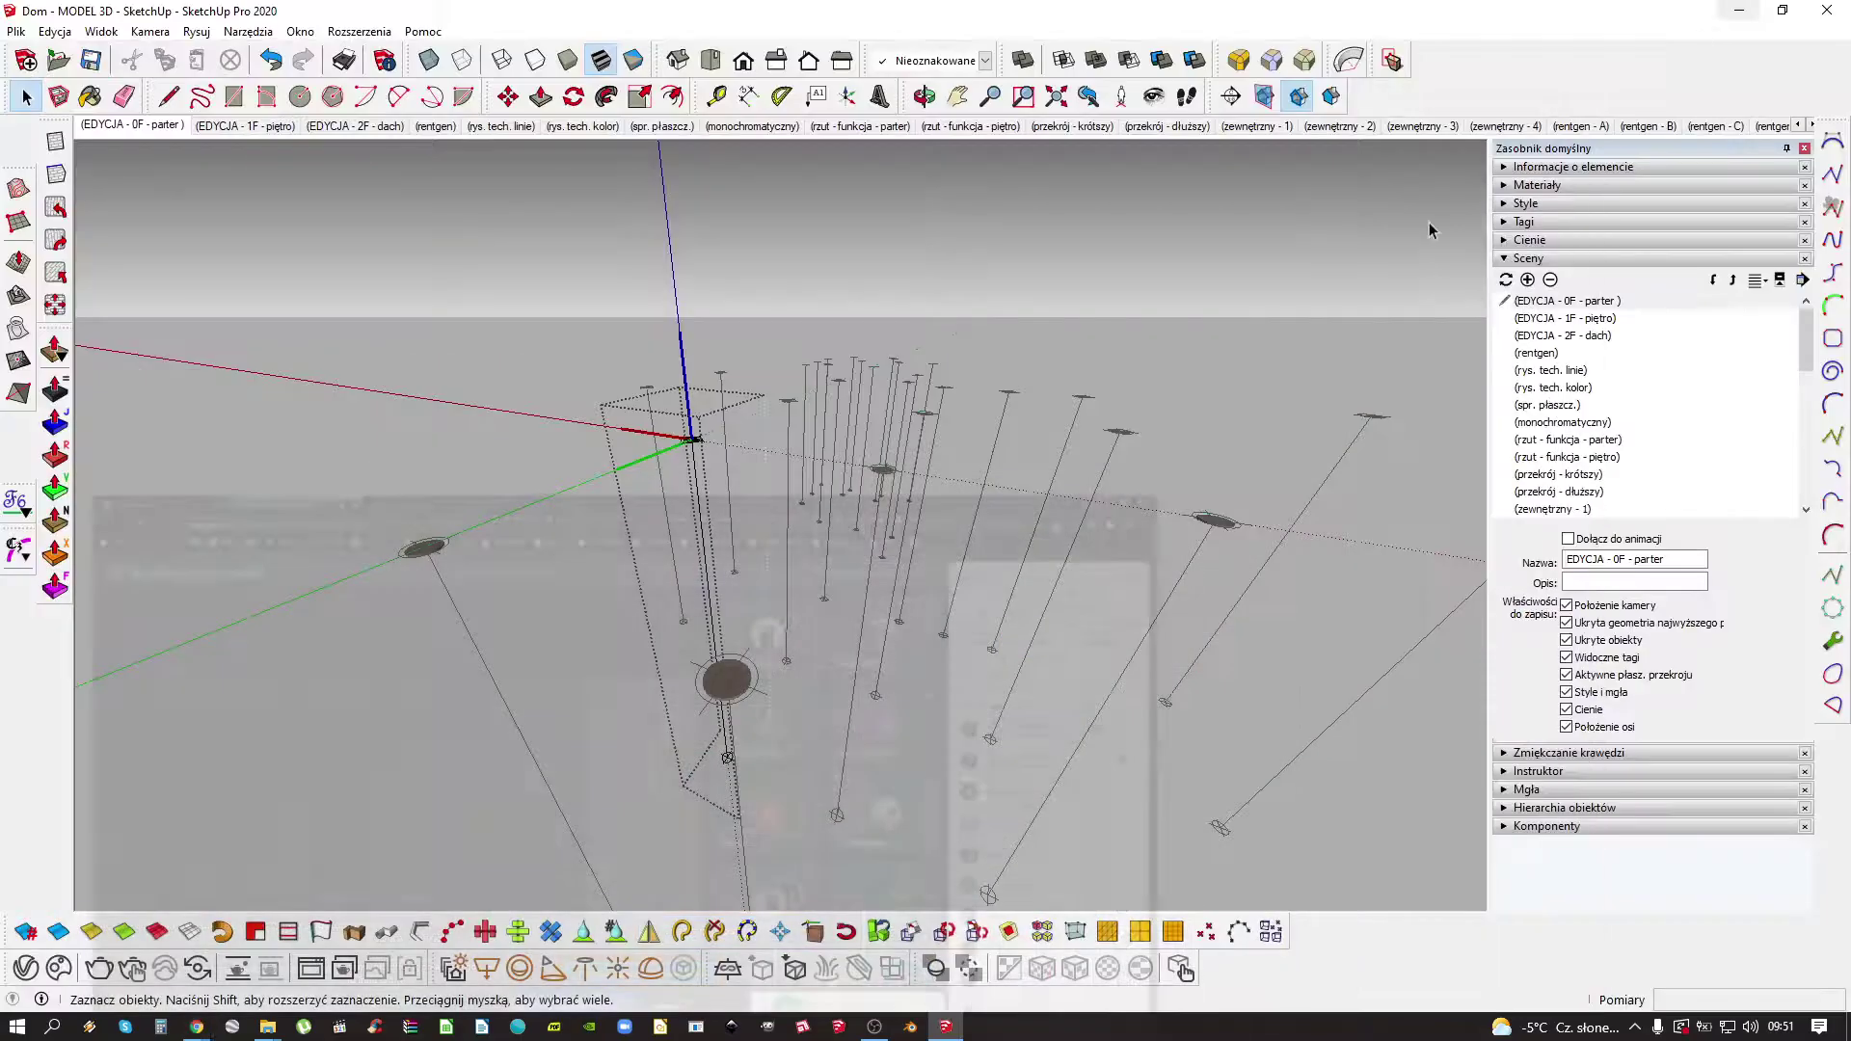
# - Hide the light posts component, then select the light's tapered geometry
pyautogui.moveTo(758, 621)
pyautogui.mouseDown(button='middle')
pyautogui.moveTo(693, 660)
pyautogui.moveTo(721, 731)
pyautogui.moveTo(740, 679)
pyautogui.moveTo(724, 525)
pyautogui.moveTo(744, 769)
pyautogui.moveTo(715, 466)
pyautogui.moveTo(755, 477)
pyautogui.moveTo(579, 504)
pyautogui.moveTo(761, 465)
pyautogui.moveTo(954, 476)
pyautogui.moveTo(859, 480)
pyautogui.moveTo(762, 436)
pyautogui.moveTo(870, 435)
pyautogui.moveTo(606, 436)
pyautogui.mouseUp(button='middle')
pyautogui.click(733, 685)
pyautogui.press('Delete')
pyautogui.hotkey('ctrl', 'z')
pyautogui.hotkey('ctrl', 'y')
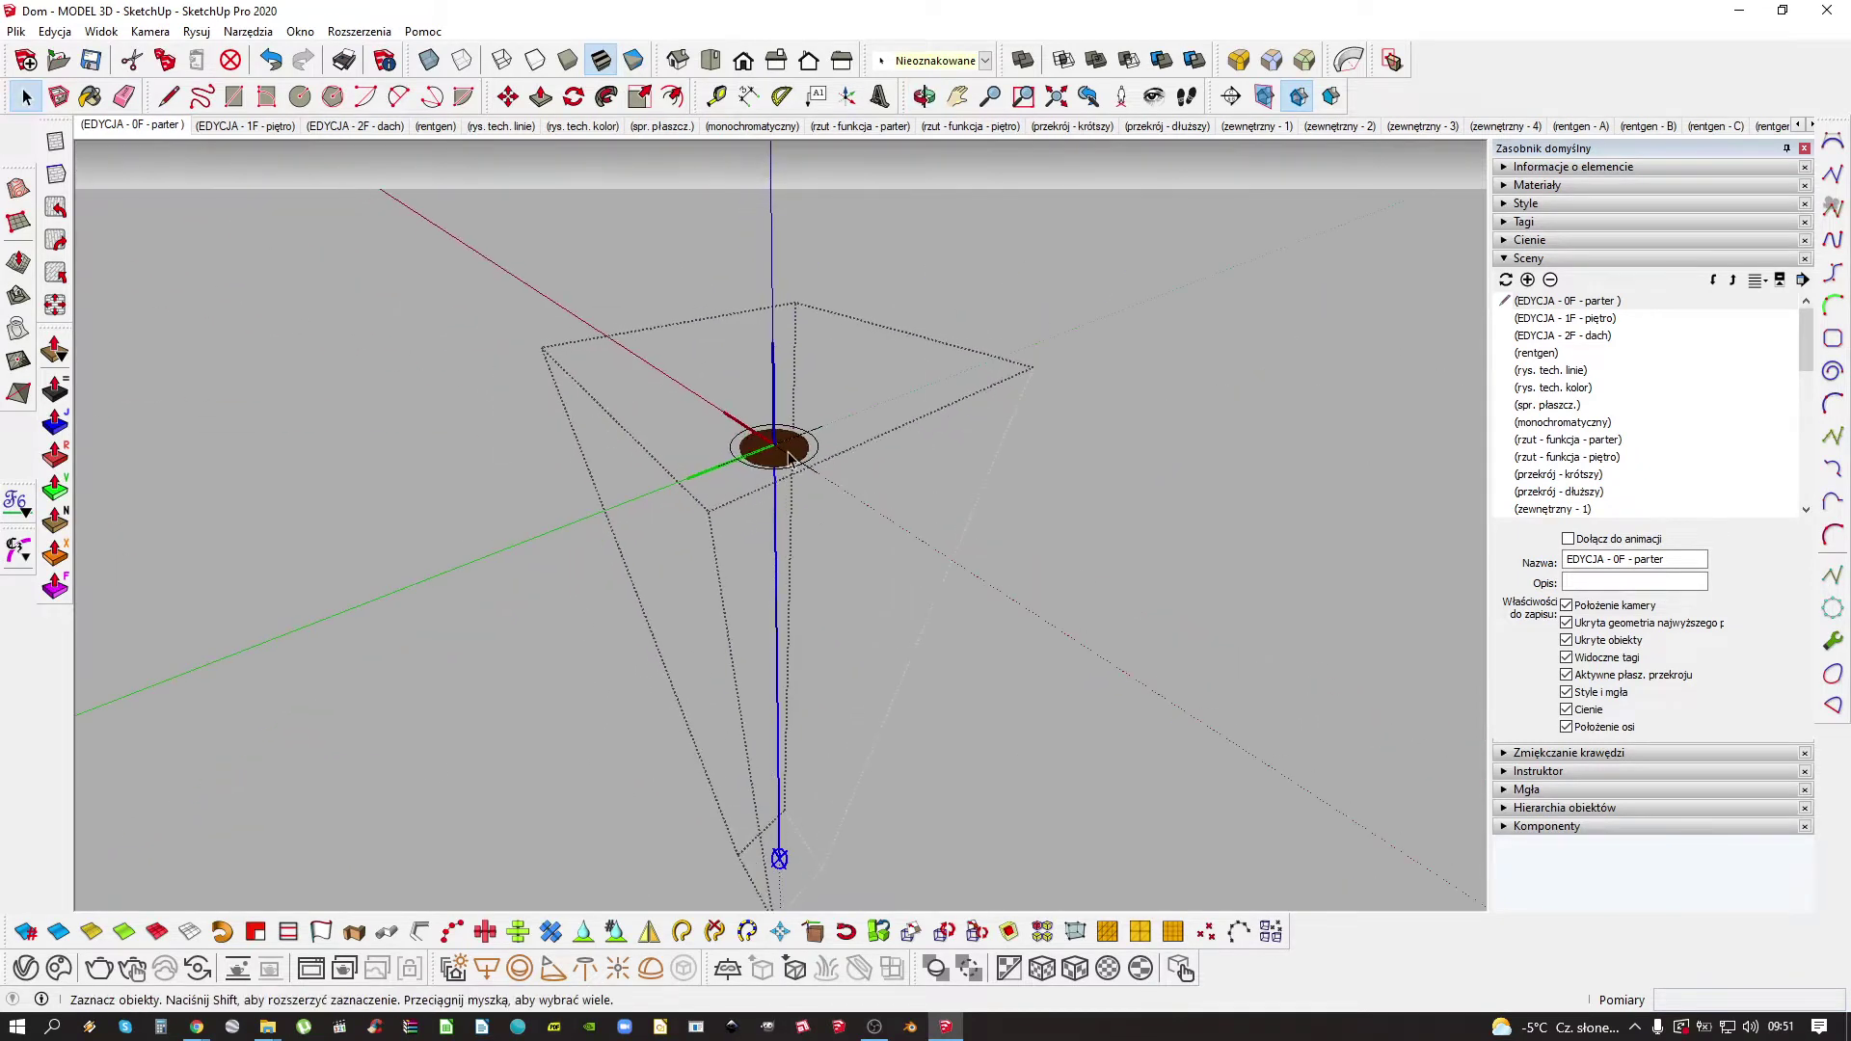
pyautogui.moveTo(789, 457); pyautogui.dragTo(752, 480, button='middle')
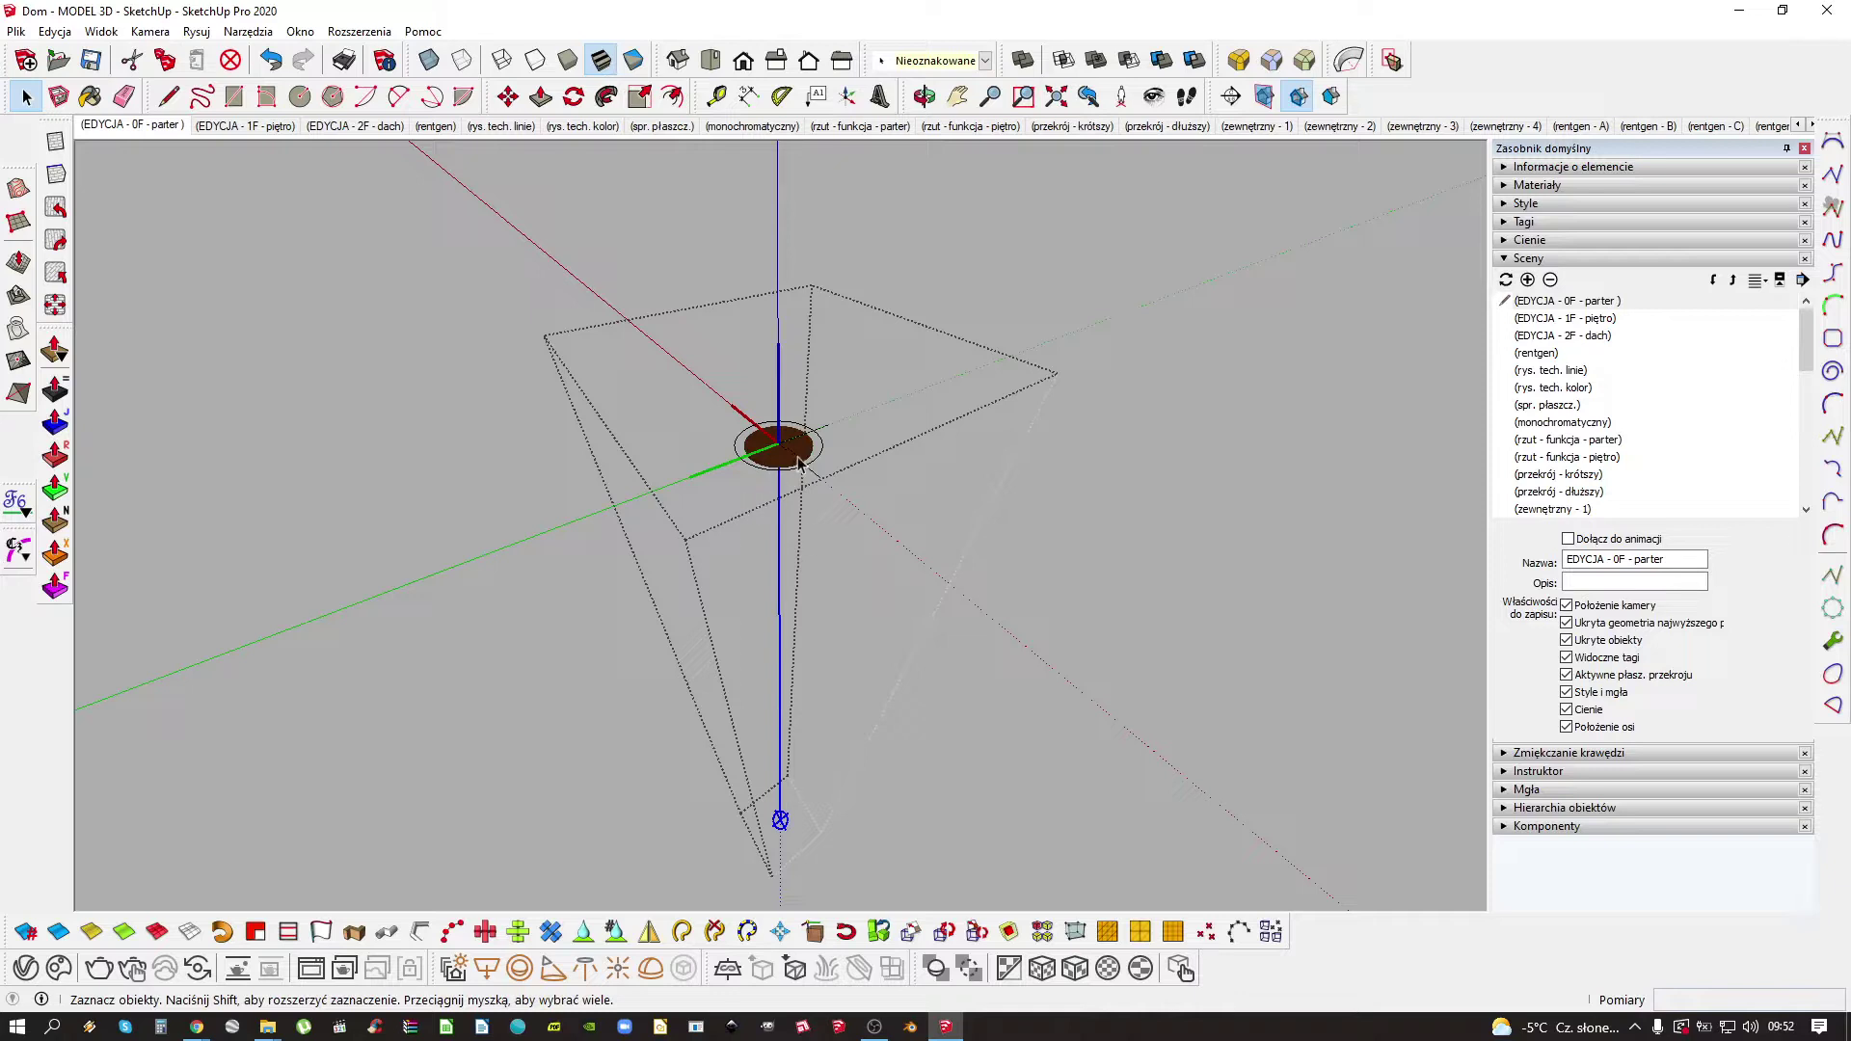
pyautogui.moveTo(798, 463); pyautogui.dragTo(776, 476, button='middle')
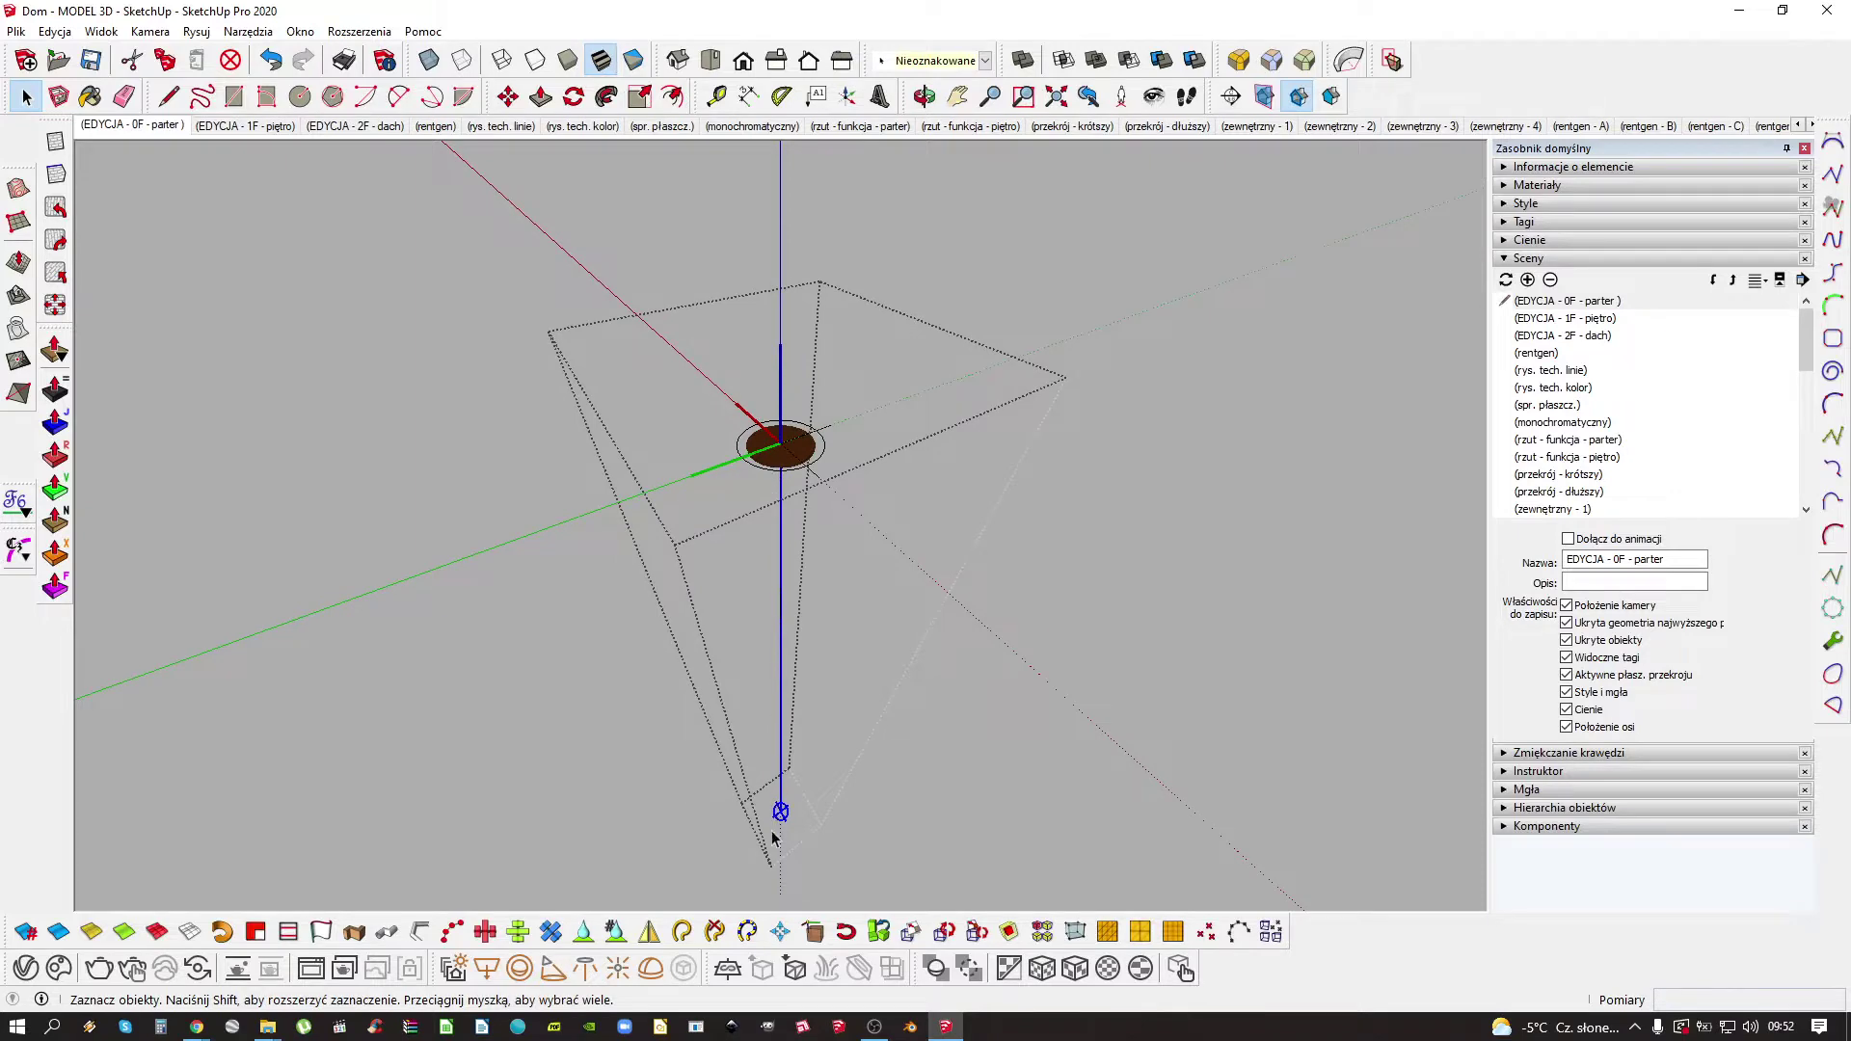
pyautogui.click(767, 818)
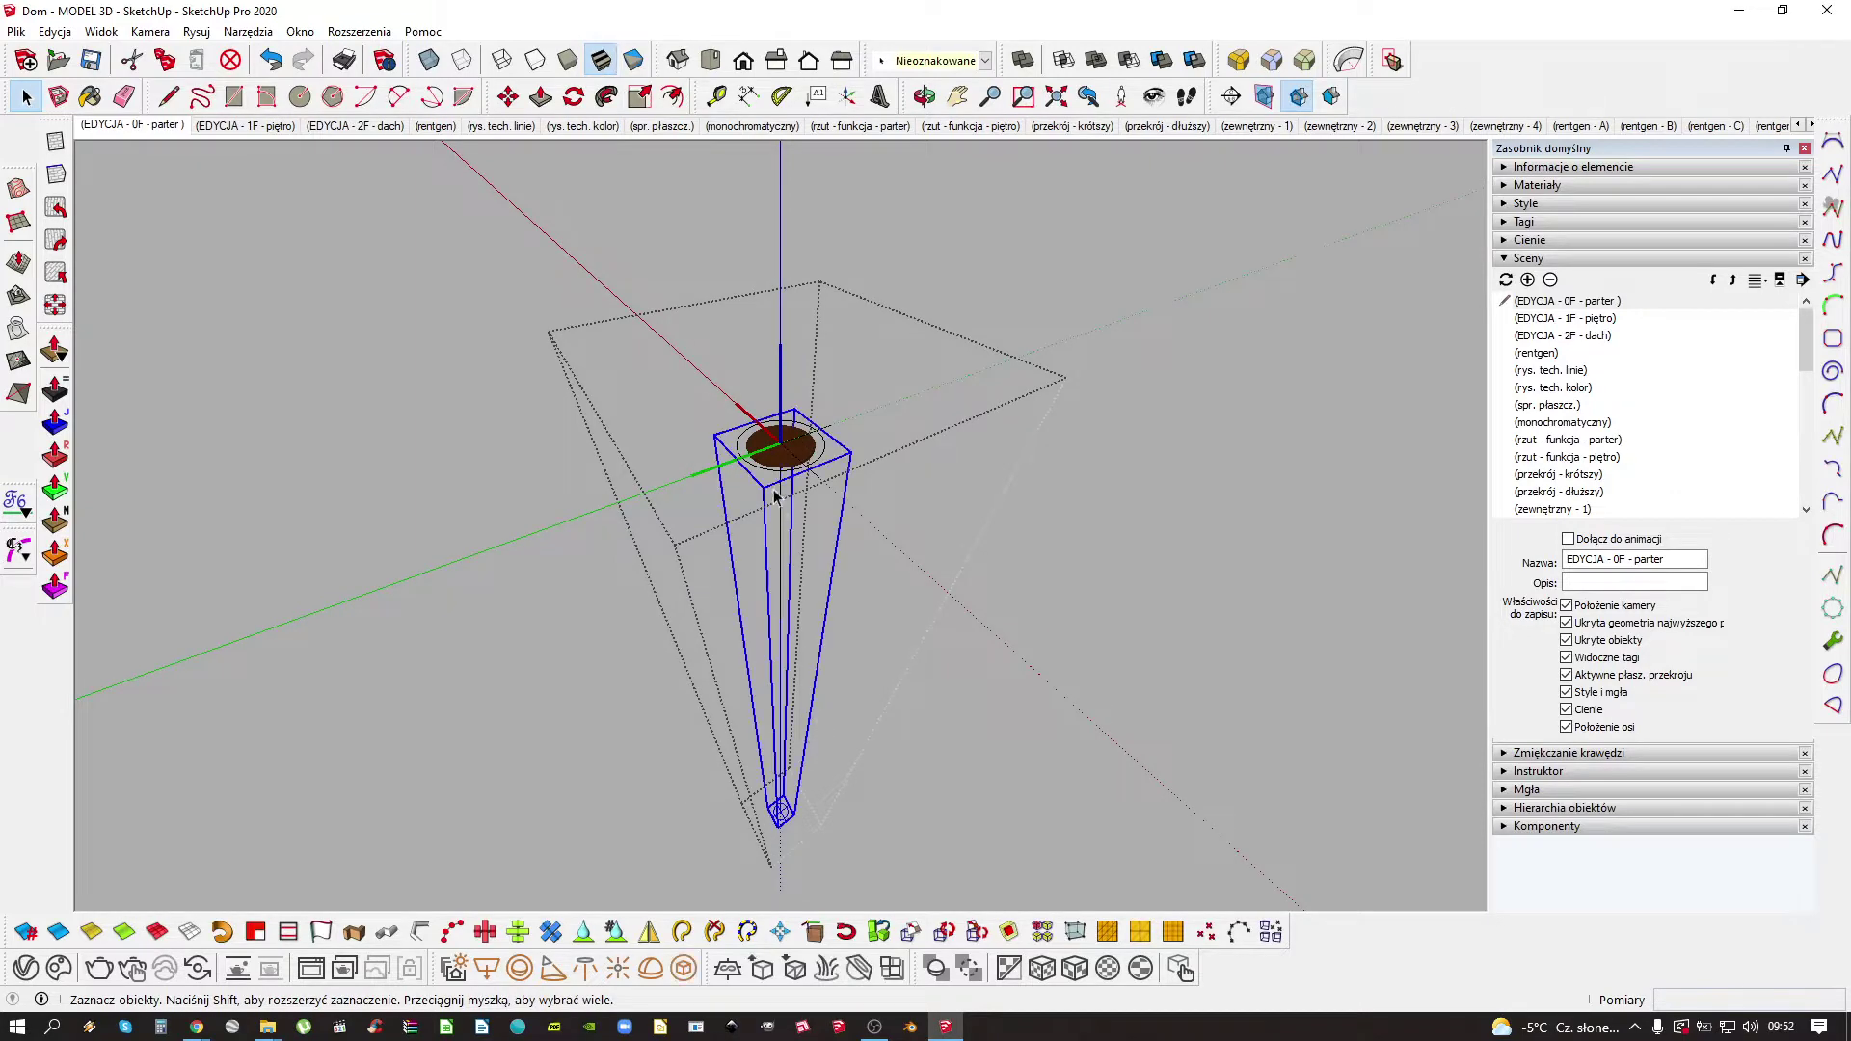
# - Add a new tag named 'oświetlenie - 2D - Symbol'
pyautogui.click(1528, 222)
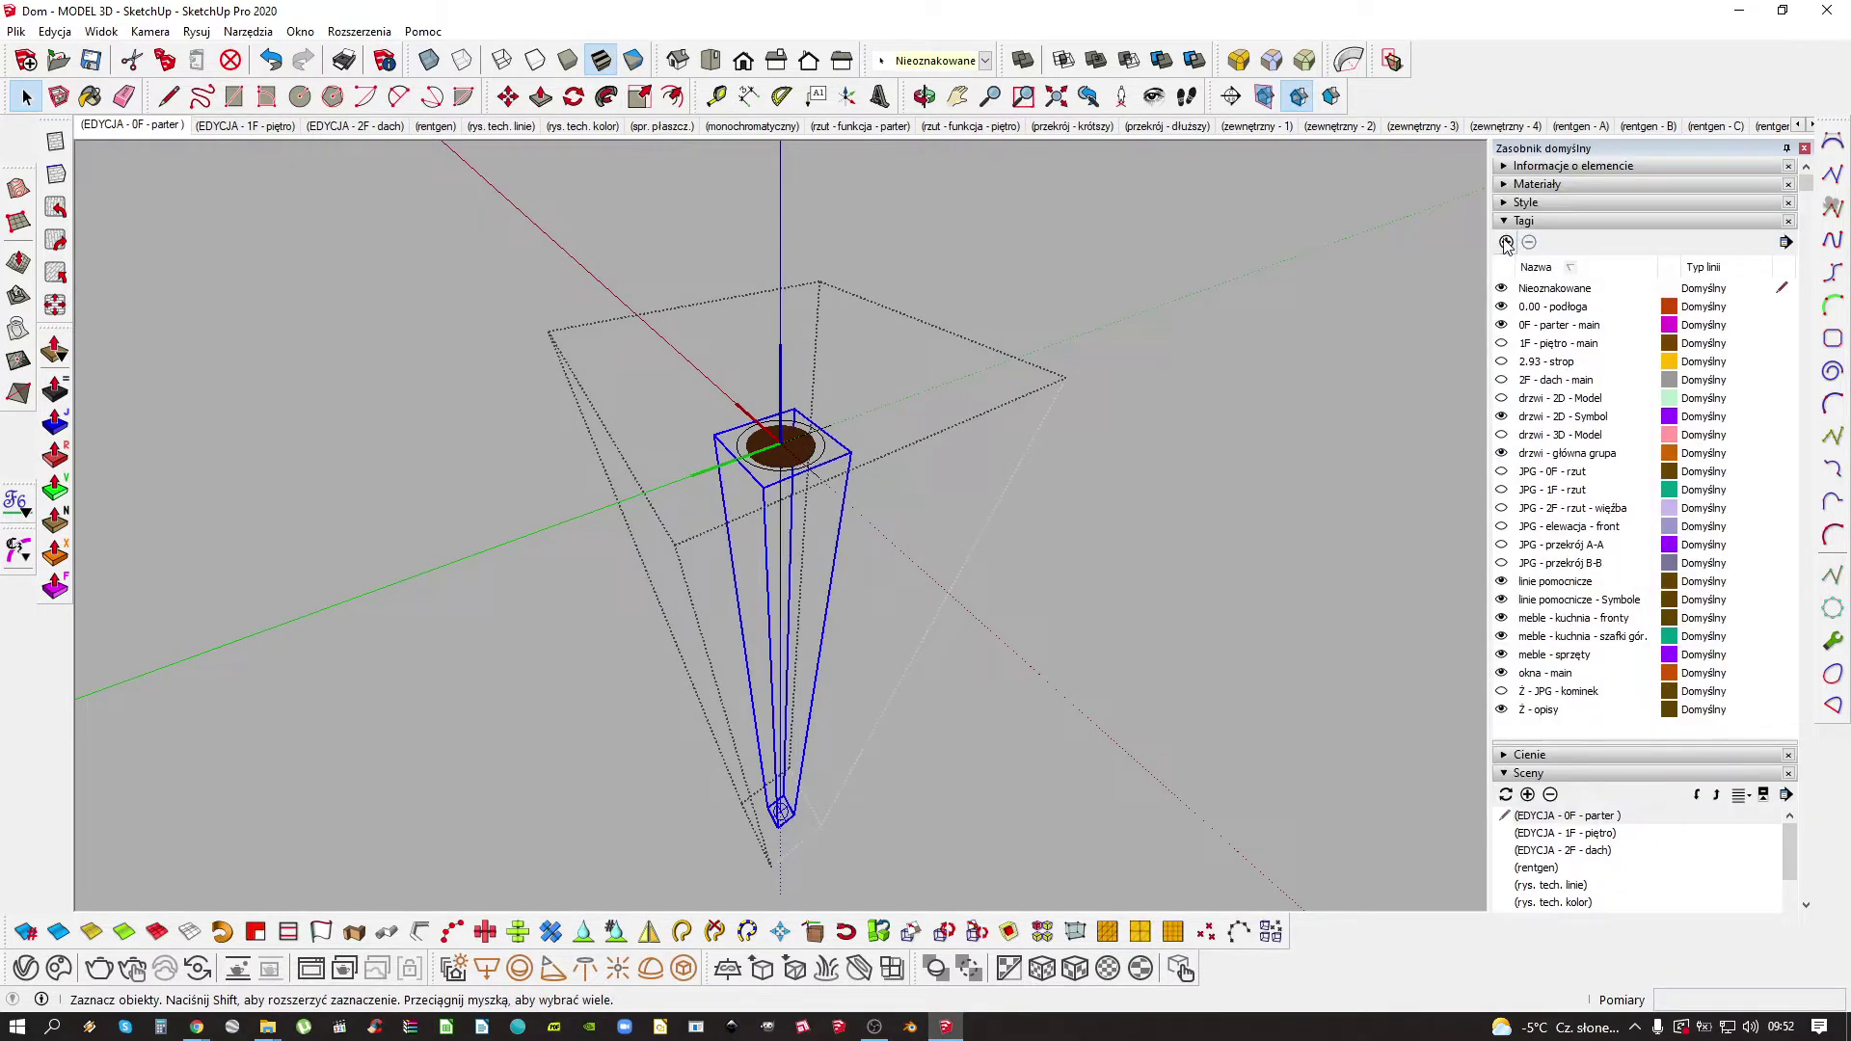
pyautogui.click(1506, 242)
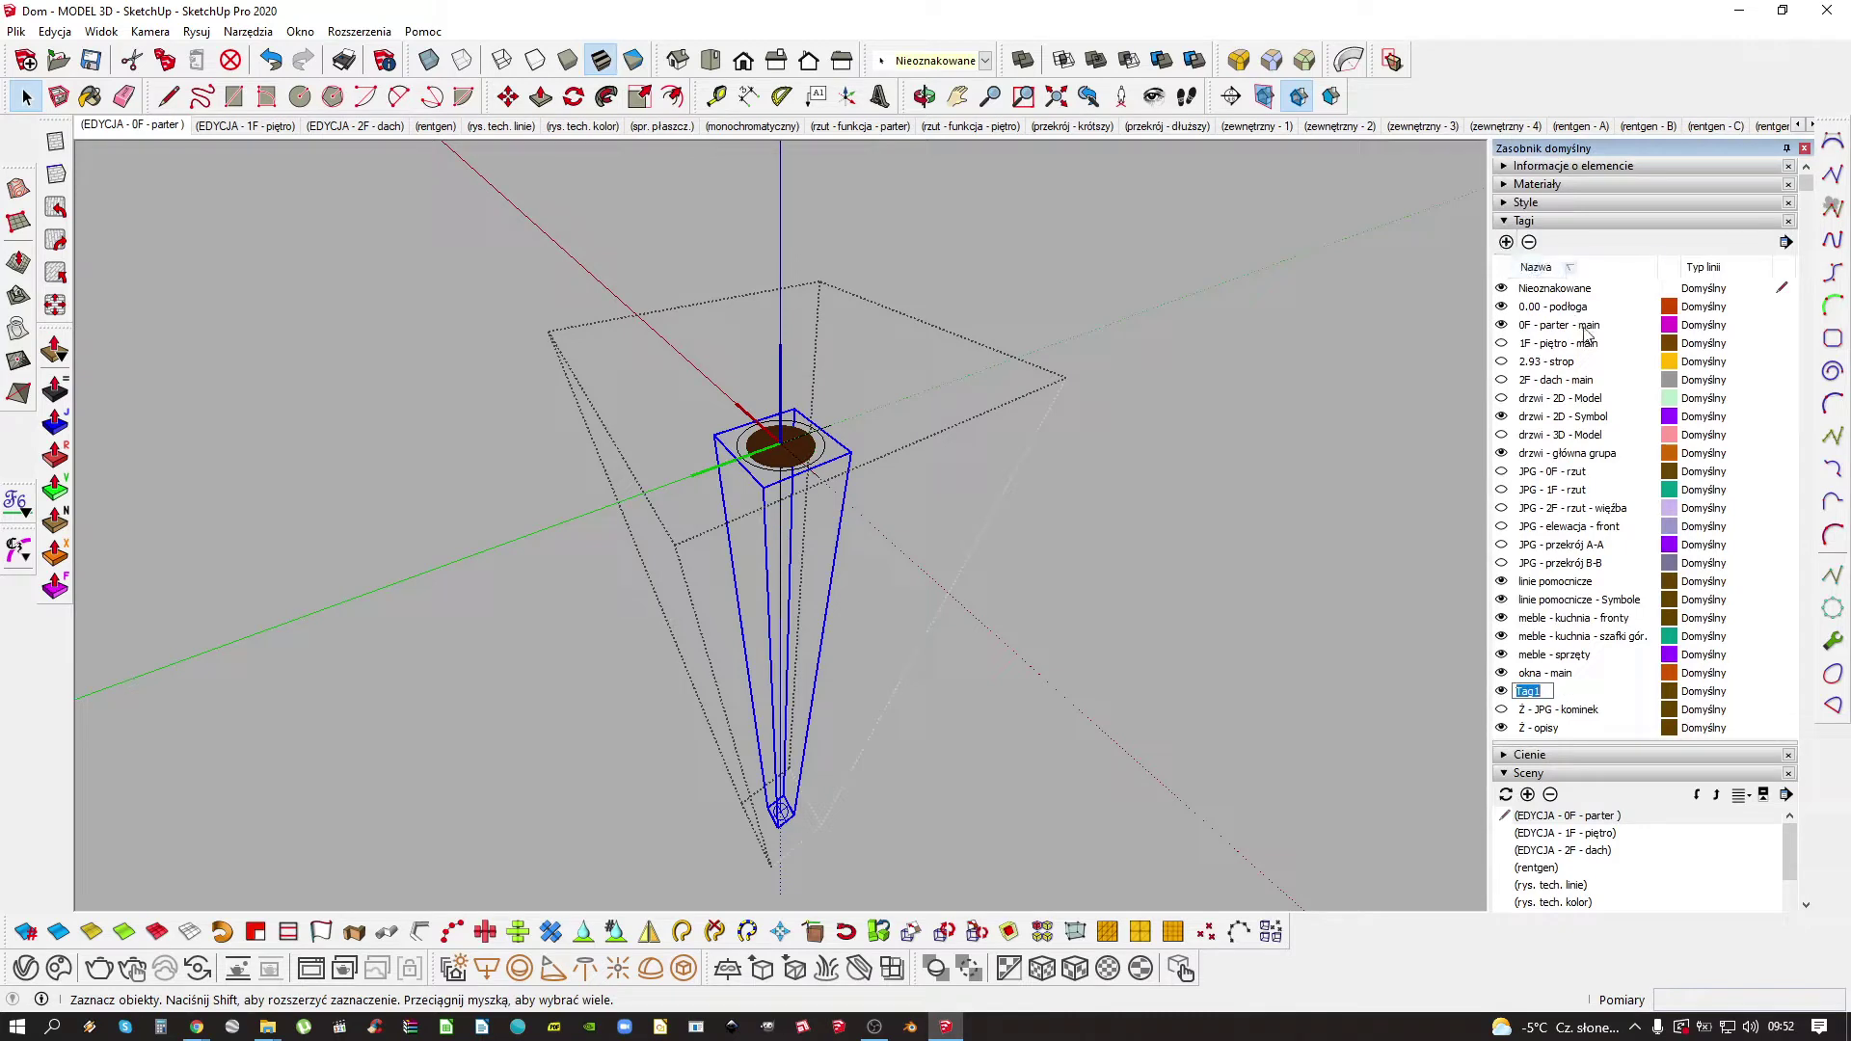
pyautogui.write('oświet')
pyautogui.write('lenie-')
pyautogui.write('Symbol')
pyautogui.press('Return')
# - Change the 'oświetlenie - 2D - Symbol' tag colour from brown to bright blue
pyautogui.click(1663, 682)
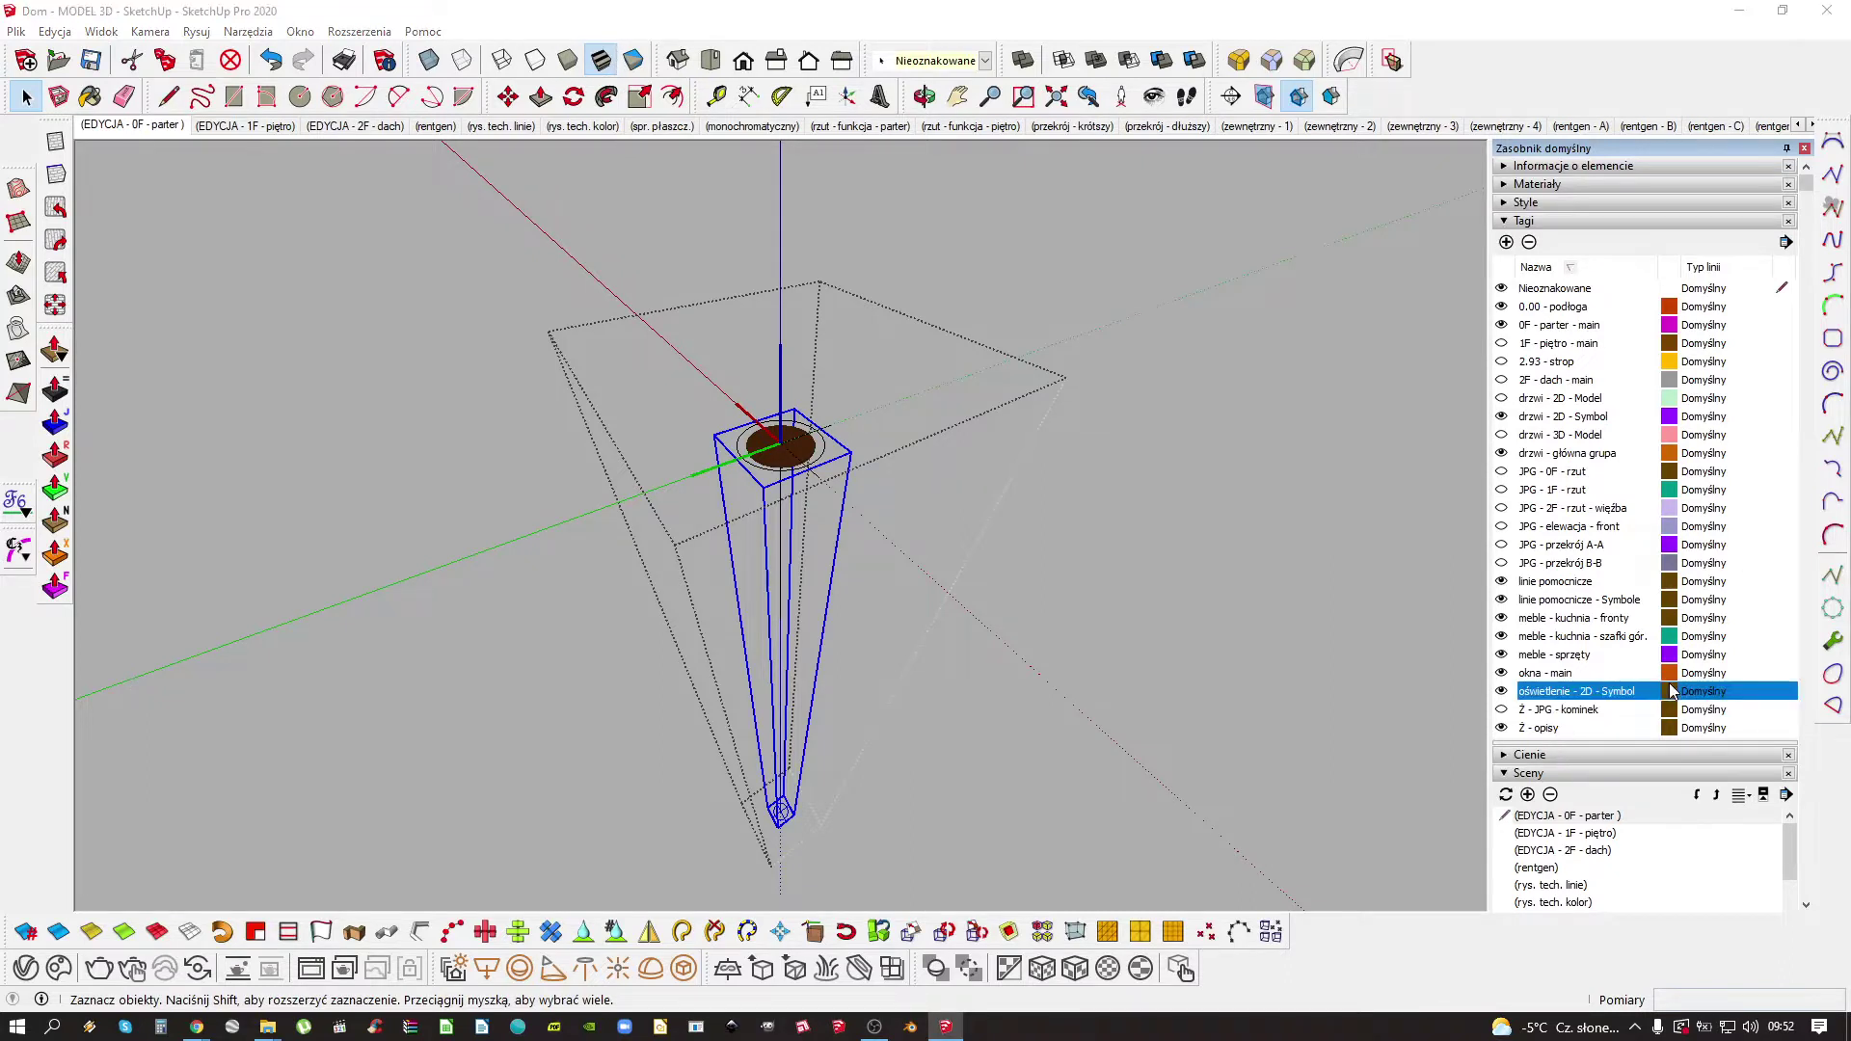
pyautogui.click(691, 350)
pyautogui.moveTo(656, 398); pyautogui.dragTo(679, 398)
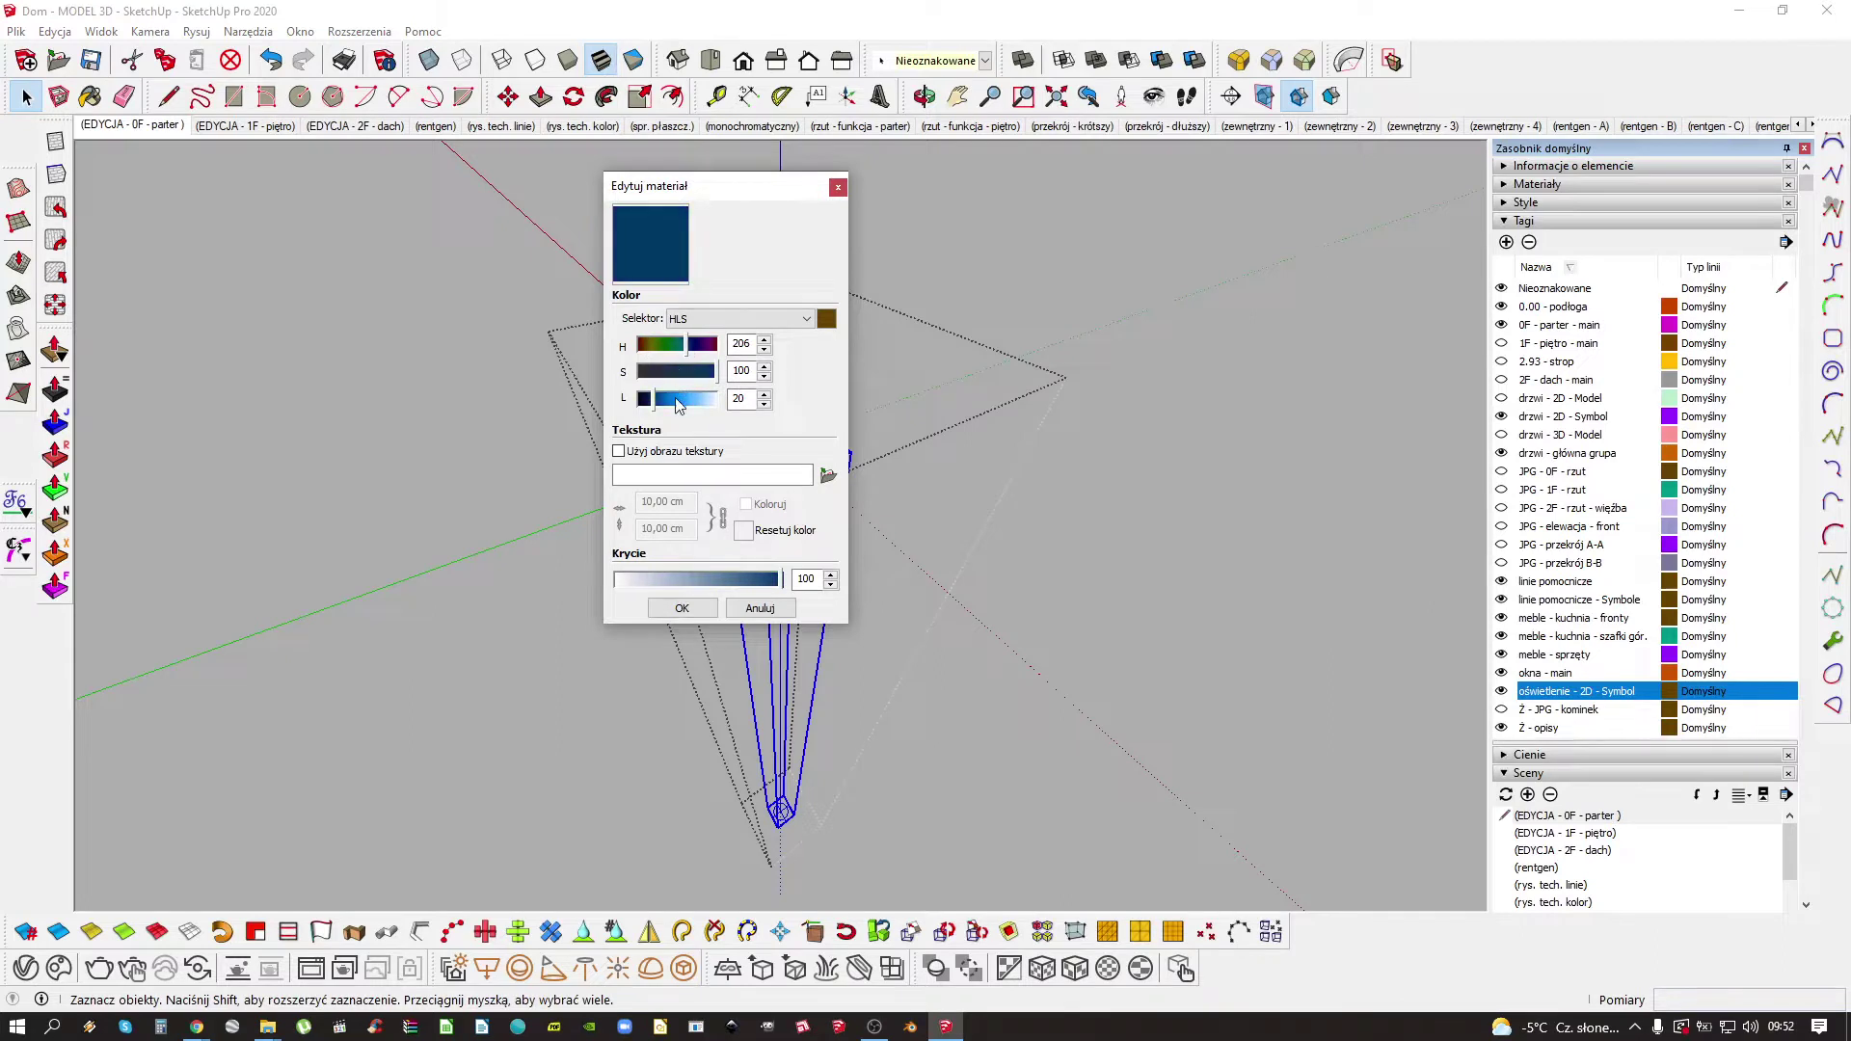
pyautogui.click(682, 608)
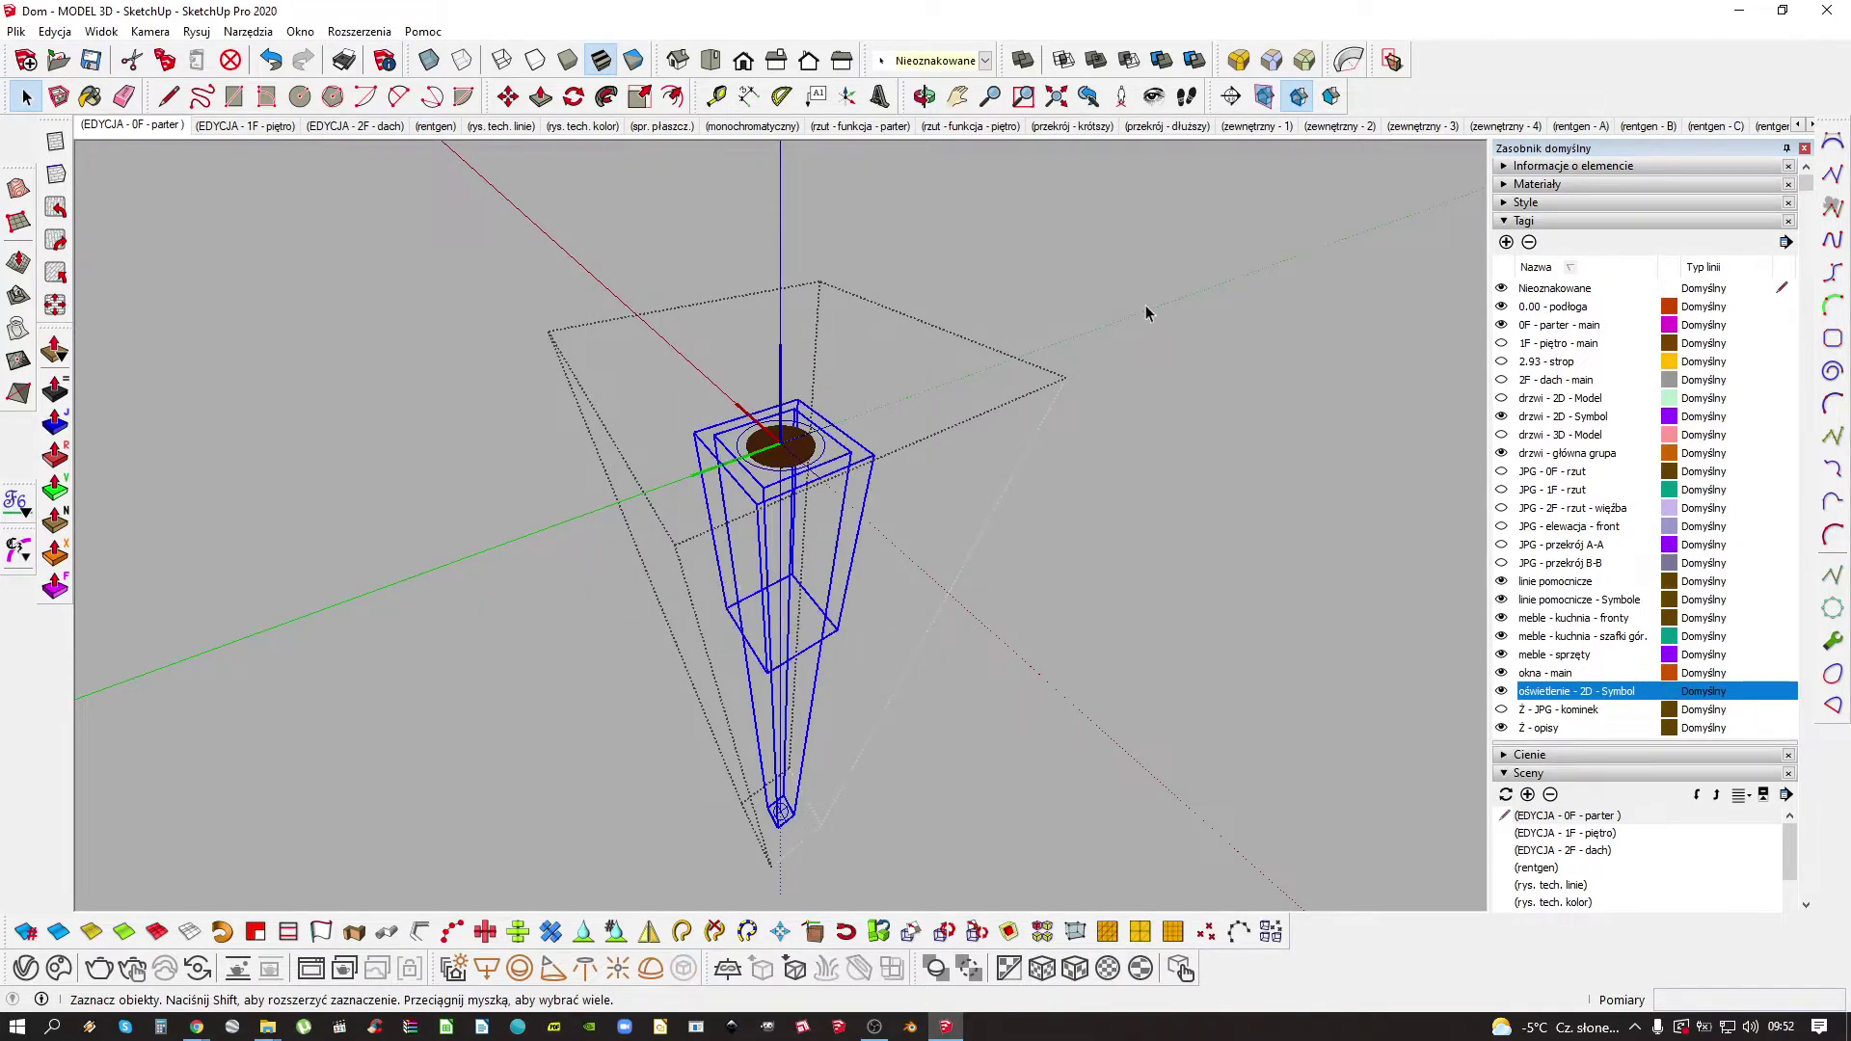
# - Clear the selection and check the tag assignment list without changing it
pyautogui.click(839, 781)
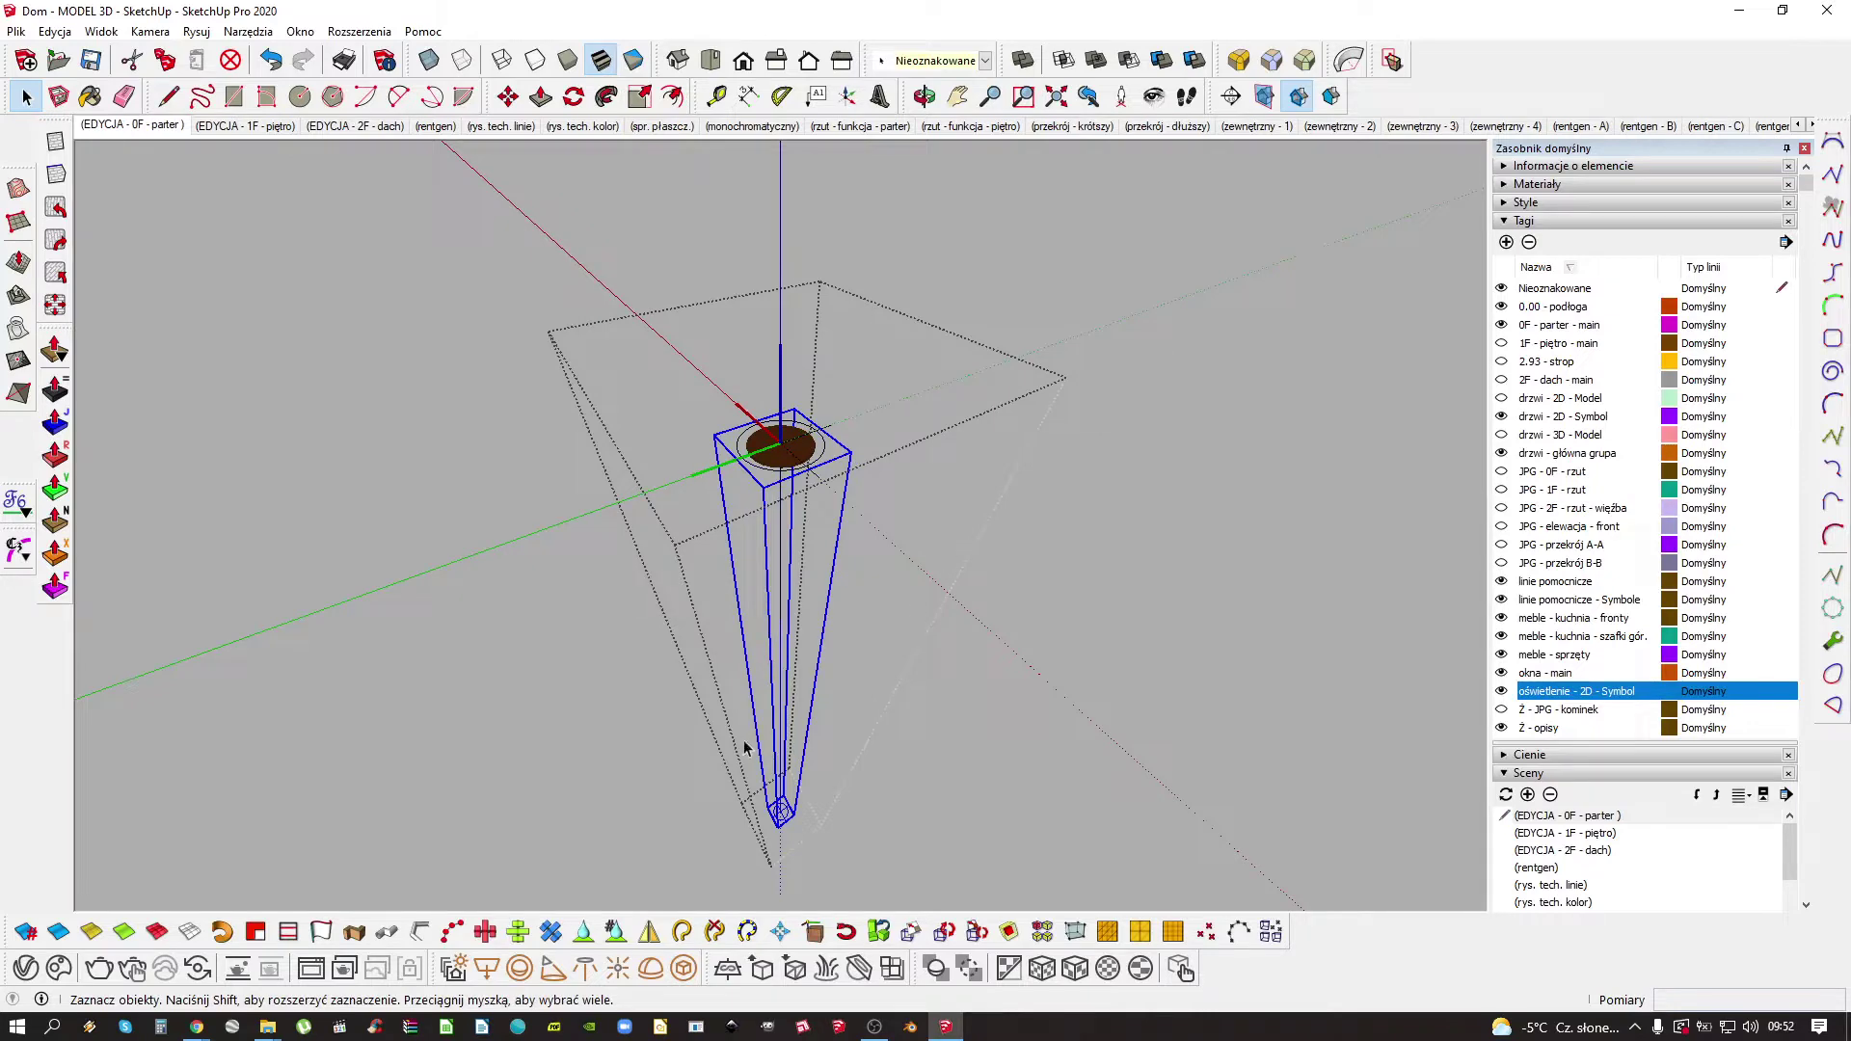
pyautogui.click(949, 60)
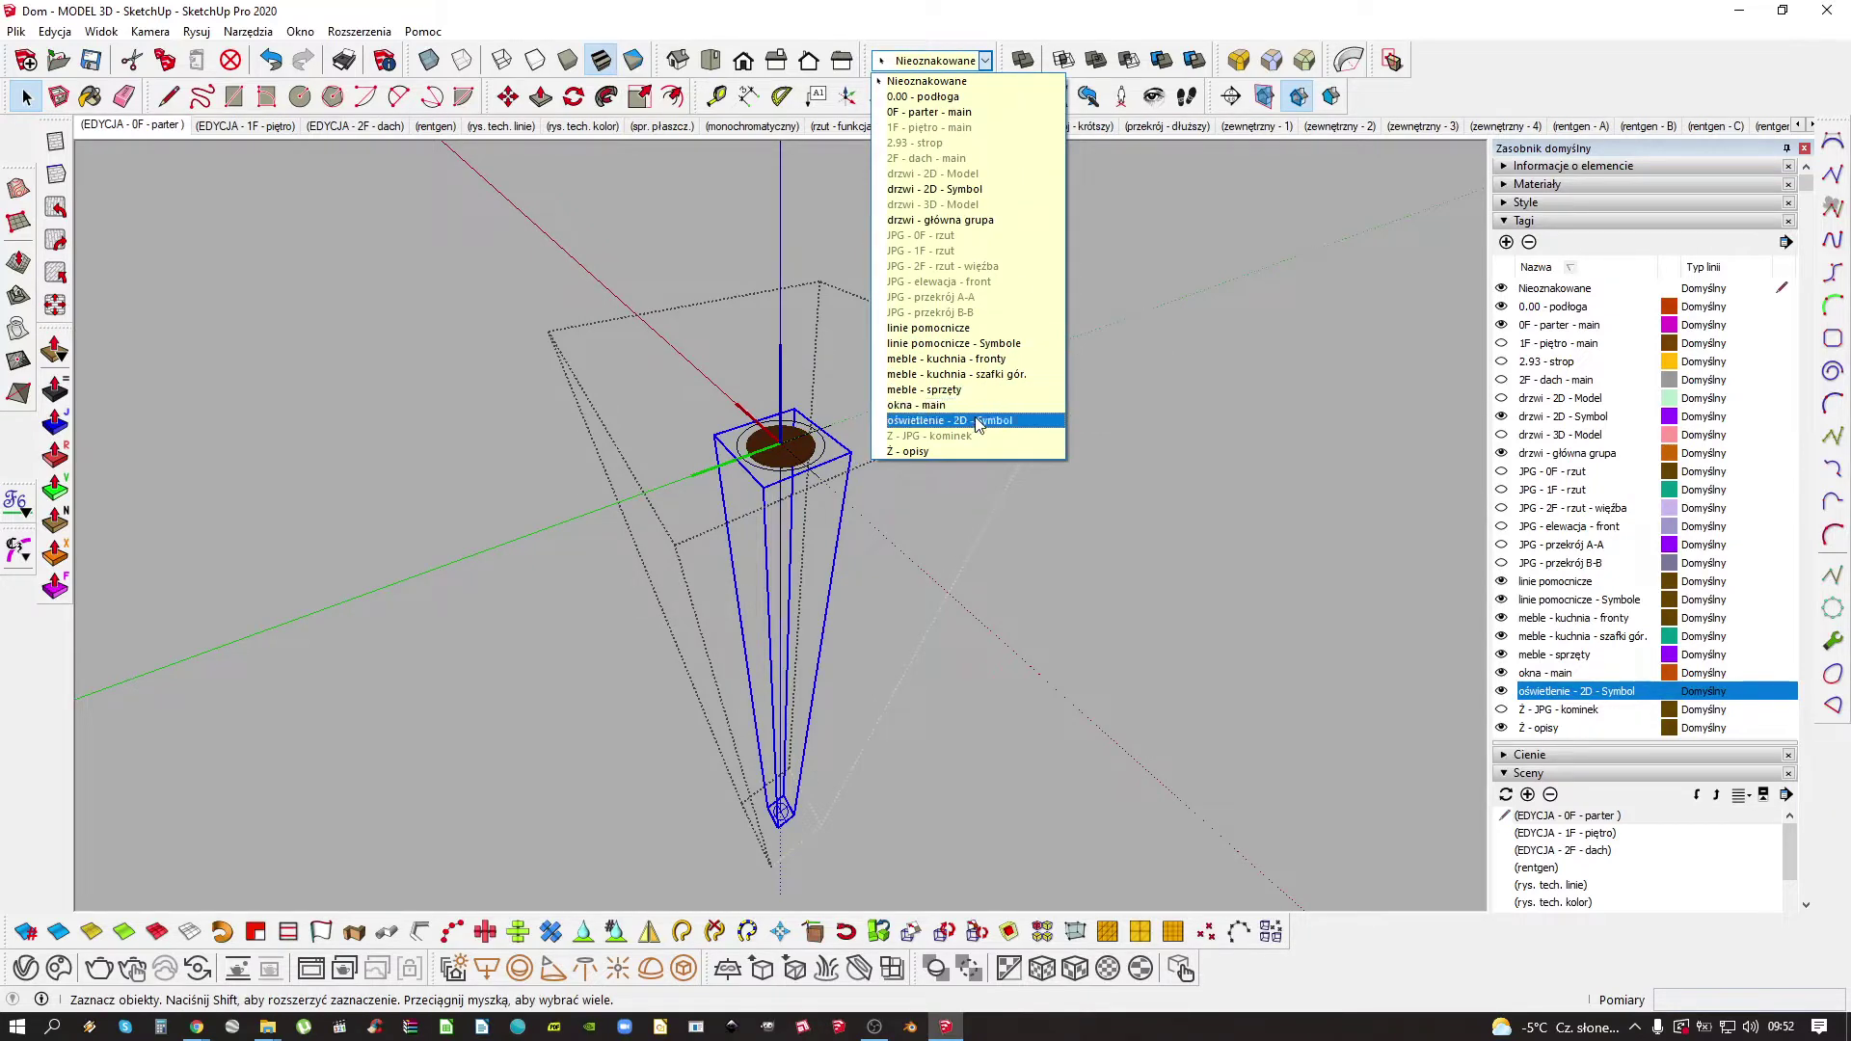
pyautogui.click(888, 487)
pyautogui.moveTo(808, 463)
pyautogui.mouseDown(button='middle')
pyautogui.moveTo(790, 312)
pyautogui.moveTo(622, 321)
pyautogui.mouseUp(button='middle')
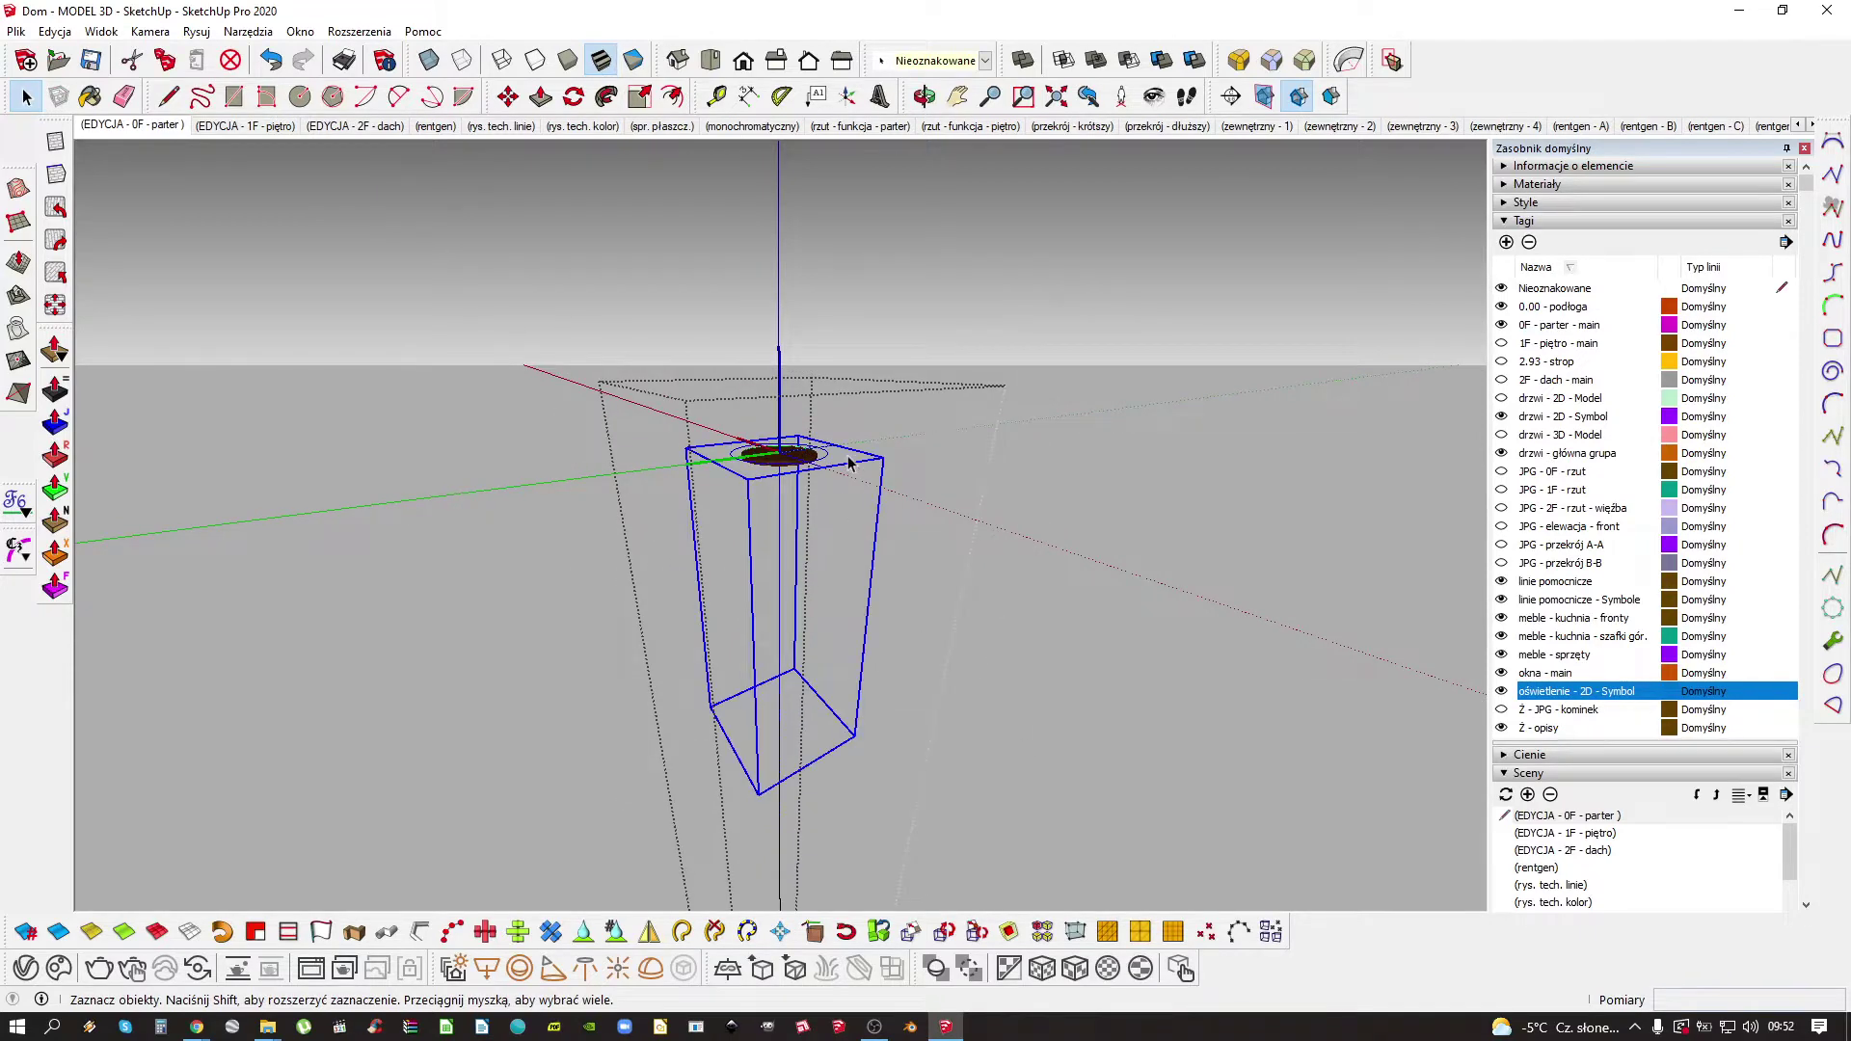
# - Add an 'oświetlenie - 3D - Model' tag and give it a green swatch
pyautogui.click(1506, 242)
pyautogui.write('oświetlenie - 3D - Model')
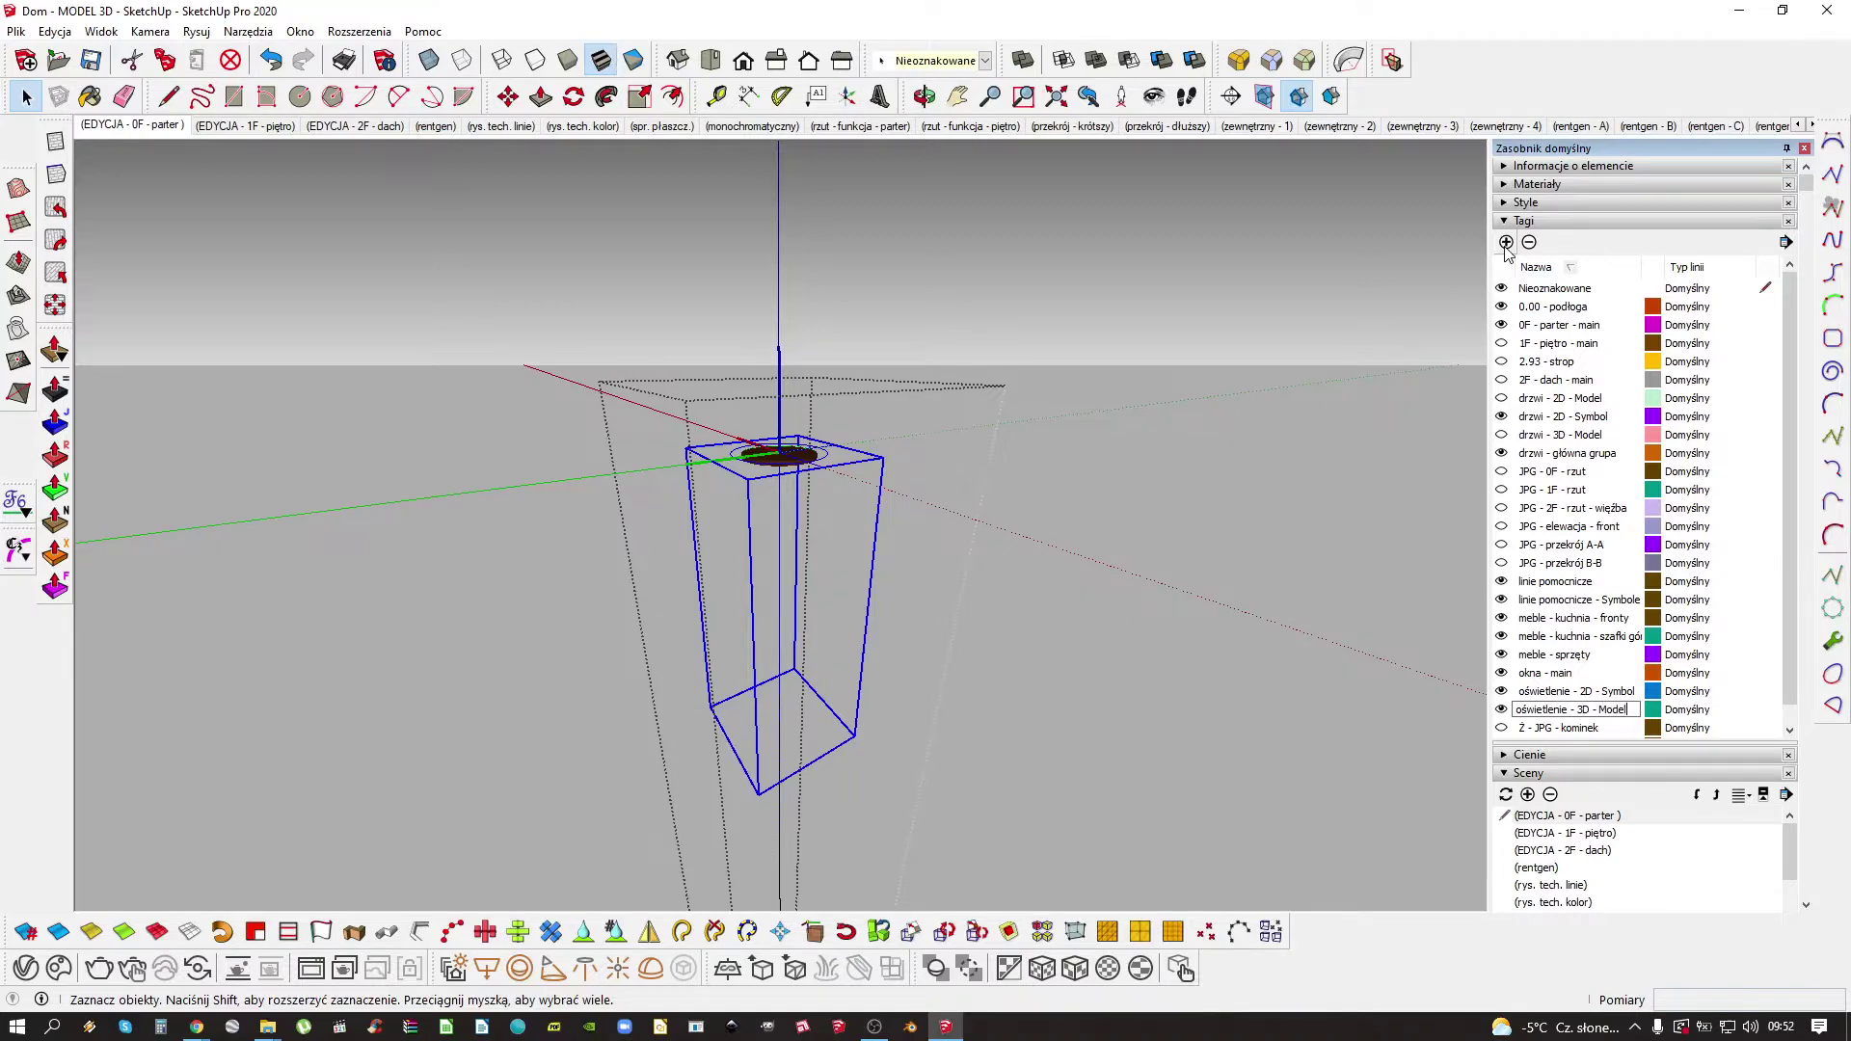
pyautogui.press('Return')
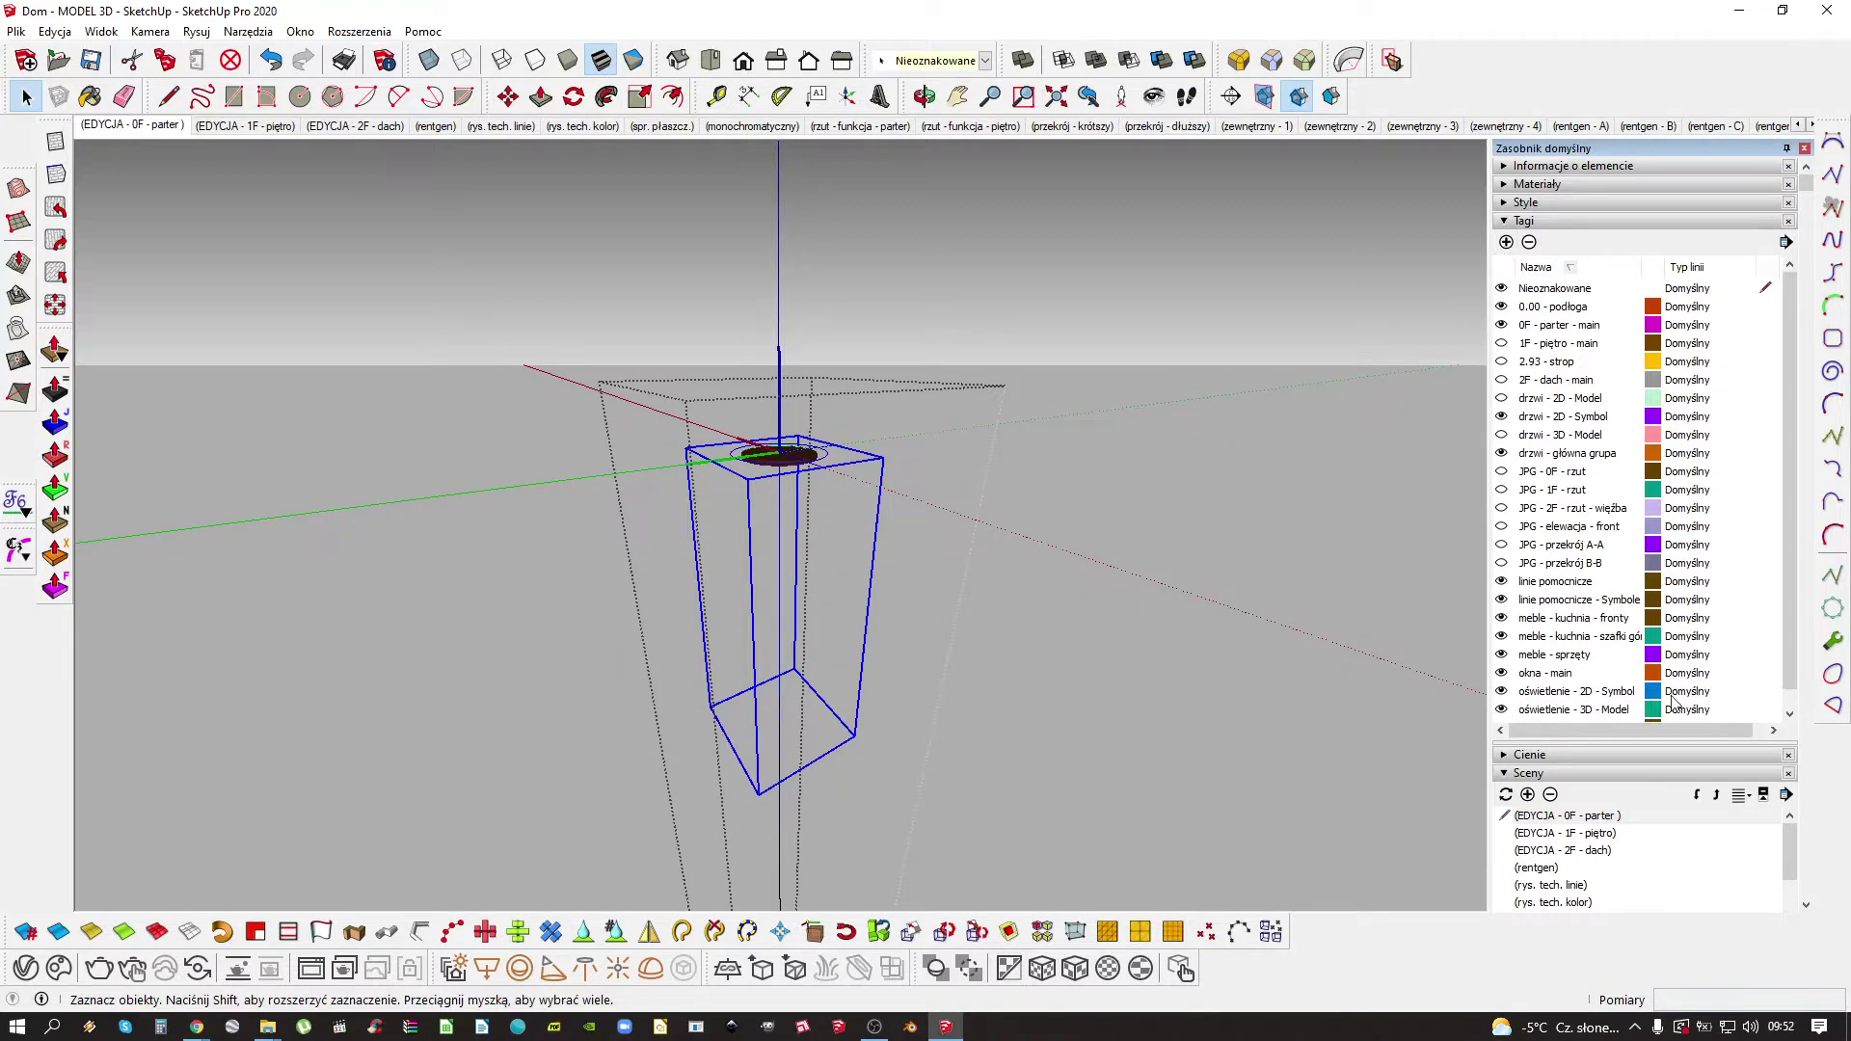
pyautogui.click(1653, 709)
pyautogui.moveTo(676, 344); pyautogui.dragTo(666, 344)
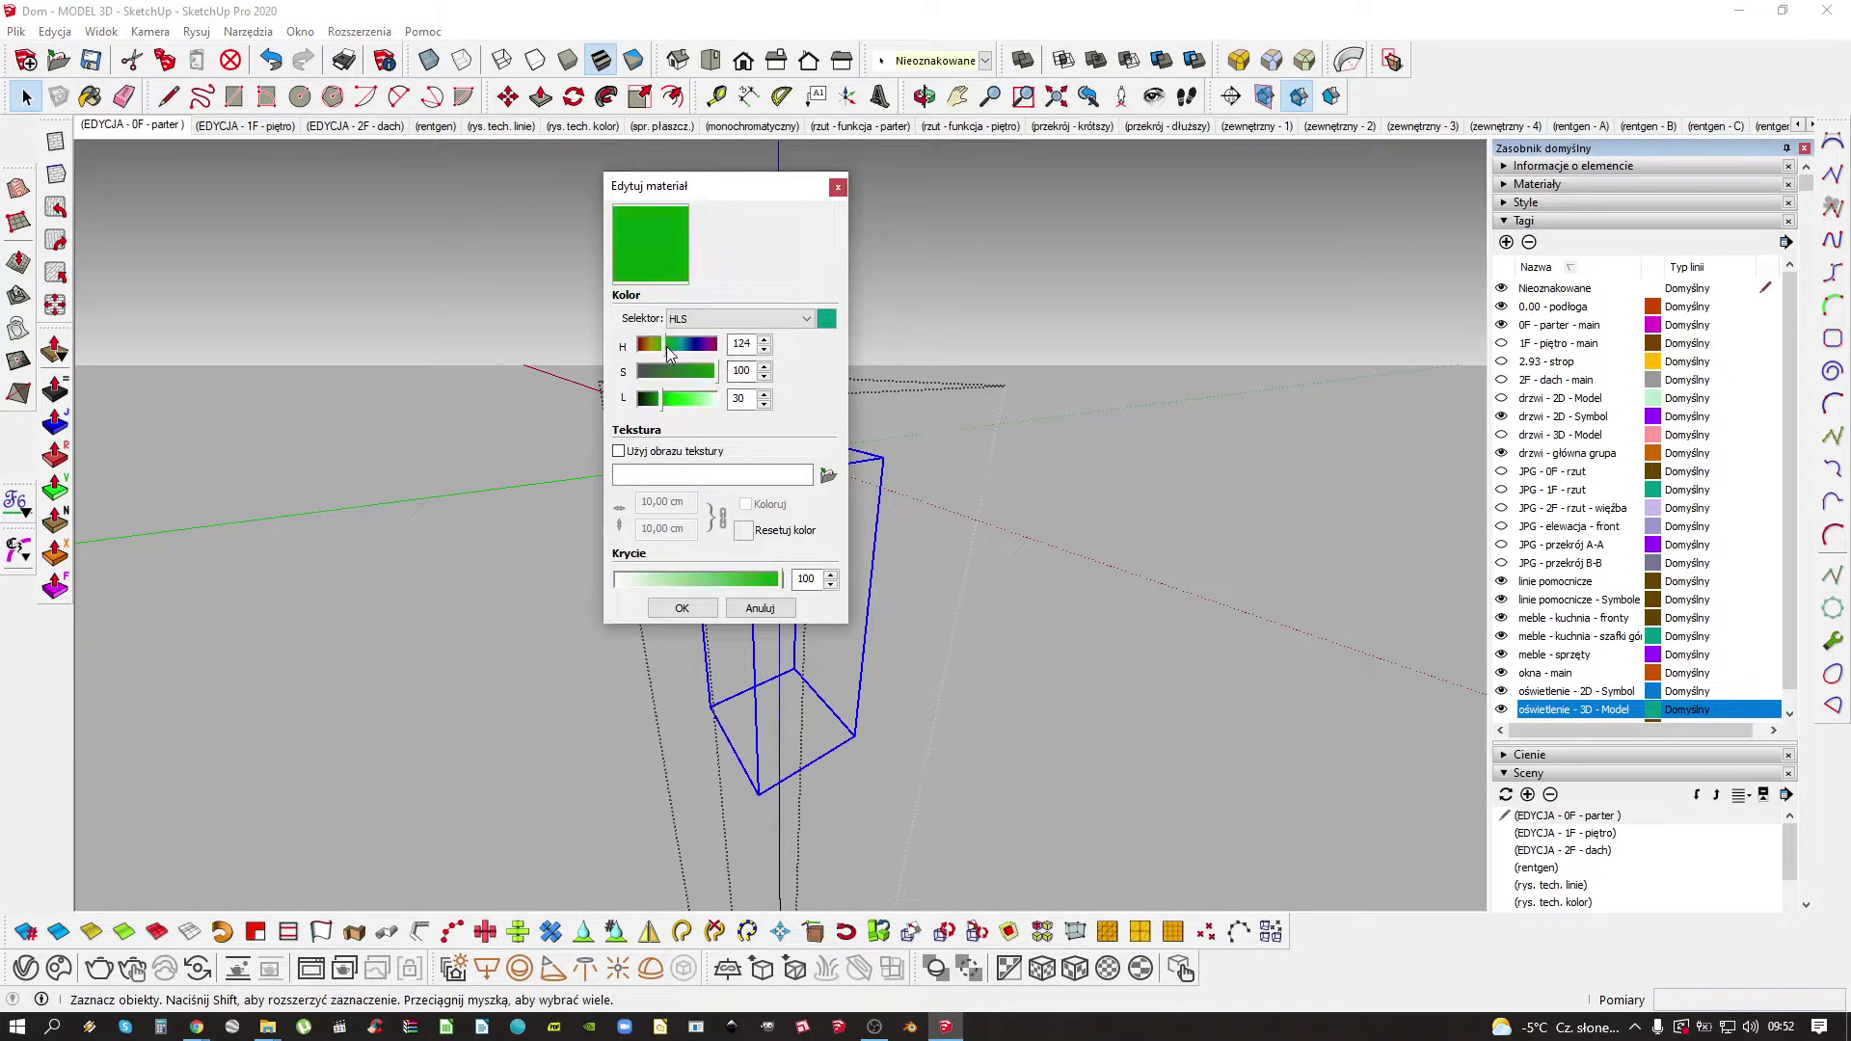
pyautogui.click(681, 609)
pyautogui.moveTo(789, 511); pyautogui.dragTo(791, 479, button='middle')
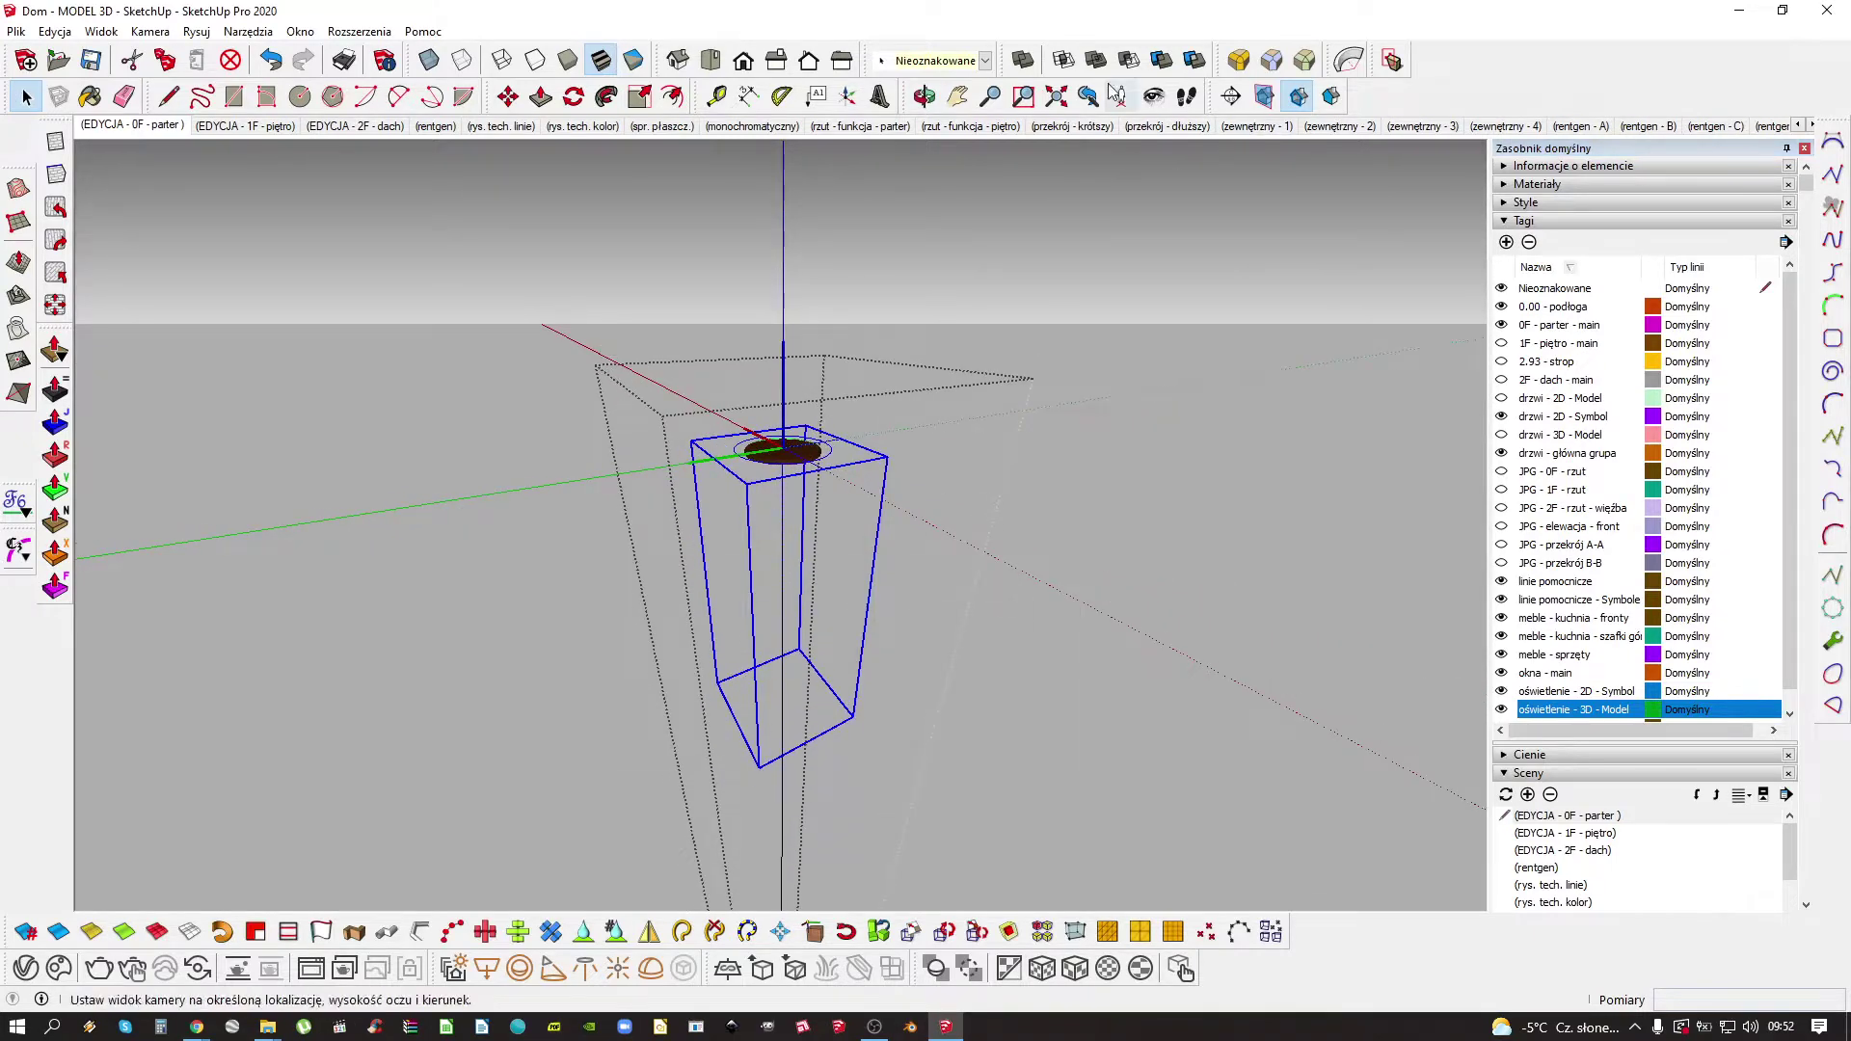
pyautogui.click(942, 61)
# - Assign the lamp to the oświetlenie - 3D - Model tag and orbit out to the kitchen
pyautogui.click(950, 398)
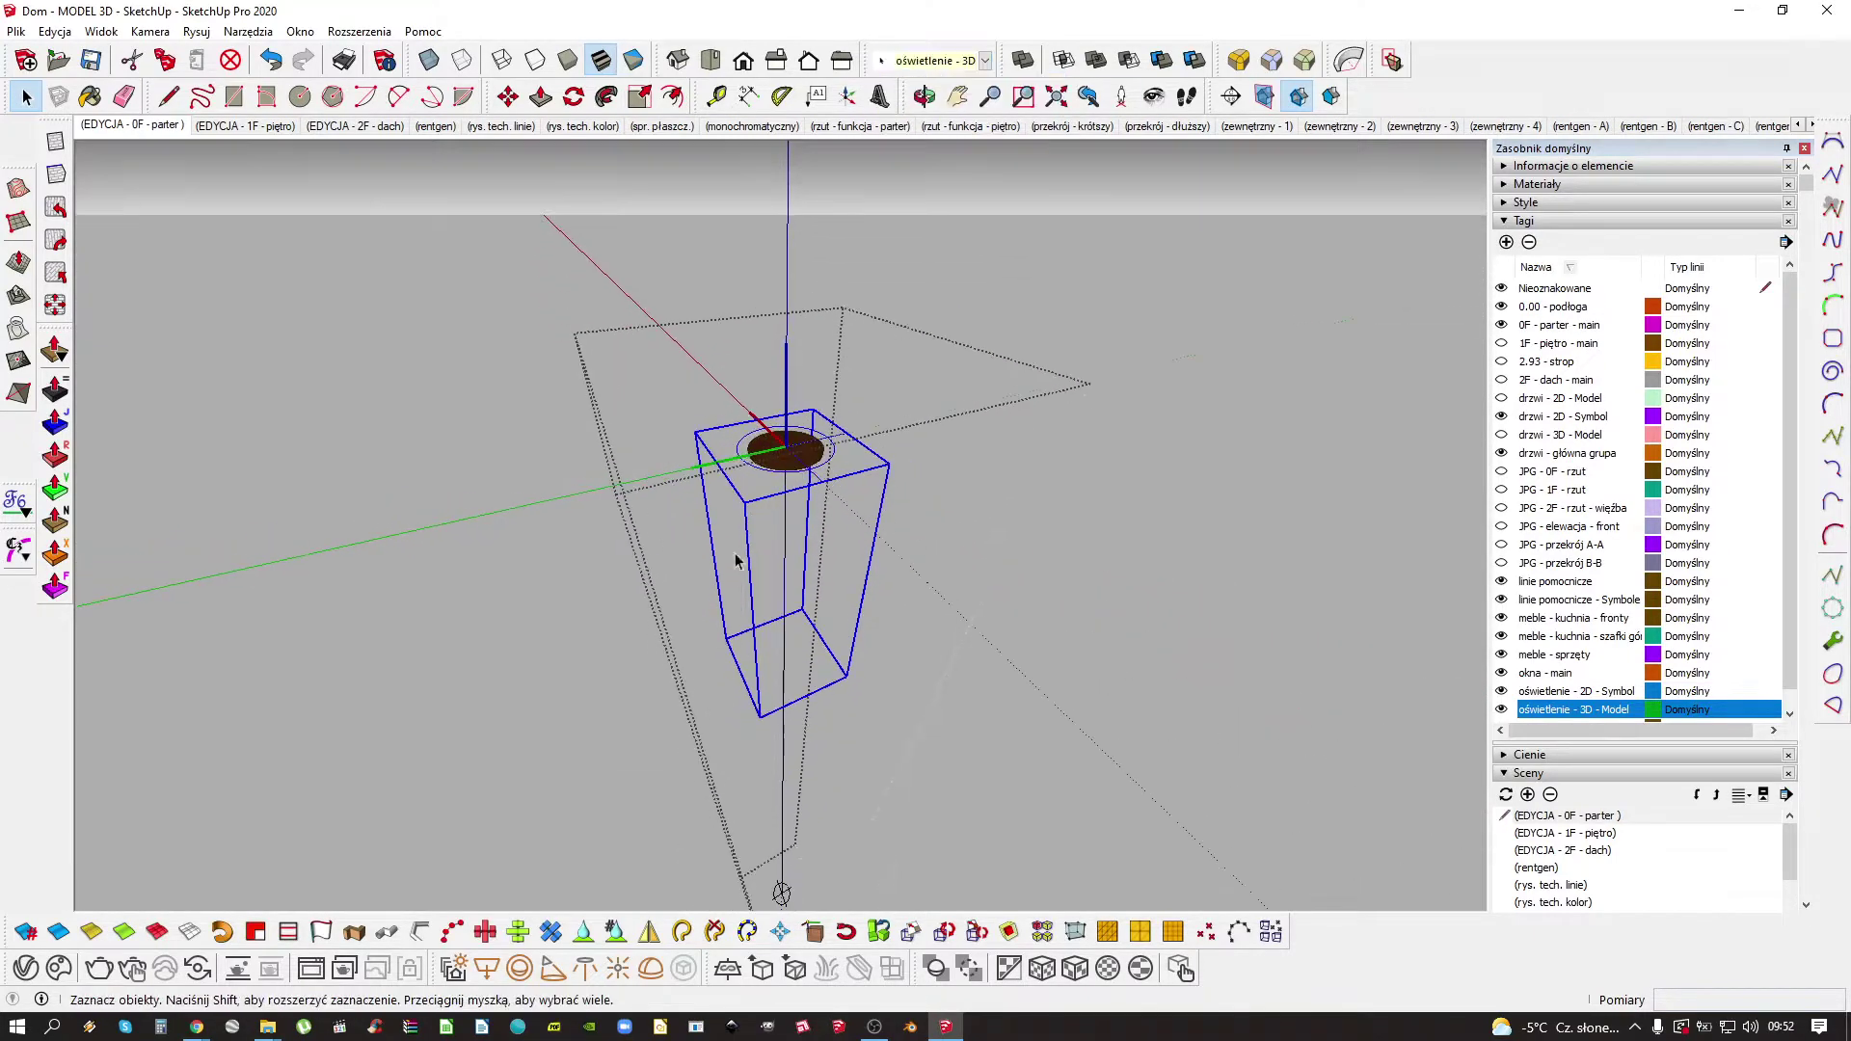
pyautogui.scroll(-5, 749, 418)
pyautogui.moveTo(748, 418); pyautogui.dragTo(873, 528, button='middle')
pyautogui.moveTo(1219, 675); pyautogui.dragTo(922, 563, button='middle')
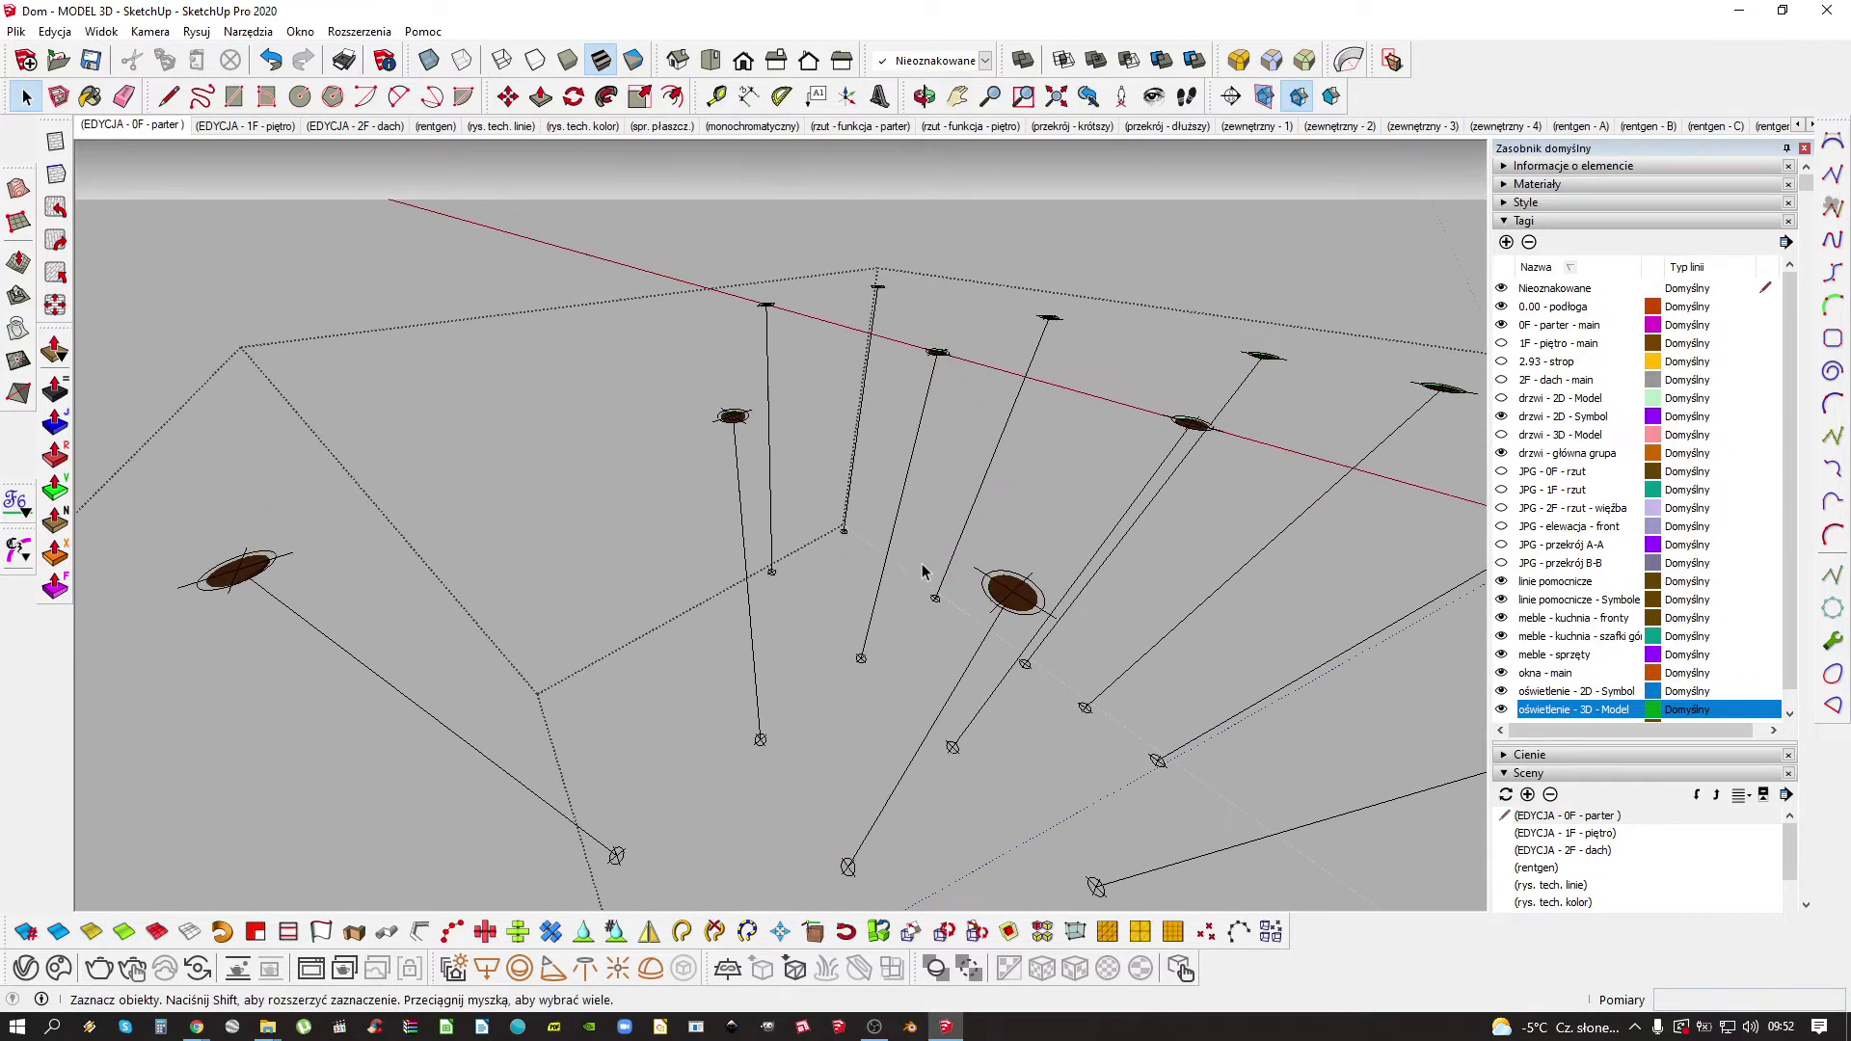
# - Toggle the oświetlenie - 2D - Symbol and oświetlenie - 3D - Model tags off and back on
pyautogui.click(1501, 692)
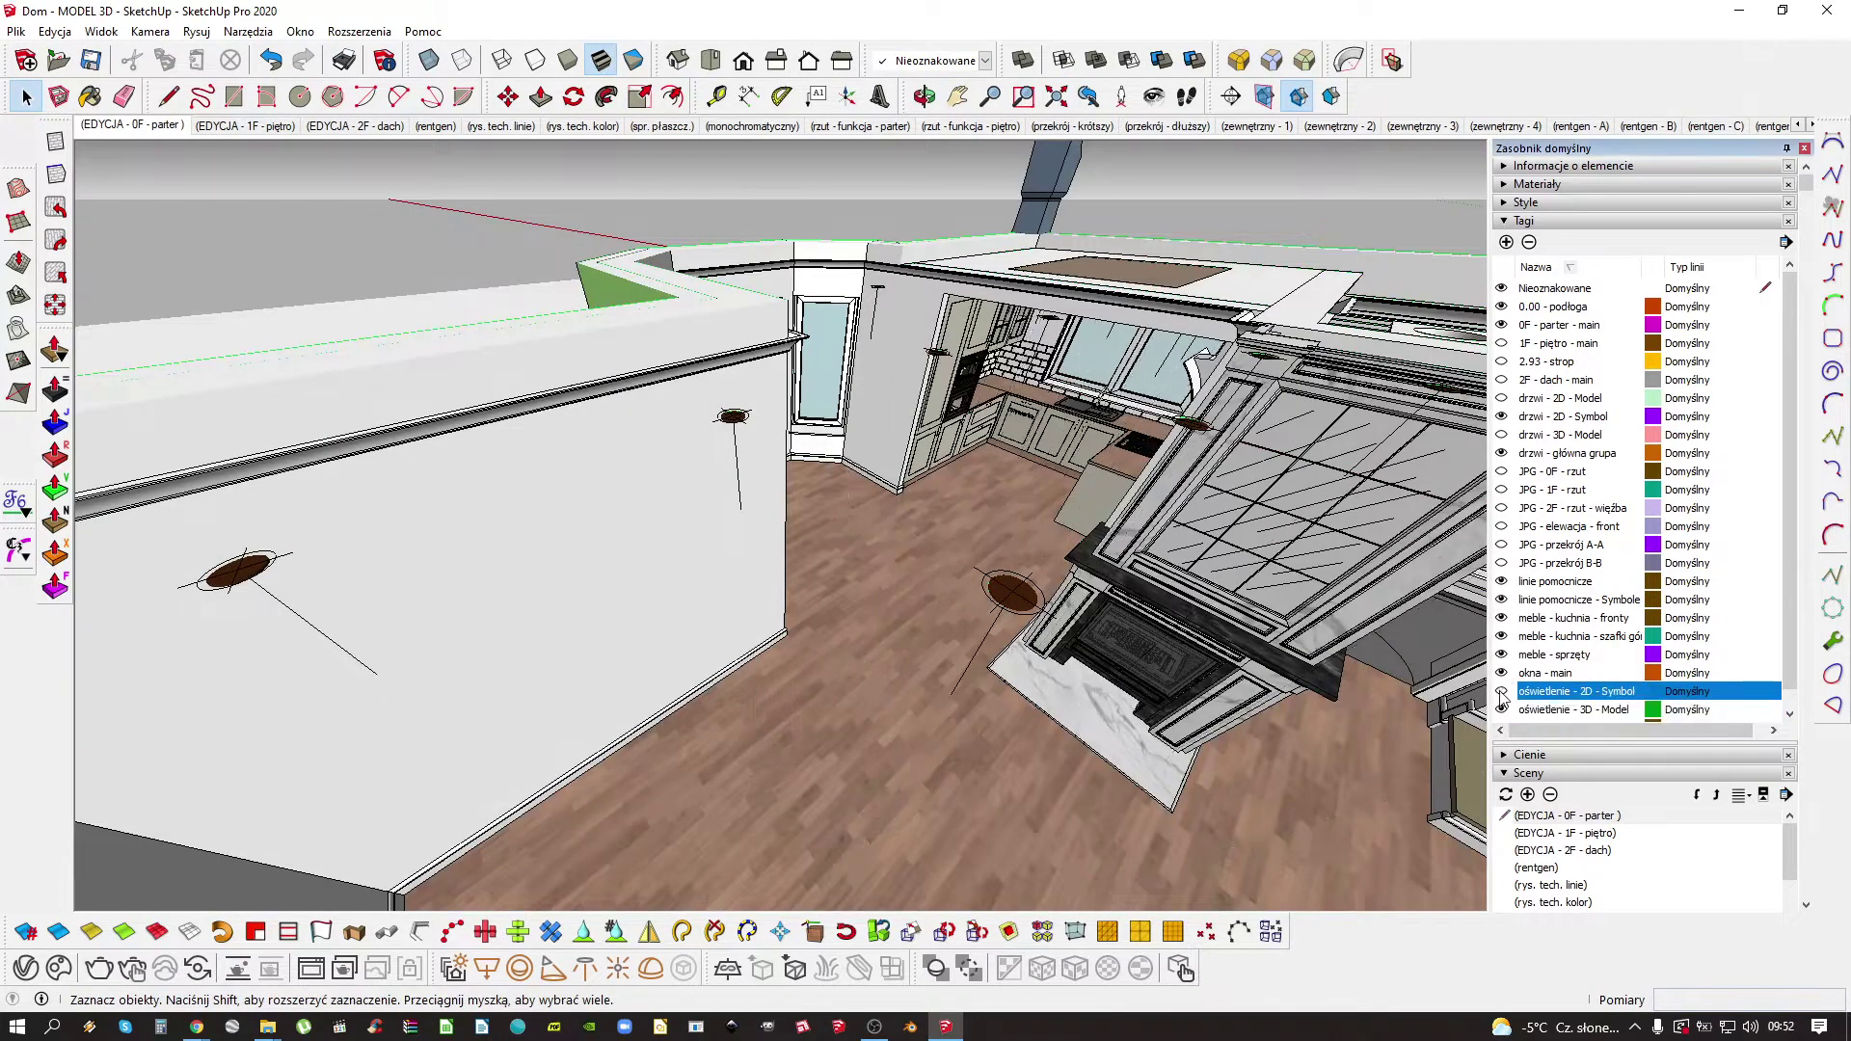
pyautogui.click(1501, 692)
pyautogui.click(1501, 693)
pyautogui.click(1501, 692)
pyautogui.click(1501, 711)
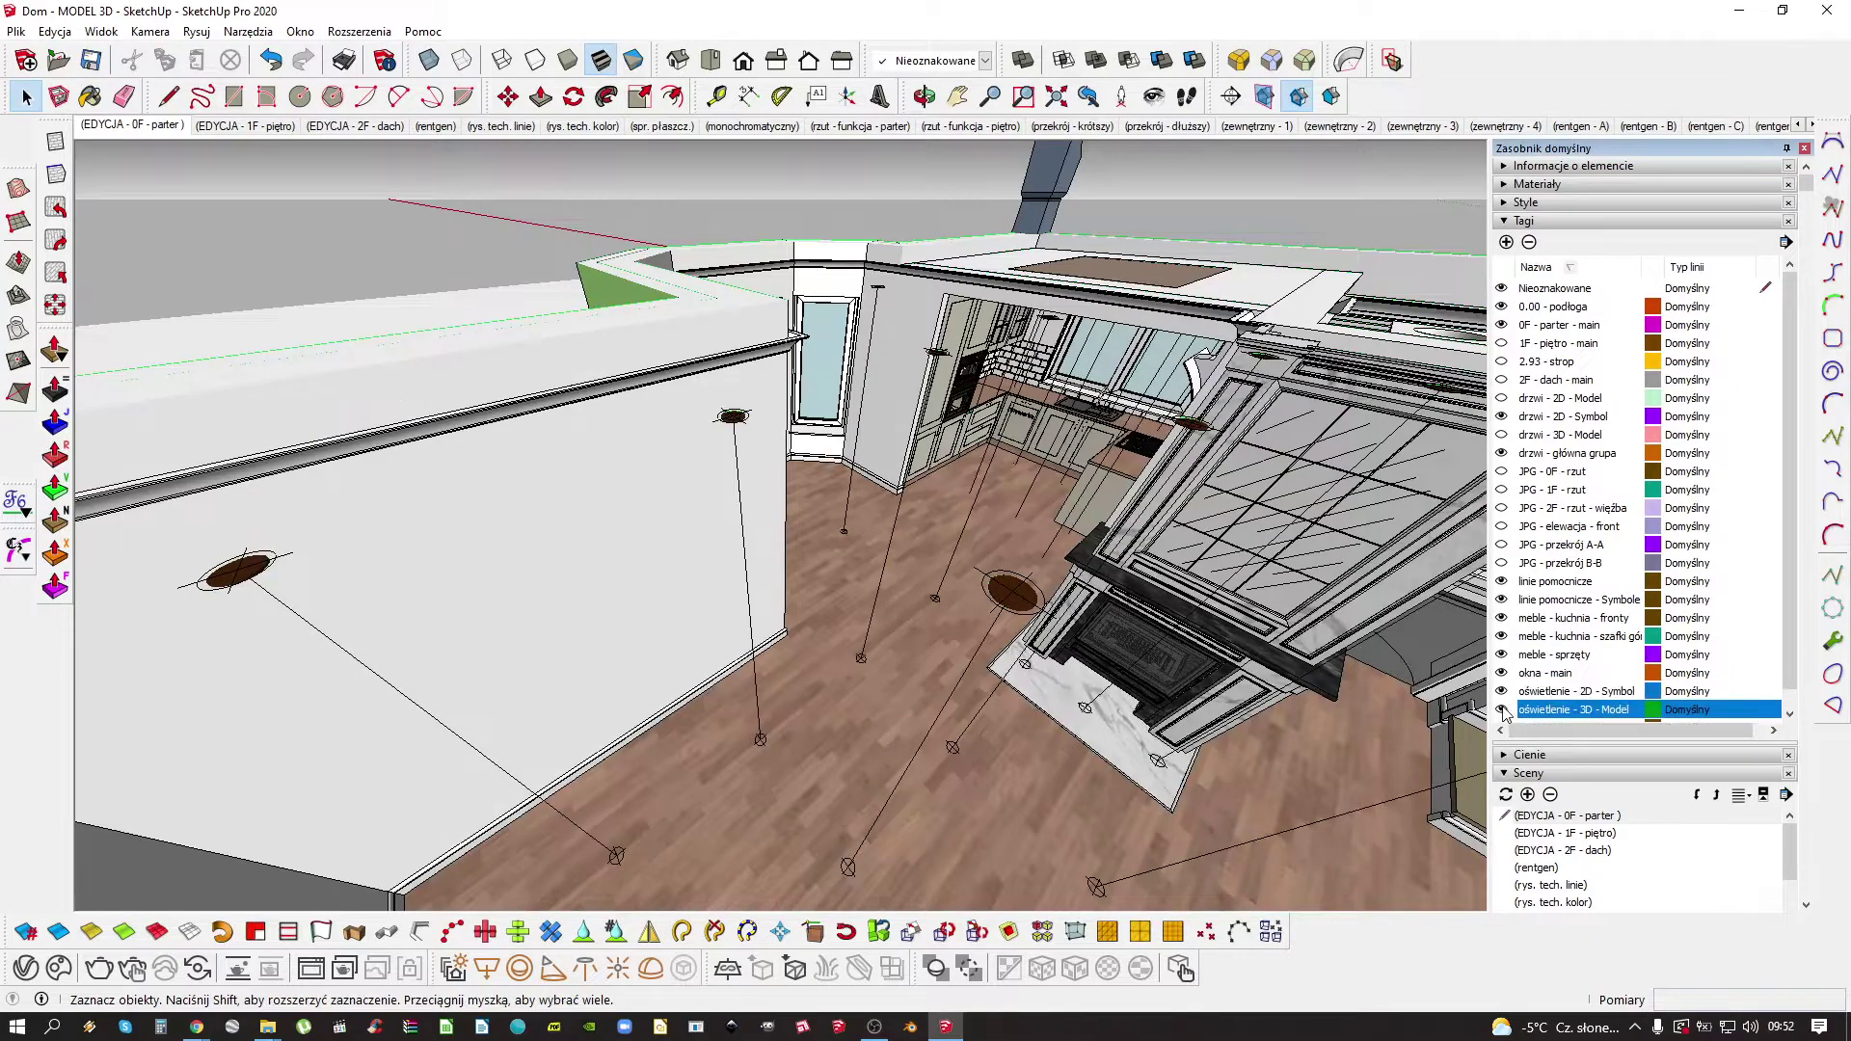
pyautogui.click(1501, 710)
# - Orbit and zoom around the kitchen interior to check the ceiling lights
pyautogui.moveTo(949, 487)
pyautogui.mouseDown(button='middle')
pyautogui.moveTo(1014, 508)
pyautogui.moveTo(959, 434)
pyautogui.moveTo(943, 207)
pyautogui.moveTo(901, 609)
pyautogui.moveTo(755, 235)
pyautogui.mouseUp(button='middle')
pyautogui.scroll(3, 960, 431)
pyautogui.scroll(2, 959, 431)
pyautogui.scroll(2, 959, 431)
pyautogui.scroll(-5, 904, 613)
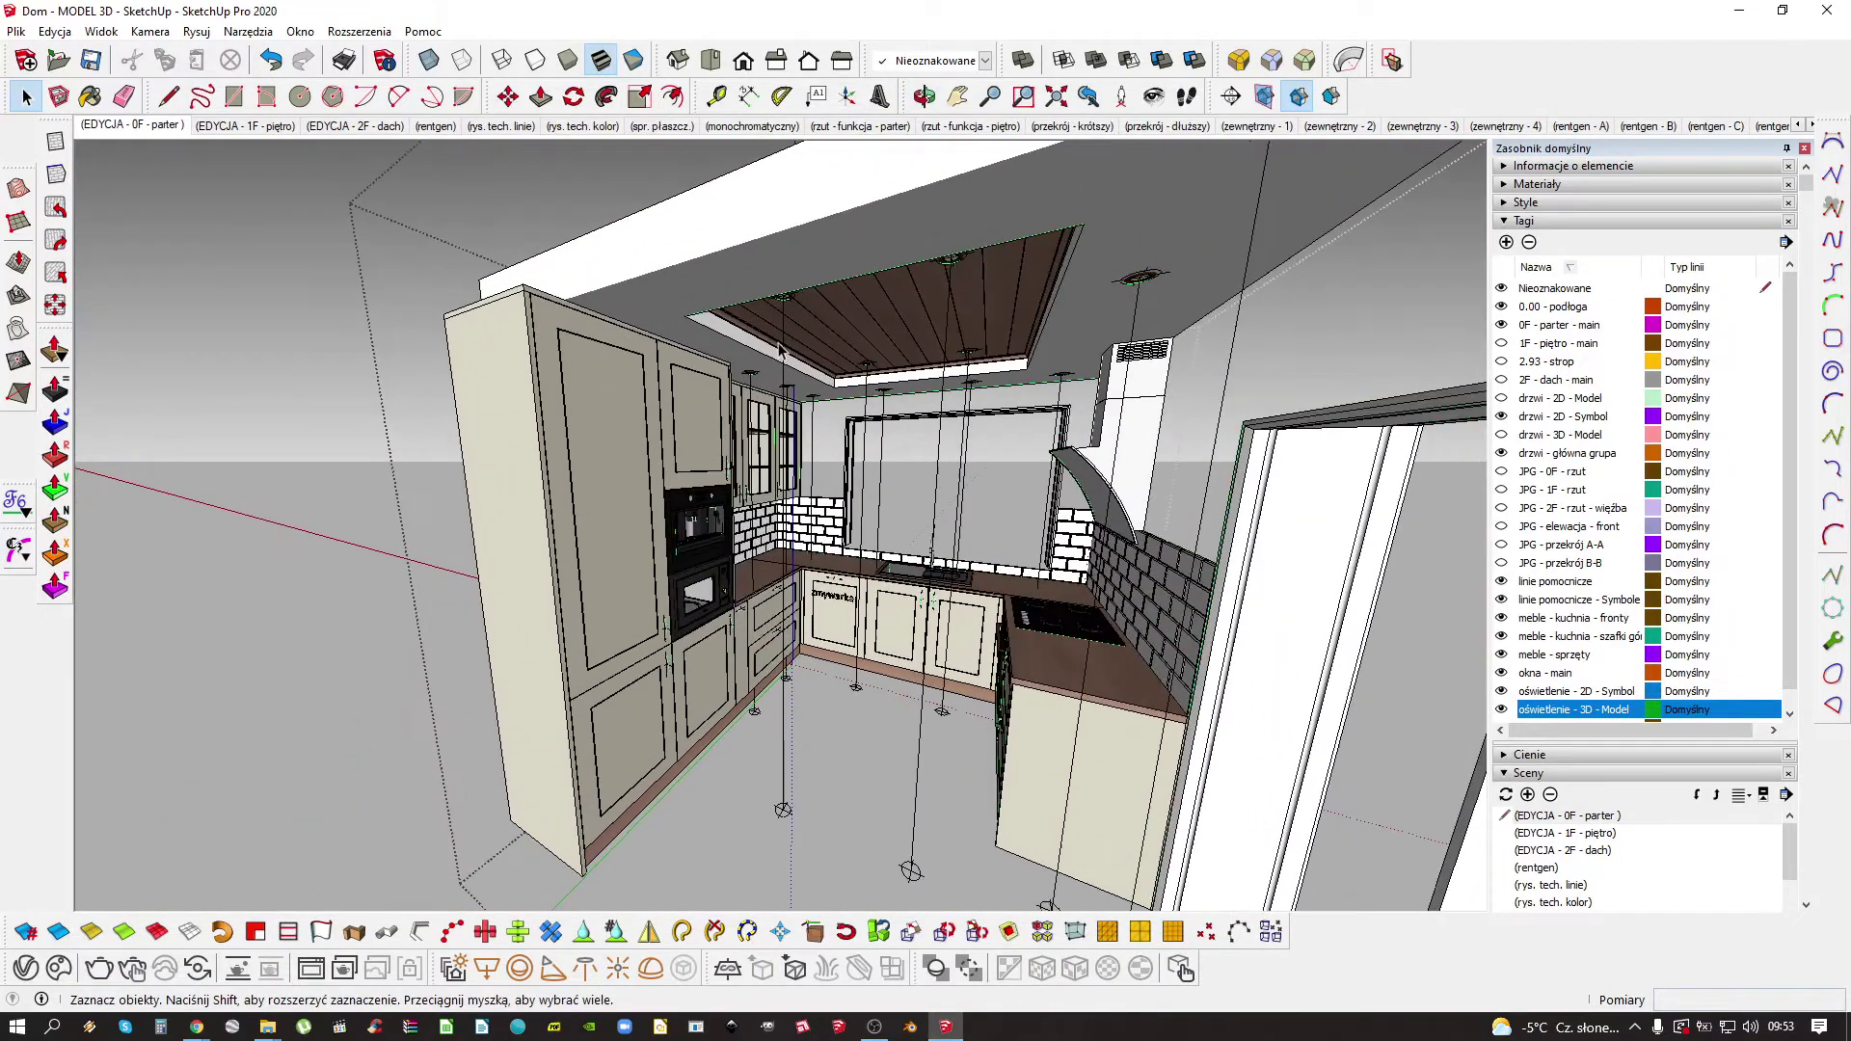
# - Open the lighting group and its lamp sub-group to reach the fixture geometry
pyautogui.scroll(-3, 891, 675)
pyautogui.scroll(3, 891, 675)
pyautogui.scroll(2, 891, 713)
pyautogui.click(891, 730)
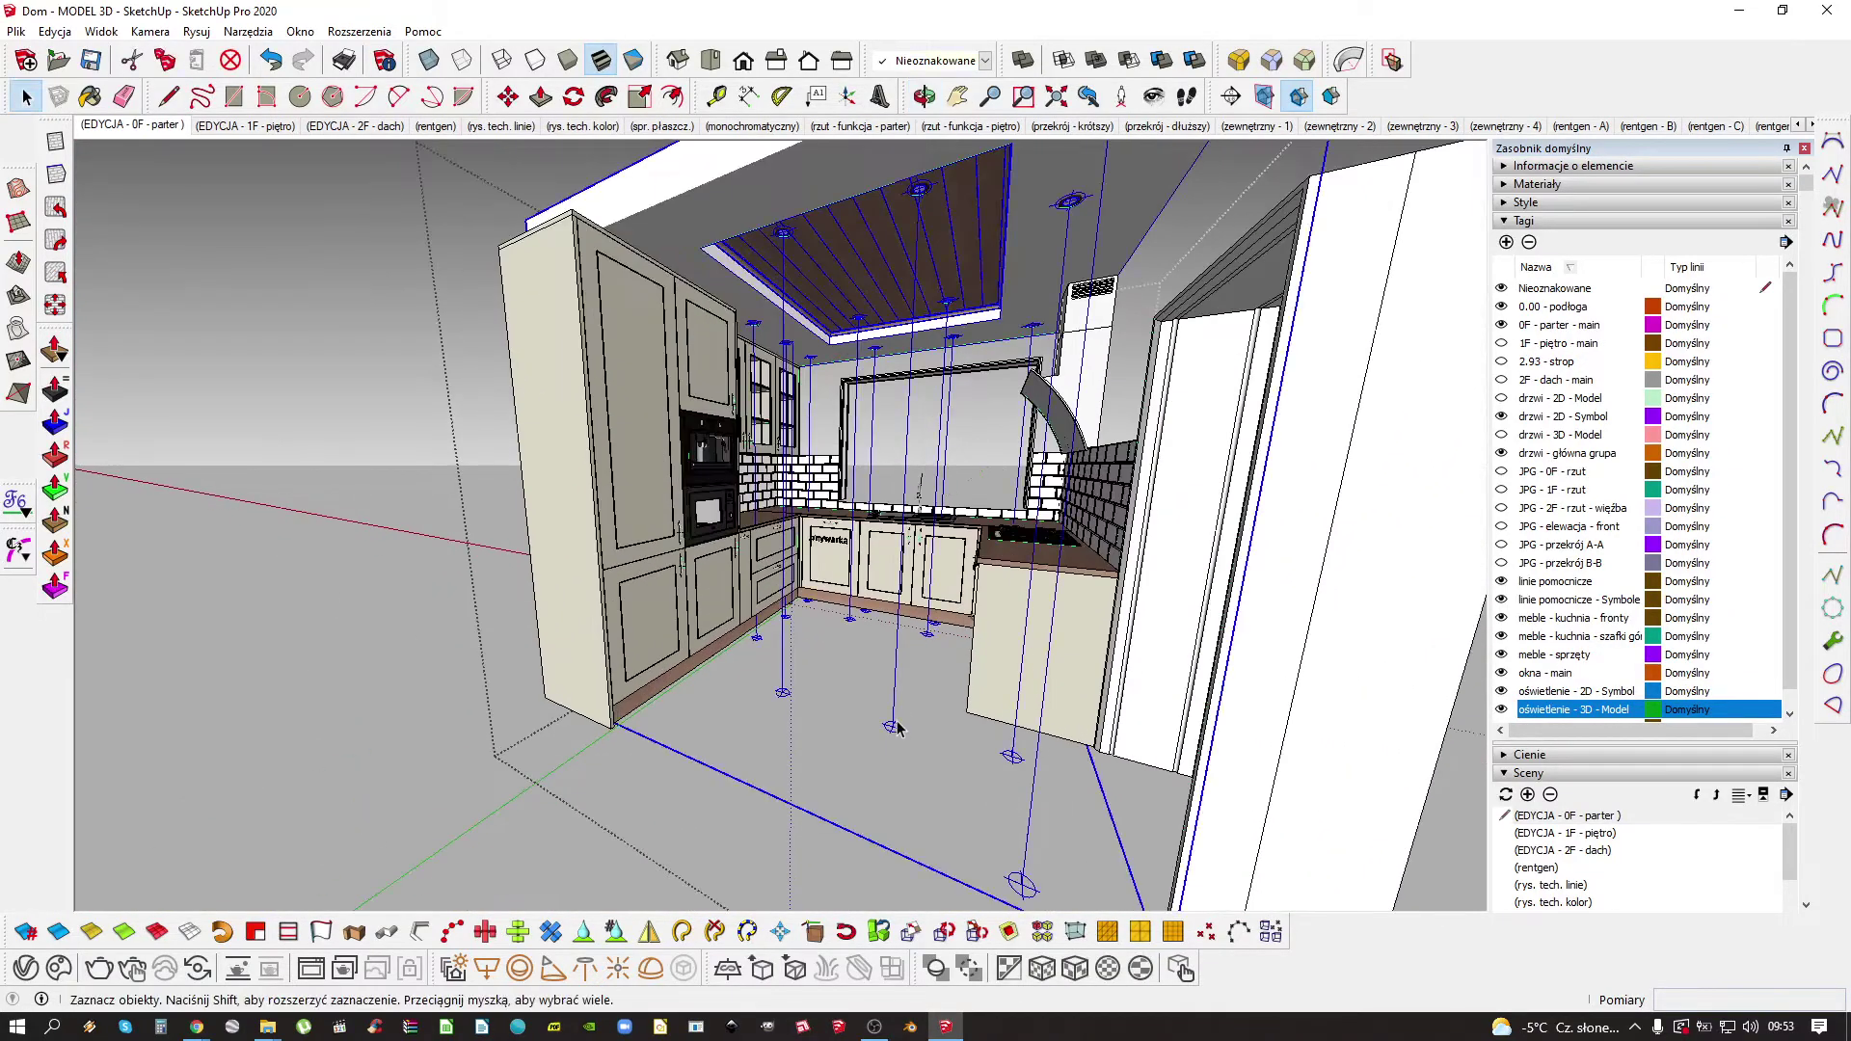
pyautogui.doubleClick(893, 728)
pyautogui.click(893, 728)
pyautogui.doubleClick(896, 728)
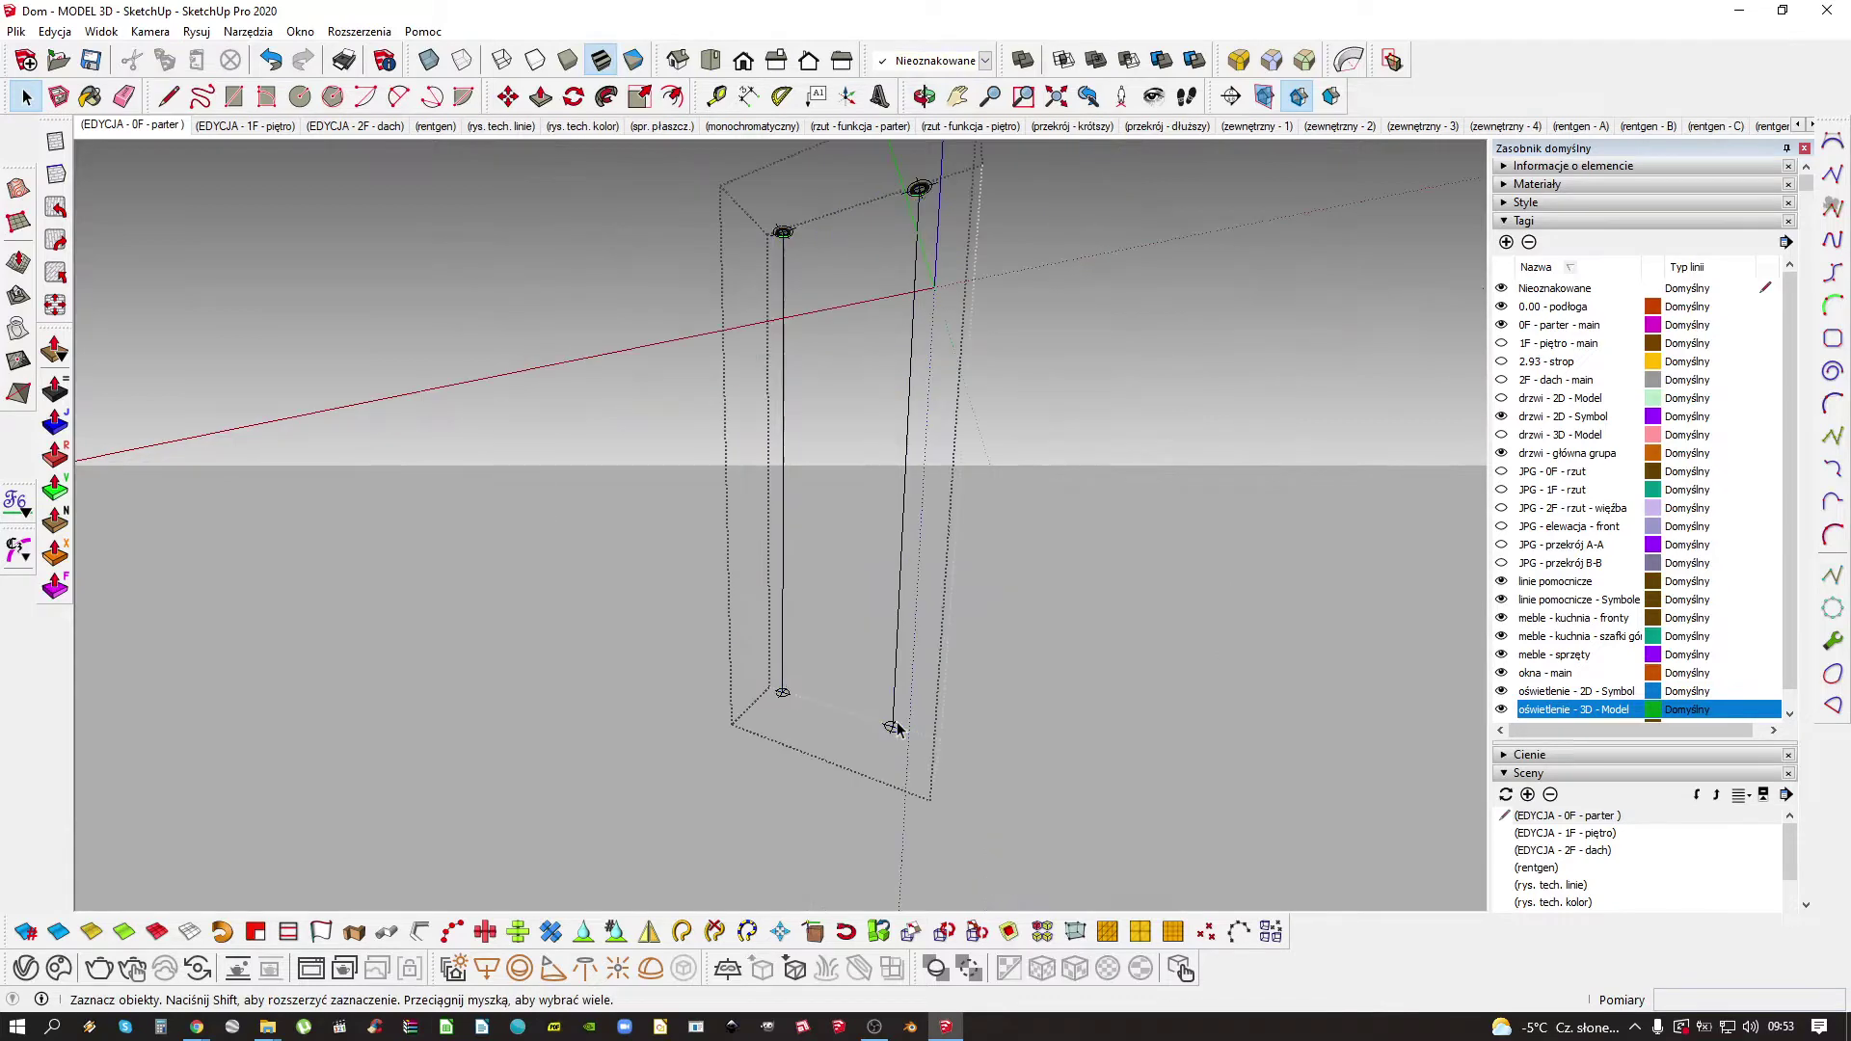
pyautogui.click(897, 728)
pyautogui.press('Escape')
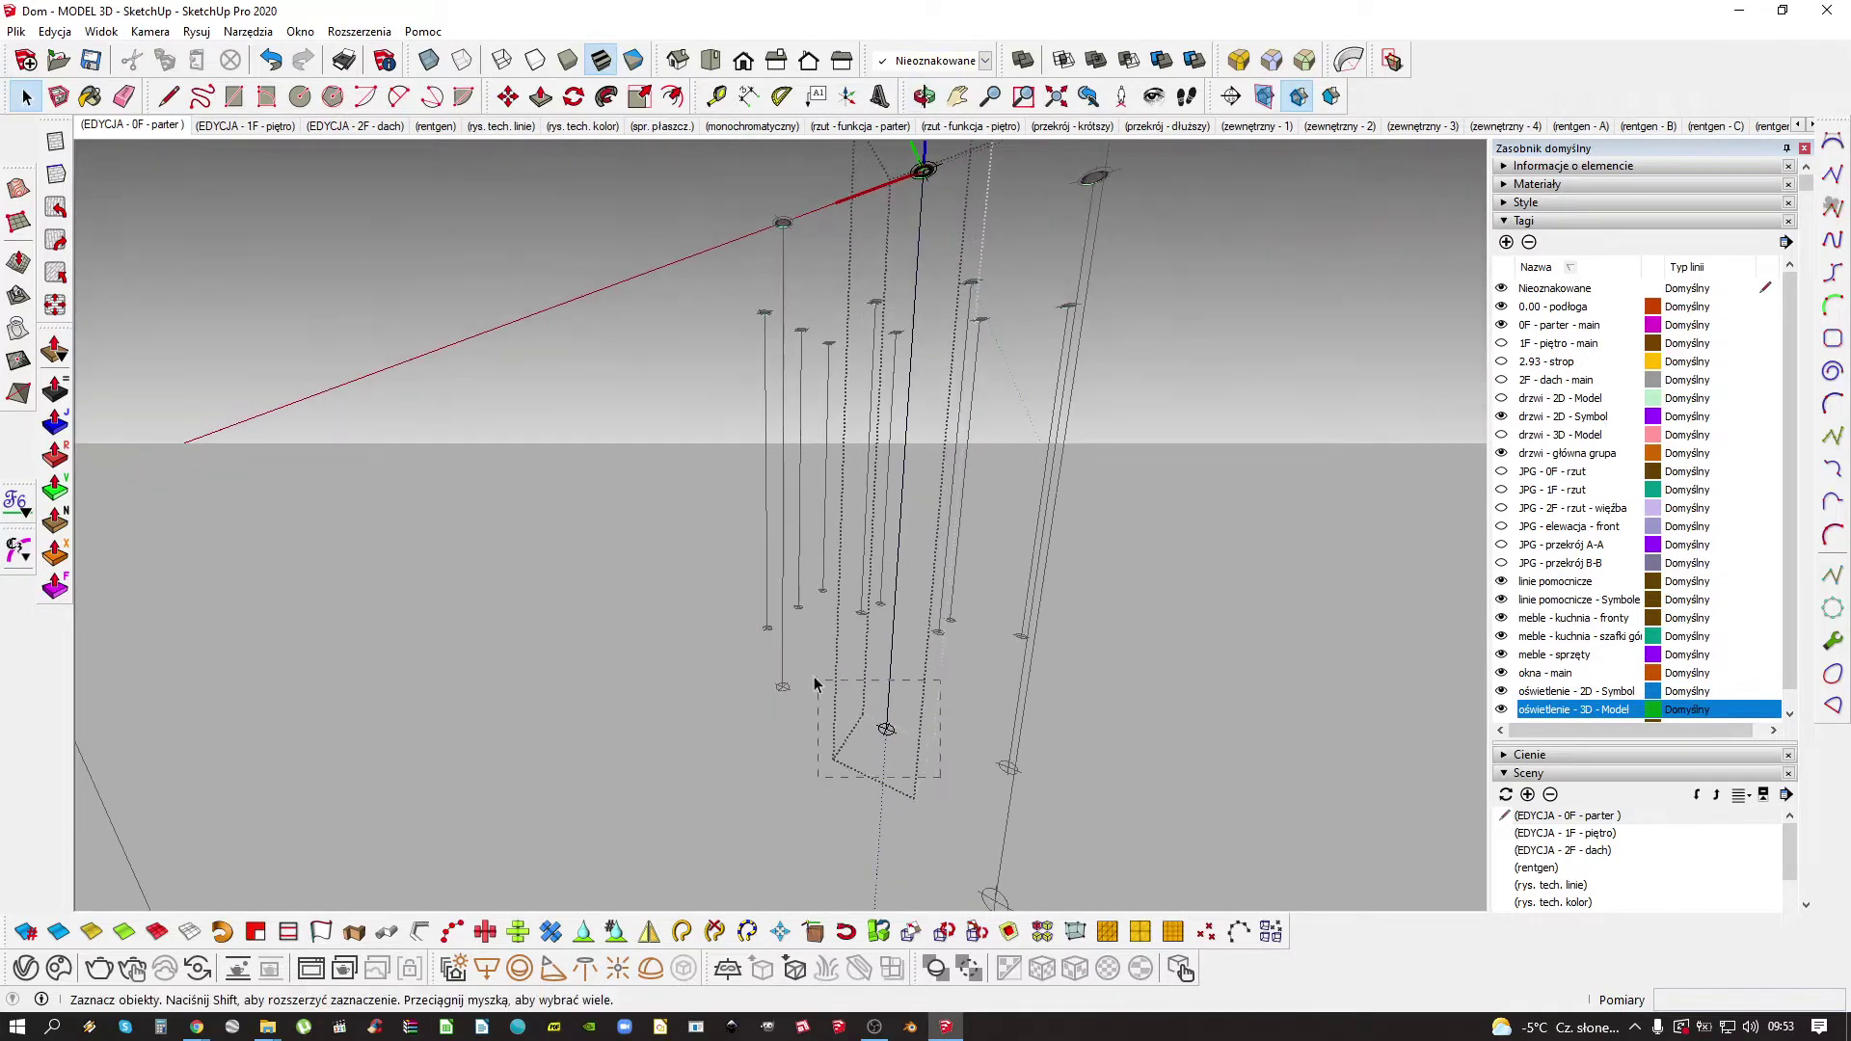
pyautogui.scroll(3, 907, 733)
# - Scale the lamp fixture along the blue axis by a typed factor, then exit editing
pyautogui.click(907, 734)
pyautogui.press('s')
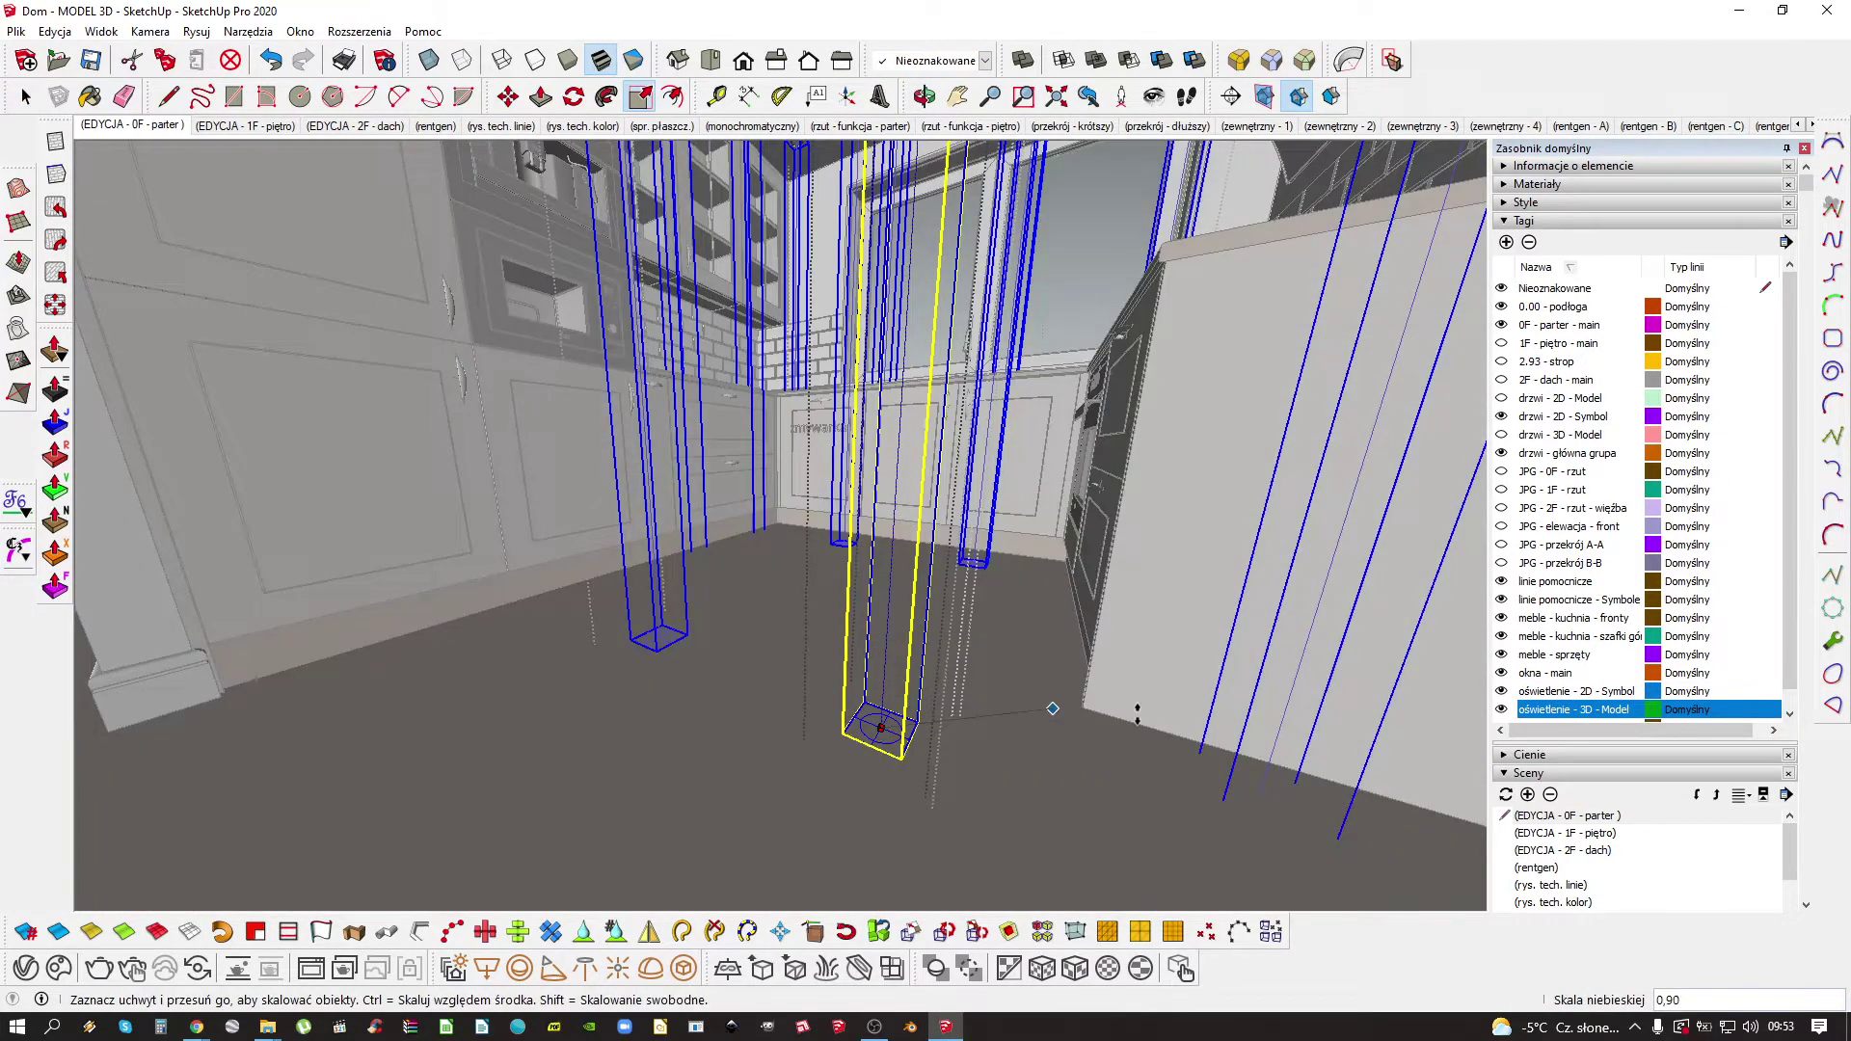
pyautogui.write('0,')
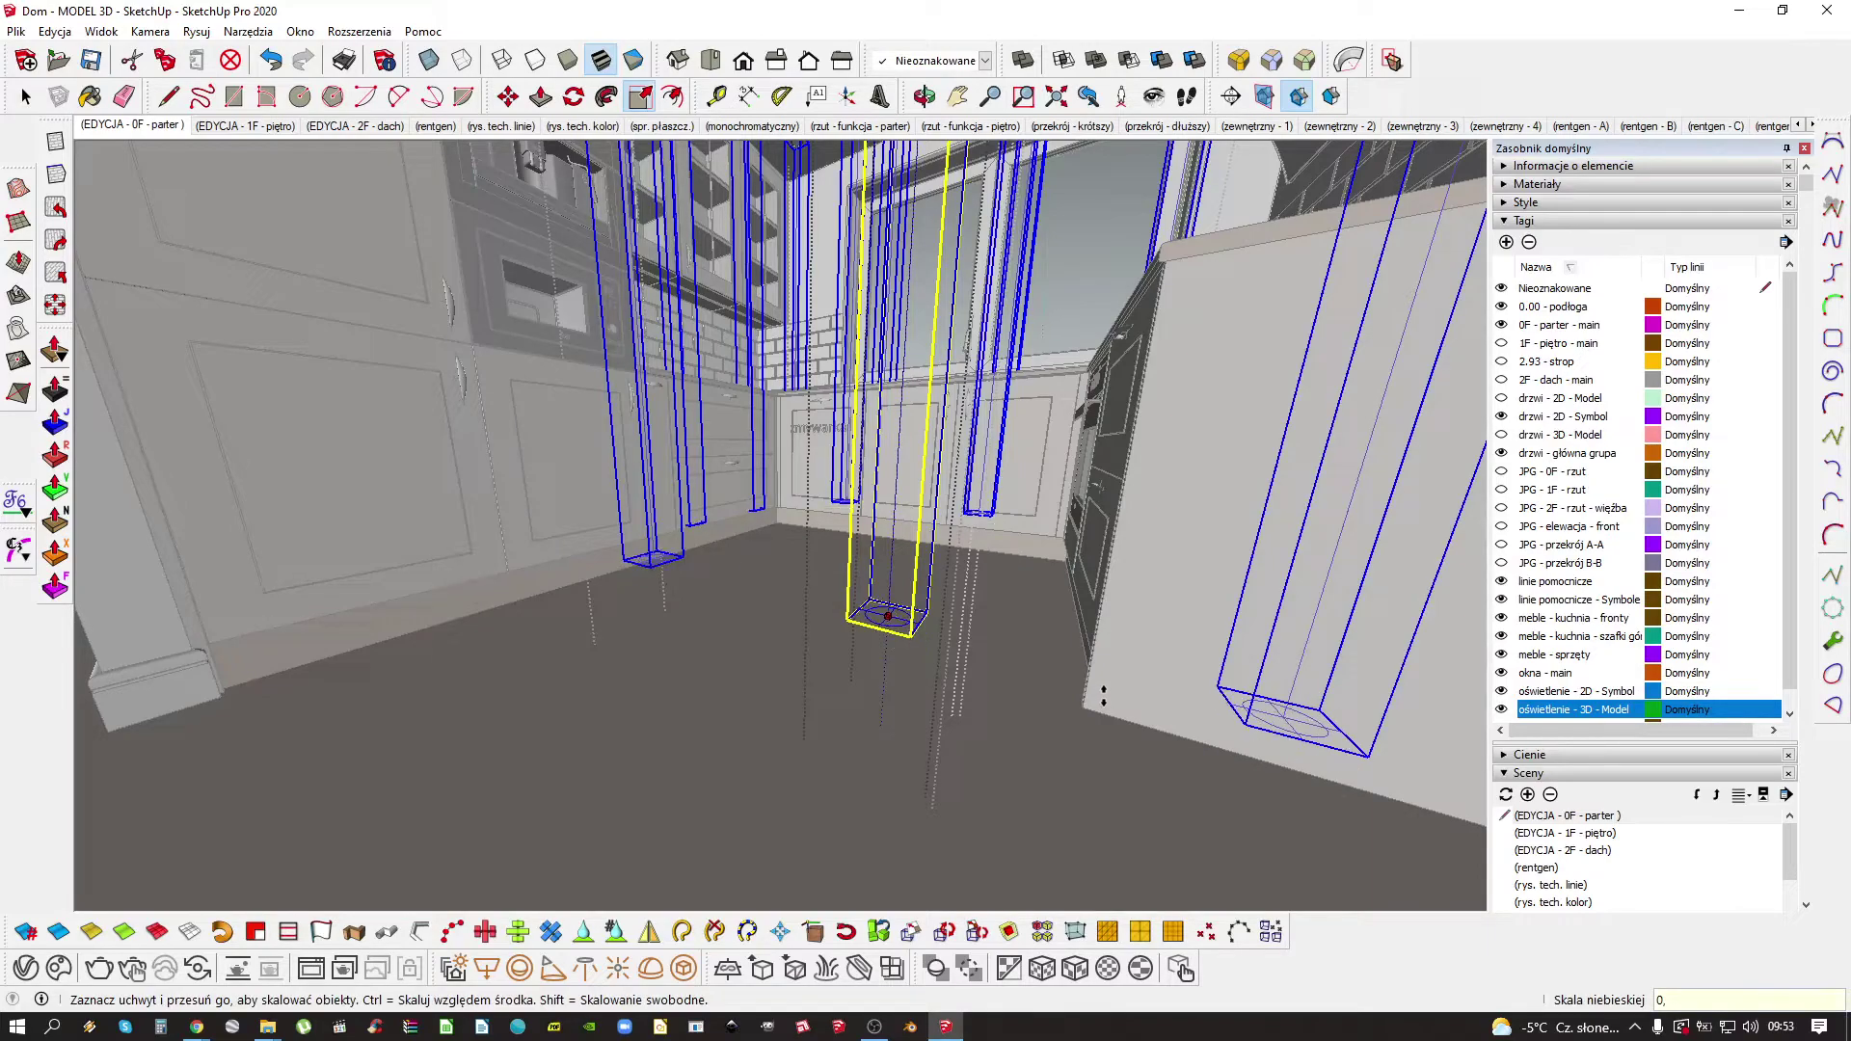
pyautogui.press('Return')
pyautogui.moveTo(1104, 696)
pyautogui.mouseDown(button='middle')
pyautogui.moveTo(996, 694)
pyautogui.moveTo(975, 628)
pyautogui.moveTo(958, 663)
pyautogui.moveTo(996, 347)
pyautogui.mouseUp(button='middle')
pyautogui.press('space')
pyautogui.press('Escape')
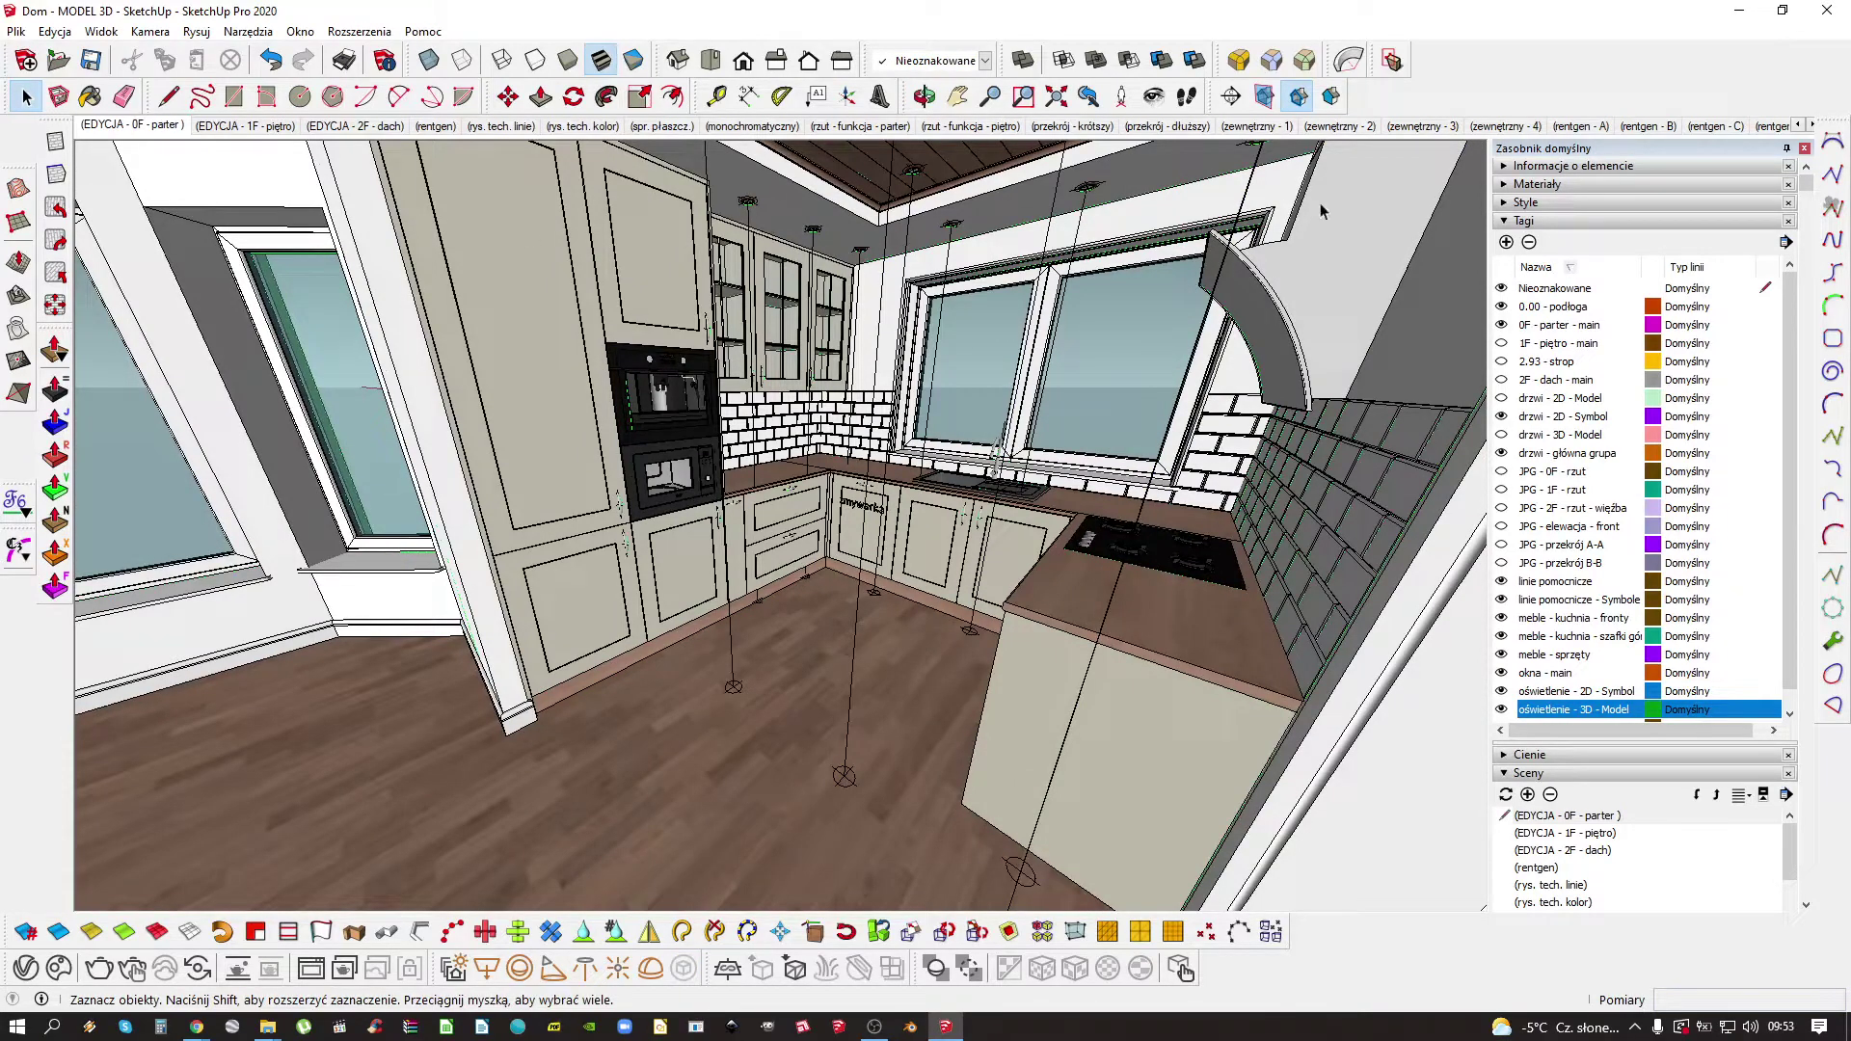
# - Collapse Tags and switch to the rzut funkcjonalny floor plan scene
pyautogui.click(1540, 221)
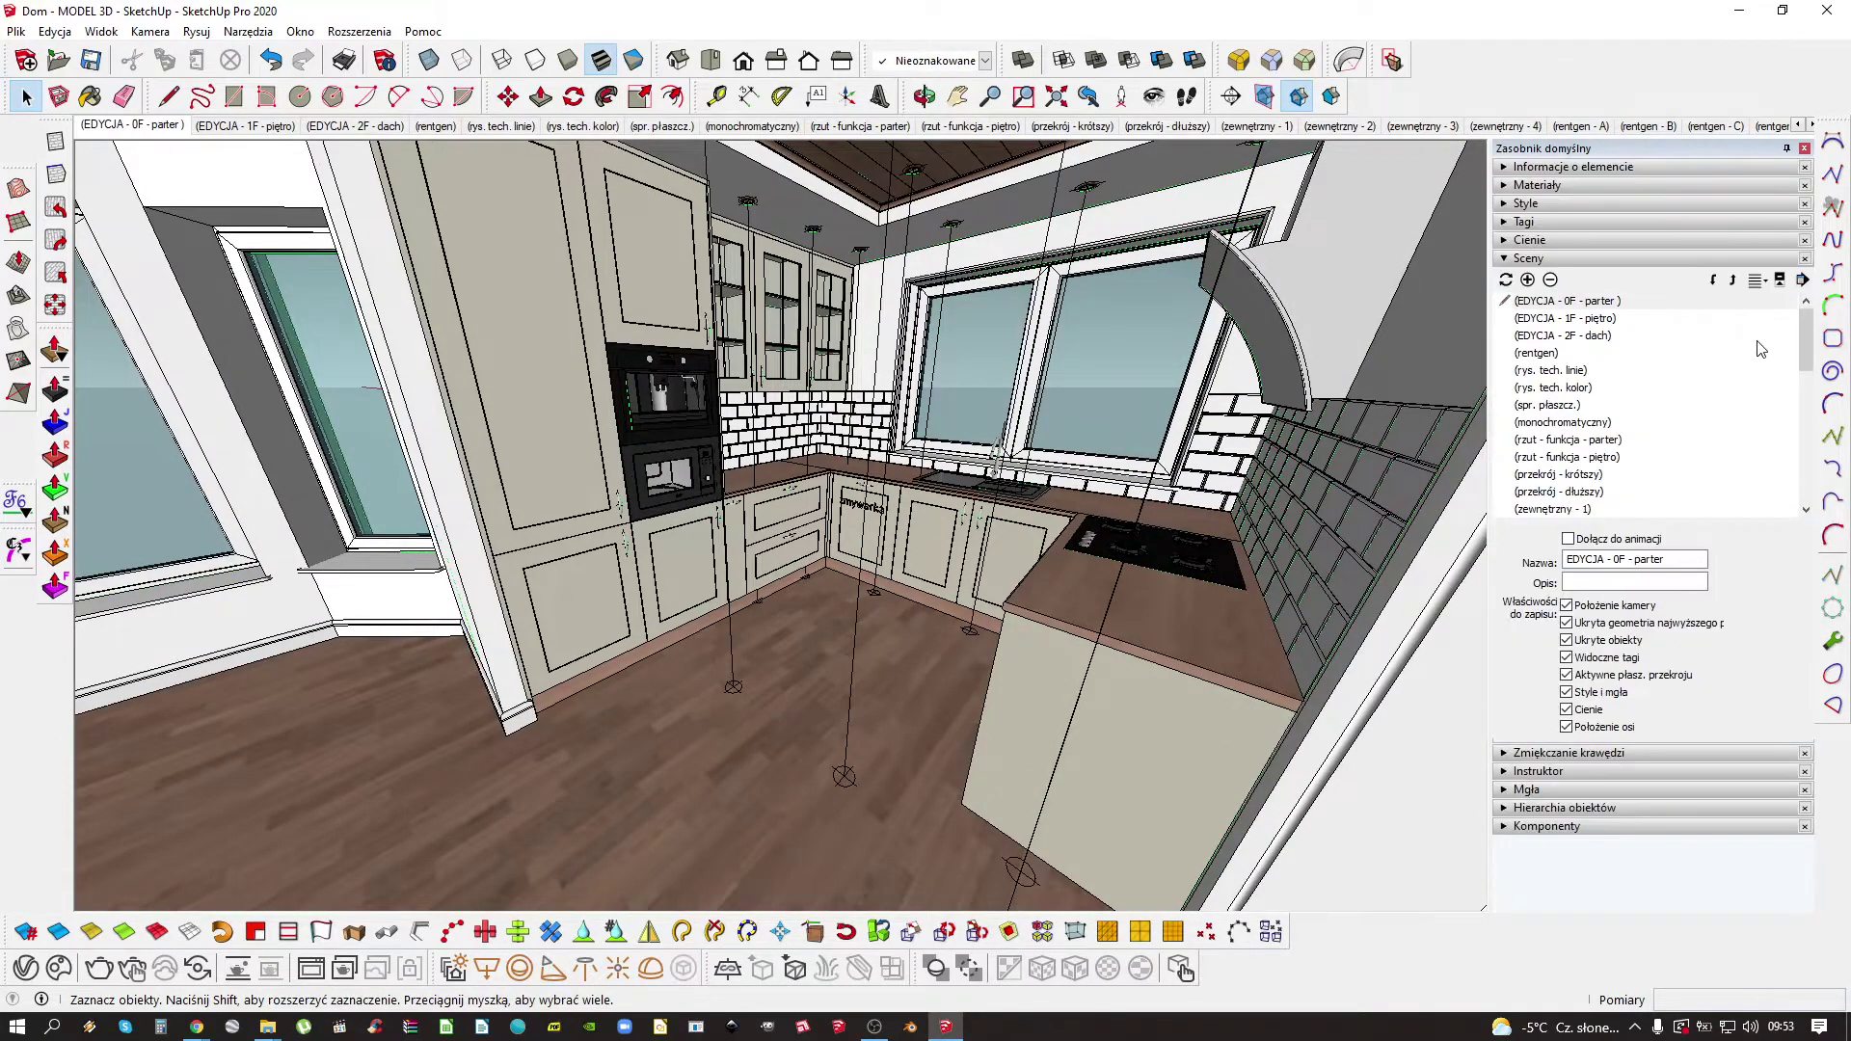
pyautogui.moveTo(1805, 337); pyautogui.dragTo(1805, 468)
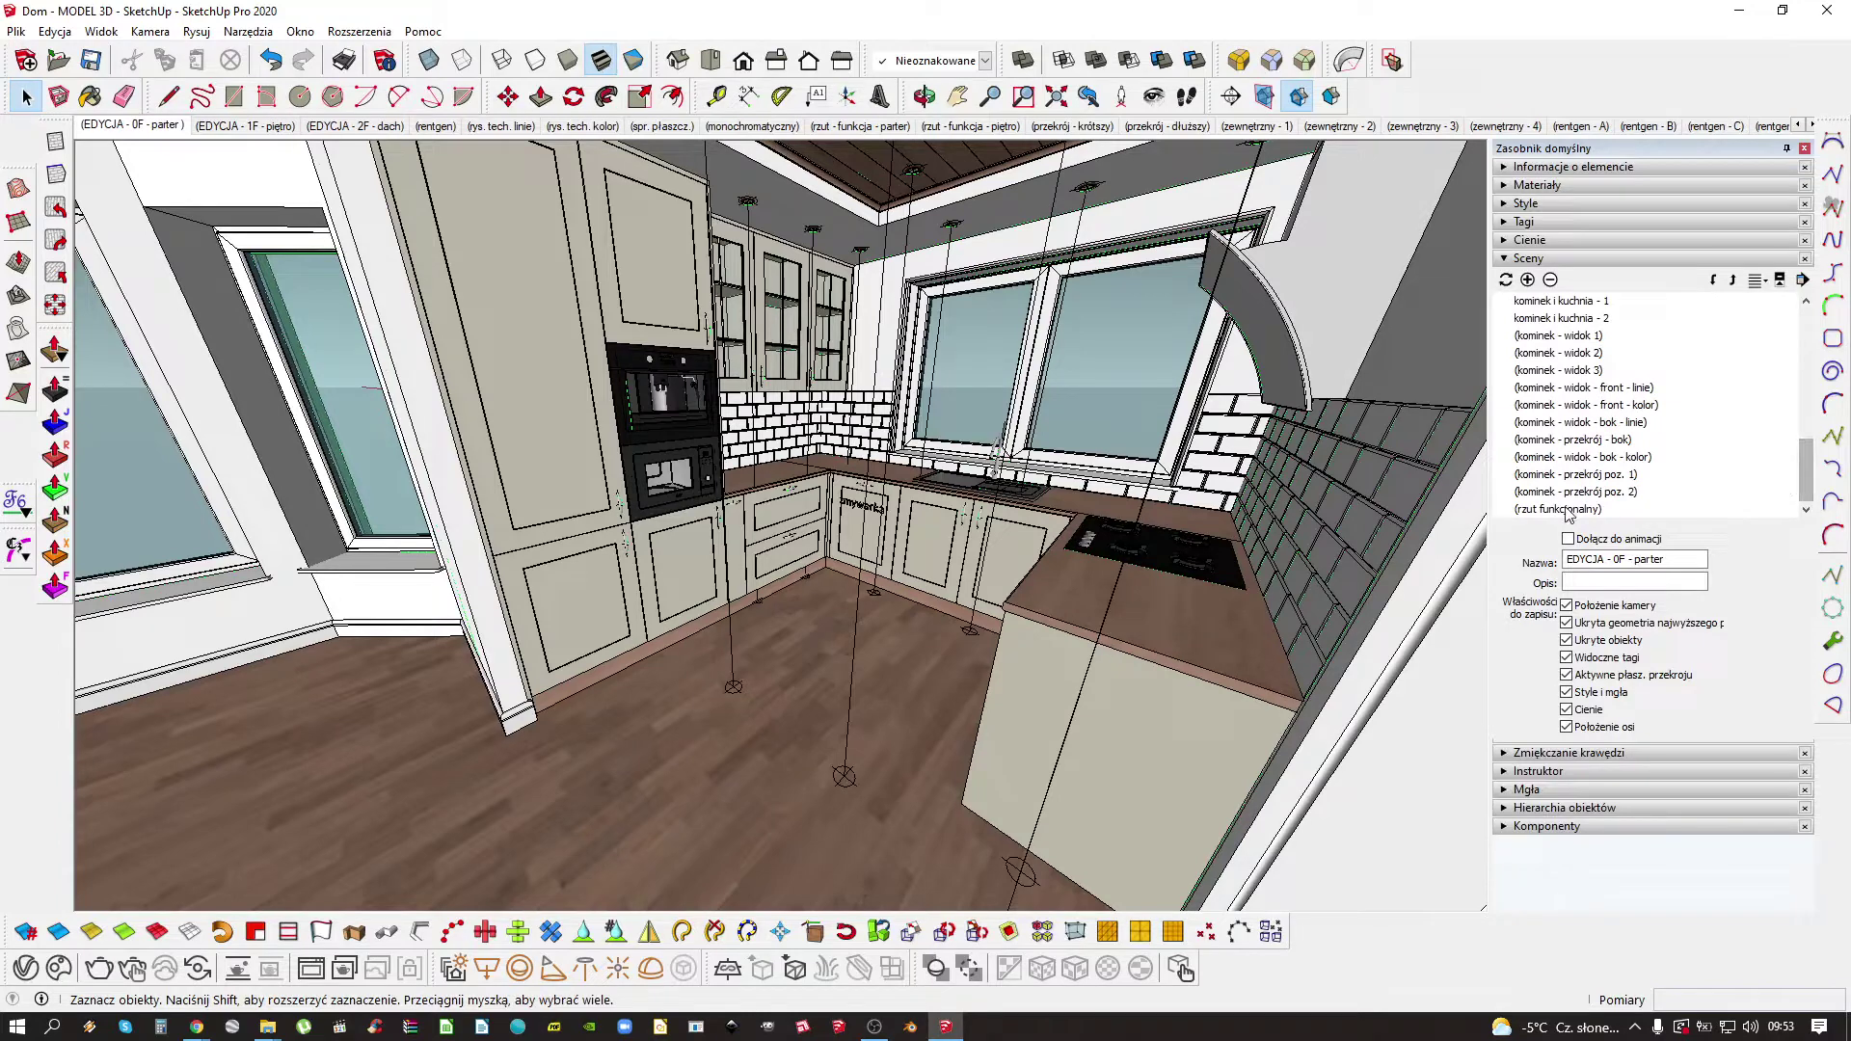
pyautogui.doubleClick(1564, 509)
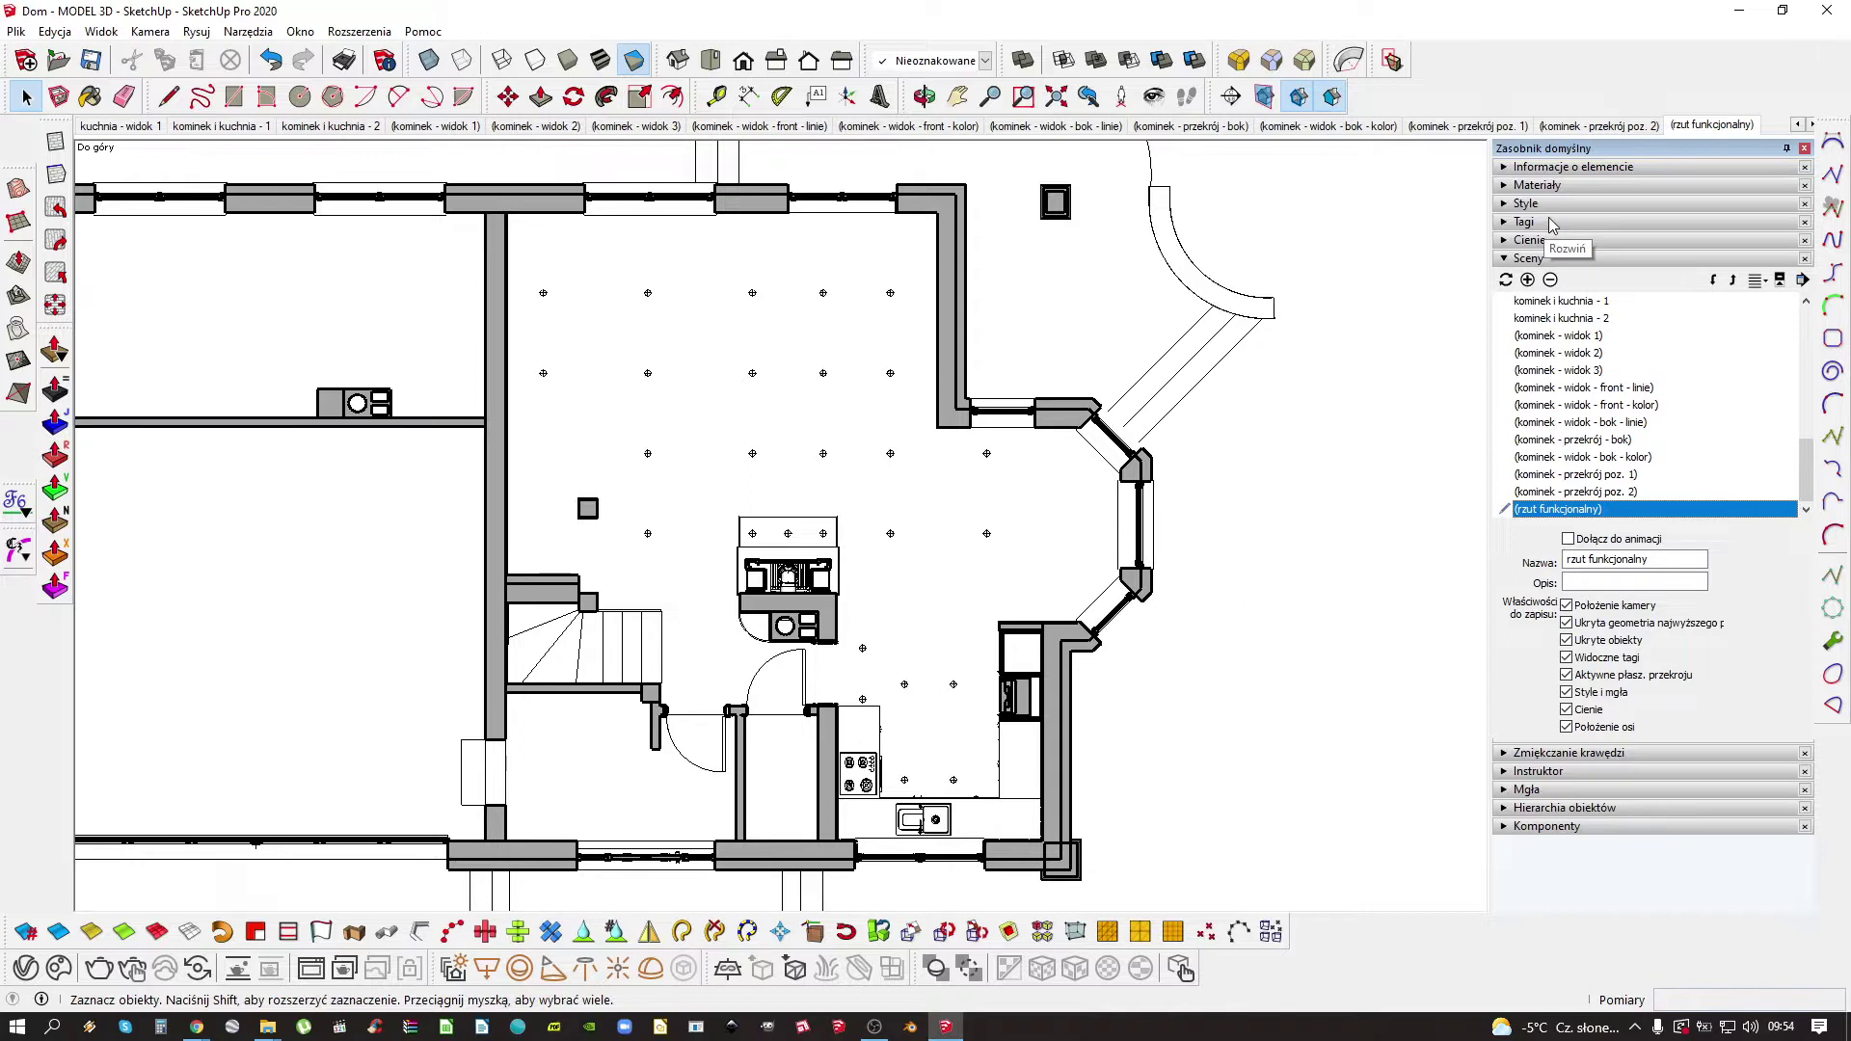
# - Add a new scene named 'rzut - oświetlenie' from the current plan view
pyautogui.click(1528, 279)
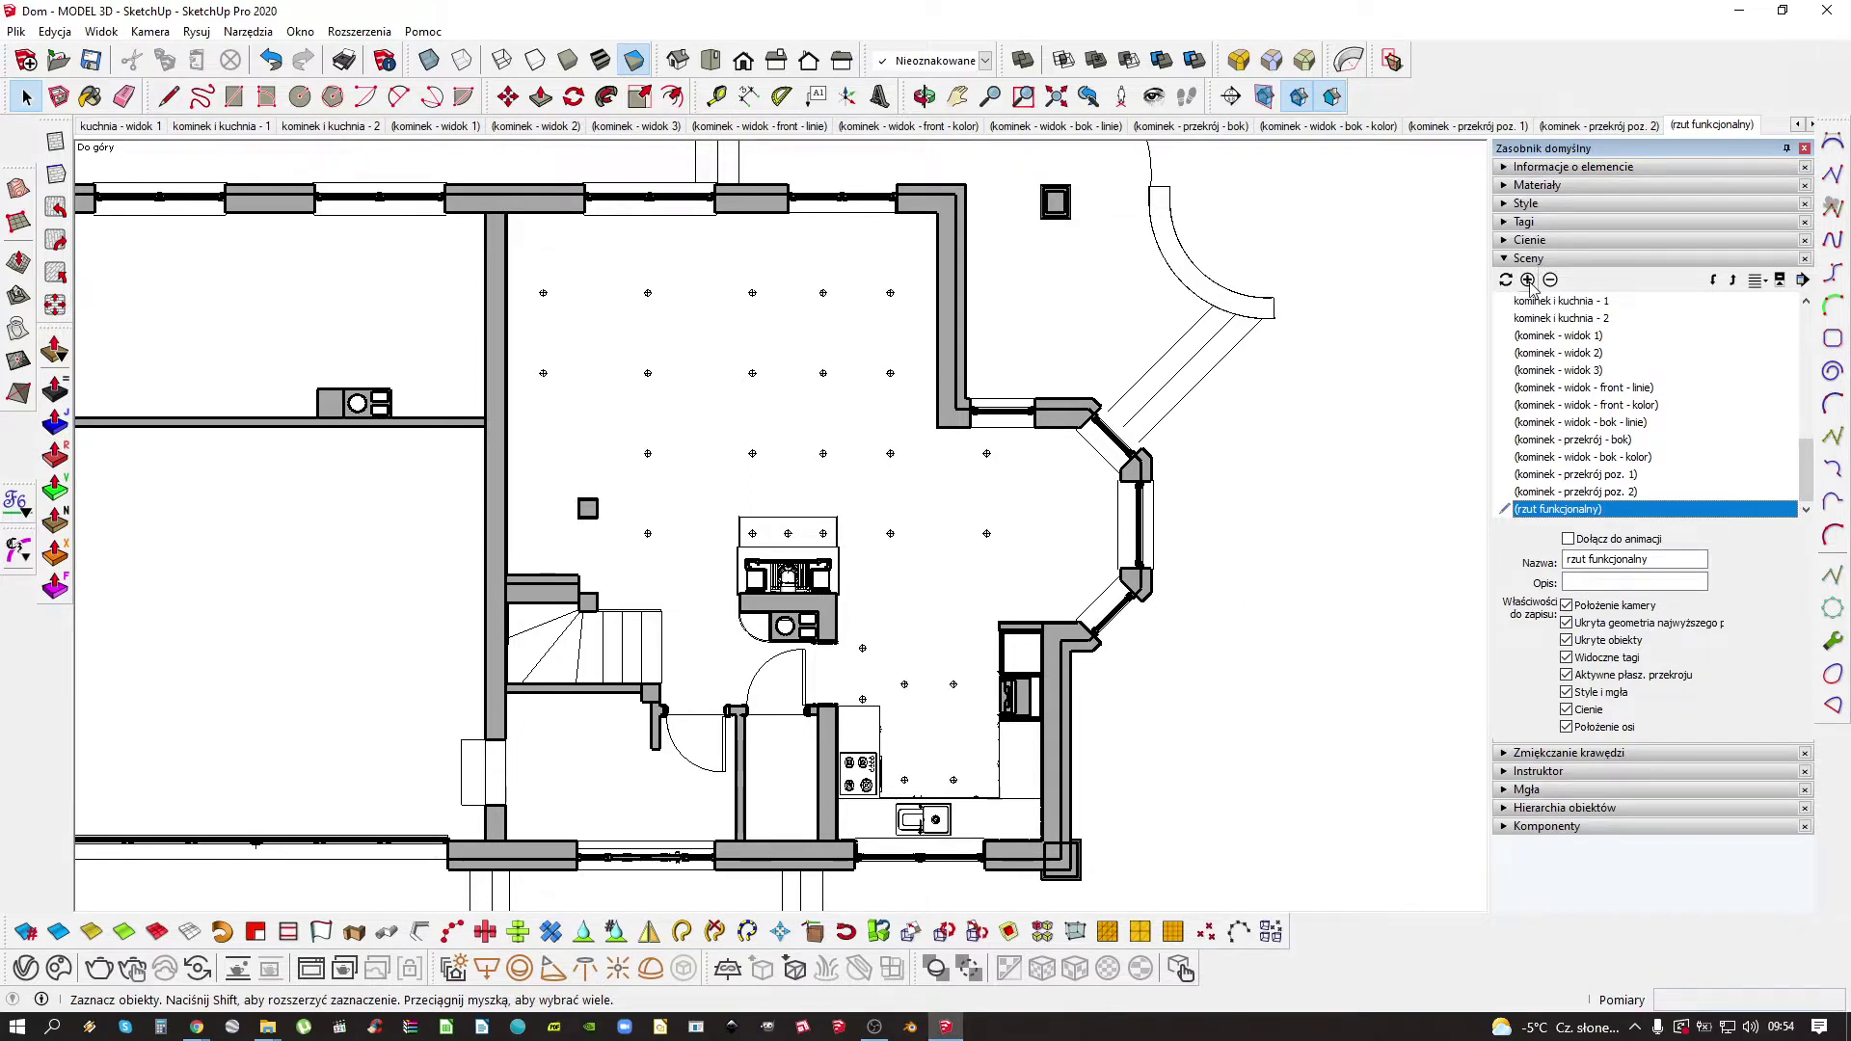
pyautogui.tripleClick(1600, 559)
pyautogui.write('rz')
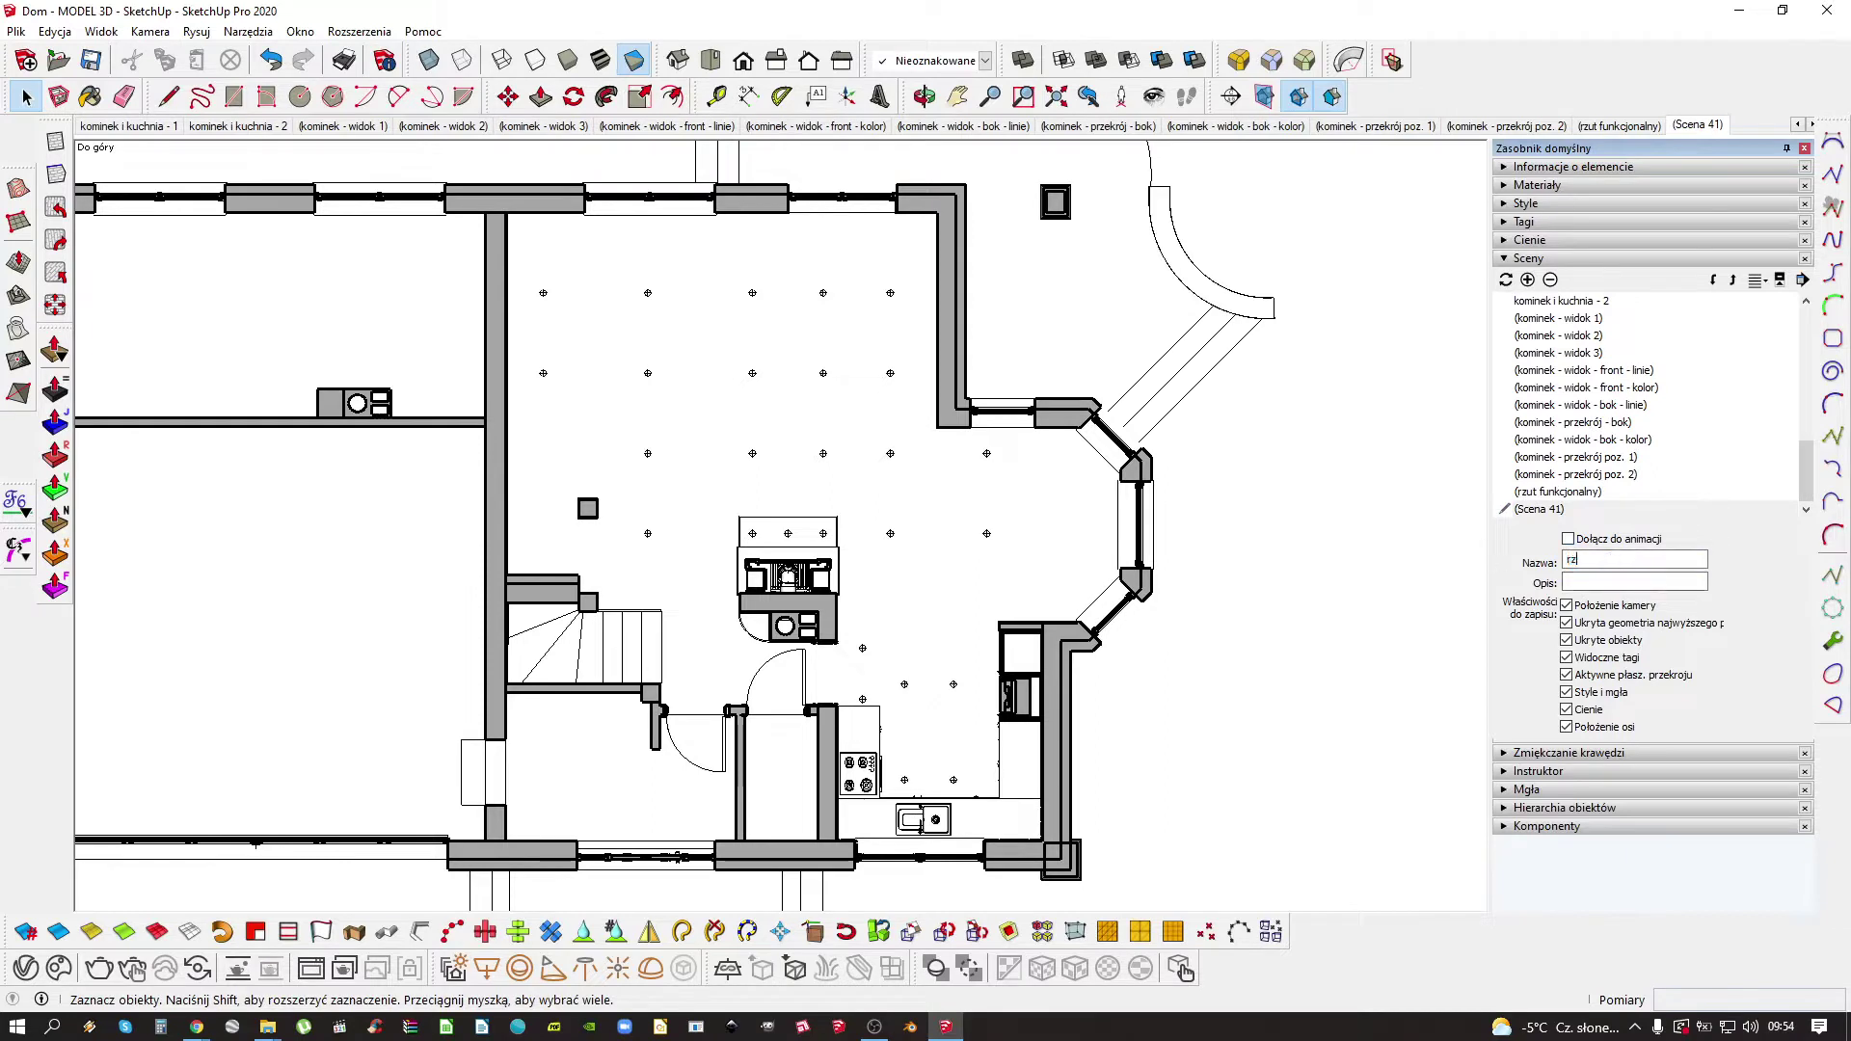
pyautogui.write('ut - oświetlenie')
pyautogui.press('Return')
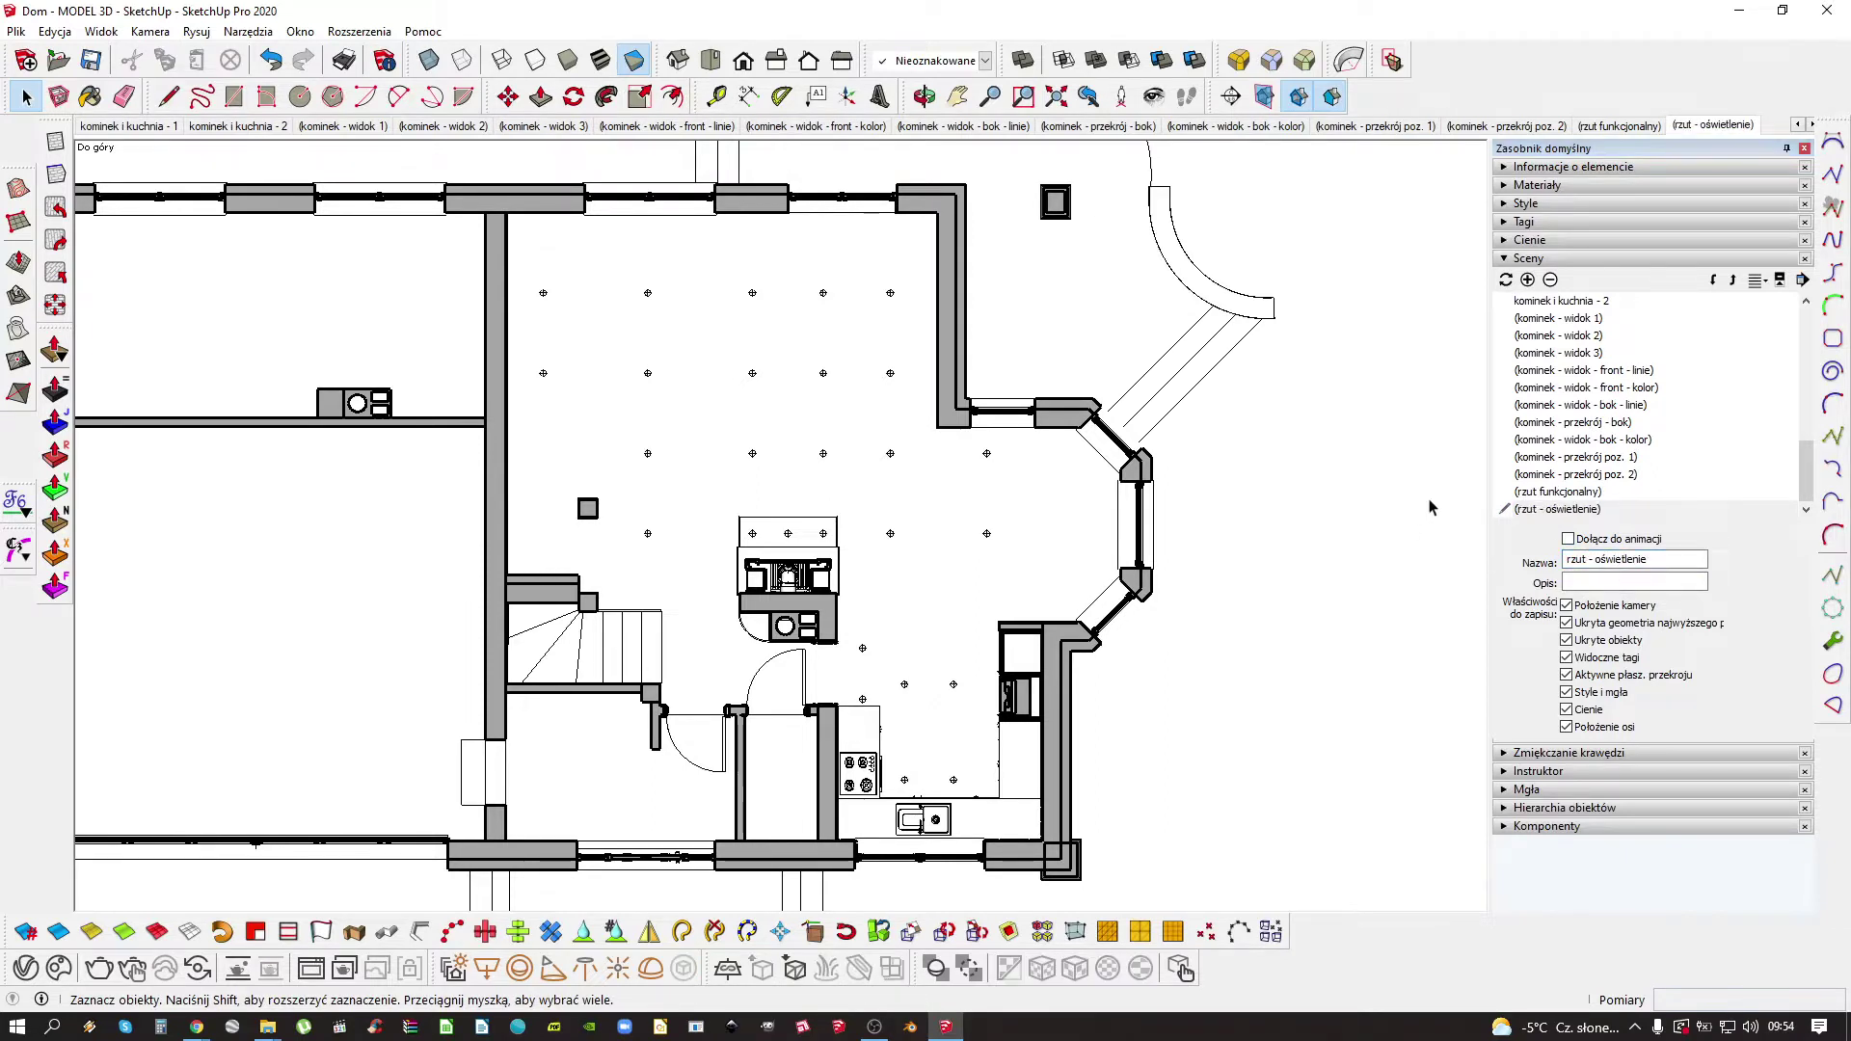
pyautogui.click(1533, 223)
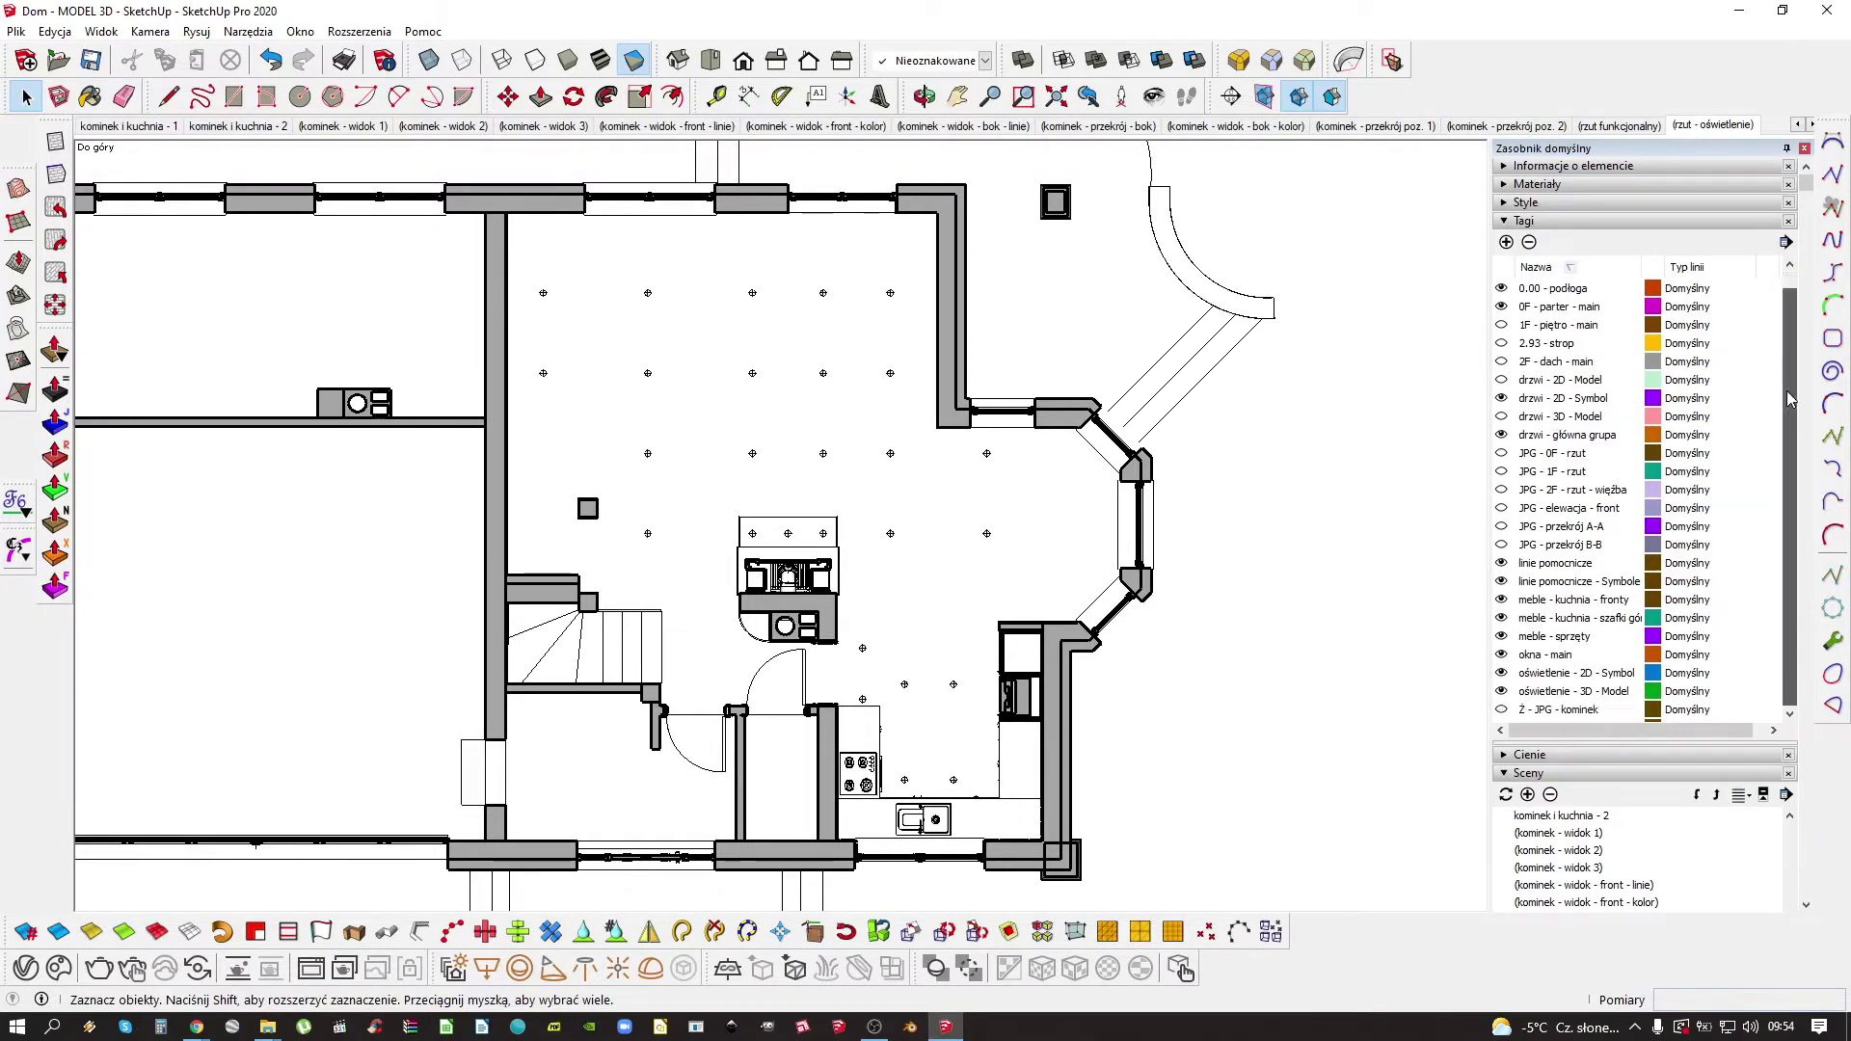
# - Hide the 0.00 - podłoga tag and open the fireplace group for editing
pyautogui.click(1501, 307)
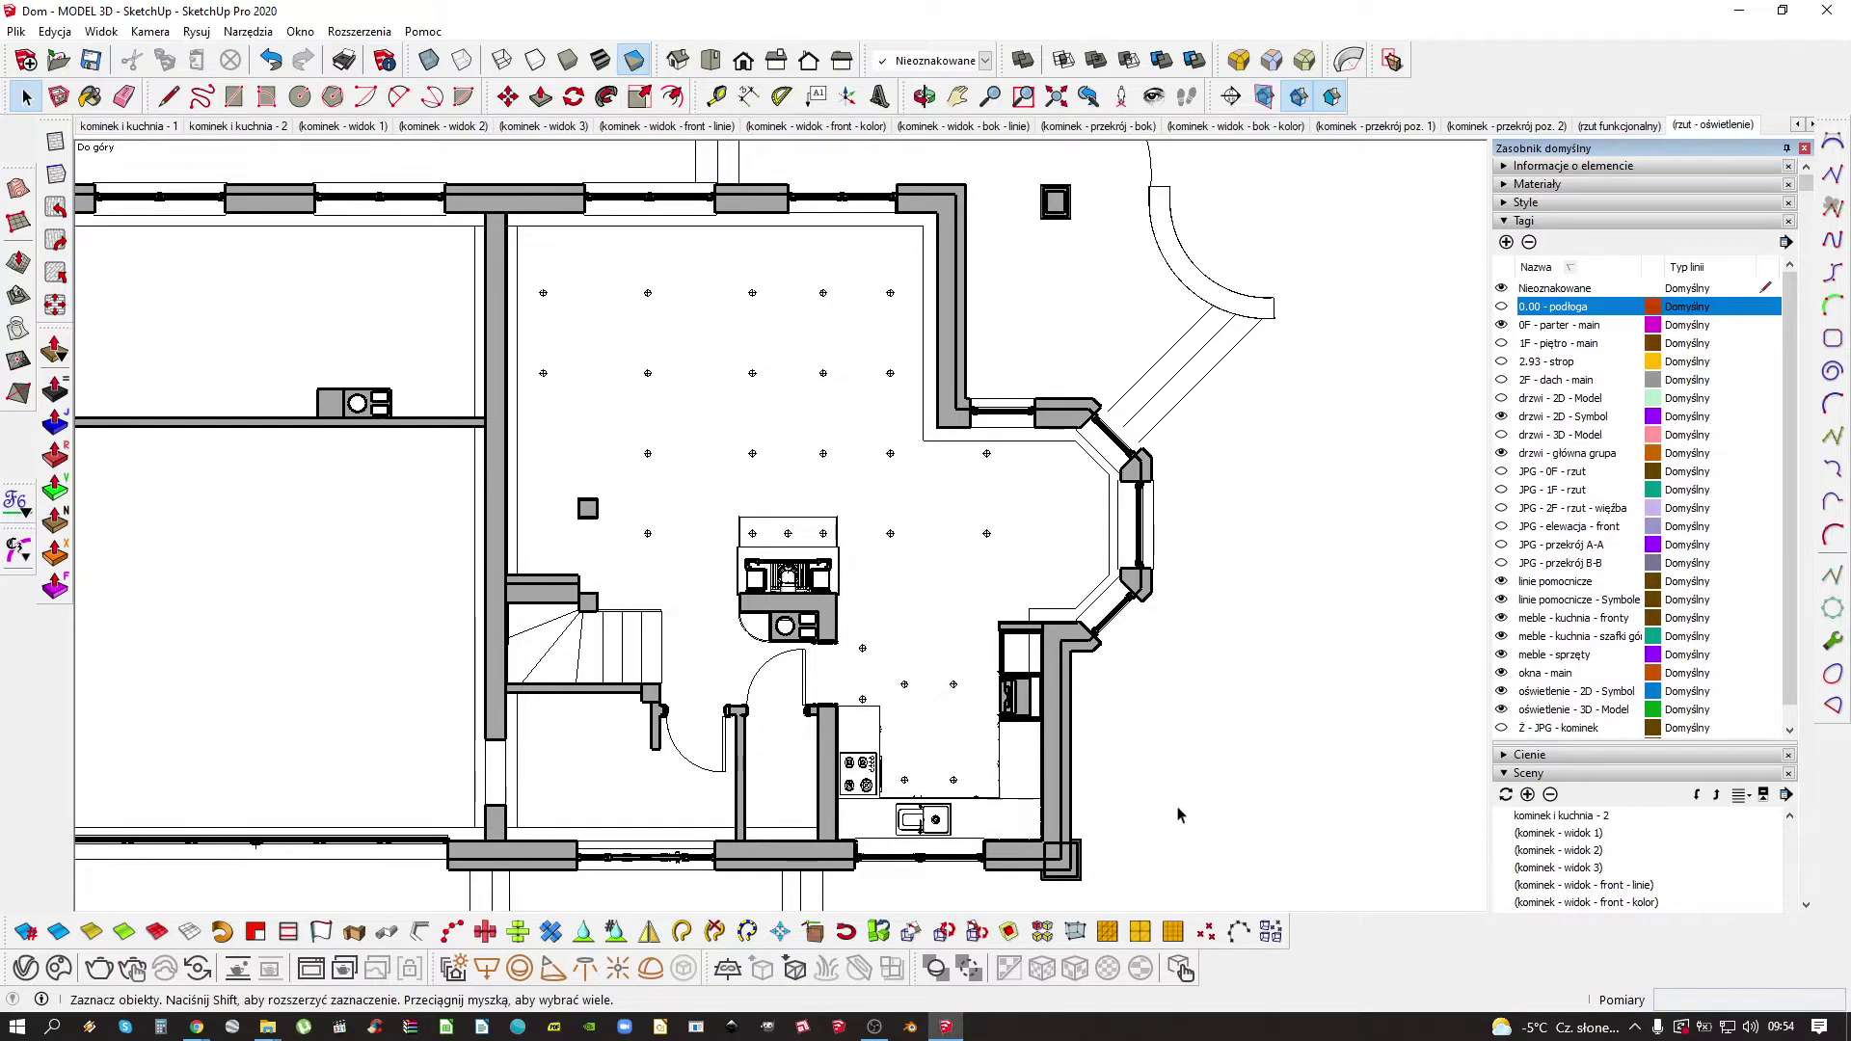
pyautogui.moveTo(1162, 762)
pyautogui.mouseDown(button='middle')
pyautogui.moveTo(1130, 659)
pyautogui.moveTo(1082, 718)
pyautogui.mouseUp(button='middle')
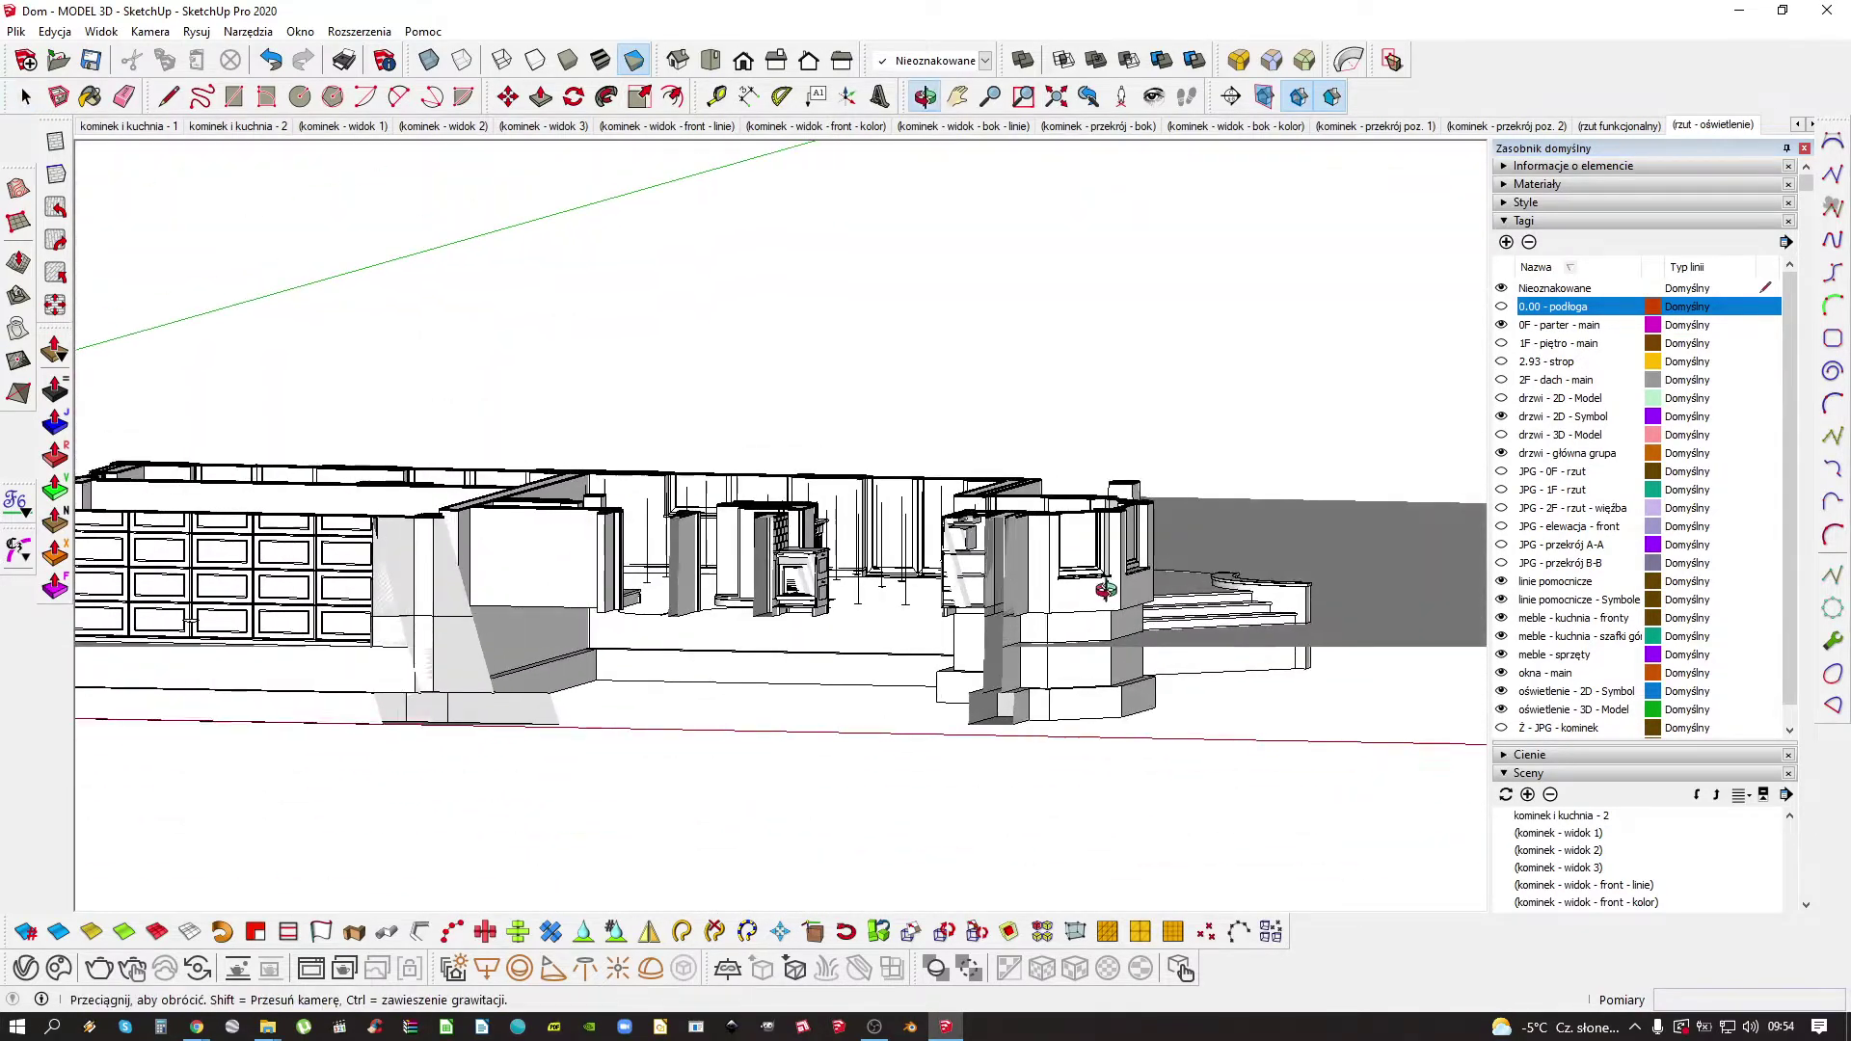
pyautogui.click(1085, 715)
pyautogui.doubleClick(1087, 714)
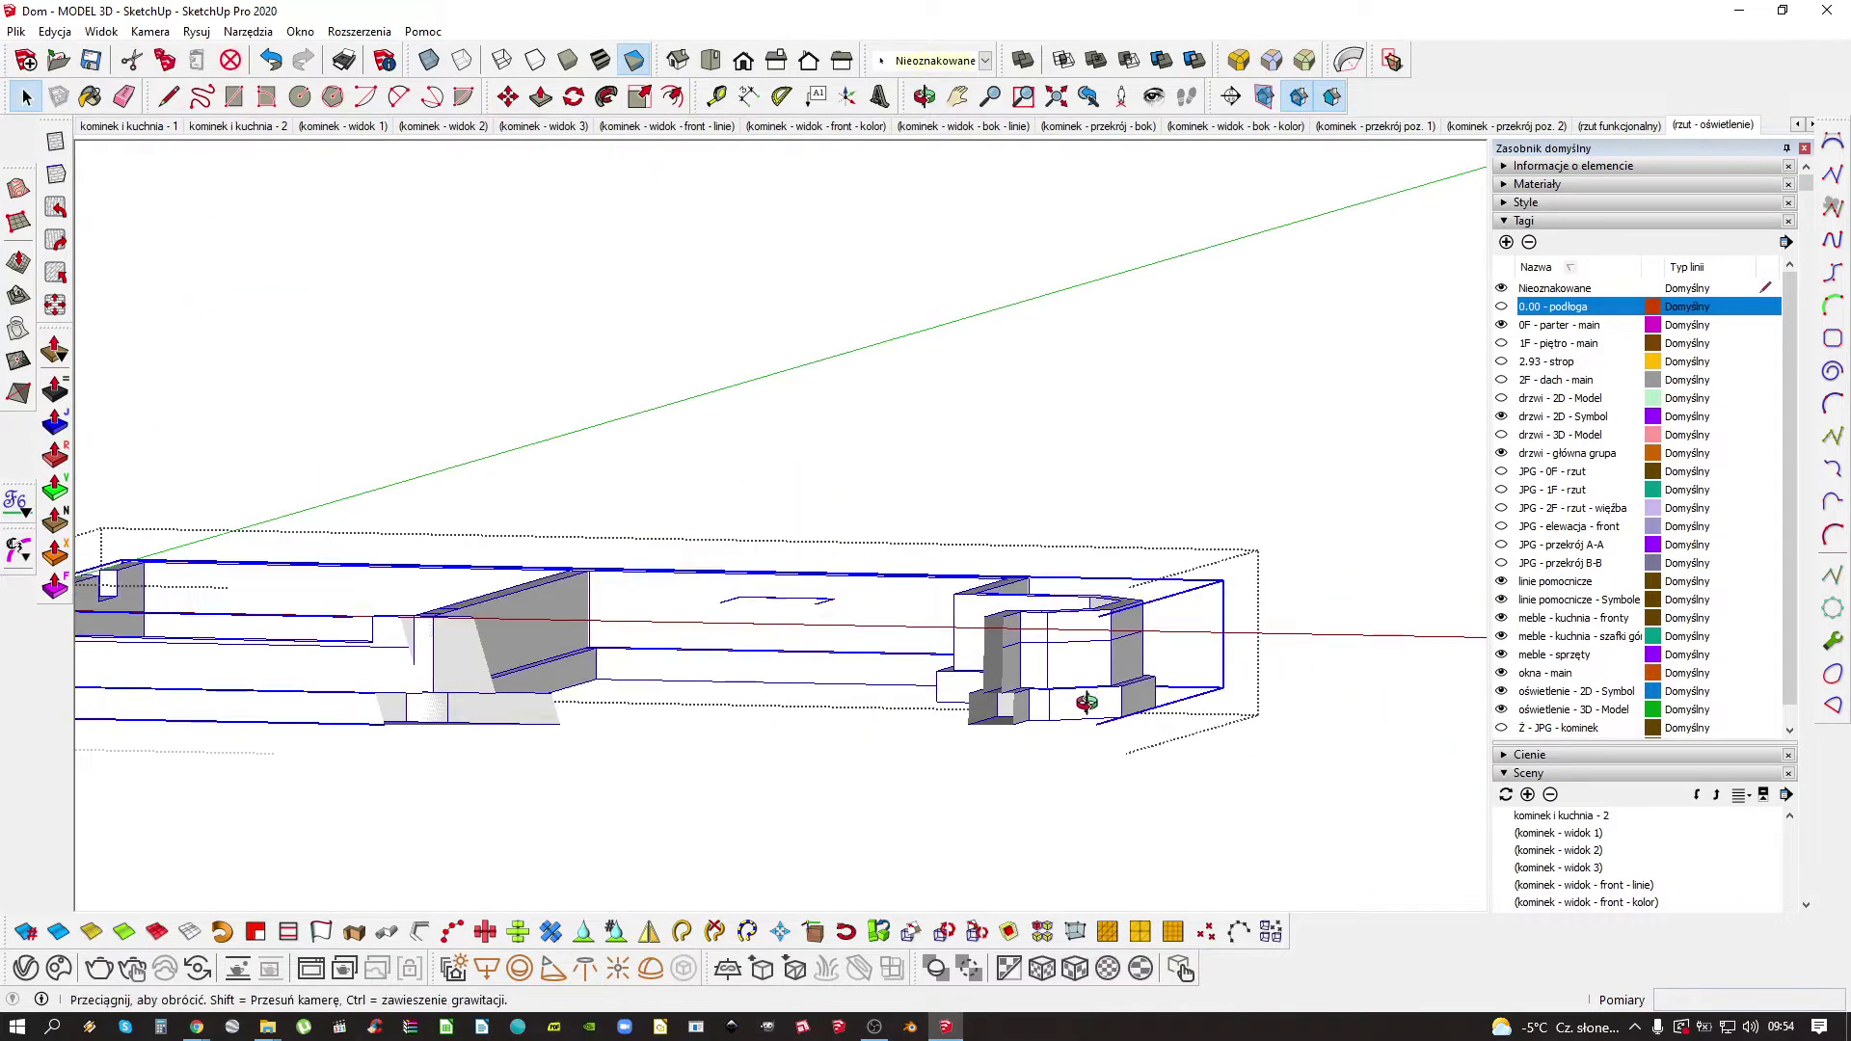
pyautogui.moveTo(1087, 701); pyautogui.dragTo(1099, 719, button='middle')
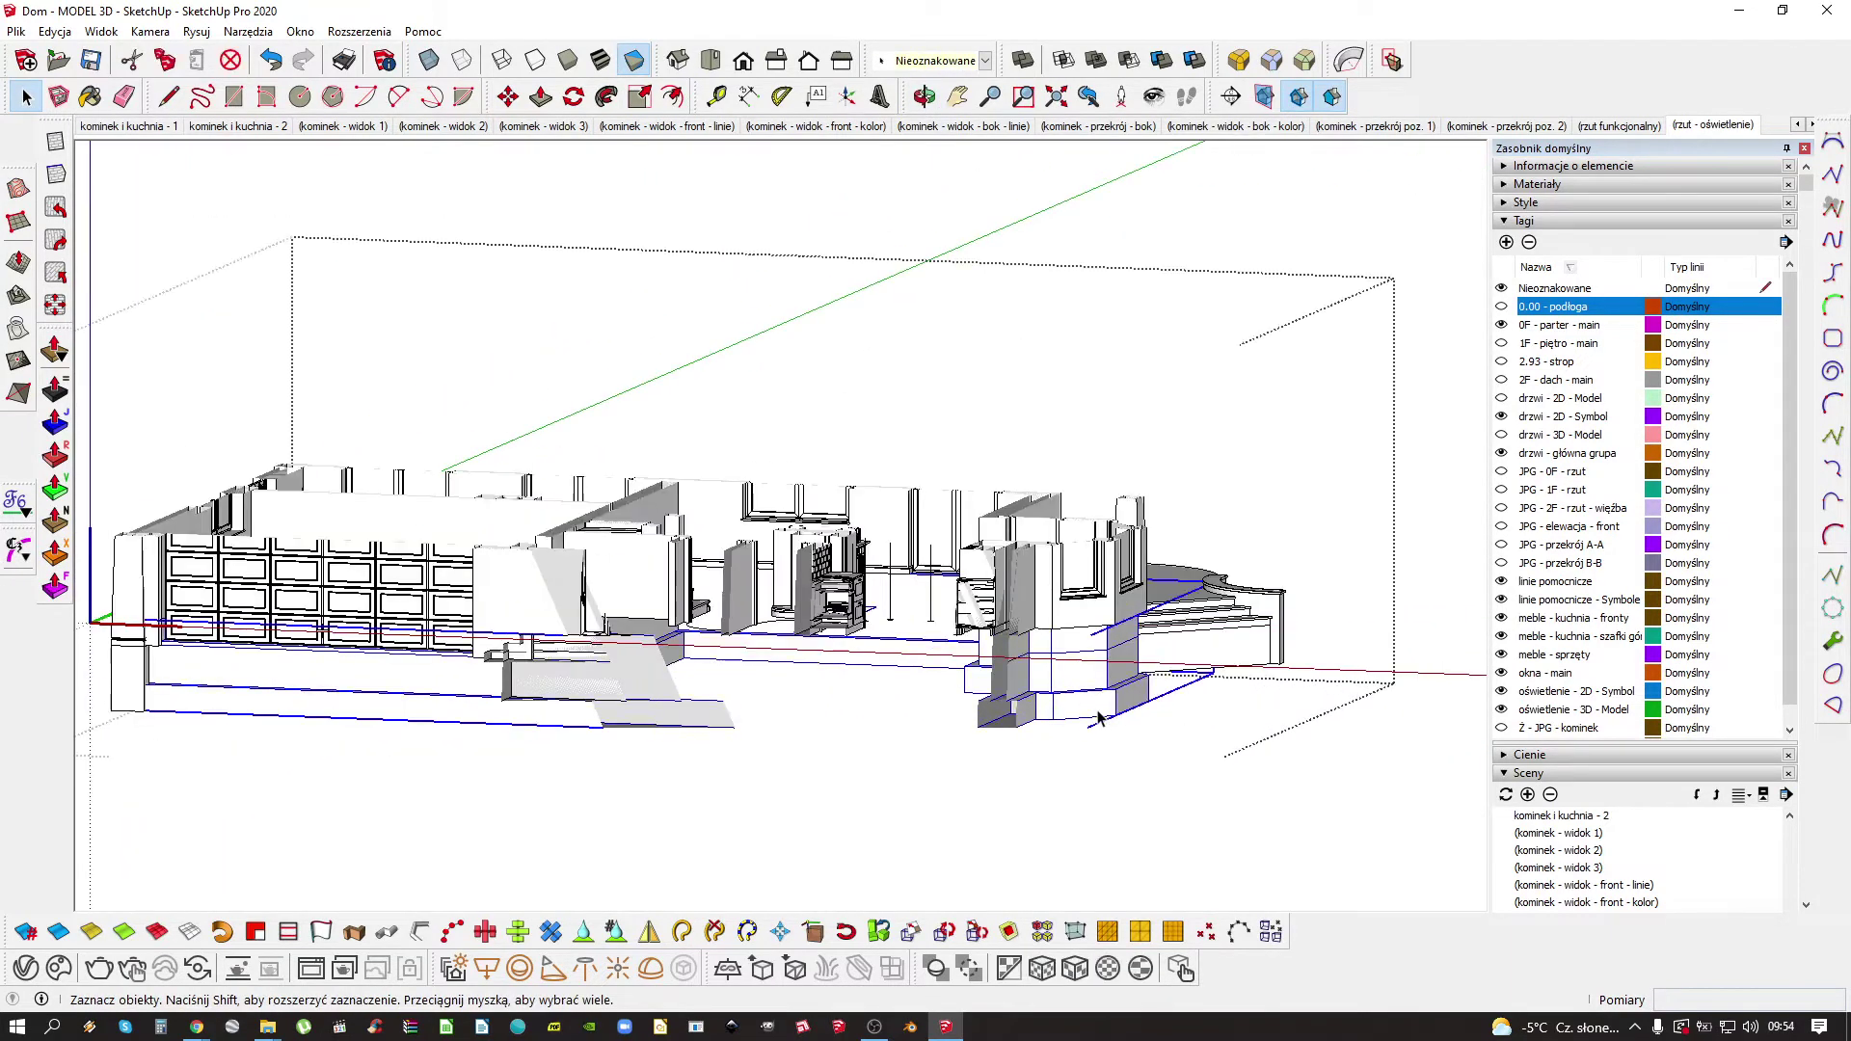
# - Create a '0.00 - fundament' tag and make it the active tag
pyautogui.click(1506, 242)
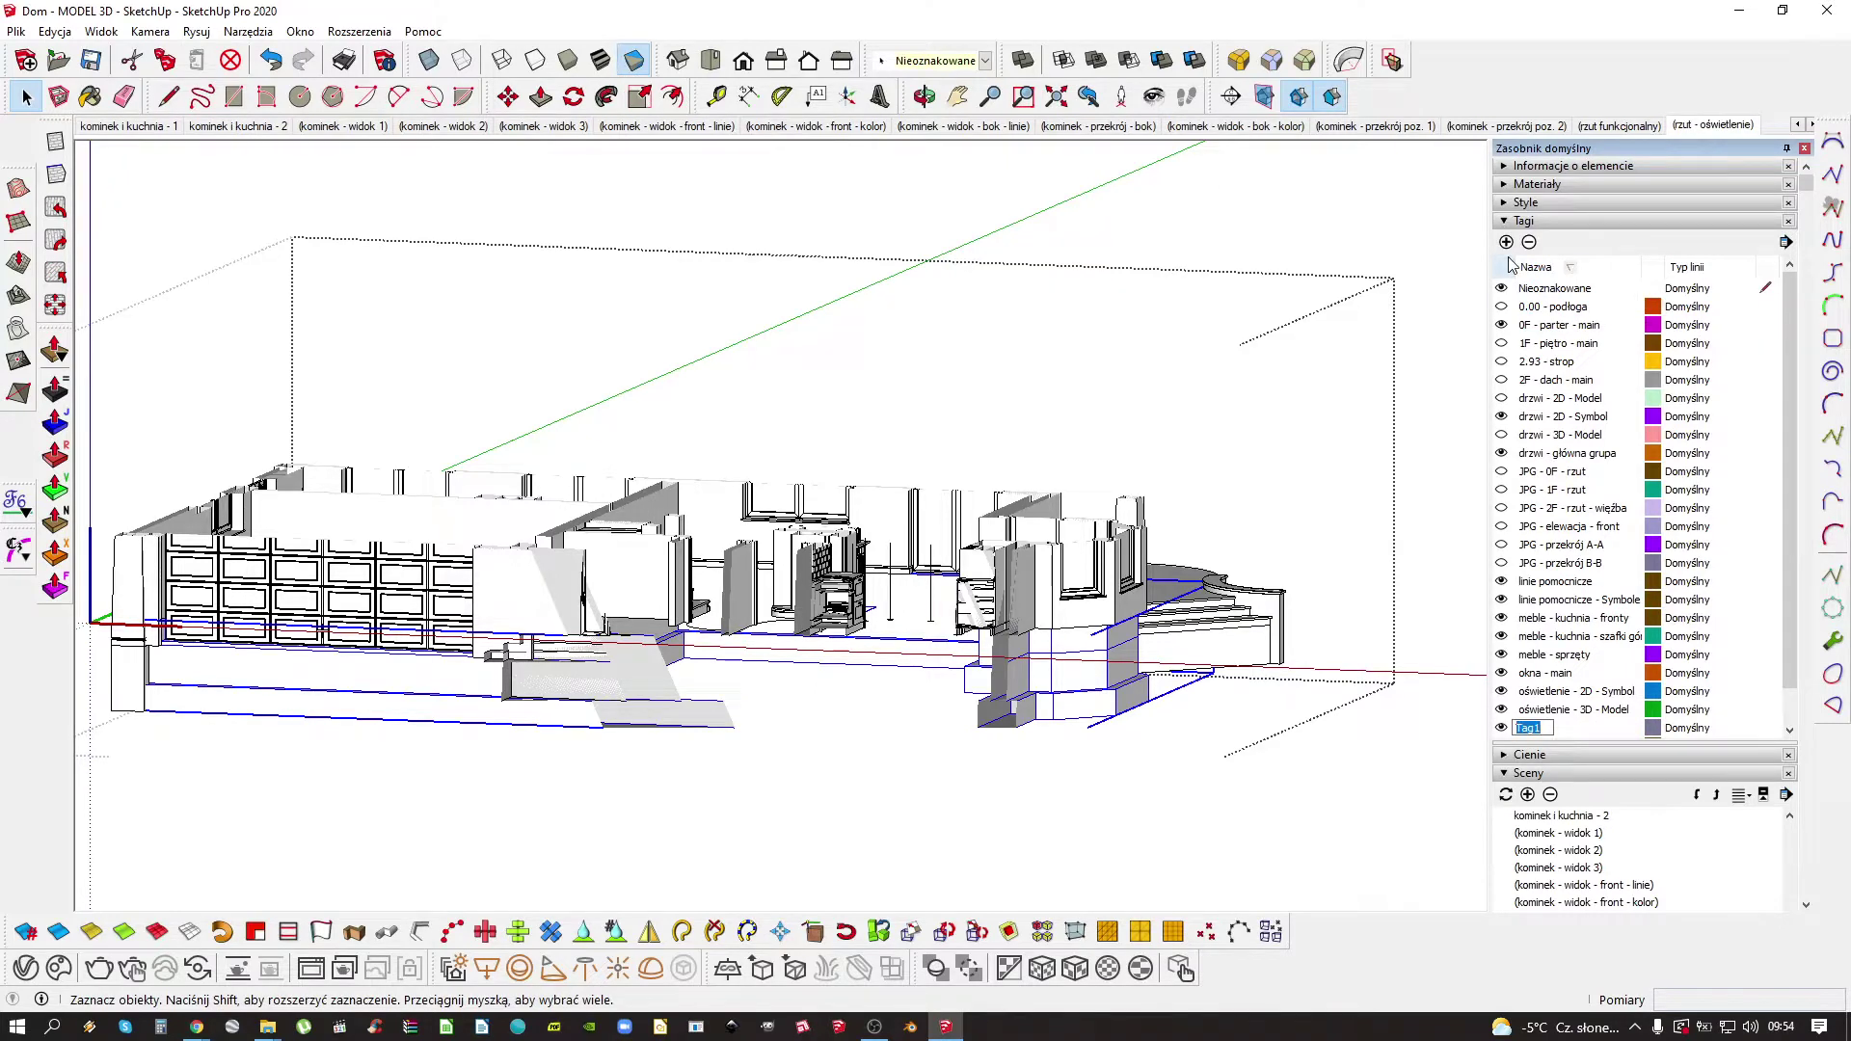
pyautogui.write('00 - funda')
pyautogui.write('ment')
pyautogui.press('Return')
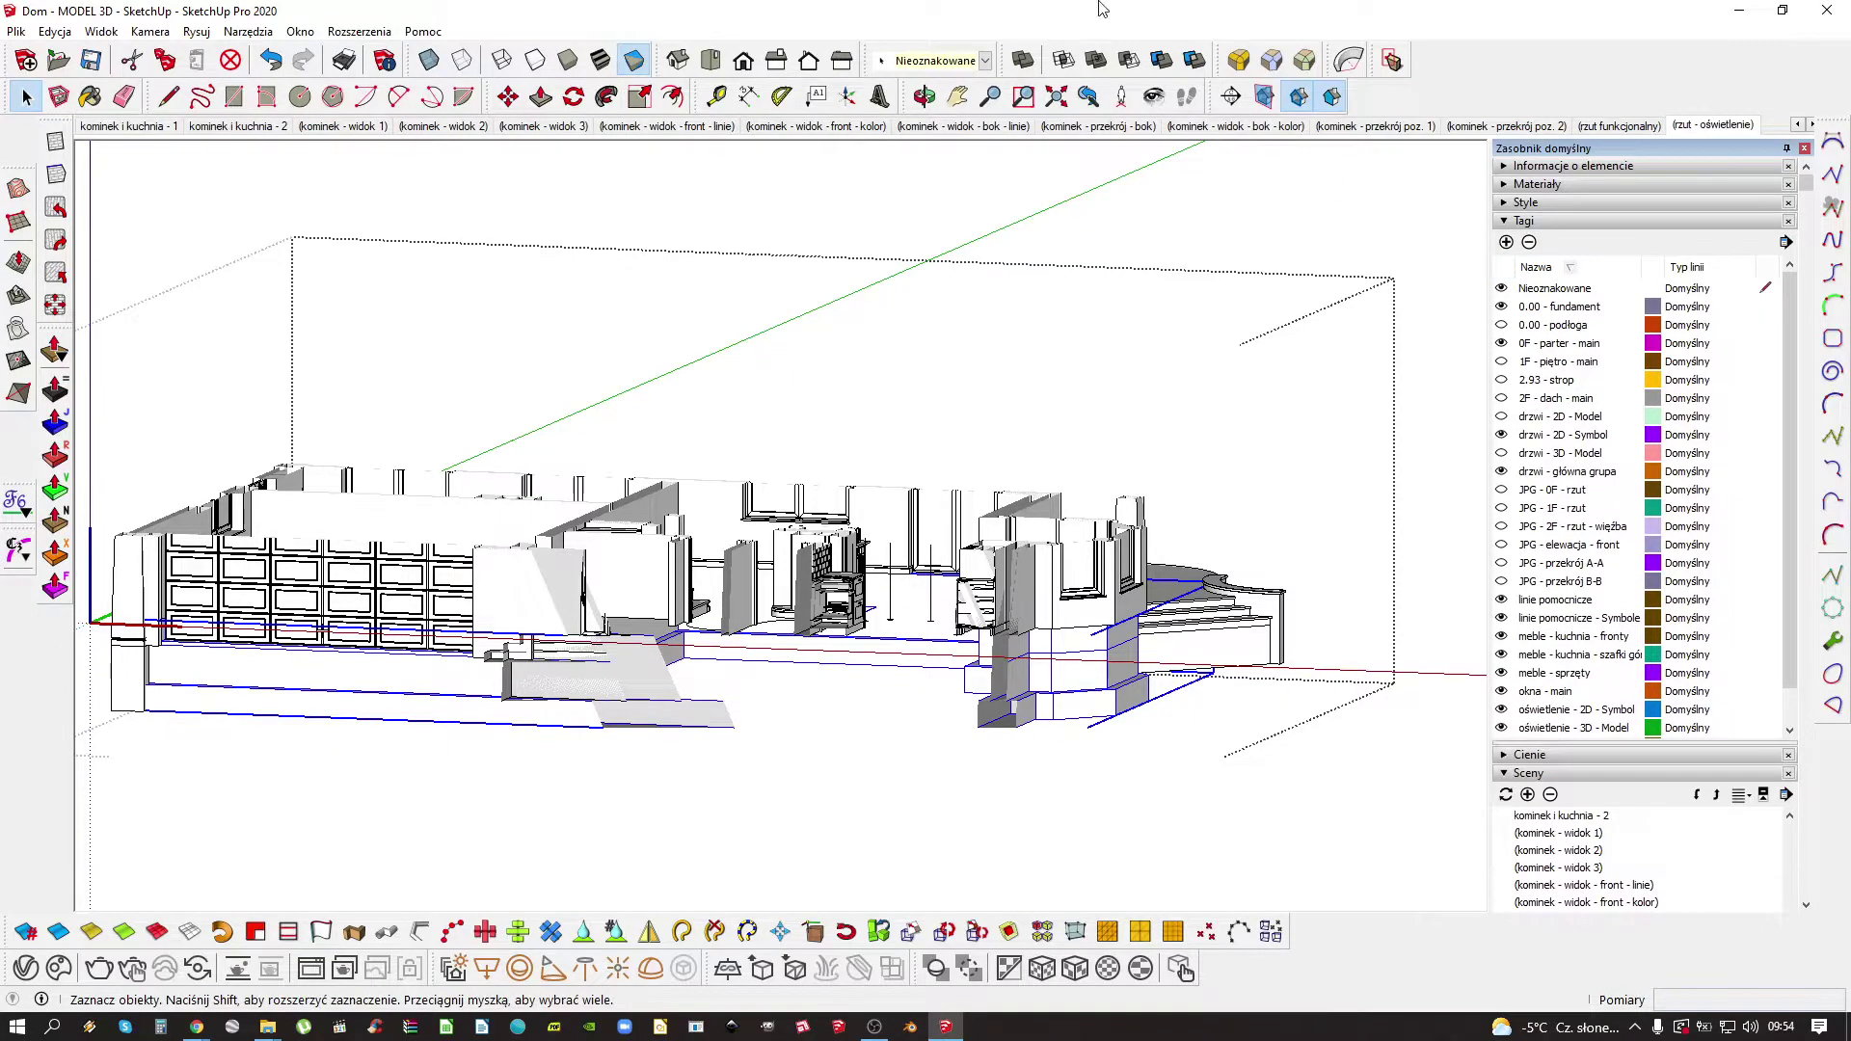
pyautogui.click(959, 59)
pyautogui.click(967, 100)
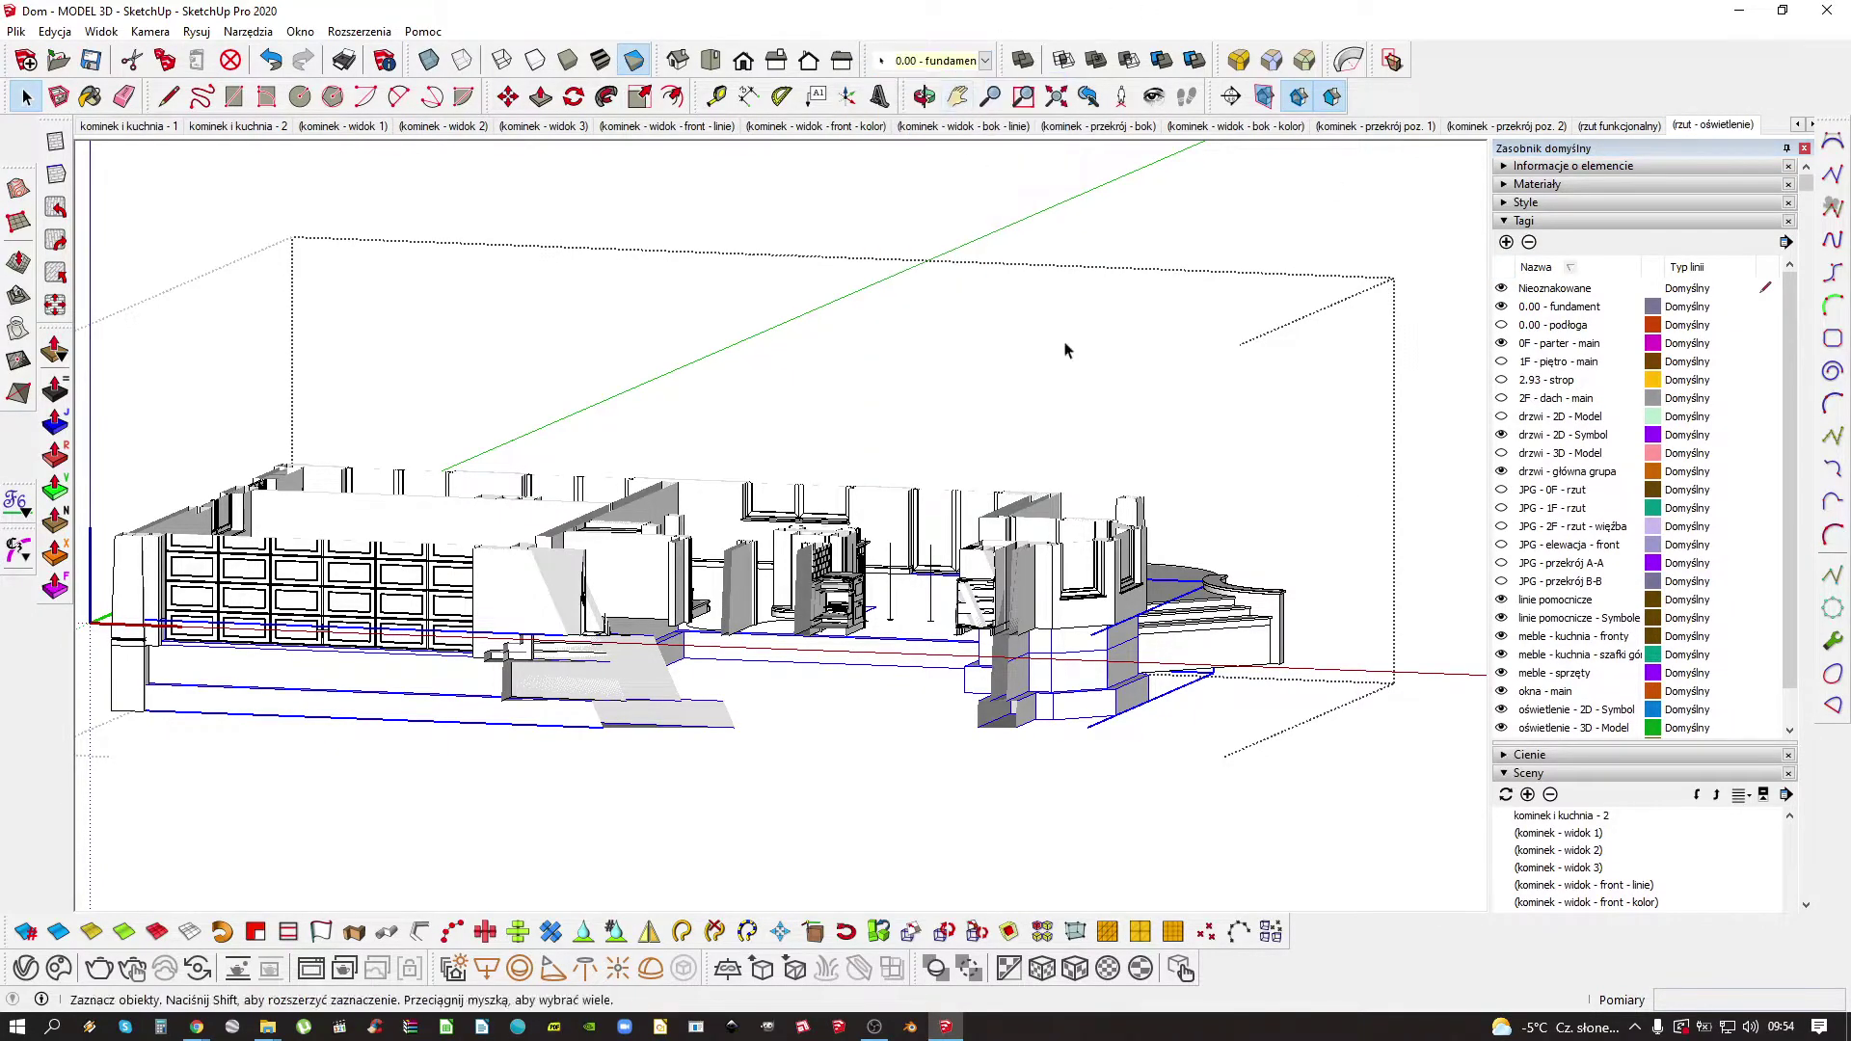
# - In the rzut - oświetlenie scene, hide 0.00 - podłoga and update the scene
pyautogui.moveTo(1066, 349); pyautogui.dragTo(1367, 407, button='middle')
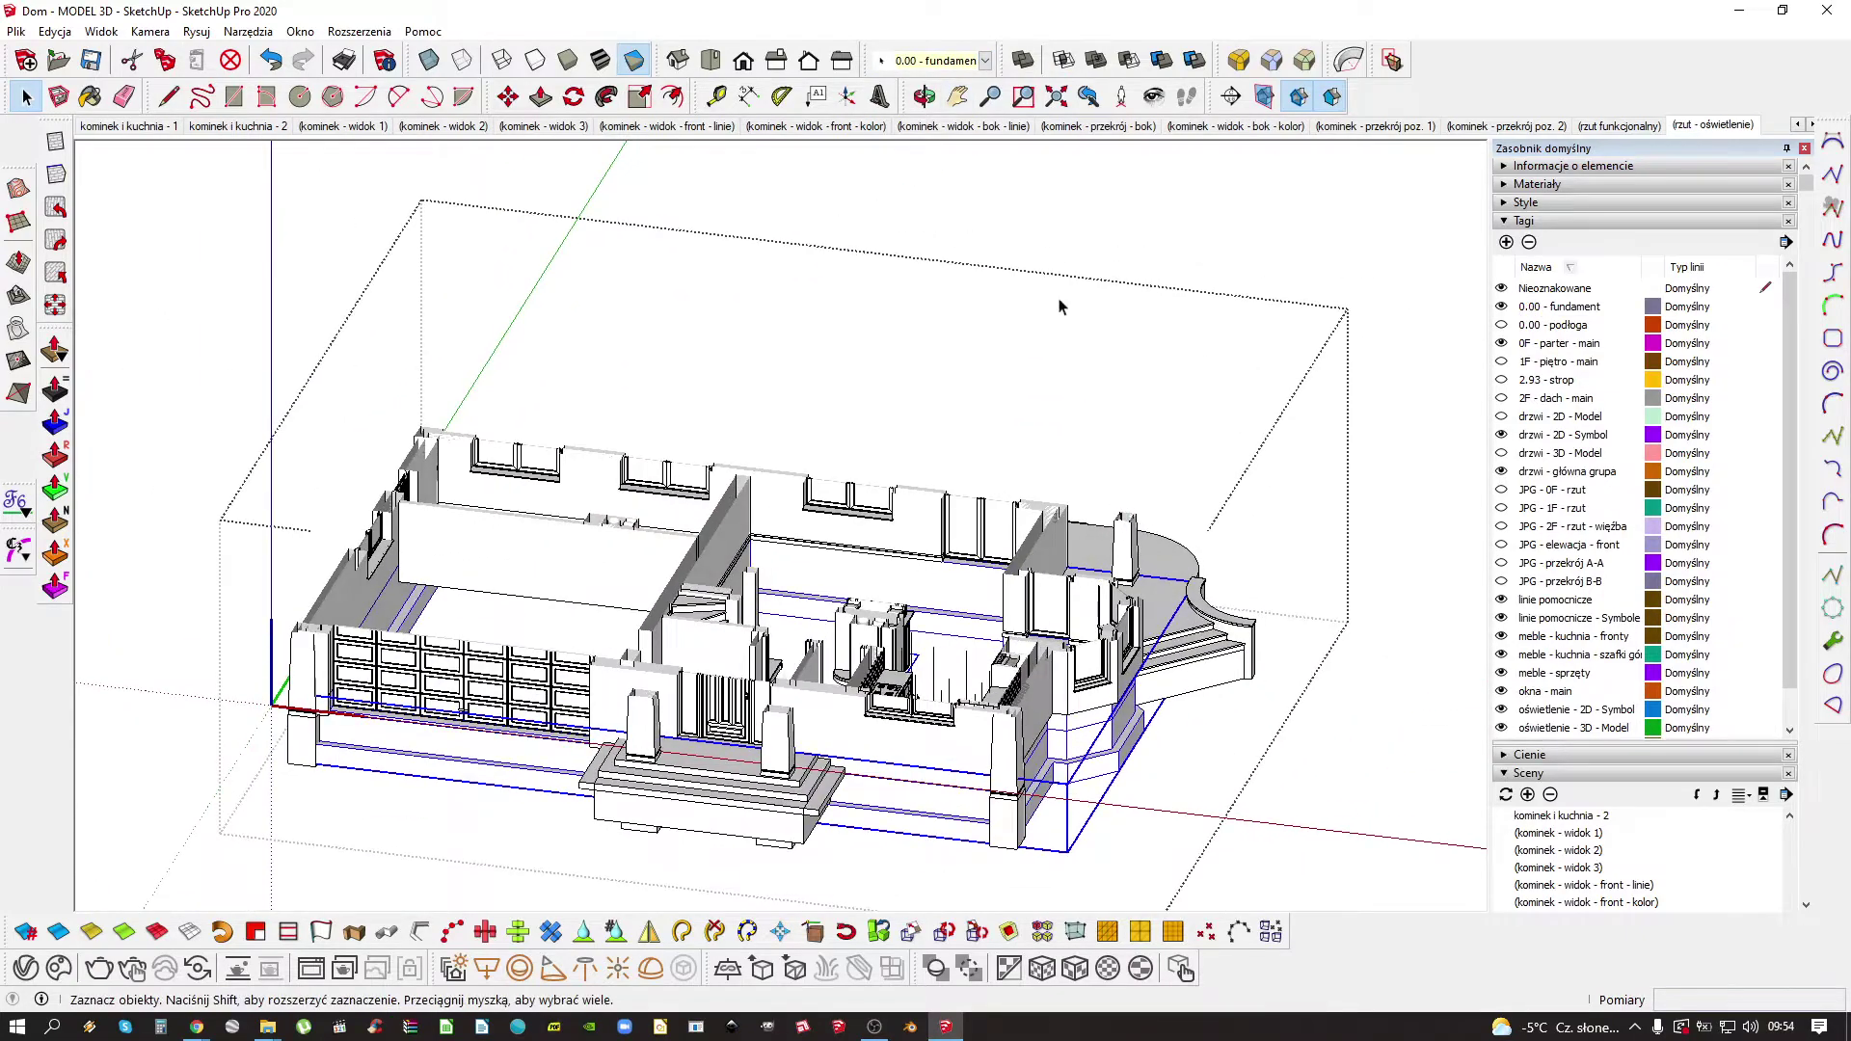
pyautogui.click(1707, 125)
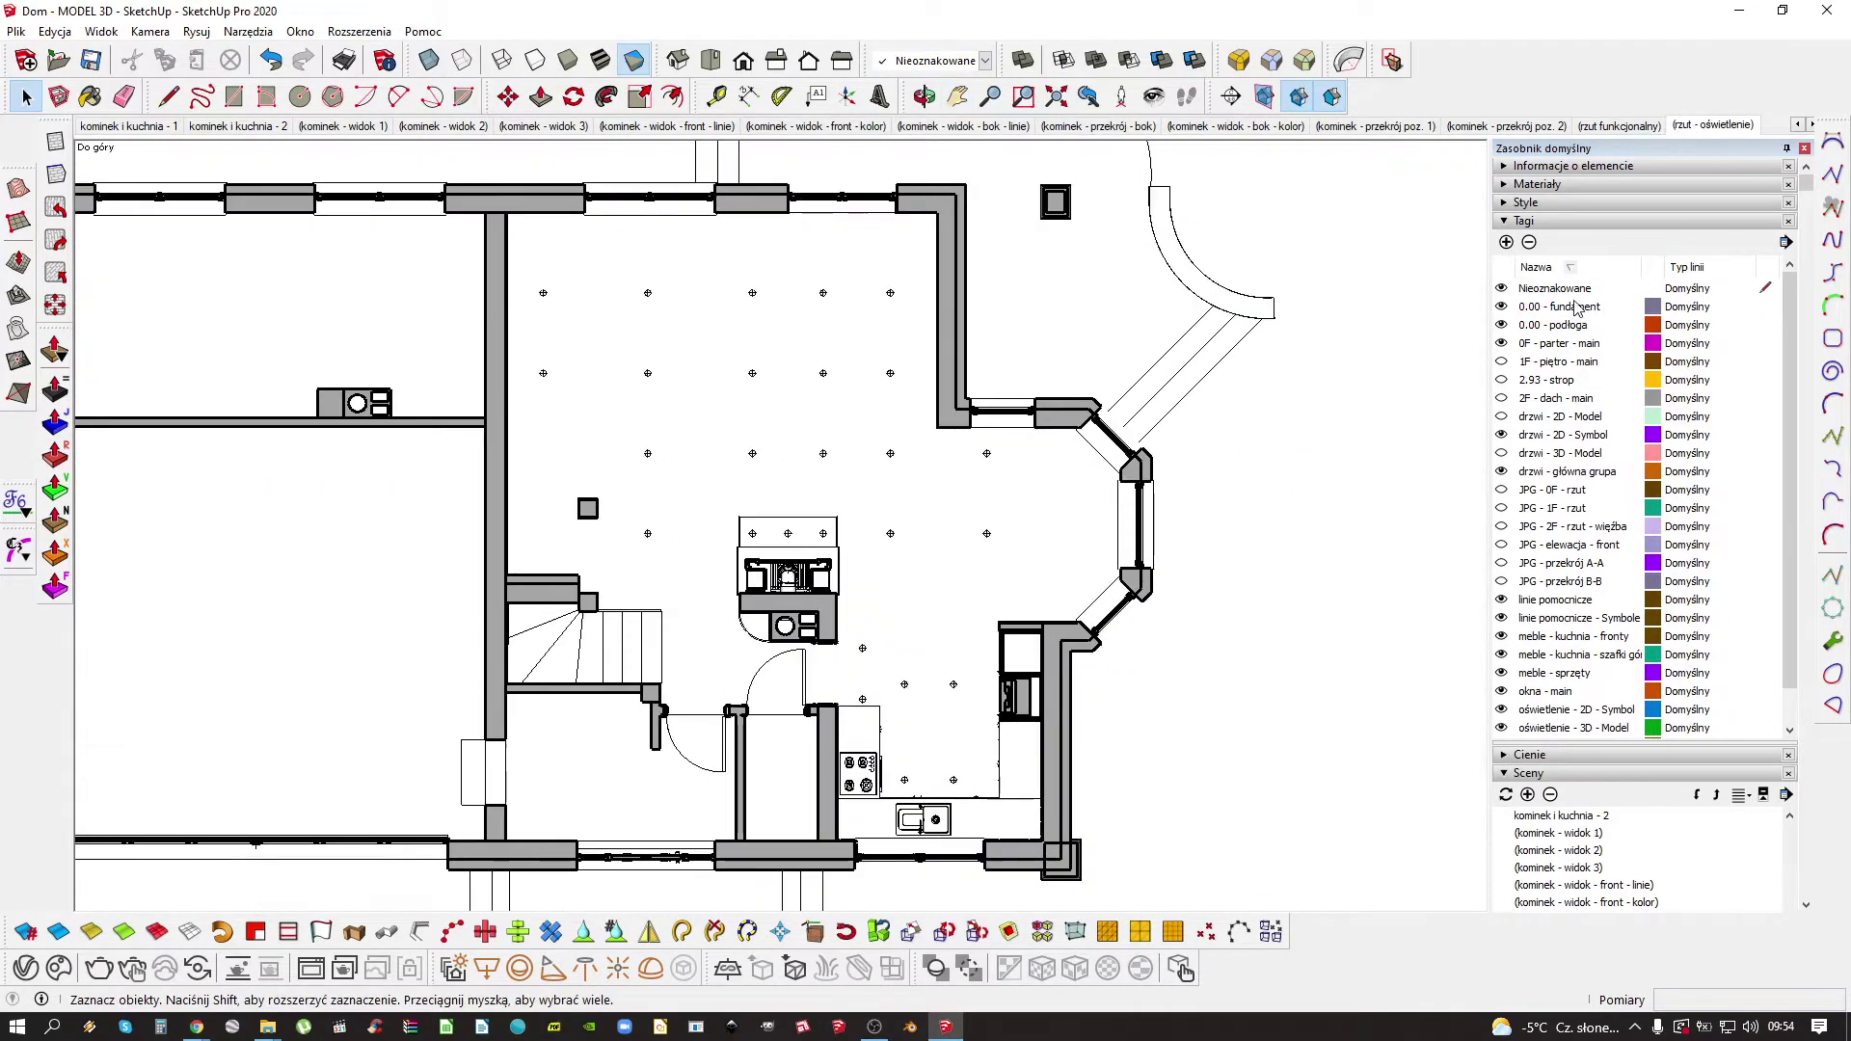
pyautogui.click(1506, 328)
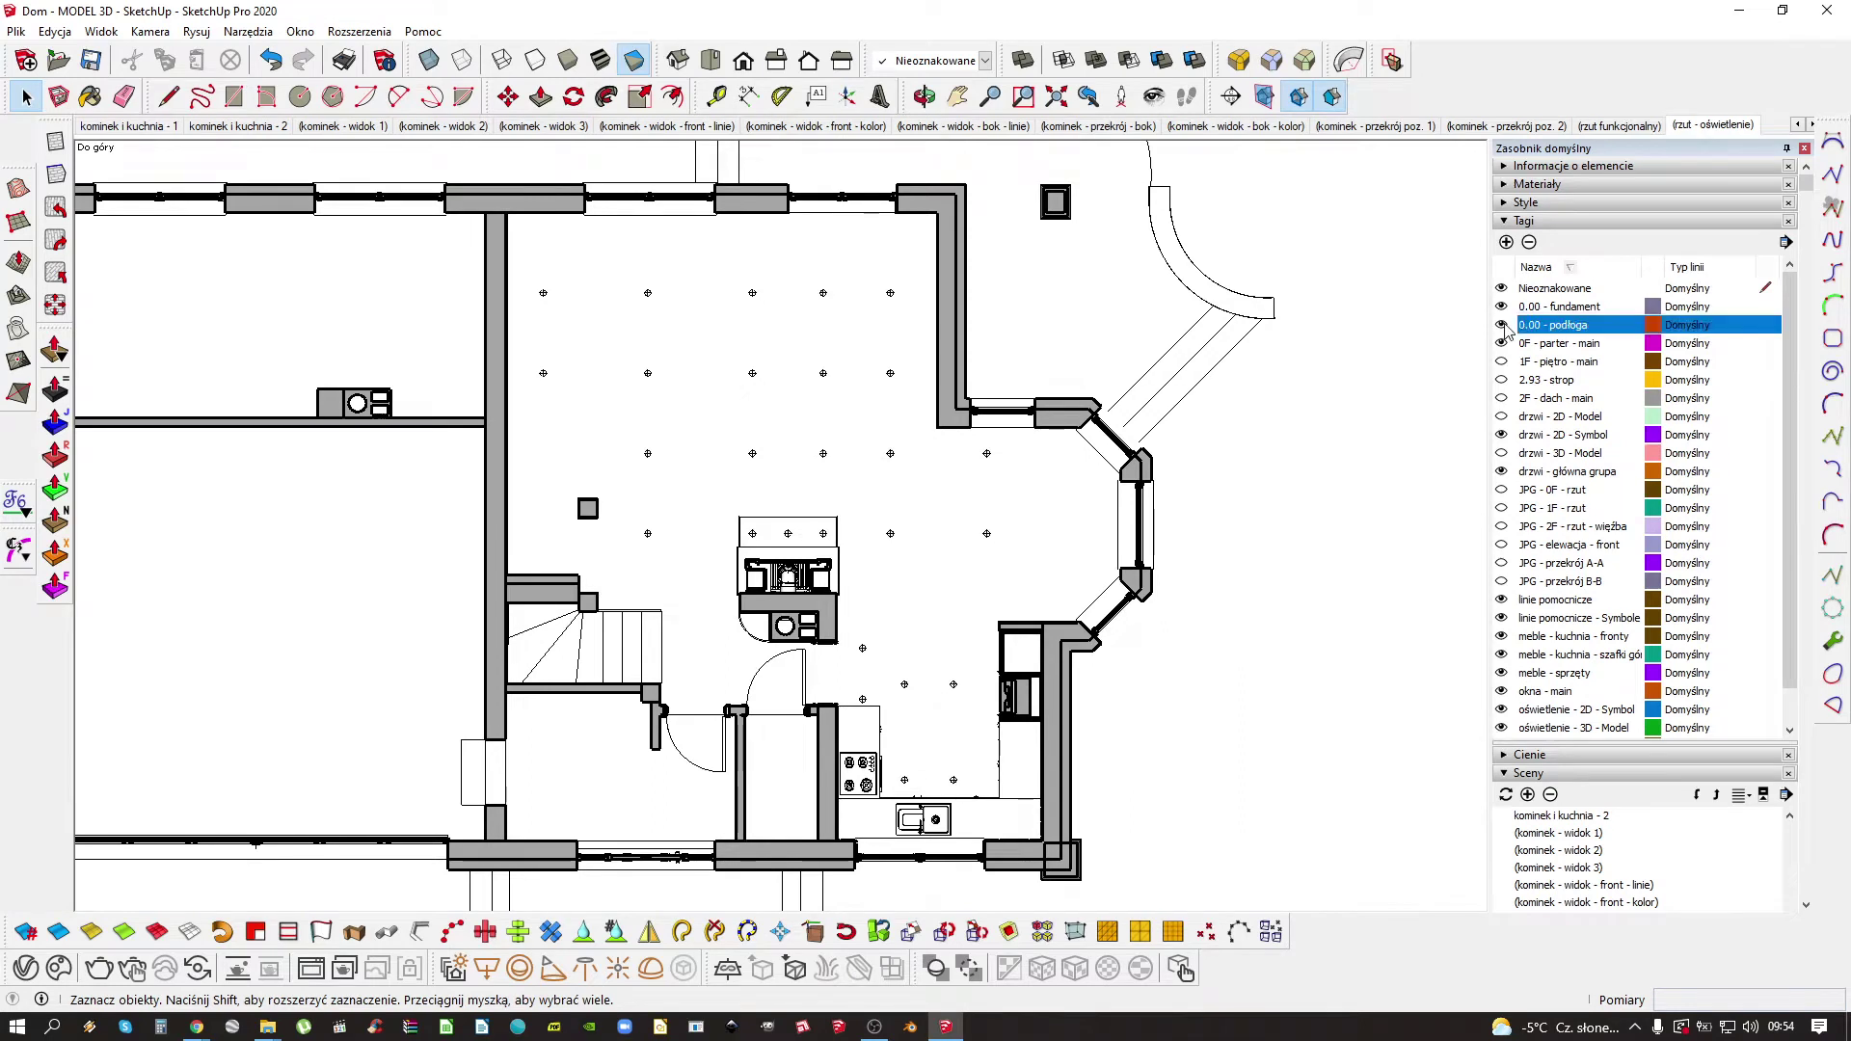
pyautogui.click(1501, 307)
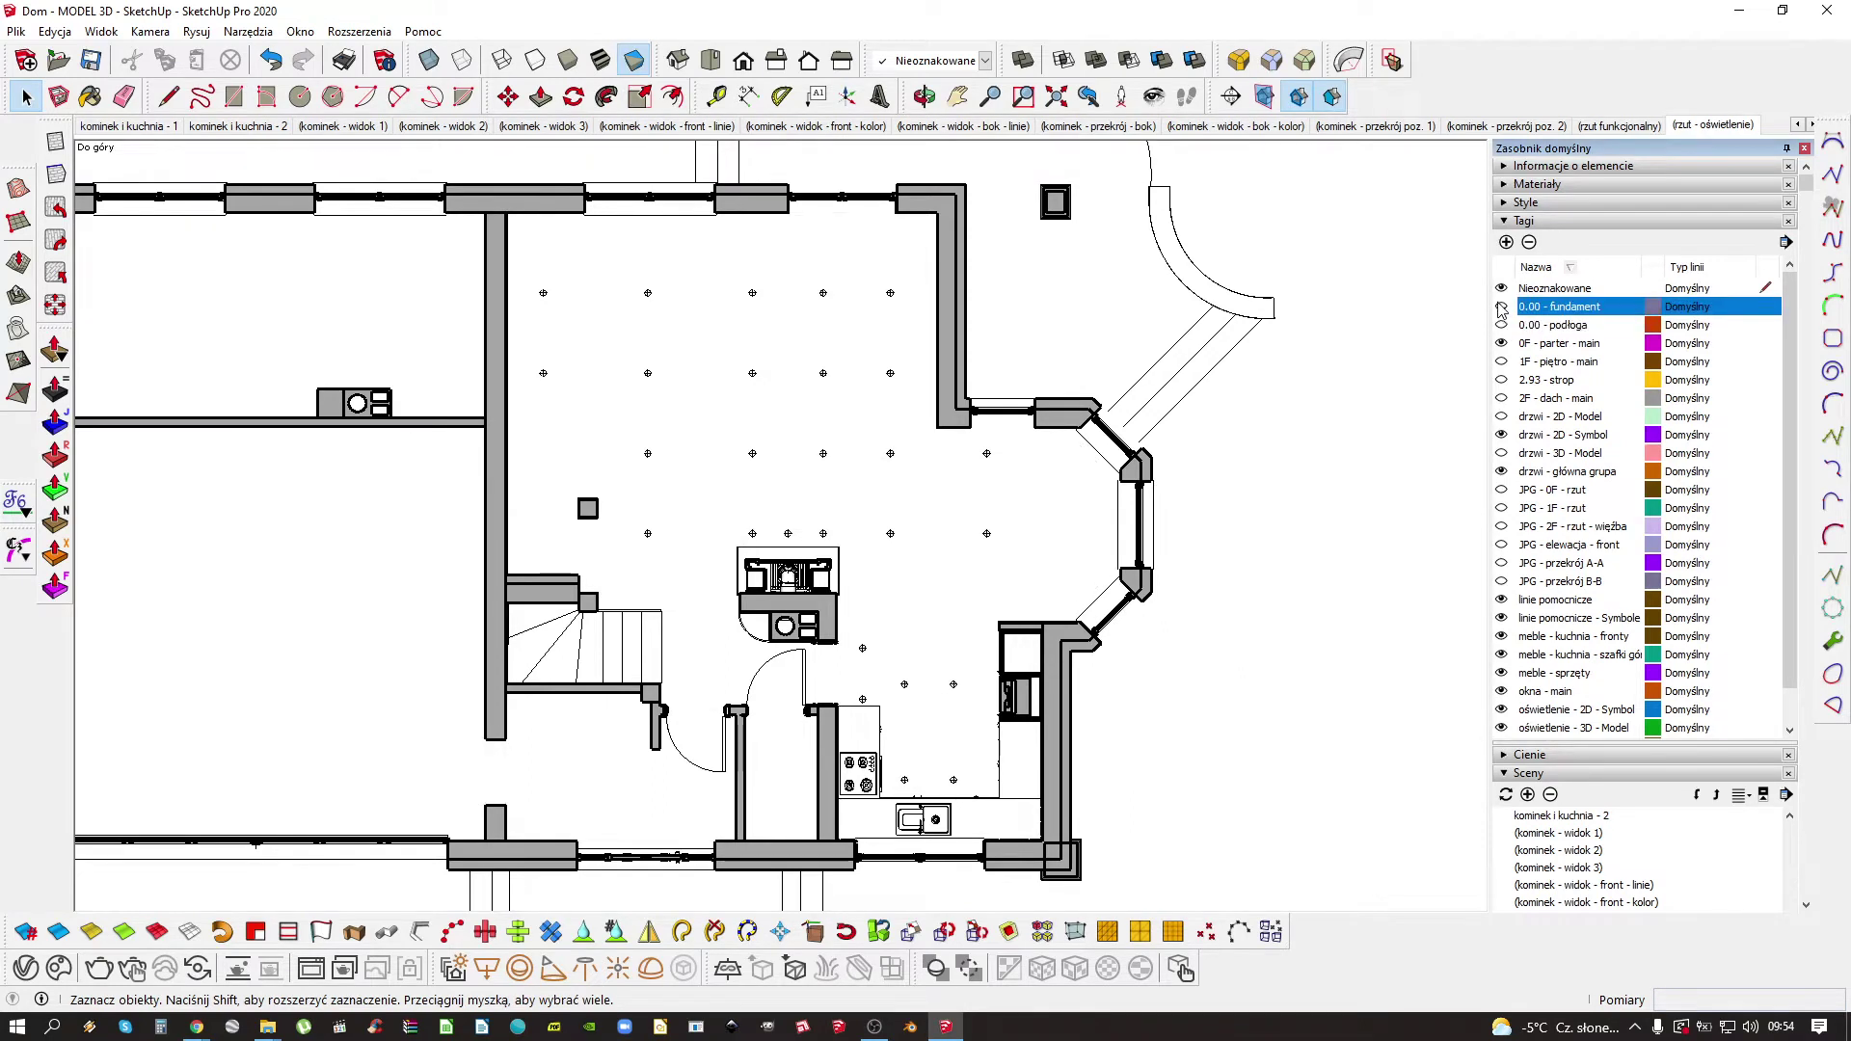
pyautogui.rightClick(1724, 133)
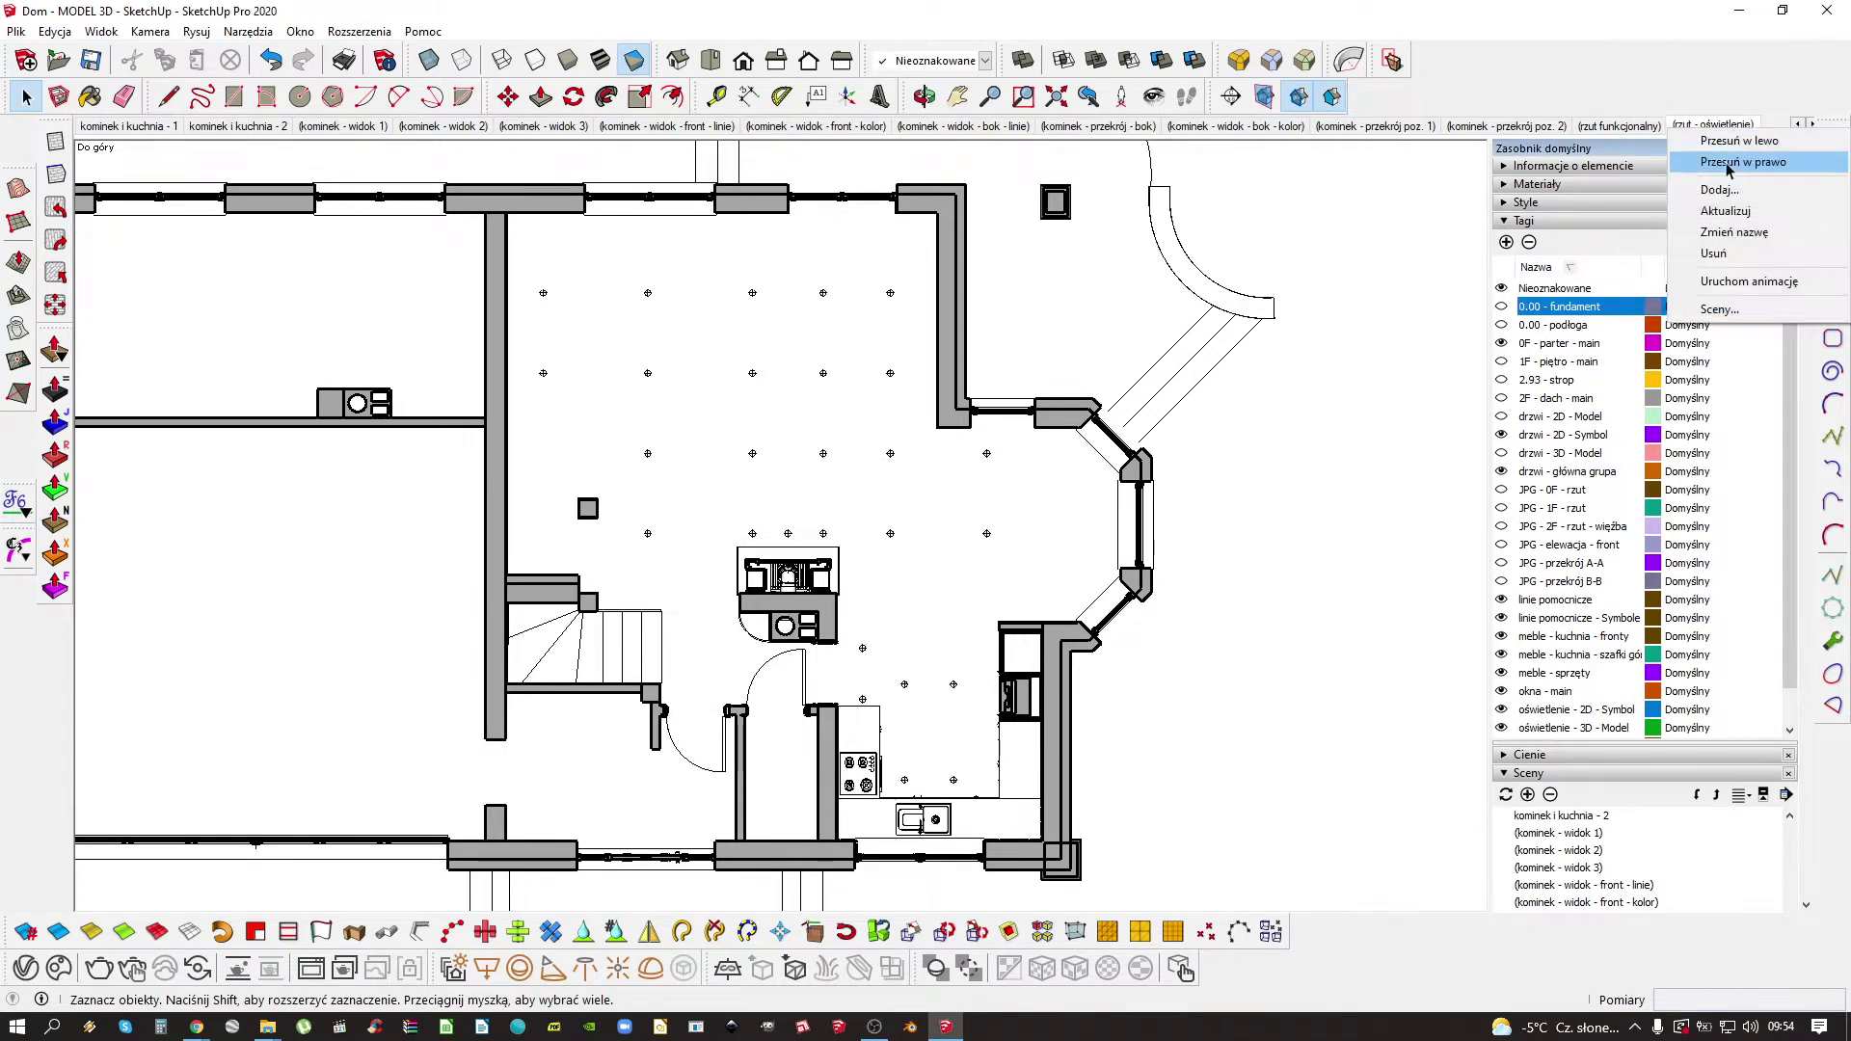
pyautogui.click(1726, 210)
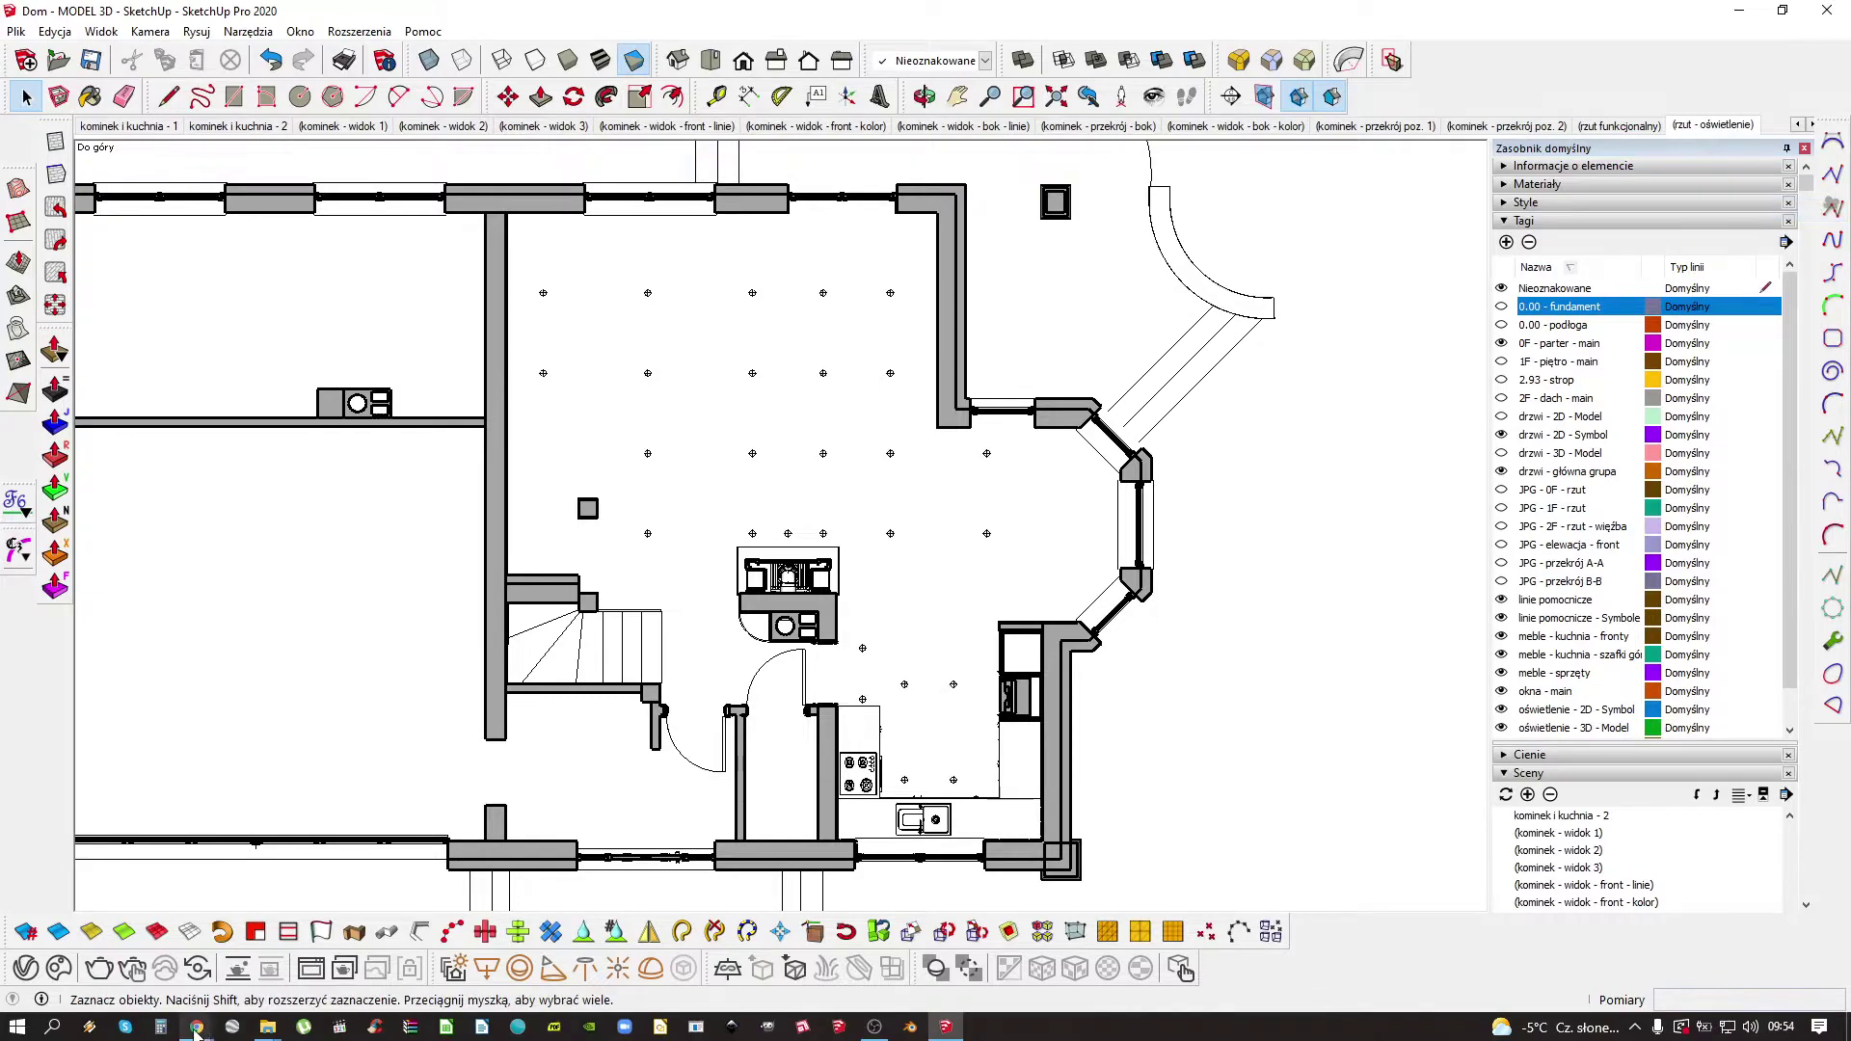
# - Admit a participant in the video call window, then return to SketchUp
pyautogui.click(106, 940)
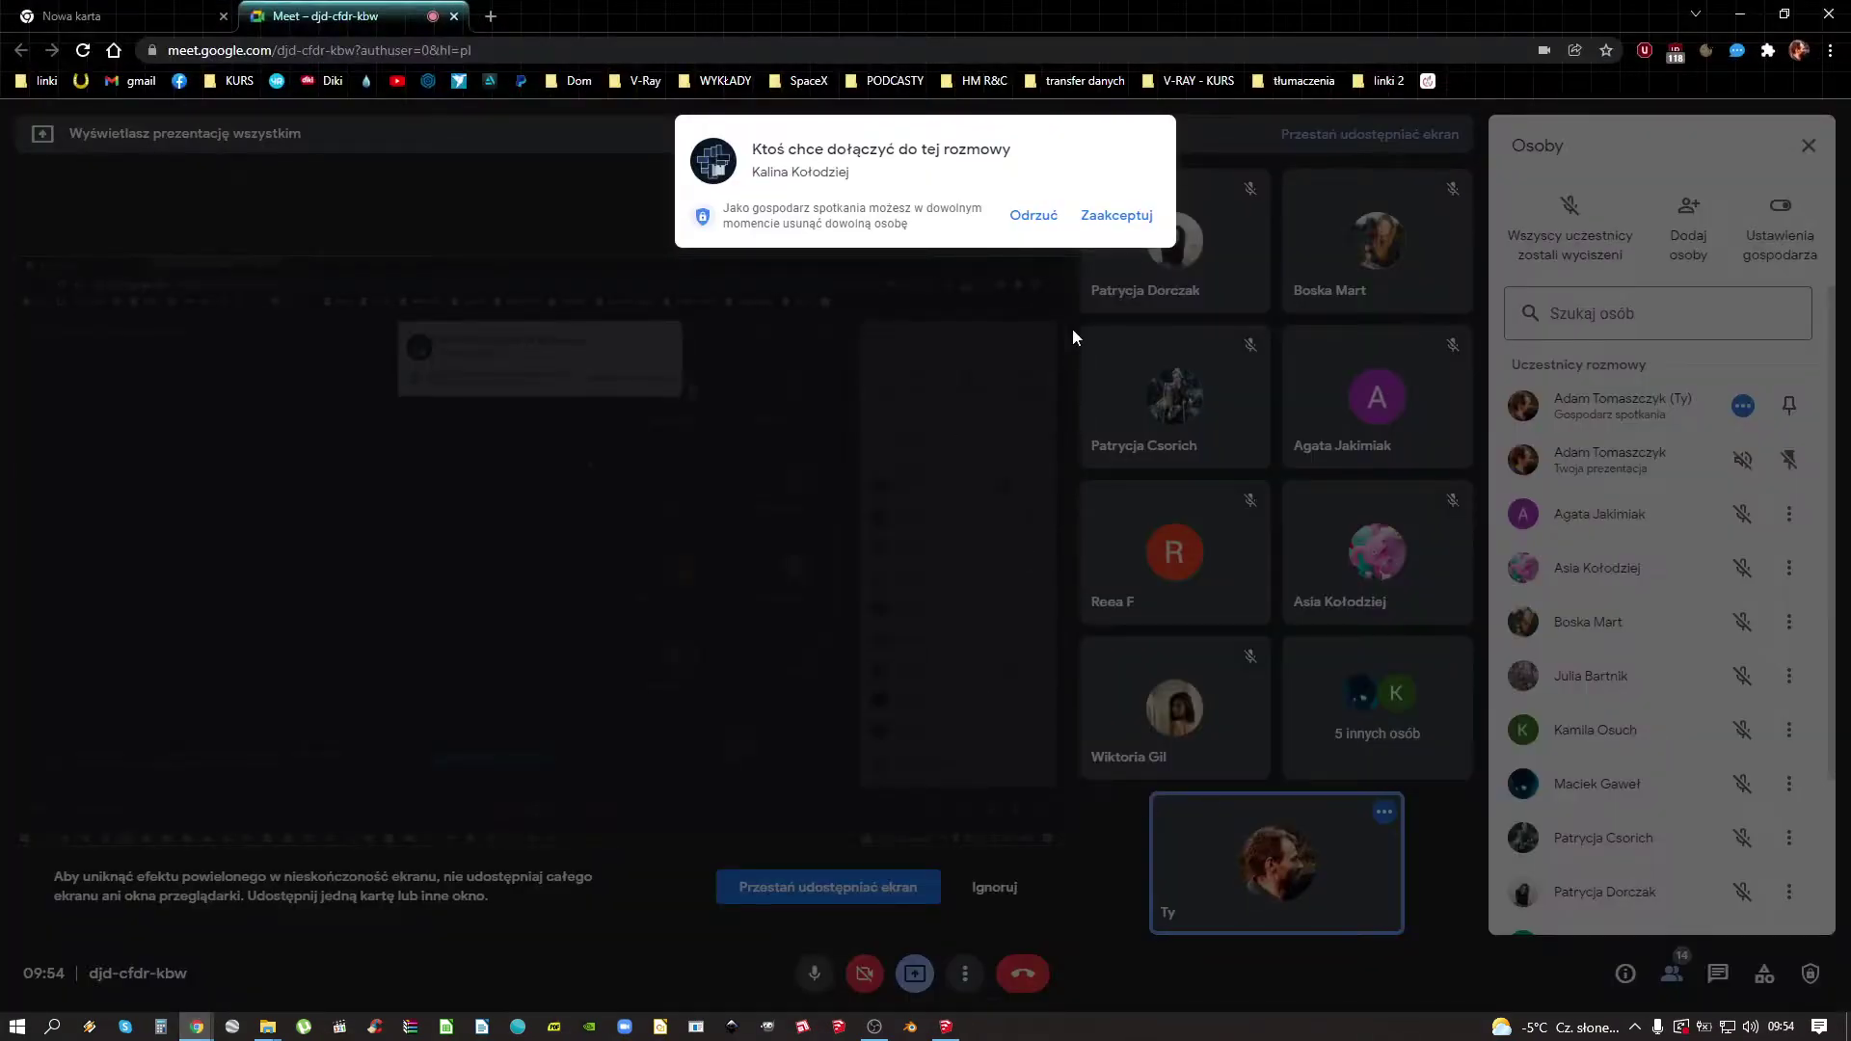
pyautogui.click(1116, 215)
pyautogui.hotkey('alt', 'Tab')
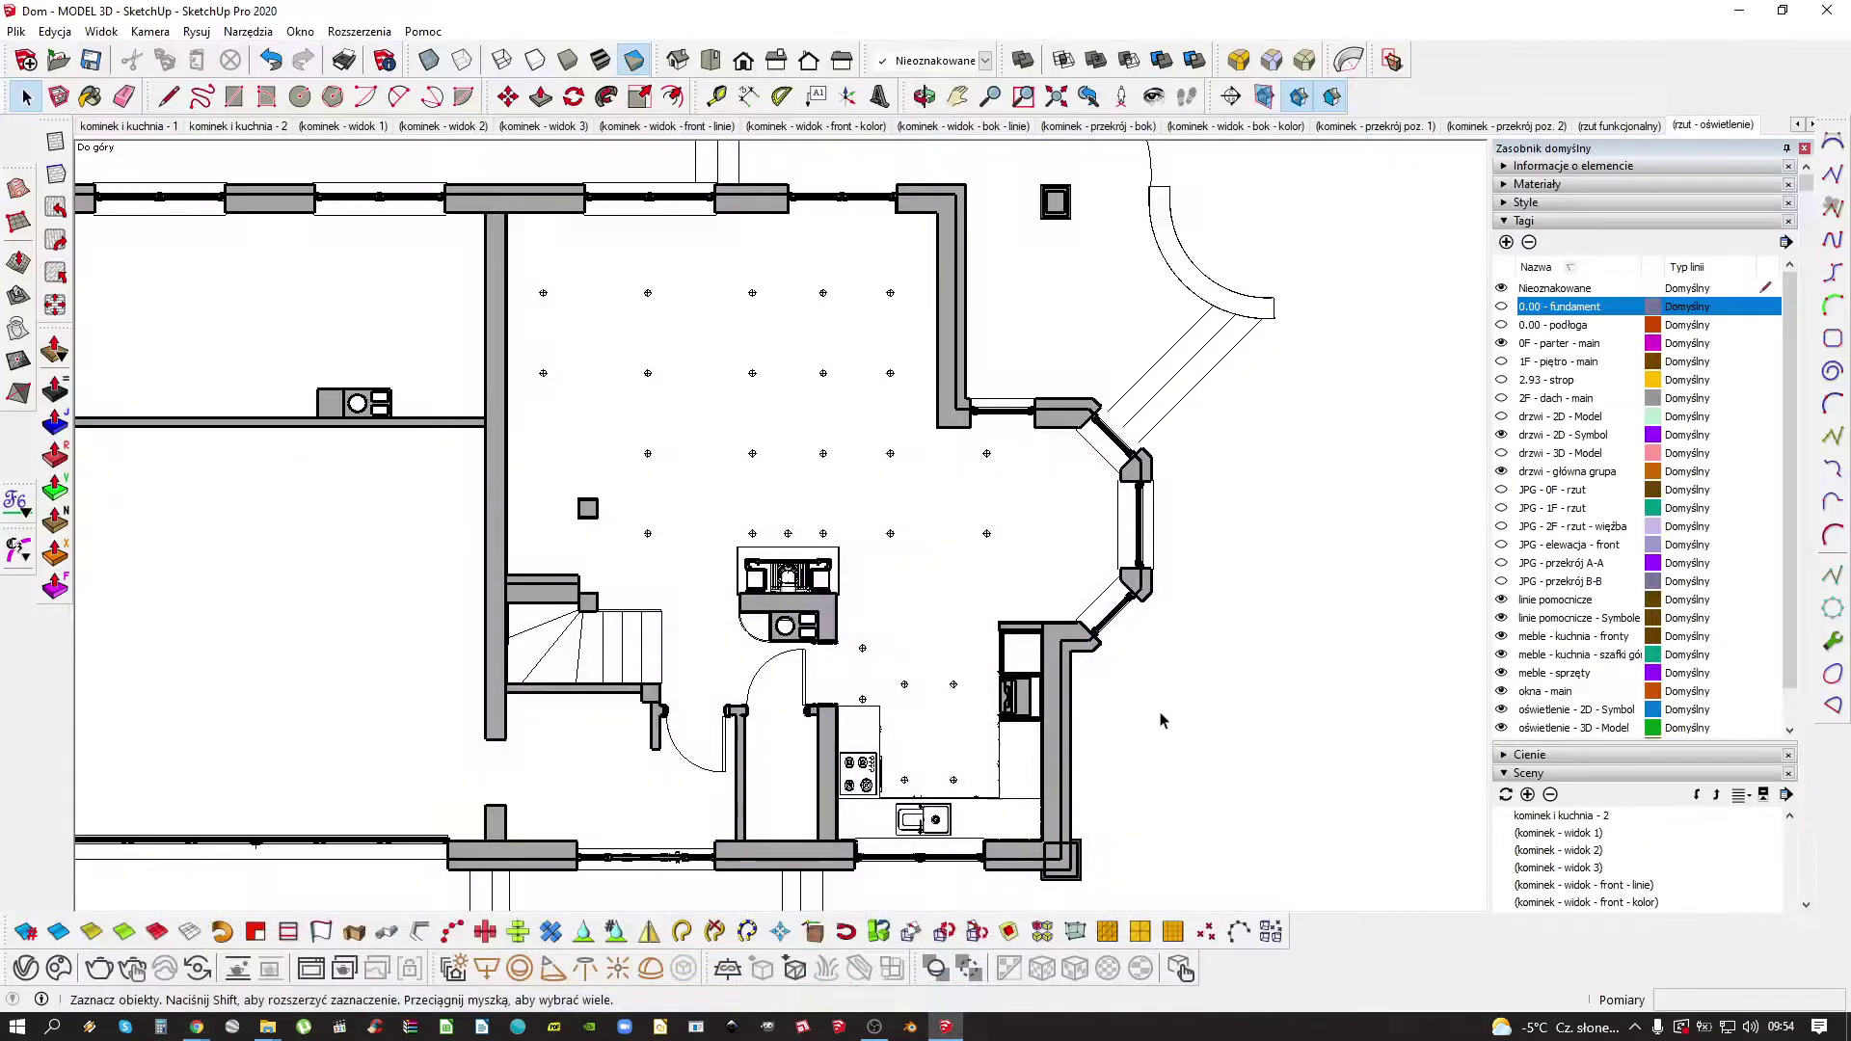
# - Create a new style named 'instalacja elektryczna - kolor na warstwie'
pyautogui.click(1541, 222)
pyautogui.click(1542, 203)
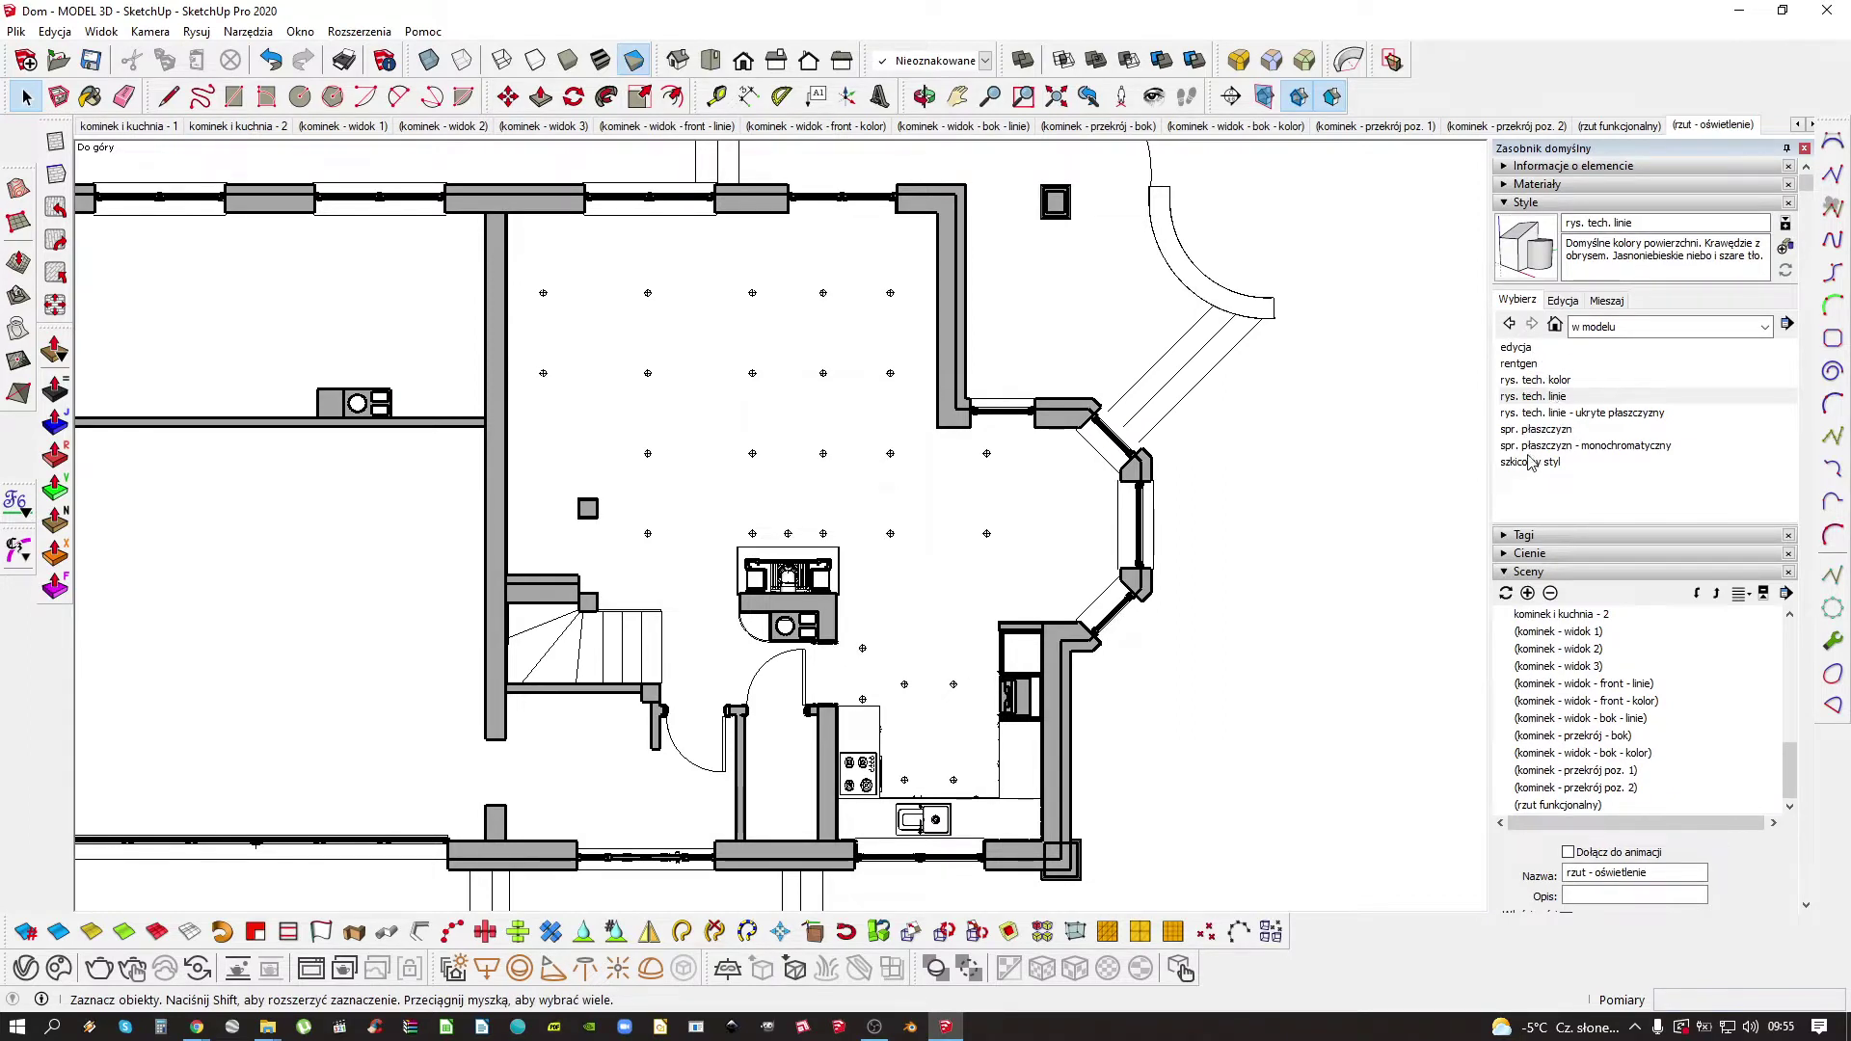
pyautogui.click(1787, 249)
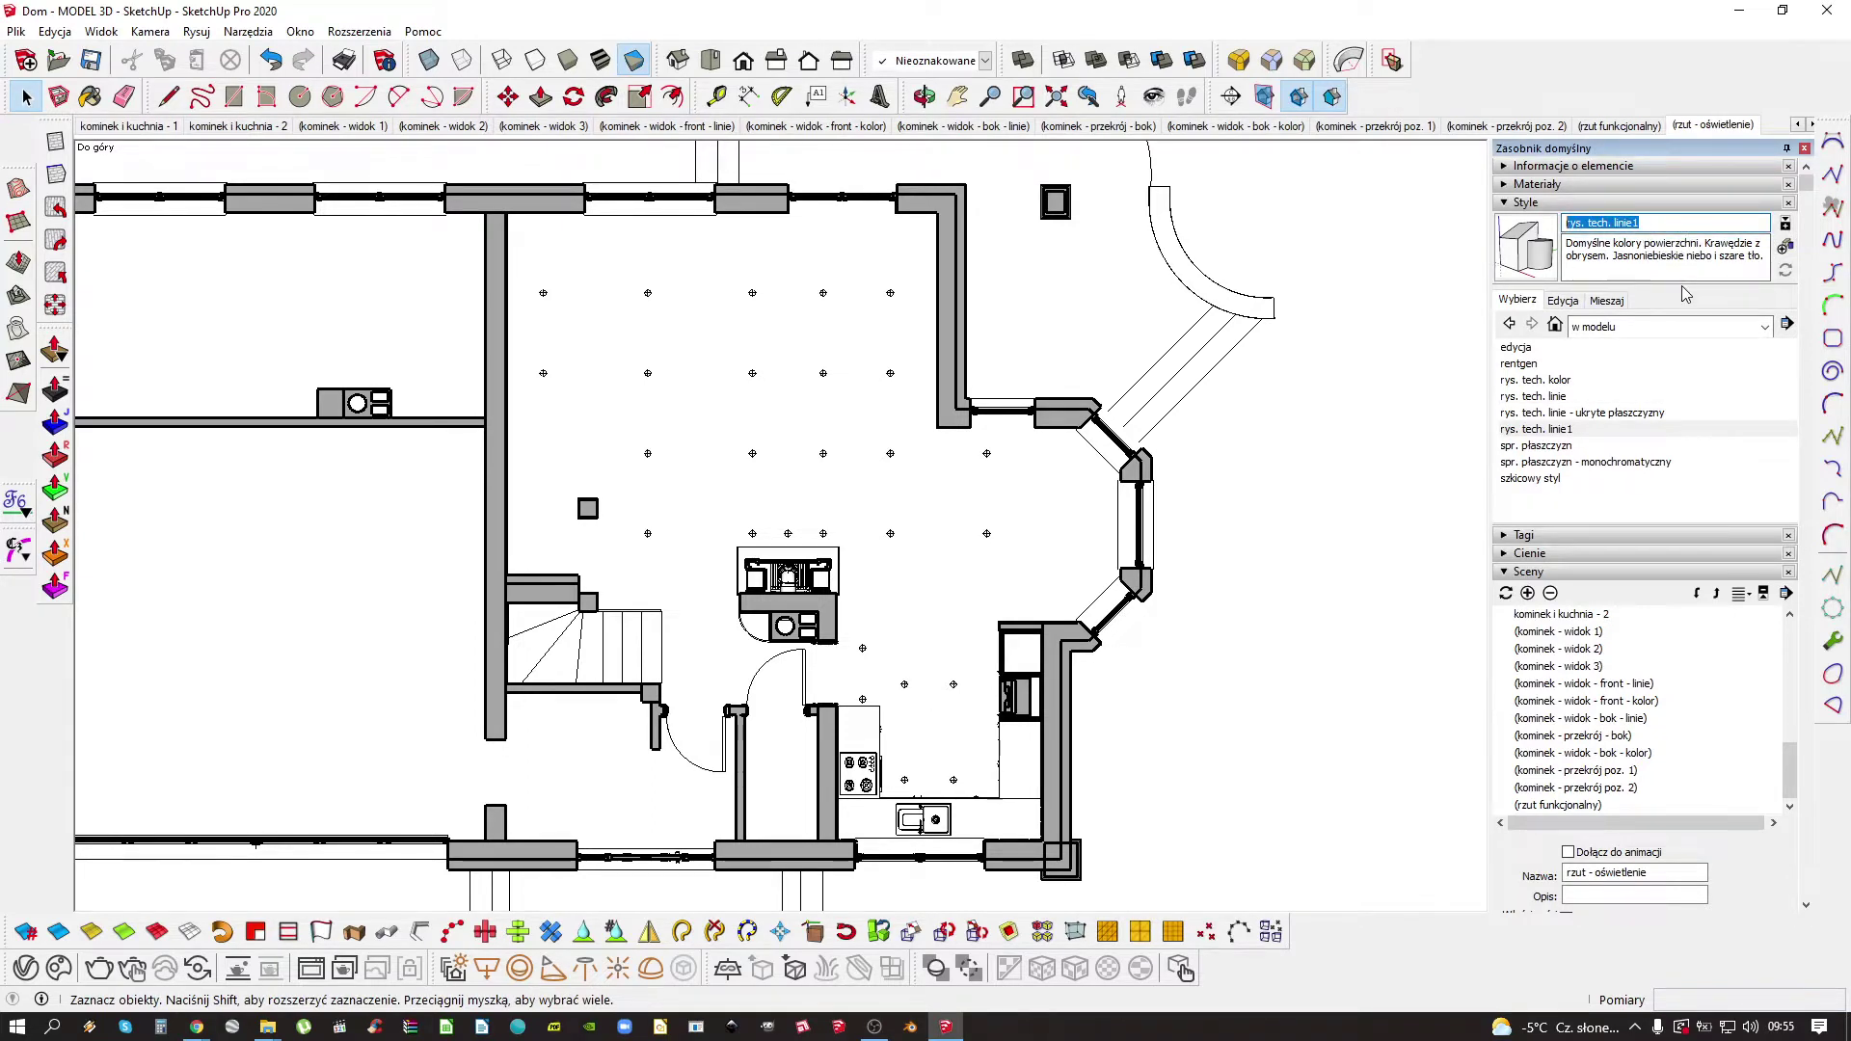
pyautogui.write('instal')
pyautogui.write('acja elektryczna - ko')
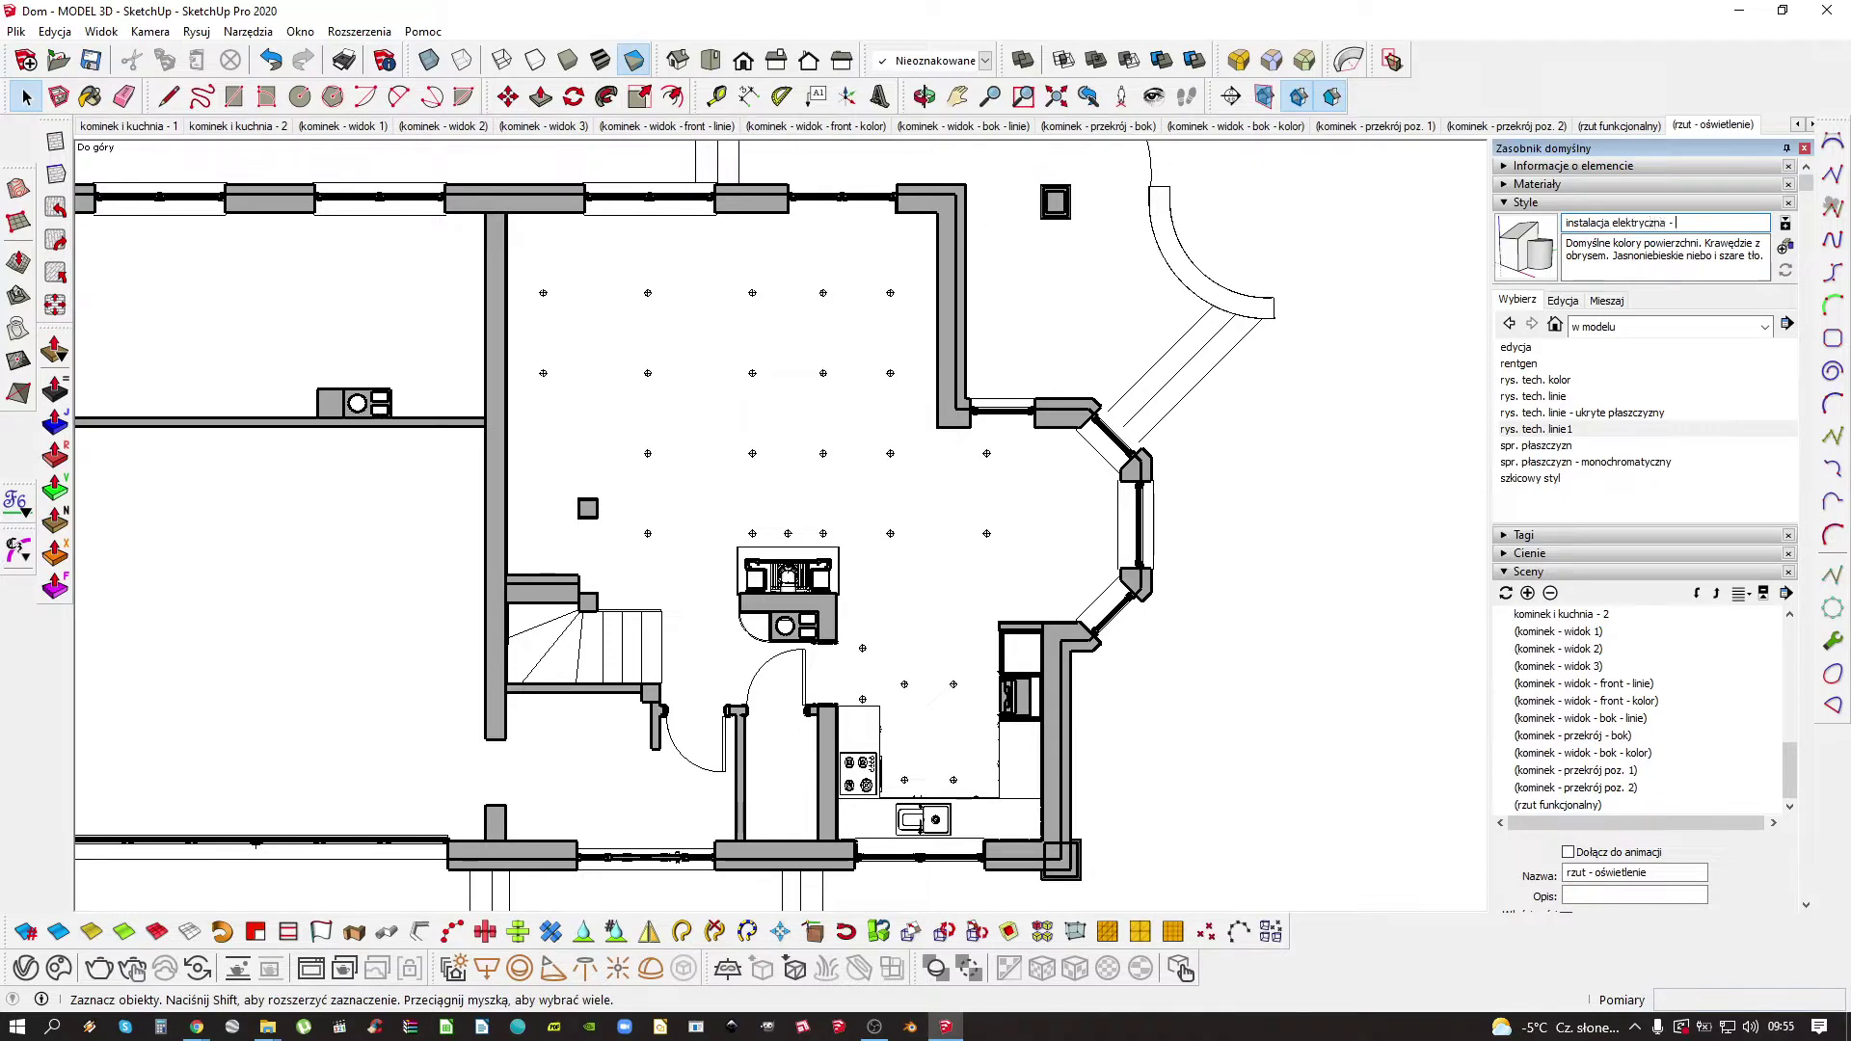
pyautogui.write('lor na warstwie')
# - Set the new style's edge colour to 'Według materiału'
pyautogui.click(1563, 301)
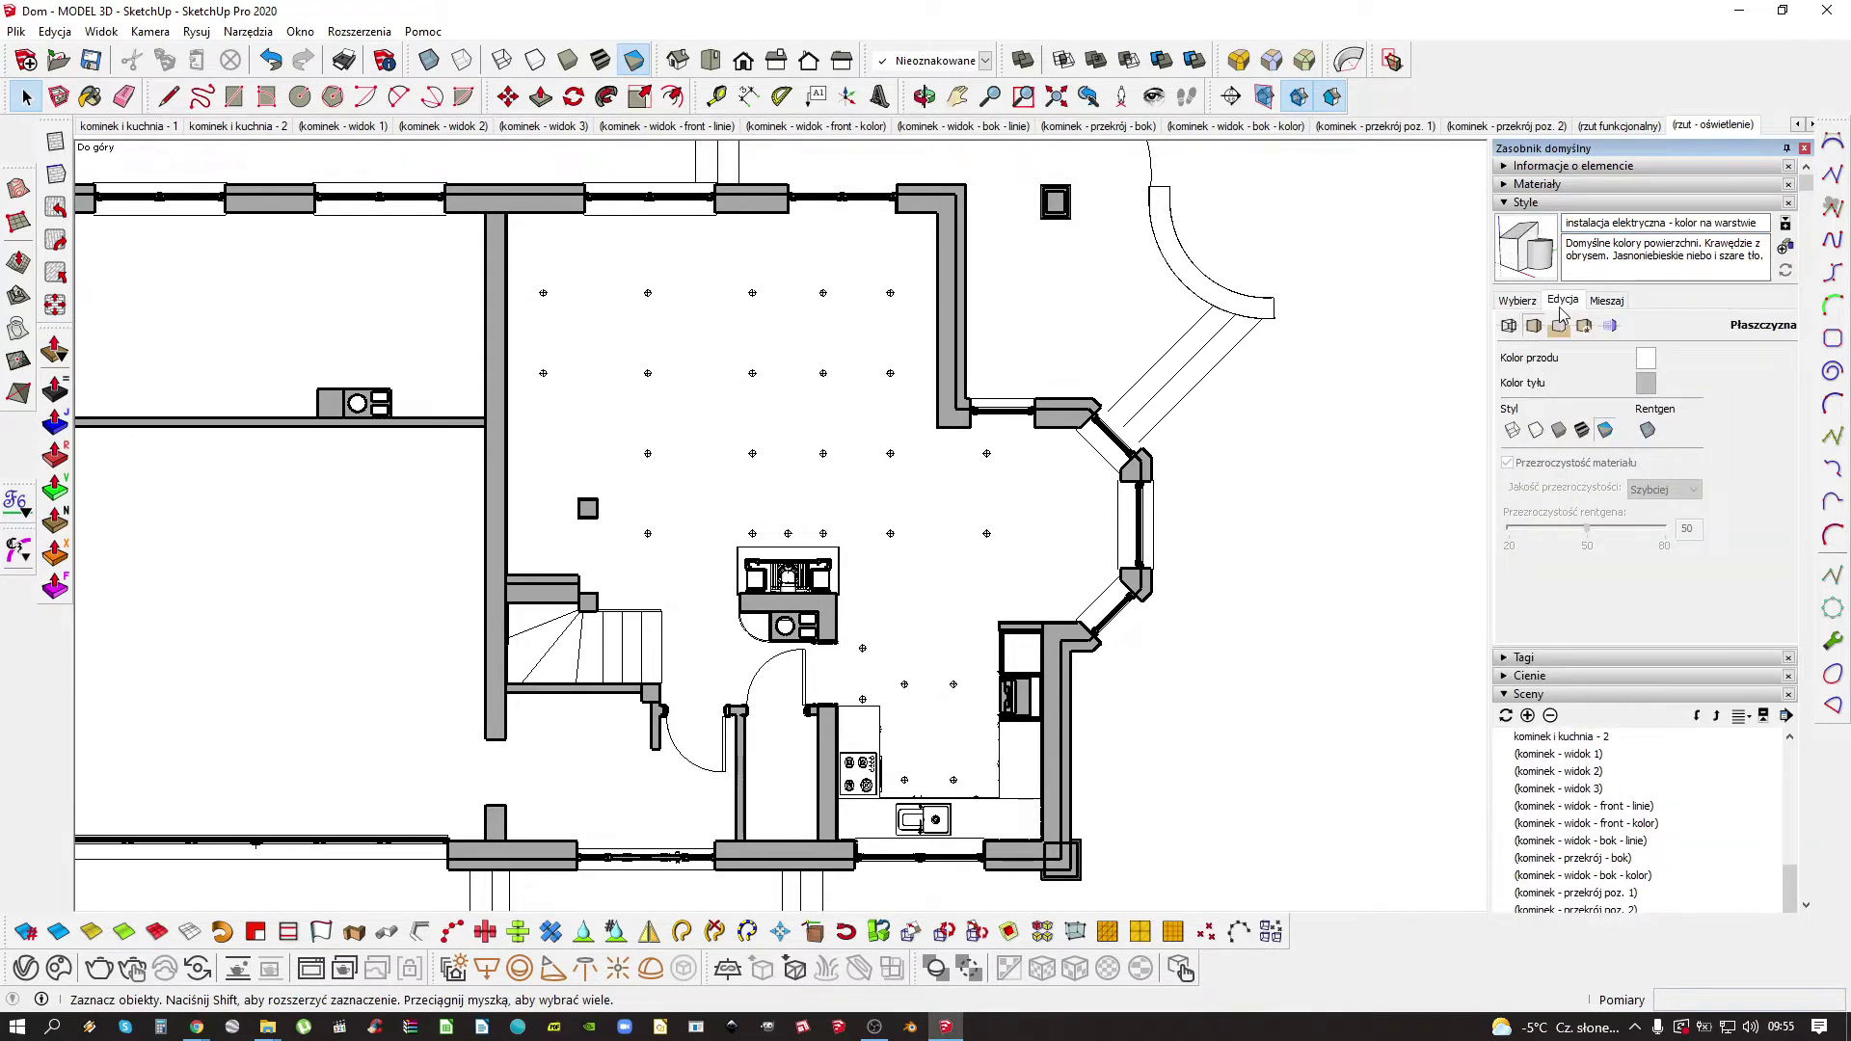
pyautogui.click(1509, 326)
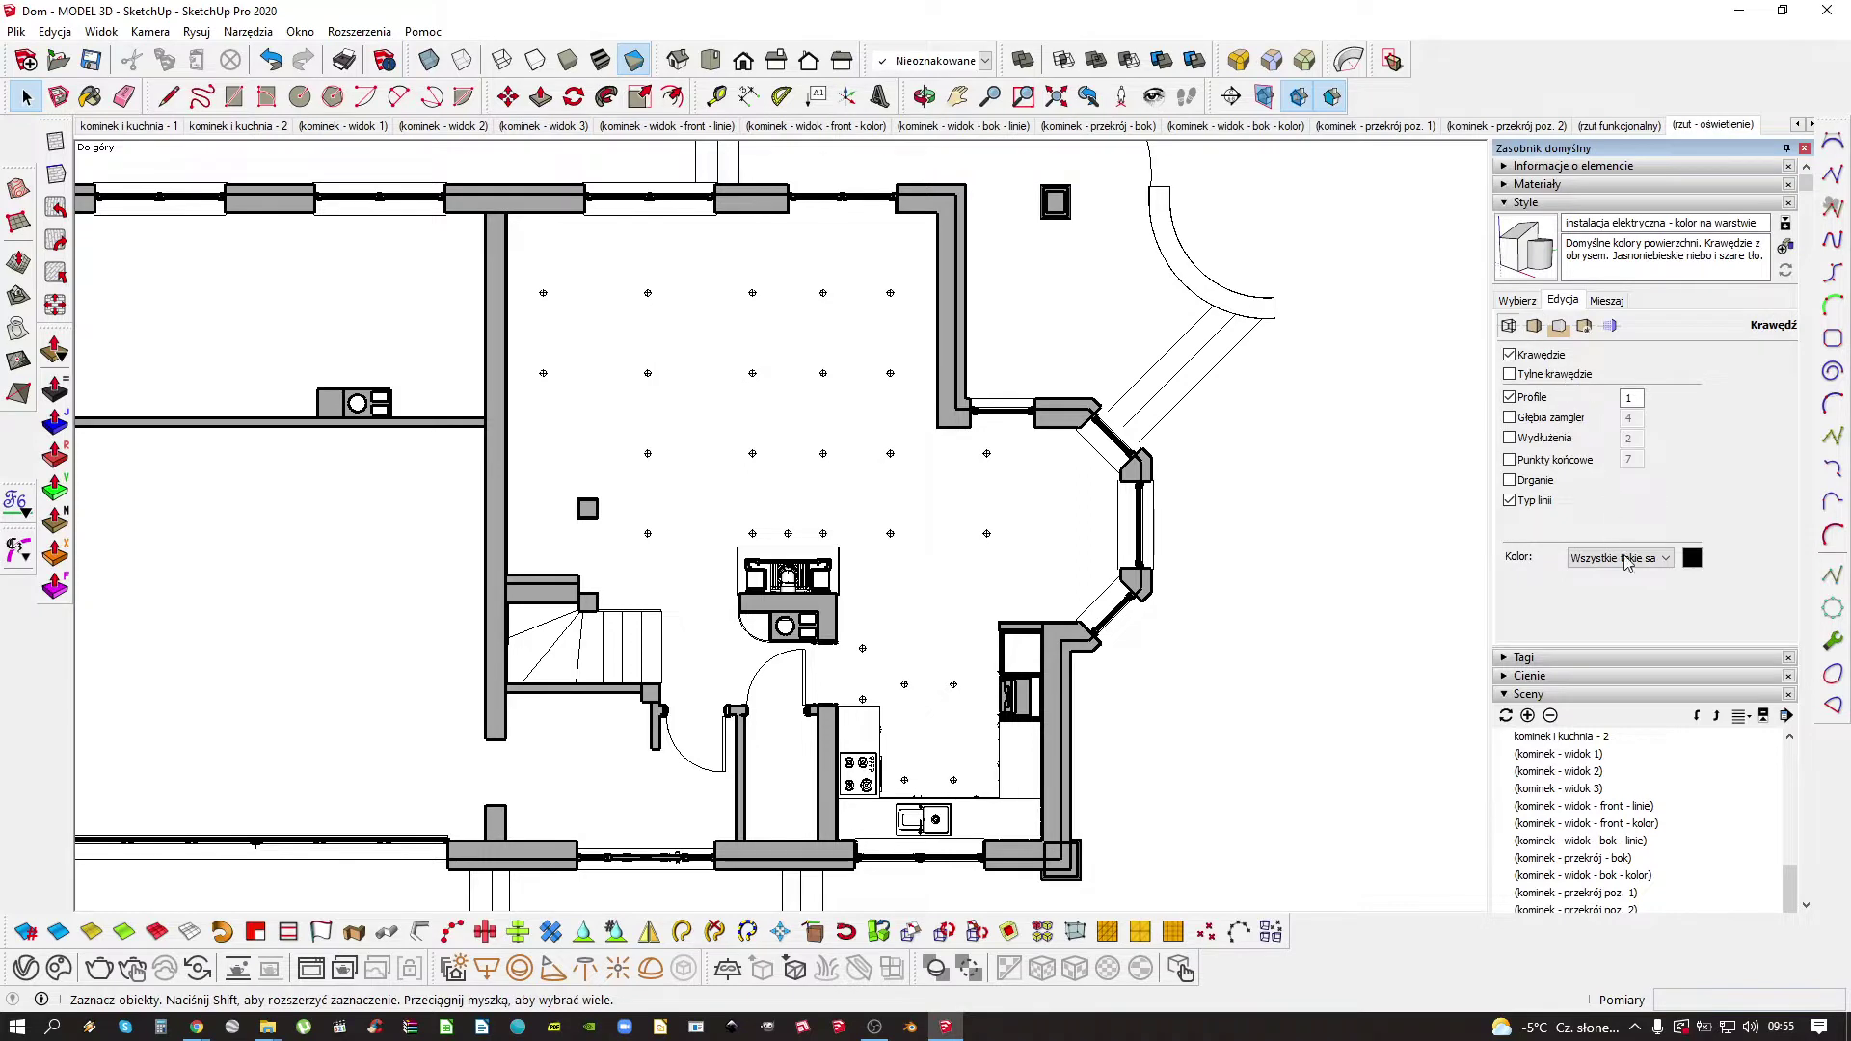
pyautogui.click(1582, 559)
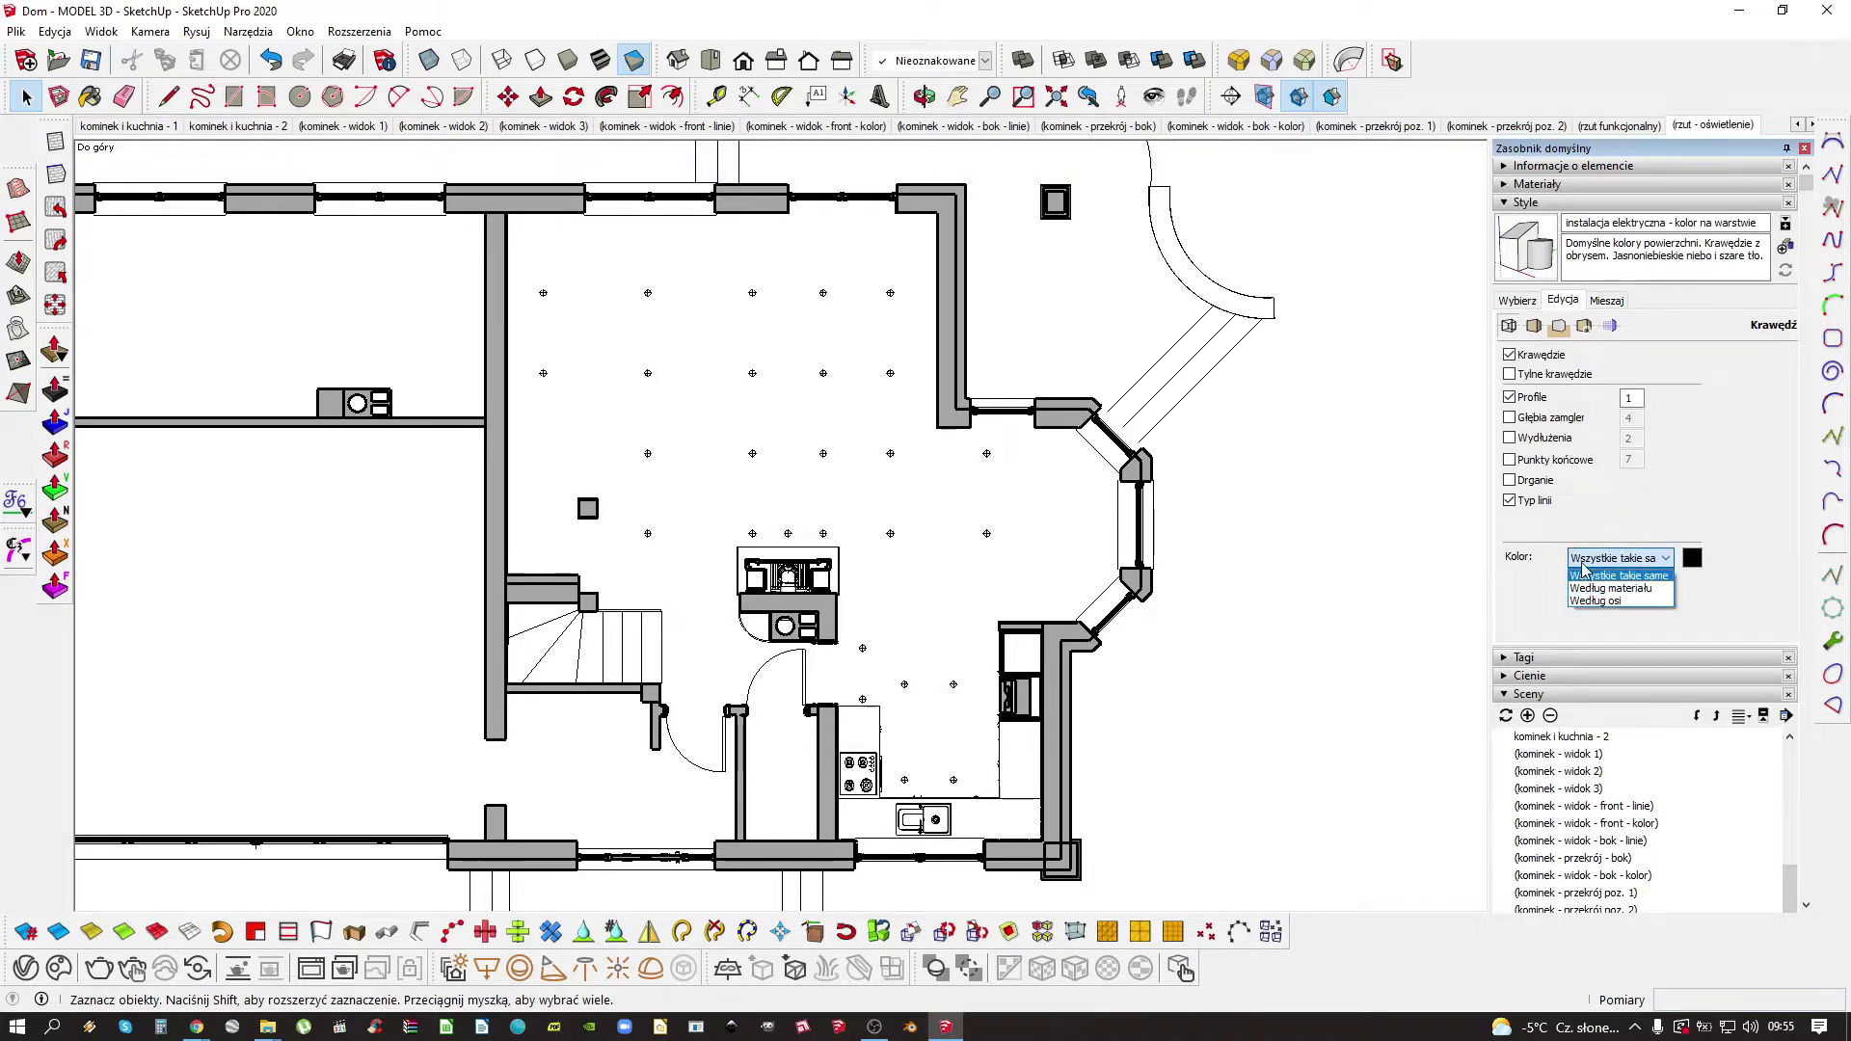
pyautogui.click(1628, 564)
pyautogui.click(1625, 588)
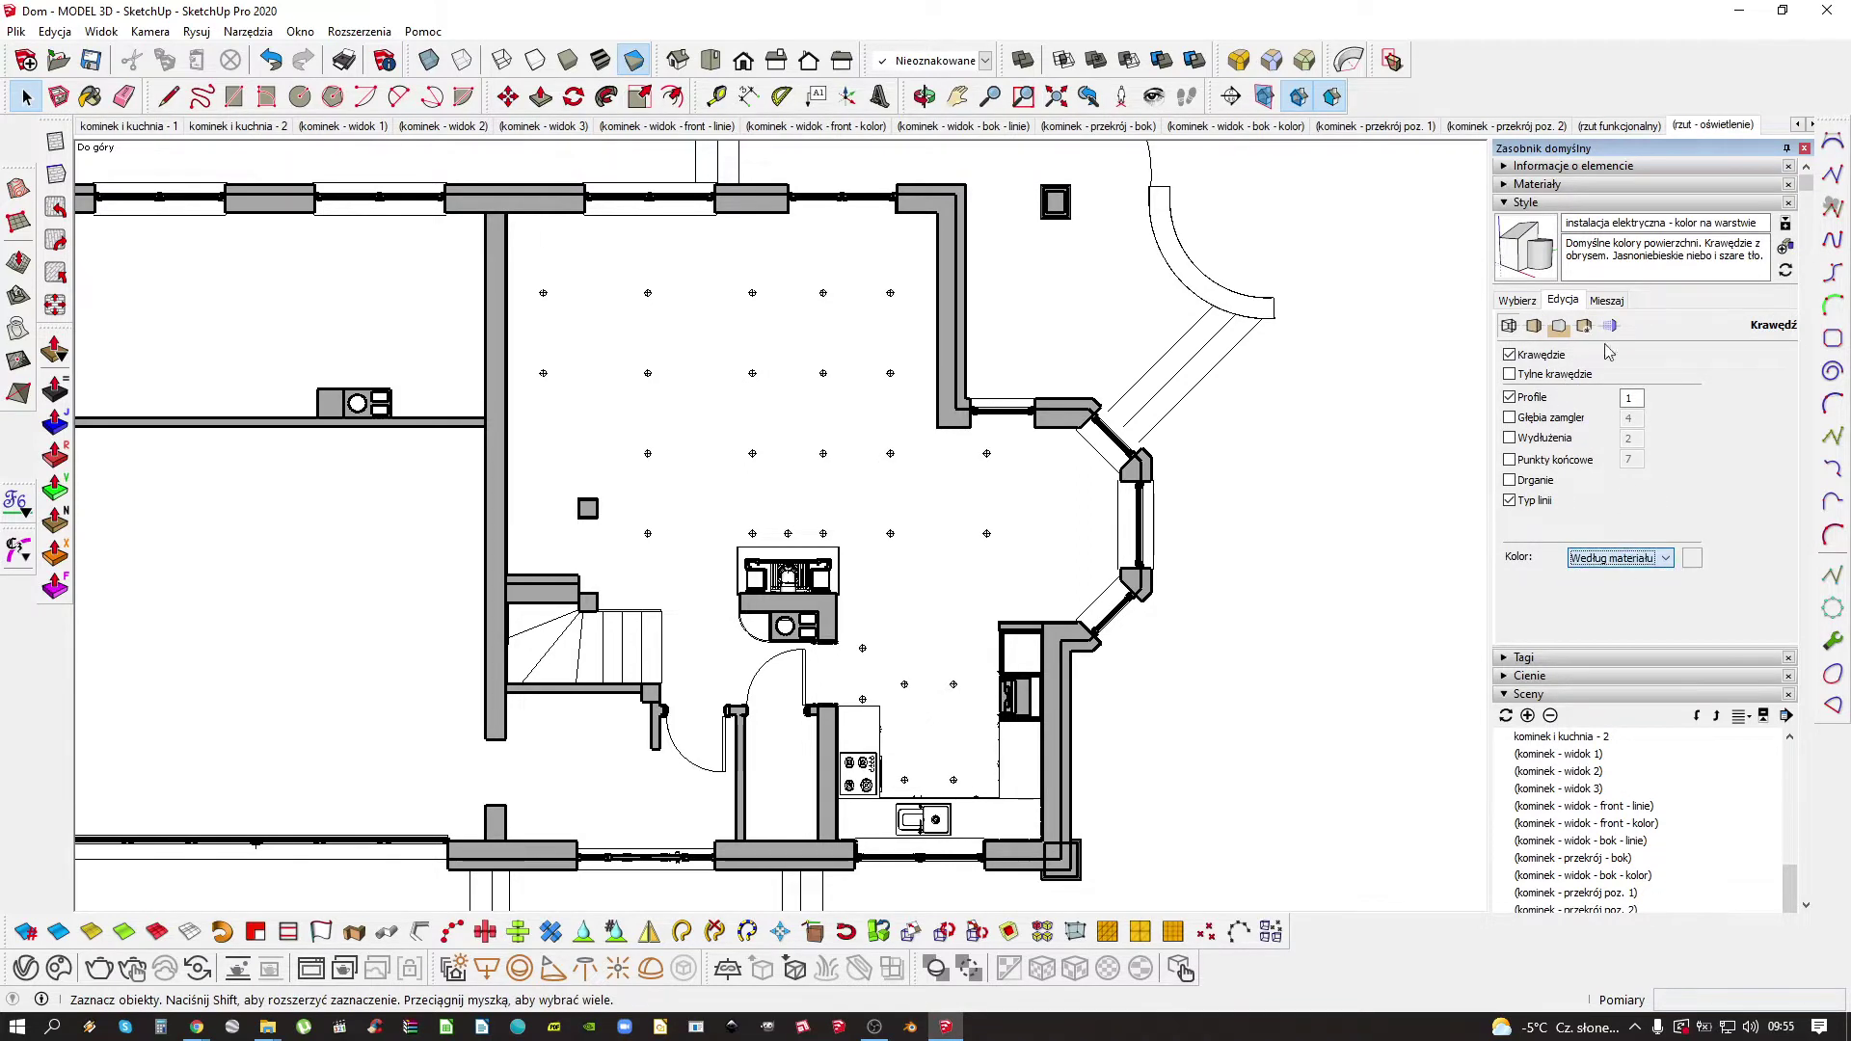
pyautogui.click(1534, 325)
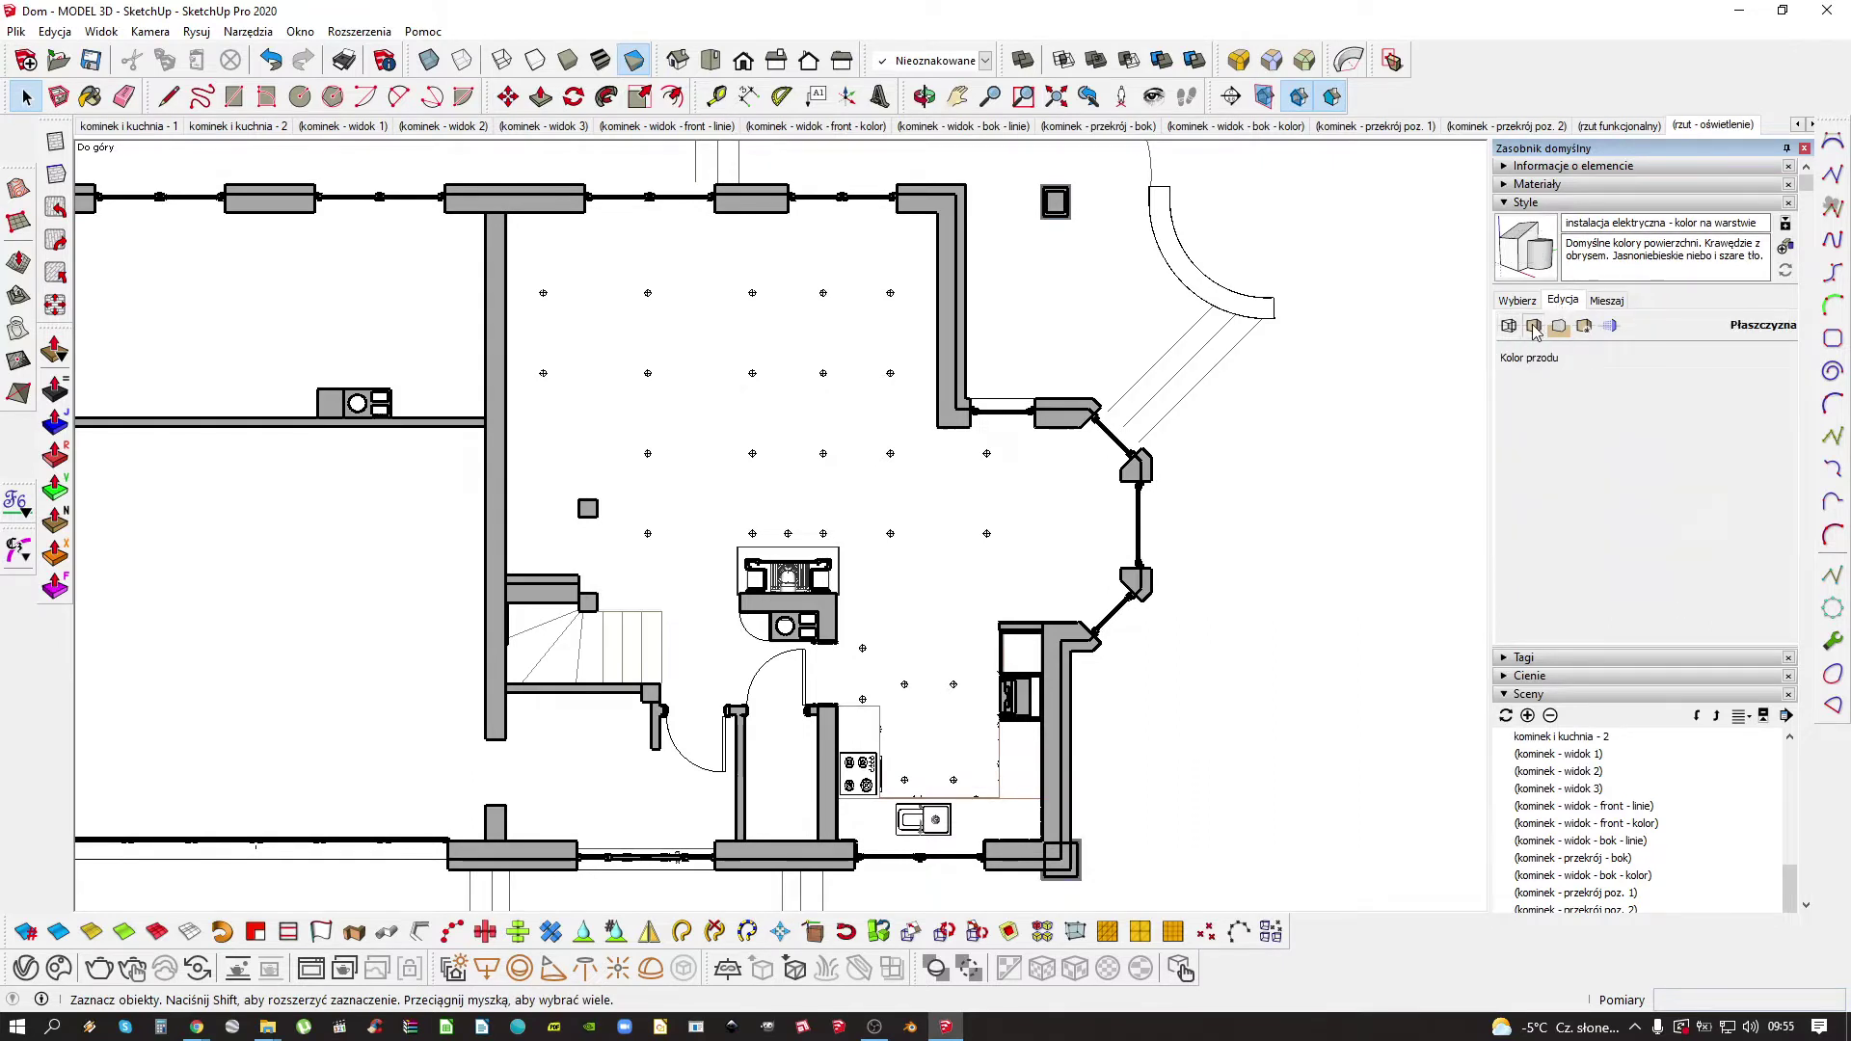
pyautogui.click(1609, 328)
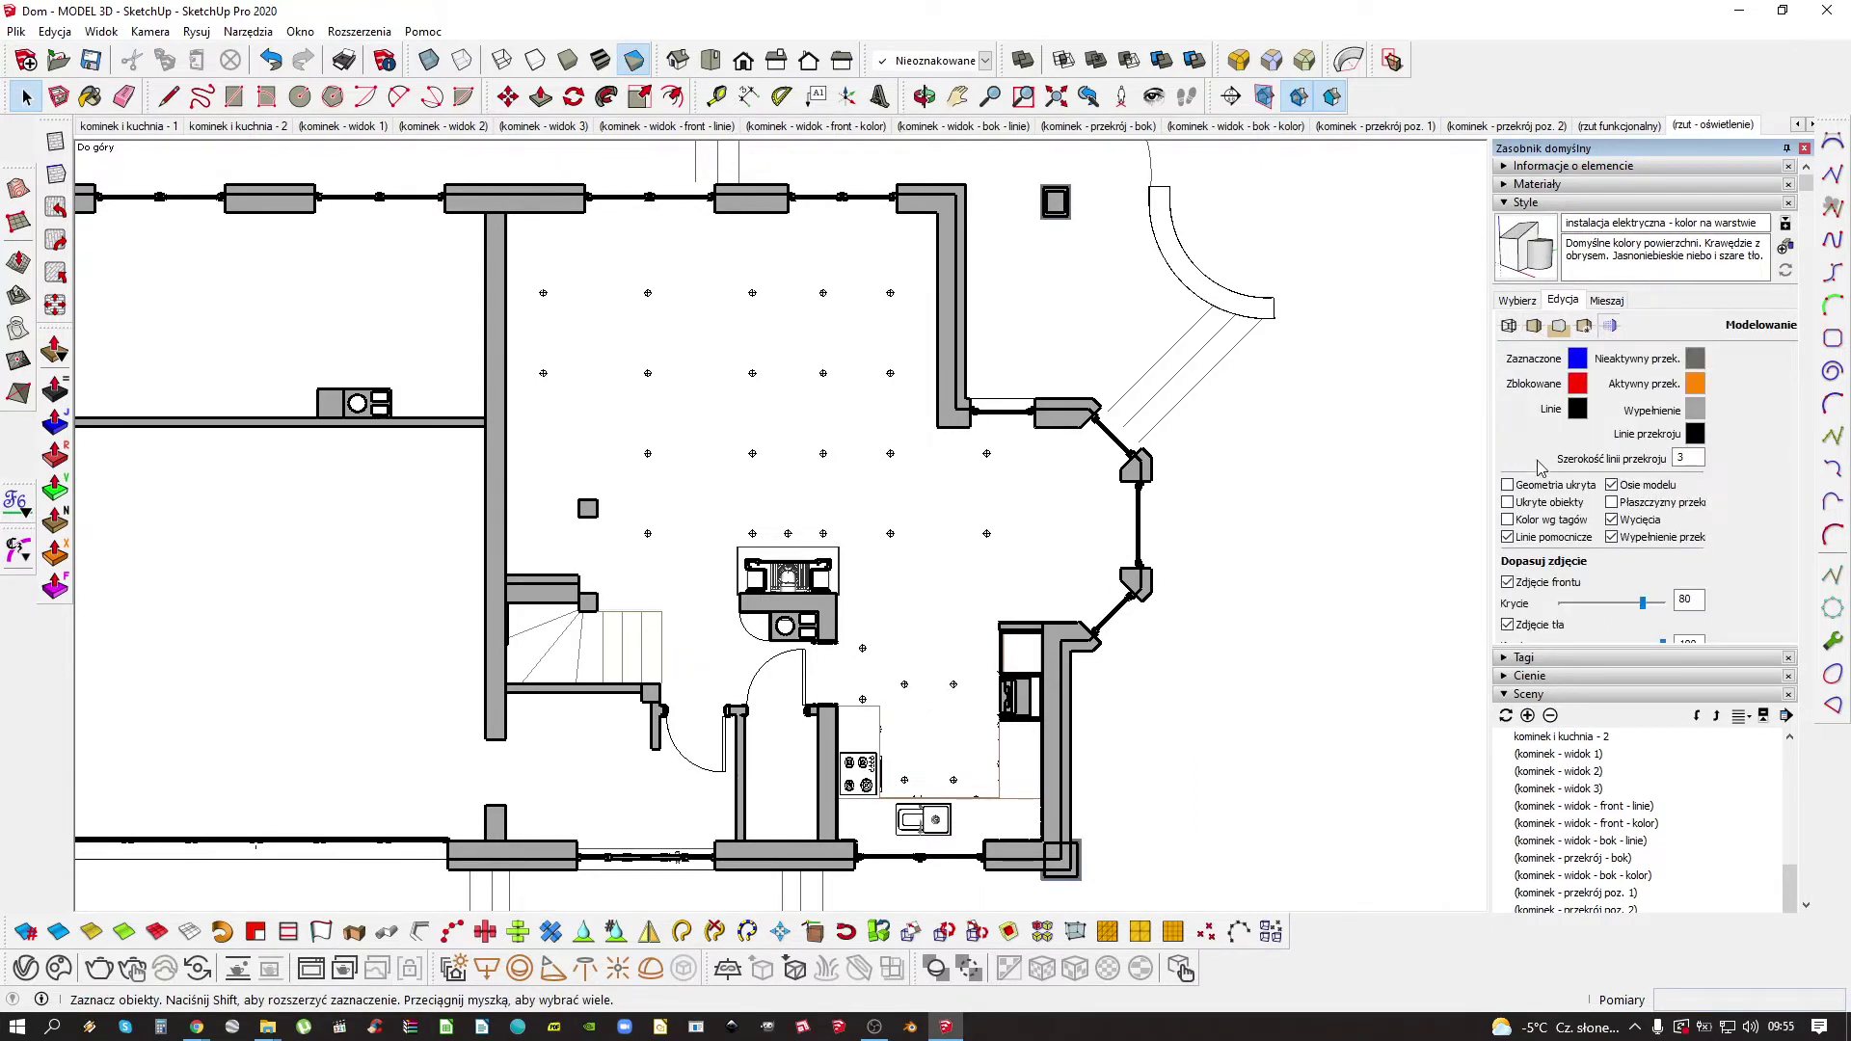
# - Enable Kolor wg tagów and hidden-line faces in the style, then reopen the Tags list
pyautogui.click(1543, 521)
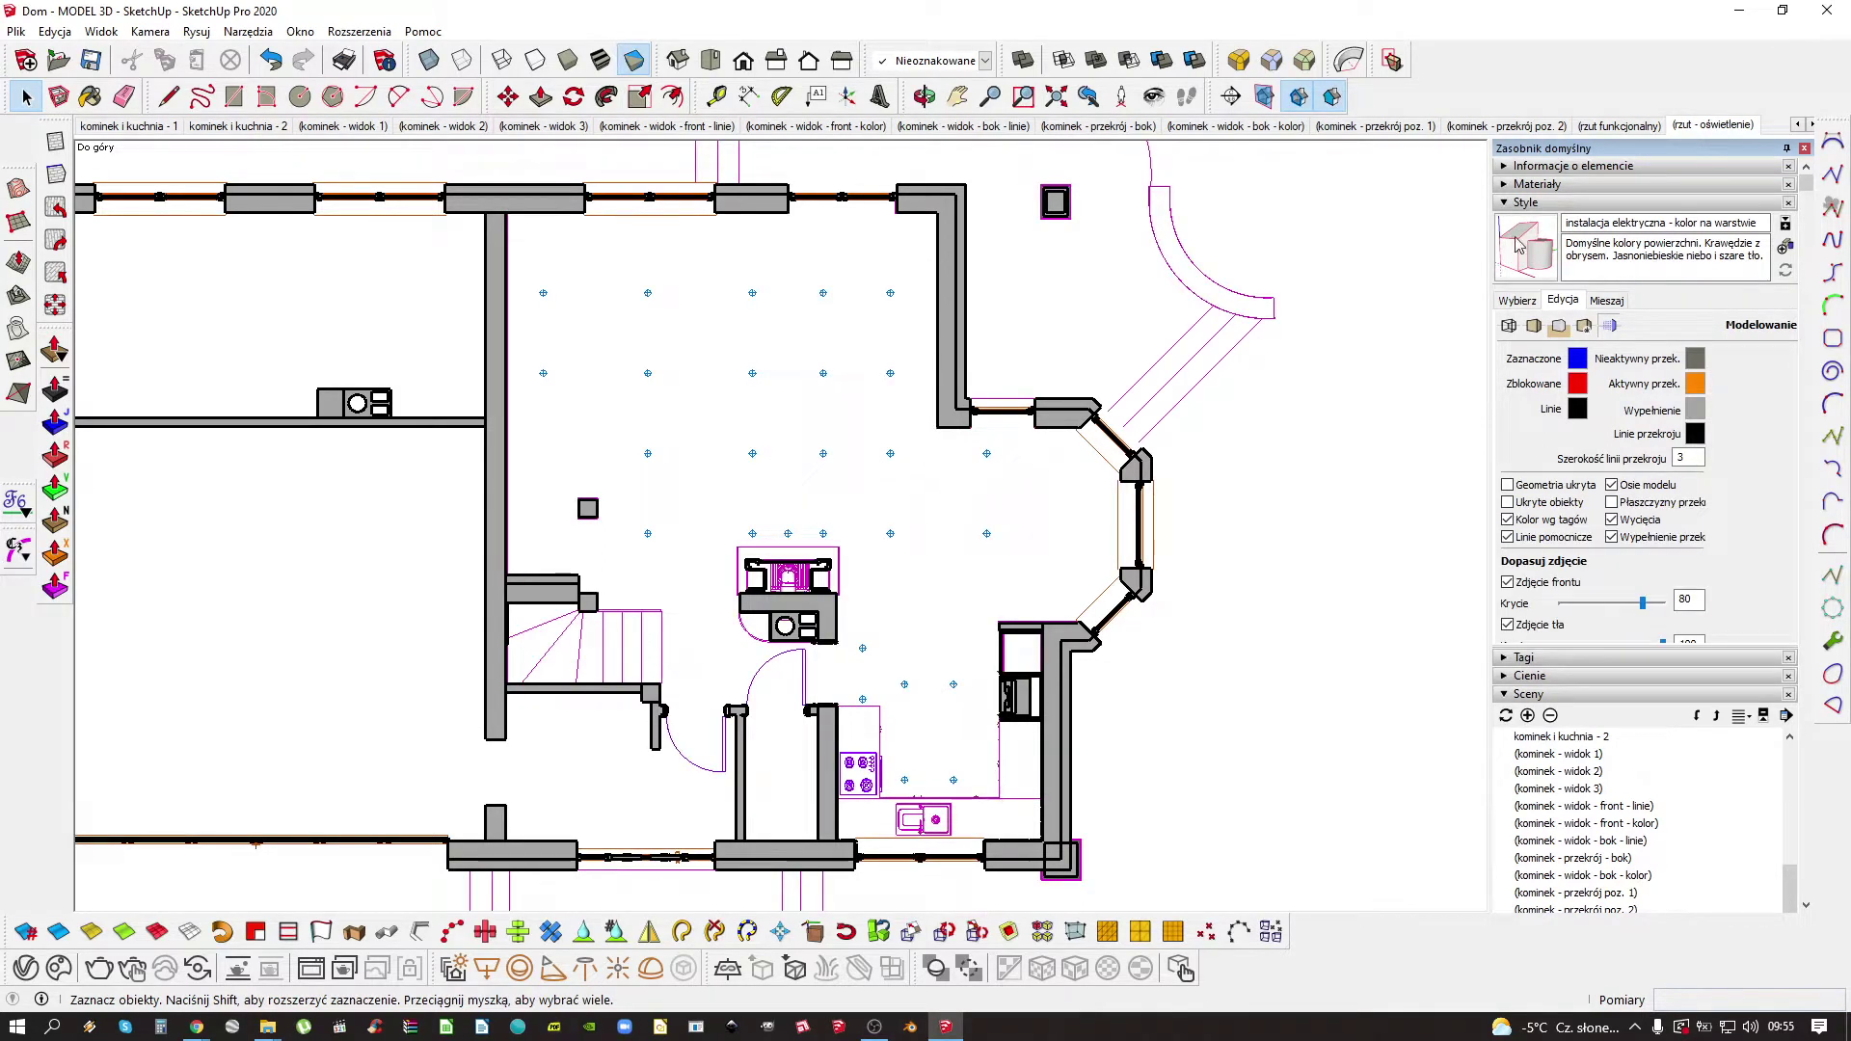
pyautogui.click(1510, 326)
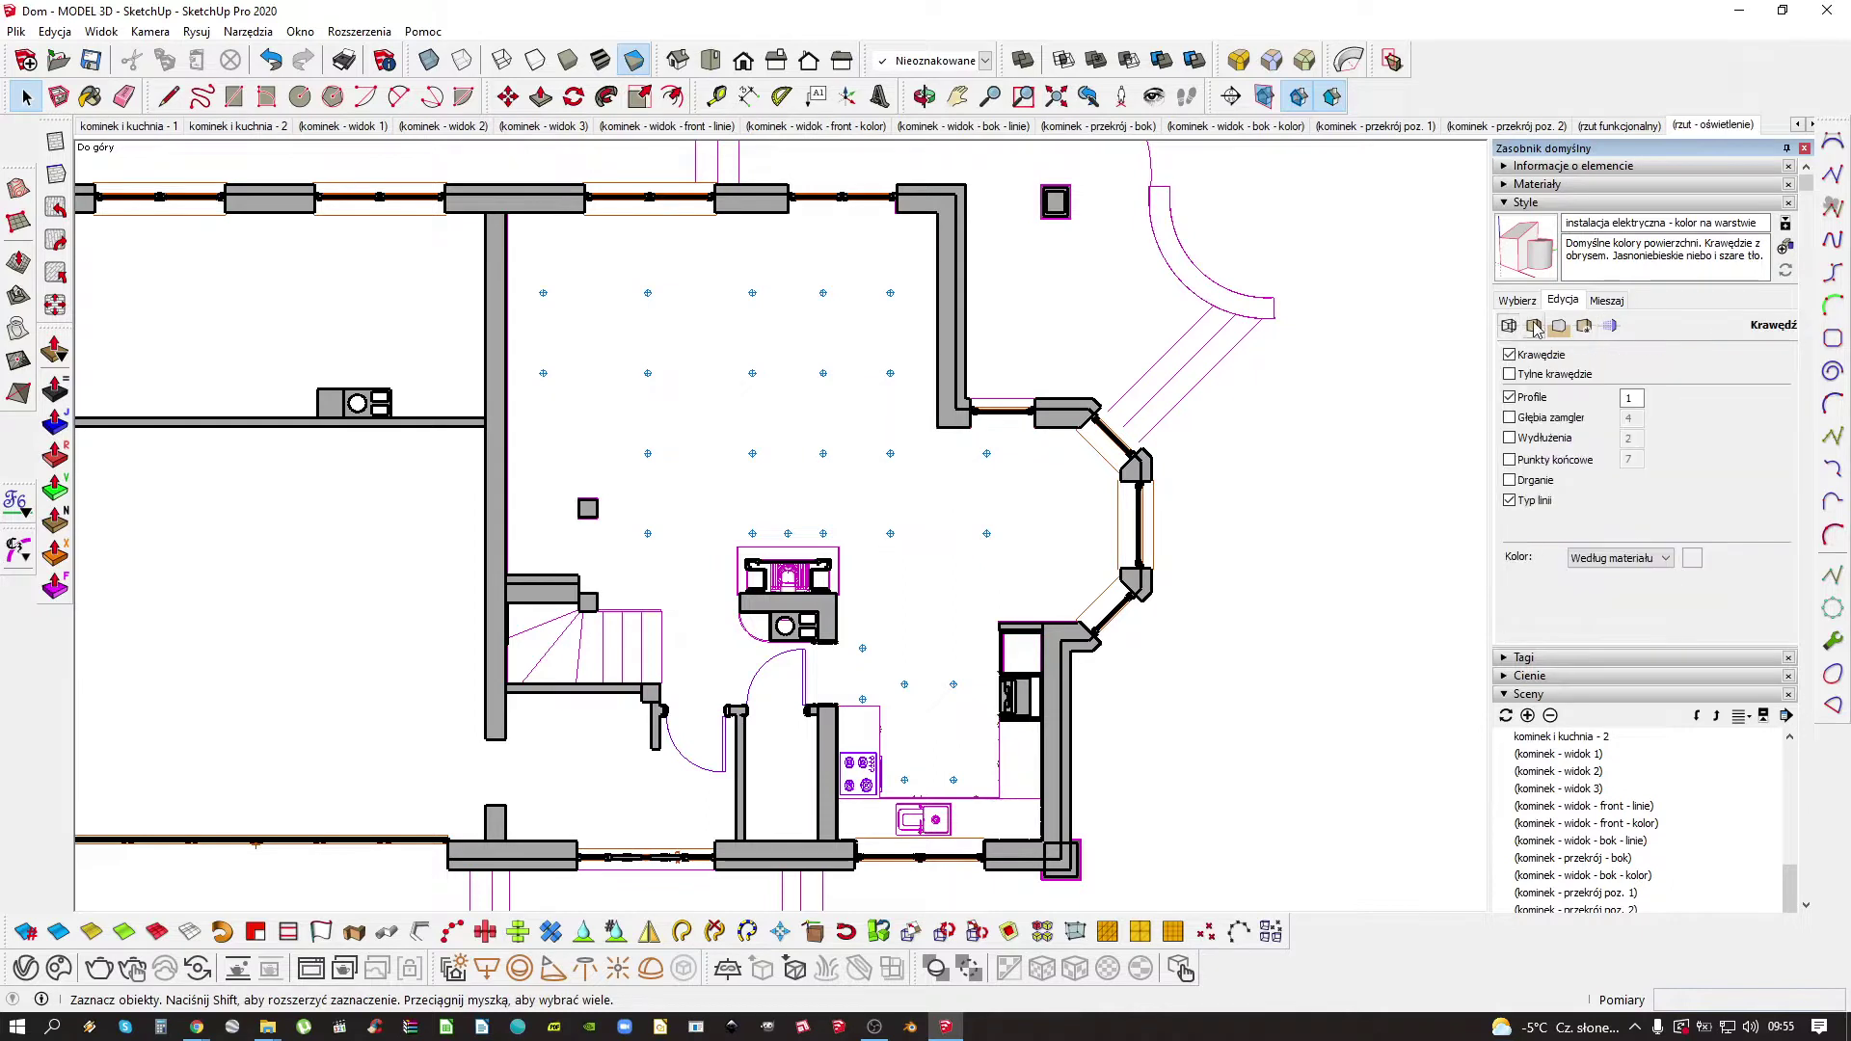
pyautogui.click(1534, 325)
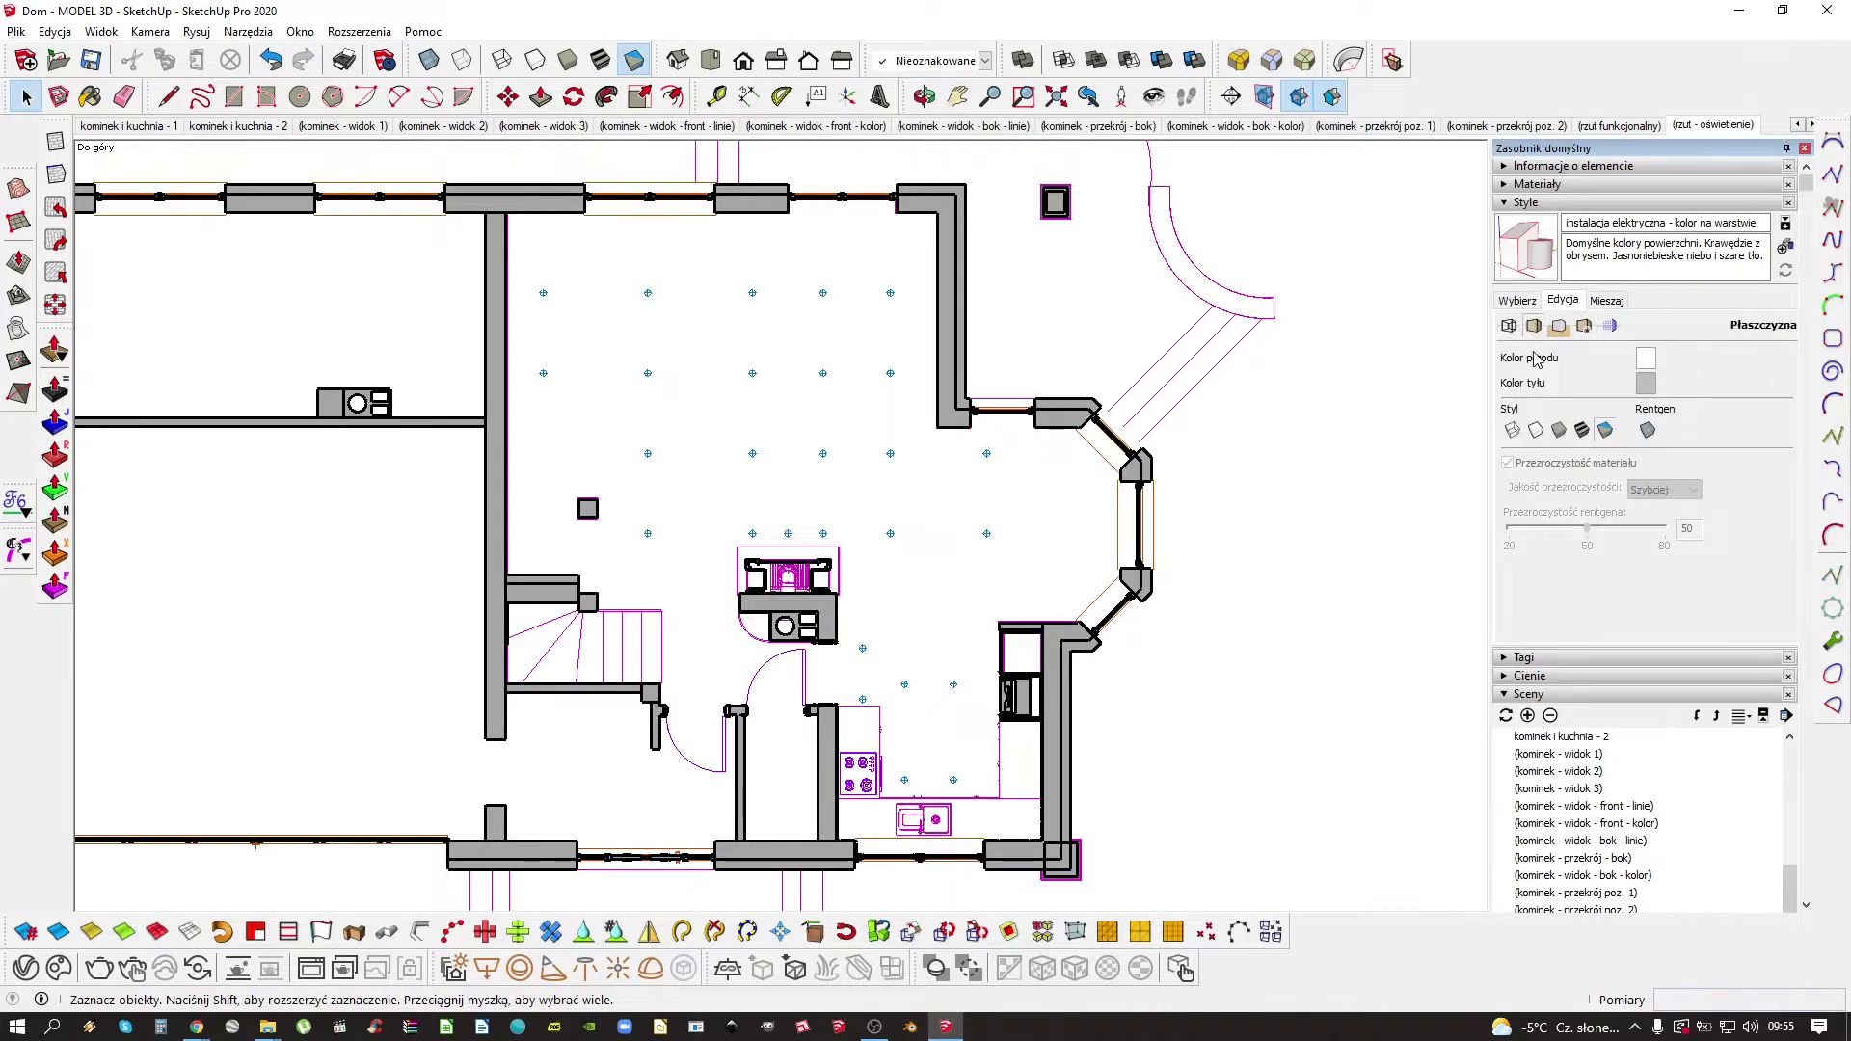
pyautogui.click(1537, 431)
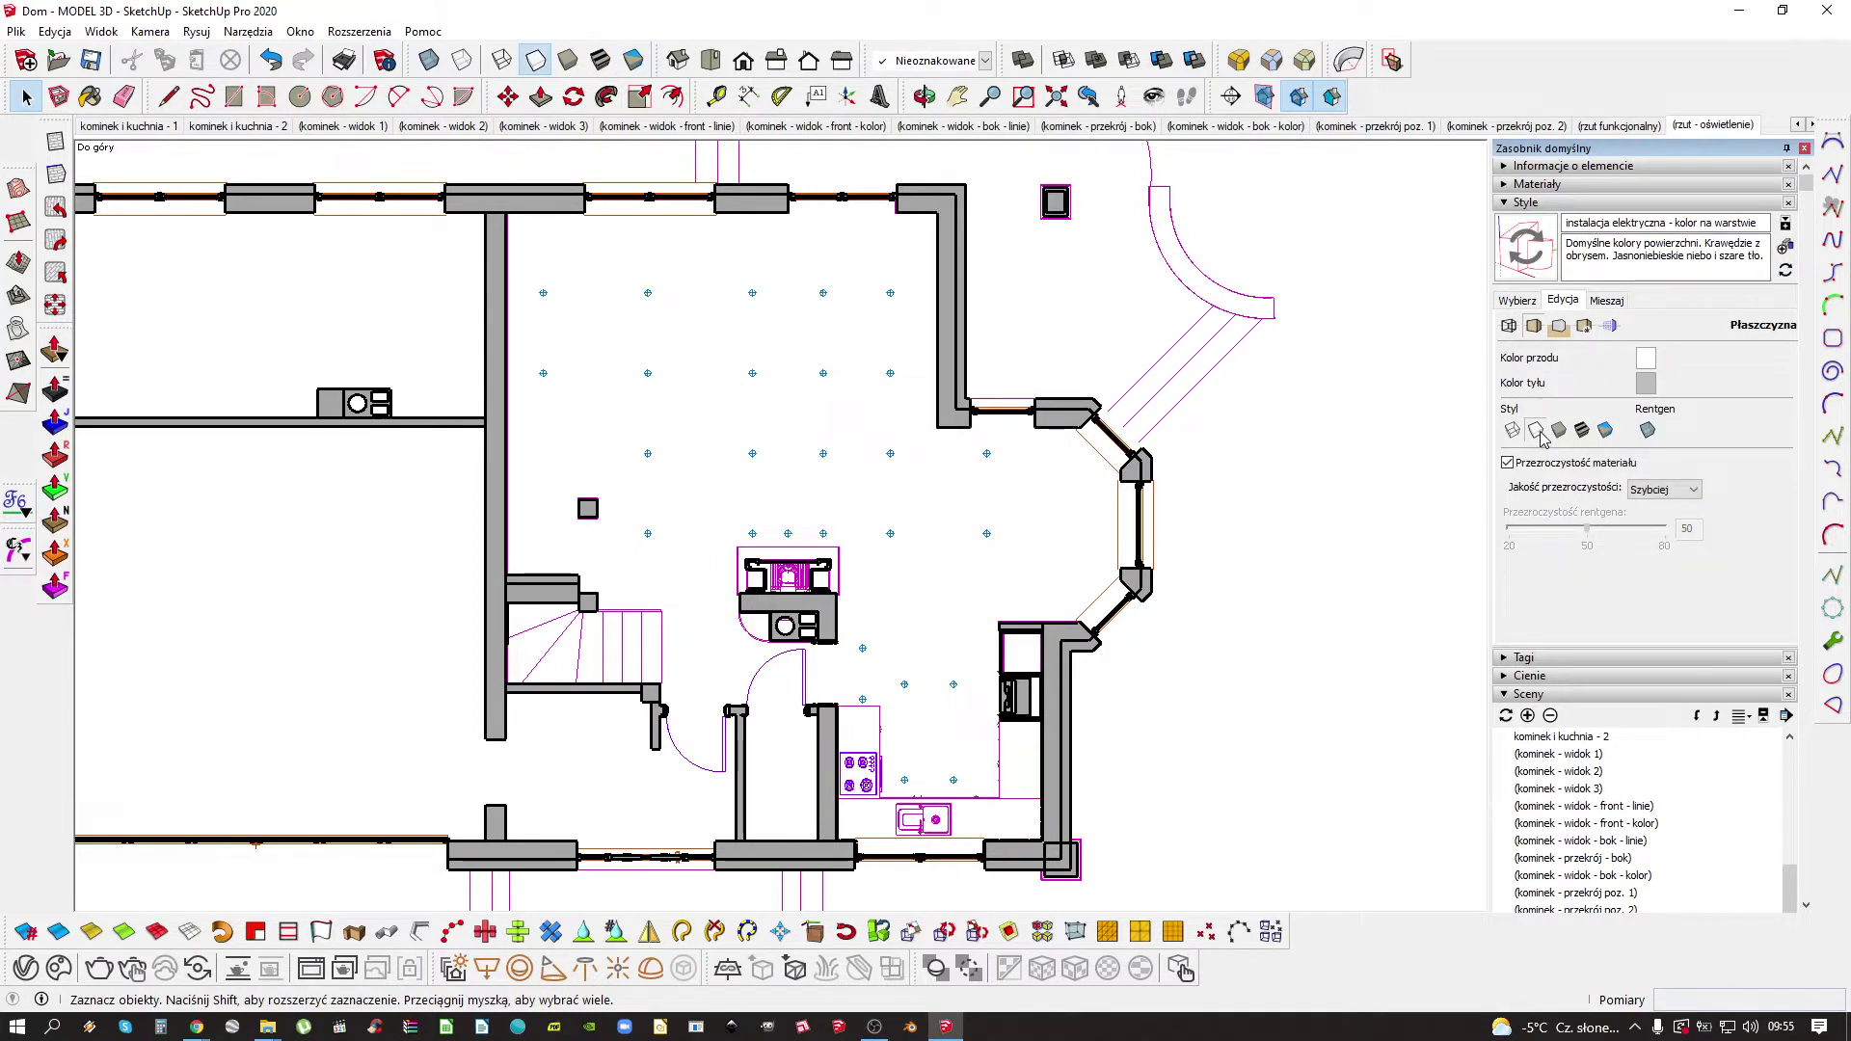
pyautogui.click(1510, 327)
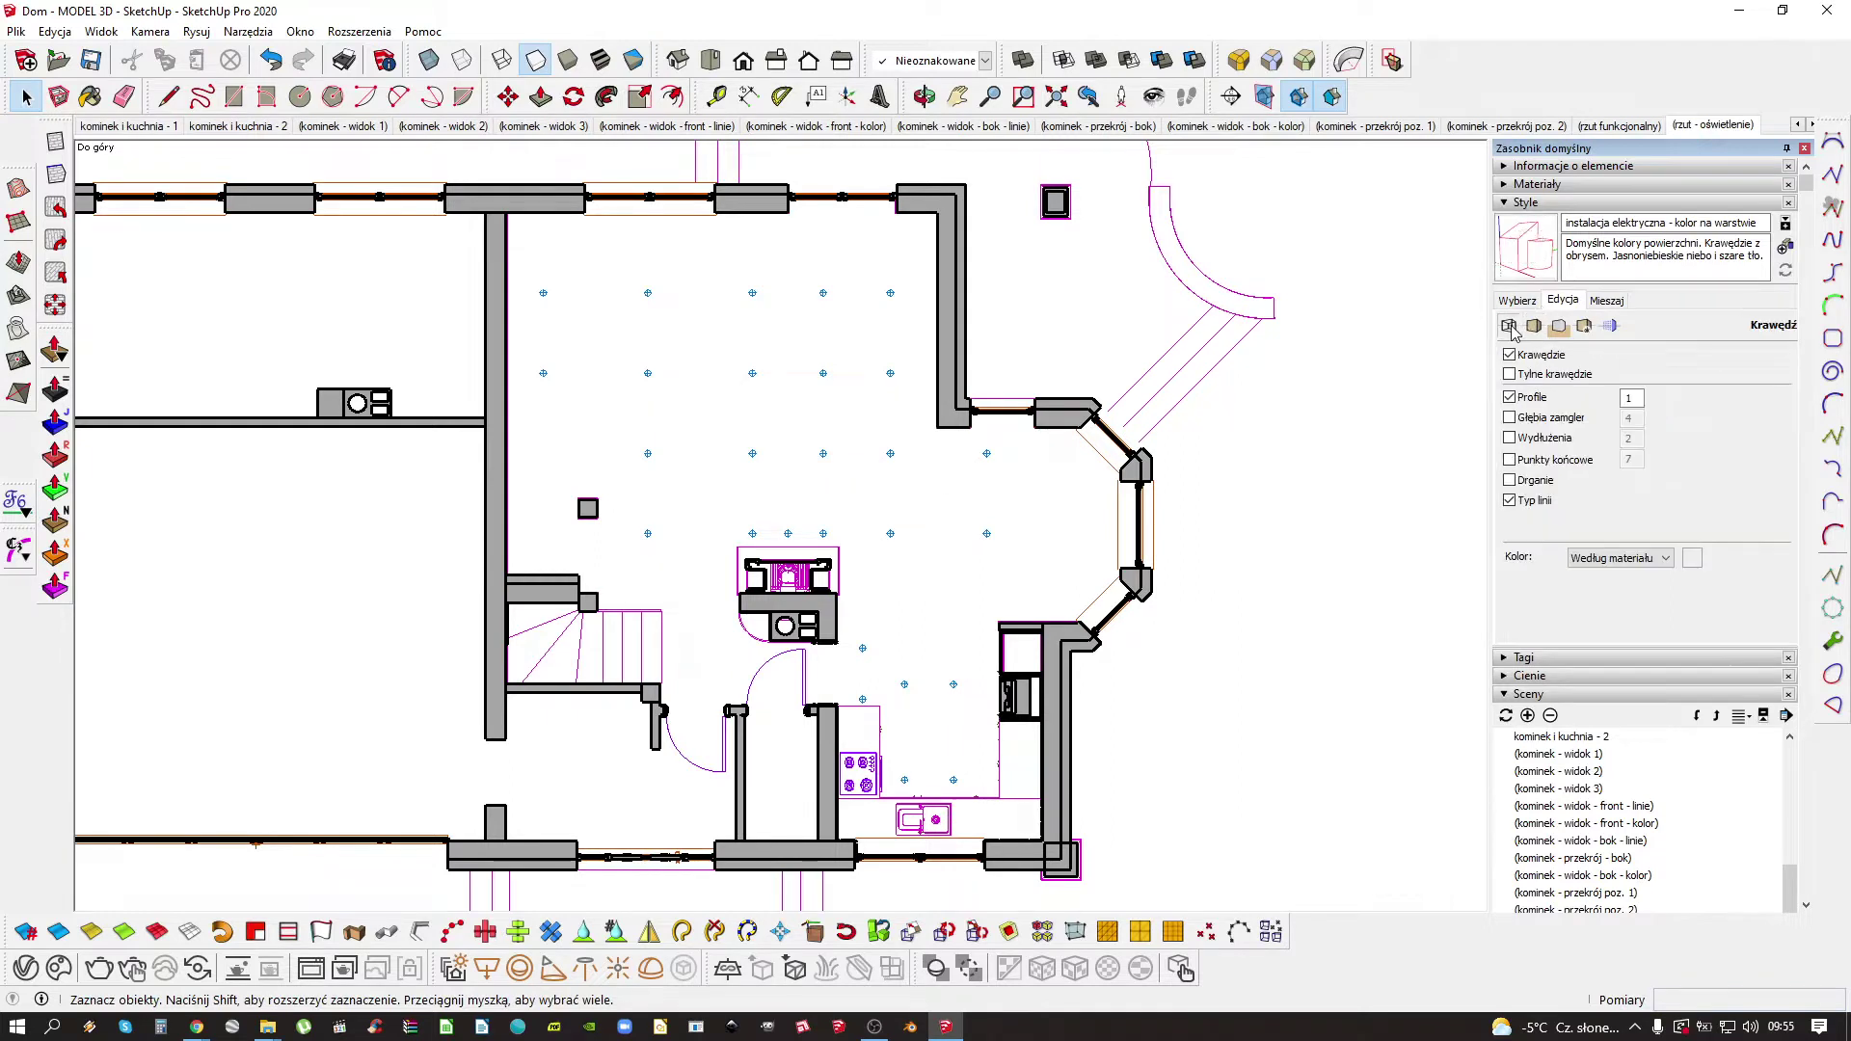
pyautogui.click(1537, 326)
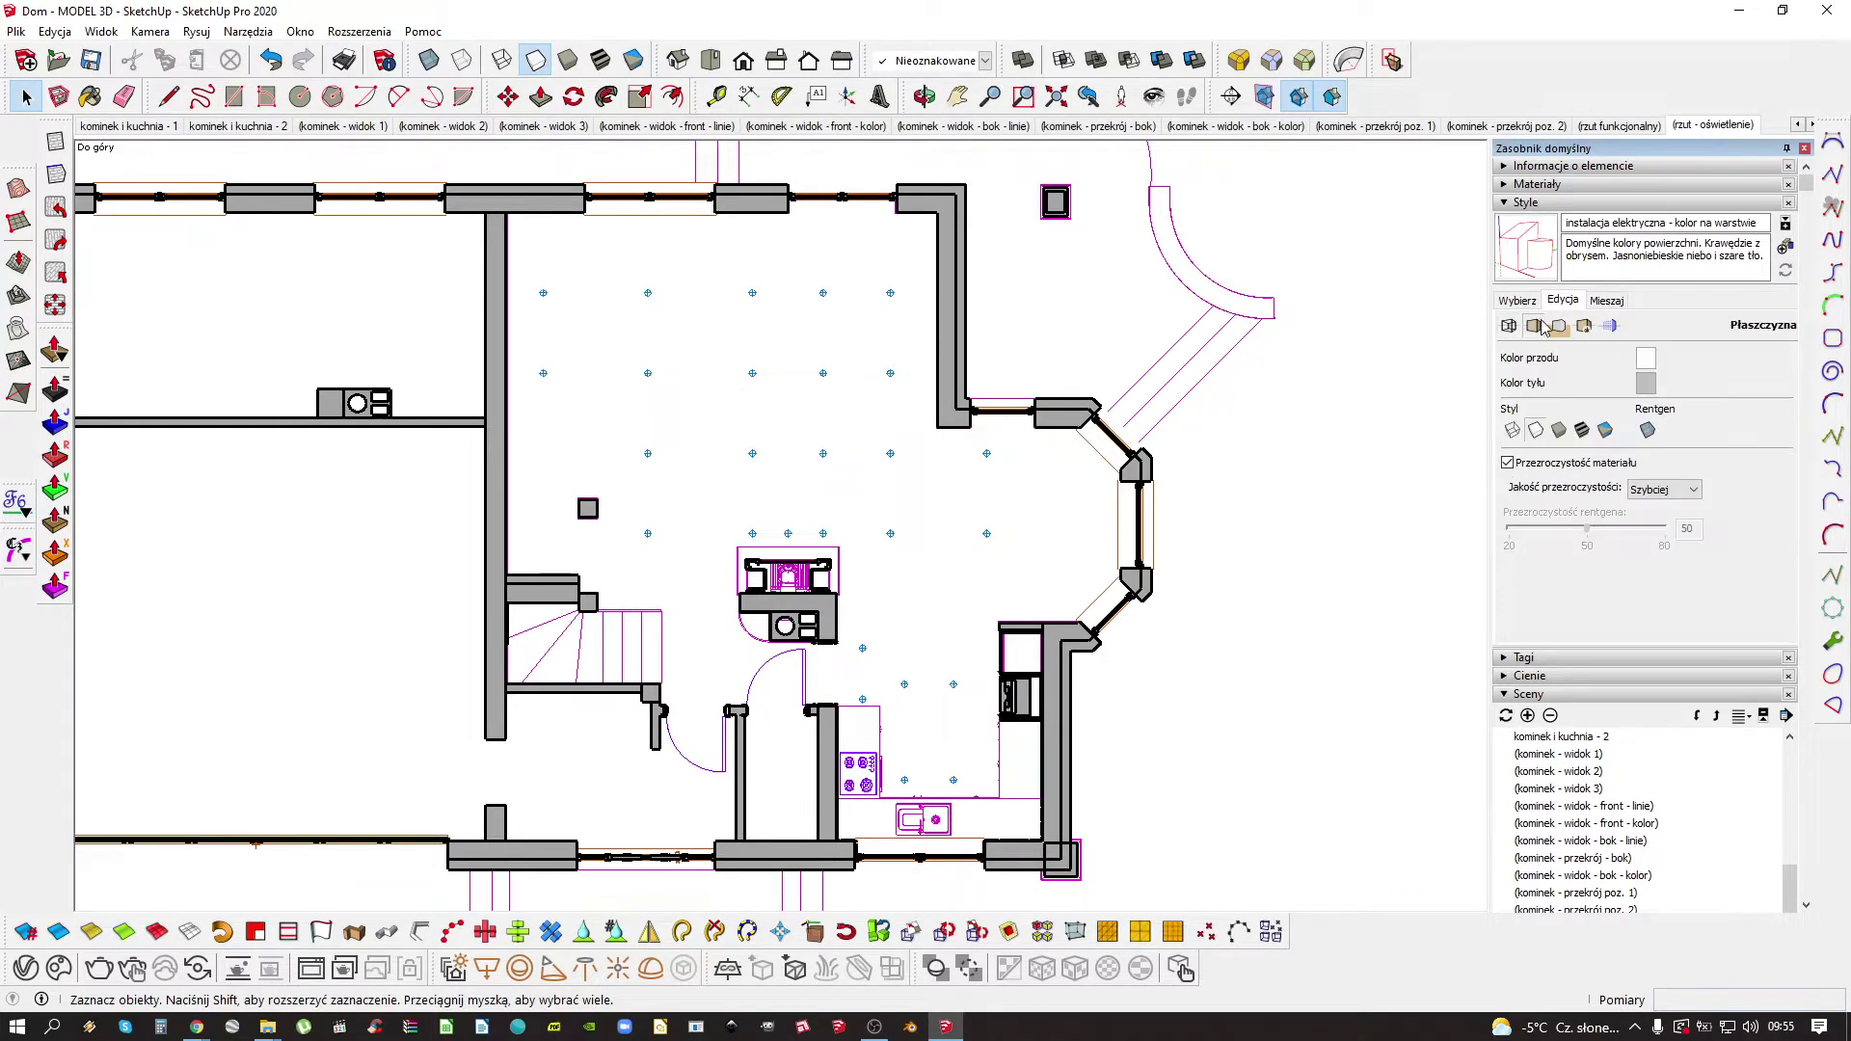
pyautogui.click(1562, 204)
pyautogui.click(1545, 258)
pyautogui.click(1548, 223)
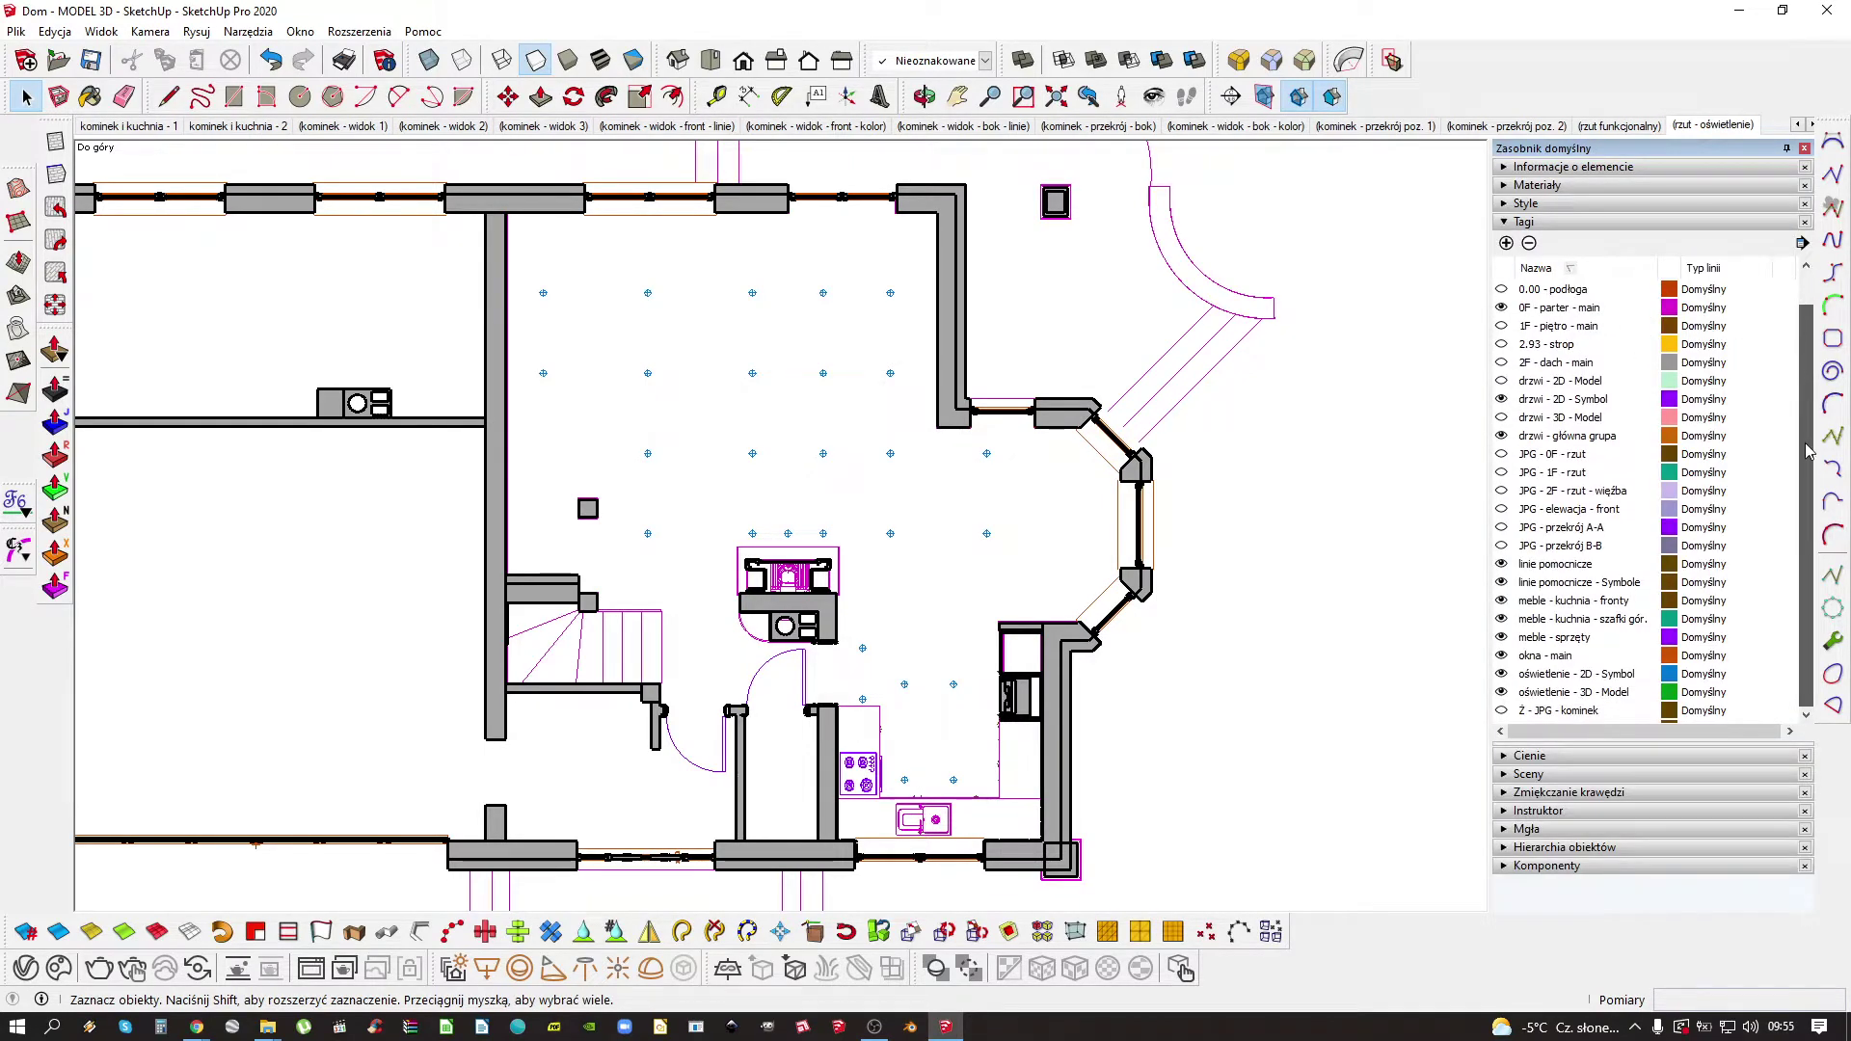
# - Hide the linie pomocnicze, linie pomocnicze - Symbole, upper cabinet and appliance tags
pyautogui.scroll(-1, 1623, 625)
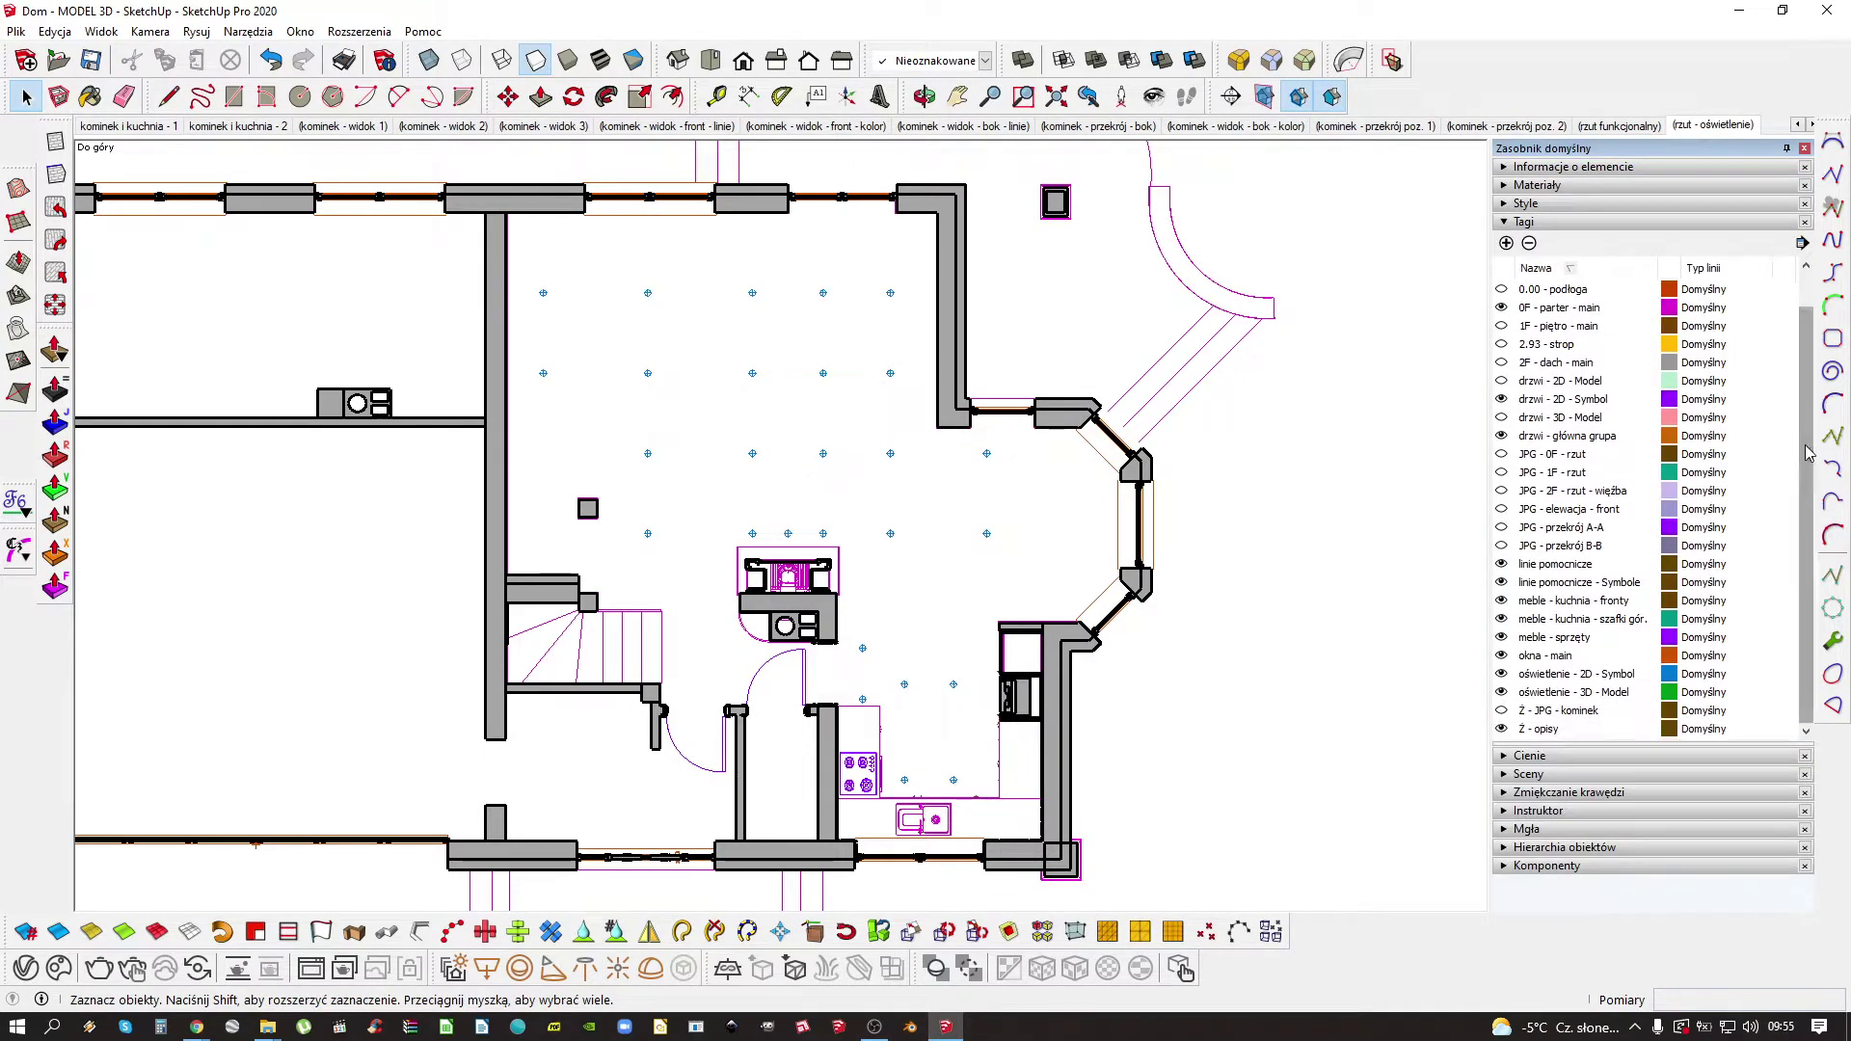
pyautogui.click(1501, 564)
pyautogui.click(1502, 600)
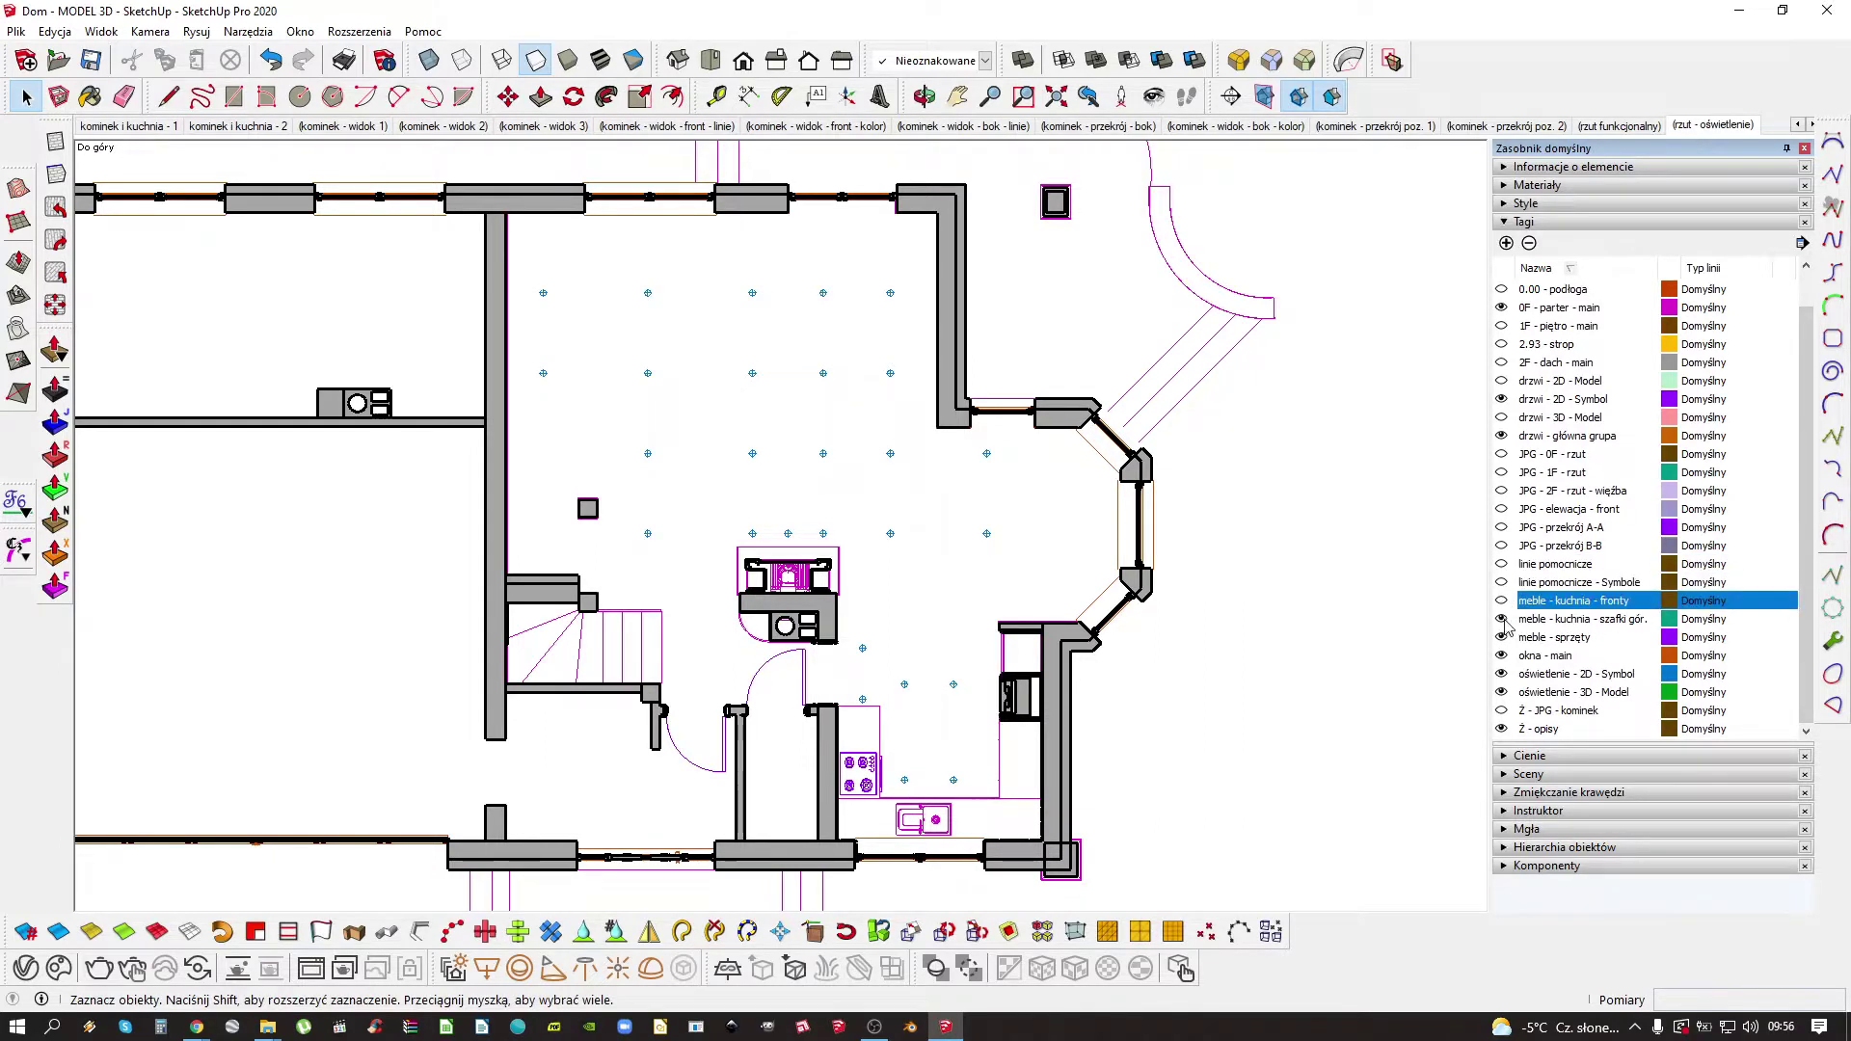
pyautogui.click(1503, 619)
pyautogui.click(1502, 637)
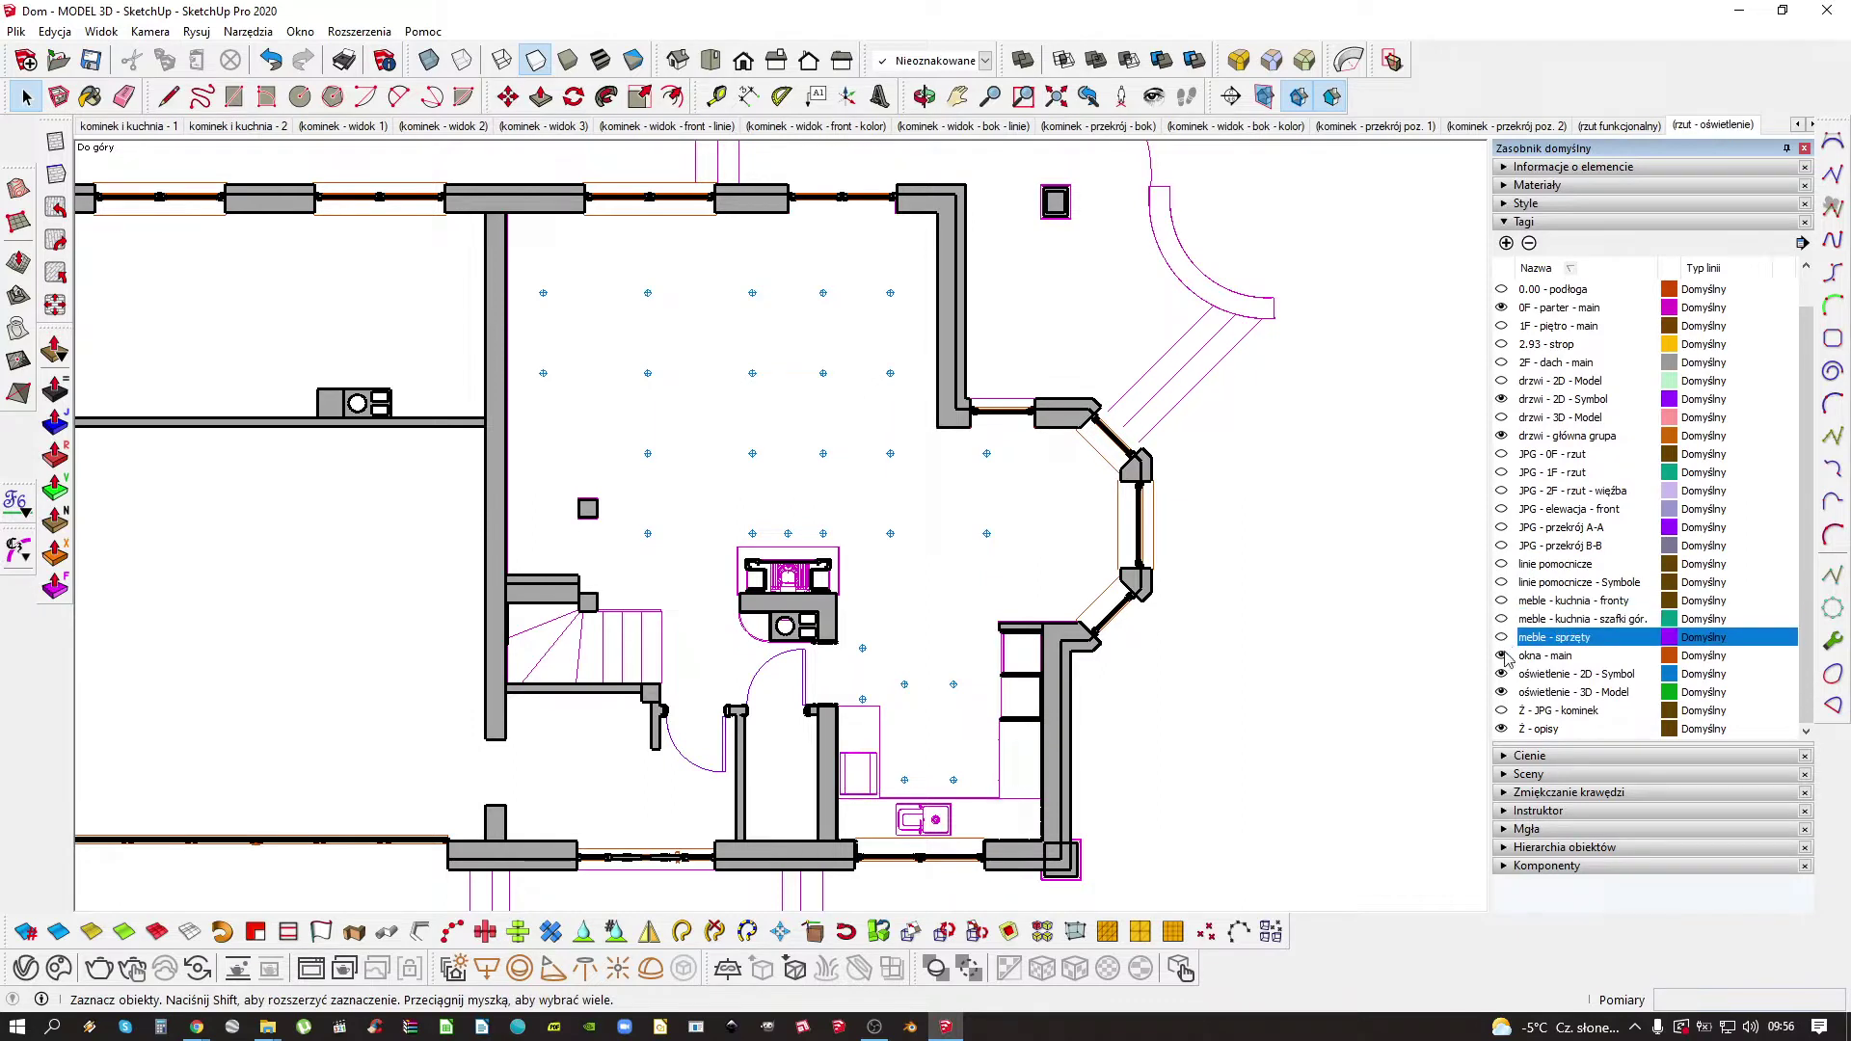
pyautogui.click(987, 800)
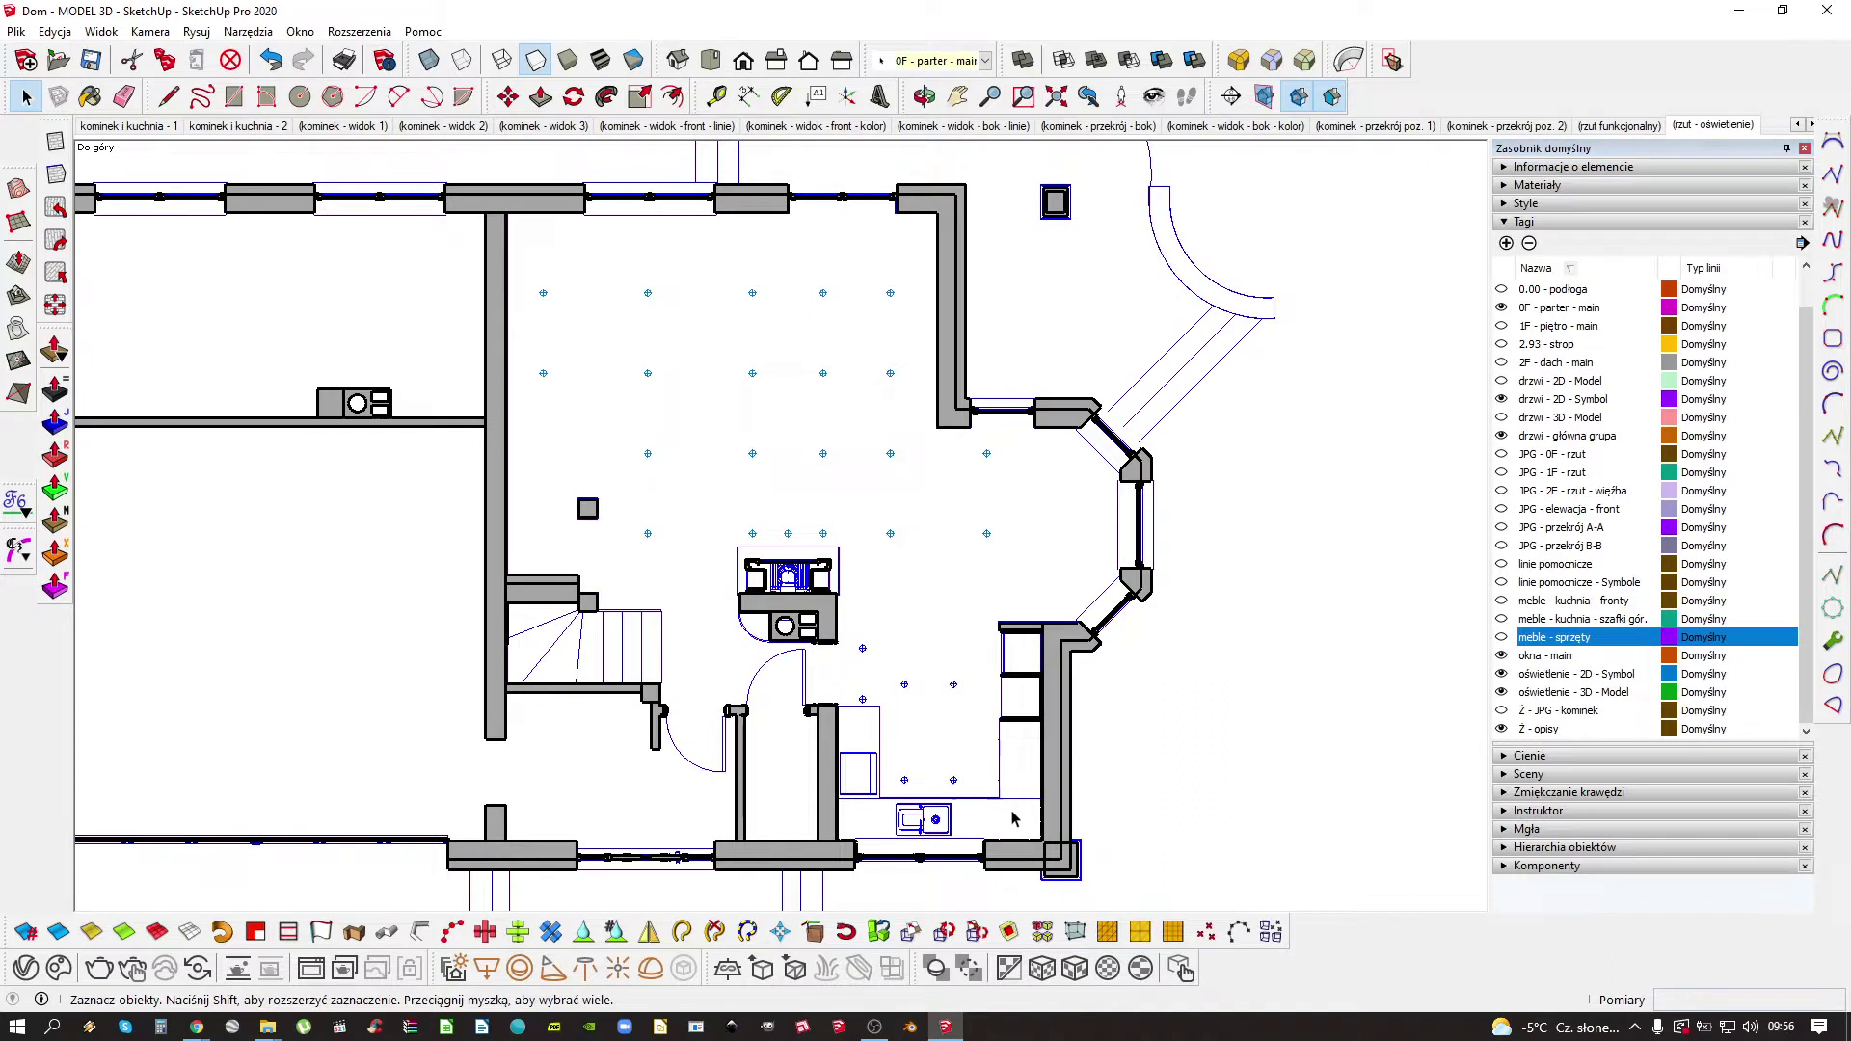
pyautogui.click(1412, 767)
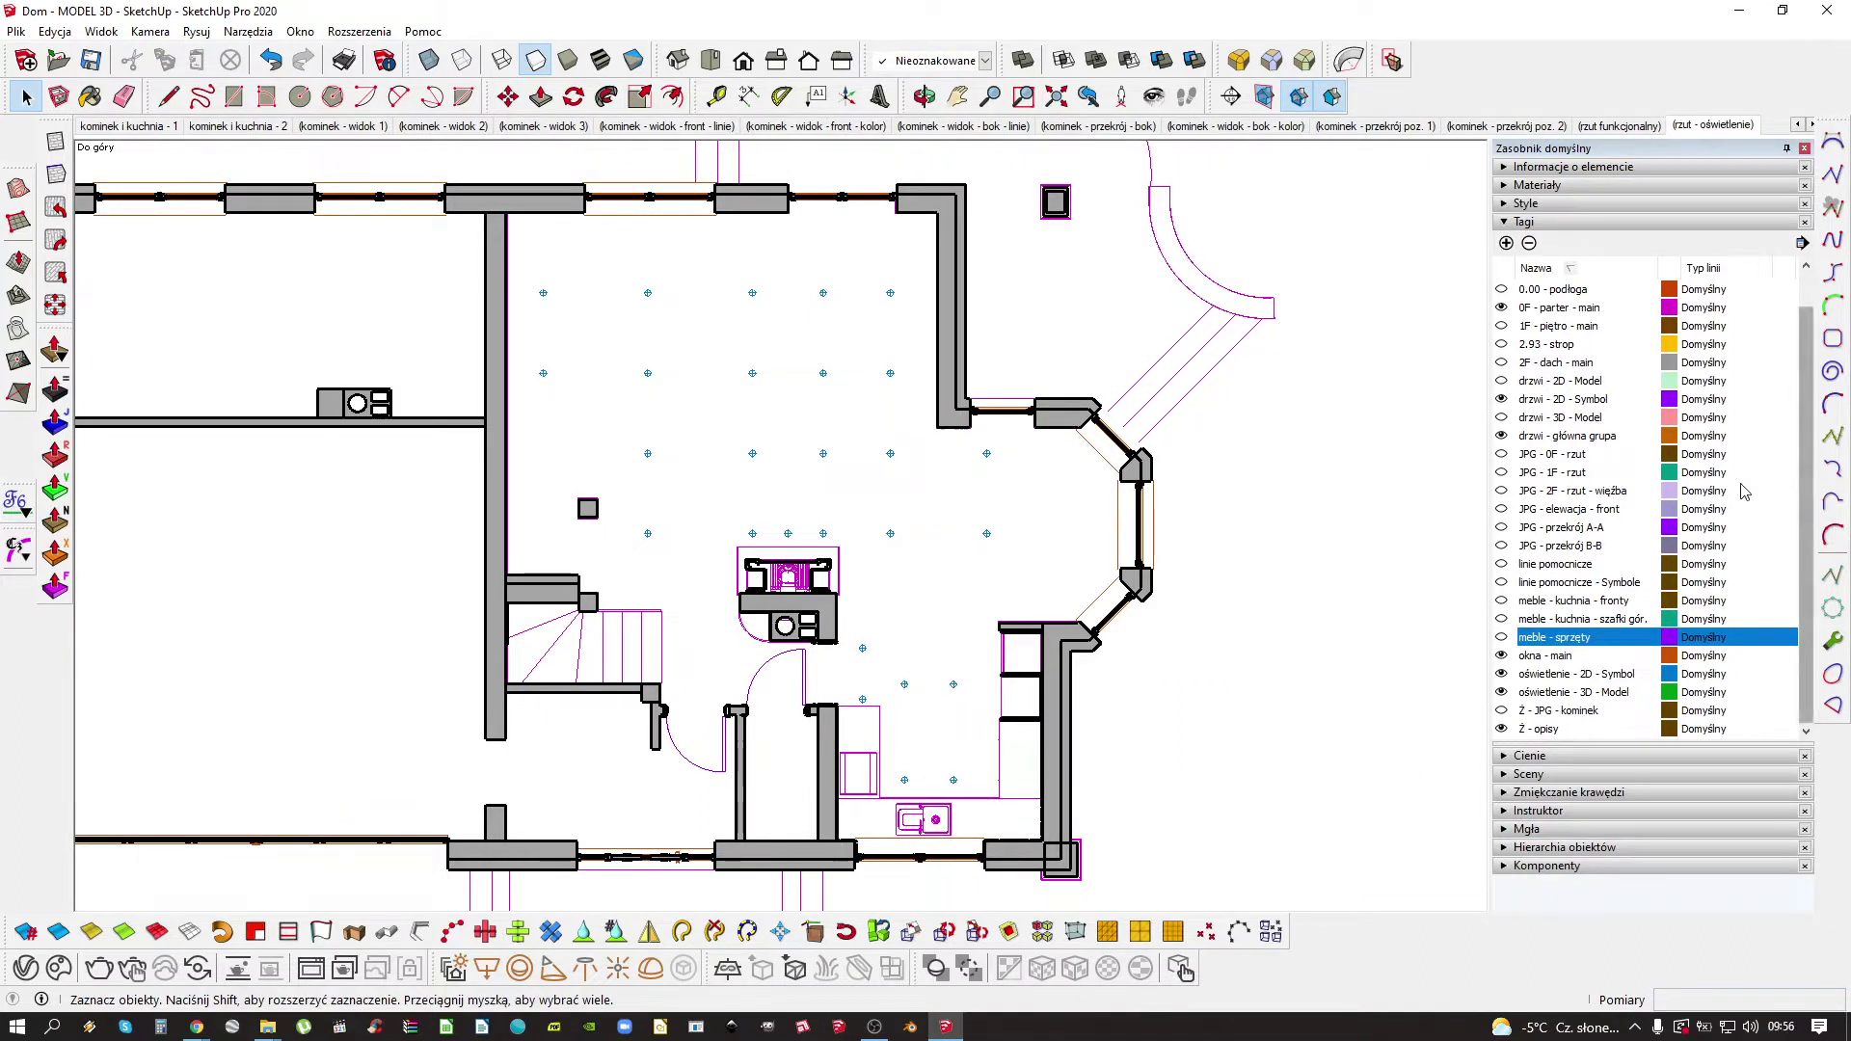
# - Set the okna - main, drzwi - główna grupa and drzwi - 2D - Symbol tag colours to black
pyautogui.click(1668, 656)
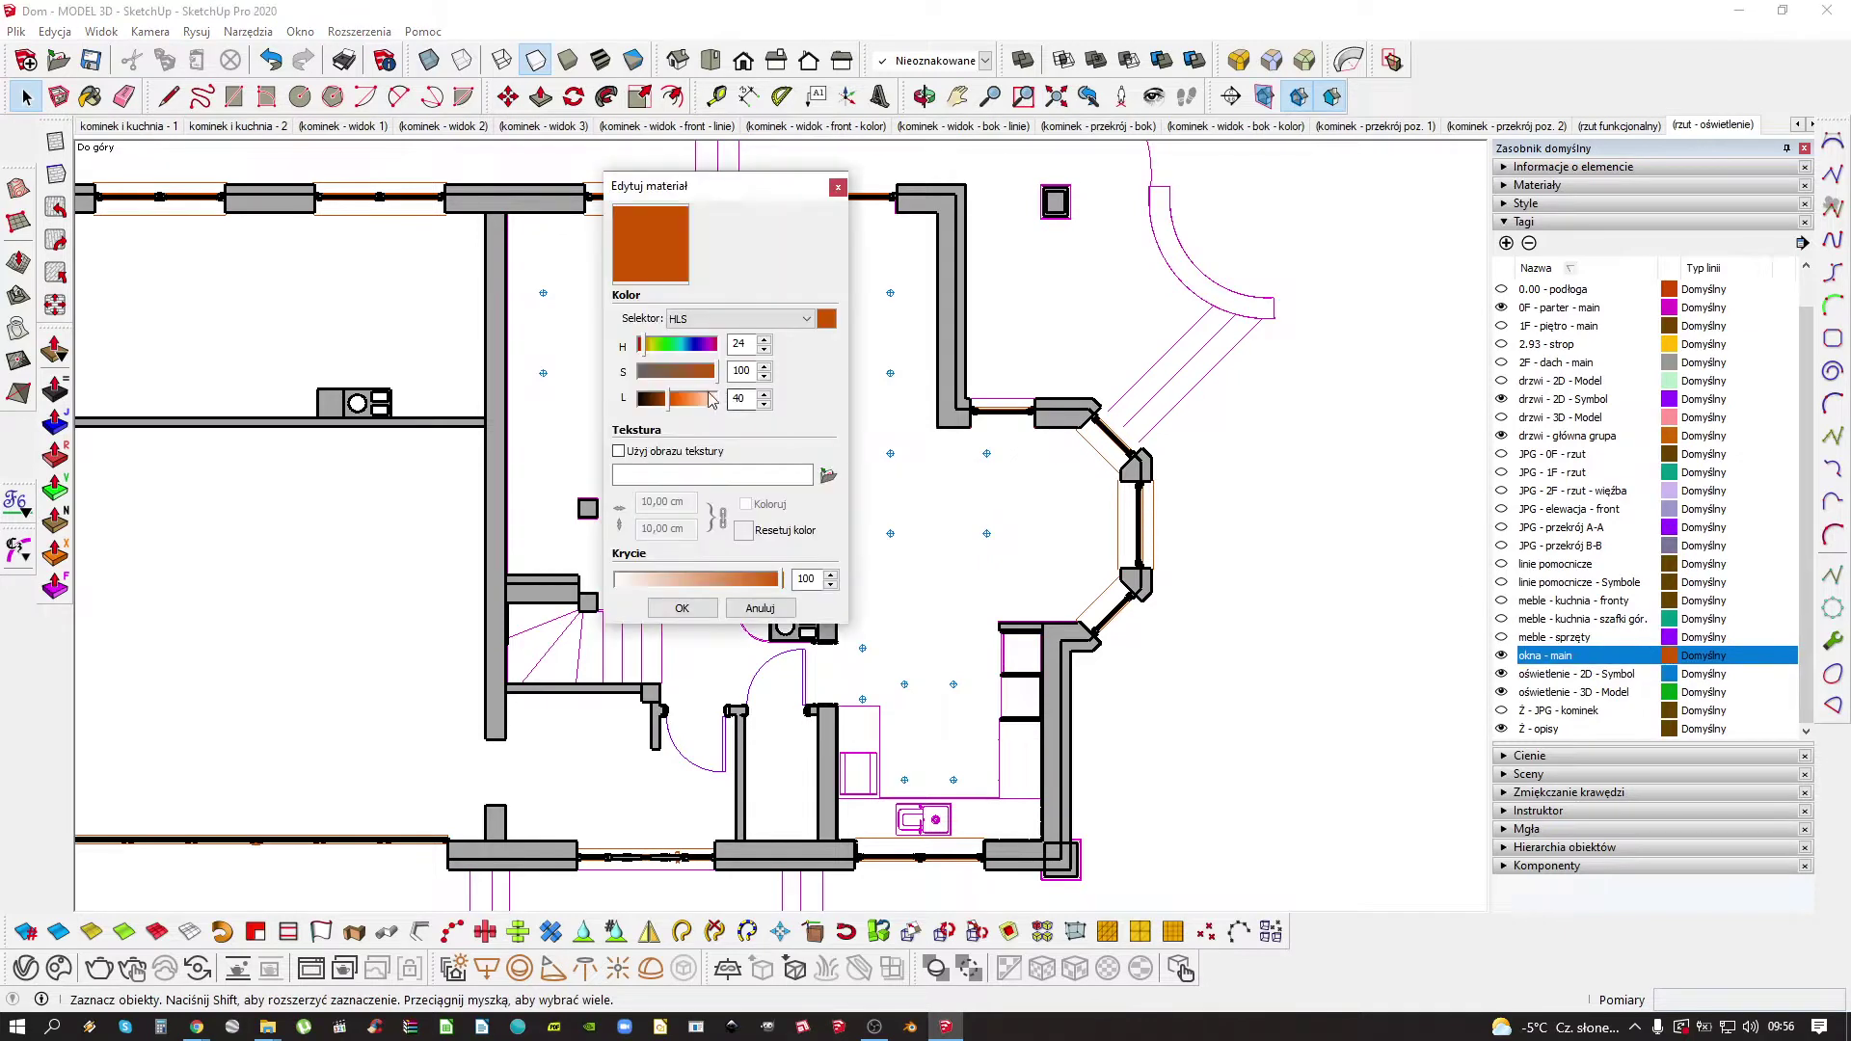
pyautogui.moveTo(714, 398); pyautogui.dragTo(609, 386)
pyautogui.click(685, 608)
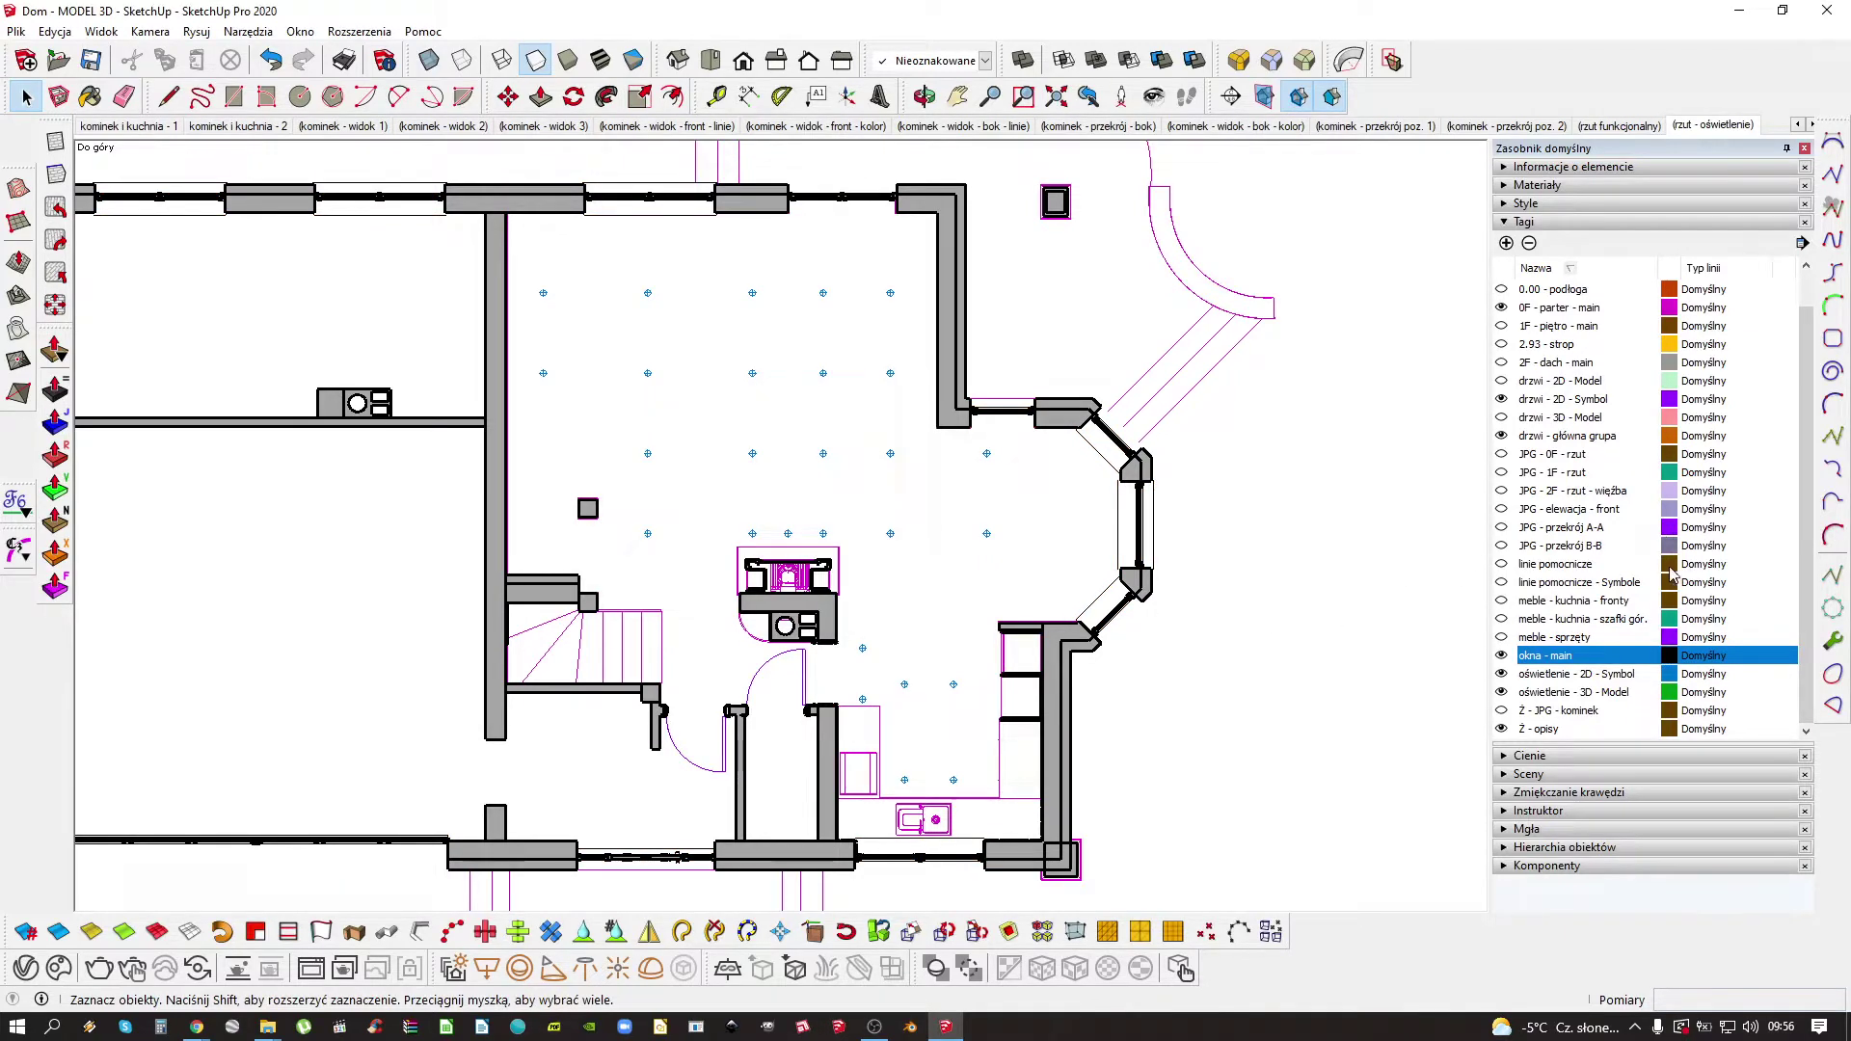
pyautogui.click(1672, 438)
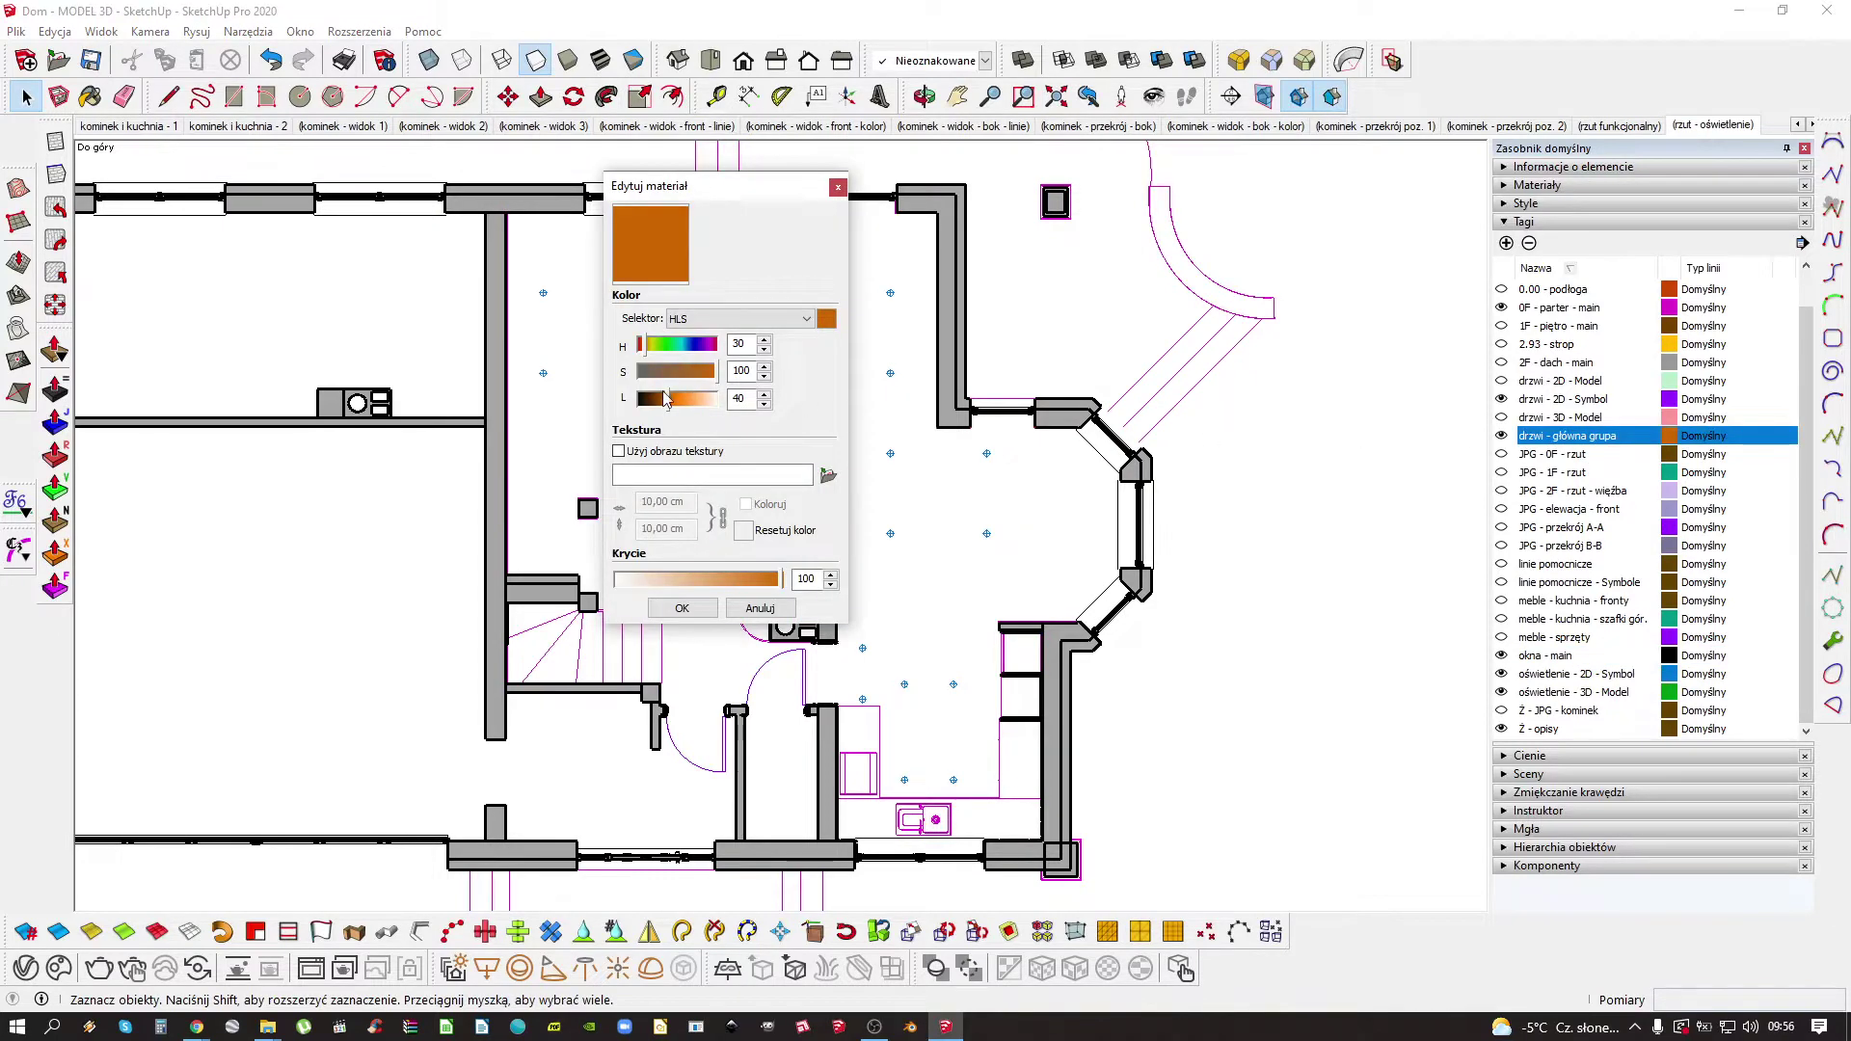
pyautogui.moveTo(665, 398); pyautogui.dragTo(638, 398)
pyautogui.click(682, 608)
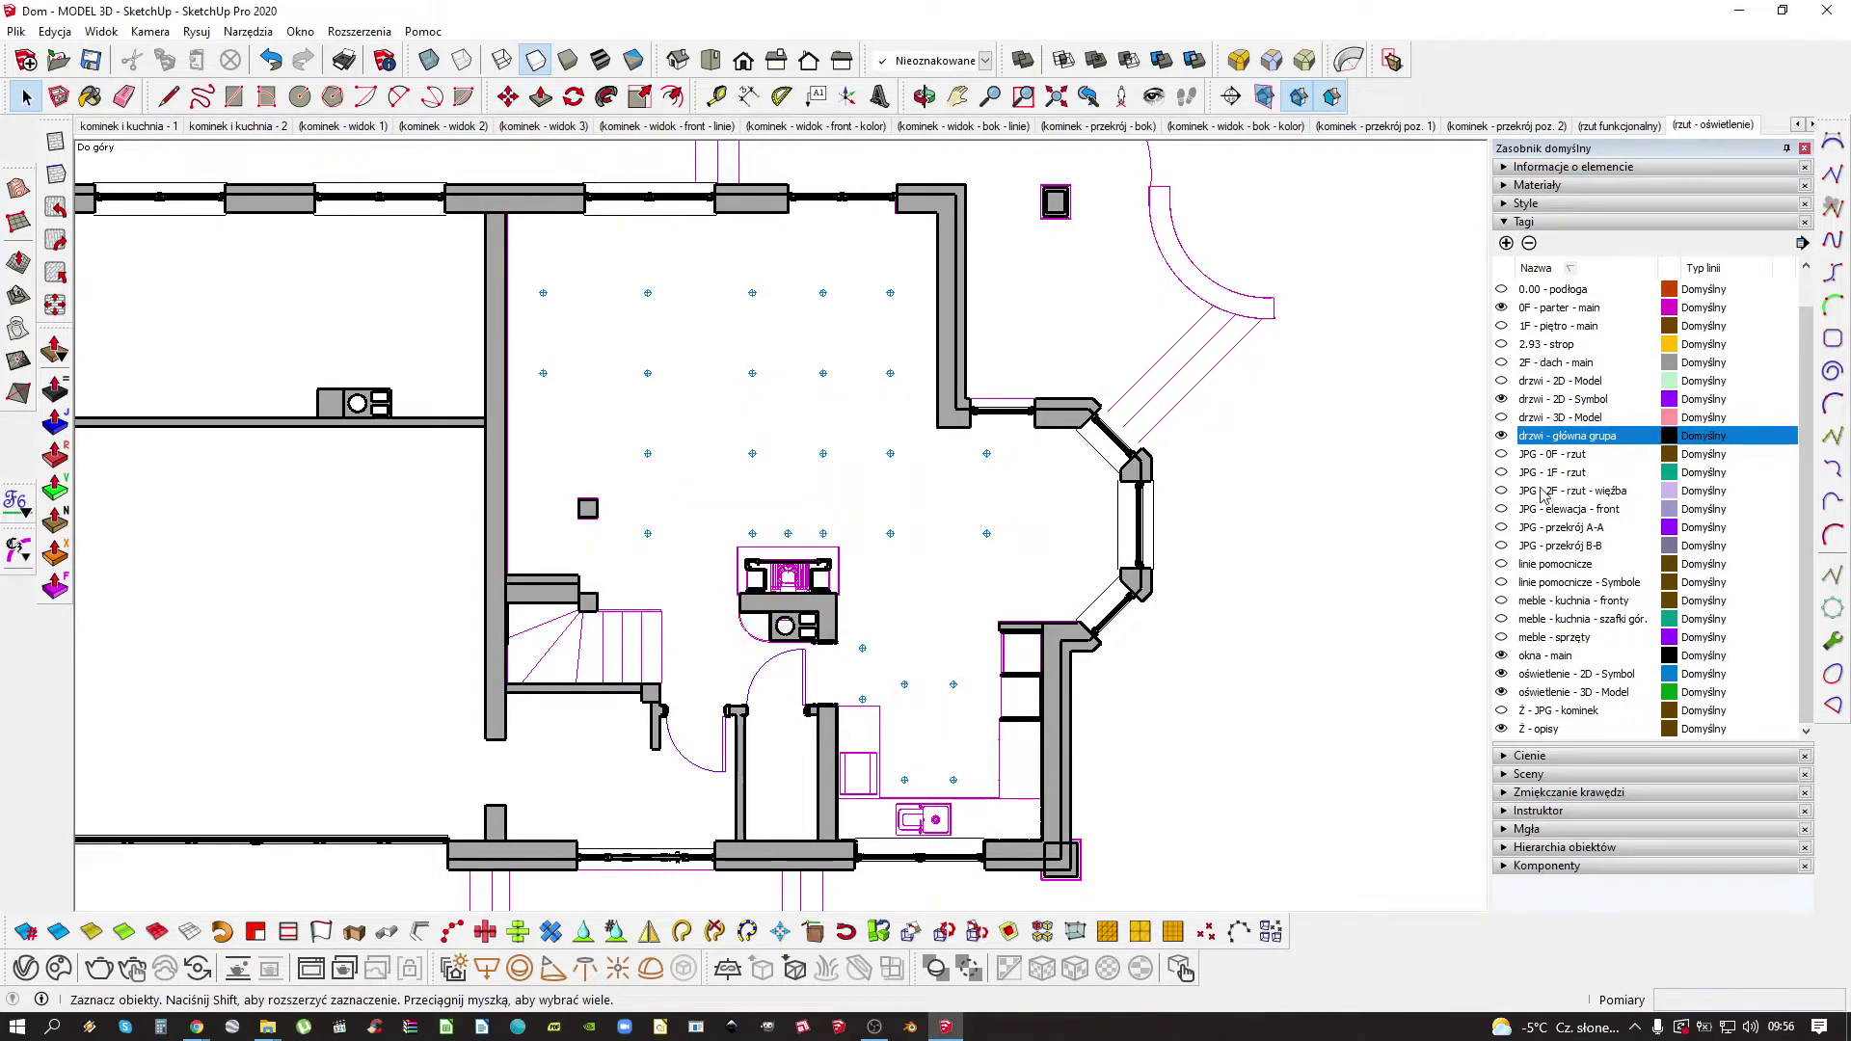
pyautogui.click(1669, 400)
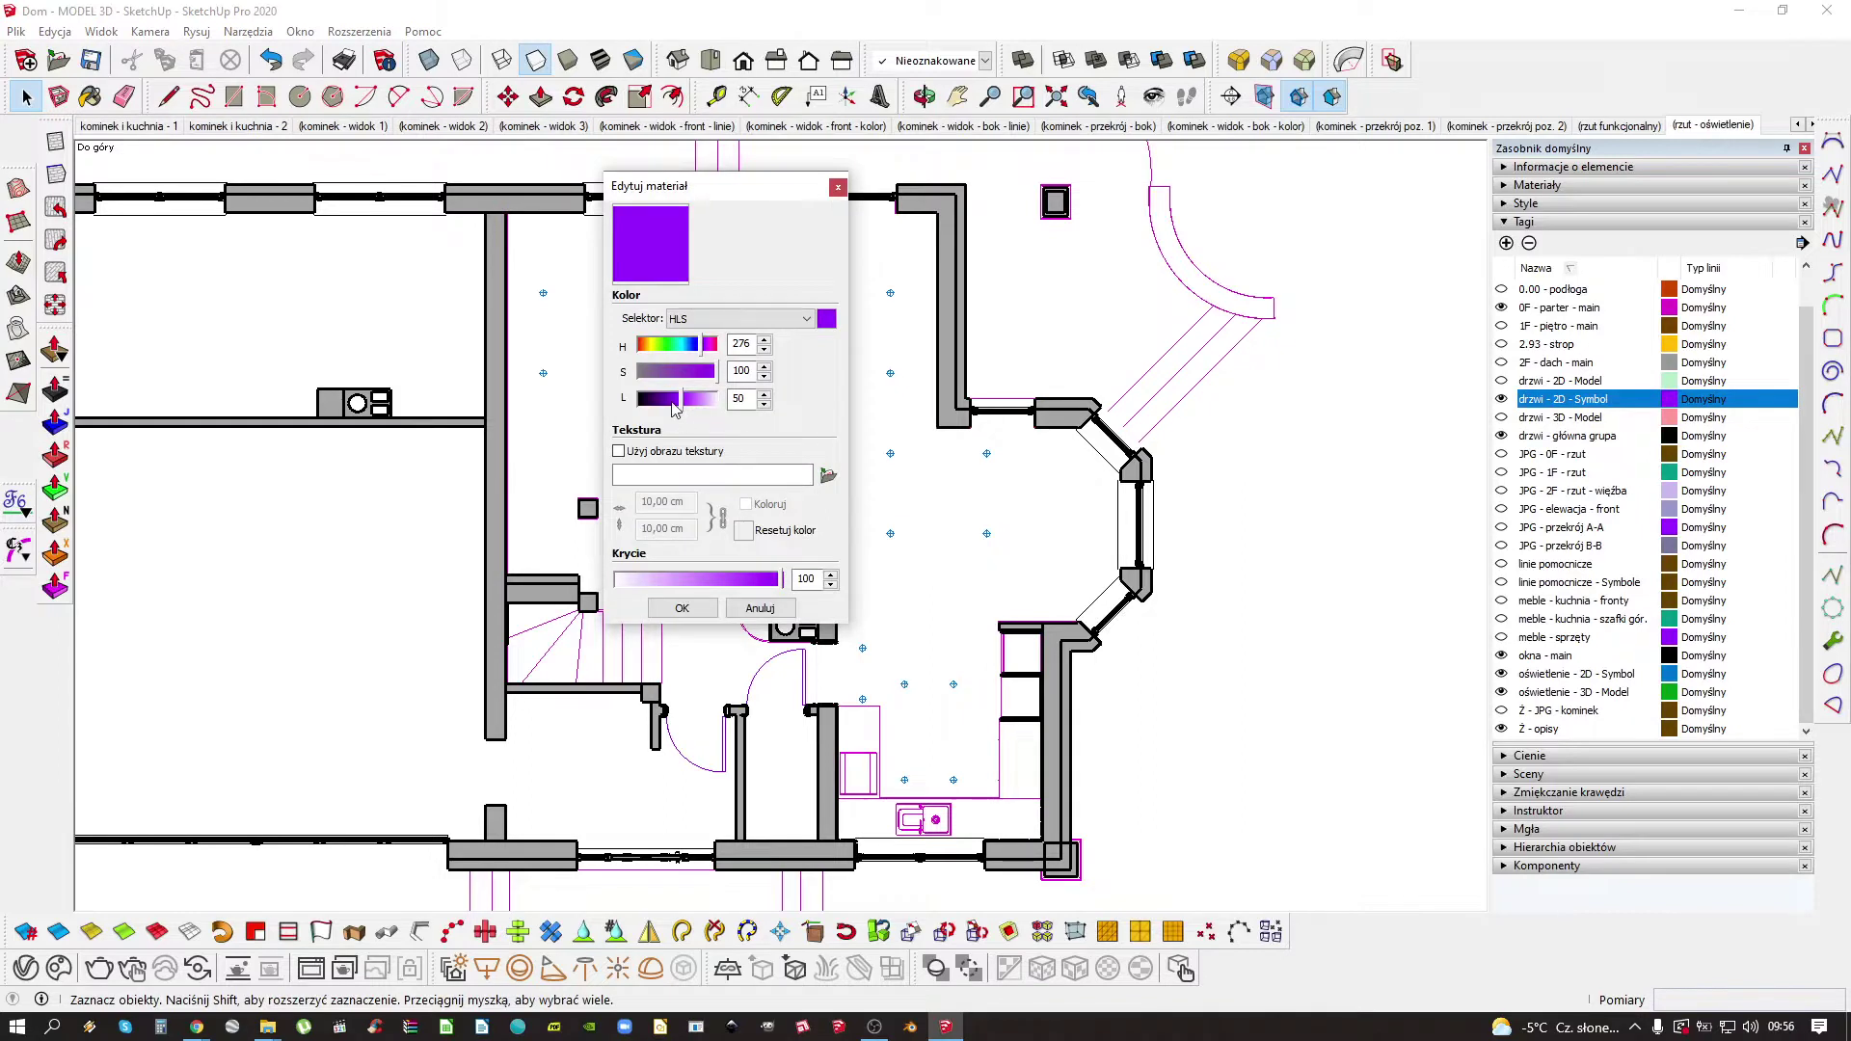
pyautogui.moveTo(674, 403); pyautogui.dragTo(639, 400)
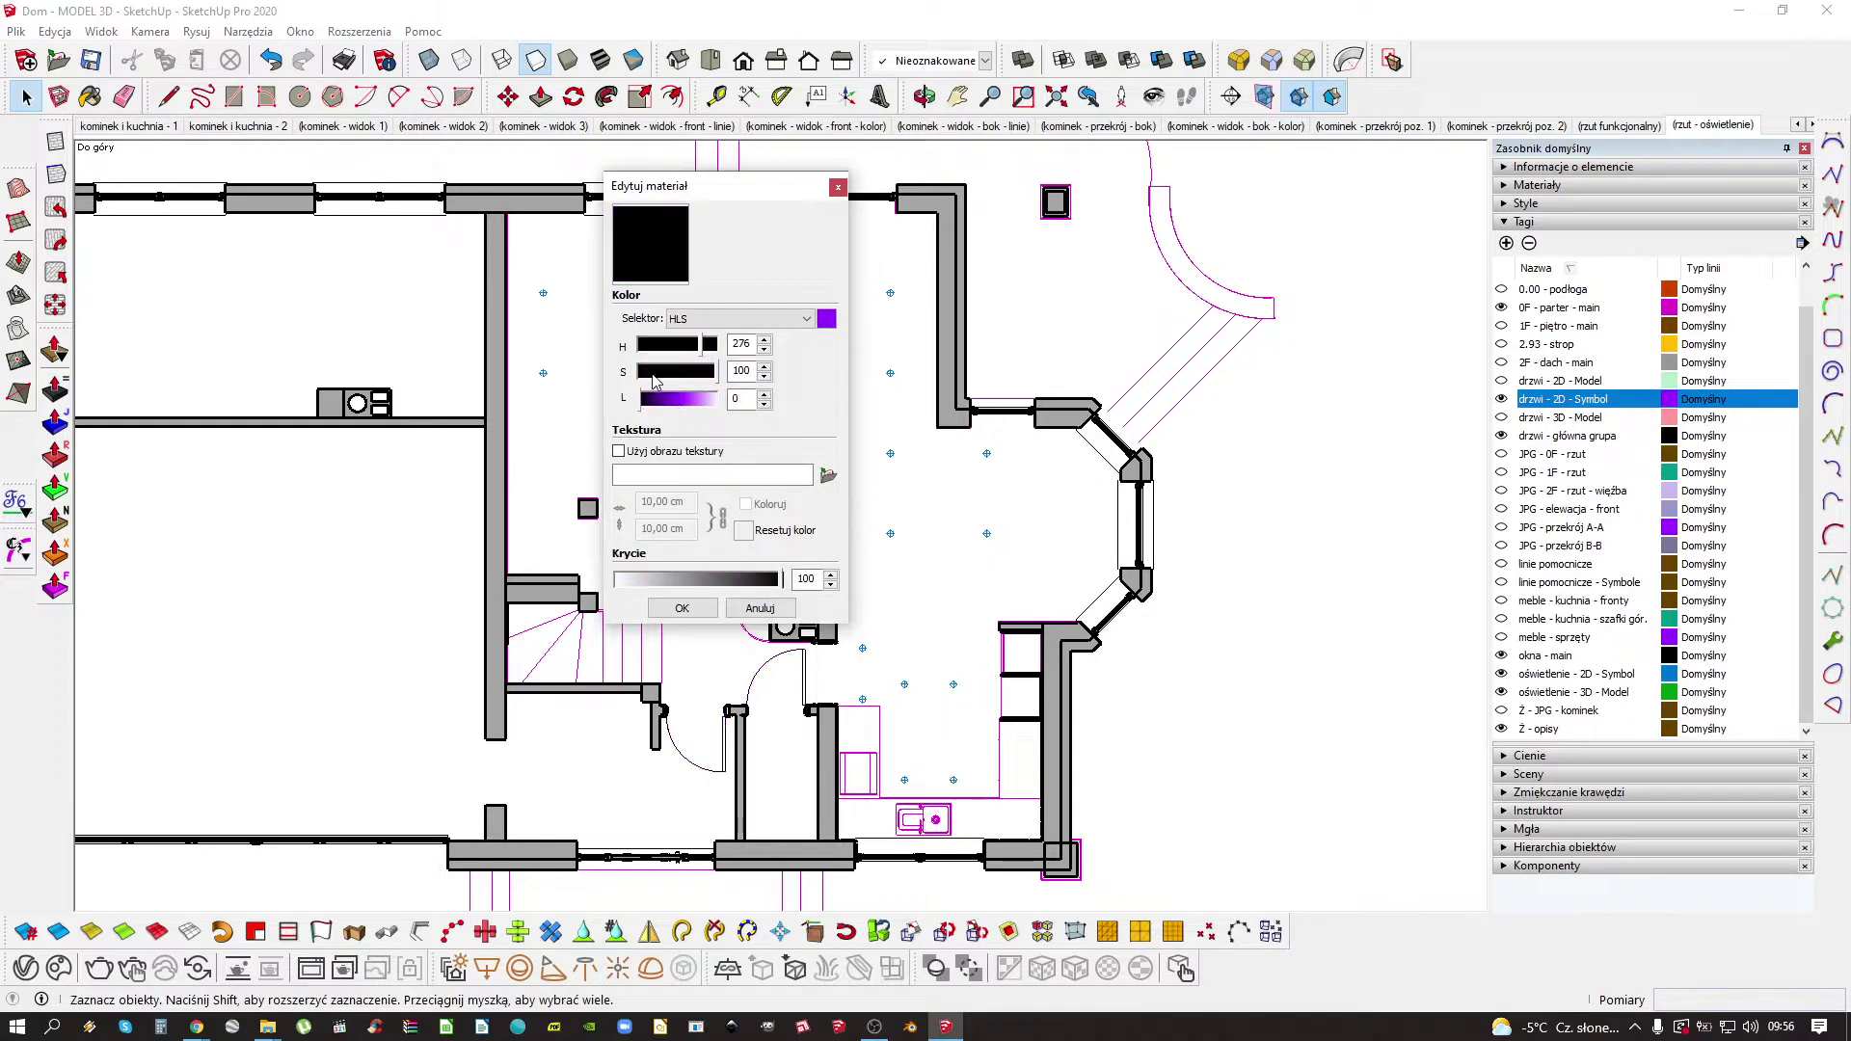
pyautogui.click(682, 609)
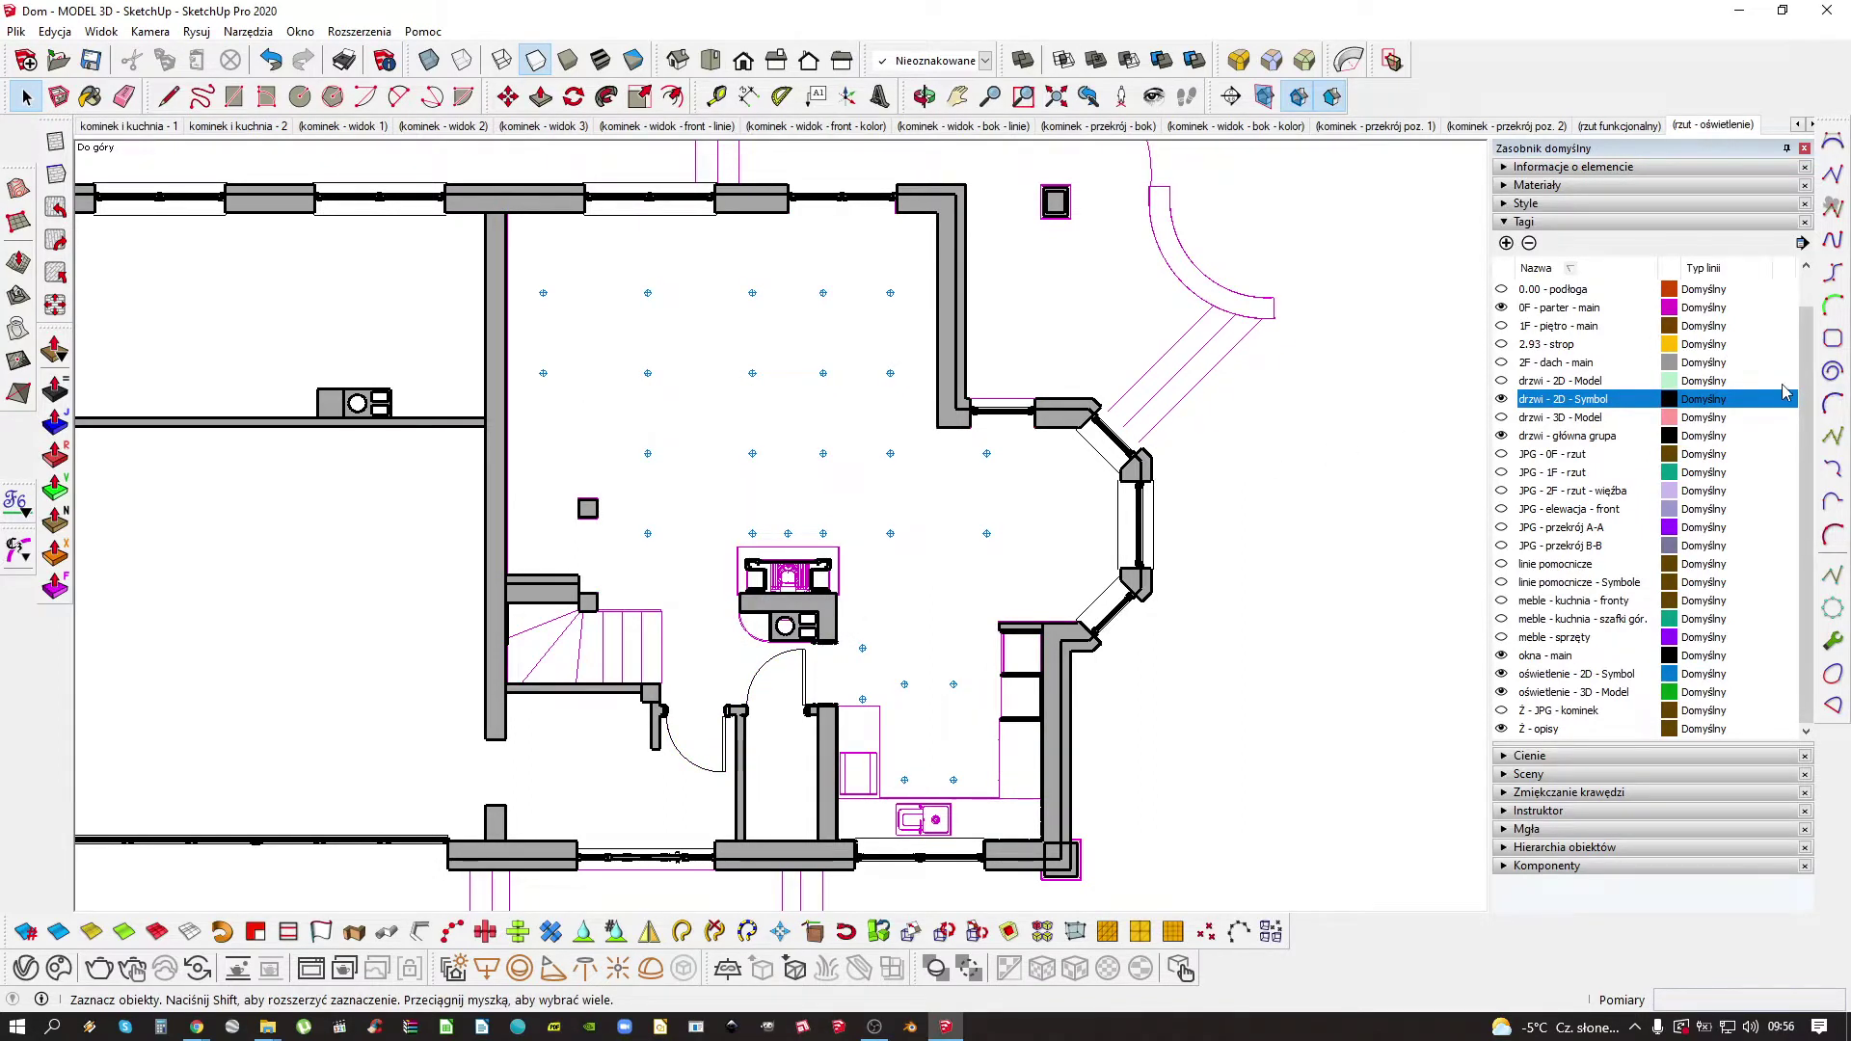
pyautogui.moveTo(1796, 396); pyautogui.dragTo(1801, 465)
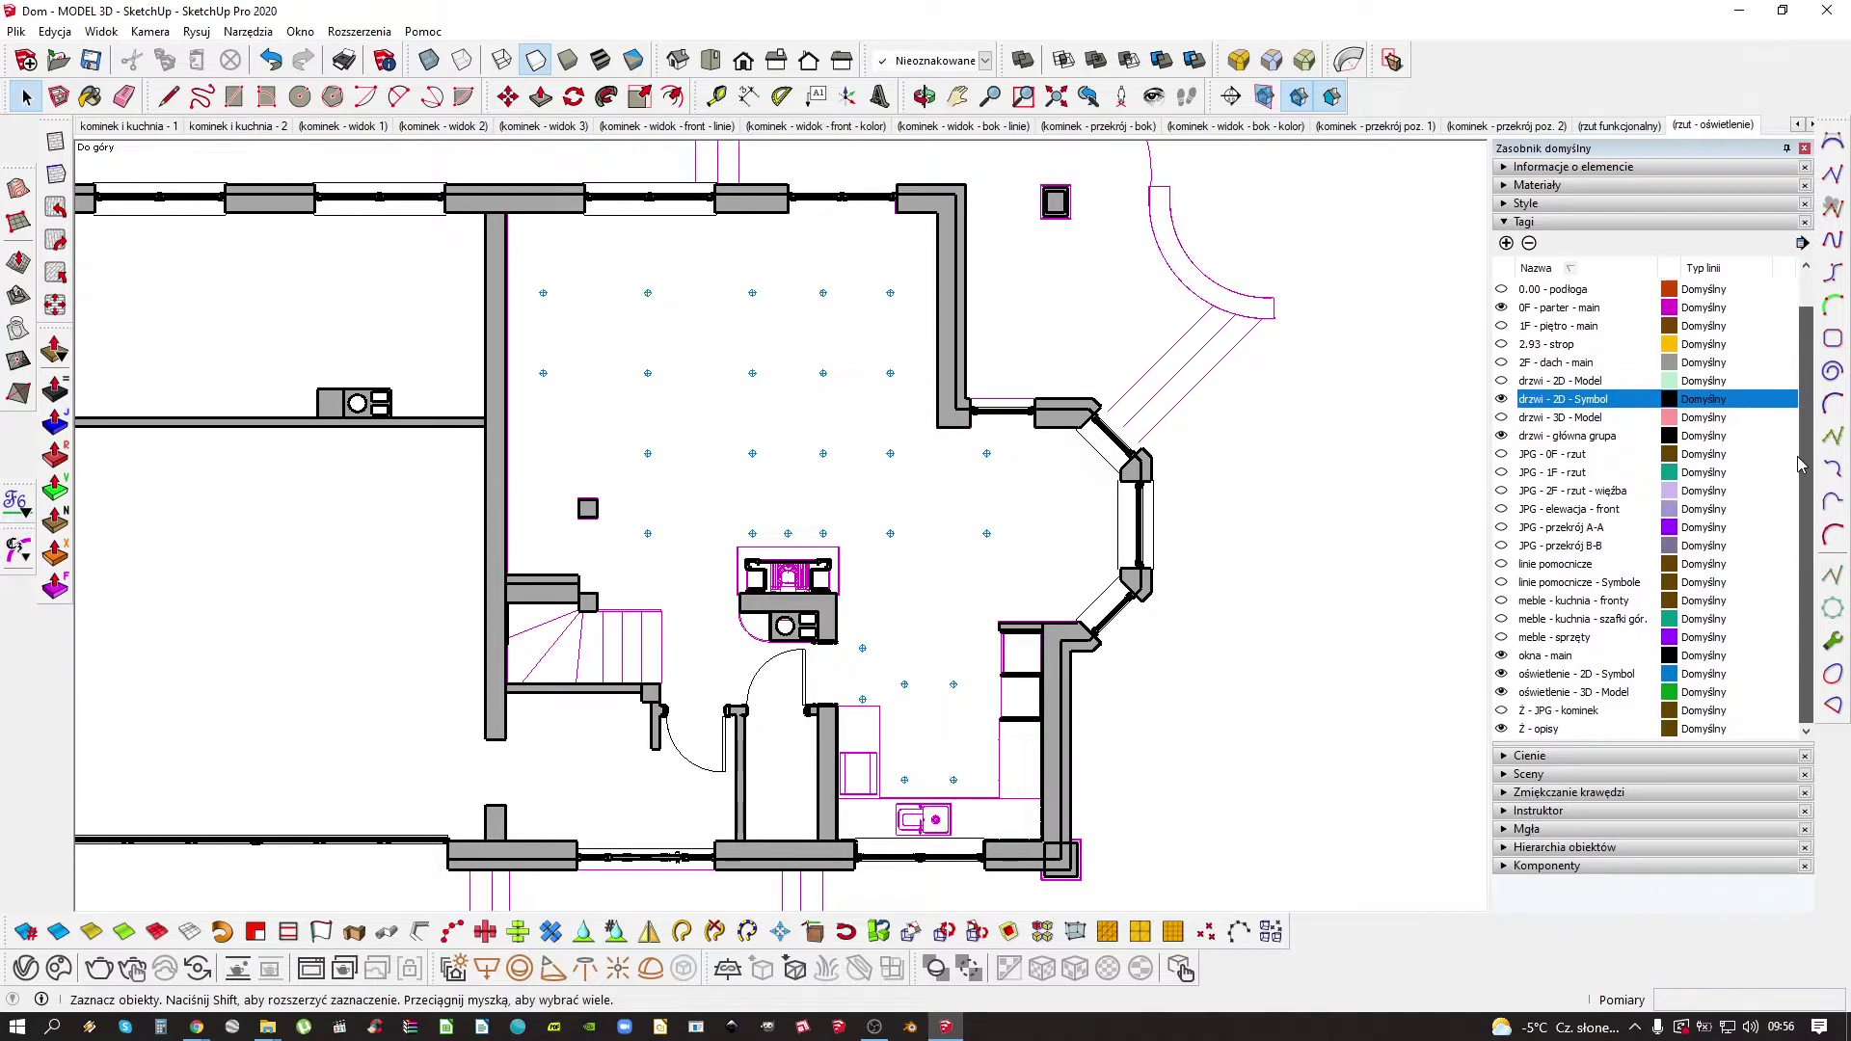
pyautogui.click(1501, 729)
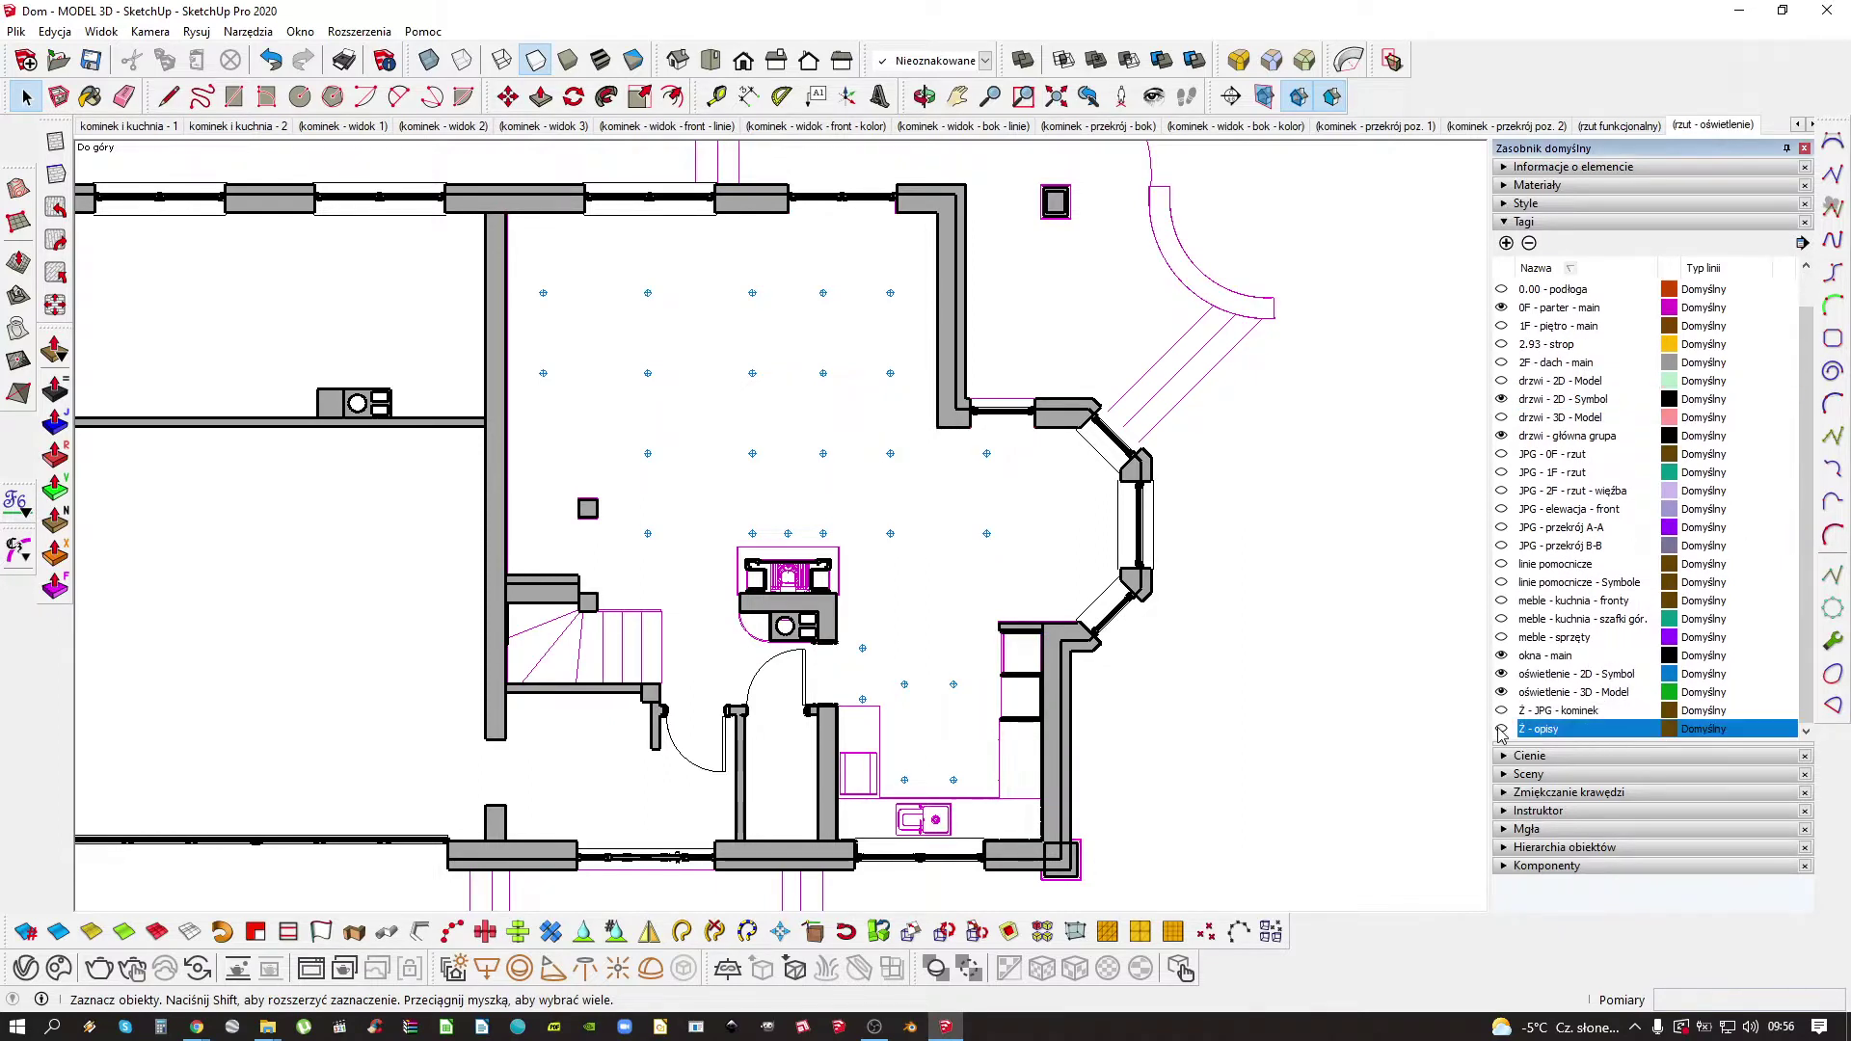
# - Update the rzut - oświetlenie scene with the current settings and orbit to inspect it
pyautogui.rightClick(1708, 128)
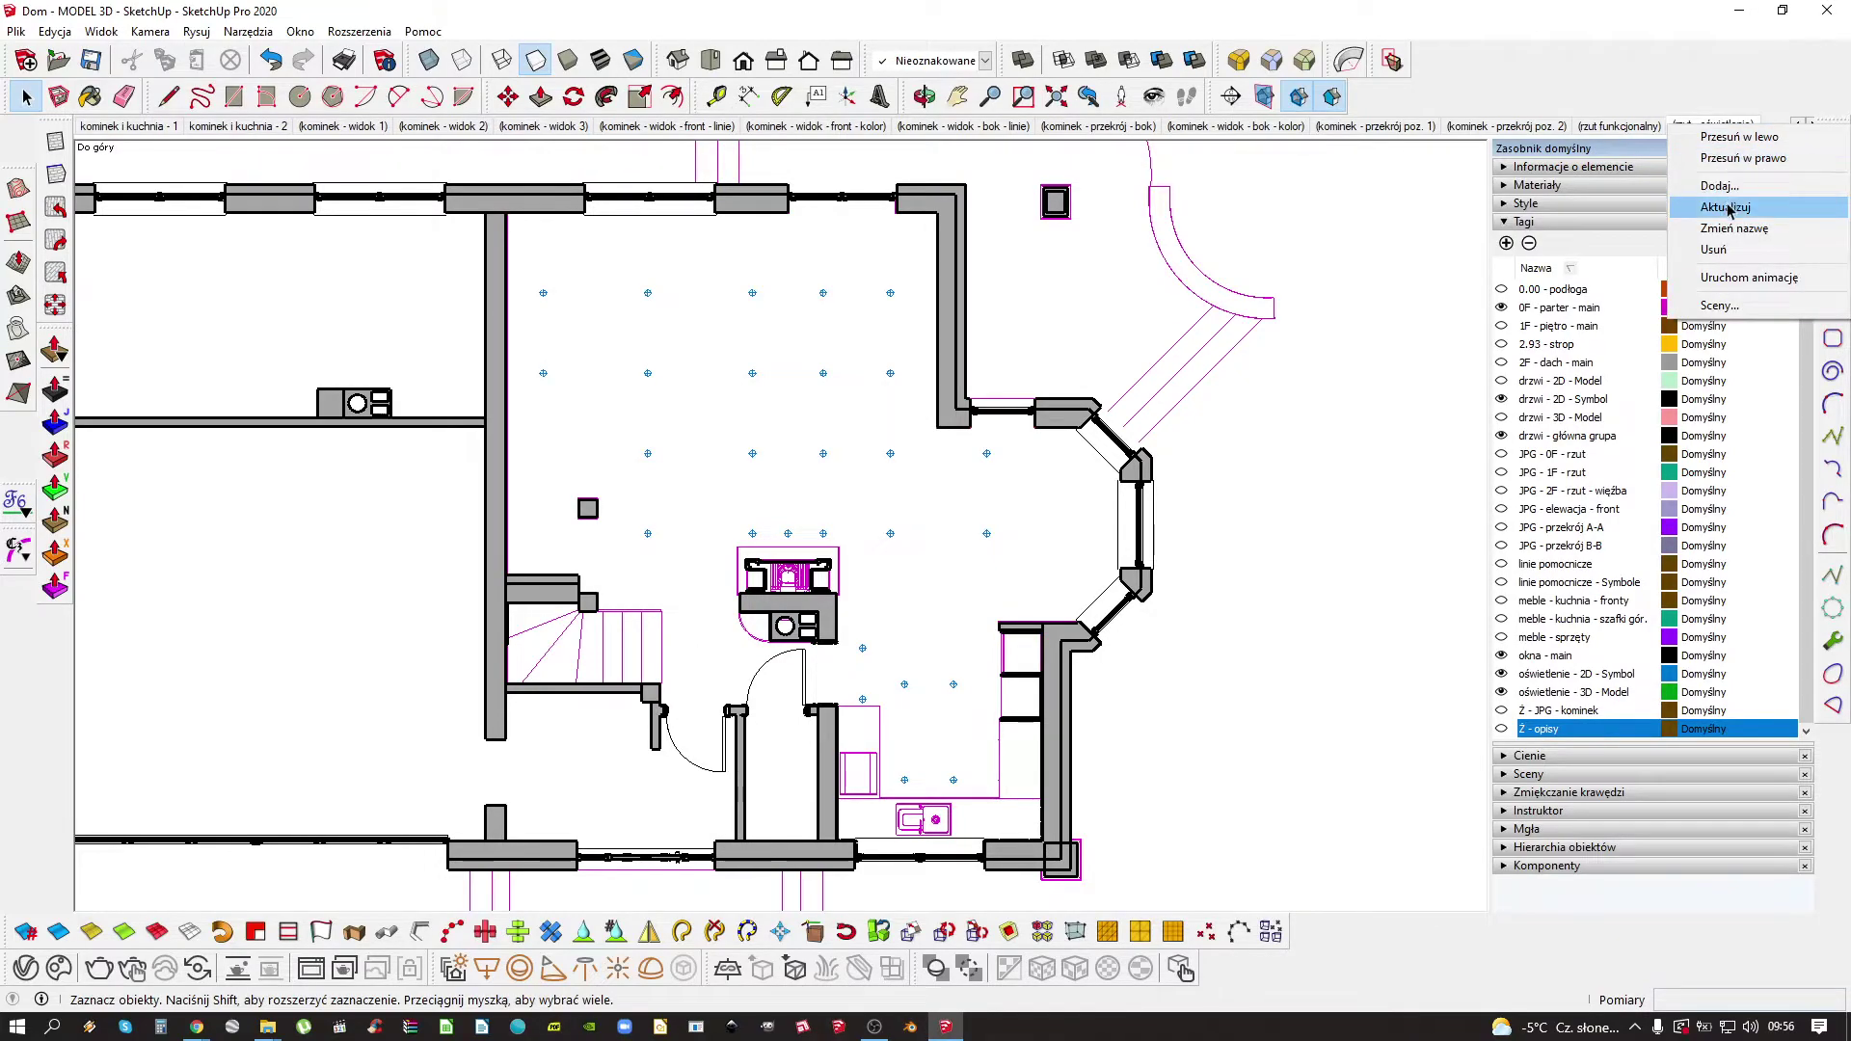
pyautogui.click(1728, 209)
pyautogui.moveTo(964, 482)
pyautogui.mouseDown(button='middle')
pyautogui.moveTo(993, 427)
pyautogui.moveTo(883, 585)
pyautogui.mouseUp(button='middle')
pyautogui.scroll(3, 883, 585)
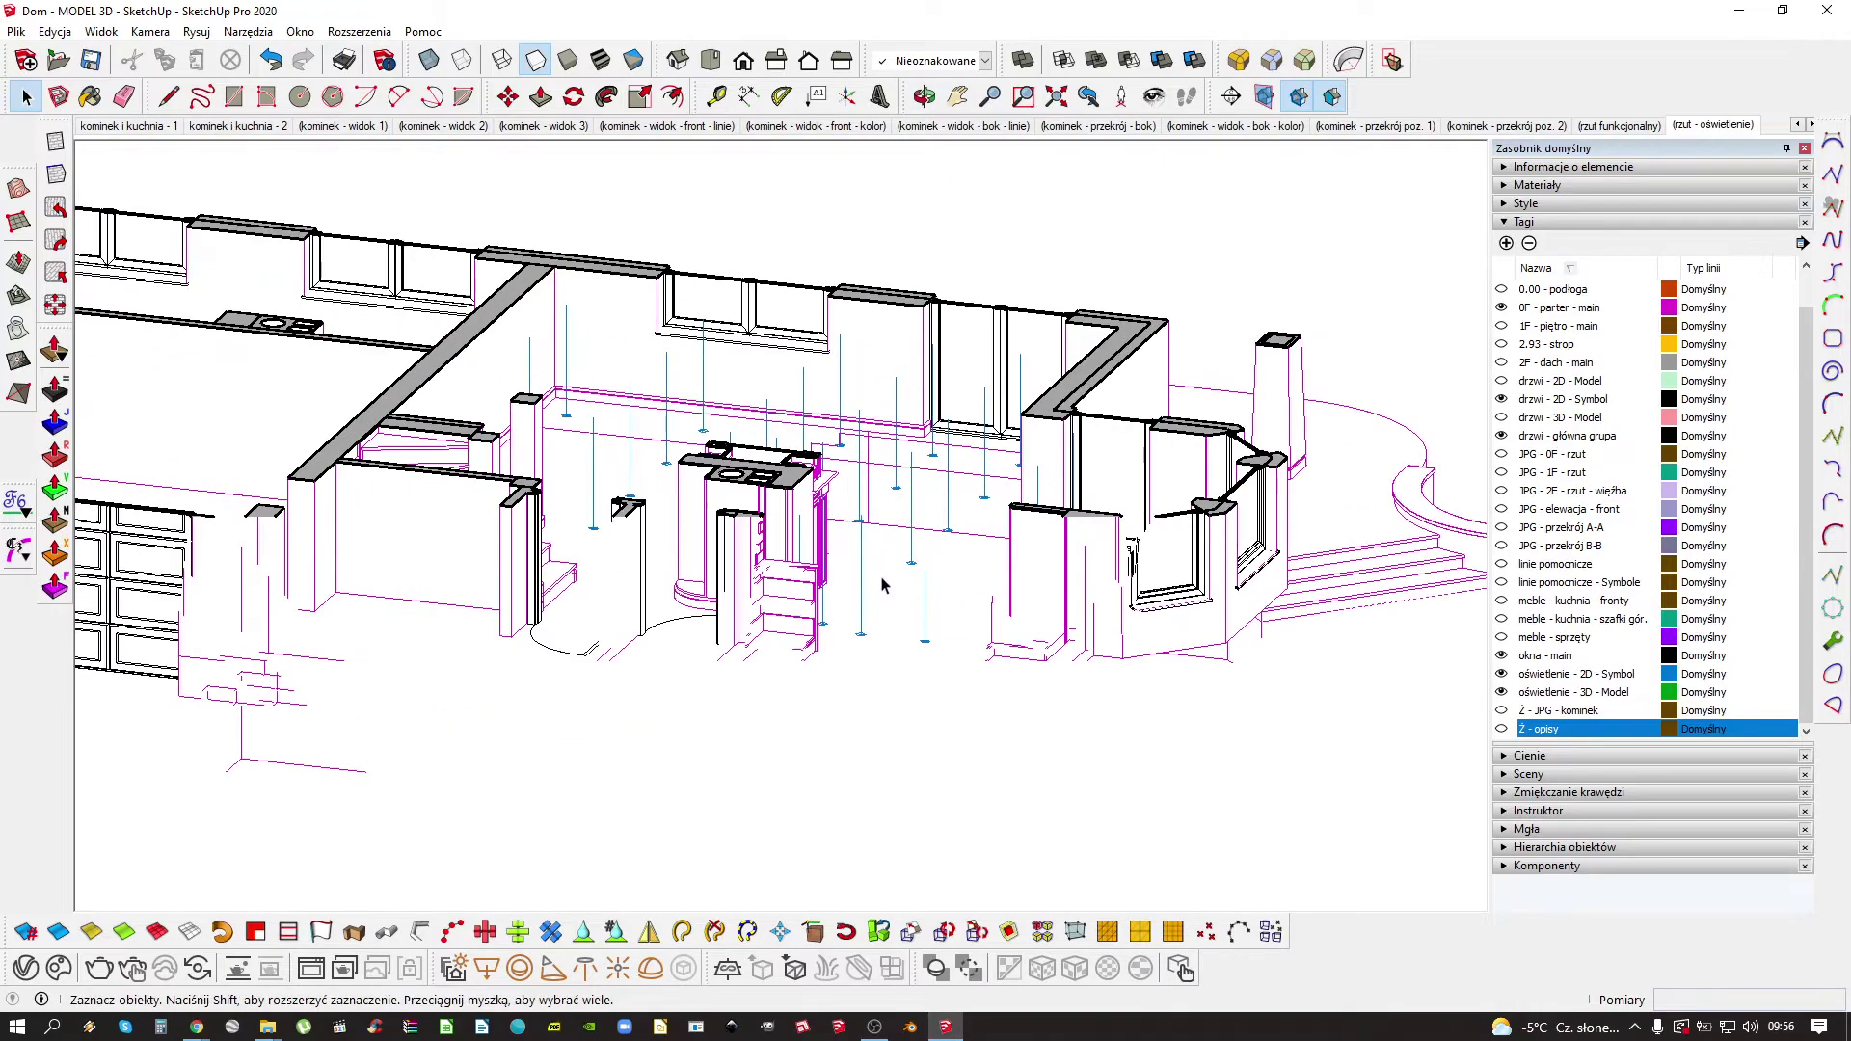
pyautogui.scroll(3, 884, 585)
pyautogui.moveTo(867, 482)
pyautogui.mouseDown(button='middle')
pyautogui.moveTo(919, 489)
pyautogui.moveTo(938, 552)
pyautogui.moveTo(978, 372)
pyautogui.moveTo(974, 540)
pyautogui.mouseUp(button='middle')
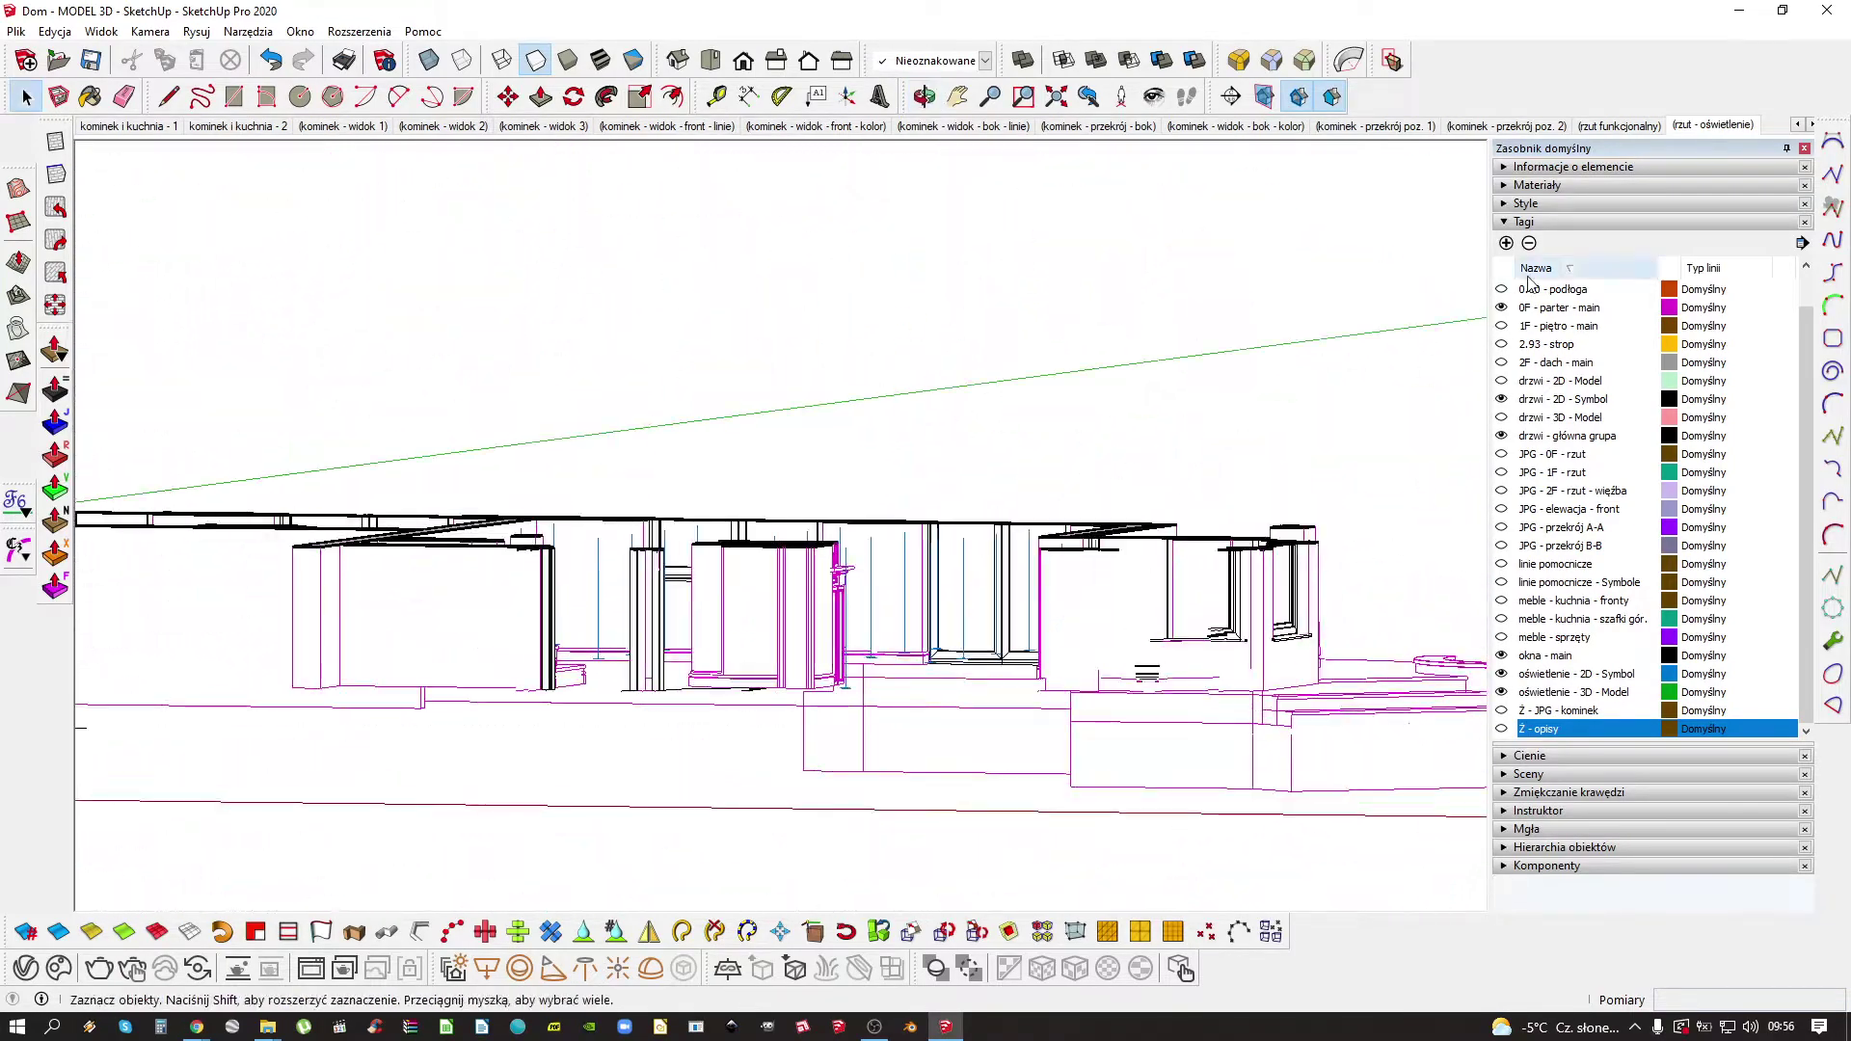
# - Hide both oświetlenie tags in the rzut funkcjonalny scene and update that scene
pyautogui.click(1629, 127)
pyautogui.click(1716, 125)
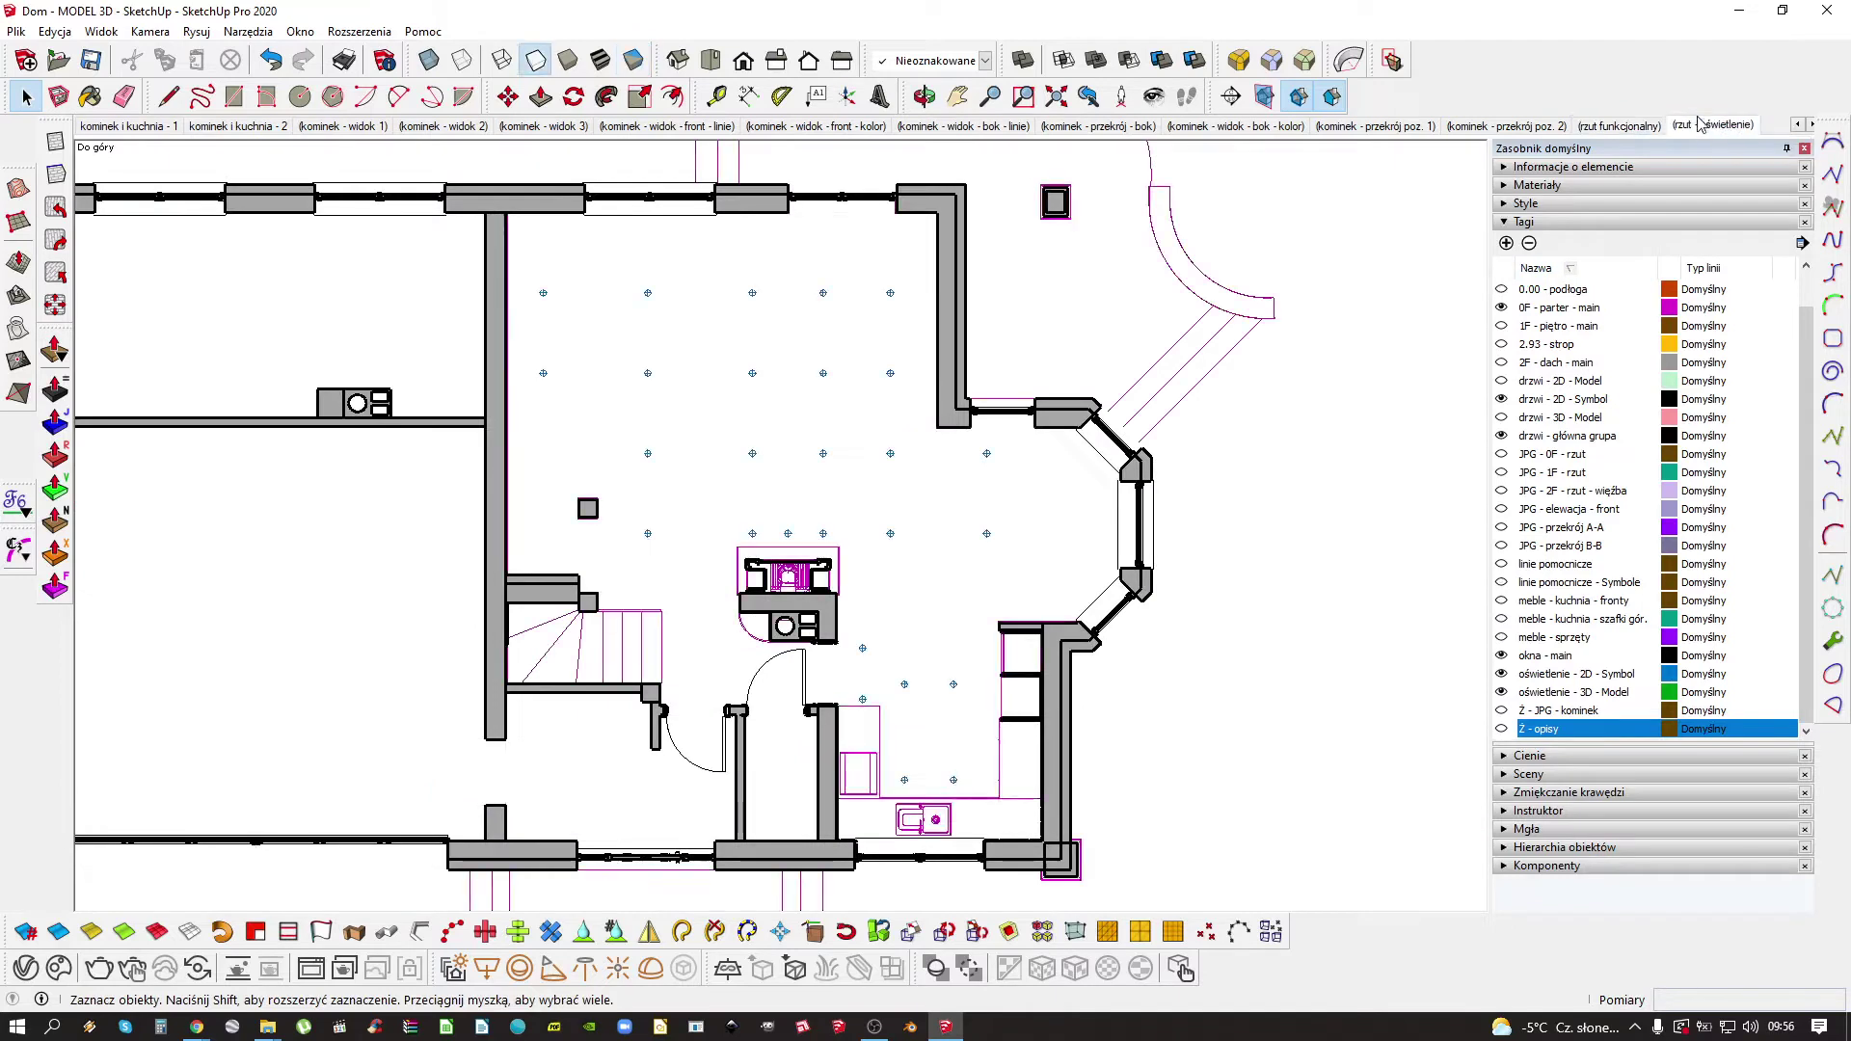
pyautogui.click(1630, 126)
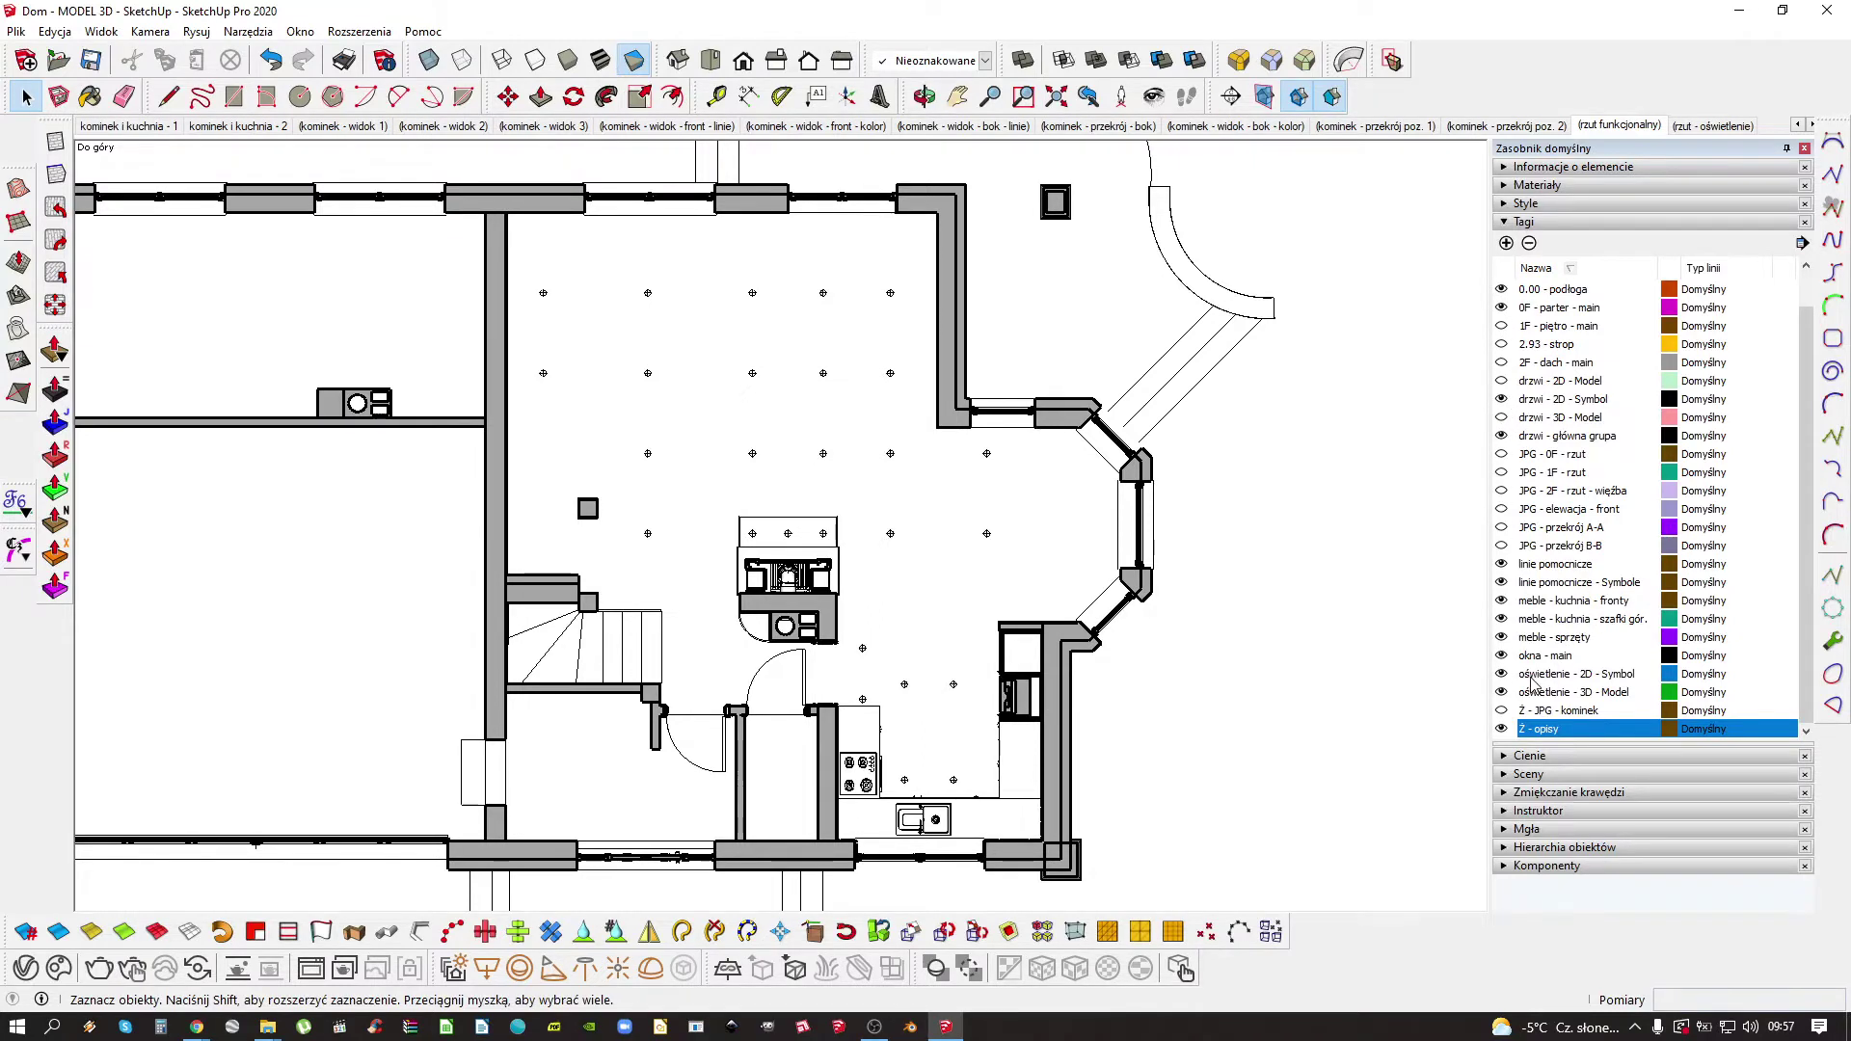
pyautogui.click(1502, 674)
pyautogui.click(1501, 693)
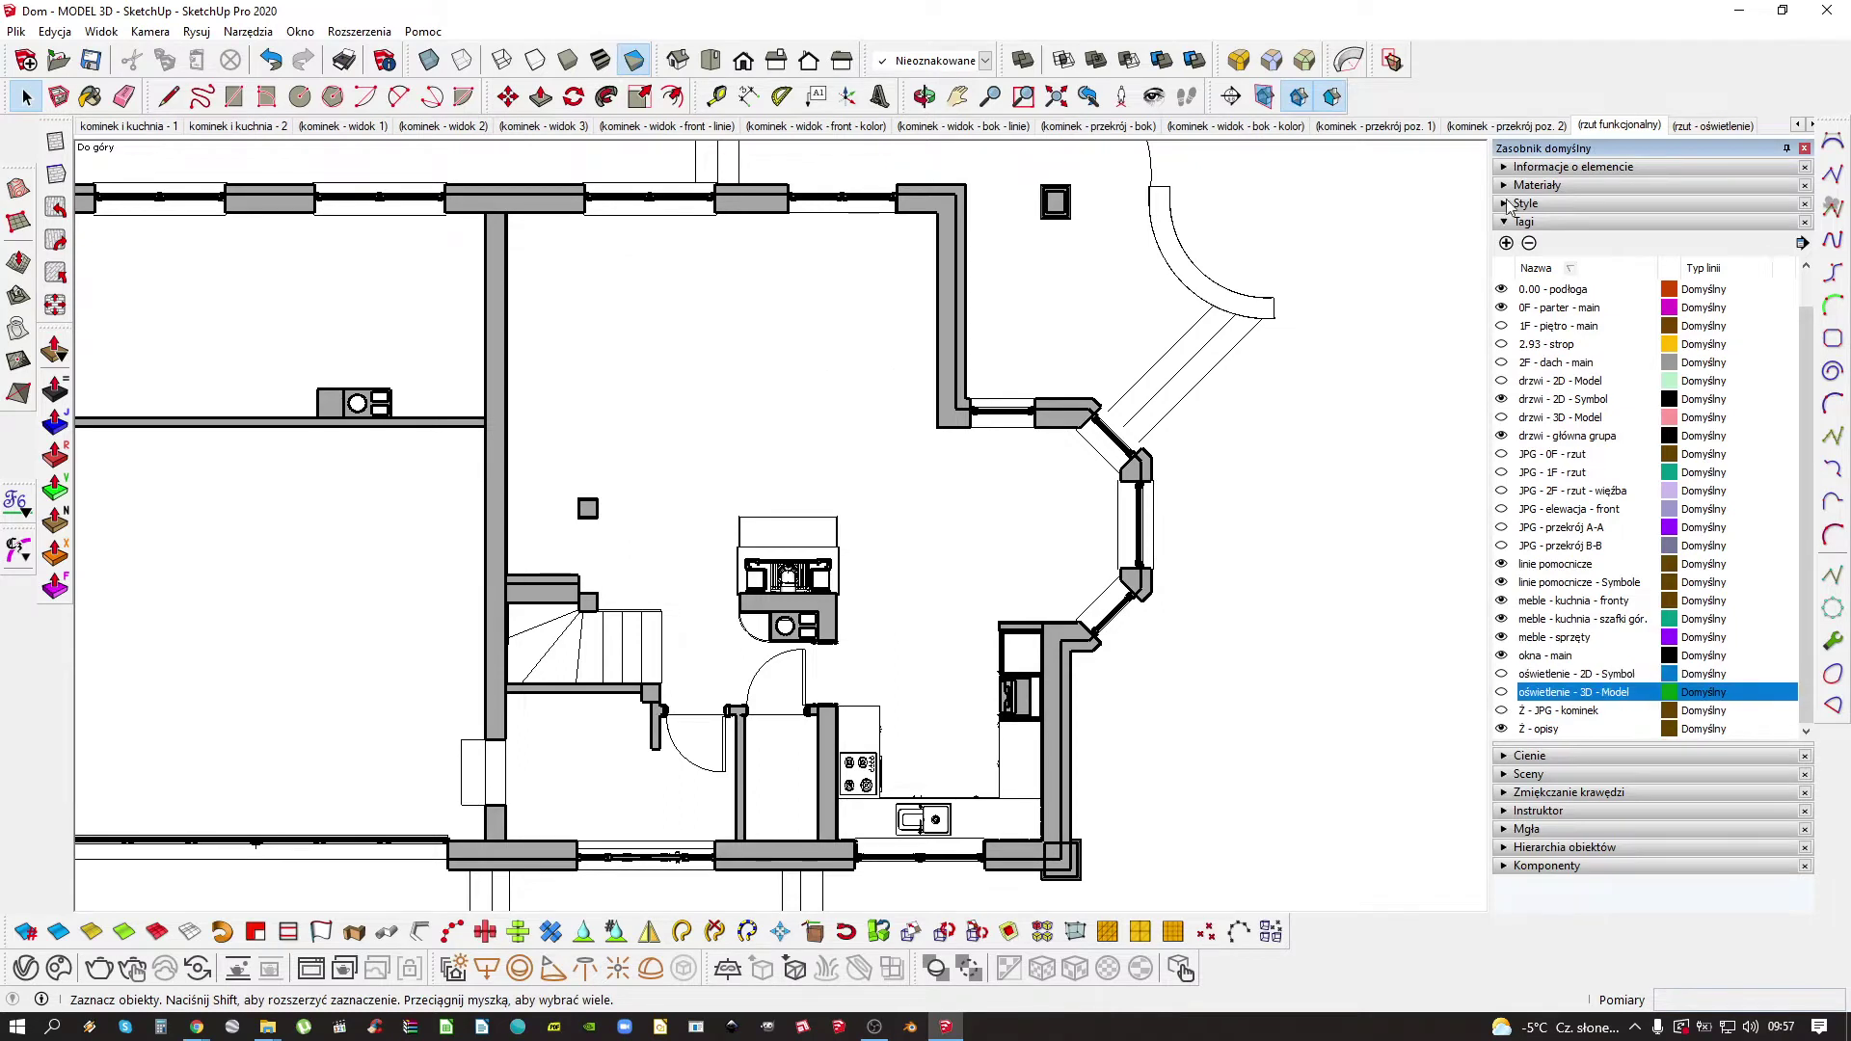
pyautogui.rightClick(1603, 127)
pyautogui.click(1650, 205)
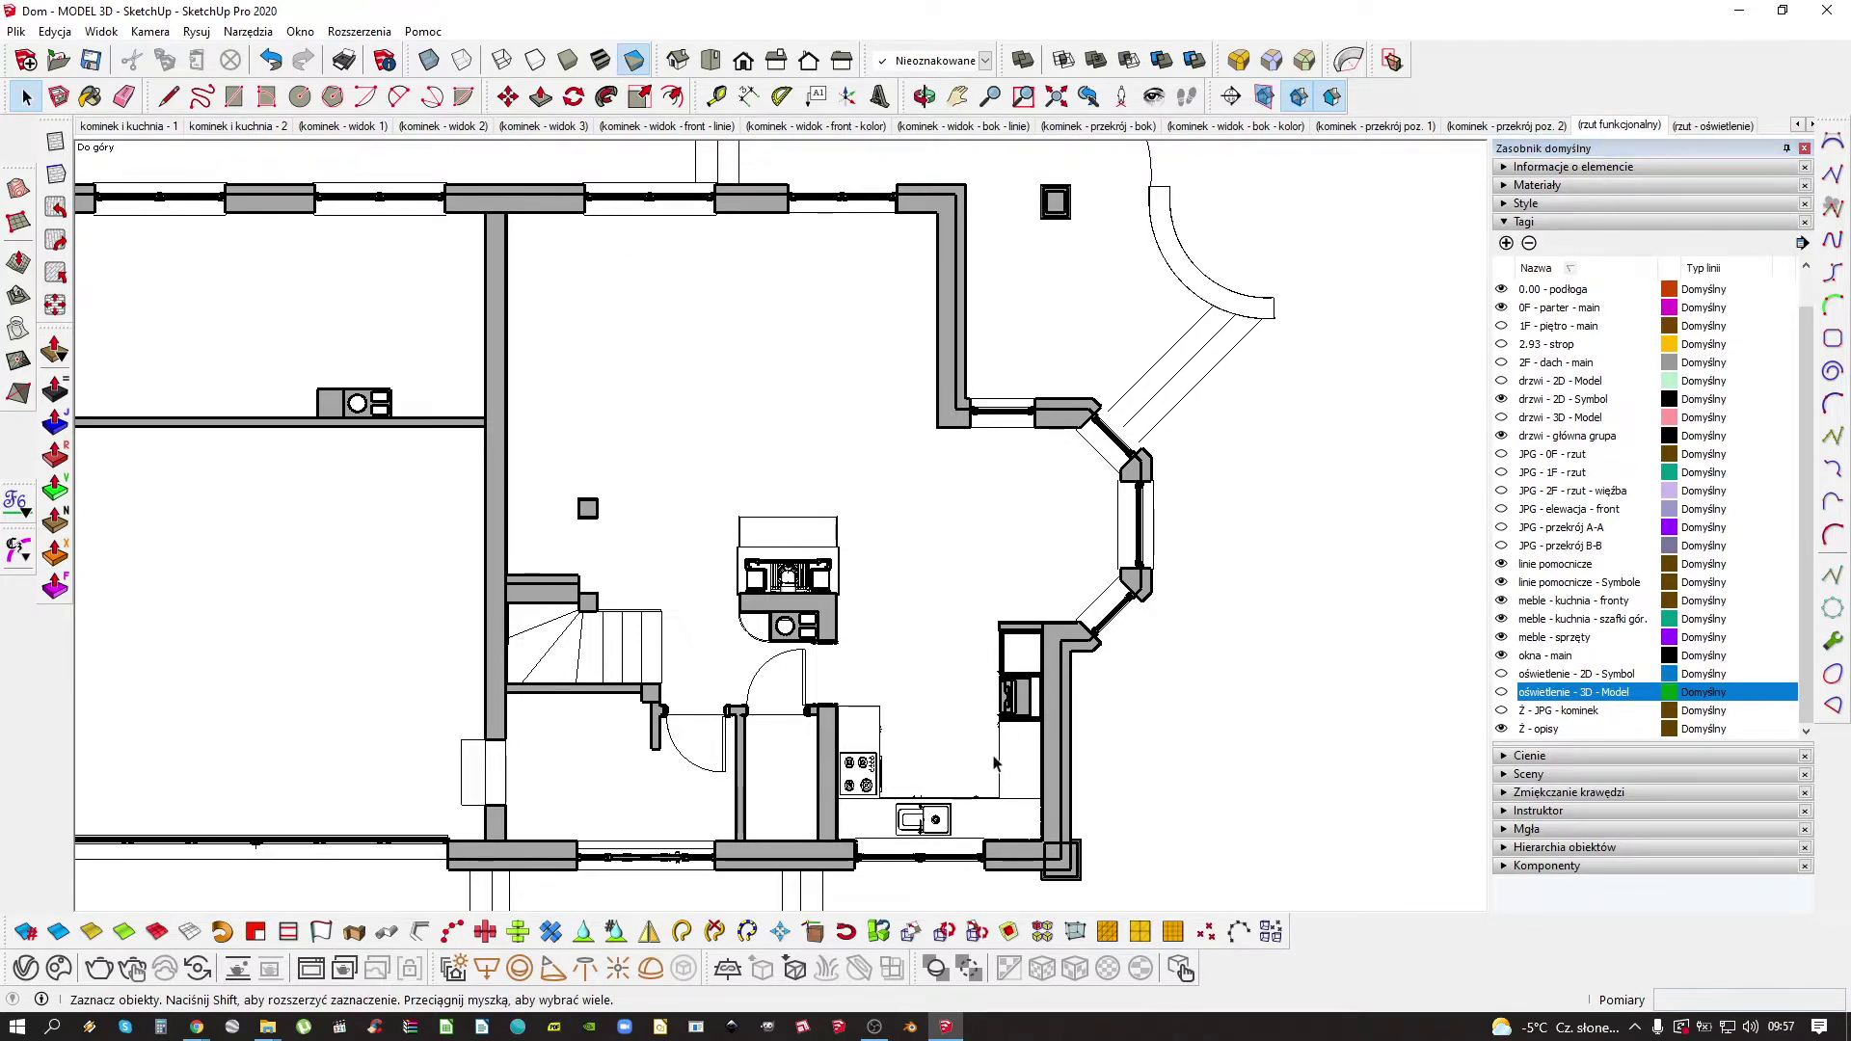
# - Return to the rzut - oświetlenie scene and expand the Scenes list
pyautogui.click(1705, 128)
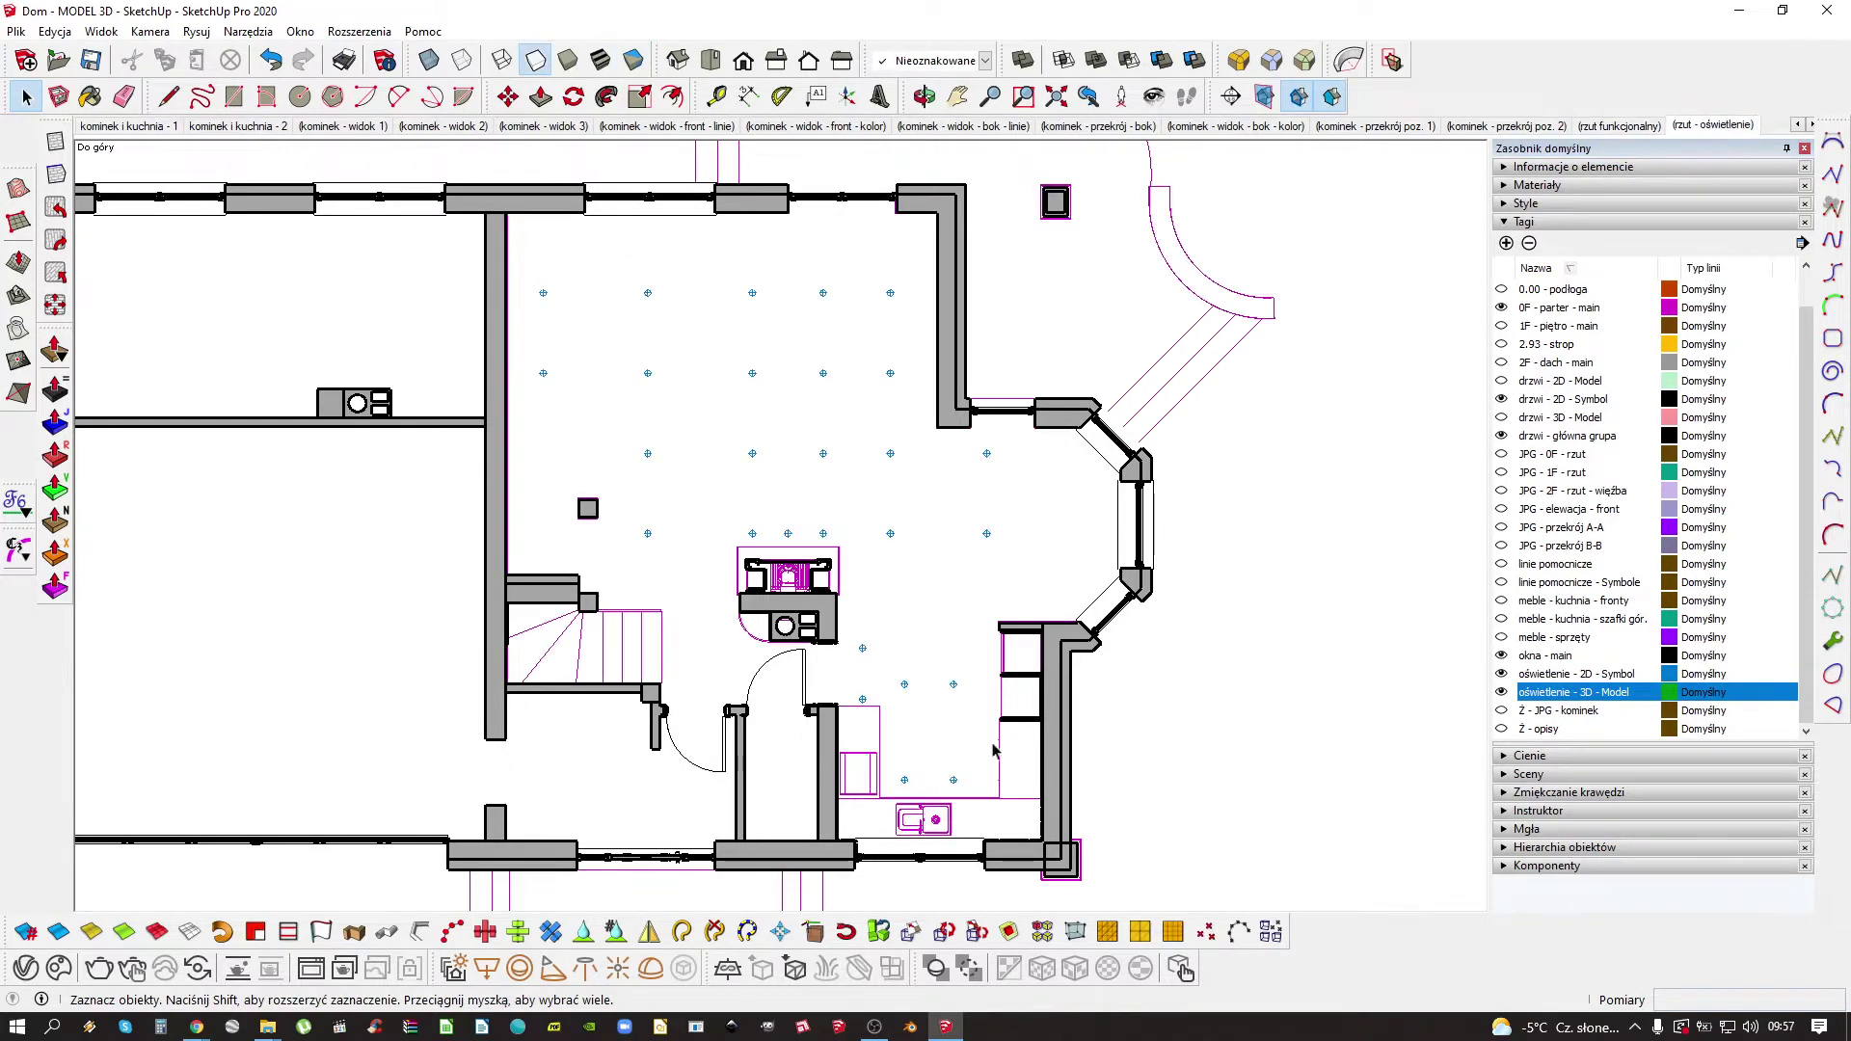
pyautogui.scroll(2, 1798, 318)
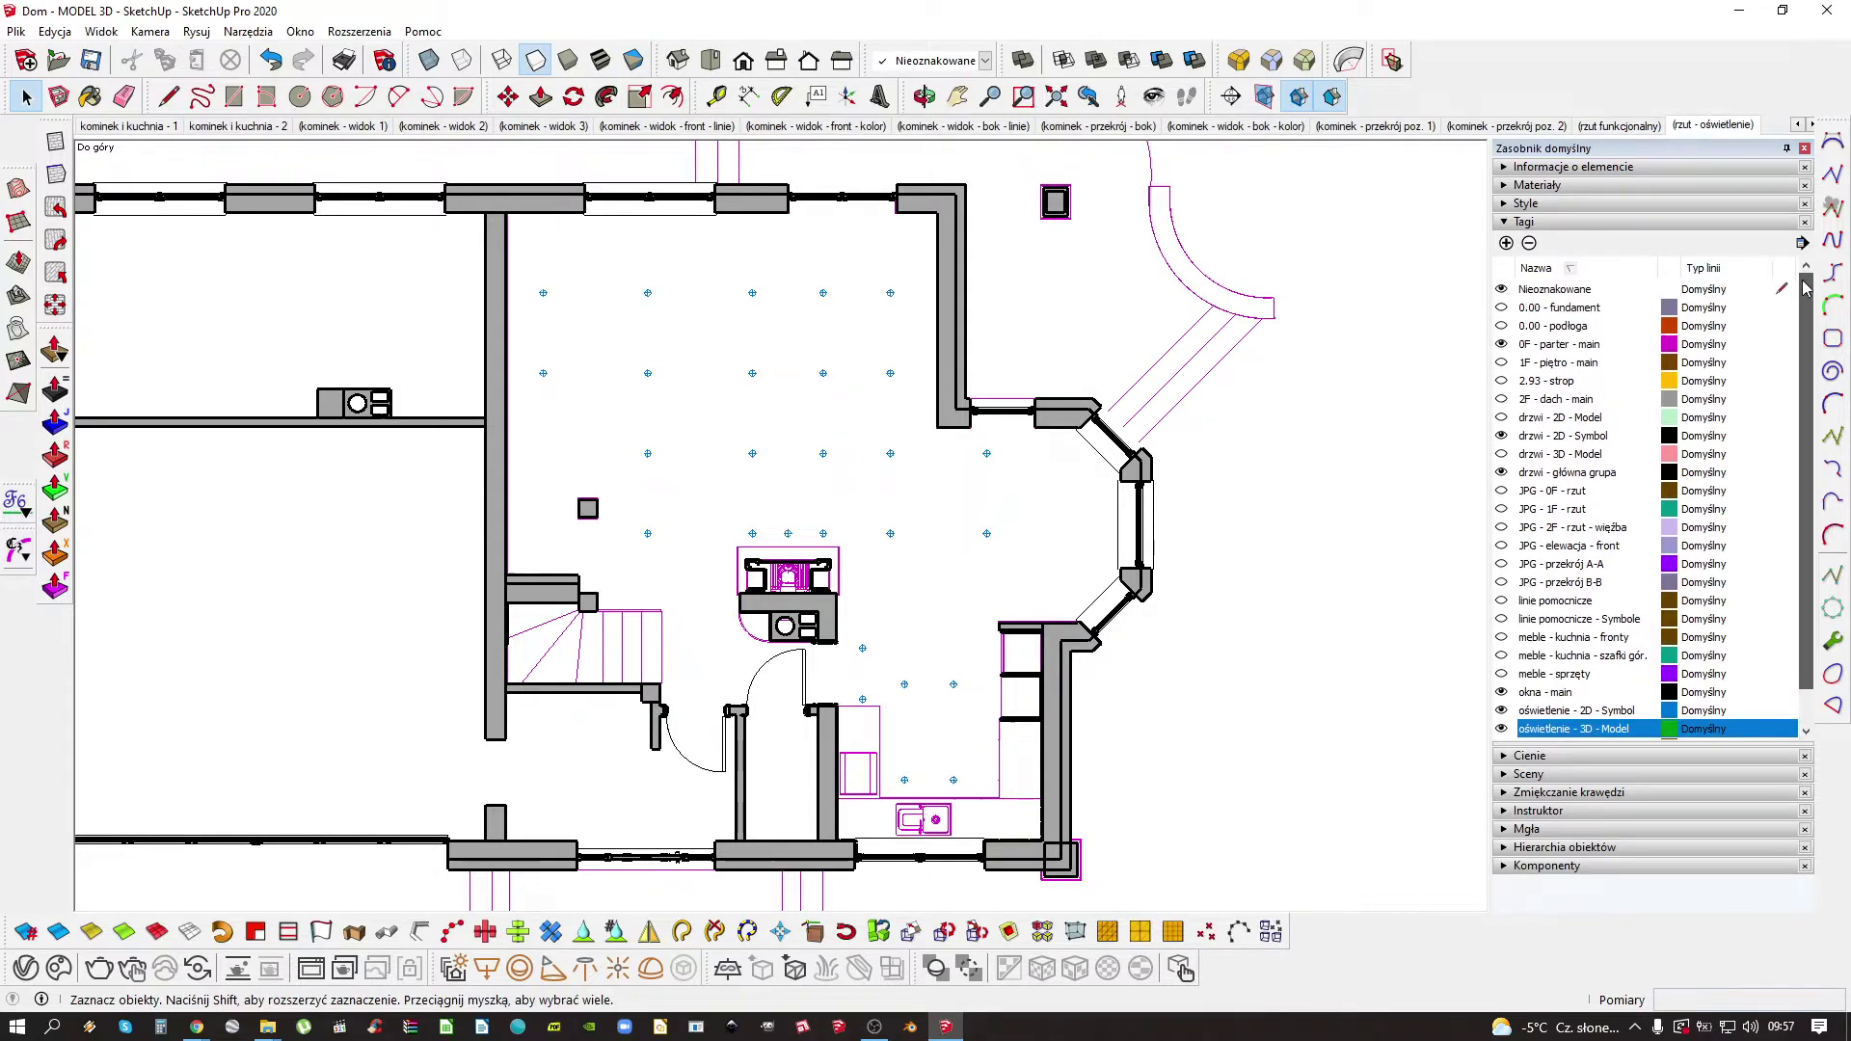
pyautogui.click(1548, 223)
pyautogui.click(1541, 261)
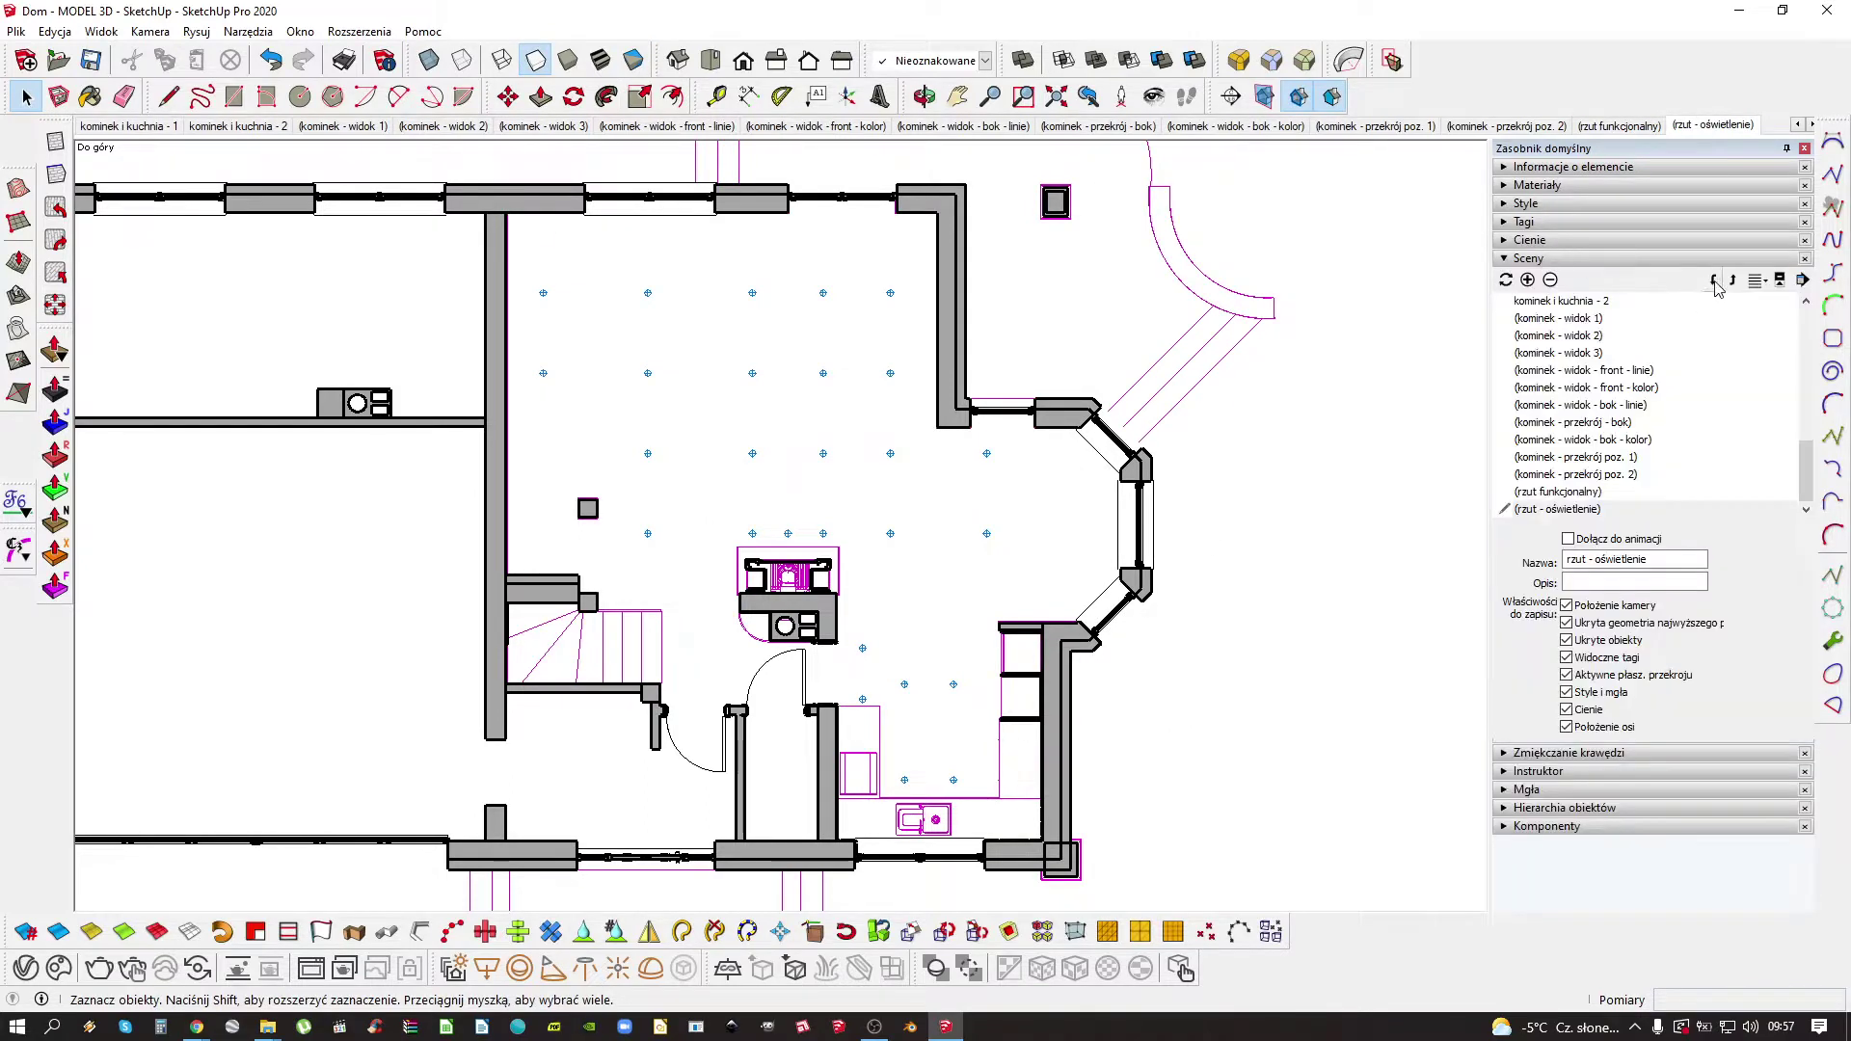
pyautogui.scroll(8, 1795, 458)
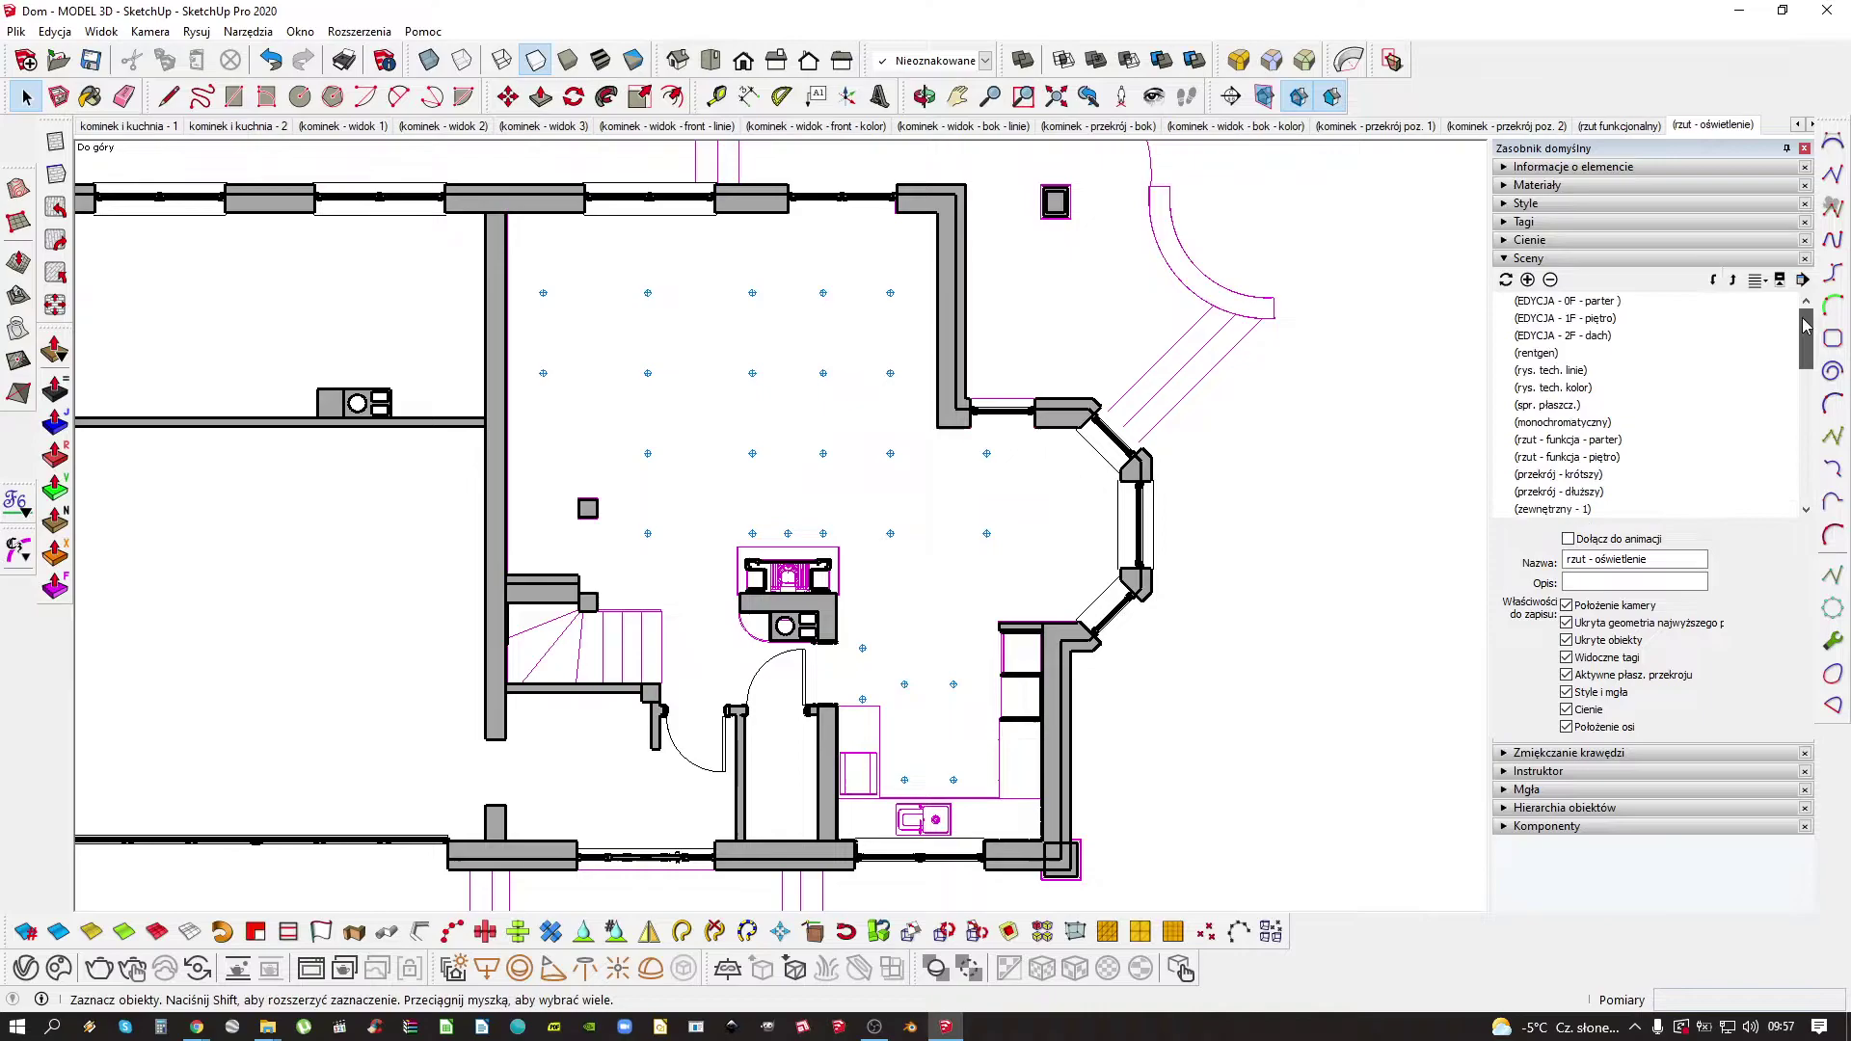
# - Switch to the EDYCJA - 0F - parter scene and orbit around the kitchen
pyautogui.doubleClick(1567, 301)
pyautogui.moveTo(906, 389); pyautogui.dragTo(620, 473, button='middle')
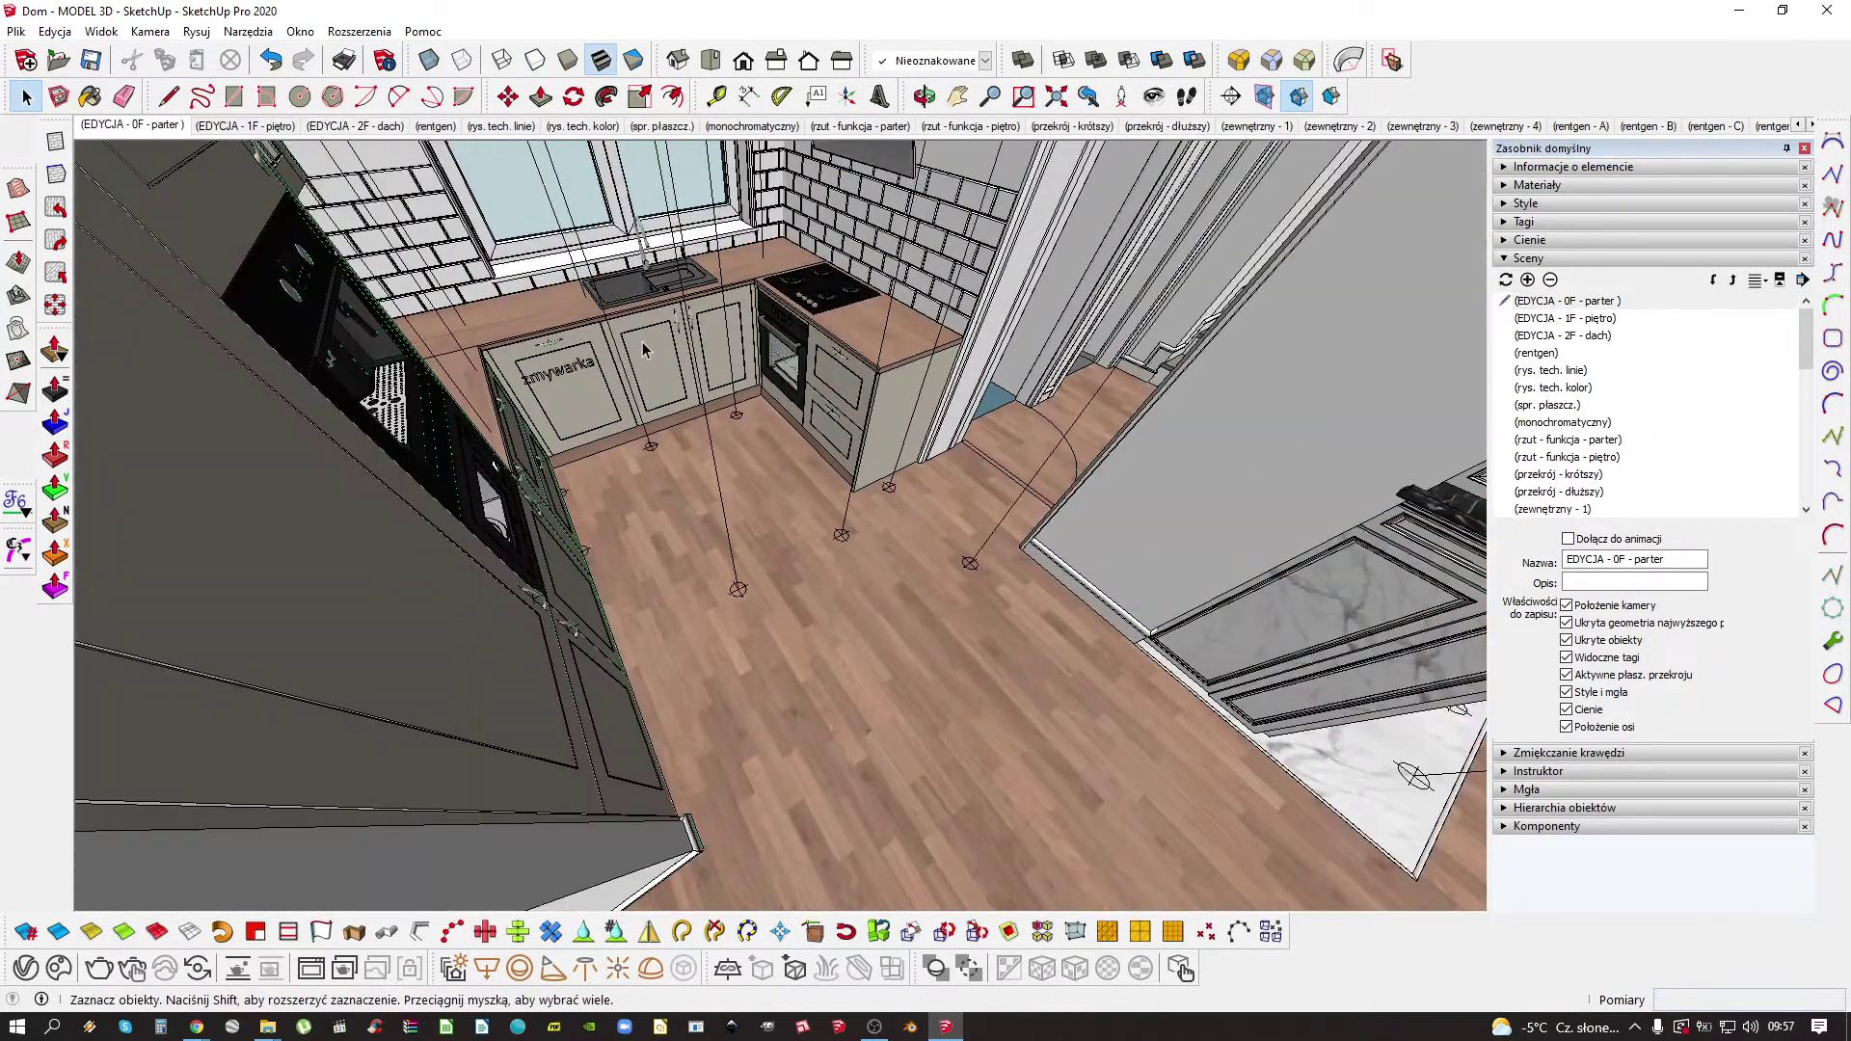
pyautogui.hotkey('ctrl', 'a')
pyautogui.moveTo(652, 329)
pyautogui.mouseDown(button='middle')
pyautogui.moveTo(482, 405)
pyautogui.moveTo(831, 501)
pyautogui.mouseUp(button='middle')
pyautogui.hotkey('ctrl', 't')
pyautogui.press('space')
pyautogui.scroll(-5, 832, 501)
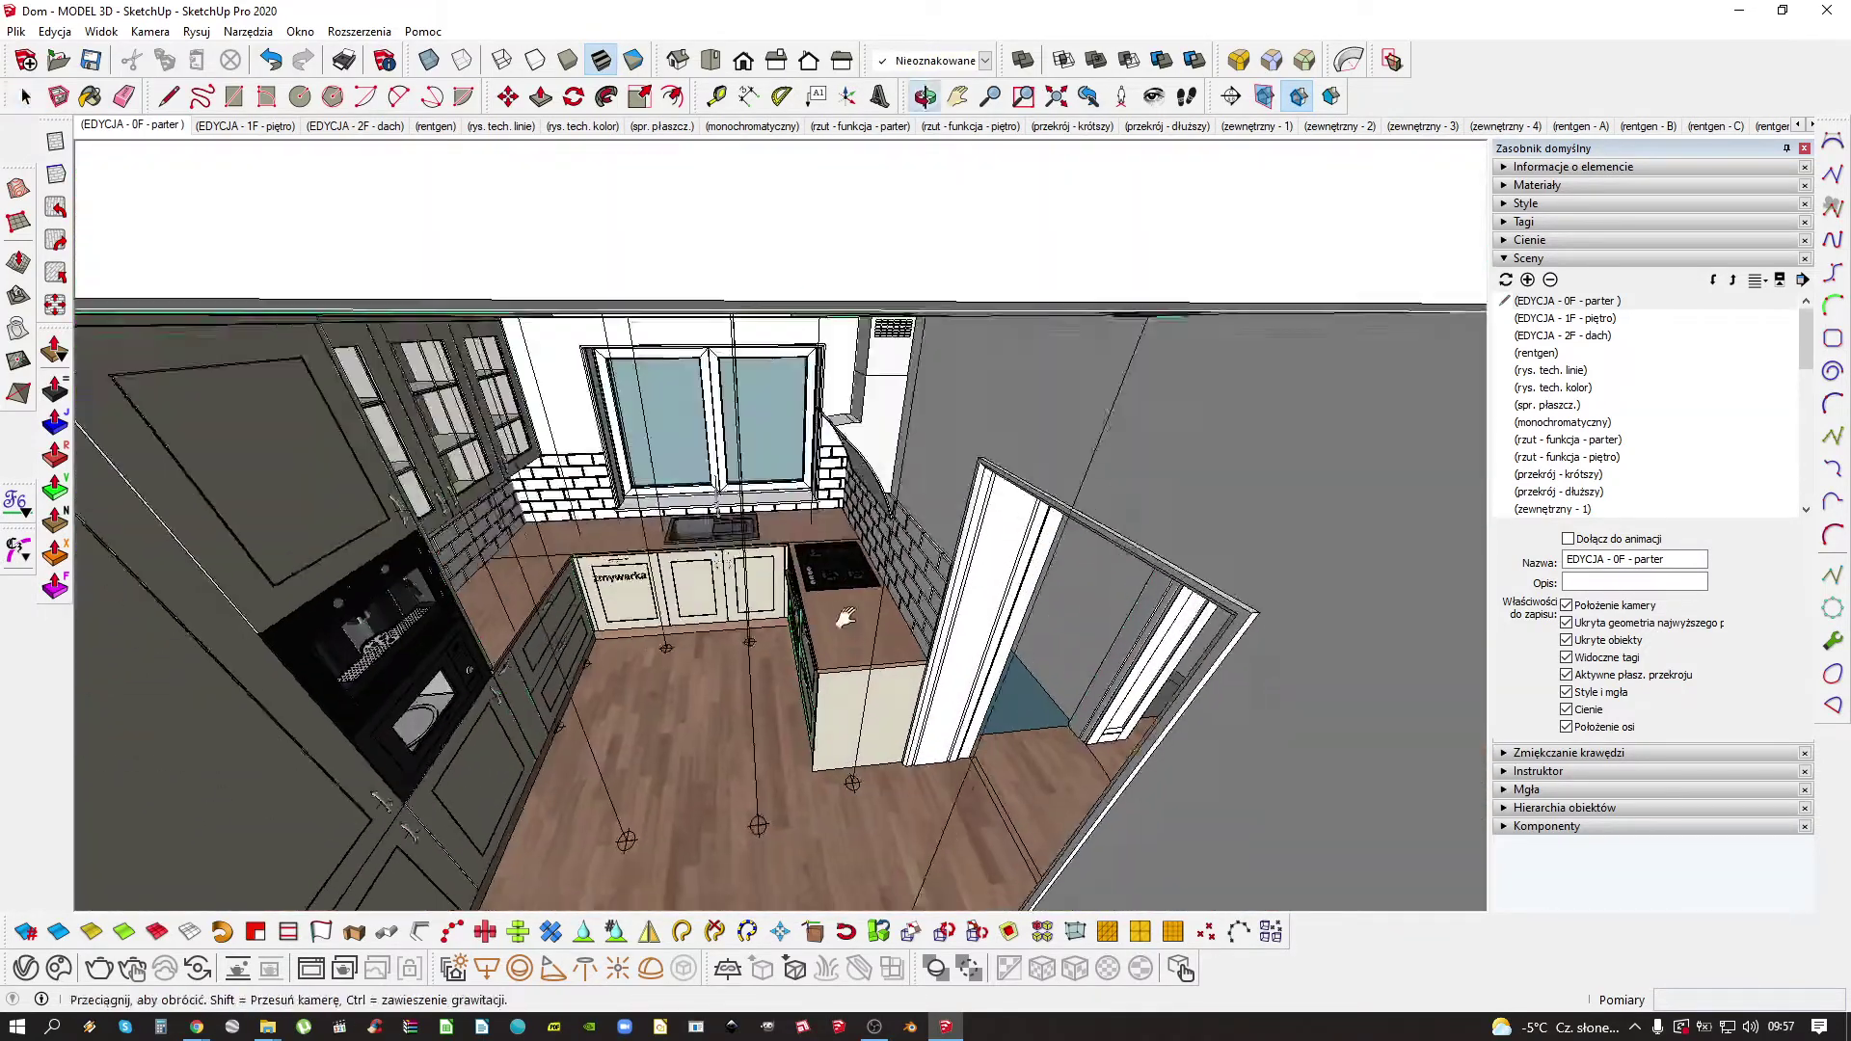
pyautogui.scroll(-5, 831, 559)
# - Select a kitchen cabinet, zoom around it, and expand the Tags list
pyautogui.click(827, 562)
pyautogui.scroll(2, 828, 562)
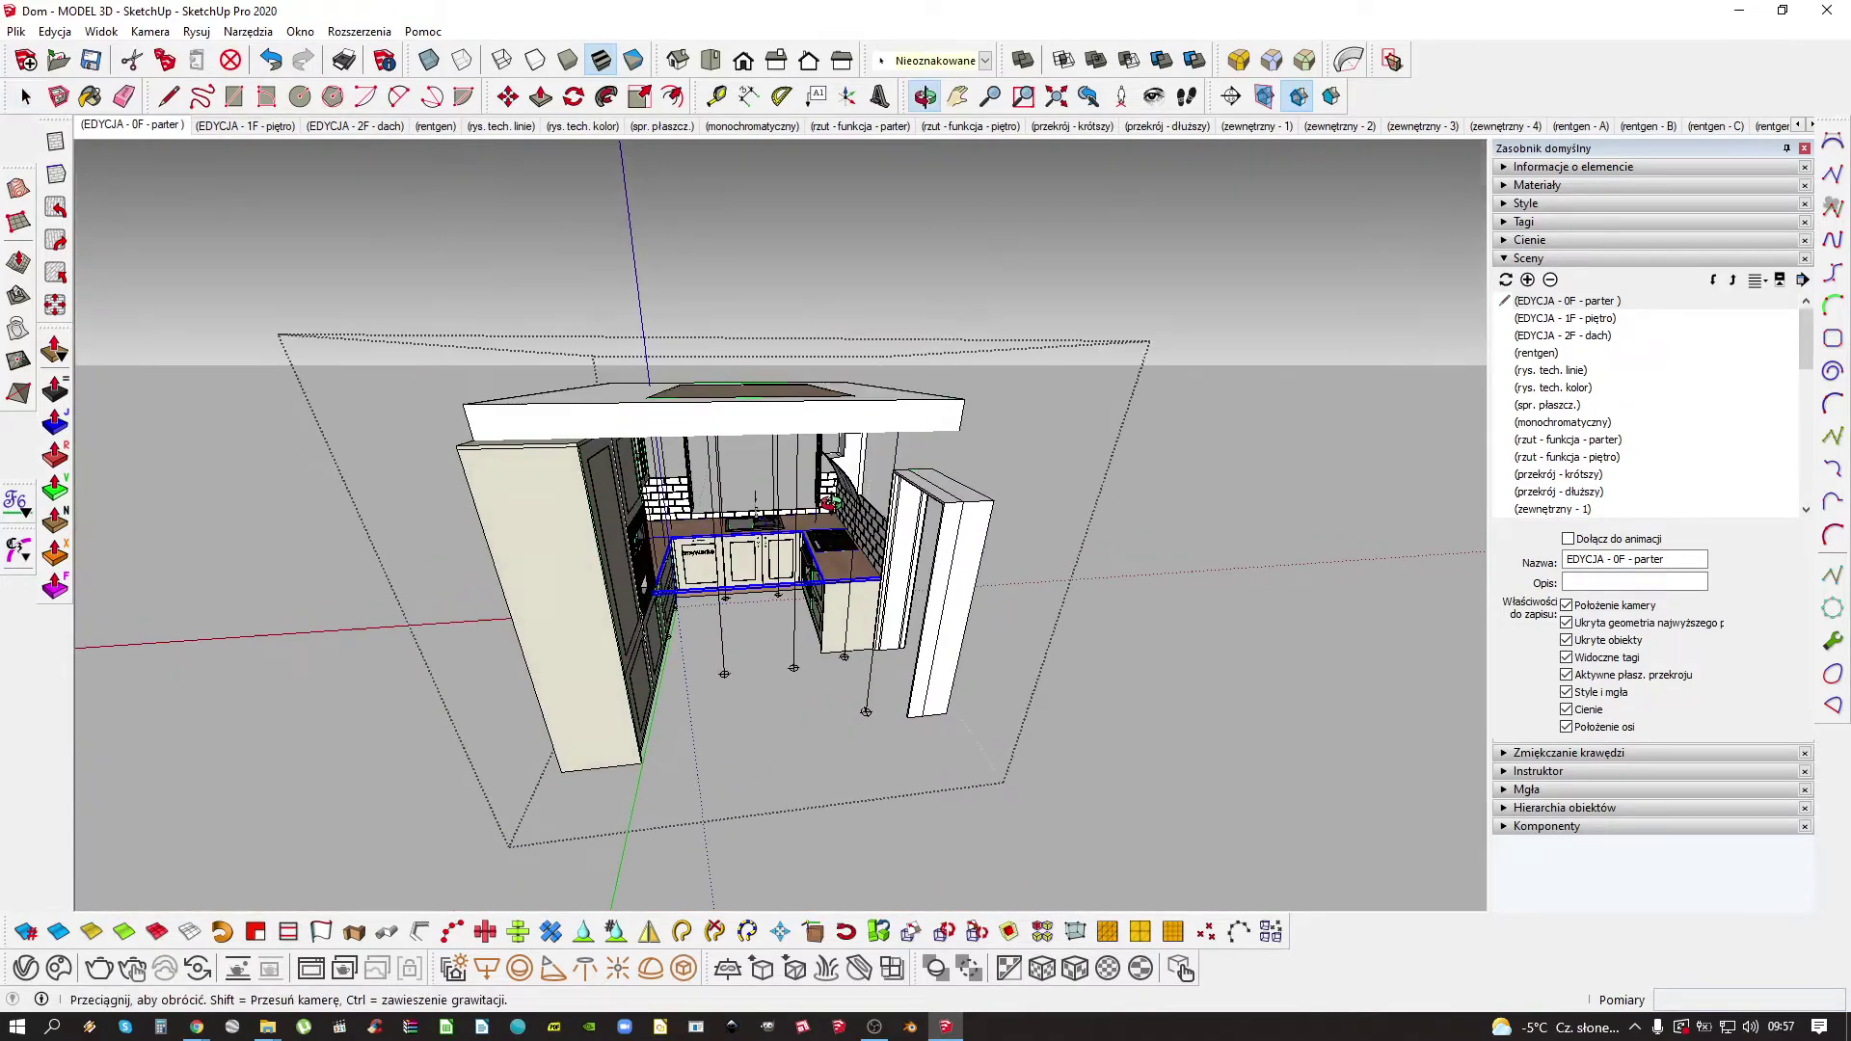
pyautogui.scroll(4, 837, 574)
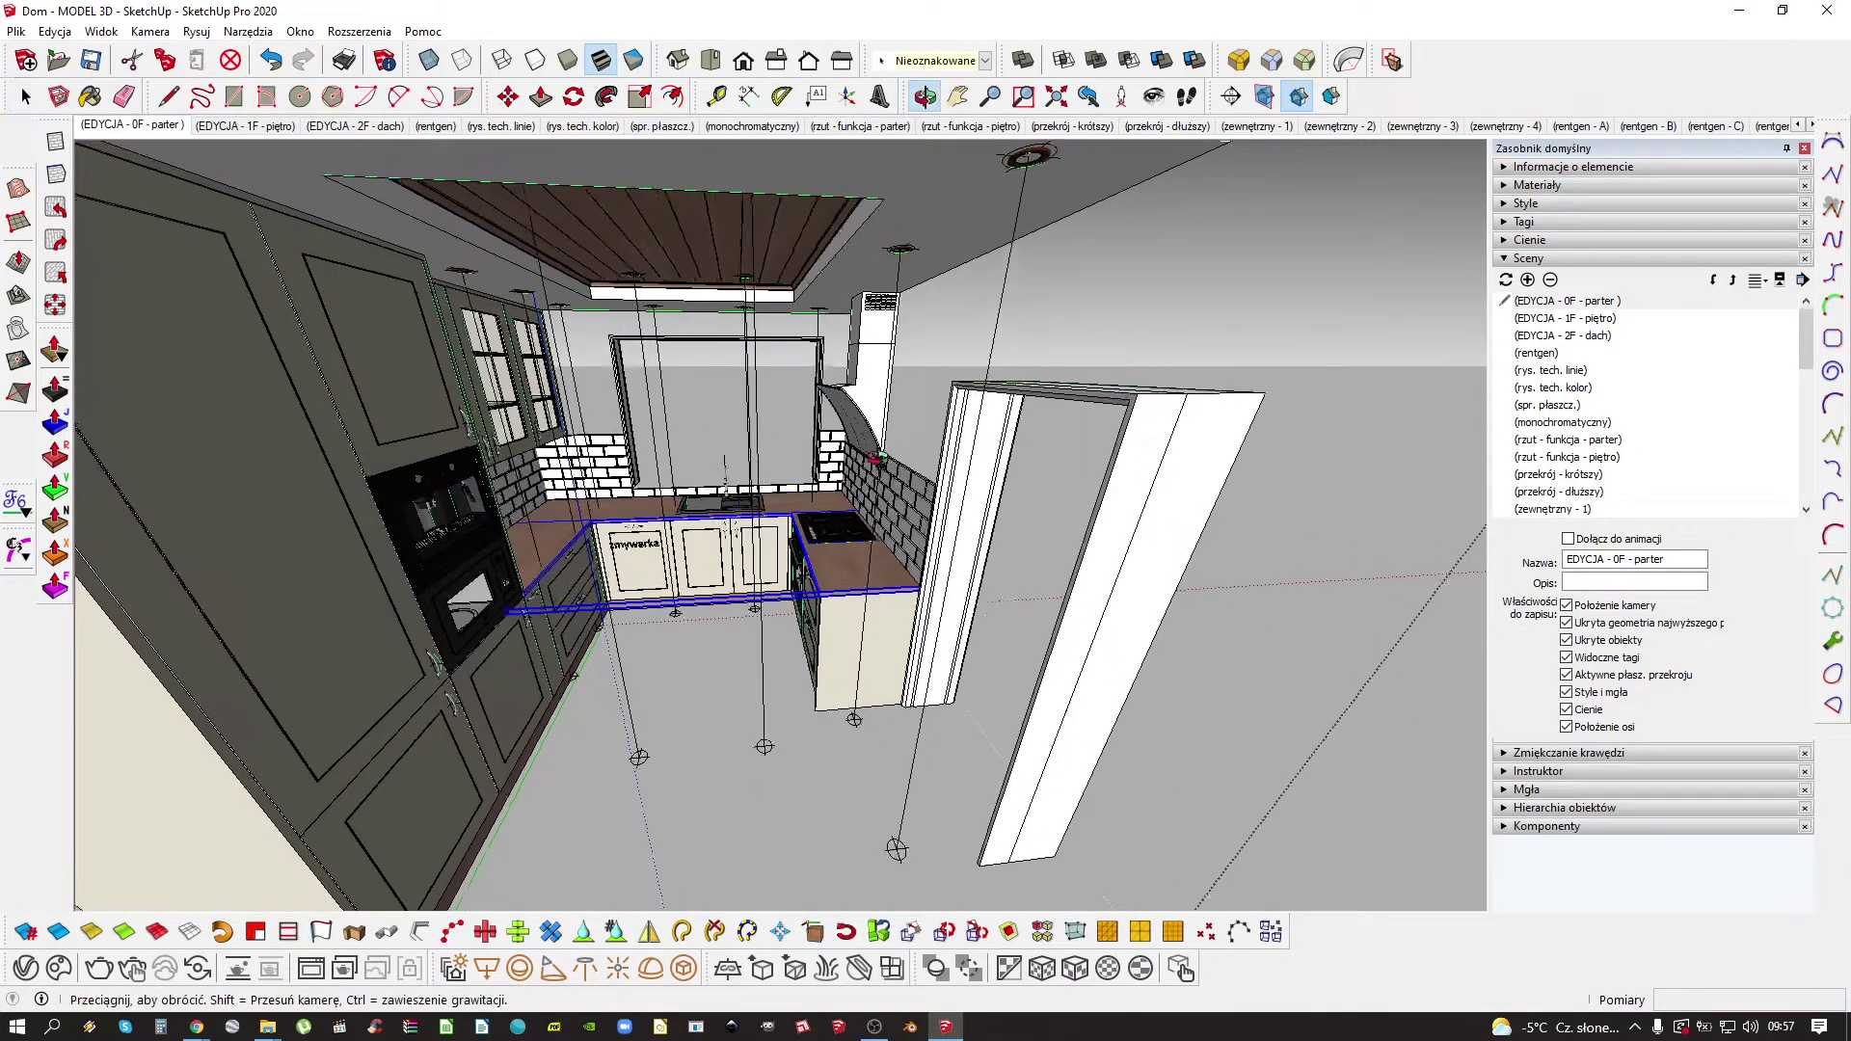
pyautogui.scroll(-3, 958, 462)
pyautogui.scroll(-3, 945, 434)
pyautogui.scroll(-2, 934, 405)
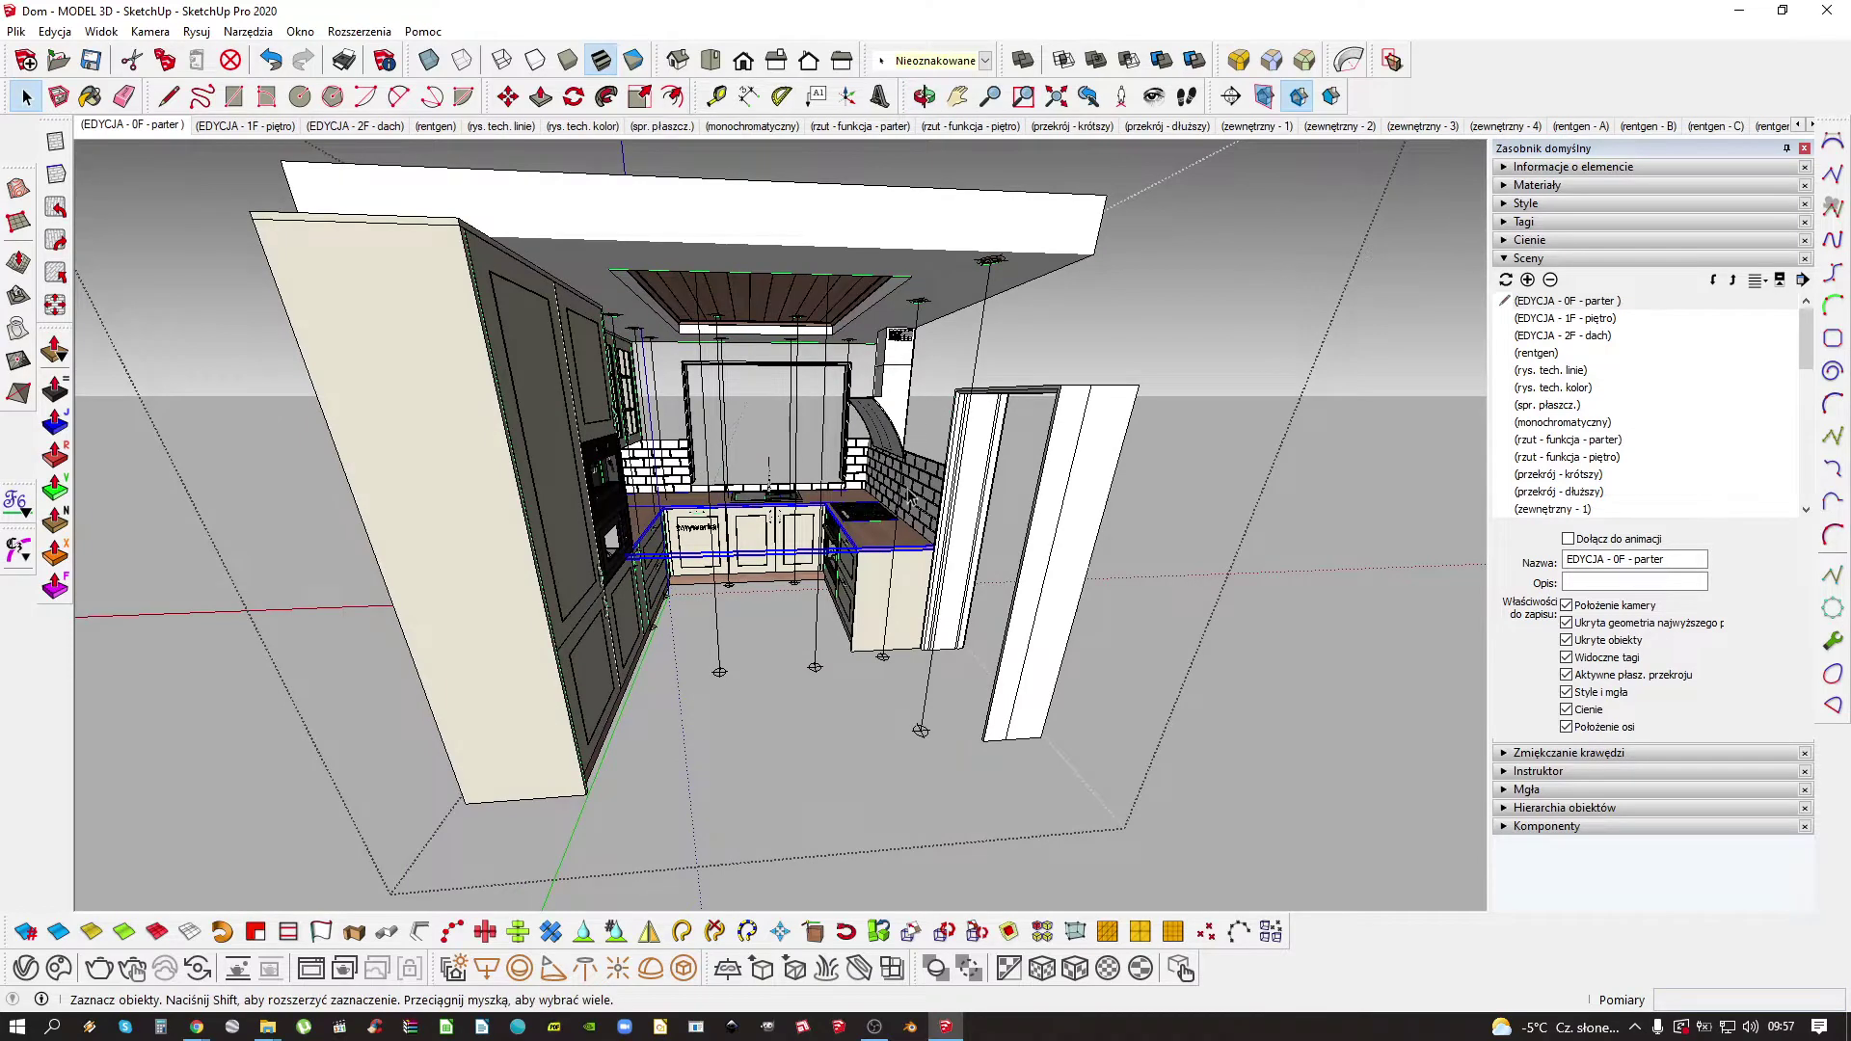
pyautogui.scroll(2, 914, 560)
pyautogui.click(1523, 222)
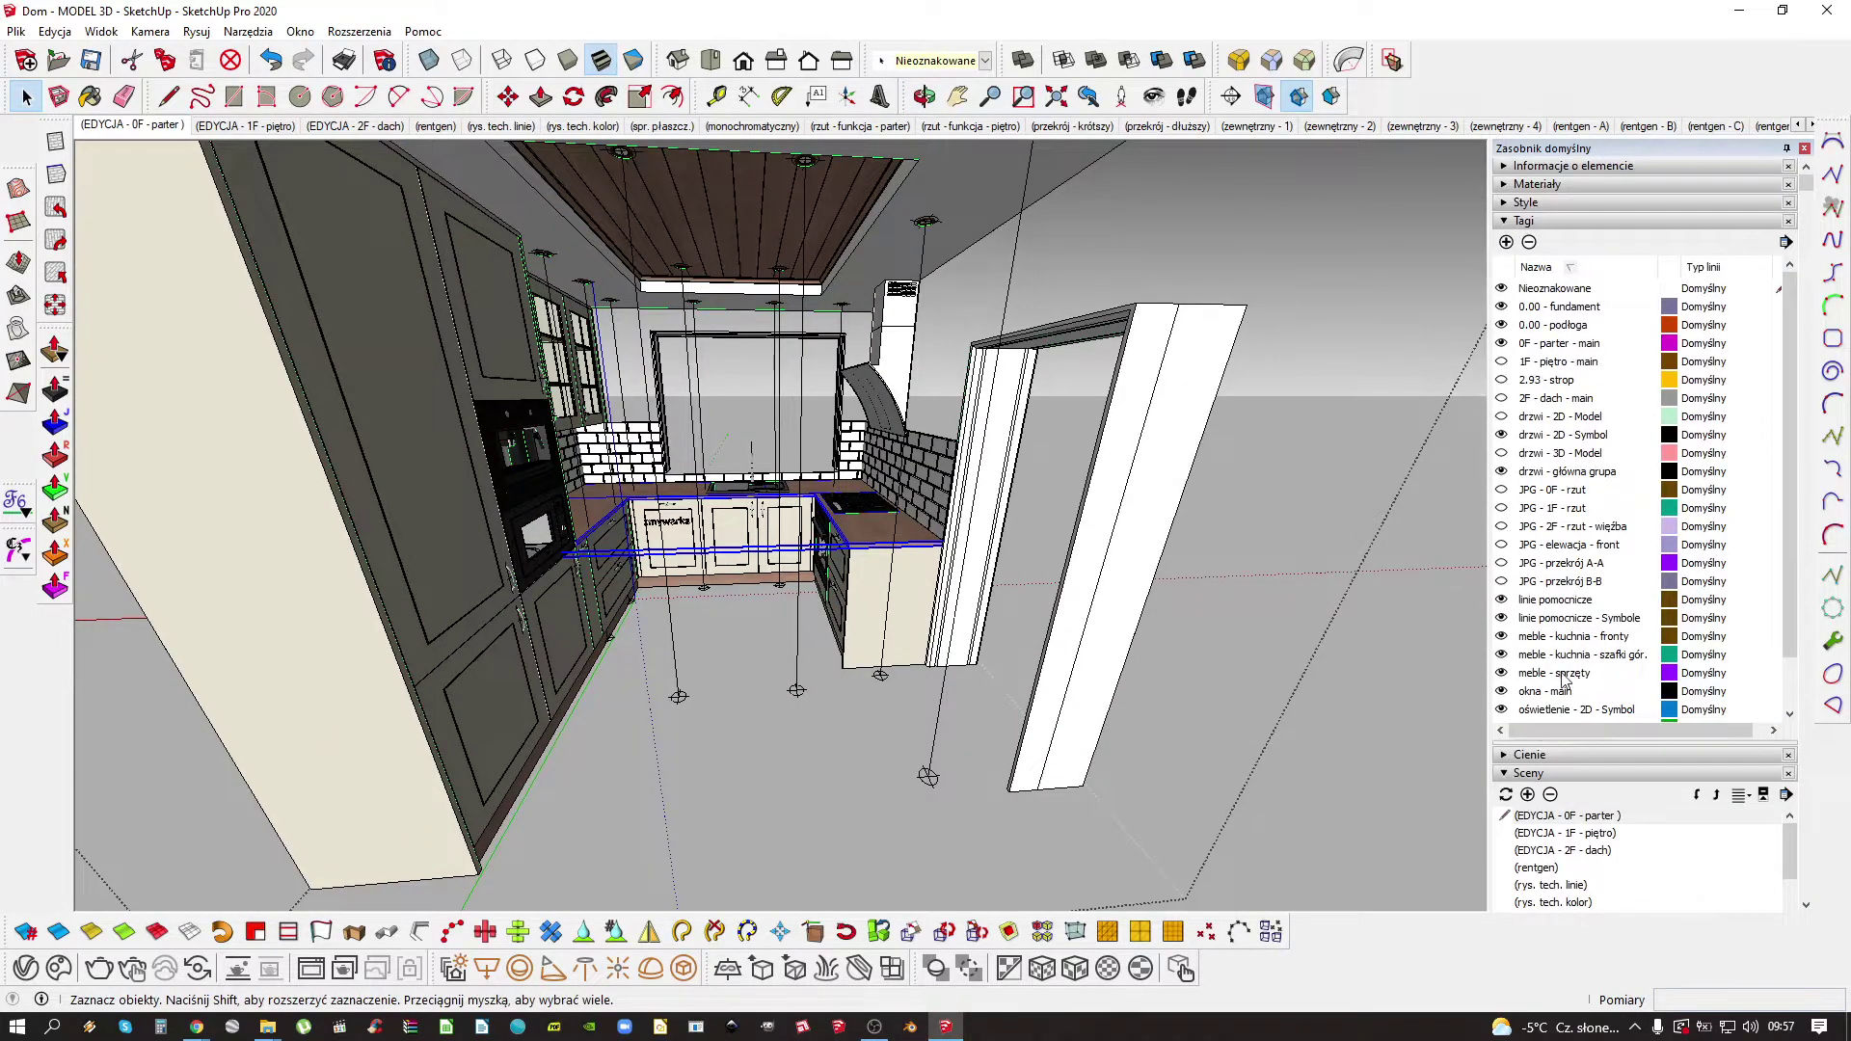
# - Create a new tag named 'meble - kuchnia'
pyautogui.click(1507, 242)
pyautogui.write('meble - kuchnia')
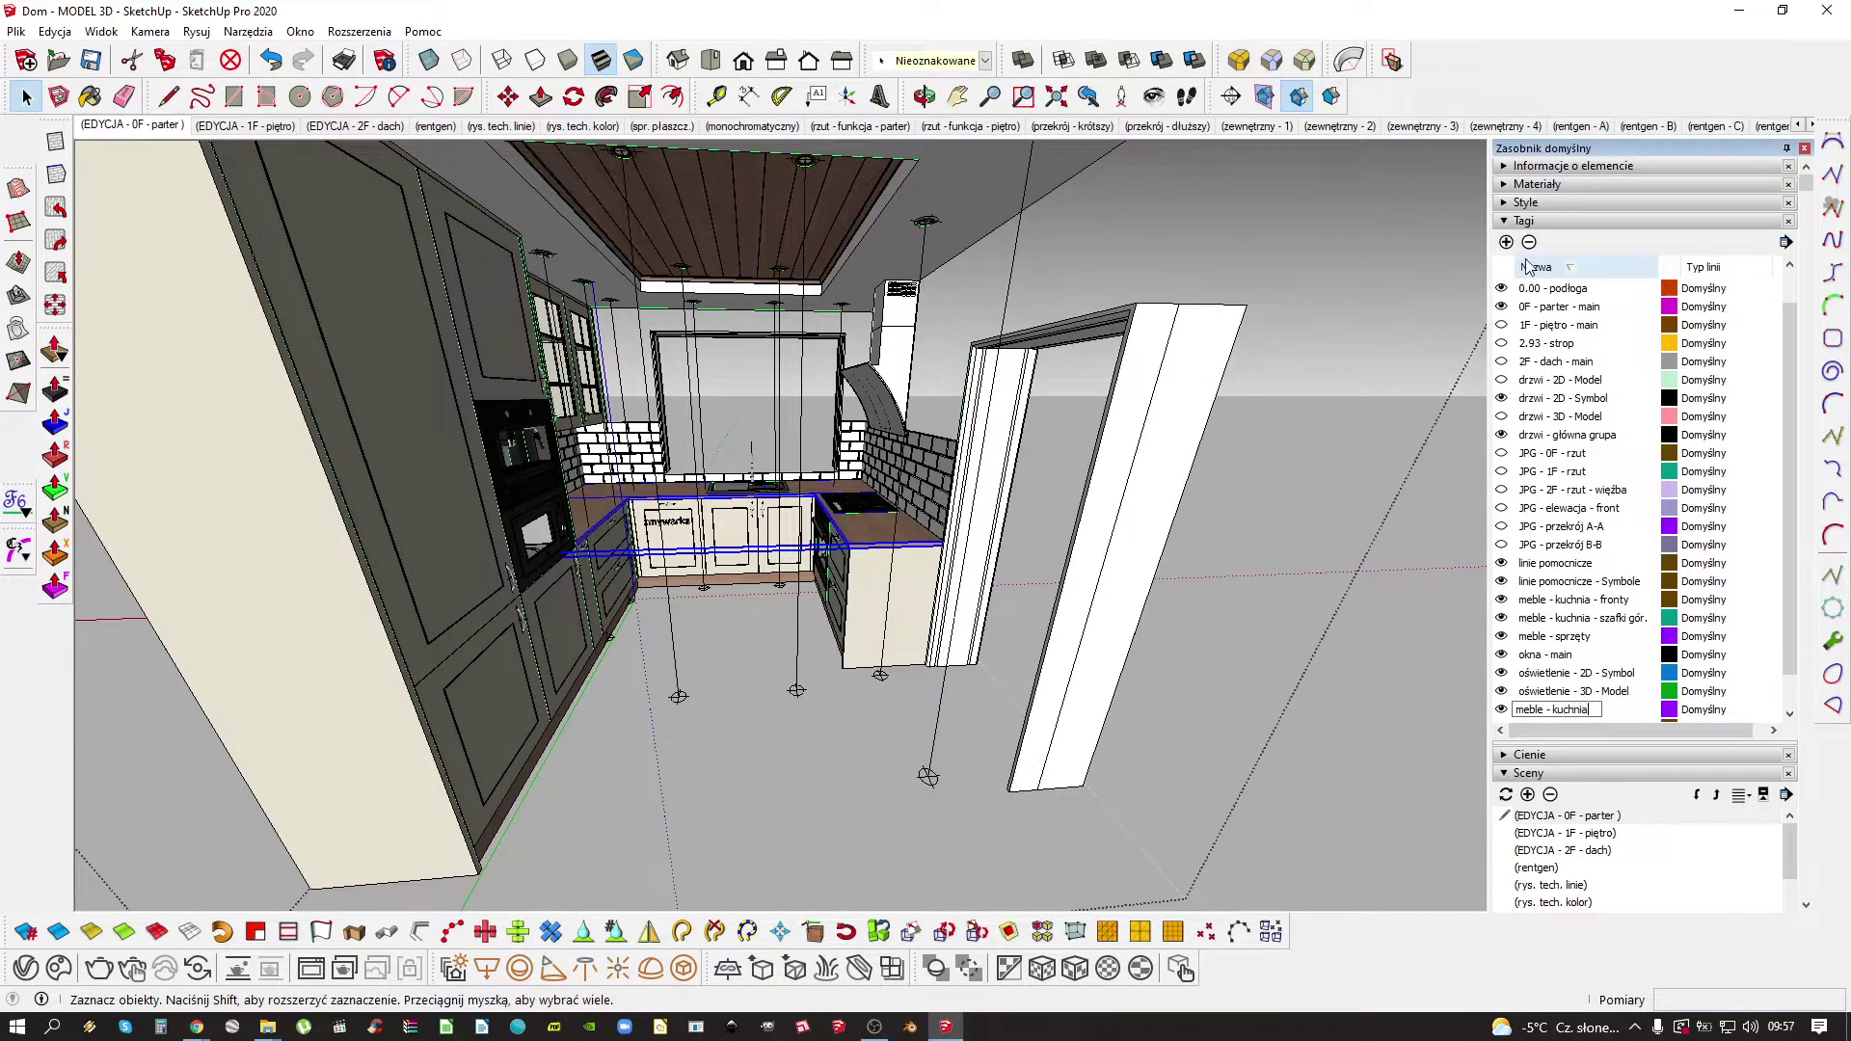
pyautogui.press('Return')
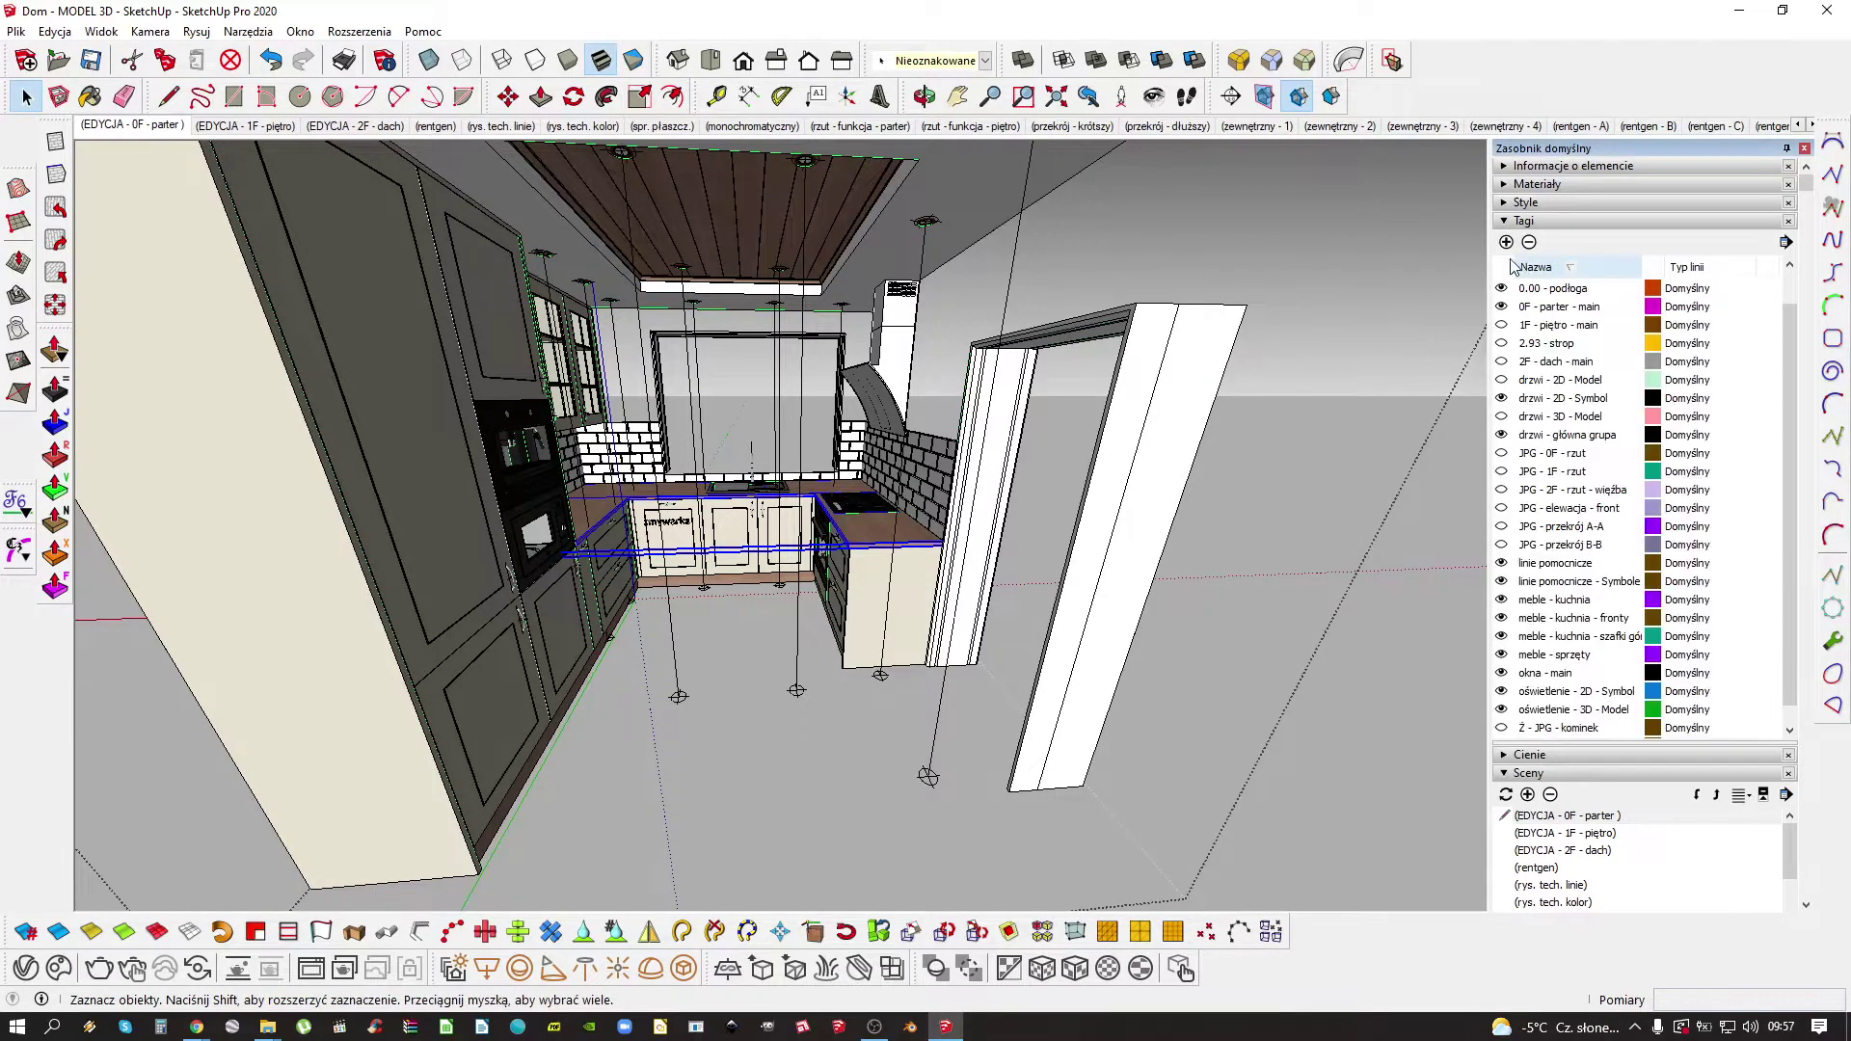
# - Select all of the kitchen furniture geometry
pyautogui.click(844, 628)
pyautogui.scroll(2, 839, 586)
pyautogui.scroll(2, 839, 585)
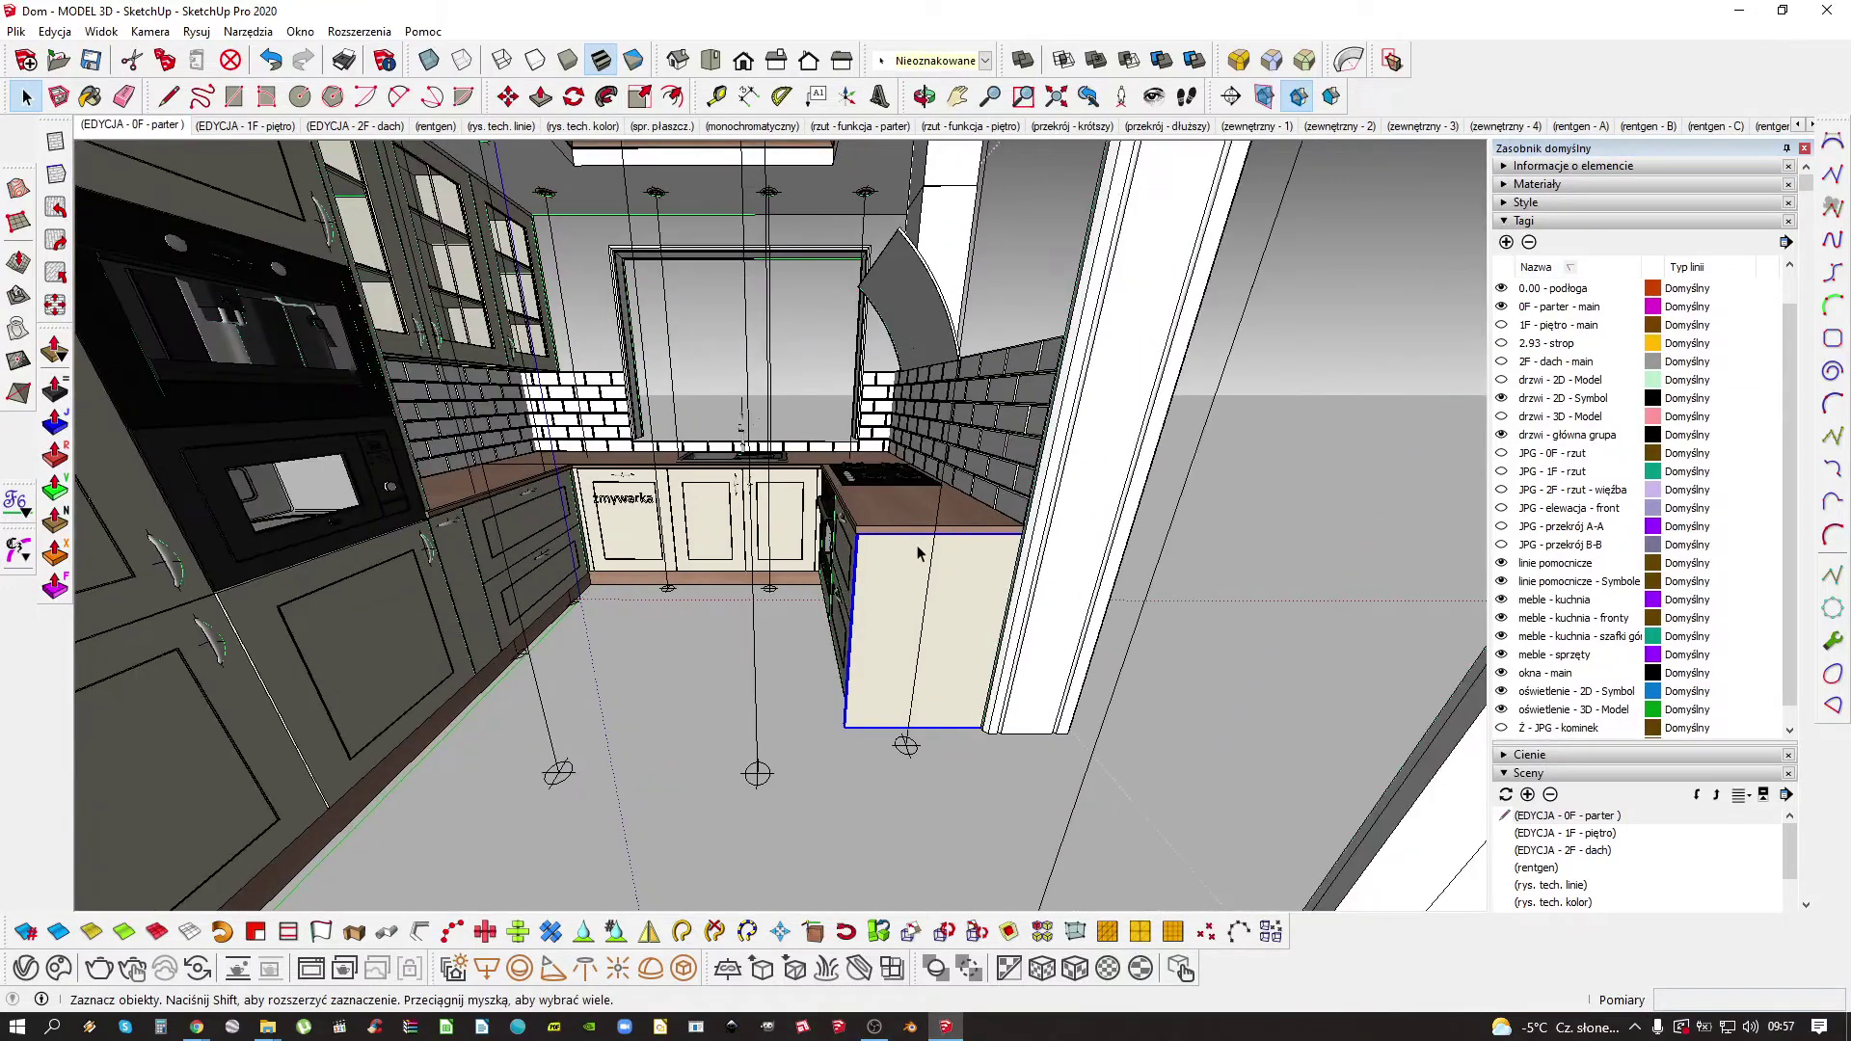
pyautogui.scroll(-4, 839, 585)
pyautogui.hotkey('ctrl', 'a')
pyautogui.moveTo(1006, 457); pyautogui.dragTo(894, 261, button='middle')
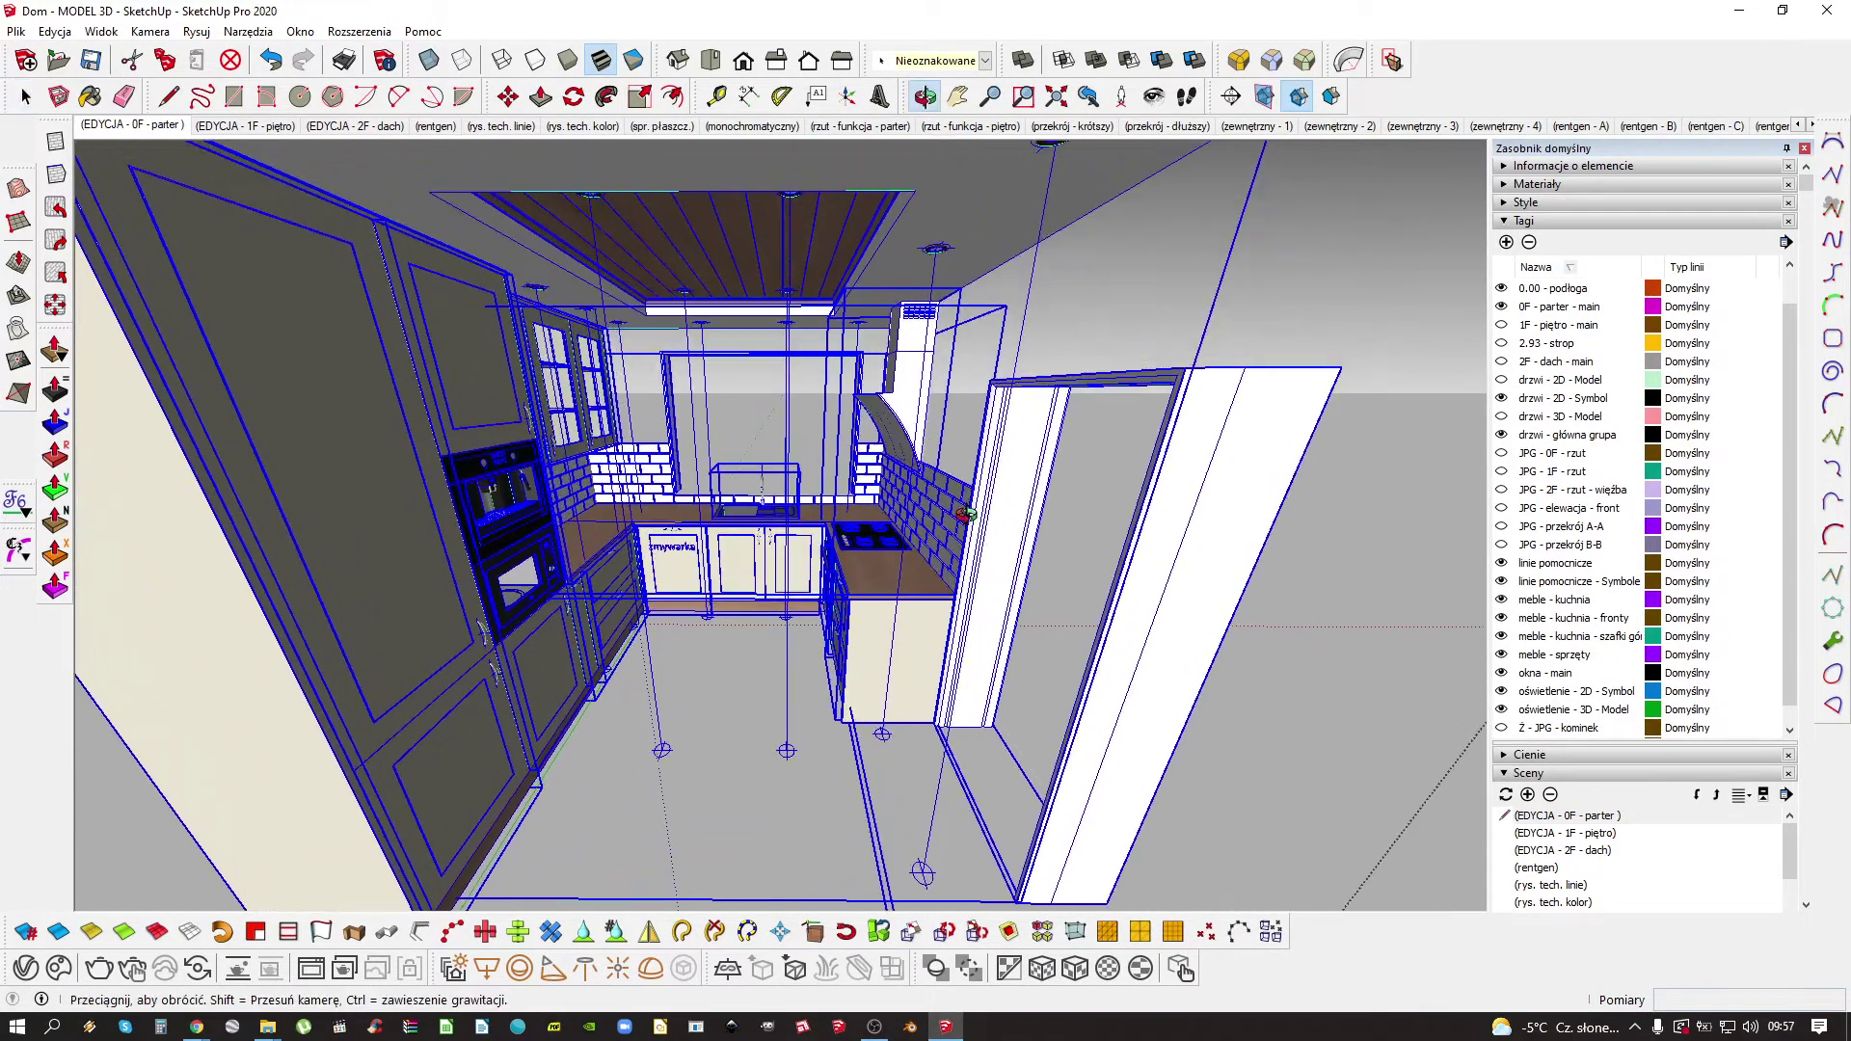
pyautogui.scroll(-2, 894, 260)
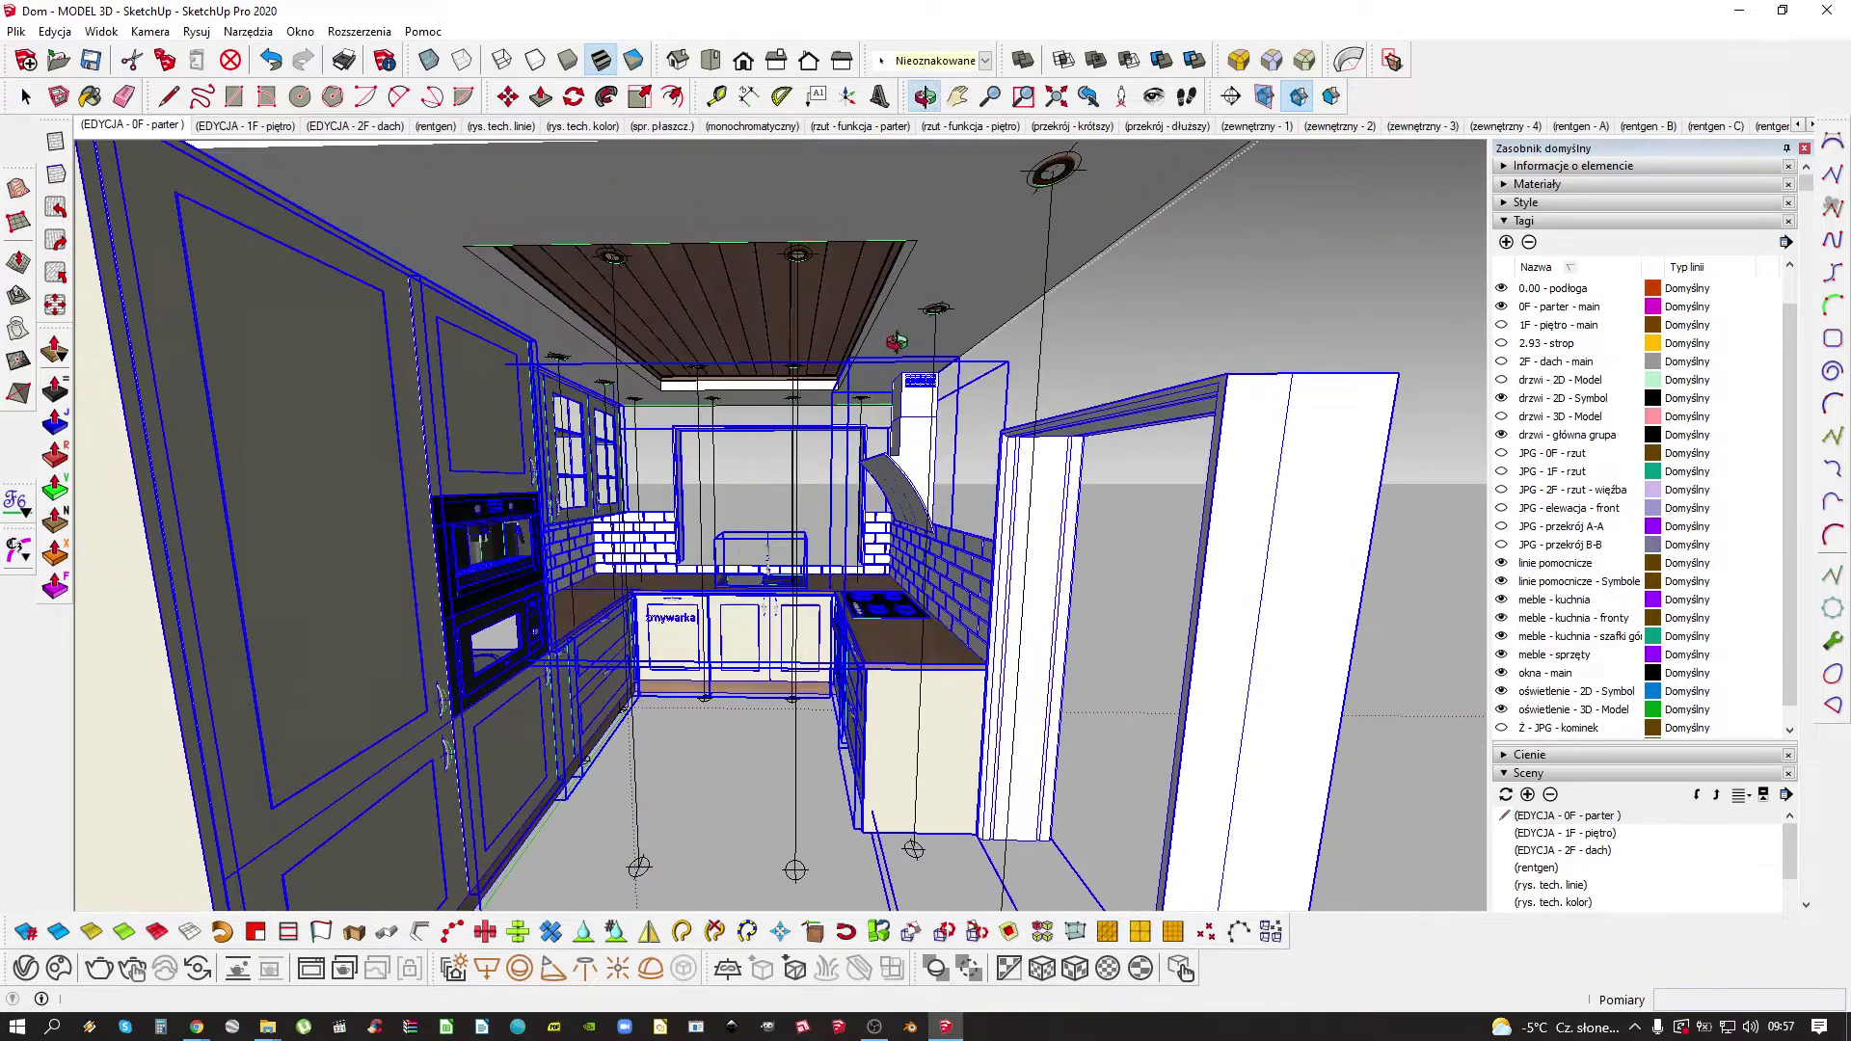
pyautogui.scroll(-4, 895, 260)
pyautogui.moveTo(883, 386)
pyautogui.mouseDown(button='middle')
pyautogui.moveTo(868, 412)
pyautogui.moveTo(976, 453)
pyautogui.moveTo(987, 569)
pyautogui.mouseUp(button='middle')
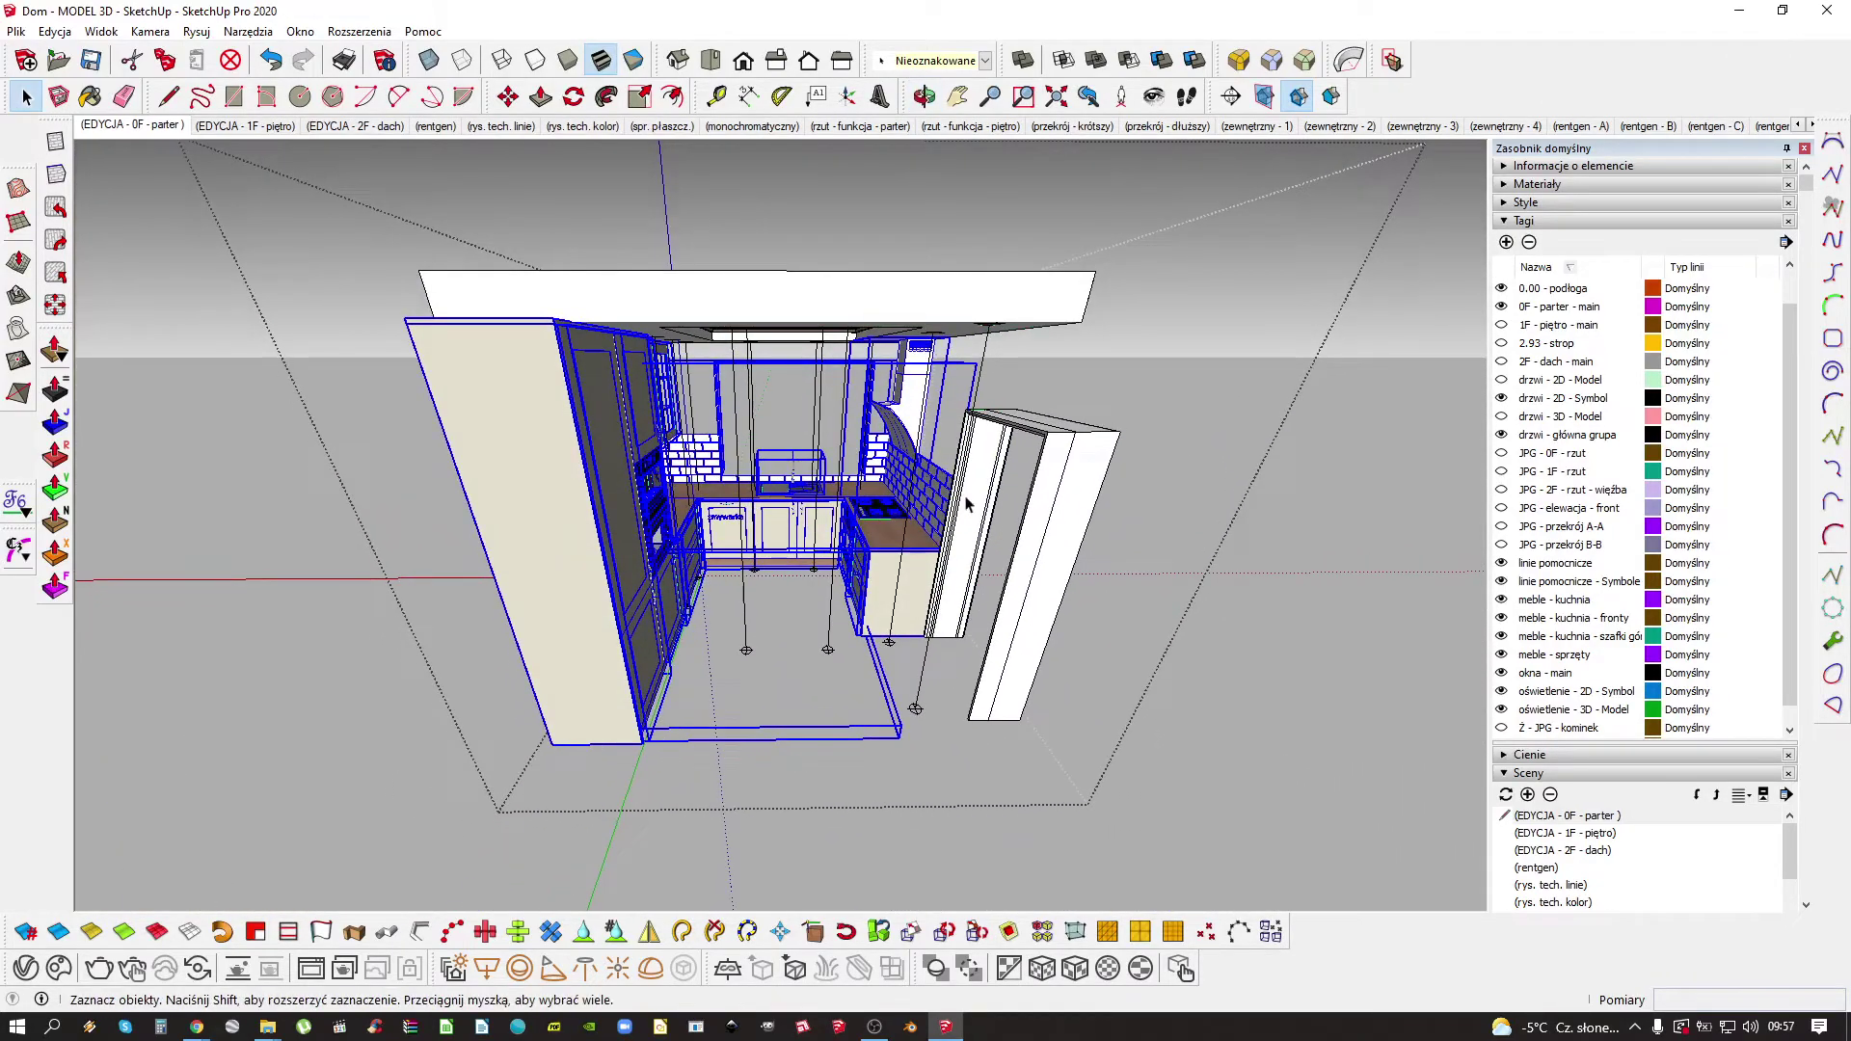
pyautogui.scroll(2, 964, 503)
pyautogui.moveTo(955, 501); pyautogui.dragTo(799, 180, button='middle')
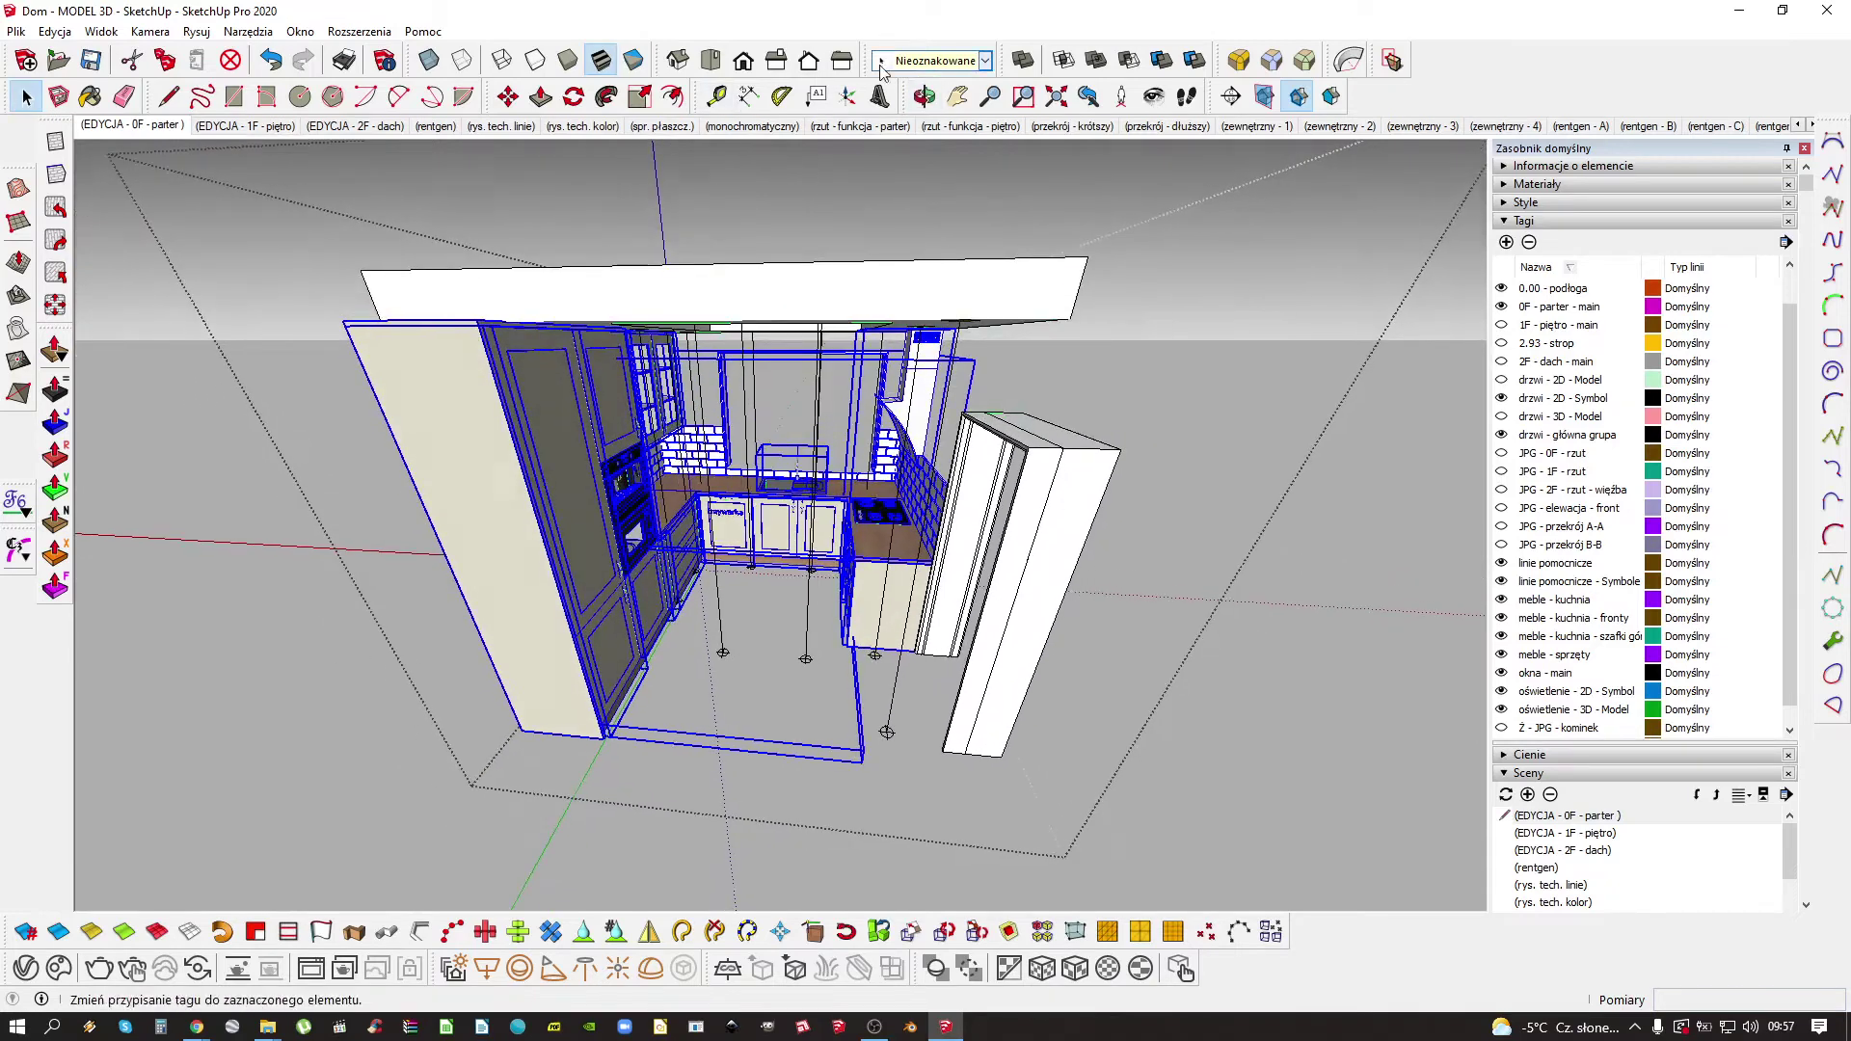
# - Assign the selected kitchen furniture to the 'meble - kuchnia' tag
pyautogui.click(930, 61)
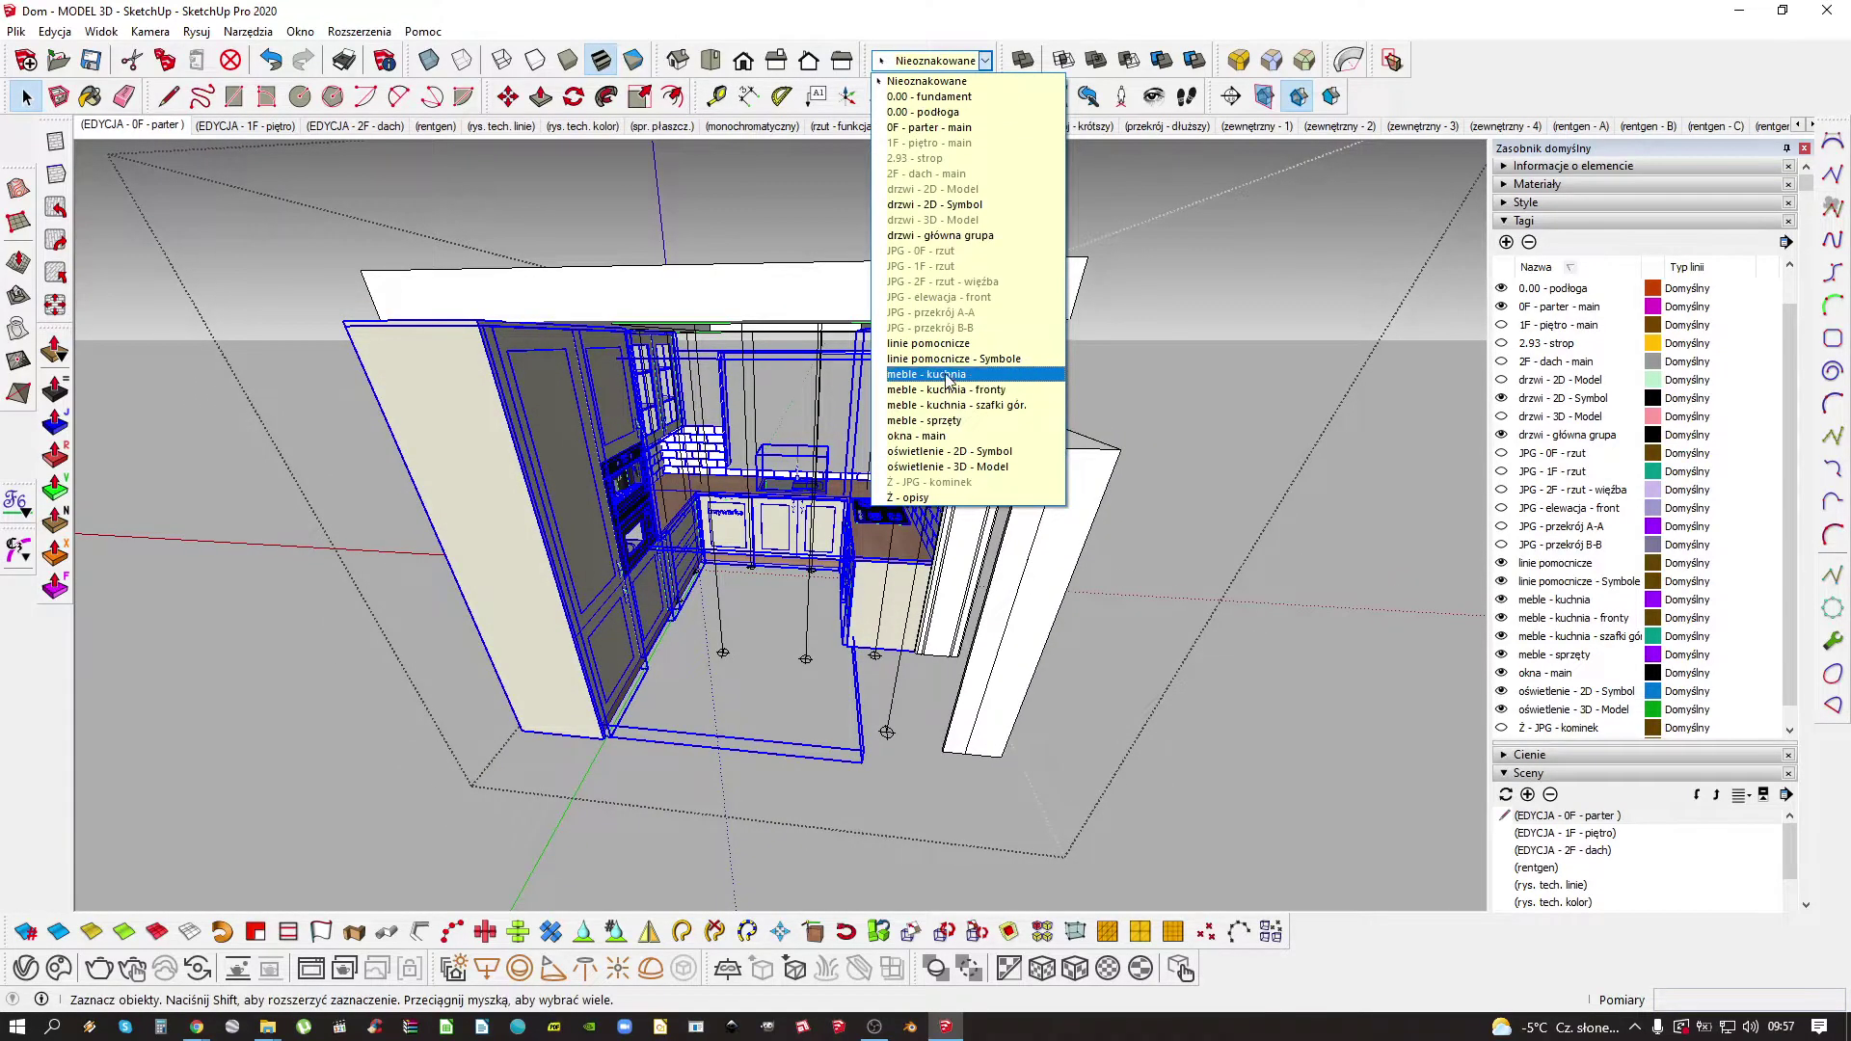
pyautogui.click(948, 376)
pyautogui.scroll(3, 880, 550)
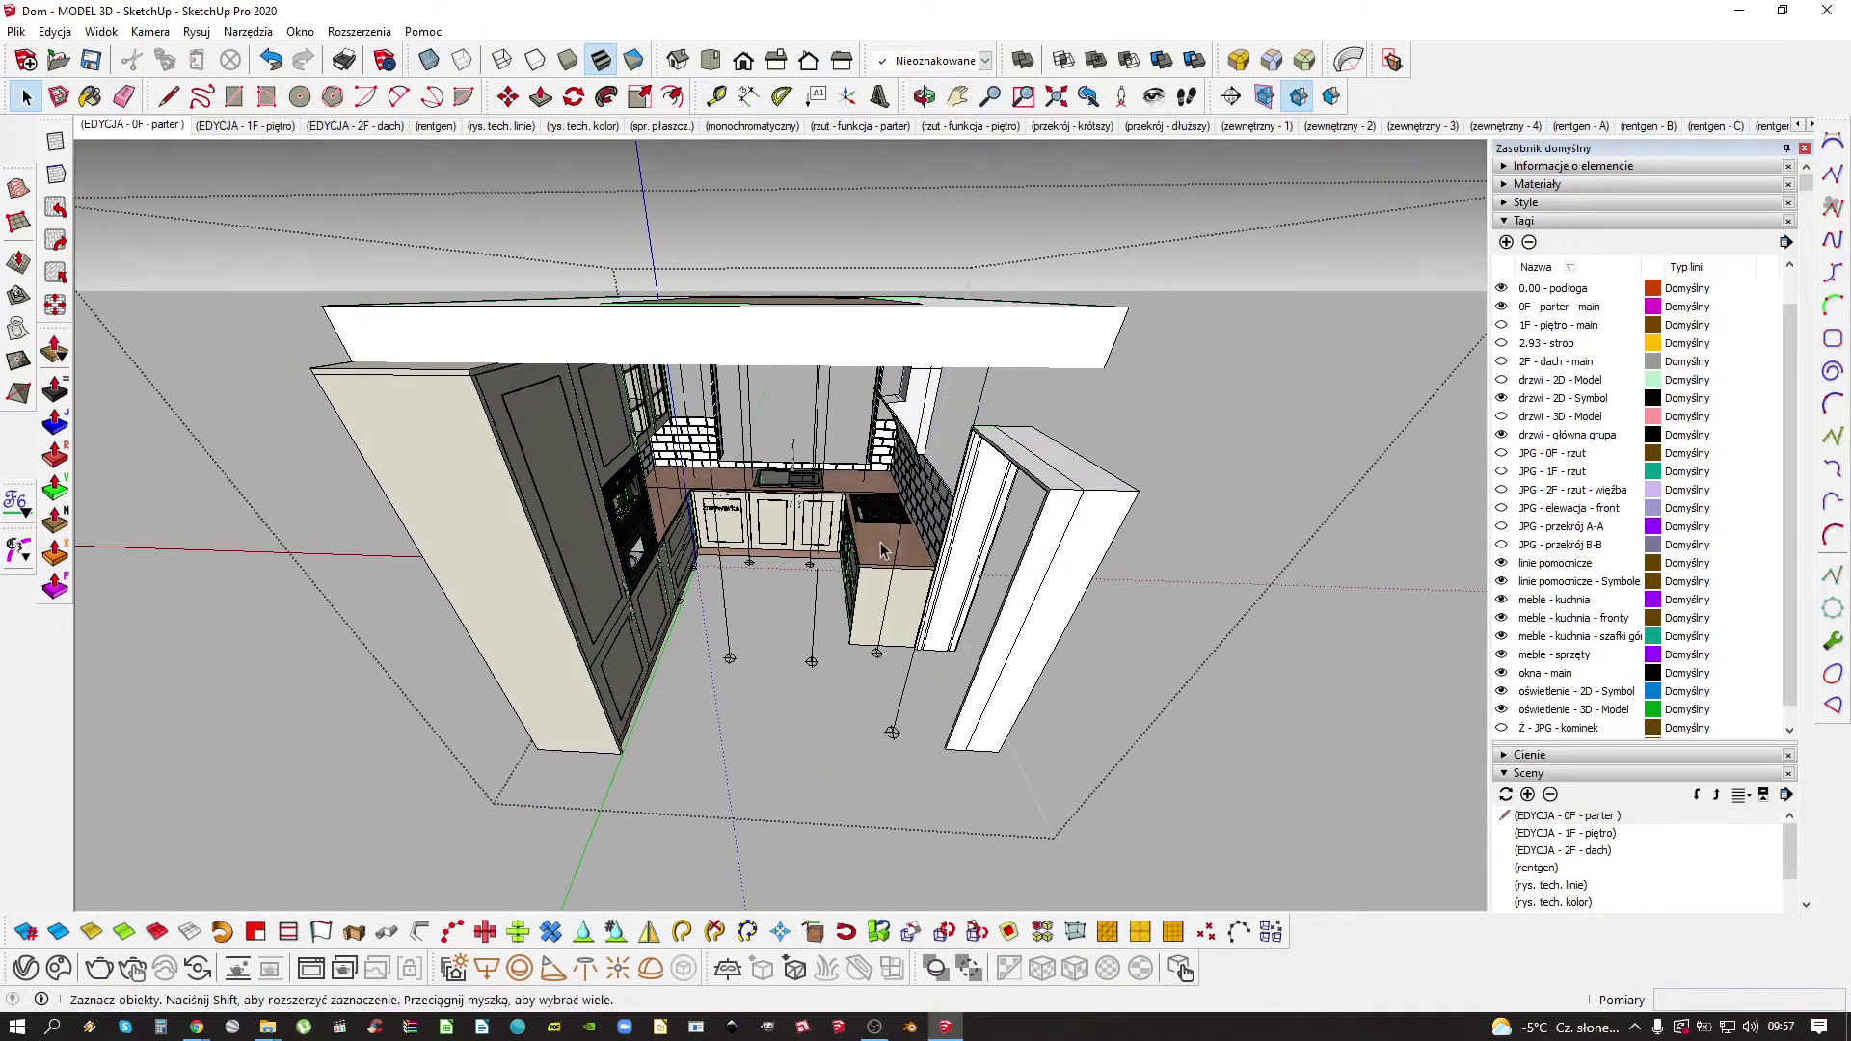
pyautogui.scroll(-3, 880, 550)
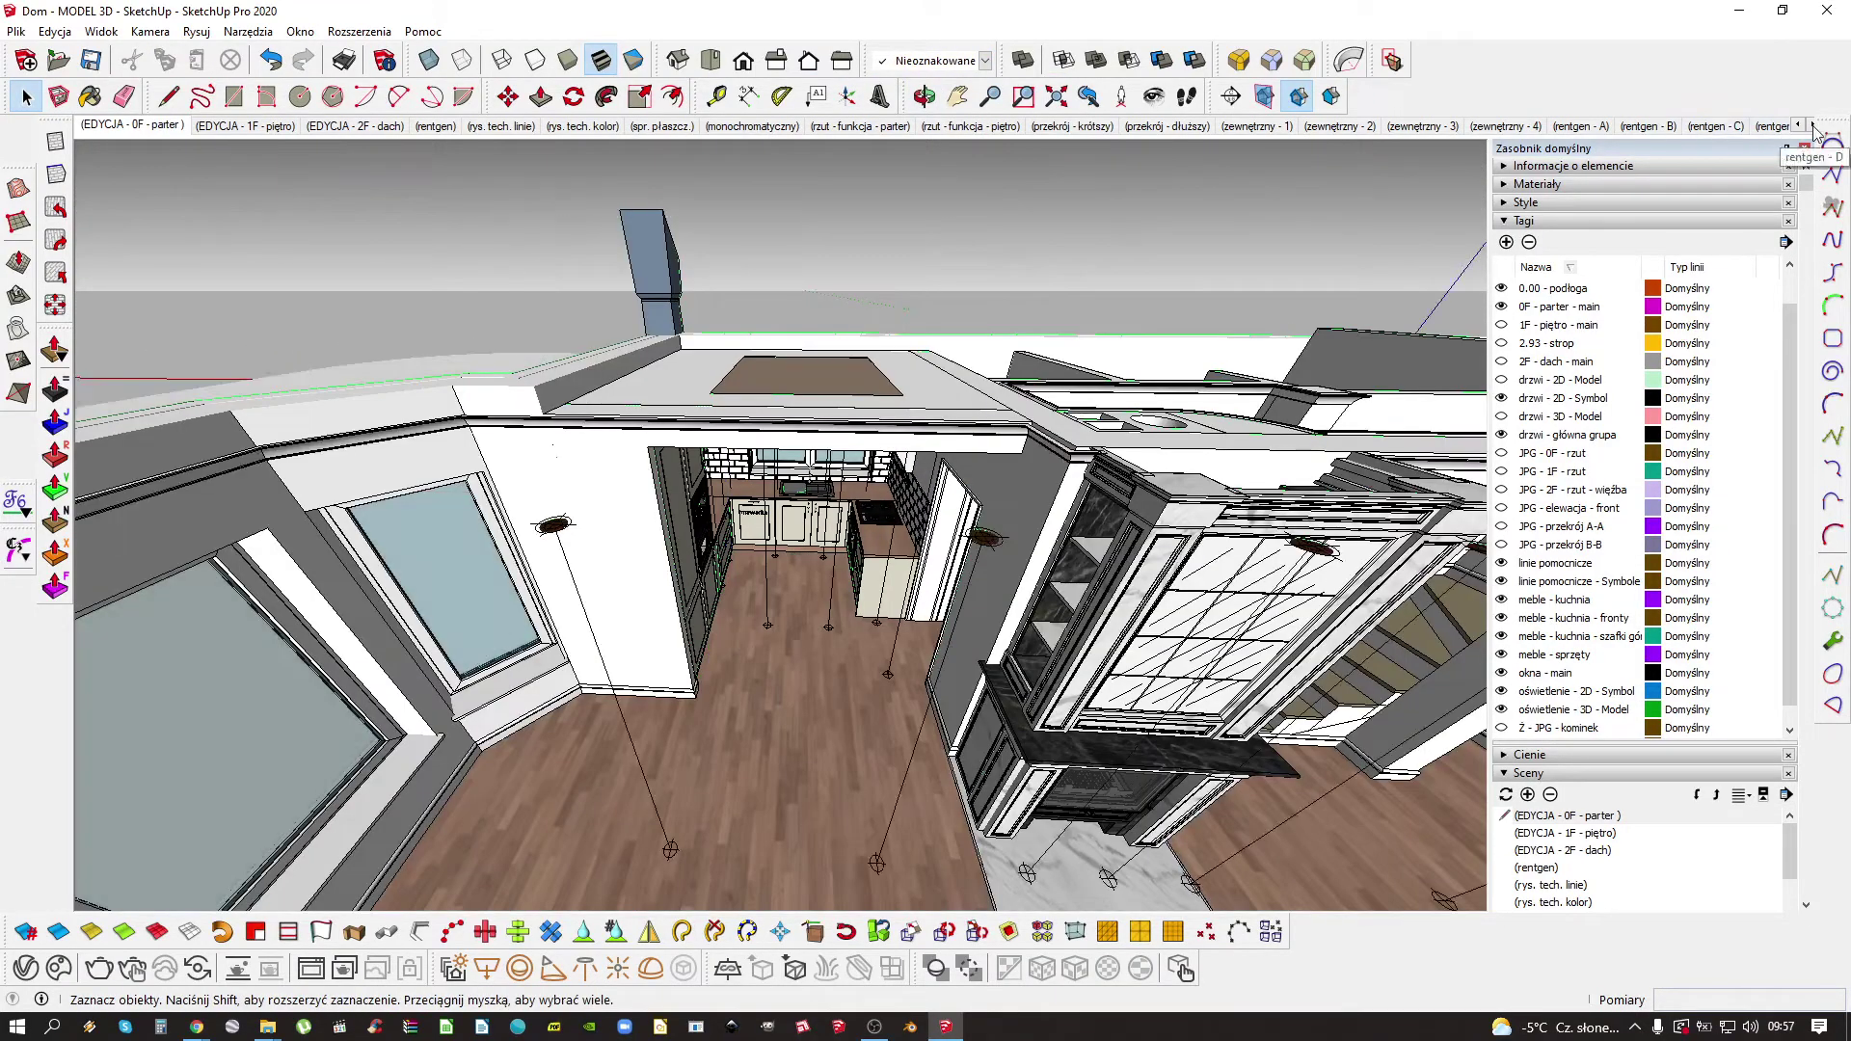
# - Switch to the 'rzut - oświetlenie' scene
pyautogui.click(1813, 127)
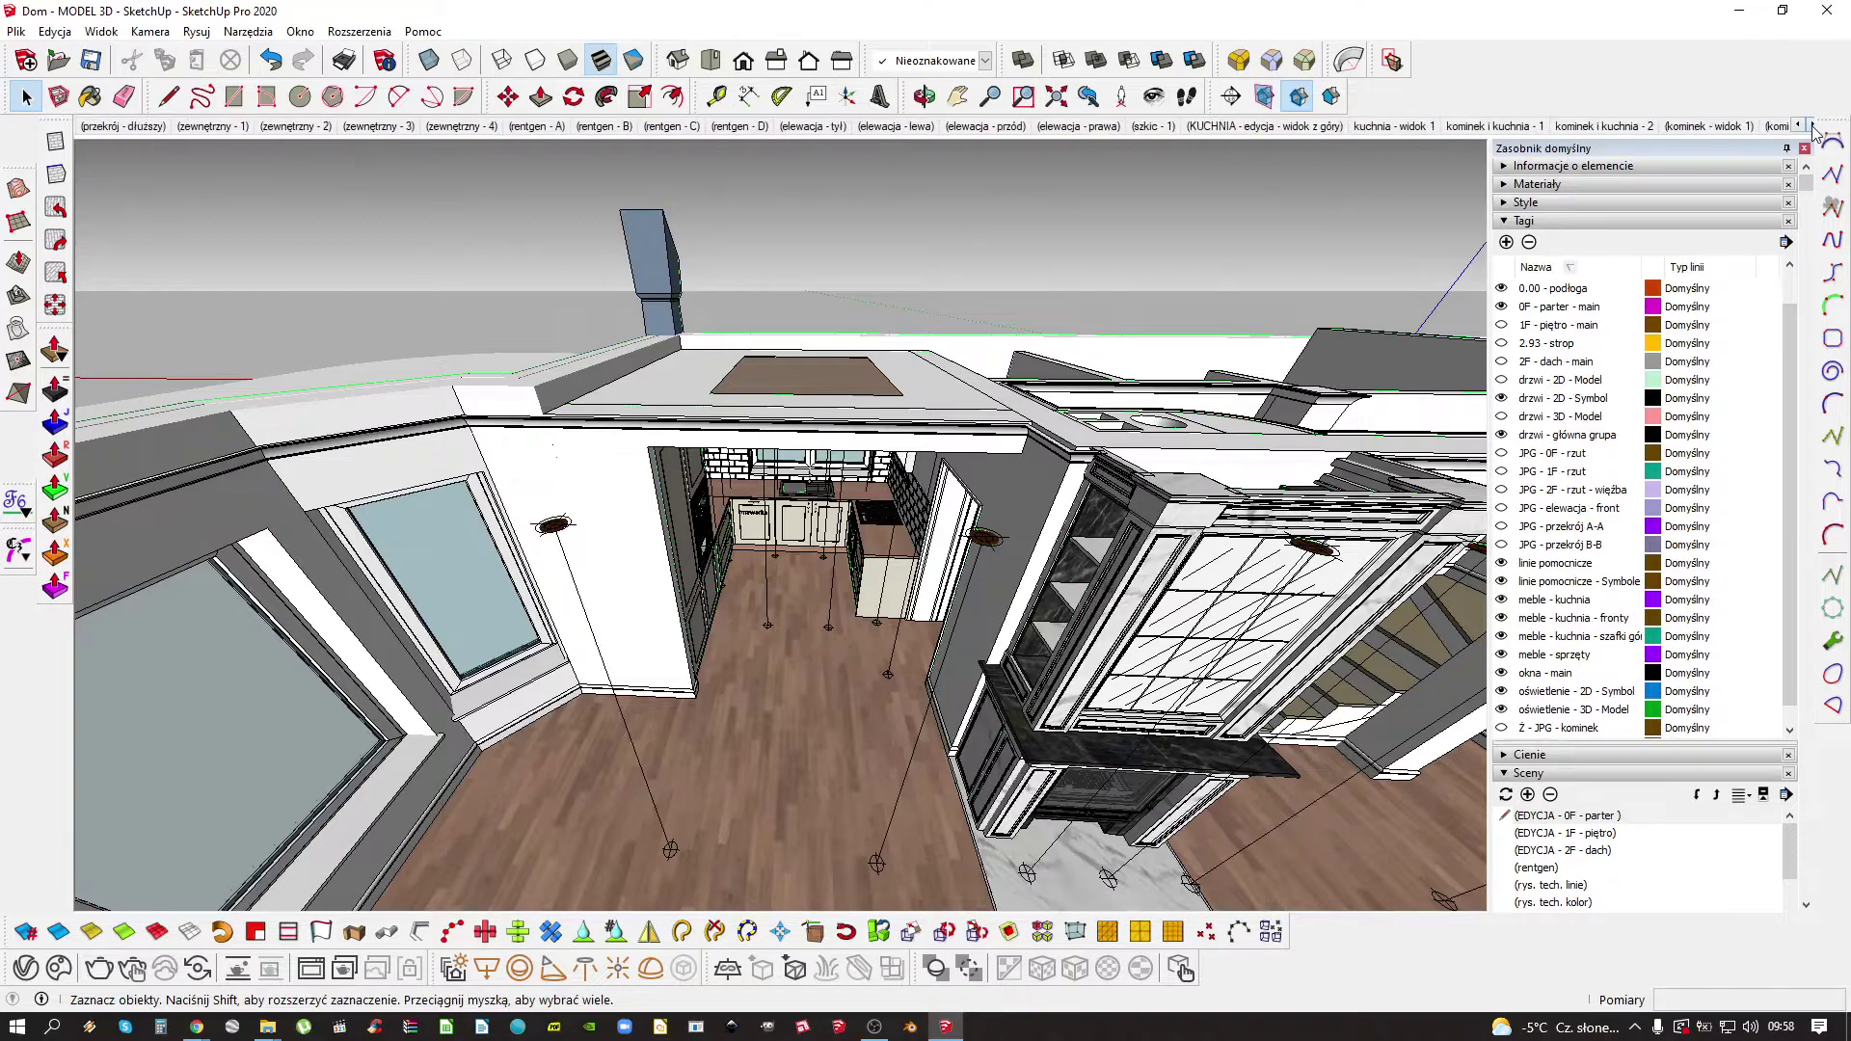
pyautogui.click(1813, 126)
pyautogui.click(1812, 126)
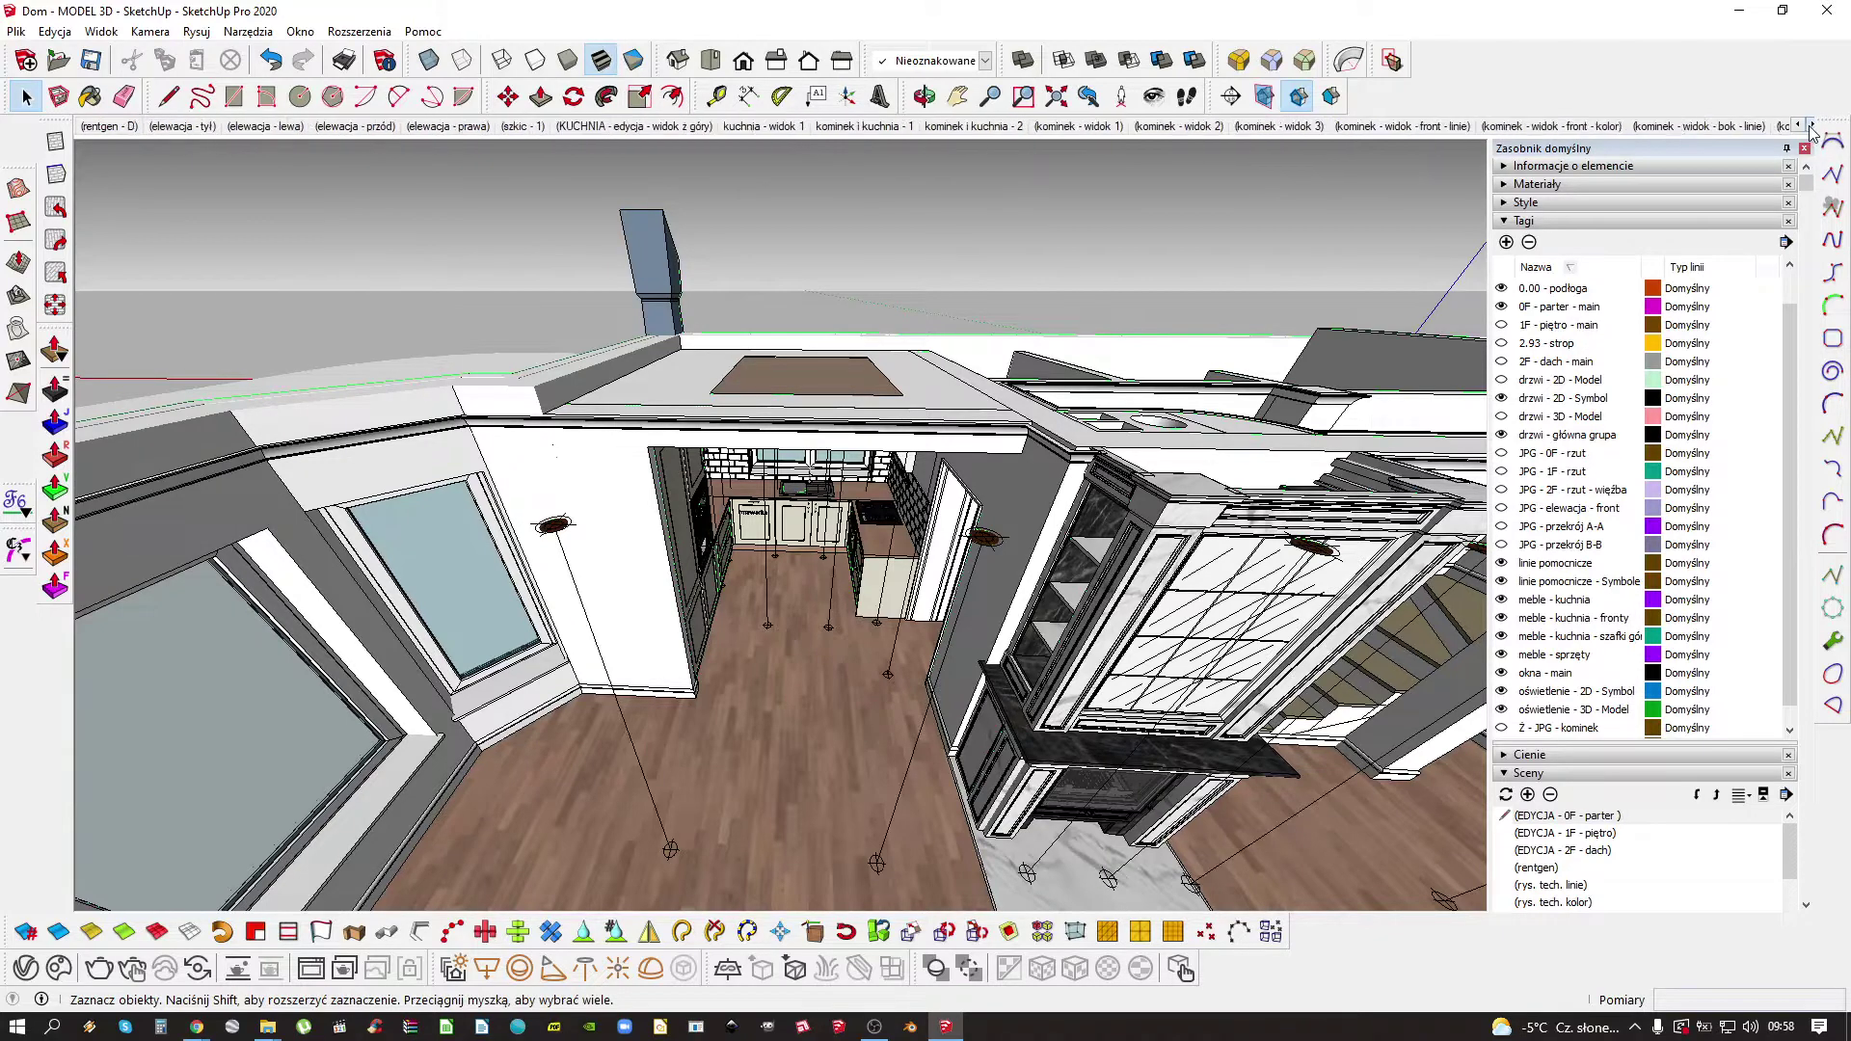
pyautogui.click(1813, 127)
pyautogui.click(1813, 126)
pyautogui.click(1535, 220)
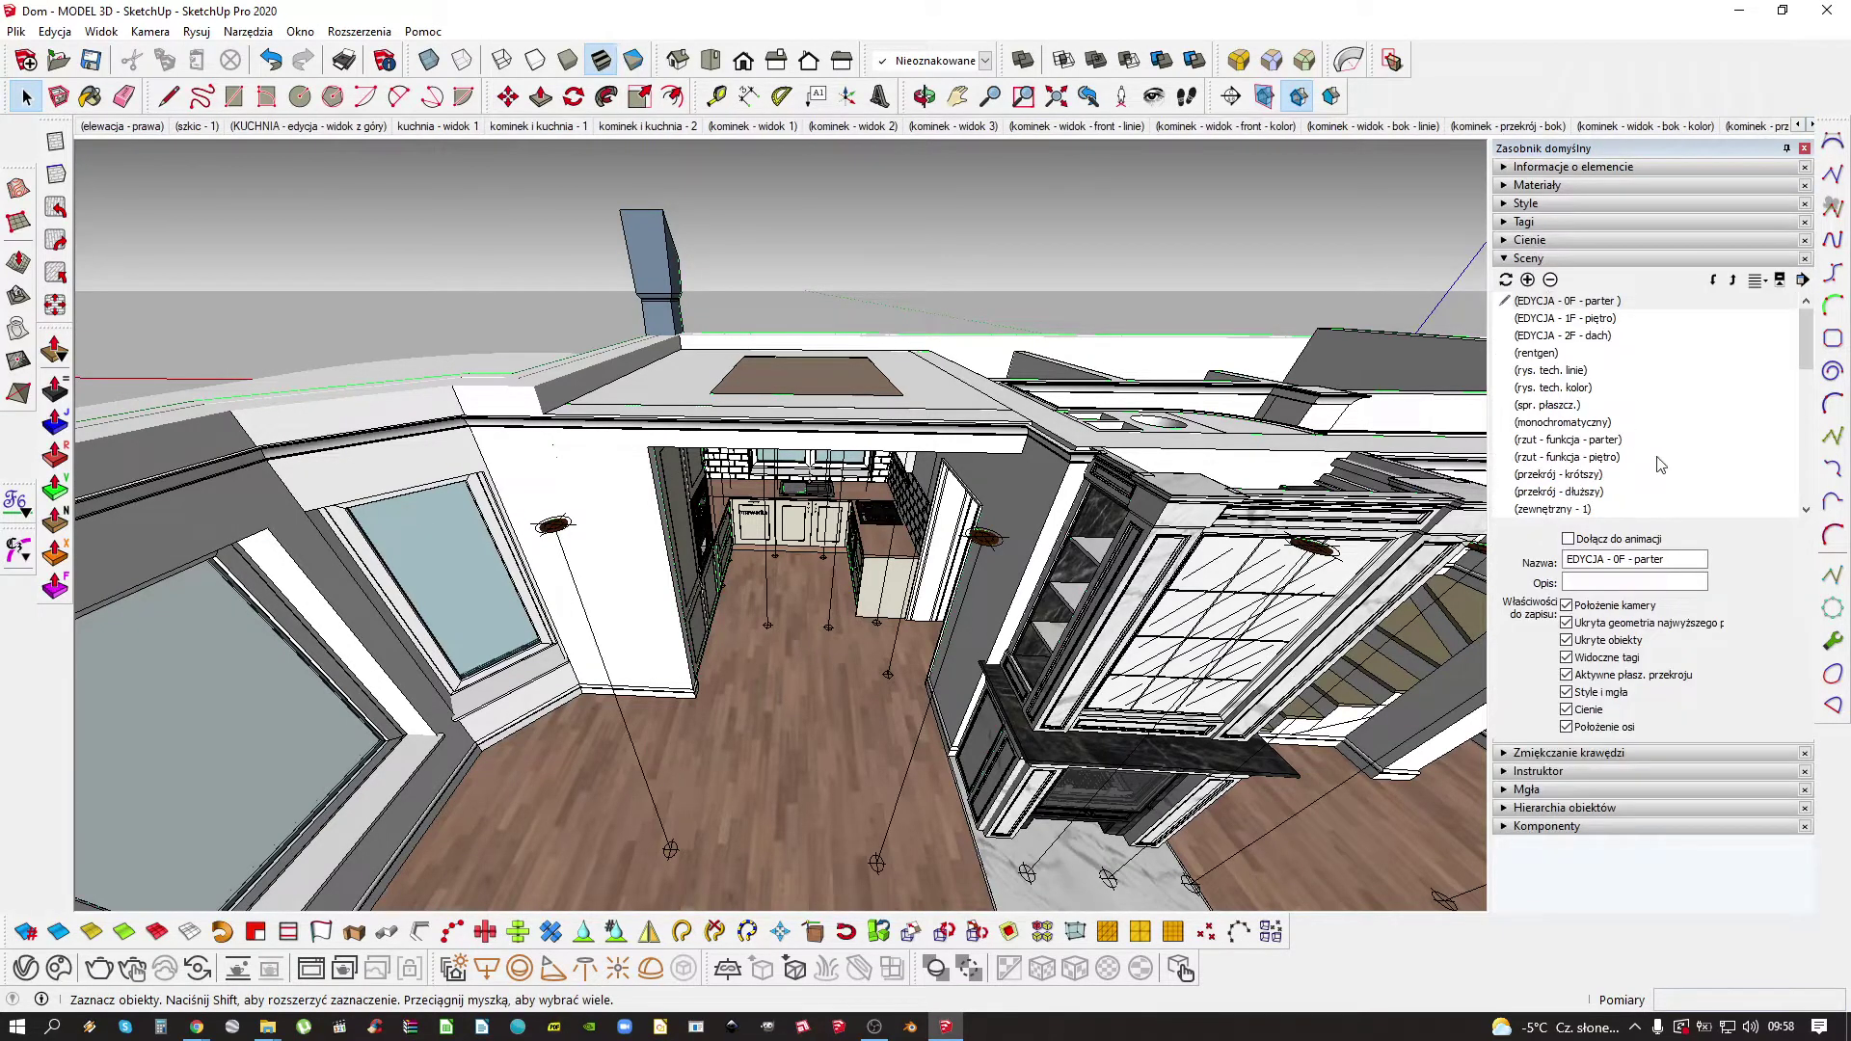
pyautogui.scroll(-5, 1660, 465)
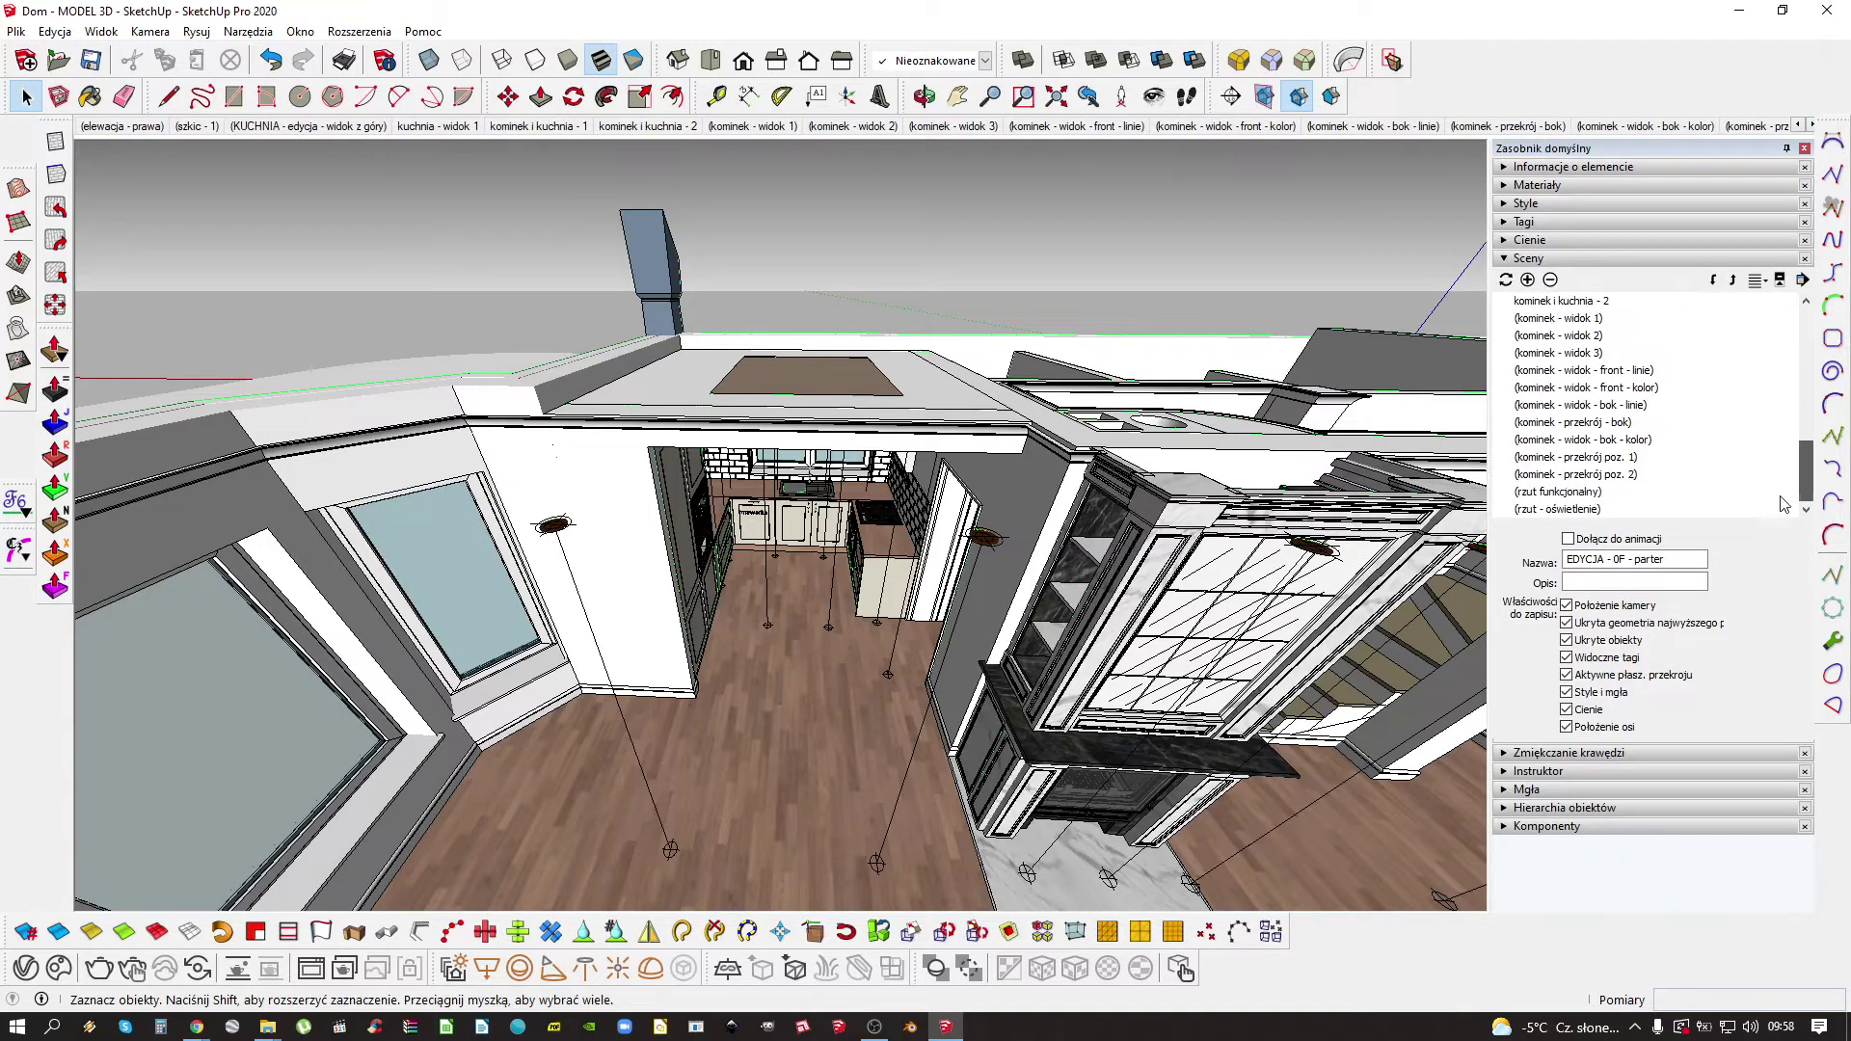
pyautogui.doubleClick(1573, 493)
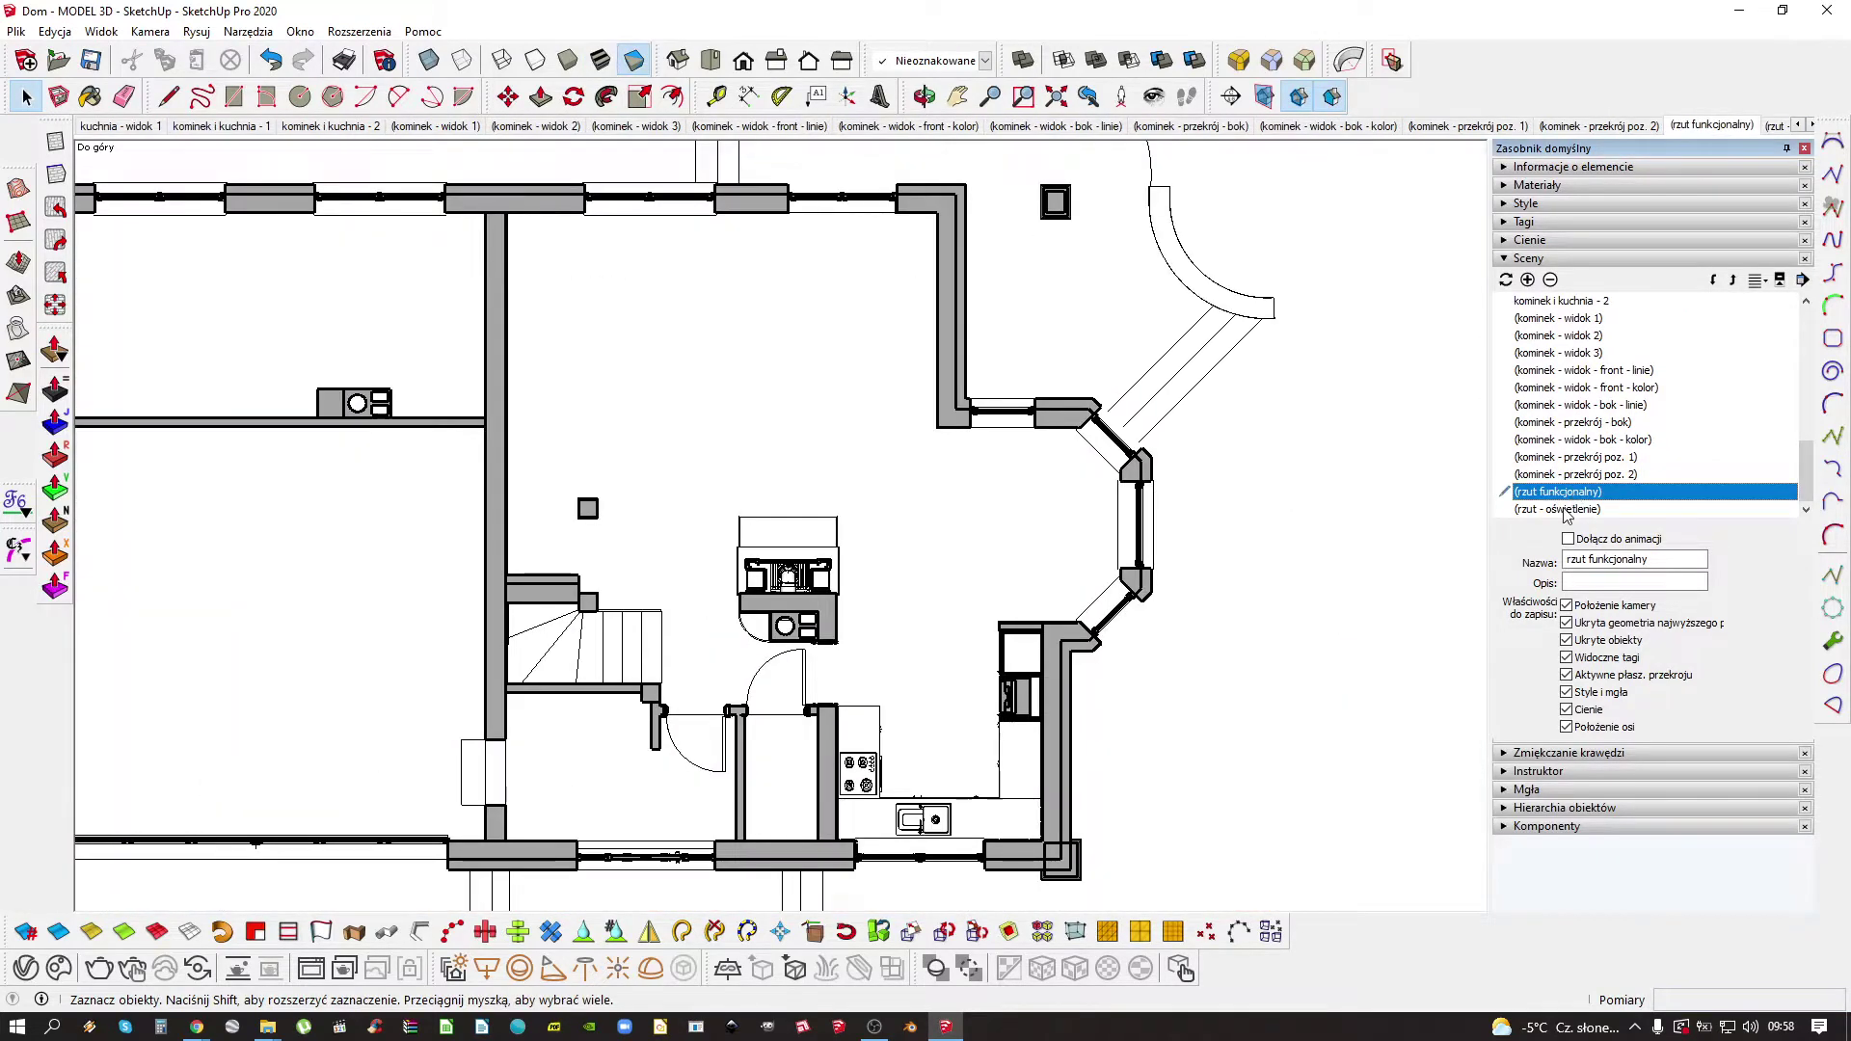
pyautogui.doubleClick(1567, 509)
# - Hide 'meble - kuchnia', update the 'rzut - oświetlenie' scene, and add a new tag
pyautogui.click(1550, 222)
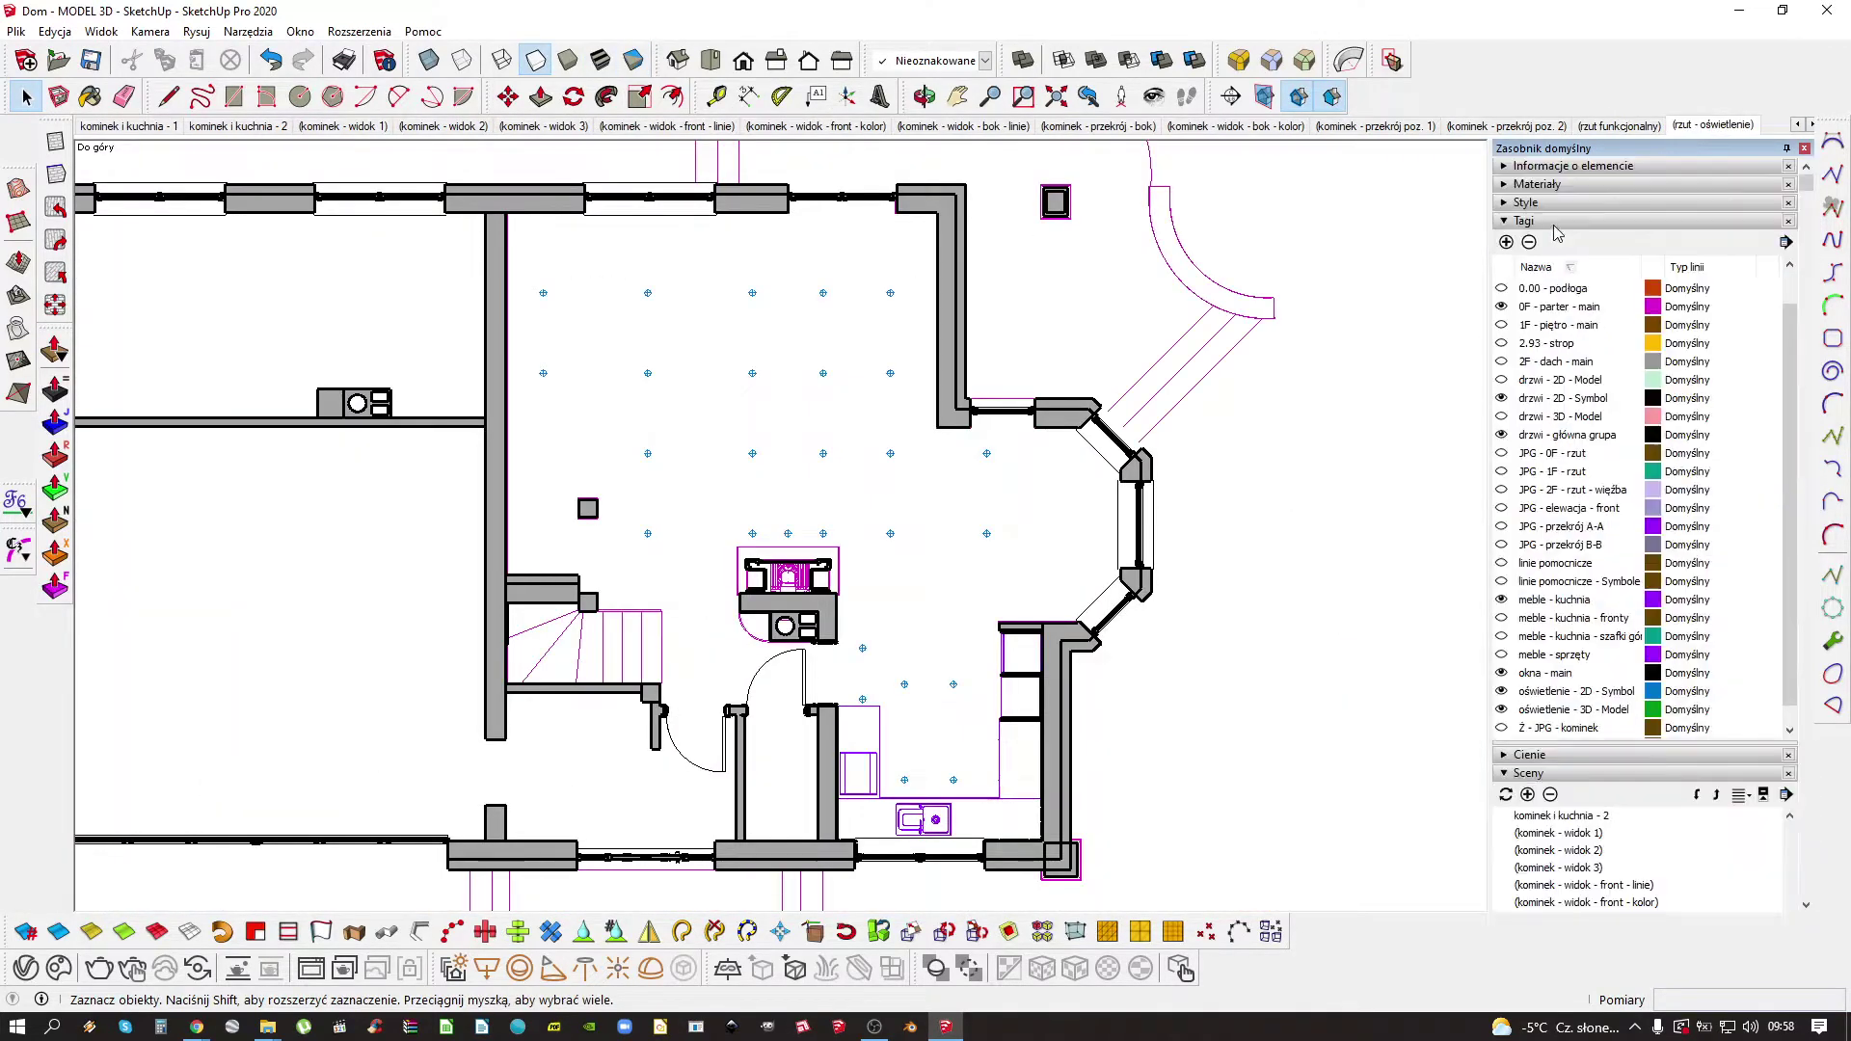
pyautogui.click(1502, 600)
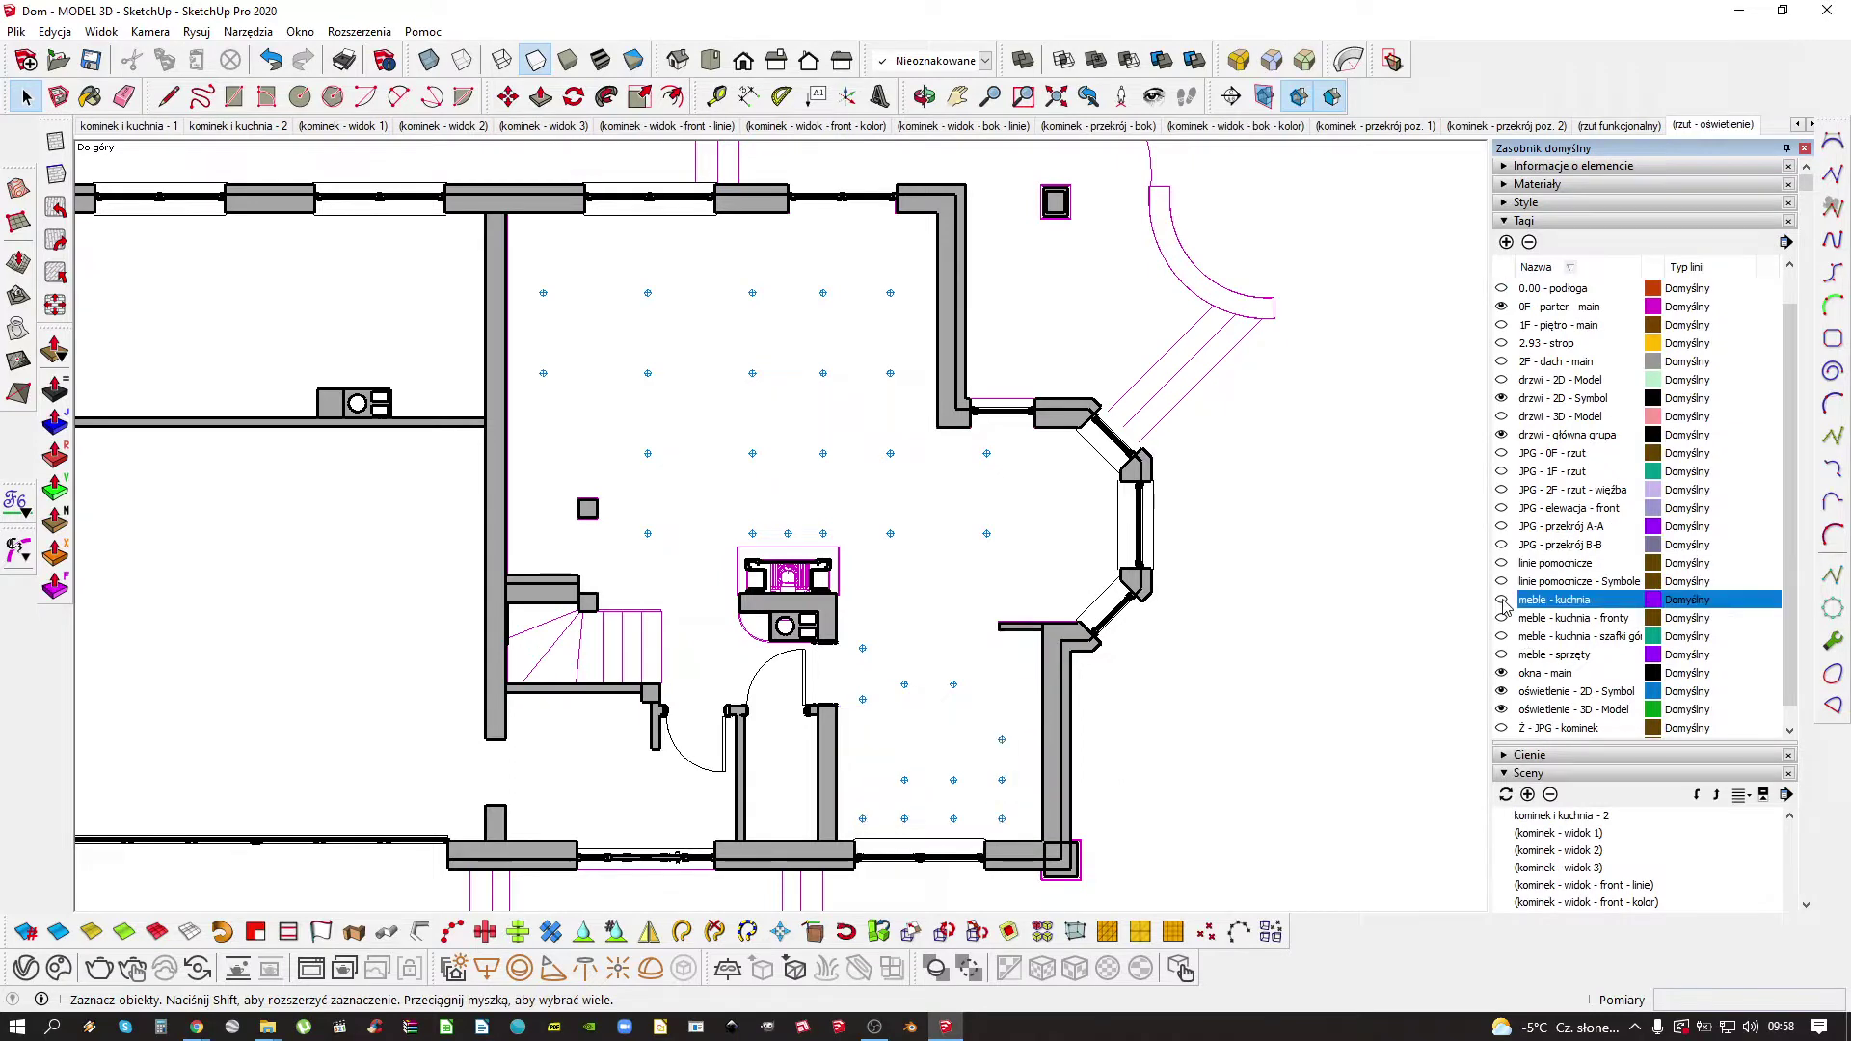
pyautogui.click(1502, 600)
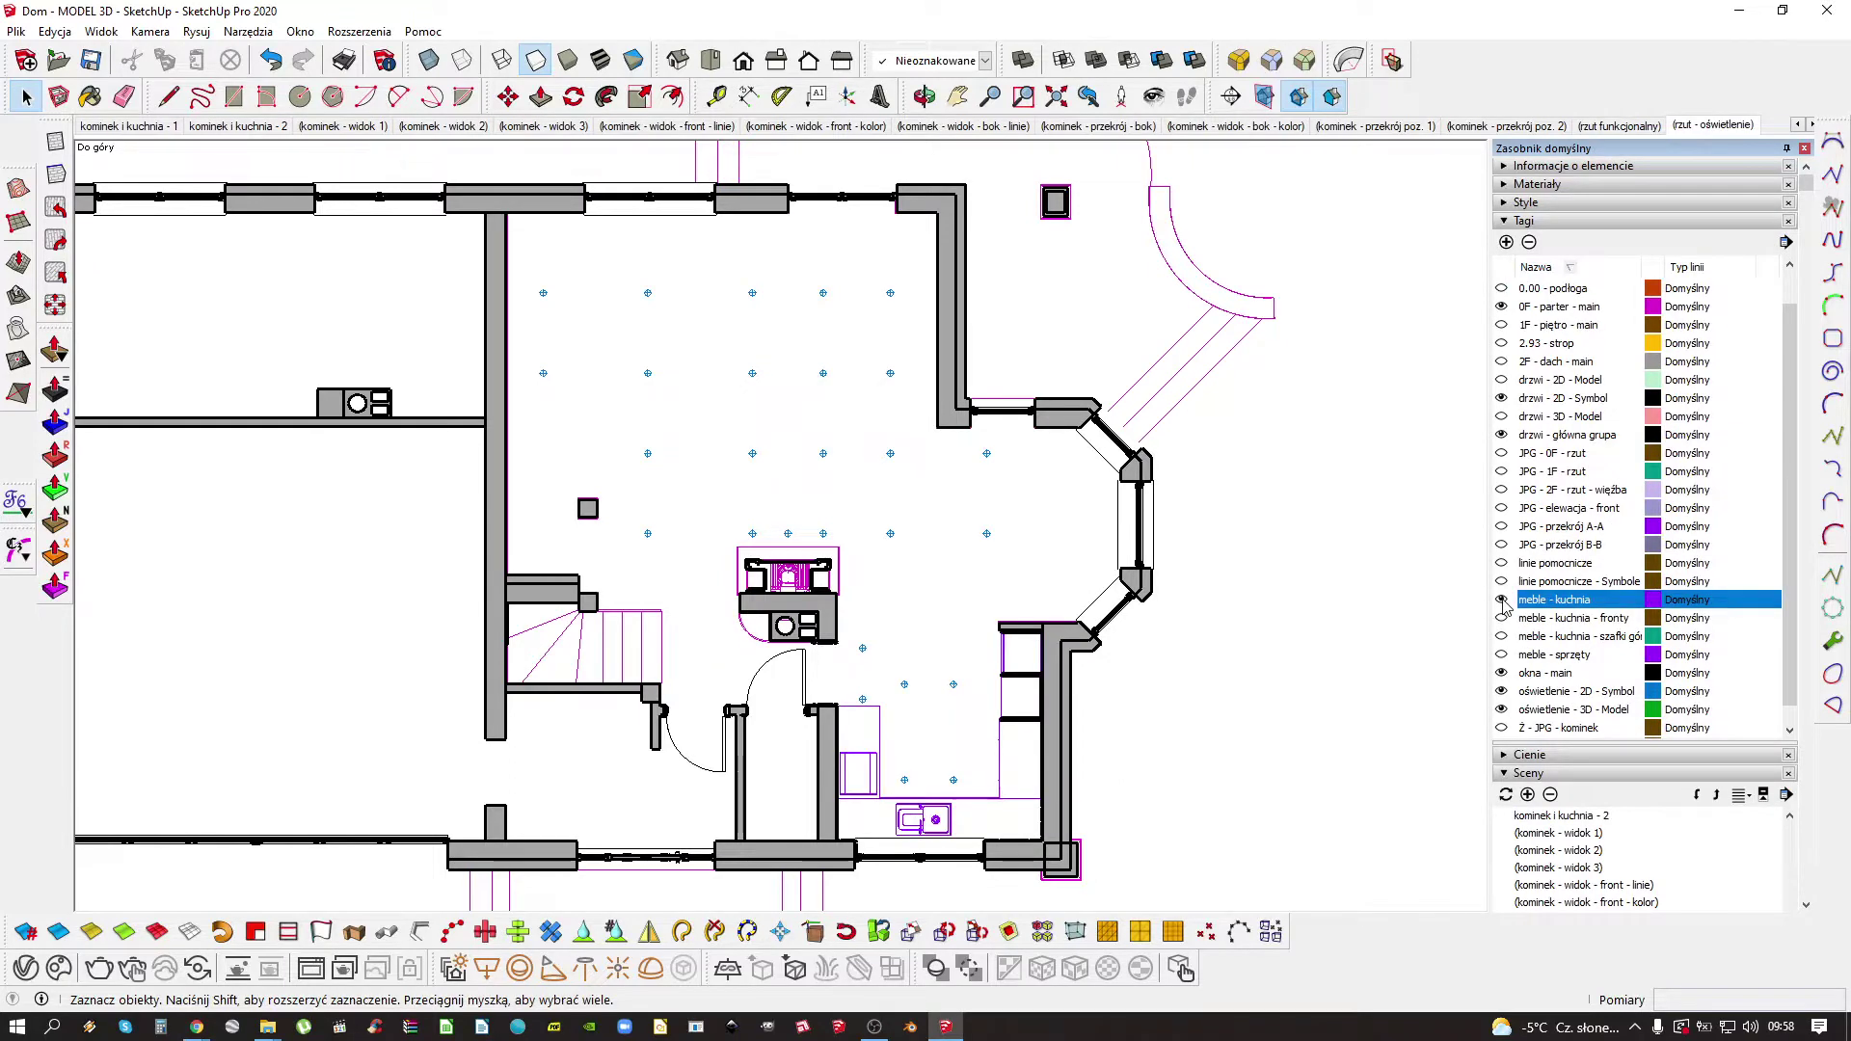
pyautogui.click(1502, 601)
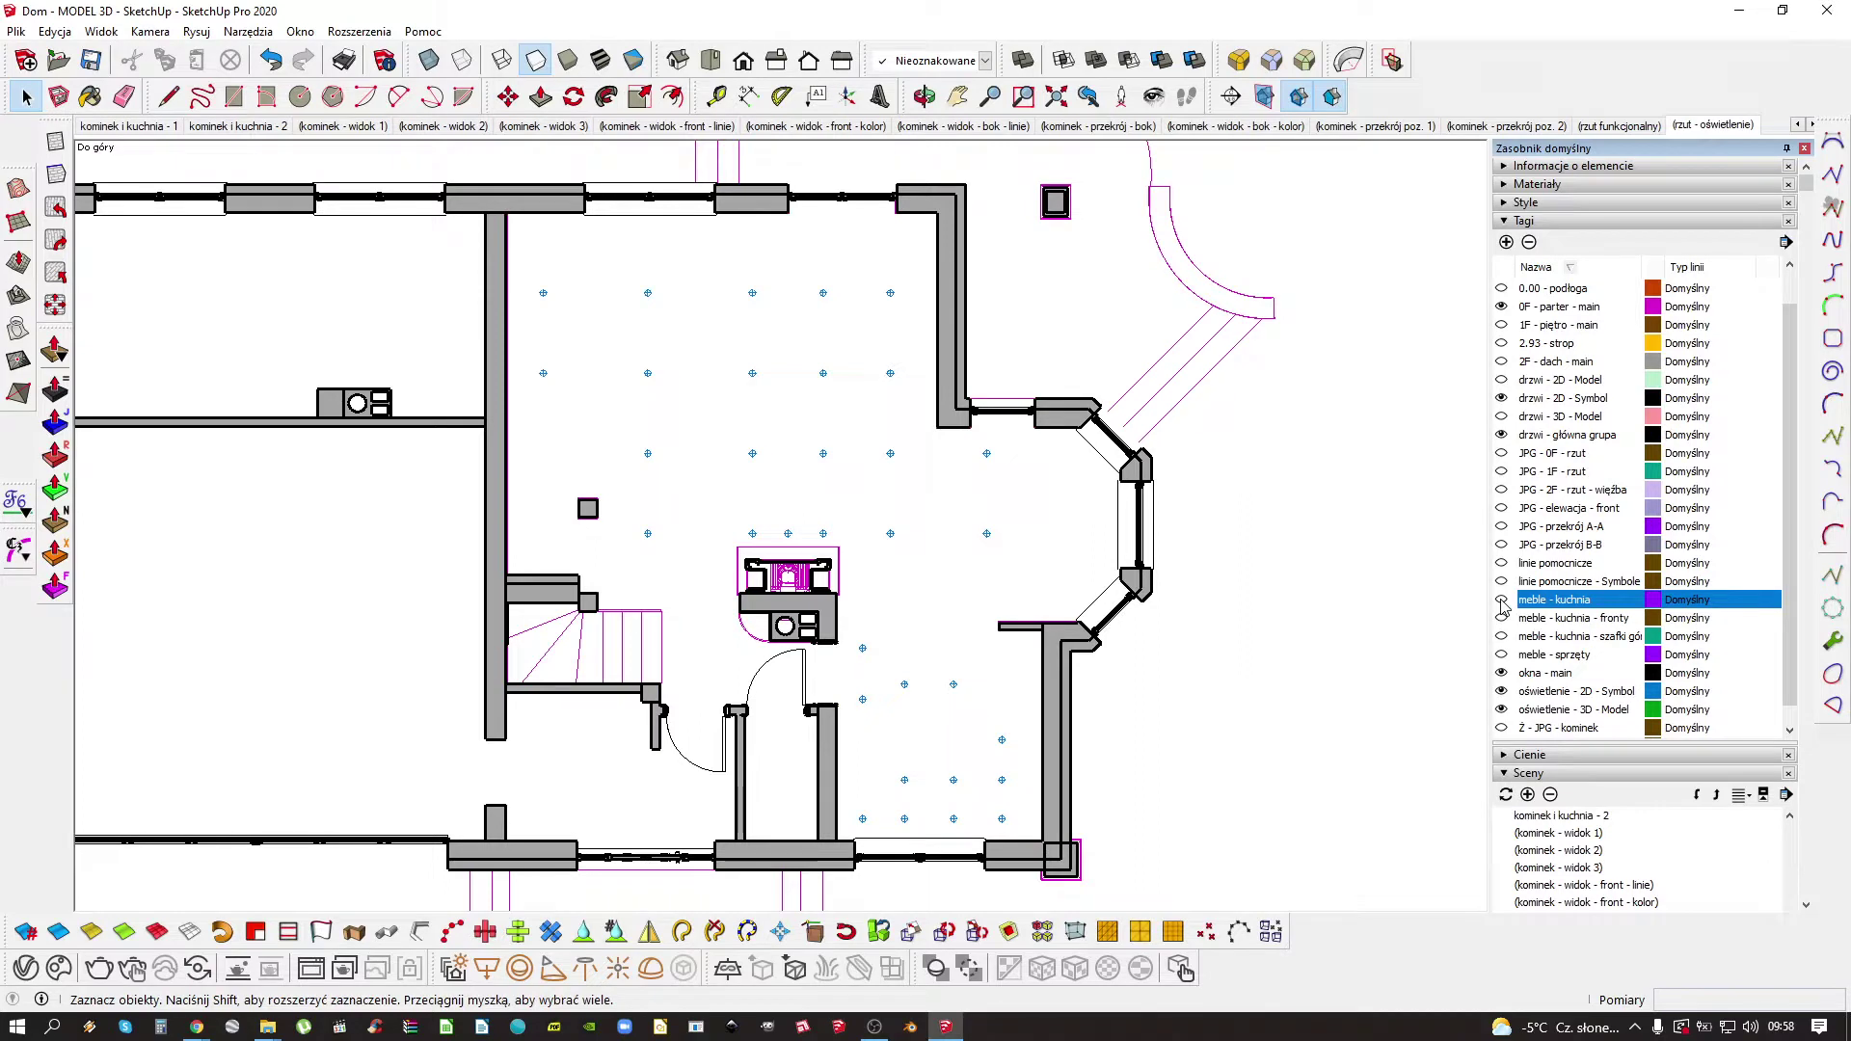
pyautogui.rightClick(1719, 127)
pyautogui.click(1725, 211)
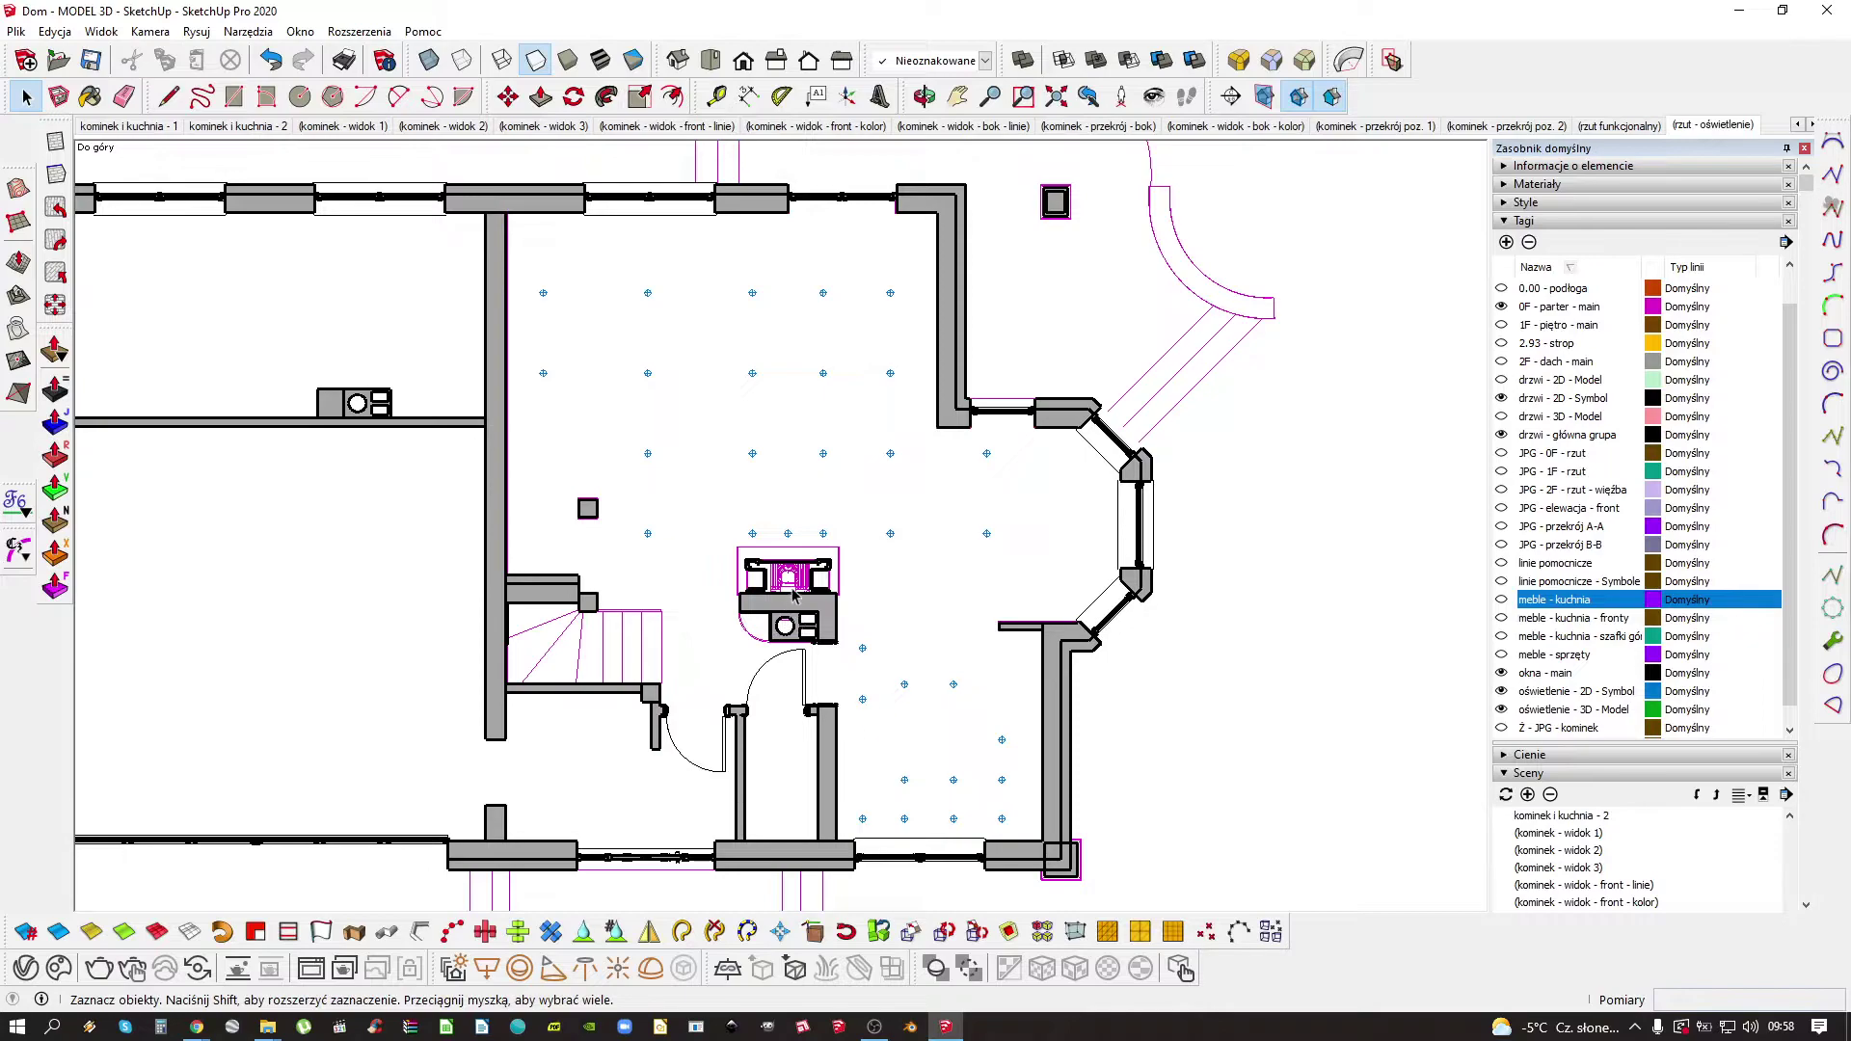
pyautogui.moveTo(866, 622)
pyautogui.mouseDown(button='middle')
pyautogui.moveTo(833, 576)
pyautogui.moveTo(768, 590)
pyautogui.mouseUp(button='middle')
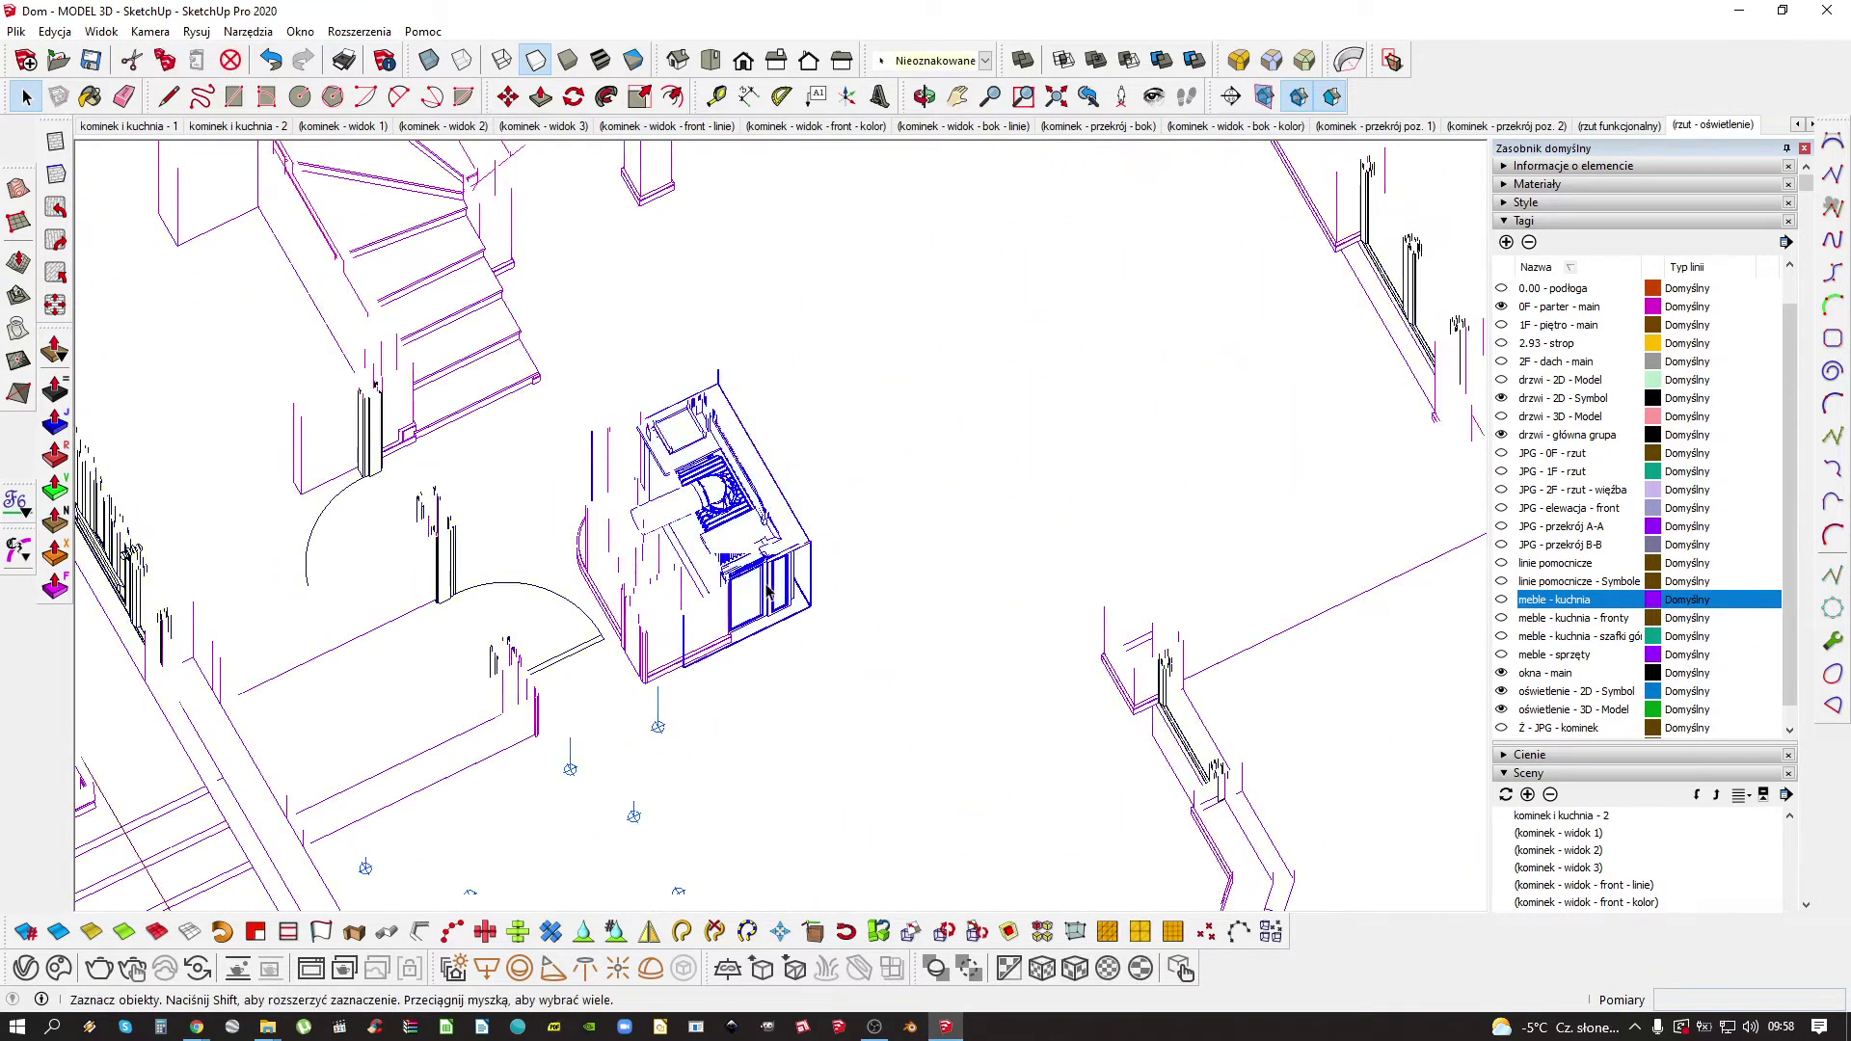
pyautogui.click(1505, 243)
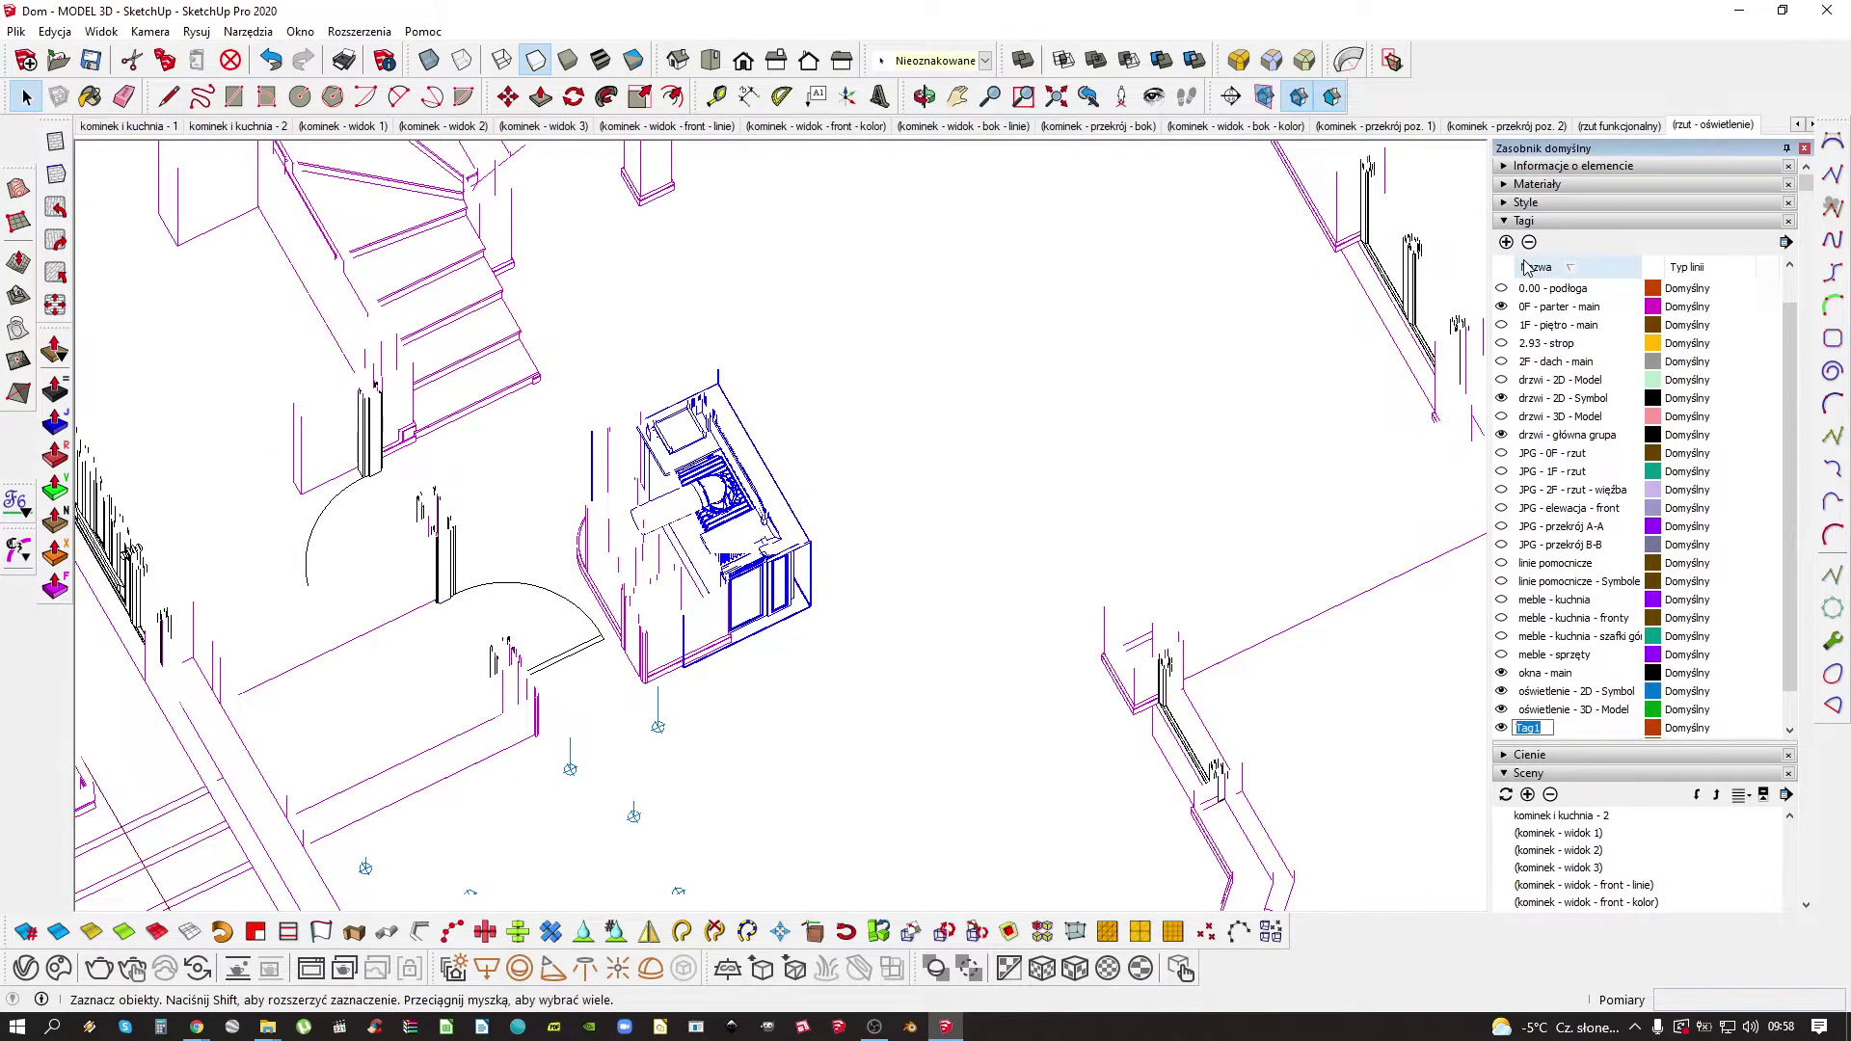
# - Name the new tag 'meble - kominek' and assign the fireplace to it
pyautogui.write('meble - kominek')
pyautogui.press('Return')
pyautogui.click(979, 61)
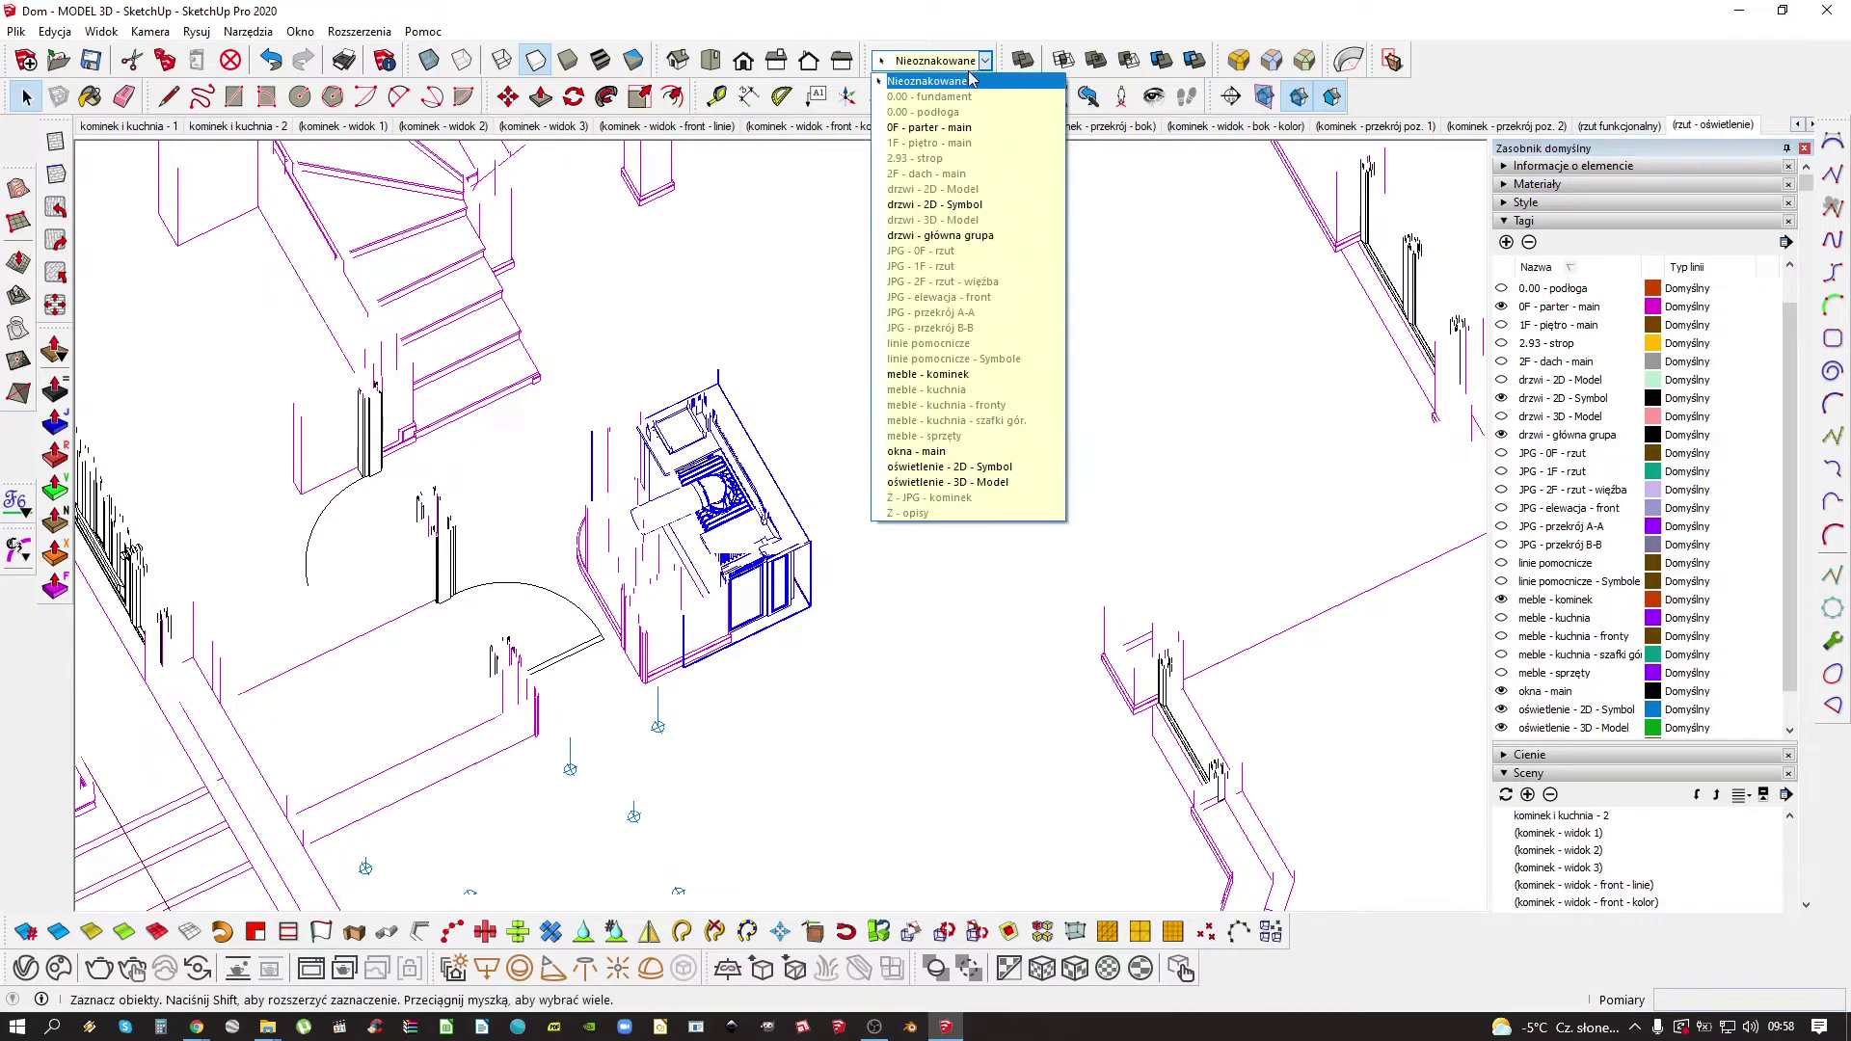
pyautogui.click(953, 375)
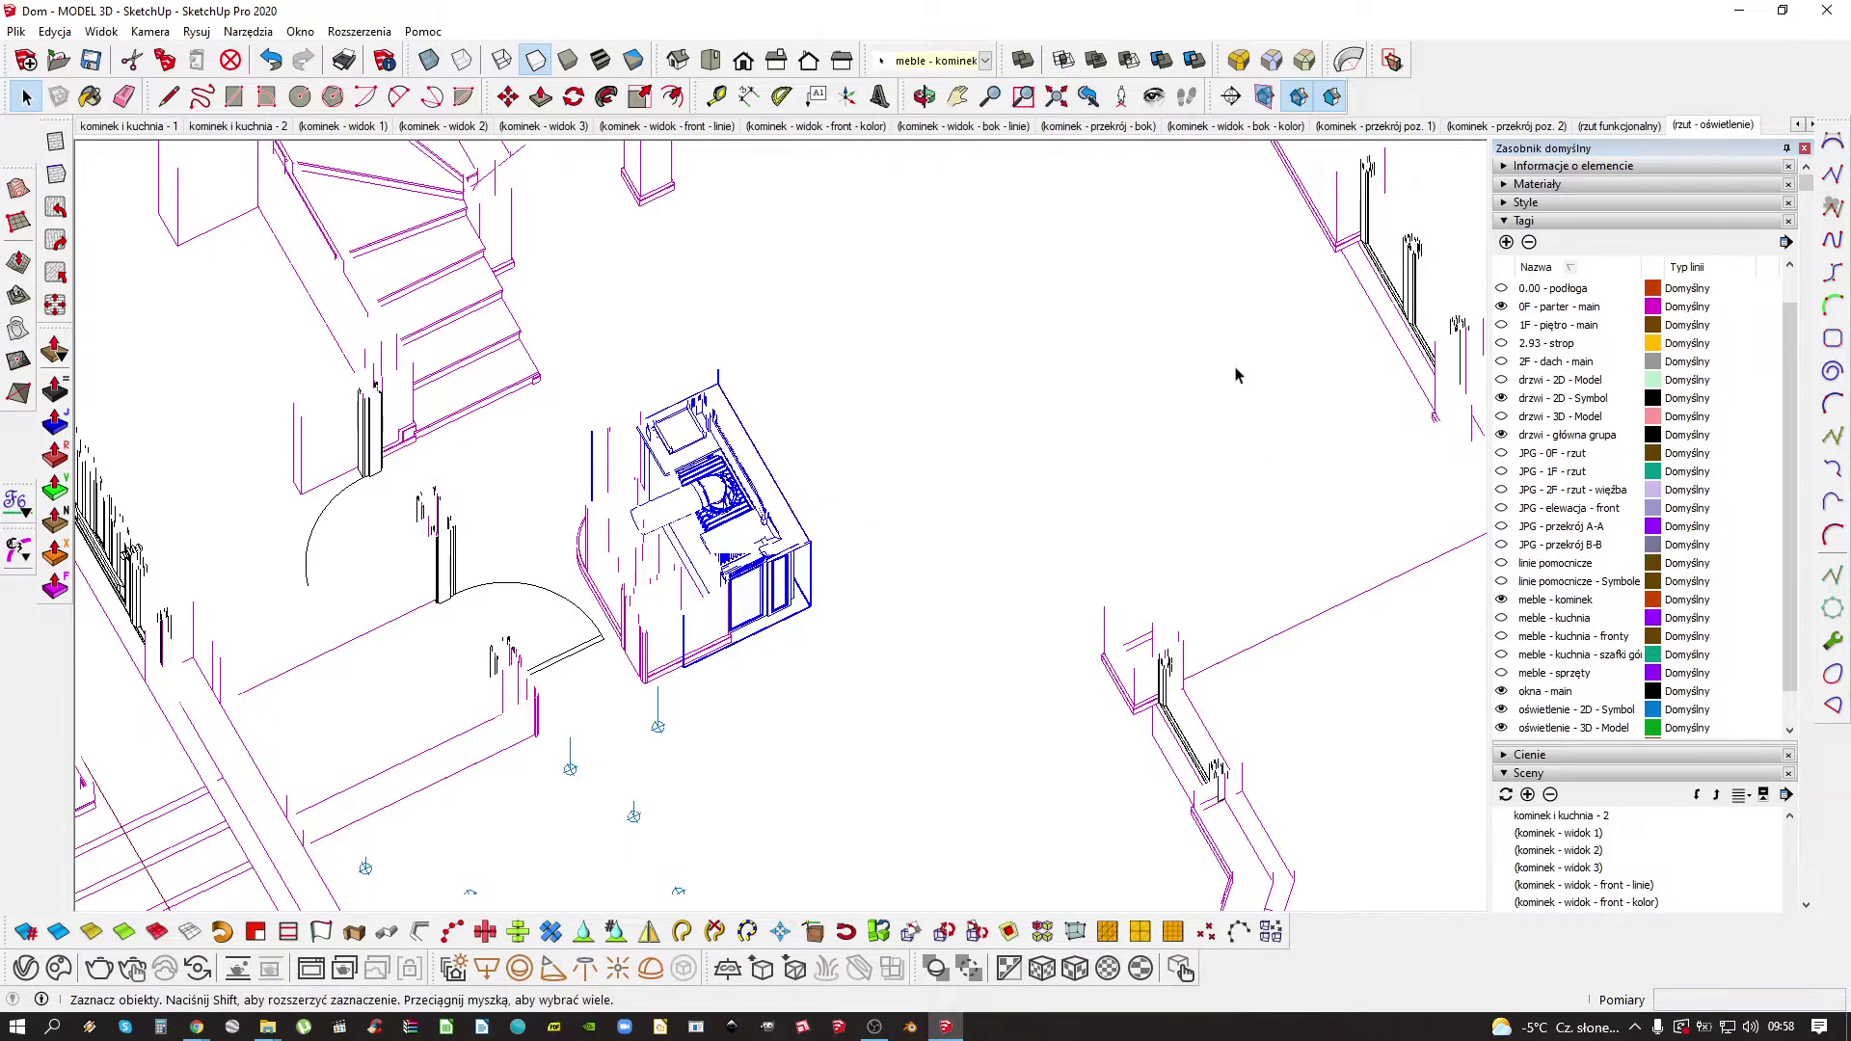
# - Hide 'meble - kominek', update the lighting plan scene, and save the model
pyautogui.press('pagedown')
pyautogui.click(1504, 602)
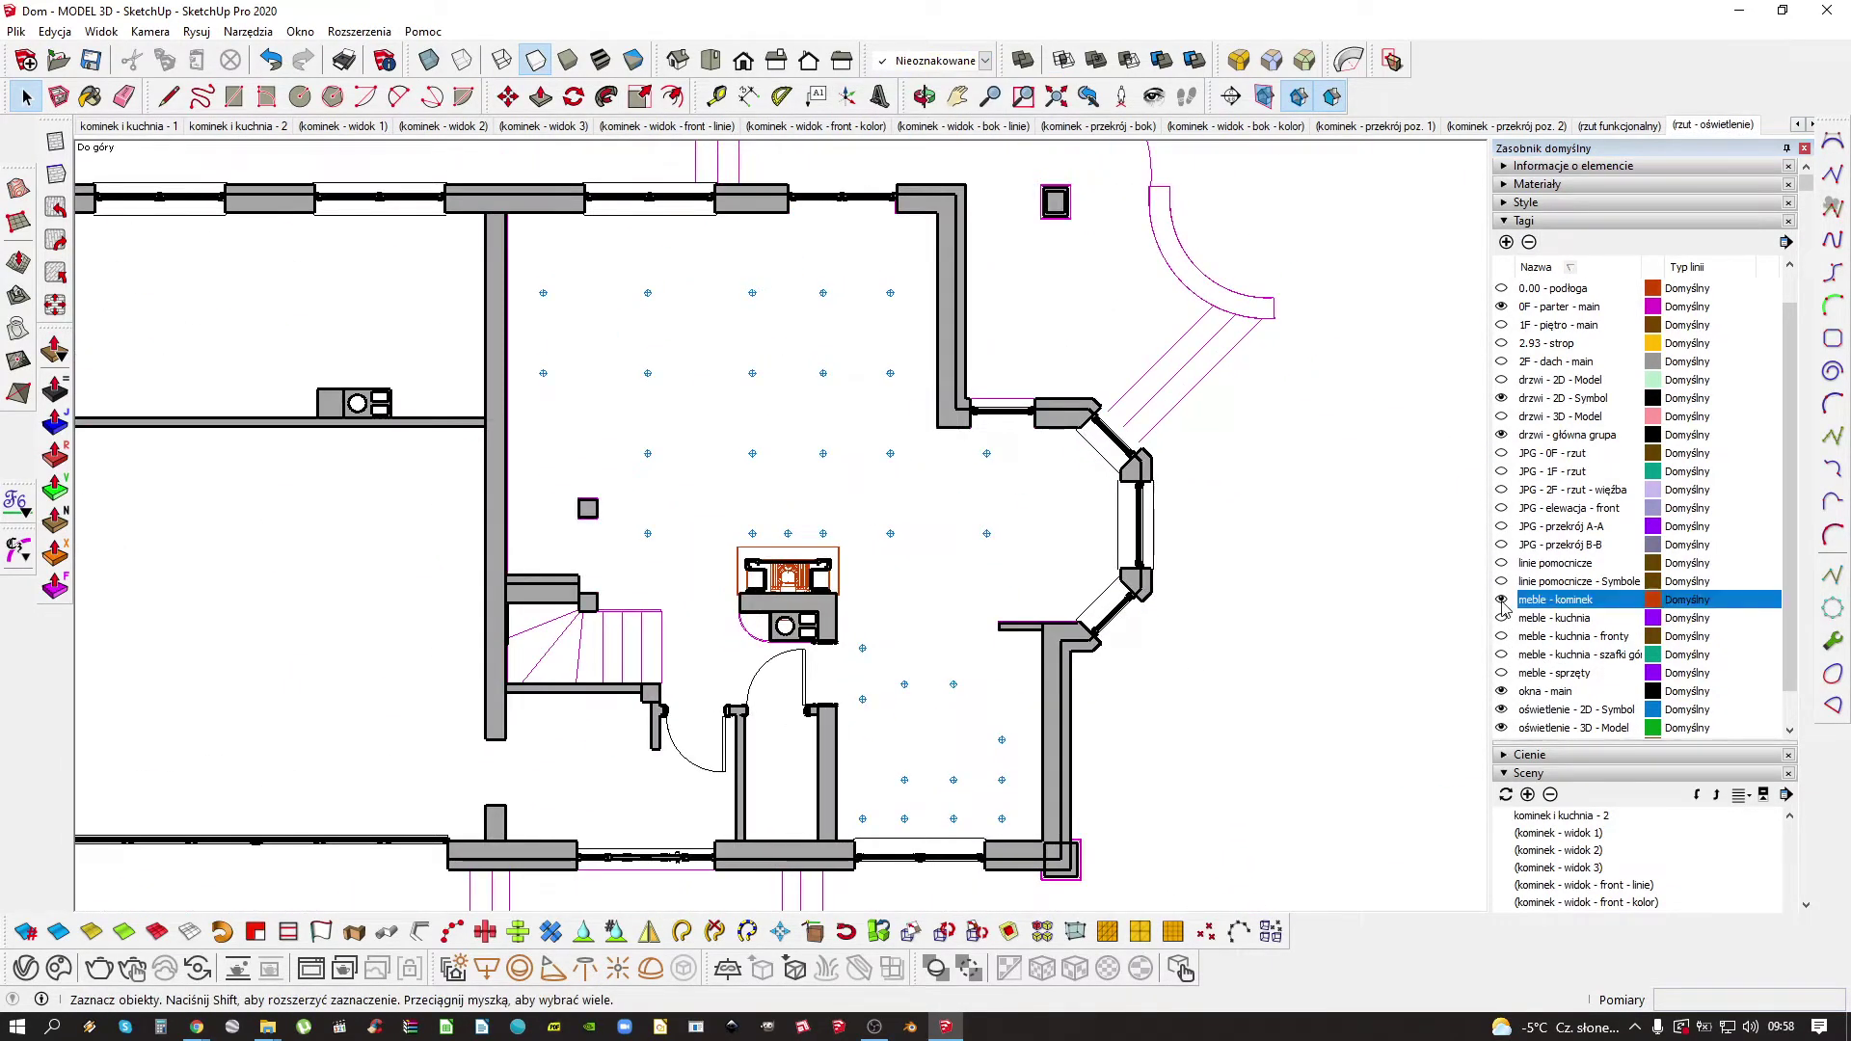
pyautogui.click(1501, 600)
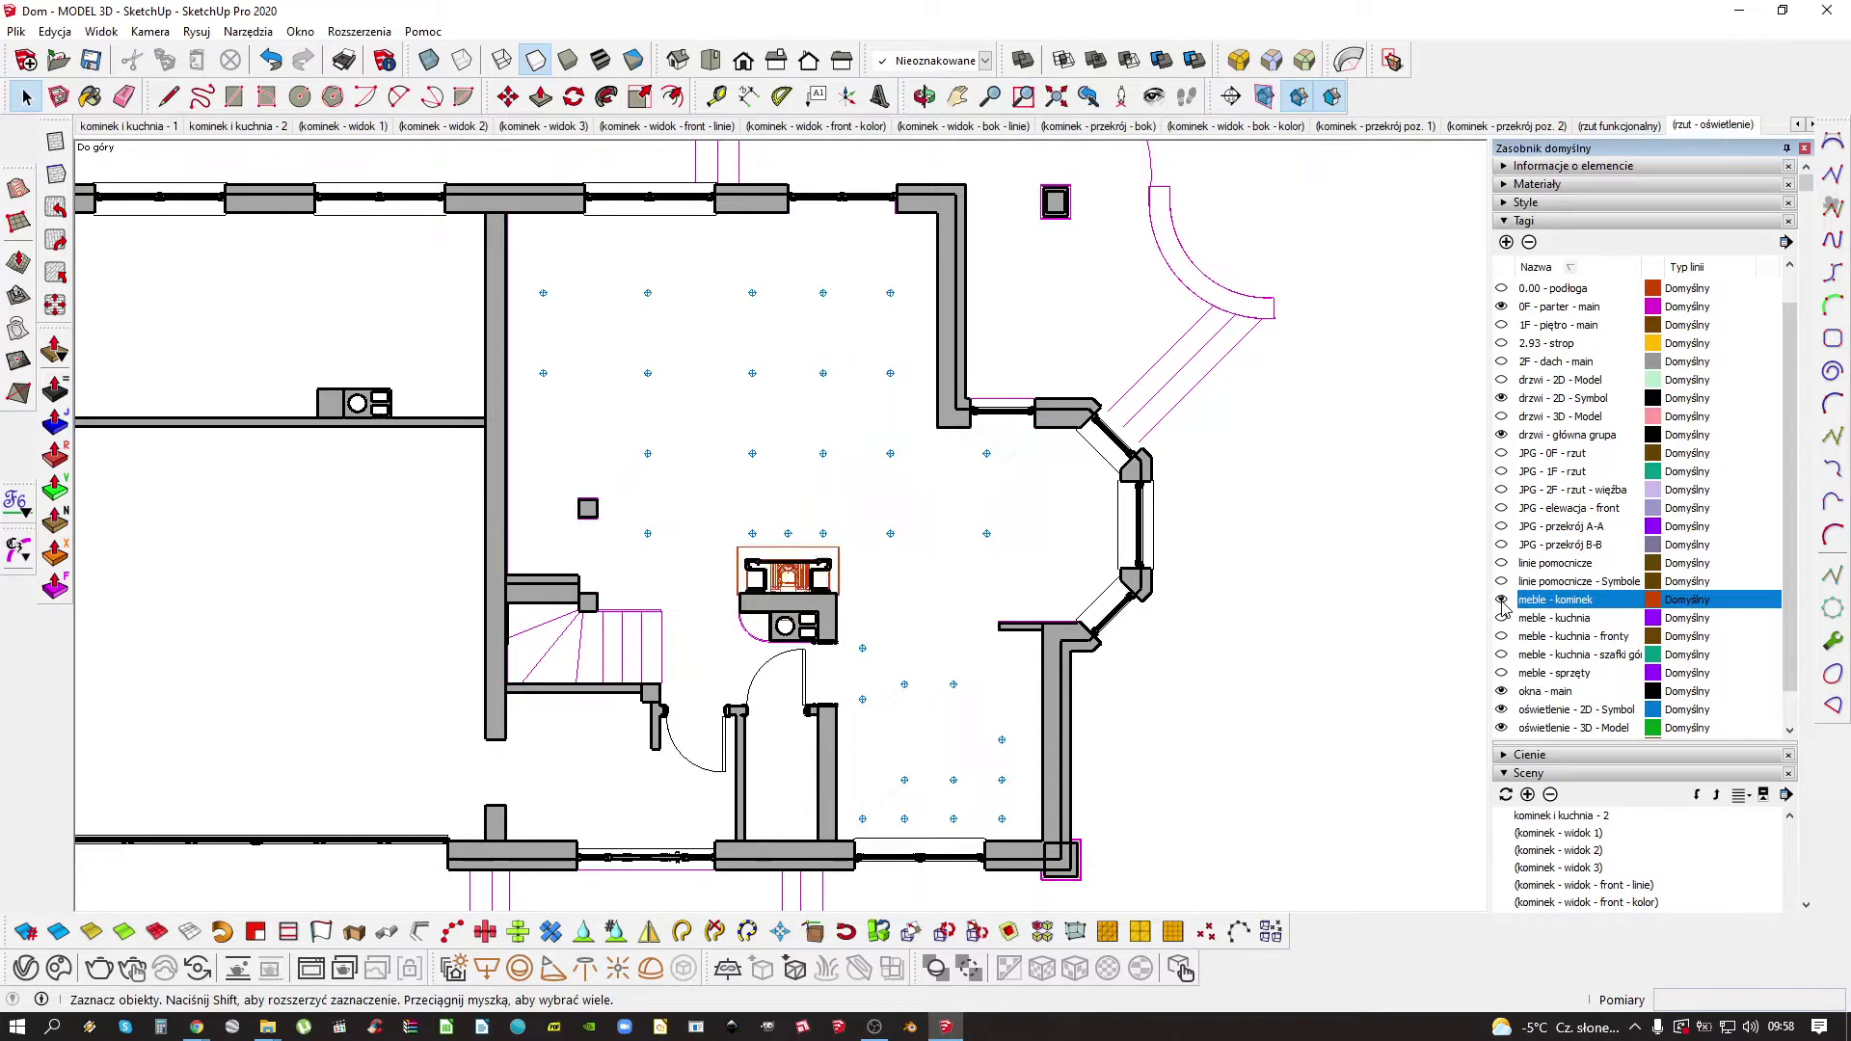
pyautogui.rightClick(1707, 130)
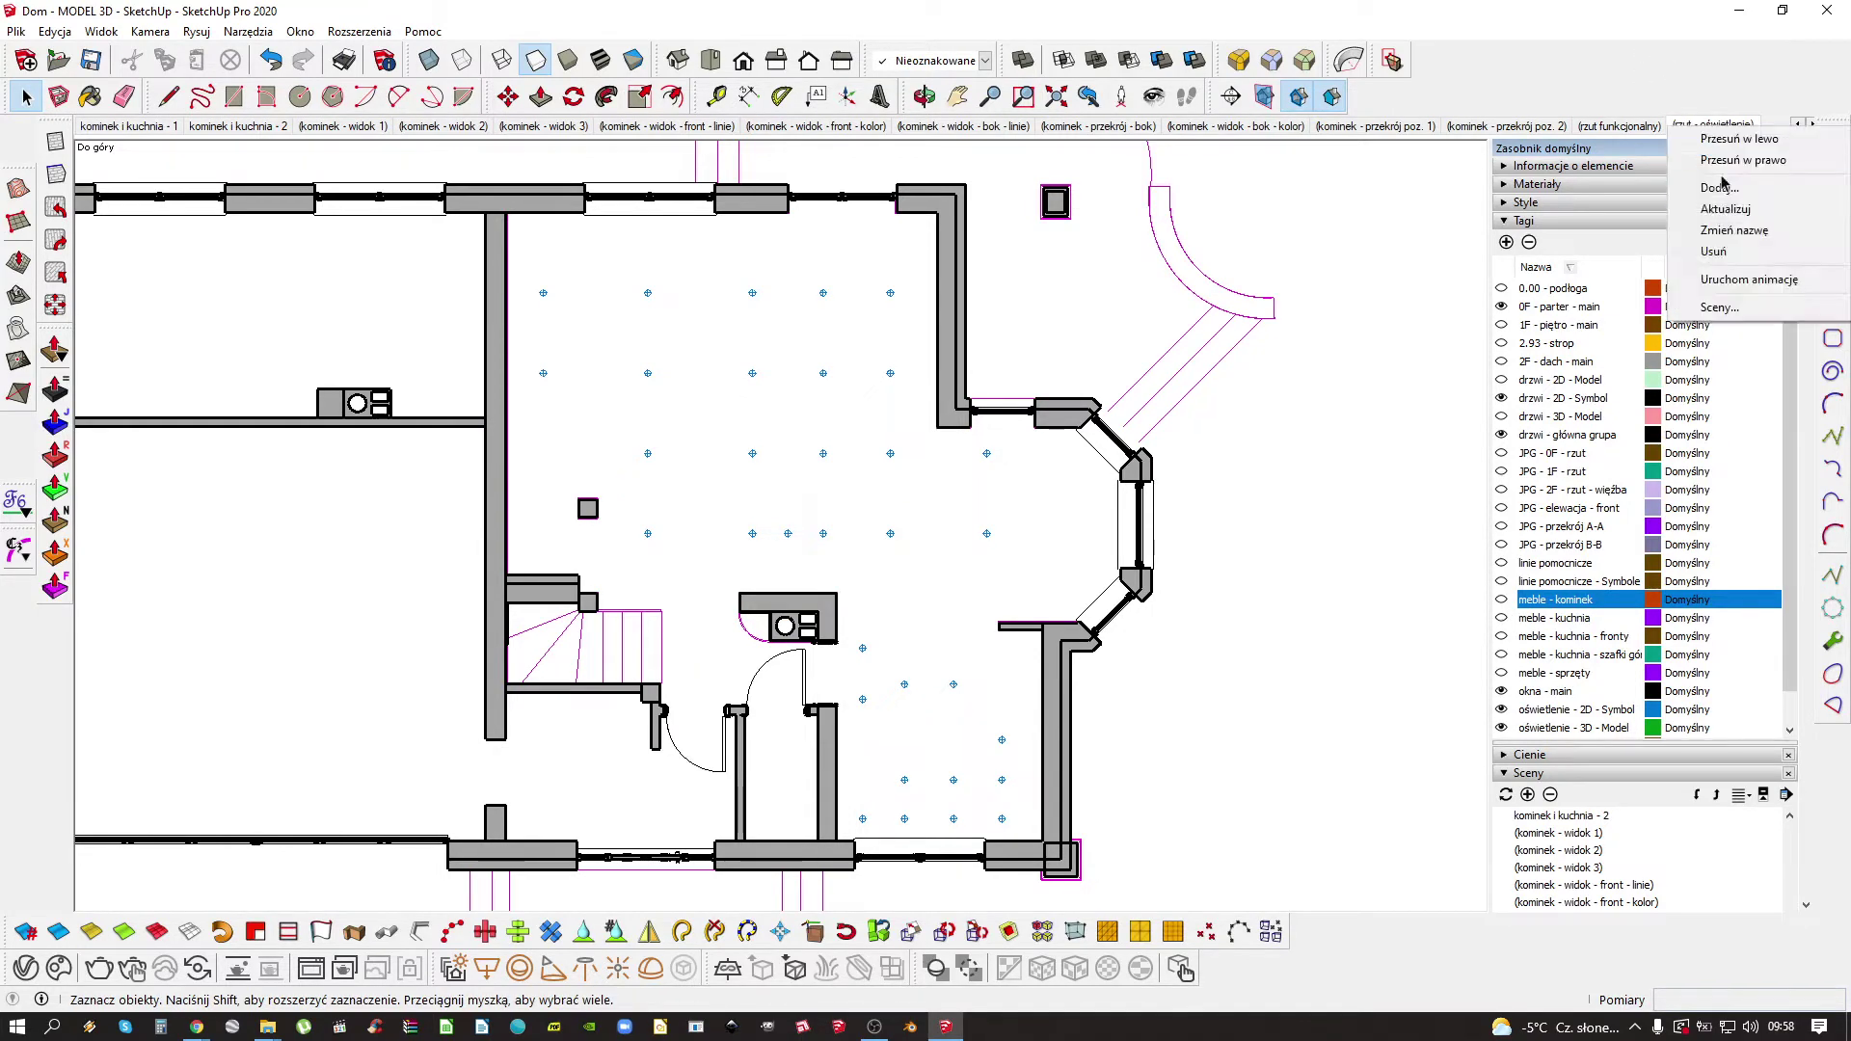
pyautogui.click(1623, 129)
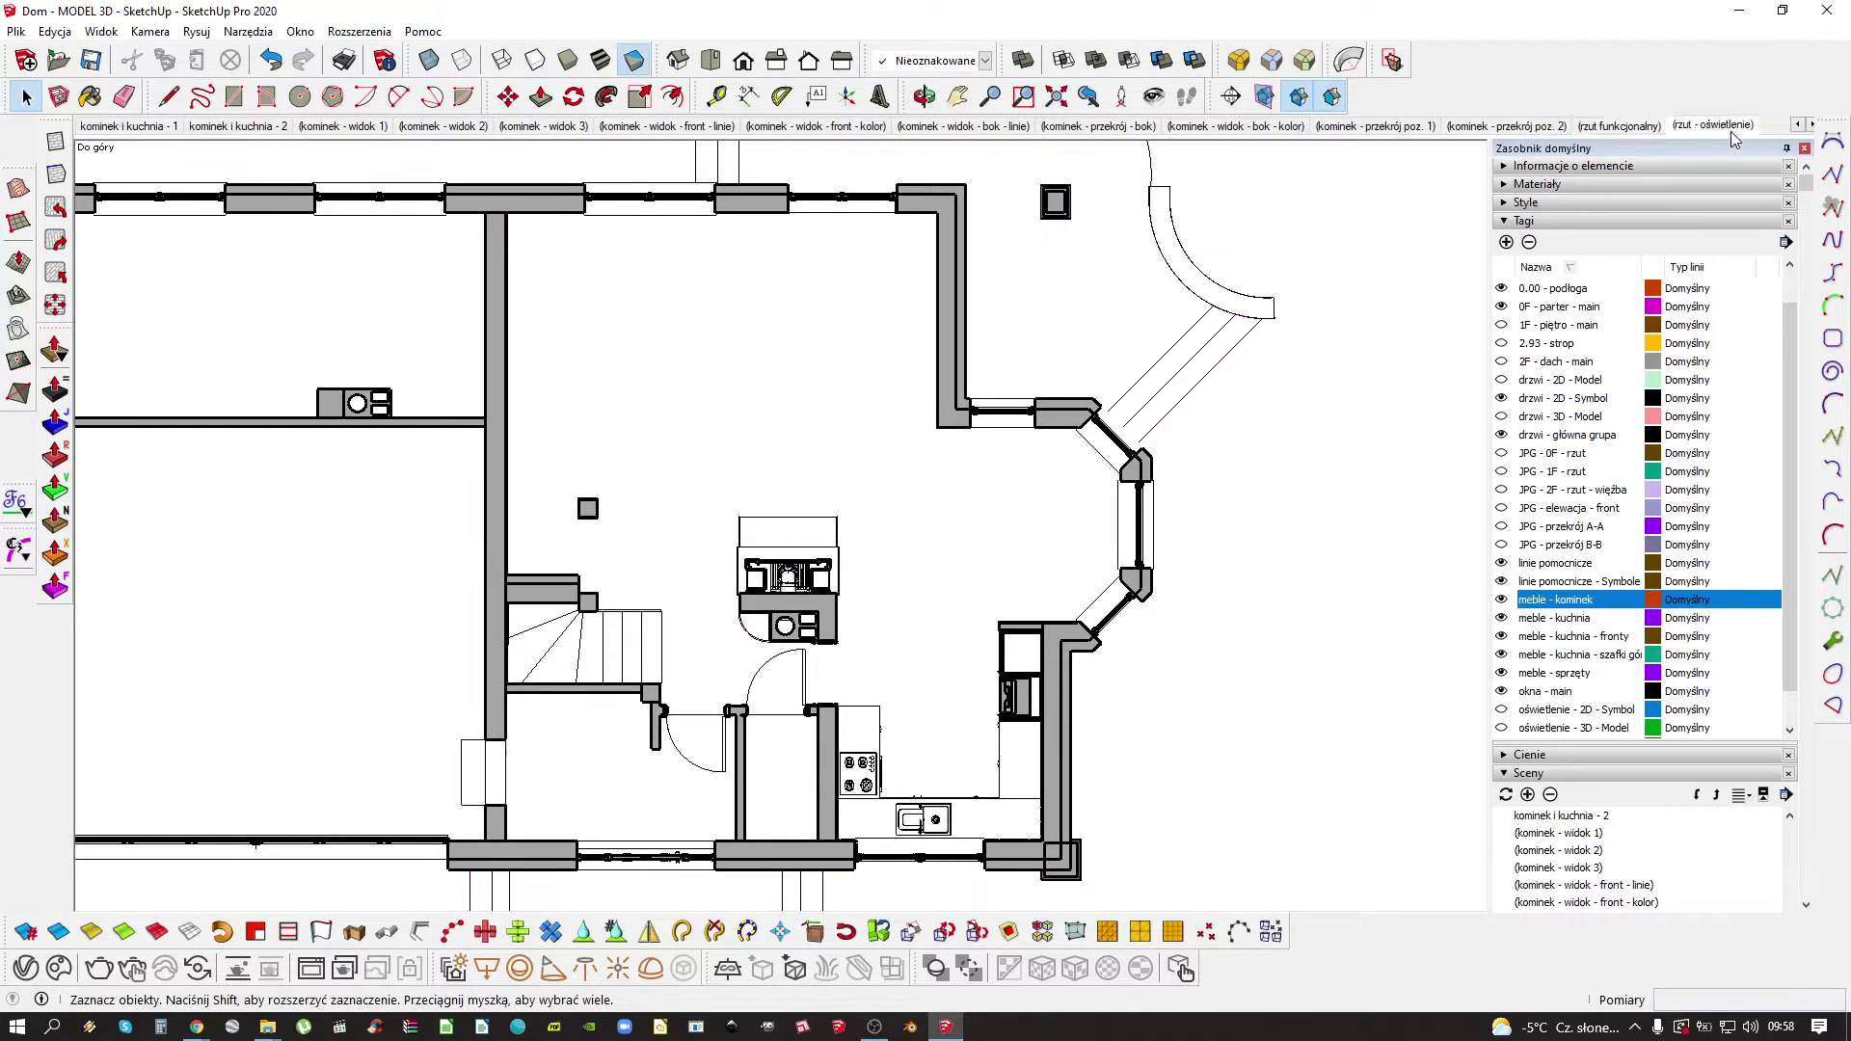
pyautogui.click(1713, 126)
pyautogui.click(1625, 126)
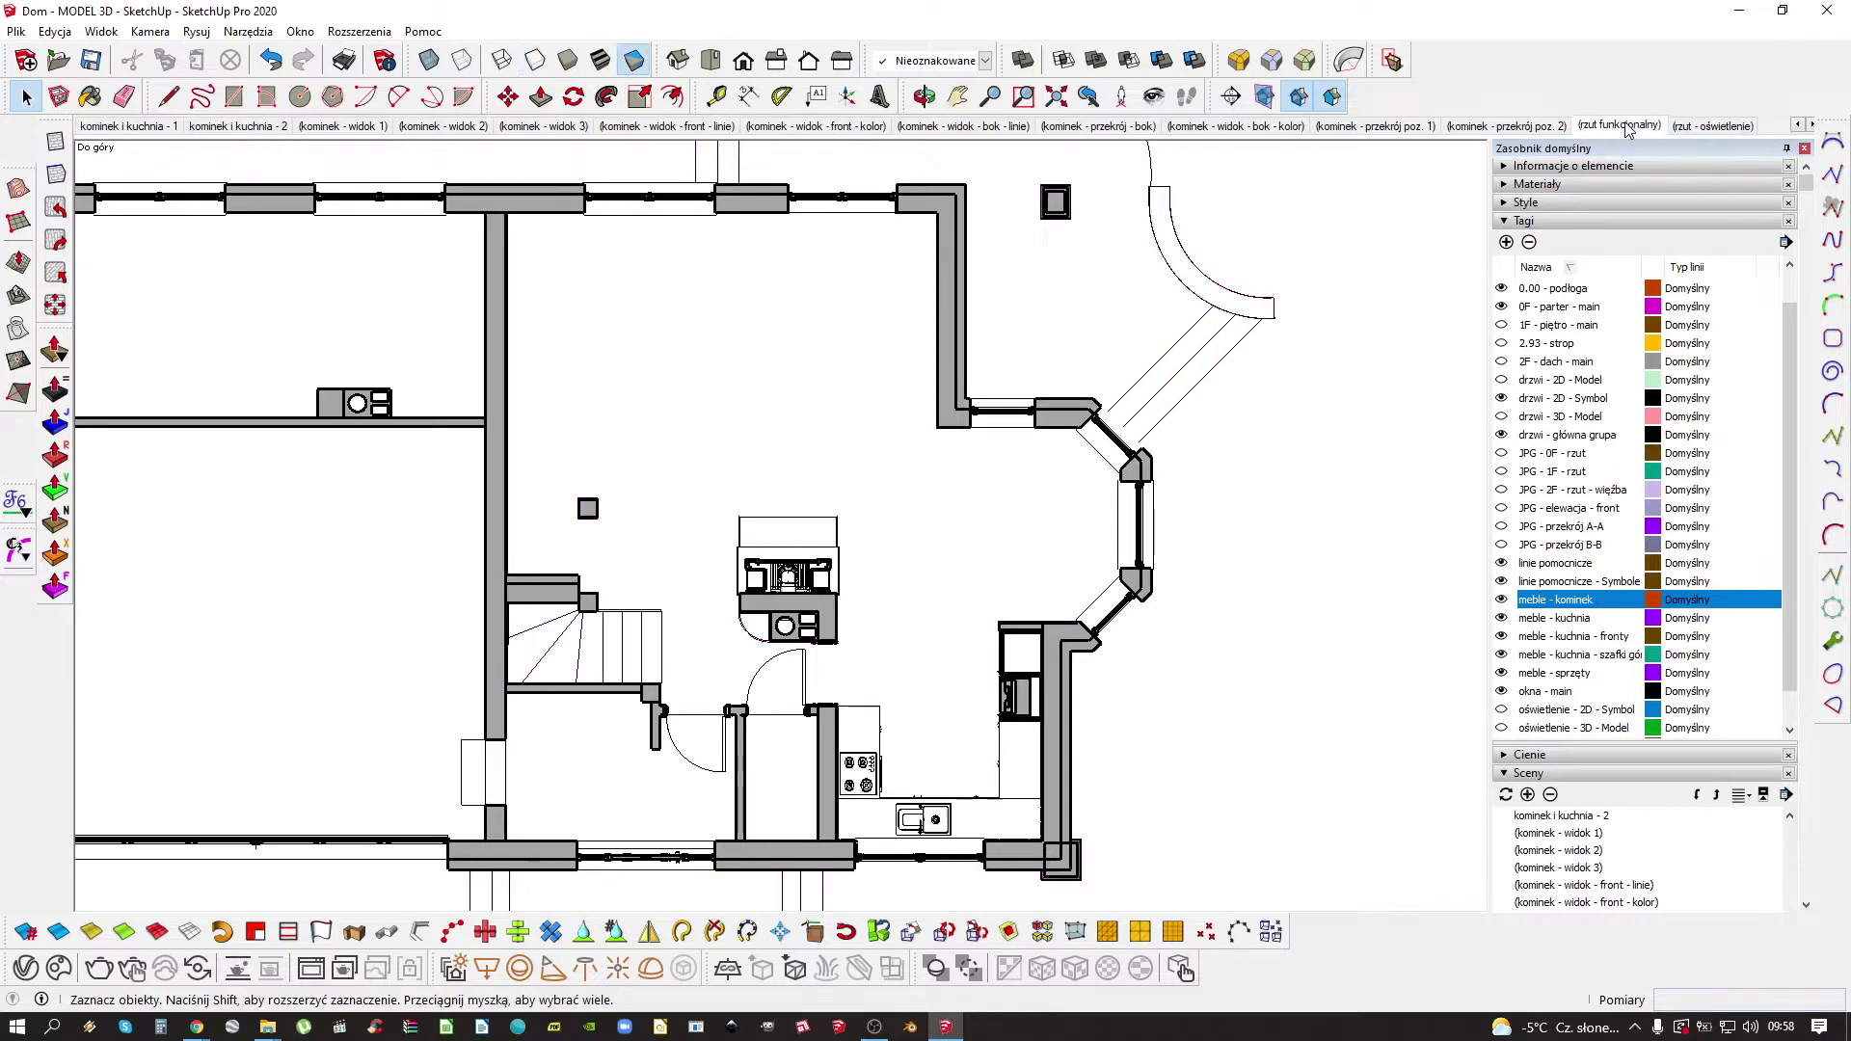
pyautogui.click(1683, 128)
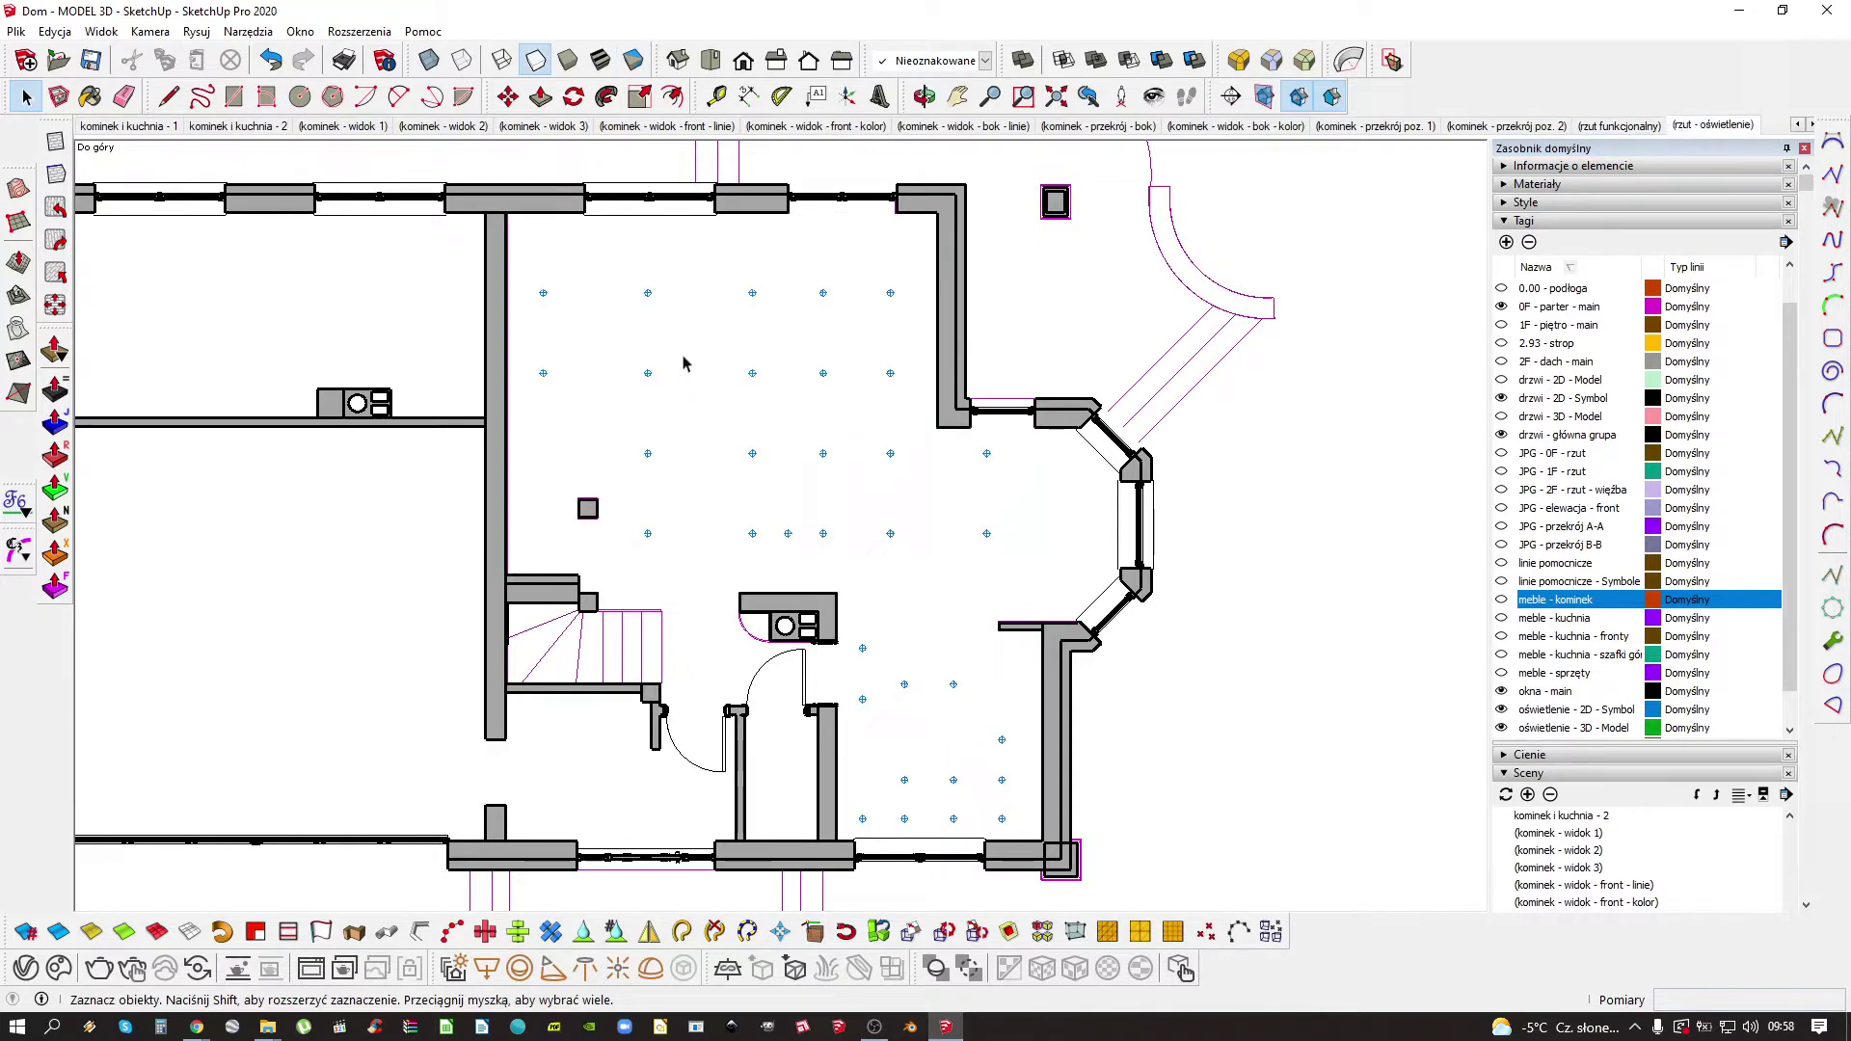
pyautogui.click(95, 64)
pyautogui.click(16, 31)
# - Send the model to LayOut on a plain-paper 'A3 poziomo' landscape template
pyautogui.click(109, 263)
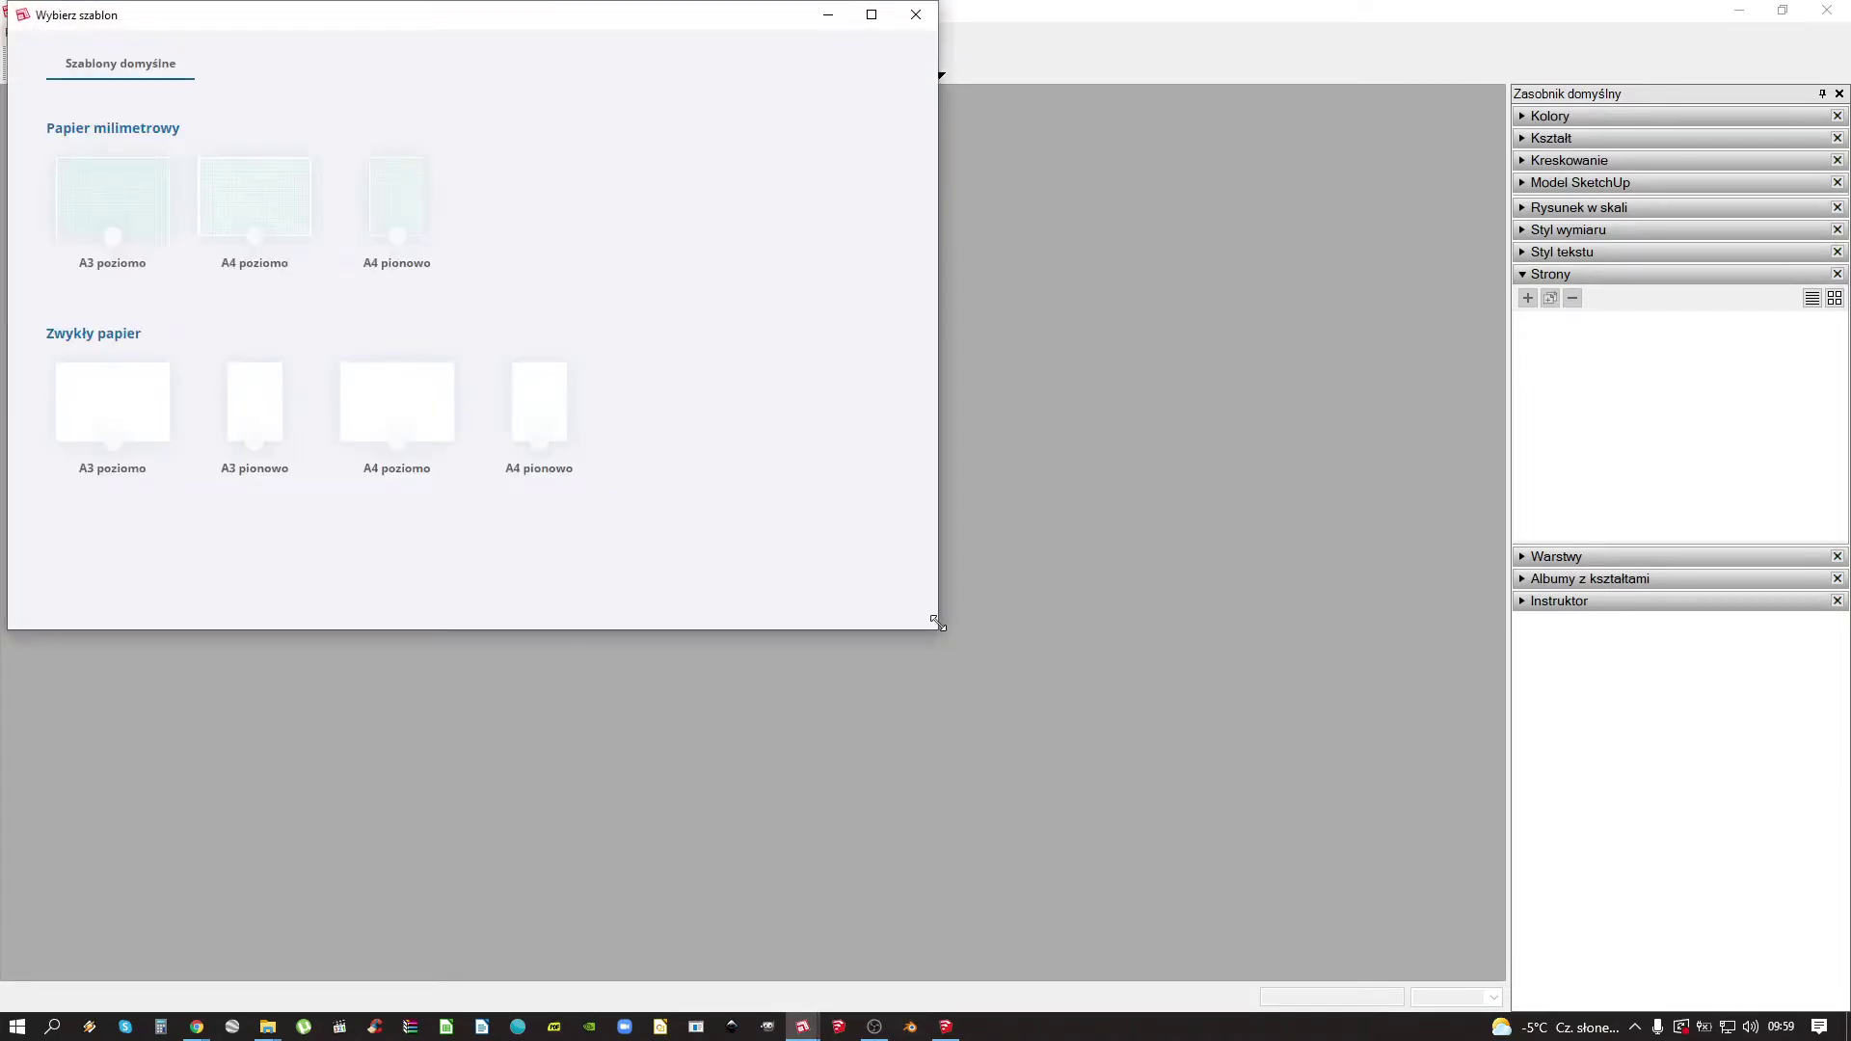
pyautogui.moveTo(936, 622); pyautogui.dragTo(1087, 719)
pyautogui.moveTo(707, 36)
pyautogui.mouseDown()
pyautogui.moveTo(800, 78)
pyautogui.moveTo(829, 128)
pyautogui.moveTo(810, 151)
pyautogui.mouseUp()
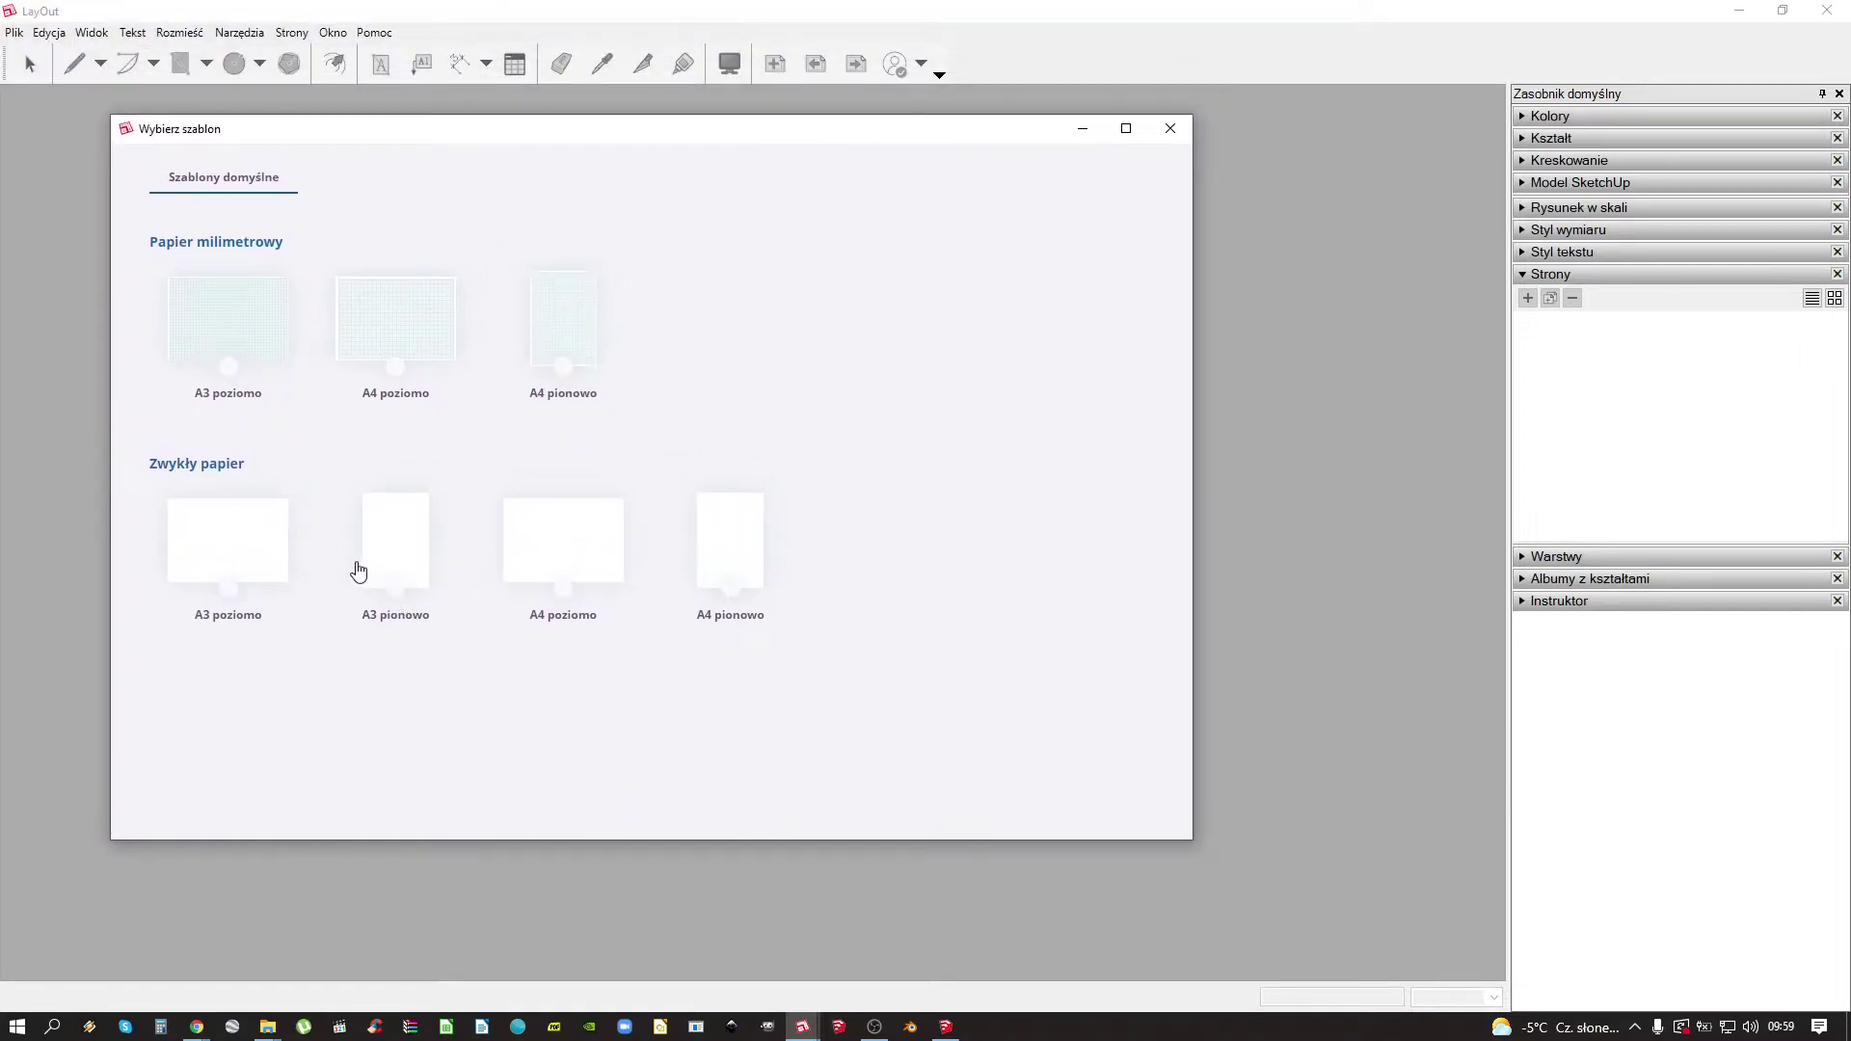
pyautogui.click(242, 547)
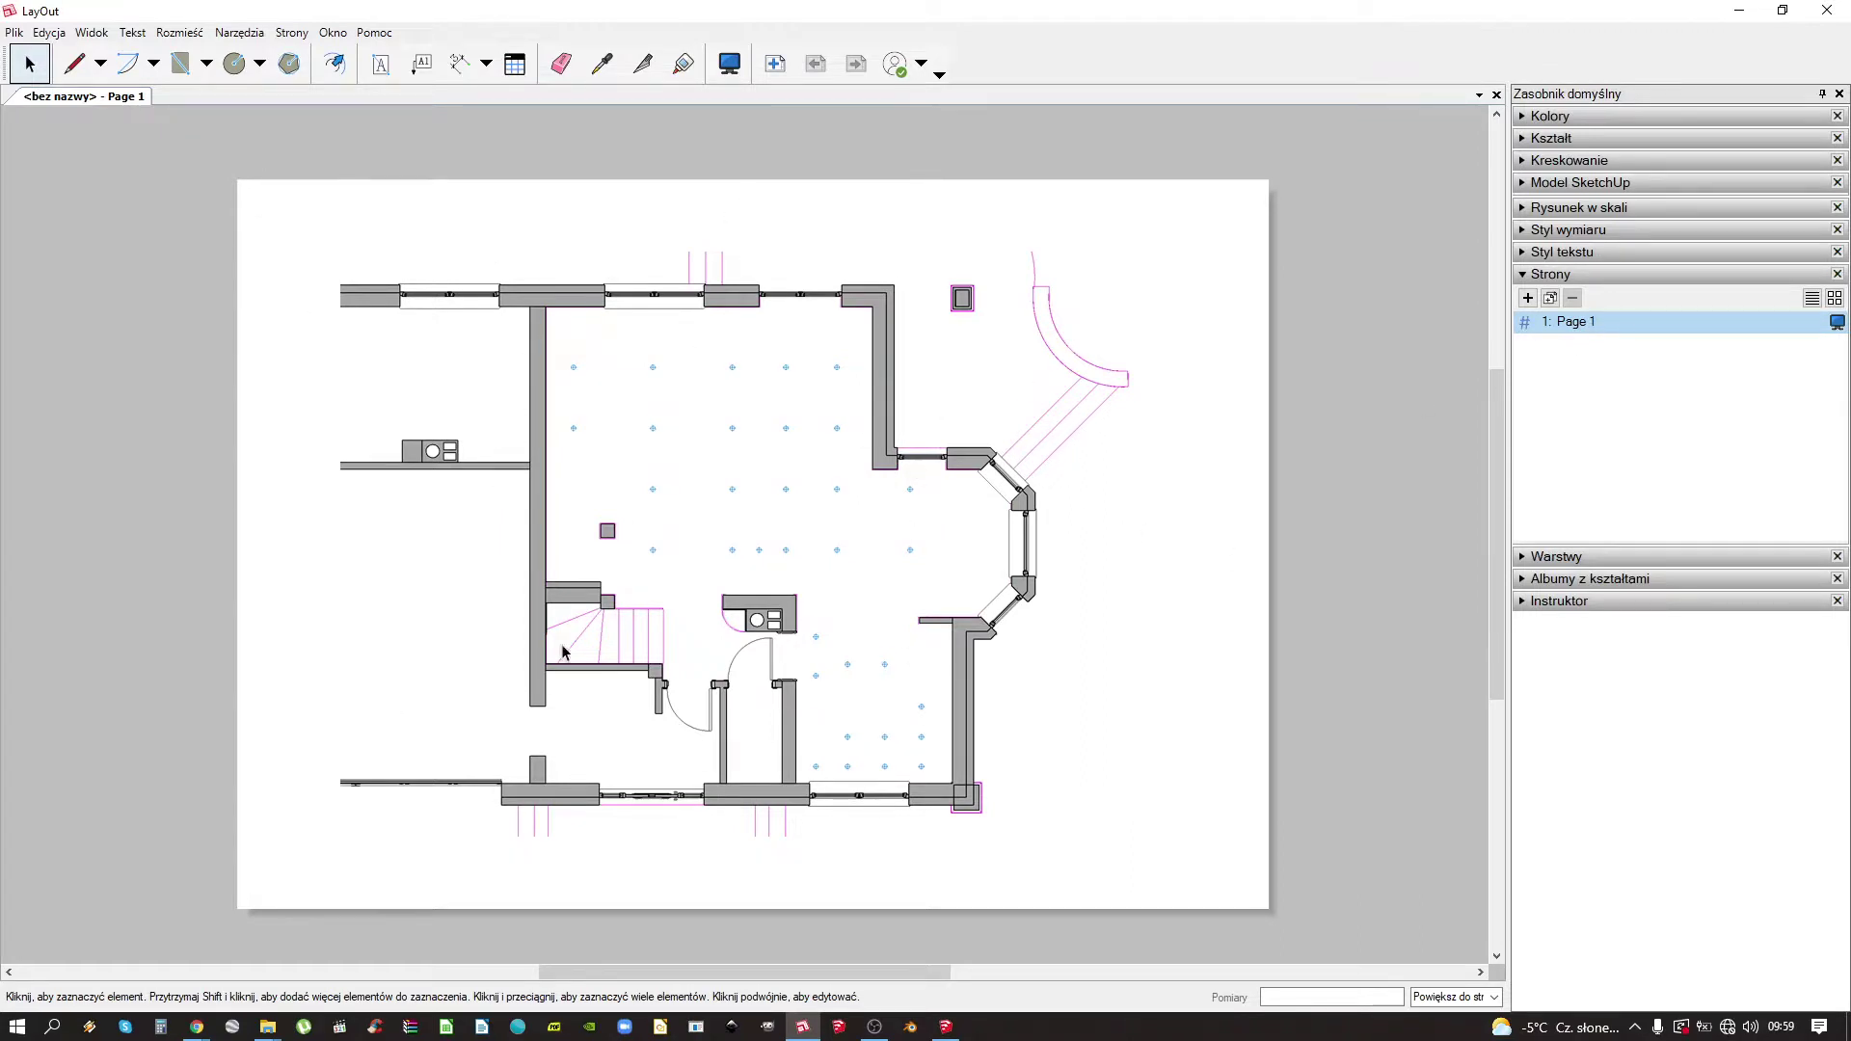
# - Browse the save dialog to the 'LAYOUT - rysunki techniczne' folder under SWP - dzienne - 10 01 2022
pyautogui.click(14, 33)
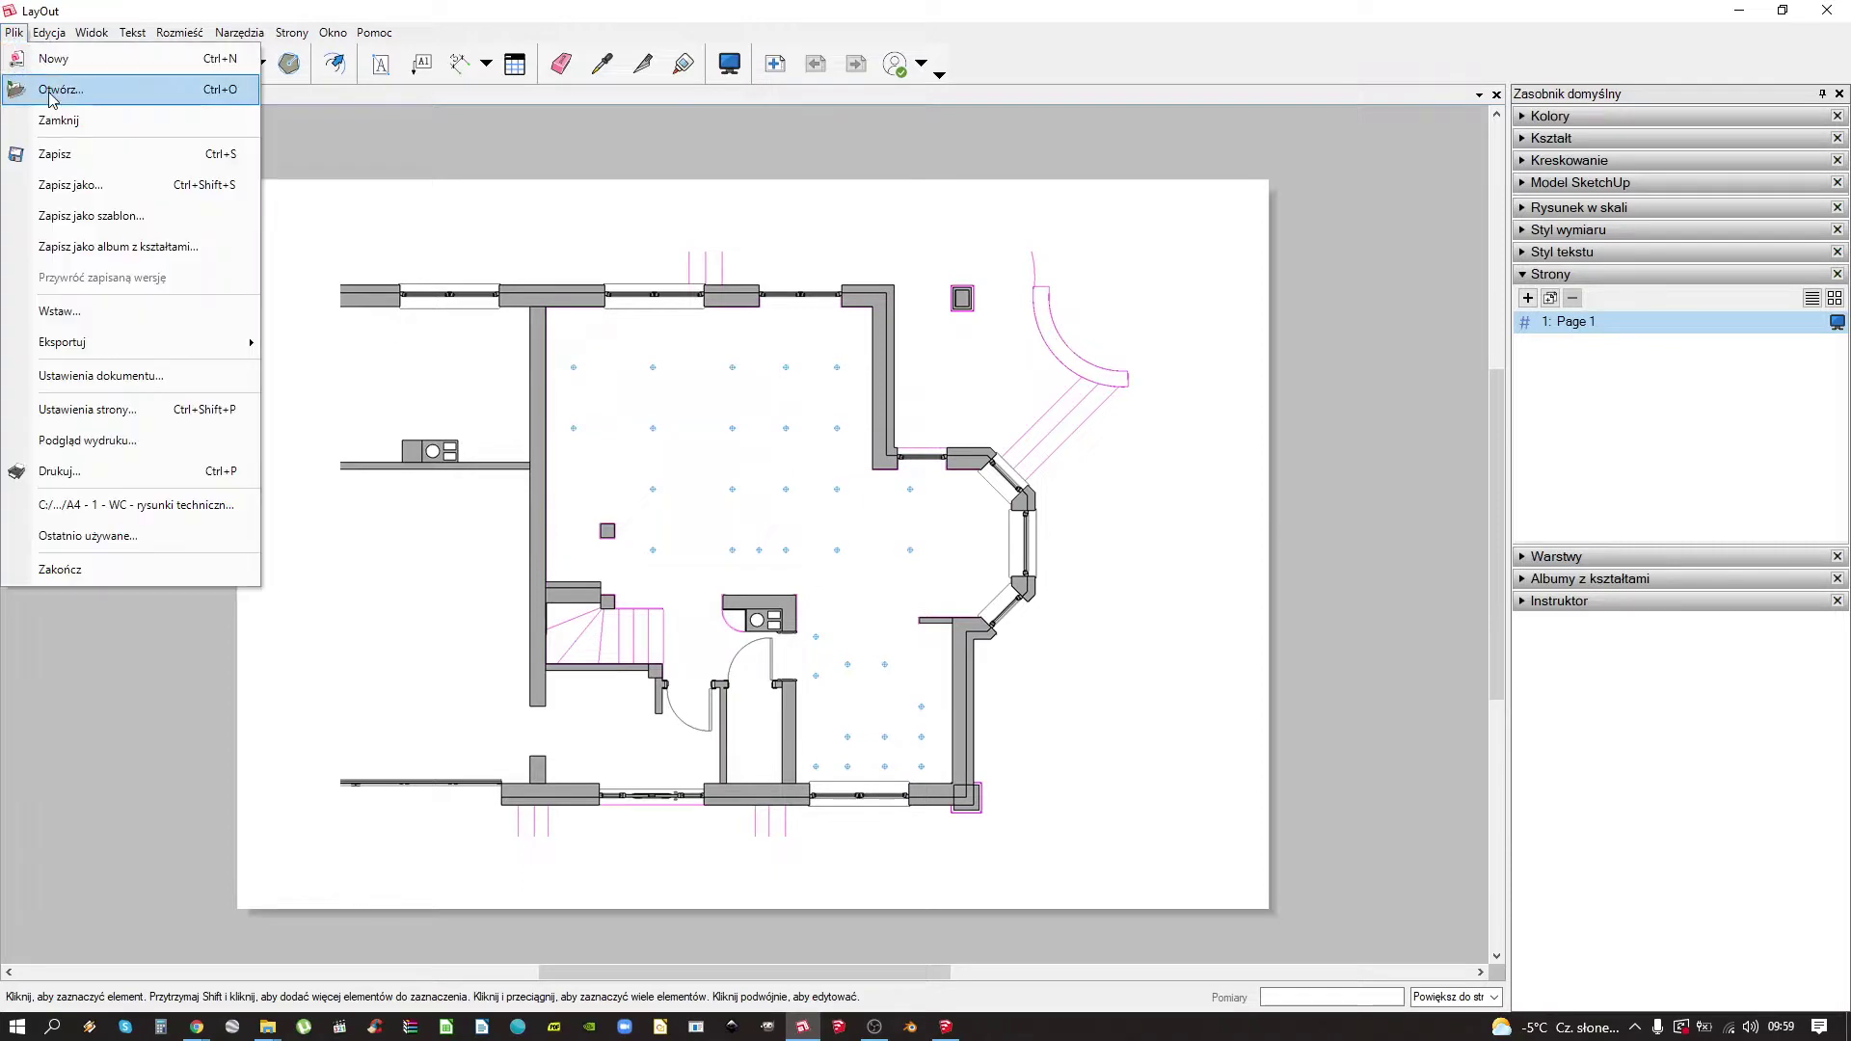
pyautogui.click(88, 178)
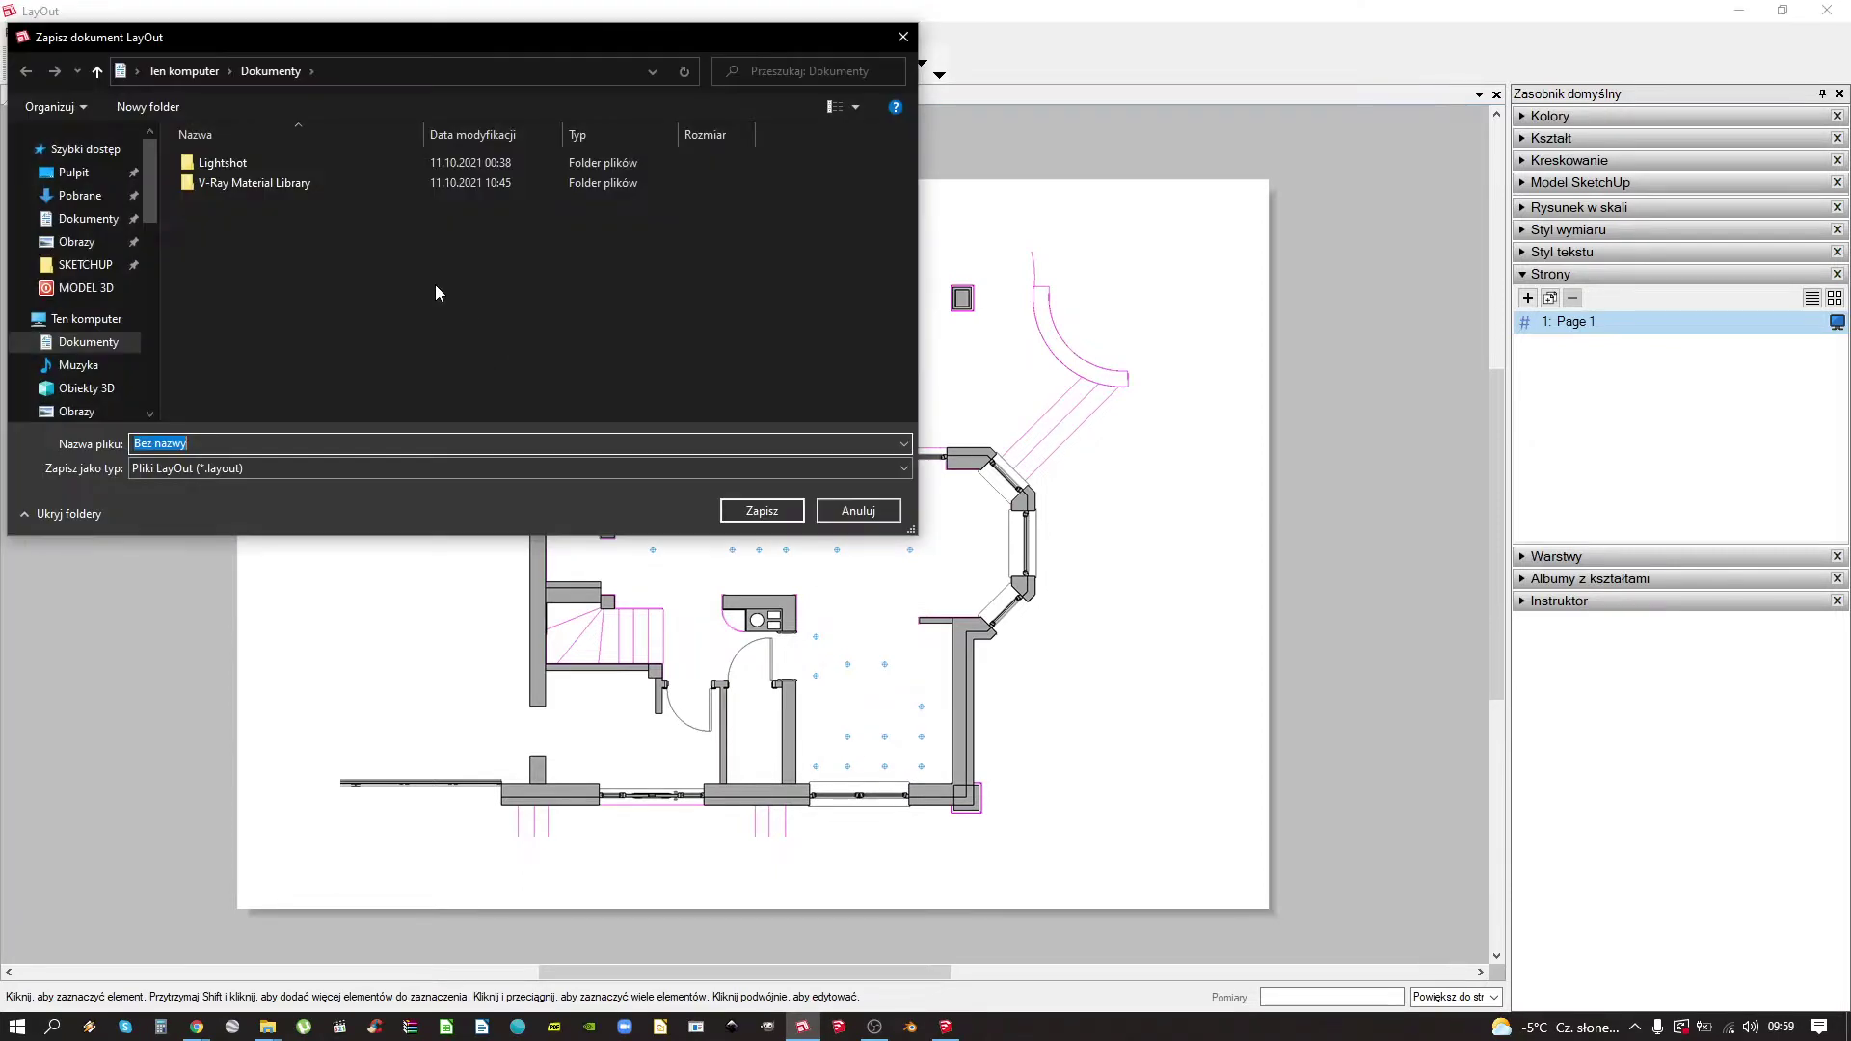
pyautogui.click(73, 171)
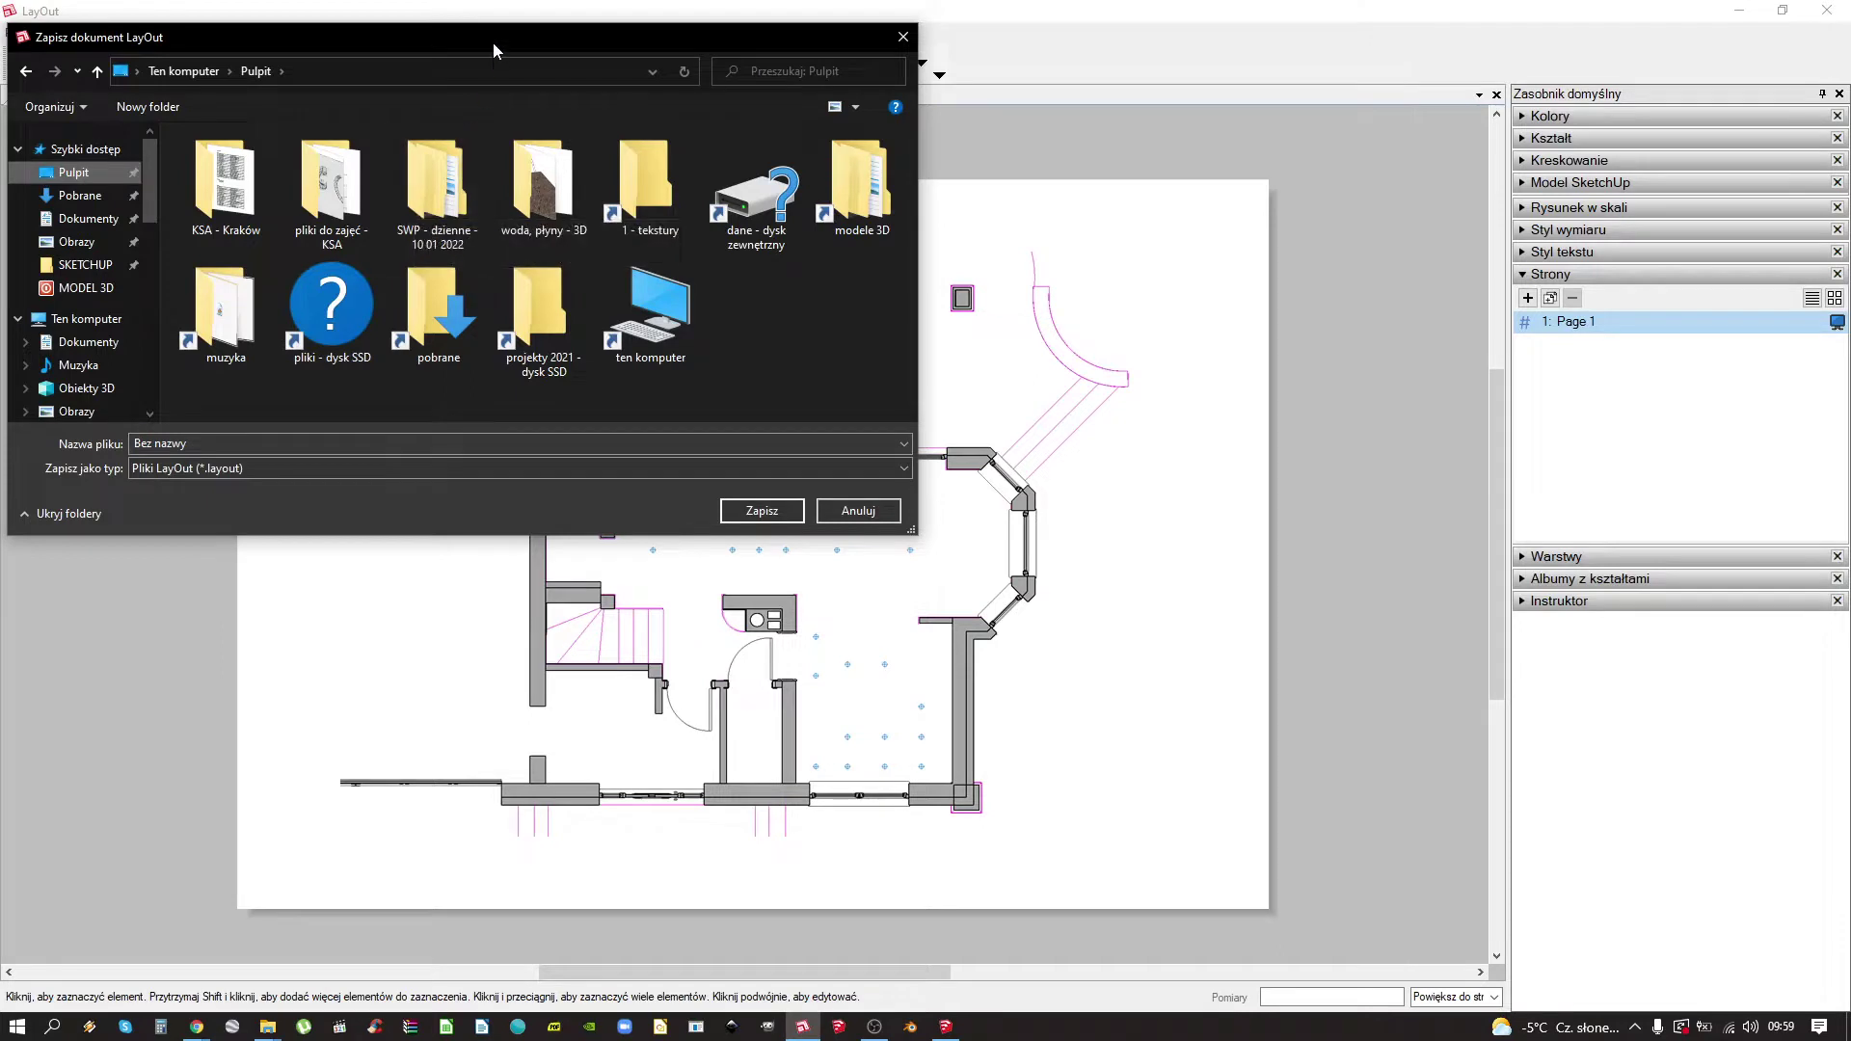
pyautogui.moveTo(496, 45); pyautogui.dragTo(673, 125)
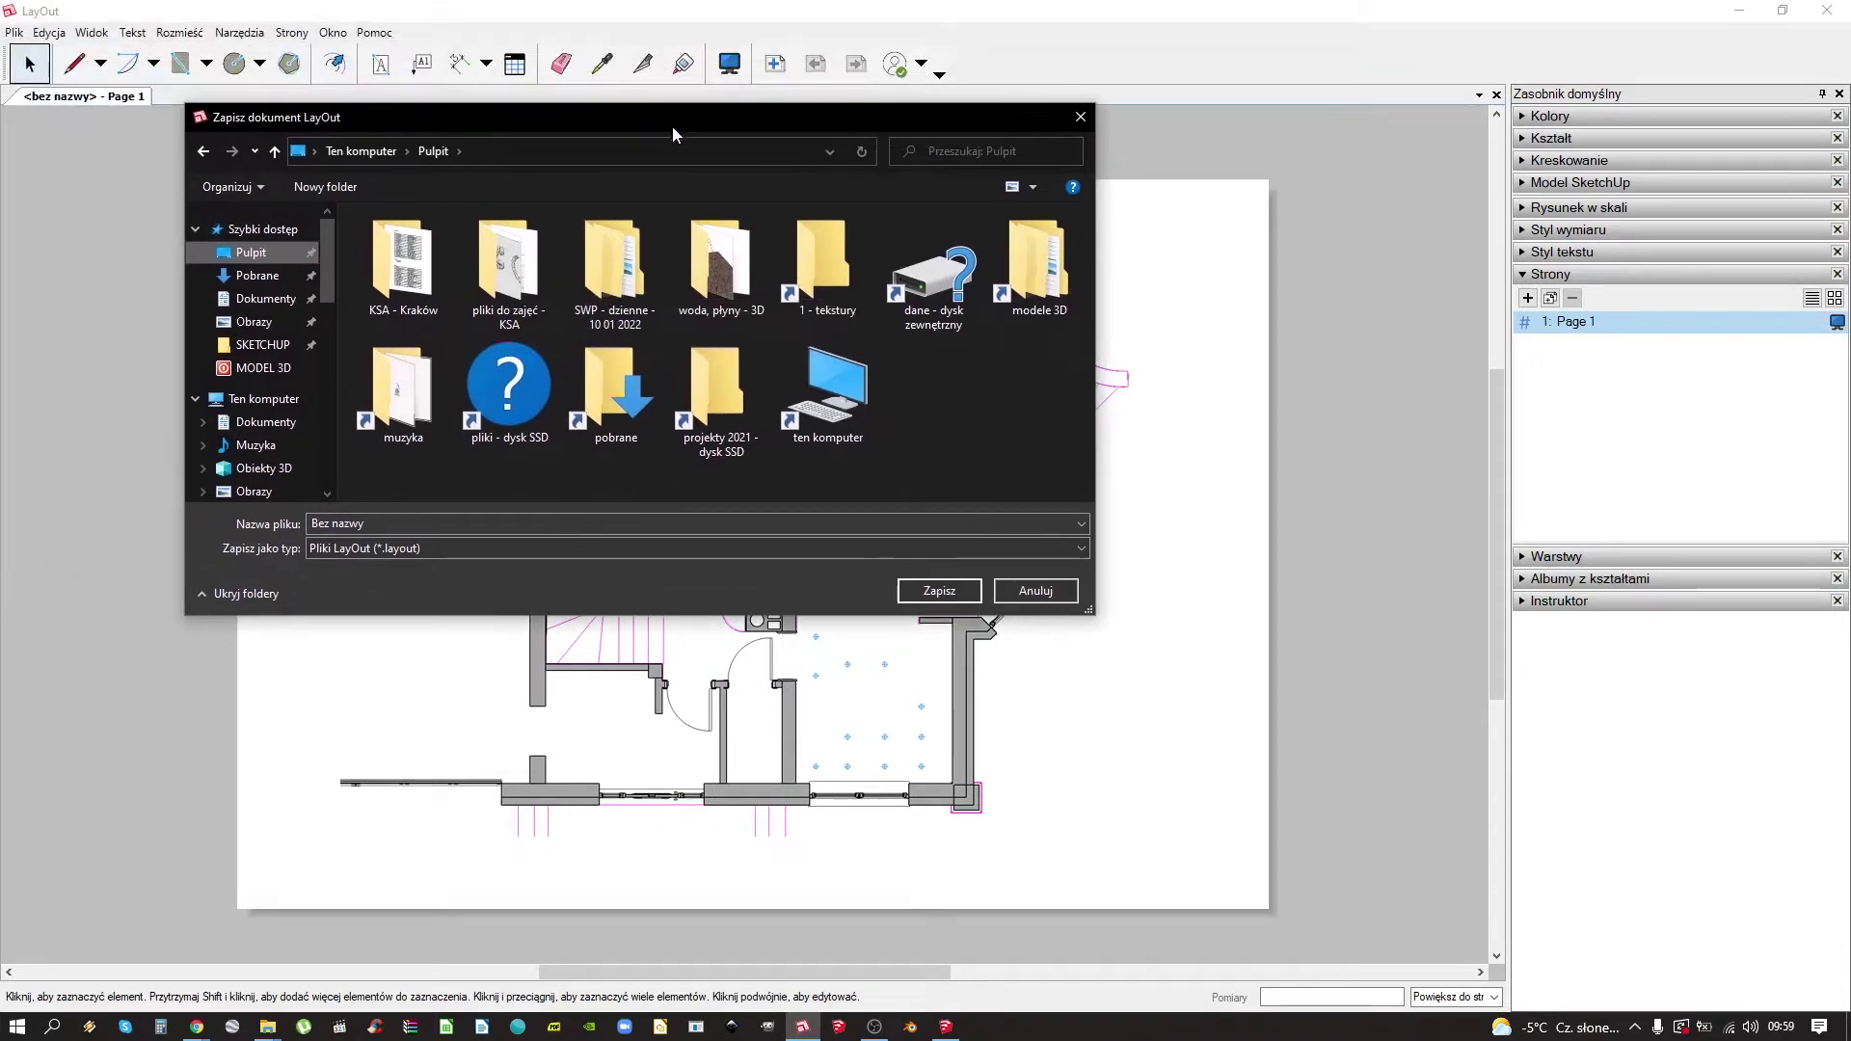
pyautogui.click(606, 254)
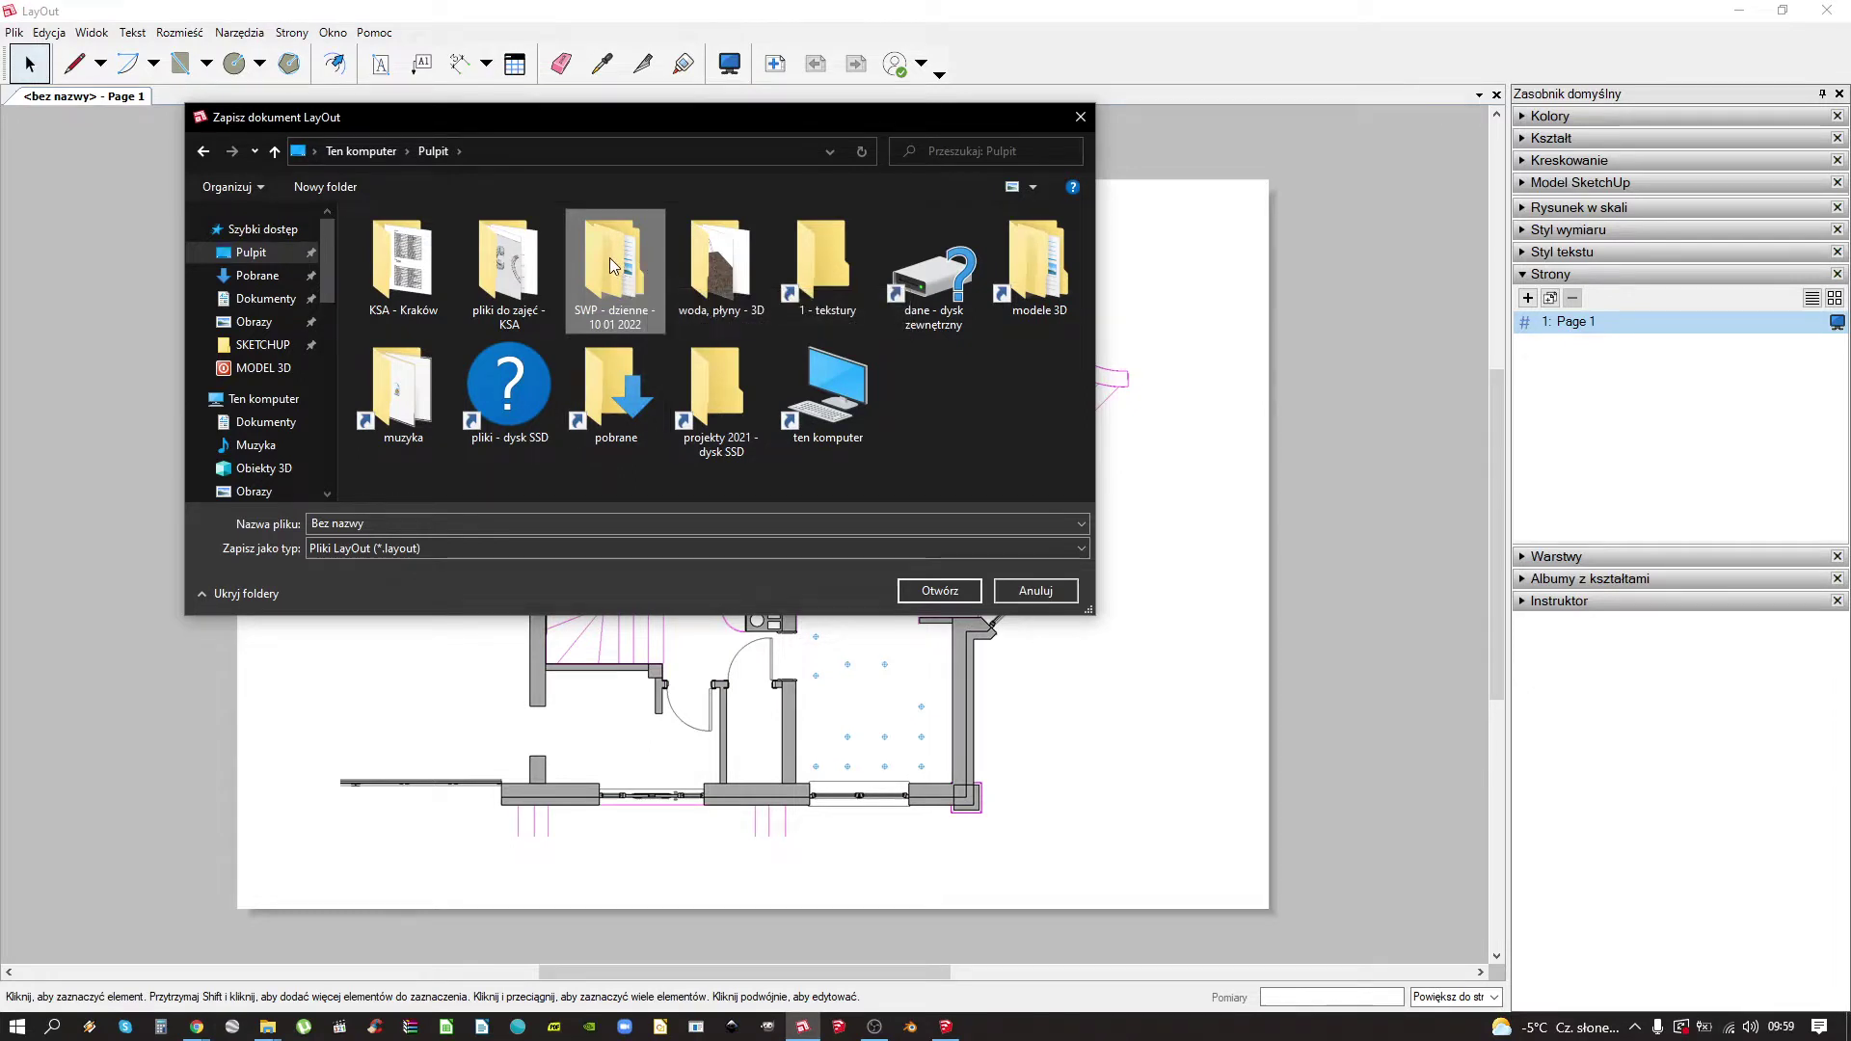
pyautogui.doubleClick(619, 274)
pyautogui.doubleClick(421, 243)
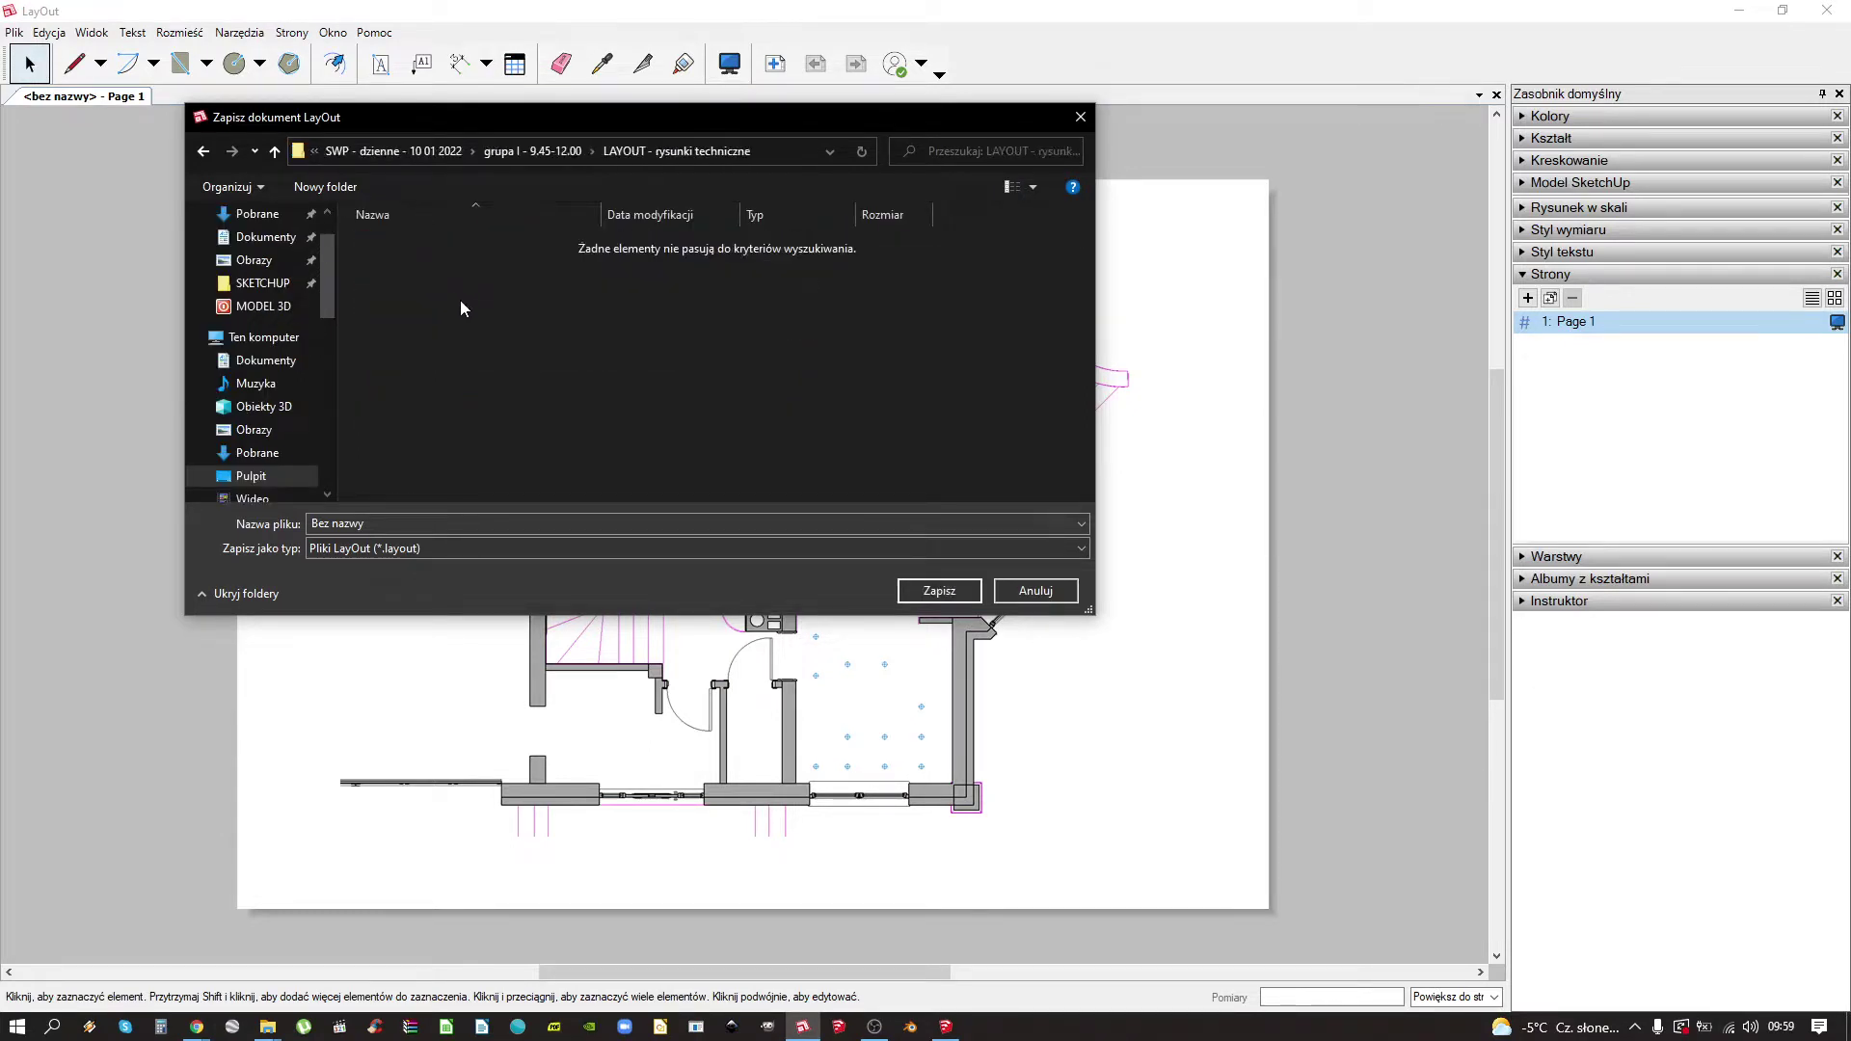
# - Save the document as 'A3 - dom - rysunki techniczne - LAYOUT'
pyautogui.click(588, 527)
pyautogui.write('A3 -')
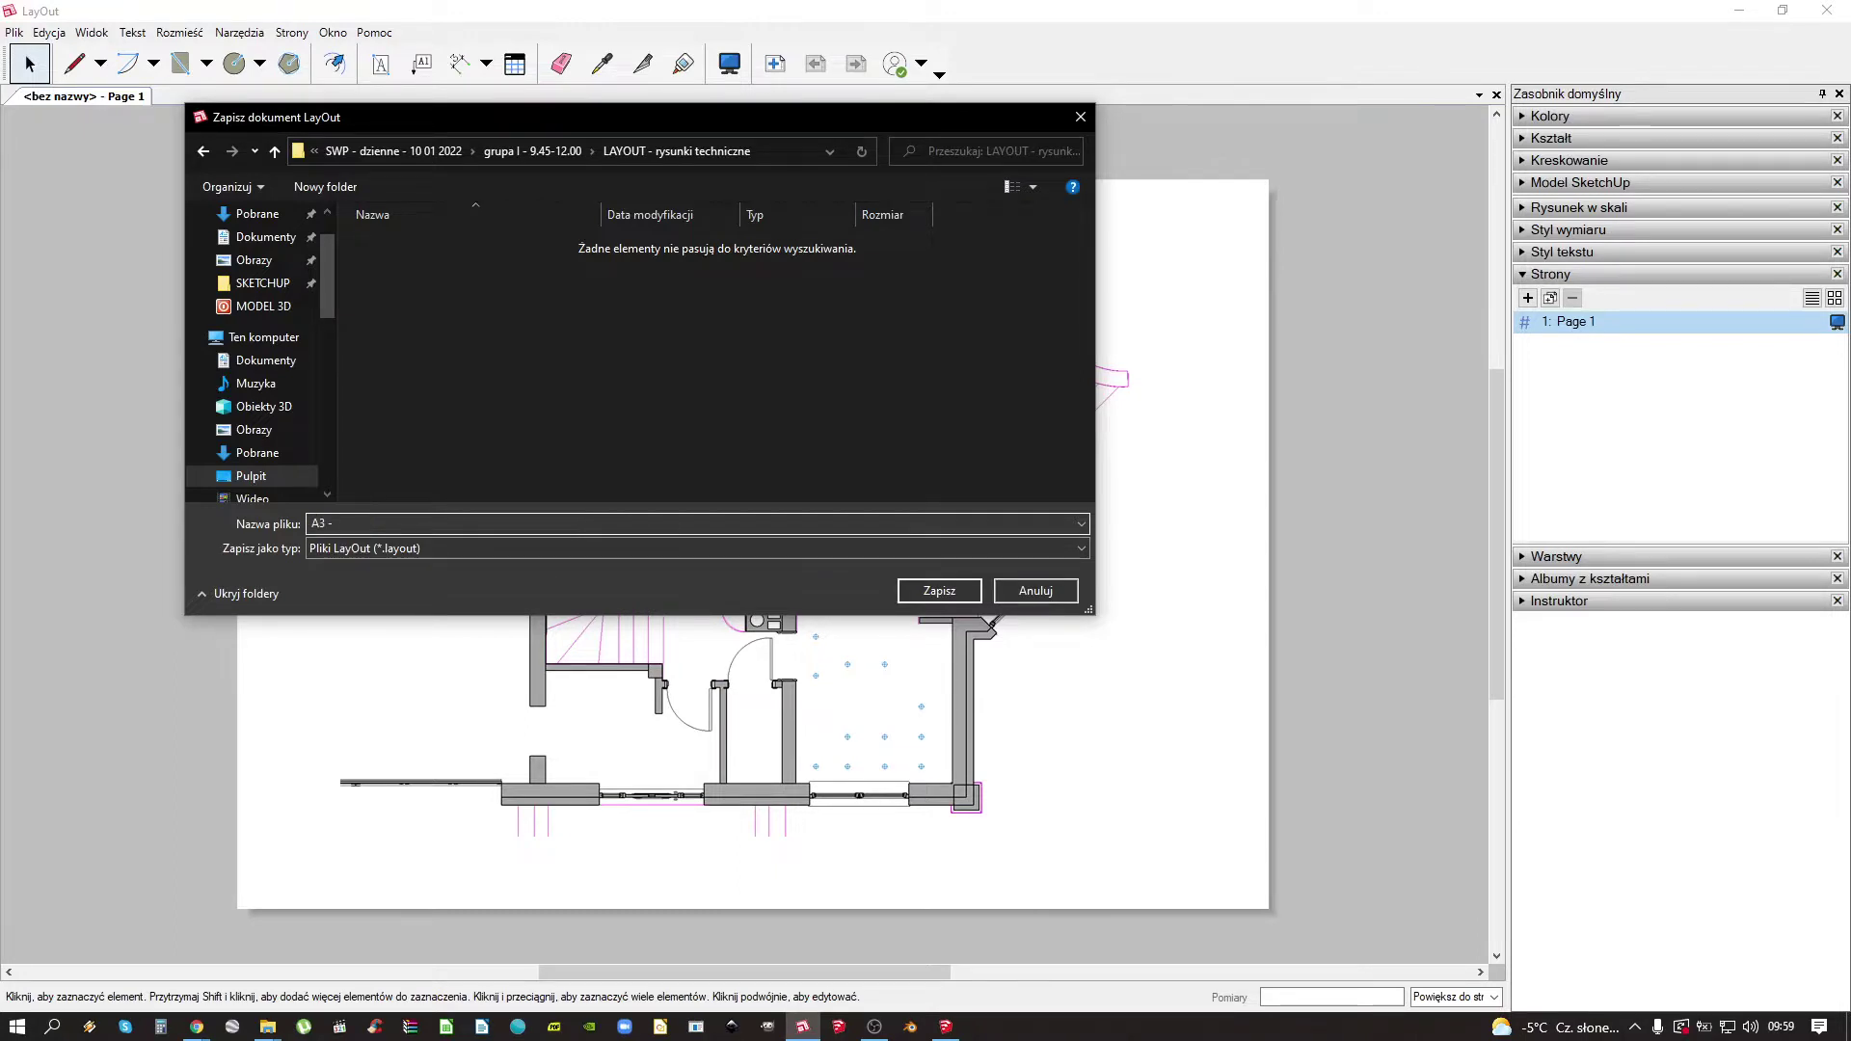
pyautogui.write('zut')
pyautogui.write('n')
pyautogui.press('BackSpace')
pyautogui.press('BackSpace')
pyautogui.press('BackSpace')
pyautogui.write('ysunki technicz')
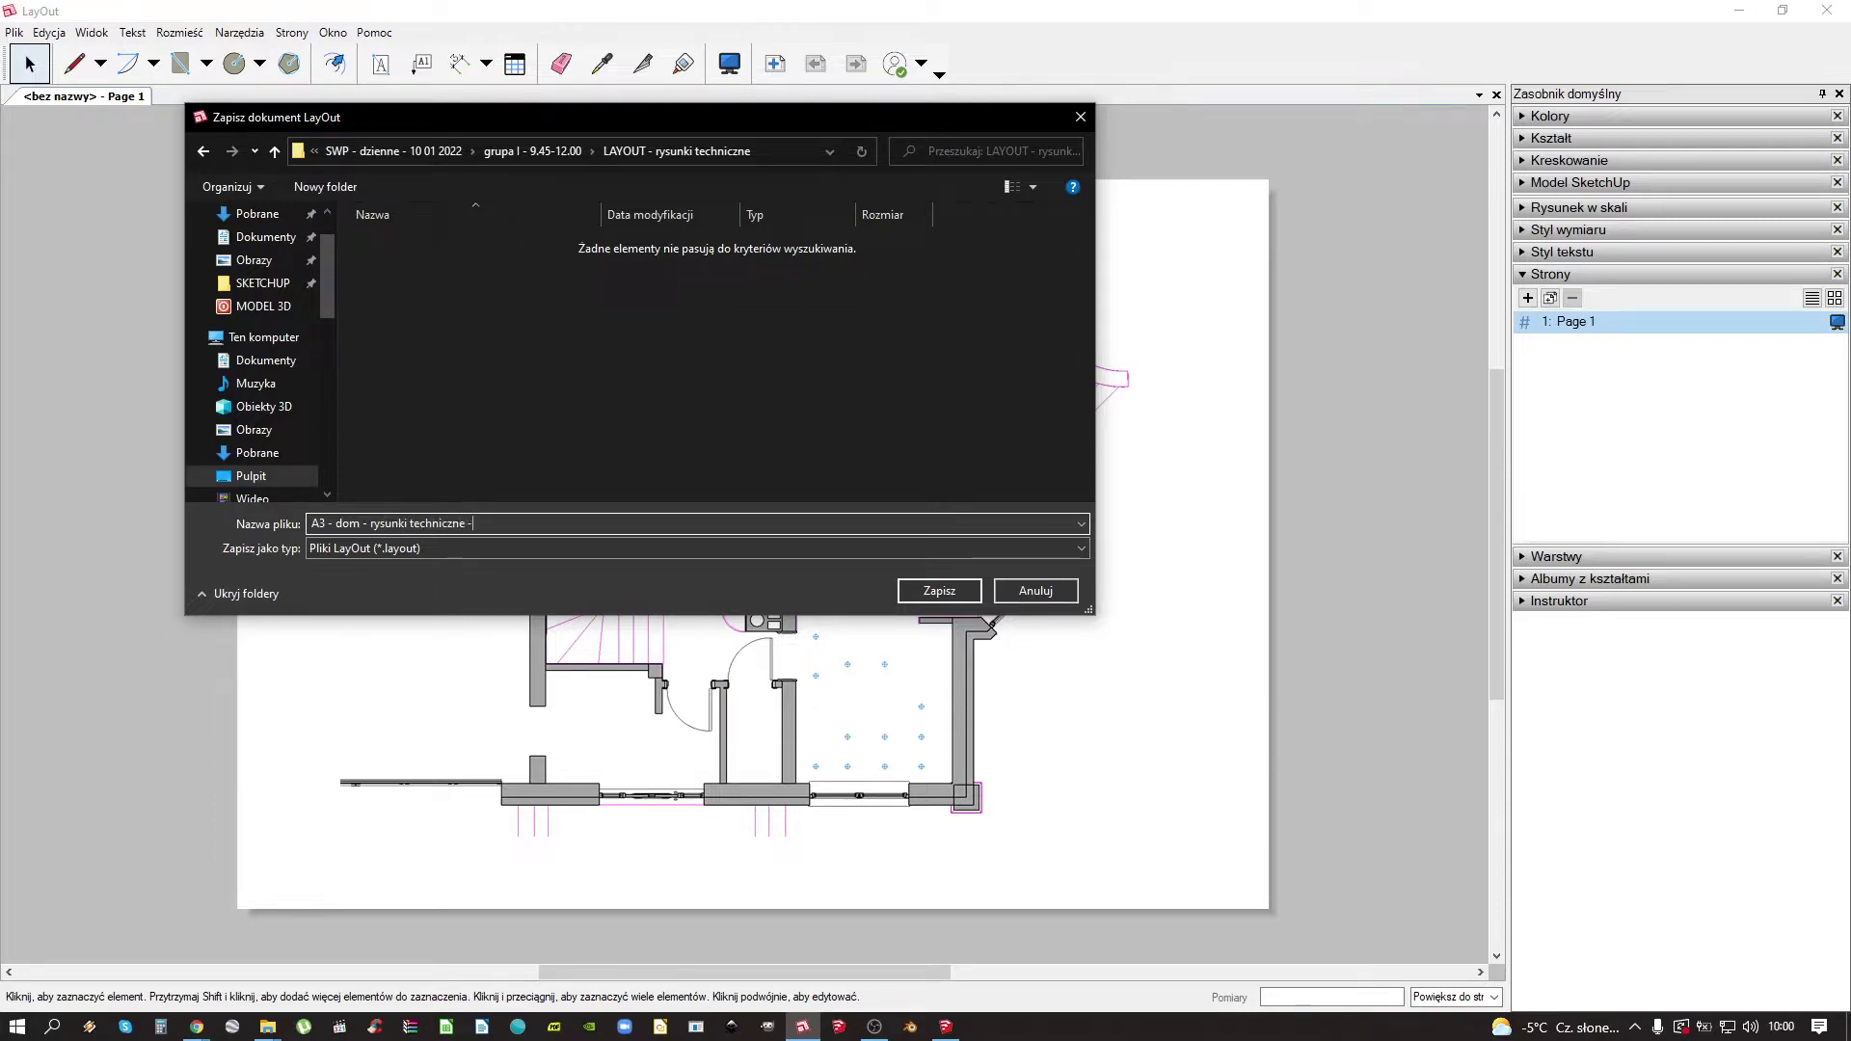
pyautogui.write('parter')
pyautogui.press('Return')
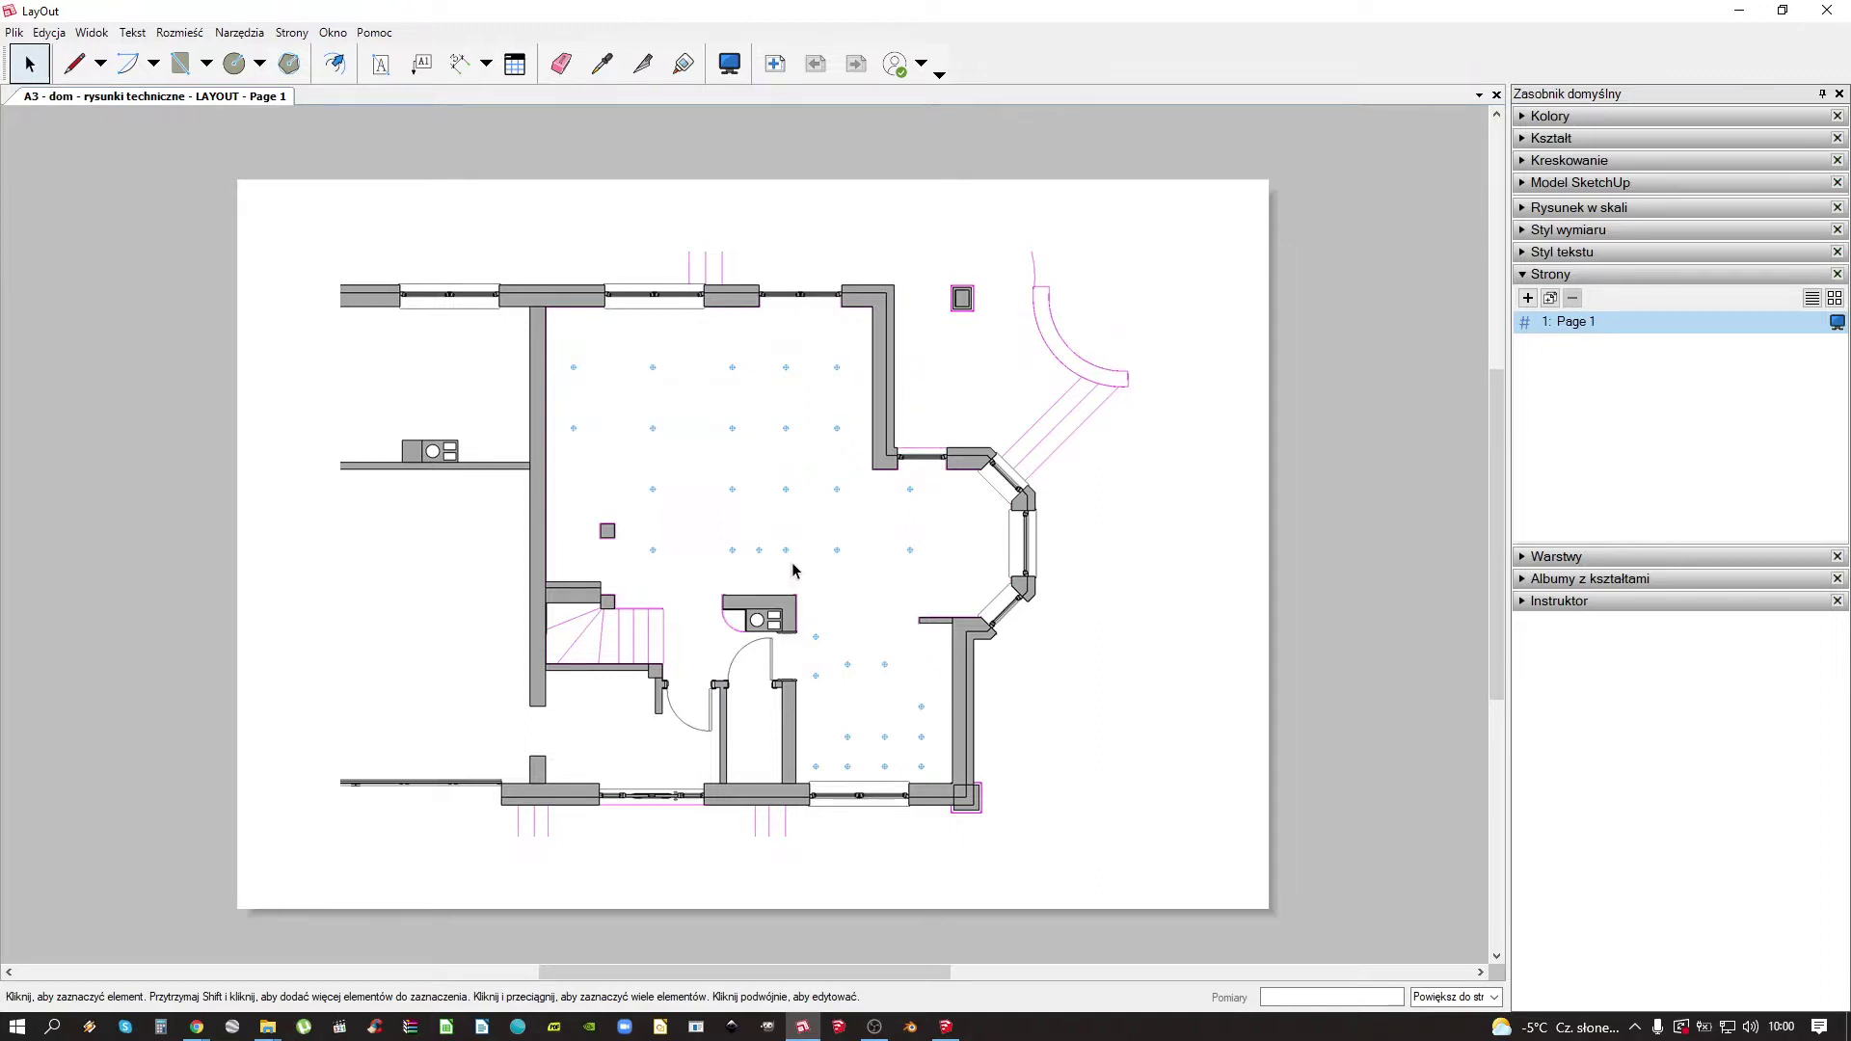
pyautogui.click(14, 32)
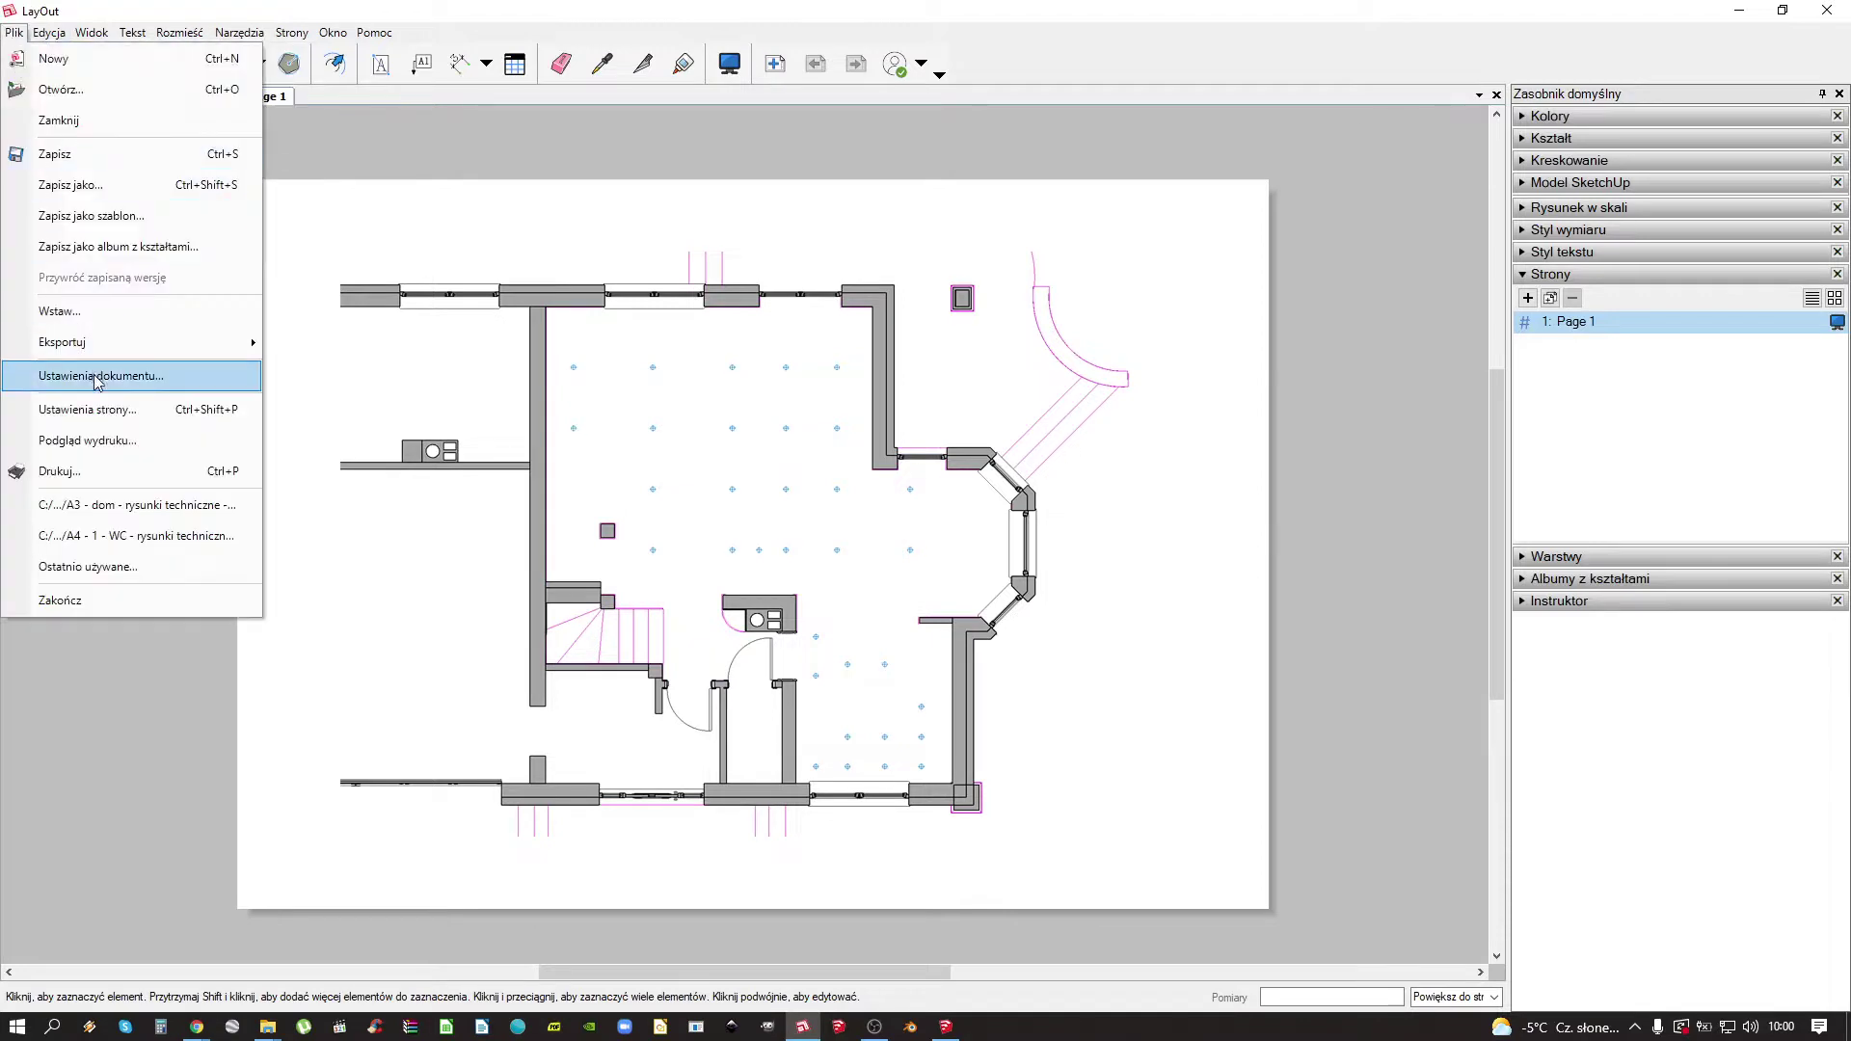
# - In the Document Setup Paper settings, enable margins and set quality to High ('Wysoka')
pyautogui.click(98, 383)
pyautogui.click(119, 160)
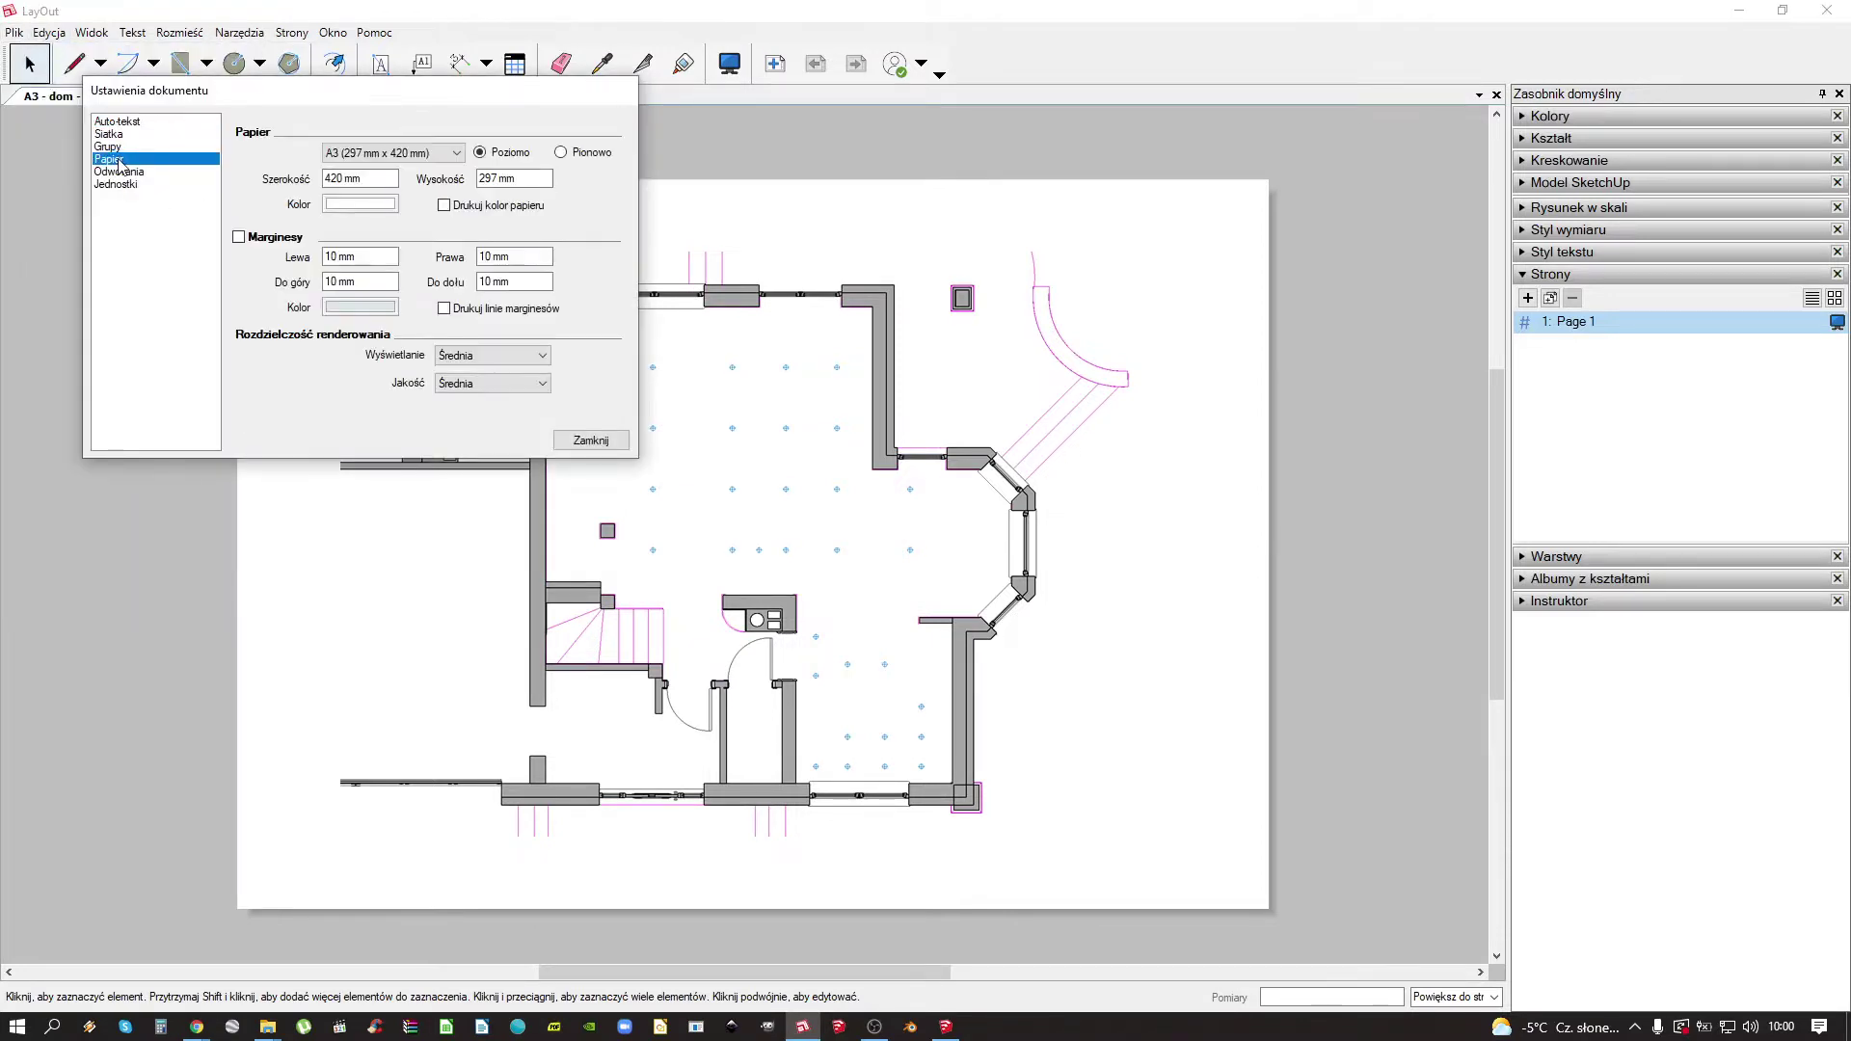
pyautogui.click(239, 237)
pyautogui.click(489, 384)
pyautogui.click(469, 427)
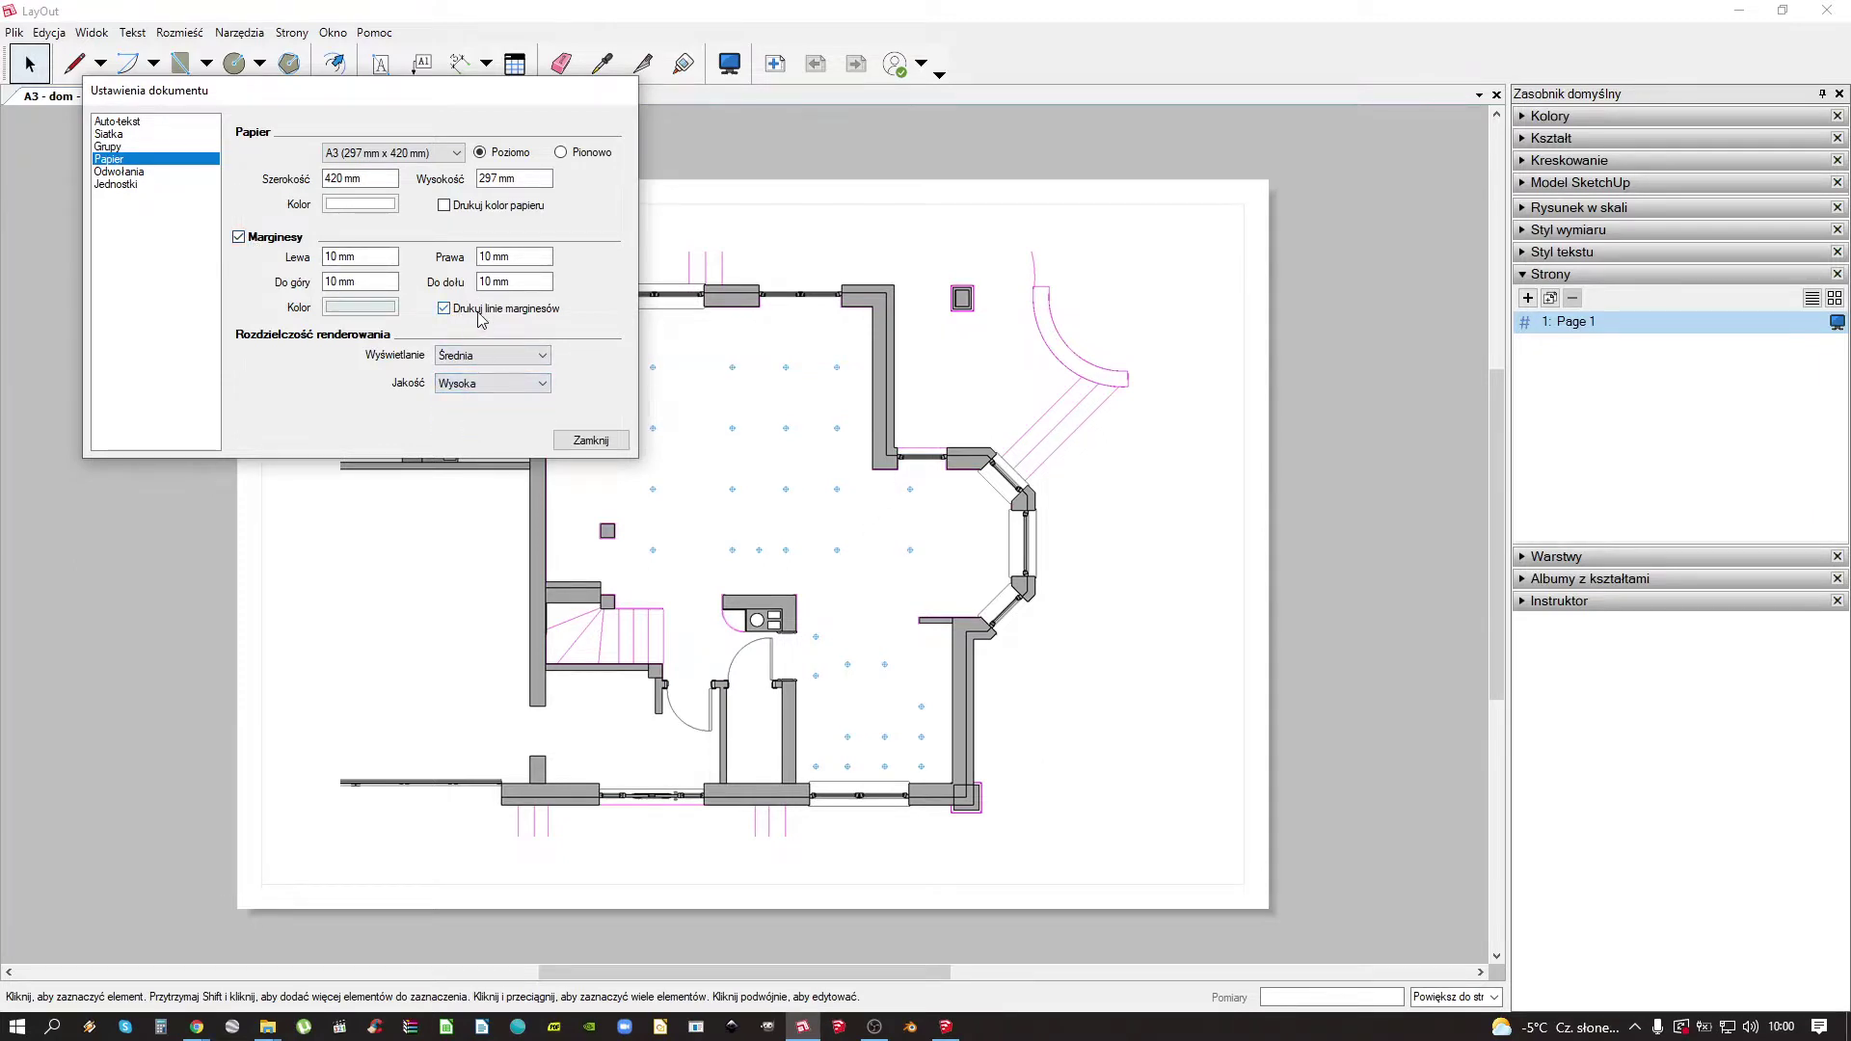
# - Set all four page margins to 4 mm
pyautogui.moveTo(371, 257); pyautogui.dragTo(291, 258)
pyautogui.write('4')
pyautogui.press('Tab')
pyautogui.write('4')
pyautogui.press('Tab')
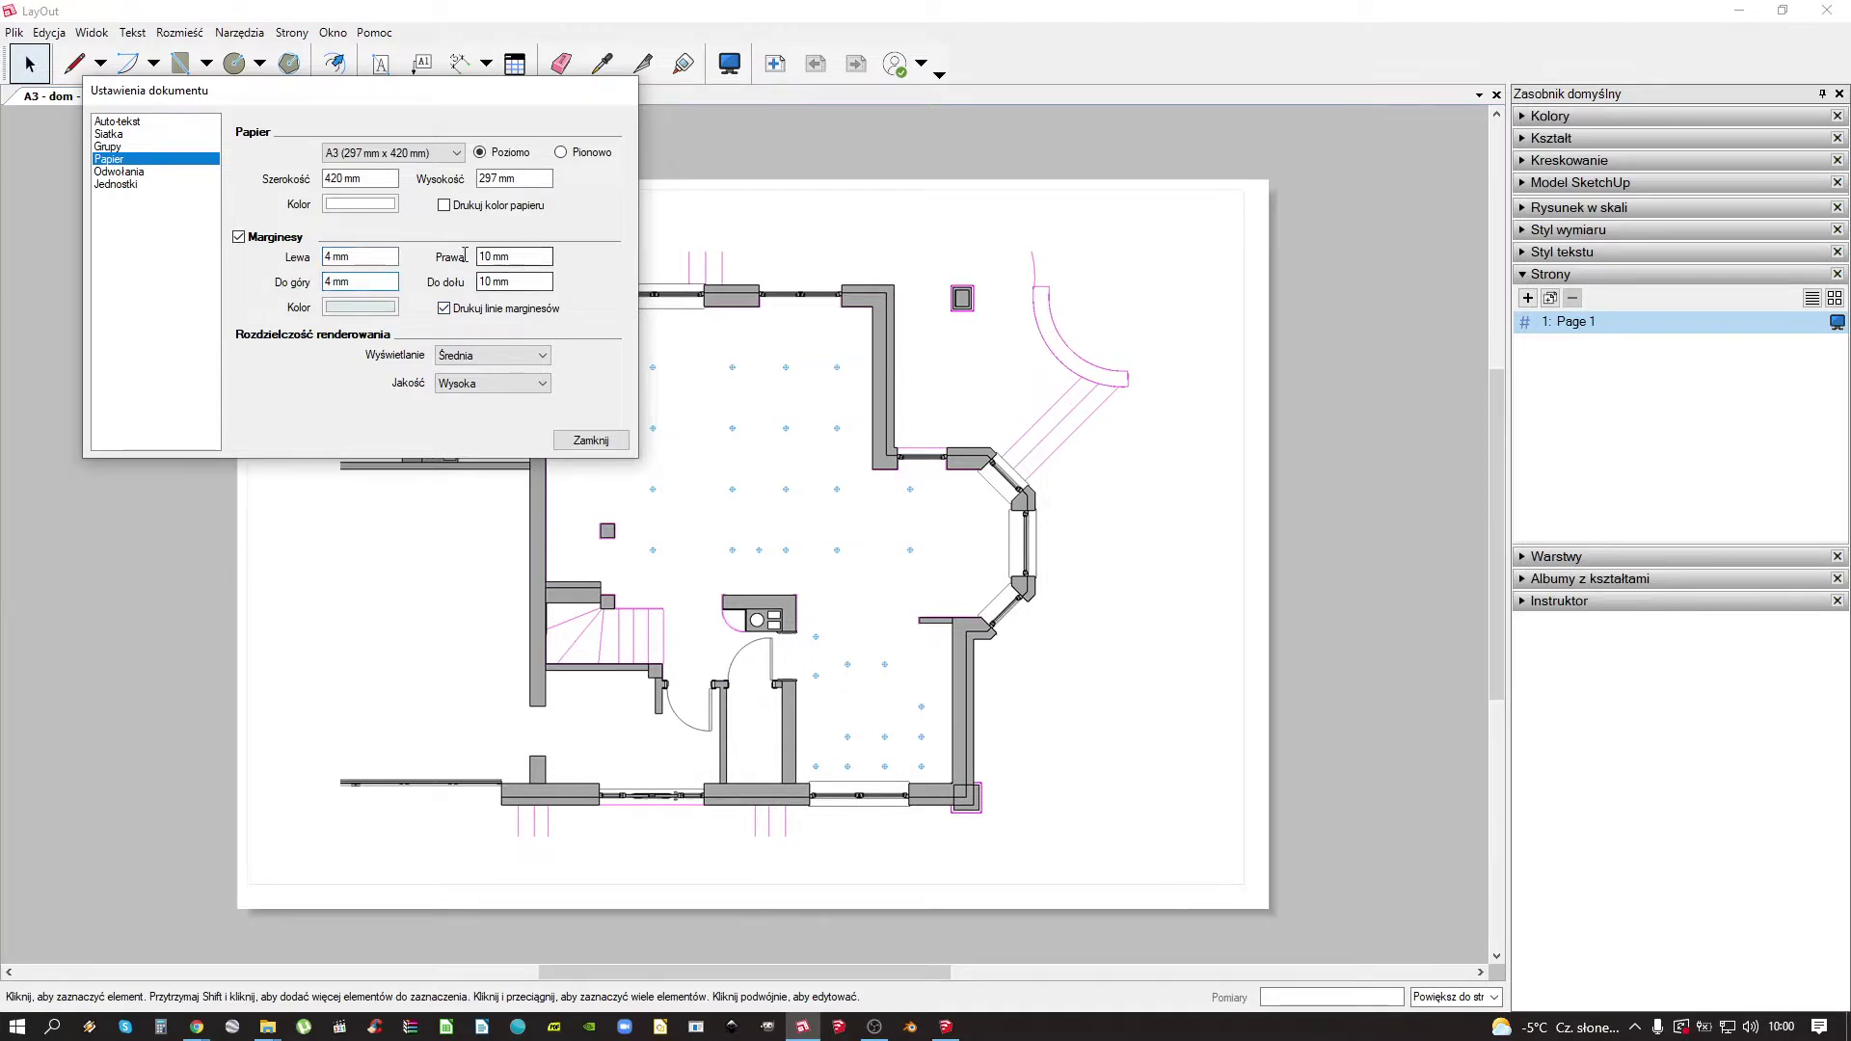
pyautogui.write('4')
pyautogui.press('Tab')
pyautogui.write('4')
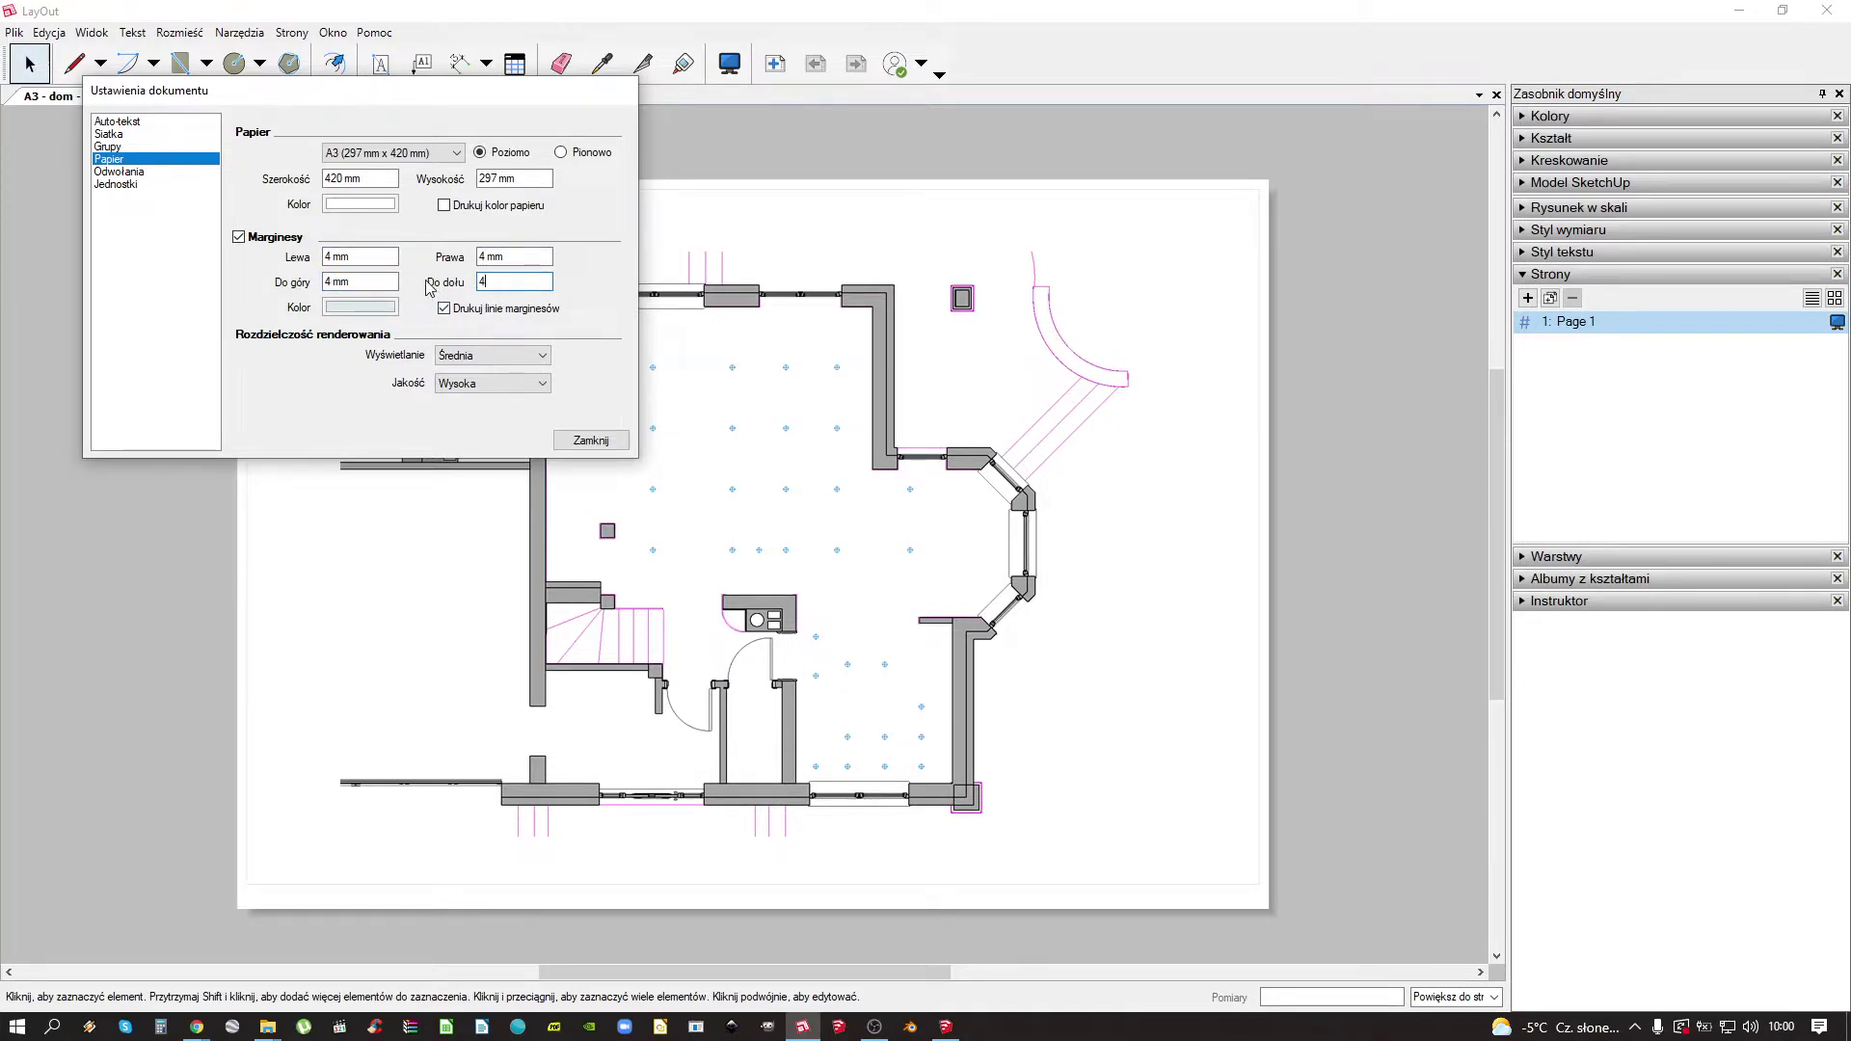
pyautogui.click(591, 440)
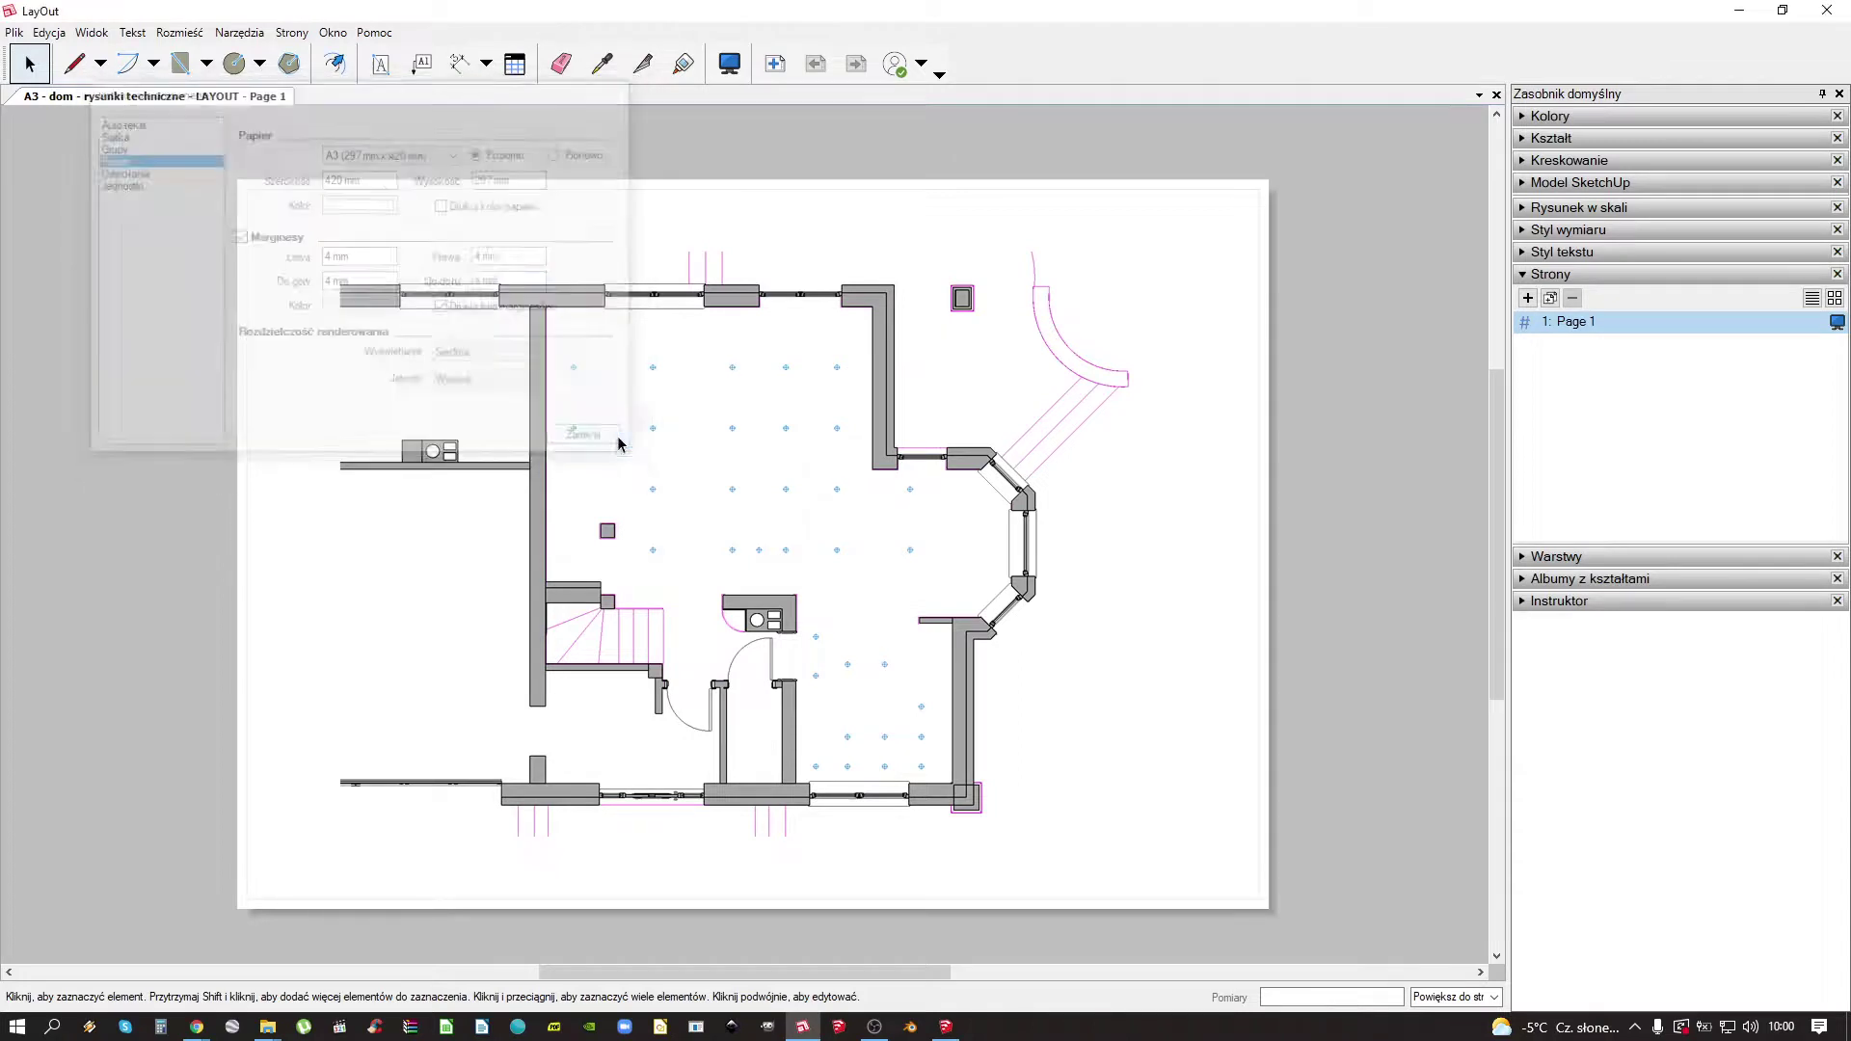
# - Set the floor-plan viewport's scene to 'rzut funkcjonalny' in the SketchUp Model panel
pyautogui.click(1589, 276)
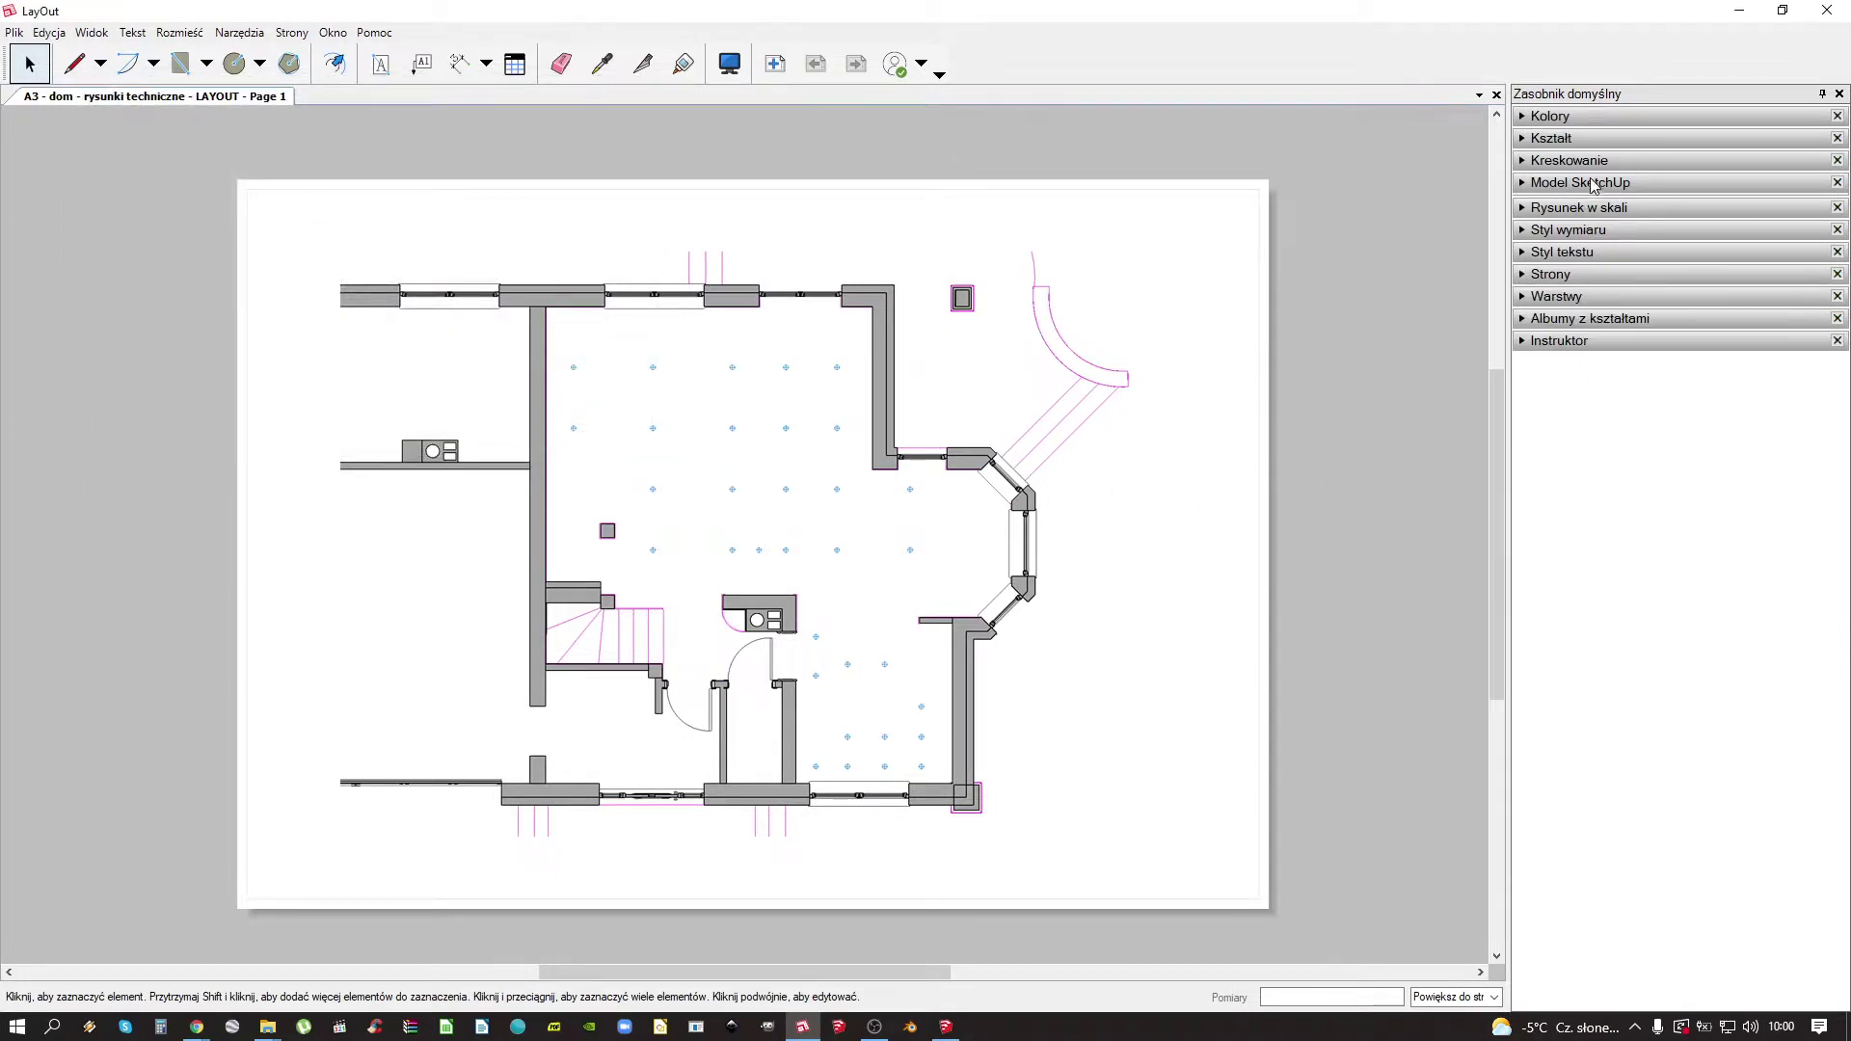
pyautogui.click(1593, 183)
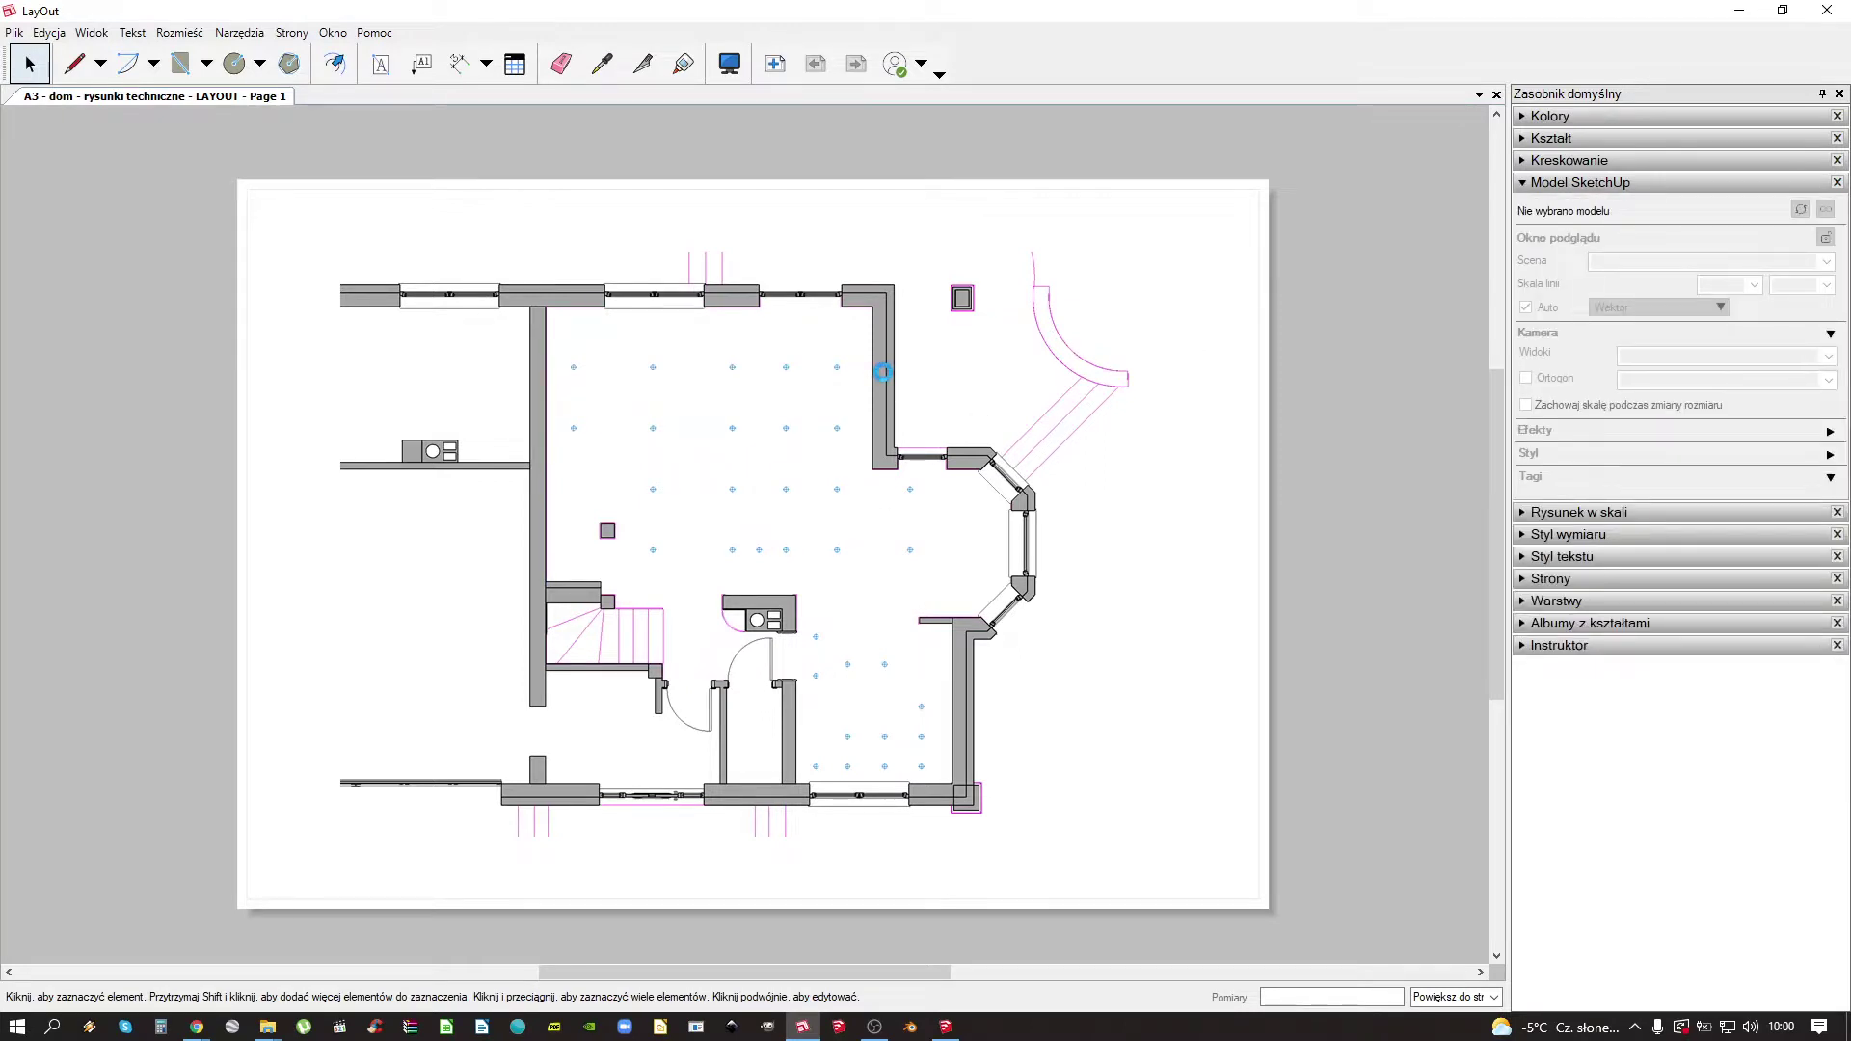
pyautogui.click(883, 371)
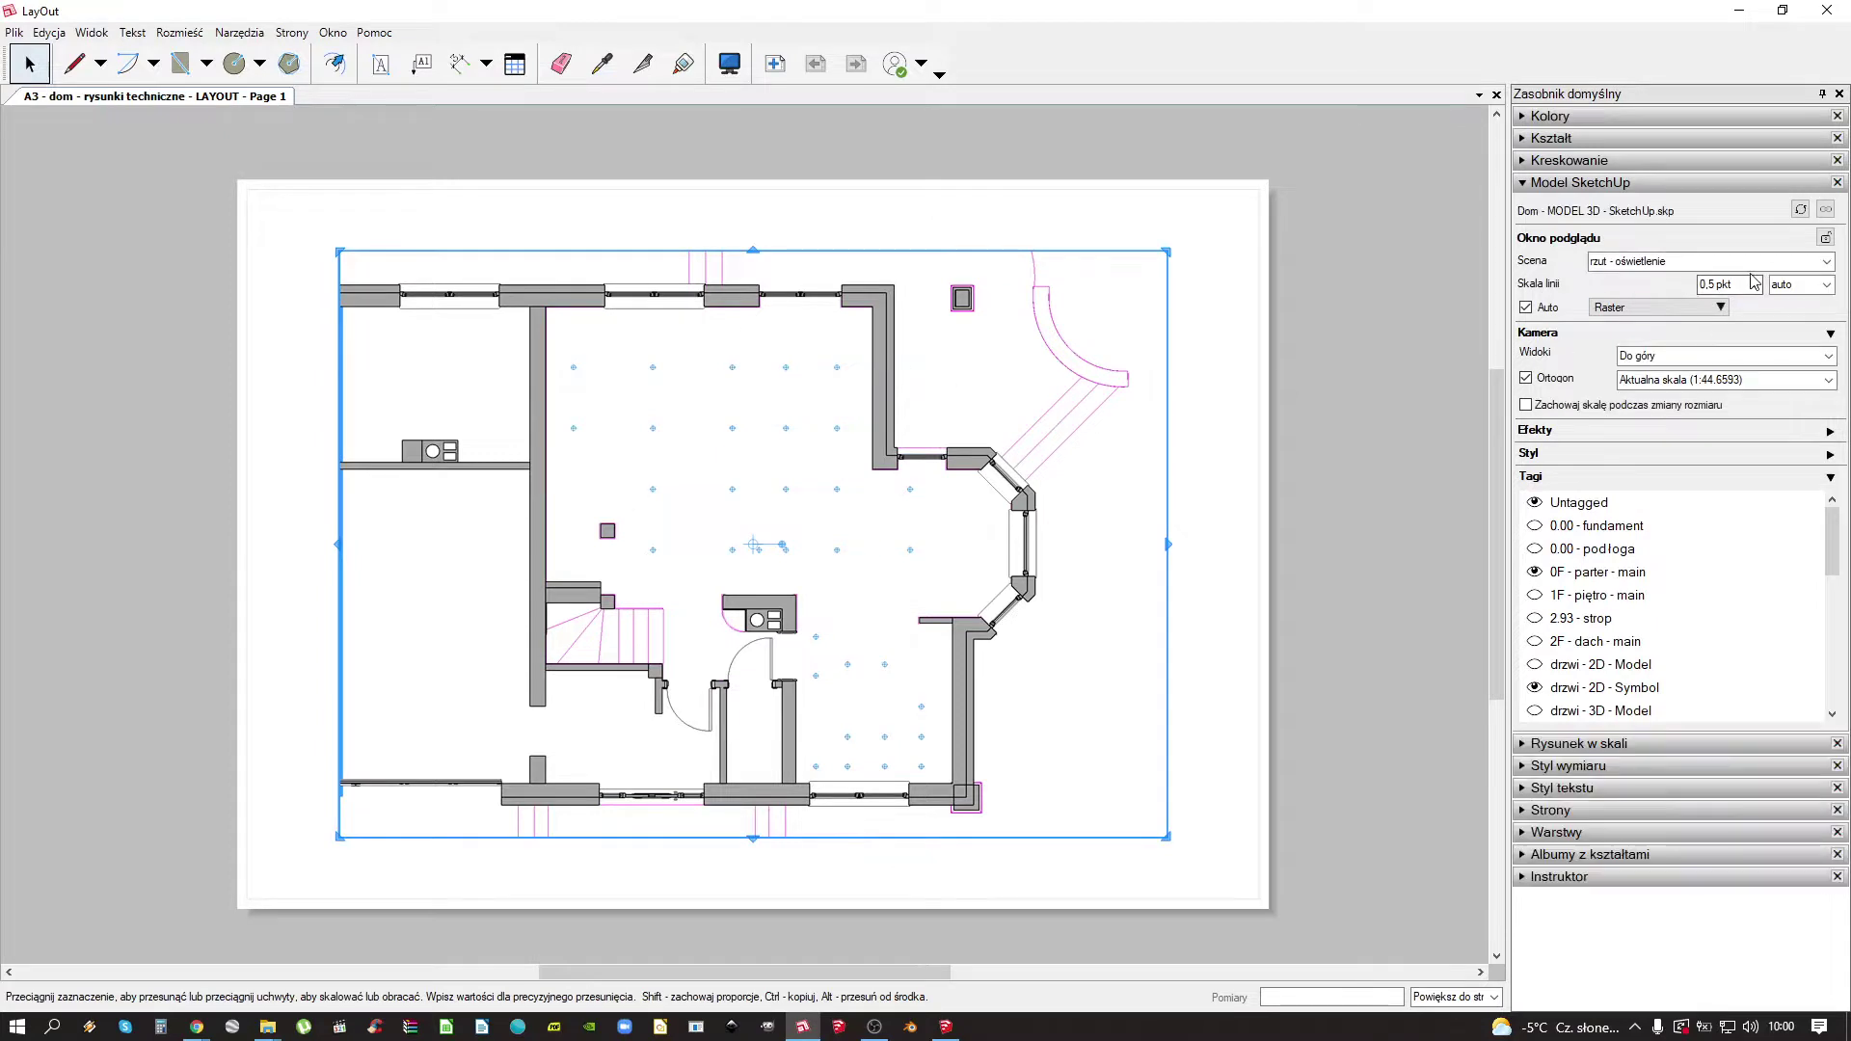
pyautogui.click(1828, 261)
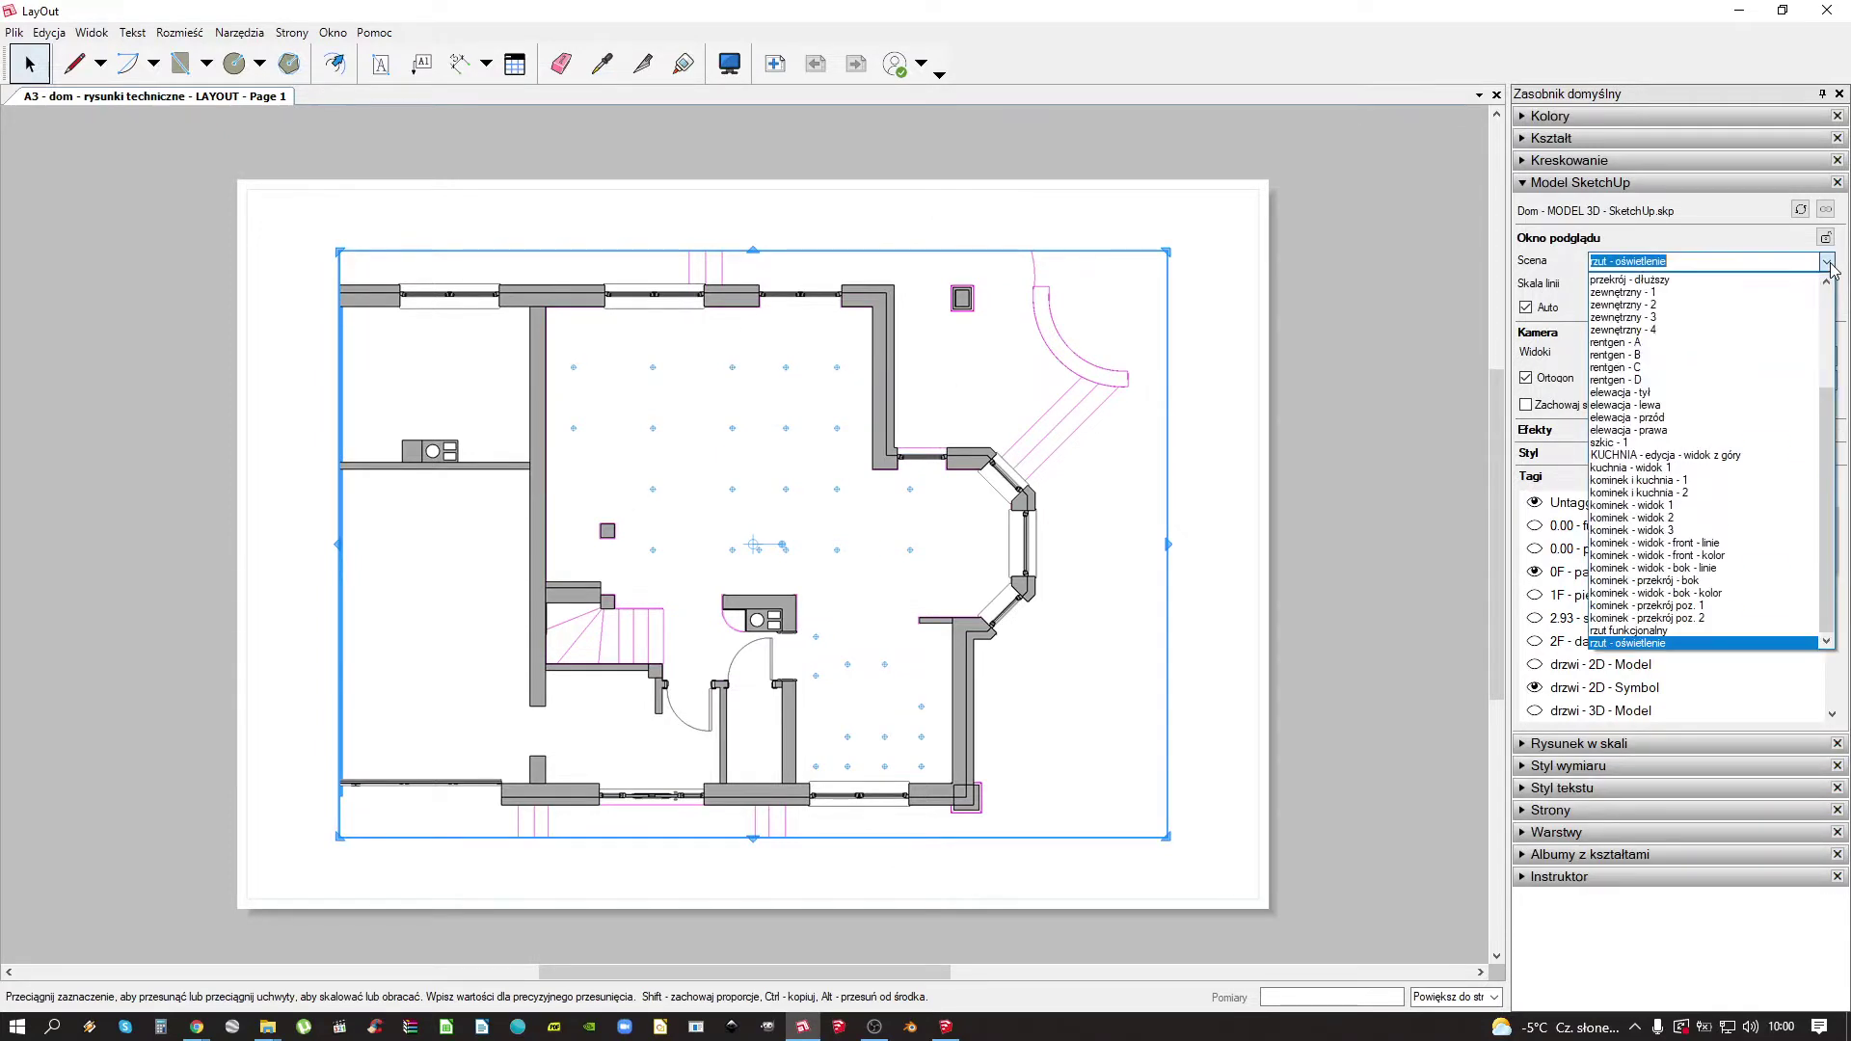
pyautogui.click(1651, 643)
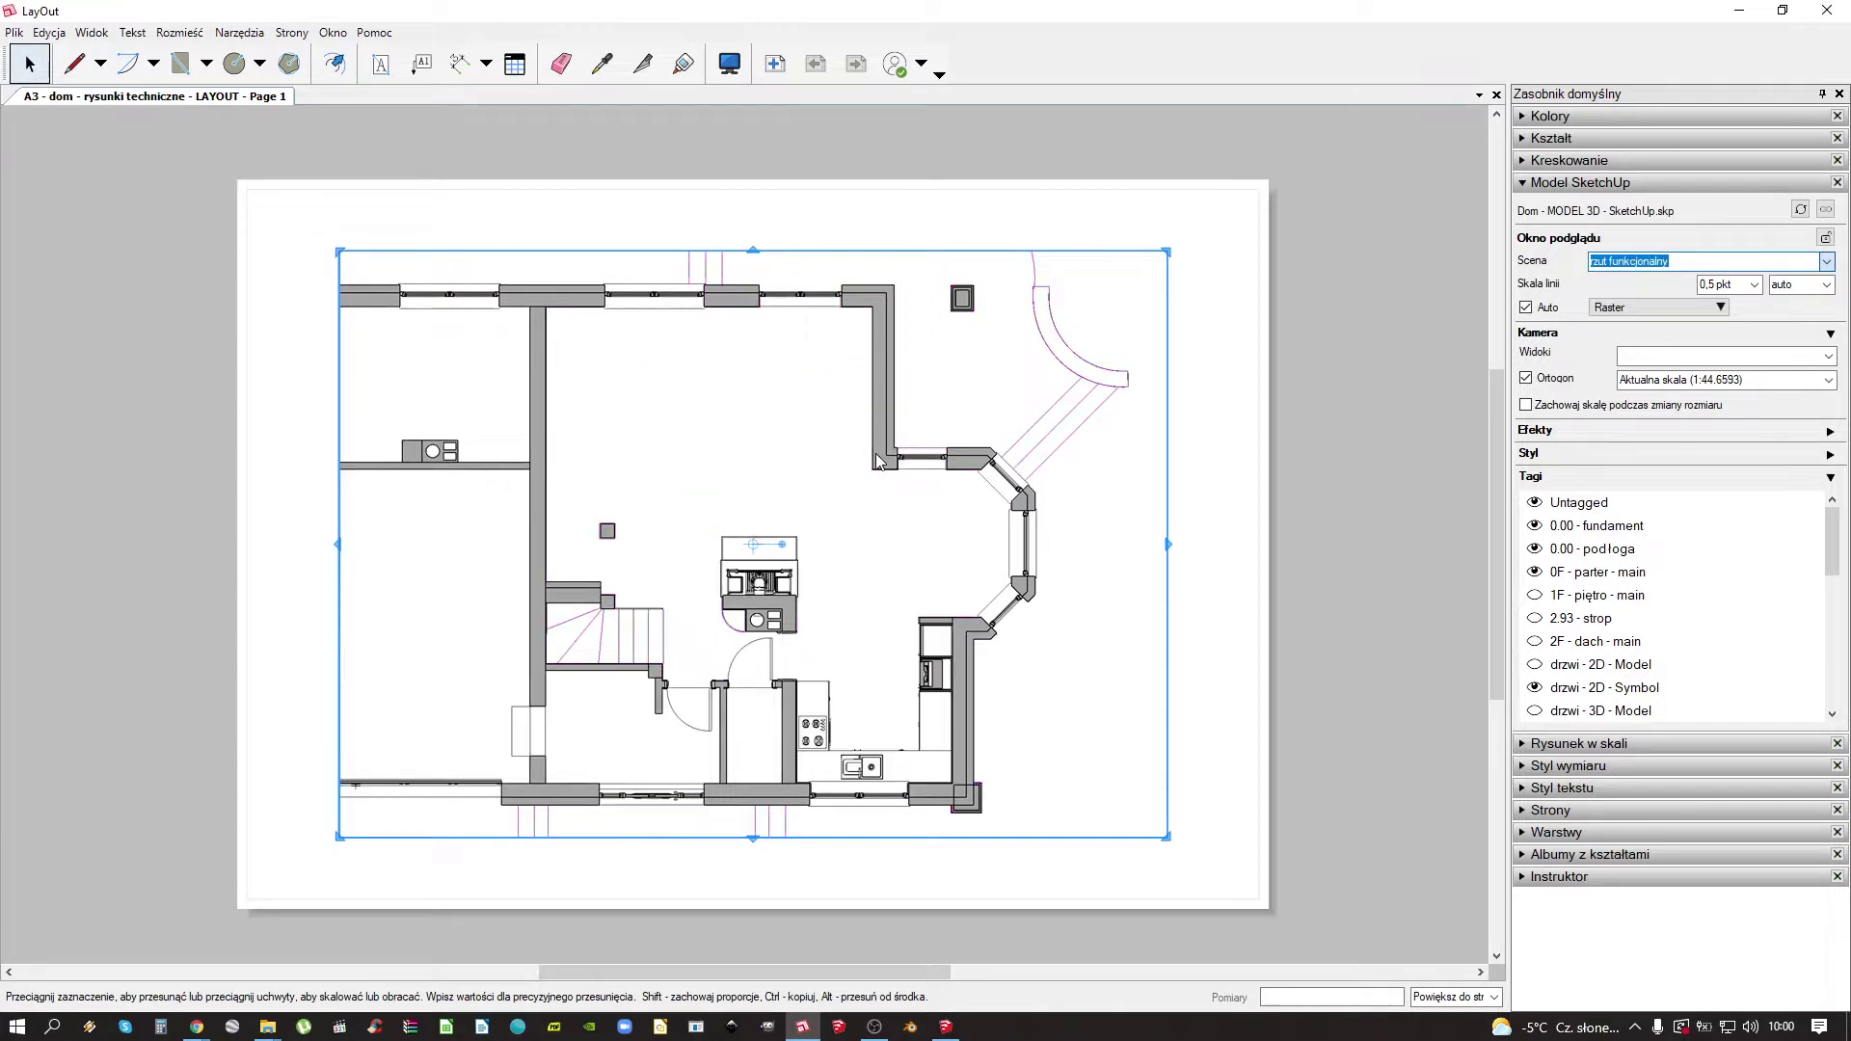
pyautogui.moveTo(1077, 572); pyautogui.dragTo(900, 512, button='middle')
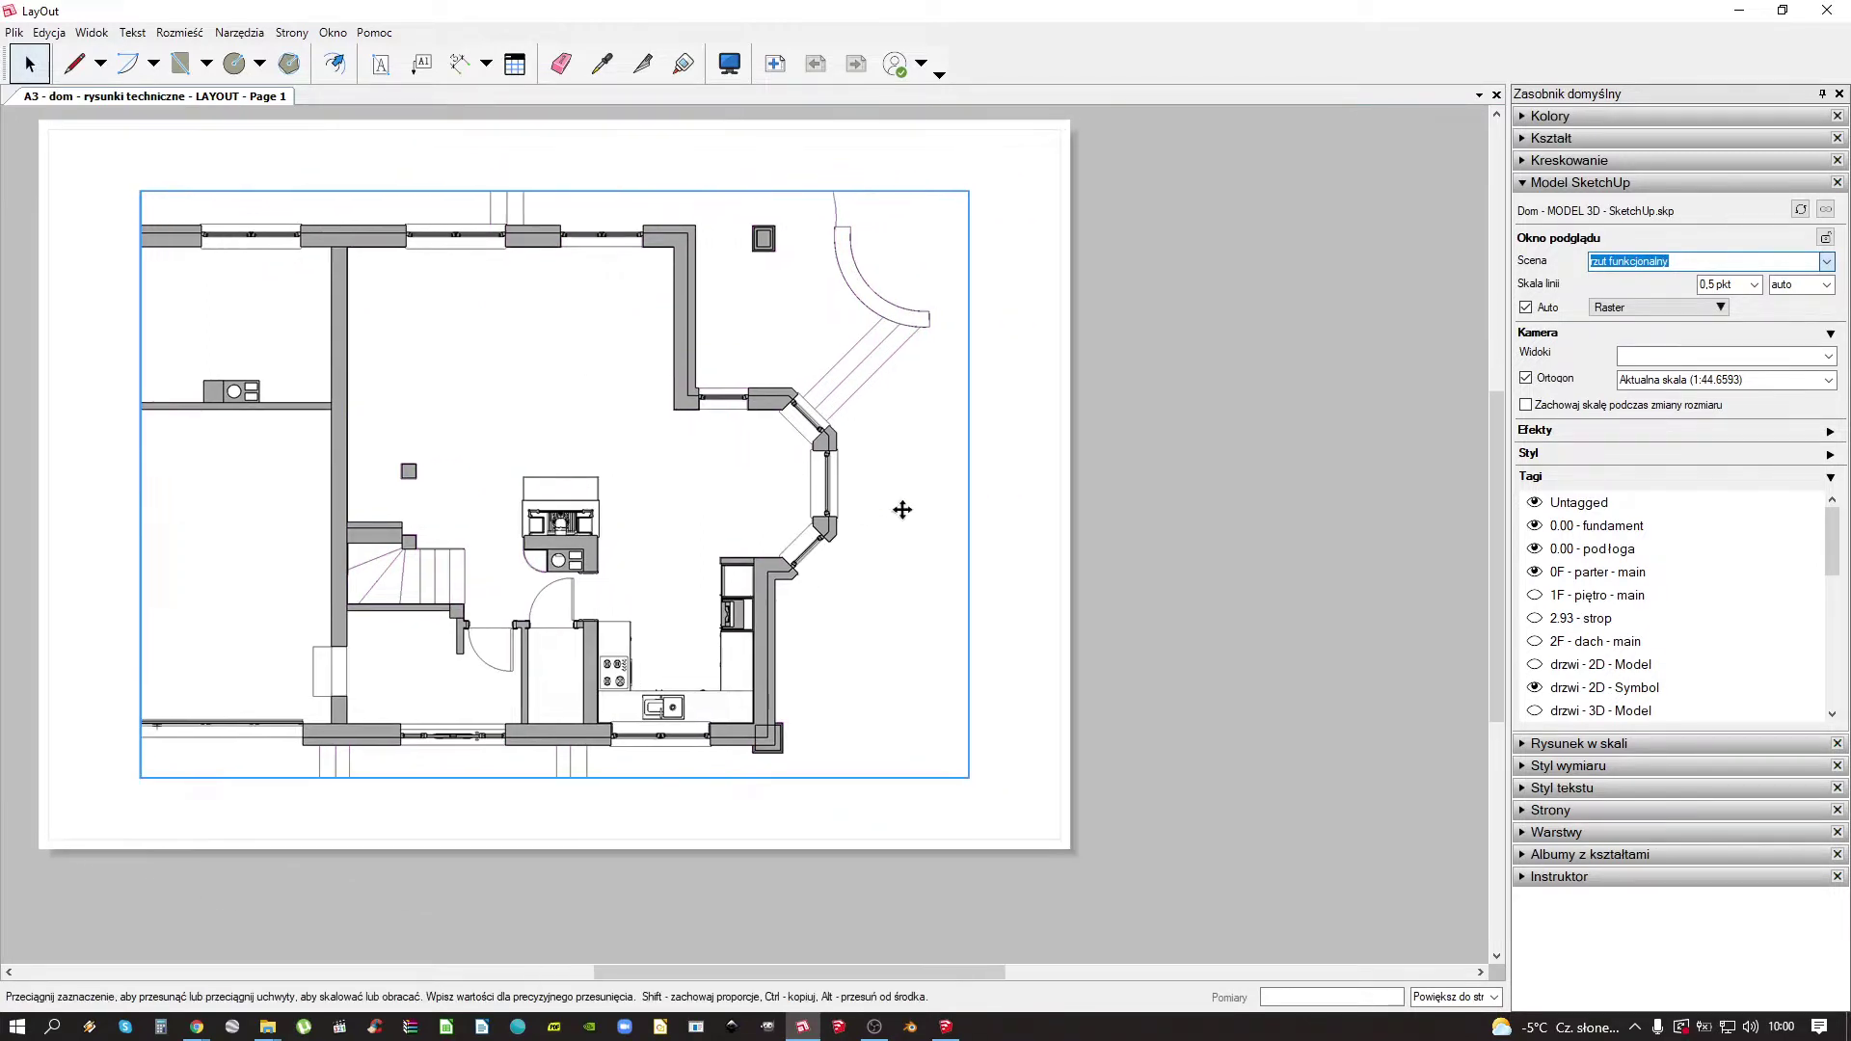
pyautogui.scroll(-2, 1832, 538)
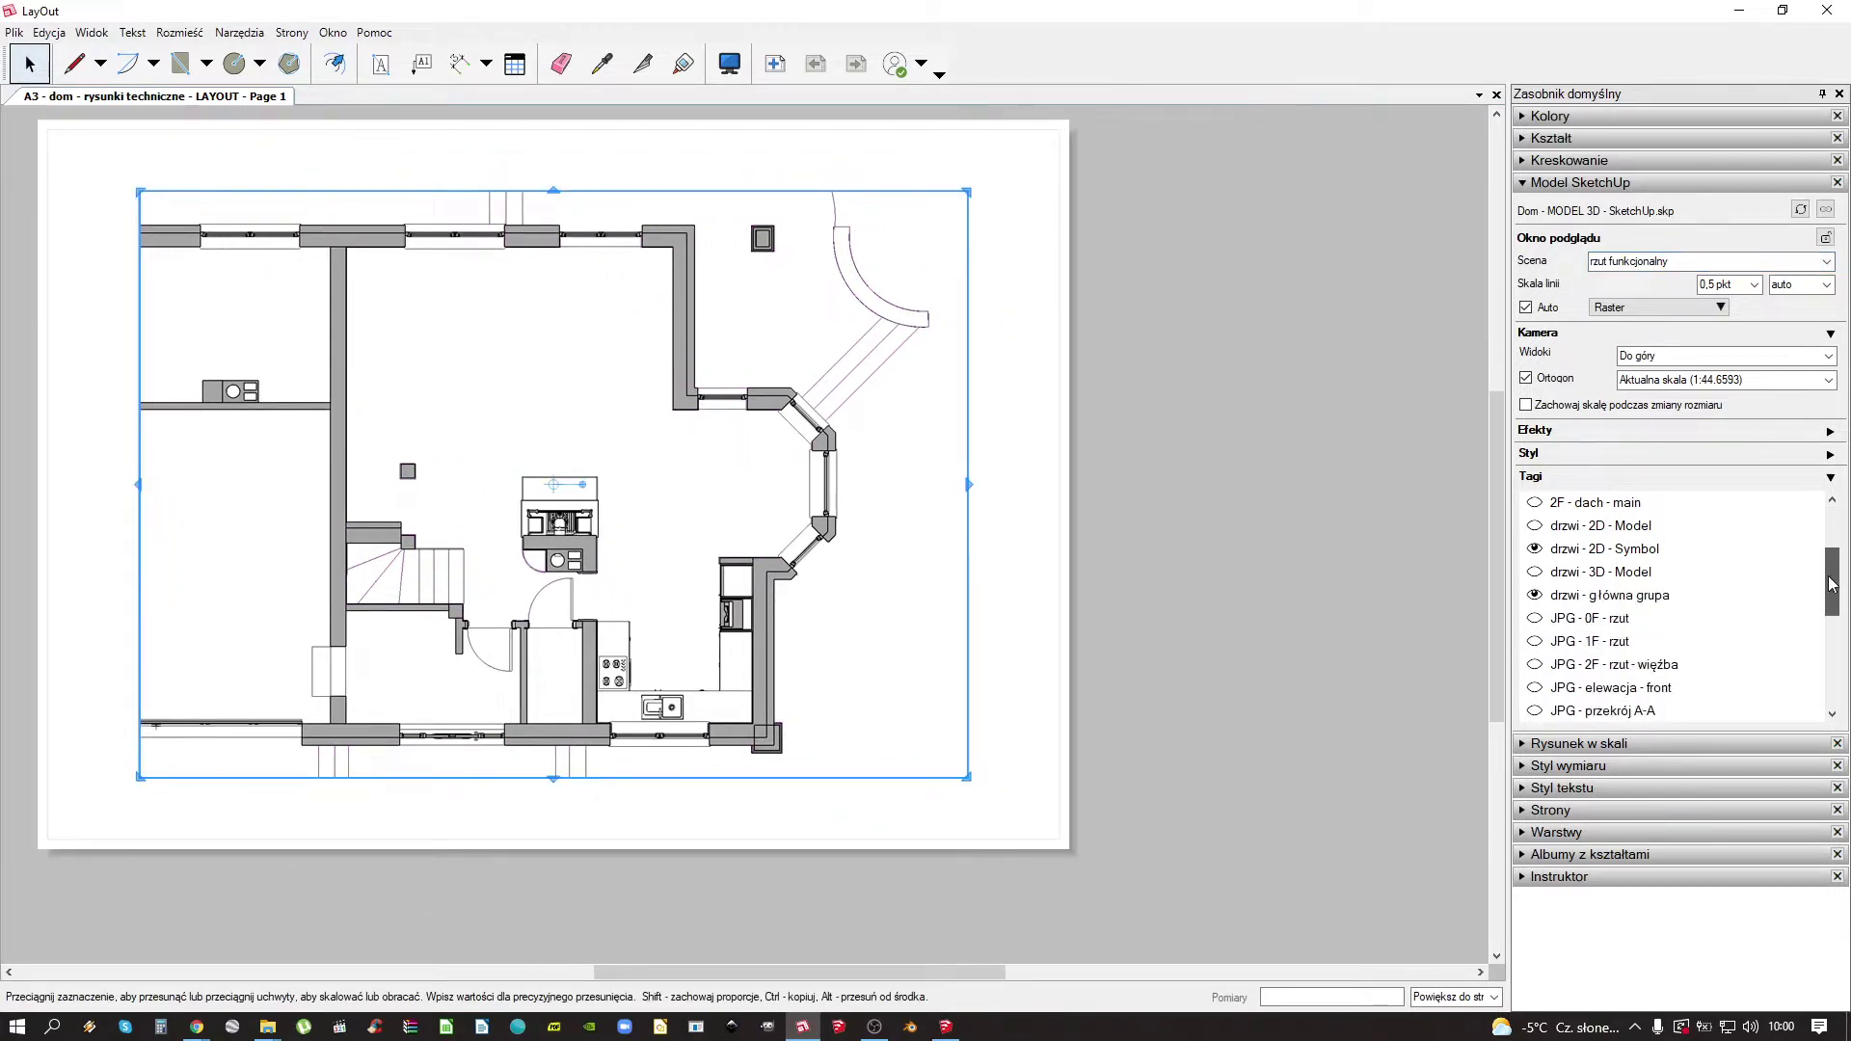
pyautogui.scroll(1, 1832, 535)
pyautogui.scroll(1, 1829, 532)
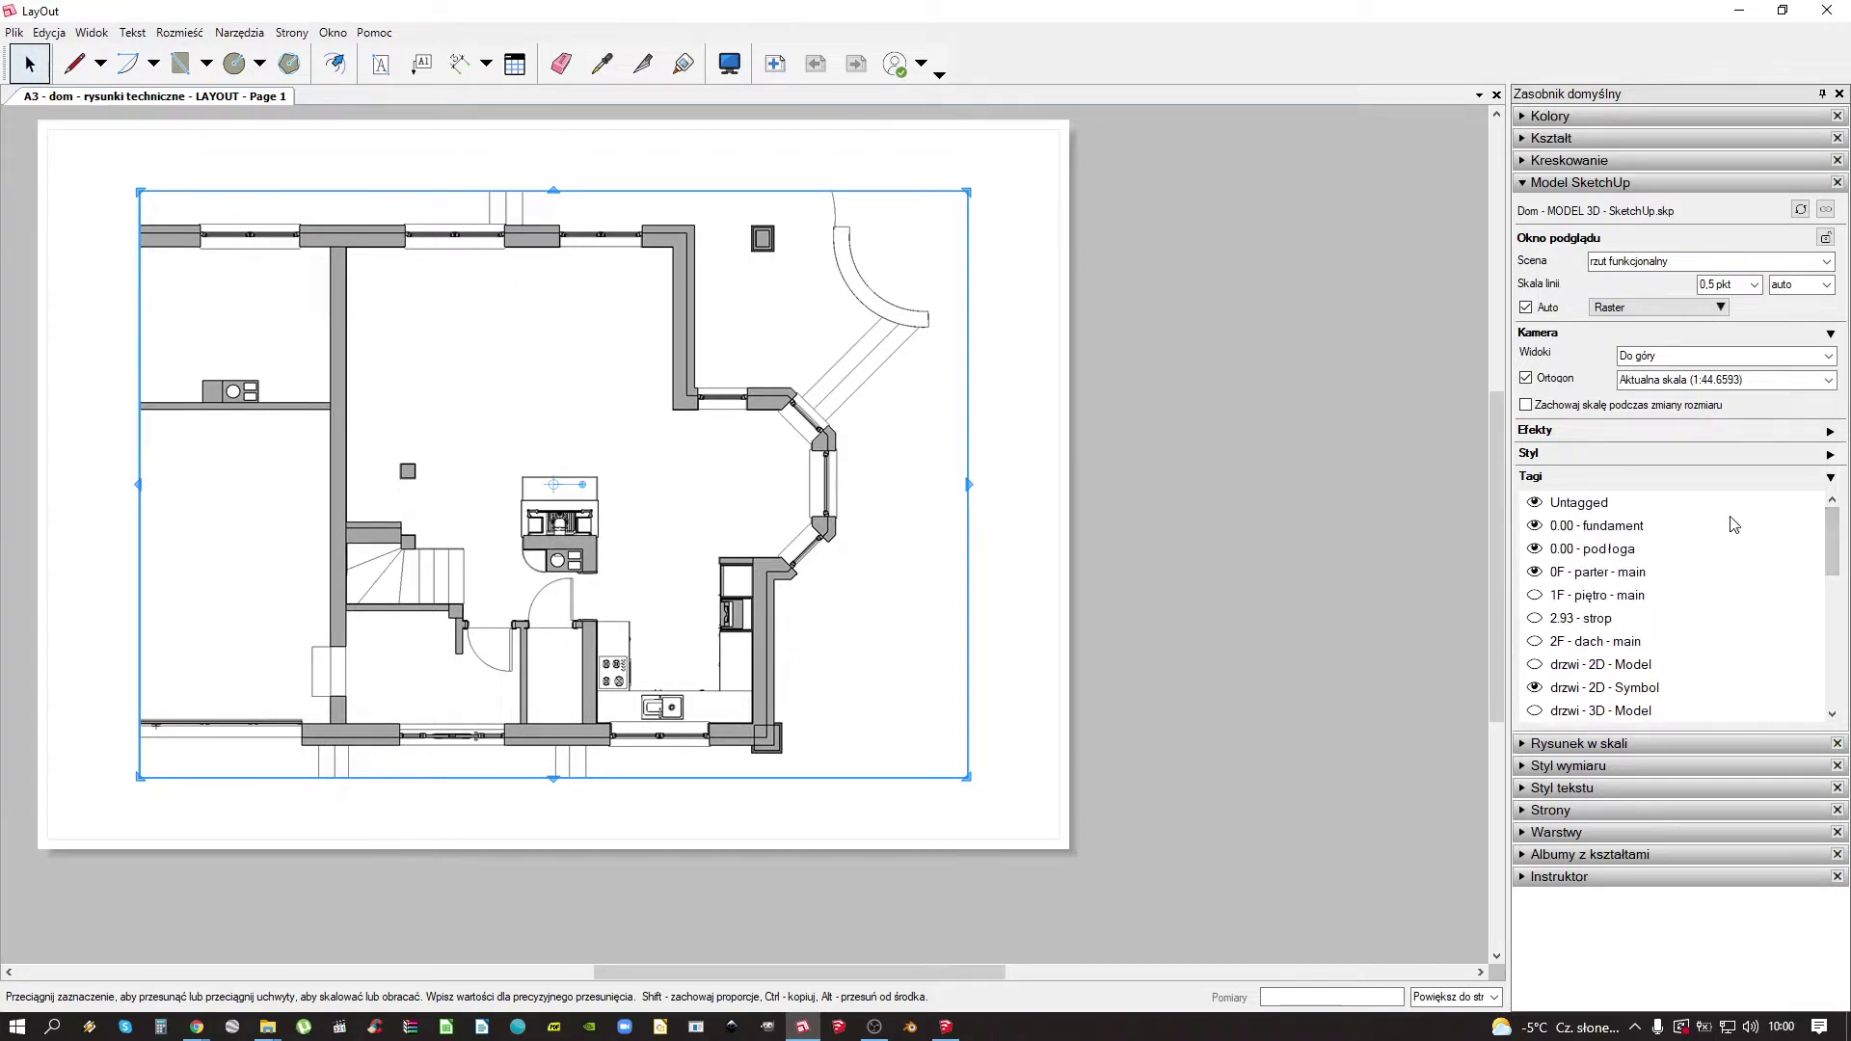
pyautogui.moveTo(1830, 537)
pyautogui.mouseDown()
pyautogui.moveTo(1831, 592)
pyautogui.moveTo(1832, 521)
pyautogui.moveTo(1832, 613)
pyautogui.moveTo(1835, 526)
pyautogui.mouseUp()
# - Set the viewport line scale to 0,35 pt and zoom in on the kitchen linework
pyautogui.click(1830, 477)
pyautogui.click(1830, 476)
pyautogui.moveTo(578, 381); pyautogui.dragTo(769, 388, button='middle')
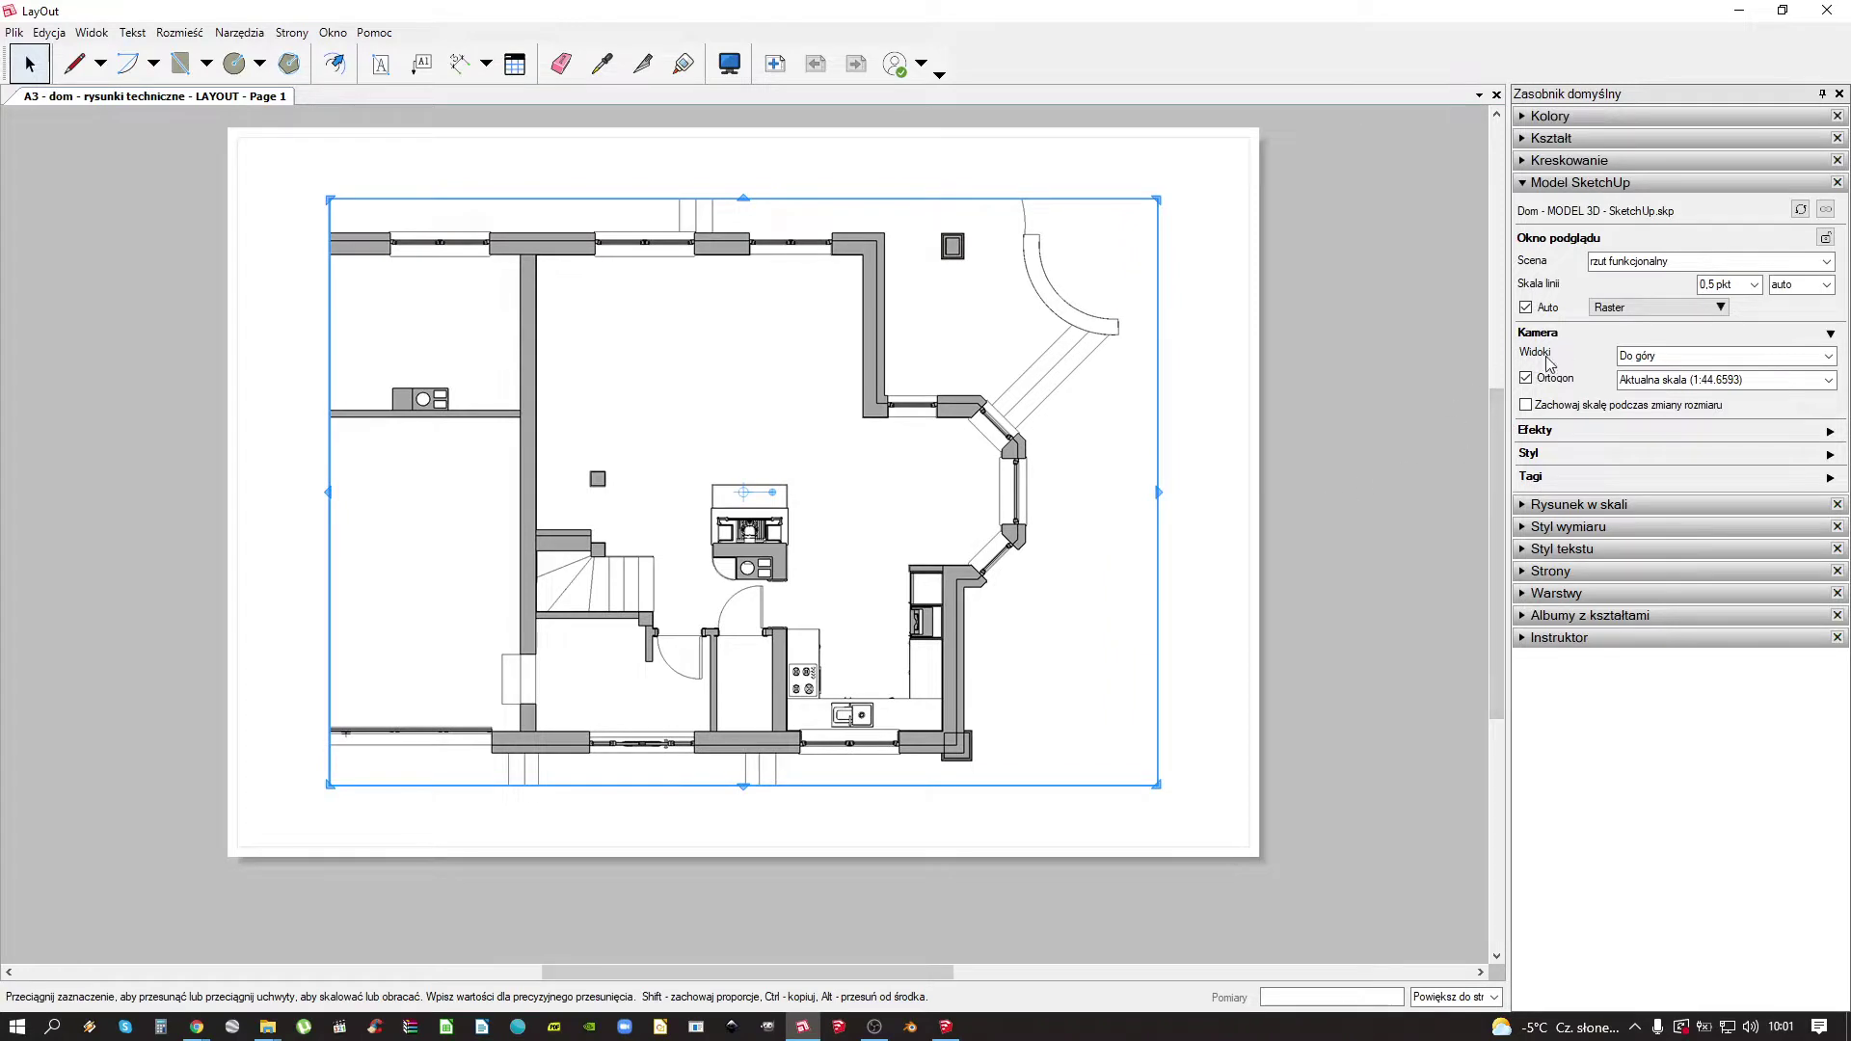
pyautogui.click(1726, 284)
pyautogui.write('0,35')
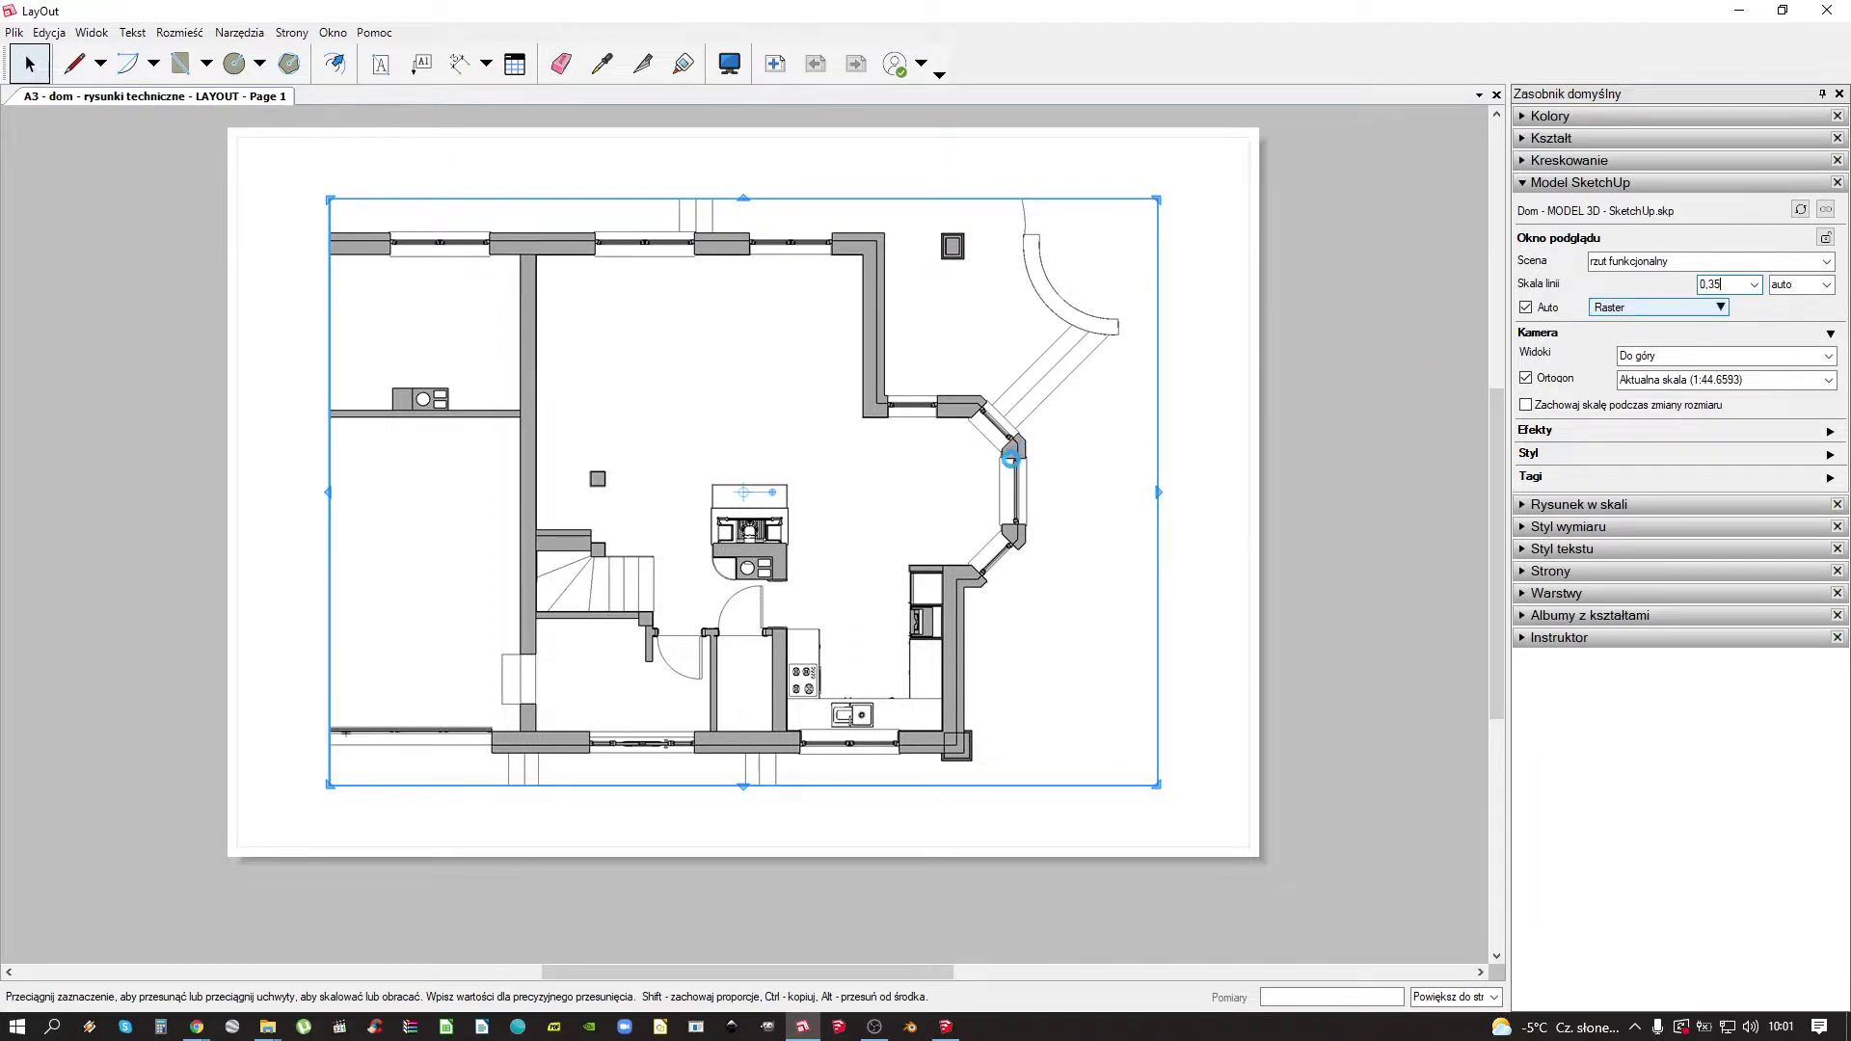
pyautogui.click(1010, 459)
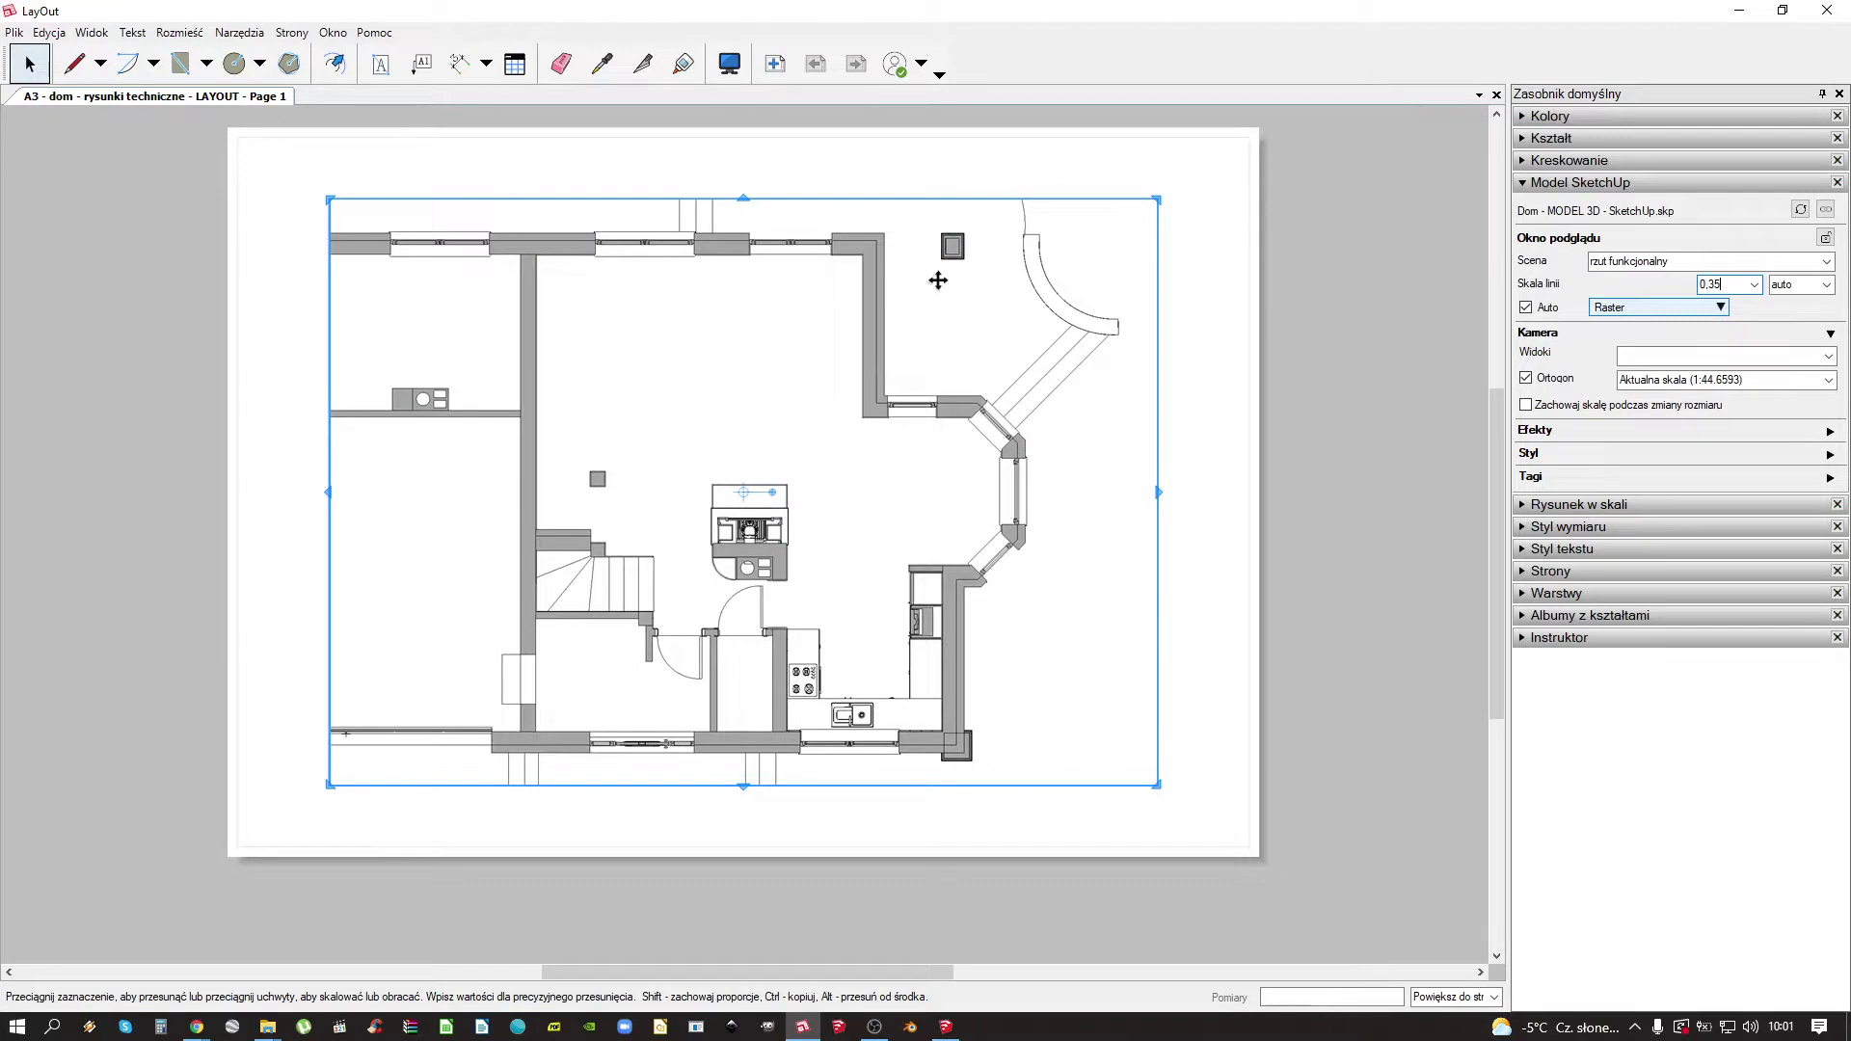
pyautogui.scroll(4, 872, 412)
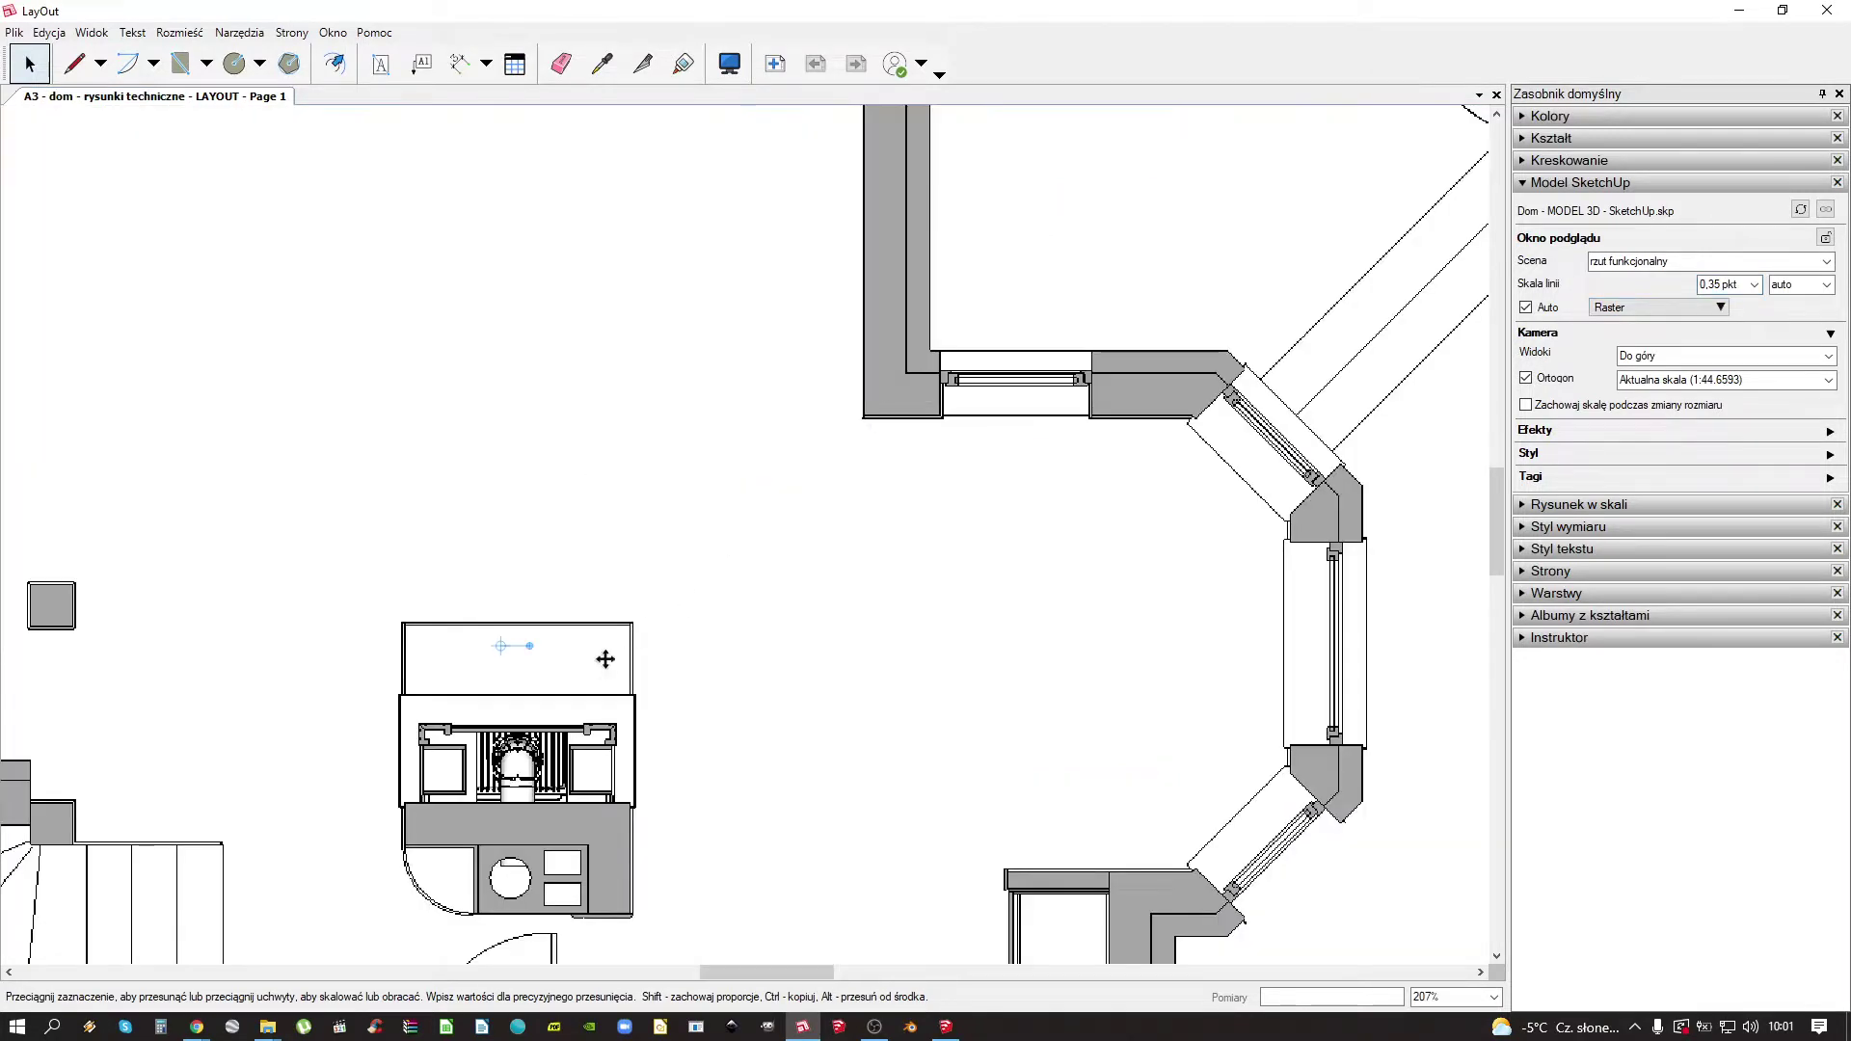
pyautogui.moveTo(605, 660); pyautogui.dragTo(783, 446, button='middle')
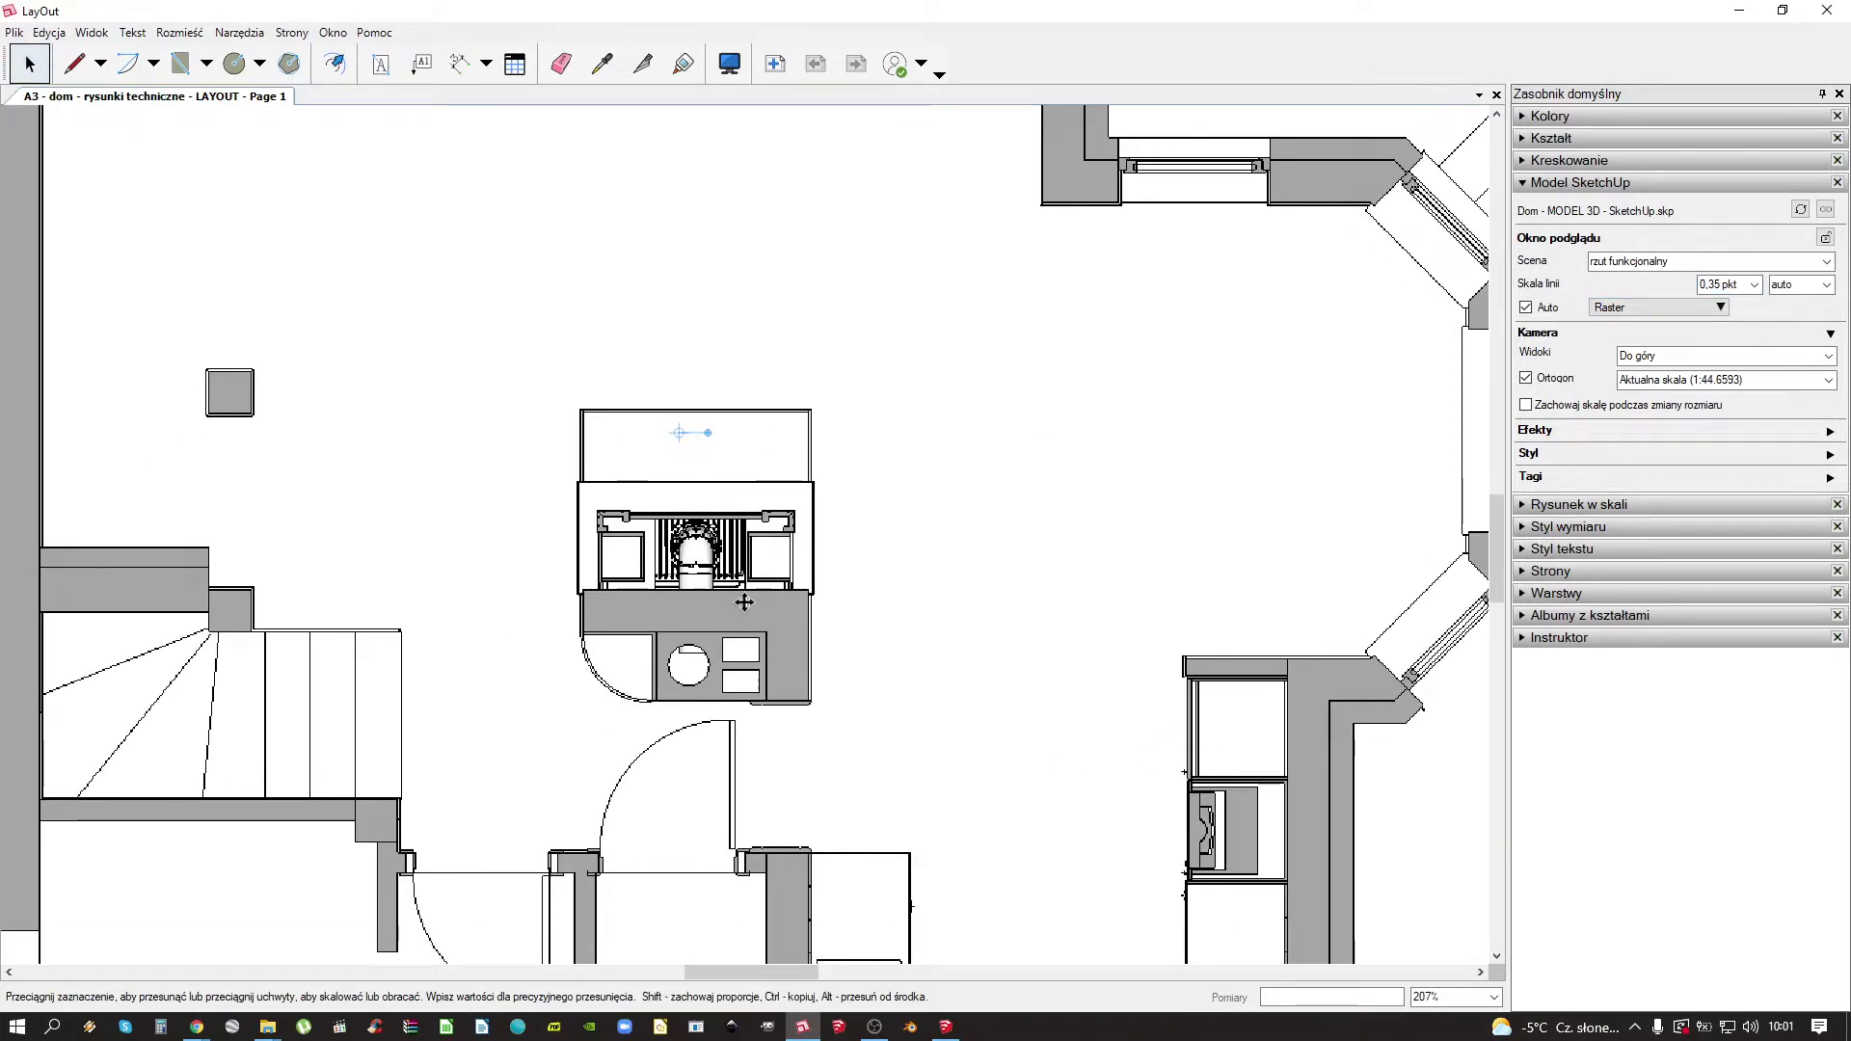
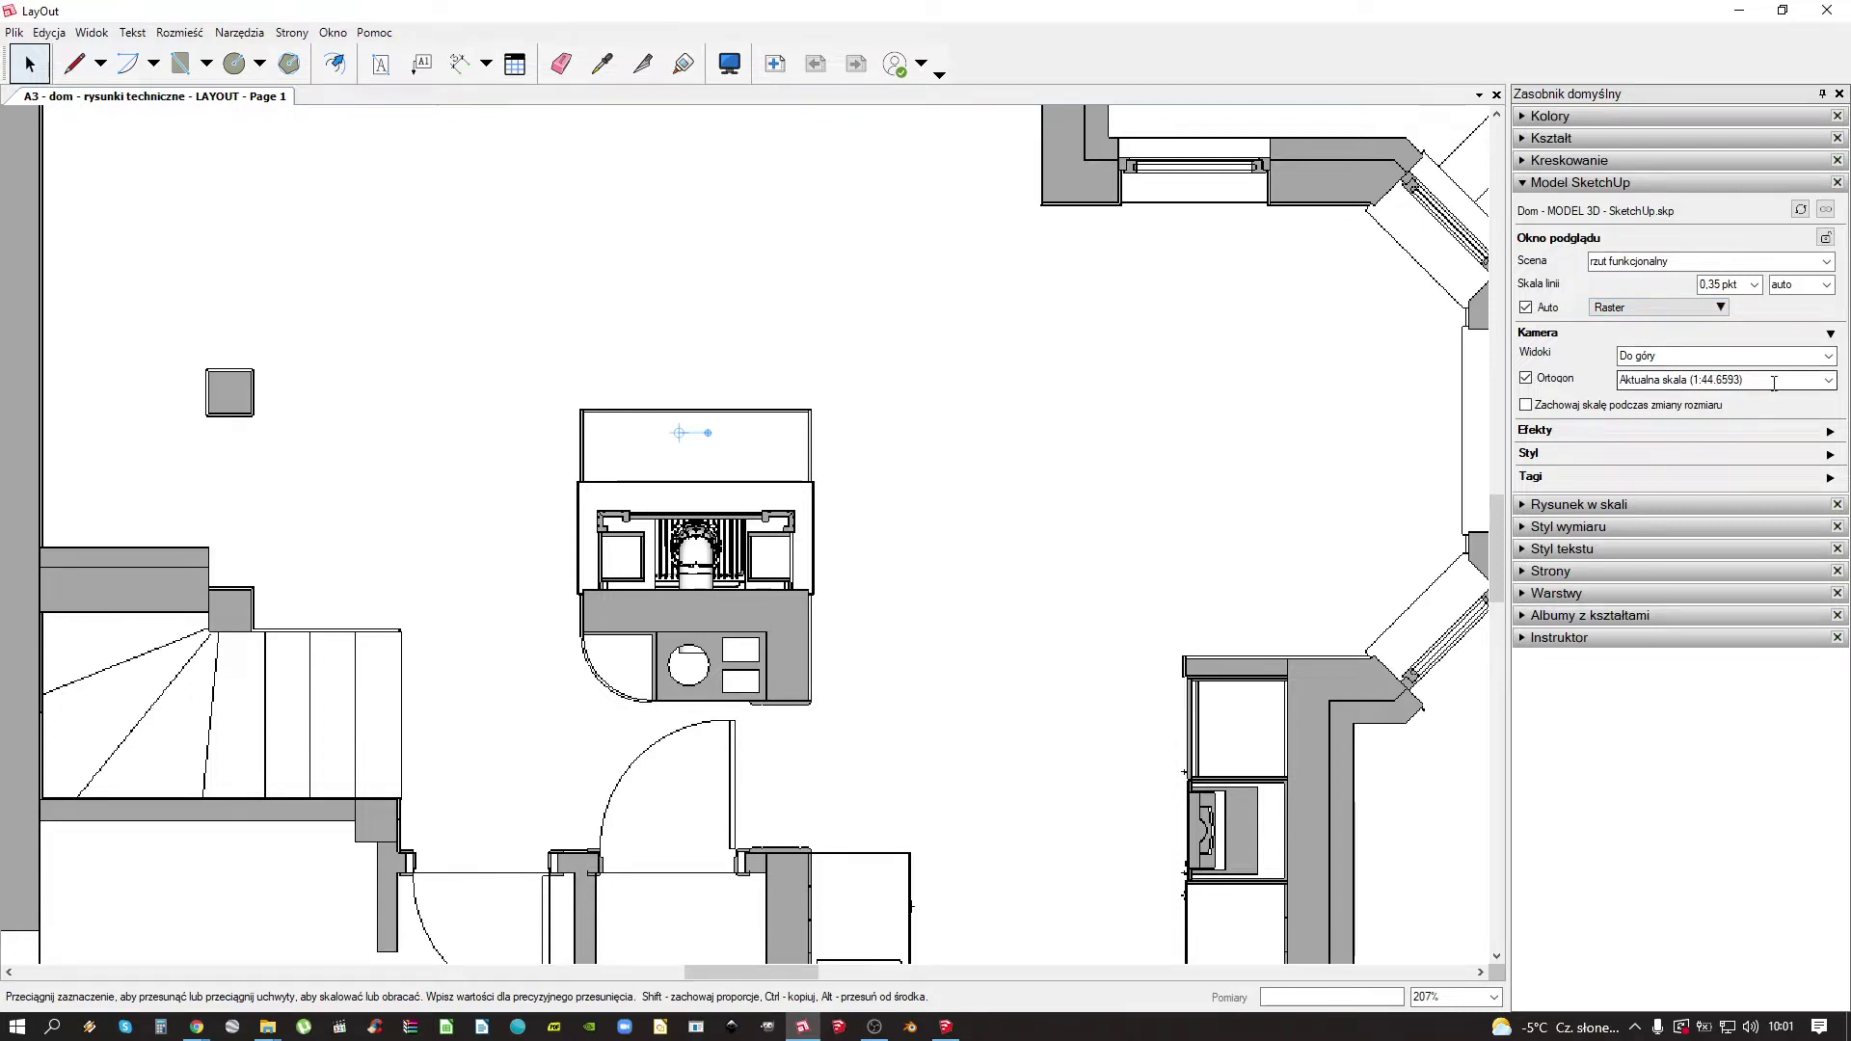
# - Set the floor-plan viewport's drawing scale to 1mm:50mm (1:50)
pyautogui.moveTo(1174, 440); pyautogui.dragTo(885, 465, button='middle')
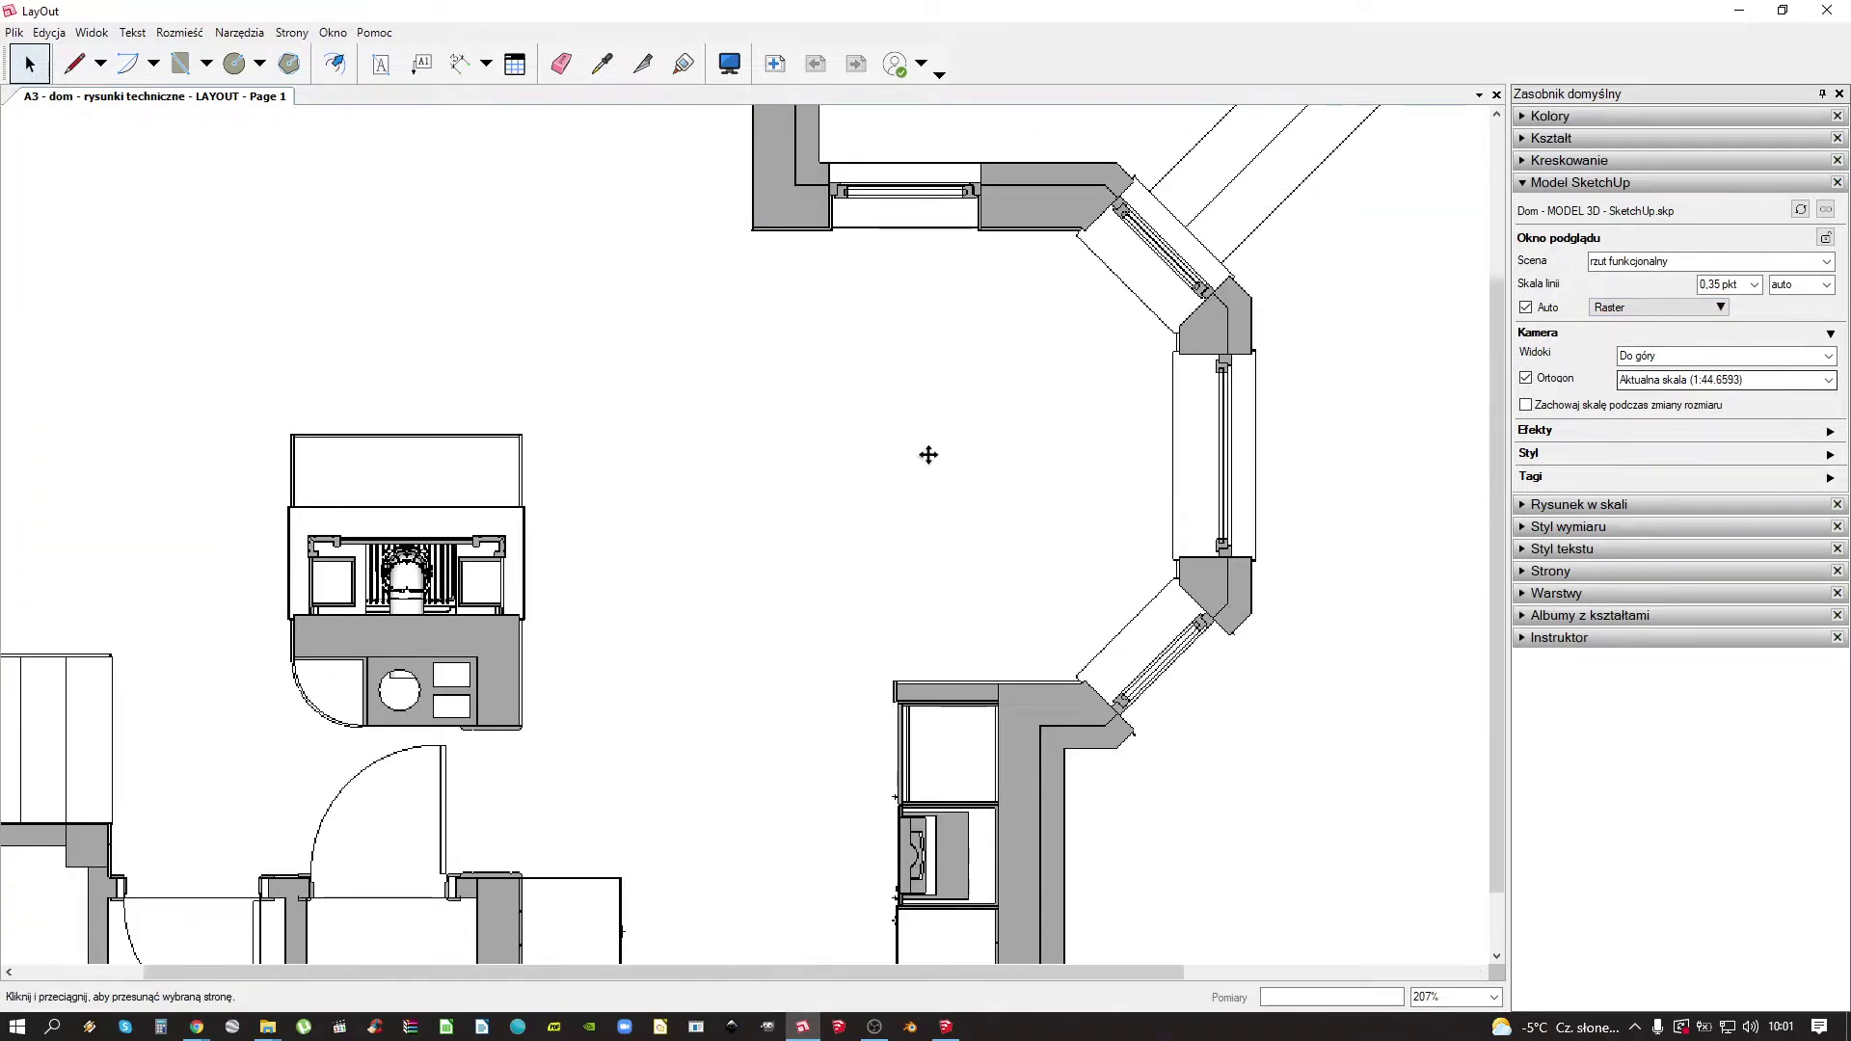
pyautogui.hotkey('ctrl', 'shift', 'w')
pyautogui.click(1834, 384)
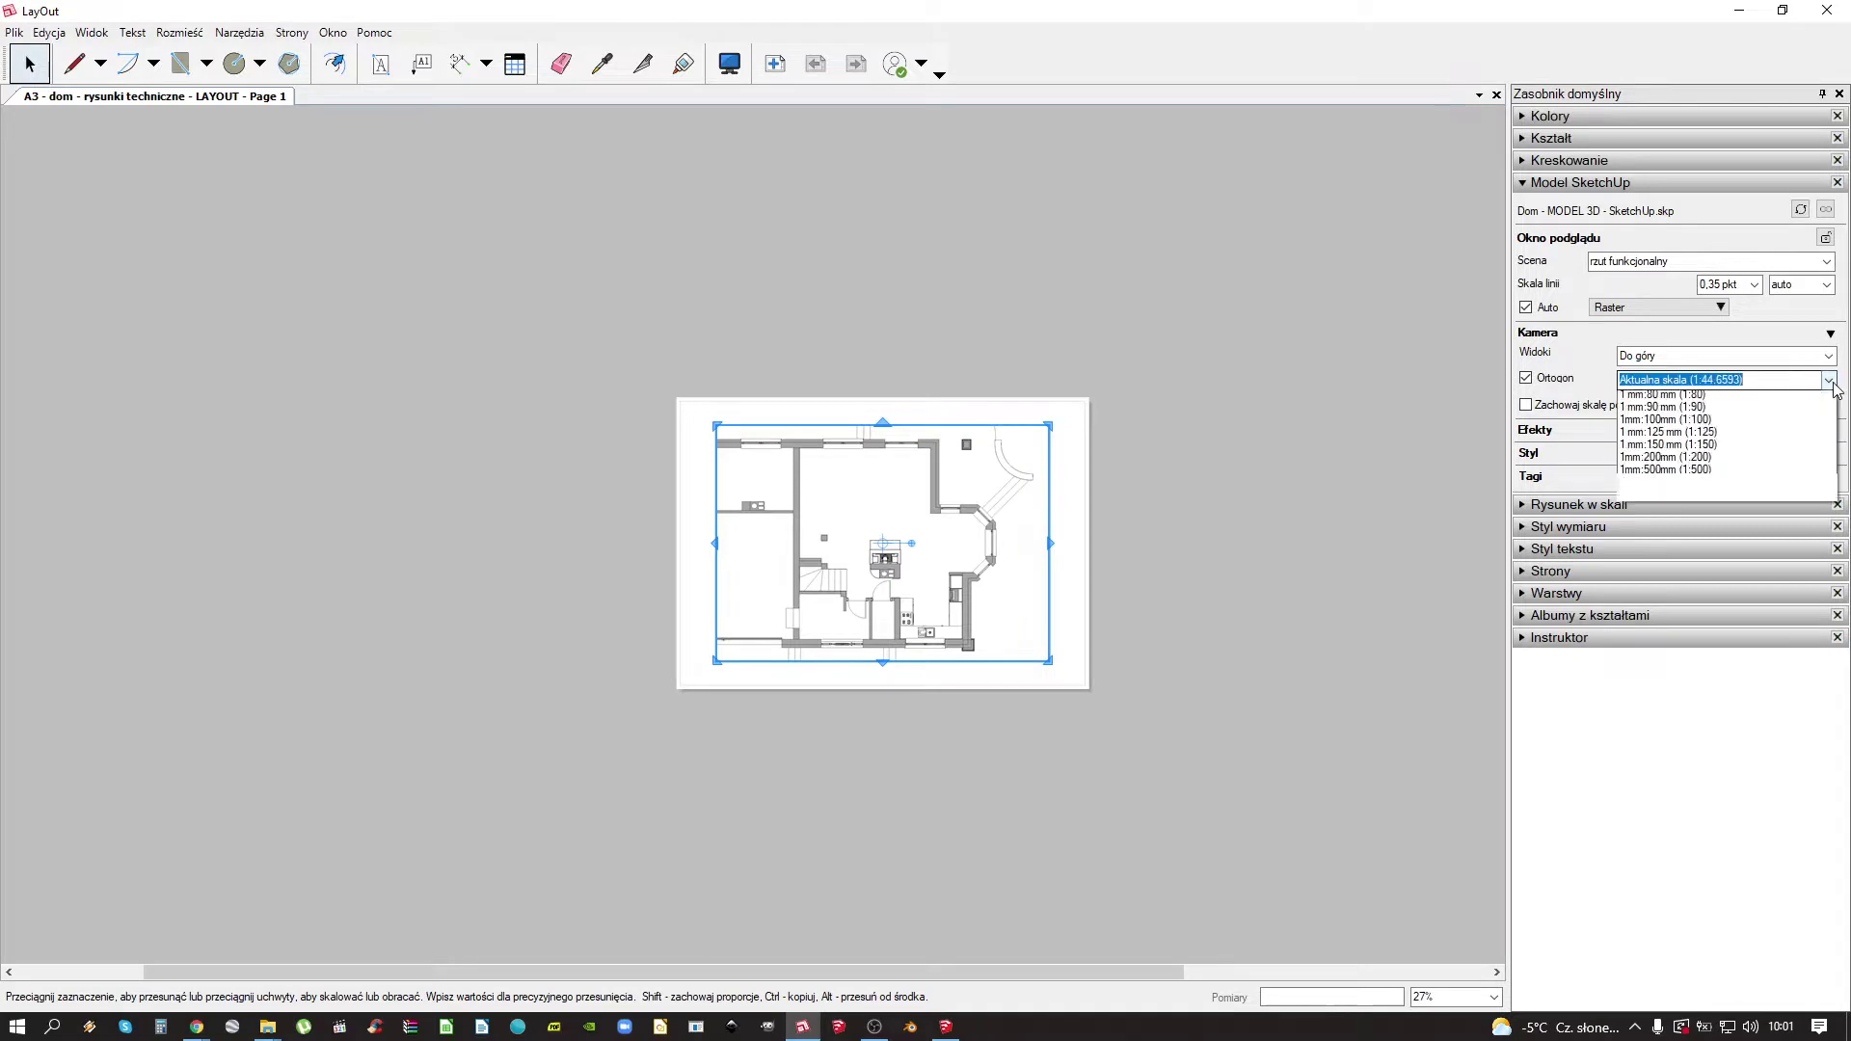
pyautogui.click(1688, 523)
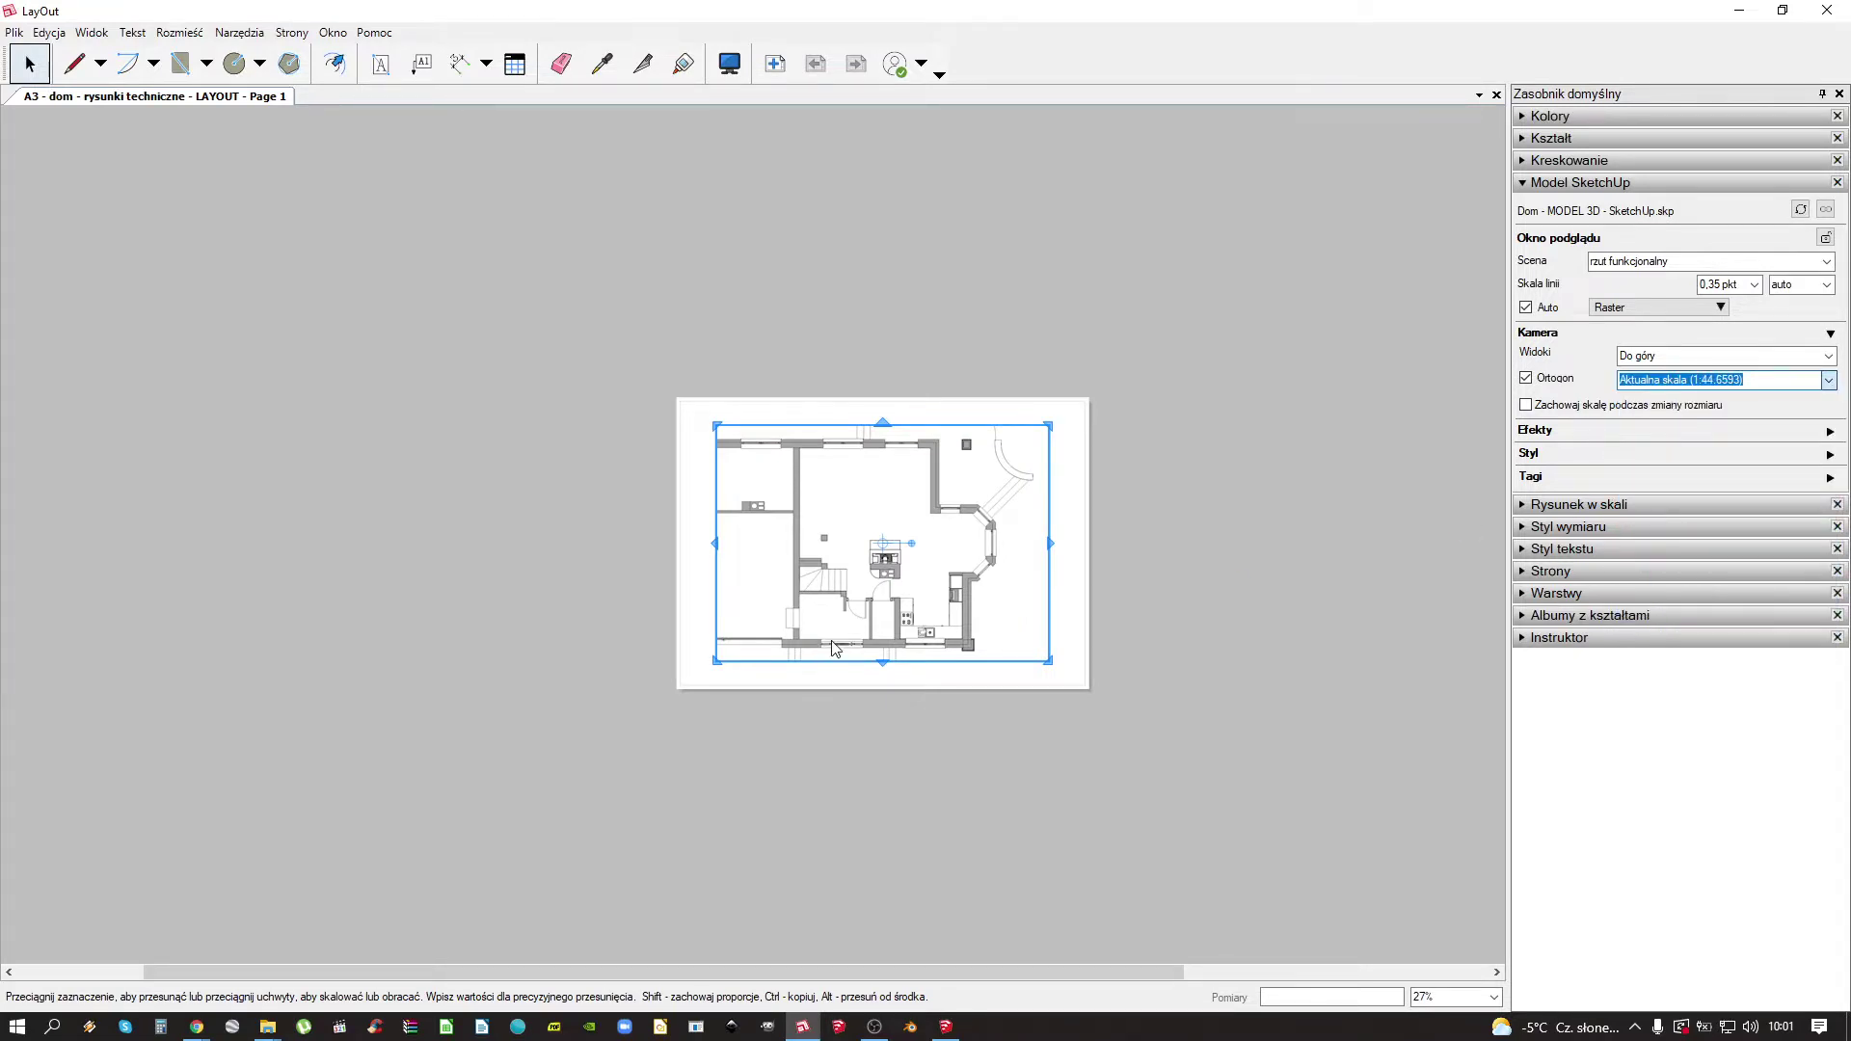
pyautogui.click(1126, 575)
pyautogui.scroll(3, 940, 559)
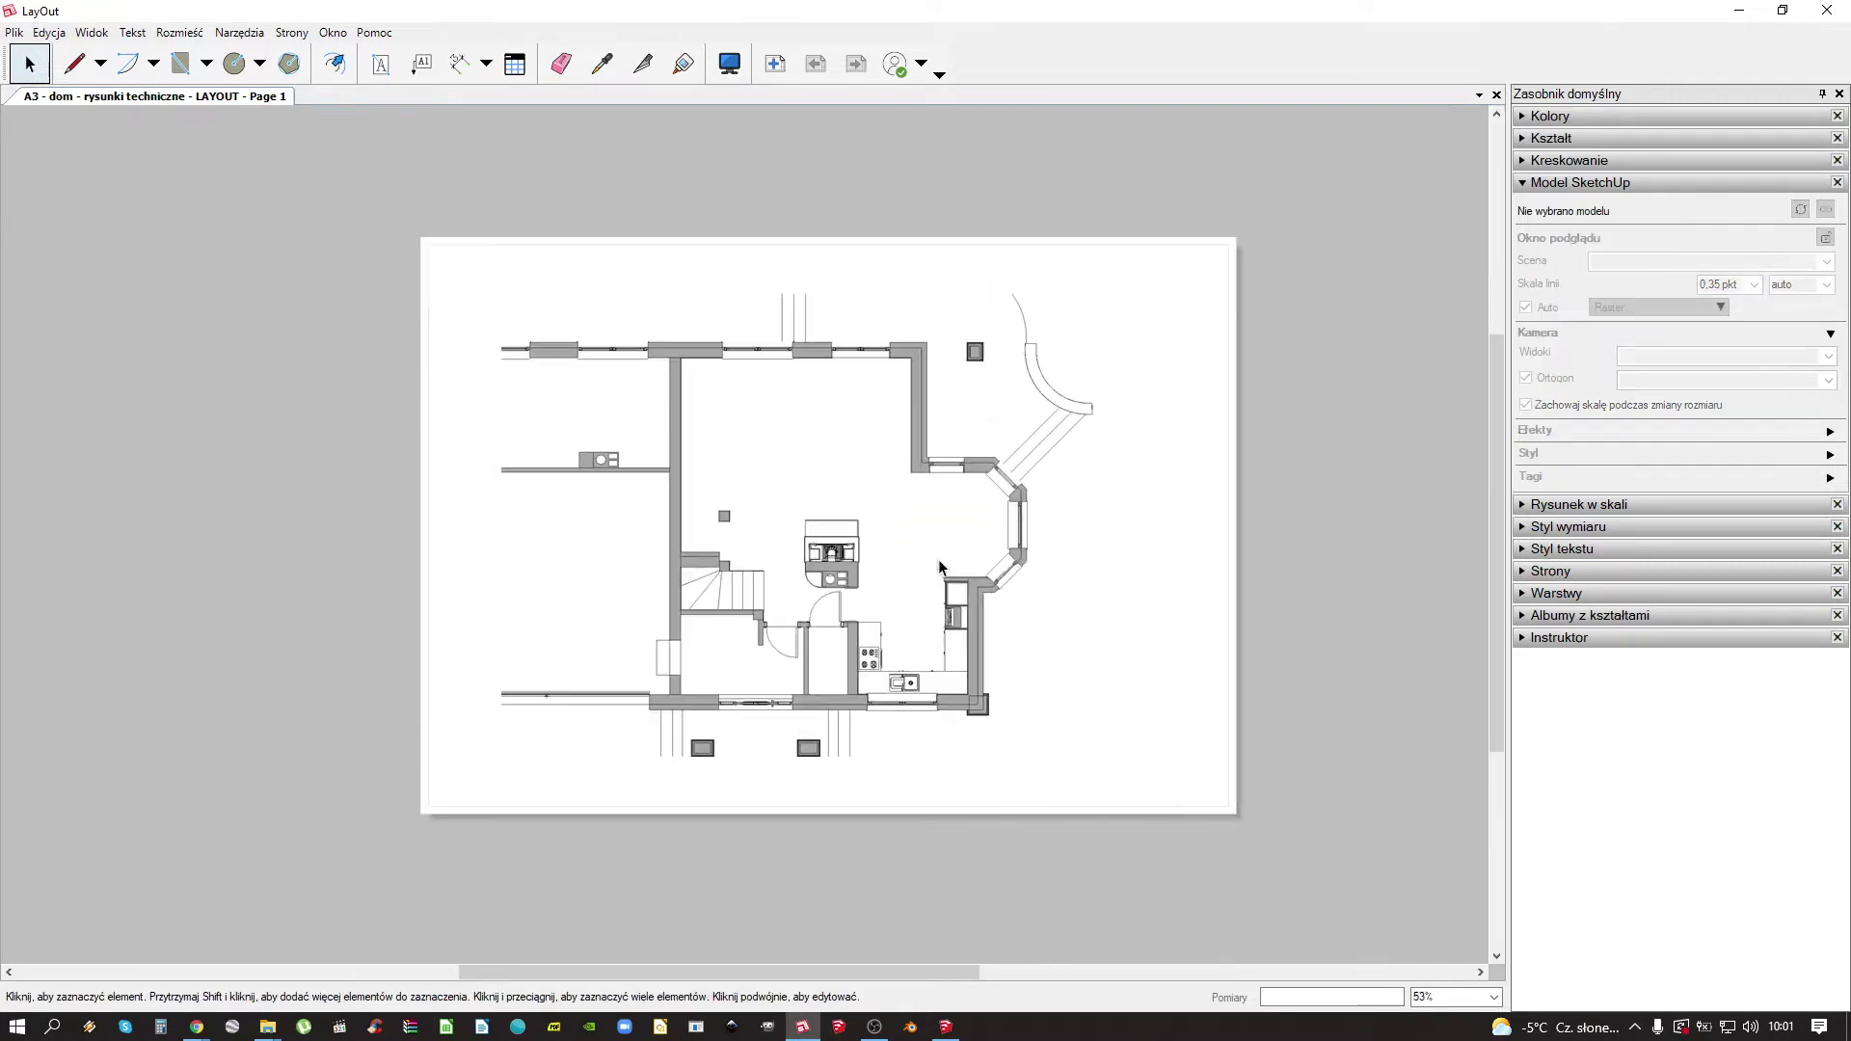
# - Stretch the viewport's bottom edge down to take in the entrance steps, preserving 1:50
pyautogui.click(949, 641)
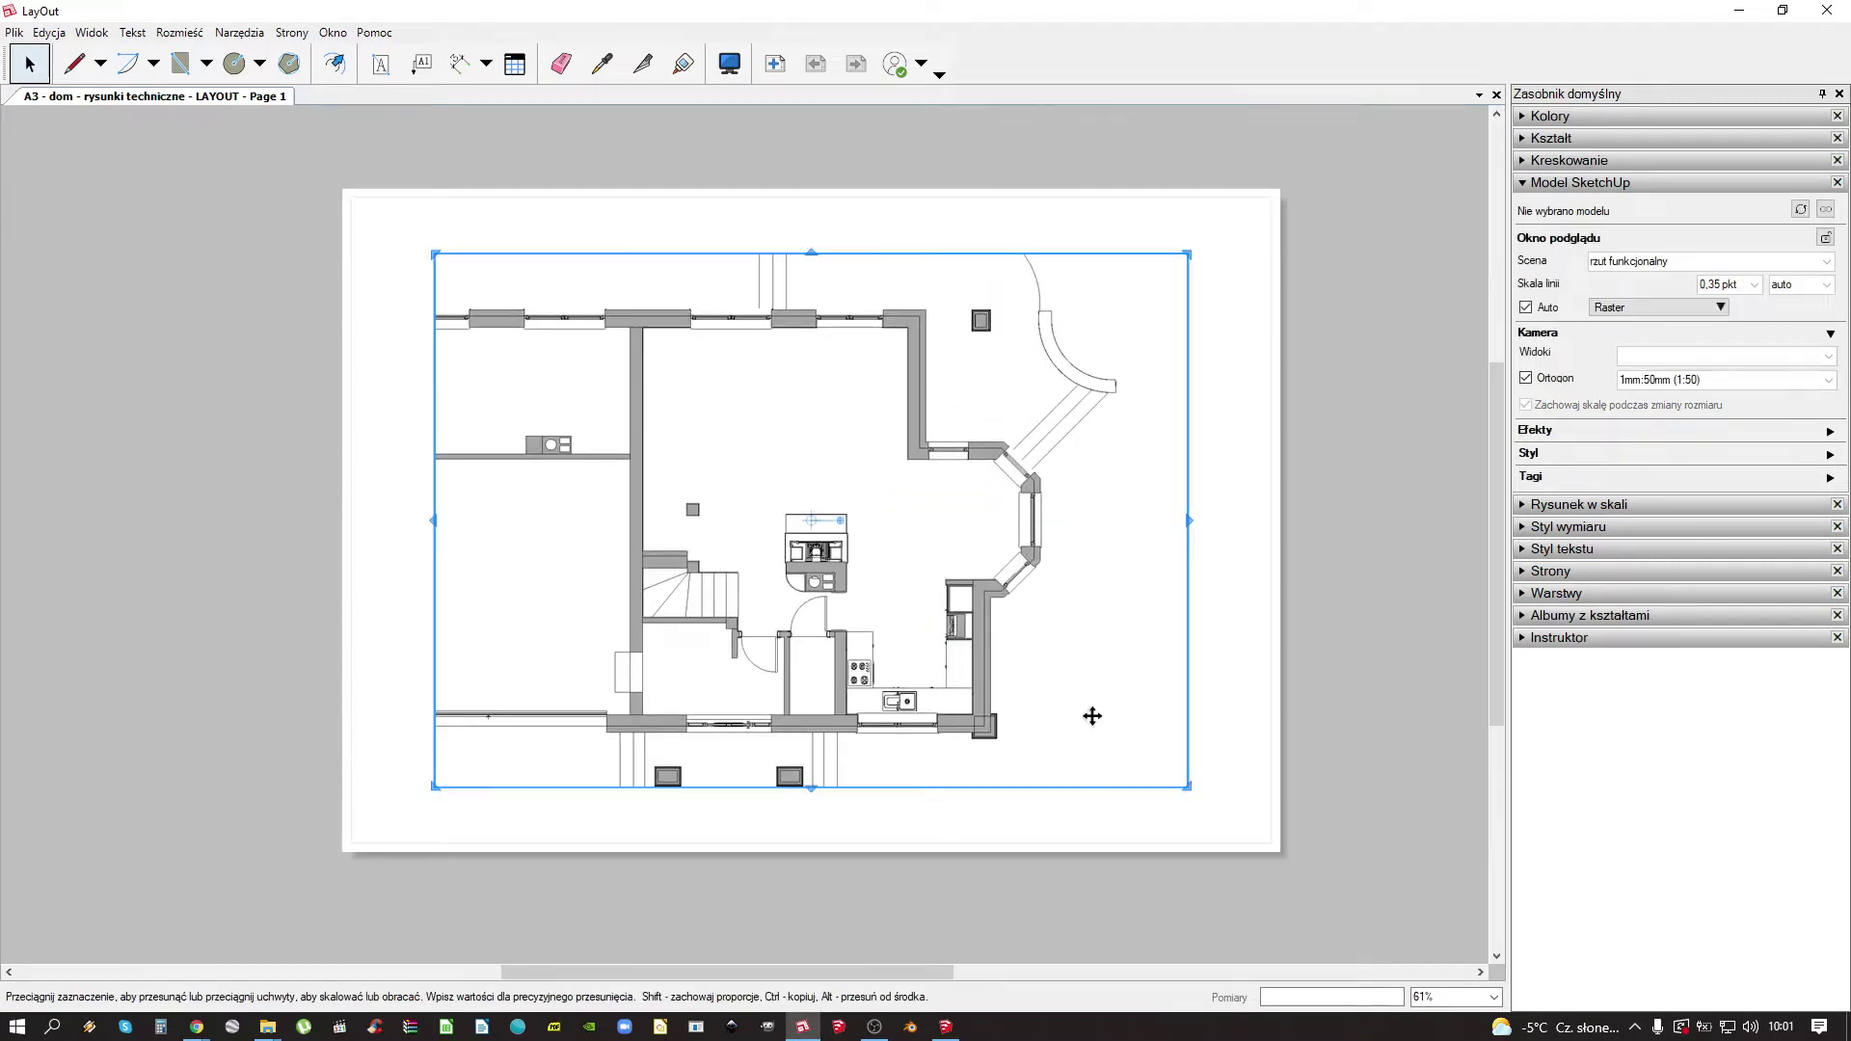
pyautogui.scroll(1, 969, 806)
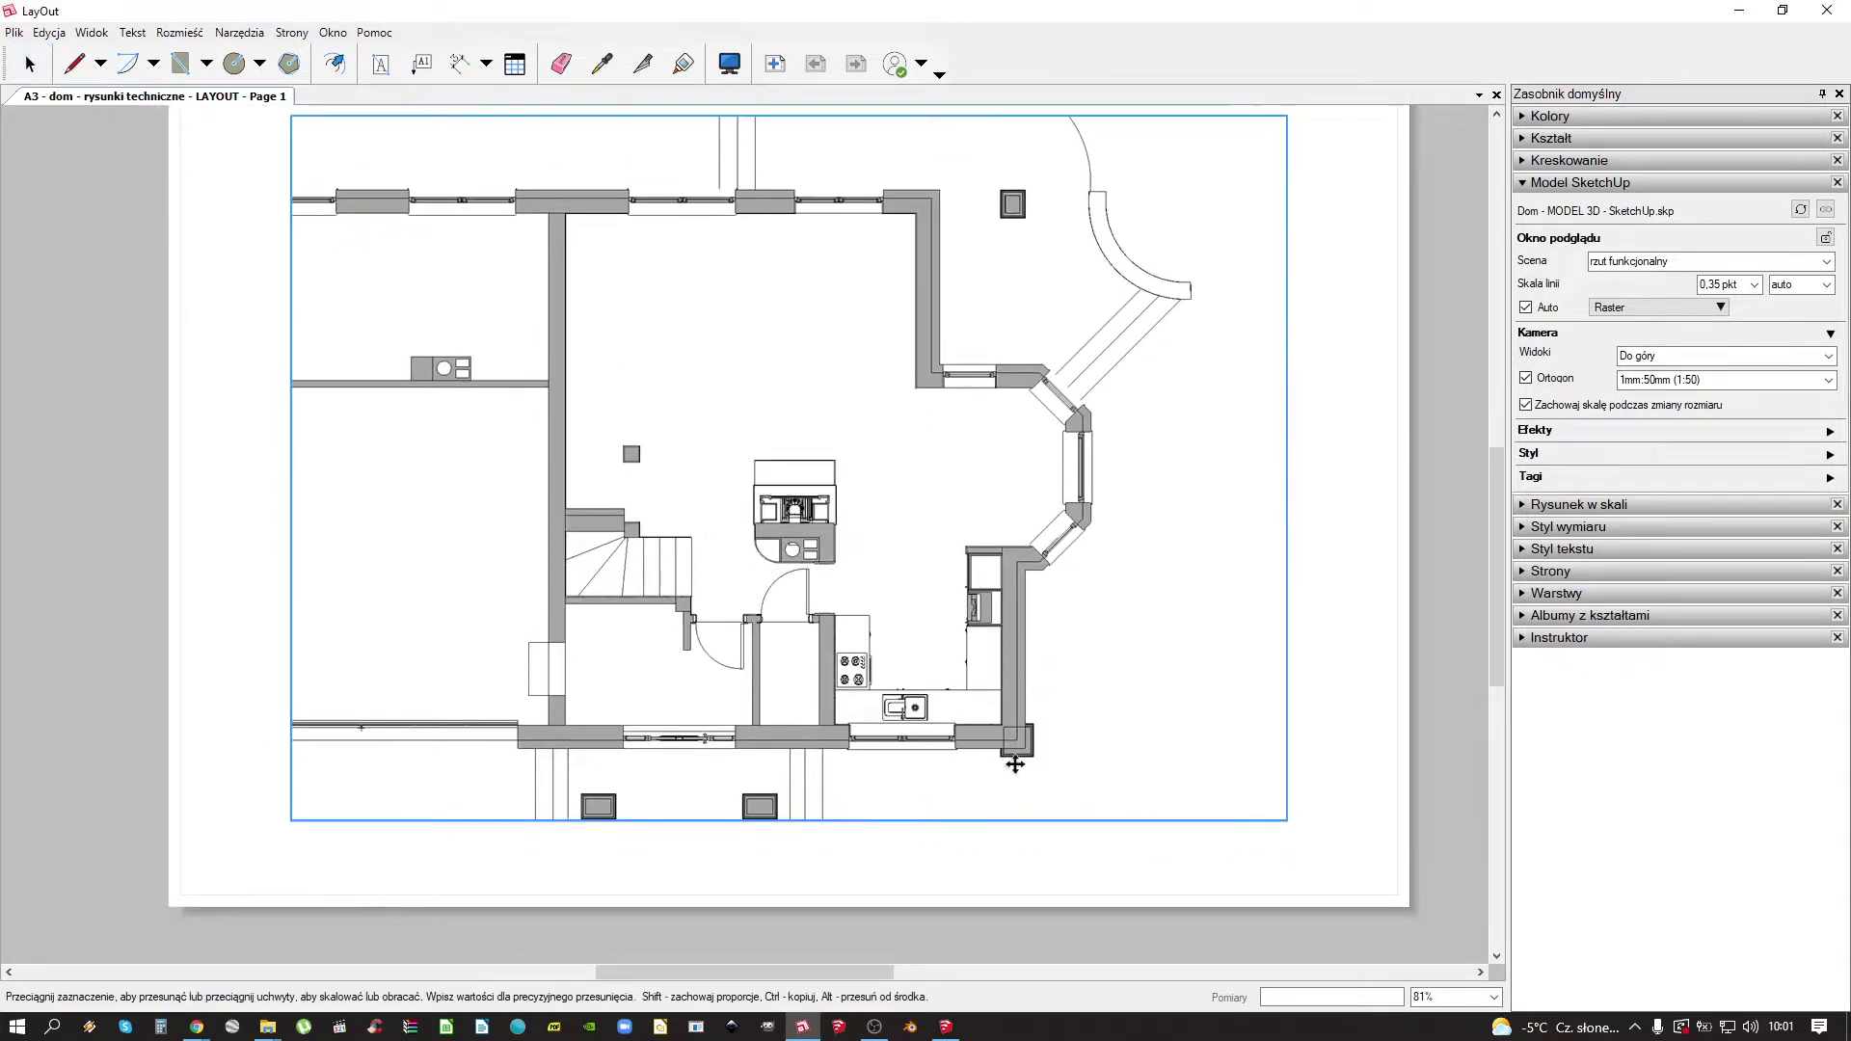
pyautogui.scroll(1, 1022, 781)
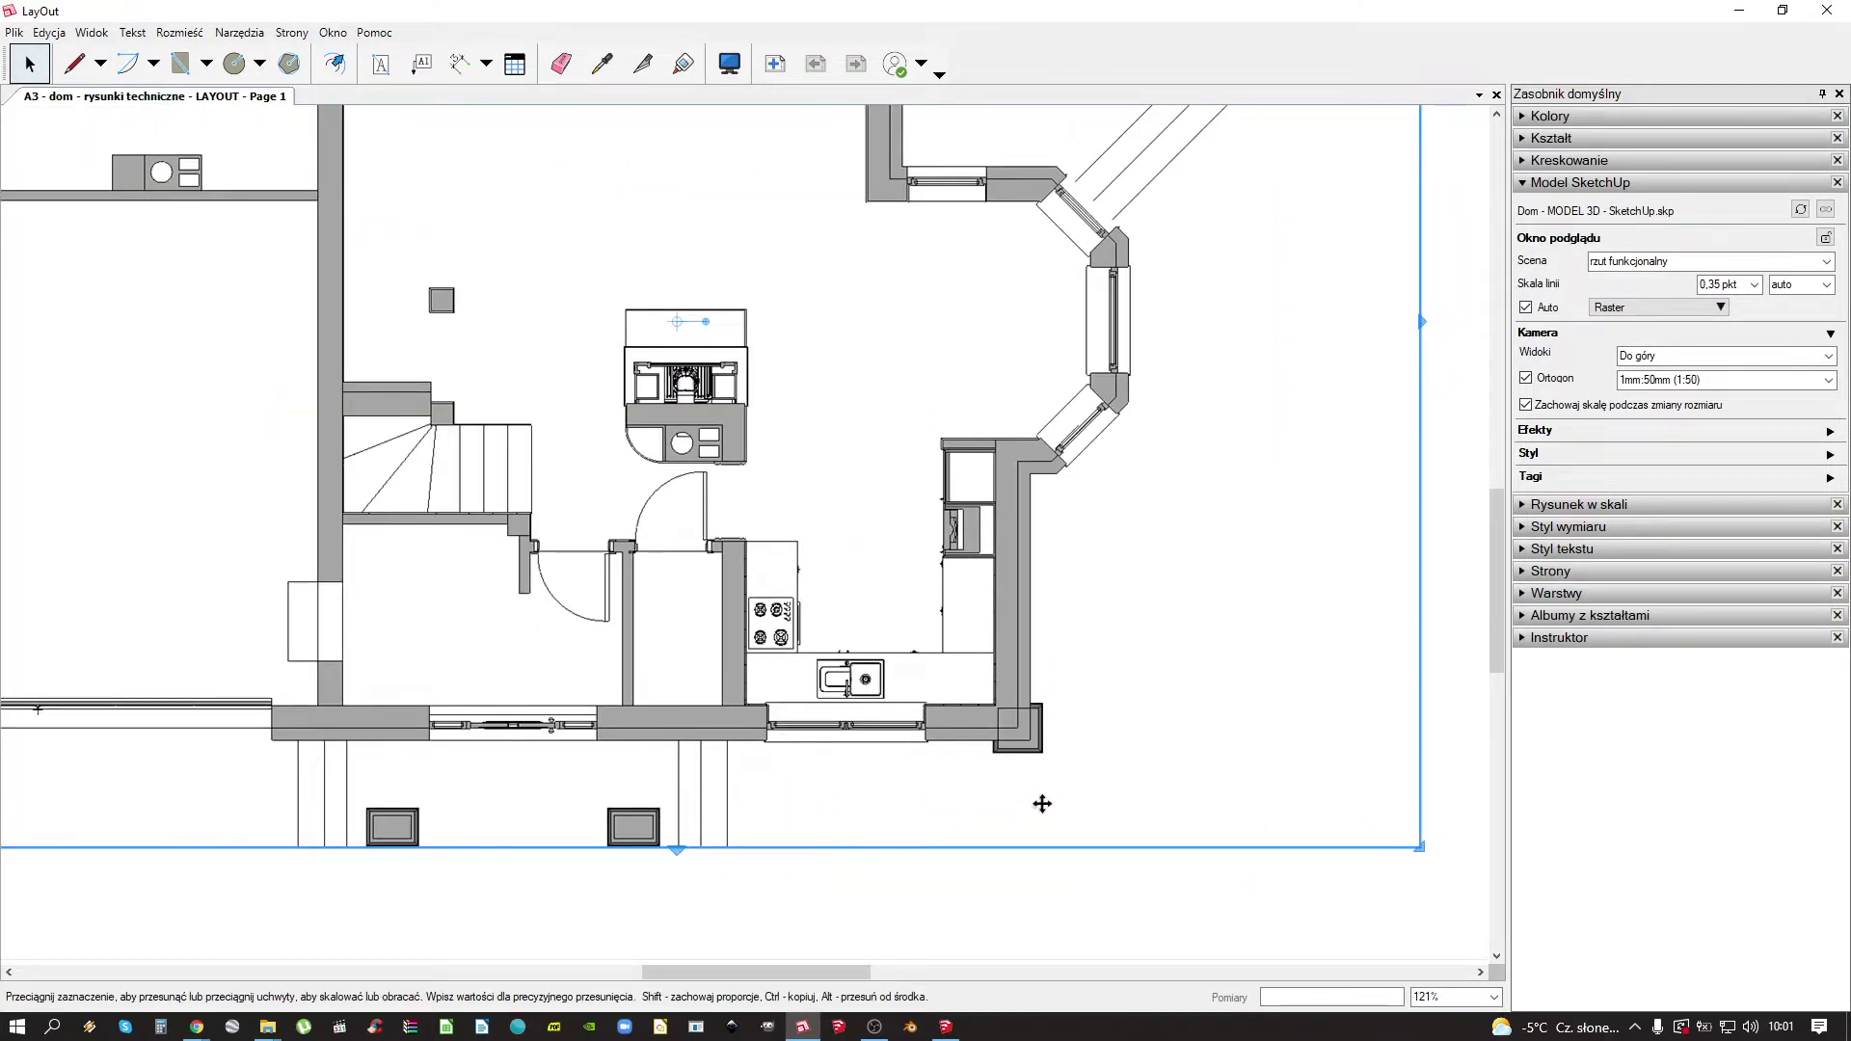
pyautogui.moveTo(1042, 806); pyautogui.dragTo(1081, 713, button='middle')
pyautogui.moveTo(709, 760); pyautogui.dragTo(692, 822)
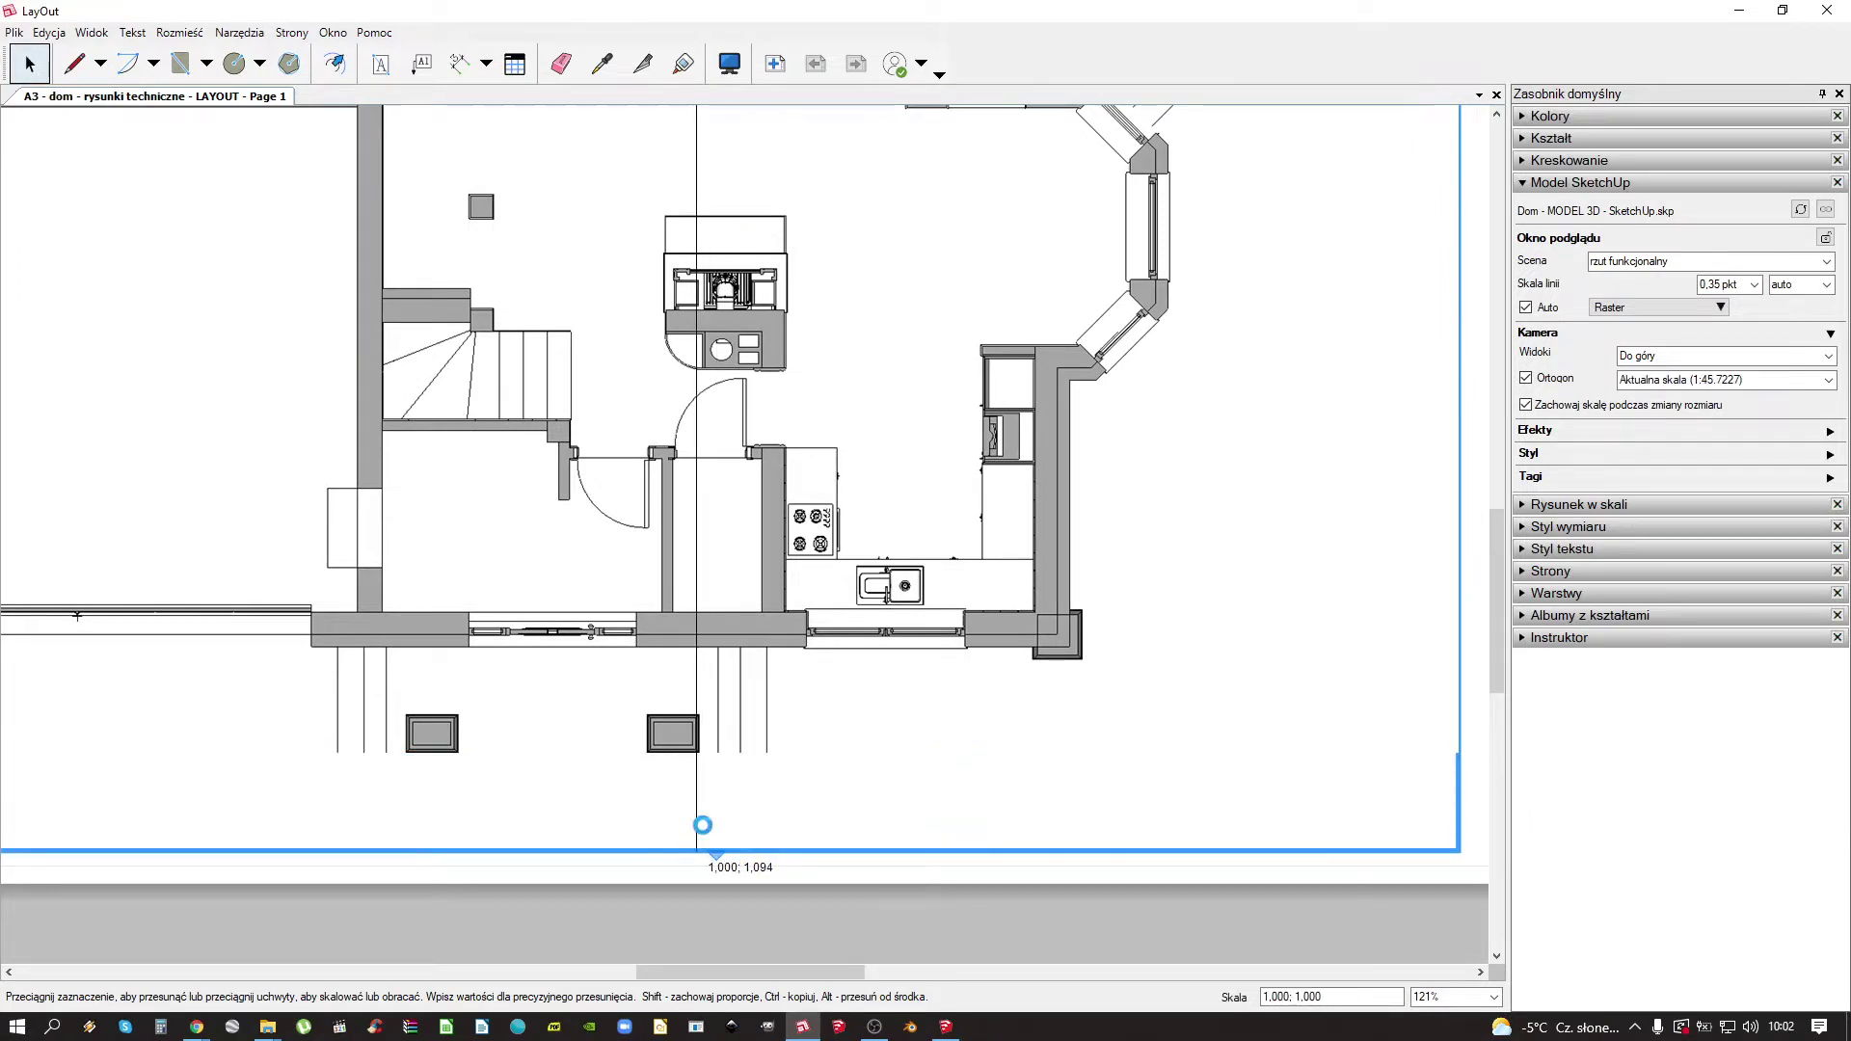
pyautogui.moveTo(703, 823)
pyautogui.mouseDown()
pyautogui.moveTo(971, 558)
pyautogui.moveTo(989, 457)
pyautogui.mouseUp()
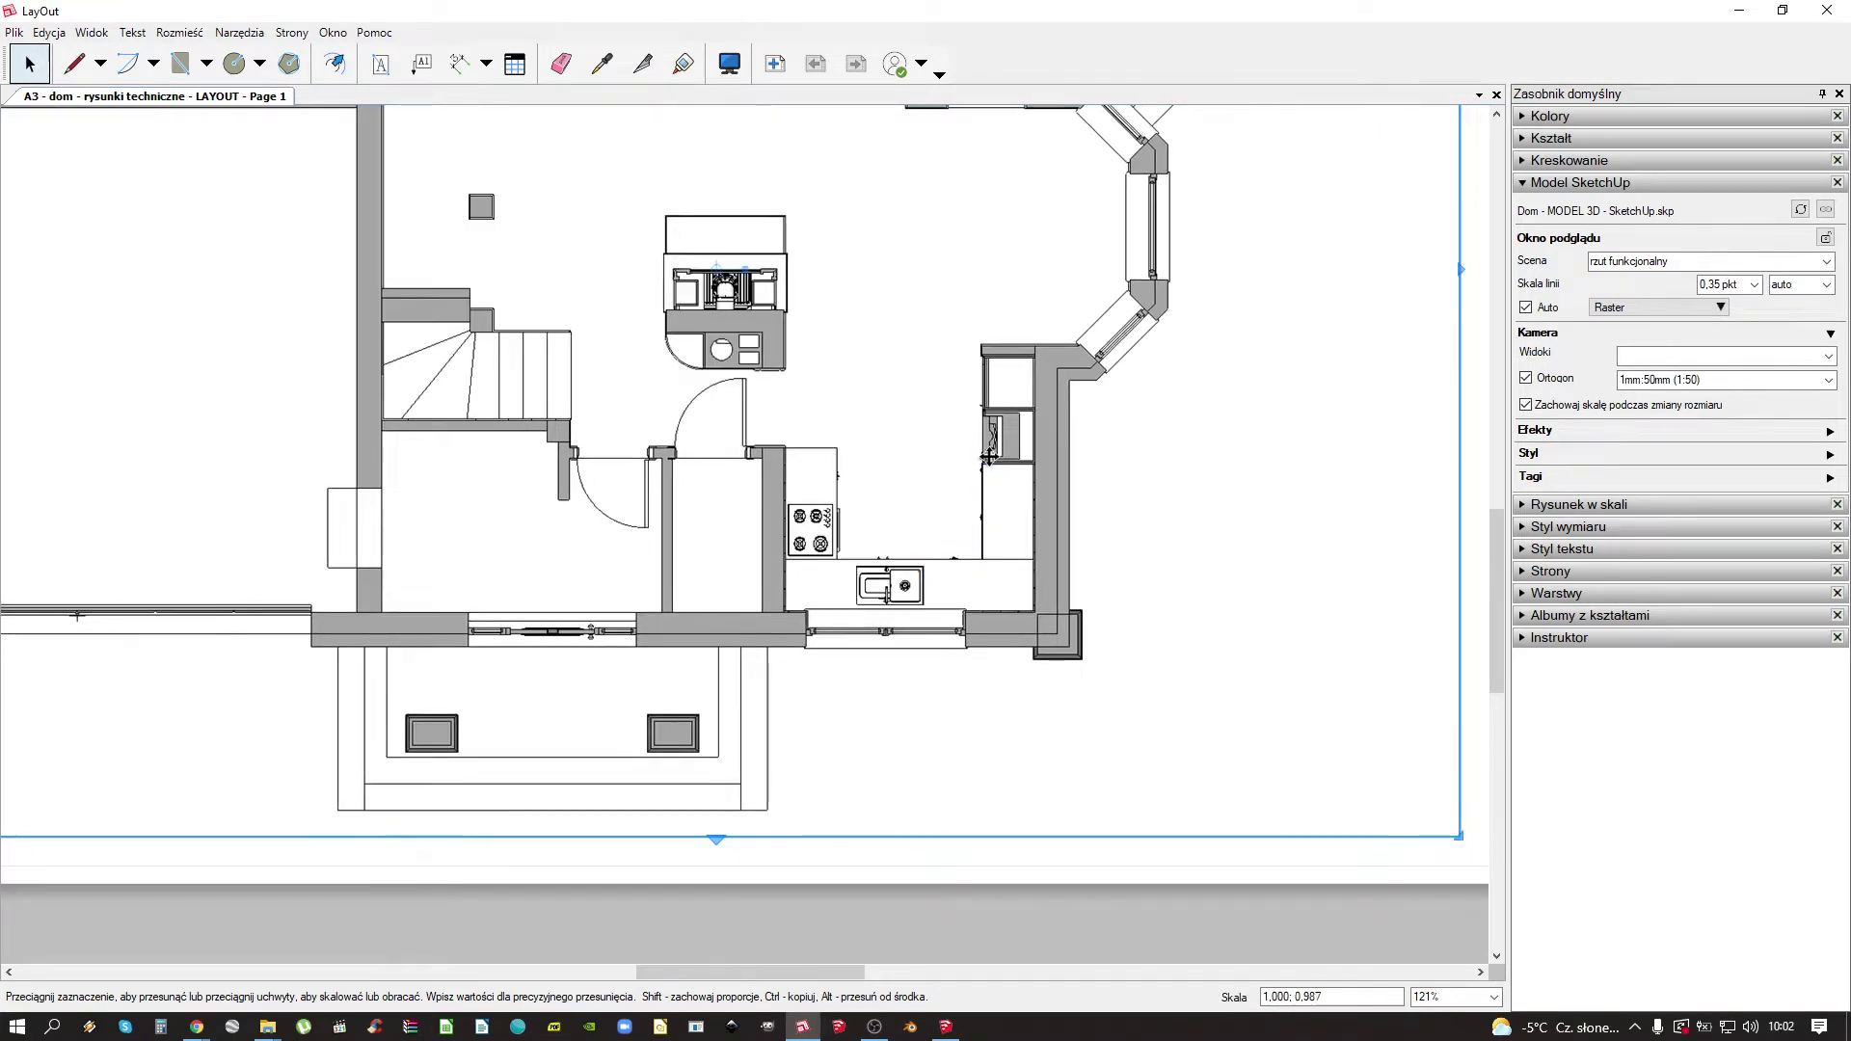
# - Turn off Snap to Objects for the canvas
pyautogui.moveTo(942, 681); pyautogui.dragTo(771, 955, button='middle')
pyautogui.rightClick(1169, 383)
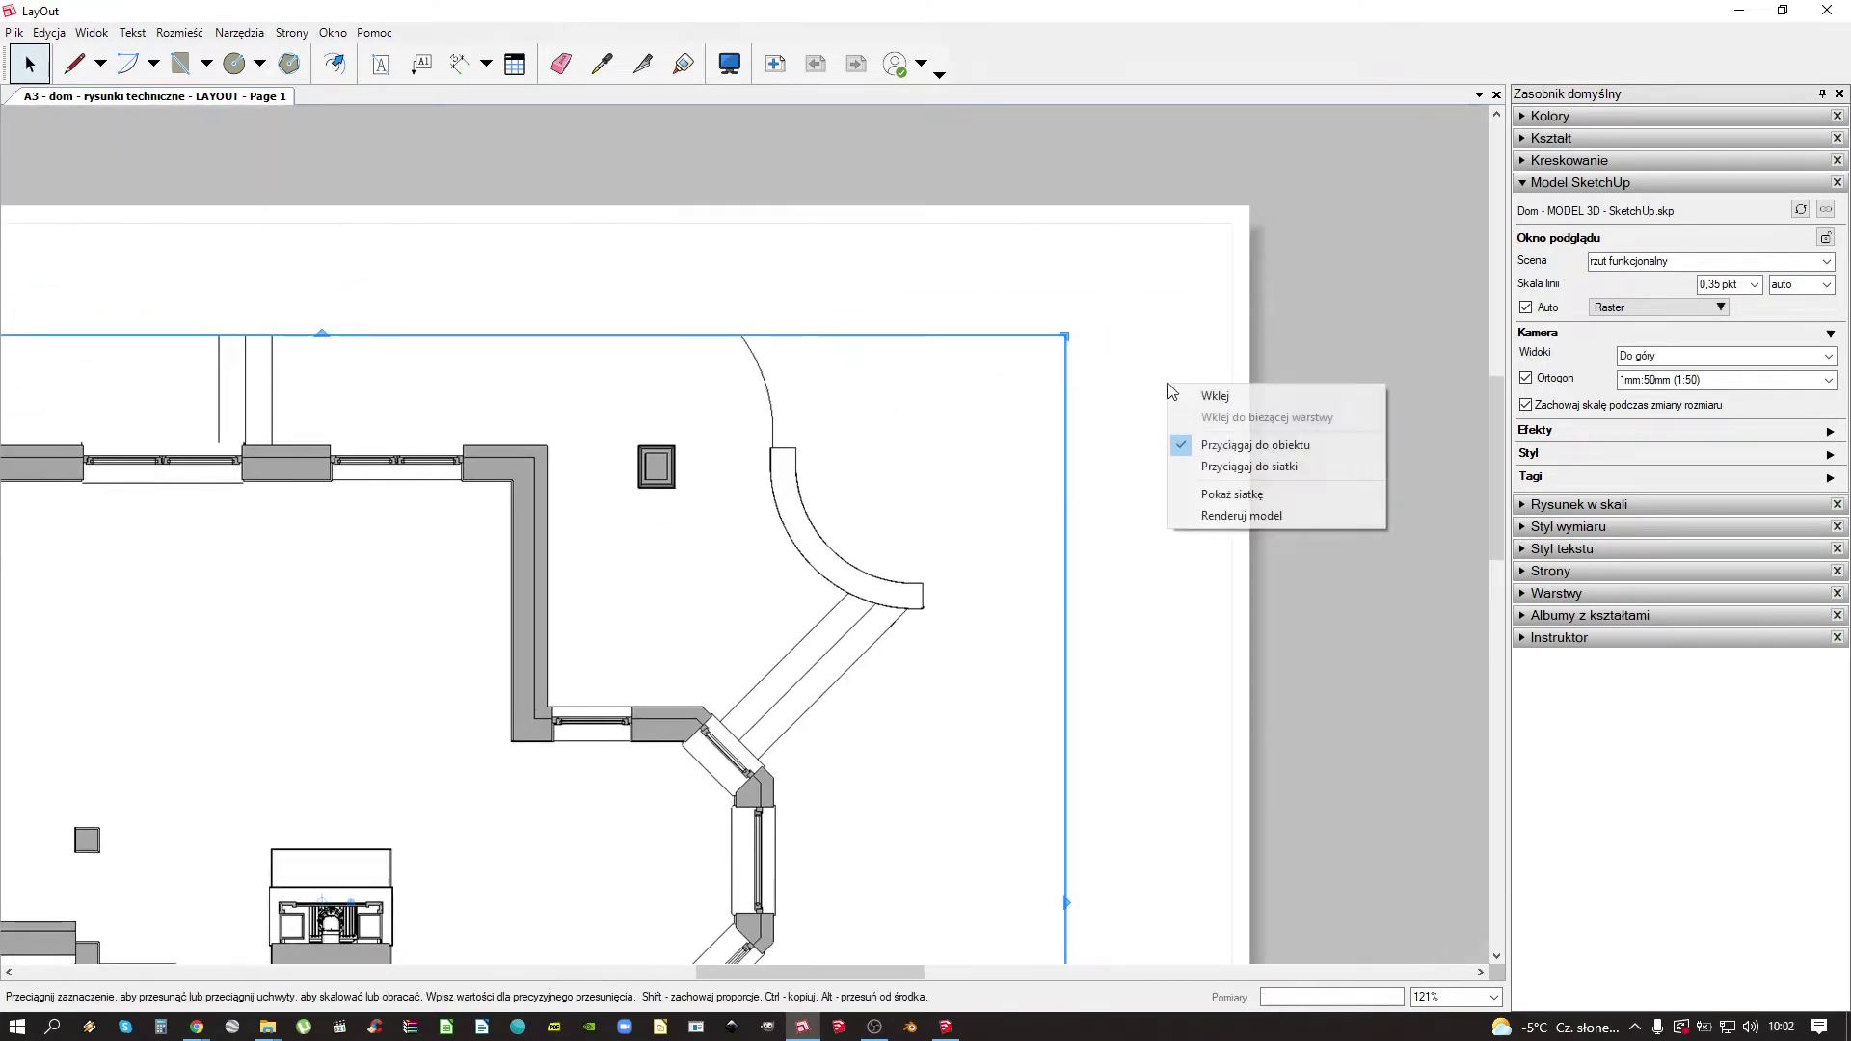
pyautogui.click(1239, 448)
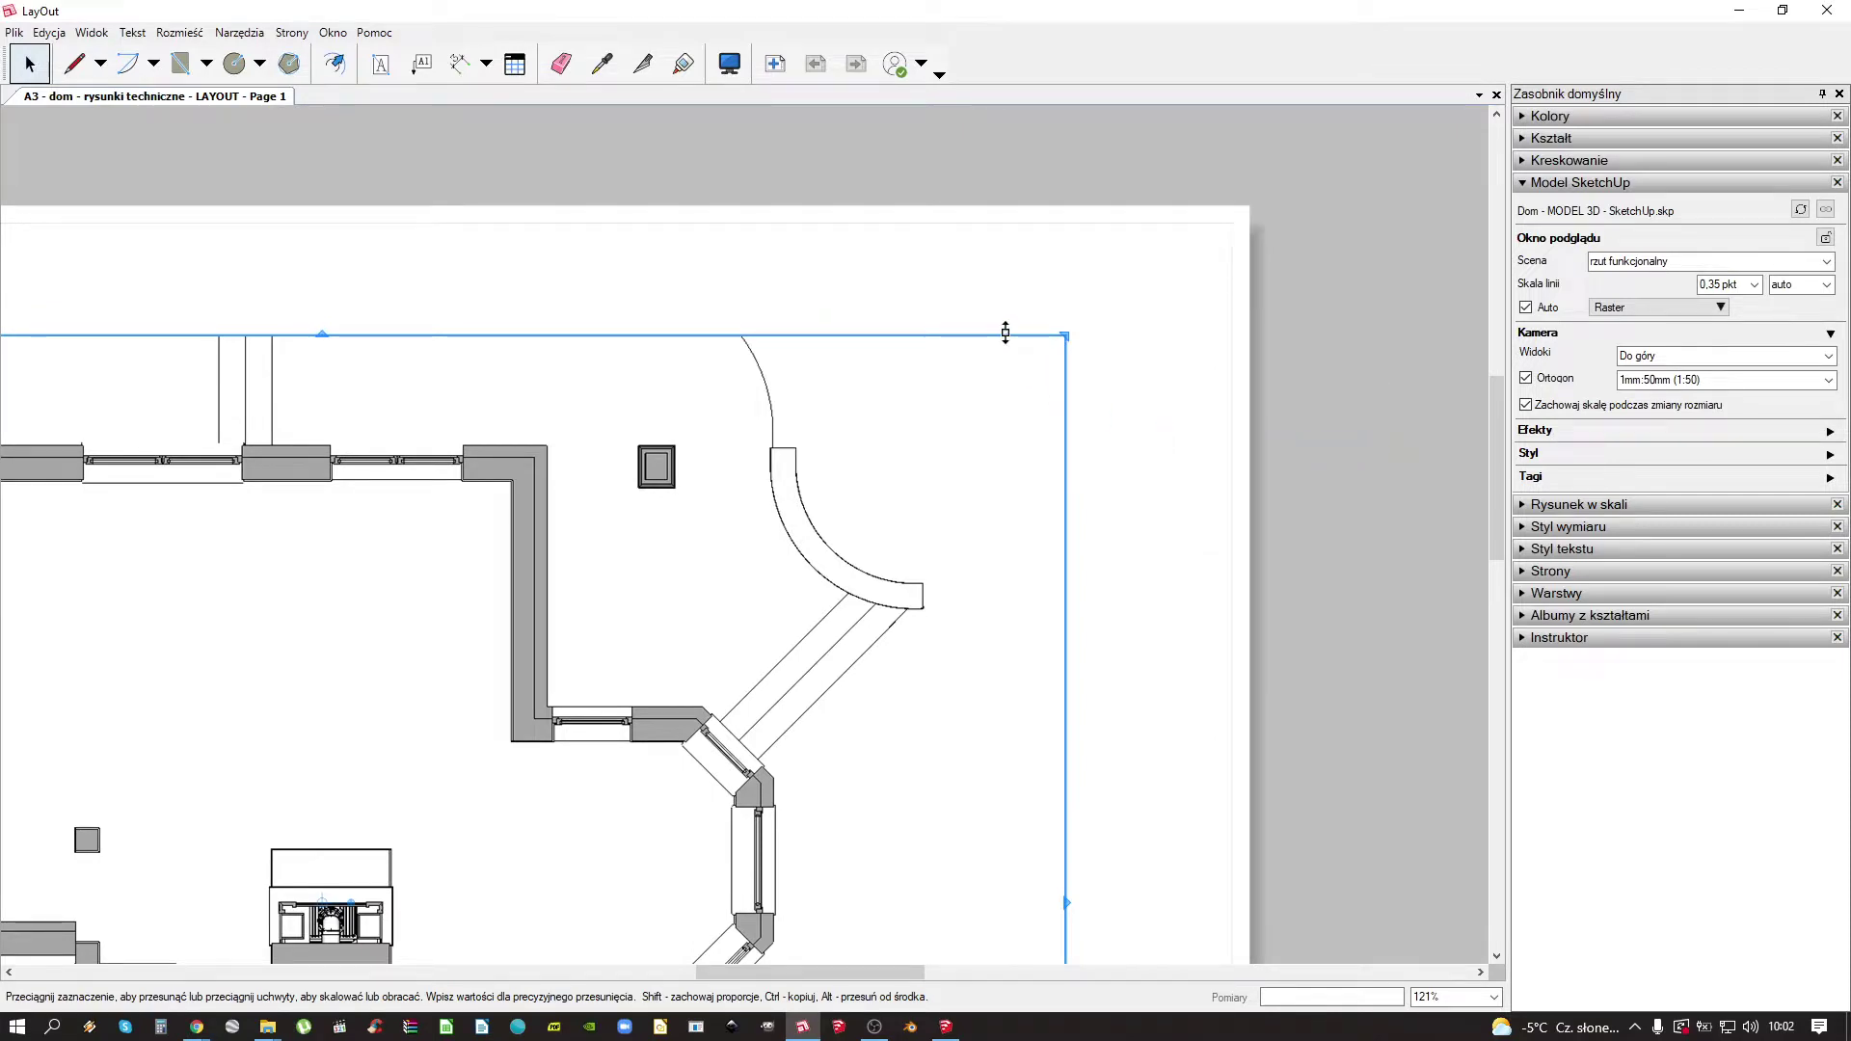
# - Widen the floor-plan viewport leftward until it includes the outer wall
pyautogui.hscroll(-5, 396, 524)
pyautogui.hscroll(-2, 396, 443)
pyautogui.moveTo(364, 563); pyautogui.dragTo(292, 526)
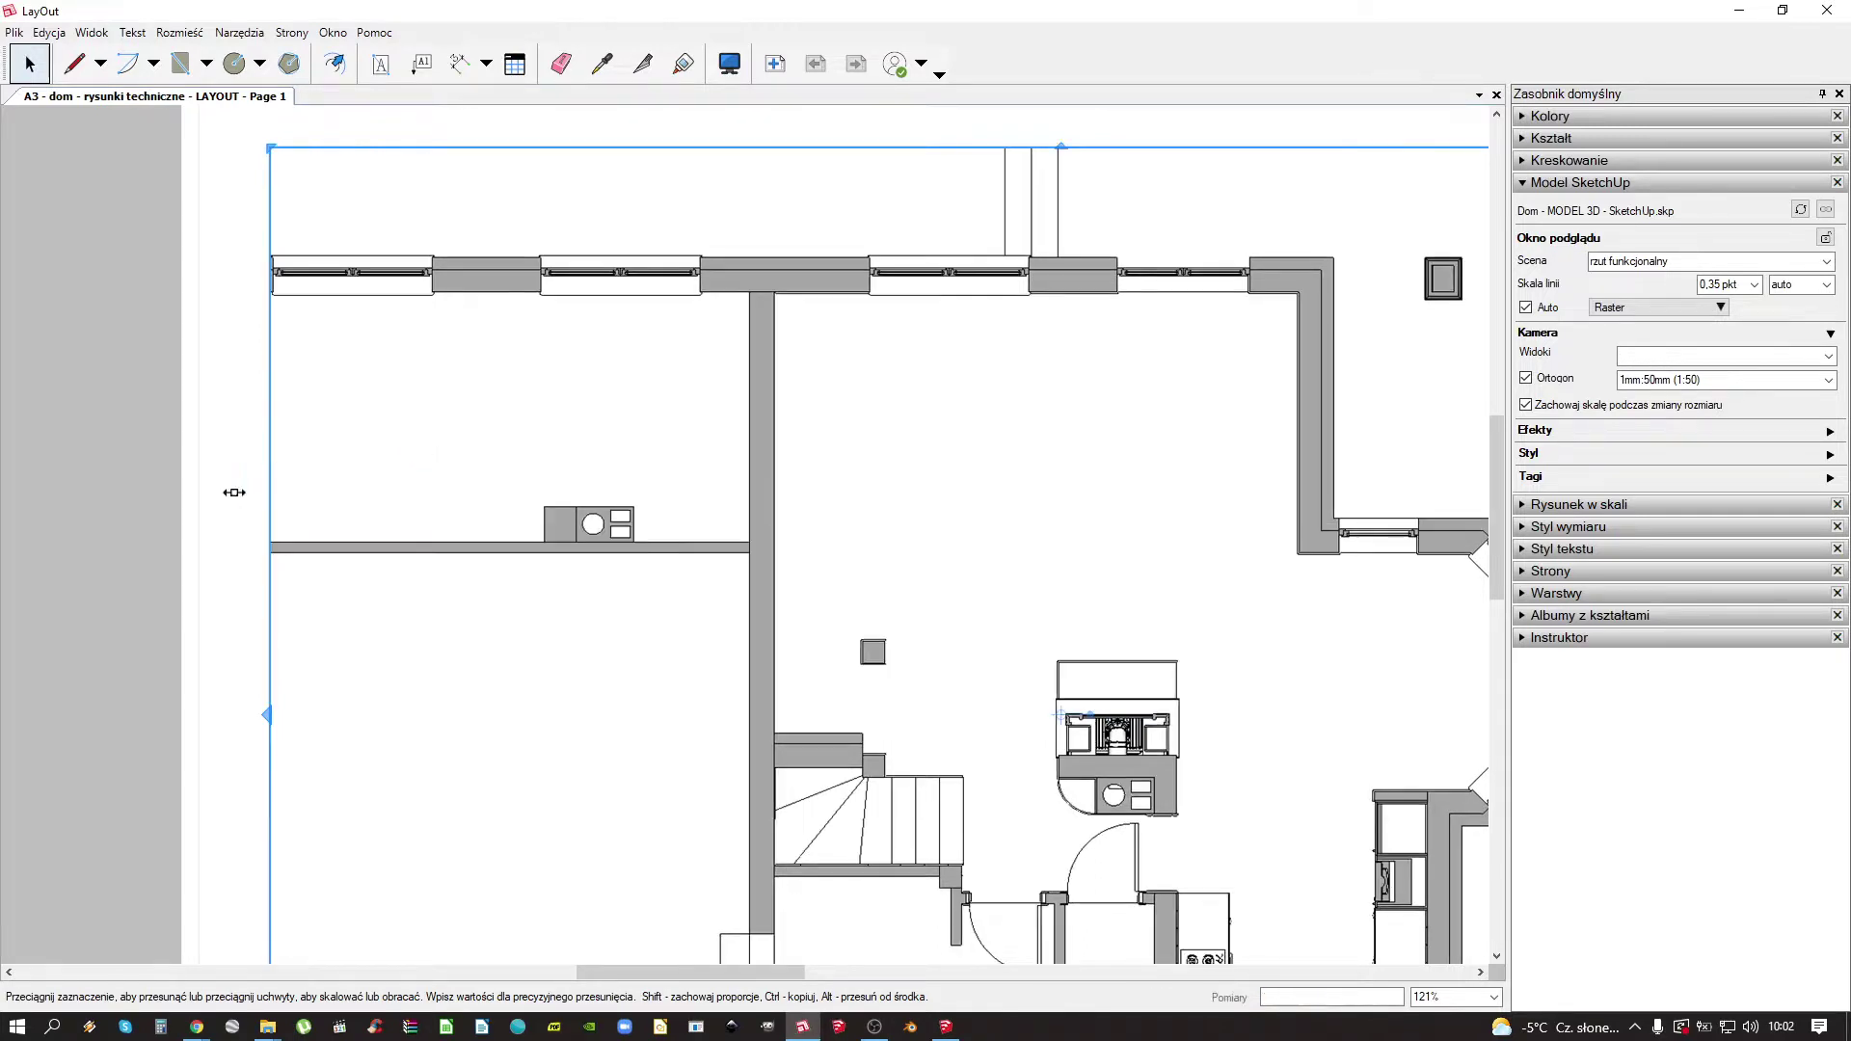
pyautogui.moveTo(271, 483); pyautogui.dragTo(202, 539)
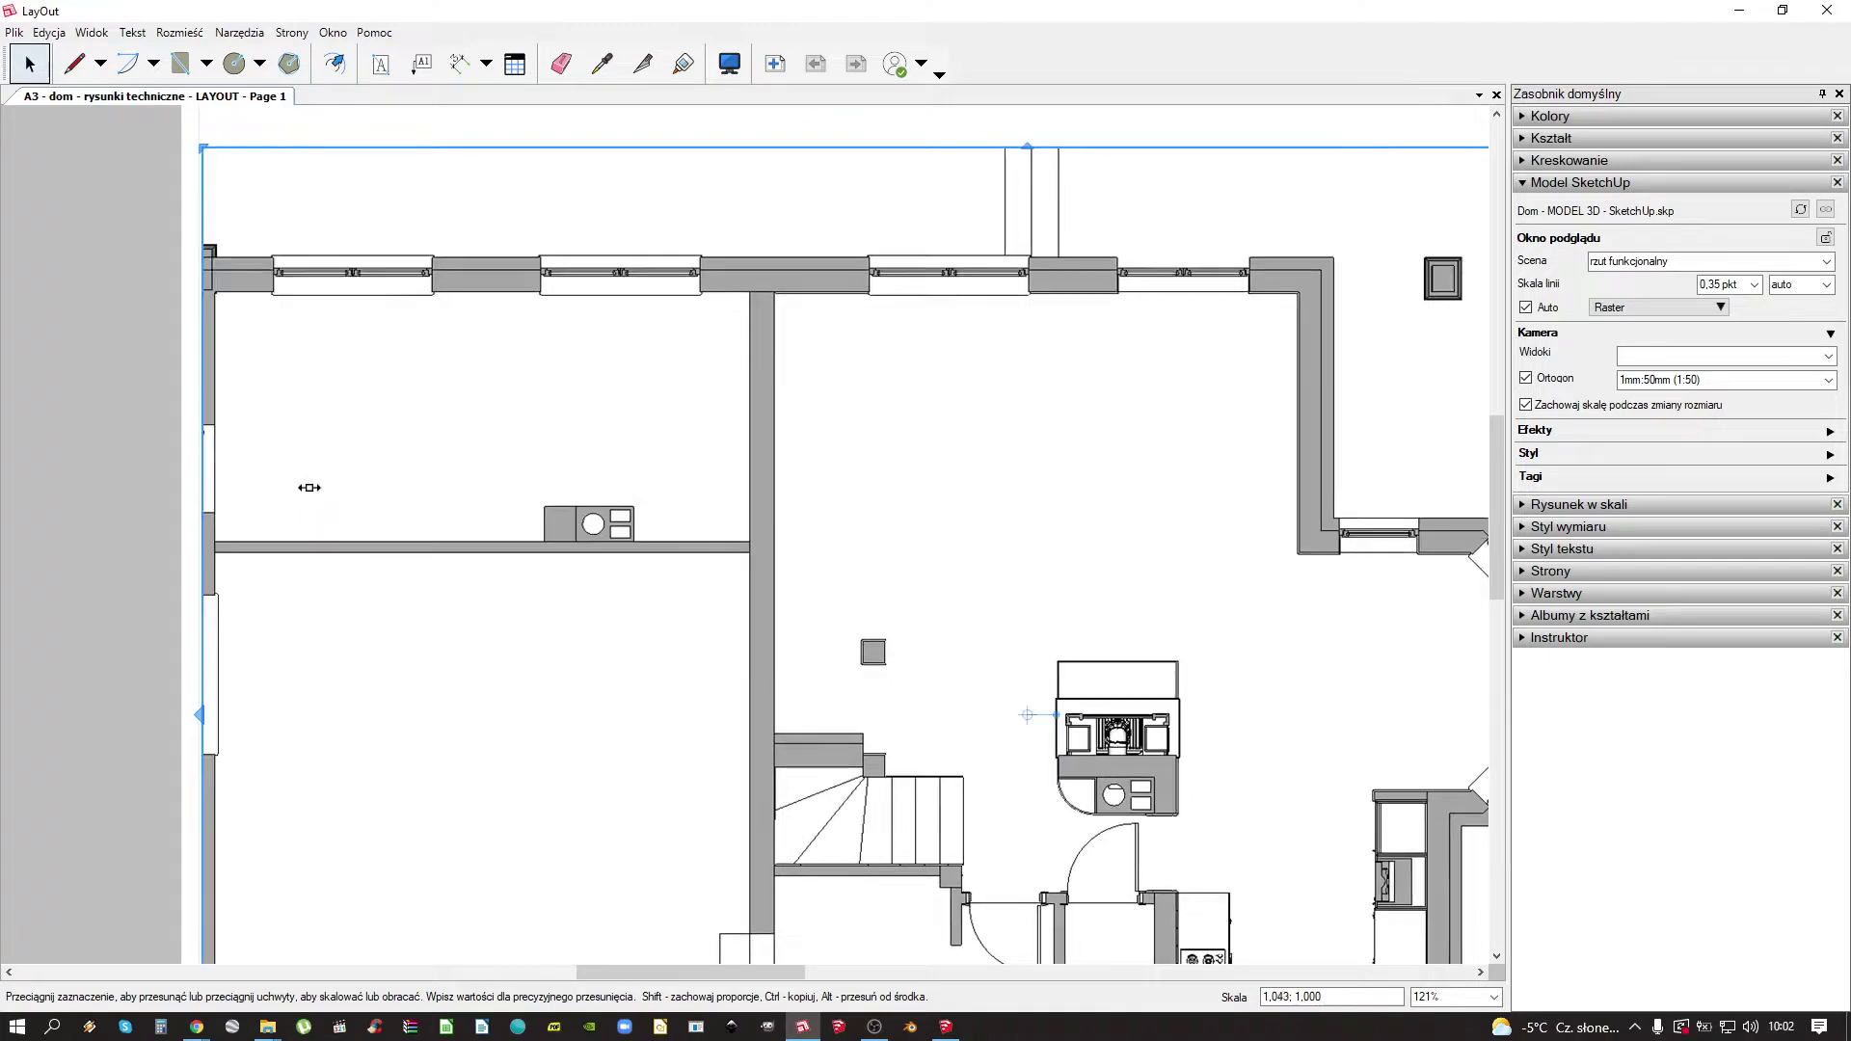
pyautogui.moveTo(203, 541); pyautogui.dragTo(142, 588)
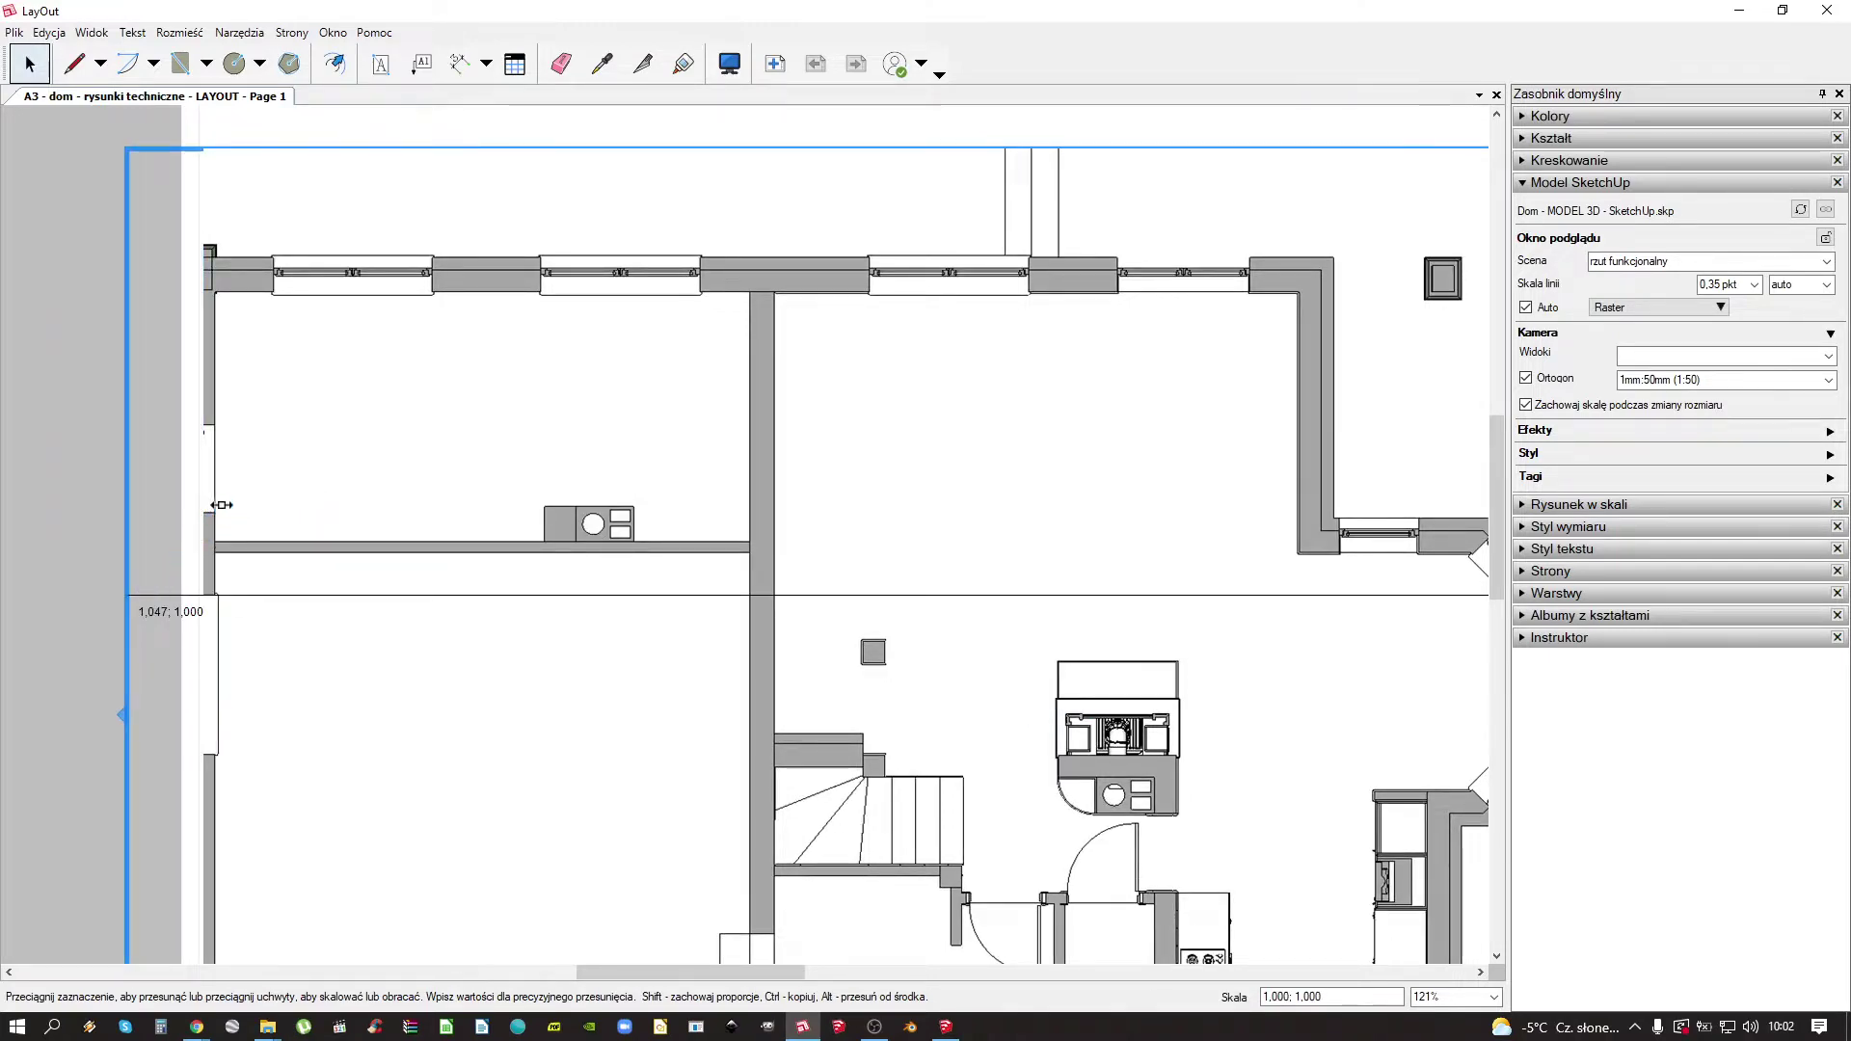
# - Trim the viewport's right side and raise its top edge to include the porch
pyautogui.scroll(-3, 503, 550)
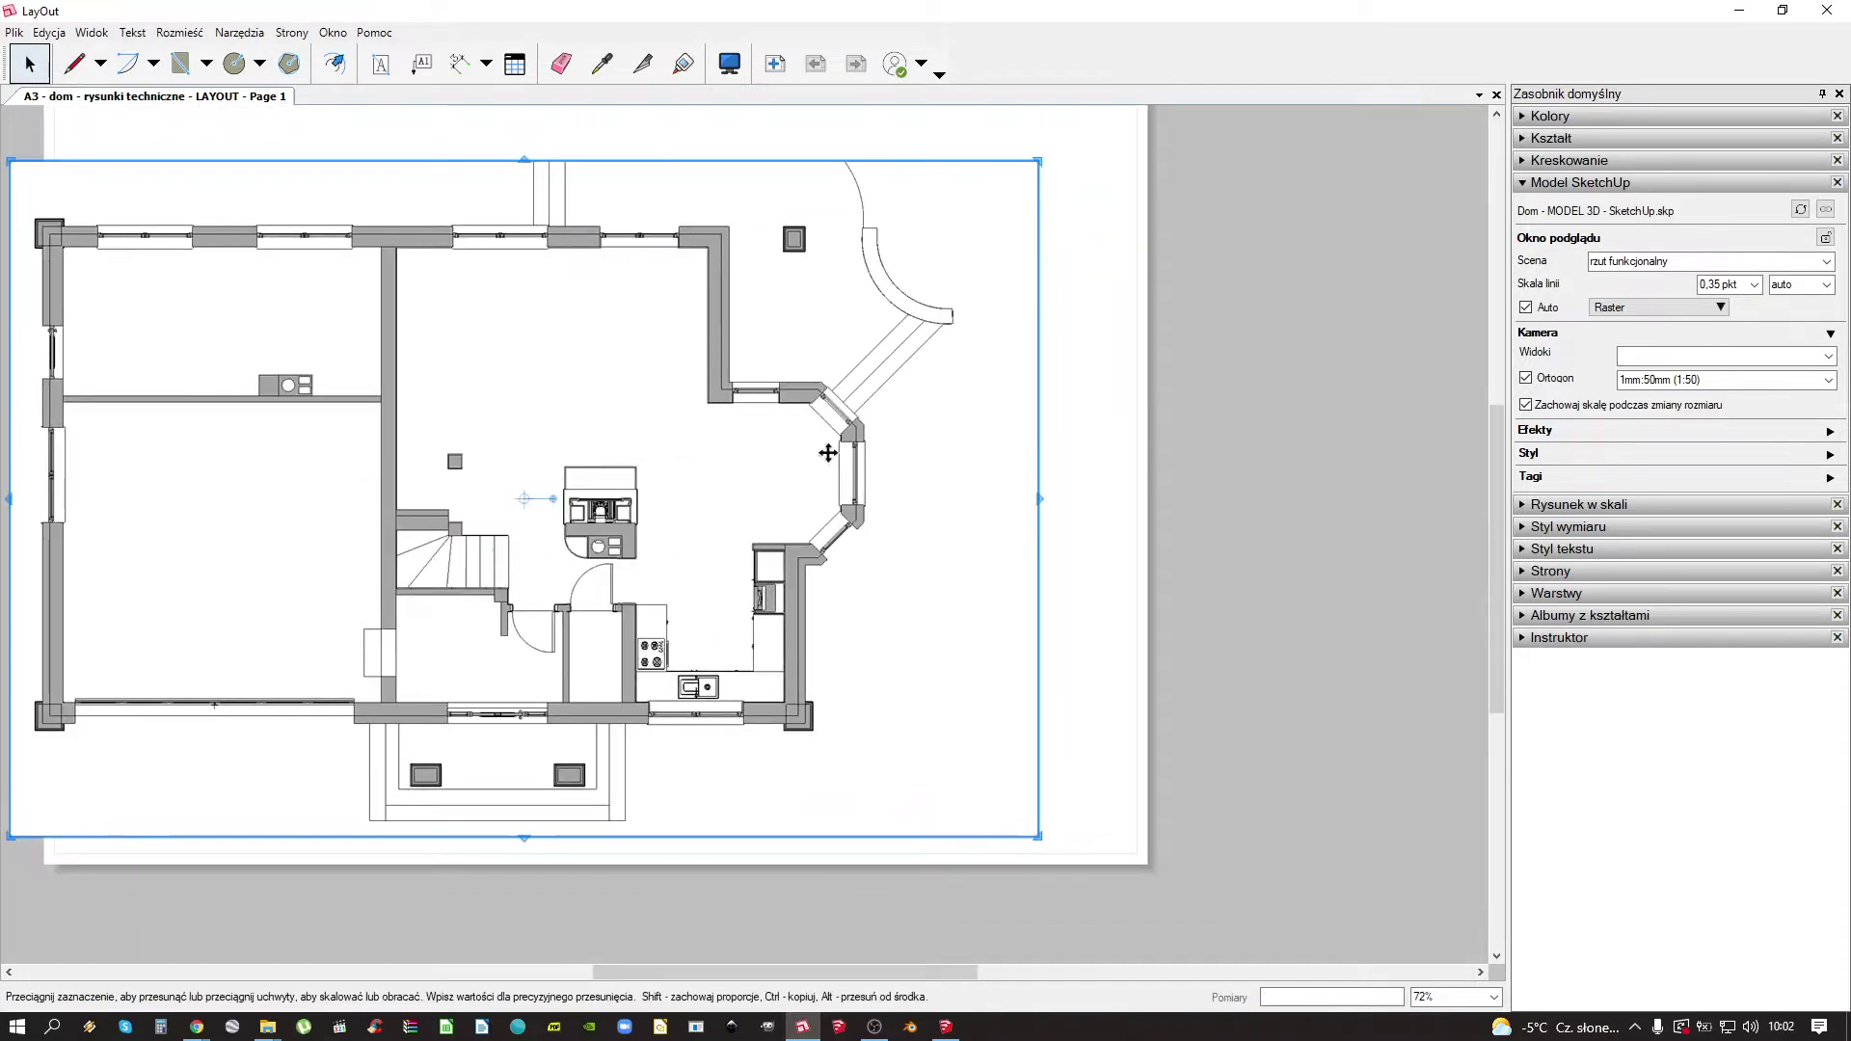
pyautogui.moveTo(1042, 445); pyautogui.dragTo(970, 451)
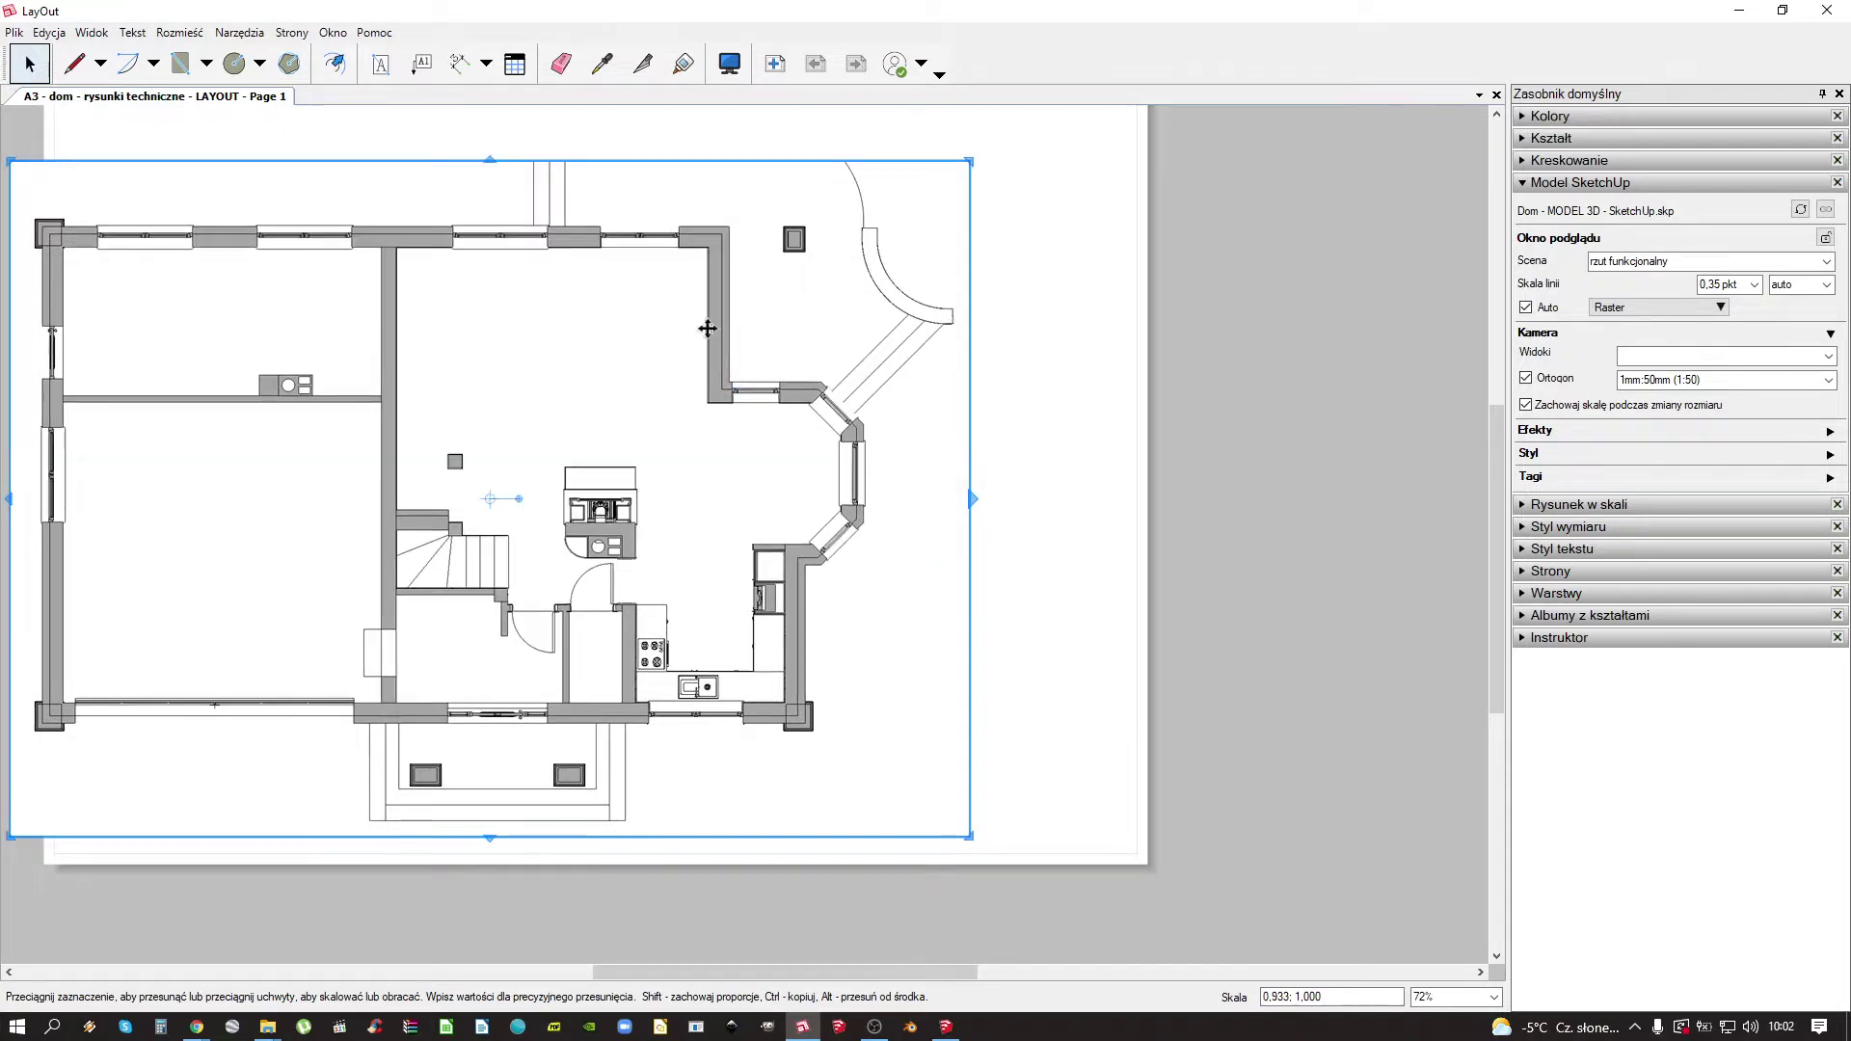
pyautogui.moveTo(707, 329); pyautogui.dragTo(833, 422, button='middle')
pyautogui.moveTo(843, 414); pyautogui.dragTo(912, 374)
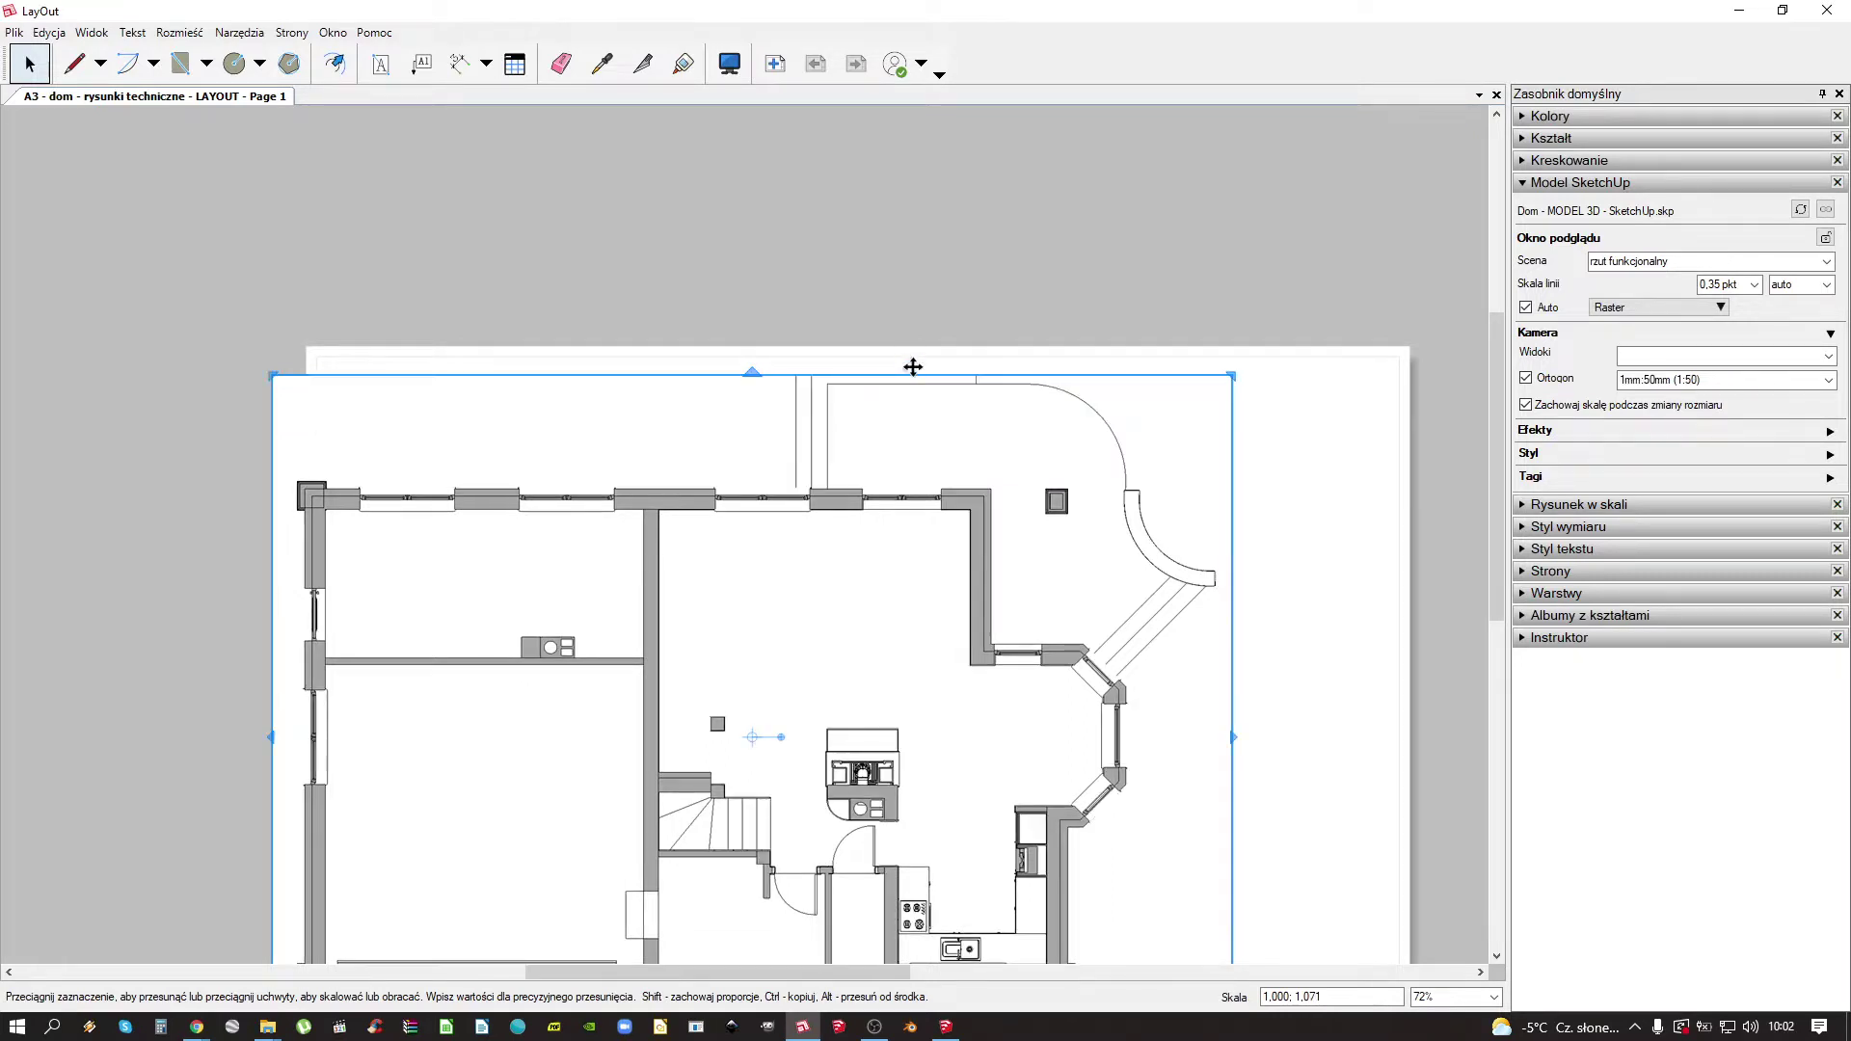
pyautogui.moveTo(913, 366); pyautogui.dragTo(919, 353)
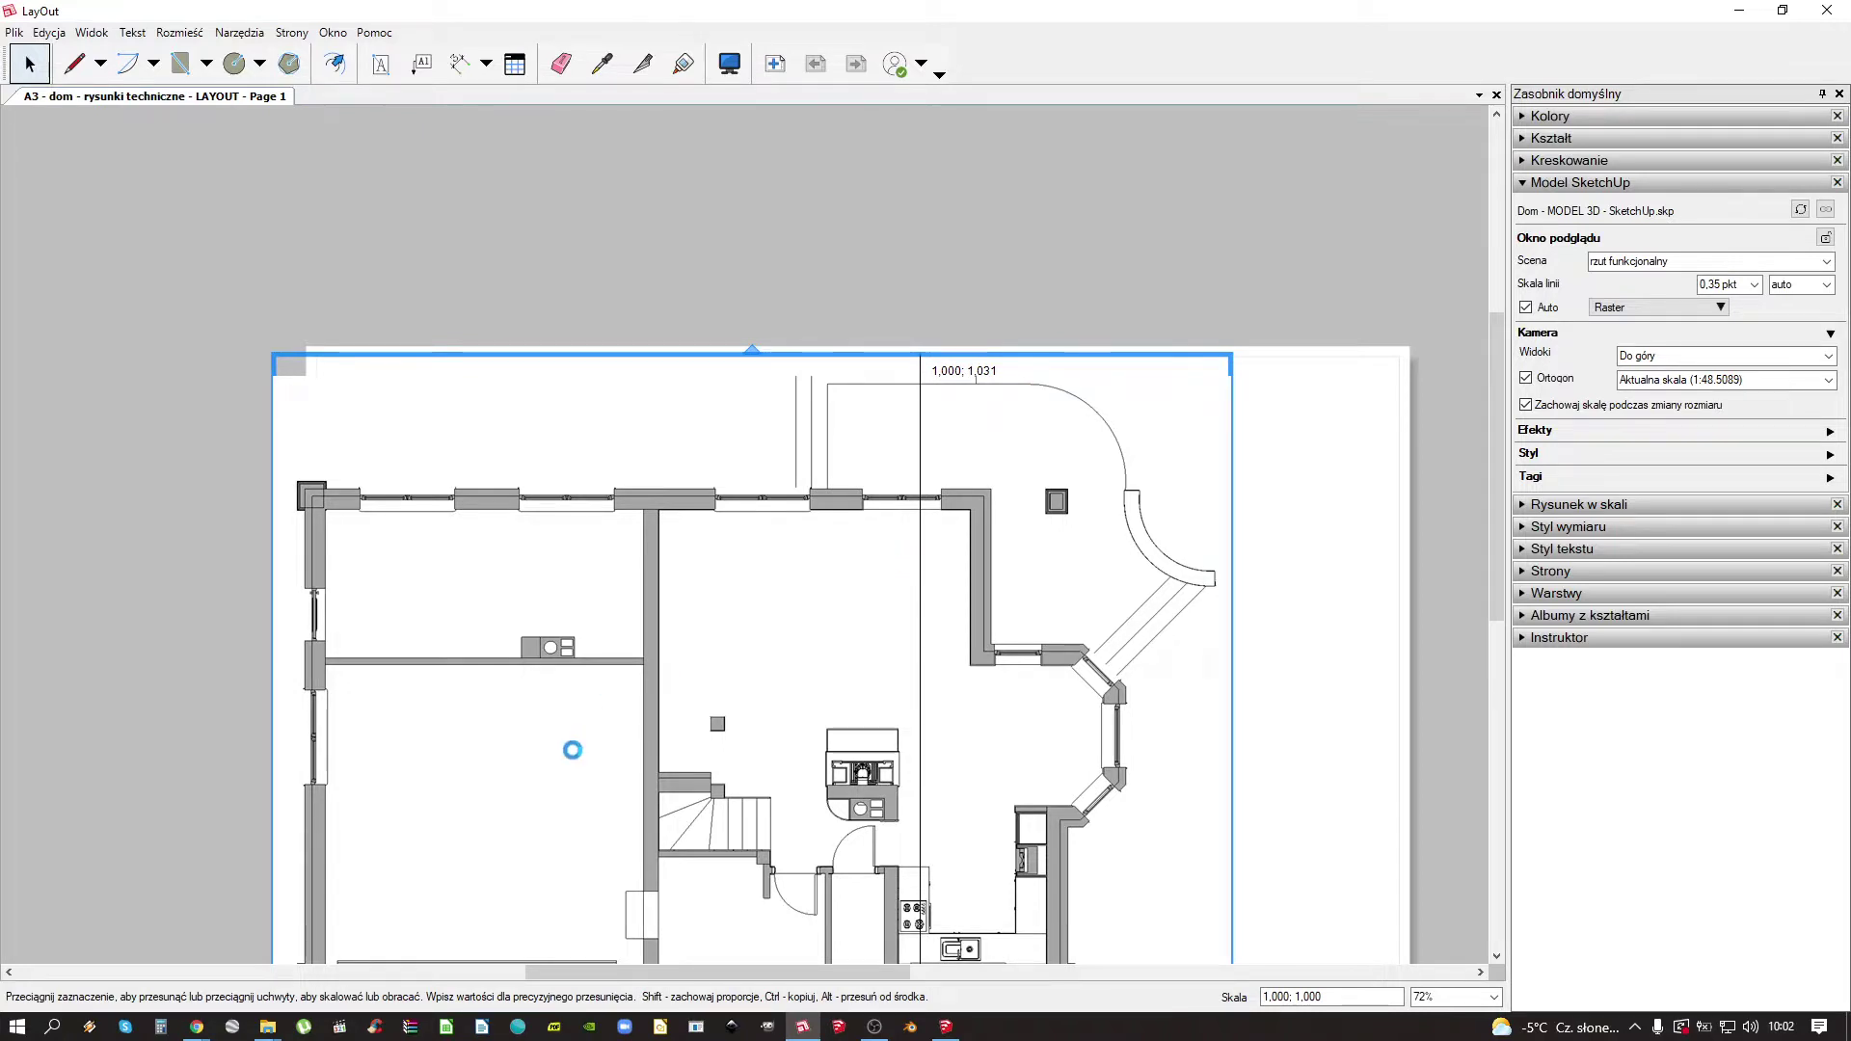
# - Align the floor-plan viewport vertically and horizontally on the A3 page
pyautogui.scroll(-2, 889, 820)
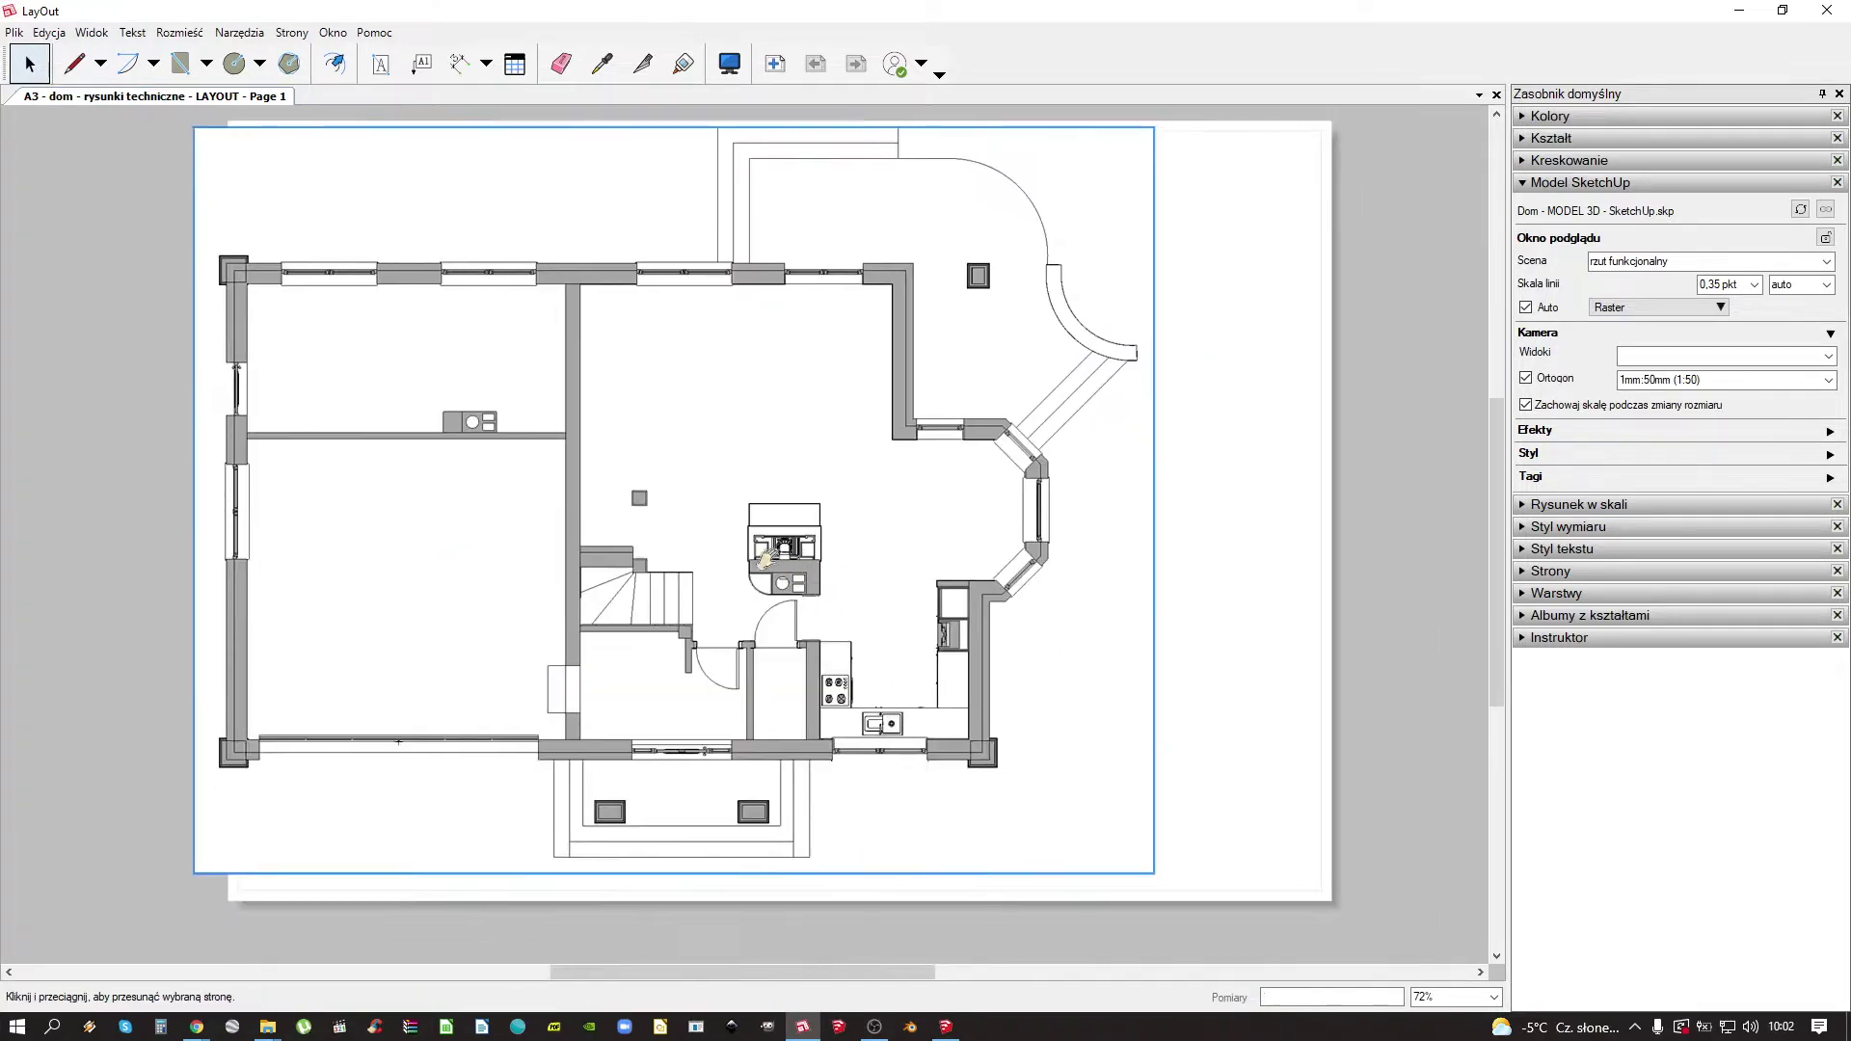
pyautogui.scroll(-2, 854, 426)
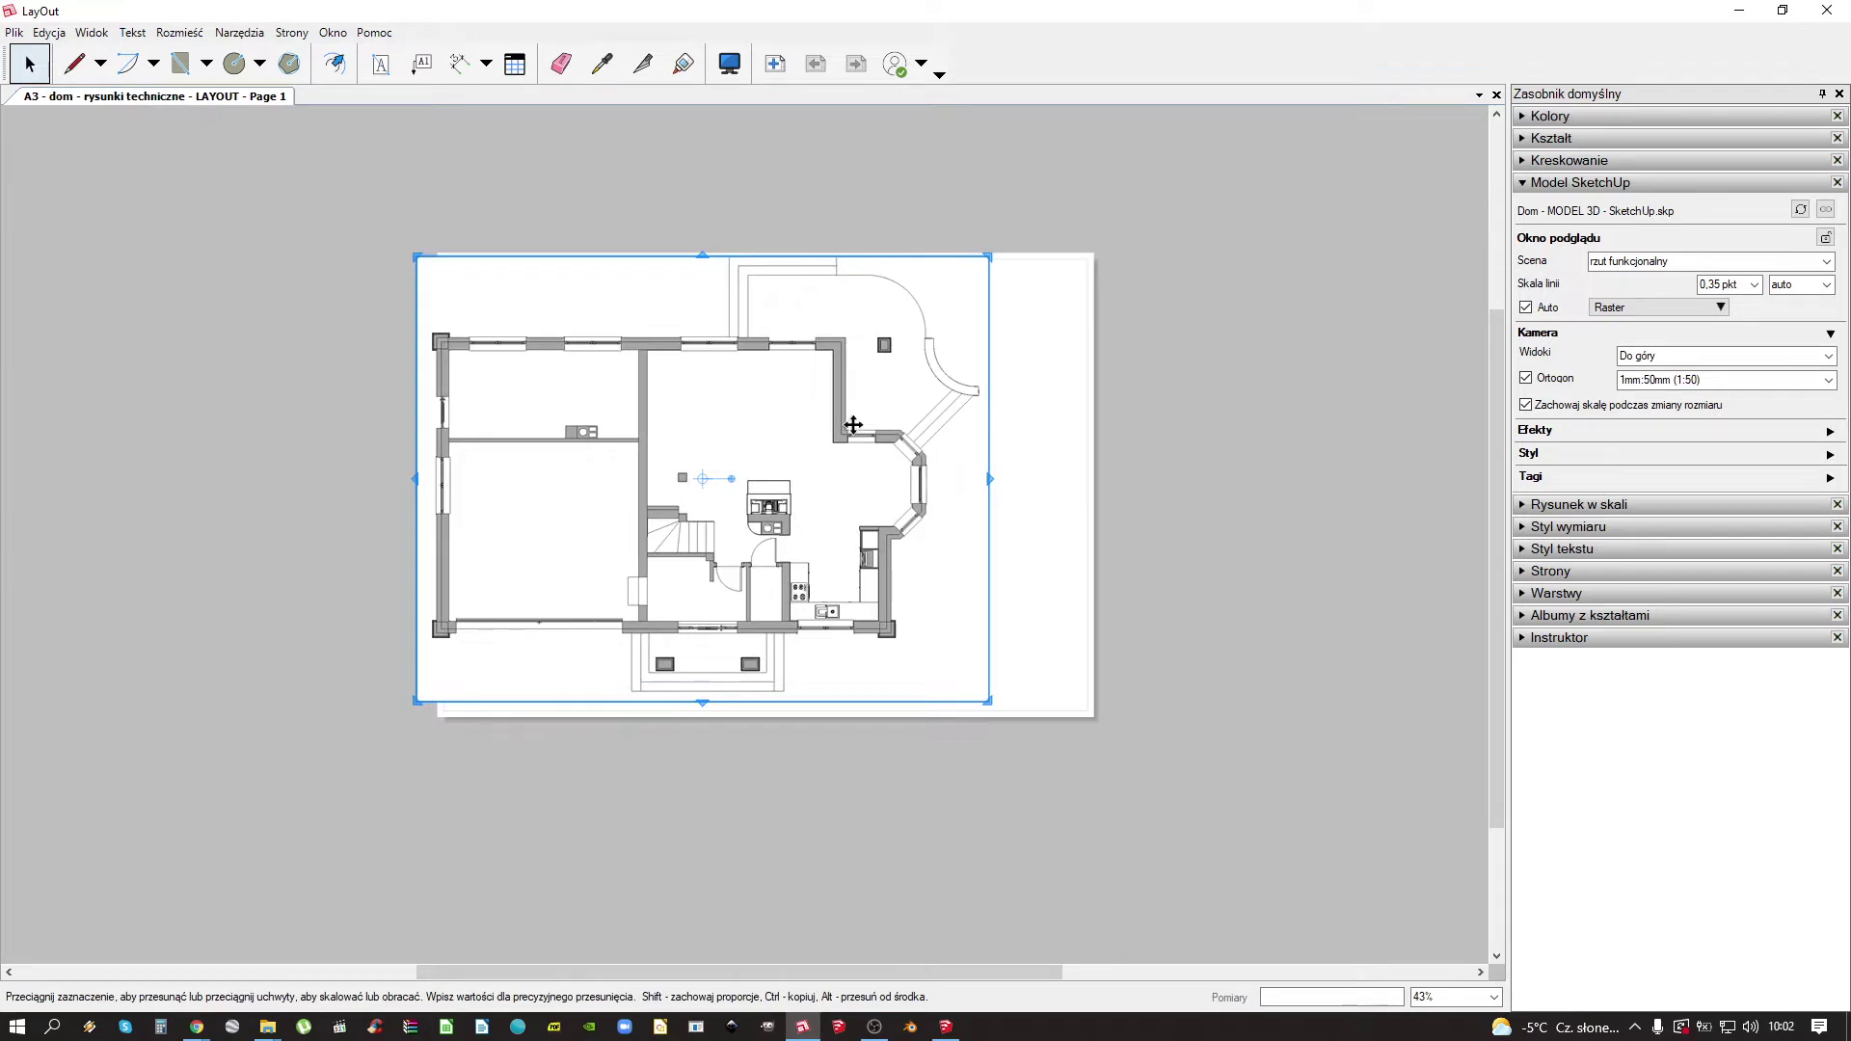
pyautogui.rightClick(853, 426)
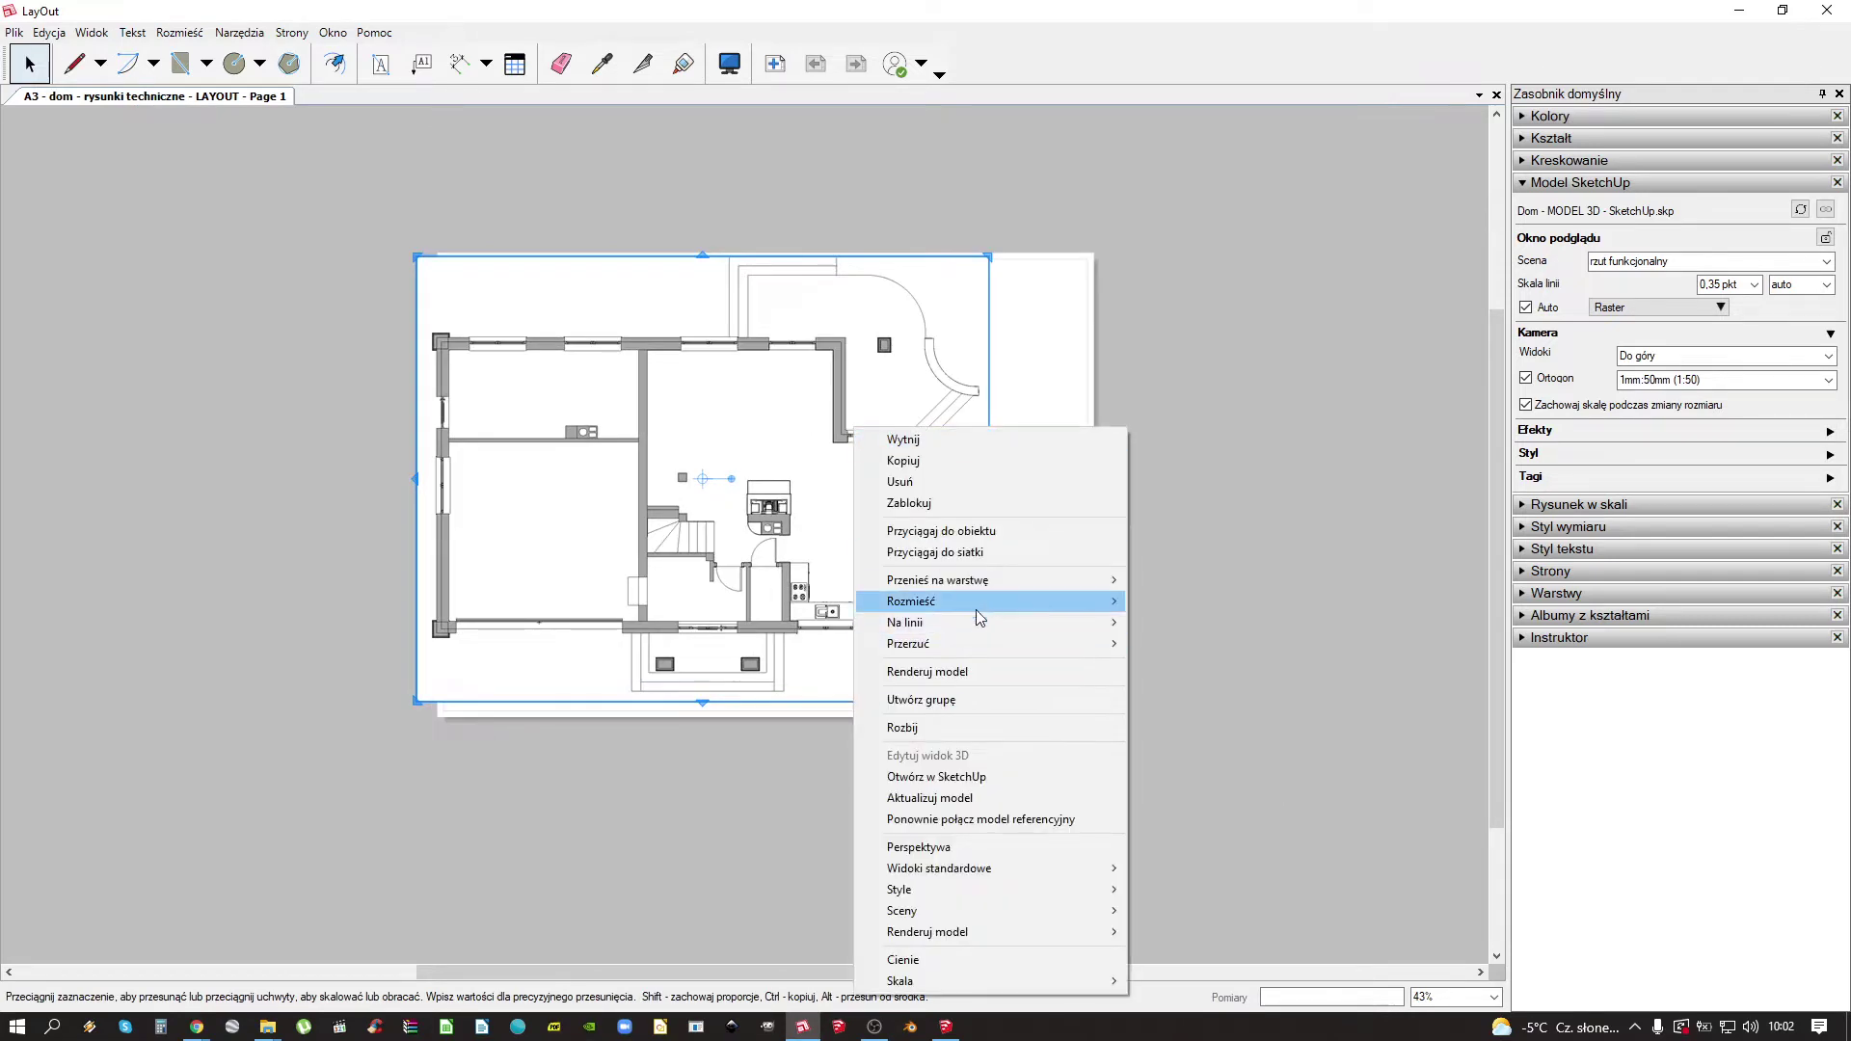
pyautogui.moveTo(925, 622)
pyautogui.click(1217, 623)
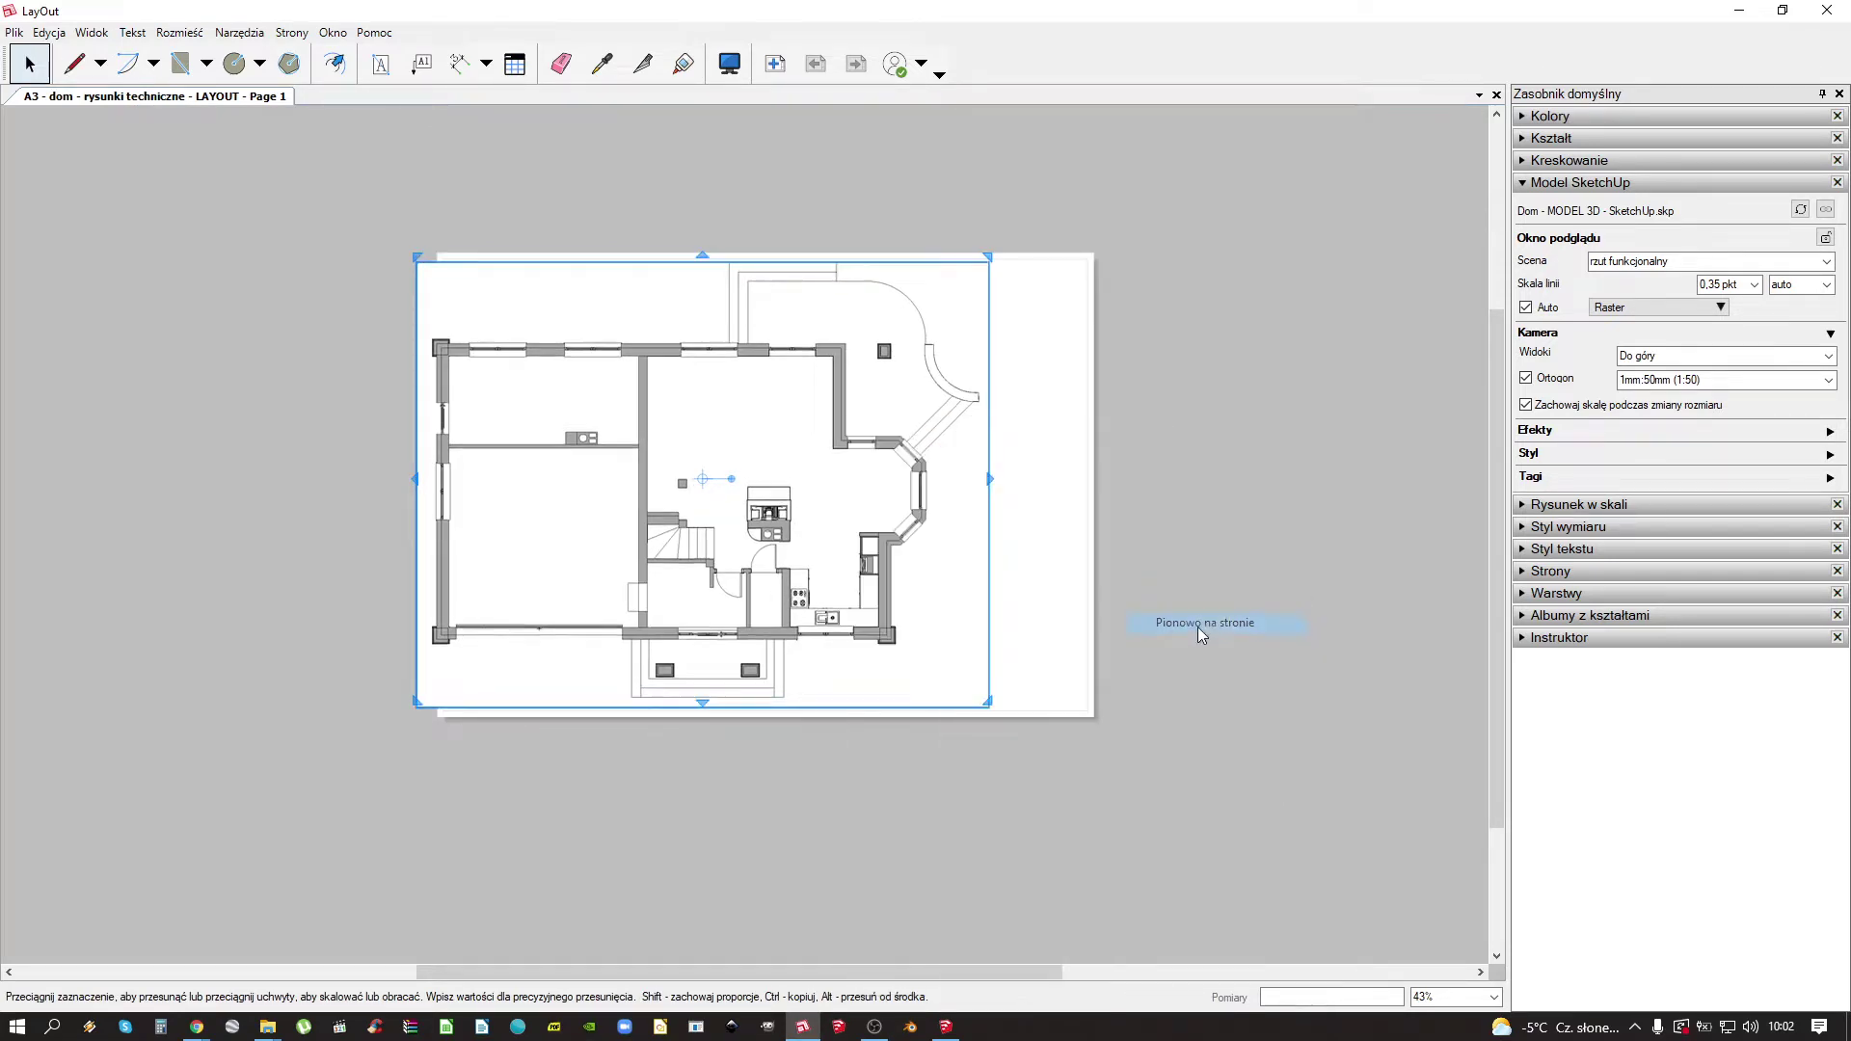
pyautogui.rightClick(842, 483)
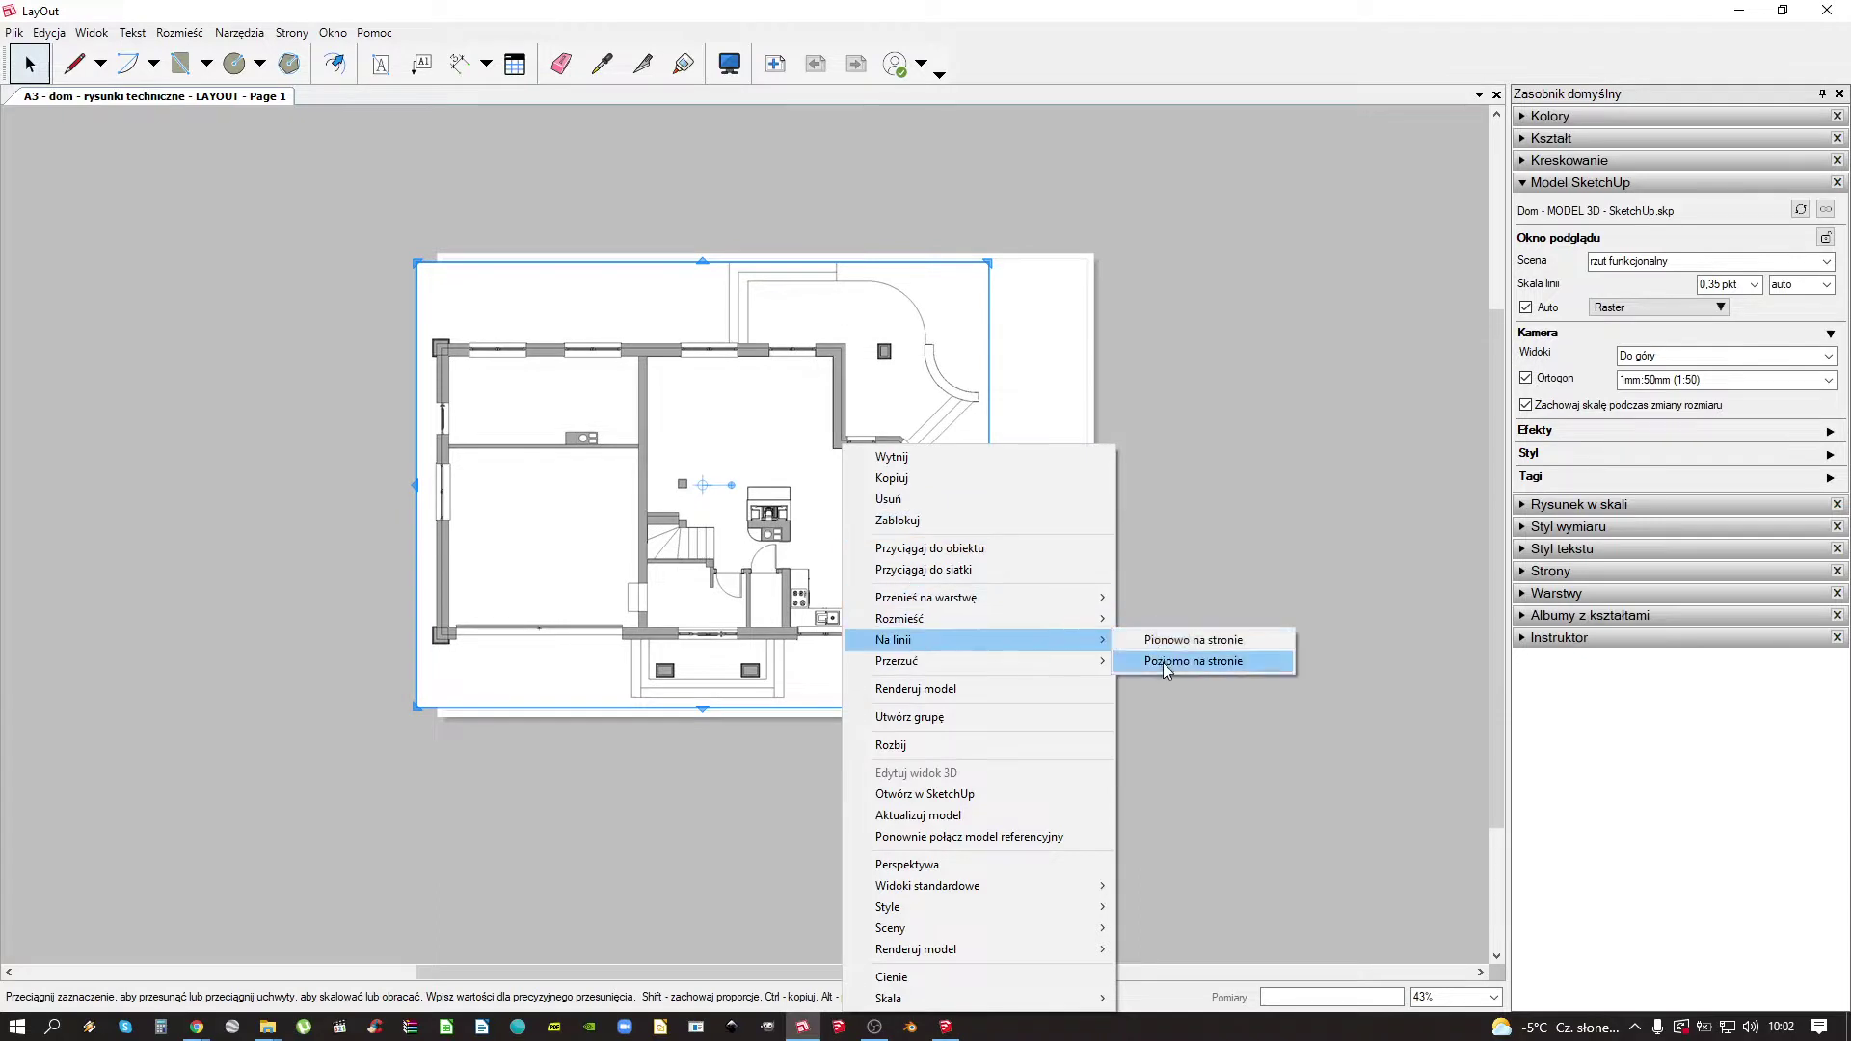
pyautogui.click(1195, 663)
pyautogui.click(1288, 457)
# - Nudge the viewport's top edge slightly upward to include the top porch
pyautogui.scroll(1, 926, 451)
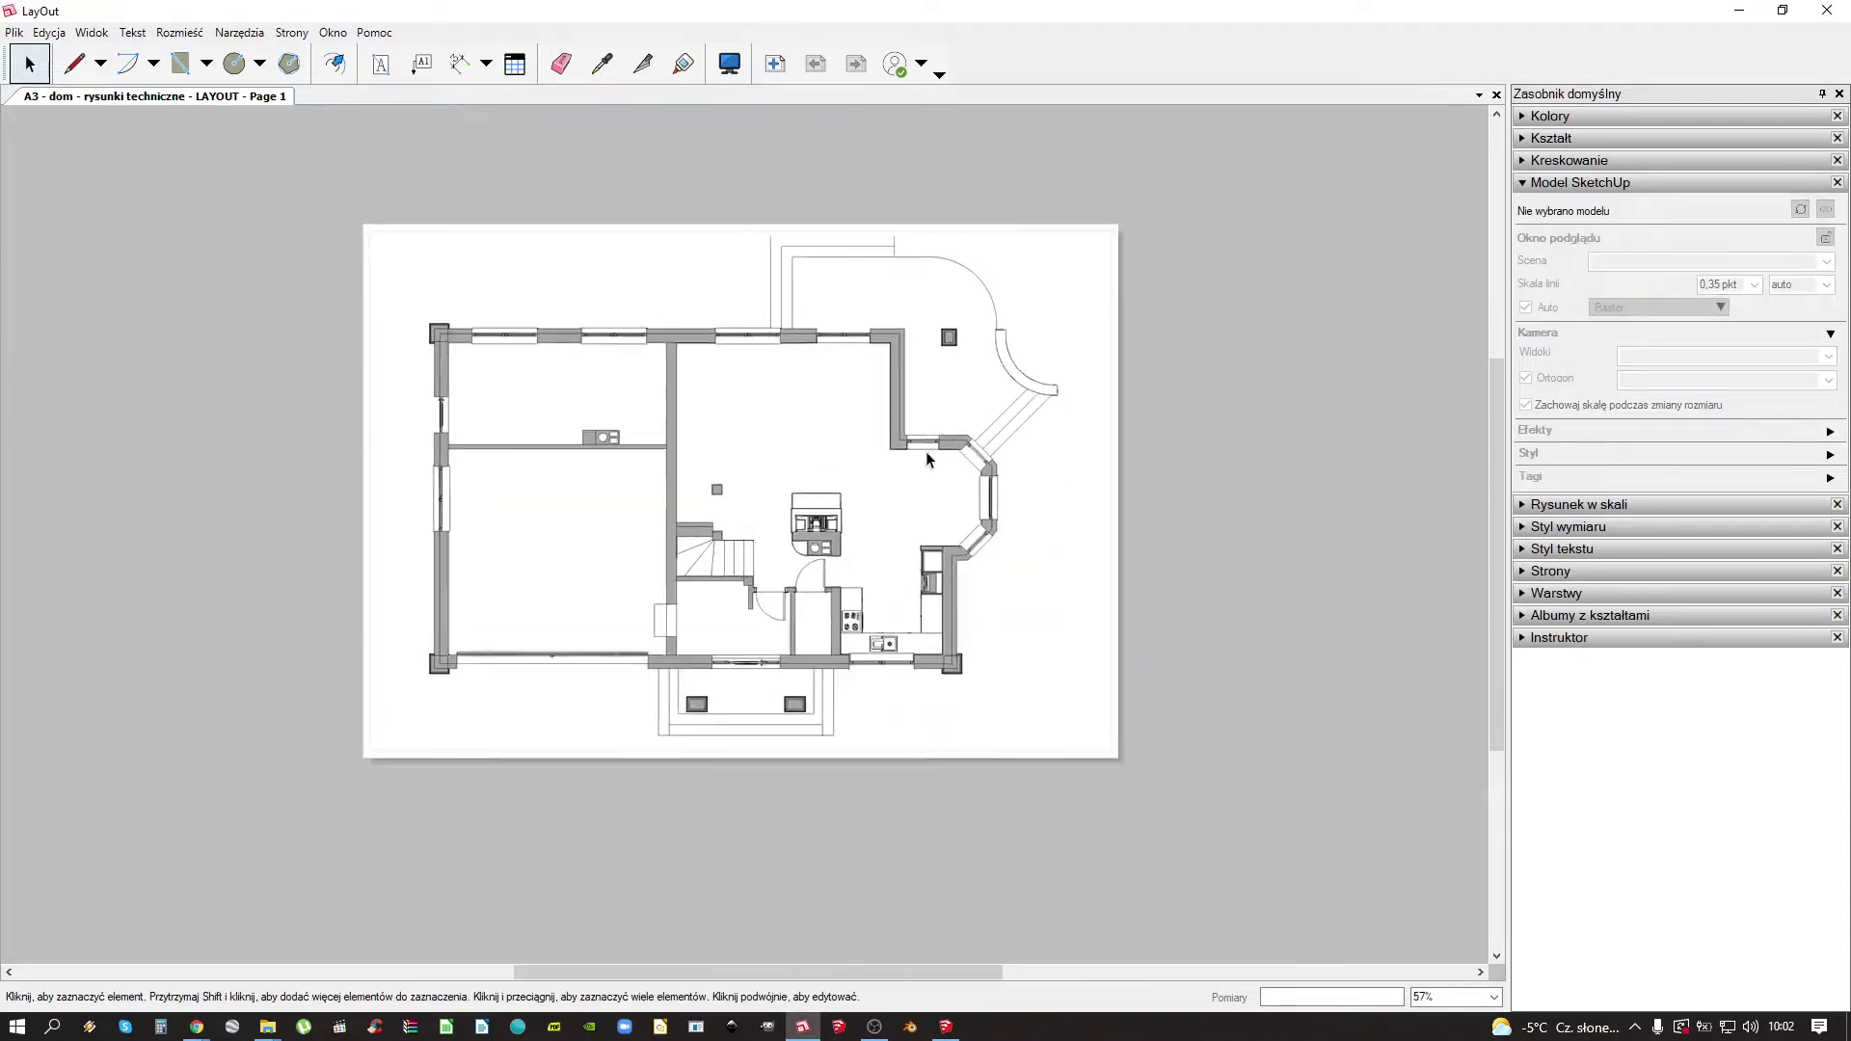
pyautogui.scroll(1, 926, 452)
pyautogui.click(812, 201)
pyautogui.scroll(4, 839, 207)
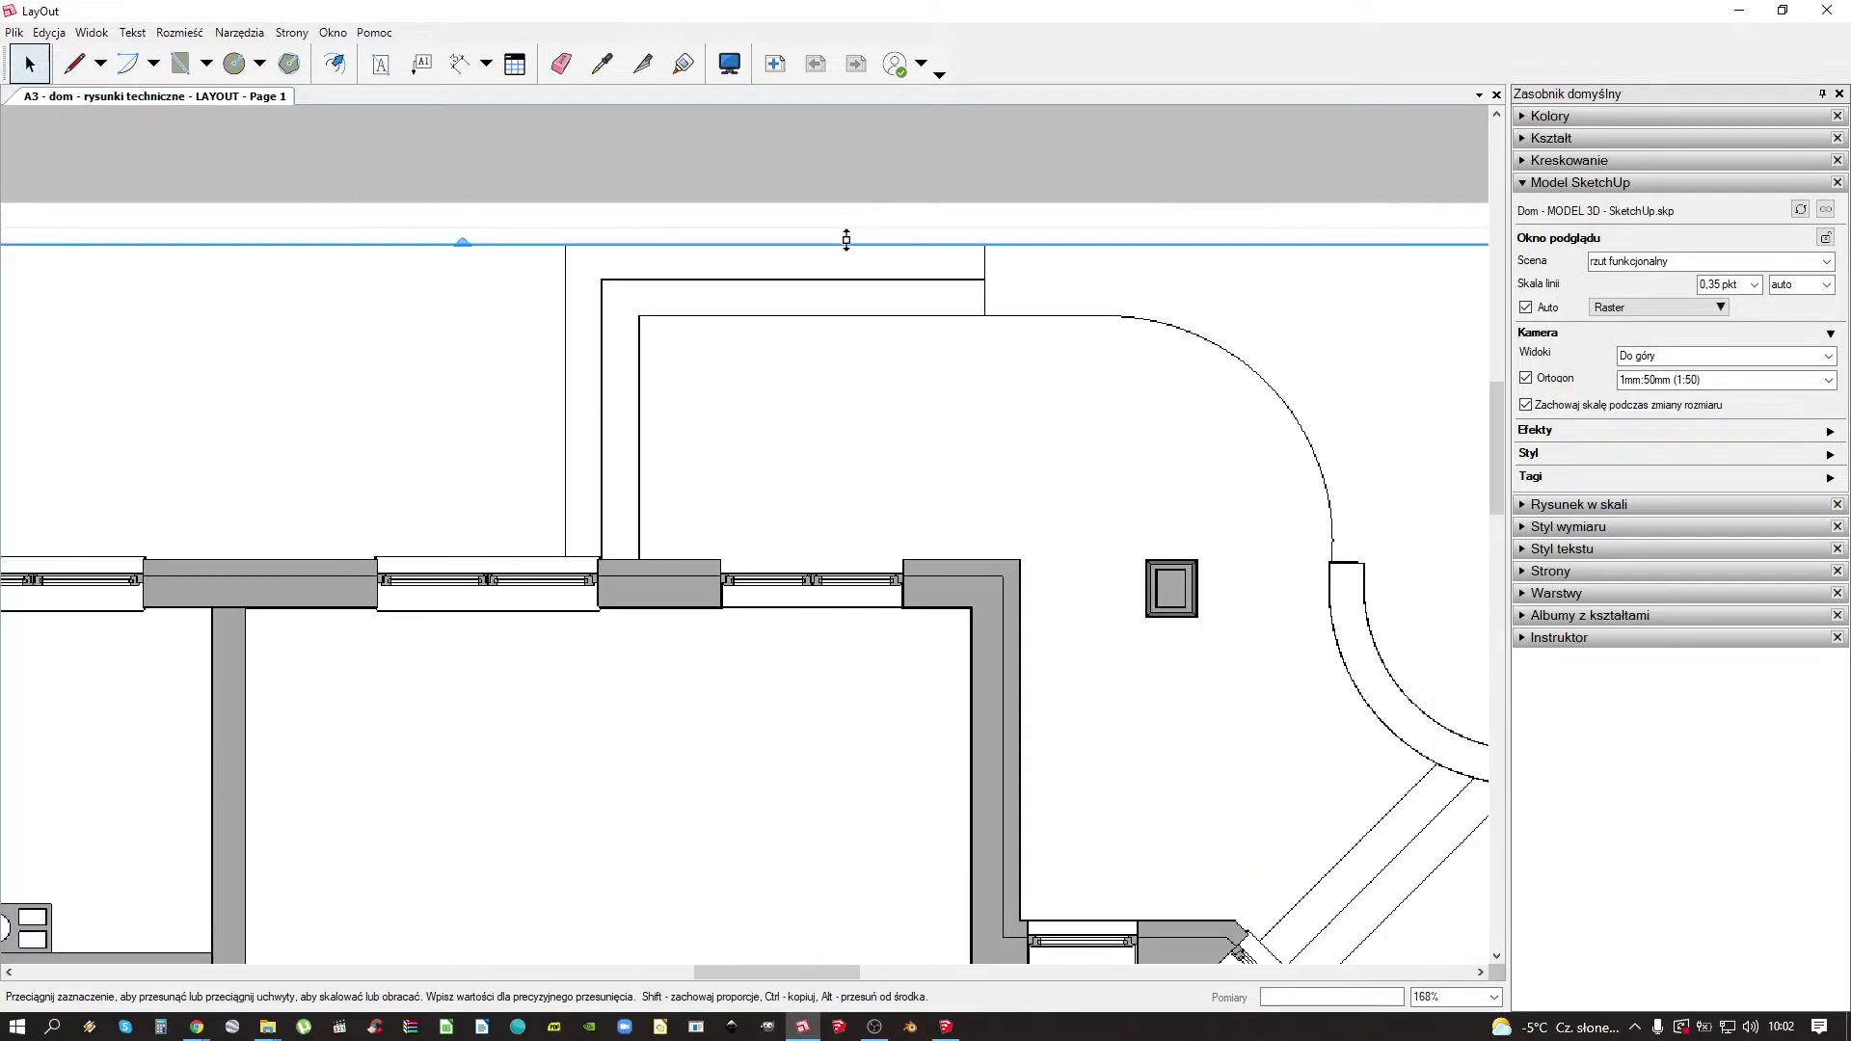
pyautogui.moveTo(847, 239); pyautogui.dragTo(871, 227)
pyautogui.scroll(-3, 943, 613)
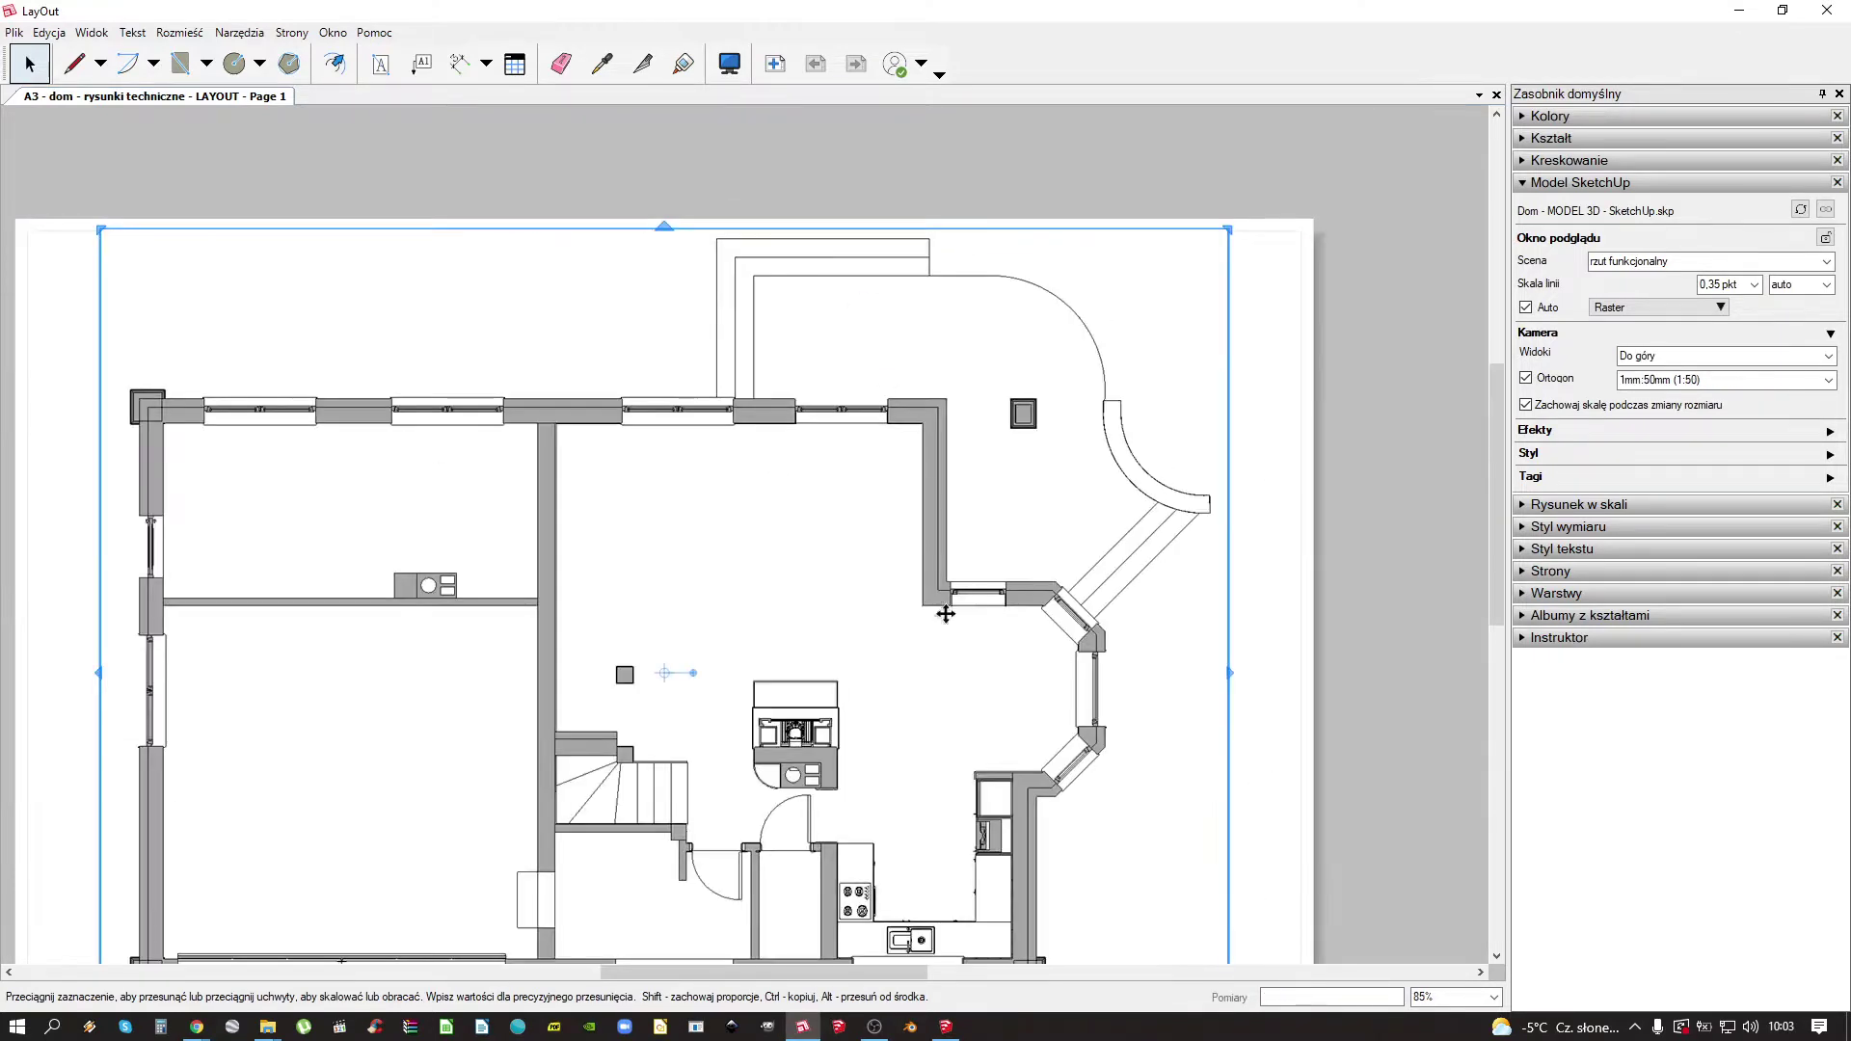
pyautogui.scroll(1, 899, 460)
pyautogui.scroll(-2, 1082, 517)
# - Re-centre the adjusted viewport on the page
pyautogui.rightClick(1048, 445)
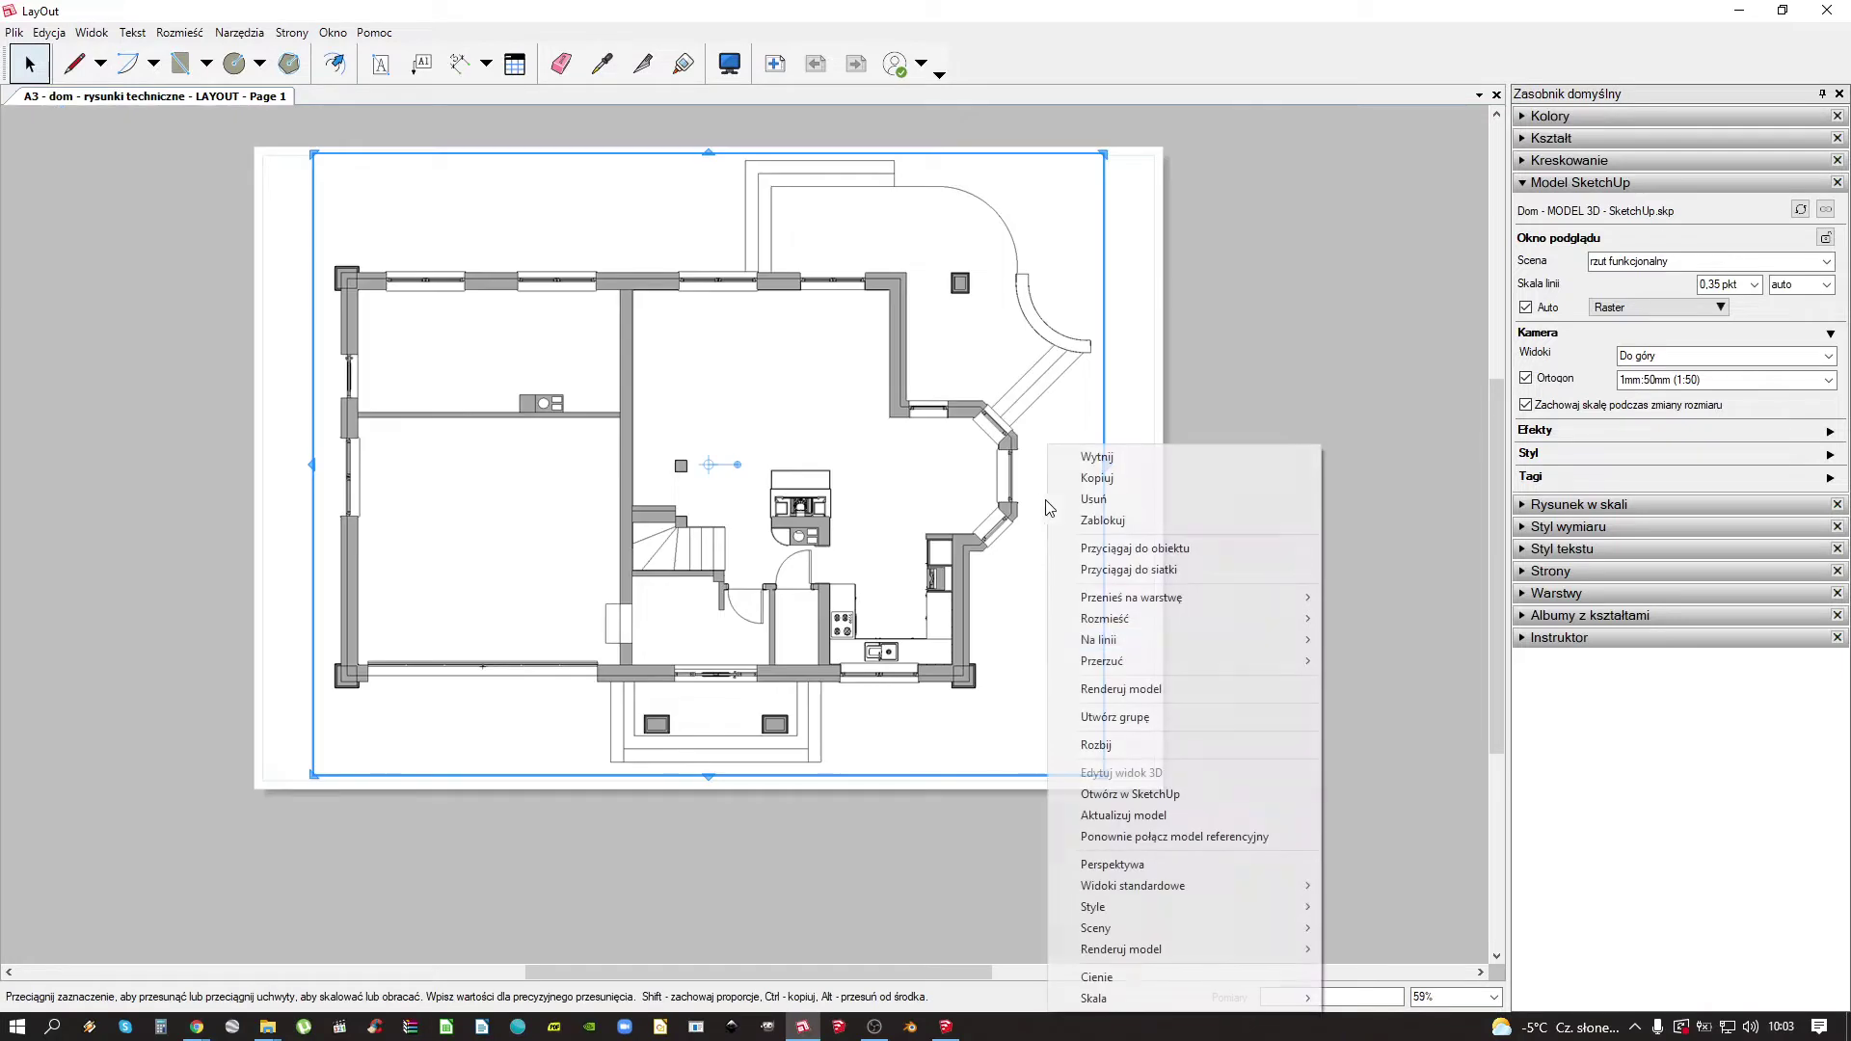
pyautogui.moveTo(1099, 639)
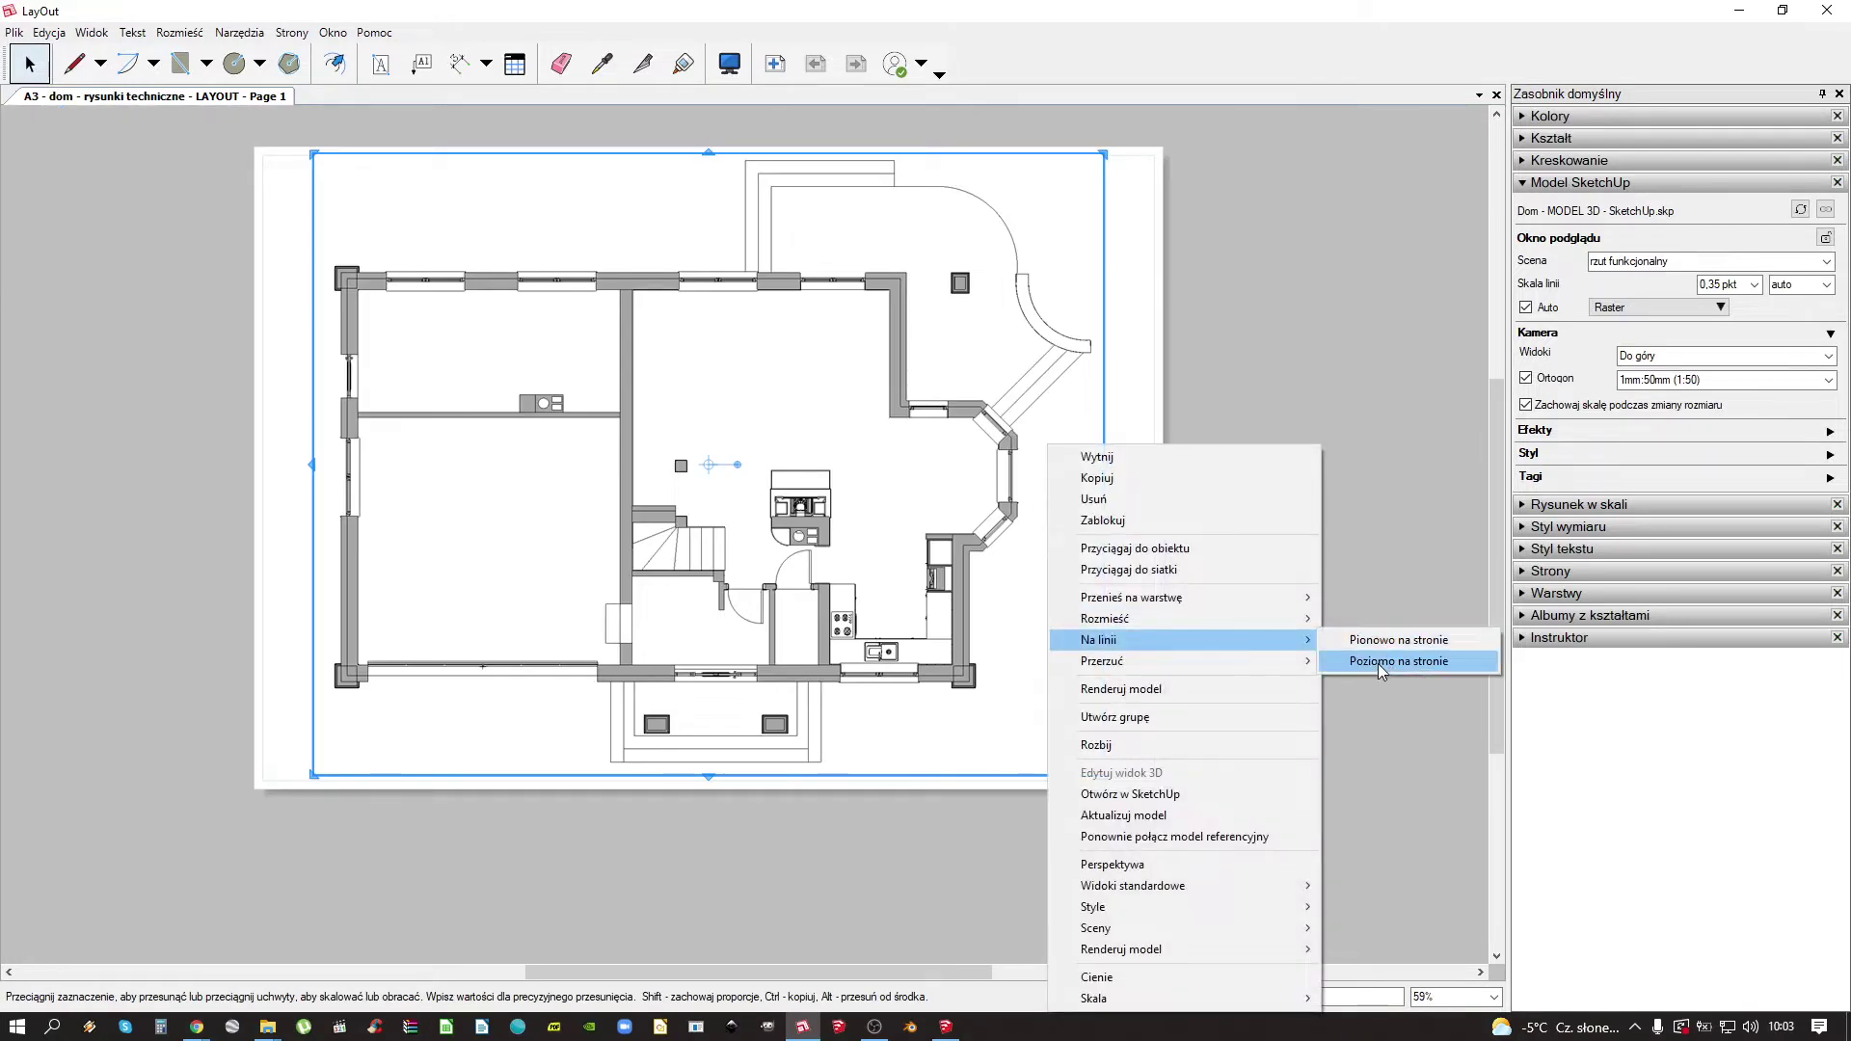
pyautogui.click(1392, 640)
pyautogui.click(1253, 518)
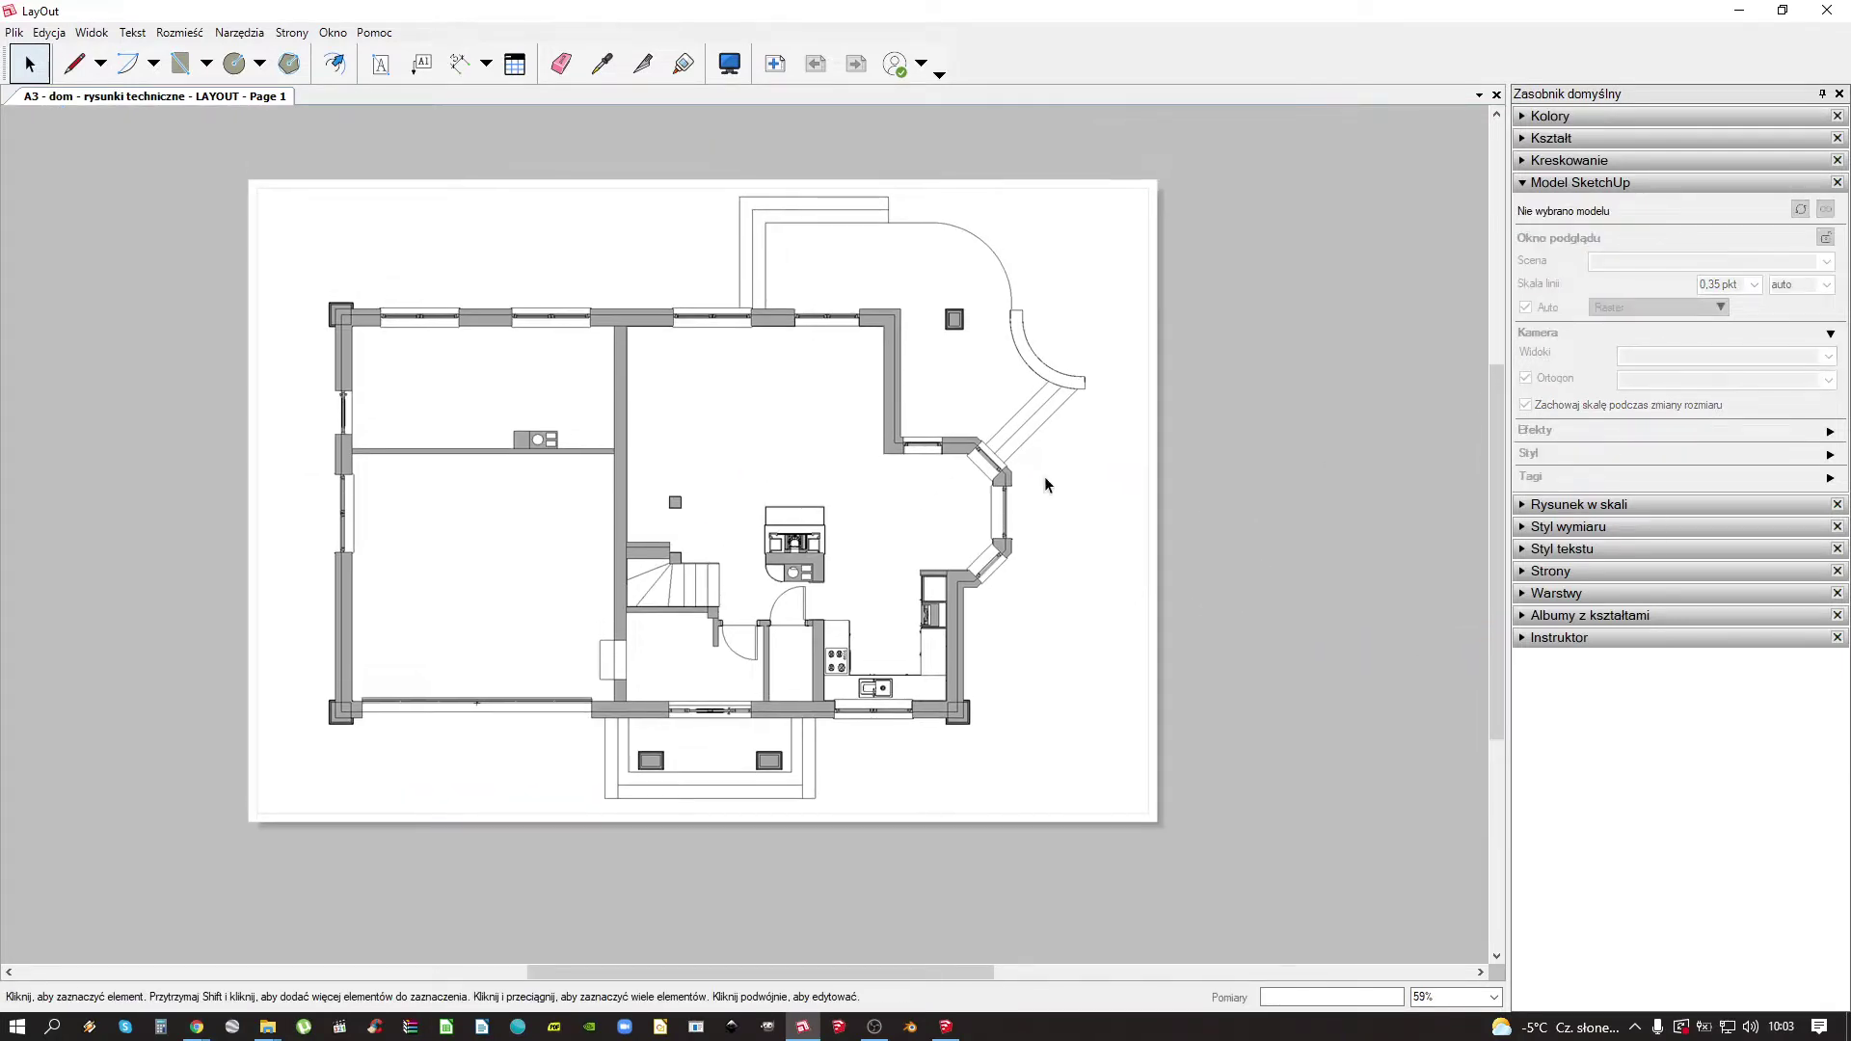
pyautogui.scroll(1, 1016, 397)
pyautogui.scroll(1, 1016, 397)
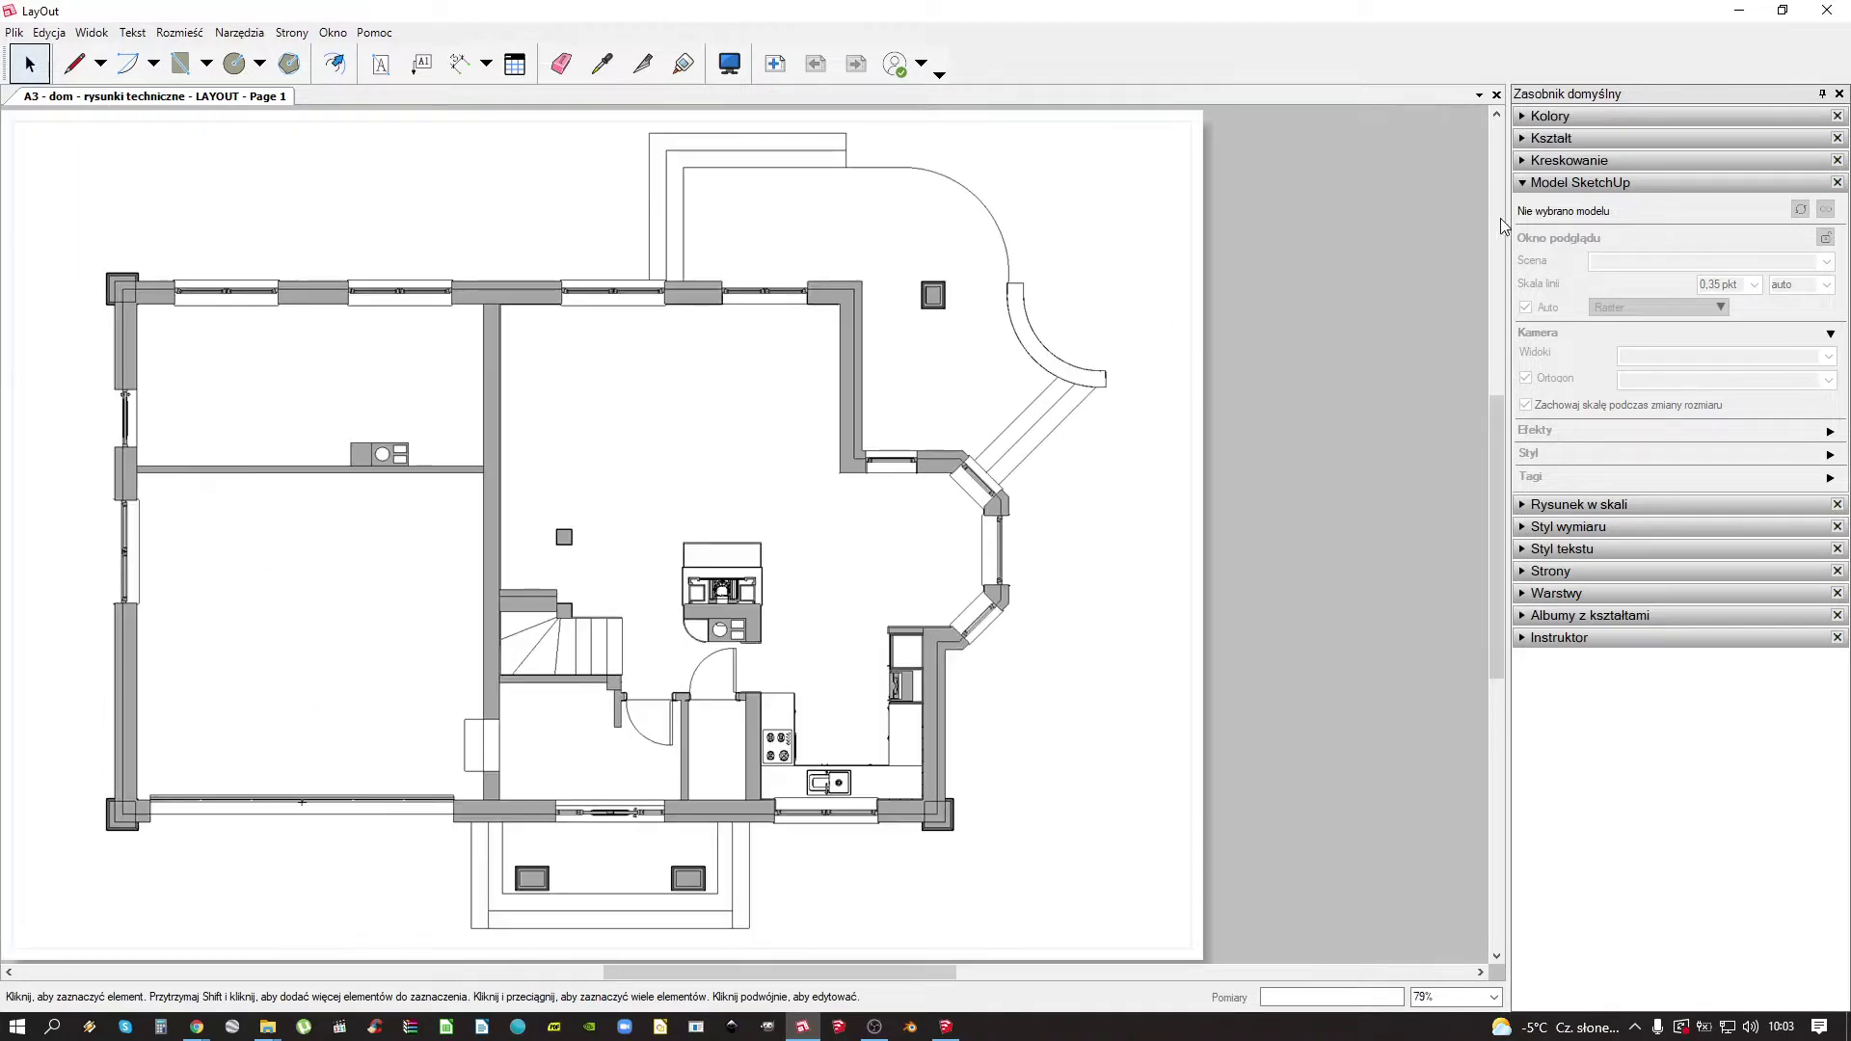
# - Rename Page 1 to 'rzut - oświetlenie'
pyautogui.click(1583, 185)
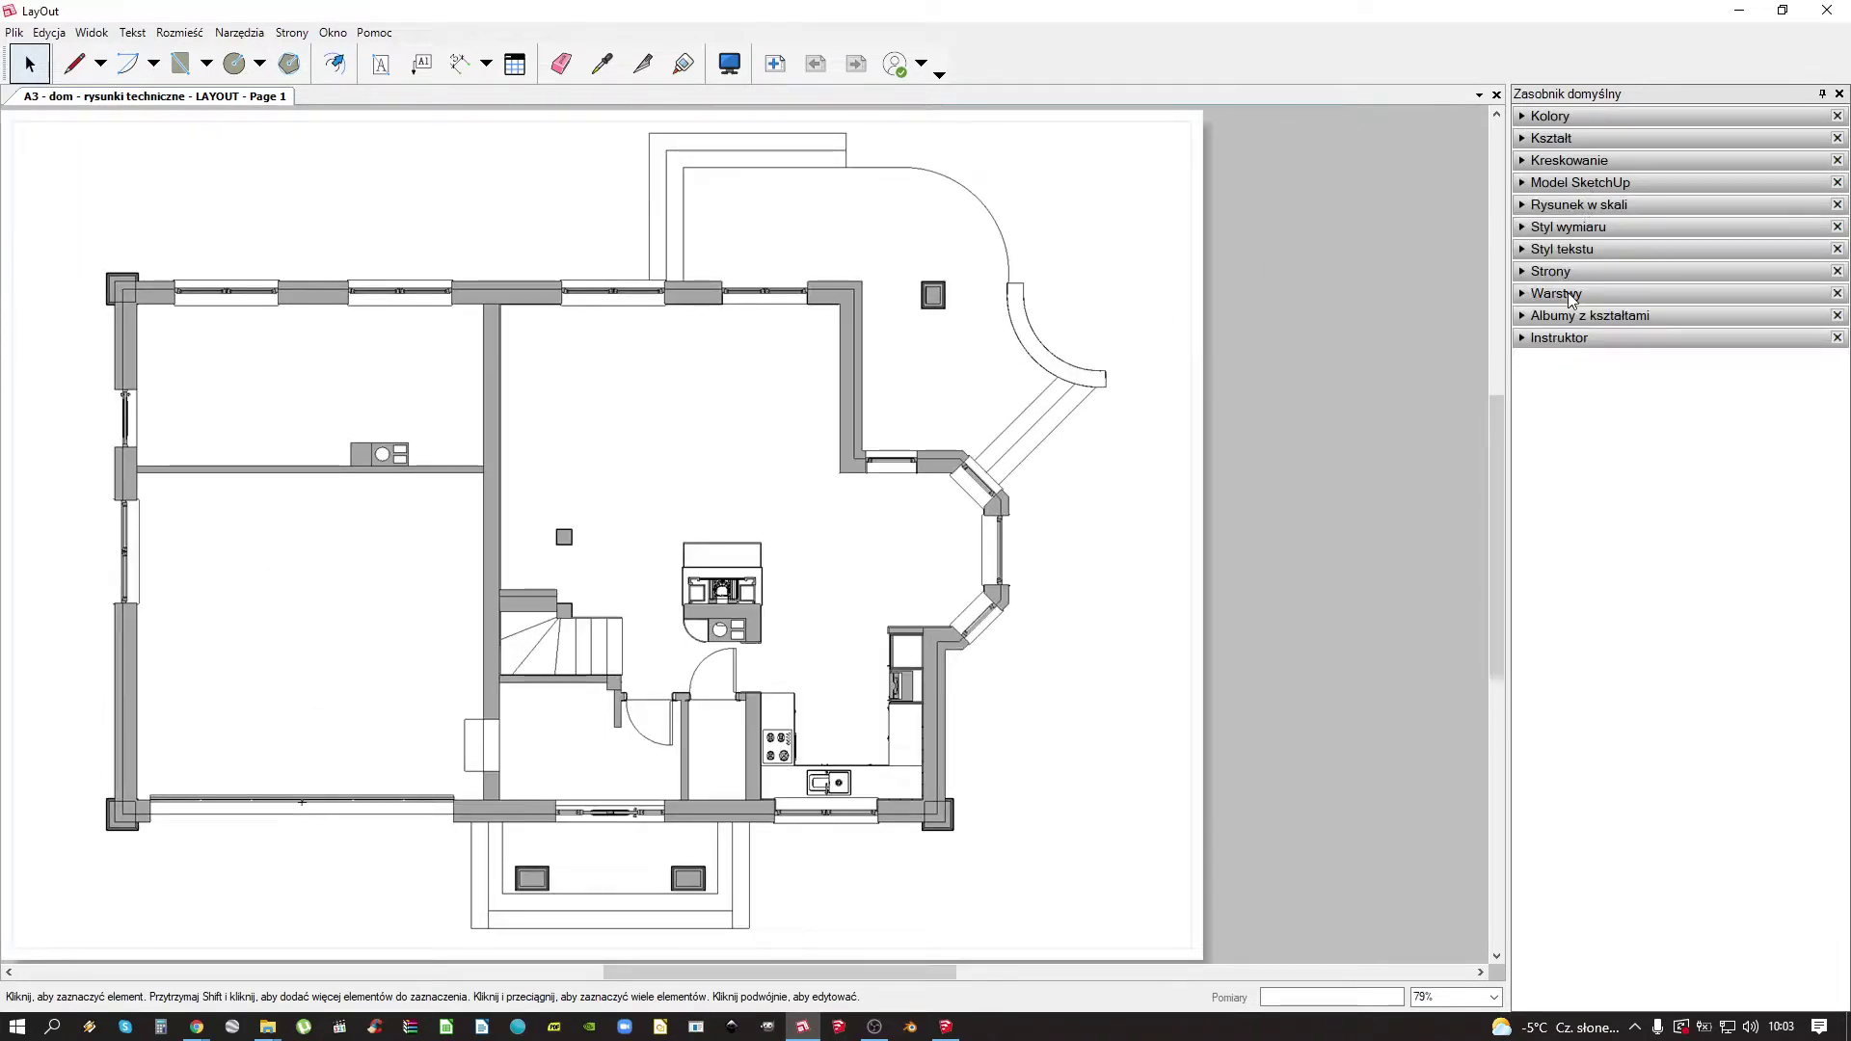
pyautogui.click(1577, 276)
pyautogui.doubleClick(1574, 321)
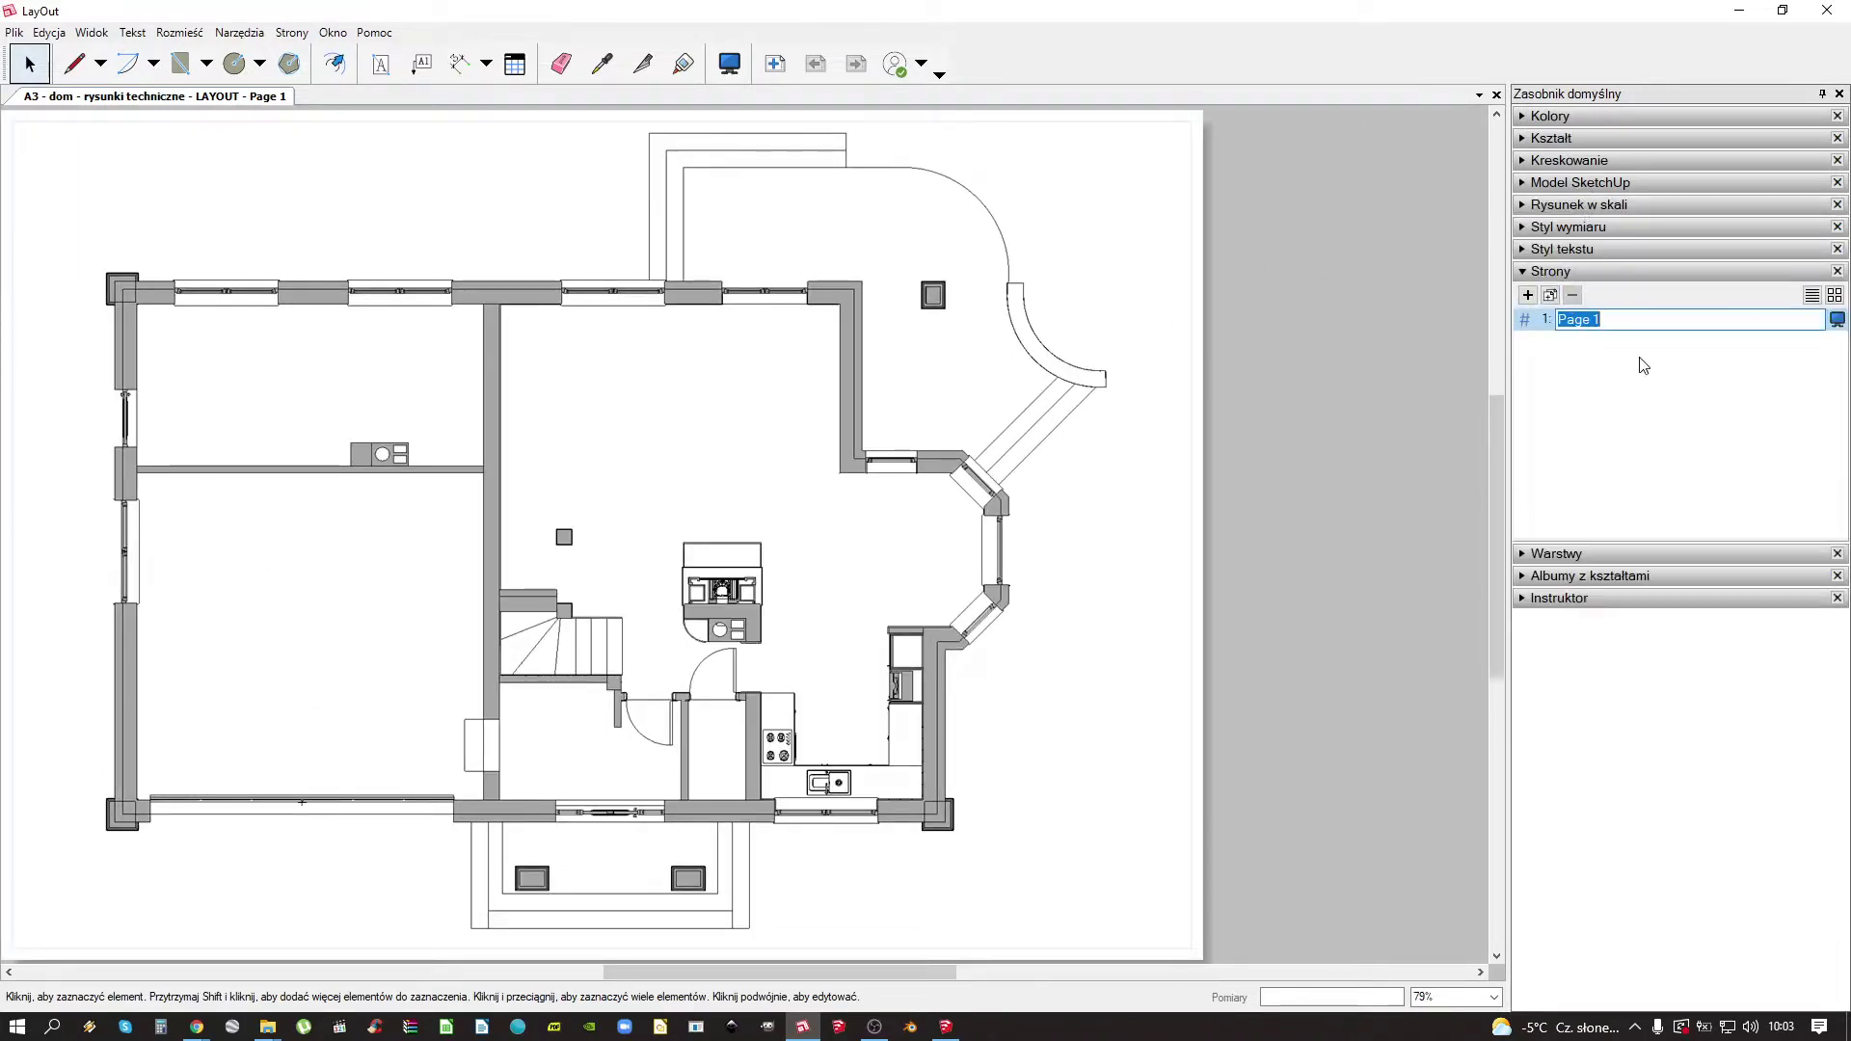
pyautogui.write('rzut - oświetle')
pyautogui.write('nie')
pyautogui.press('Return')
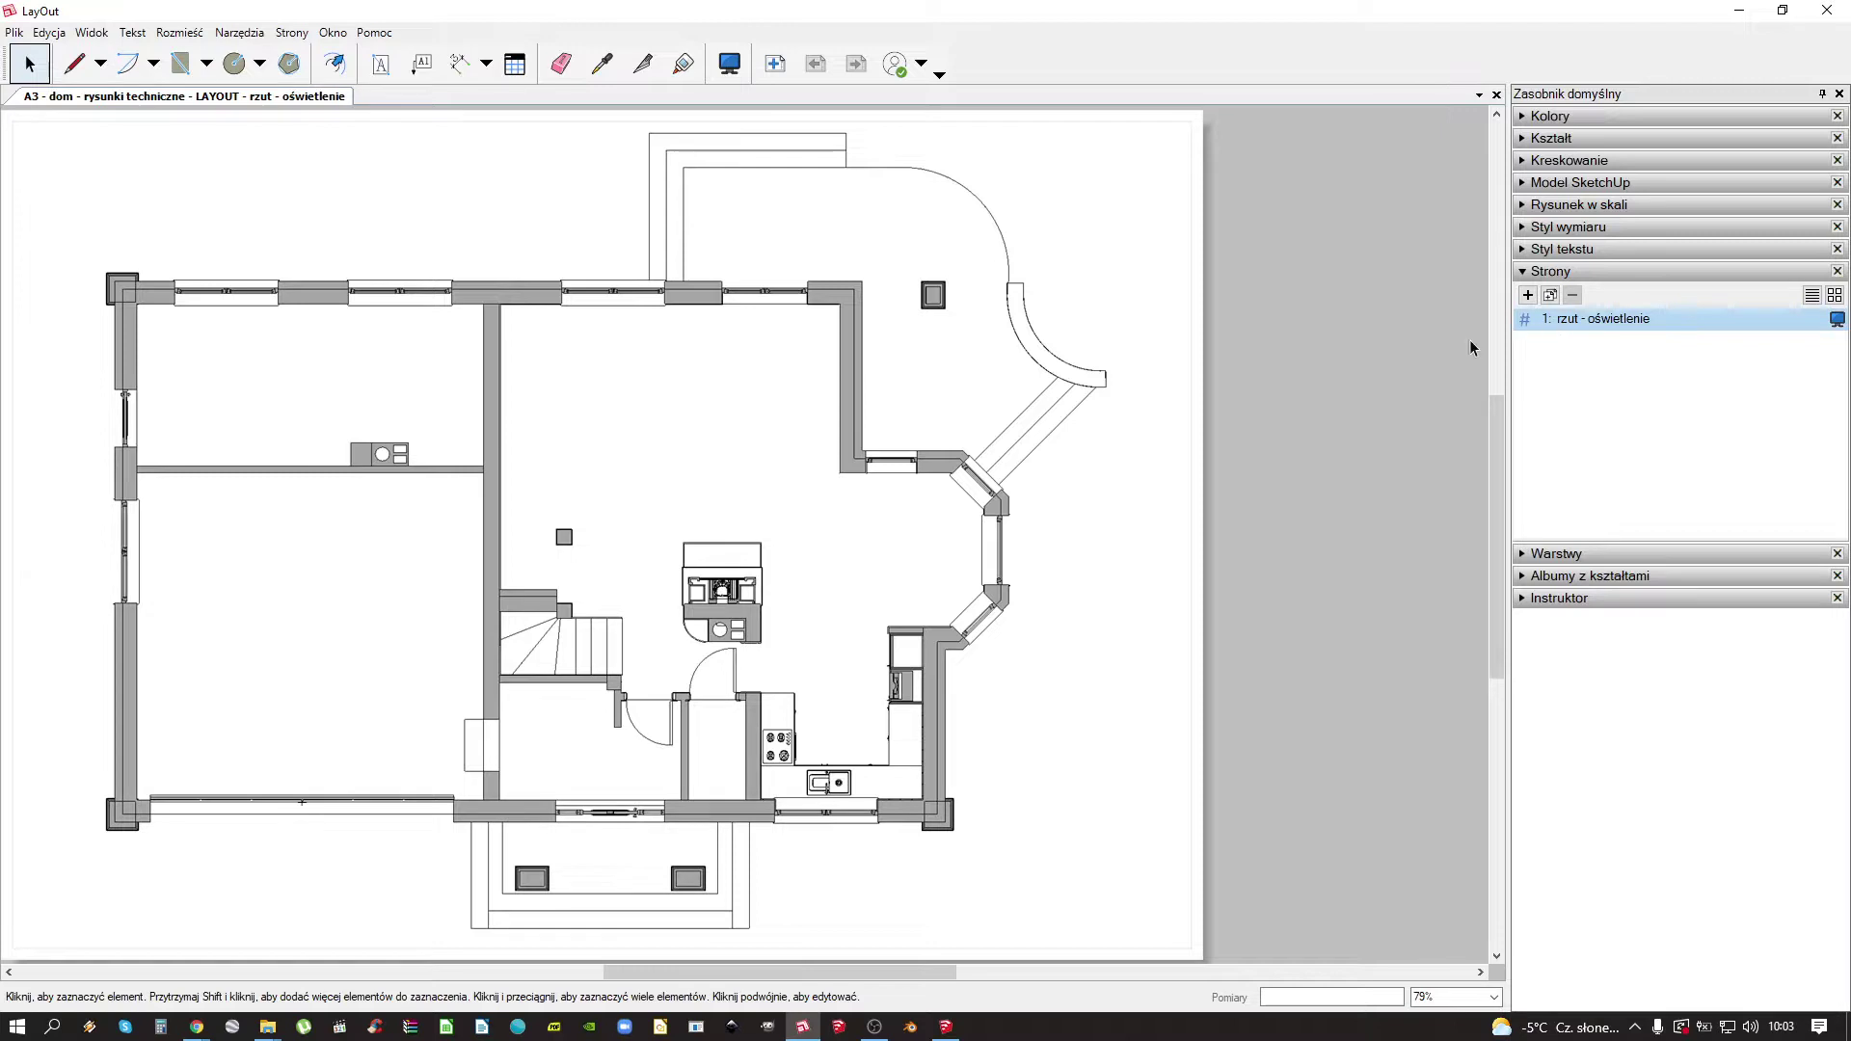
# - Duplicate the page, name the copy 'rzut - funkcja', and return to page 1
pyautogui.click(1550, 296)
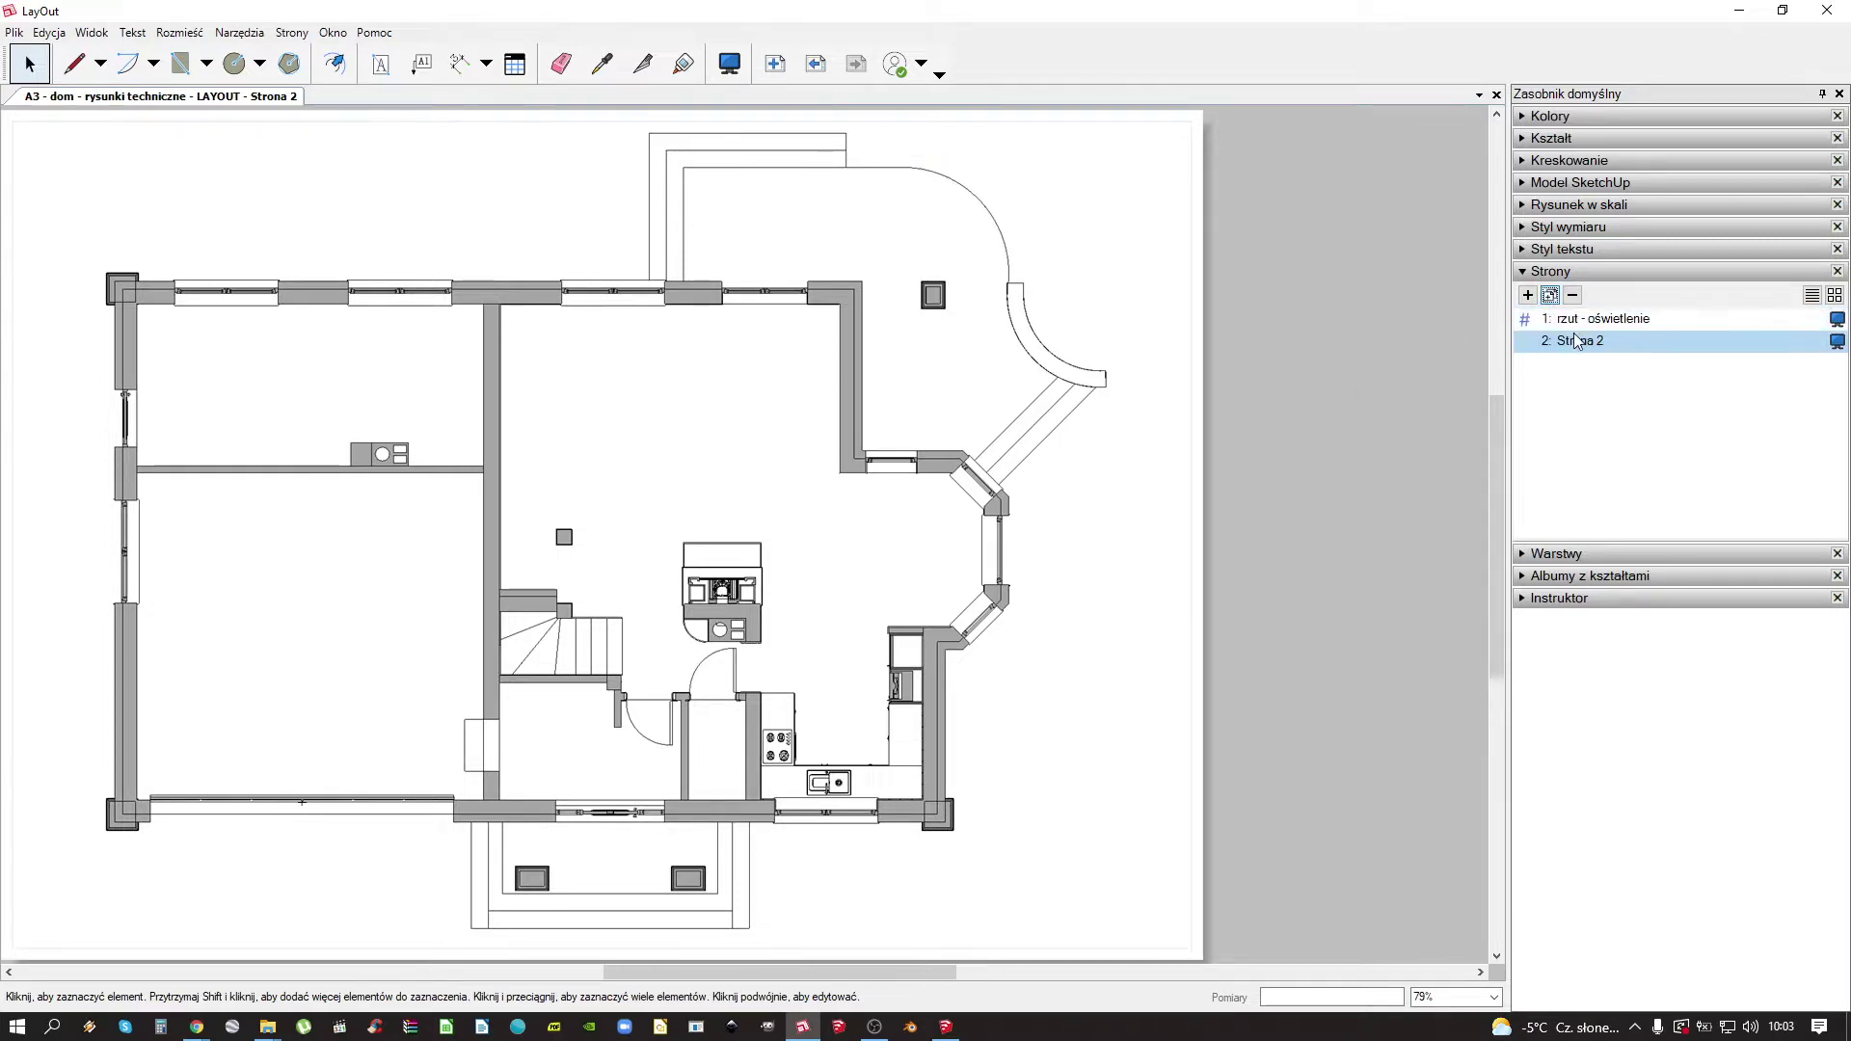
pyautogui.doubleClick(1580, 342)
pyautogui.write('rzut - funkcja')
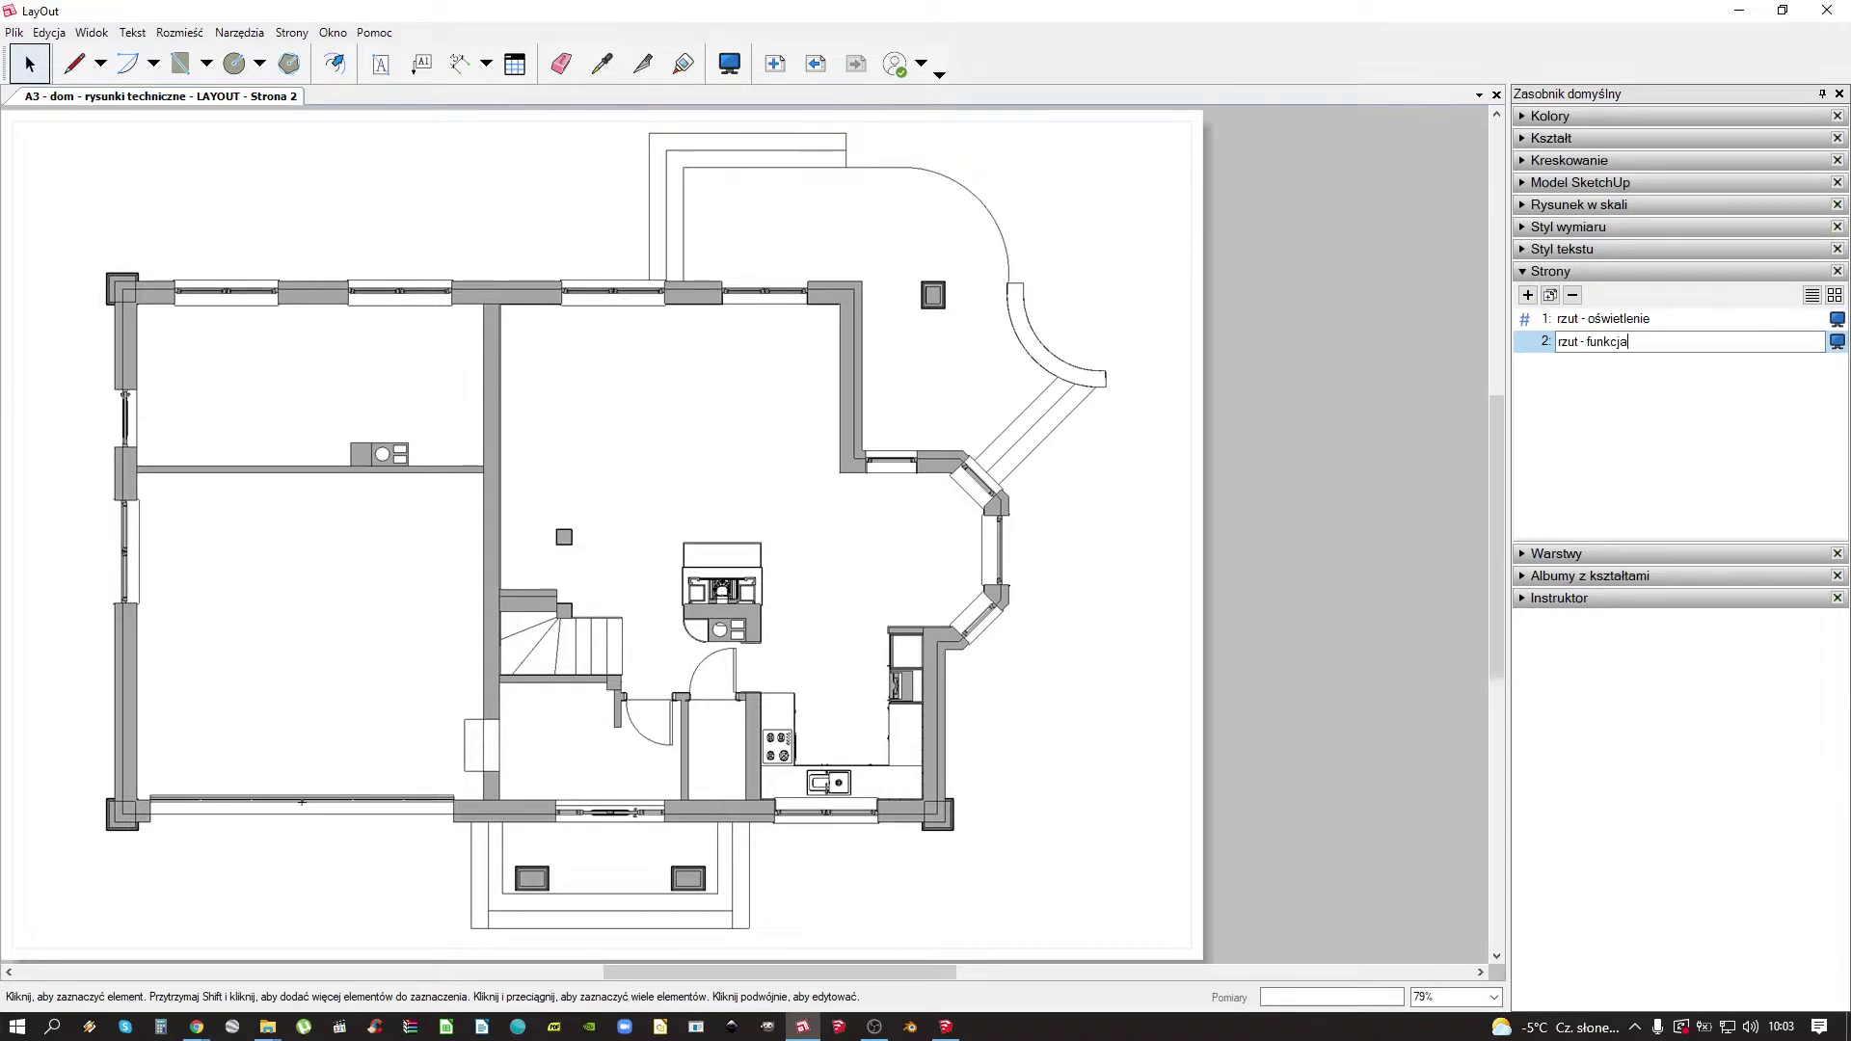
pyautogui.press('Return')
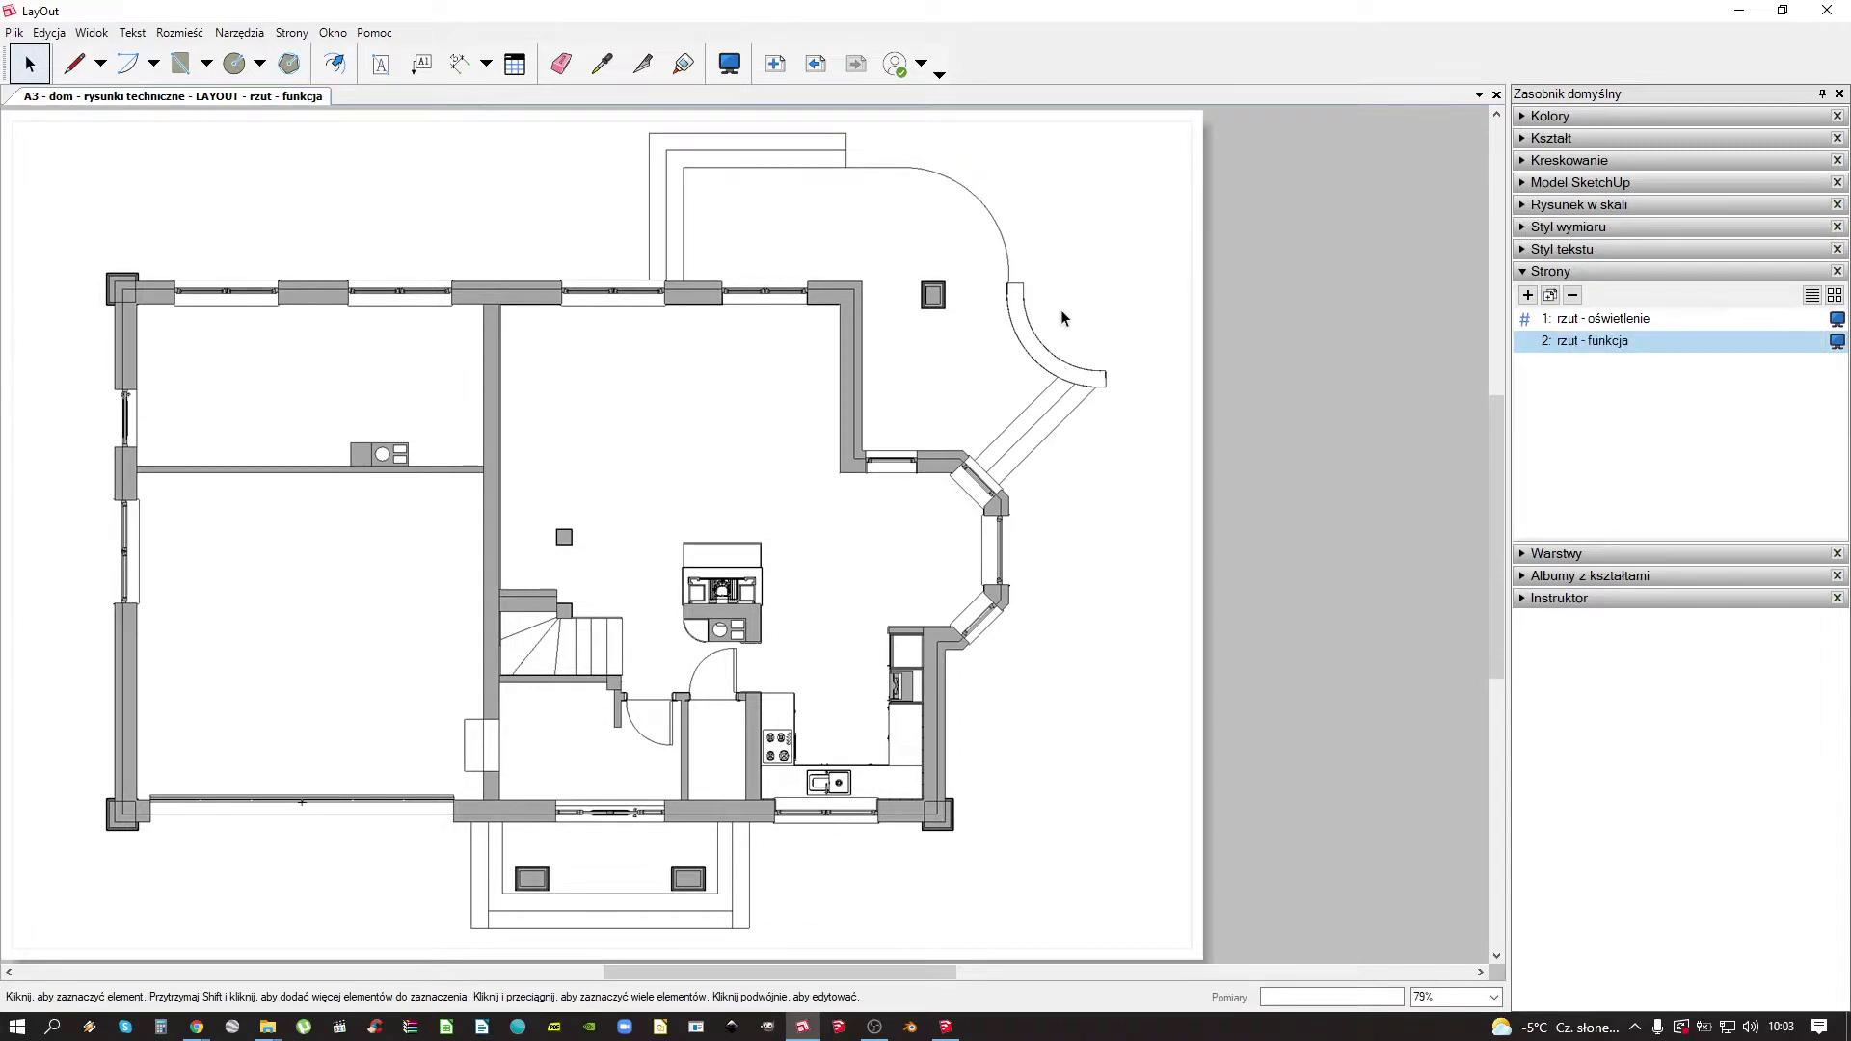
pyautogui.click(1617, 322)
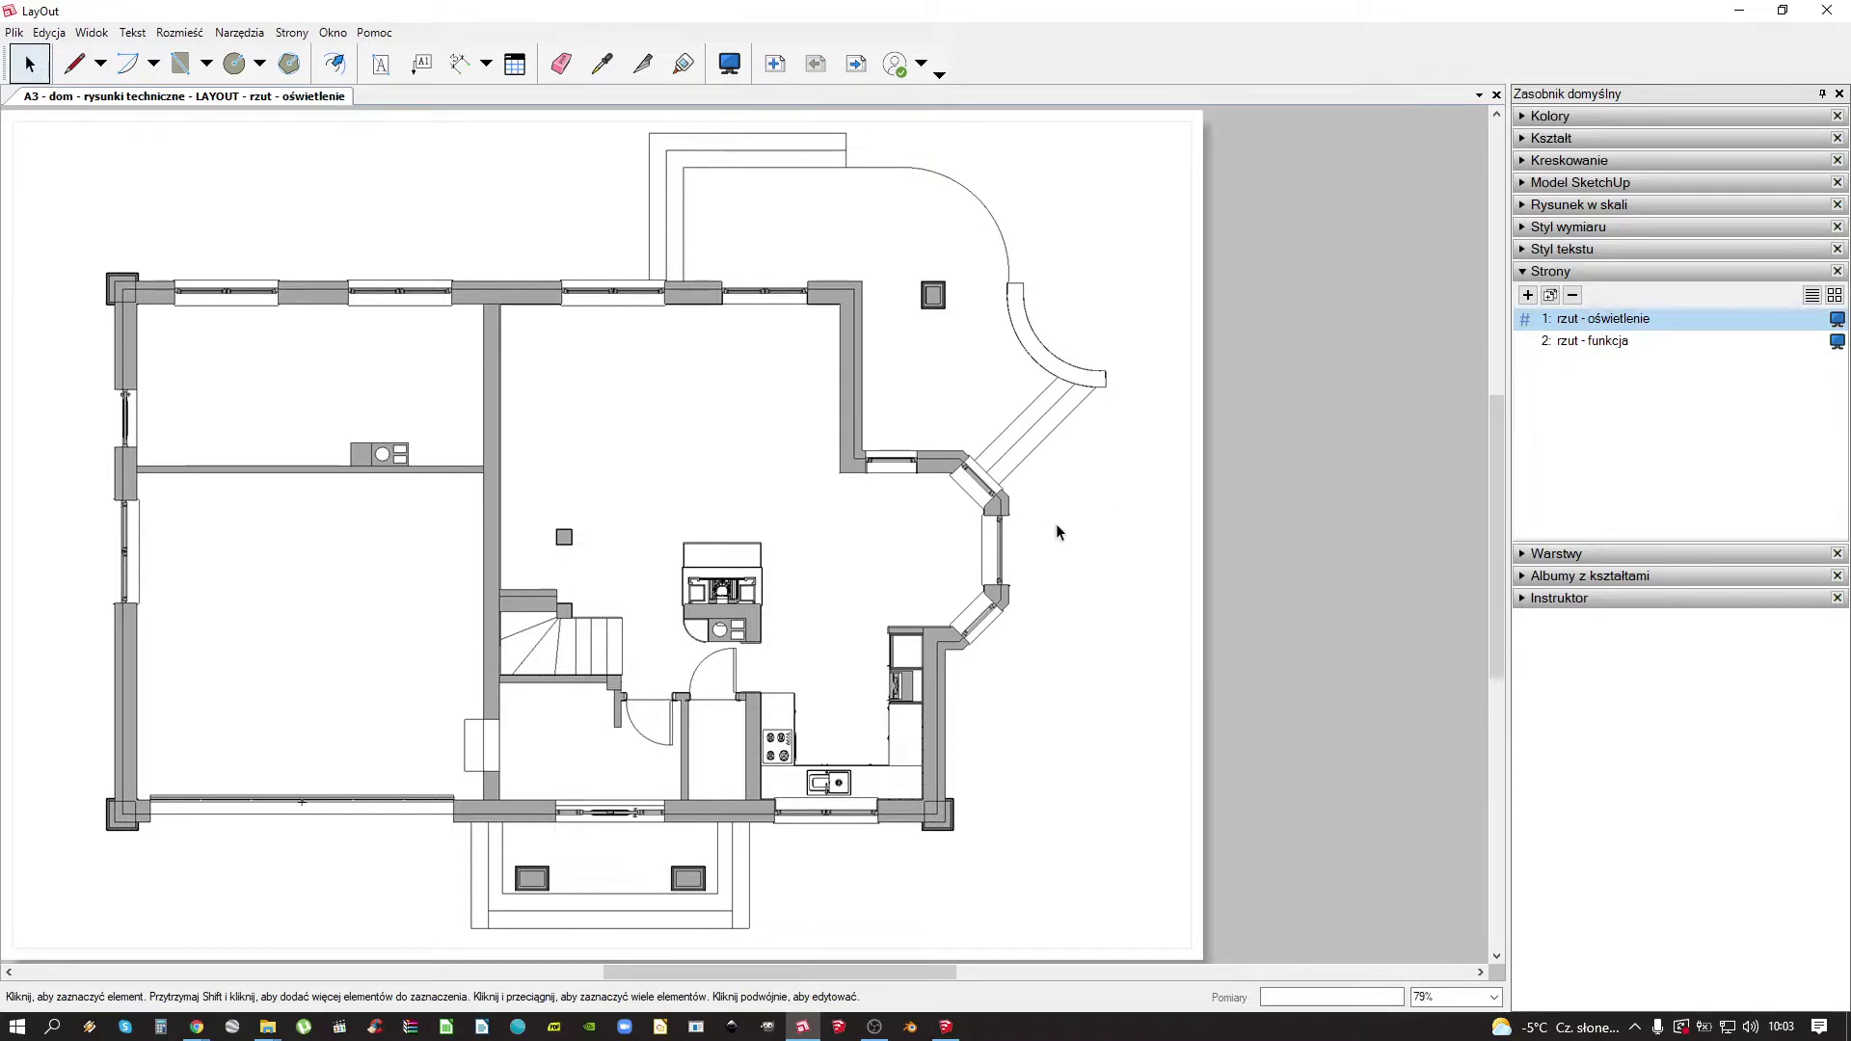
# - Rename the Default layer to 'rysunek - SketchUp'
pyautogui.click(952, 488)
pyautogui.click(1560, 554)
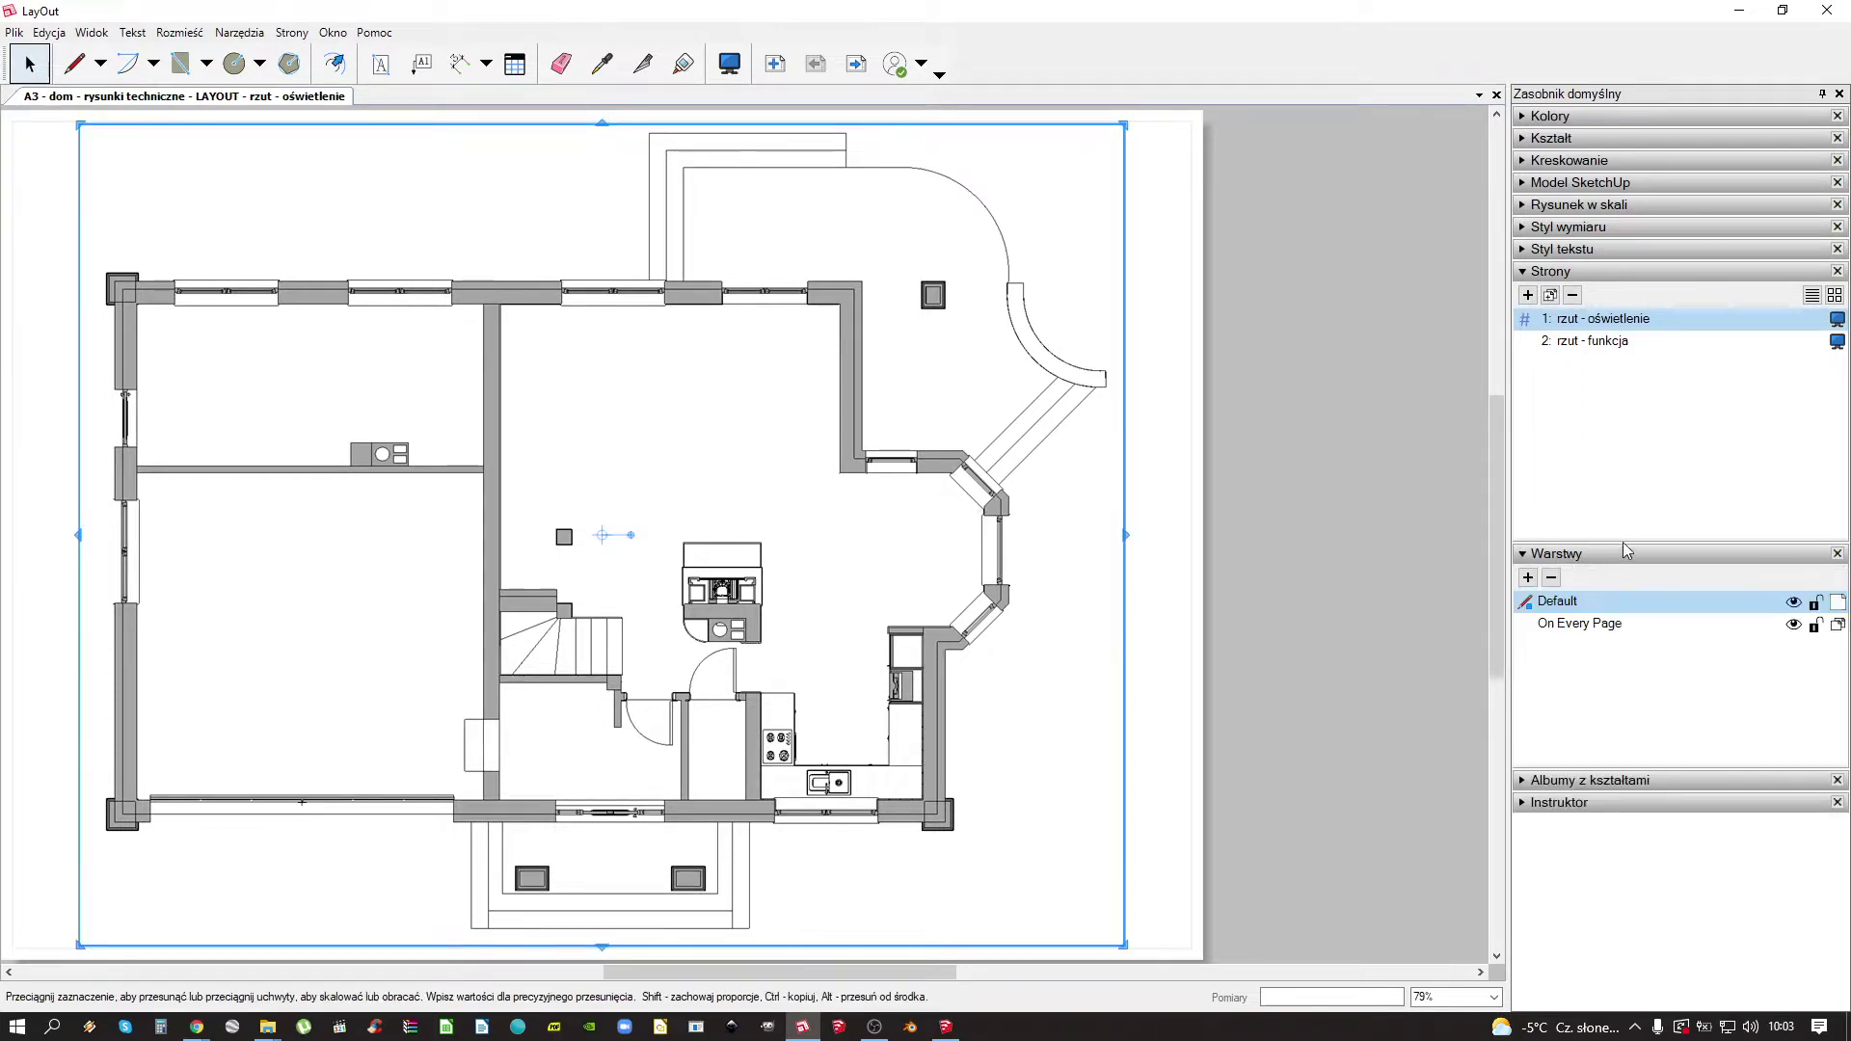
pyautogui.moveTo(1635, 546); pyautogui.dragTo(1639, 482)
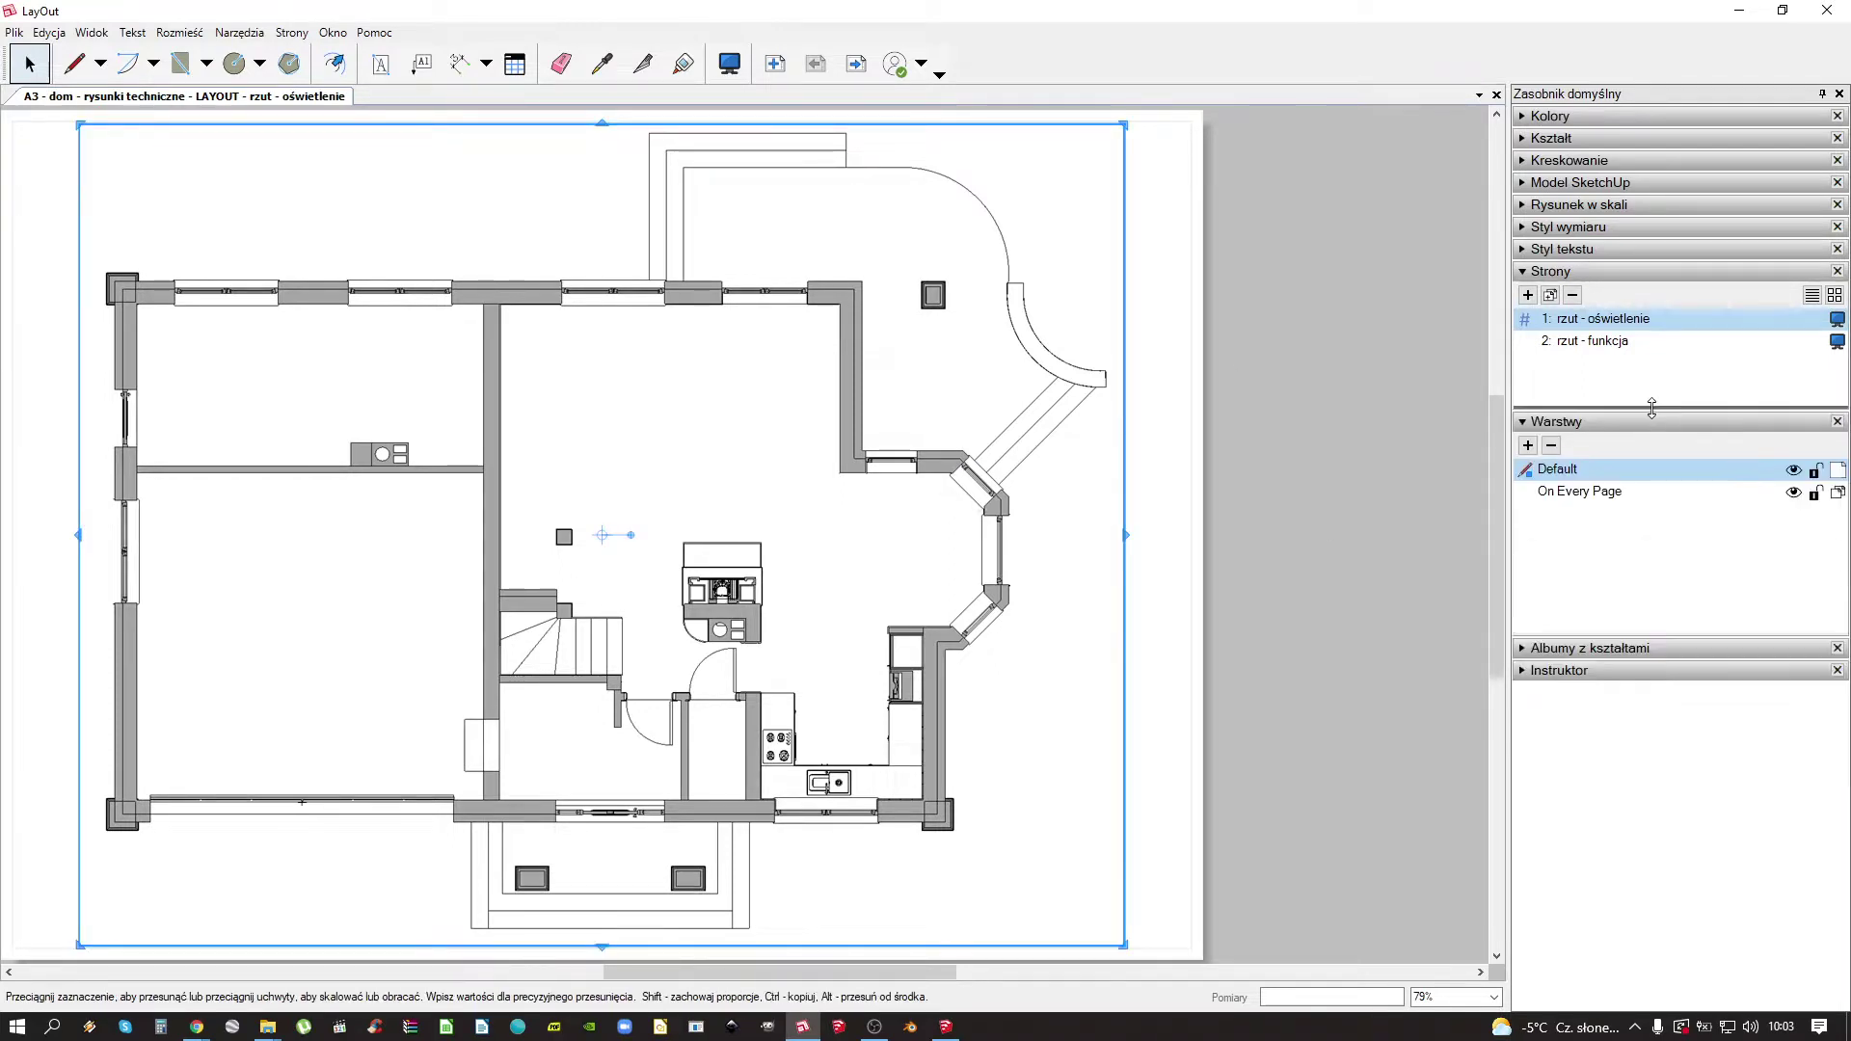
pyautogui.doubleClick(1564, 473)
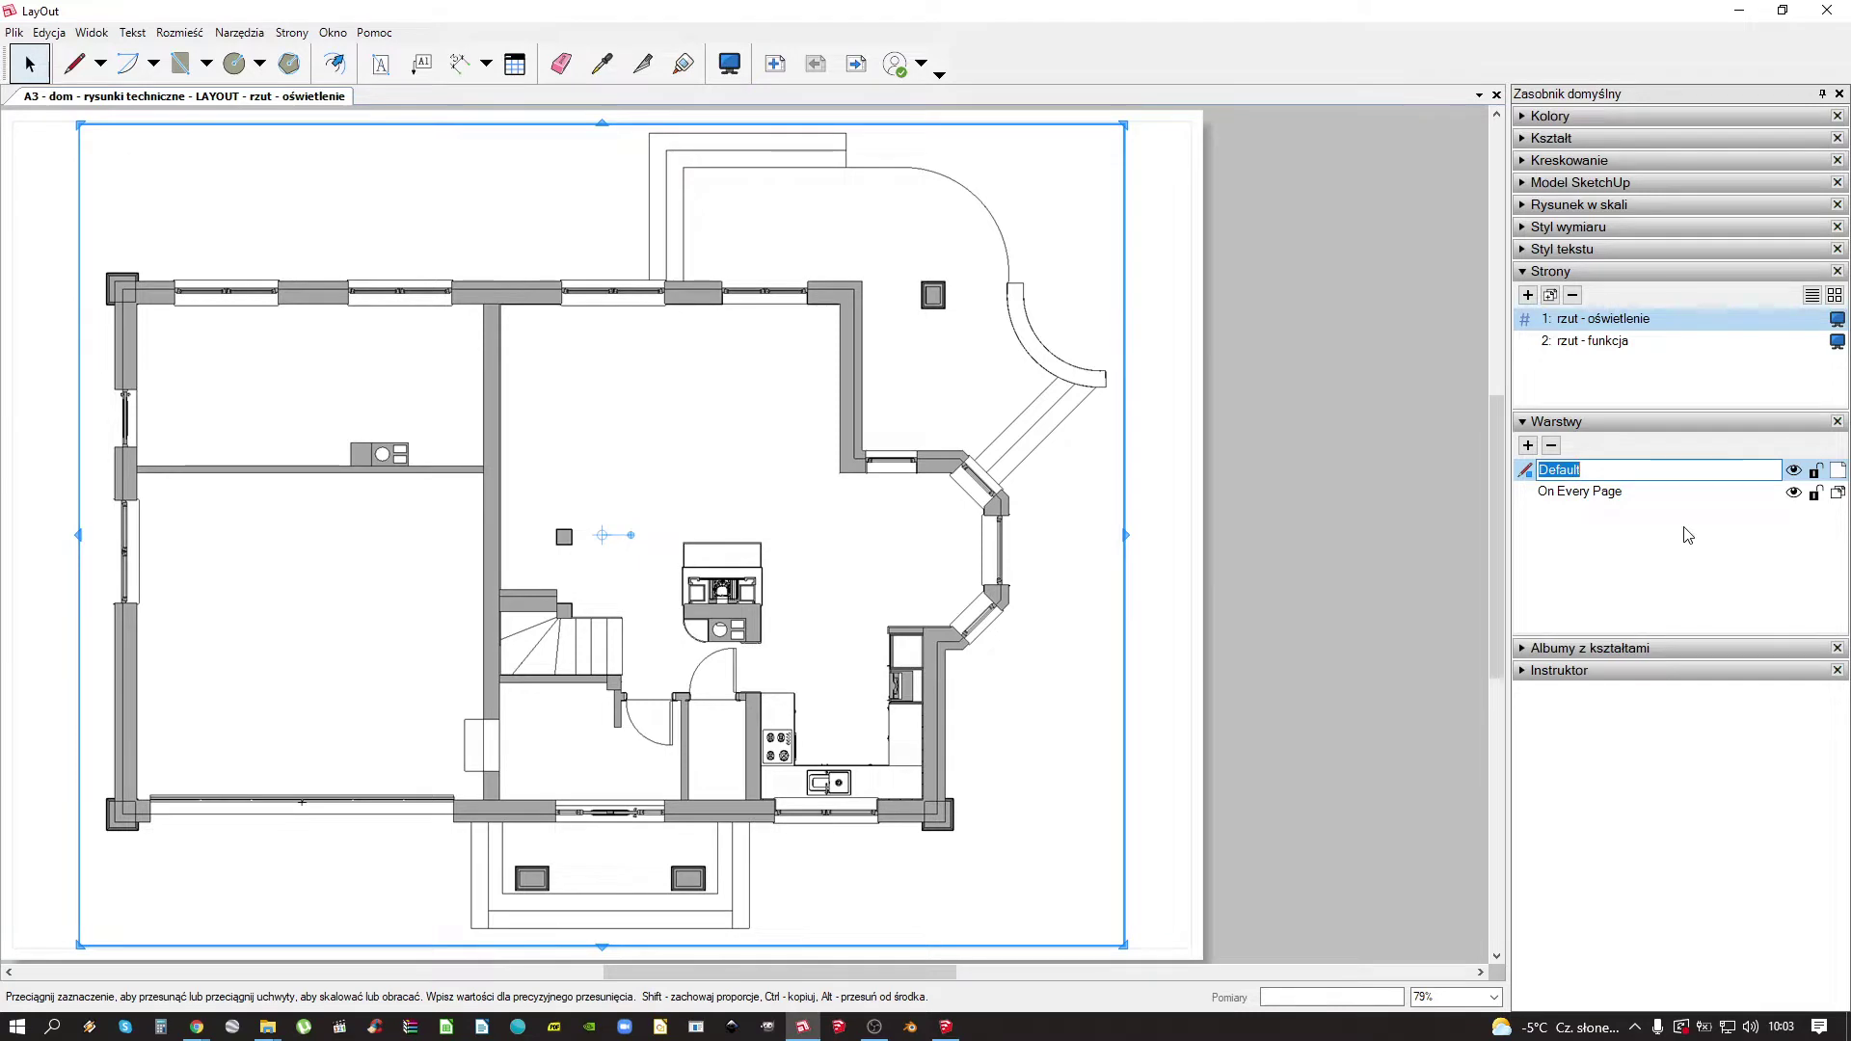
pyautogui.write('rysunek - SketchU[')
pyautogui.click(1688, 535)
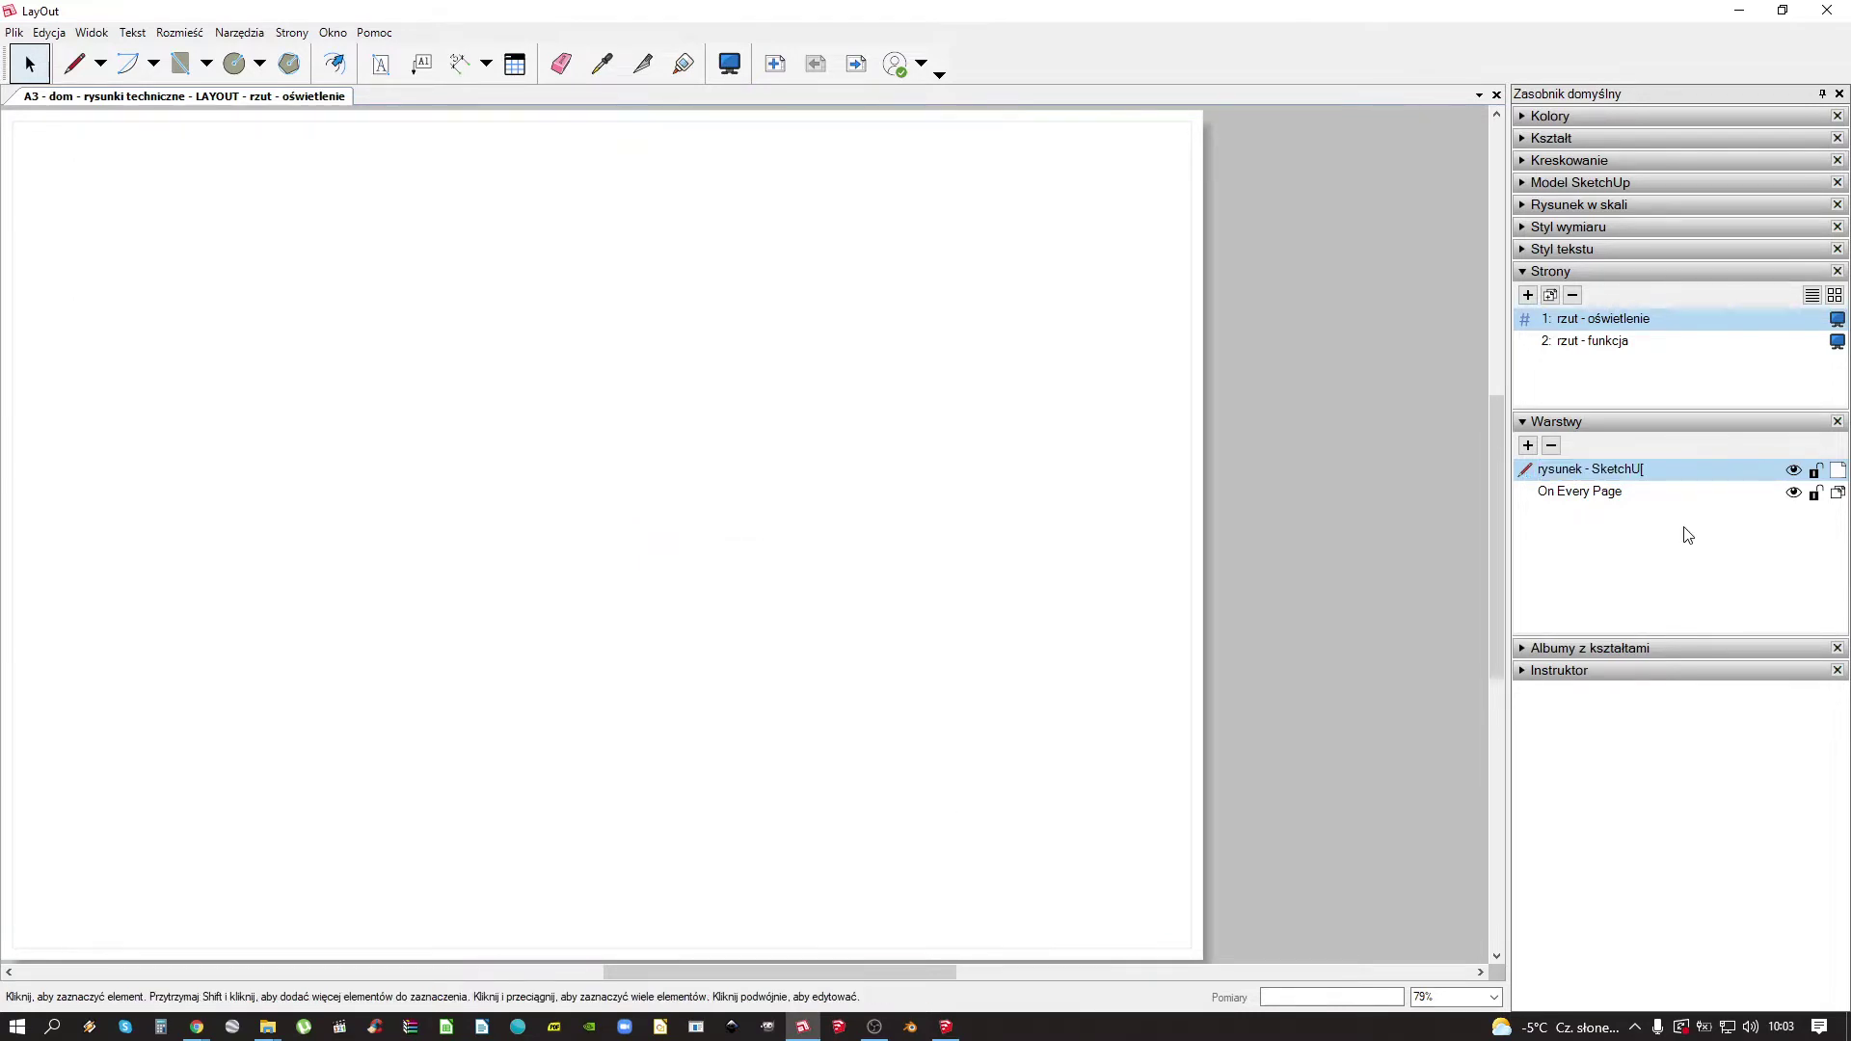
pyautogui.doubleClick(1658, 470)
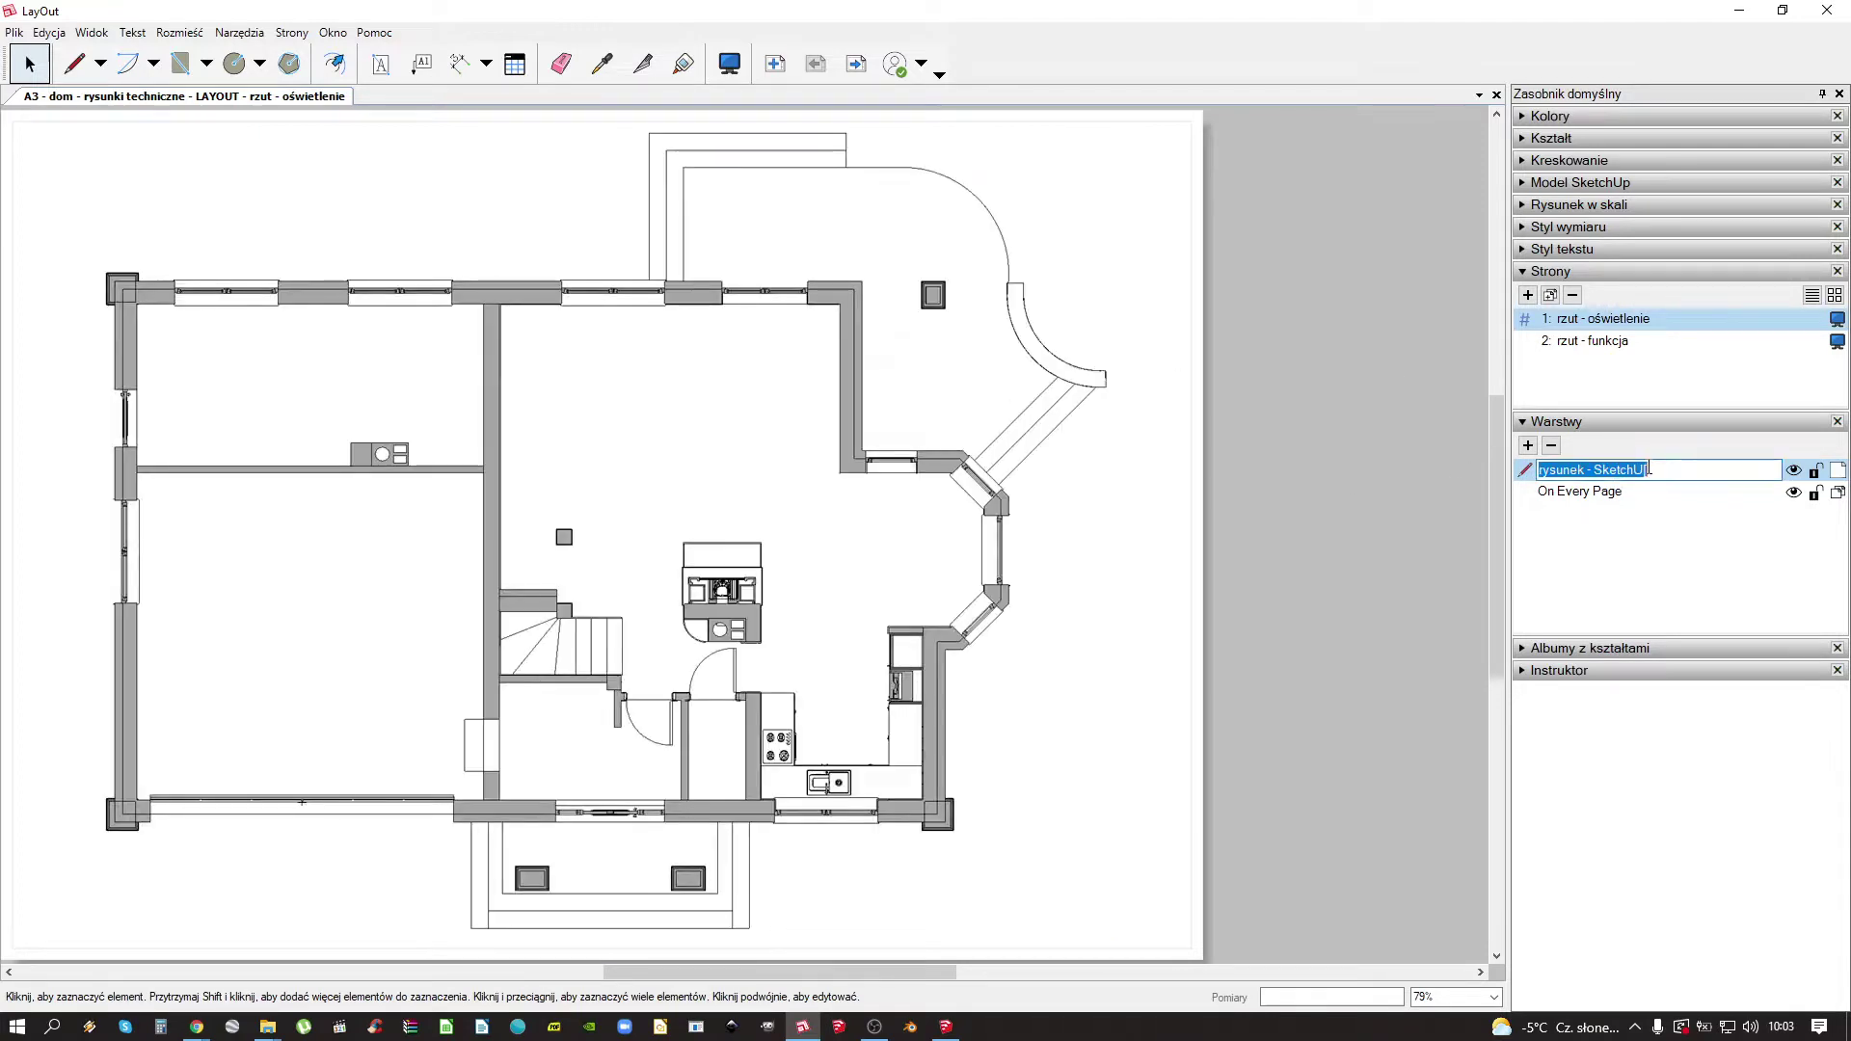
pyautogui.click(1658, 470)
pyautogui.write('p')
pyautogui.press('Return')
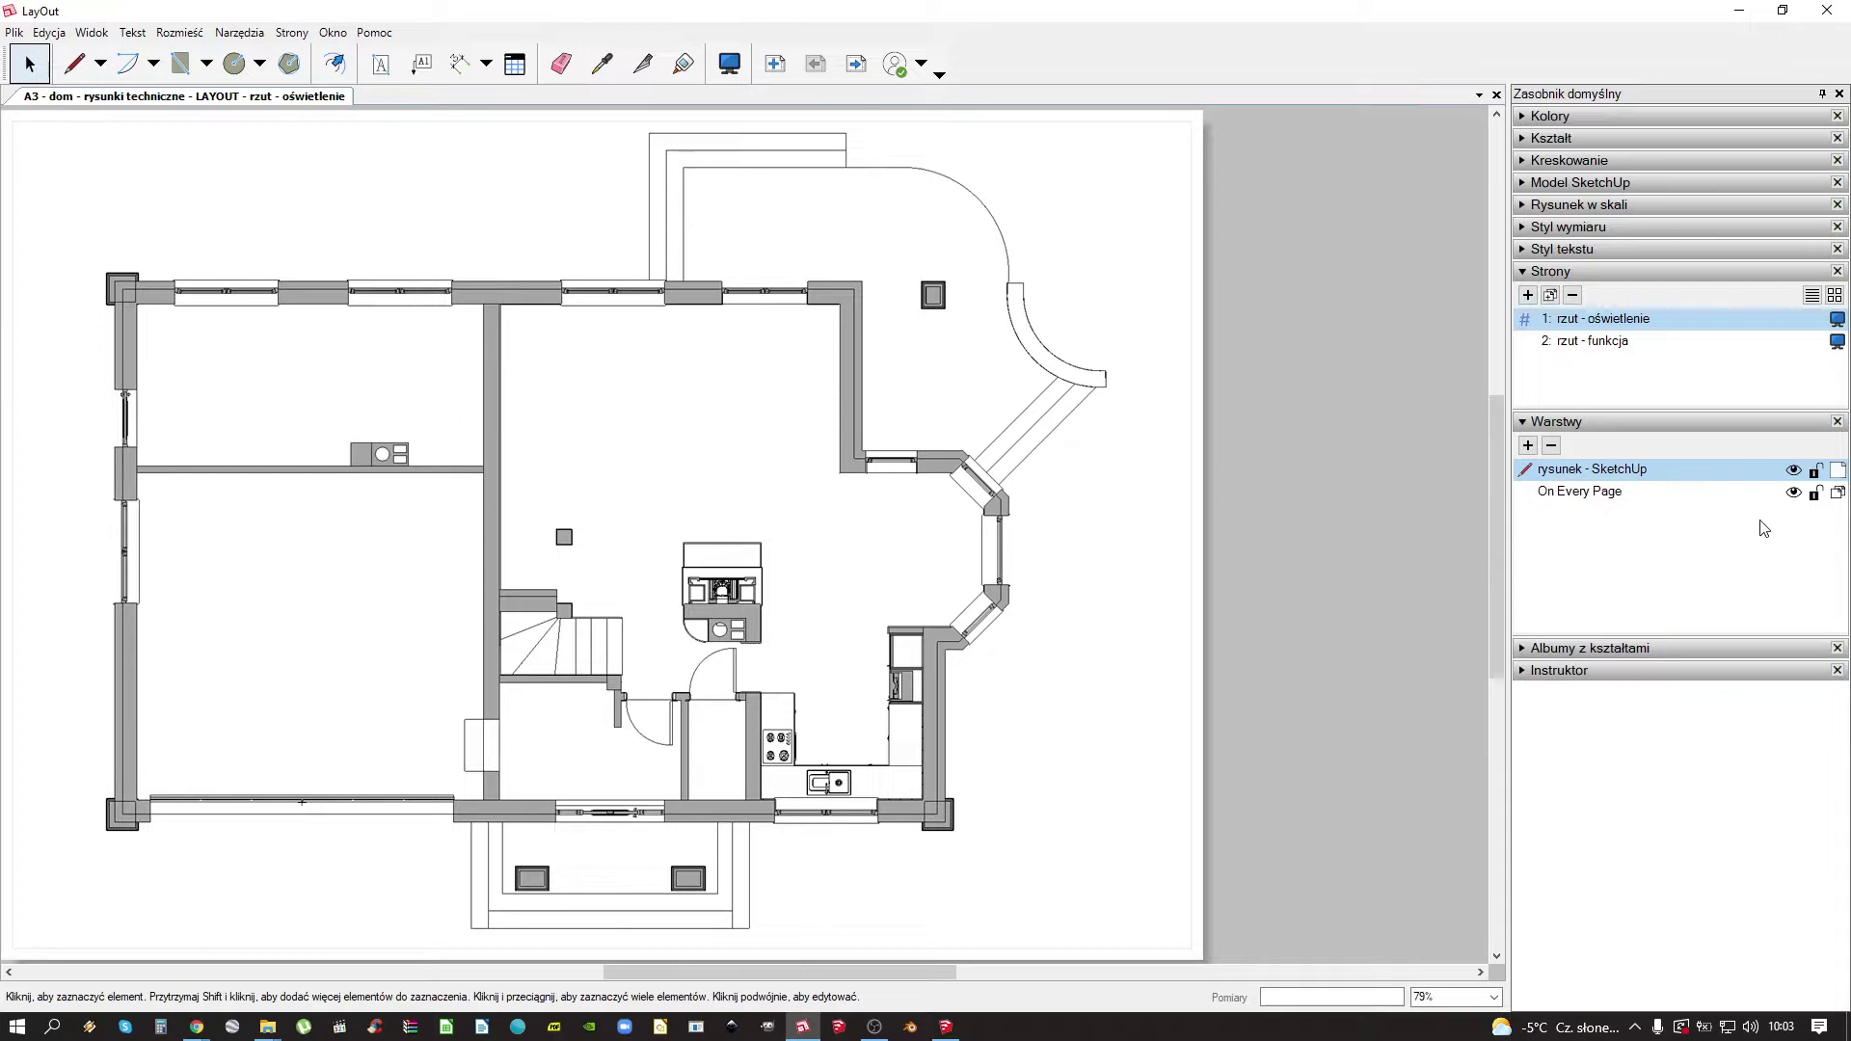
# - Unshare the On Every Page layer and rename it 'tabela'
pyautogui.click(1836, 494)
pyautogui.doubleClick(1611, 492)
pyautogui.write('tabela')
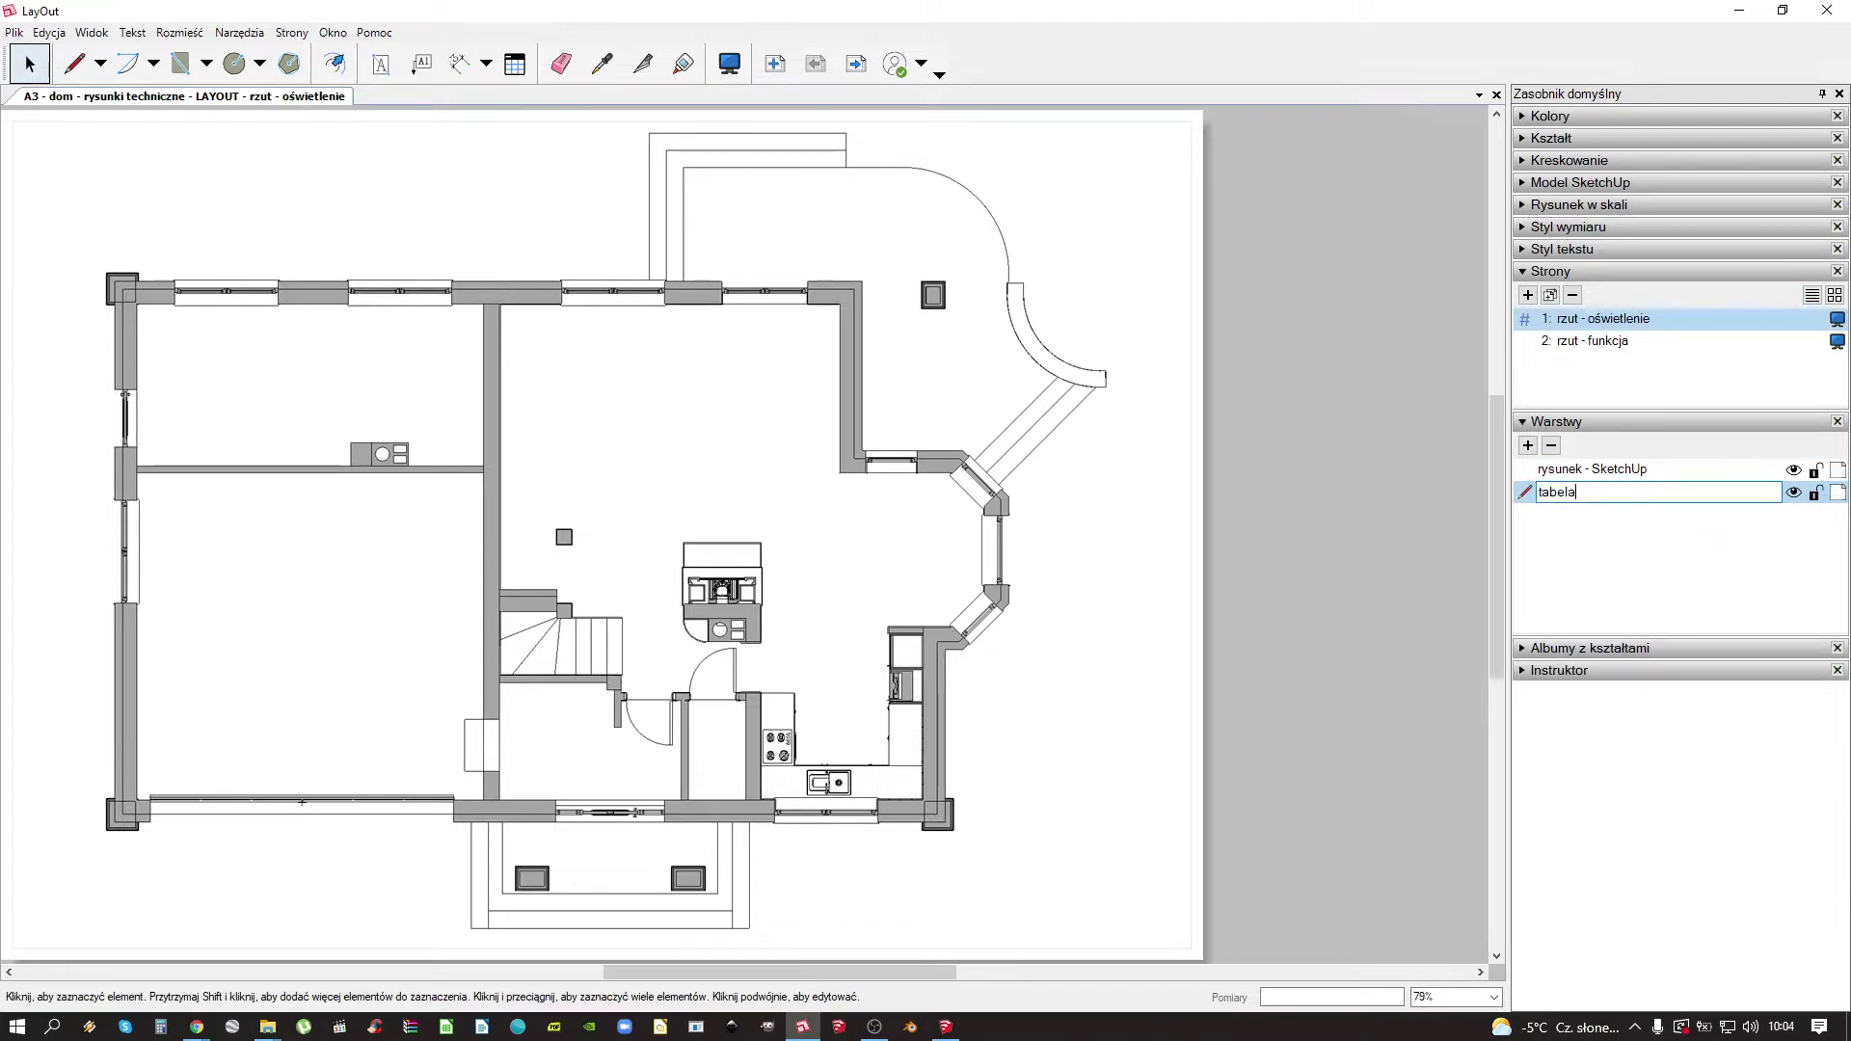
pyautogui.click(1659, 540)
# - Add a layer named 'opisy' above 'rysunek - SketchUp', then add another new layer
pyautogui.click(1528, 445)
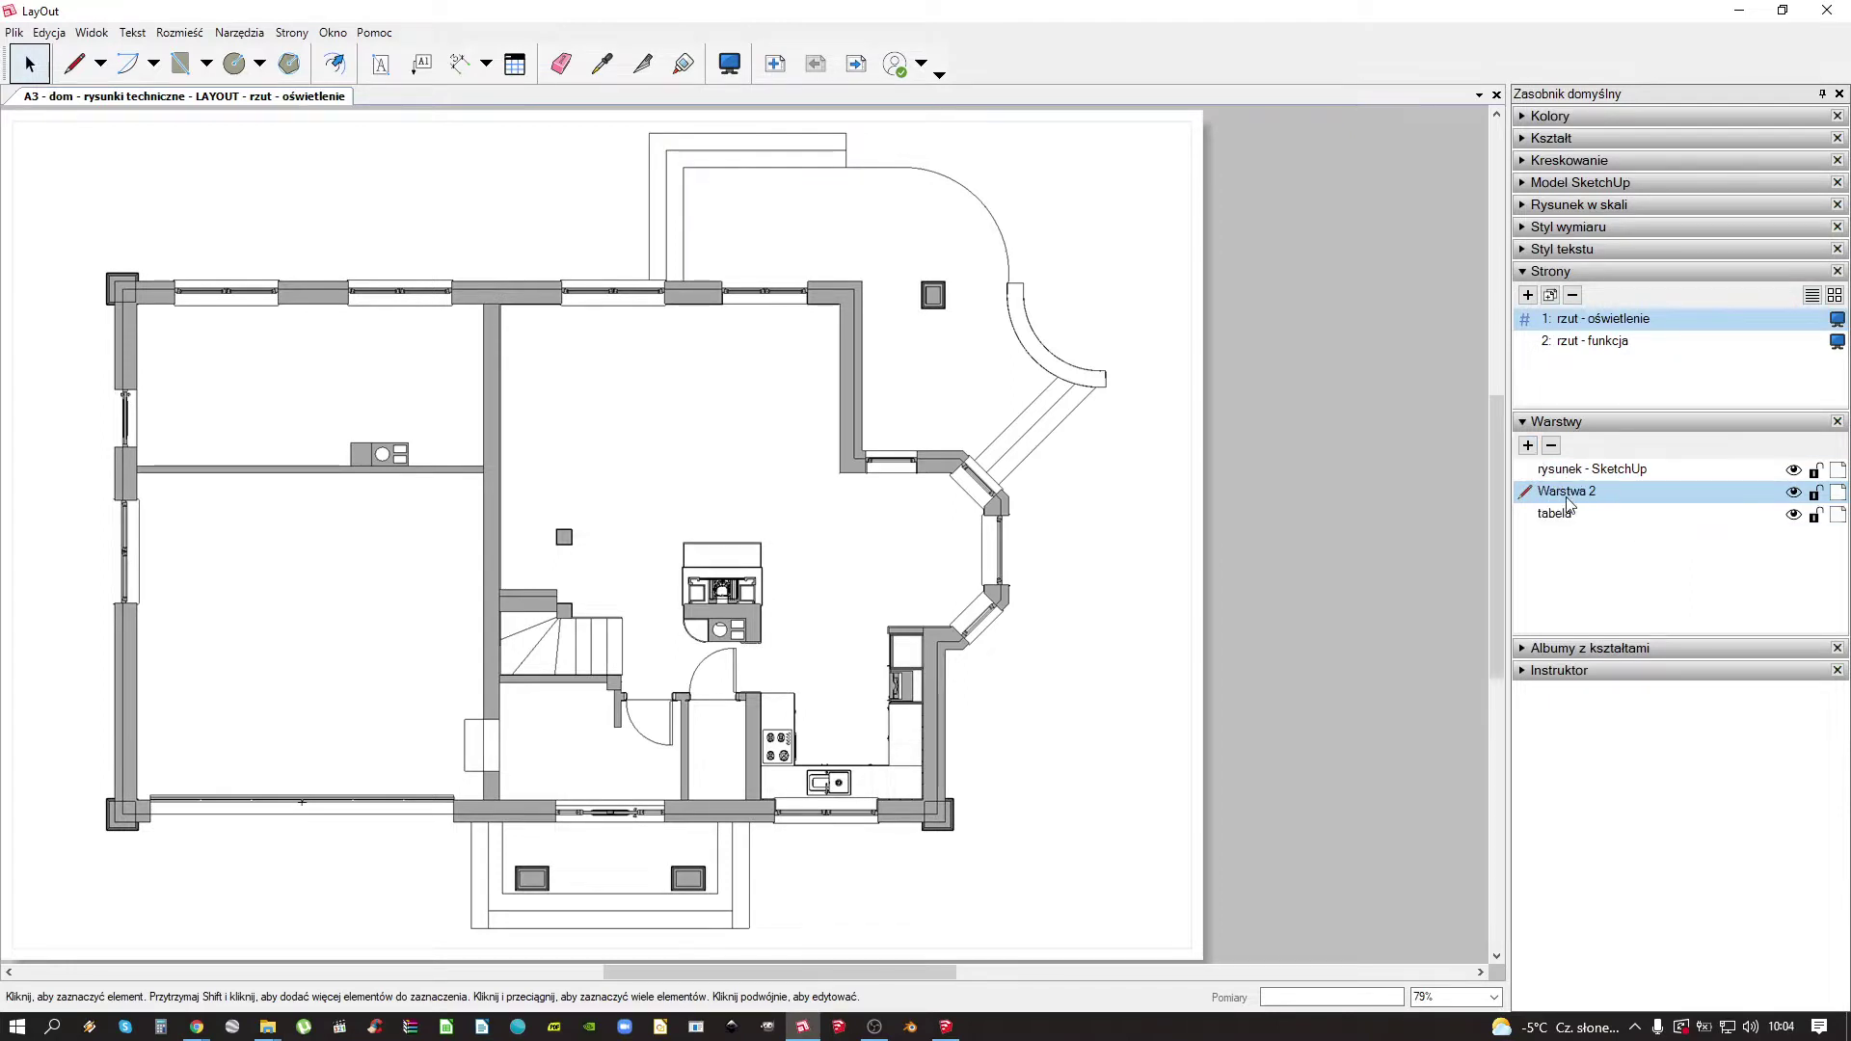
pyautogui.doubleClick(1572, 492)
pyautogui.write('o')
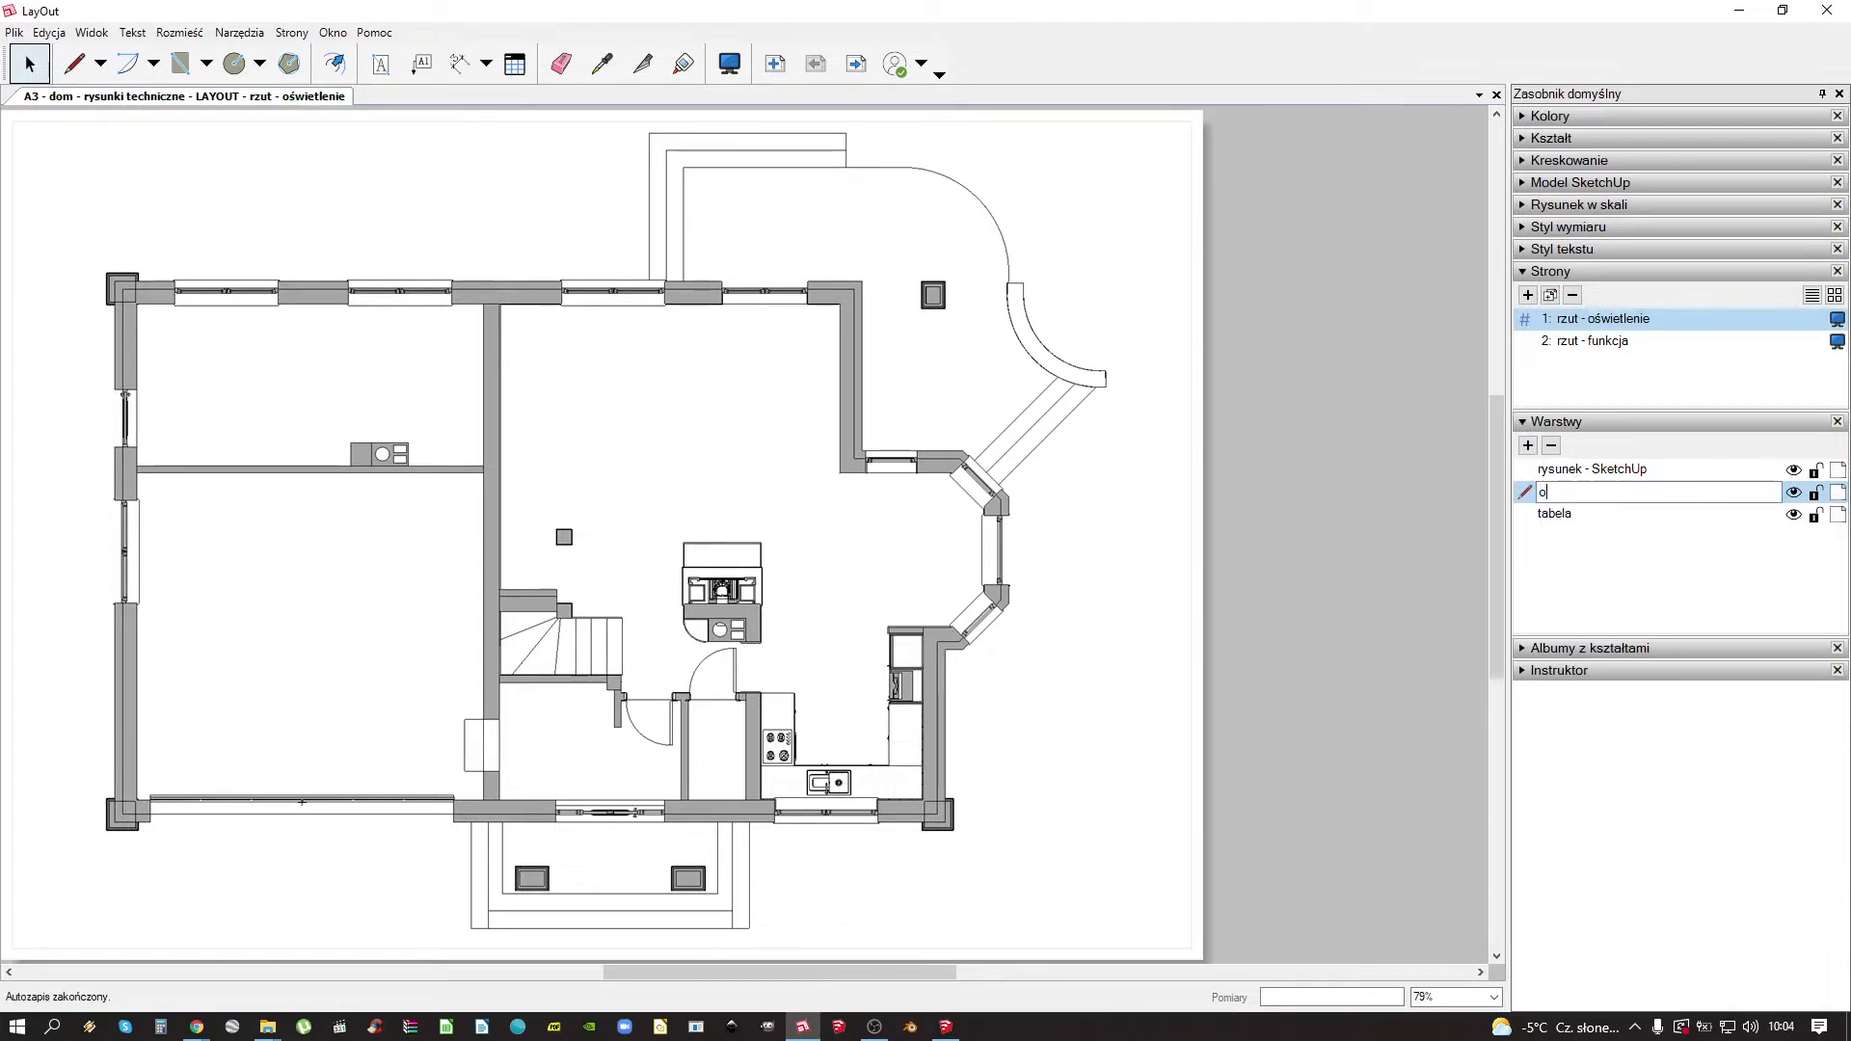
pyautogui.write('pisy')
pyautogui.click(1753, 589)
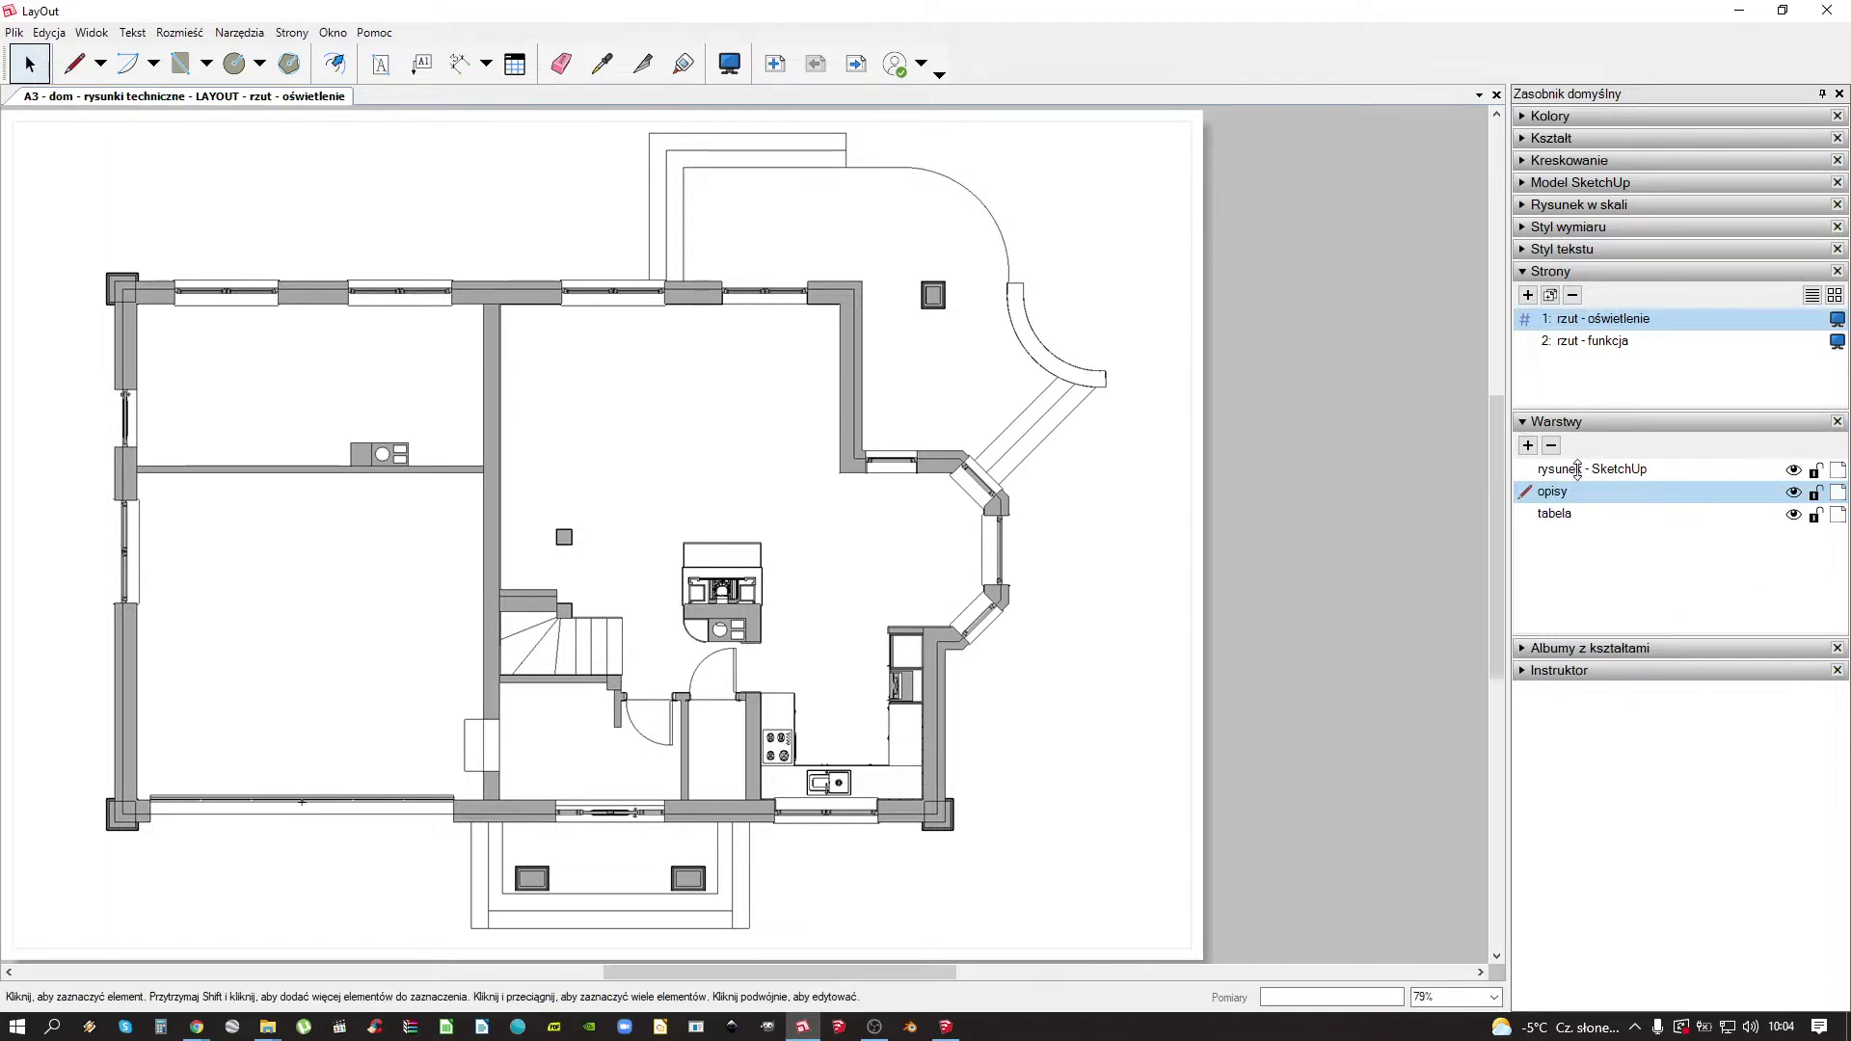
pyautogui.moveTo(1582, 479); pyautogui.dragTo(1580, 466)
pyautogui.click(1528, 445)
pyautogui.doubleClick(1567, 470)
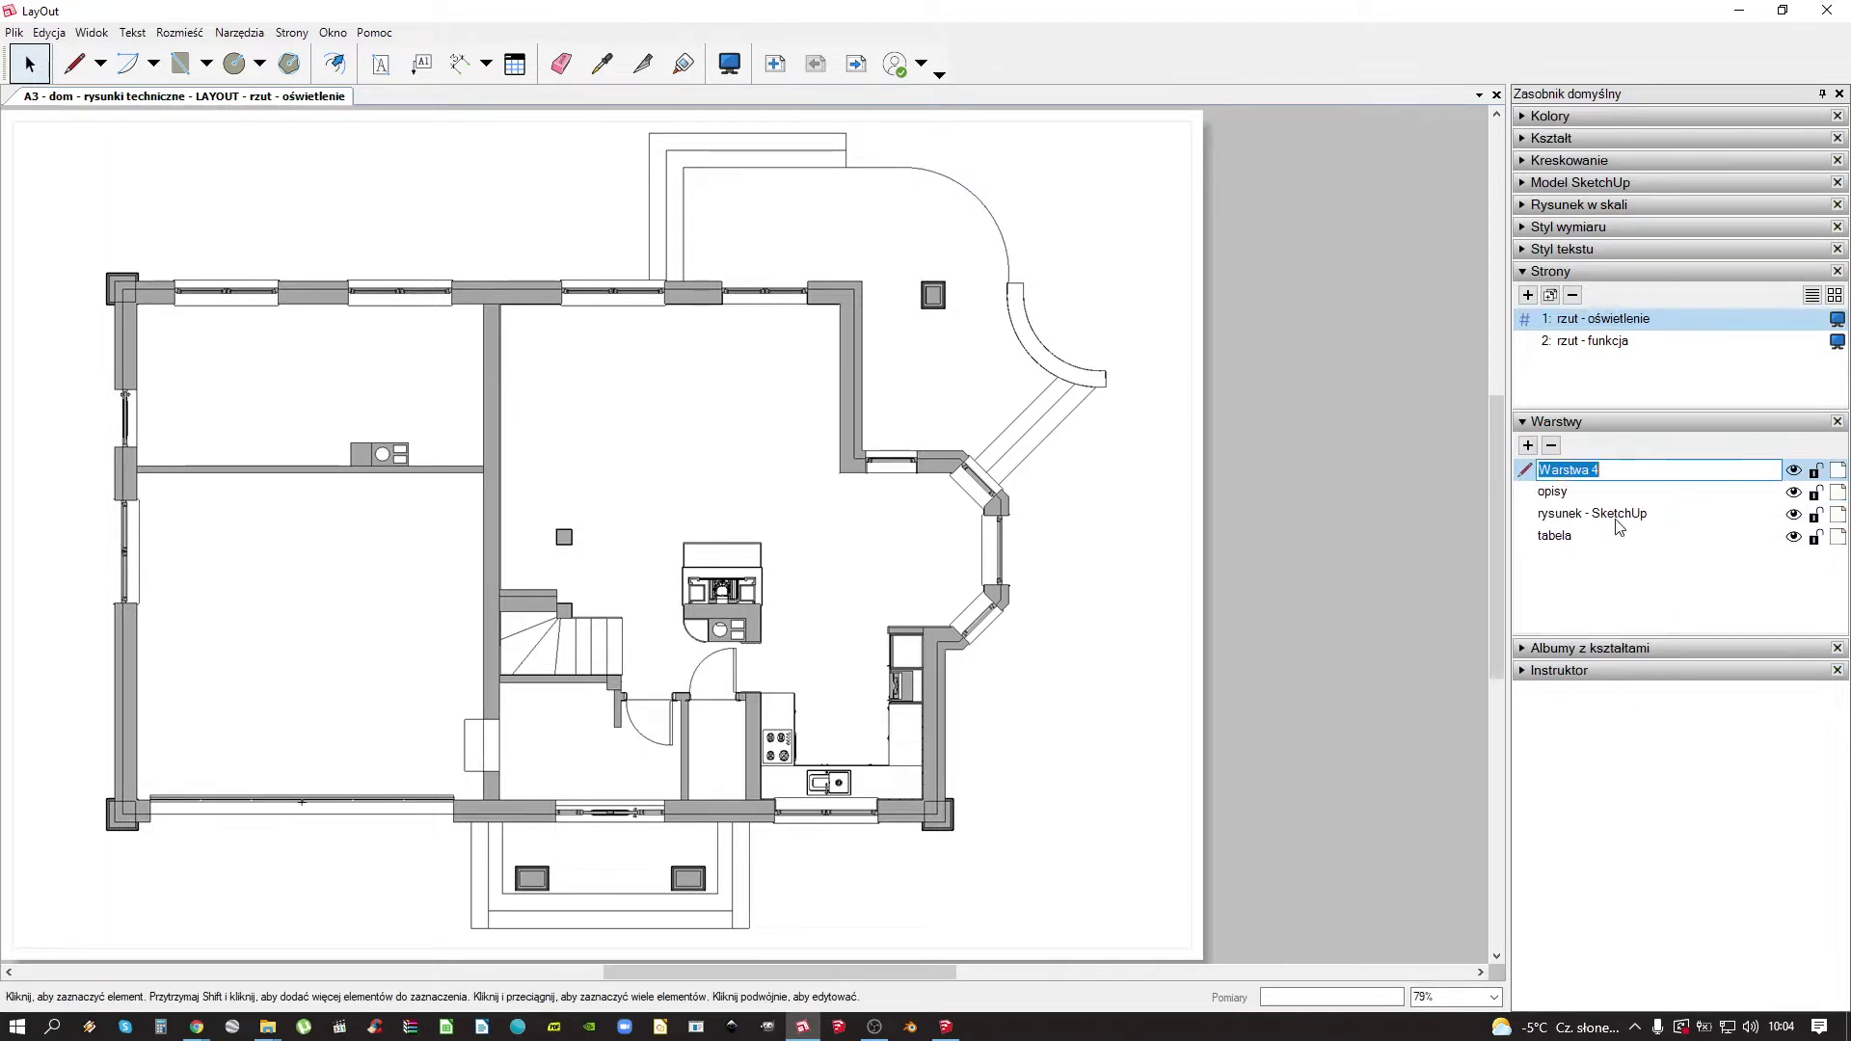
# - Name the new layer 'wymiarowanie' below 'opisy' and make 'rysunek - SketchUp' active
pyautogui.write('wymiarowanie')
pyautogui.press('Return')
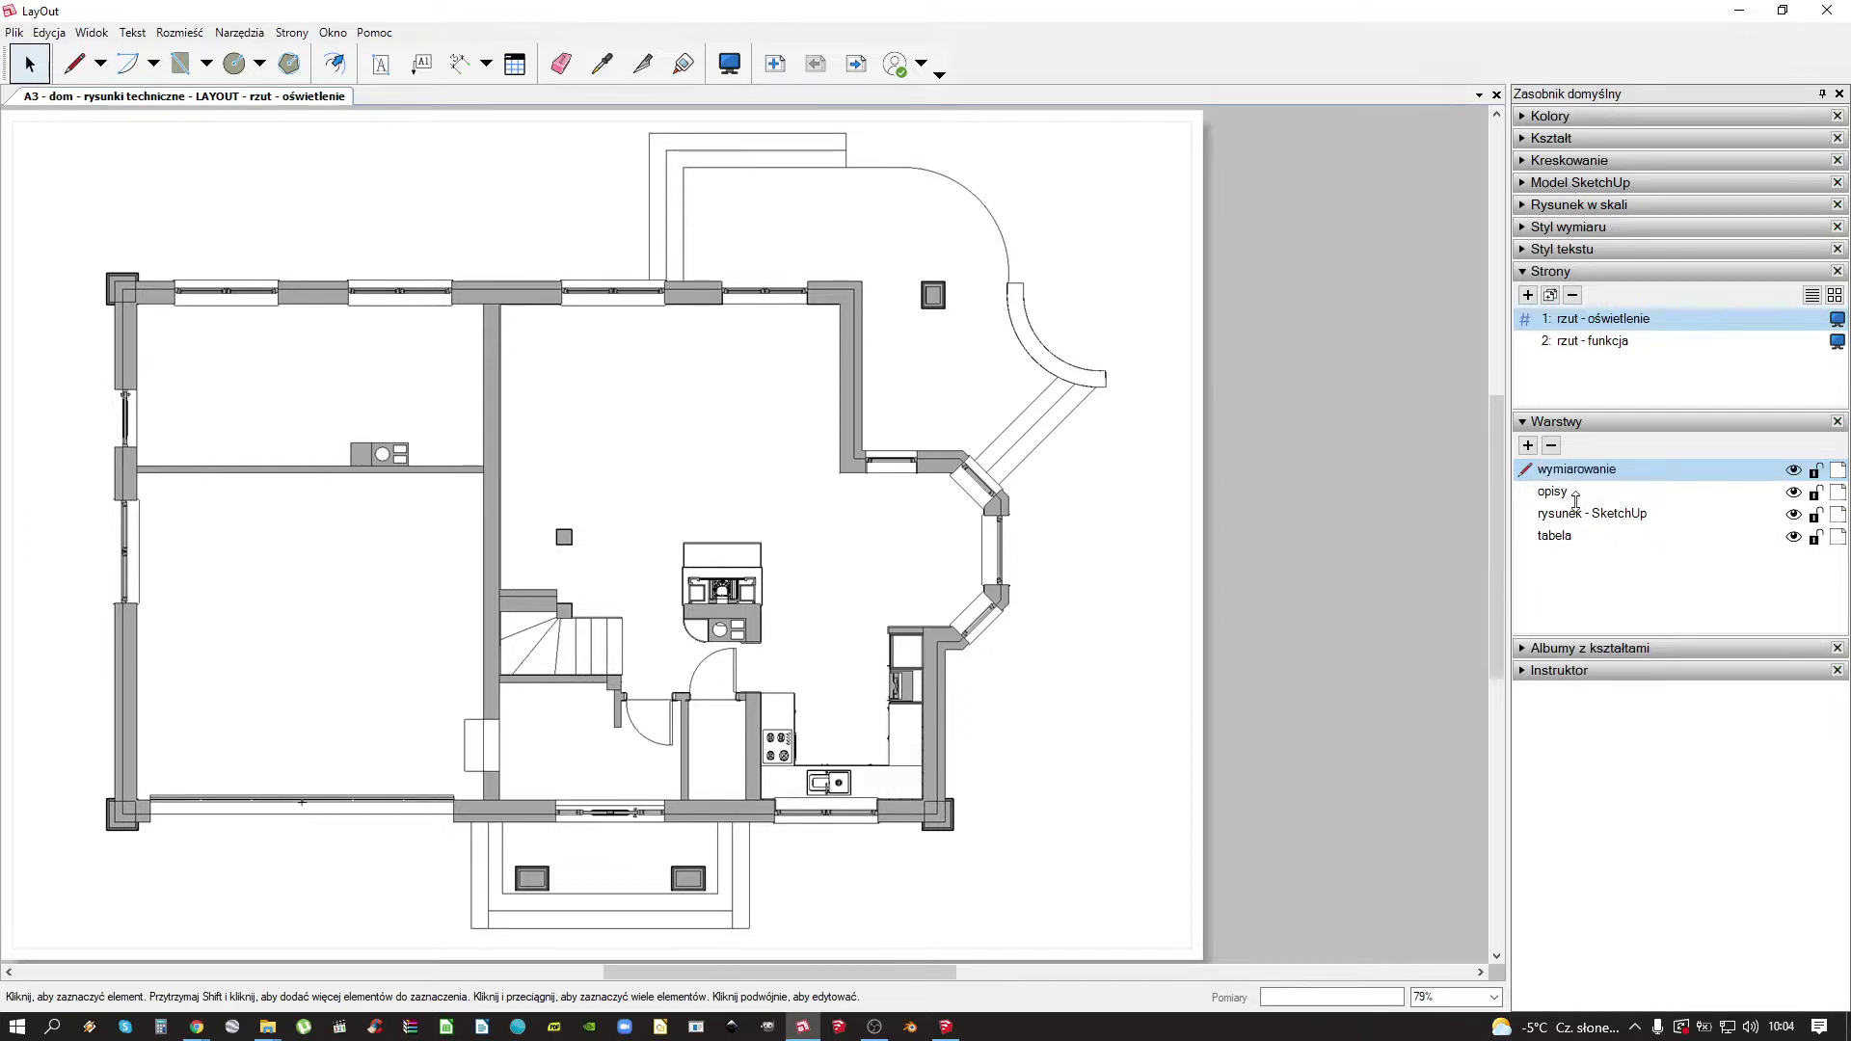
pyautogui.moveTo(1576, 501); pyautogui.dragTo(1581, 506)
pyautogui.click(1605, 519)
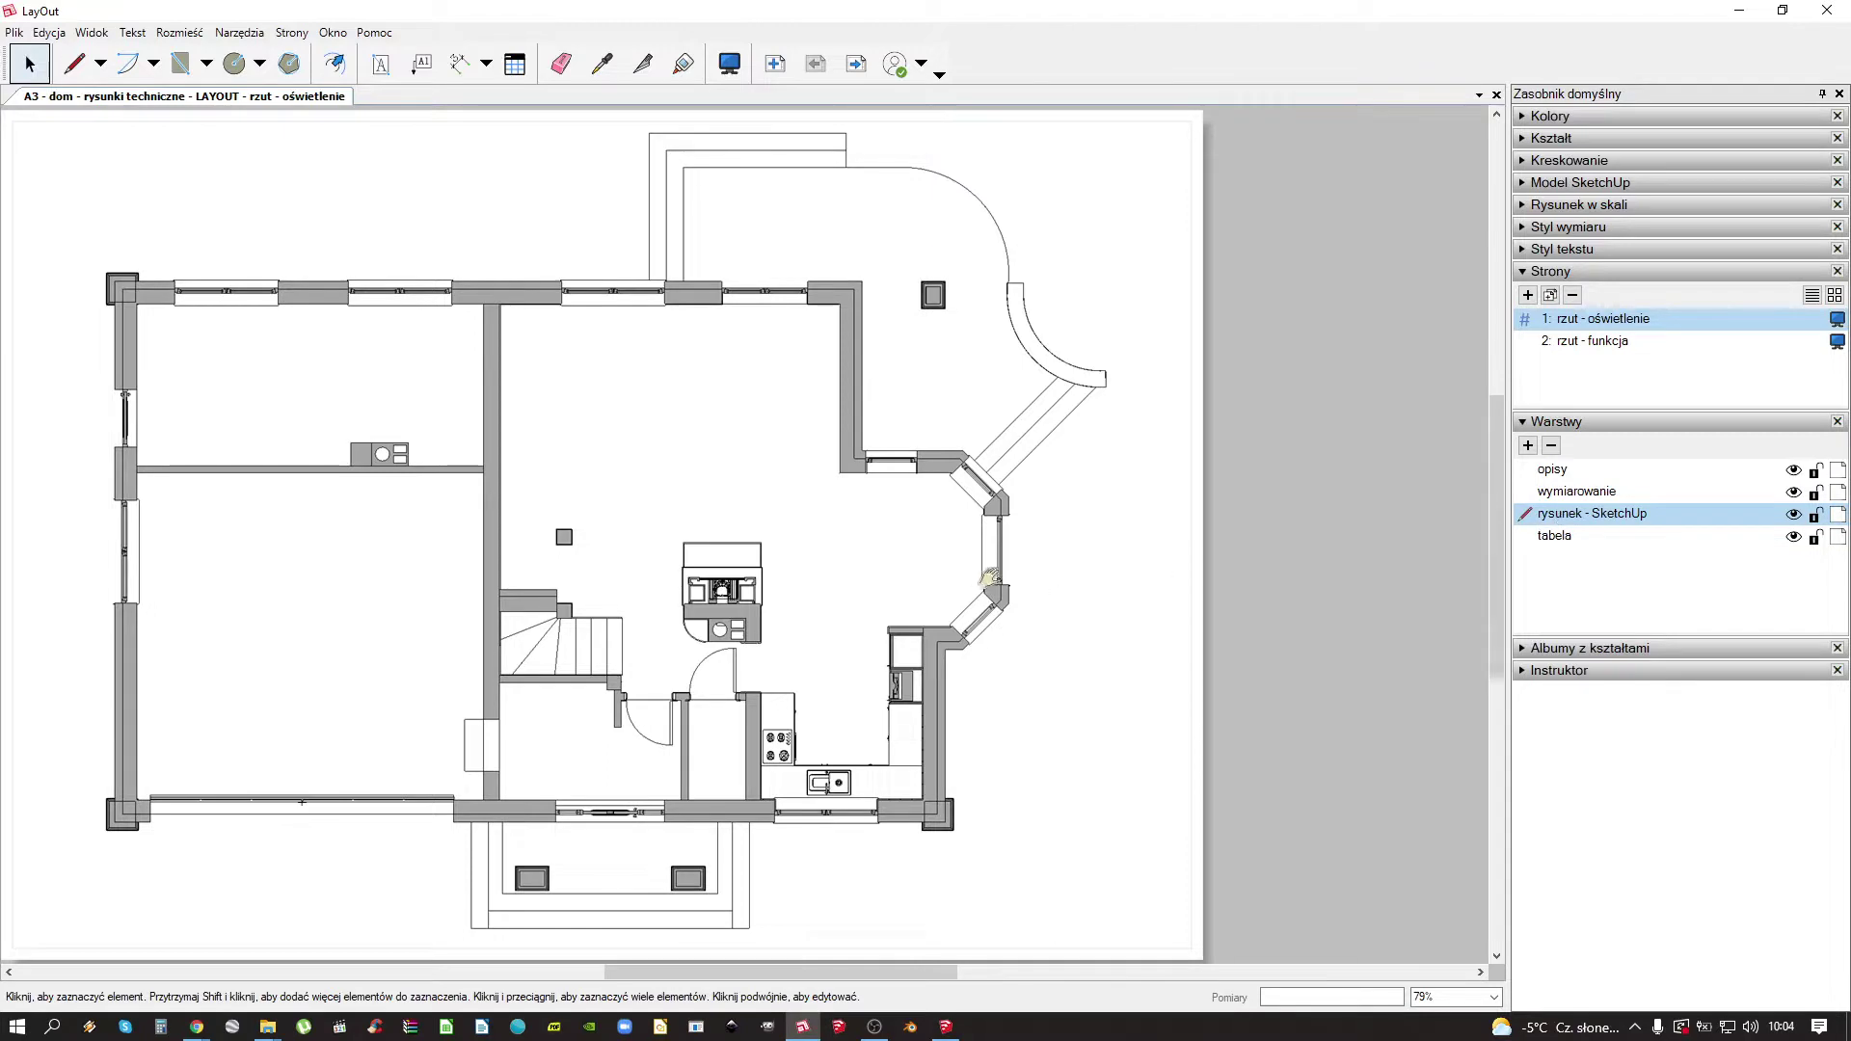
# - Ctrl-drag a copy of the floor-plan viewport to the right of the sheet
pyautogui.scroll(-1, 990, 577)
pyautogui.scroll(-1, 965, 540)
pyautogui.scroll(-3, 997, 552)
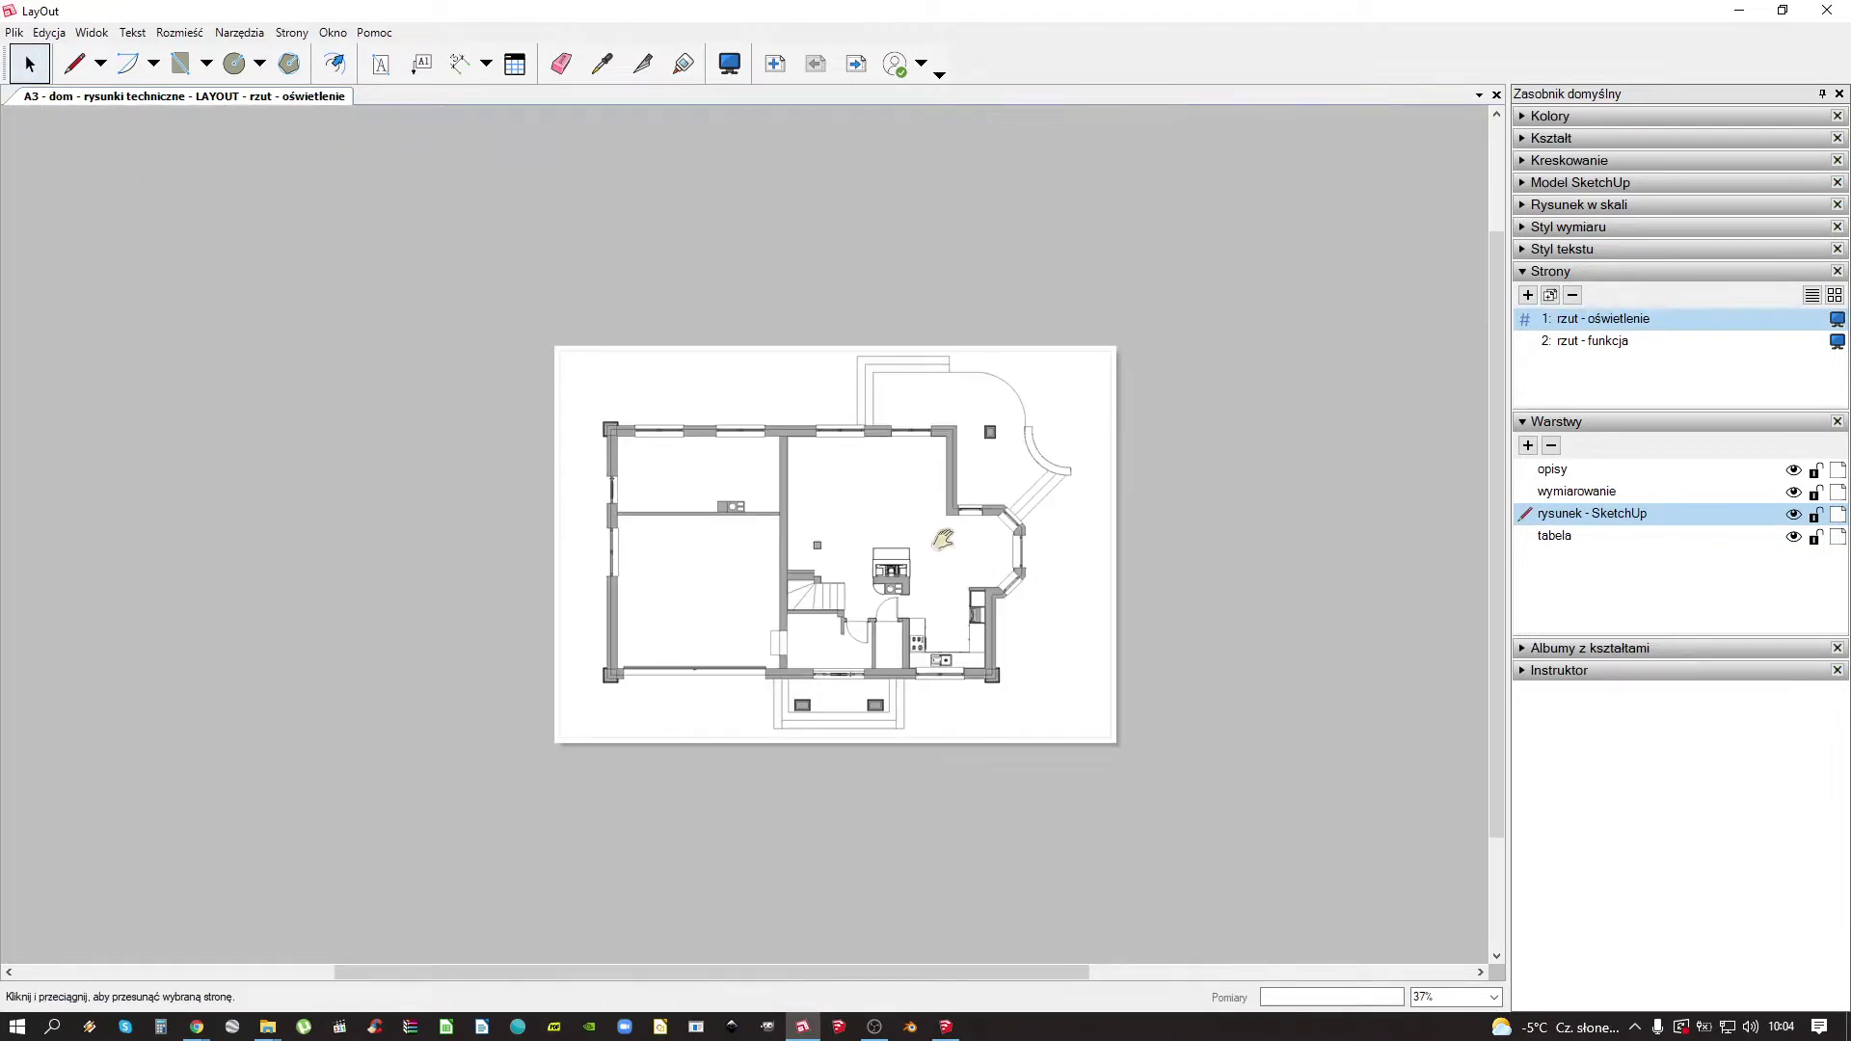
pyautogui.moveTo(943, 540); pyautogui.dragTo(833, 508, button='middle')
pyautogui.click(897, 512)
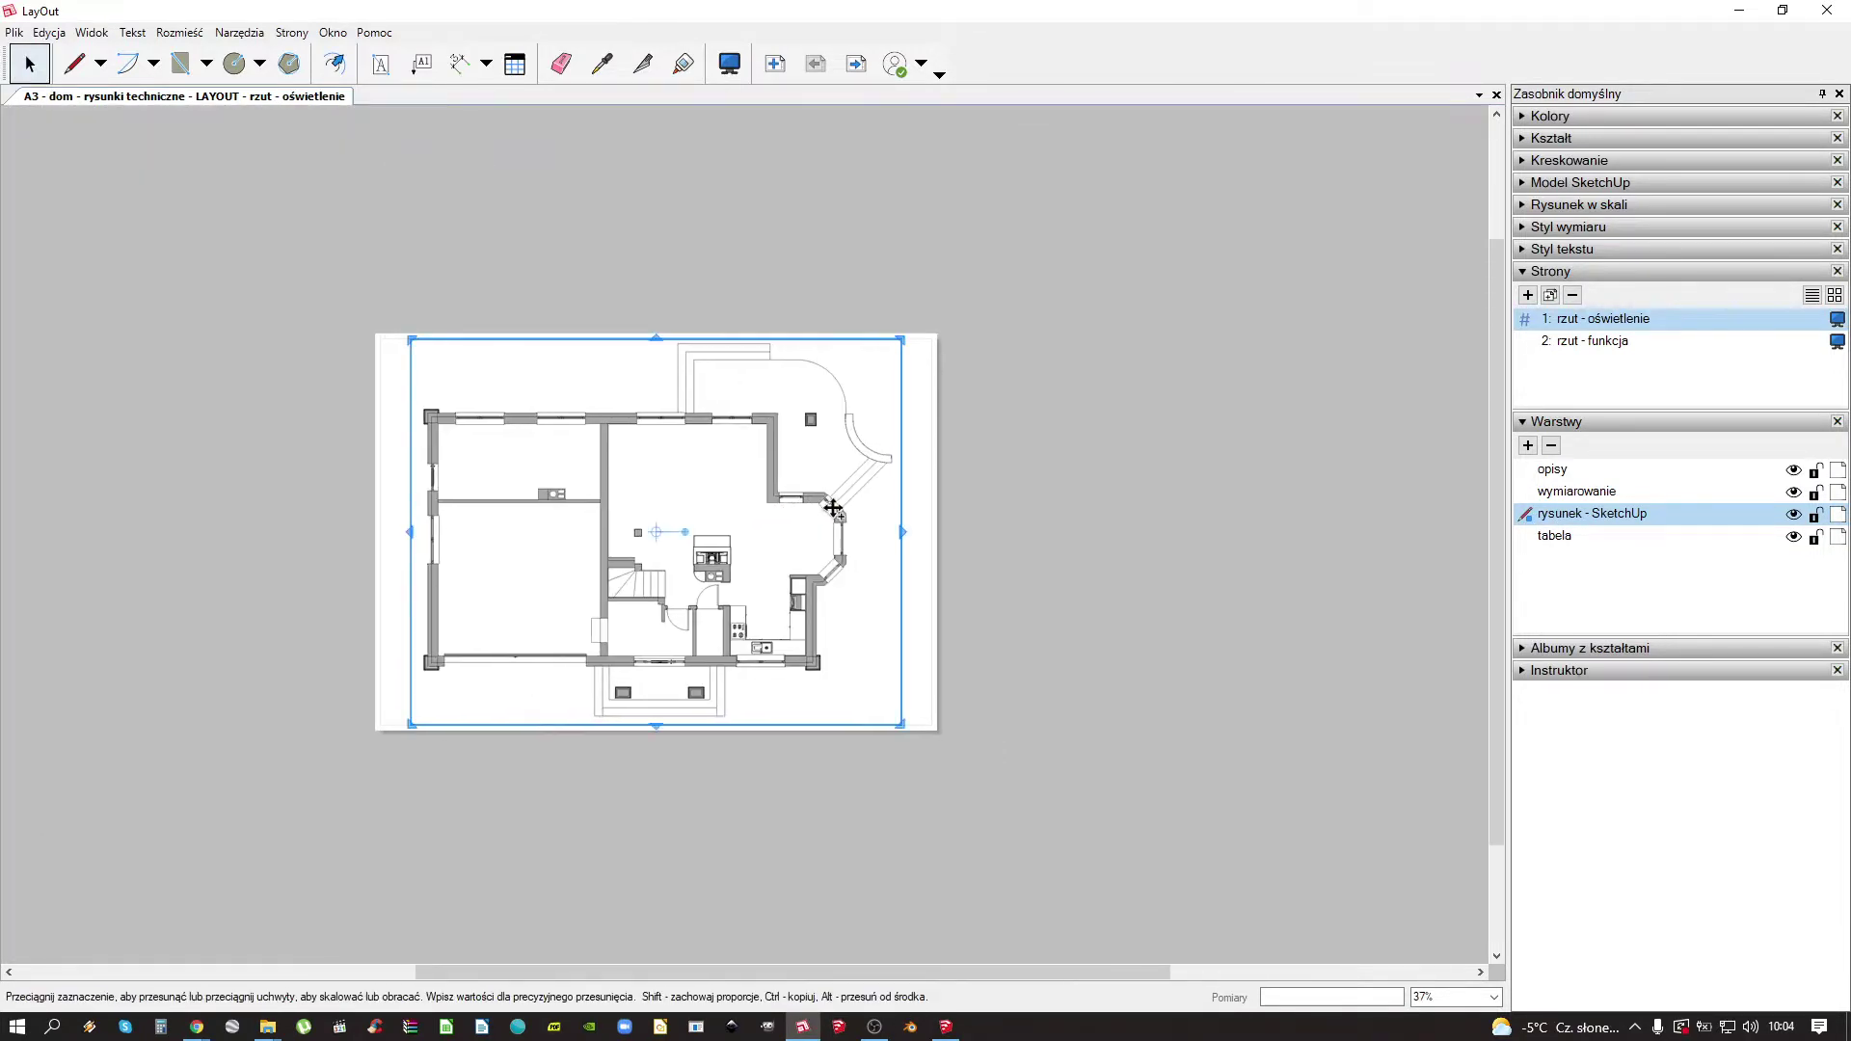
pyautogui.moveTo(785, 501); pyautogui.dragTo(1357, 501)
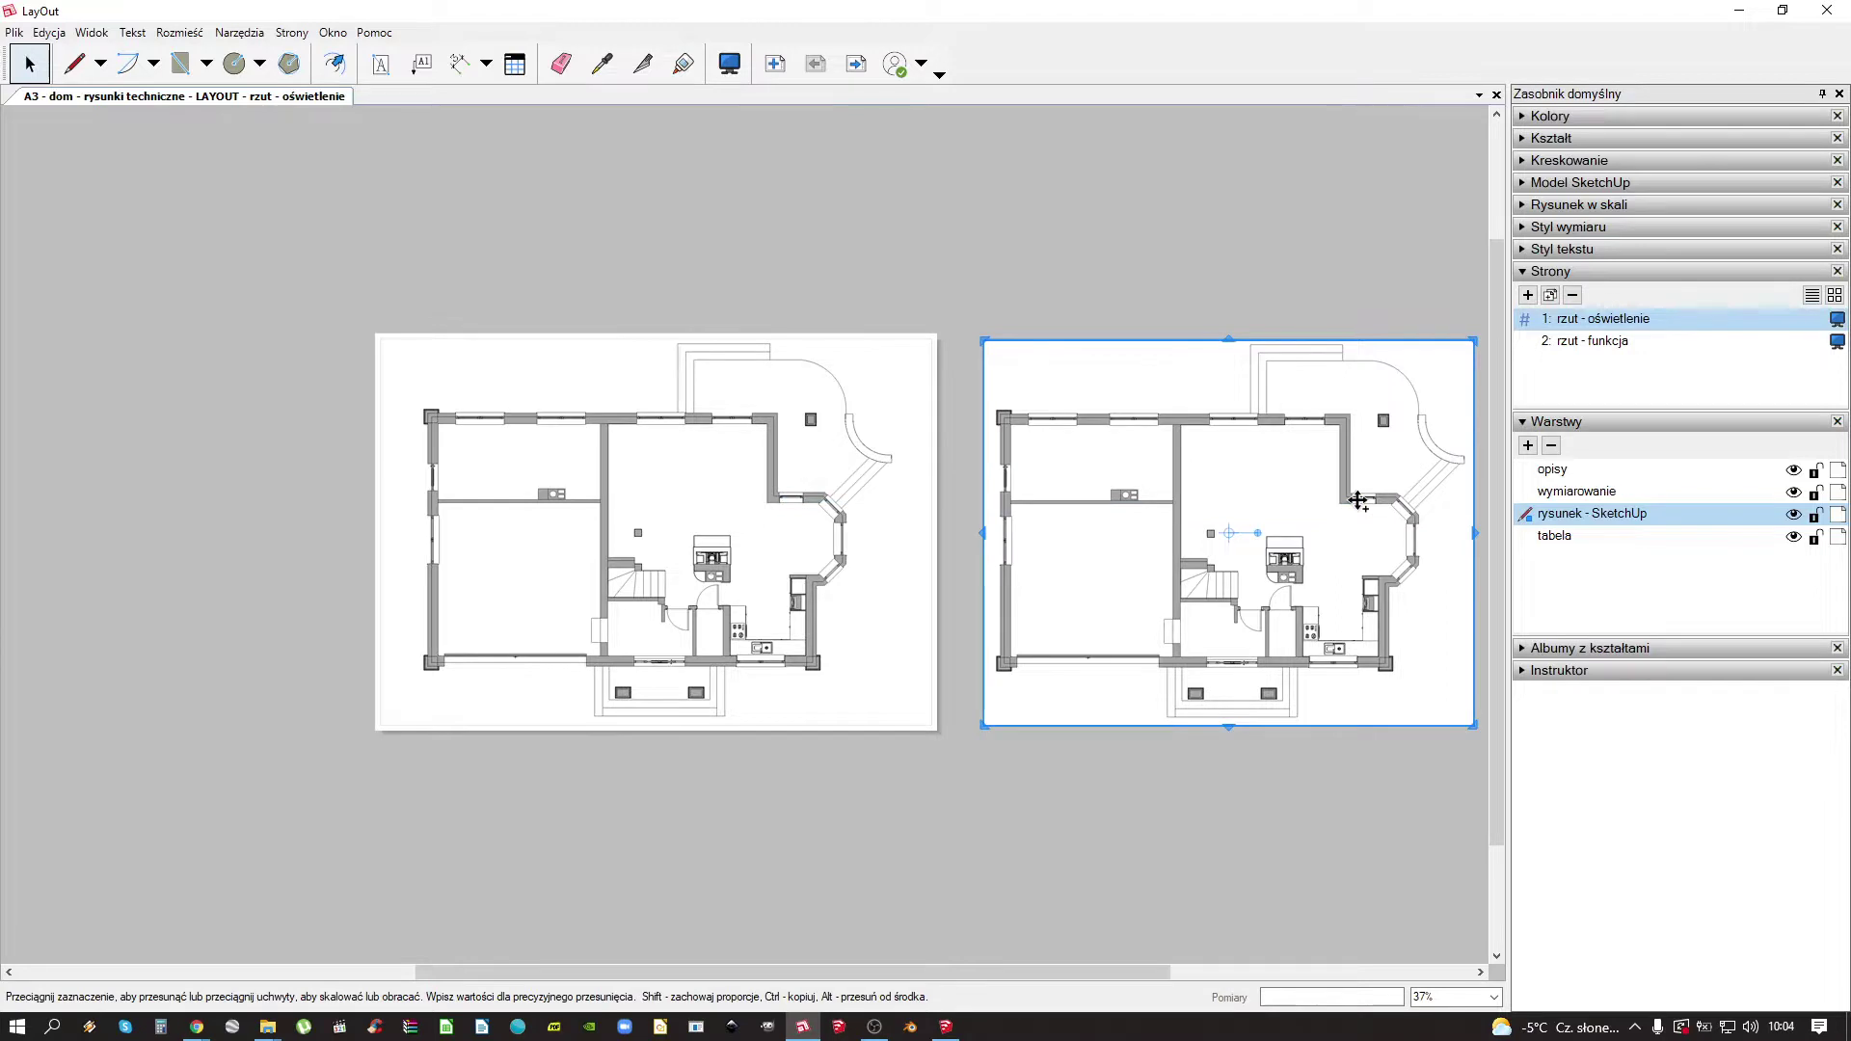
# - Show the copied viewport's Tags list in the SketchUp Model panel, collapsing Styles
pyautogui.click(1597, 184)
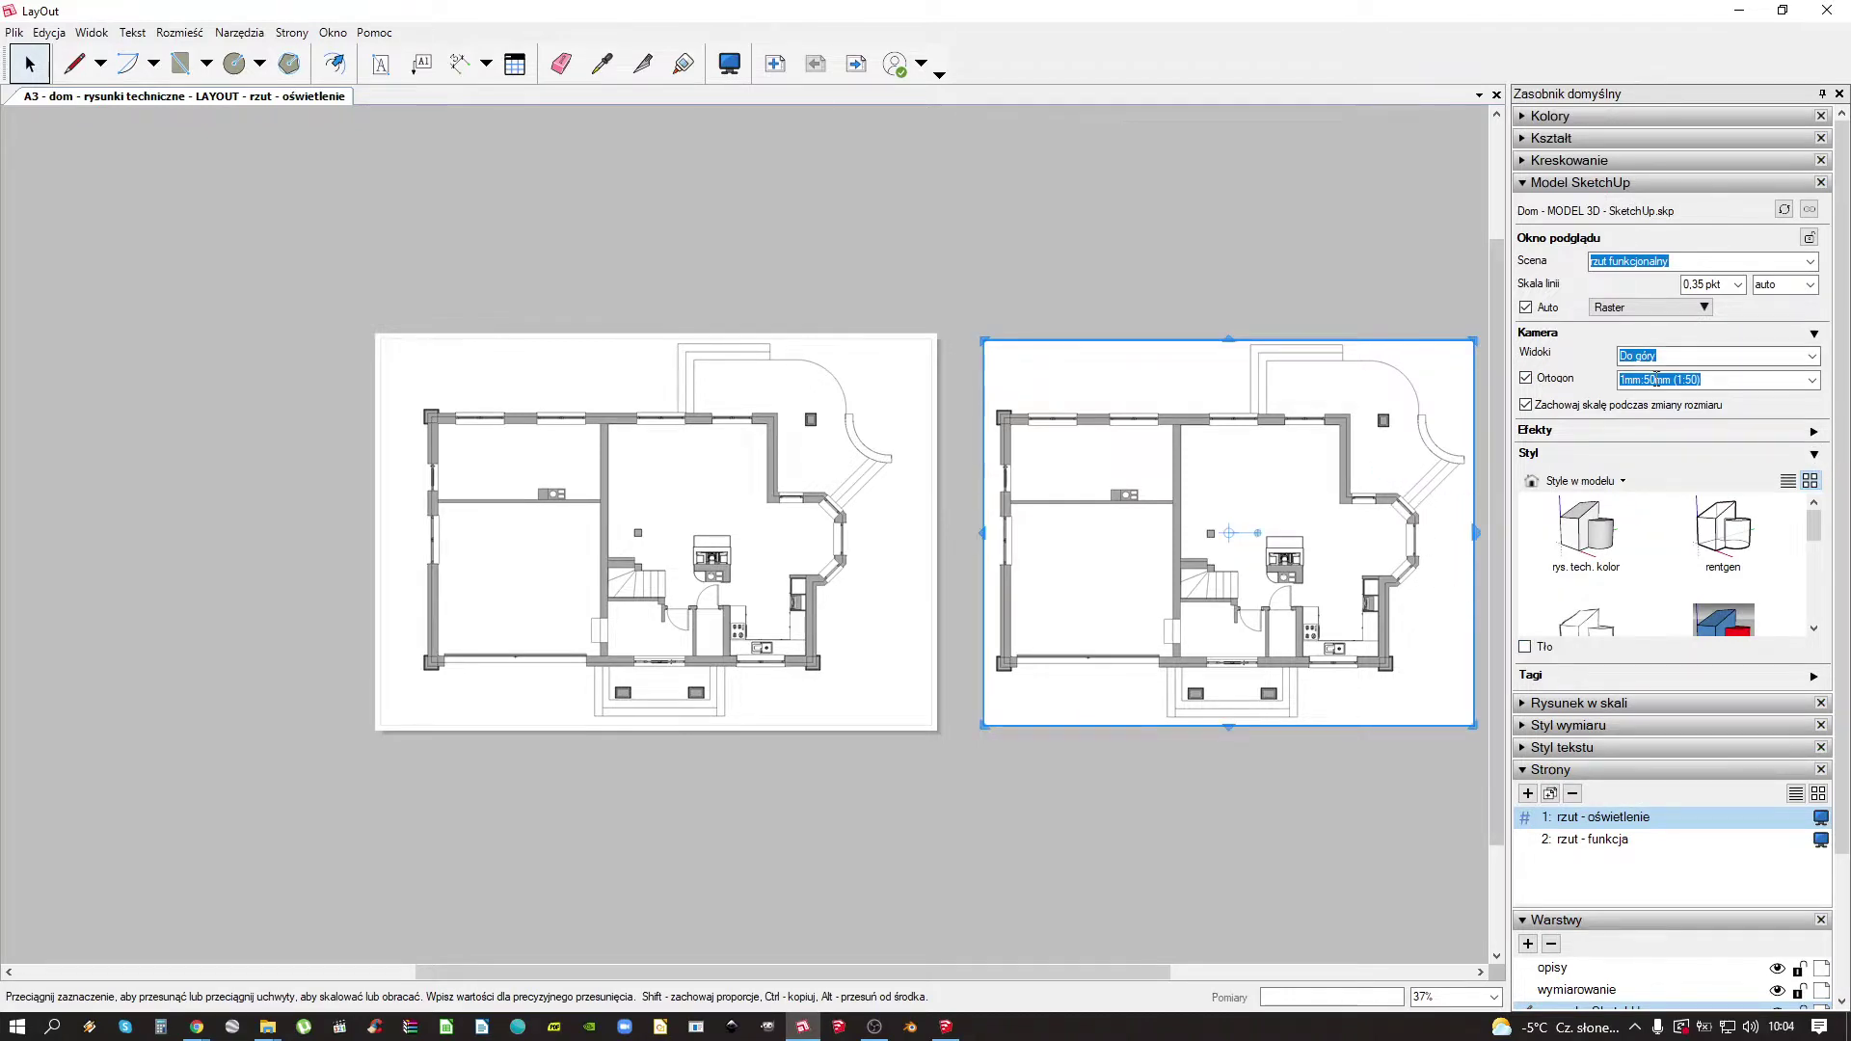
pyautogui.click(1816, 455)
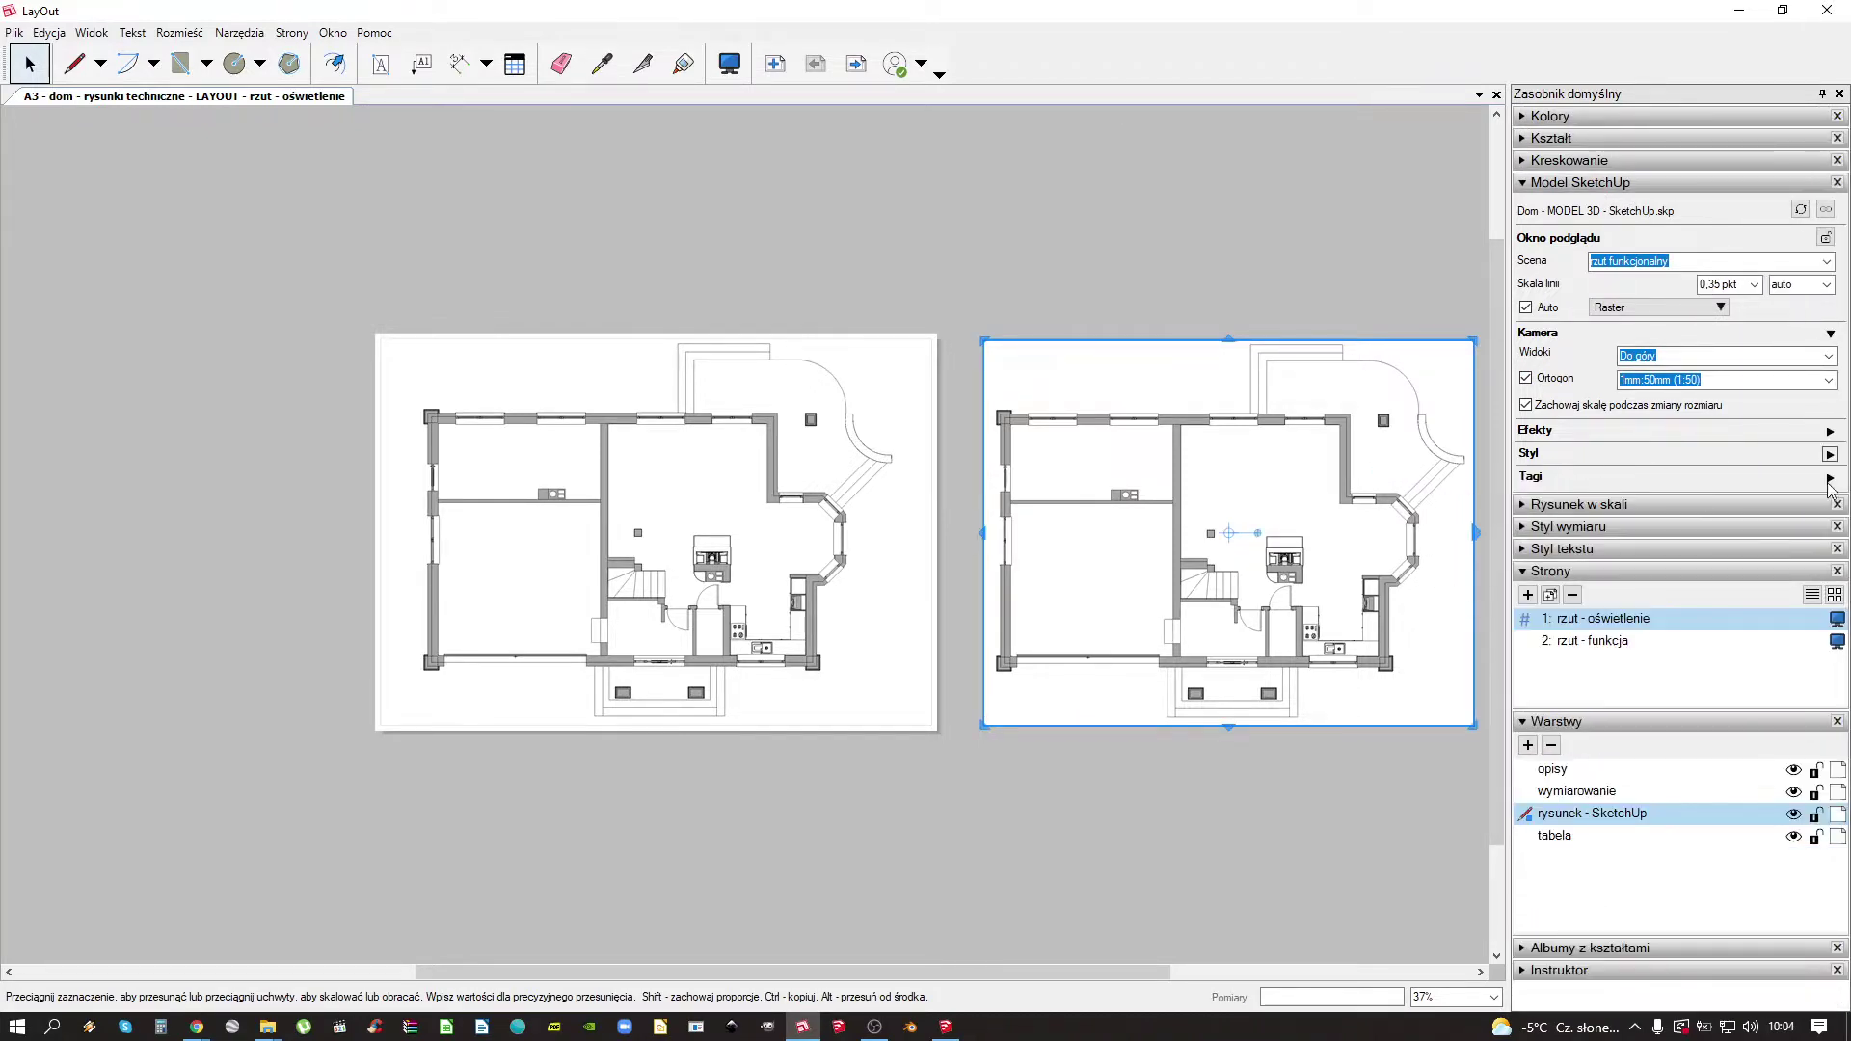
pyautogui.click(1829, 479)
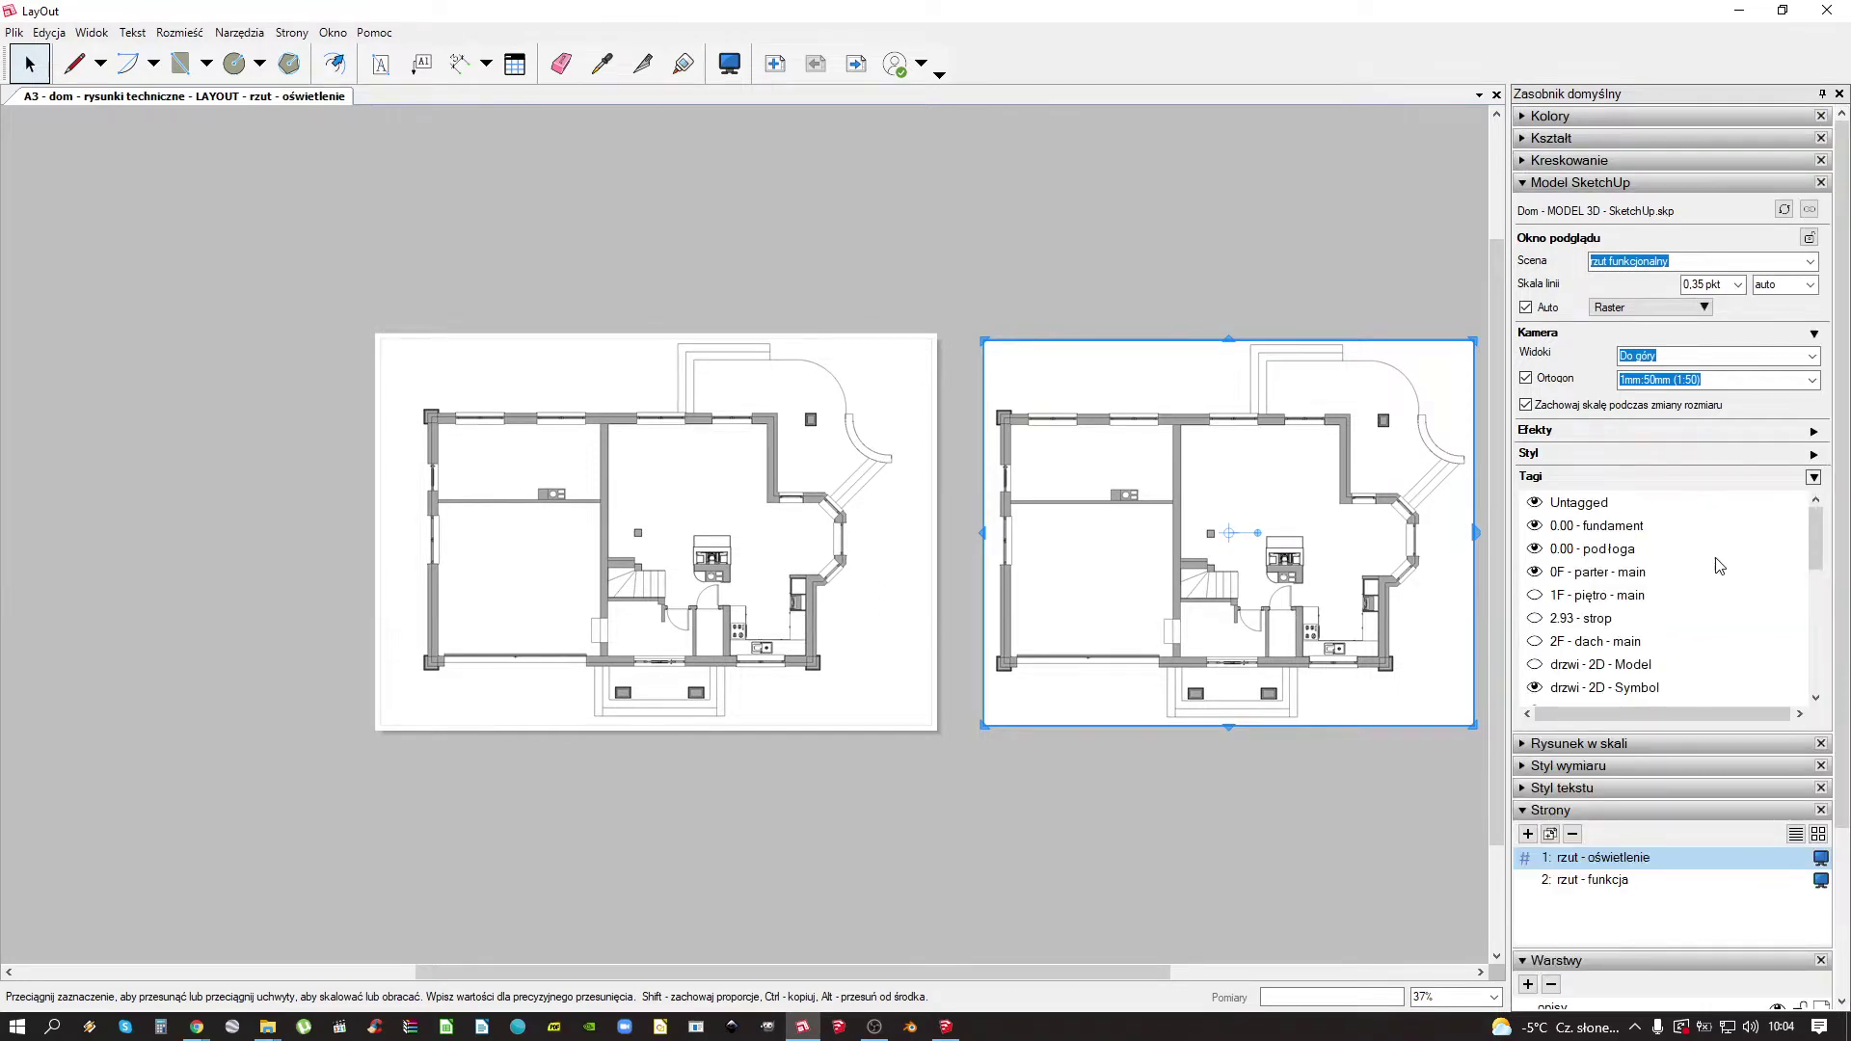
pyautogui.moveTo(1817, 545)
pyautogui.mouseDown()
pyautogui.moveTo(1816, 609)
pyautogui.moveTo(1796, 506)
pyautogui.mouseUp()
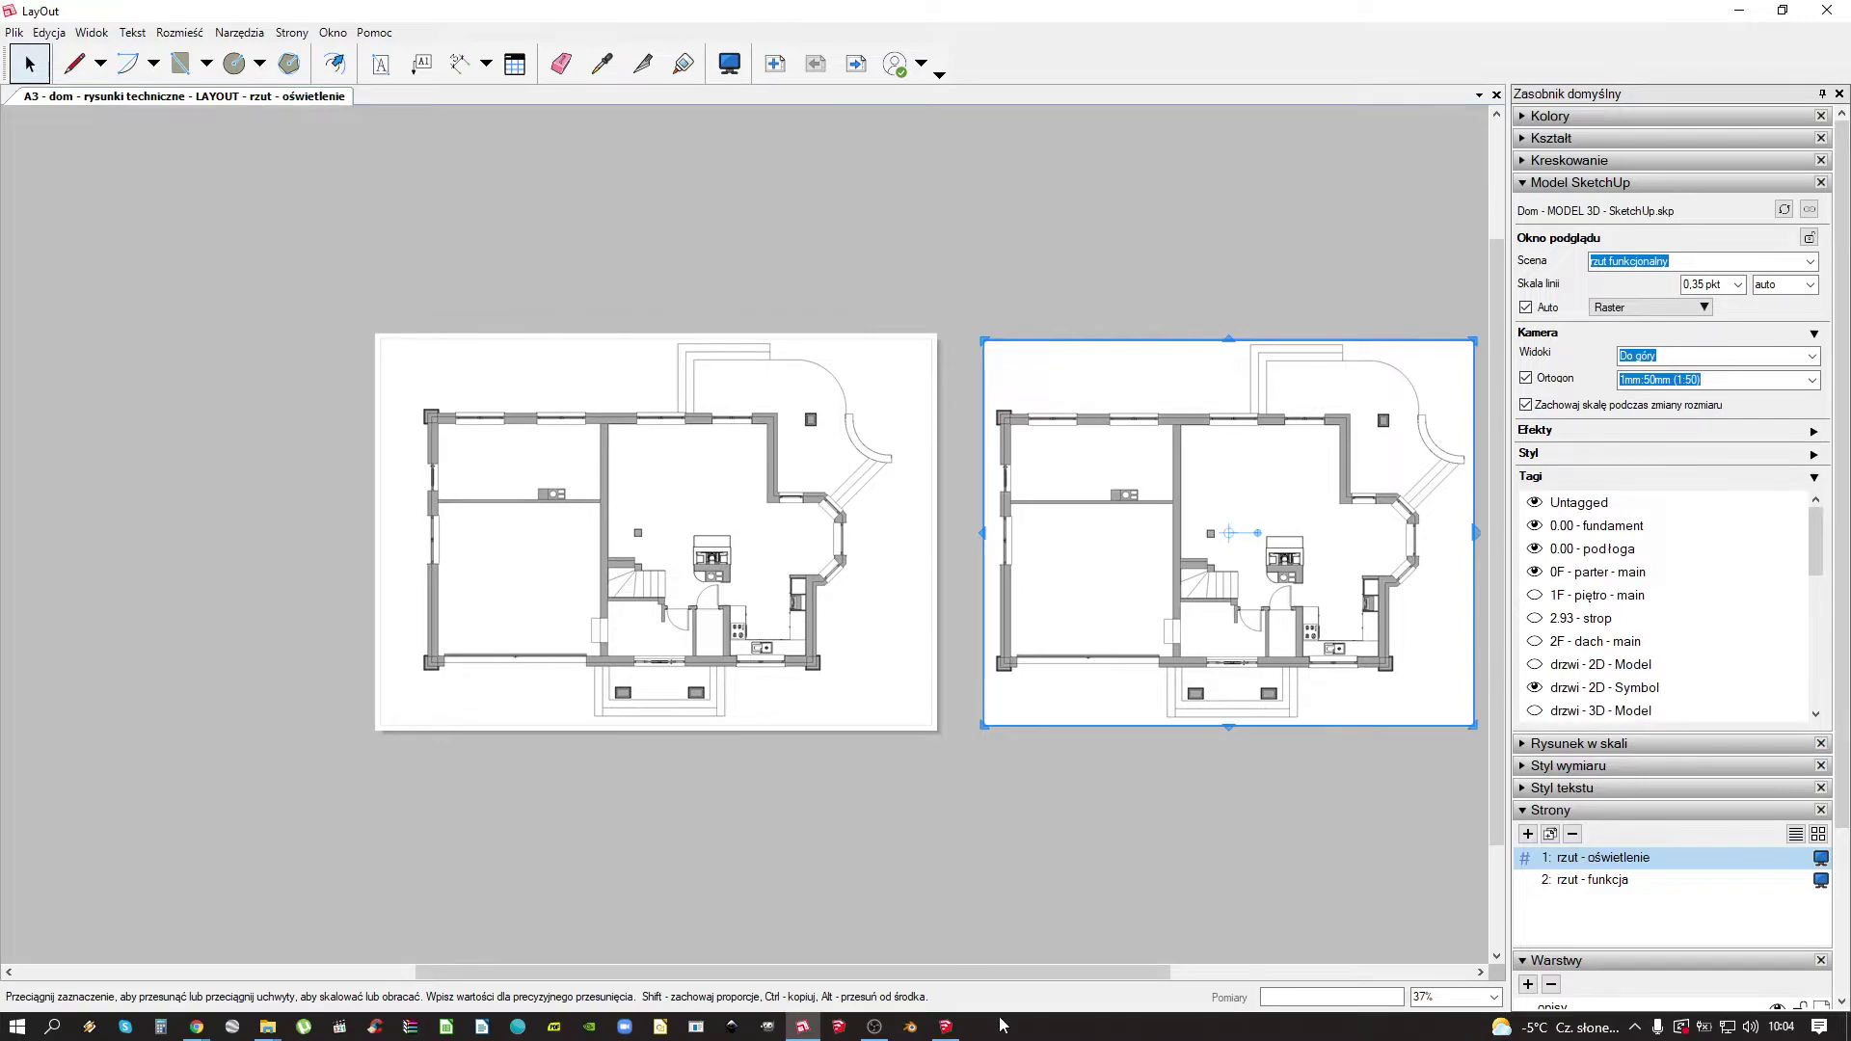
# - In SketchUp, switch to the 'EDYCJA - 0F - parter' scene and orbit to an oblique view
pyautogui.click(946, 1026)
pyautogui.moveTo(925, 405)
pyautogui.mouseDown(button='middle')
pyautogui.moveTo(1061, 579)
pyautogui.moveTo(1128, 630)
pyautogui.mouseUp(button='middle')
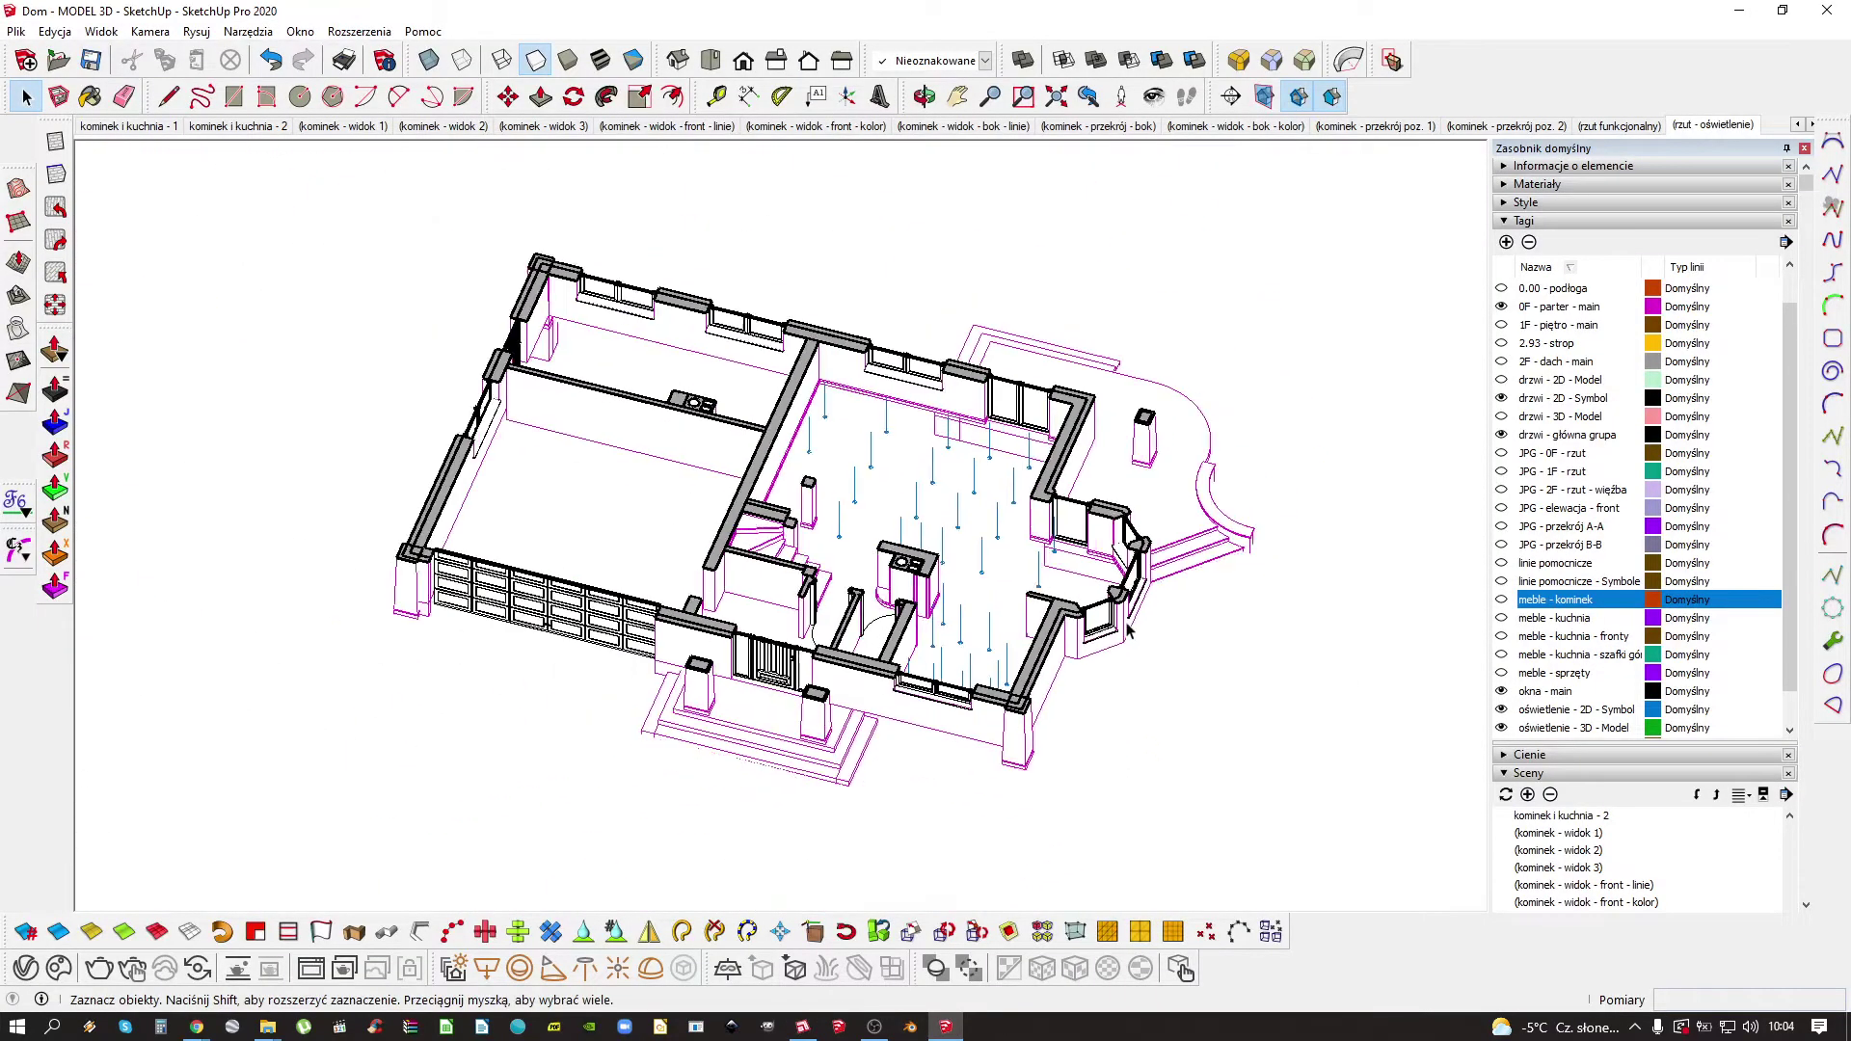
pyautogui.scroll(-2, 1128, 629)
pyautogui.scroll(1, 1610, 338)
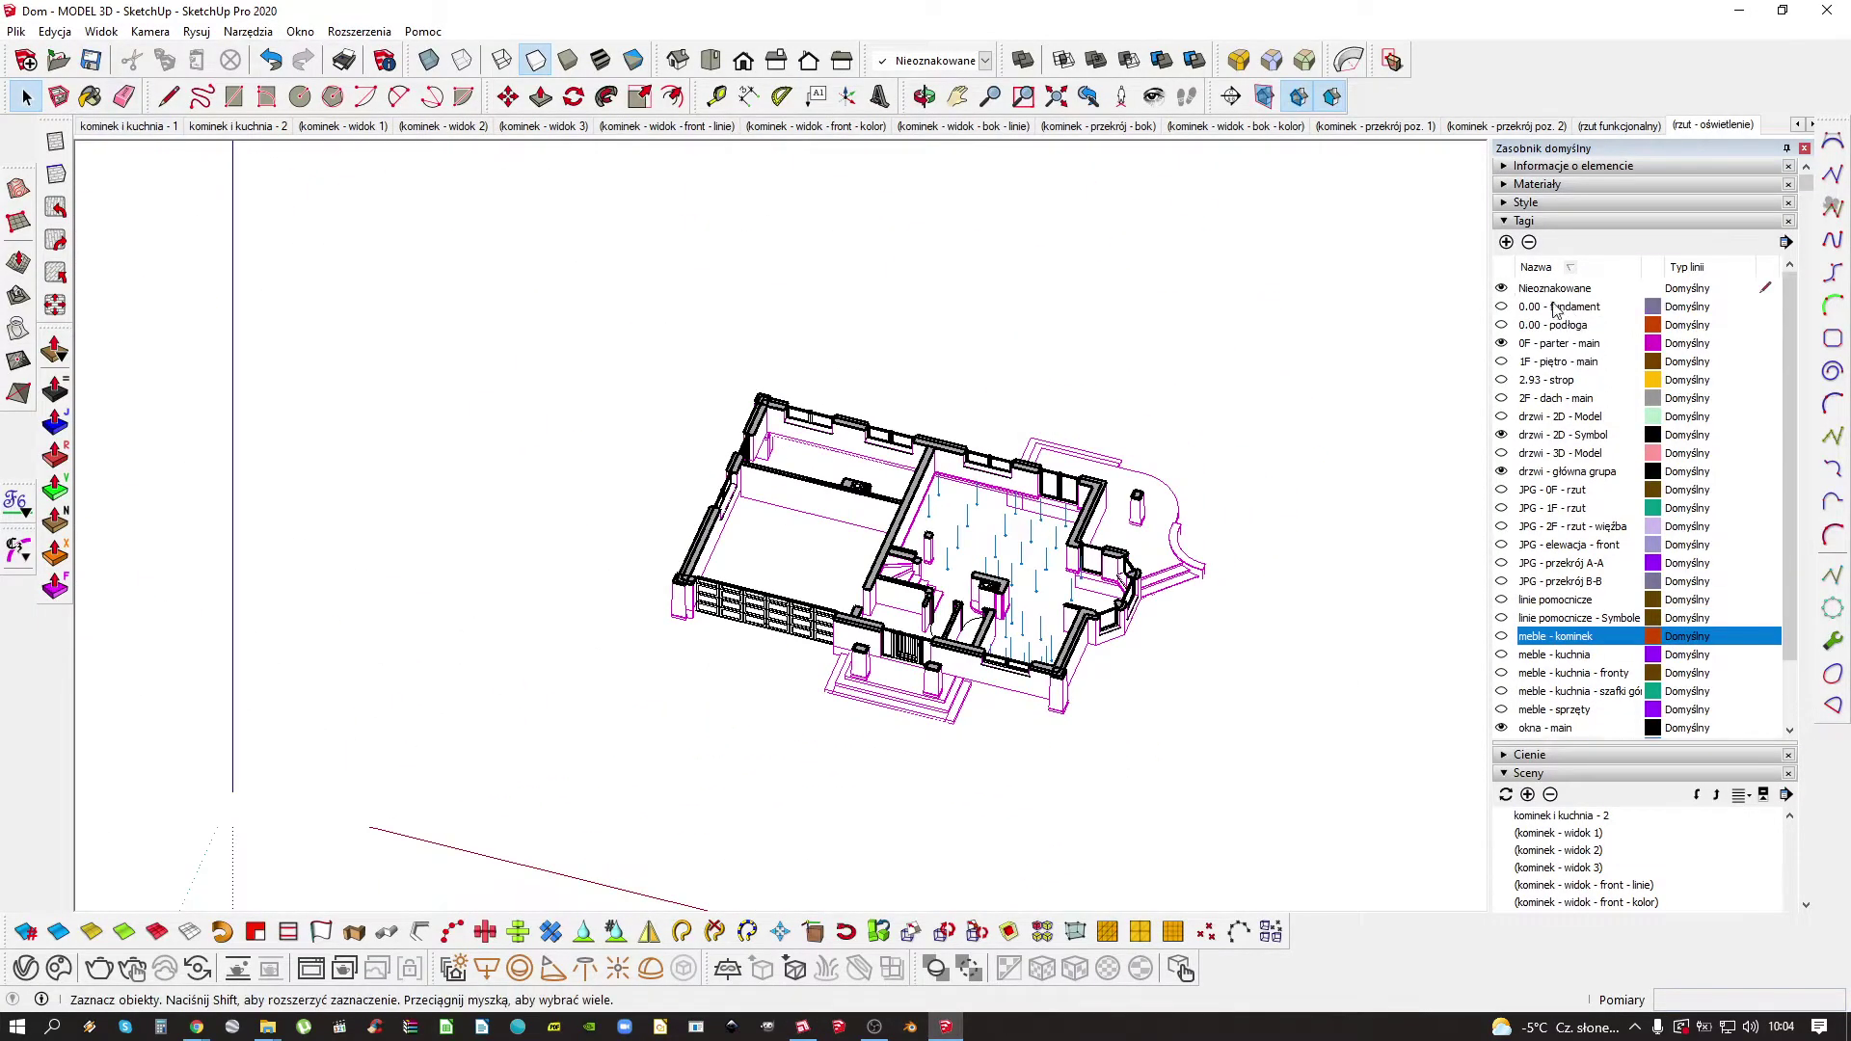
pyautogui.click(1539, 221)
pyautogui.scroll(5, 1572, 308)
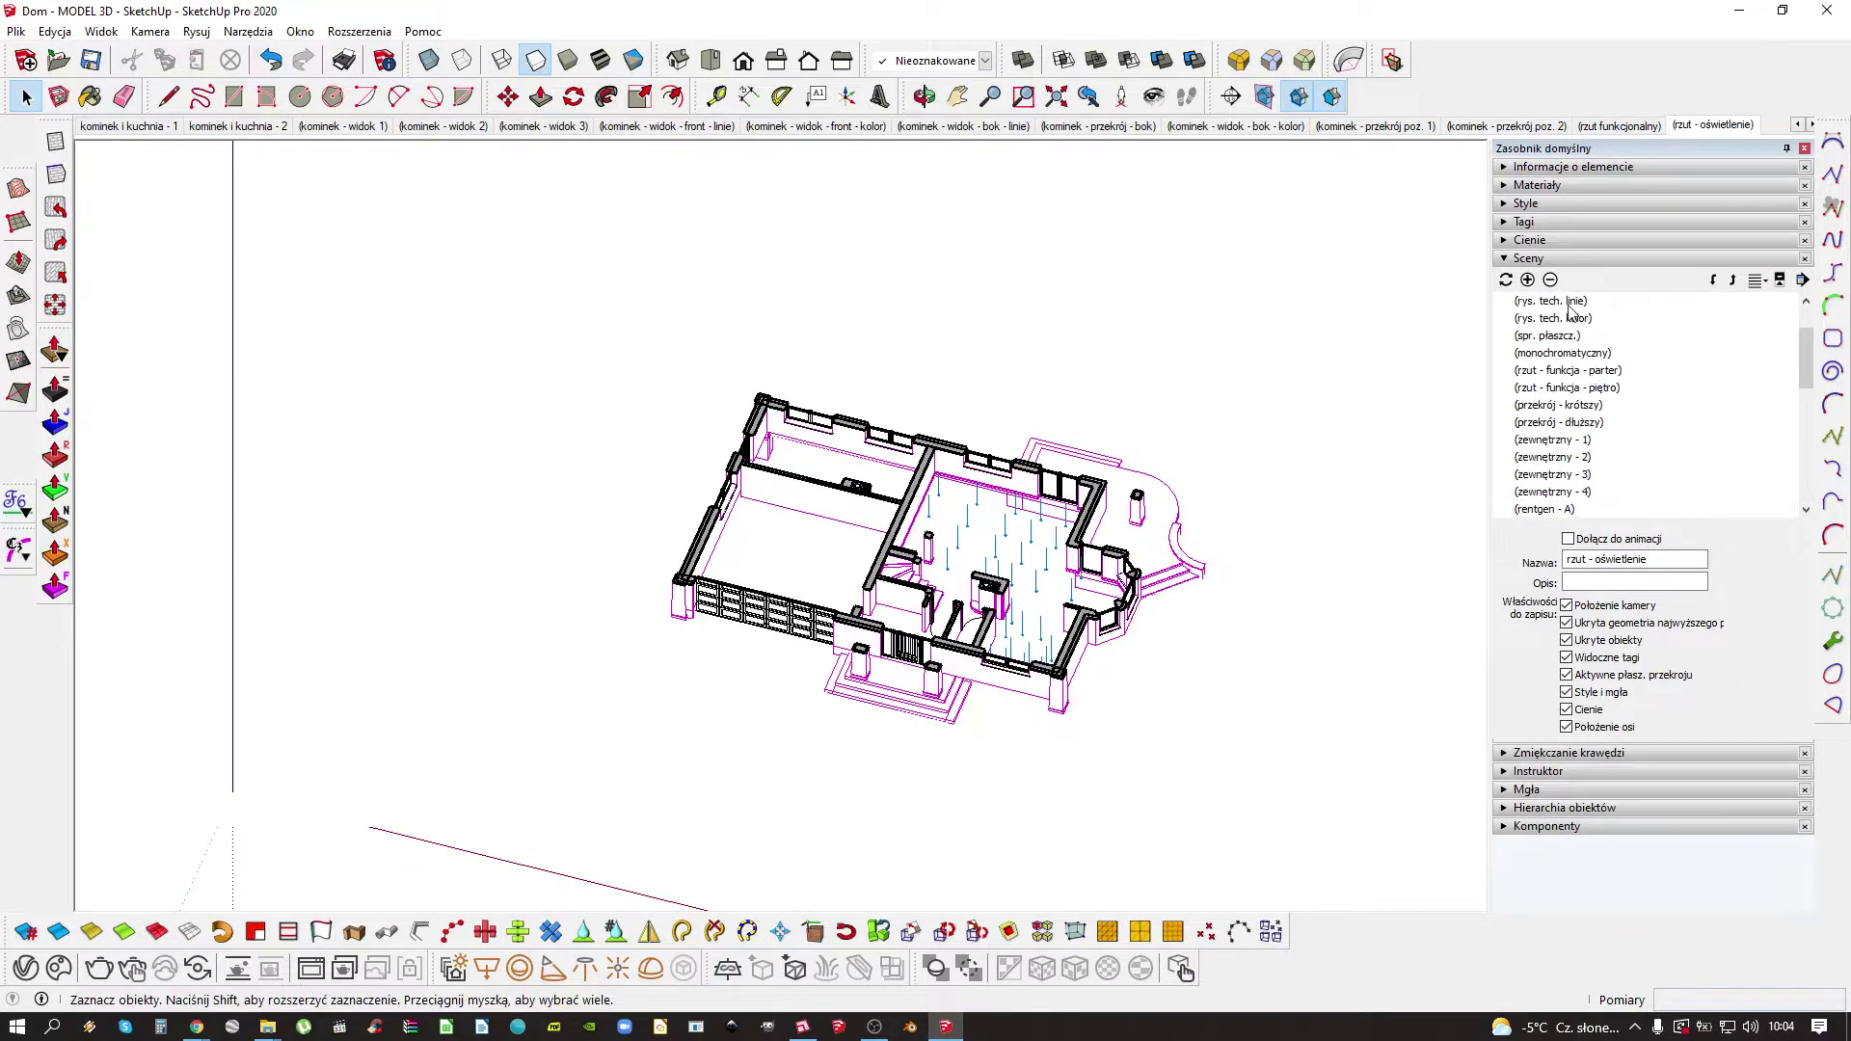
pyautogui.scroll(5, 1571, 308)
pyautogui.doubleClick(1567, 301)
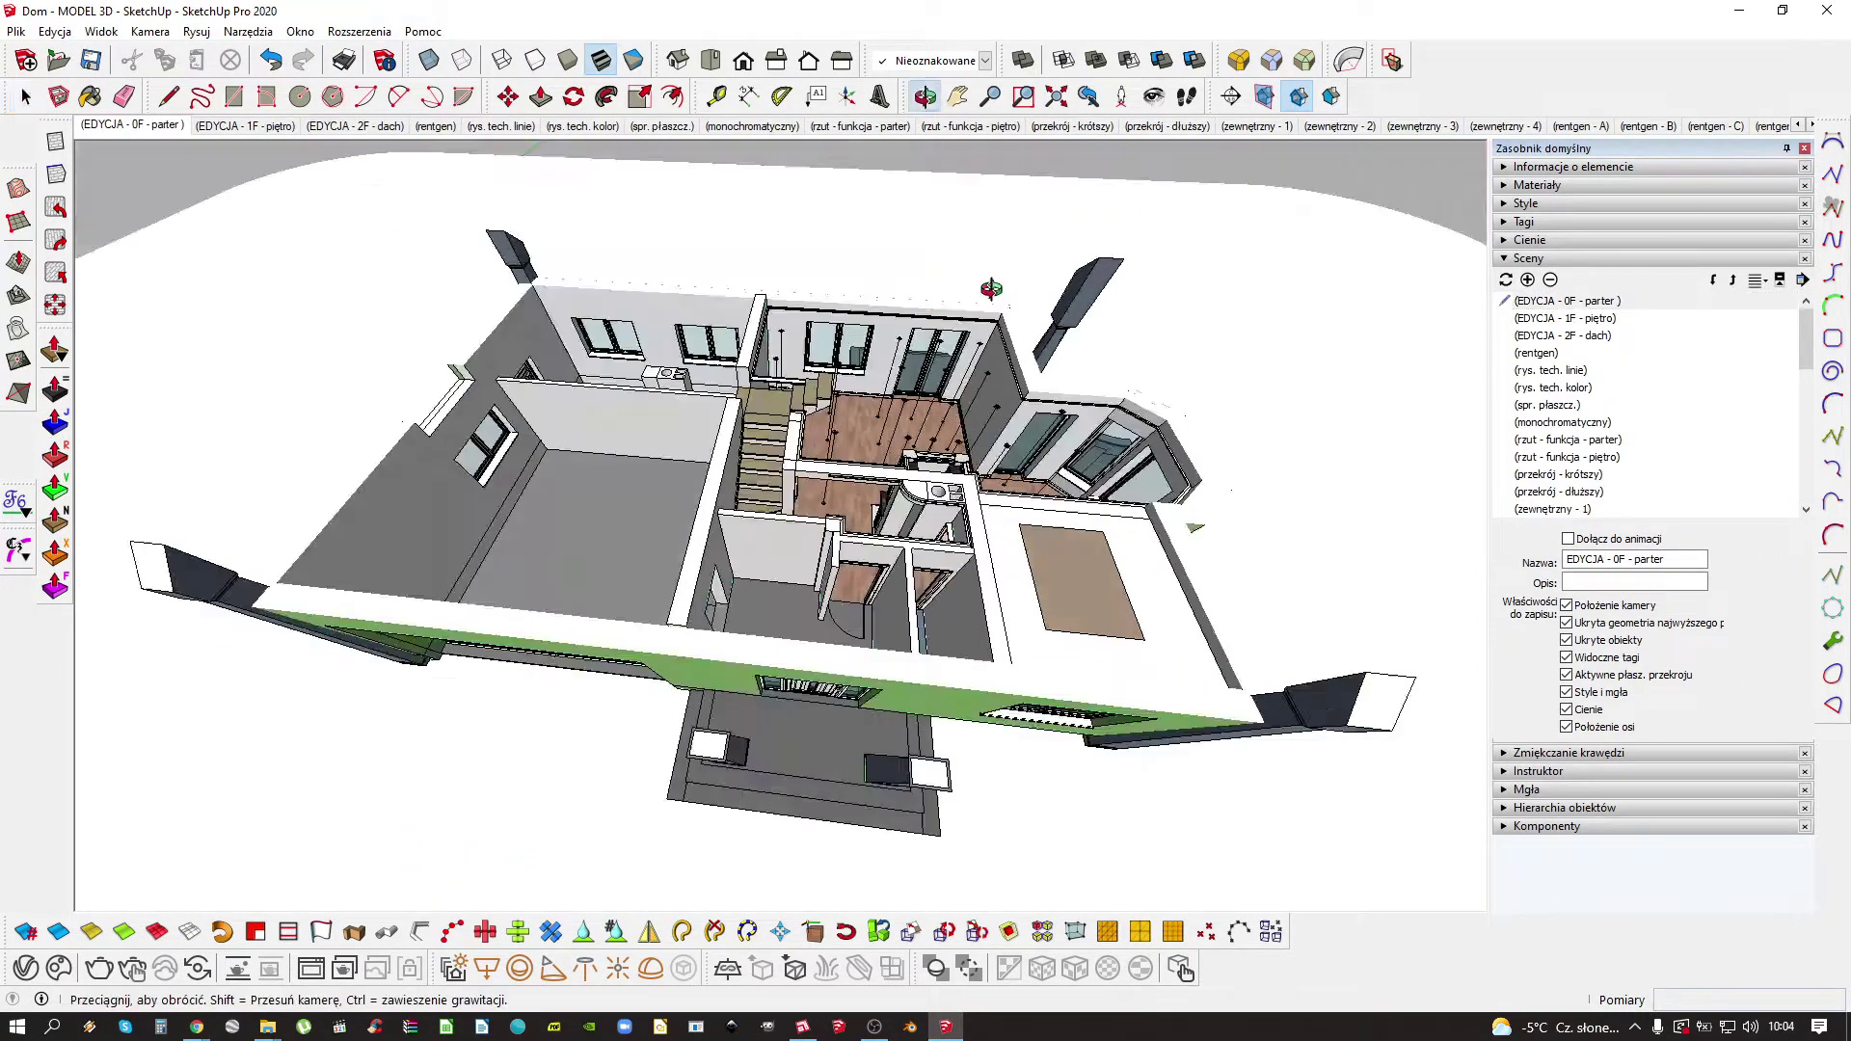
pyautogui.moveTo(1258, 461)
pyautogui.mouseDown(button='middle')
pyautogui.moveTo(1088, 490)
pyautogui.moveTo(1040, 579)
pyautogui.moveTo(1072, 334)
pyautogui.moveTo(1058, 467)
pyautogui.mouseUp(button='middle')
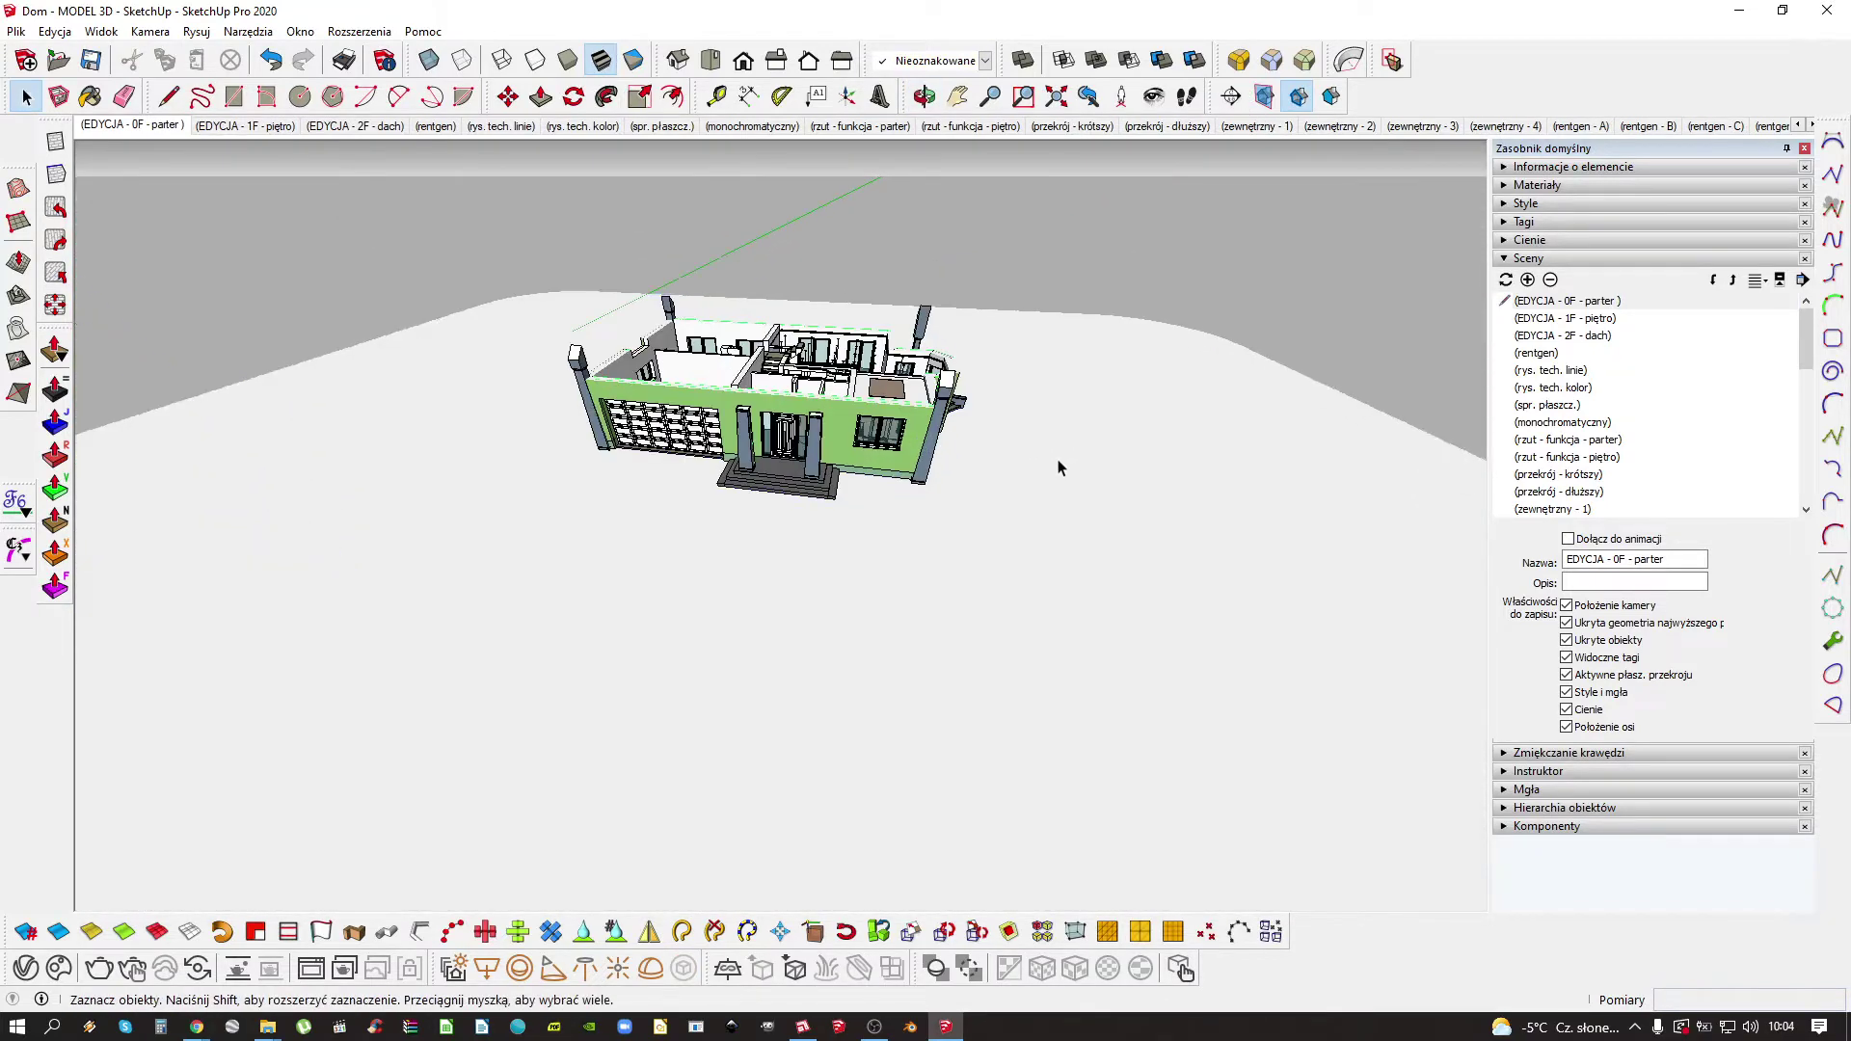
# - Add the tag '0.00 - płaszczyzna', make it active, and toggle its visibility
pyautogui.click(1529, 222)
pyautogui.click(1506, 242)
pyautogui.write('0.00 - płaszczy')
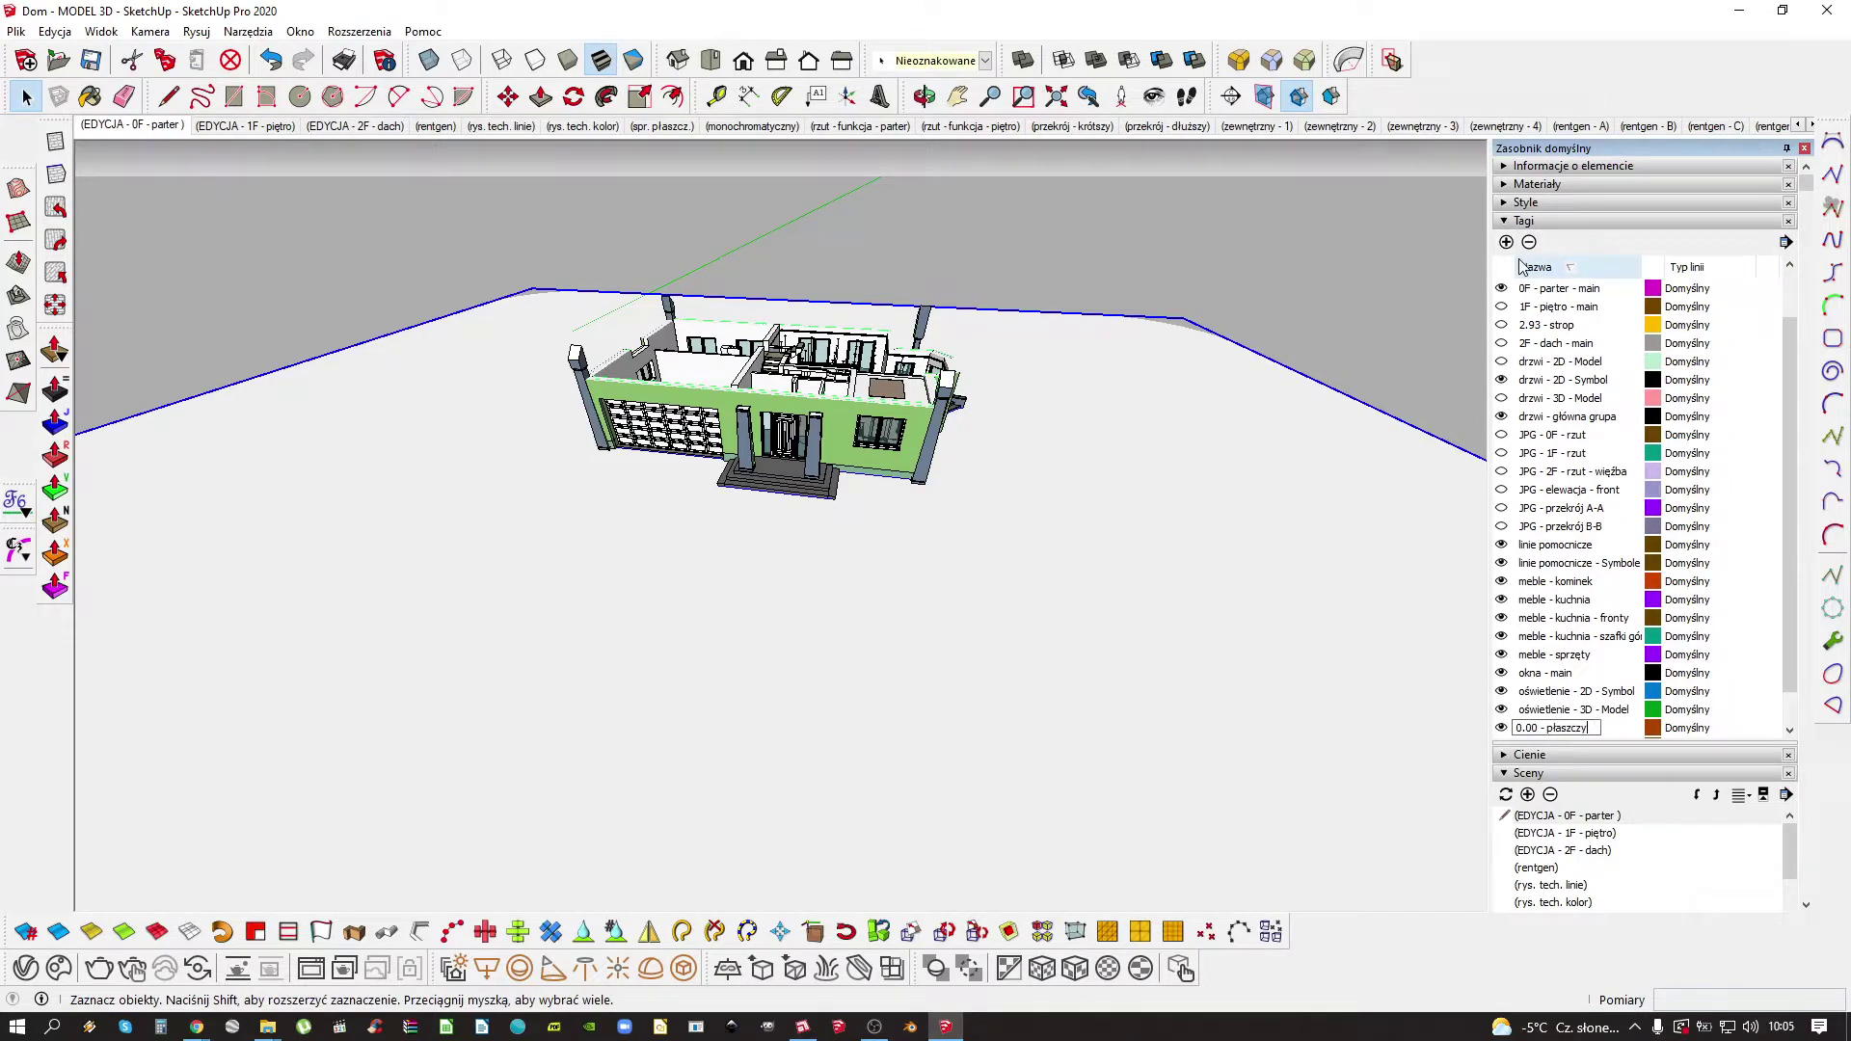
pyautogui.write('zna')
pyautogui.press('Return')
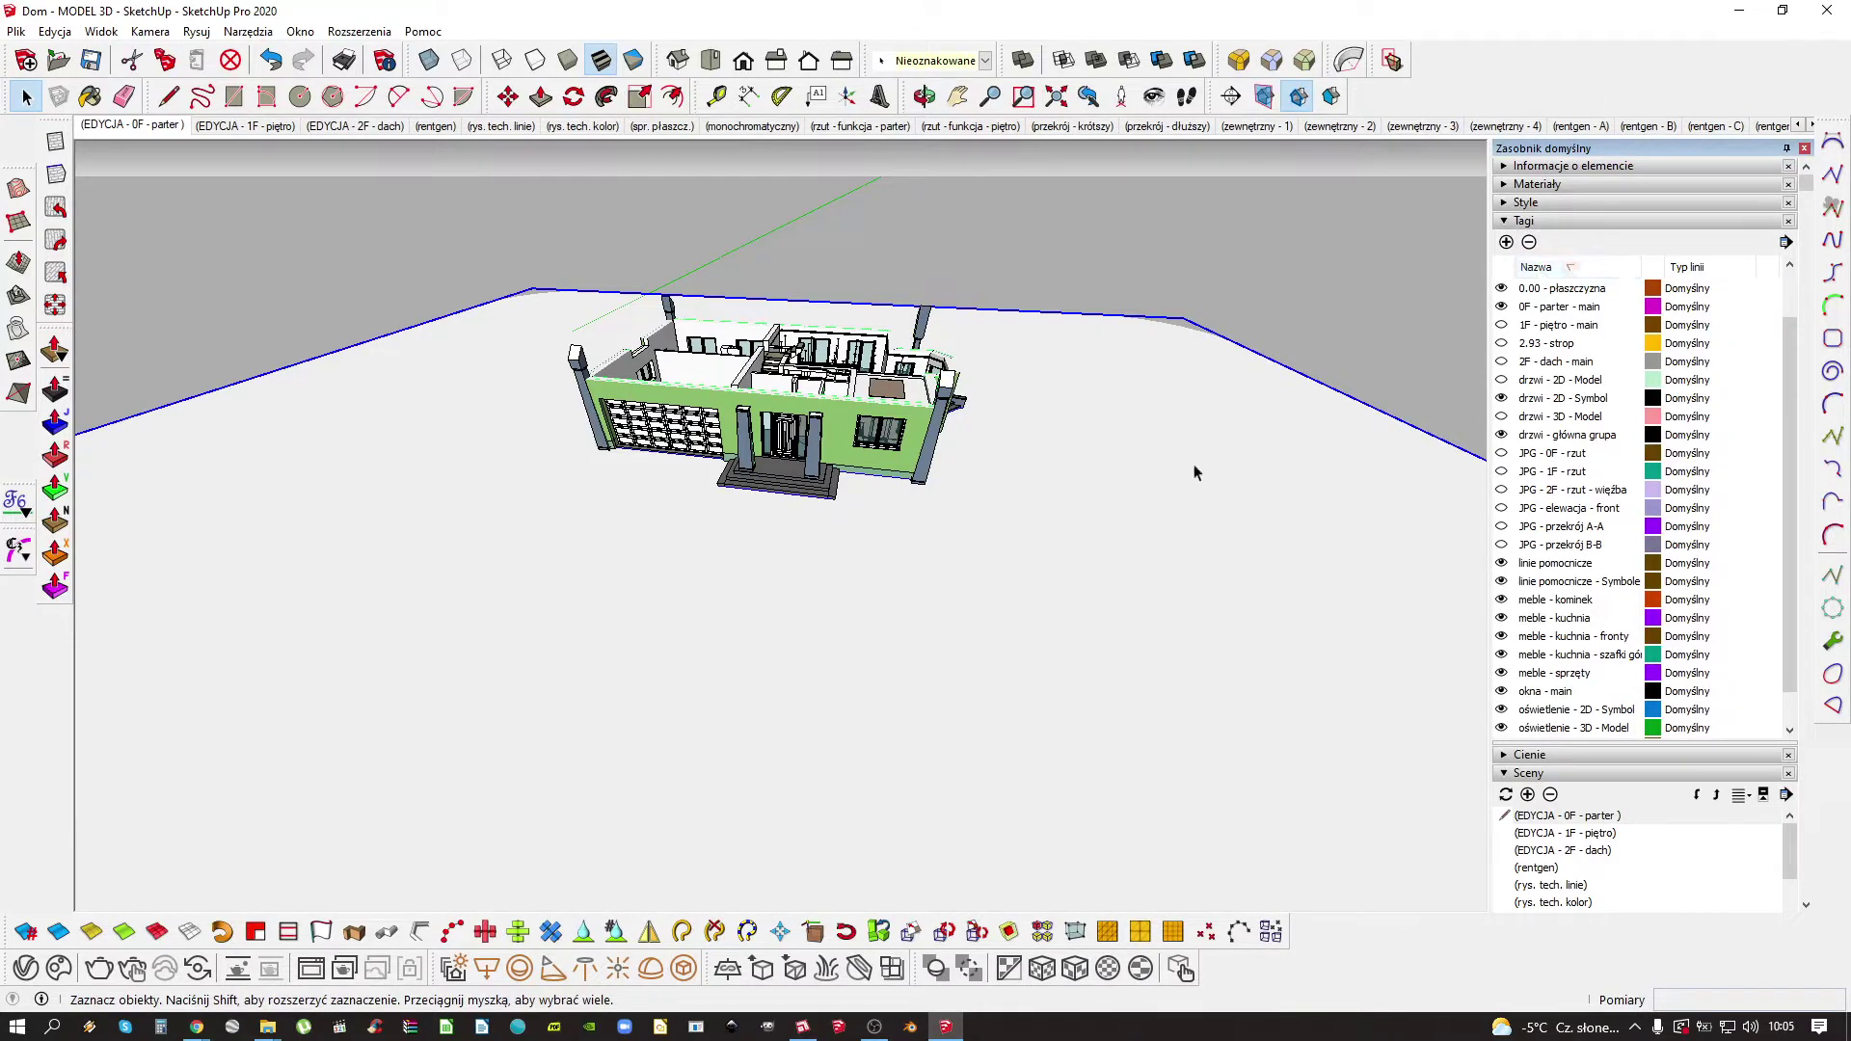
pyautogui.click(974, 60)
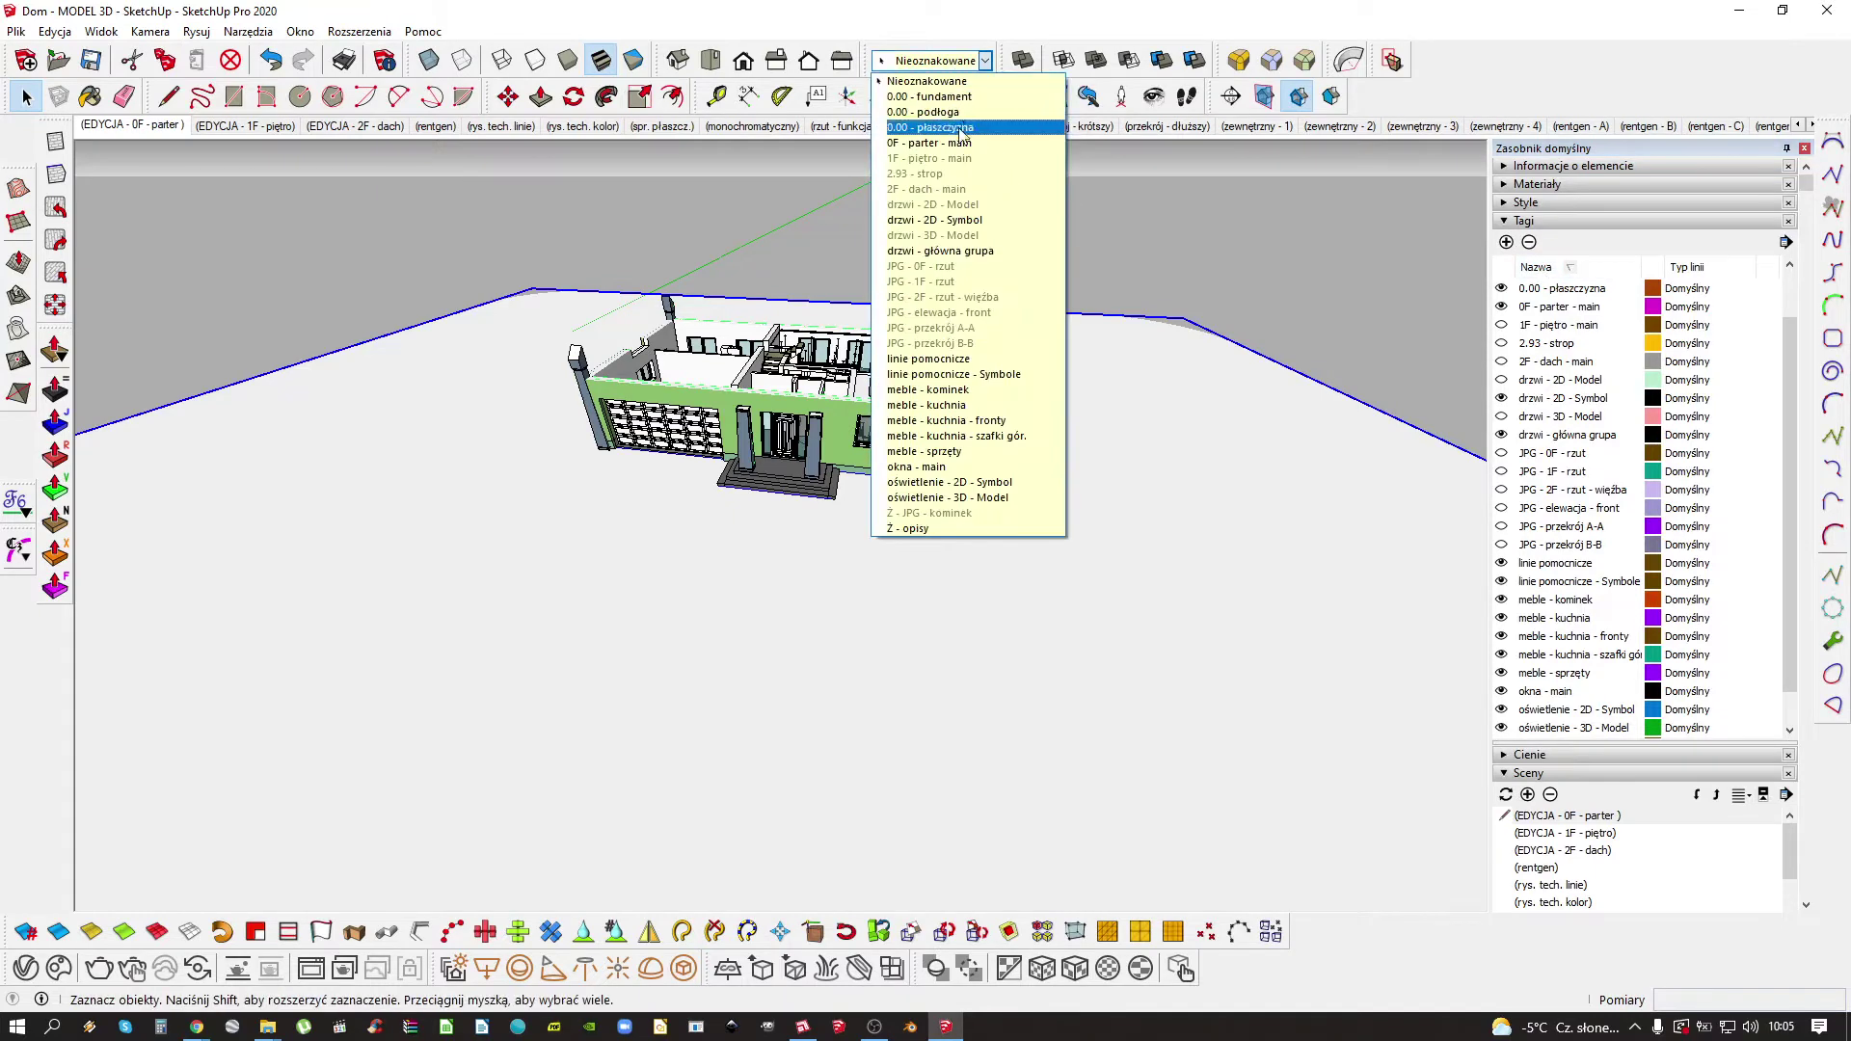
pyautogui.click(964, 135)
pyautogui.click(1502, 288)
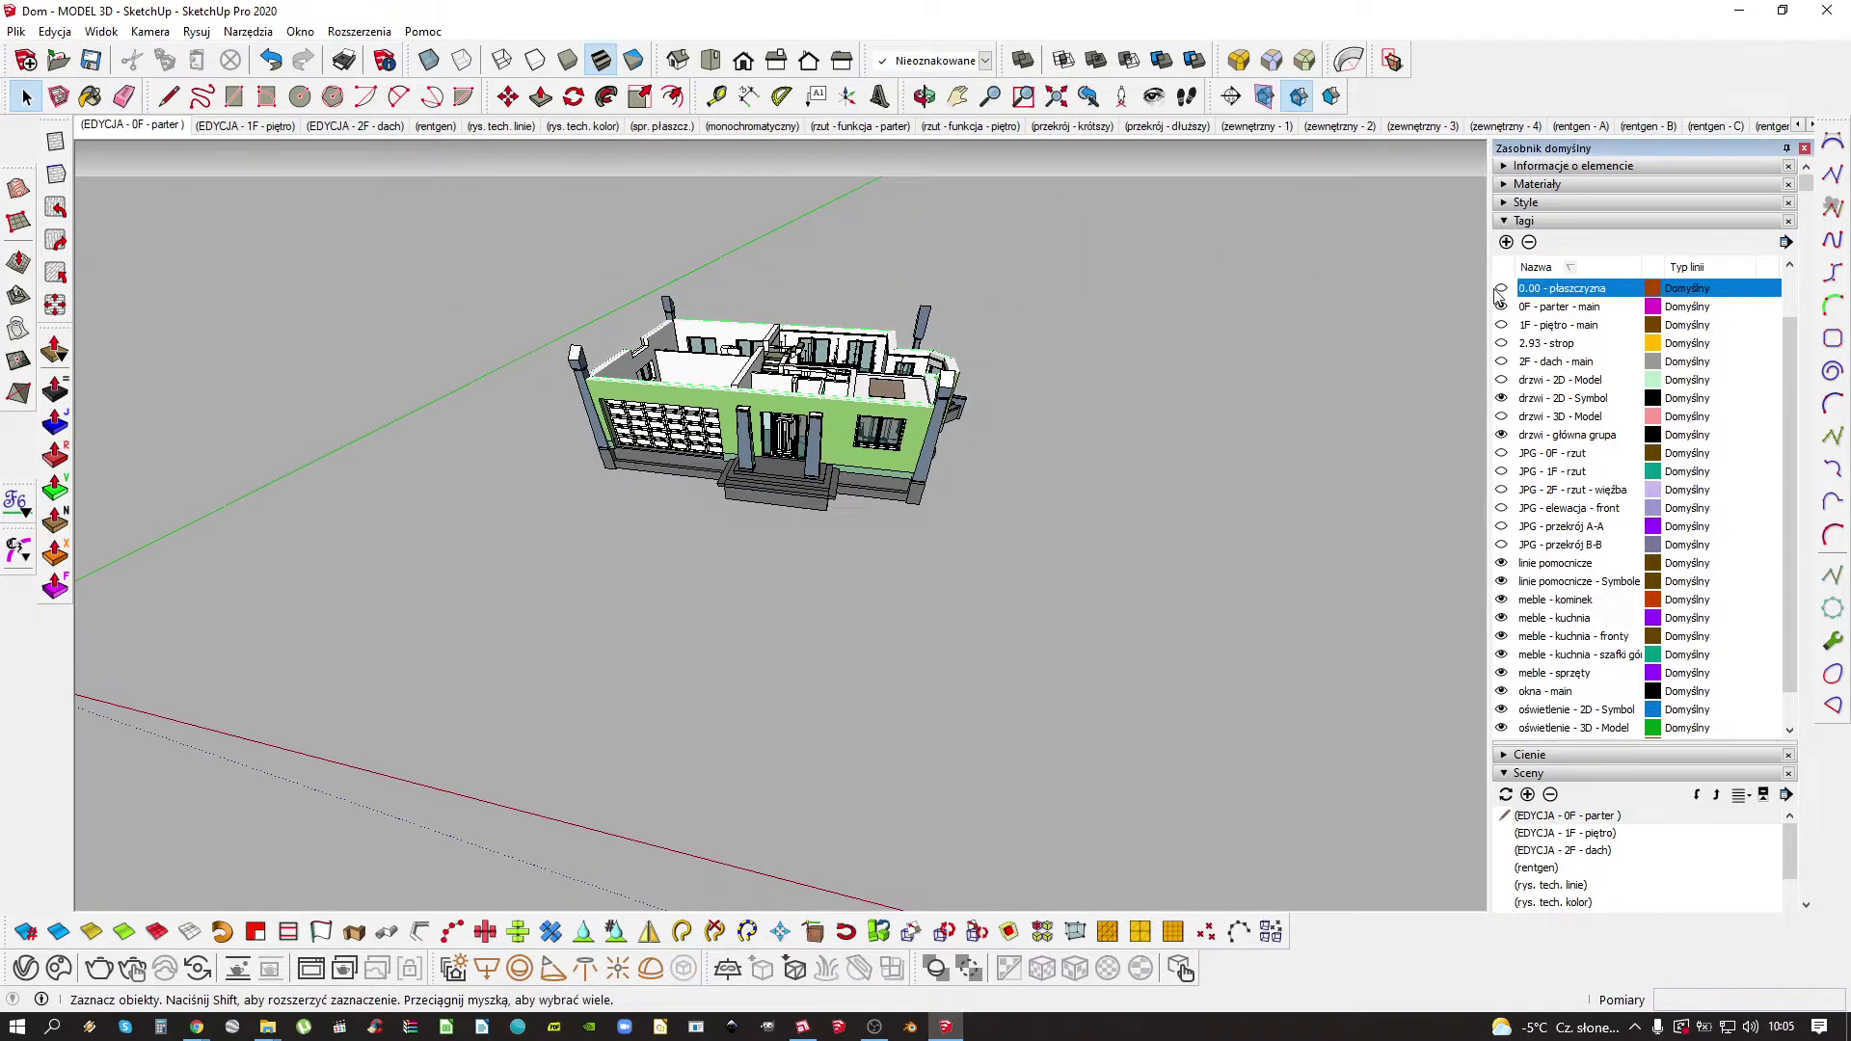
pyautogui.click(1502, 289)
pyautogui.moveTo(974, 371); pyautogui.dragTo(911, 533, button='middle')
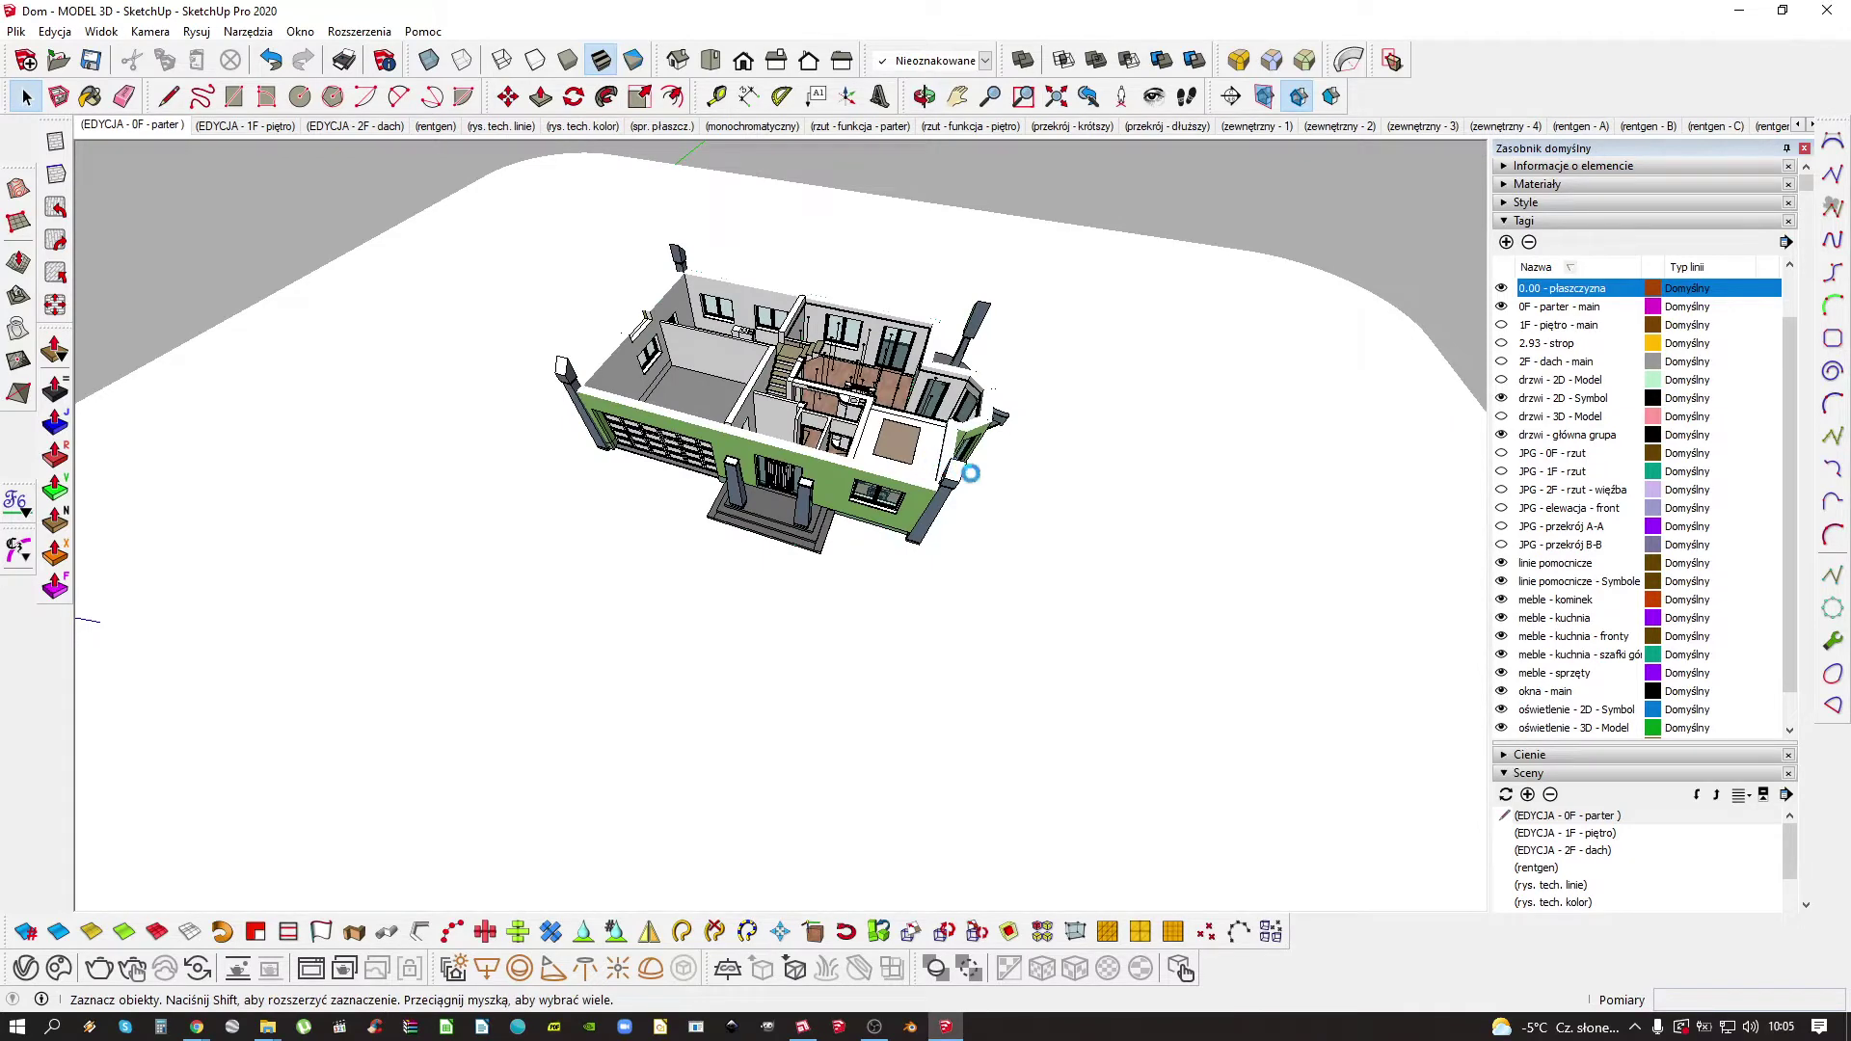
# - Back in LayOut, update the left floor-plan viewport from the changed model
pyautogui.click(804, 1027)
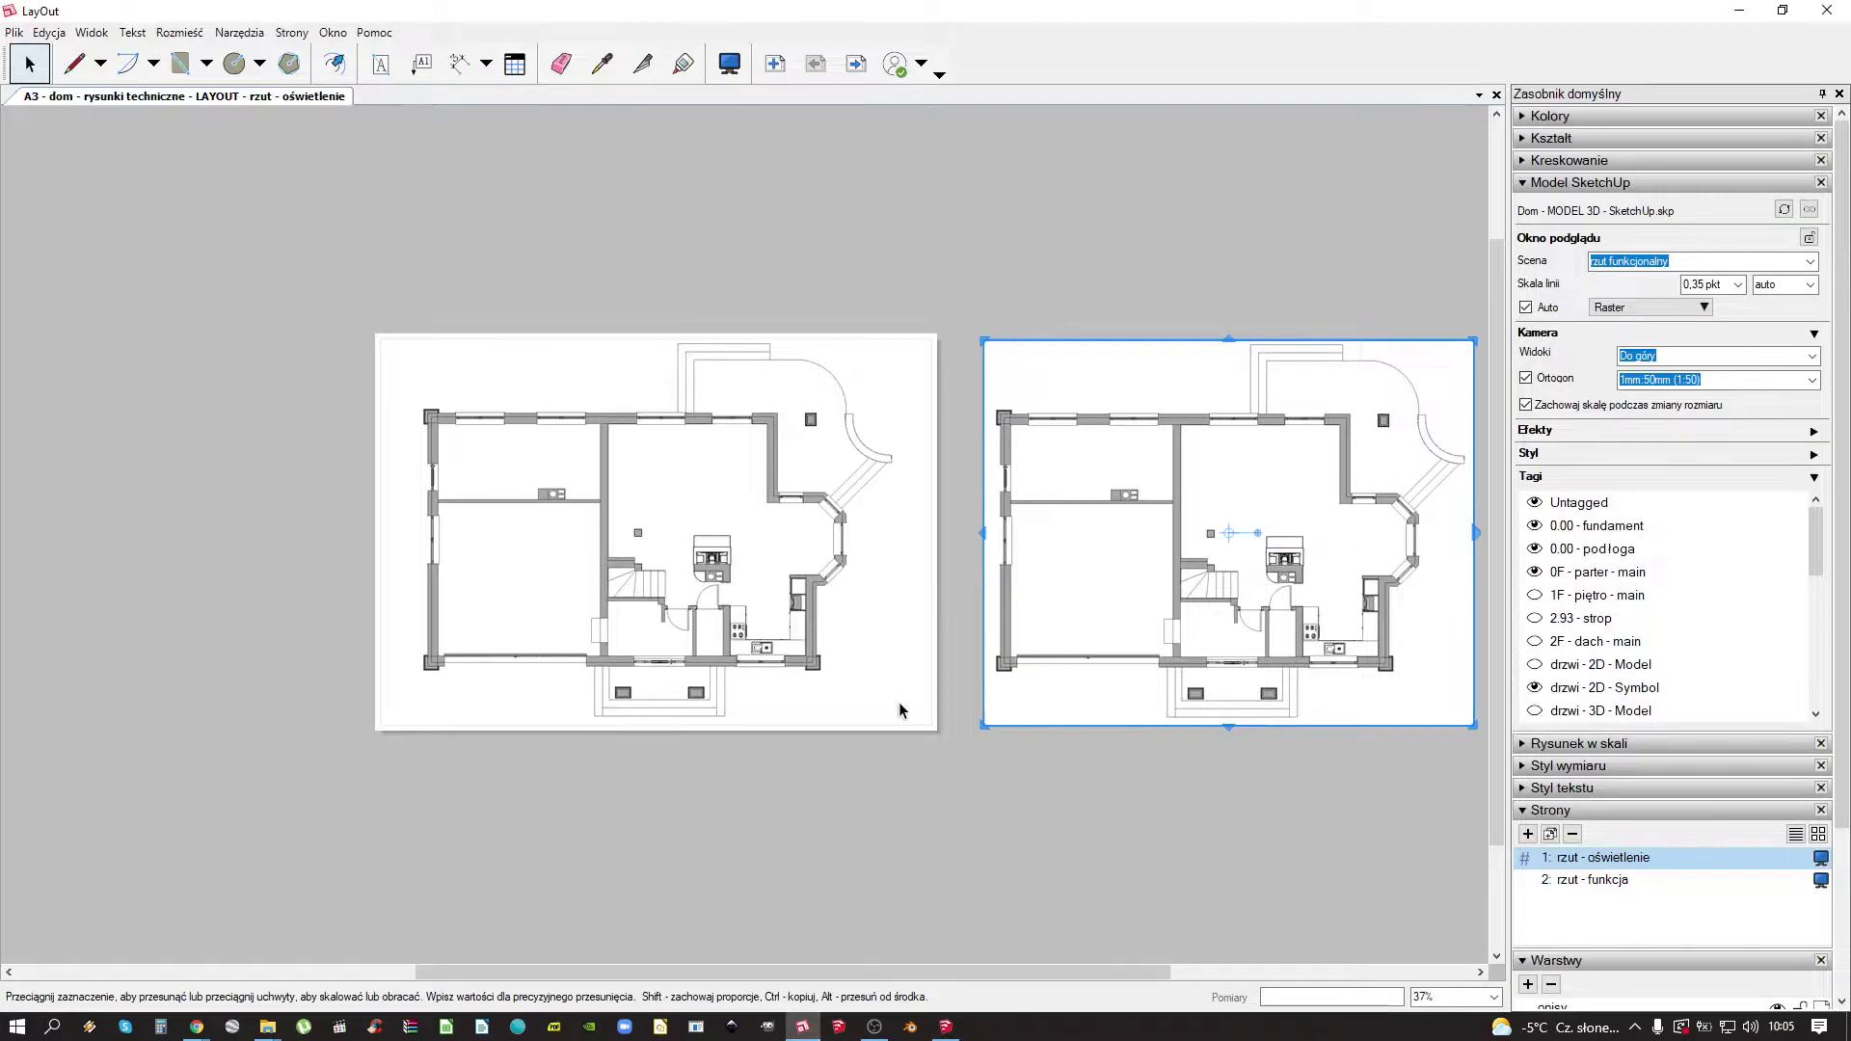
pyautogui.rightClick(1084, 547)
pyautogui.rightClick(859, 552)
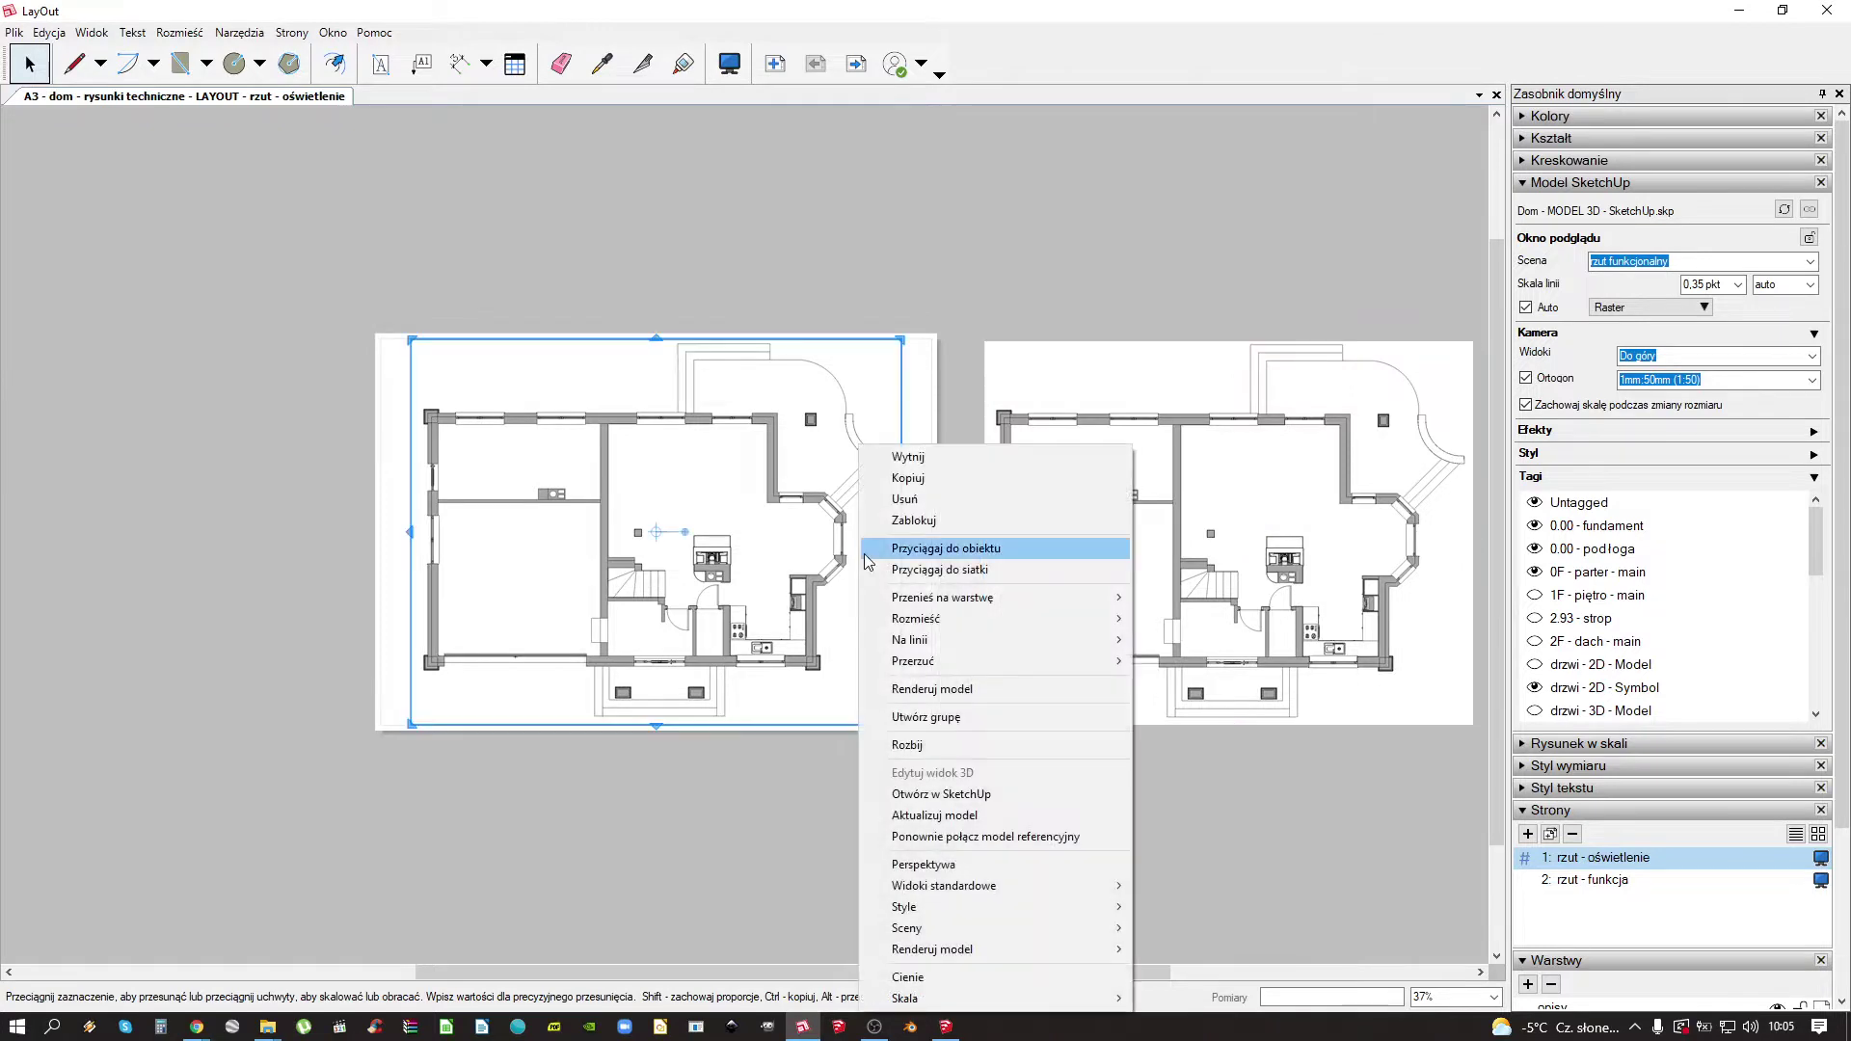
pyautogui.click(964, 814)
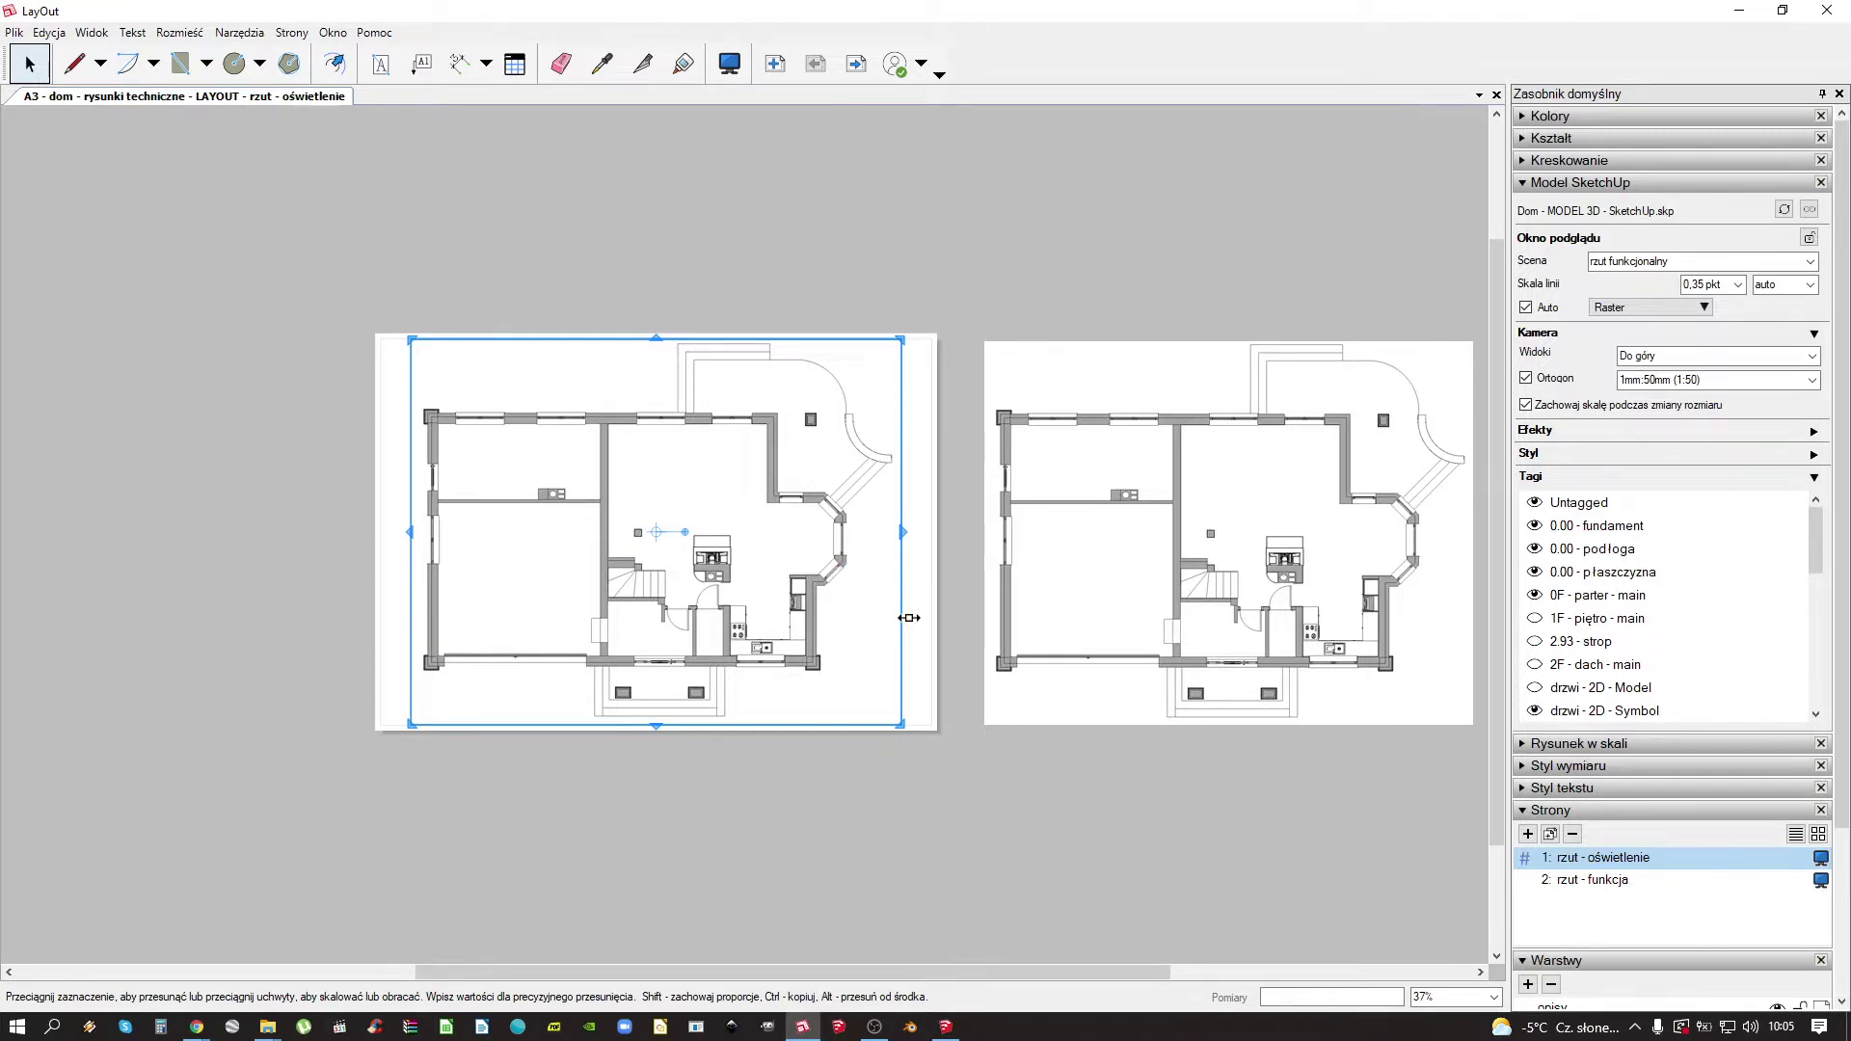
pyautogui.scroll(2, 1130, 552)
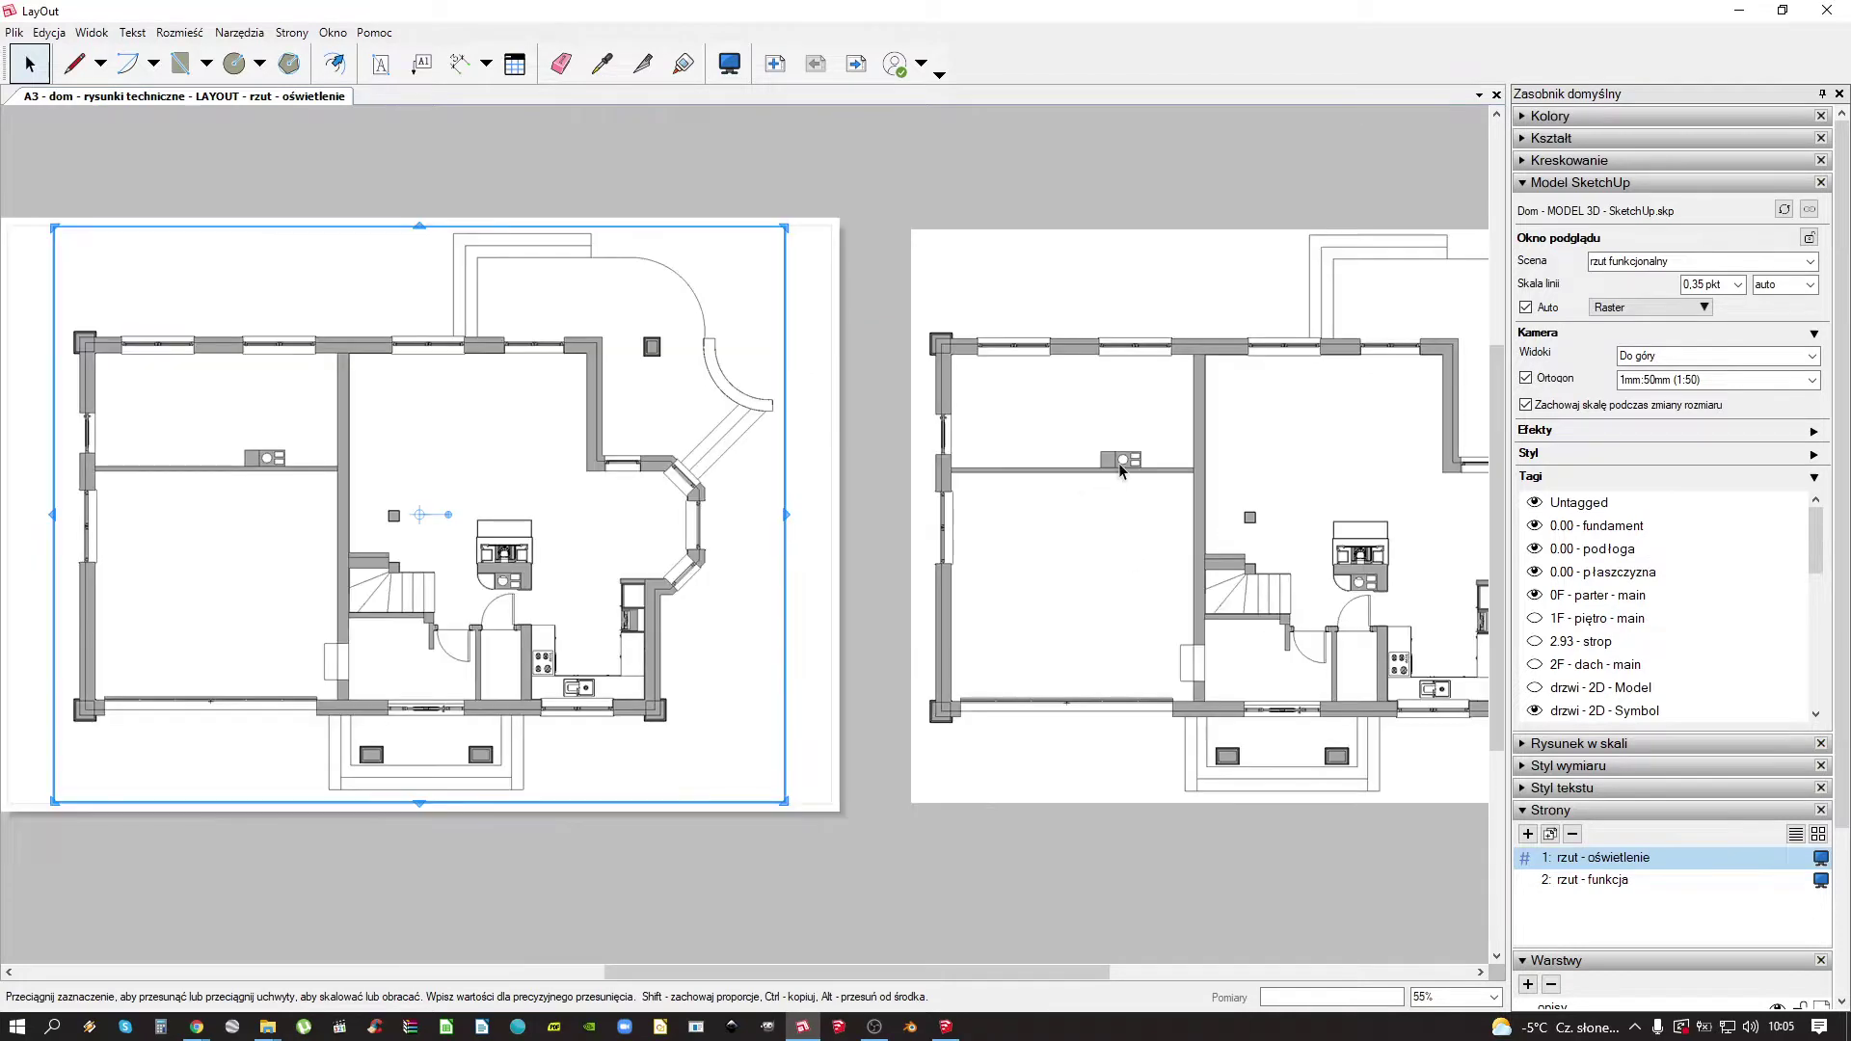
# - Hide the '0.00 - płaszczyzna' tag in the right viewport
pyautogui.click(1118, 459)
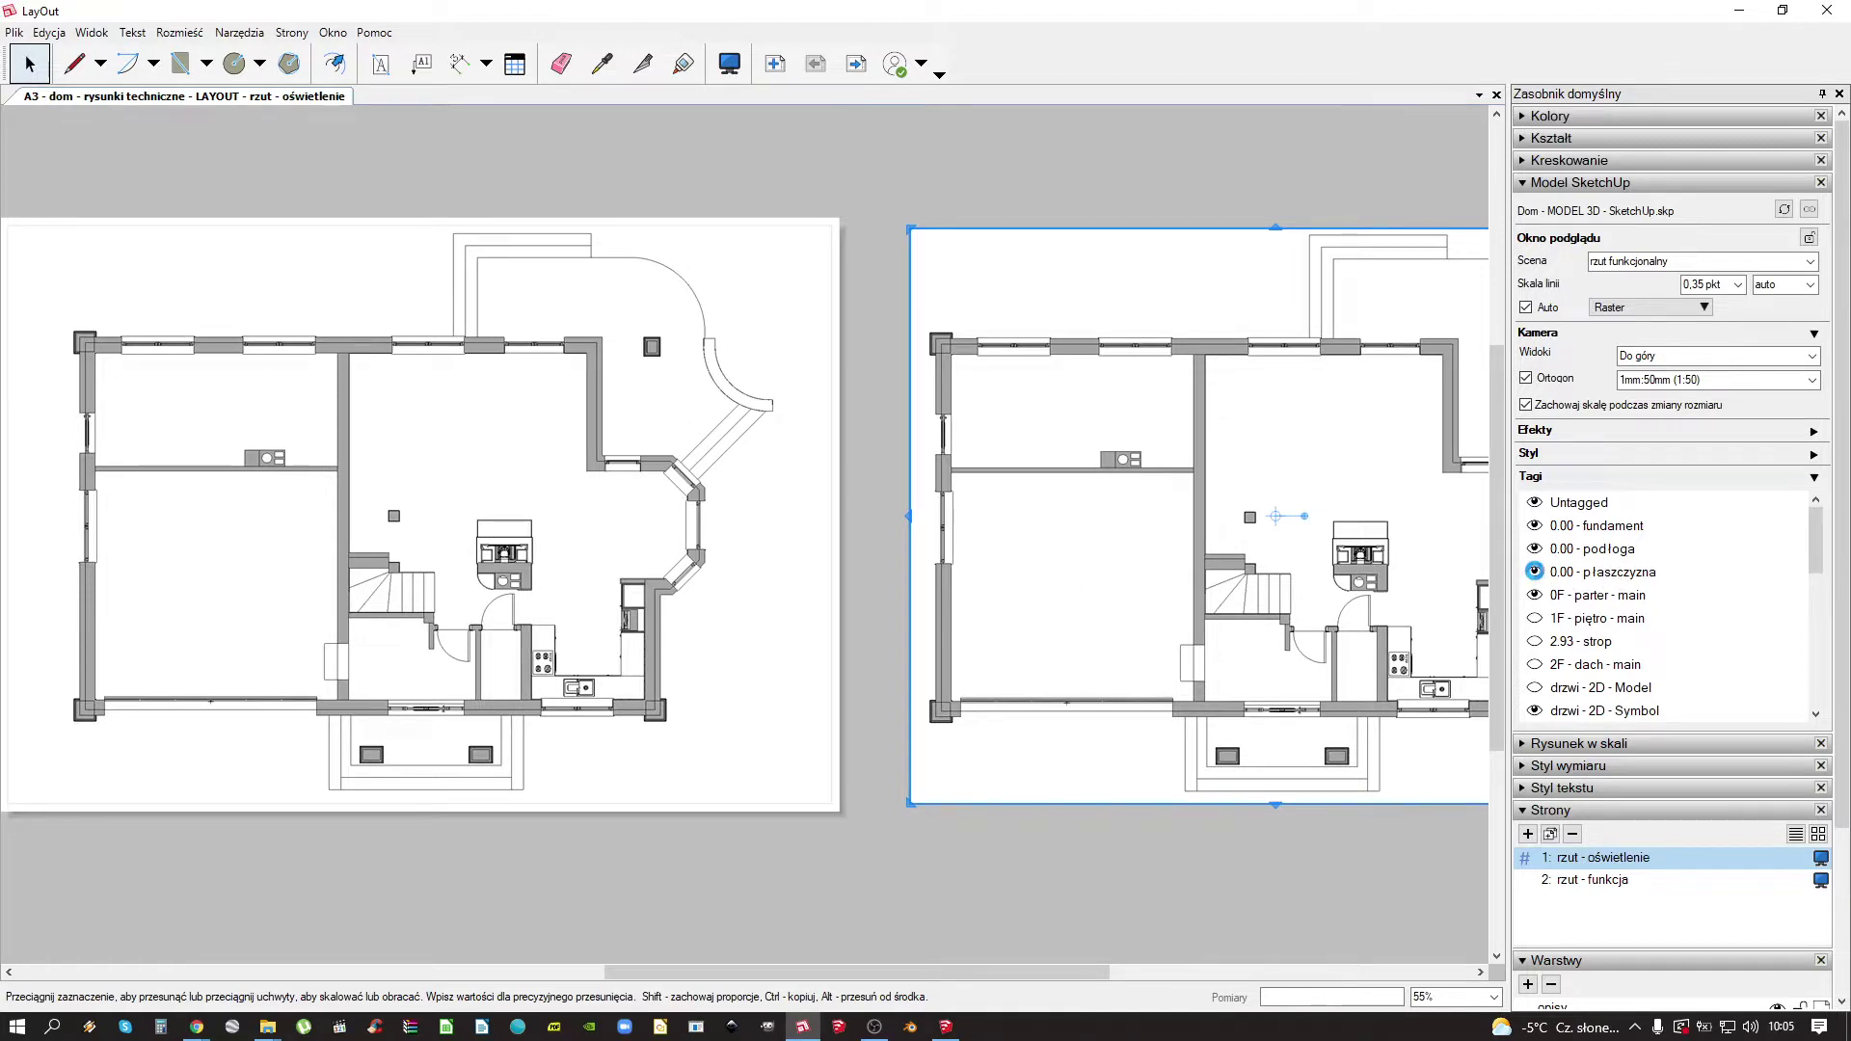
pyautogui.click(1534, 571)
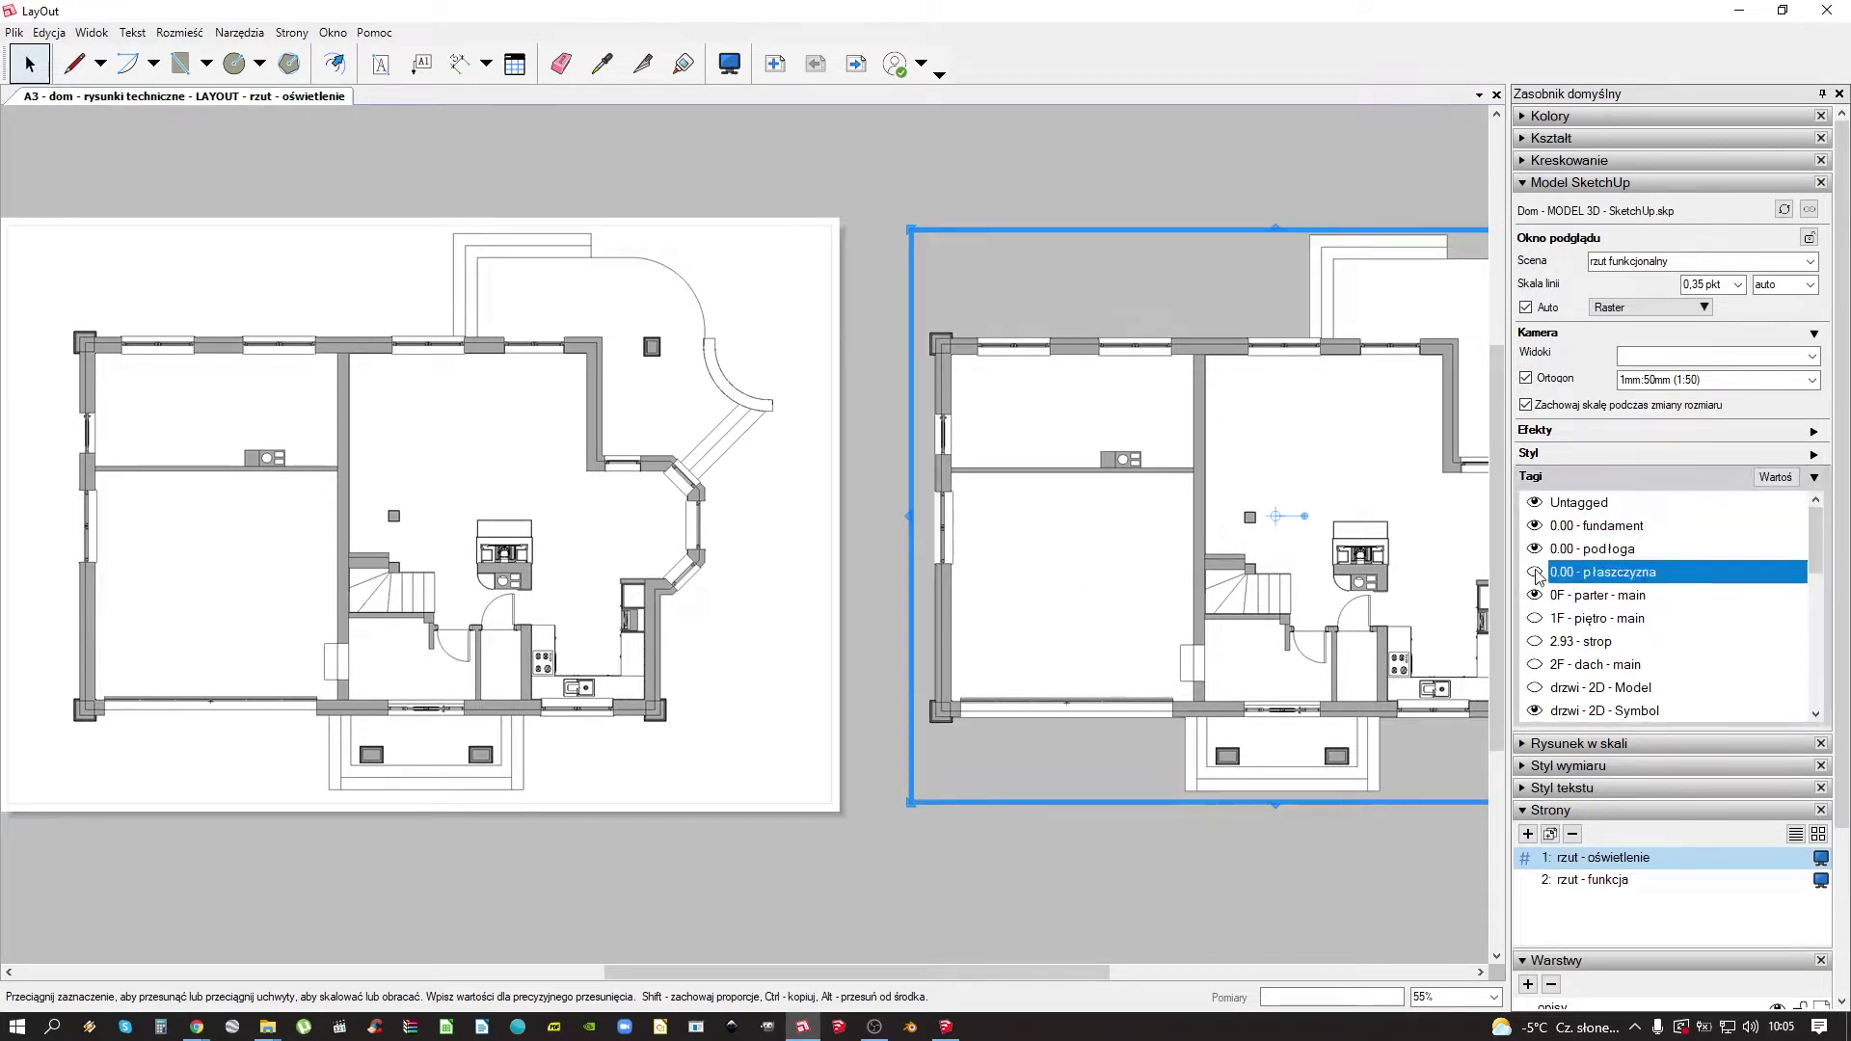
pyautogui.moveTo(1228, 533); pyautogui.dragTo(928, 528, button='middle')
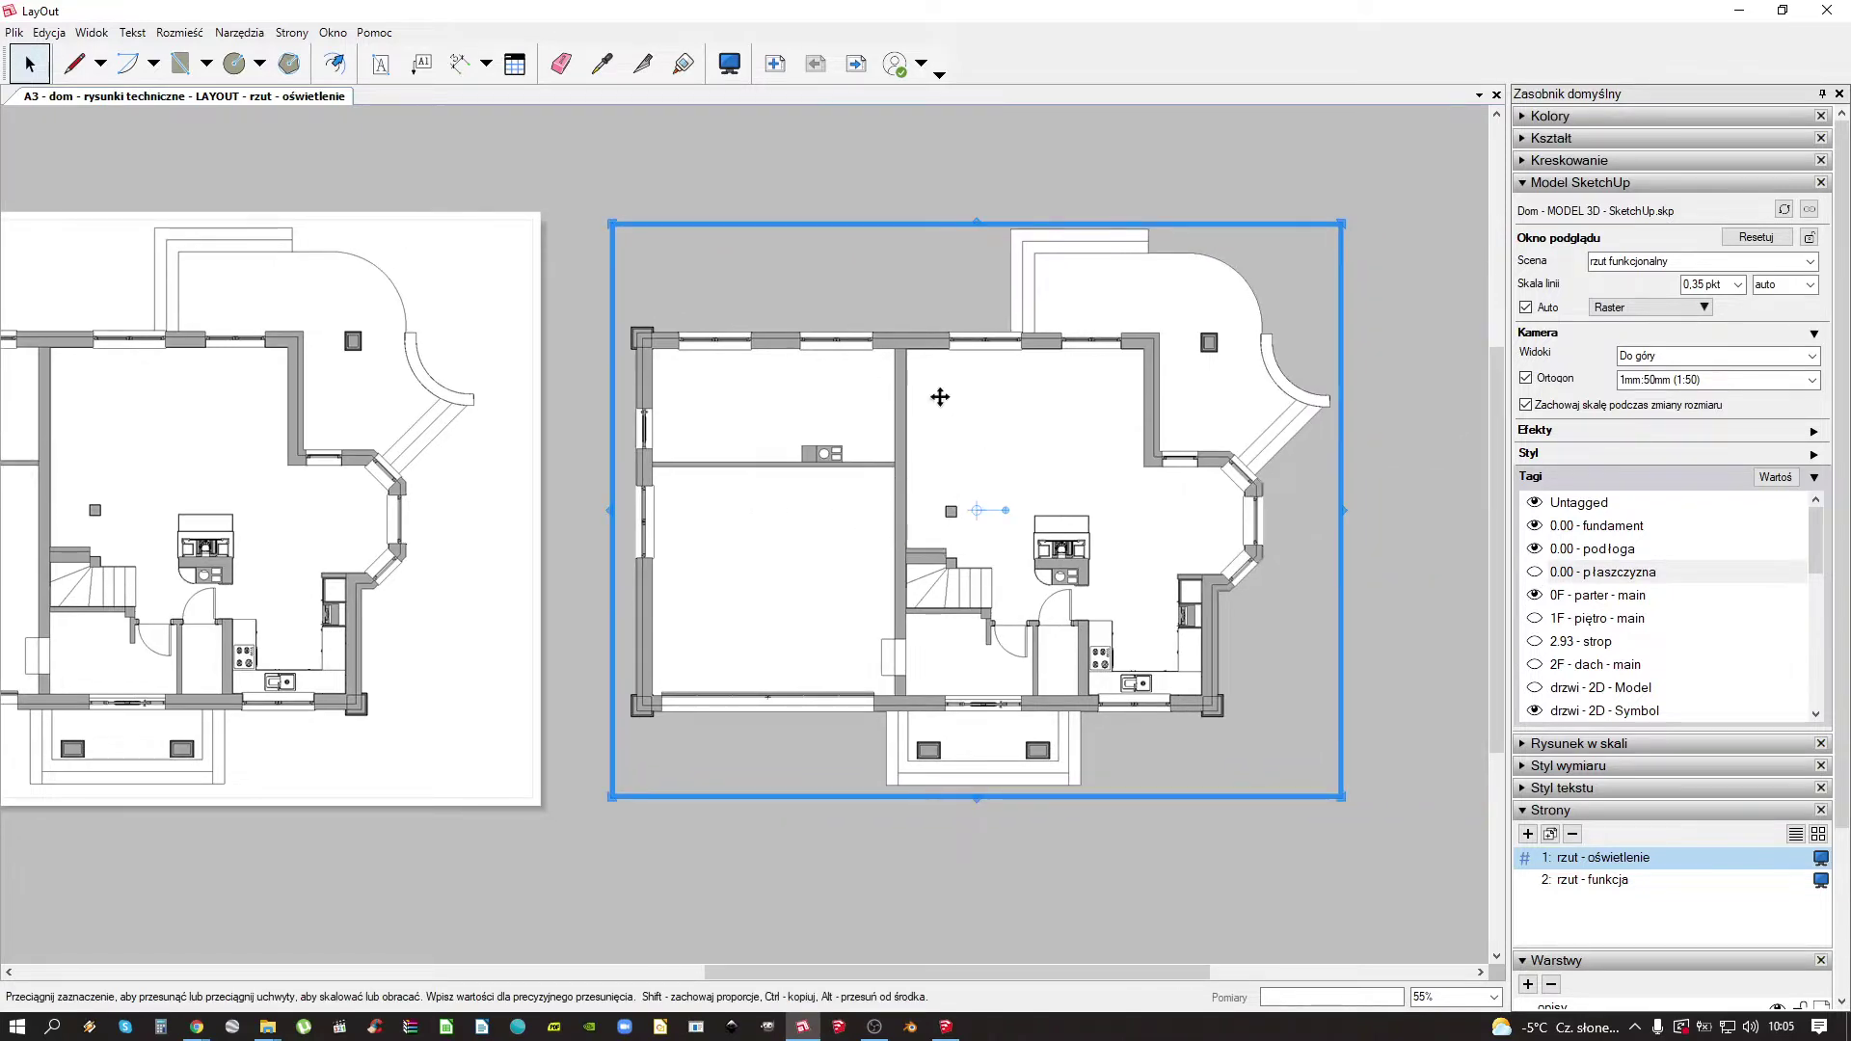
# - Switch the right viewport to the 'rzut - oświetlenie' scene and zoom in on it
pyautogui.rightClick(942, 397)
pyautogui.moveTo(1013, 882)
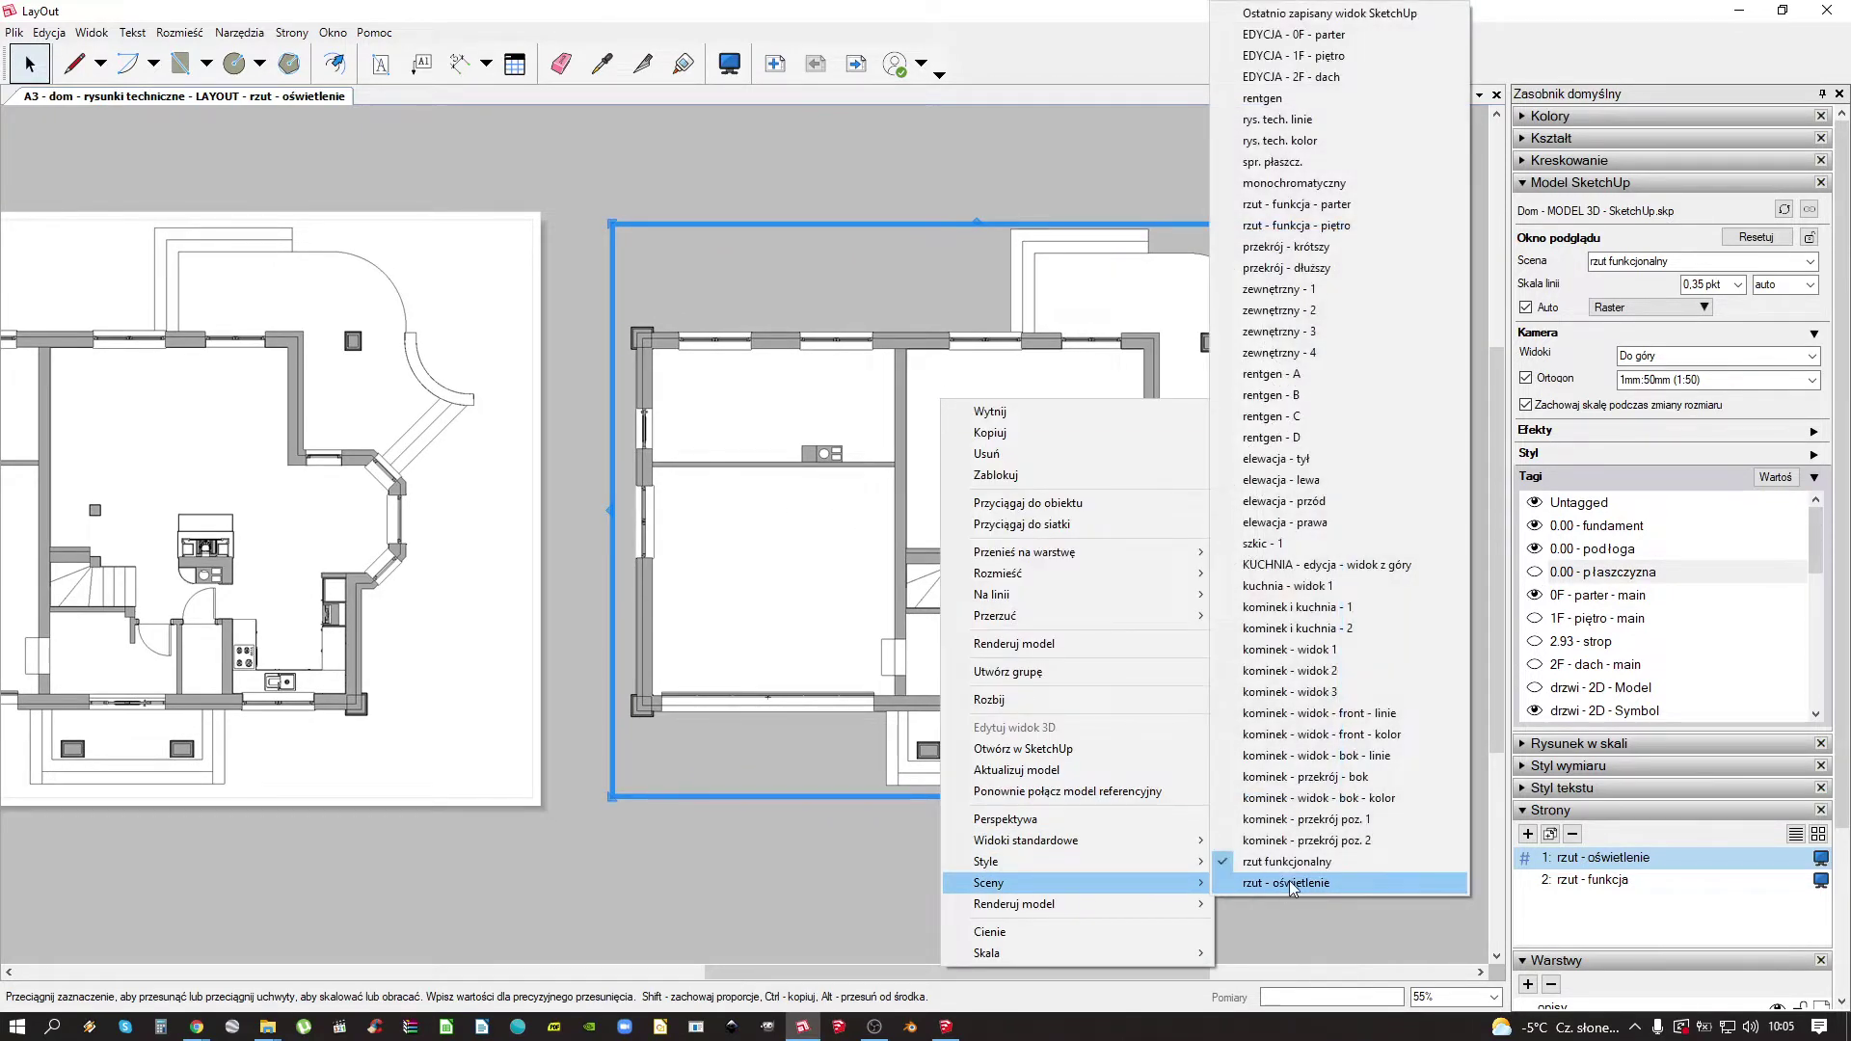
pyautogui.click(1284, 883)
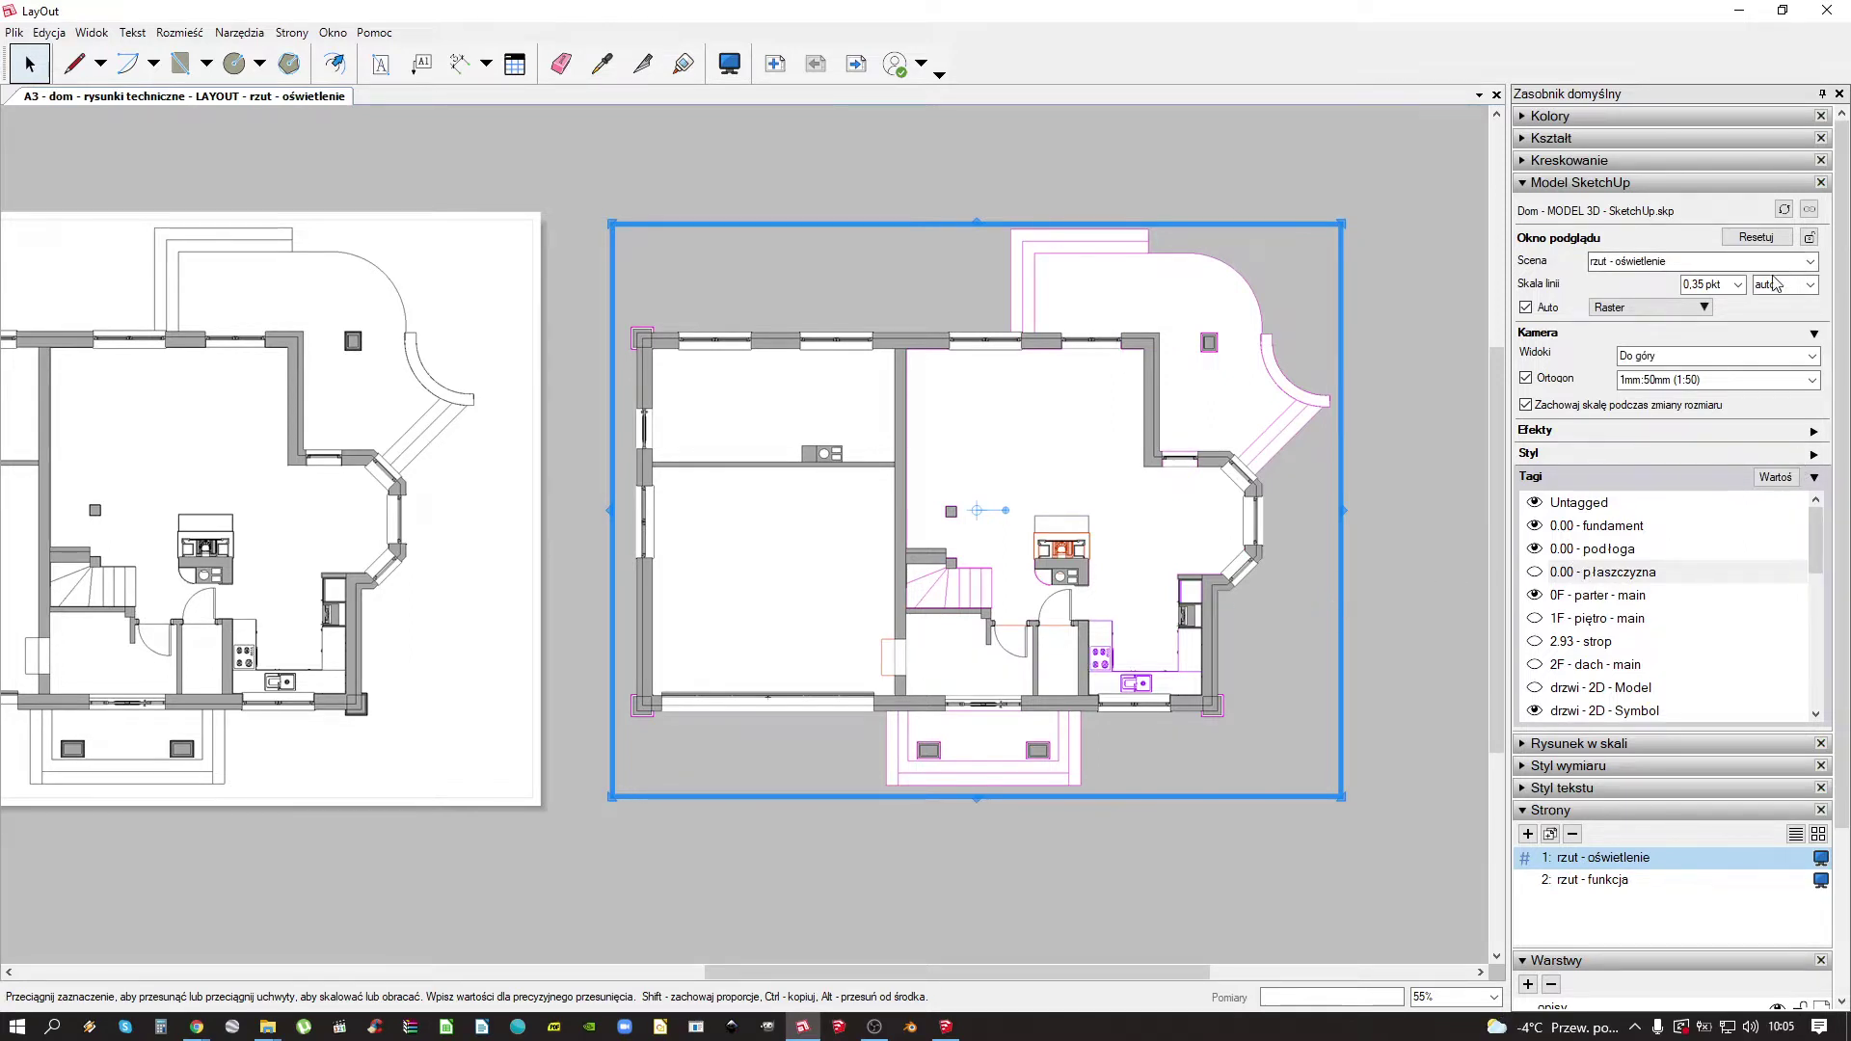
pyautogui.moveTo(993, 414); pyautogui.dragTo(970, 426, button='middle')
pyautogui.scroll(3, 1042, 481)
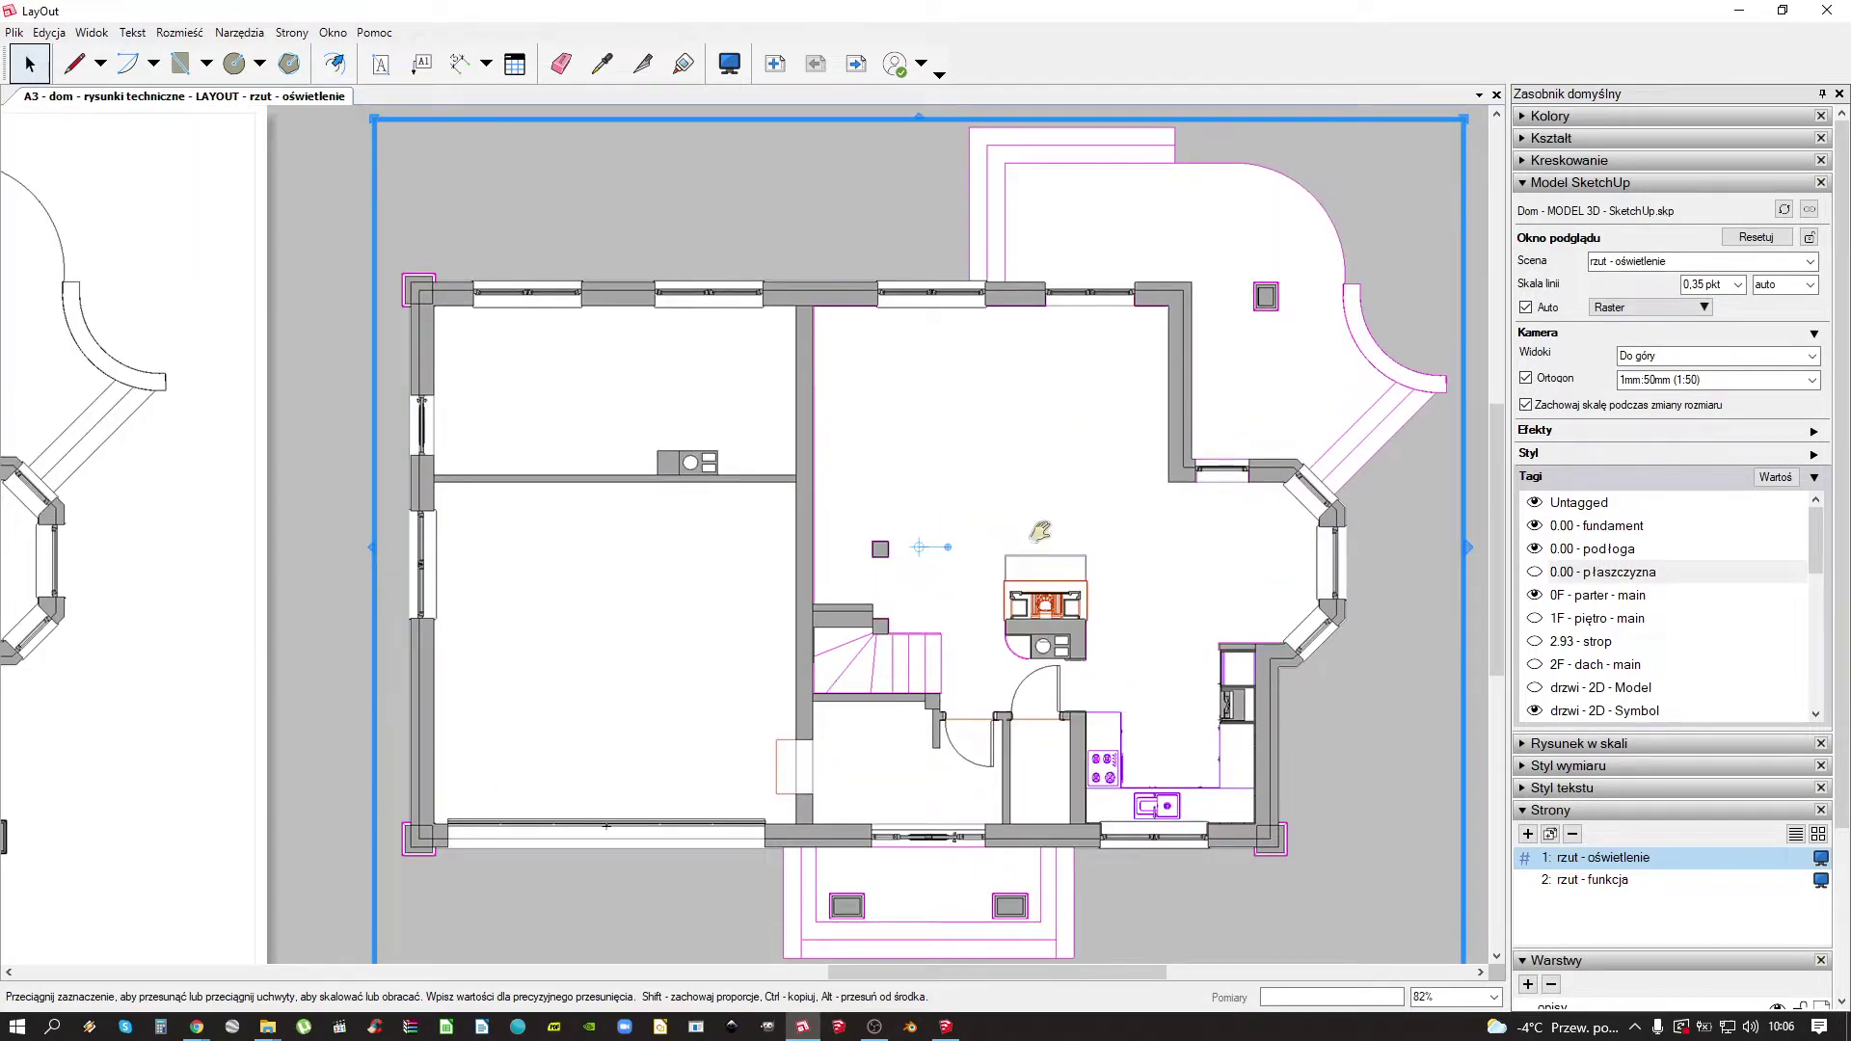
# - Select the lighting viewport and hide its kitchen furniture and fireplace tags
pyautogui.moveTo(1040, 531); pyautogui.dragTo(1004, 489, button='middle')
pyautogui.click(1452, 585)
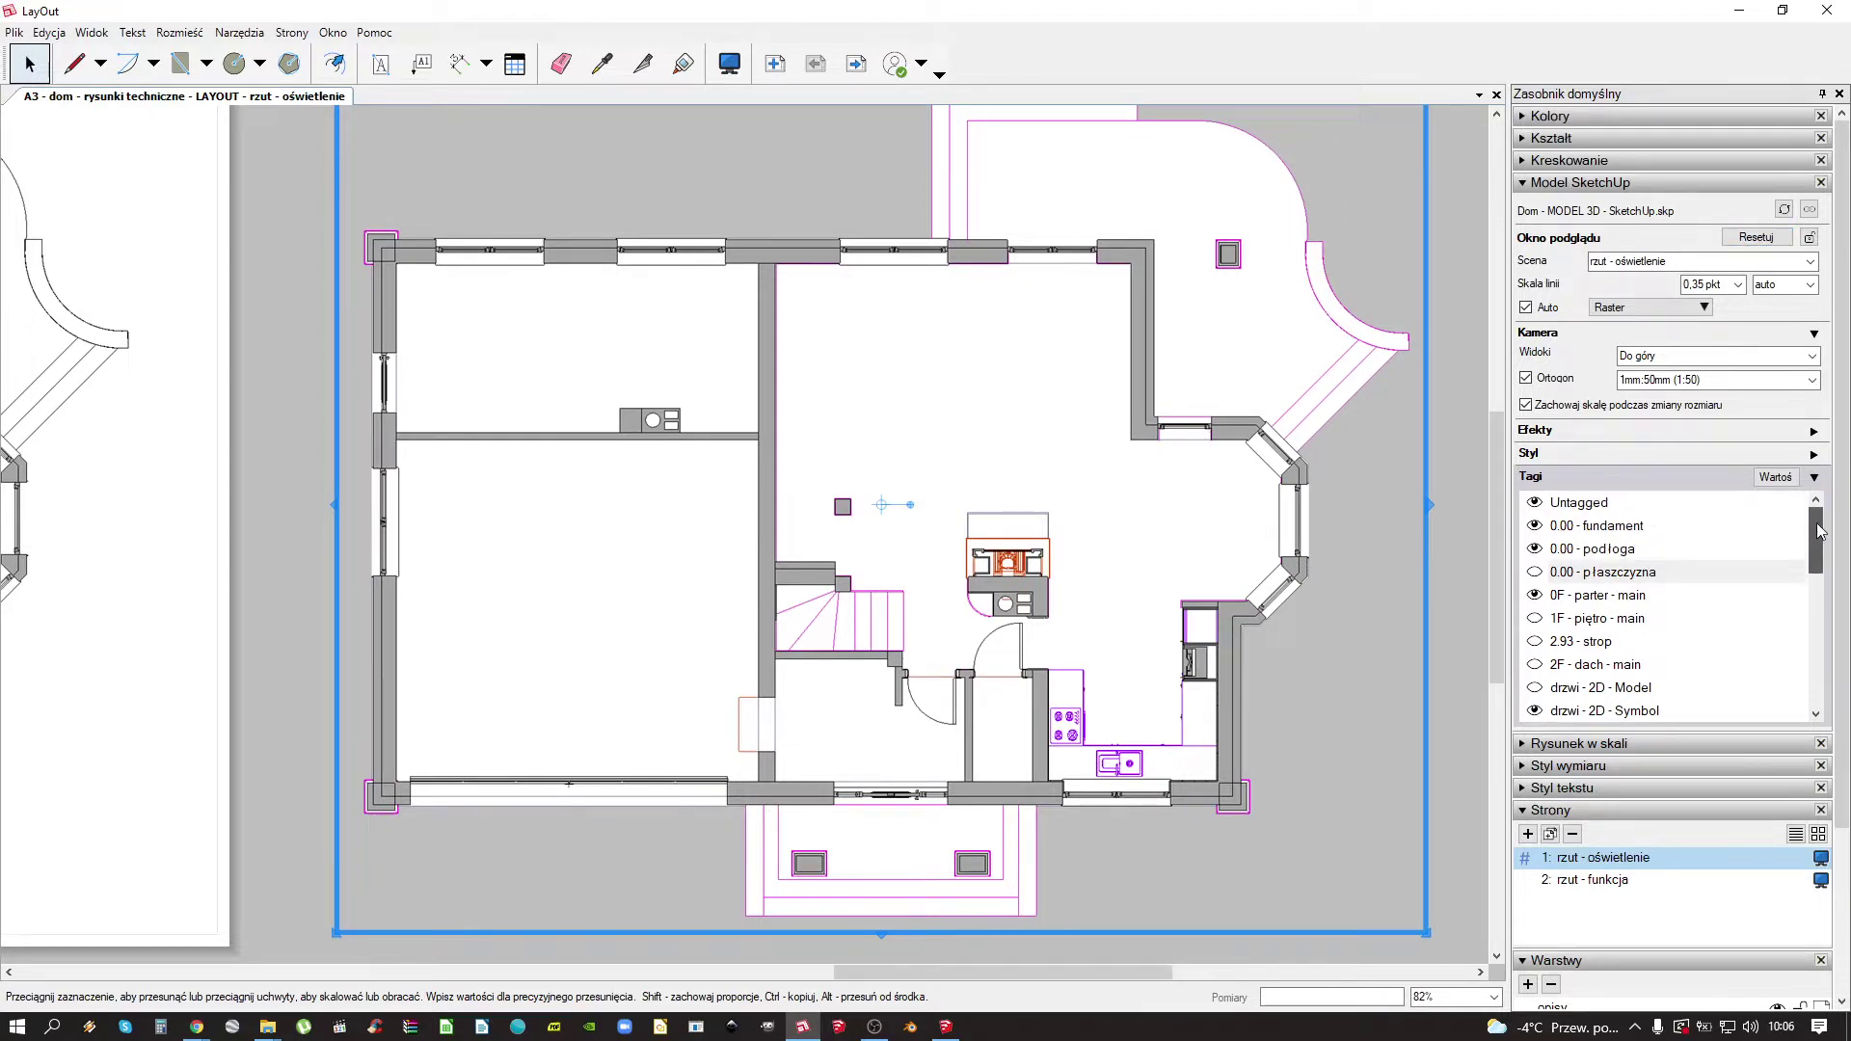
pyautogui.moveTo(1819, 529); pyautogui.dragTo(1803, 633)
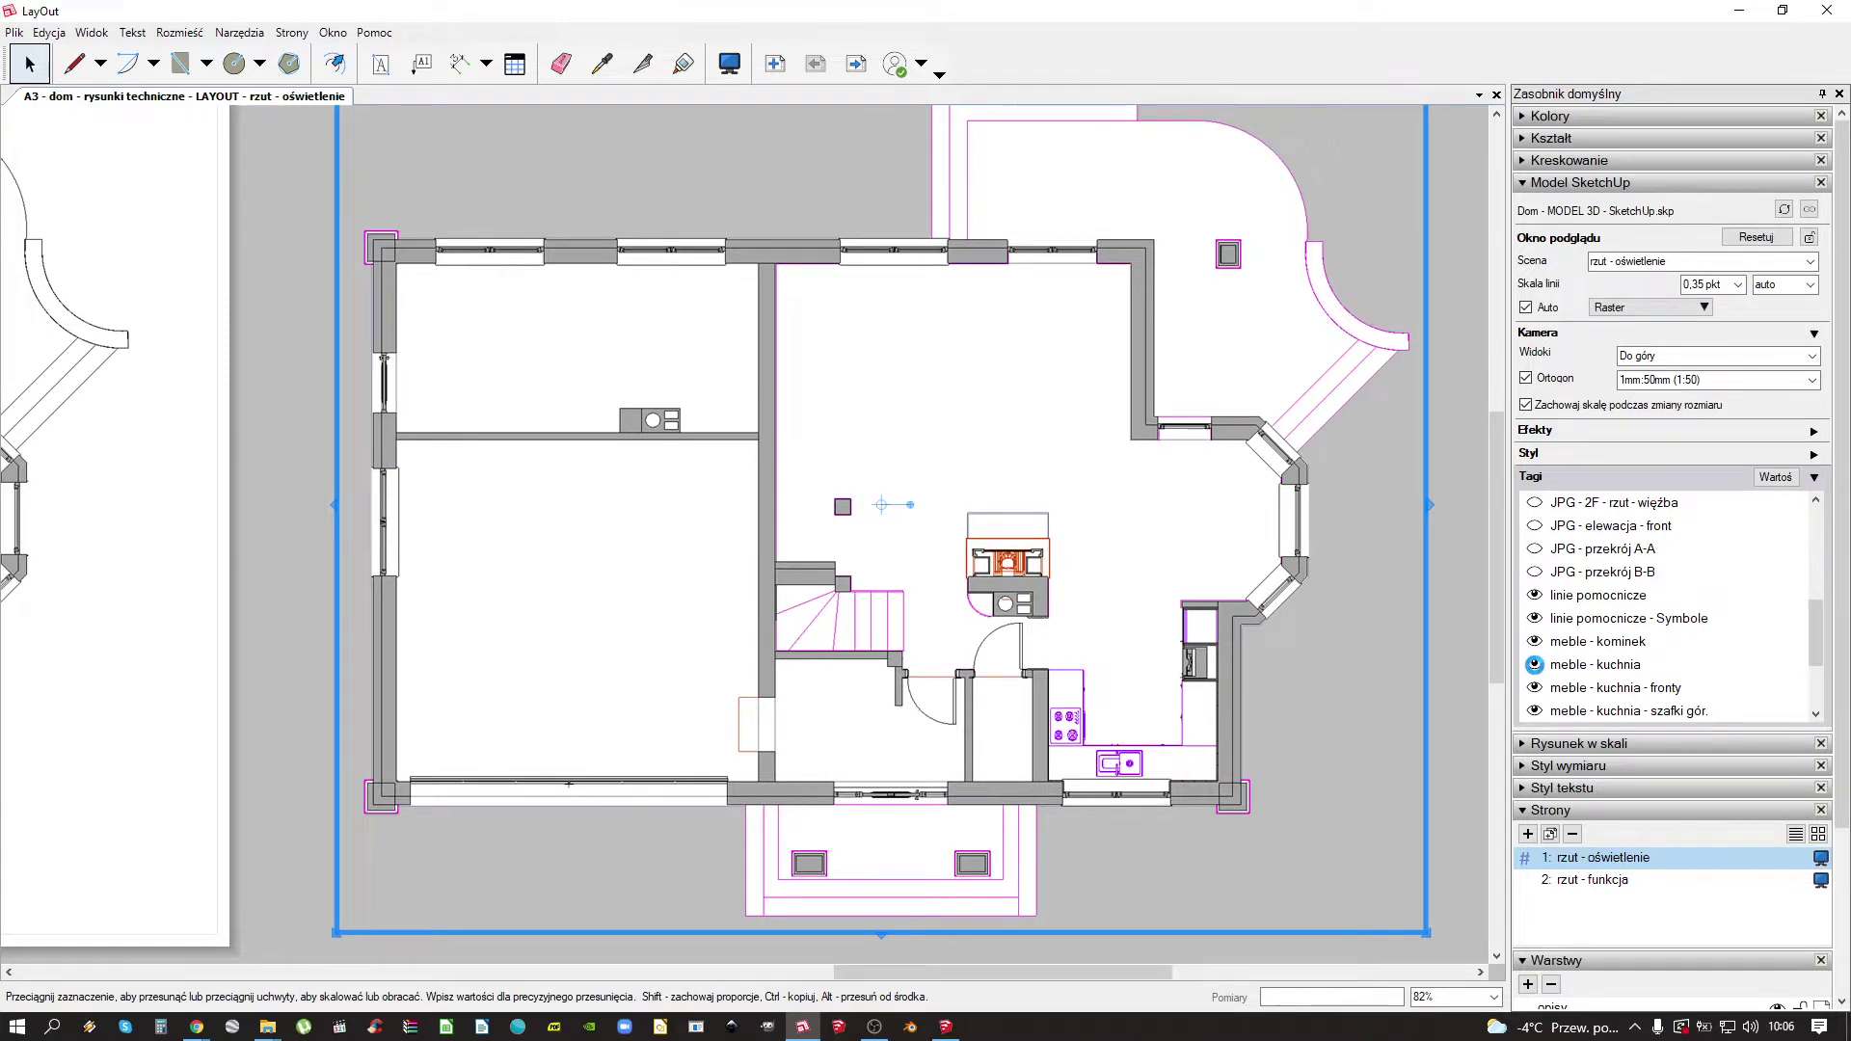
pyautogui.click(1534, 665)
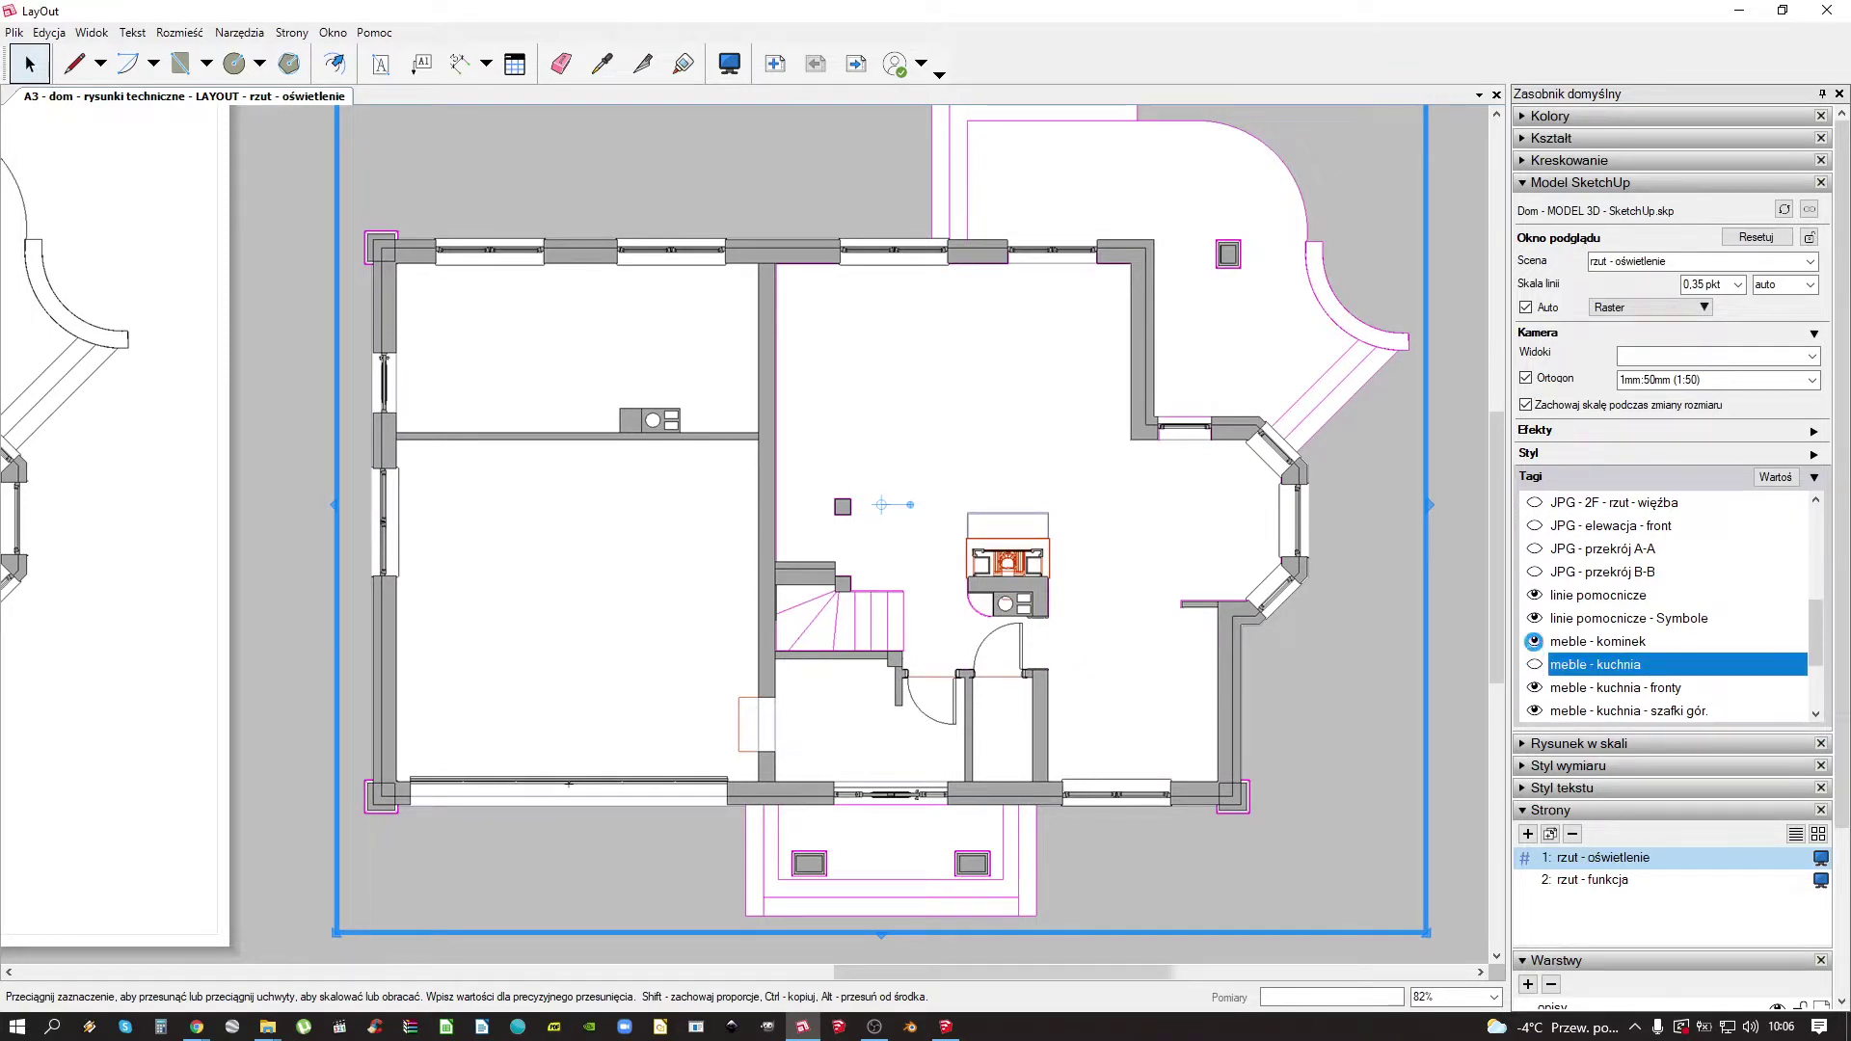
pyautogui.click(1534, 641)
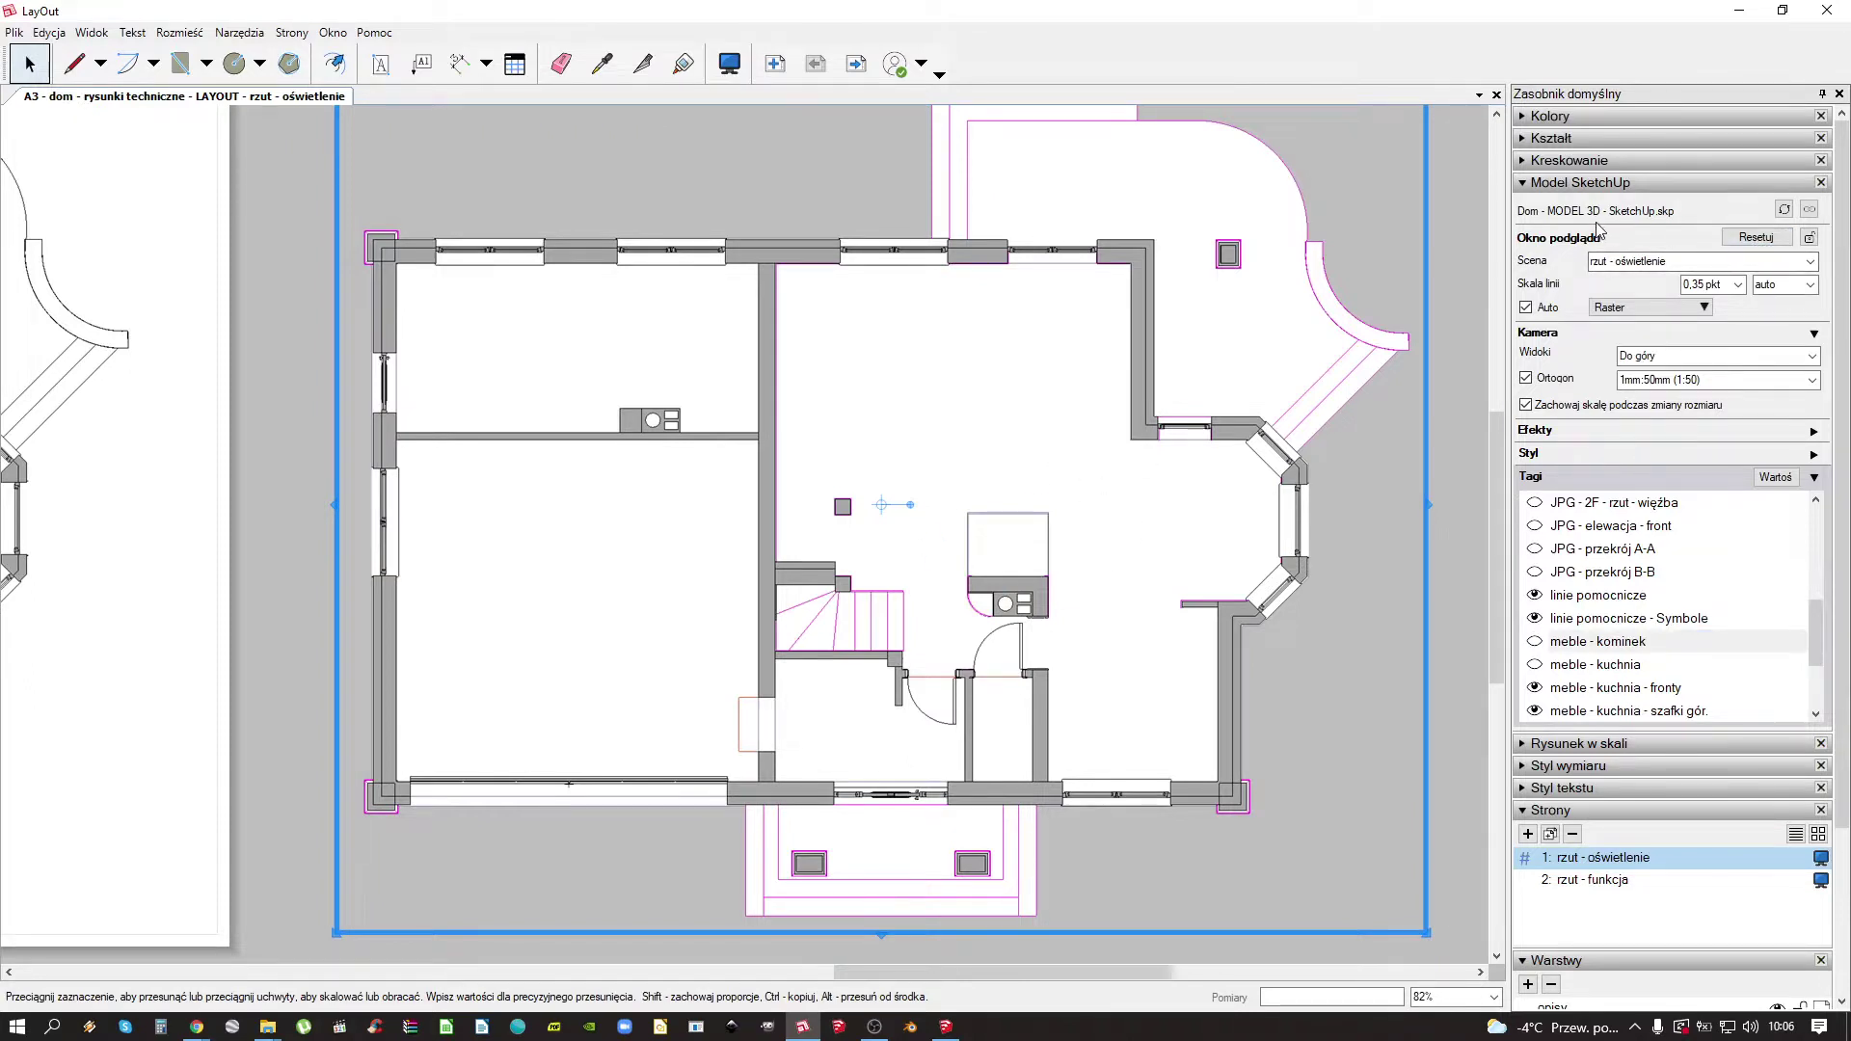
# - Reset the viewport to its scene's tag settings and toggle the '0.00 - płaszczyzna' tag
pyautogui.click(1769, 239)
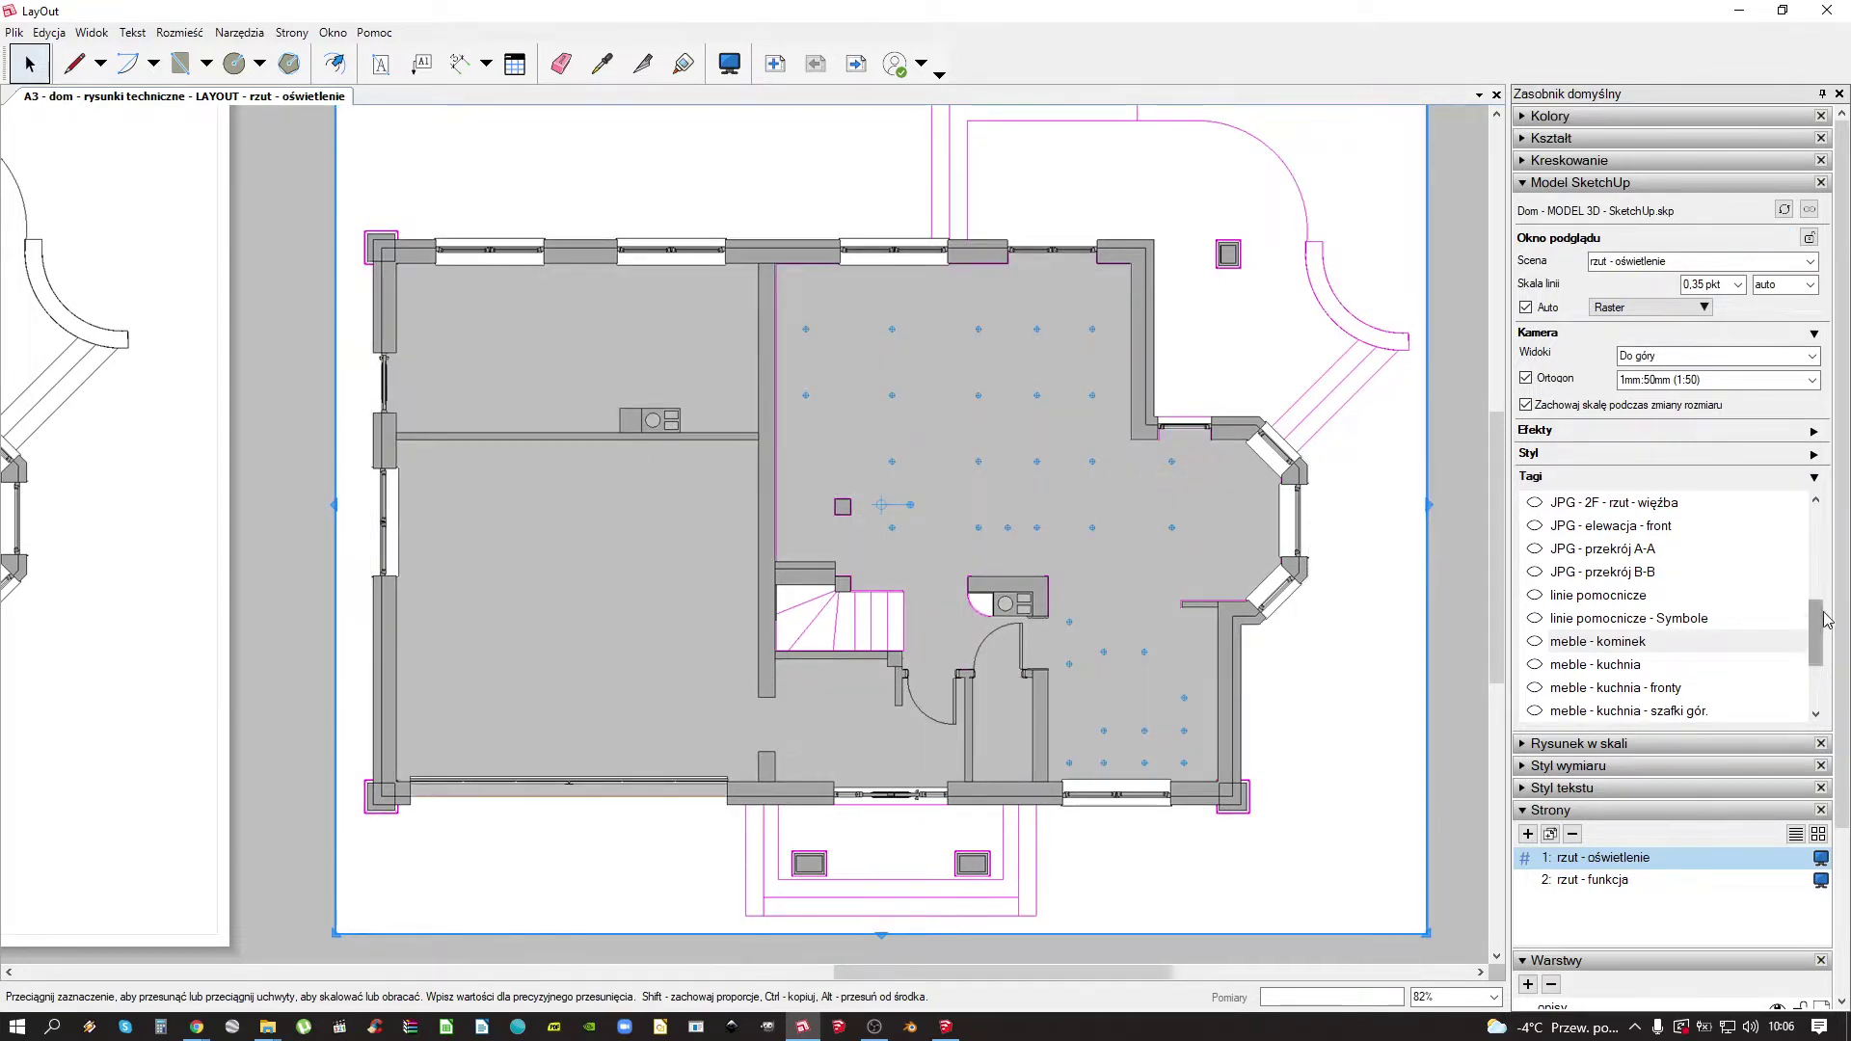
pyautogui.moveTo(1815, 631); pyautogui.dragTo(1816, 539)
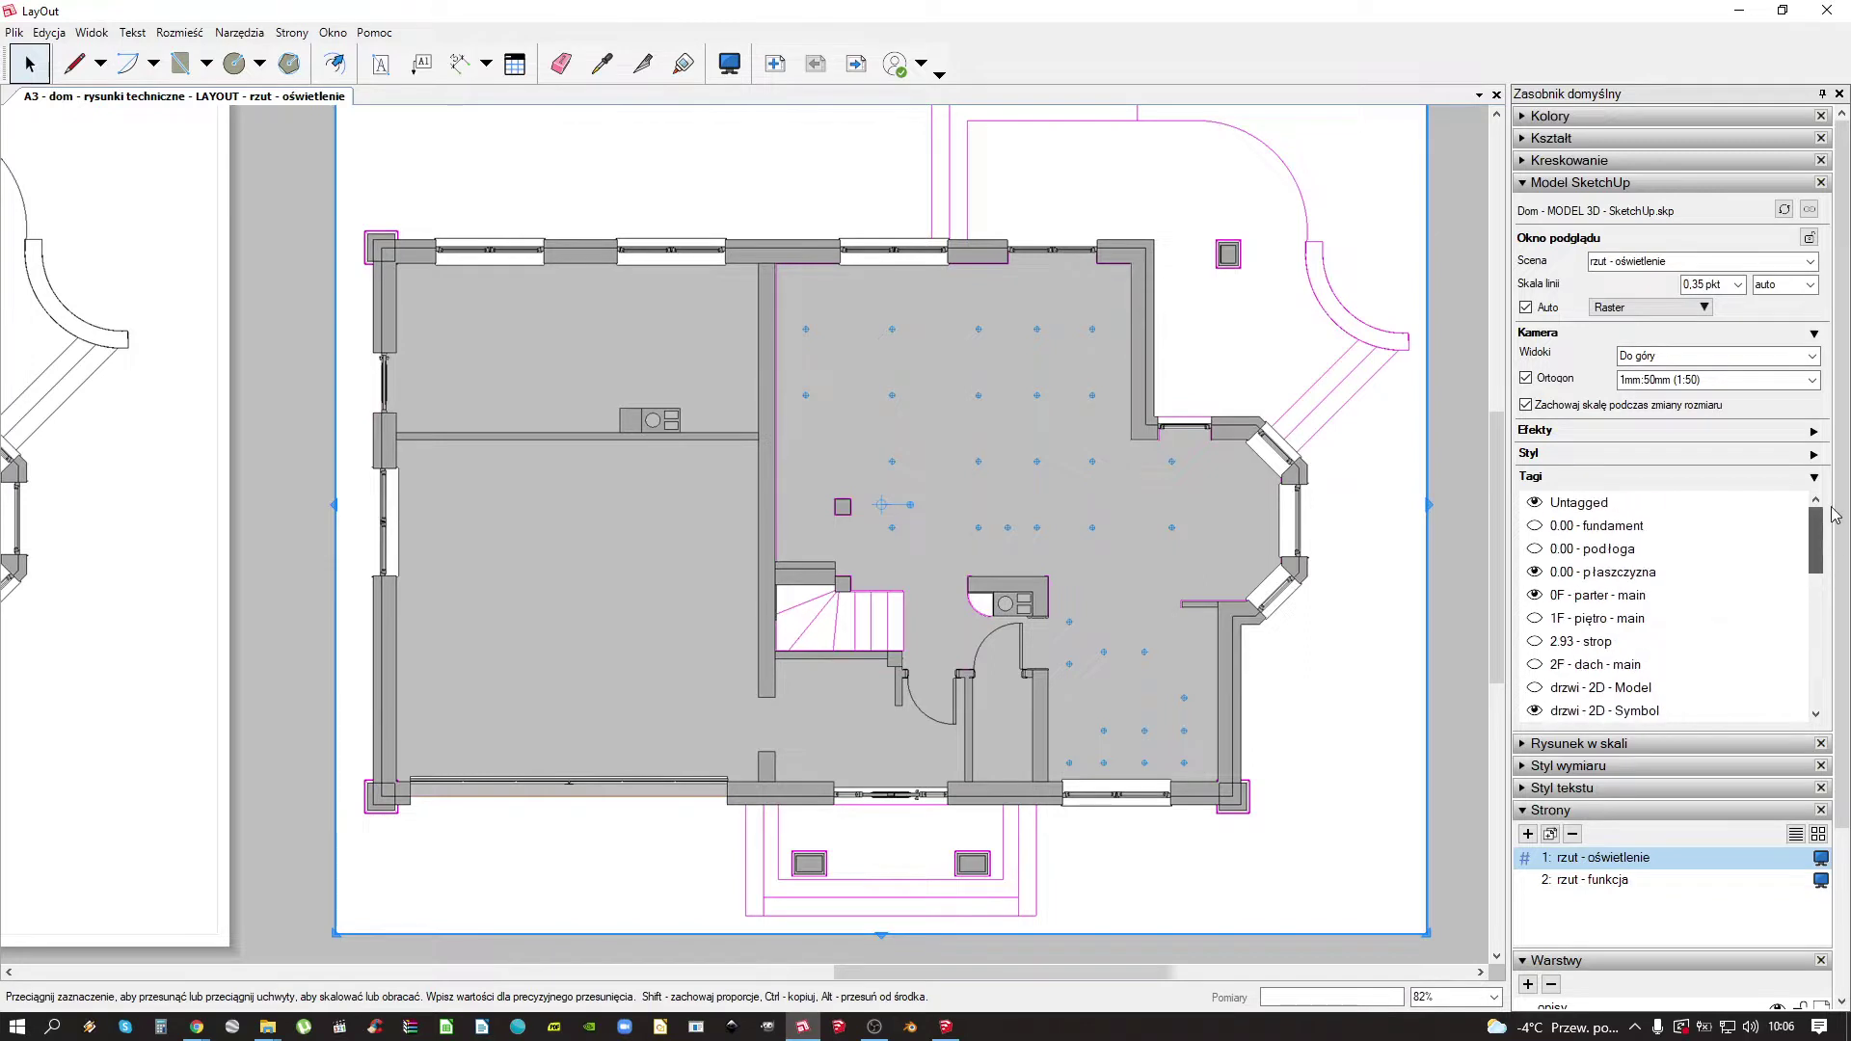
pyautogui.click(1534, 571)
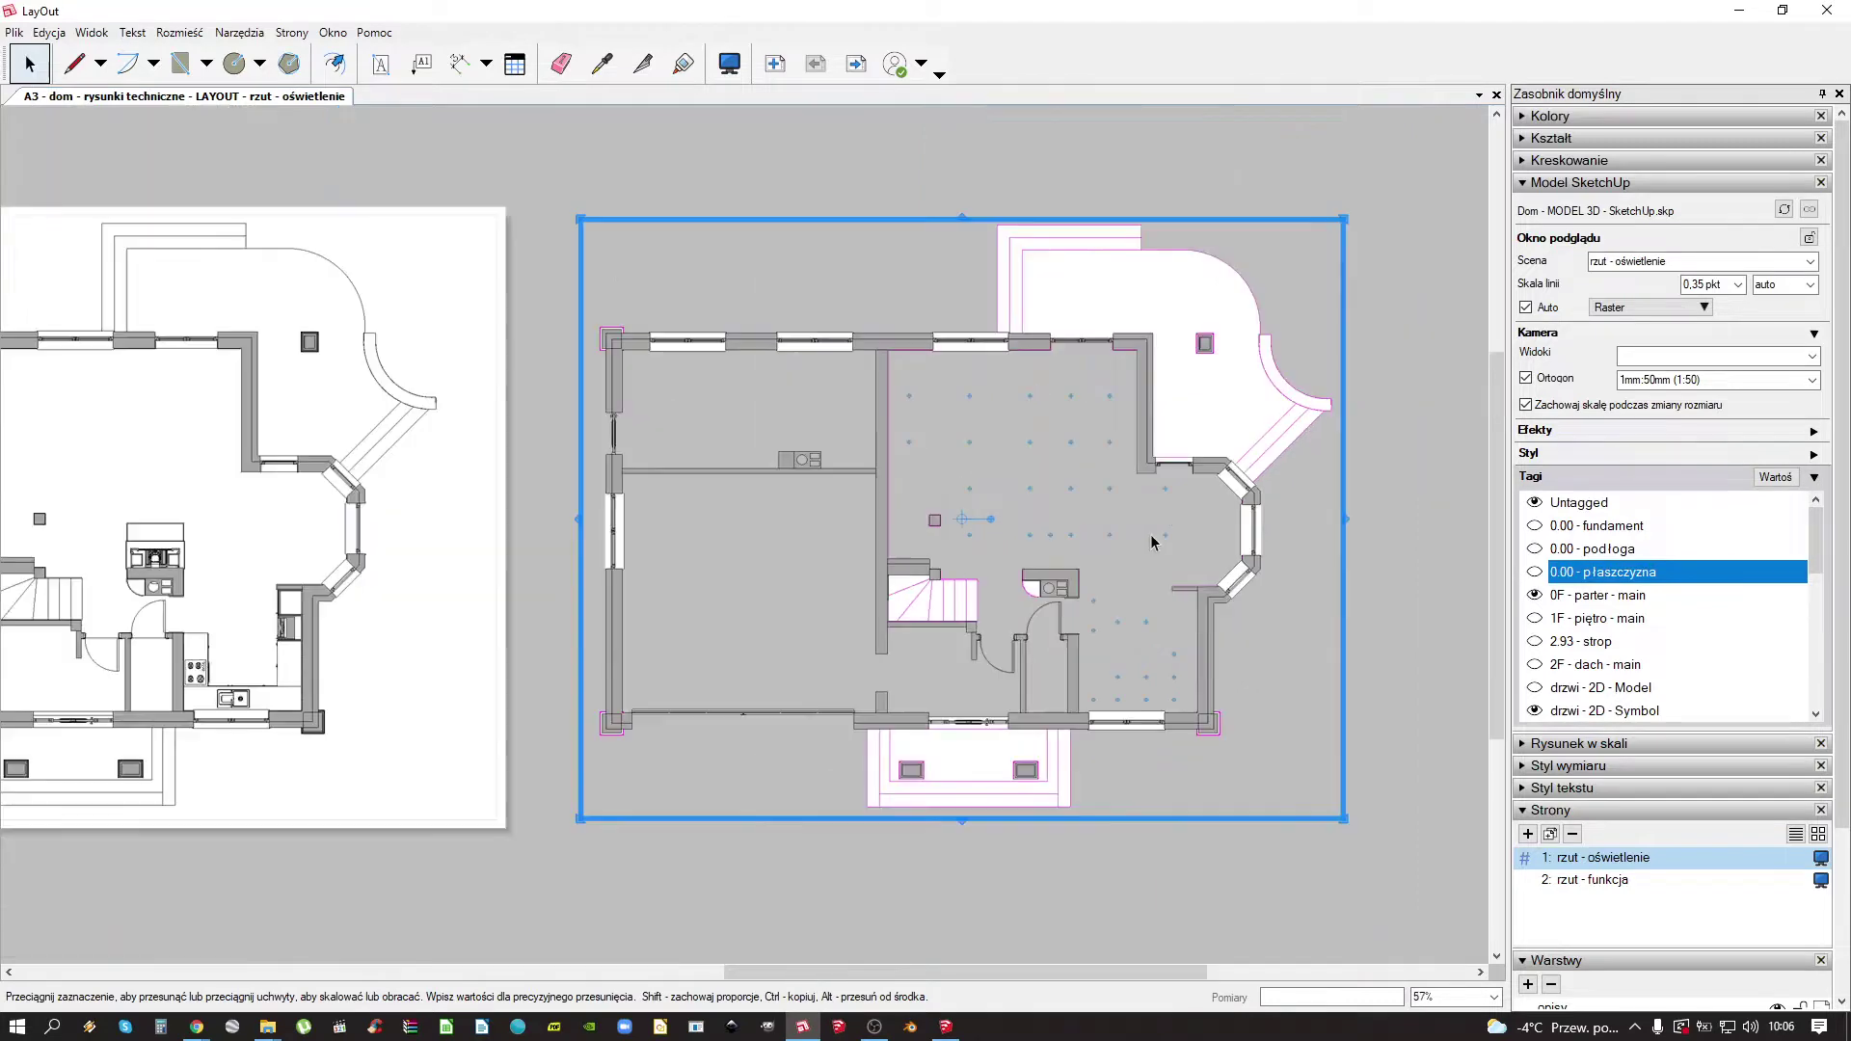
pyautogui.scroll(-2, 1152, 550)
pyautogui.click(1392, 518)
pyautogui.scroll(5, 1099, 530)
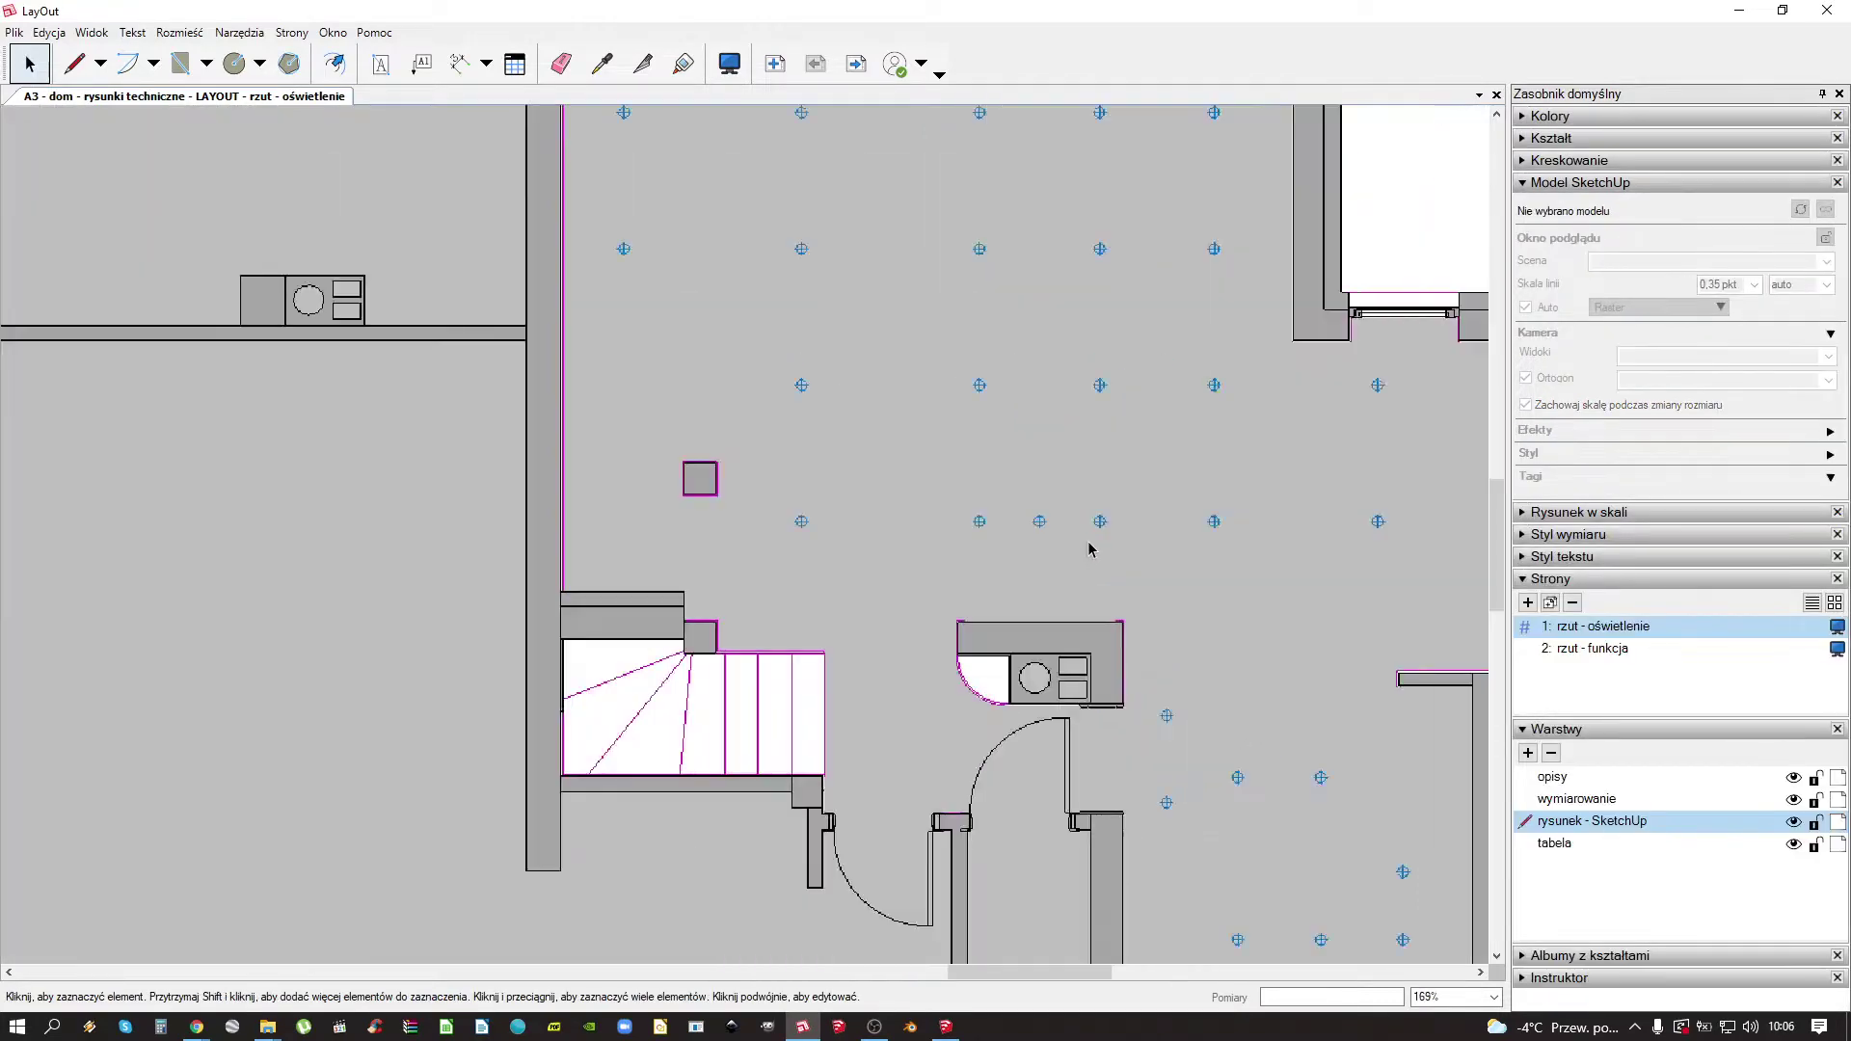
pyautogui.scroll(3, 1102, 537)
pyautogui.scroll(-4, 1102, 537)
pyautogui.moveTo(1102, 537); pyautogui.dragTo(948, 715, button='middle')
pyautogui.scroll(4, 1085, 522)
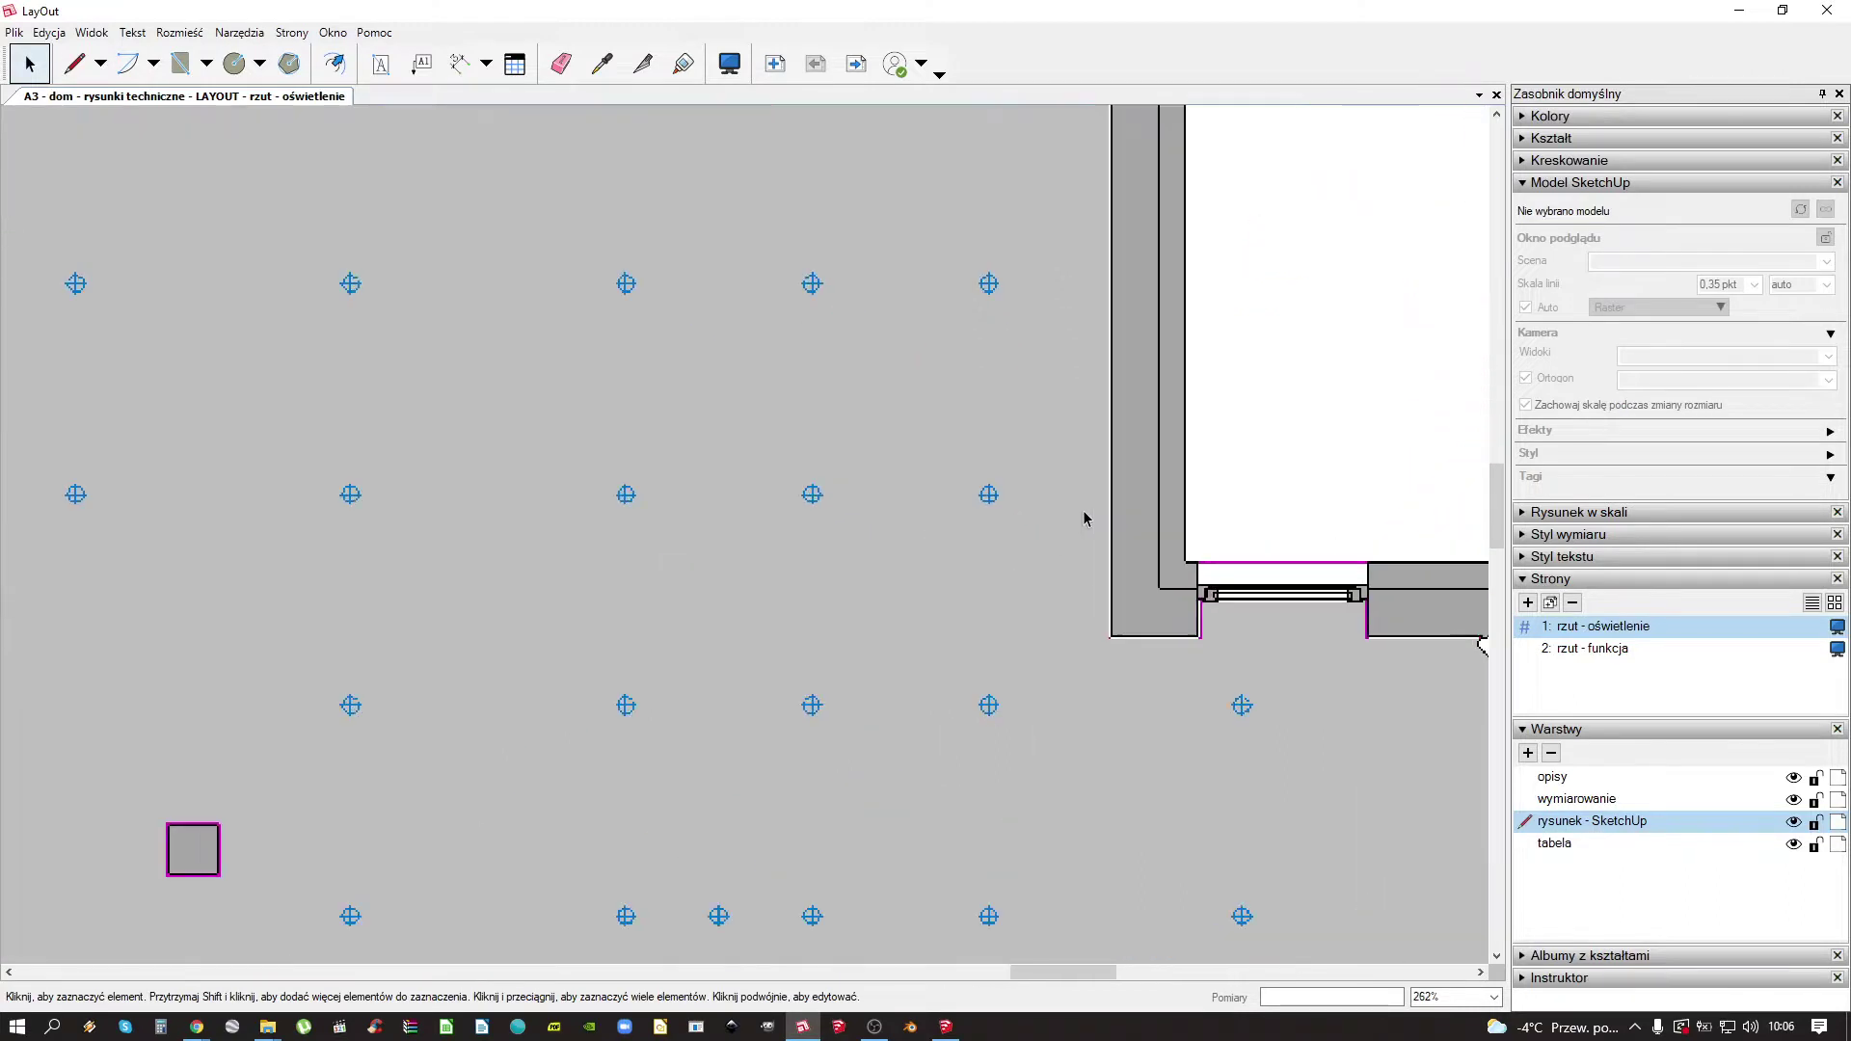
pyautogui.scroll(6, 998, 501)
pyautogui.scroll(-3, 974, 496)
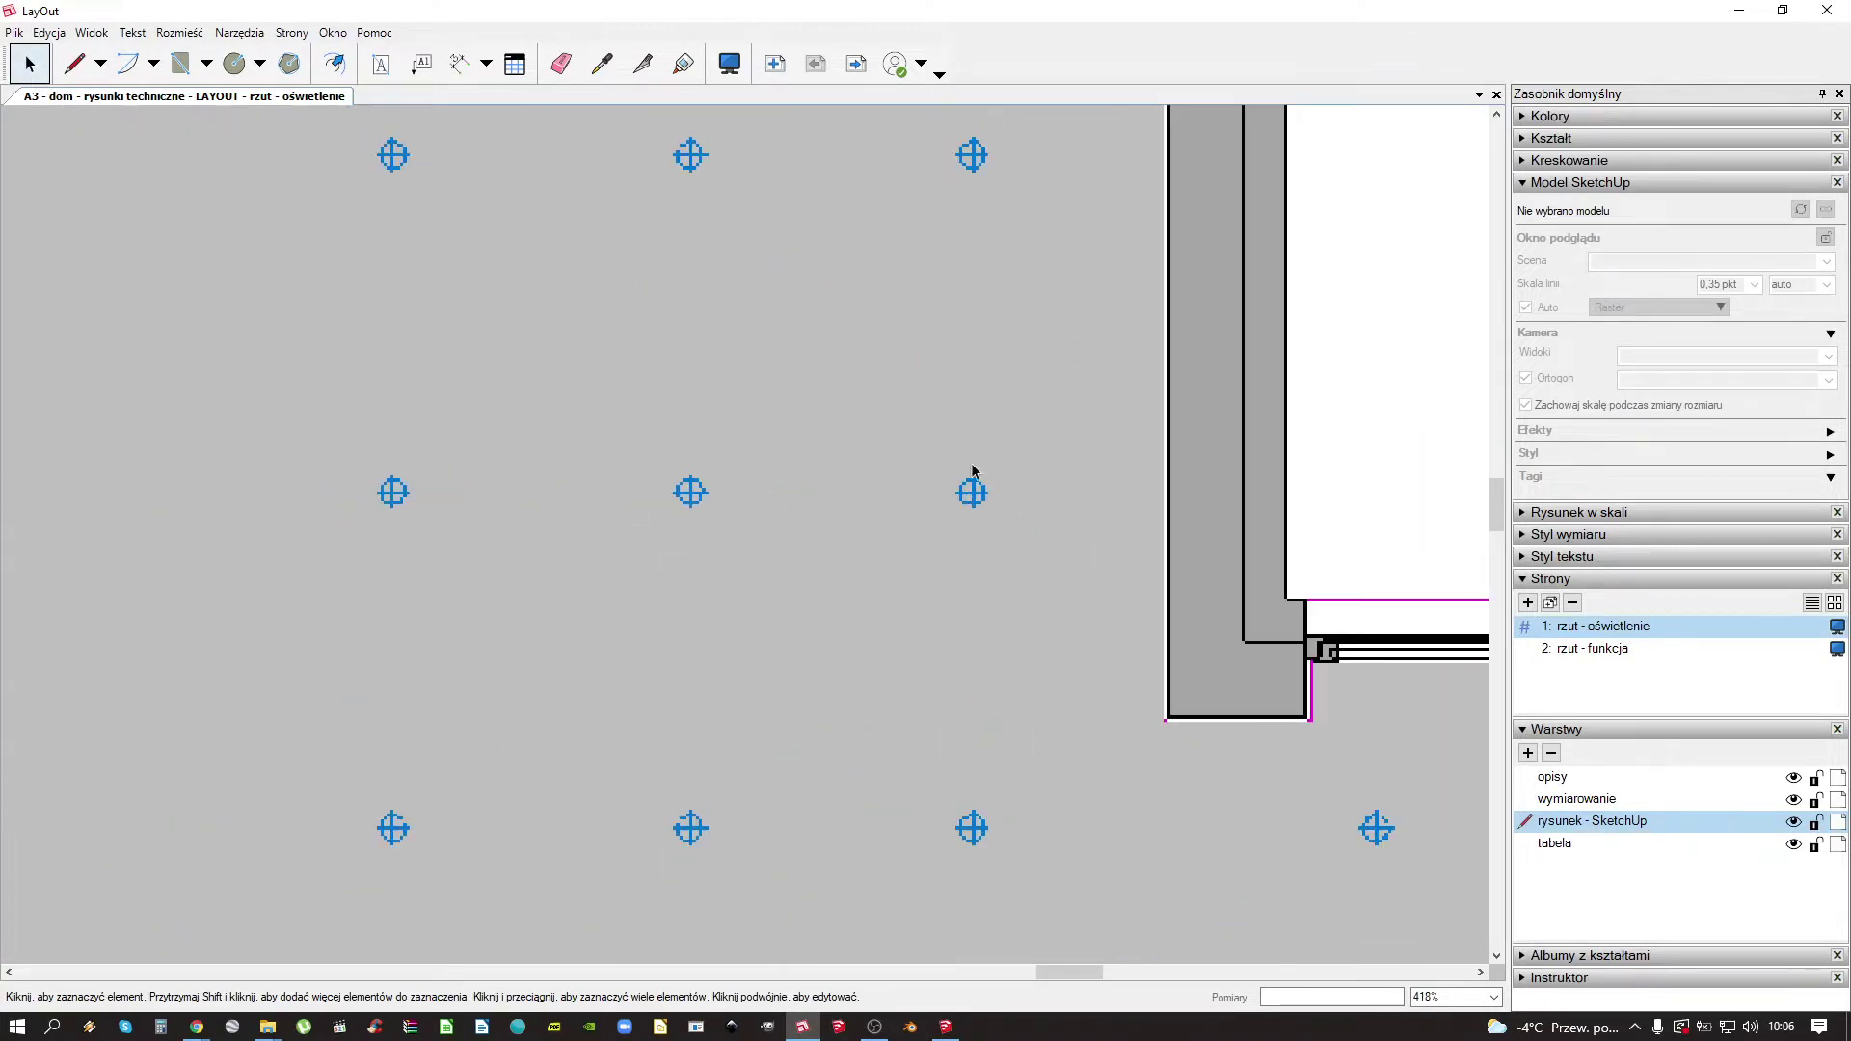
pyautogui.scroll(-4, 1009, 511)
pyautogui.scroll(-2, 1009, 508)
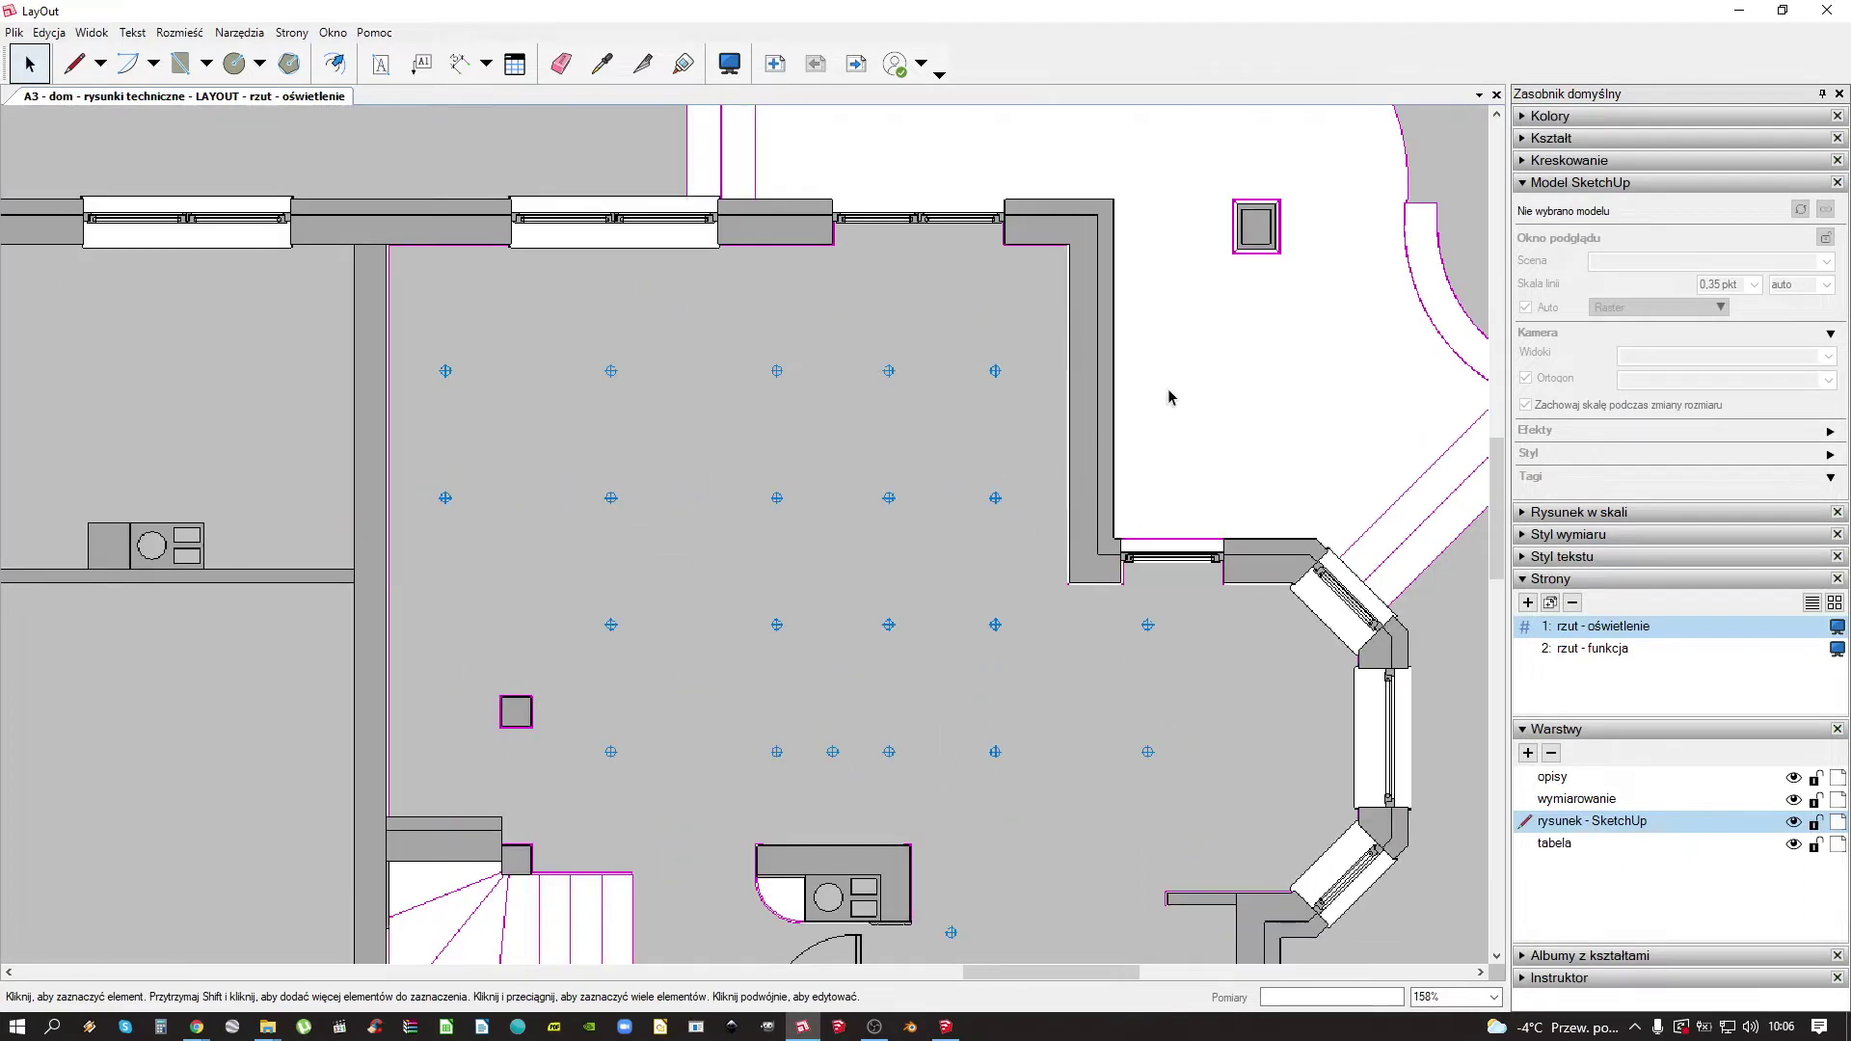
pyautogui.click(1146, 425)
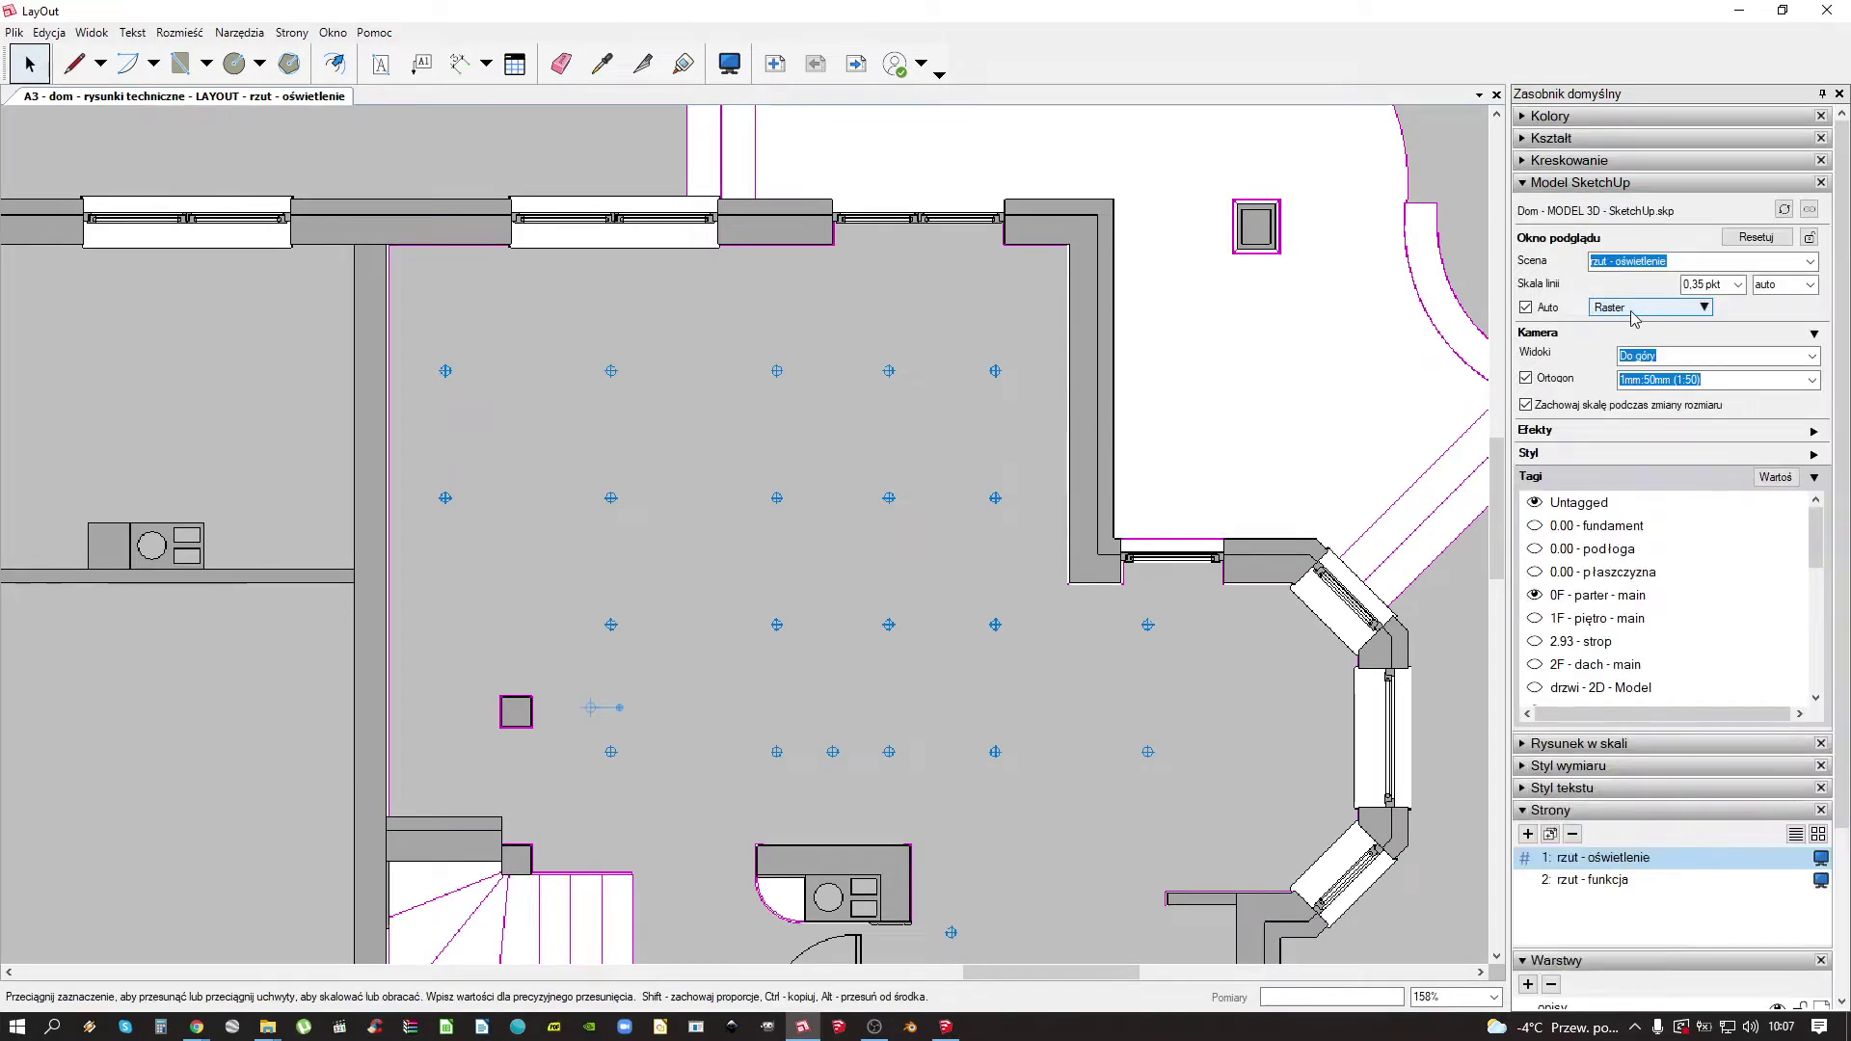
pyautogui.click(1637, 311)
pyautogui.press('Escape')
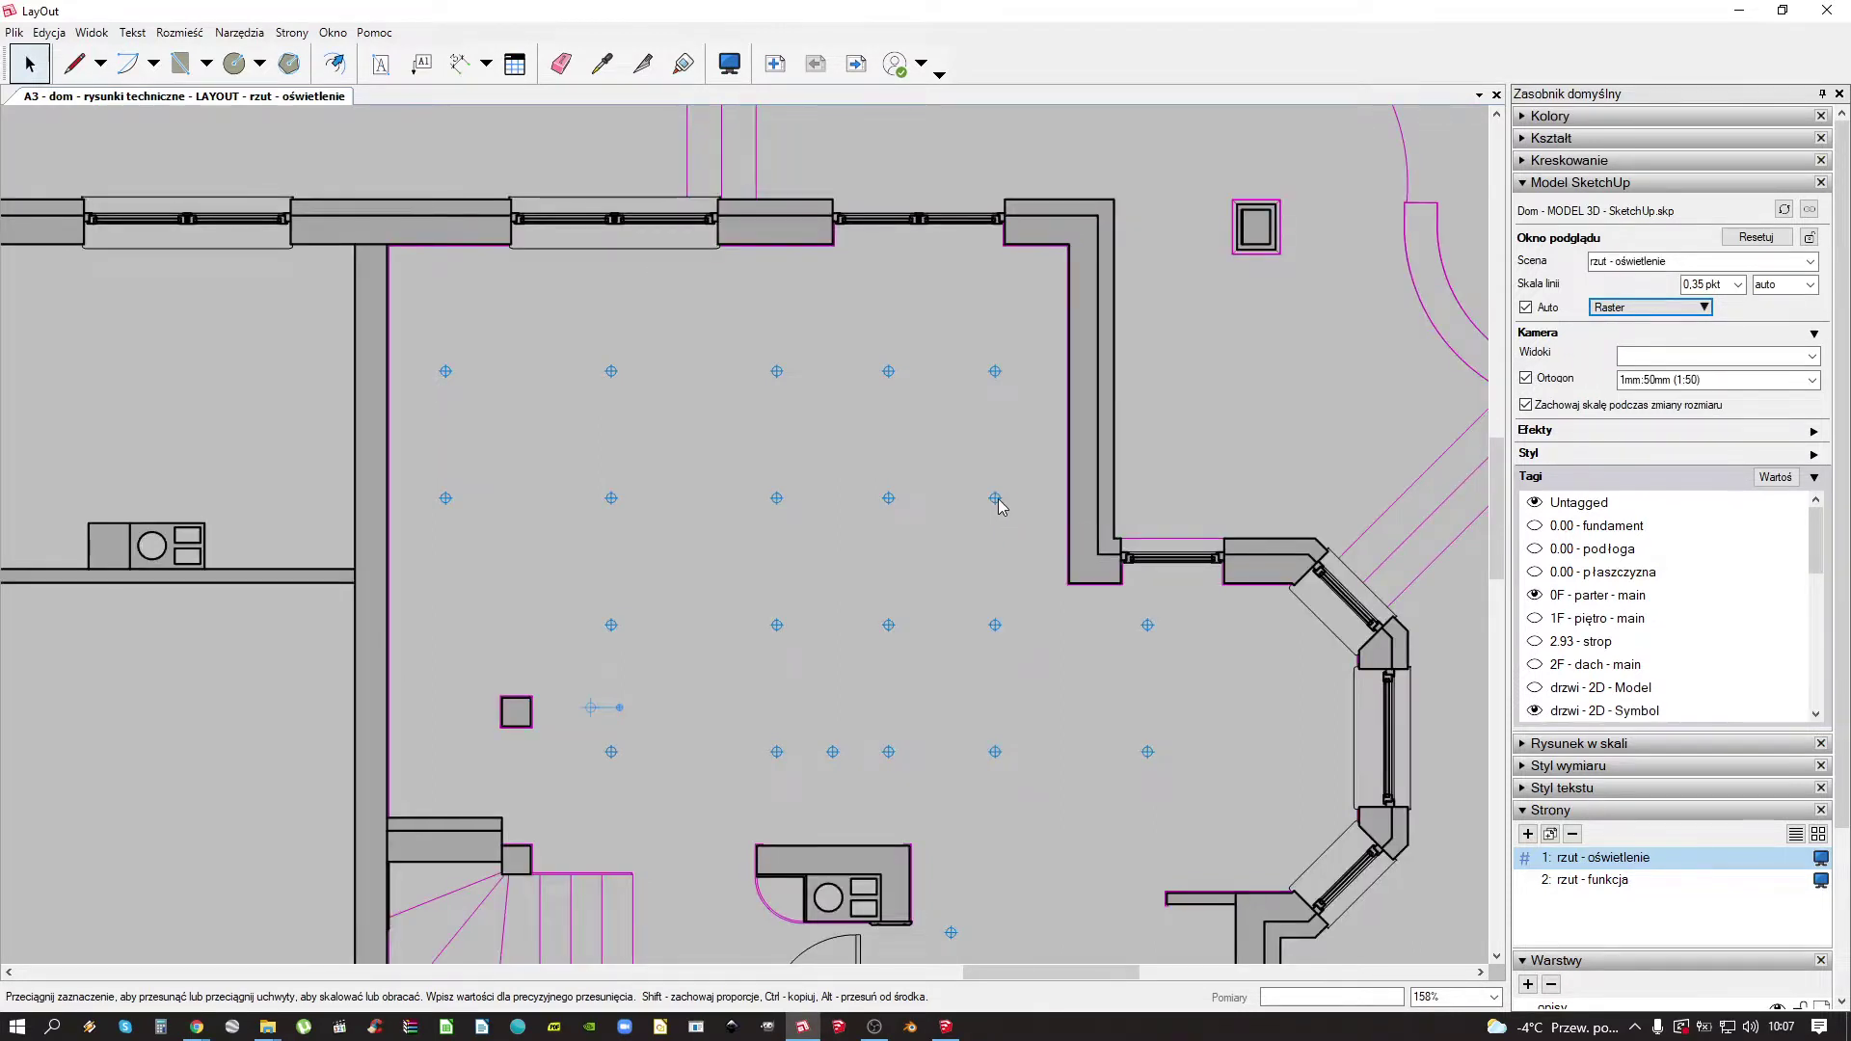
pyautogui.scroll(5, 1003, 501)
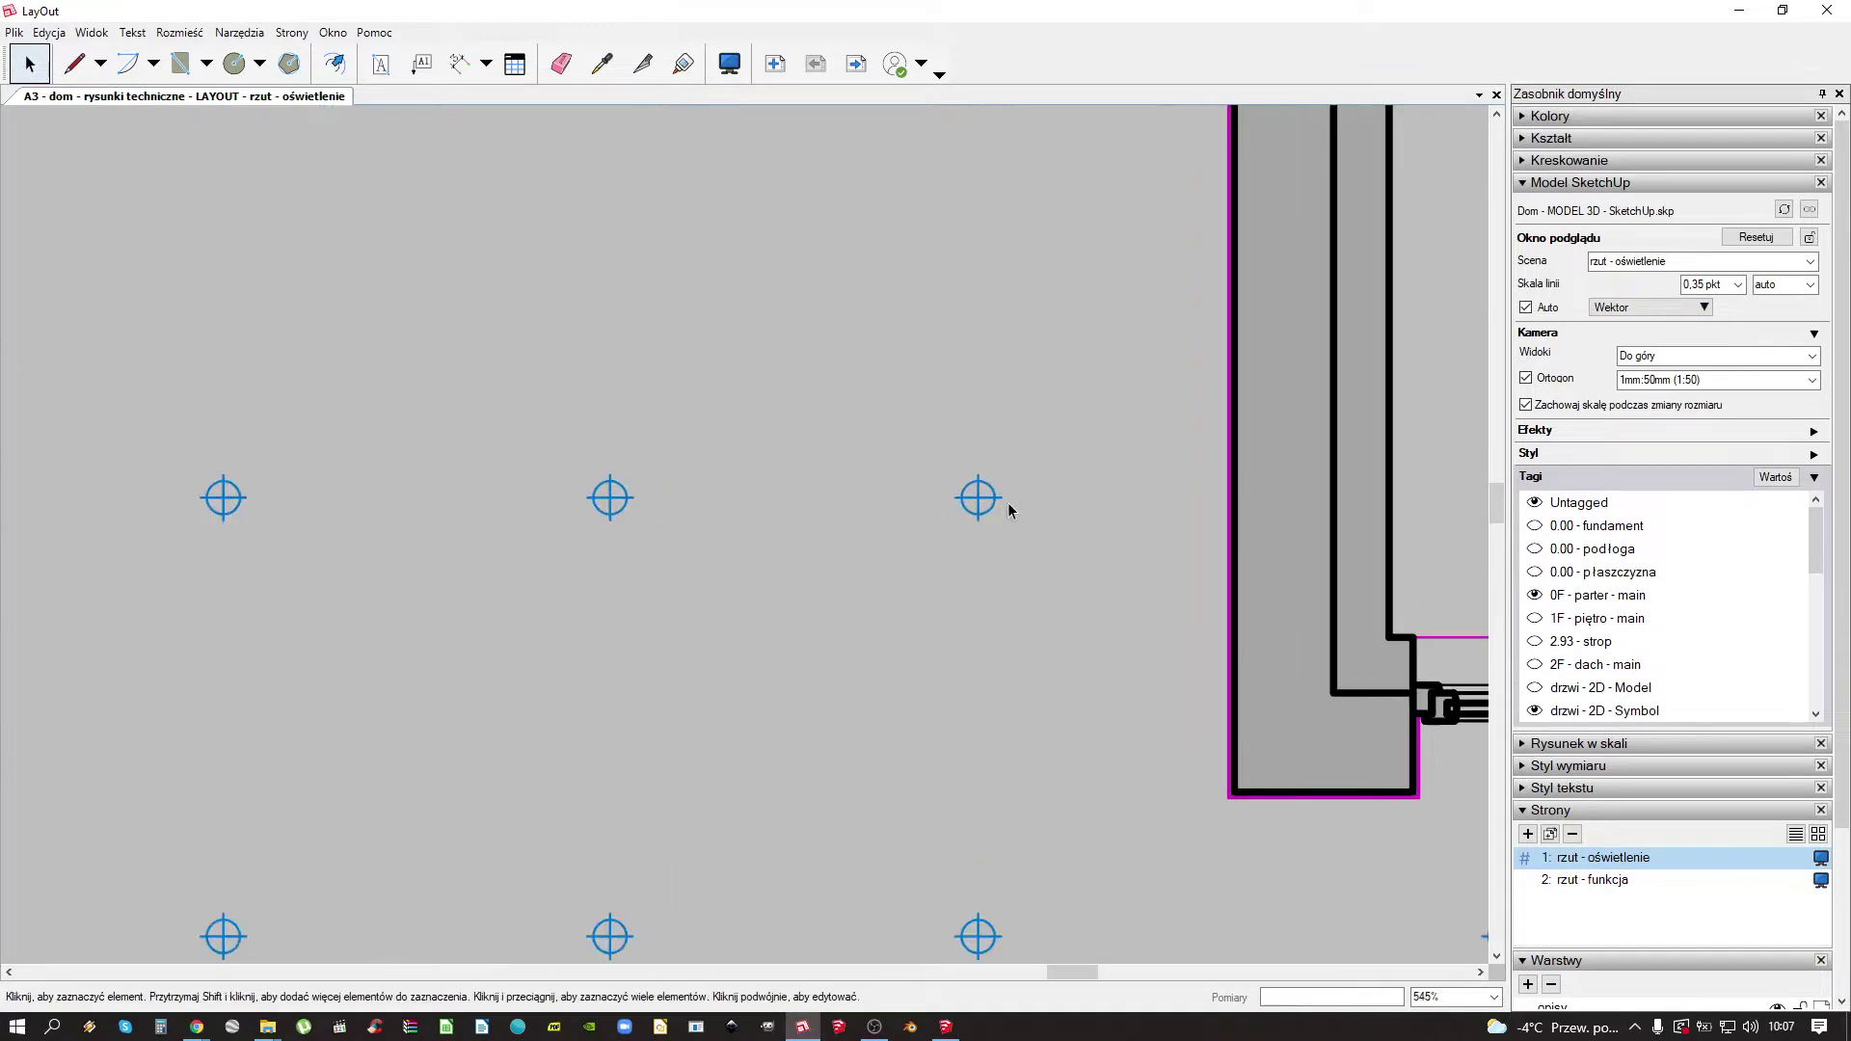
pyautogui.scroll(-2, 1003, 511)
pyautogui.scroll(-2, 1003, 533)
pyautogui.moveTo(1072, 622); pyautogui.dragTo(984, 573, button='middle')
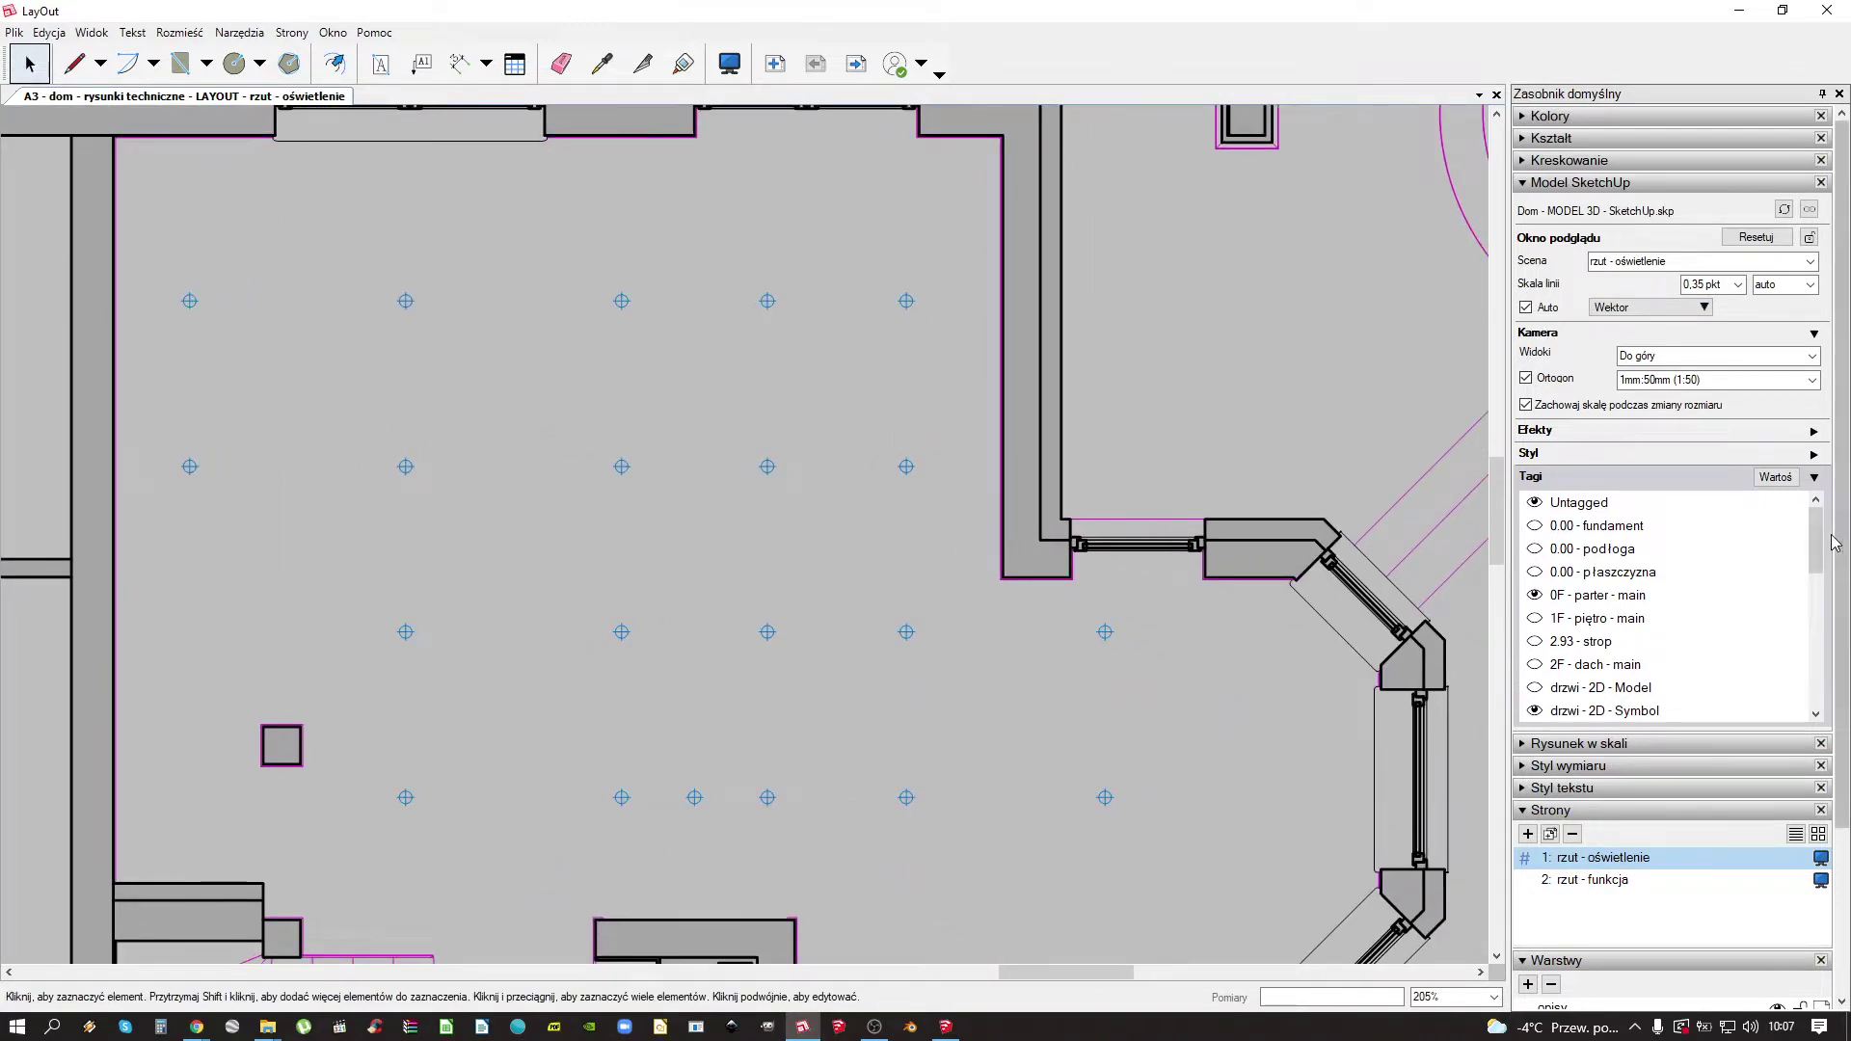
pyautogui.moveTo(1813, 545); pyautogui.dragTo(1810, 632)
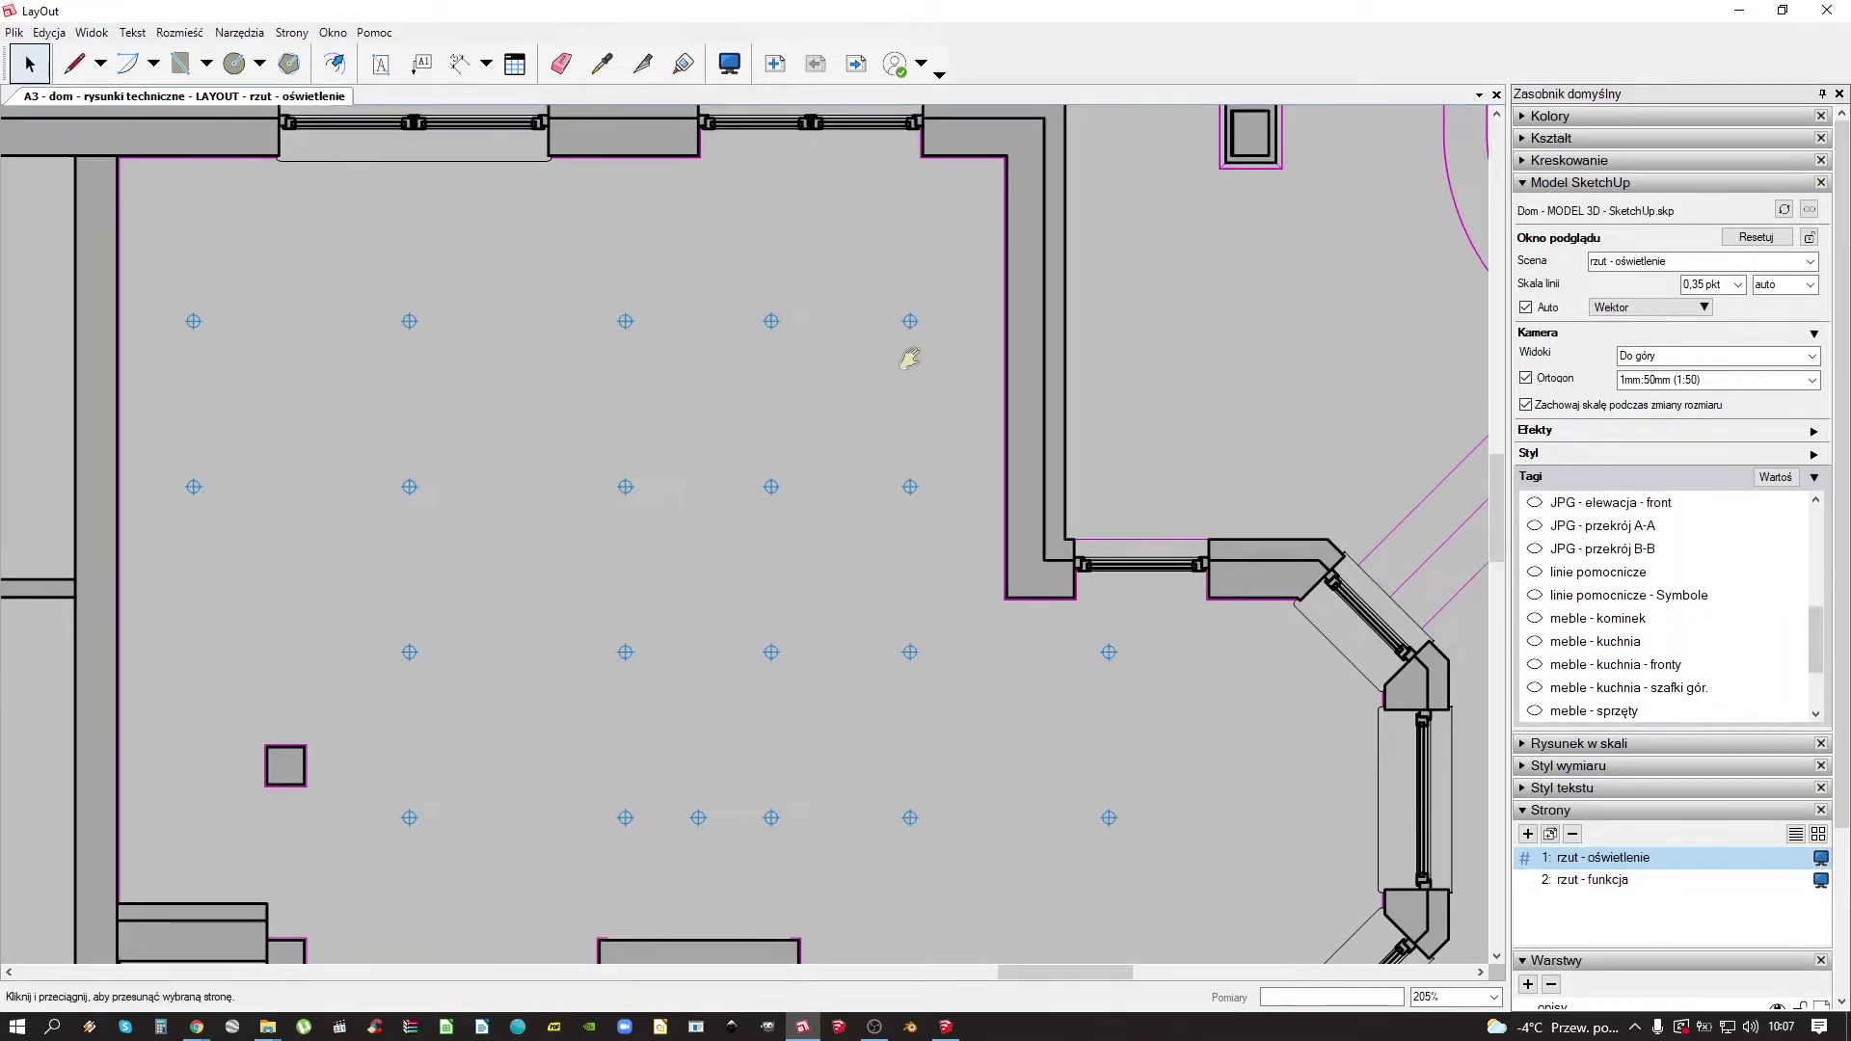
pyautogui.scroll(2, 786, 244)
pyautogui.scroll(2, 791, 250)
pyautogui.scroll(3, 791, 250)
pyautogui.scroll(2, 774, 256)
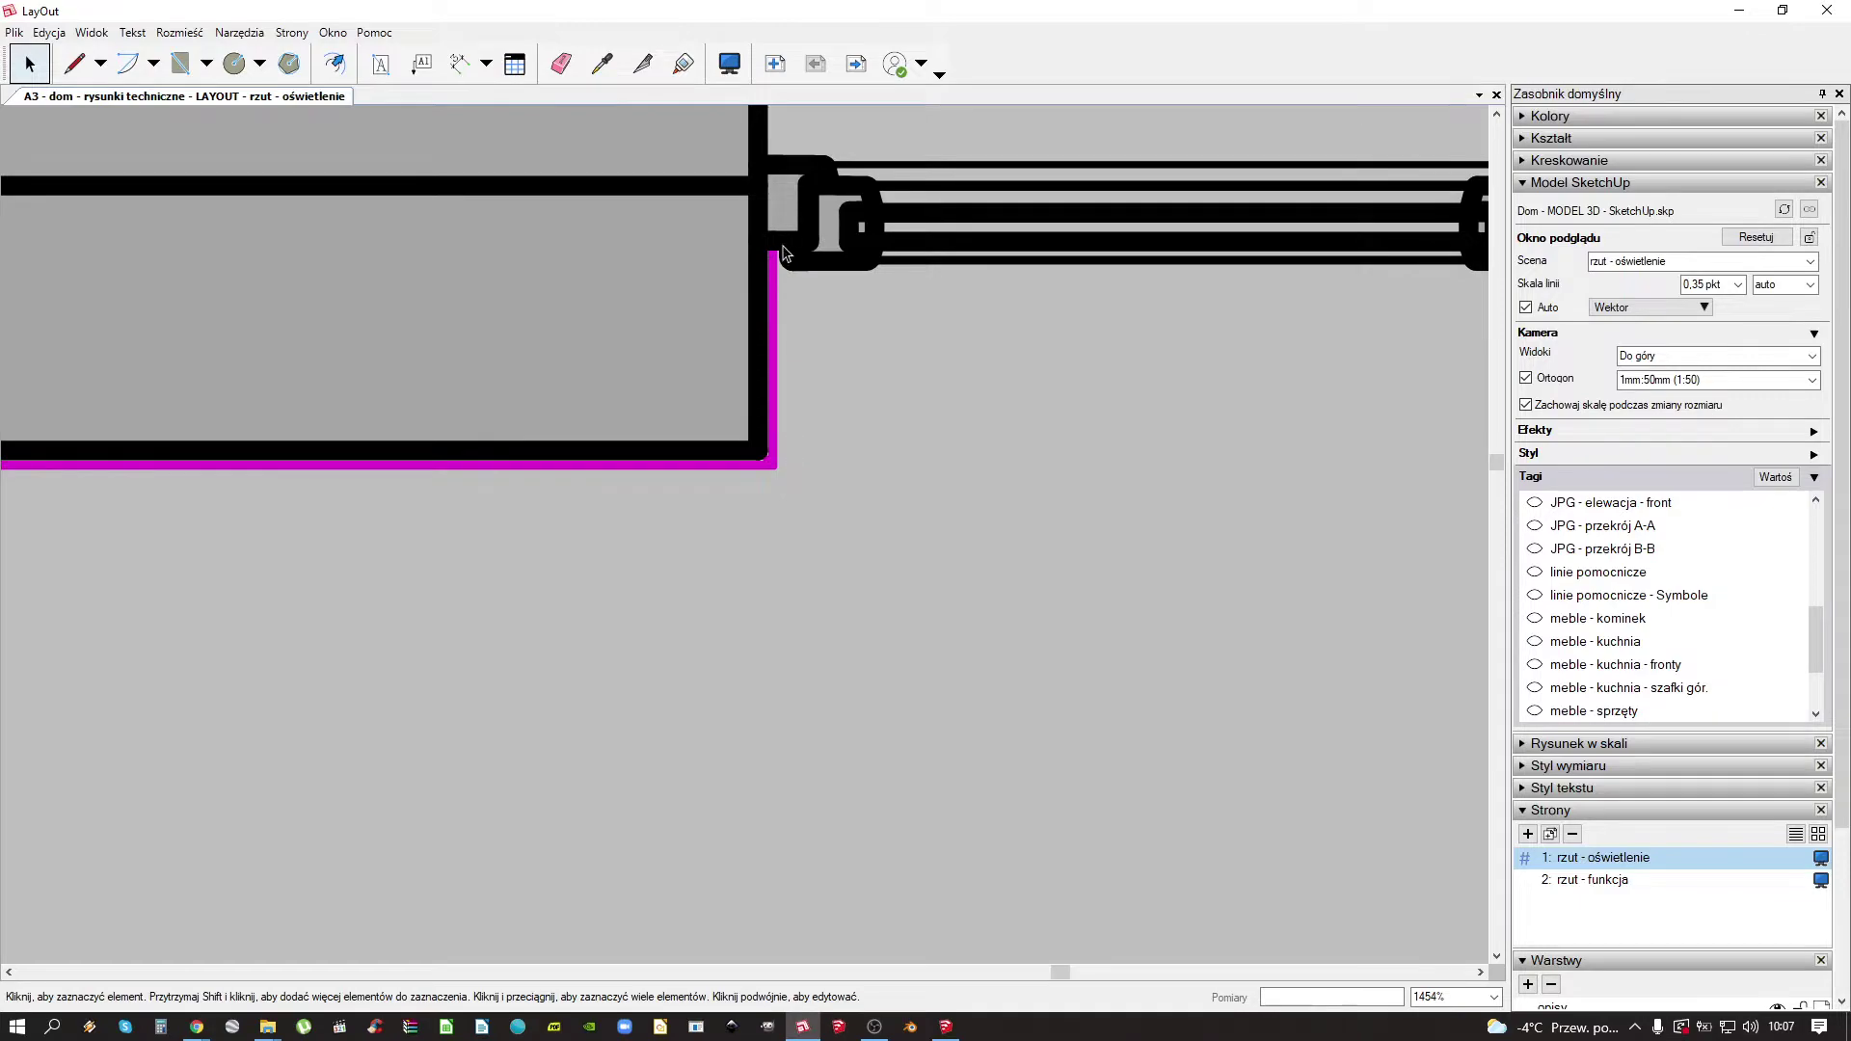
# - Switch to the SketchUp house model and orbit and zoom into the ground floor
pyautogui.click(946, 1026)
pyautogui.moveTo(747, 463); pyautogui.dragTo(874, 420, button='middle')
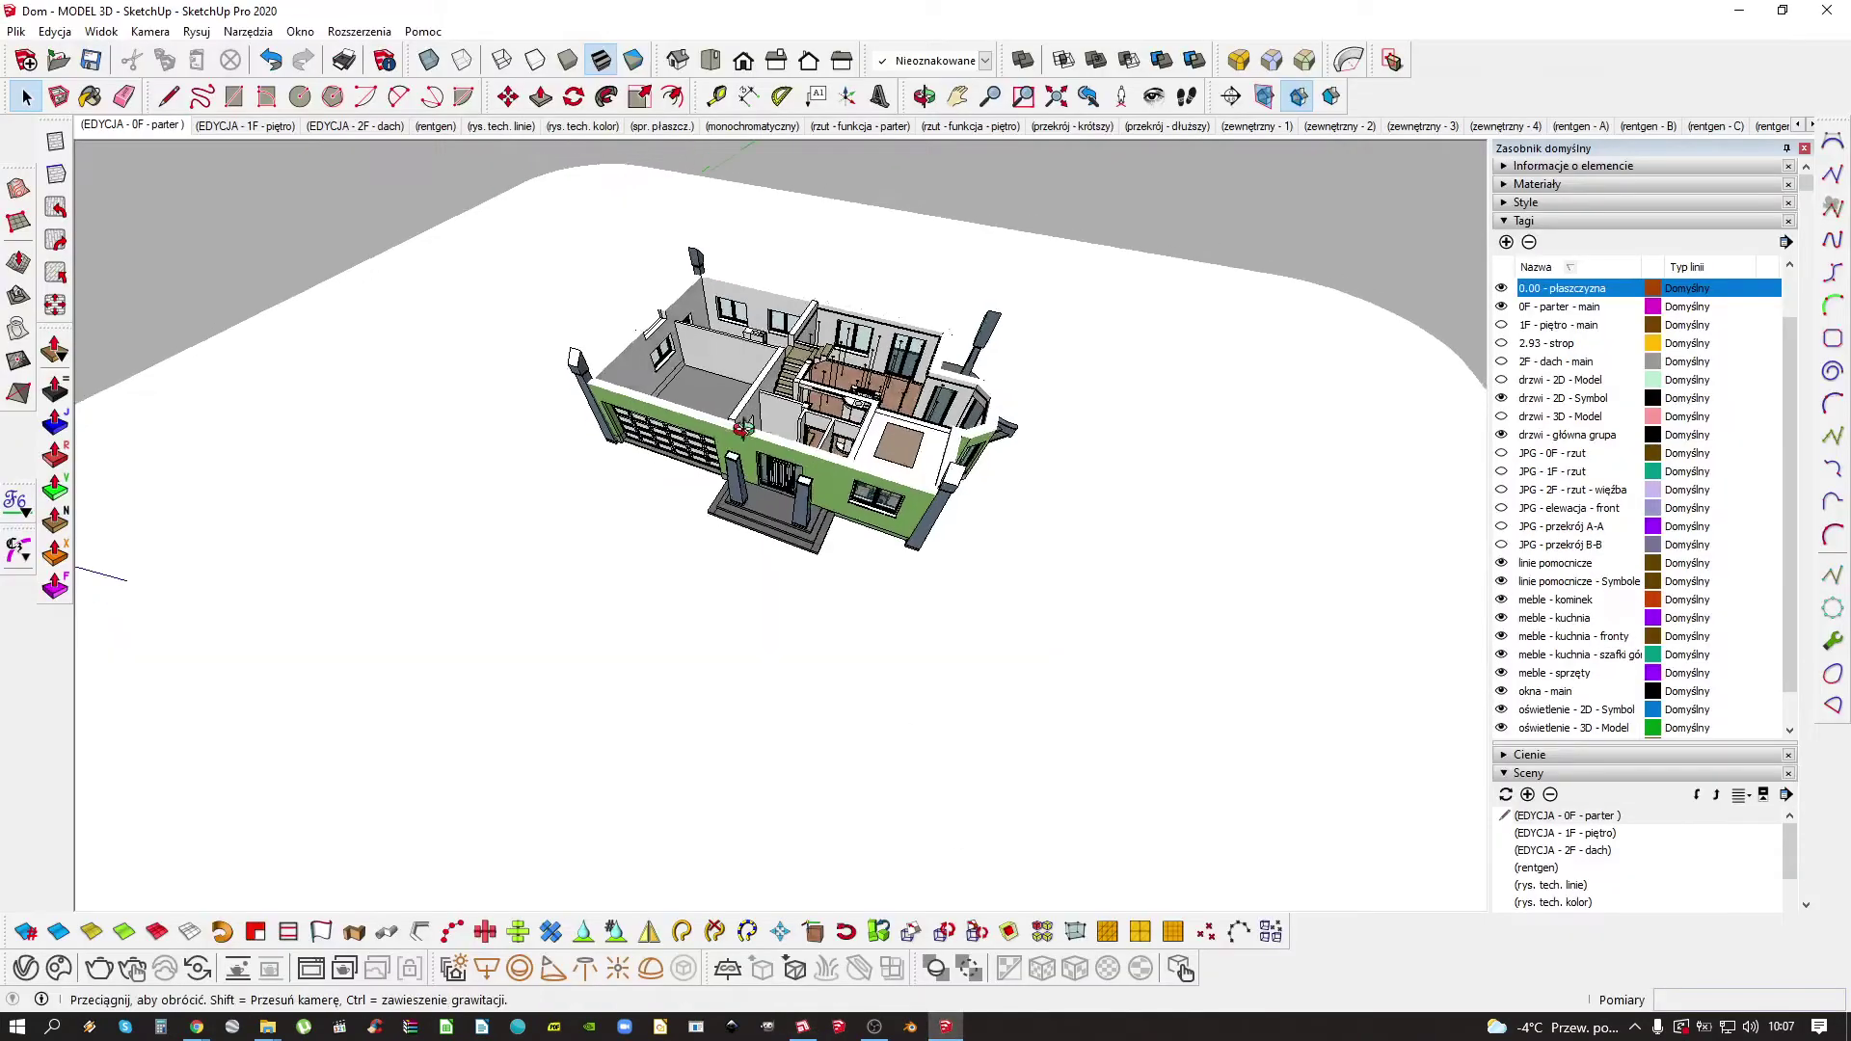
pyautogui.scroll(5, 874, 420)
pyautogui.scroll(3, 865, 487)
pyautogui.click(863, 496)
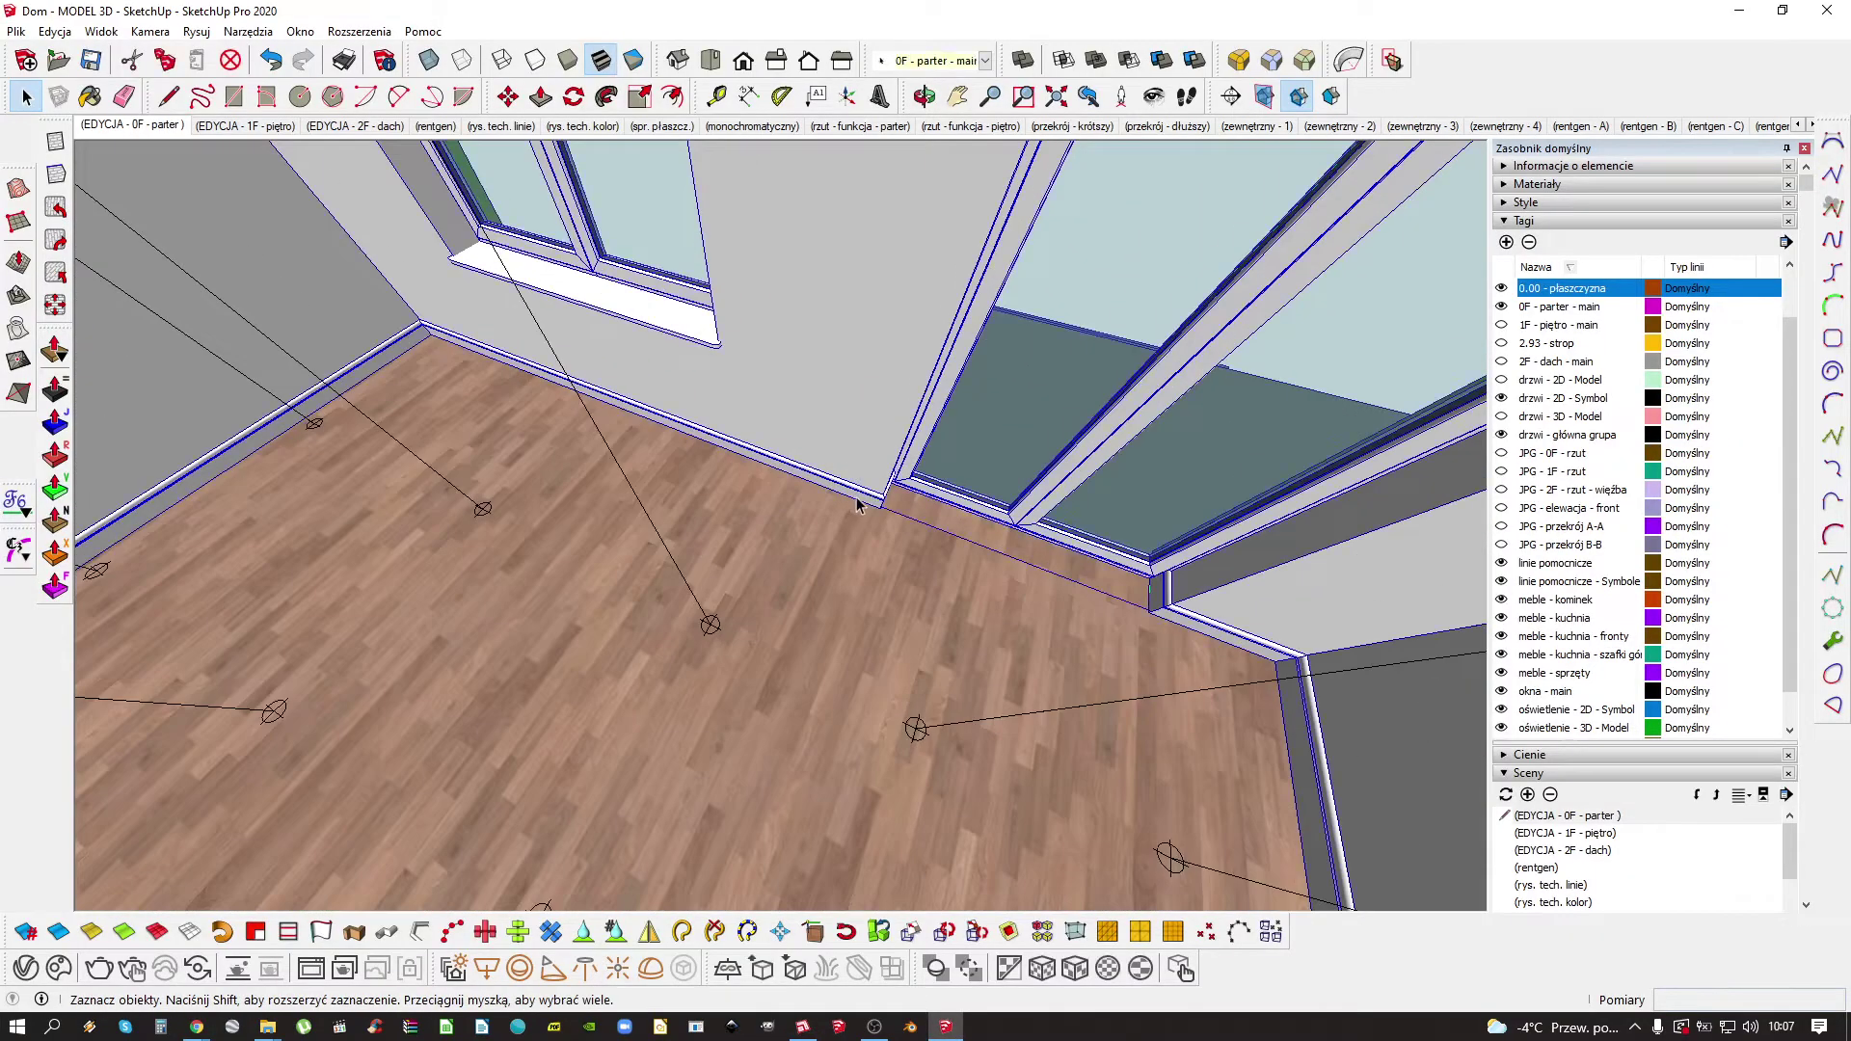
pyautogui.scroll(2, 866, 502)
pyautogui.scroll(3, 868, 501)
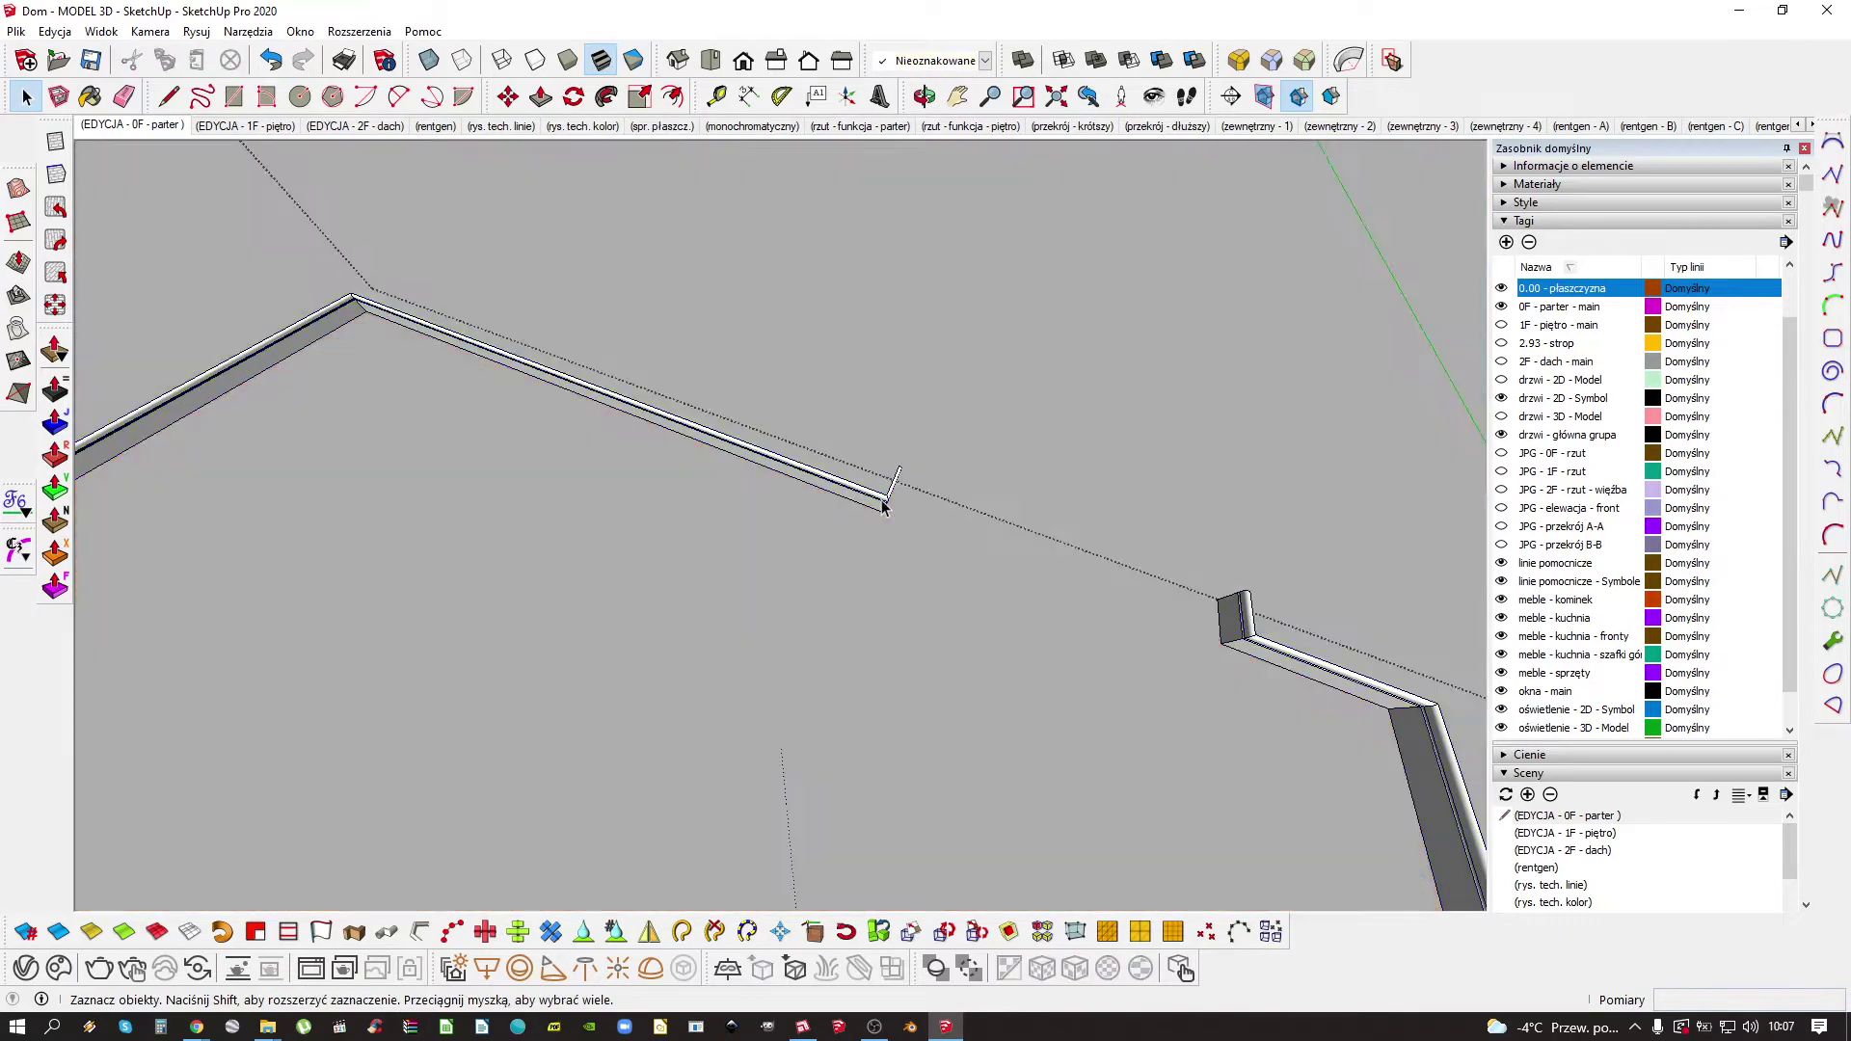
pyautogui.scroll(-4, 879, 502)
pyautogui.scroll(-4, 873, 520)
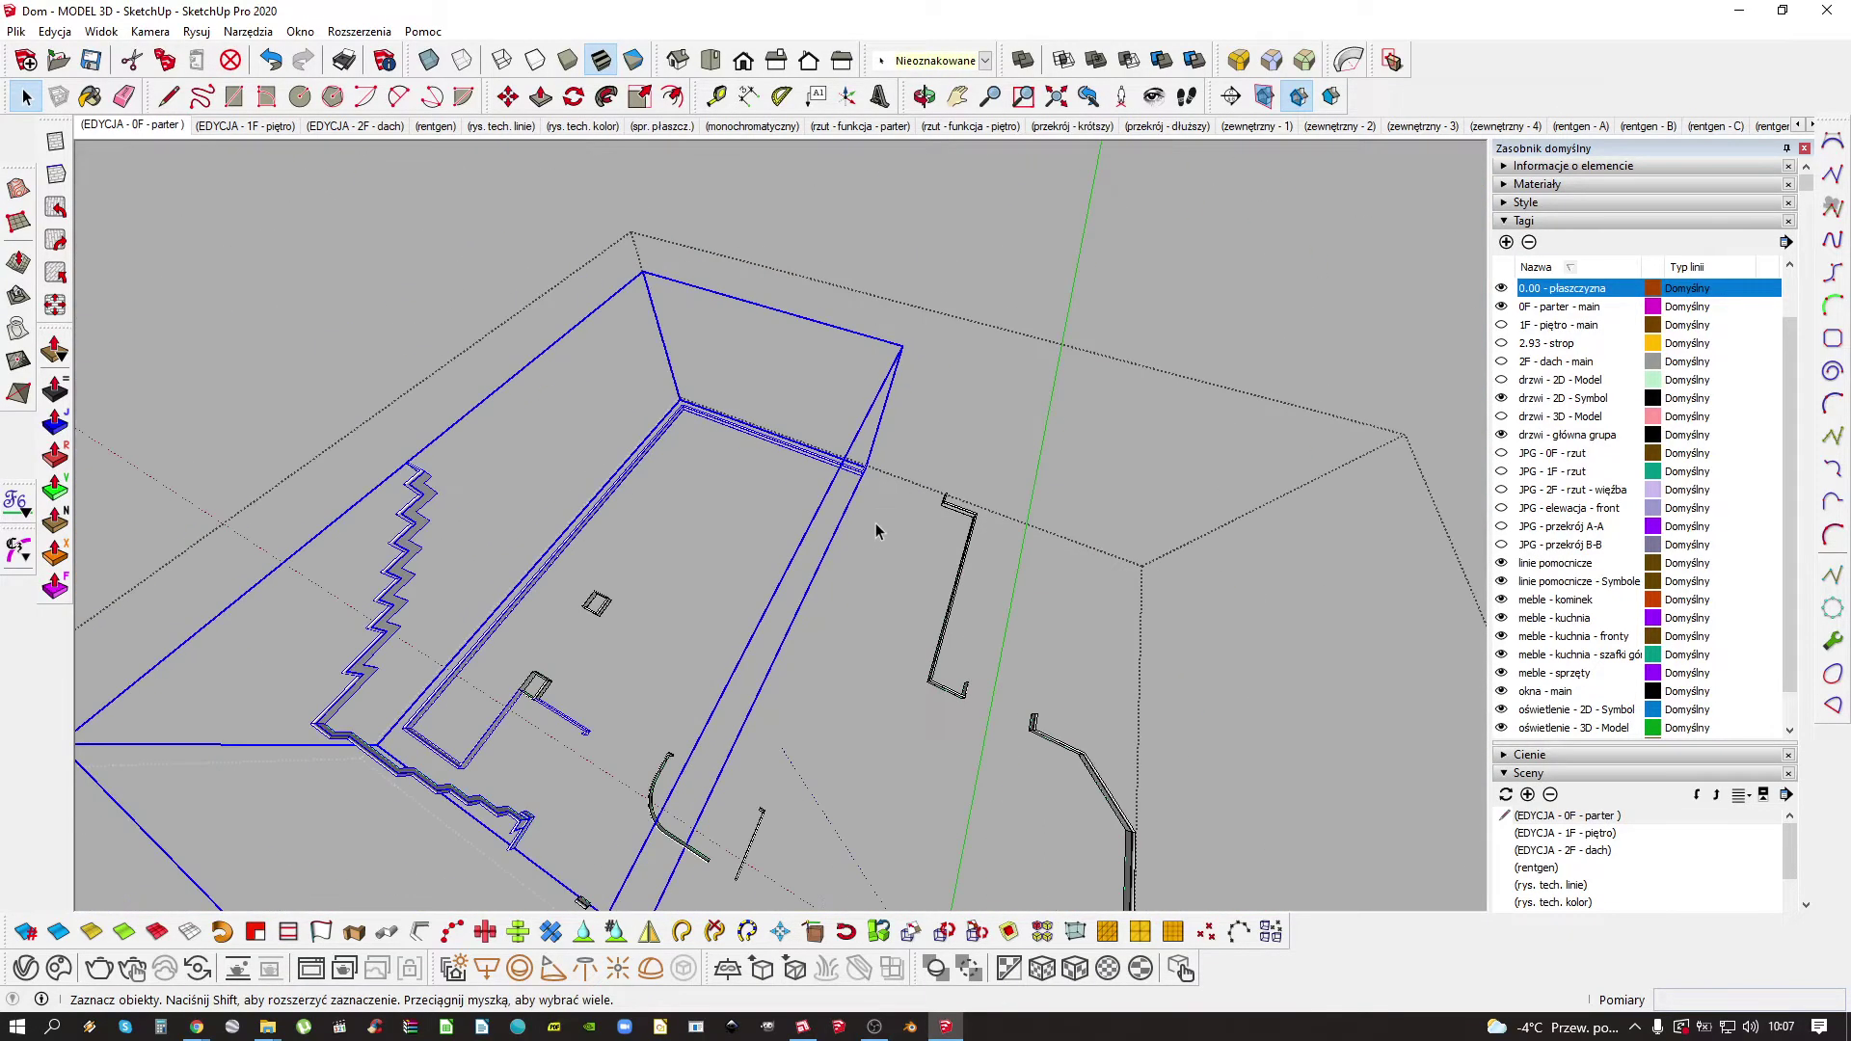
# - Select the ground-floor skirting boards and add a new tag for them
pyautogui.moveTo(872, 526); pyautogui.dragTo(924, 470, button='middle')
pyautogui.scroll(3, 879, 511)
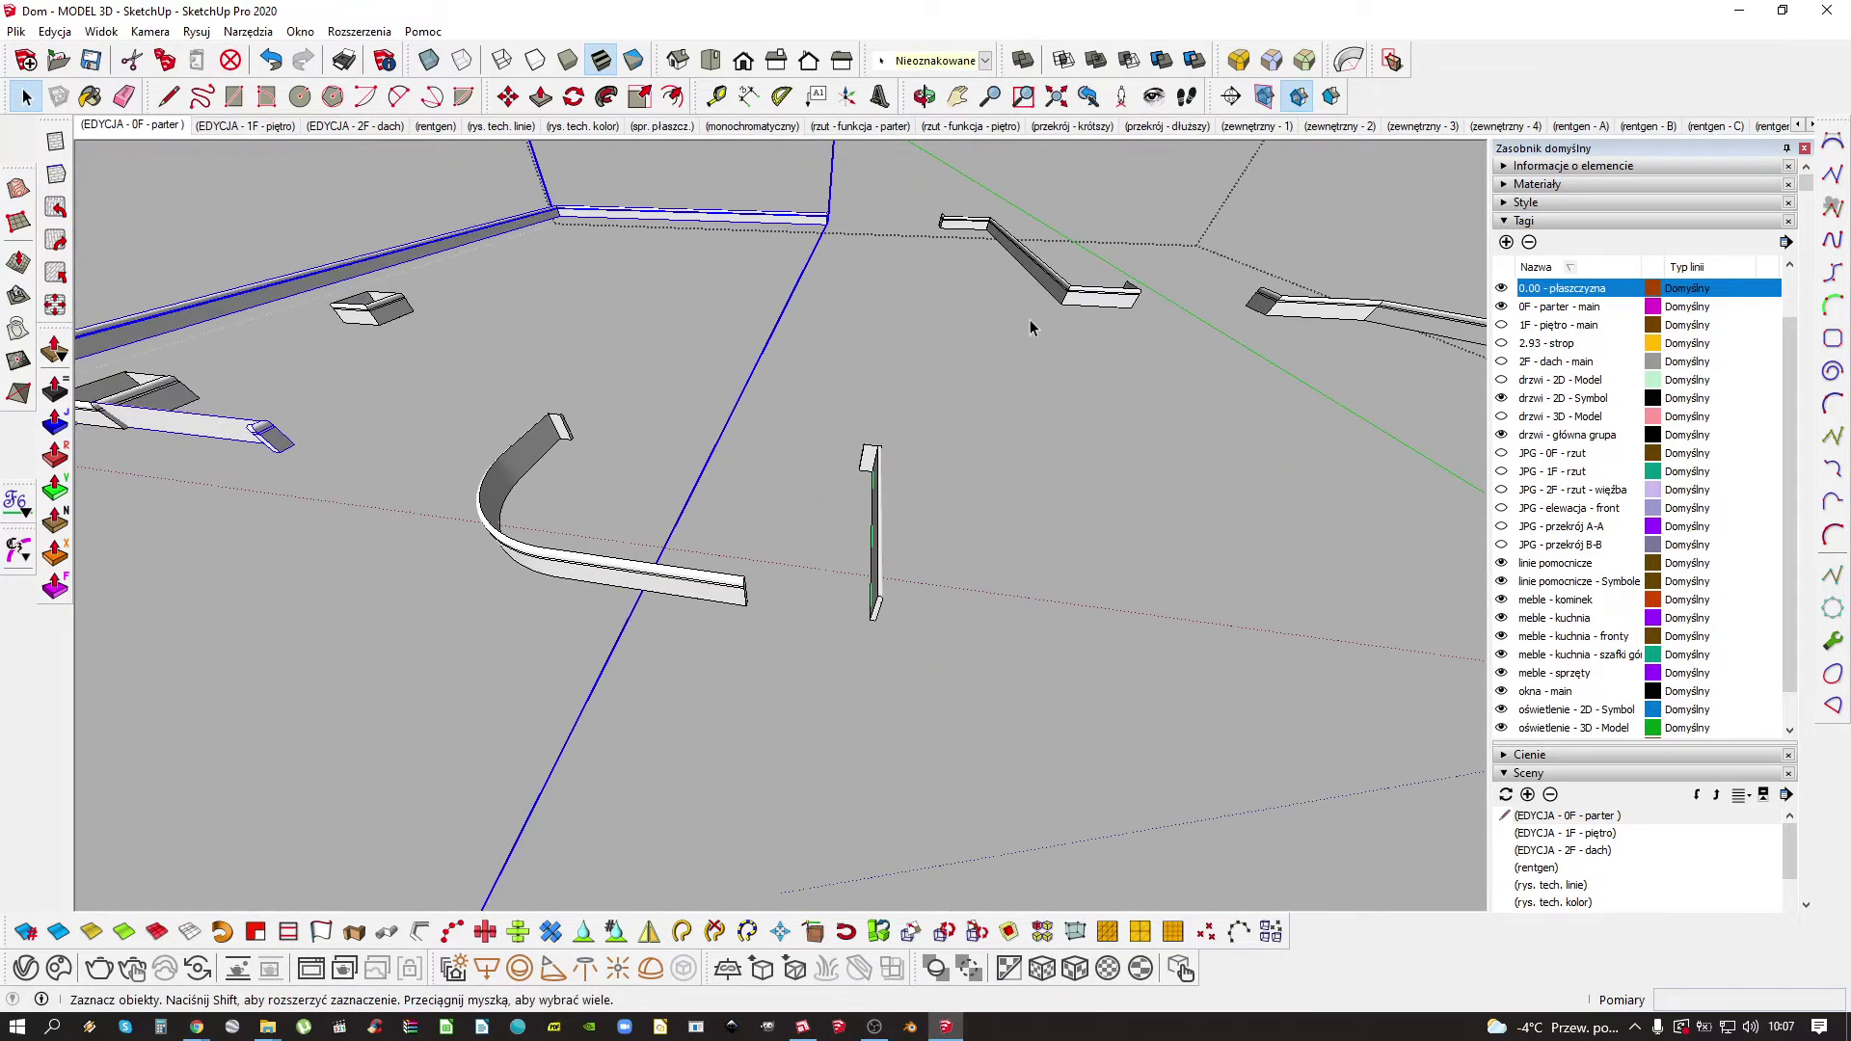
pyautogui.scroll(-2, 1029, 328)
pyautogui.scroll(2, 1002, 540)
pyautogui.scroll(2, 979, 742)
pyautogui.scroll(1, 971, 755)
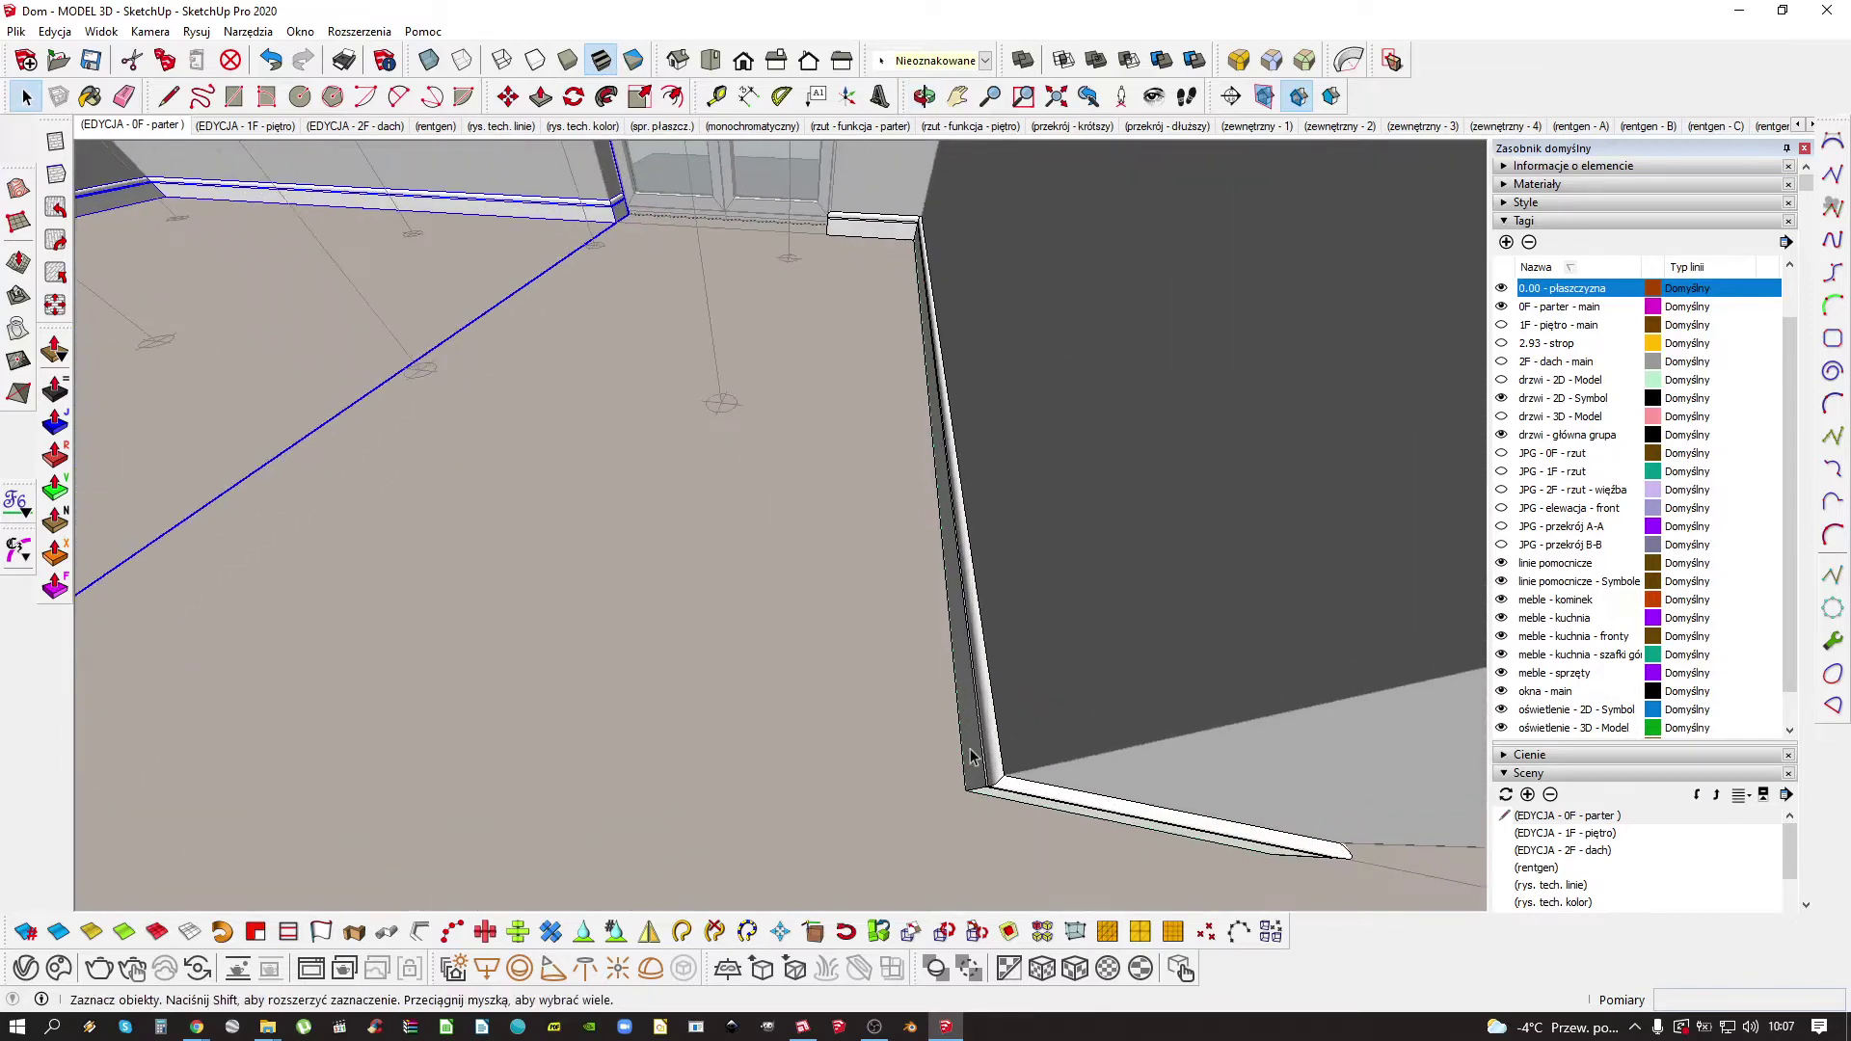
pyautogui.scroll(-1, 972, 755)
pyautogui.scroll(-2, 925, 719)
pyautogui.scroll(-1, 905, 633)
pyautogui.scroll(4, 943, 654)
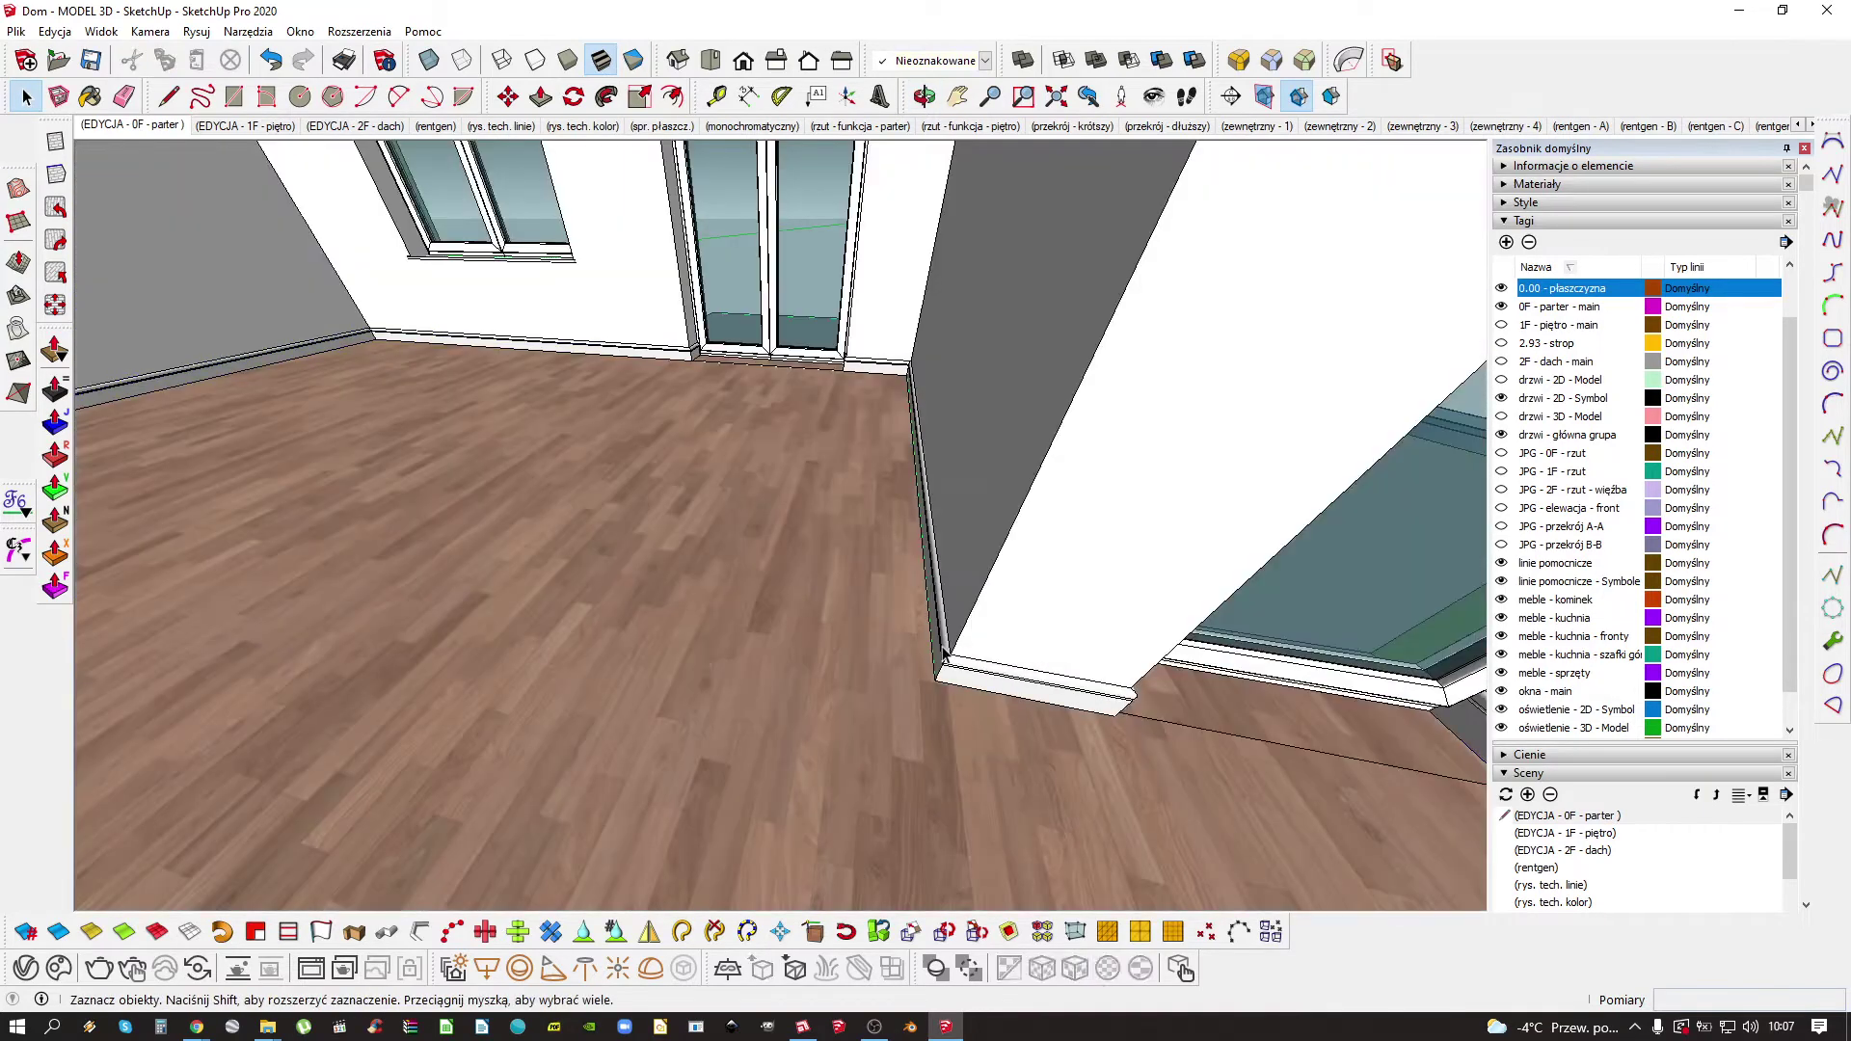
pyautogui.click(943, 652)
pyautogui.click(1506, 242)
pyautogui.write('listwy przypodłogo')
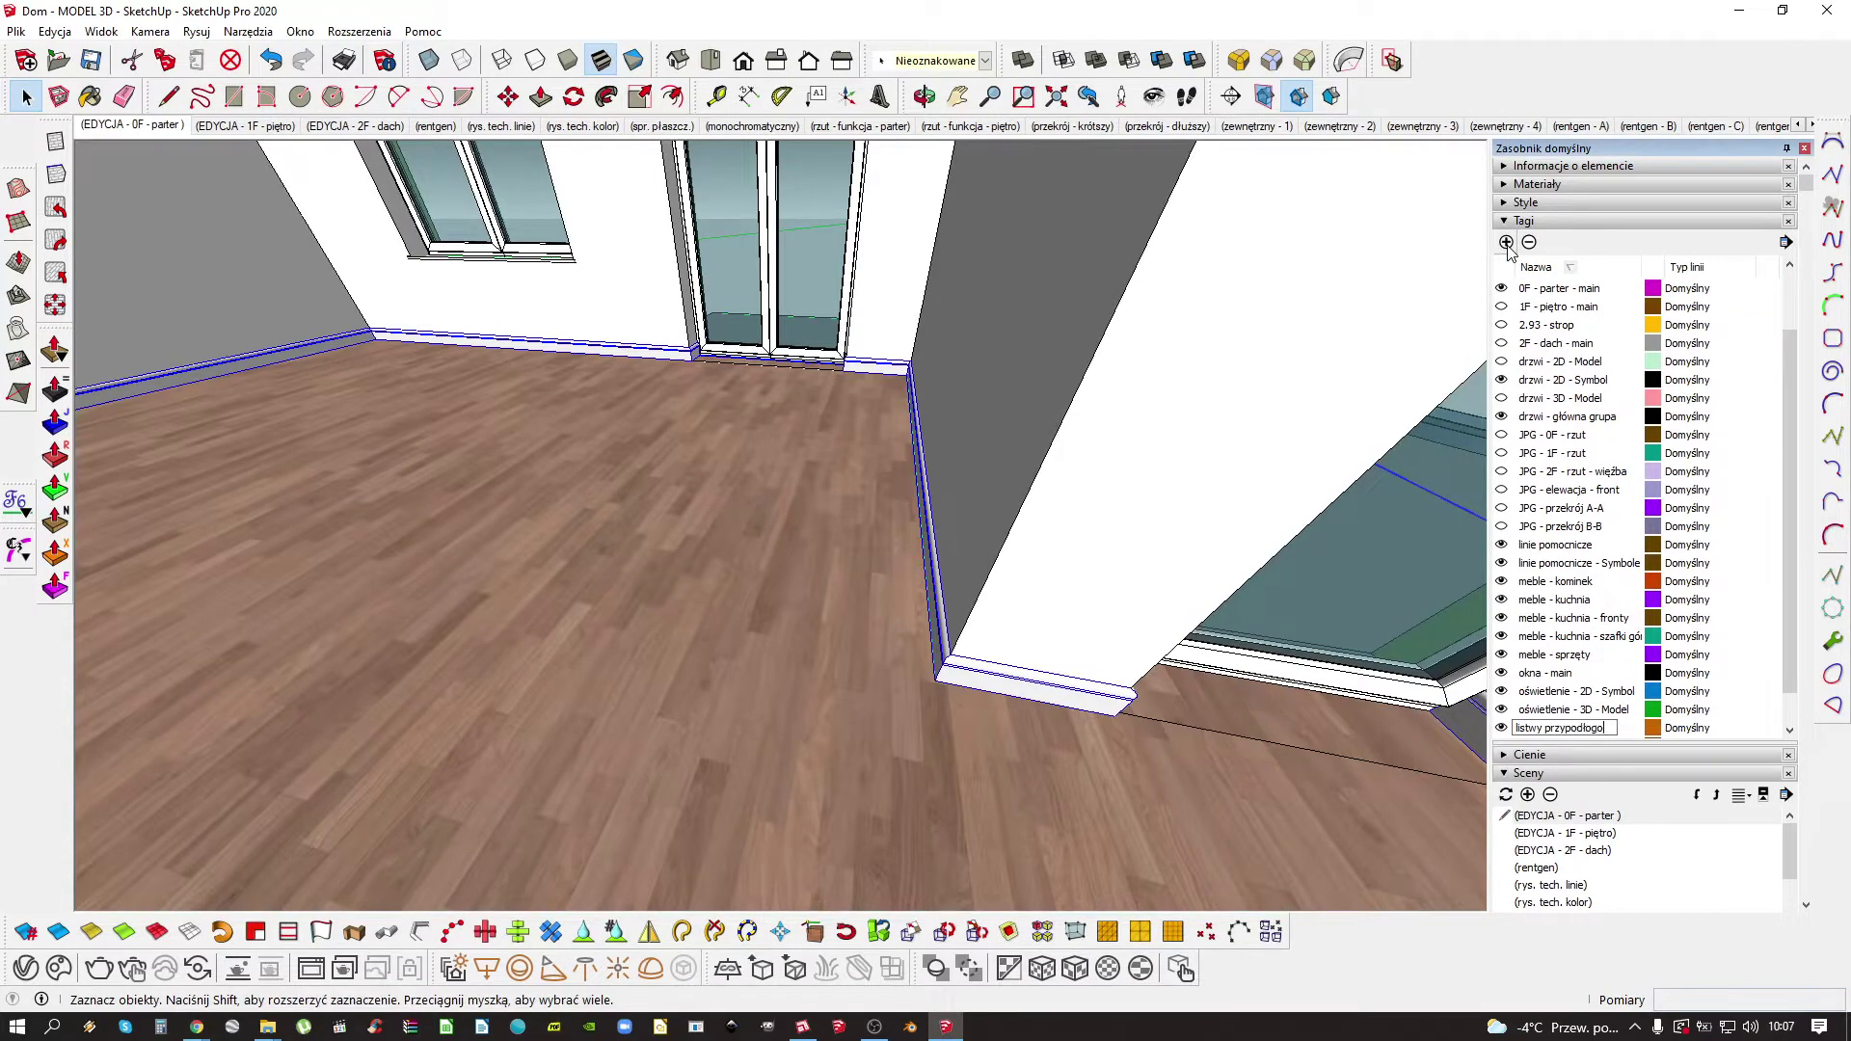
# - Name the new tag 'listwy przypodłogowe' and assign the selected skirting boards to it
pyautogui.write('we')
pyautogui.press('Return')
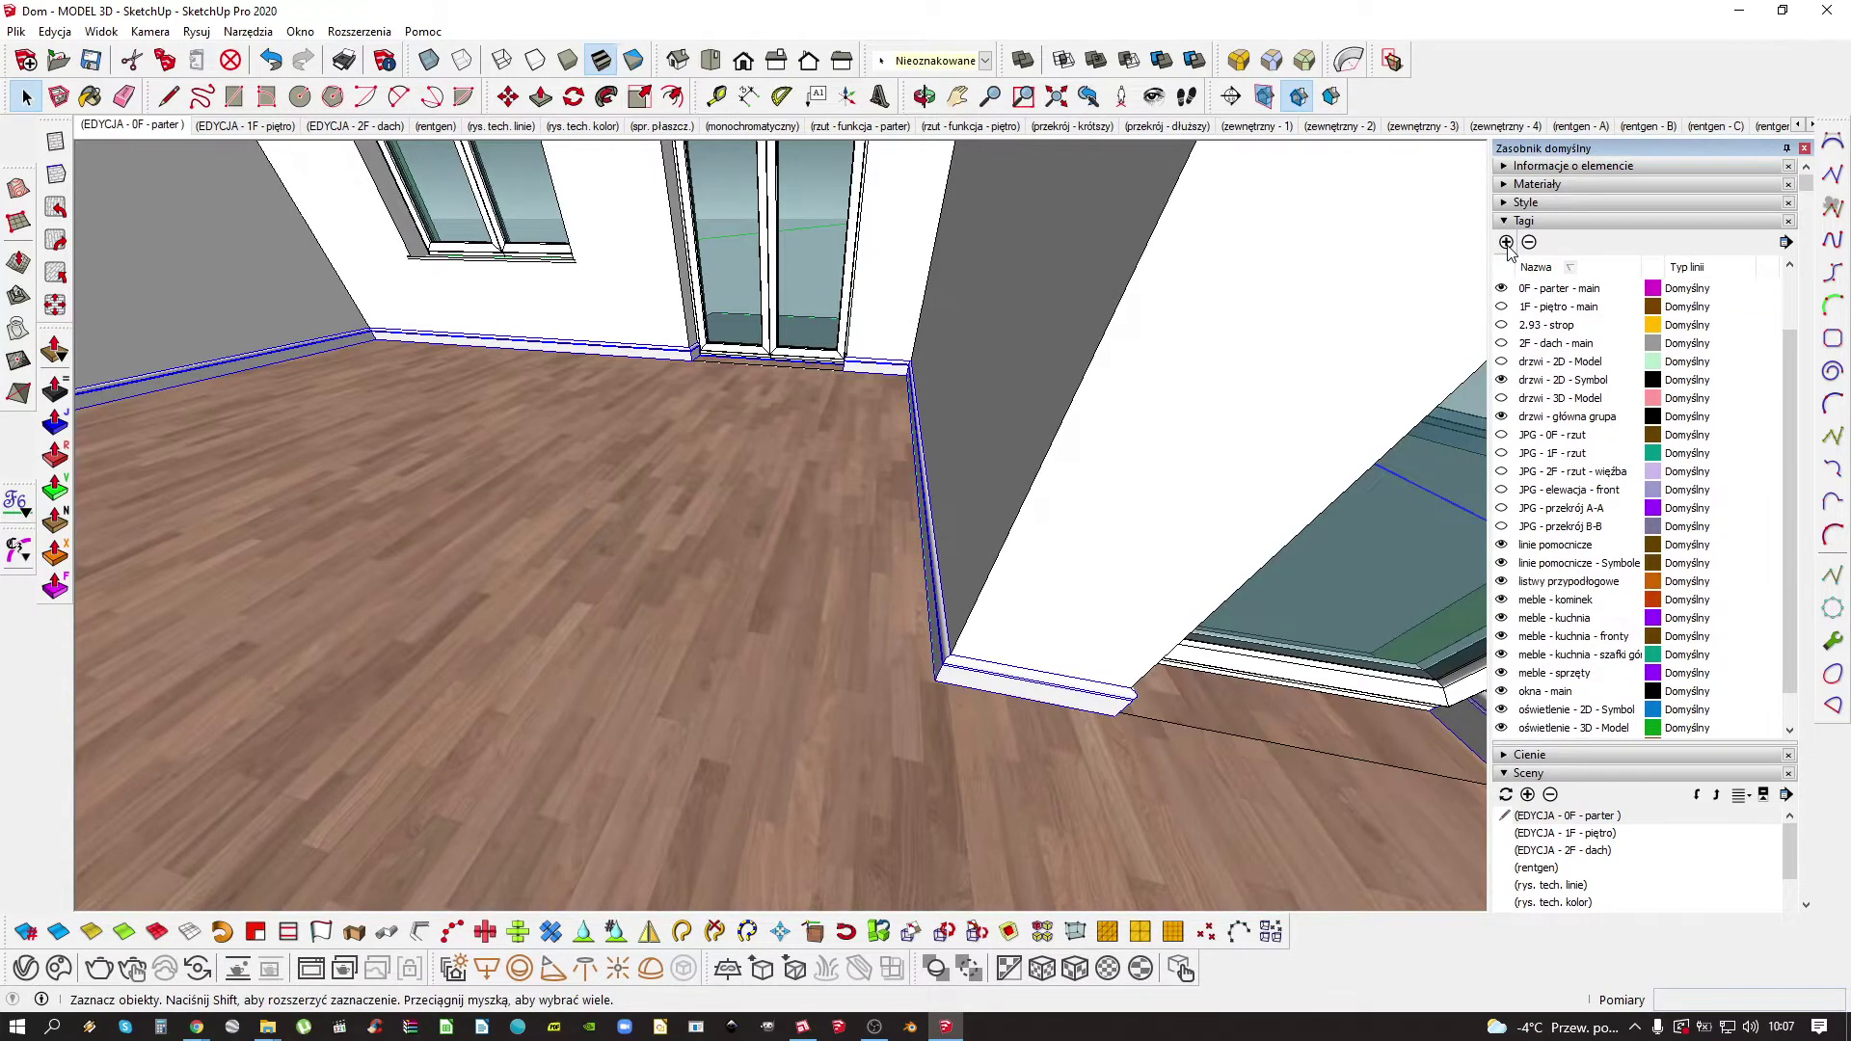
pyautogui.click(984, 60)
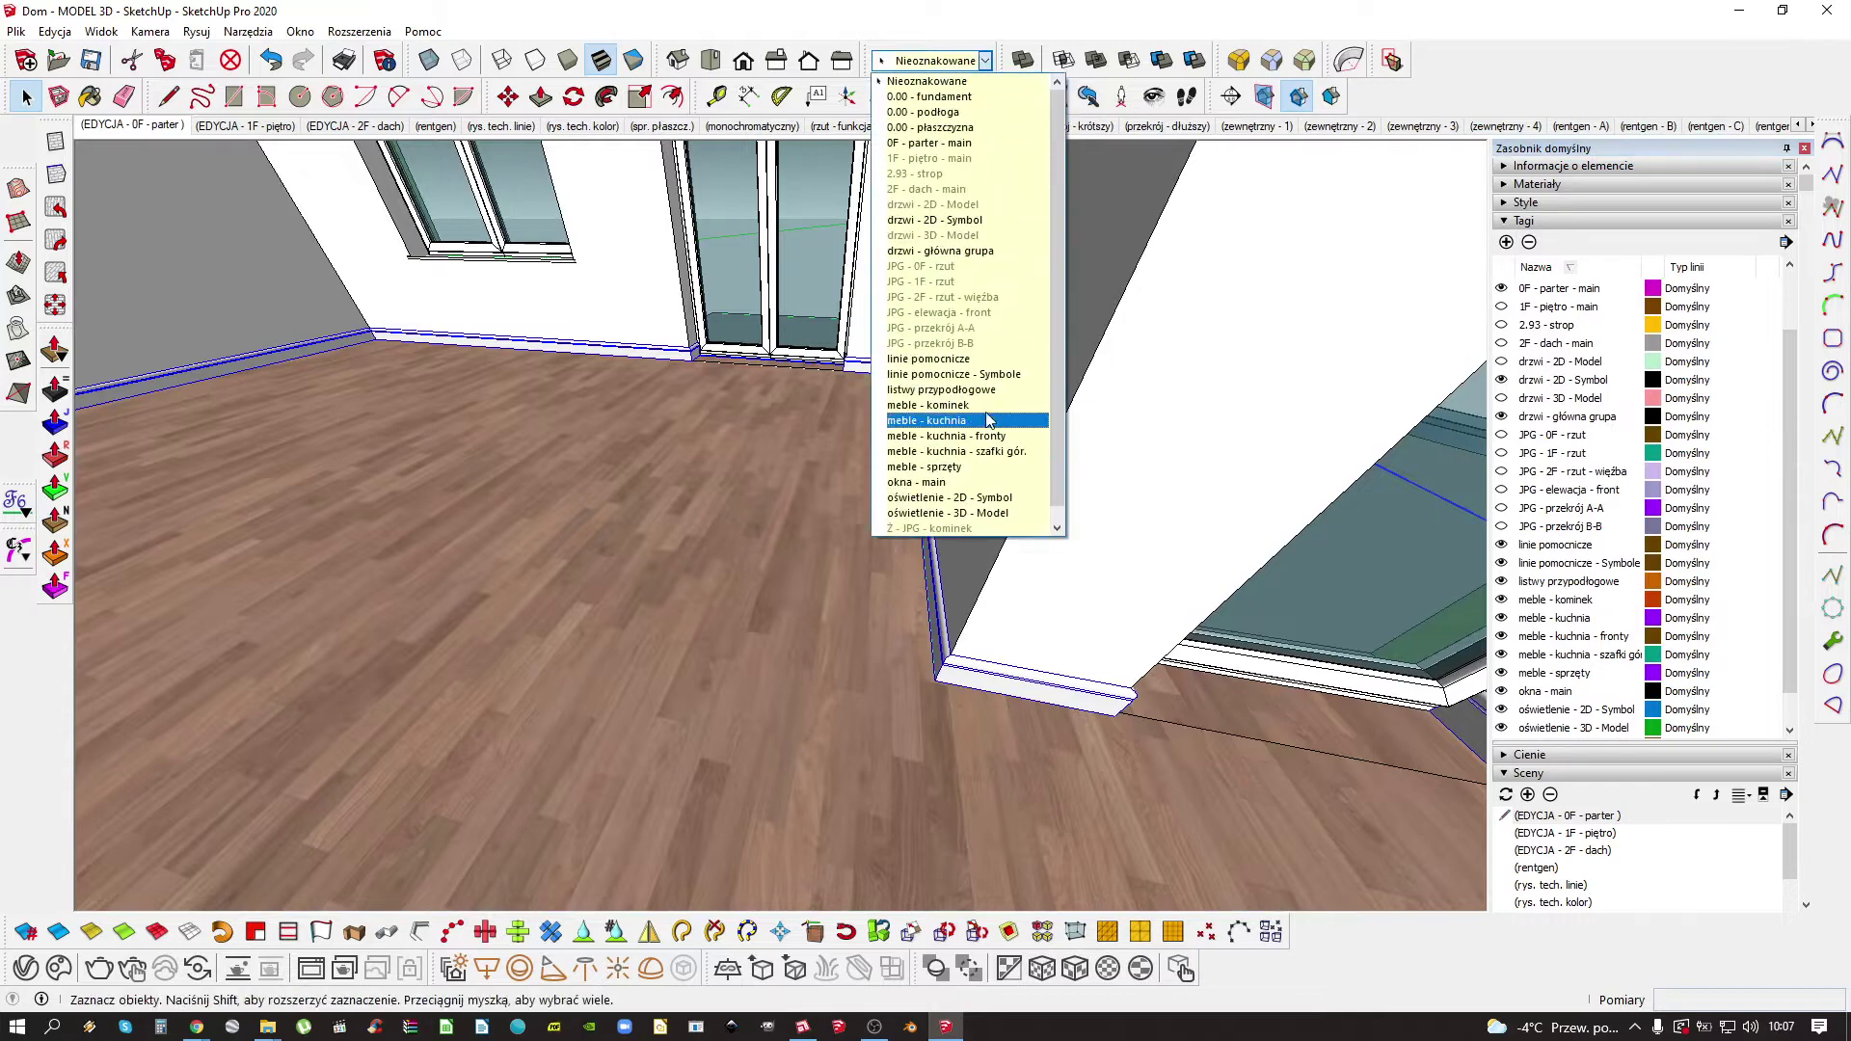
pyautogui.click(989, 395)
pyautogui.moveTo(934, 405); pyautogui.dragTo(1020, 528, button='middle')
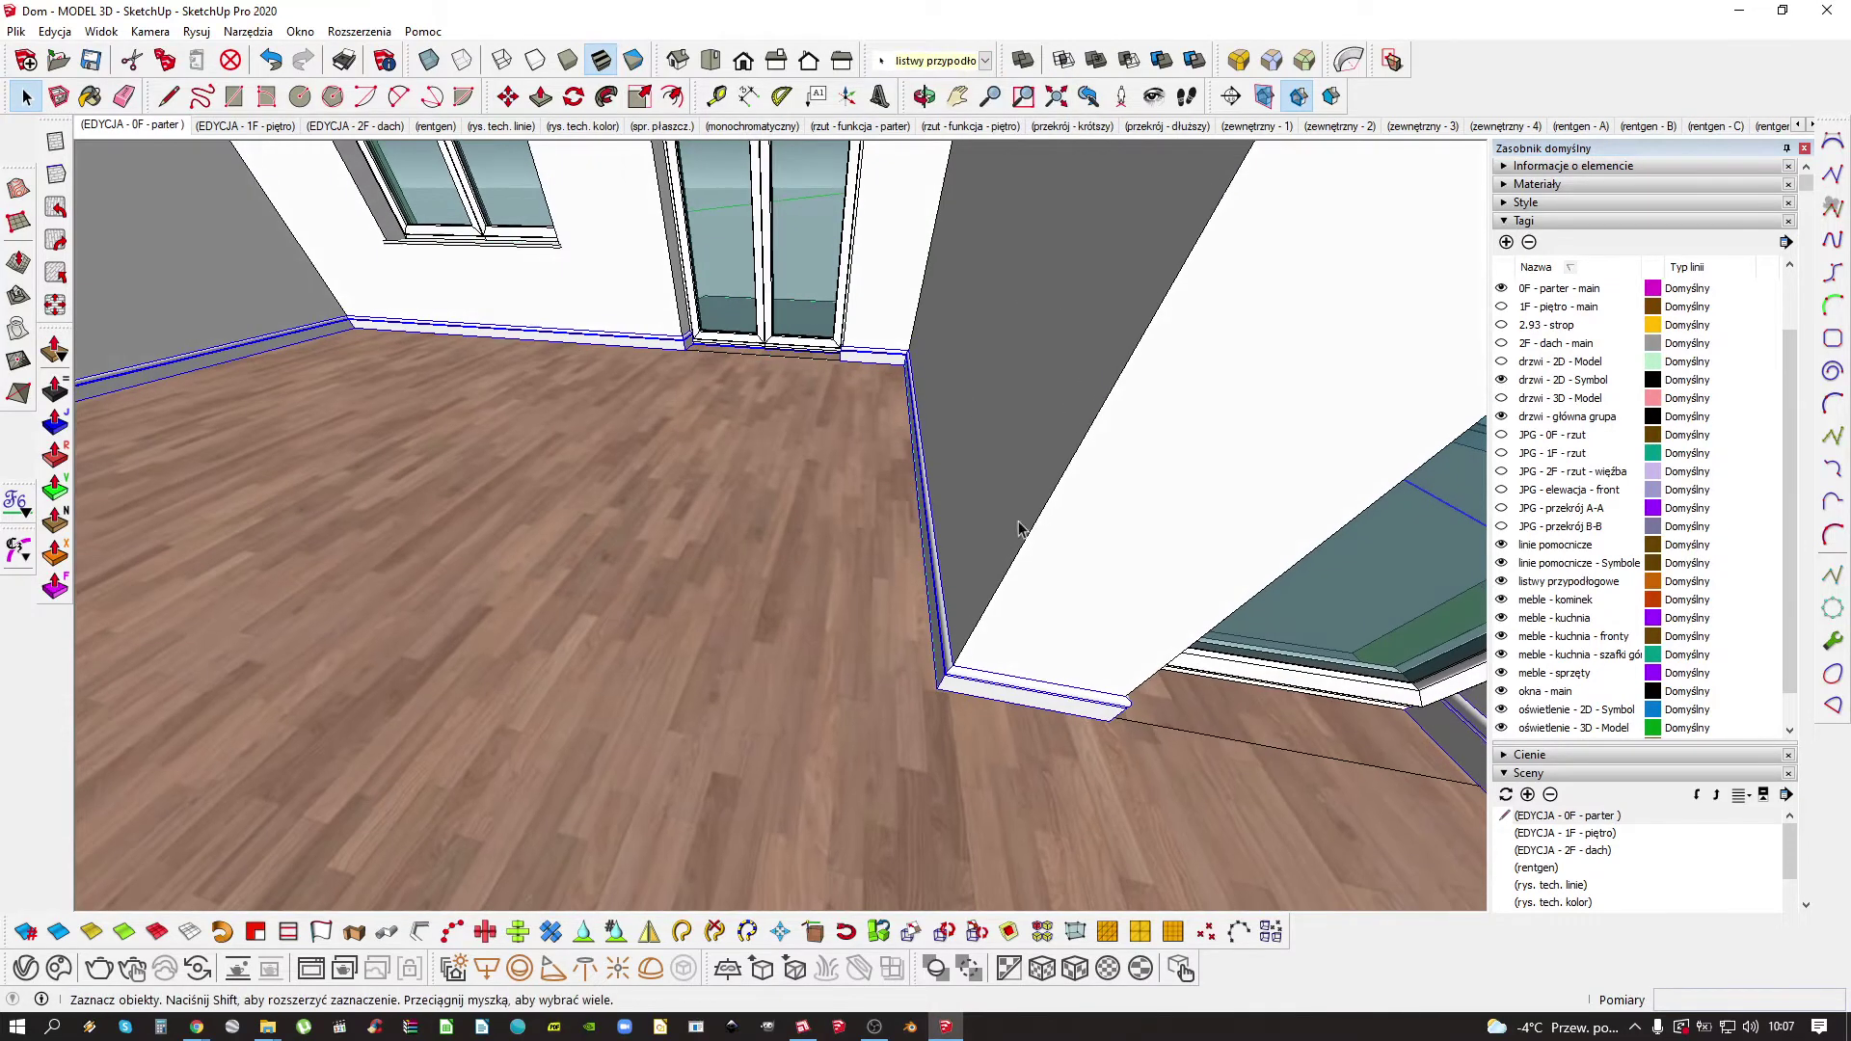
pyautogui.moveTo(826, 395); pyautogui.dragTo(888, 385, button='middle')
# - Collapse the Tags panel and expand the Scenes panel with its details
pyautogui.click(1813, 127)
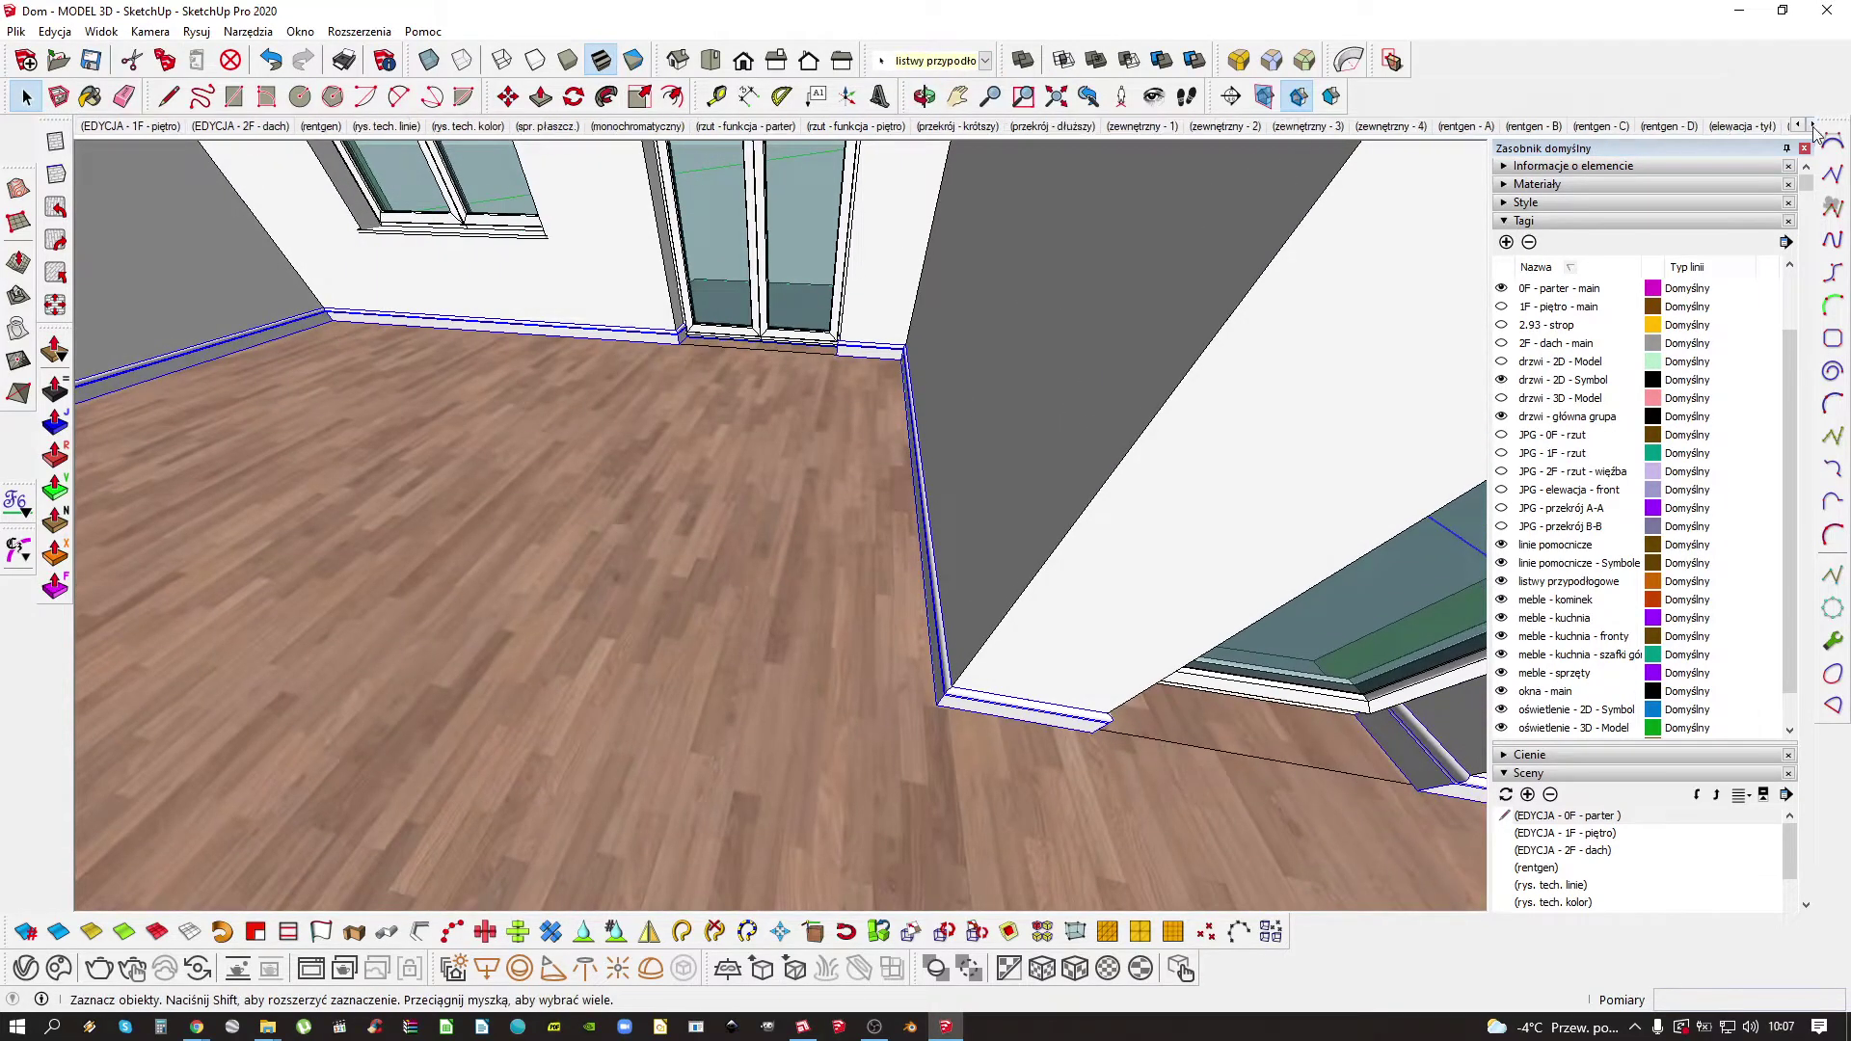
pyautogui.click(1813, 126)
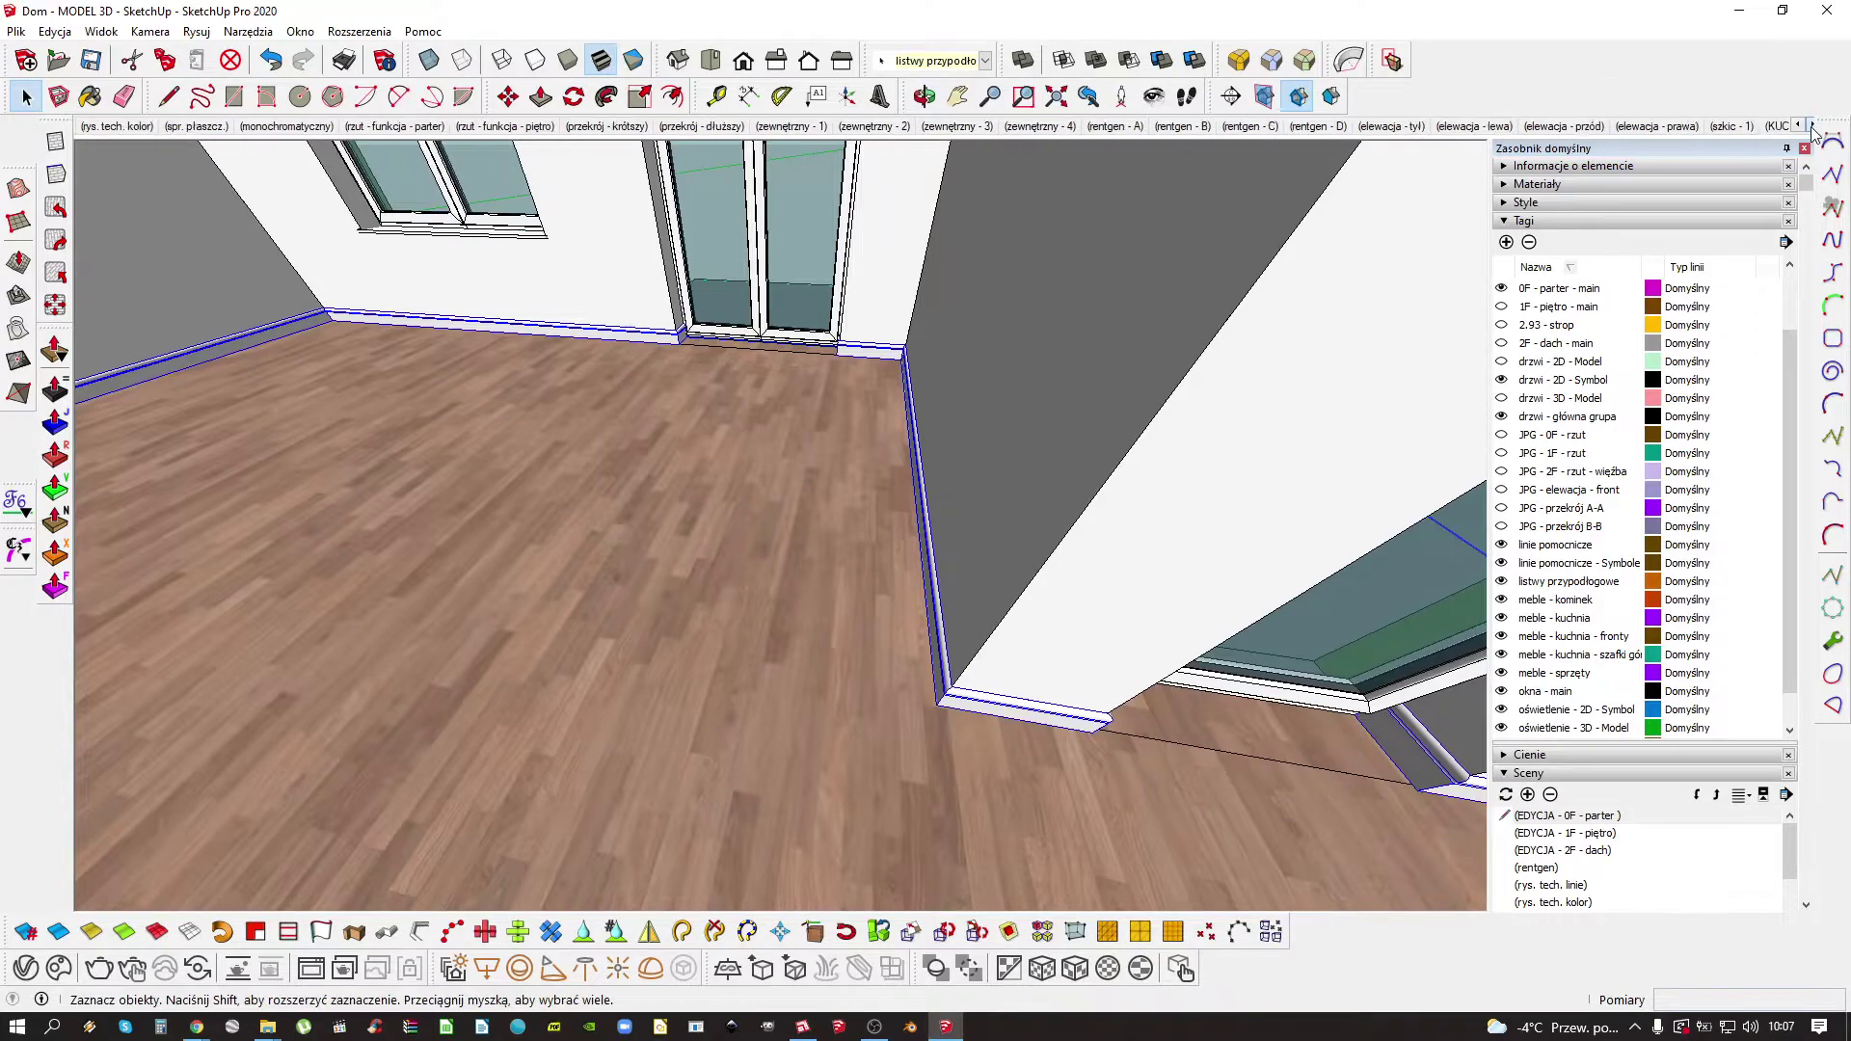
pyautogui.click(1587, 221)
pyautogui.moveTo(1807, 332); pyautogui.dragTo(1807, 473)
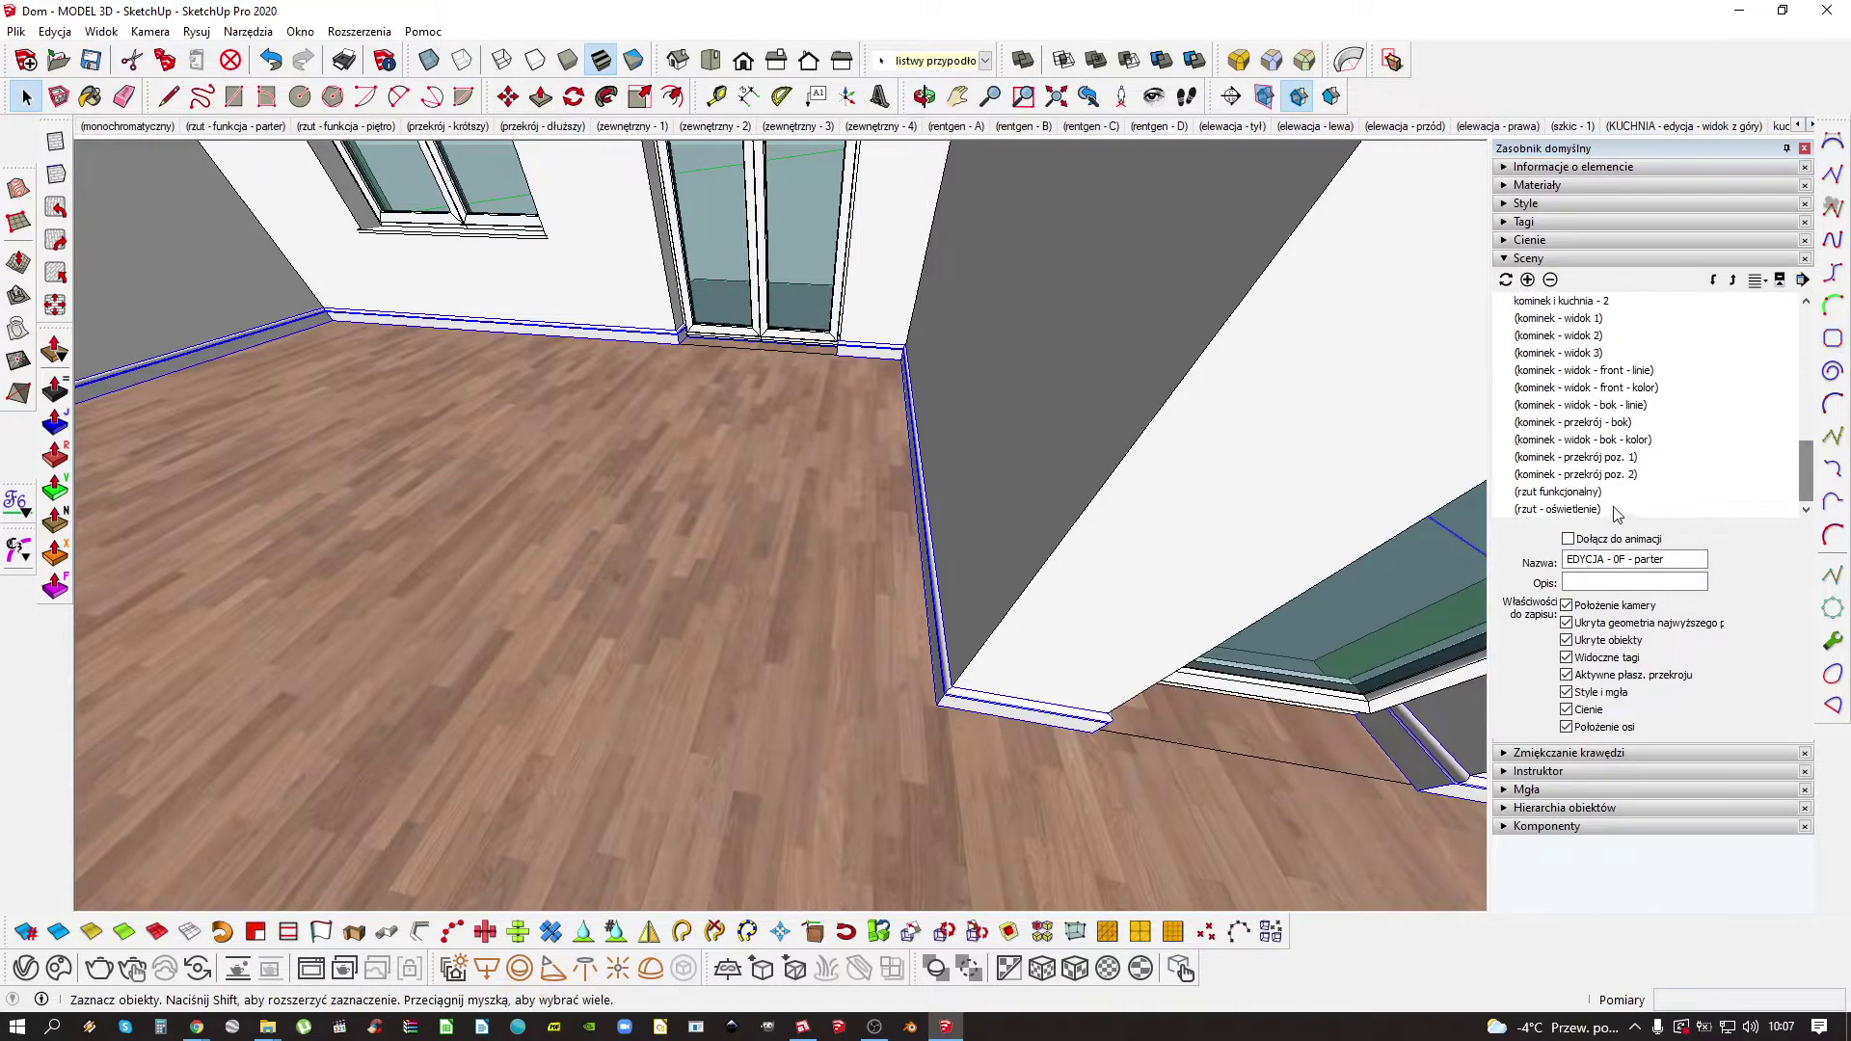
# - Hide the 'listwy przypodłogowe' tag in the 'rzut - oświetlenie' scene and update that scene
pyautogui.doubleClick(1584, 509)
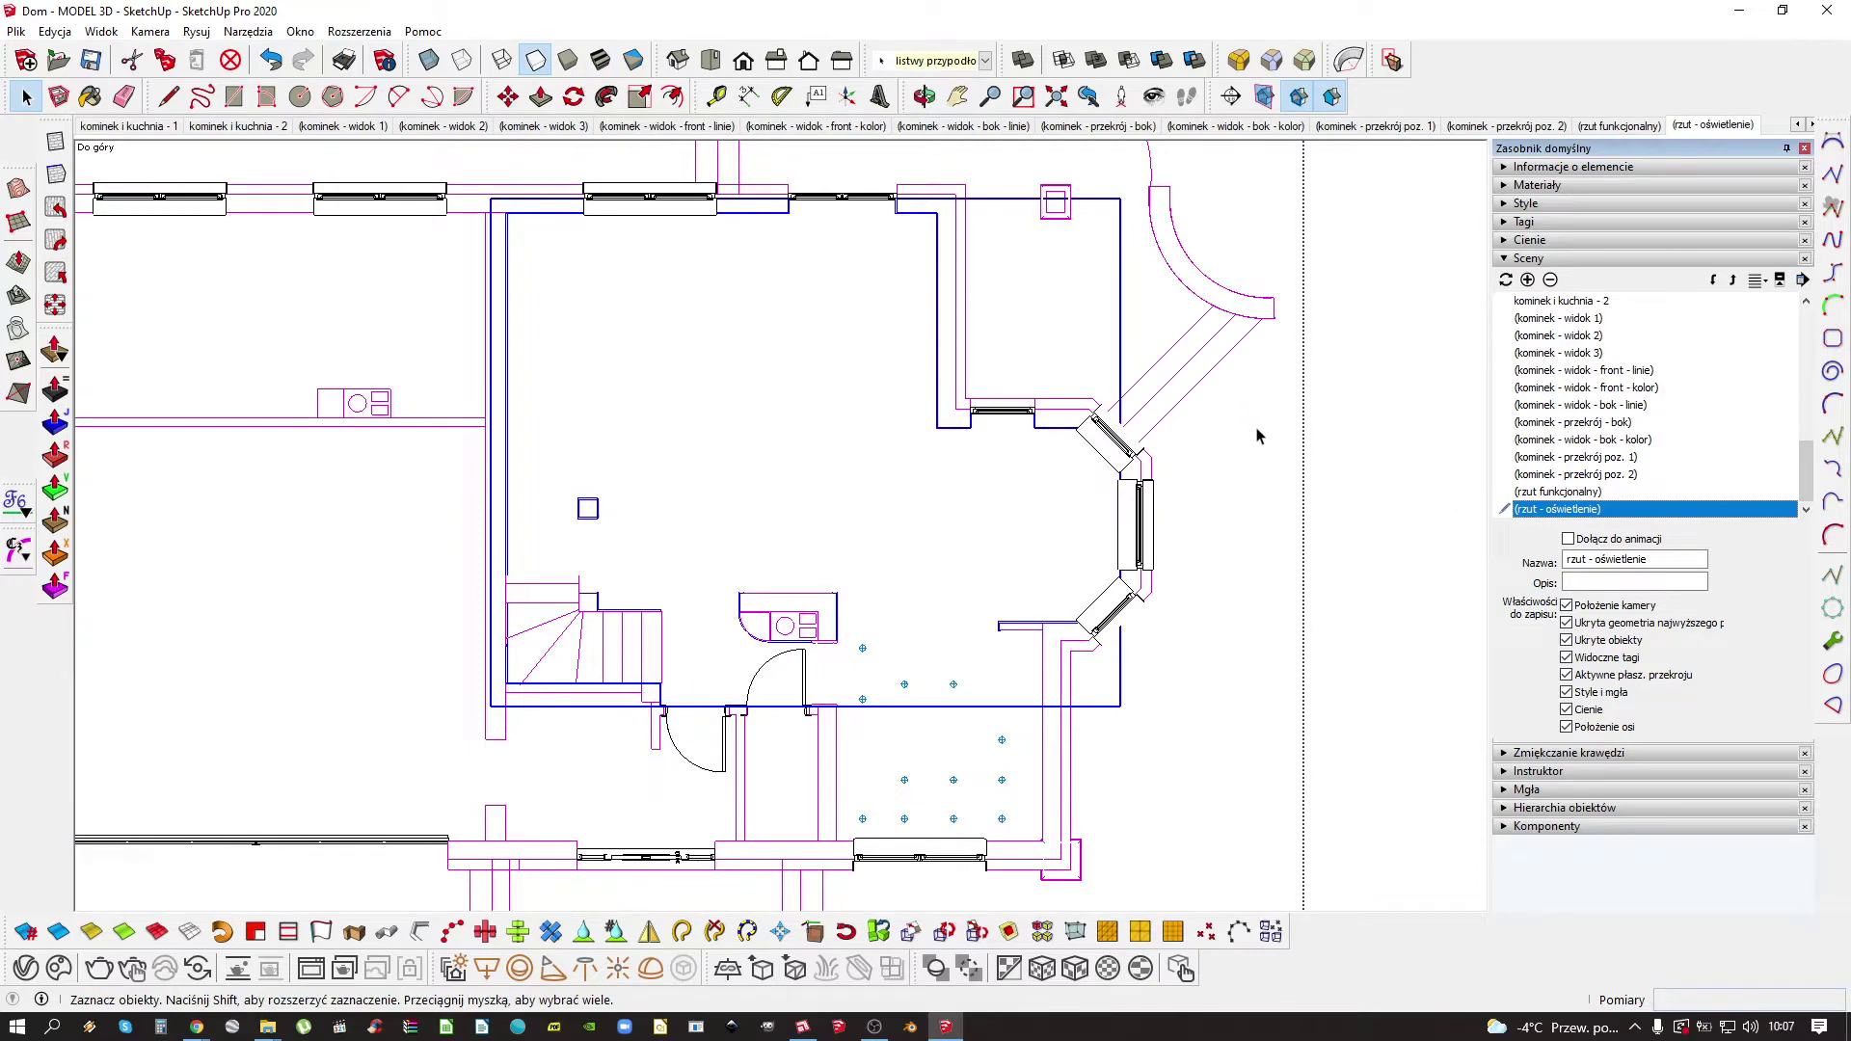
pyautogui.click(1546, 221)
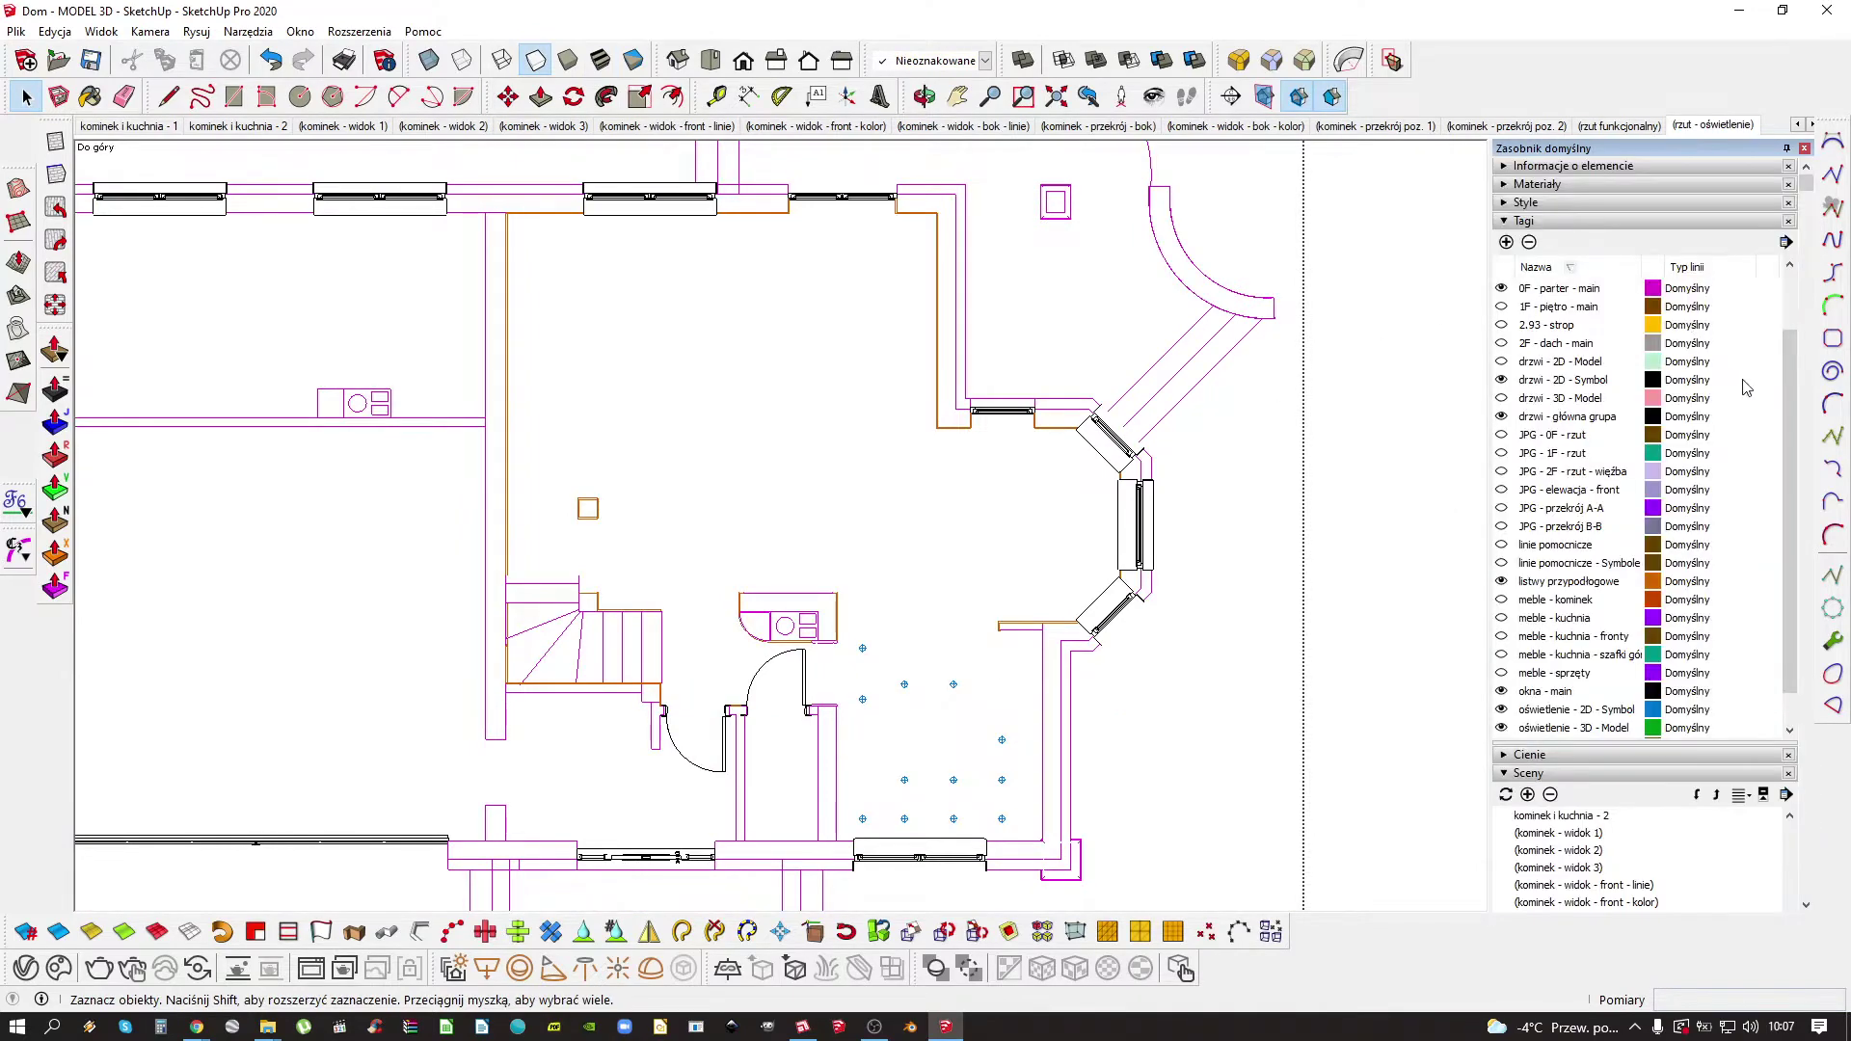
pyautogui.click(1502, 581)
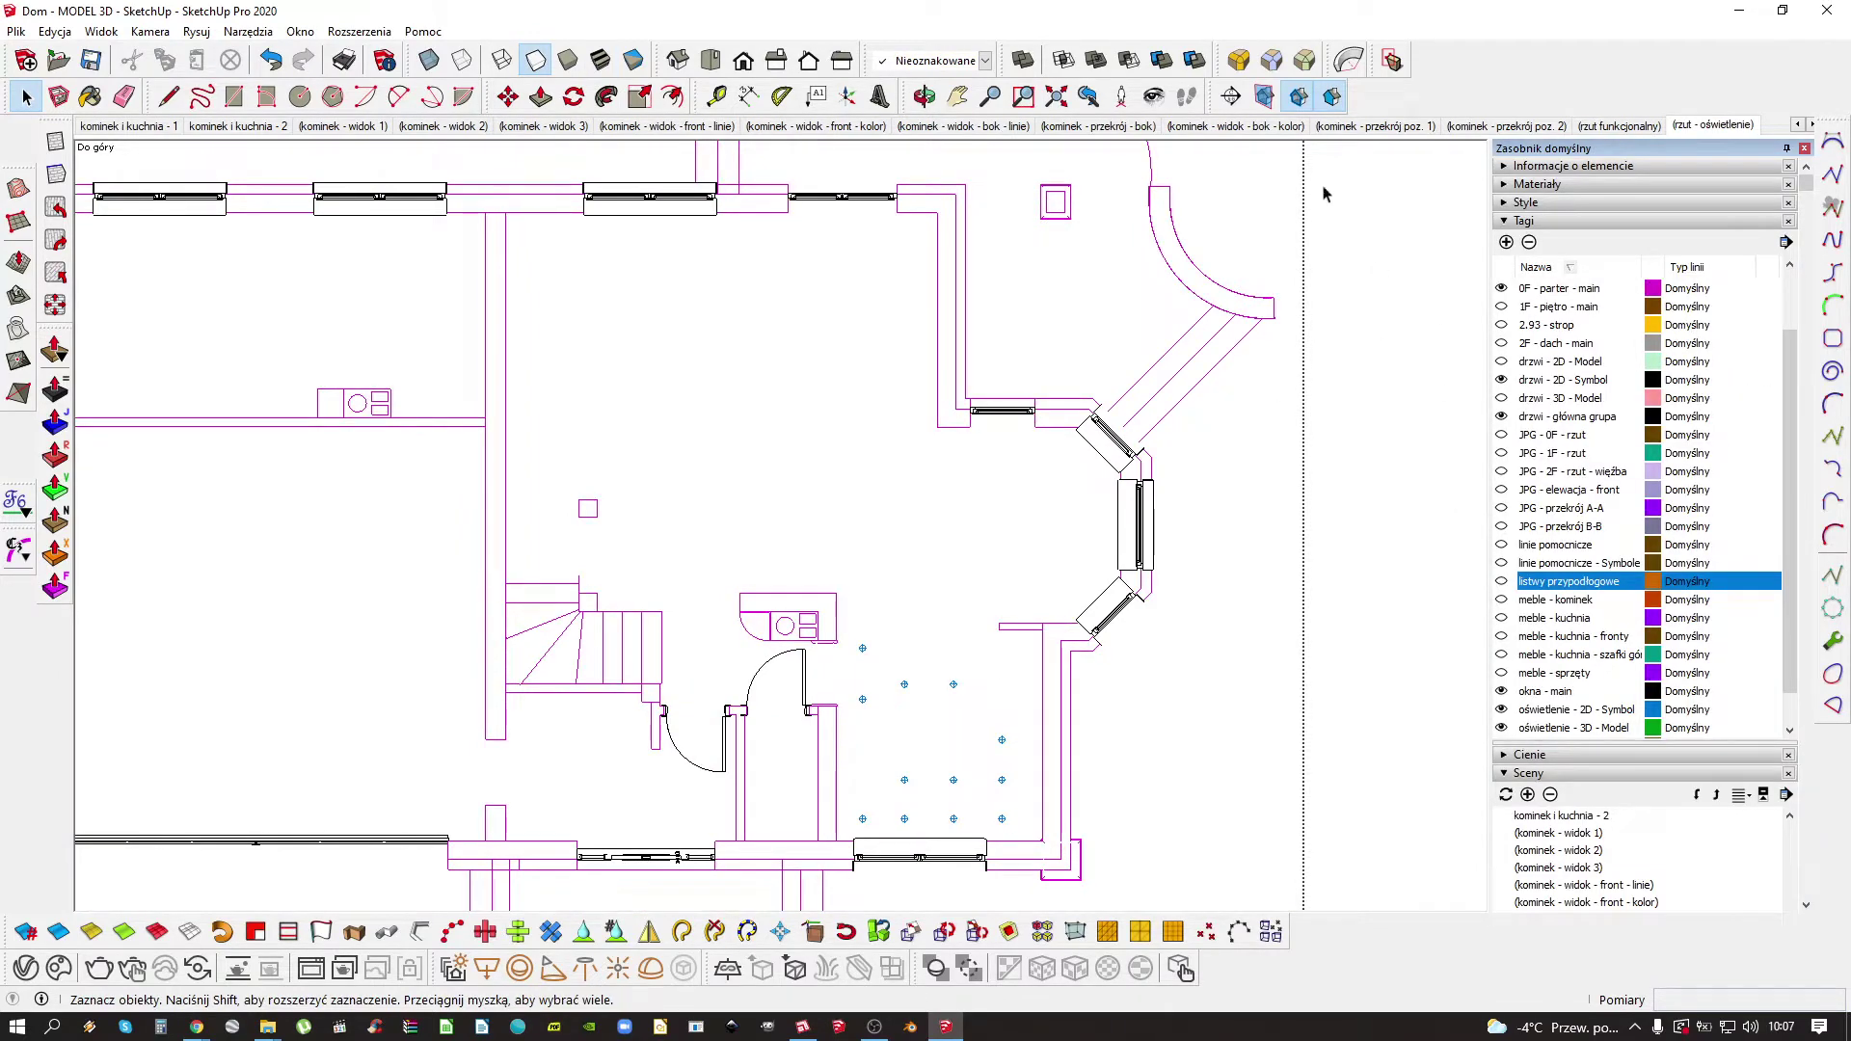
pyautogui.rightClick(1722, 130)
pyautogui.click(1726, 211)
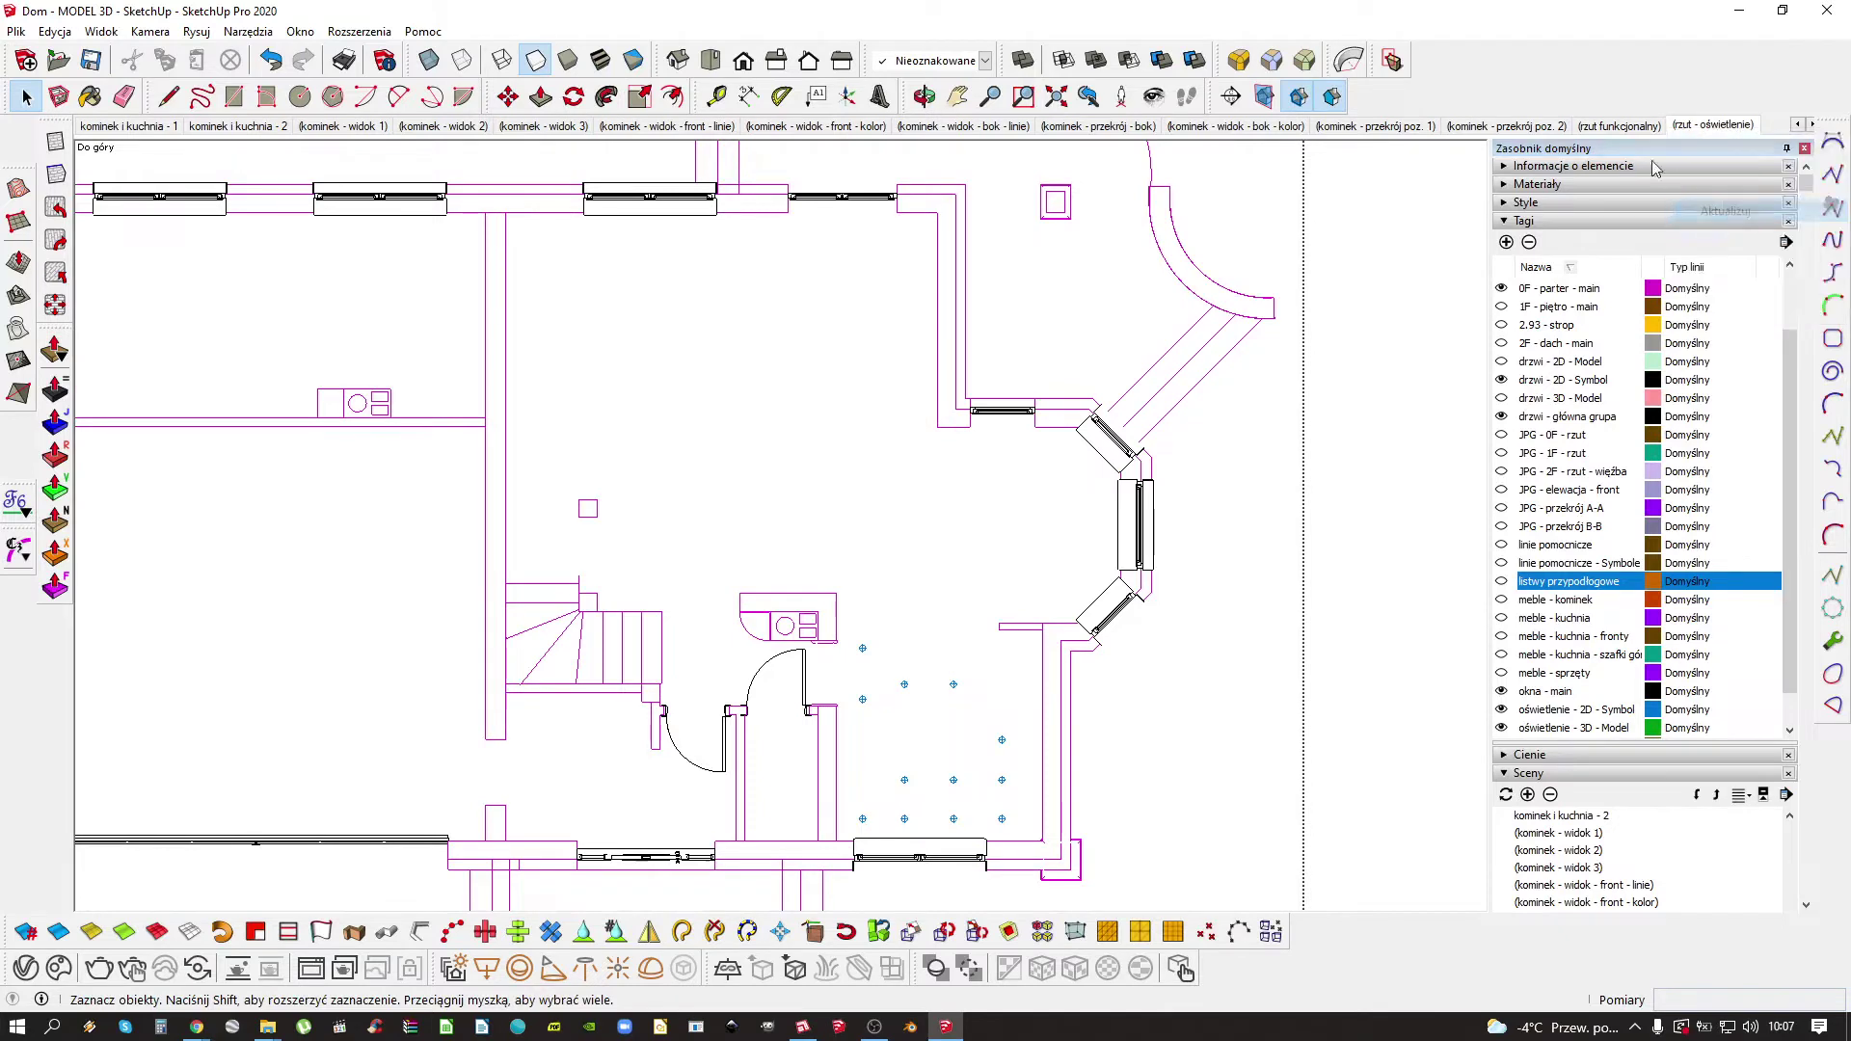
# - Hide the same tag in 'rzut funkcjonalny', update that scene, and save the model
pyautogui.click(1620, 125)
pyautogui.click(1501, 581)
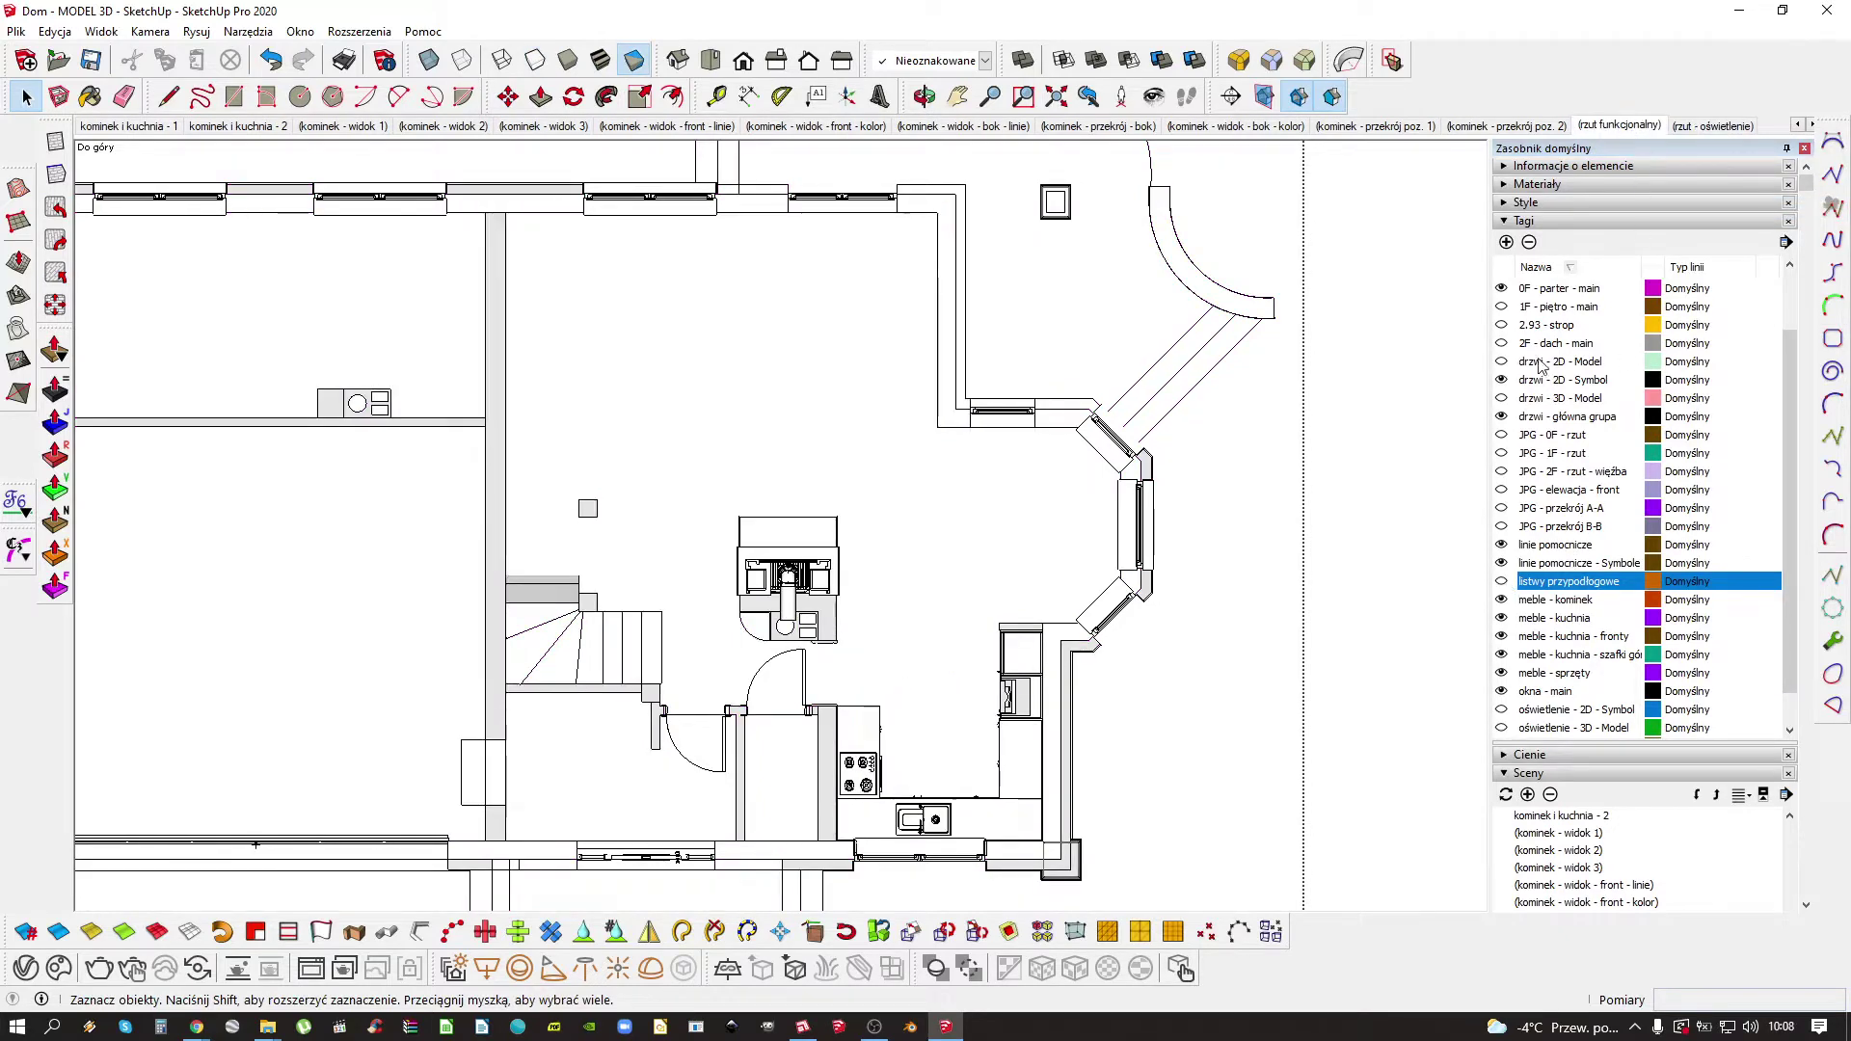
pyautogui.rightClick(1602, 127)
pyautogui.click(1659, 206)
pyautogui.click(93, 64)
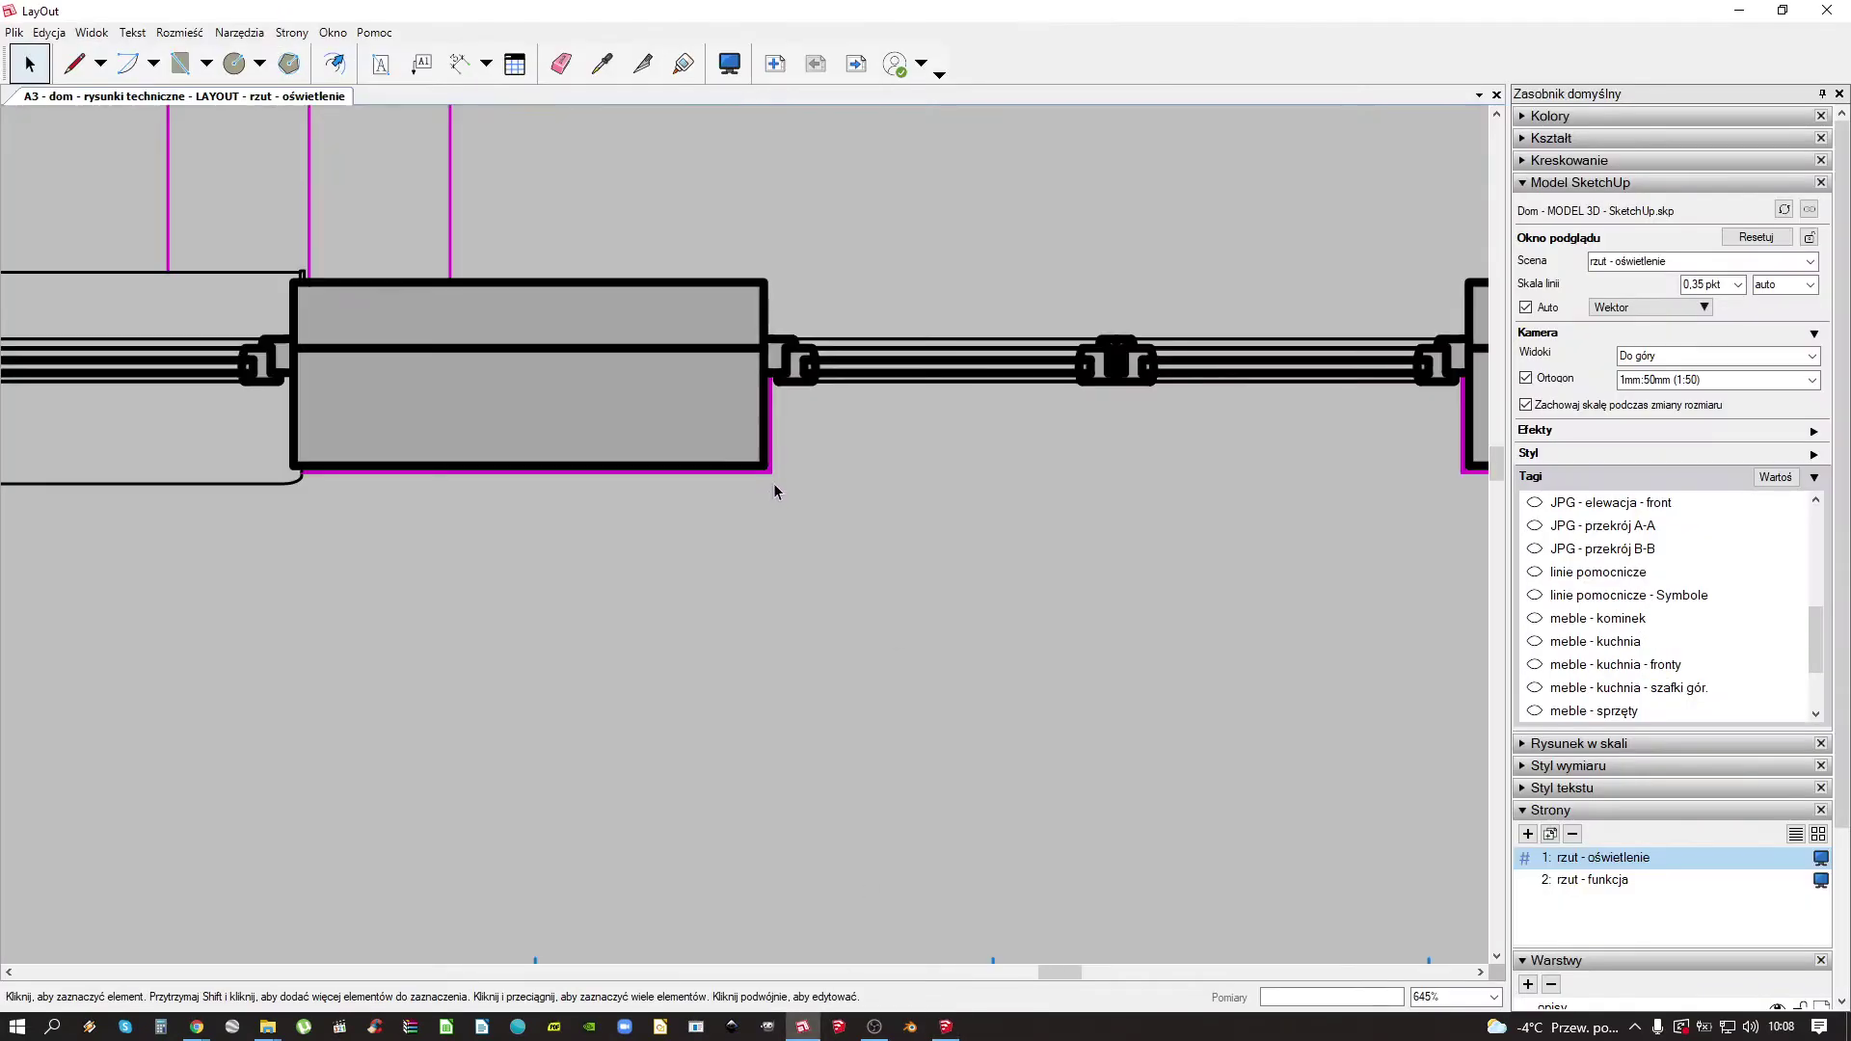
# - Open Document Setup on References, showing 'Dom - MODEL 3D - SketchUp.skp' as Nieaktualny
pyautogui.scroll(-5, 773, 492)
pyautogui.scroll(3, 482, 179)
pyautogui.scroll(2, 482, 178)
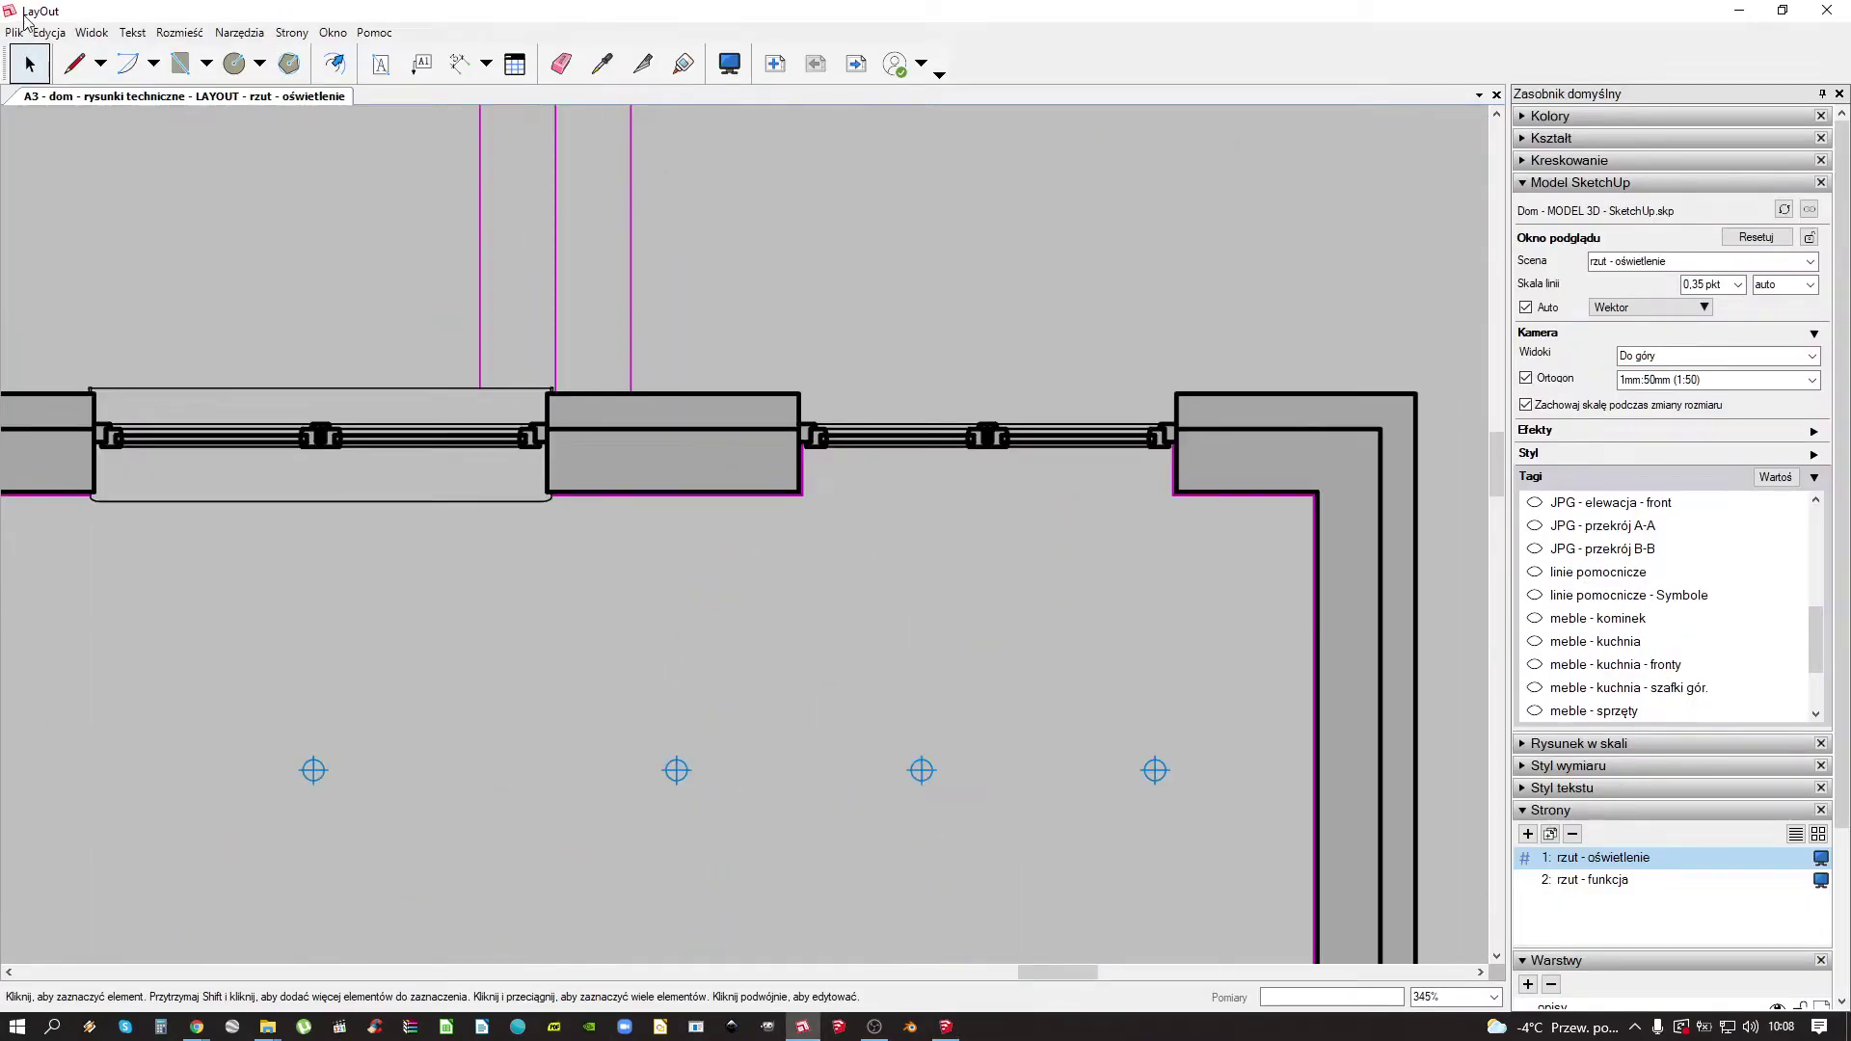
pyautogui.click(14, 33)
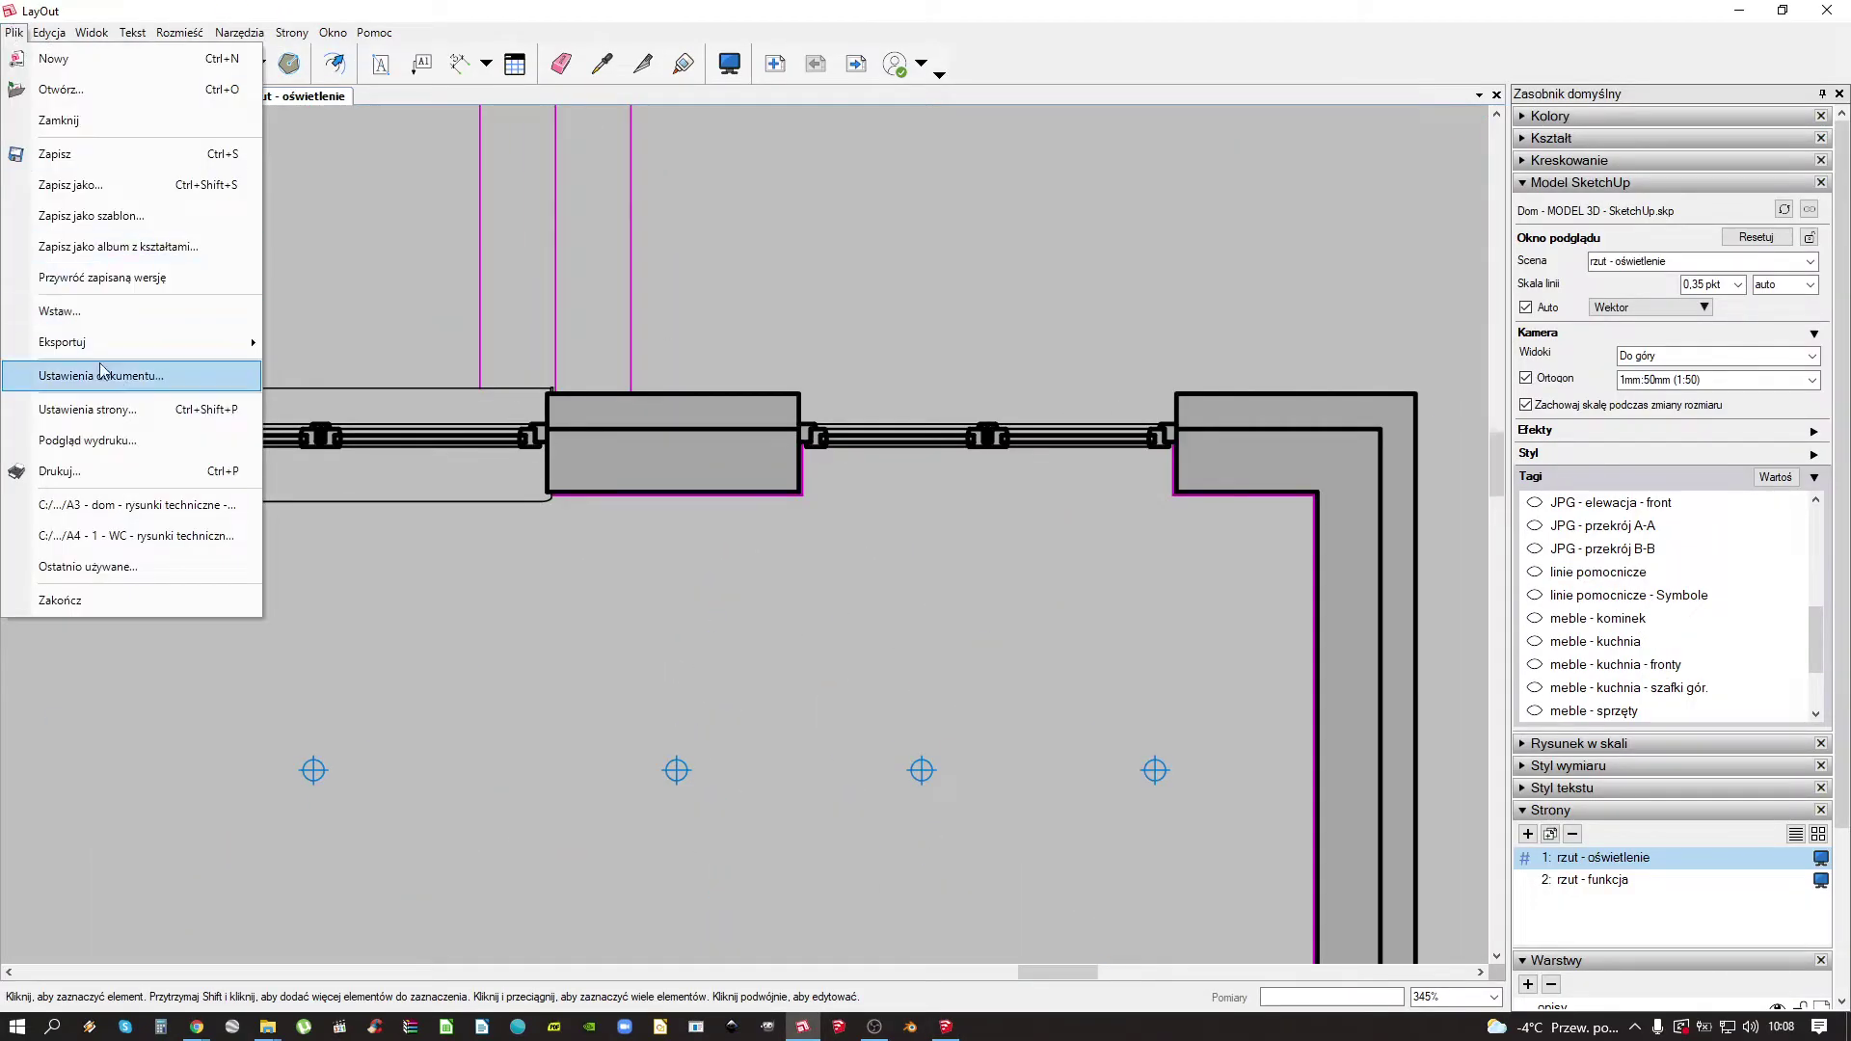
pyautogui.click(596, 420)
pyautogui.rightClick(596, 421)
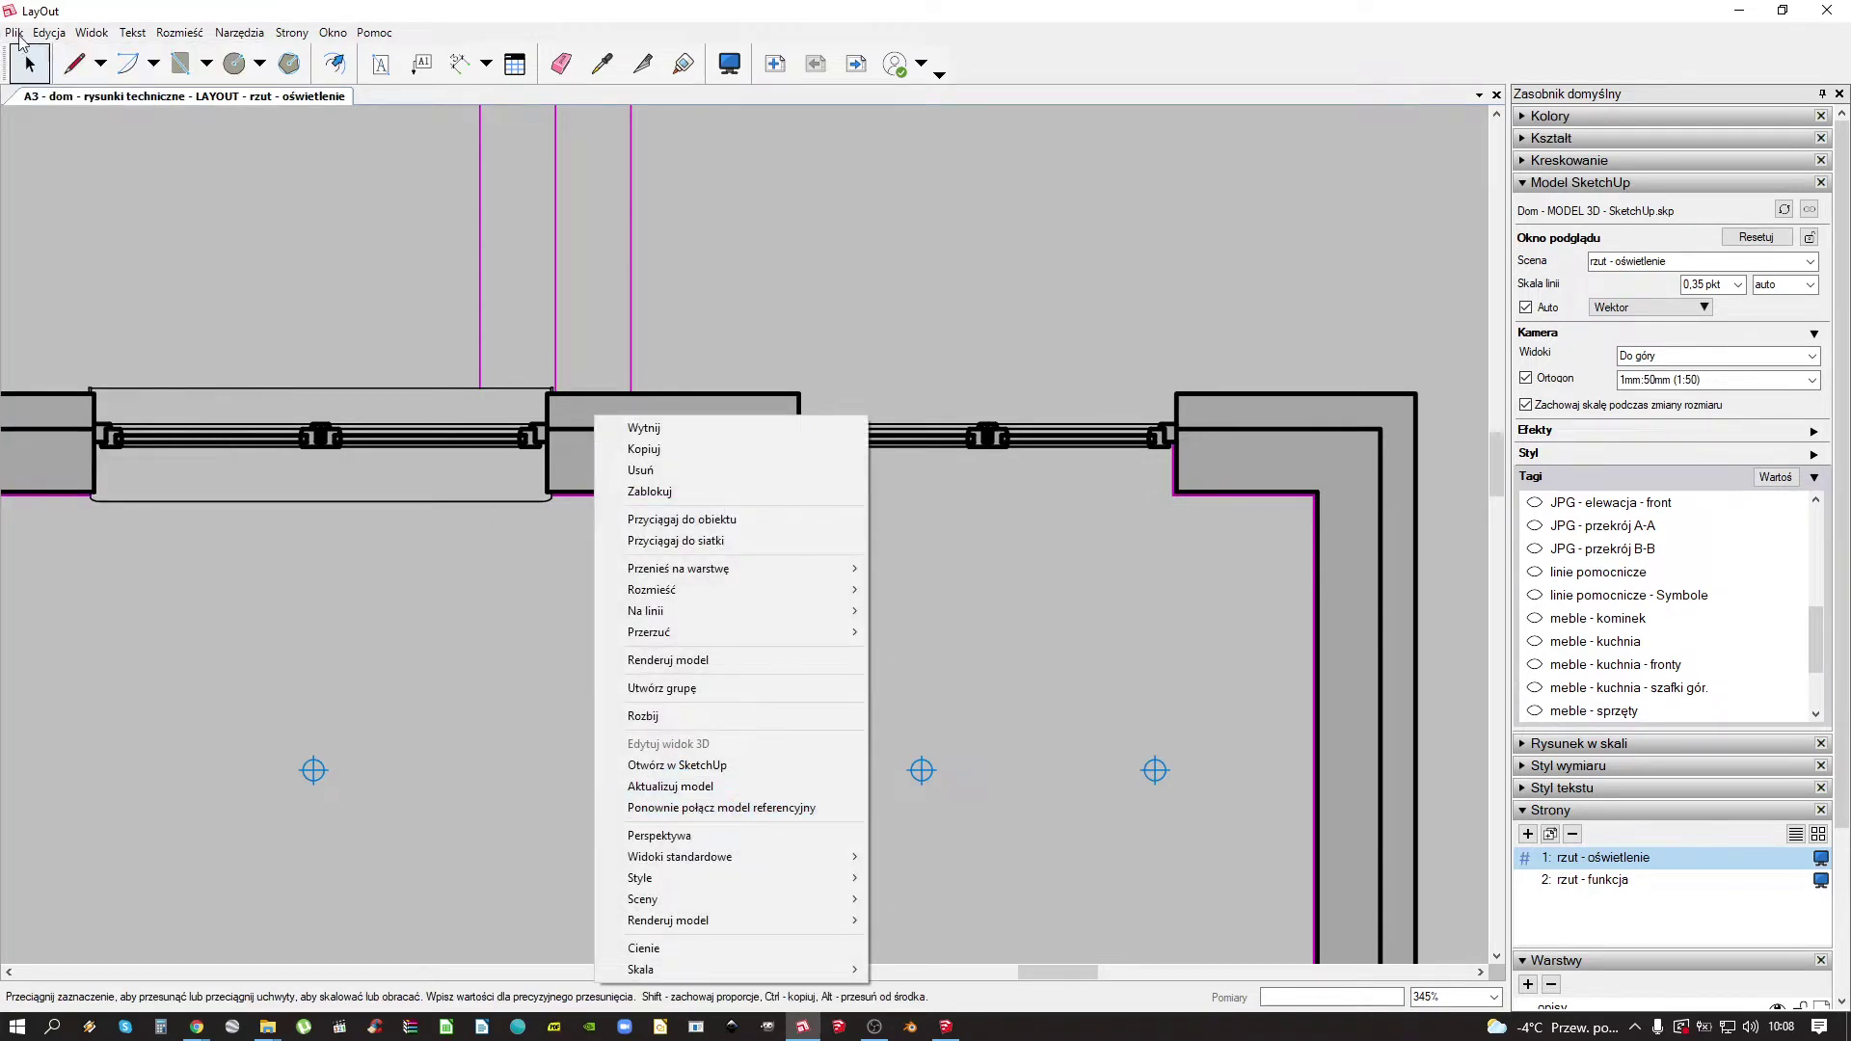
pyautogui.click(15, 32)
pyautogui.click(140, 376)
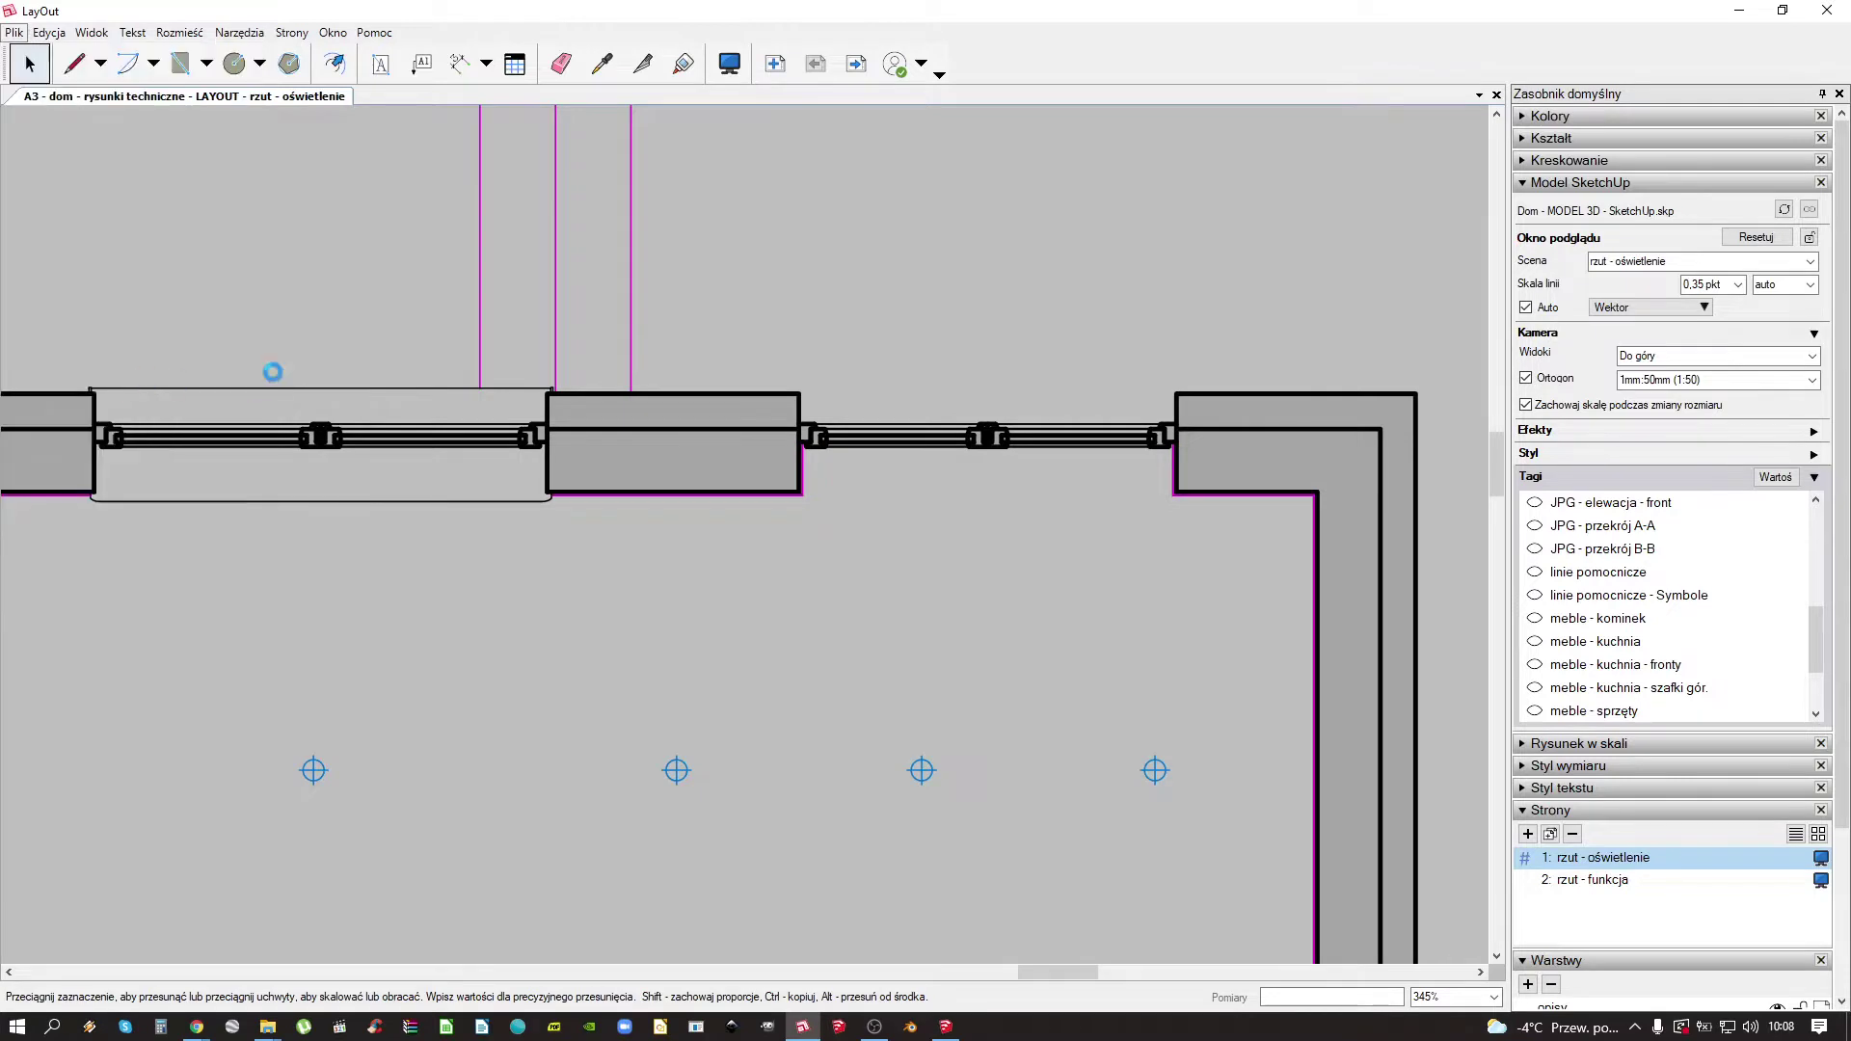
pyautogui.click(173, 221)
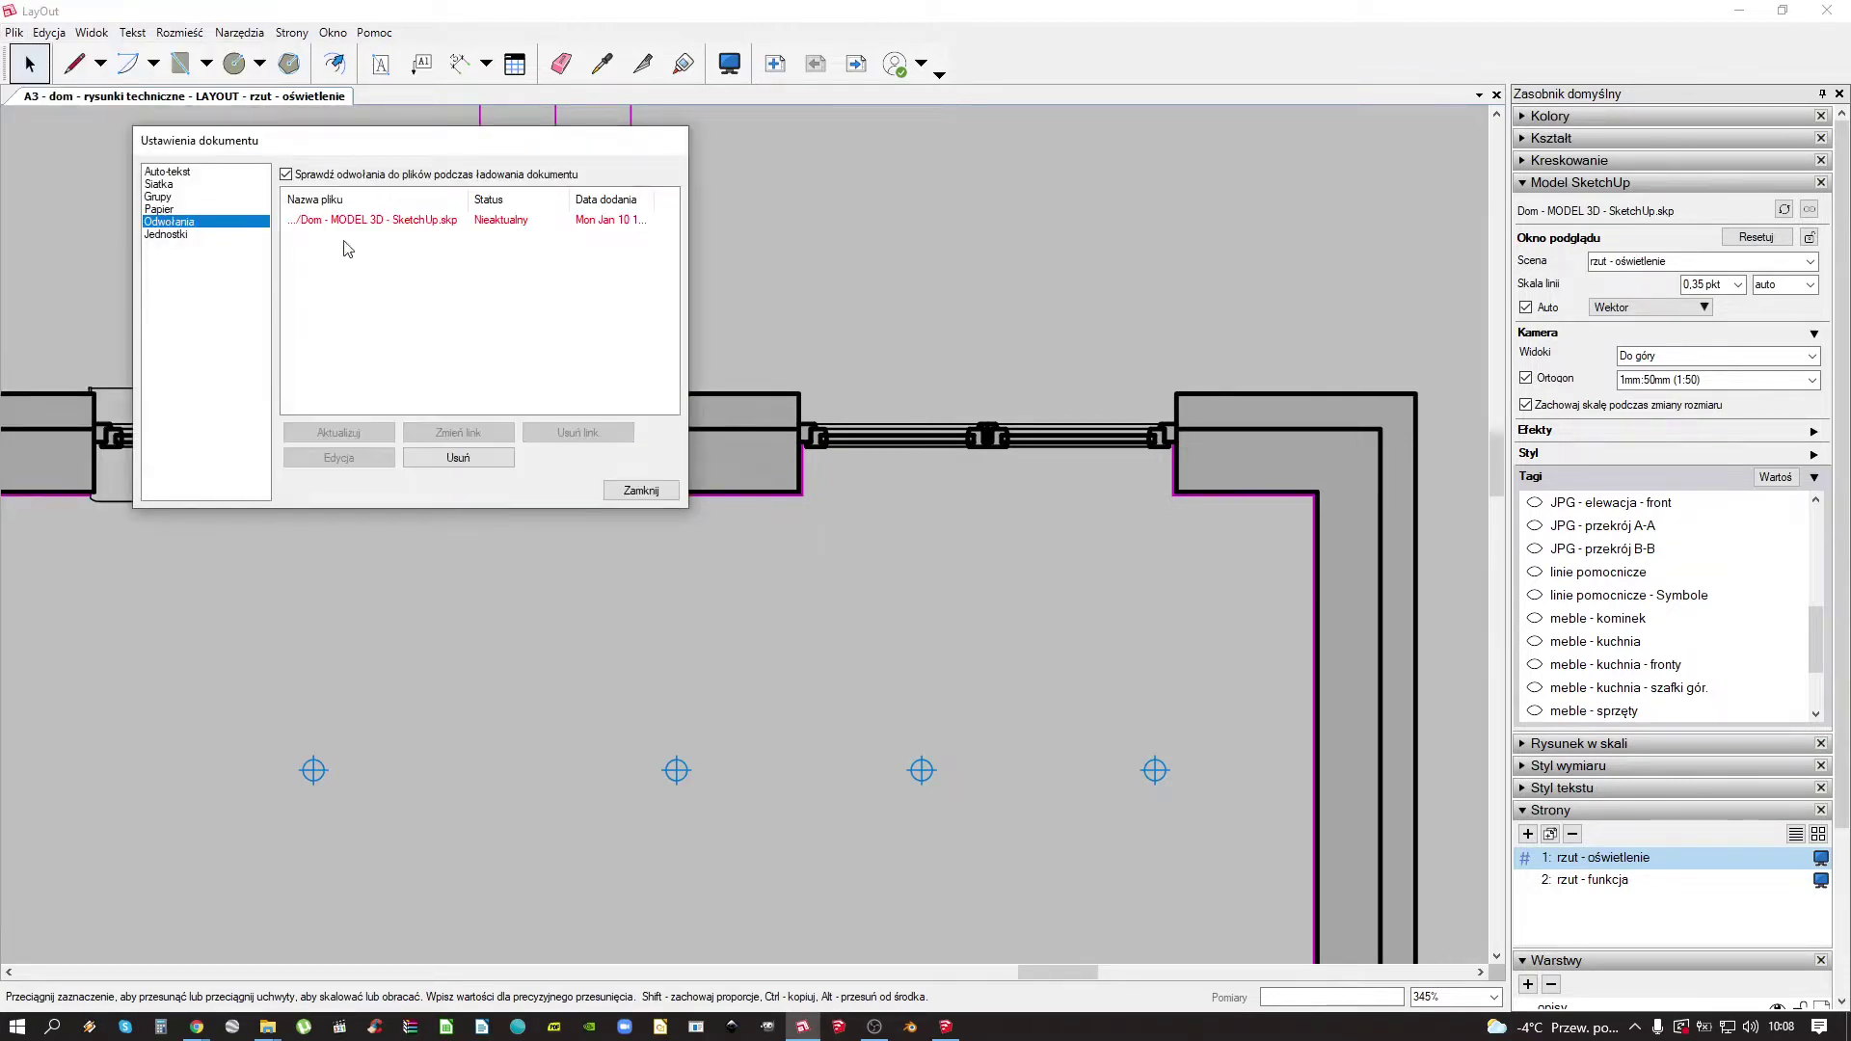
# - Update the out-of-date 'Dom - MODEL 3D - SketchUp.skp' reference and close Document Setup
pyautogui.moveTo(688, 243); pyautogui.dragTo(993, 237)
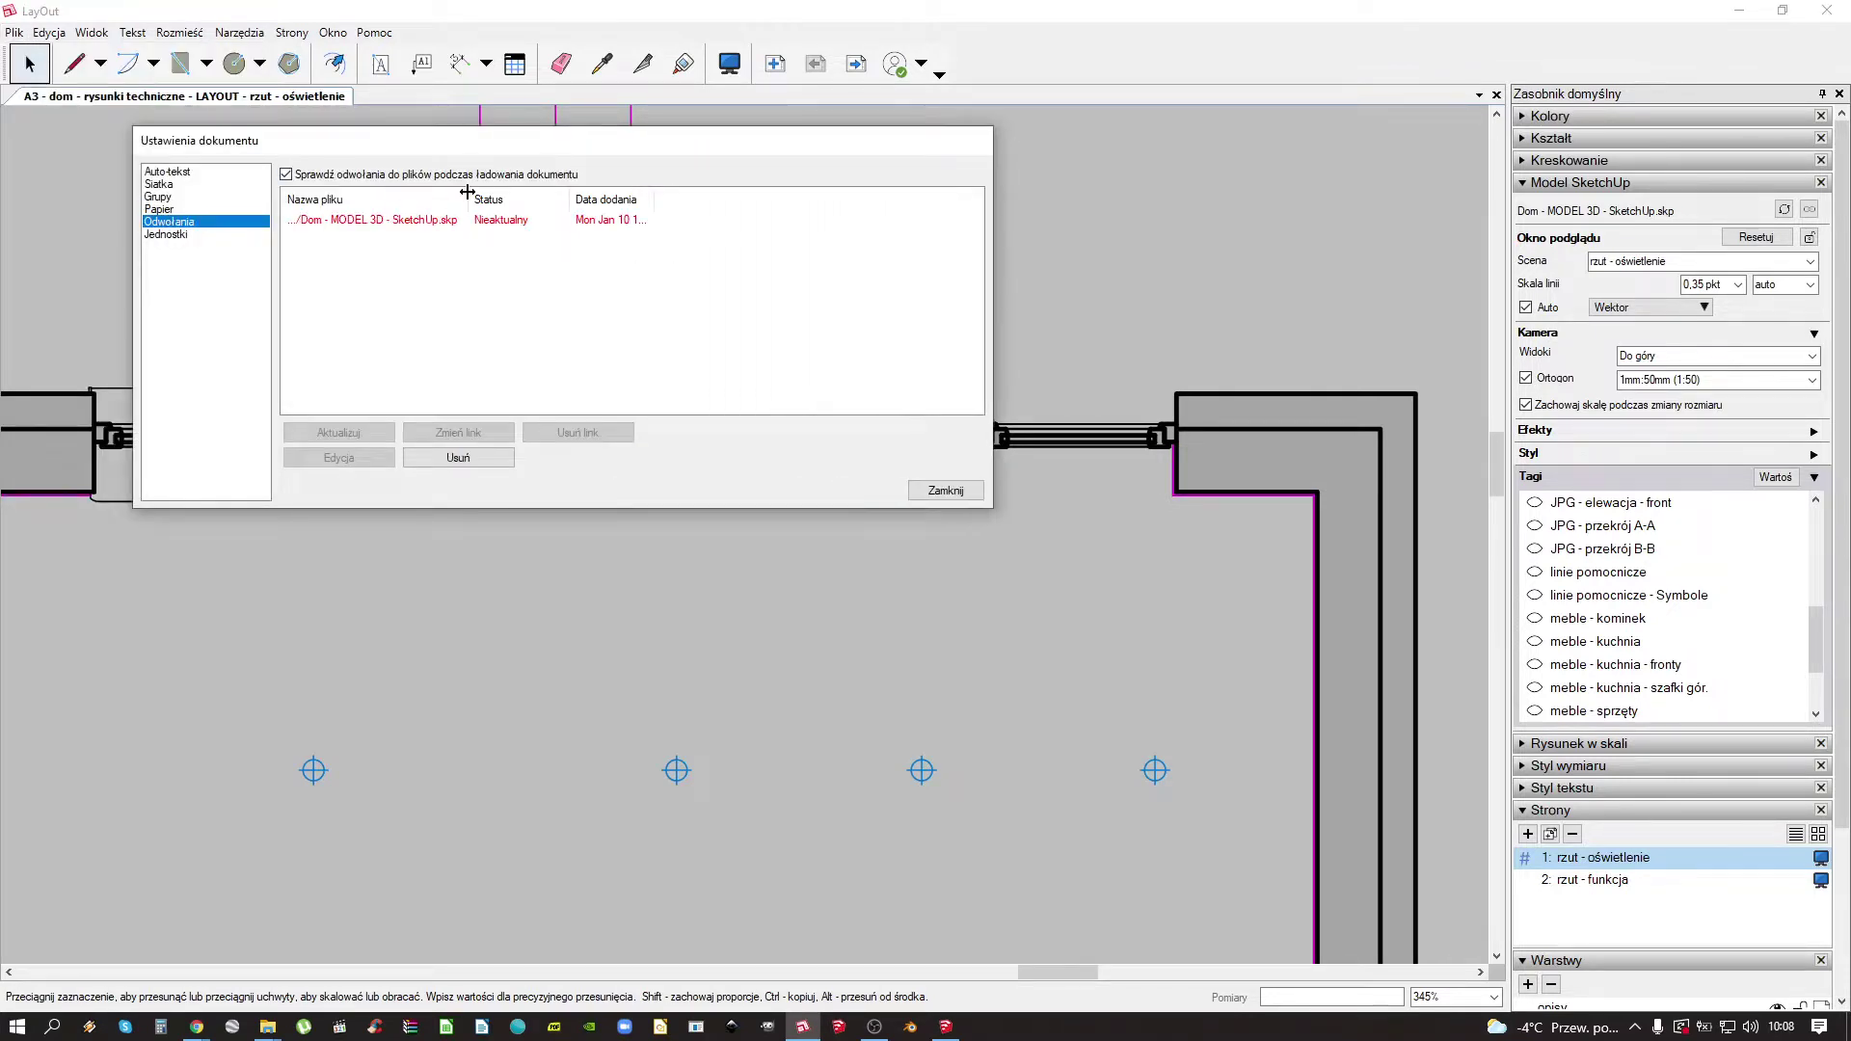
pyautogui.moveTo(467, 193); pyautogui.dragTo(664, 198)
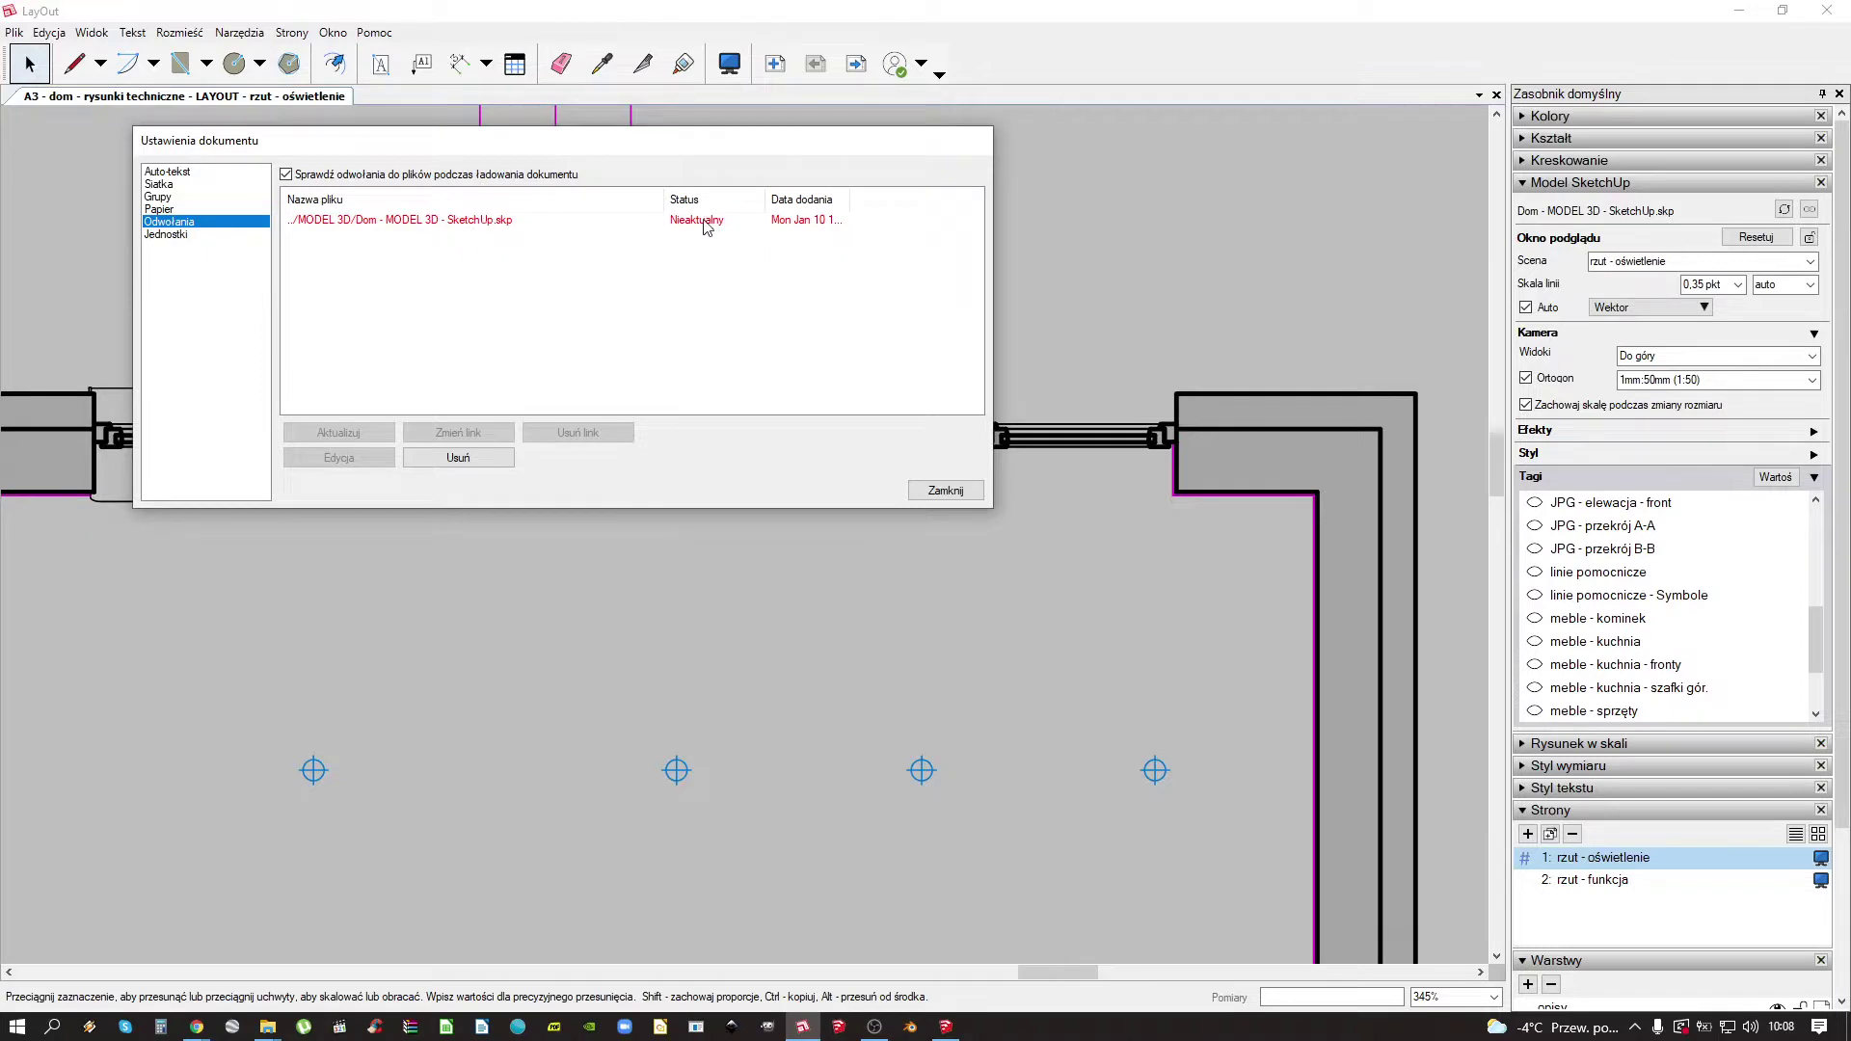
pyautogui.click(441, 226)
pyautogui.click(352, 437)
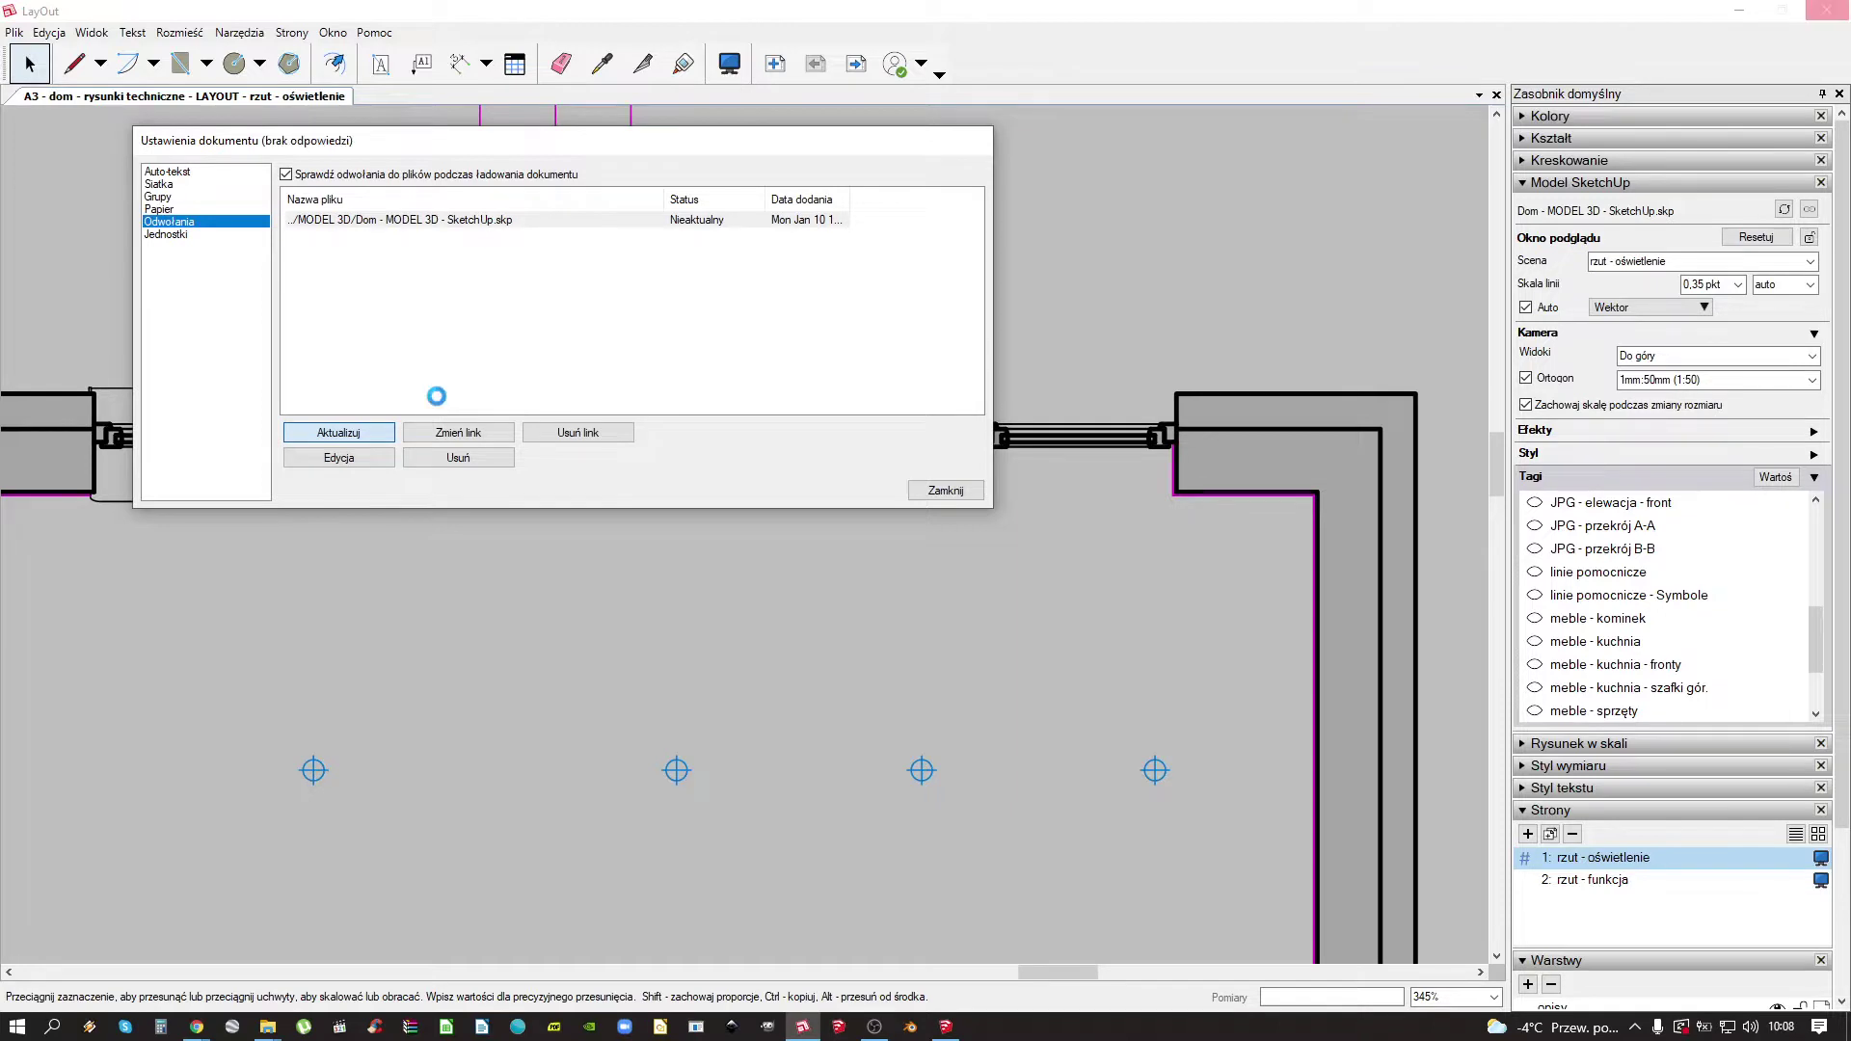
pyautogui.press('Escape')
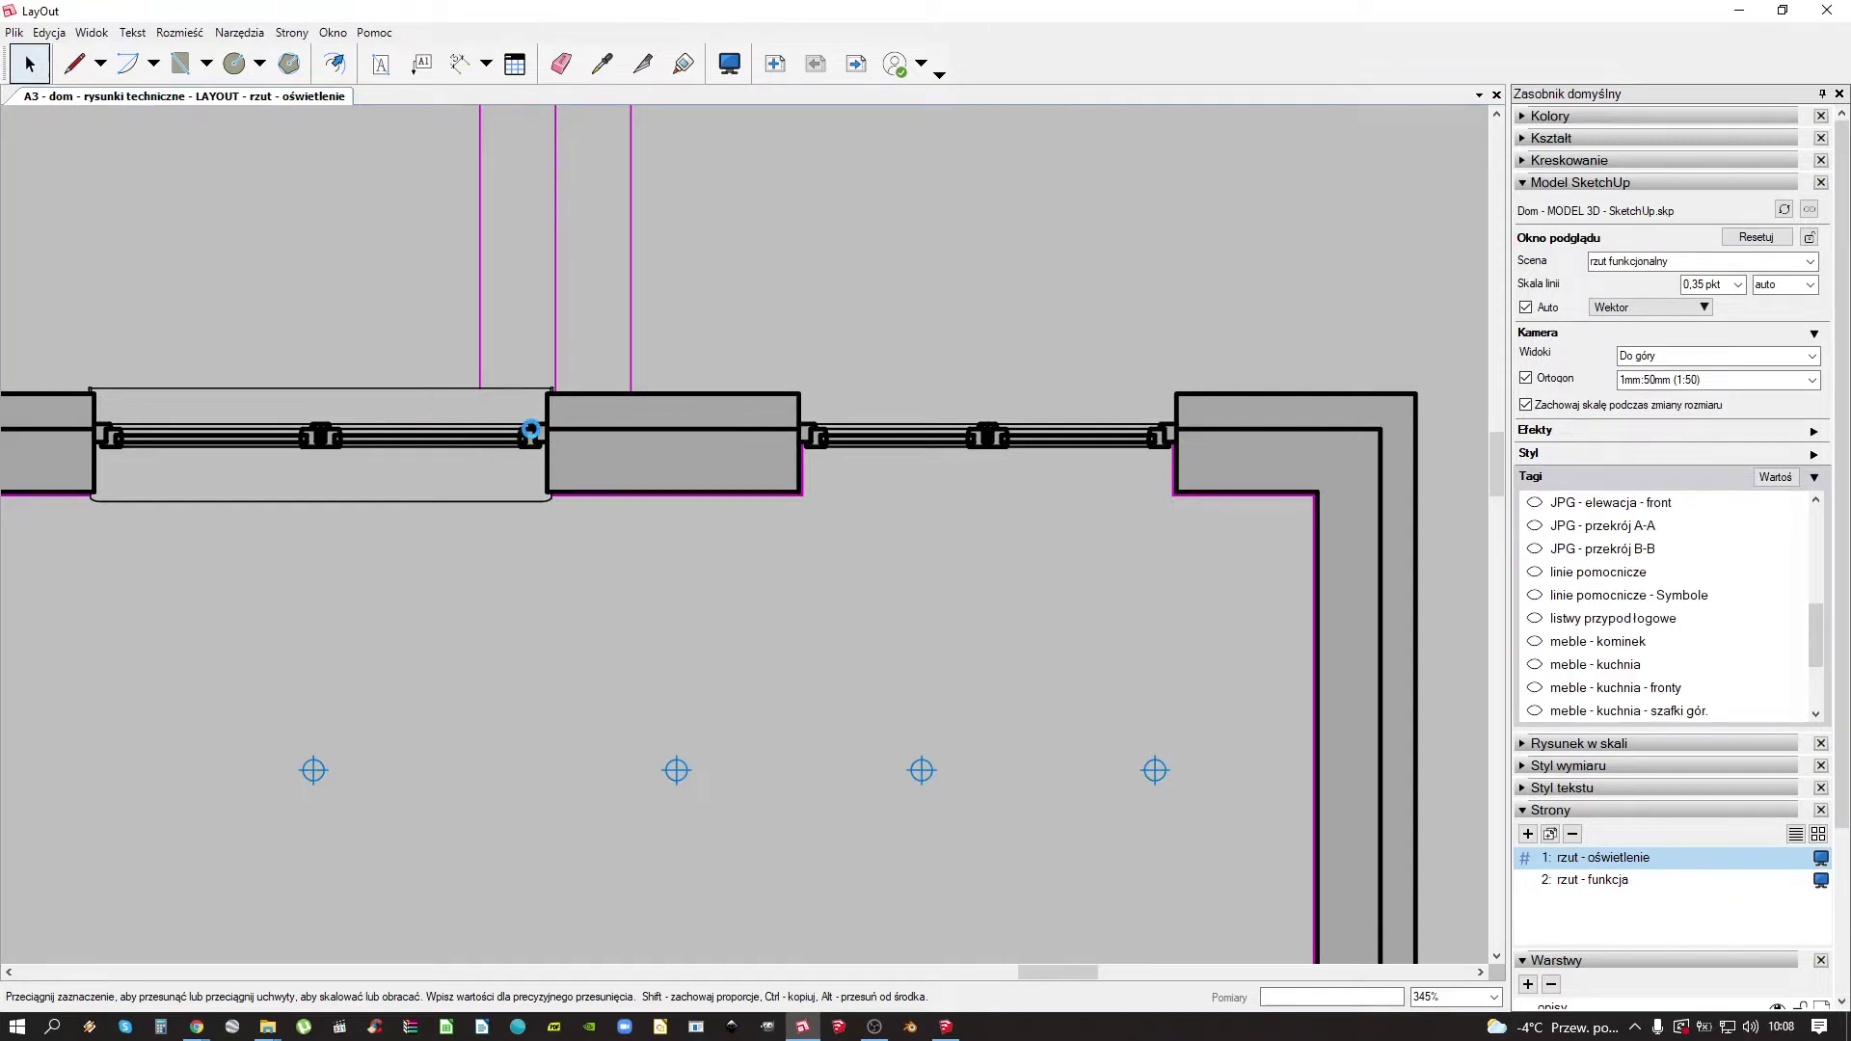
pyautogui.scroll(2, 742, 479)
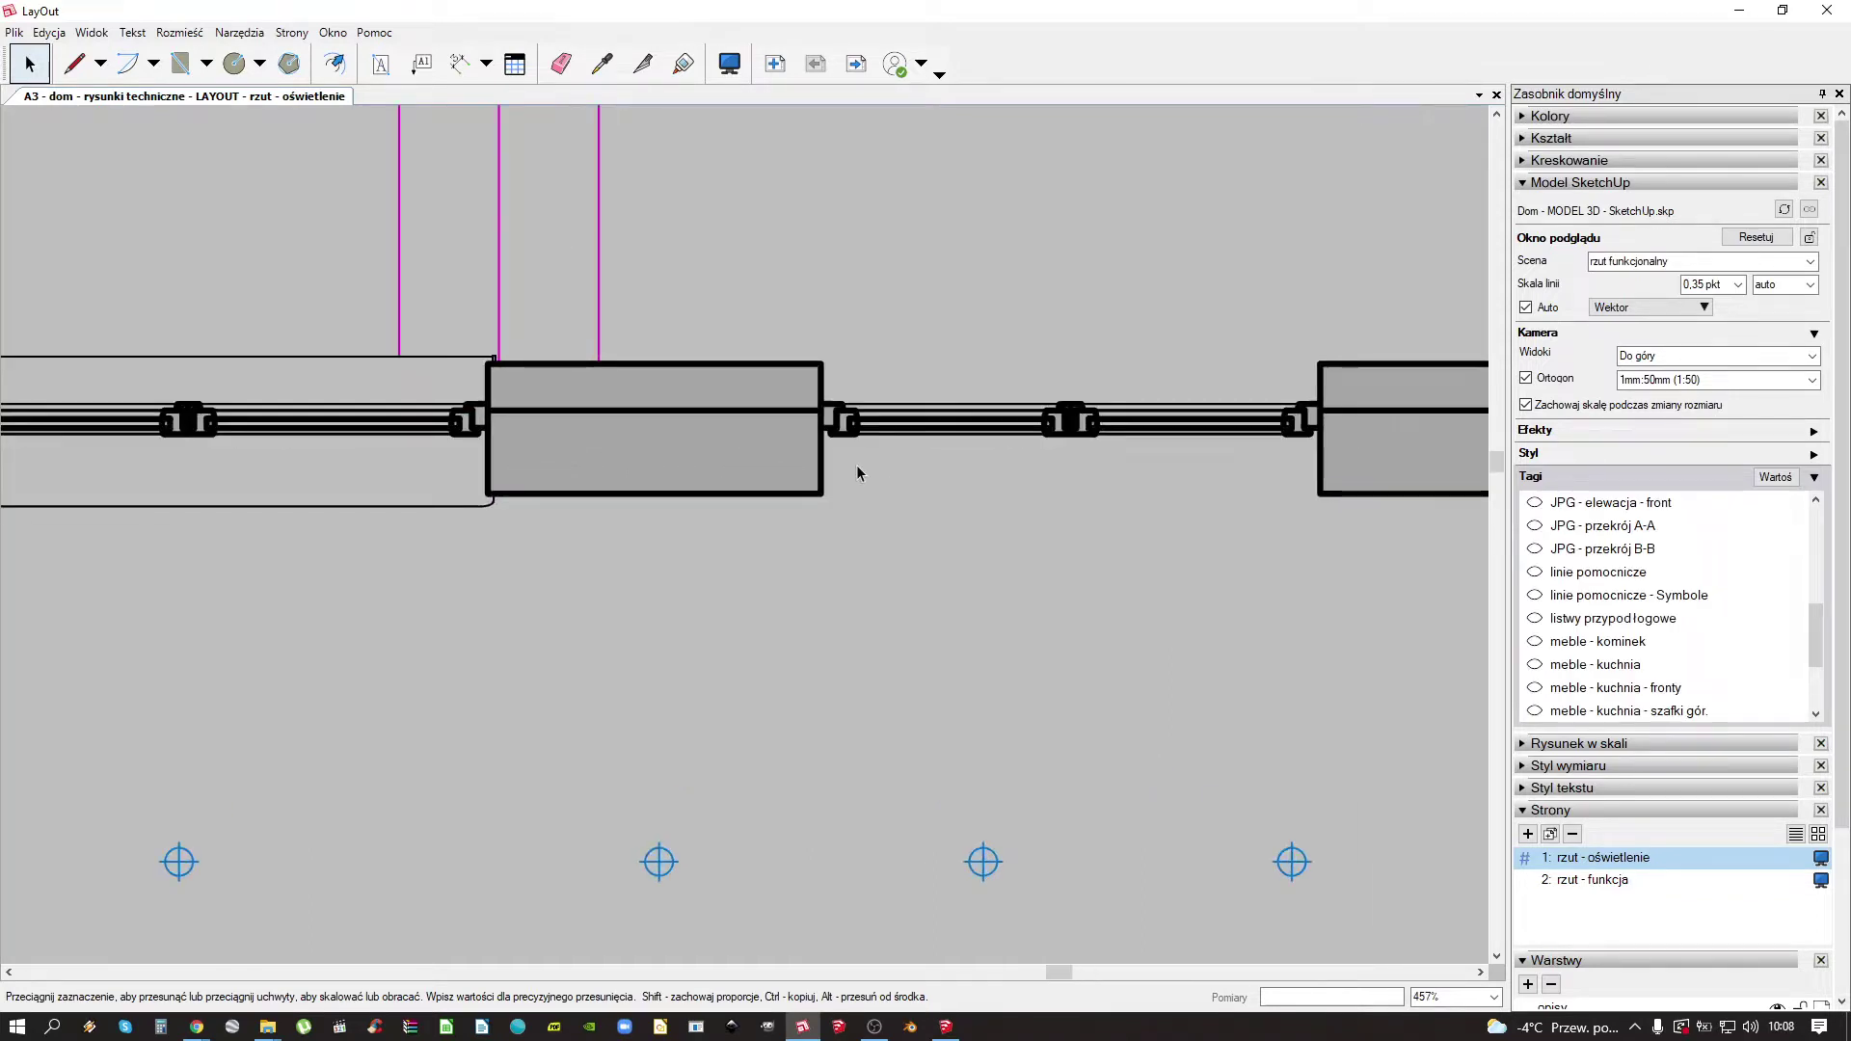
pyautogui.scroll(6, 856, 465)
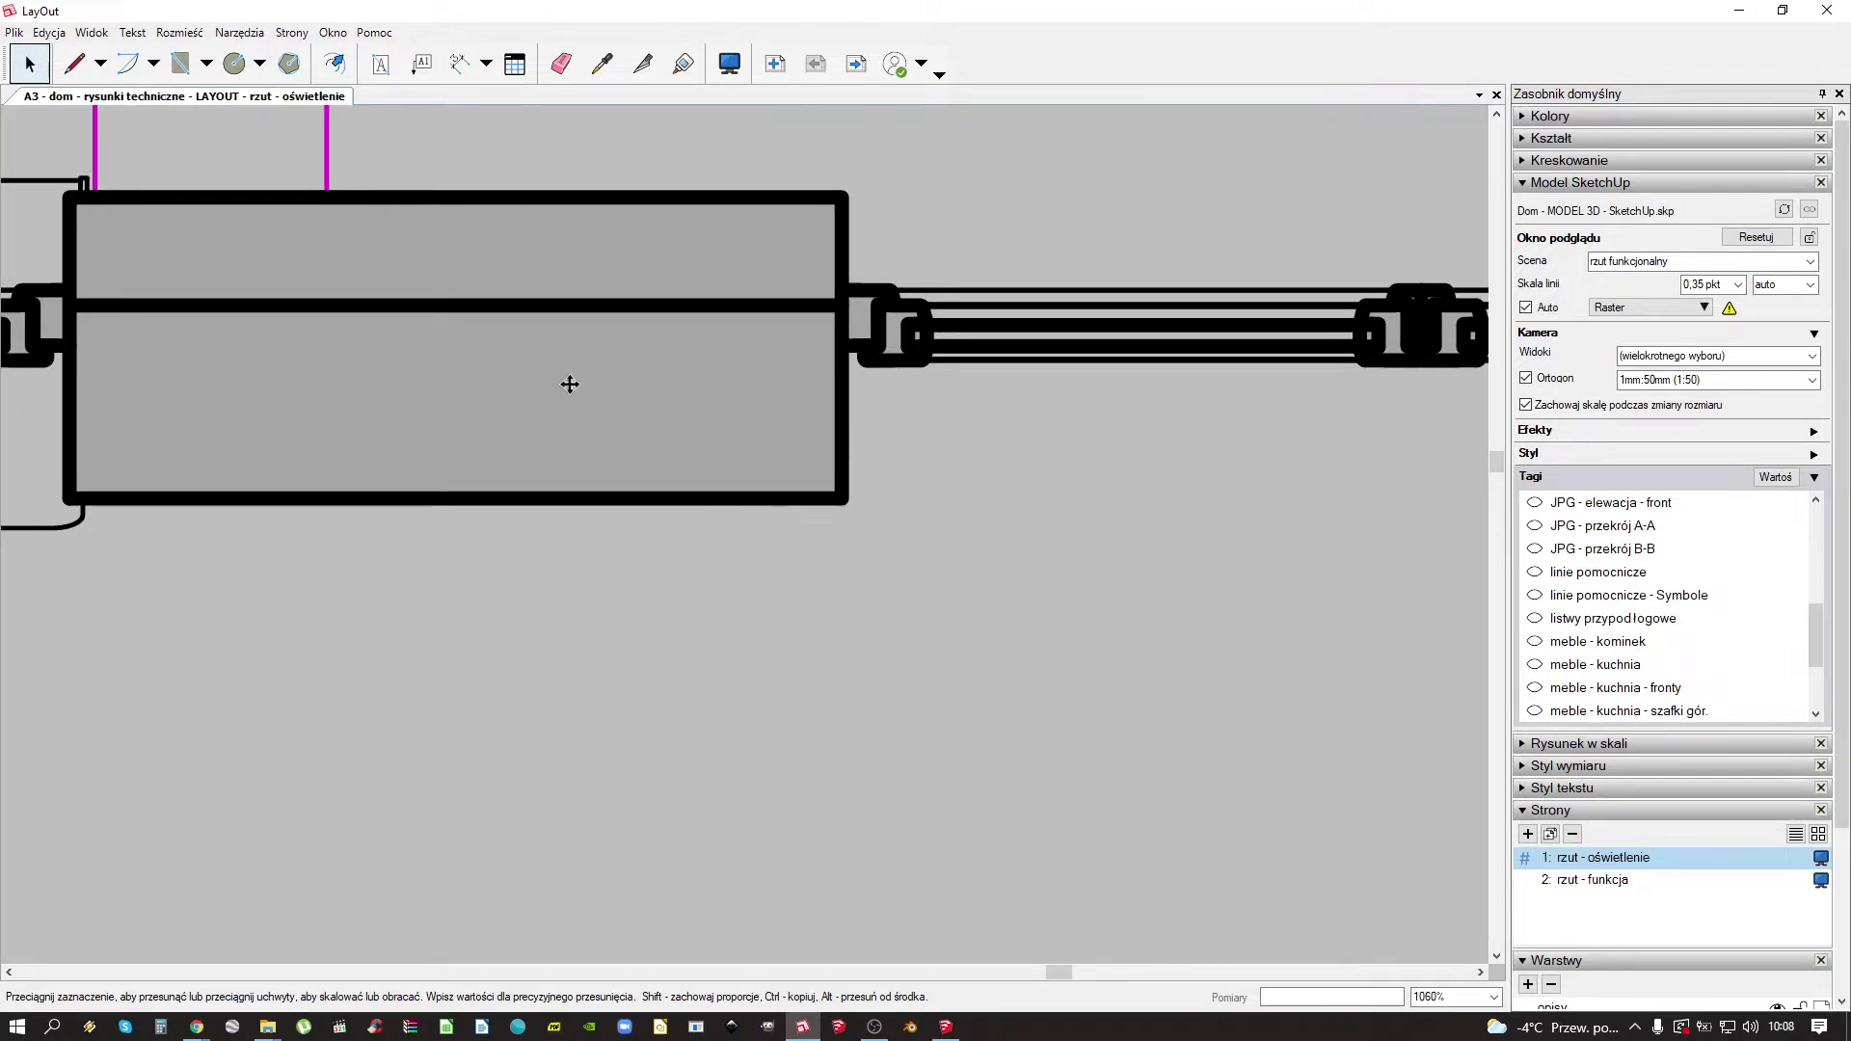
pyautogui.scroll(-7, 578, 384)
pyautogui.scroll(-5, 1126, 394)
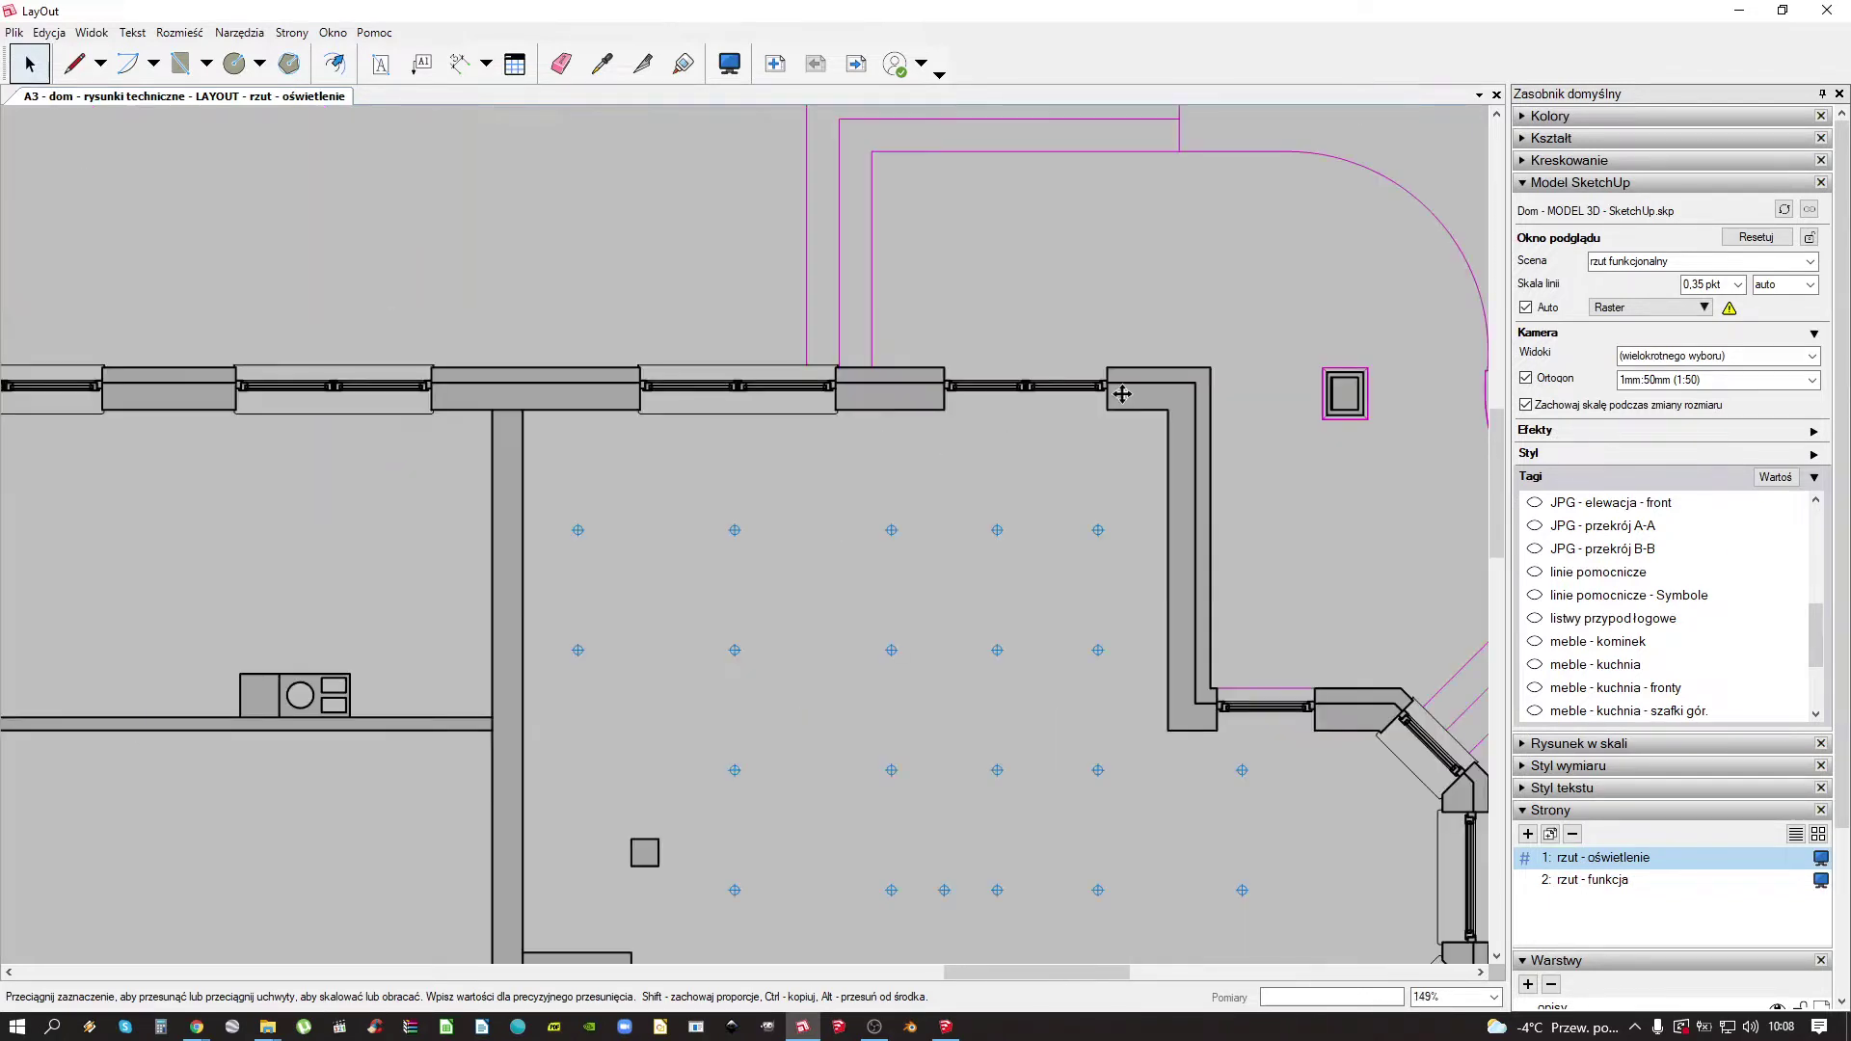
pyautogui.scroll(-1, 1066, 512)
pyautogui.scroll(4, 1007, 516)
pyautogui.scroll(1, 1008, 516)
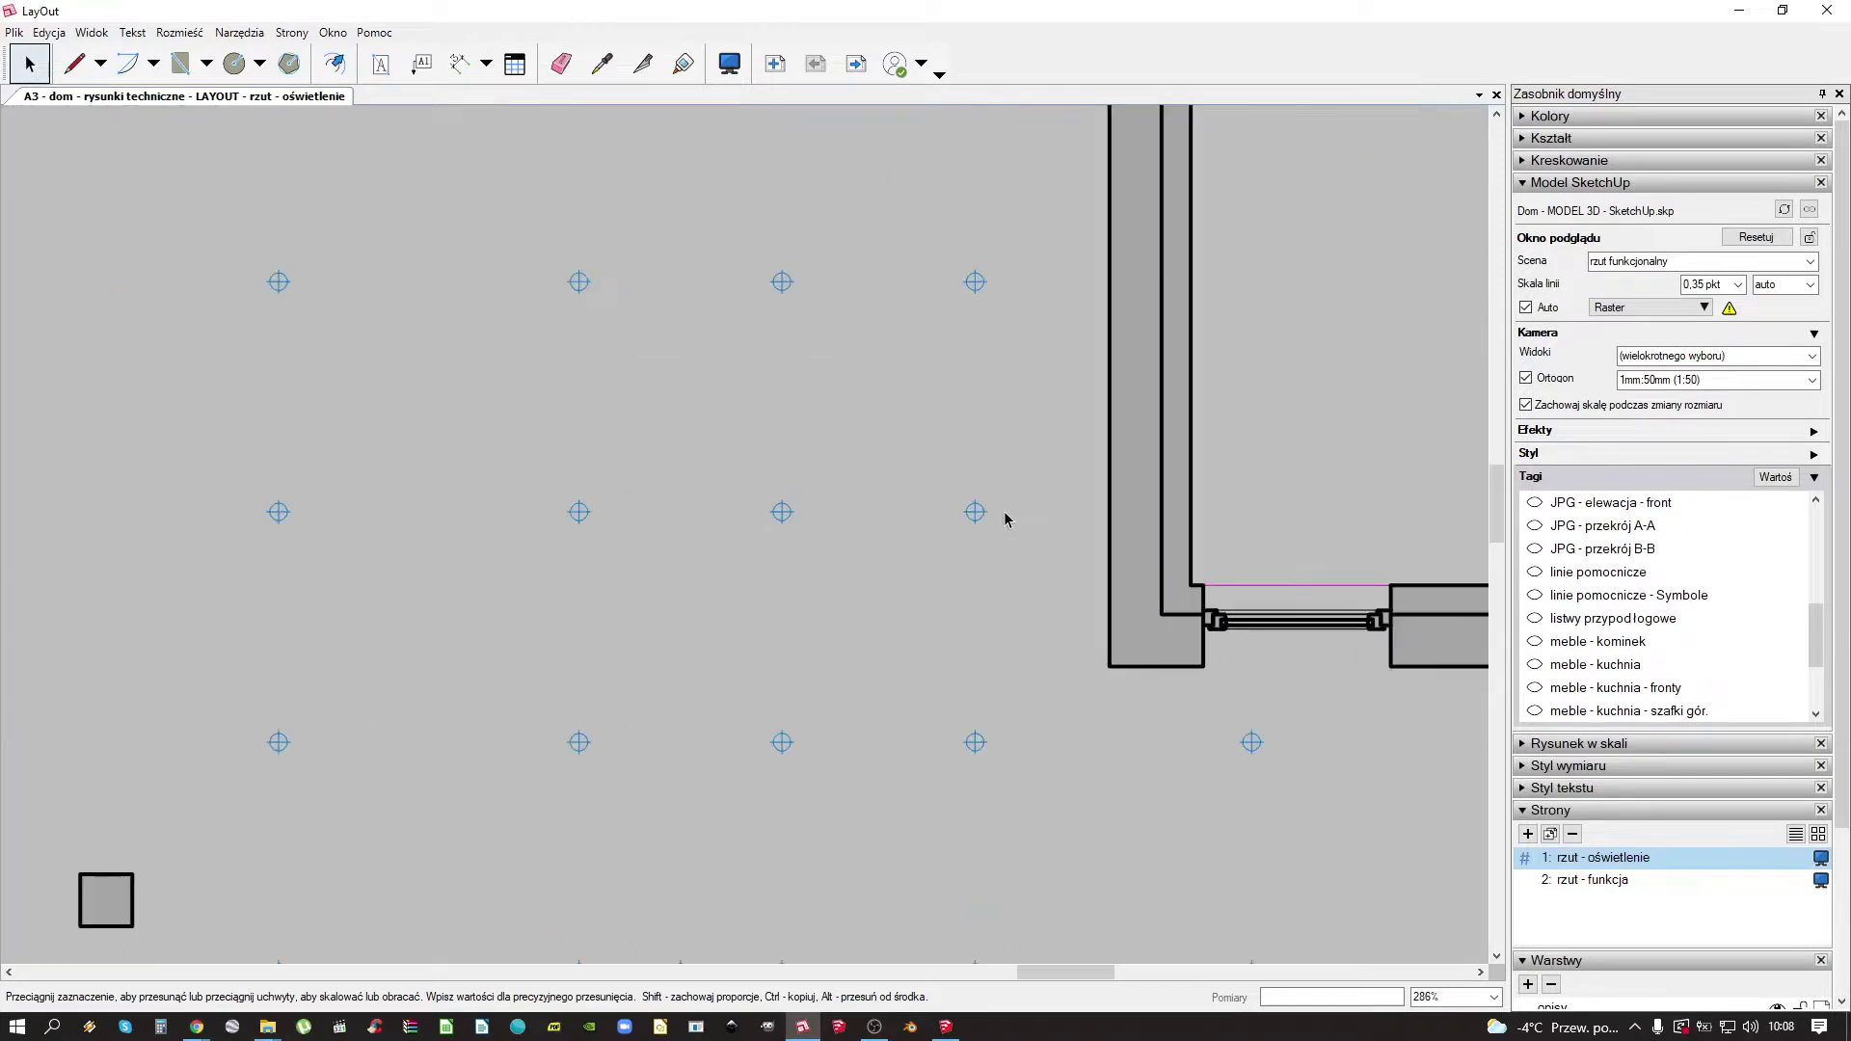
pyautogui.scroll(1, 1003, 513)
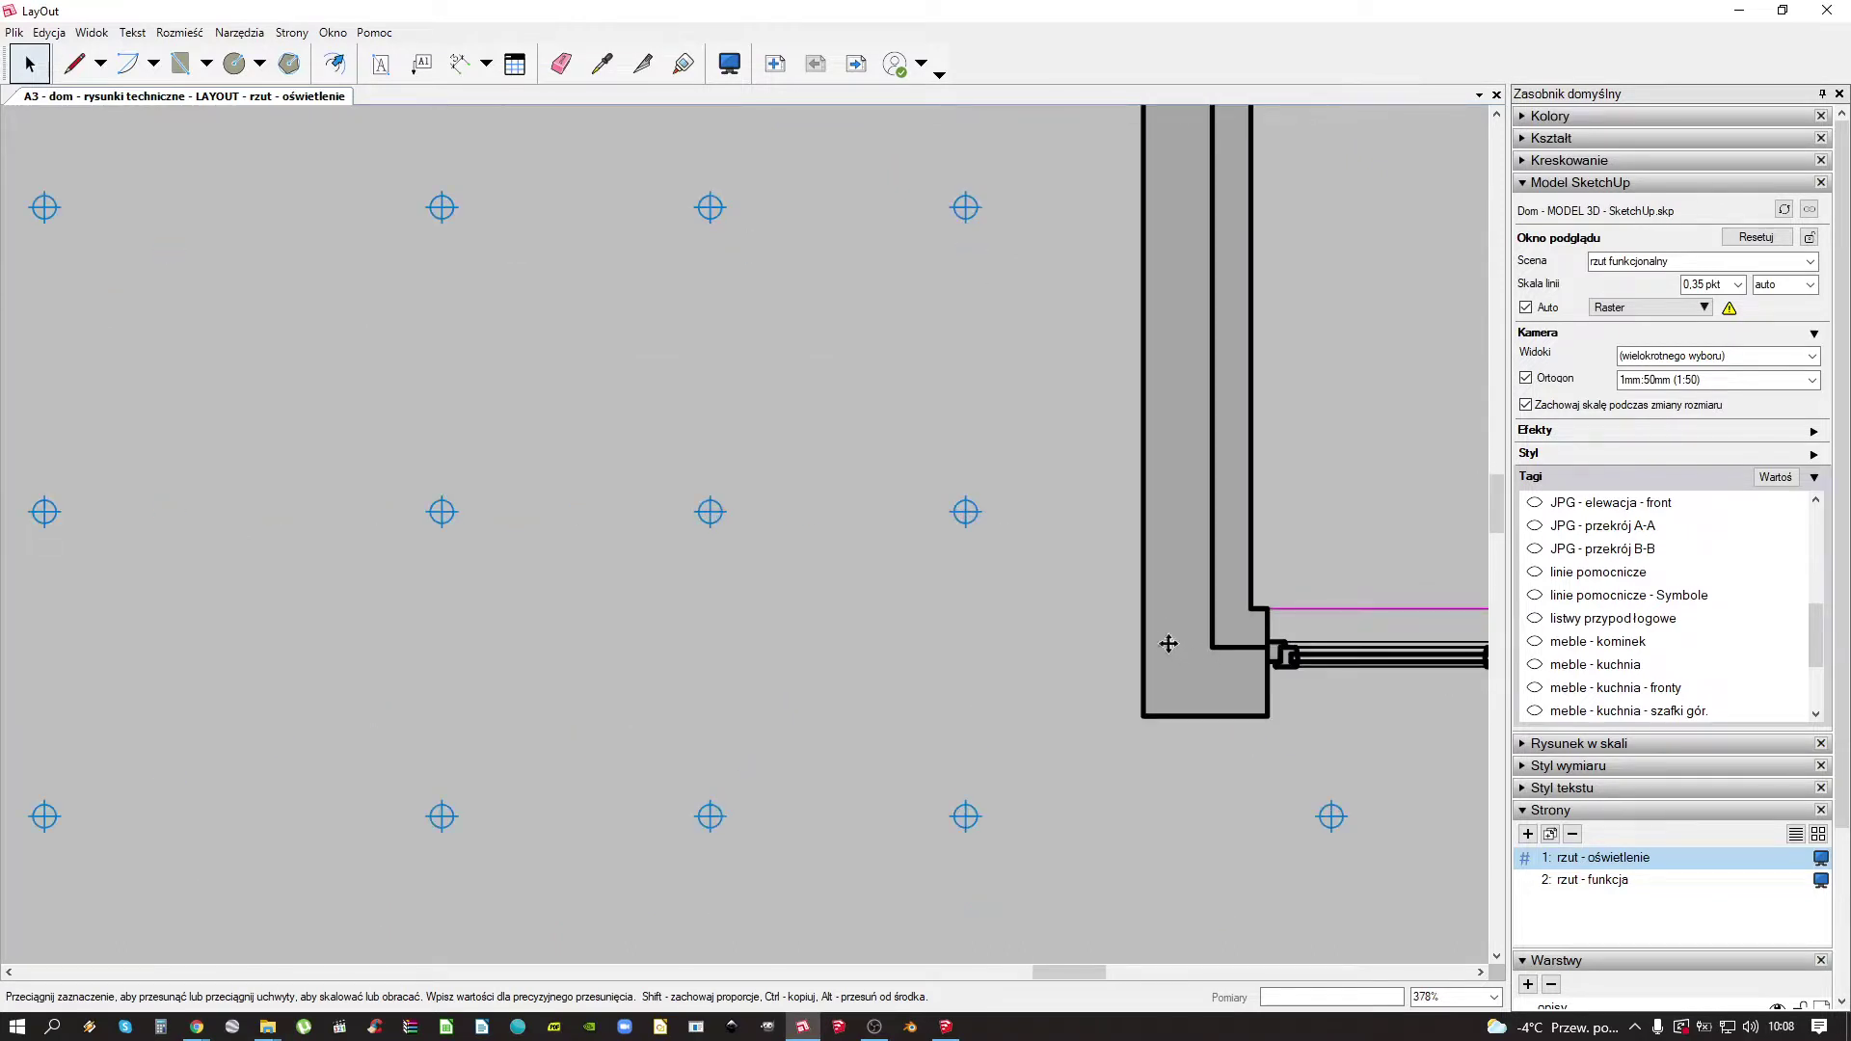
pyautogui.scroll(3, 1062, 570)
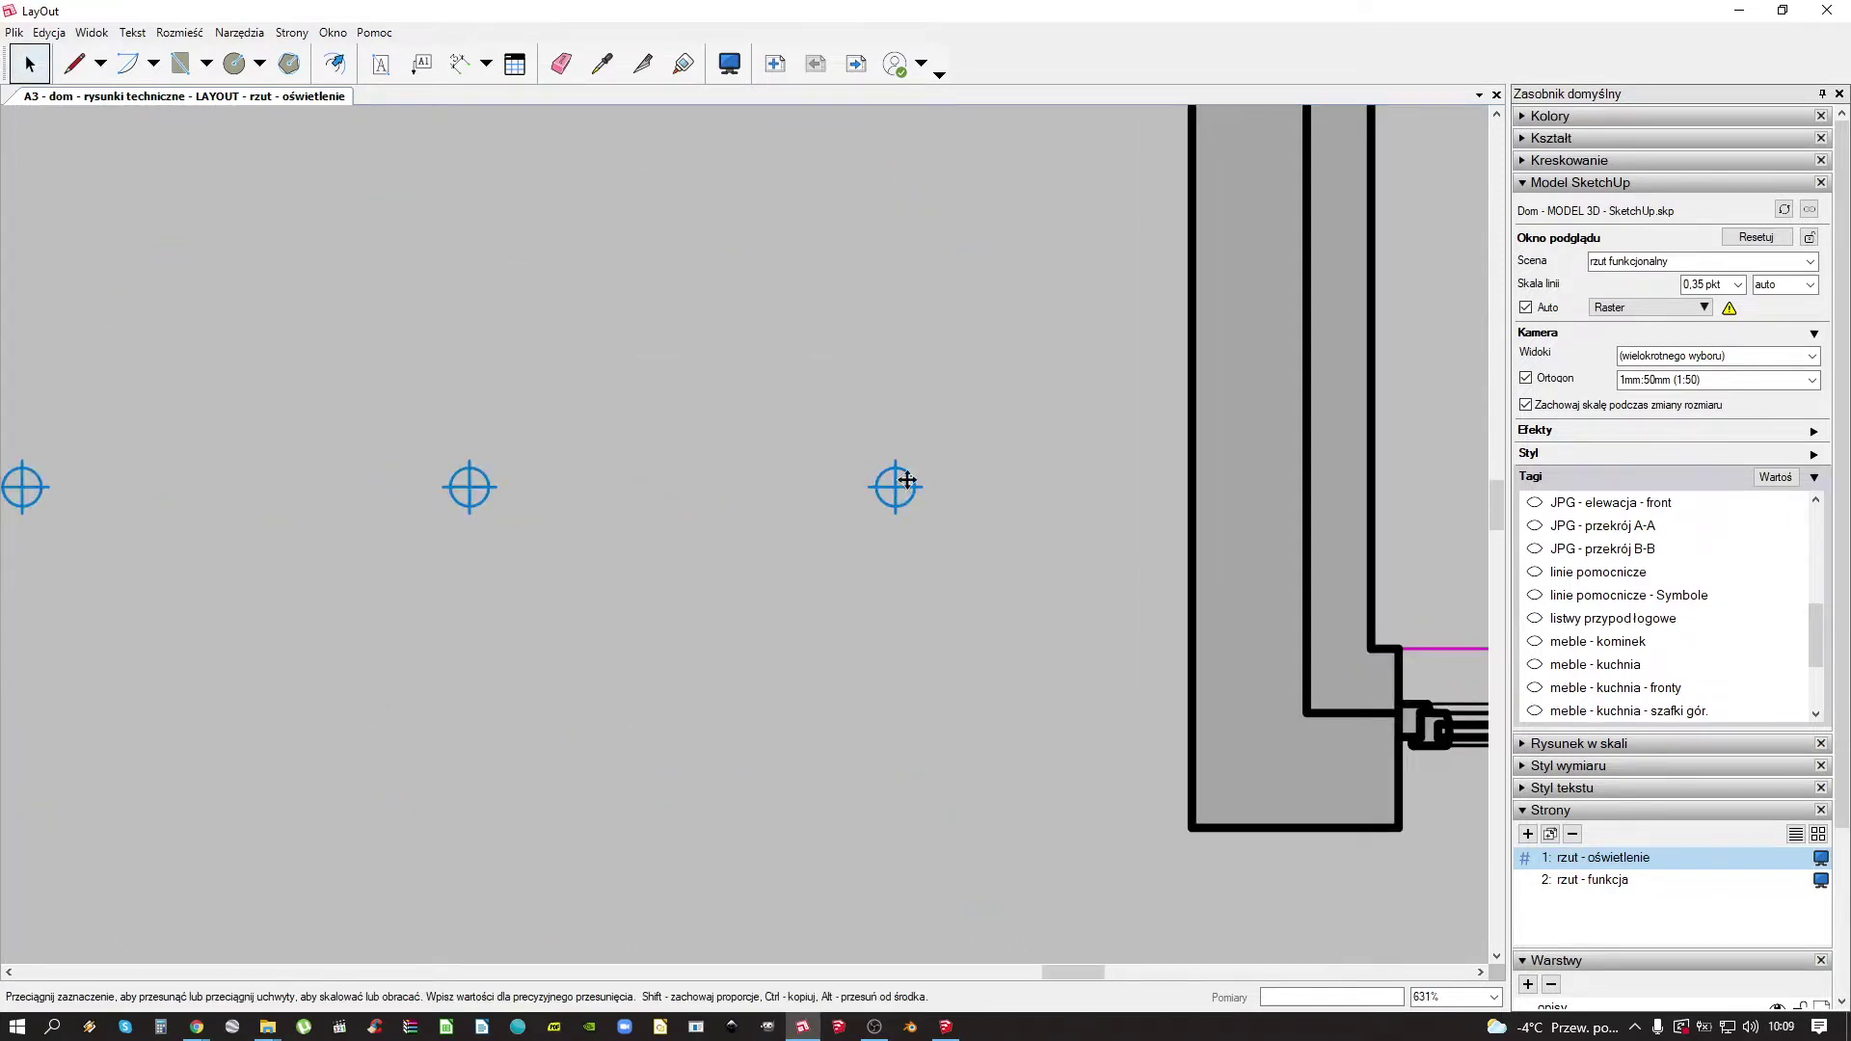
pyautogui.scroll(-3, 906, 480)
pyautogui.scroll(-4, 901, 484)
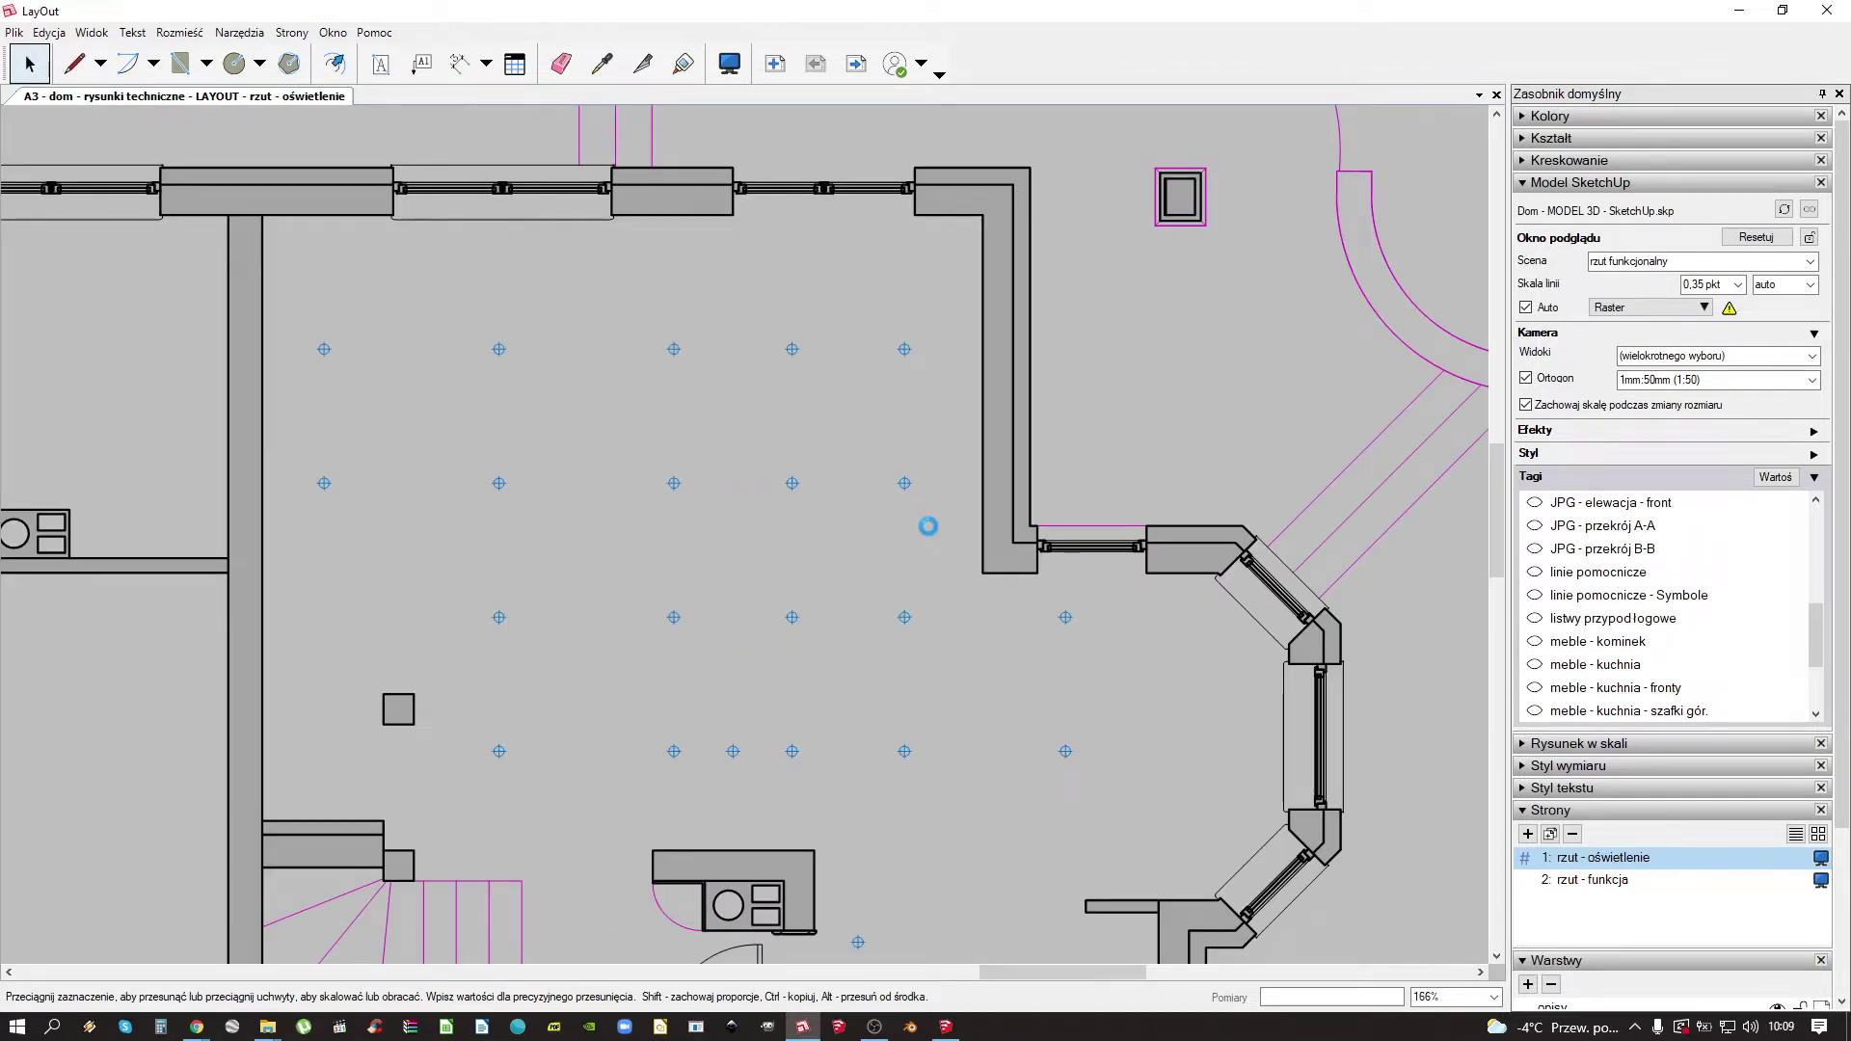
pyautogui.scroll(-3, 927, 525)
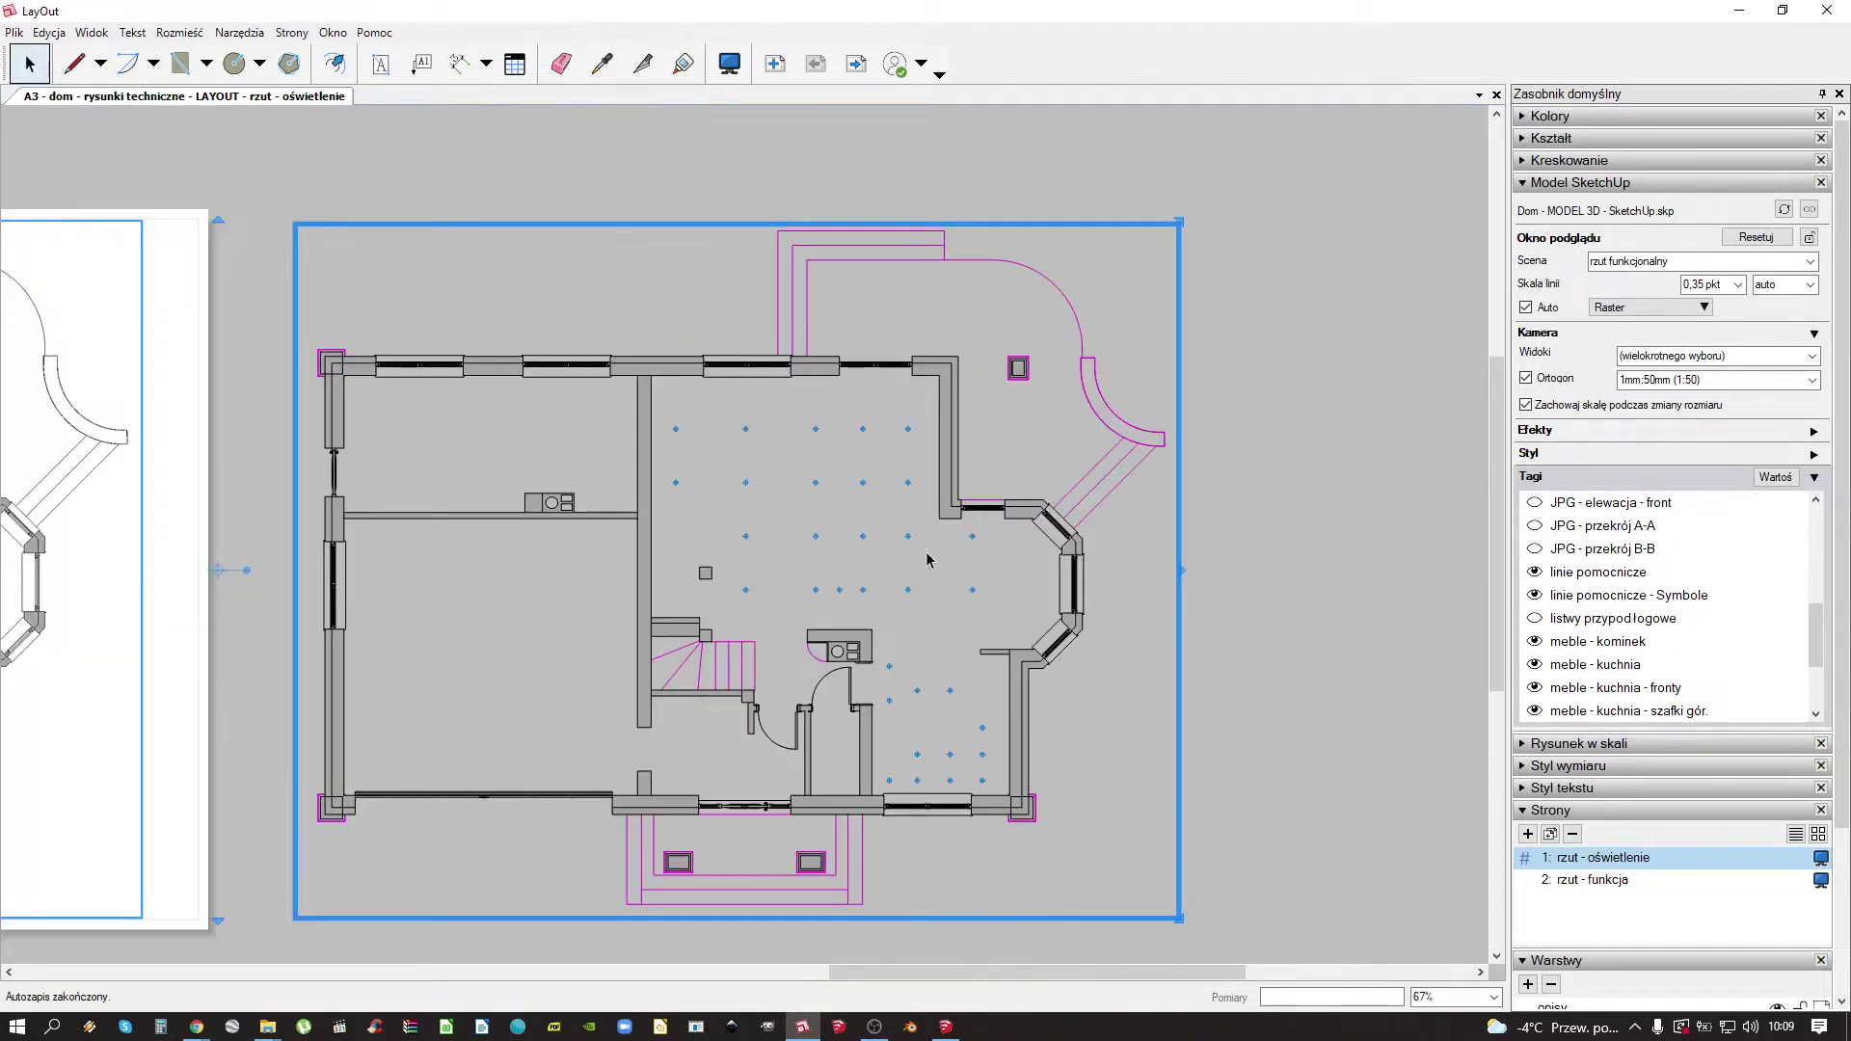
pyautogui.scroll(-2, 1027, 536)
pyautogui.moveTo(1027, 536); pyautogui.dragTo(1048, 528, button='middle')
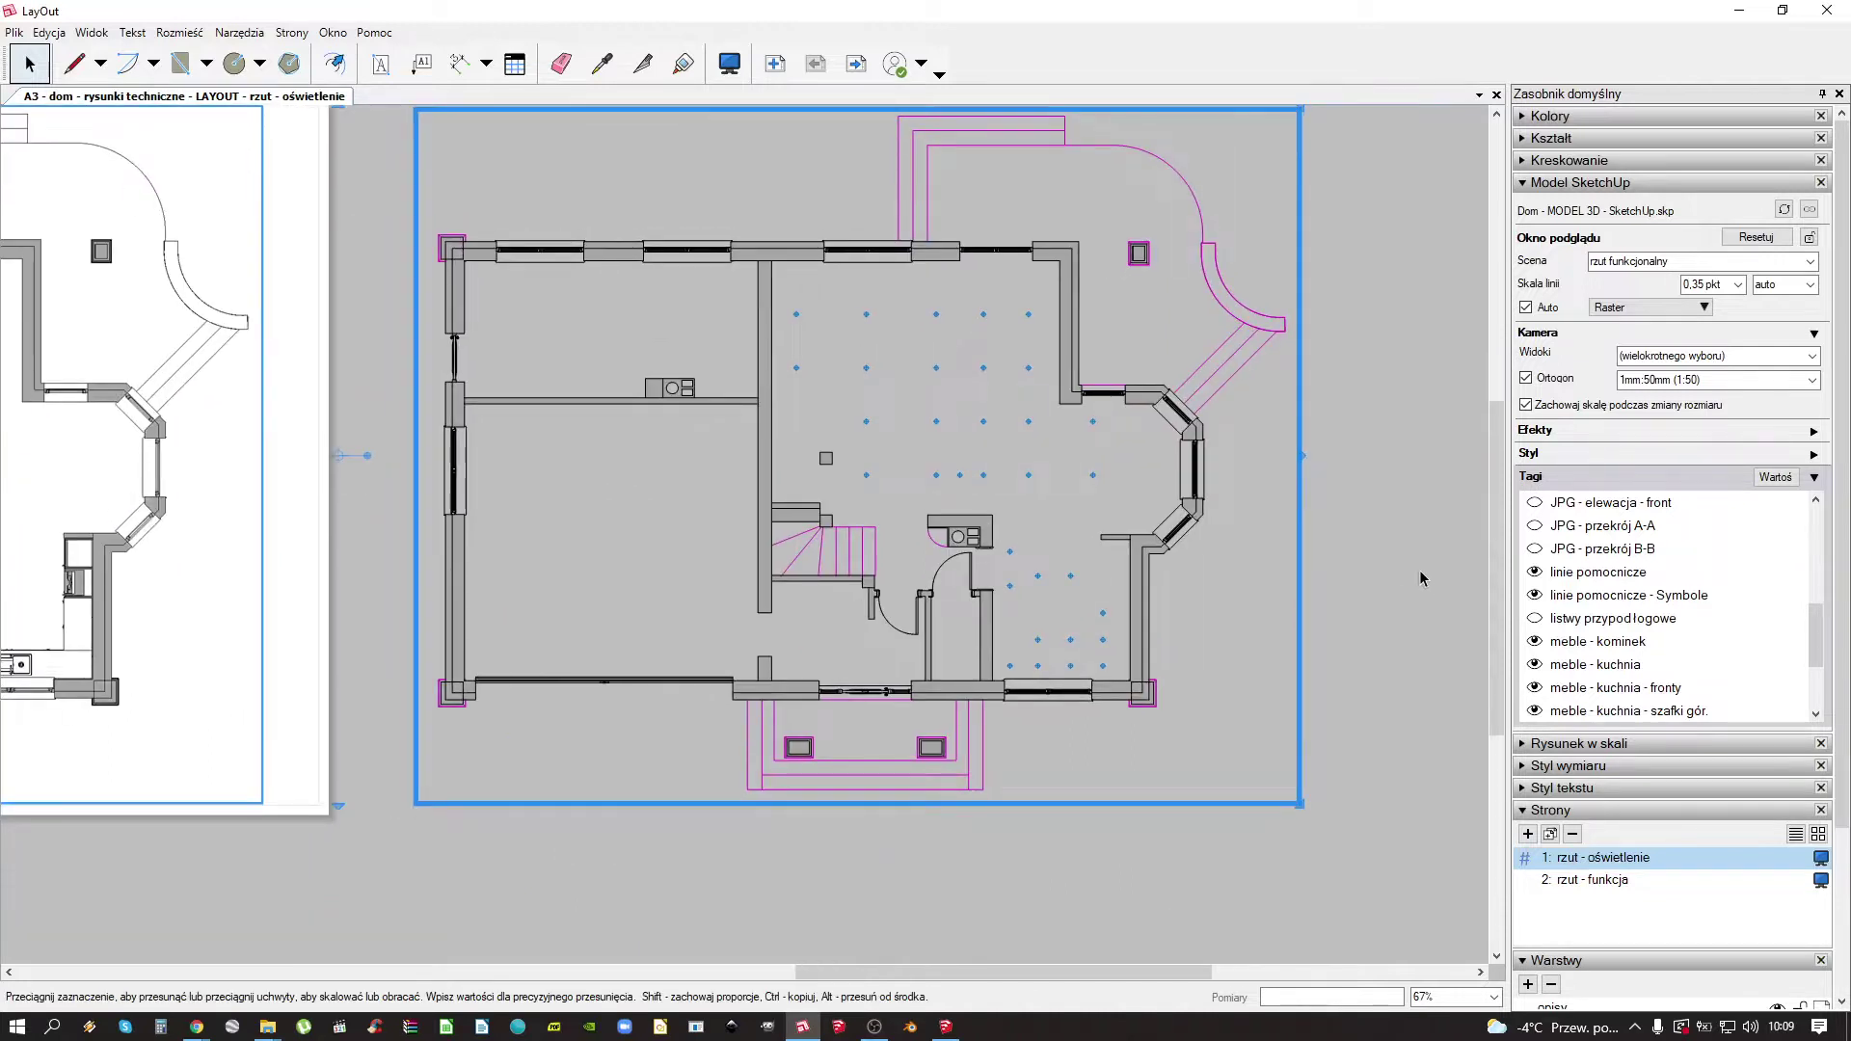
pyautogui.press('Escape')
# - Enable Snap to Object from the canvas context menu, then reopen that menu
pyautogui.click(1192, 513)
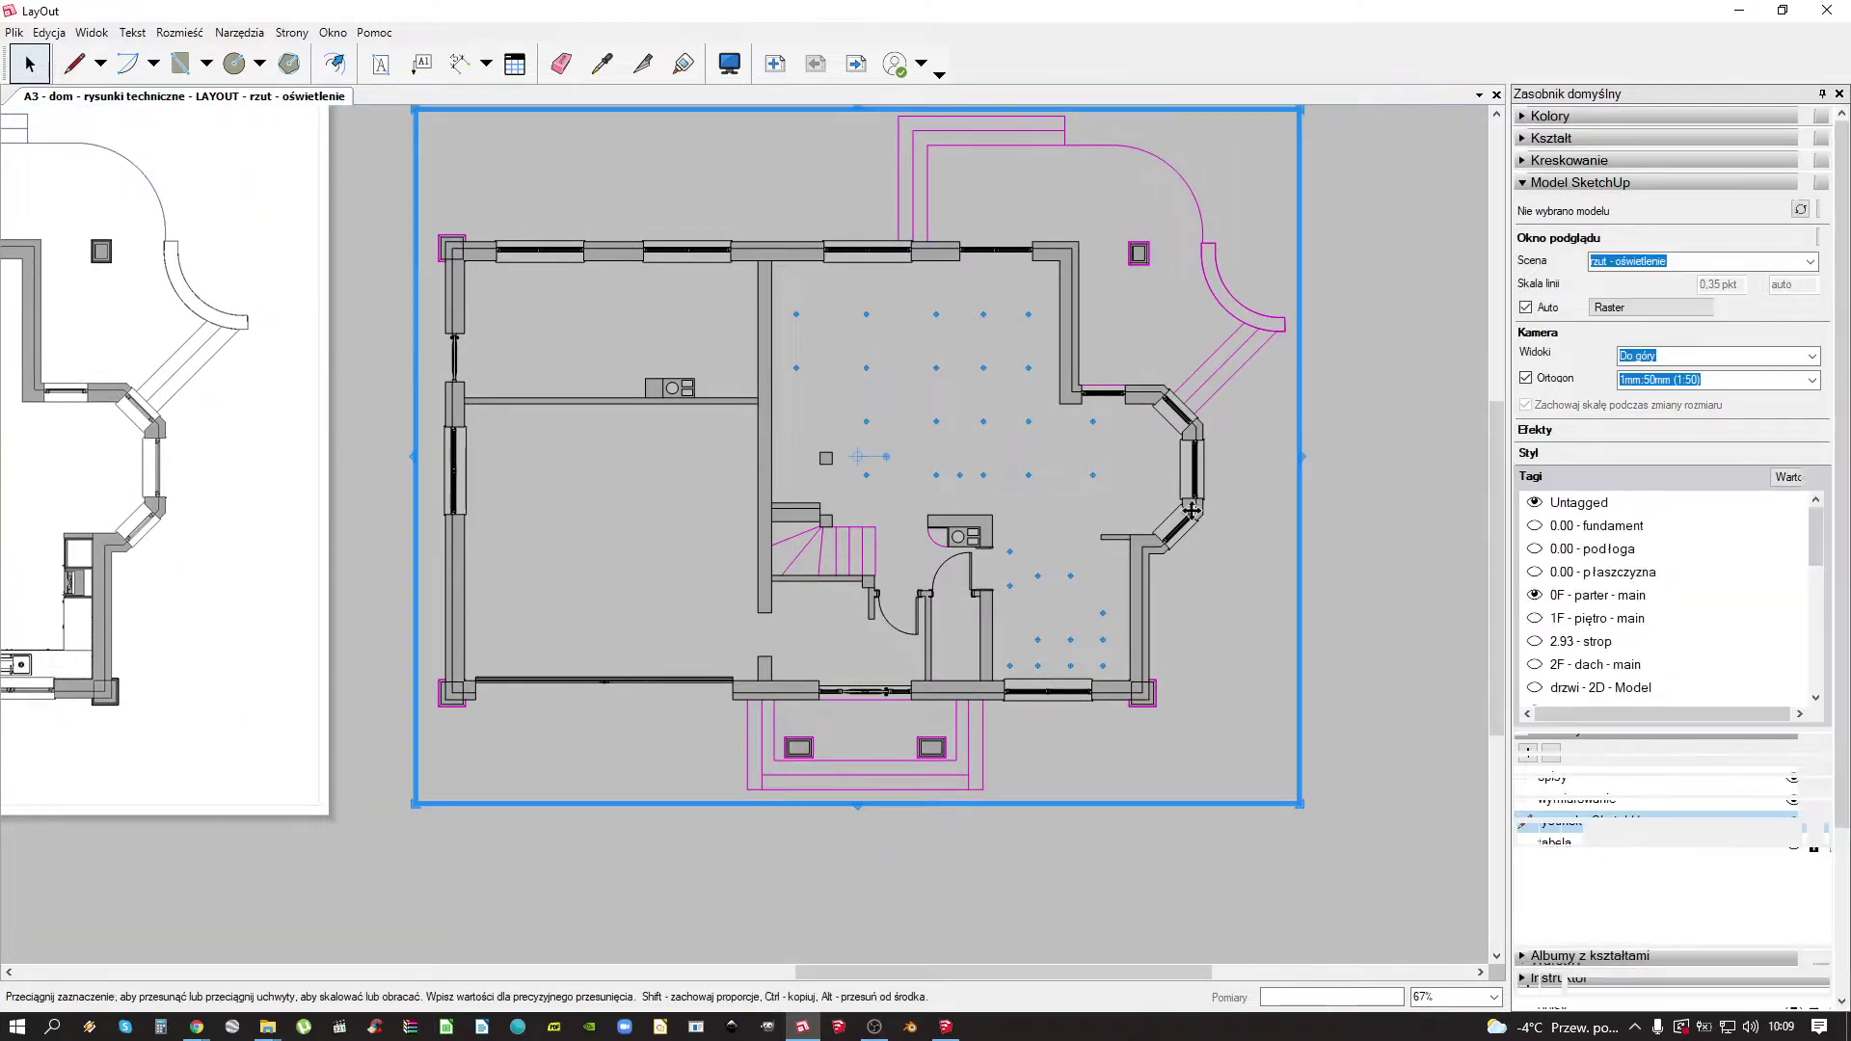
pyautogui.moveTo(865, 456); pyautogui.dragTo(821, 462, button='middle')
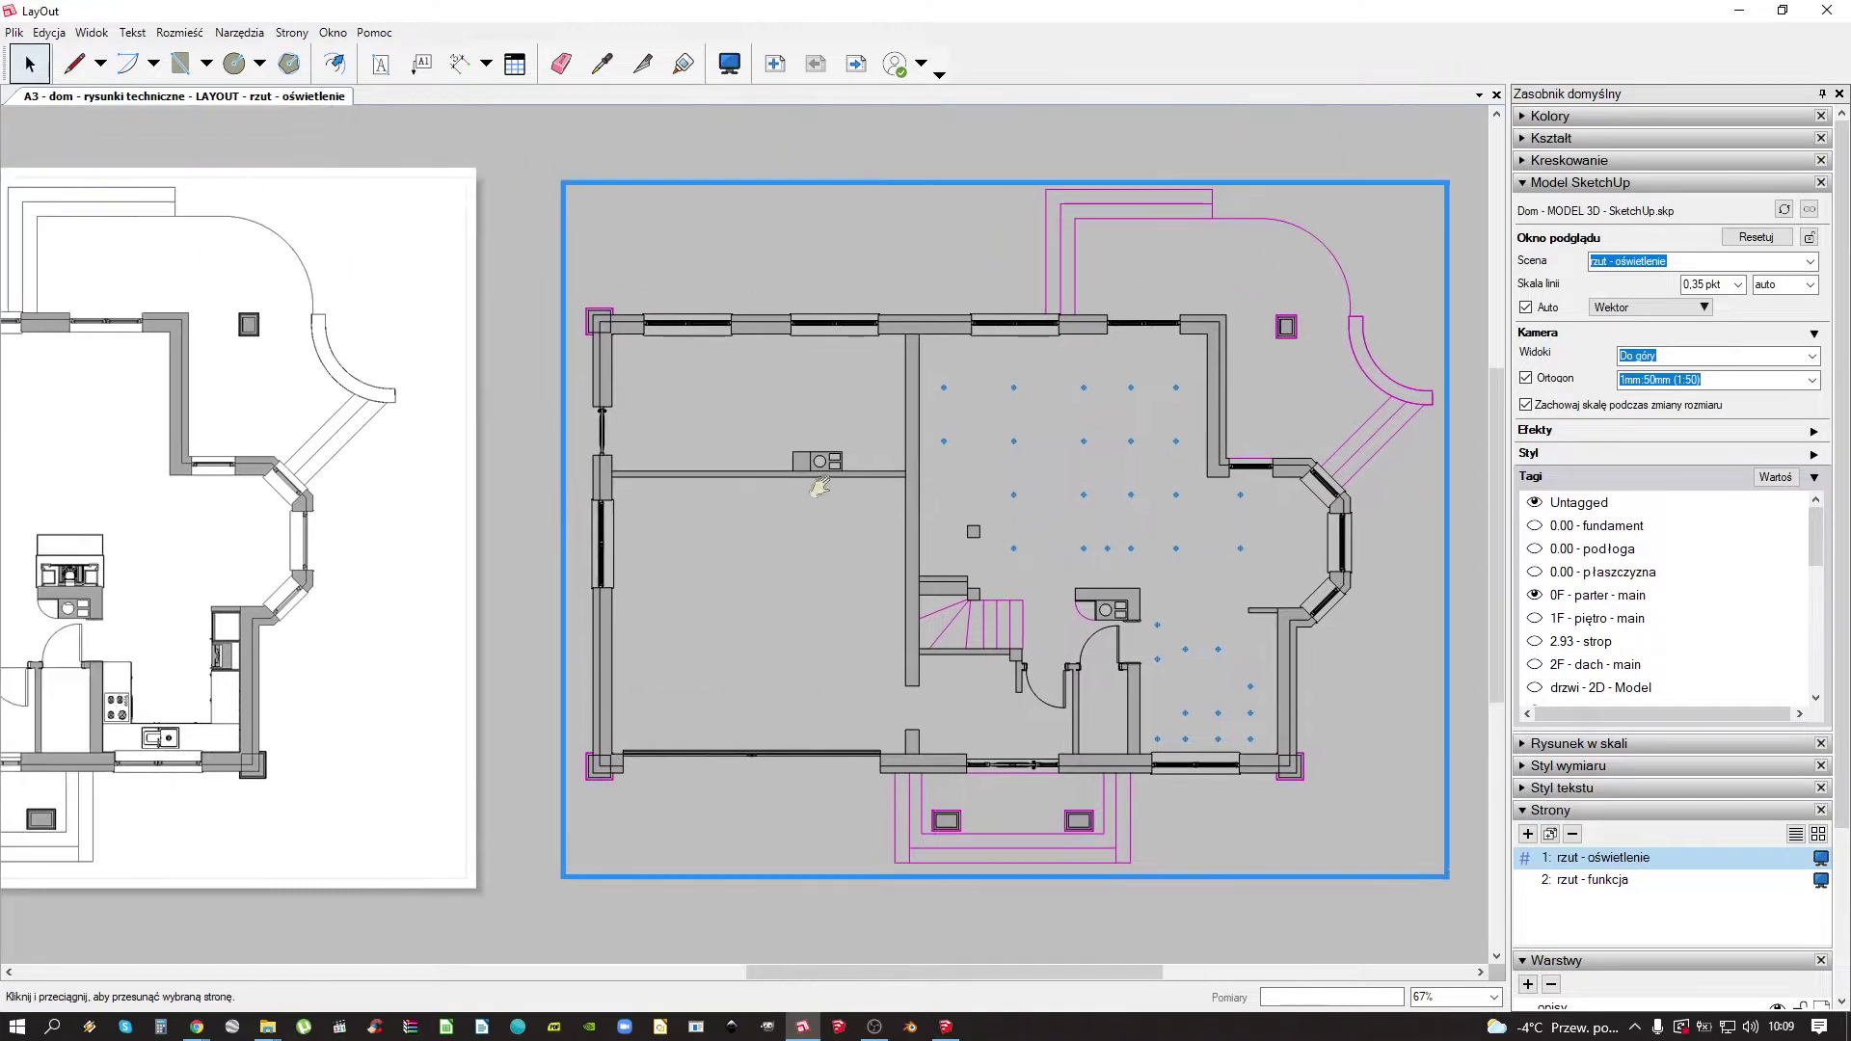
pyautogui.rightClick(820, 462)
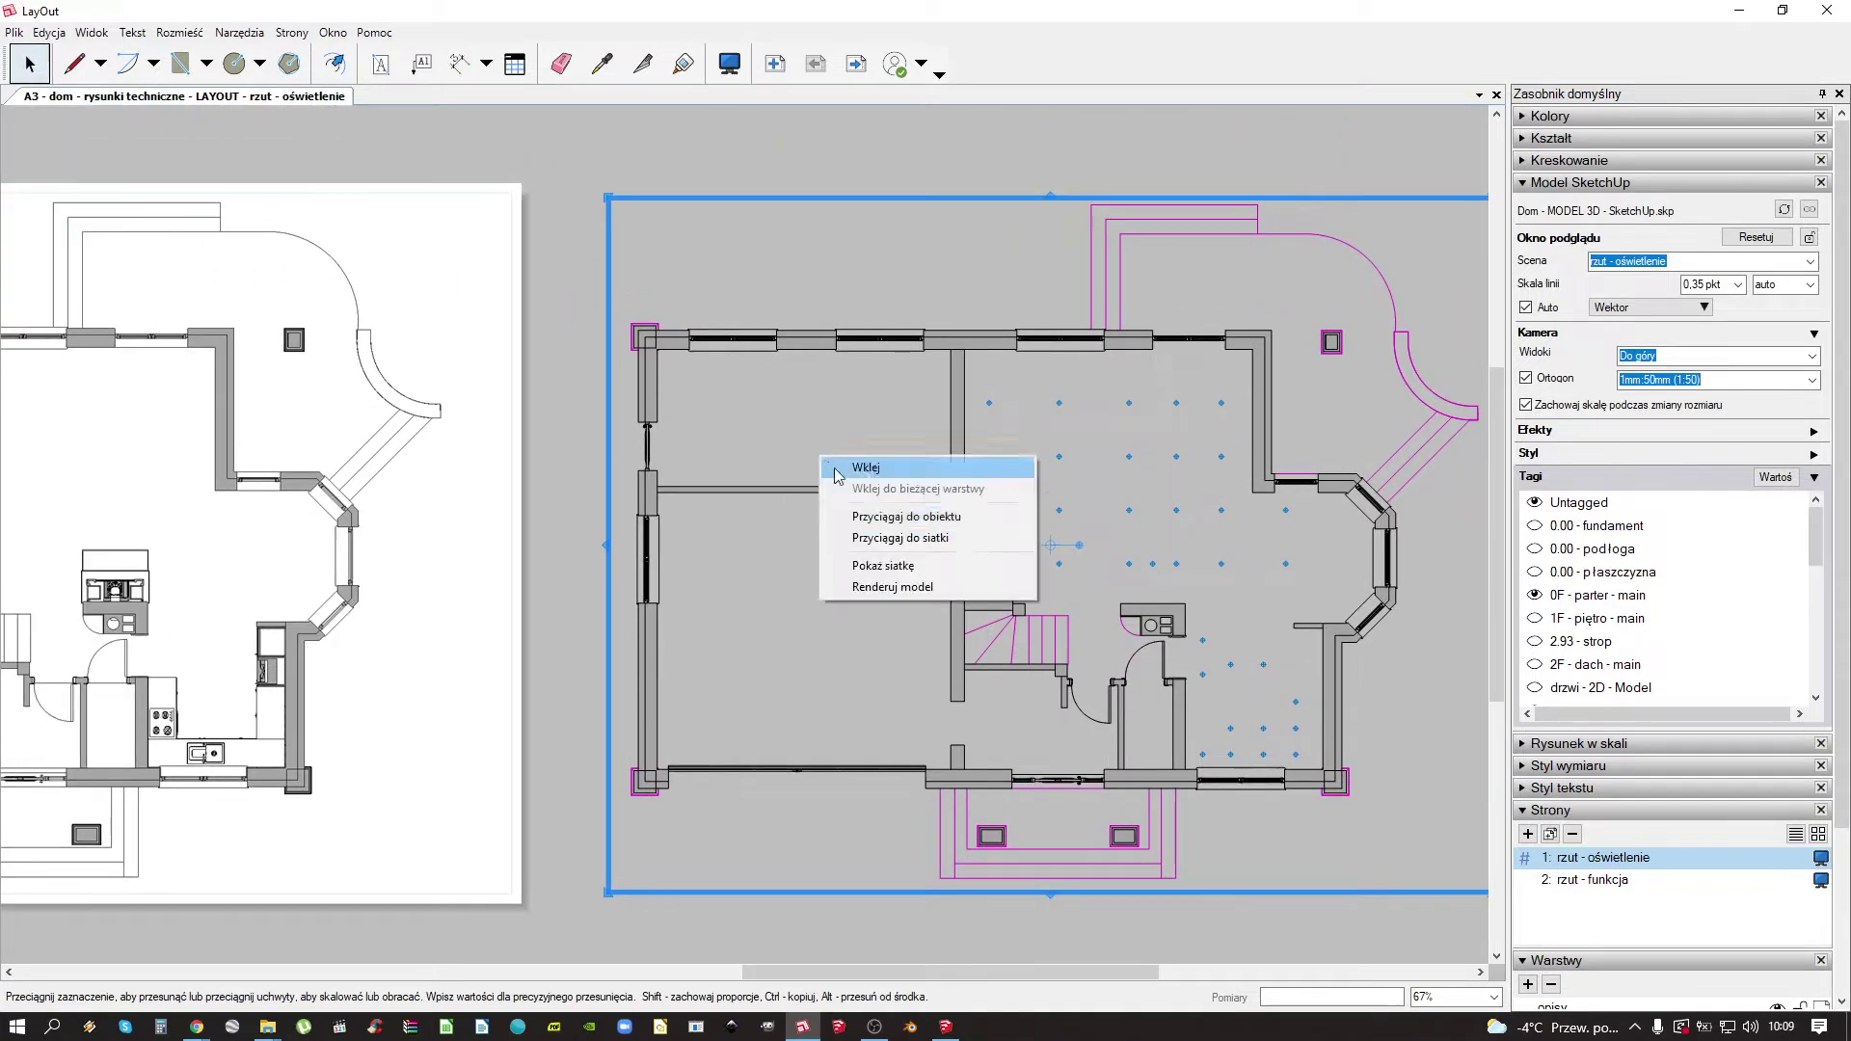
pyautogui.click(906, 523)
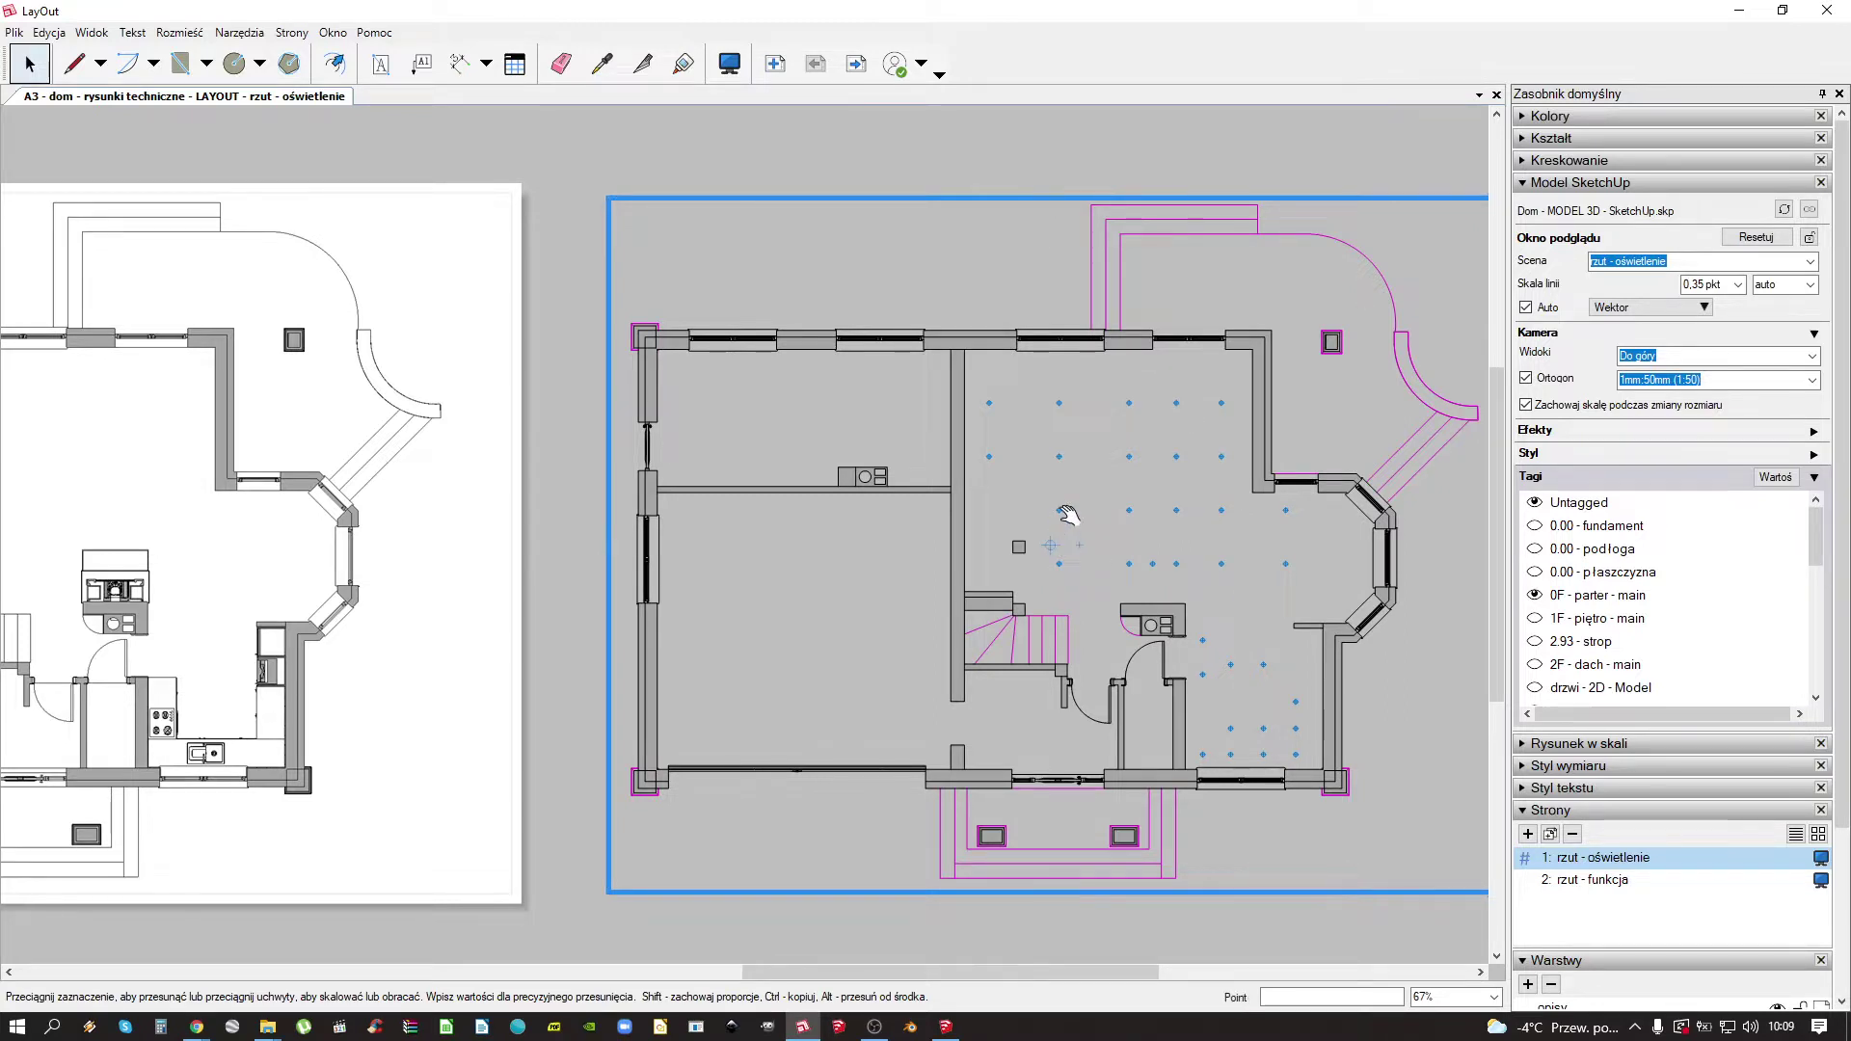
pyautogui.scroll(1, 1258, 204)
pyautogui.rightClick(1256, 205)
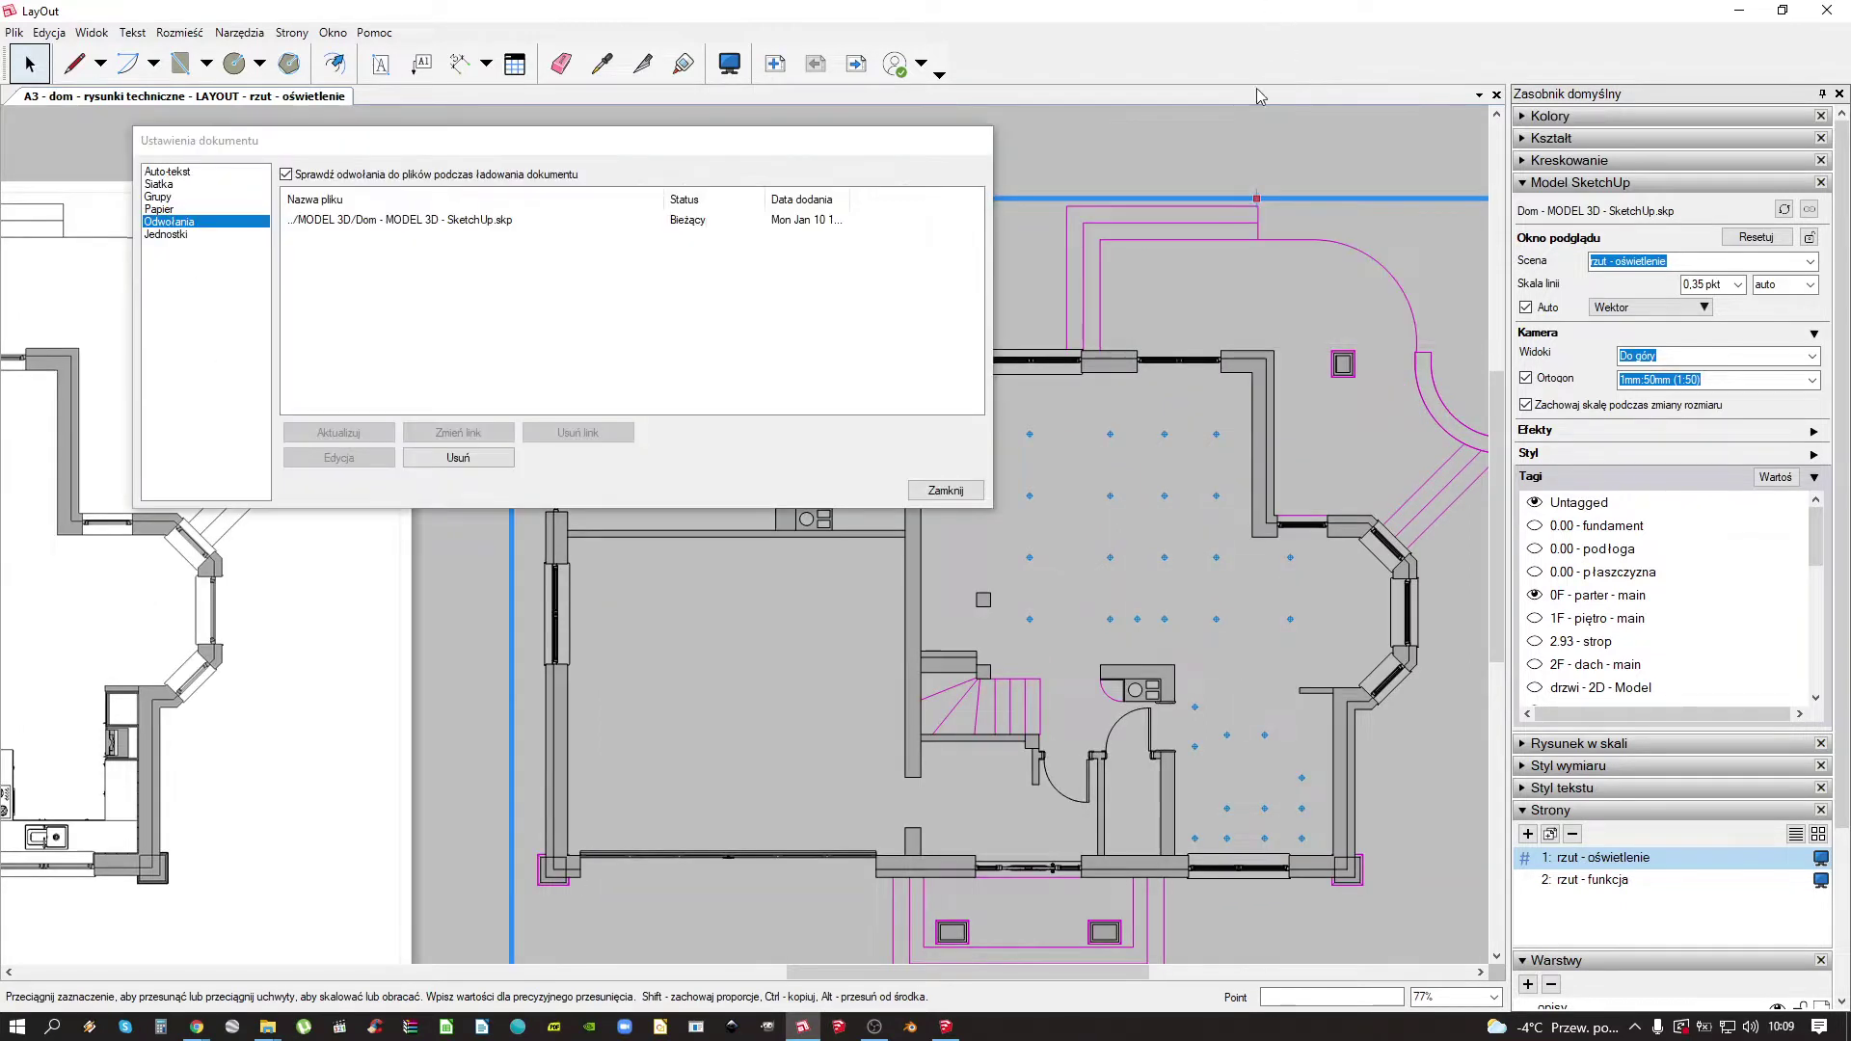
# - Close Document Setup and dismiss the viewport's context menu
pyautogui.scroll(3, 1253, 201)
pyautogui.scroll(3, 1273, 204)
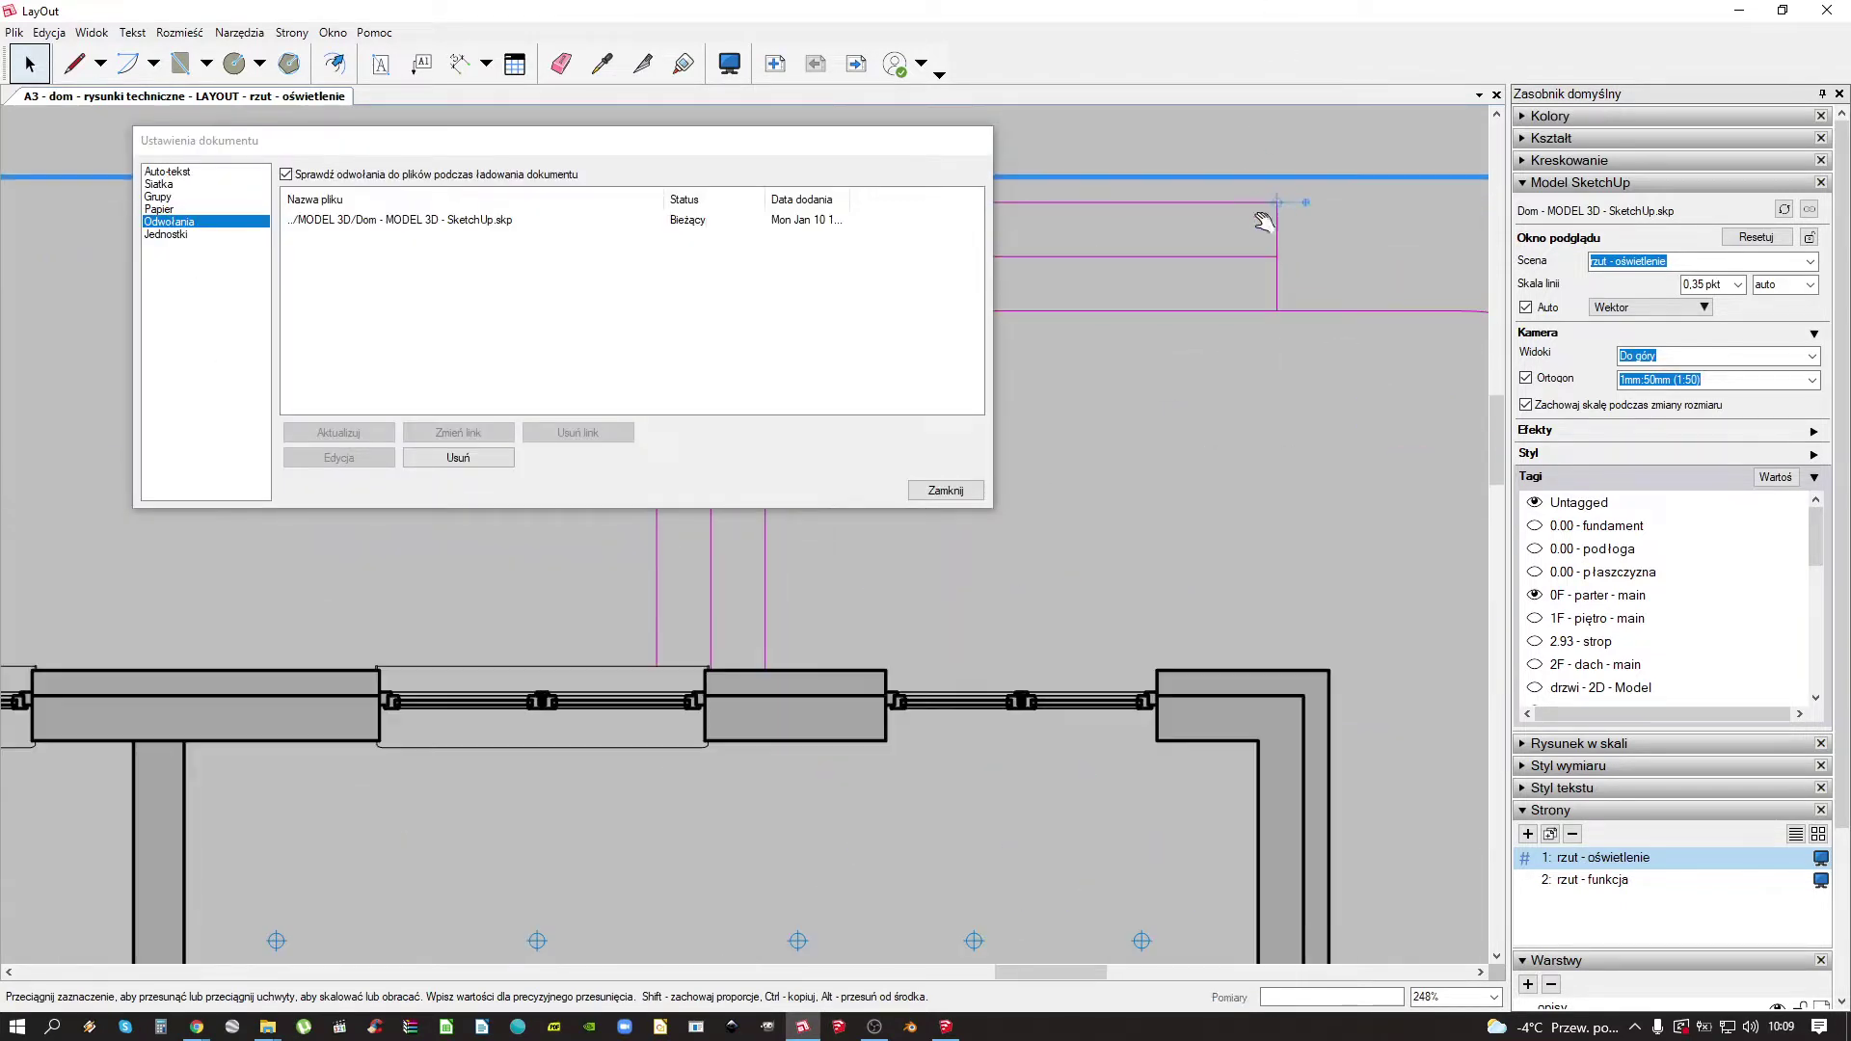
pyautogui.click(945, 491)
pyautogui.rightClick(1050, 399)
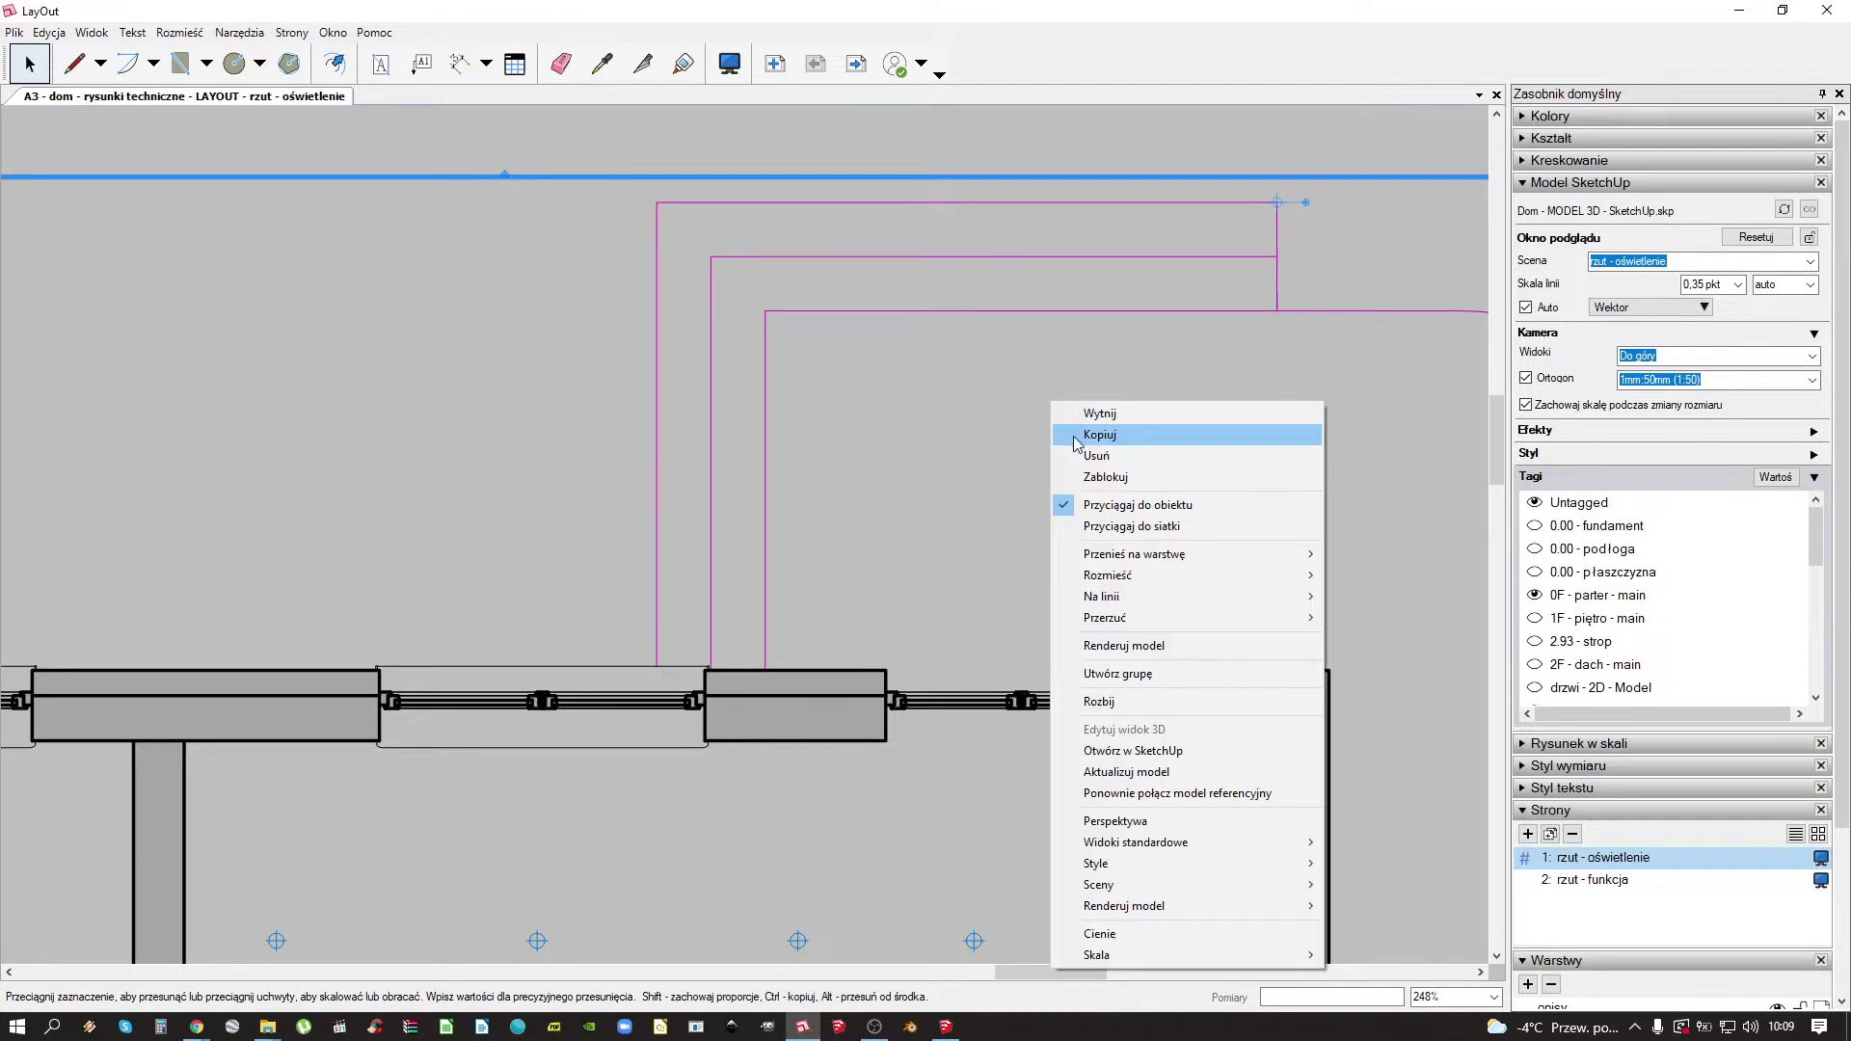
pyautogui.click(1274, 201)
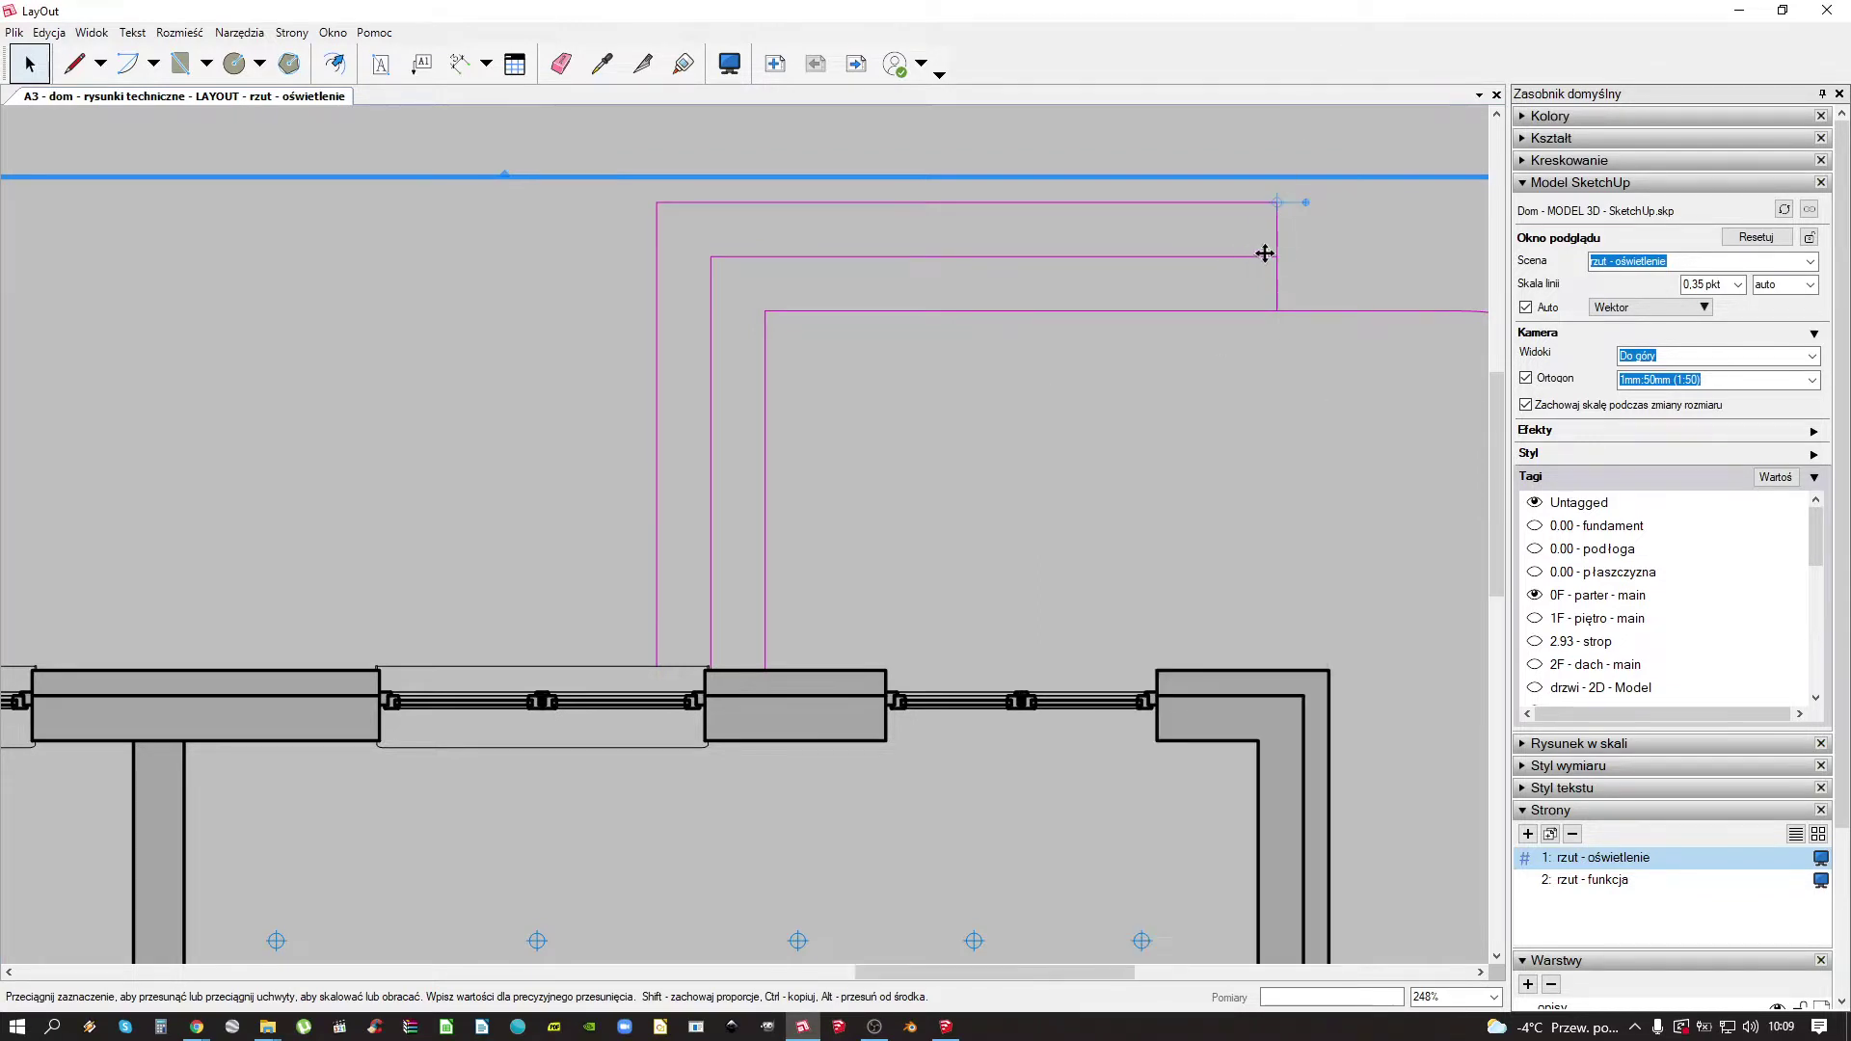
# - Move the lighting viewport about 428 mm left onto the white page
pyautogui.scroll(-5, 1262, 254)
pyautogui.moveTo(1261, 259); pyautogui.dragTo(533, 276)
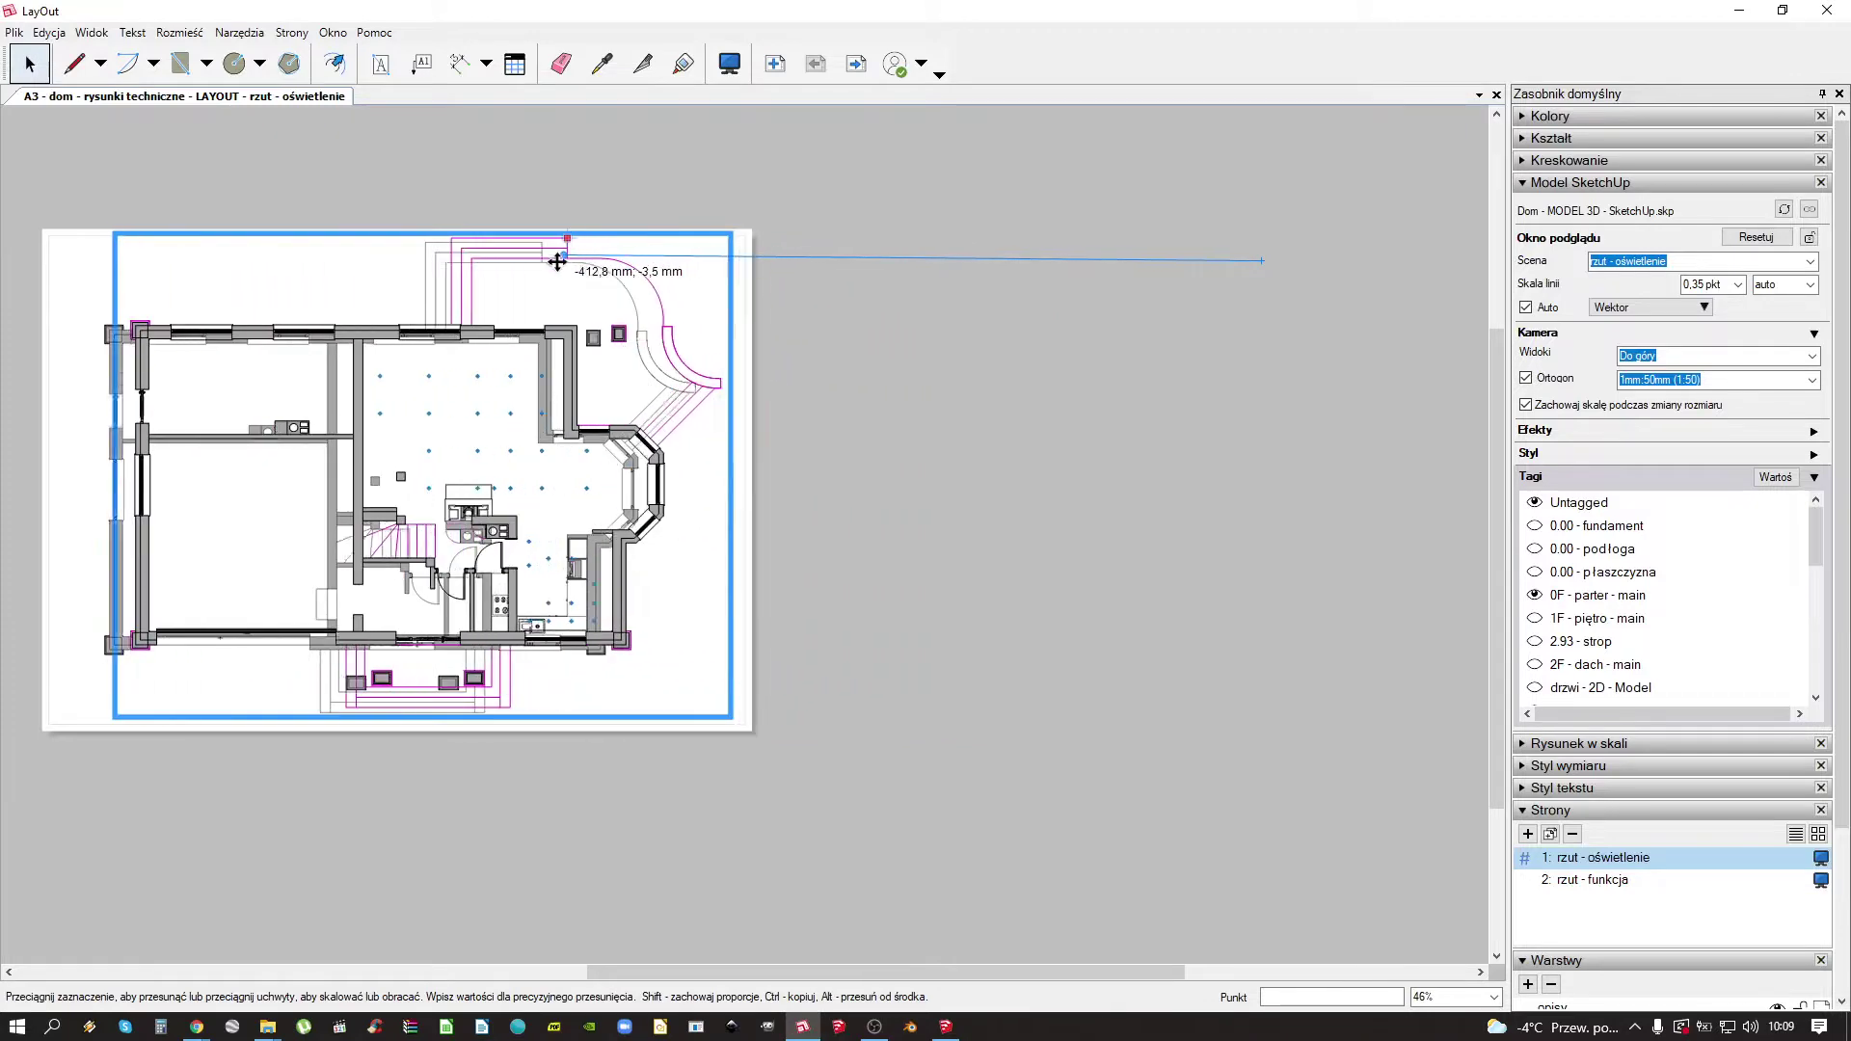
pyautogui.scroll(3, 537, 256)
pyautogui.scroll(6, 533, 276)
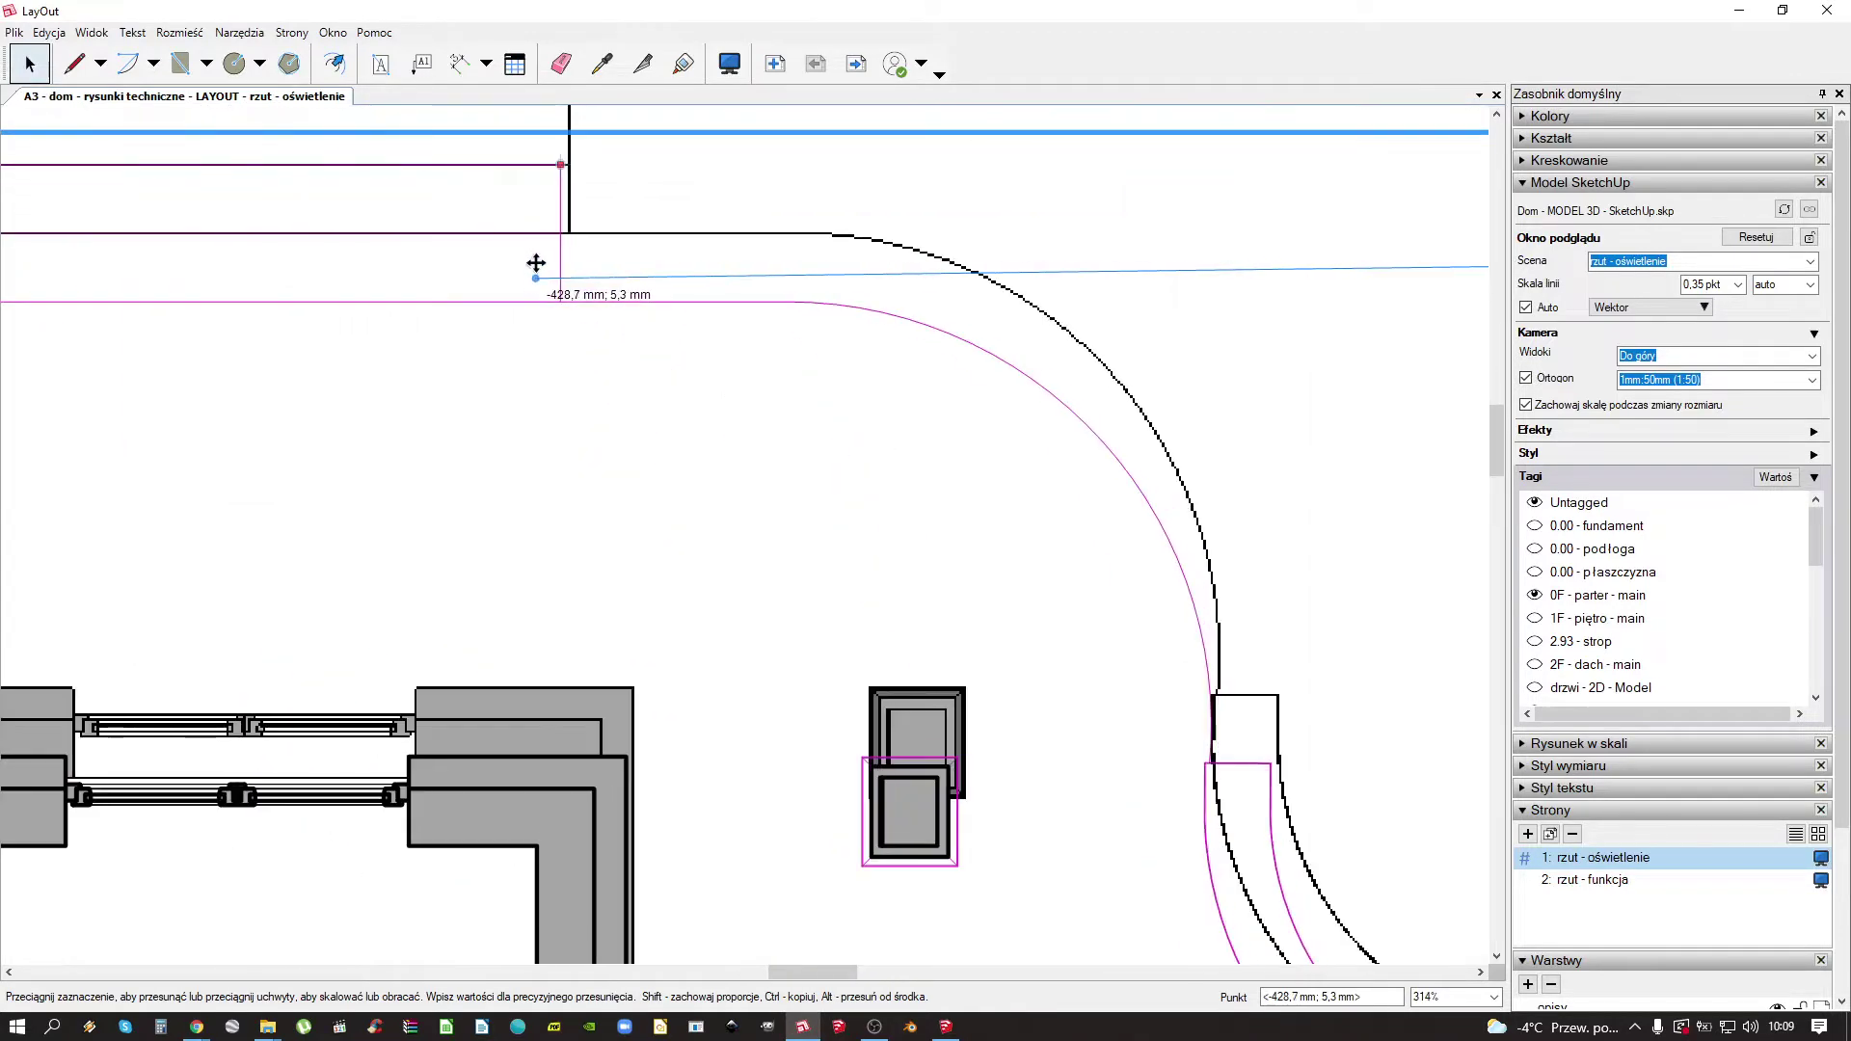
pyautogui.moveTo(533, 275)
pyautogui.mouseDown()
pyautogui.moveTo(562, 318)
pyautogui.moveTo(599, 309)
pyautogui.mouseUp()
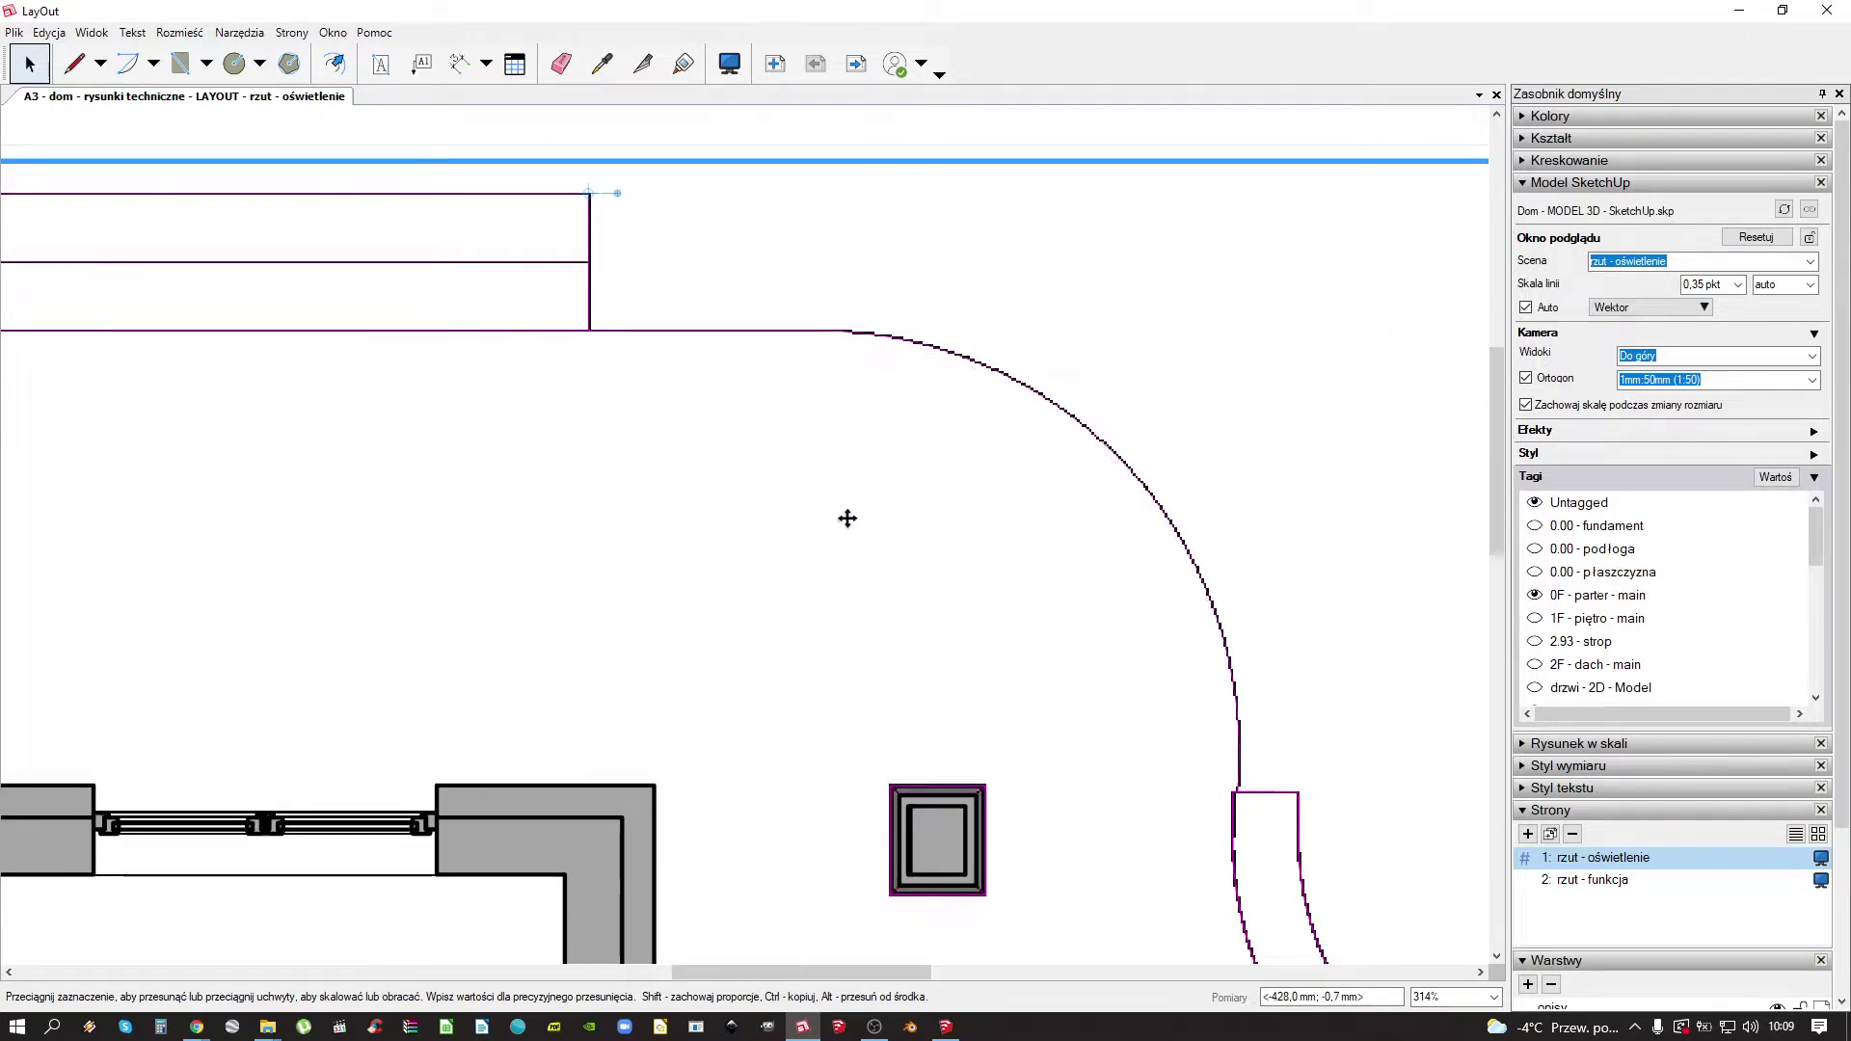
pyautogui.scroll(-3, 849, 516)
pyautogui.scroll(-1, 873, 472)
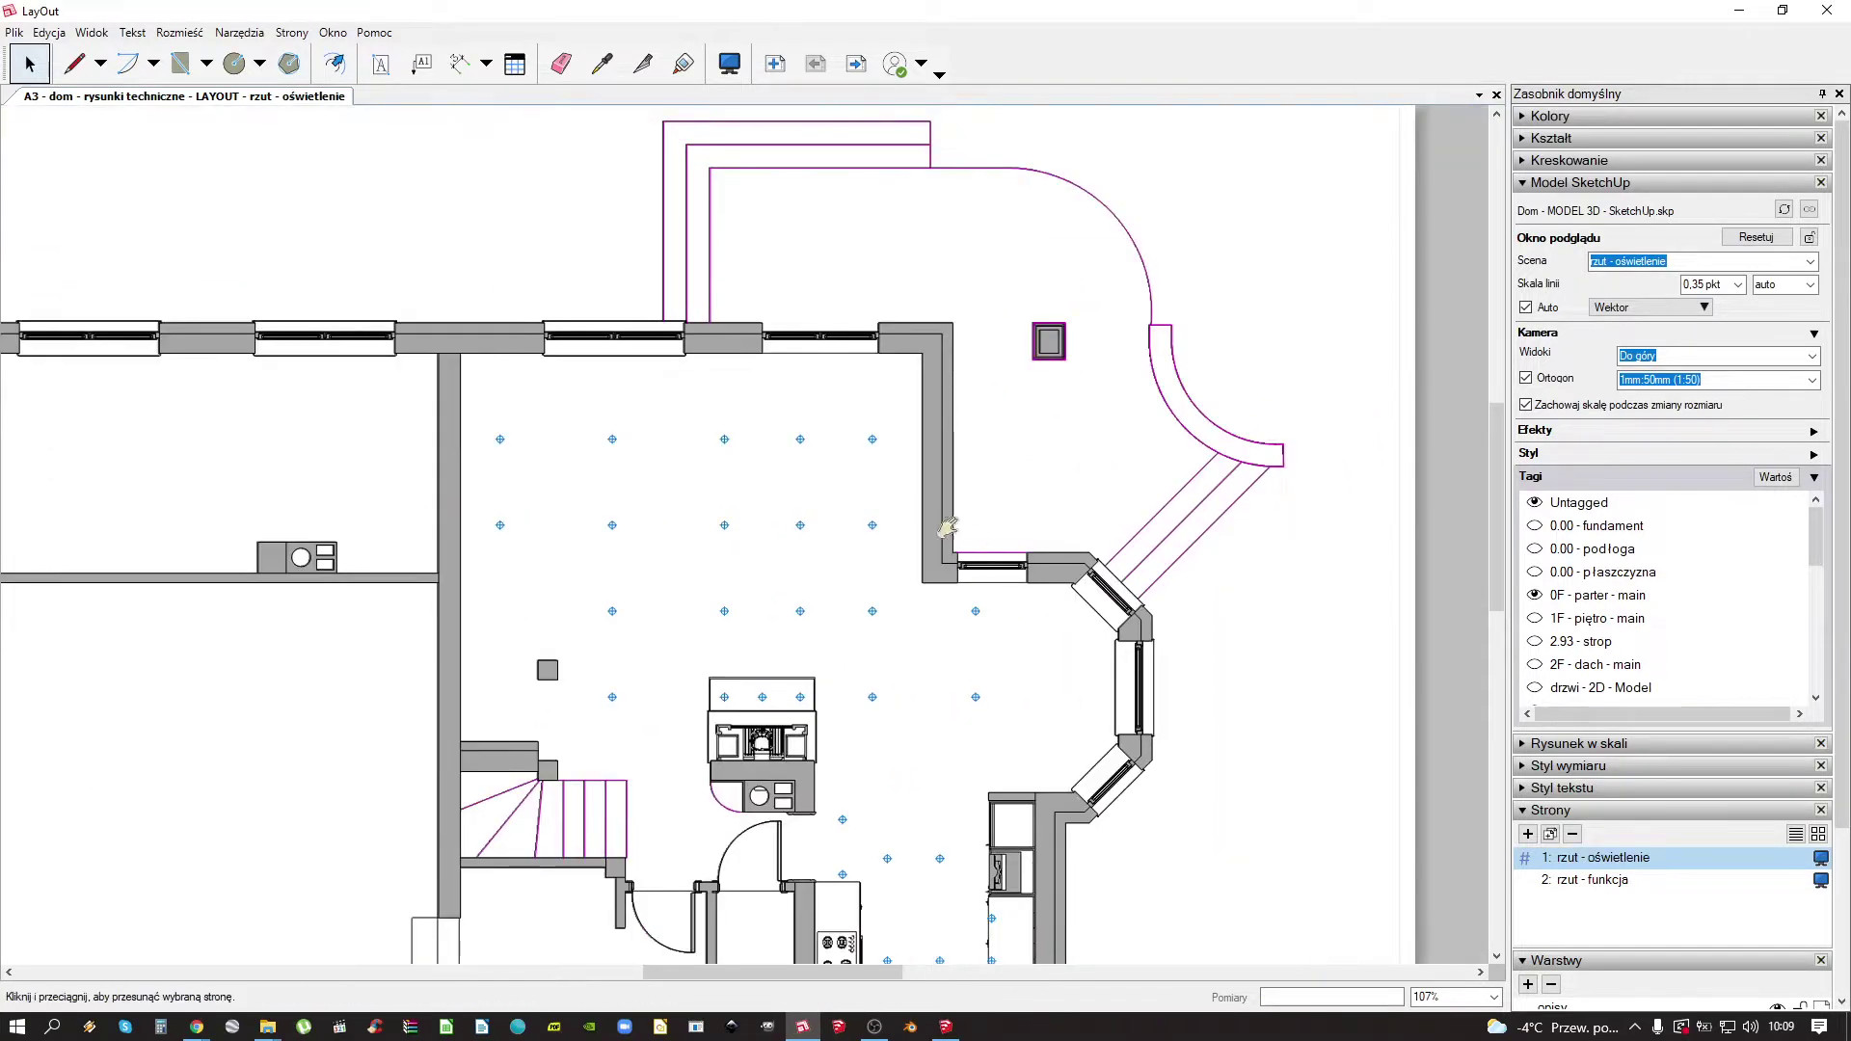
pyautogui.scroll(2, 905, 608)
# - Pan over the kitchen area and collapse the SketchUp Model panel to reveal the layers
pyautogui.moveTo(906, 607); pyautogui.dragTo(945, 418, button='middle')
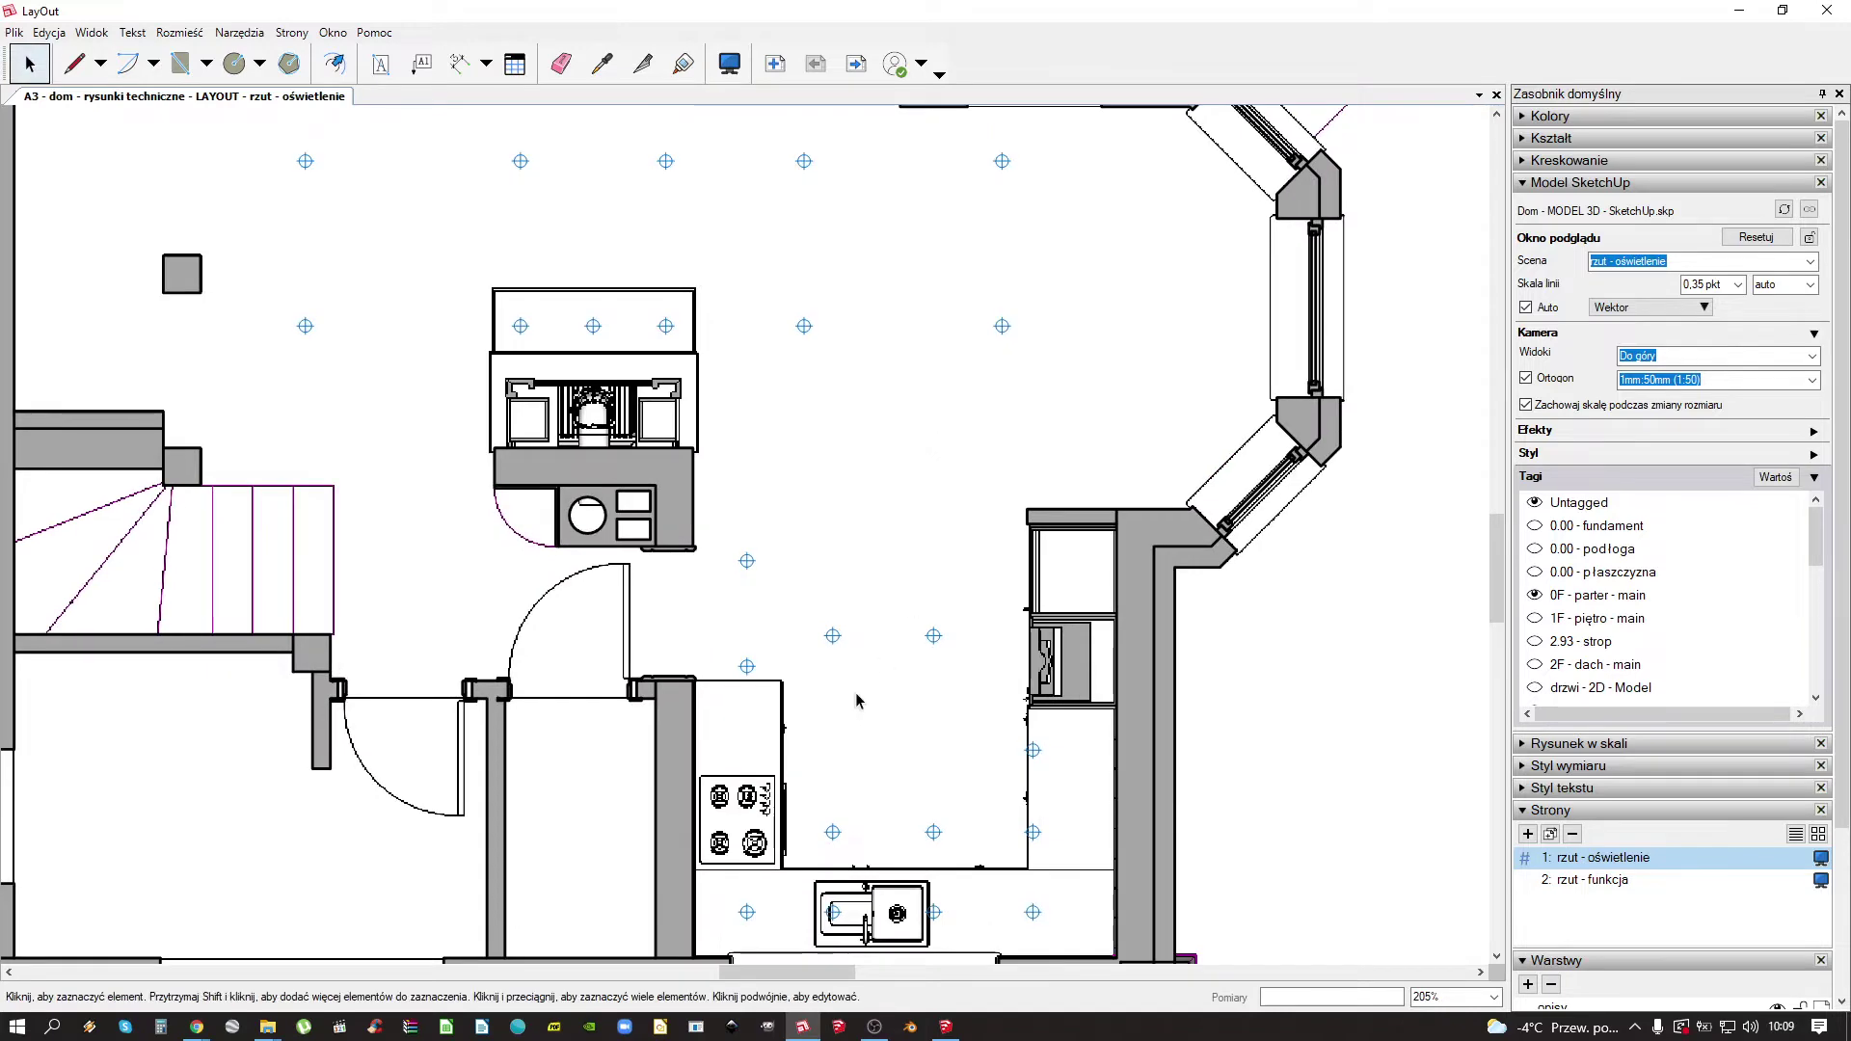
pyautogui.moveTo(928, 819); pyautogui.dragTo(928, 788, button='middle')
pyautogui.scroll(2, 968, 869)
pyautogui.scroll(2, 968, 870)
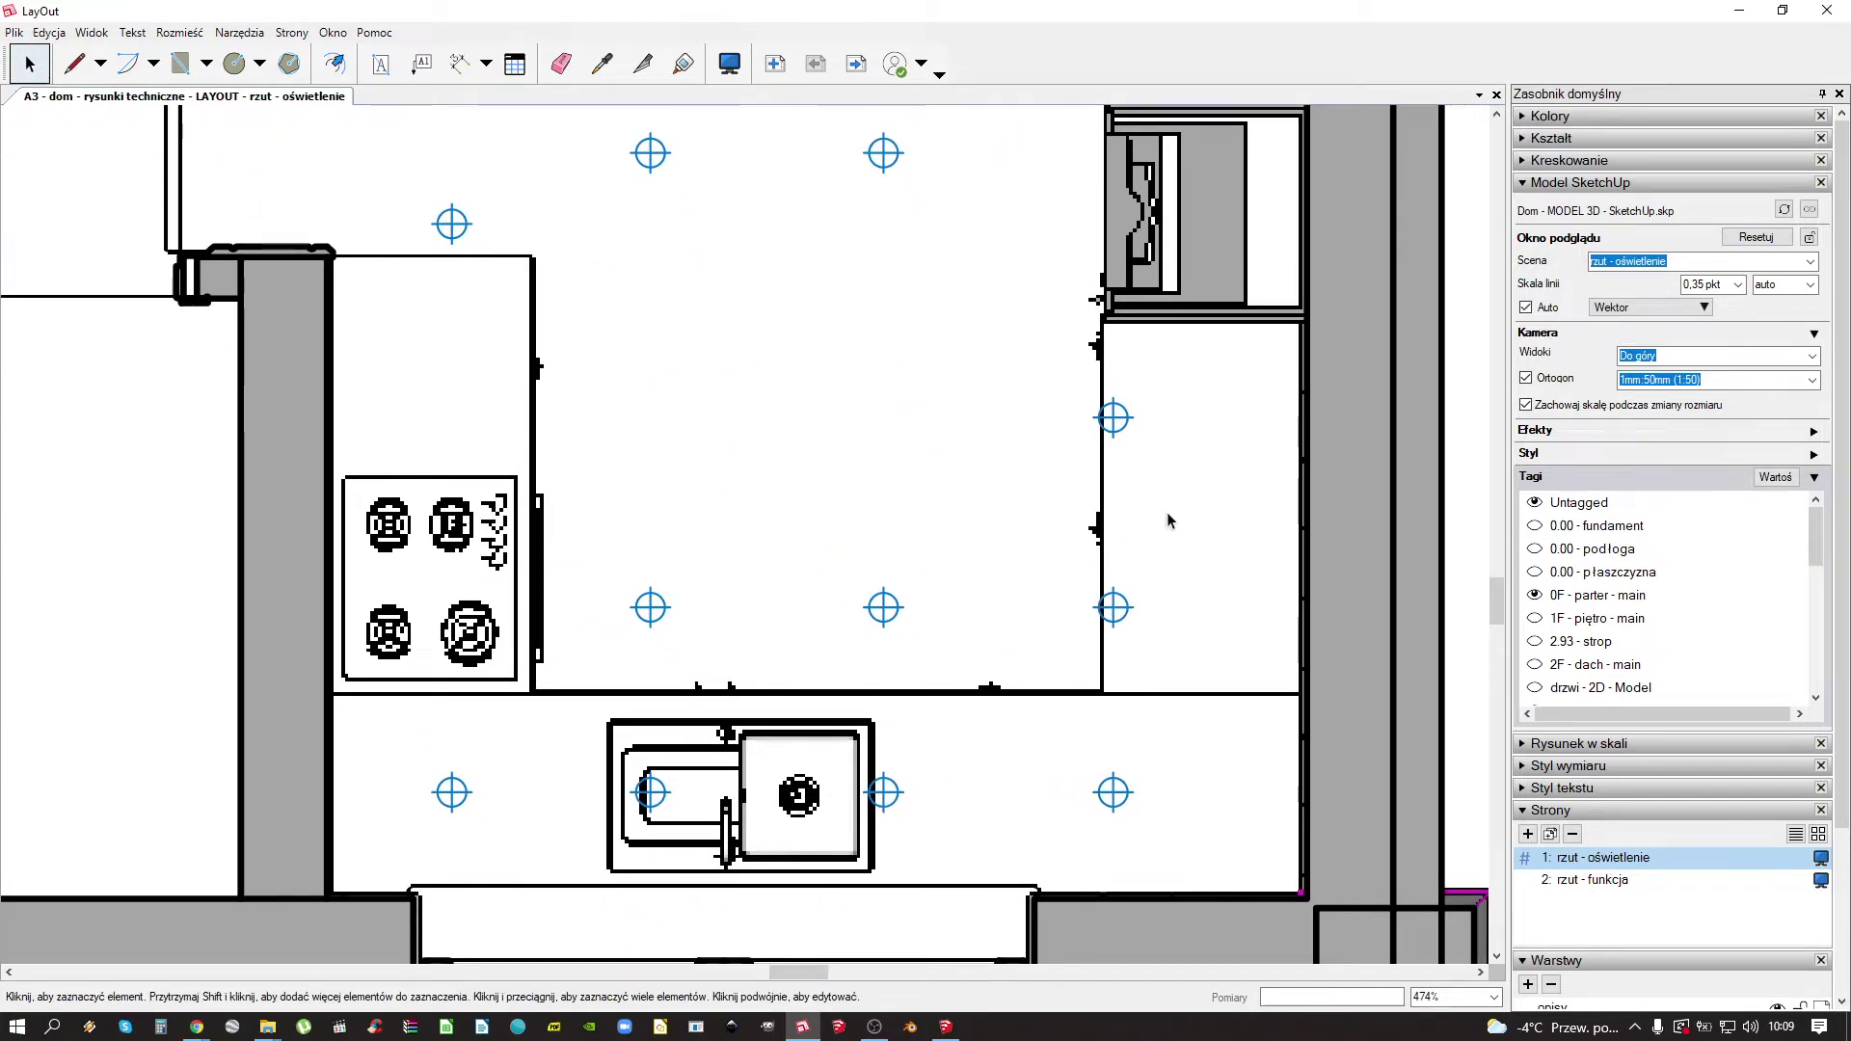
pyautogui.scroll(-1, 984, 665)
pyautogui.scroll(-4, 1010, 639)
pyautogui.click(1588, 187)
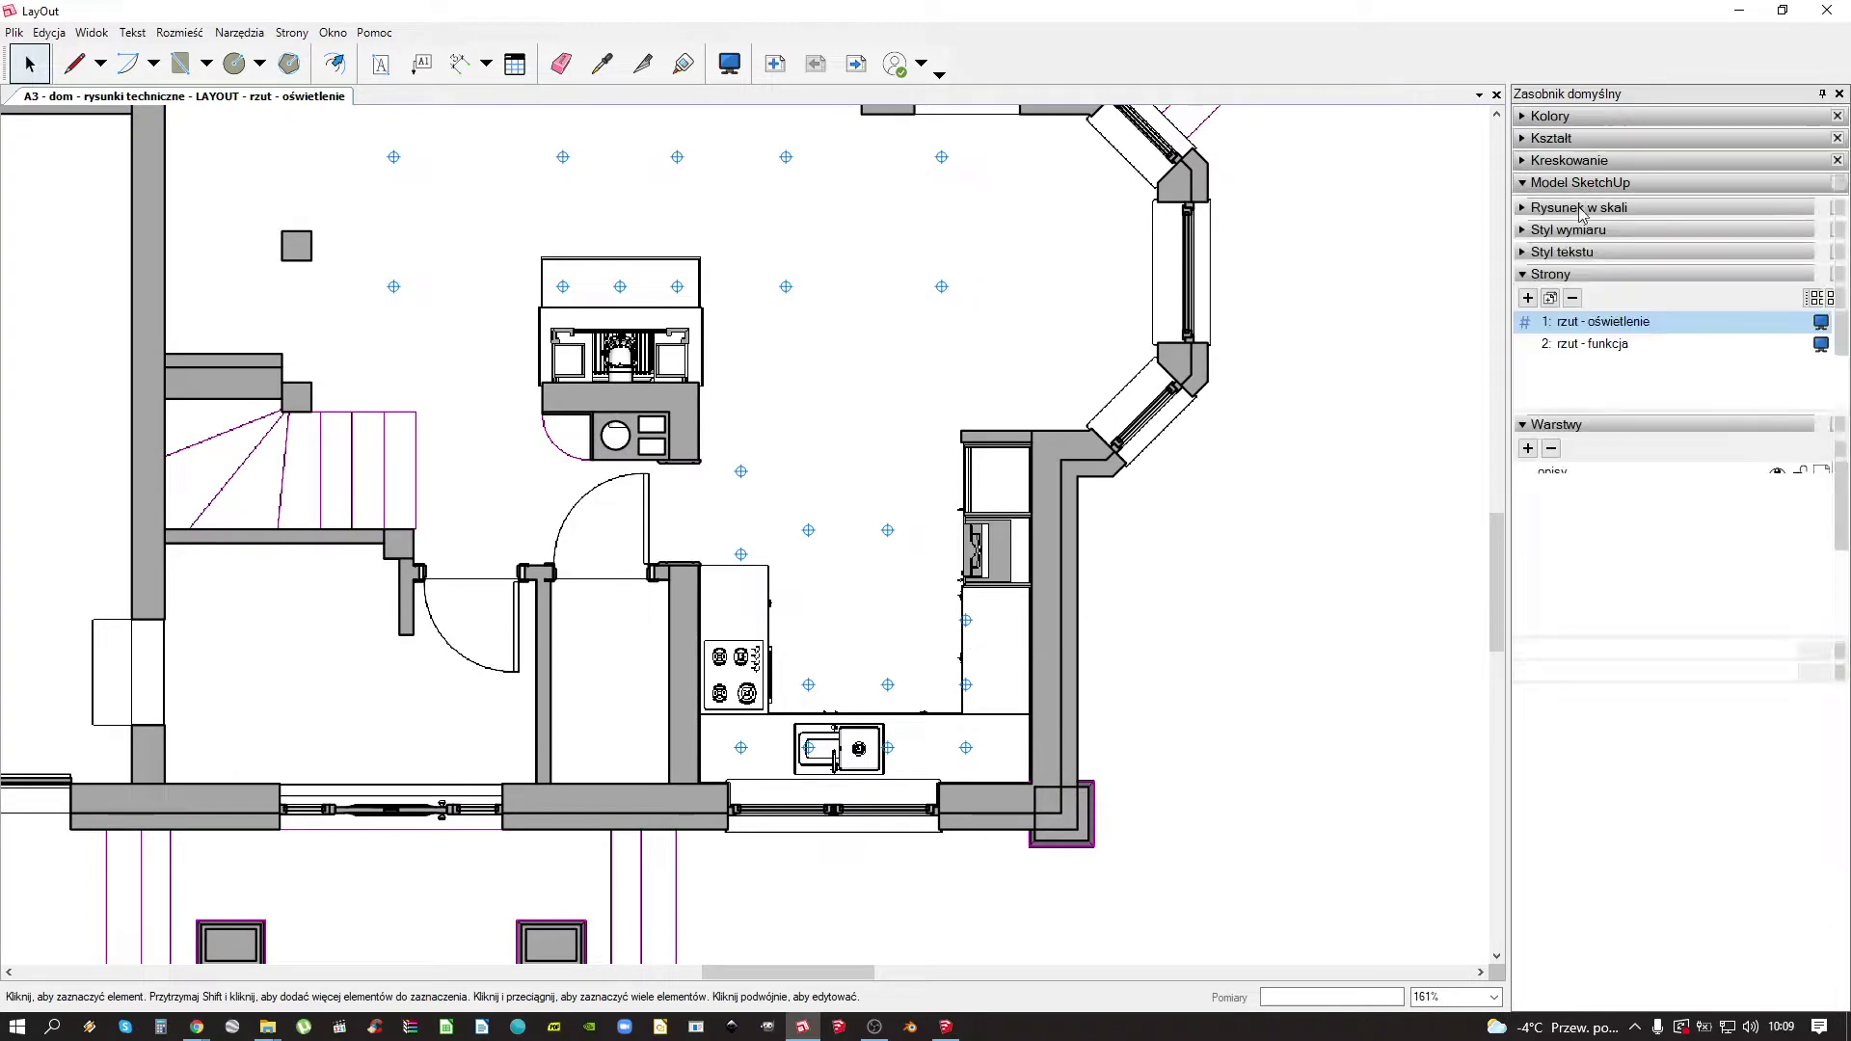
pyautogui.click(1528, 449)
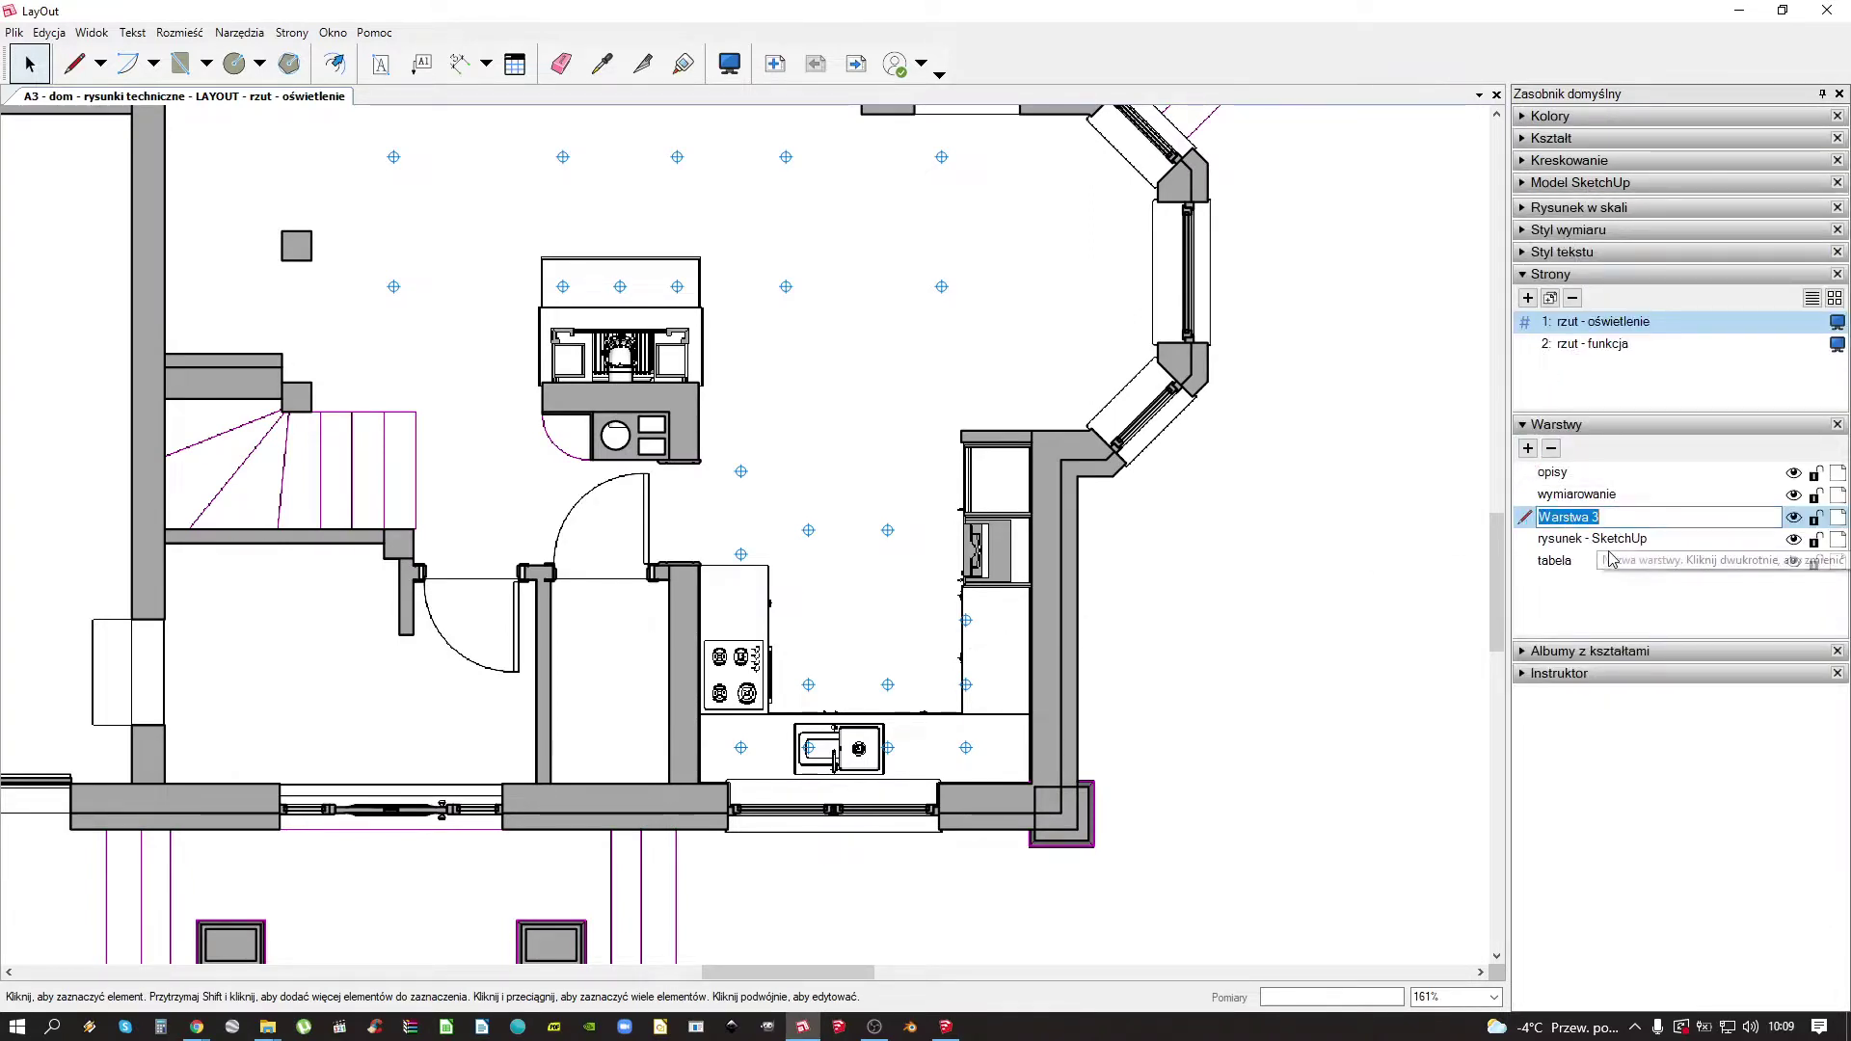
pyautogui.write('rysunek - oś')
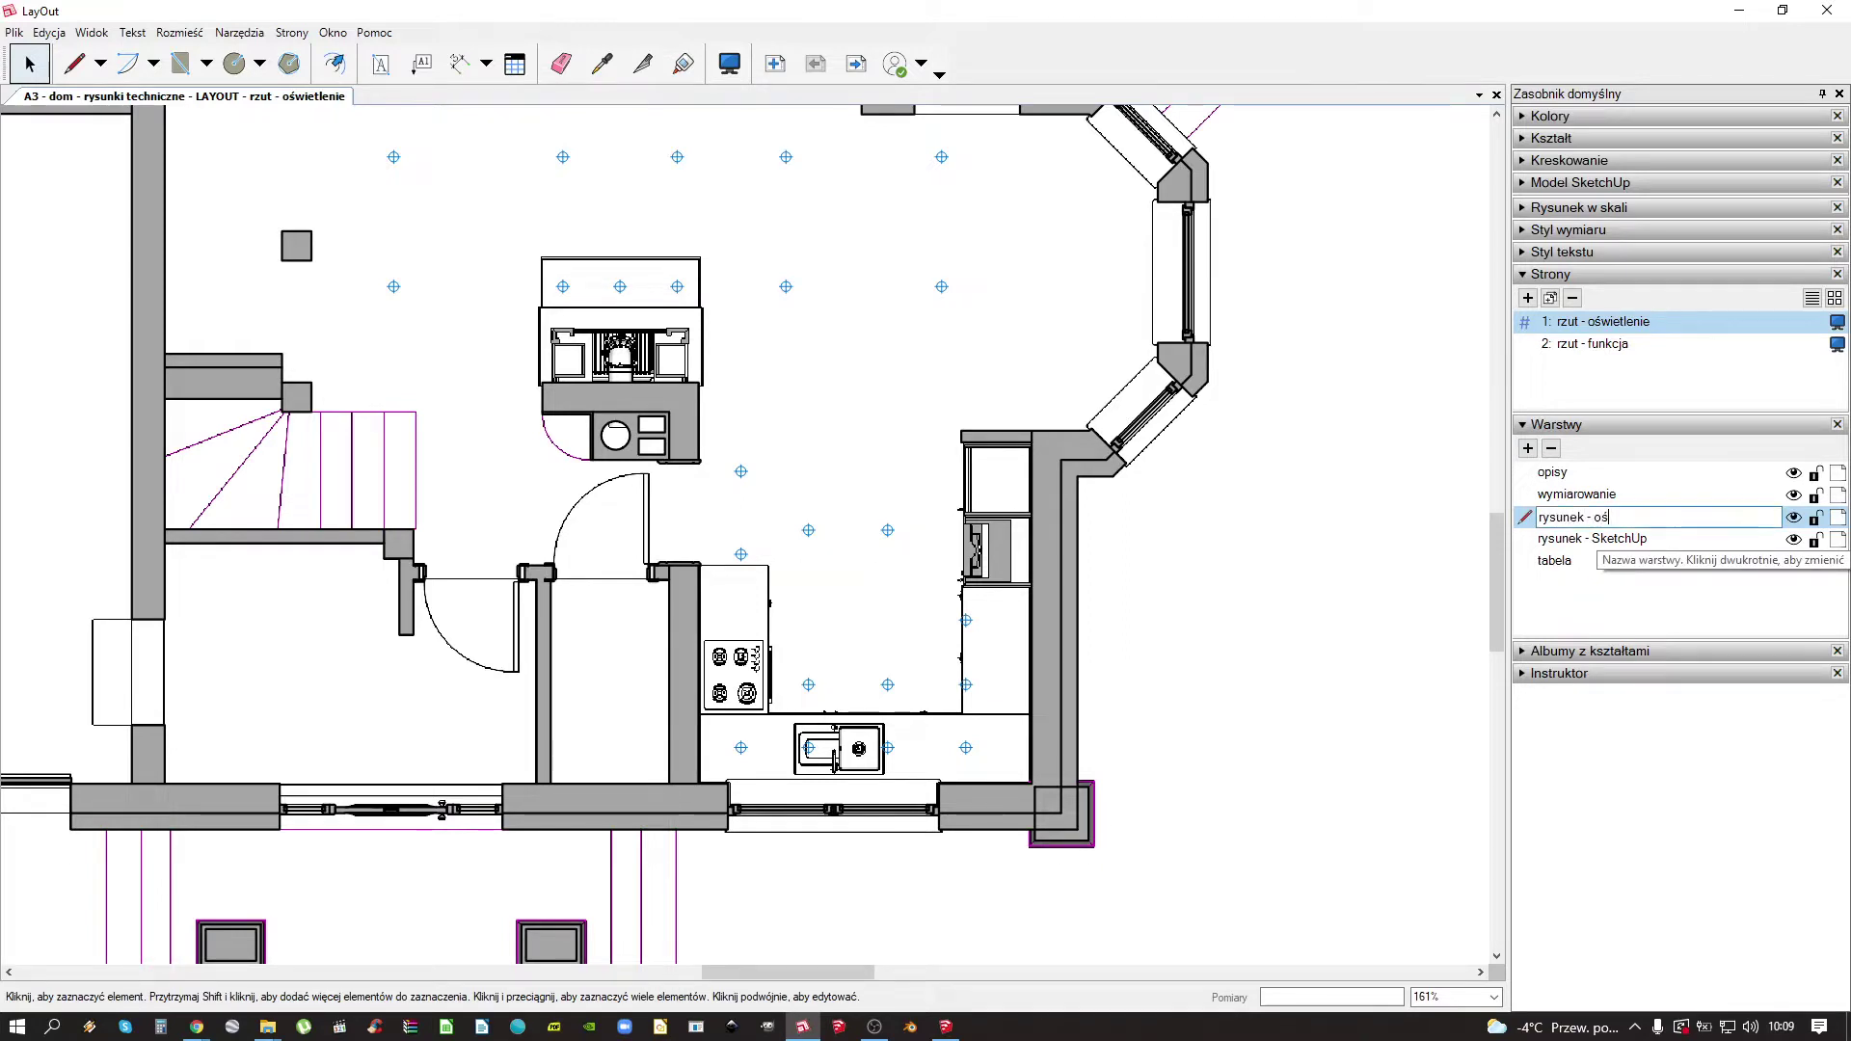
pyautogui.write('enie')
pyautogui.press('Return')
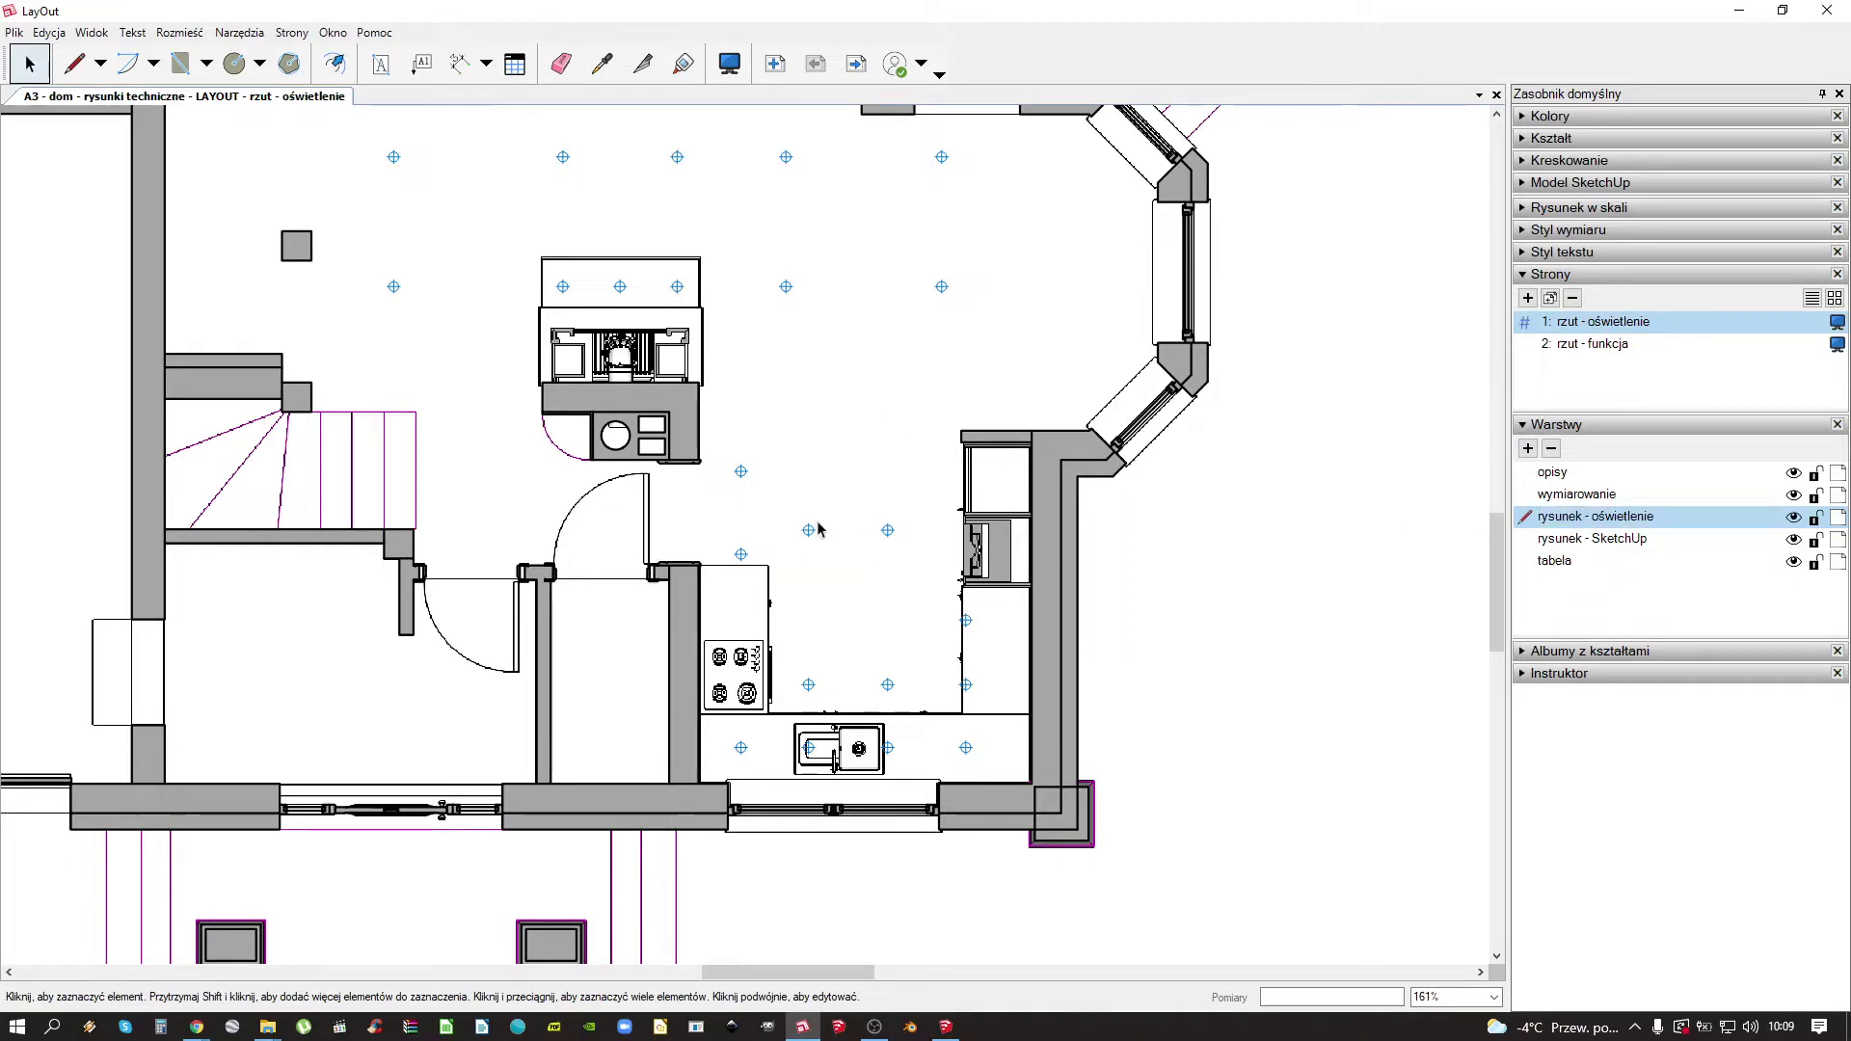
pyautogui.click(818, 529)
pyautogui.scroll(3, 835, 520)
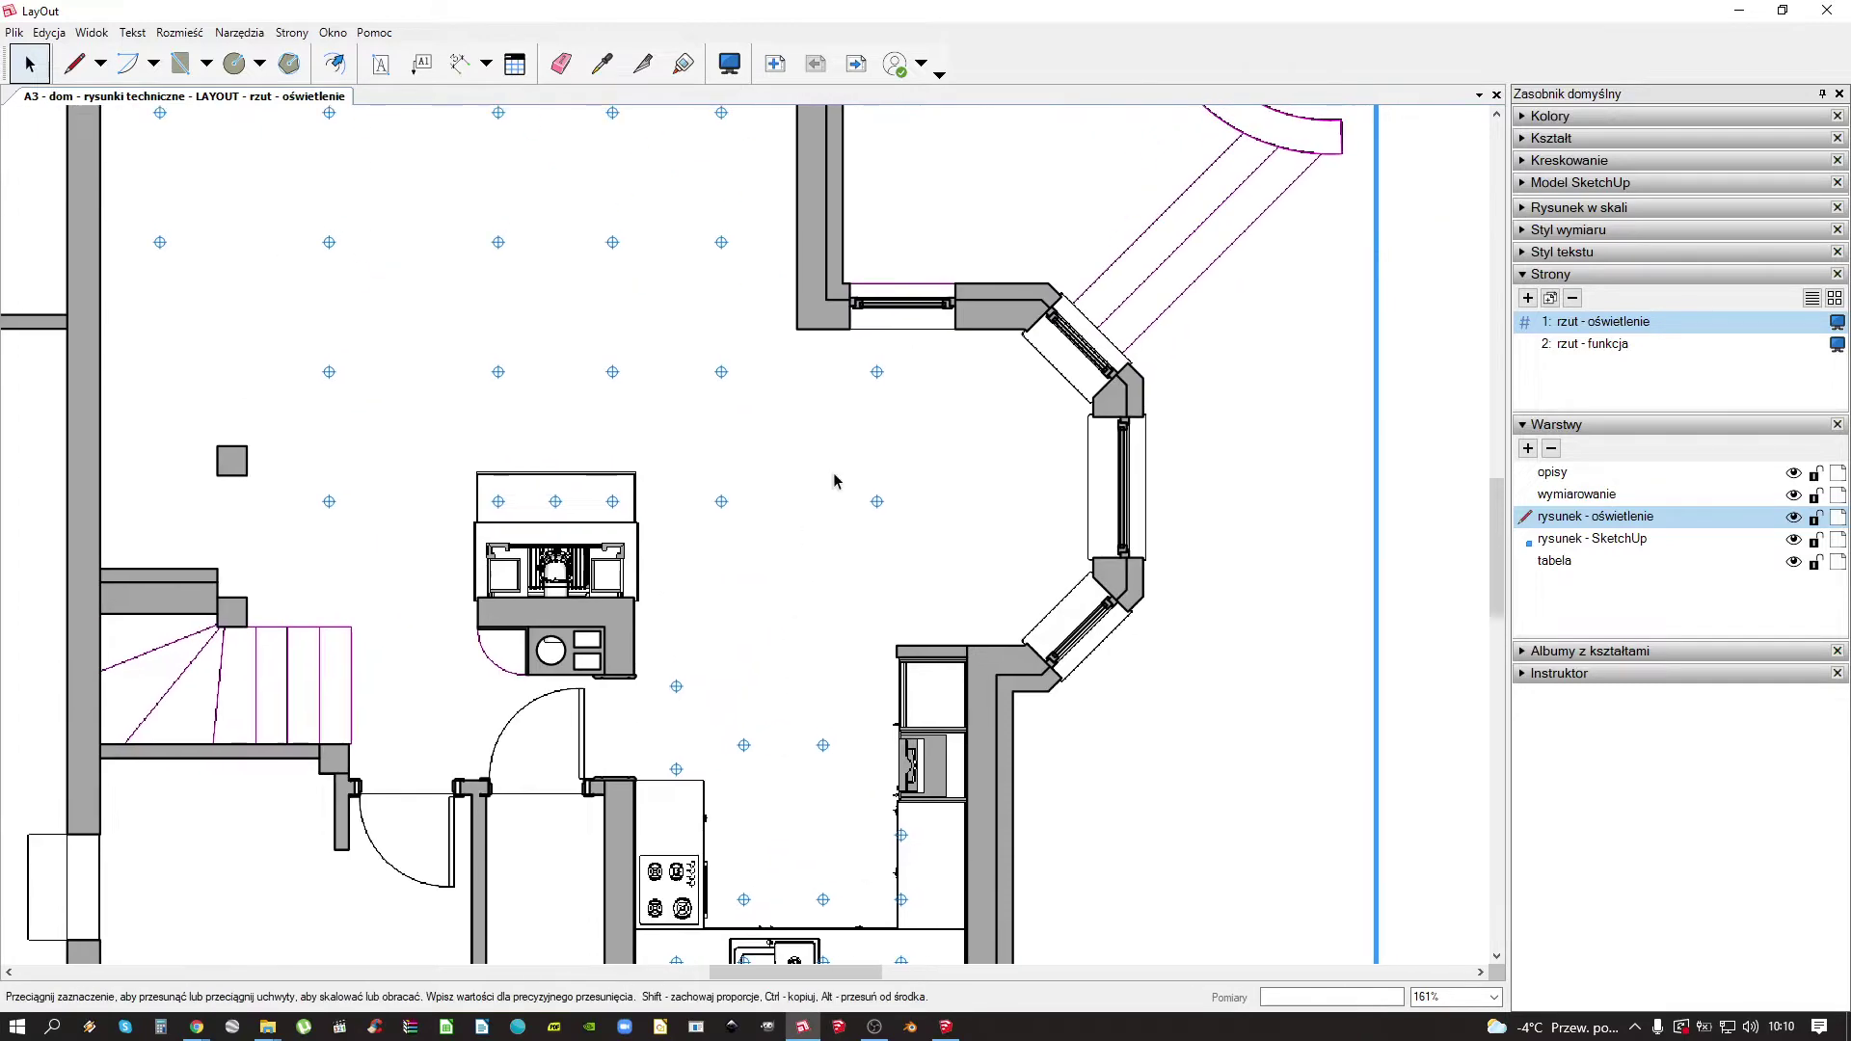
pyautogui.scroll(2, 835, 481)
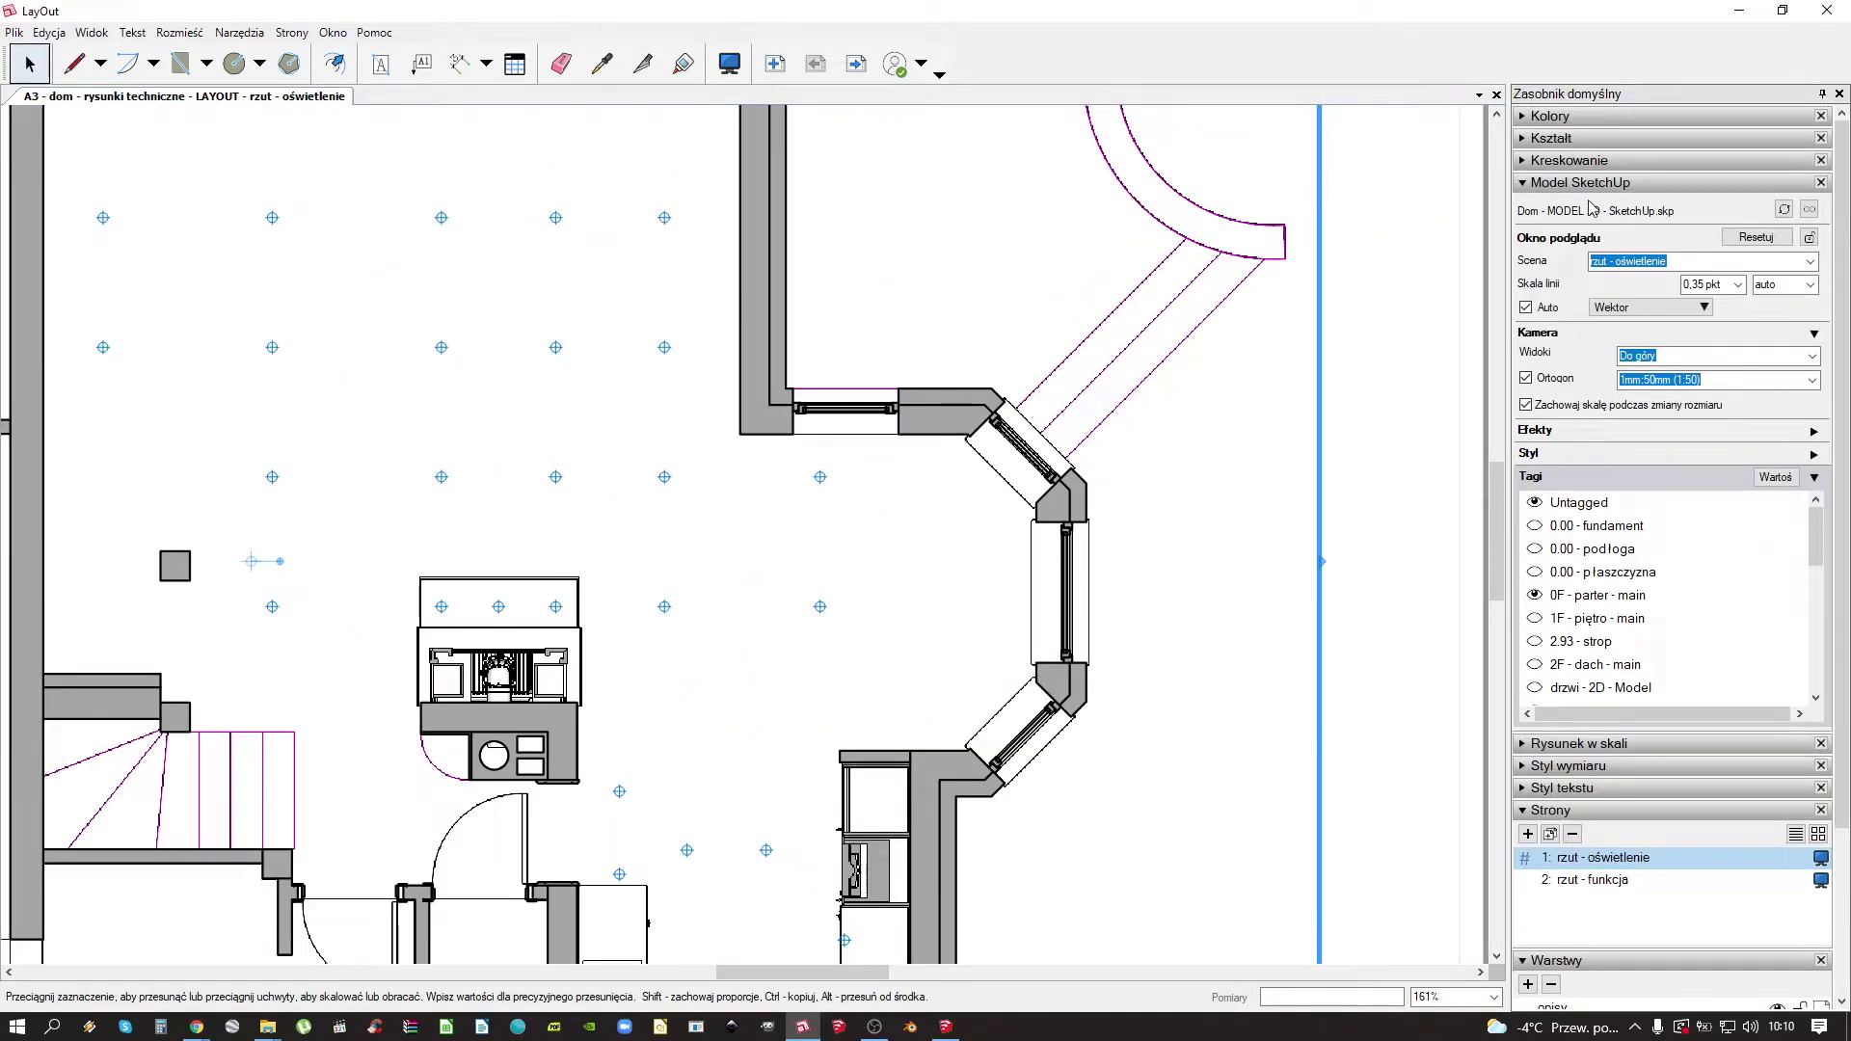
pyautogui.scroll(1, 816, 499)
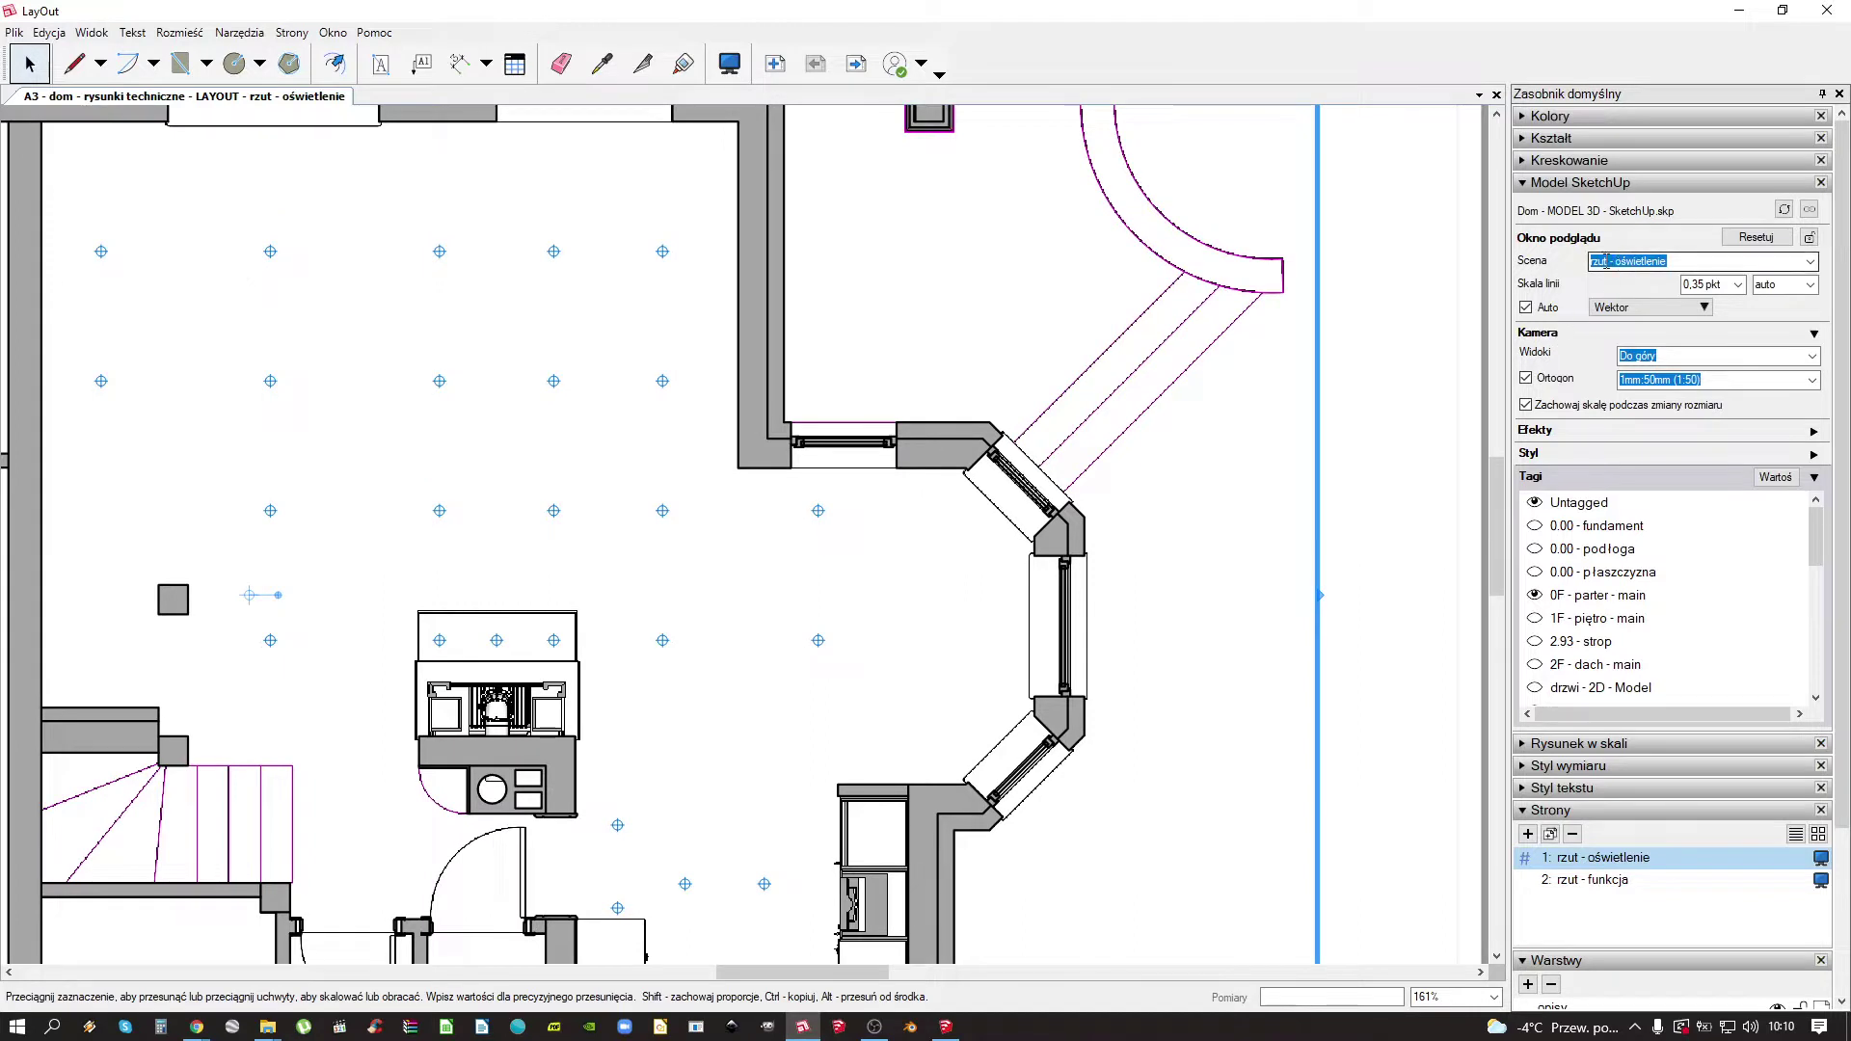
pyautogui.hotkey('ctrl', 'shift', 'e')
pyautogui.press('Escape')
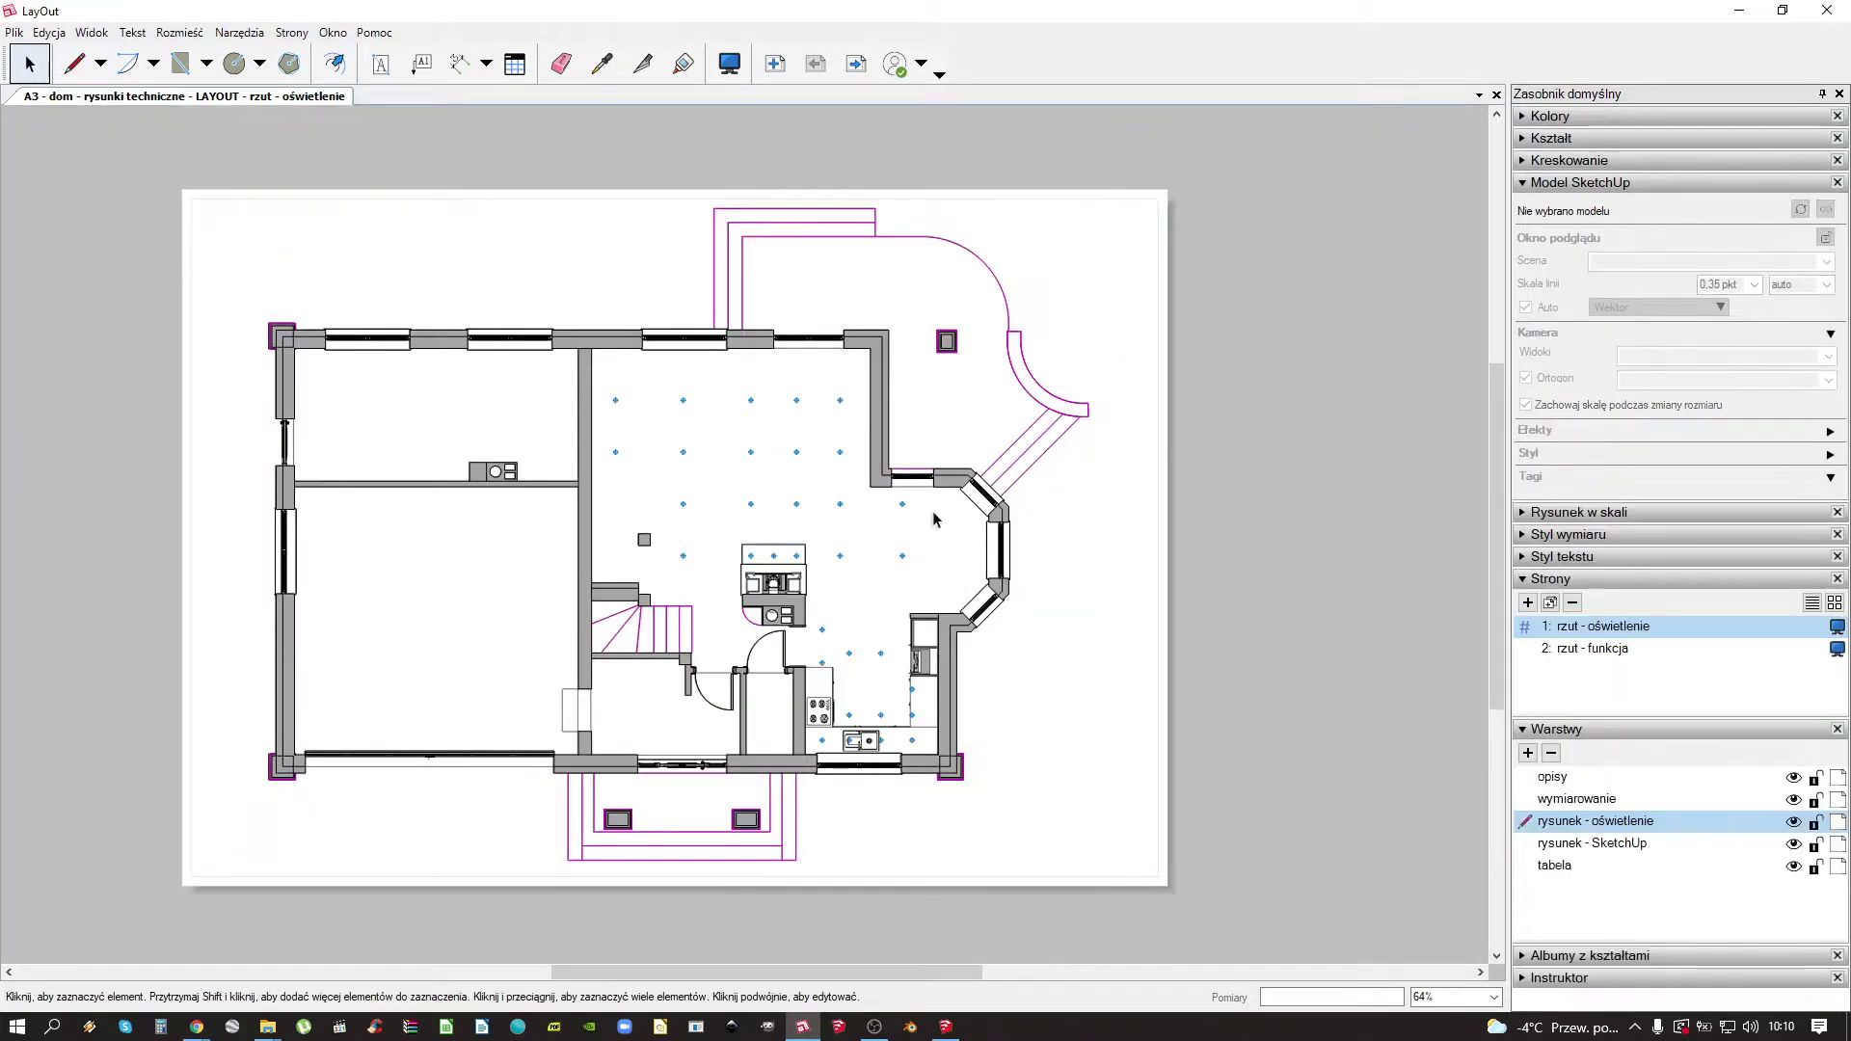
pyautogui.click(902, 509)
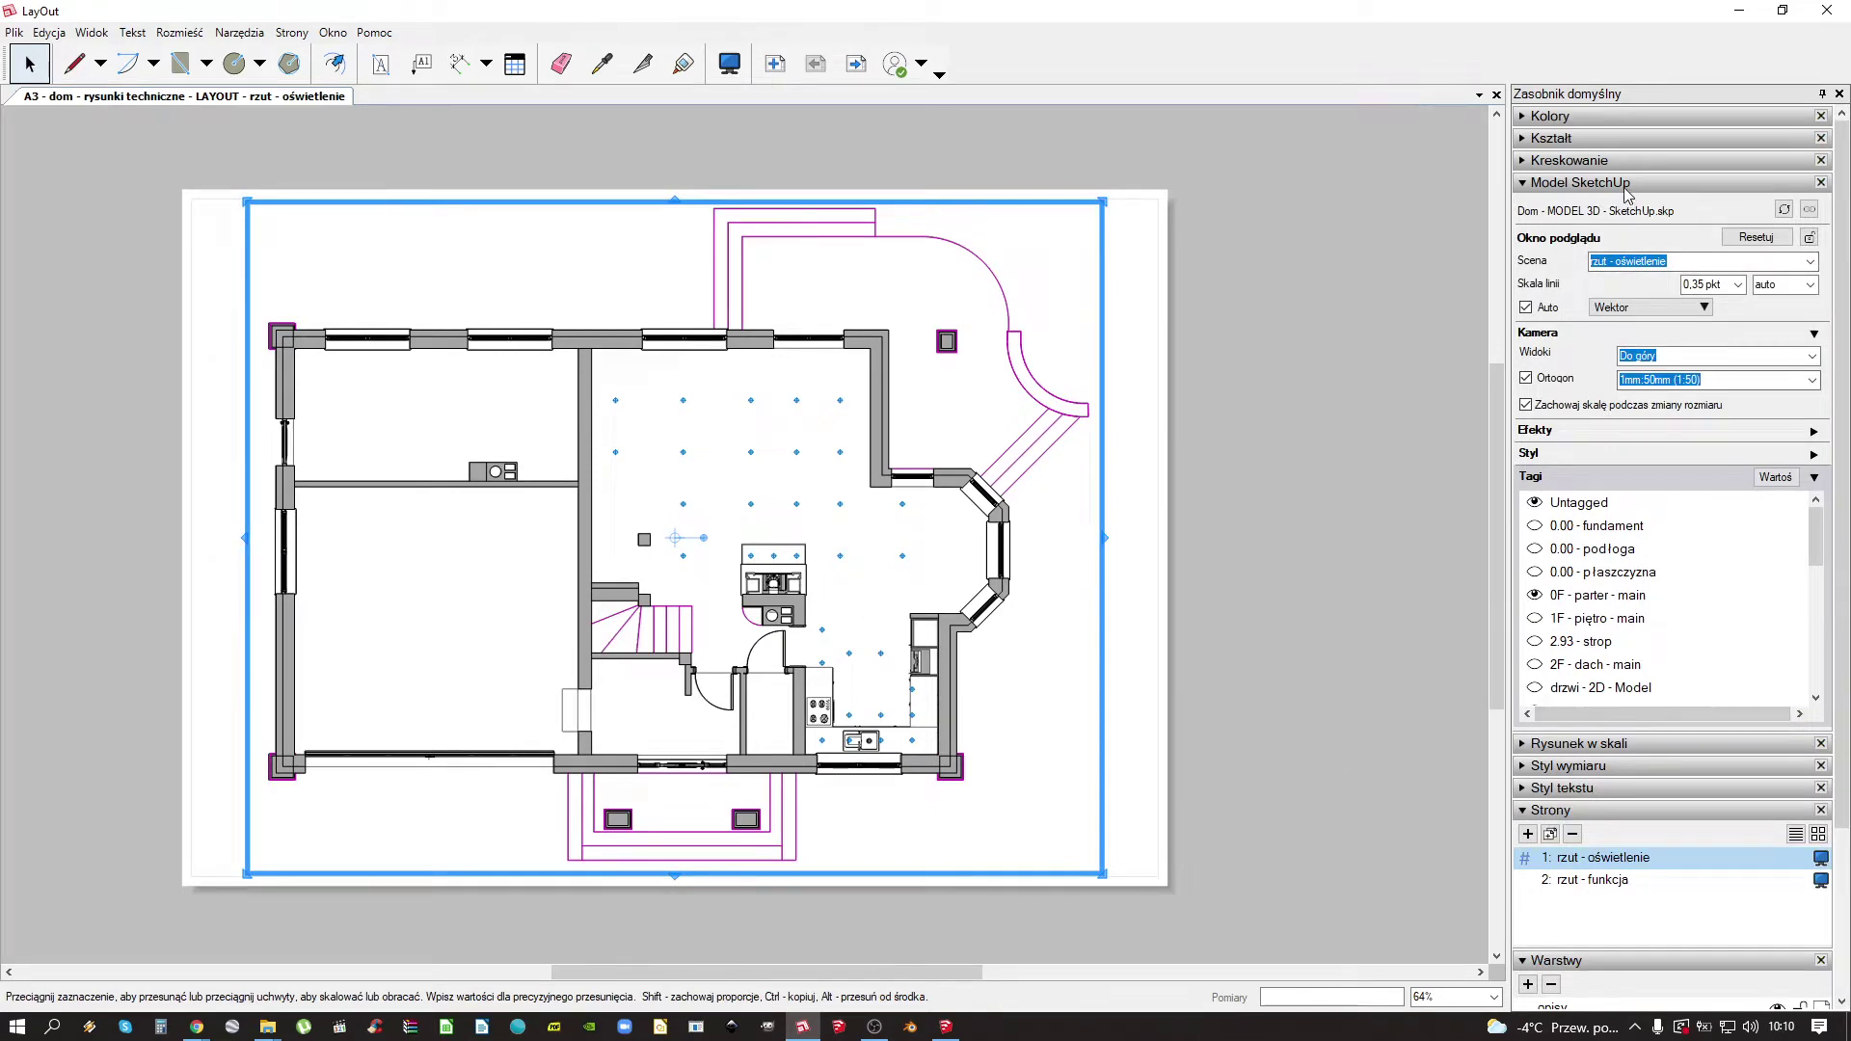
pyautogui.click(1591, 185)
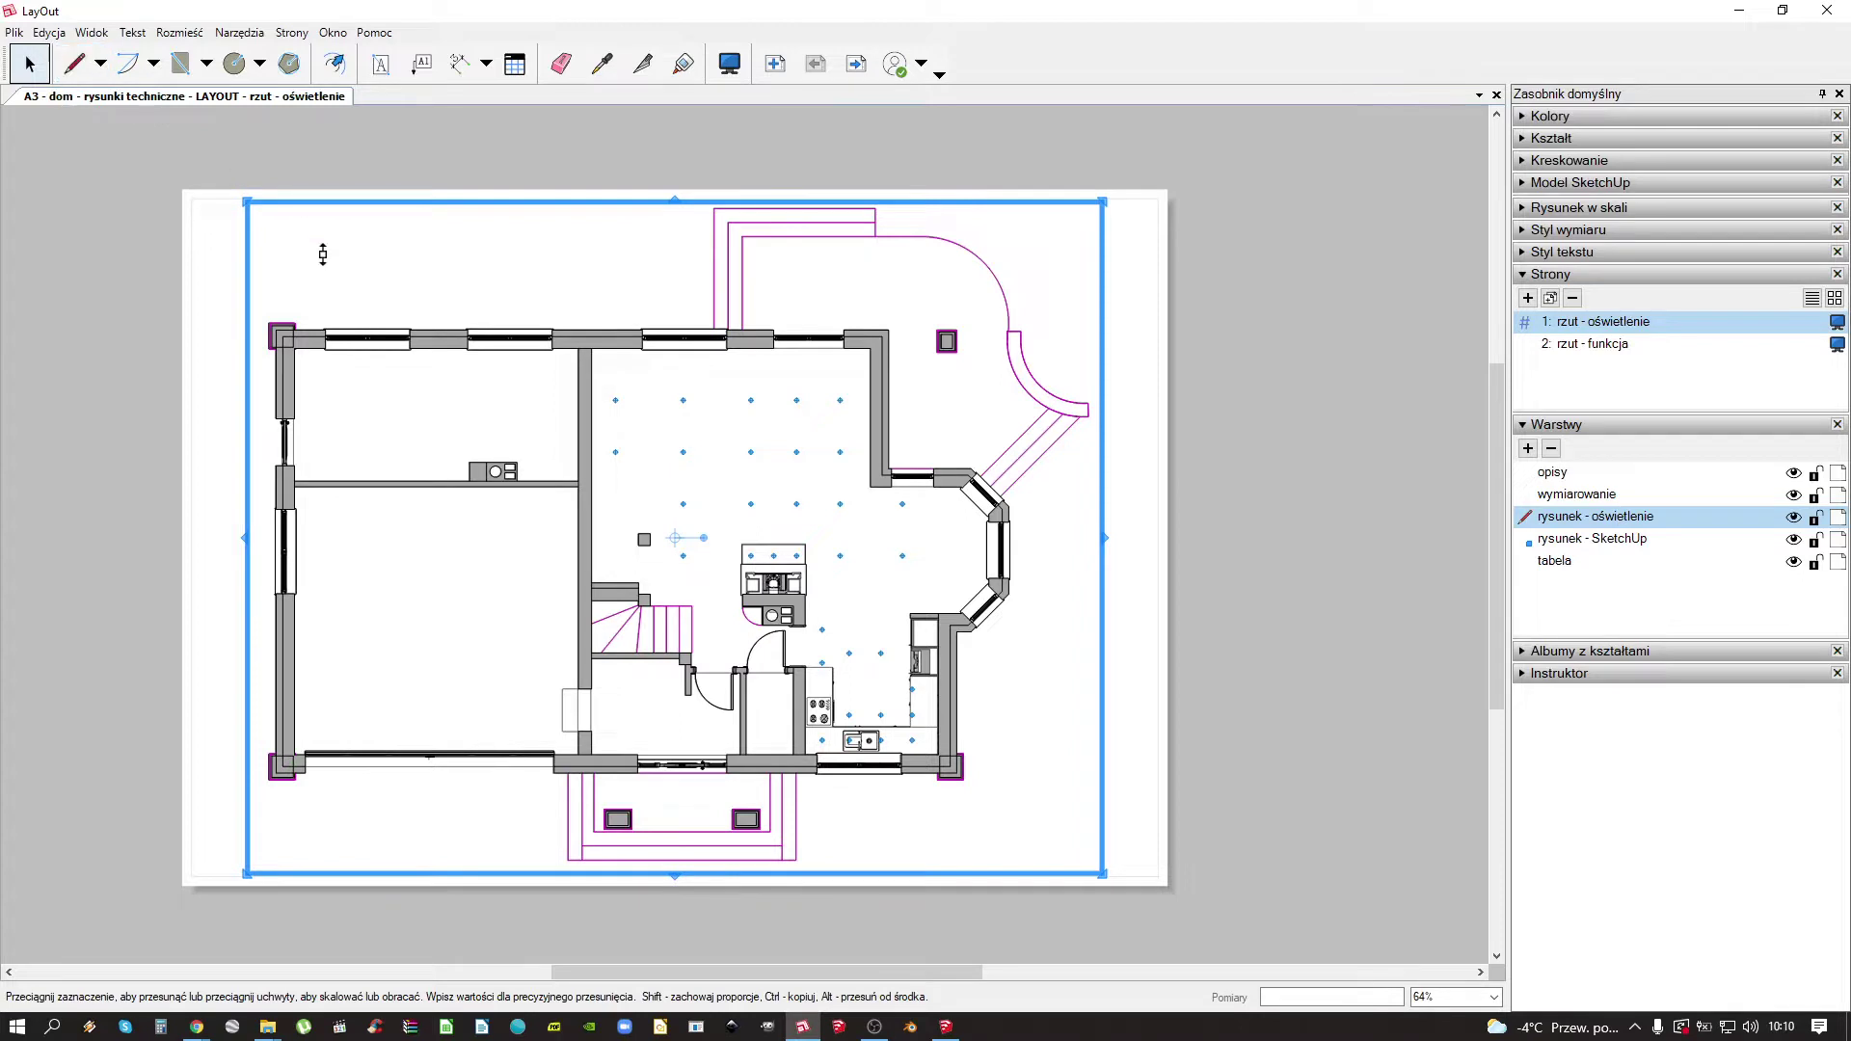
pyautogui.click(49, 33)
pyautogui.click(97, 625)
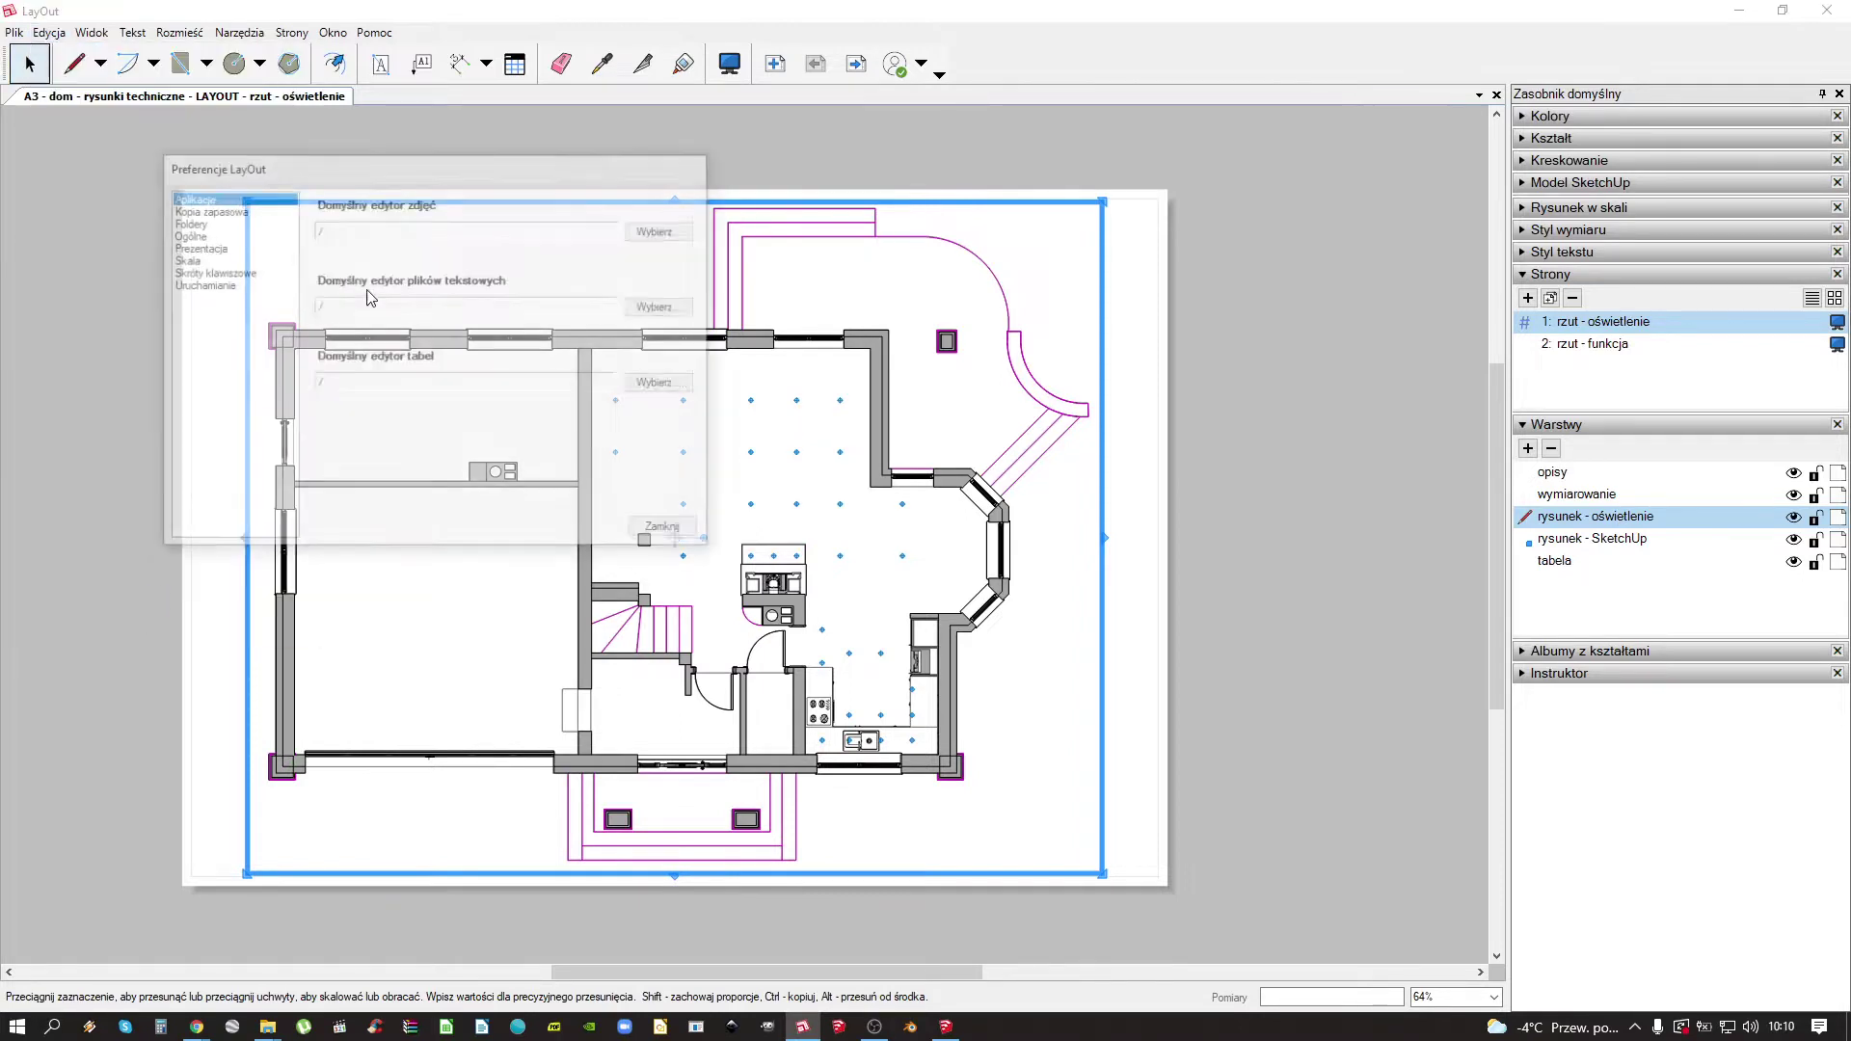
pyautogui.click(217, 272)
pyautogui.click(466, 214)
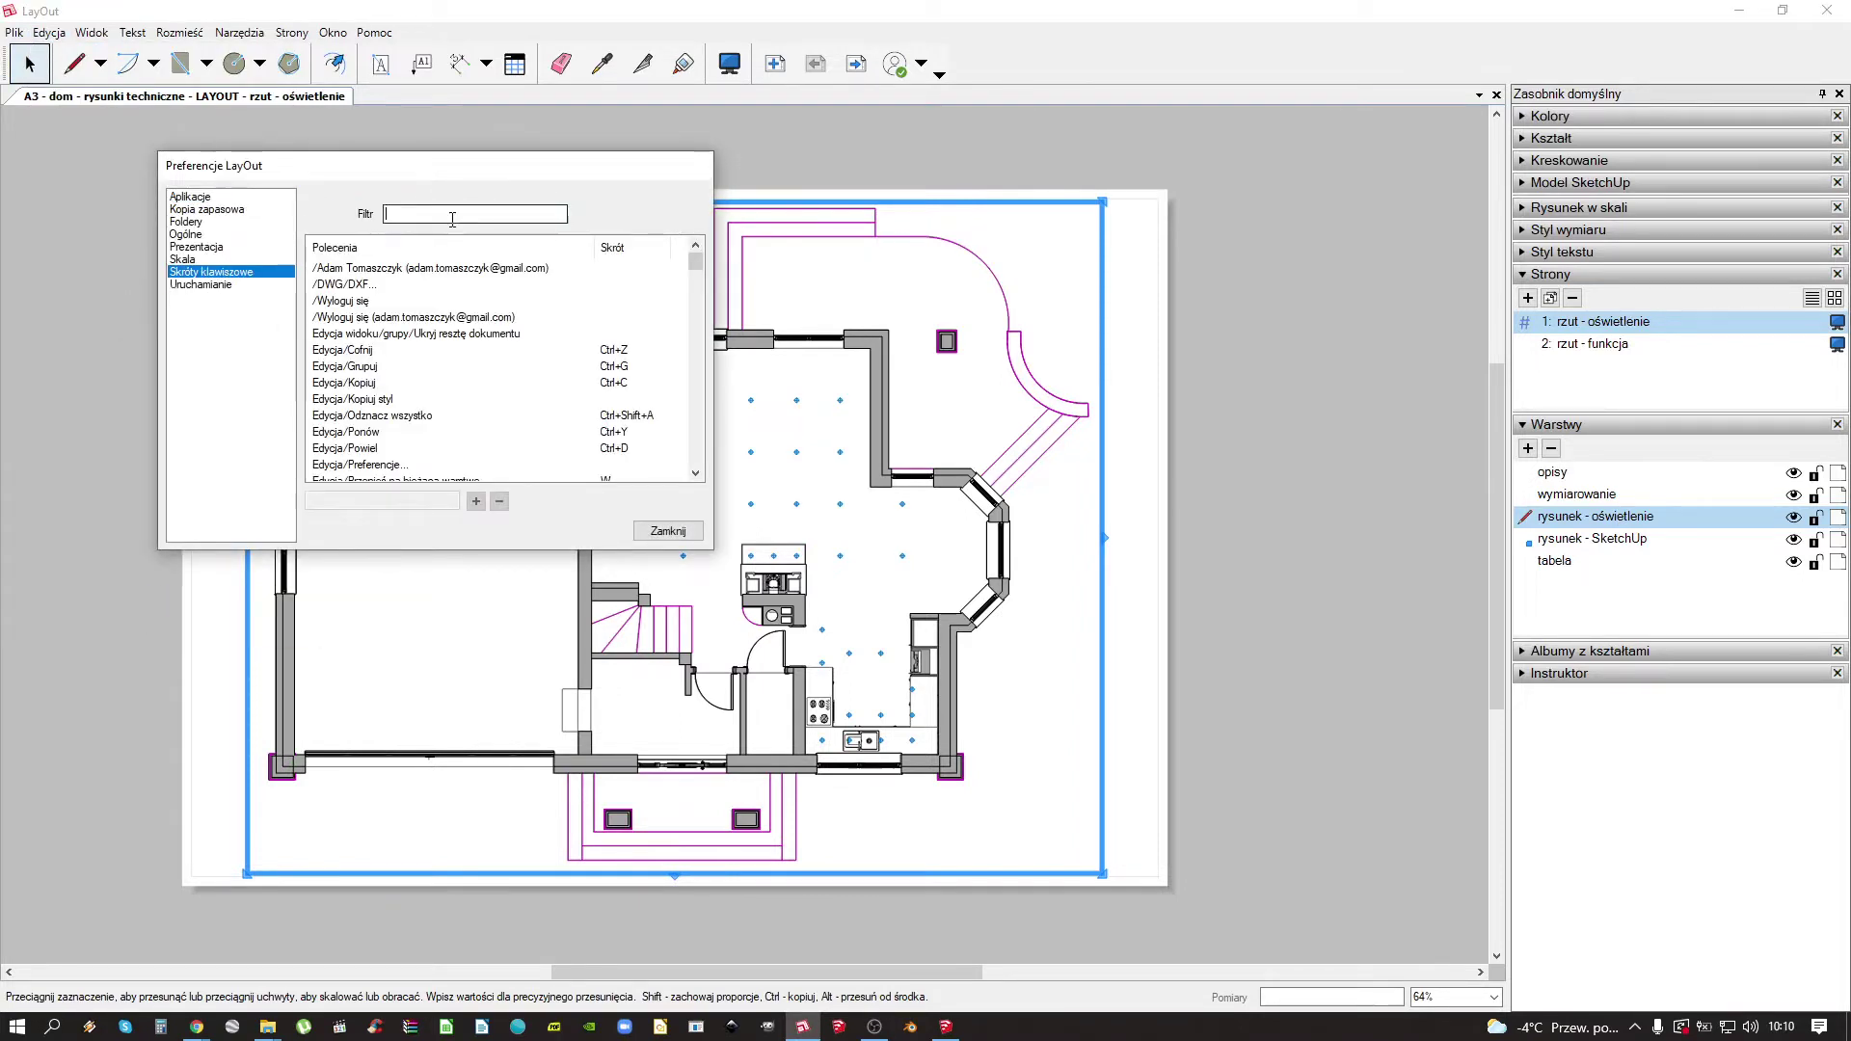
pyautogui.write('p')
pyautogui.press('BackSpace')
pyautogui.write('war')
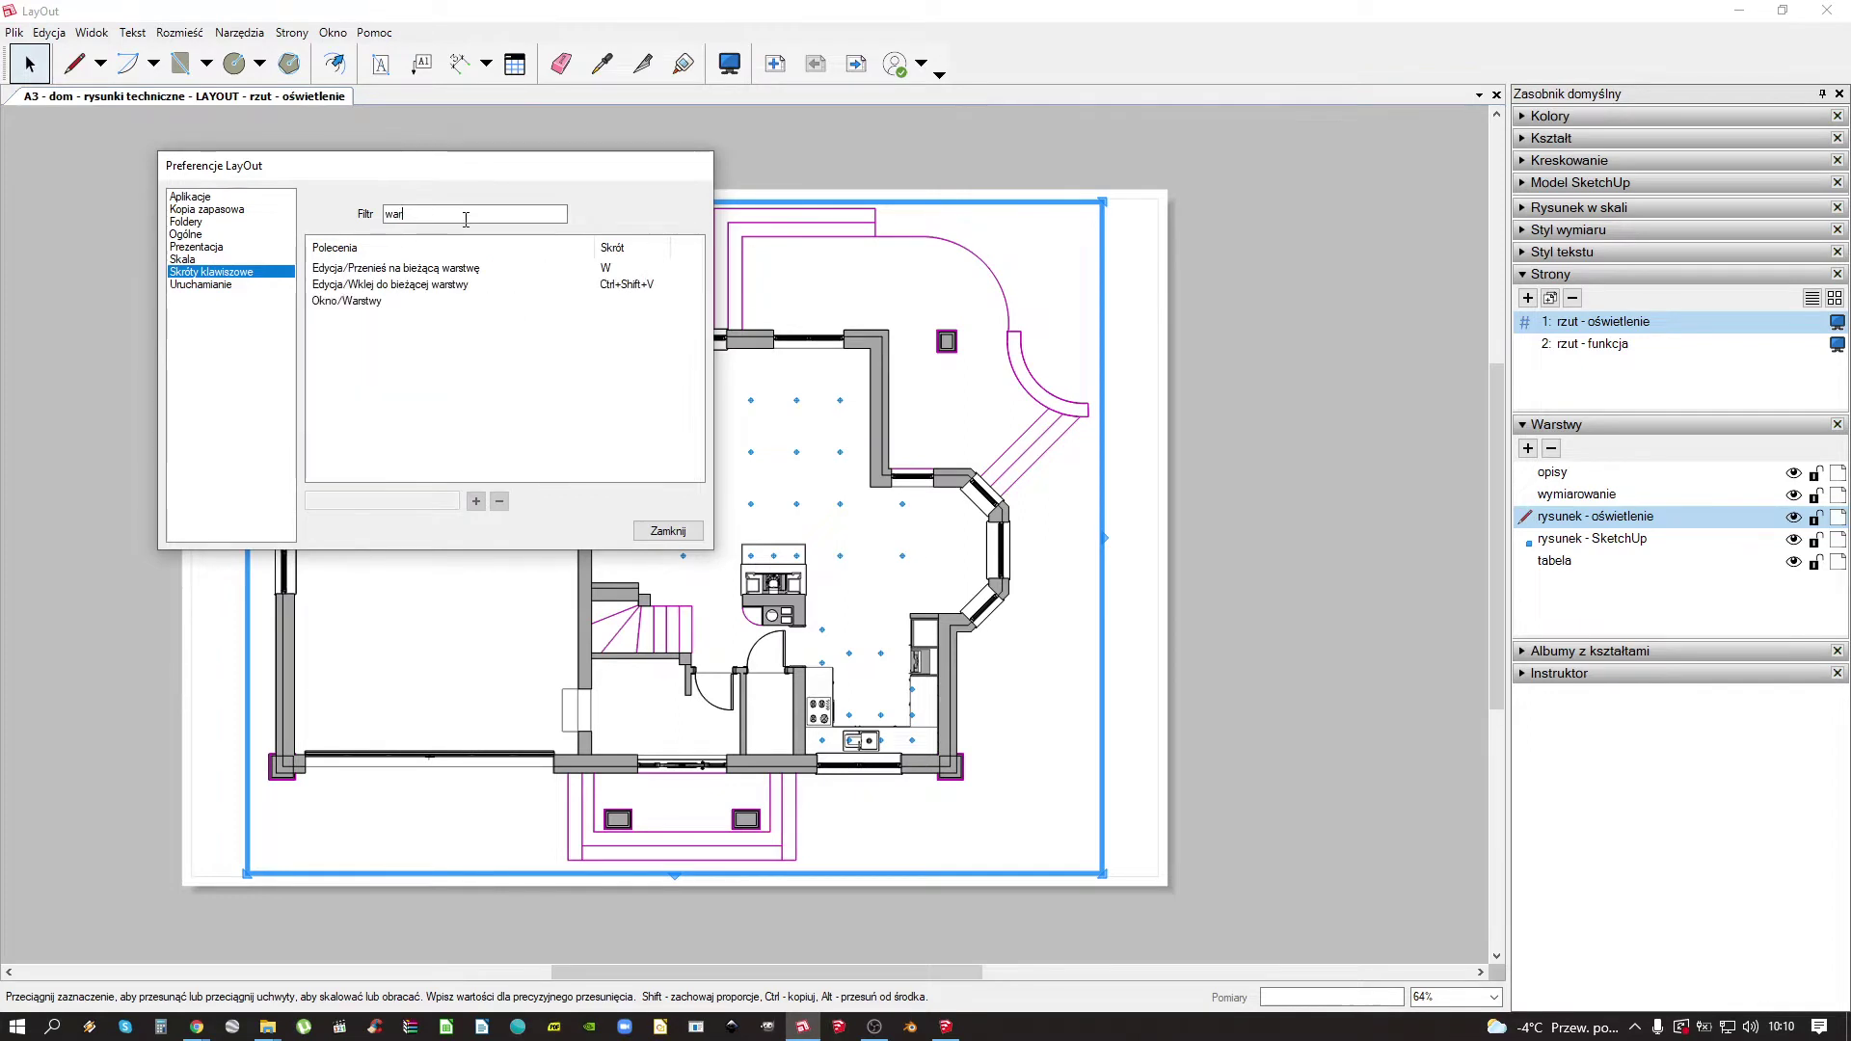
pyautogui.click(369, 268)
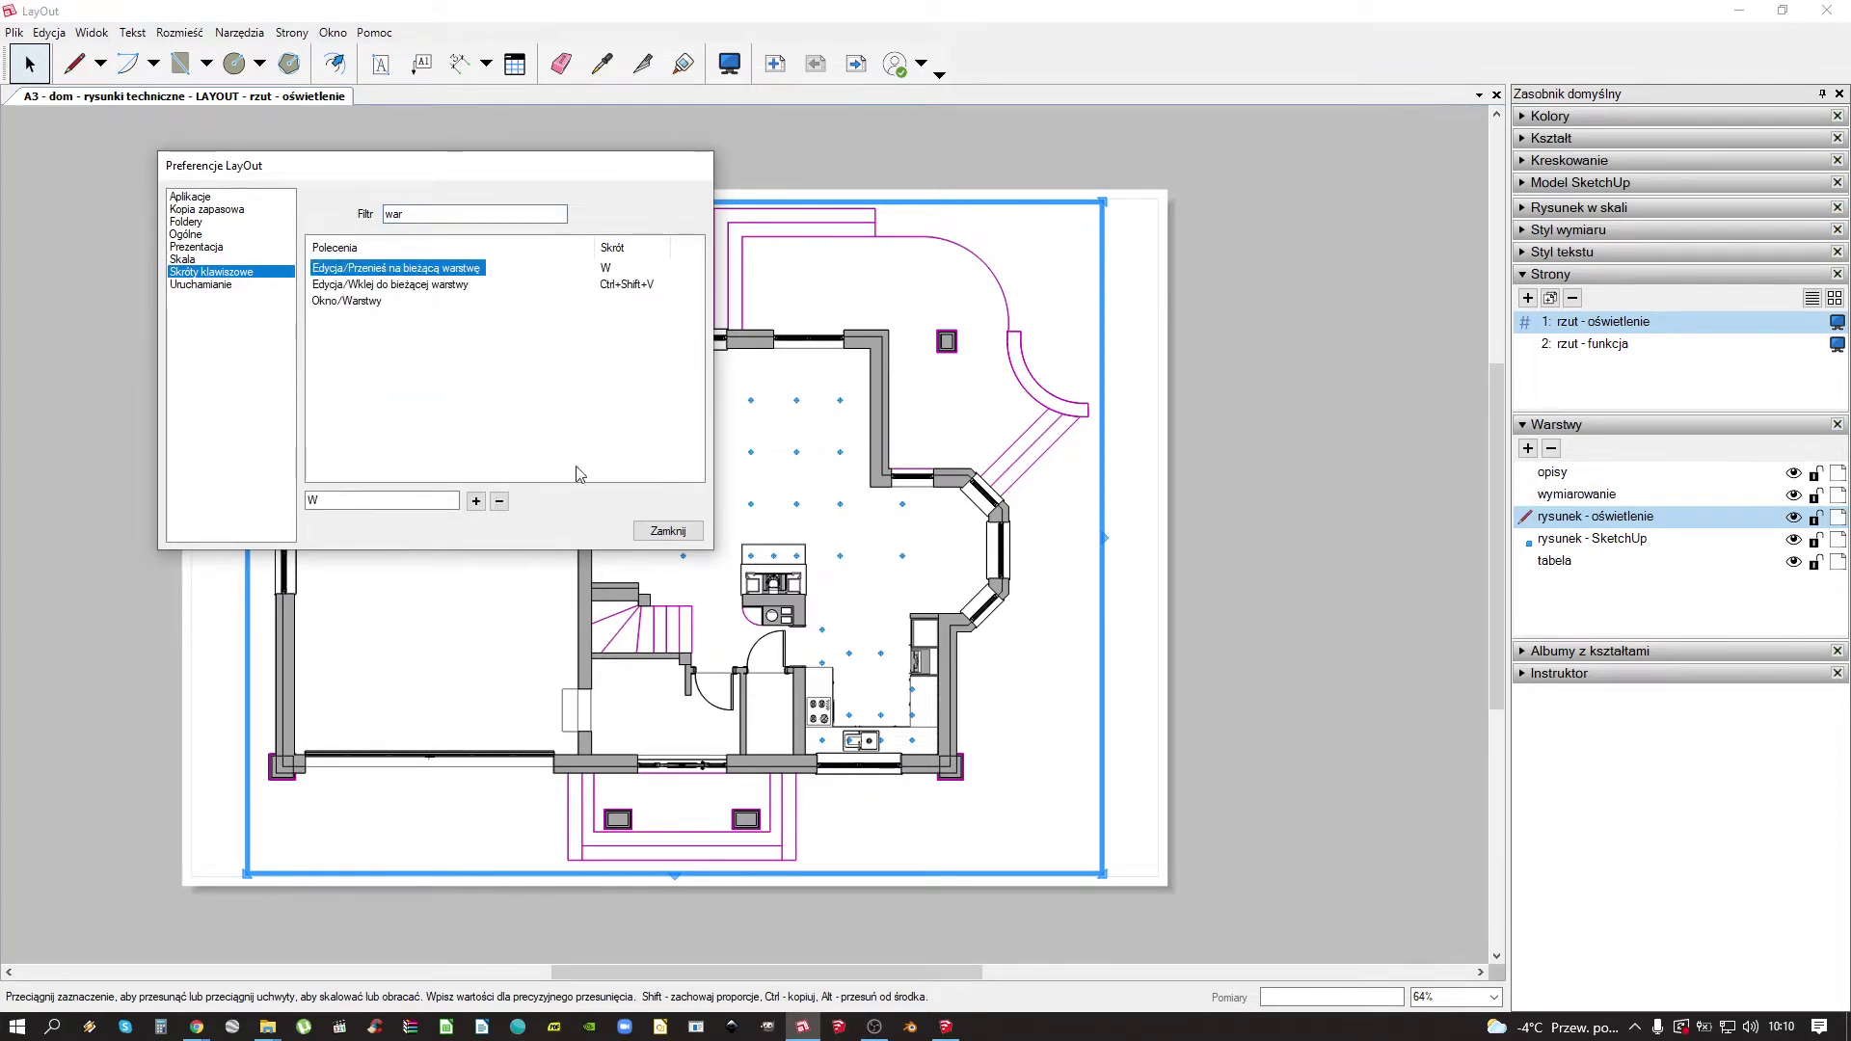
pyautogui.click(668, 531)
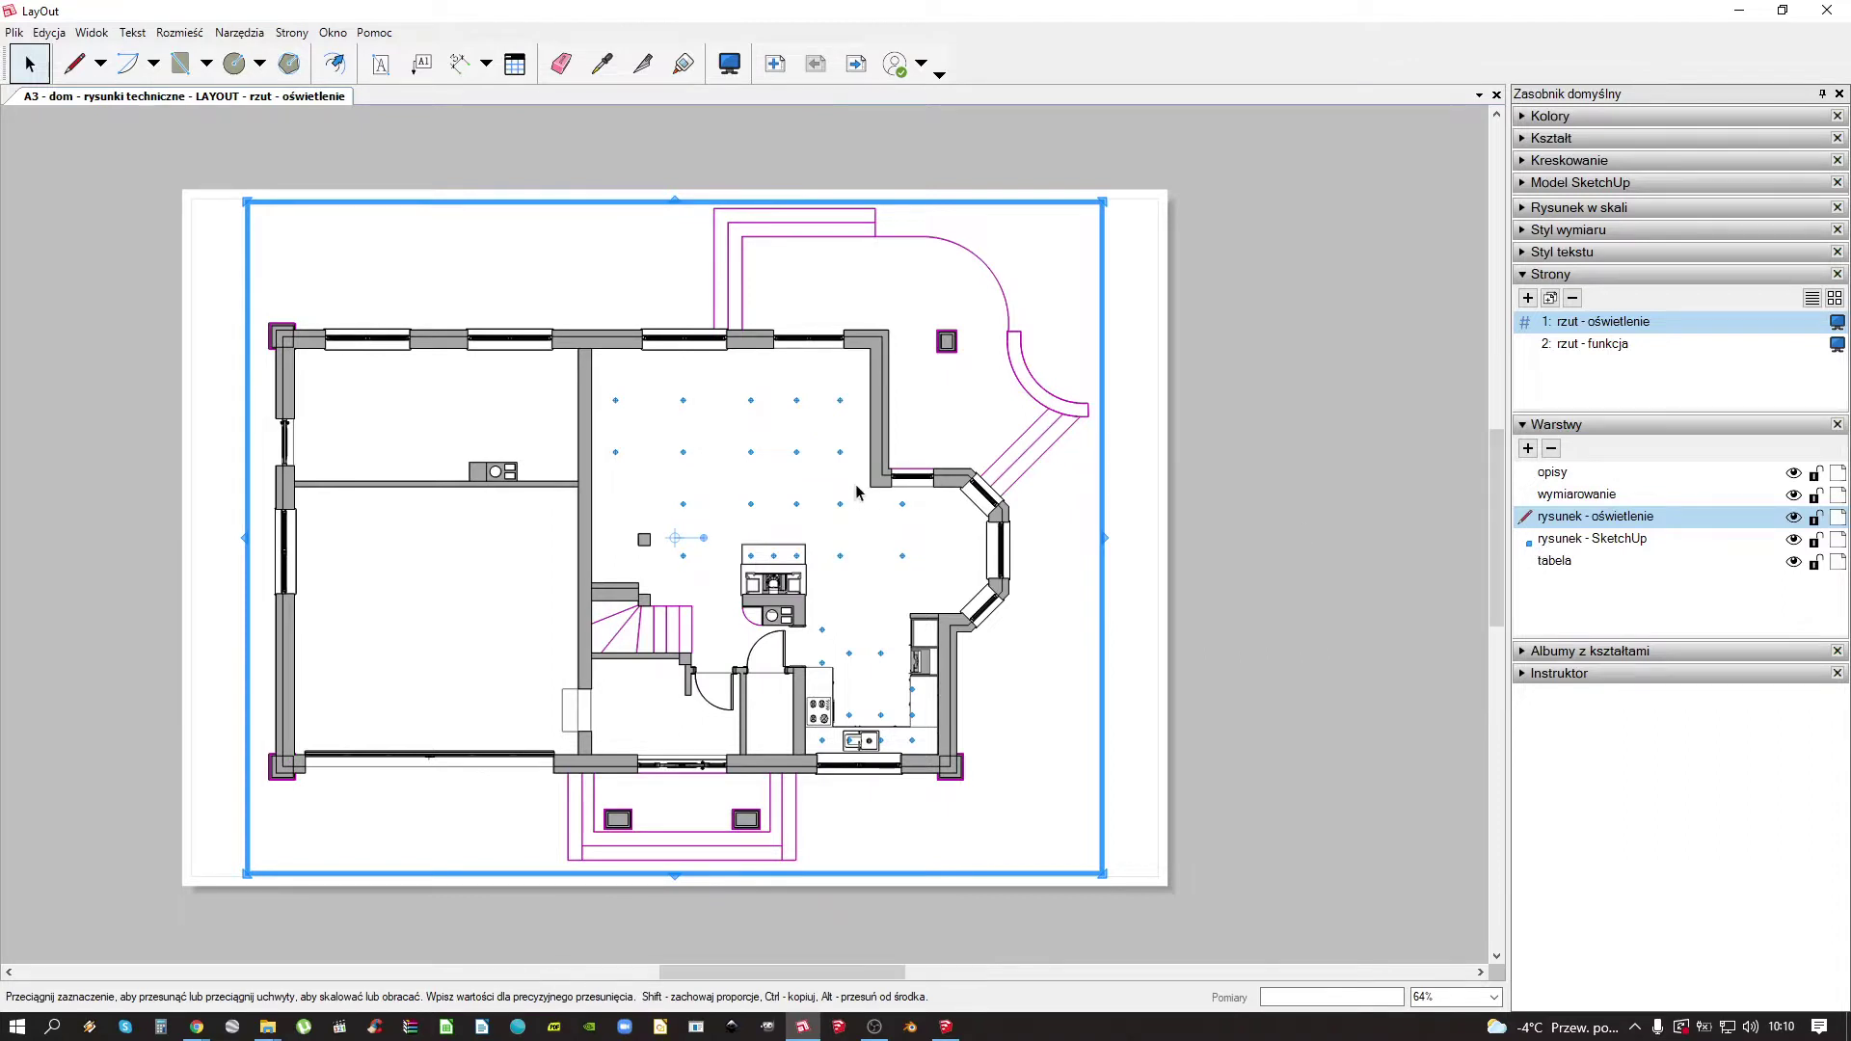
# - Toggle the 'rysunek - oświetlenie' and 'rysunek - SketchUp' layers off and on to check their contents
pyautogui.scroll(3, 858, 493)
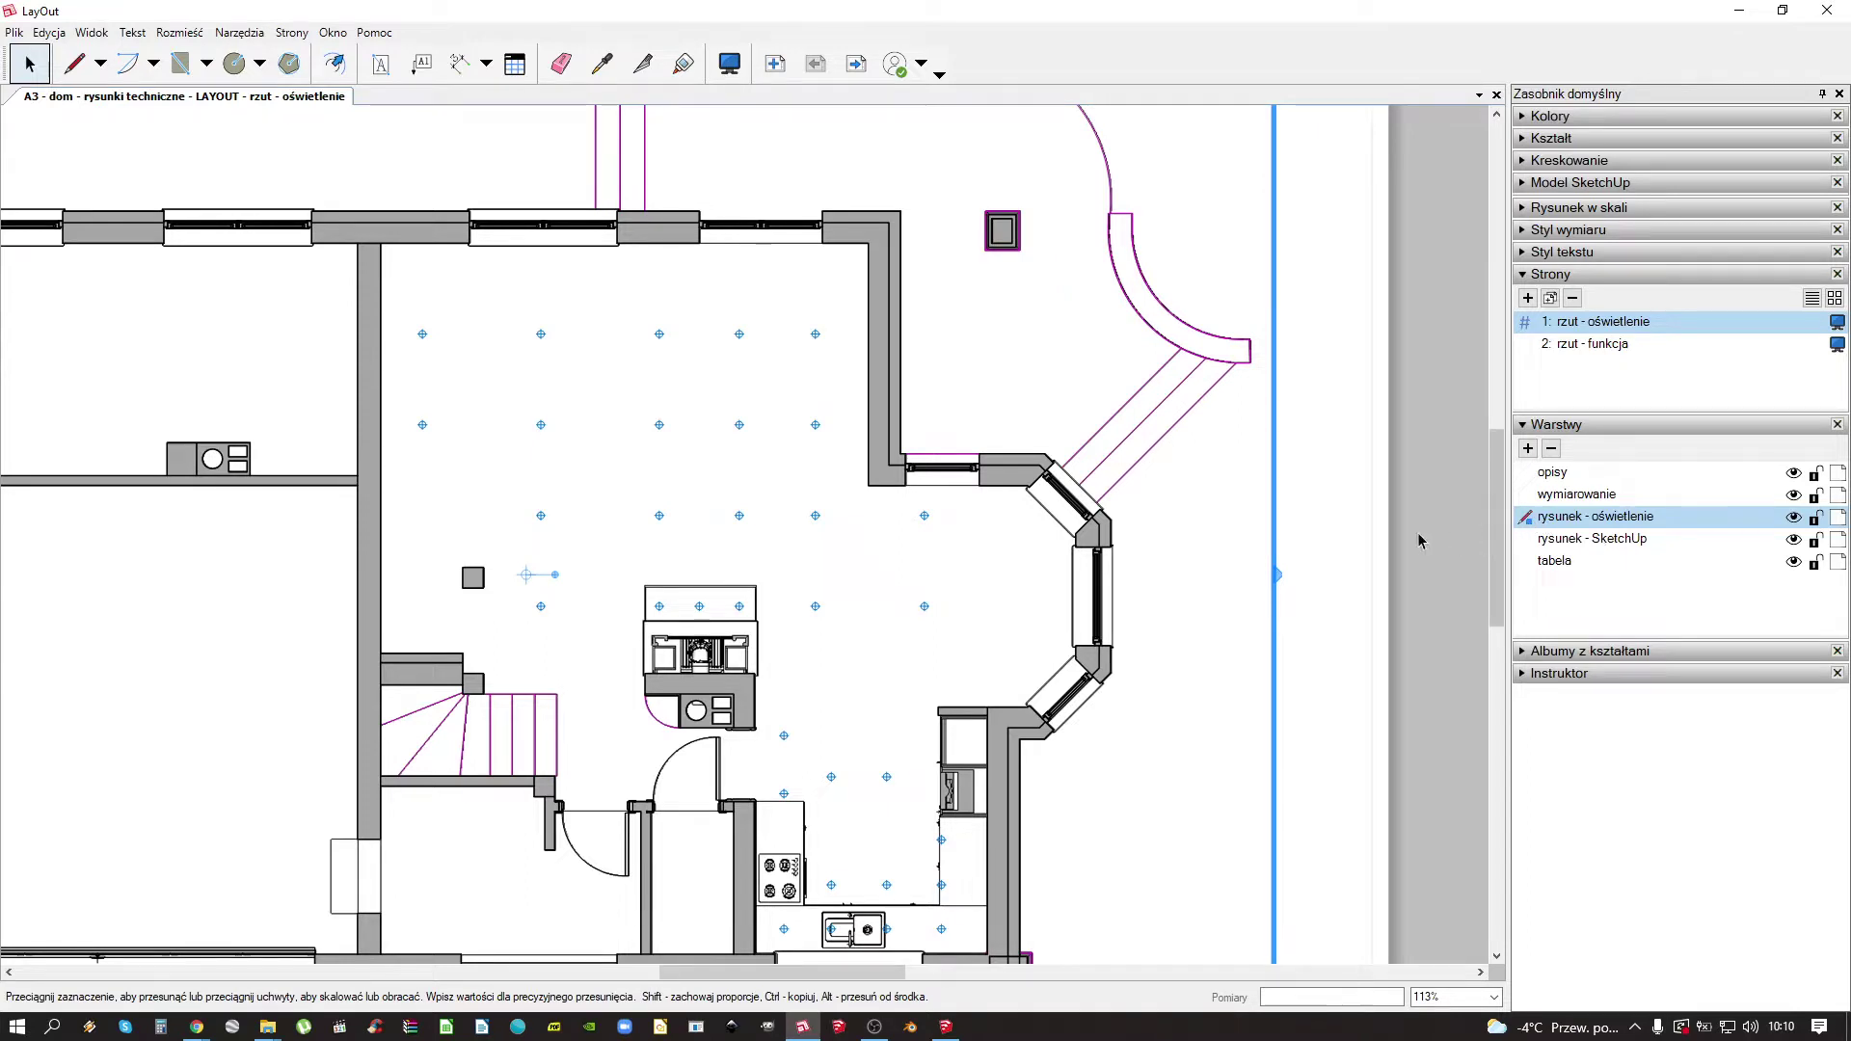
pyautogui.moveTo(1476, 529); pyautogui.dragTo(1330, 504, button='middle')
pyautogui.click(1792, 520)
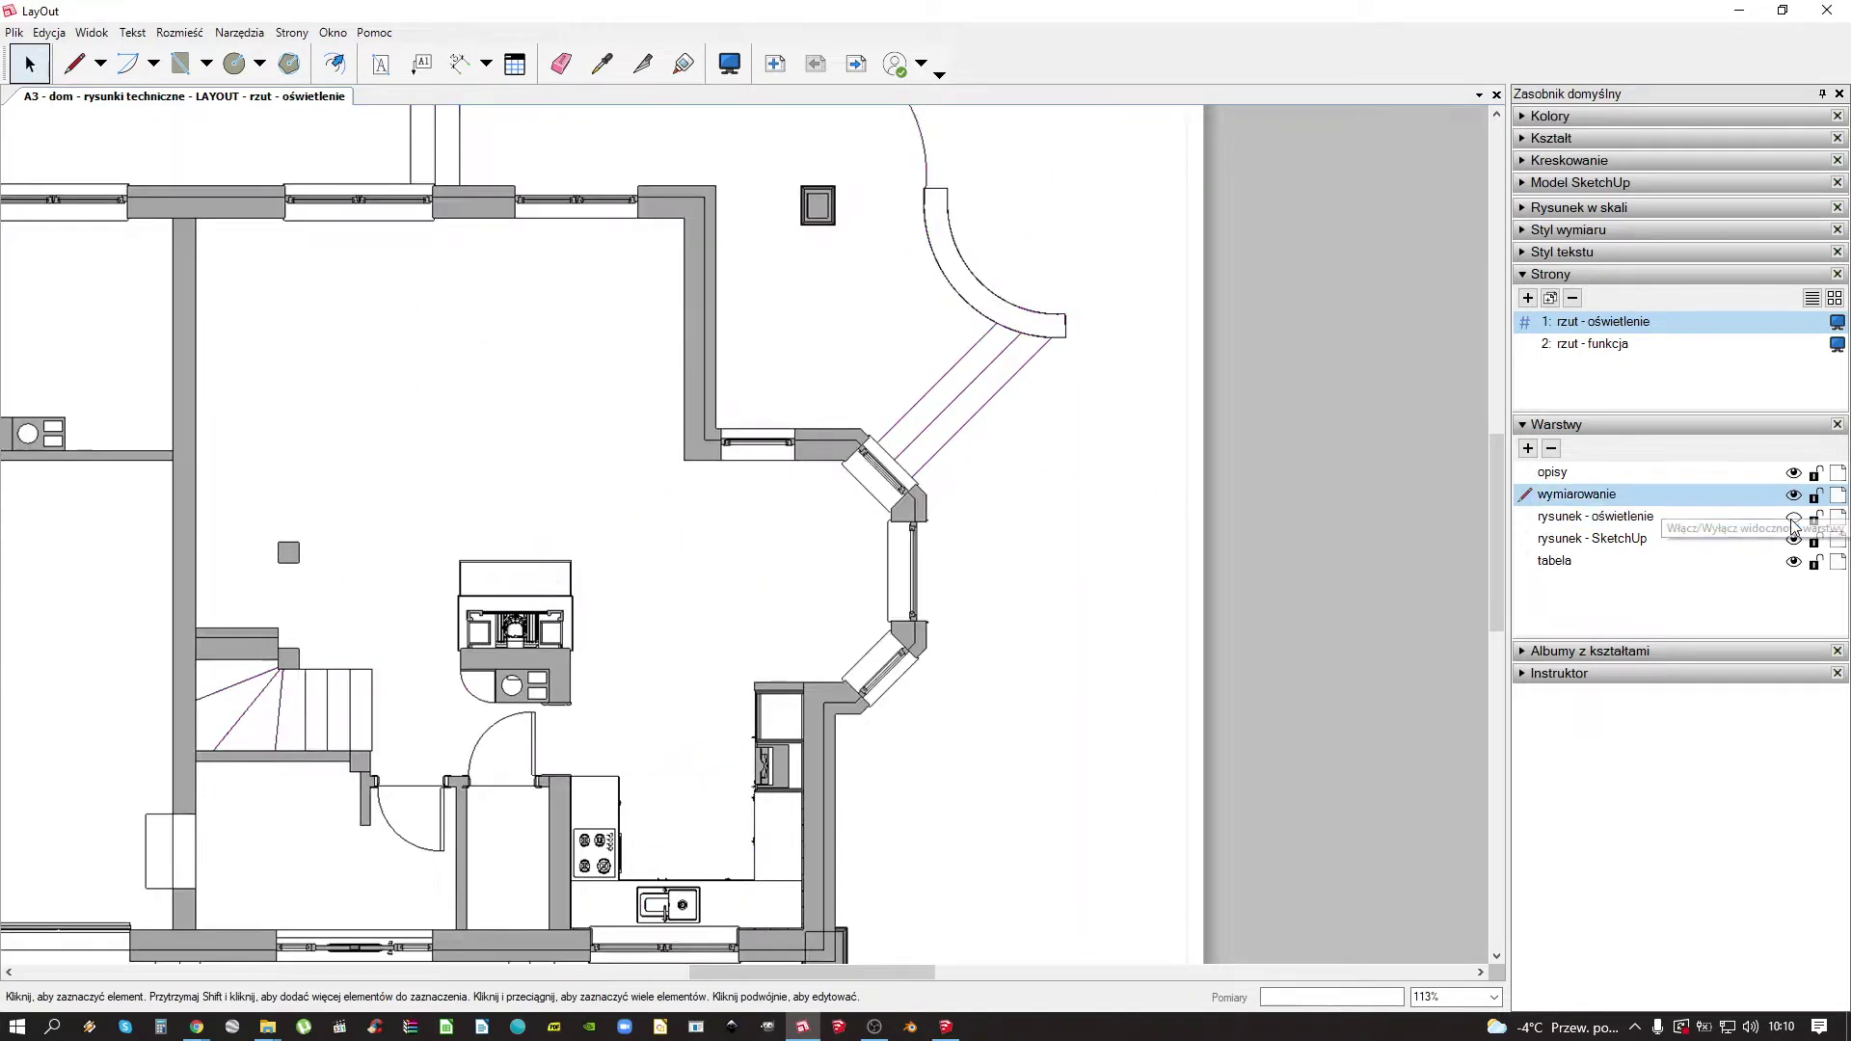
pyautogui.click(1792, 520)
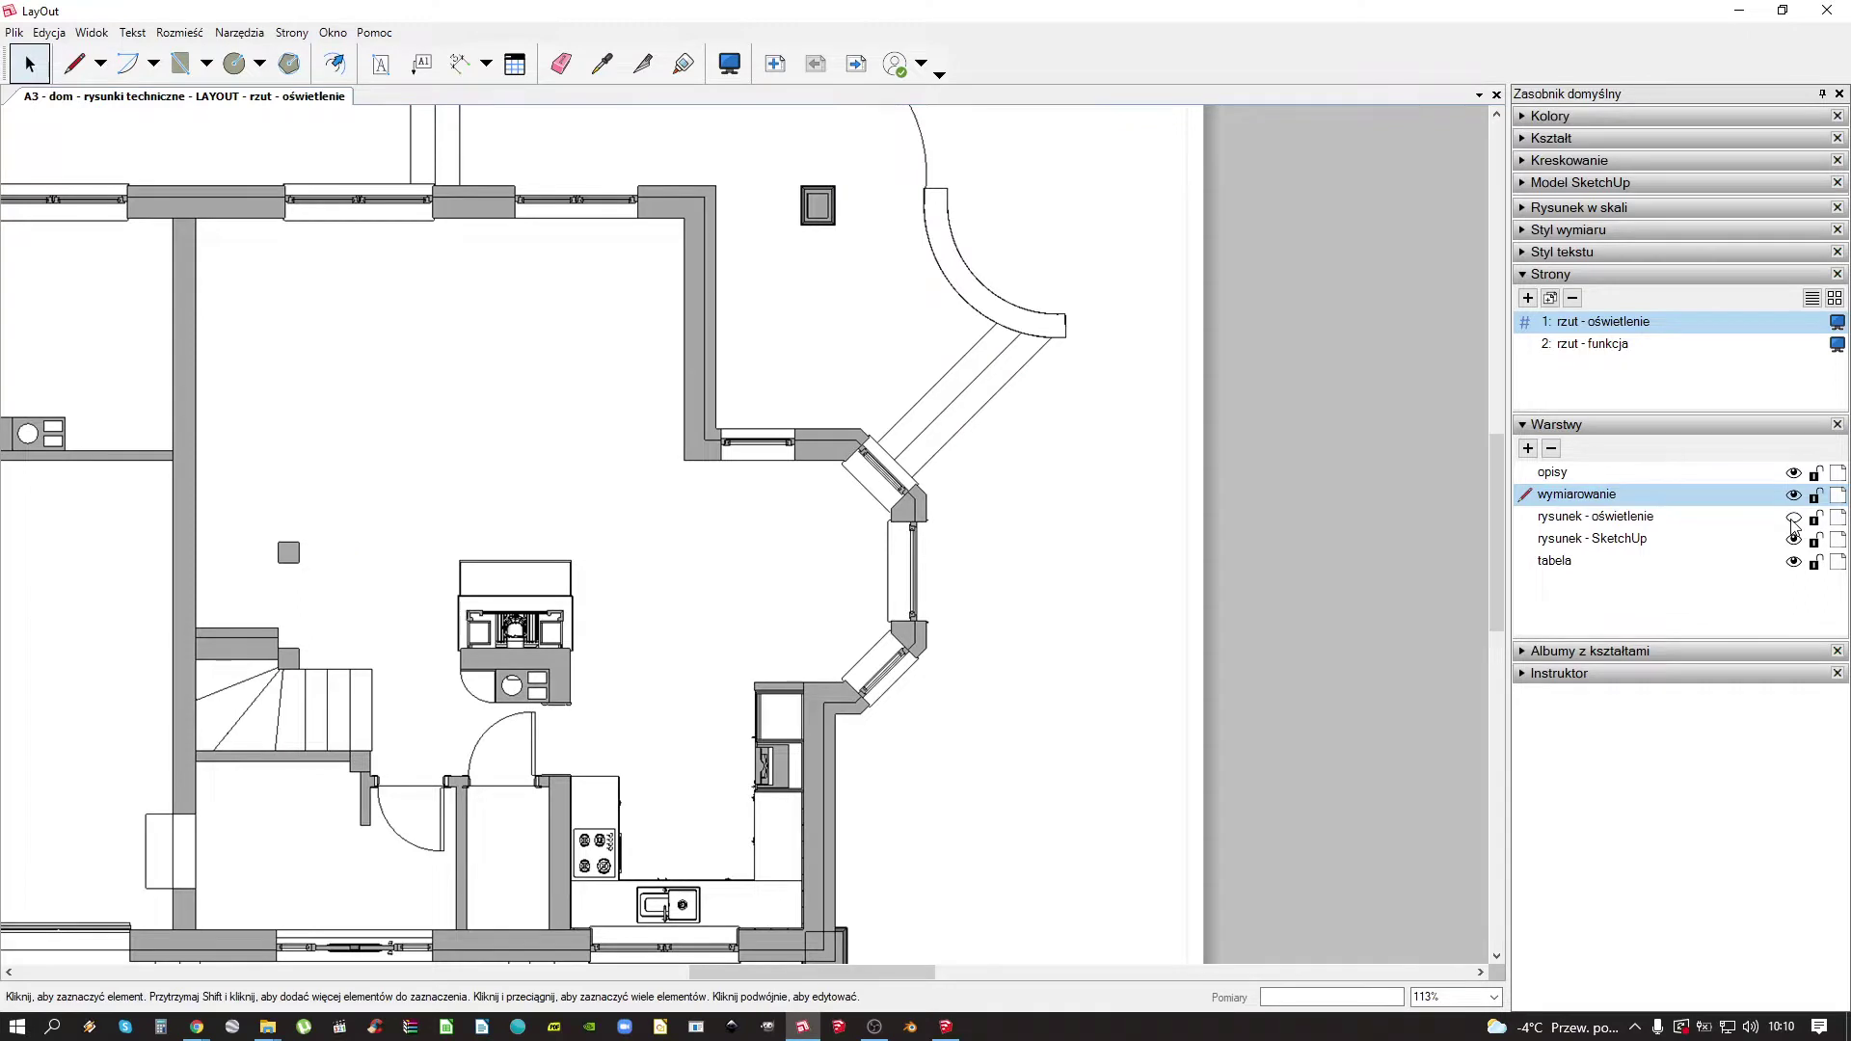
pyautogui.click(1792, 520)
pyautogui.click(1793, 540)
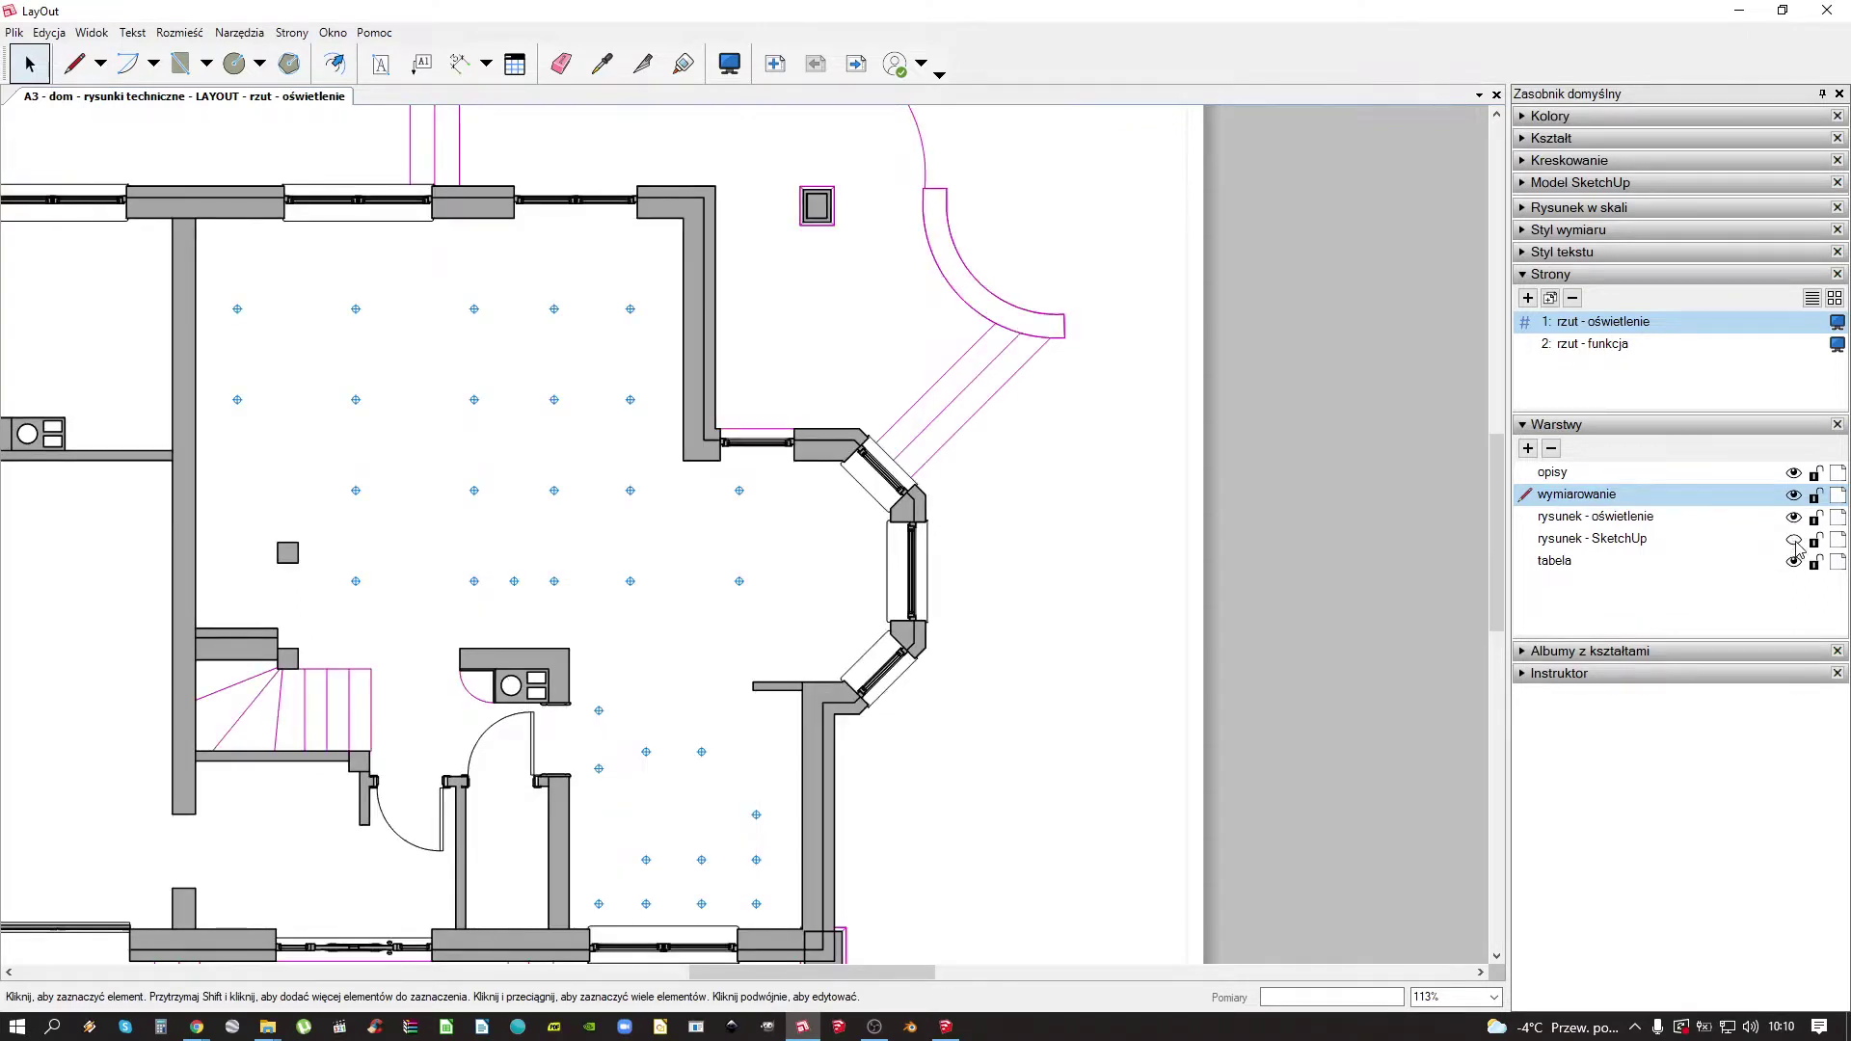
pyautogui.click(1794, 520)
pyautogui.click(1793, 540)
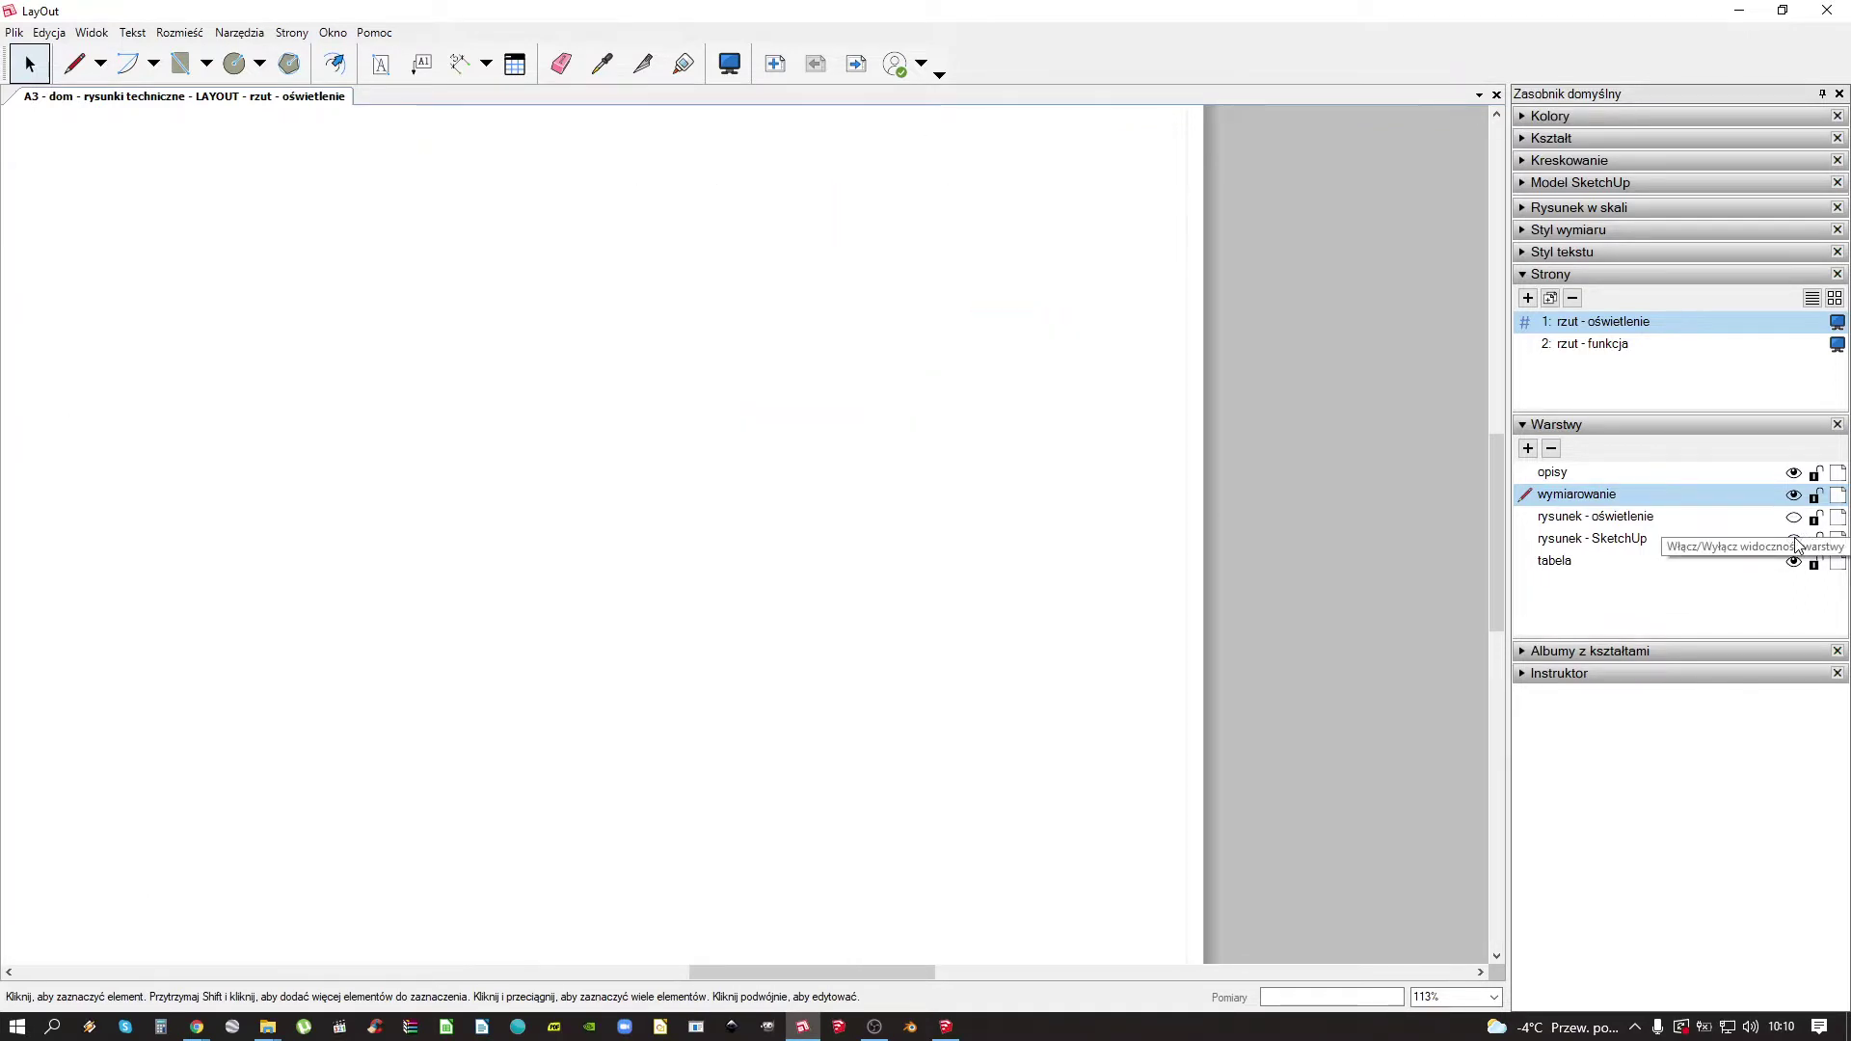
pyautogui.click(1794, 540)
pyautogui.click(1793, 518)
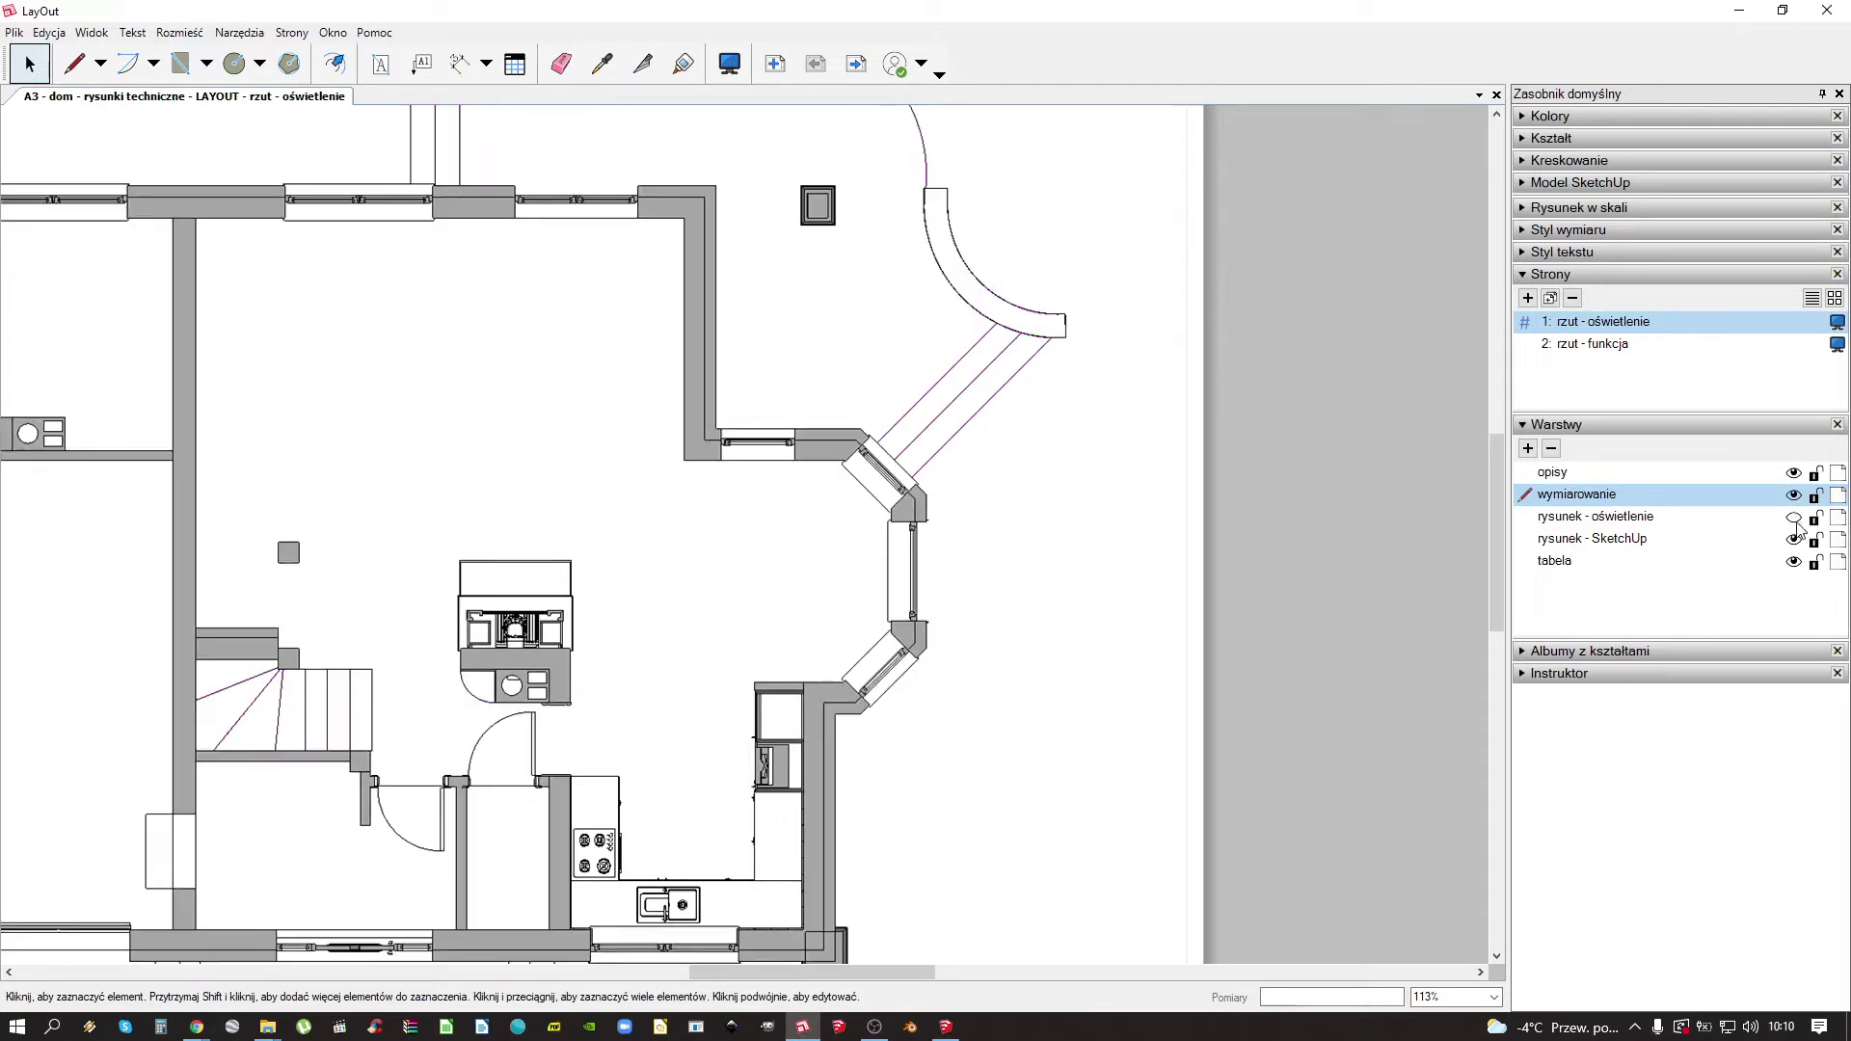
# - Rename the 'rysunek - SketchUp' layer to 'rysunek - SketchUp - podkład'
pyautogui.doubleClick(1621, 540)
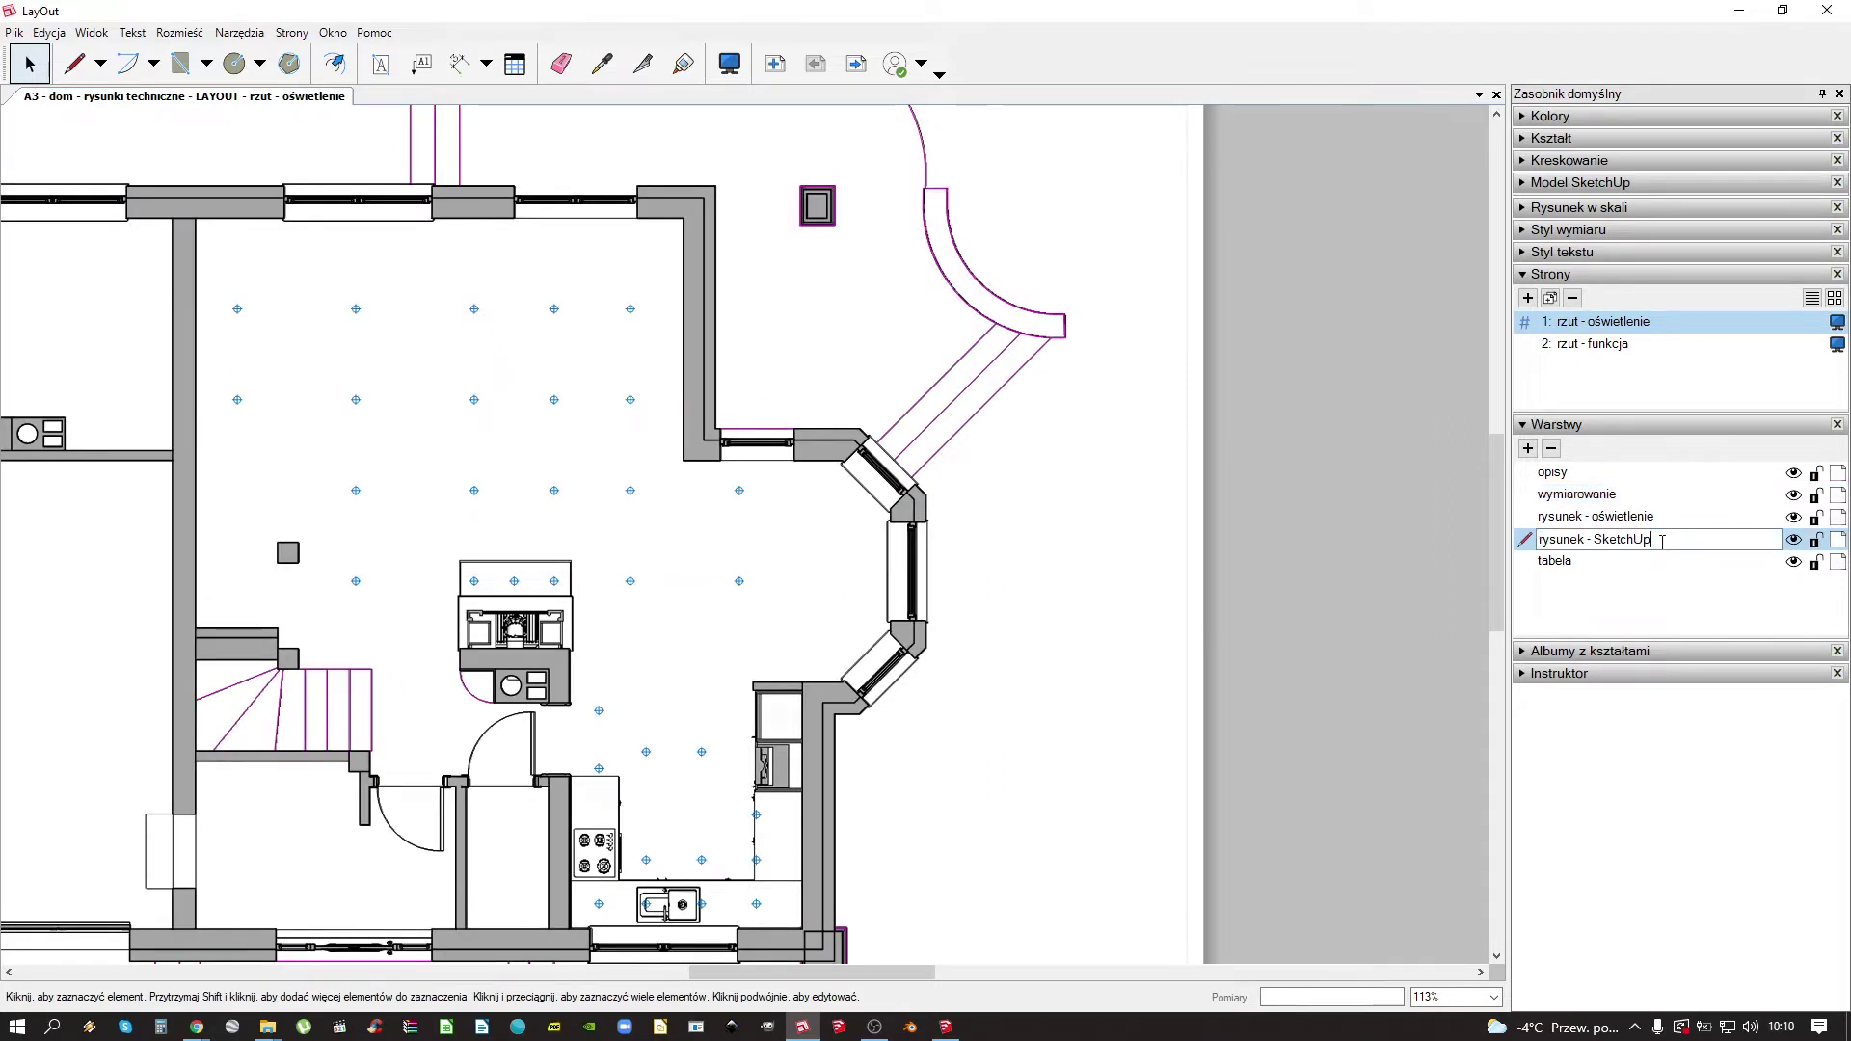
pyautogui.write('- podkład')
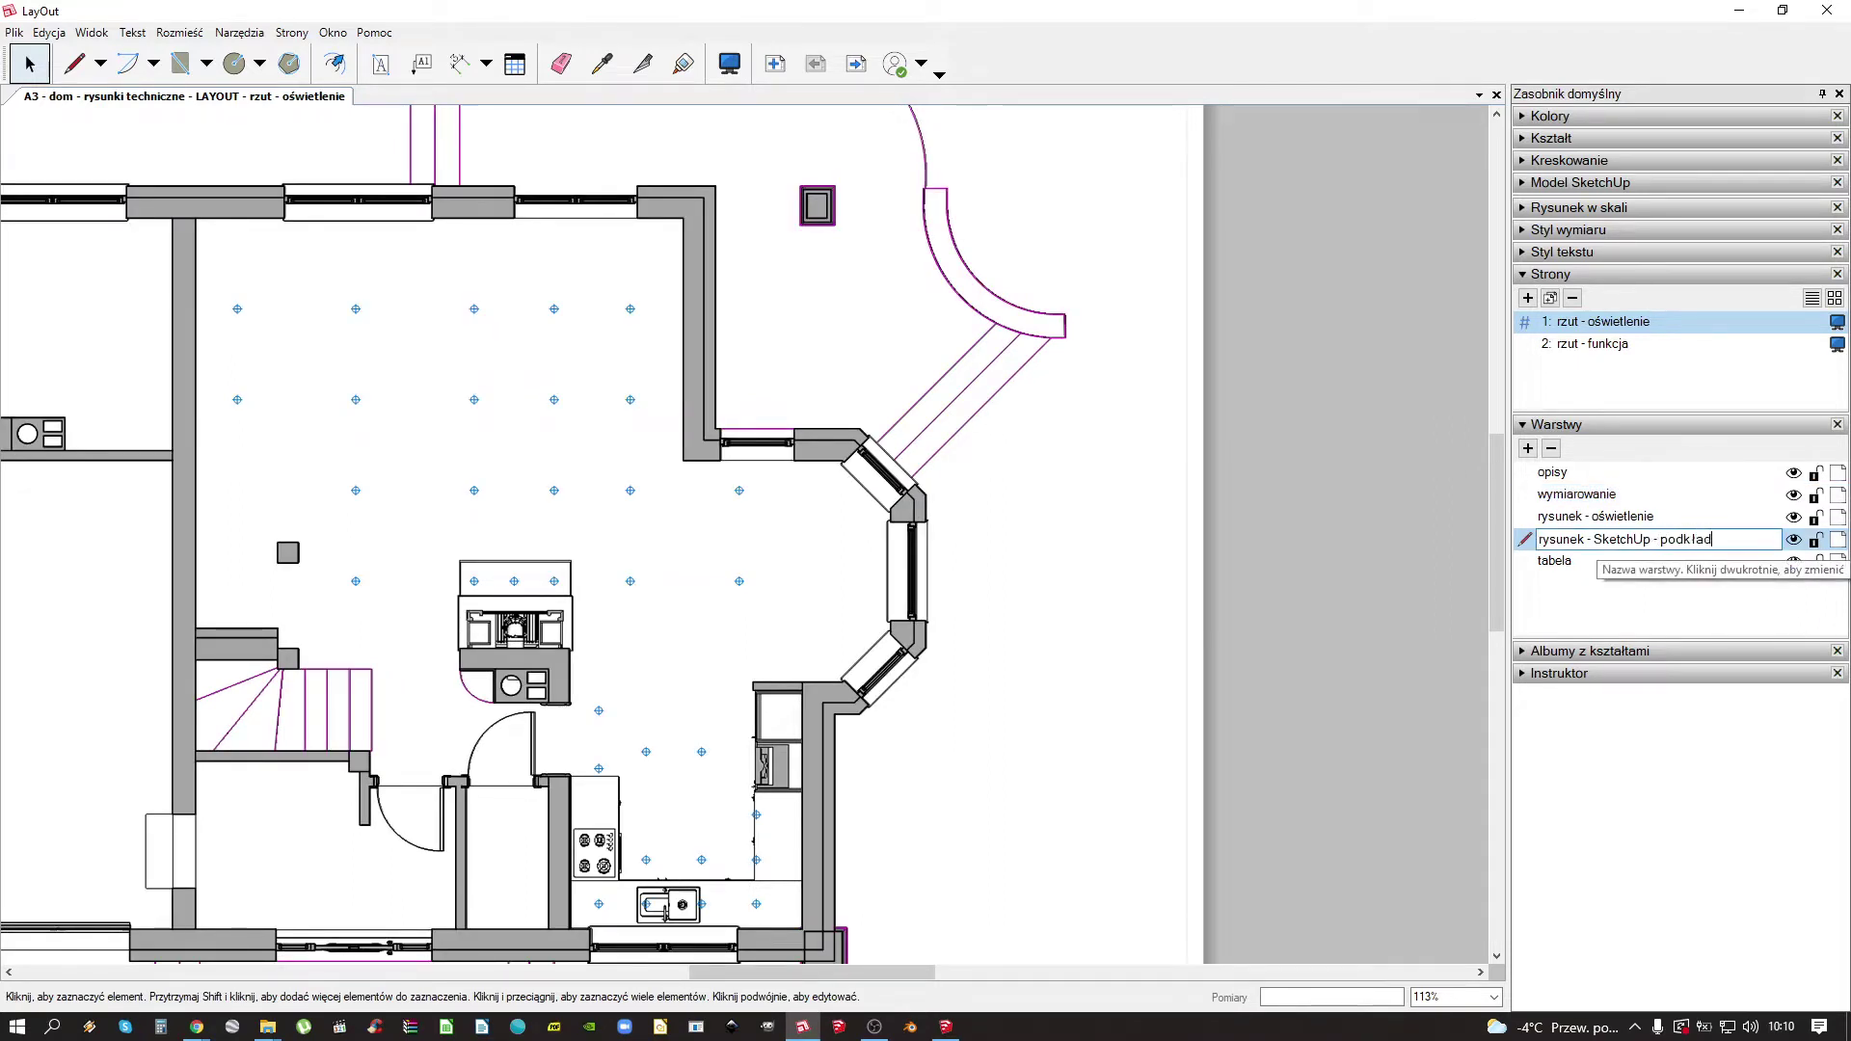
pyautogui.press('Return')
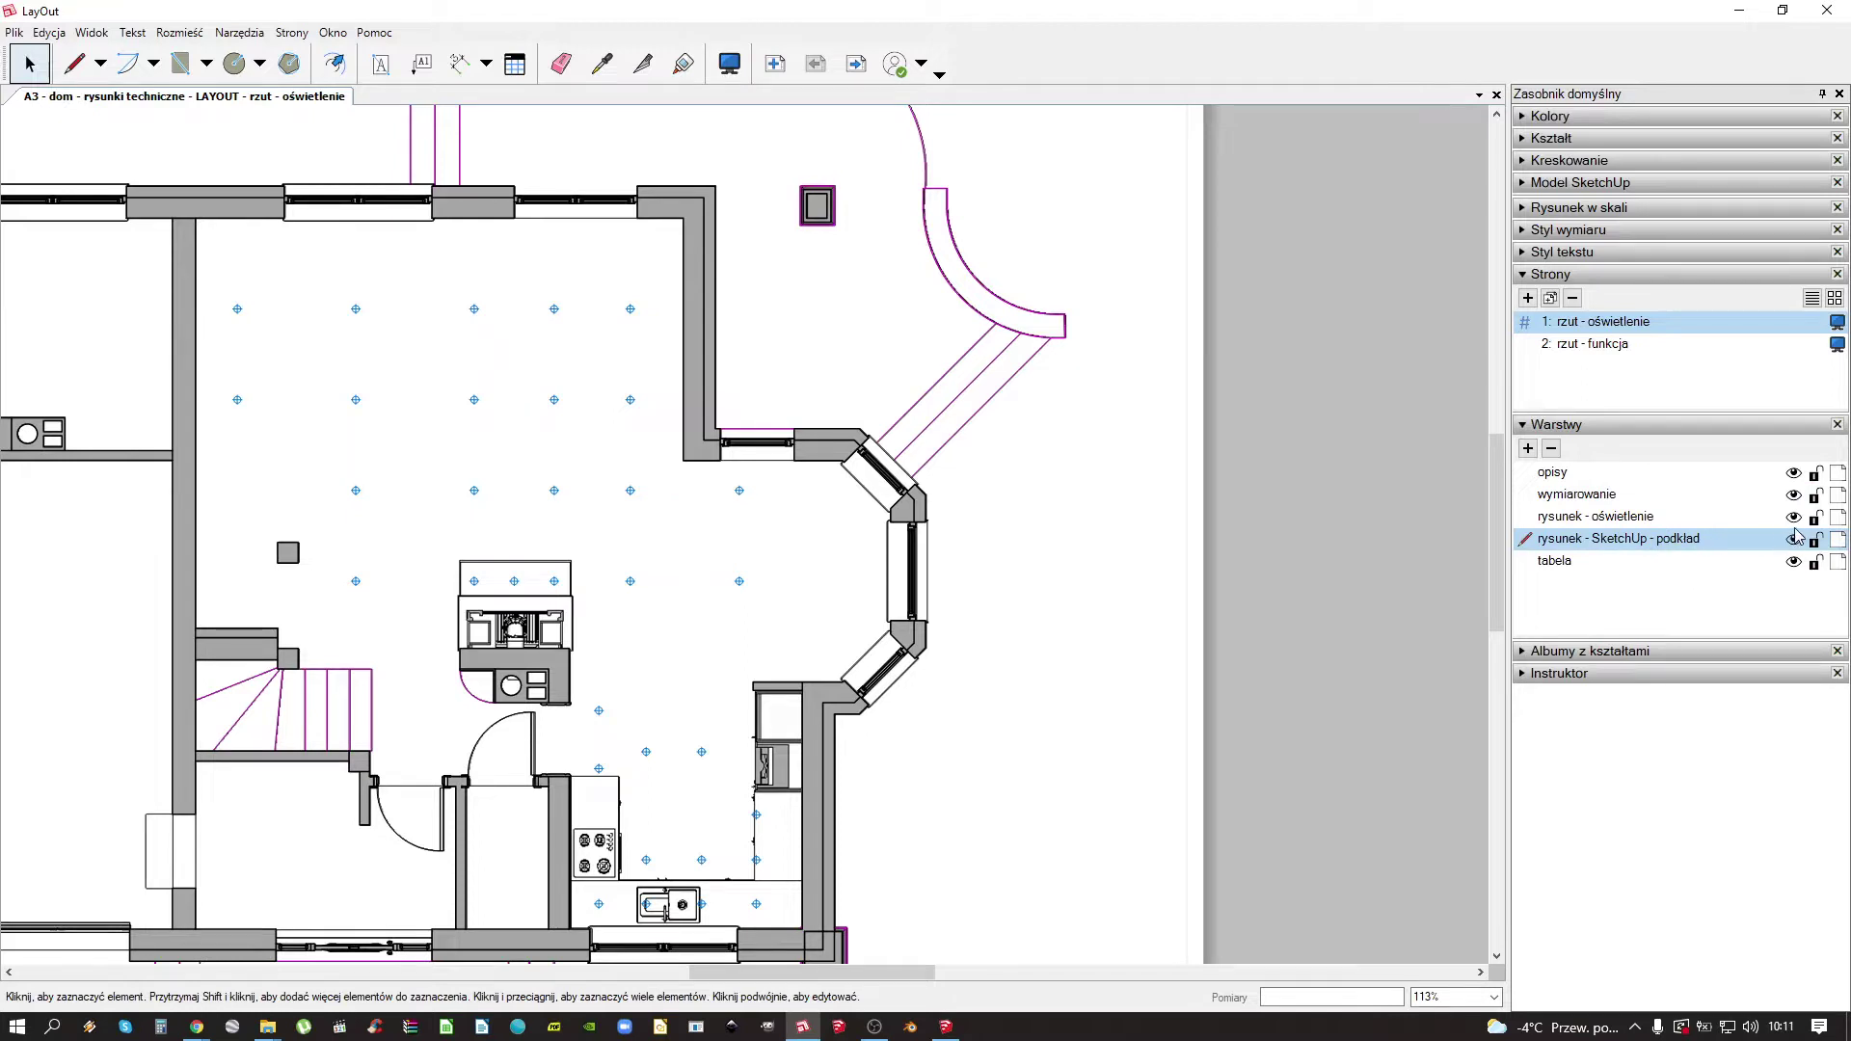
pyautogui.moveTo(850, 595); pyautogui.dragTo(1010, 562, button='middle')
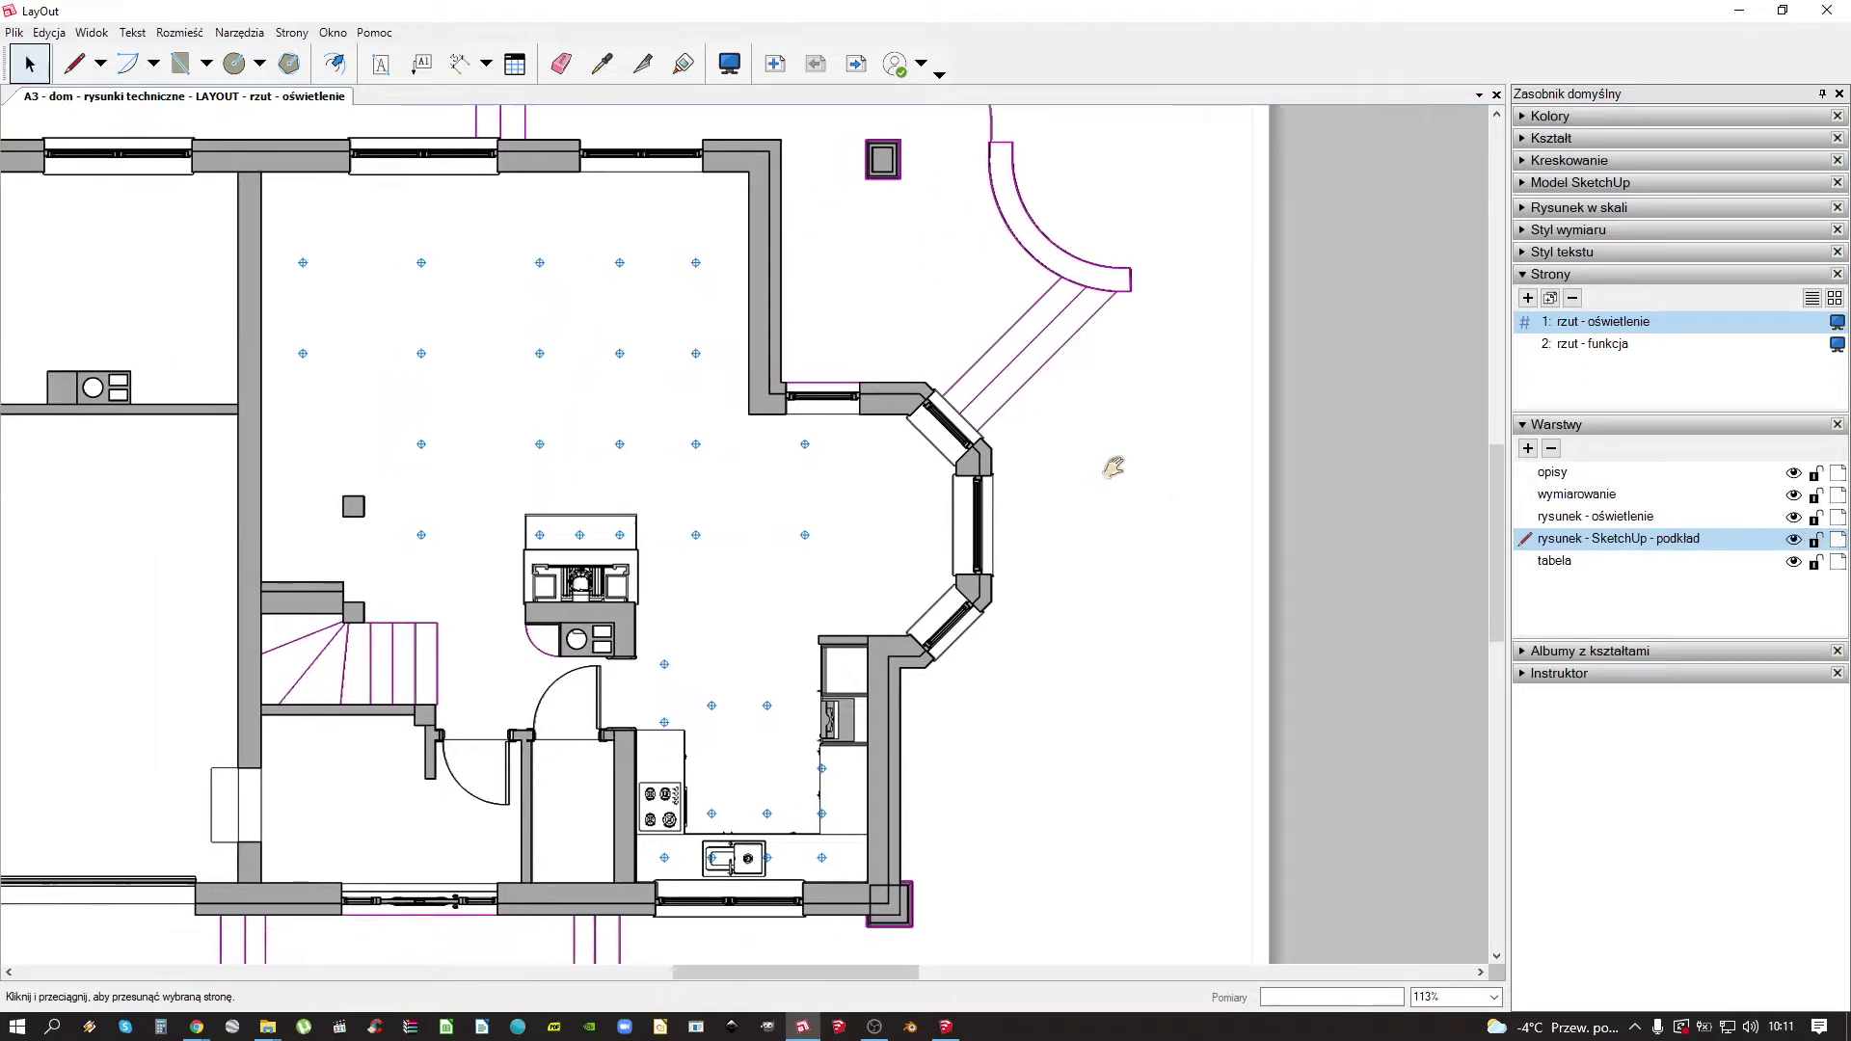
pyautogui.moveTo(990, 709); pyautogui.dragTo(1027, 631, button='middle')
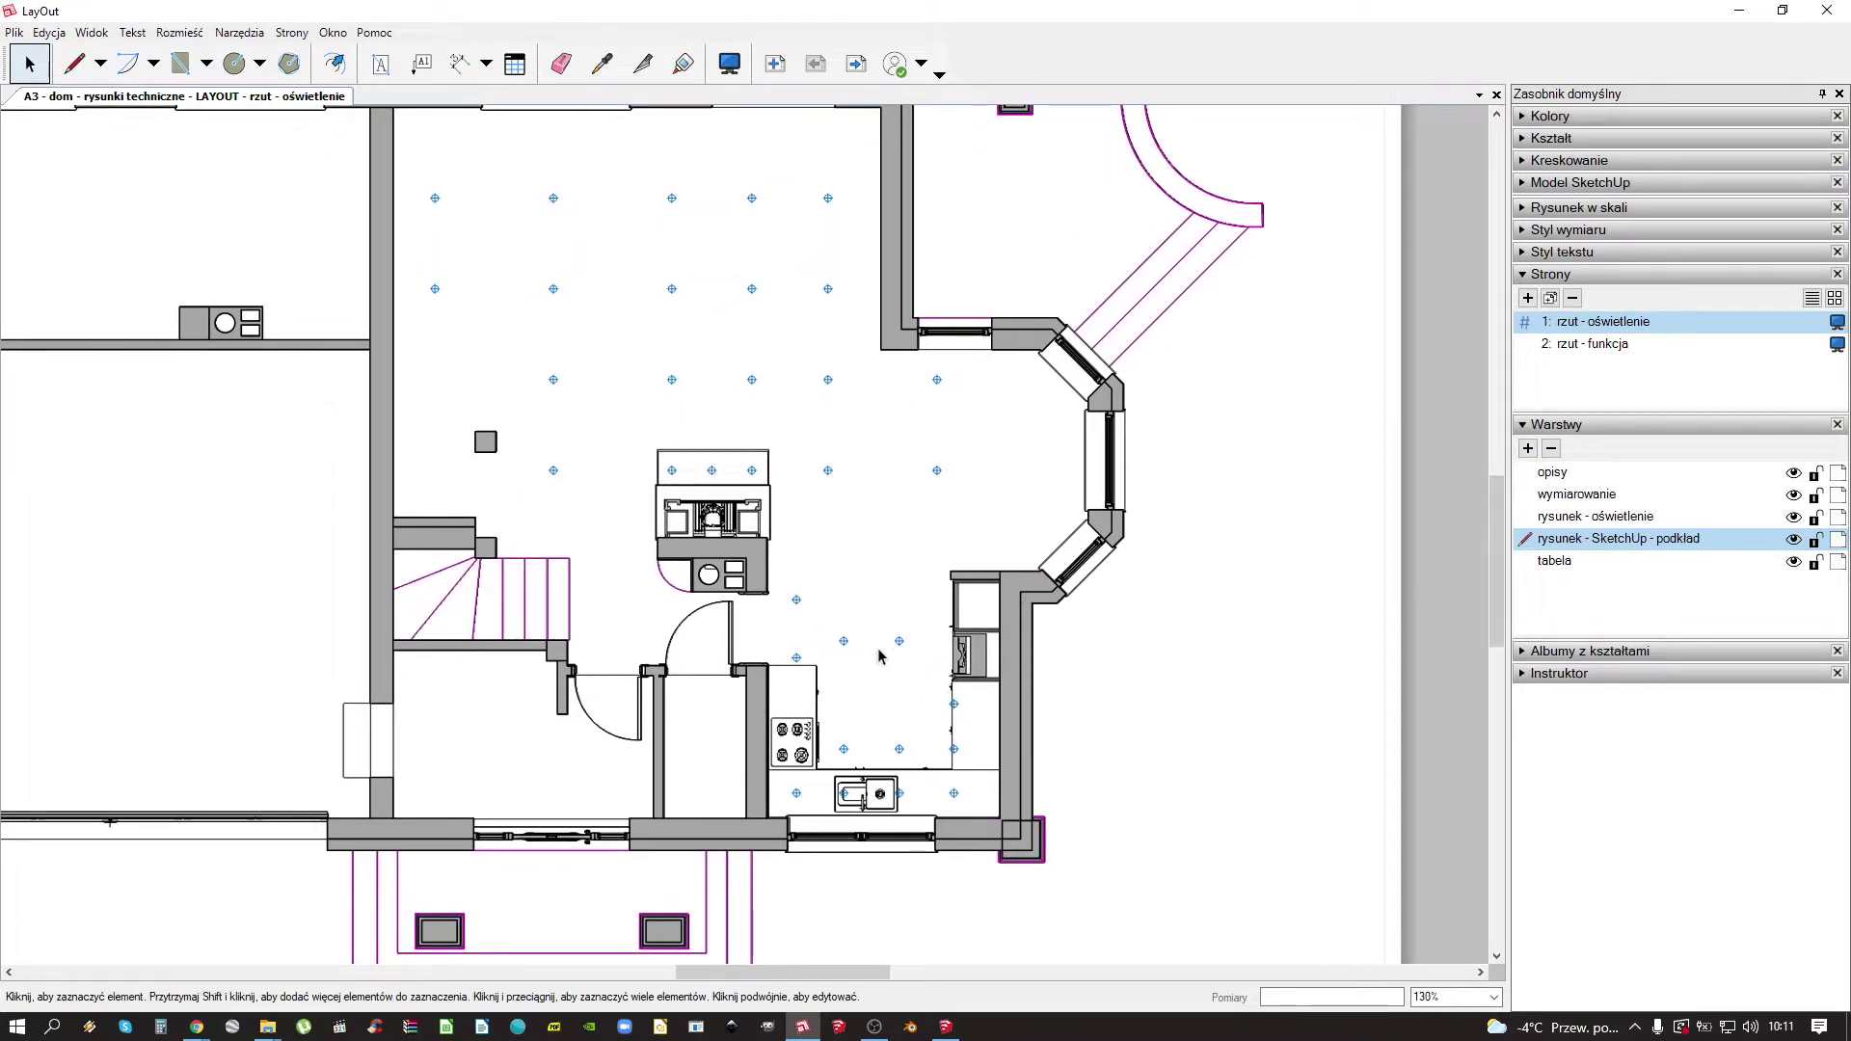
pyautogui.scroll(4, 906, 646)
pyautogui.moveTo(880, 685); pyautogui.dragTo(846, 535, button='middle')
pyautogui.scroll(3, 820, 781)
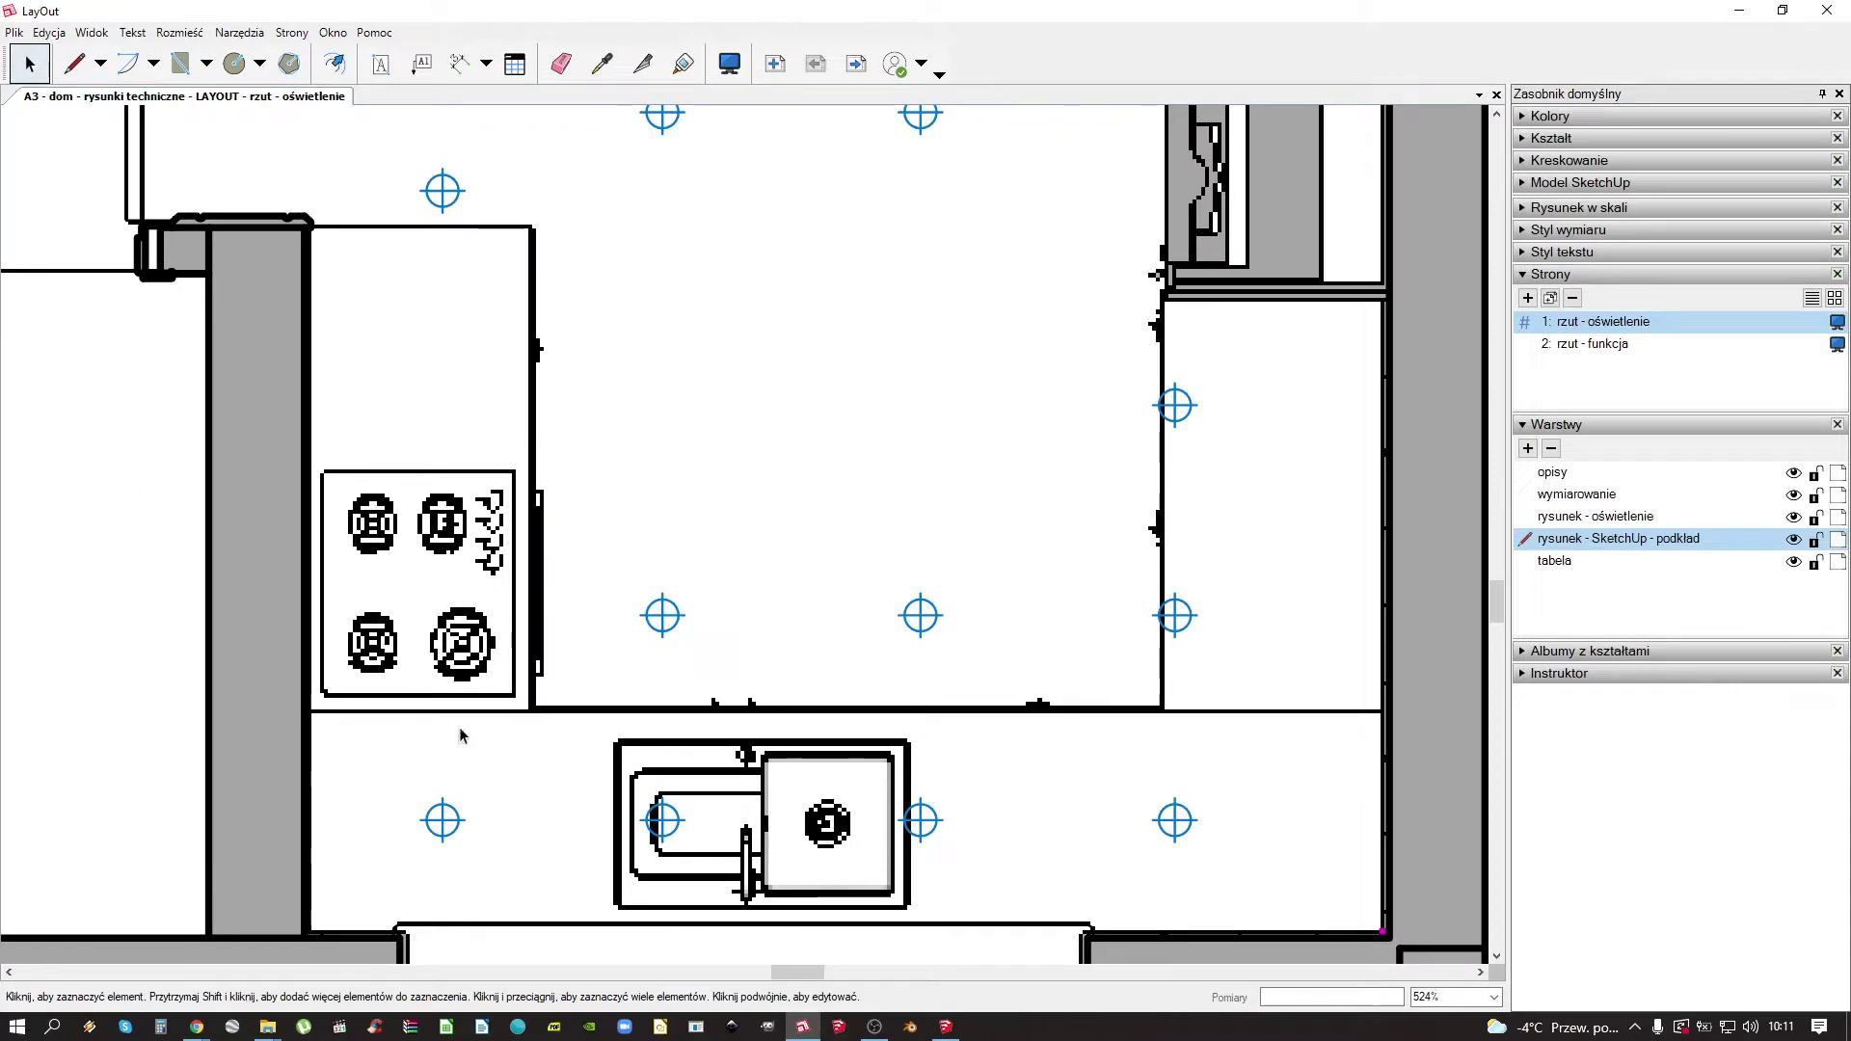
pyautogui.scroll(-2, 1162, 538)
pyautogui.scroll(-1, 1160, 535)
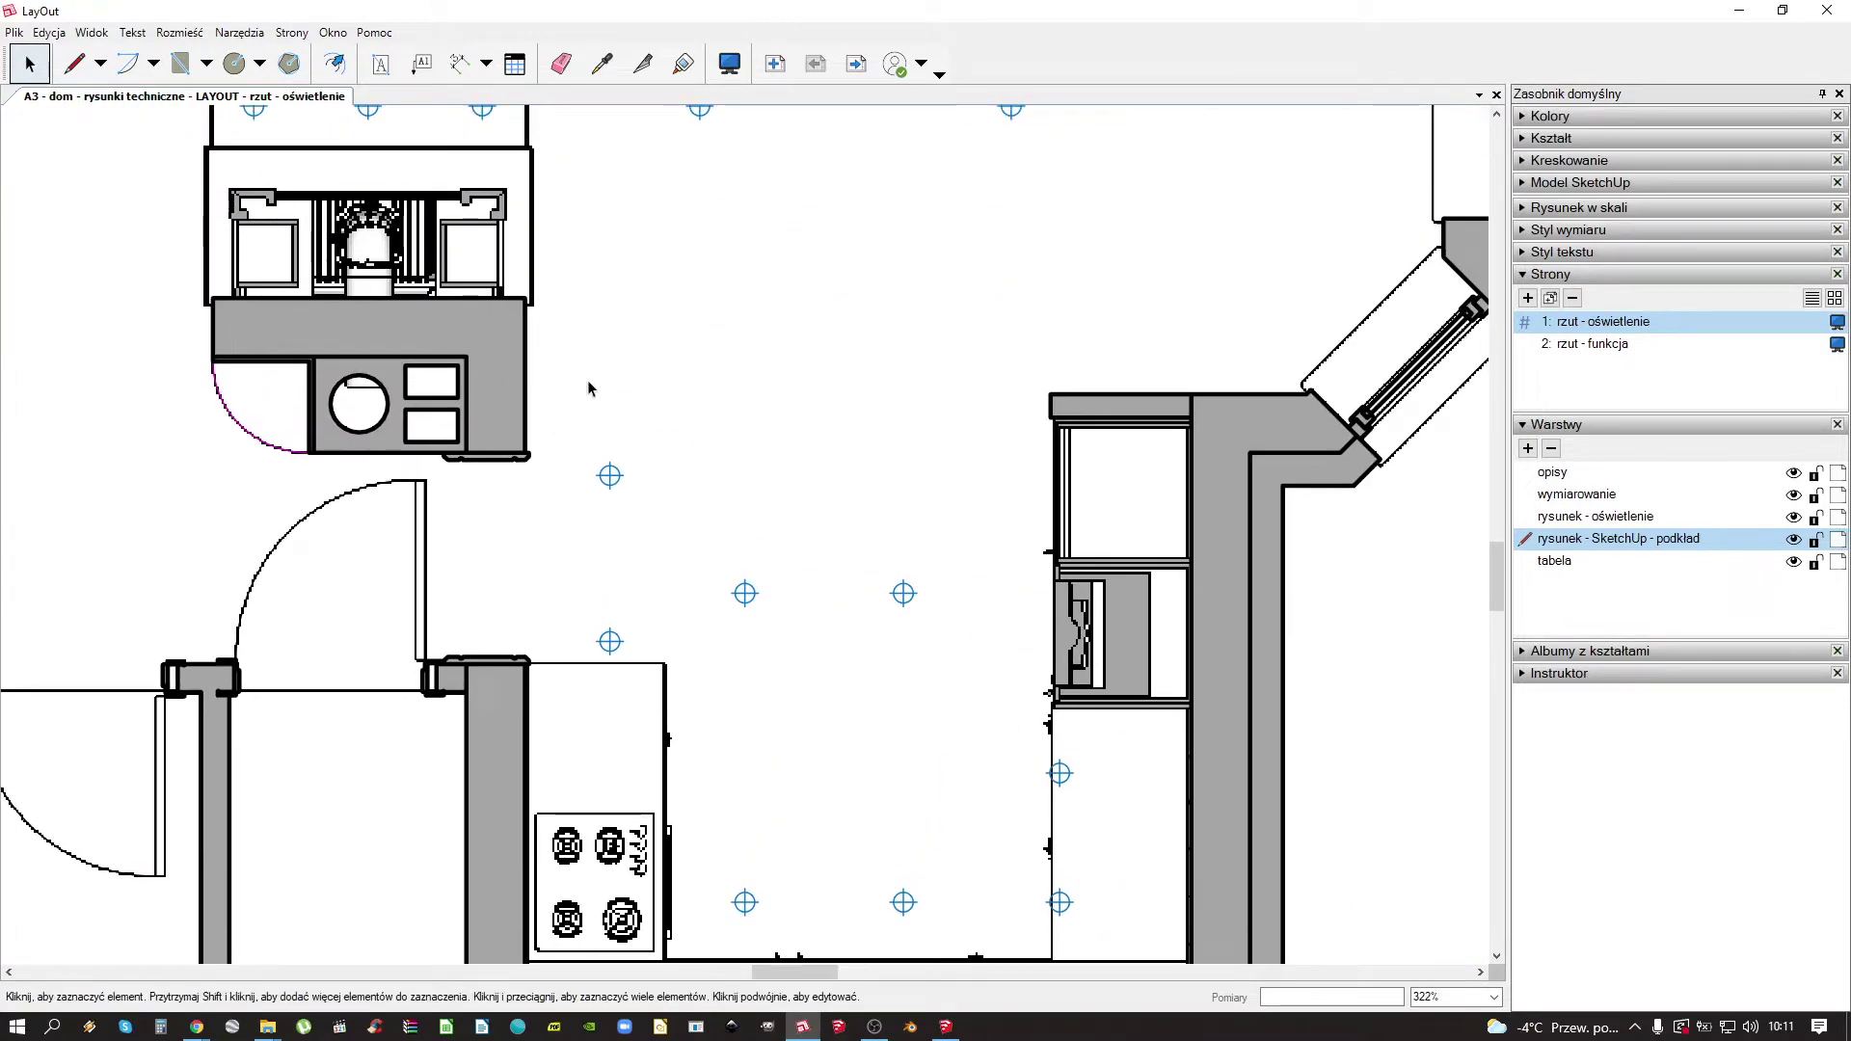
pyautogui.moveTo(587, 385); pyautogui.dragTo(773, 628, button='middle')
pyautogui.scroll(-1, 774, 626)
pyautogui.scroll(-1, 872, 611)
pyautogui.scroll(-1, 649, 260)
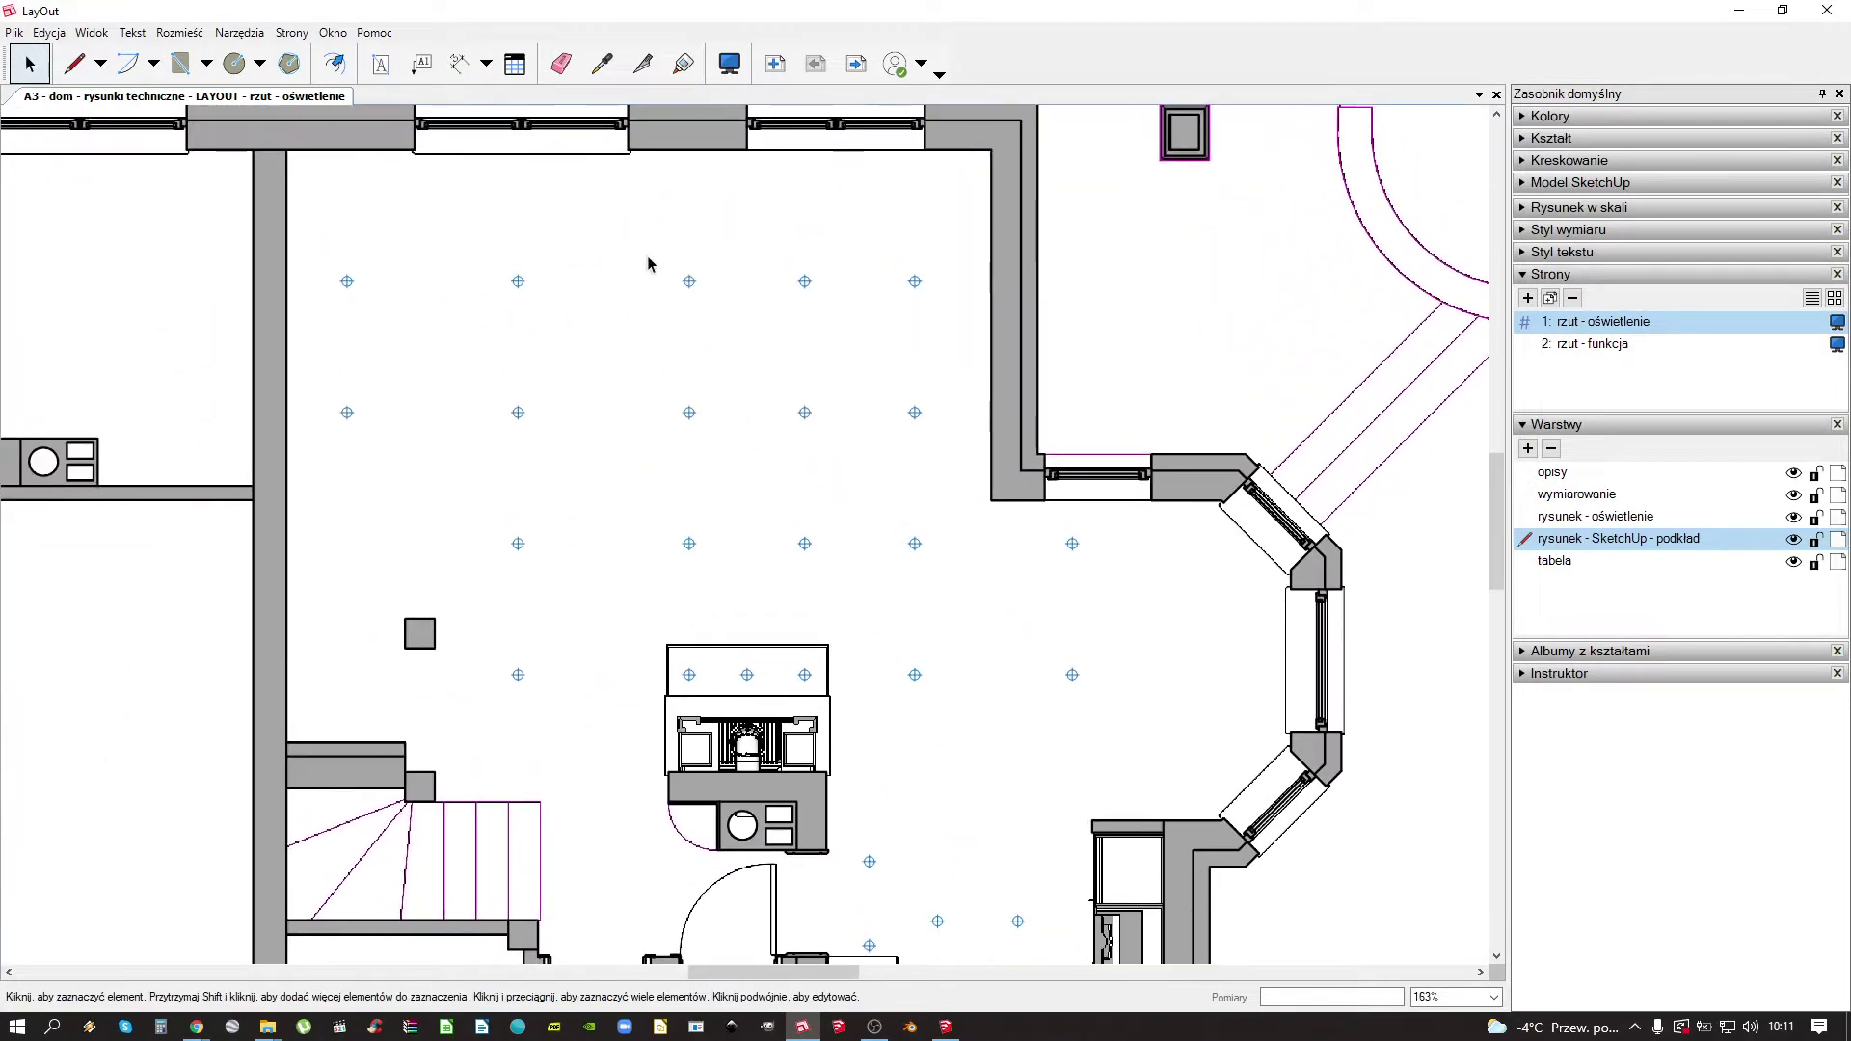
pyautogui.scroll(1, 824, 470)
pyautogui.moveTo(825, 470); pyautogui.dragTo(879, 551, button='middle')
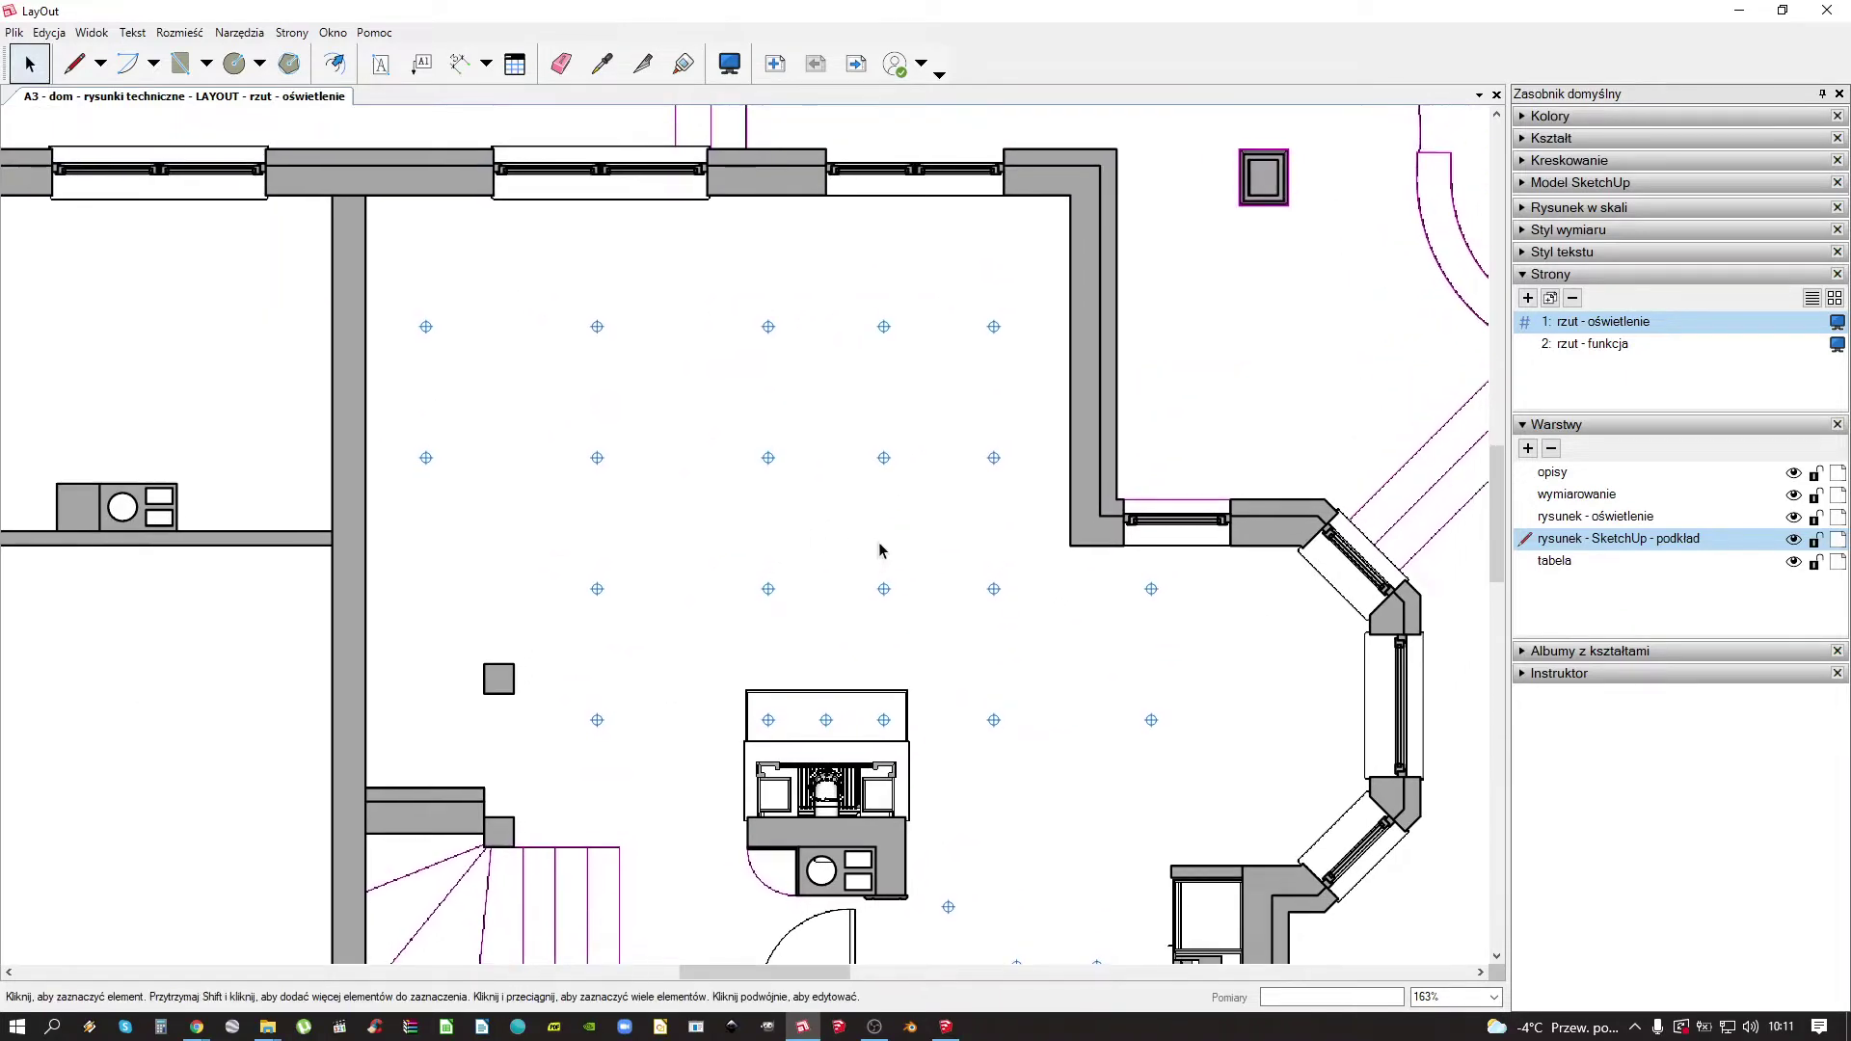
pyautogui.moveTo(1091, 660); pyautogui.dragTo(996, 526, button='middle')
pyautogui.scroll(-2, 1008, 550)
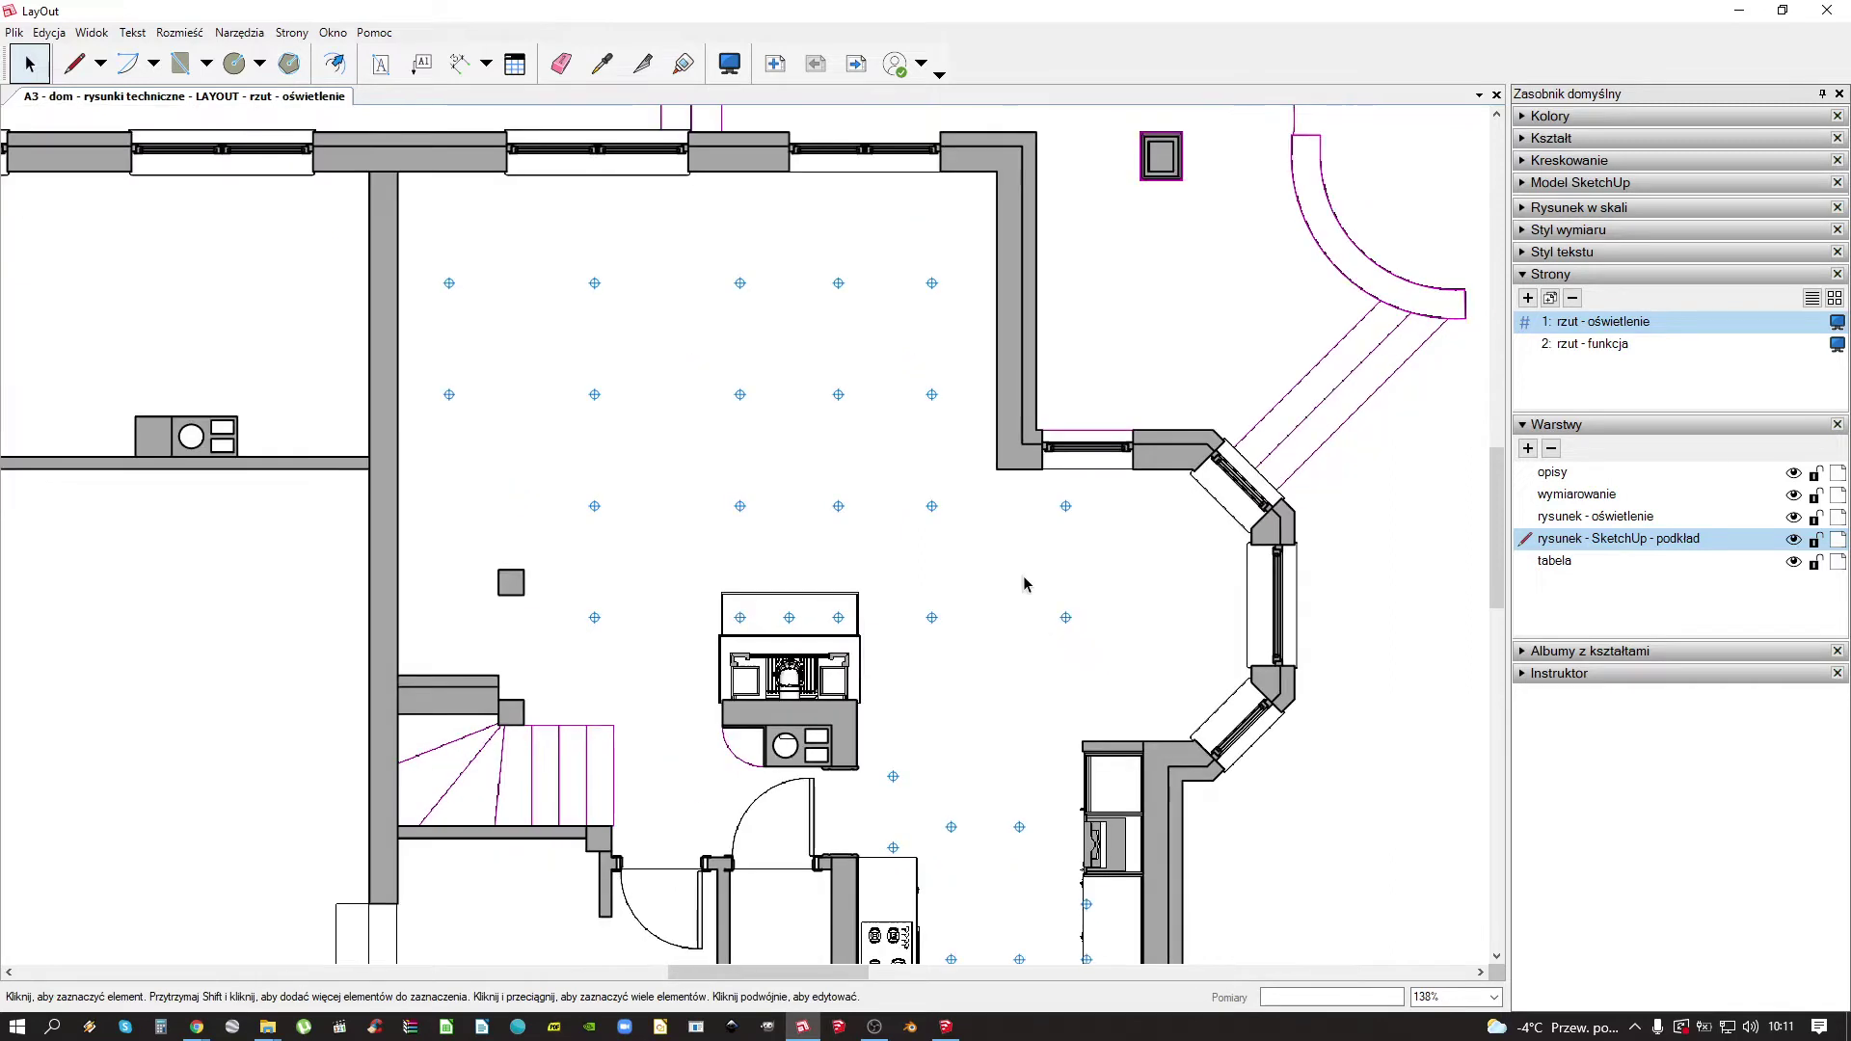
pyautogui.scroll(-1, 1058, 620)
pyautogui.moveTo(1057, 620); pyautogui.dragTo(1034, 543, button='middle')
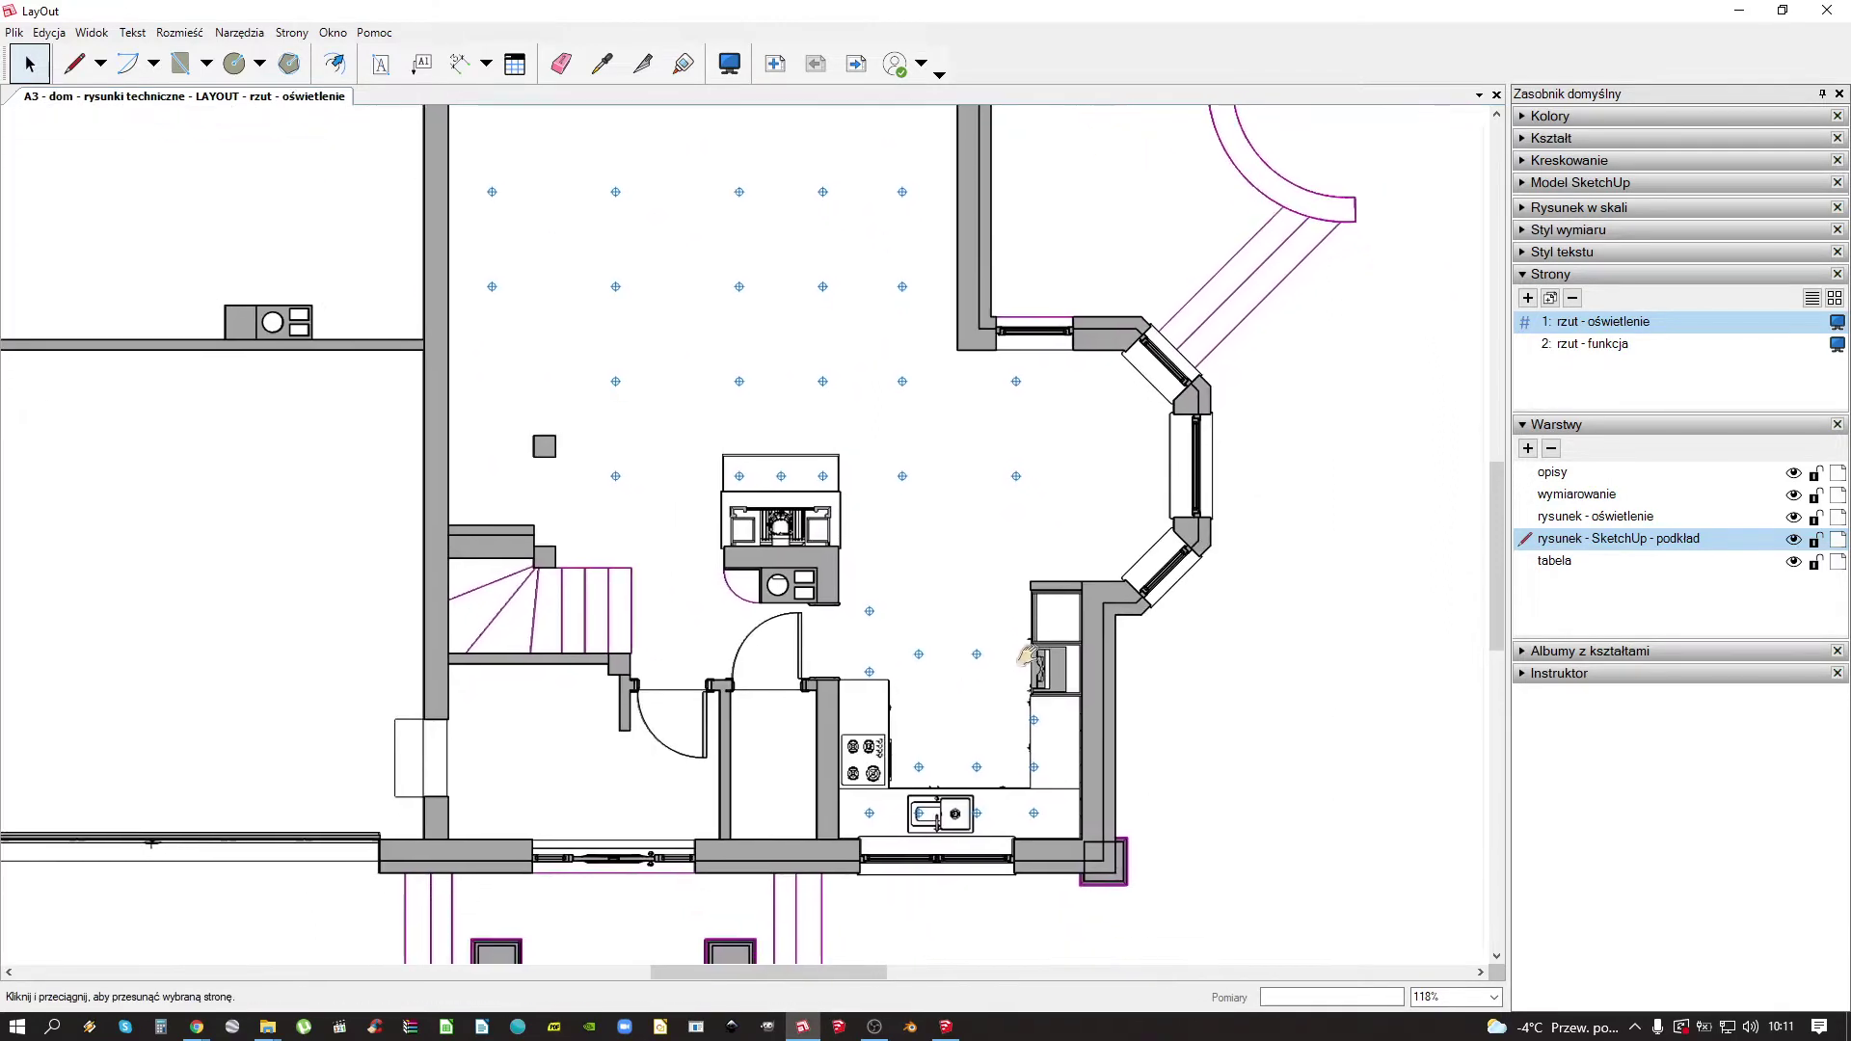
pyautogui.moveTo(953, 747)
pyautogui.mouseDown(button='middle')
pyautogui.moveTo(932, 655)
pyautogui.moveTo(852, 684)
pyautogui.mouseUp(button='middle')
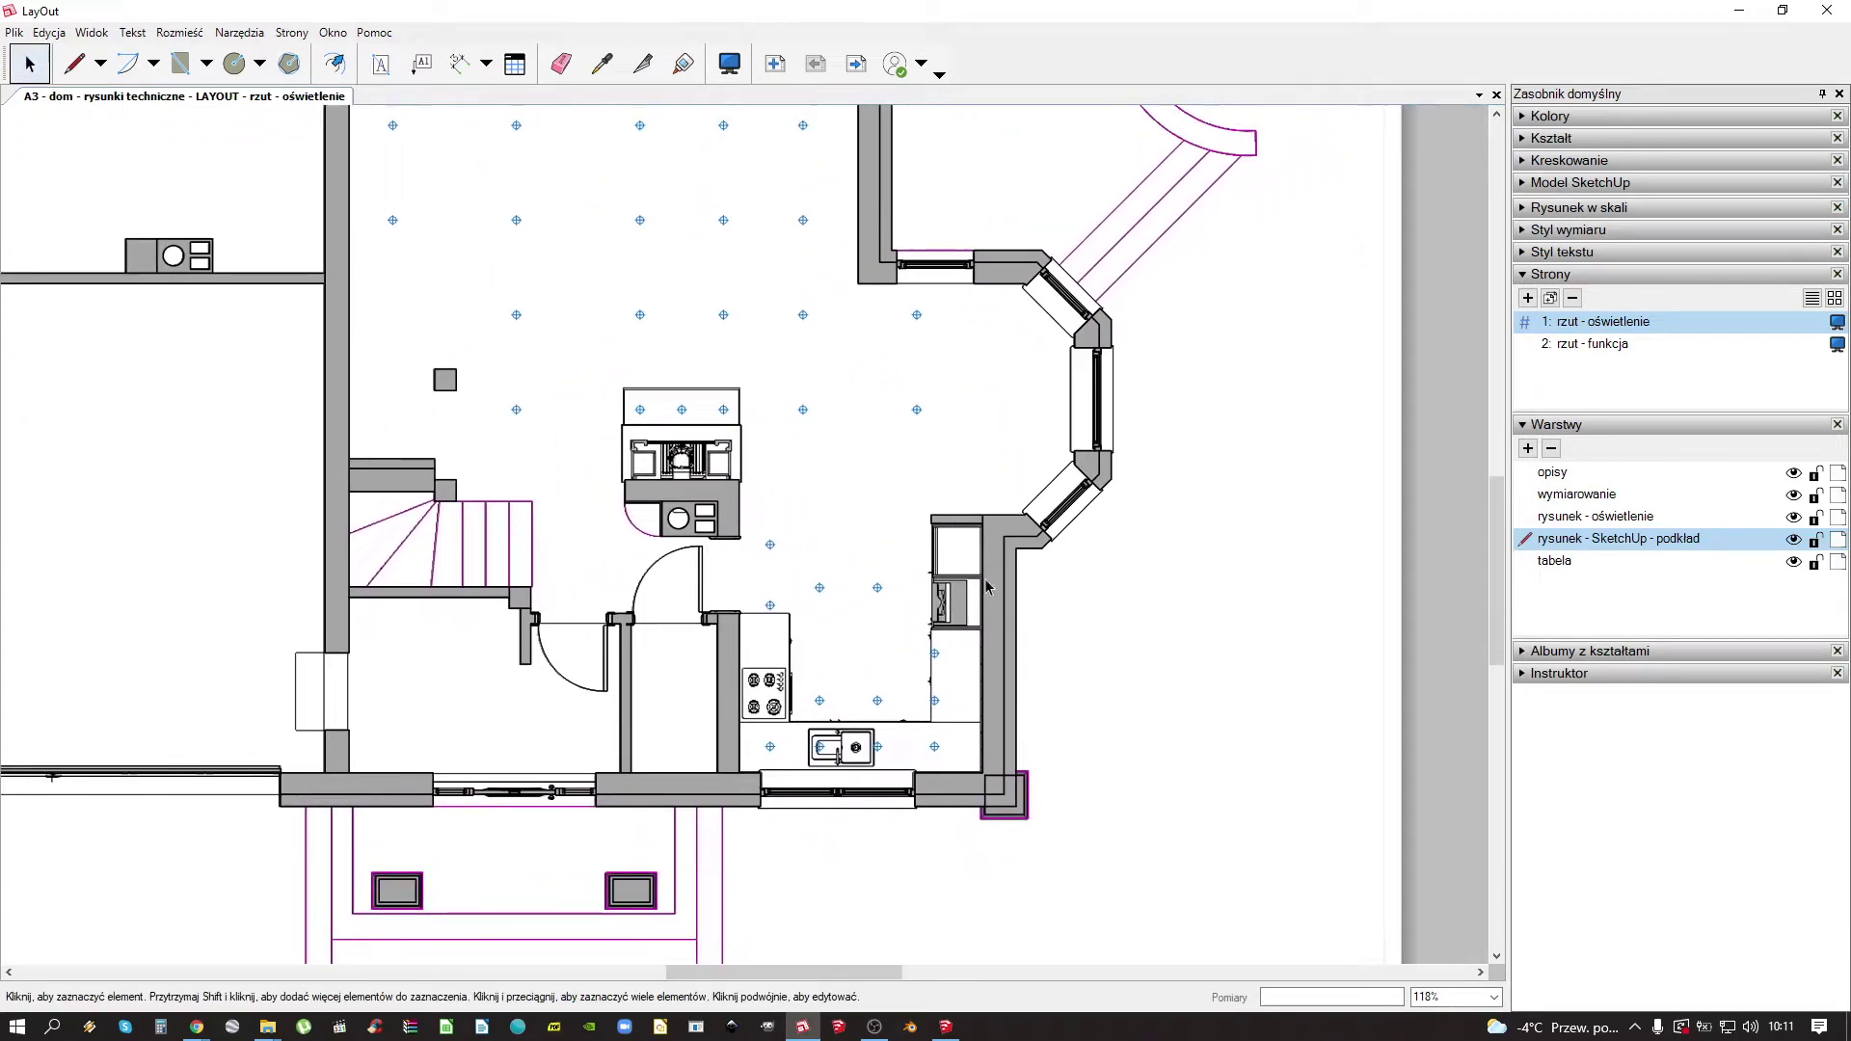
# - Add a new layer above the SketchUp layer and name it 'rysunek - przesłona'
pyautogui.click(1528, 449)
pyautogui.doubleClick(1574, 543)
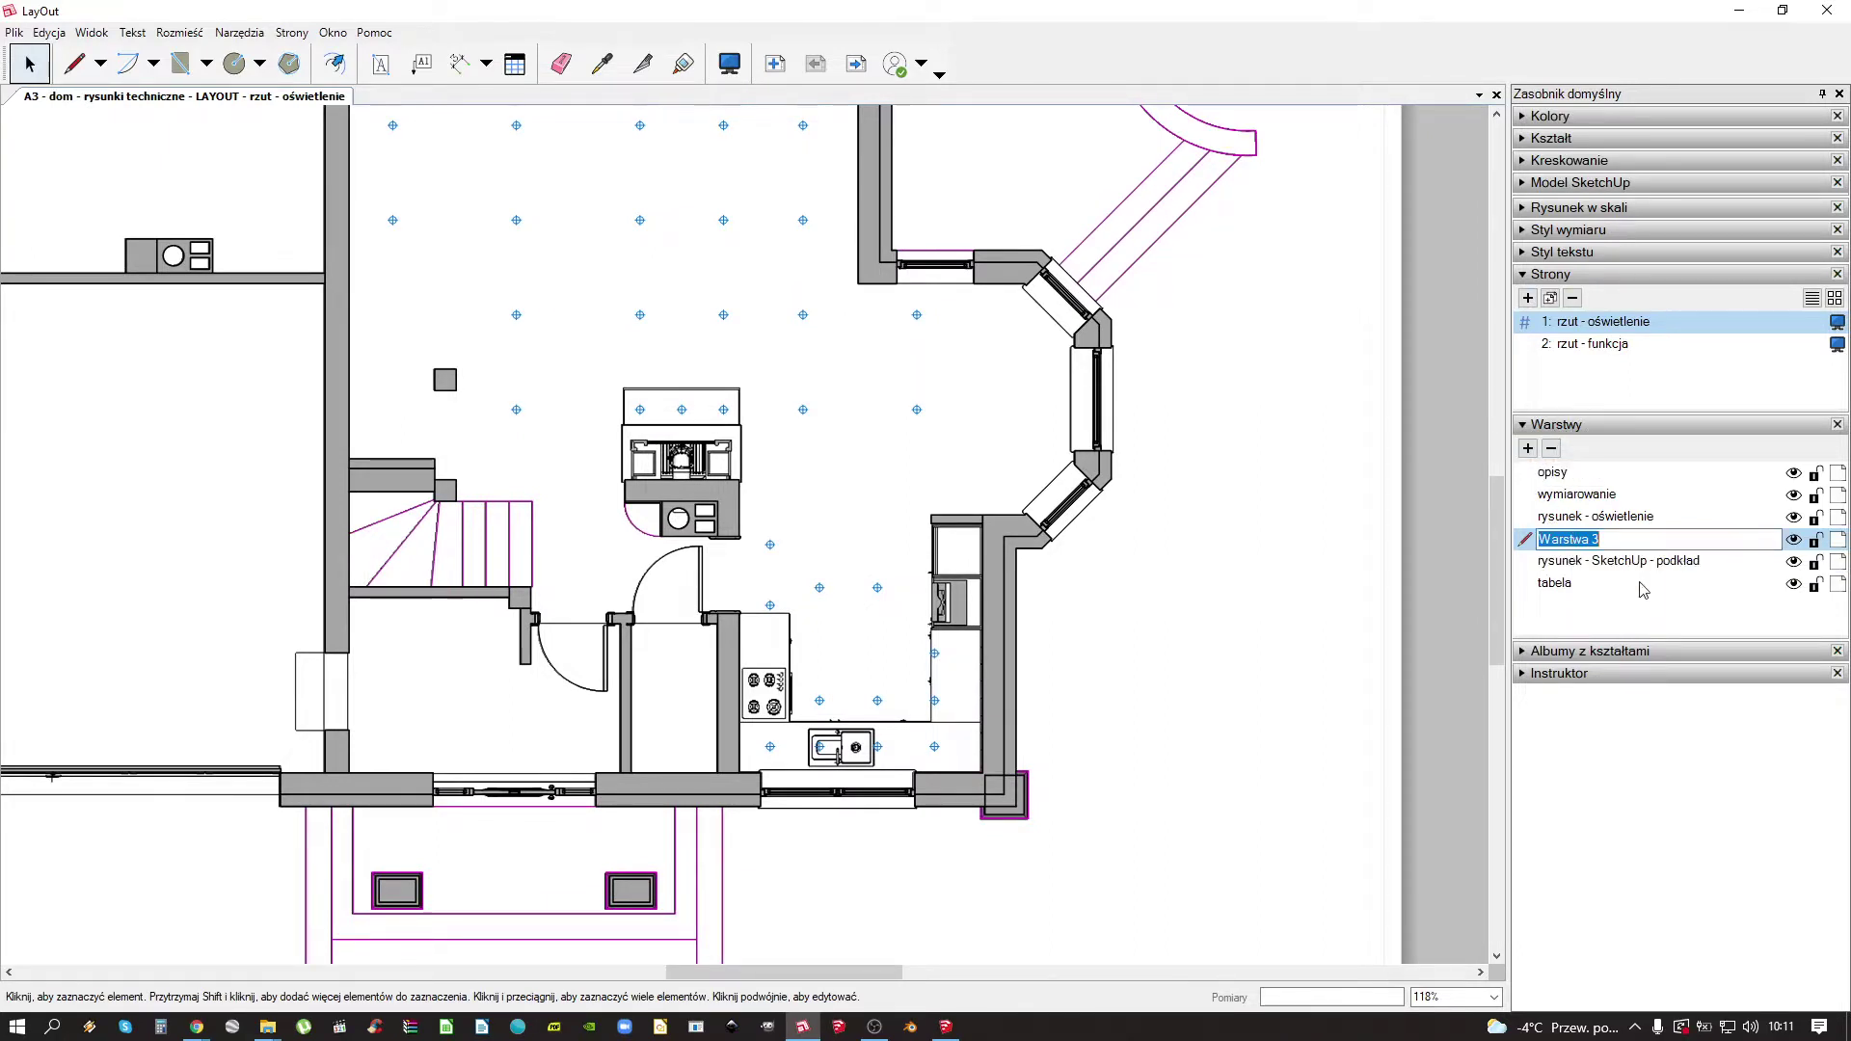
pyautogui.write('rysunek - przesłona')
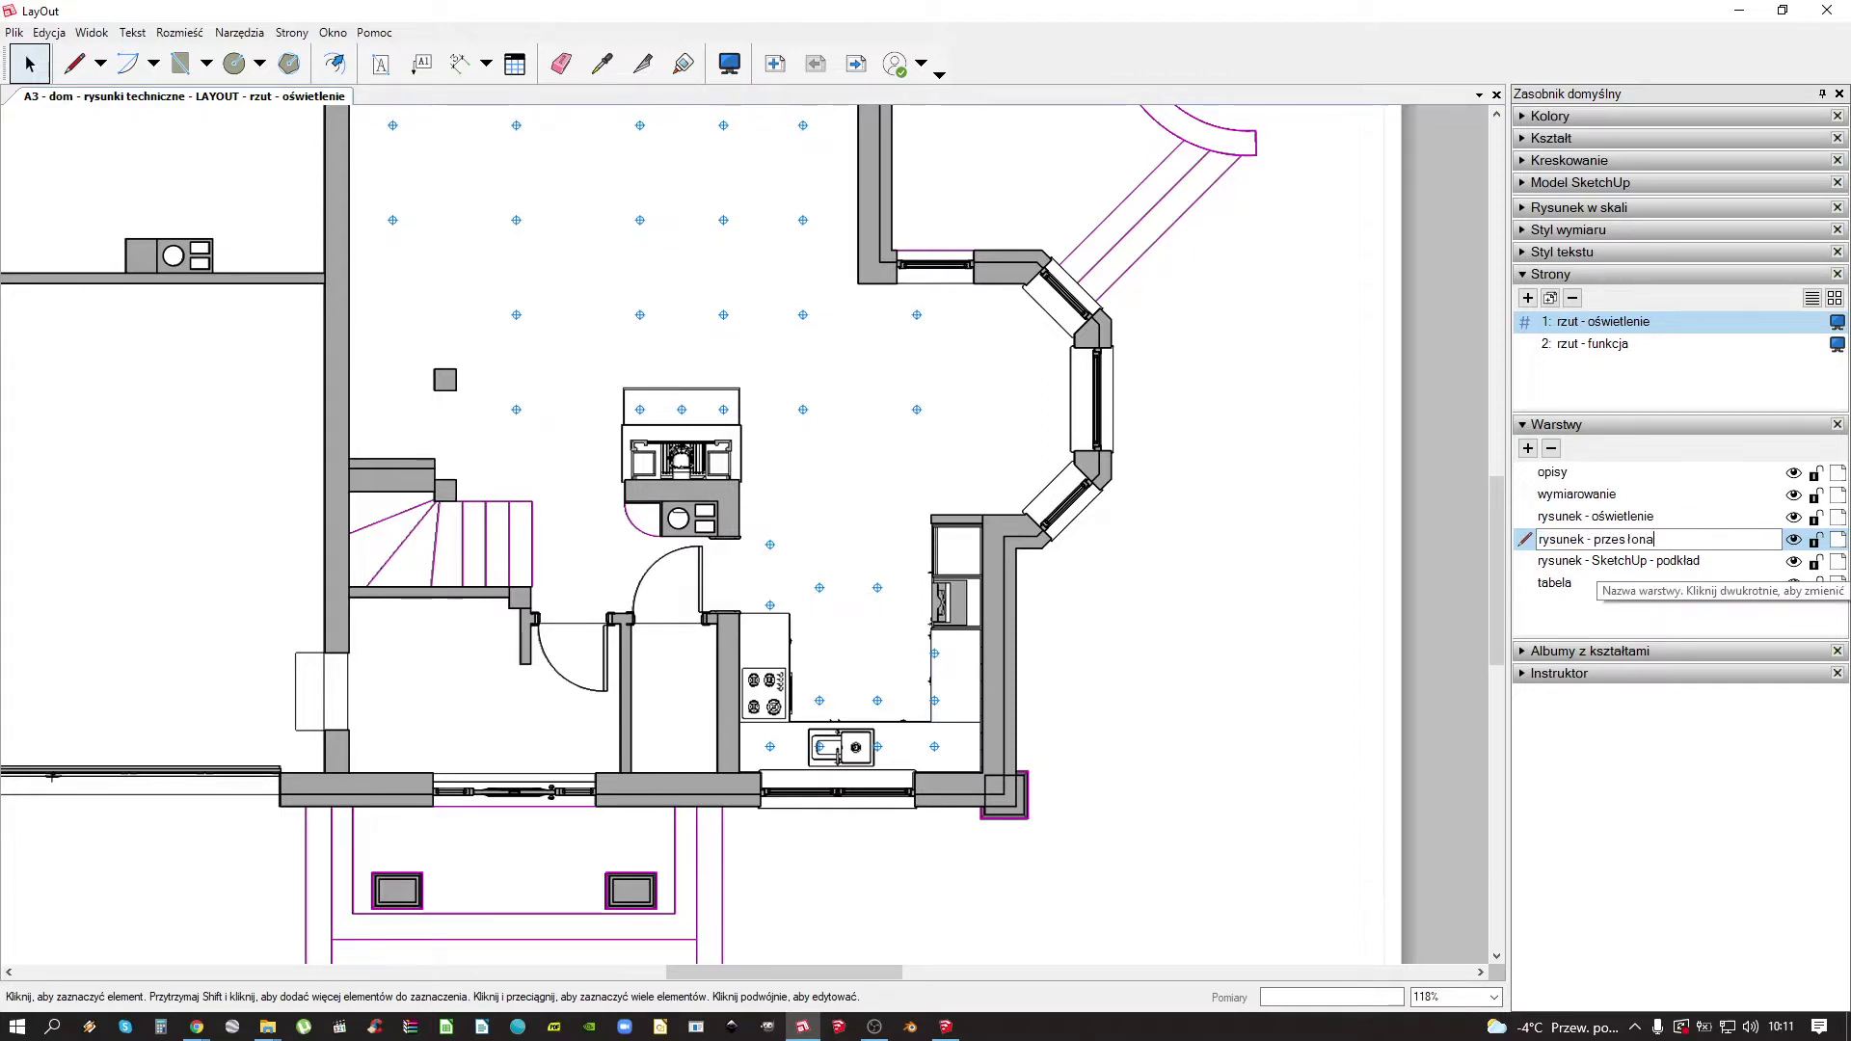
pyautogui.press('Return')
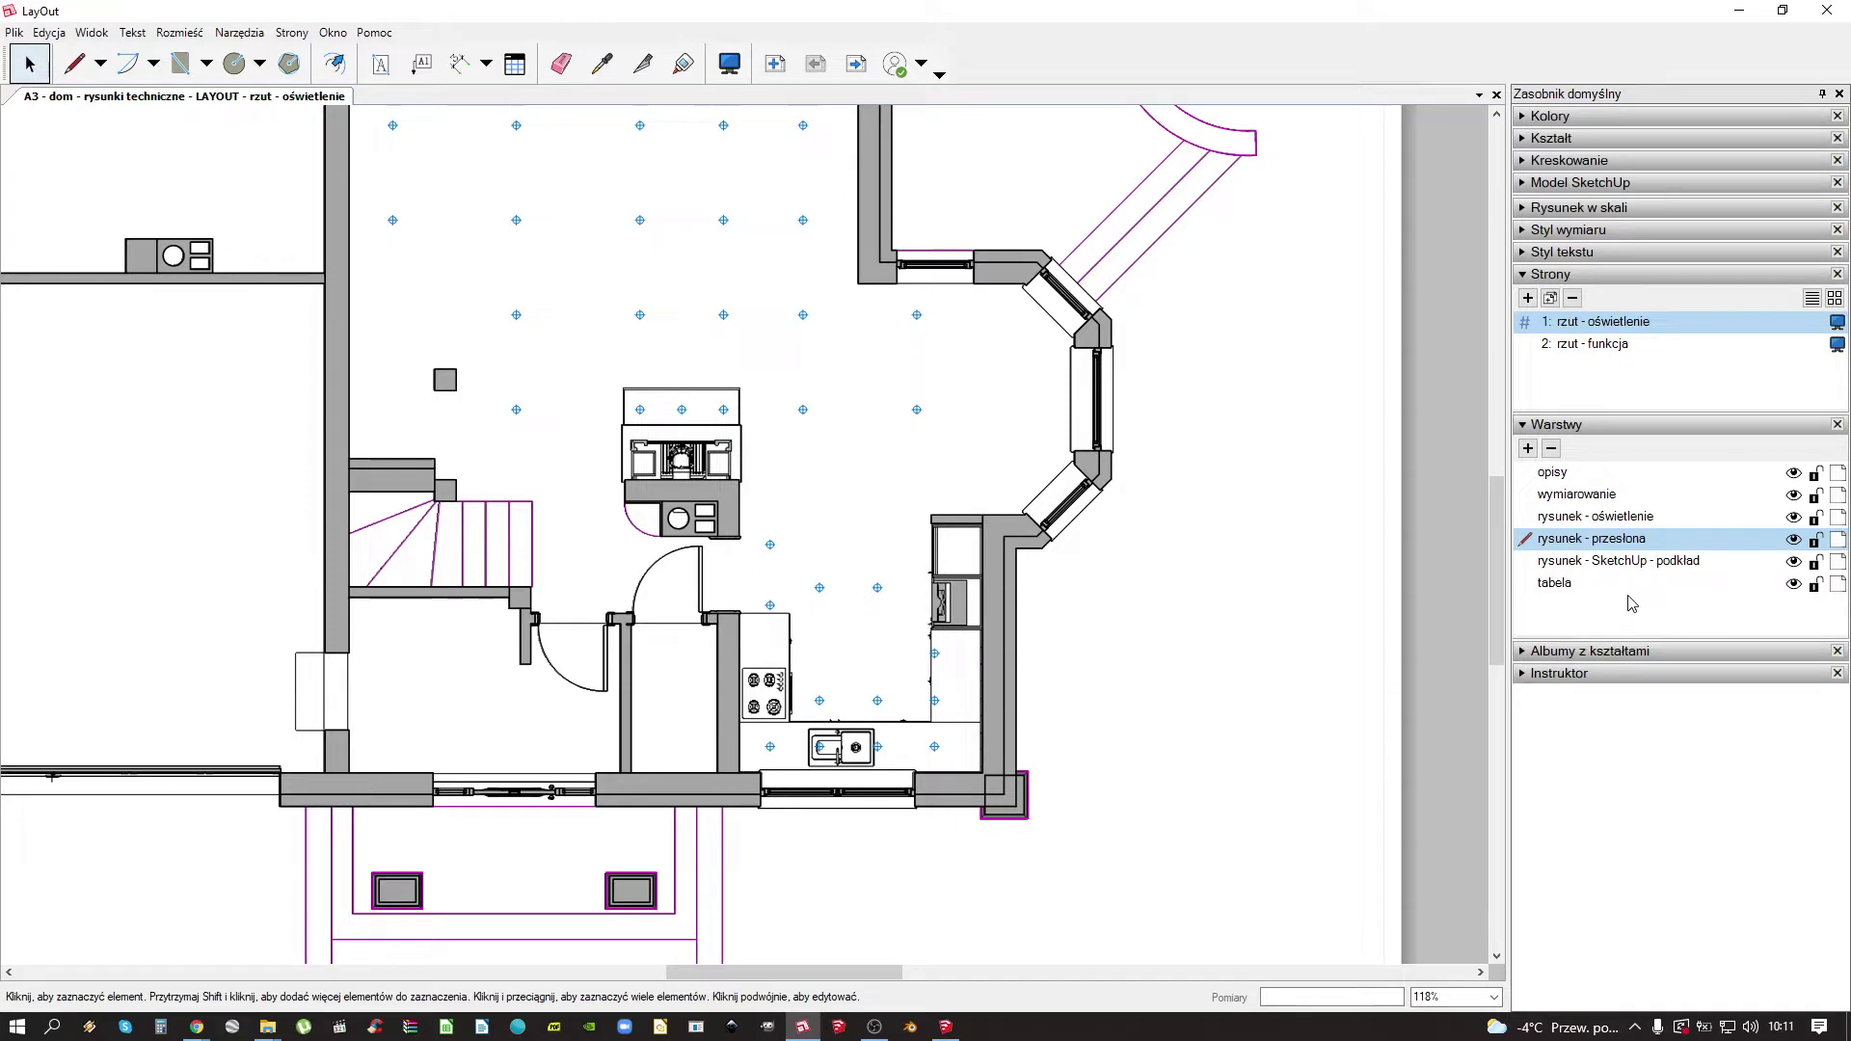
# - Zoom out and pan to show empty space beside the page
pyautogui.scroll(-2, 929, 555)
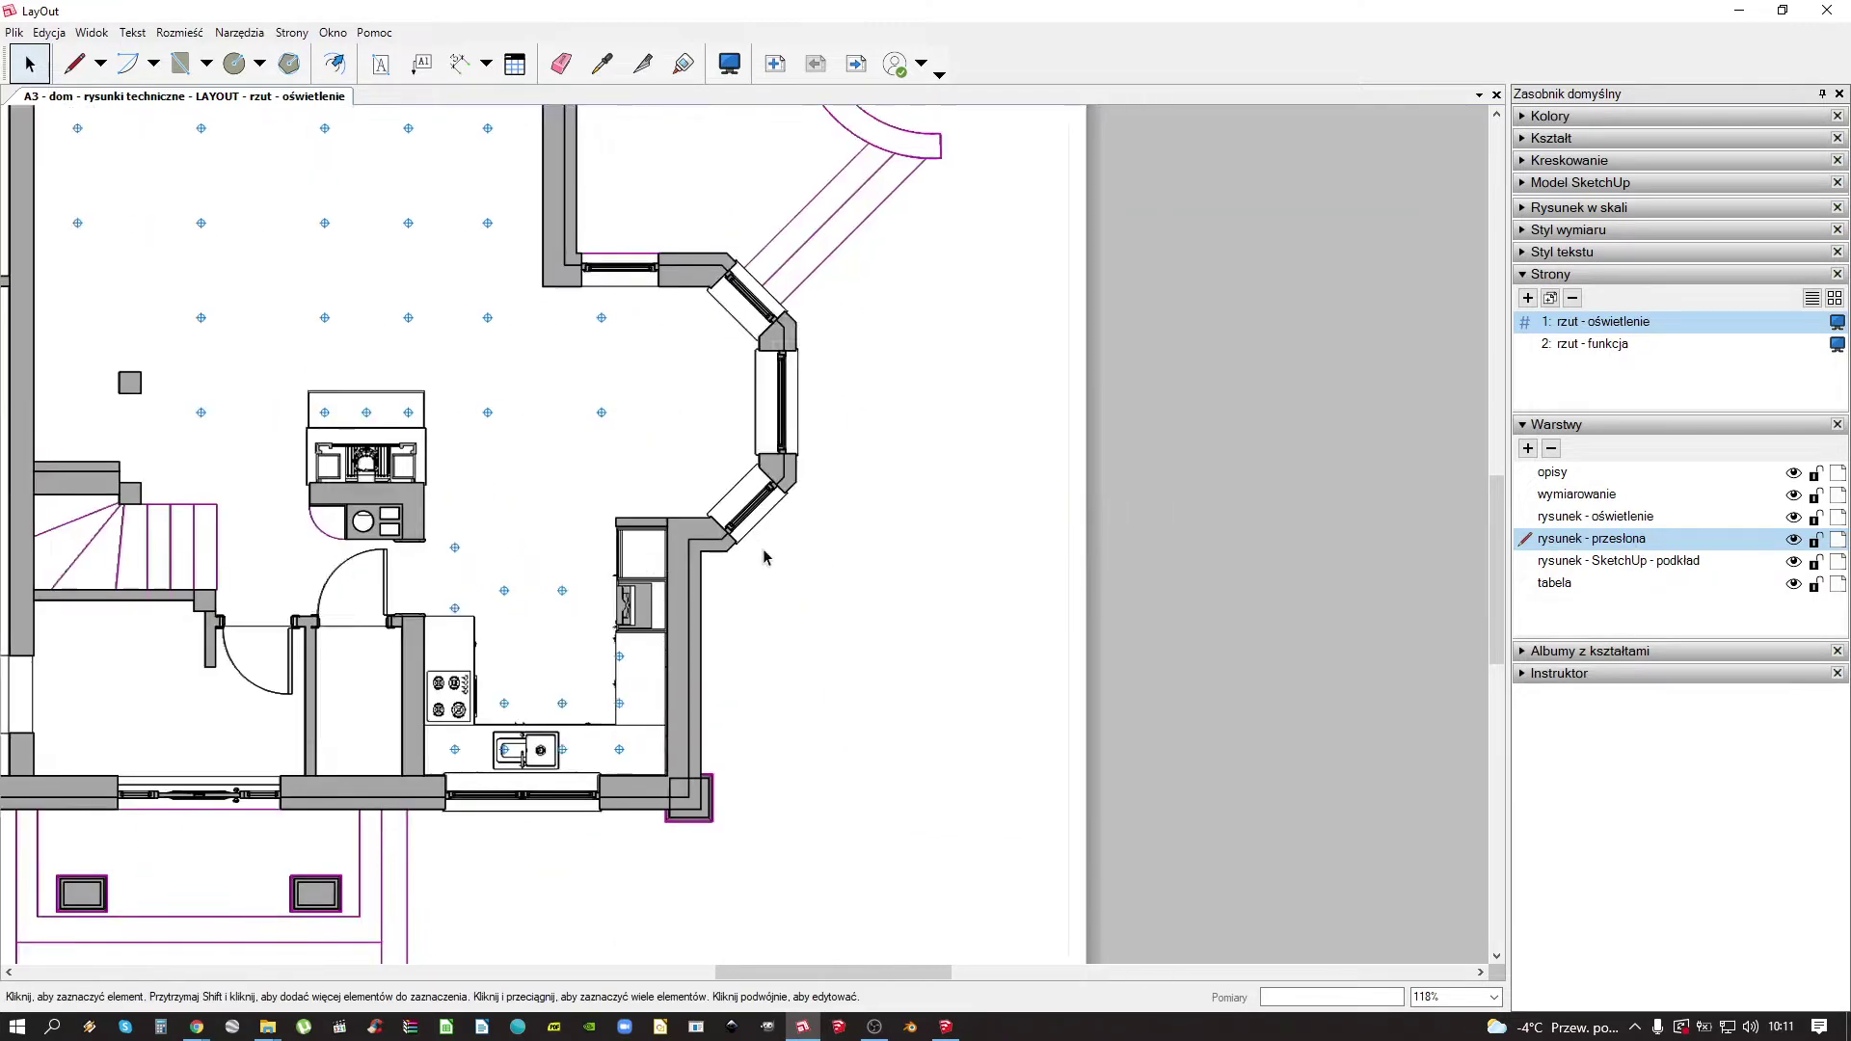
pyautogui.scroll(-2, 765, 550)
pyautogui.scroll(-1, 838, 522)
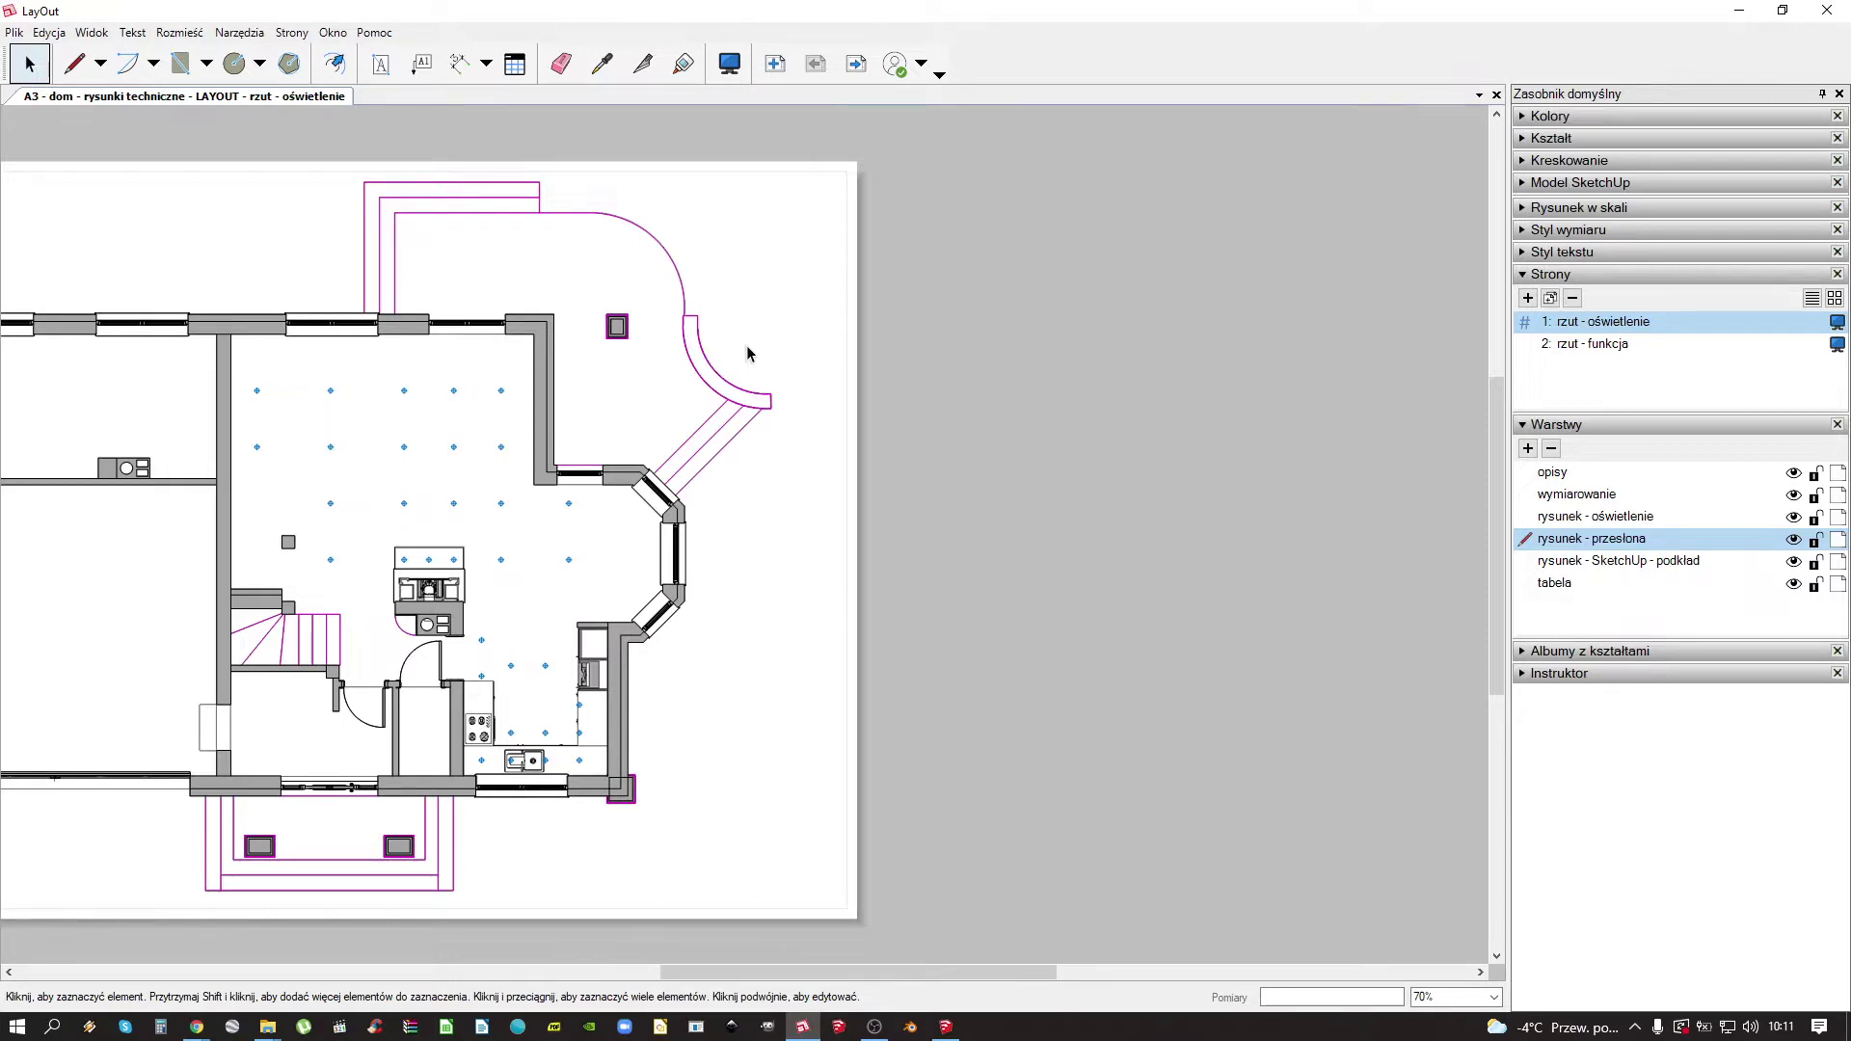
pyautogui.moveTo(885, 471); pyautogui.dragTo(748, 475, button='middle')
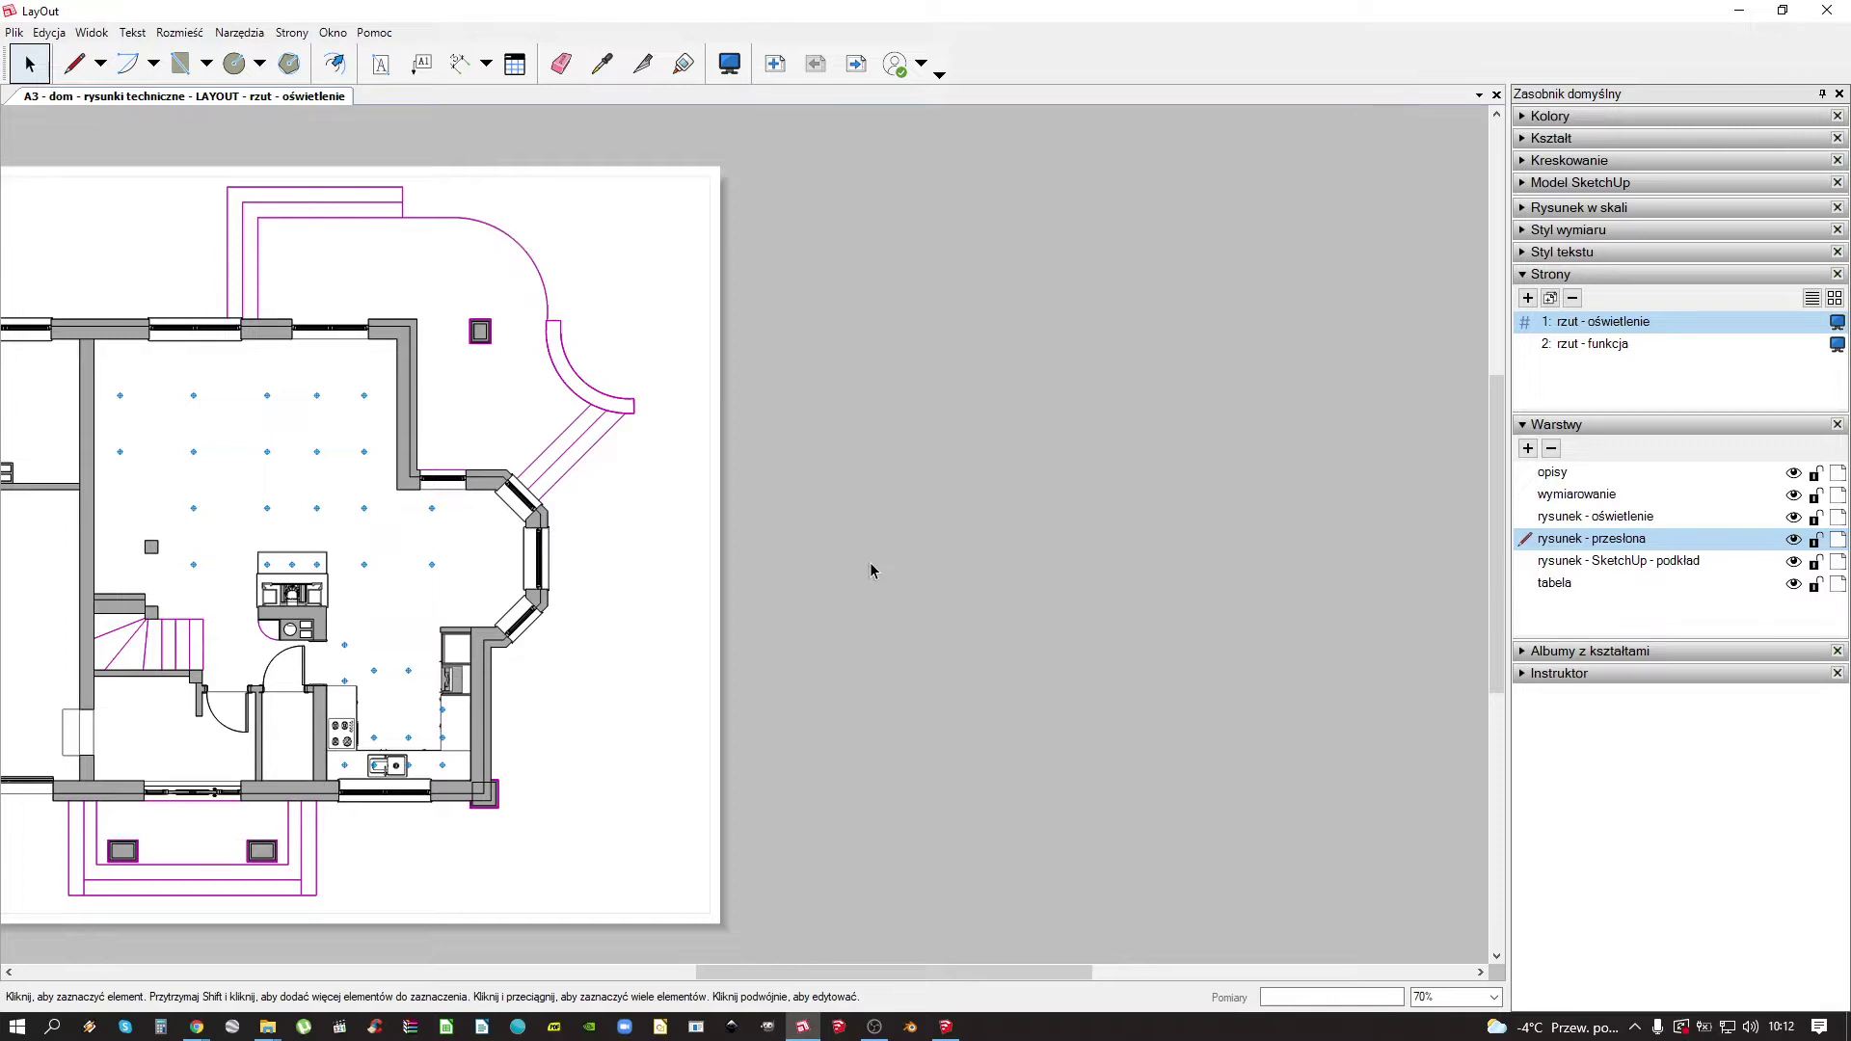
pyautogui.moveTo(912, 494); pyautogui.dragTo(876, 485, button='middle')
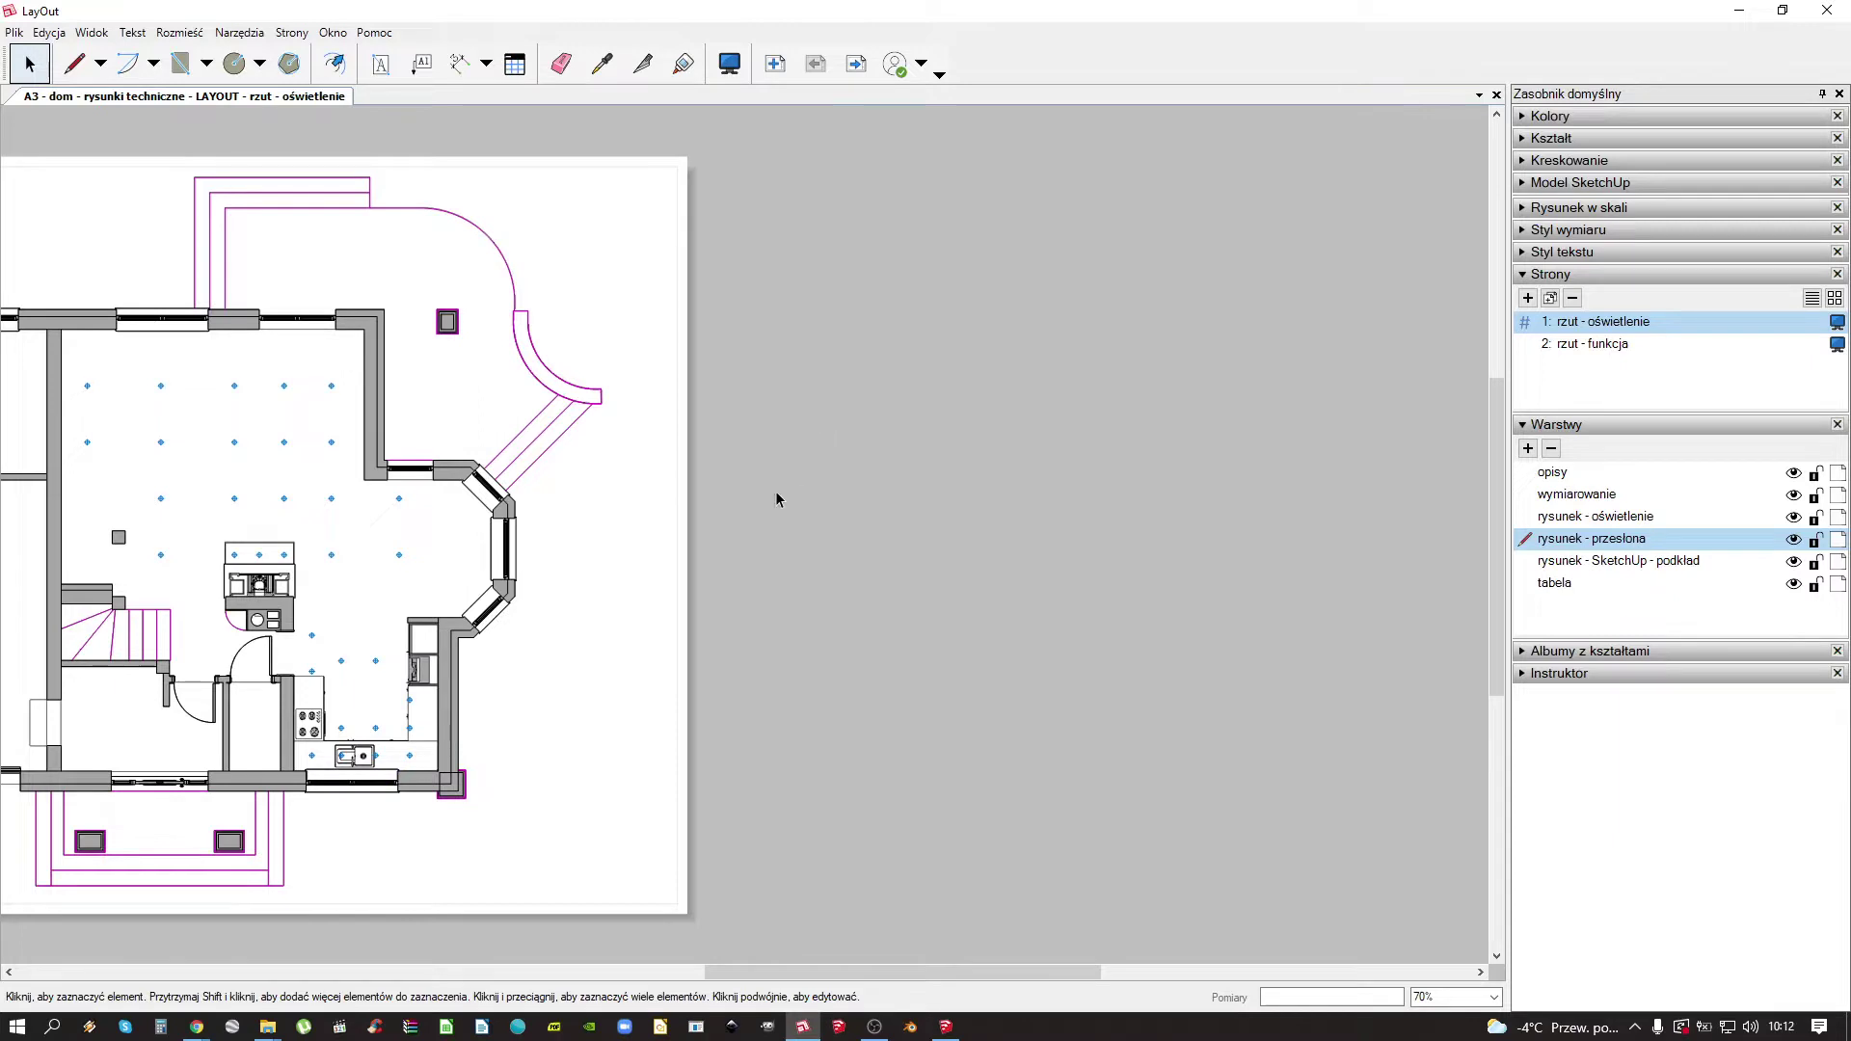
# - Draw a large rectangle in the empty area beside the page and select it
pyautogui.press('r')
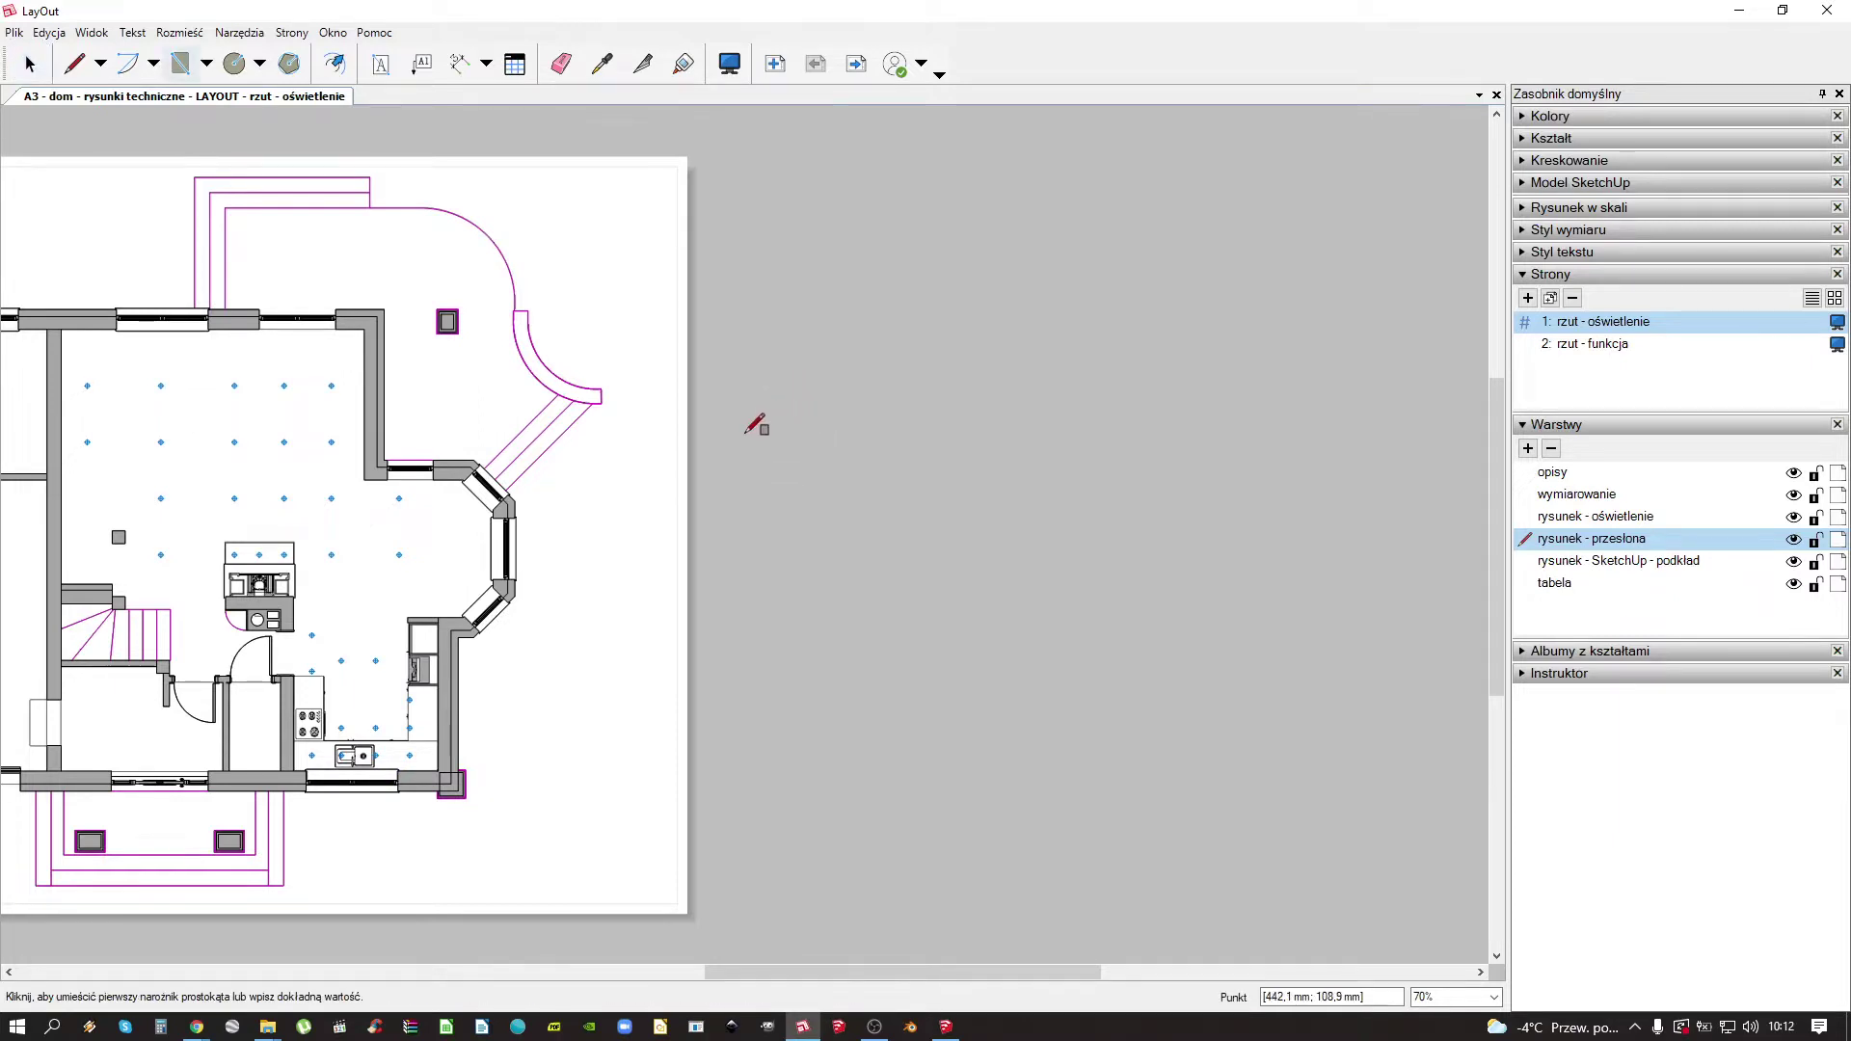
pyautogui.click(785, 370)
pyautogui.click(1246, 790)
pyautogui.press('space')
pyautogui.click(1170, 563)
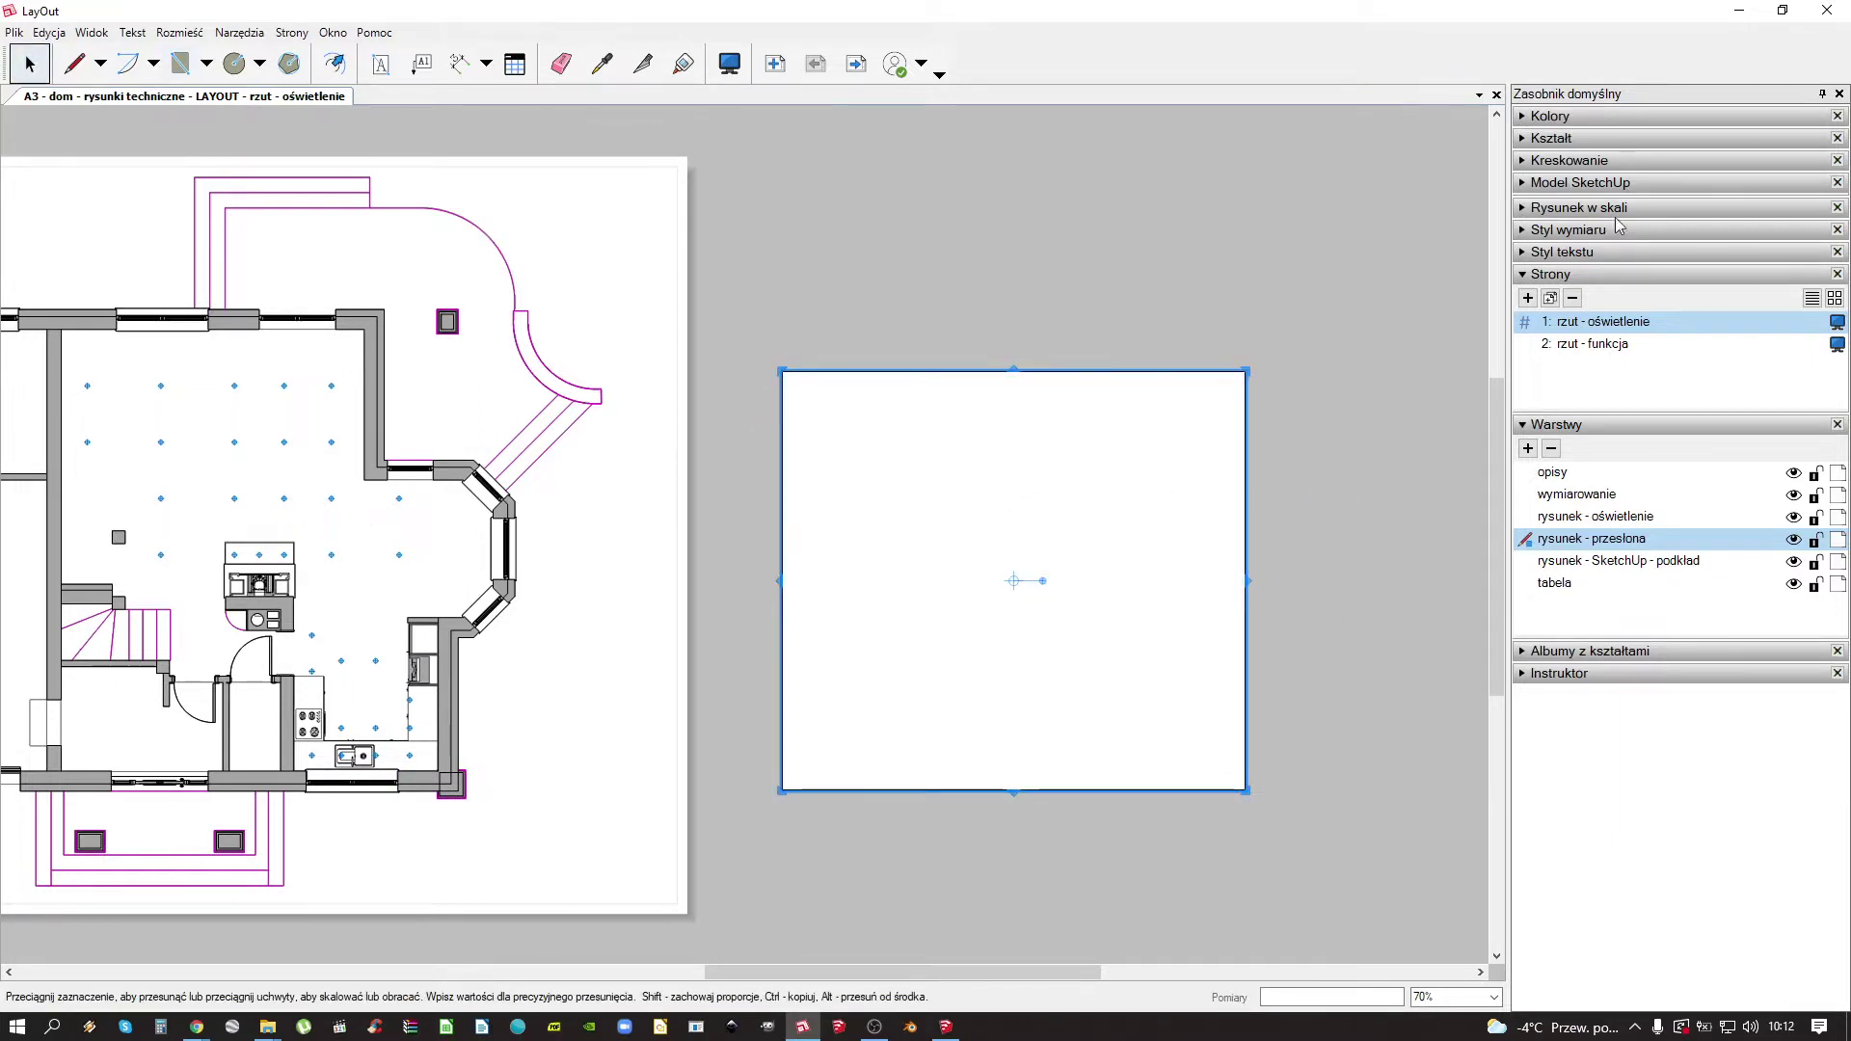
pyautogui.click(1316, 343)
pyautogui.click(1088, 558)
# - Remove the rectangle's stroke and give its light fill 64% opacity
pyautogui.click(1572, 142)
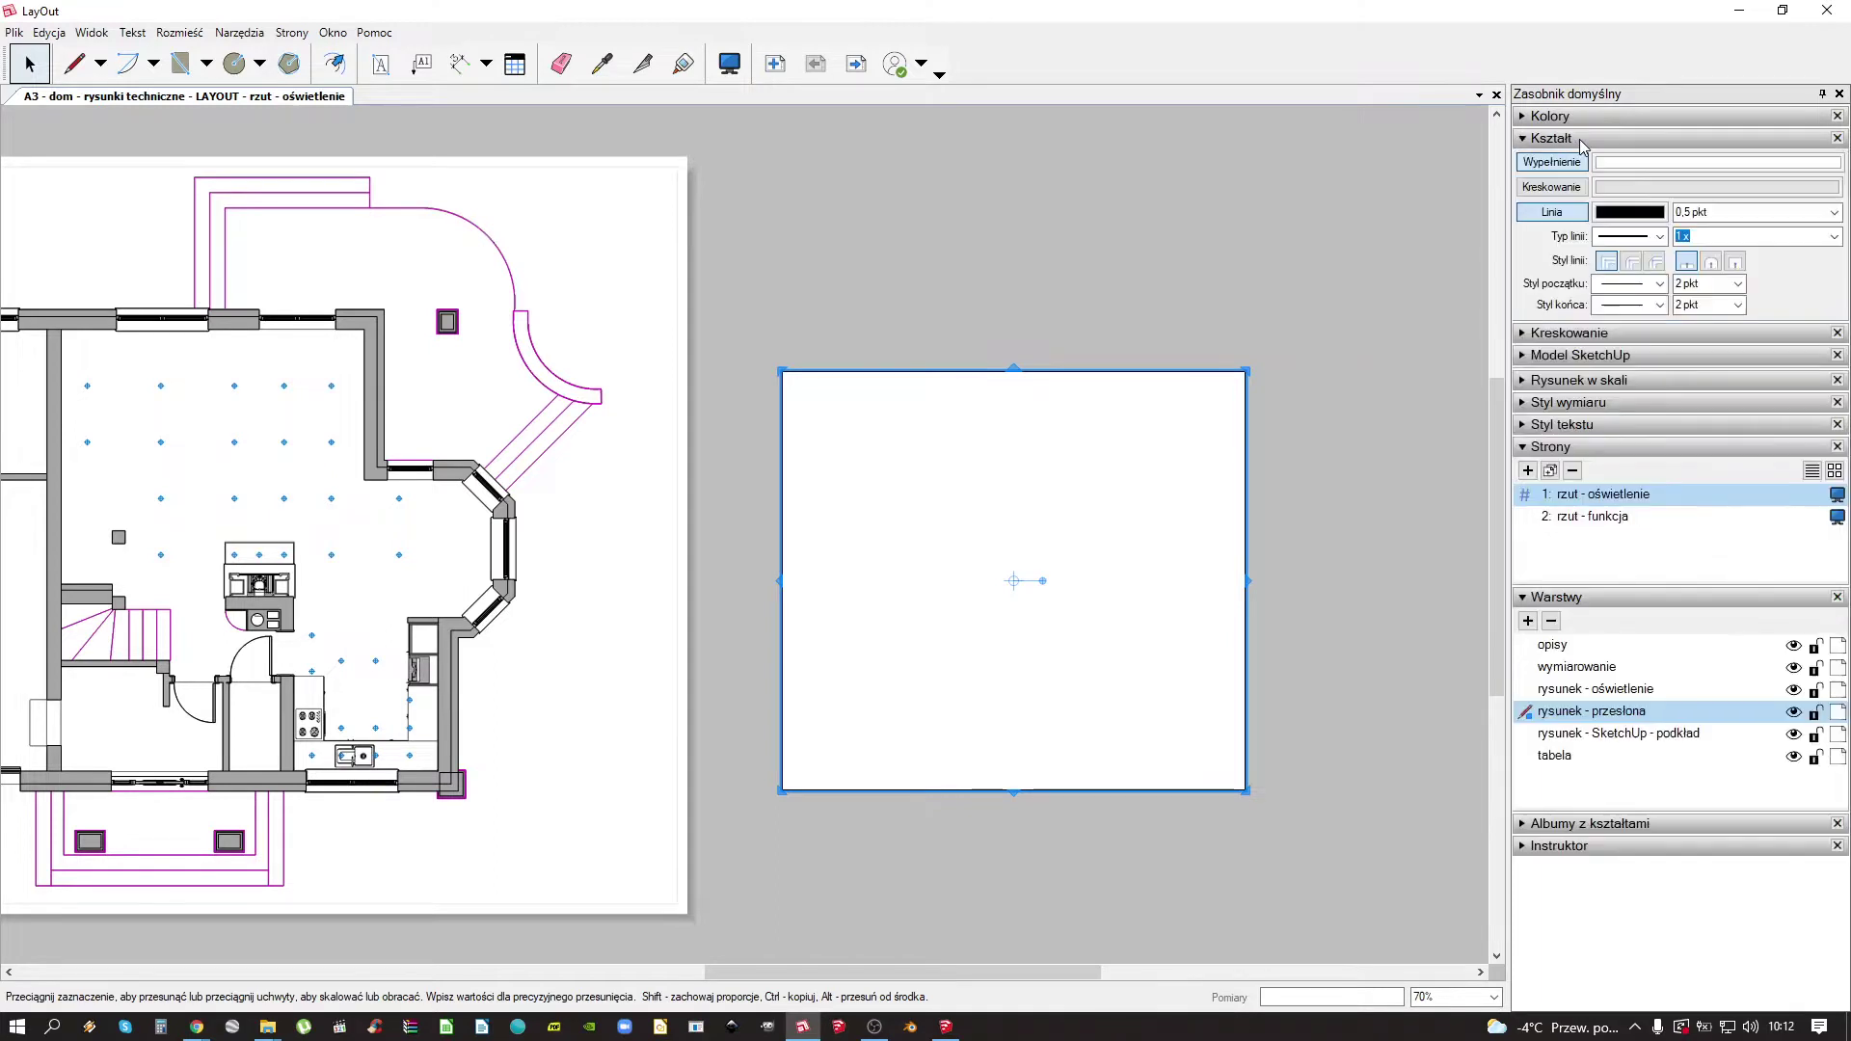
pyautogui.click(1551, 212)
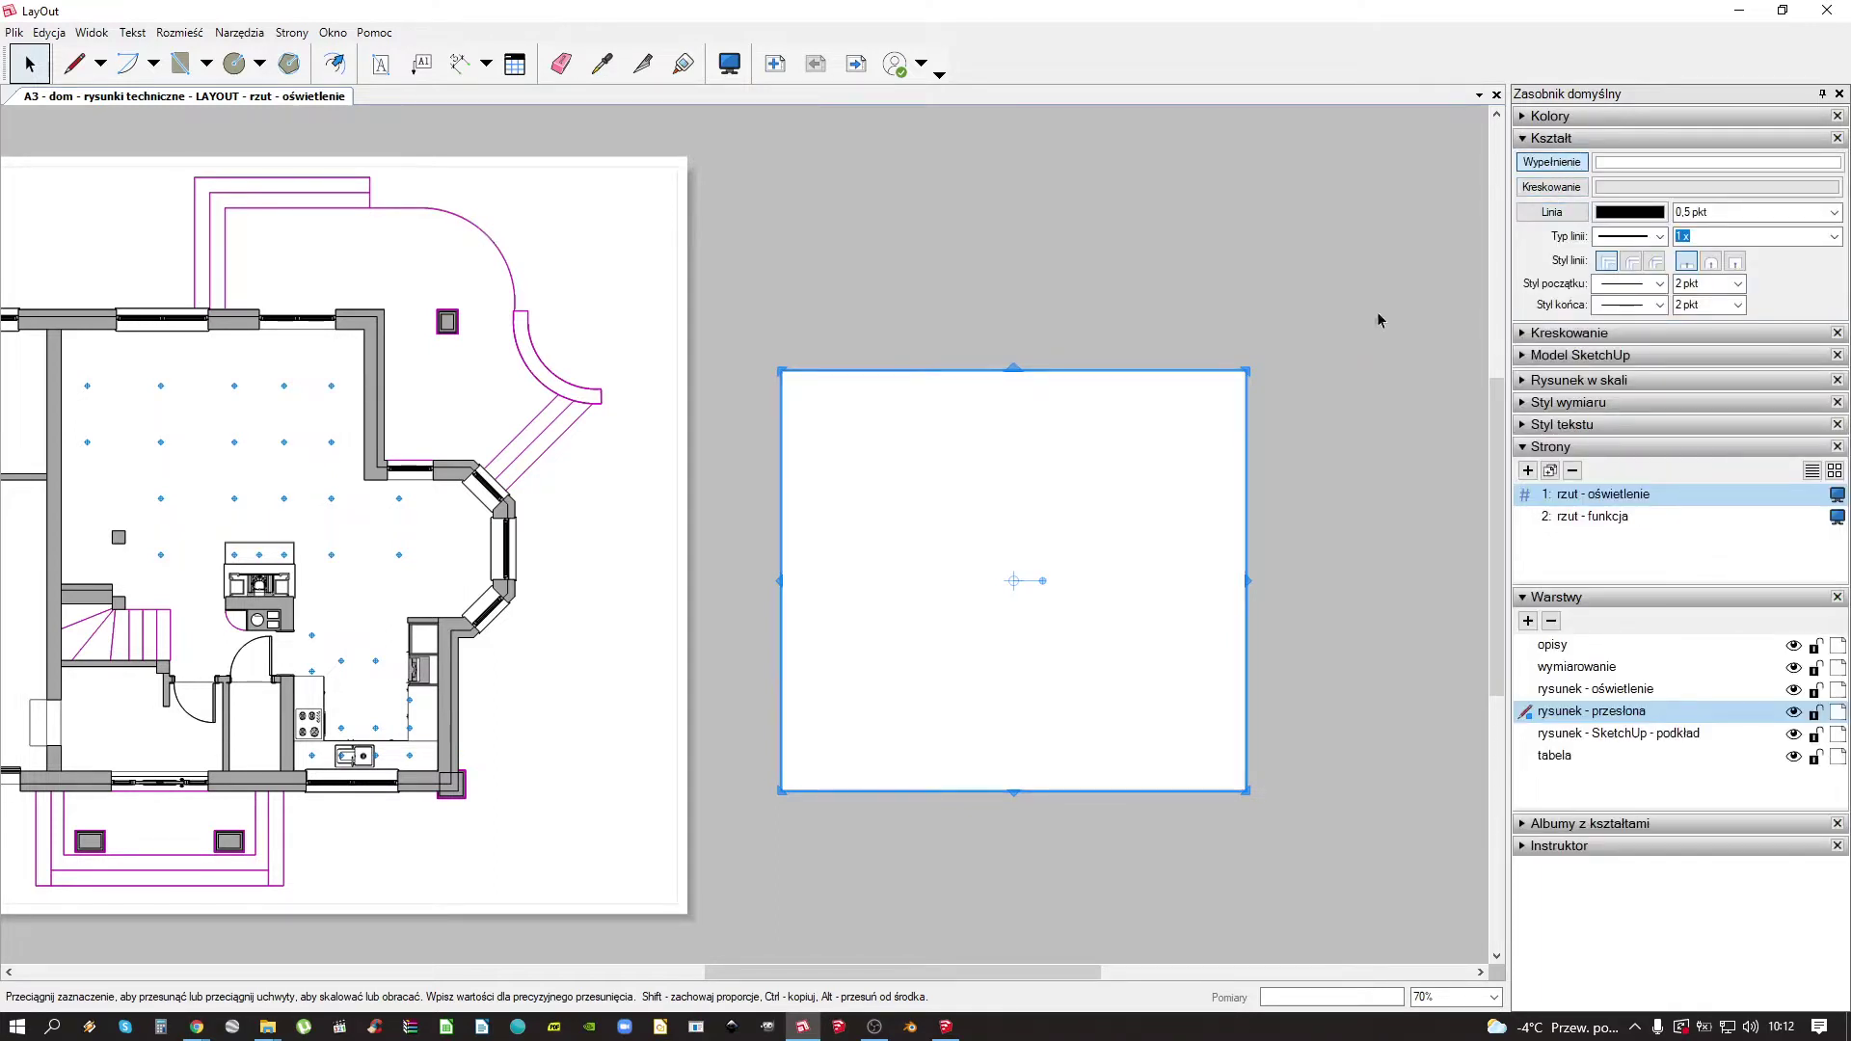
pyautogui.click(1645, 175)
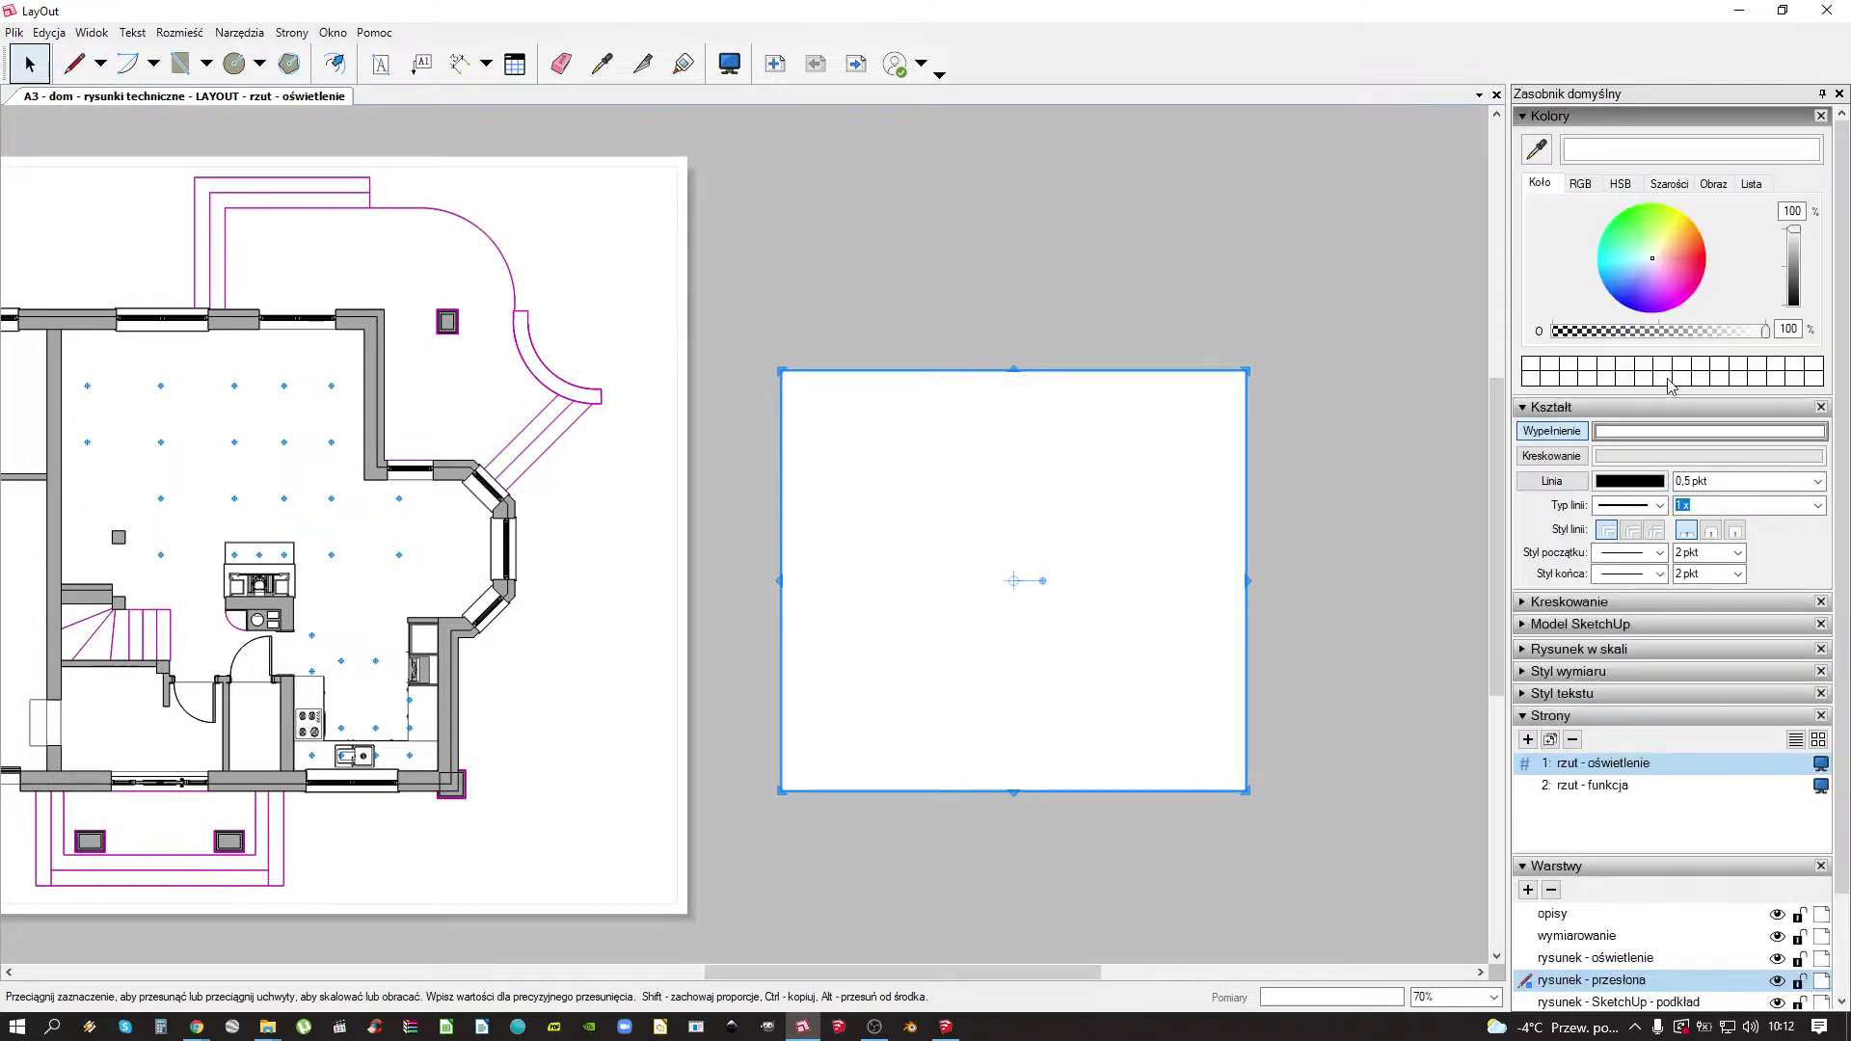
pyautogui.click(1678, 331)
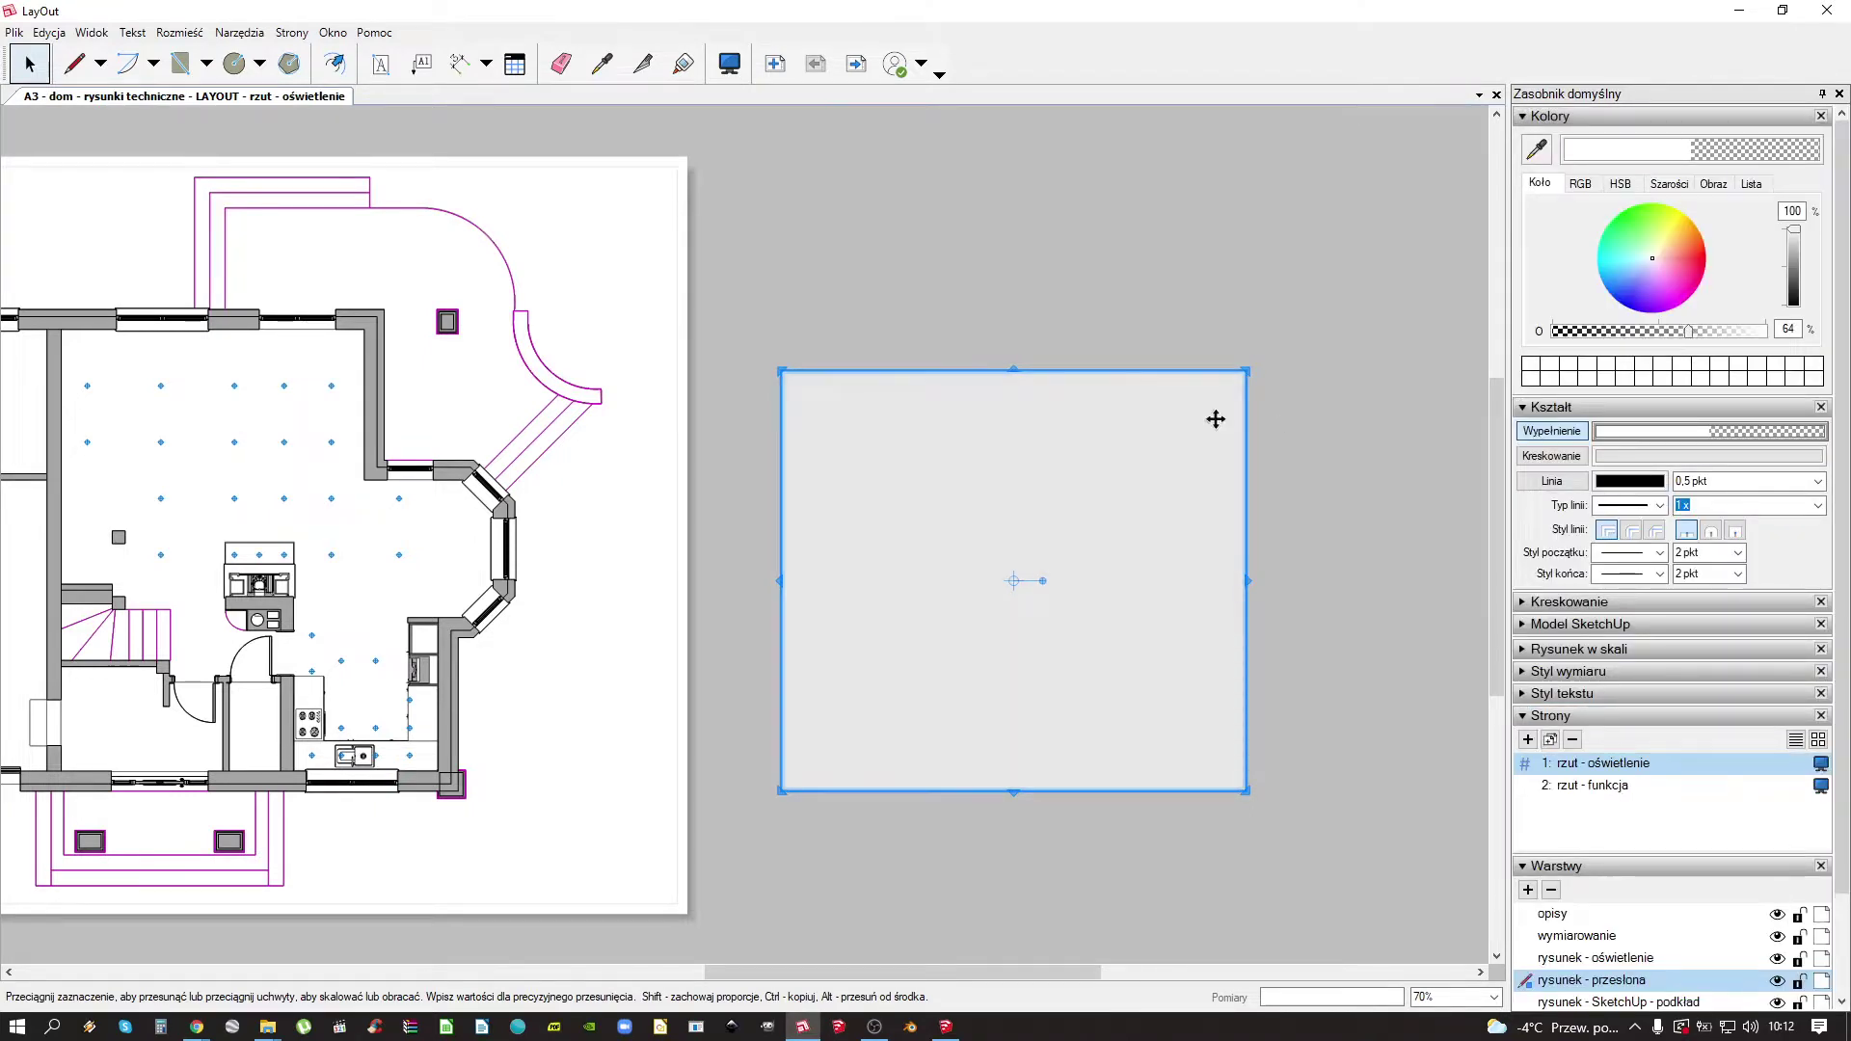
pyautogui.click(1234, 296)
pyautogui.click(1161, 441)
# - Drag the semi-transparent rectangle over the floor plan's kitchen and bay window, adjusting its arrangement
pyautogui.moveTo(1105, 571); pyautogui.dragTo(1155, 511, button='middle')
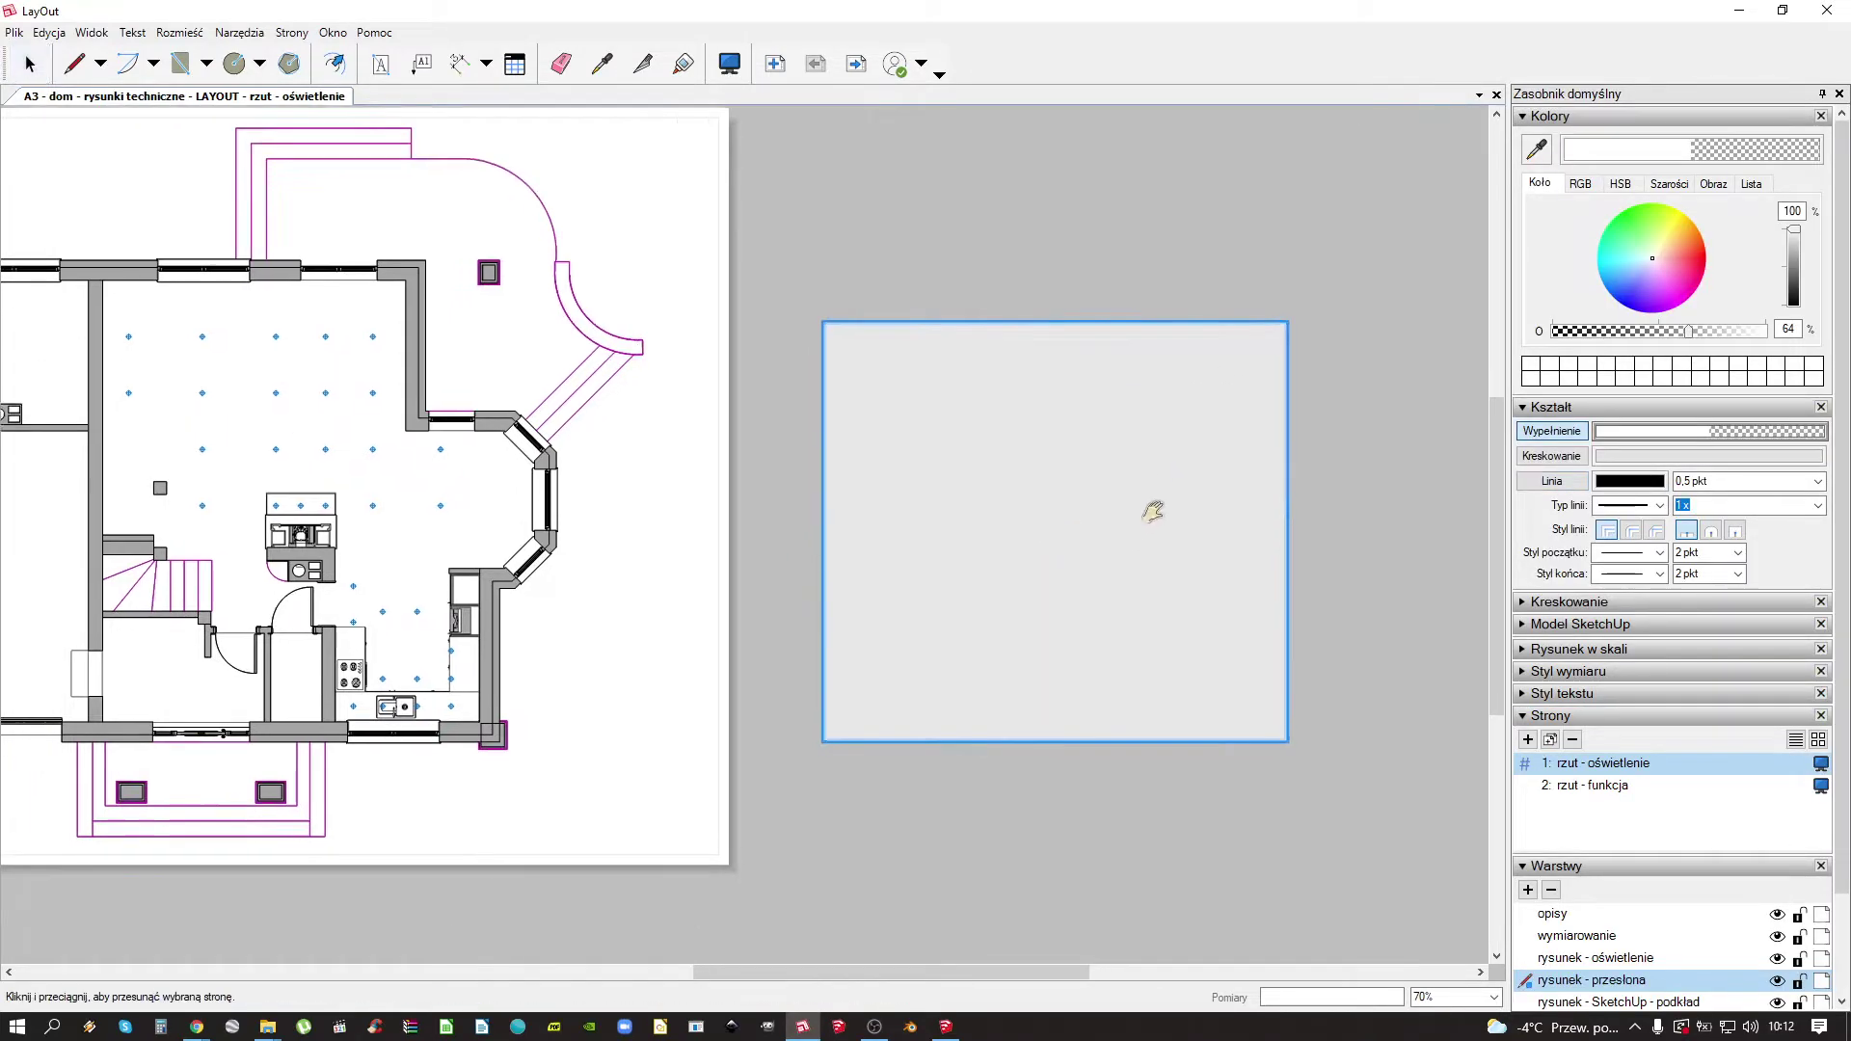
pyautogui.click(1620, 117)
pyautogui.click(1574, 138)
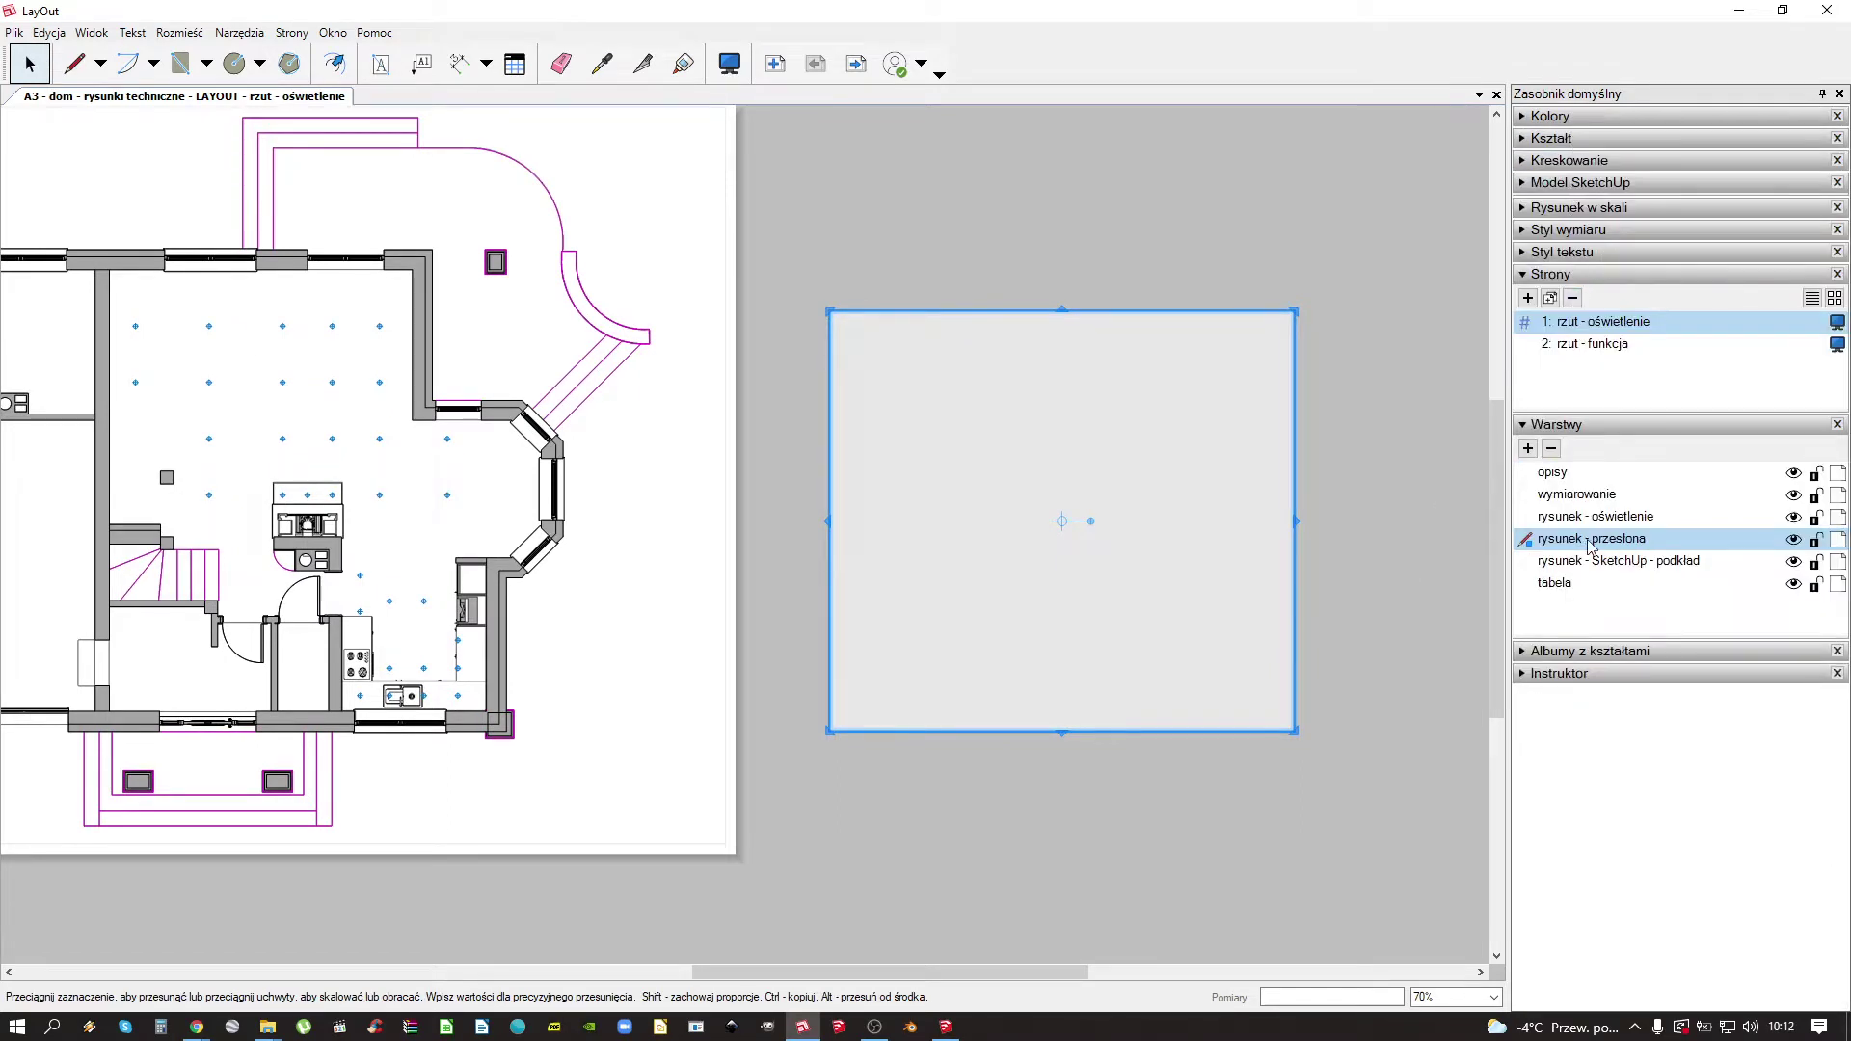
pyautogui.moveTo(1195, 434); pyautogui.dragTo(731, 495)
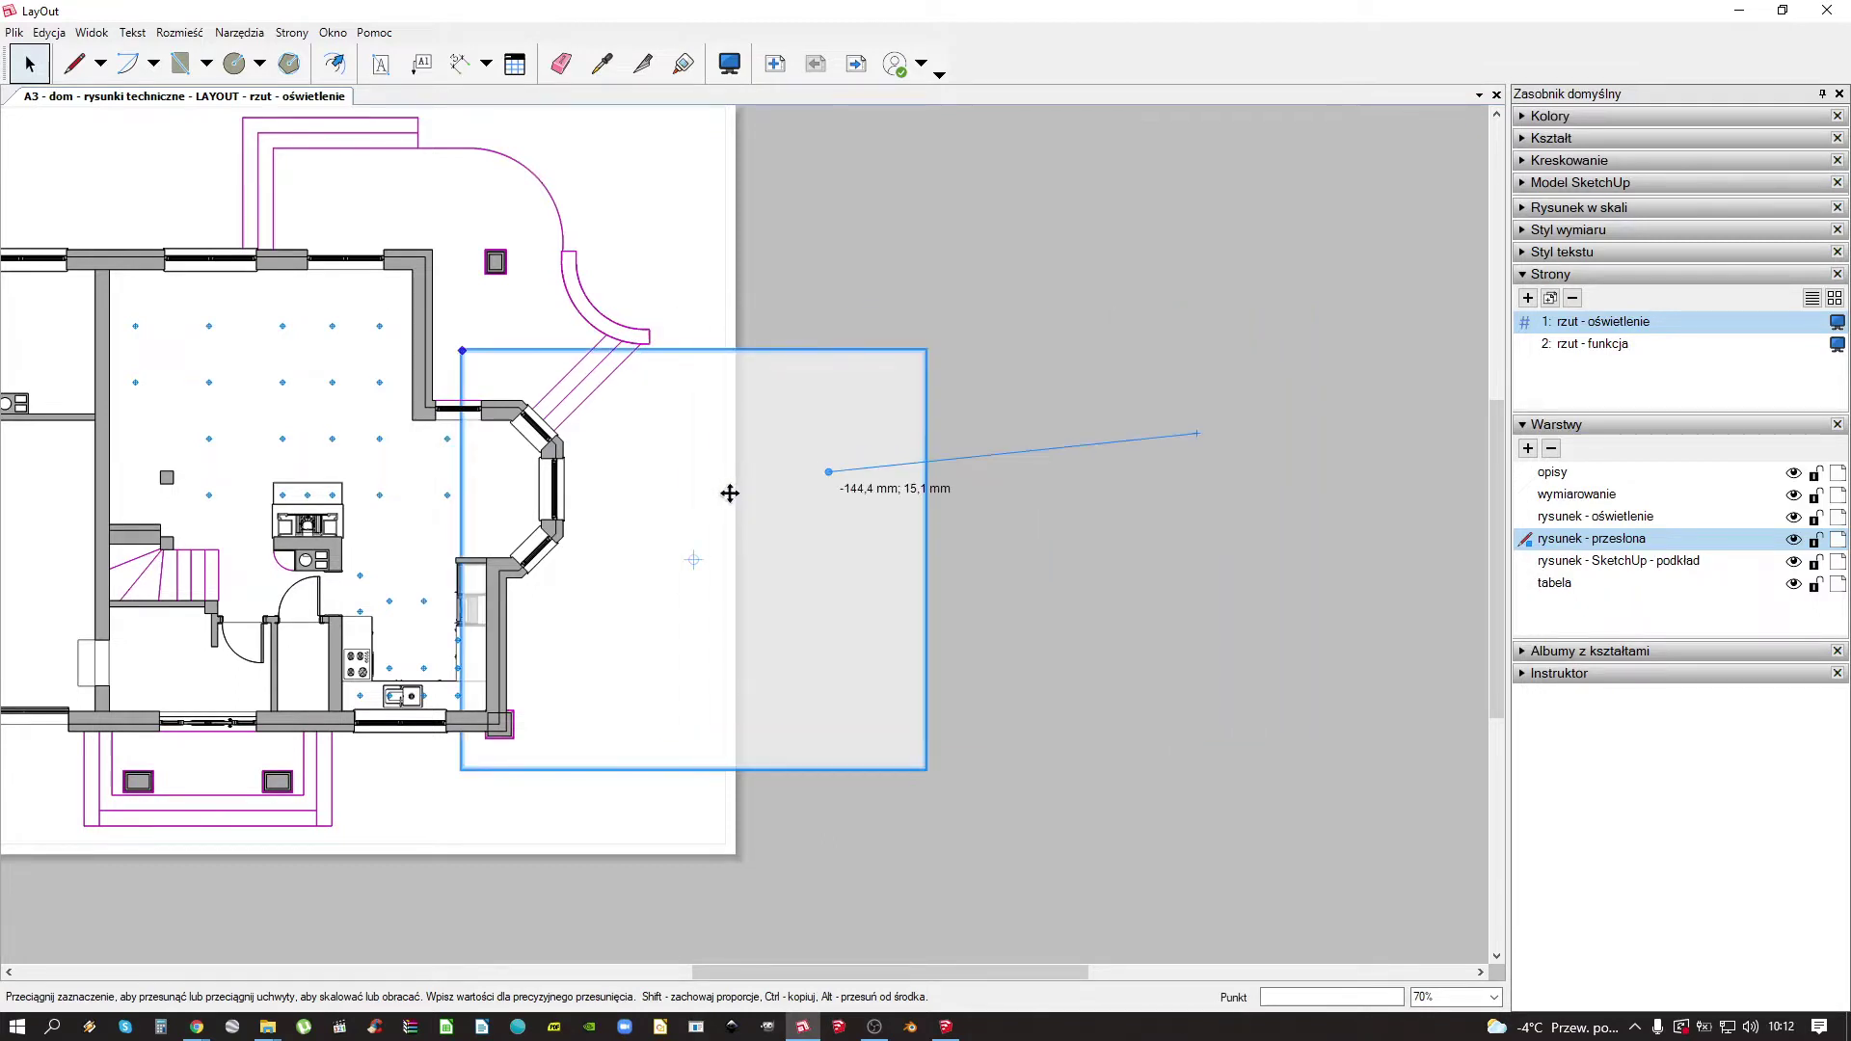
pyautogui.moveTo(730, 496); pyautogui.dragTo(657, 526)
pyautogui.rightClick(656, 526)
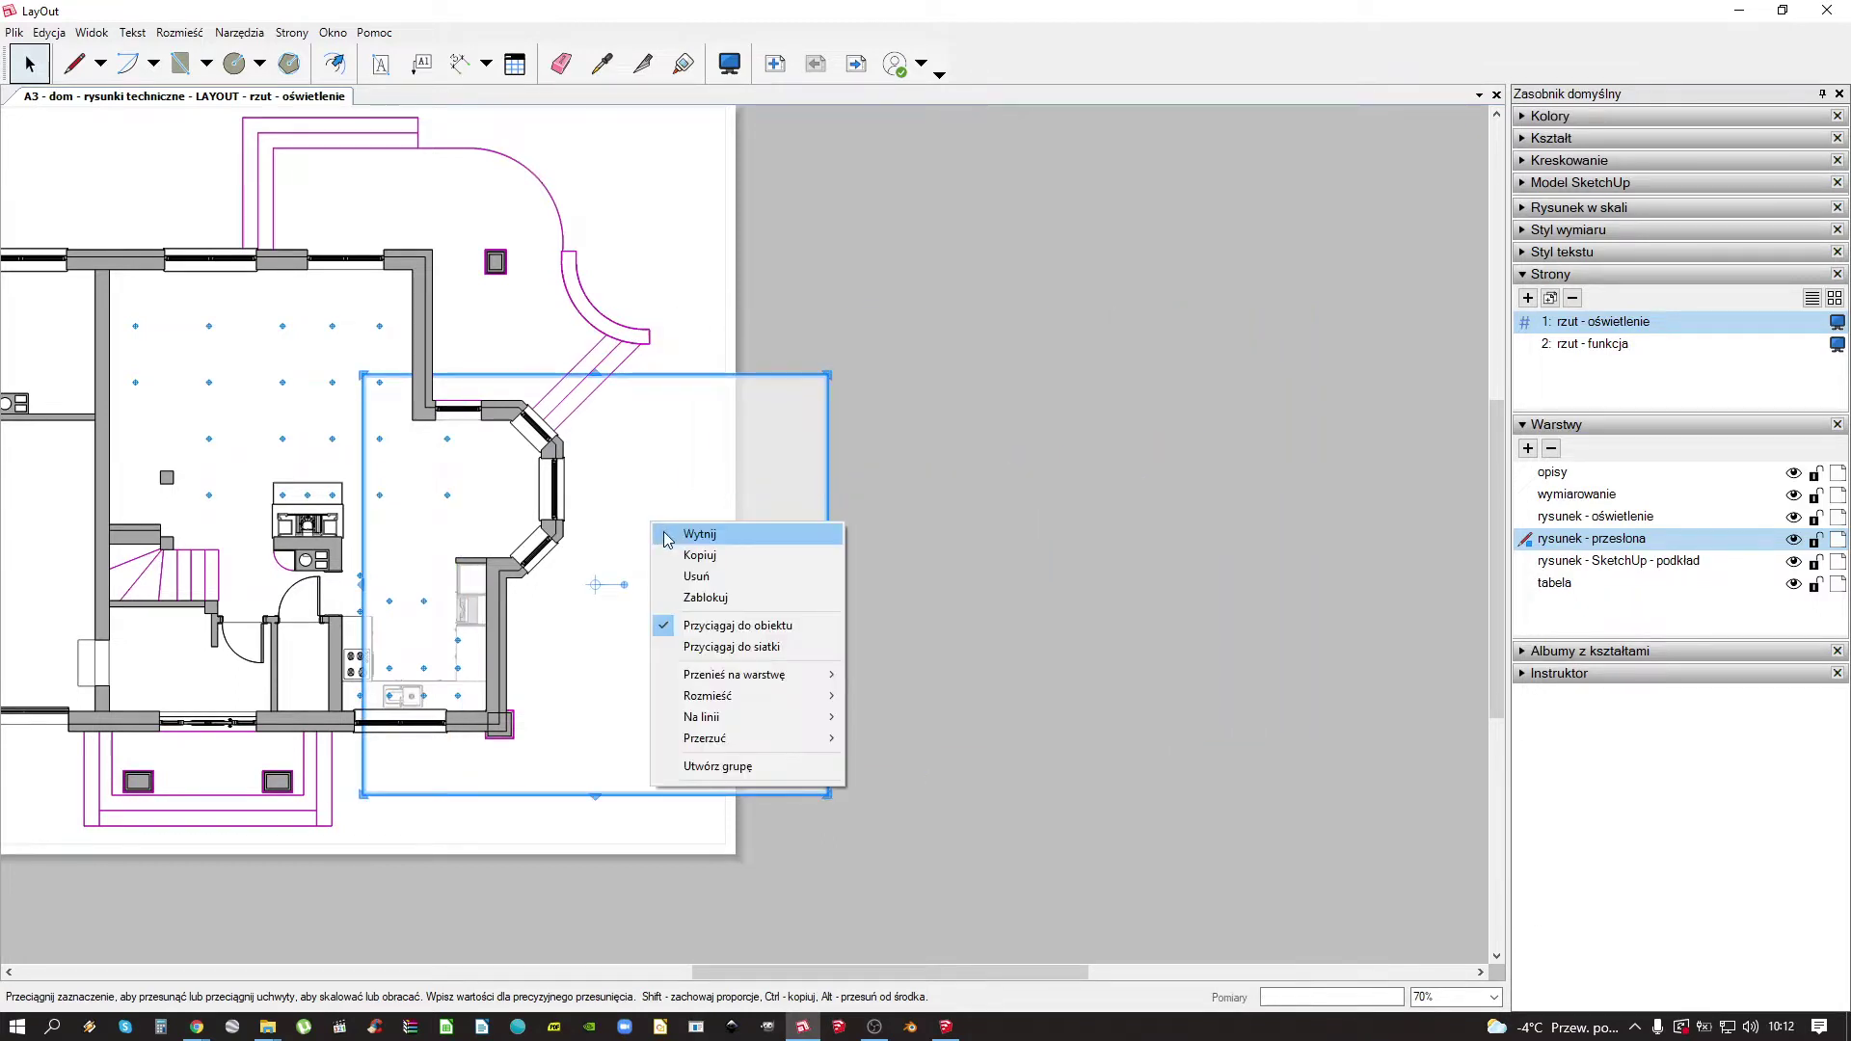
pyautogui.click(704, 622)
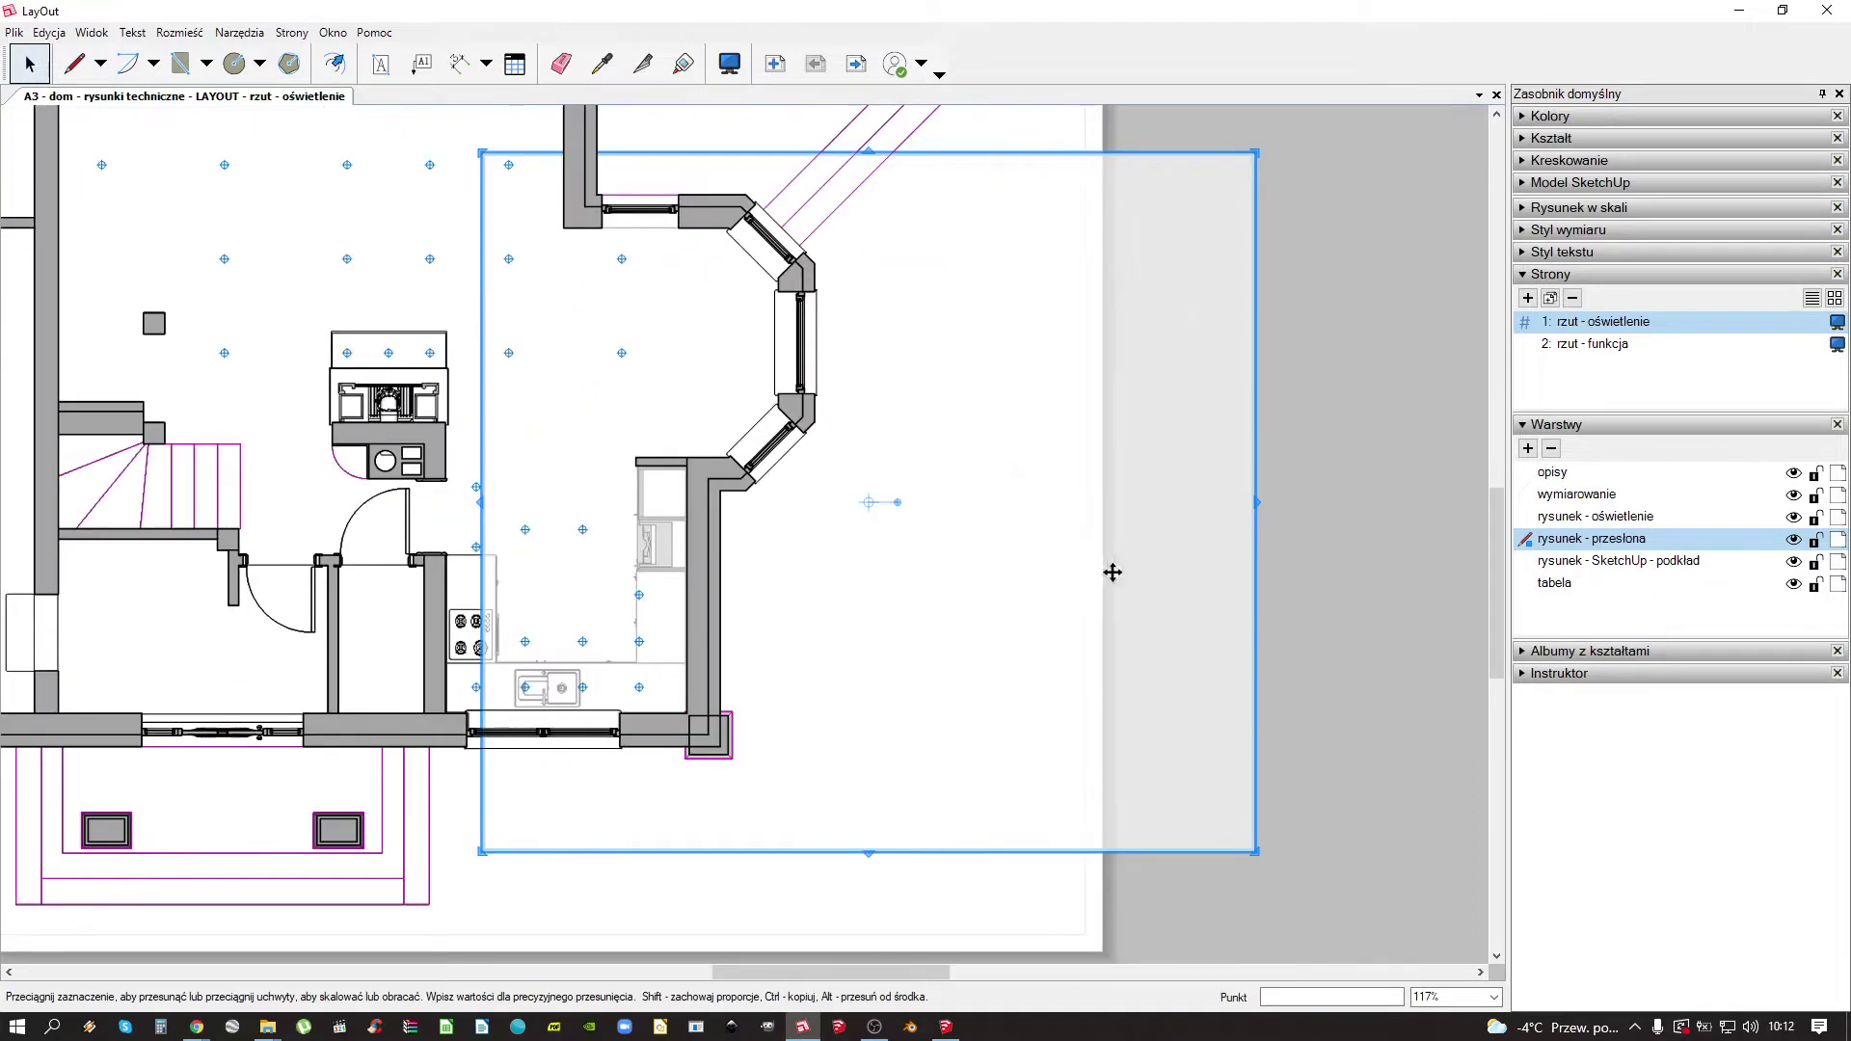
pyautogui.moveTo(1111, 573)
pyautogui.mouseDown()
pyautogui.moveTo(1345, 739)
pyautogui.moveTo(1222, 673)
pyautogui.moveTo(876, 595)
pyautogui.moveTo(1306, 641)
pyautogui.moveTo(750, 542)
pyautogui.mouseUp()
pyautogui.scroll(-3, 840, 545)
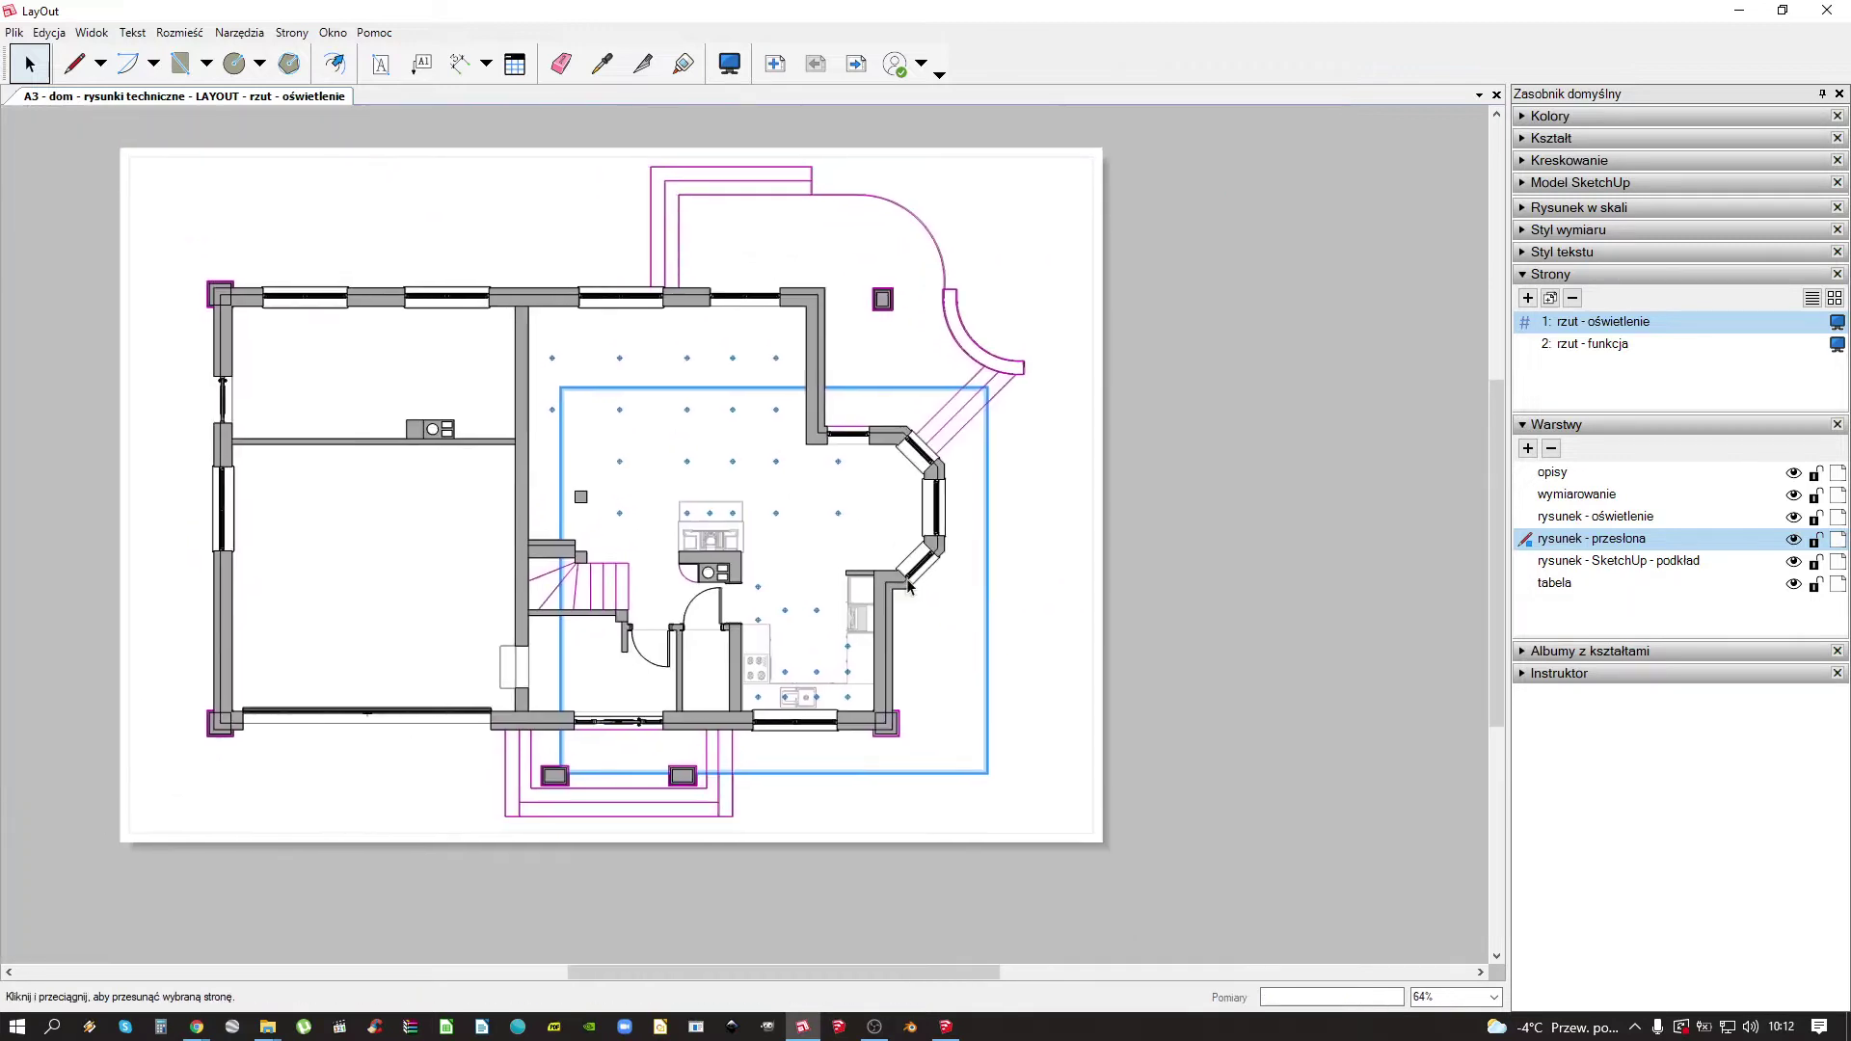
# - Stretch the floor-plan viewport frames further down and to the right on the page
pyautogui.moveTo(567, 389)
pyautogui.mouseDown()
pyautogui.moveTo(476, 344)
pyautogui.moveTo(207, 282)
pyautogui.moveTo(182, 174)
pyautogui.moveTo(145, 167)
pyautogui.mouseUp()
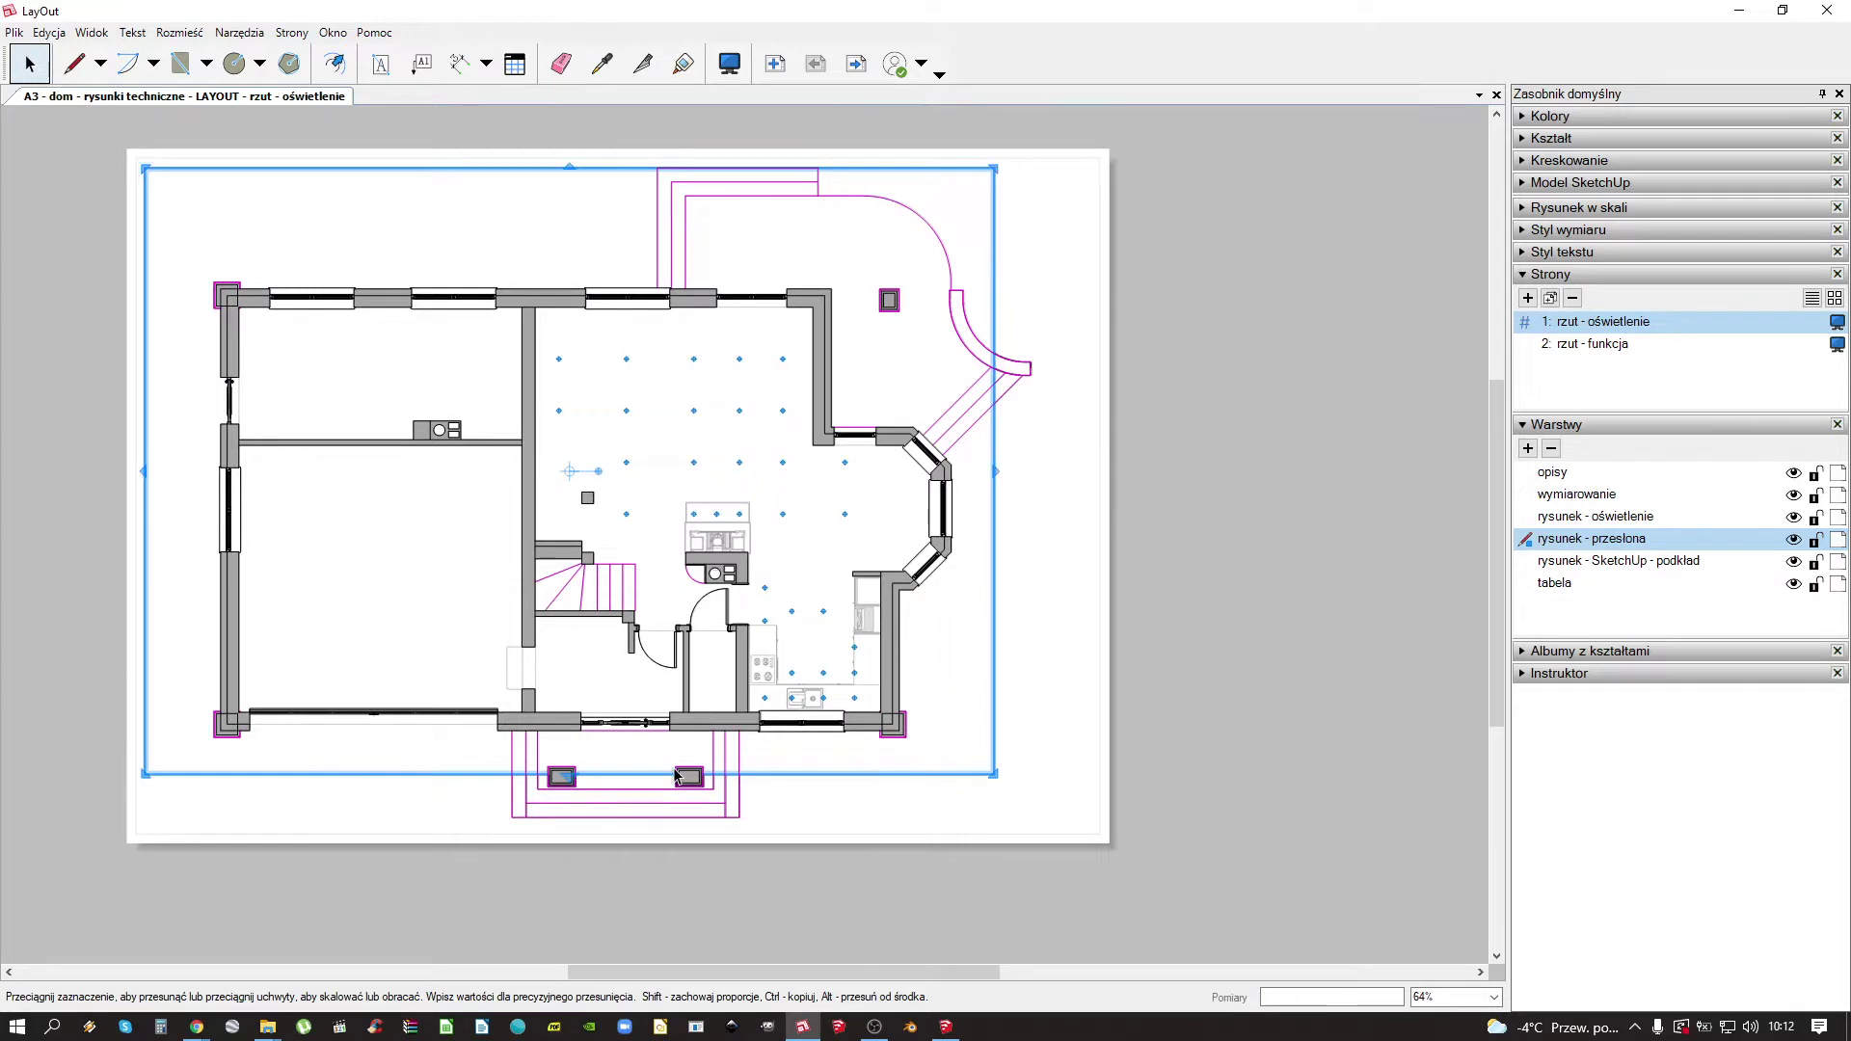
pyautogui.moveTo(677, 776); pyautogui.dragTo(677, 837)
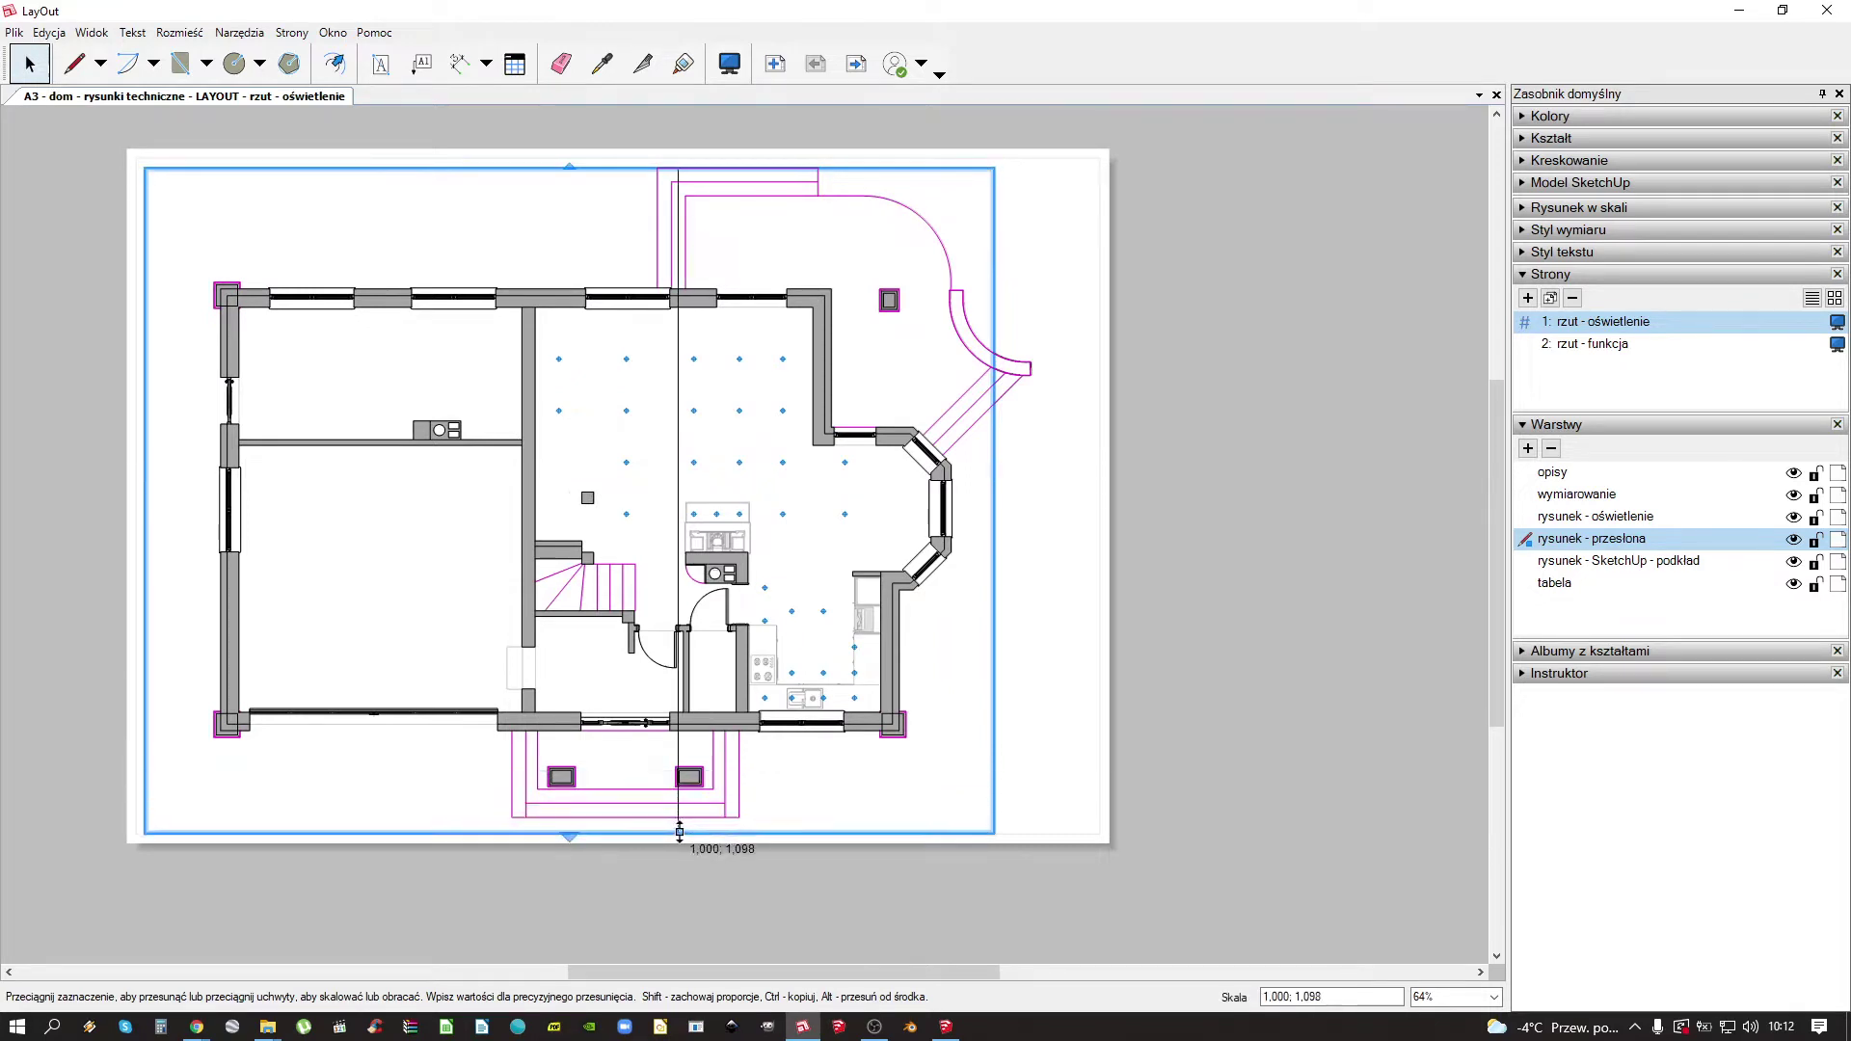
pyautogui.click(998, 384)
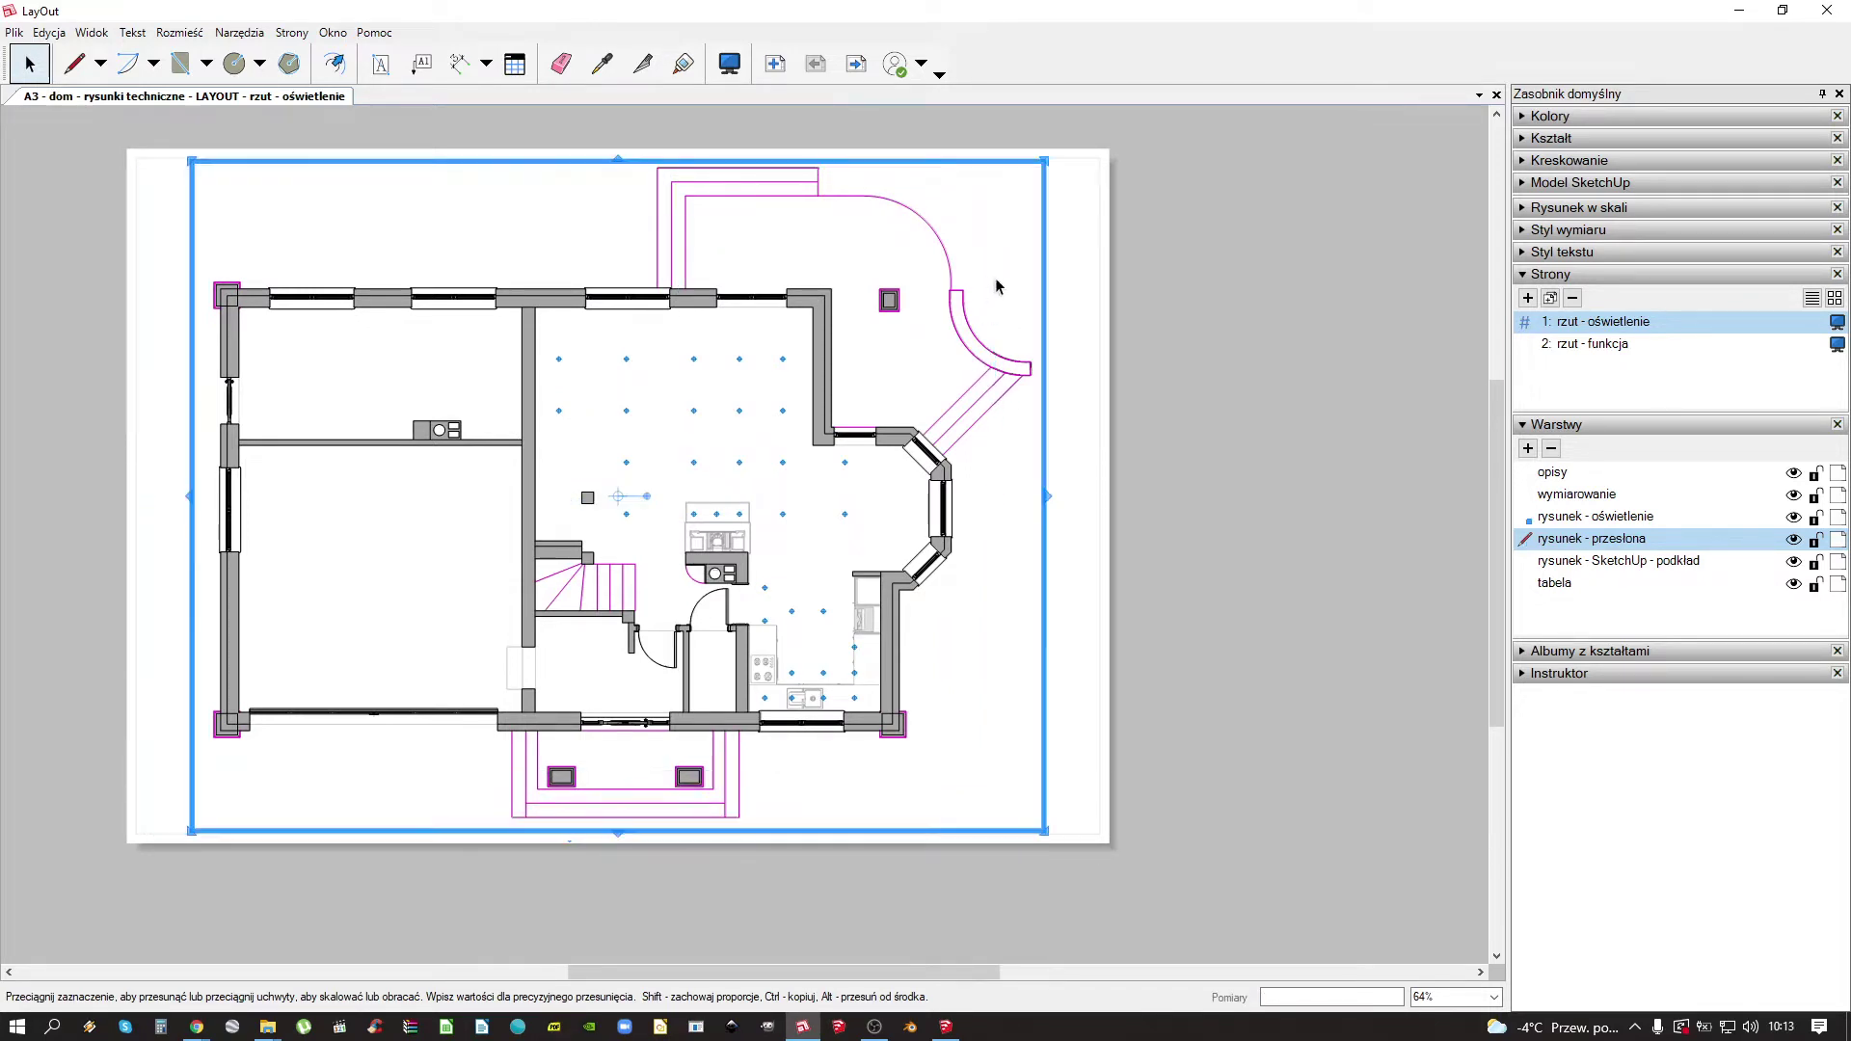
pyautogui.click(1006, 230)
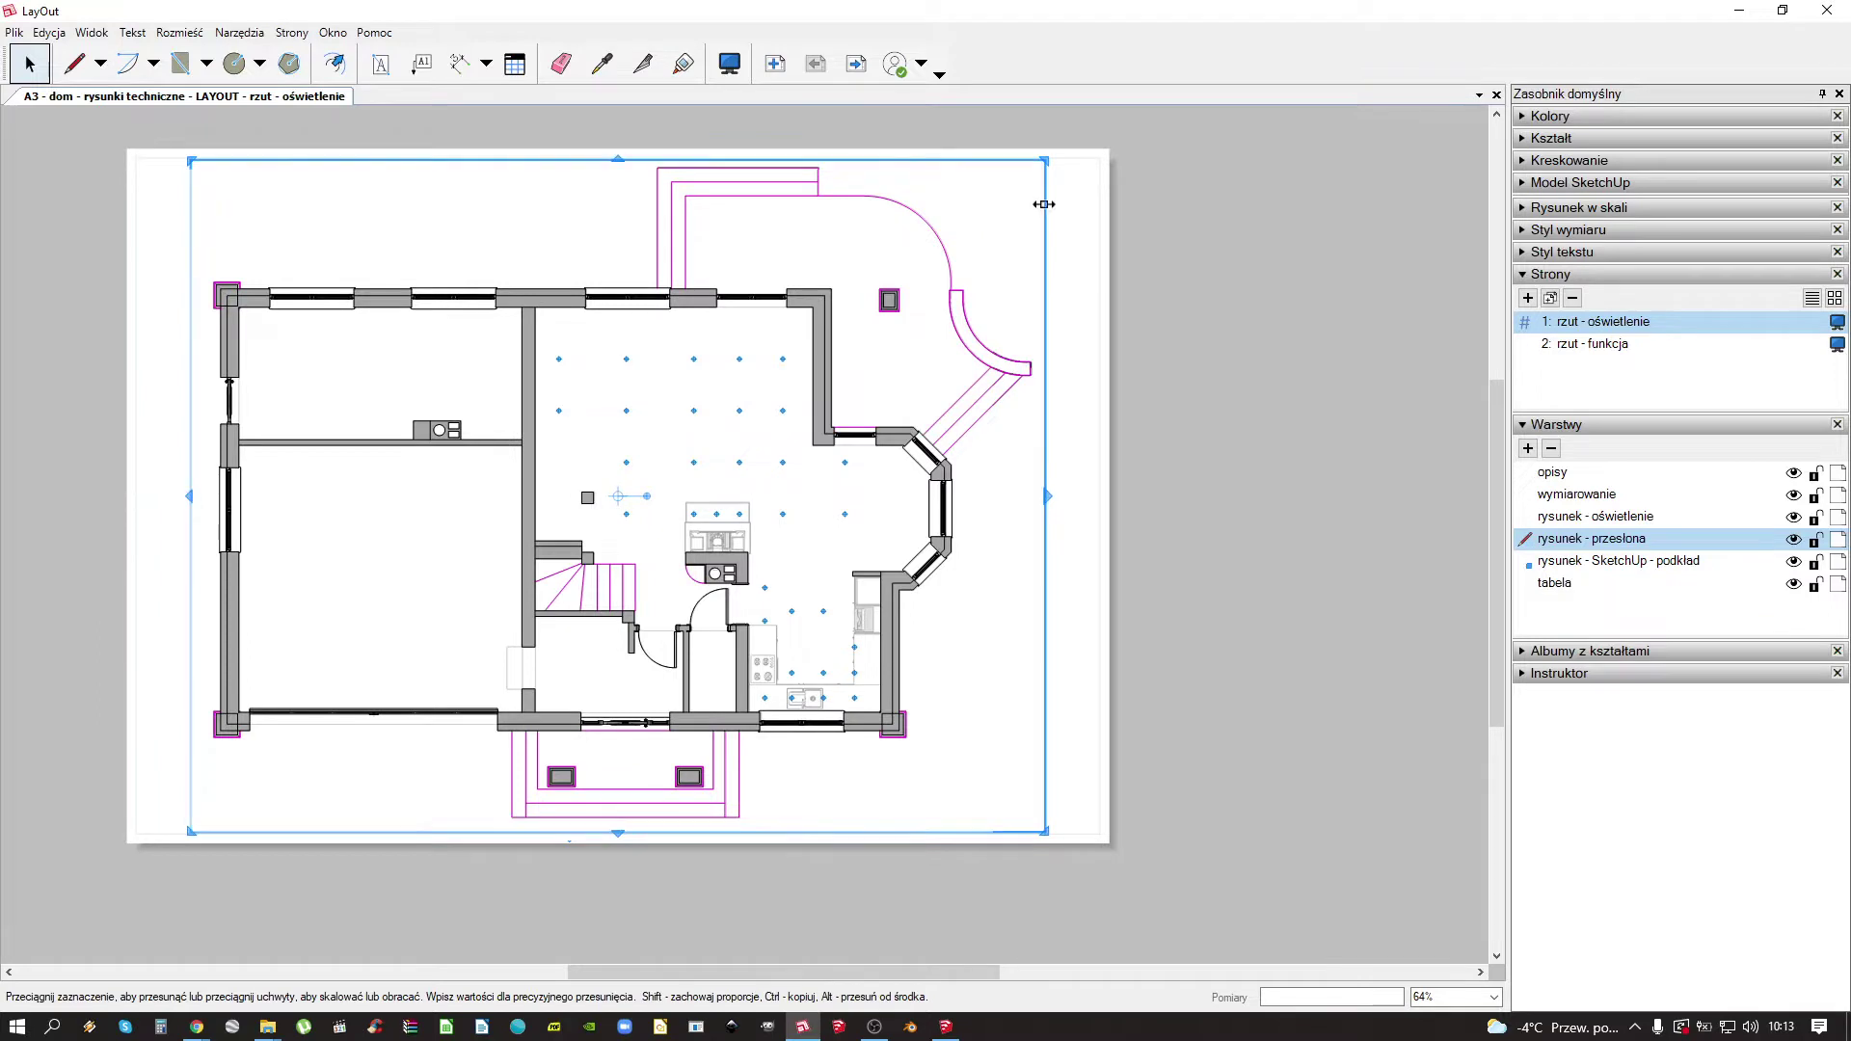
pyautogui.press('Escape')
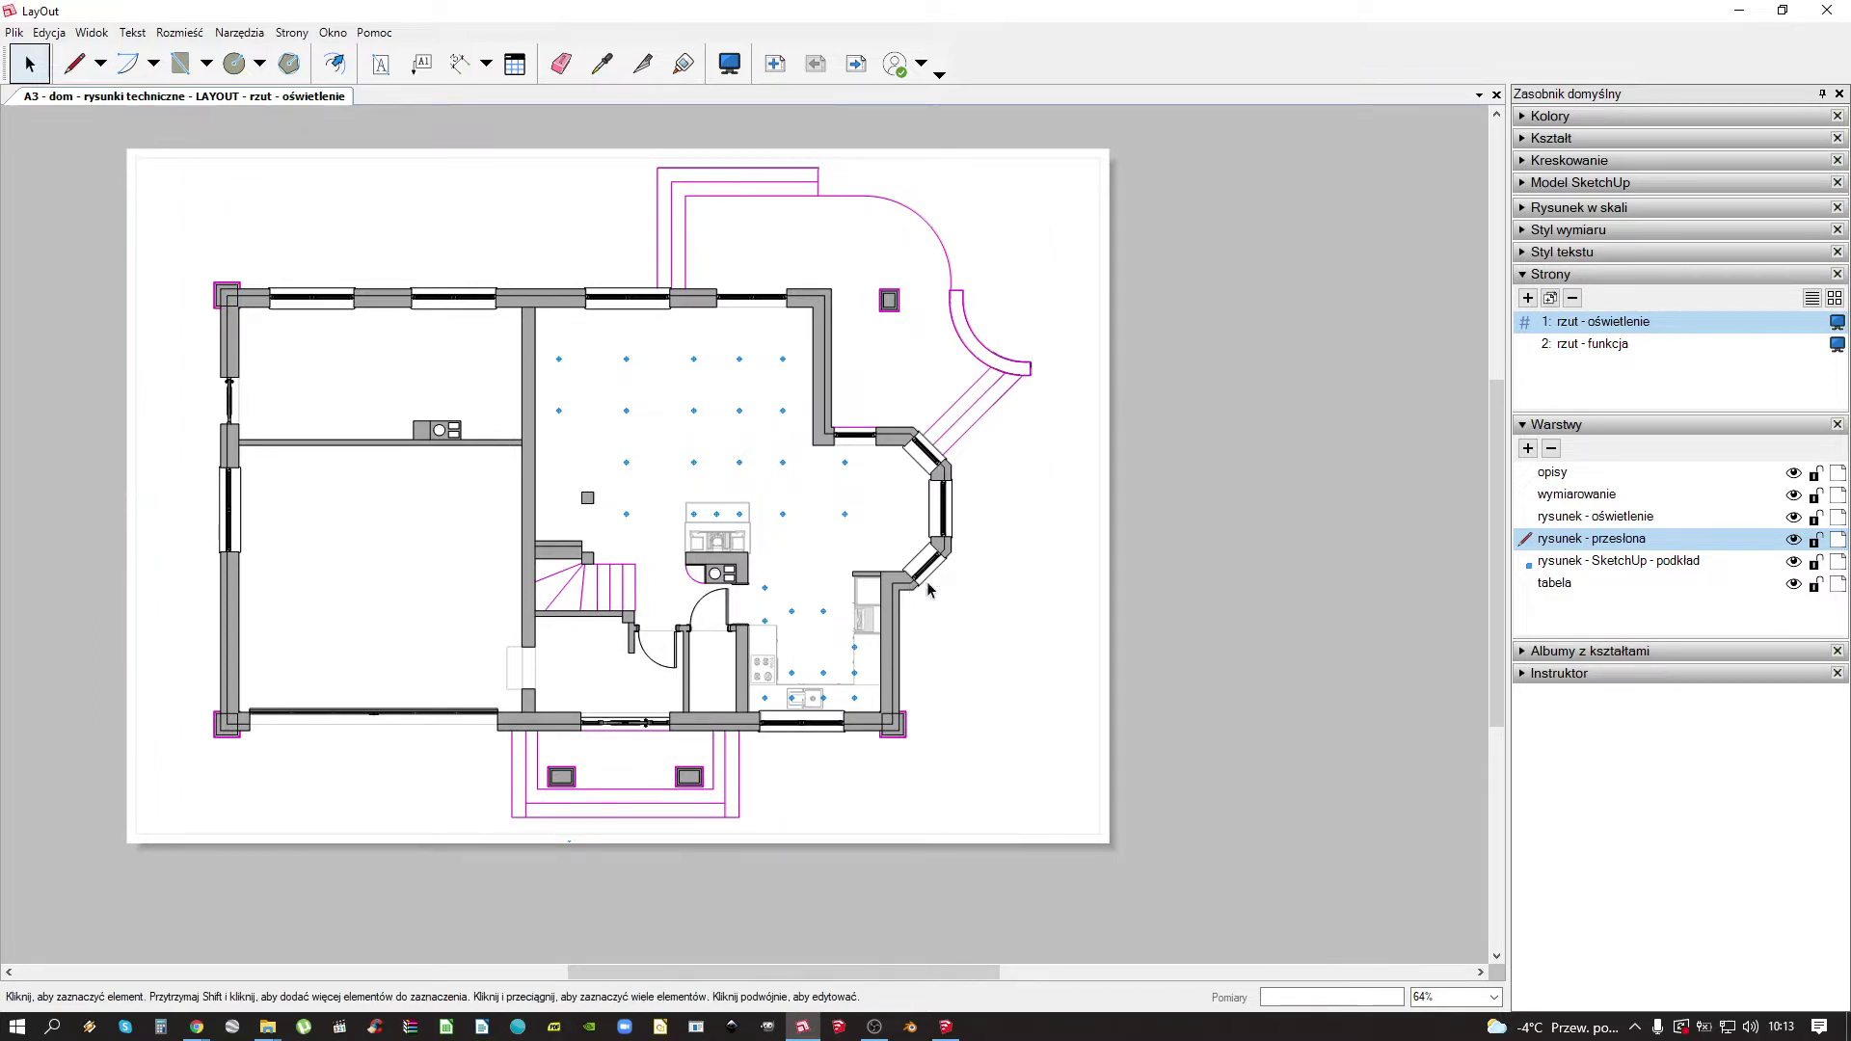
pyautogui.click(991, 591)
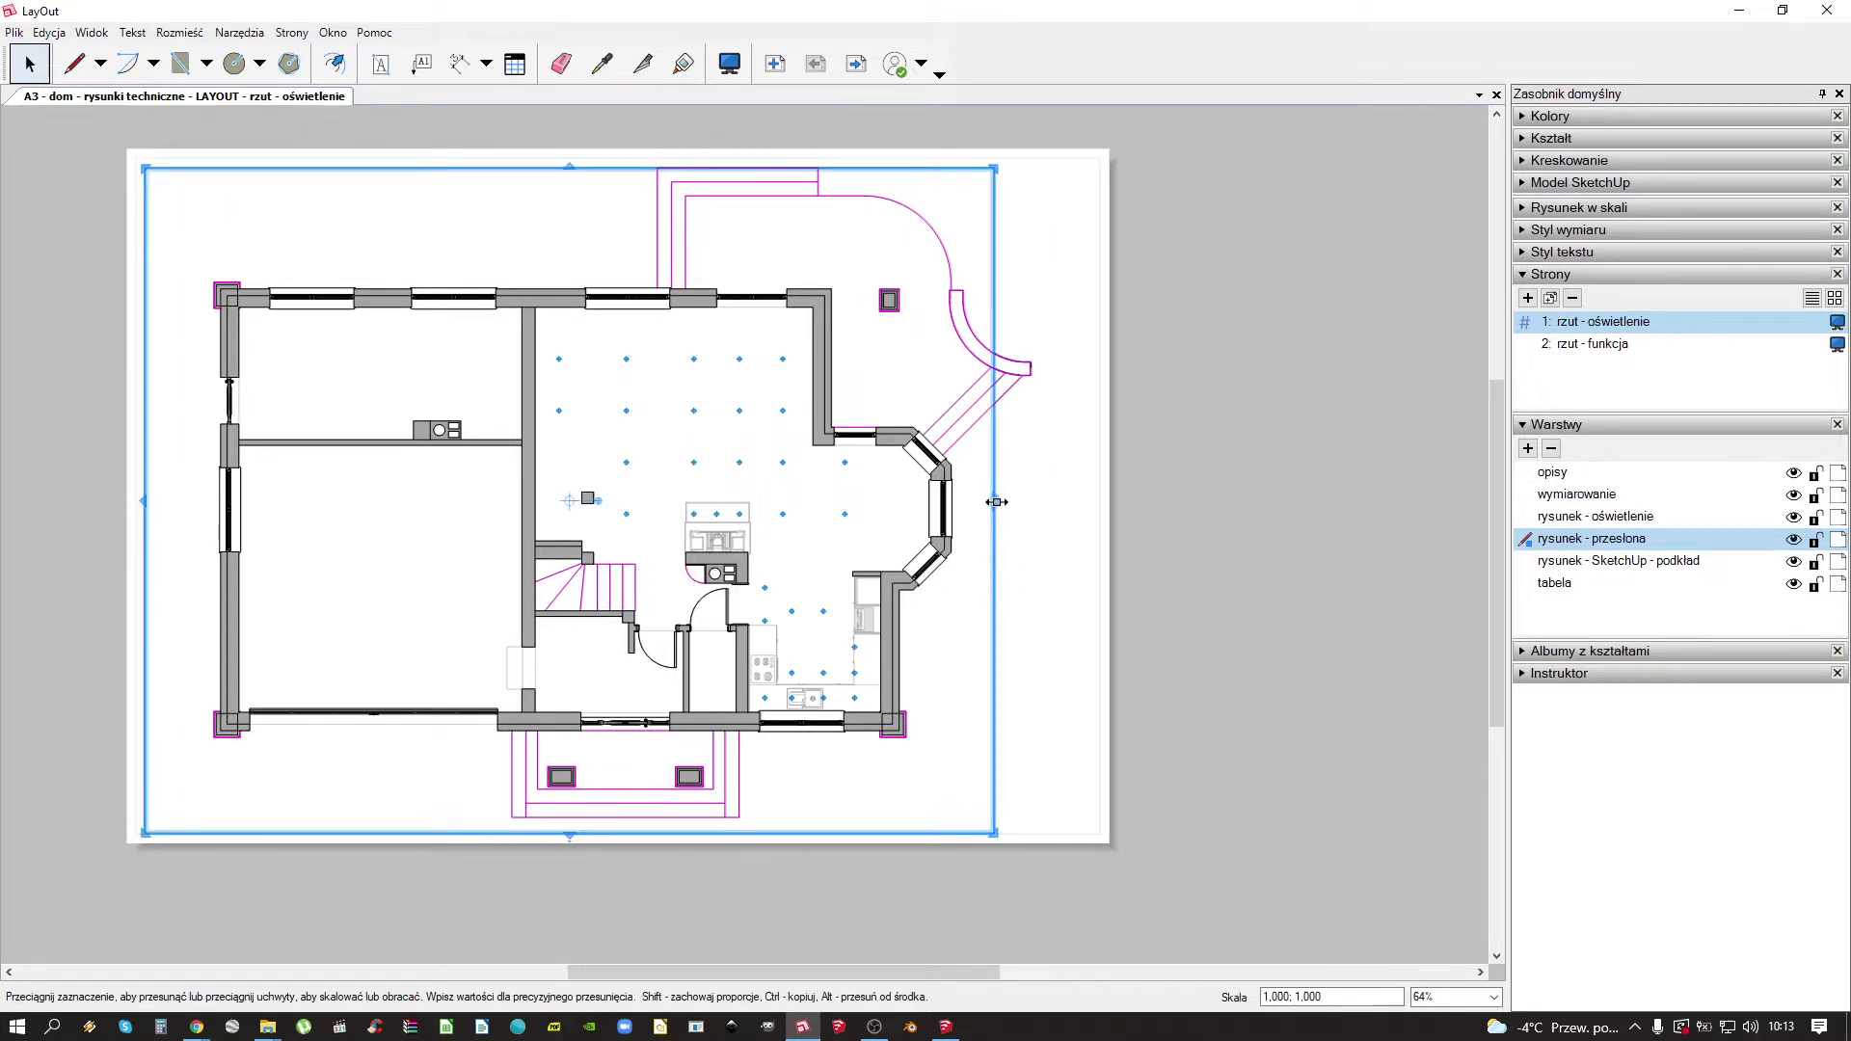
pyautogui.moveTo(998, 500); pyautogui.dragTo(1083, 499)
pyautogui.click(1205, 464)
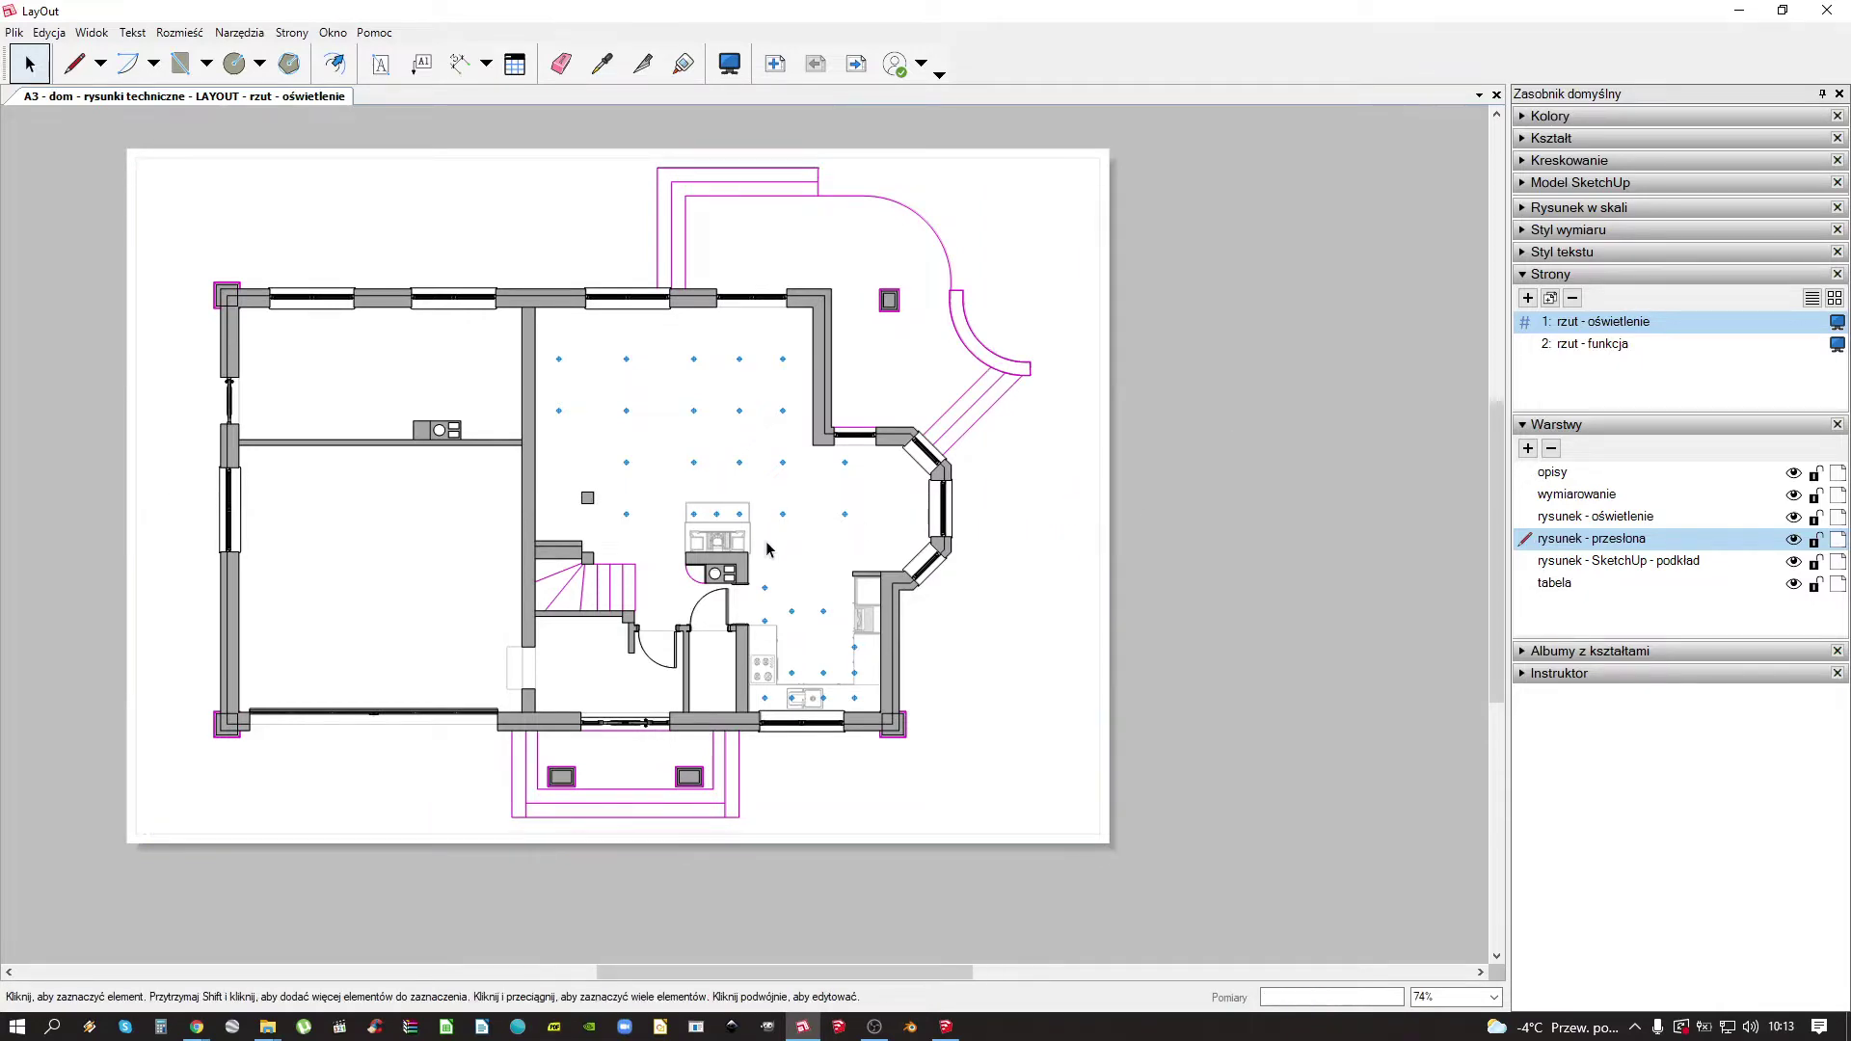
pyautogui.scroll(3, 752, 579)
pyautogui.scroll(2, 867, 579)
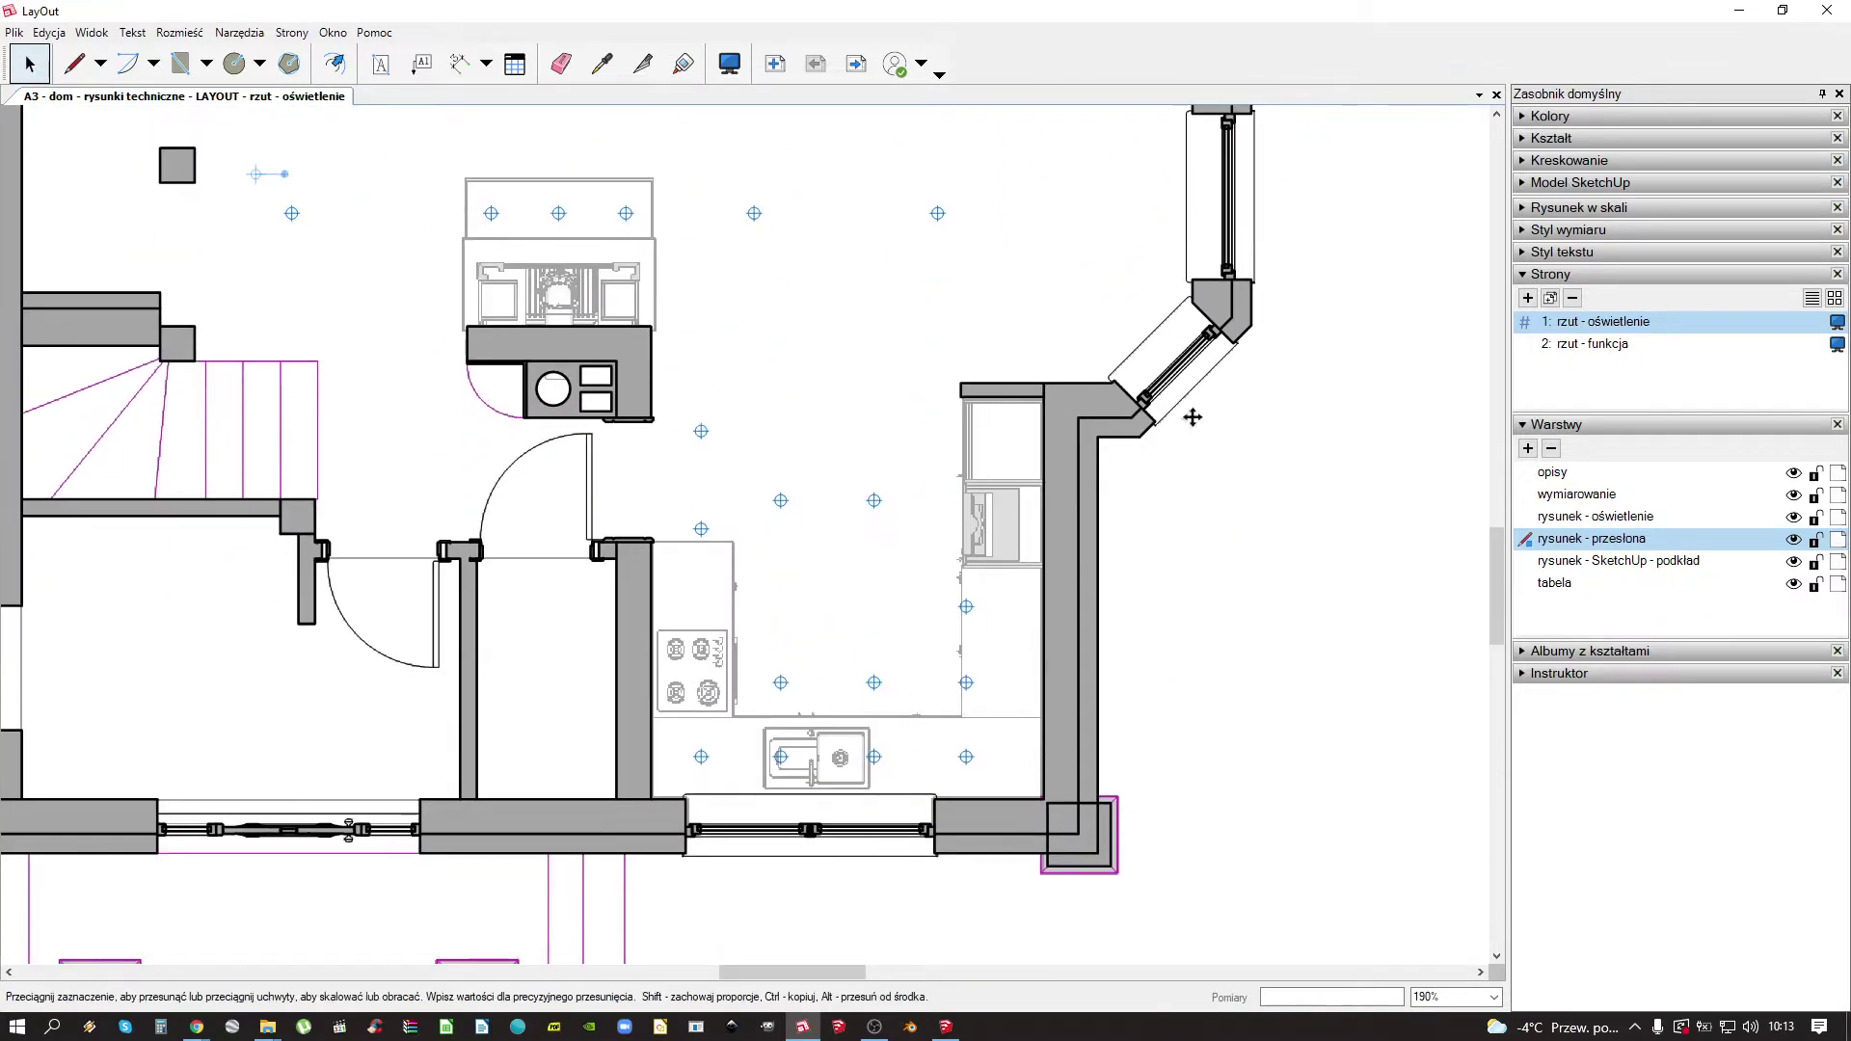
# - Readjust the mask rectangle's fill opacity to about 65%, then pan to the kitchen area
pyautogui.click(1586, 144)
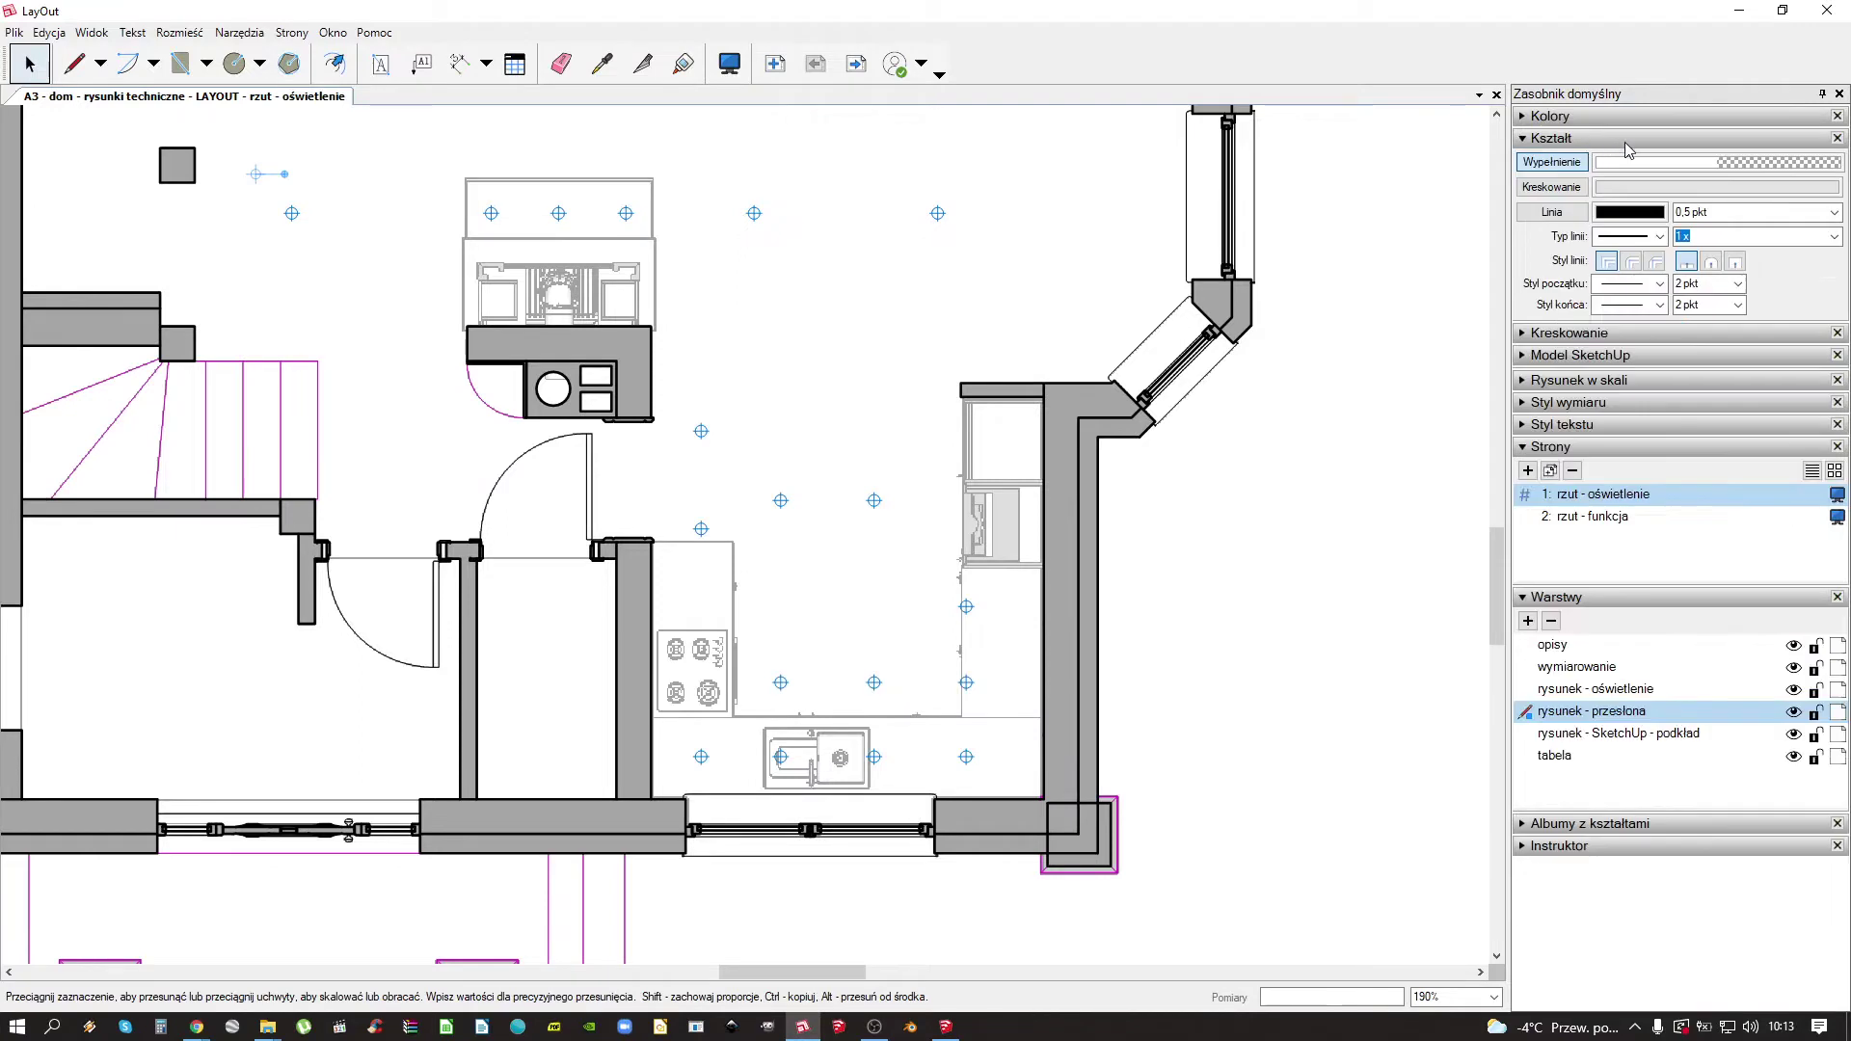
pyautogui.click(1664, 164)
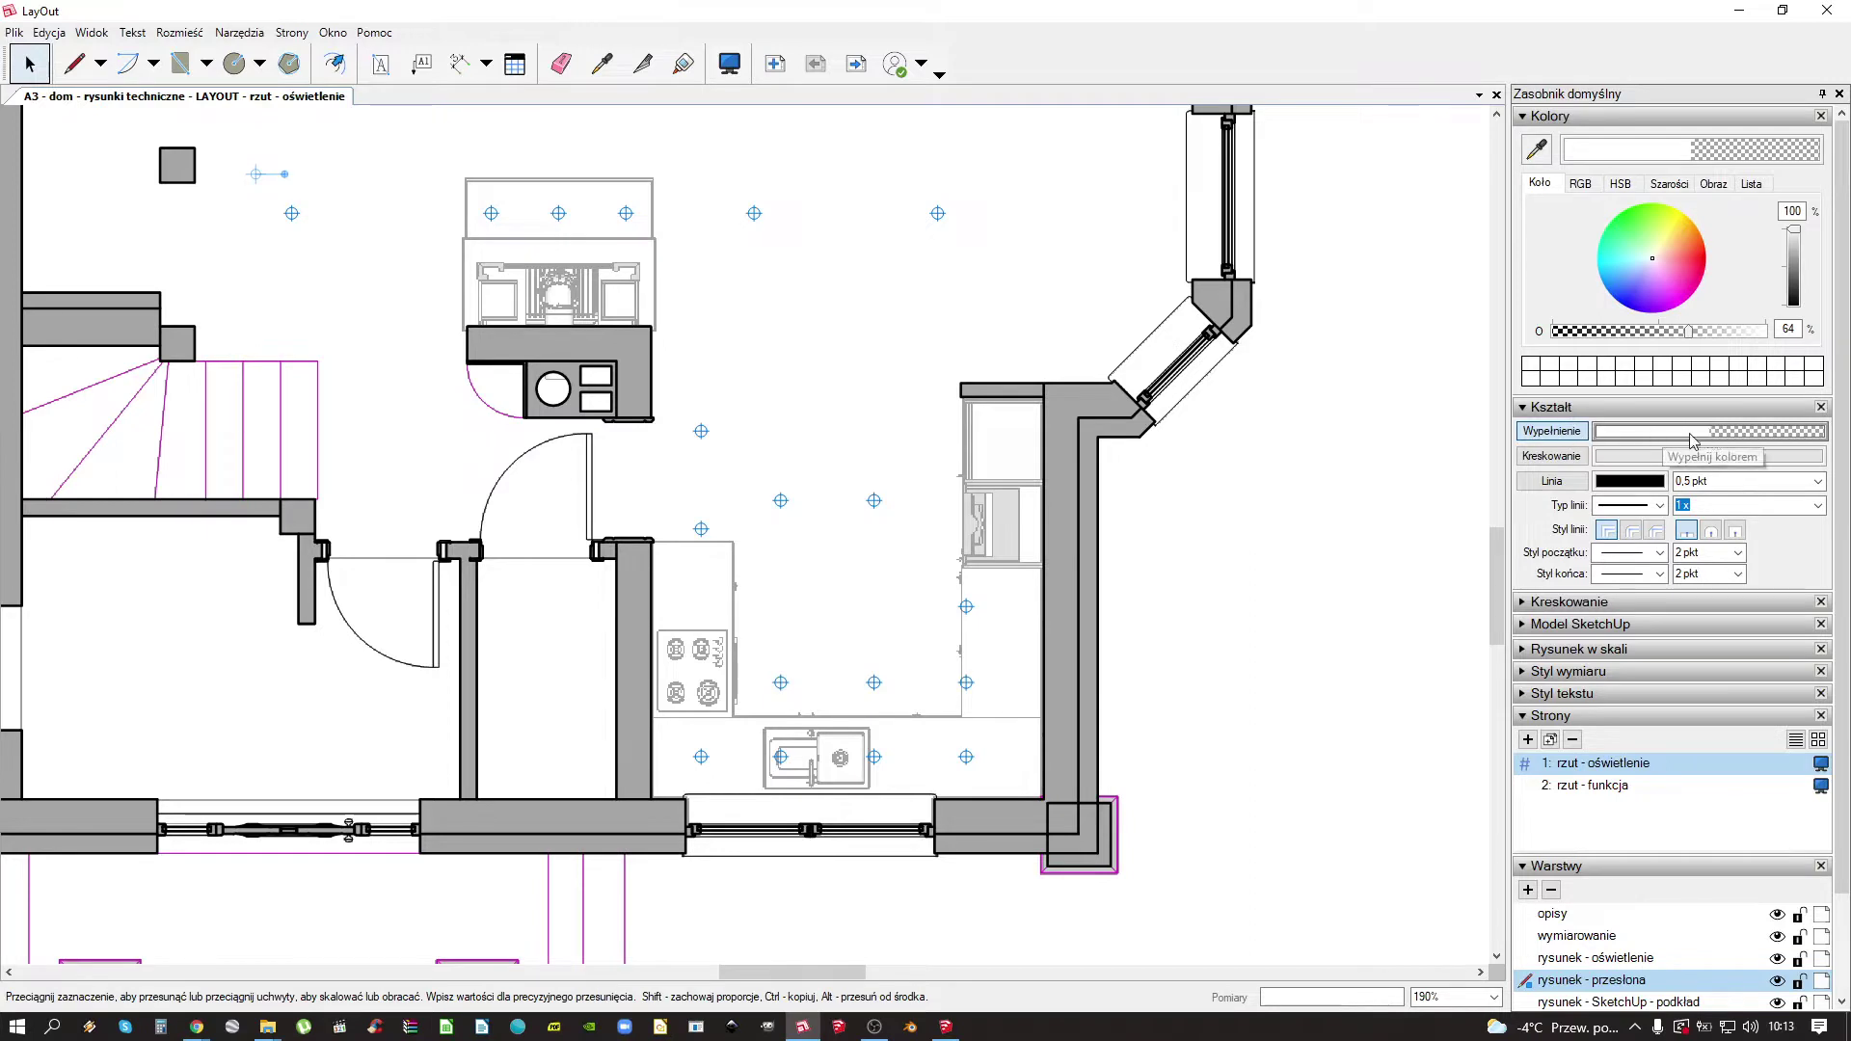
pyautogui.moveTo(1688, 331); pyautogui.dragTo(1641, 330)
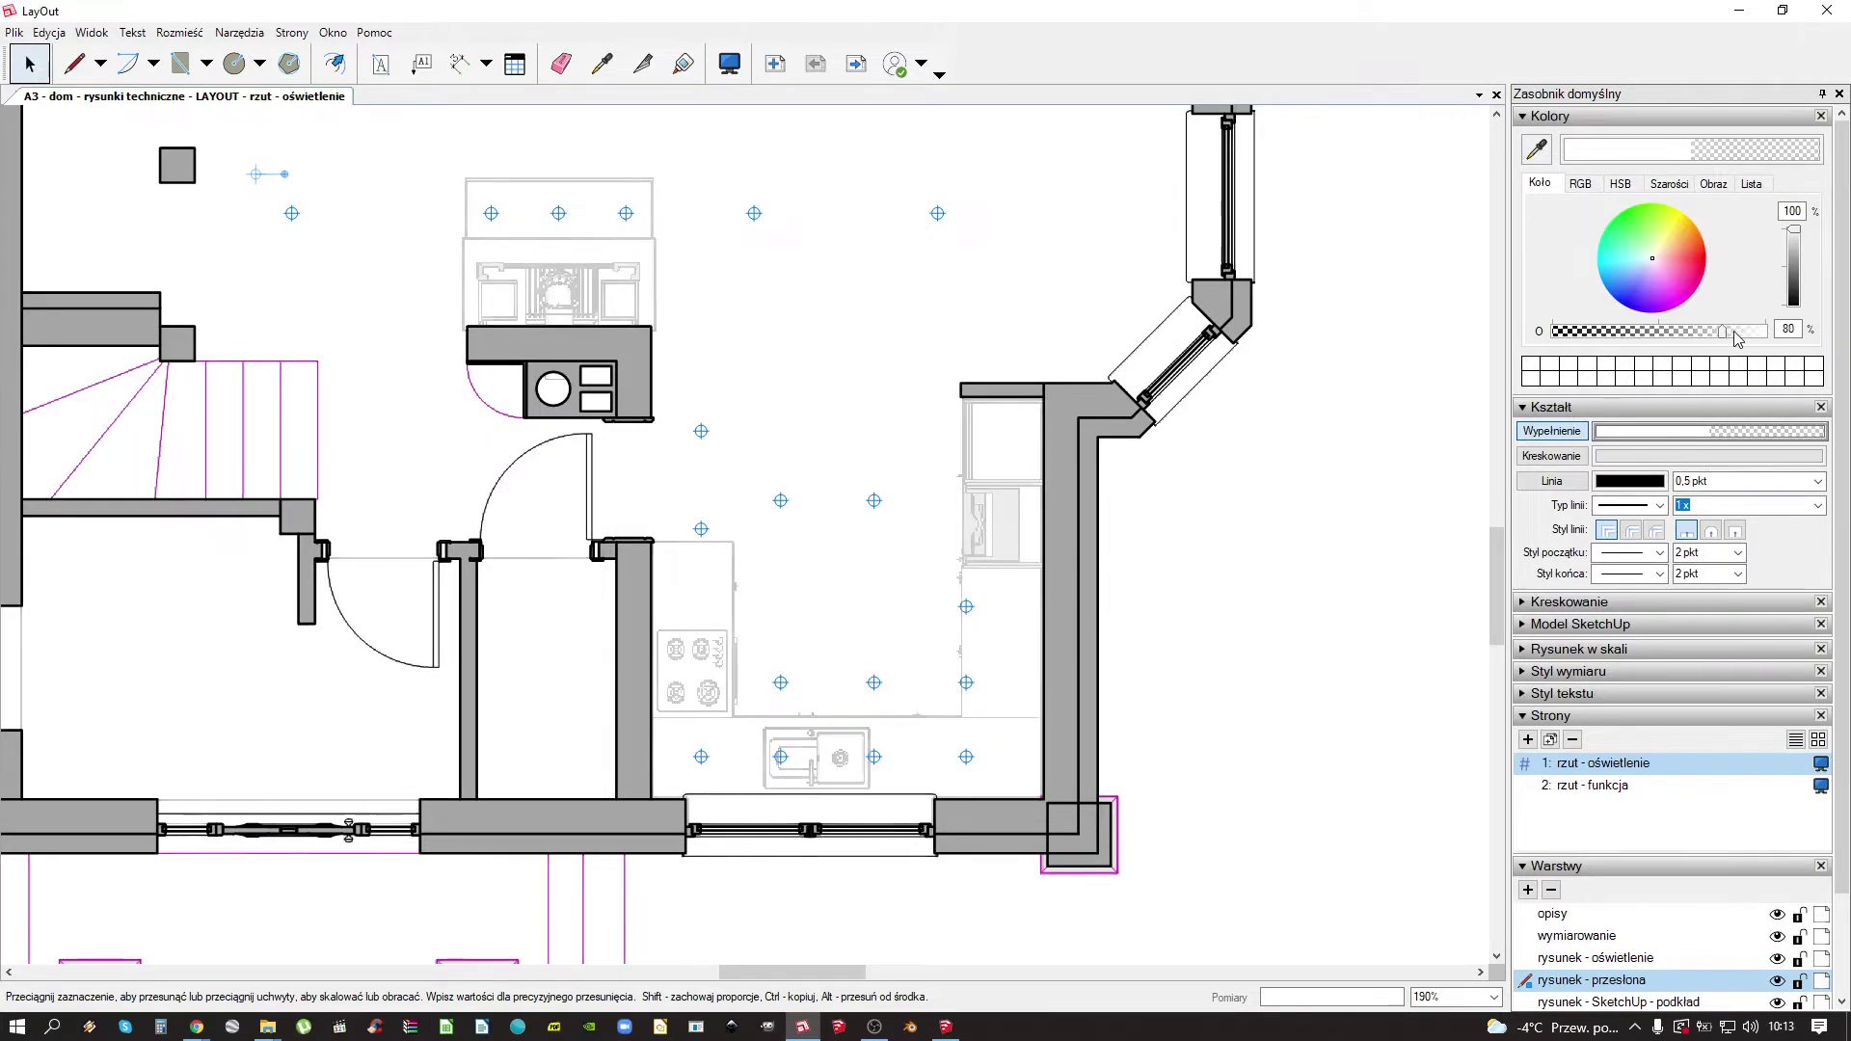
pyautogui.moveTo(1641, 330)
pyautogui.mouseDown()
pyautogui.moveTo(1729, 332)
pyautogui.moveTo(1708, 335)
pyautogui.mouseUp()
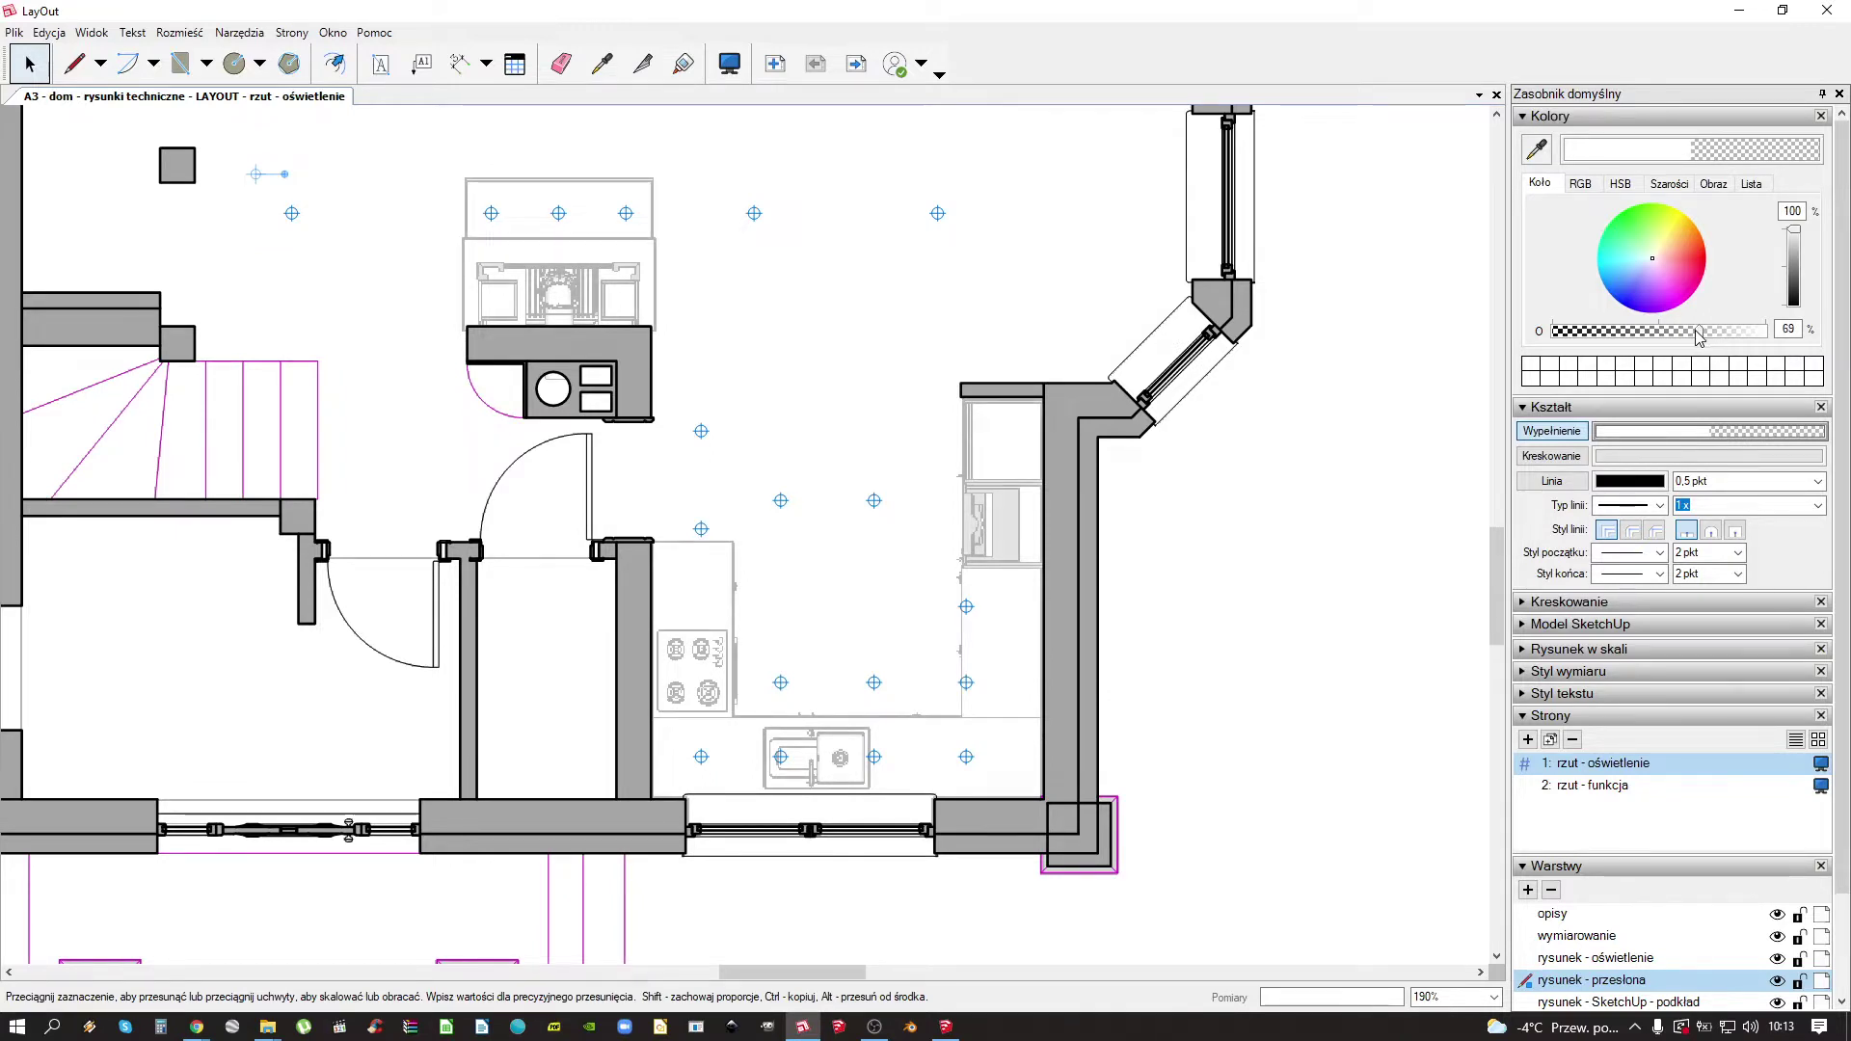
pyautogui.scroll(2, 835, 454)
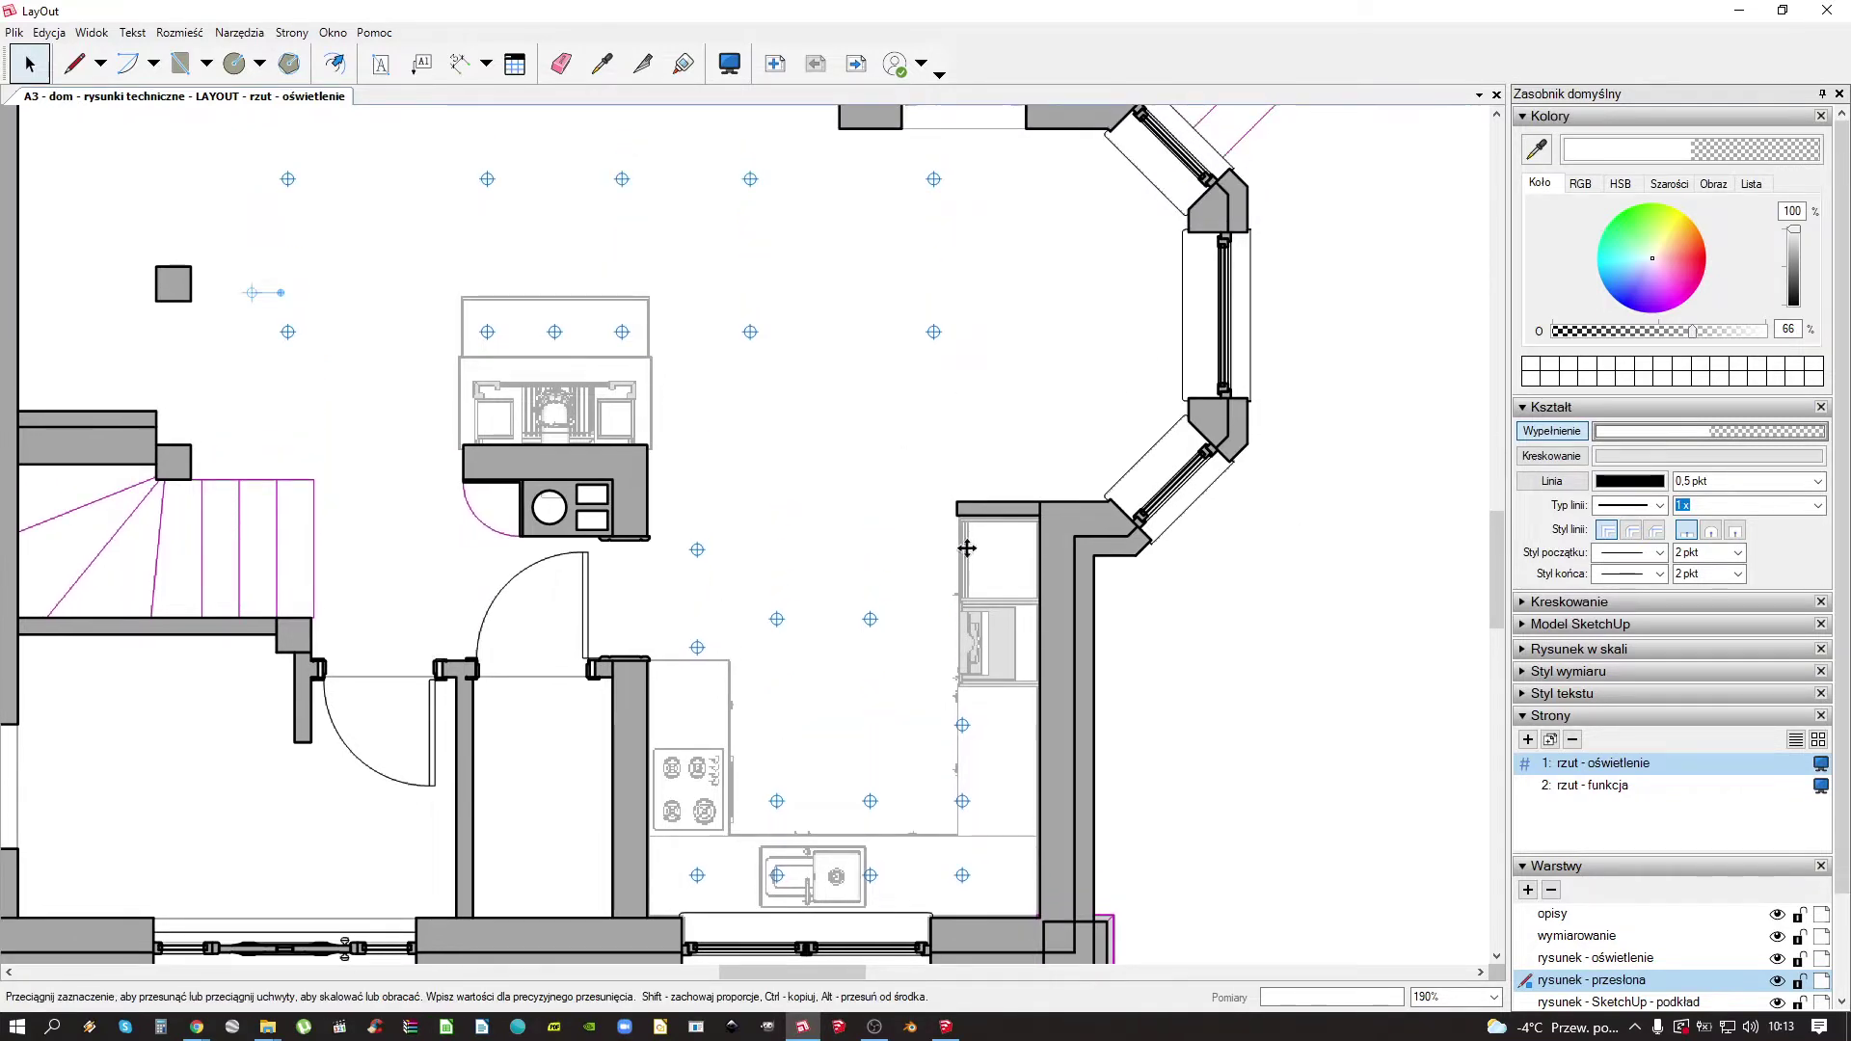
pyautogui.moveTo(1032, 624); pyautogui.dragTo(1067, 535, button='middle')
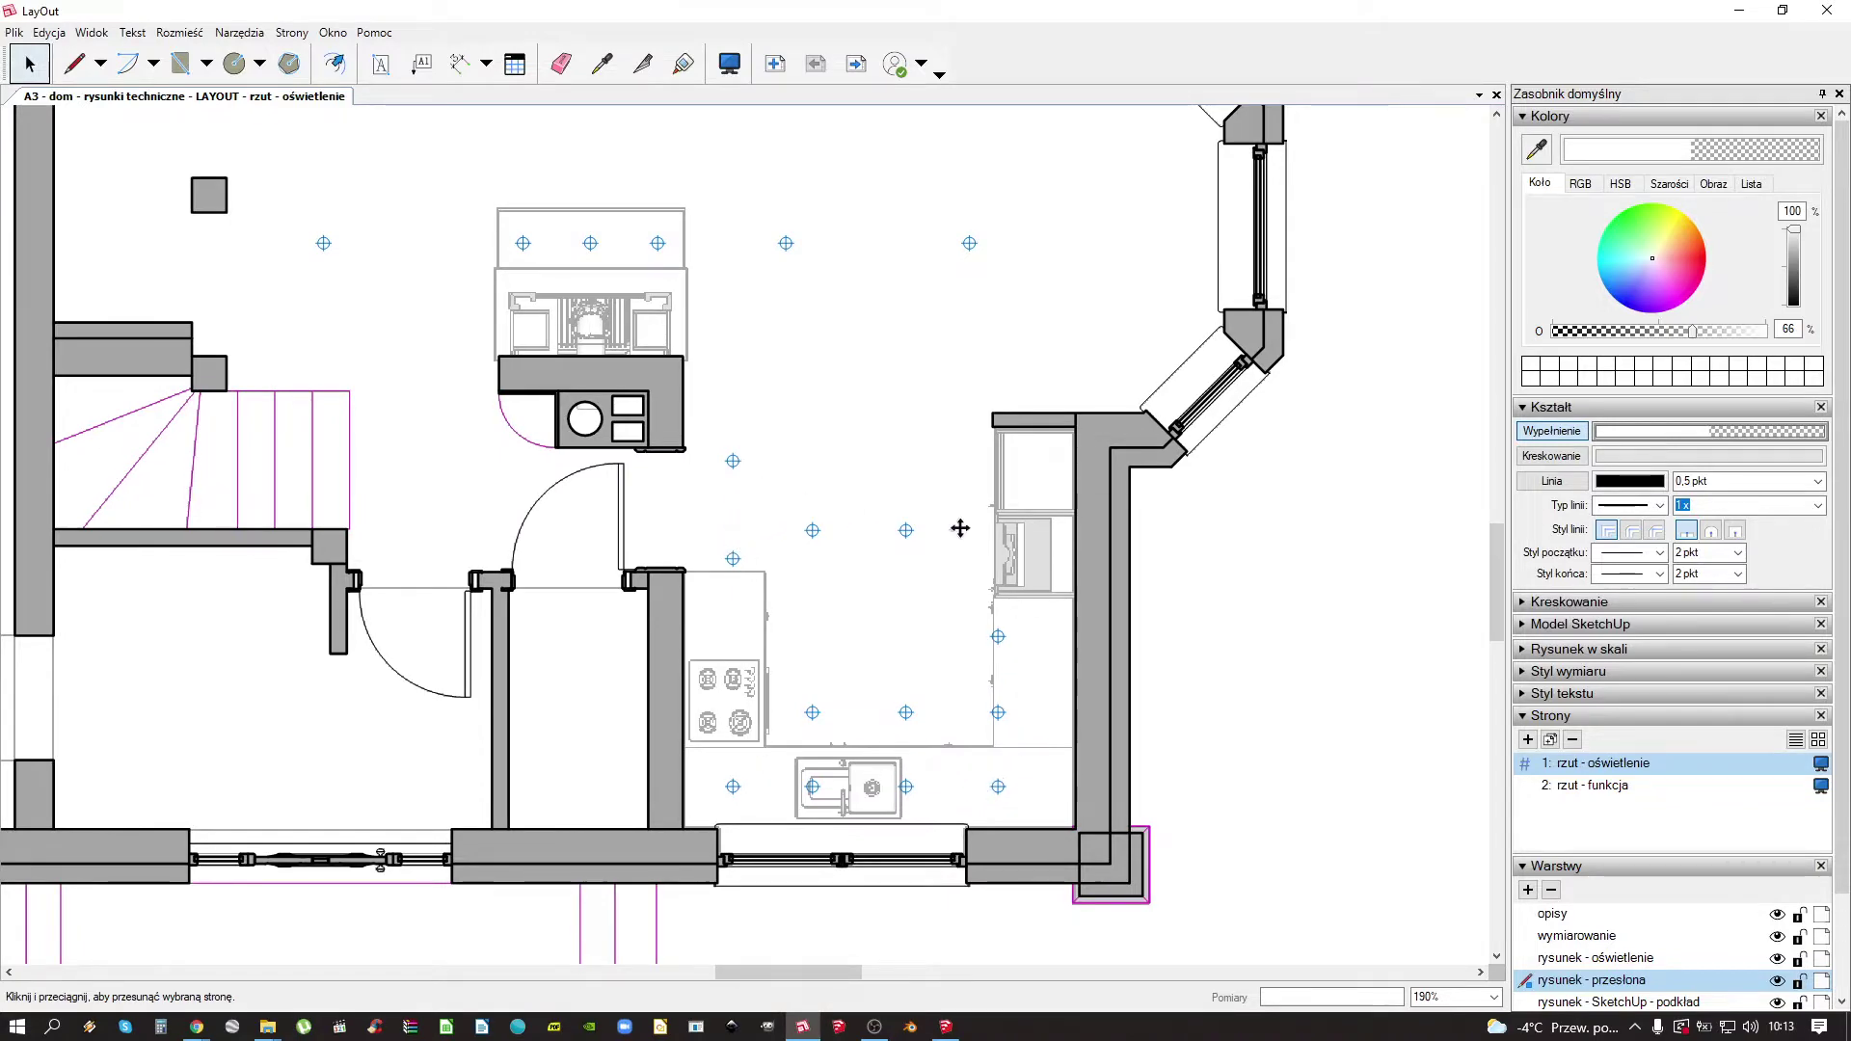
# - Switch to the SketchUp model and activate the (EDYCJA - 0F - parter) scene
pyautogui.click(947, 1029)
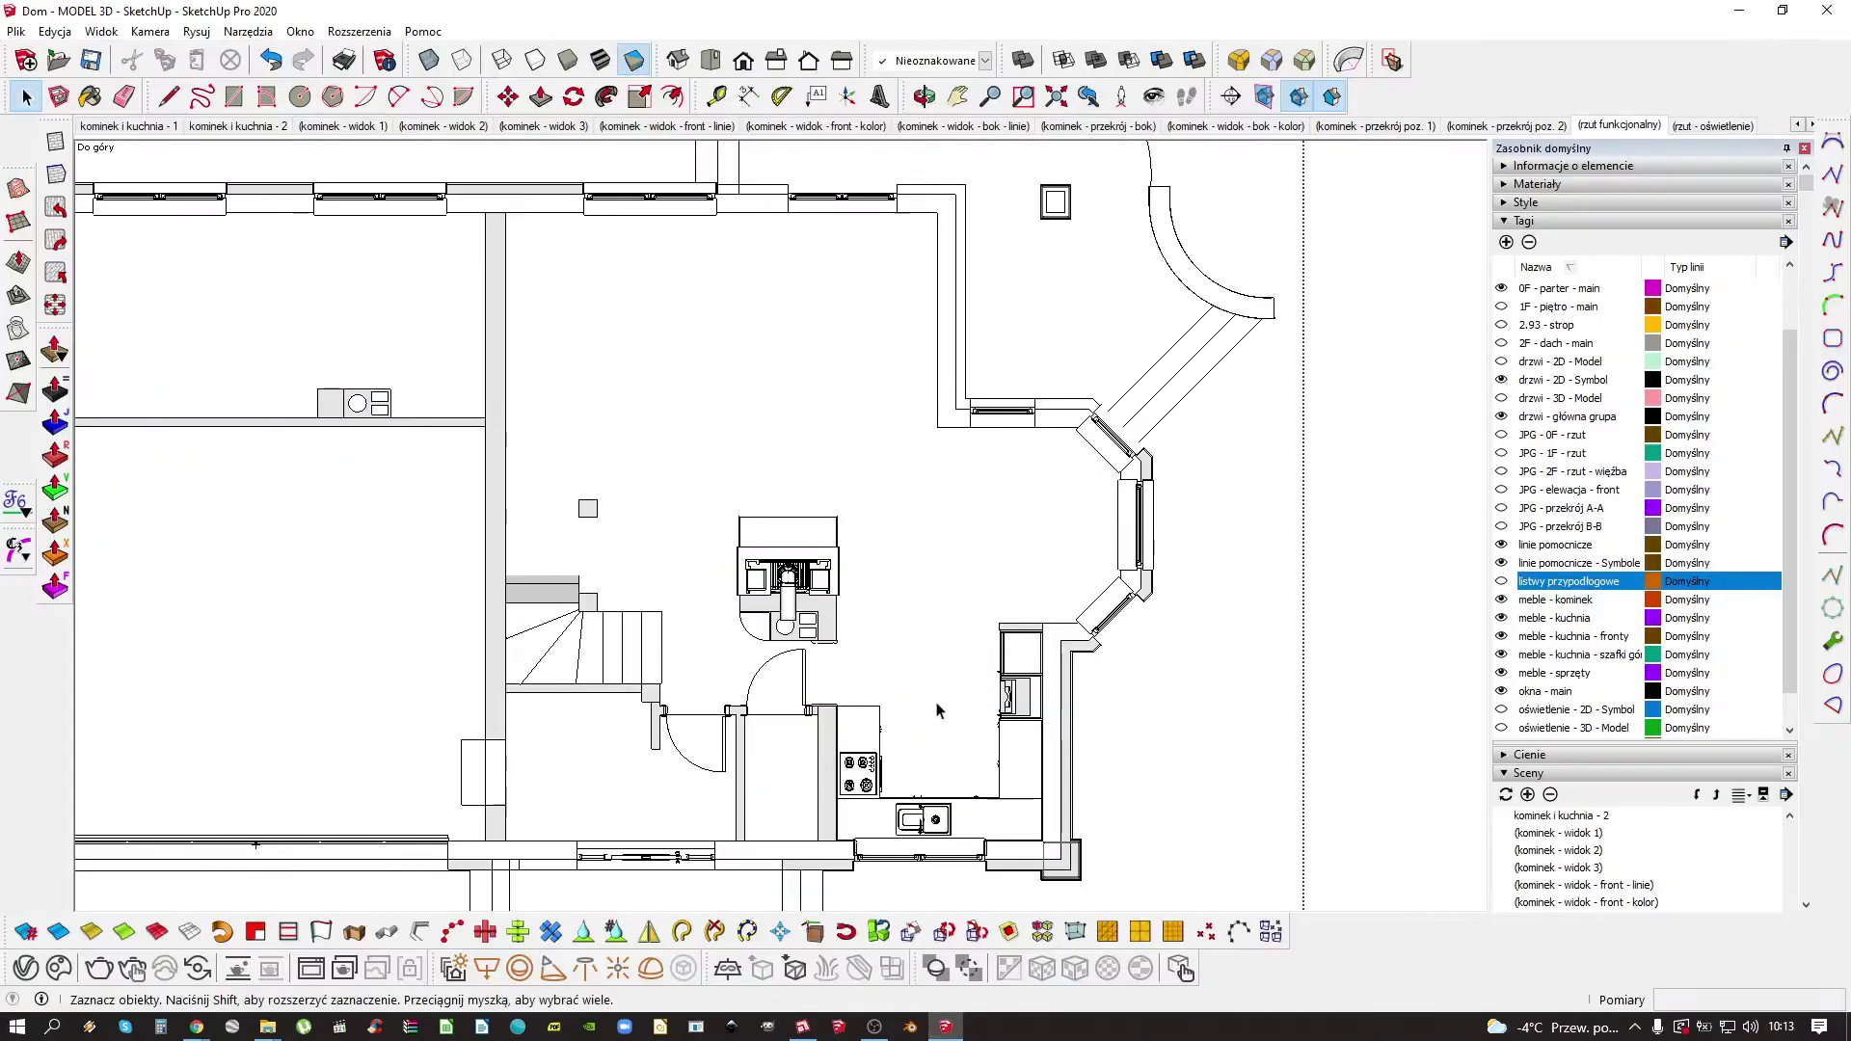
pyautogui.scroll(2, 1651, 318)
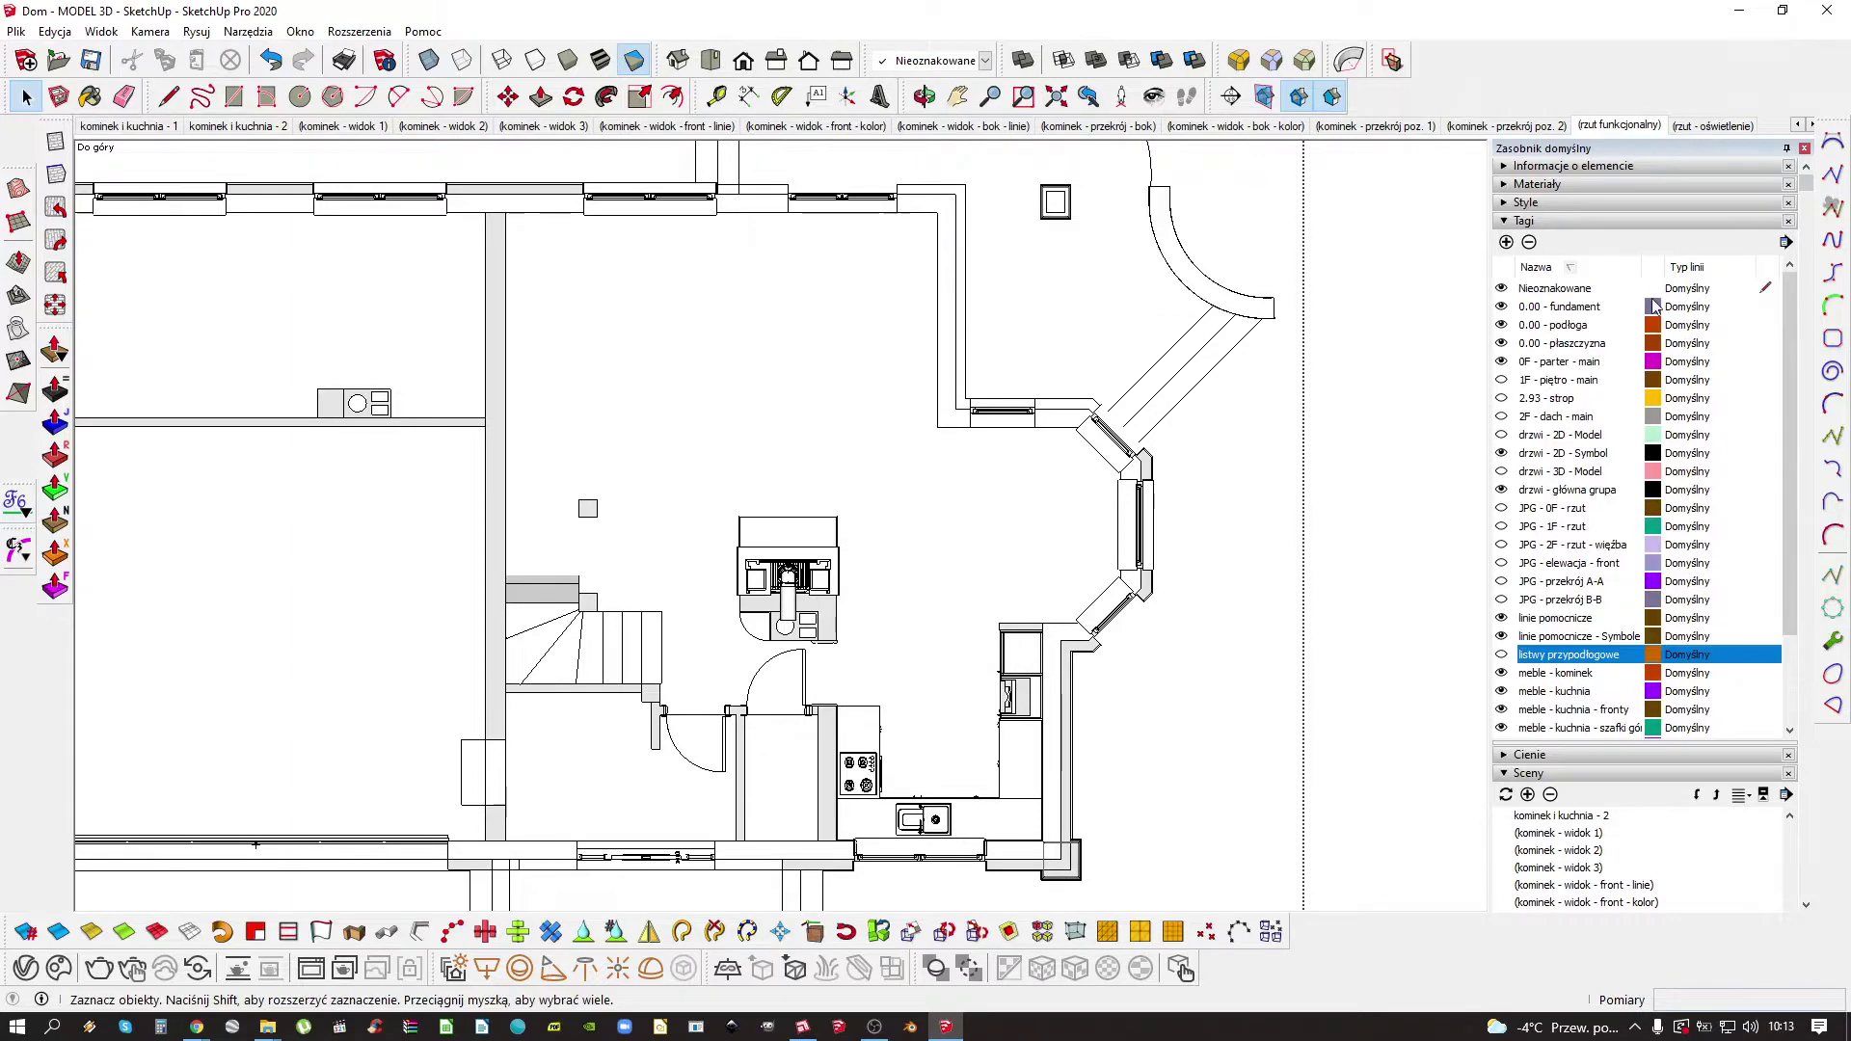
pyautogui.click(1559, 223)
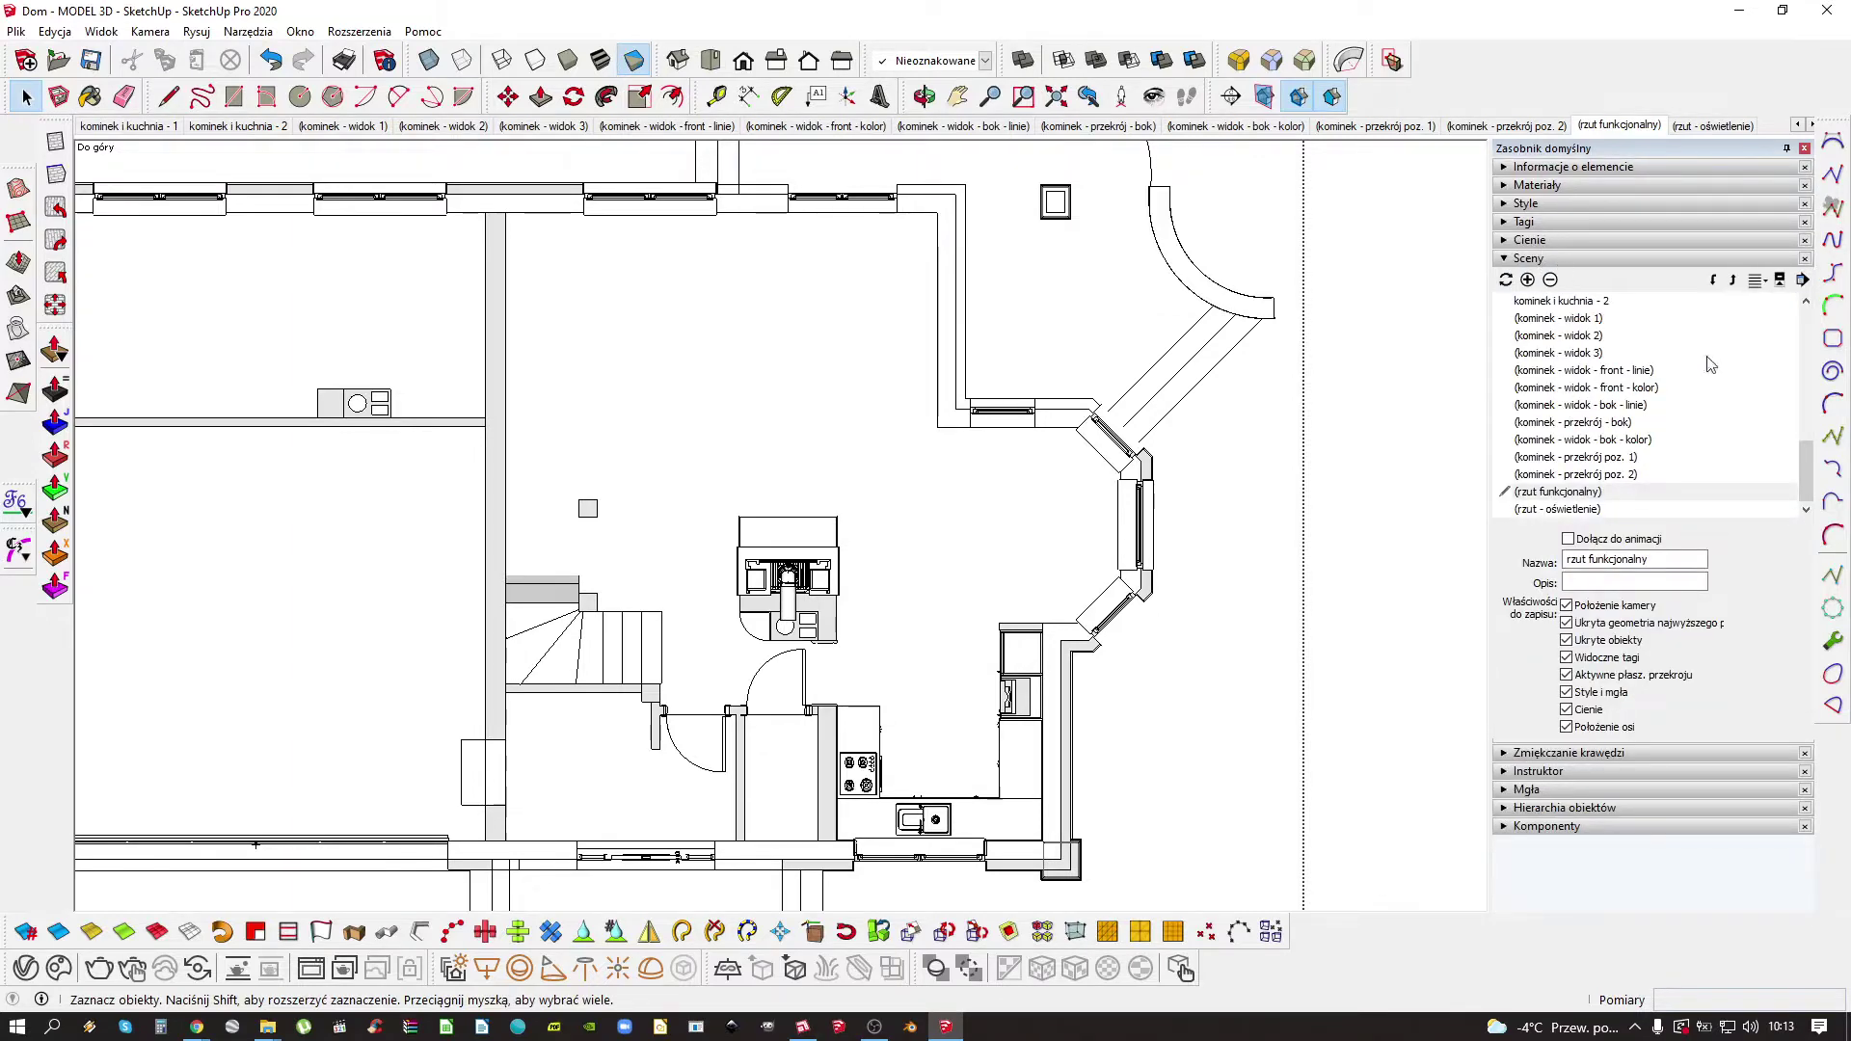
pyautogui.scroll(8, 1639, 342)
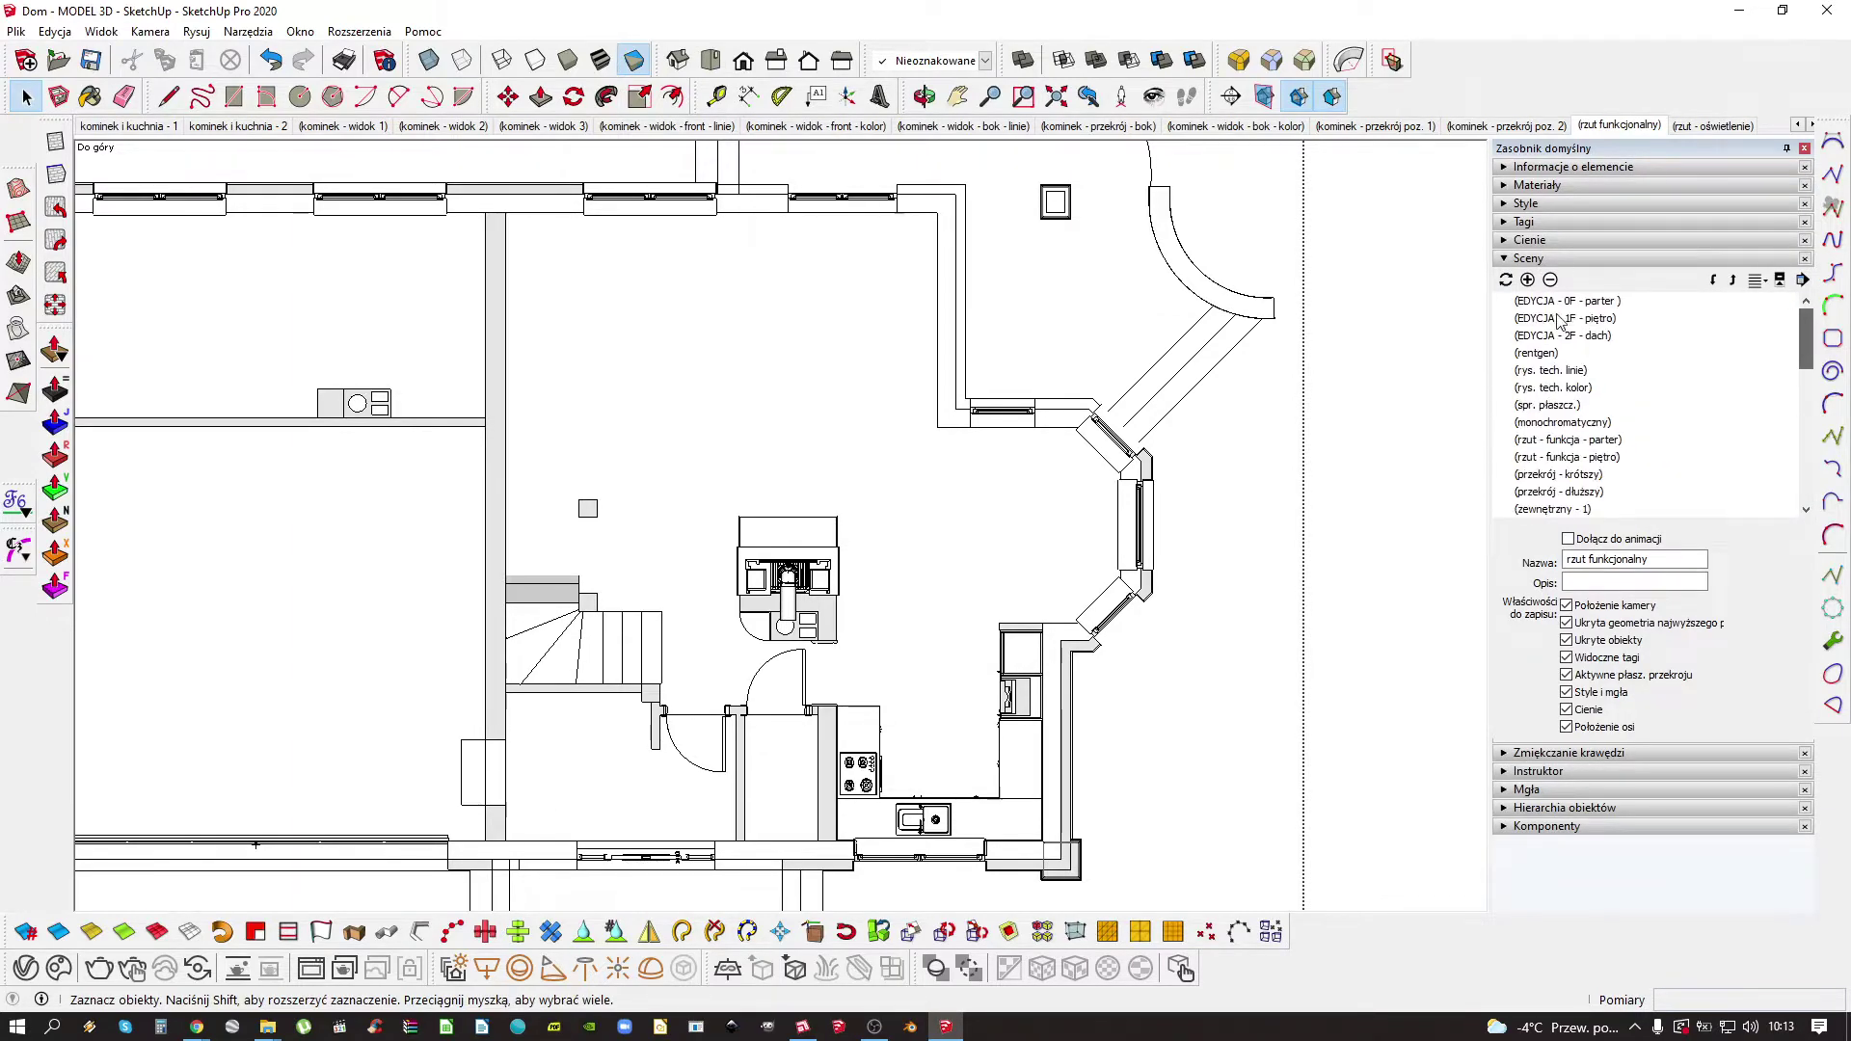
pyautogui.doubleClick(1564, 301)
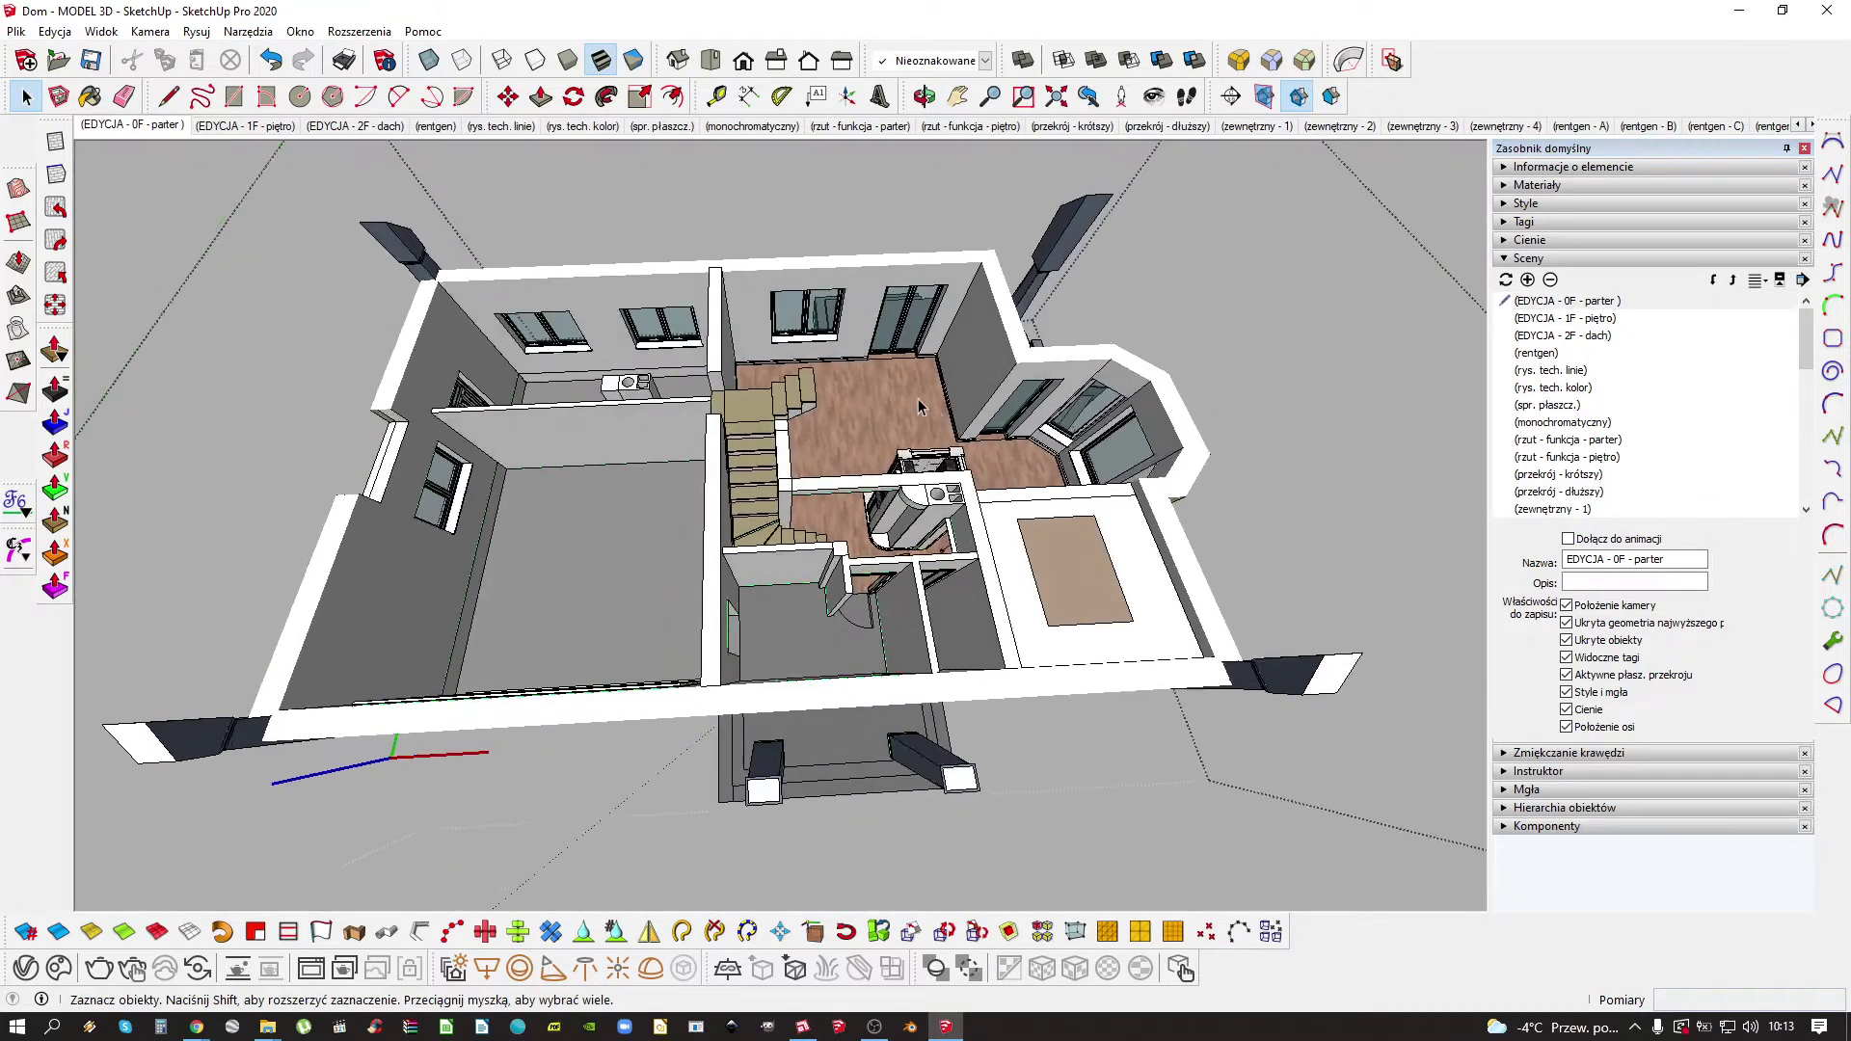
# - Place the camera inside the ground floor at a lower eye height facing the kitchen
pyautogui.click(919, 406)
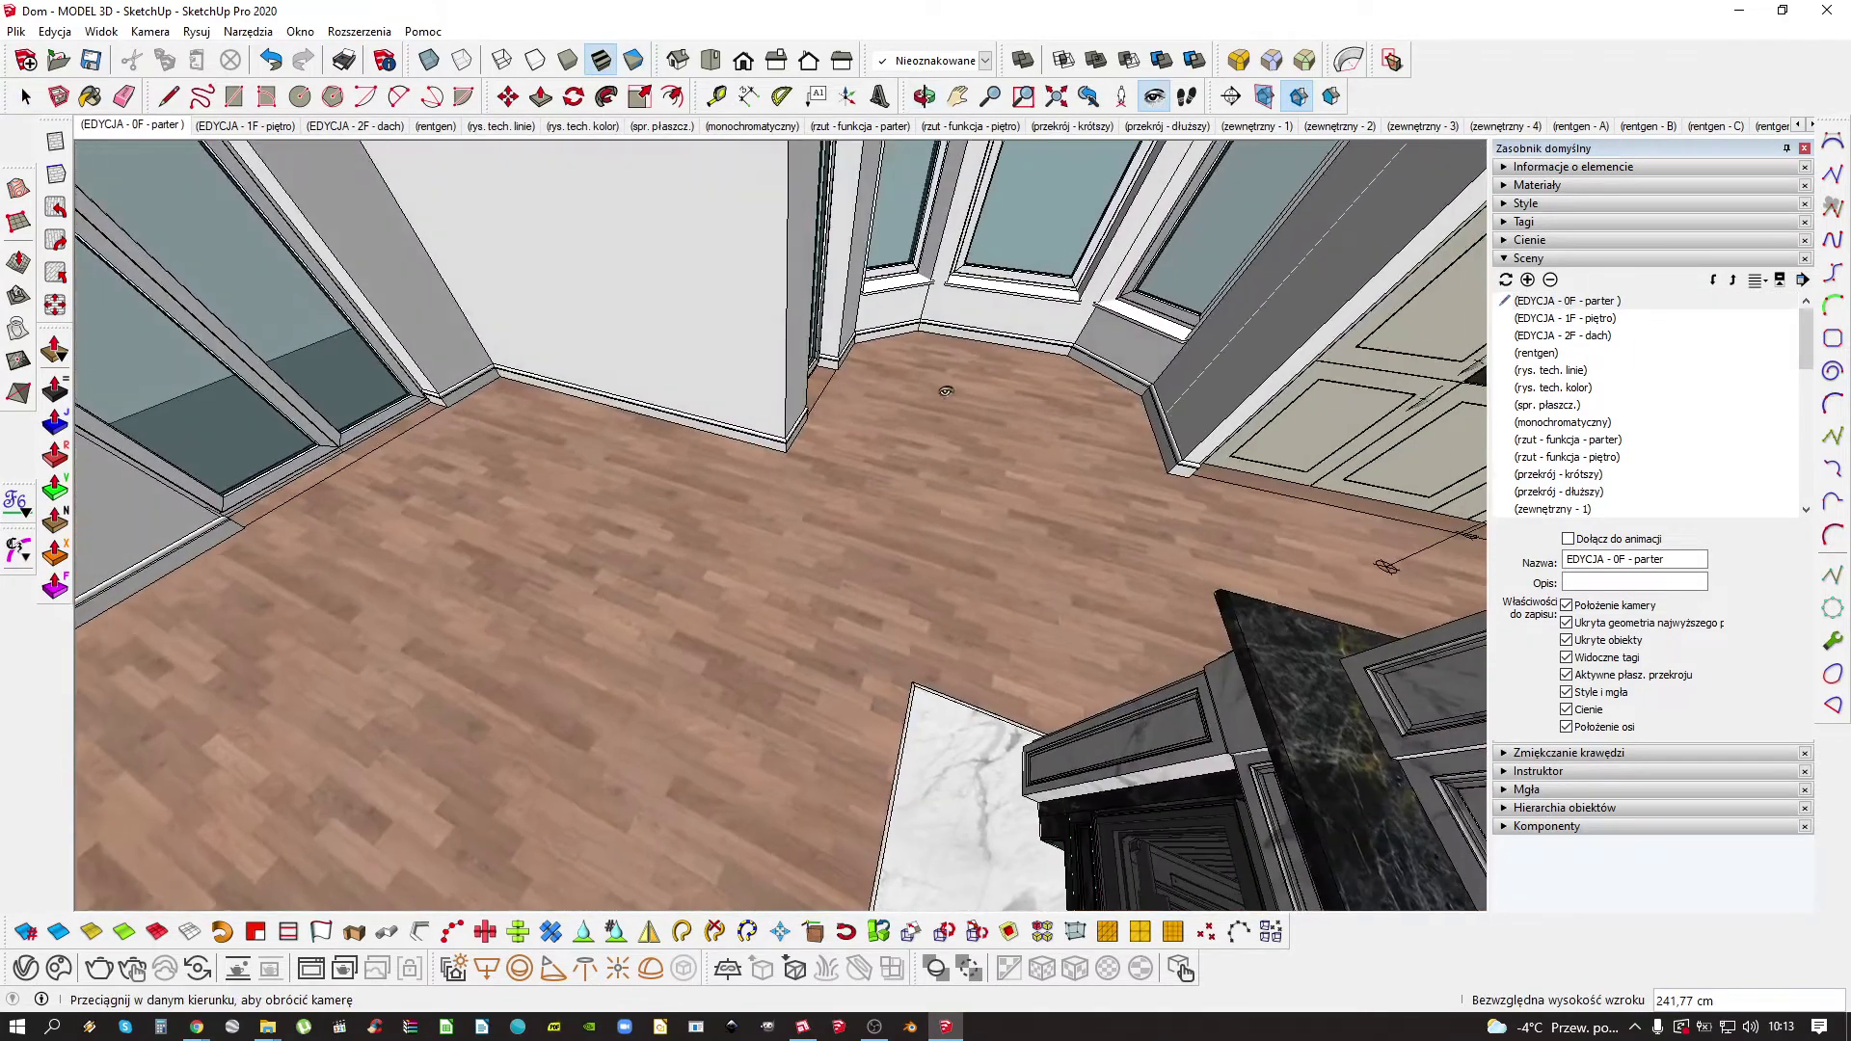
pyautogui.scroll(5, 945, 391)
pyautogui.moveTo(944, 391); pyautogui.dragTo(965, 674)
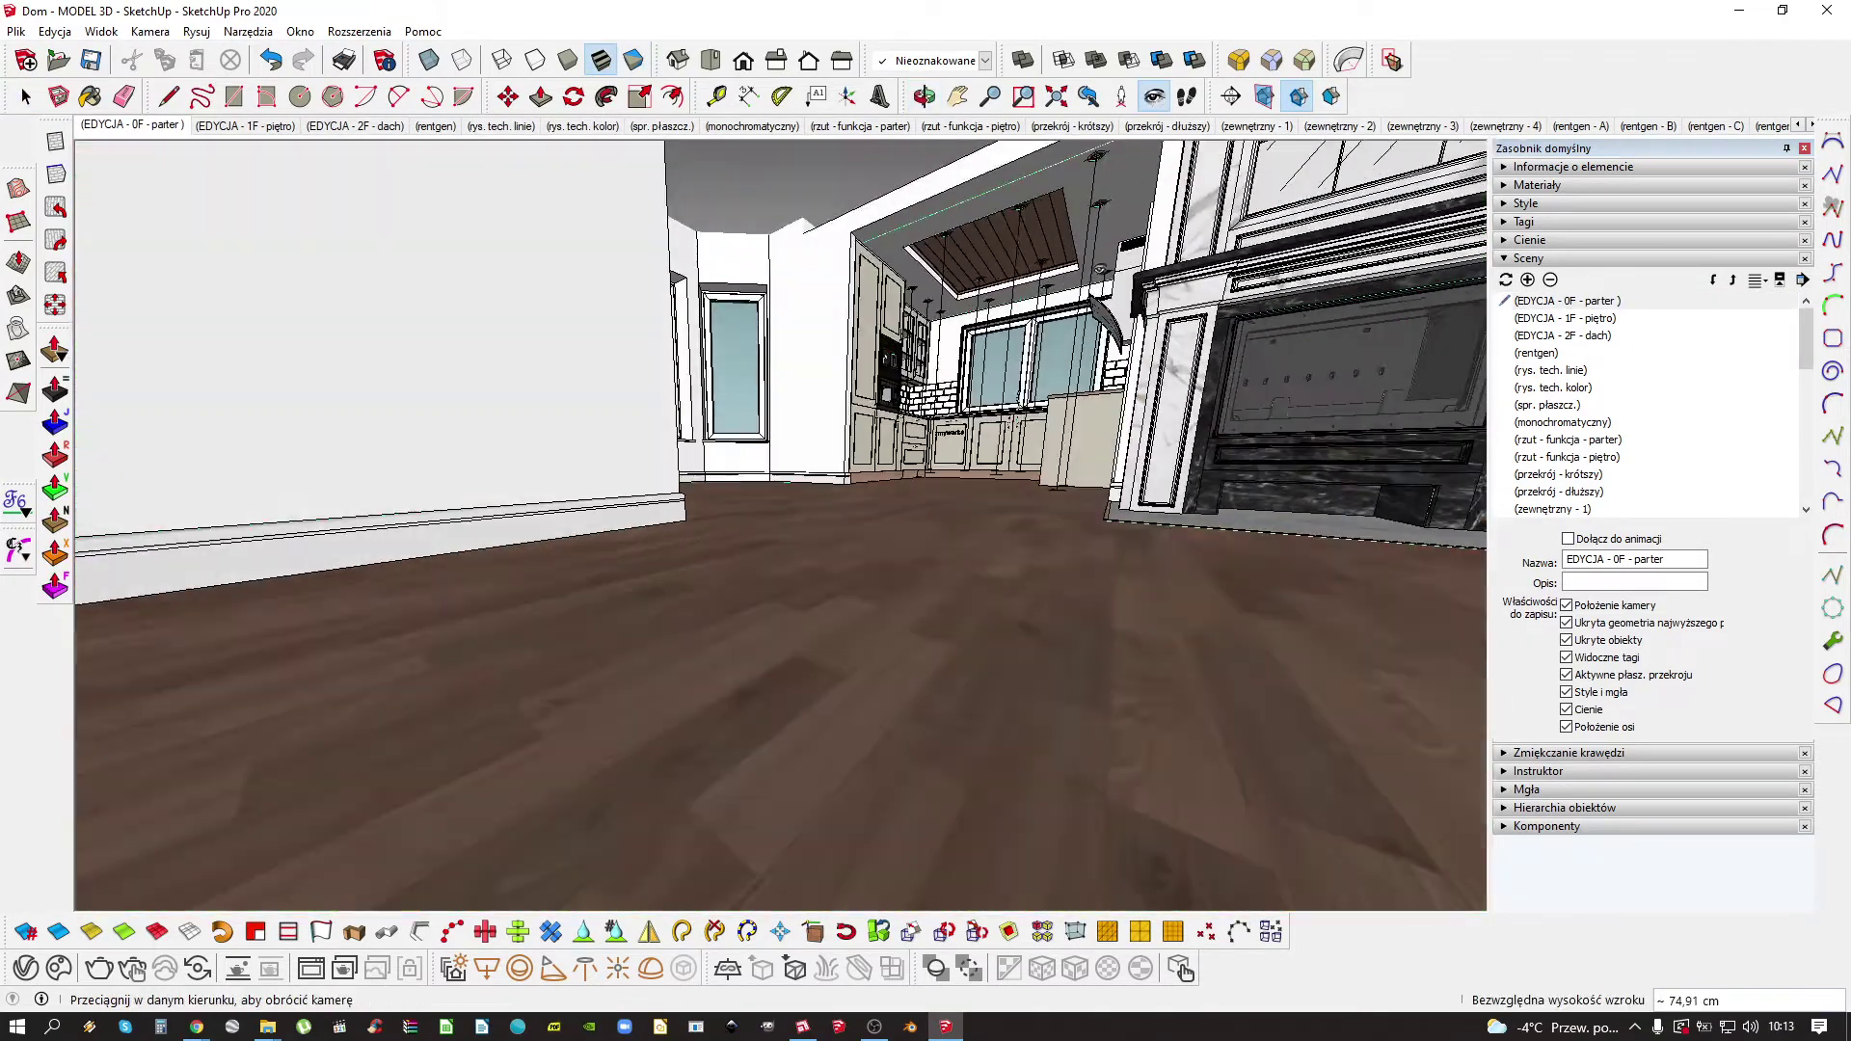
pyautogui.hotkey('ctrl', 'z')
# - Make the 2F - dach - main tag visible in the Tags list
pyautogui.click(1525, 222)
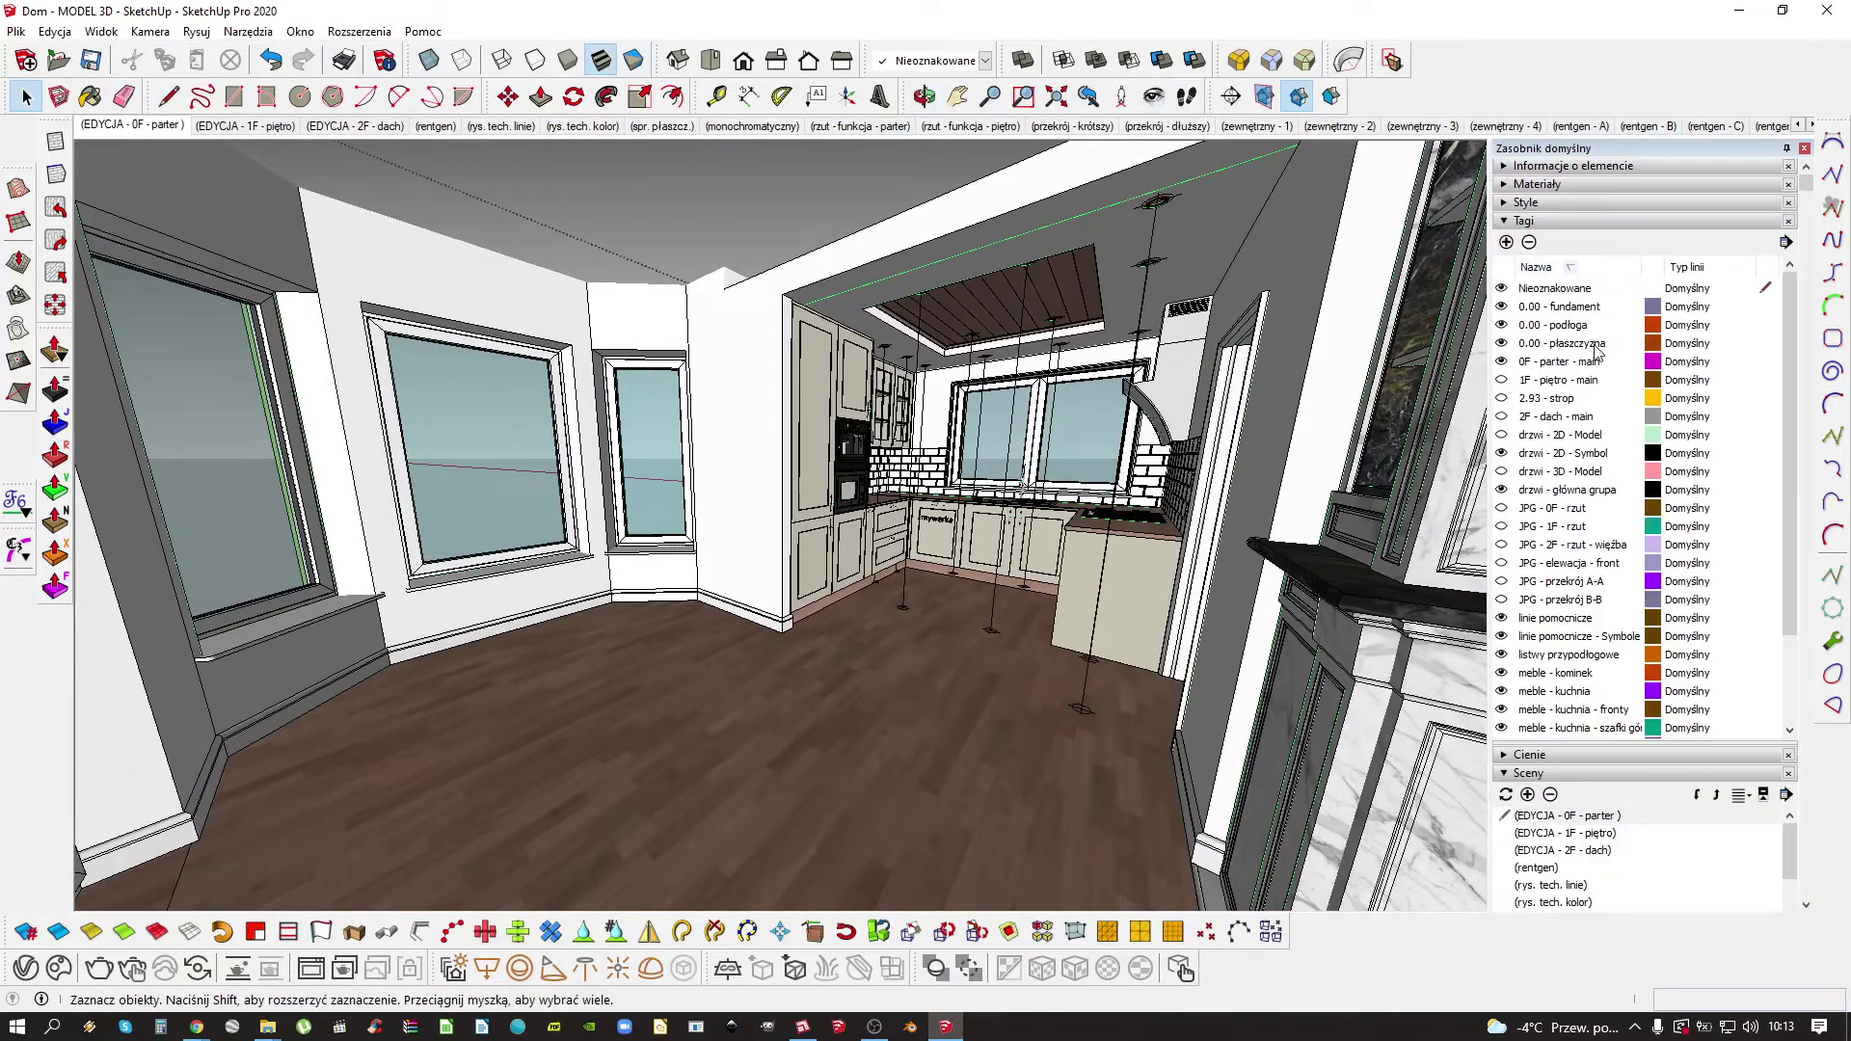
pyautogui.click(1502, 396)
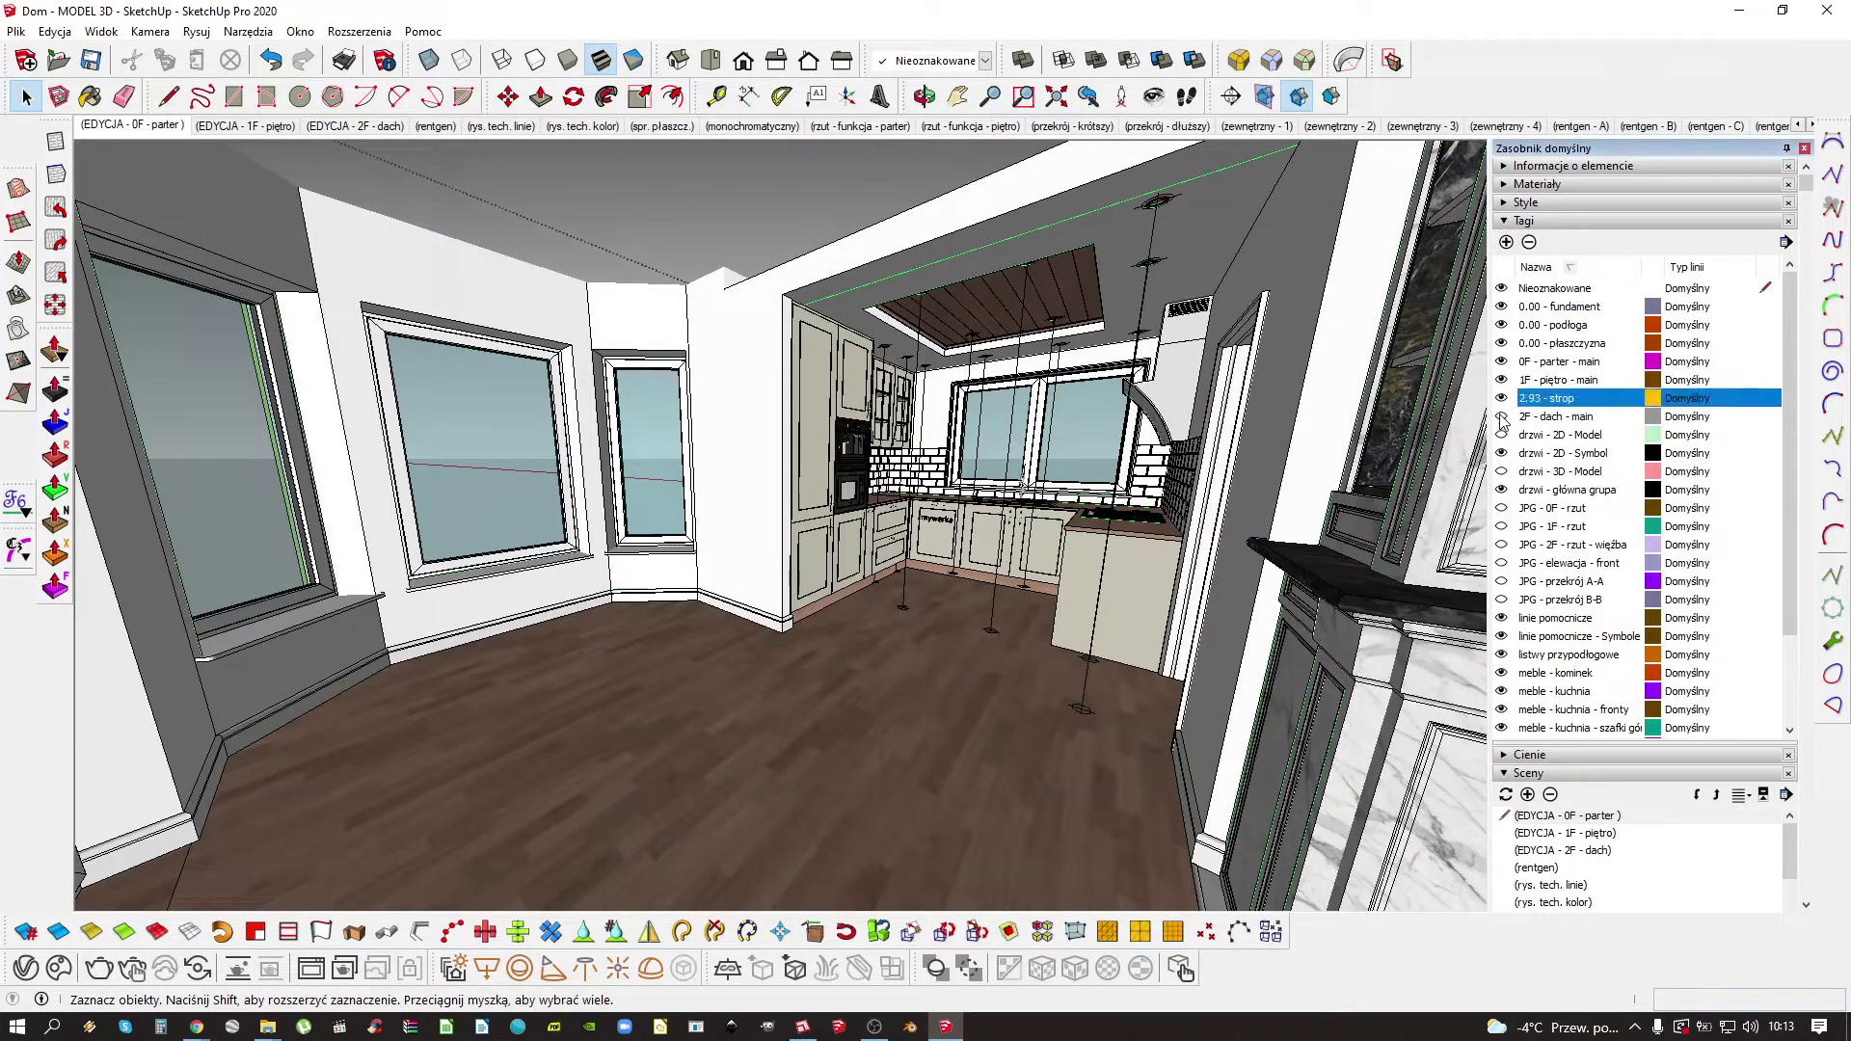
pyautogui.click(1500, 417)
# - Orbit around the interior toward the kitchen cabinets and ceiling
pyautogui.moveTo(1061, 434); pyautogui.dragTo(705, 365, button='middle')
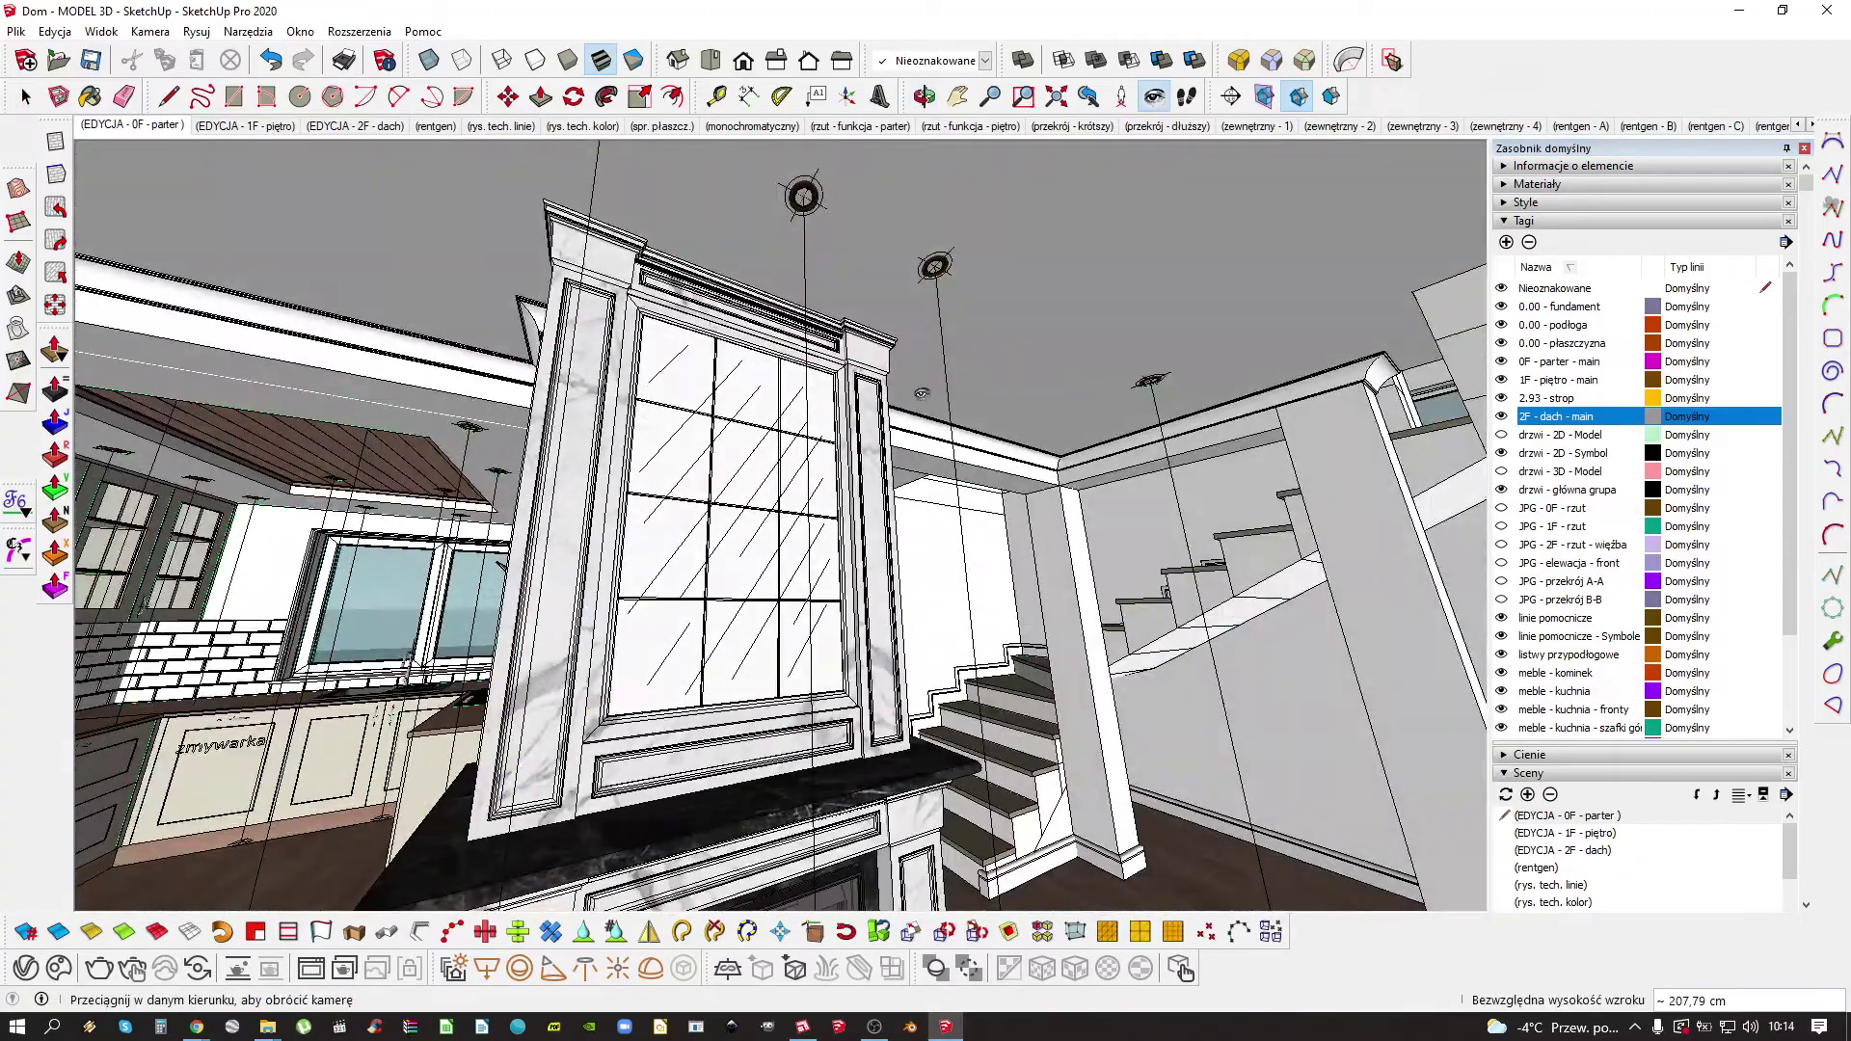
pyautogui.moveTo(705, 365)
pyautogui.mouseDown()
pyautogui.moveTo(1130, 442)
pyautogui.moveTo(1174, 534)
pyautogui.mouseUp()
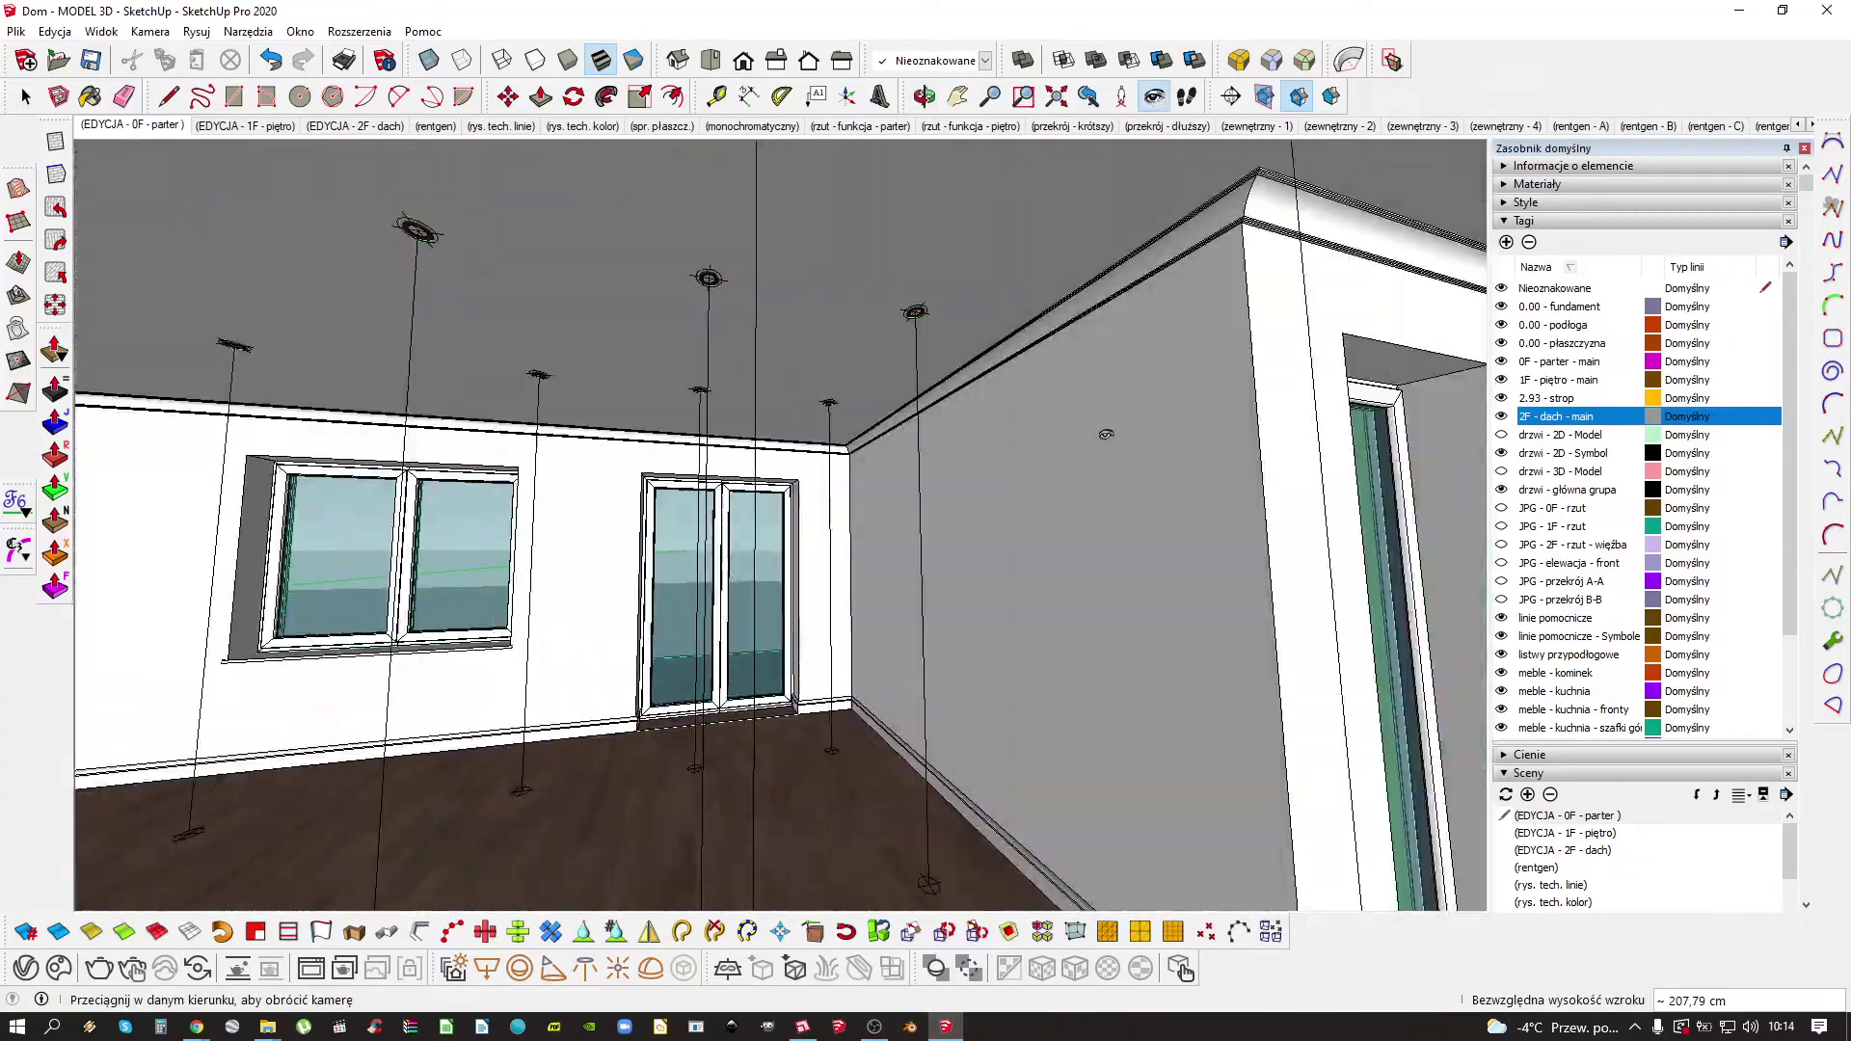
pyautogui.scroll(5, 1027, 307)
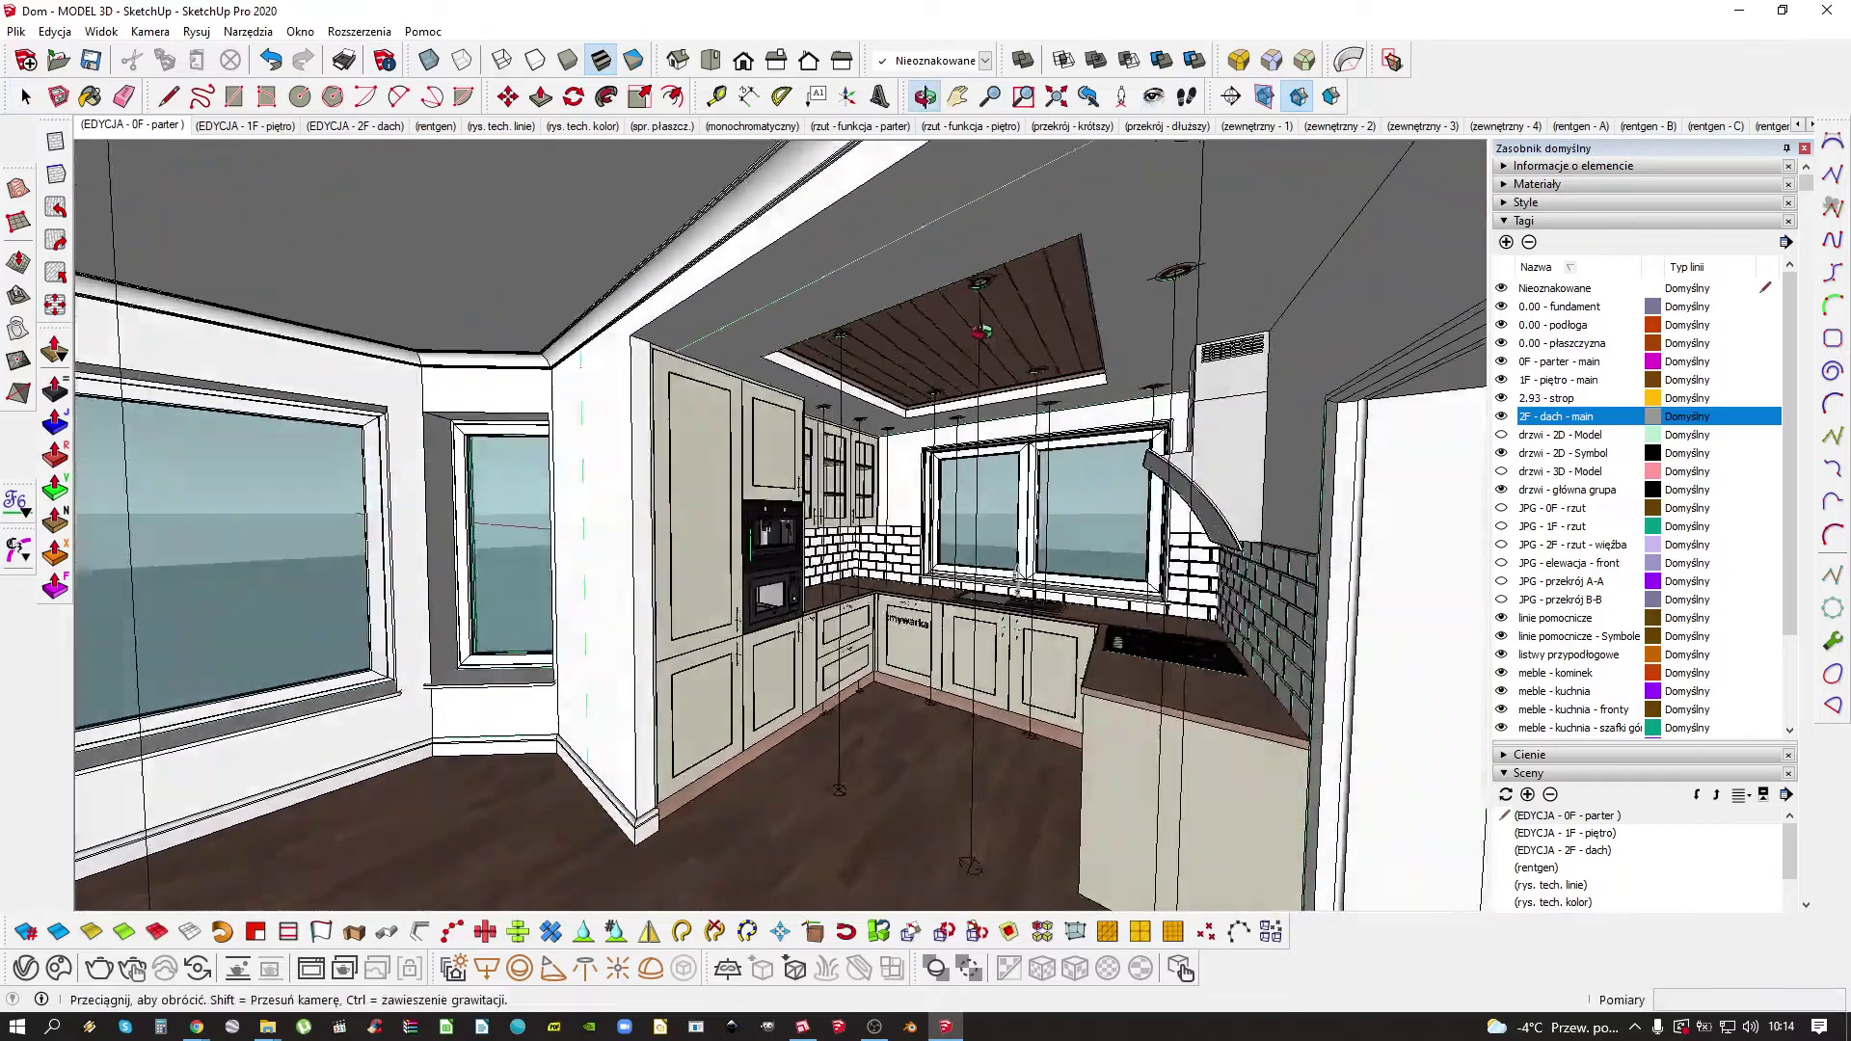
pyautogui.press('space')
pyautogui.moveTo(1027, 306)
pyautogui.mouseDown(button='middle')
pyautogui.moveTo(835, 274)
pyautogui.moveTo(856, 521)
pyautogui.moveTo(766, 461)
pyautogui.moveTo(831, 380)
pyautogui.mouseUp(button='middle')
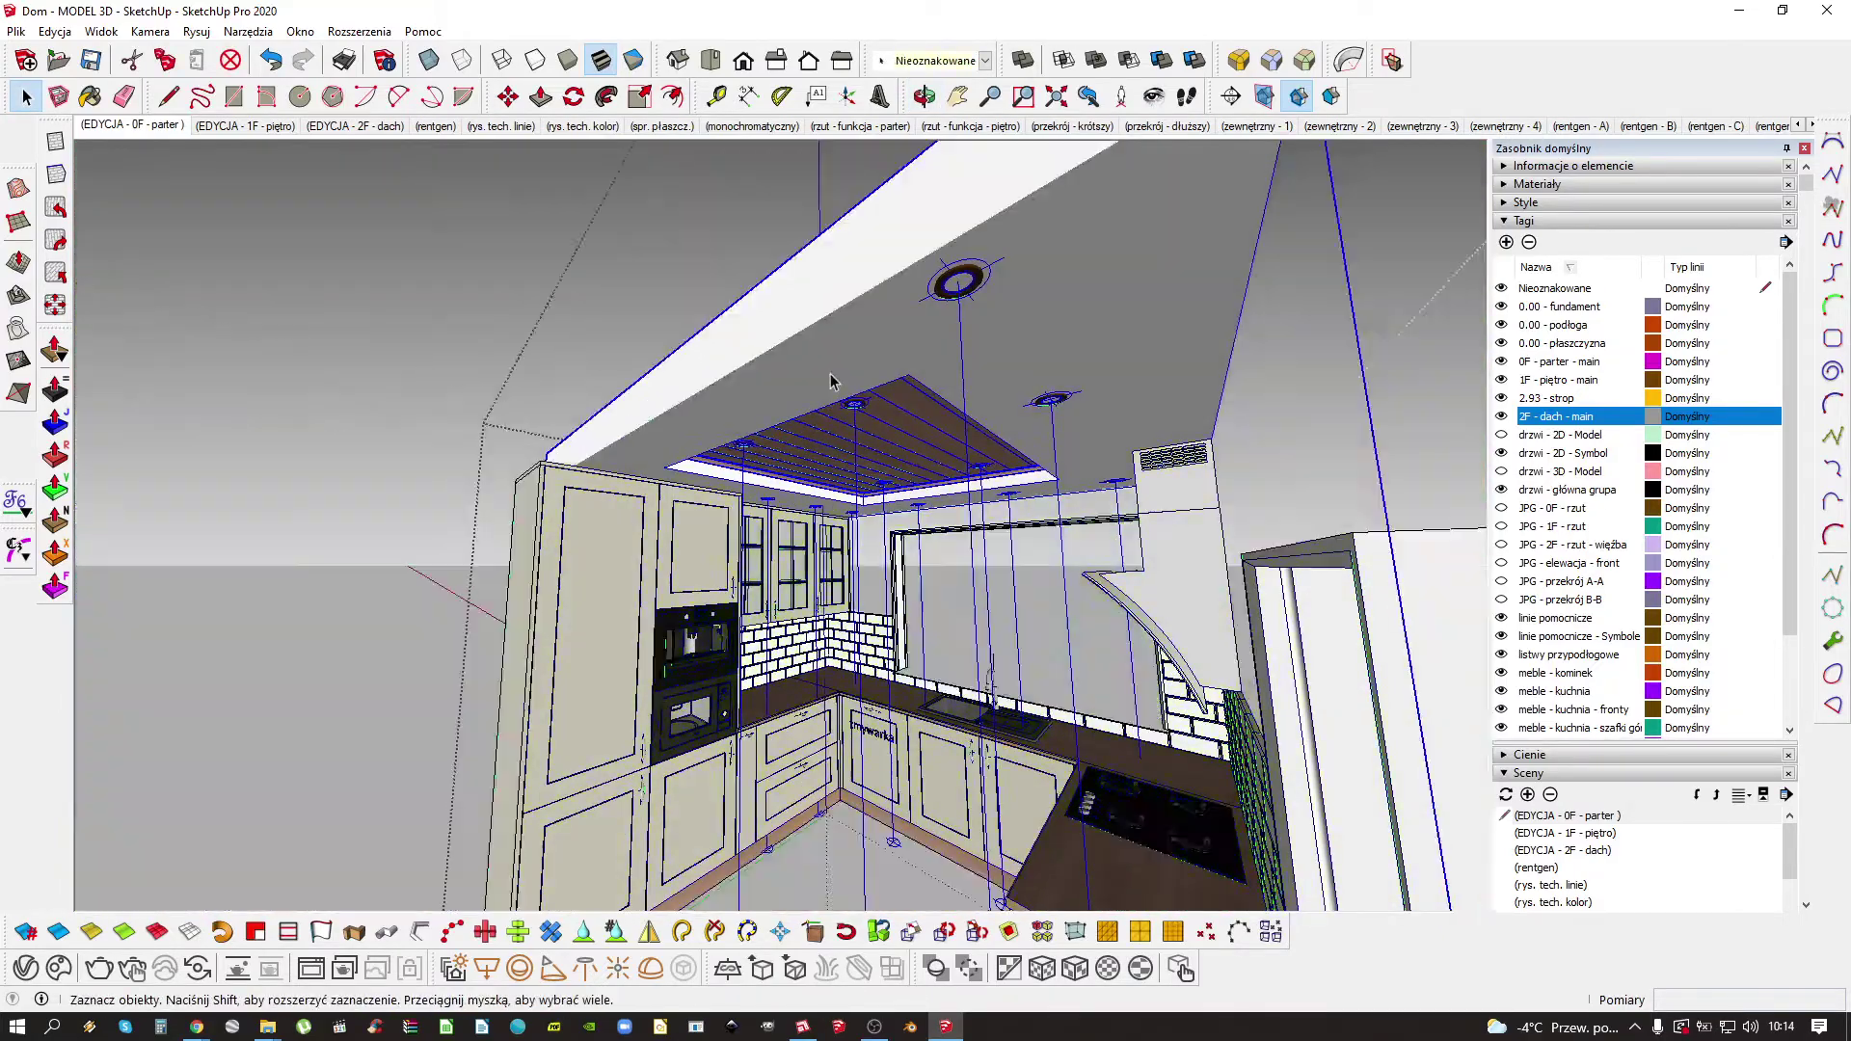
# - Open the ceiling group and its inner wooden group for editing, viewing the ceiling
pyautogui.doubleClick(831, 380)
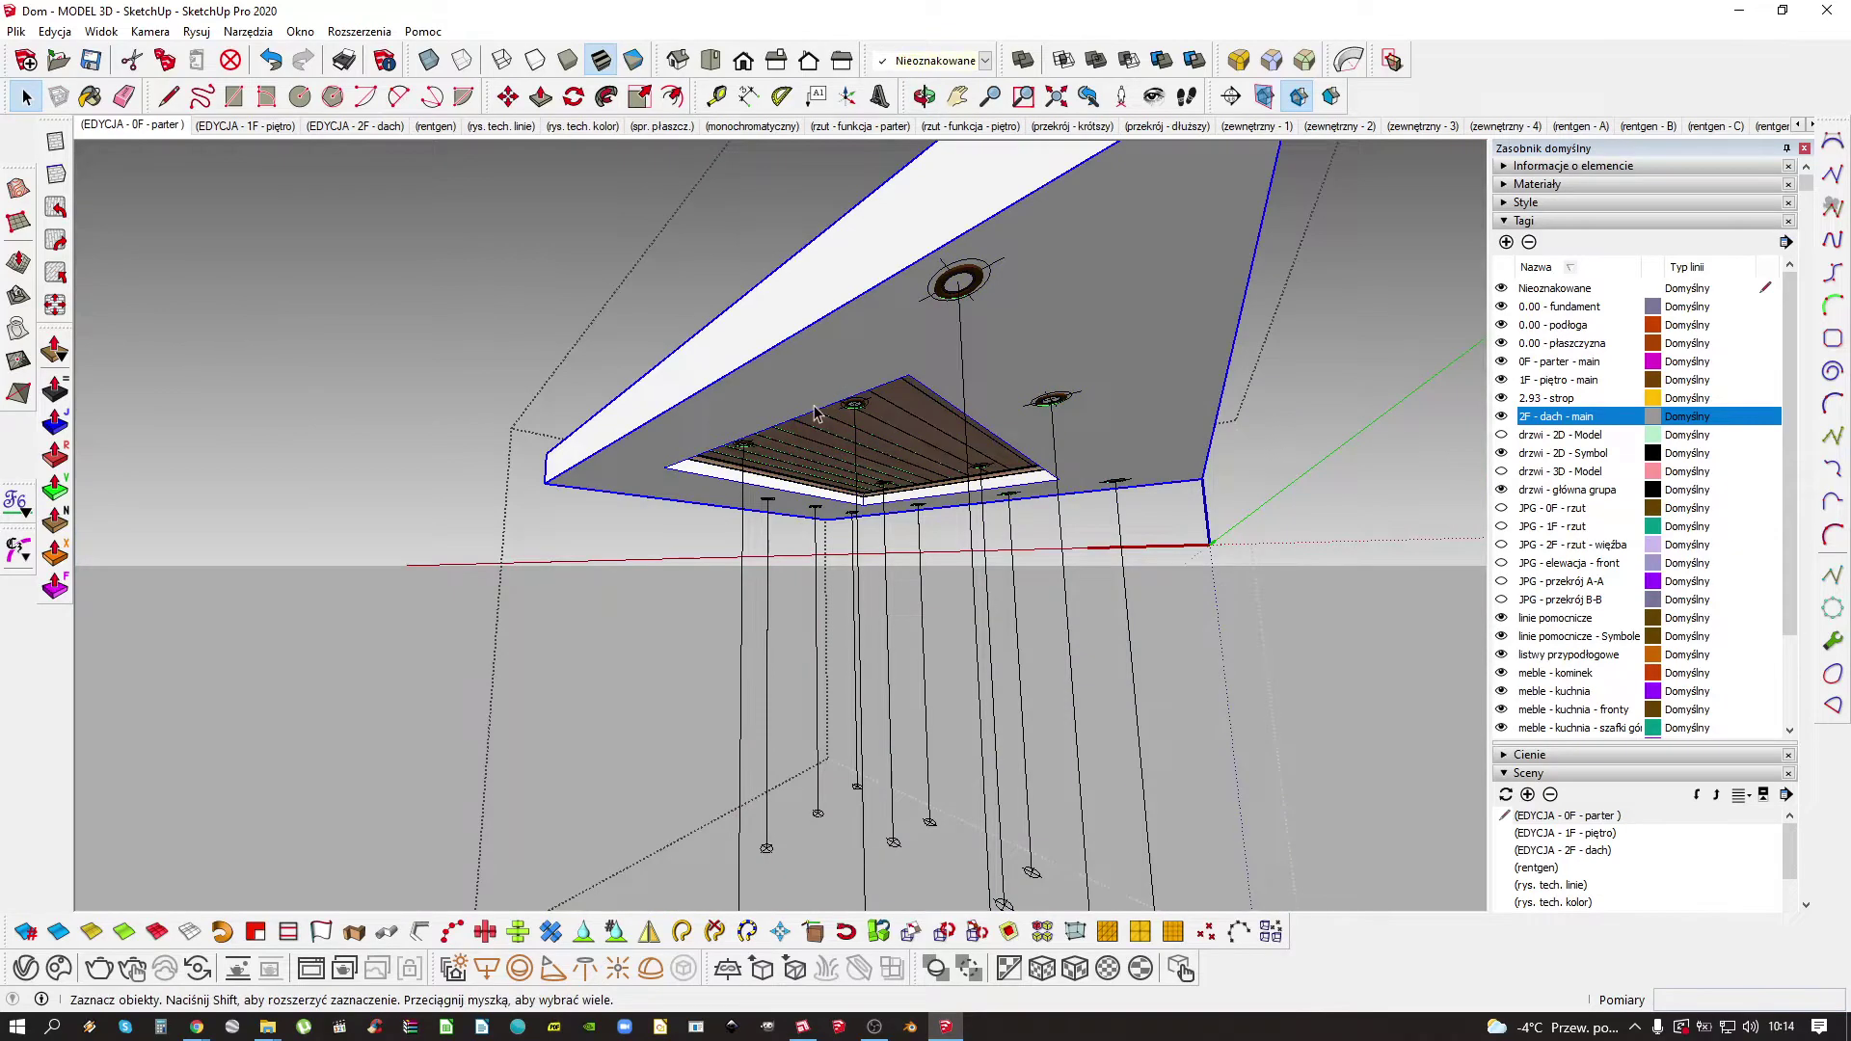
pyautogui.doubleClick(815, 413)
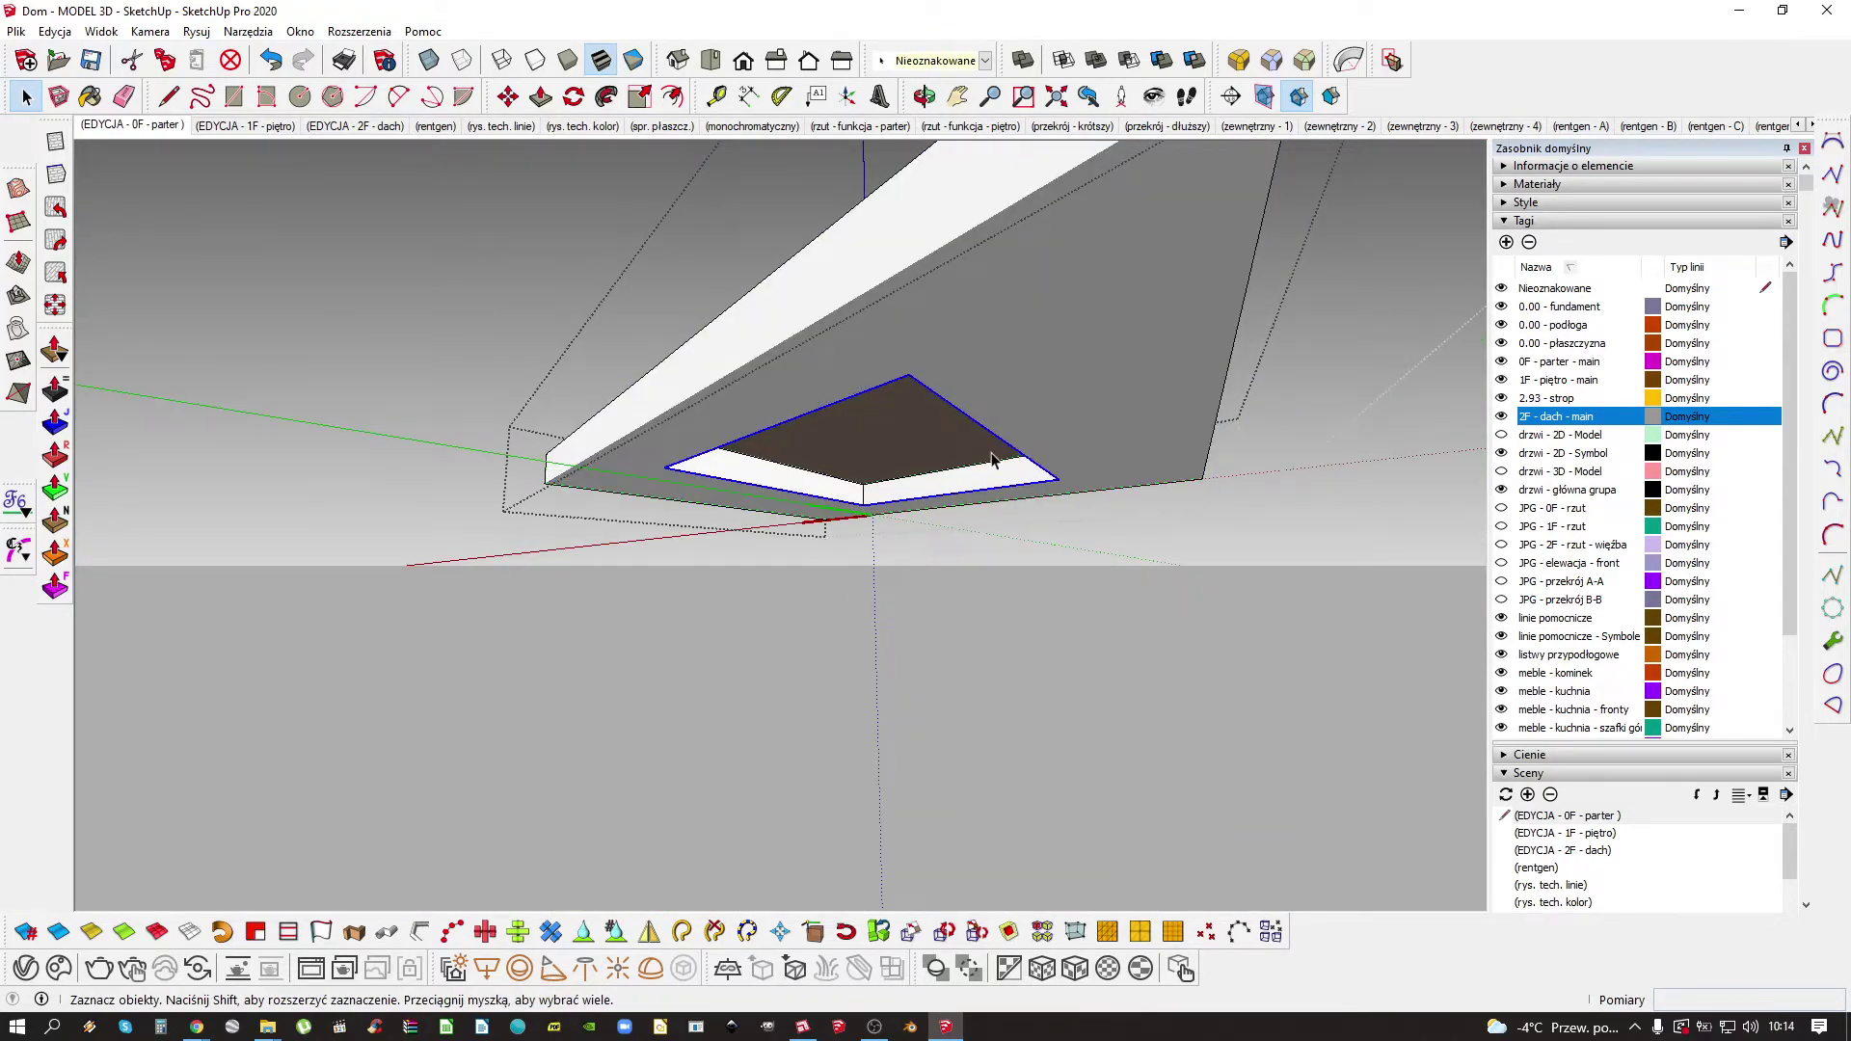
pyautogui.scroll(3, 991, 458)
pyautogui.scroll(4, 991, 458)
pyautogui.scroll(2, 971, 587)
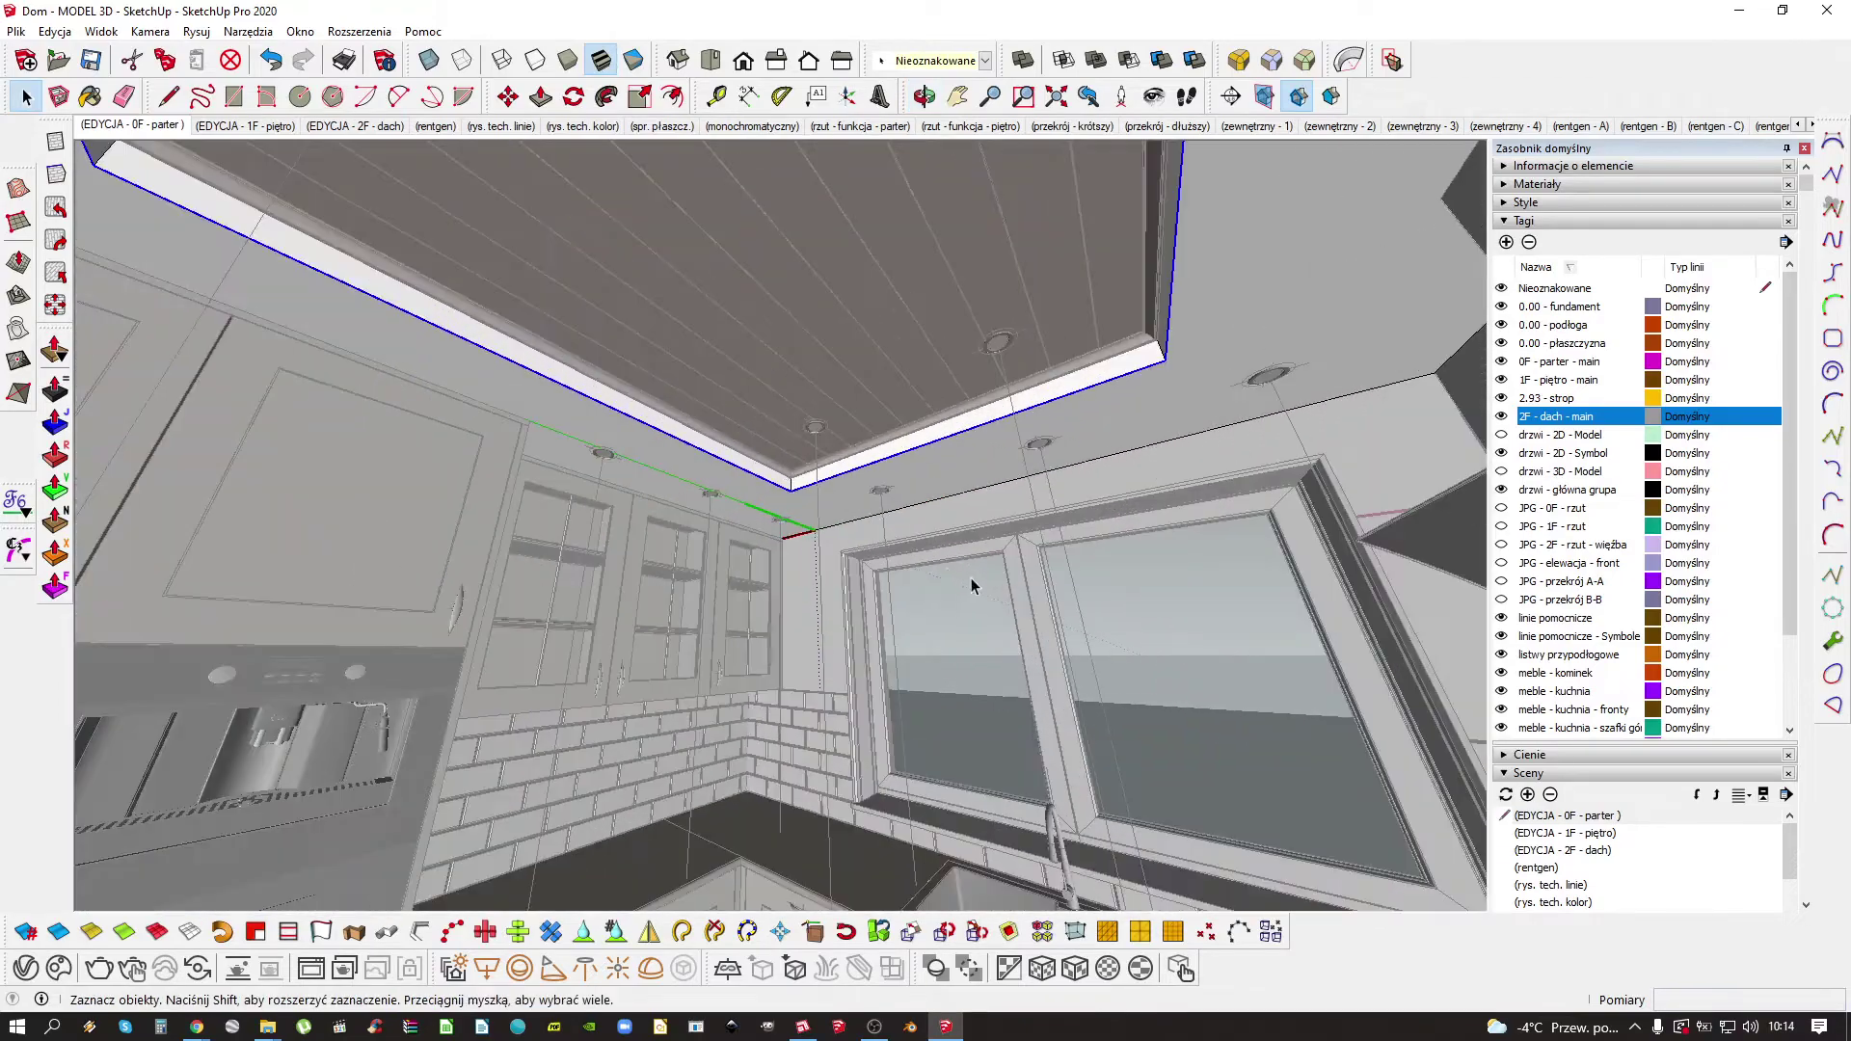
pyautogui.scroll(-3, 964, 579)
pyautogui.scroll(-3, 961, 578)
pyautogui.scroll(-4, 962, 560)
pyautogui.moveTo(962, 532); pyautogui.dragTo(970, 555, button='middle')
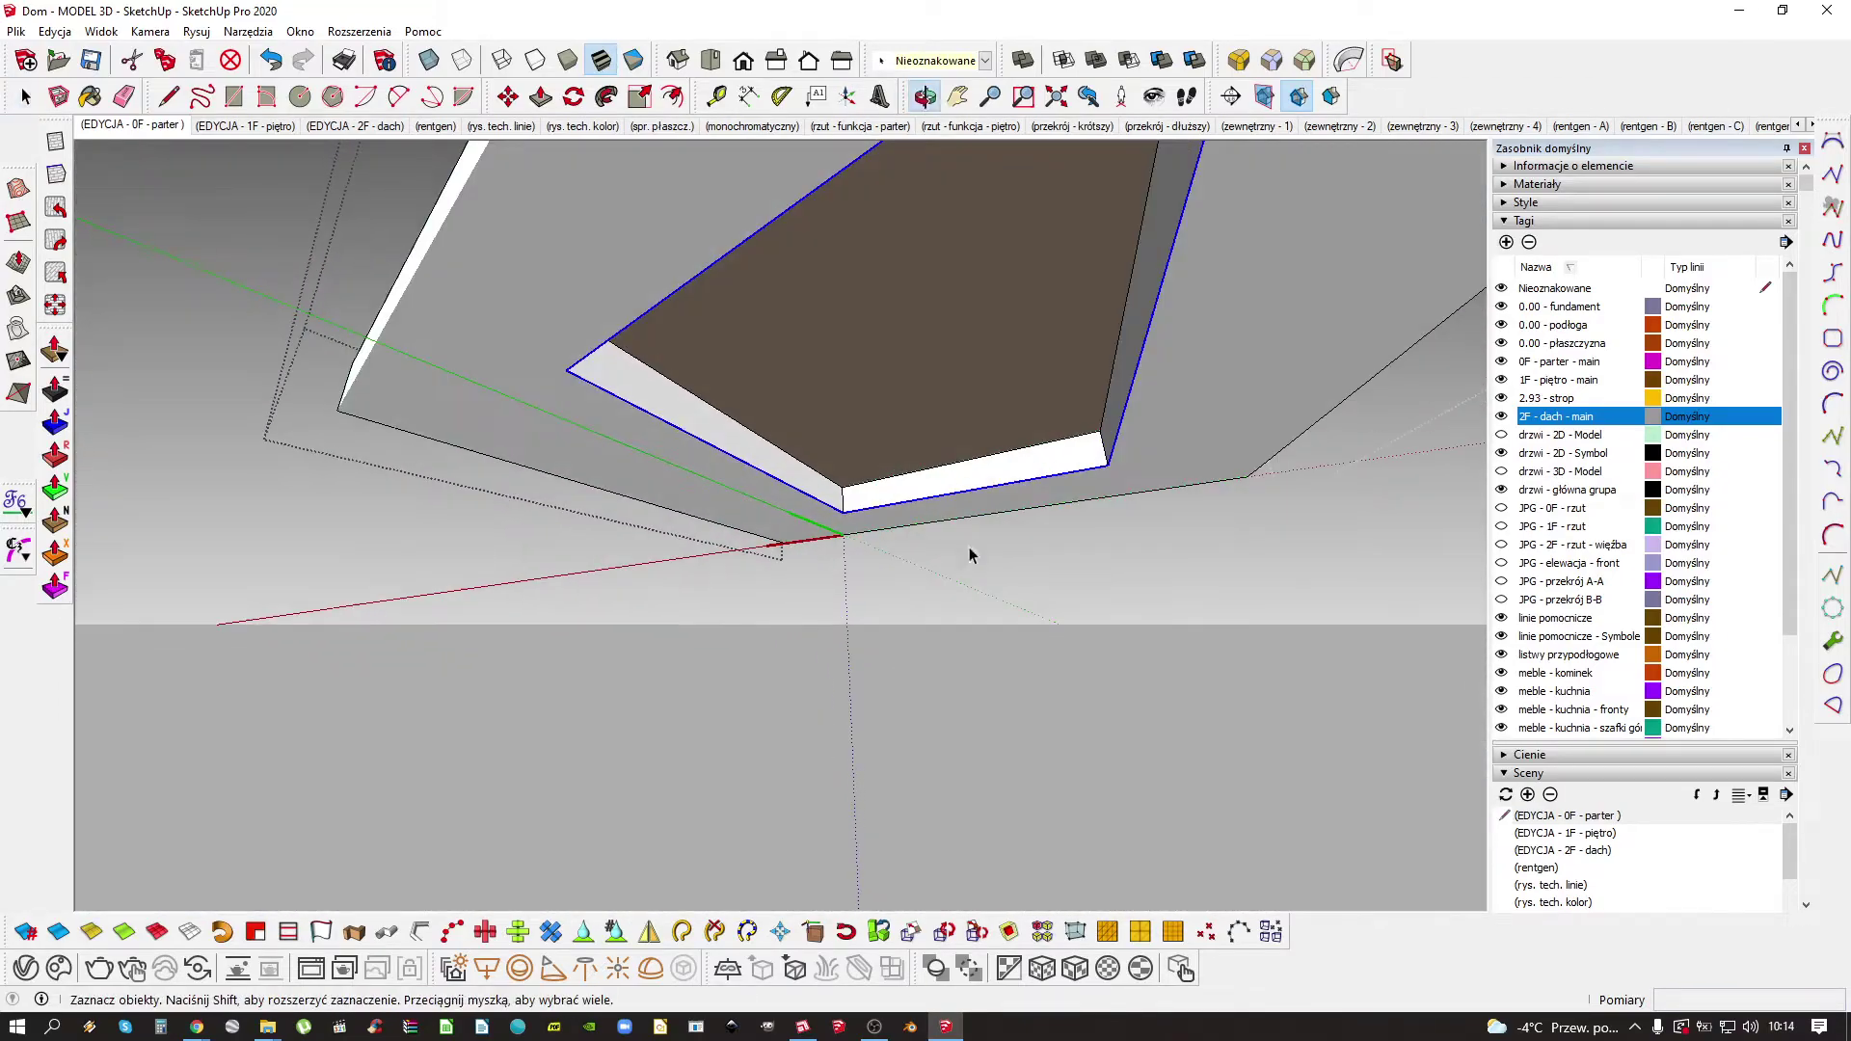
pyautogui.scroll(-3, 963, 514)
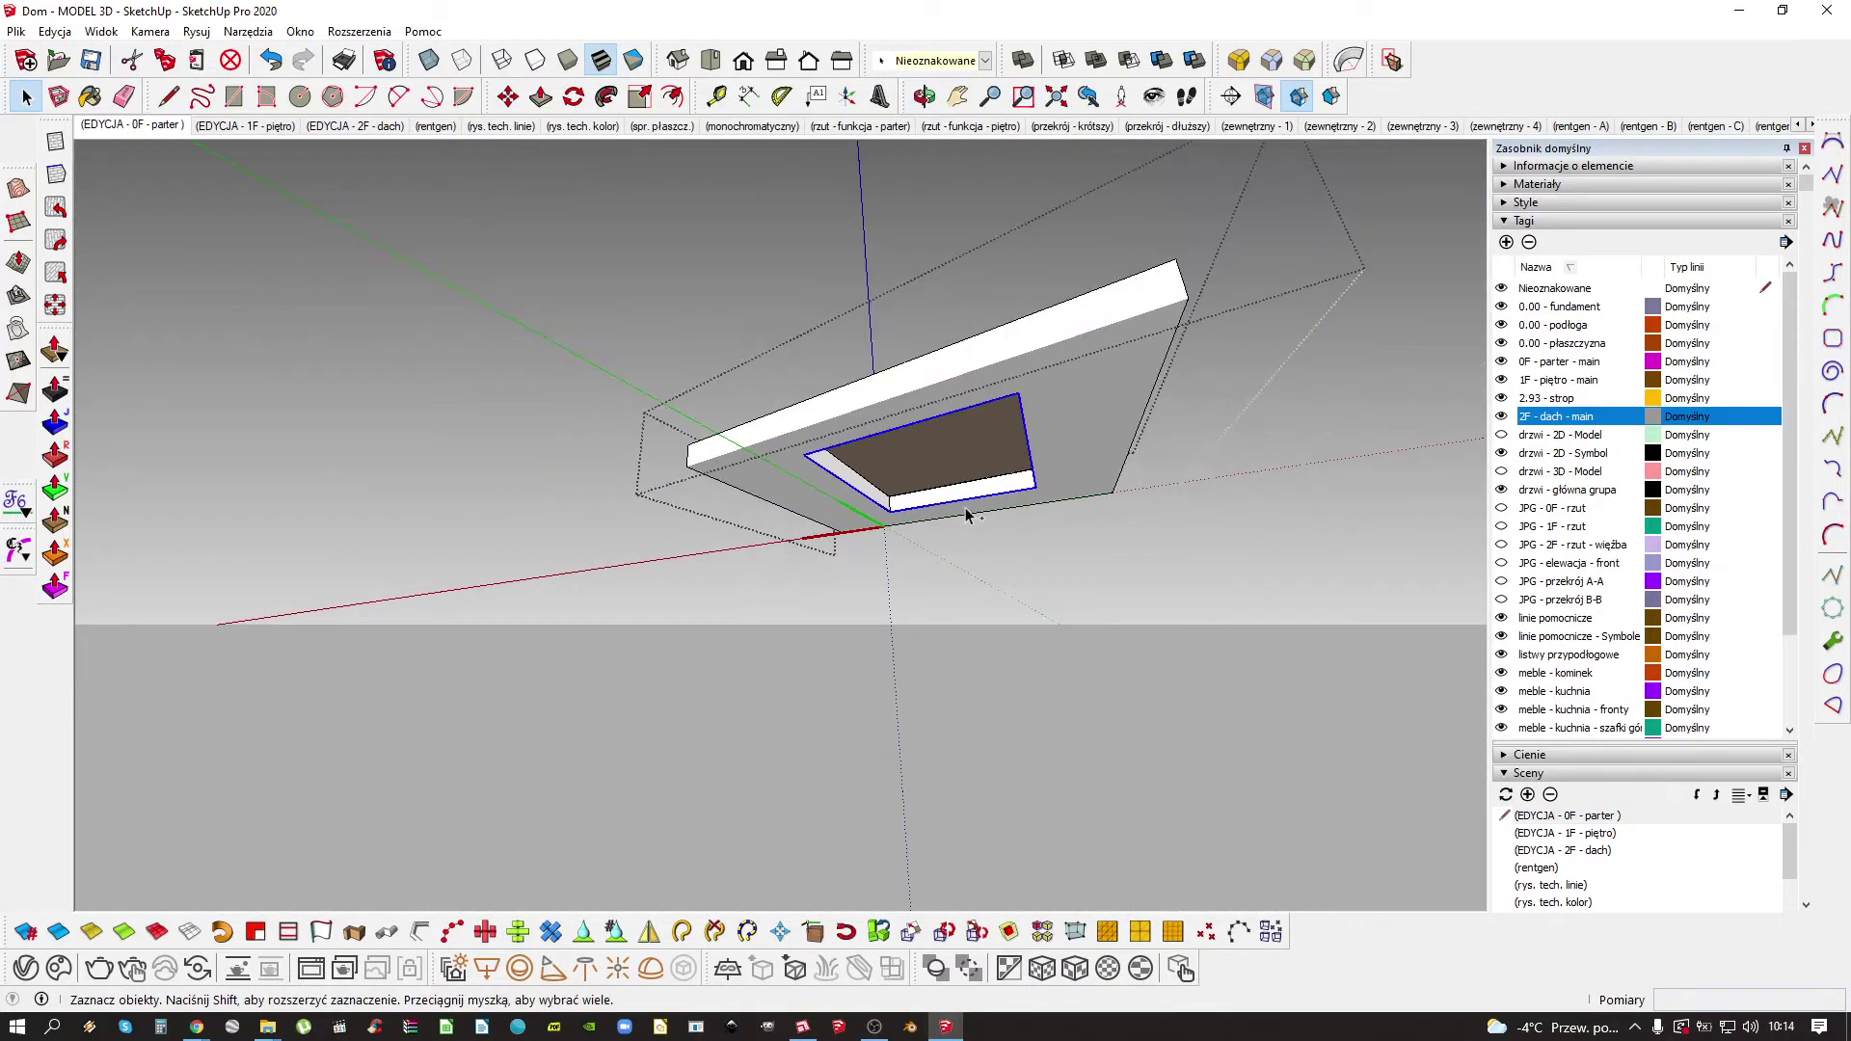
pyautogui.moveTo(967, 514); pyautogui.dragTo(955, 526, button='middle')
pyautogui.press('Escape')
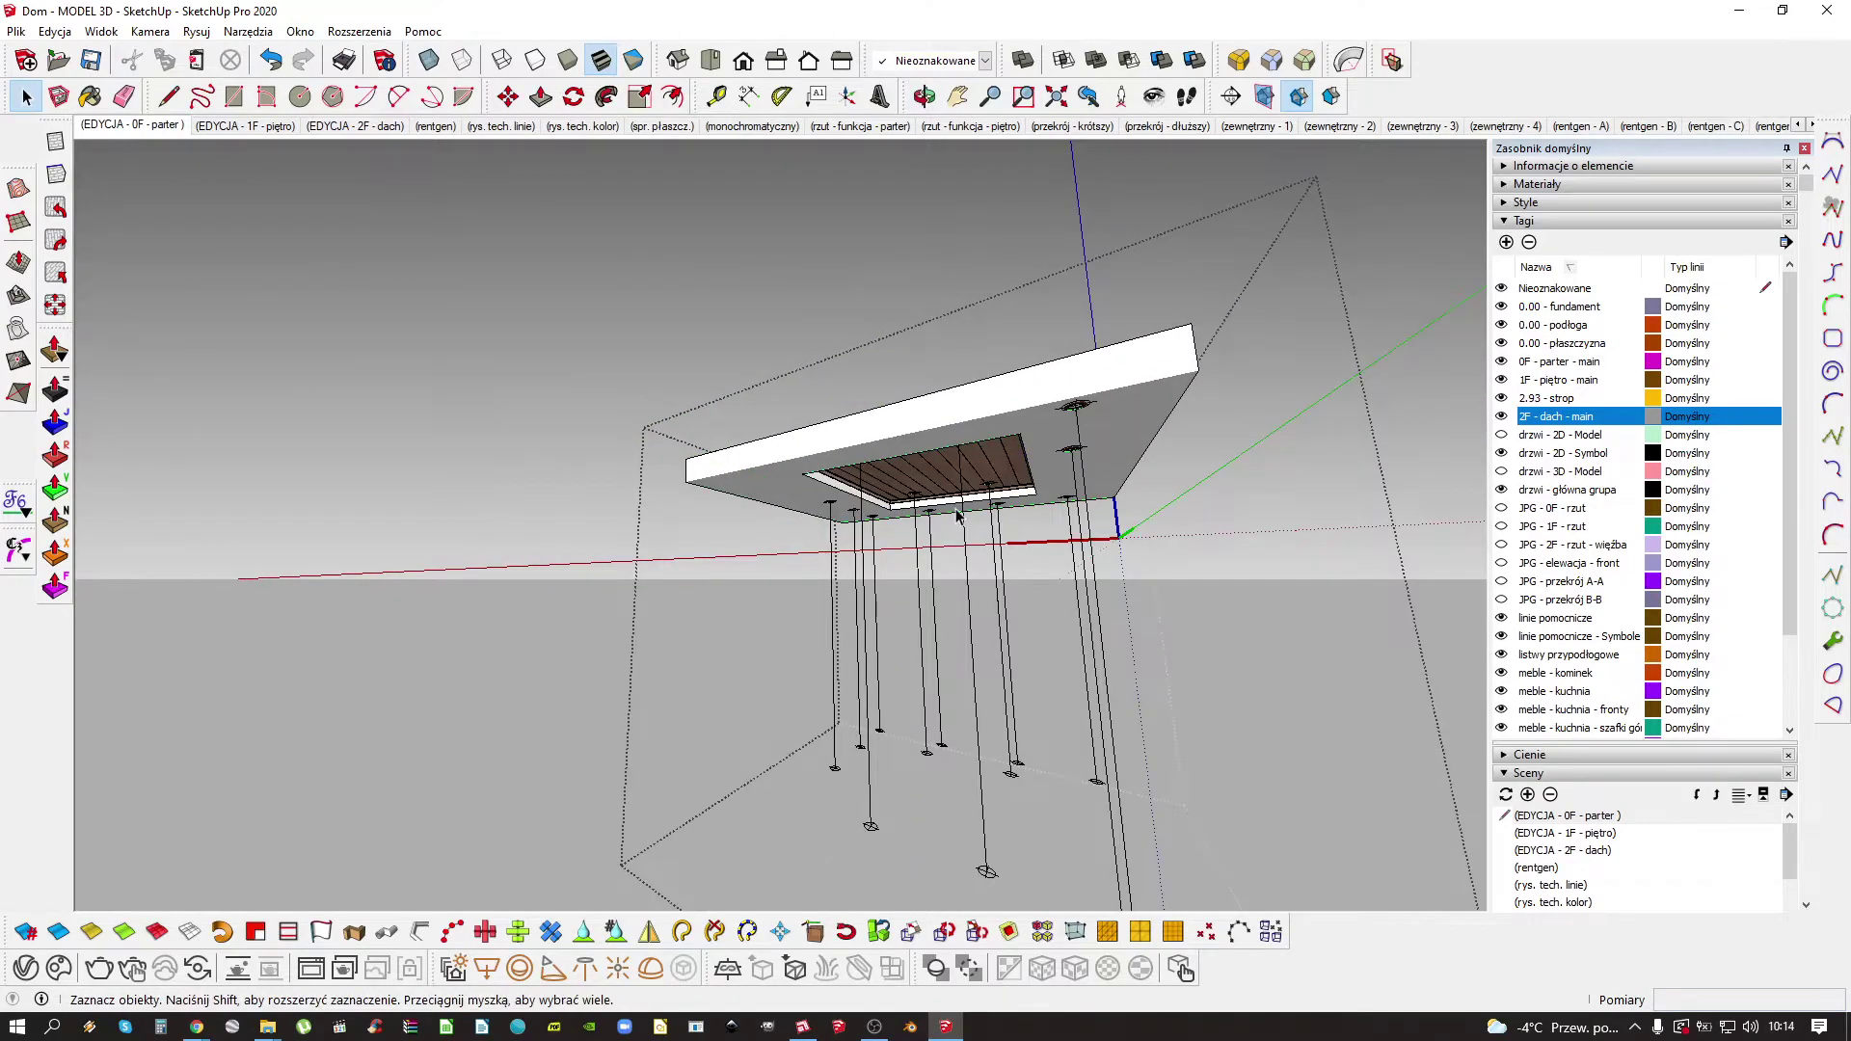
pyautogui.scroll(2, 960, 514)
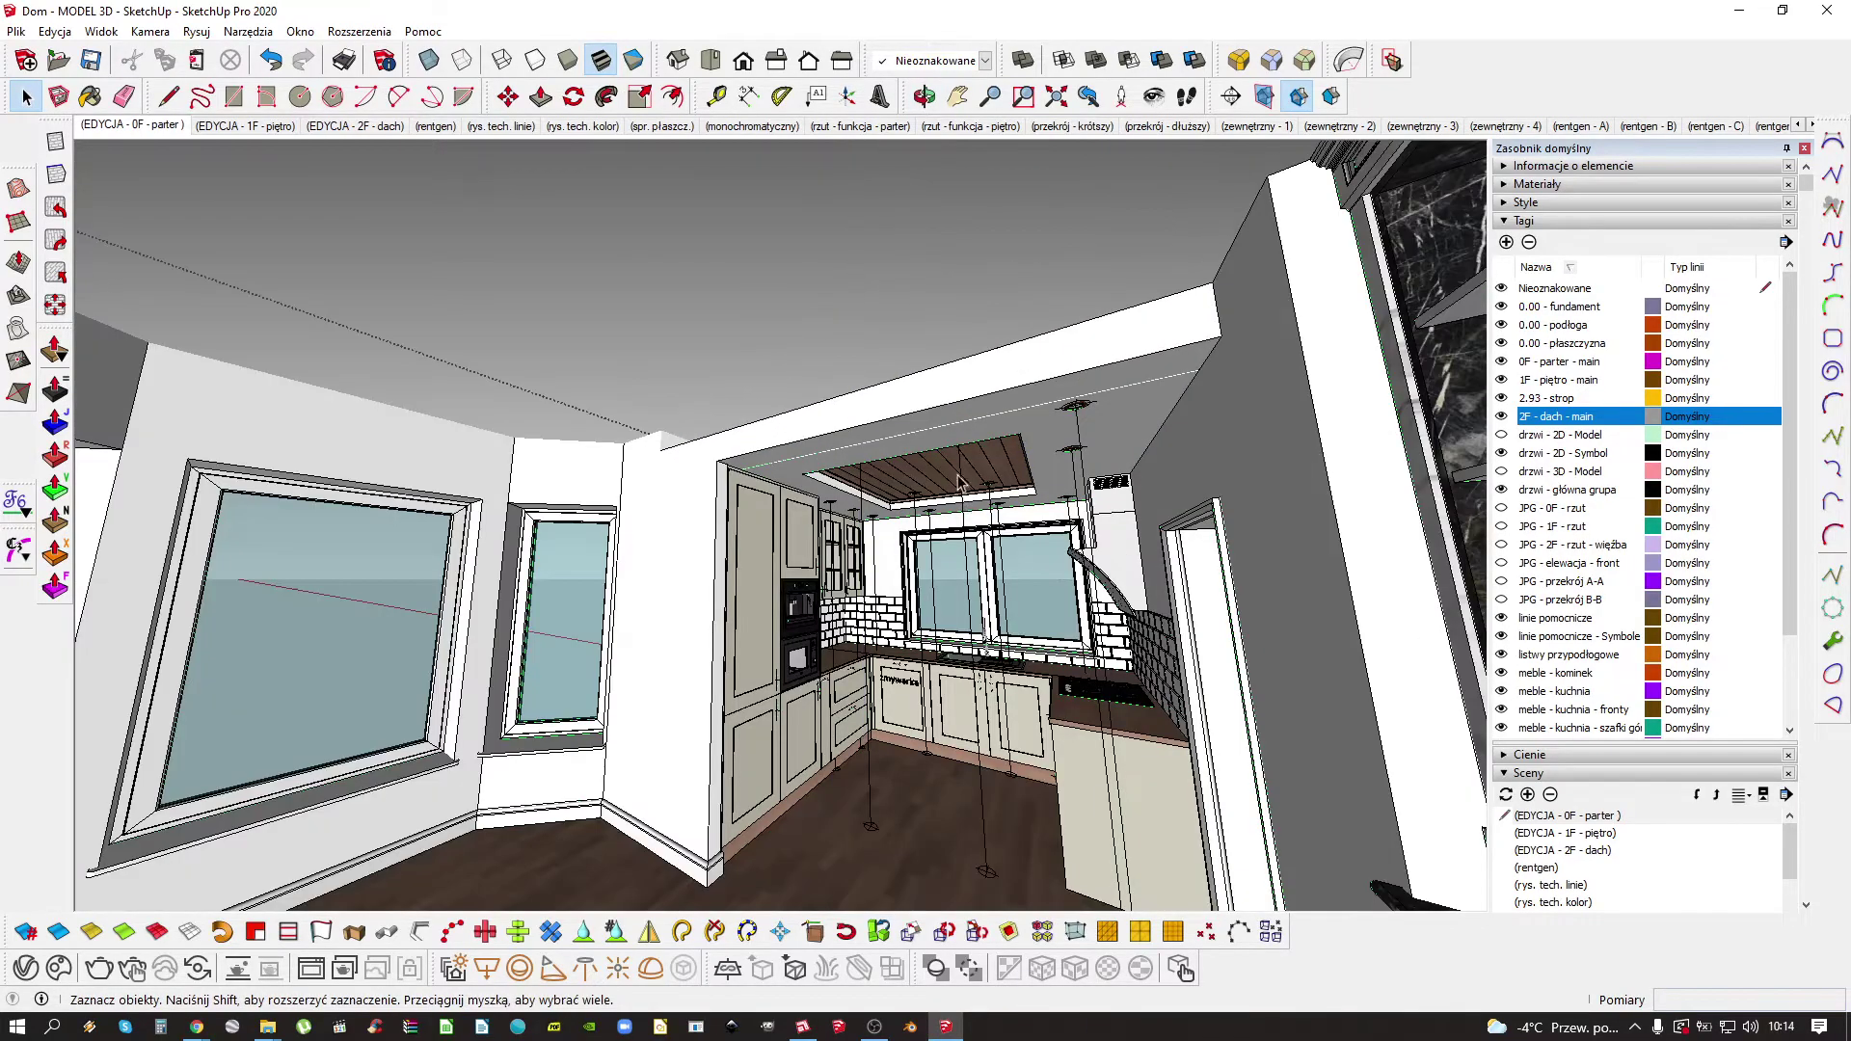
pyautogui.moveTo(959, 482); pyautogui.dragTo(937, 500, button='middle')
pyautogui.hotkey('ctrl', 'z')
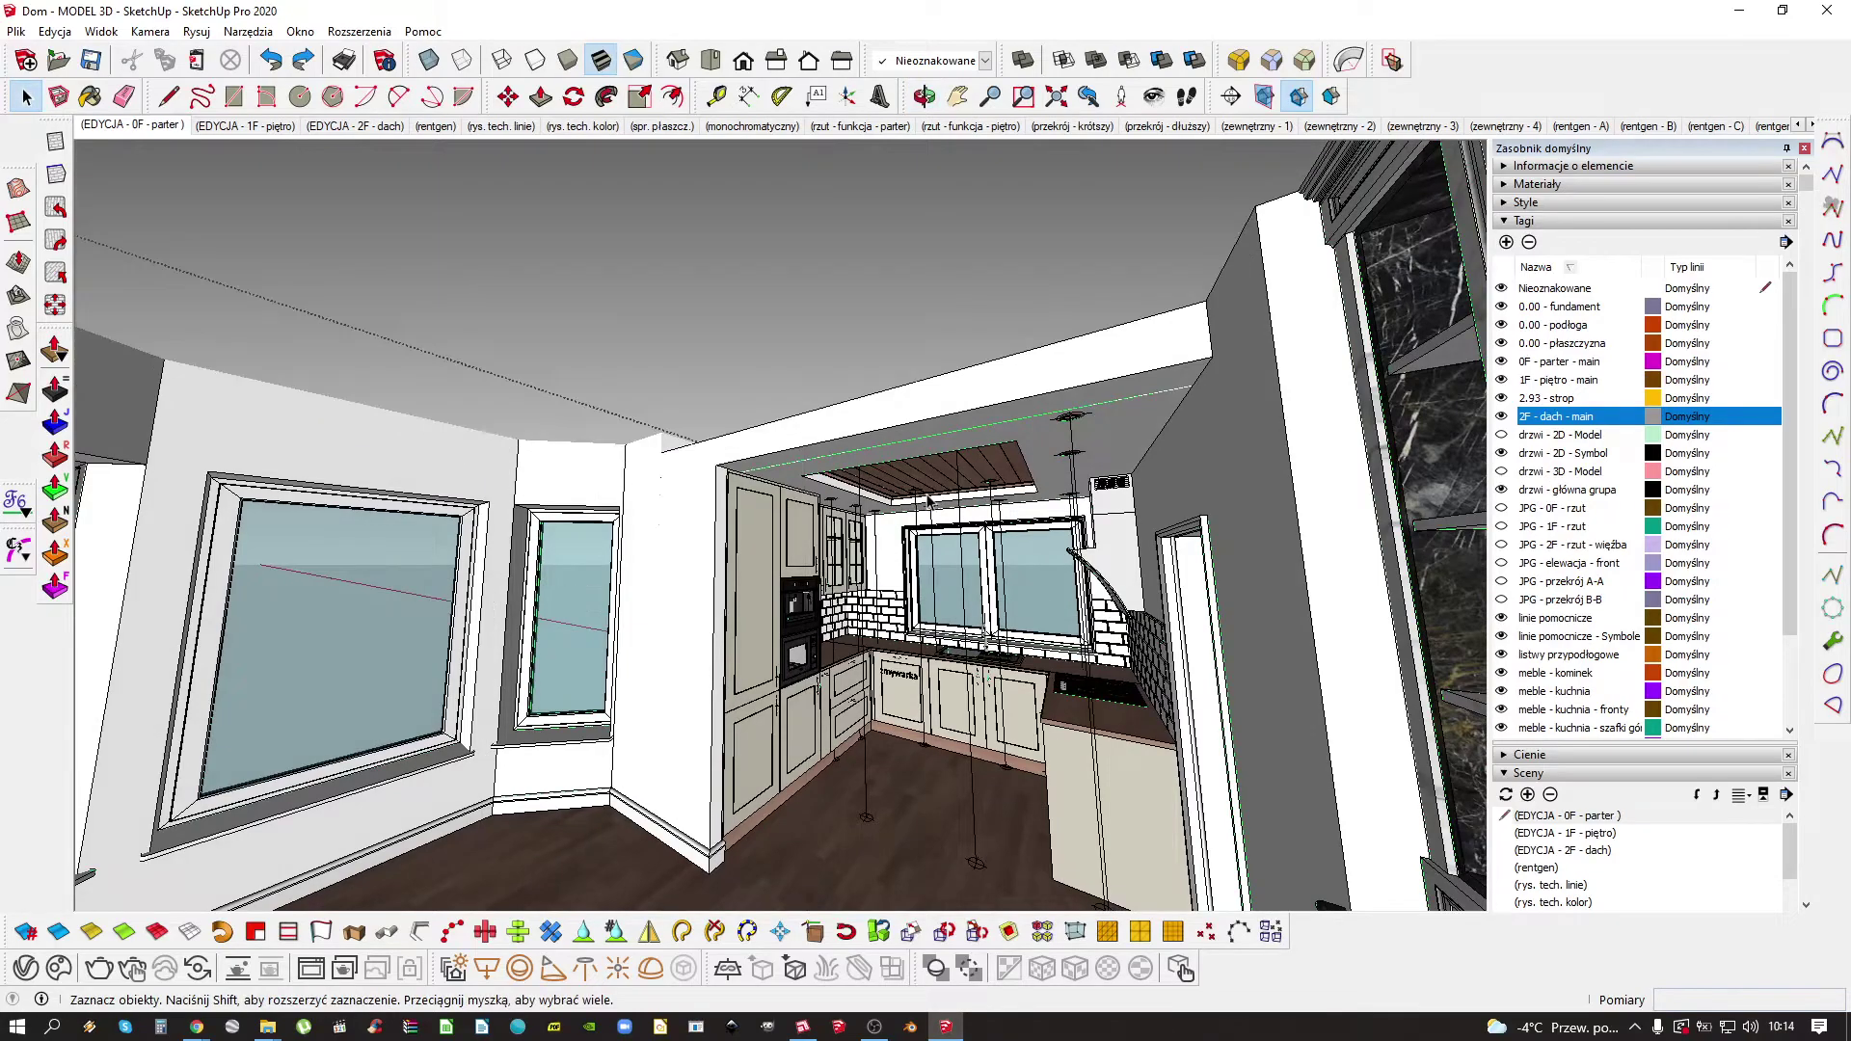
# - Move the wooden ceiling panel outline down onto the kitchen floor, then add a new tag
pyautogui.click(967, 494)
pyautogui.scroll(2, 967, 495)
pyautogui.press('m')
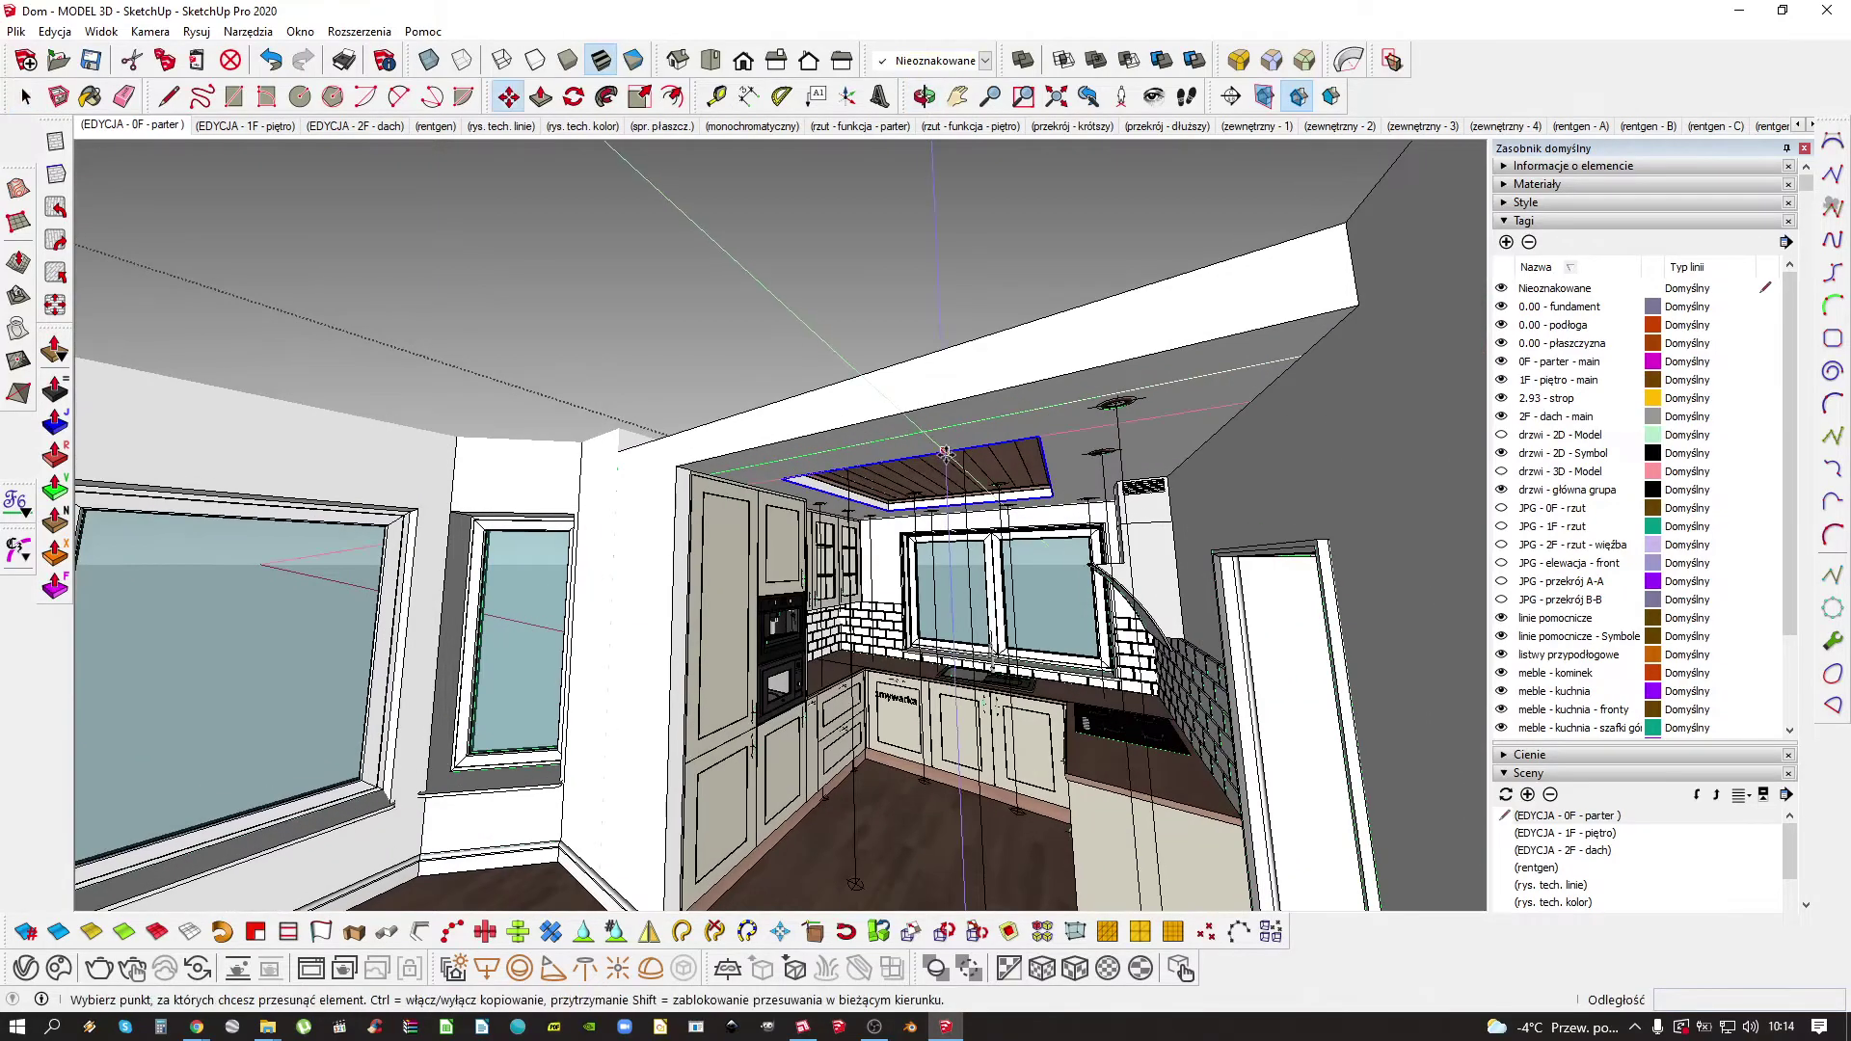
pyautogui.click(947, 453)
pyautogui.moveTo(947, 453)
pyautogui.mouseDown(button='middle')
pyautogui.moveTo(960, 679)
pyautogui.moveTo(1087, 798)
pyautogui.moveTo(963, 702)
pyautogui.moveTo(984, 646)
pyautogui.mouseUp(button='middle')
pyautogui.click(959, 685)
pyautogui.press('space')
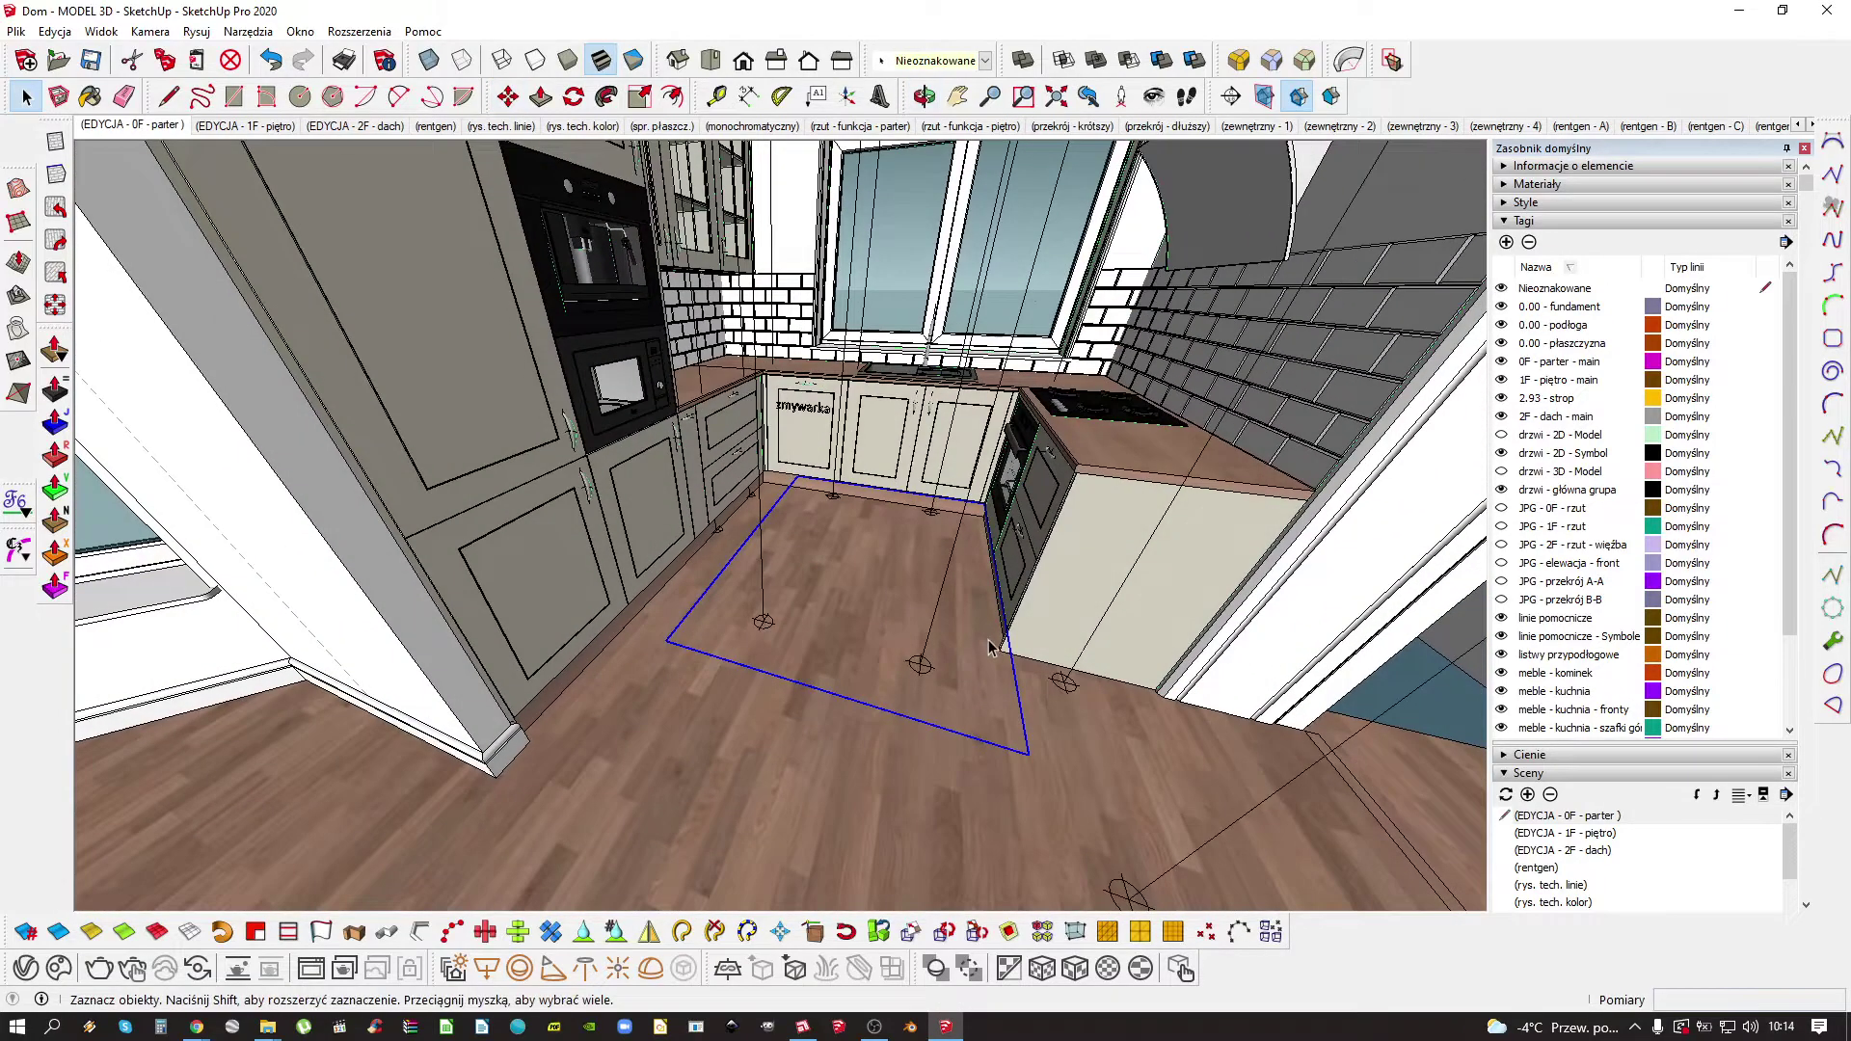
pyautogui.click(1506, 243)
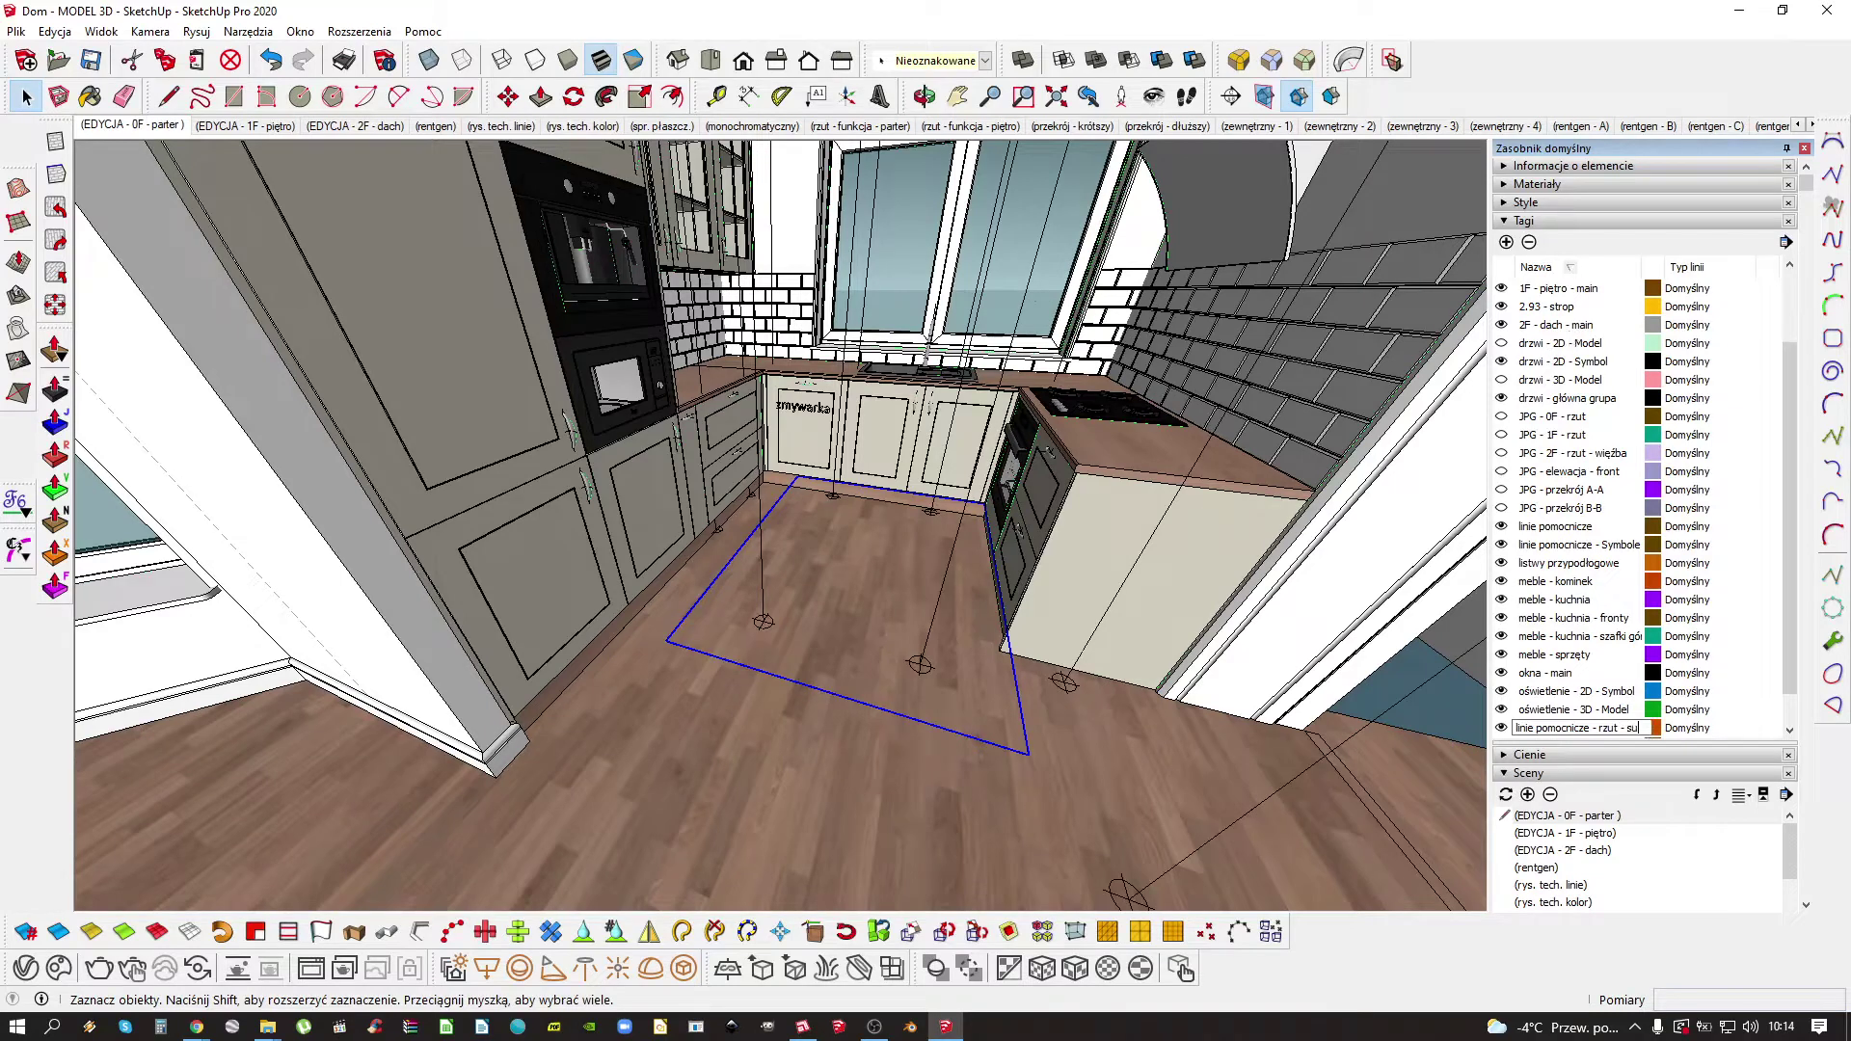
# - Confirm the 'linie pomocnicze - rzut - sufit' tag name and change its colour from orange to green
pyautogui.press('Return')
pyautogui.scroll(-1, 1756, 483)
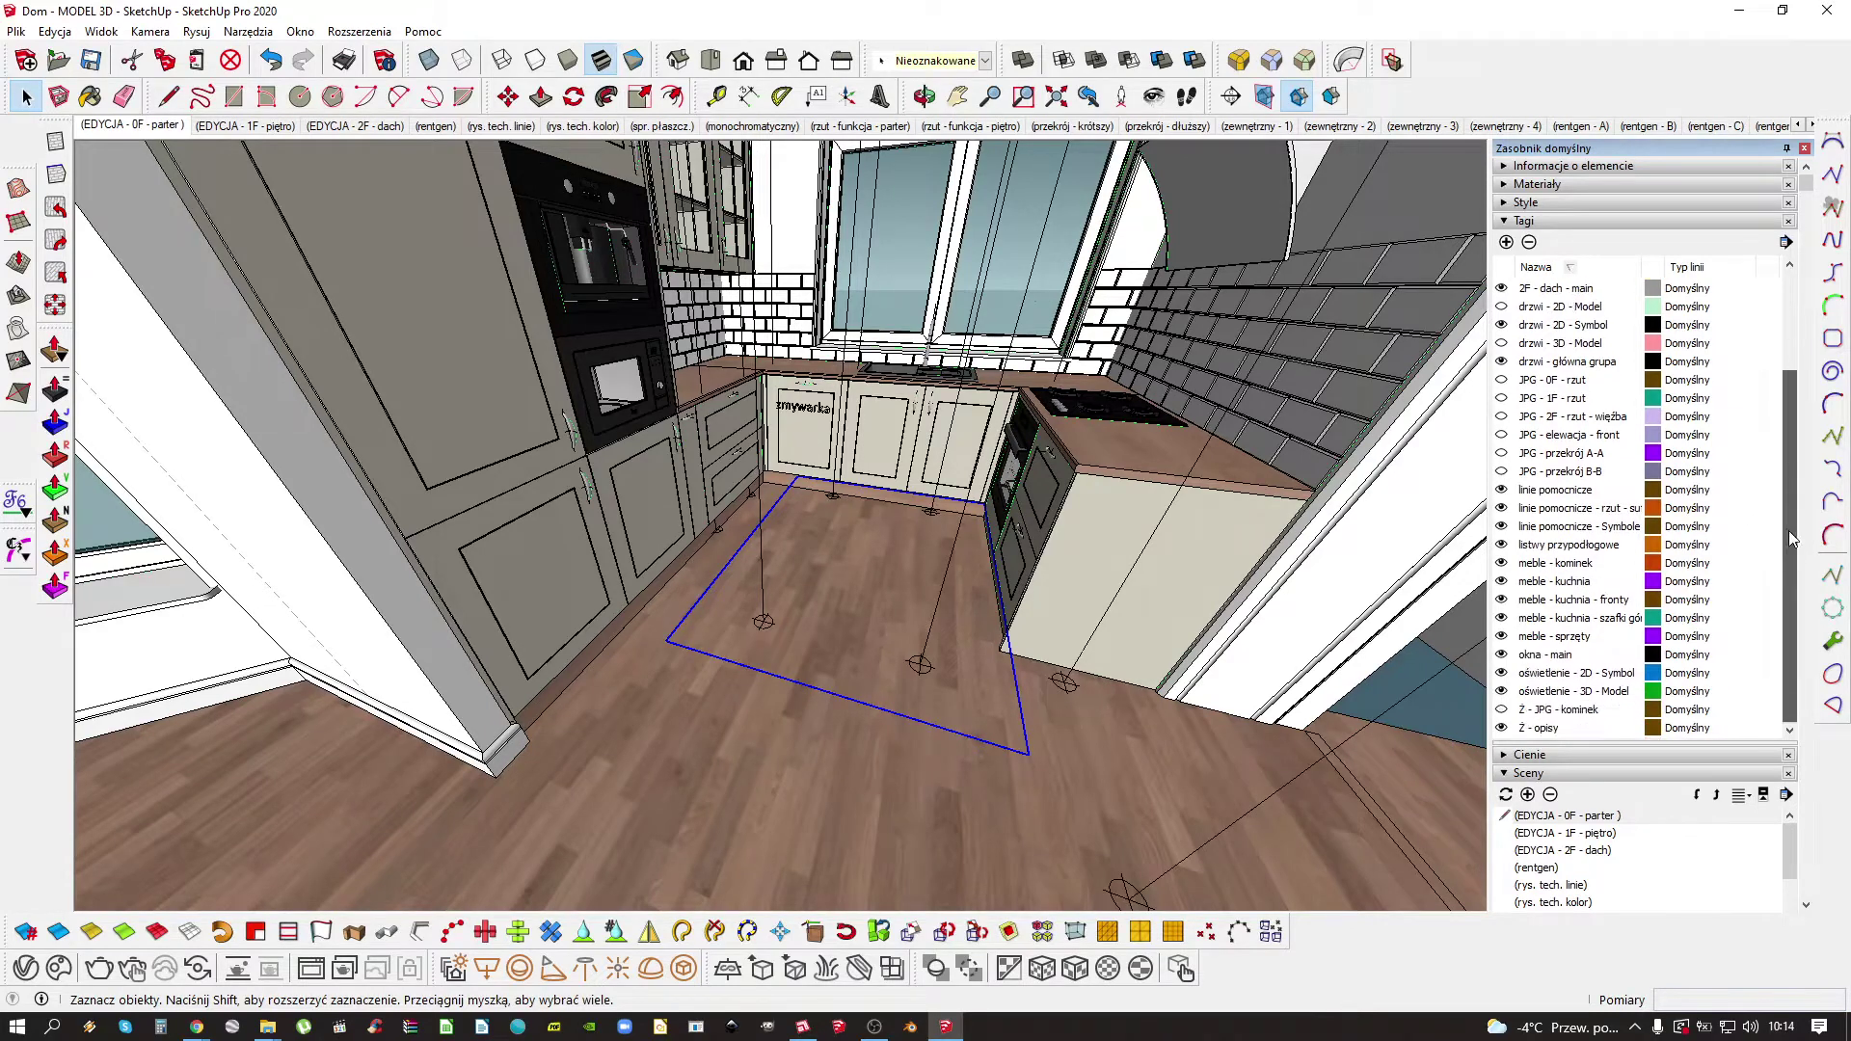
pyautogui.moveTo(1492, 606); pyautogui.dragTo(1448, 607)
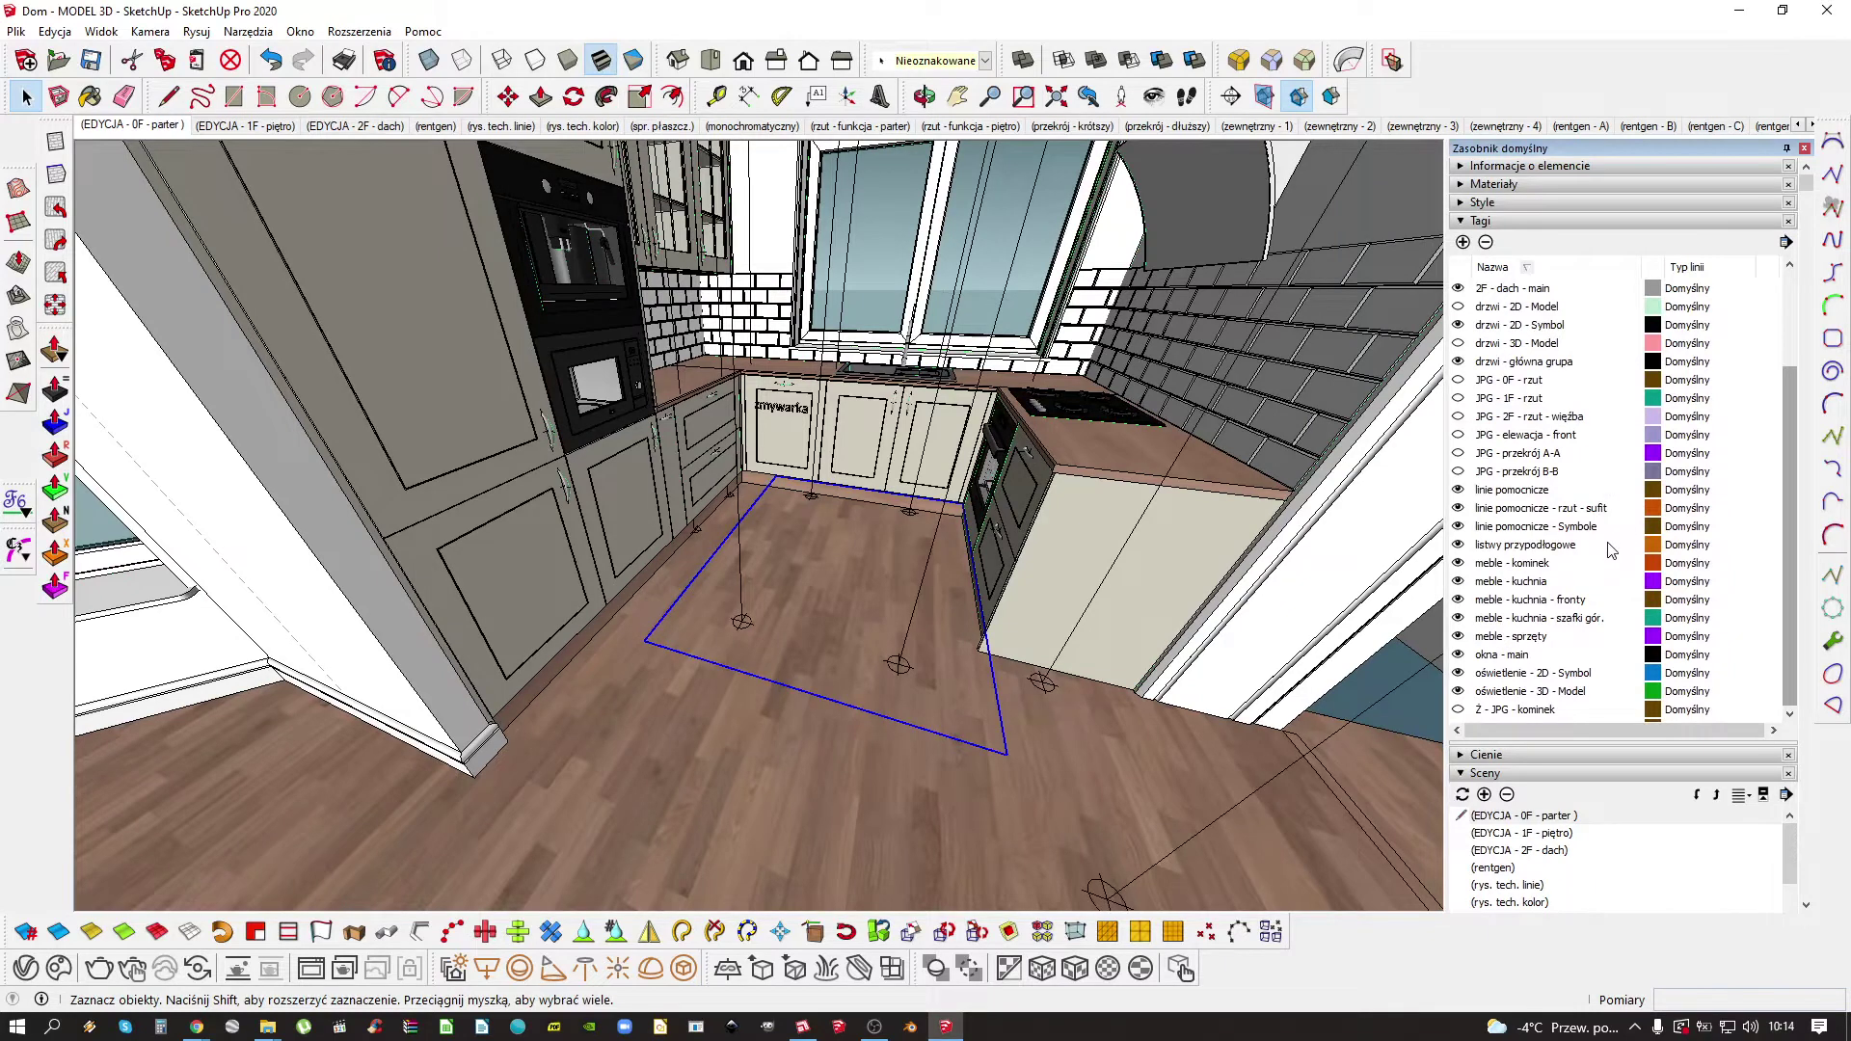
pyautogui.click(1651, 511)
pyautogui.moveTo(642, 347)
pyautogui.mouseDown()
pyautogui.moveTo(666, 355)
pyautogui.moveTo(662, 408)
pyautogui.mouseUp()
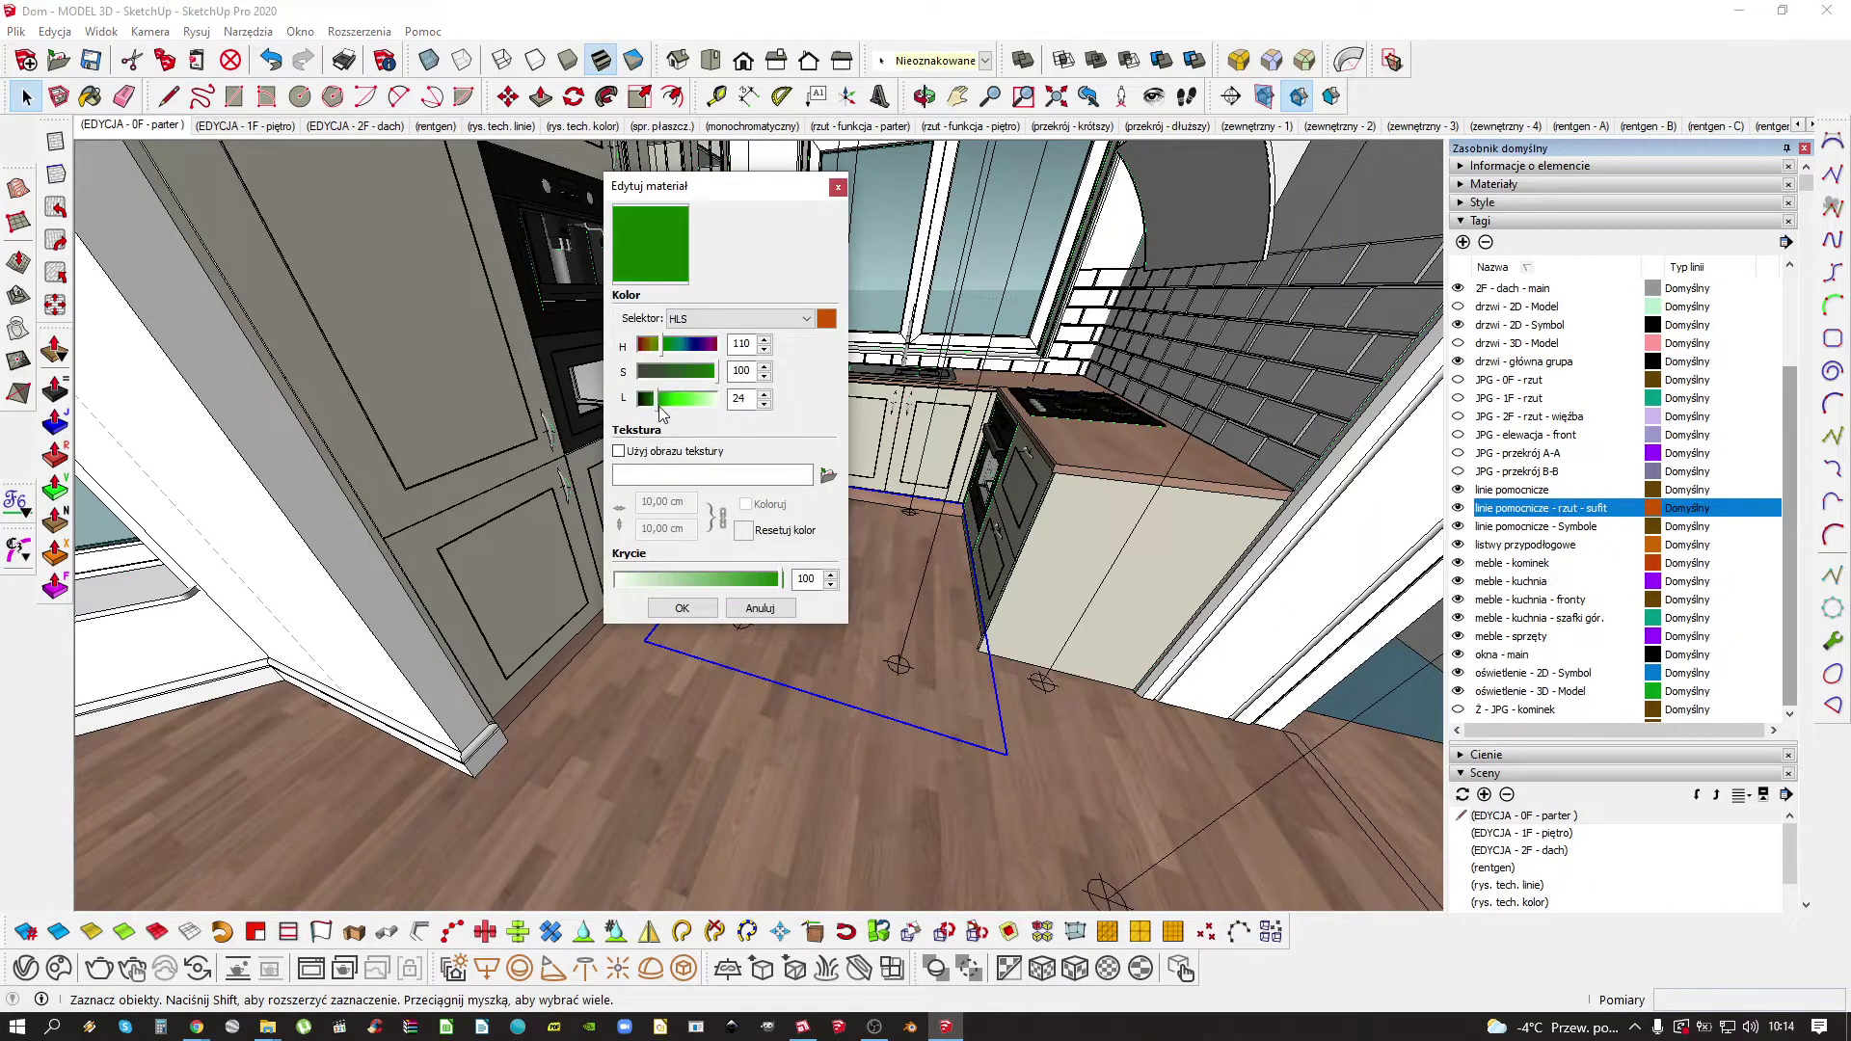
pyautogui.click(682, 607)
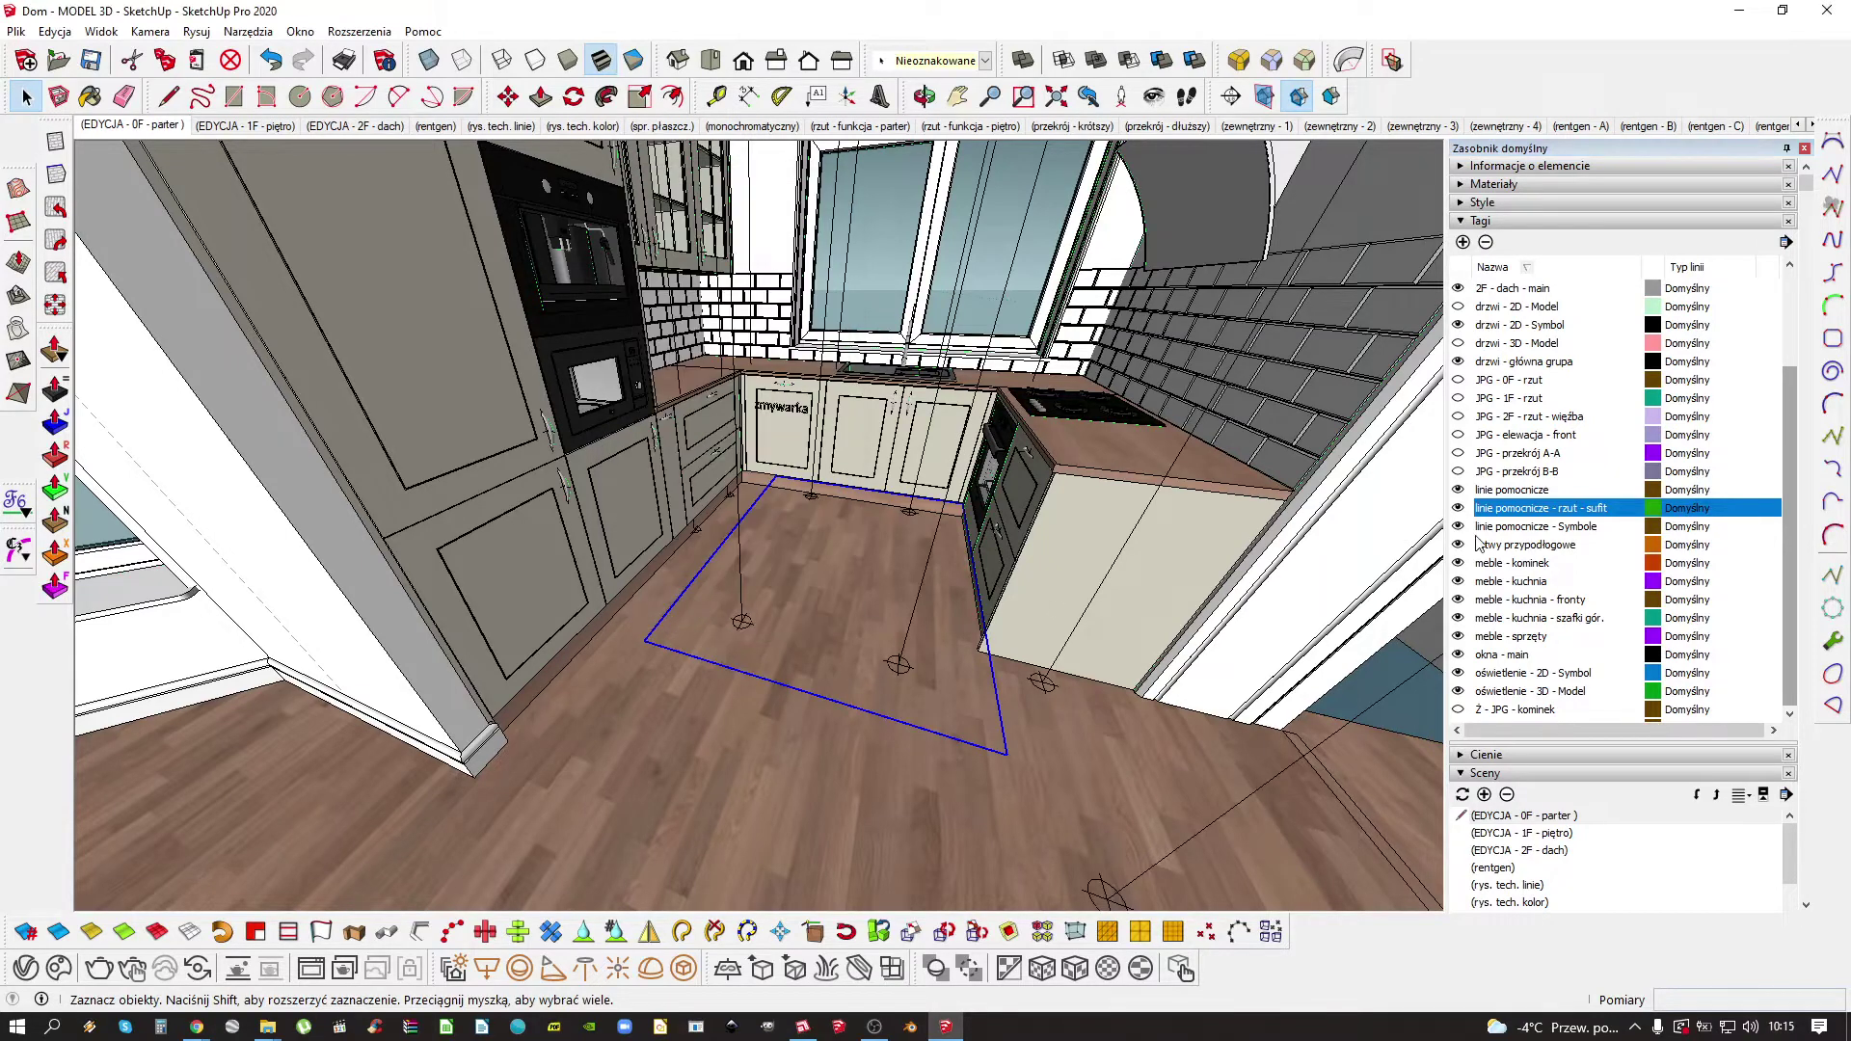
# - Give the tag a dashed line type and put the kitchen floor rectangle on it
pyautogui.click(1670, 516)
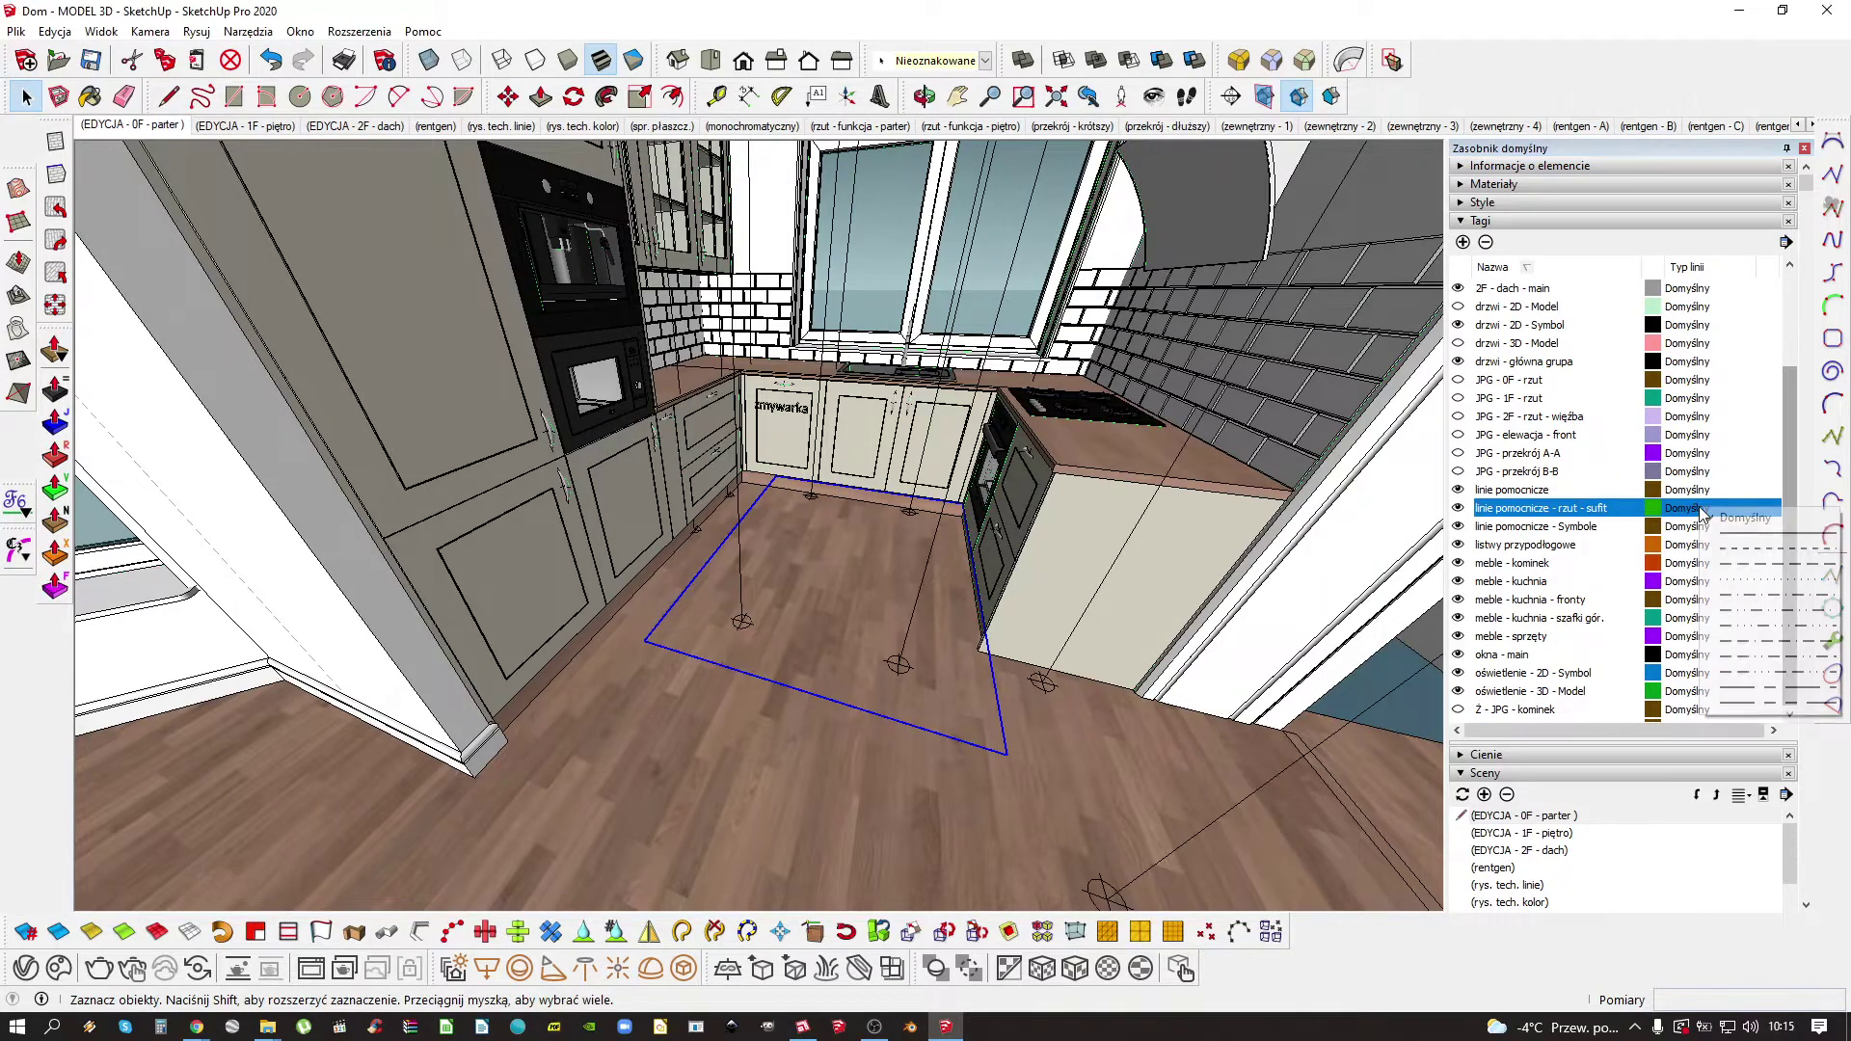
pyautogui.click(1791, 557)
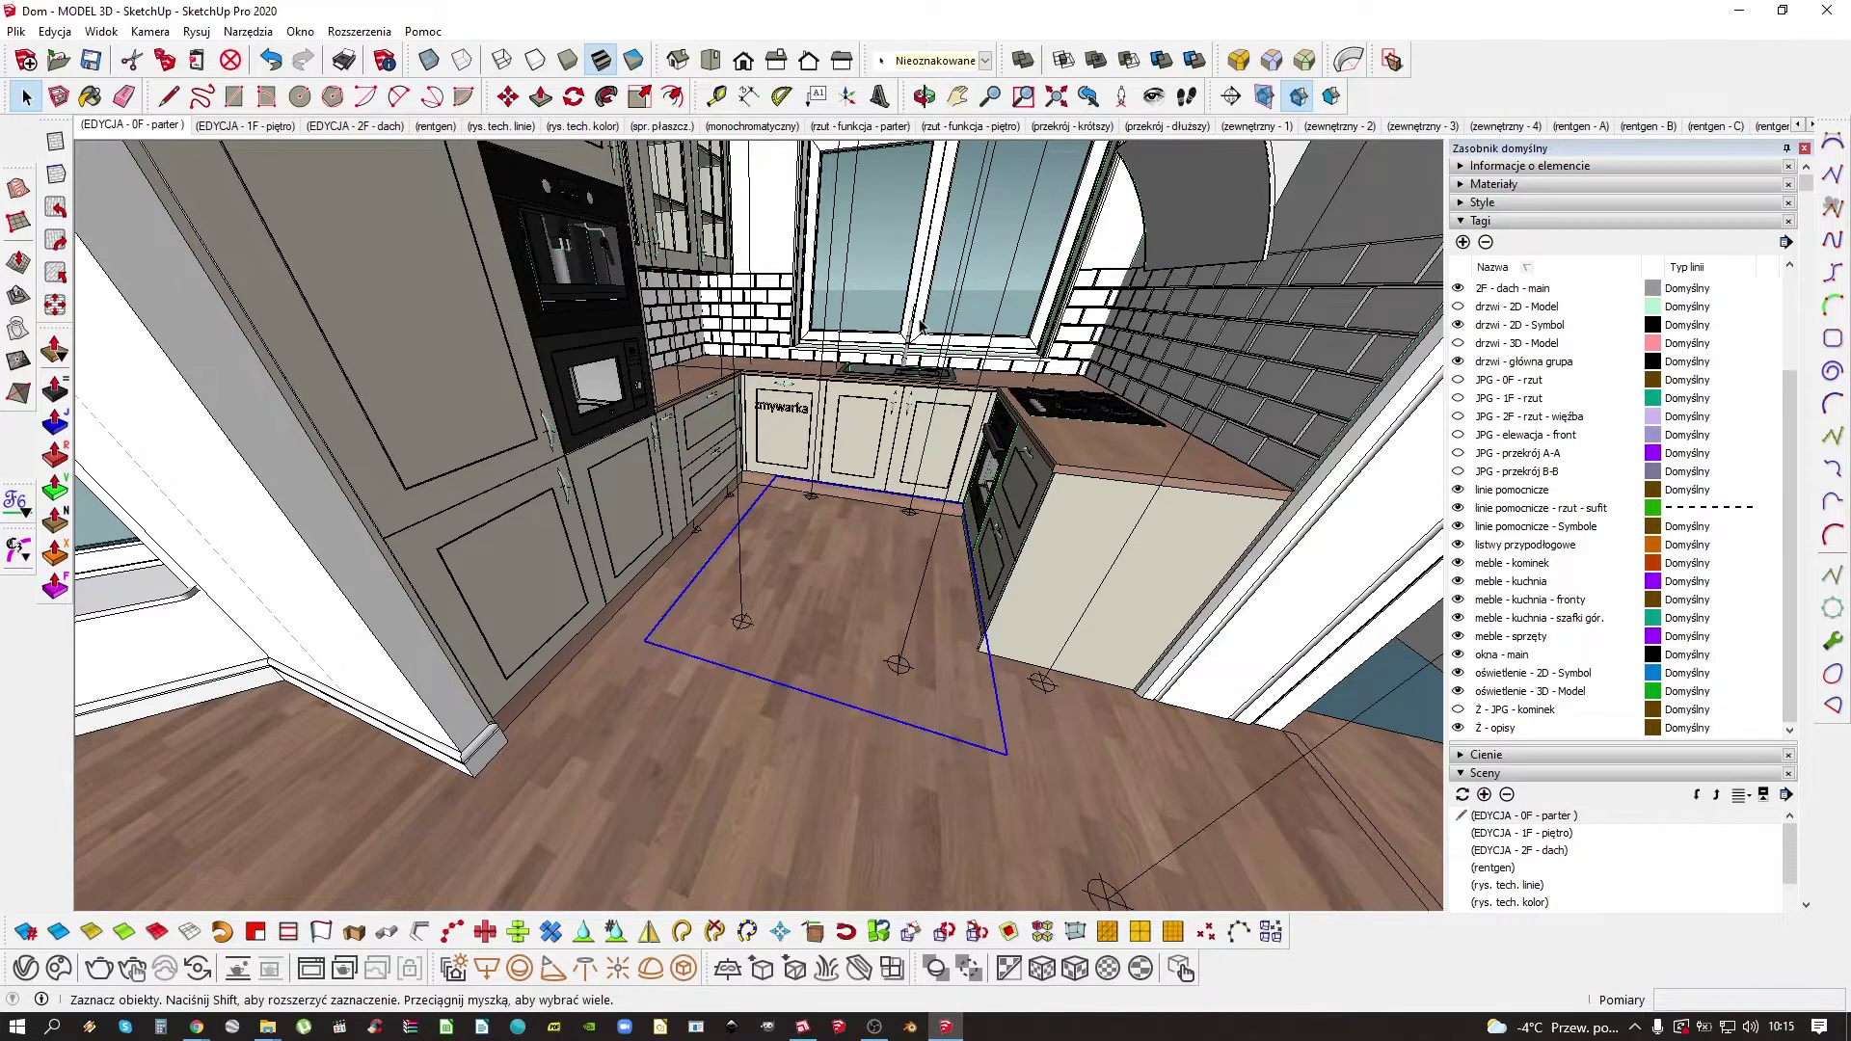
pyautogui.click(964, 61)
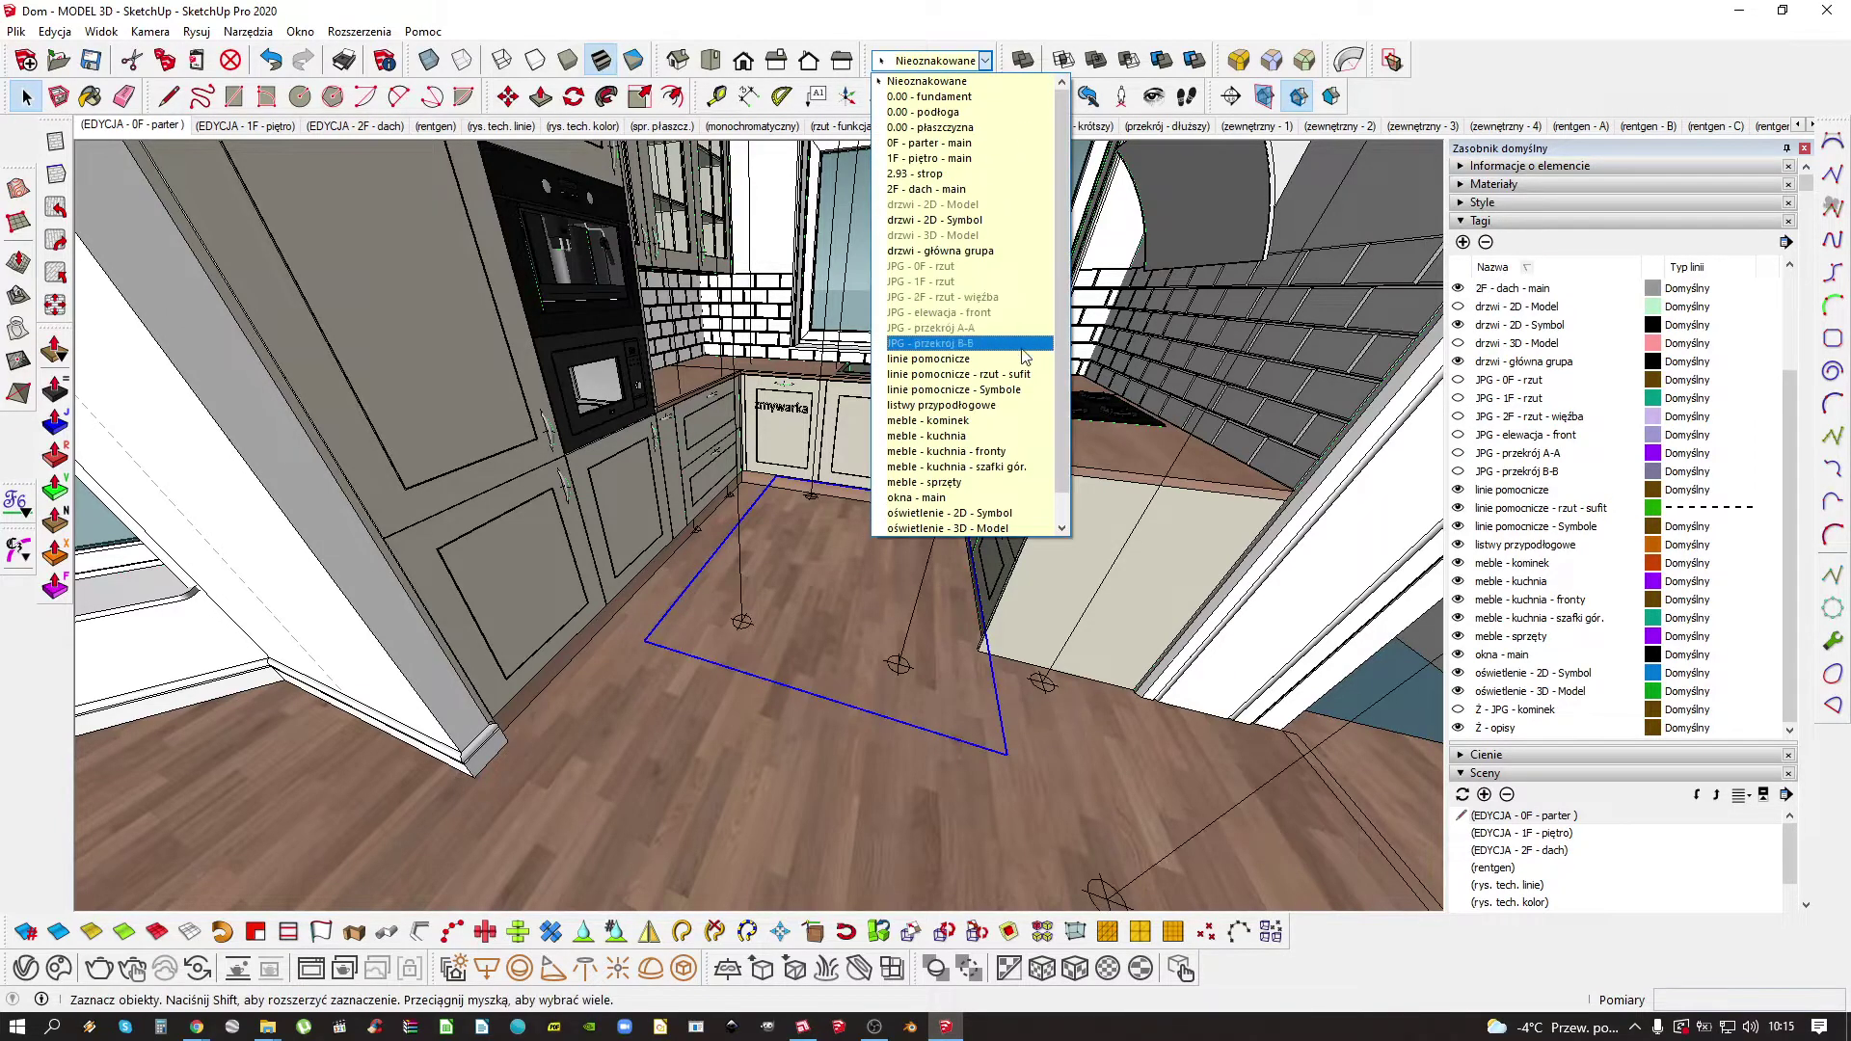
pyautogui.click(968, 376)
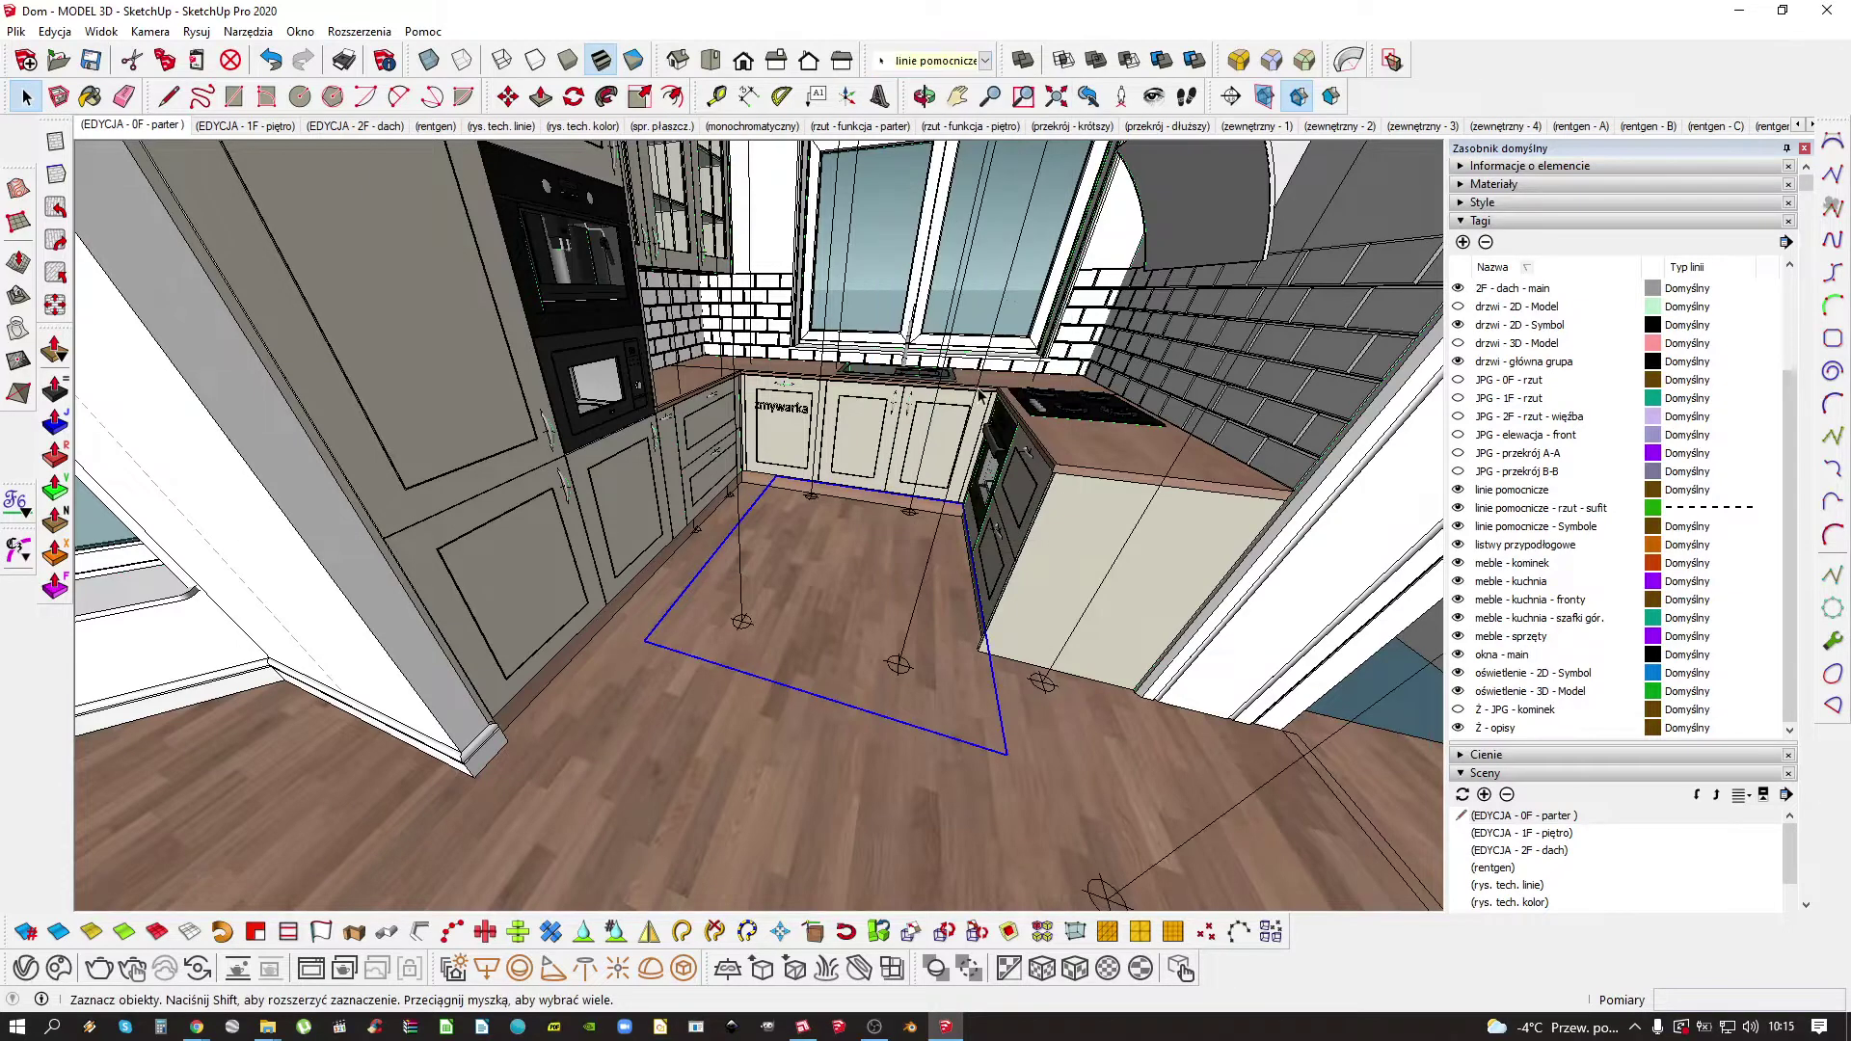
pyautogui.press('Escape')
pyautogui.moveTo(865, 648); pyautogui.dragTo(816, 557, button='middle')
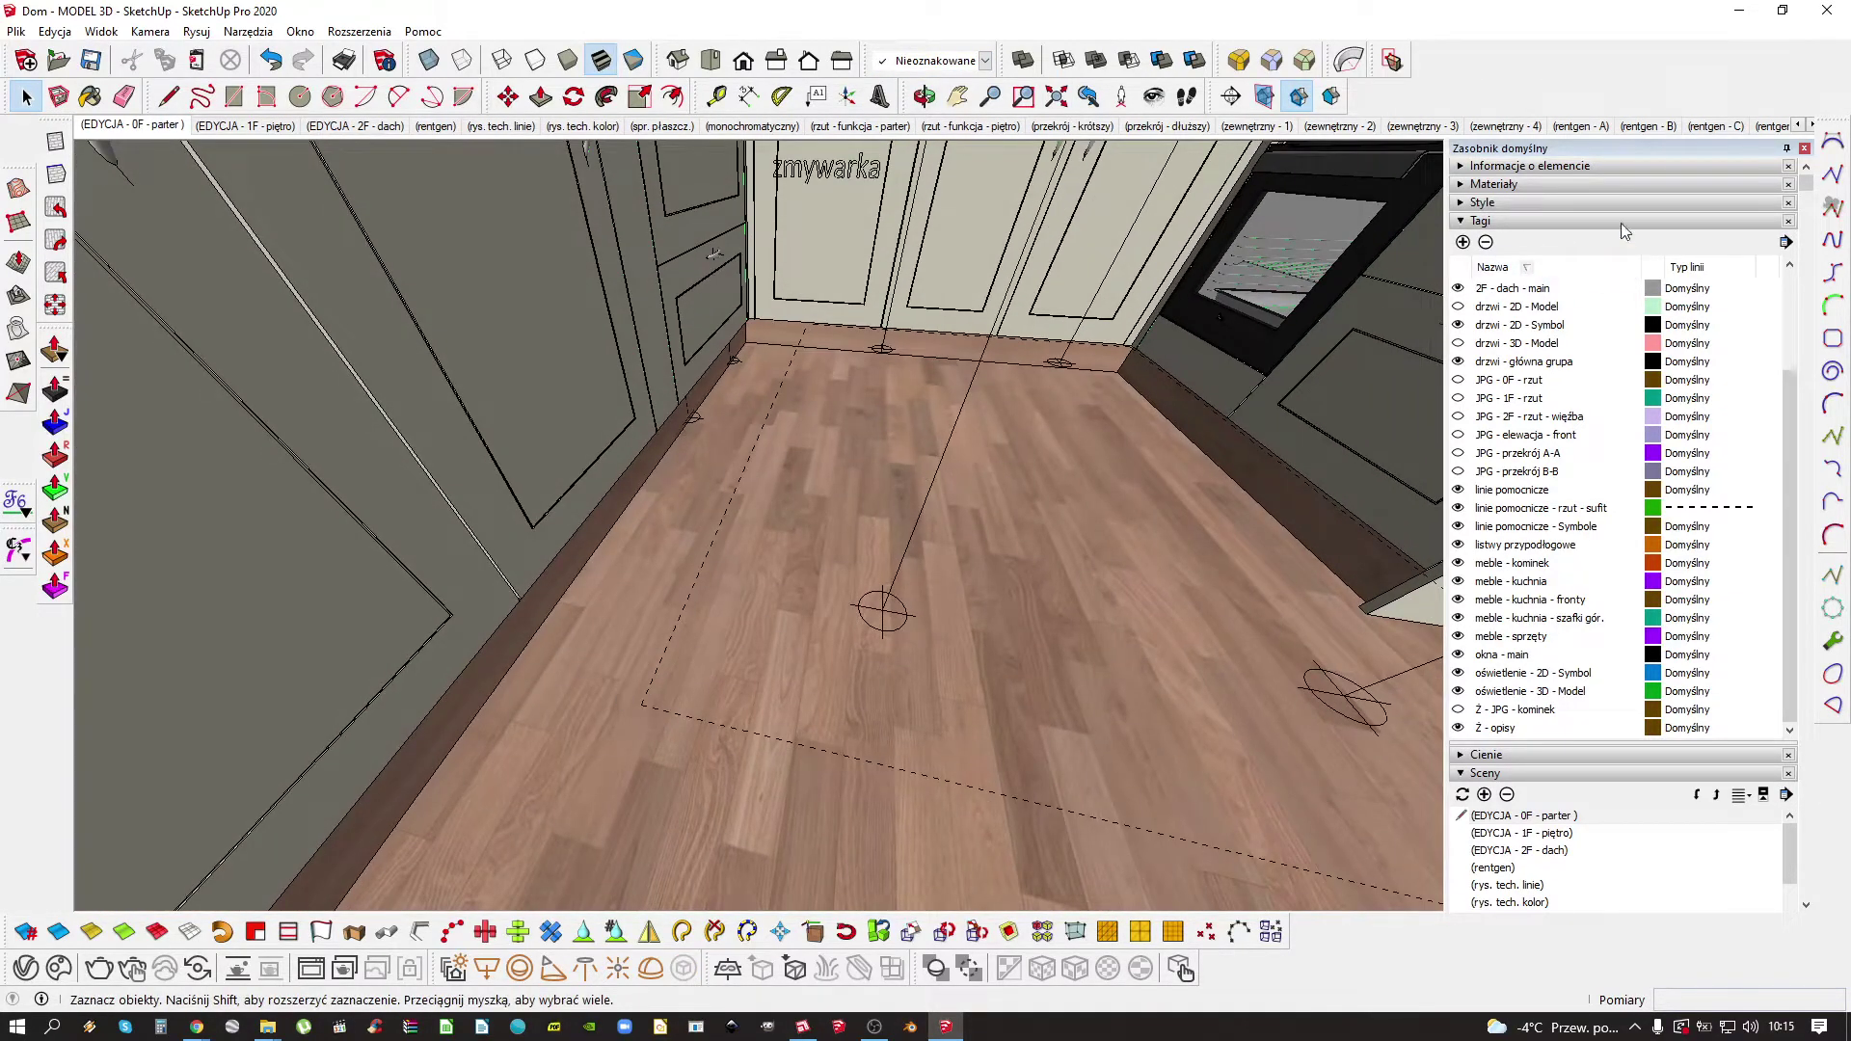
pyautogui.click(1521, 224)
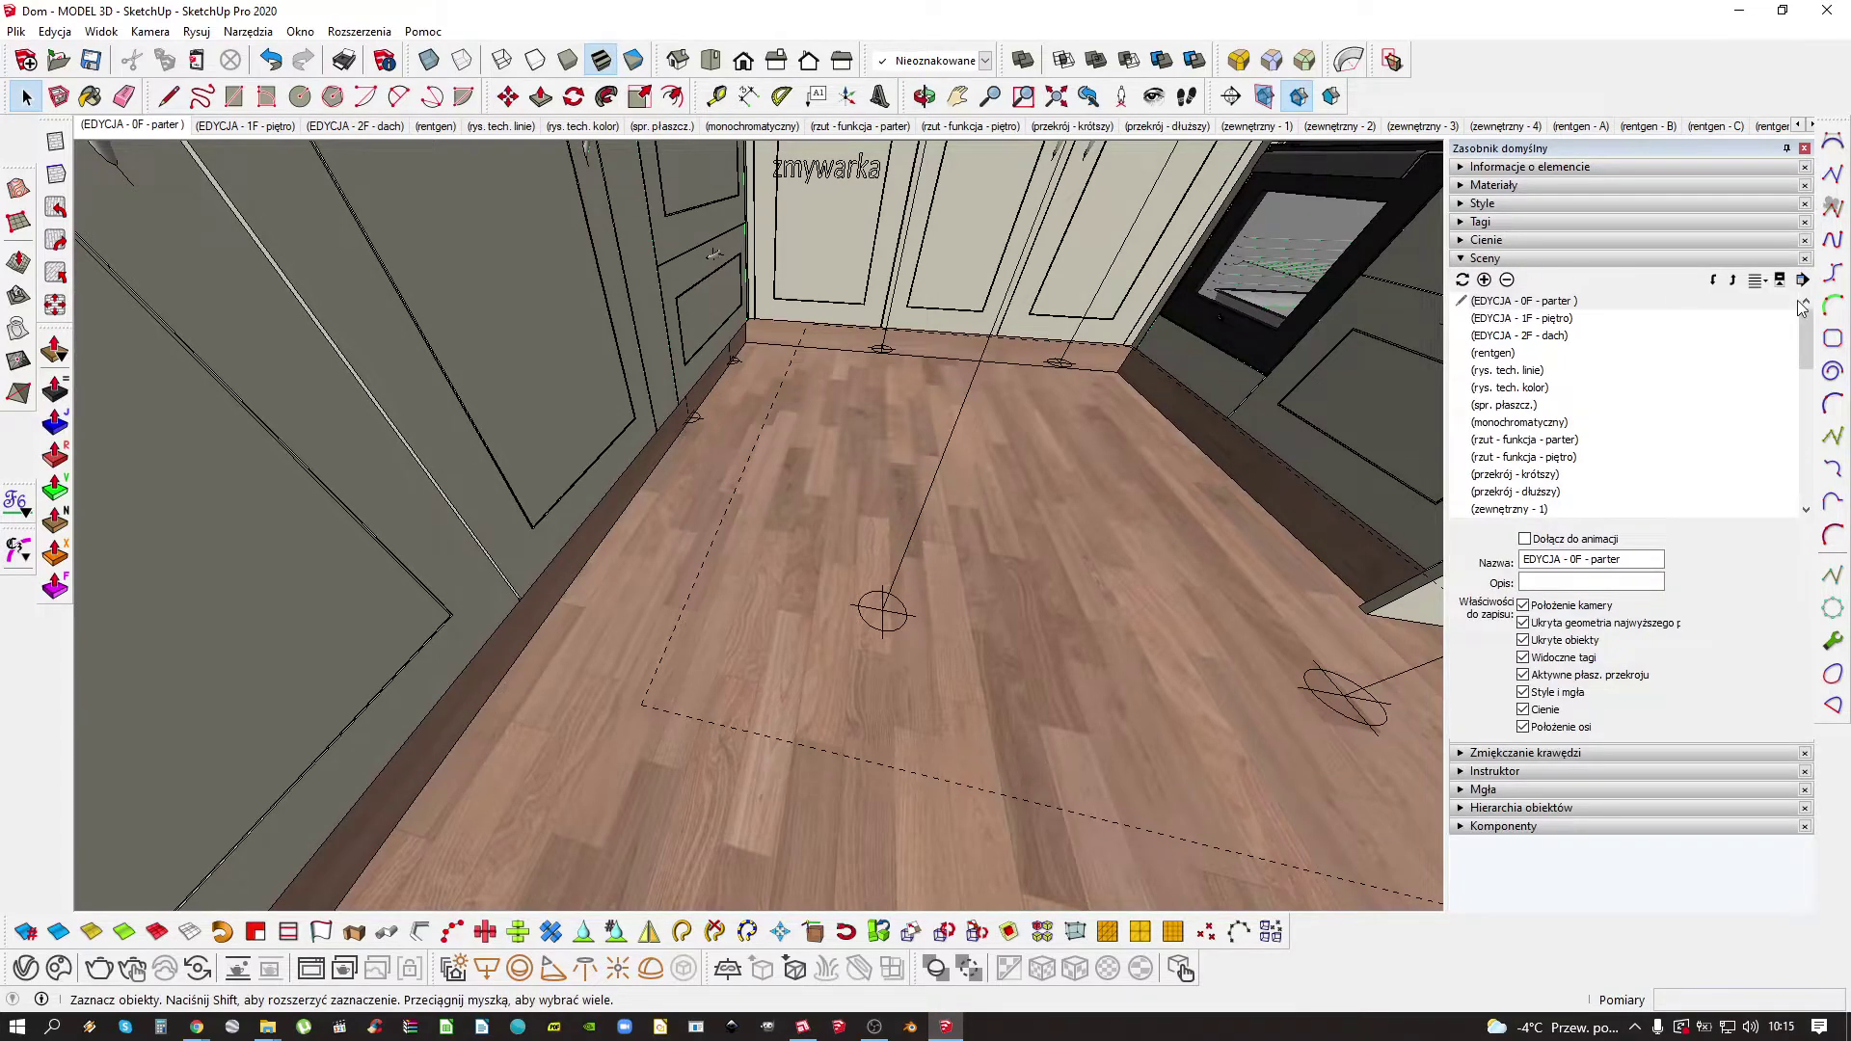
# - Switch to the rzut - oświetlenie lighting plan and open the dashed rectangle group
pyautogui.moveTo(1801, 309); pyautogui.dragTo(1803, 463)
pyautogui.click(1523, 509)
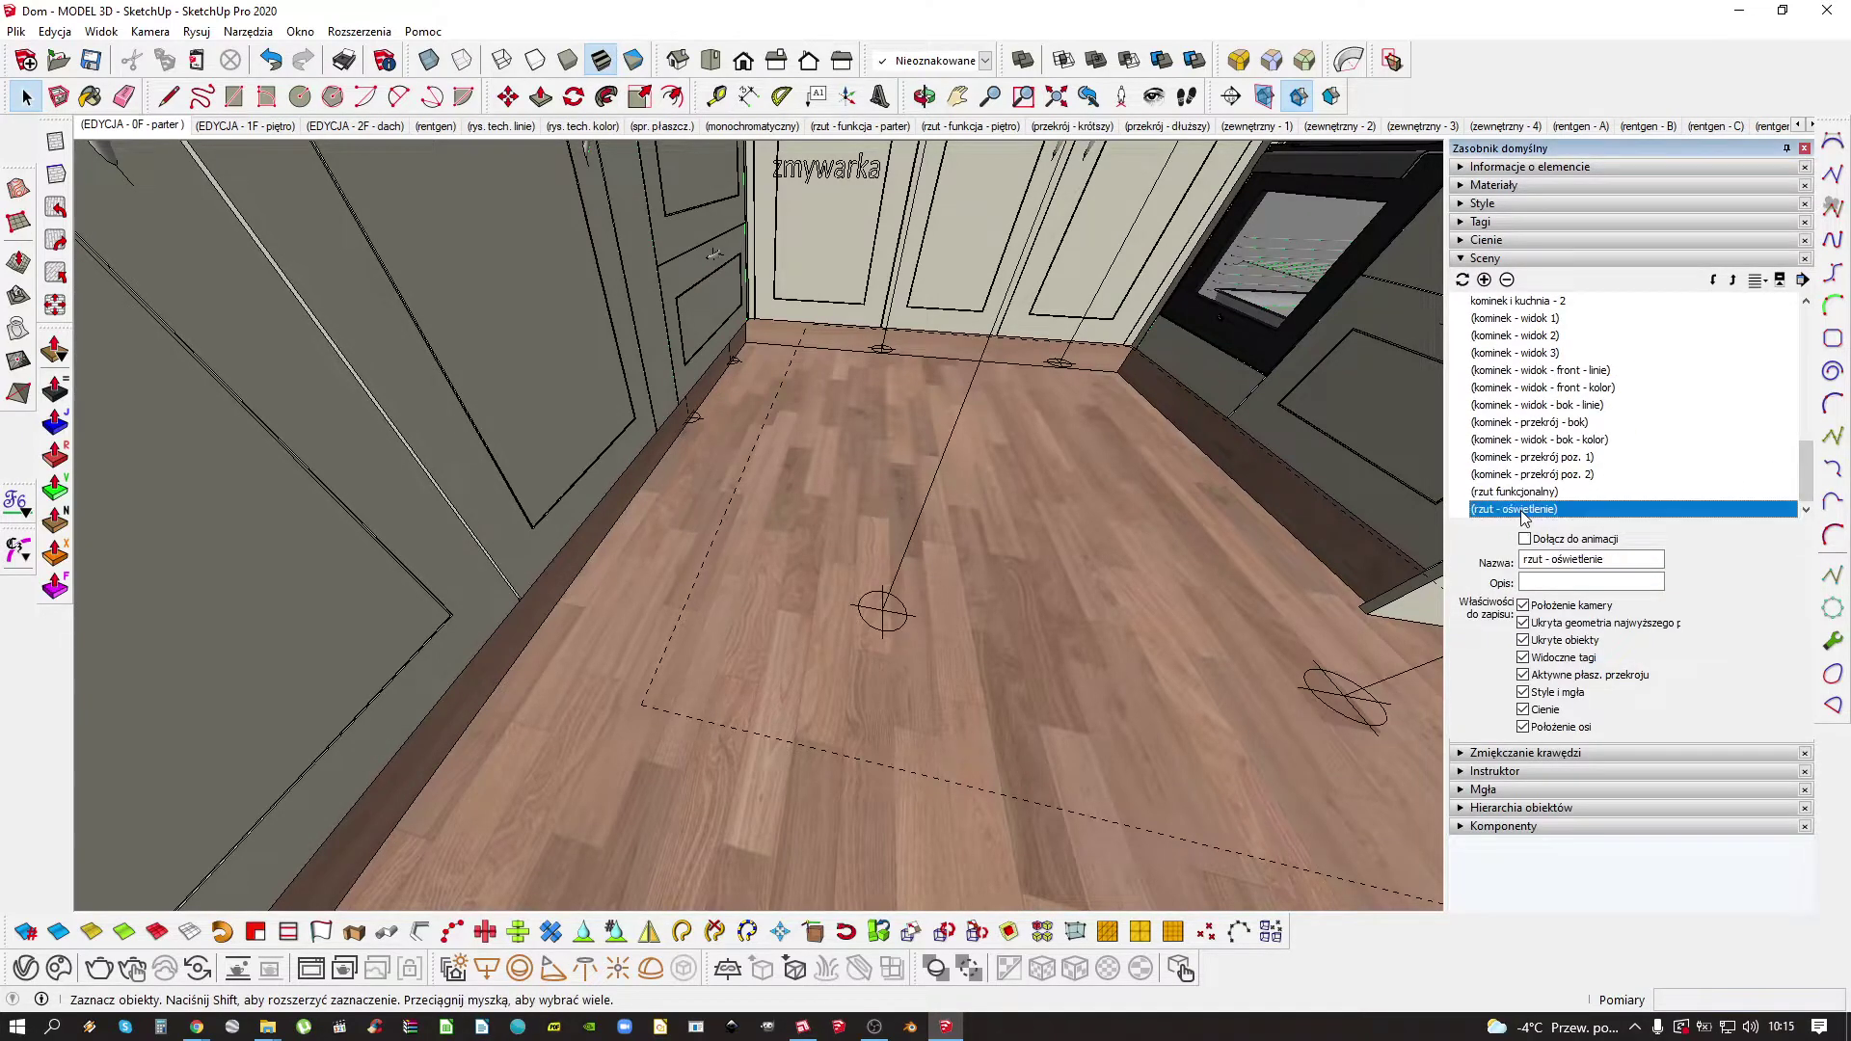
pyautogui.doubleClick(1522, 510)
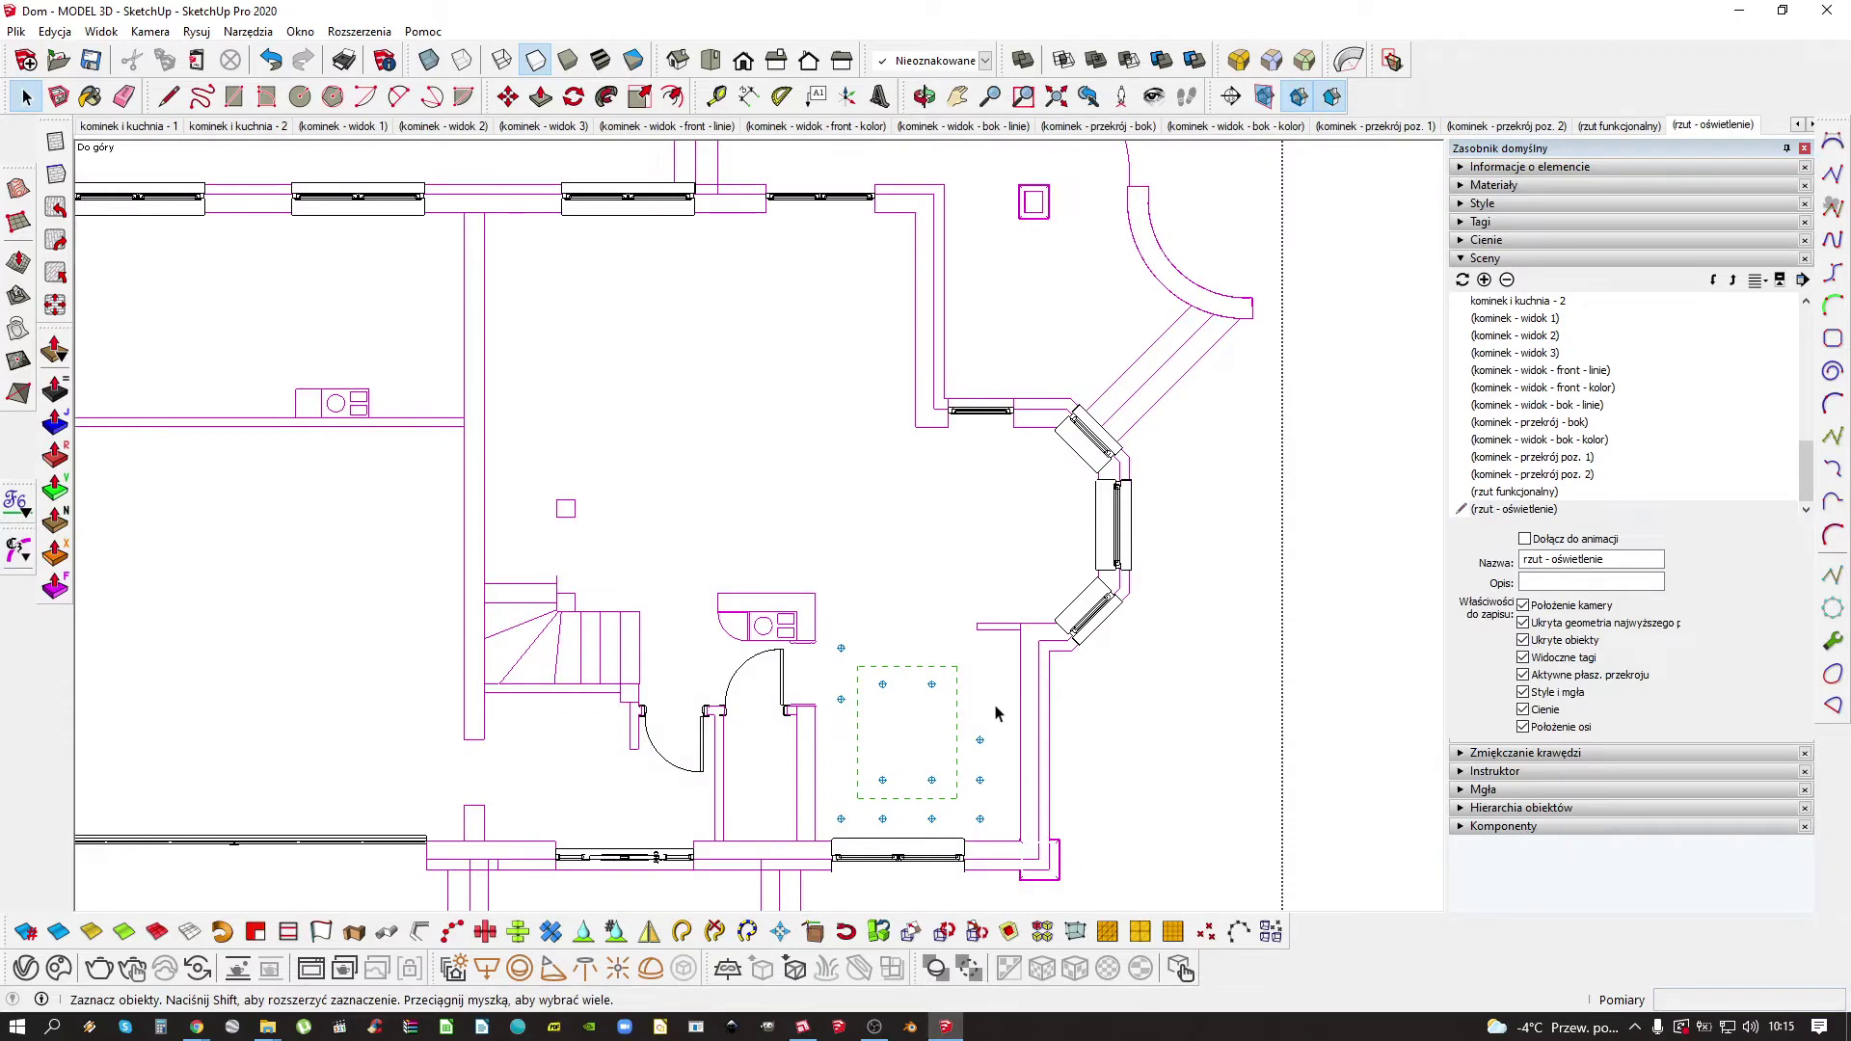
pyautogui.scroll(3, 996, 713)
pyautogui.scroll(2, 957, 677)
pyautogui.scroll(-1, 985, 625)
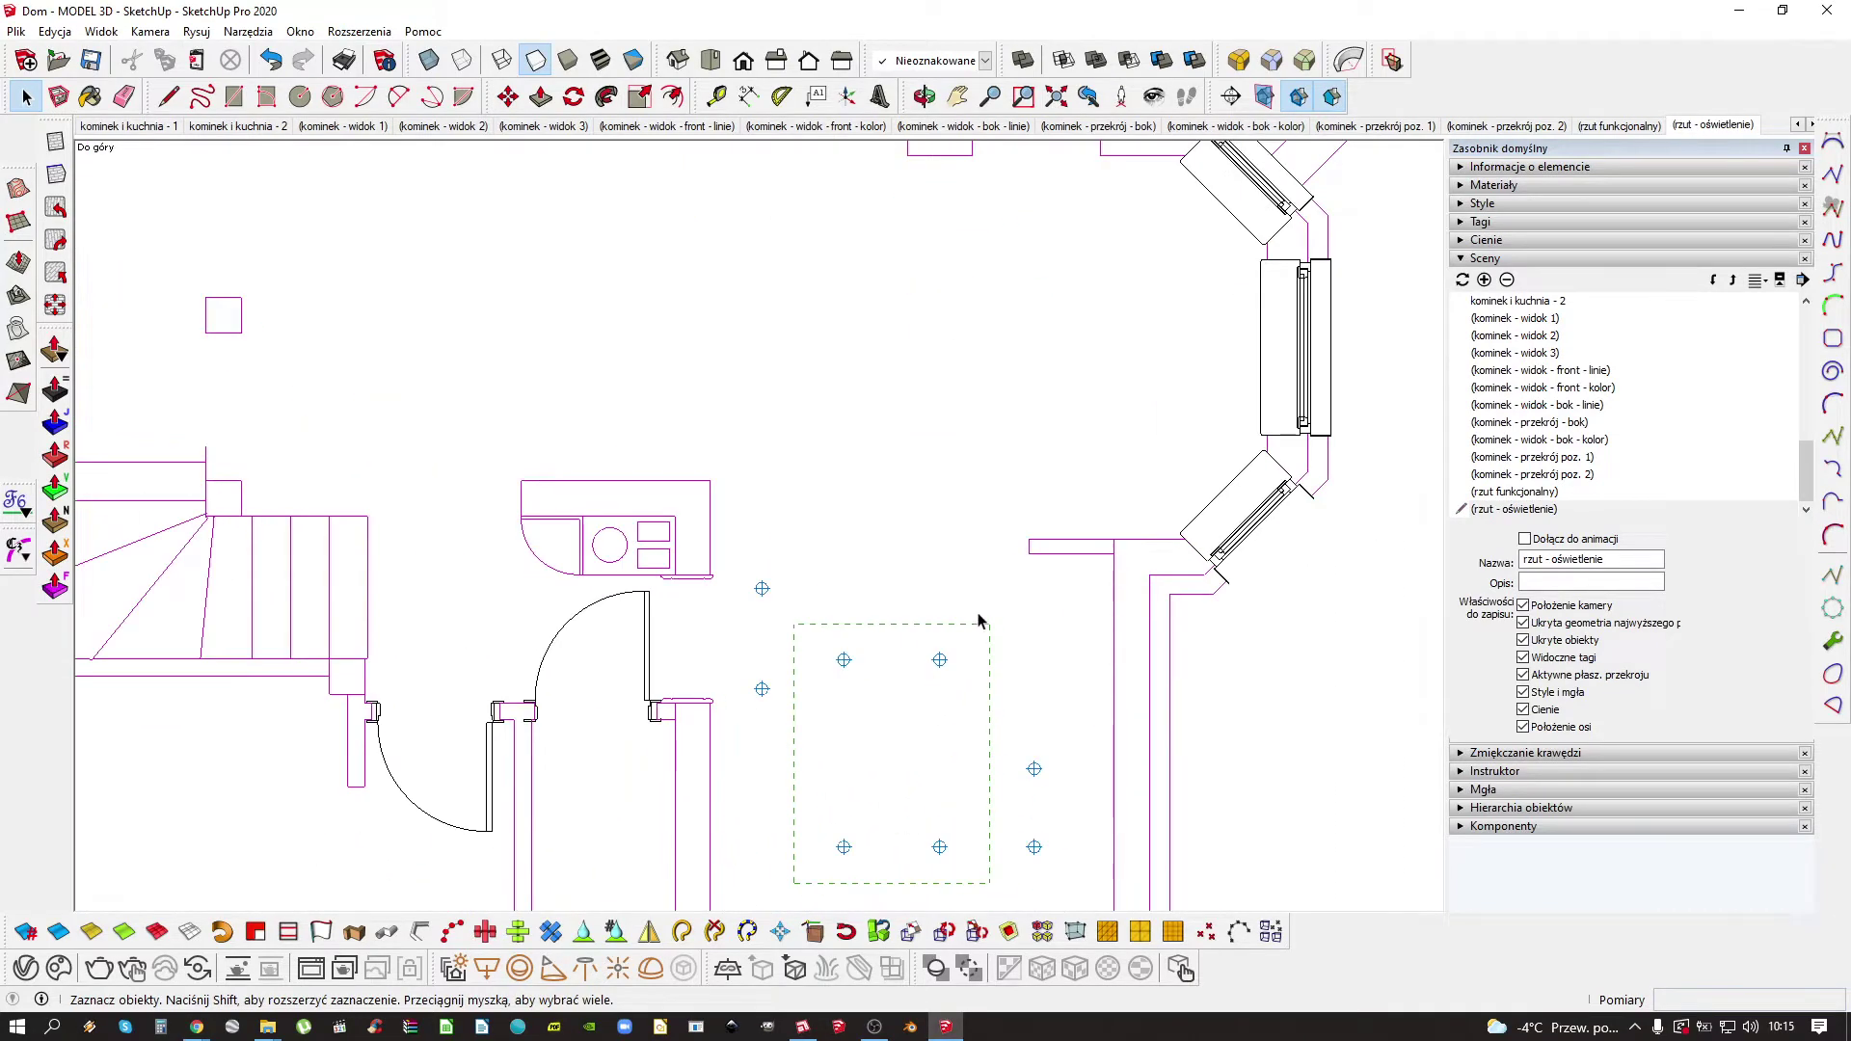
pyautogui.doubleClick(968, 628)
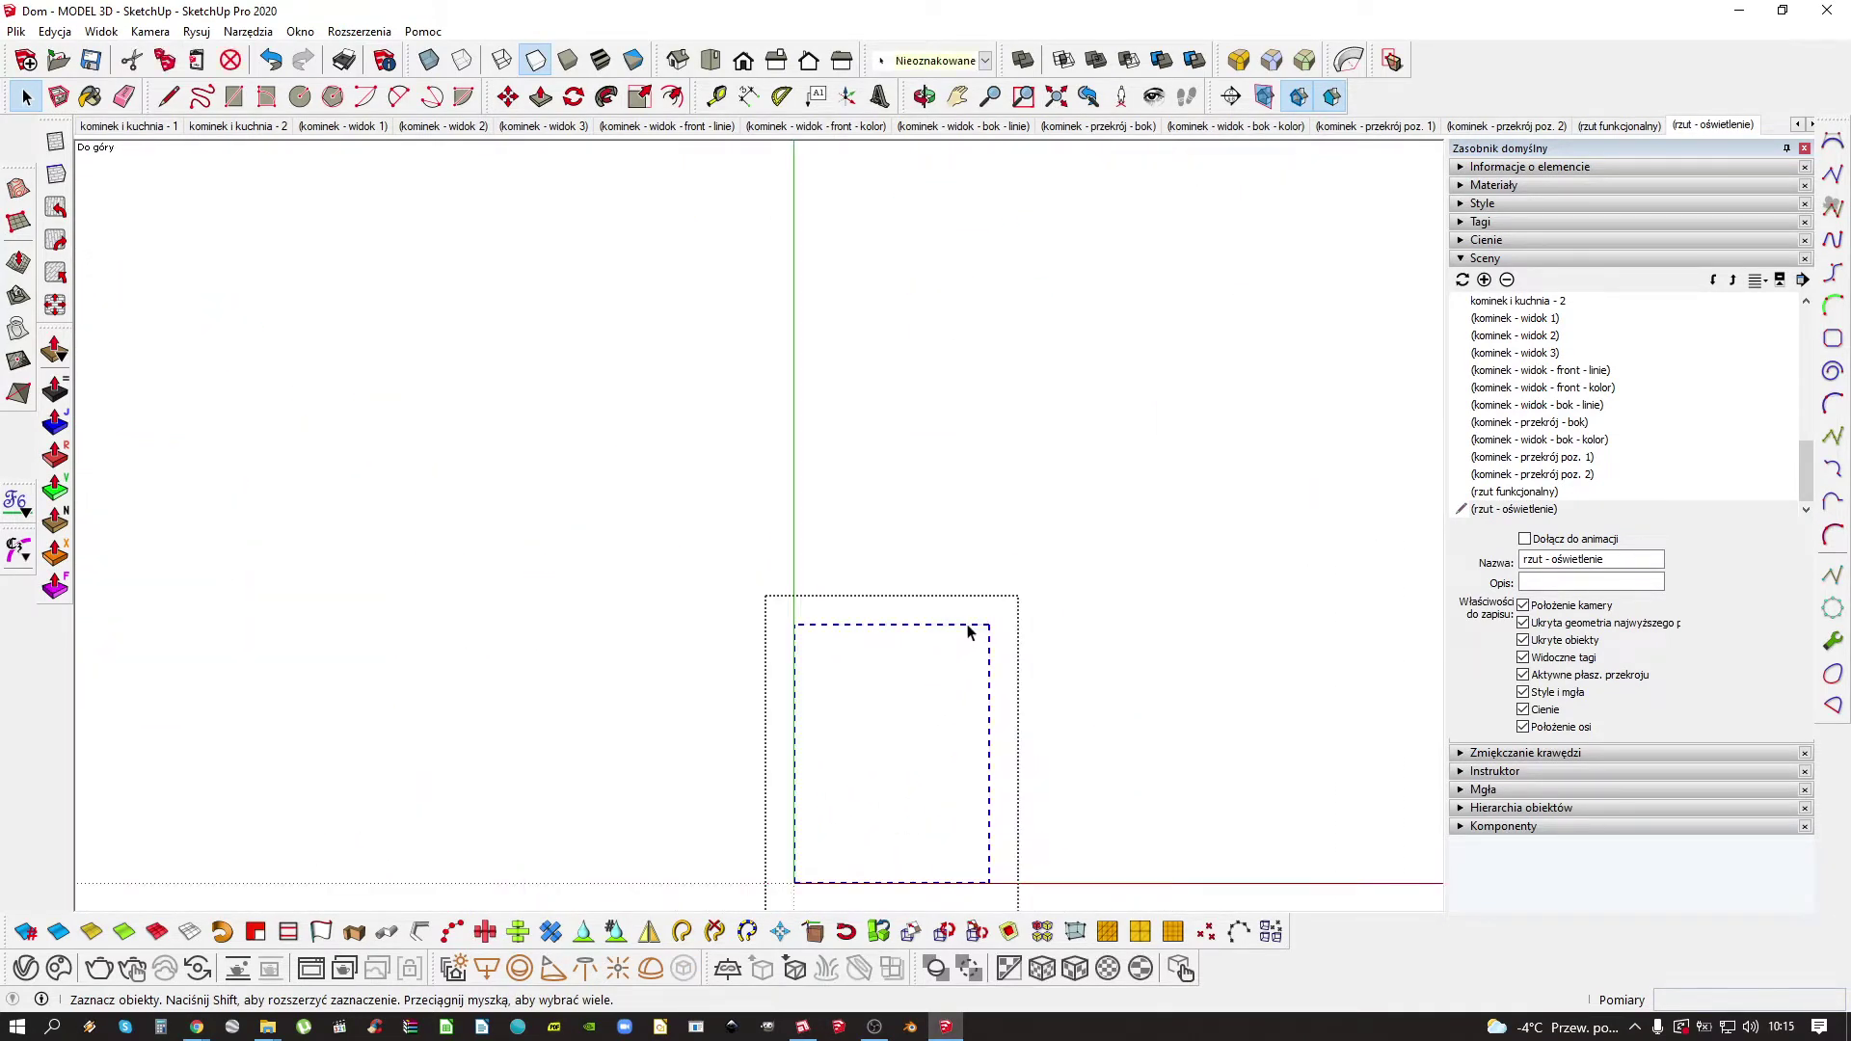
# - Return to the EDYCJA - 0F - parter scene and orbit into the kitchen
pyautogui.moveTo(1806, 474); pyautogui.dragTo(1808, 328)
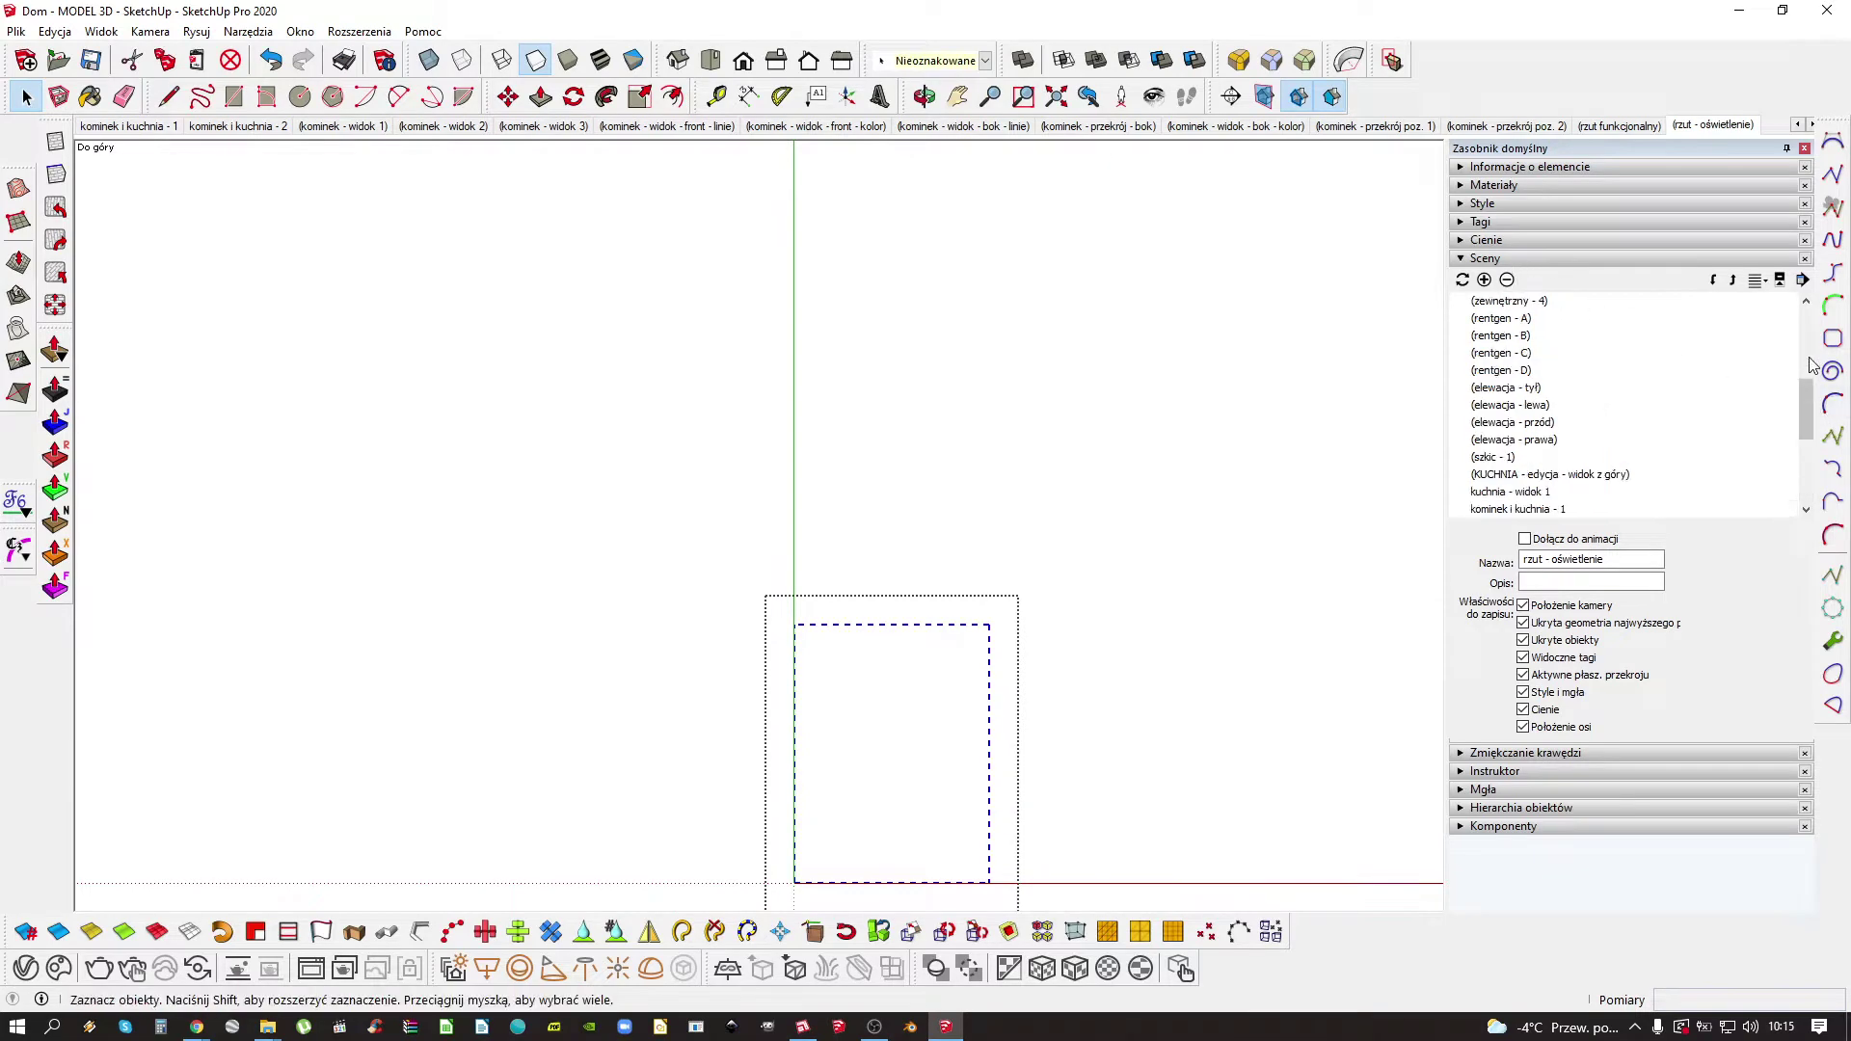
pyautogui.click(1547, 299)
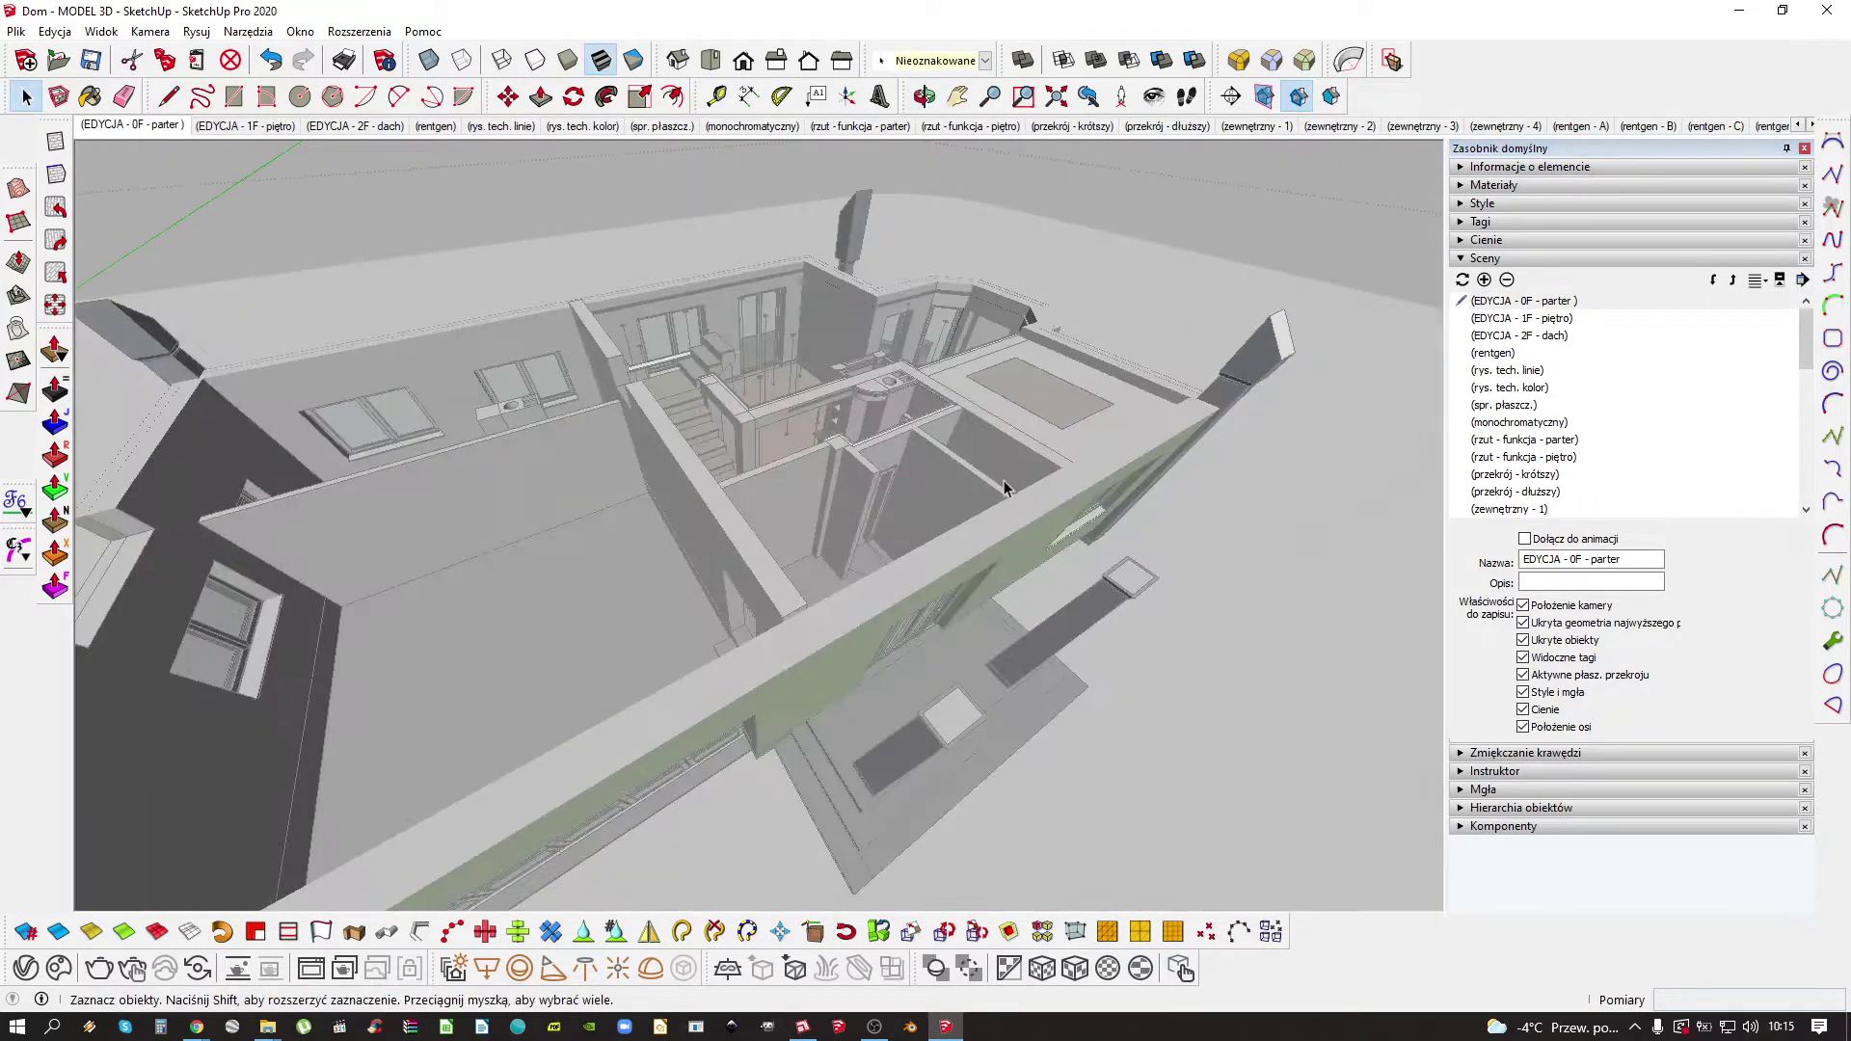
pyautogui.moveTo(956, 546)
pyautogui.mouseDown(button='middle')
pyautogui.moveTo(905, 325)
pyautogui.moveTo(869, 476)
pyautogui.moveTo(910, 318)
pyautogui.moveTo(922, 385)
pyautogui.mouseUp(button='middle')
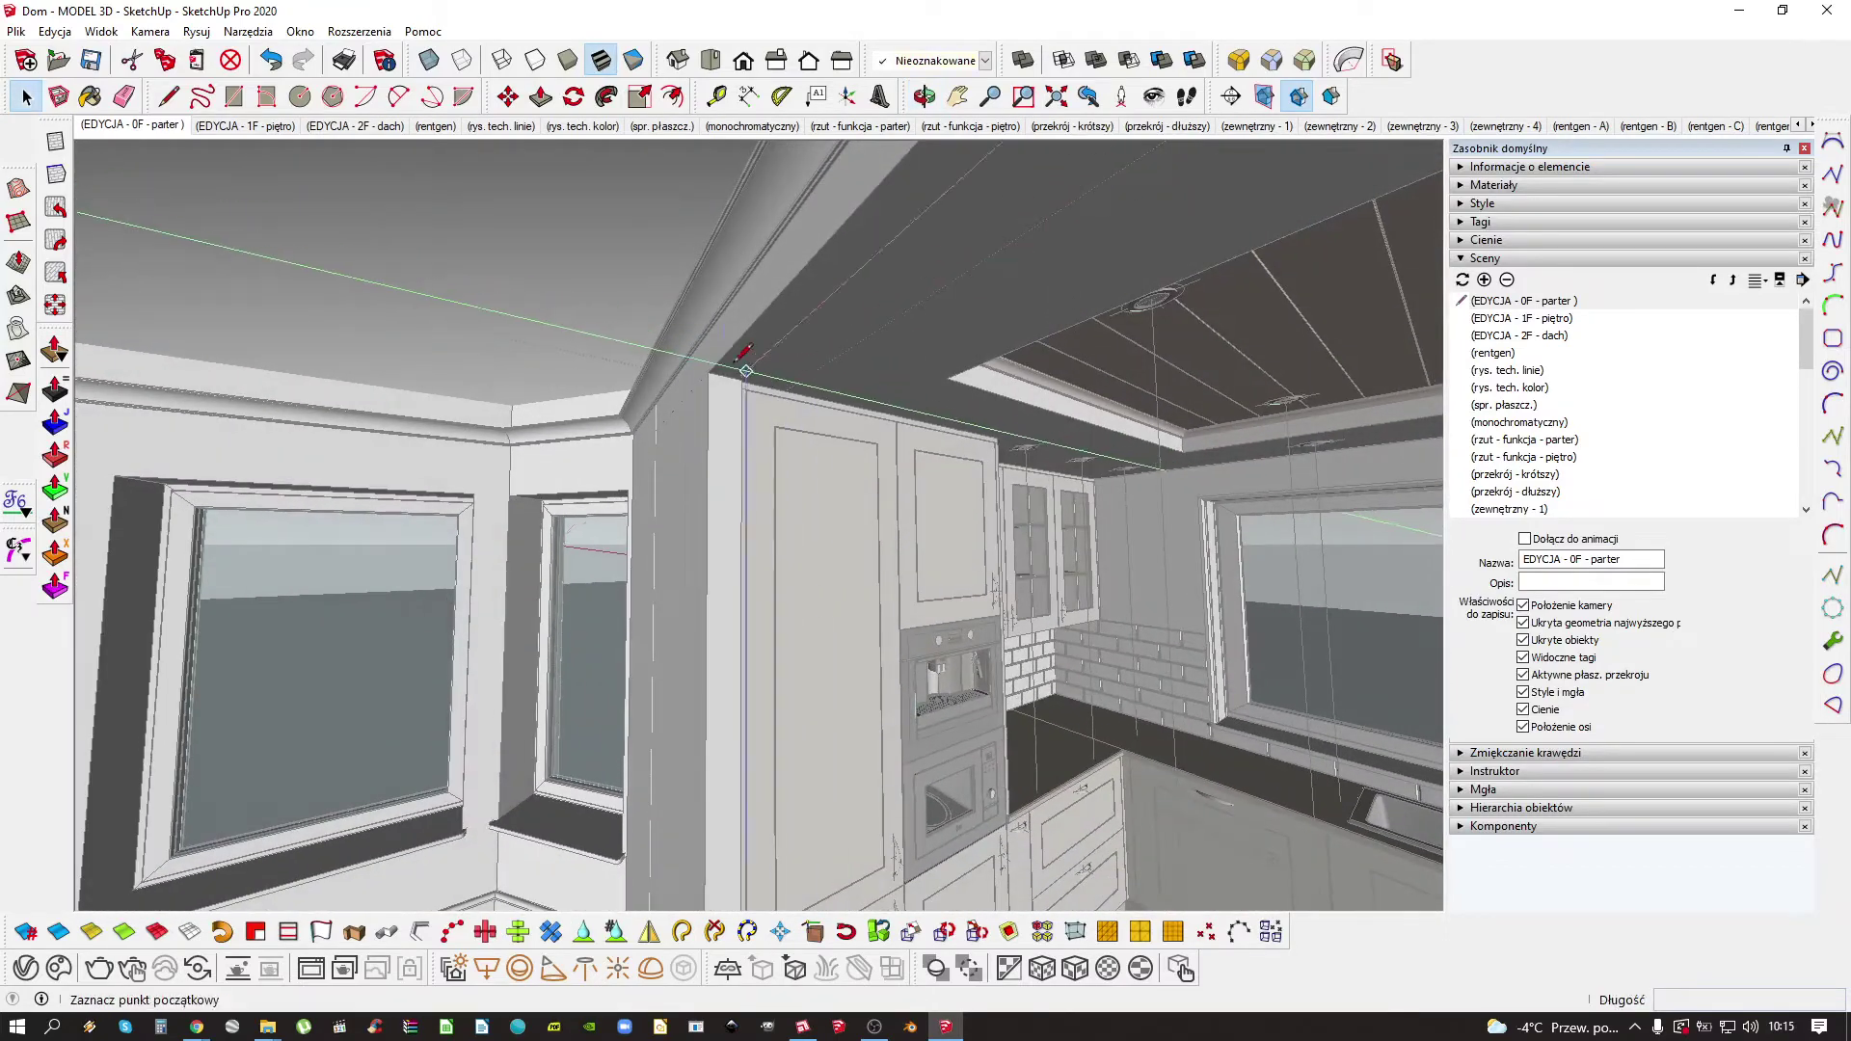
# - Draw a 225 cm guide line along the kitchen ceiling edge
pyautogui.click(742, 366)
pyautogui.moveTo(743, 367); pyautogui.dragTo(901, 364, button='middle')
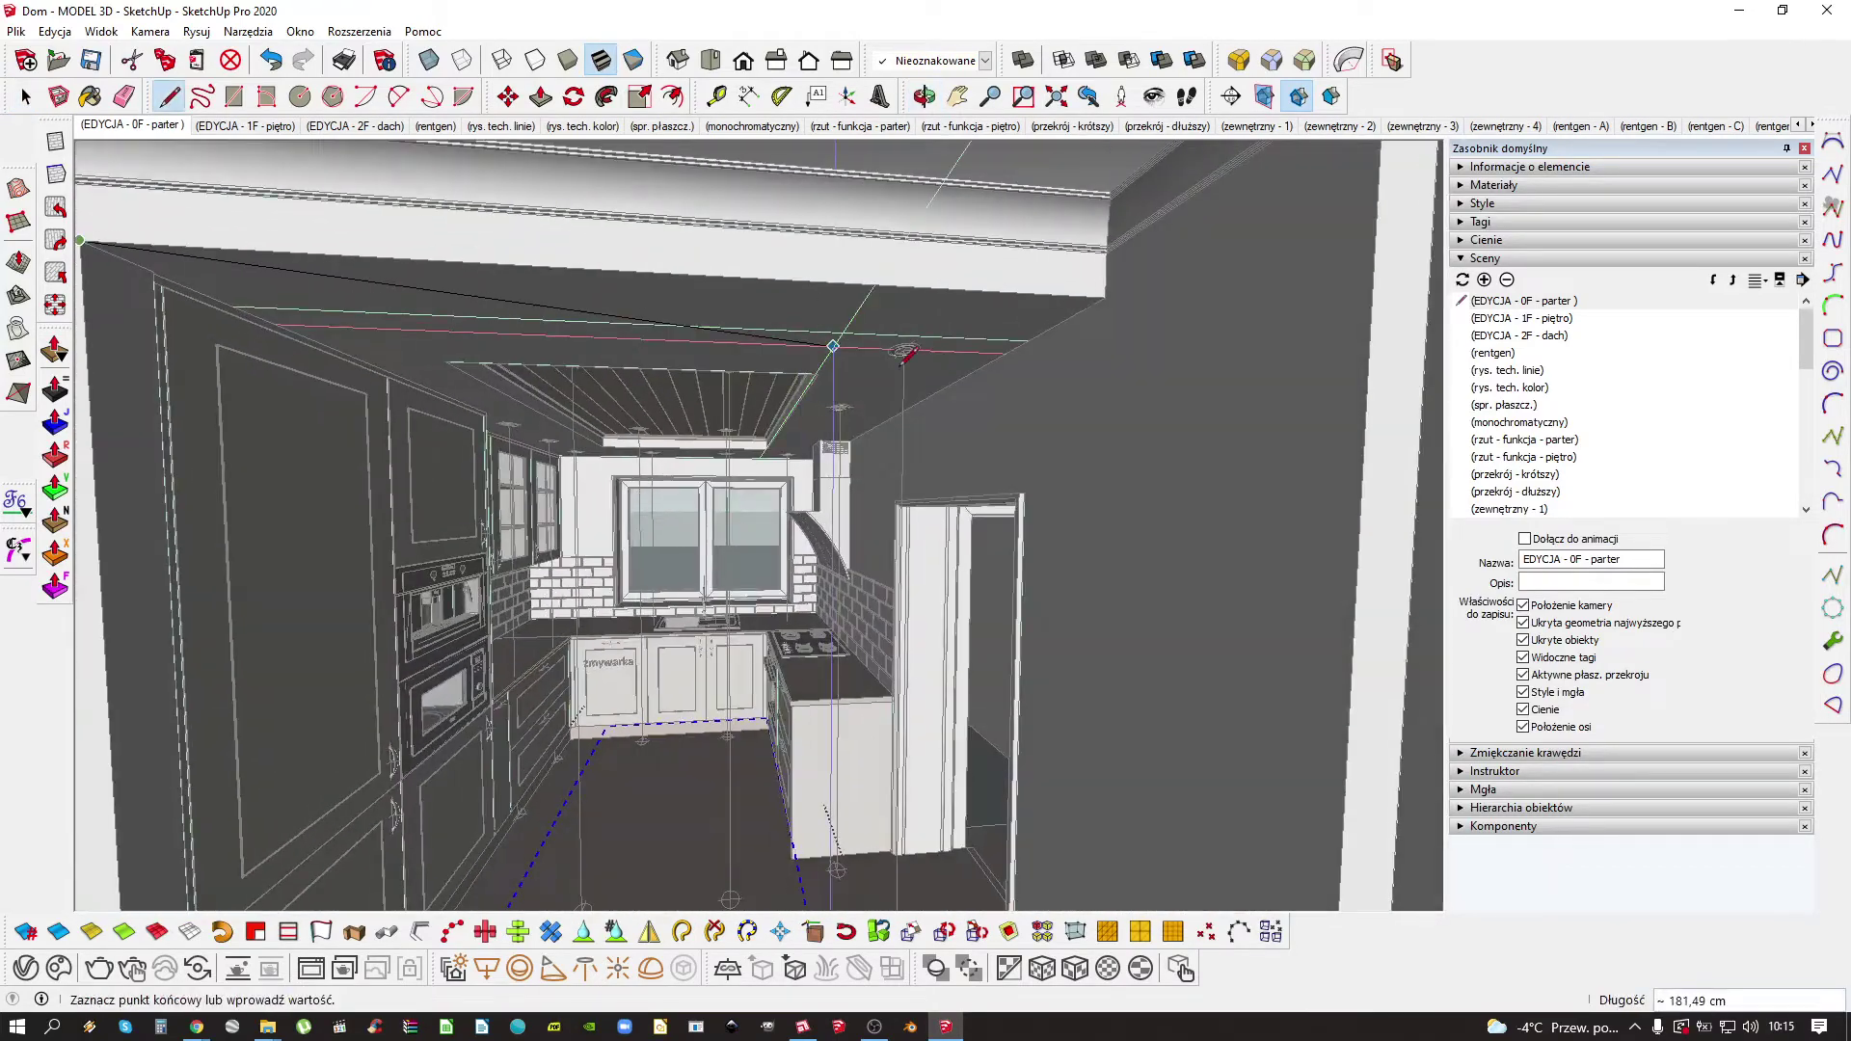
pyautogui.press('Escape')
pyautogui.moveTo(1061, 395); pyautogui.dragTo(1031, 337, button='middle')
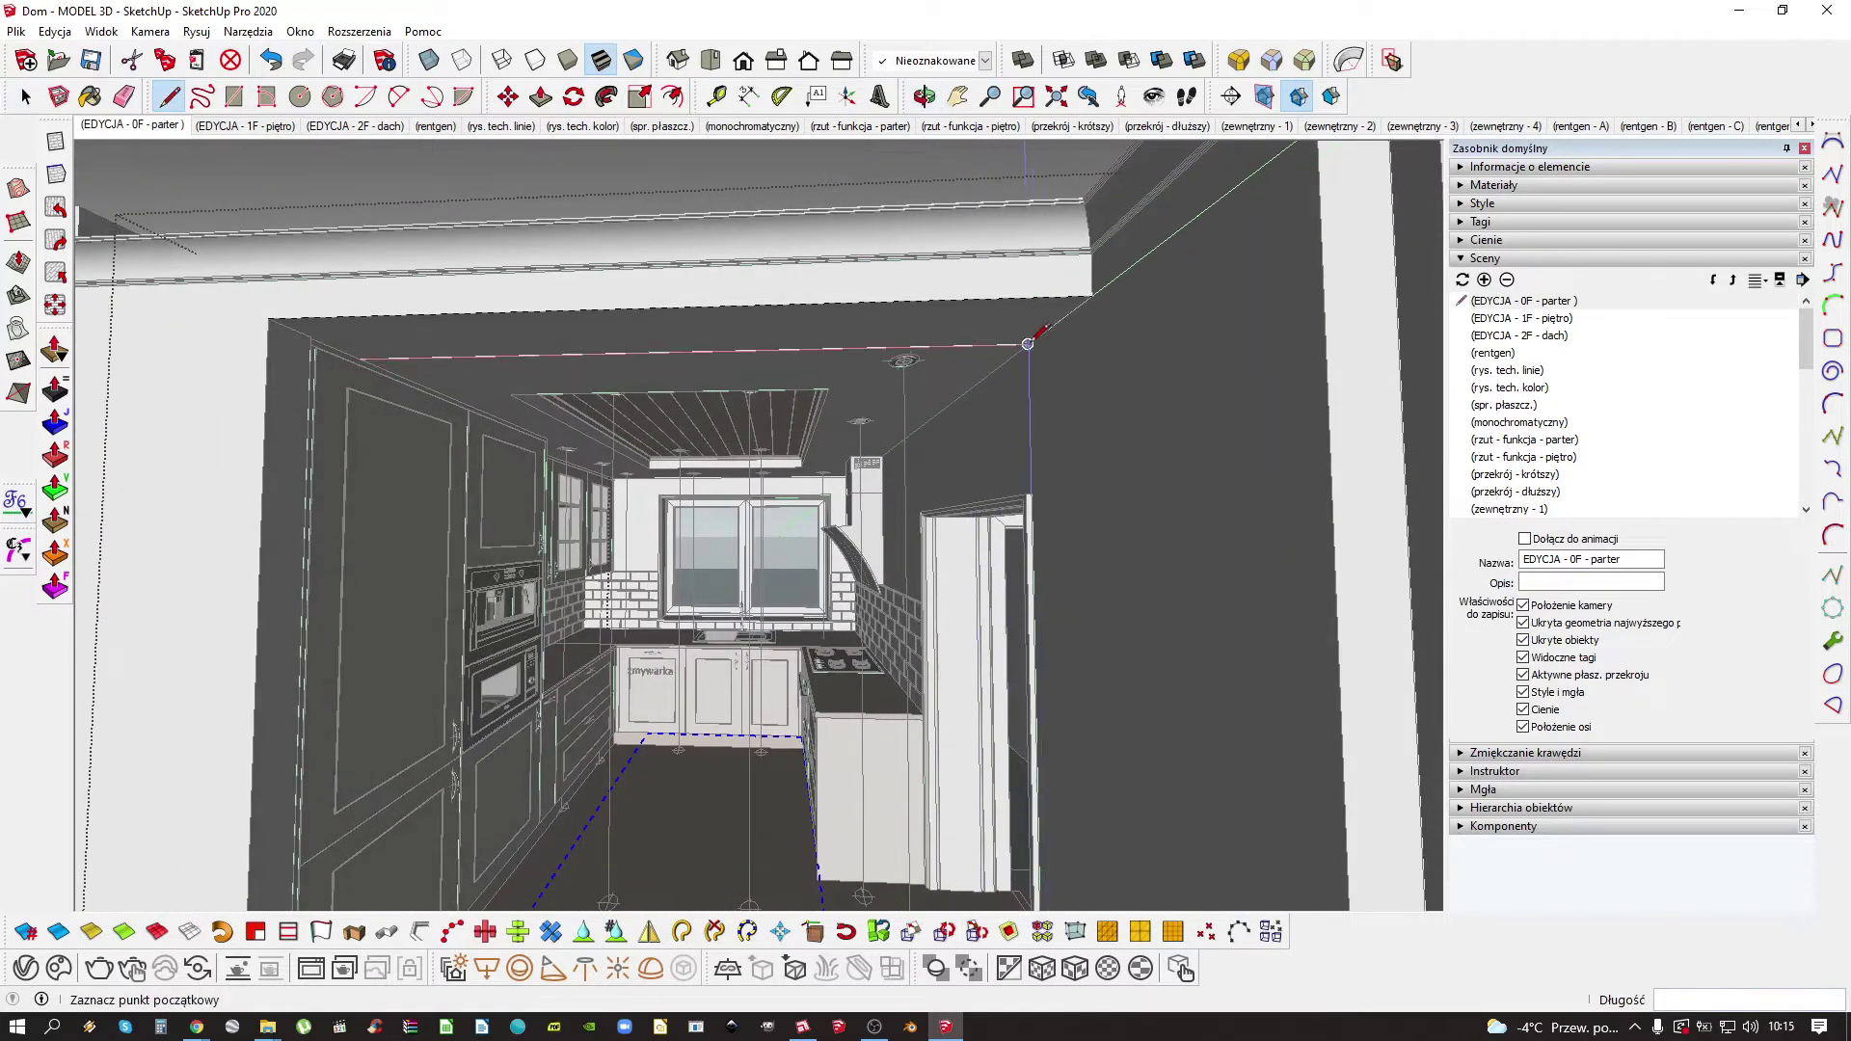
pyautogui.click(1027, 343)
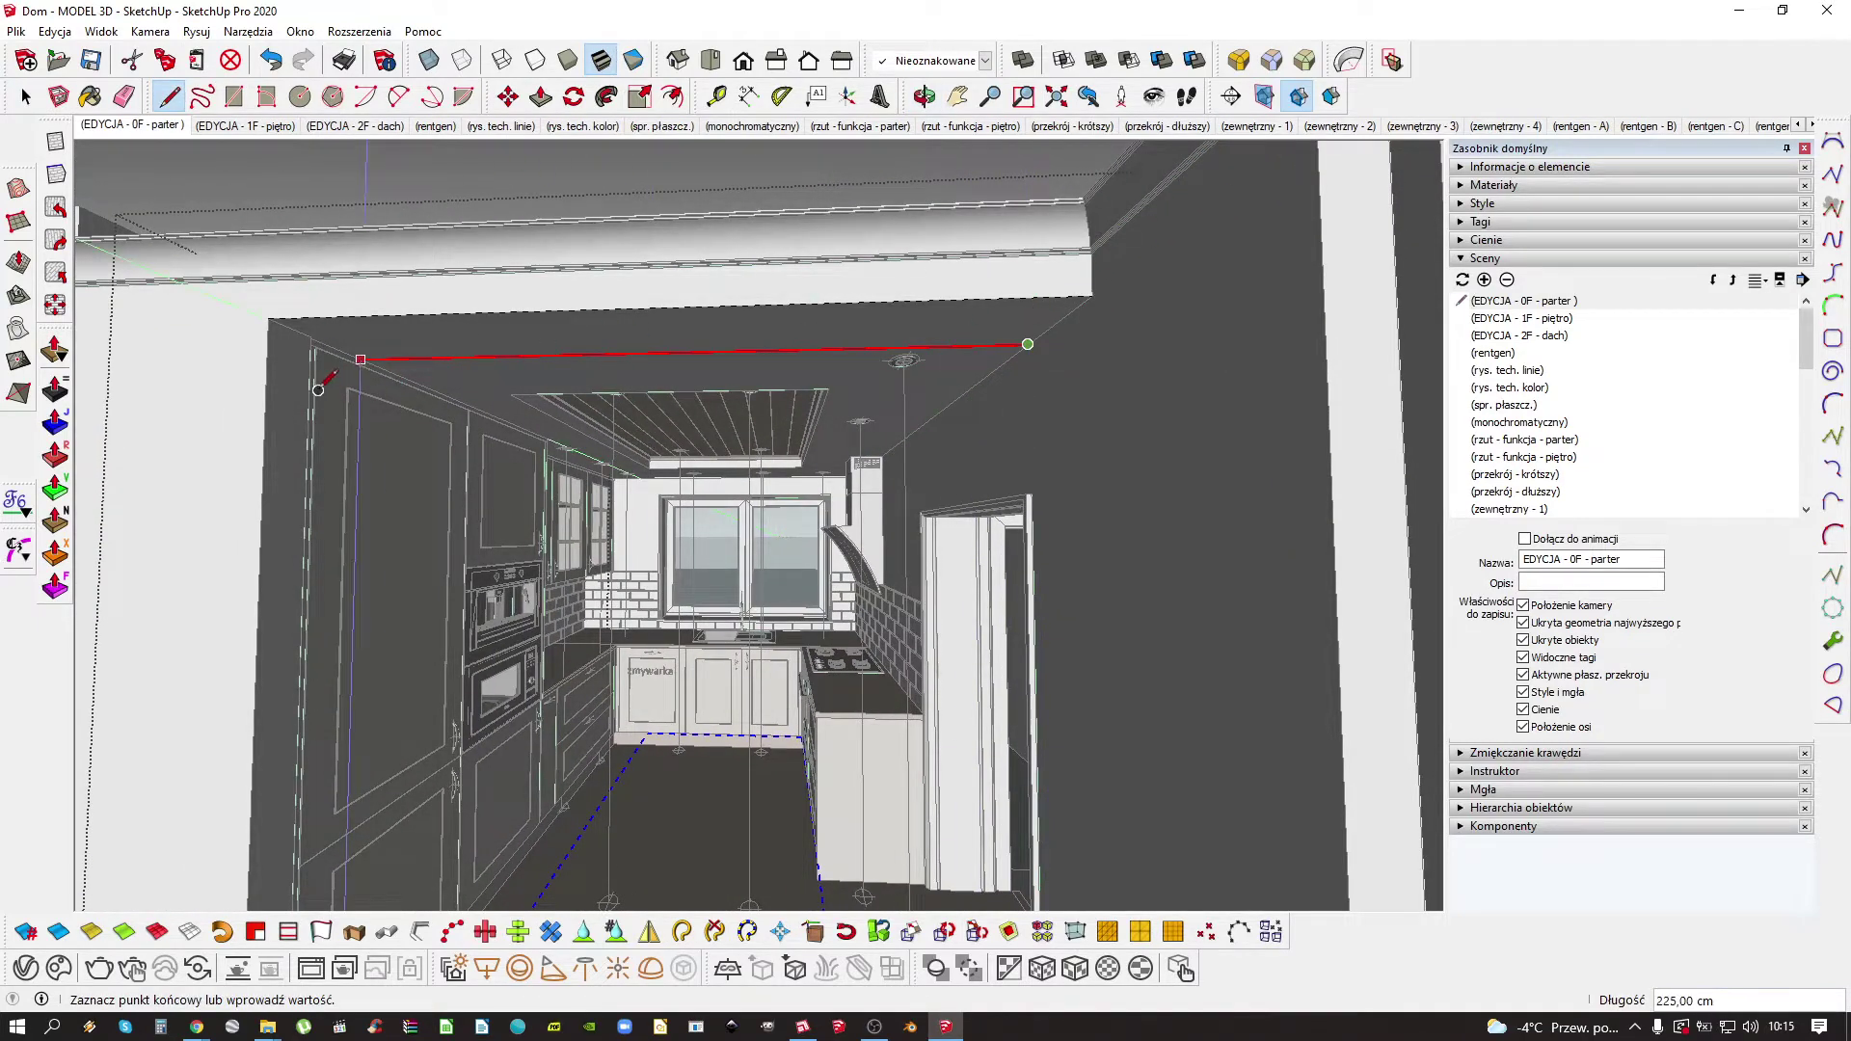
pyautogui.click(289, 374)
pyautogui.press('space')
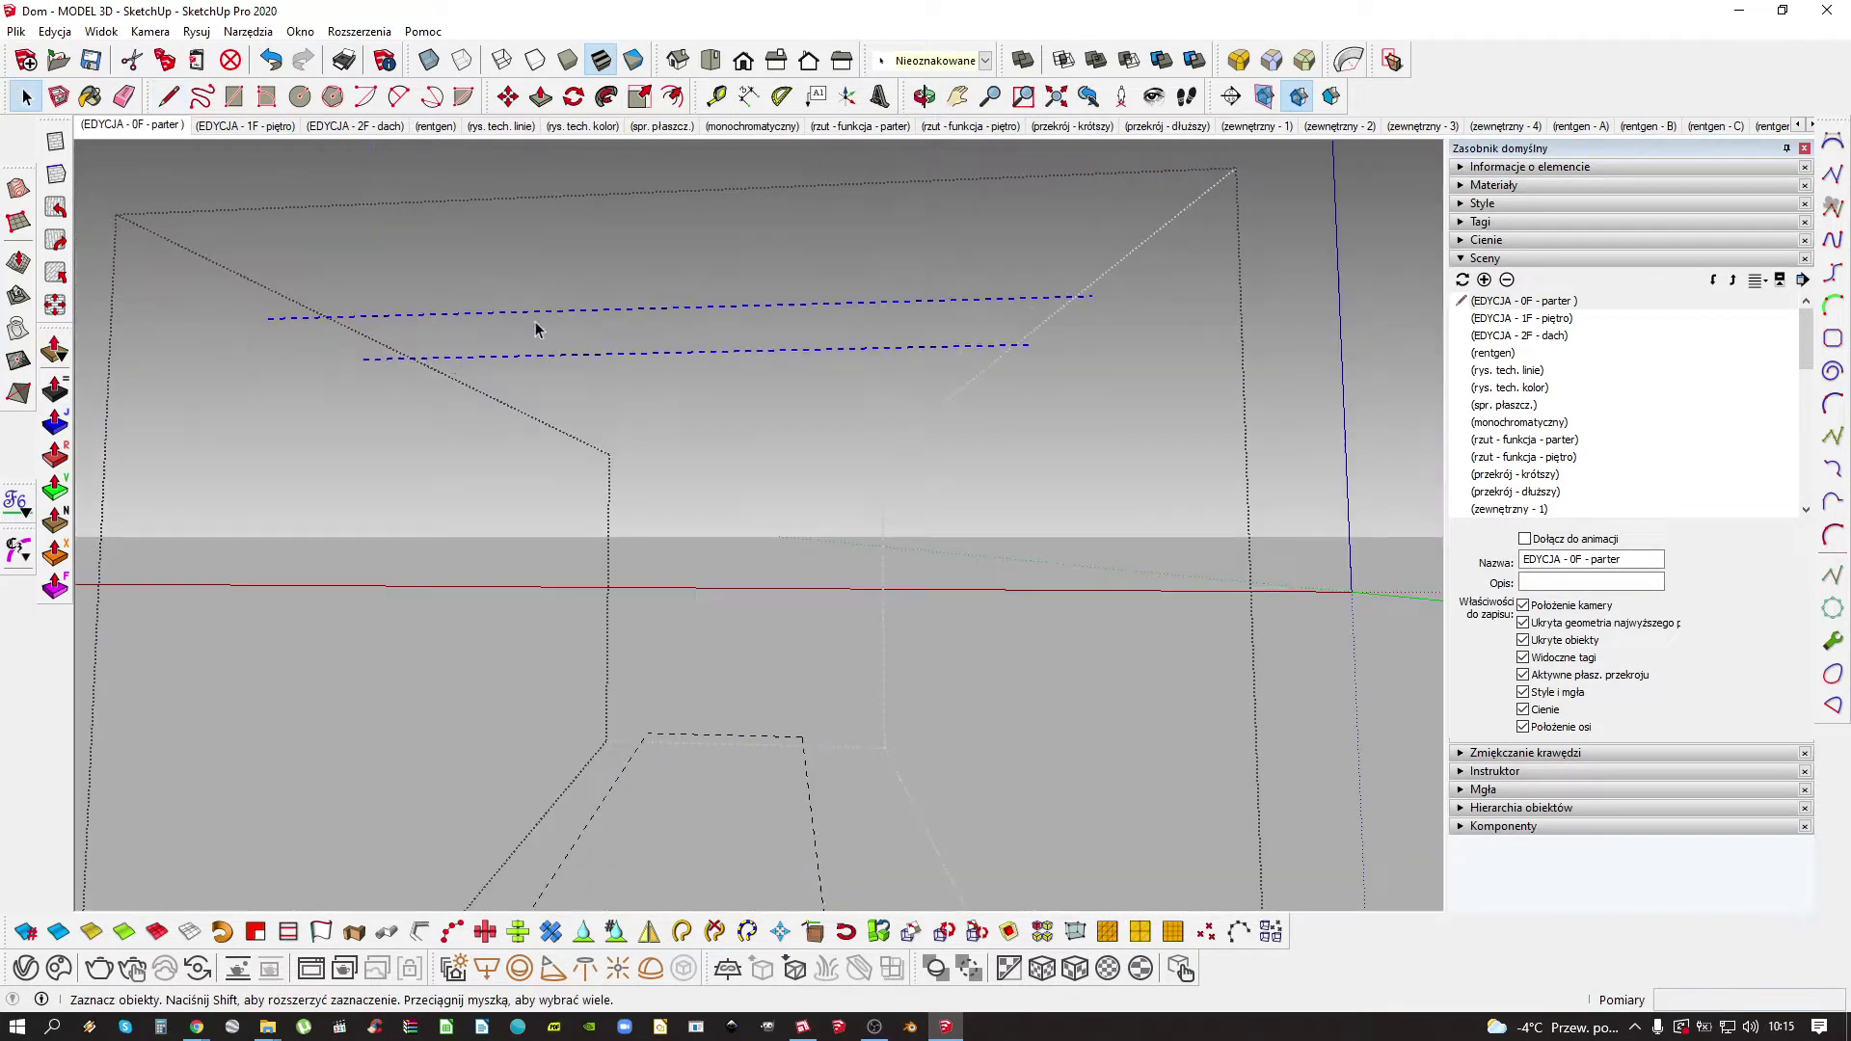
pyautogui.moveTo(536, 330); pyautogui.dragTo(653, 396, button='middle')
# - Scale the edge to length, move it into the lighting group, then show rzut - oświetlenie
pyautogui.press('s')
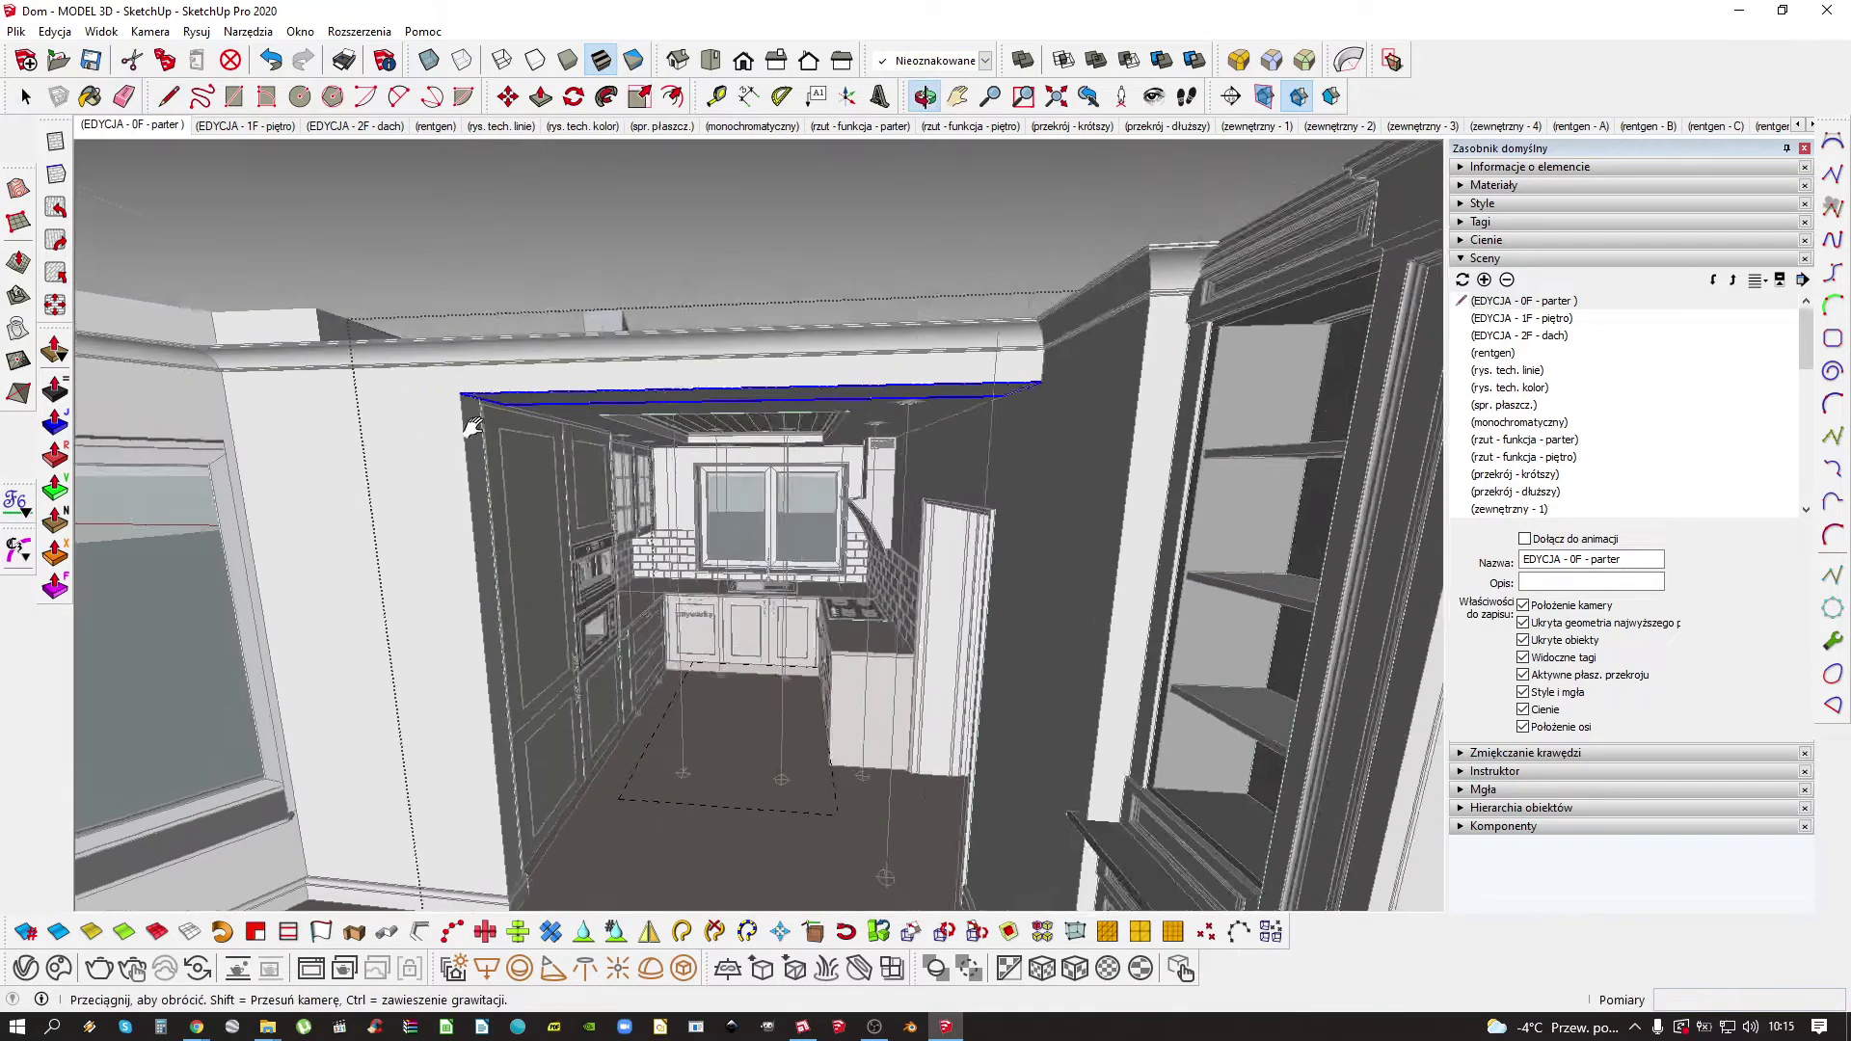
pyautogui.moveTo(418, 377)
pyautogui.mouseDown(button='middle')
pyautogui.moveTo(533, 557)
pyautogui.moveTo(328, 490)
pyautogui.mouseUp(button='middle')
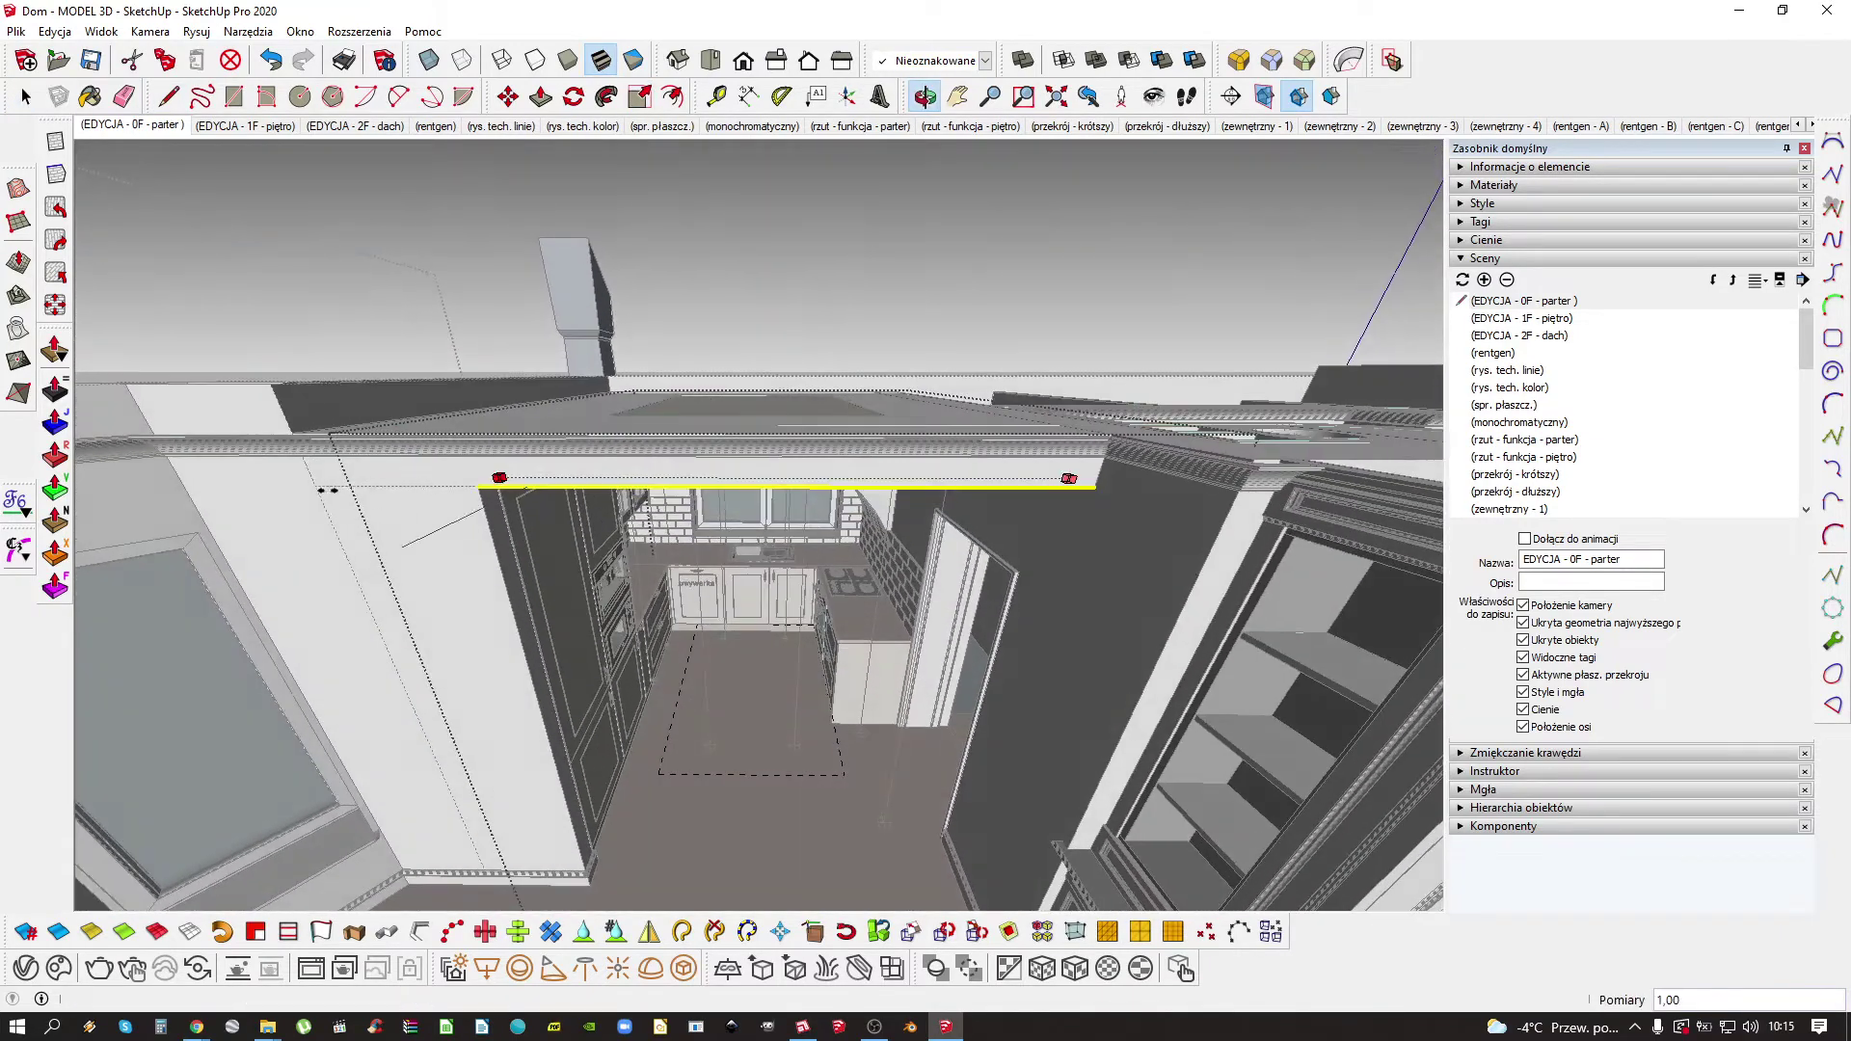
pyautogui.click(314, 485)
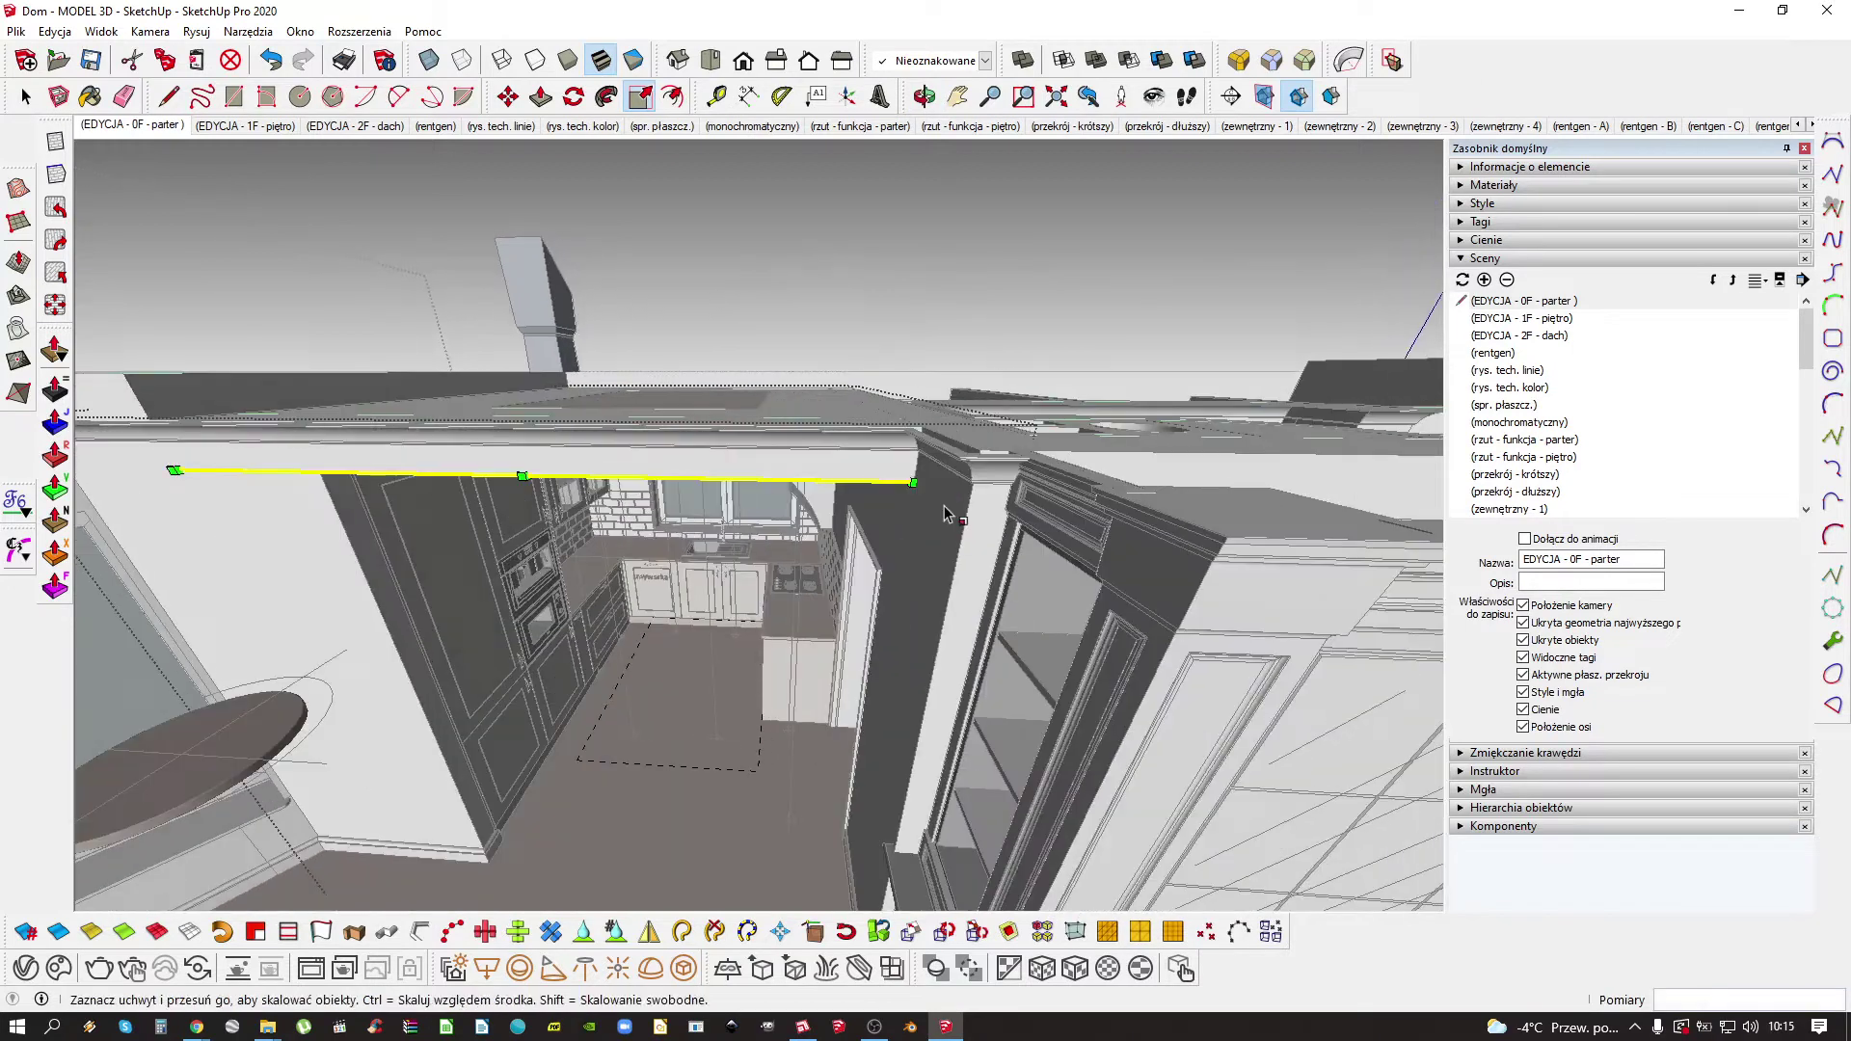
pyautogui.press('space')
pyautogui.press('m')
pyautogui.click(857, 538)
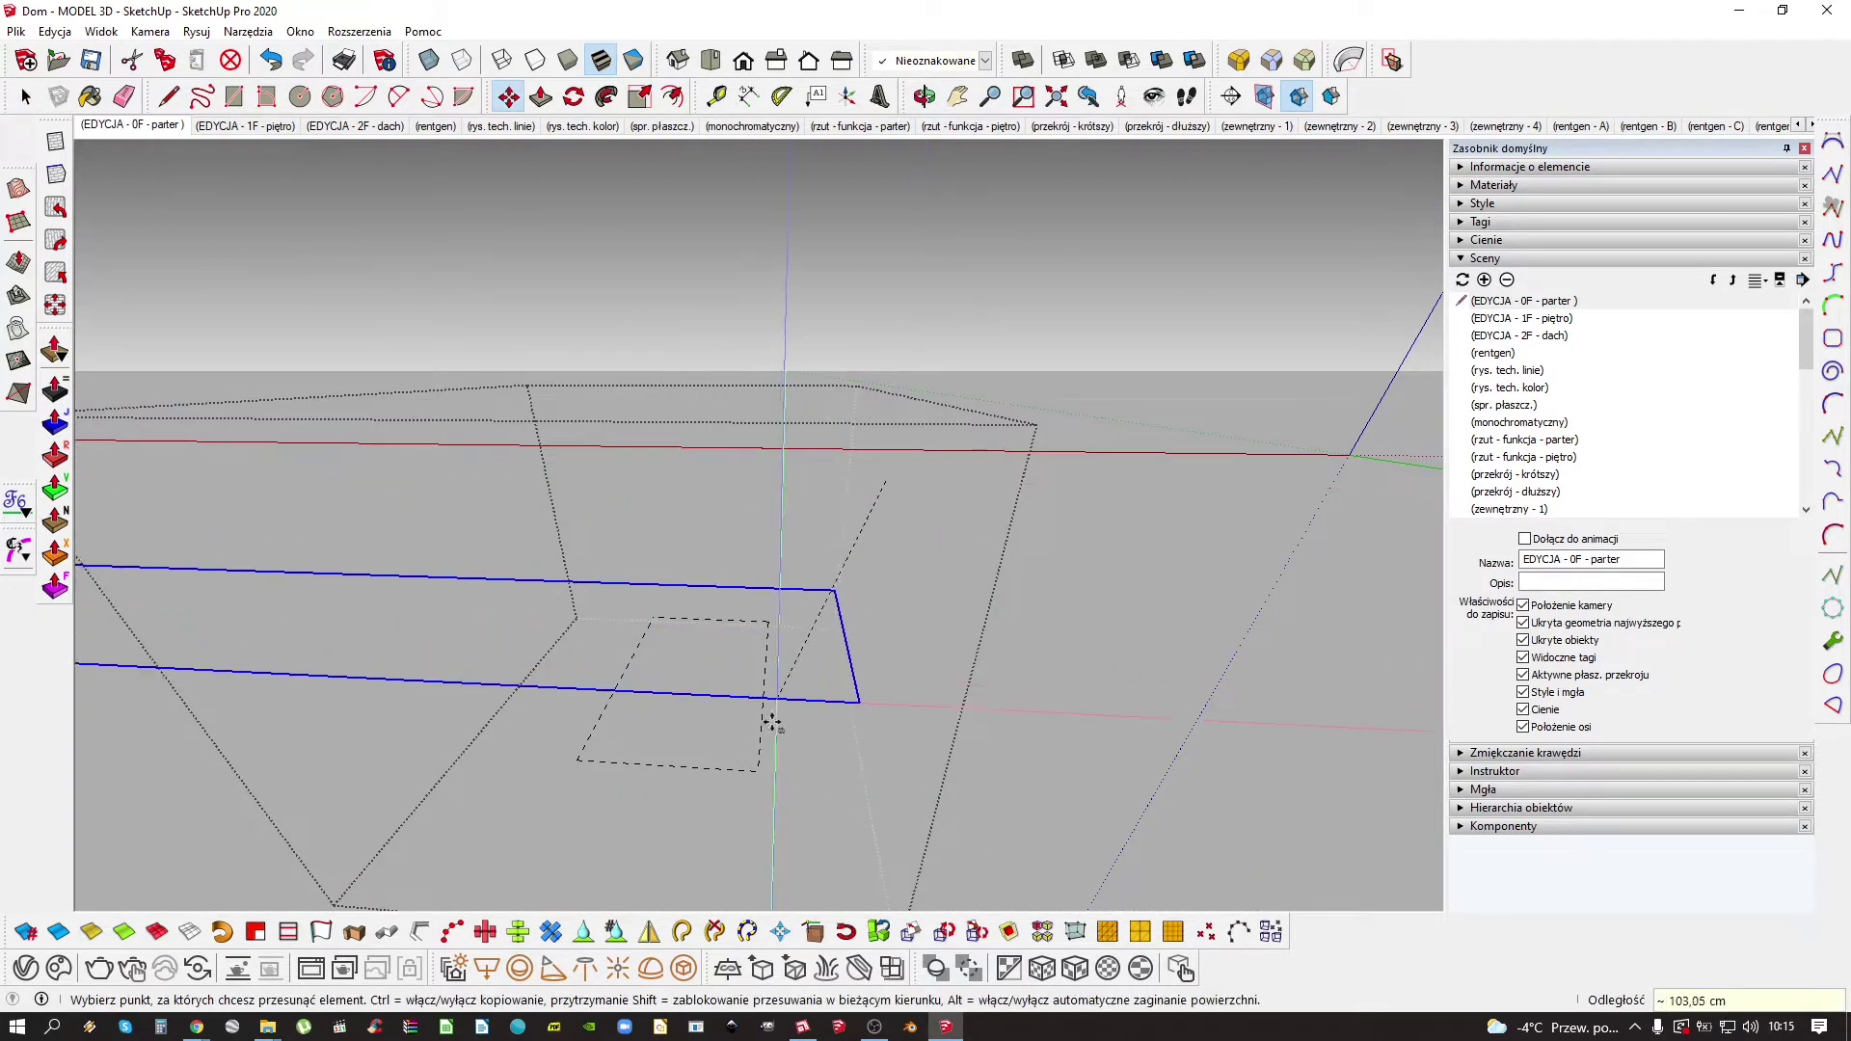
pyautogui.scroll(-3, 820, 610)
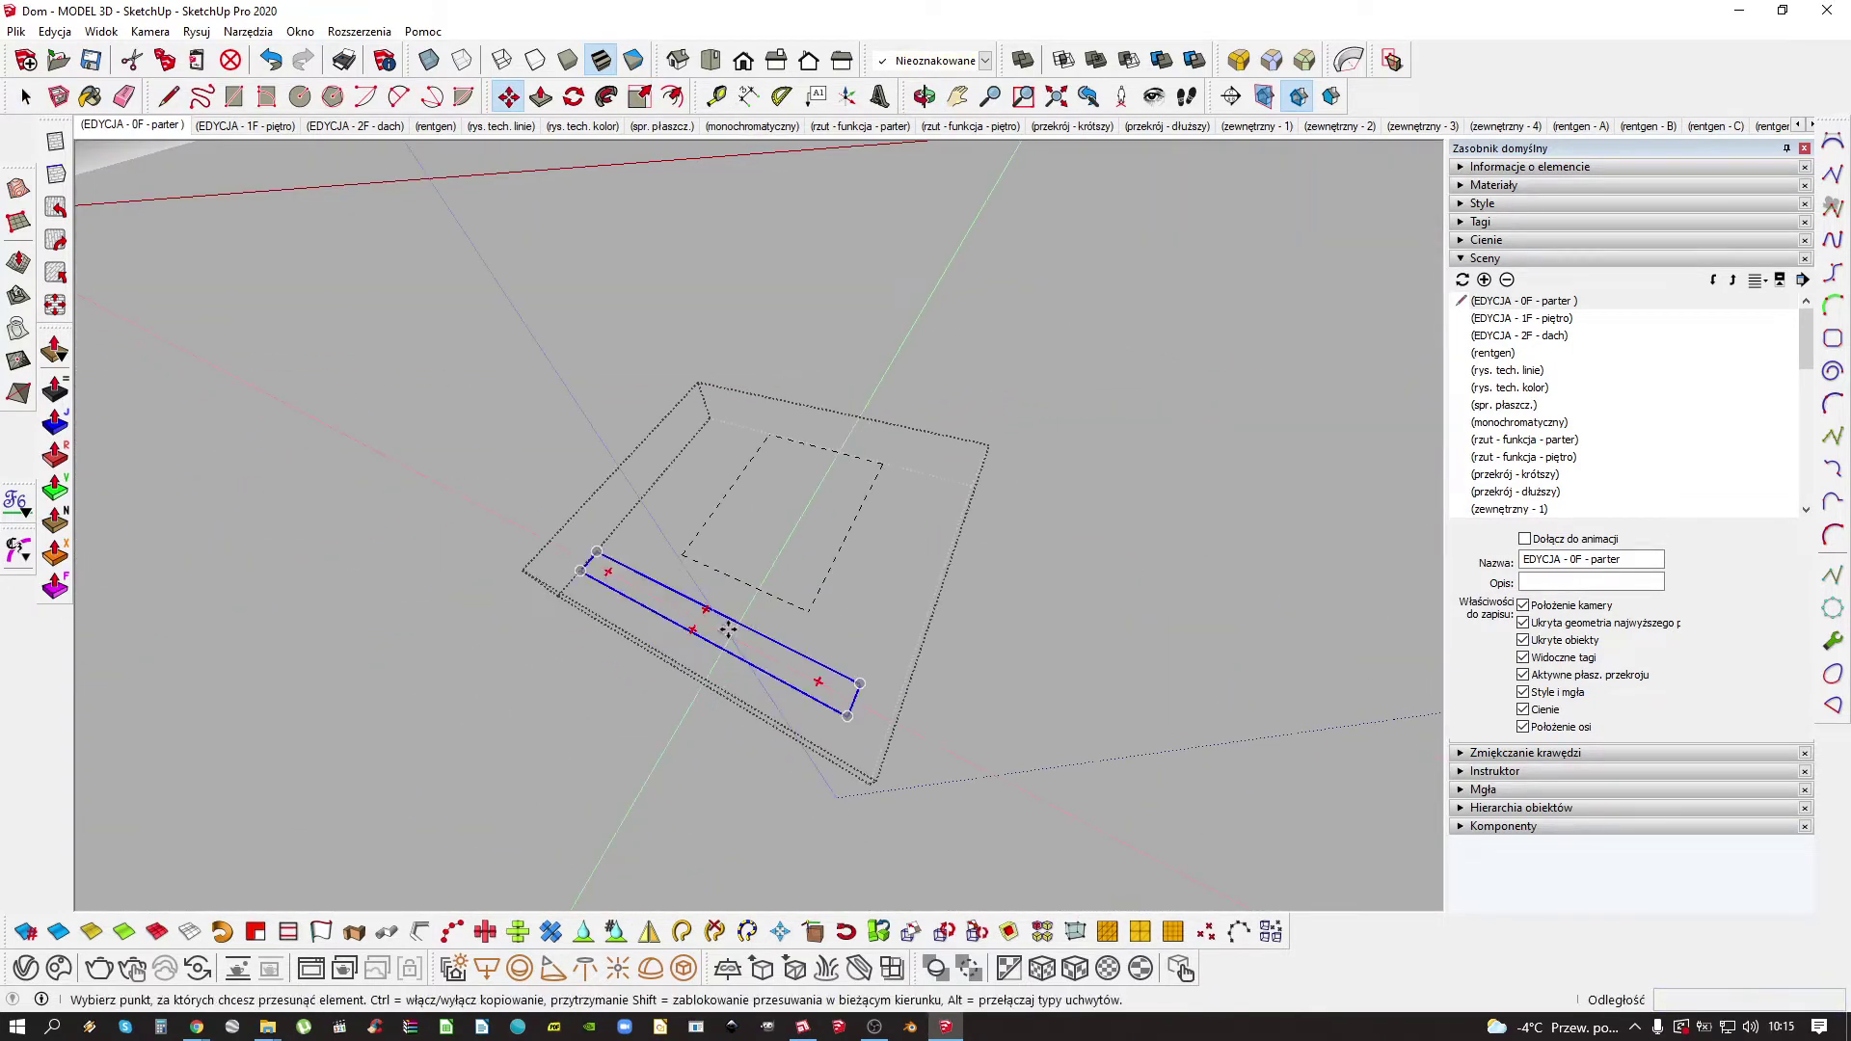
pyautogui.press('space')
pyautogui.moveTo(828, 583)
pyautogui.mouseDown(button='middle')
pyautogui.moveTo(906, 633)
pyautogui.moveTo(917, 662)
pyautogui.moveTo(1223, 748)
pyautogui.moveTo(1490, 223)
pyautogui.mouseUp(button='middle')
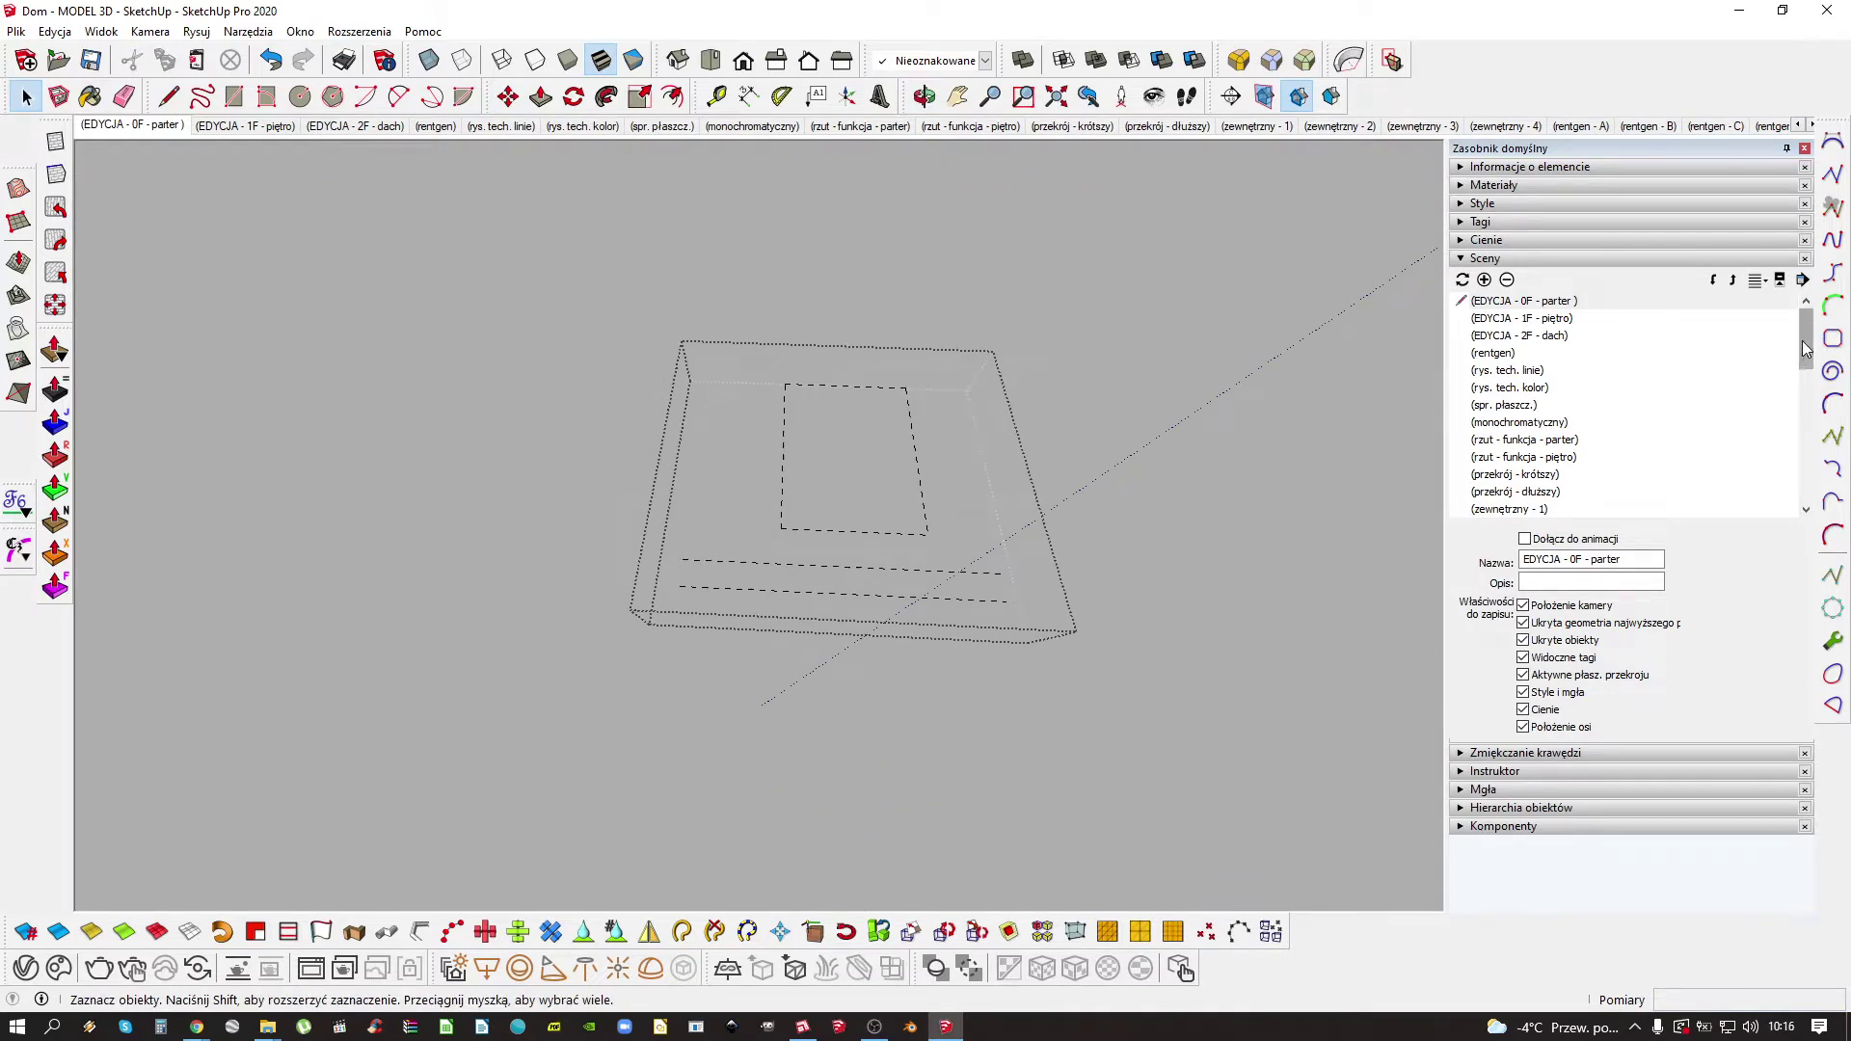
pyautogui.moveTo(1806, 349); pyautogui.dragTo(1787, 520)
pyautogui.doubleClick(1526, 508)
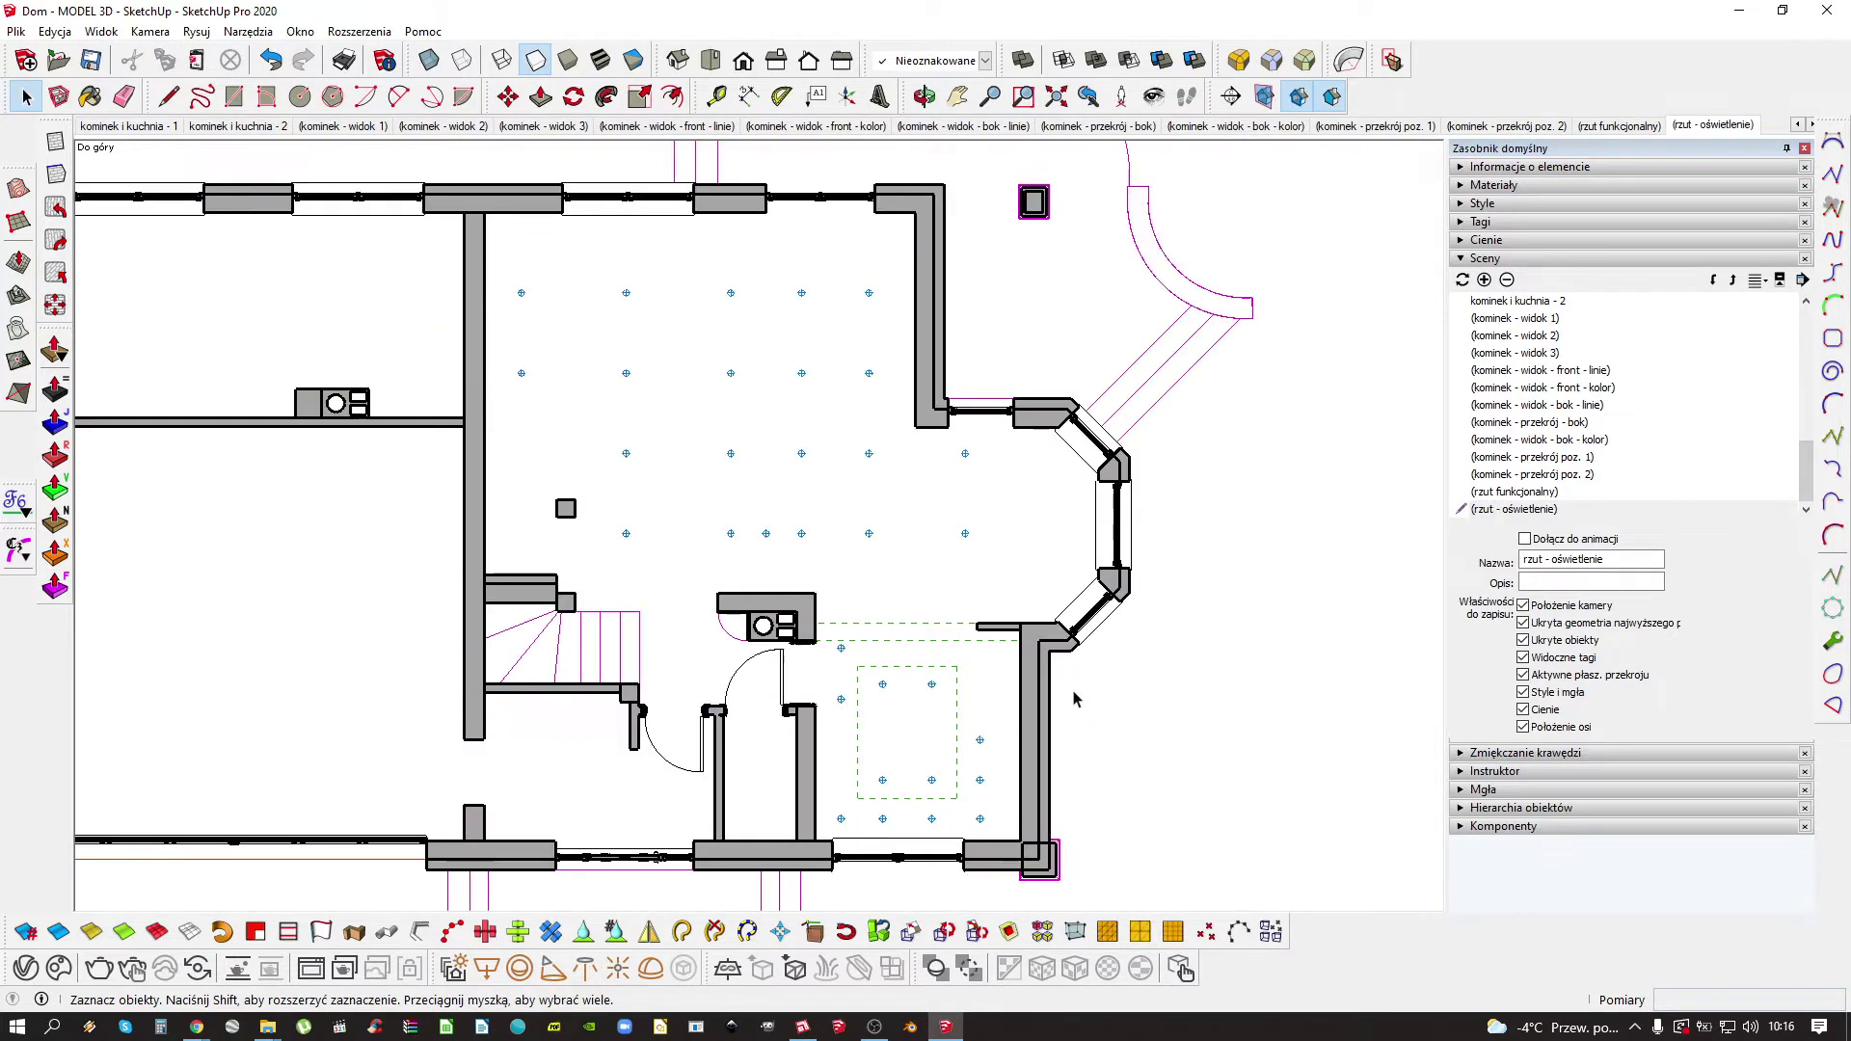
# - Toggle the ceiling guide-line tag and update the rzut funkcjonalny scene
pyautogui.click(1541, 493)
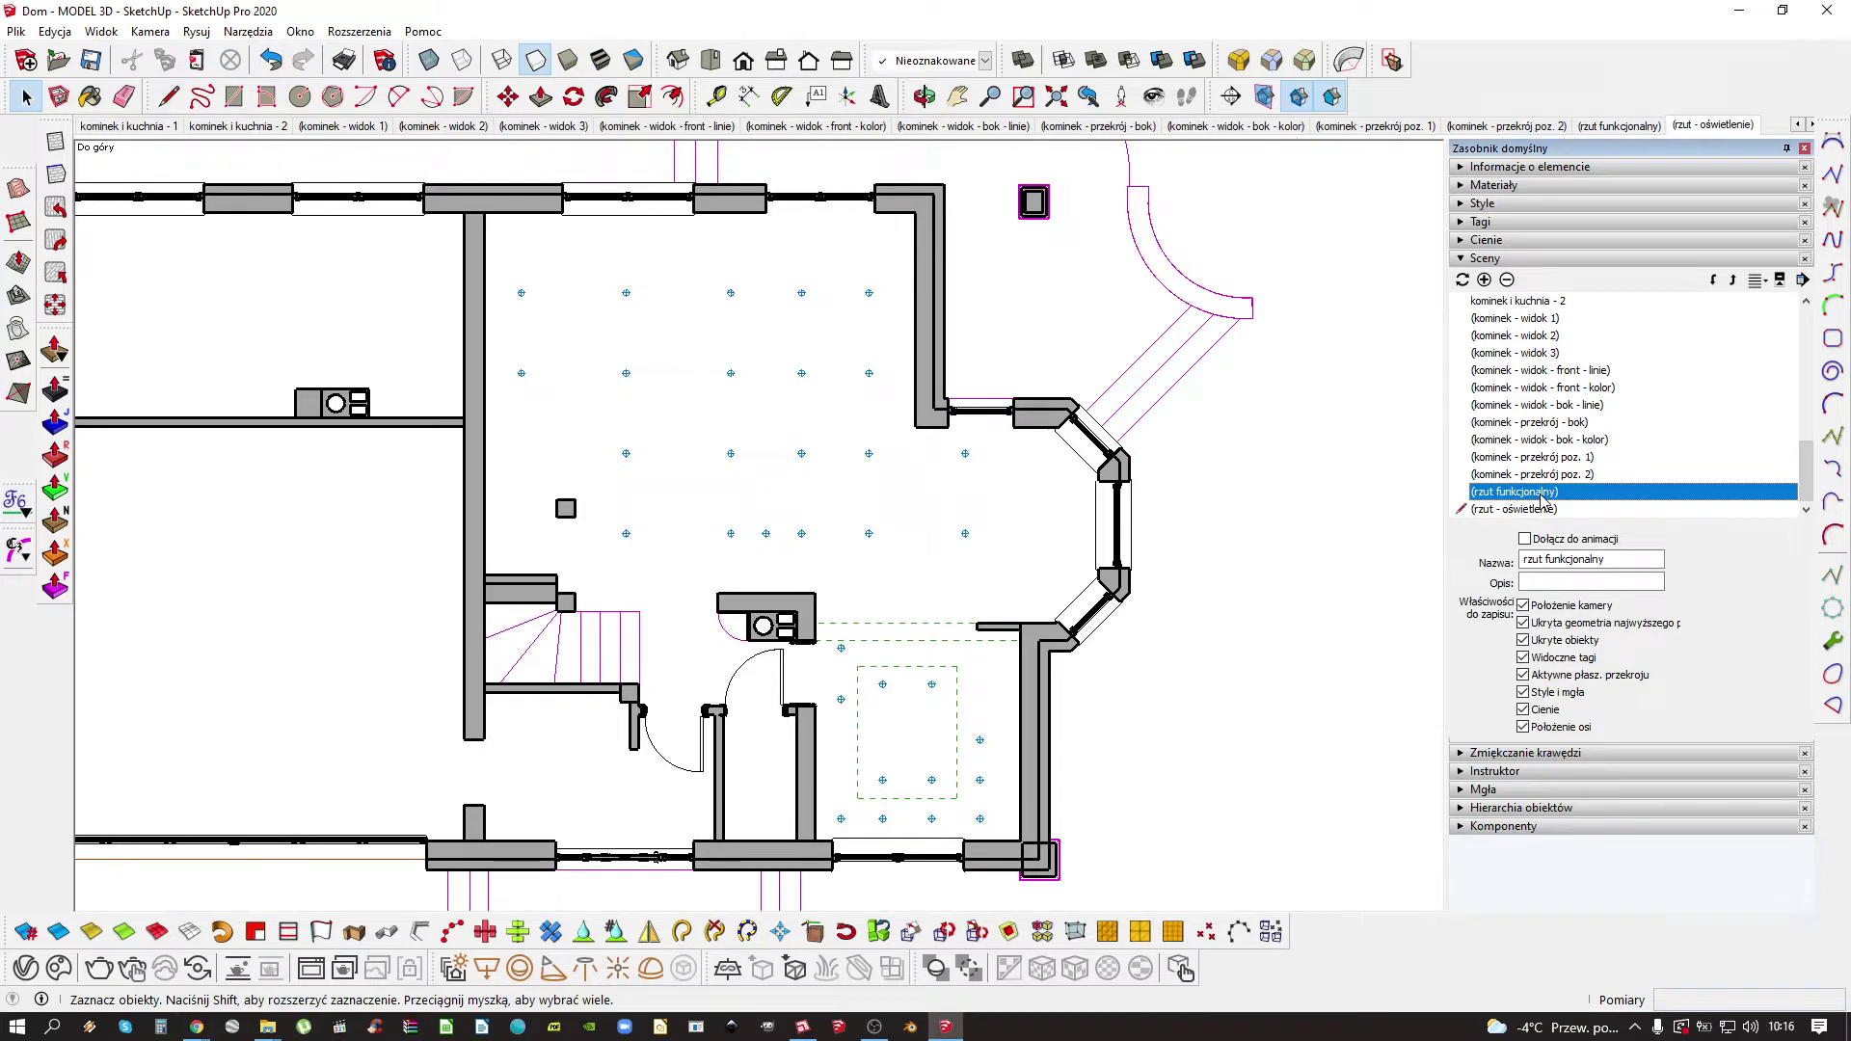
pyautogui.click(1502, 221)
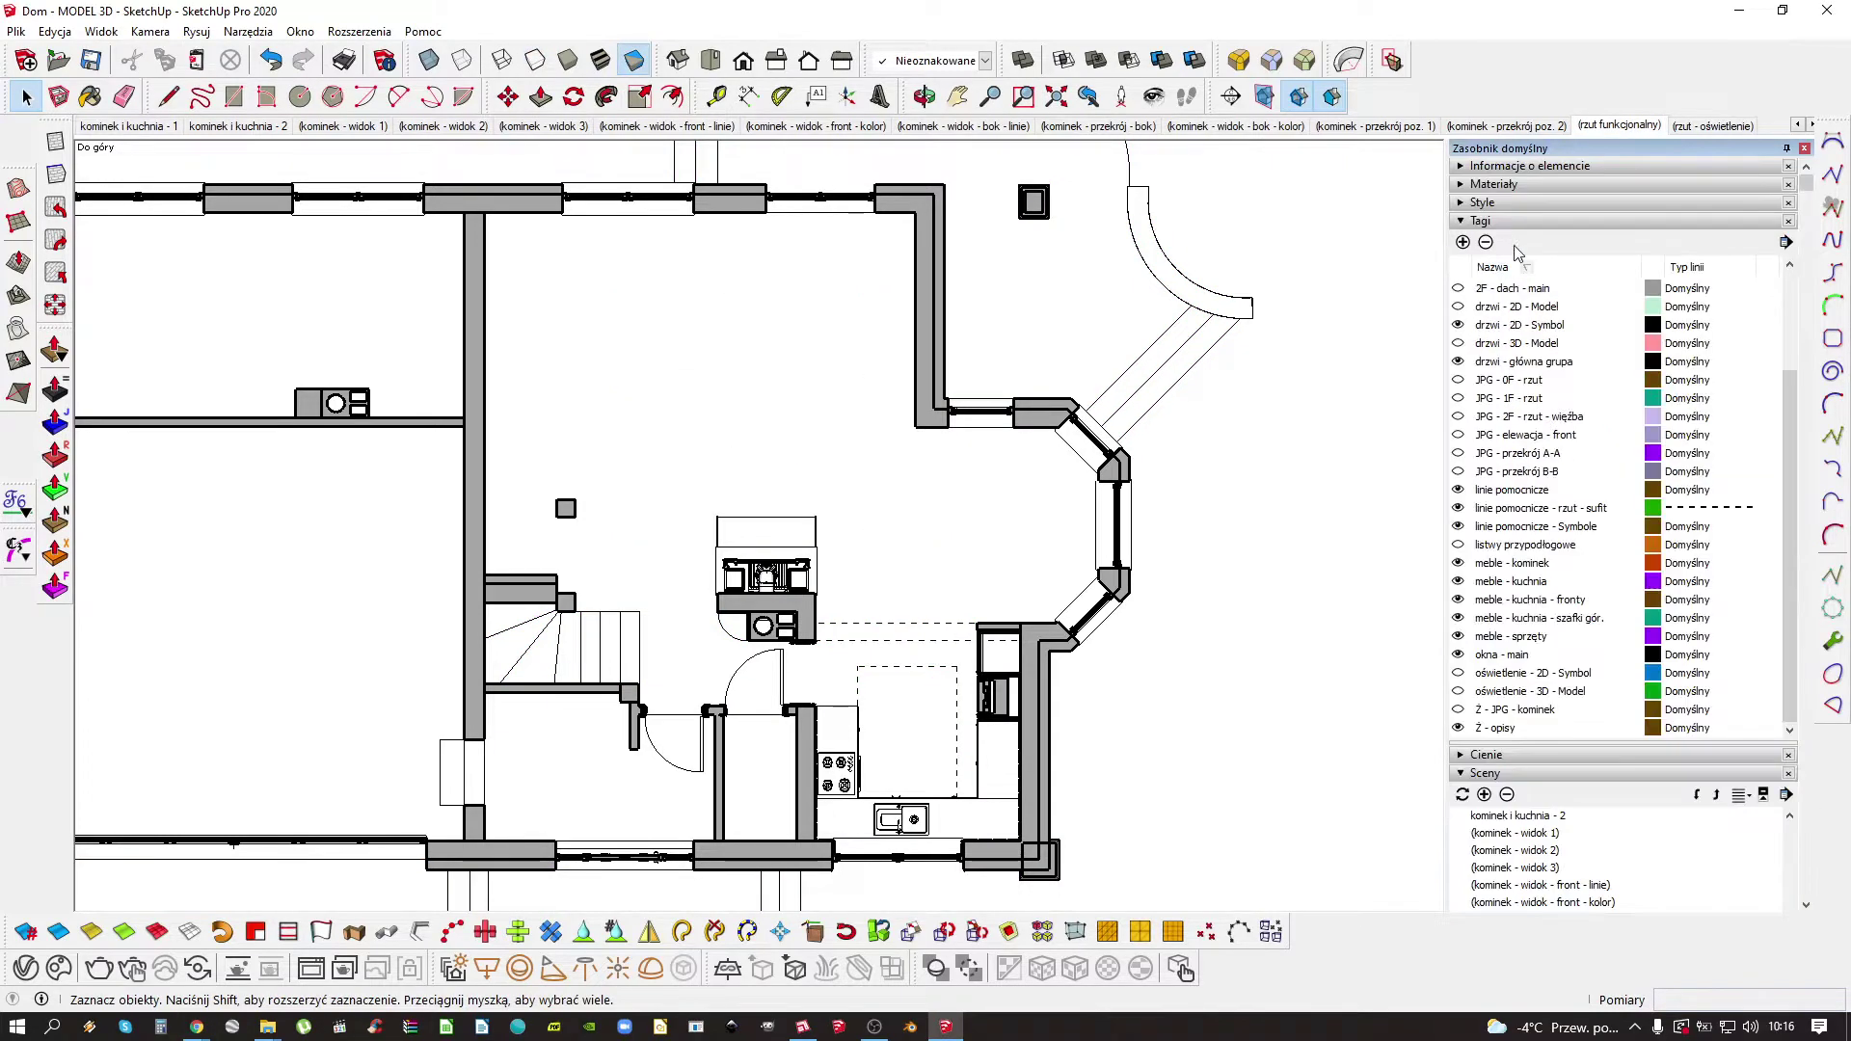
pyautogui.click(1458, 509)
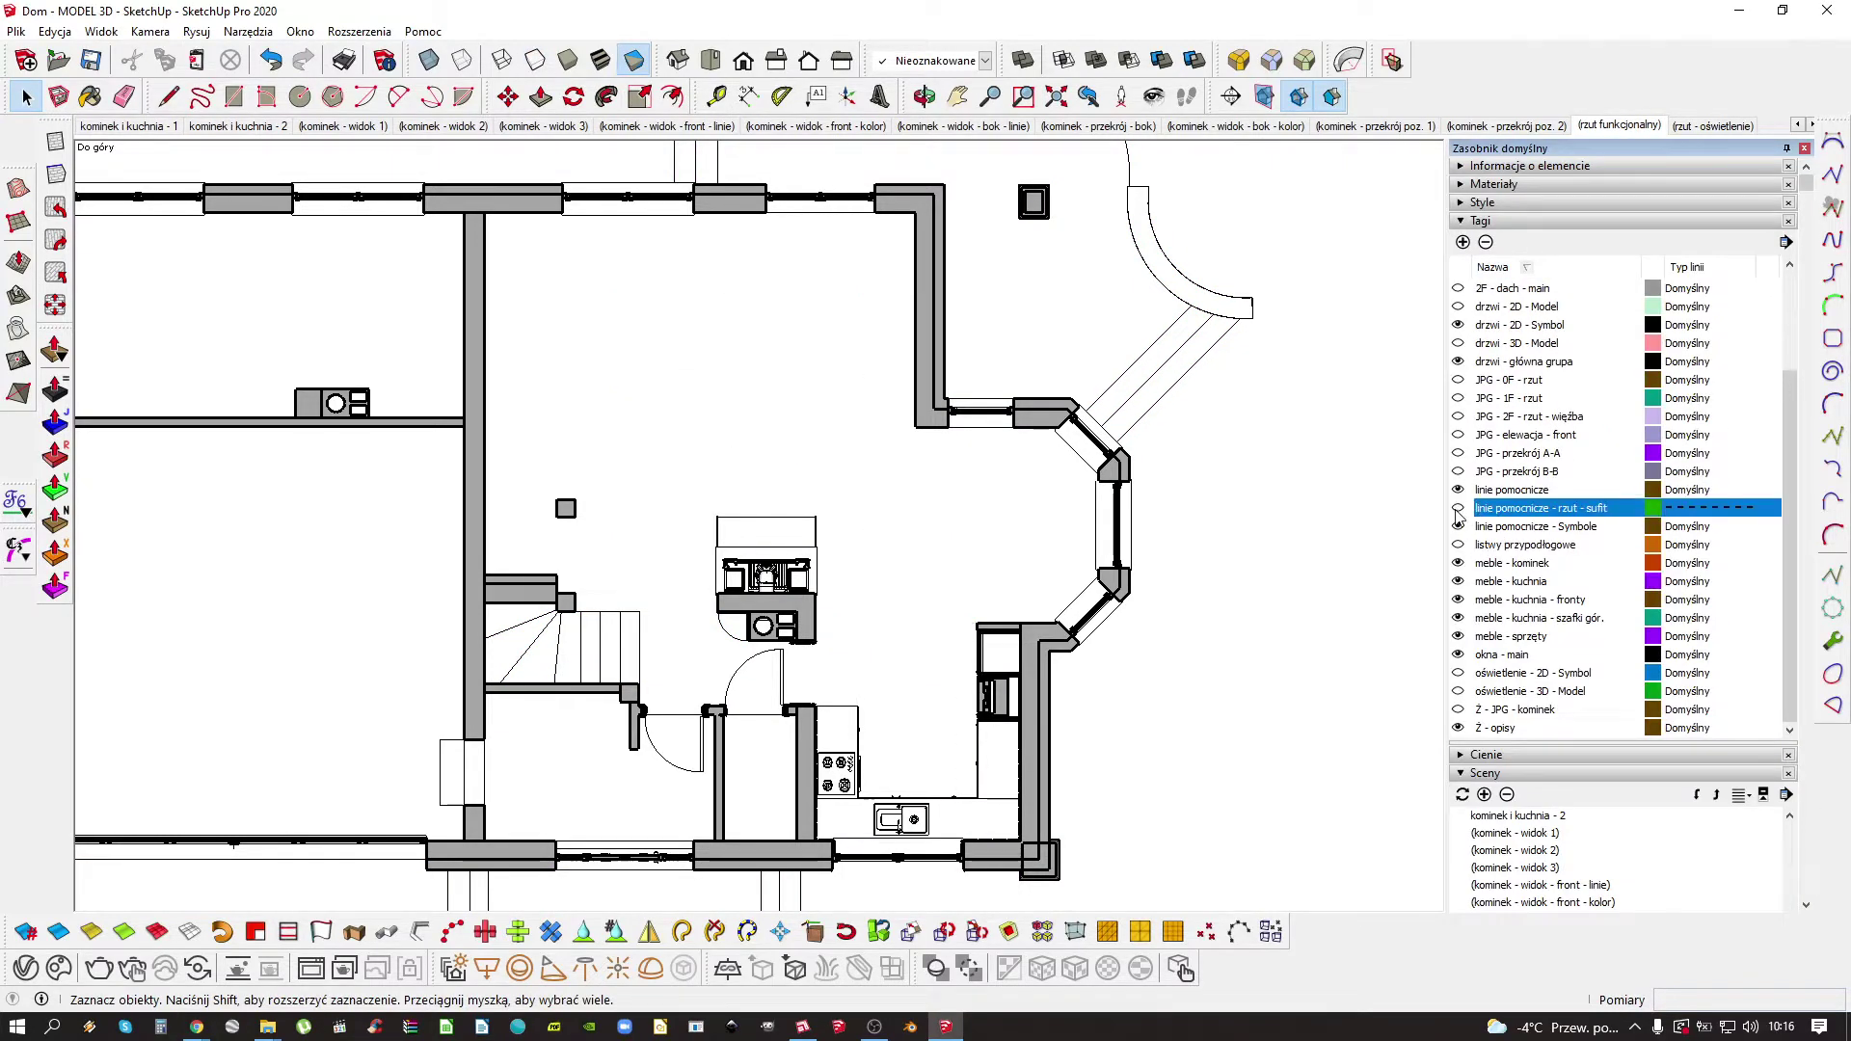
pyautogui.rightClick(1608, 130)
pyautogui.click(1644, 206)
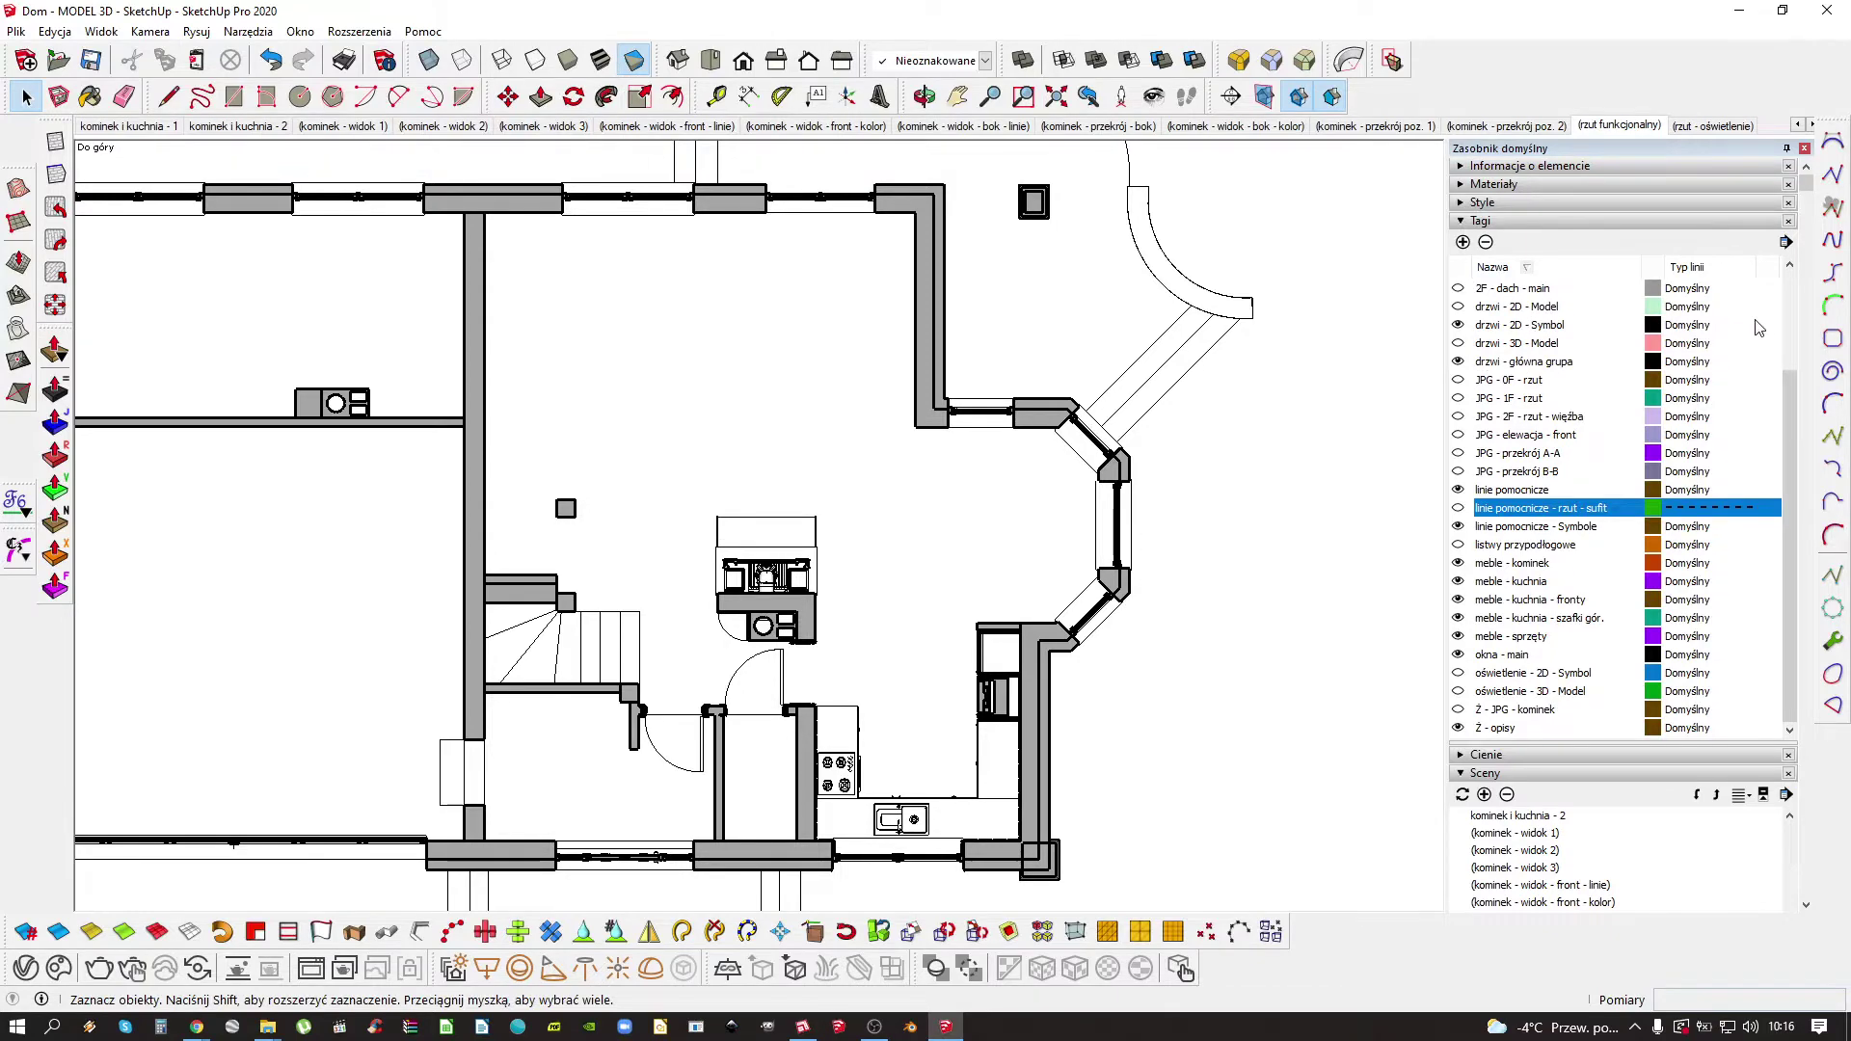
# - Check the lighting plan scene, then switch to EDYCJA - 0F - parter
pyautogui.click(1731, 128)
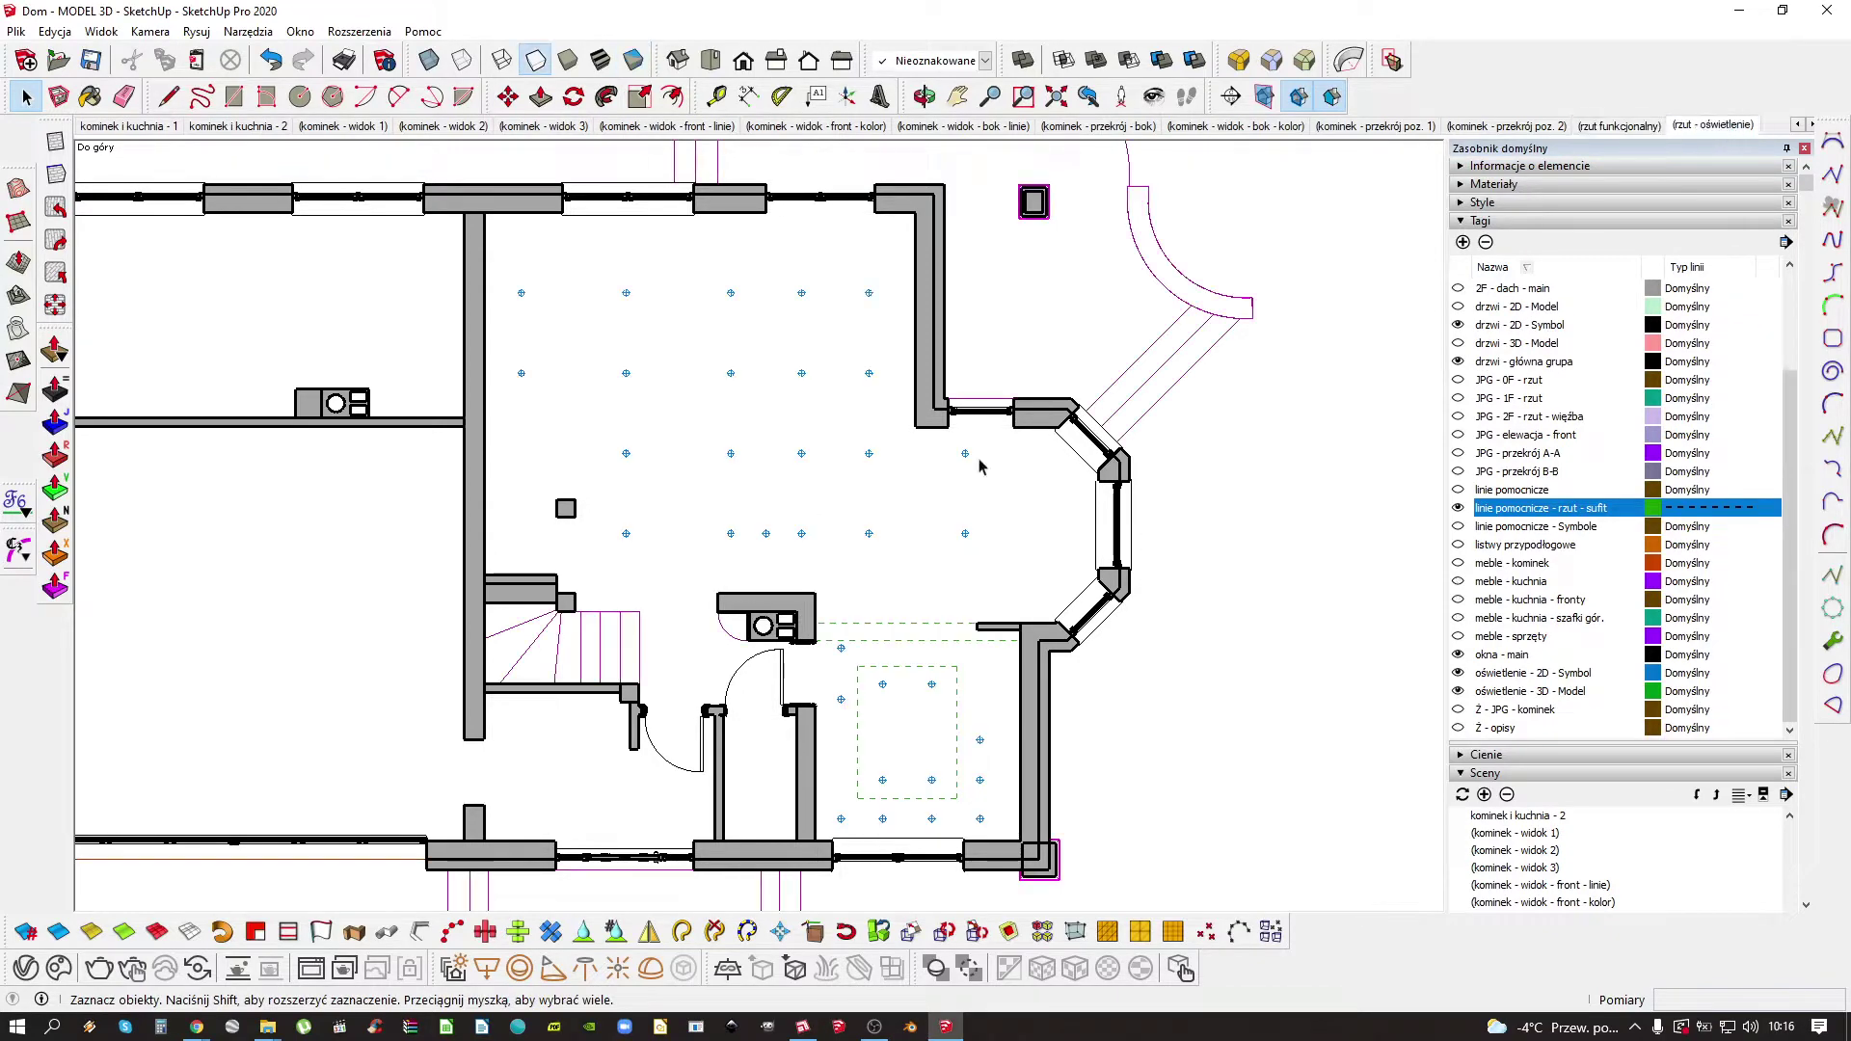
pyautogui.scroll(3, 1562, 318)
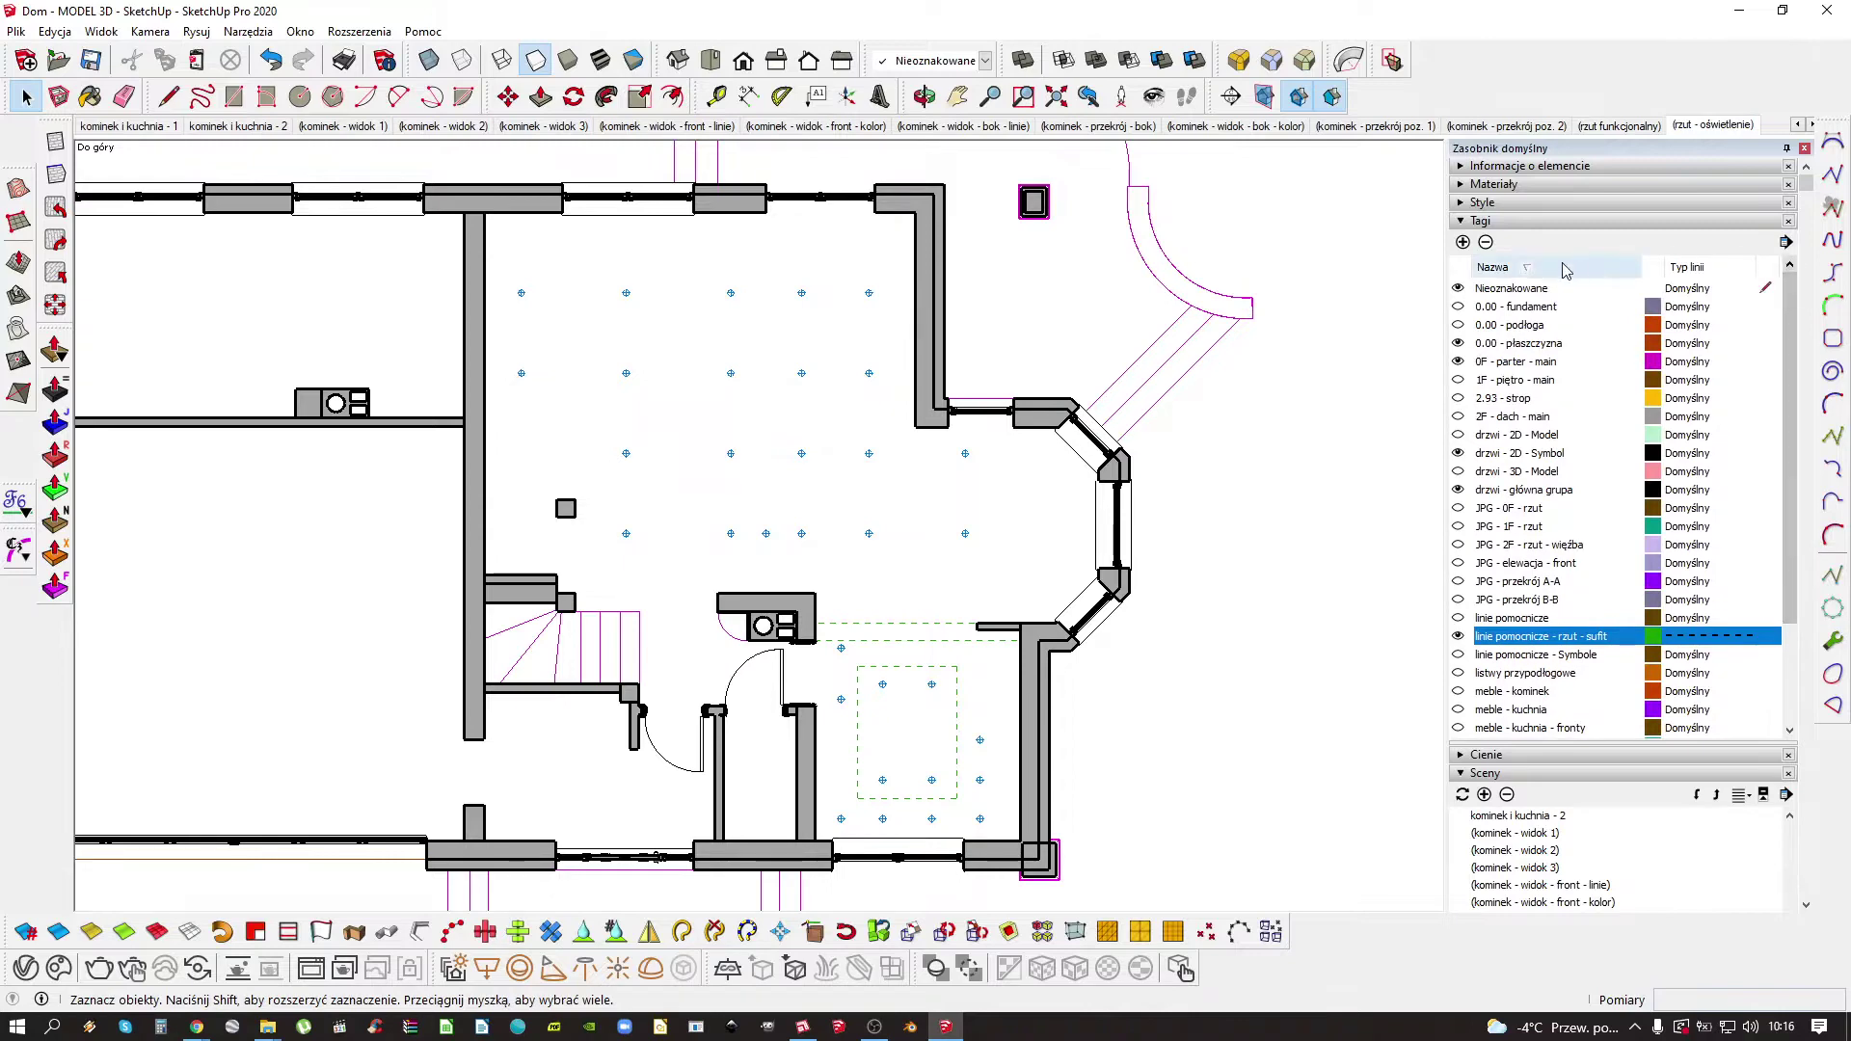
pyautogui.click(1537, 225)
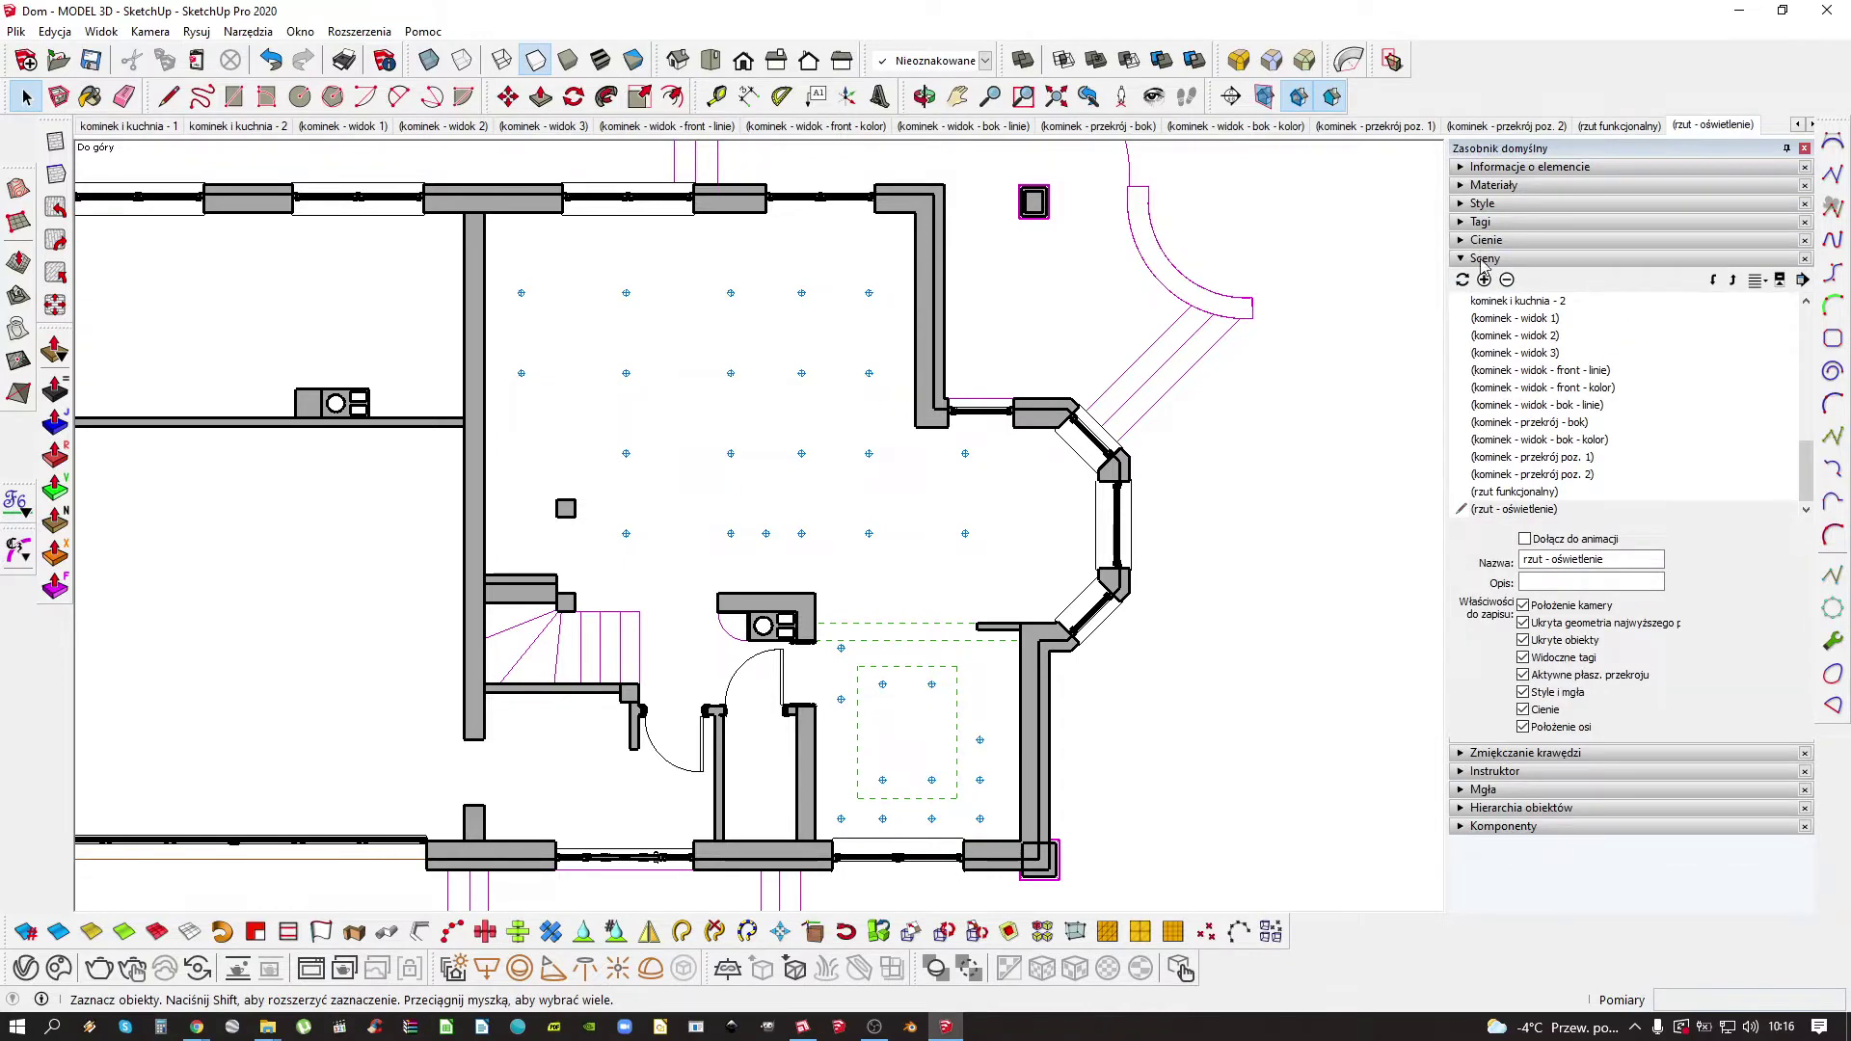
pyautogui.click(1807, 326)
pyautogui.scroll(1, 1582, 324)
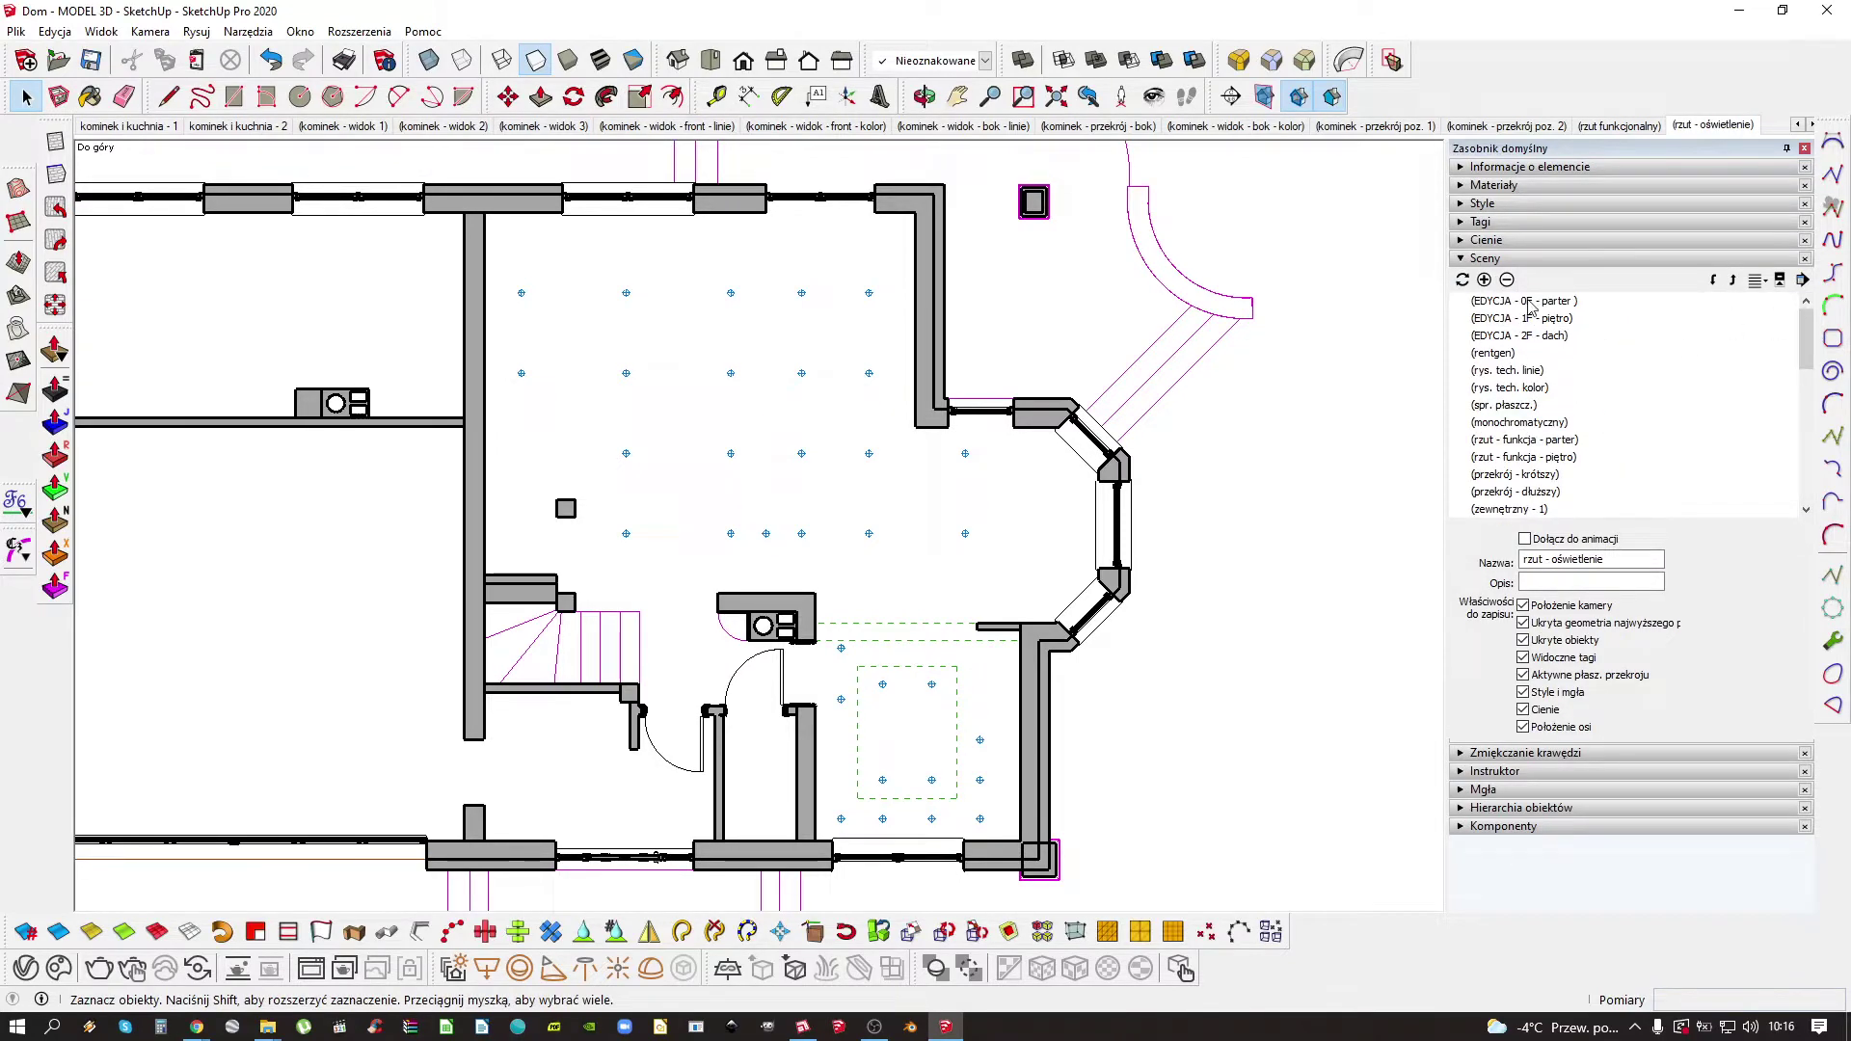
pyautogui.click(1532, 302)
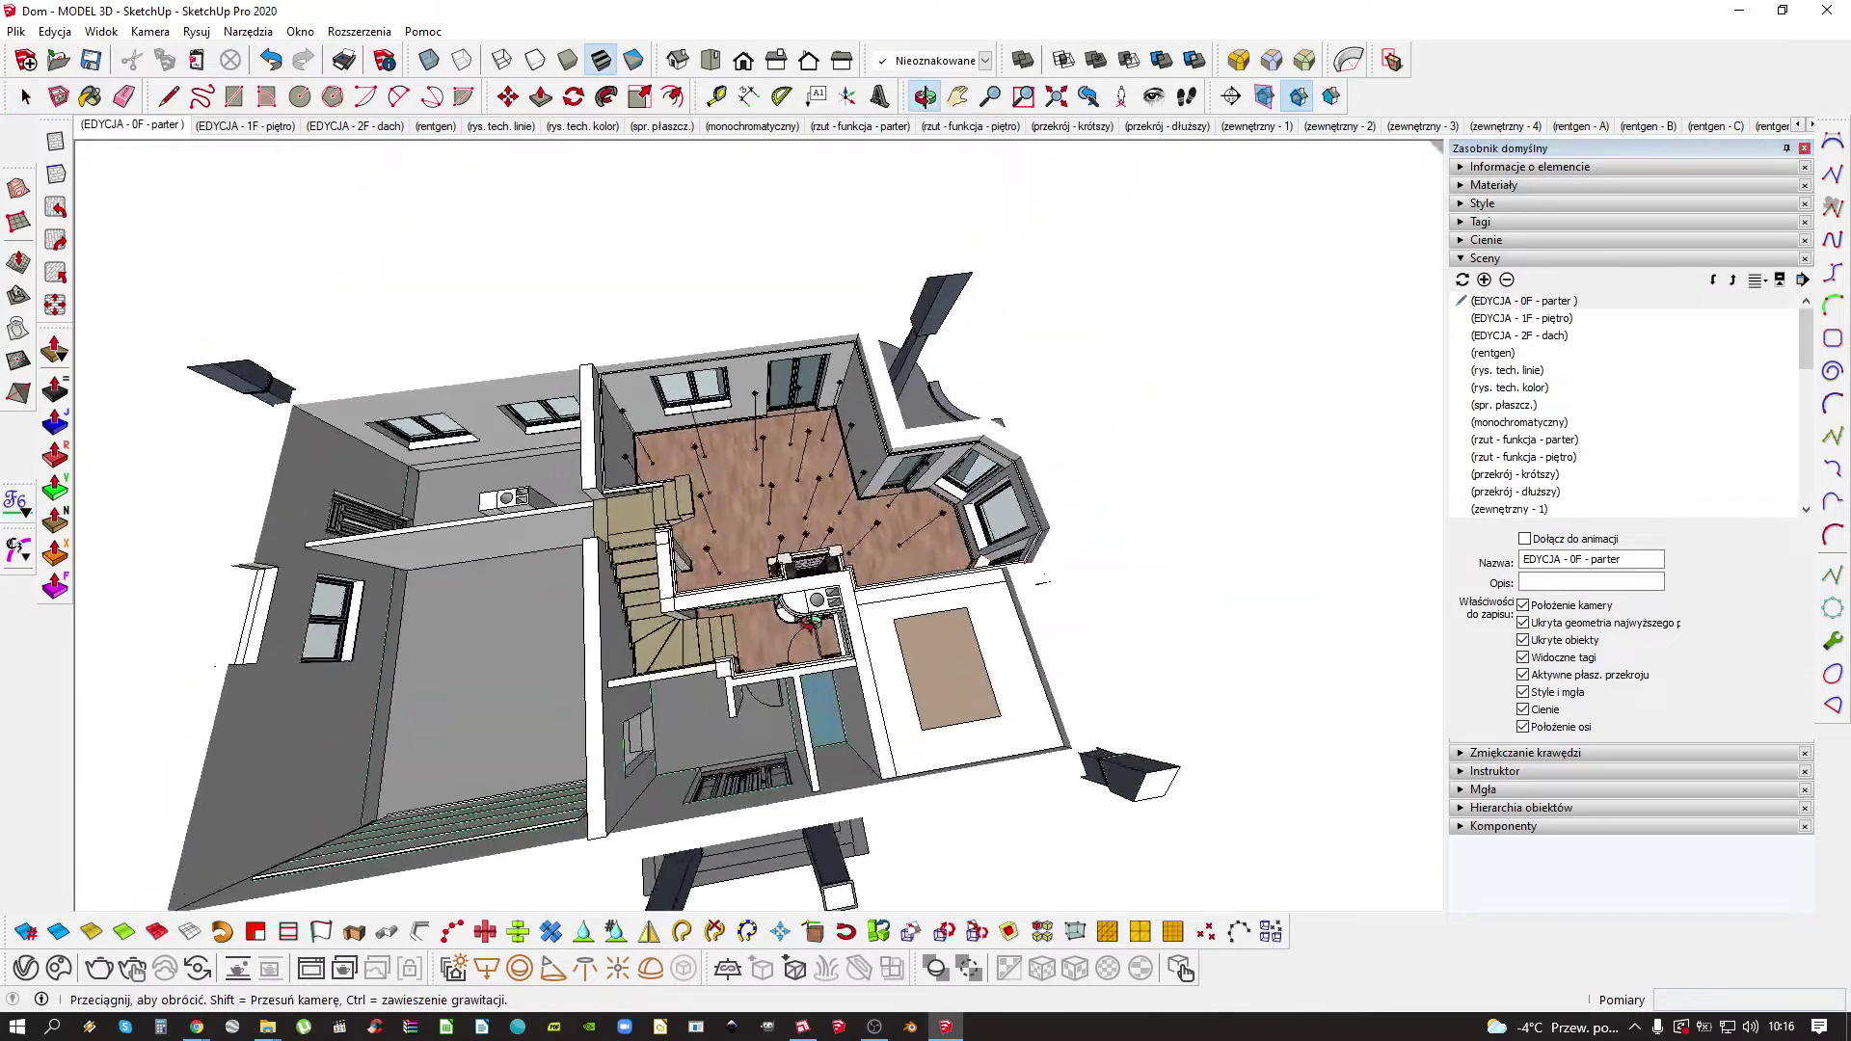
# - Open the lighting wiring group, select one fixture, and view the floor from above
pyautogui.scroll(3, 883, 557)
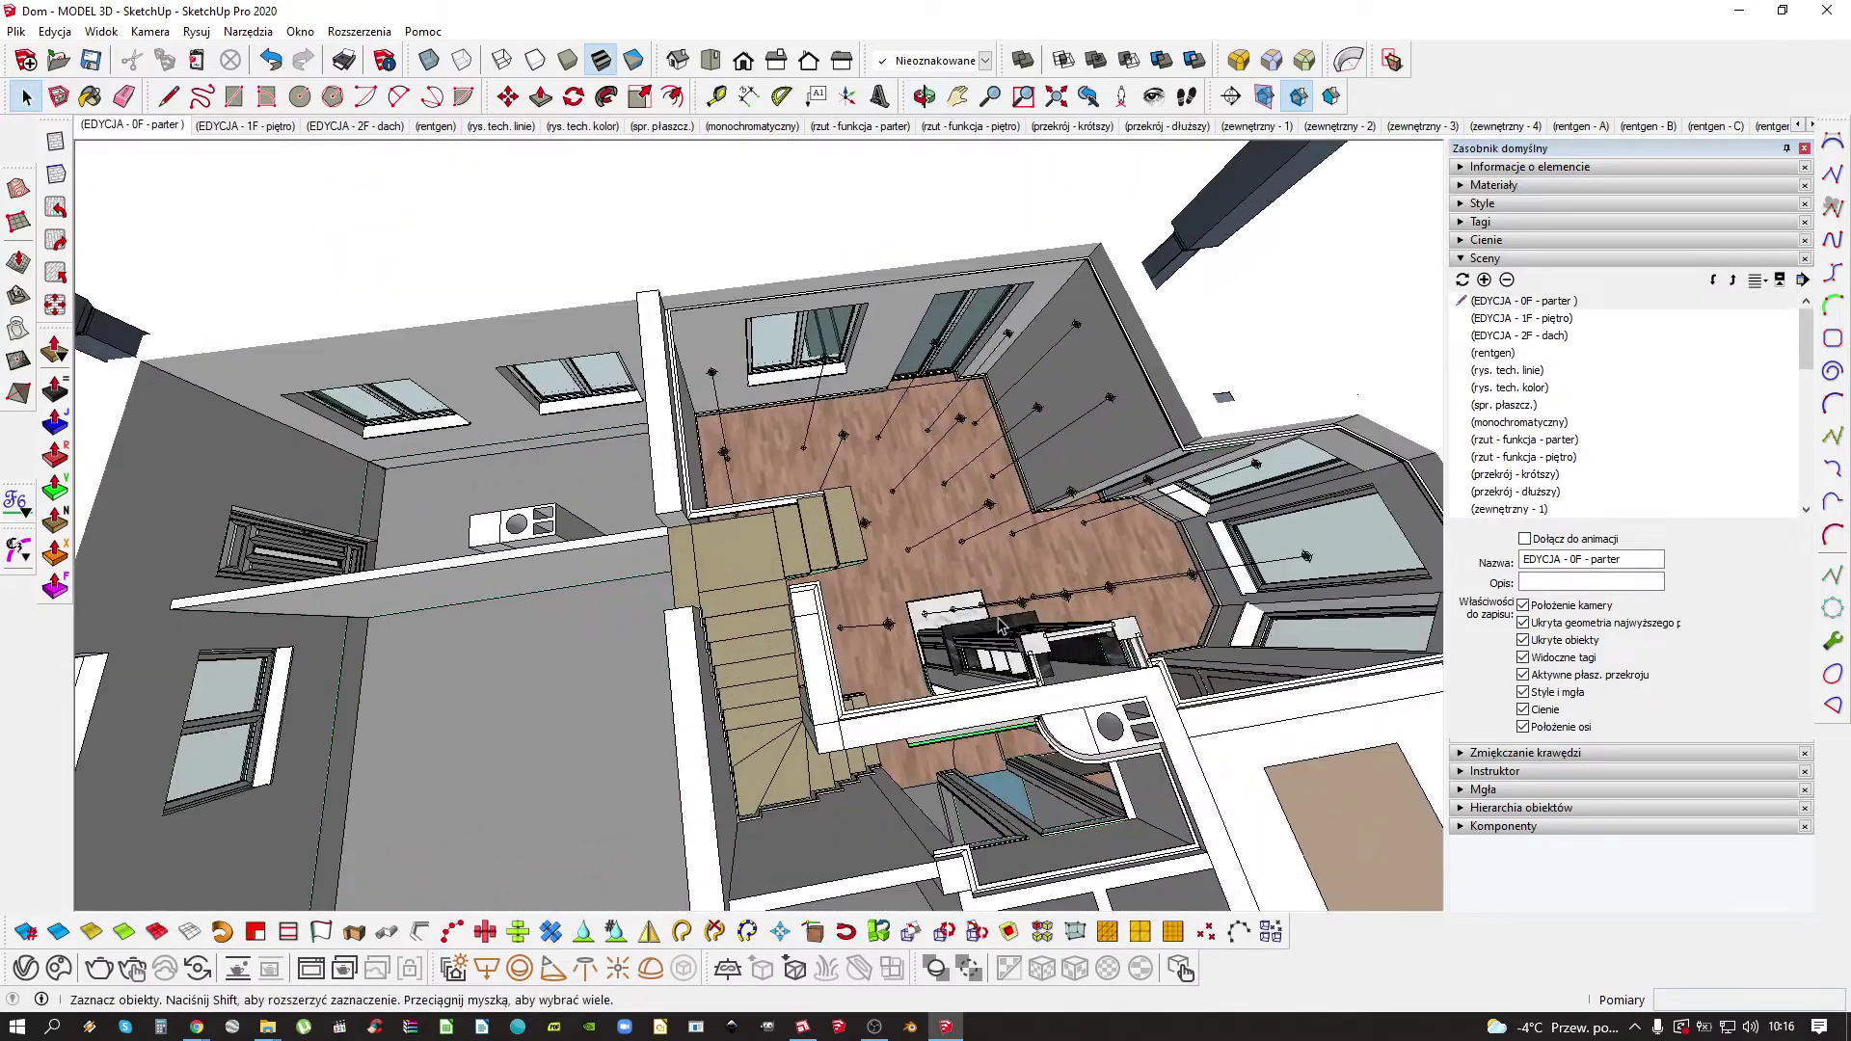
pyautogui.moveTo(883, 557); pyautogui.dragTo(750, 540, button='middle')
pyautogui.scroll(3, 750, 540)
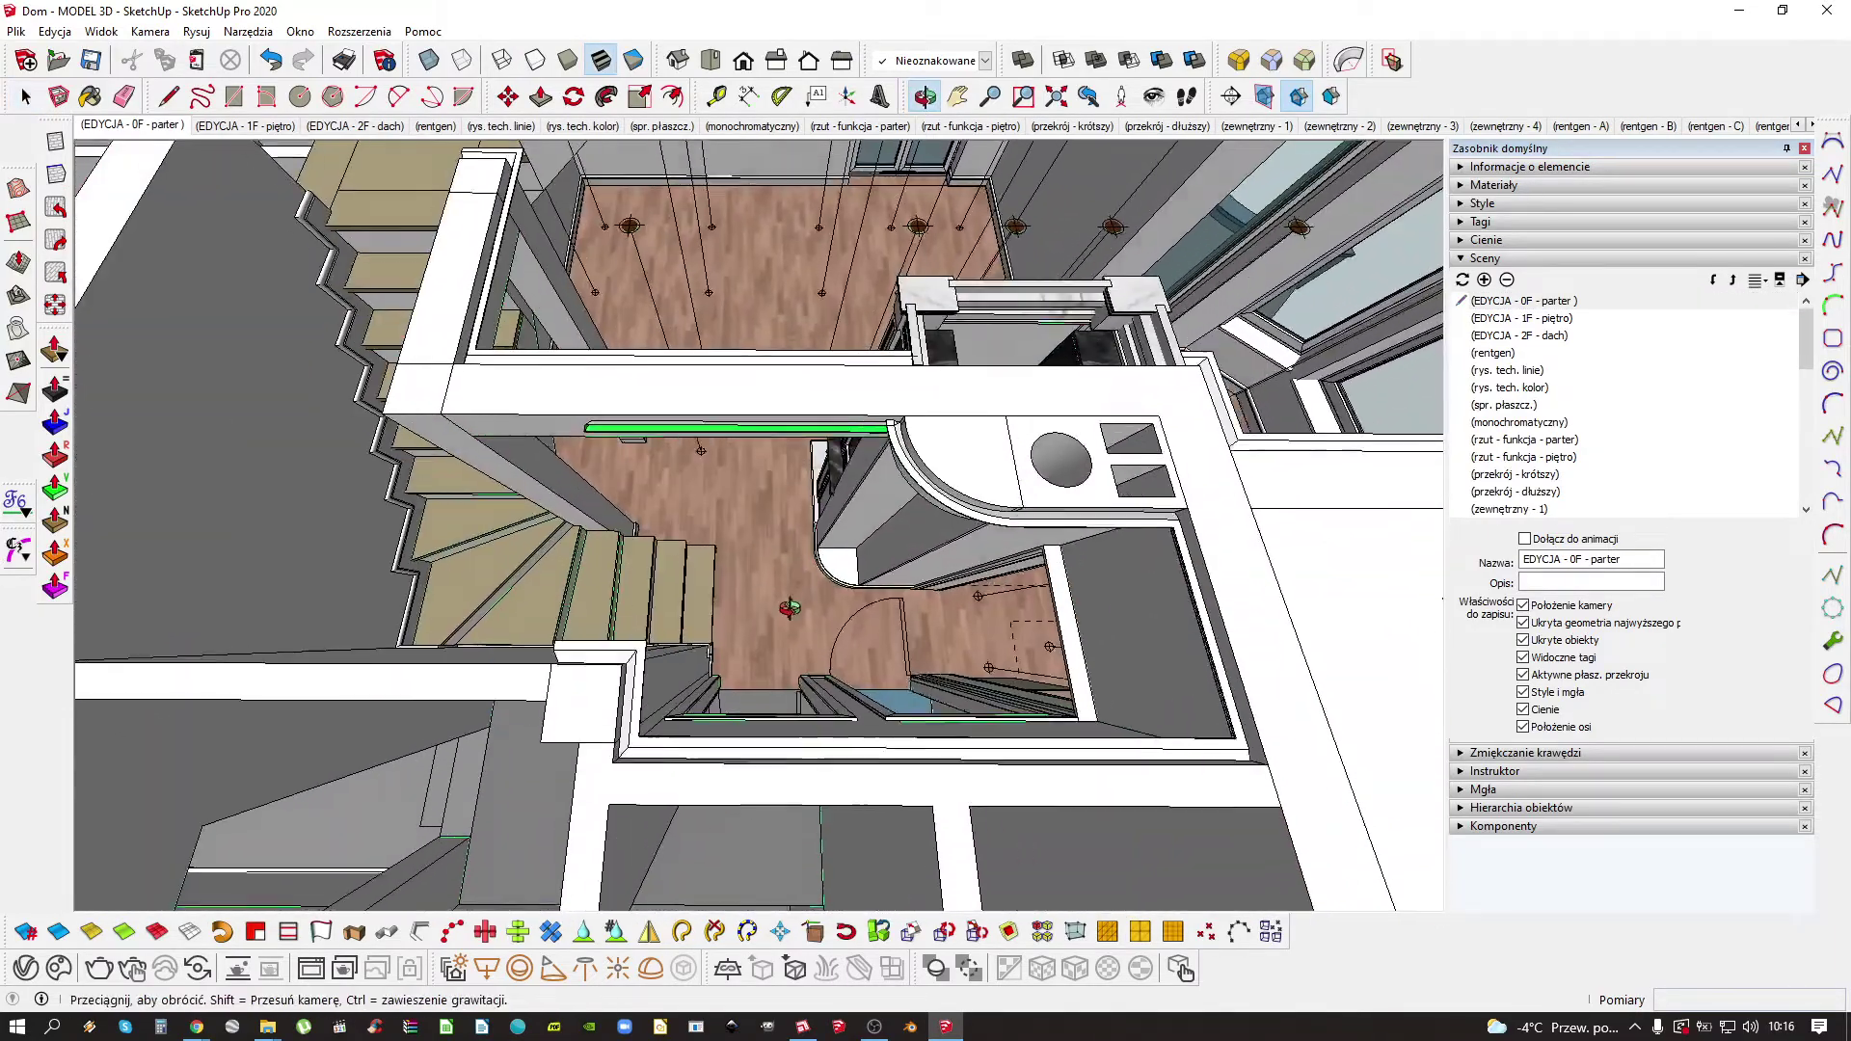
pyautogui.scroll(-2, 772, 578)
pyautogui.scroll(2, 799, 625)
pyautogui.moveTo(798, 625)
pyautogui.keyDown('shift'); pyautogui.mouseDown(button='middle')
pyautogui.moveTo(1092, 606)
pyautogui.moveTo(772, 611)
pyautogui.moveTo(689, 532)
pyautogui.mouseUp(button='middle'); pyautogui.keyUp('shift')
pyautogui.click(663, 509)
pyautogui.doubleClick(664, 509)
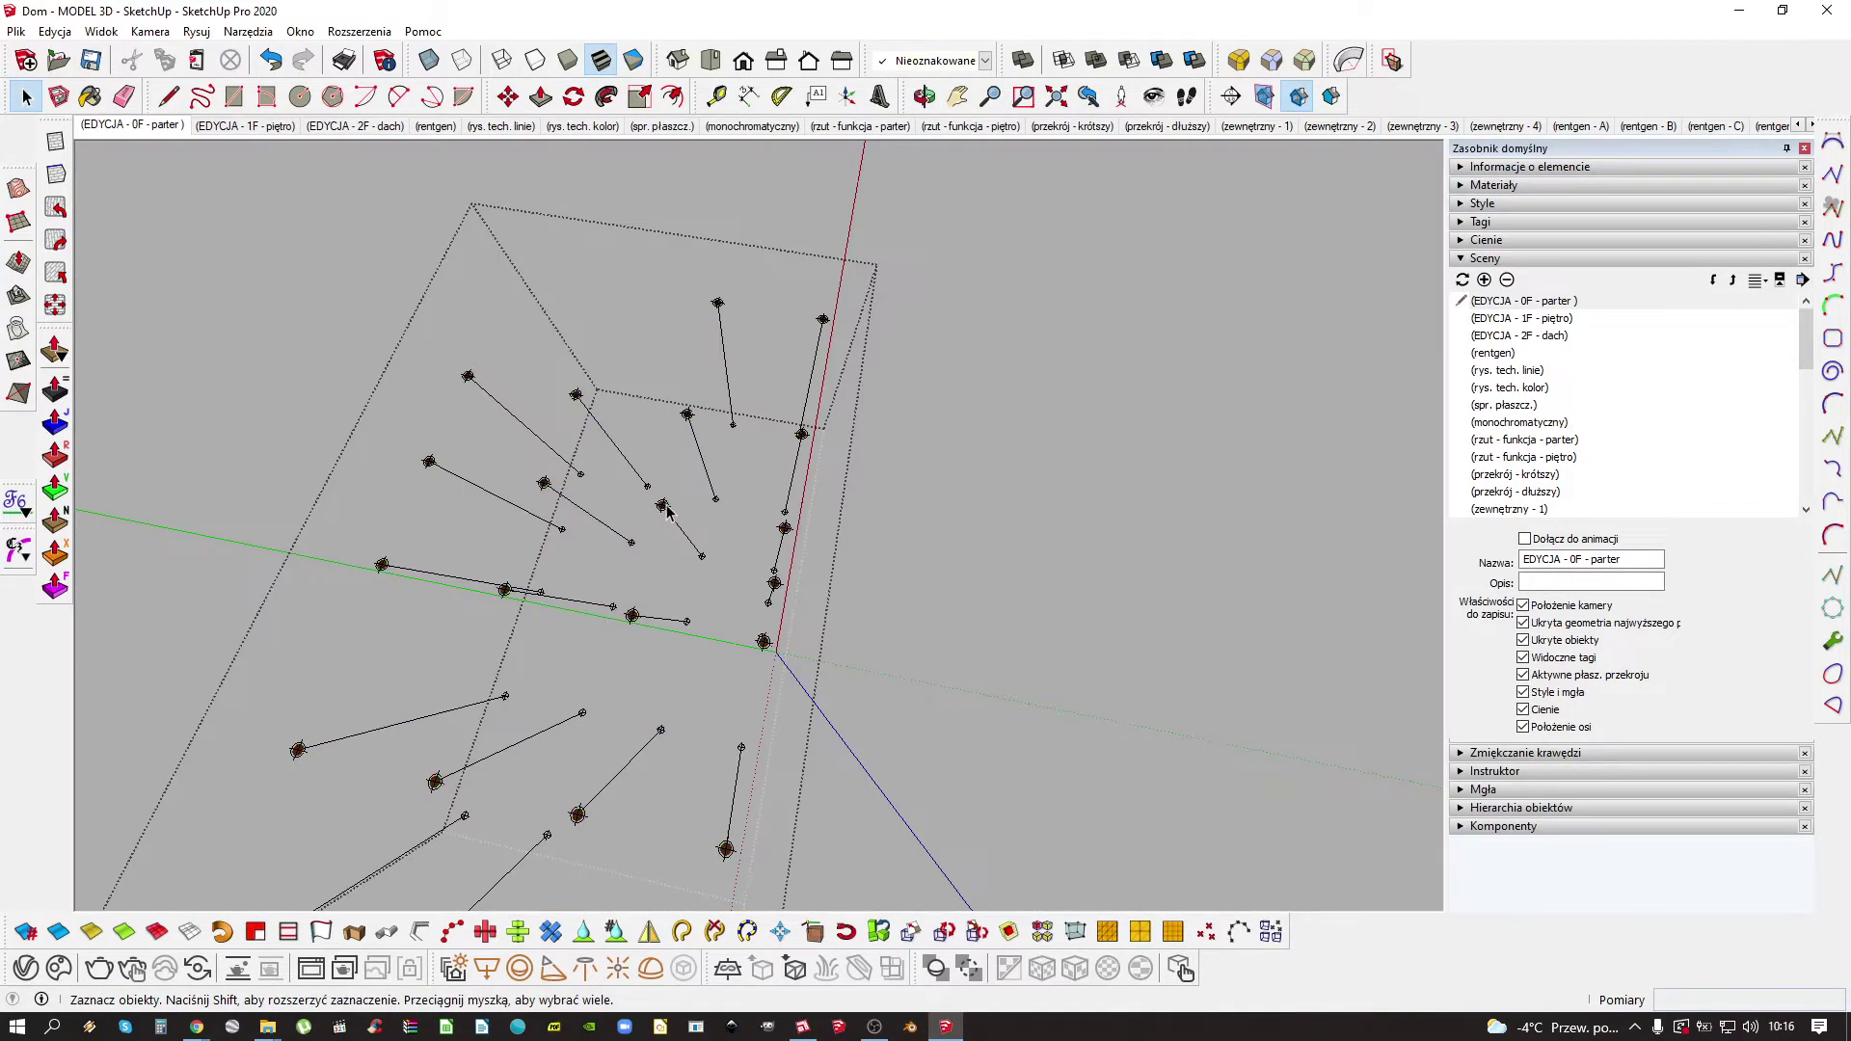
pyautogui.click(675, 533)
pyautogui.press('F2')
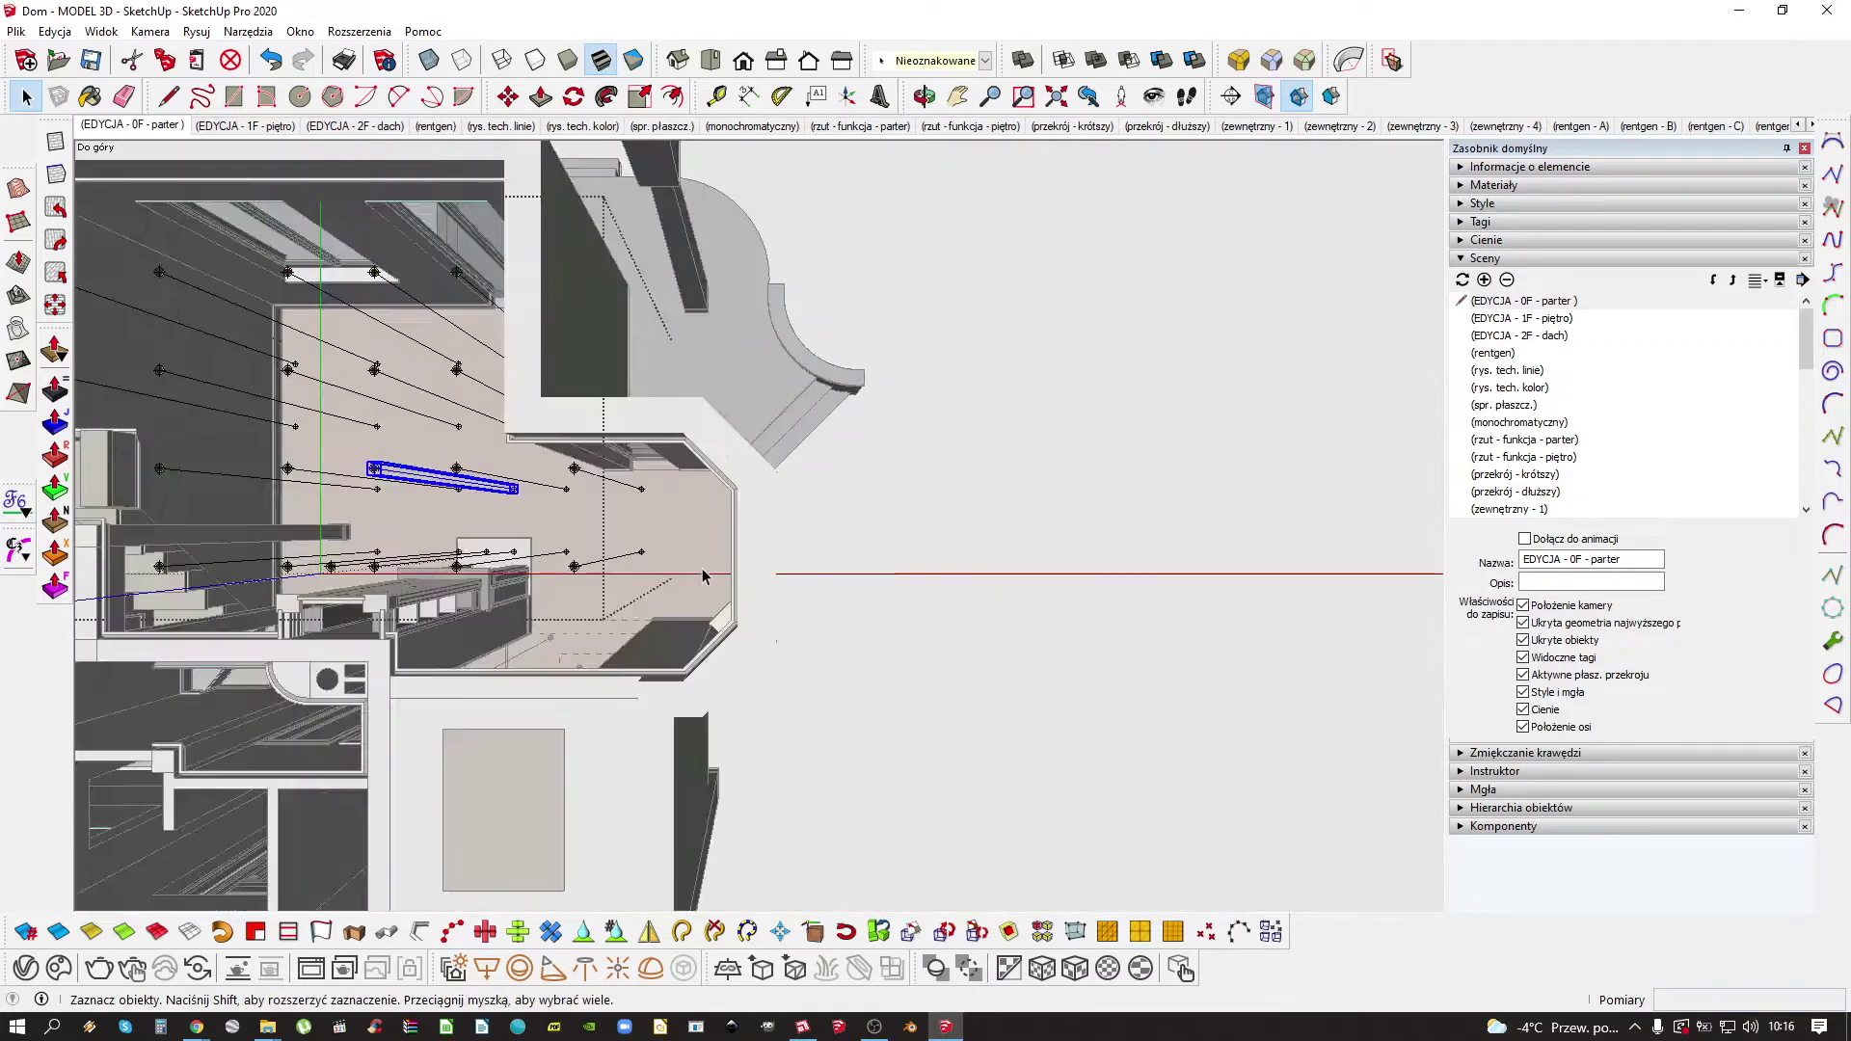
# - Copy the light fixture straight down below the original
pyautogui.scroll(5, 588, 492)
pyautogui.press('m')
pyautogui.click(684, 461)
pyautogui.scroll(-2, 694, 449)
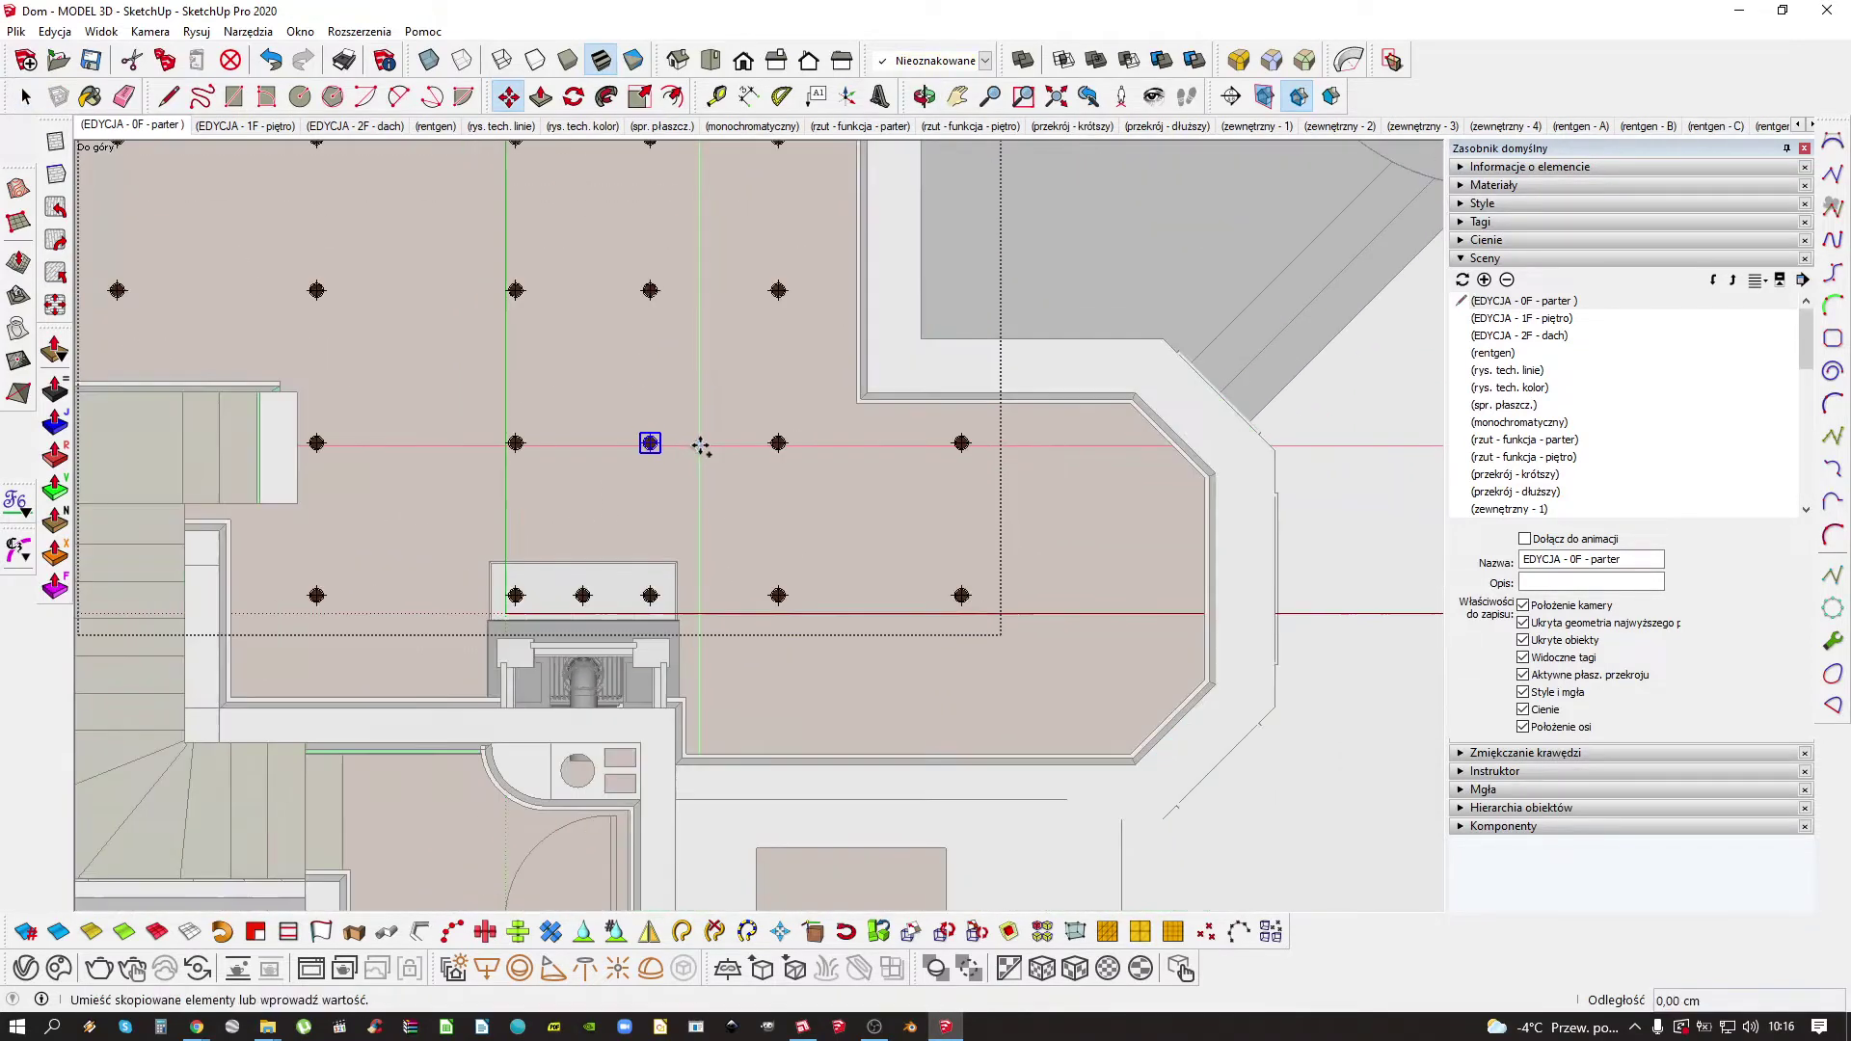
pyautogui.scroll(-2, 704, 448)
pyautogui.scroll(4, 656, 684)
pyautogui.click(659, 698)
pyautogui.scroll(-3, 579, 525)
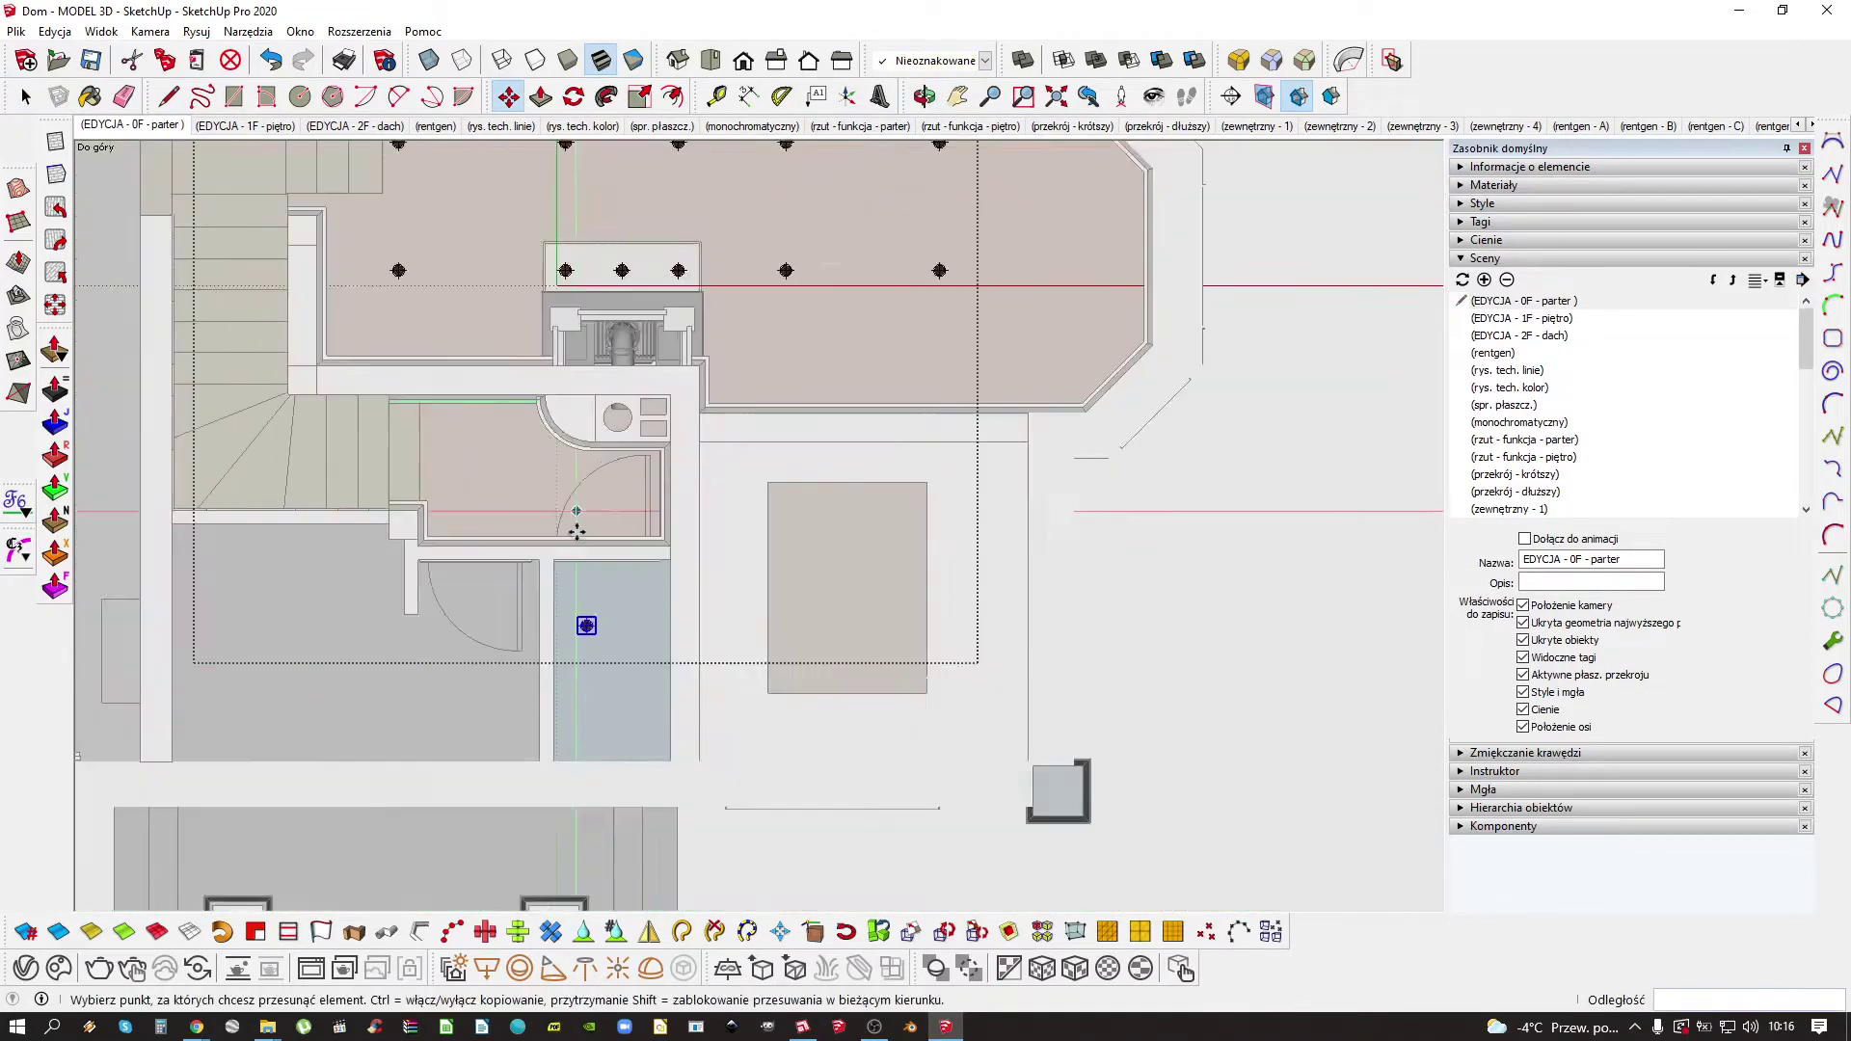
pyautogui.scroll(4, 600, 645)
pyautogui.click(574, 658)
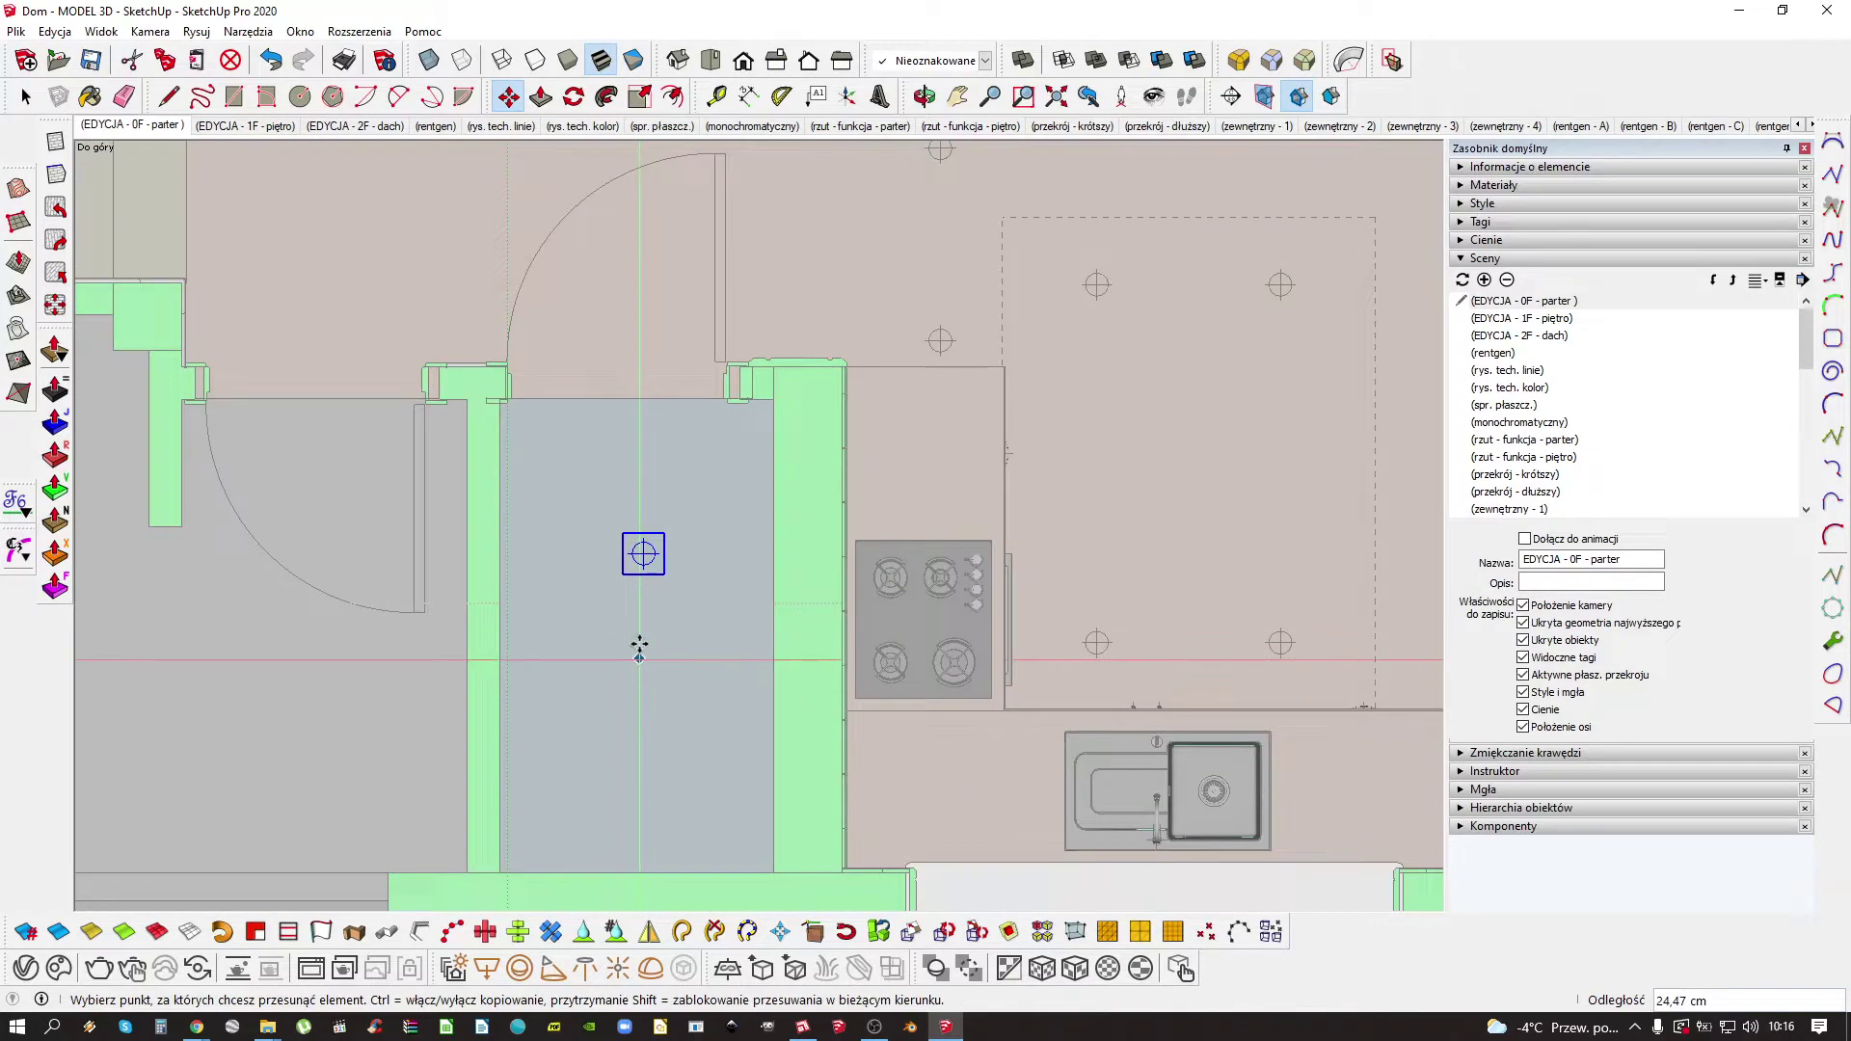
pyautogui.press('ctrl')
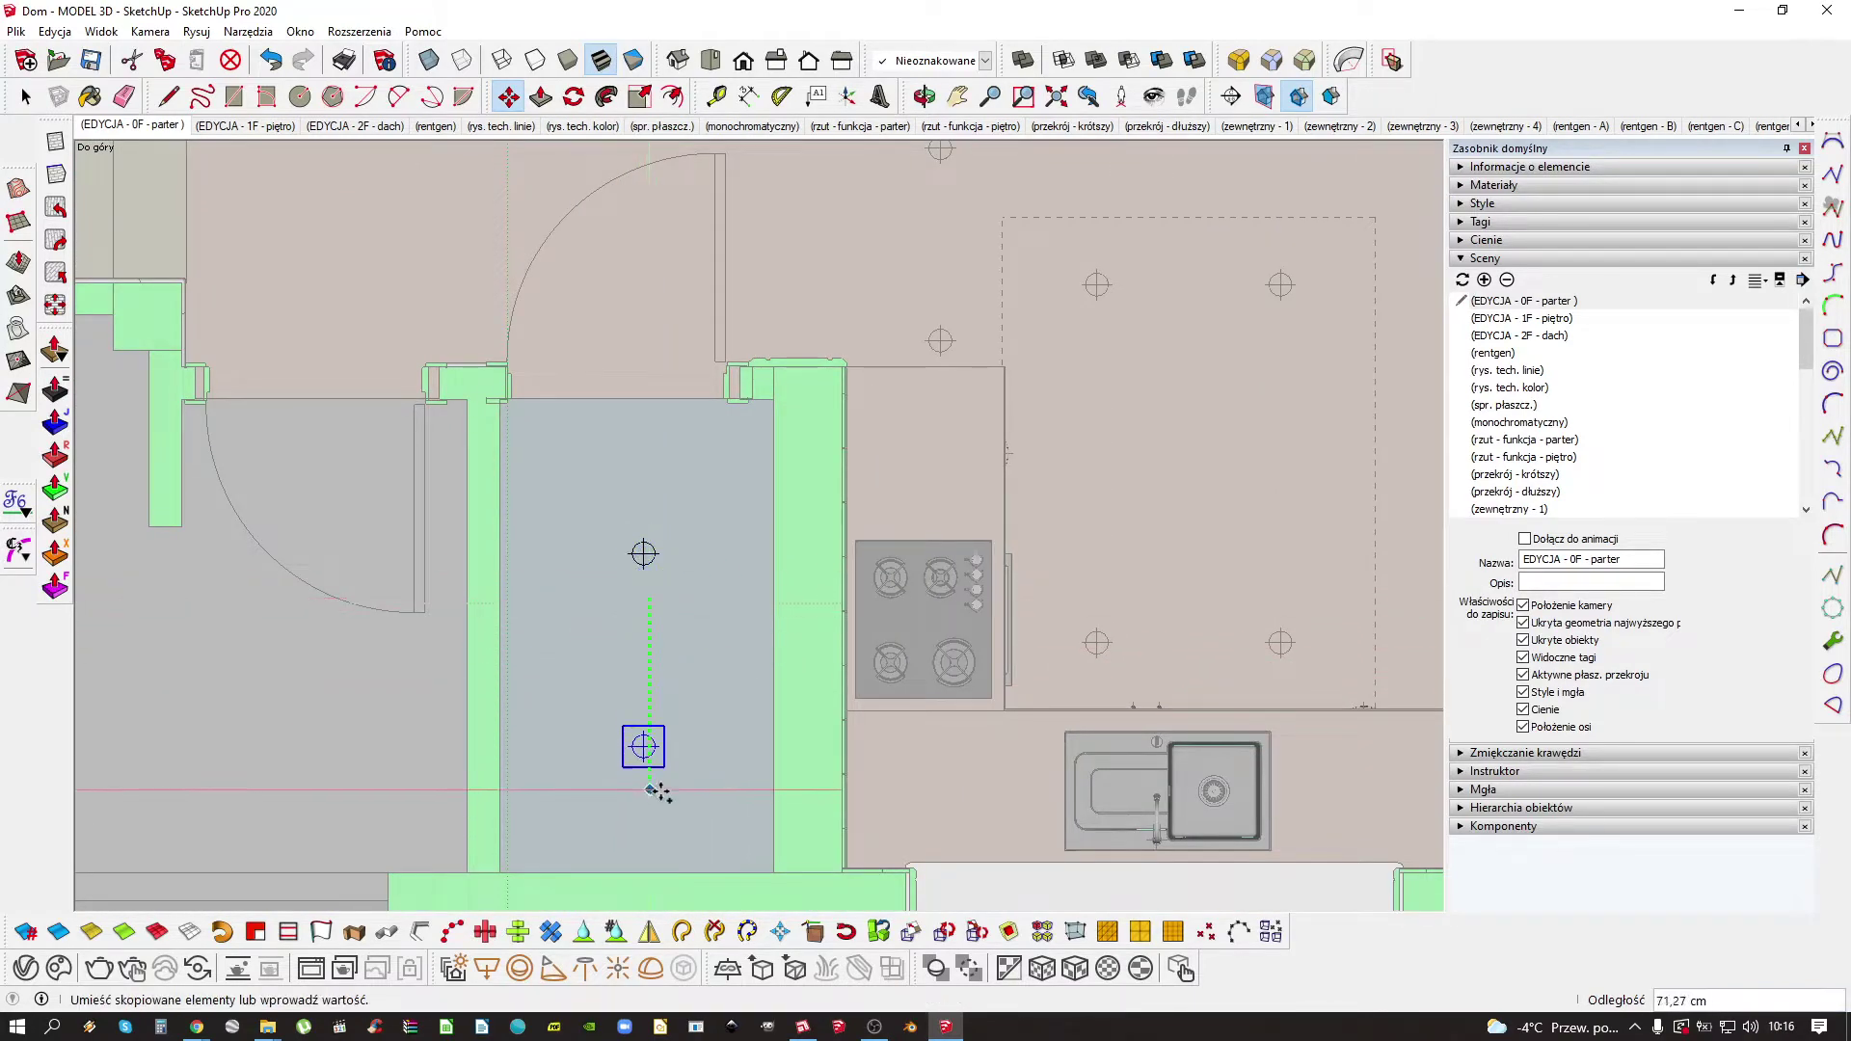
pyautogui.click(662, 798)
pyautogui.press('space')
# - Draw a reference line across the top of the room and select the fixture pair
pyautogui.keyDown('shift'); pyautogui.click(643, 554); pyautogui.keyUp('shift')
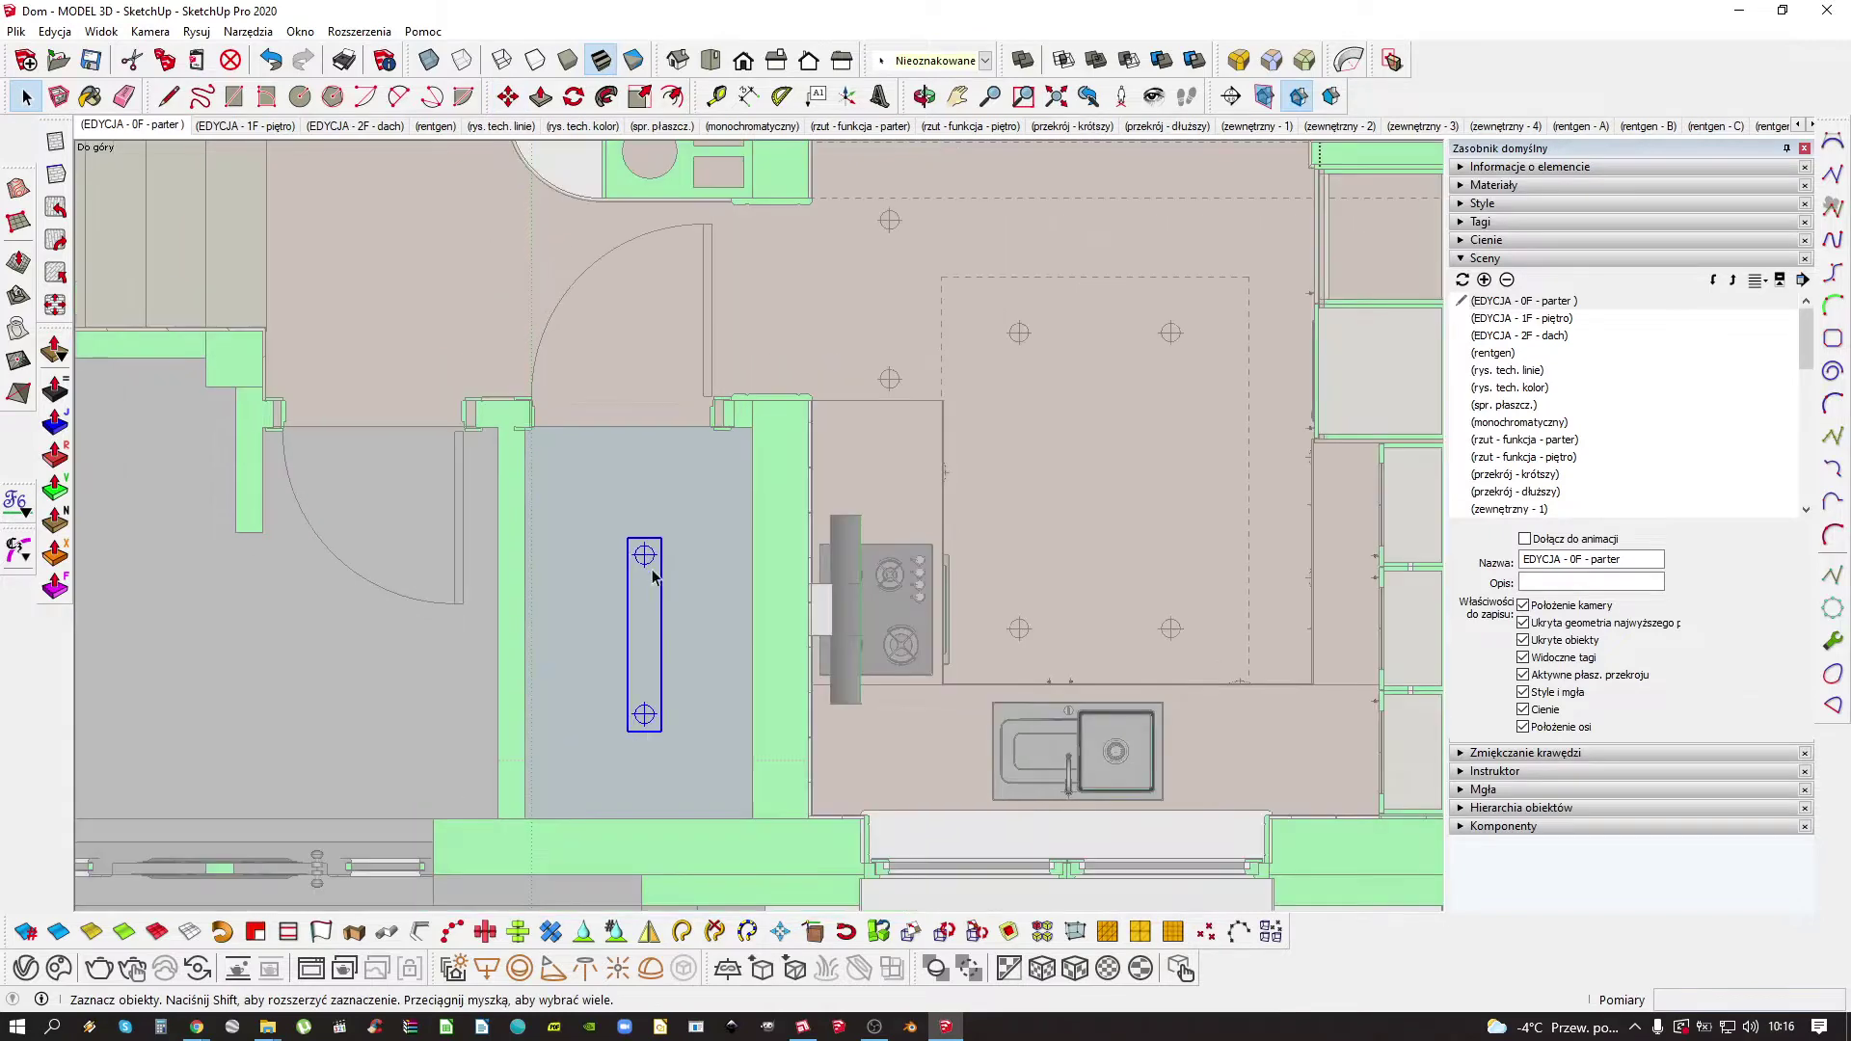
pyautogui.press('m')
pyautogui.scroll(1, 658, 642)
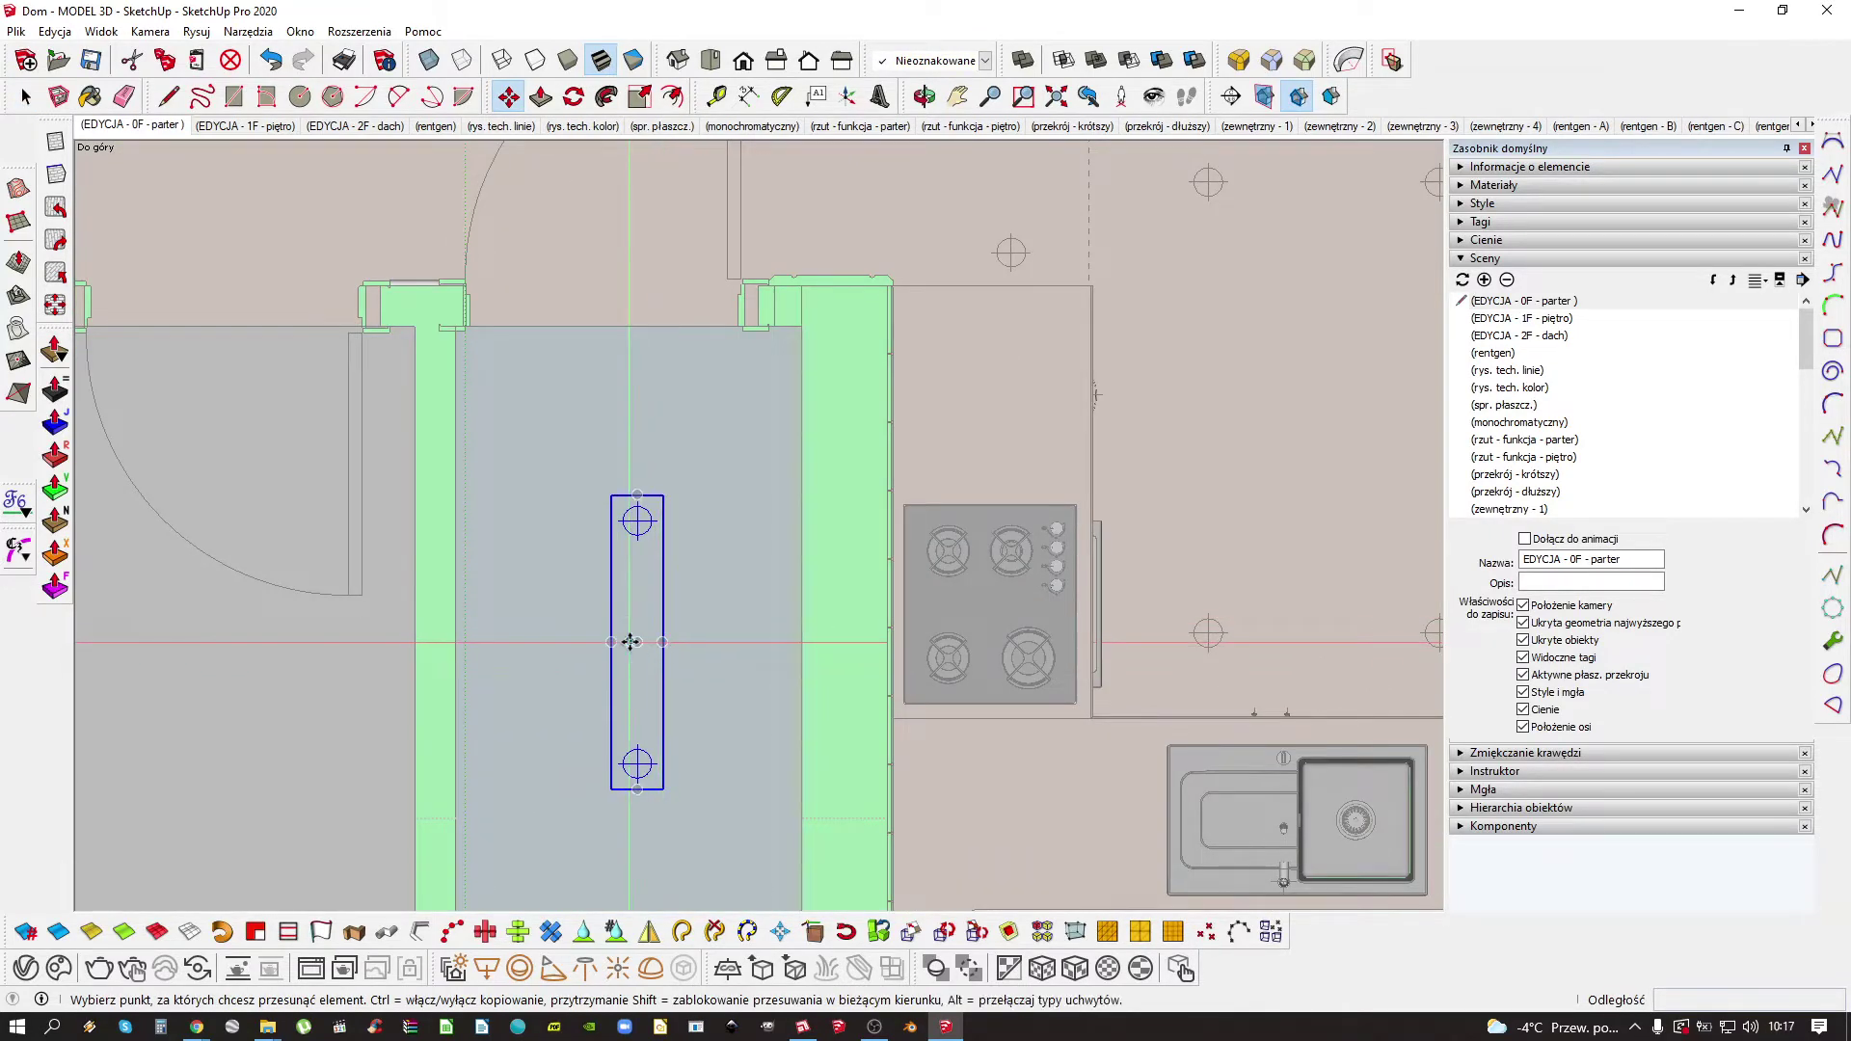
pyautogui.scroll(-1, 642, 641)
pyautogui.click(641, 641)
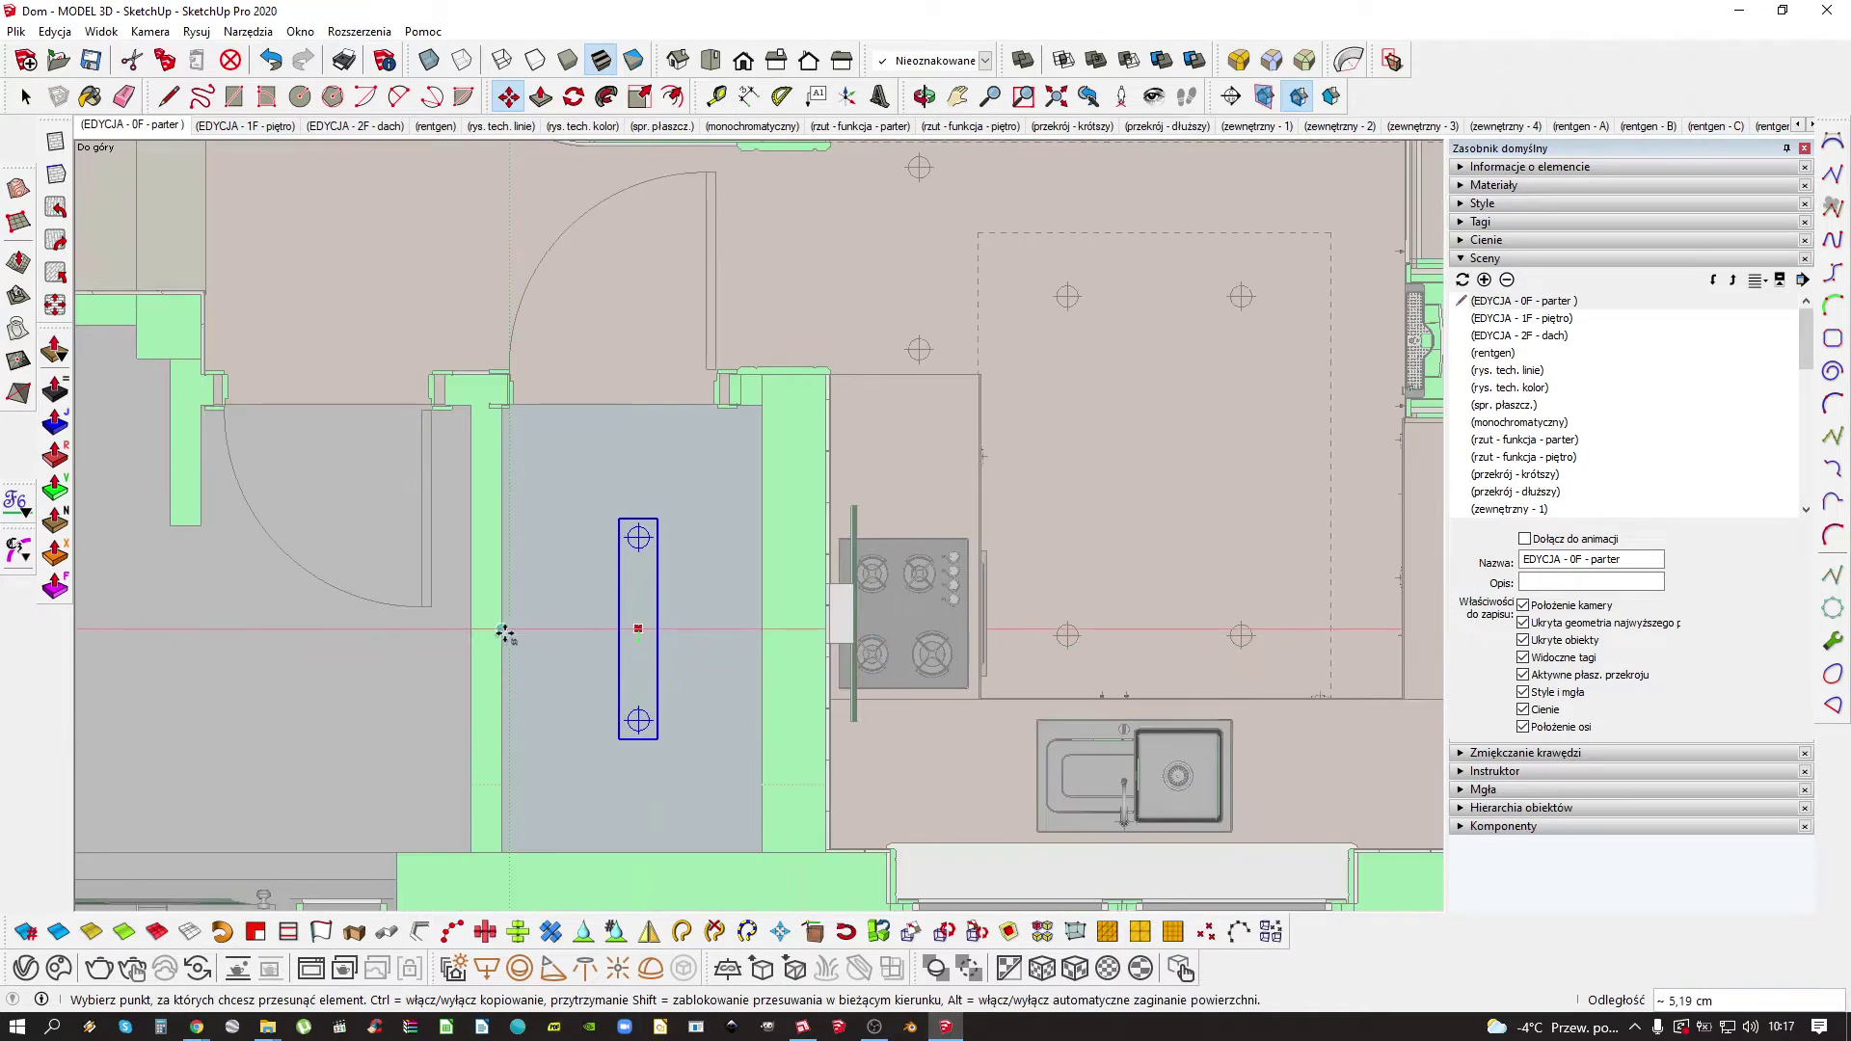
pyautogui.press('l')
pyautogui.scroll(1, 643, 511)
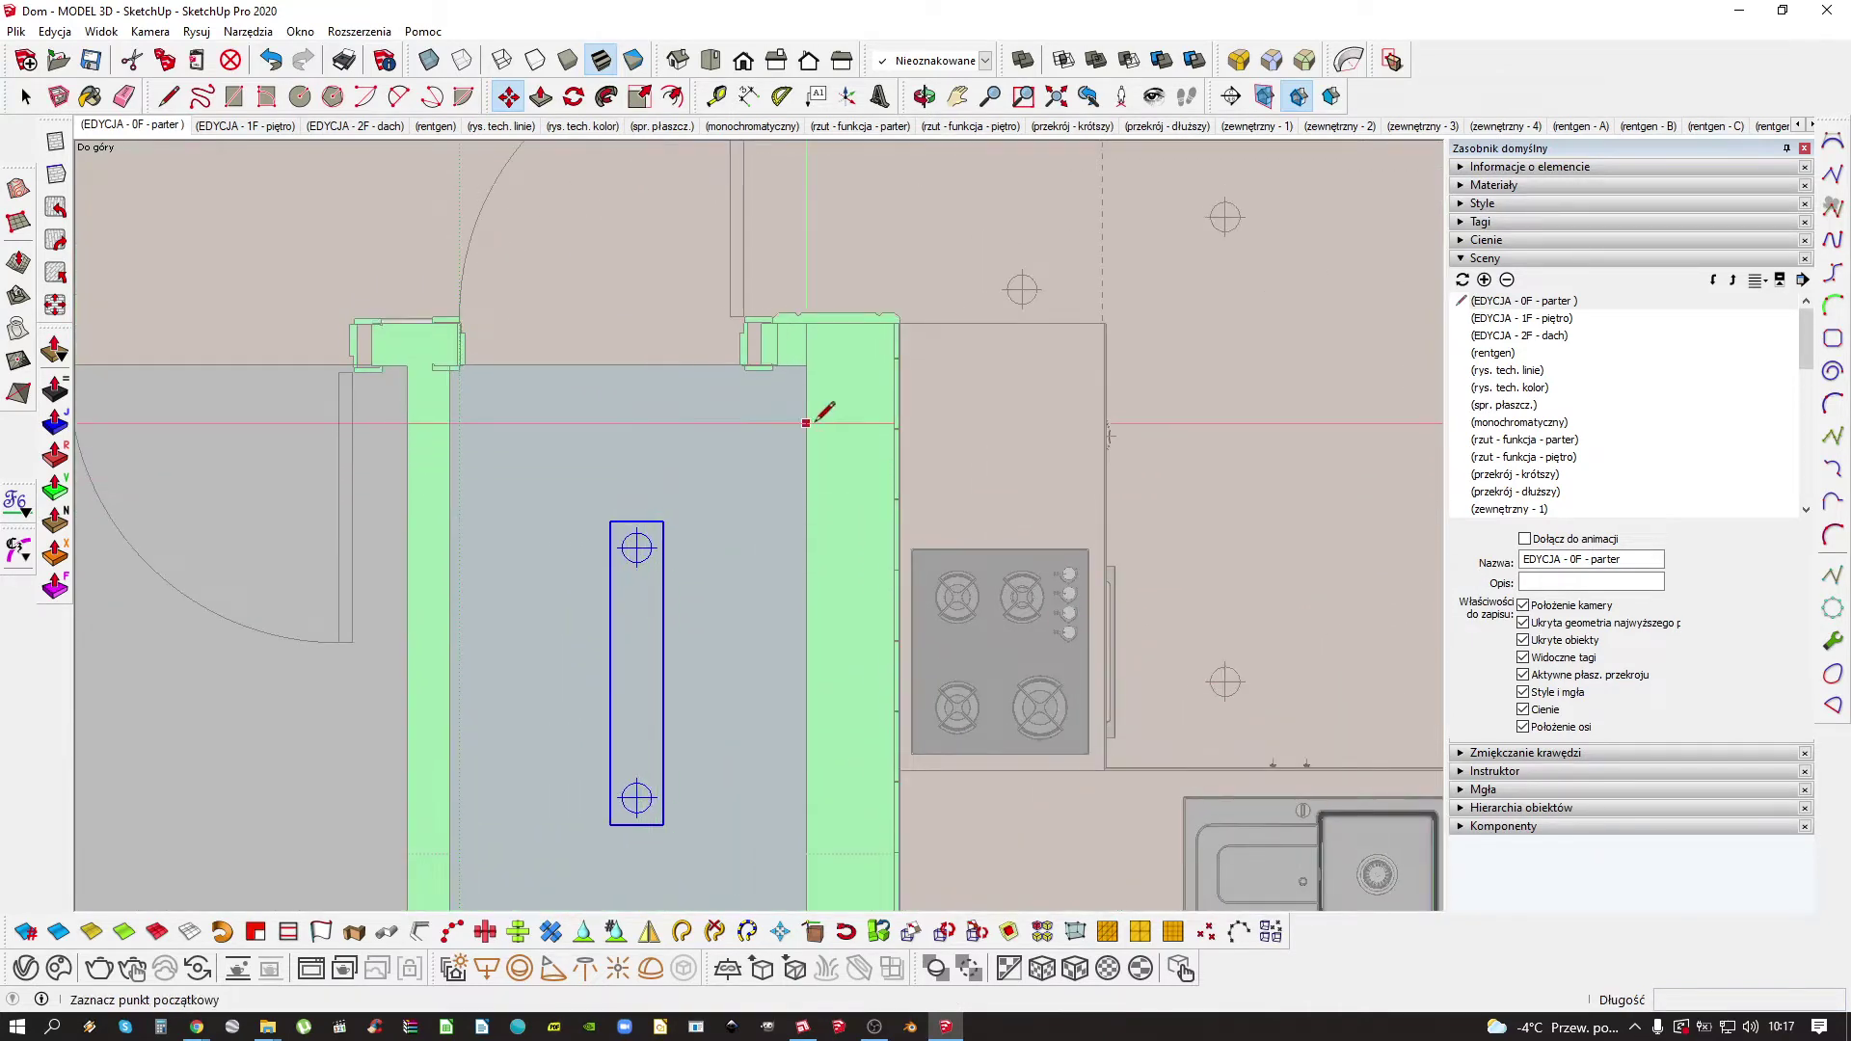
pyautogui.click(807, 424)
pyautogui.click(449, 396)
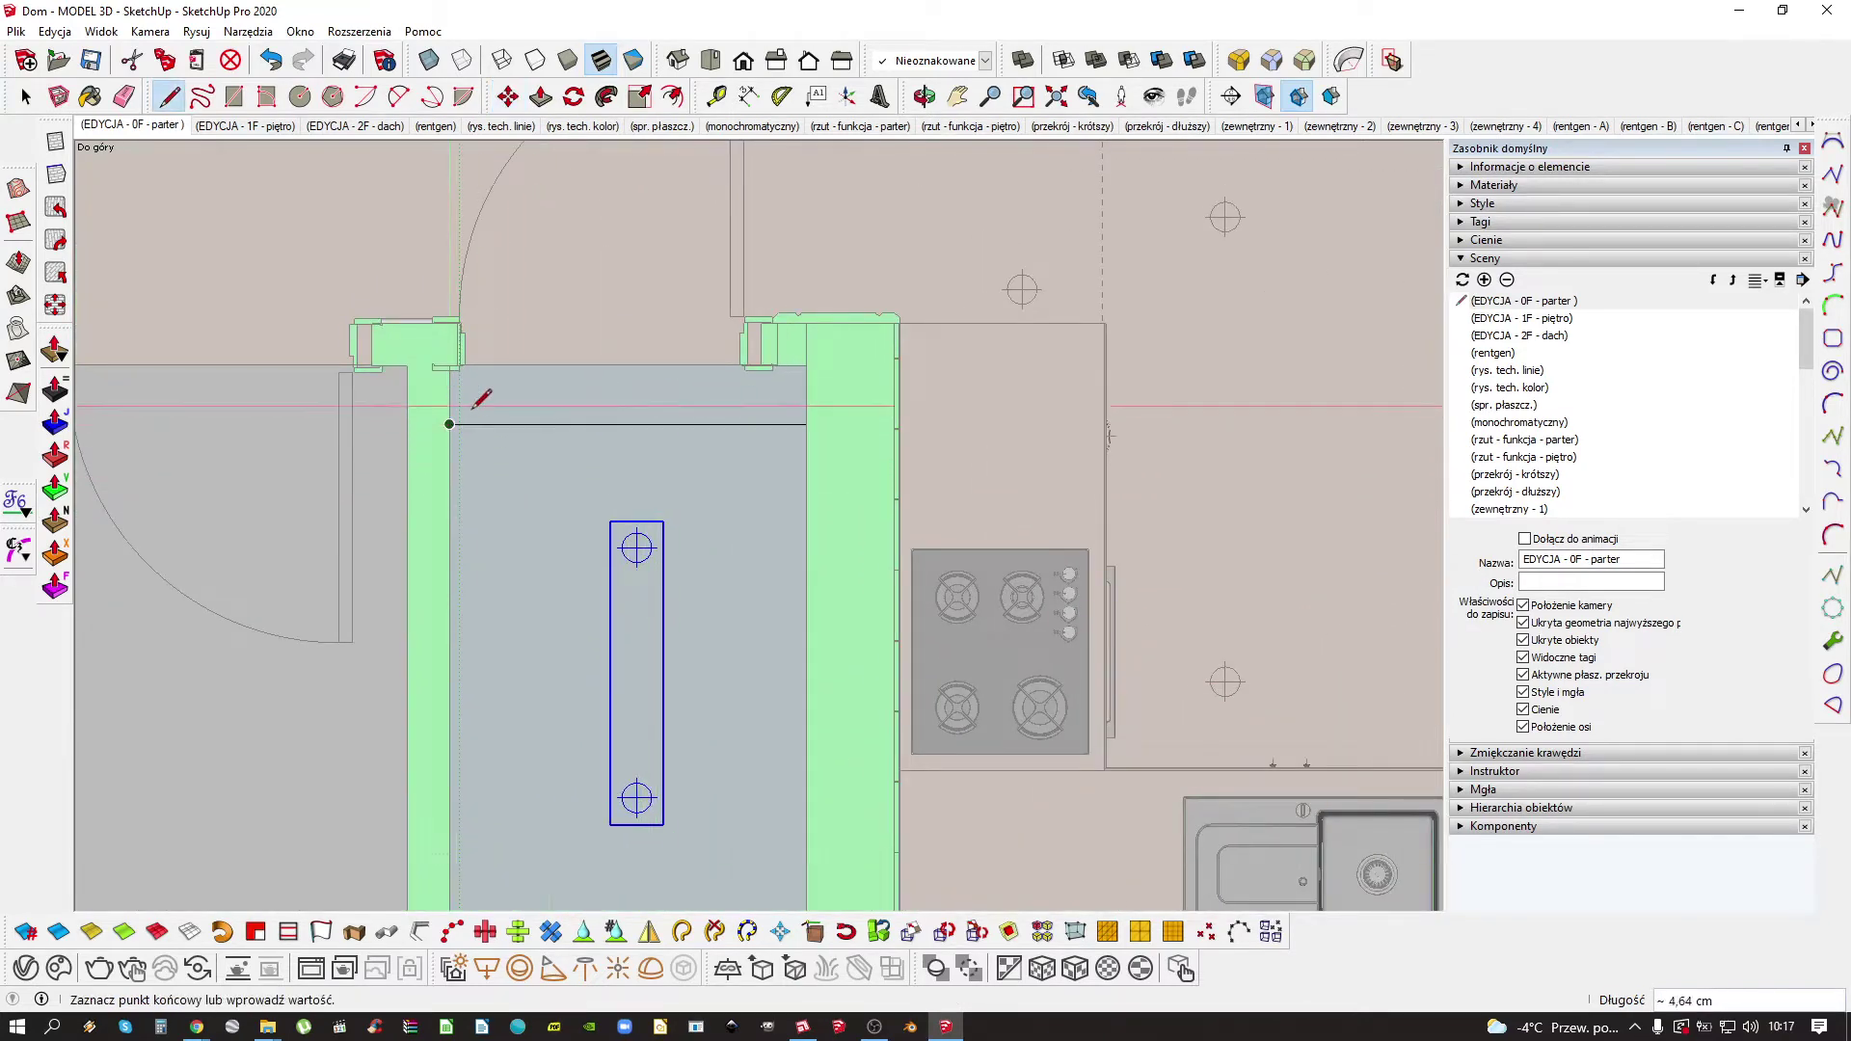
pyautogui.press('m')
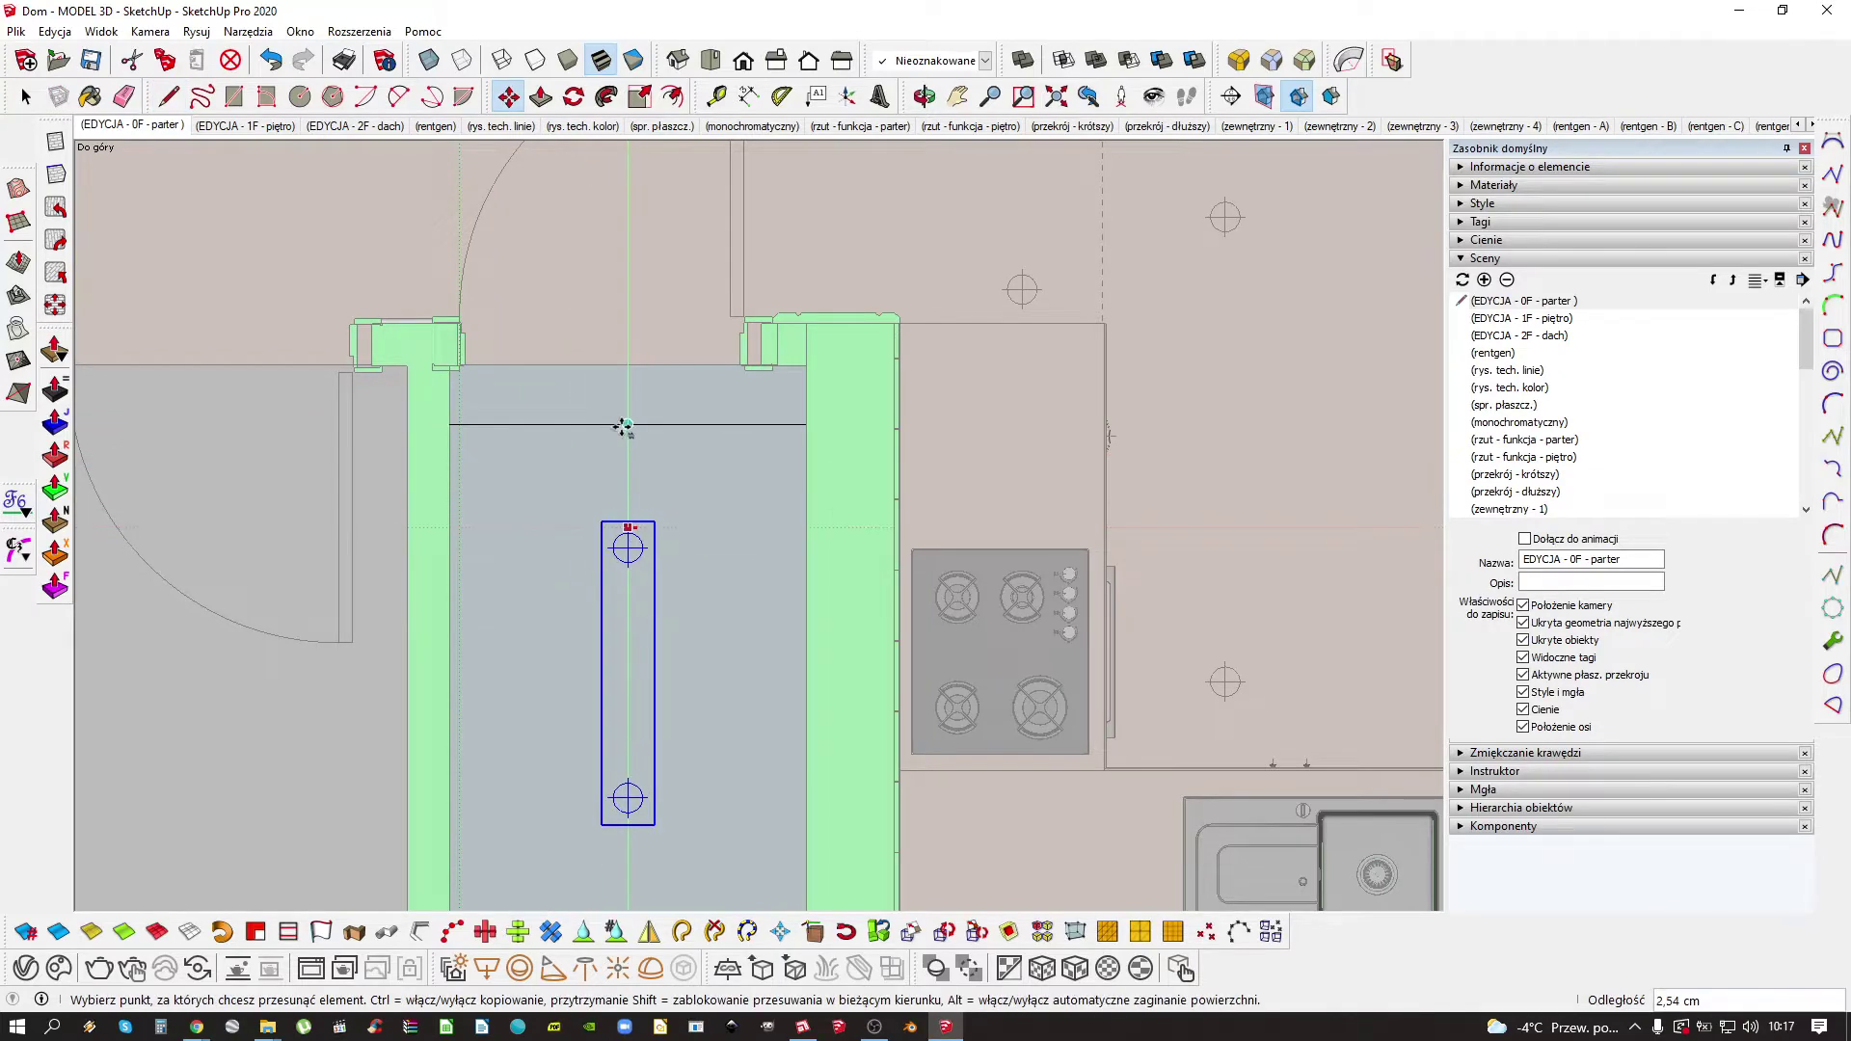
pyautogui.press('space')
pyautogui.click(651, 424)
pyautogui.scroll(-2, 651, 431)
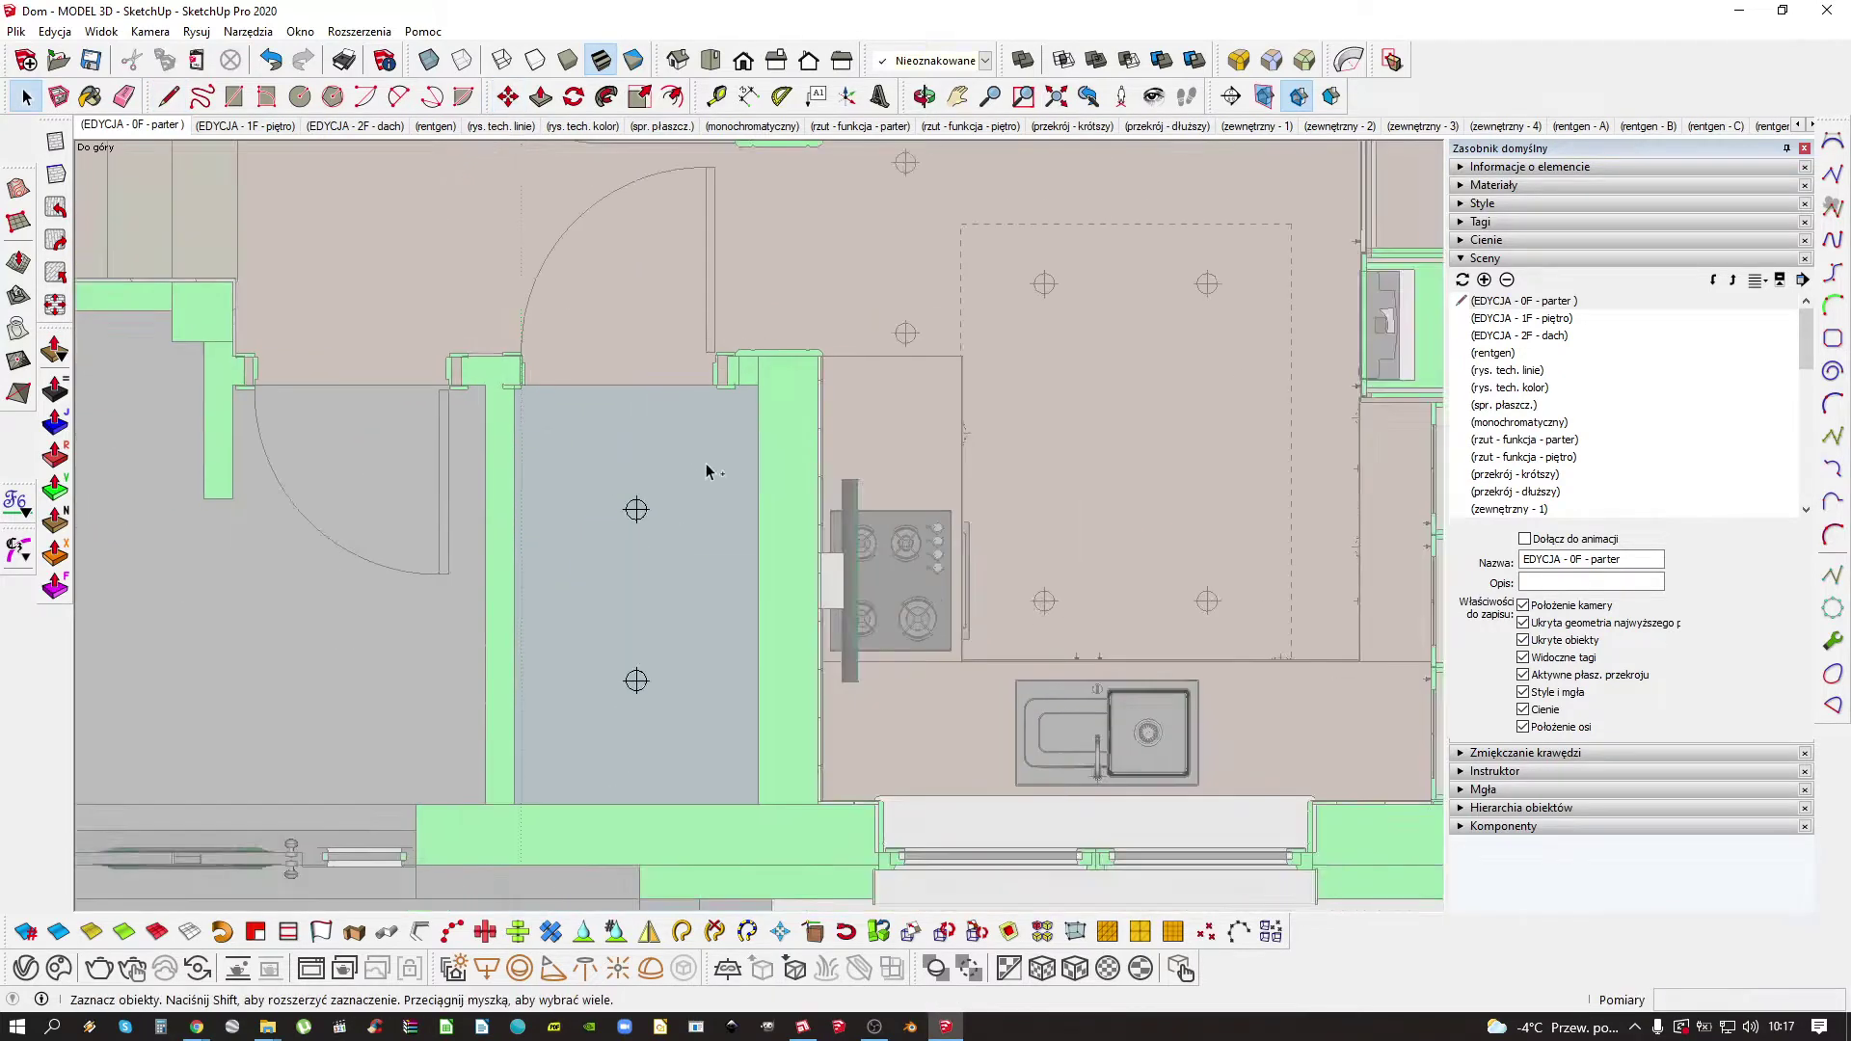
pyautogui.scroll(-2, 707, 467)
pyautogui.click(756, 490)
# - Copy the fixture pair to the room's left side, adding an evenly spaced middle pair with /2
pyautogui.press('m')
pyautogui.click(751, 493)
pyautogui.press('ctrl')
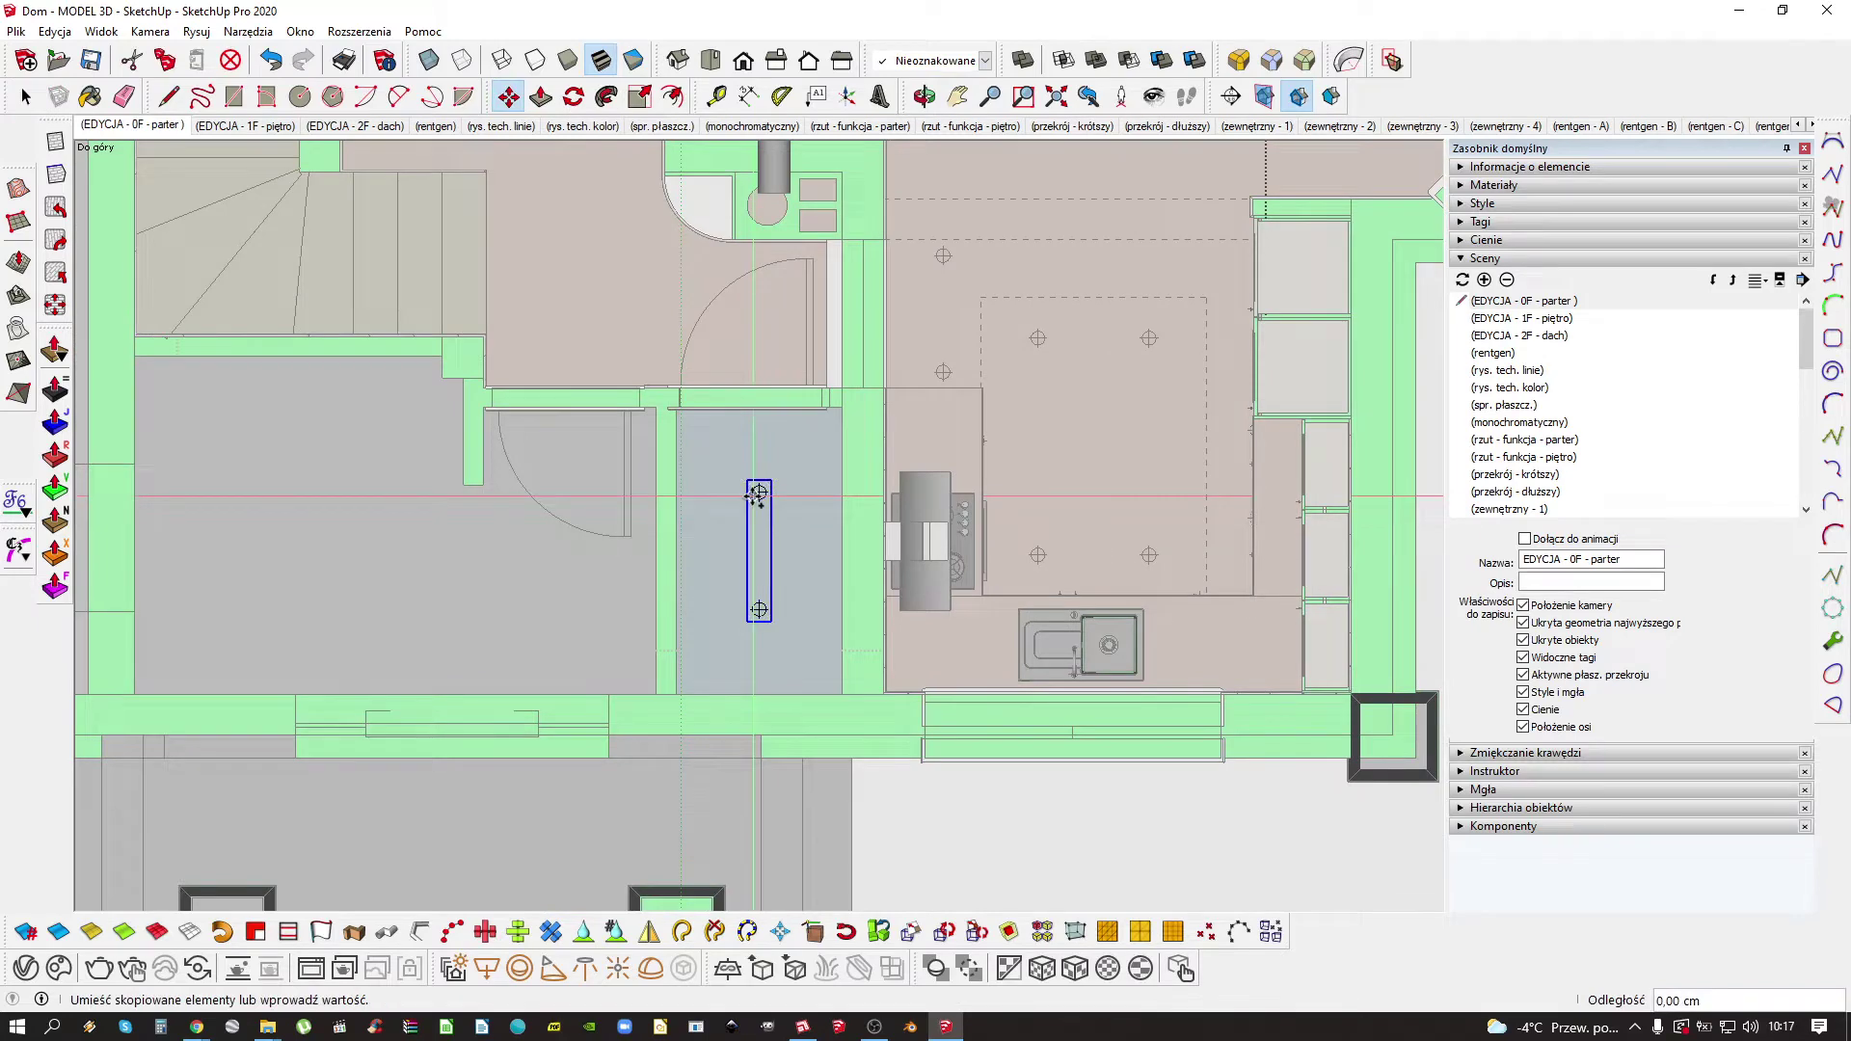
pyautogui.scroll(1, 752, 492)
pyautogui.scroll(2, 602, 511)
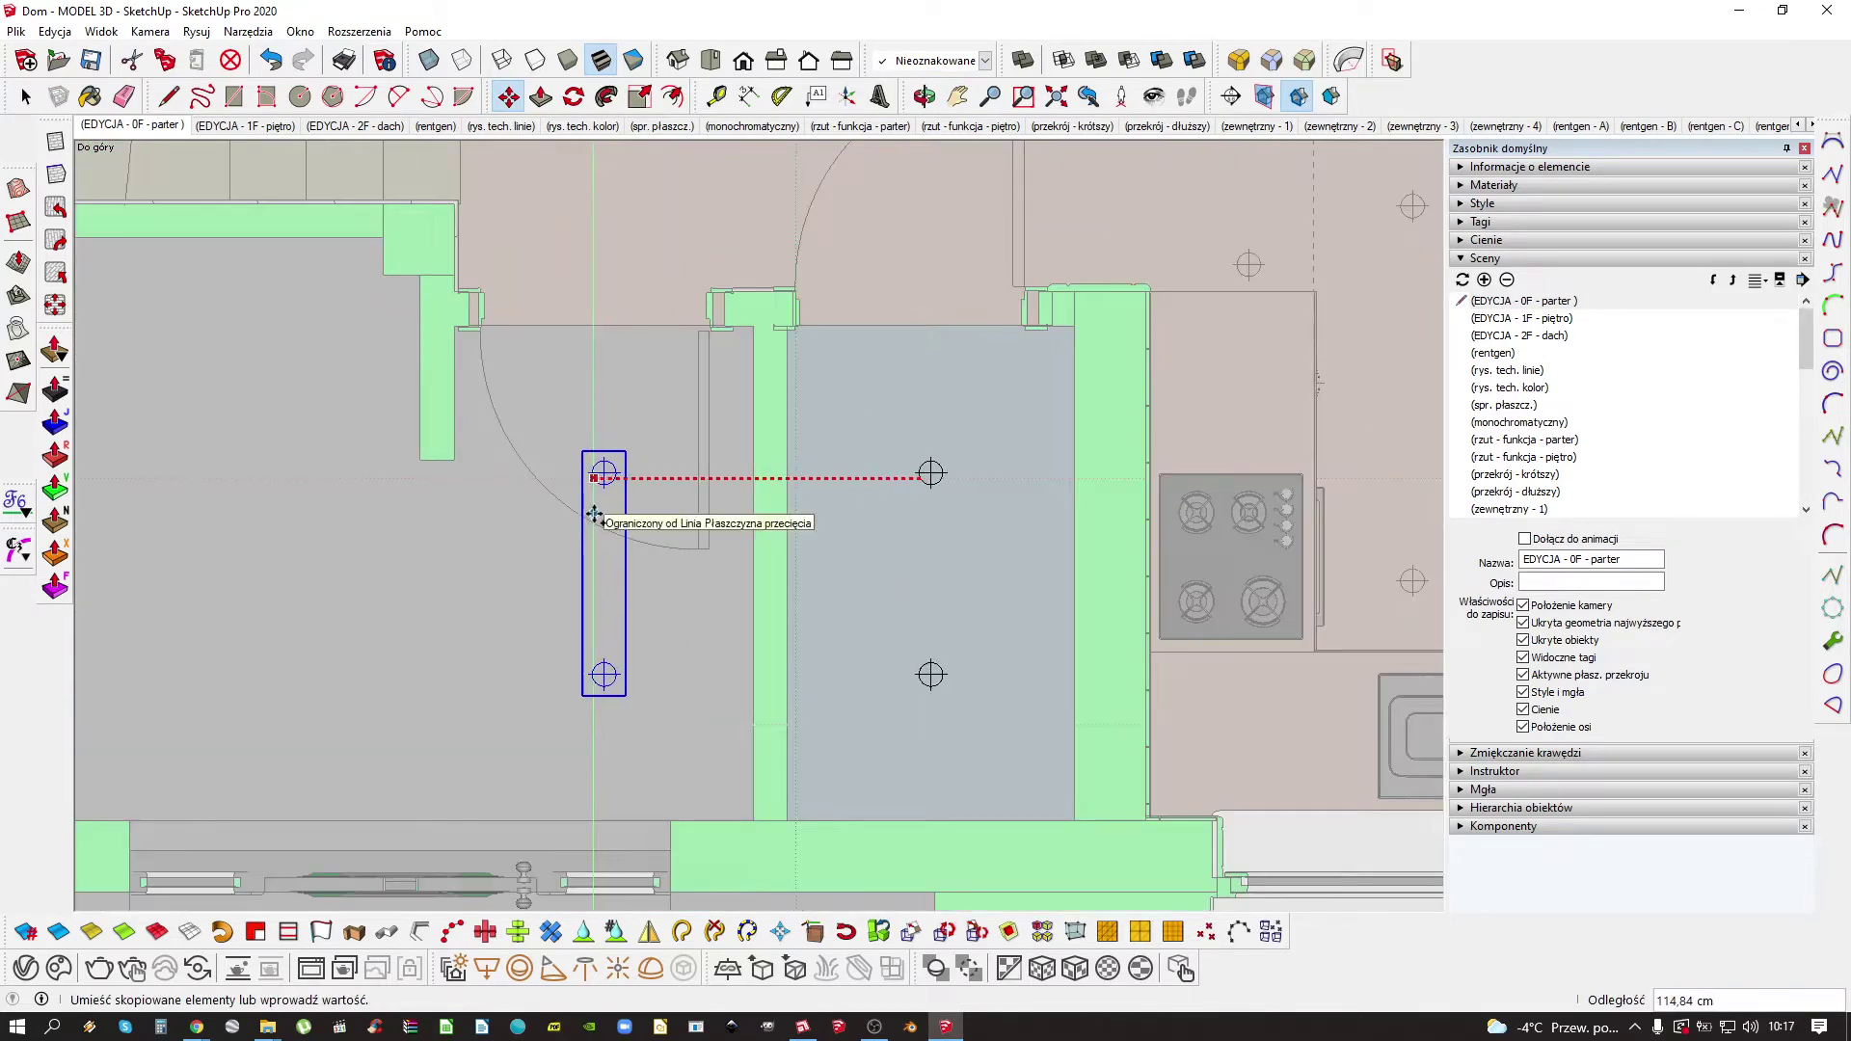
pyautogui.click(603, 516)
pyautogui.scroll(-1, 579, 528)
pyautogui.scroll(-1, 582, 541)
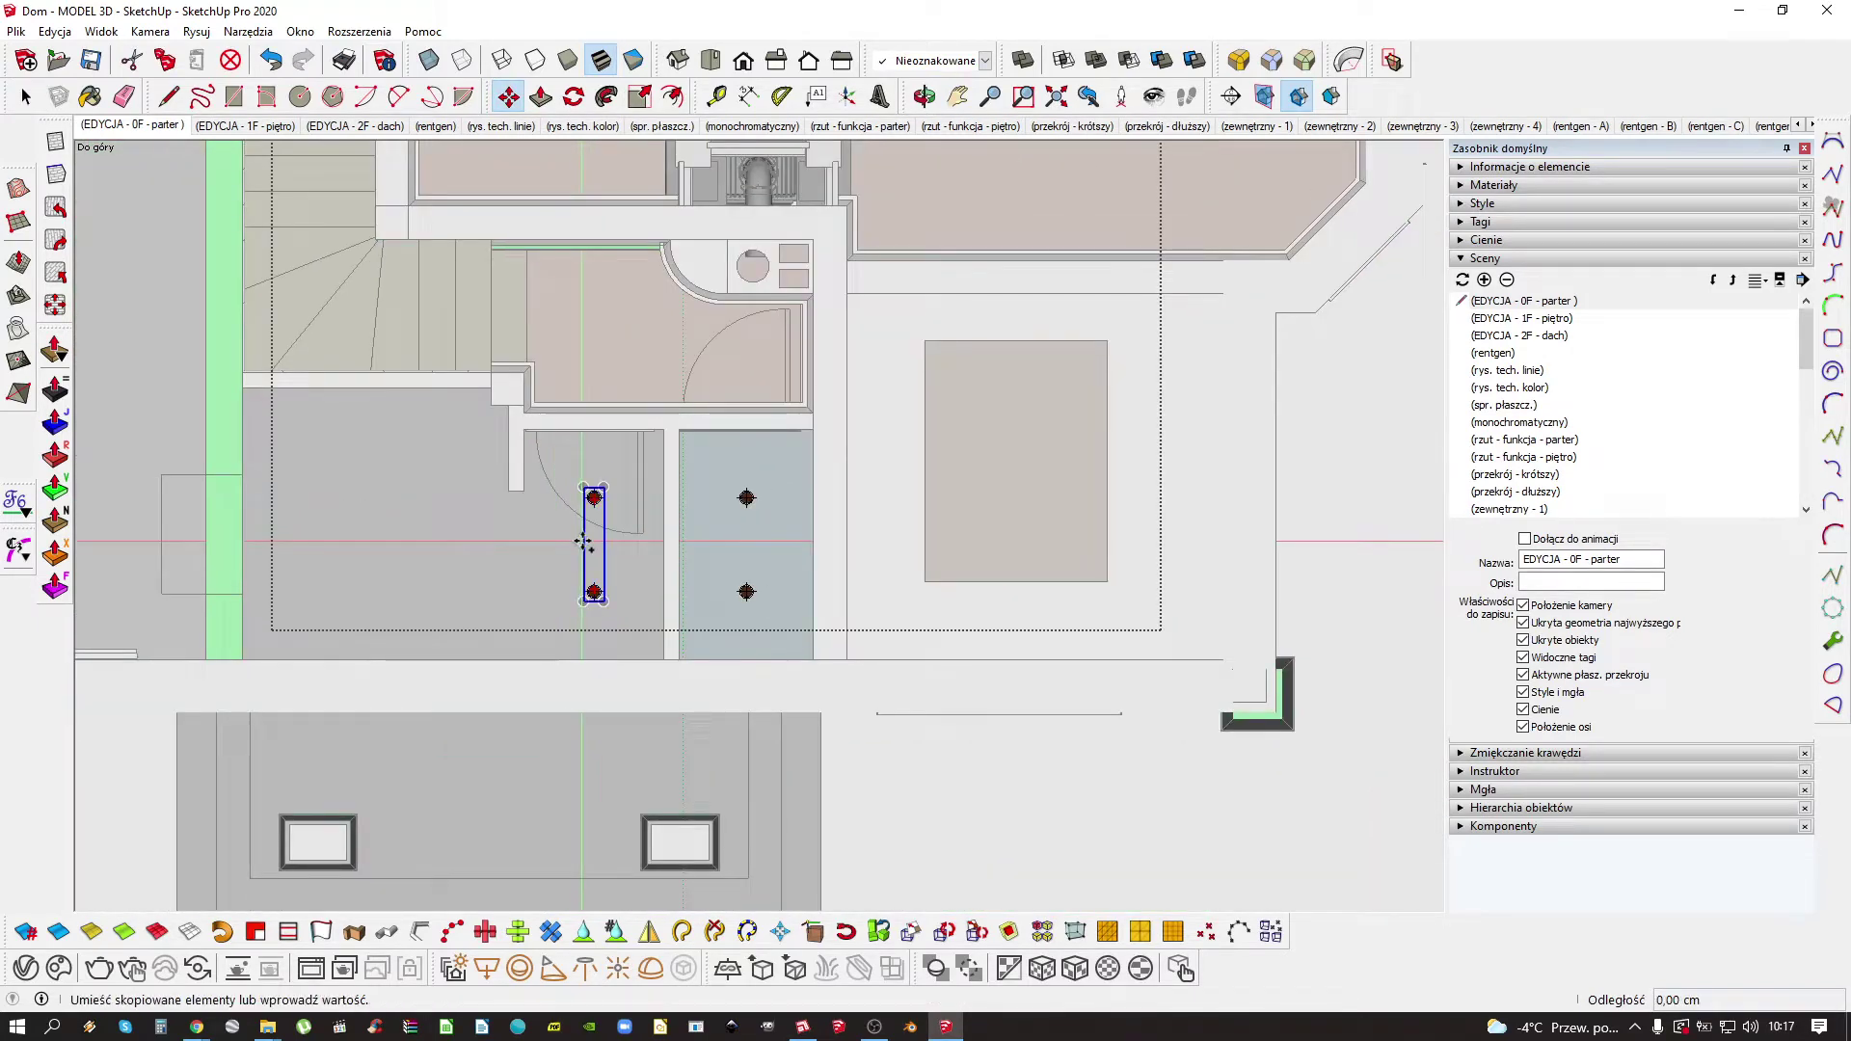
pyautogui.click(582, 541)
pyautogui.click(315, 583)
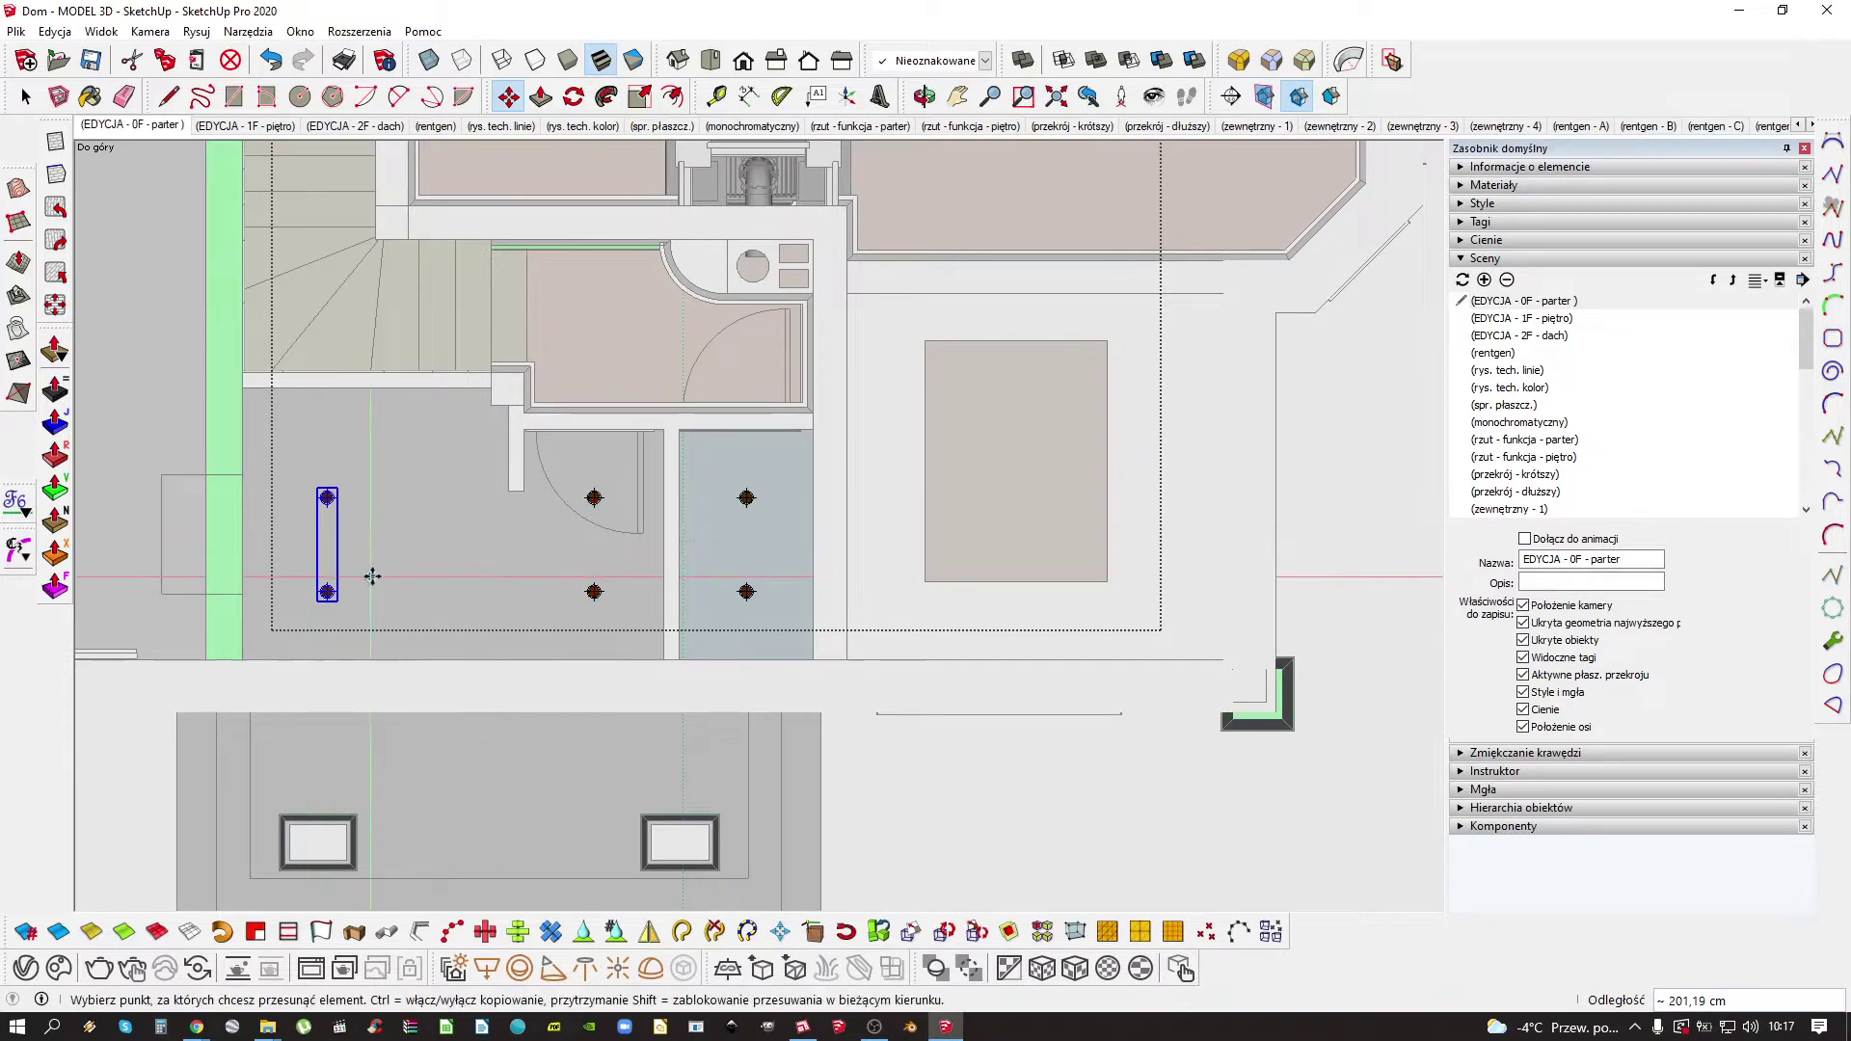
pyautogui.write('2')
pyautogui.press('Return')
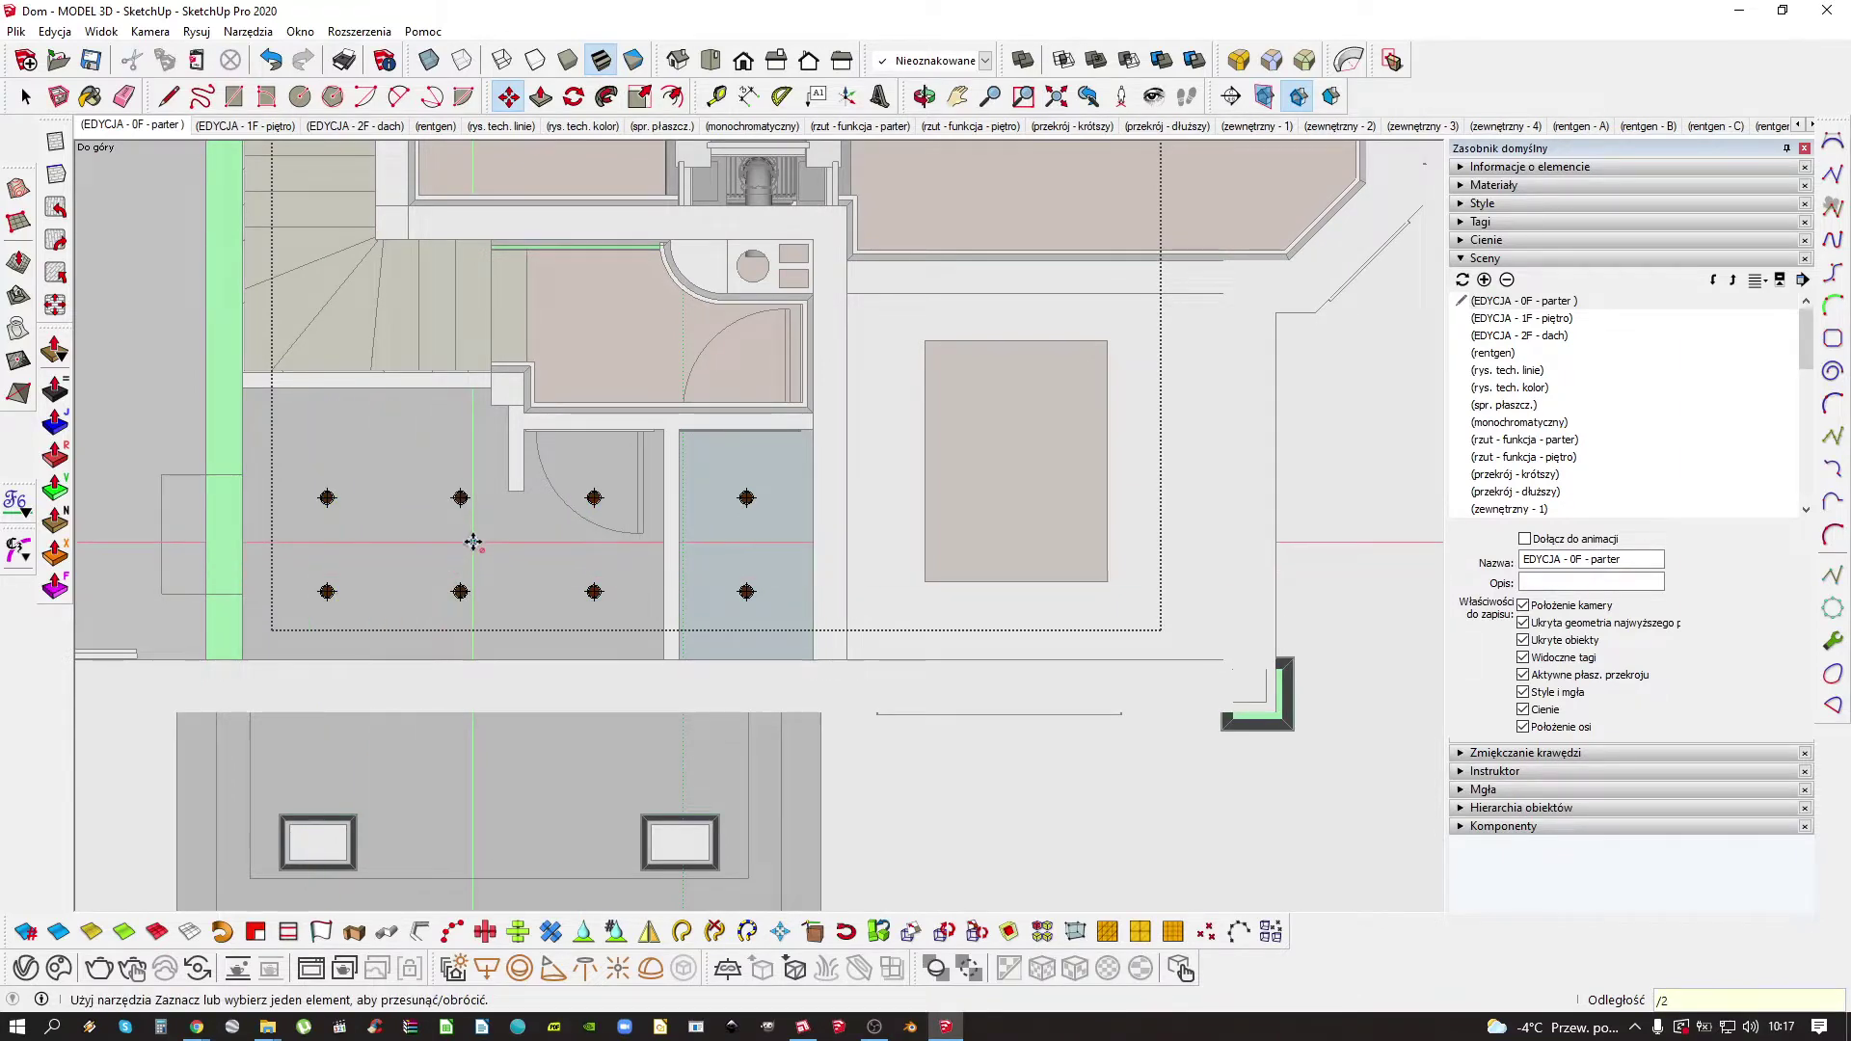
pyautogui.moveTo(481, 554)
pyautogui.mouseDown(button='middle')
pyautogui.moveTo(799, 564)
pyautogui.moveTo(813, 624)
pyautogui.mouseUp(button='middle')
pyautogui.press('space')
# - Select a small fixture in the room and tilt toward a steeper top-down view
pyautogui.scroll(-3, 799, 564)
pyautogui.scroll(5, 812, 625)
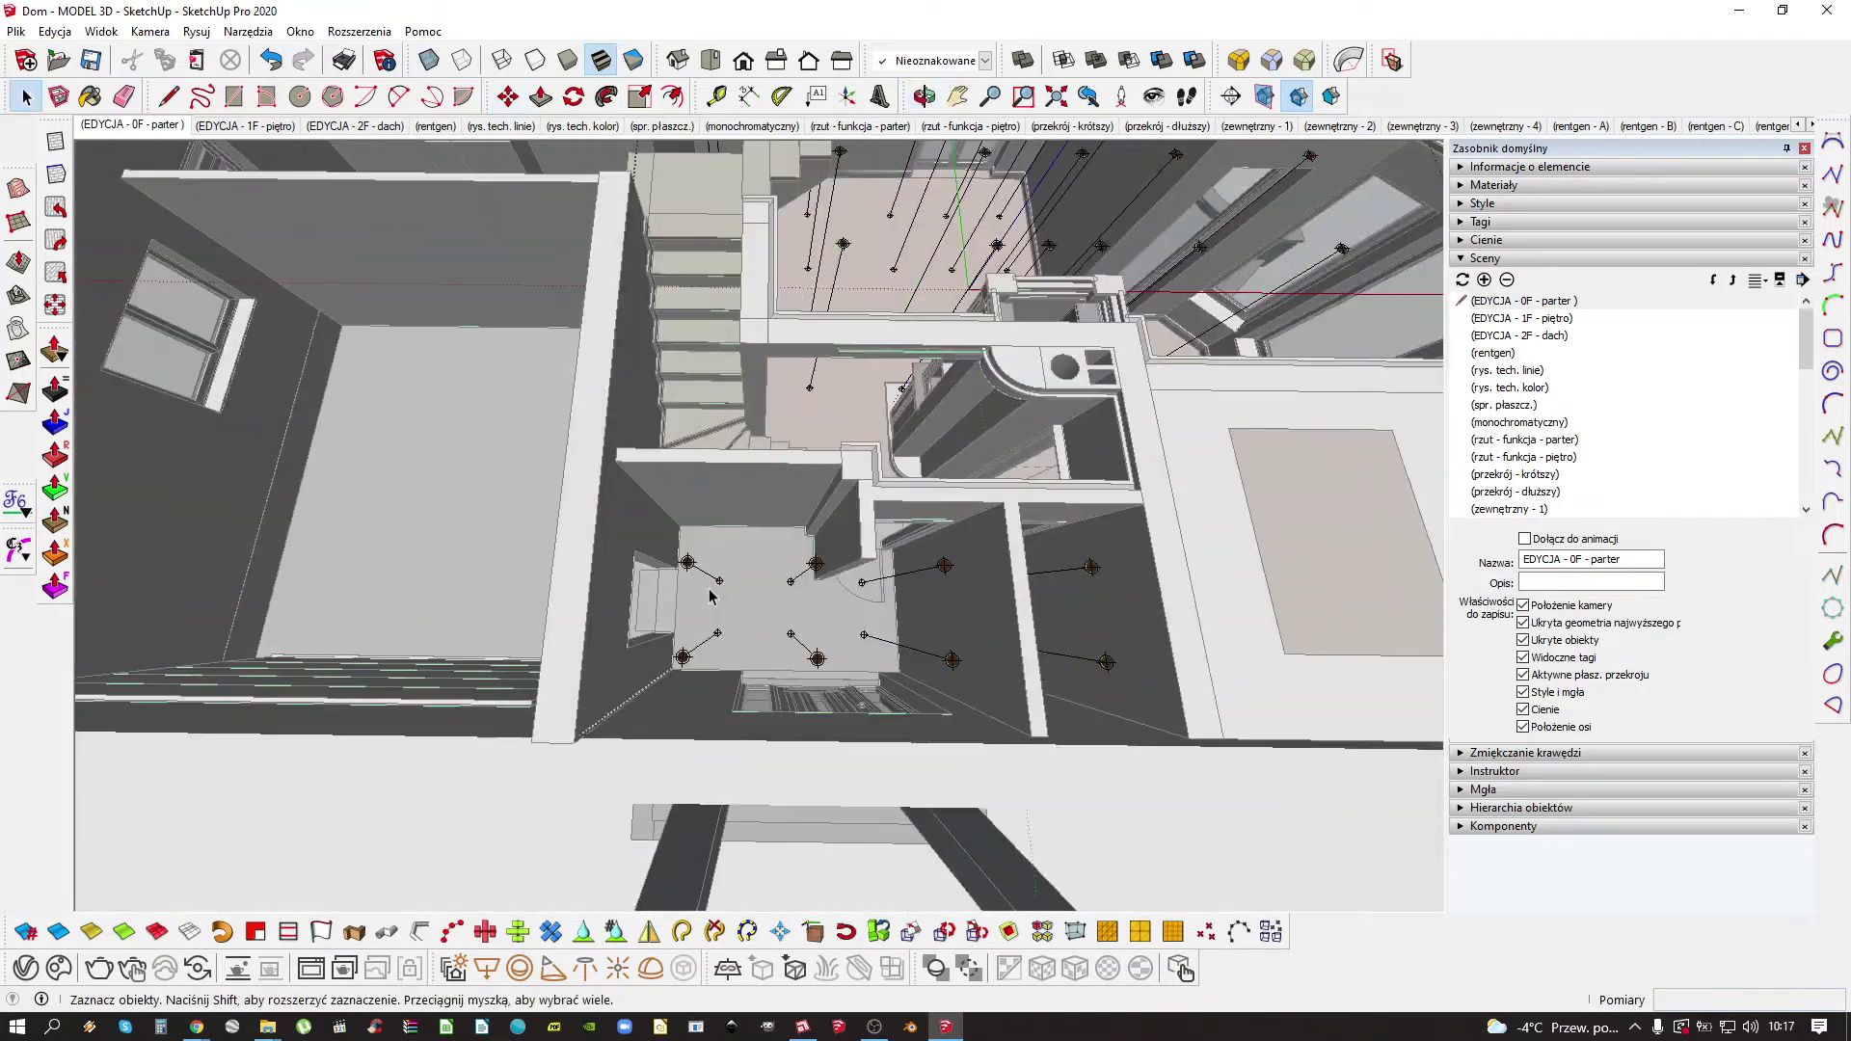
pyautogui.scroll(-2, 952, 592)
pyautogui.click(789, 680)
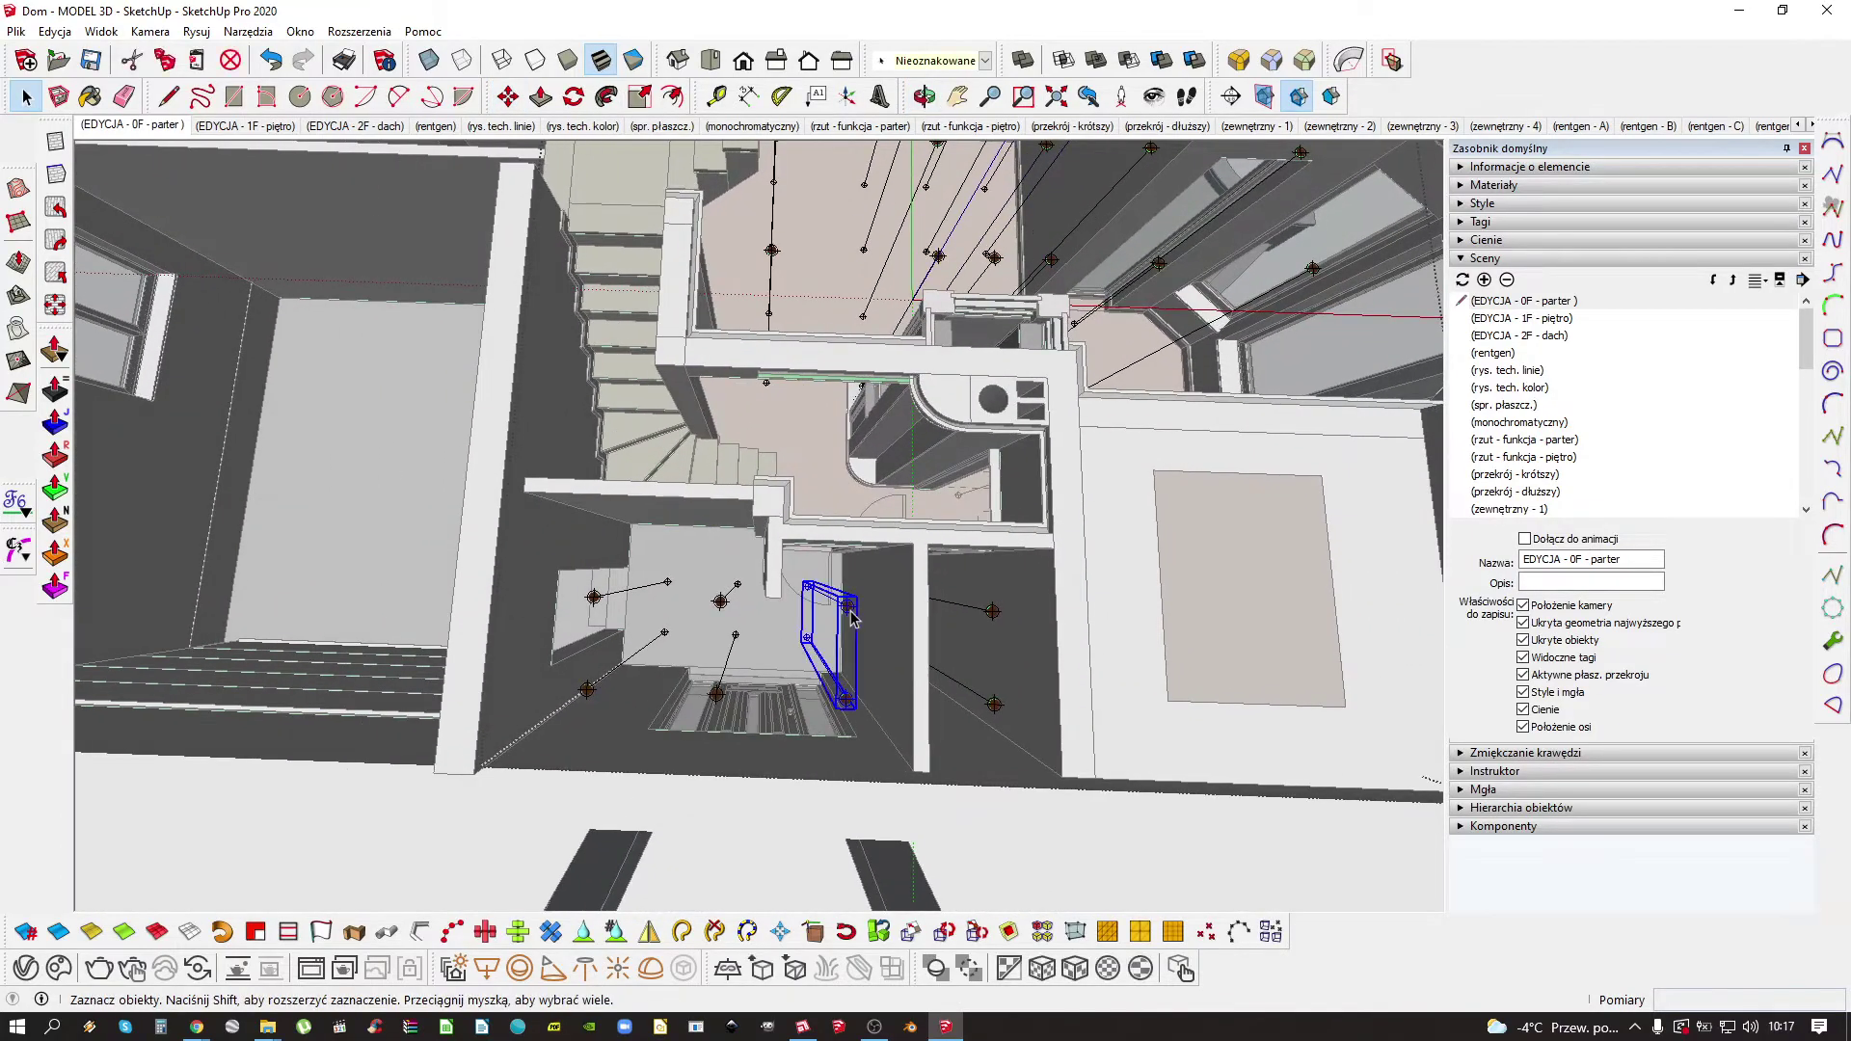
pyautogui.scroll(-4, 772, 678)
pyautogui.press('h')
pyautogui.moveTo(781, 776); pyautogui.dragTo(487, 600)
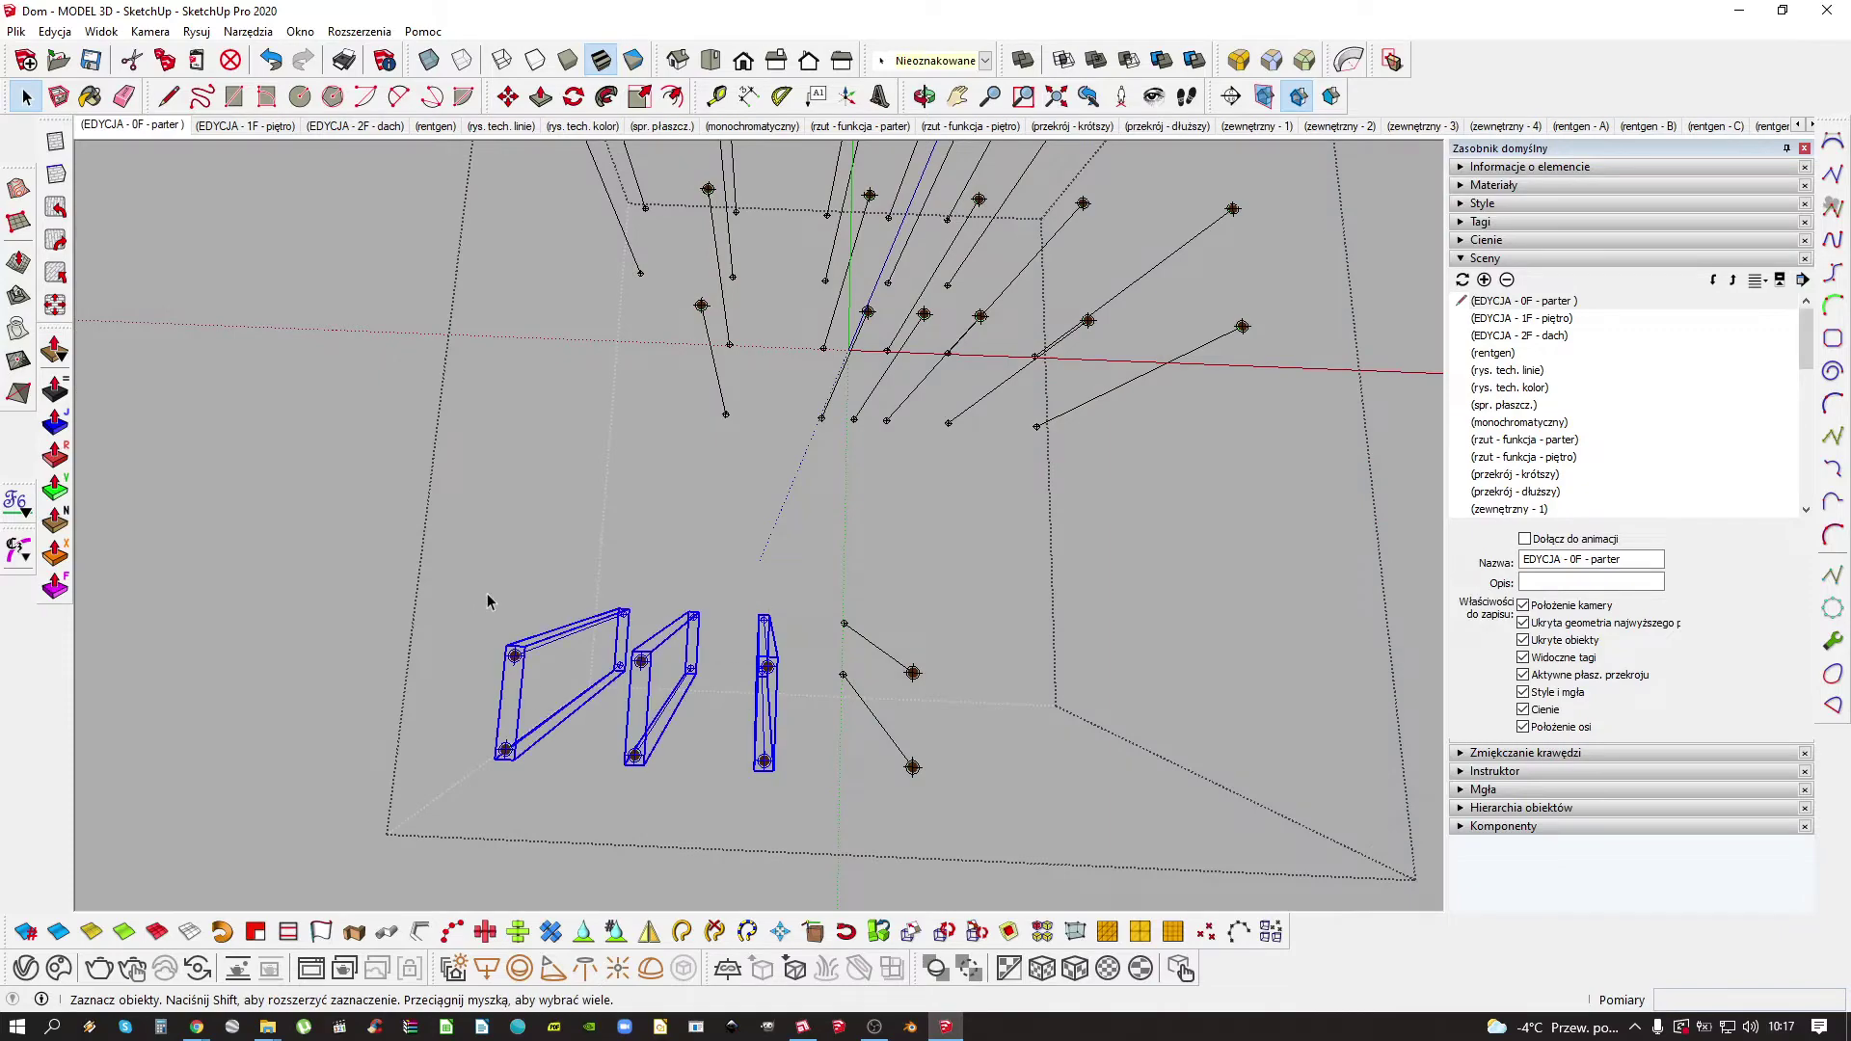
pyautogui.press('h')
pyautogui.moveTo(767, 644)
pyautogui.mouseDown(button='middle')
pyautogui.moveTo(775, 624)
pyautogui.moveTo(732, 687)
pyautogui.mouseUp(button='middle')
# - In top view, start copying a single light fixture by the stairs
pyautogui.click(714, 685)
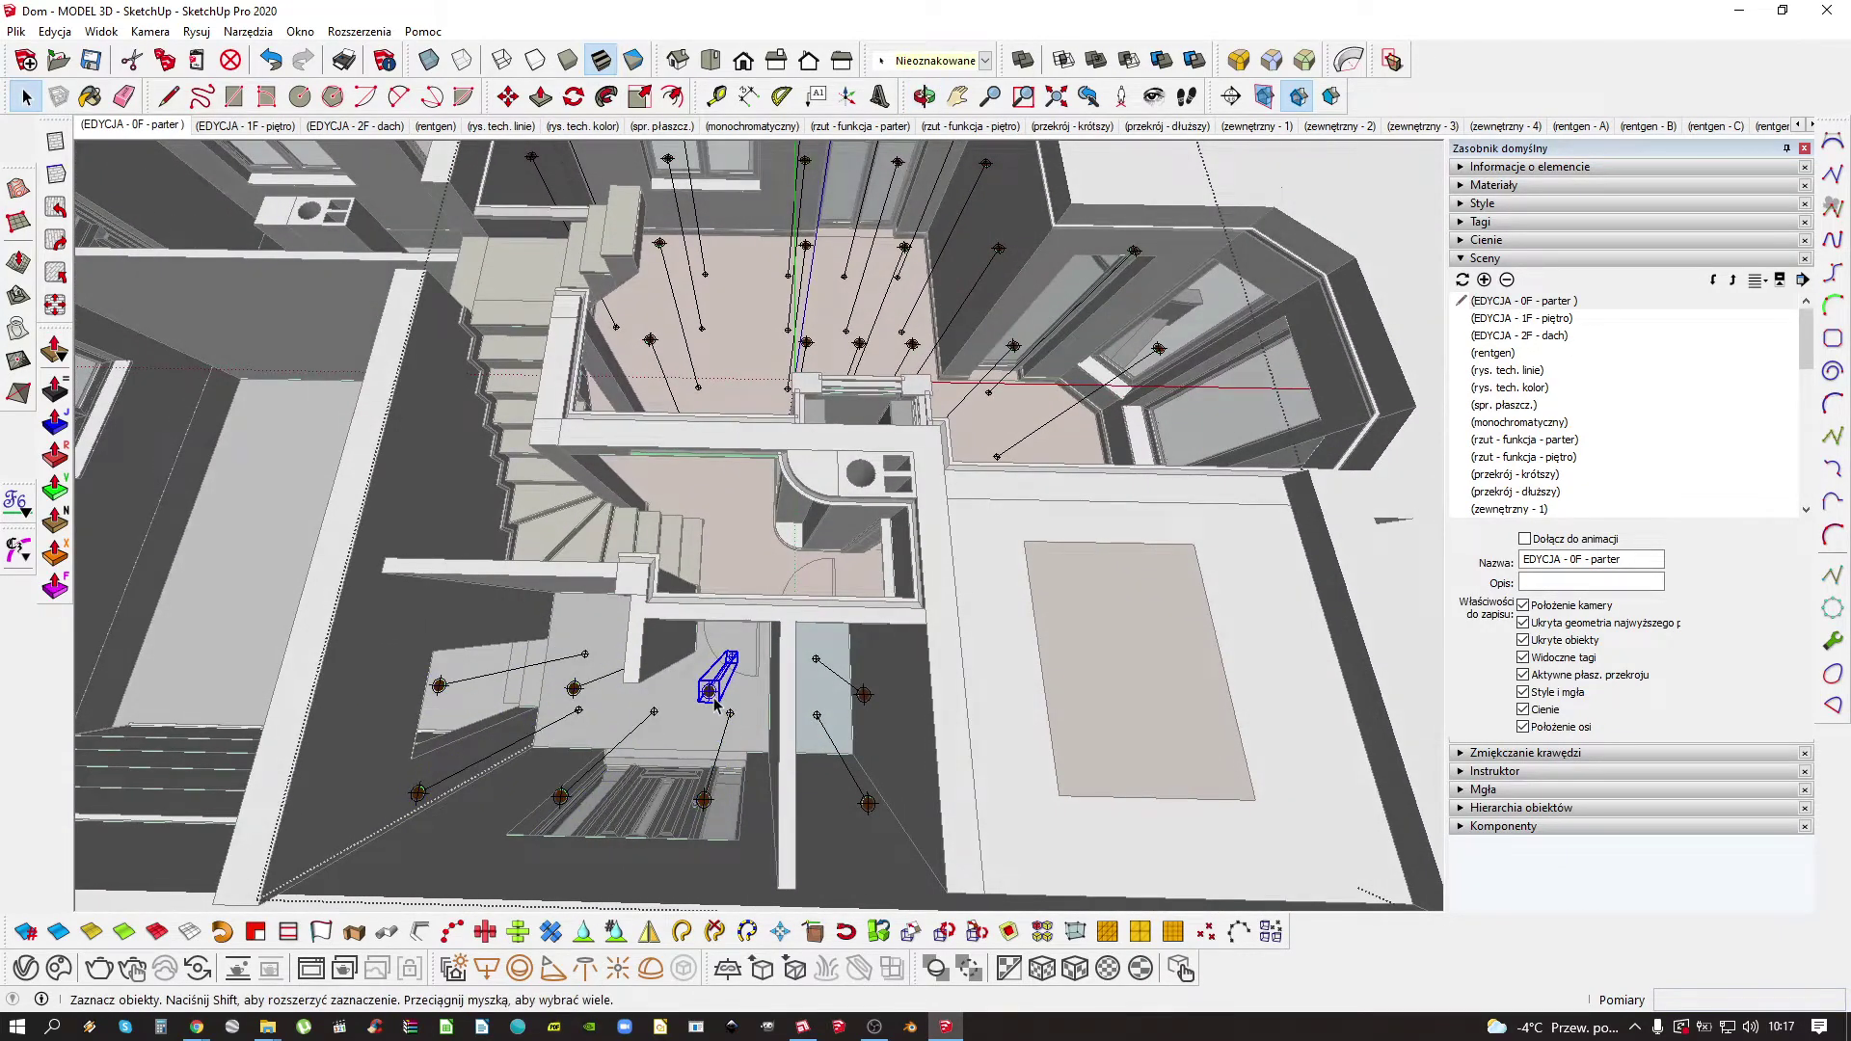
pyautogui.press('m')
pyautogui.press('F2')
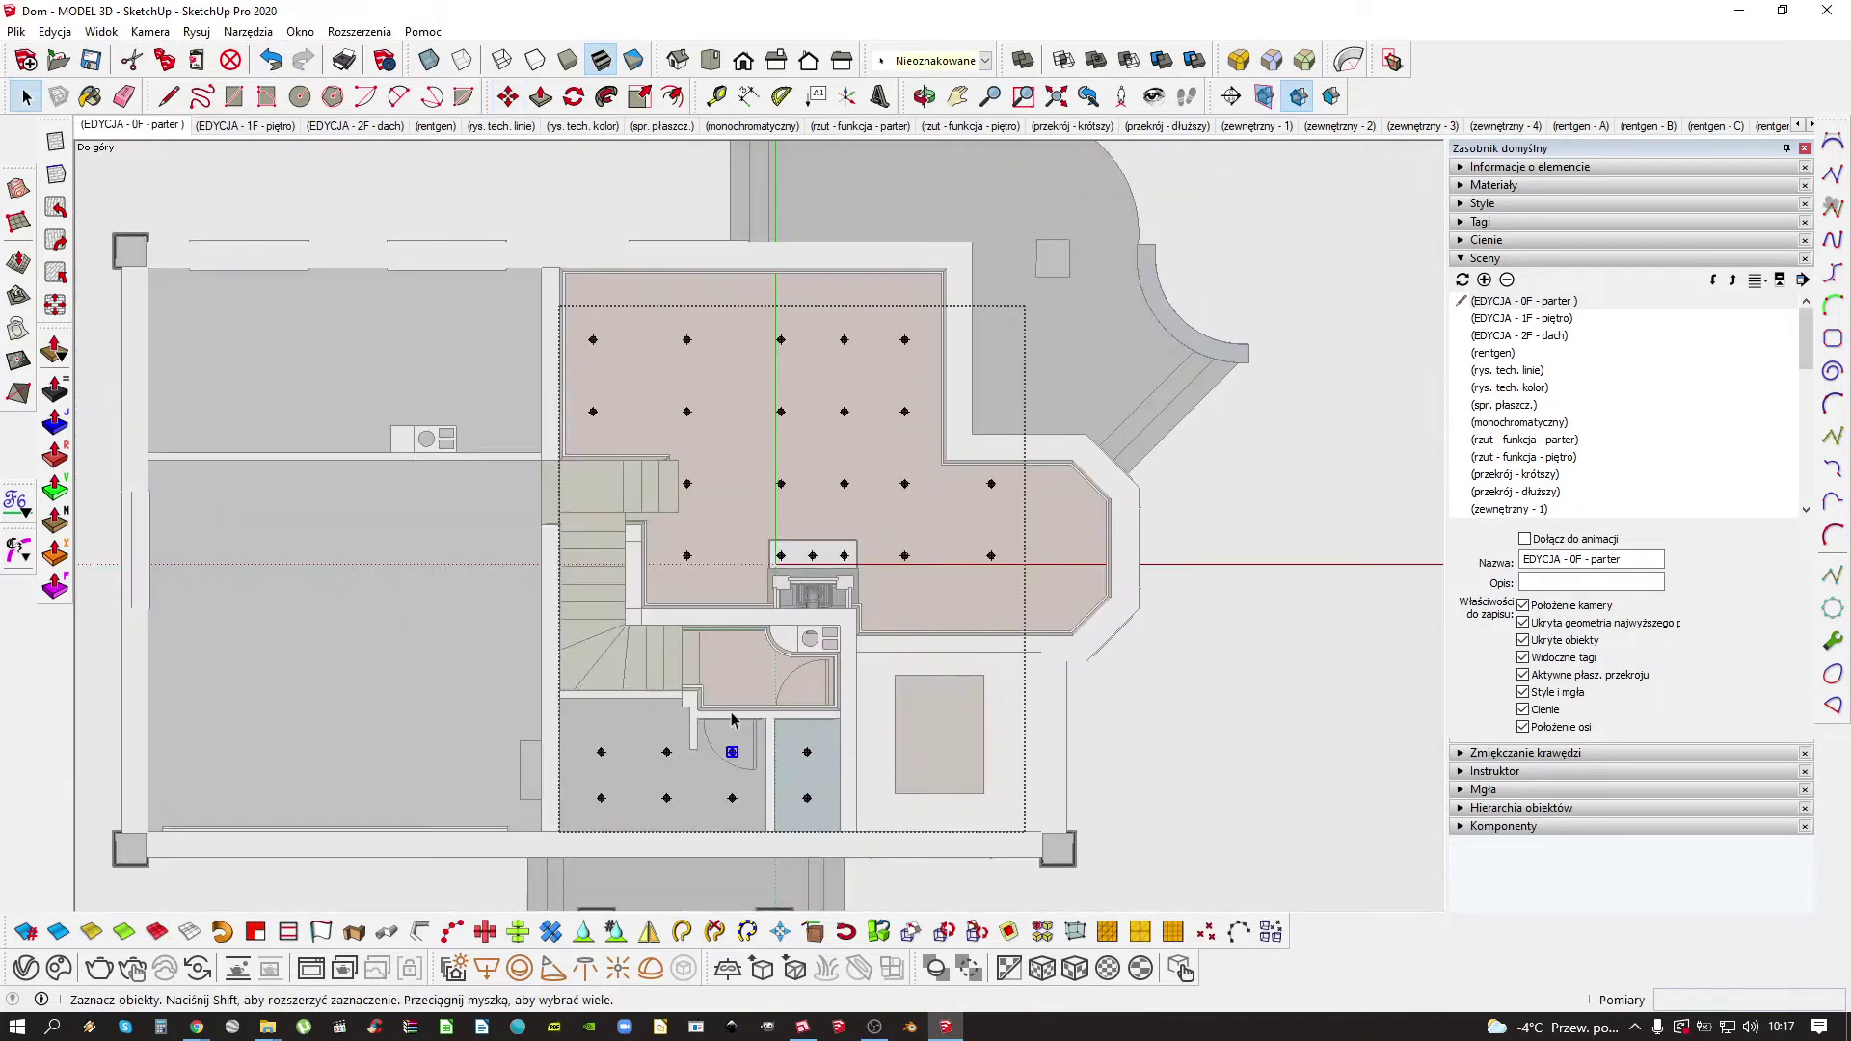
pyautogui.scroll(5, 759, 757)
pyautogui.click(760, 757)
pyautogui.press('ctrl')
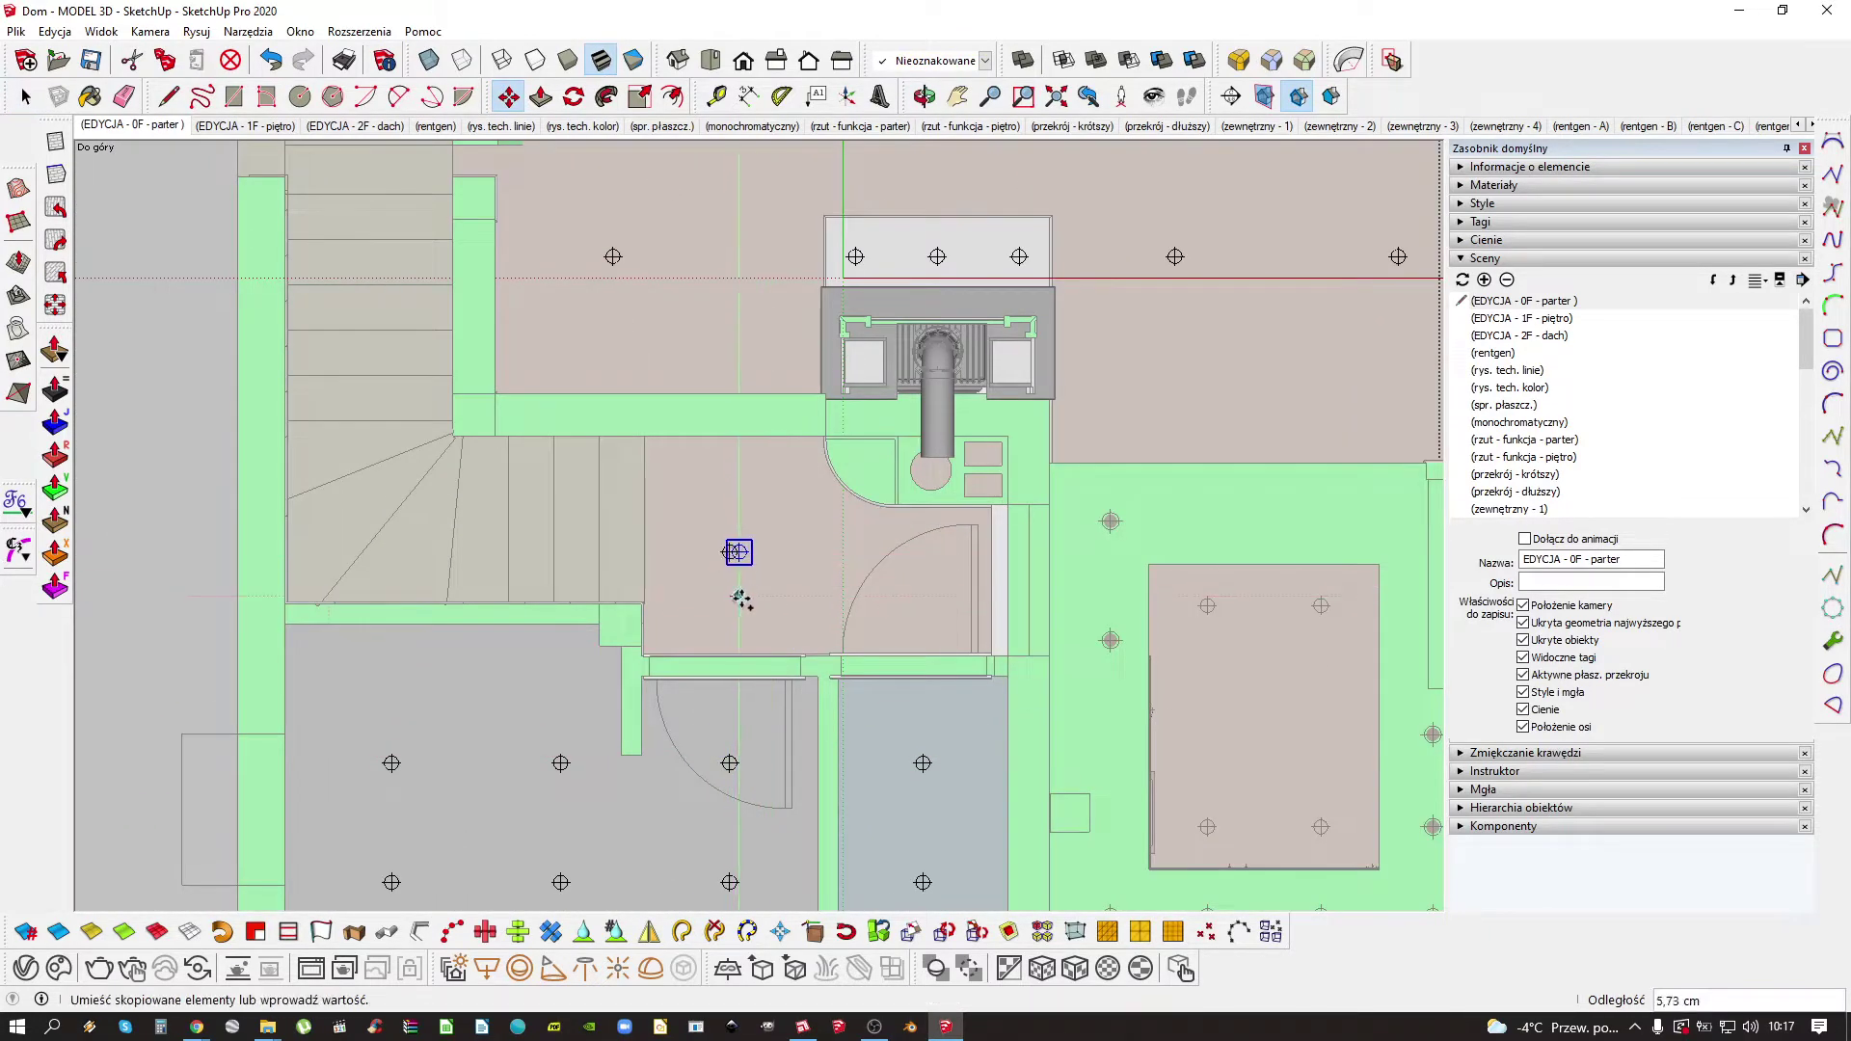
# - Place the second light point in the small room by the stairs
pyautogui.click(921, 596)
pyautogui.press('space')
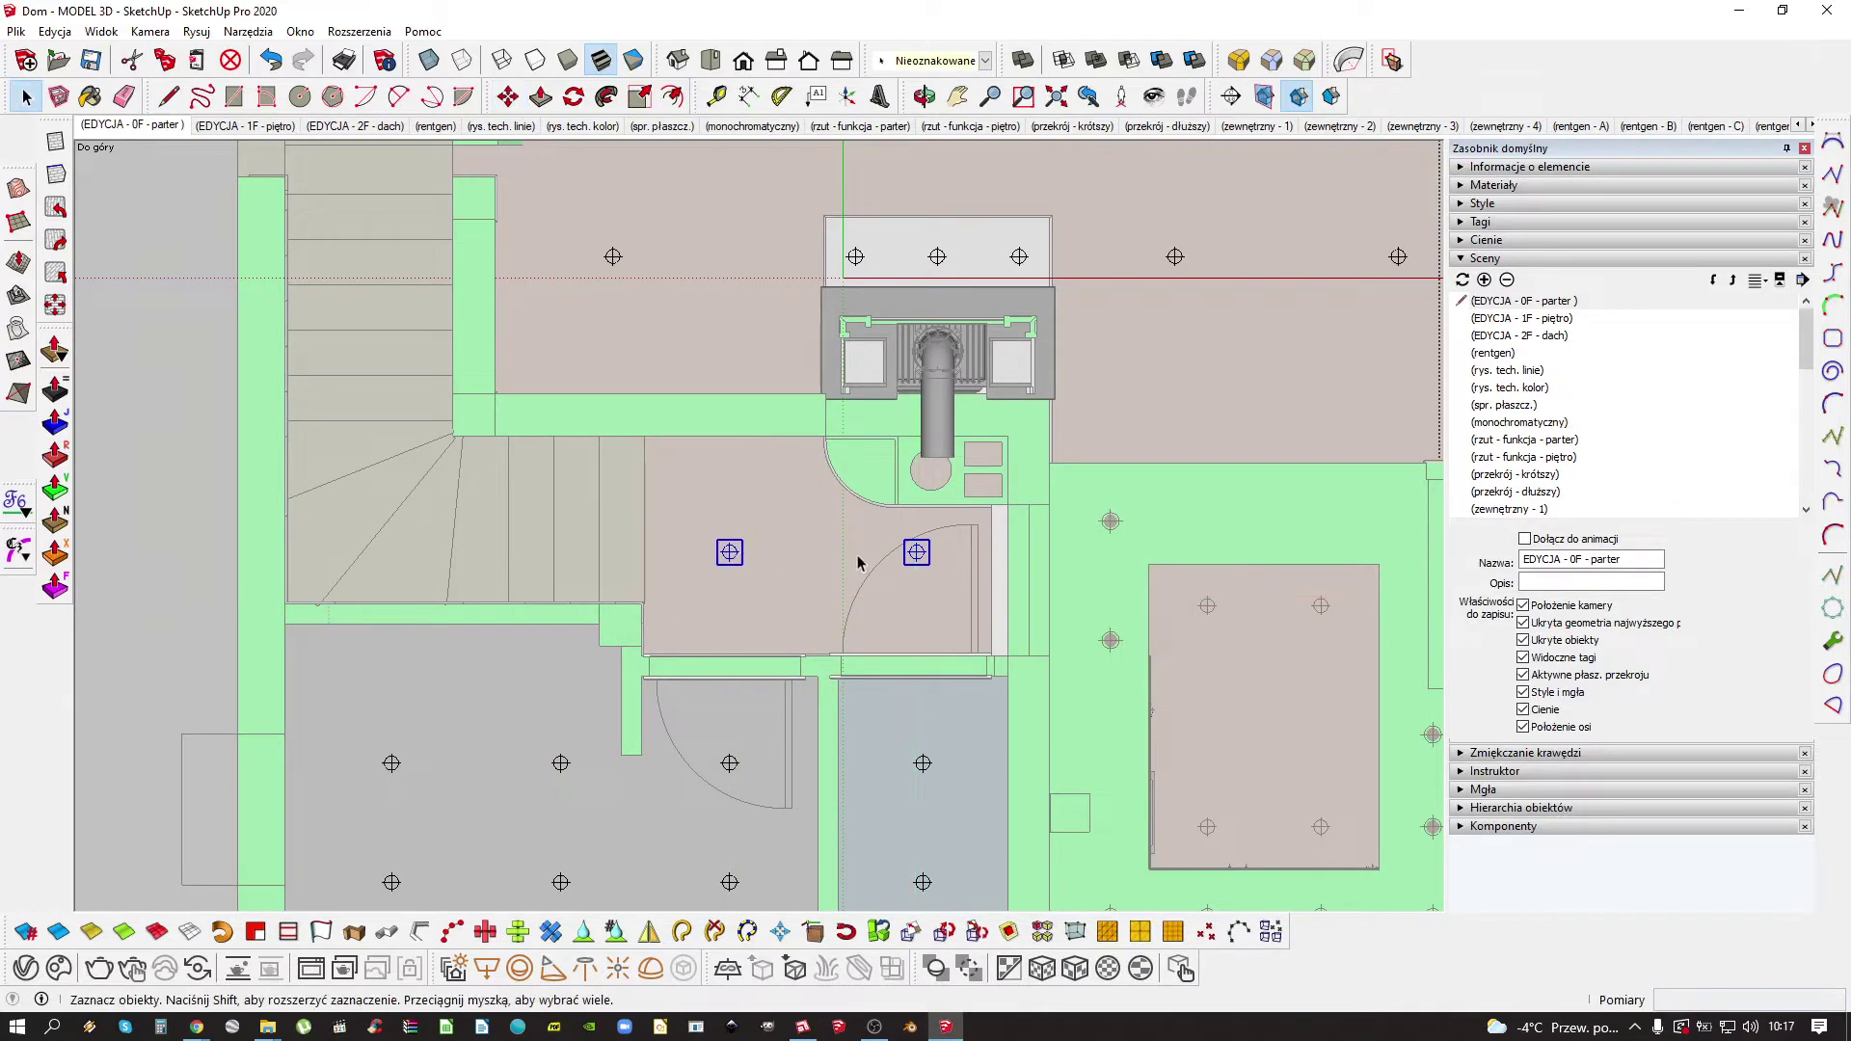
pyautogui.scroll(2, 858, 563)
pyautogui.press('m')
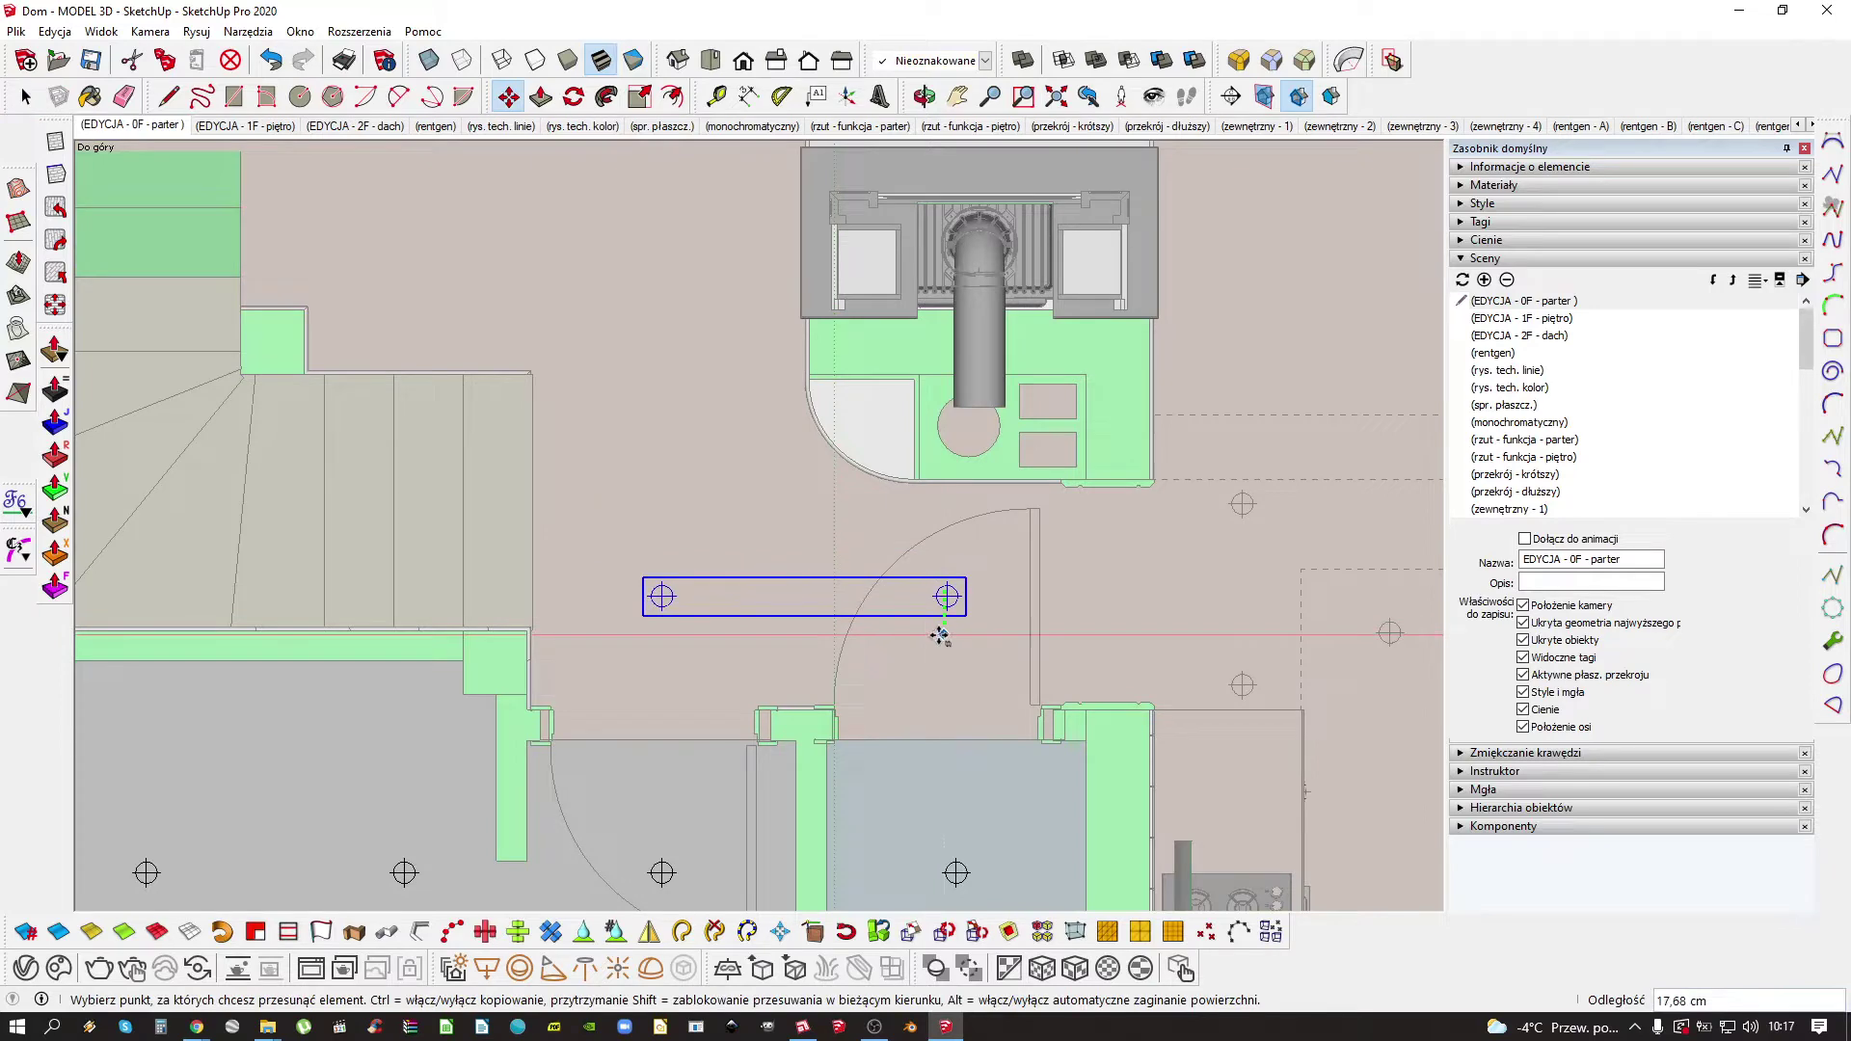
pyautogui.press('space')
pyautogui.scroll(-5, 946, 627)
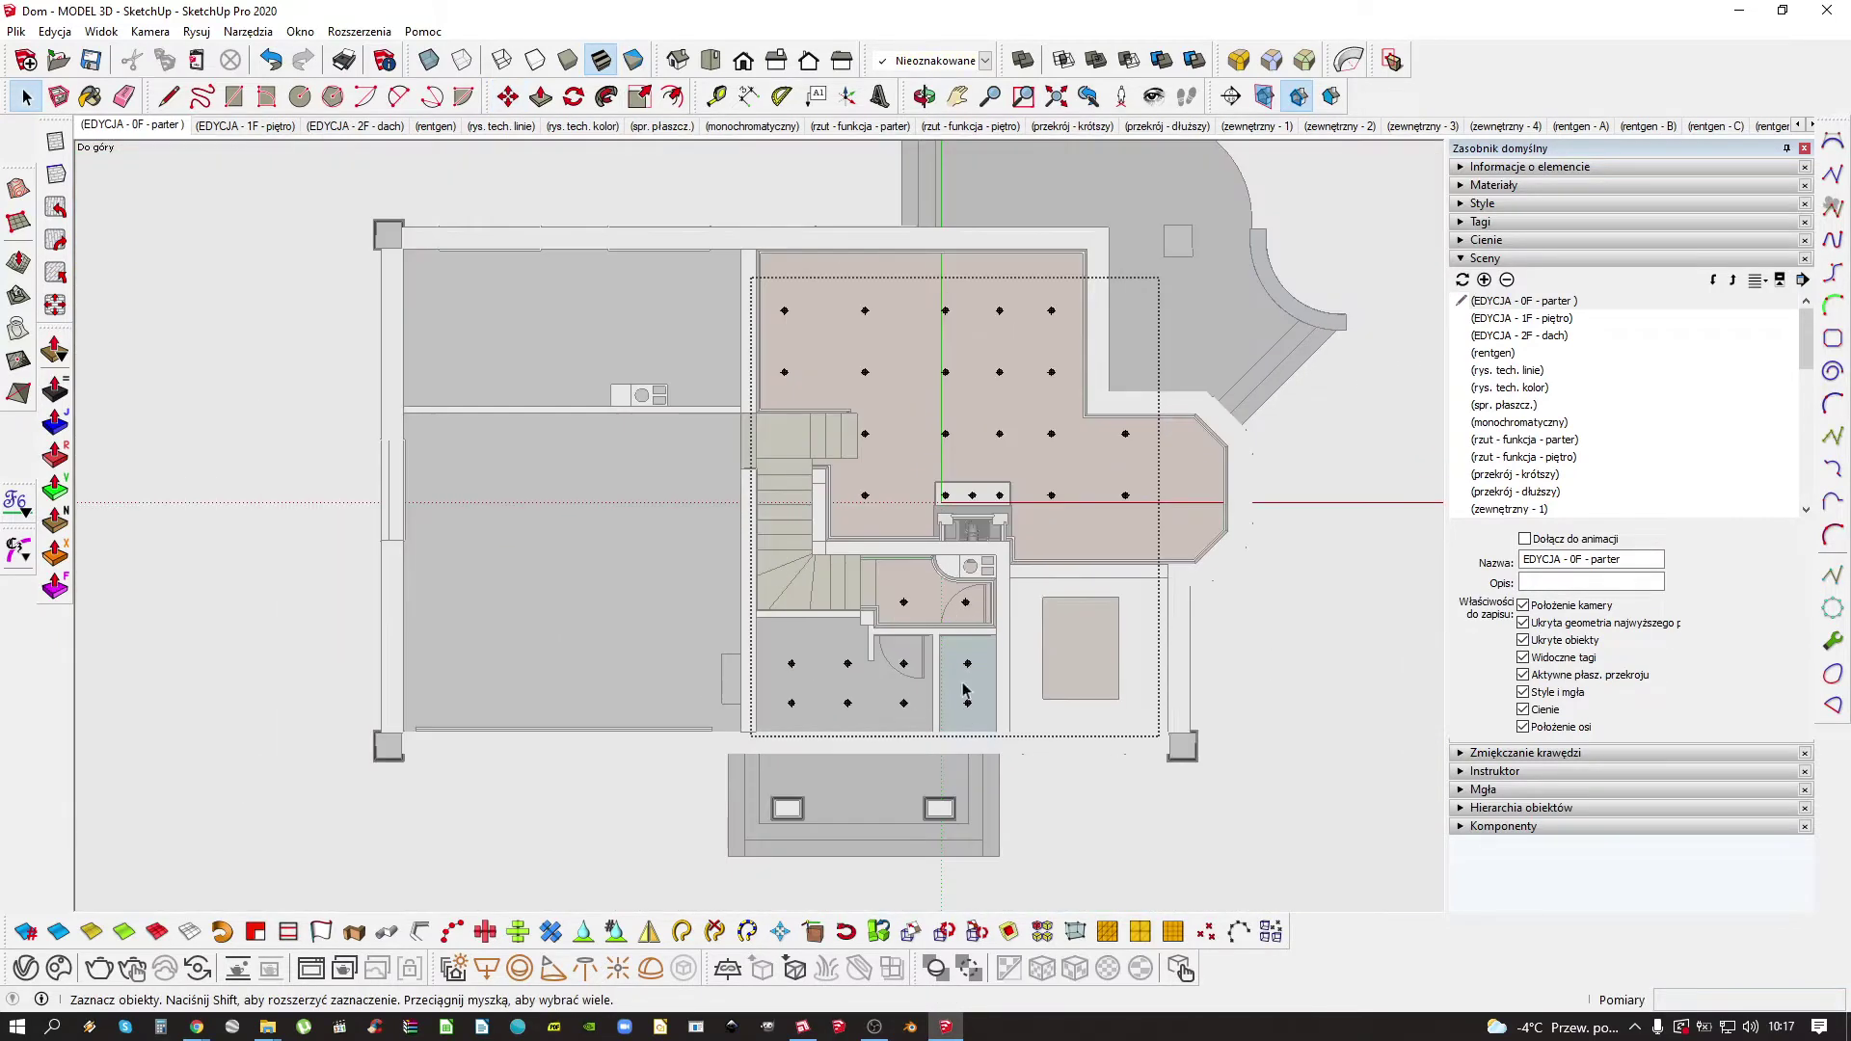
pyautogui.scroll(2, 880, 680)
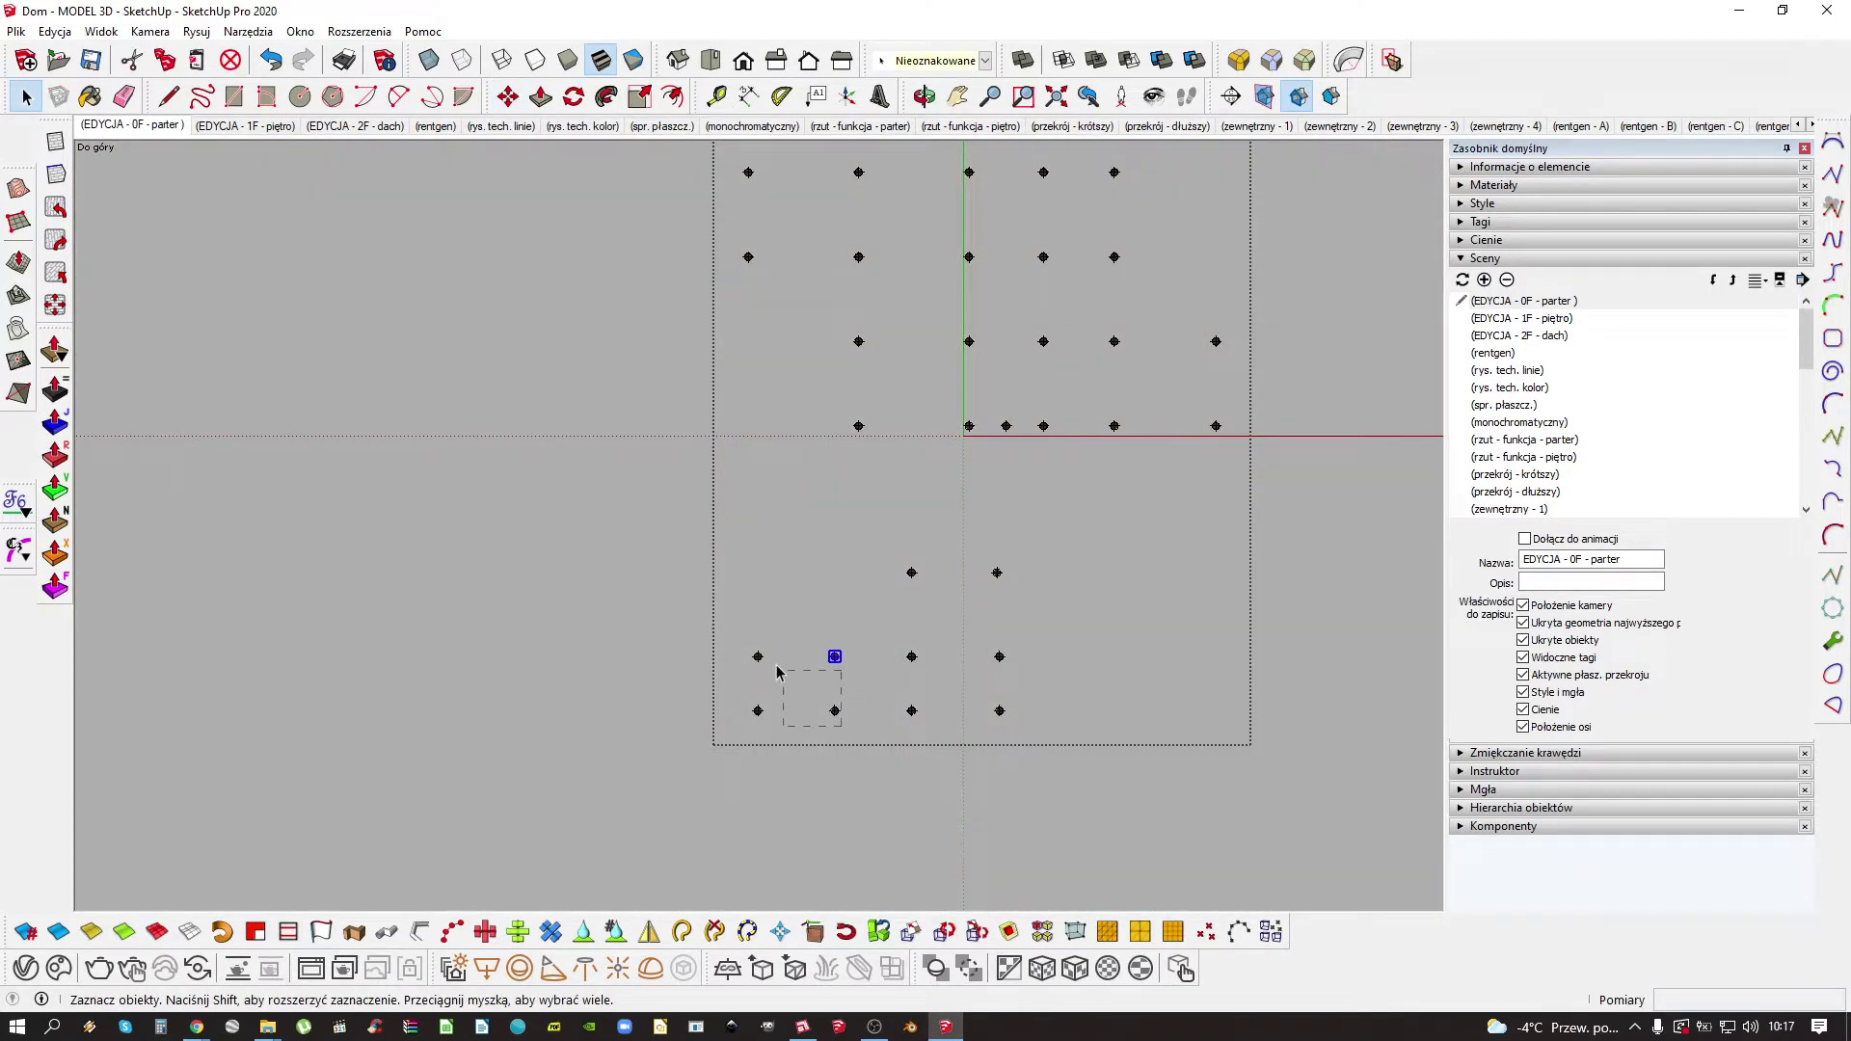
# - Copy a light point into the empty large room on the left
pyautogui.moveTo(777, 672); pyautogui.dragTo(768, 645)
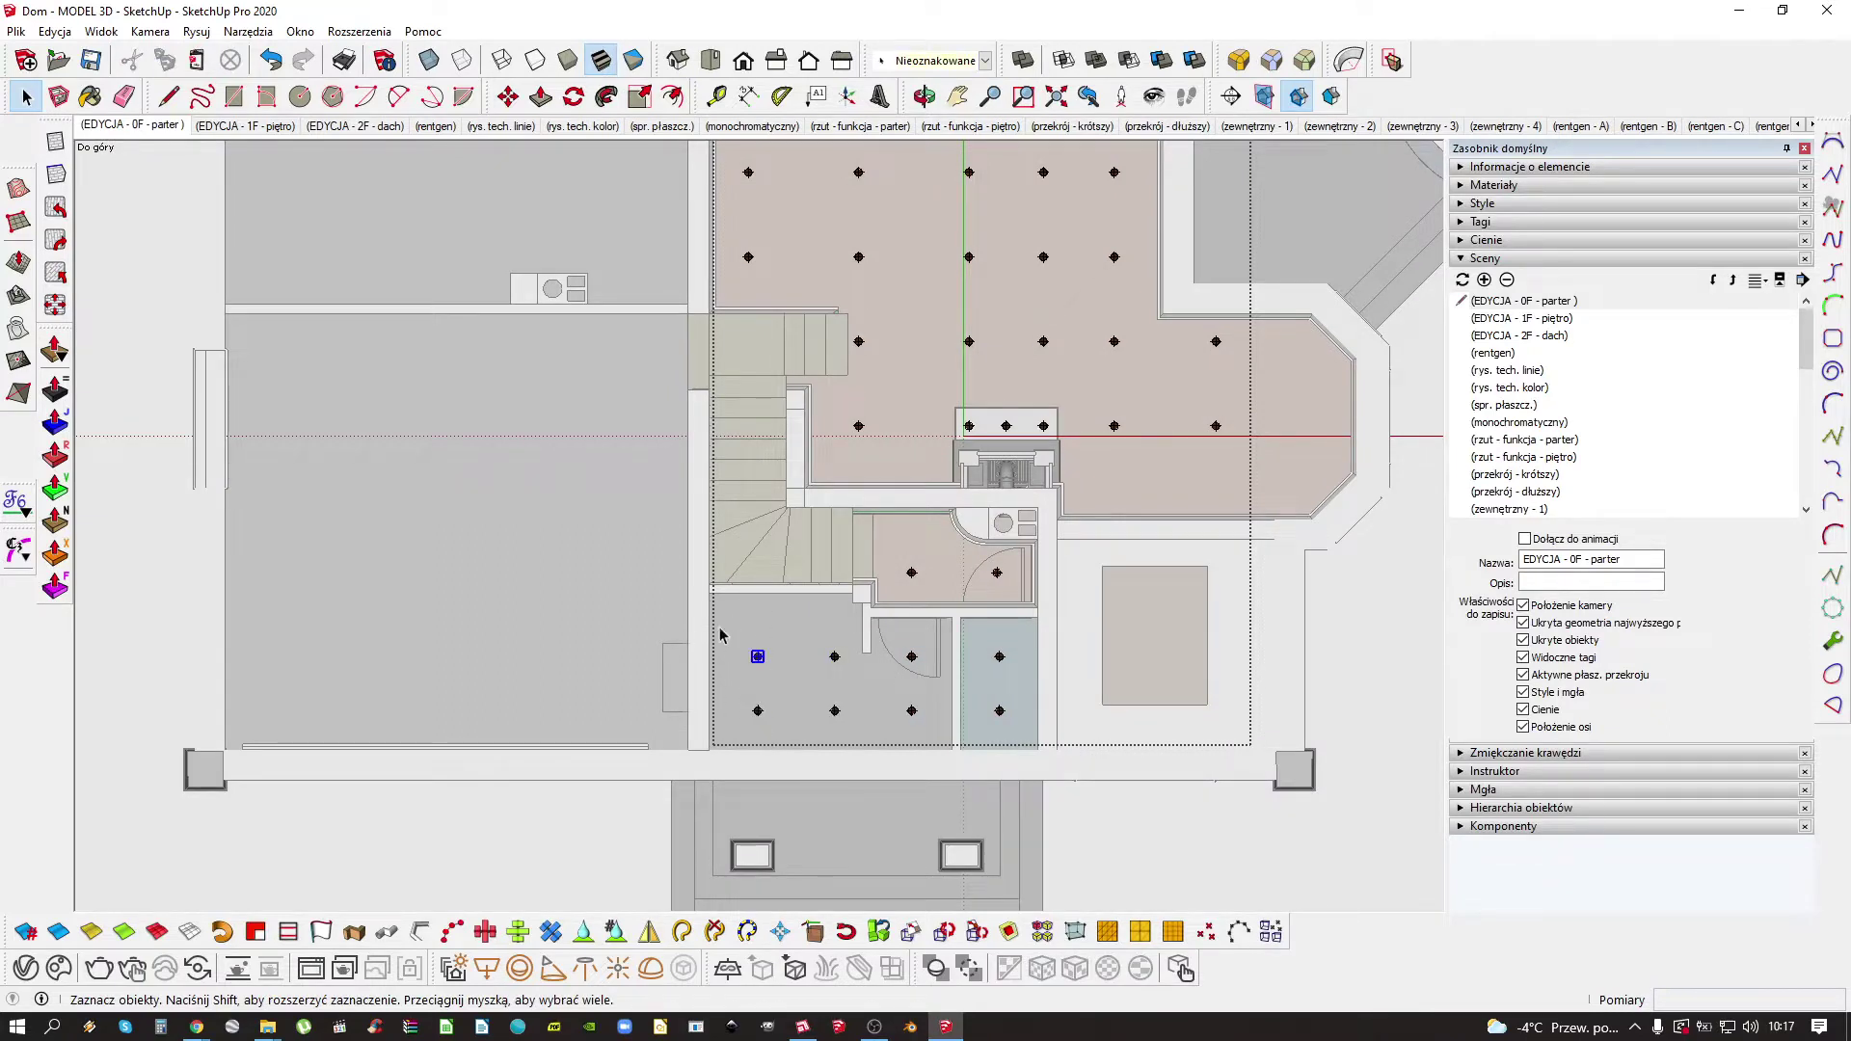
pyautogui.press('m')
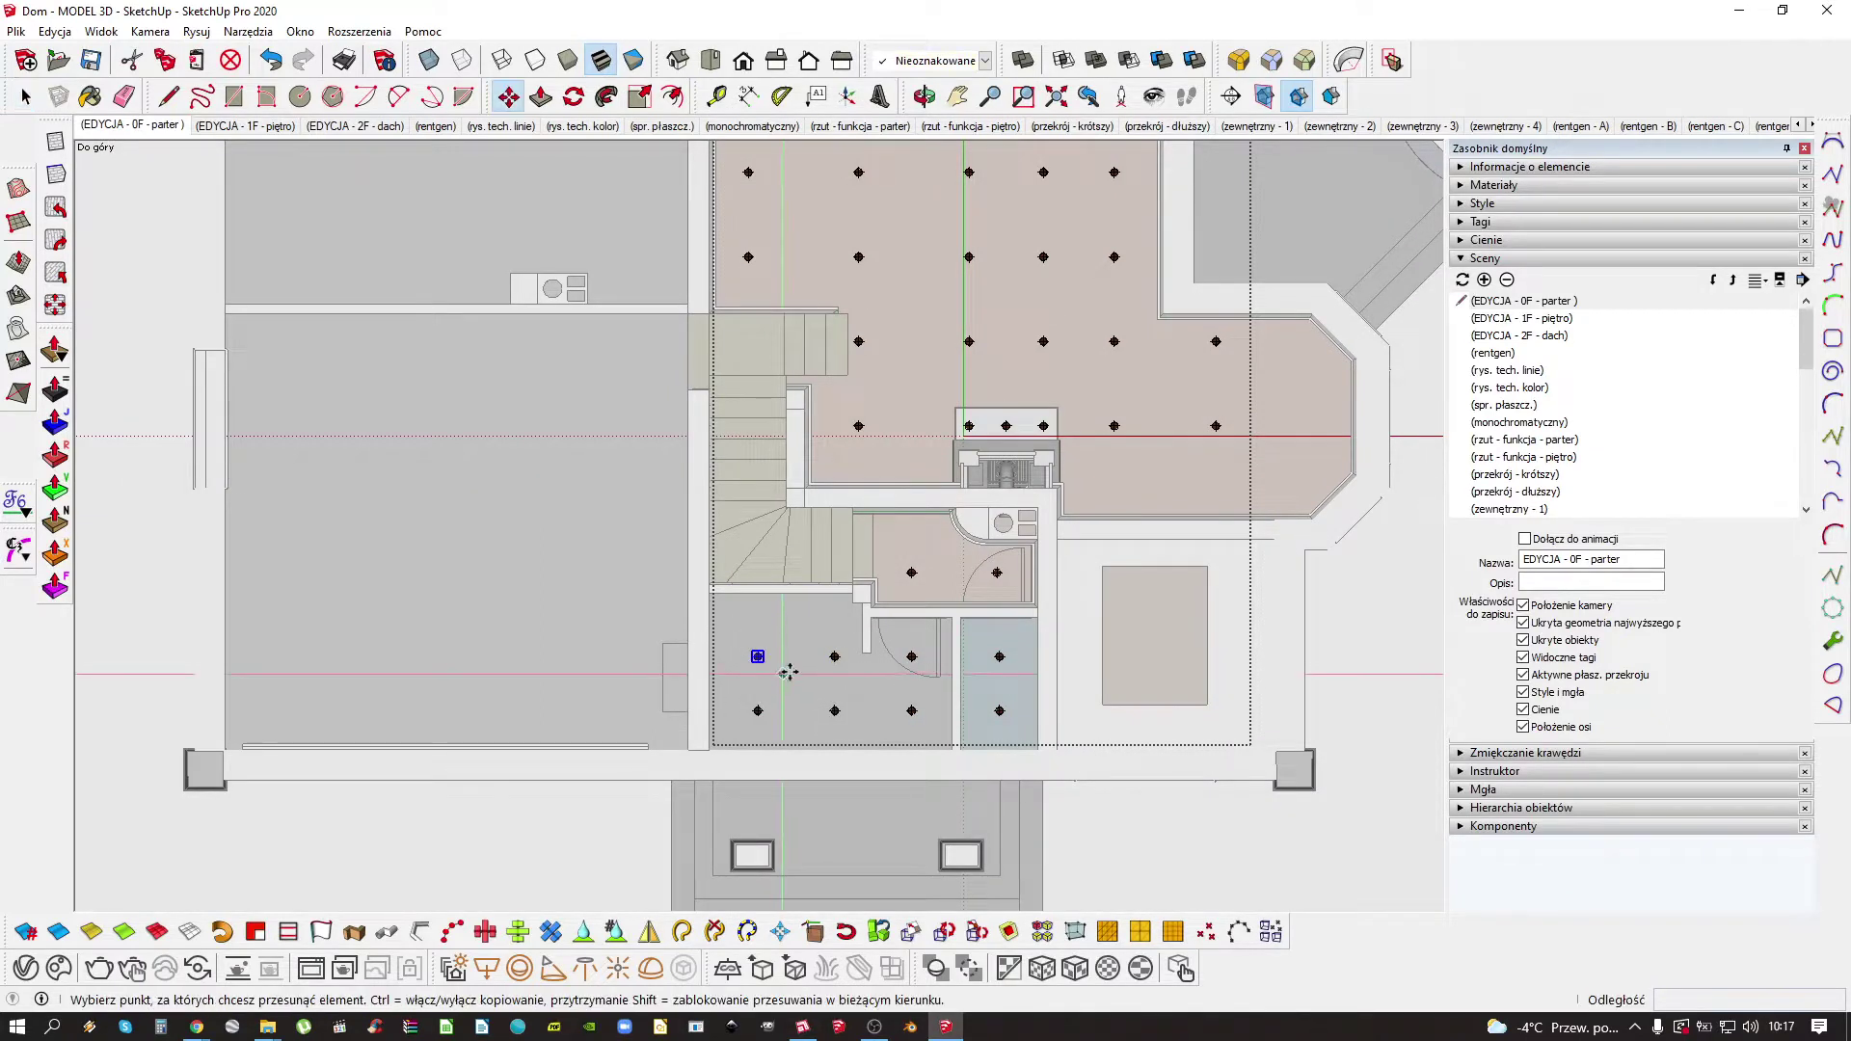
pyautogui.click(791, 672)
pyautogui.press('ctrl')
pyautogui.click(636, 673)
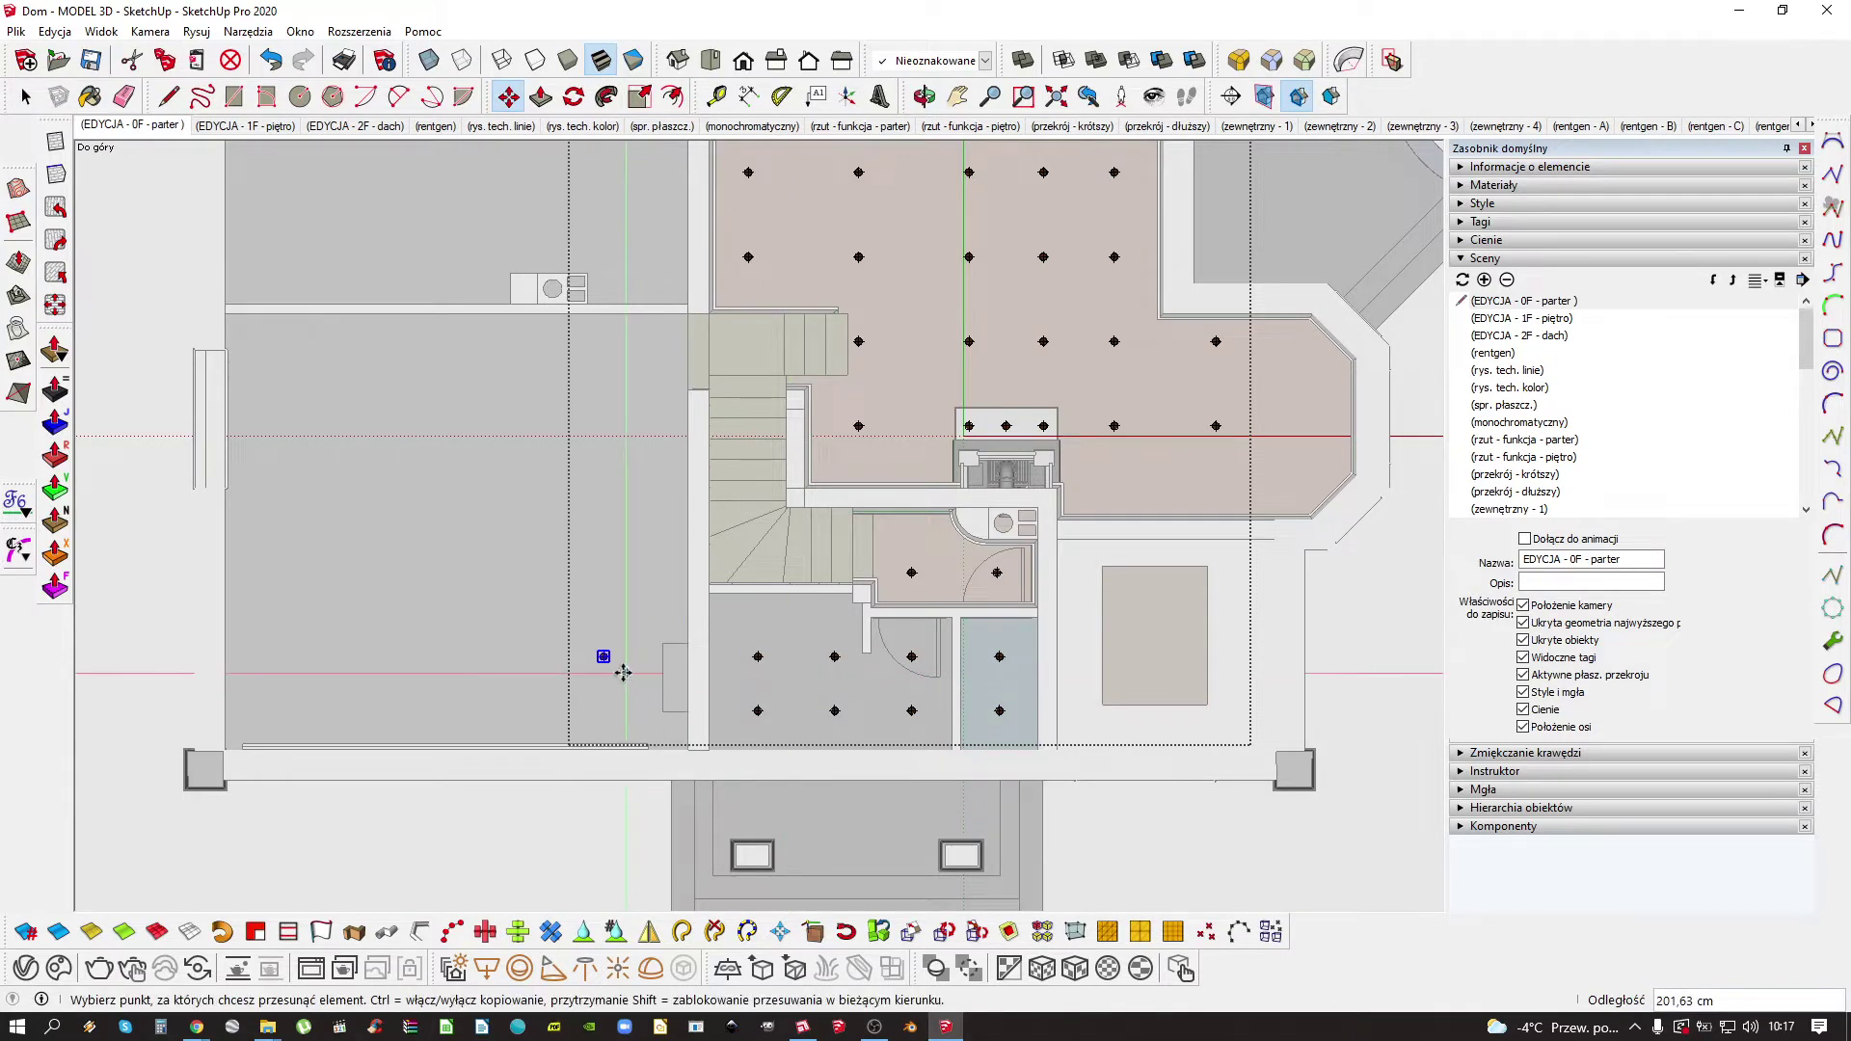
pyautogui.scroll(2, 584, 672)
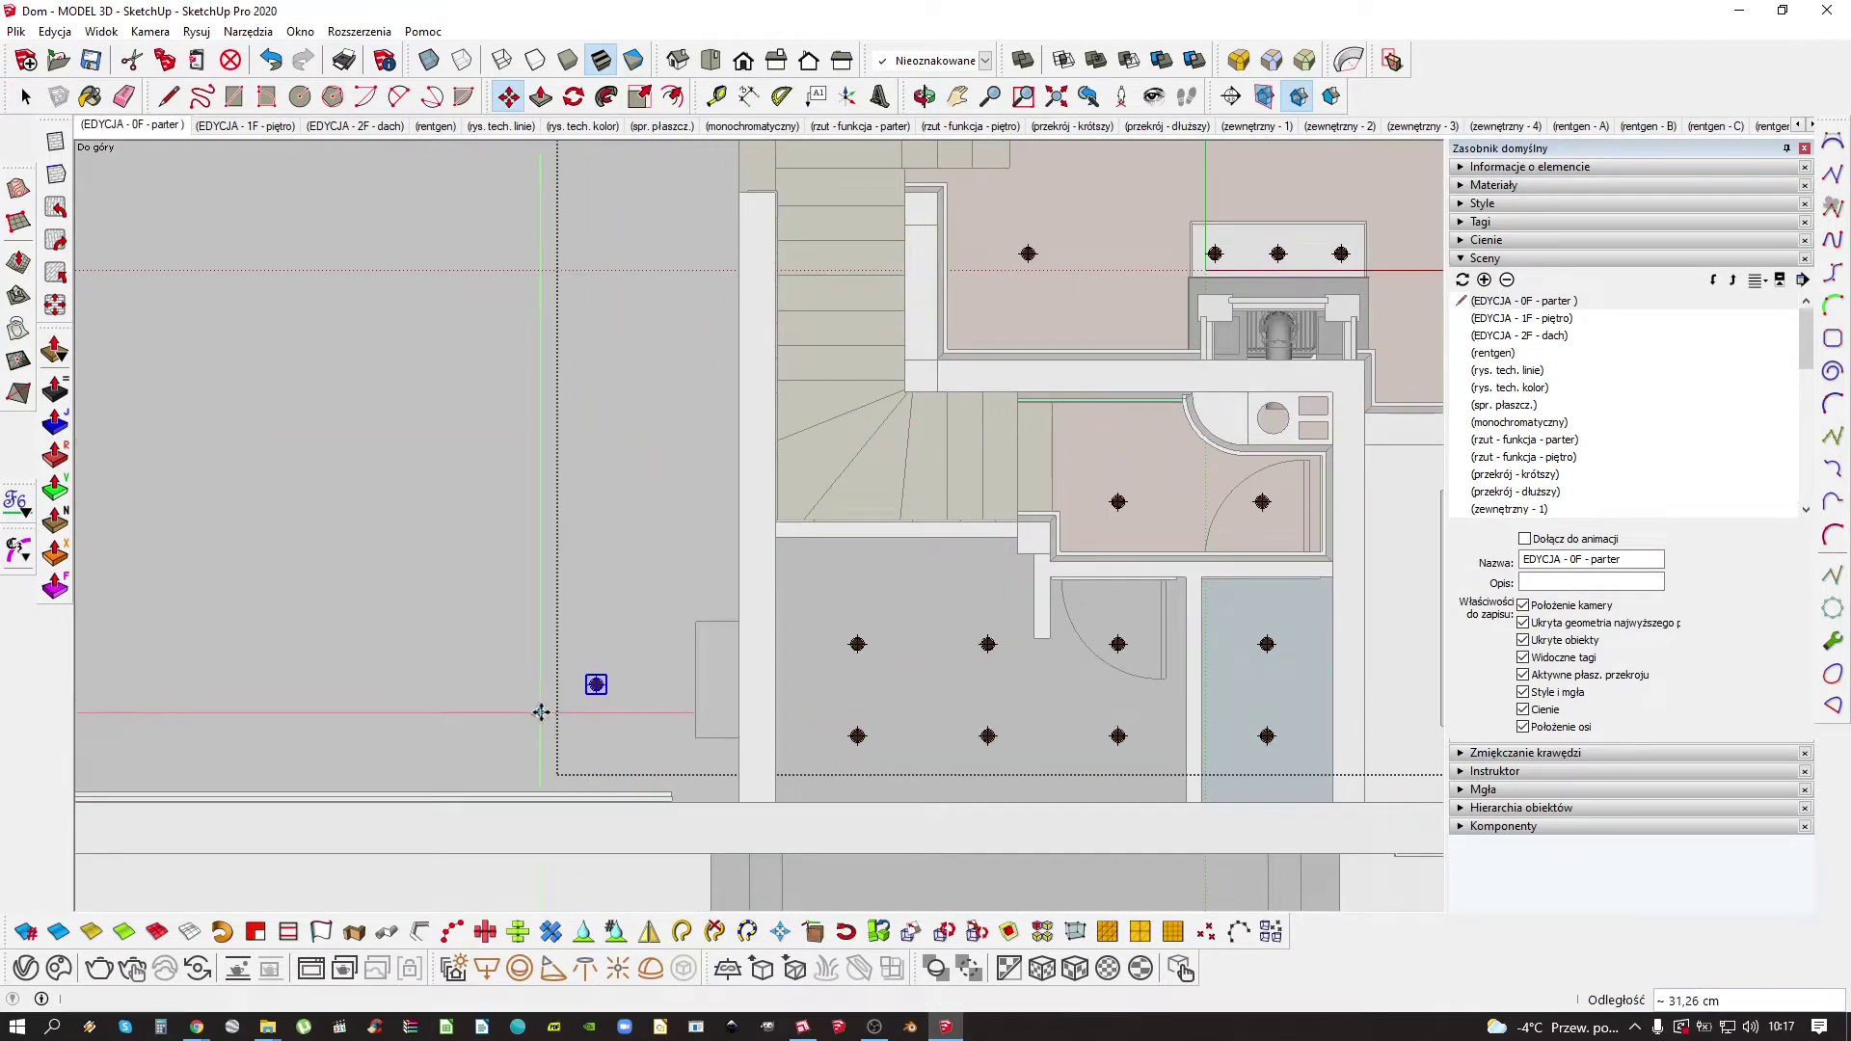
pyautogui.scroll(-2, 542, 712)
pyautogui.scroll(-2, 541, 711)
pyautogui.scroll(3, 594, 741)
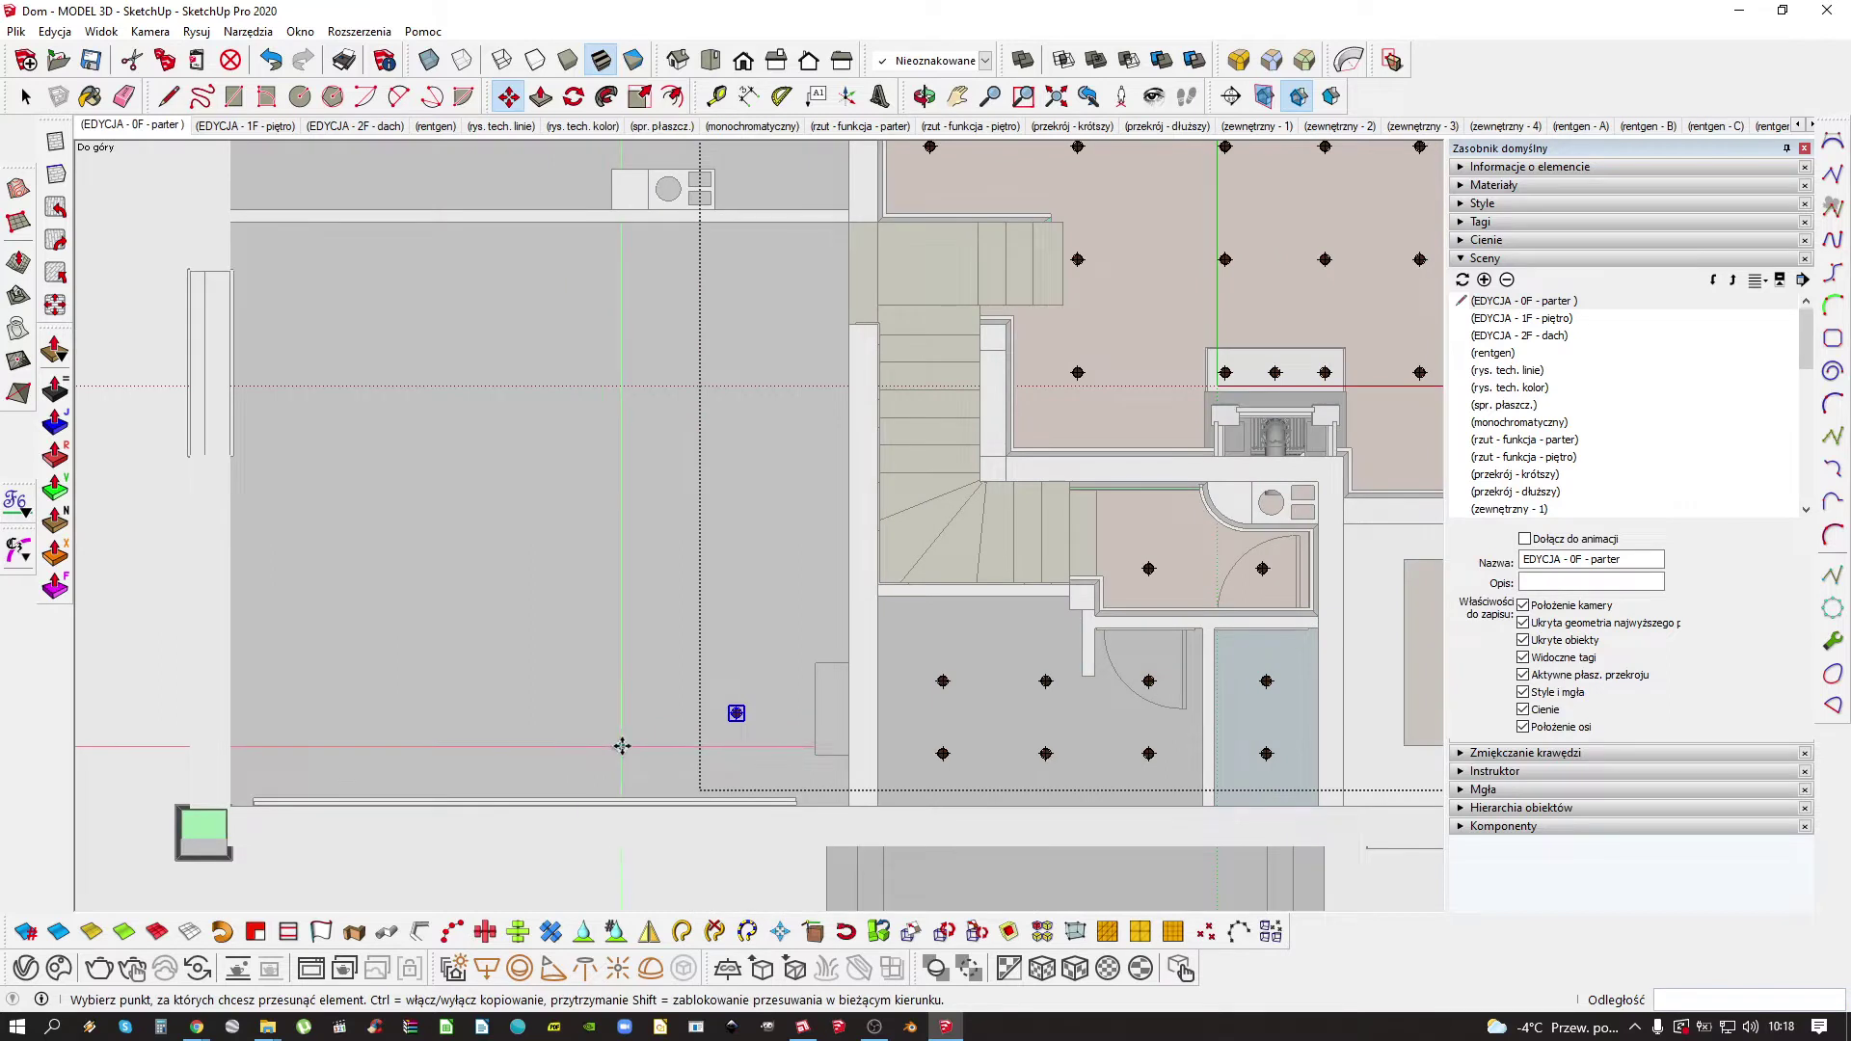
# - Copy the light point up into an evenly spaced column, then copy that column right as a *2 array
pyautogui.click(622, 746)
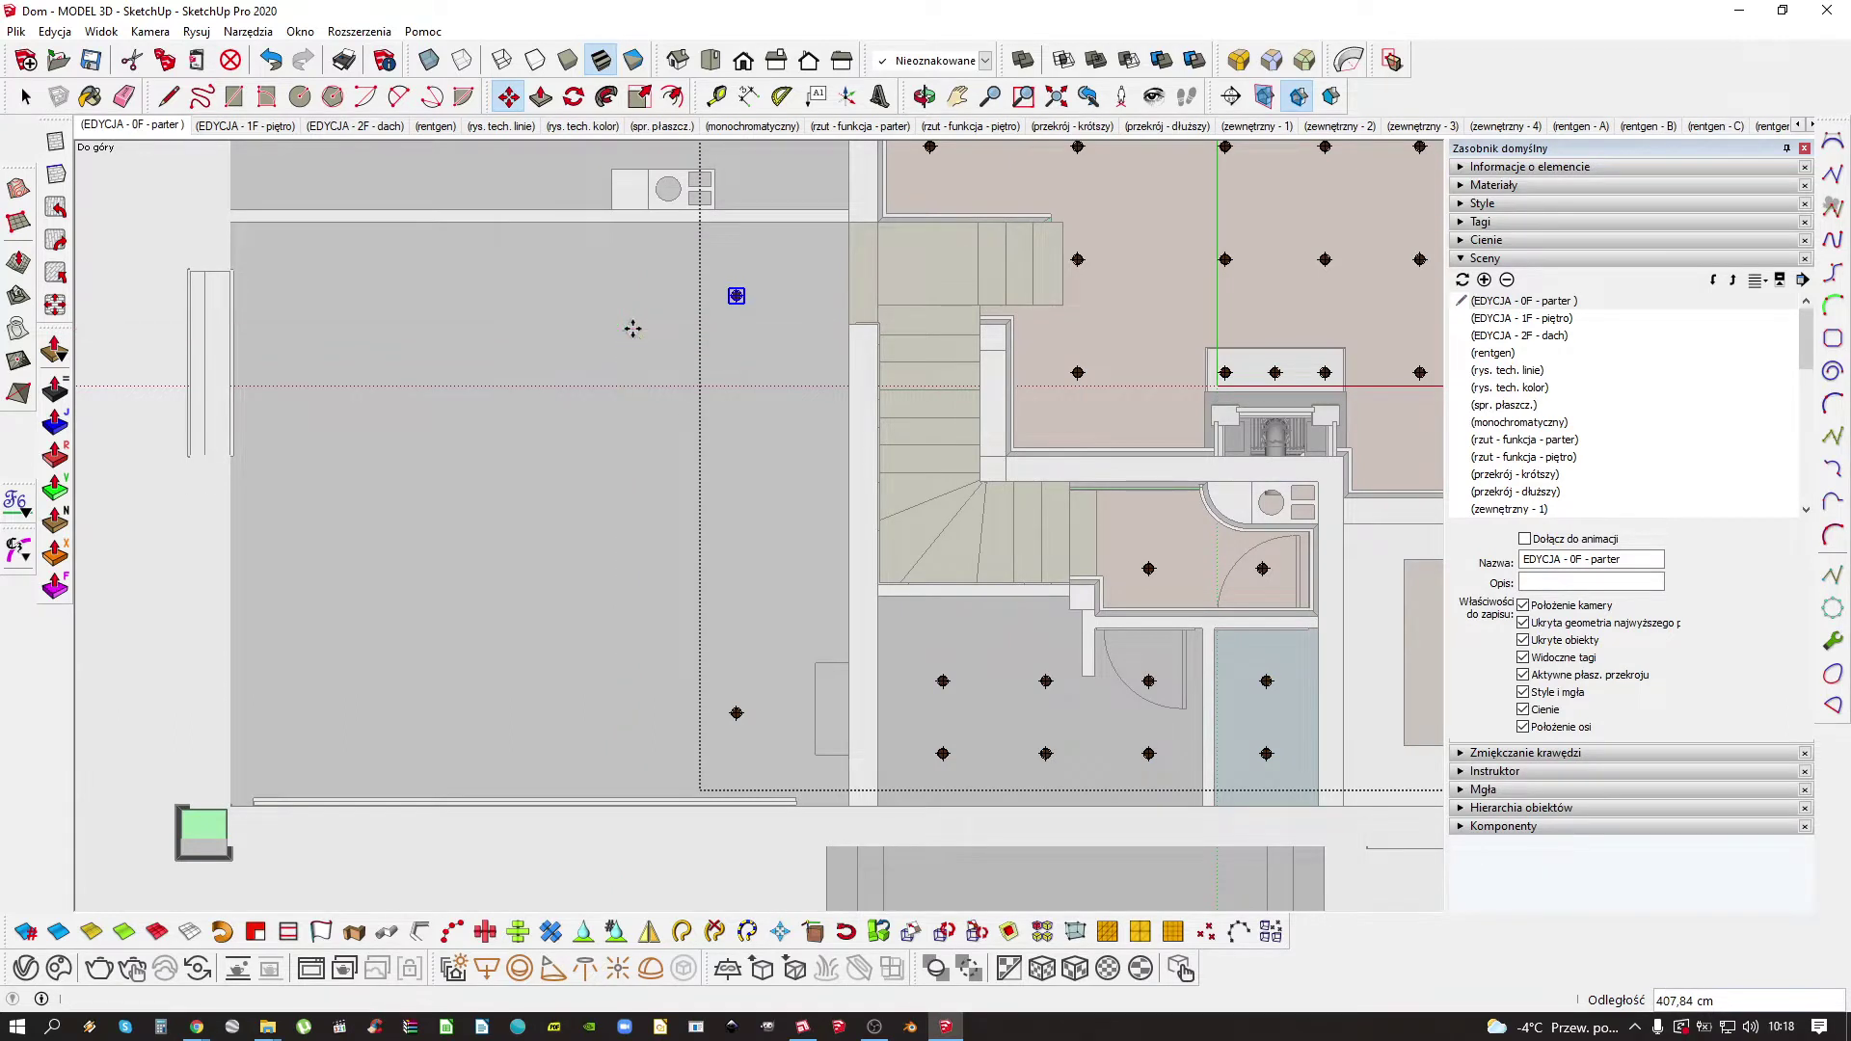
pyautogui.click(631, 338)
pyautogui.write('/3')
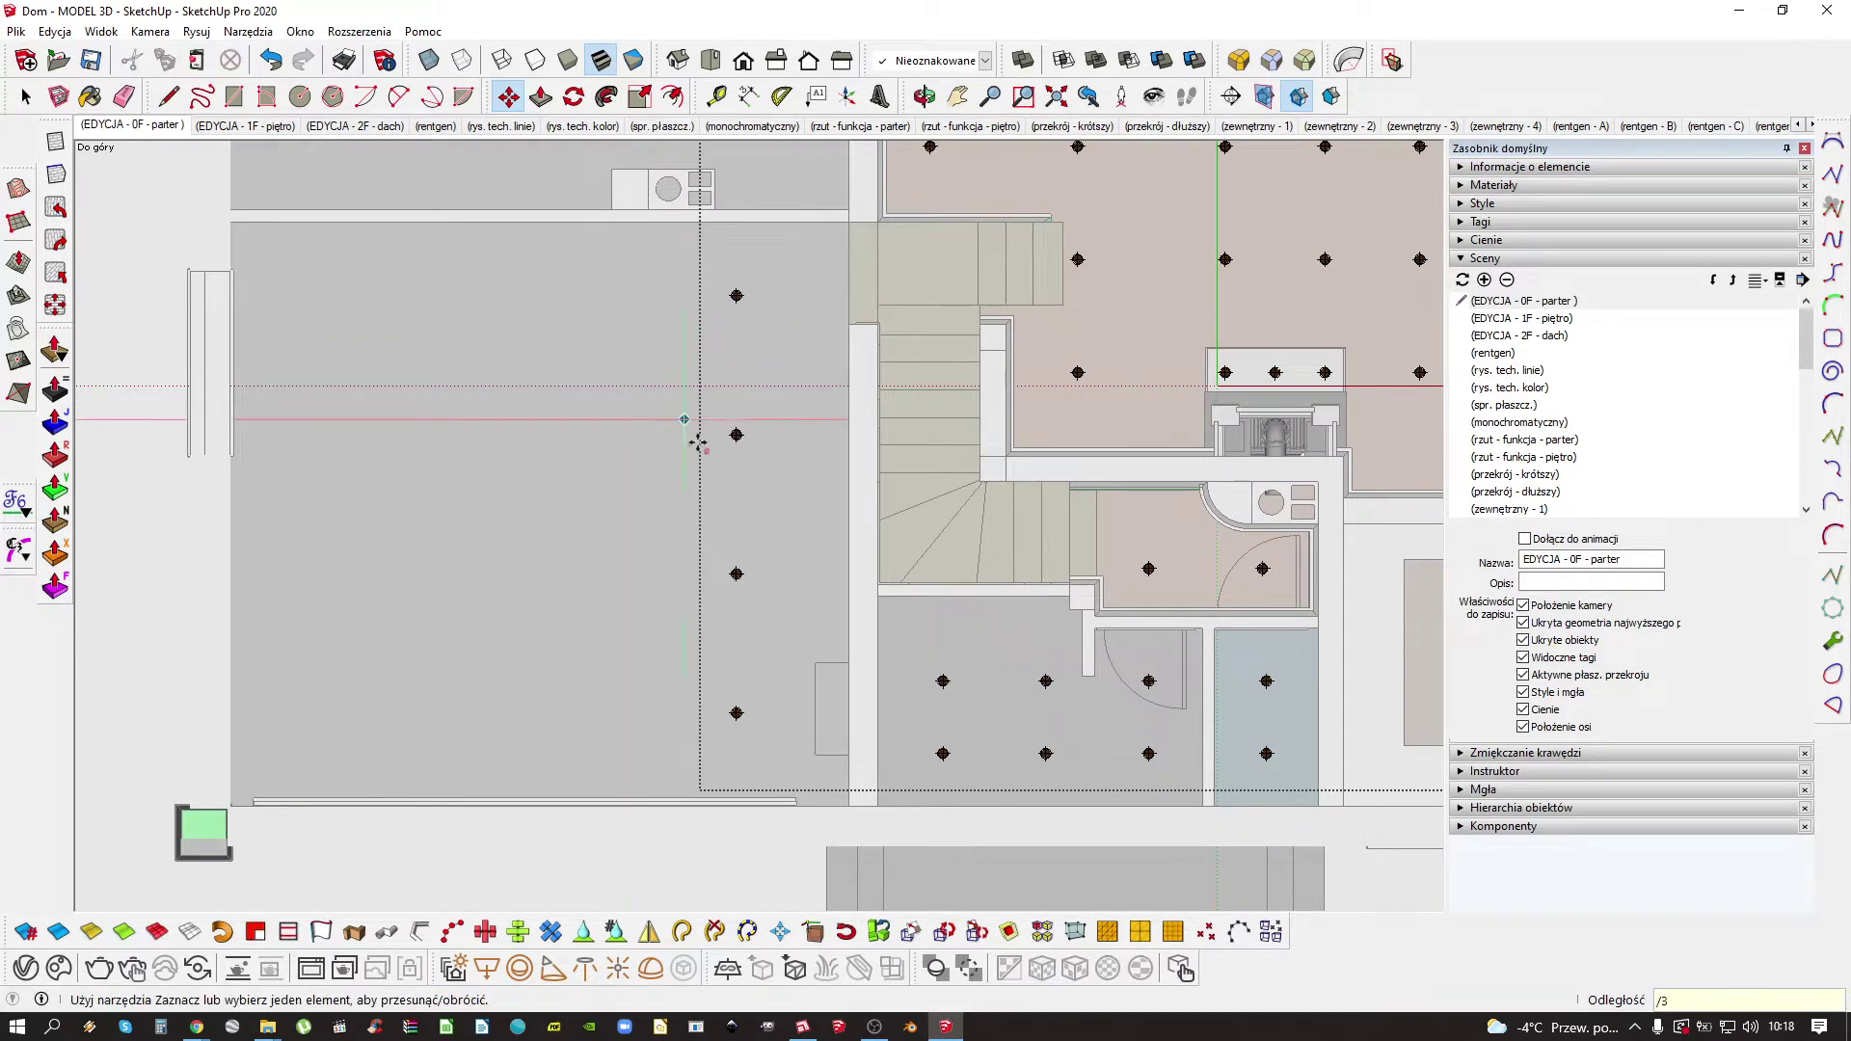
pyautogui.press('Return')
pyautogui.click(749, 614)
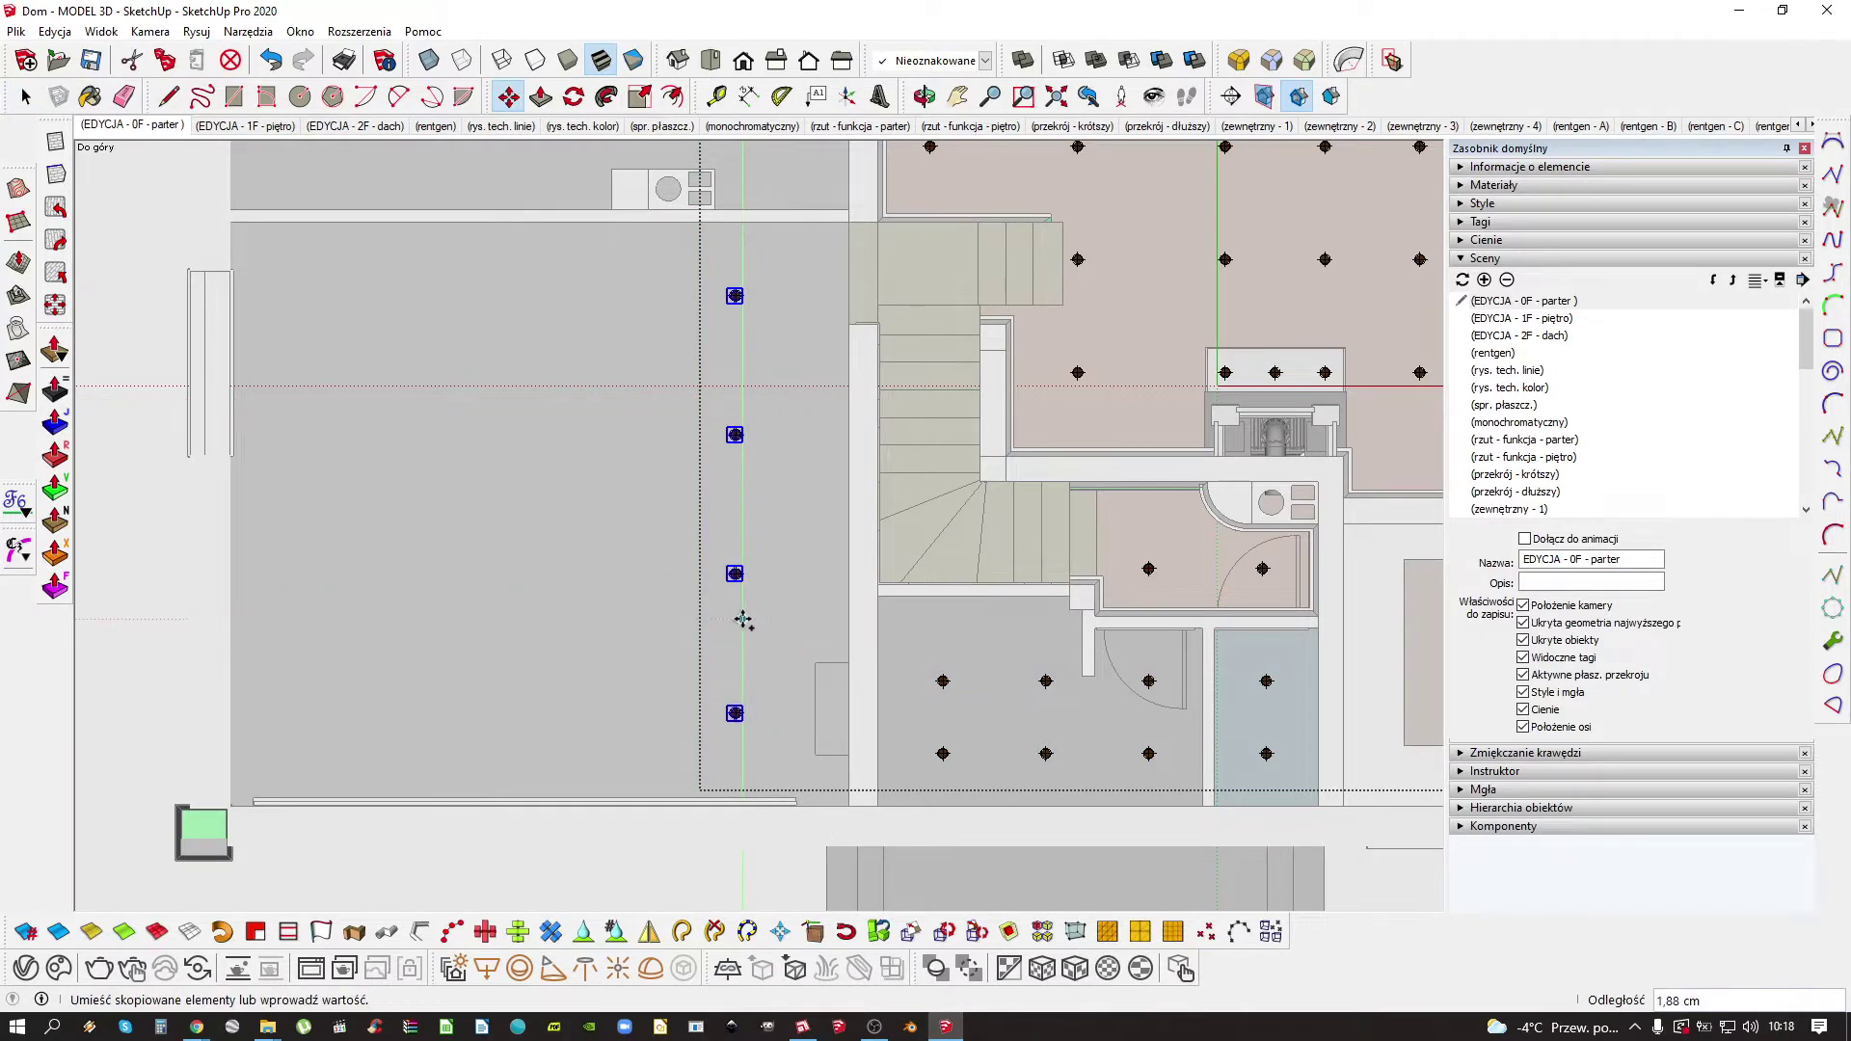
pyautogui.scroll(-2, 749, 617)
pyautogui.click(495, 657)
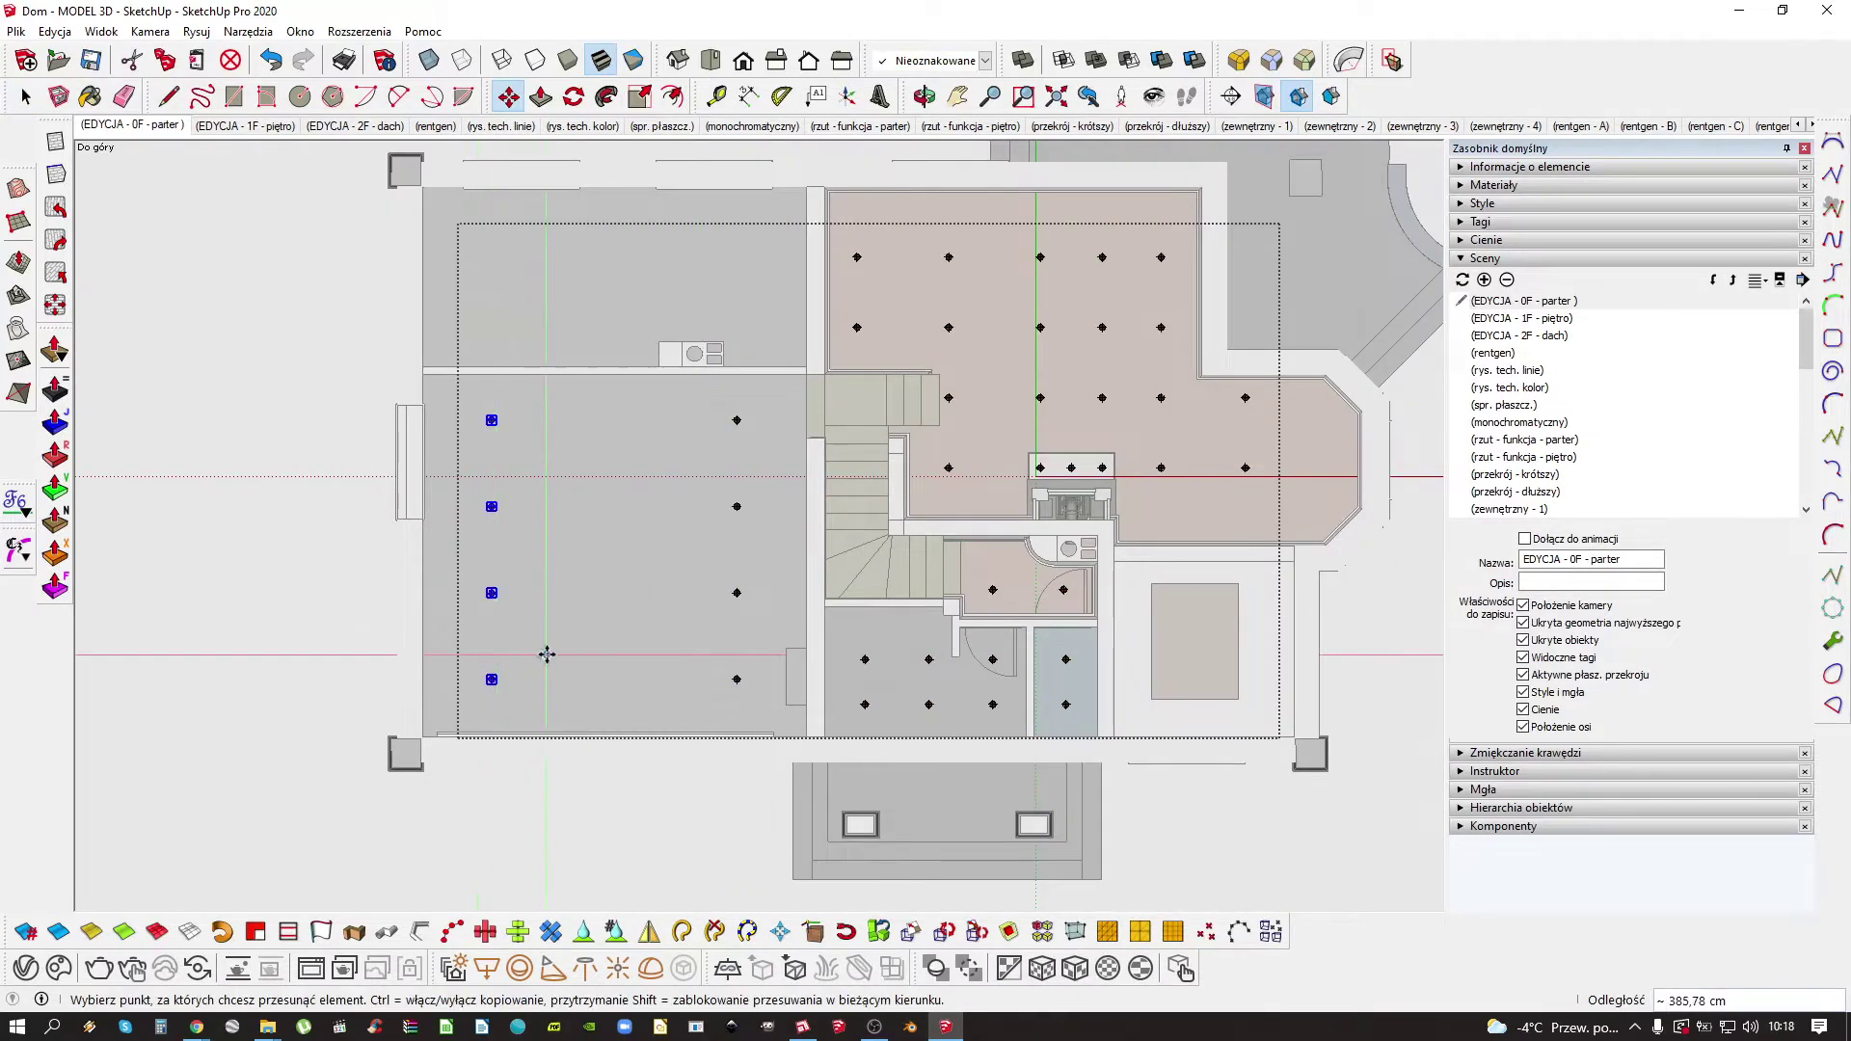
pyautogui.write('2')
pyautogui.press('Return')
pyautogui.press('space')
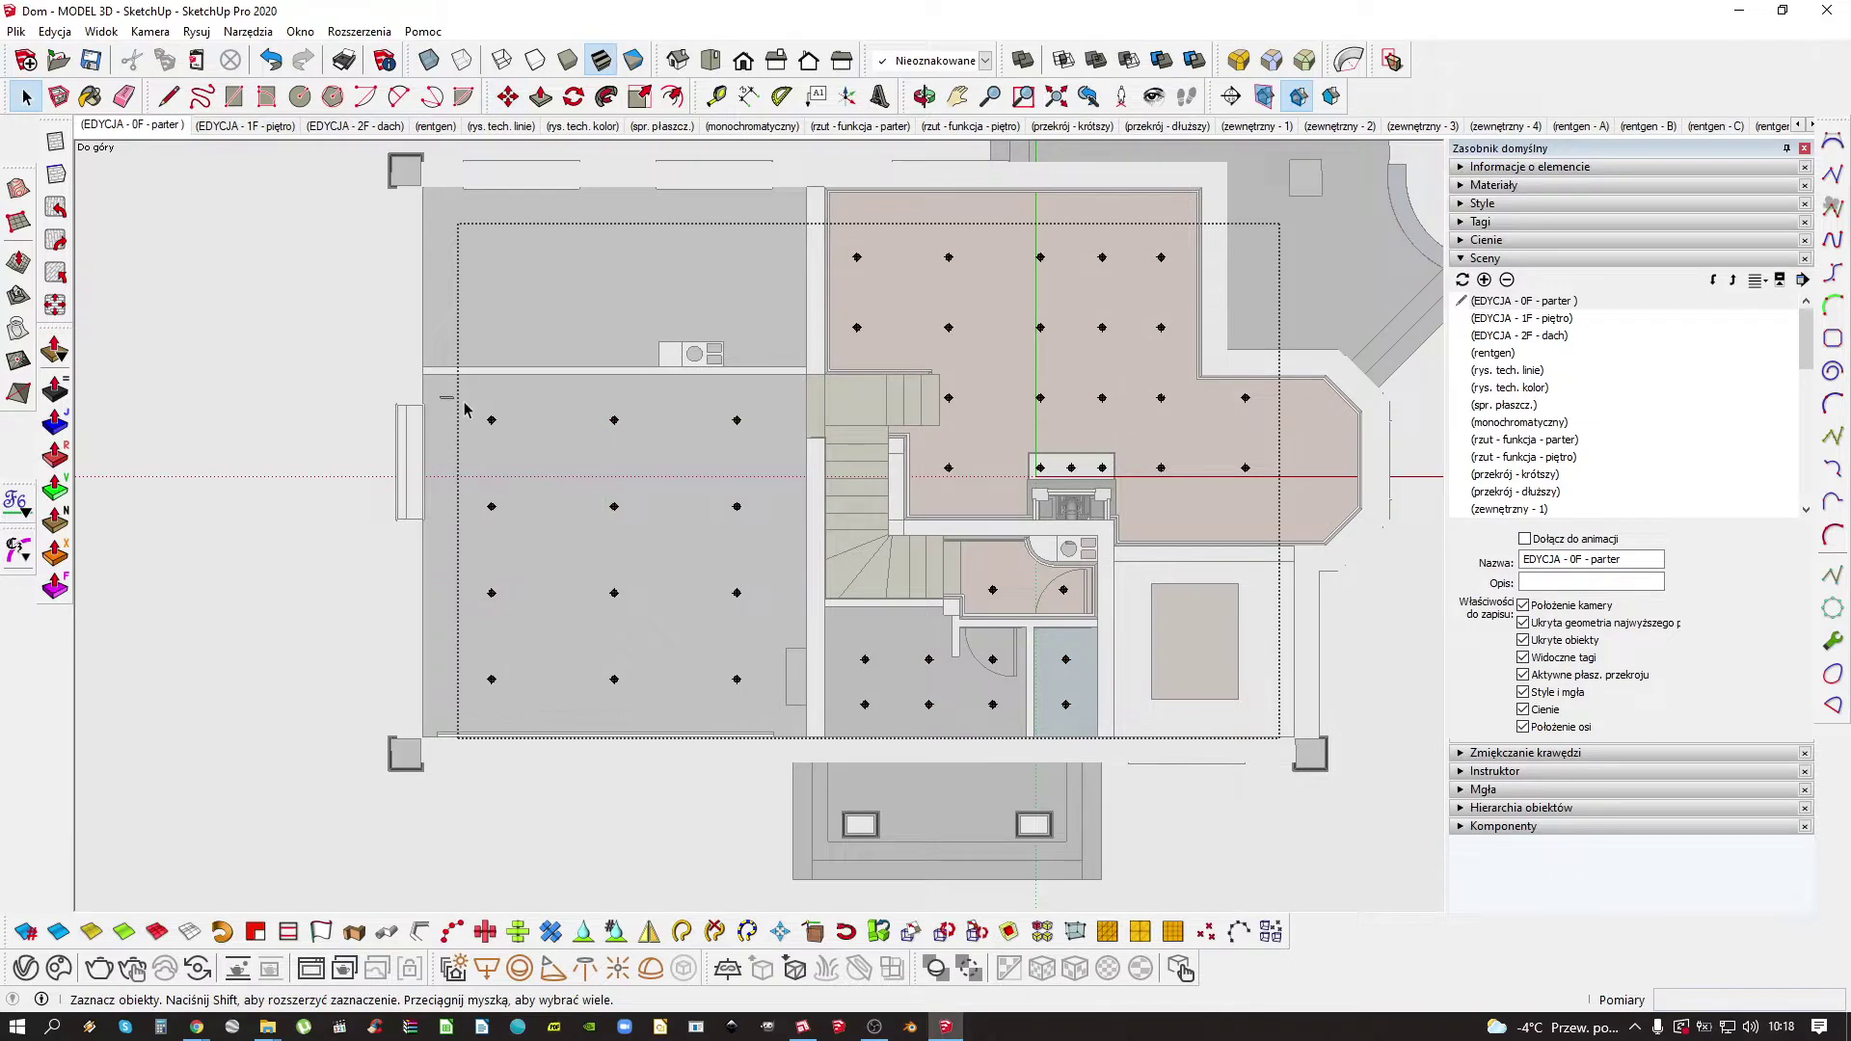
# - Copy the top row of three light points upward, redoing the misplaced copy
pyautogui.moveTo(464, 409); pyautogui.dragTo(772, 444)
pyautogui.press('m')
pyautogui.press('ctrl')
pyautogui.click(665, 438)
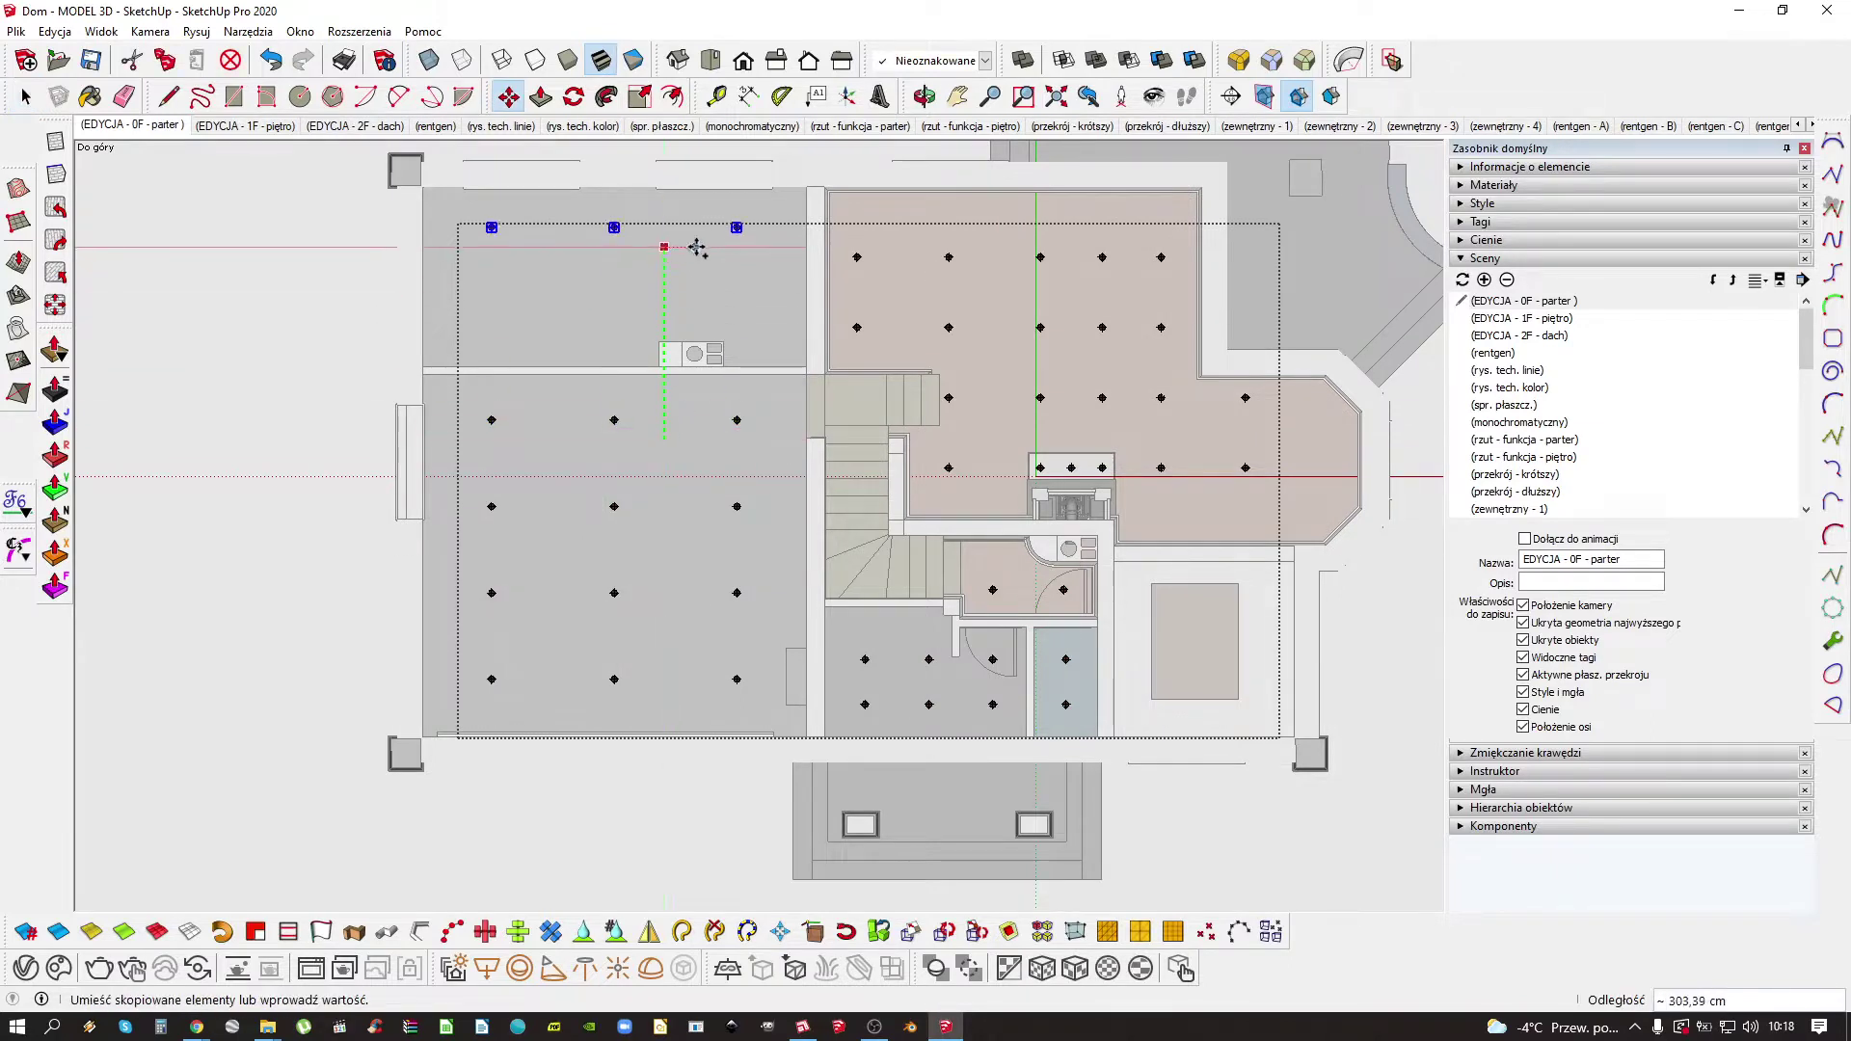
pyautogui.click(679, 260)
pyautogui.scroll(3, 682, 256)
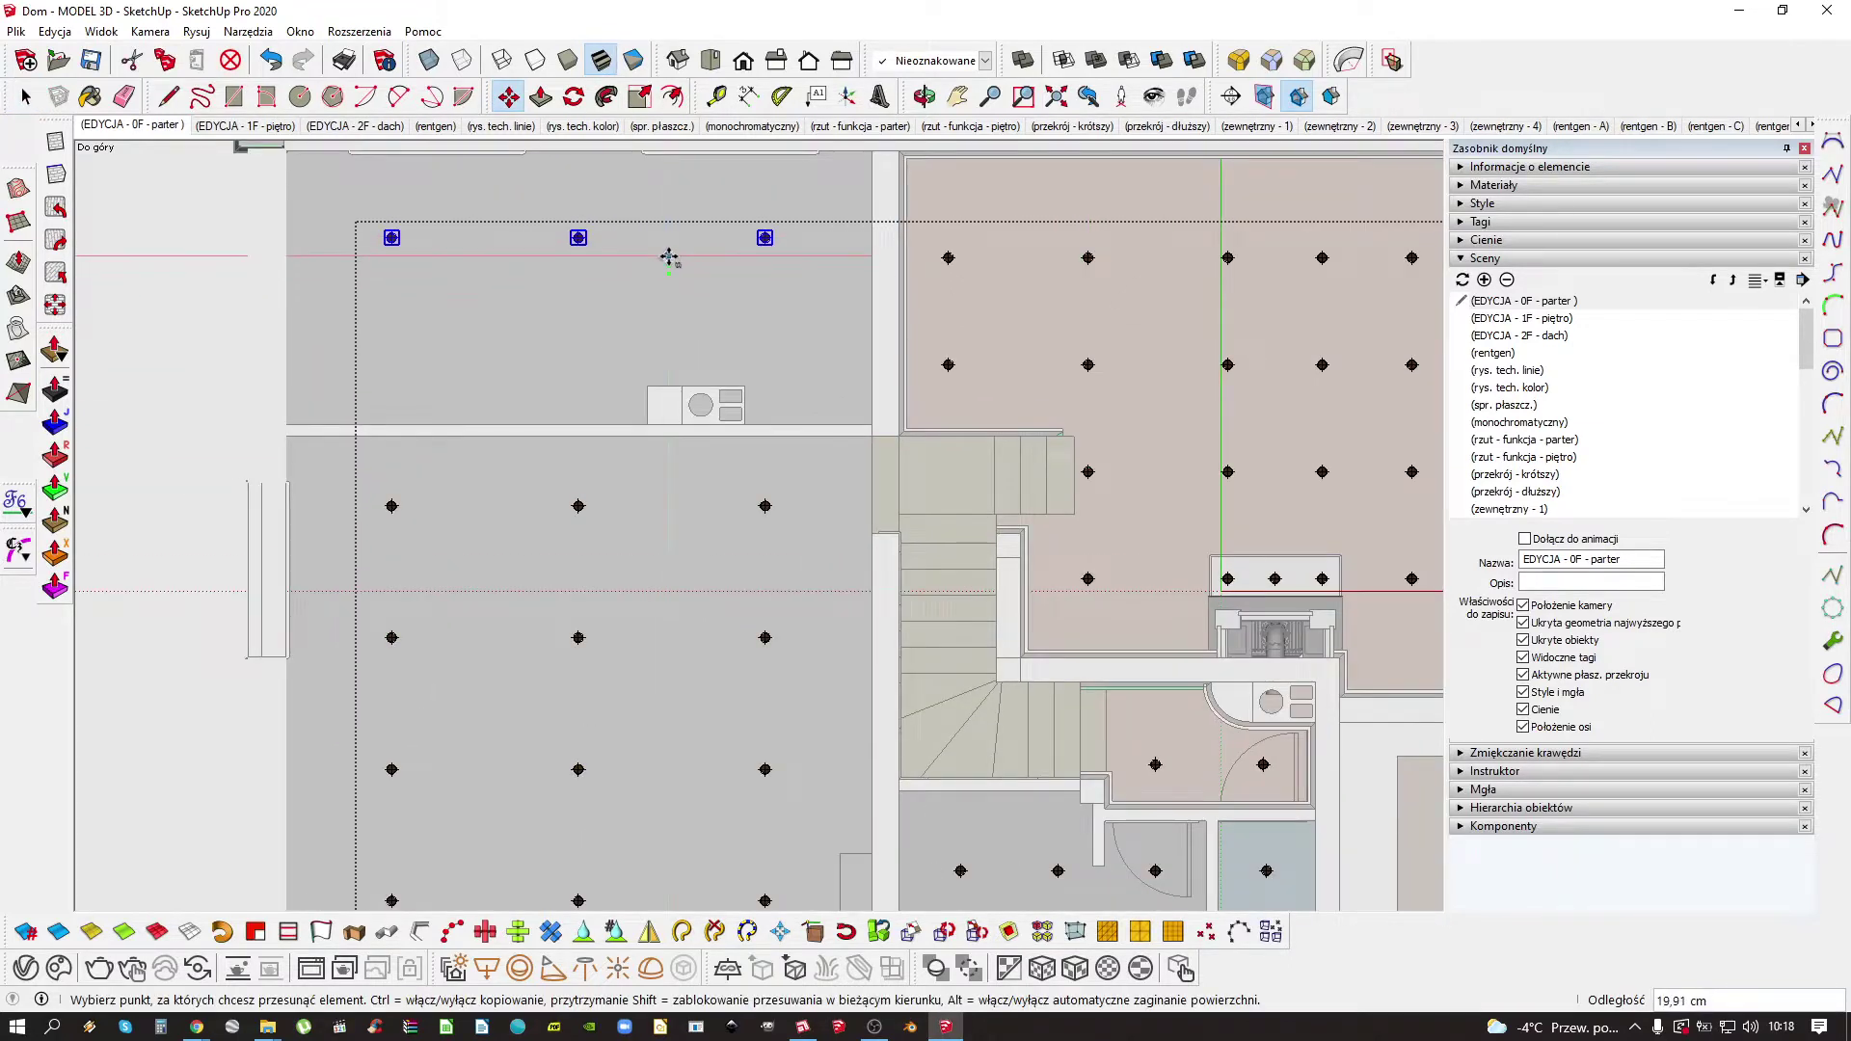
pyautogui.hotkey('ctrl', 'z')
pyautogui.click(721, 248)
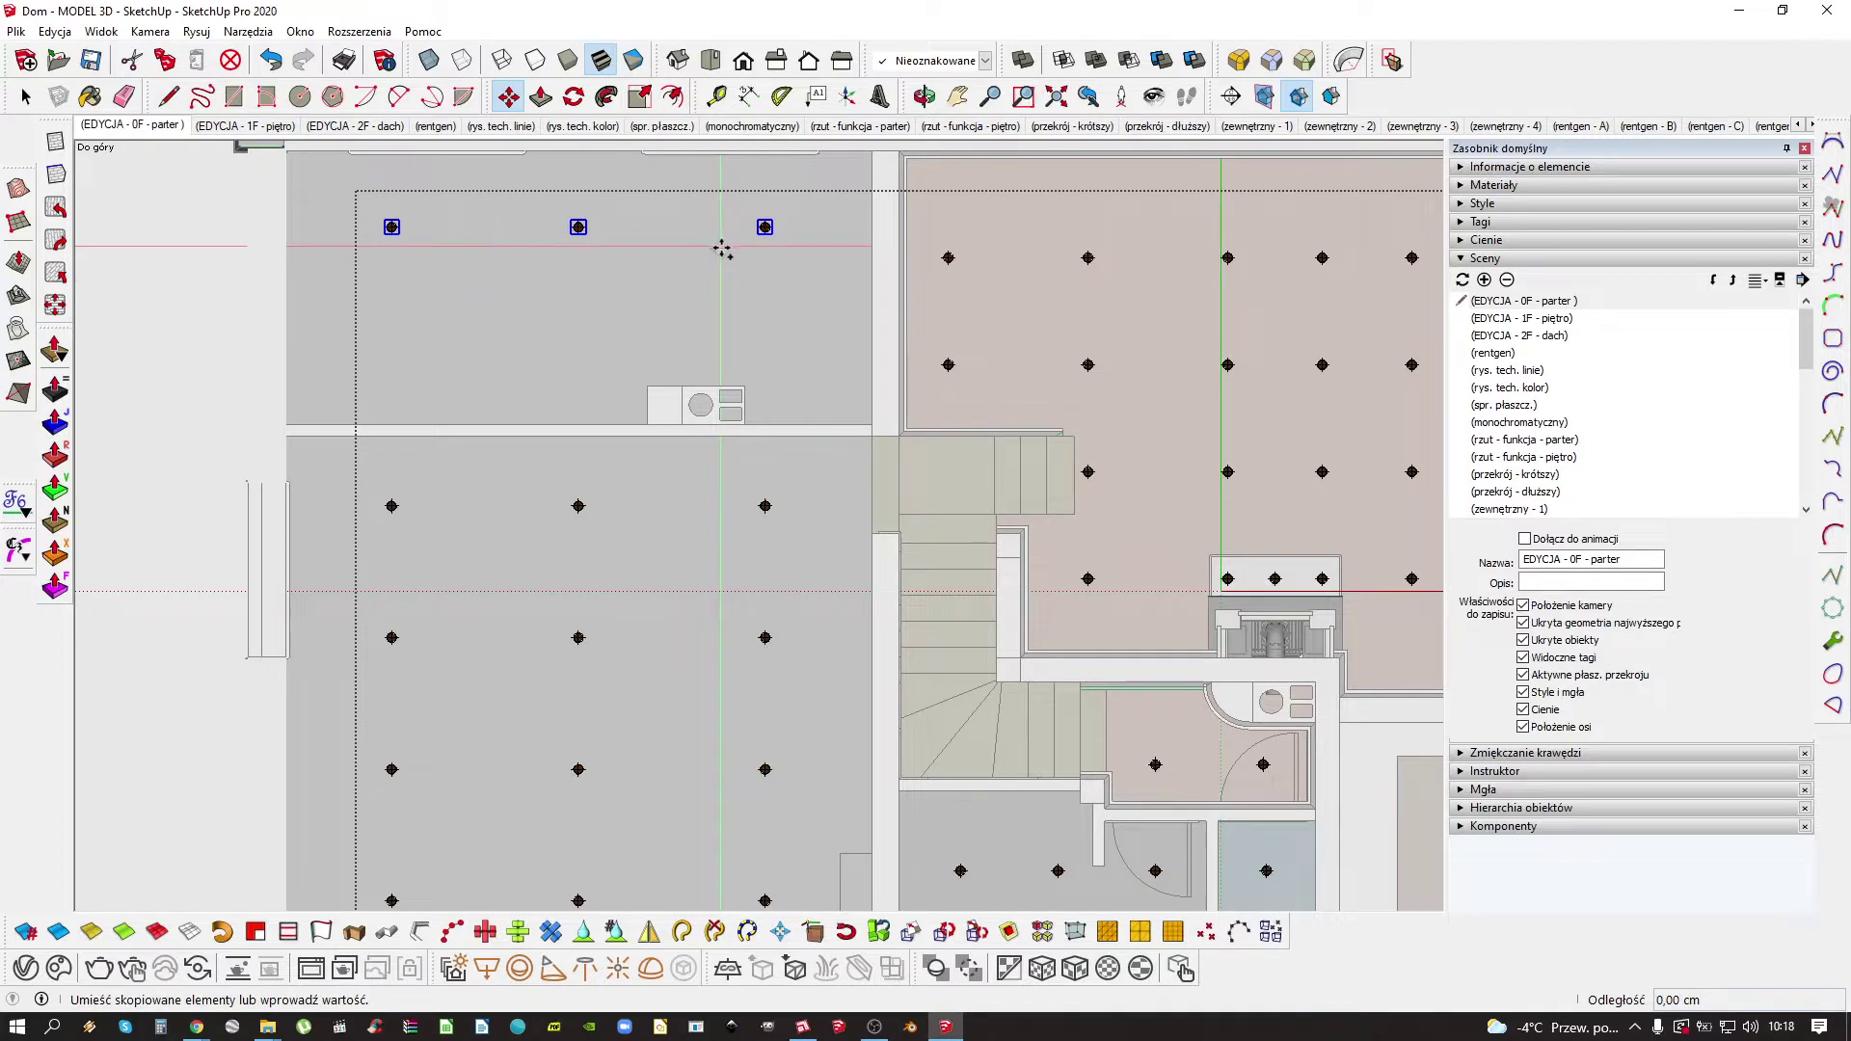
pyautogui.click(675, 349)
pyautogui.press('space')
pyautogui.scroll(-2, 665, 358)
pyautogui.scroll(-1, 1036, 488)
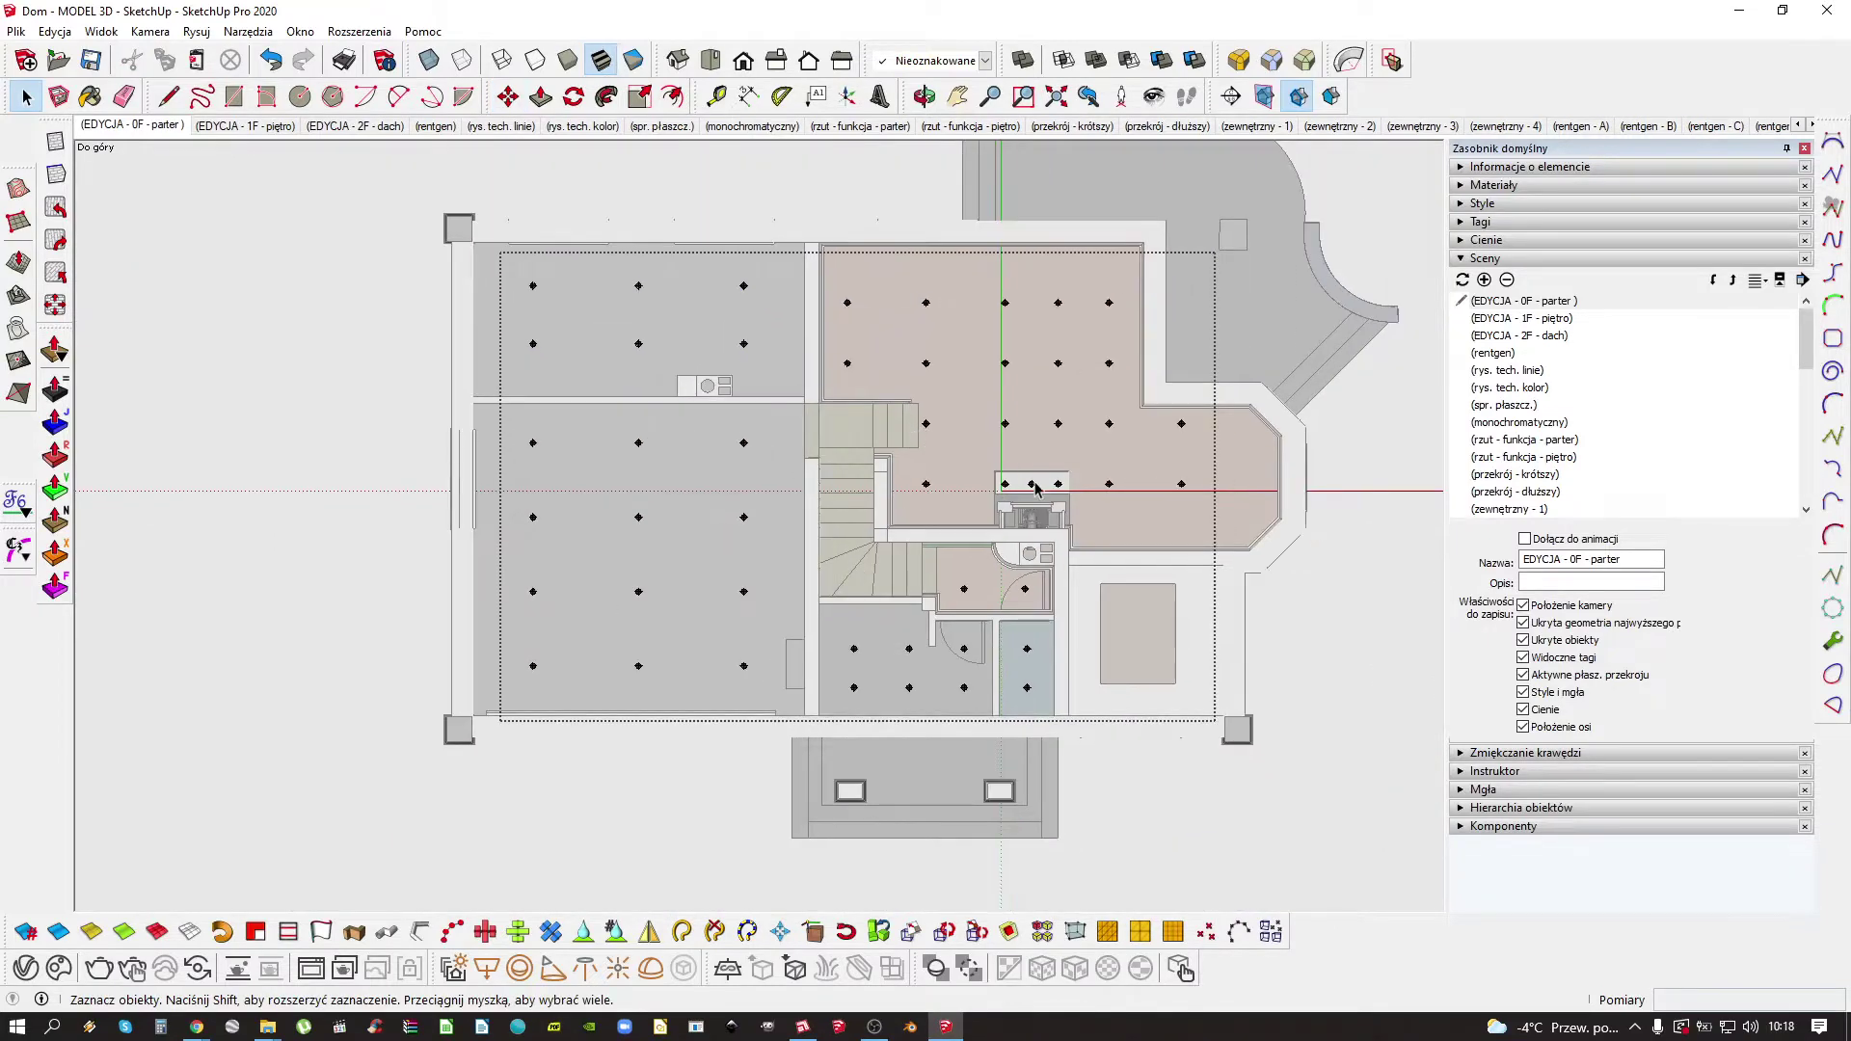
# - Try move-copying lights in the bay room, cancelling the unwanted copies
pyautogui.scroll(2, 1222, 549)
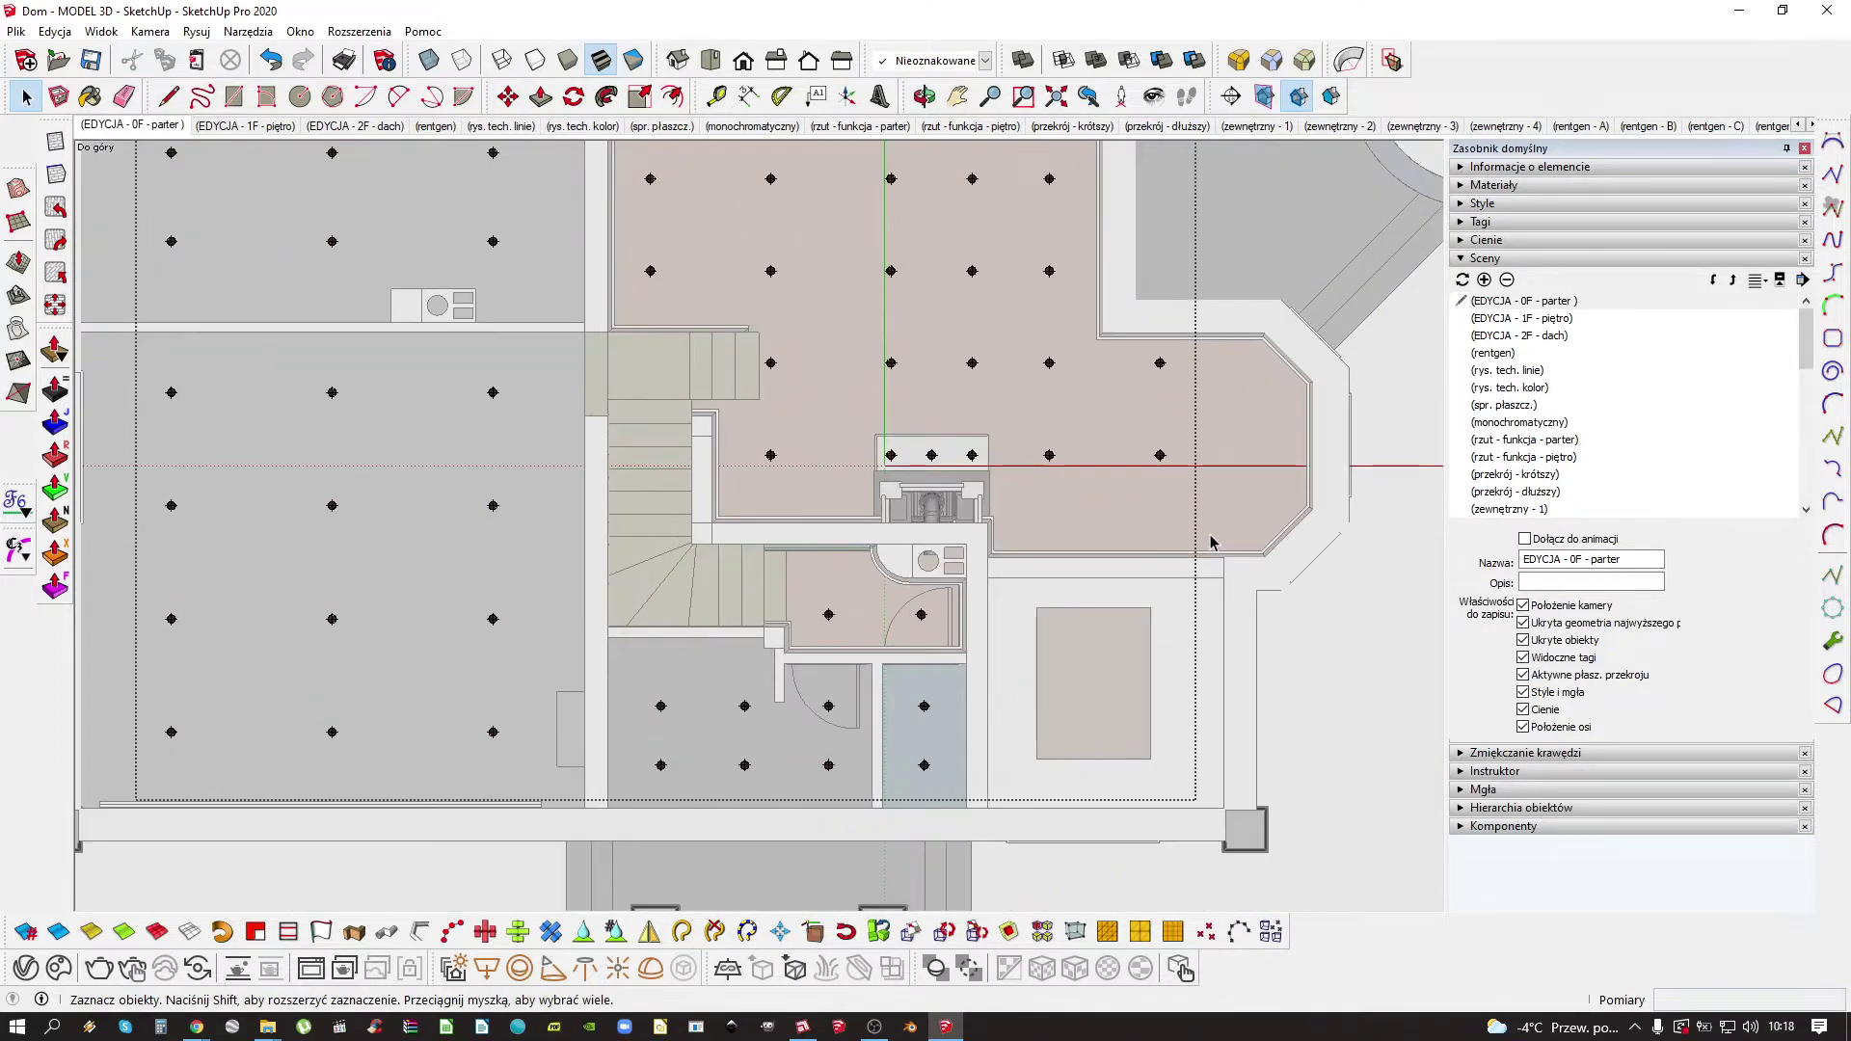
pyautogui.scroll(1, 1213, 490)
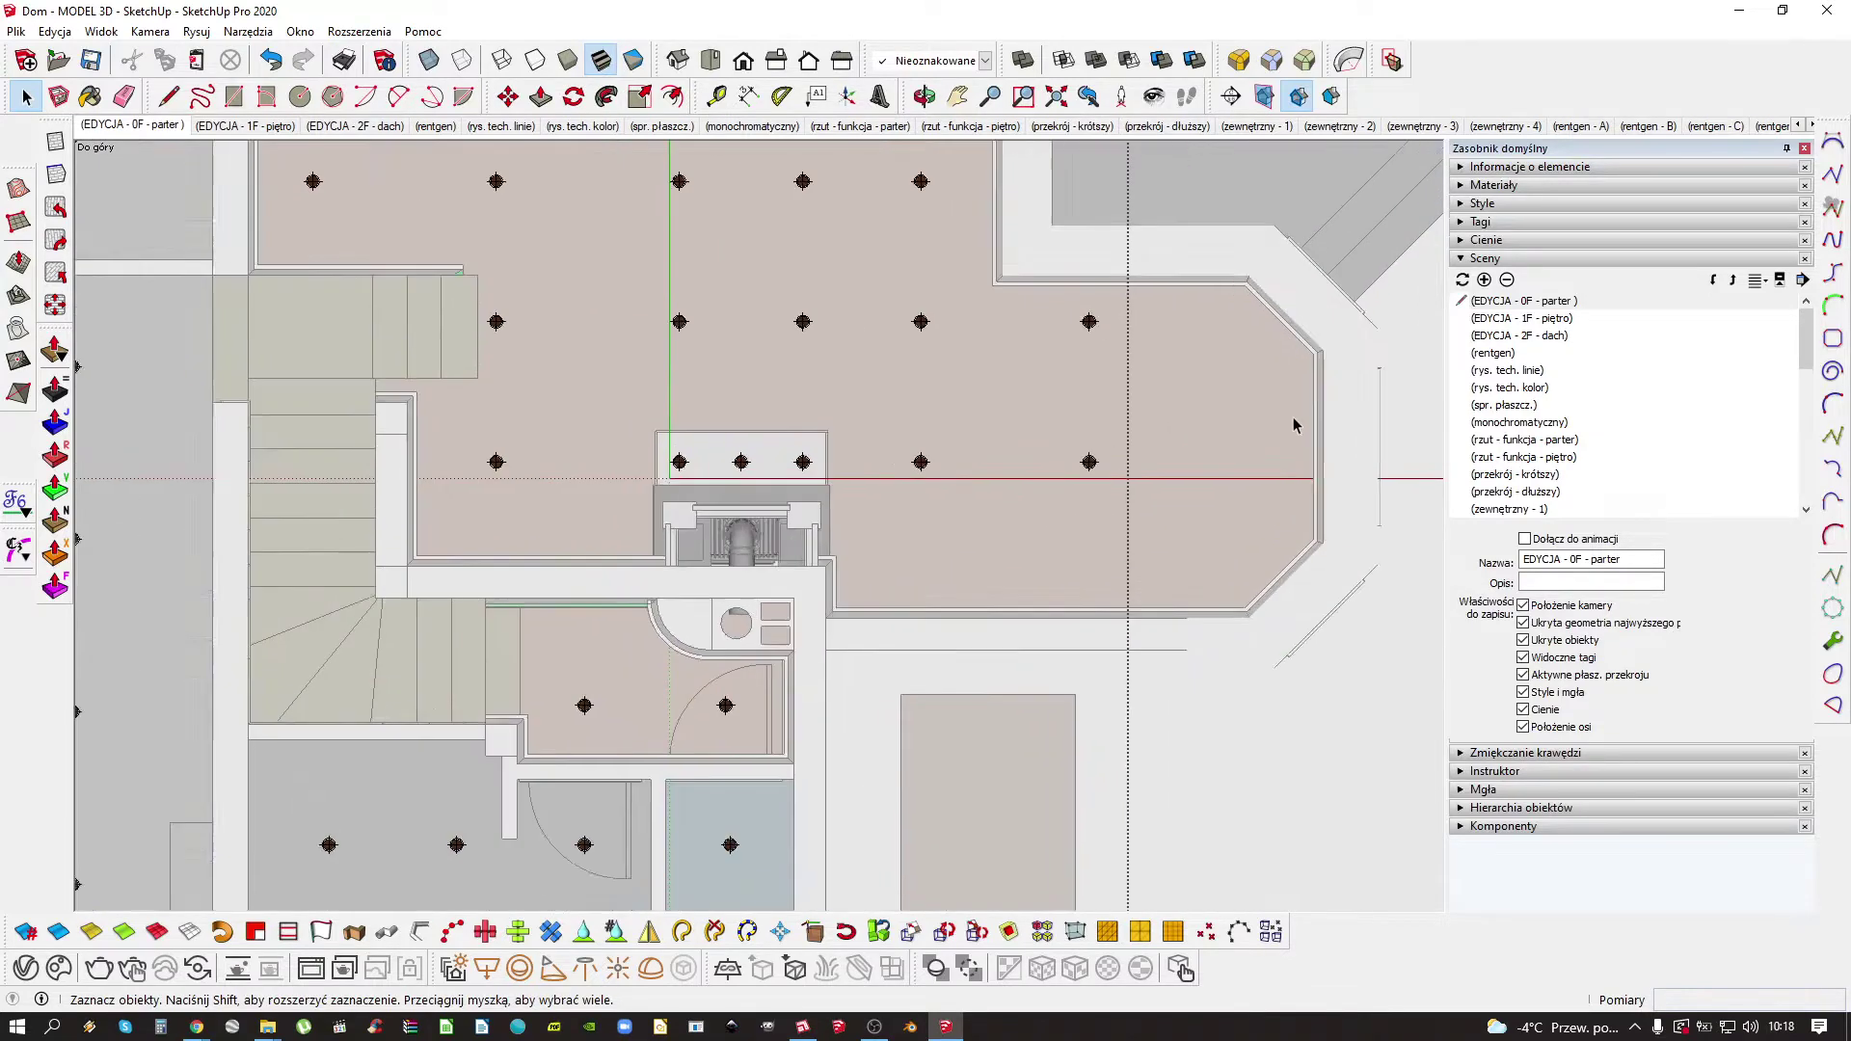
pyautogui.scroll(1, 1147, 525)
pyautogui.press('m')
pyautogui.press('ctrl')
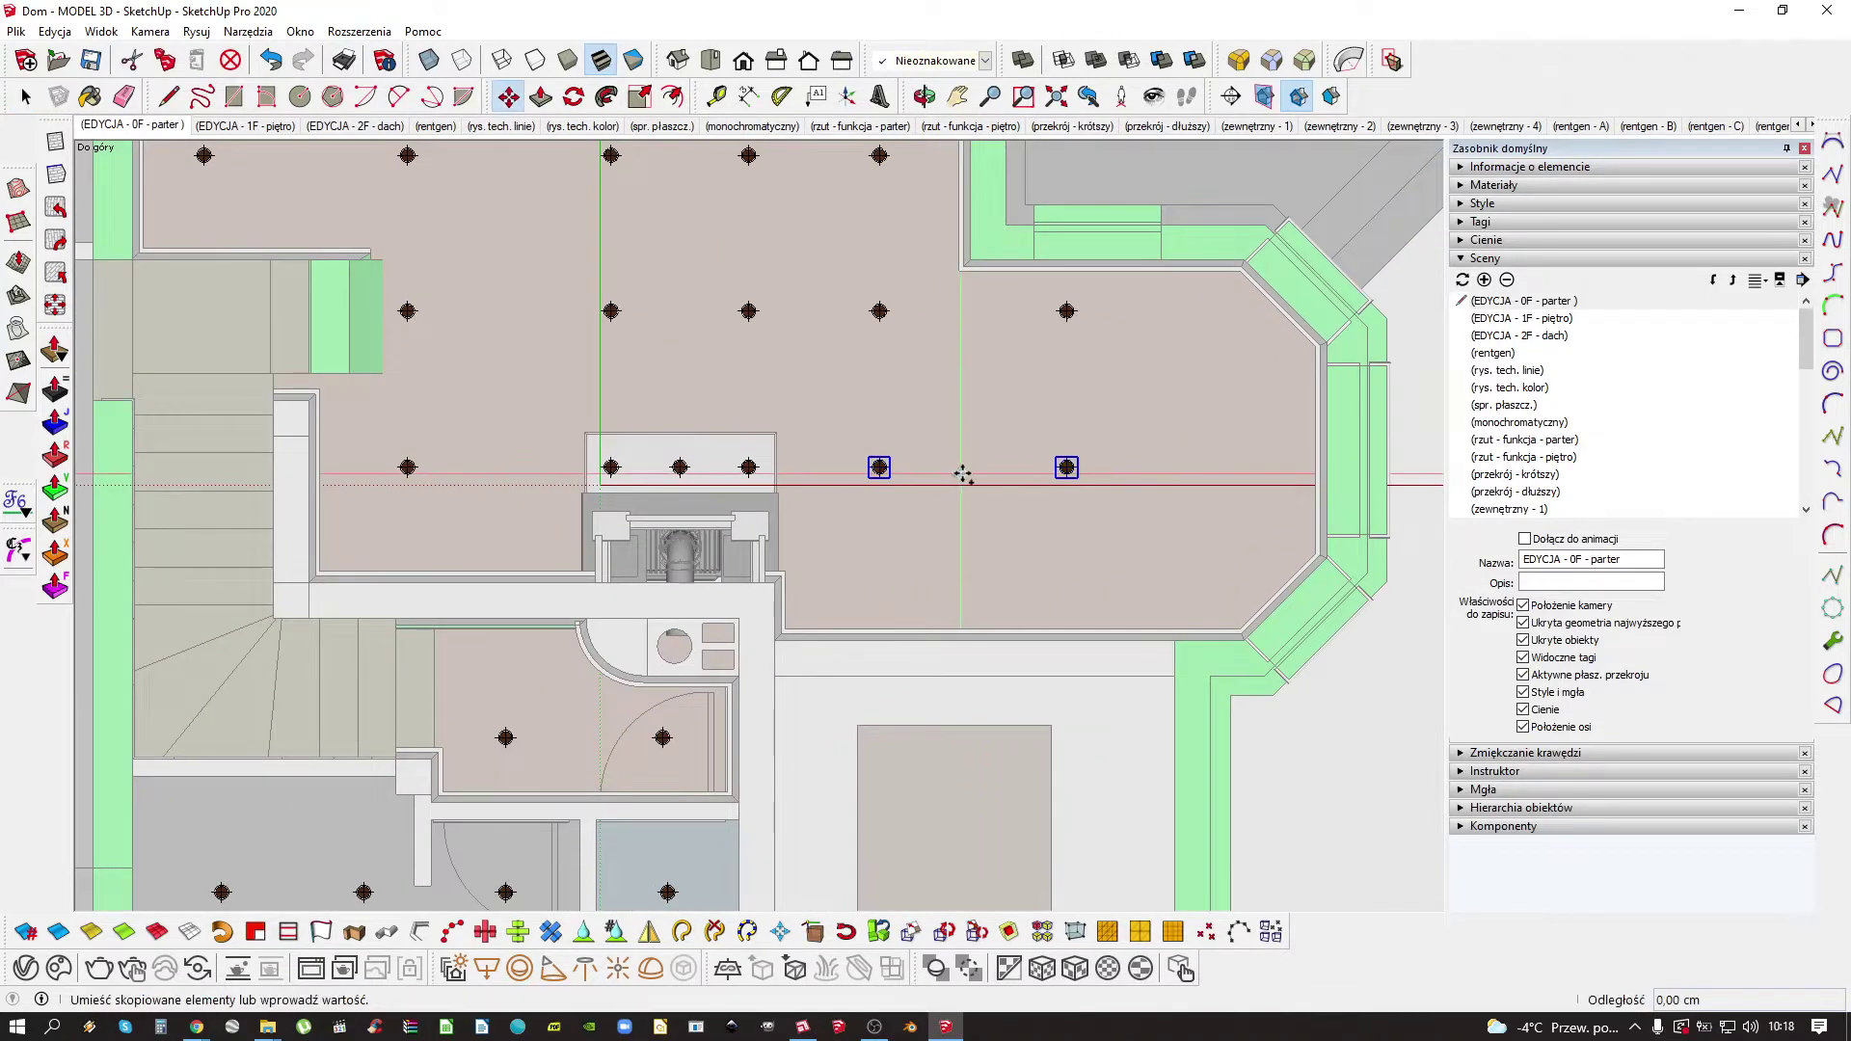
pyautogui.click(962, 470)
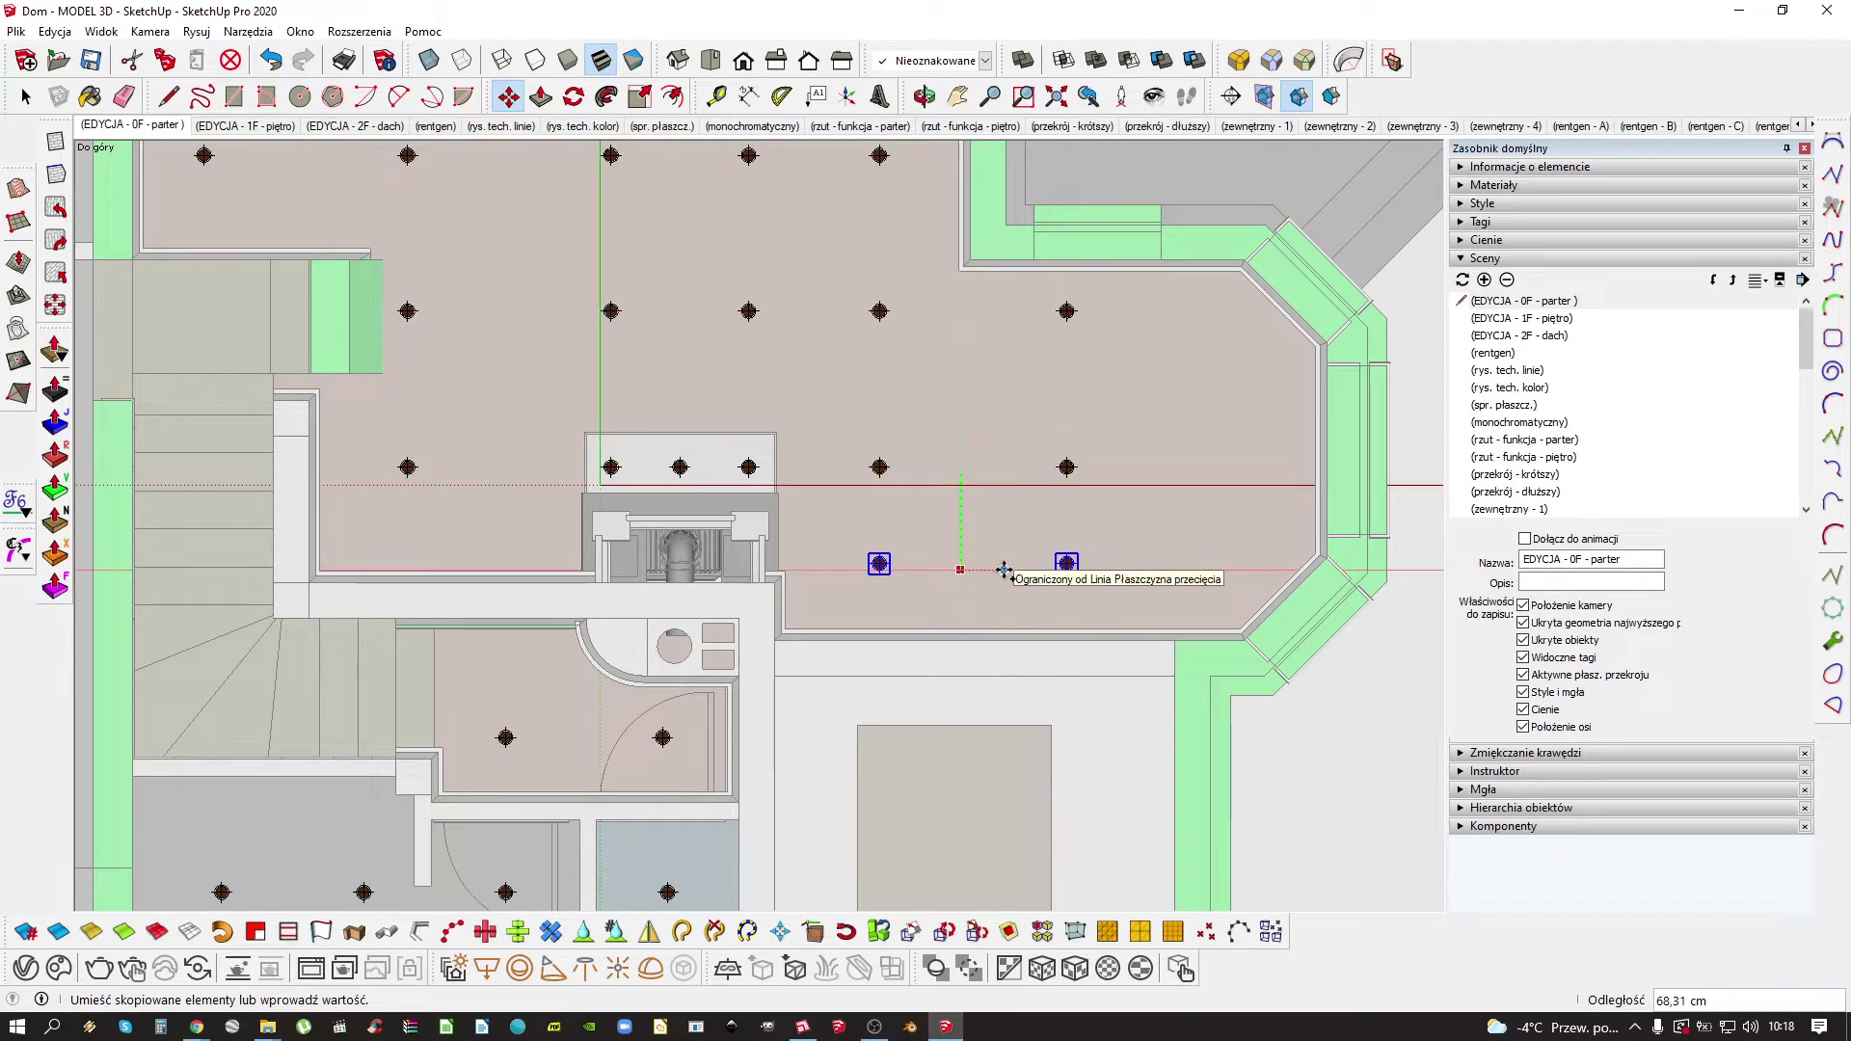
pyautogui.press('space')
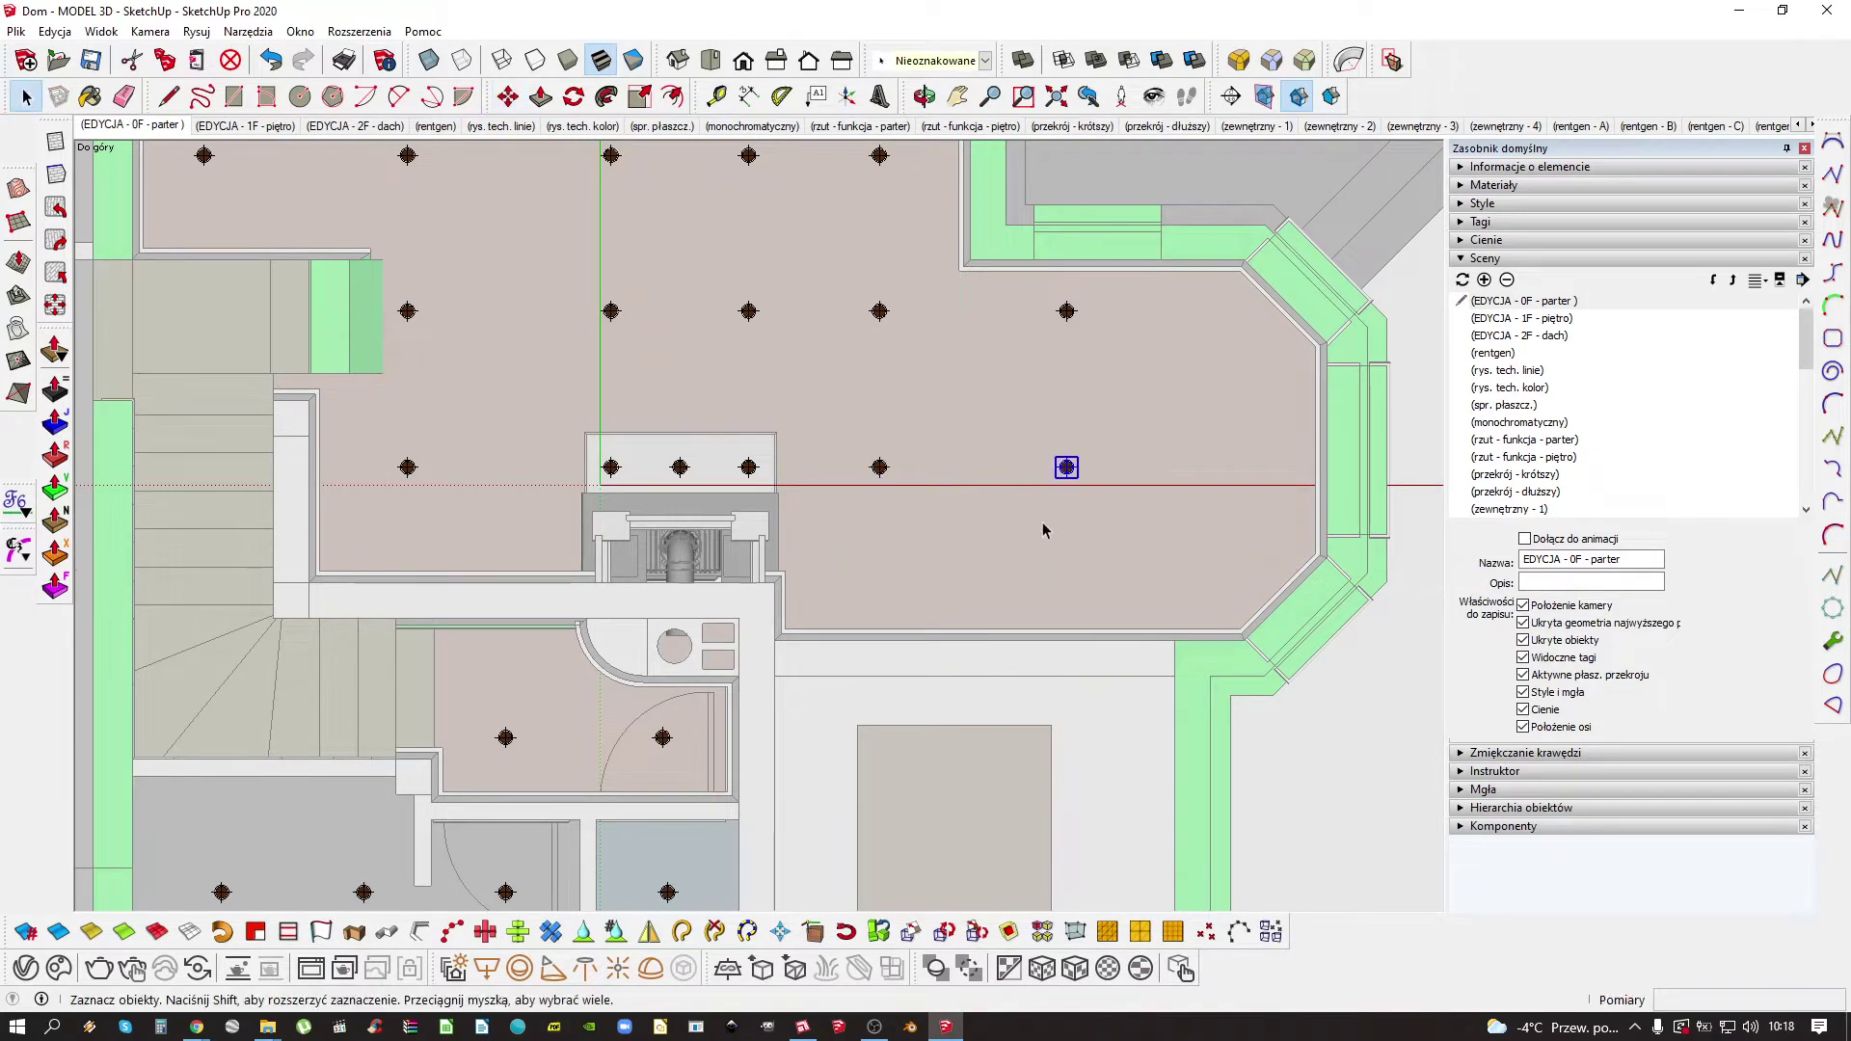
pyautogui.press('m')
pyautogui.press('ctrl')
pyautogui.click(1067, 533)
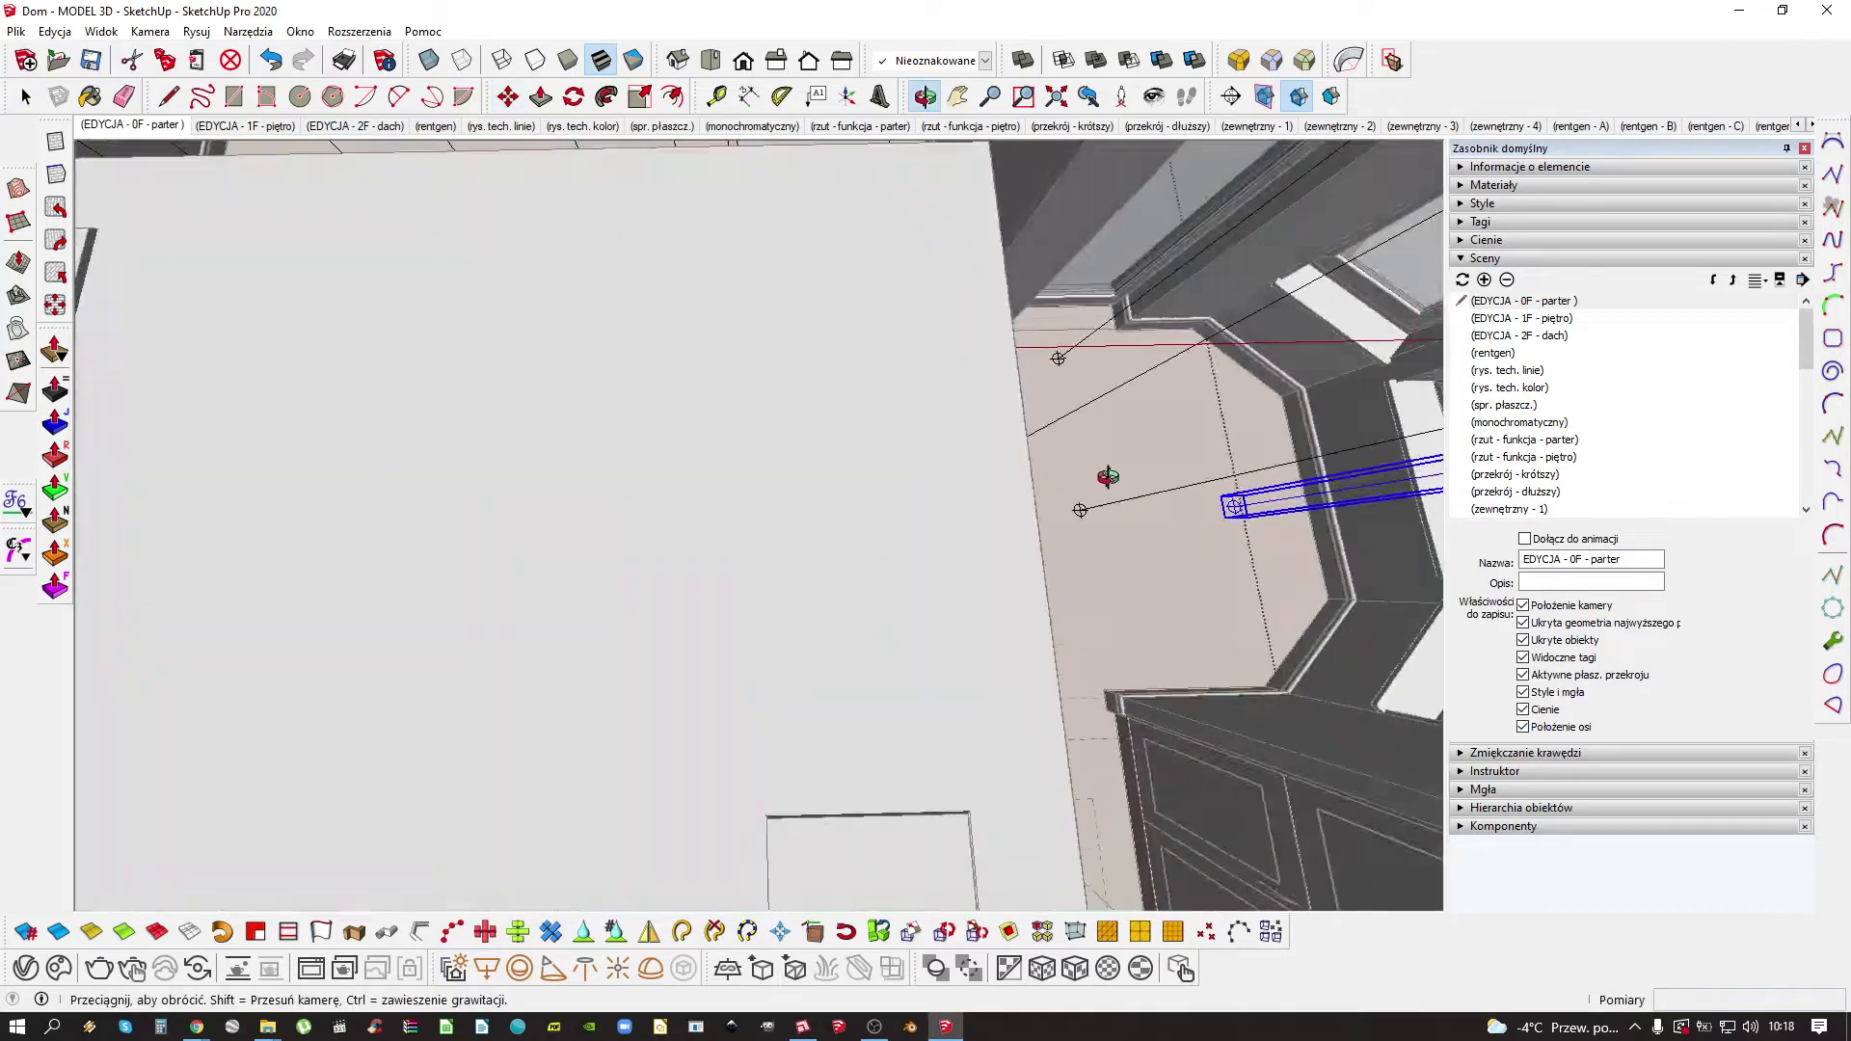
# - Orbit to inspect the lights in 3D, then return to the 'rzut - oświetlenie' scene
pyautogui.moveTo(1166, 554); pyautogui.dragTo(1226, 449, button='middle')
pyautogui.moveTo(1441, 308)
pyautogui.mouseDown(button='middle')
pyautogui.moveTo(1058, 395)
pyautogui.moveTo(683, 282)
pyautogui.mouseUp(button='middle')
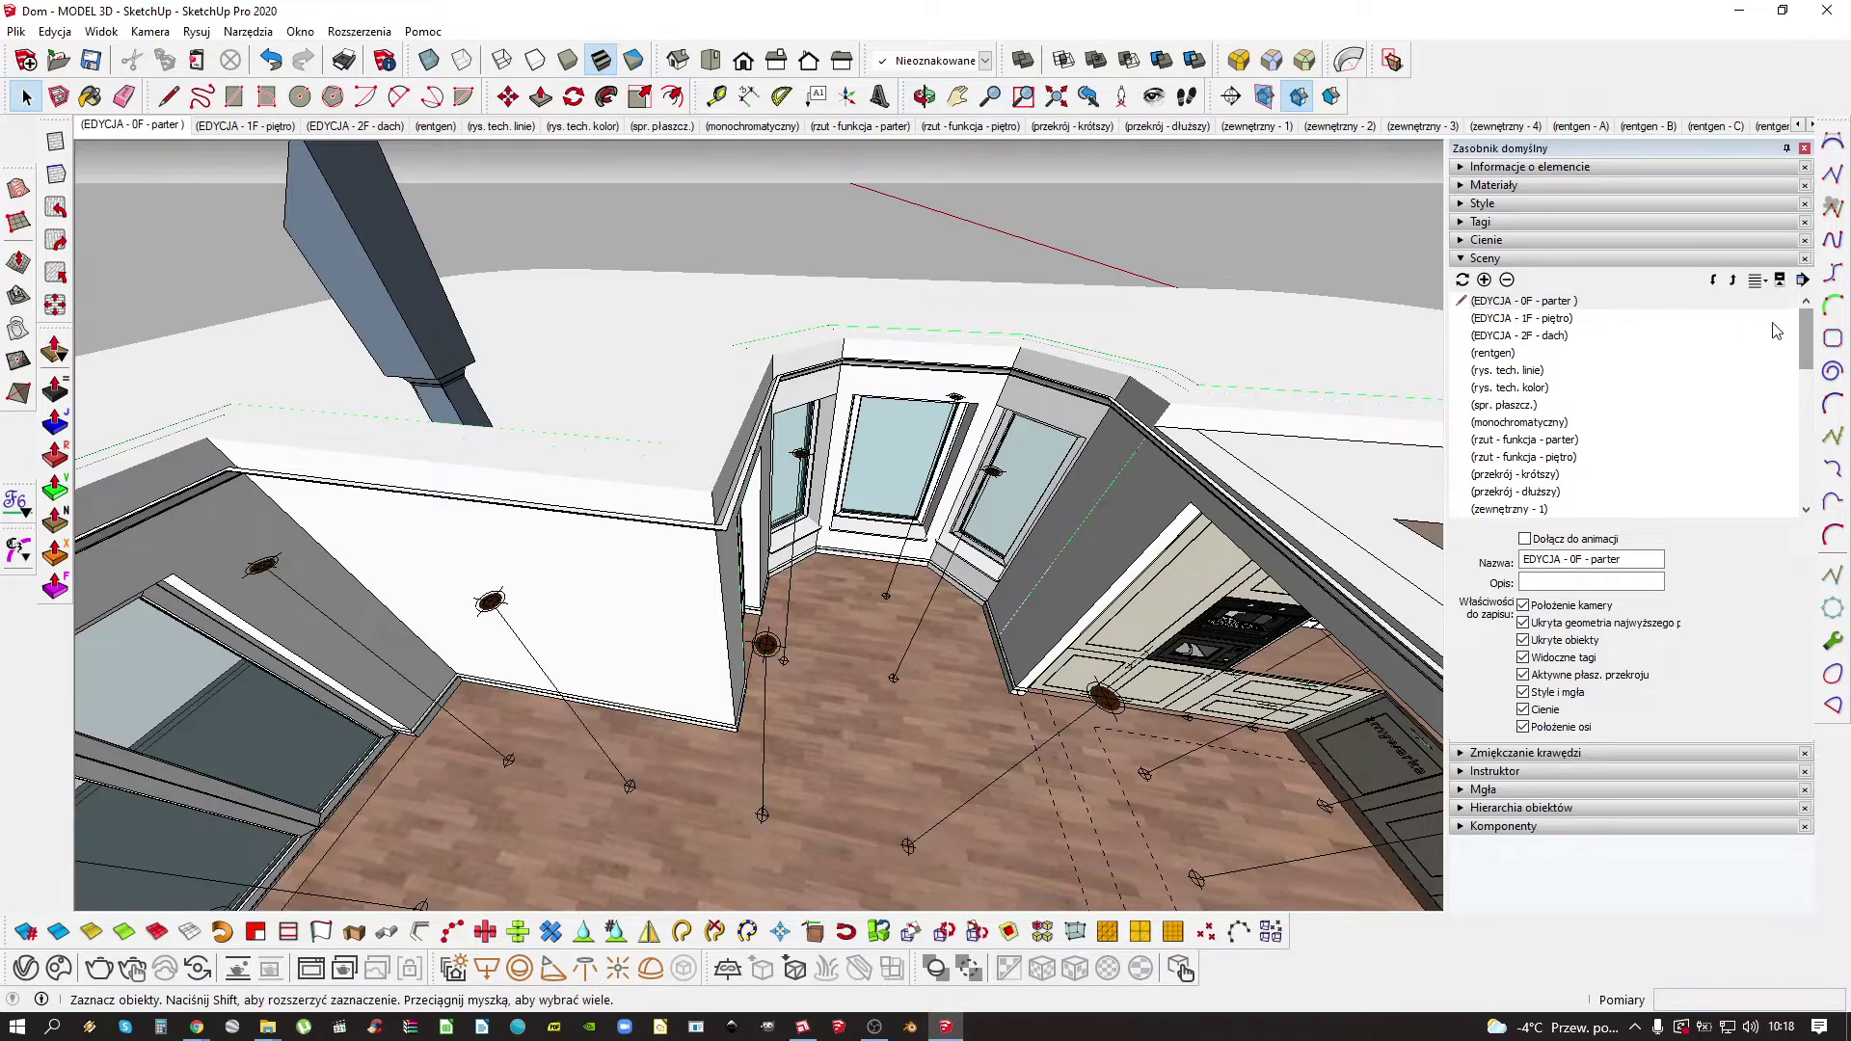
pyautogui.moveTo(1807, 337); pyautogui.dragTo(1784, 491)
pyautogui.click(1526, 511)
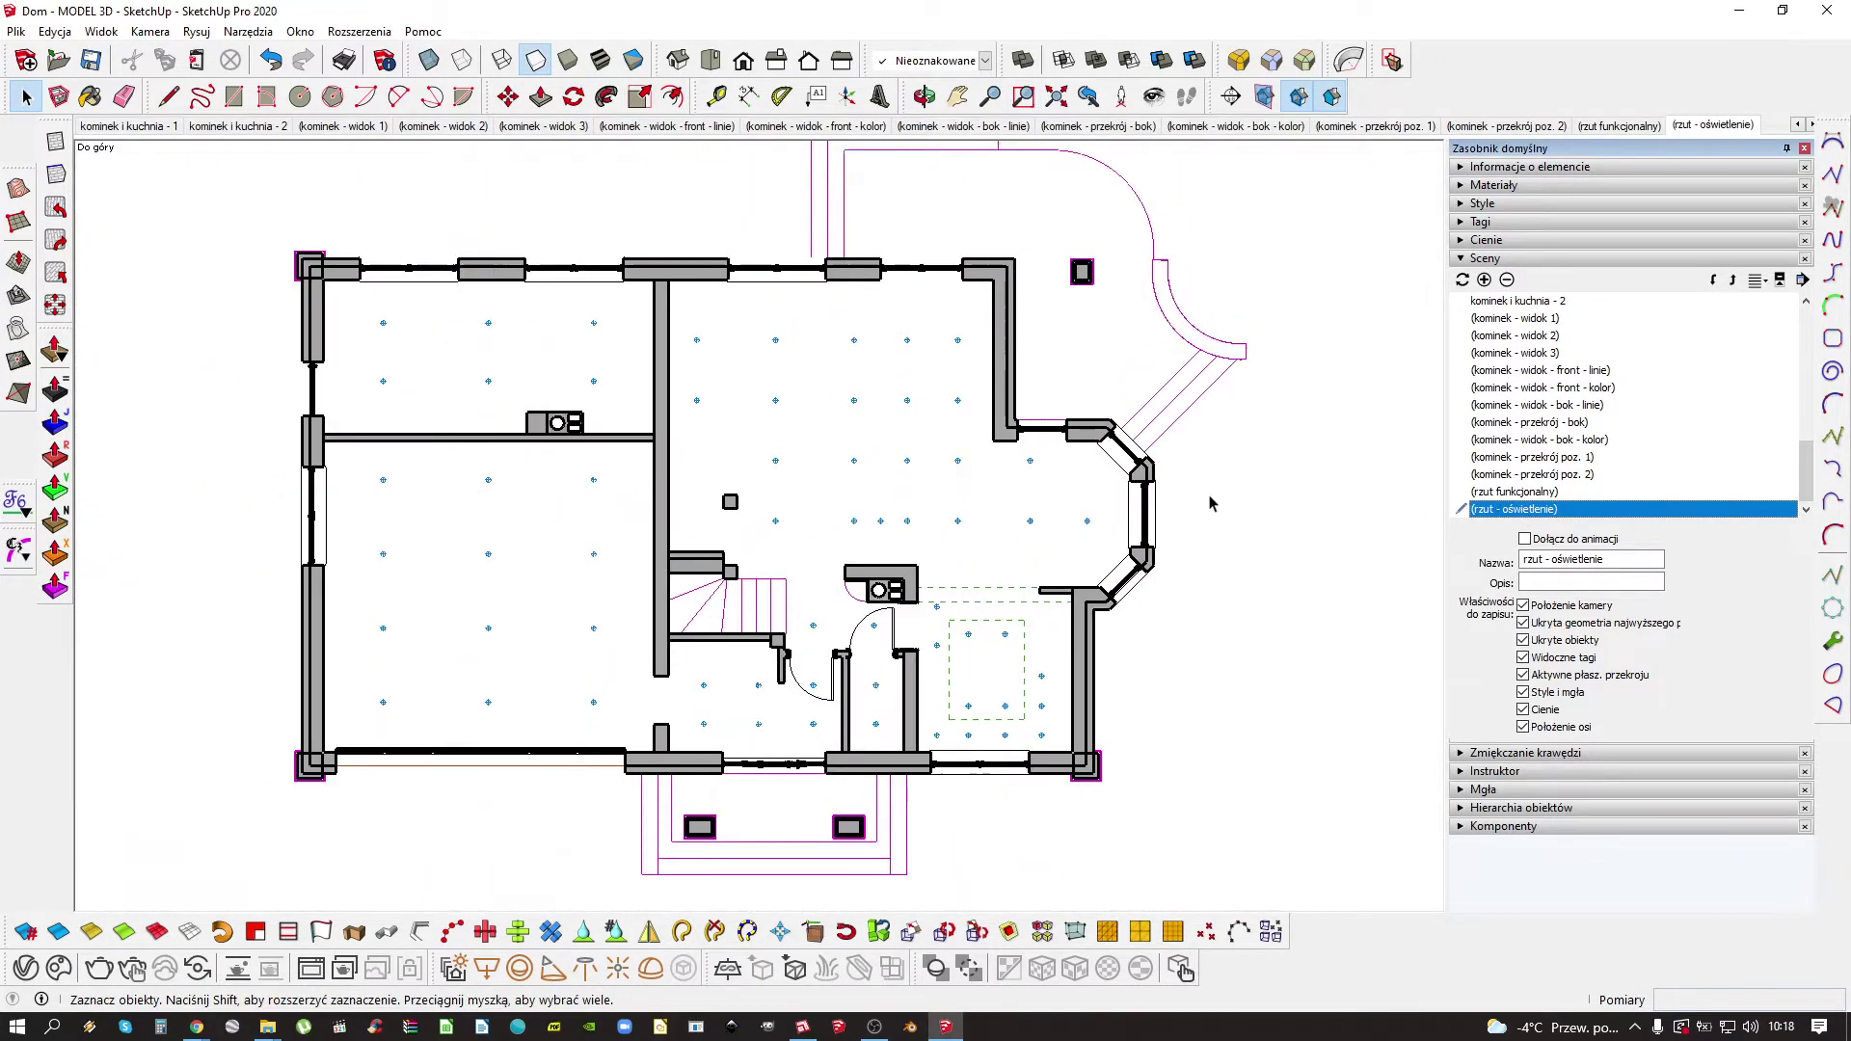
# - Reapply the 'rzut - oświetlenie' scene, zoom to the entrance, and minimize SketchUp and LayOut
pyautogui.scroll(2, 1075, 599)
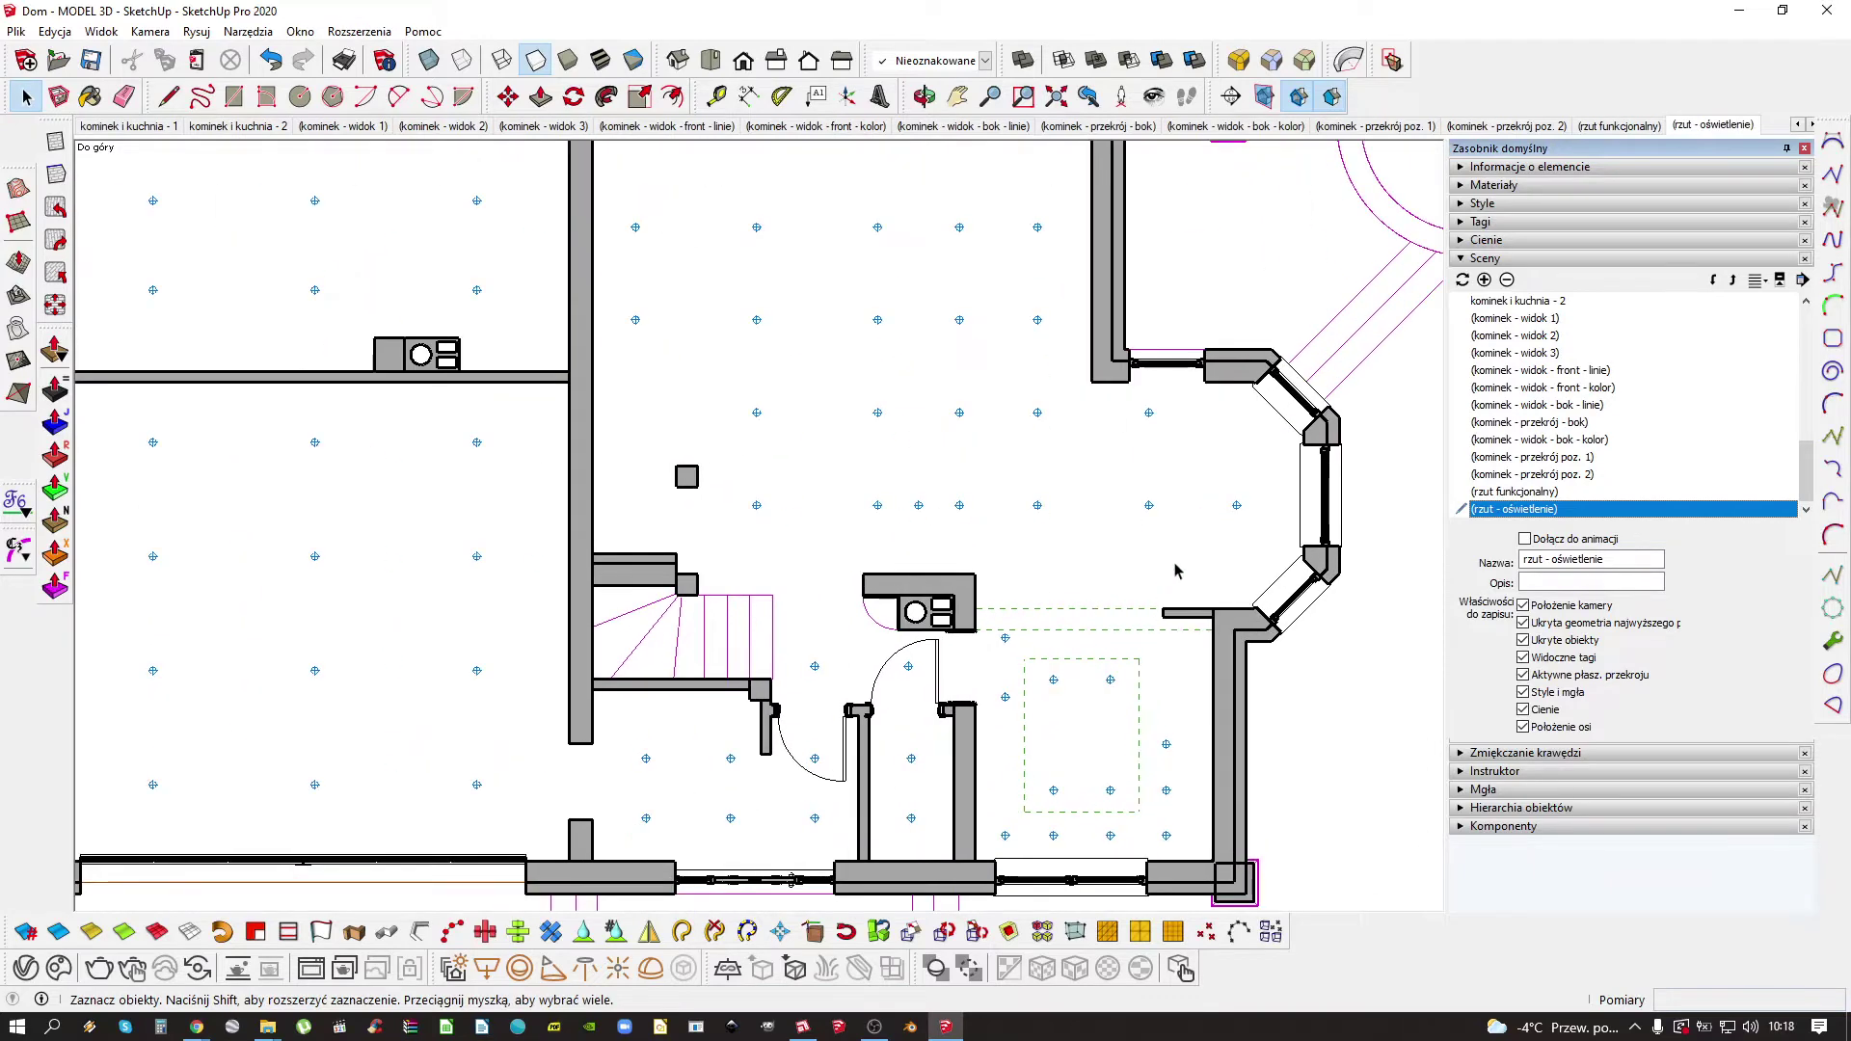
pyautogui.scroll(-2, 1119, 646)
pyautogui.scroll(2, 1174, 692)
pyautogui.click(1575, 516)
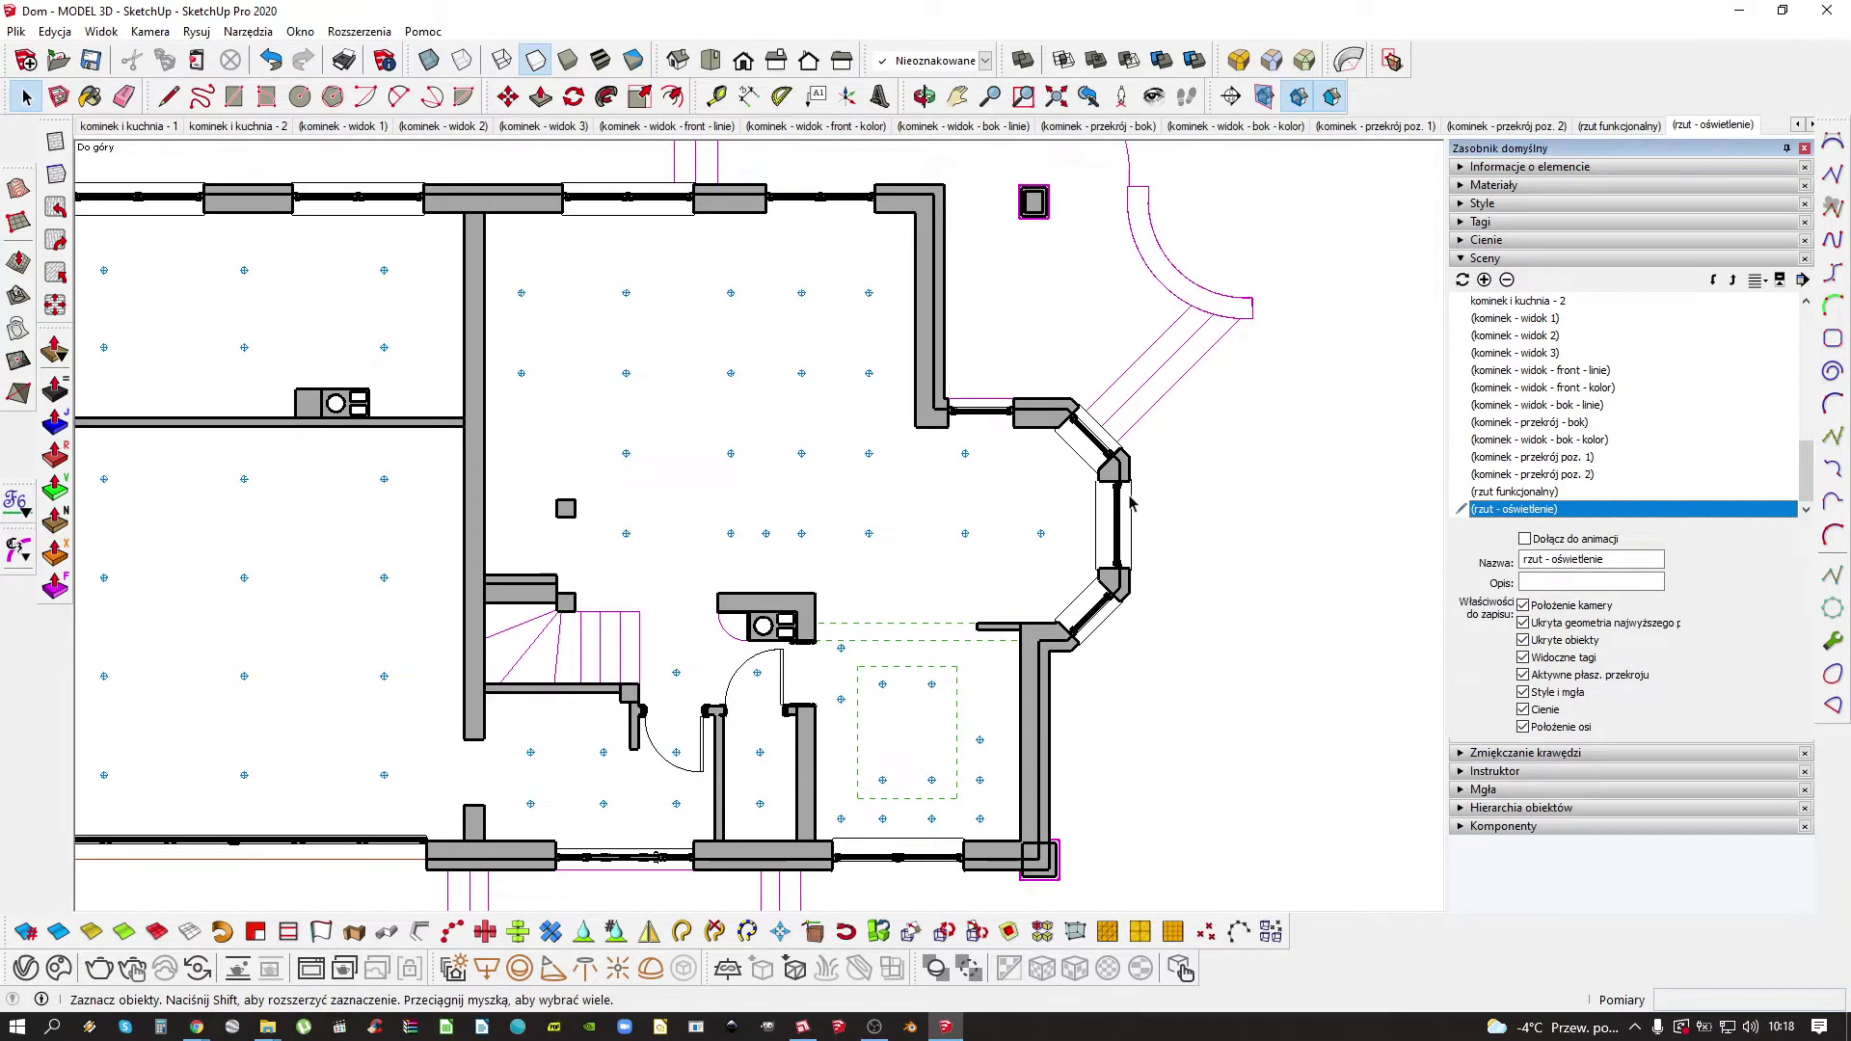
pyautogui.scroll(-2, 1106, 431)
pyautogui.scroll(-1, 736, 794)
pyautogui.scroll(4, 722, 644)
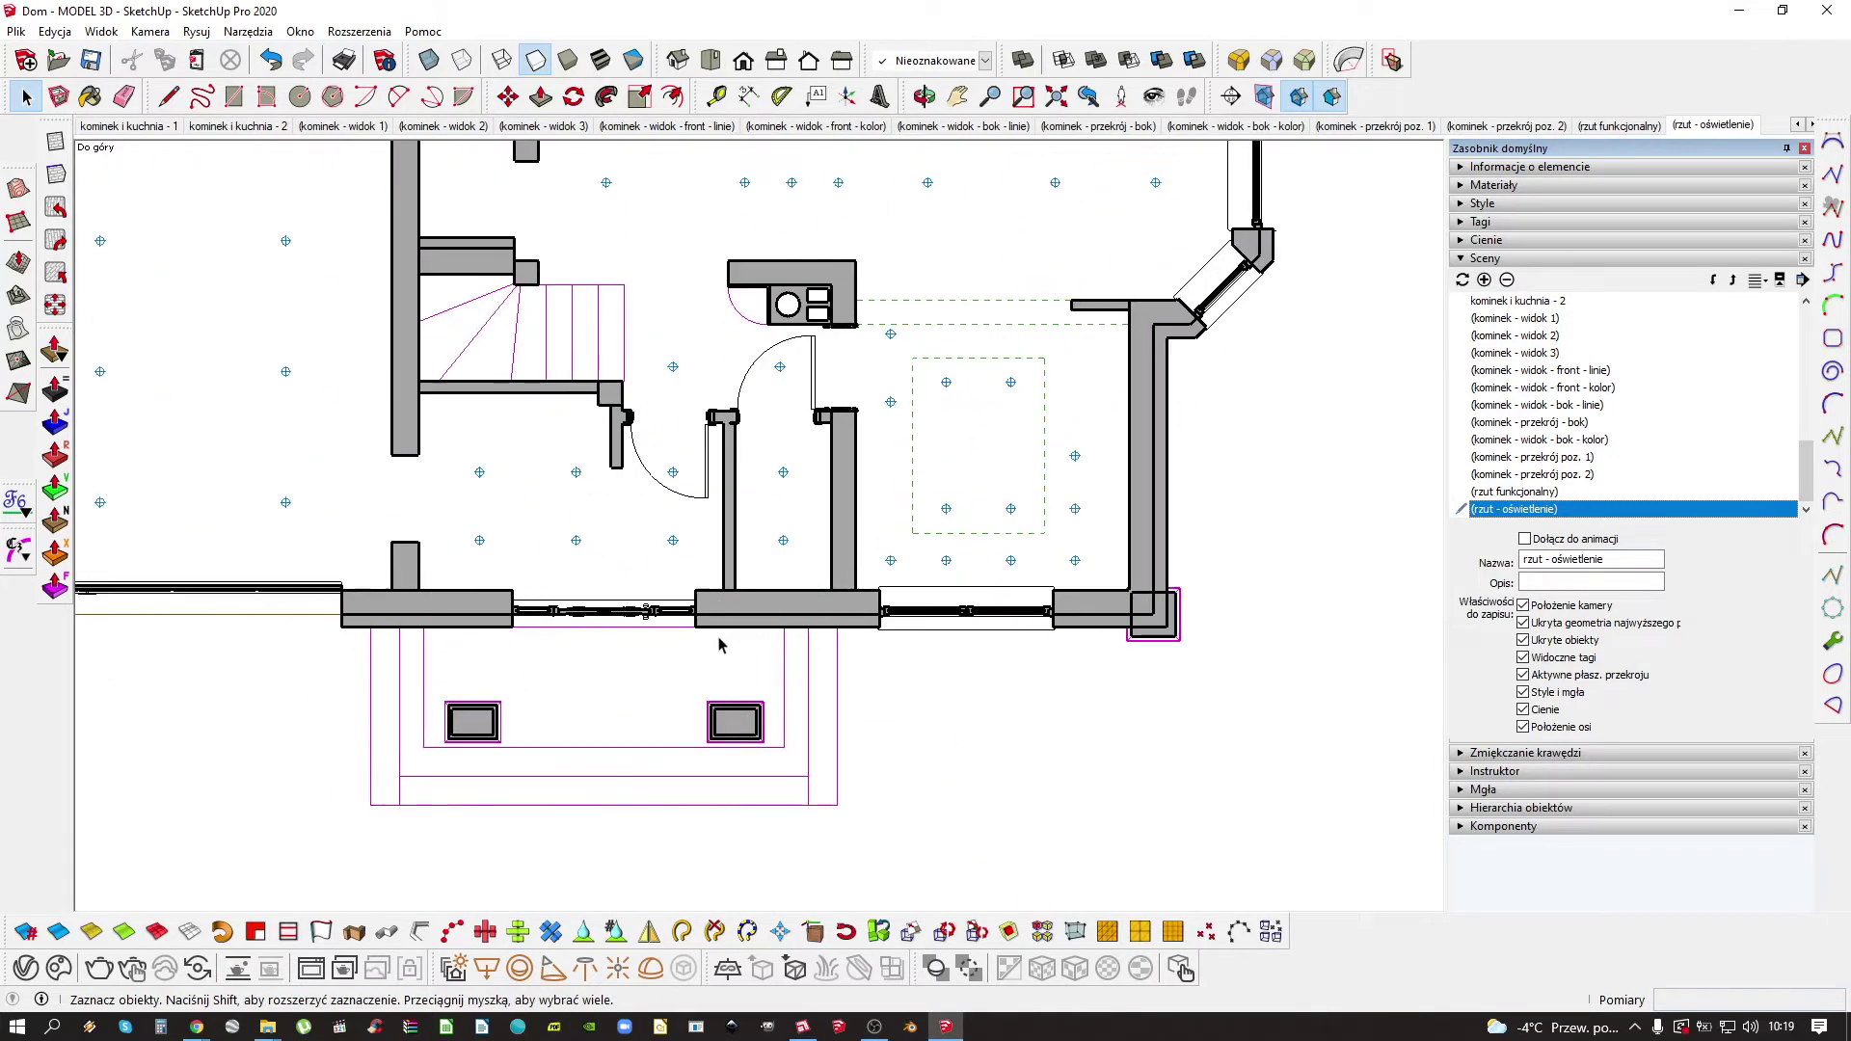
pyautogui.click(1743, 13)
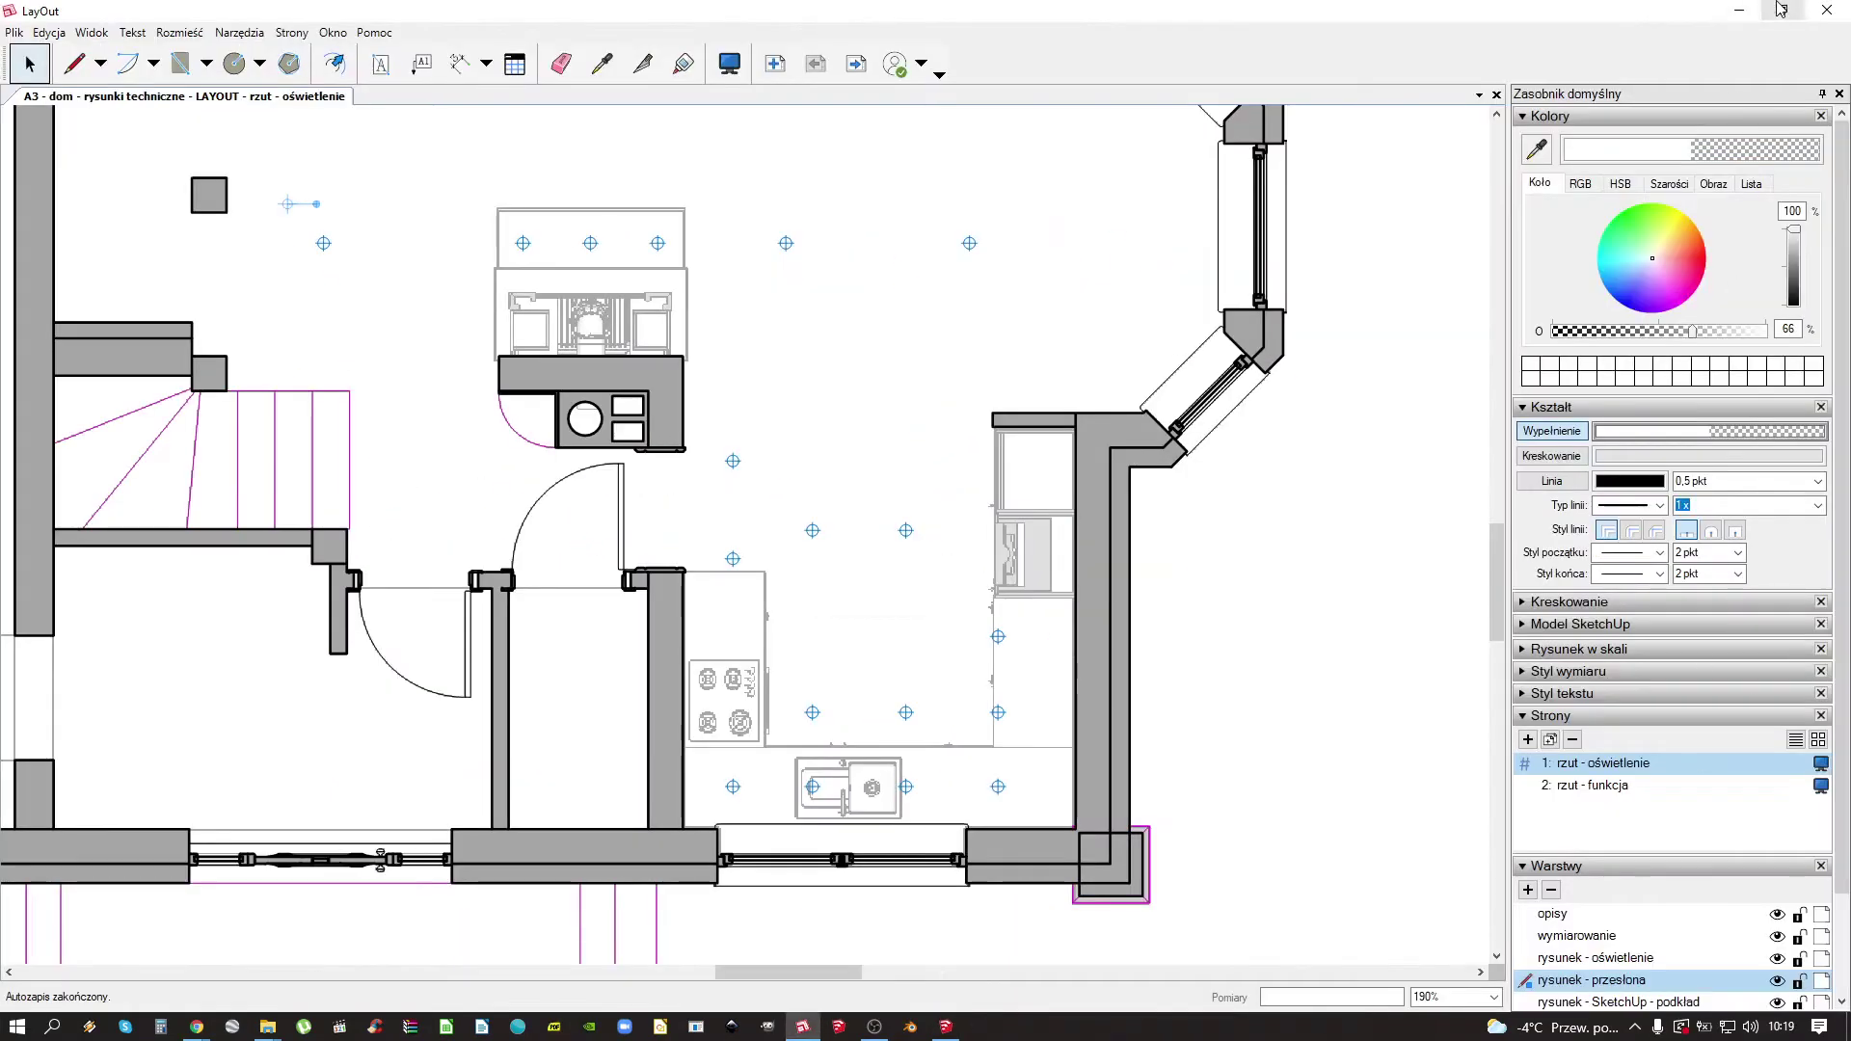
pyautogui.click(1740, 10)
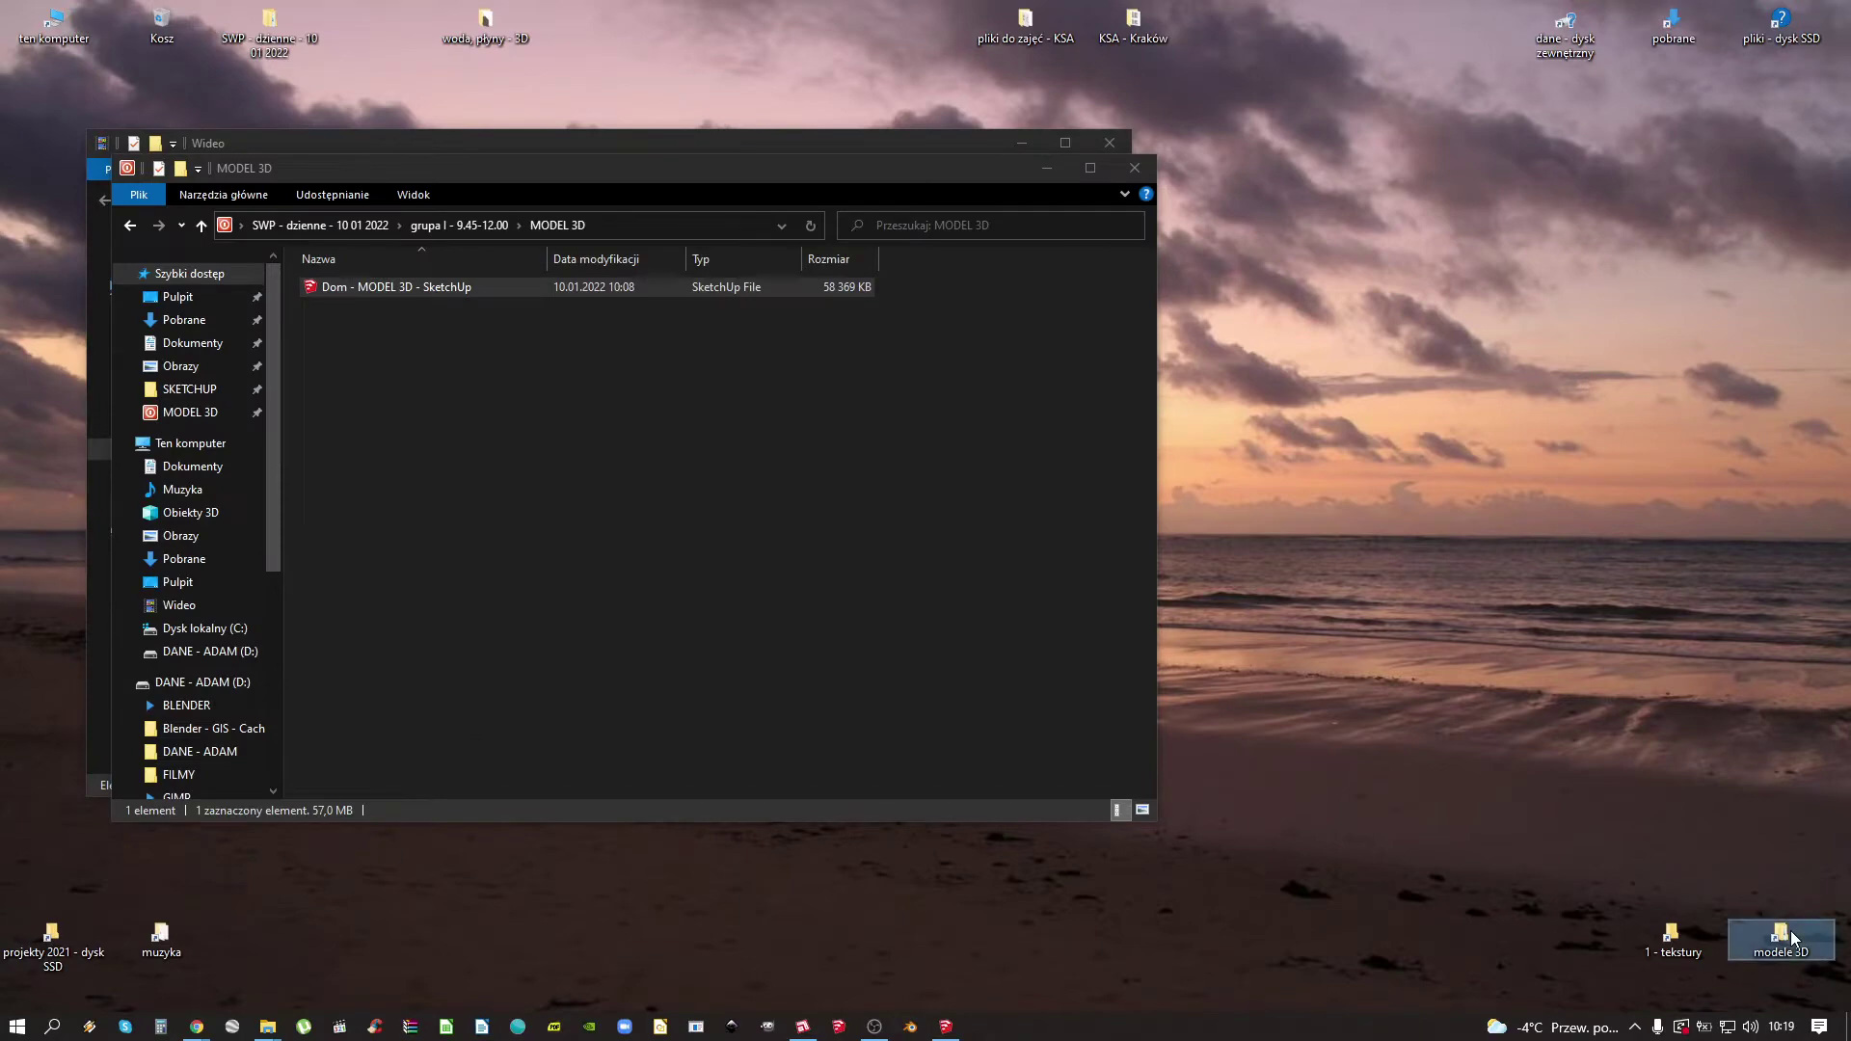
# - Go to modele 3D > OŚWIETLENIE > kinkiety and view the files as Extra large icons
pyautogui.doubleClick(1780, 935)
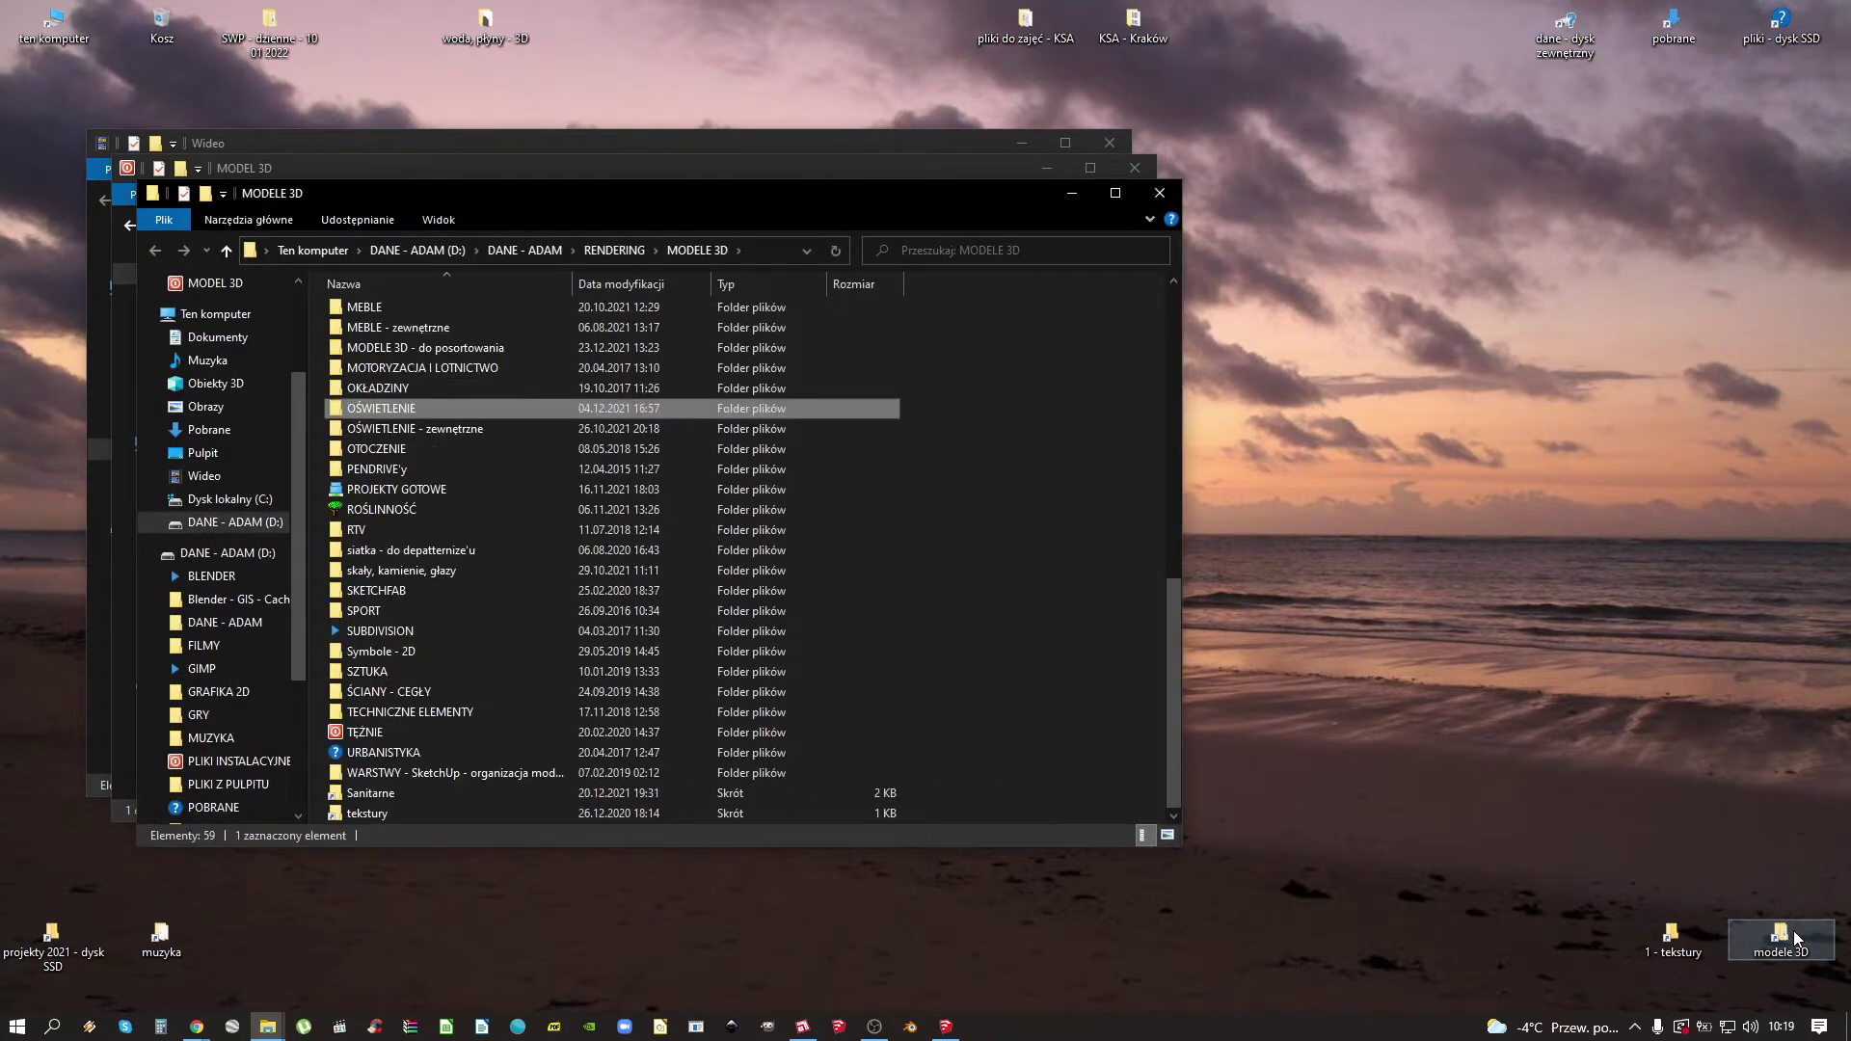
pyautogui.press('Return')
pyautogui.press('k')
pyautogui.press('Return')
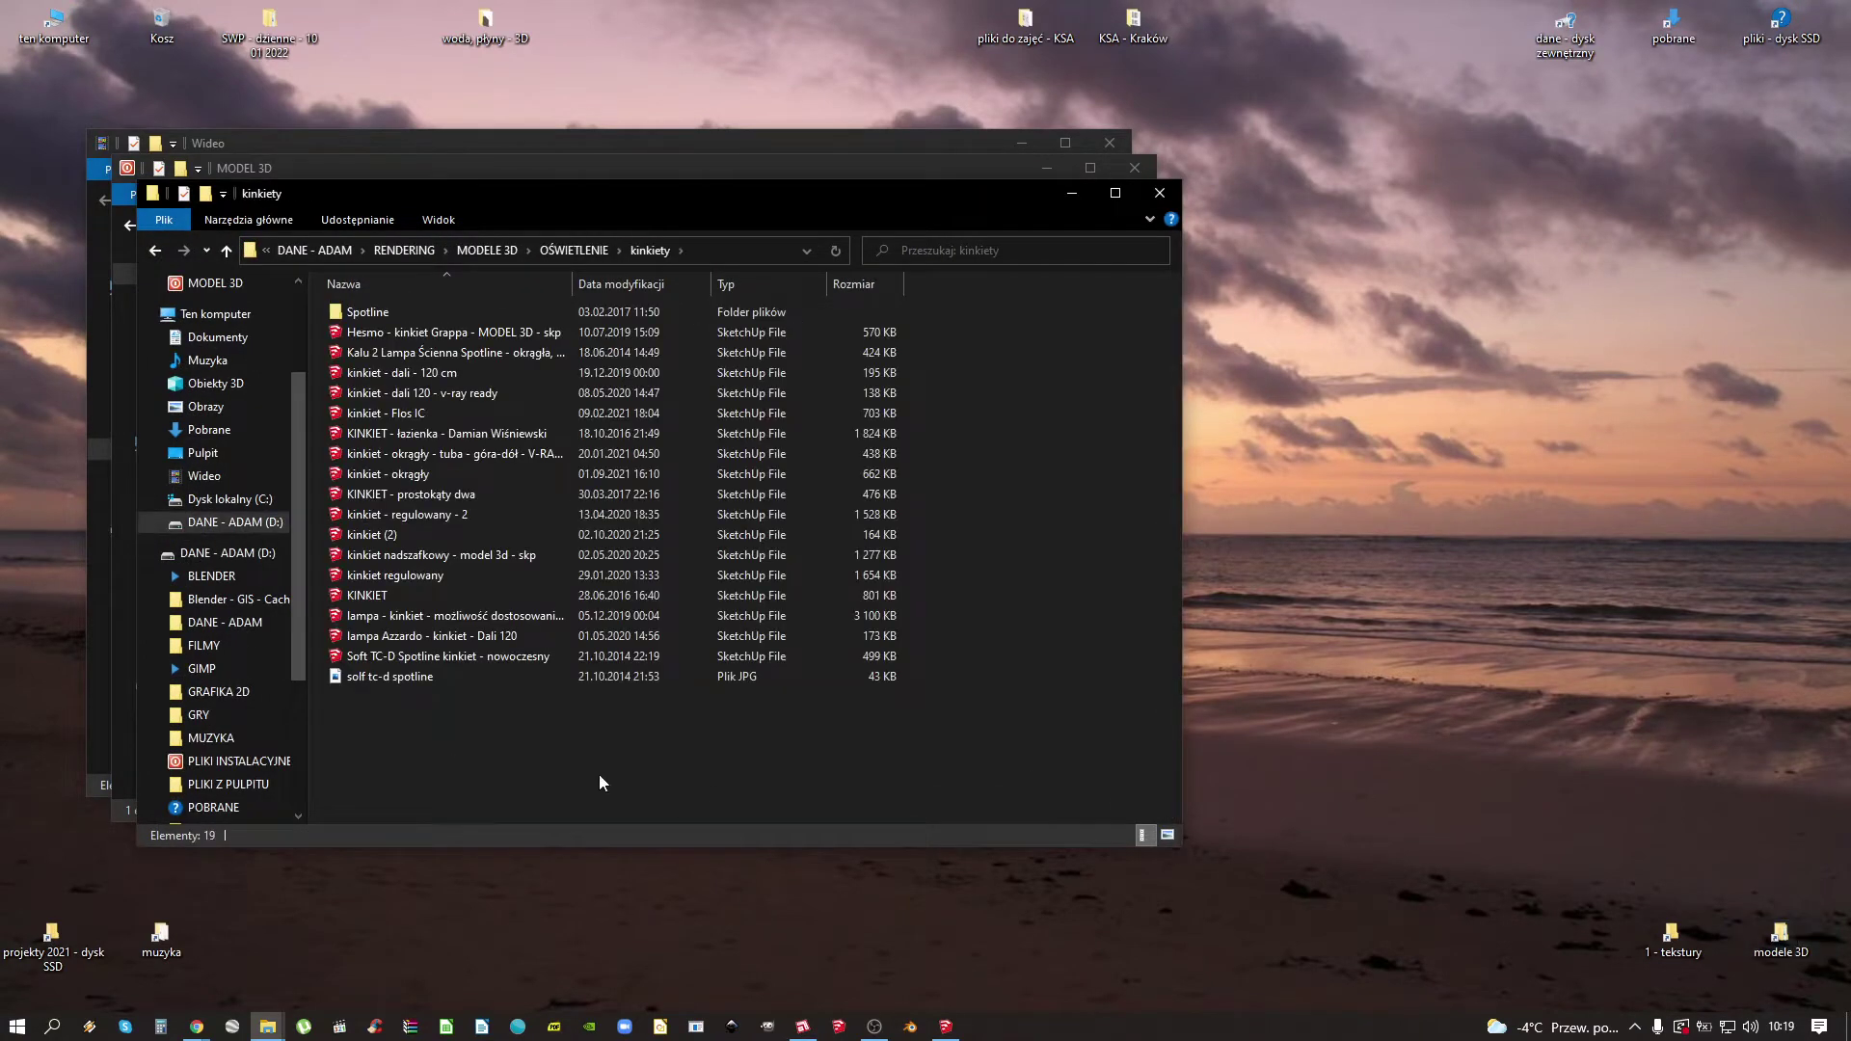
pyautogui.rightClick(472, 744)
pyautogui.click(765, 772)
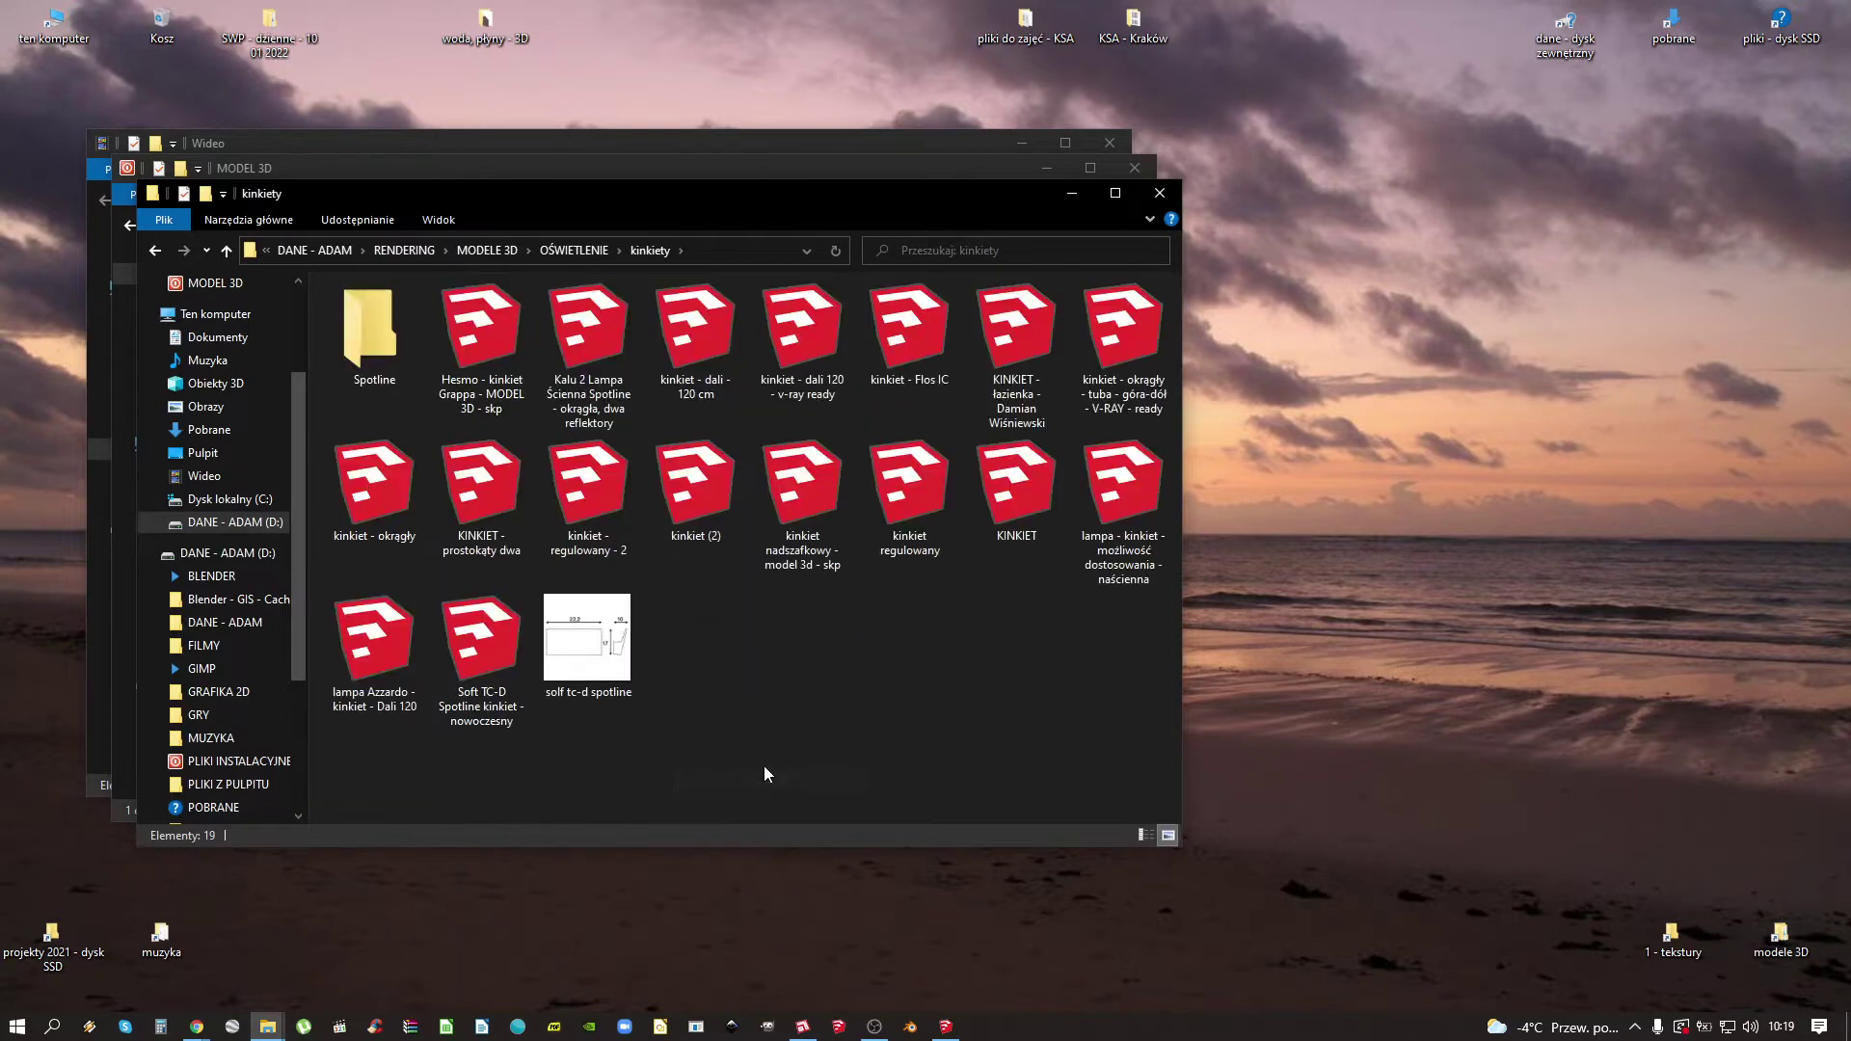
pyautogui.rightClick(783, 621)
pyautogui.click(1048, 637)
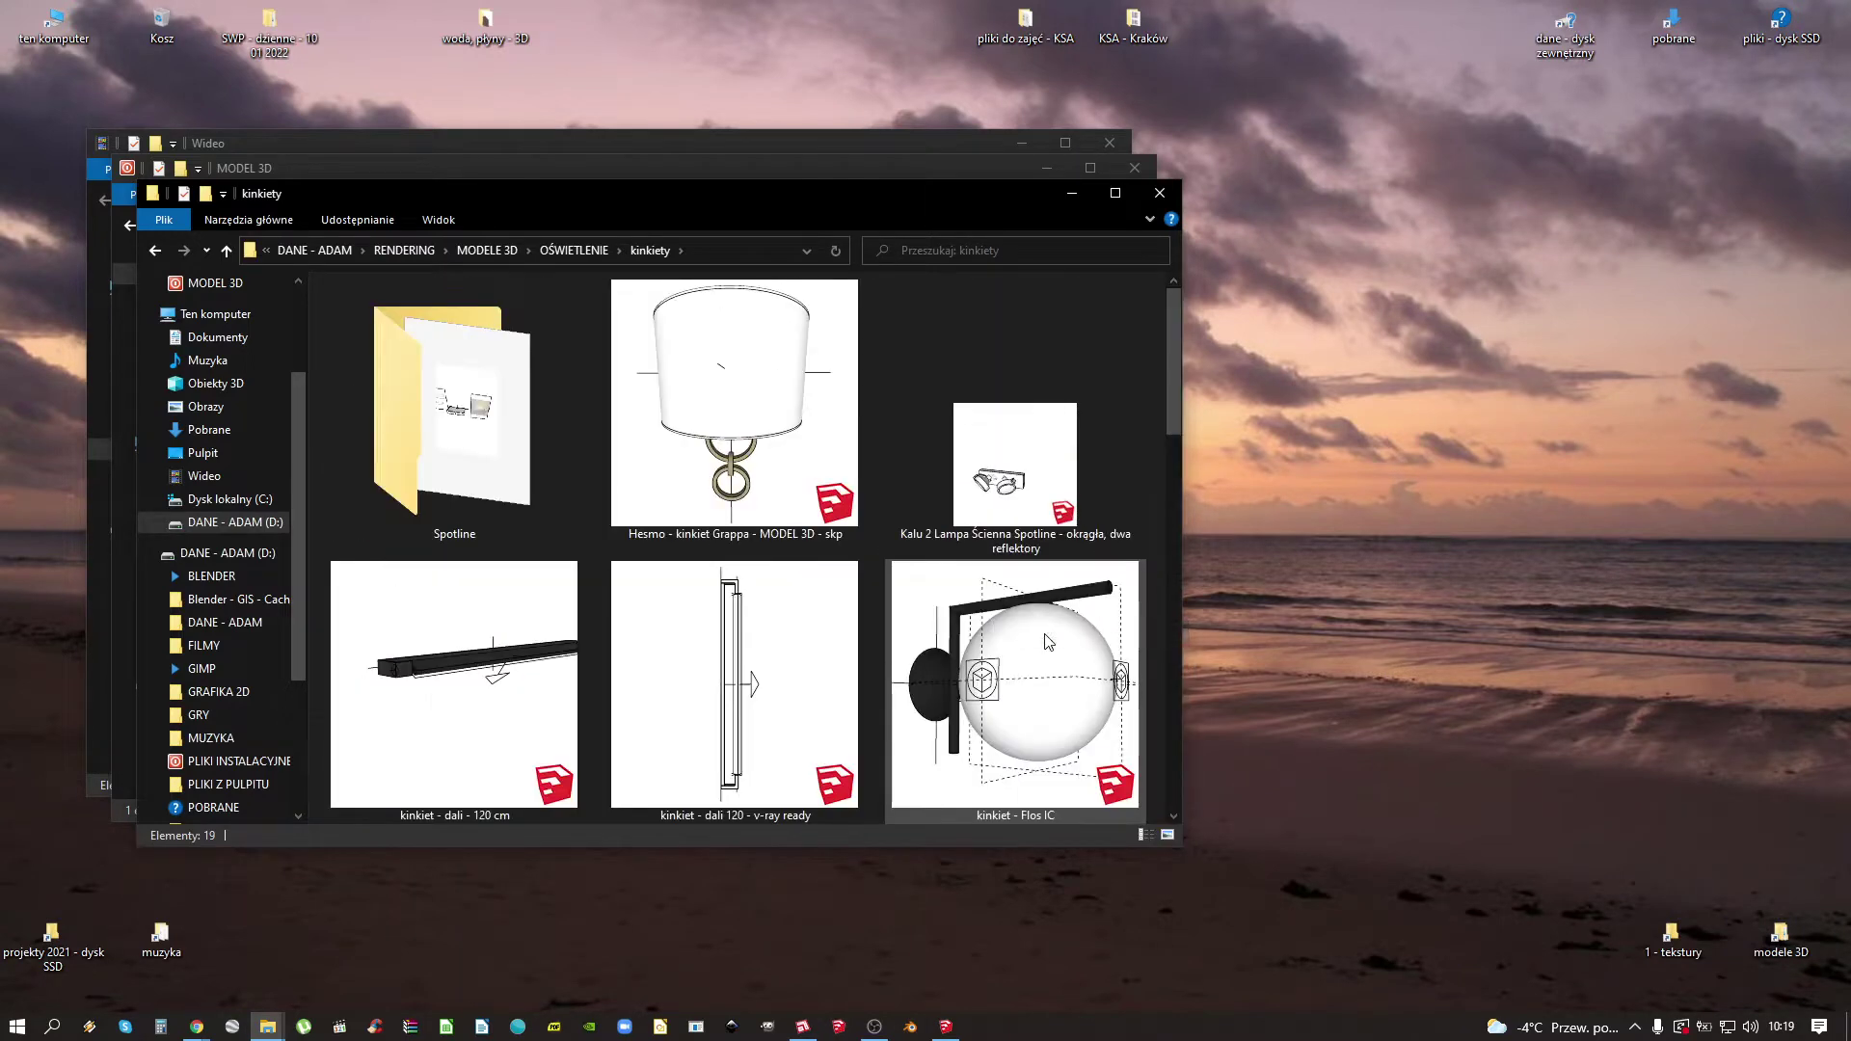
pyautogui.moveTo(1174, 412)
pyautogui.mouseDown()
pyautogui.moveTo(1169, 702)
pyautogui.moveTo(1170, 537)
pyautogui.mouseUp()
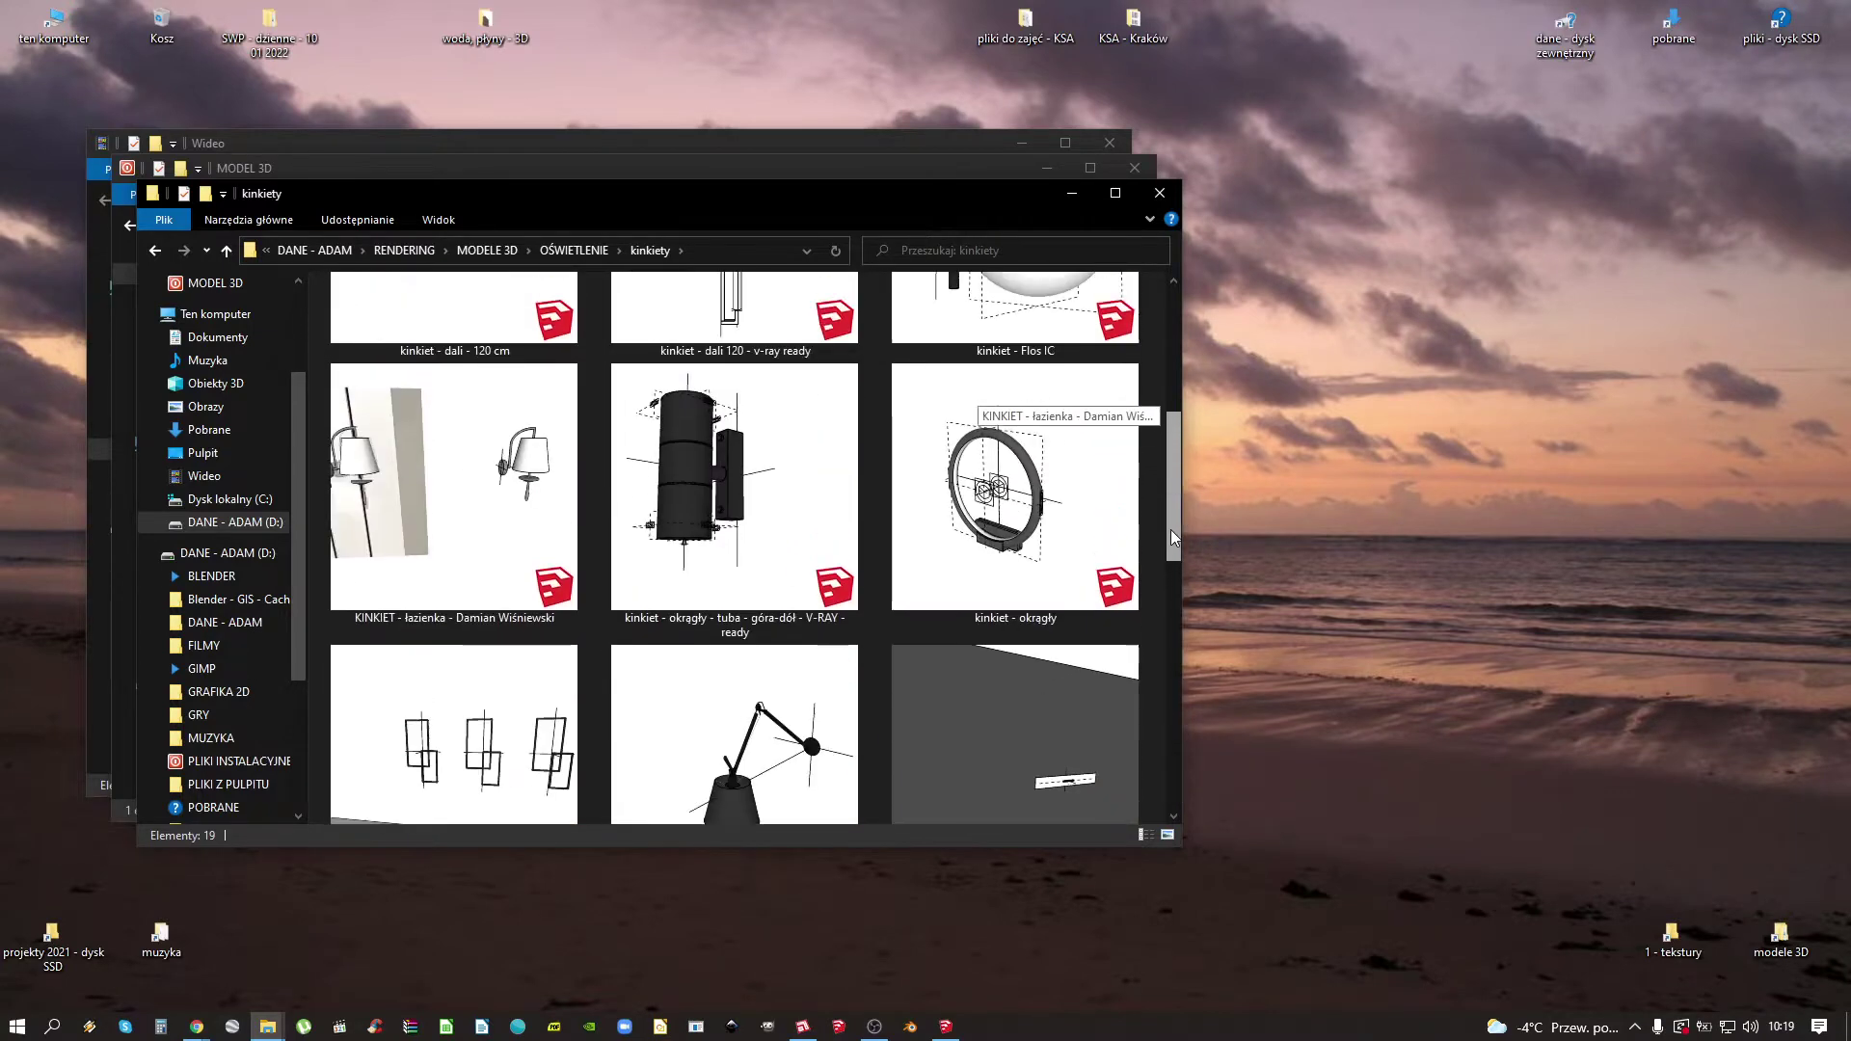
# - Copy the round tube wall-lamp file to the desktop and drag it onto SketchUp's taskbar button
pyautogui.click(743, 536)
pyautogui.moveTo(735, 477)
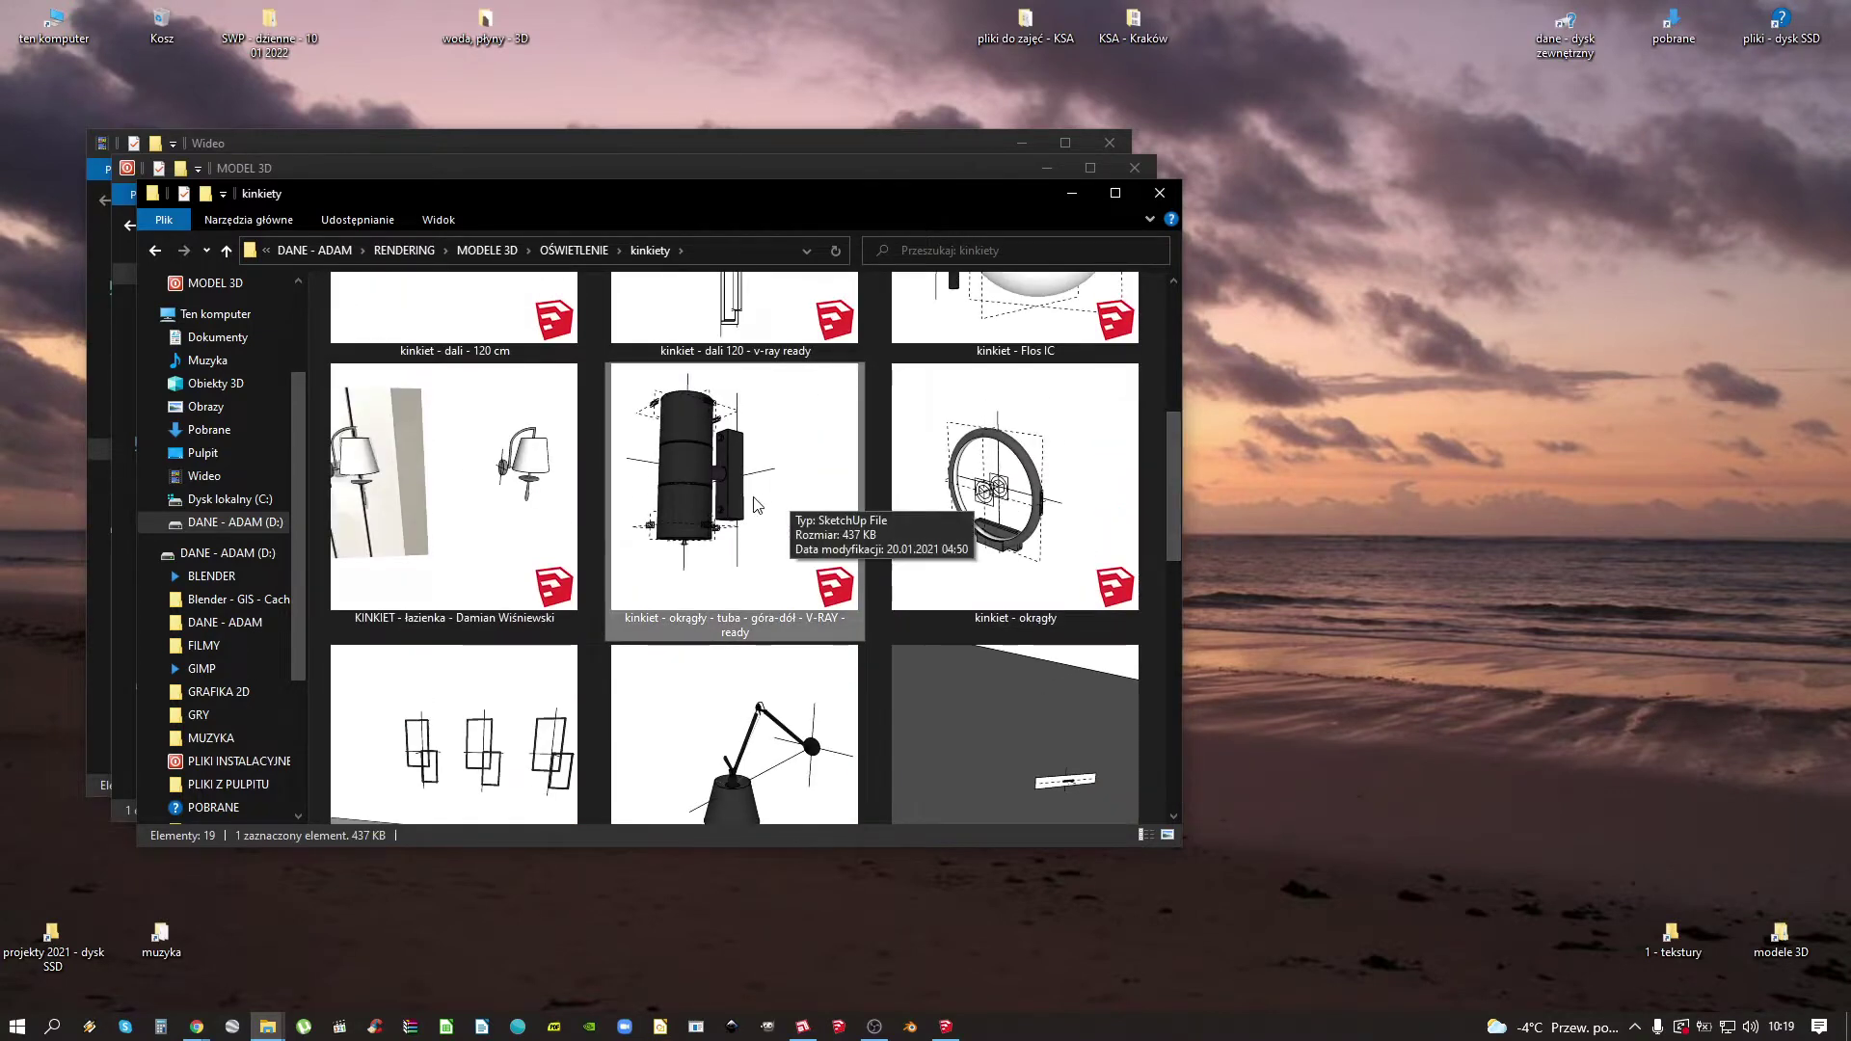
pyautogui.rightClick(679, 471)
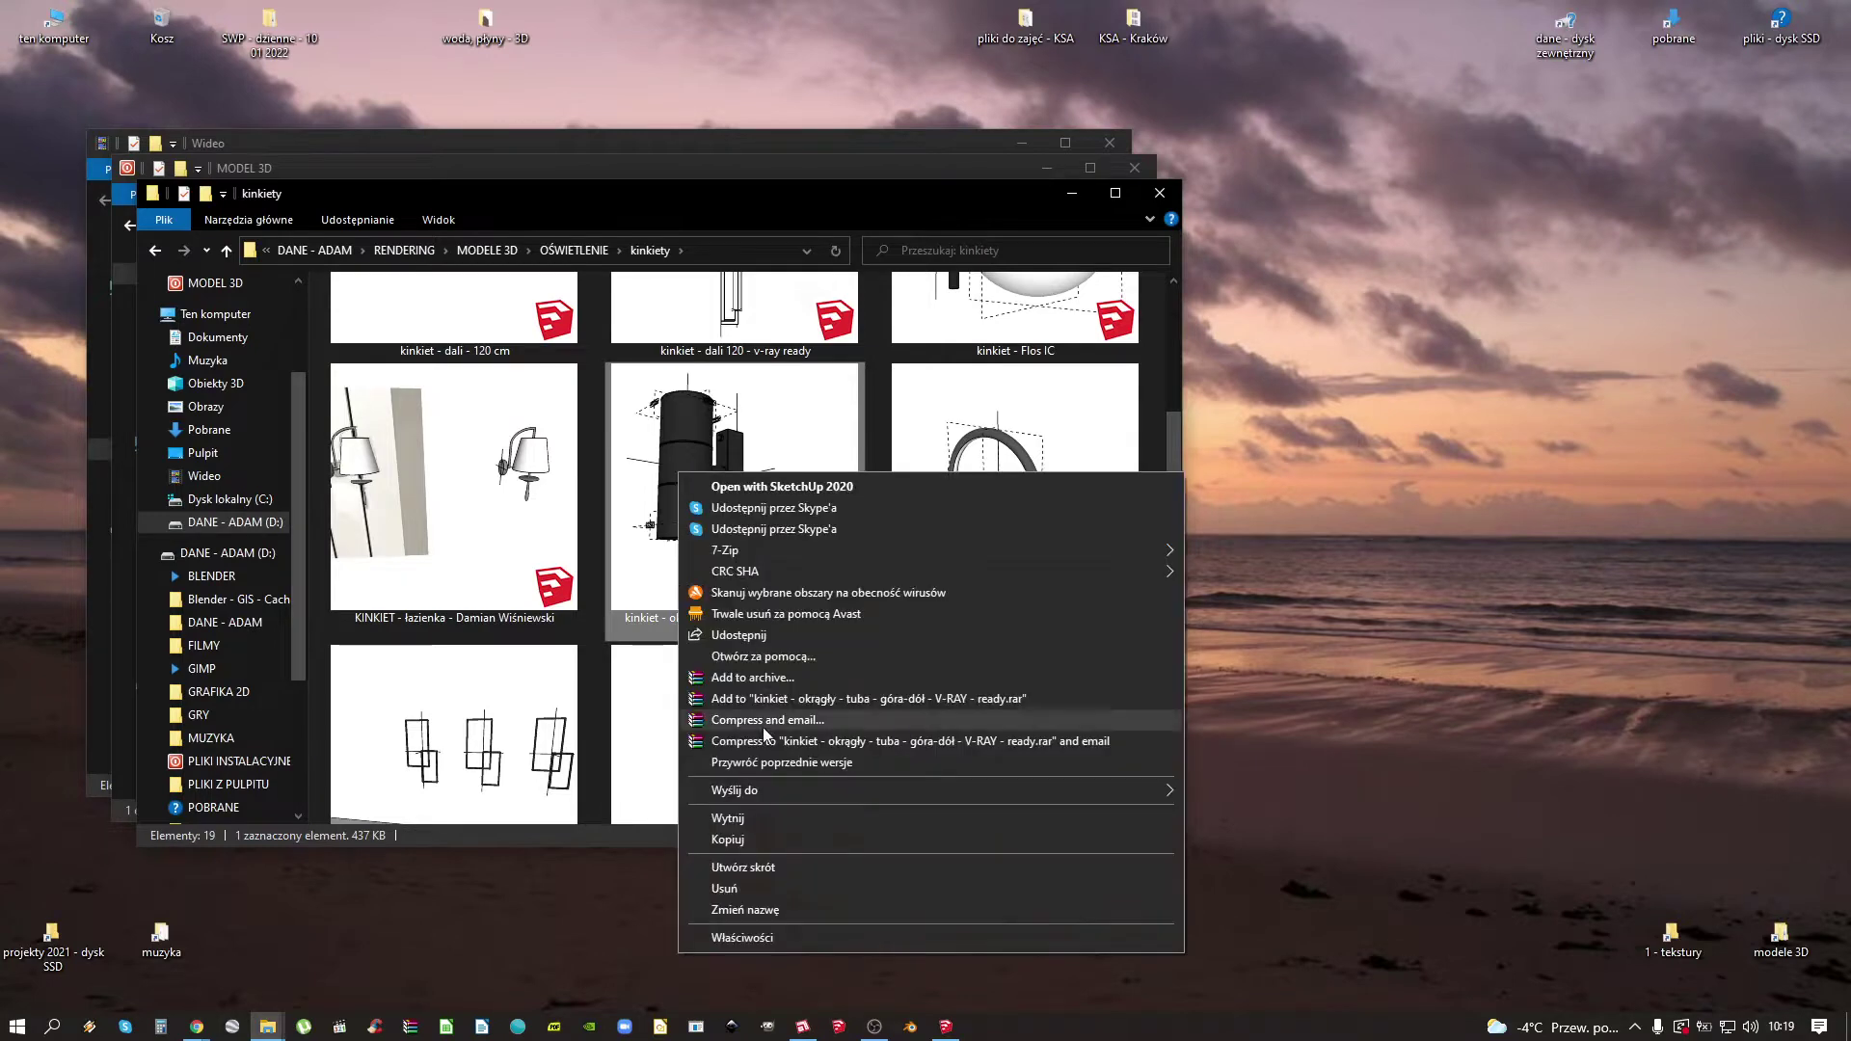
pyautogui.click(737, 843)
pyautogui.rightClick(1325, 235)
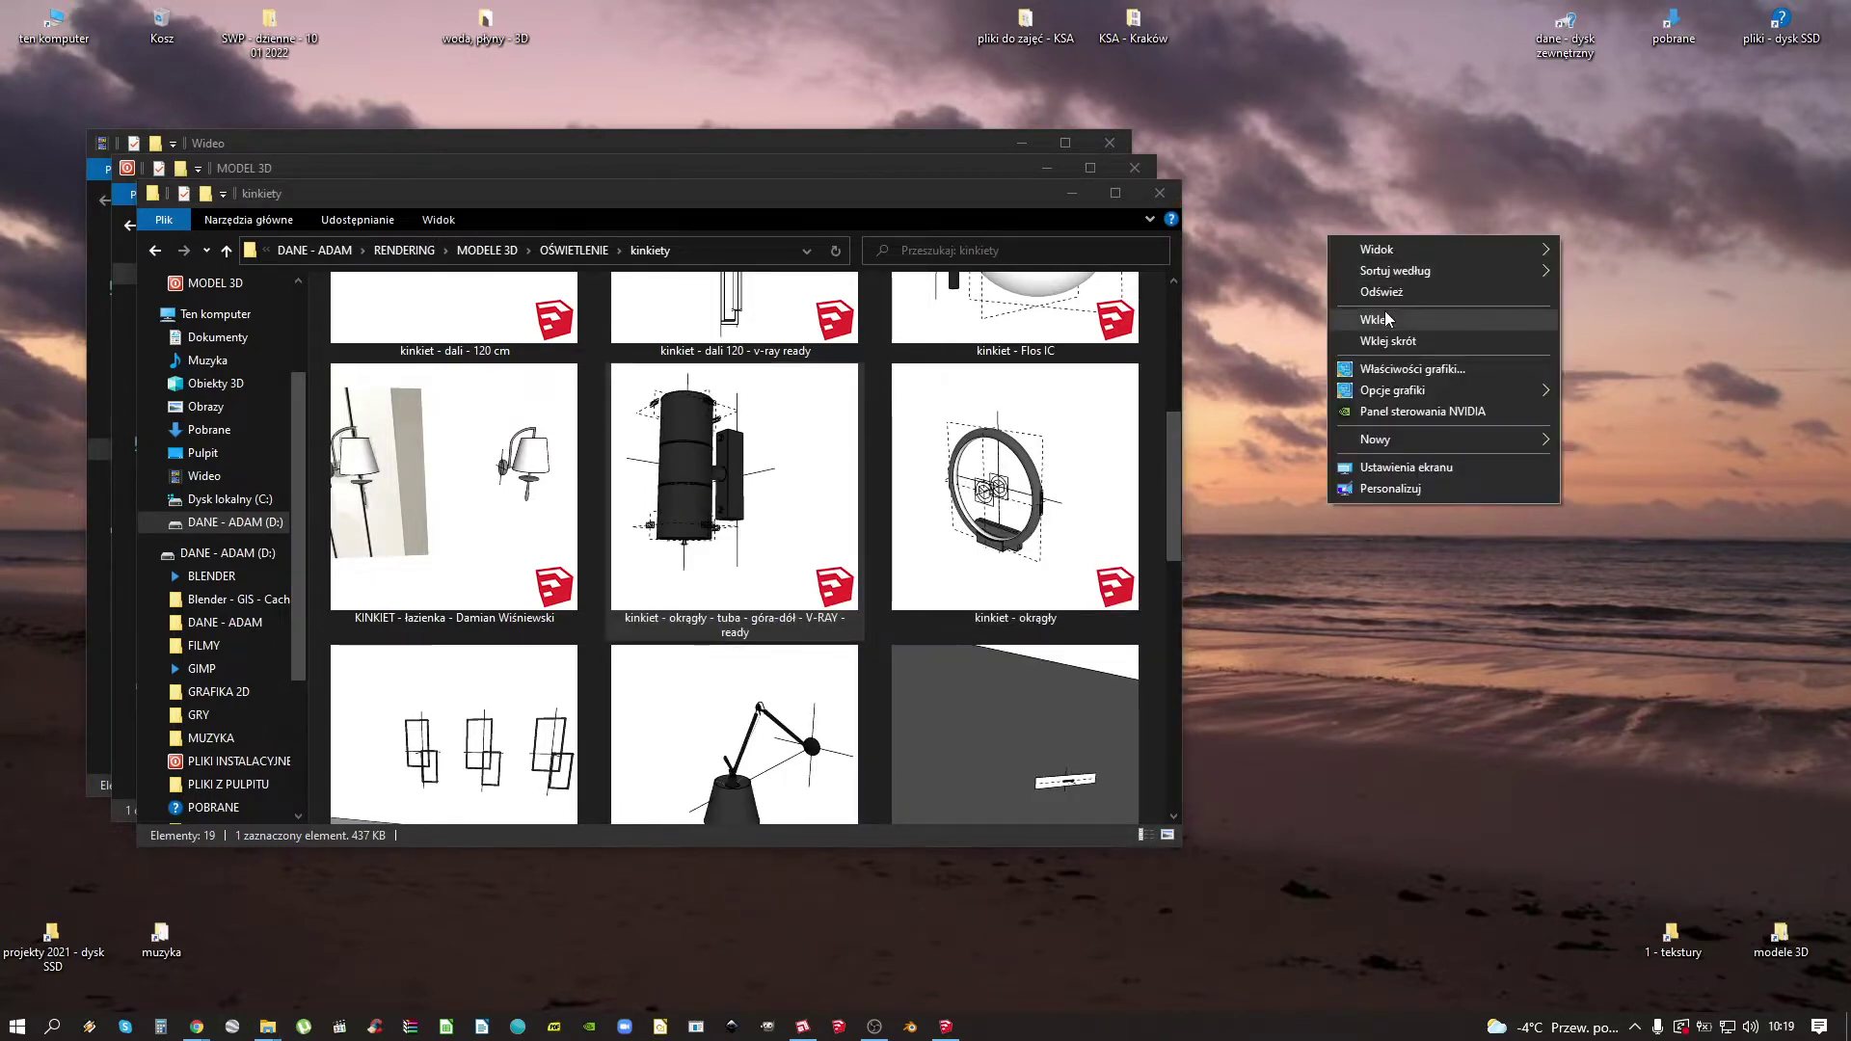
pyautogui.click(1367, 326)
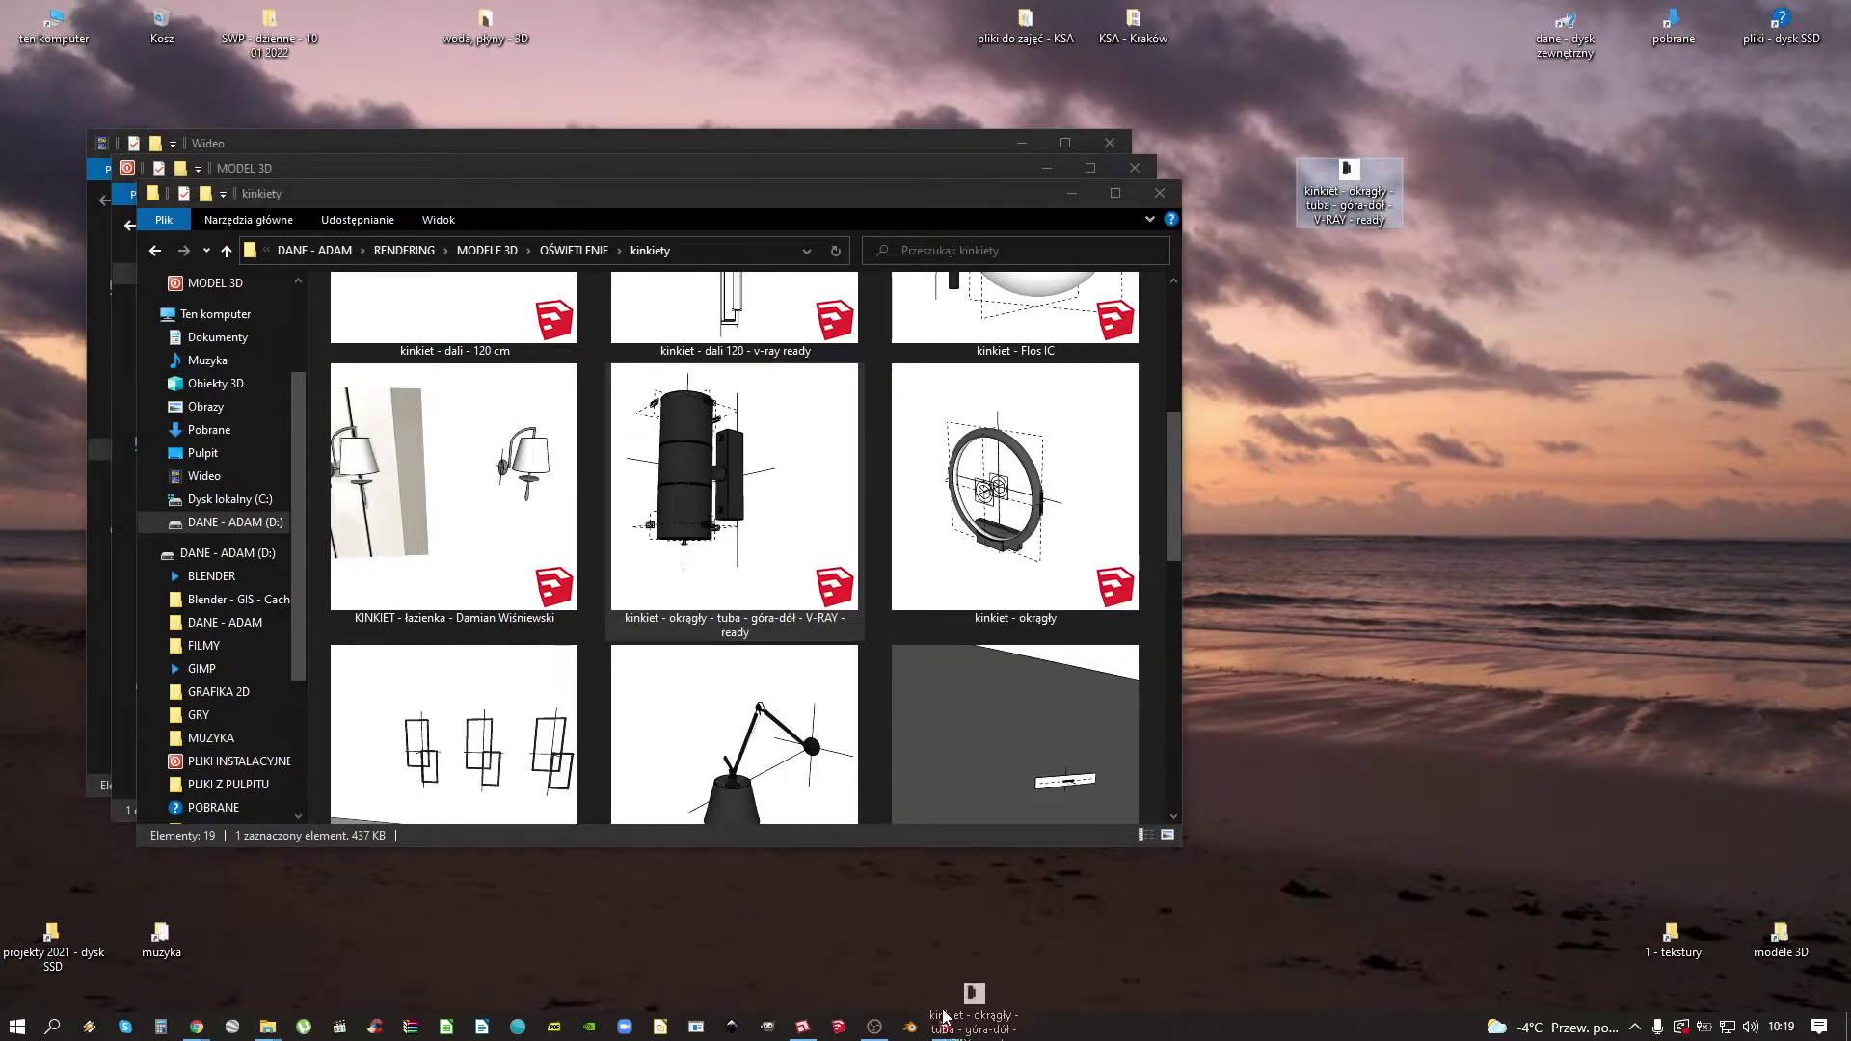
pyautogui.moveTo(952, 1030); pyautogui.dragTo(952, 1028)
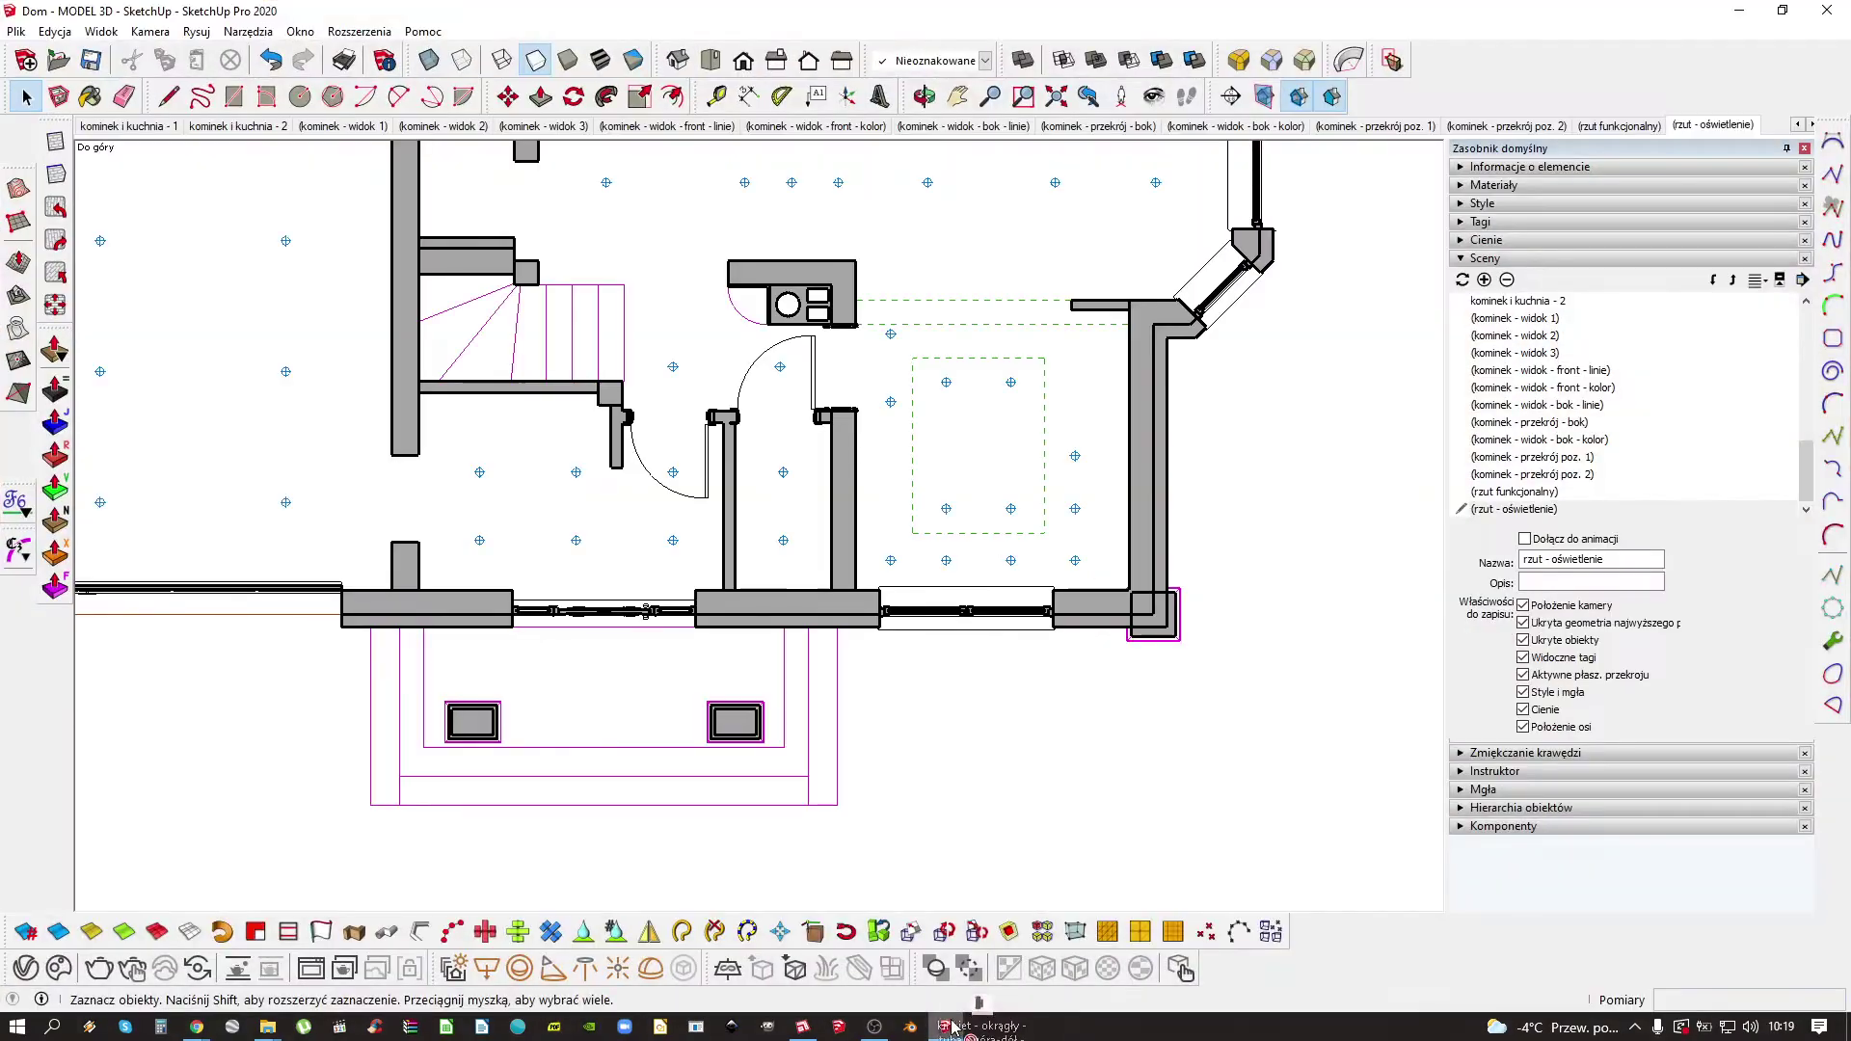
# - Drop the wall-lamp file into the model and orbit from plan into 3D
pyautogui.moveTo(908, 768); pyautogui.dragTo(917, 765)
pyautogui.click(917, 762)
pyautogui.moveTo(1032, 806)
pyautogui.mouseDown(button='middle')
pyautogui.moveTo(837, 668)
pyautogui.moveTo(742, 528)
pyautogui.mouseUp(button='middle')
pyautogui.scroll(3, 723, 640)
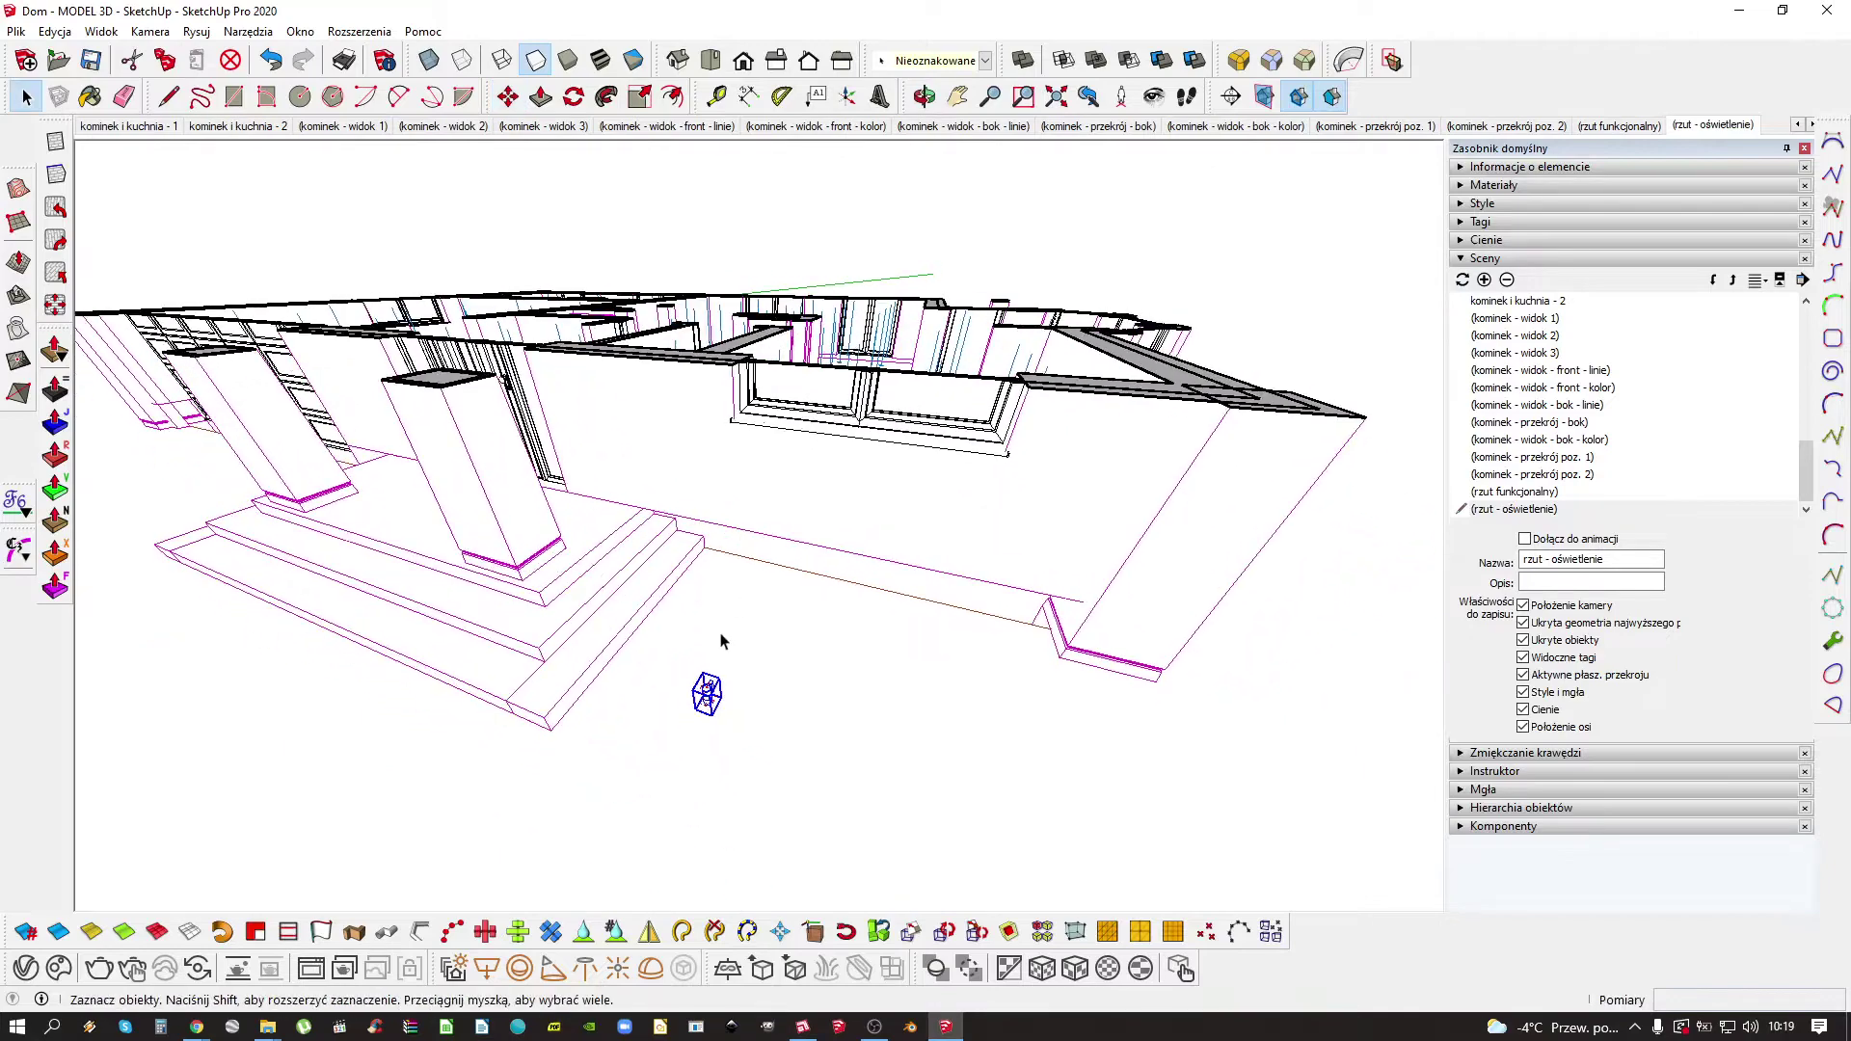
pyautogui.scroll(4, 697, 665)
pyautogui.scroll(-2, 698, 665)
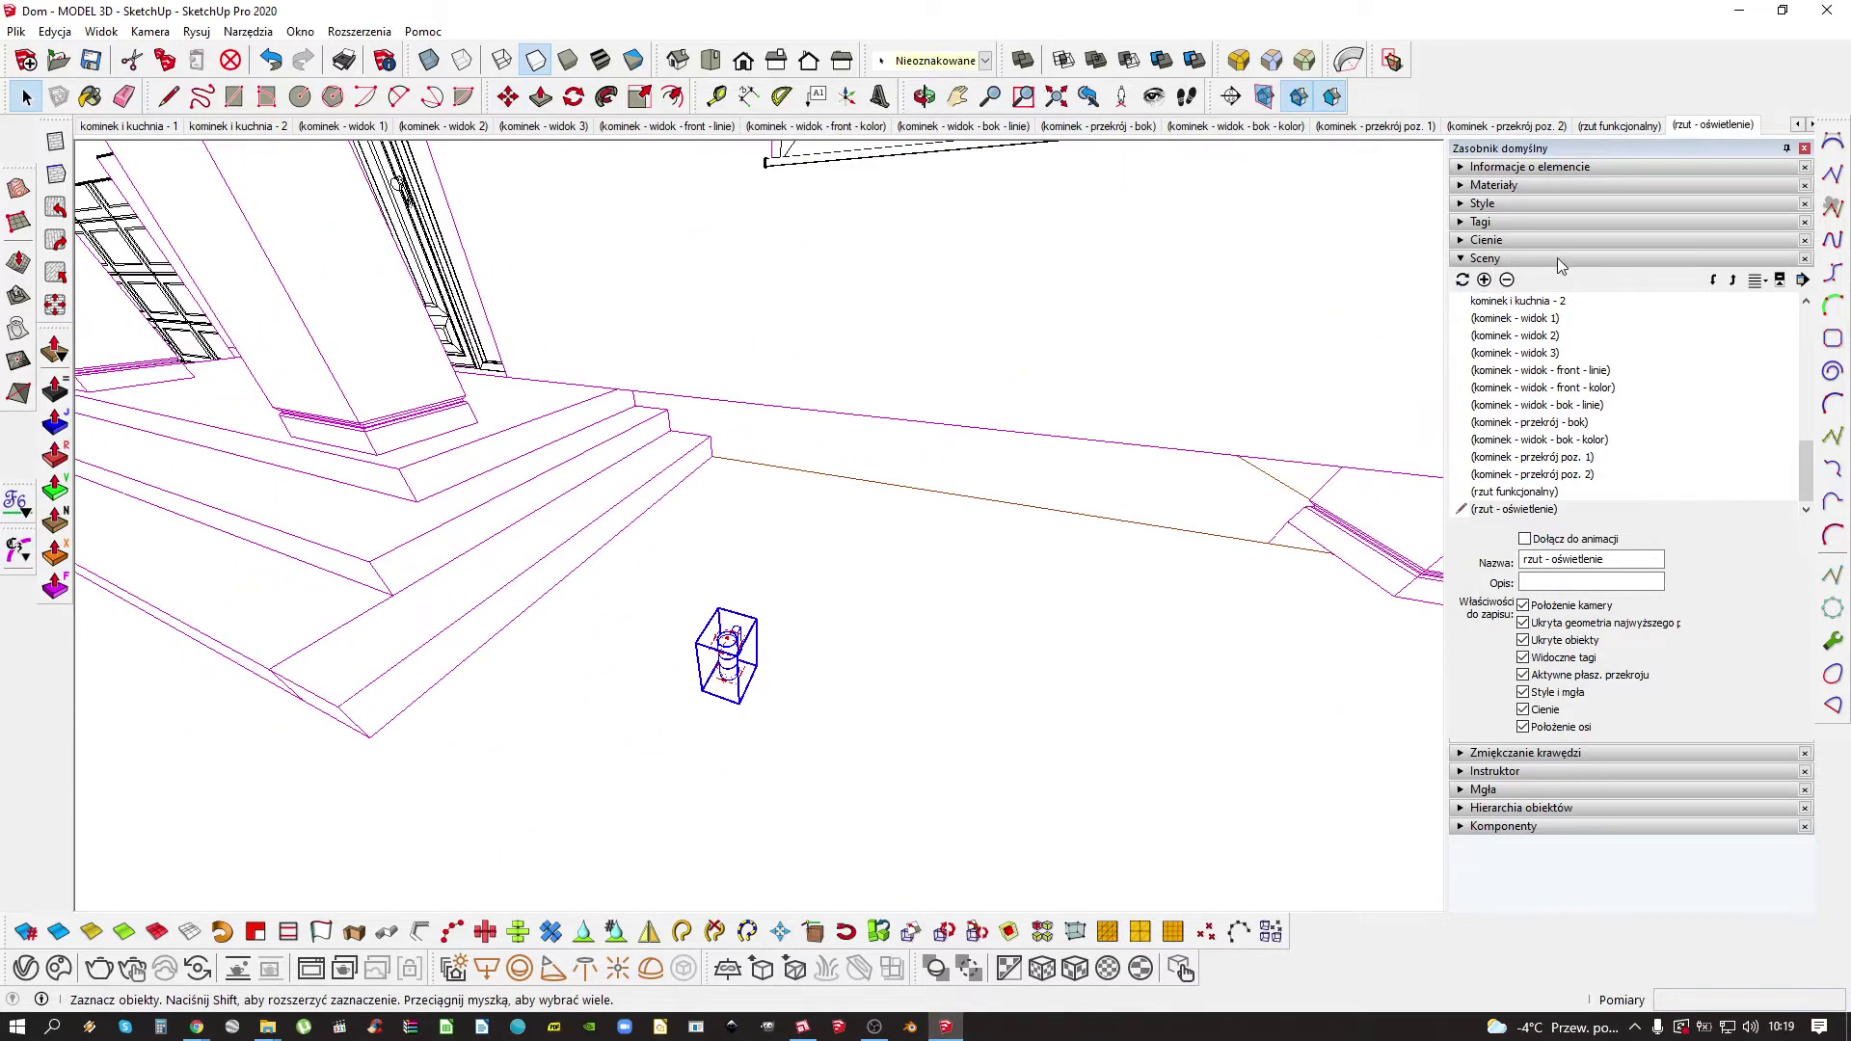
pyautogui.moveTo(1813, 445); pyautogui.dragTo(1806, 300)
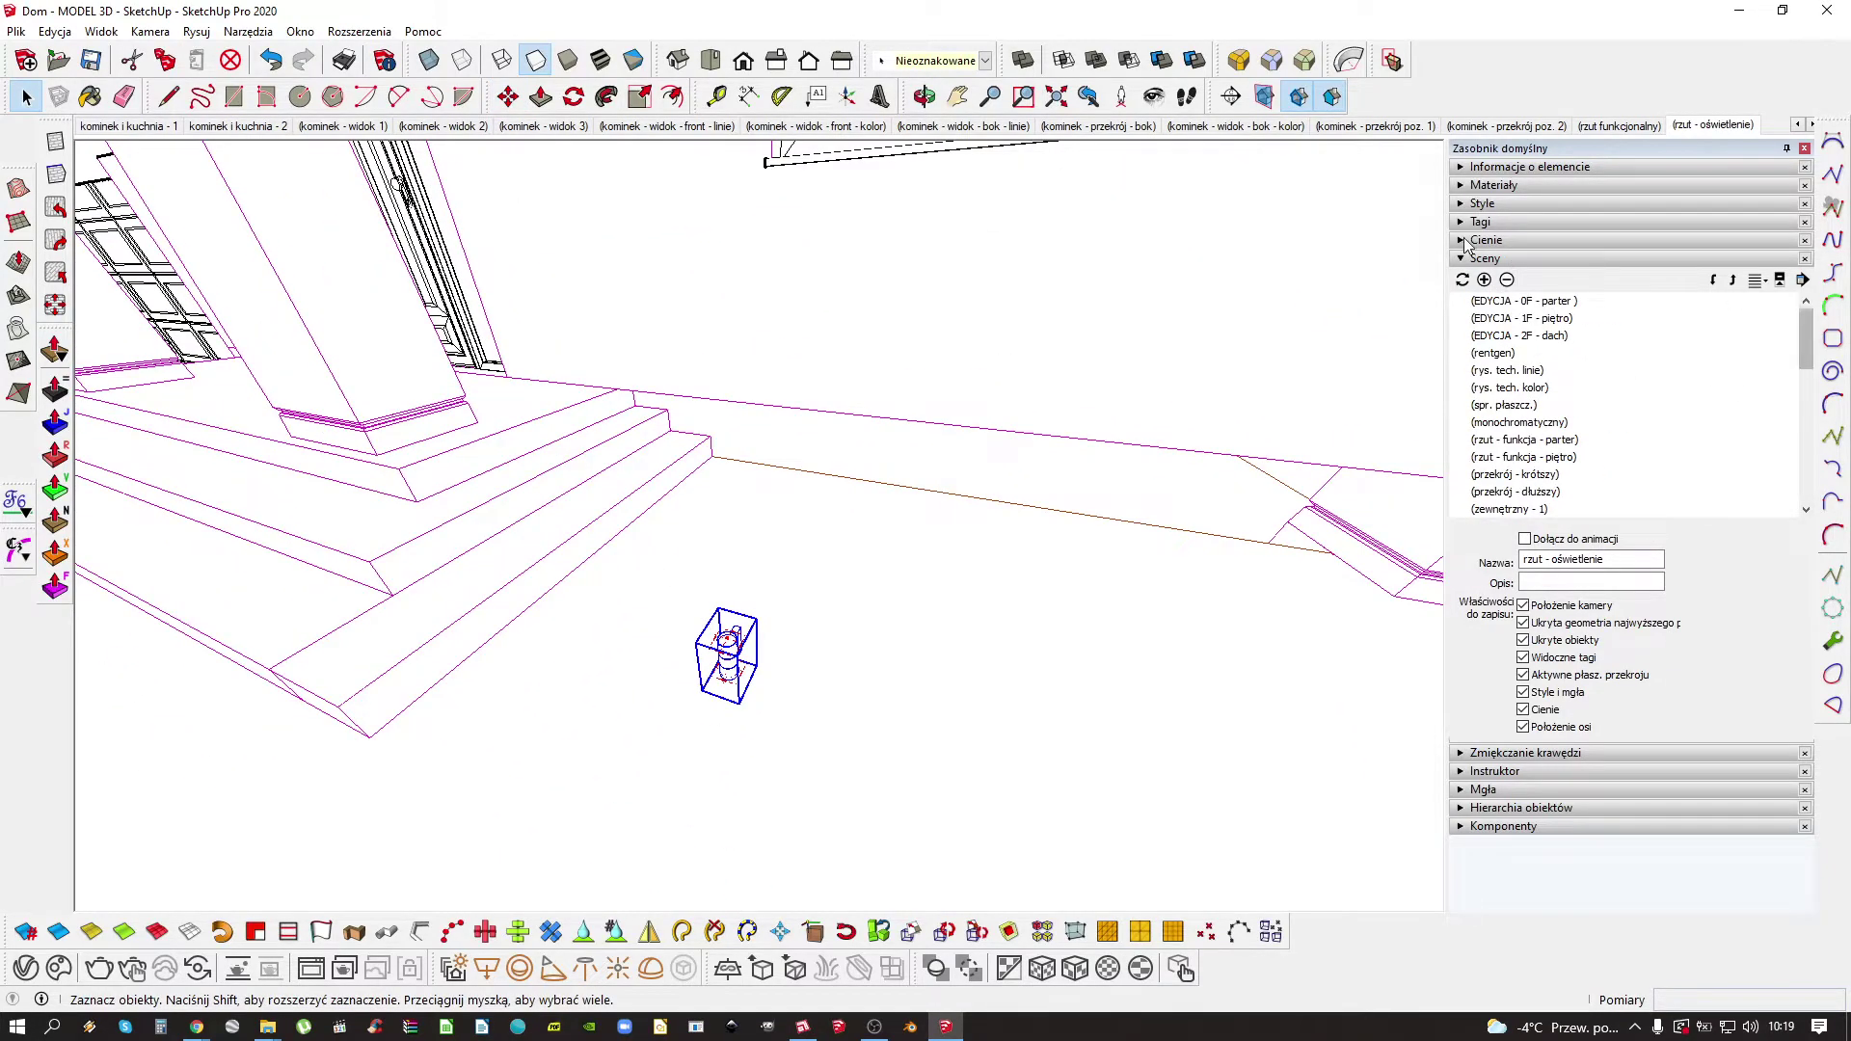
# - Switch to the 'EDYCJA - 2F - dach' scene and zoom in on the entrance
pyautogui.click(1509, 301)
pyautogui.click(1519, 336)
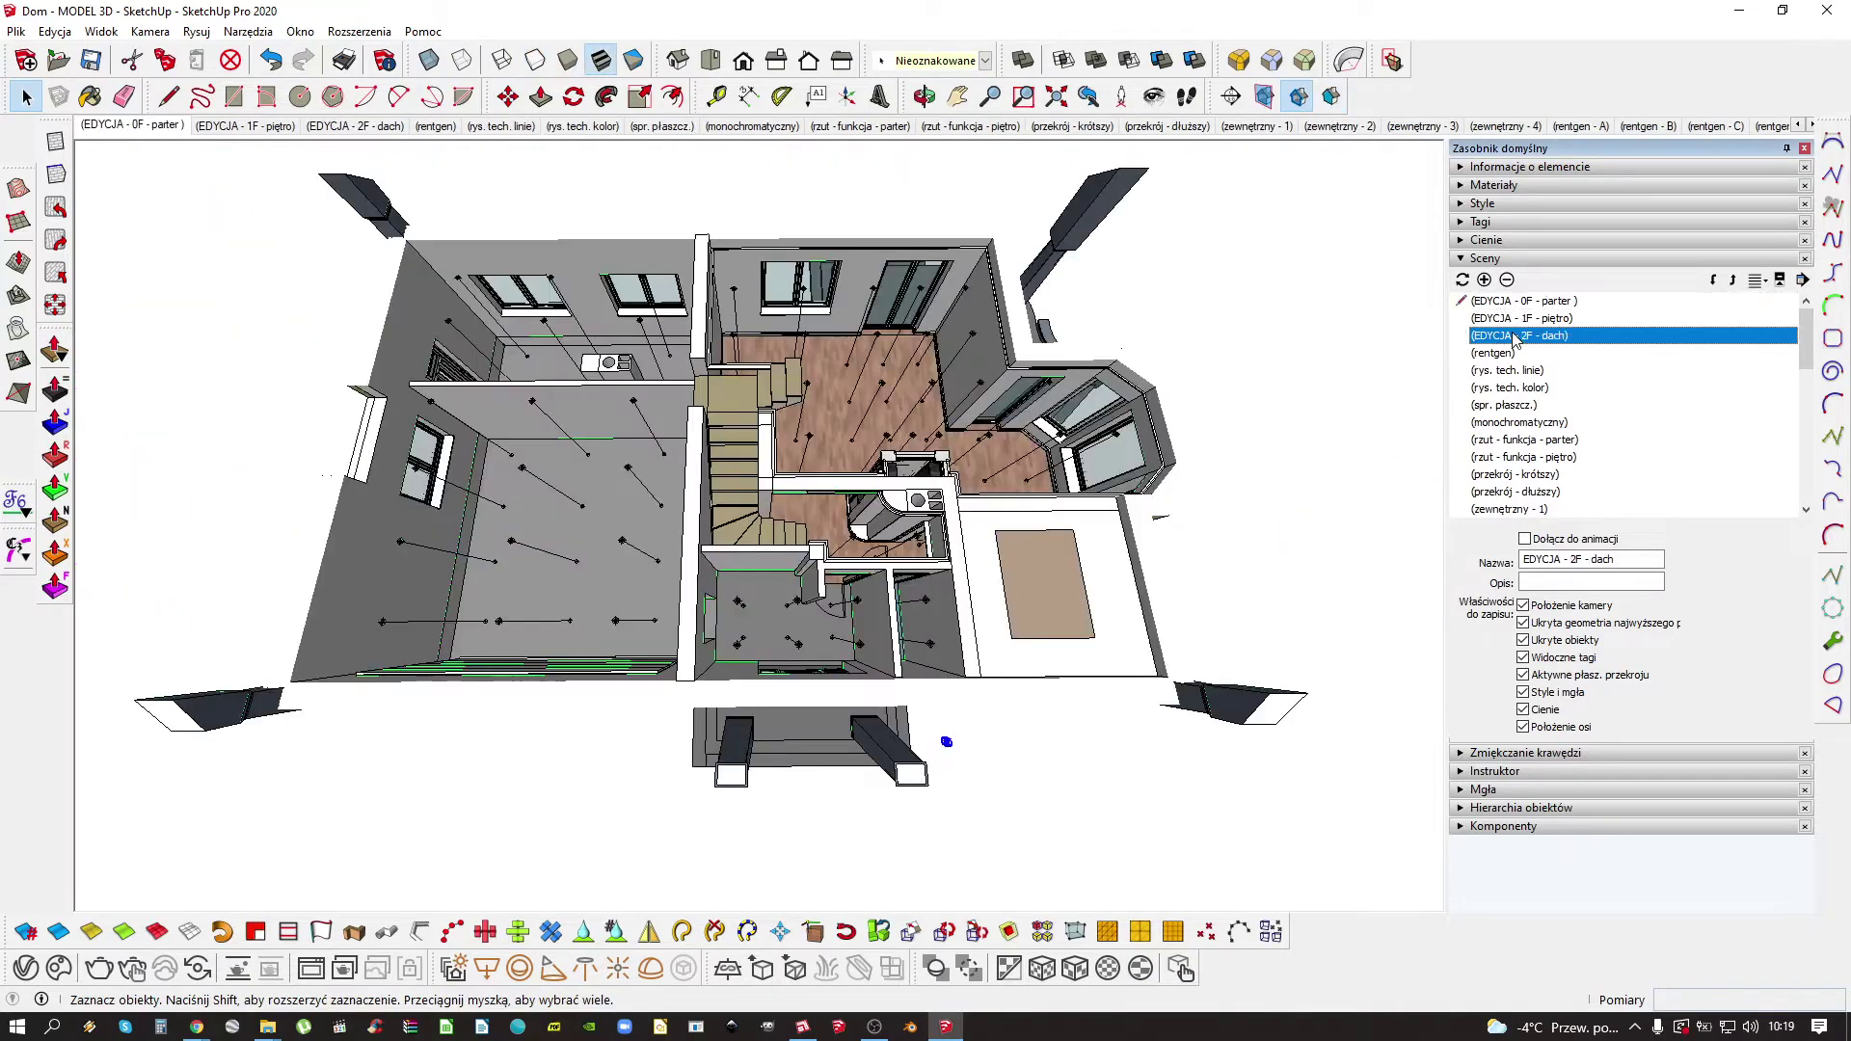
pyautogui.scroll(2, 1128, 670)
pyautogui.scroll(3, 1061, 698)
pyautogui.scroll(3, 1051, 743)
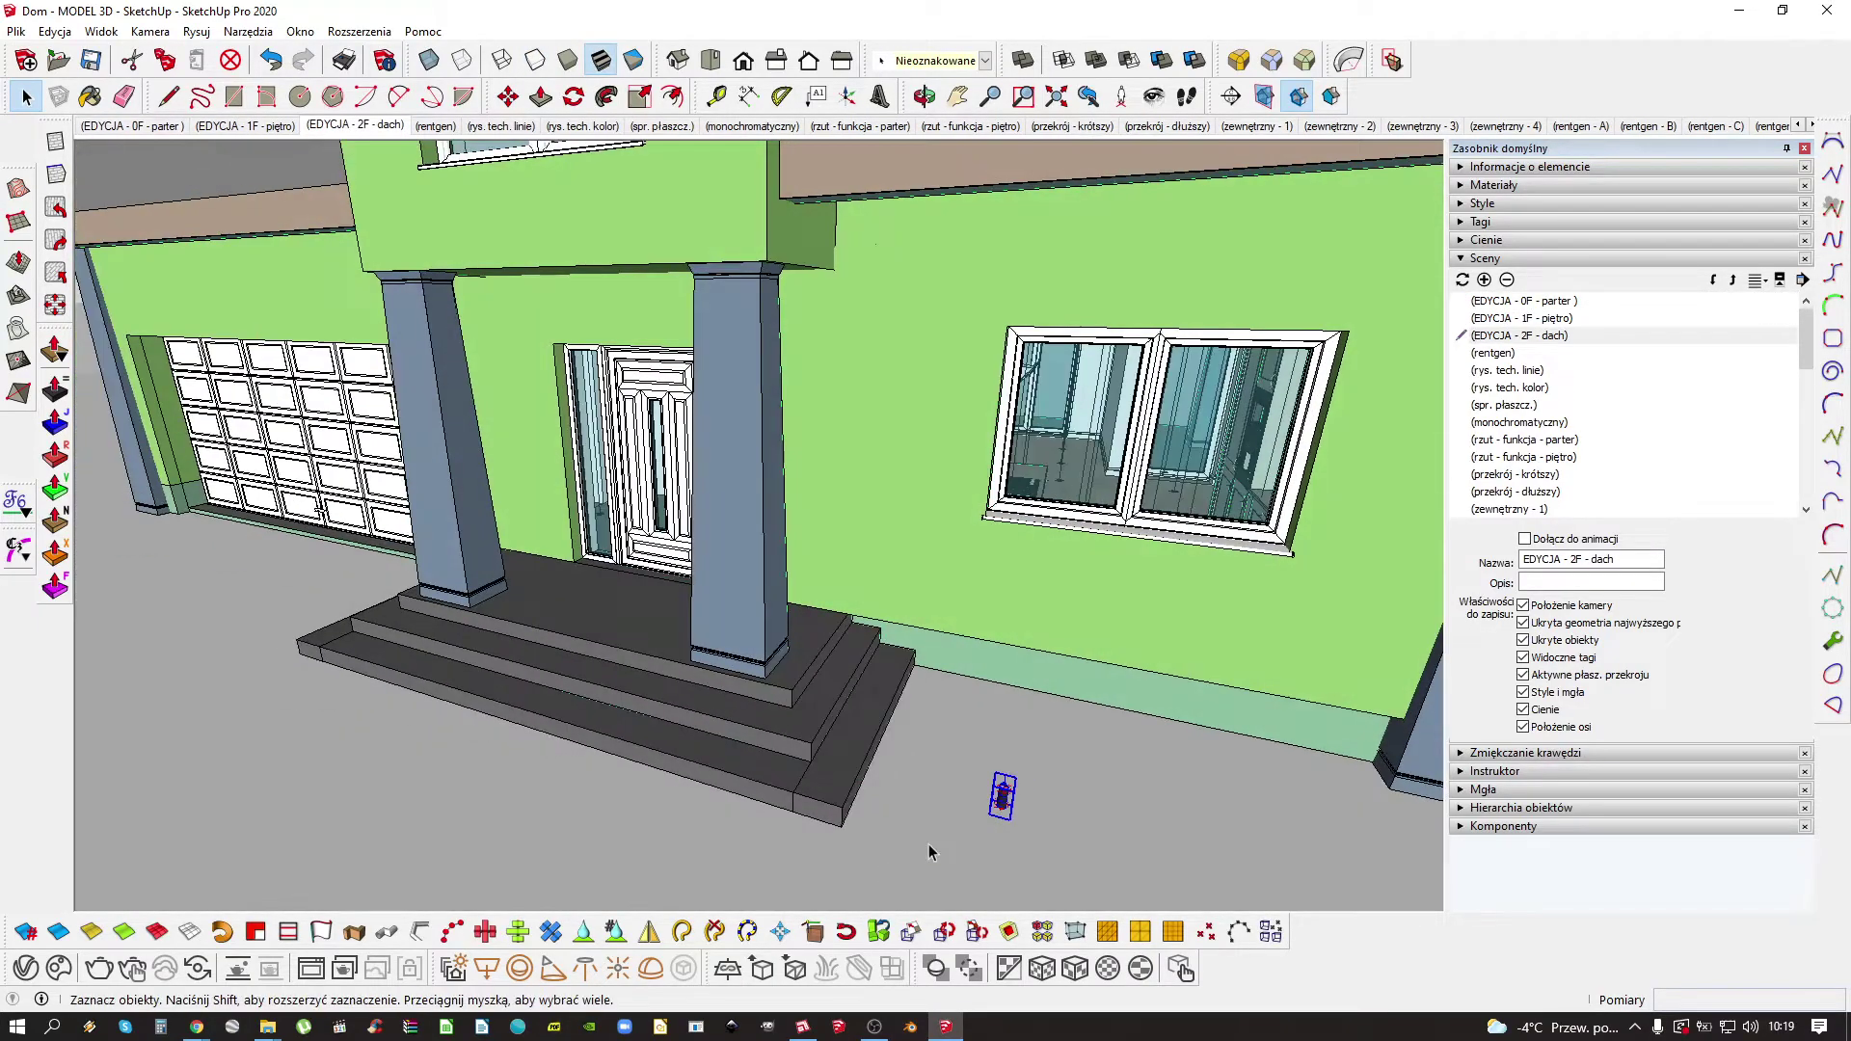
pyautogui.scroll(3, 1038, 791)
pyautogui.scroll(3, 880, 777)
pyautogui.scroll(2, 882, 742)
# - Move the lamp onto the green front wall near the entrance door
pyautogui.press('m')
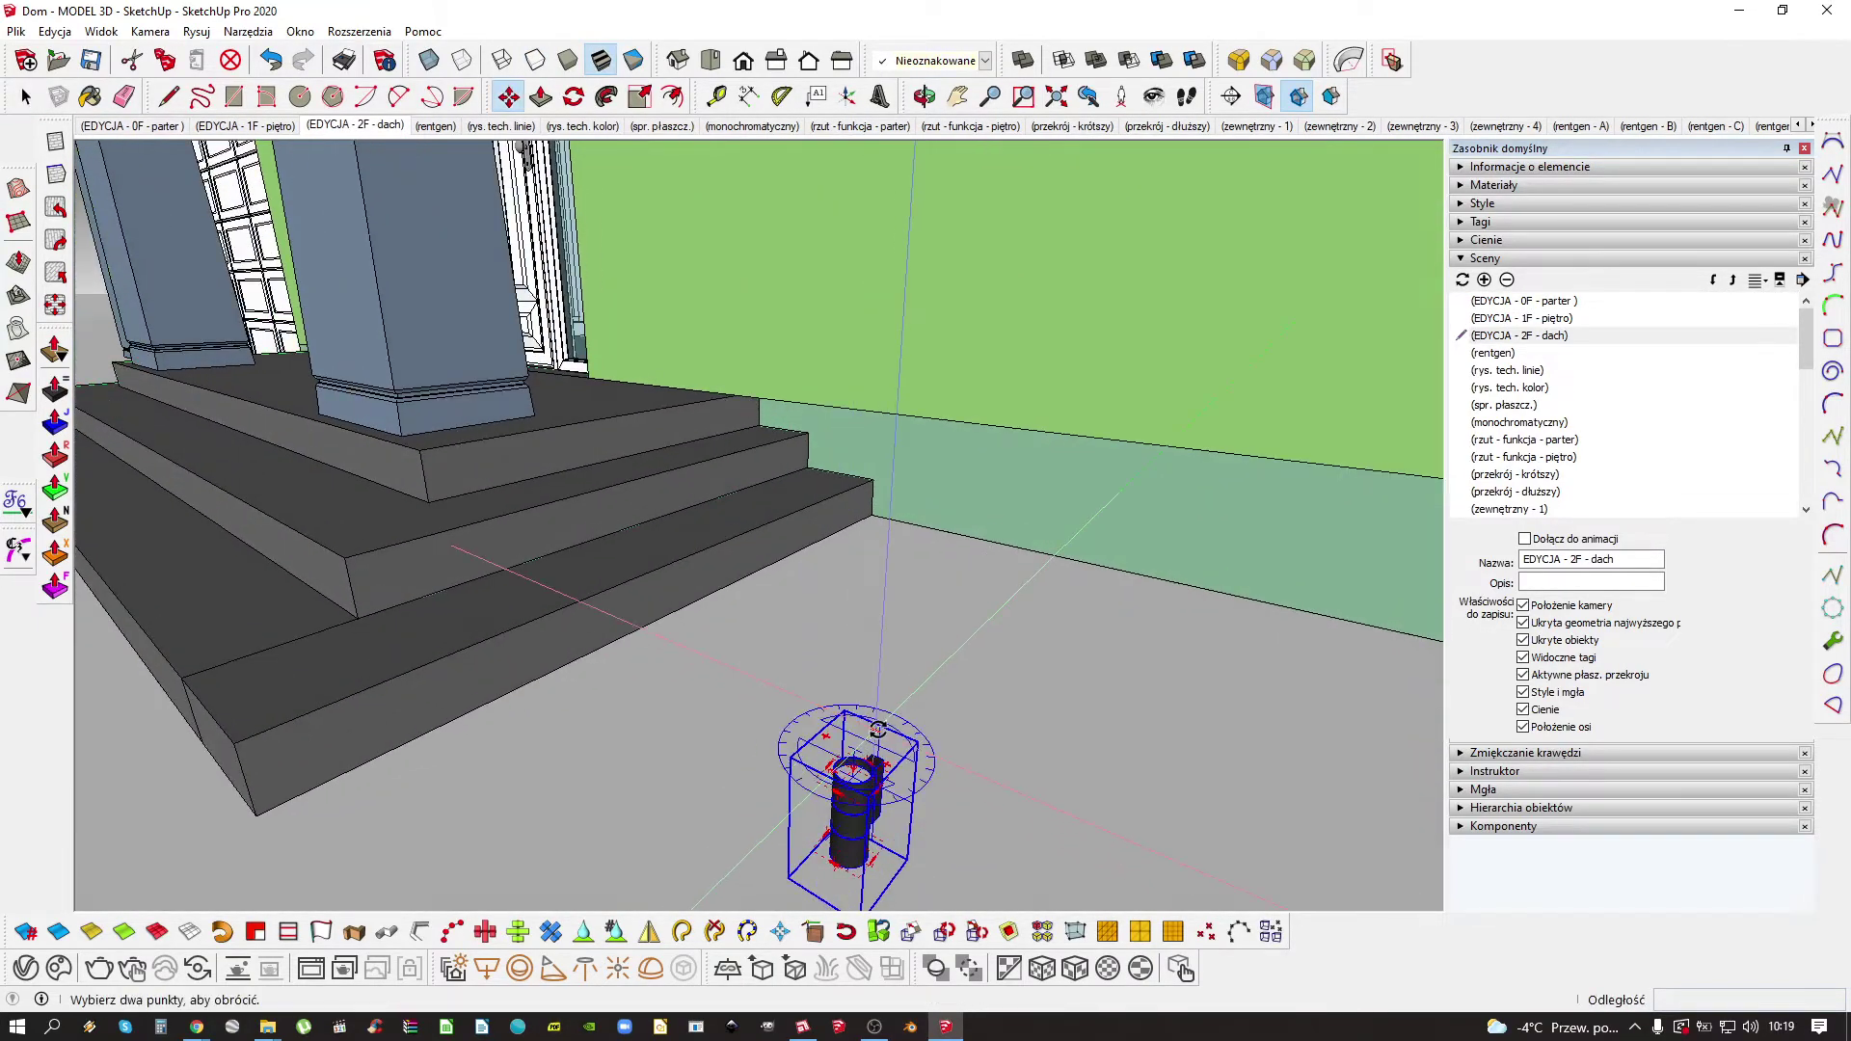
pyautogui.scroll(-2, 881, 727)
pyautogui.click(881, 729)
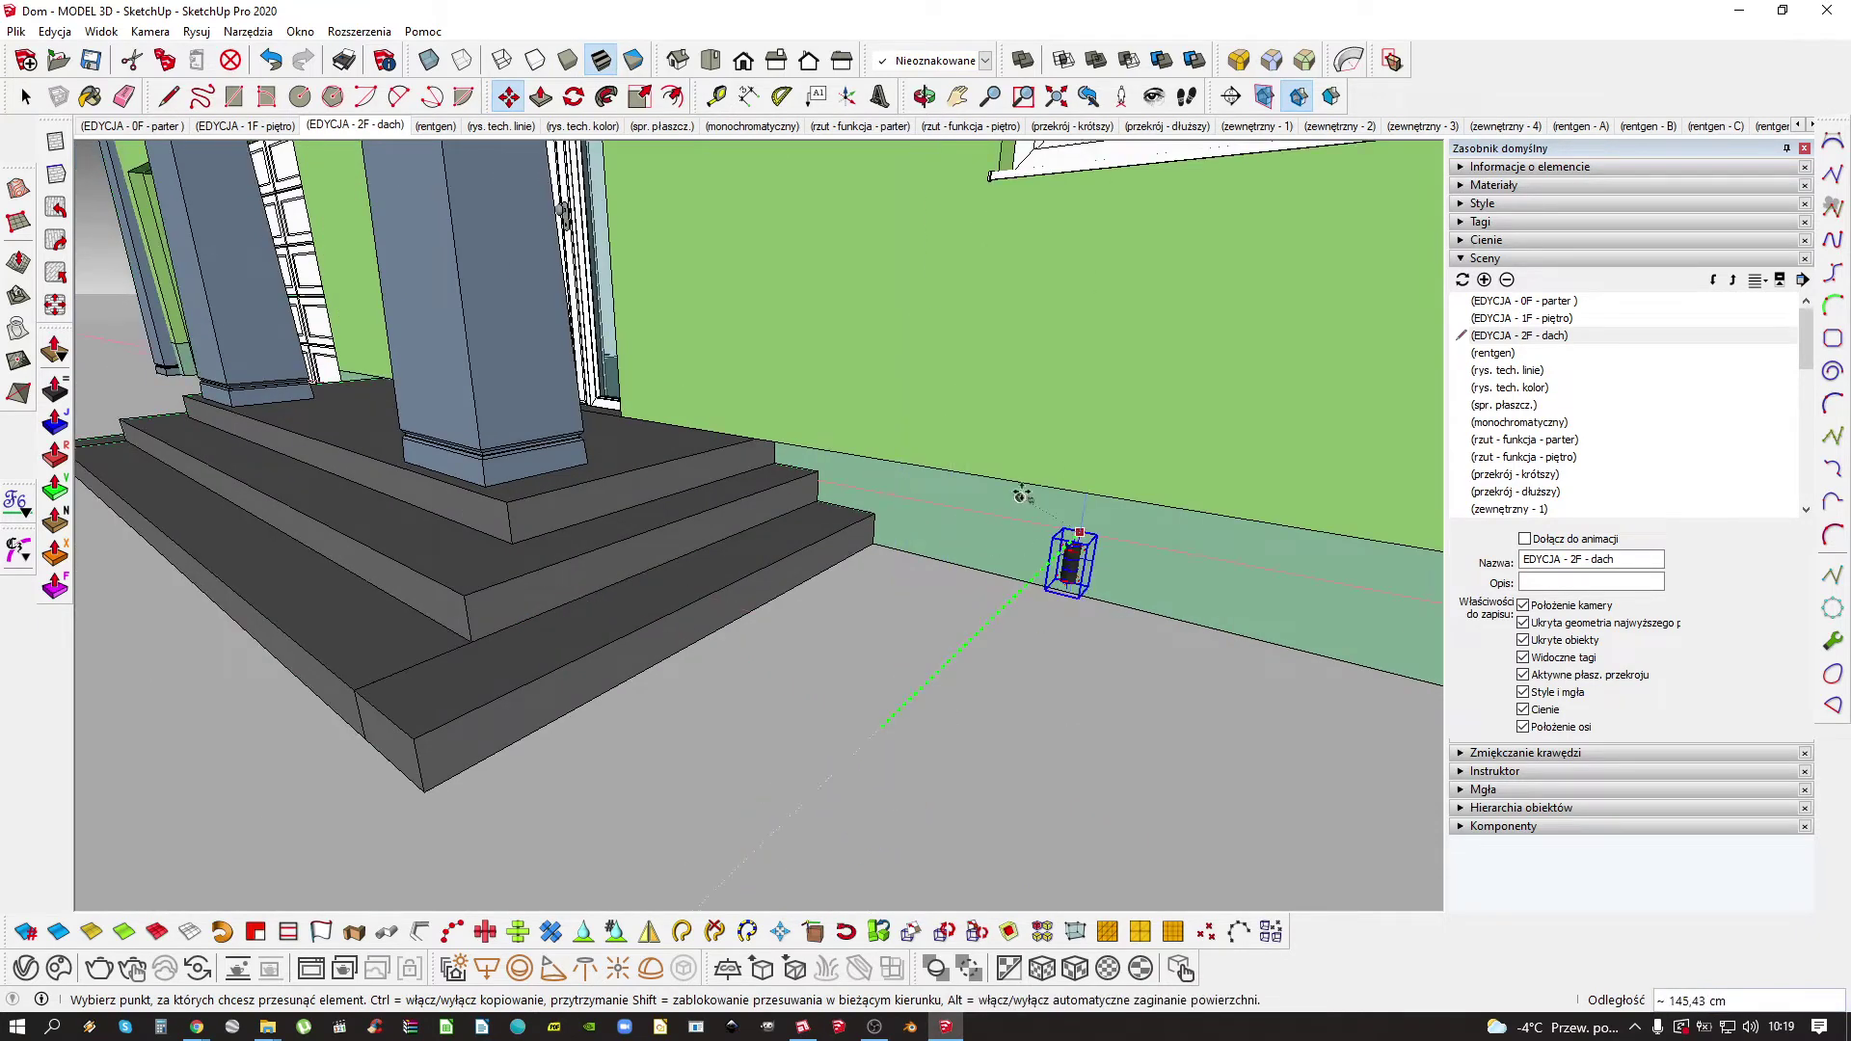
pyautogui.scroll(-3, 1156, 256)
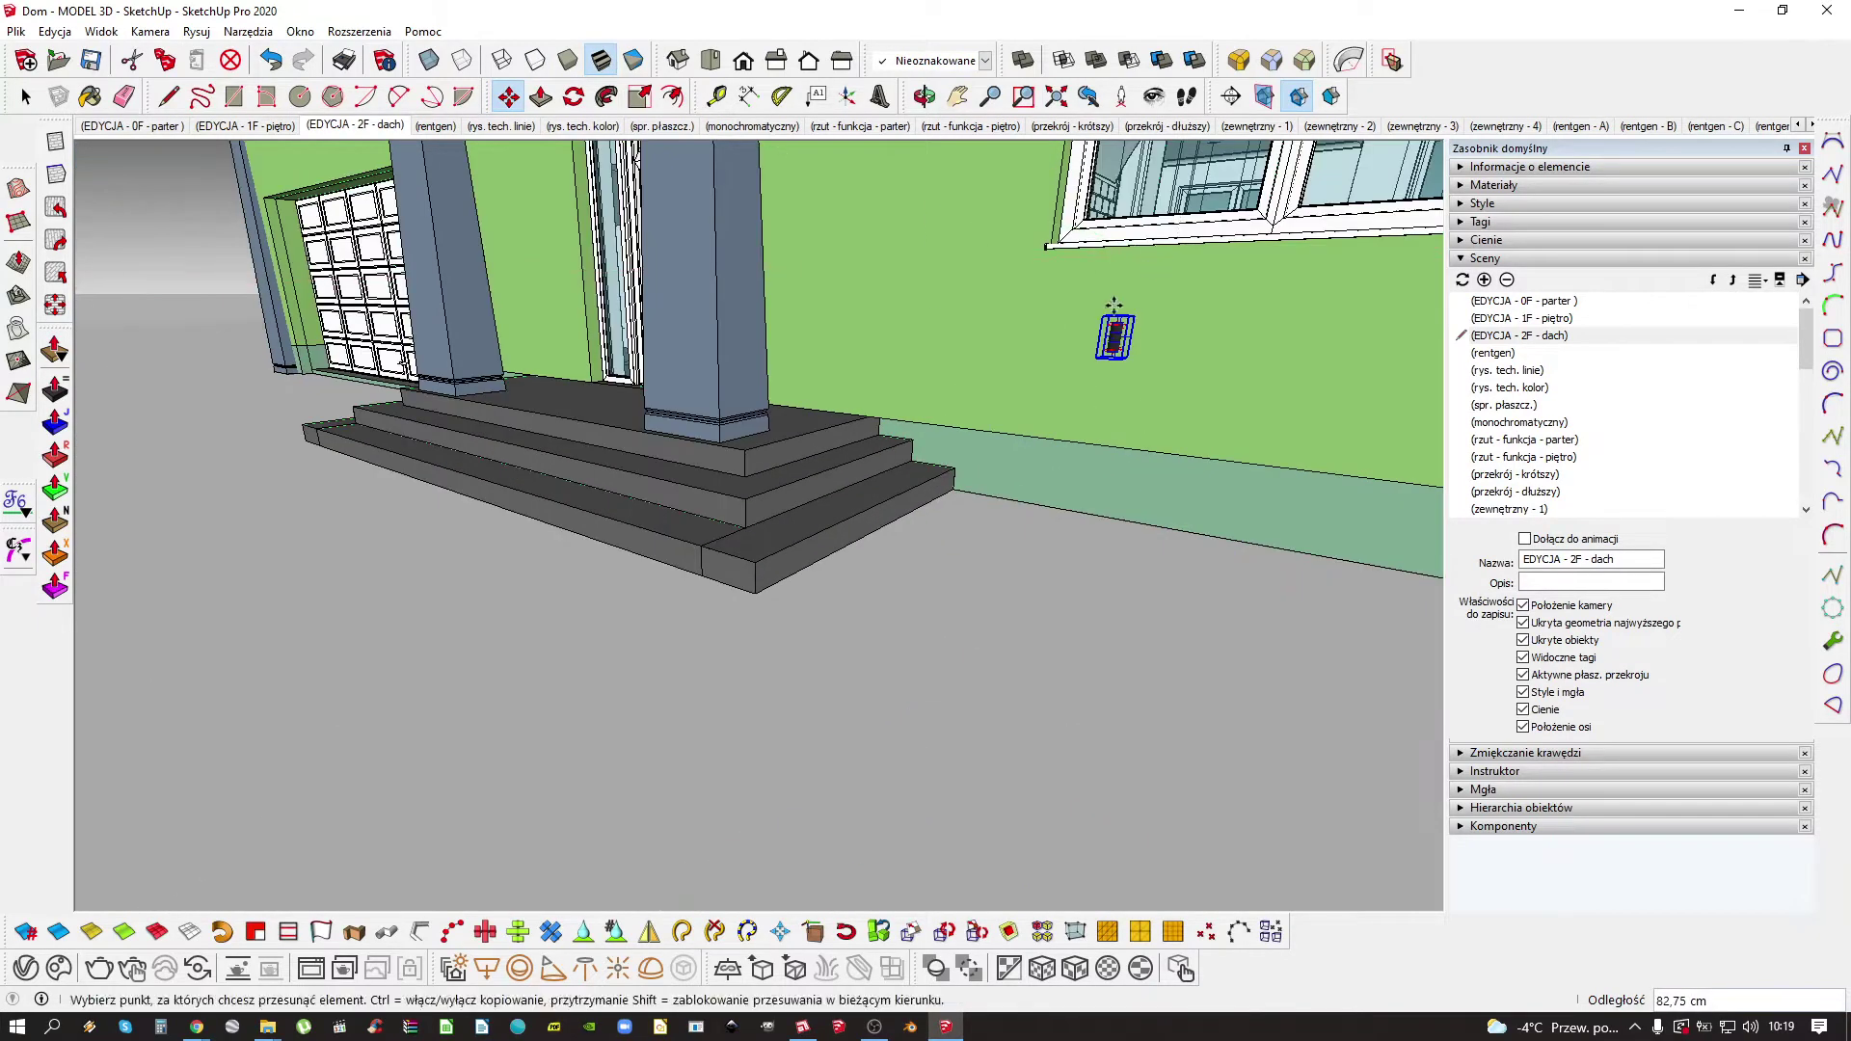
pyautogui.scroll(3, 1070, 579)
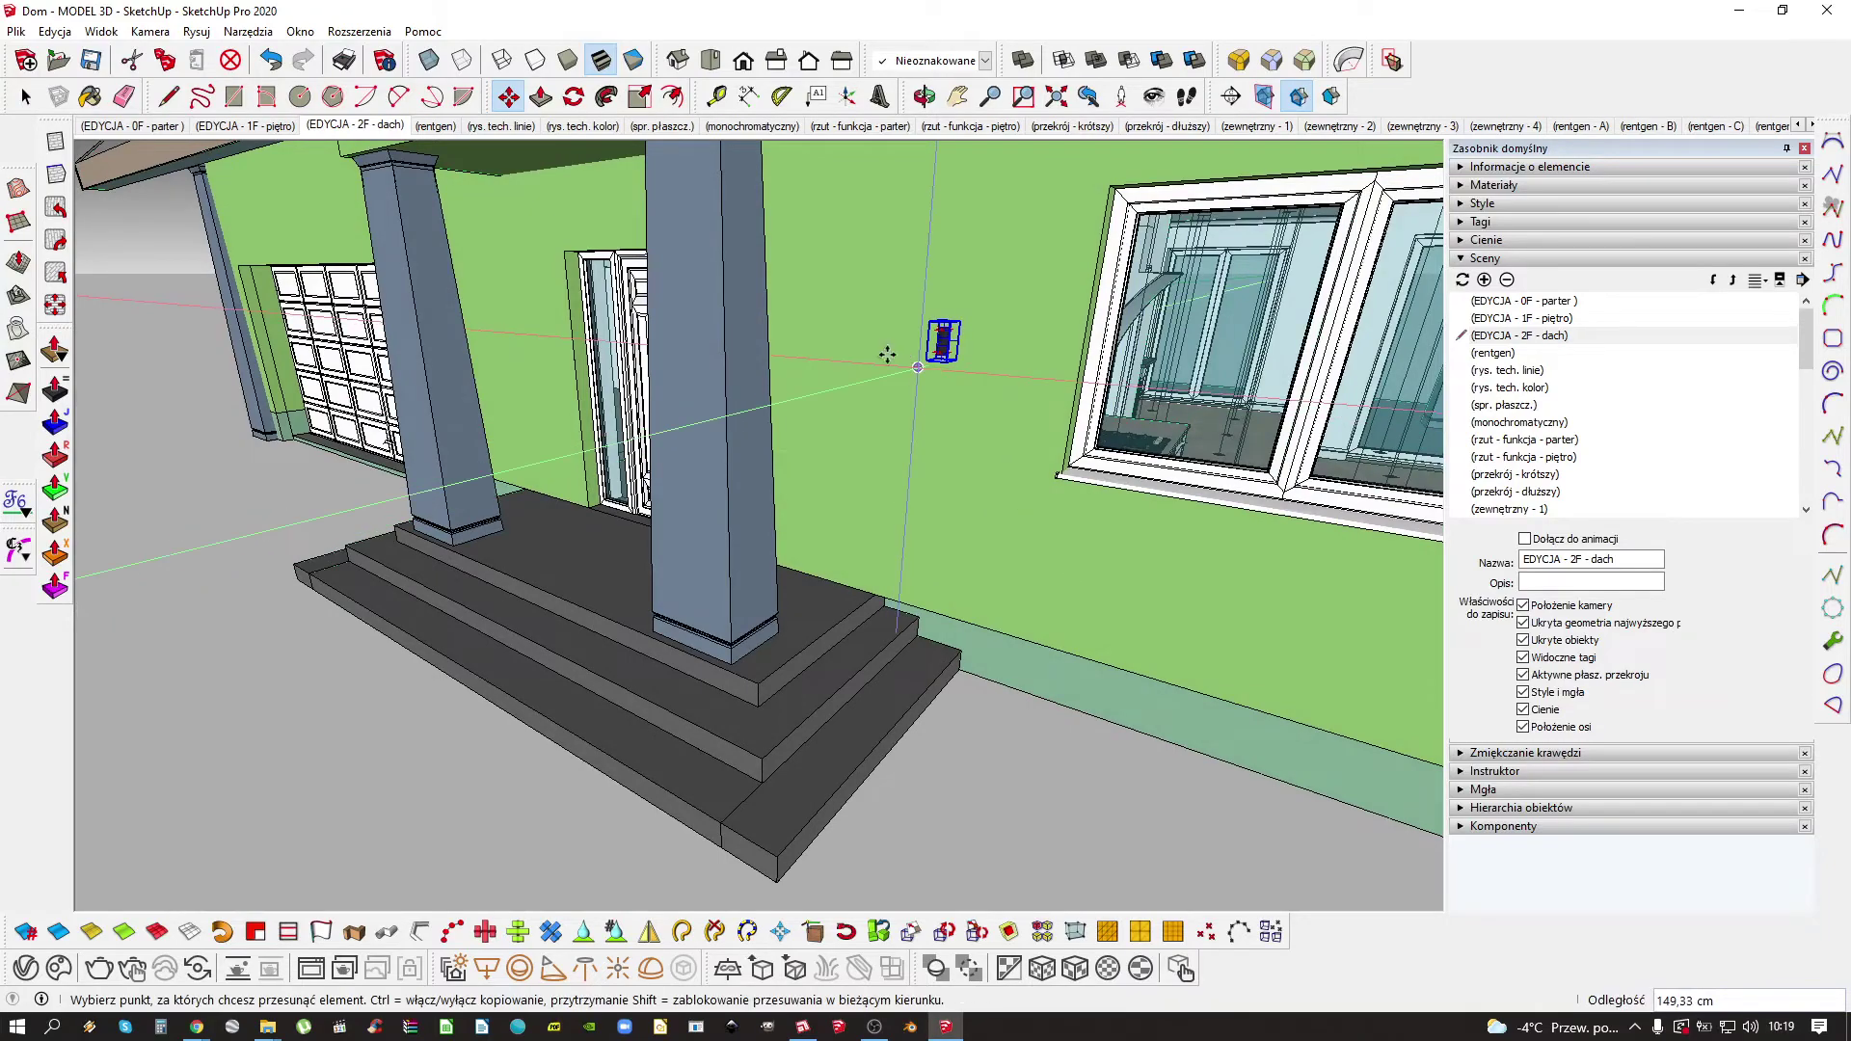
pyautogui.moveTo(915, 377)
pyautogui.mouseDown(button='middle')
pyautogui.moveTo(987, 466)
pyautogui.moveTo(966, 444)
pyautogui.mouseUp(button='middle')
pyautogui.scroll(1, 905, 430)
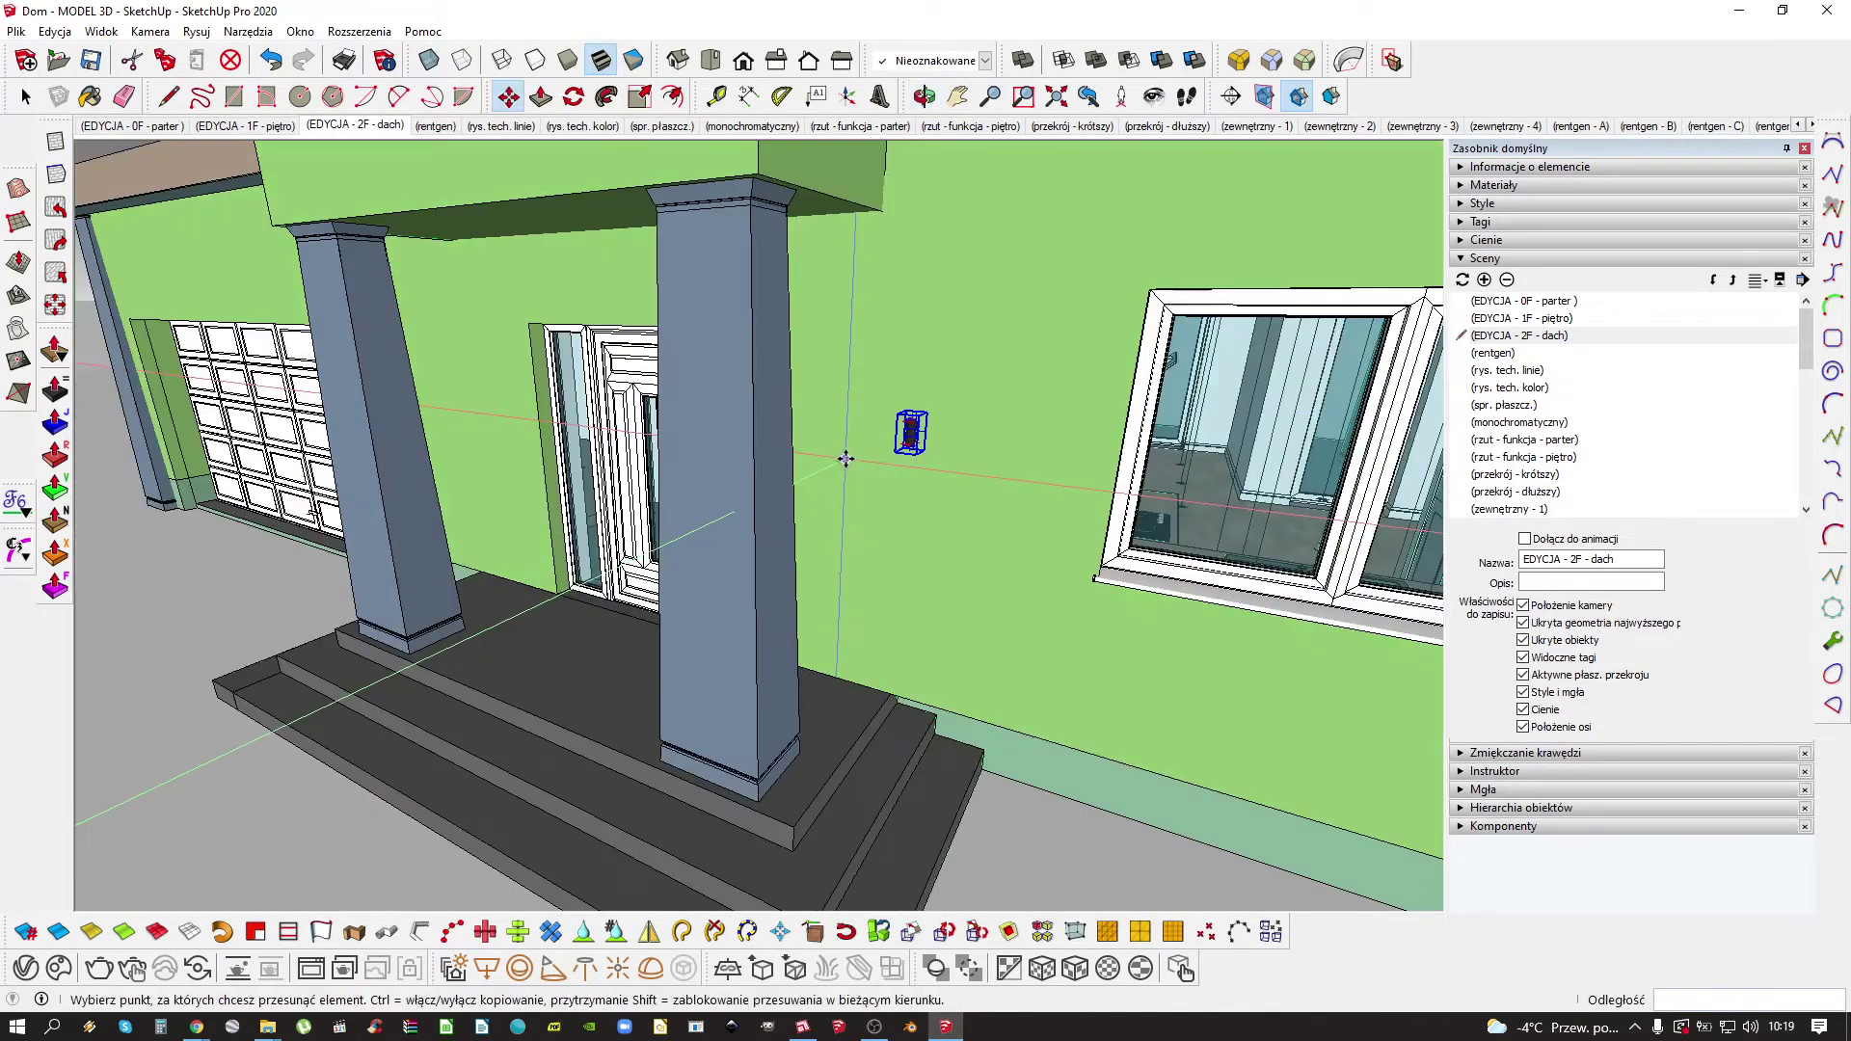
pyautogui.scroll(4, 921, 417)
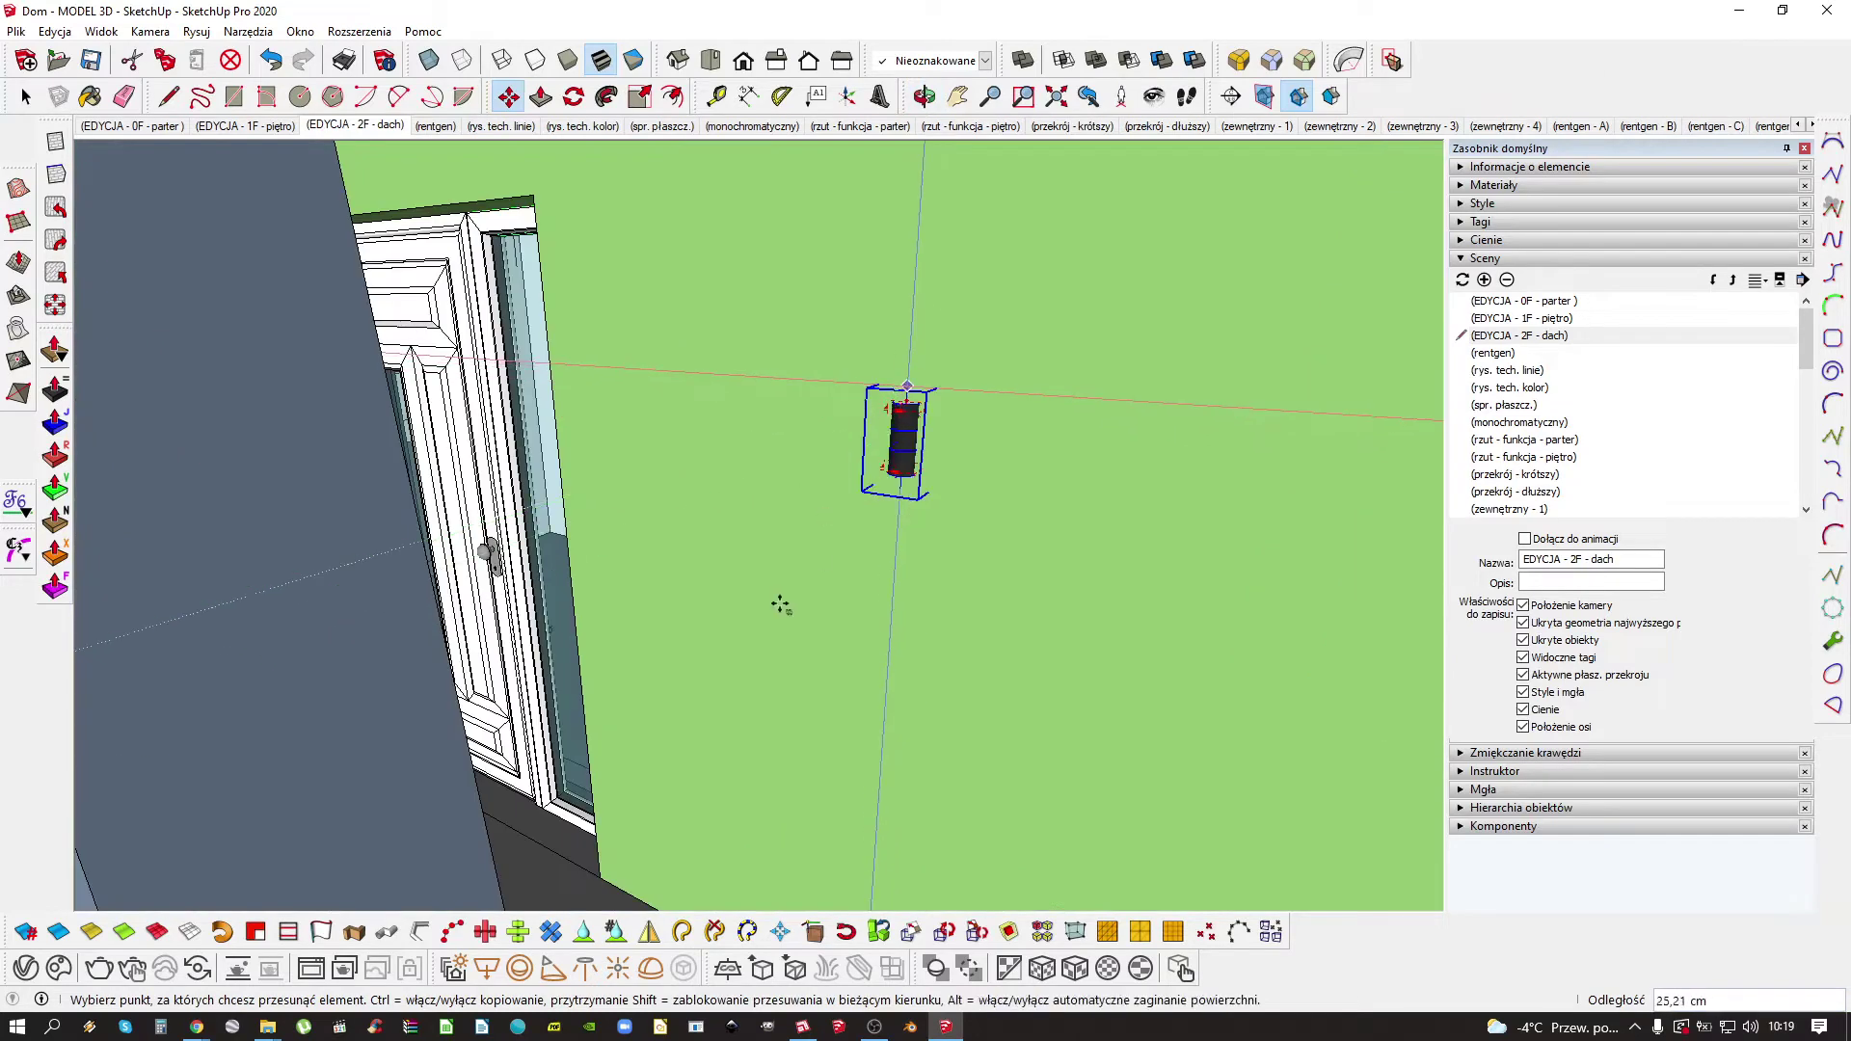
pyautogui.moveTo(777, 607); pyautogui.dragTo(631, 796, button='middle')
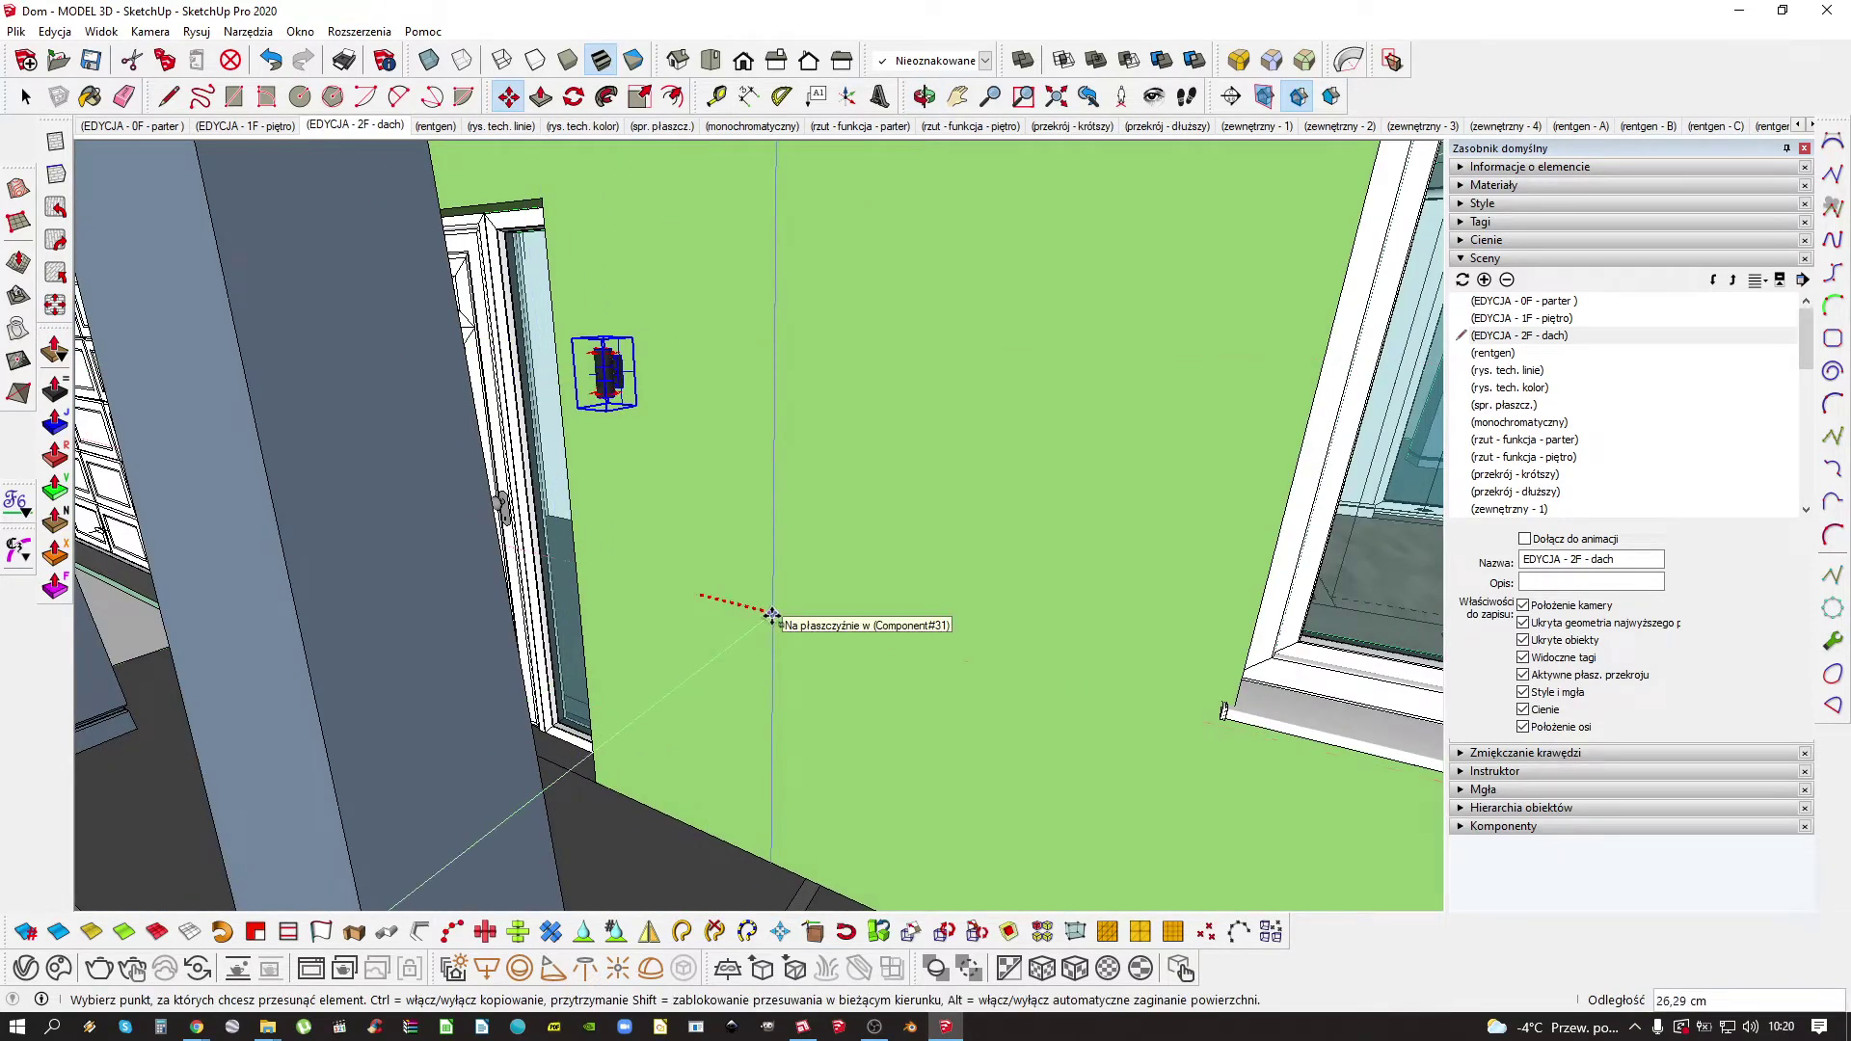
pyautogui.moveTo(772, 558)
pyautogui.mouseDown(button='middle')
pyautogui.moveTo(777, 587)
pyautogui.moveTo(714, 519)
pyautogui.moveTo(1066, 603)
pyautogui.moveTo(777, 566)
pyautogui.mouseUp(button='middle')
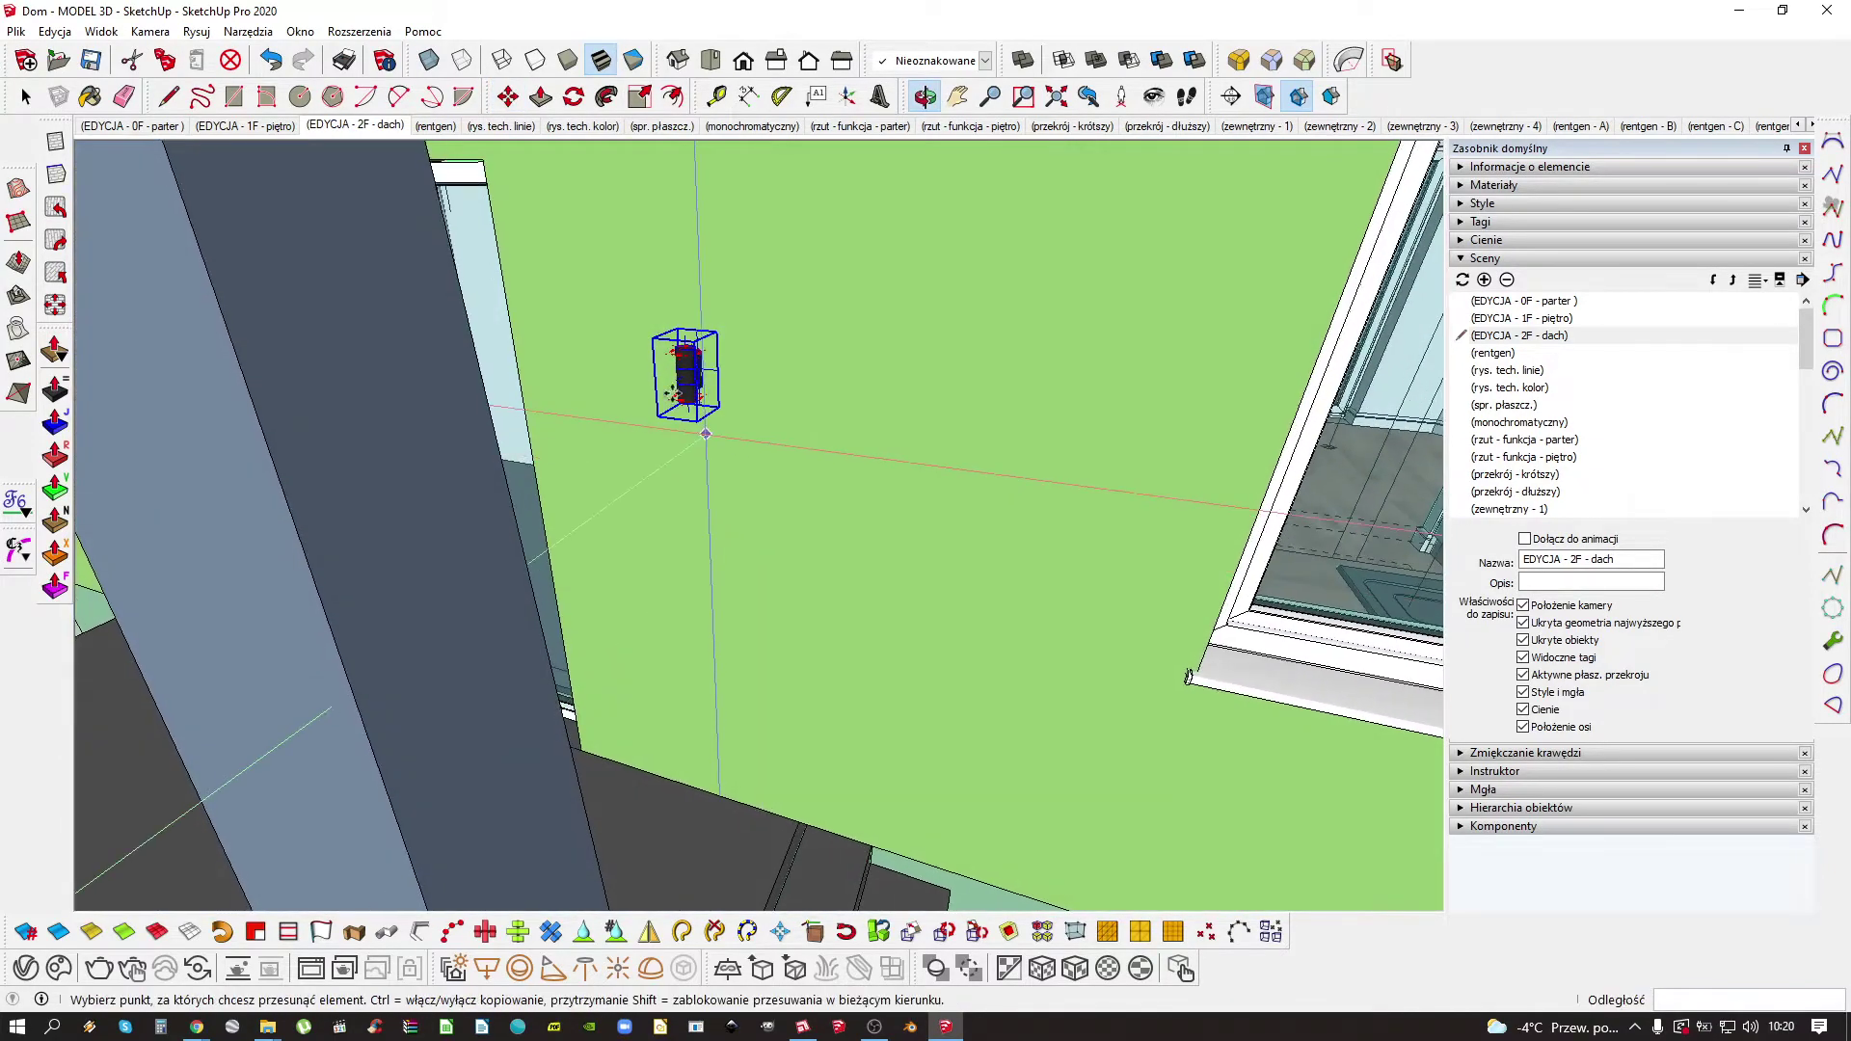
# - Start a Ctrl-copy of the lamp from the pillar base along the red axis
pyautogui.click(690, 371)
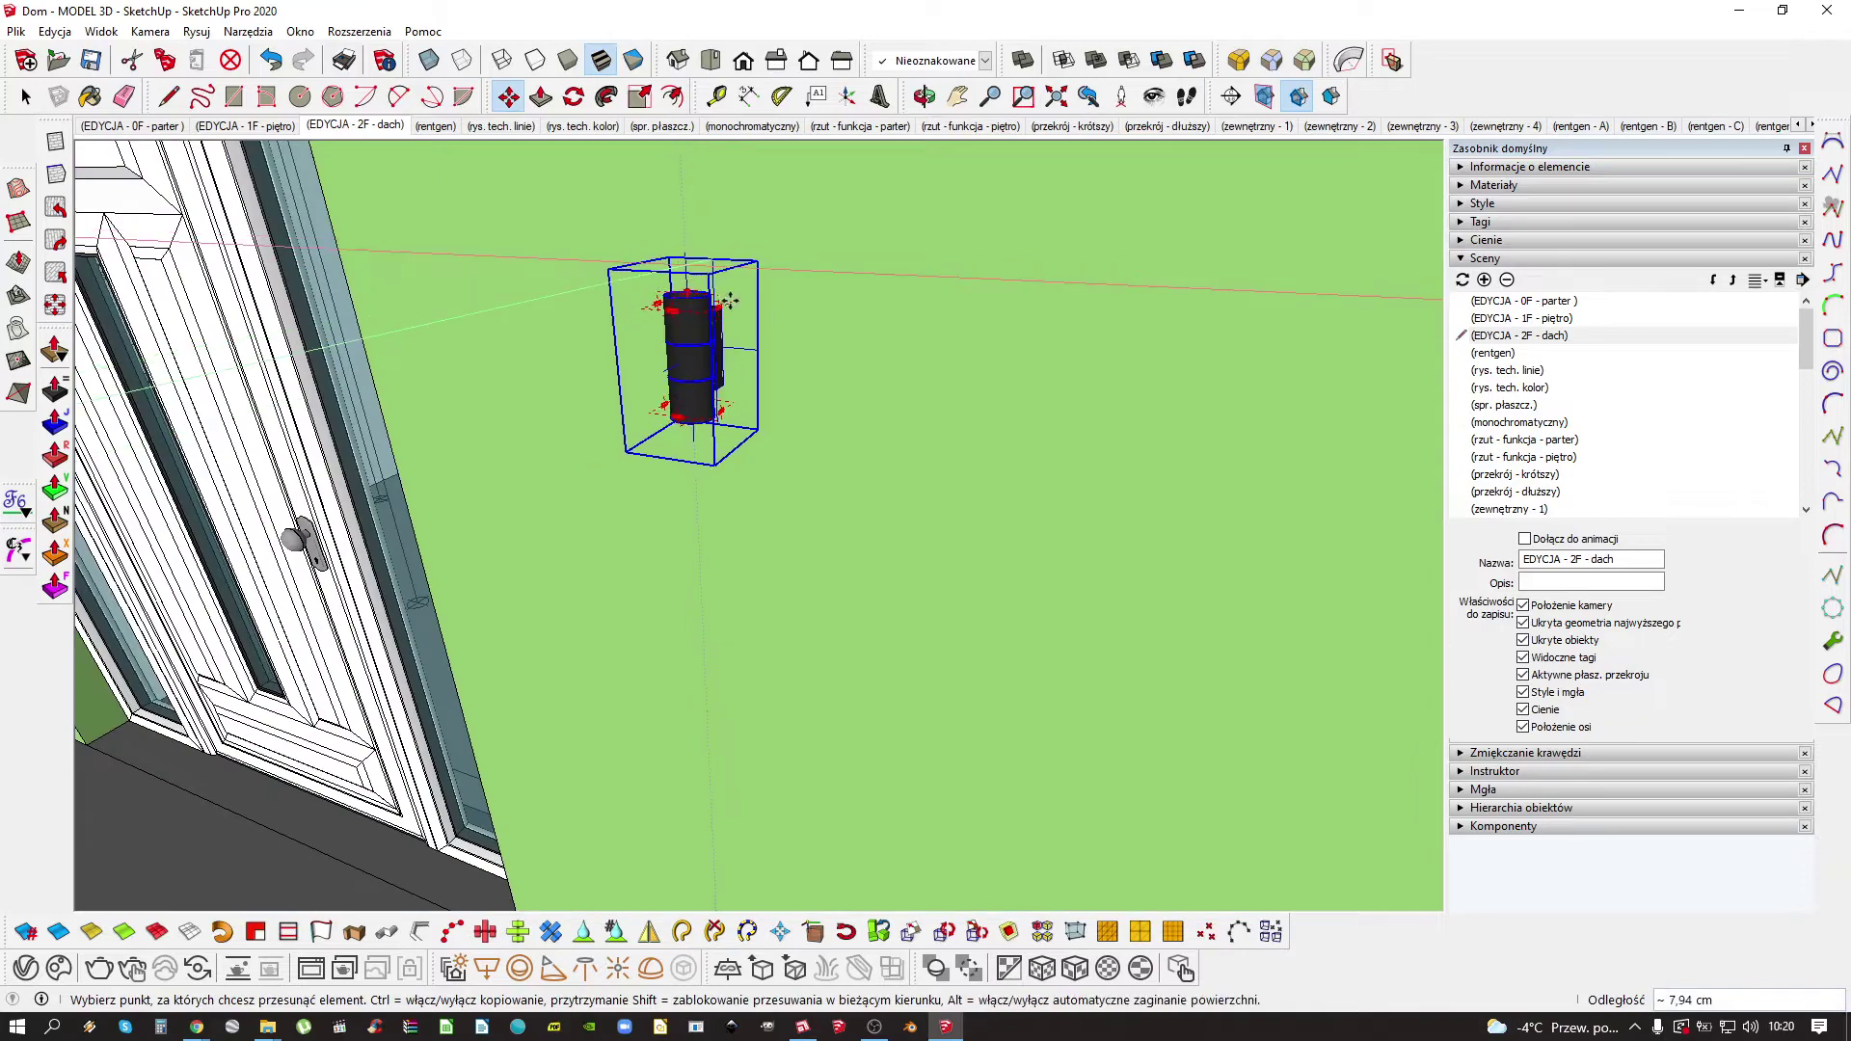
pyautogui.moveTo(691, 376)
pyautogui.mouseDown(button='middle')
pyautogui.moveTo(772, 421)
pyautogui.moveTo(772, 516)
pyautogui.moveTo(702, 652)
pyautogui.mouseUp(button='middle')
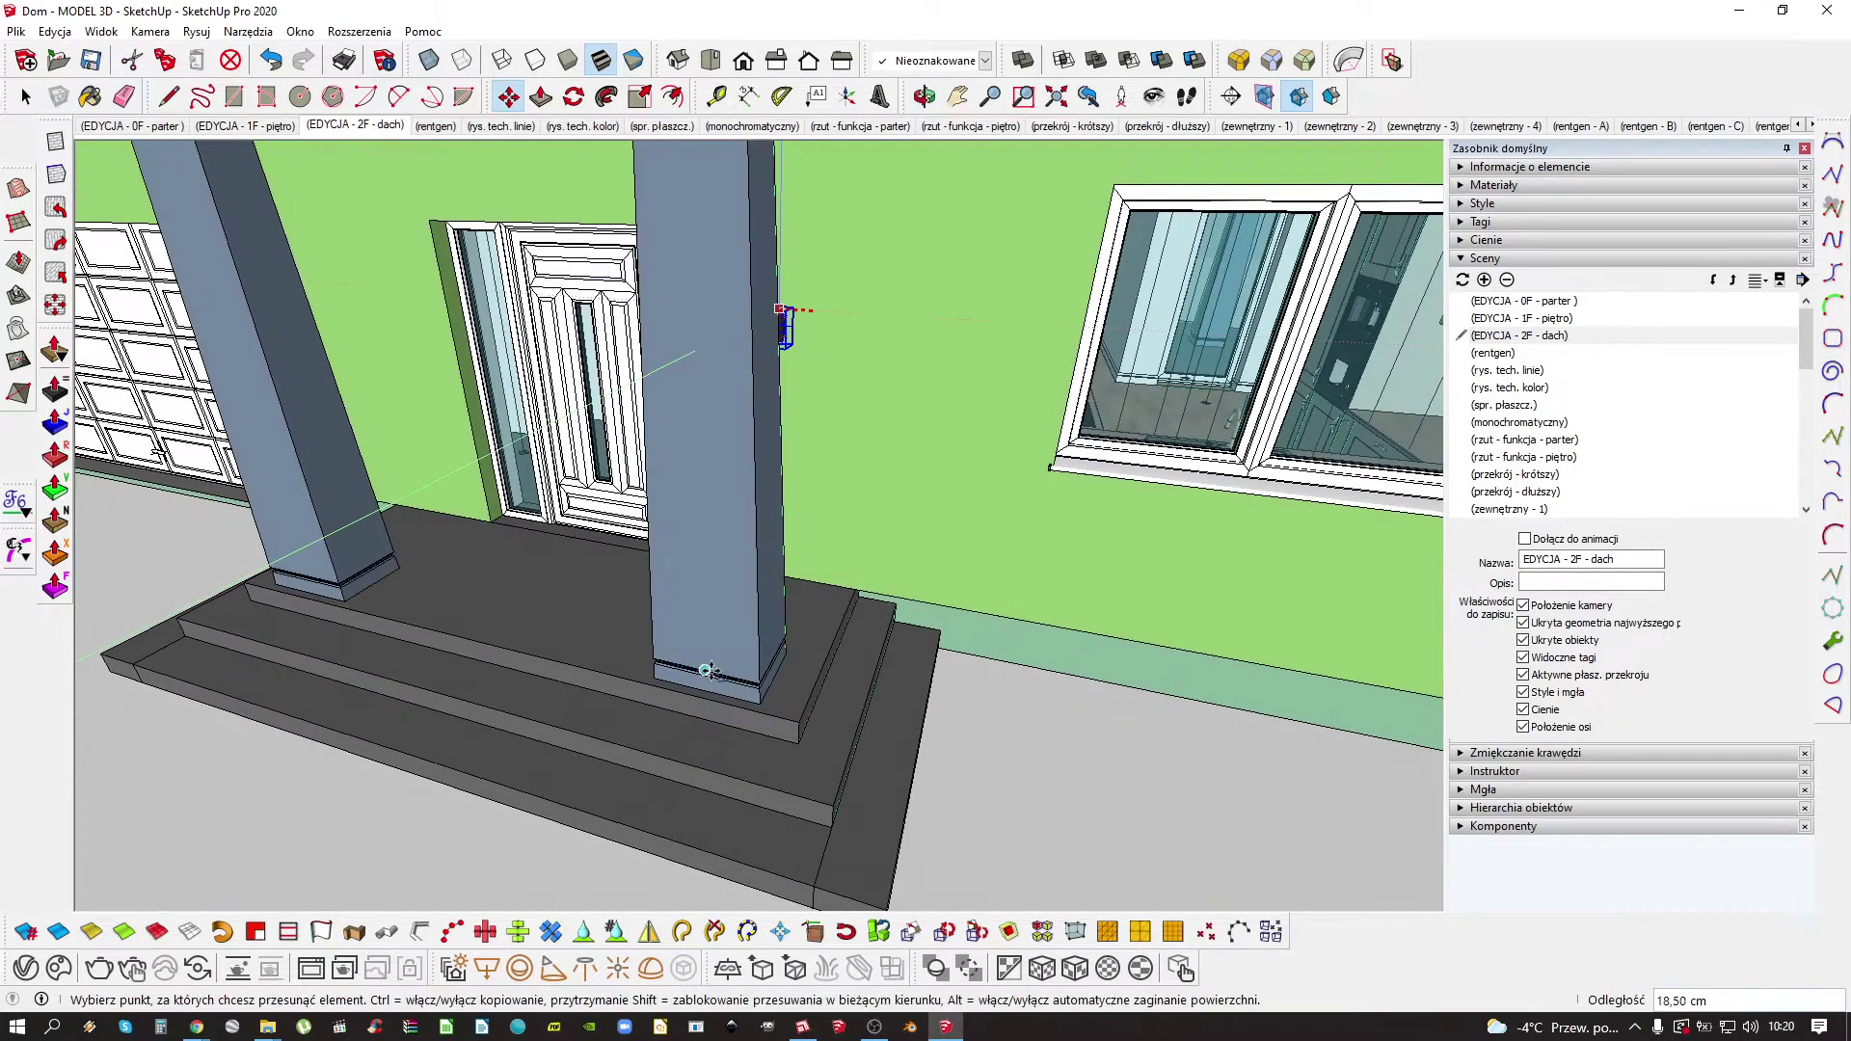
pyautogui.press('ctrl')
pyautogui.click(705, 668)
pyautogui.scroll(-3, 583, 653)
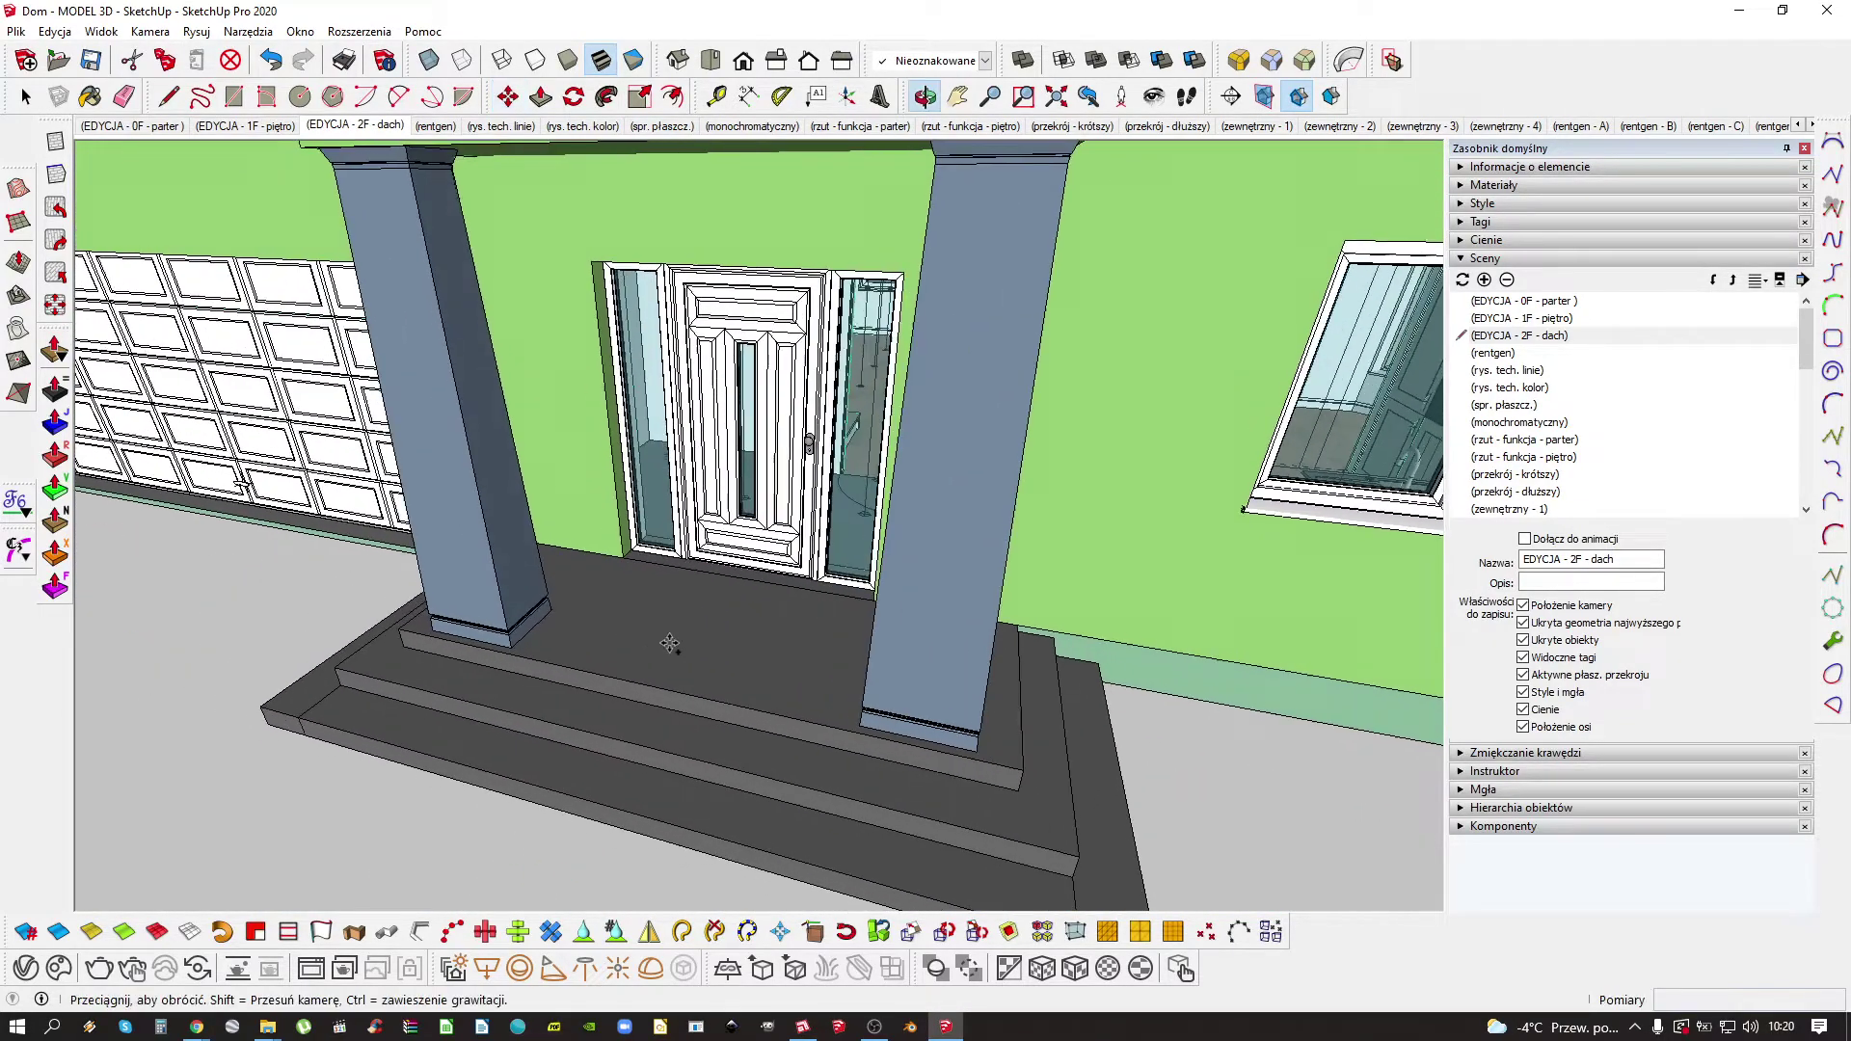
# - Drop the lamp copy at the other pillar and orbit to a frontal entrance view
pyautogui.click(467, 625)
pyautogui.press('space')
pyautogui.moveTo(467, 625)
pyautogui.mouseDown(button='middle')
pyautogui.moveTo(1032, 340)
pyautogui.moveTo(779, 425)
pyautogui.mouseUp(button='middle')
pyautogui.moveTo(660, 390); pyautogui.dragTo(637, 557, button='middle')
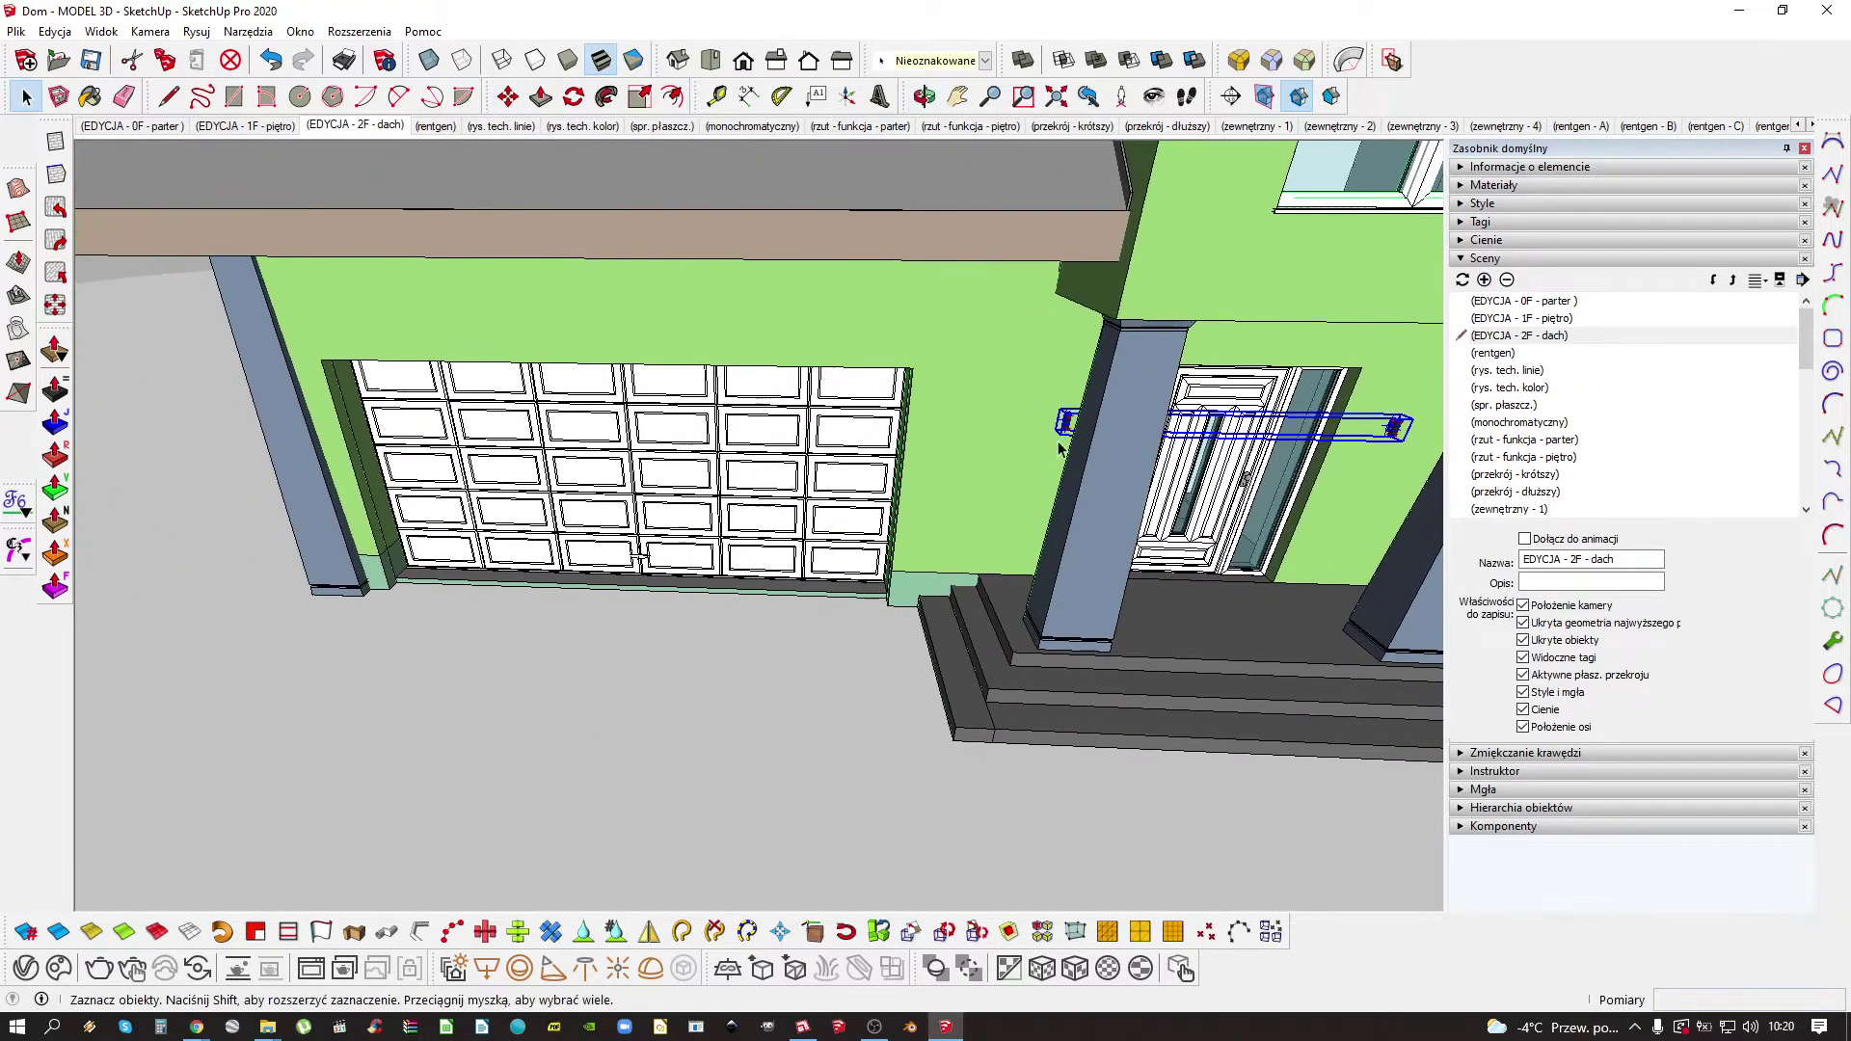
pyautogui.moveTo(1060, 448)
pyautogui.mouseDown(button='middle')
pyautogui.moveTo(578, 424)
pyautogui.moveTo(541, 376)
pyautogui.moveTo(558, 258)
pyautogui.moveTo(872, 400)
pyautogui.moveTo(1475, 326)
pyautogui.mouseUp(button='middle')
# - Inside the lamp group, draw a line down from the light box
pyautogui.doubleClick(550, 425)
pyautogui.scroll(5, 551, 425)
pyautogui.press('l')
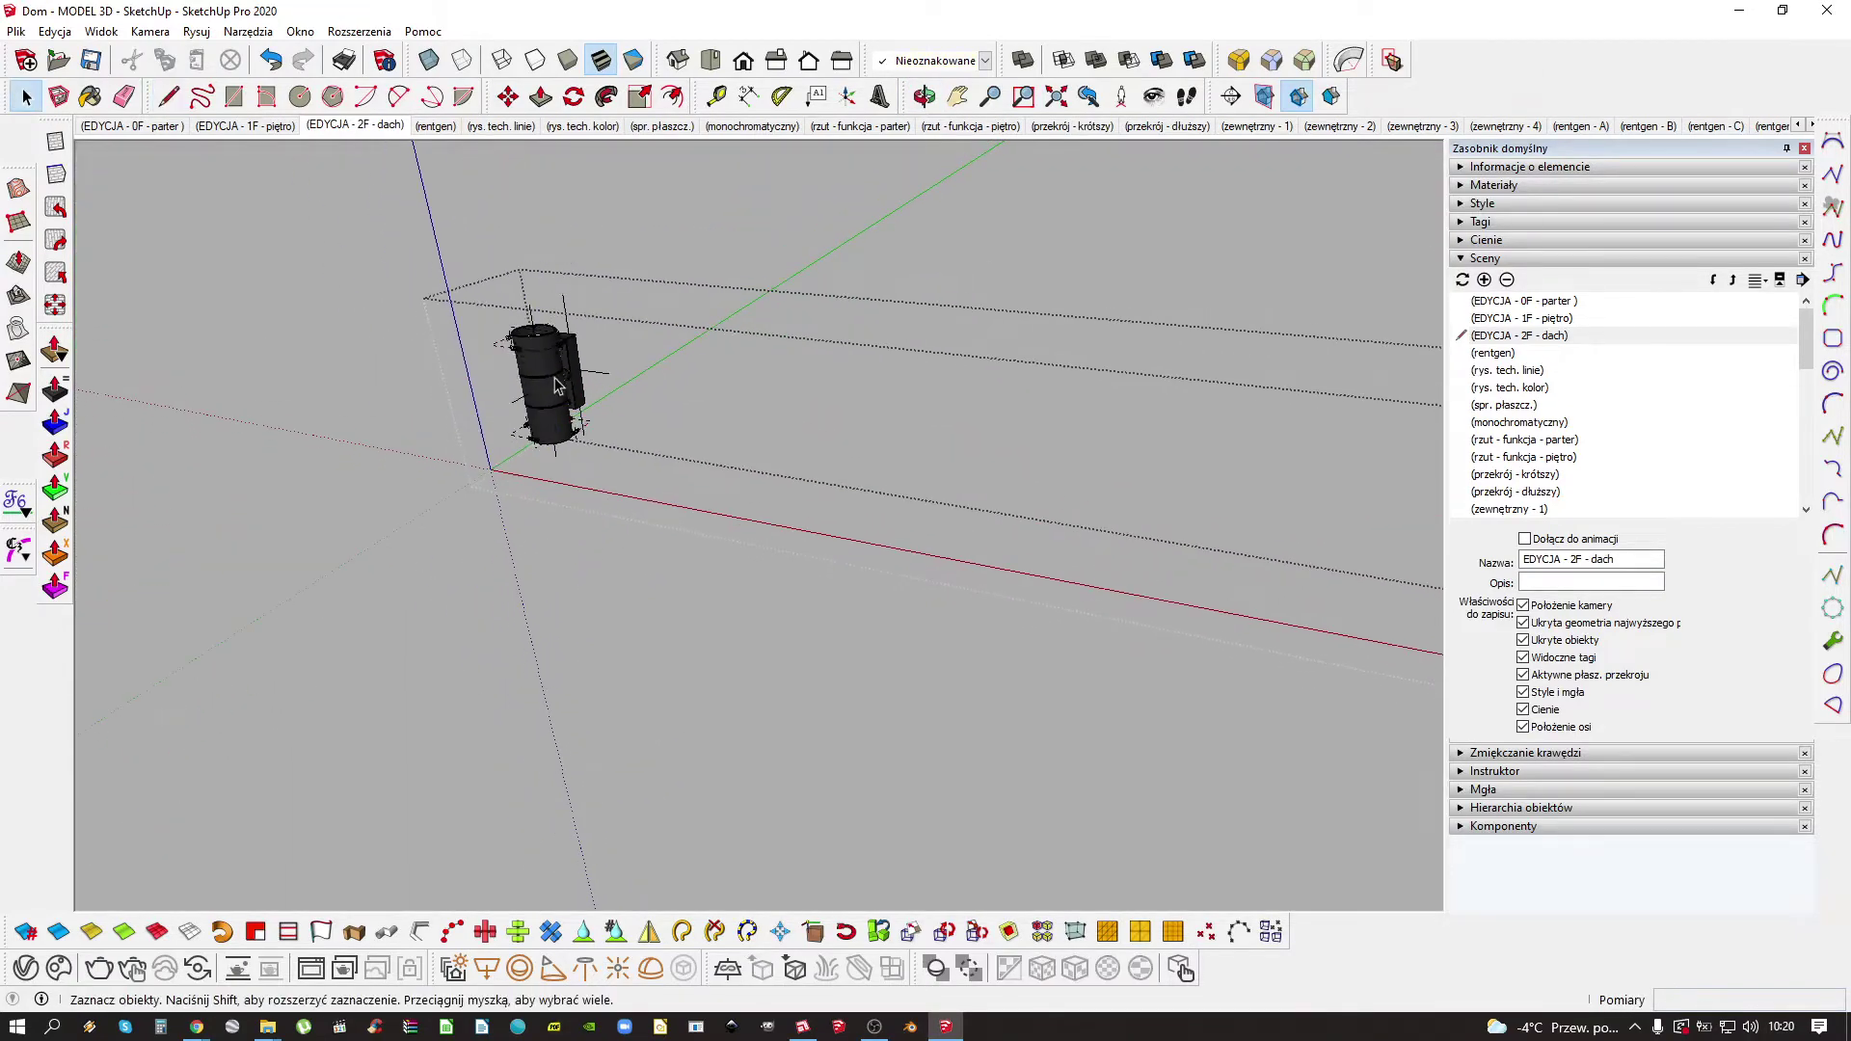
pyautogui.rightClick(559, 259)
pyautogui.scroll(2, 779, 431)
pyautogui.press('l')
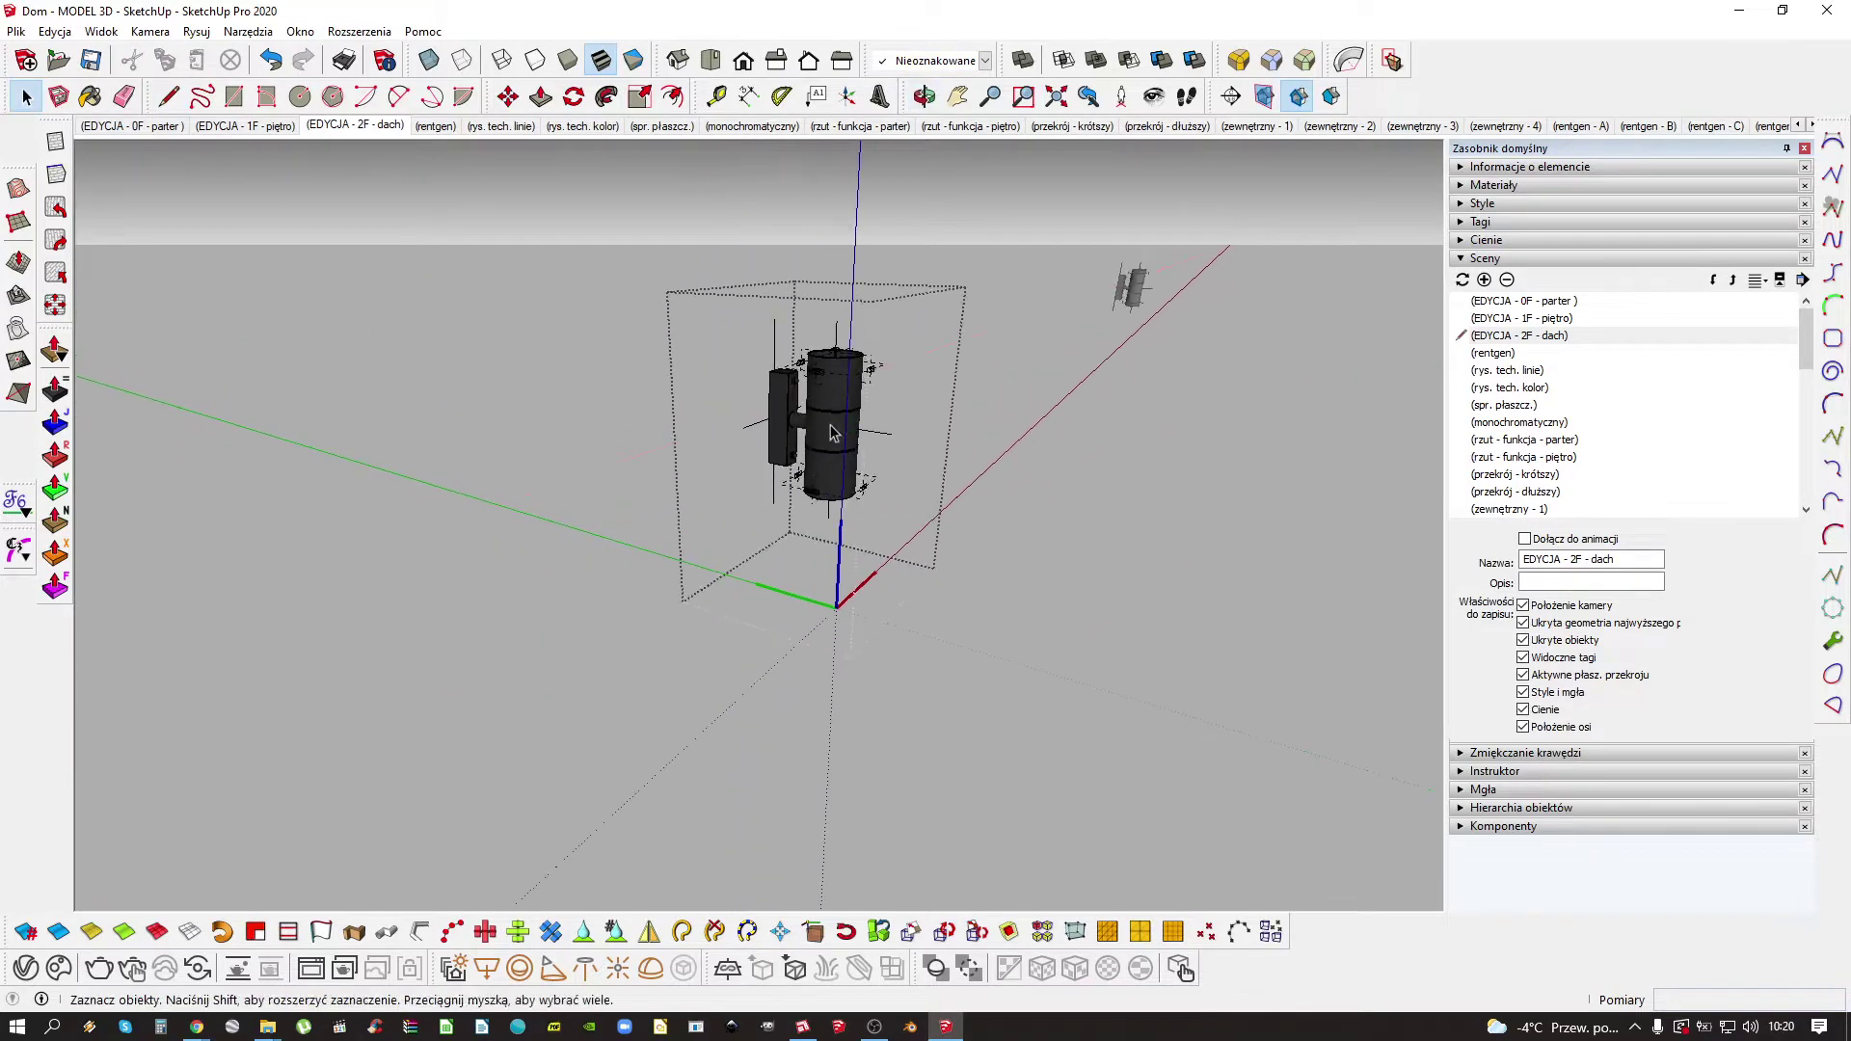
pyautogui.scroll(3, 781, 366)
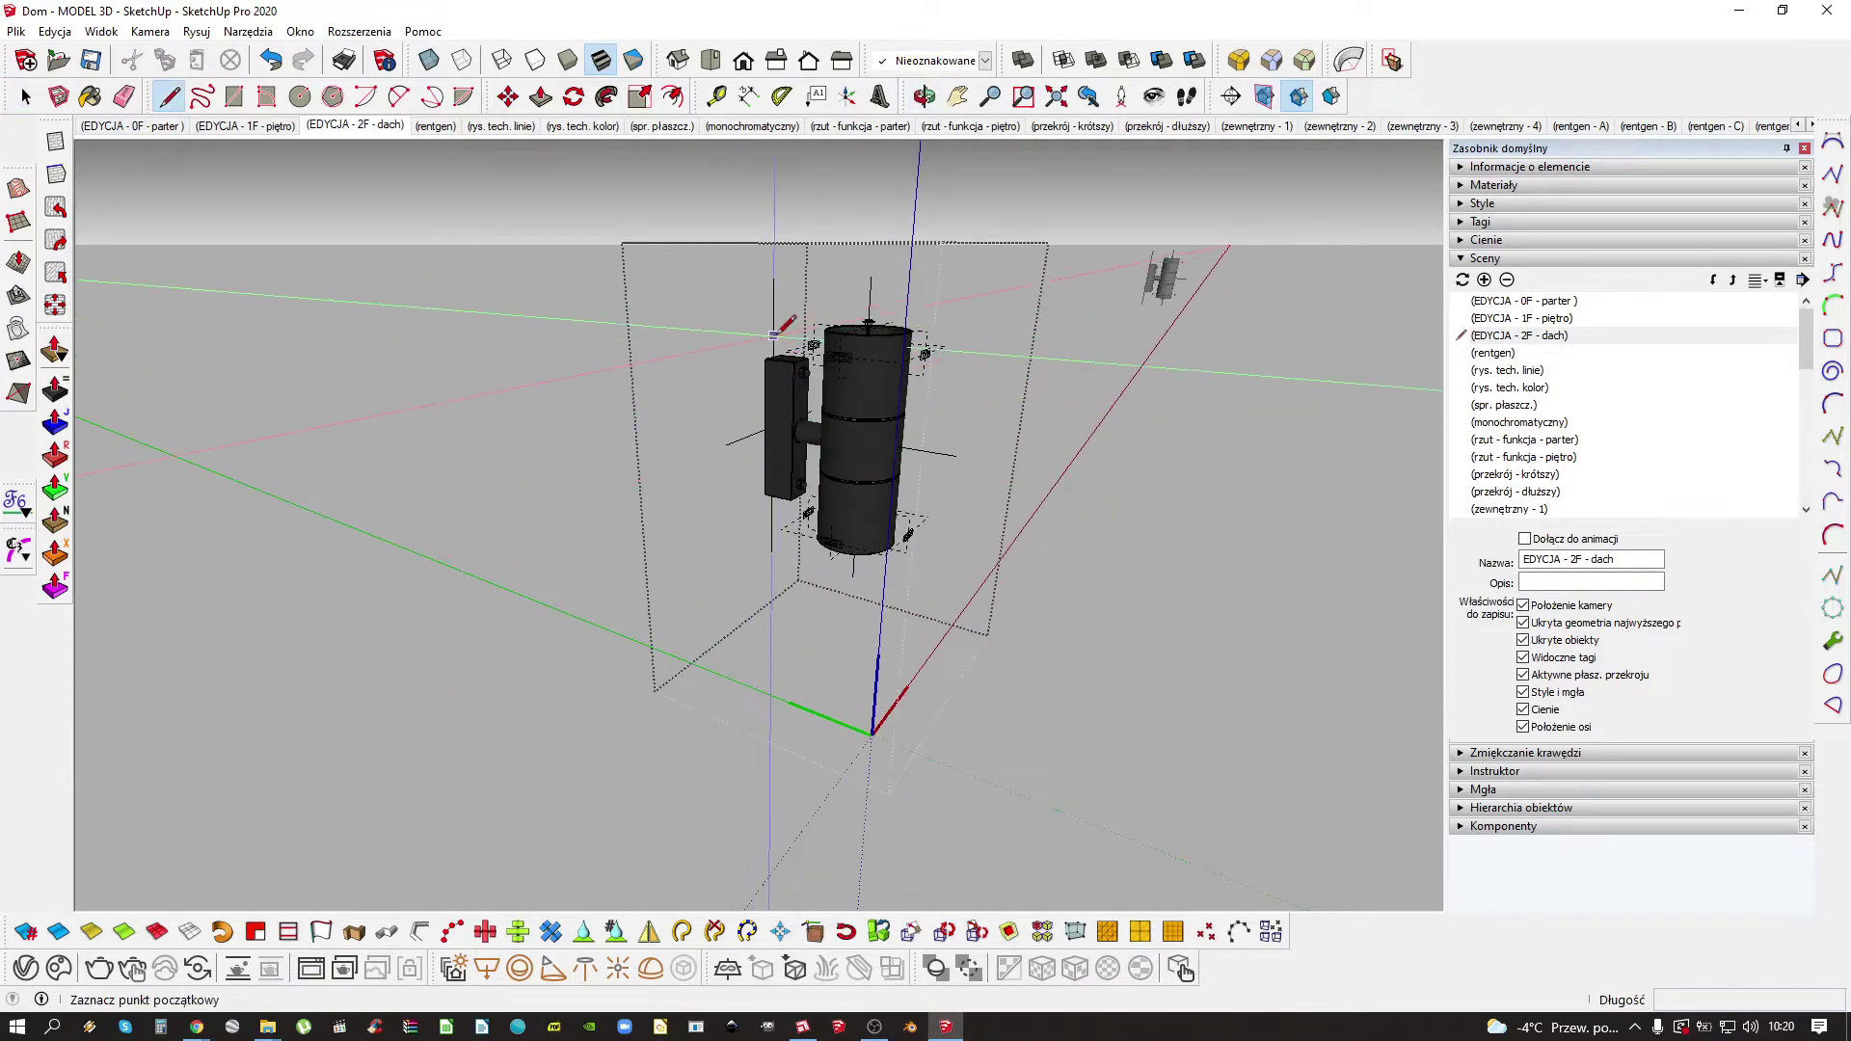
pyautogui.scroll(-3, 774, 325)
pyautogui.scroll(-3, 774, 326)
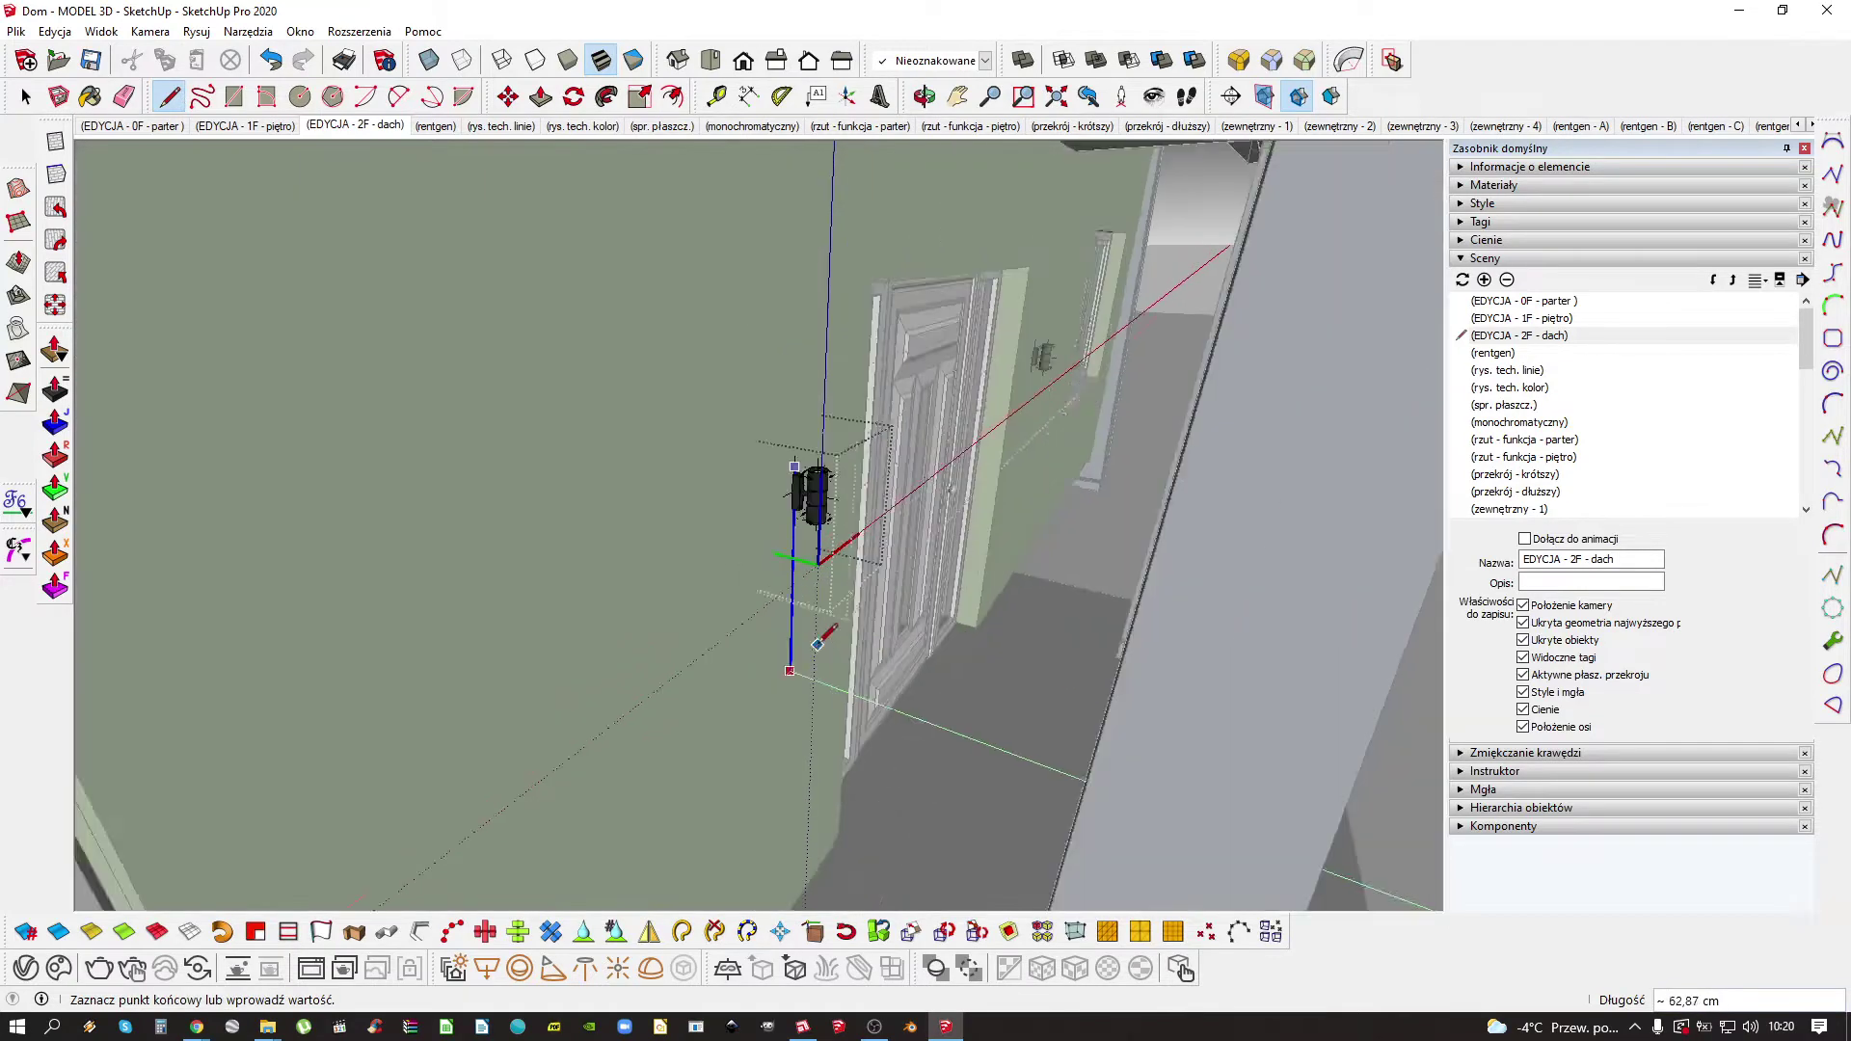
pyautogui.moveTo(774, 325)
pyautogui.mouseDown(button='middle')
pyautogui.moveTo(842, 585)
pyautogui.moveTo(764, 640)
pyautogui.moveTo(772, 609)
pyautogui.moveTo(839, 636)
pyautogui.mouseUp(button='middle')
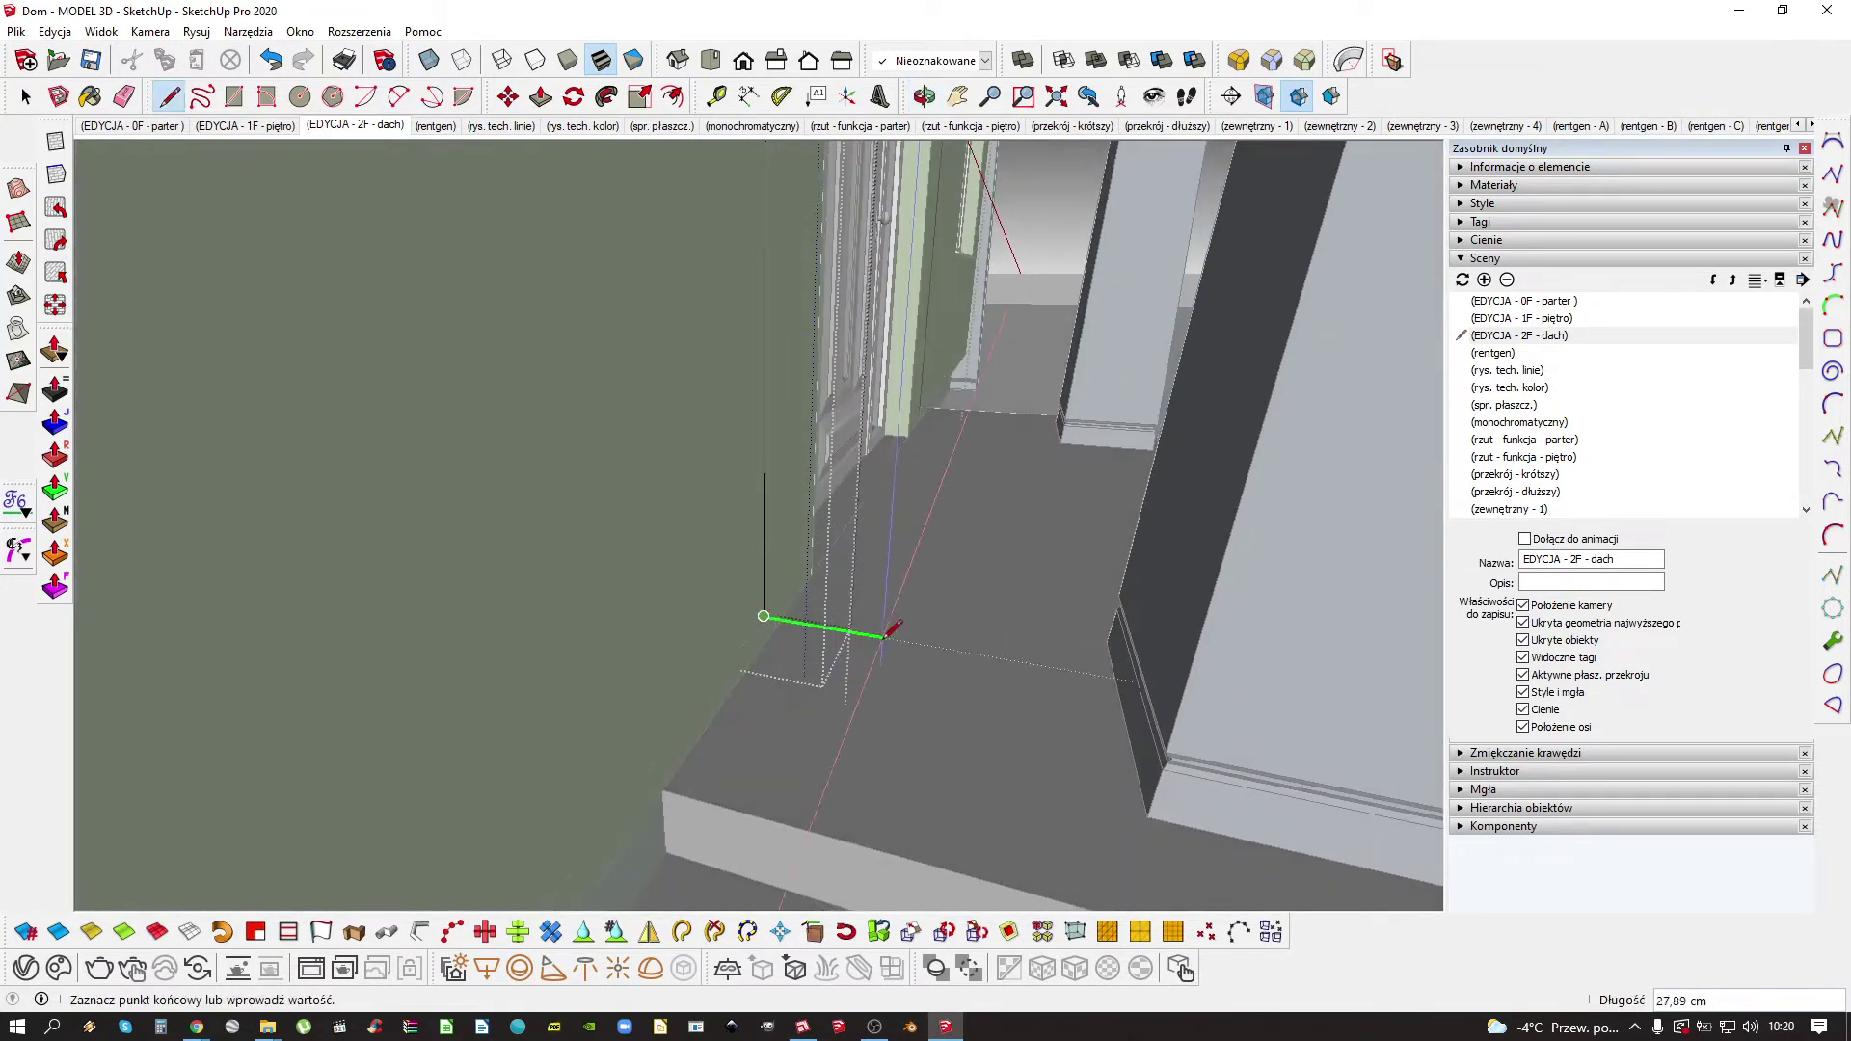
pyautogui.click(838, 628)
# - Draw a small circle at the line's end and a line to its centre
pyautogui.press('c')
pyautogui.scroll(2, 831, 617)
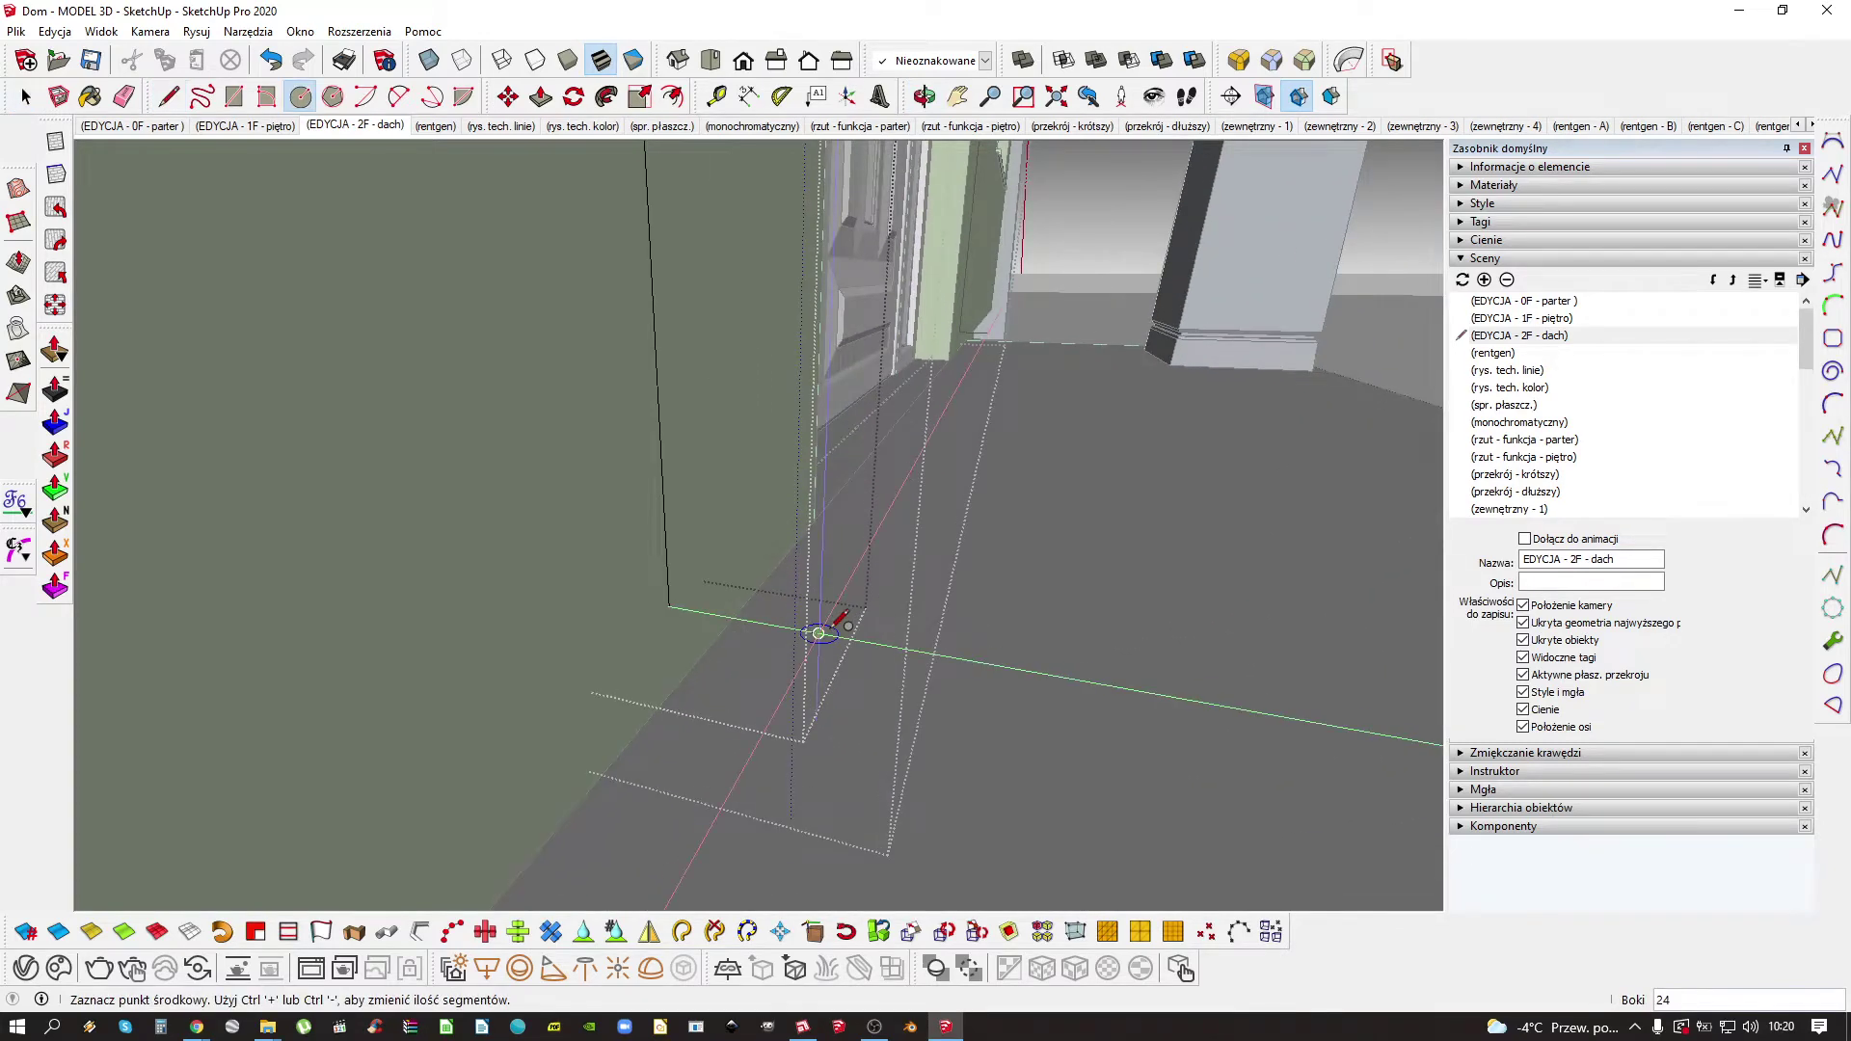
pyautogui.moveTo(840, 618); pyautogui.dragTo(825, 646, button='middle')
pyautogui.click(895, 618)
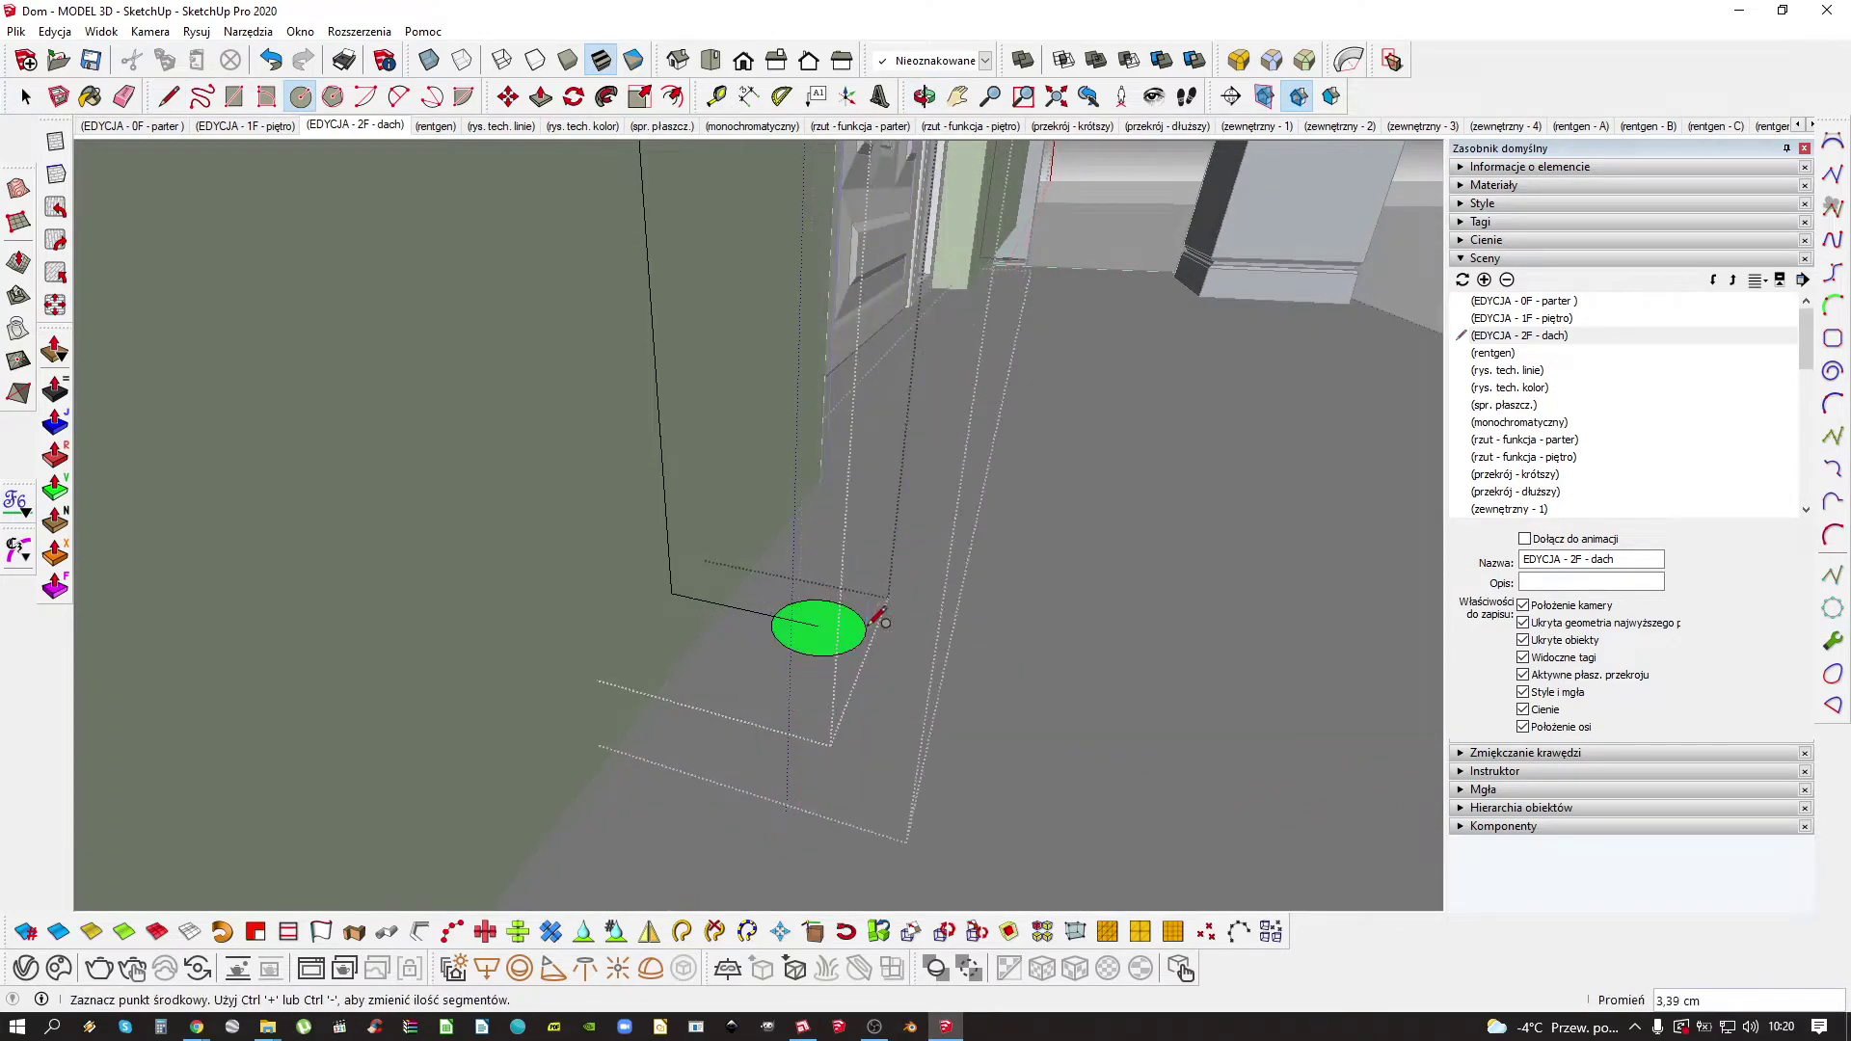
pyautogui.scroll(2, 819, 627)
pyautogui.press('l')
pyautogui.moveTo(806, 735); pyautogui.dragTo(815, 612, button='middle')
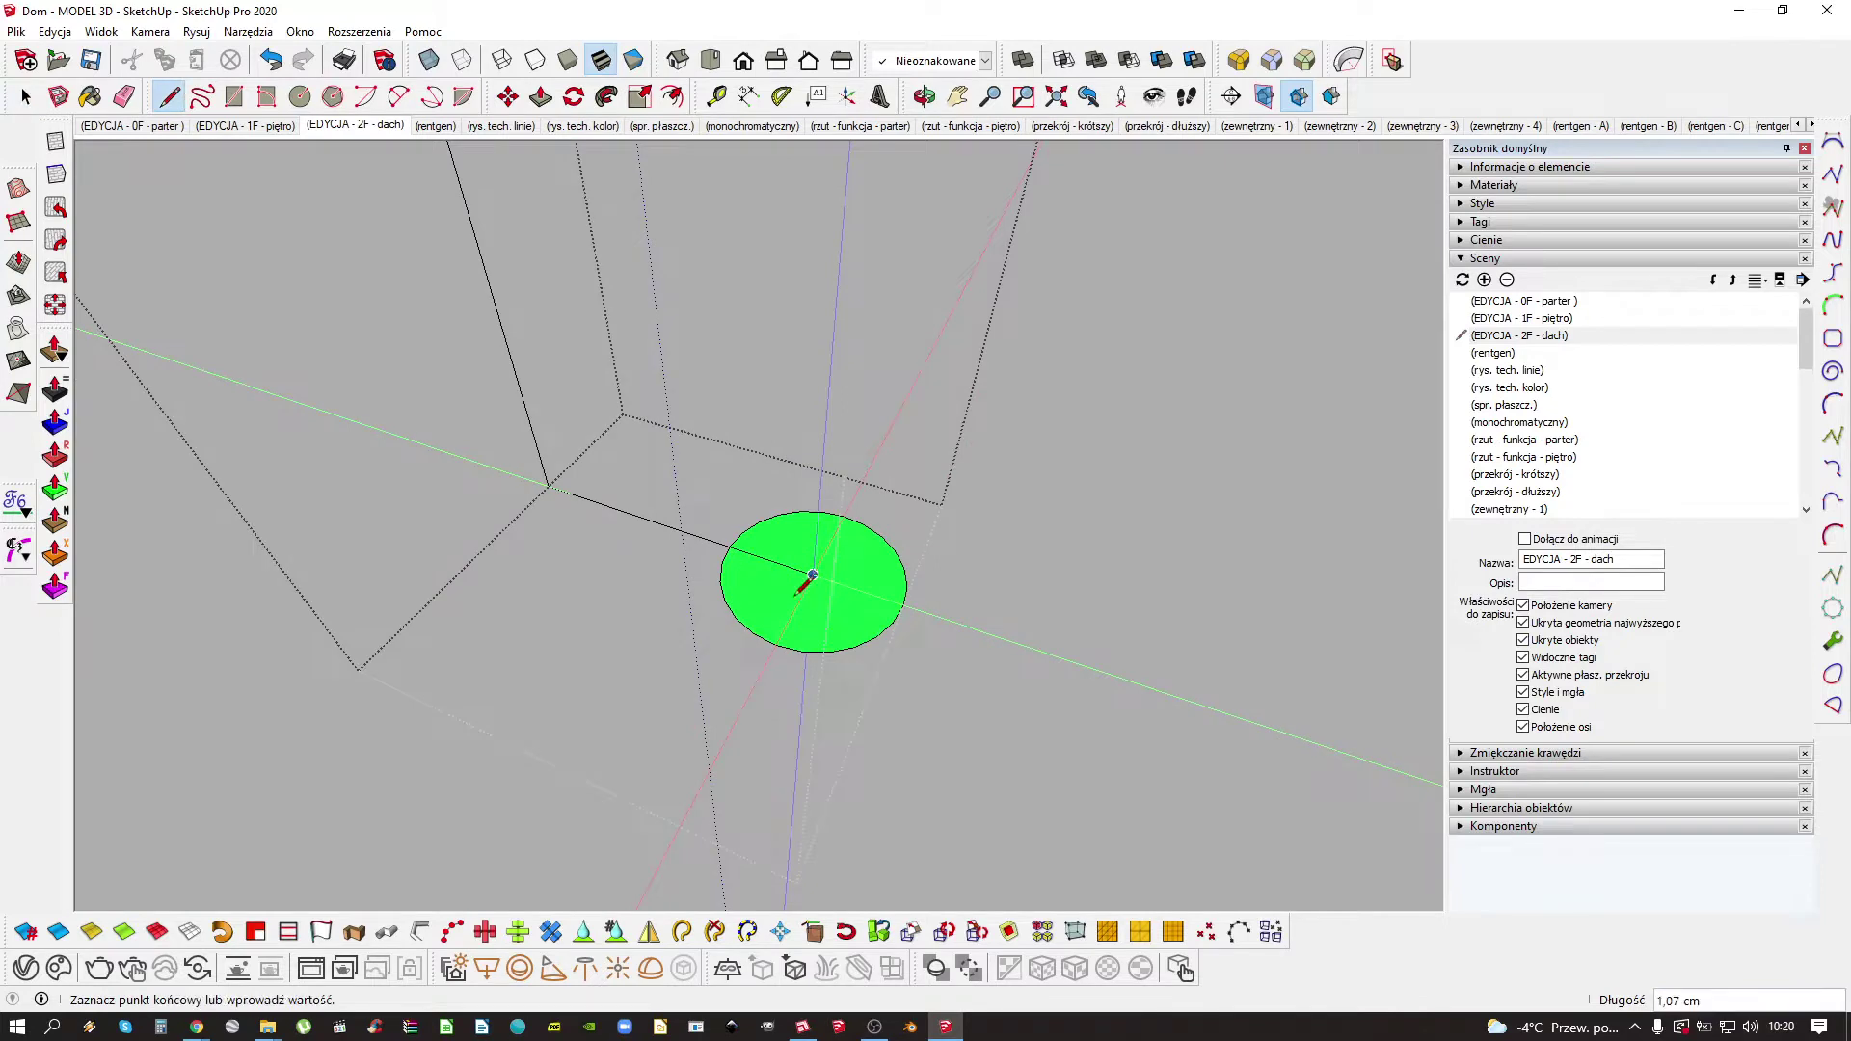
pyautogui.click(812, 575)
pyautogui.press('space')
# - Rotate-copy the centre line 90° to quarter the circle, then erase the extra edges
pyautogui.press('q')
pyautogui.click(813, 575)
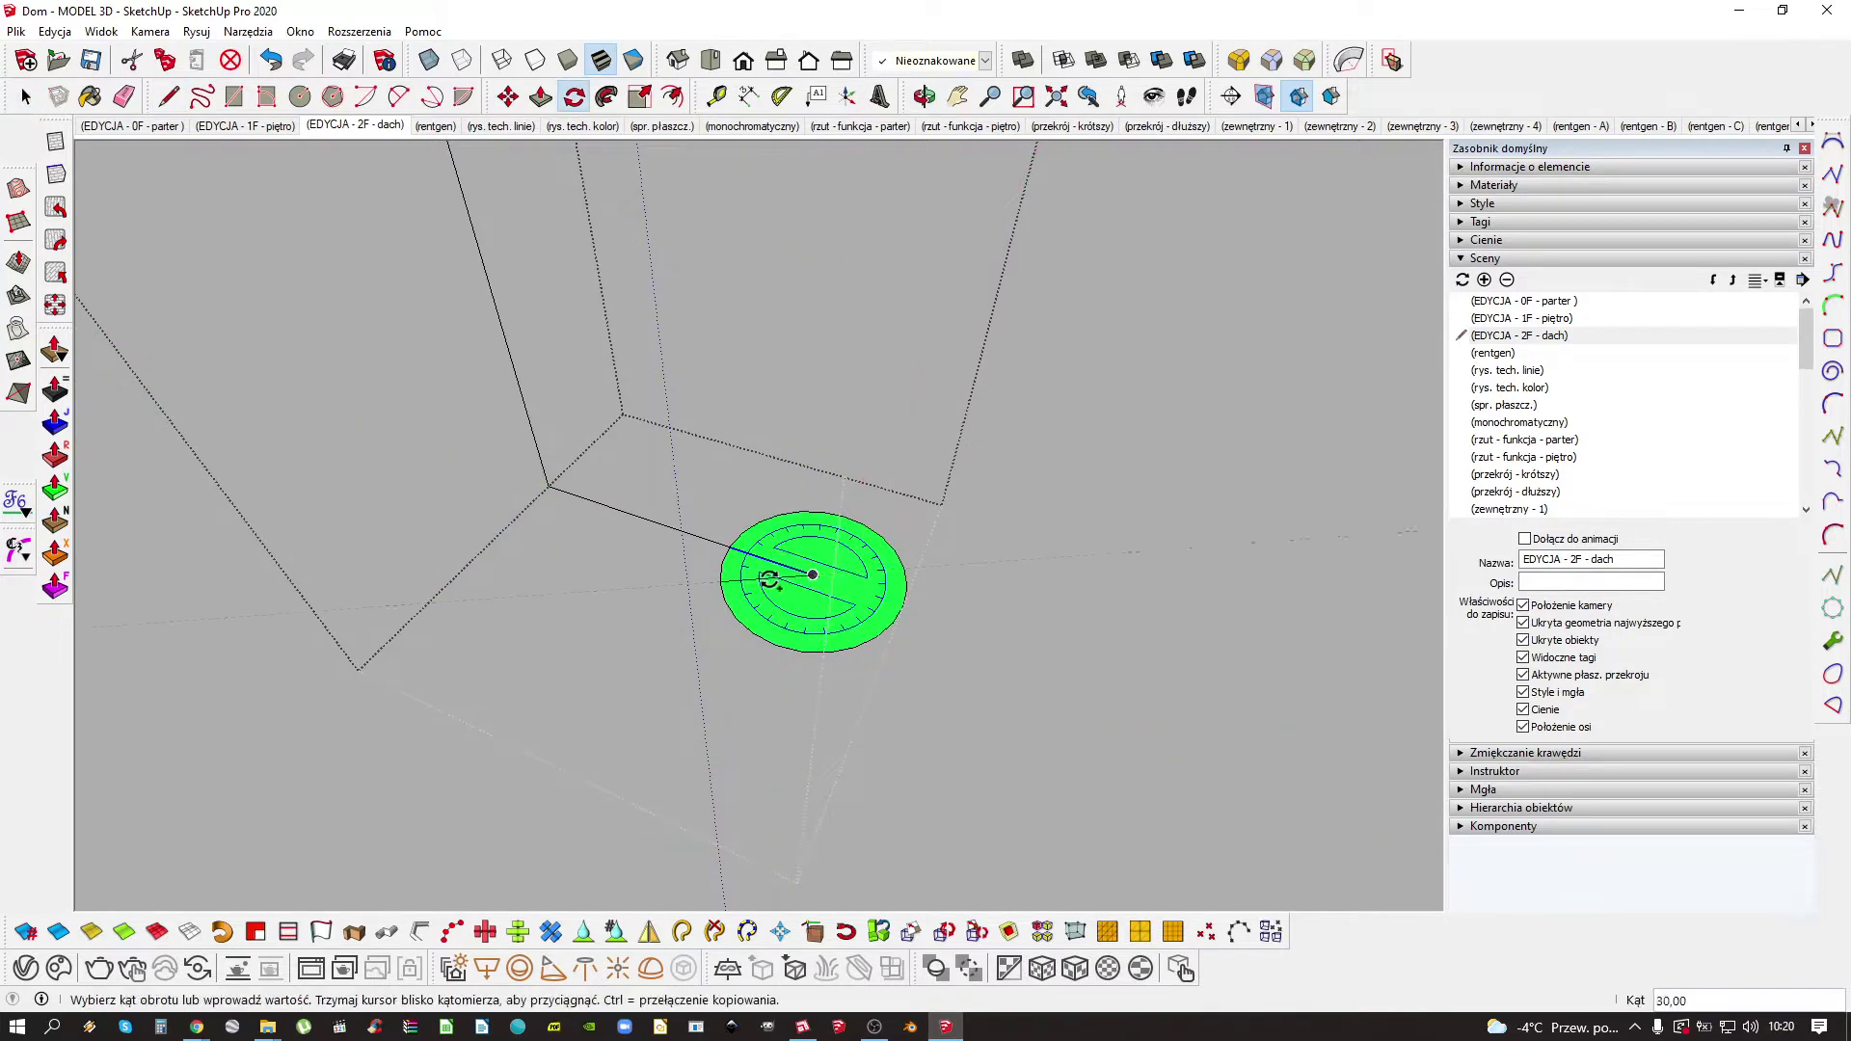
pyautogui.click(774, 605)
pyautogui.click(813, 575)
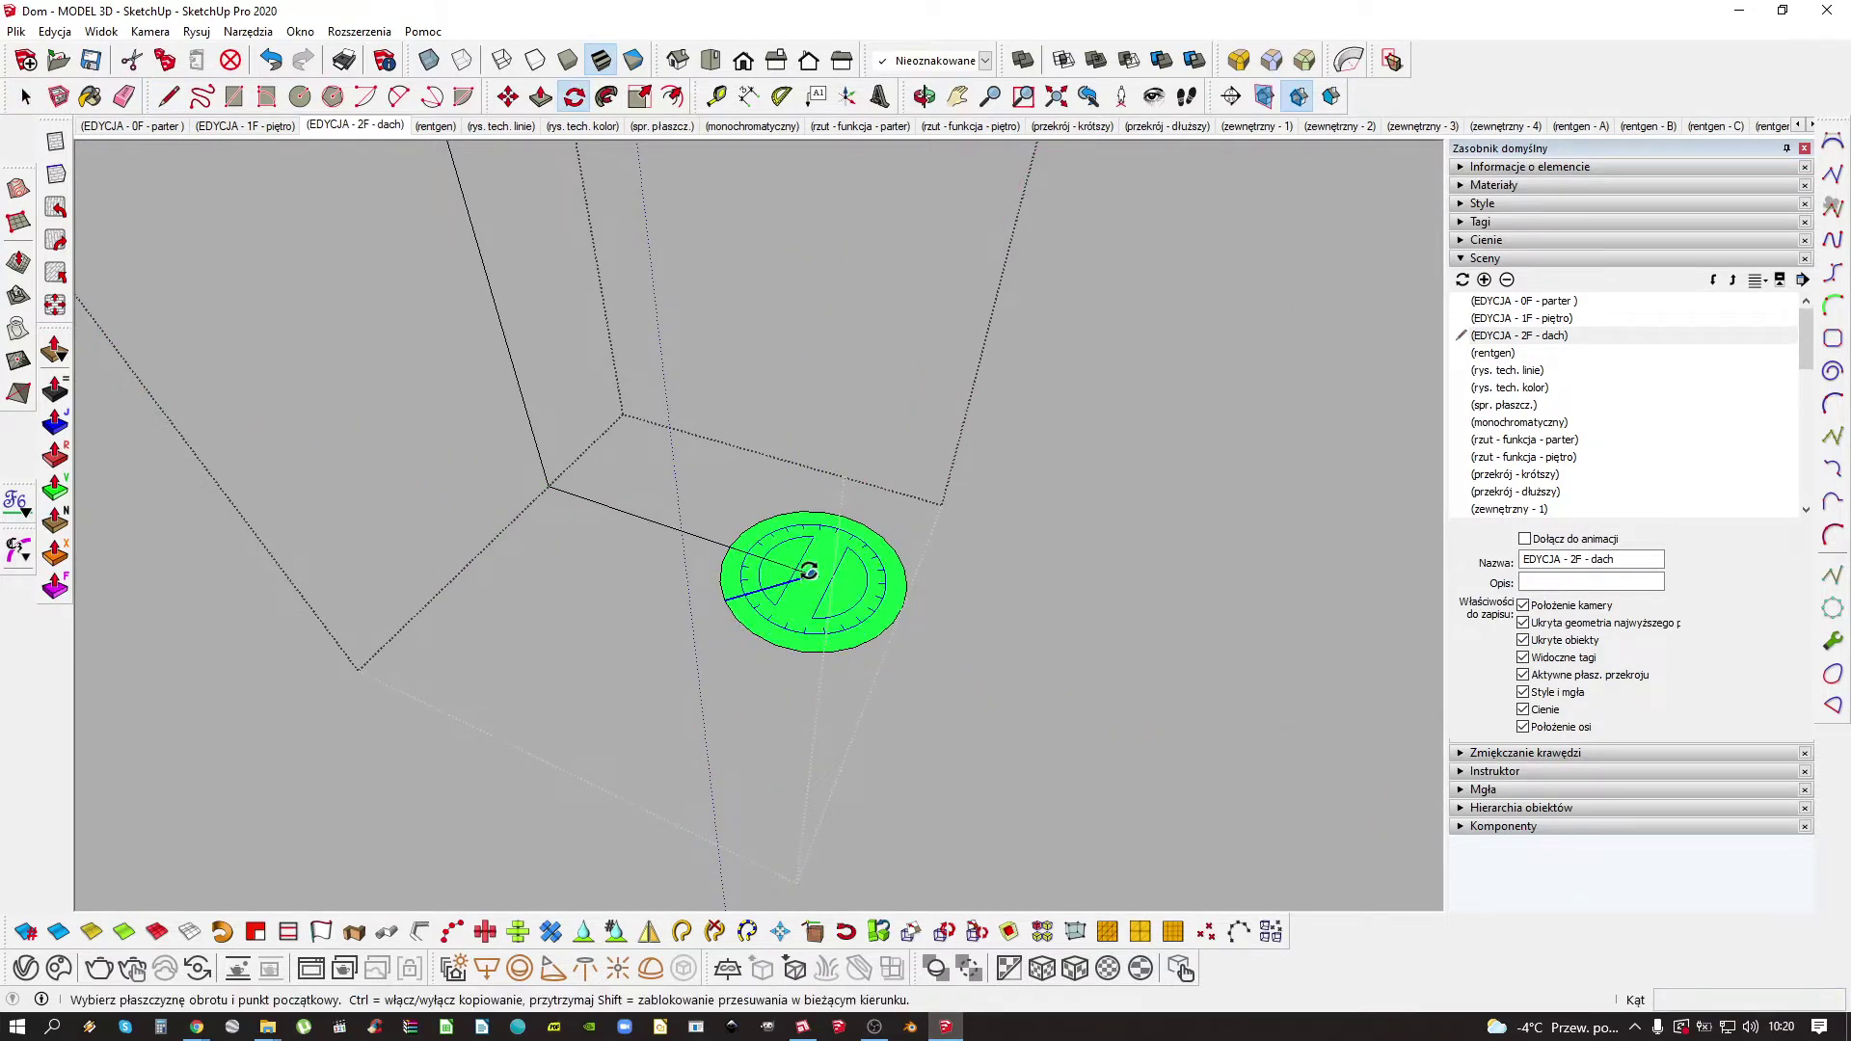
pyautogui.write('90')
pyautogui.press('Return')
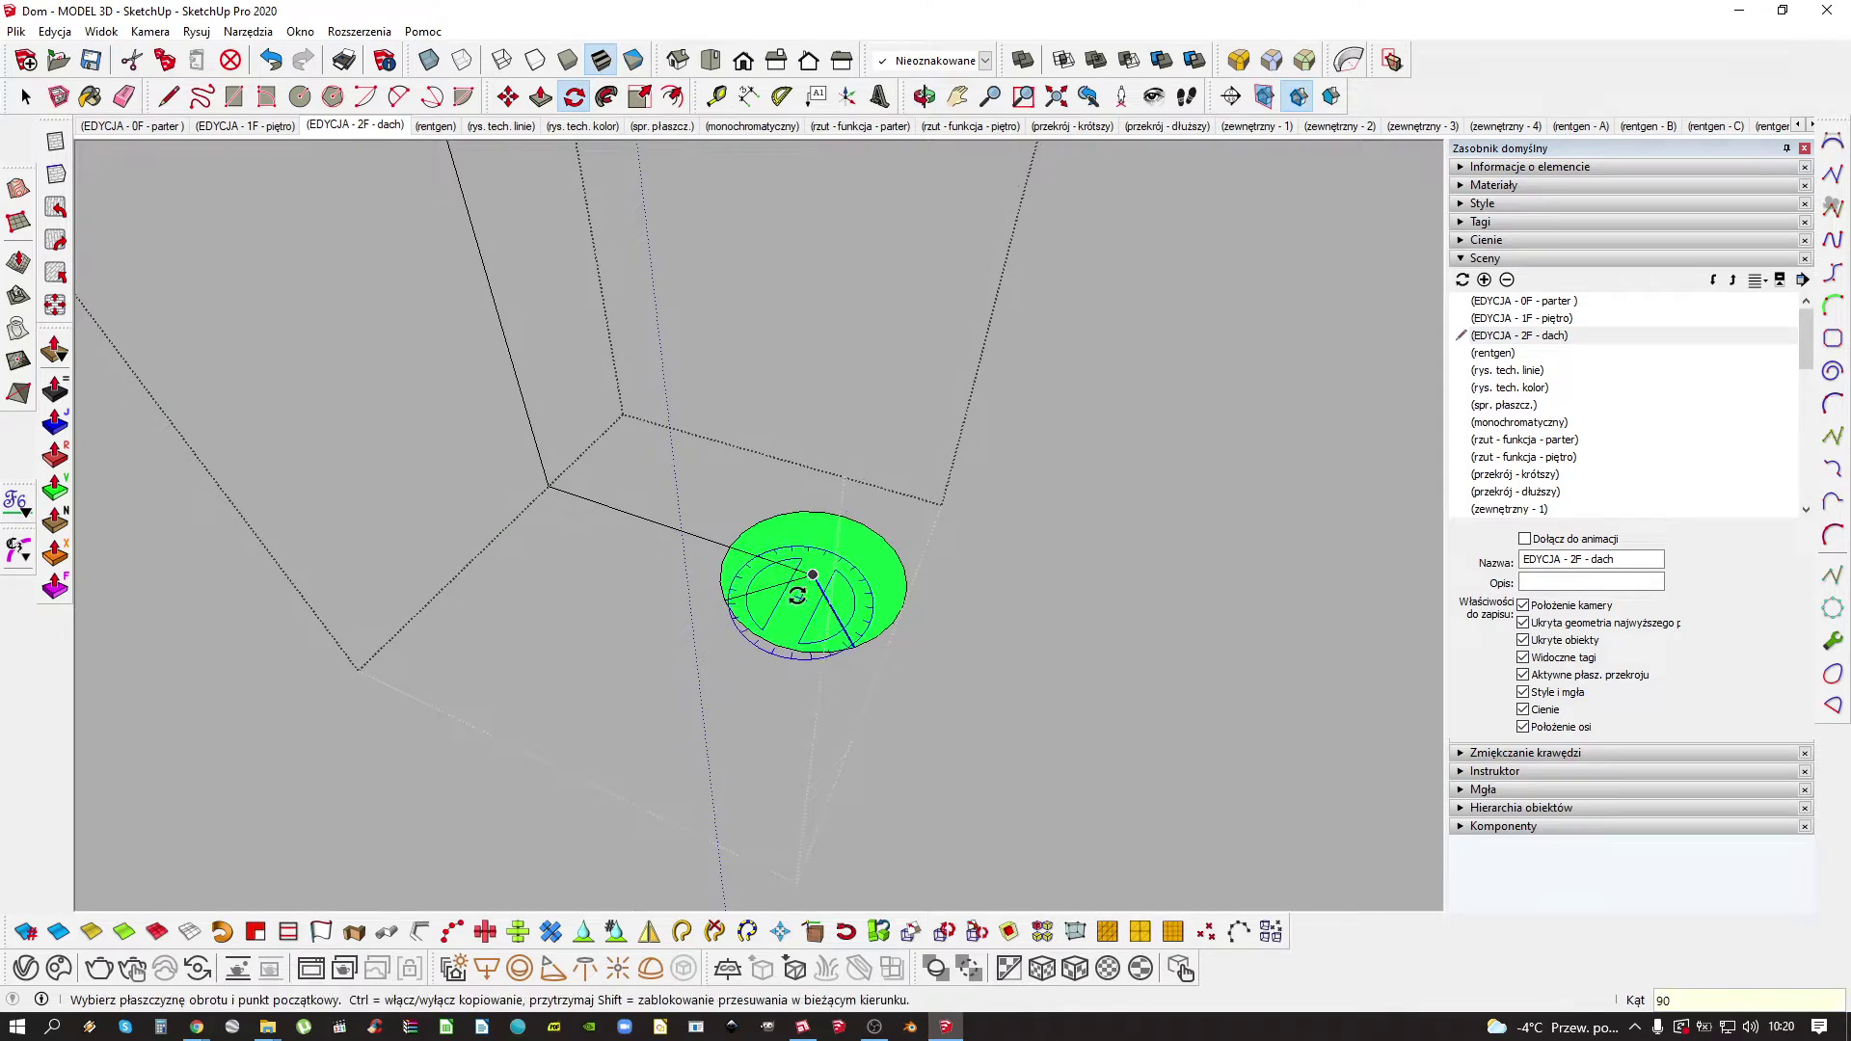
pyautogui.press('z')
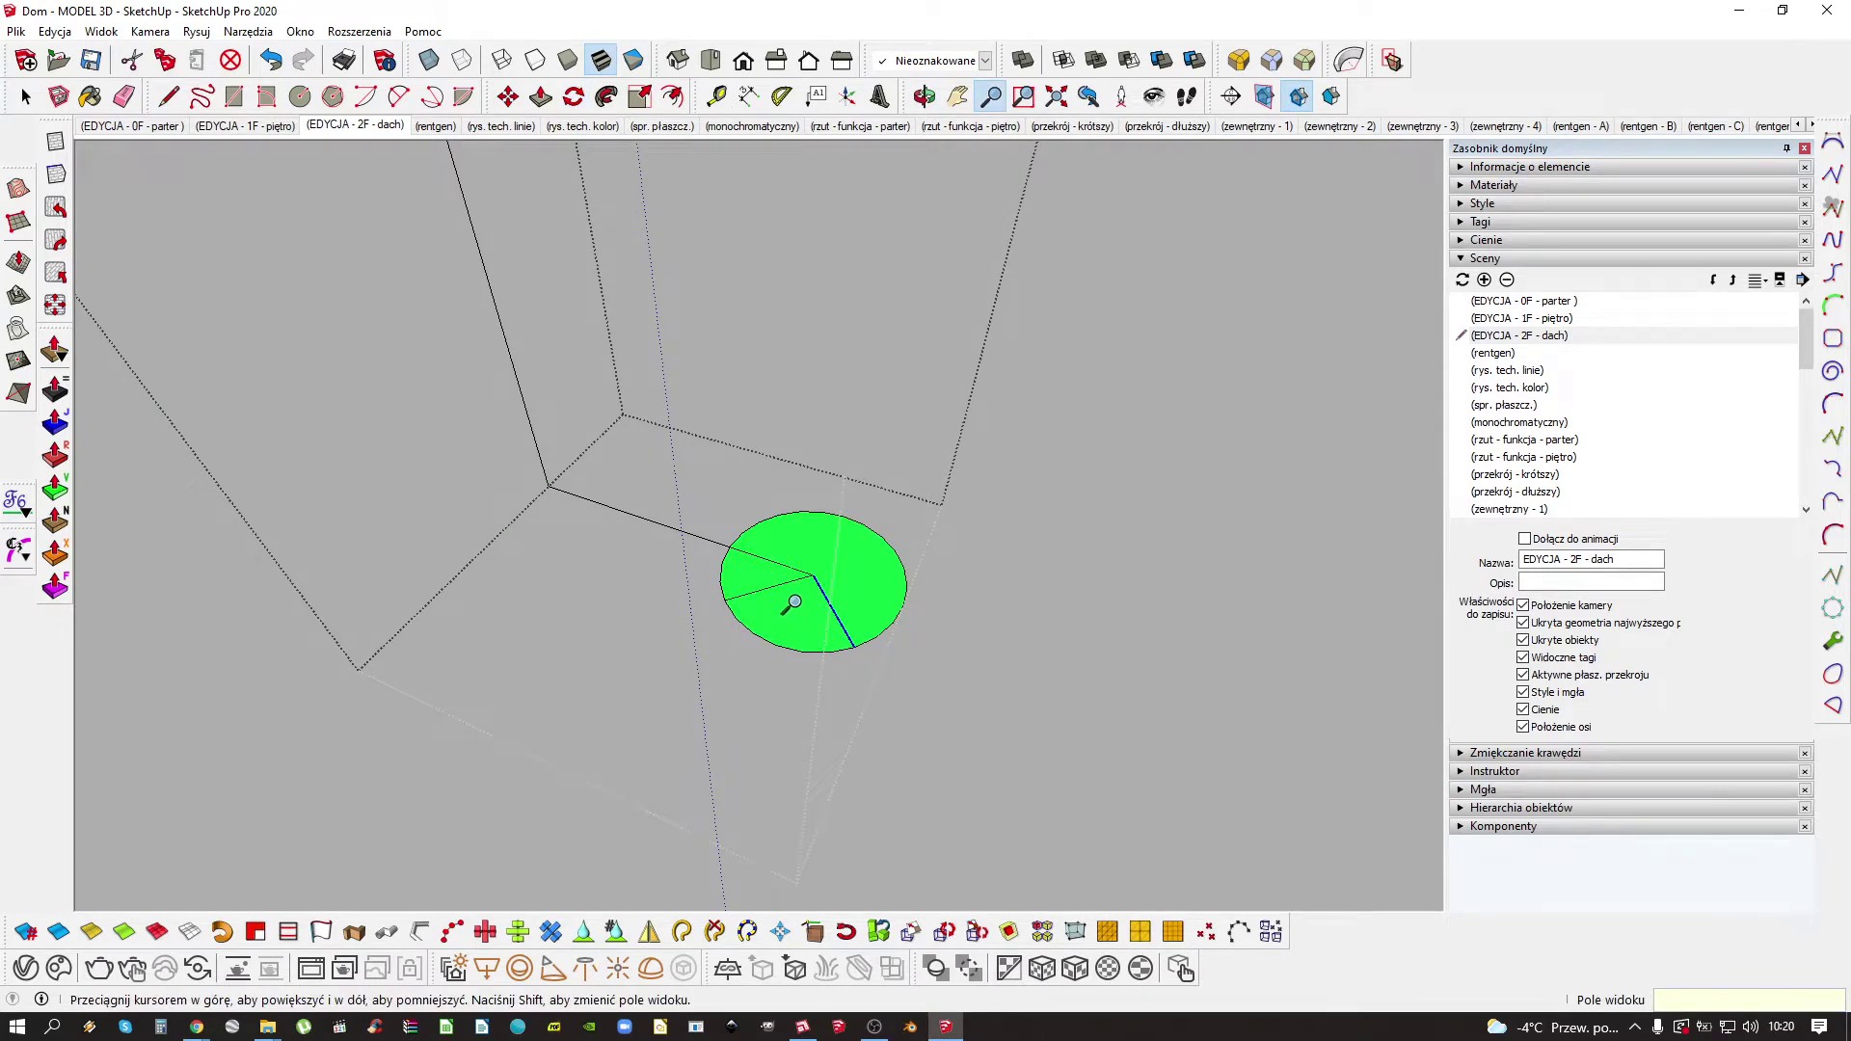
pyautogui.press('q')
pyautogui.click(813, 575)
pyautogui.click(860, 580)
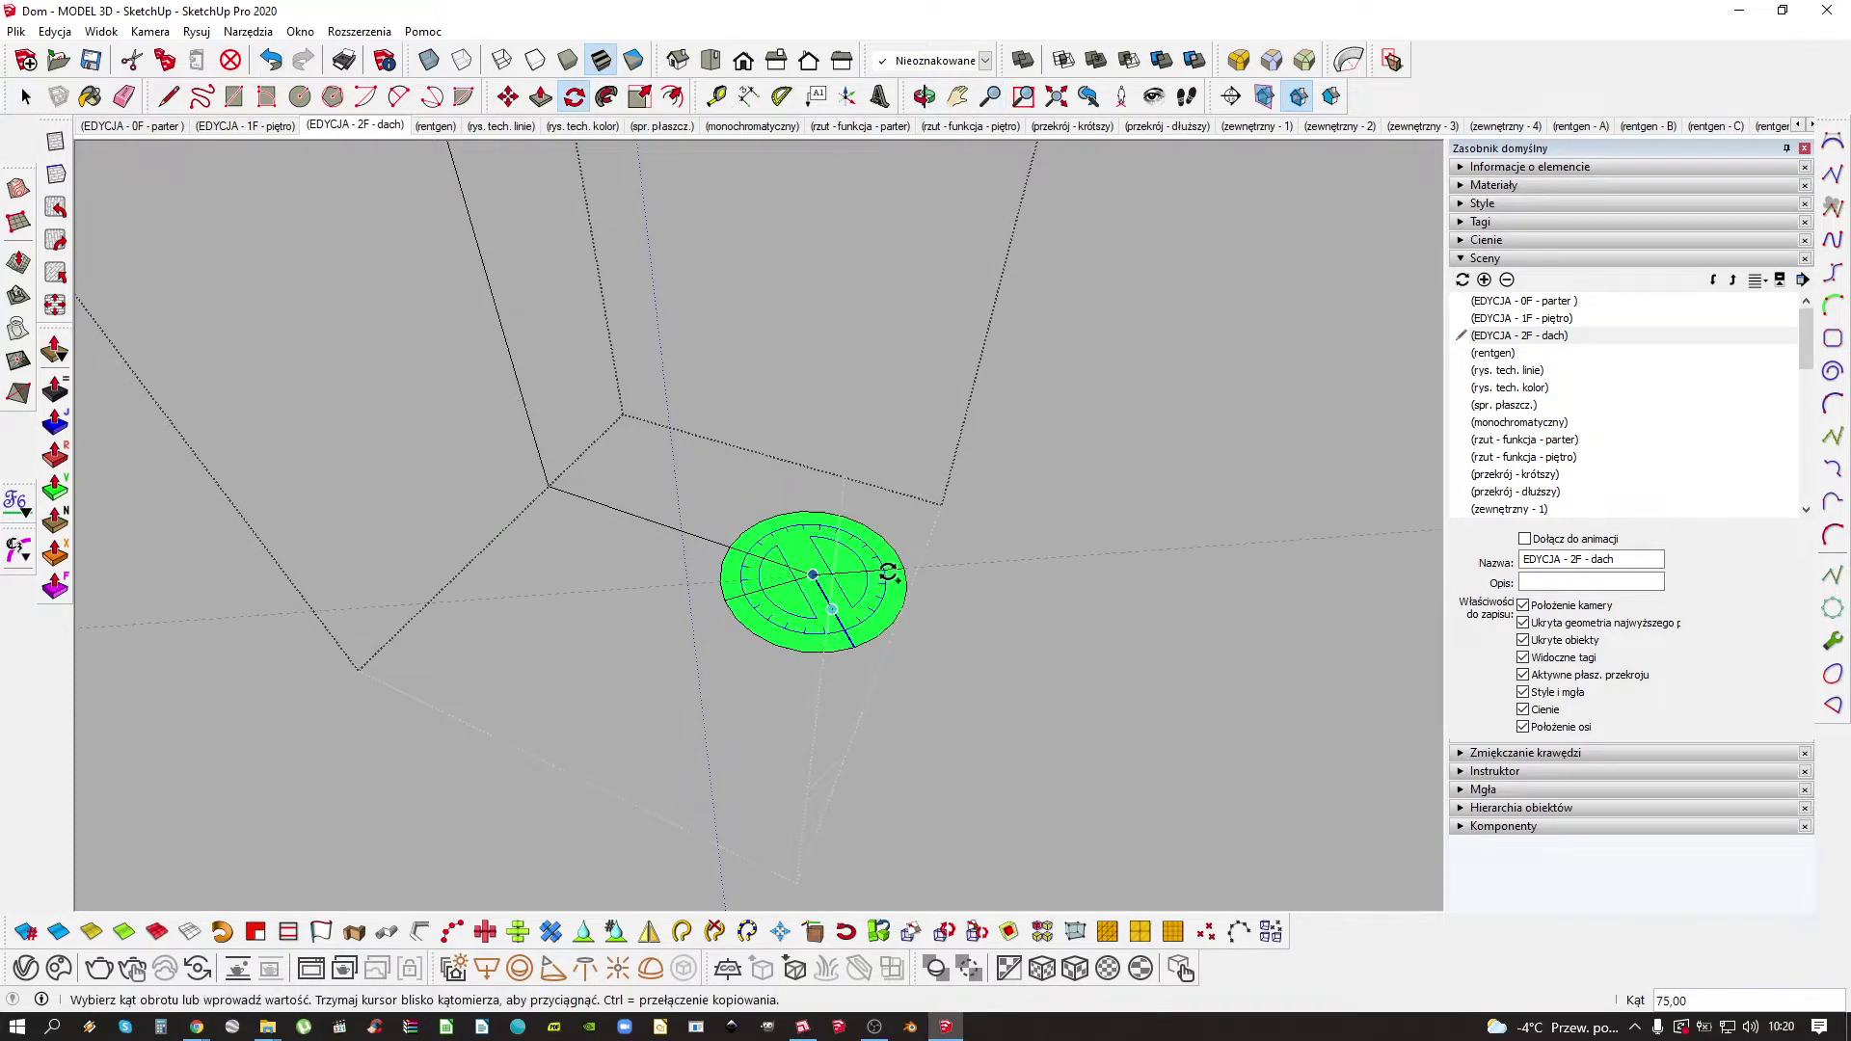
pyautogui.write('0')
pyautogui.press('Return')
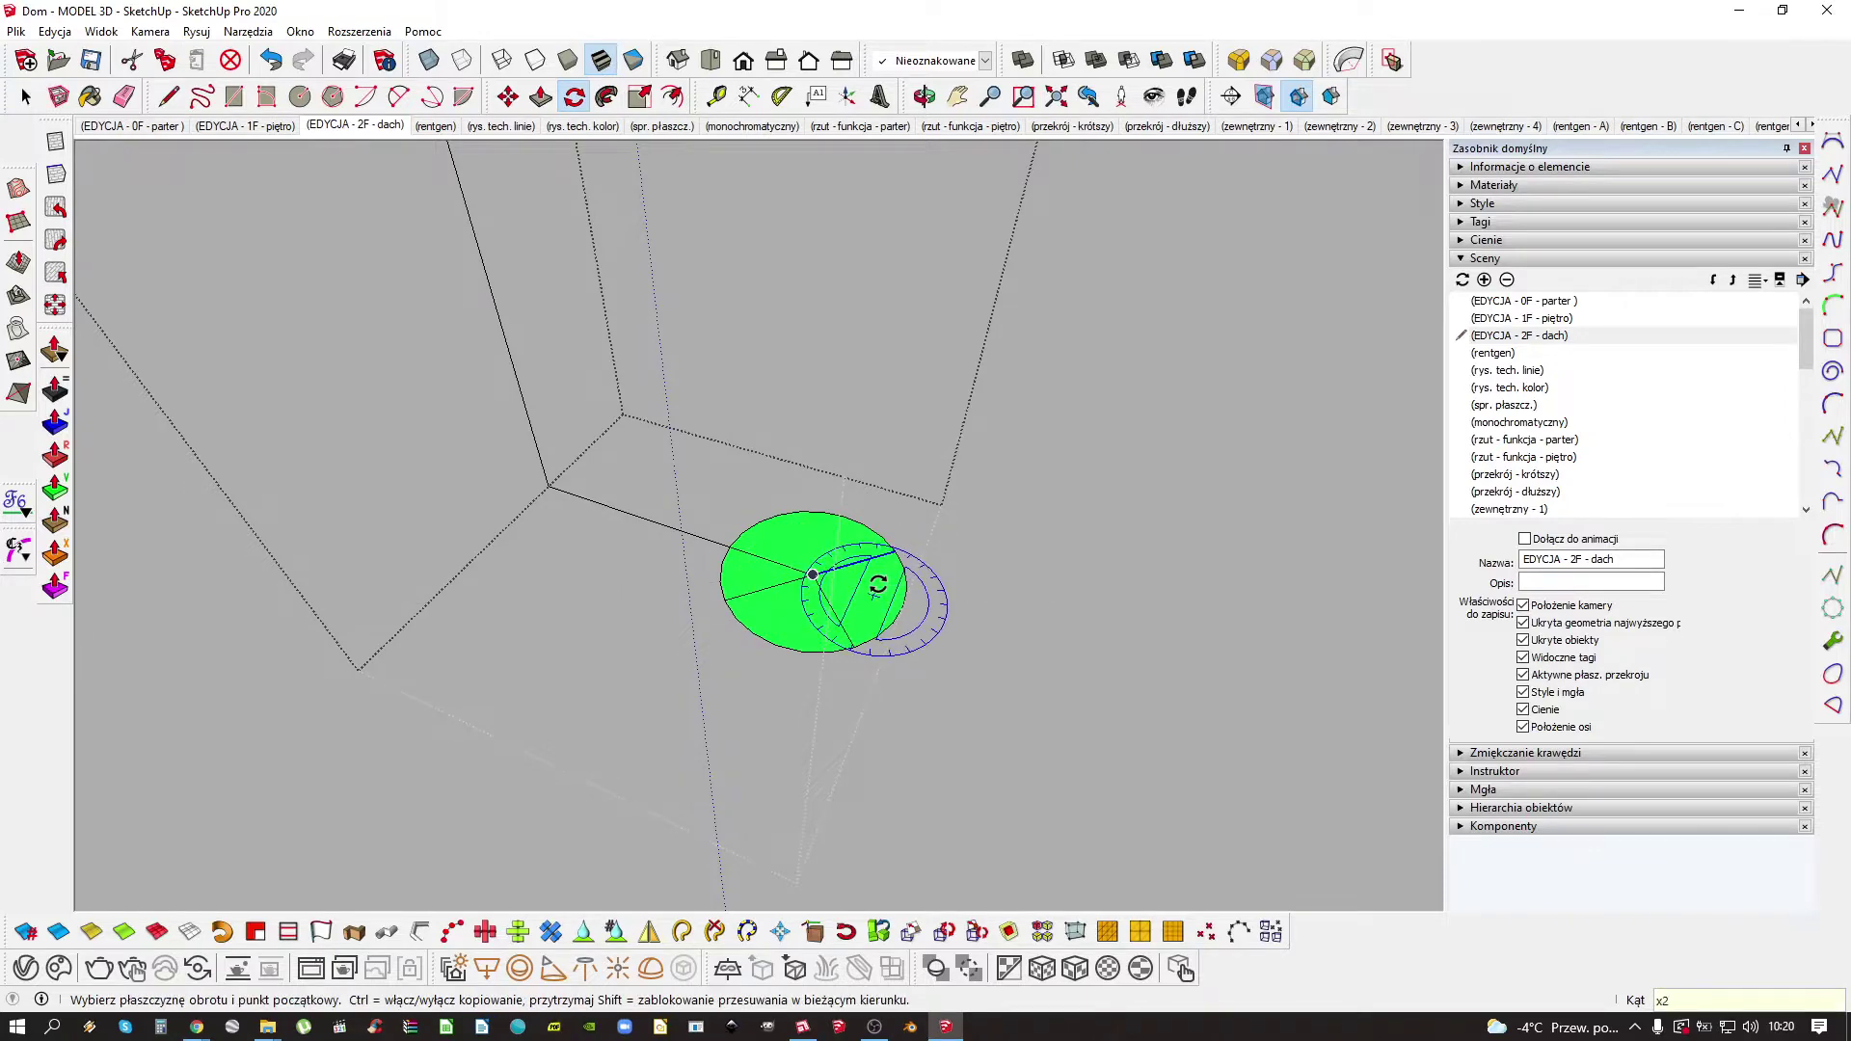
pyautogui.scroll(3, 813, 574)
pyautogui.press('e')
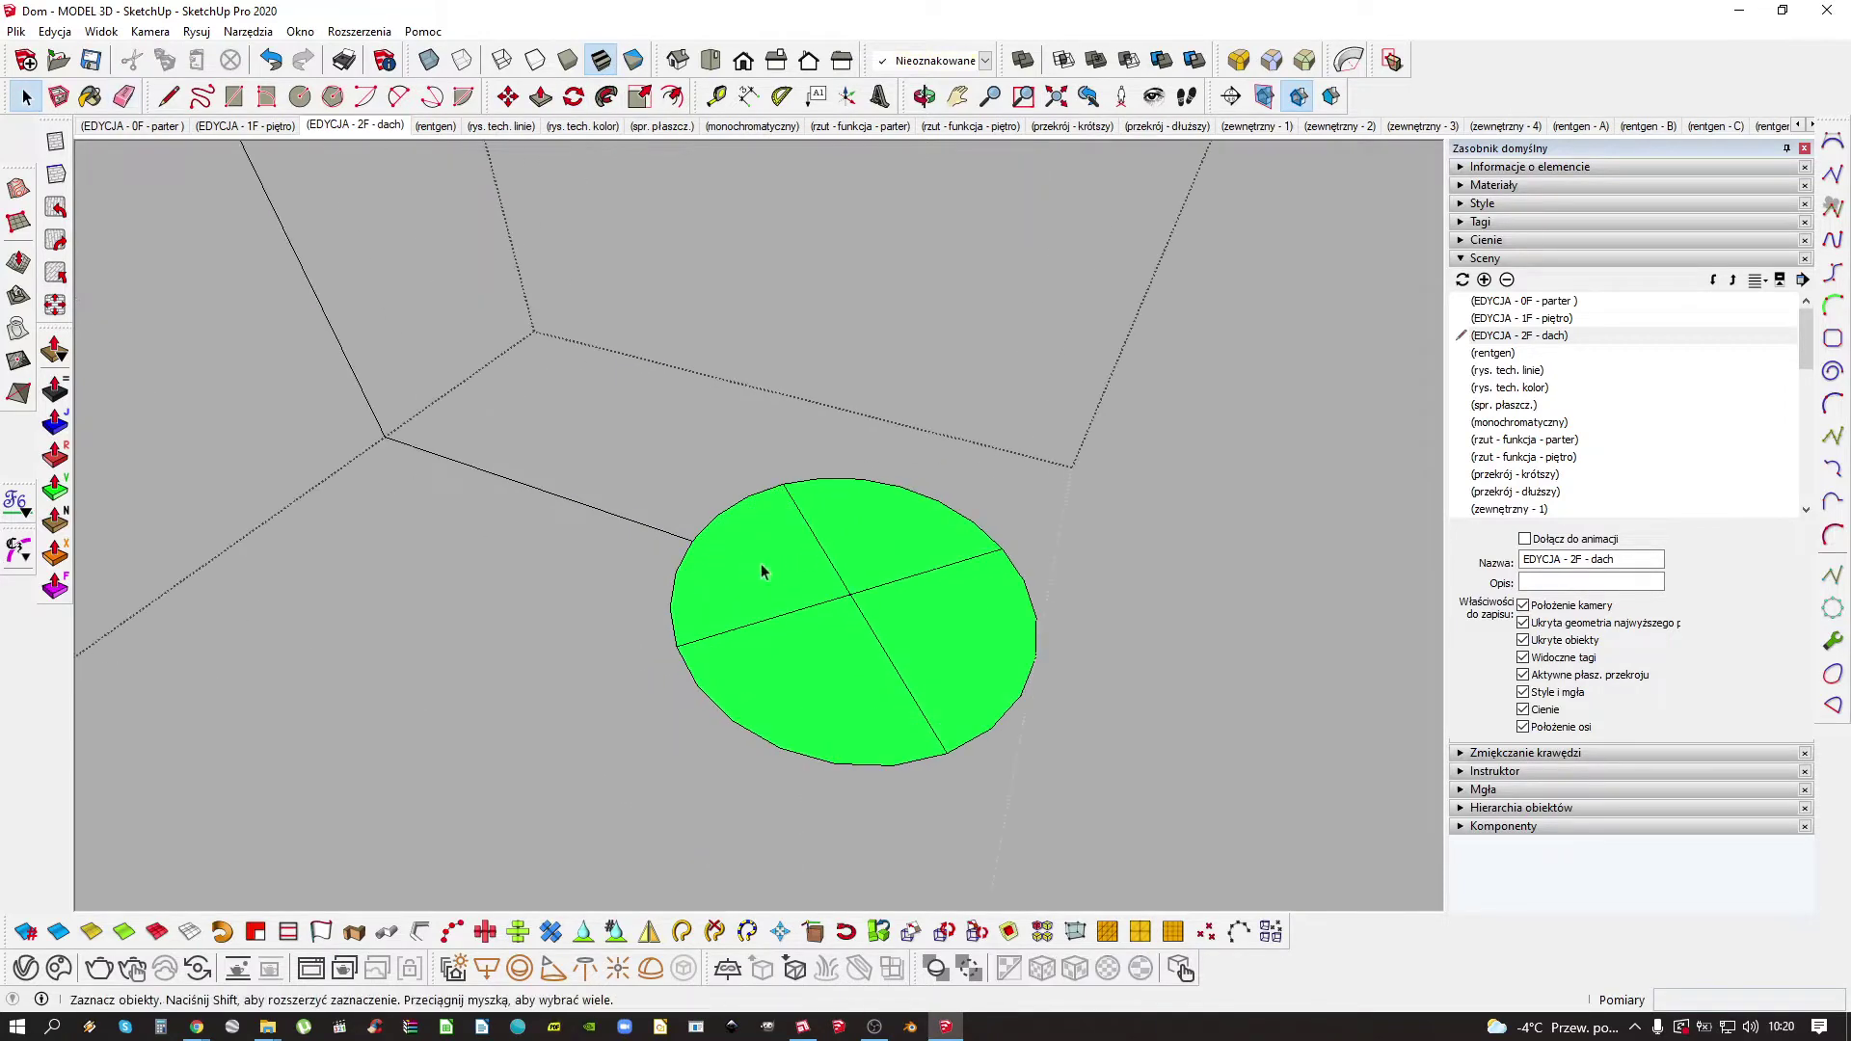
pyautogui.moveTo(826, 641)
pyautogui.mouseDown(button='middle')
pyautogui.moveTo(861, 721)
pyautogui.moveTo(762, 482)
pyautogui.mouseUp(button='middle')
# - Assign the lamp the 'oświetlenie - 3D - Model' tag
pyautogui.press('space')
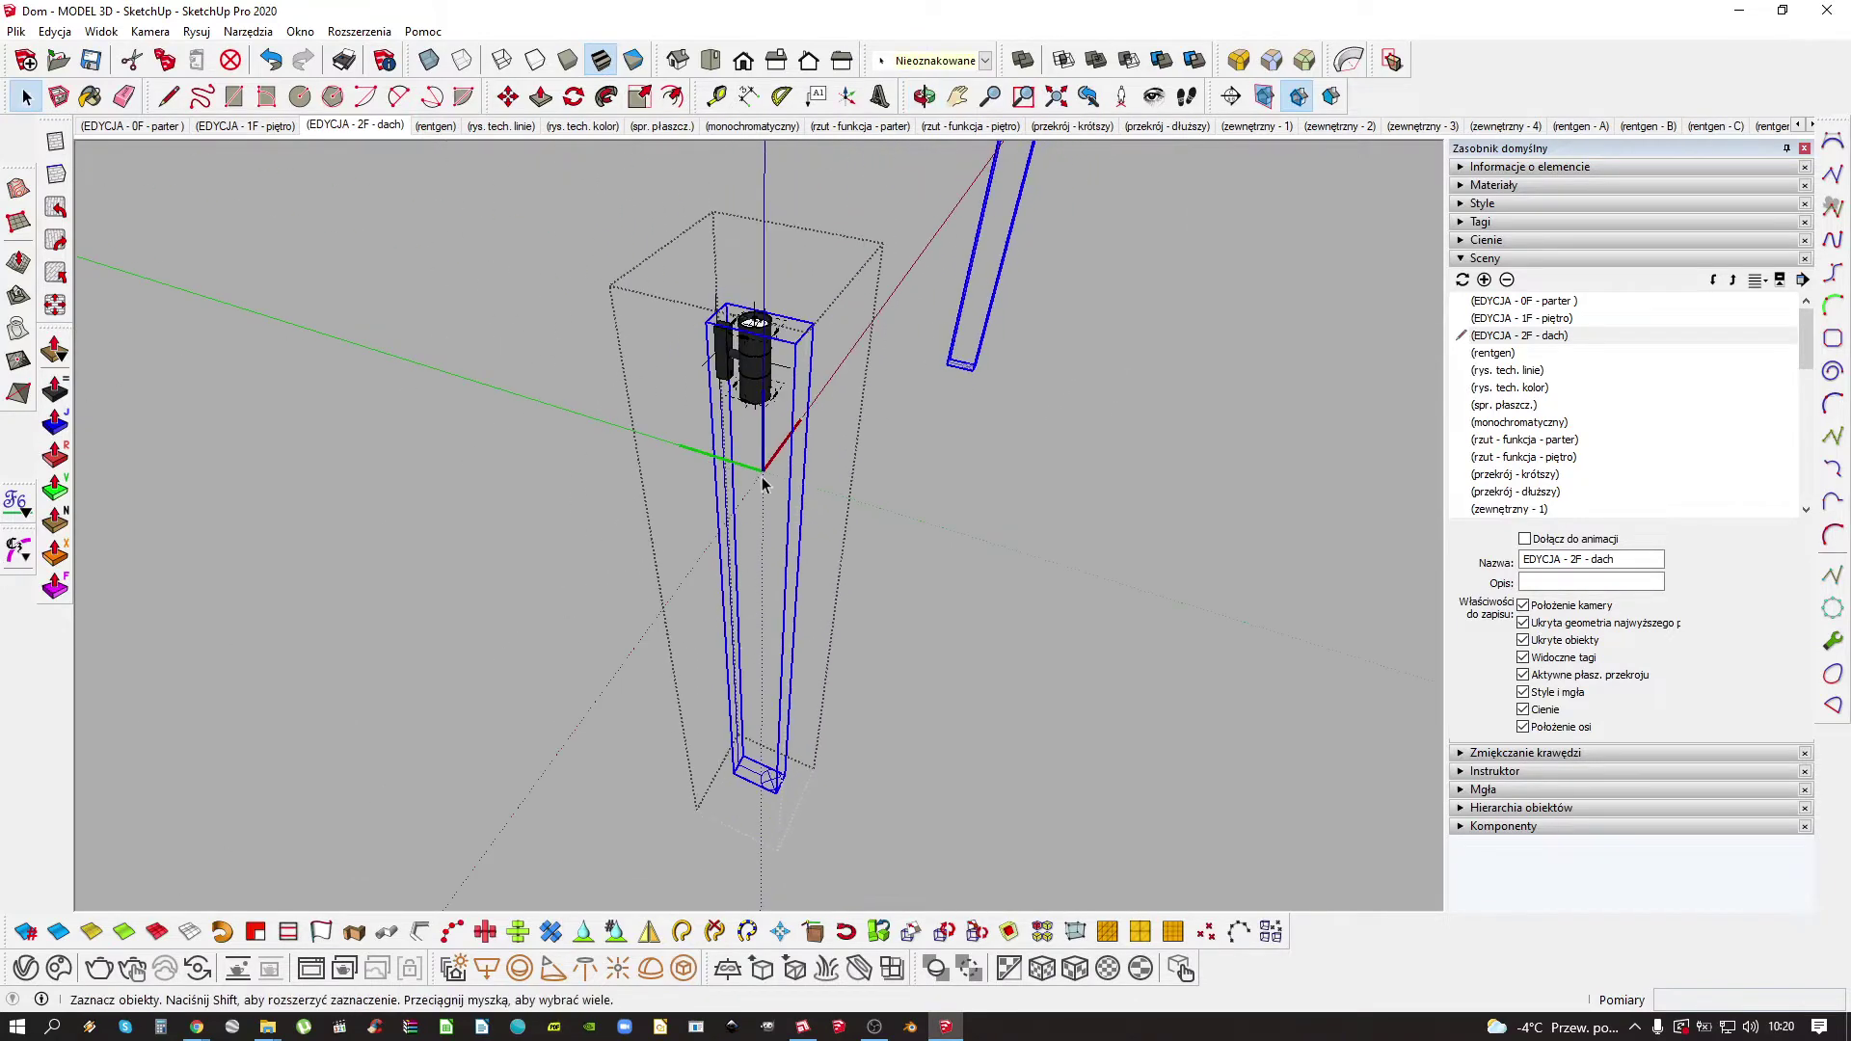
pyautogui.click(957, 61)
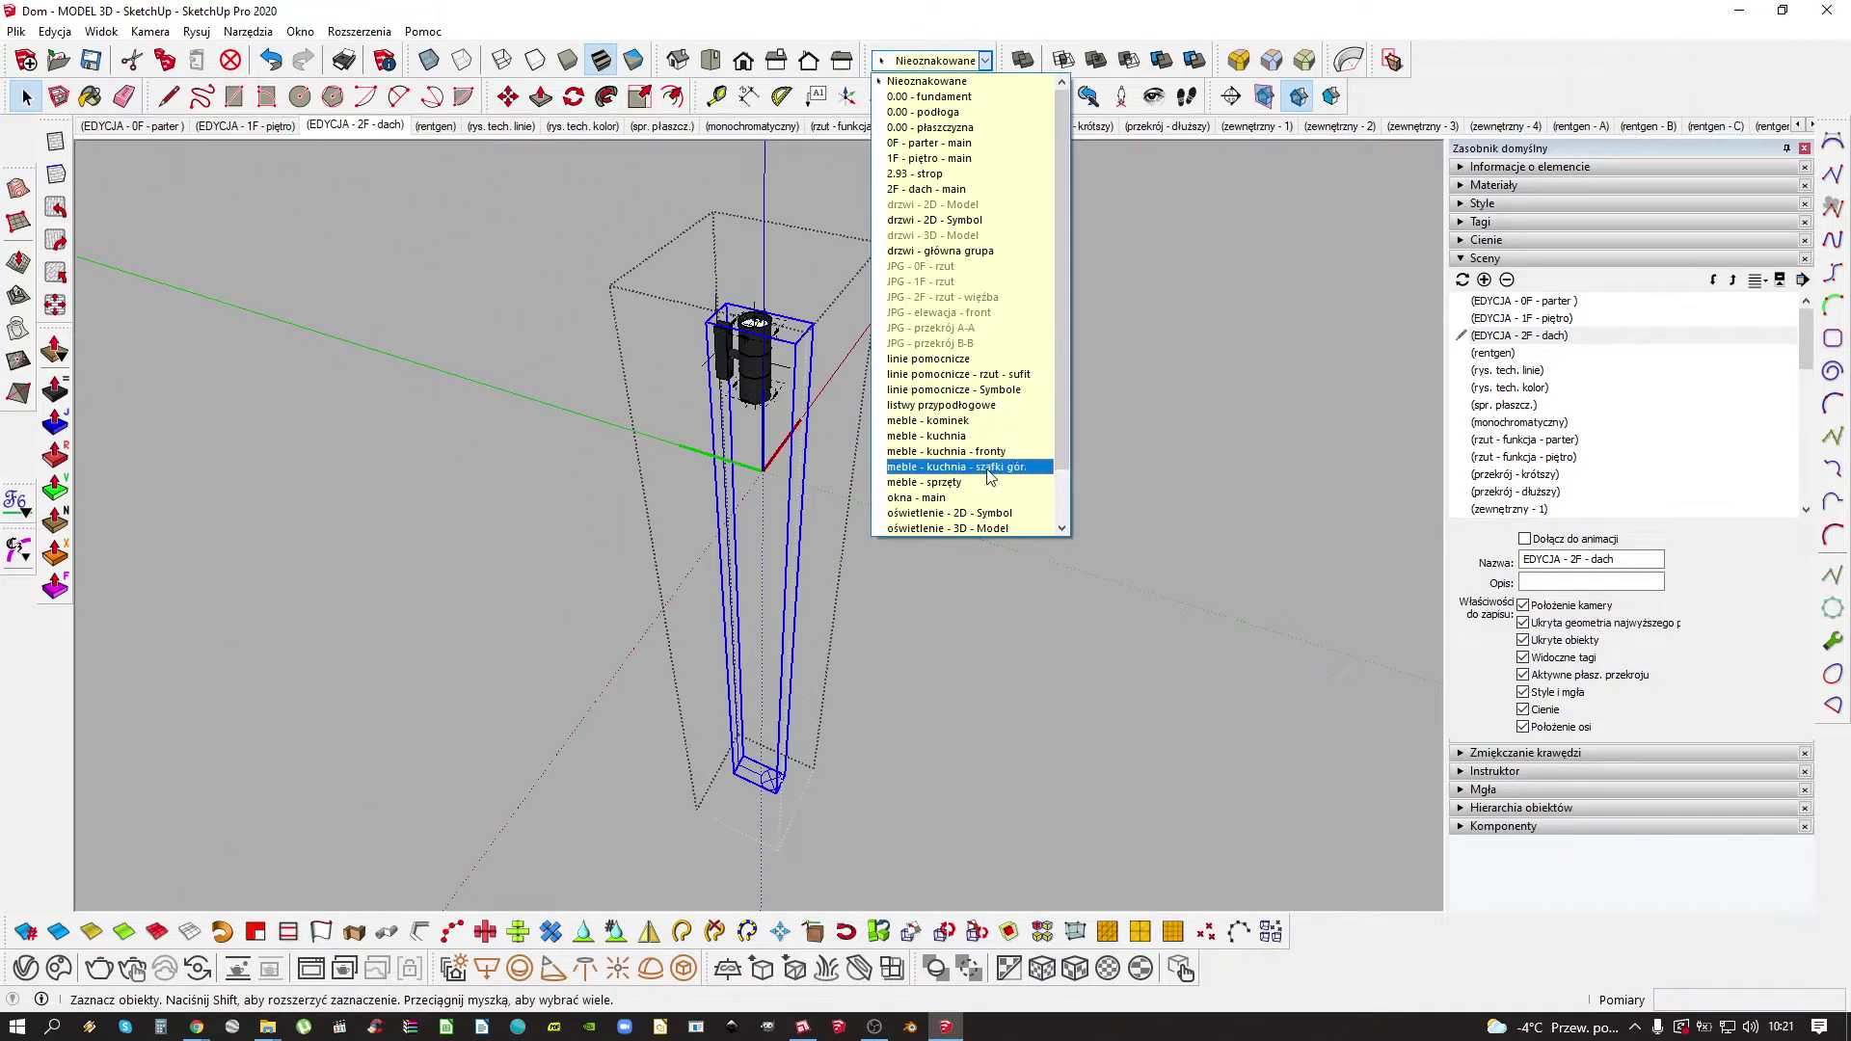
pyautogui.click(985, 514)
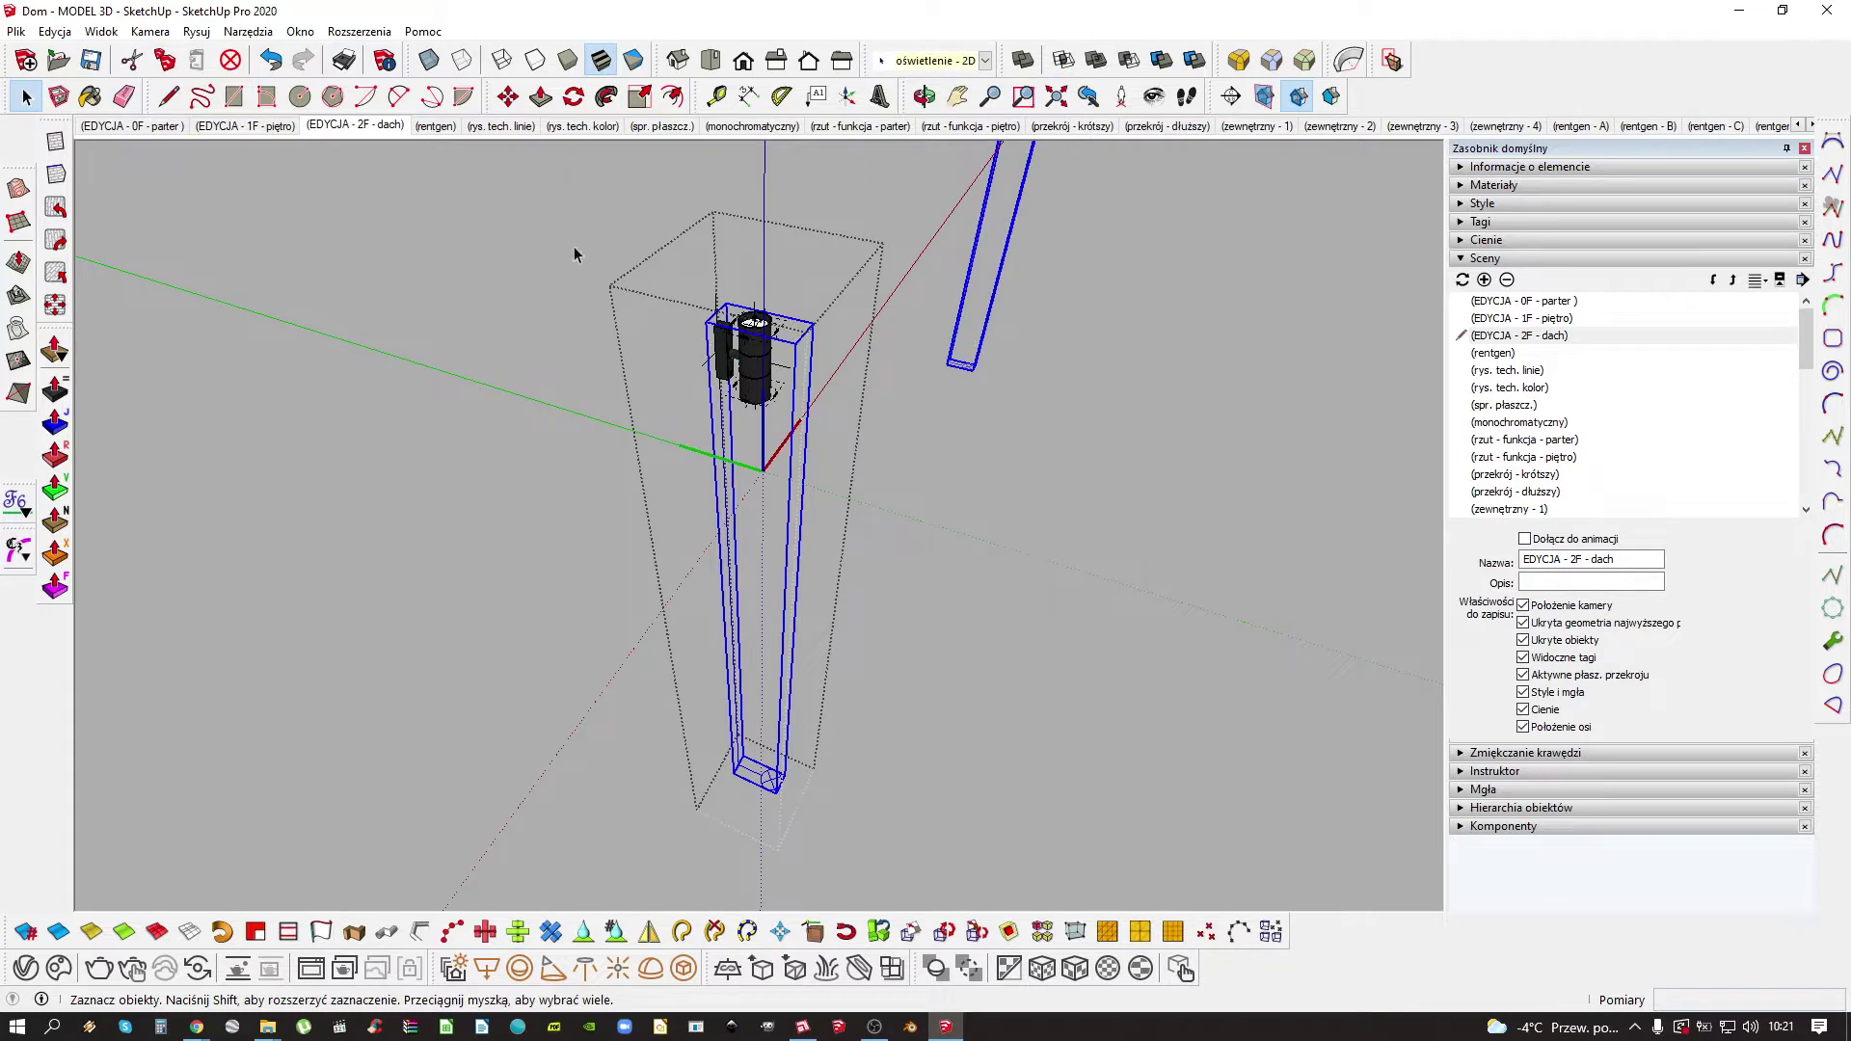
pyautogui.click(983, 62)
pyautogui.click(969, 529)
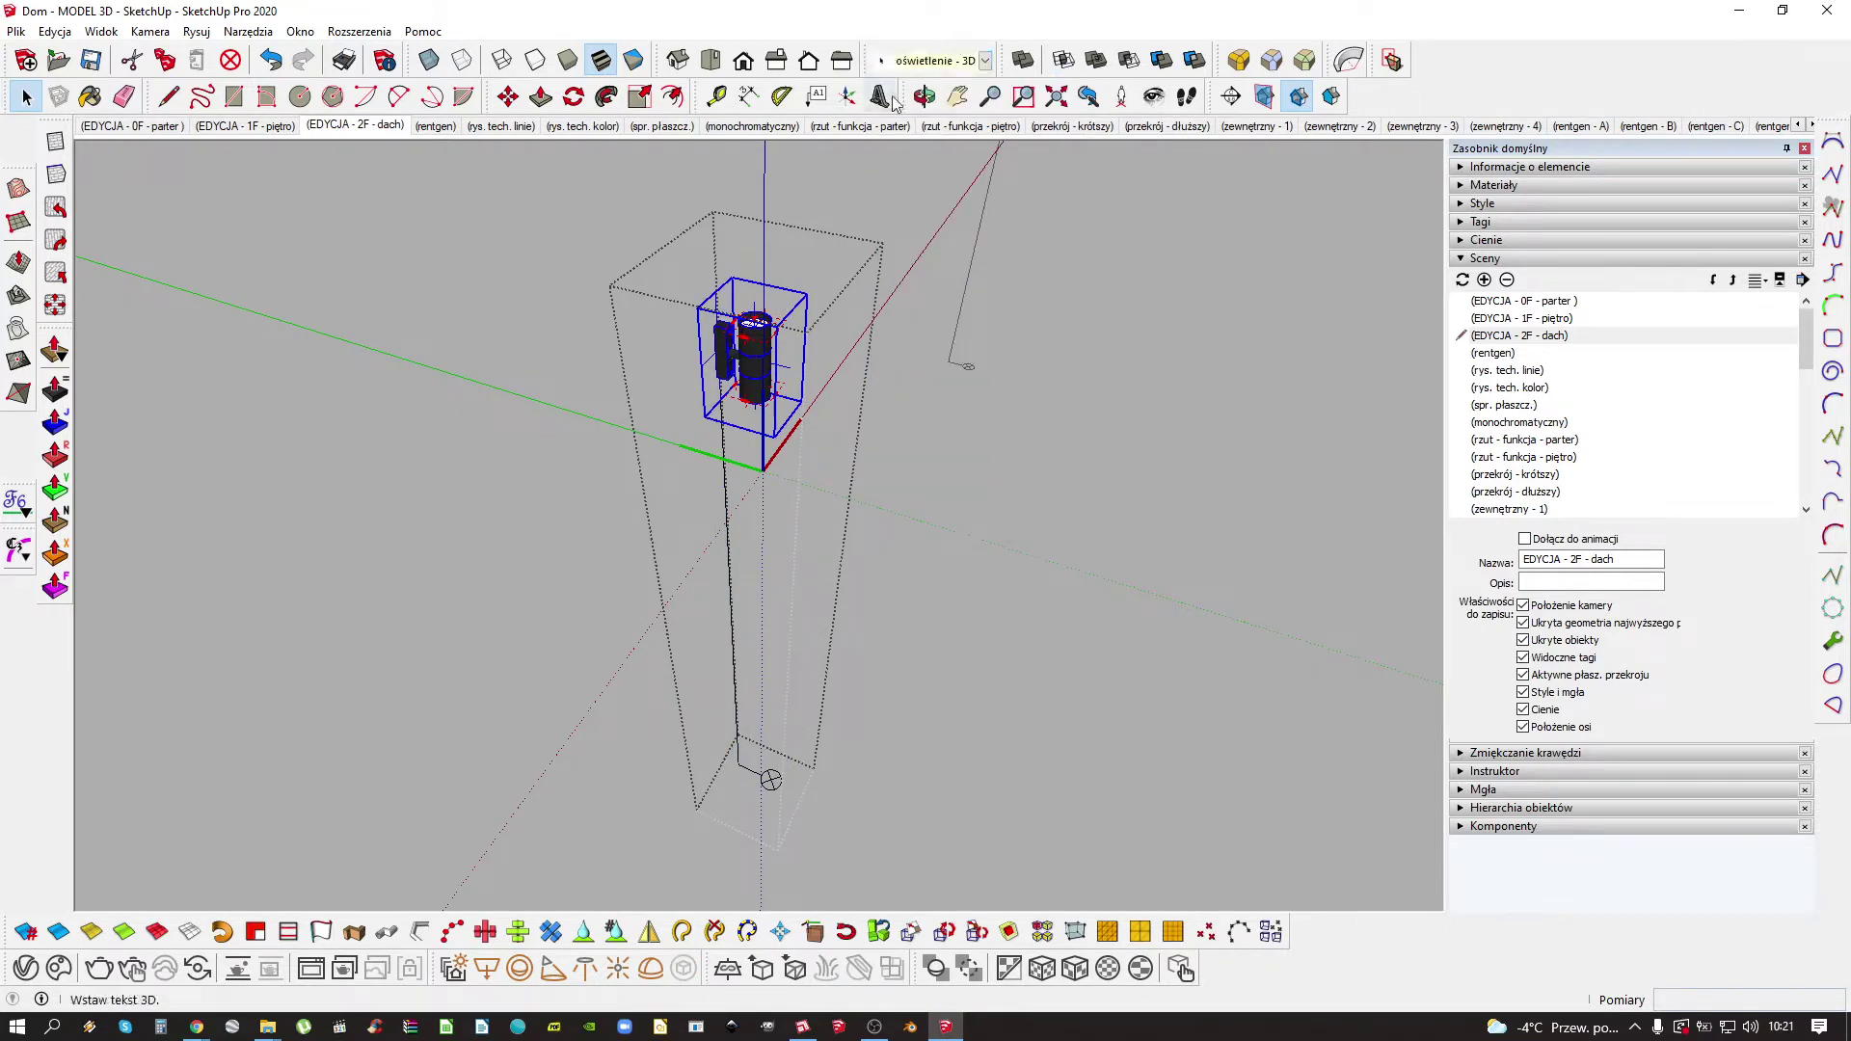
# - Expand the Tags panel and toggle the V-RAY light tags to show them
pyautogui.doubleClick(752, 366)
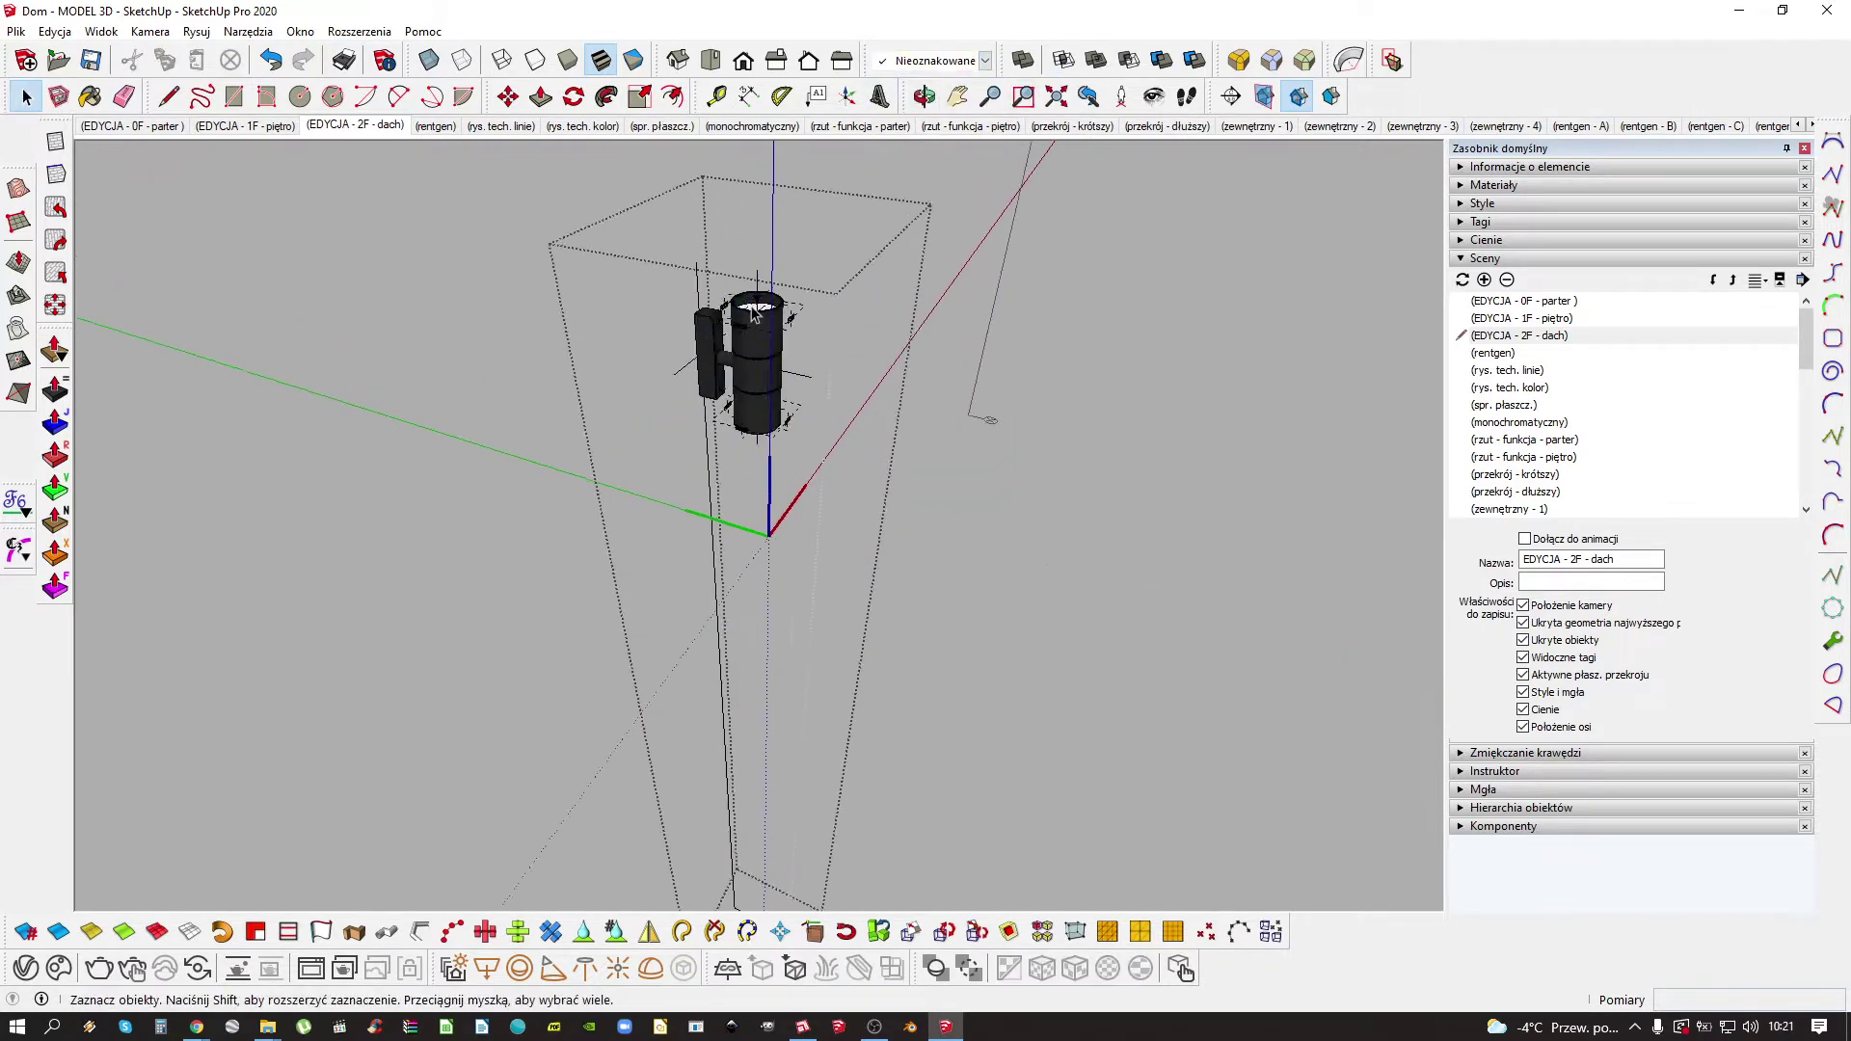
pyautogui.scroll(6, 772, 289)
pyautogui.moveTo(771, 289)
pyautogui.mouseDown(button='middle')
pyautogui.moveTo(622, 492)
pyautogui.moveTo(1132, 336)
pyautogui.mouseUp(button='middle')
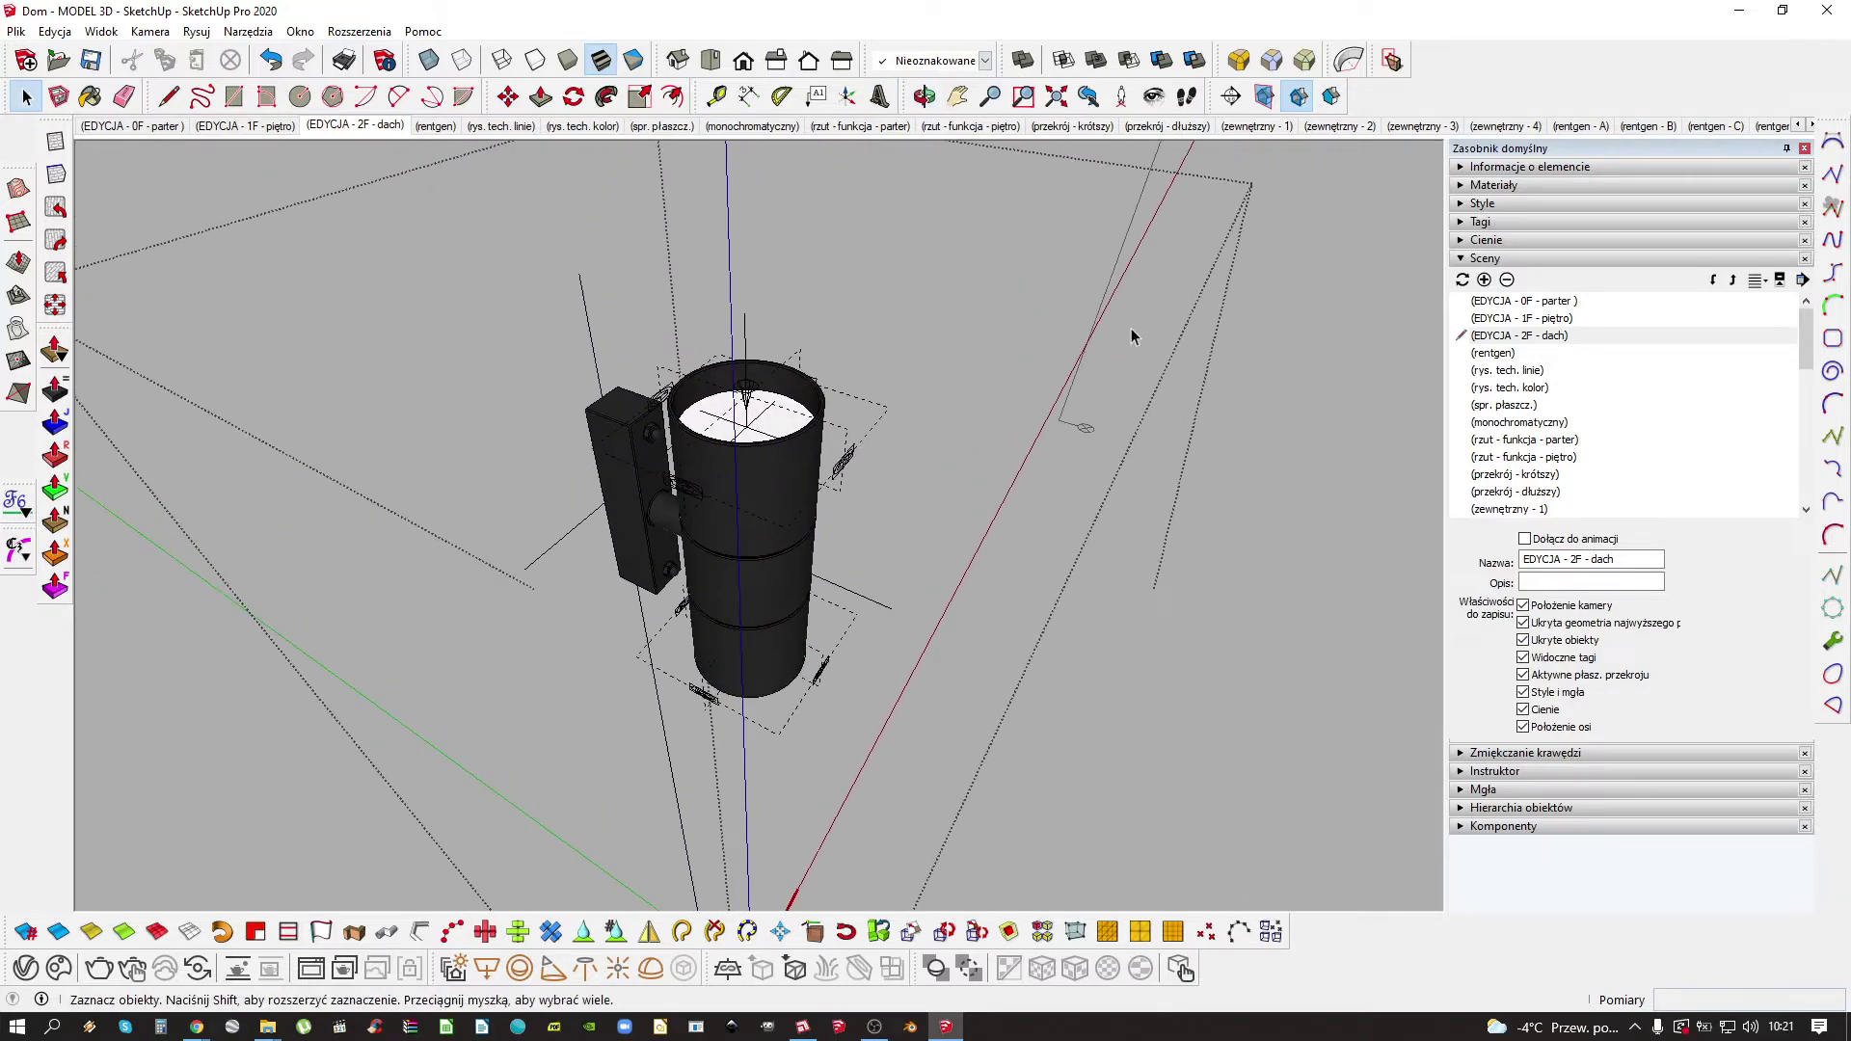
pyautogui.click(1485, 222)
pyautogui.moveTo(1789, 335); pyautogui.dragTo(1754, 578)
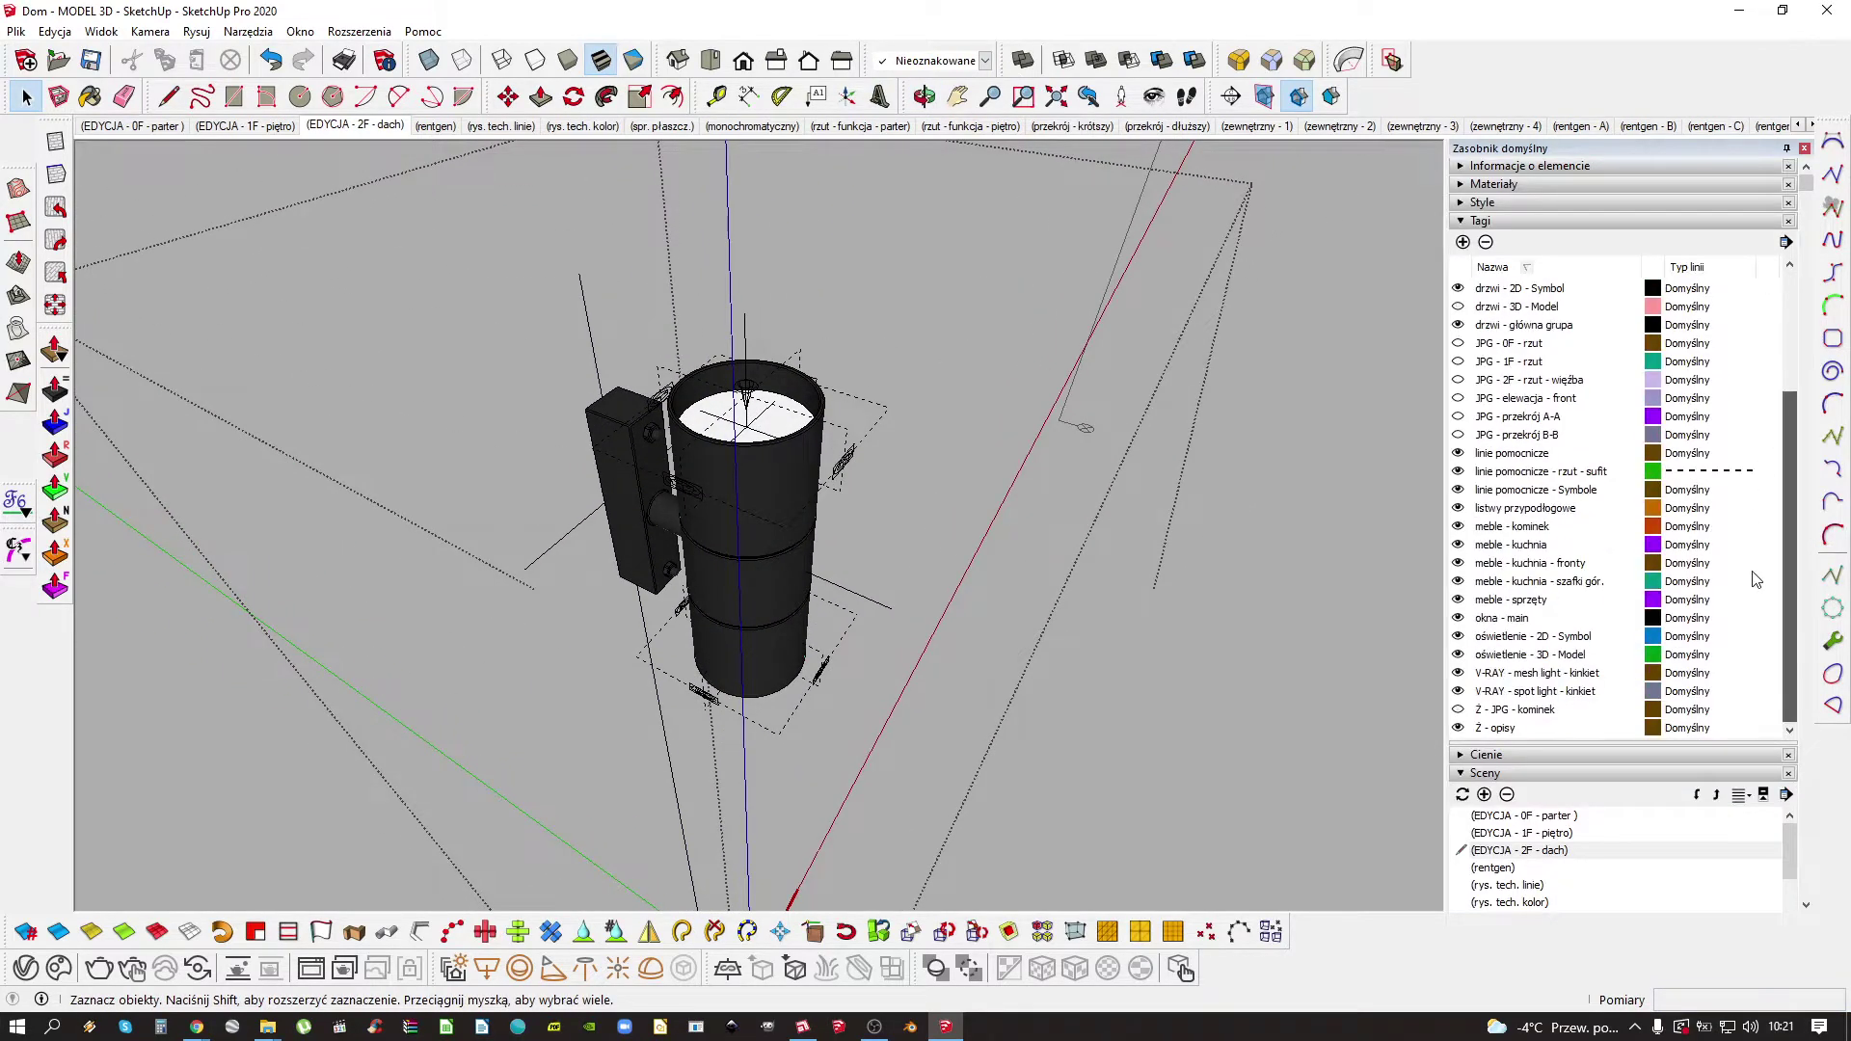
pyautogui.click(1458, 691)
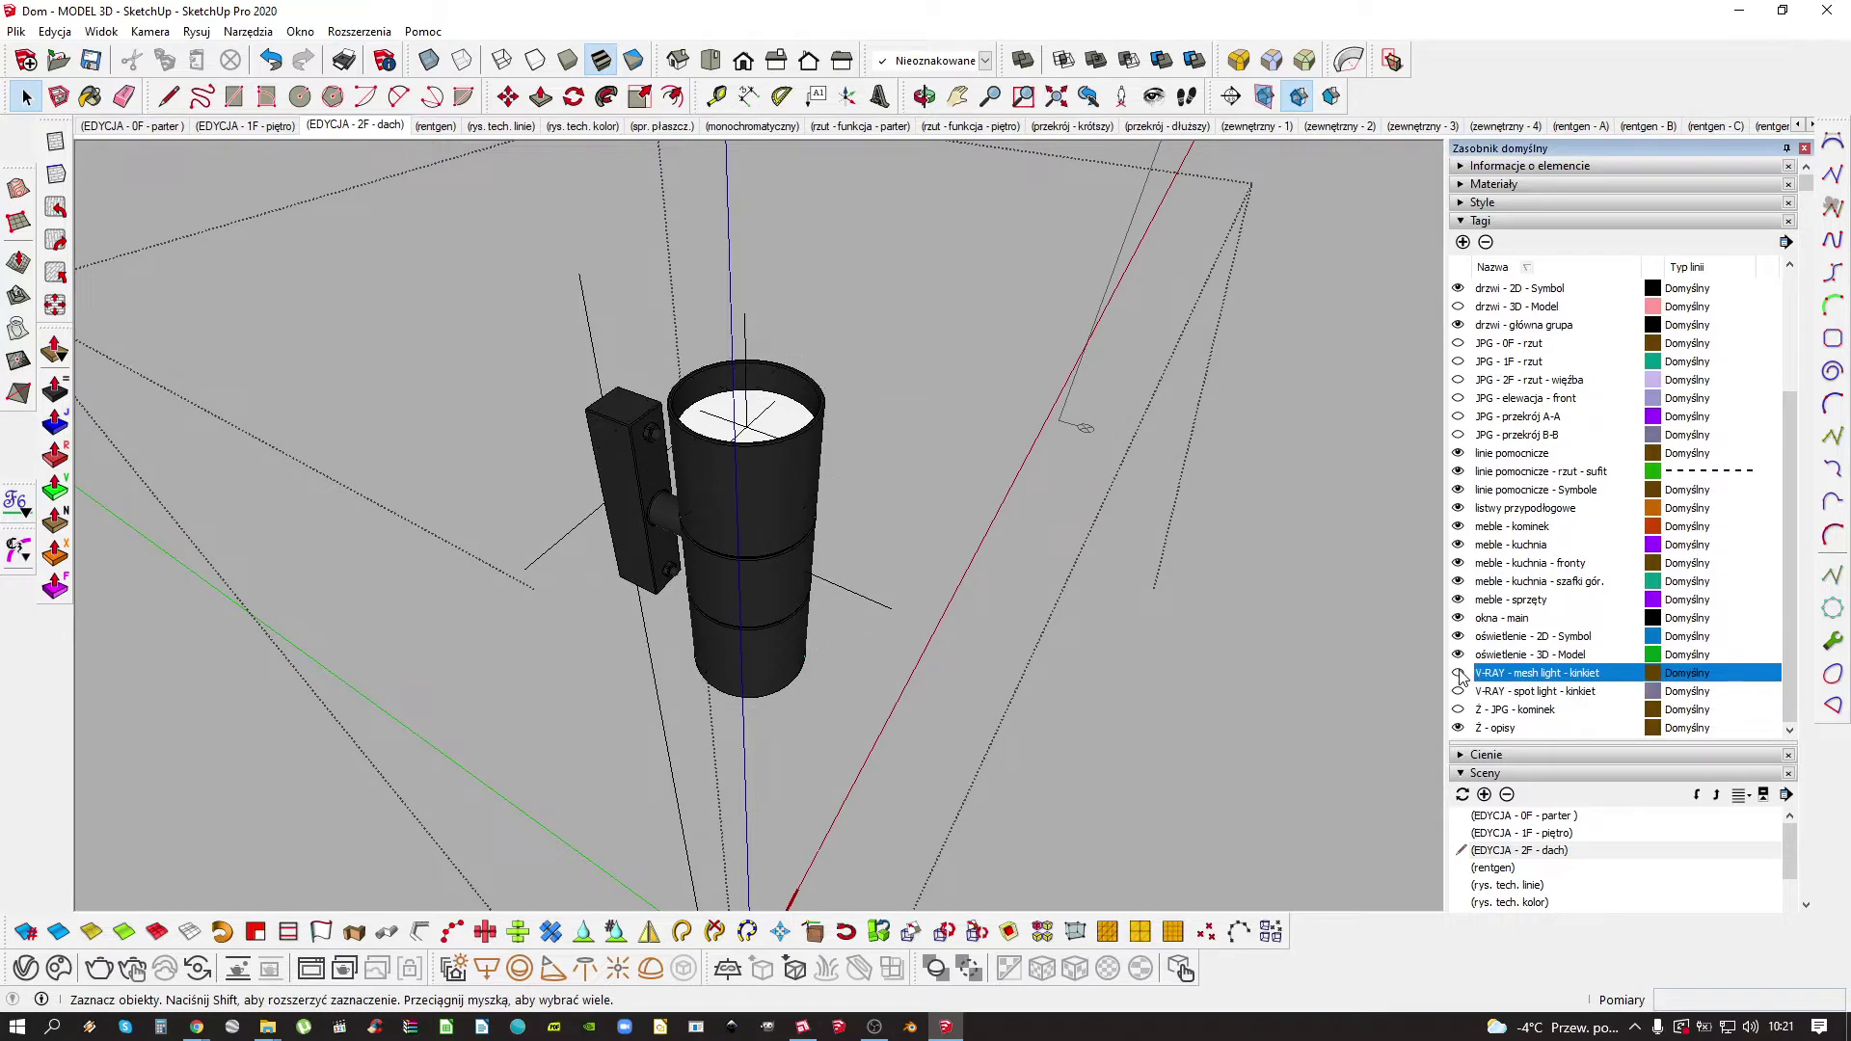
pyautogui.click(1459, 673)
# - Select the wall lamp component and paste a copy of it
pyautogui.moveTo(897, 424); pyautogui.dragTo(835, 403, button='middle')
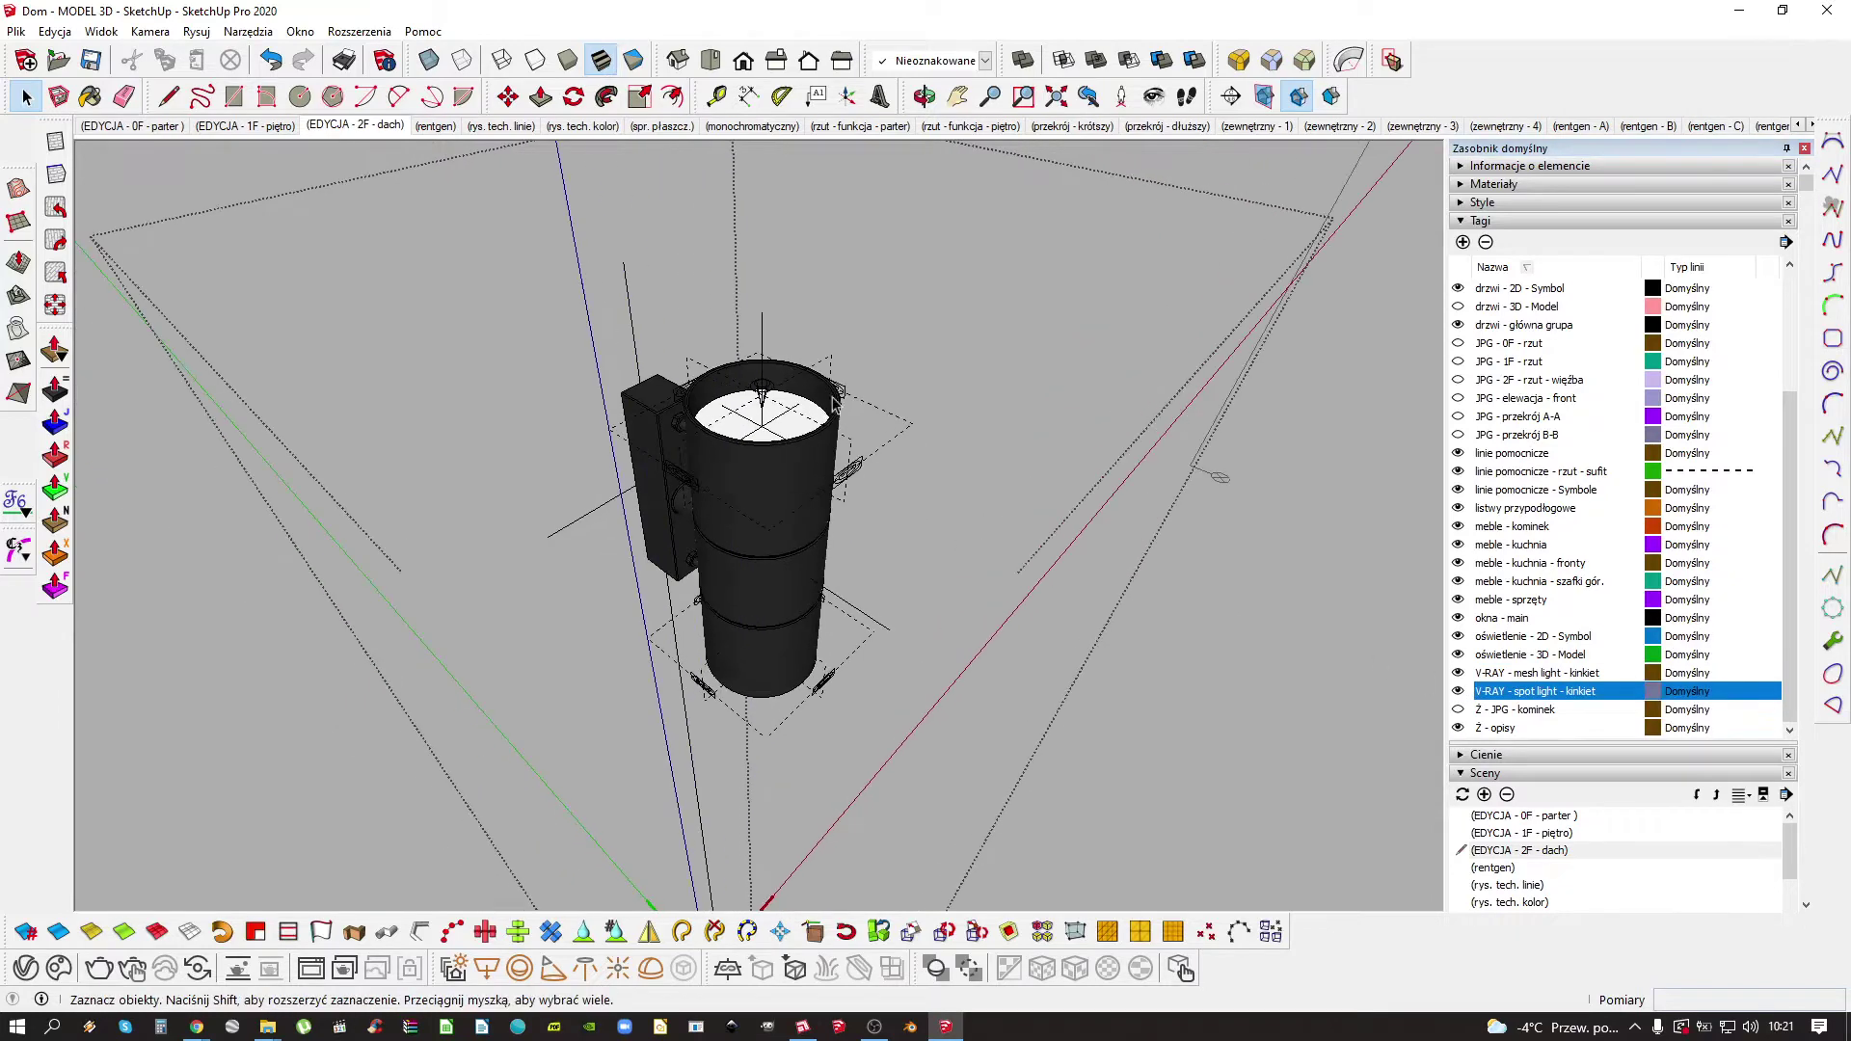
pyautogui.scroll(-3, 1080, 273)
pyautogui.moveTo(1080, 273); pyautogui.dragTo(926, 453, button='middle')
pyautogui.click(854, 521)
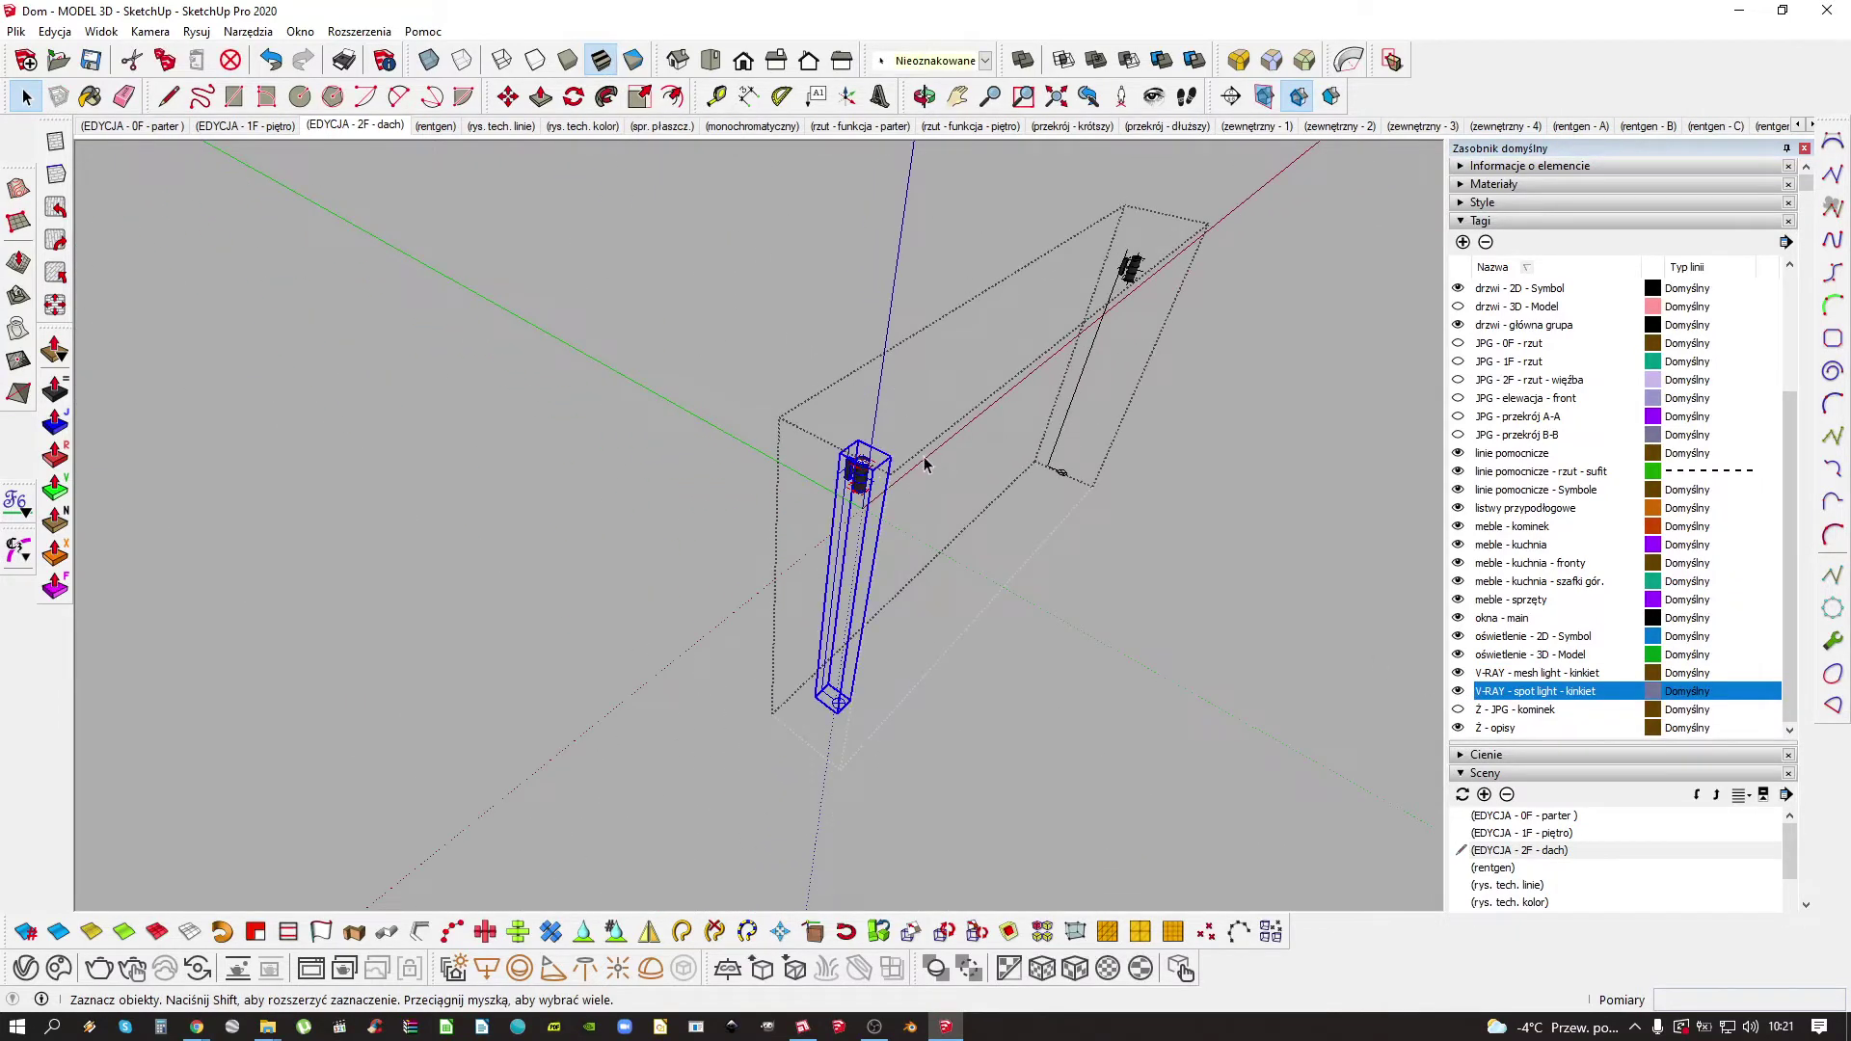
pyautogui.scroll(3, 898, 502)
pyautogui.scroll(2, 909, 517)
pyautogui.scroll(2, 893, 651)
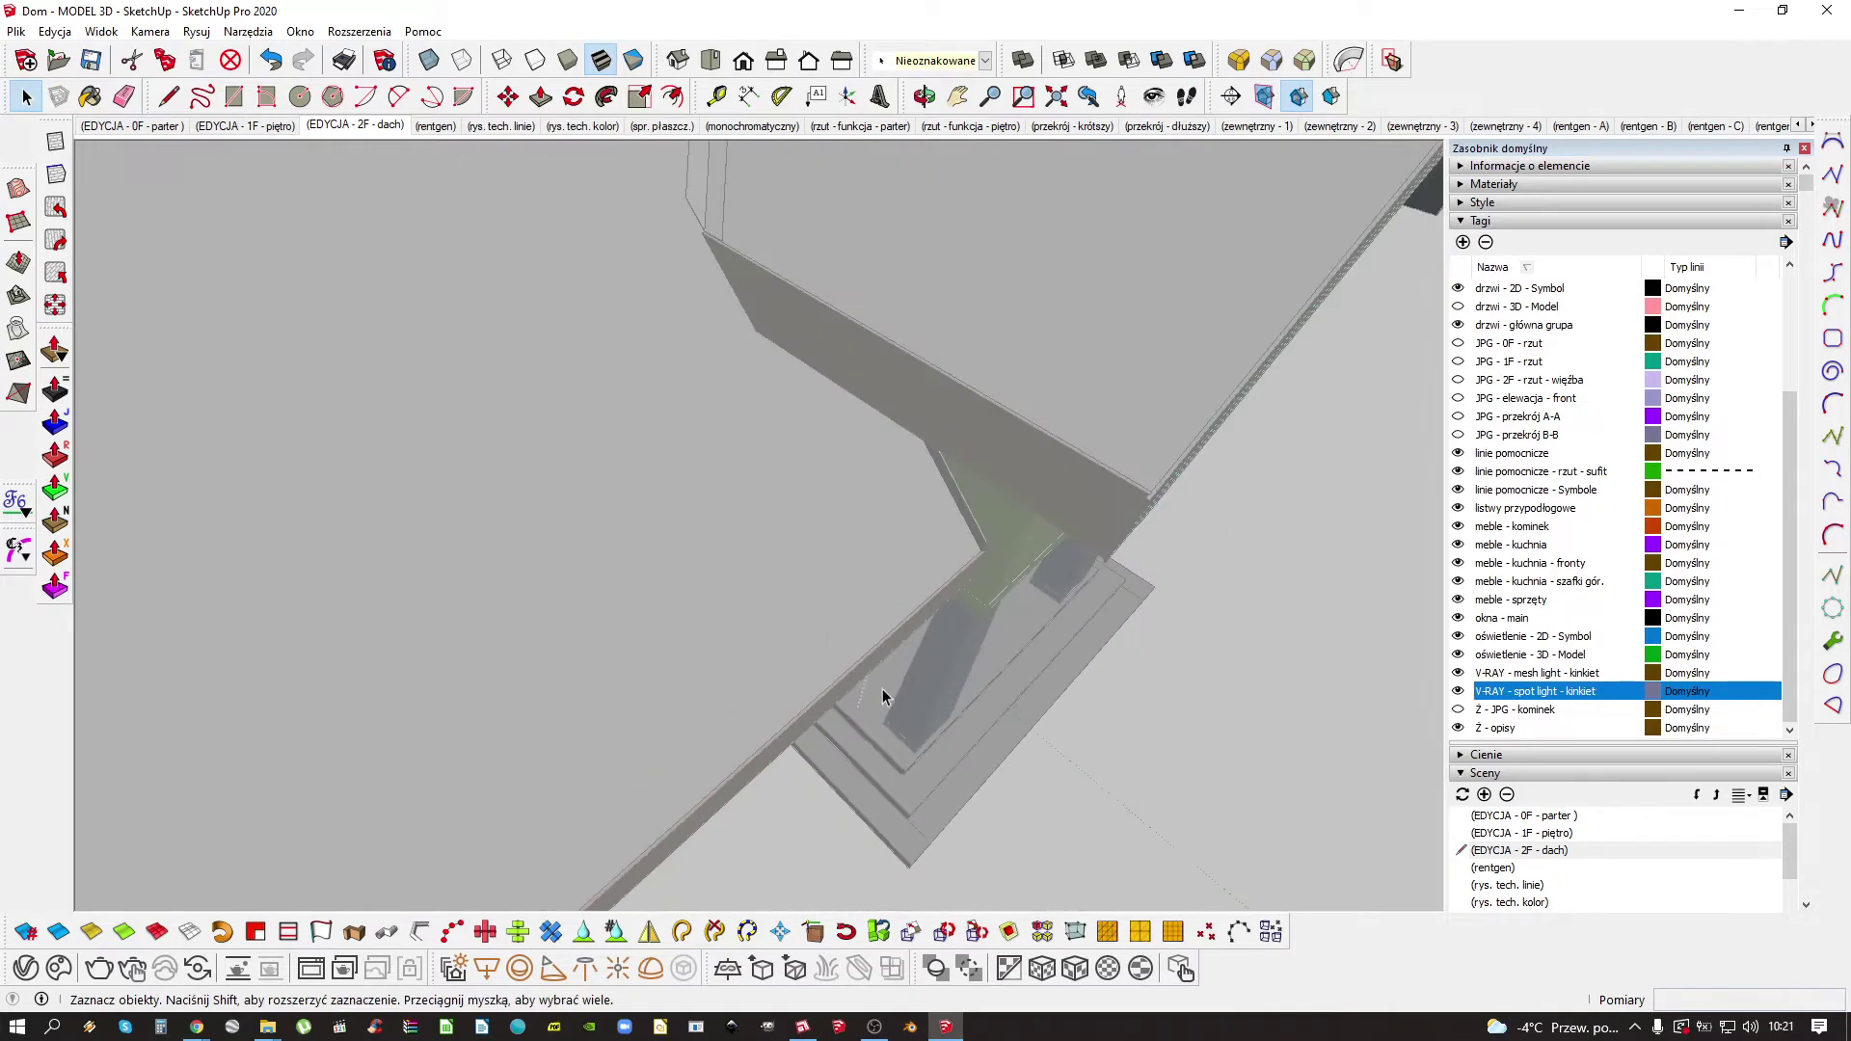
pyautogui.scroll(1, 882, 689)
pyautogui.hotkey('ctrl', 'v')
pyautogui.scroll(-3, 883, 700)
pyautogui.moveTo(839, 620)
pyautogui.mouseDown(button='middle')
pyautogui.moveTo(1140, 661)
pyautogui.moveTo(868, 495)
pyautogui.moveTo(783, 575)
pyautogui.mouseUp(button='middle')
pyautogui.scroll(5, 804, 446)
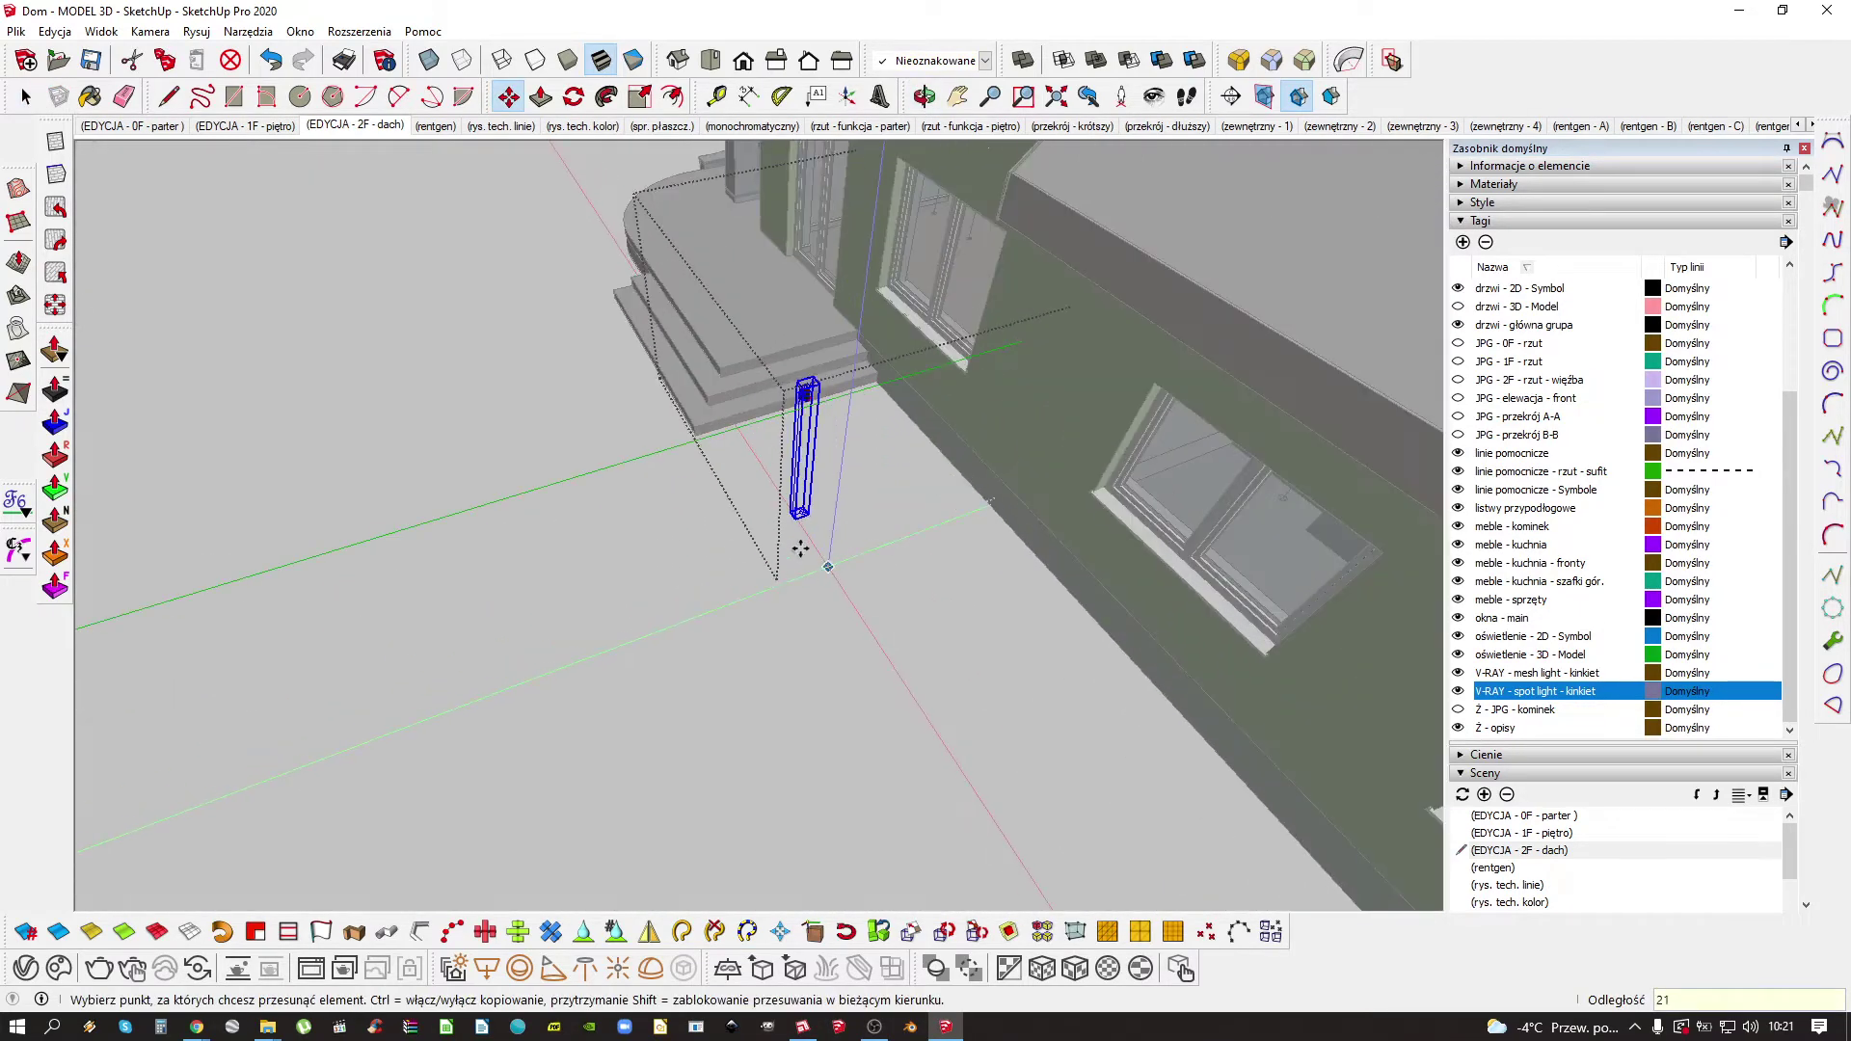
pyautogui.scroll(3, 791, 564)
# - Slide the lamp along the wall to sit between the glazed door and window
pyautogui.press('q')
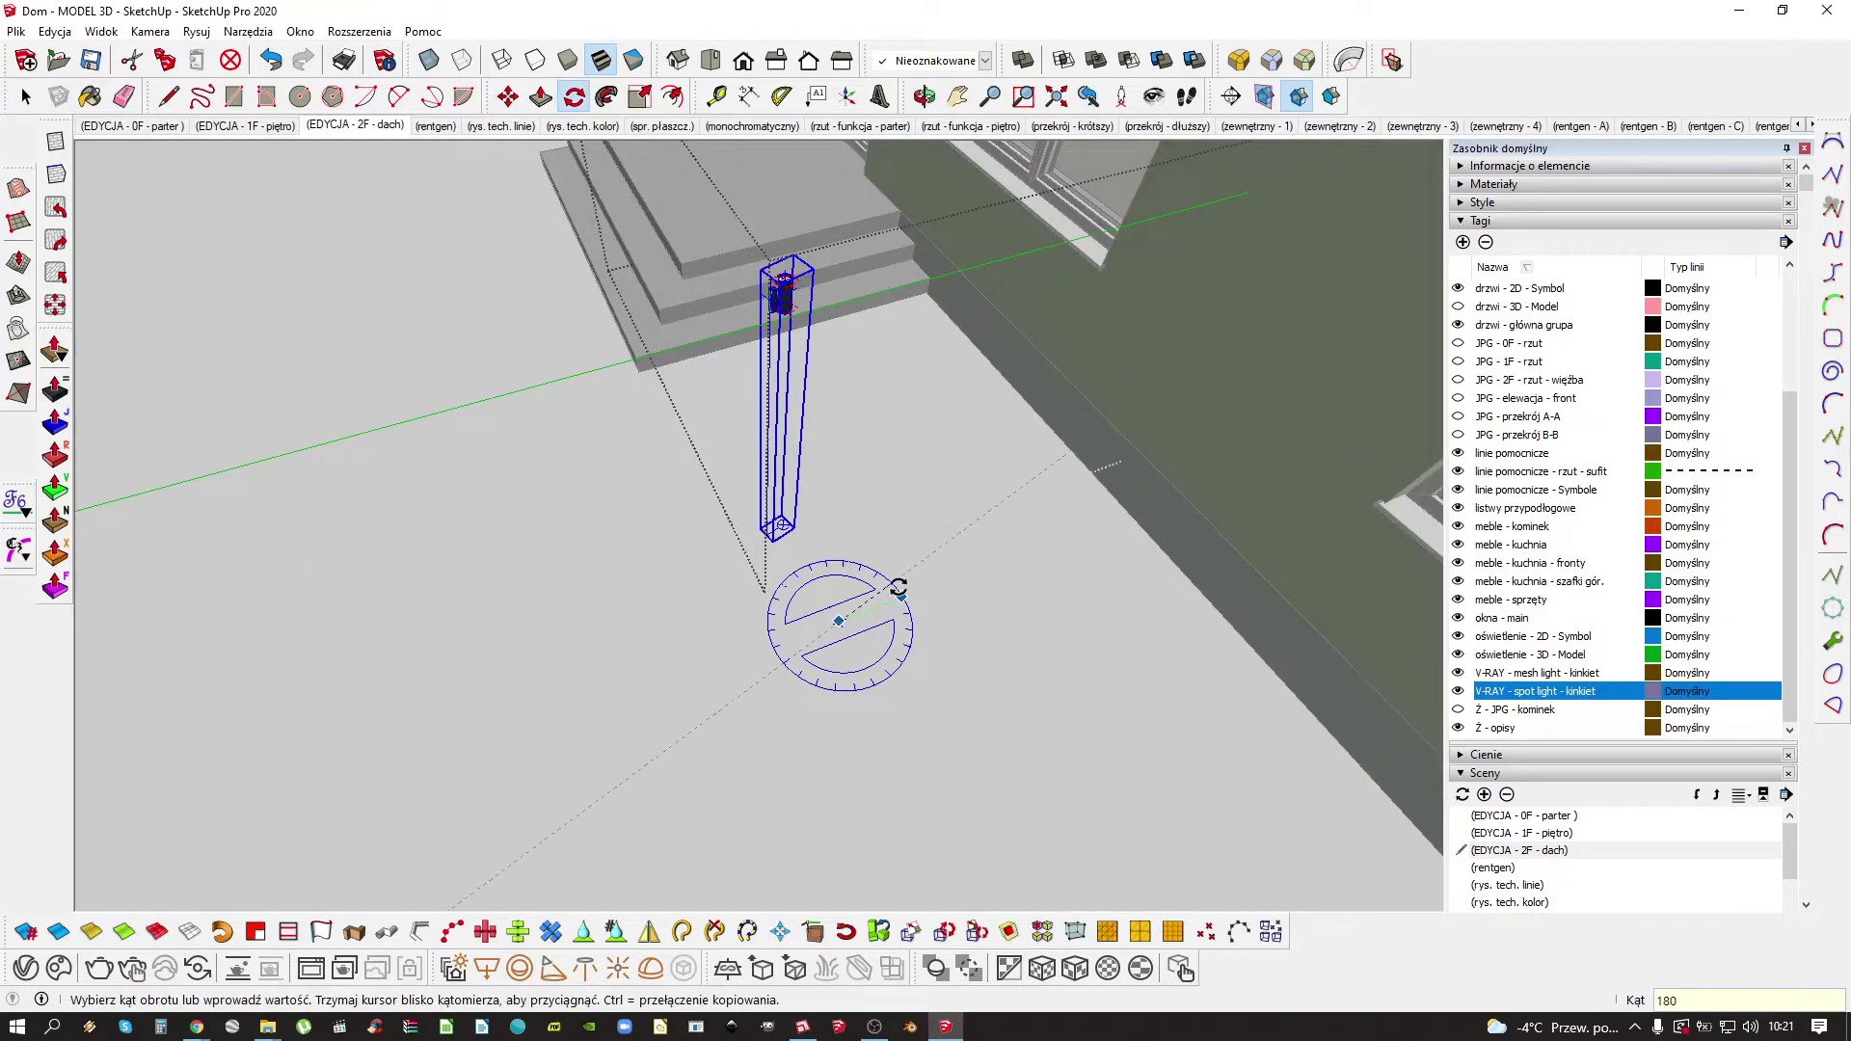
pyautogui.moveTo(839, 620)
pyautogui.mouseDown(button='middle')
pyautogui.moveTo(811, 711)
pyautogui.moveTo(783, 396)
pyautogui.moveTo(744, 433)
pyautogui.moveTo(893, 366)
pyautogui.mouseUp(button='middle')
pyautogui.scroll(4, 893, 366)
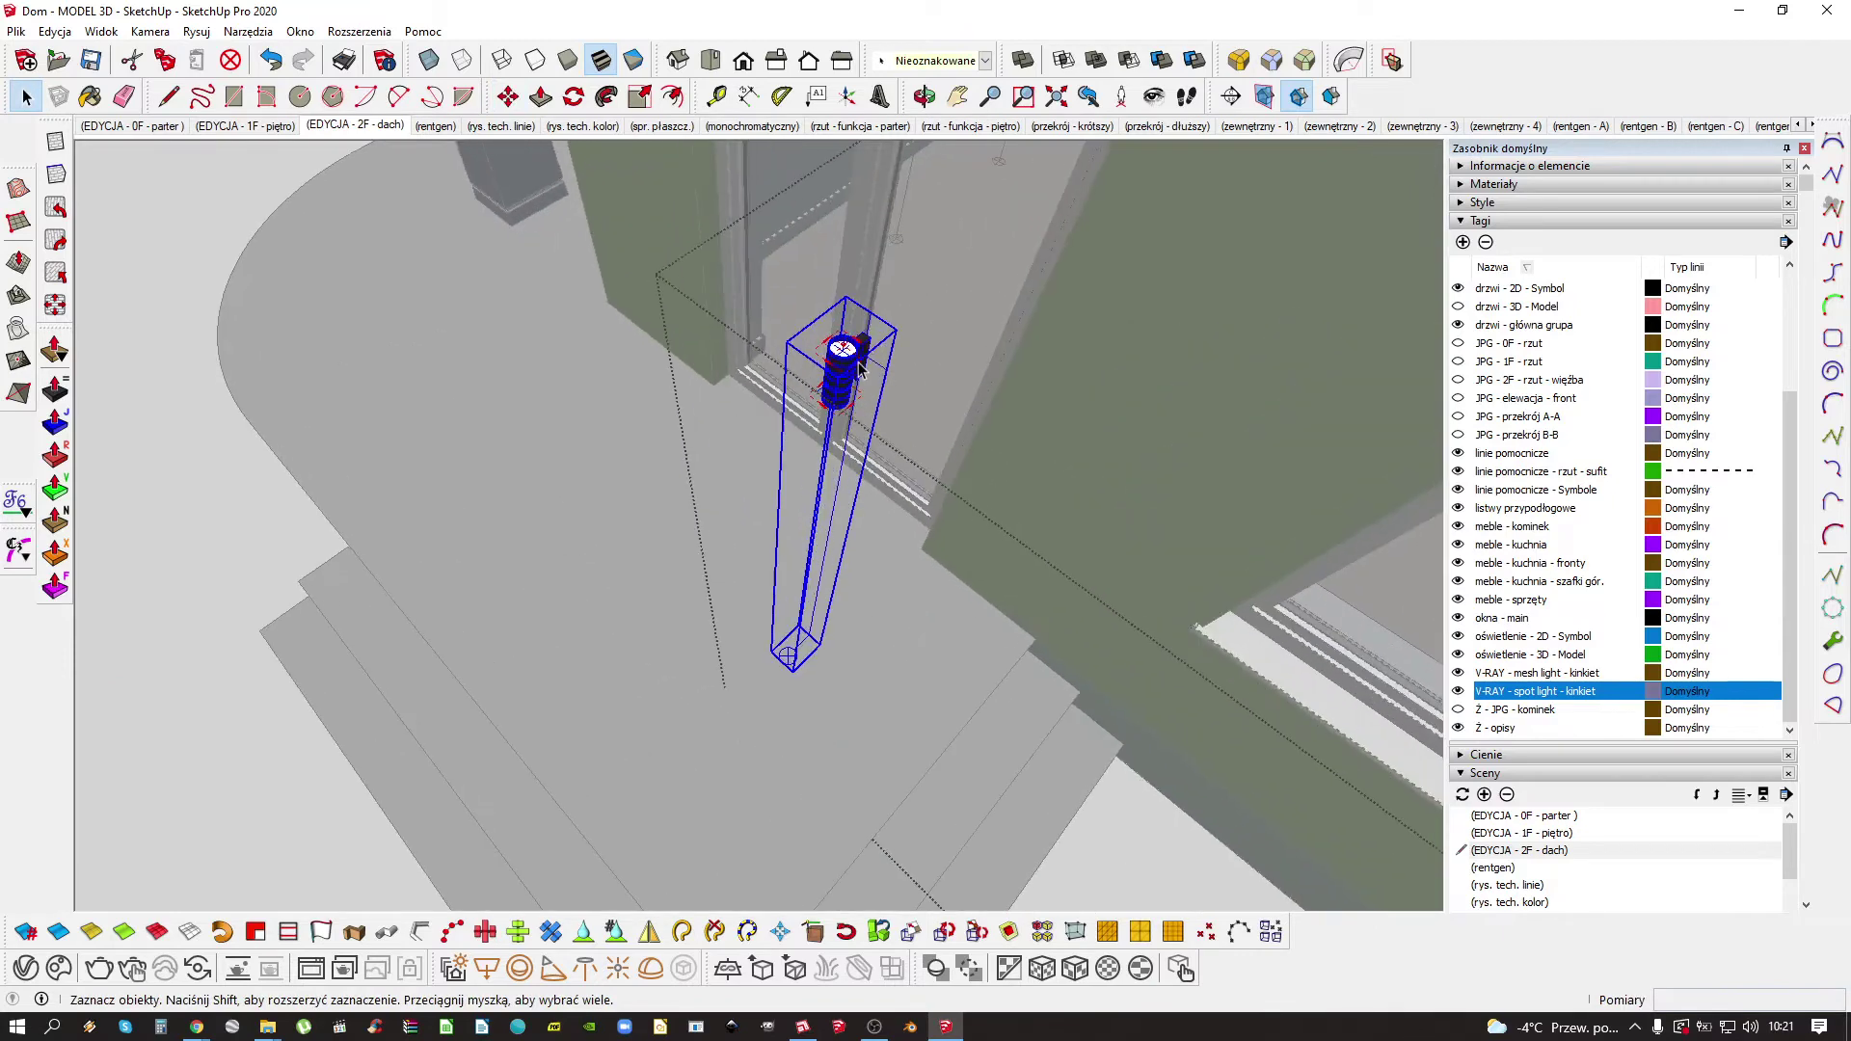
pyautogui.press('m')
pyautogui.click(880, 372)
pyautogui.scroll(-4, 881, 372)
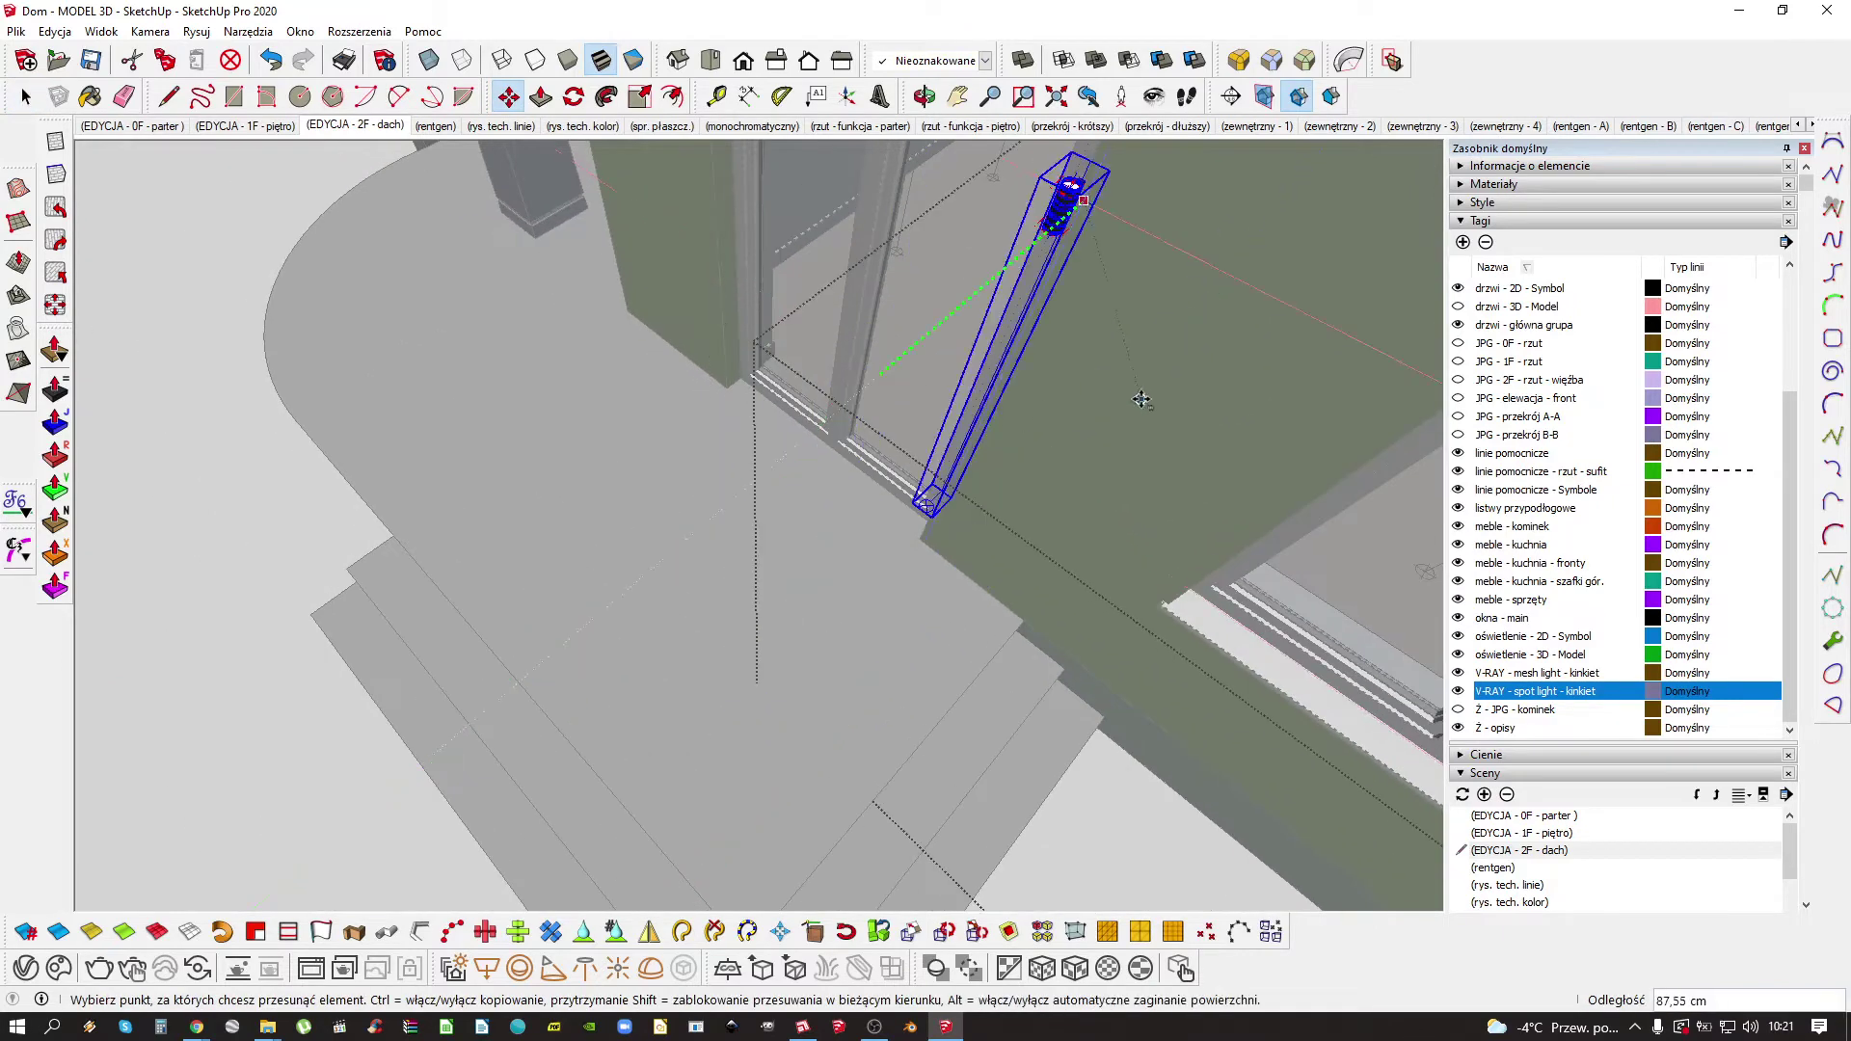
pyautogui.moveTo(1210, 433)
pyautogui.mouseDown(button='middle')
pyautogui.moveTo(953, 422)
pyautogui.moveTo(732, 290)
pyautogui.mouseUp(button='middle')
pyautogui.press('l')
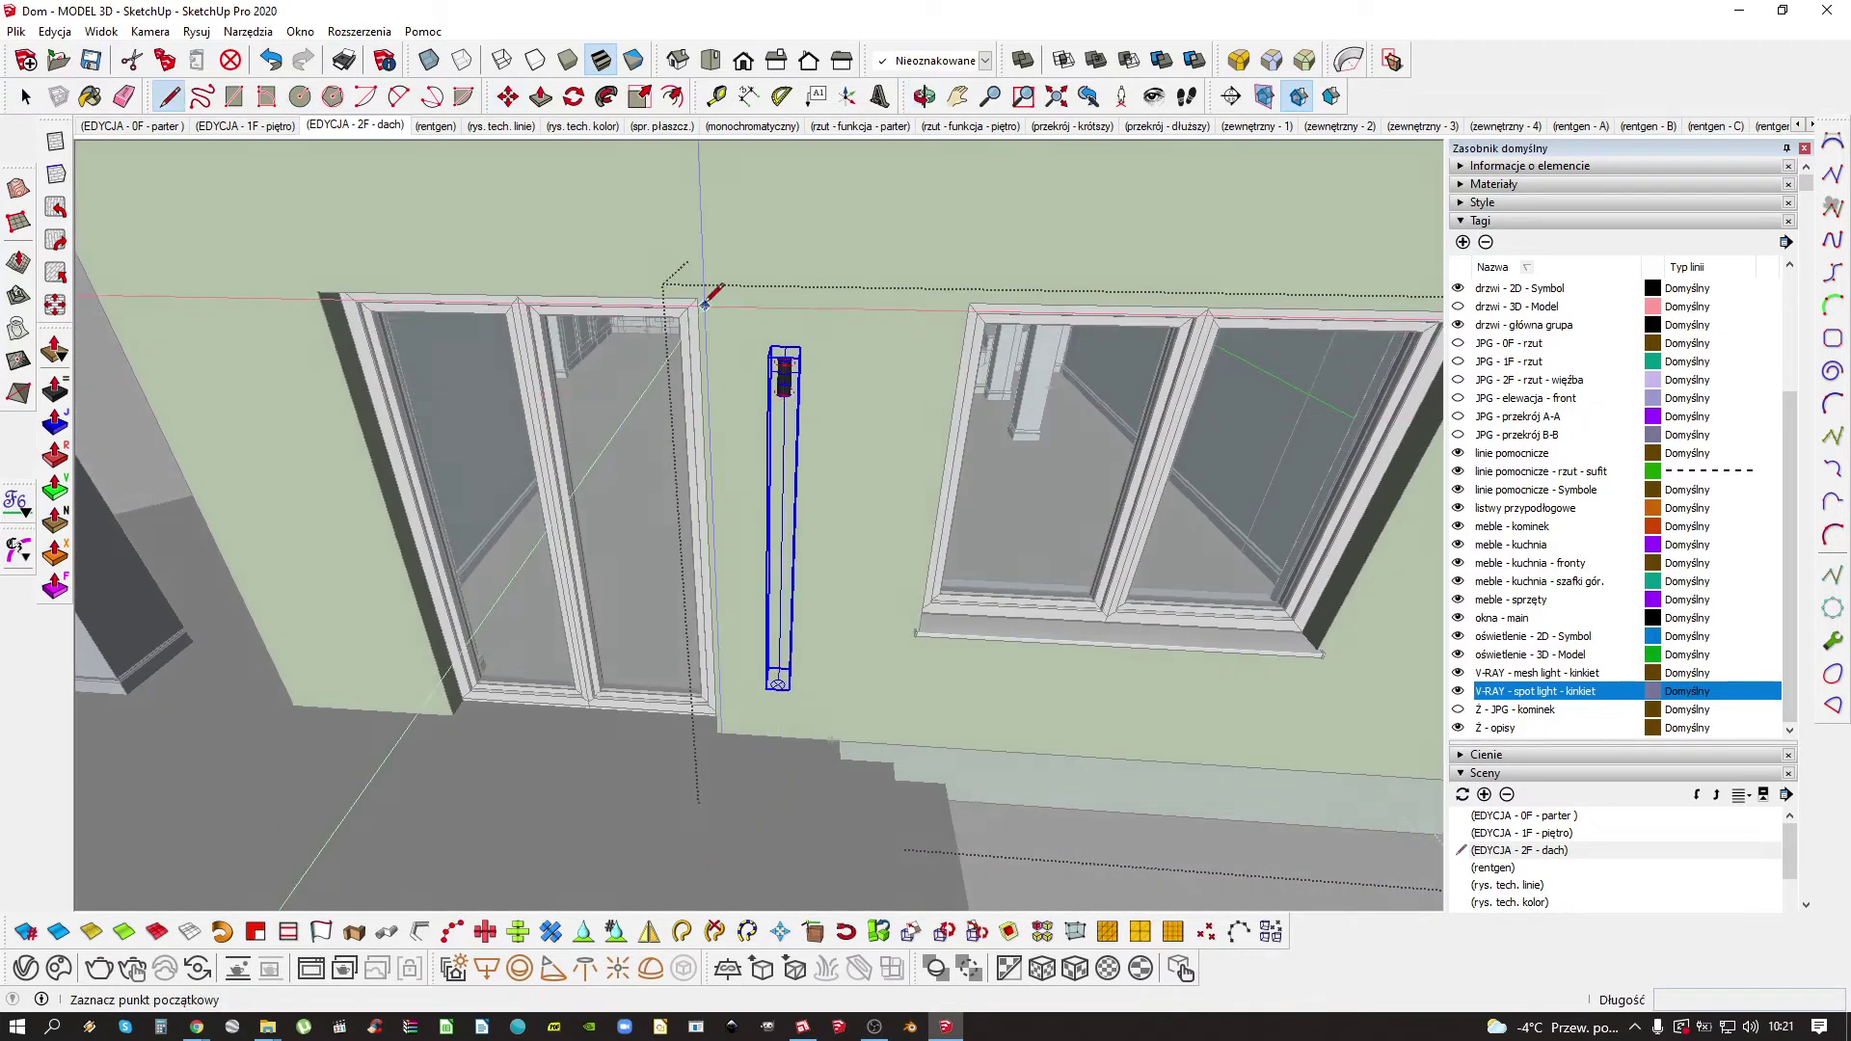
pyautogui.click(694, 242)
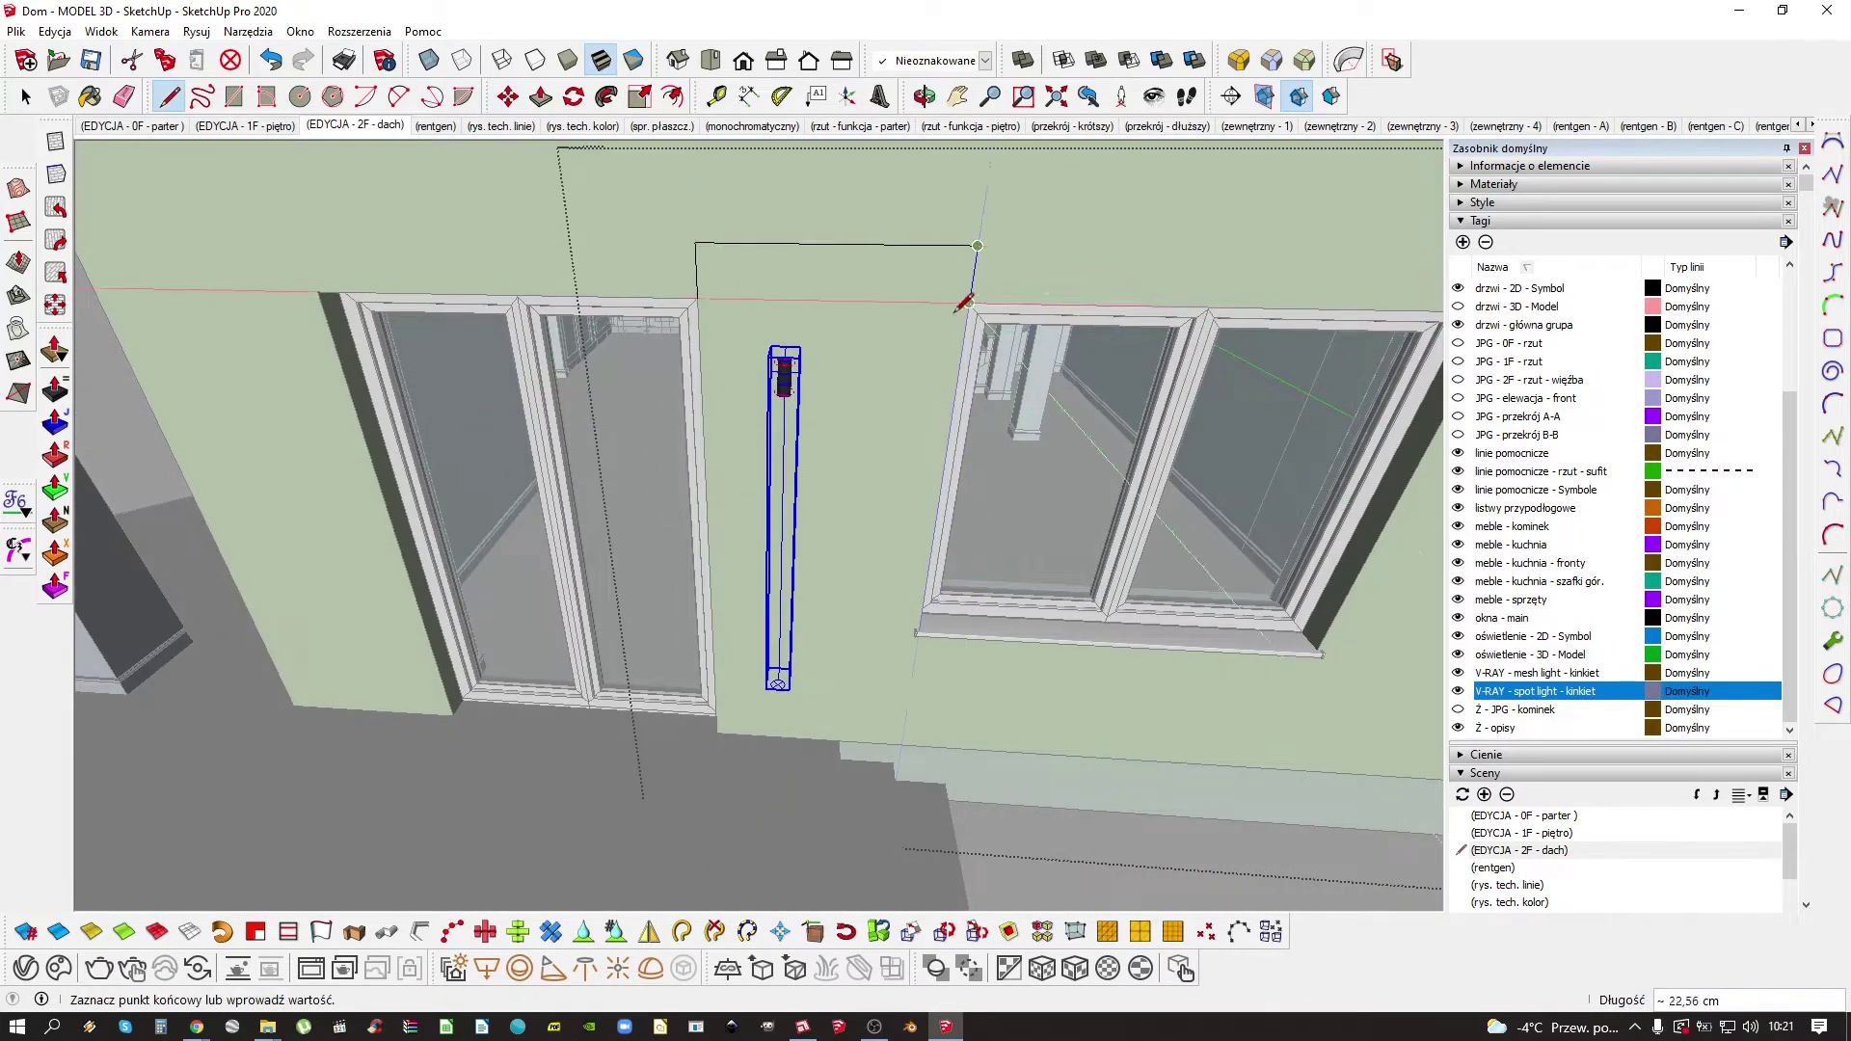
pyautogui.press('m')
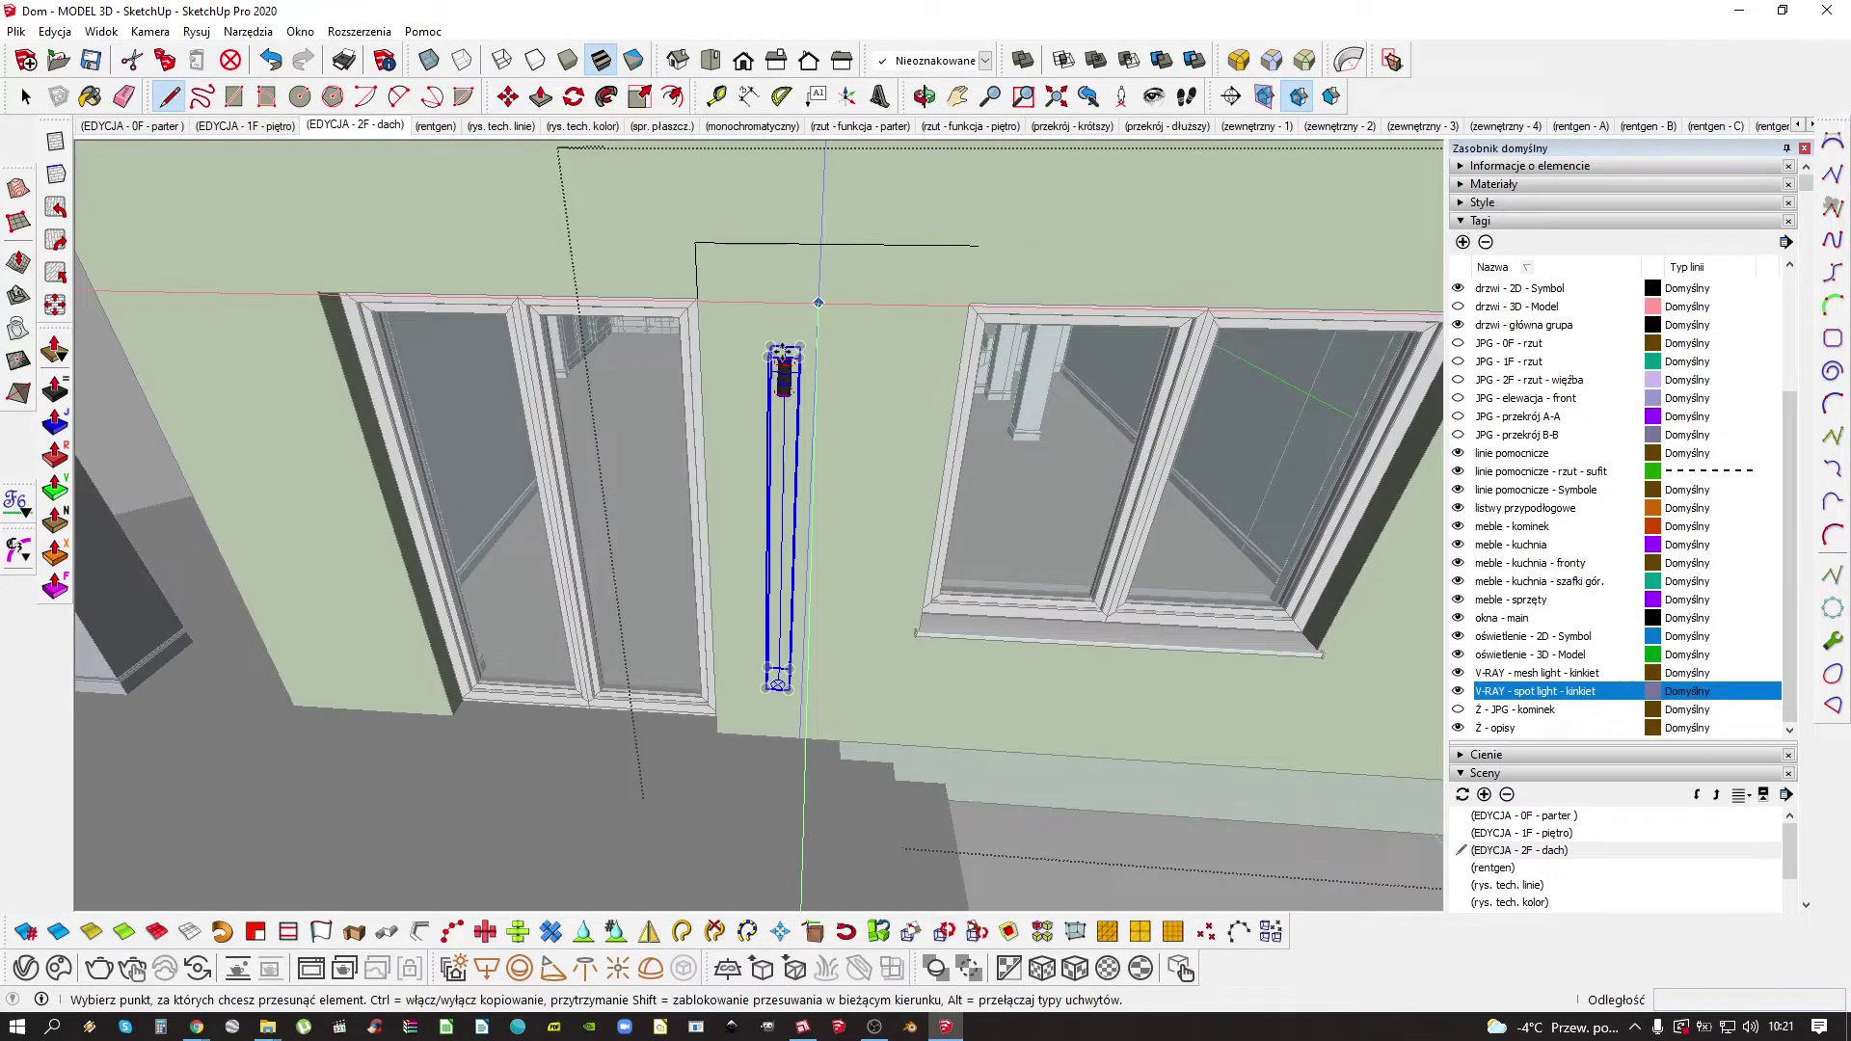
pyautogui.moveTo(812, 361); pyautogui.dragTo(819, 365, button='middle')
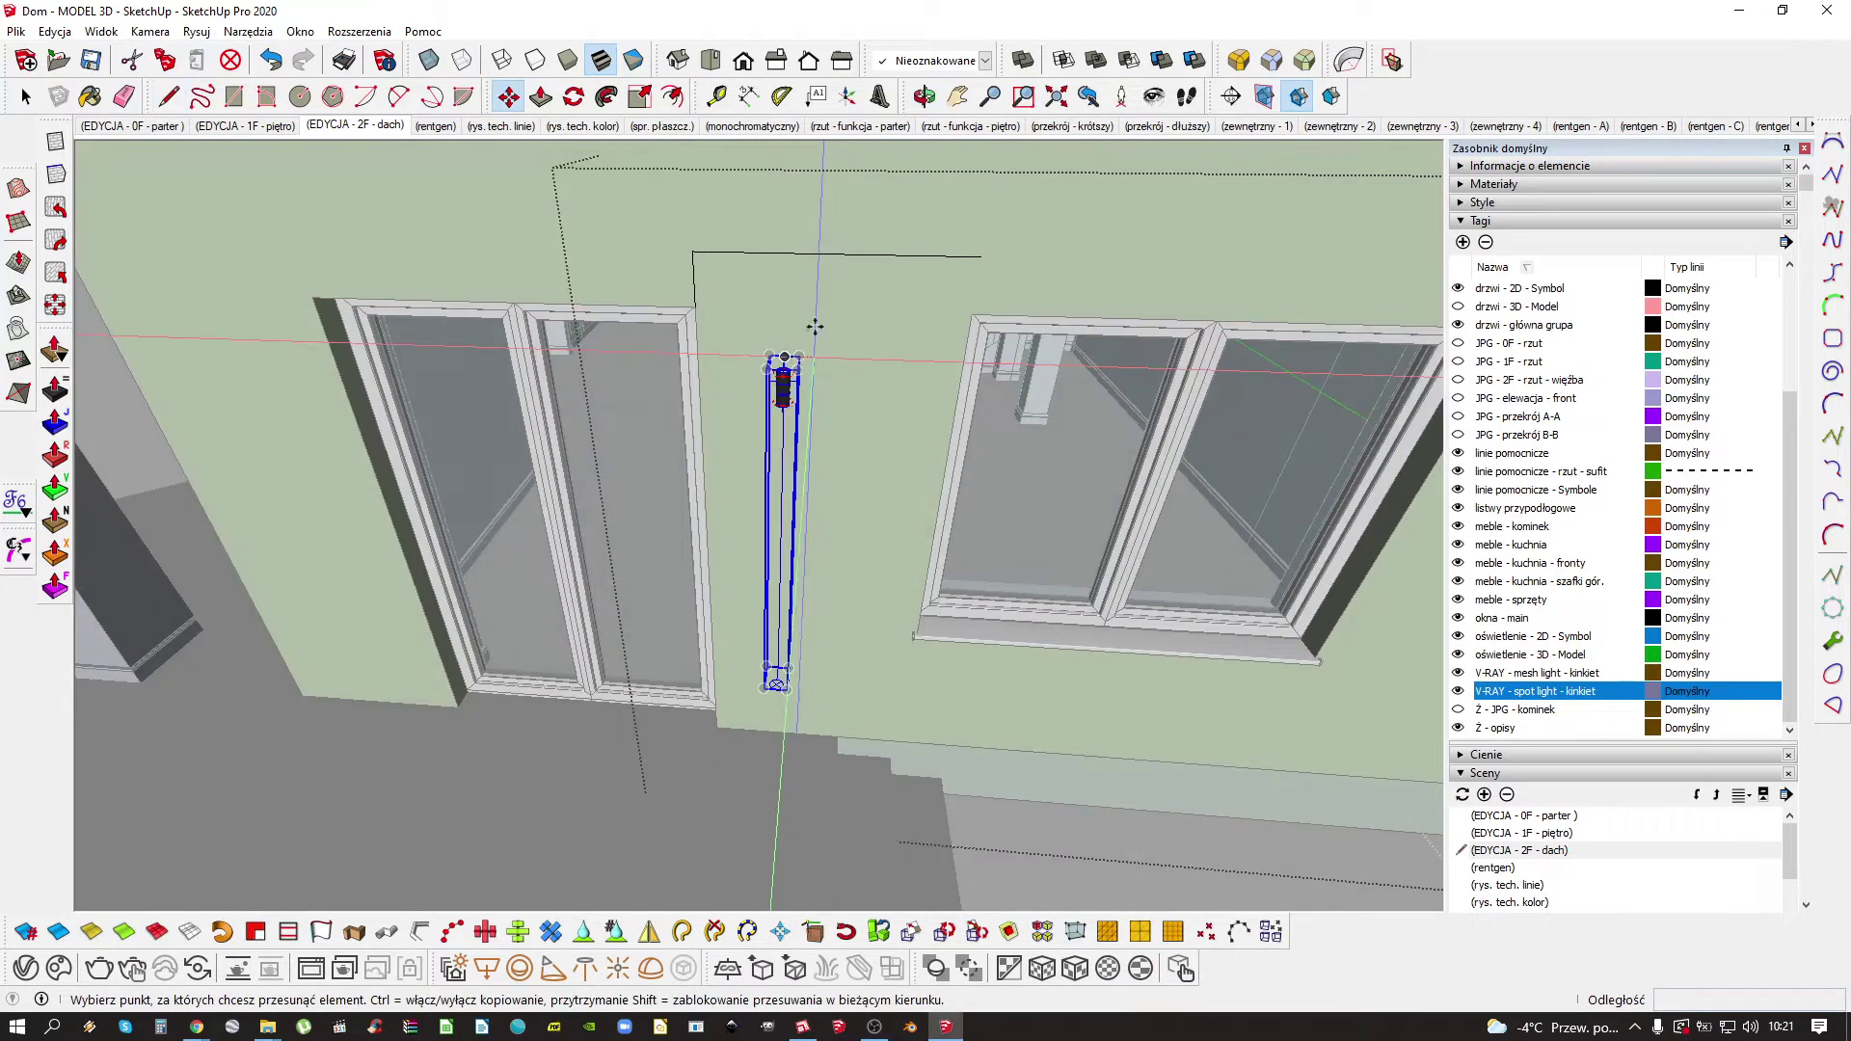
pyautogui.click(832, 253)
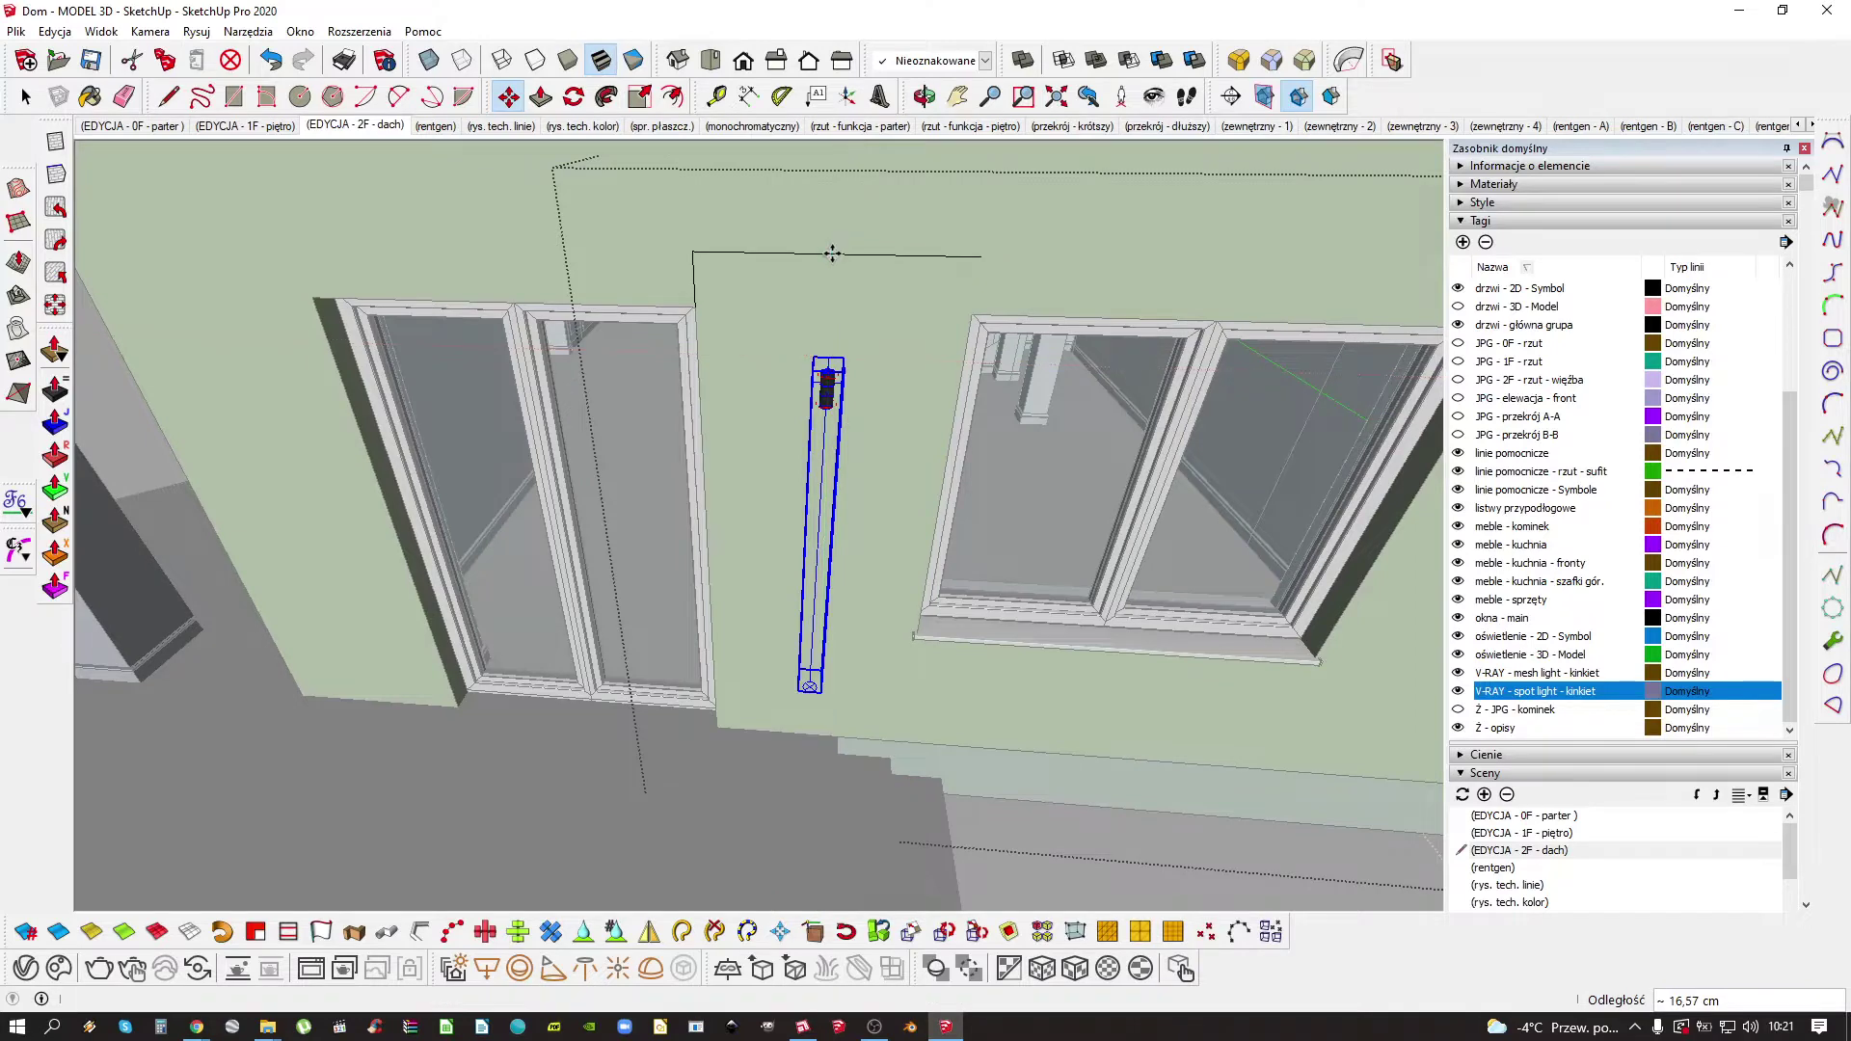
# - Paste a lamp copy onto the terrace wall beside the pillar
pyautogui.press('h')
pyautogui.press('Escape')
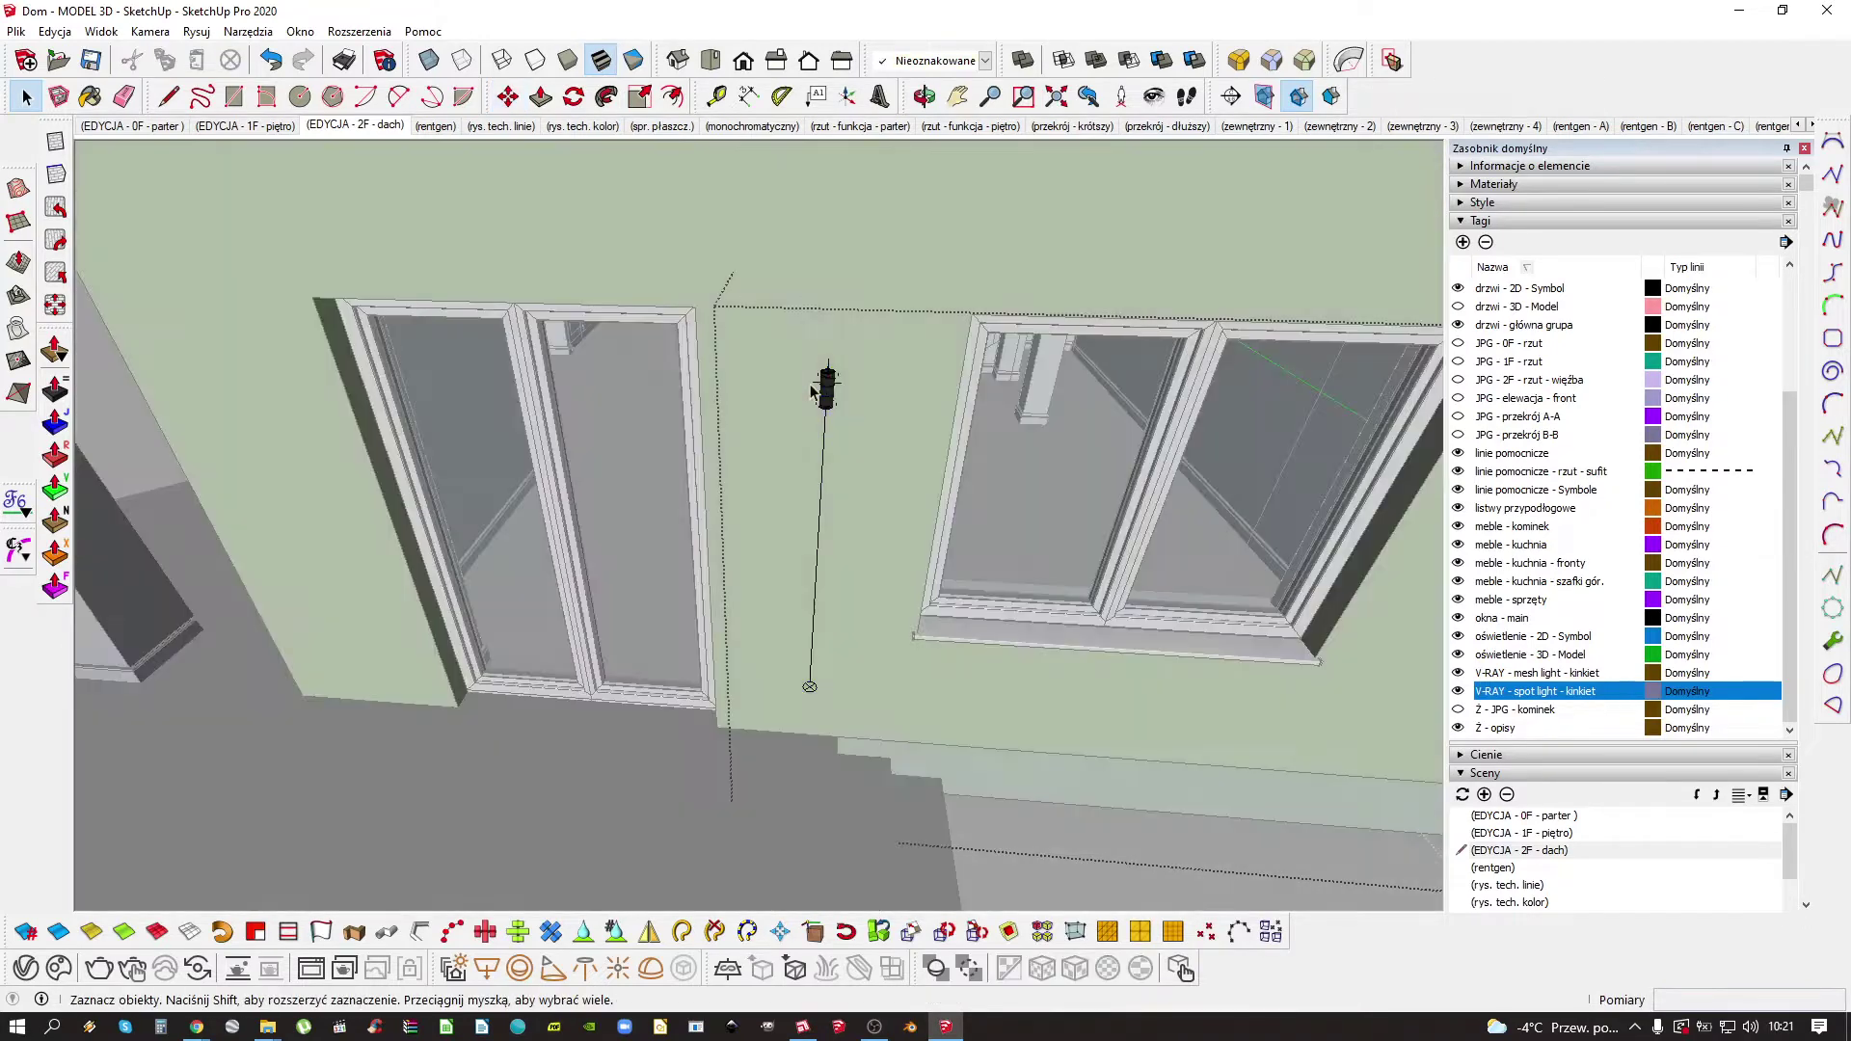
pyautogui.hotkey('ctrl', 'v')
pyautogui.moveTo(828, 372); pyautogui.dragTo(1031, 414, button='middle')
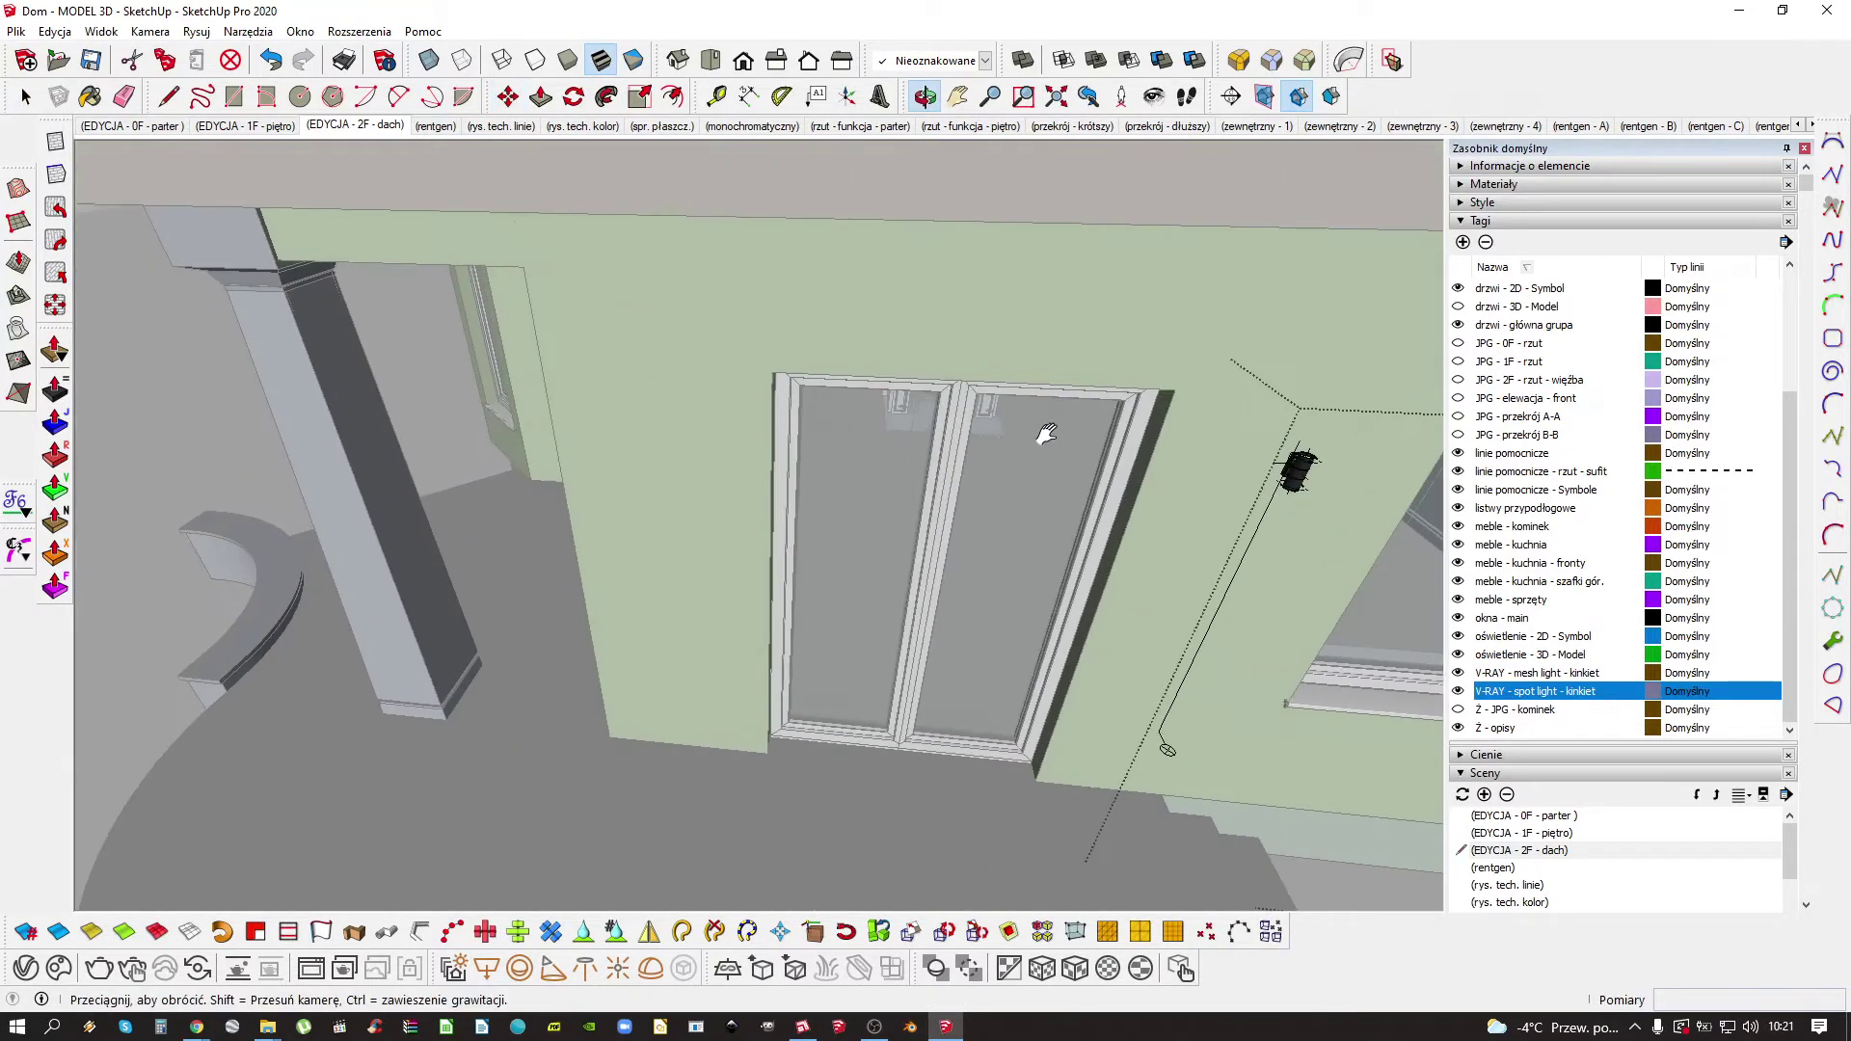
pyautogui.click(735, 429)
pyautogui.scroll(2, 735, 429)
# - Draw a reference line along the wall top and select it with the copied lamp
pyautogui.press('l')
pyautogui.click(902, 370)
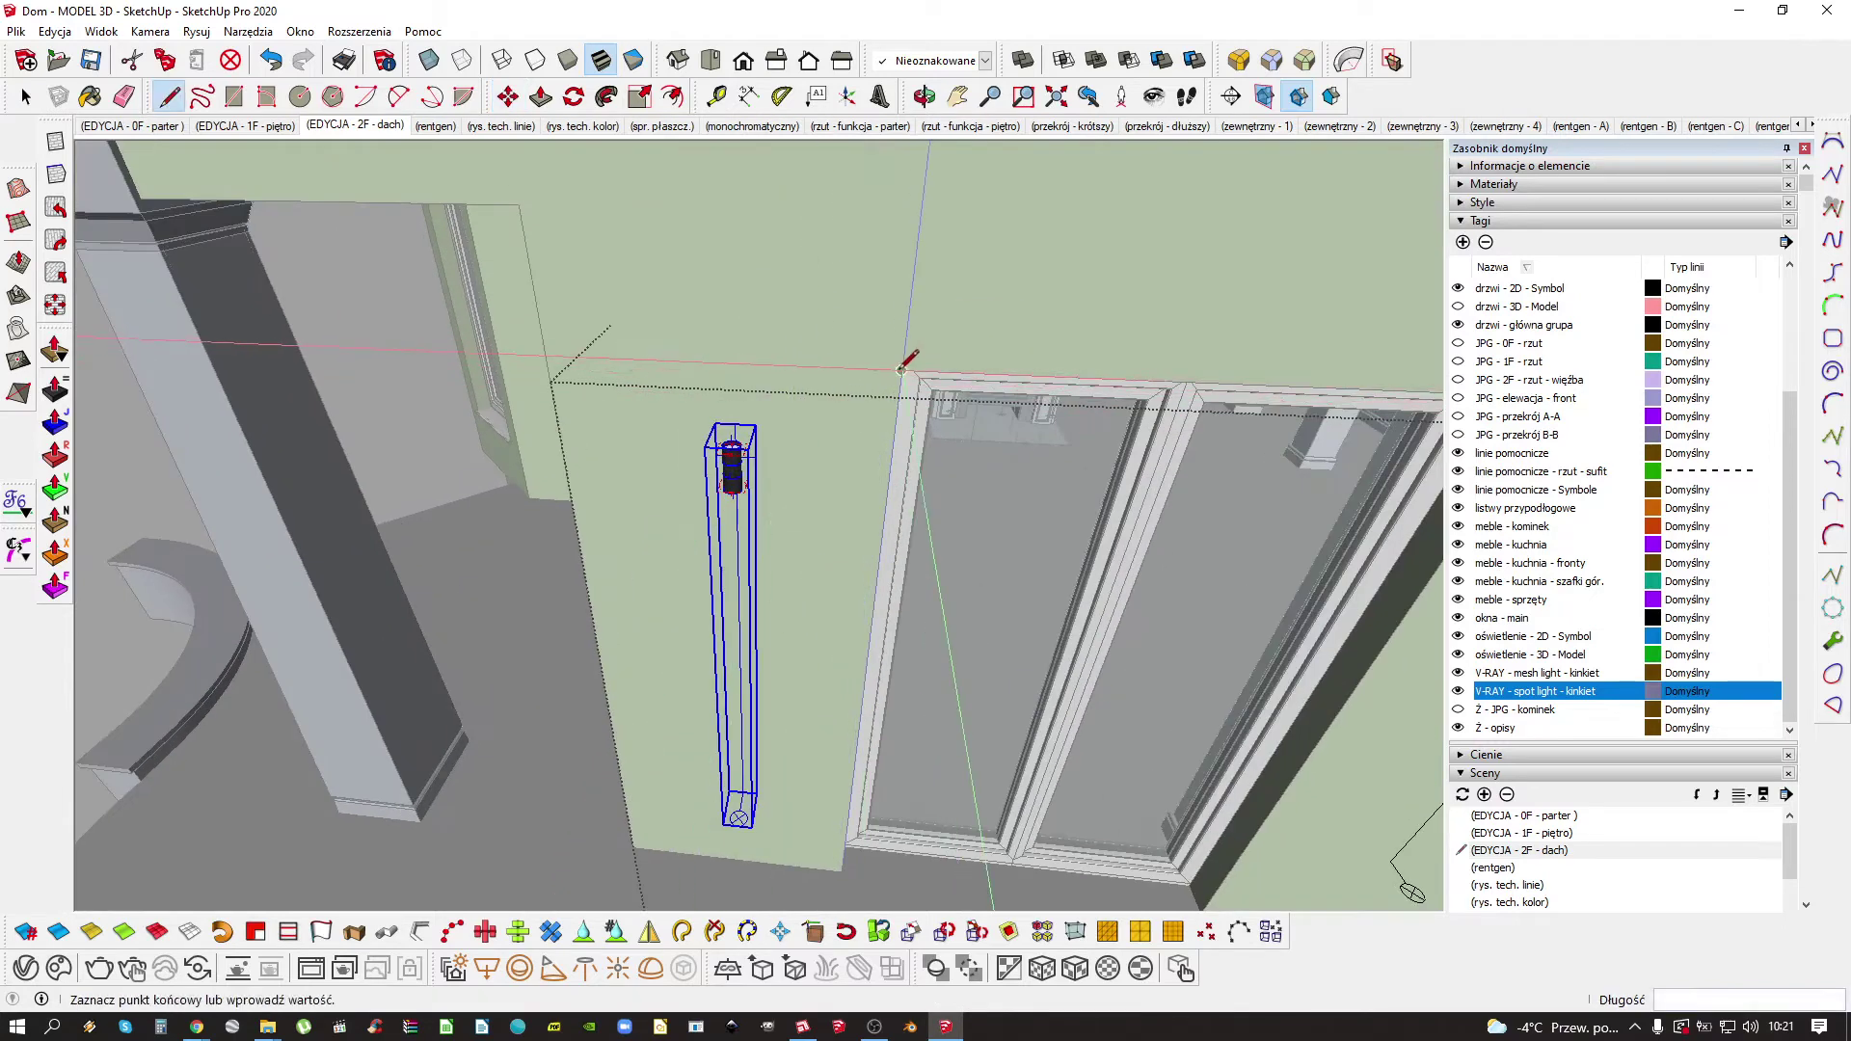
pyautogui.click(547, 356)
pyautogui.press('m')
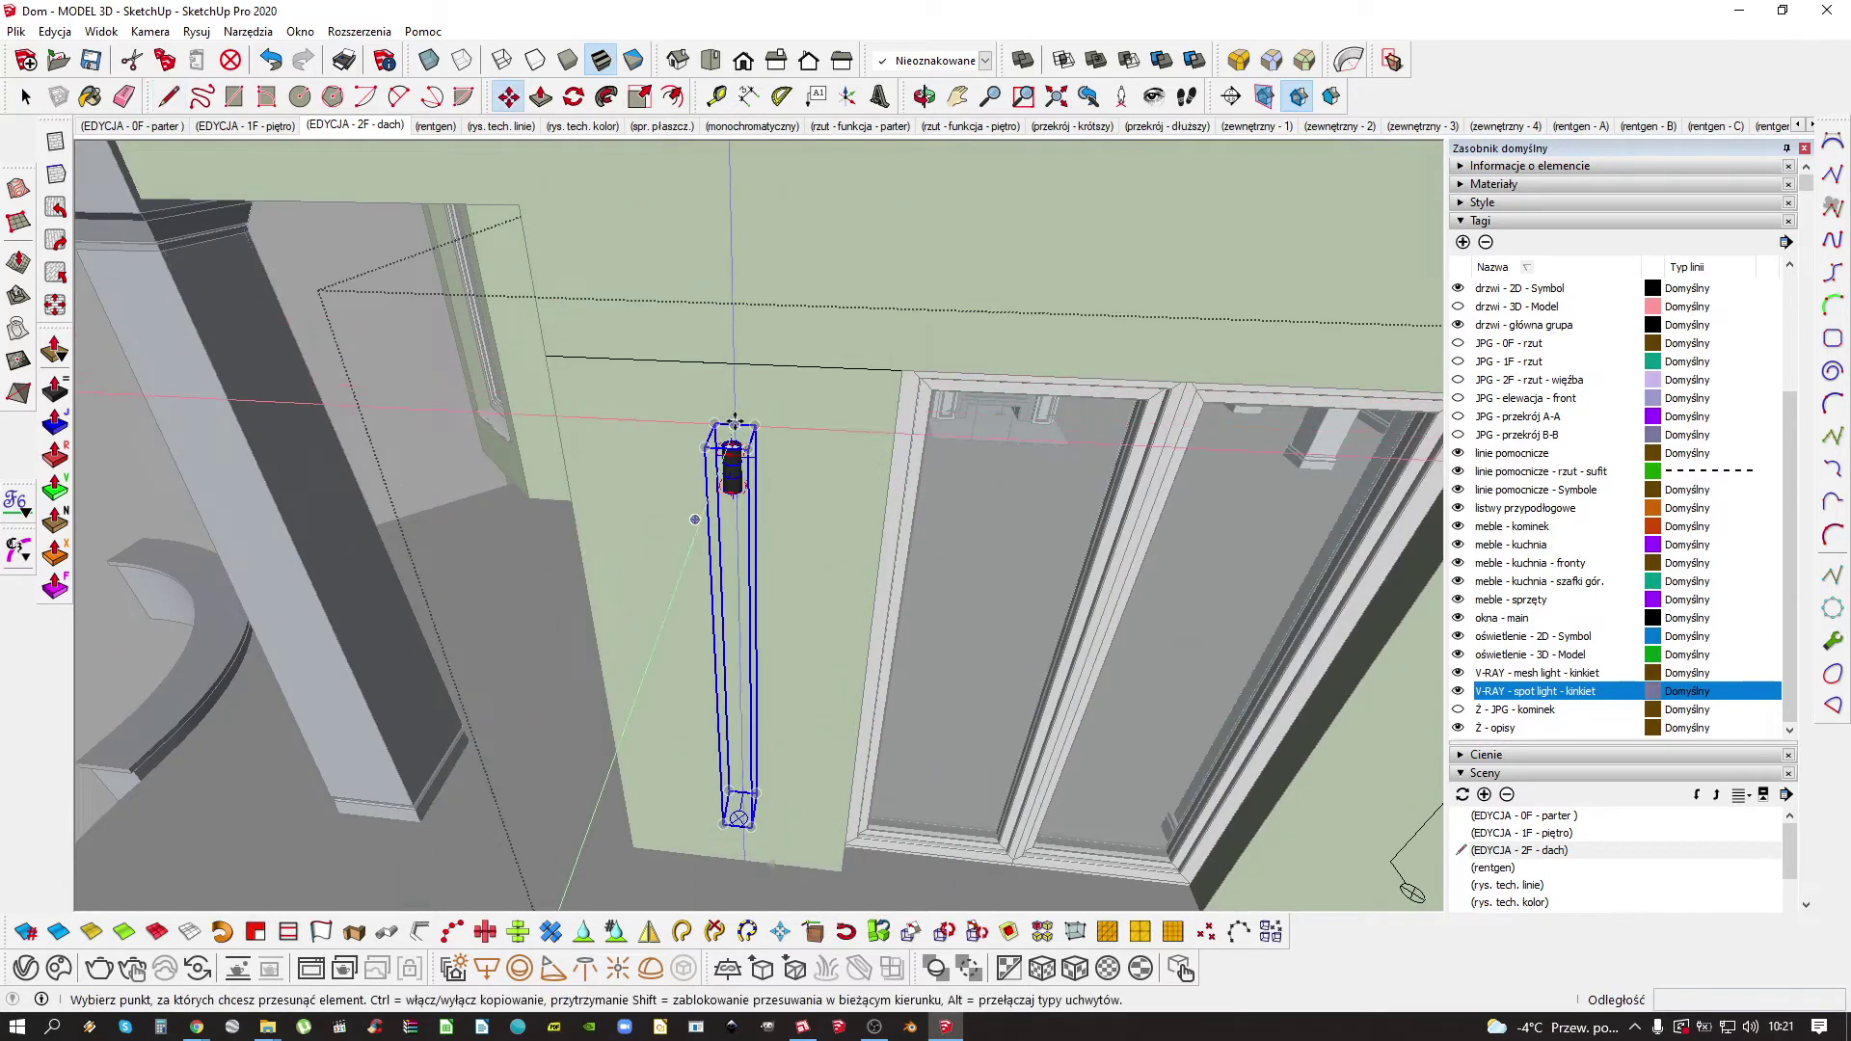
pyautogui.press('space')
pyautogui.click(727, 363)
pyautogui.scroll(-2, 725, 367)
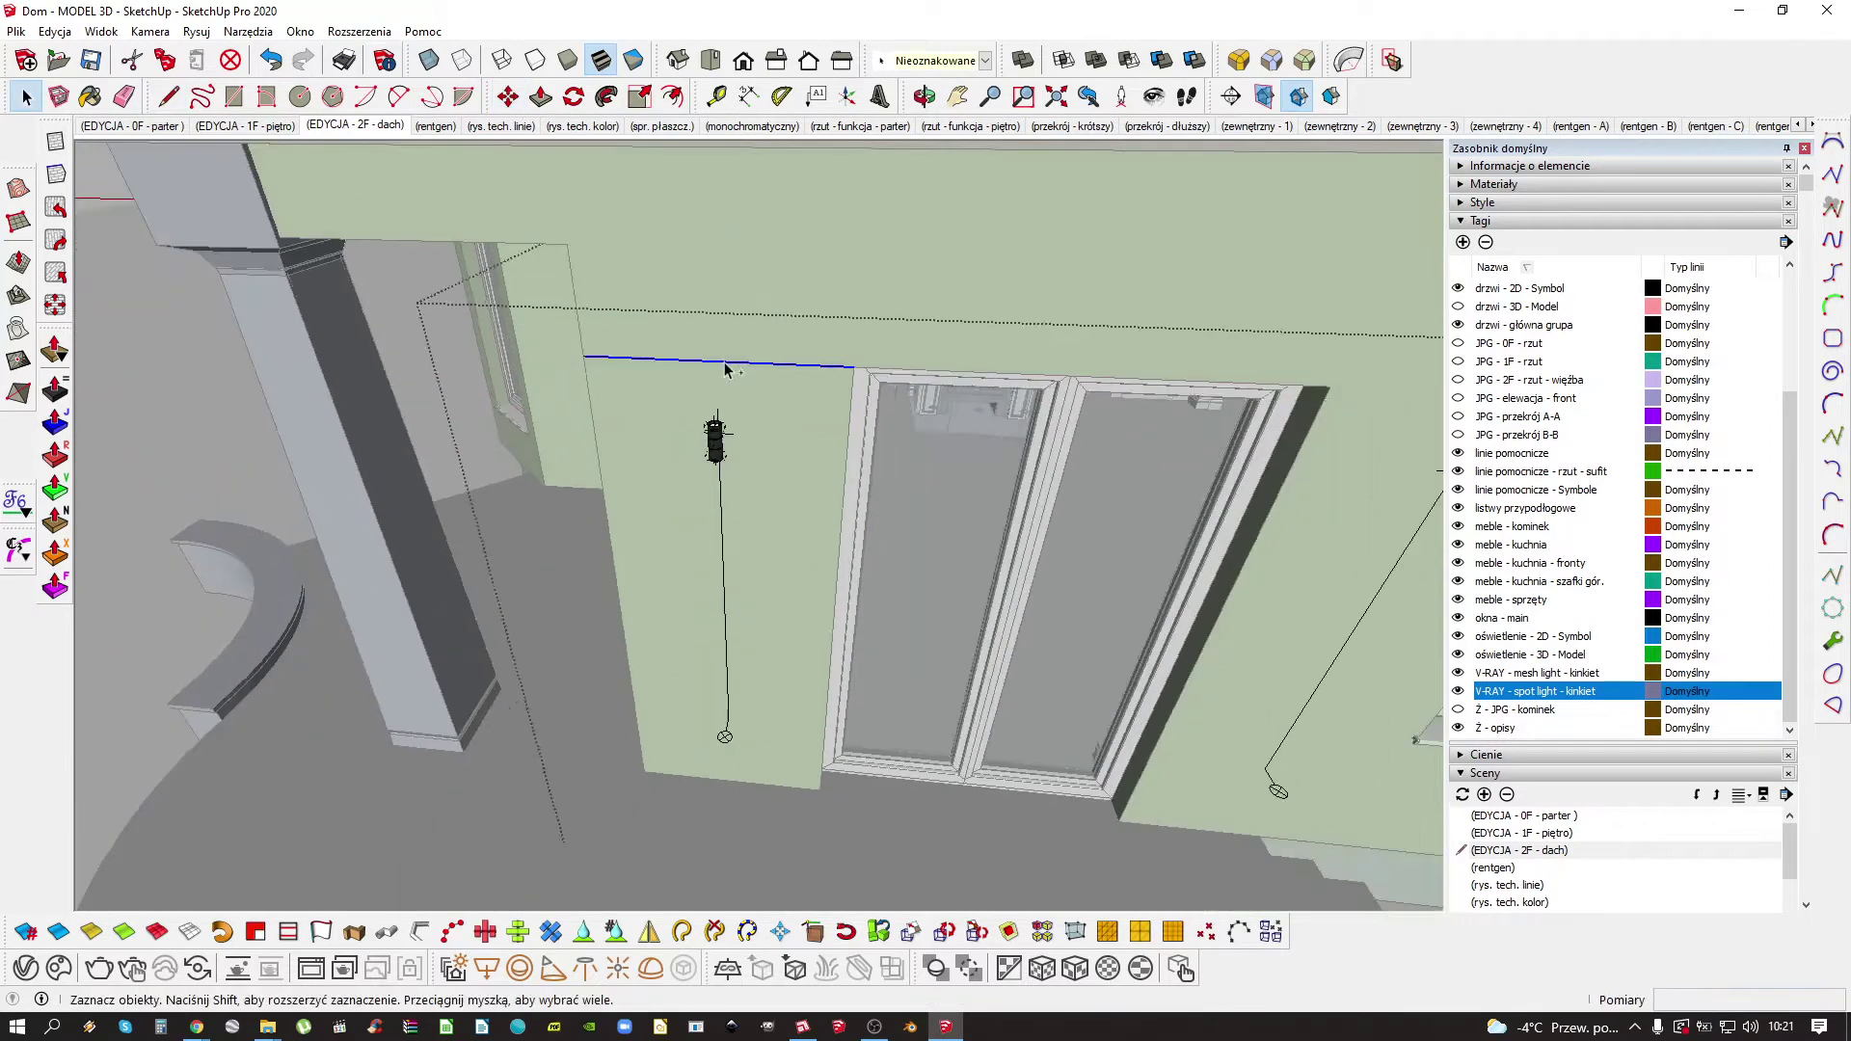
pyautogui.scroll(-3, 727, 367)
pyautogui.click(815, 463)
pyautogui.moveTo(815, 463)
pyautogui.mouseDown(button='middle')
pyautogui.moveTo(1099, 305)
pyautogui.moveTo(830, 578)
pyautogui.mouseUp(button='middle')
# - Rotate the copied lamp so it faces outward from the wall
pyautogui.press('q')
pyautogui.click(789, 716)
pyautogui.click(844, 684)
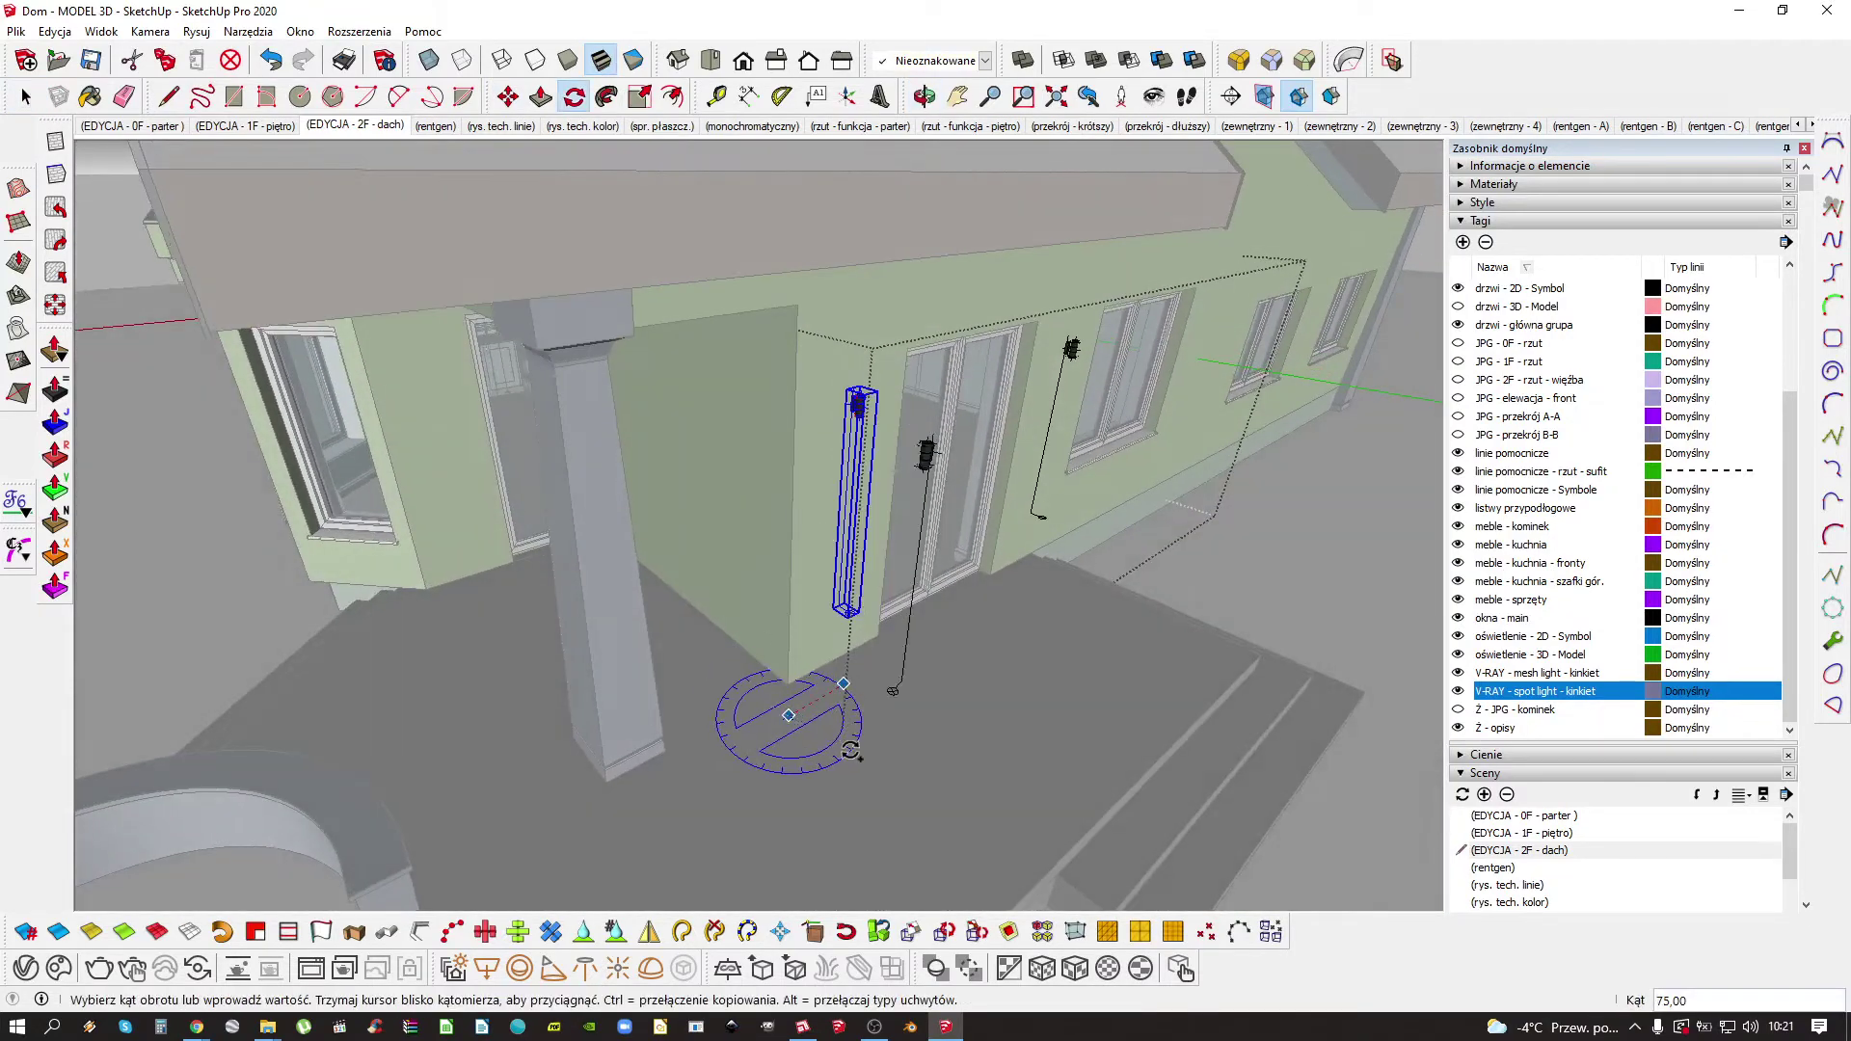
pyautogui.click(855, 751)
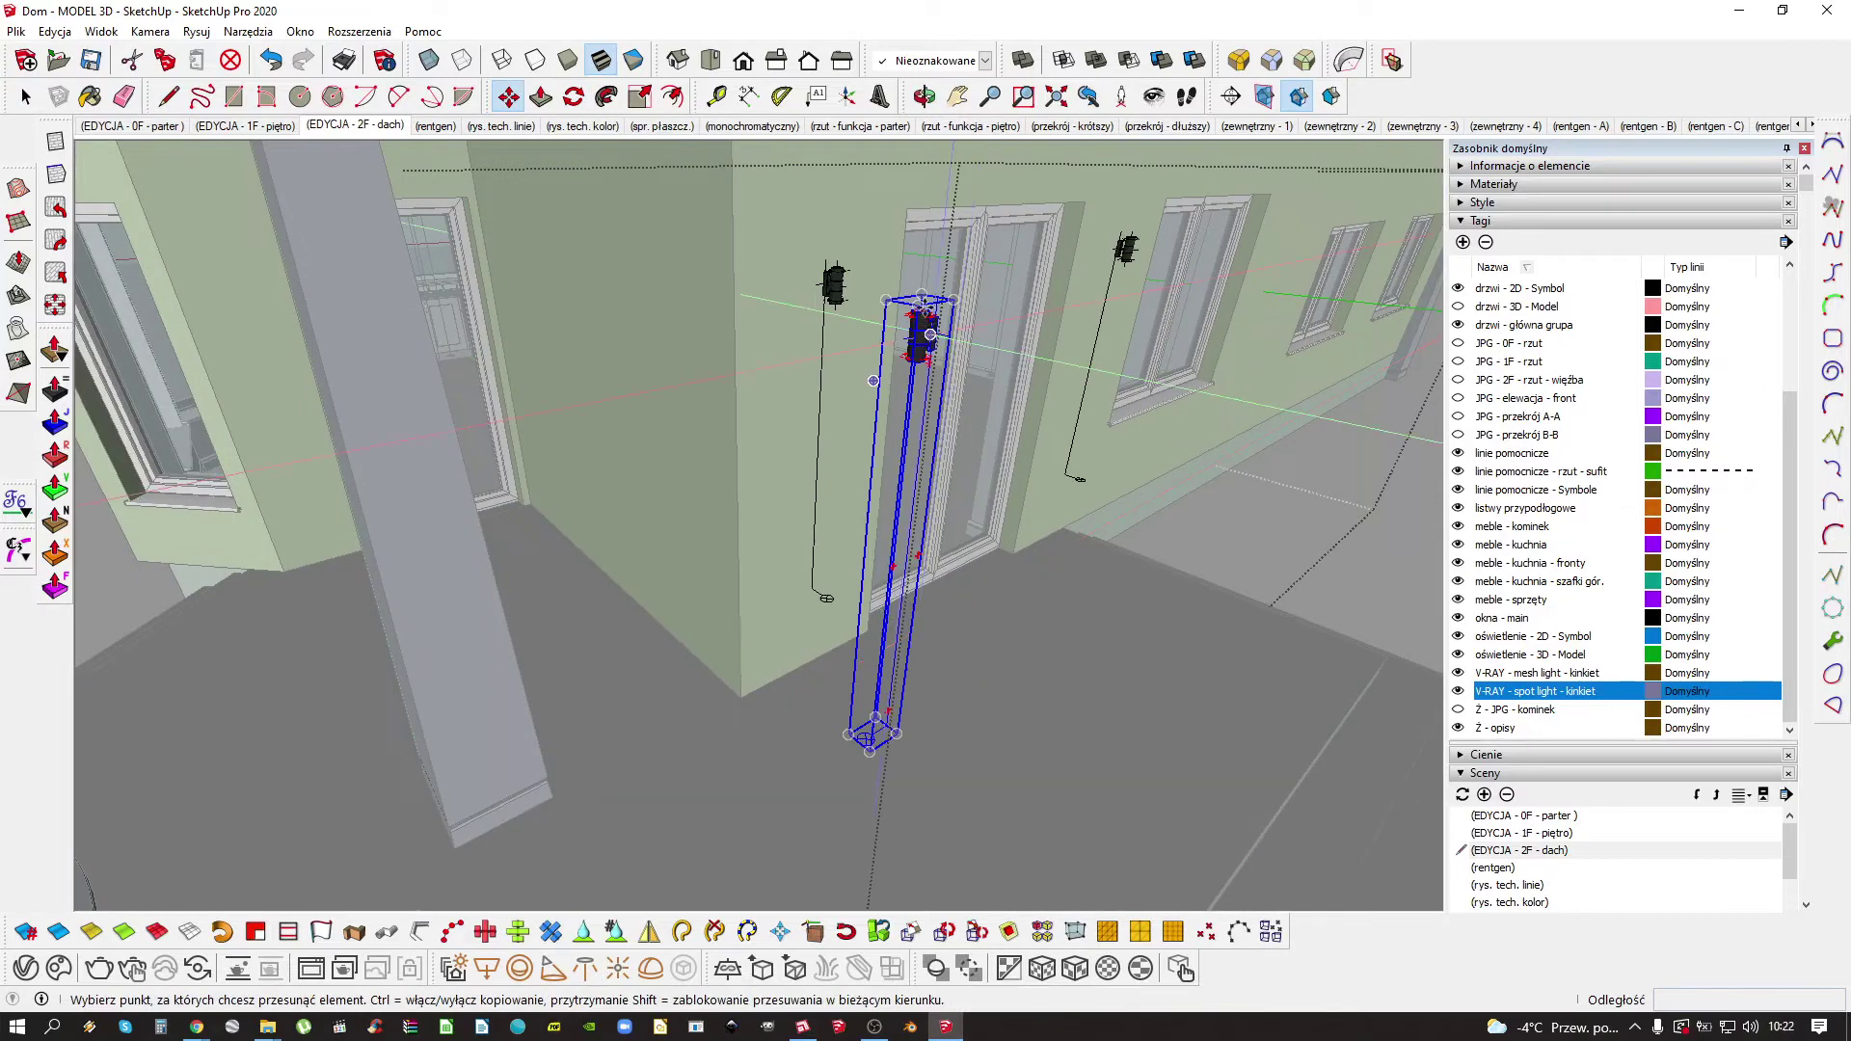
pyautogui.moveTo(908, 579)
pyautogui.mouseDown(button='middle')
pyautogui.moveTo(940, 401)
pyautogui.moveTo(926, 593)
pyautogui.mouseUp(button='middle')
pyautogui.scroll(3, 913, 605)
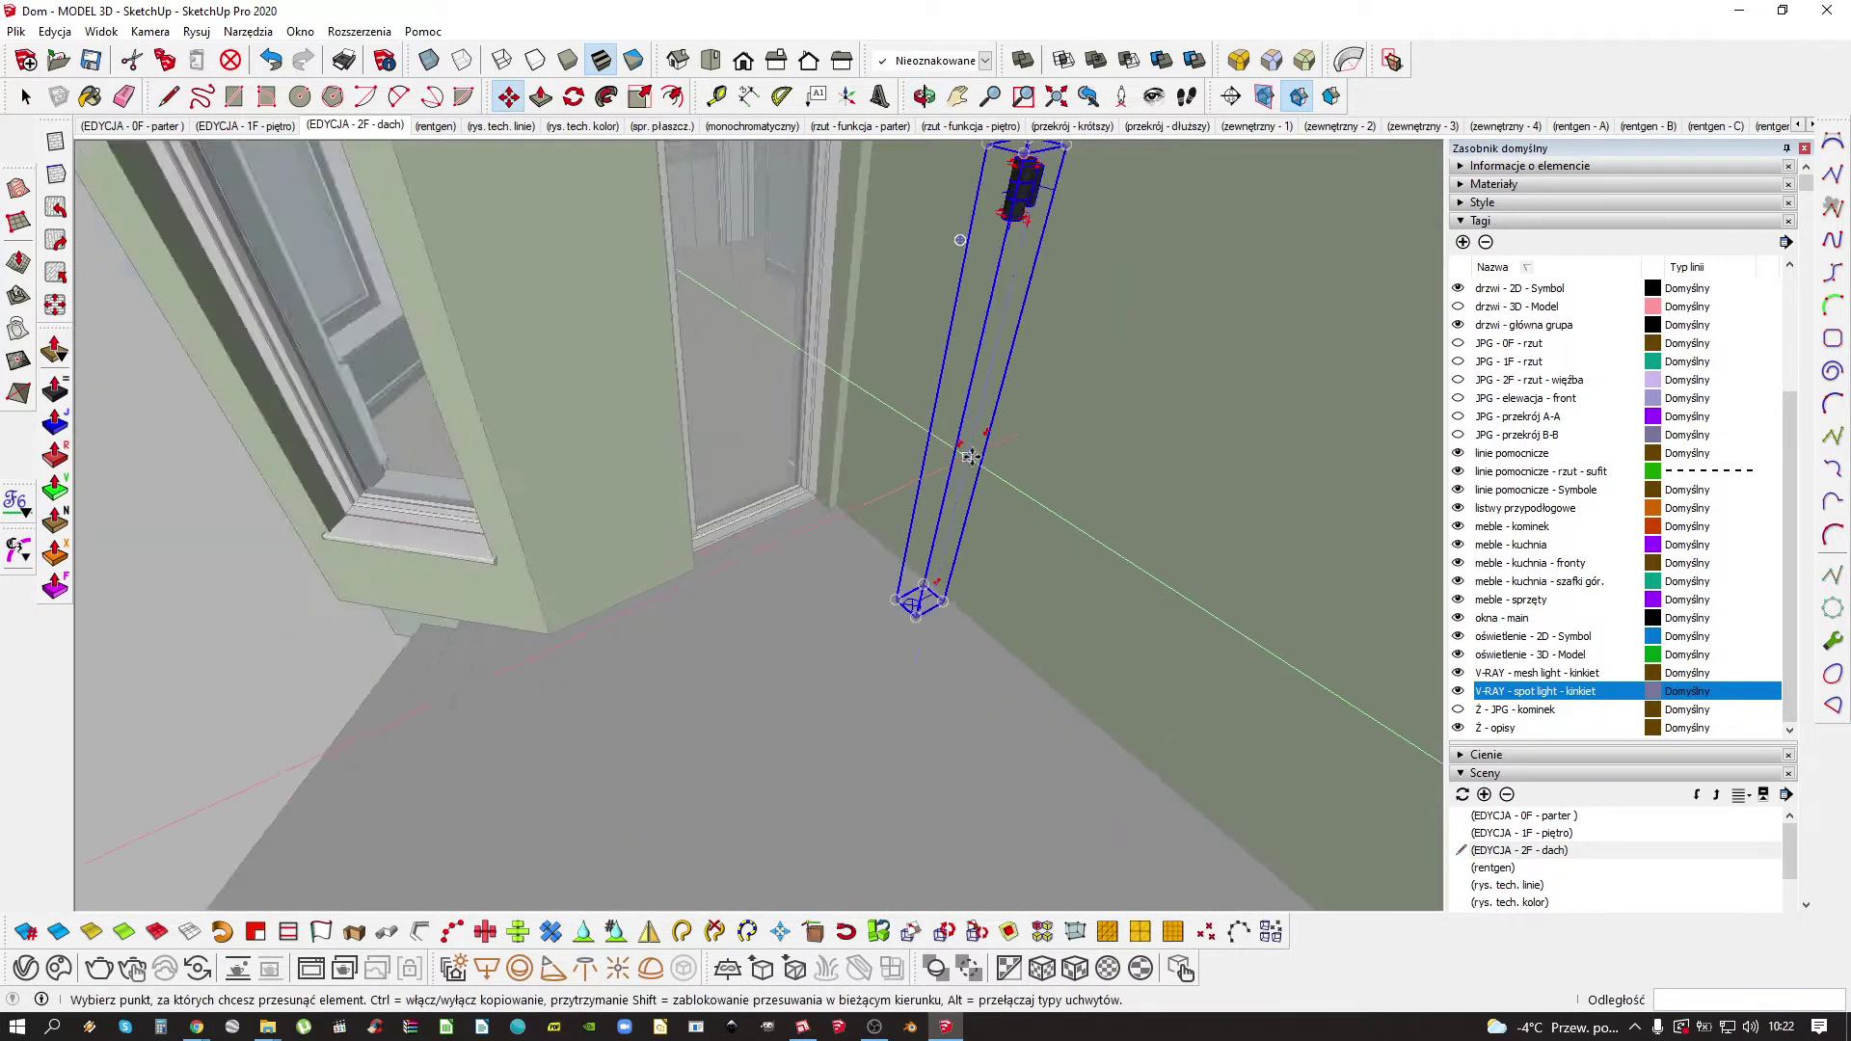
pyautogui.scroll(3, 925, 597)
pyautogui.moveTo(1094, 533)
pyautogui.mouseDown(button='middle')
pyautogui.moveTo(1087, 414)
pyautogui.moveTo(1009, 322)
pyautogui.moveTo(958, 434)
pyautogui.mouseUp(button='middle')
# - Draw a line across the wall top and move the lamp to its centre
pyautogui.press('l')
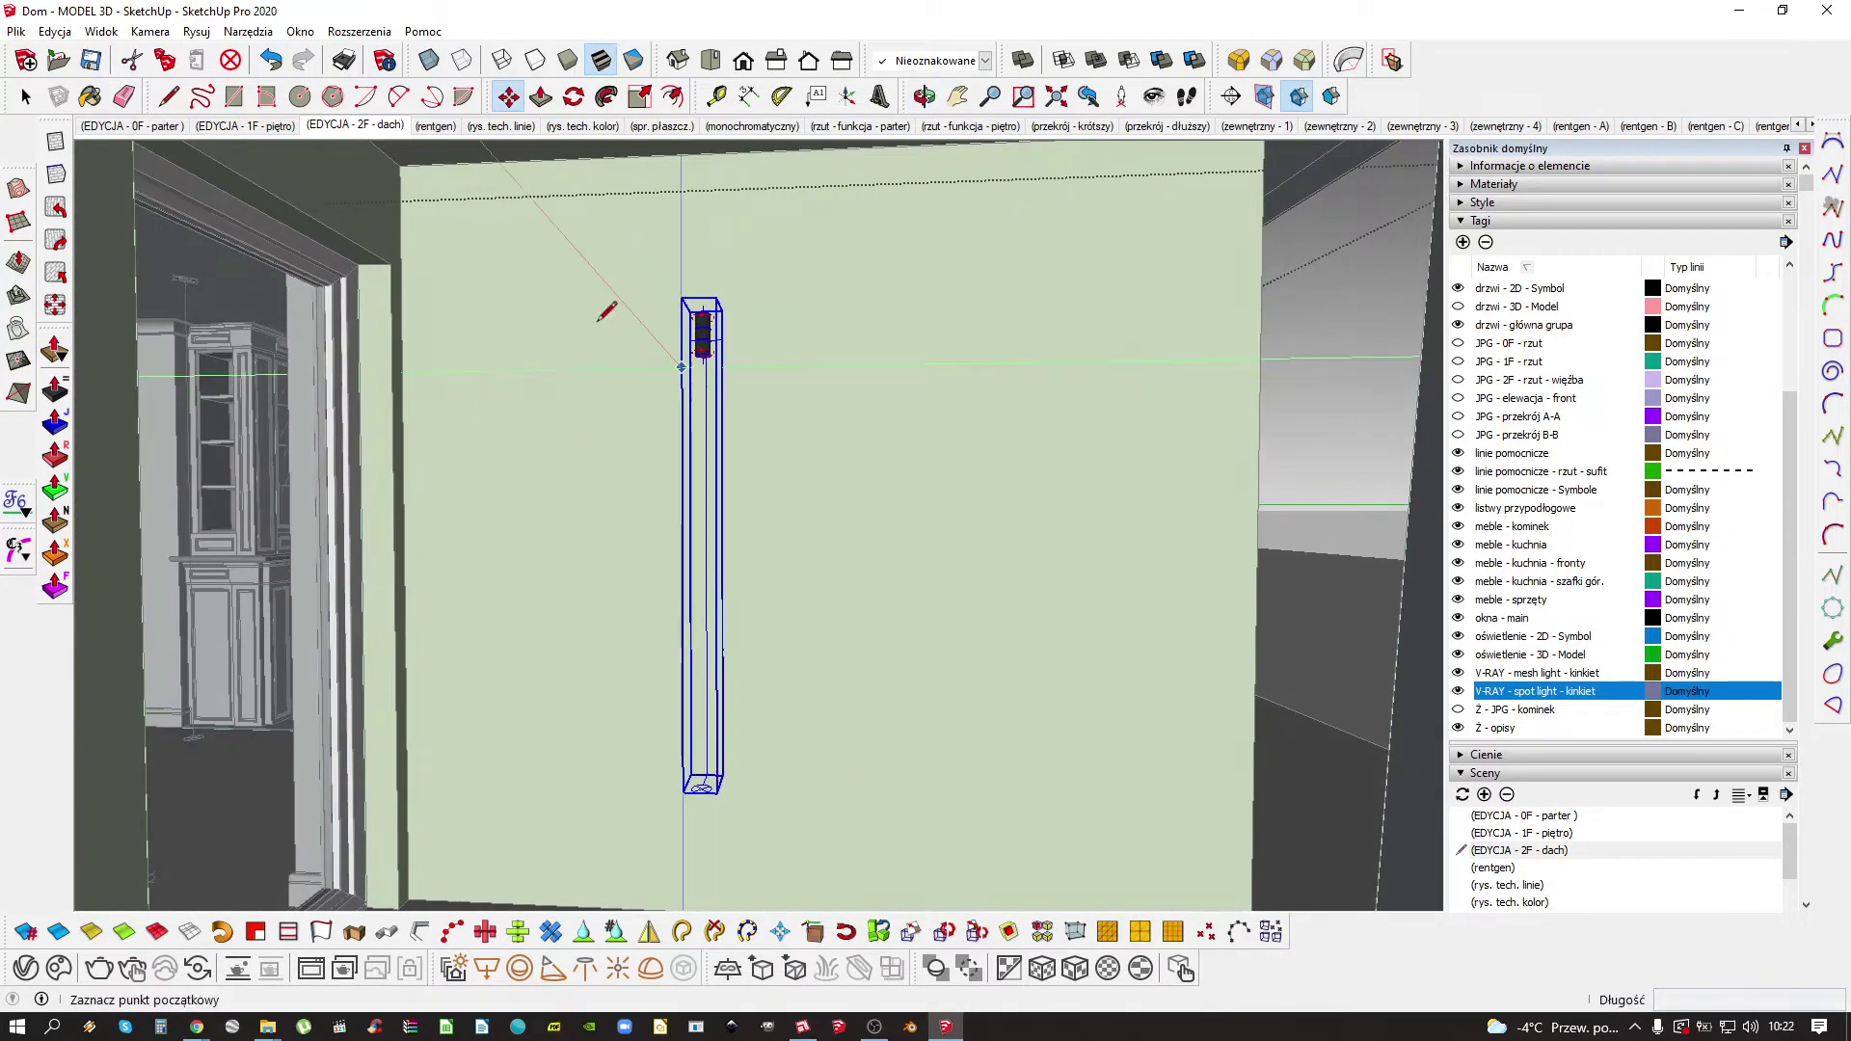
pyautogui.click(400, 220)
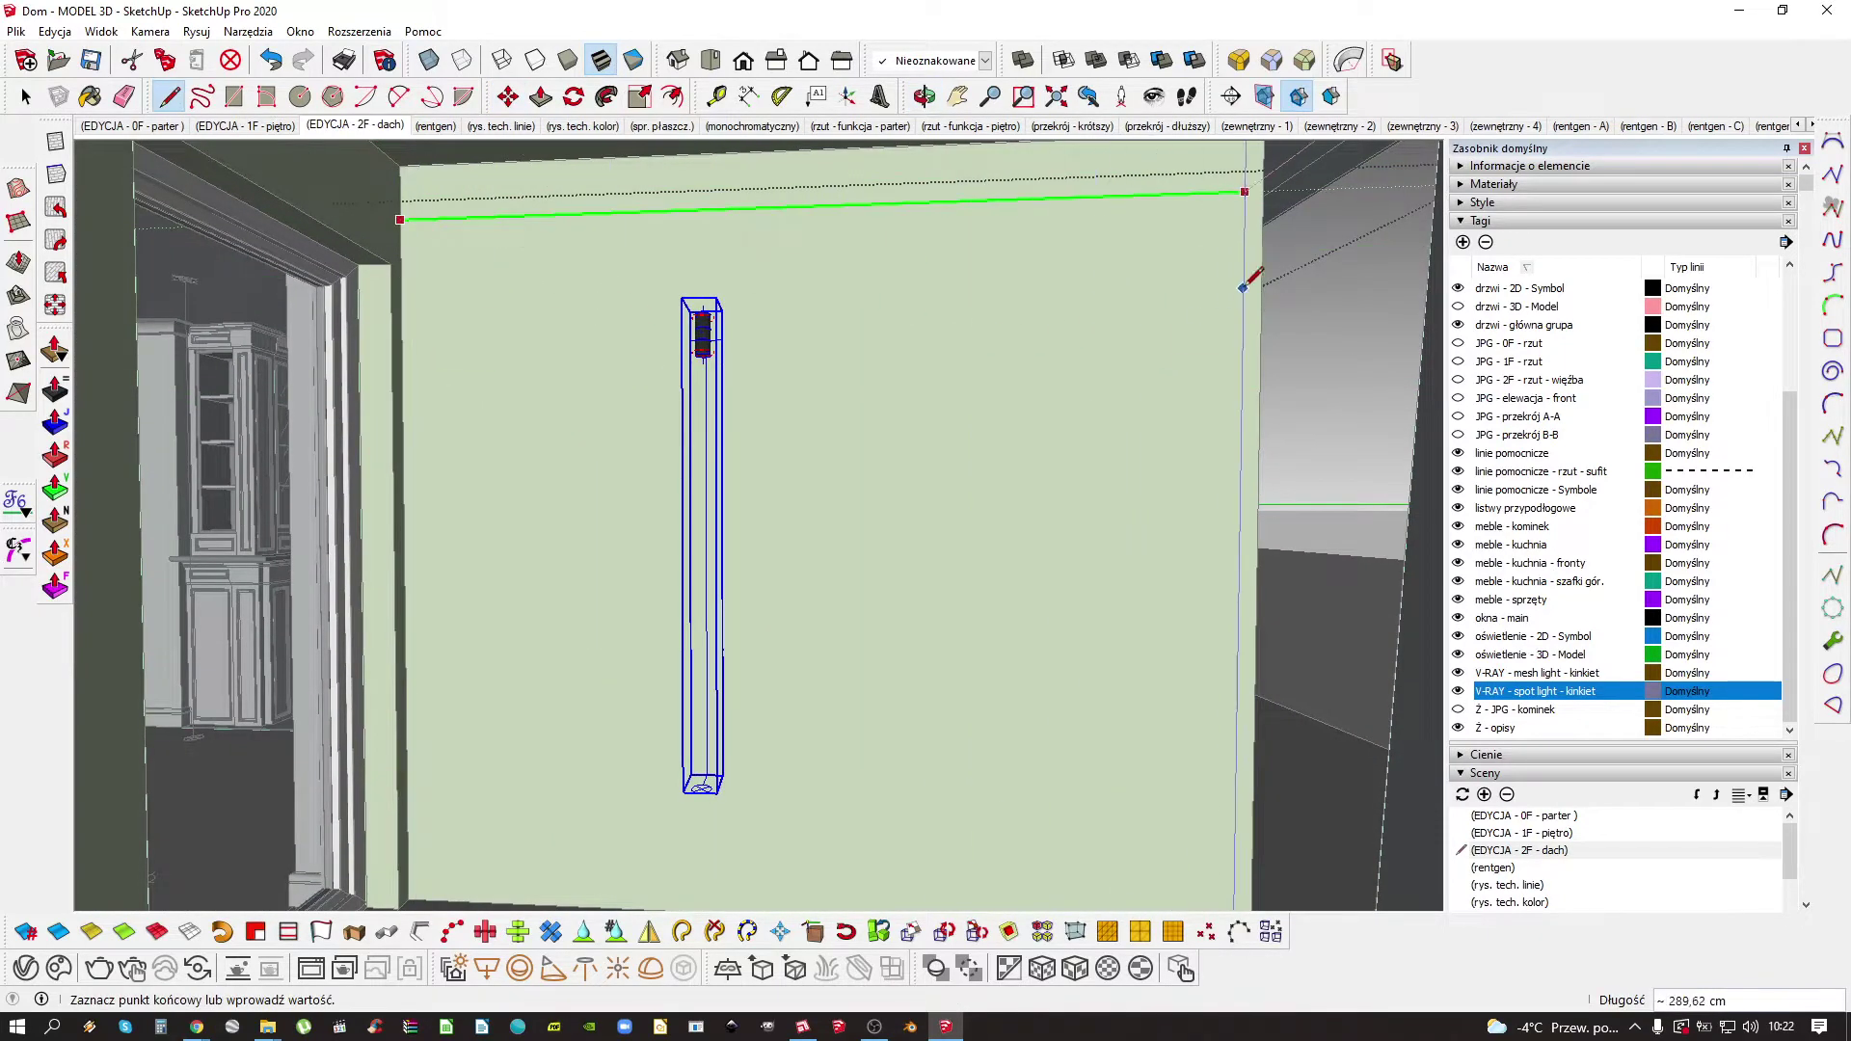
pyautogui.click(1262, 191)
pyautogui.press('m')
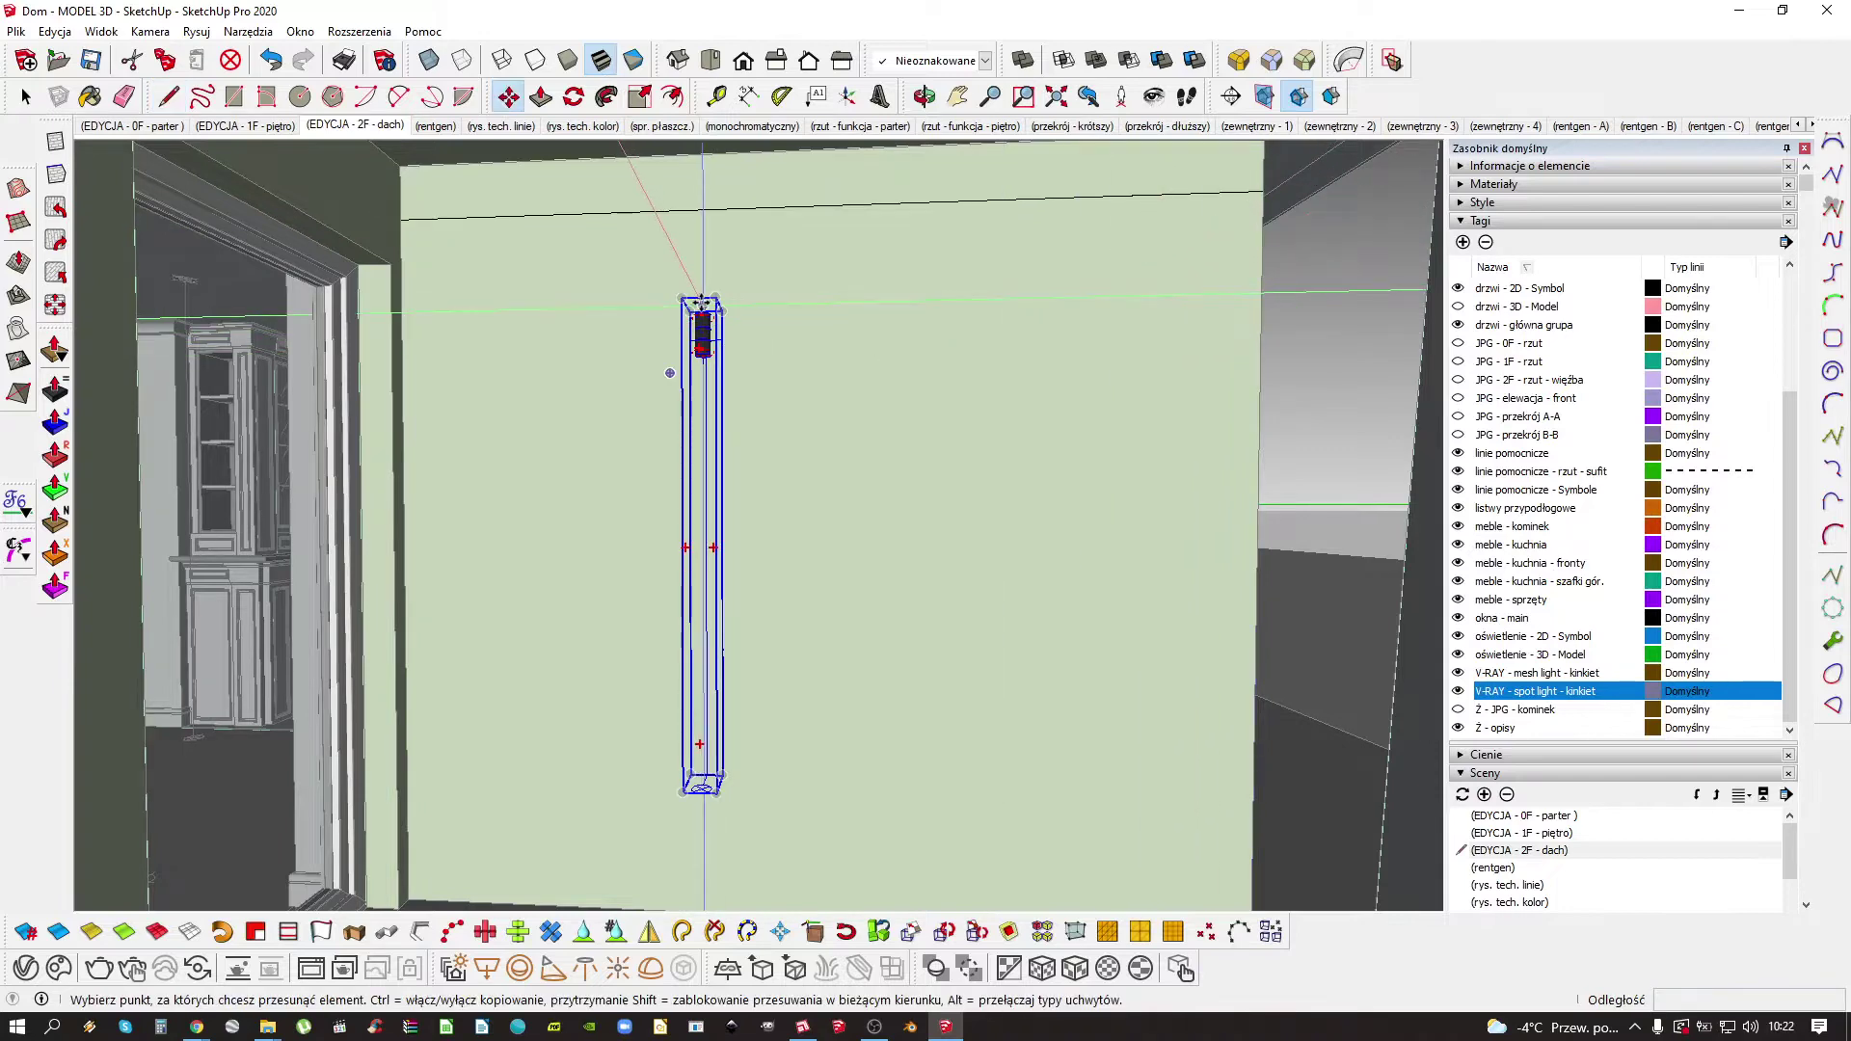
pyautogui.click(701, 299)
pyautogui.click(815, 206)
pyautogui.press('space')
pyautogui.click(829, 210)
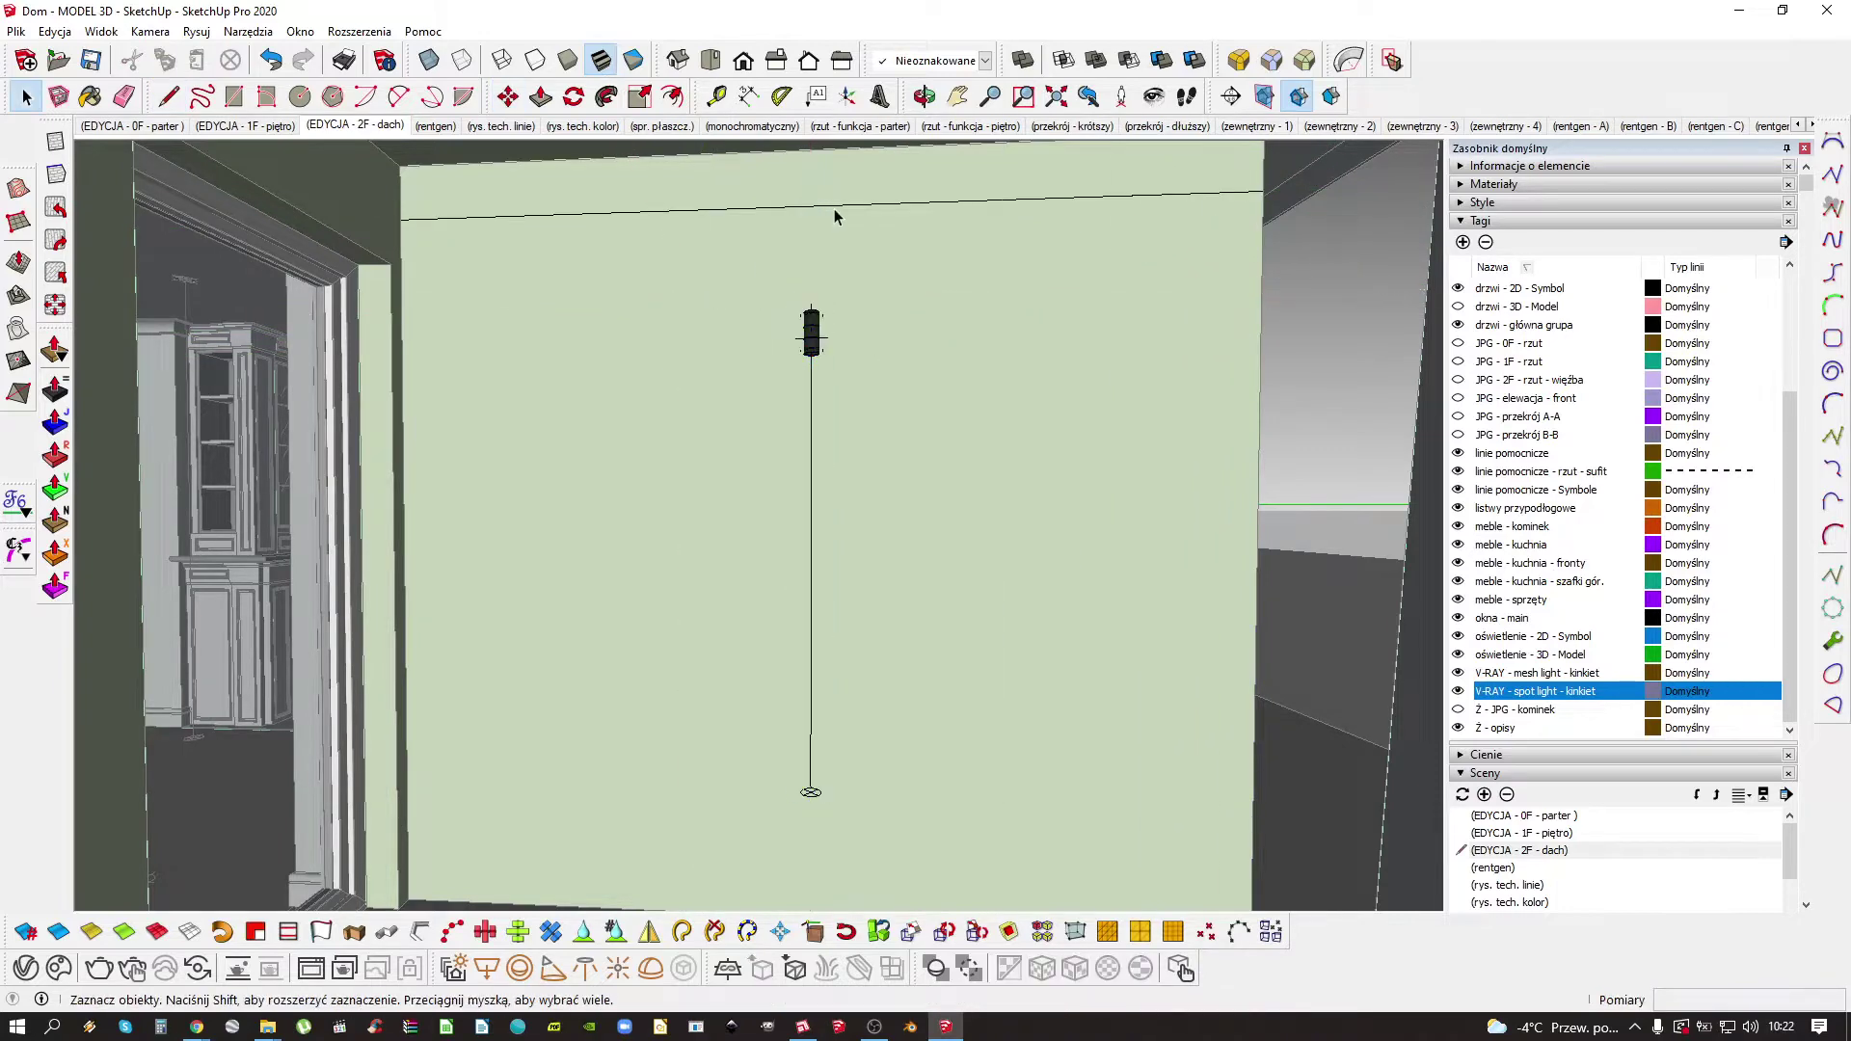
pyautogui.moveTo(838, 215); pyautogui.dragTo(586, 497, button='middle')
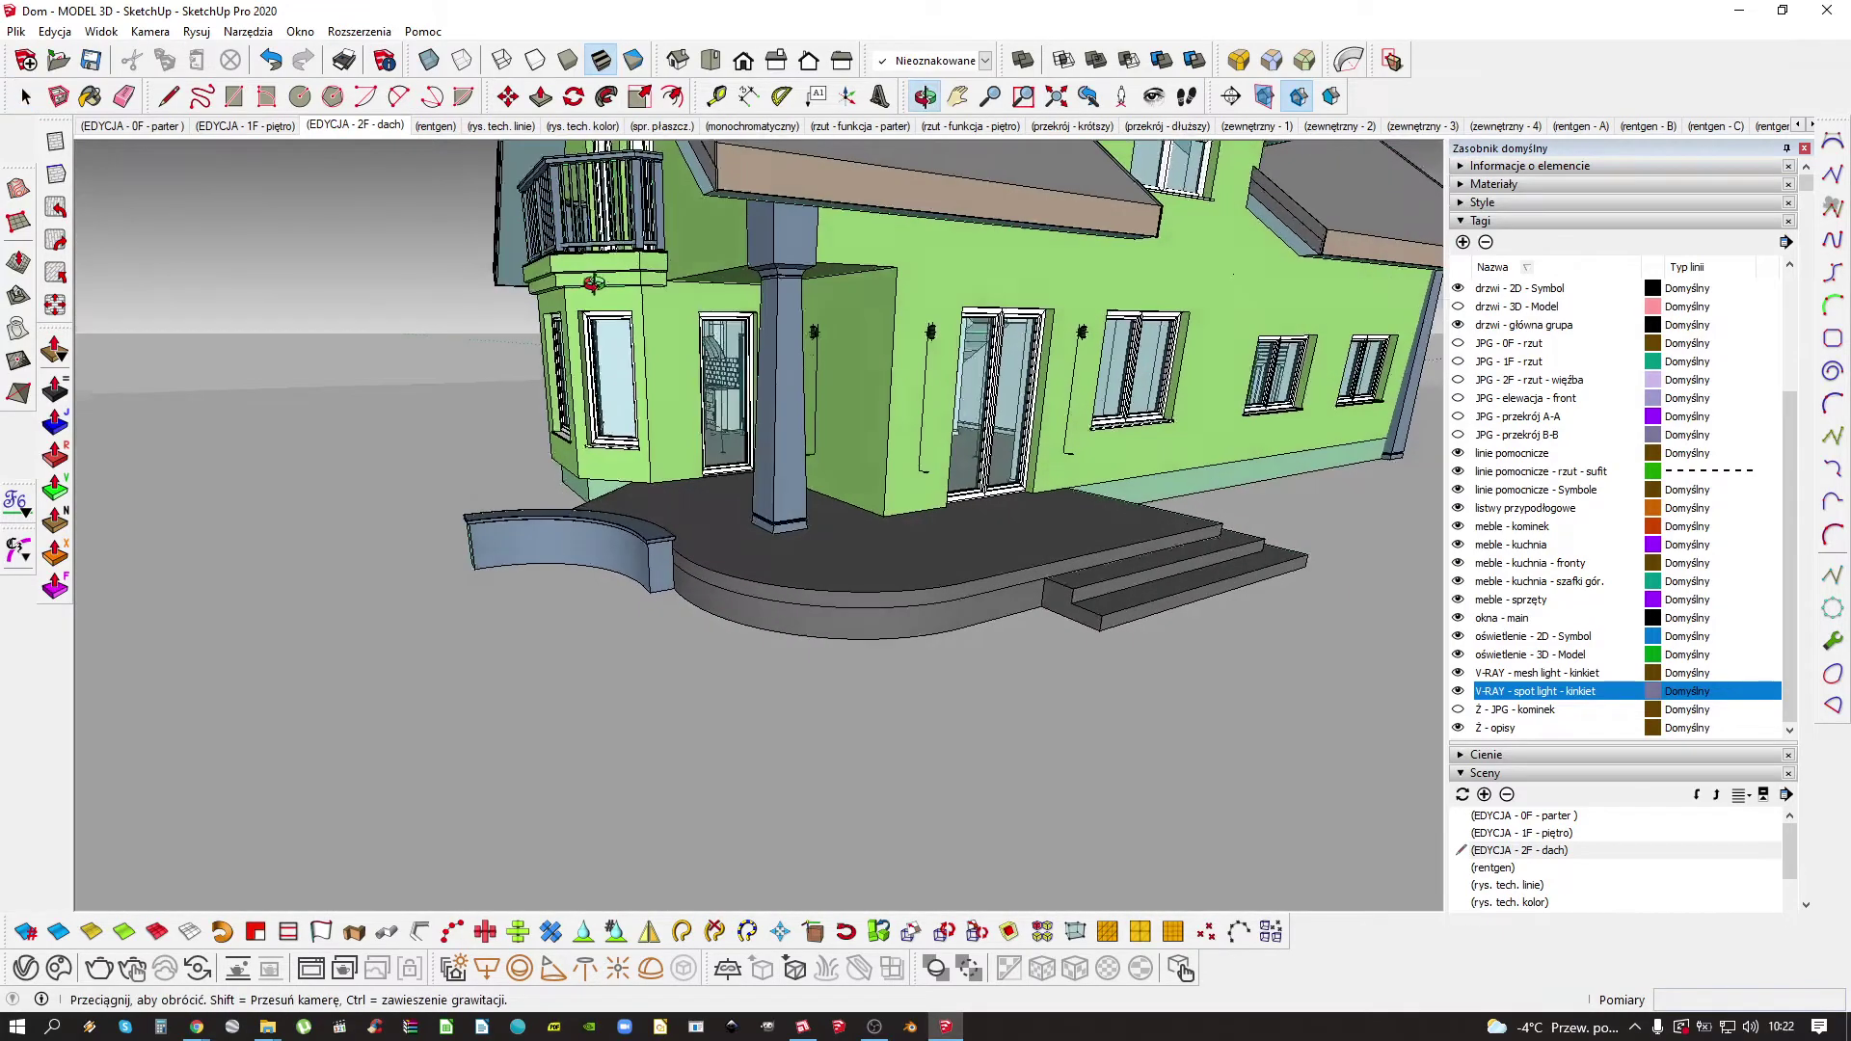
# - Open the wall-lights group and select all three terrace wall lamps
pyautogui.moveTo(587, 497); pyautogui.dragTo(462, 260, button='middle')
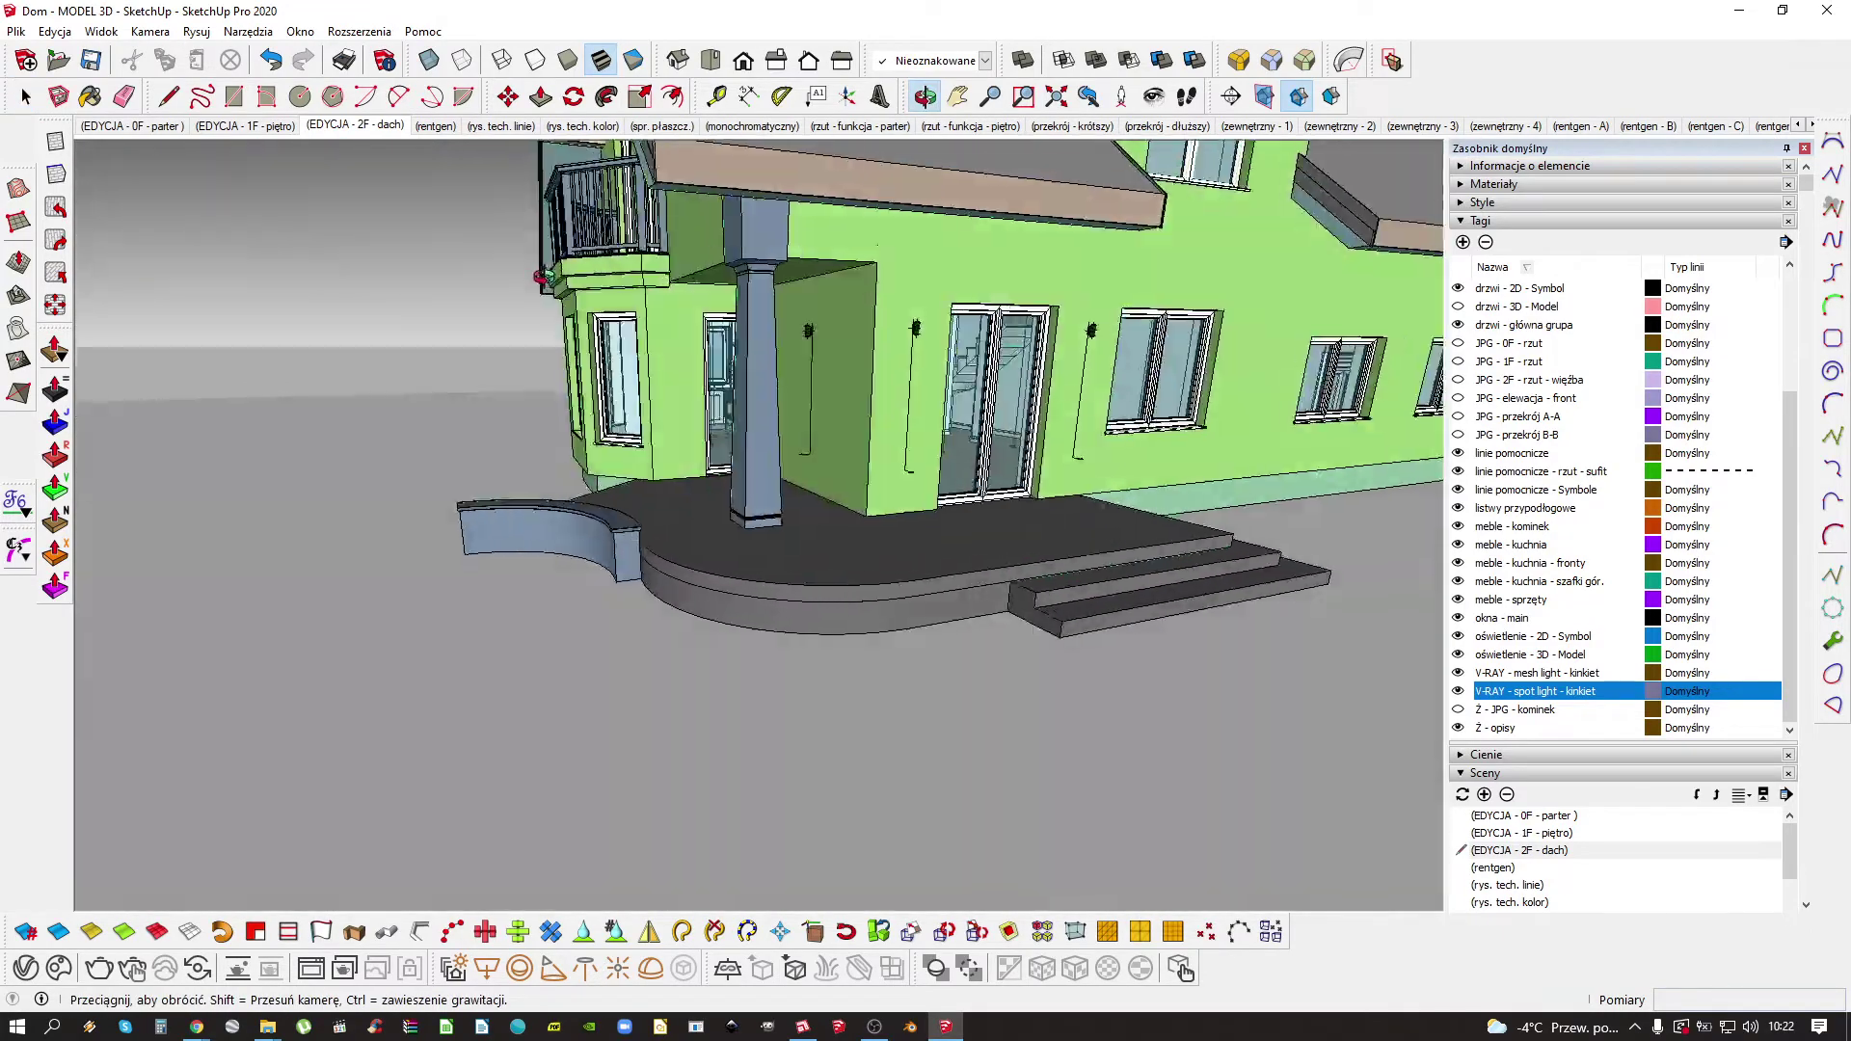
pyautogui.press('space')
pyautogui.click(914, 328)
pyautogui.doubleClick(916, 330)
pyautogui.click(916, 330)
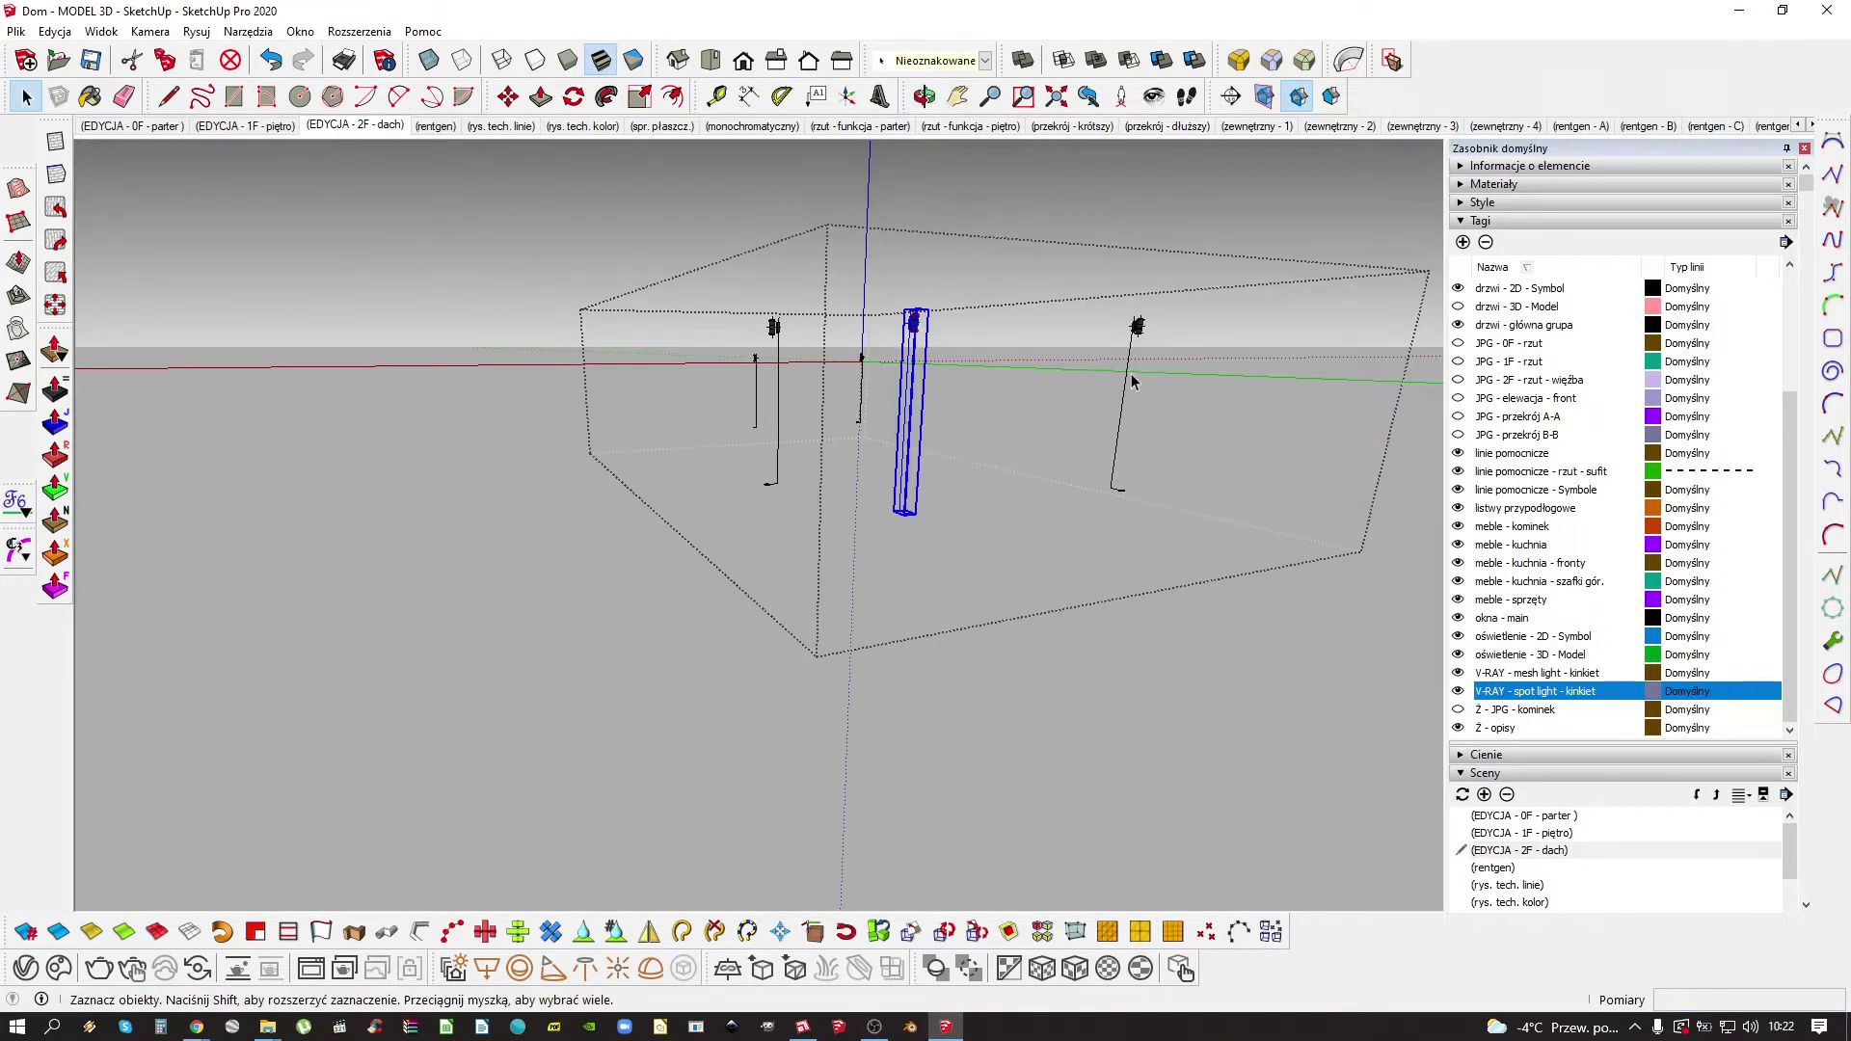
pyautogui.hotkey('ctrl', 'a')
pyautogui.scroll(3, 774, 330)
pyautogui.scroll(3, 820, 328)
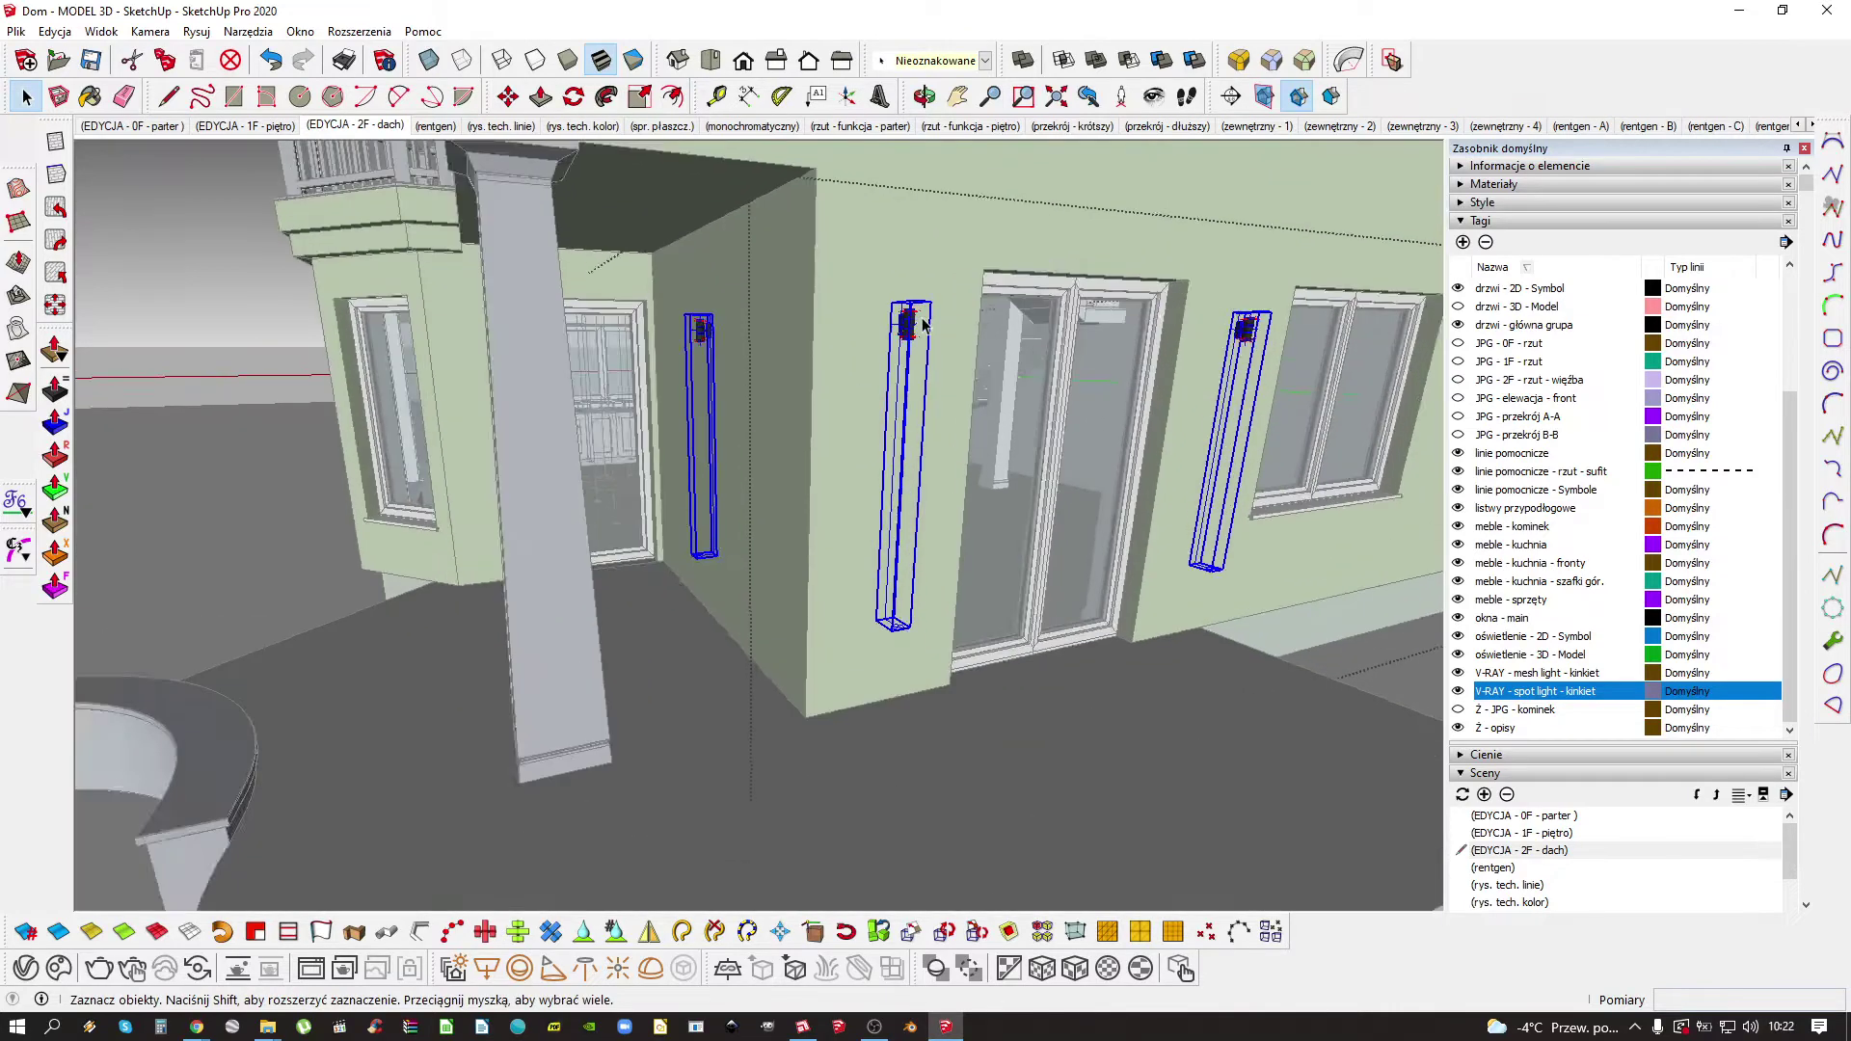
pyautogui.scroll(2, 868, 328)
# - Move the three wall lamps up 180 cm from the floor
pyautogui.press('m')
pyautogui.scroll(3, 901, 326)
pyautogui.scroll(2, 900, 326)
pyautogui.scroll(2, 868, 317)
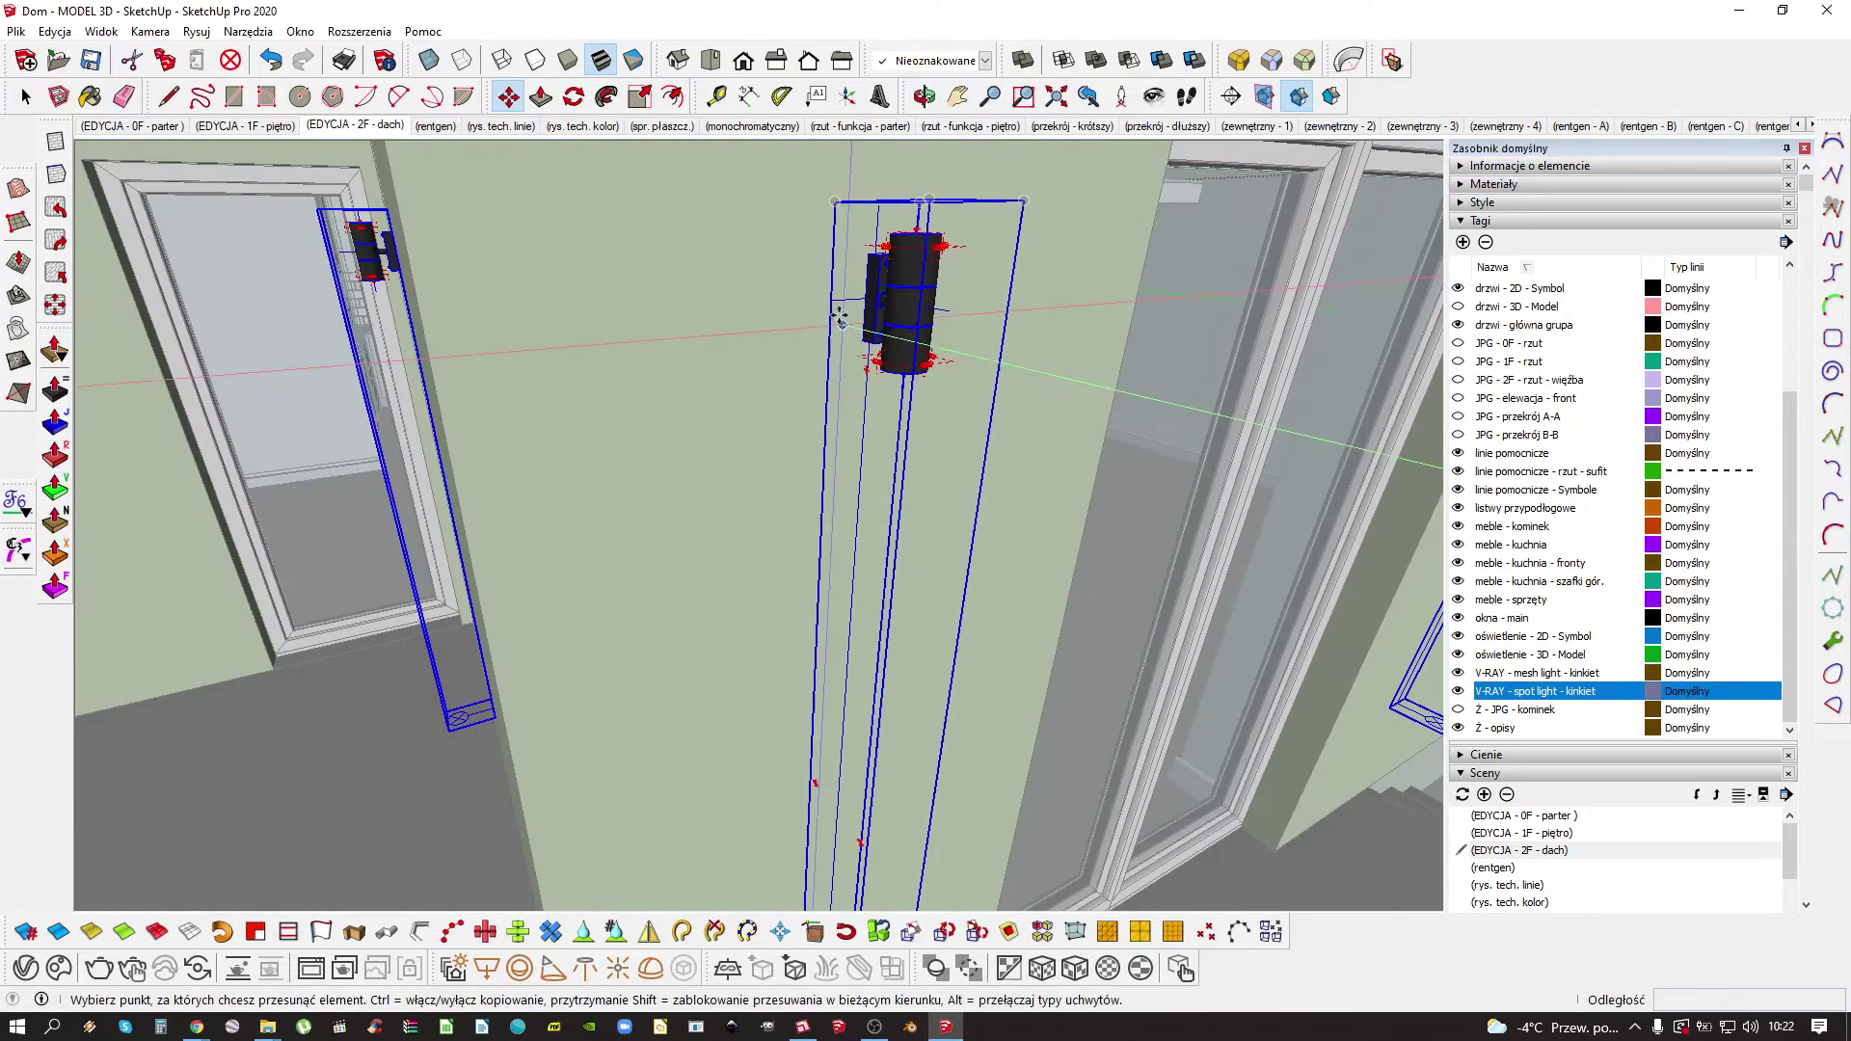
pyautogui.scroll(2, 830, 303)
pyautogui.click(830, 302)
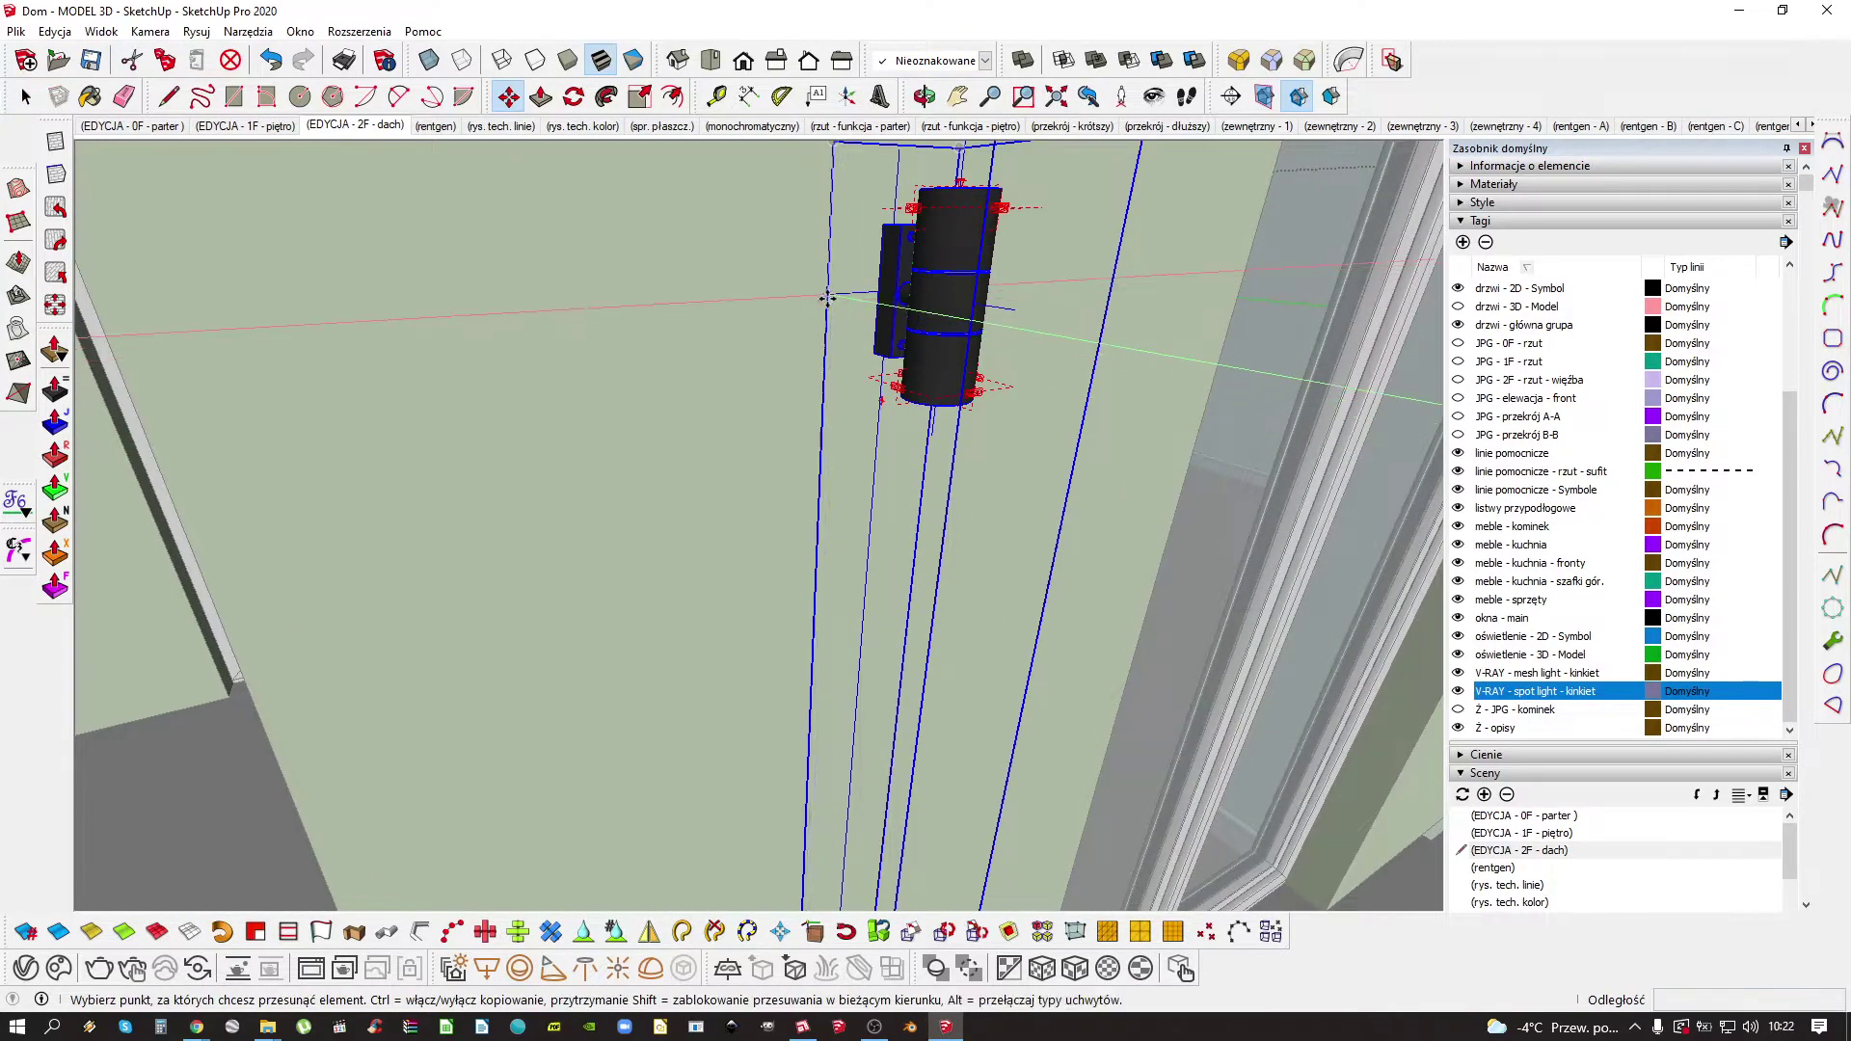
pyautogui.scroll(-3, 839, 313)
pyautogui.scroll(-2, 873, 333)
pyautogui.scroll(-3, 903, 648)
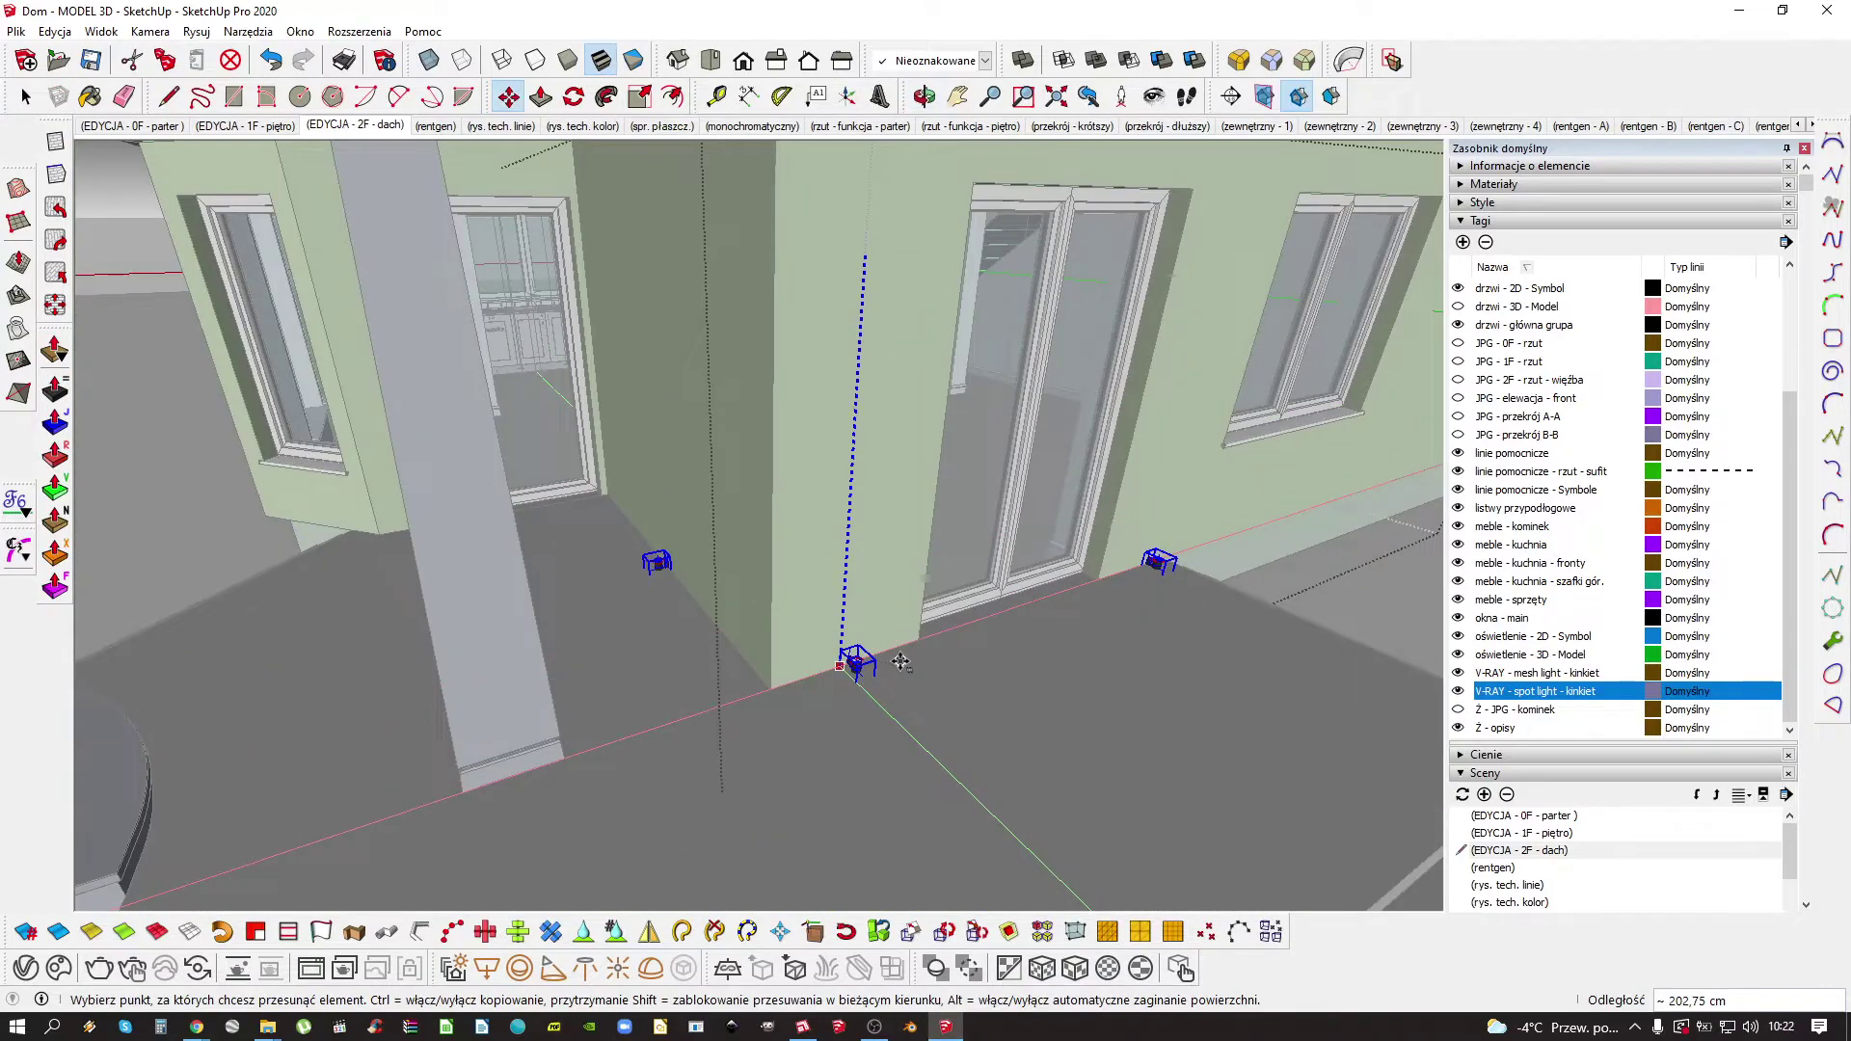
pyautogui.write('180')
pyautogui.press('Return')
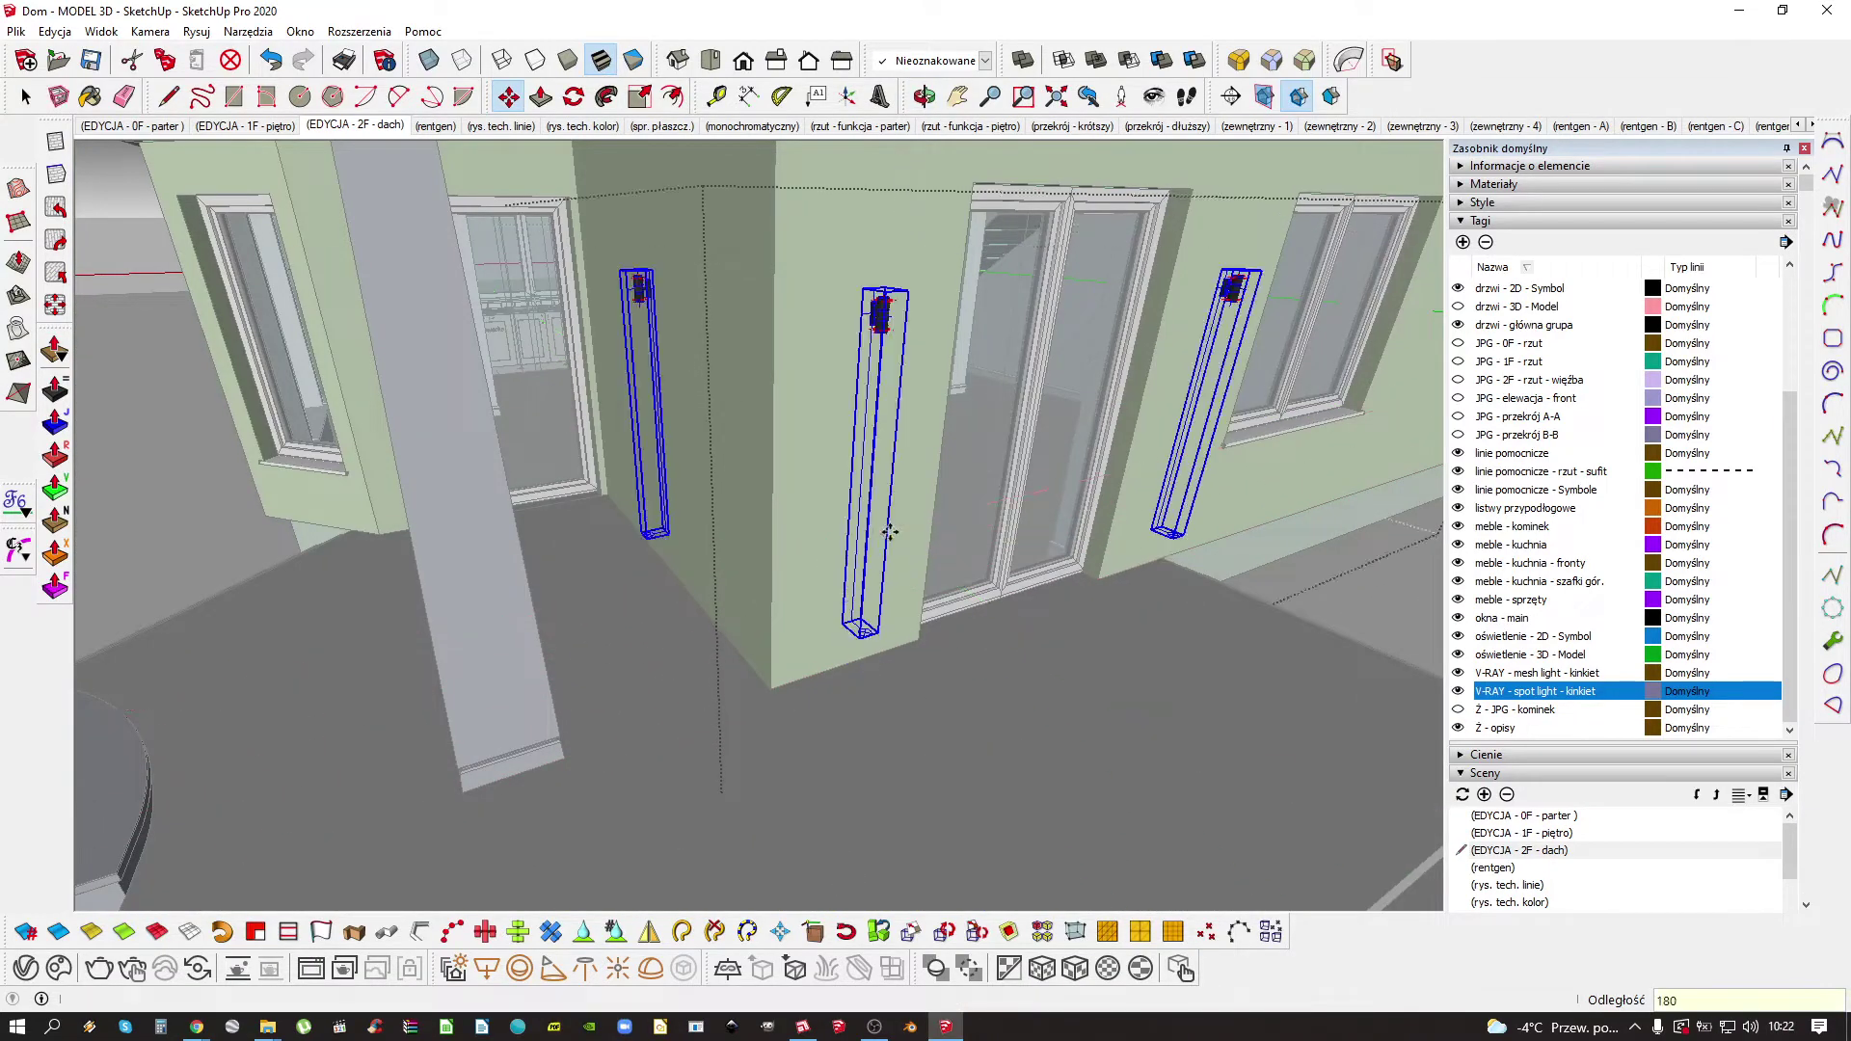
pyautogui.scroll(-2, 868, 511)
pyautogui.scroll(-2, 830, 472)
pyautogui.scroll(-2, 897, 444)
pyautogui.press('space')
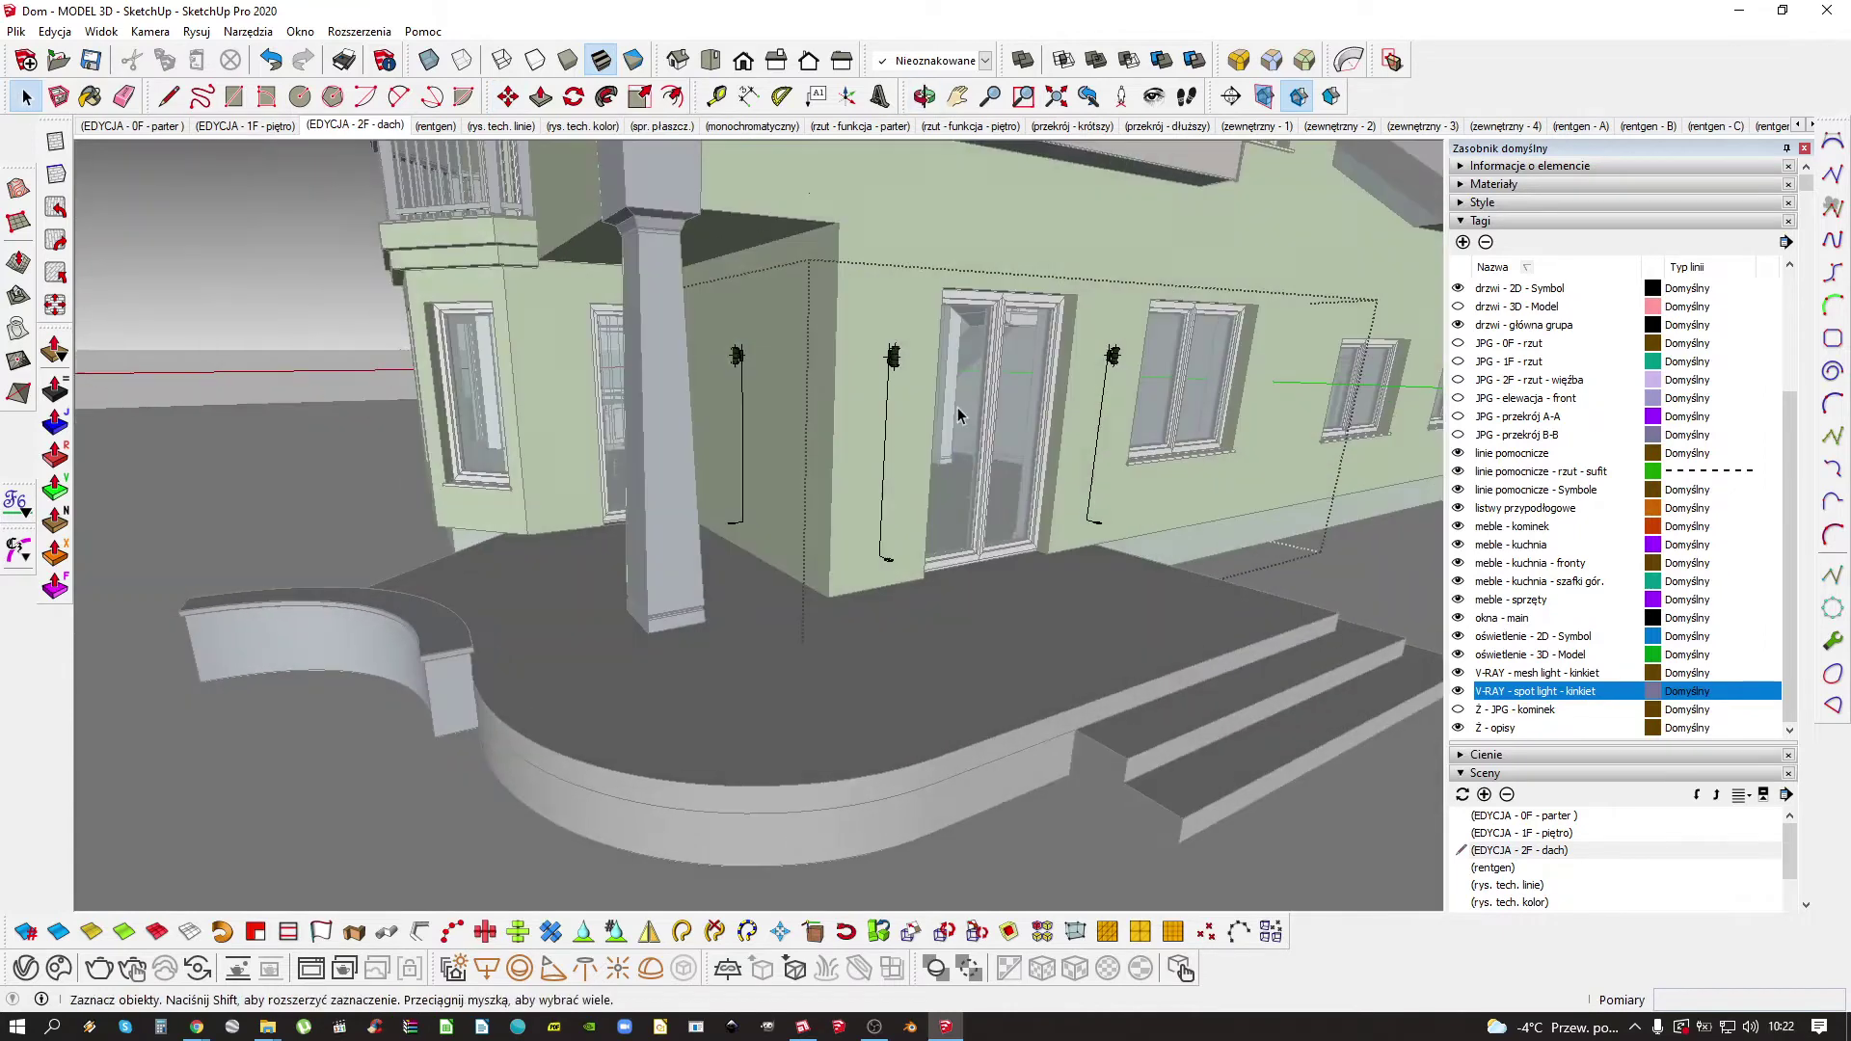
pyautogui.scroll(-3, 957, 415)
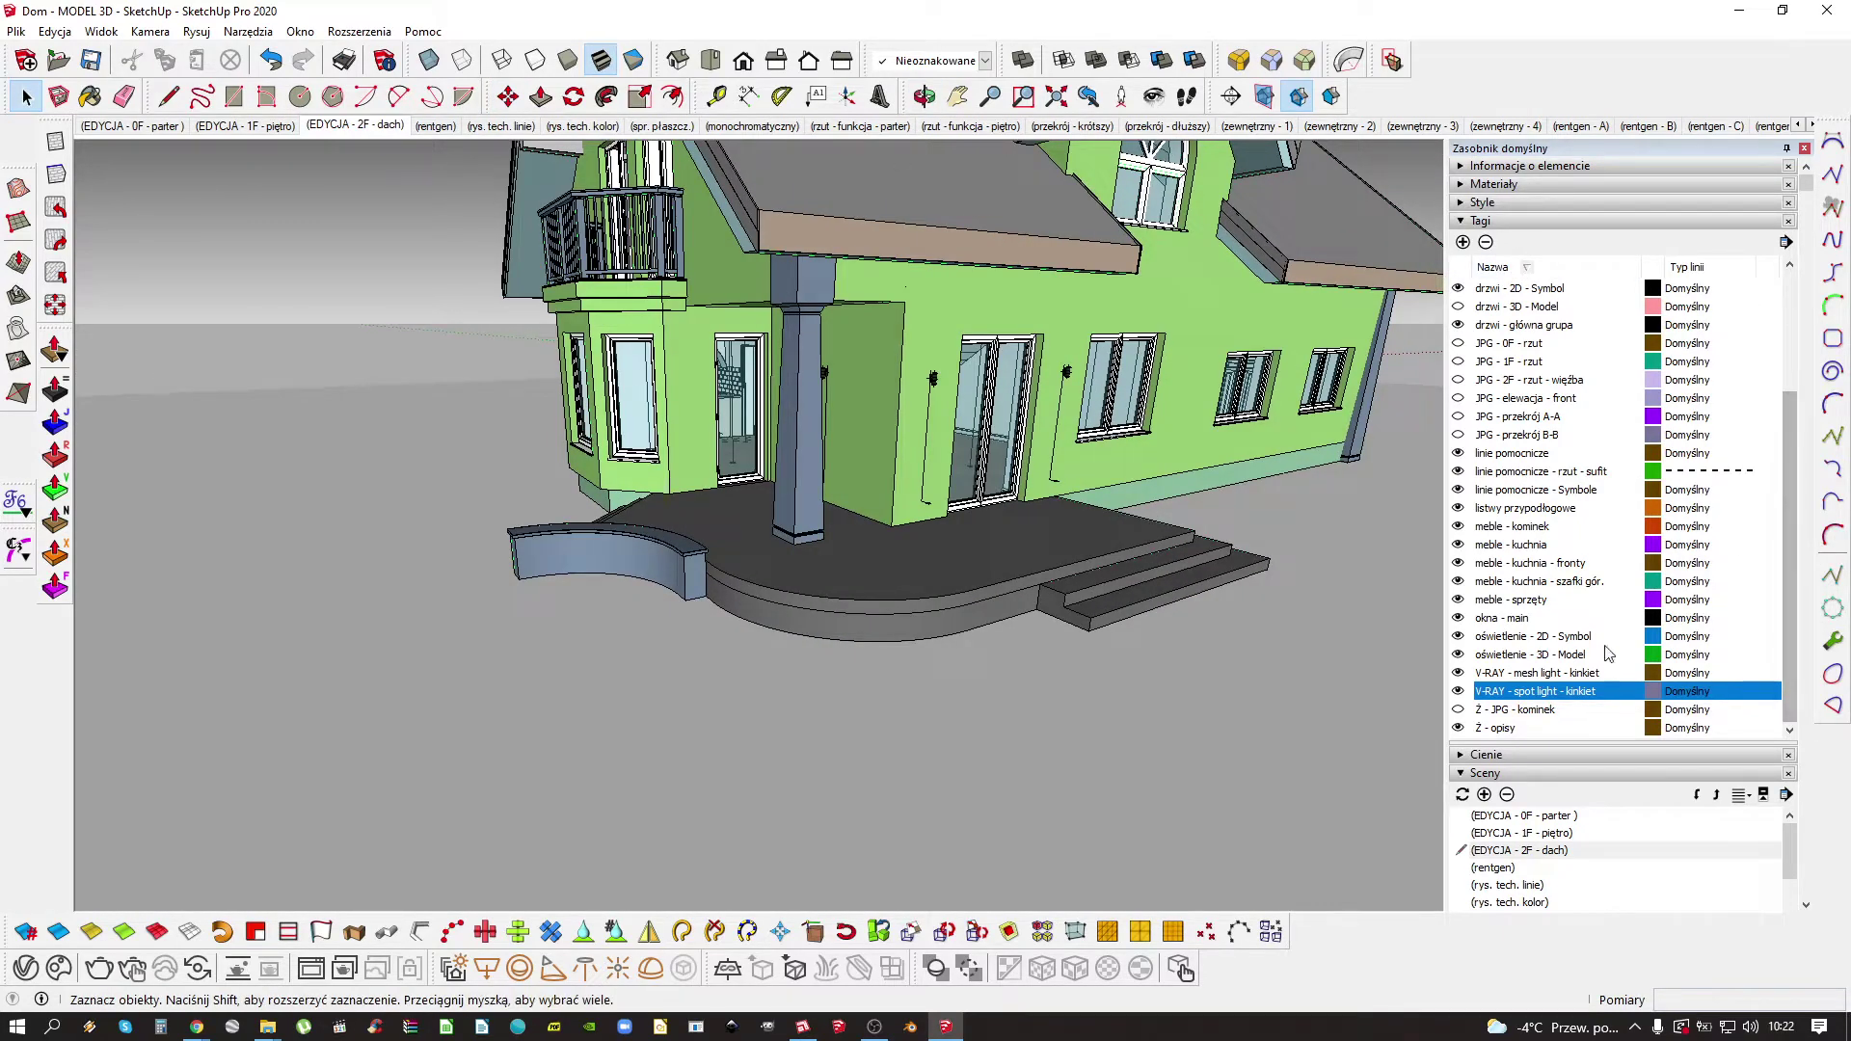
# - Switch to the 'rzut - oświetlenie' lighting plan scene
pyautogui.click(1586, 222)
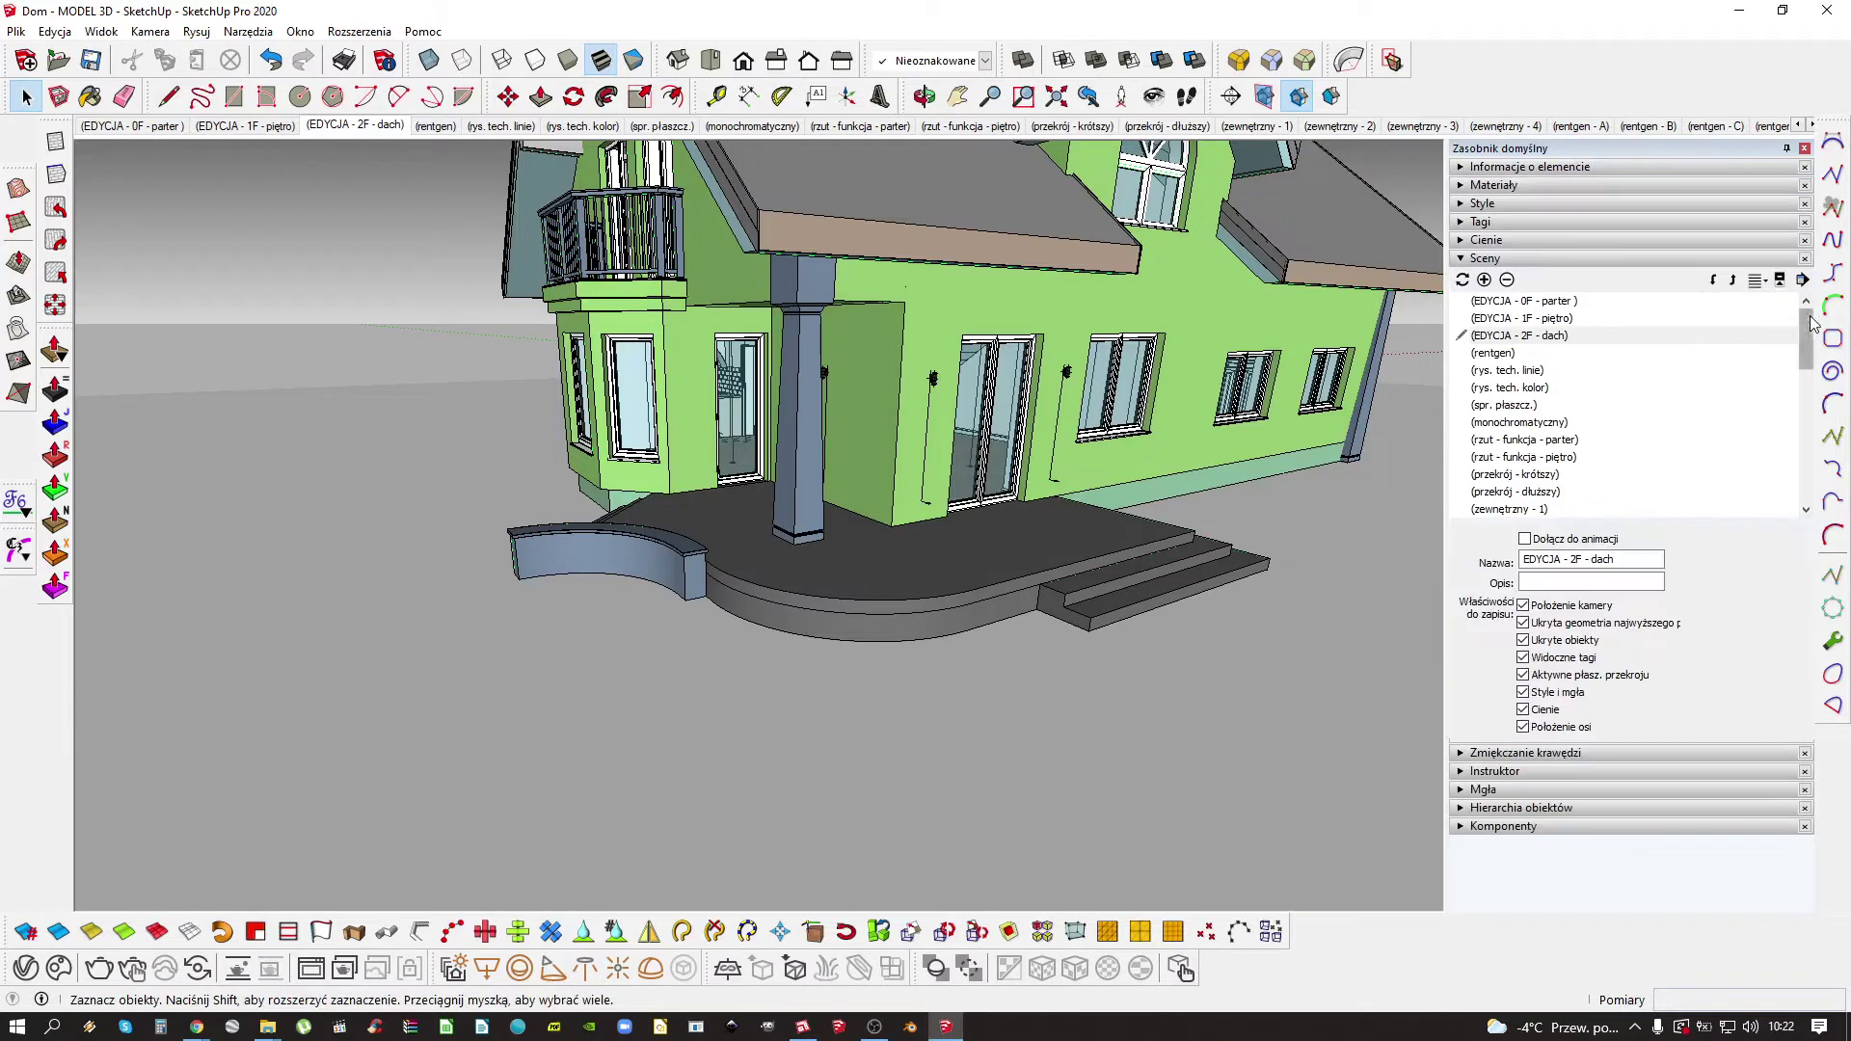
pyautogui.moveTo(1805, 333); pyautogui.dragTo(1805, 468)
pyautogui.doubleClick(1524, 512)
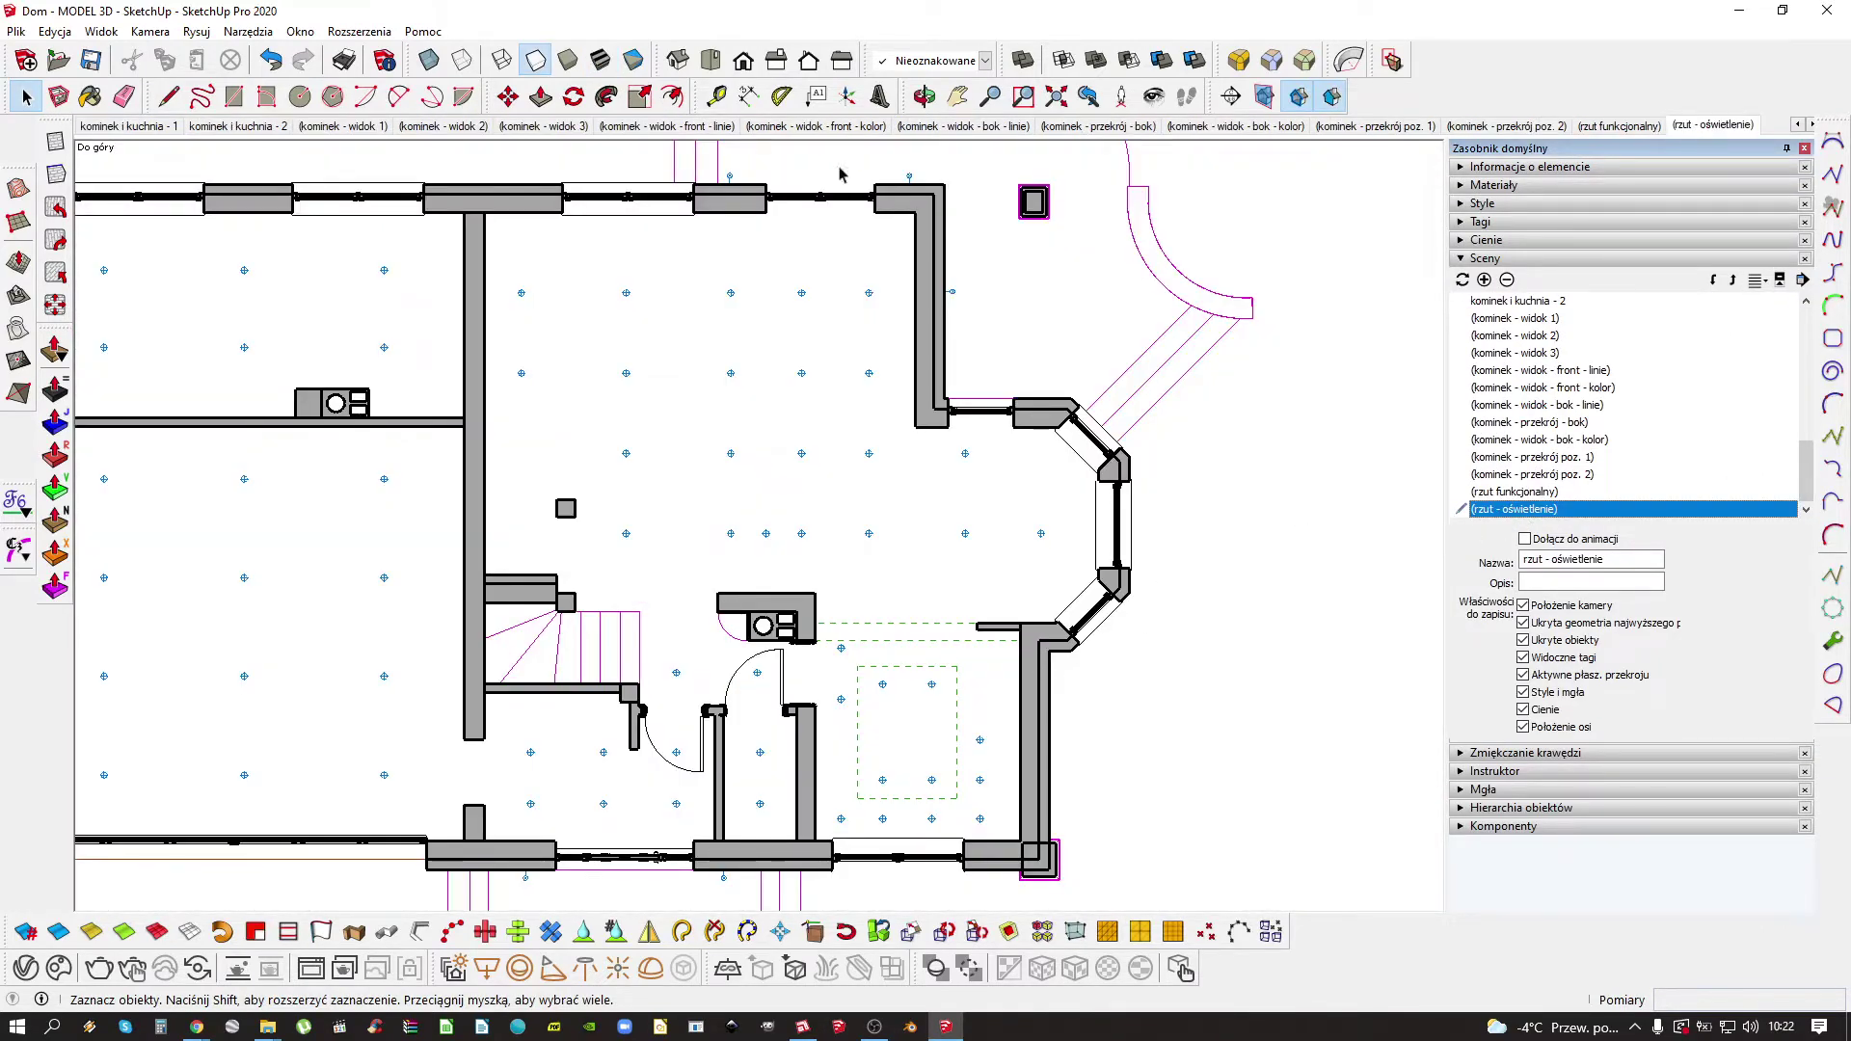
pyautogui.scroll(3, 938, 310)
pyautogui.scroll(3, 929, 339)
pyautogui.scroll(2, 917, 338)
pyautogui.scroll(1, 904, 356)
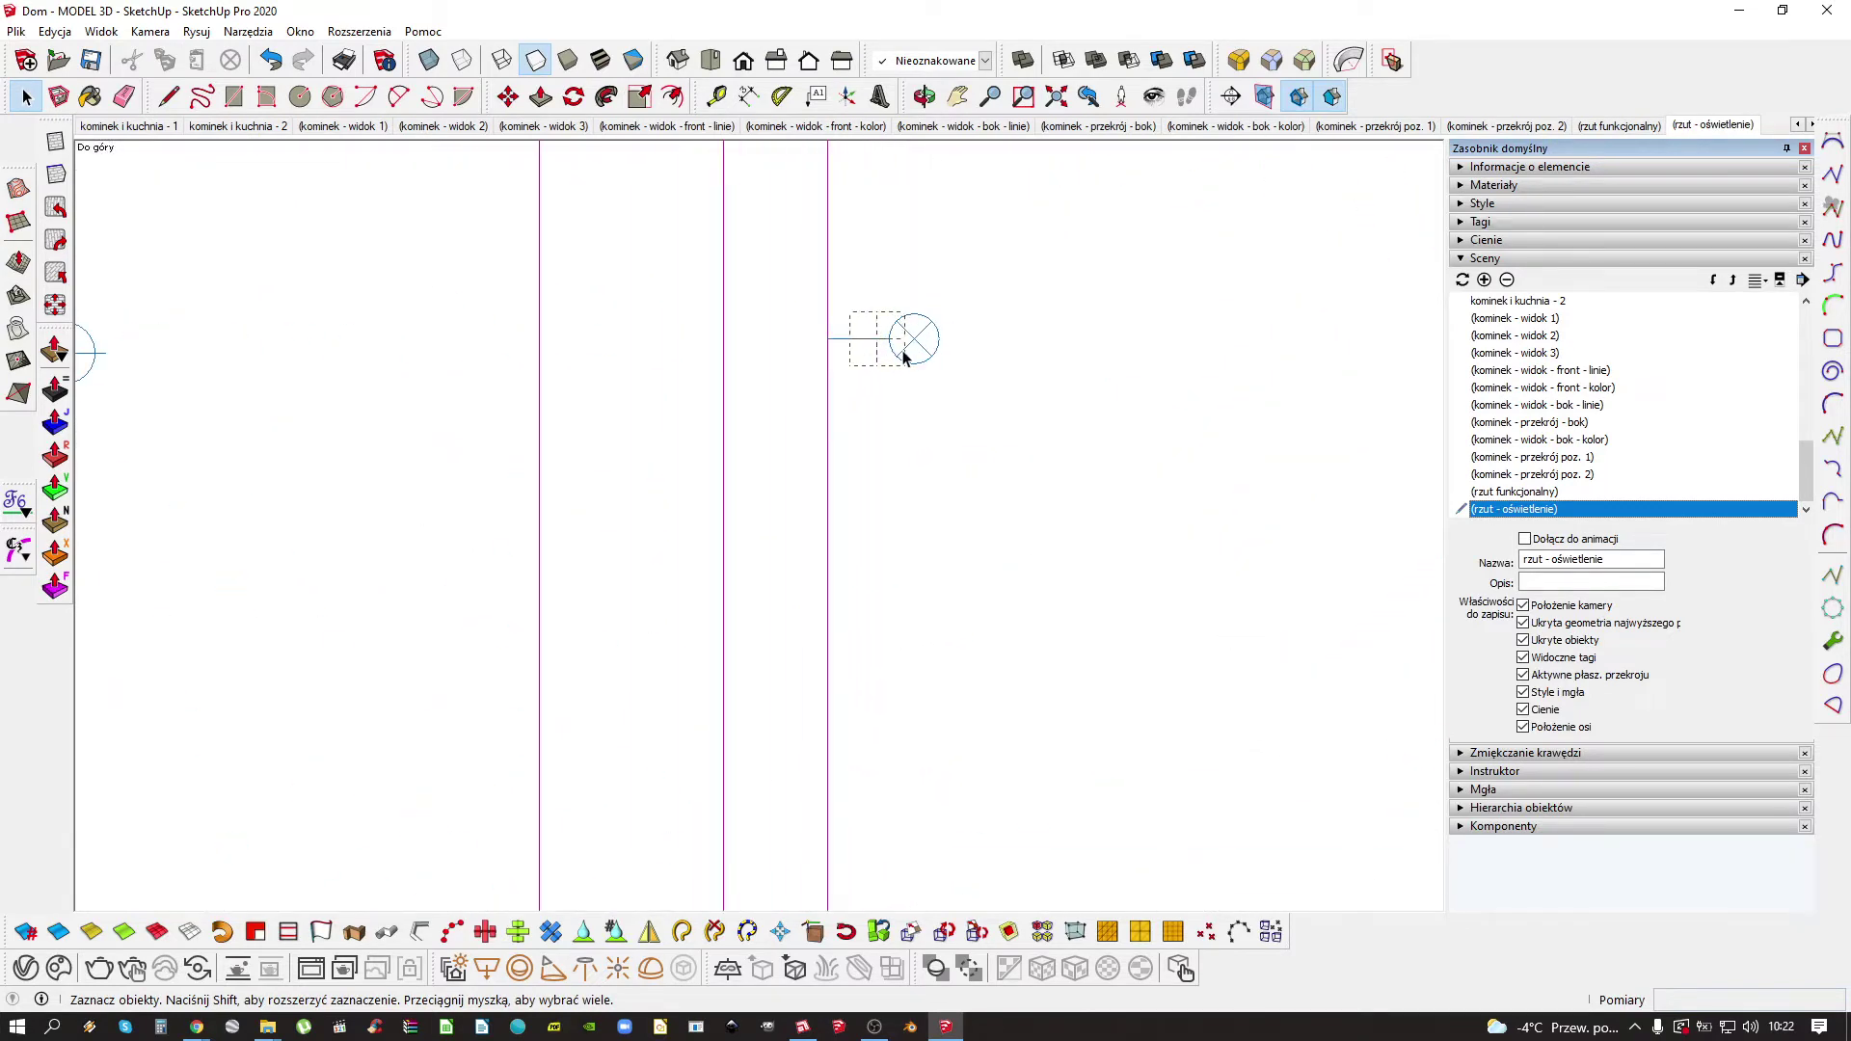
pyautogui.click(1678, 124)
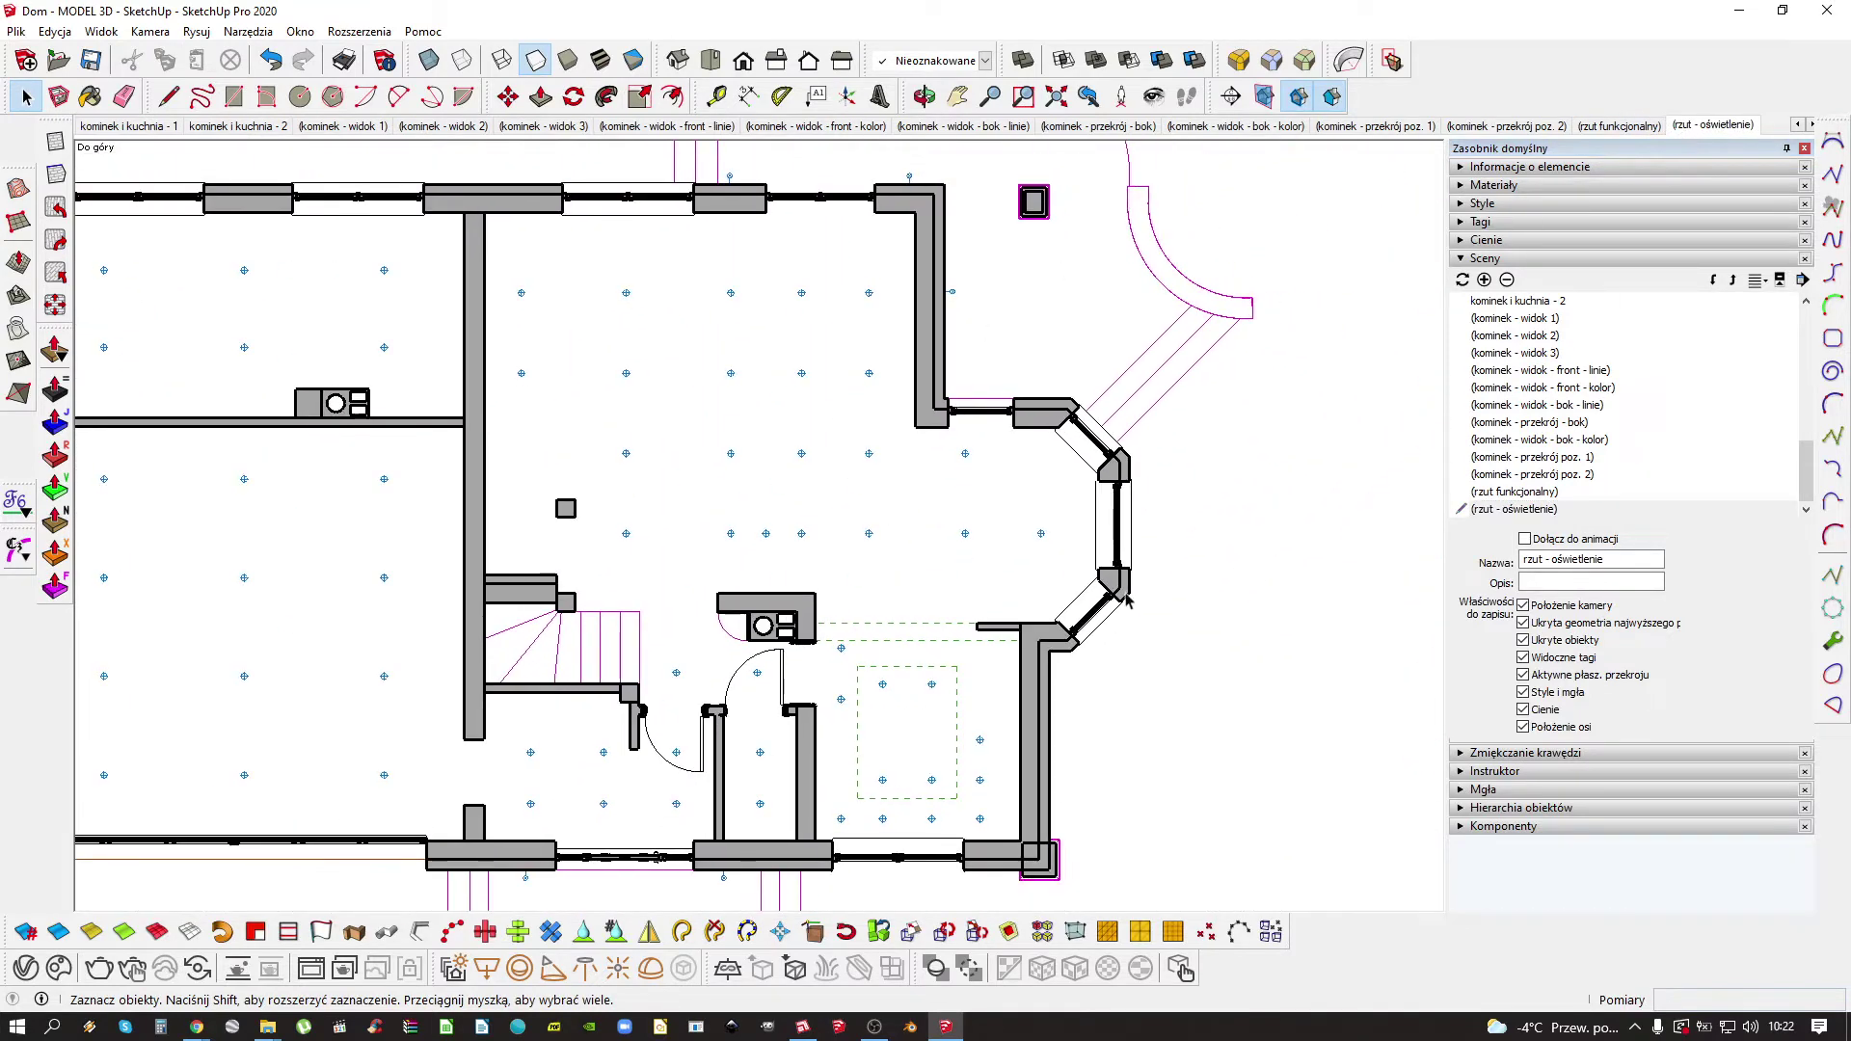
pyautogui.scroll(3, 713, 848)
pyautogui.scroll(3, 701, 802)
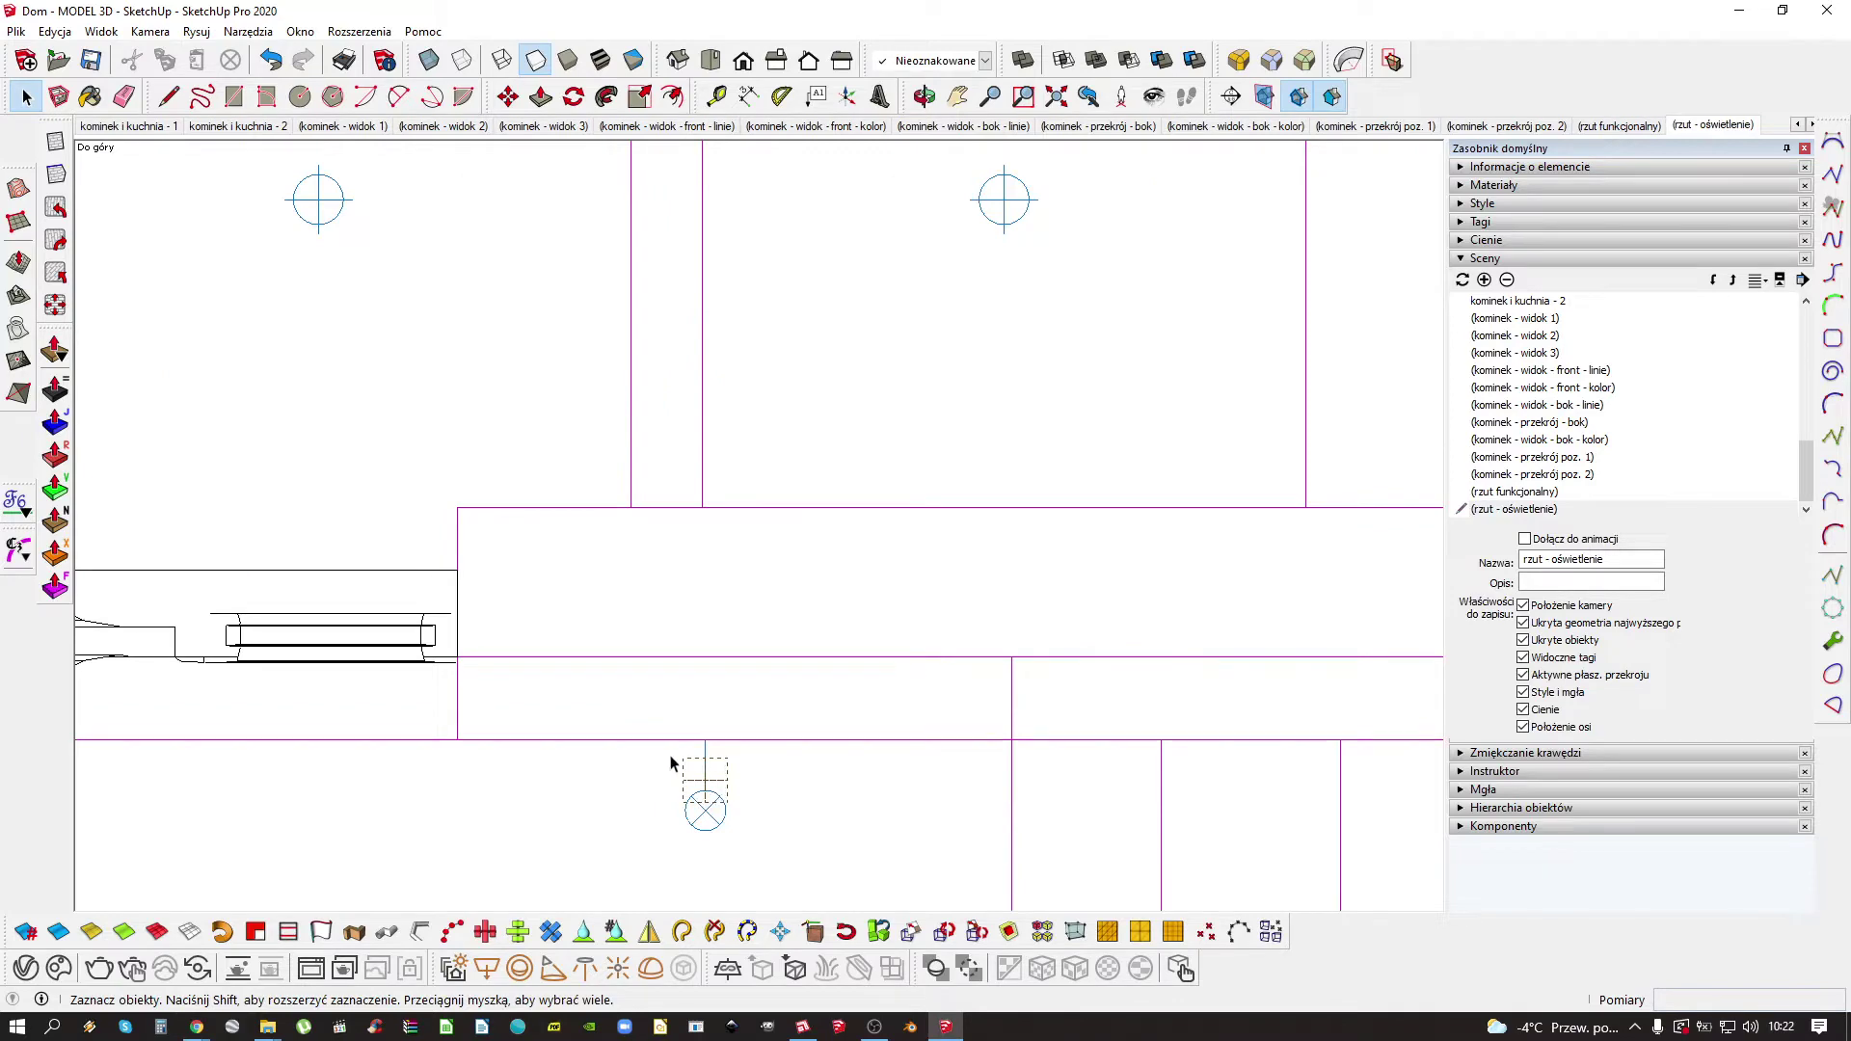
pyautogui.scroll(1, 690, 806)
pyautogui.scroll(1, 731, 752)
pyautogui.scroll(-1, 749, 761)
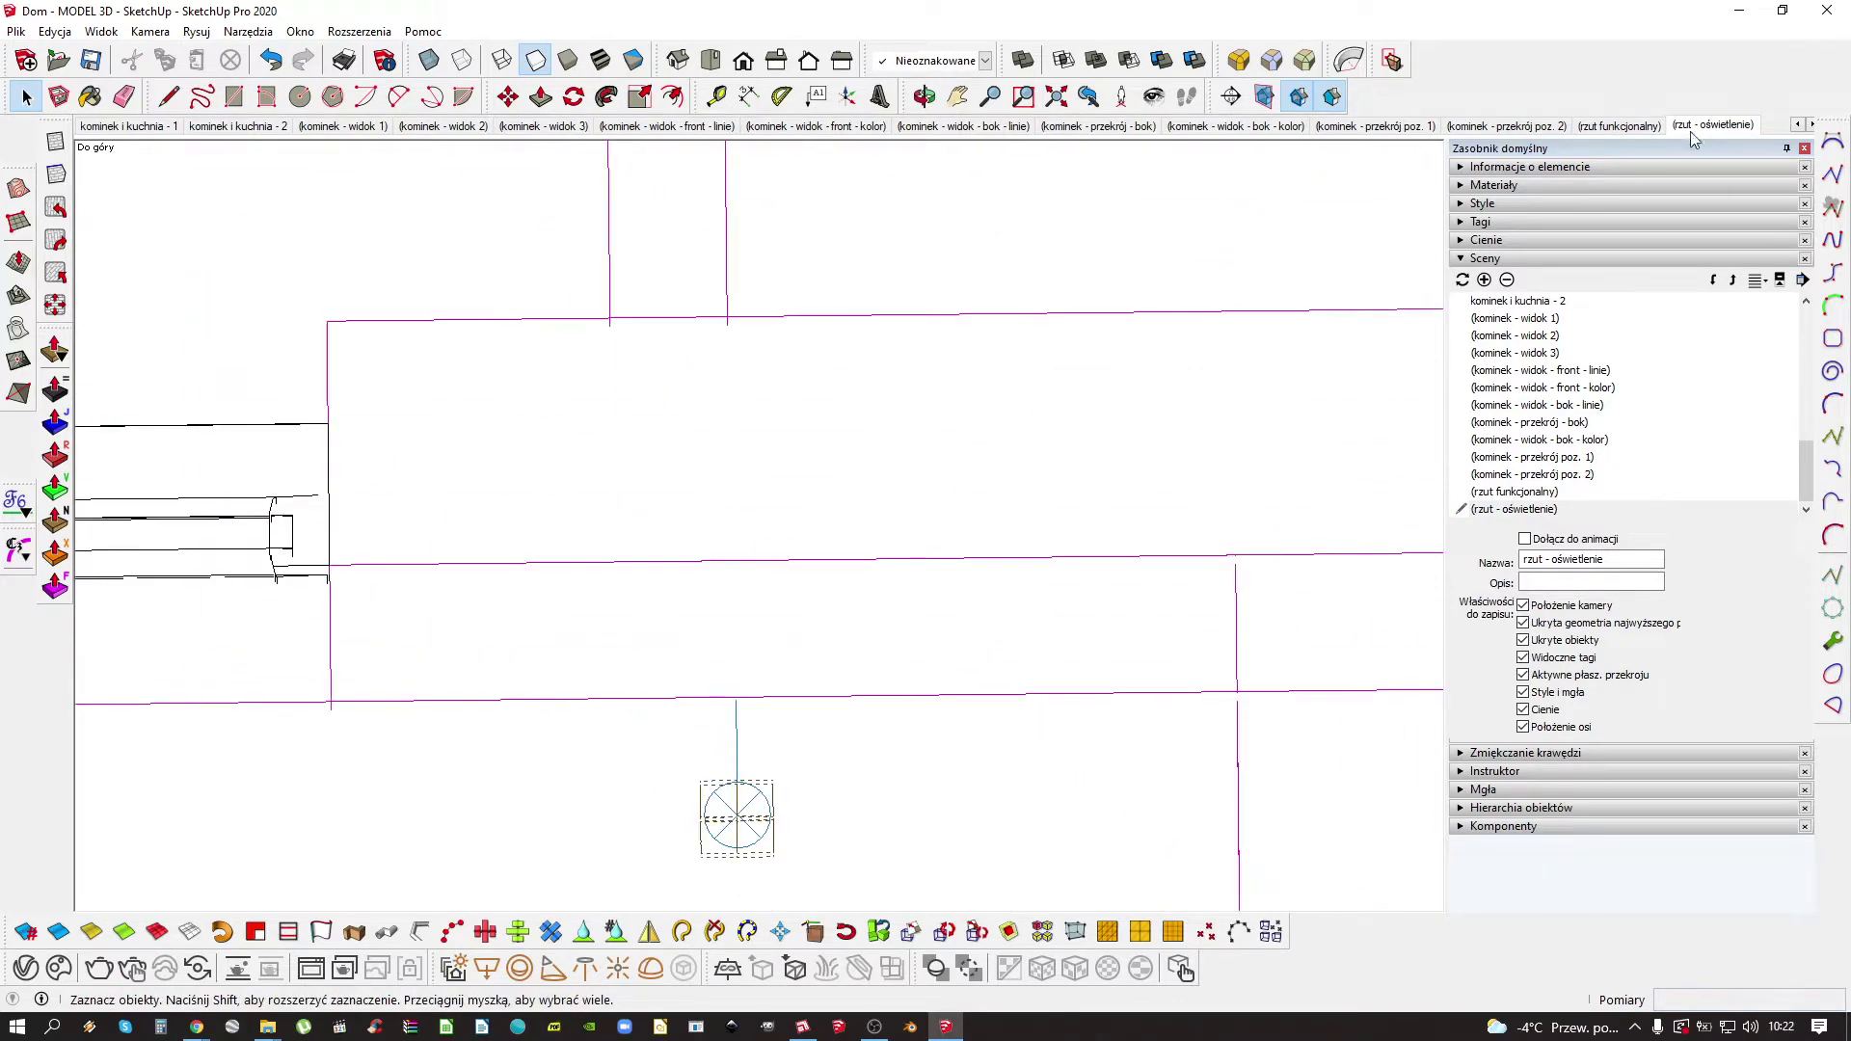
pyautogui.click(1720, 124)
# - Turn off the V-RAY mesh light and spot light tags and update the scene
pyautogui.click(1483, 223)
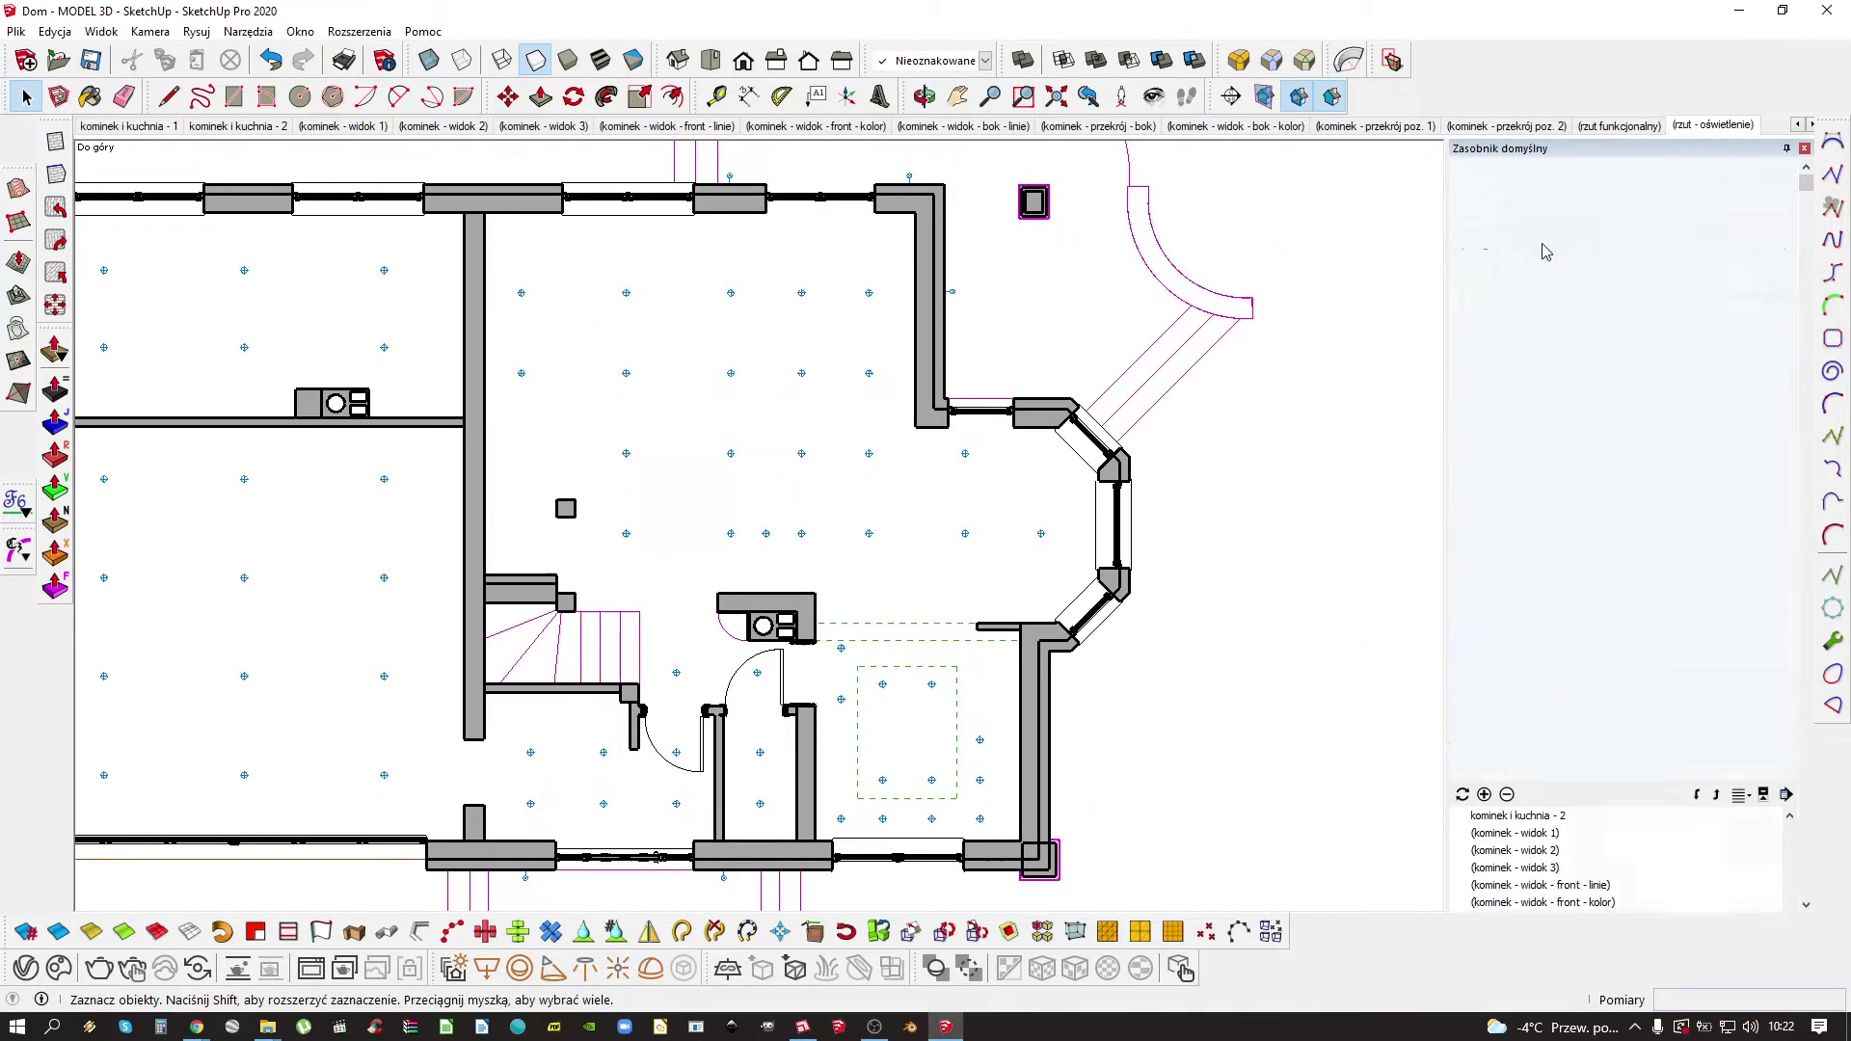
pyautogui.click(1458, 673)
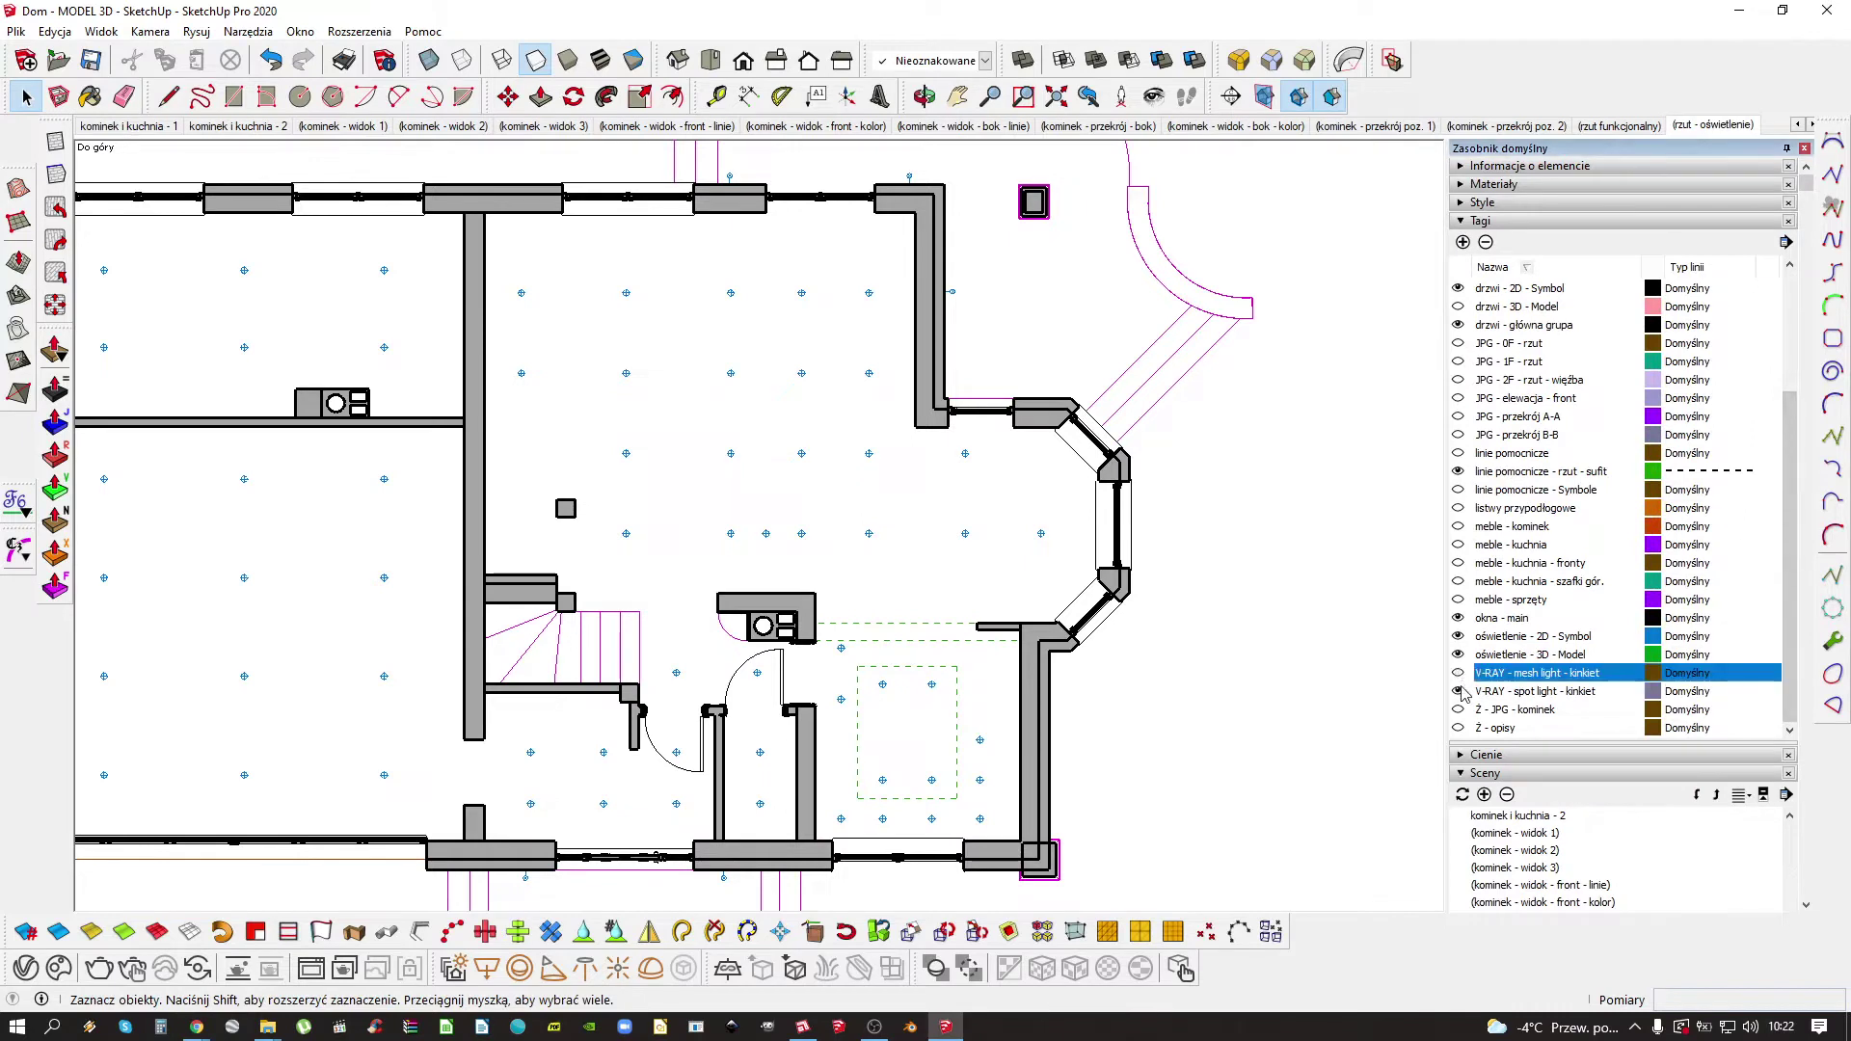
pyautogui.click(1457, 691)
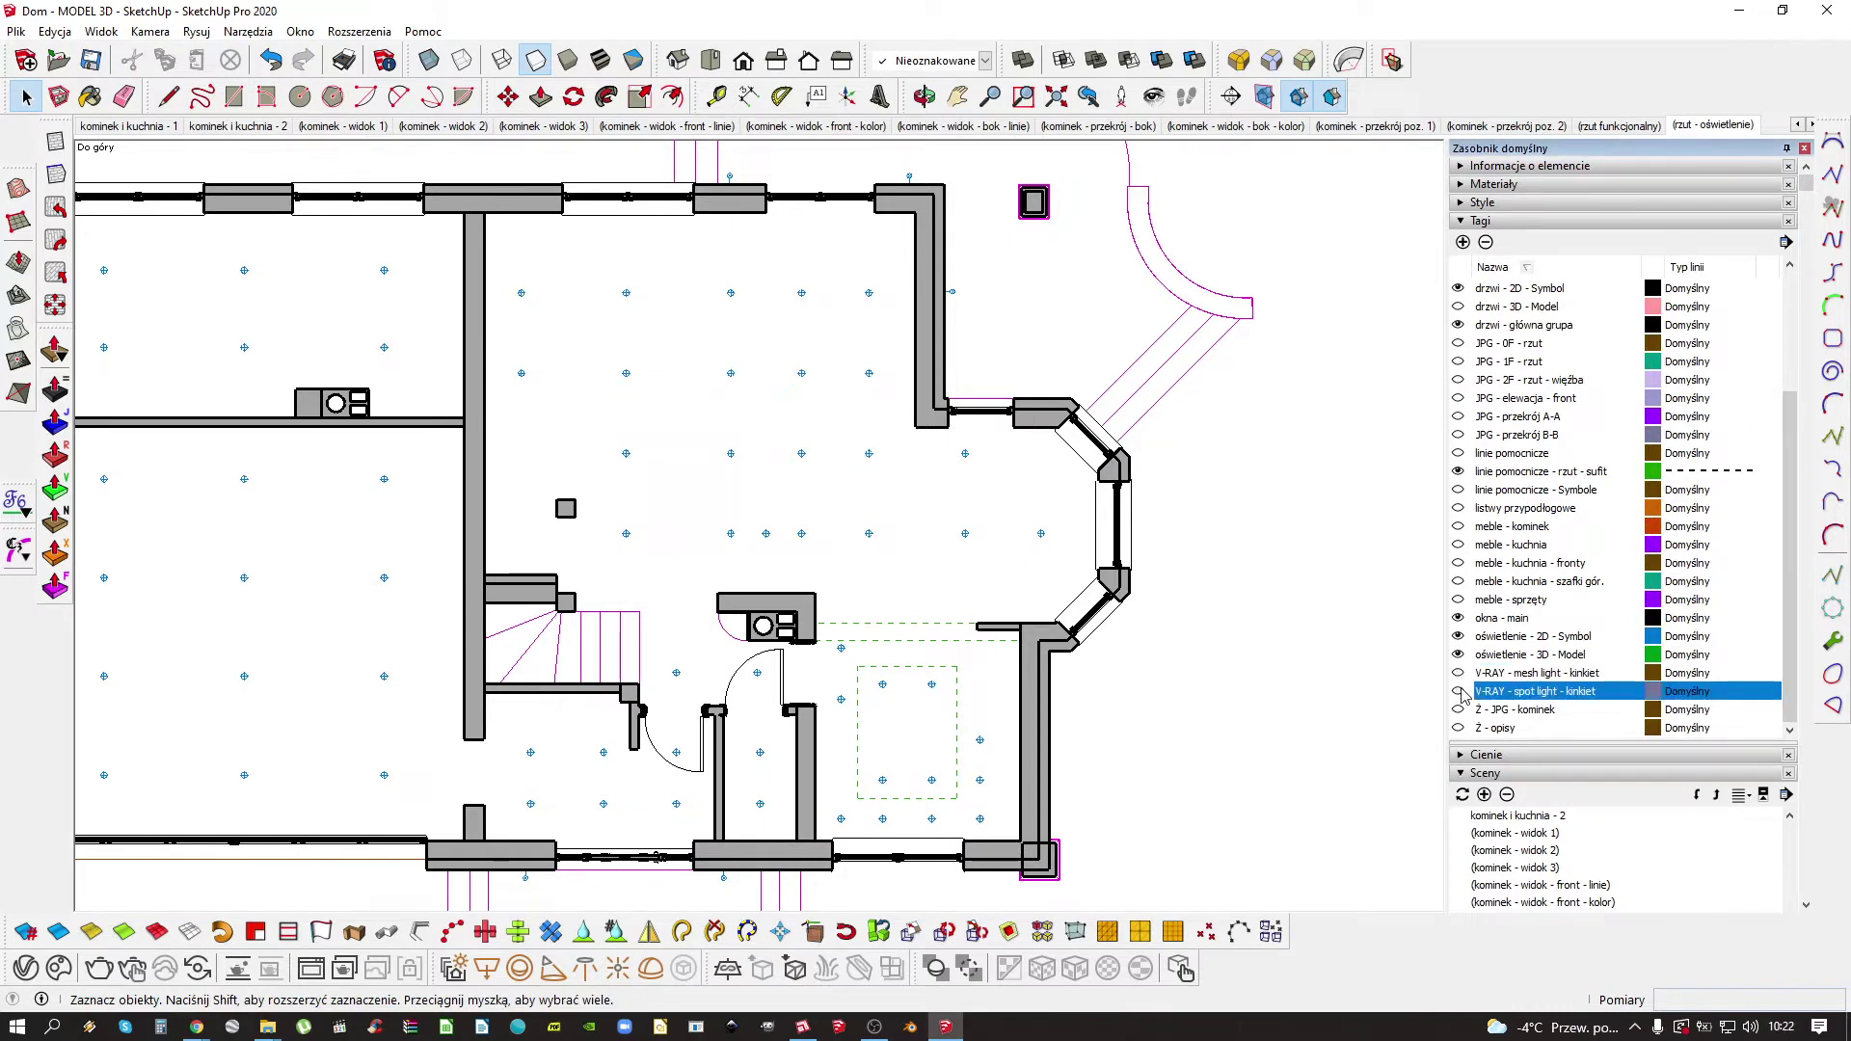
pyautogui.rightClick(1717, 125)
pyautogui.click(1736, 192)
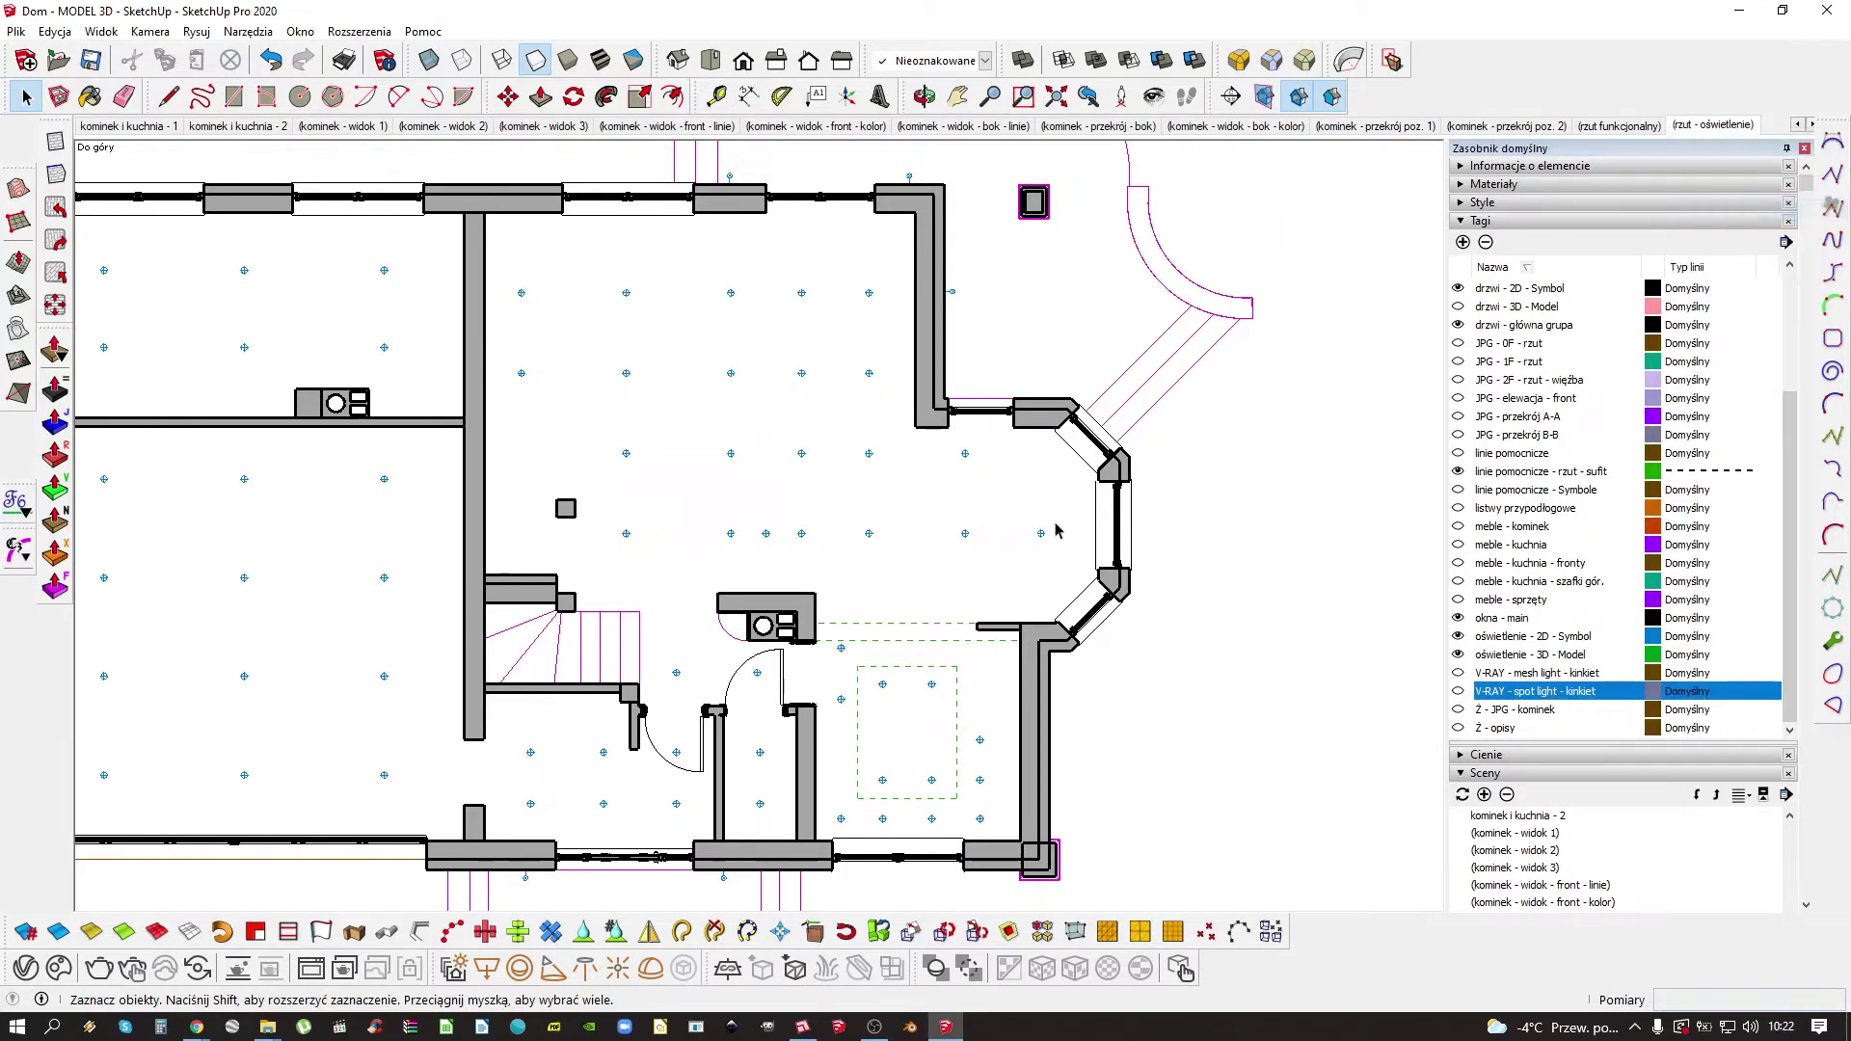
pyautogui.scroll(2, 907, 721)
pyautogui.scroll(3, 710, 867)
pyautogui.scroll(3, 778, 385)
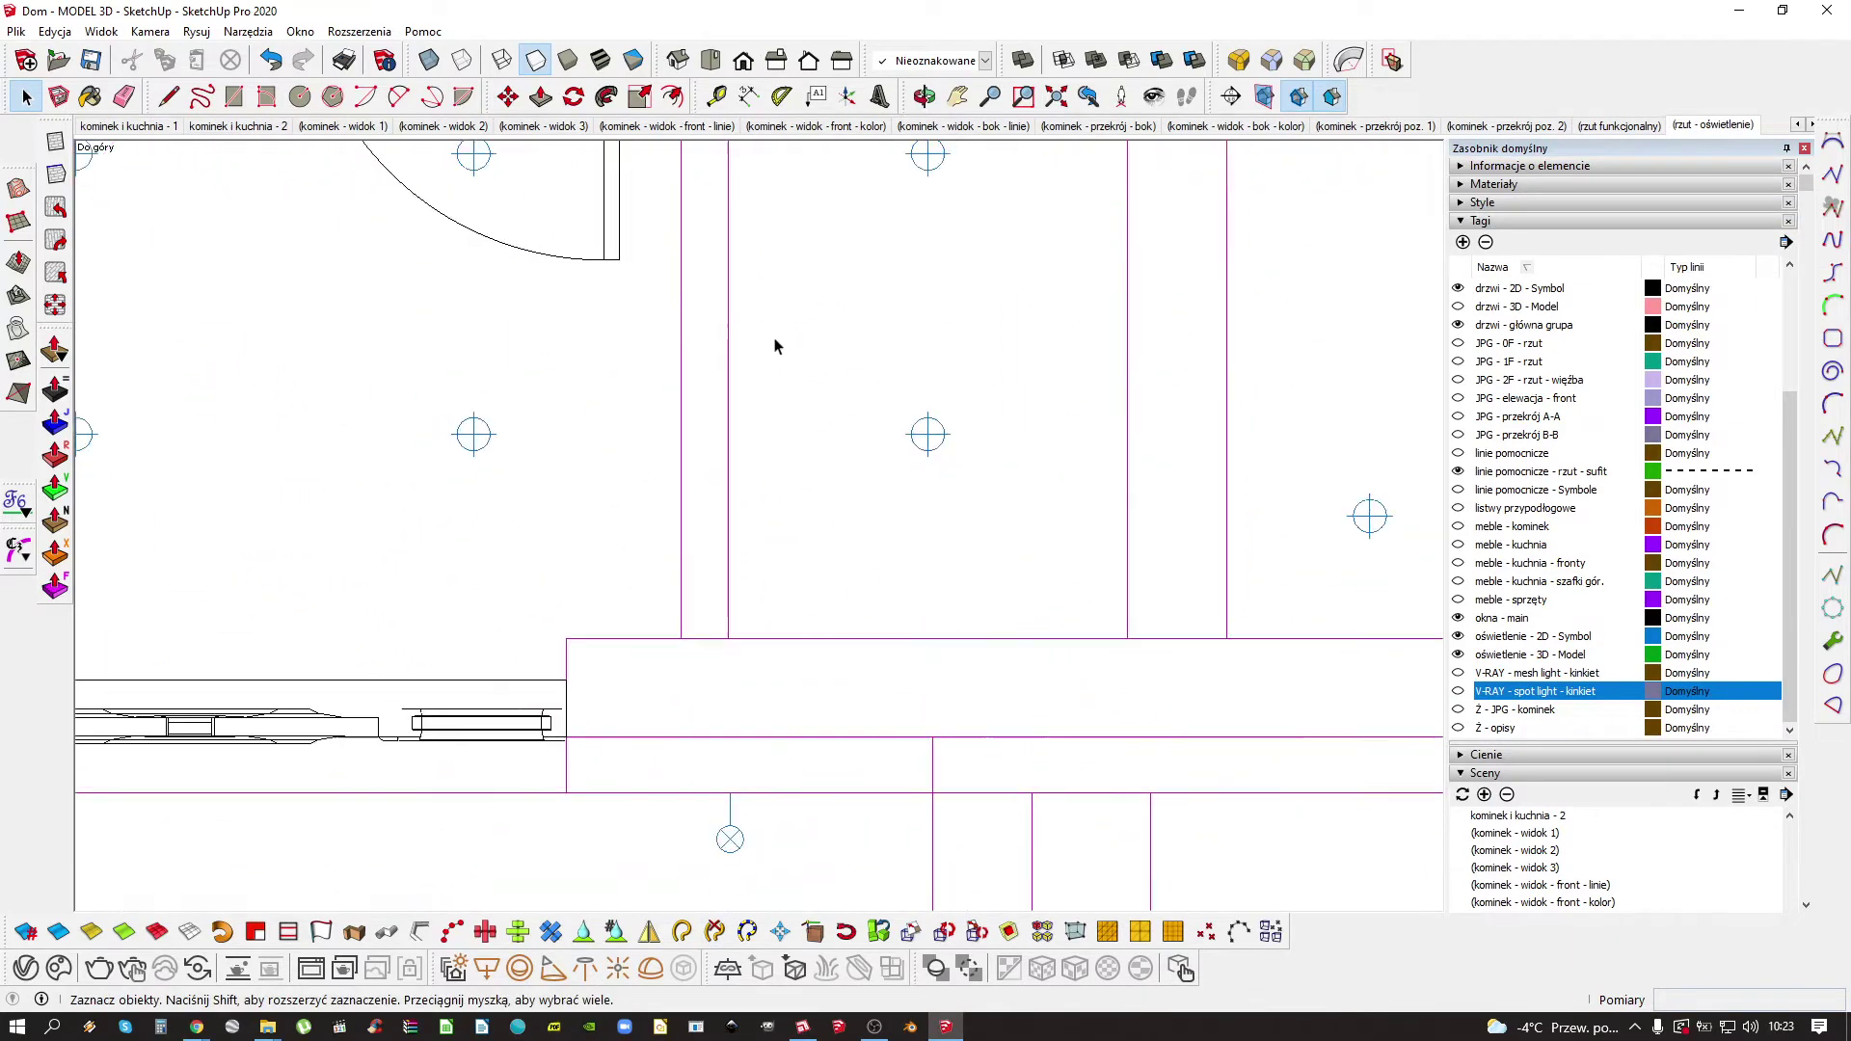
pyautogui.scroll(2, 747, 654)
pyautogui.scroll(3, 747, 654)
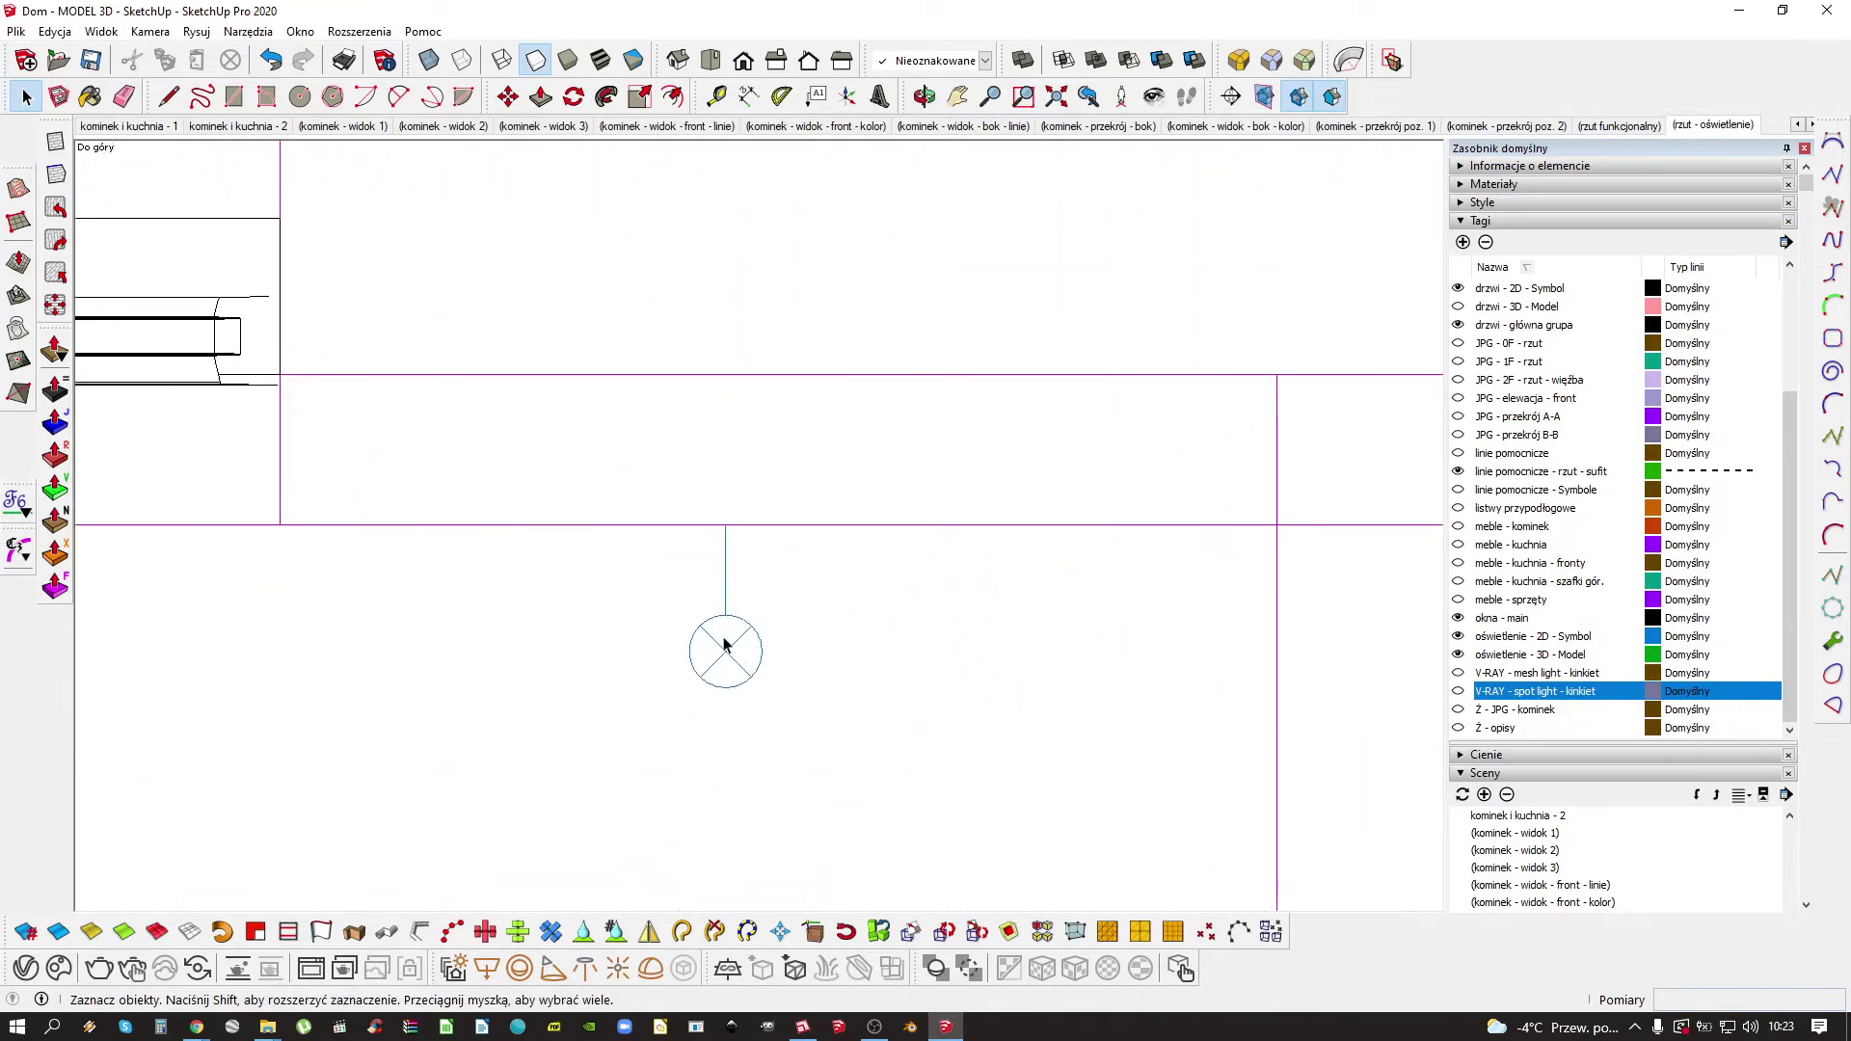
pyautogui.click(1713, 127)
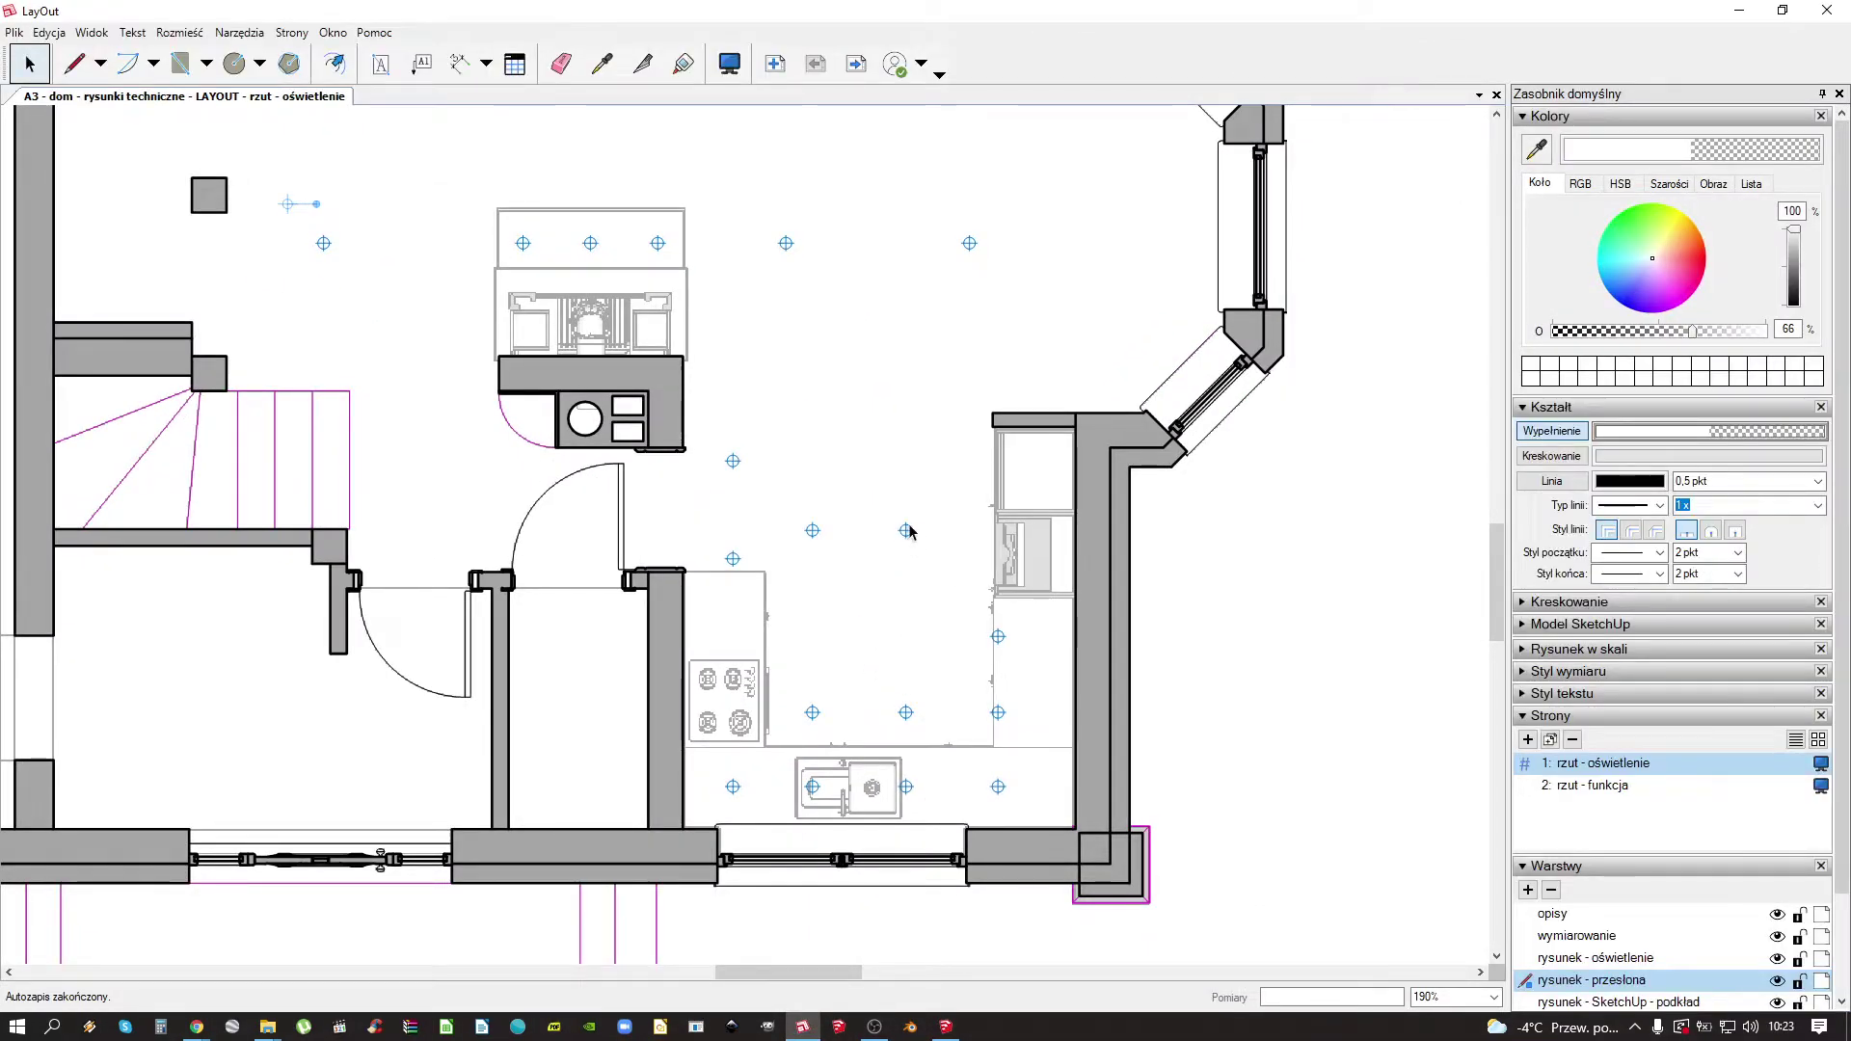
# - Update the 'rzut - oświetlenie' viewport from the SketchUp model and collapse Colours
pyautogui.rightClick(1091, 528)
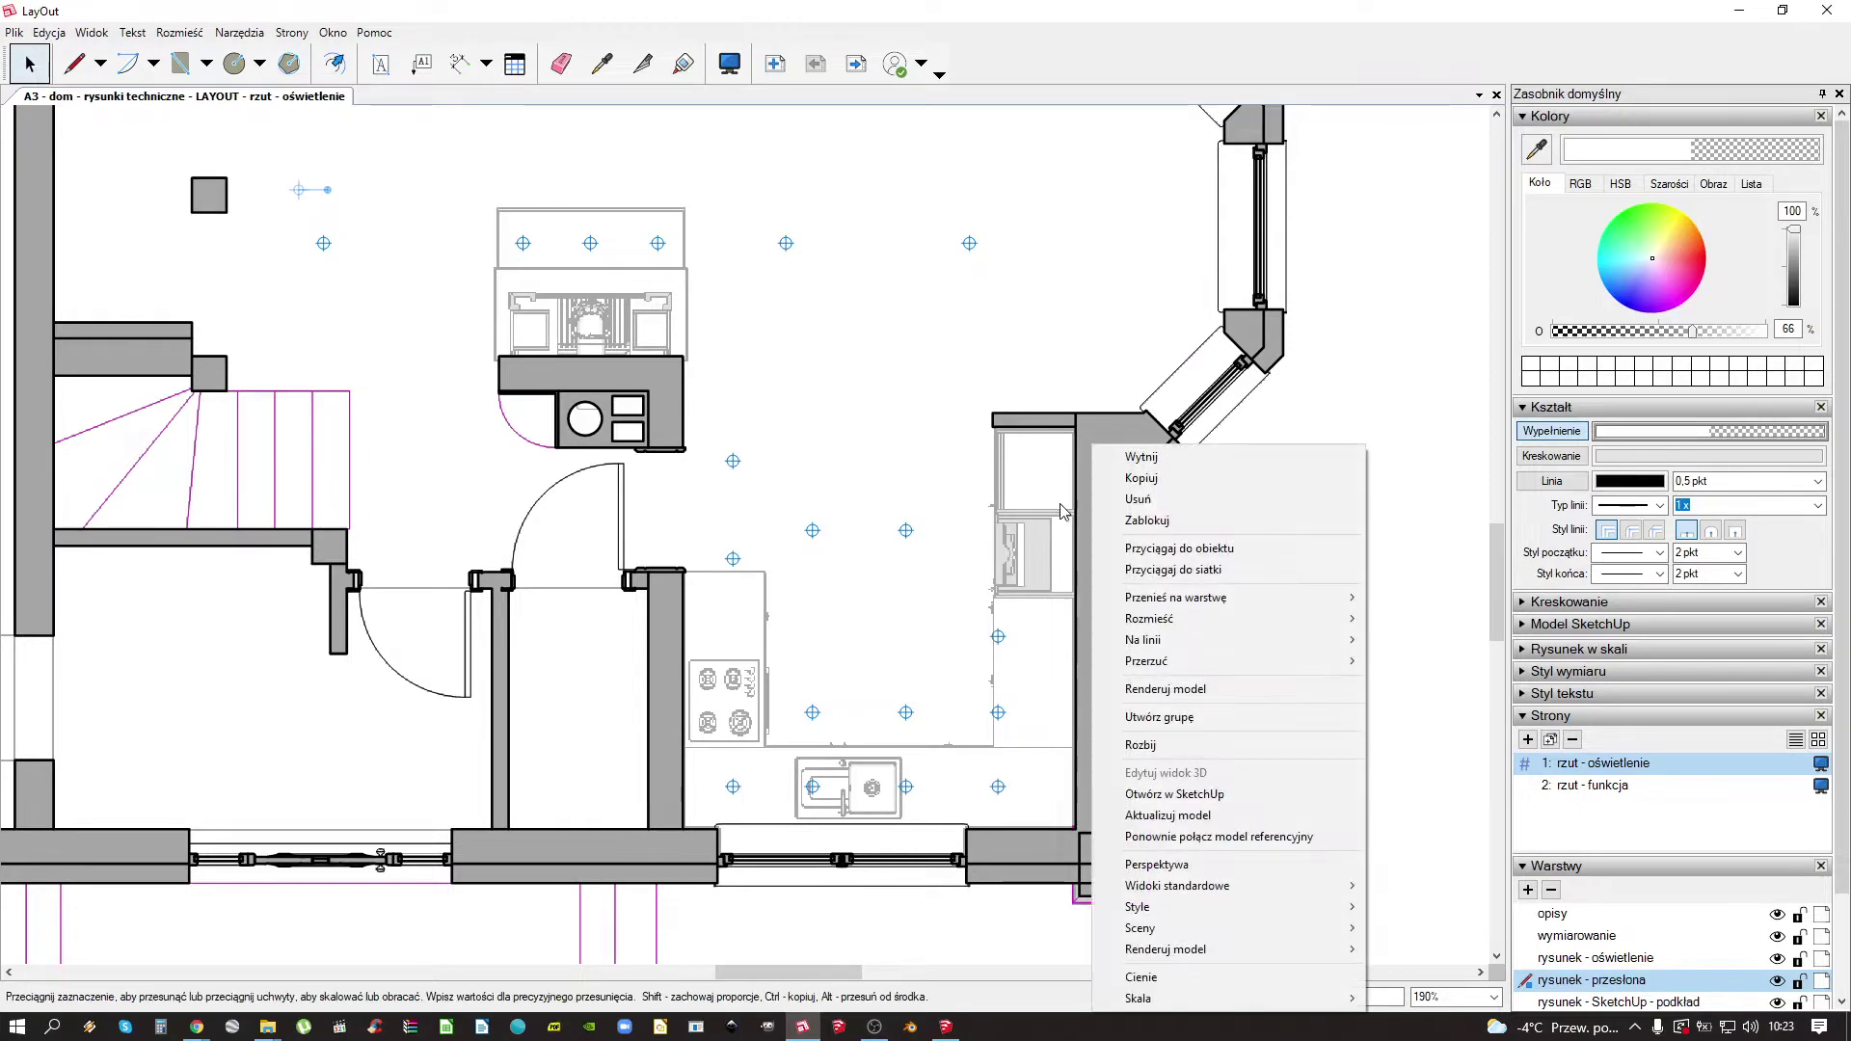
pyautogui.click(1186, 818)
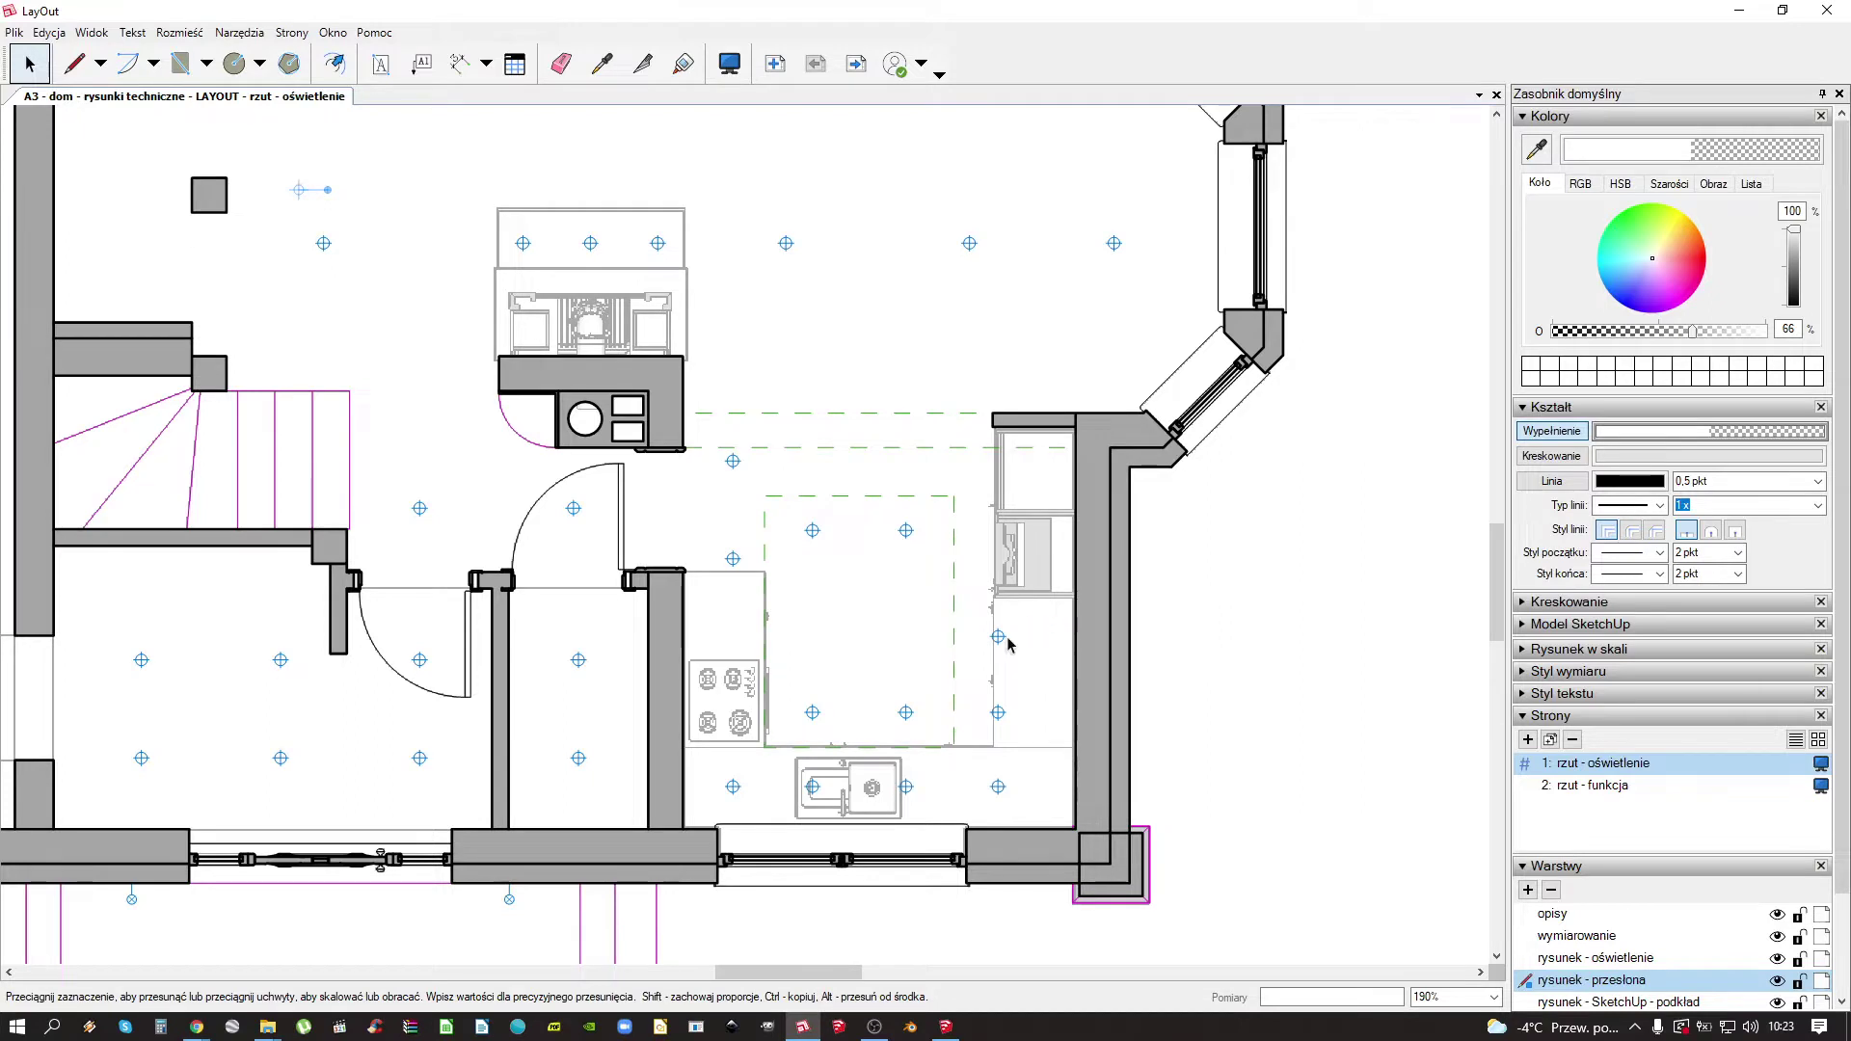
pyautogui.scroll(1, 894, 607)
pyautogui.scroll(1, 877, 496)
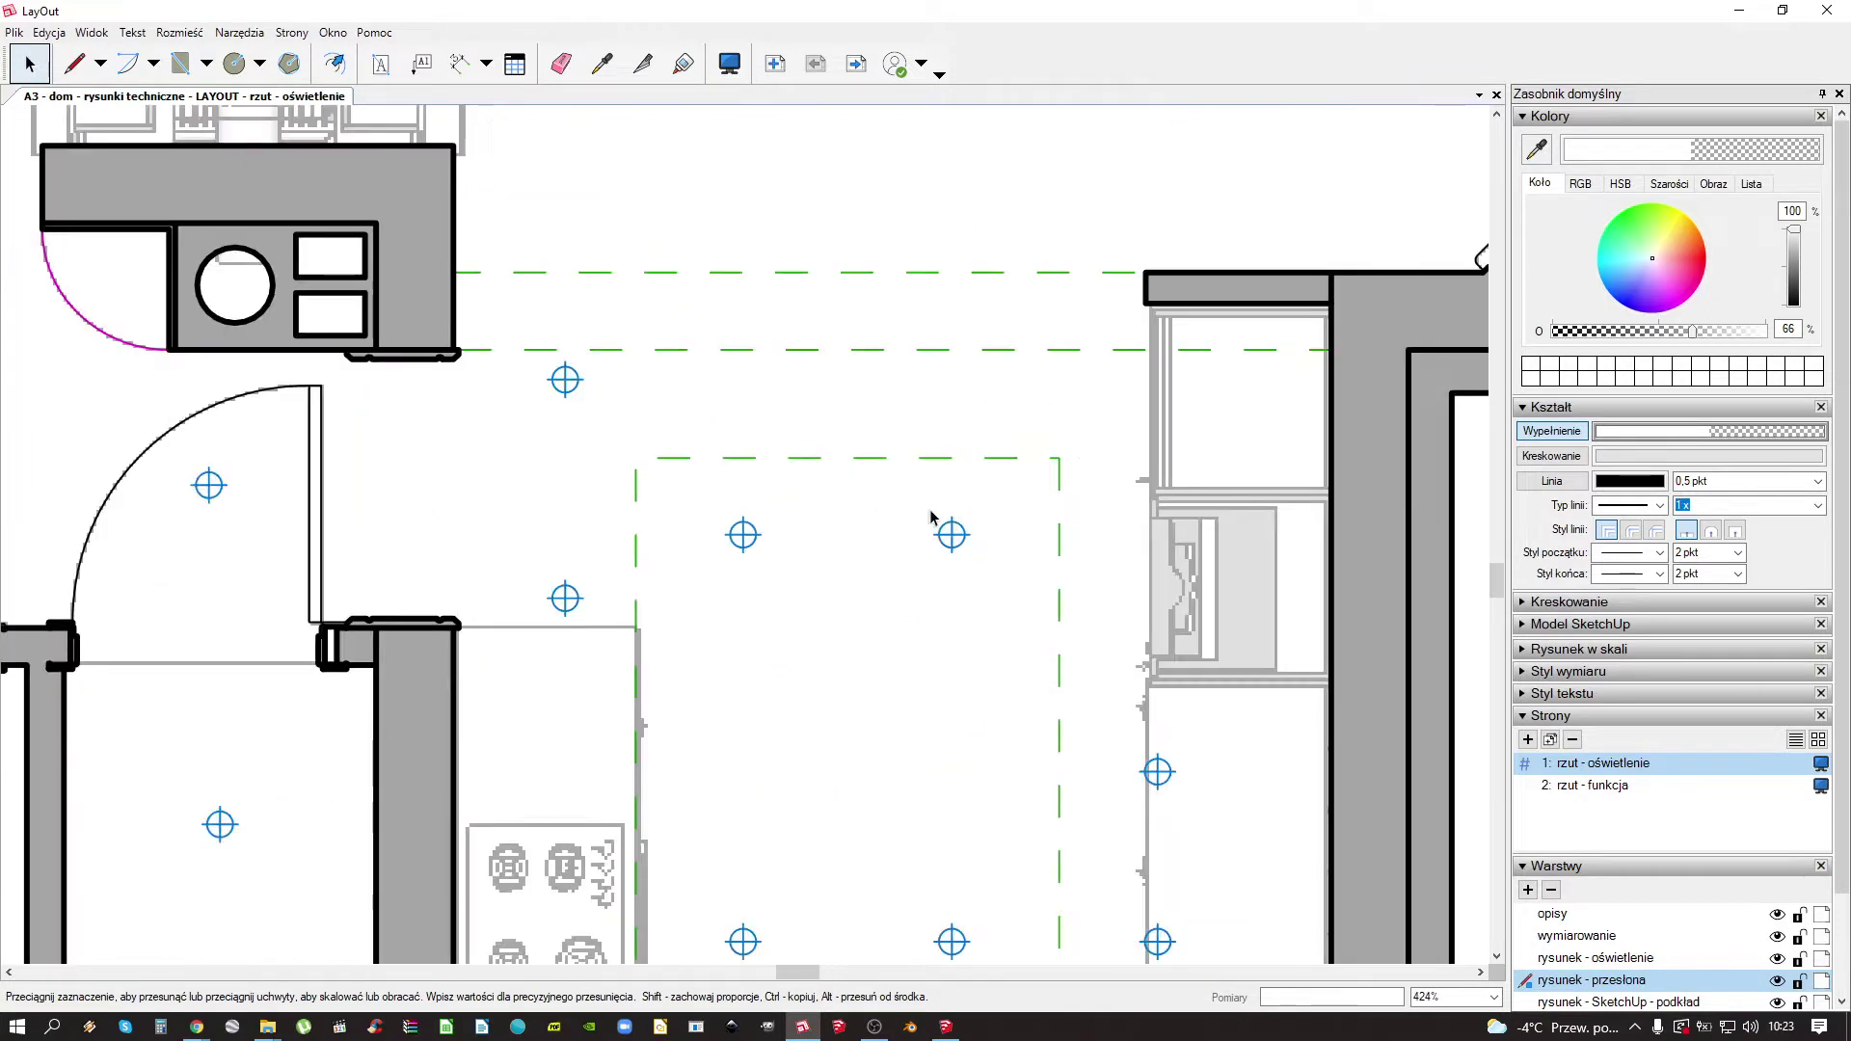
pyautogui.scroll(1, 964, 525)
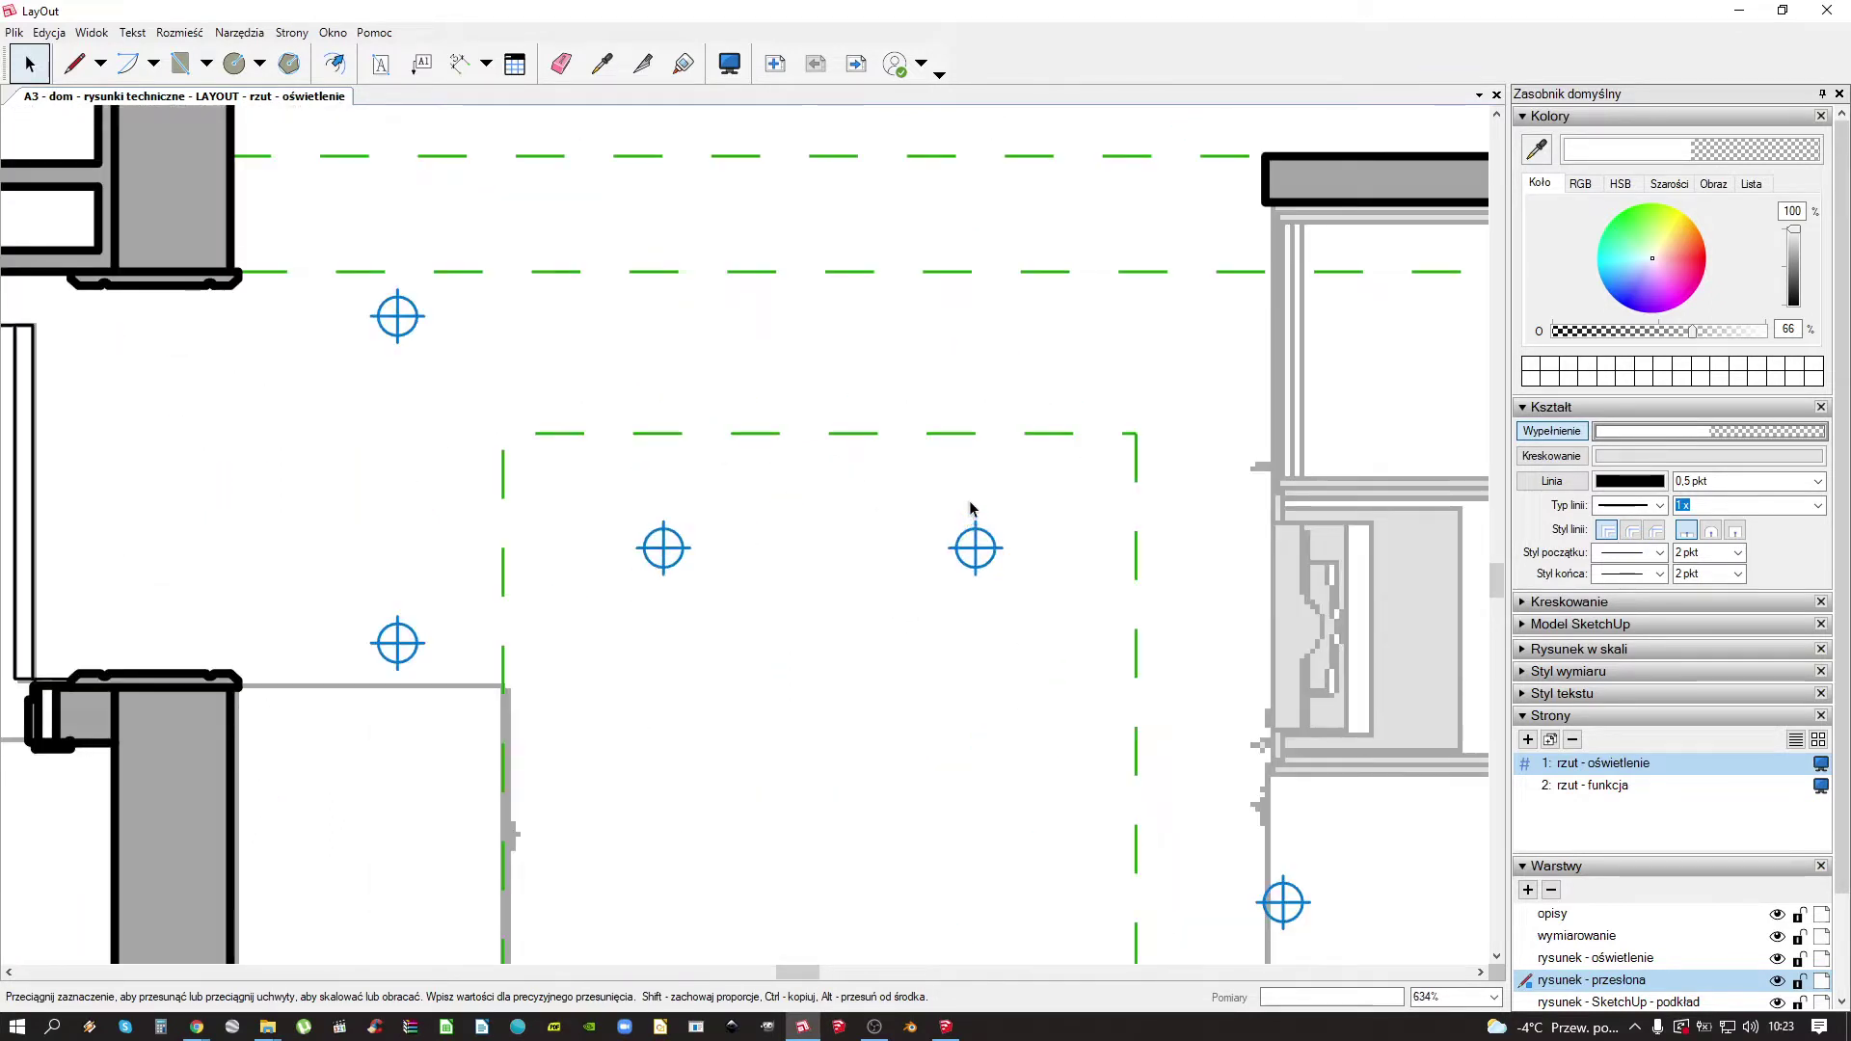
pyautogui.scroll(-2, 868, 570)
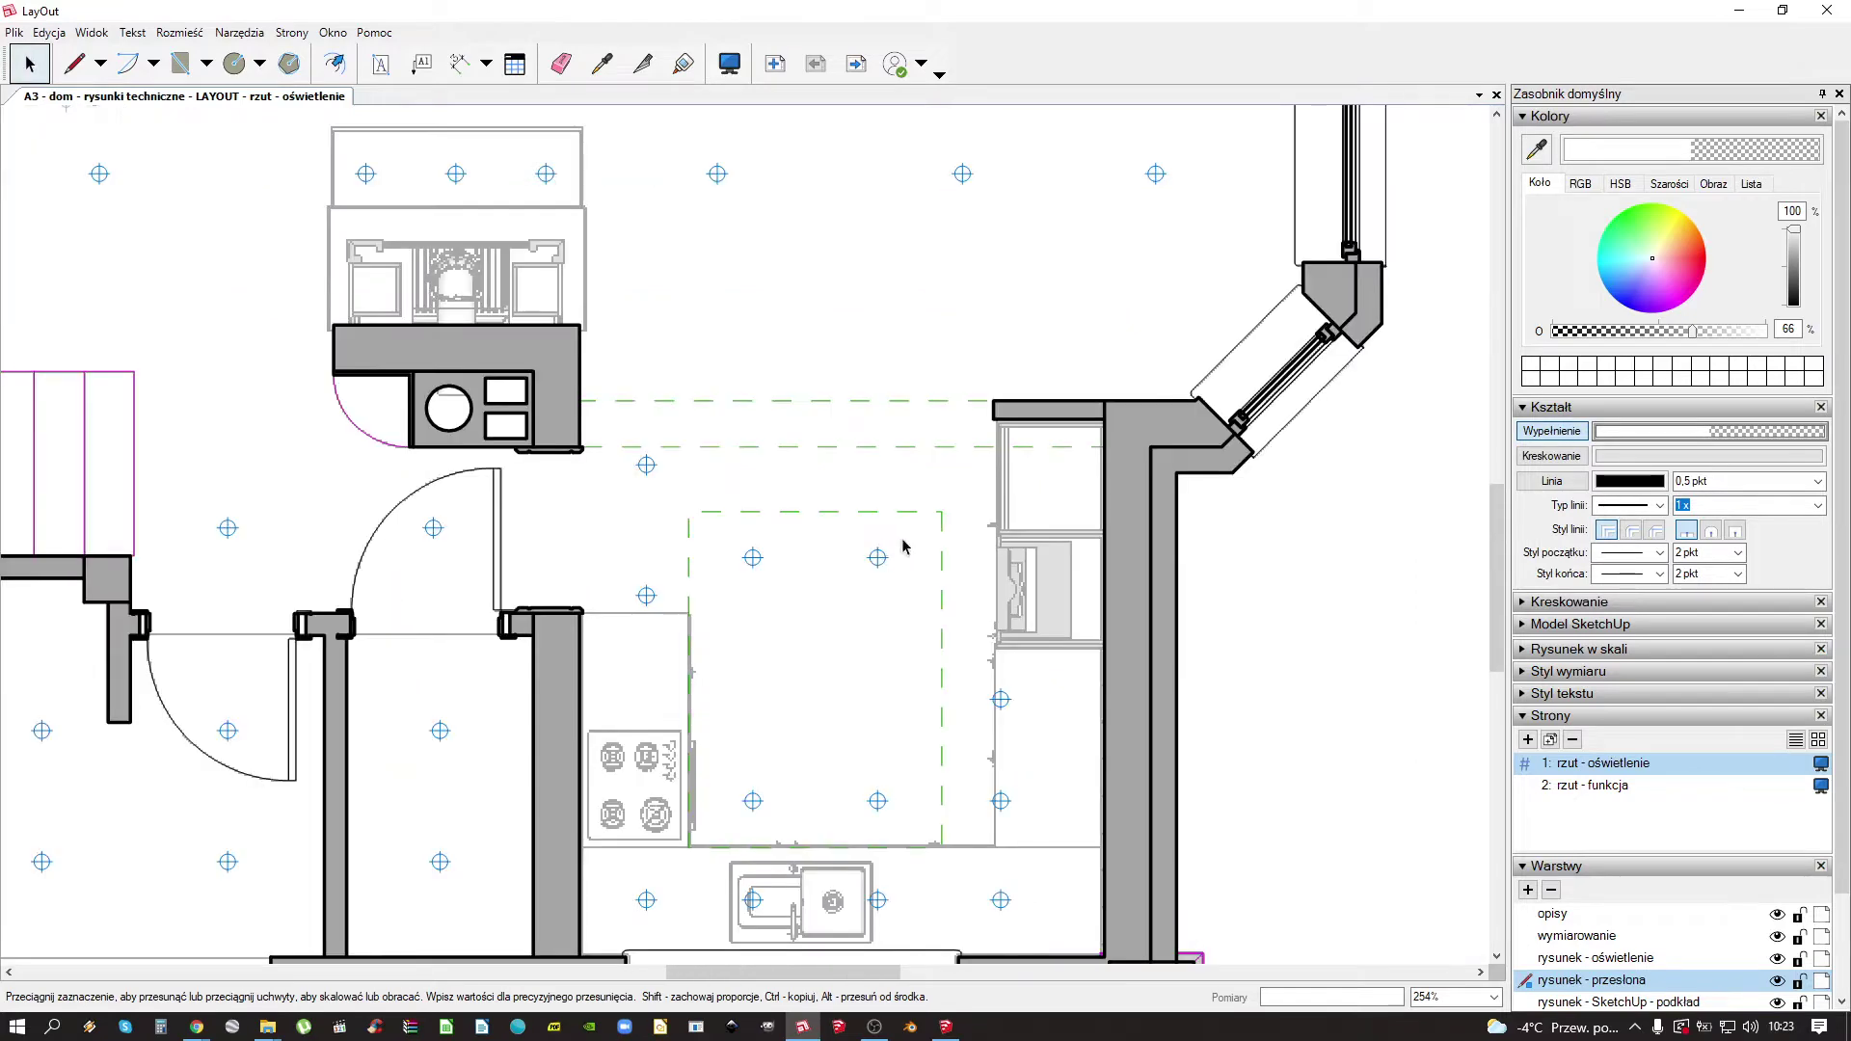
pyautogui.scroll(-2, 902, 549)
pyautogui.moveTo(903, 575); pyautogui.dragTo(892, 615, button='middle')
pyautogui.moveTo(792, 327); pyautogui.dragTo(893, 525, button='middle')
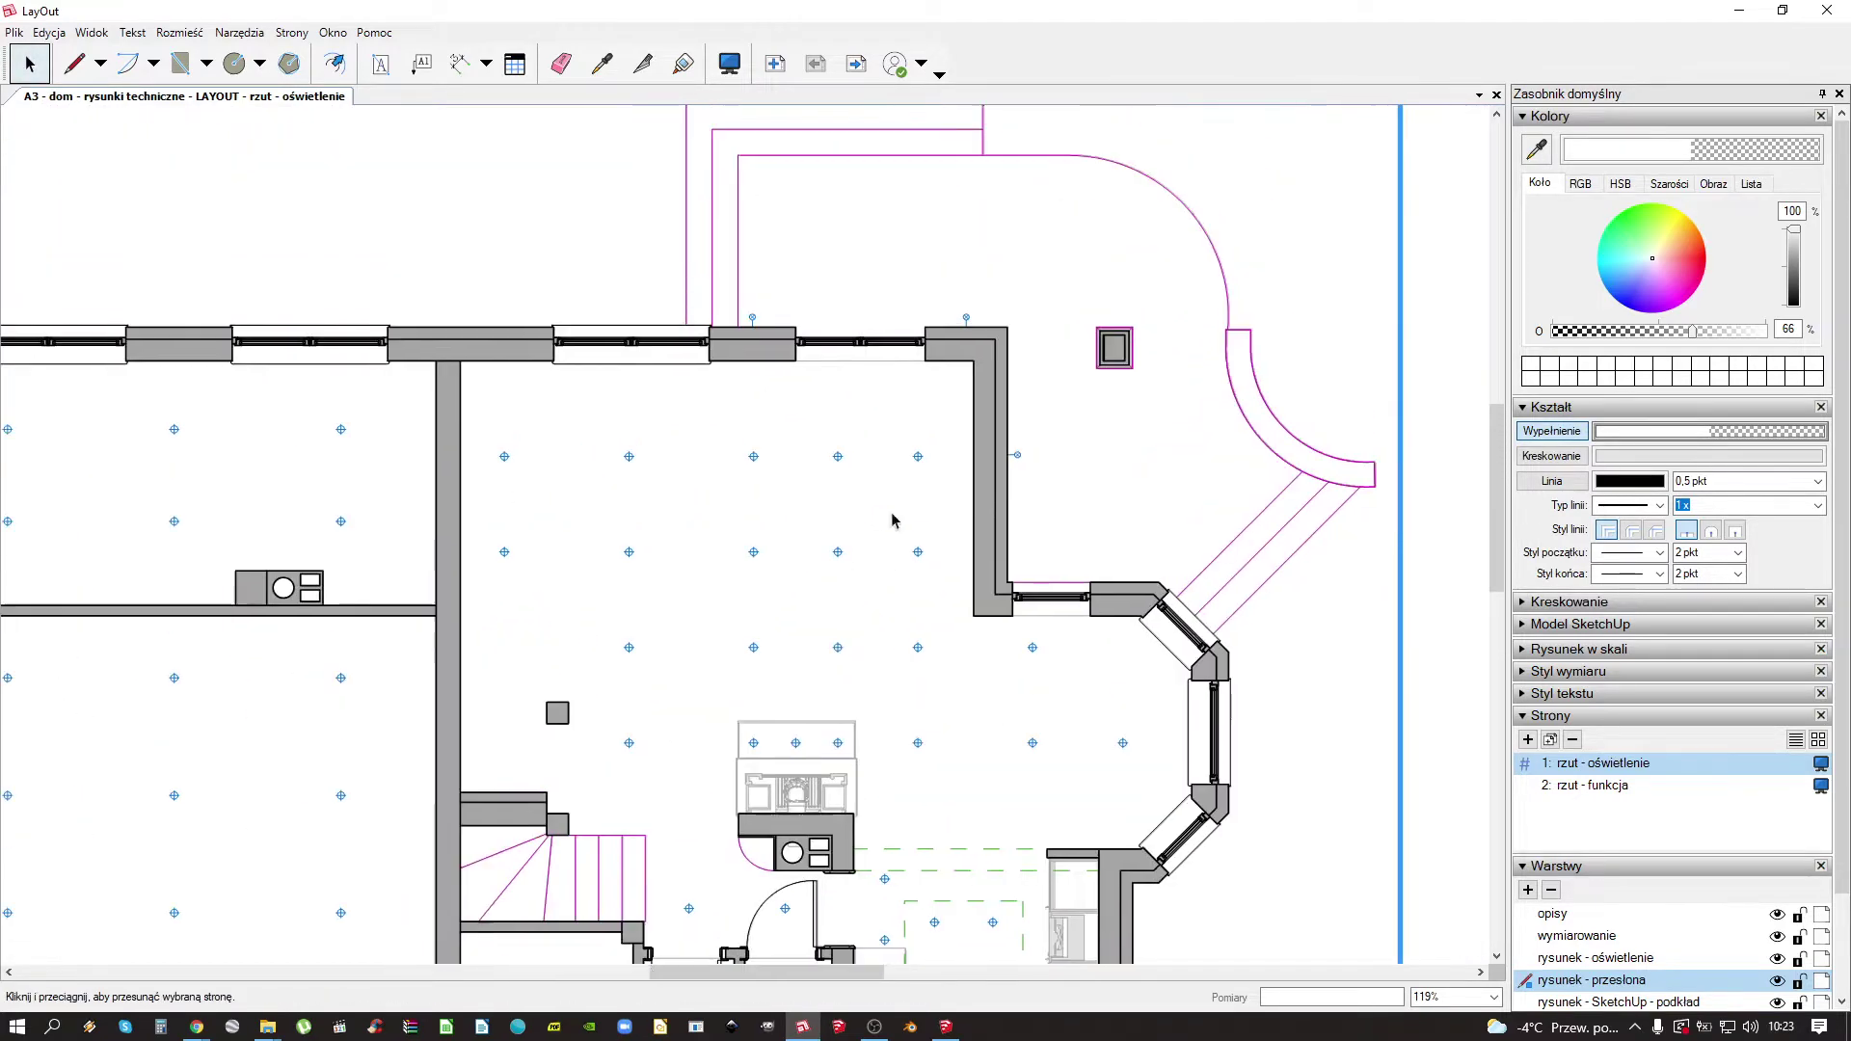
pyautogui.scroll(2, 955, 308)
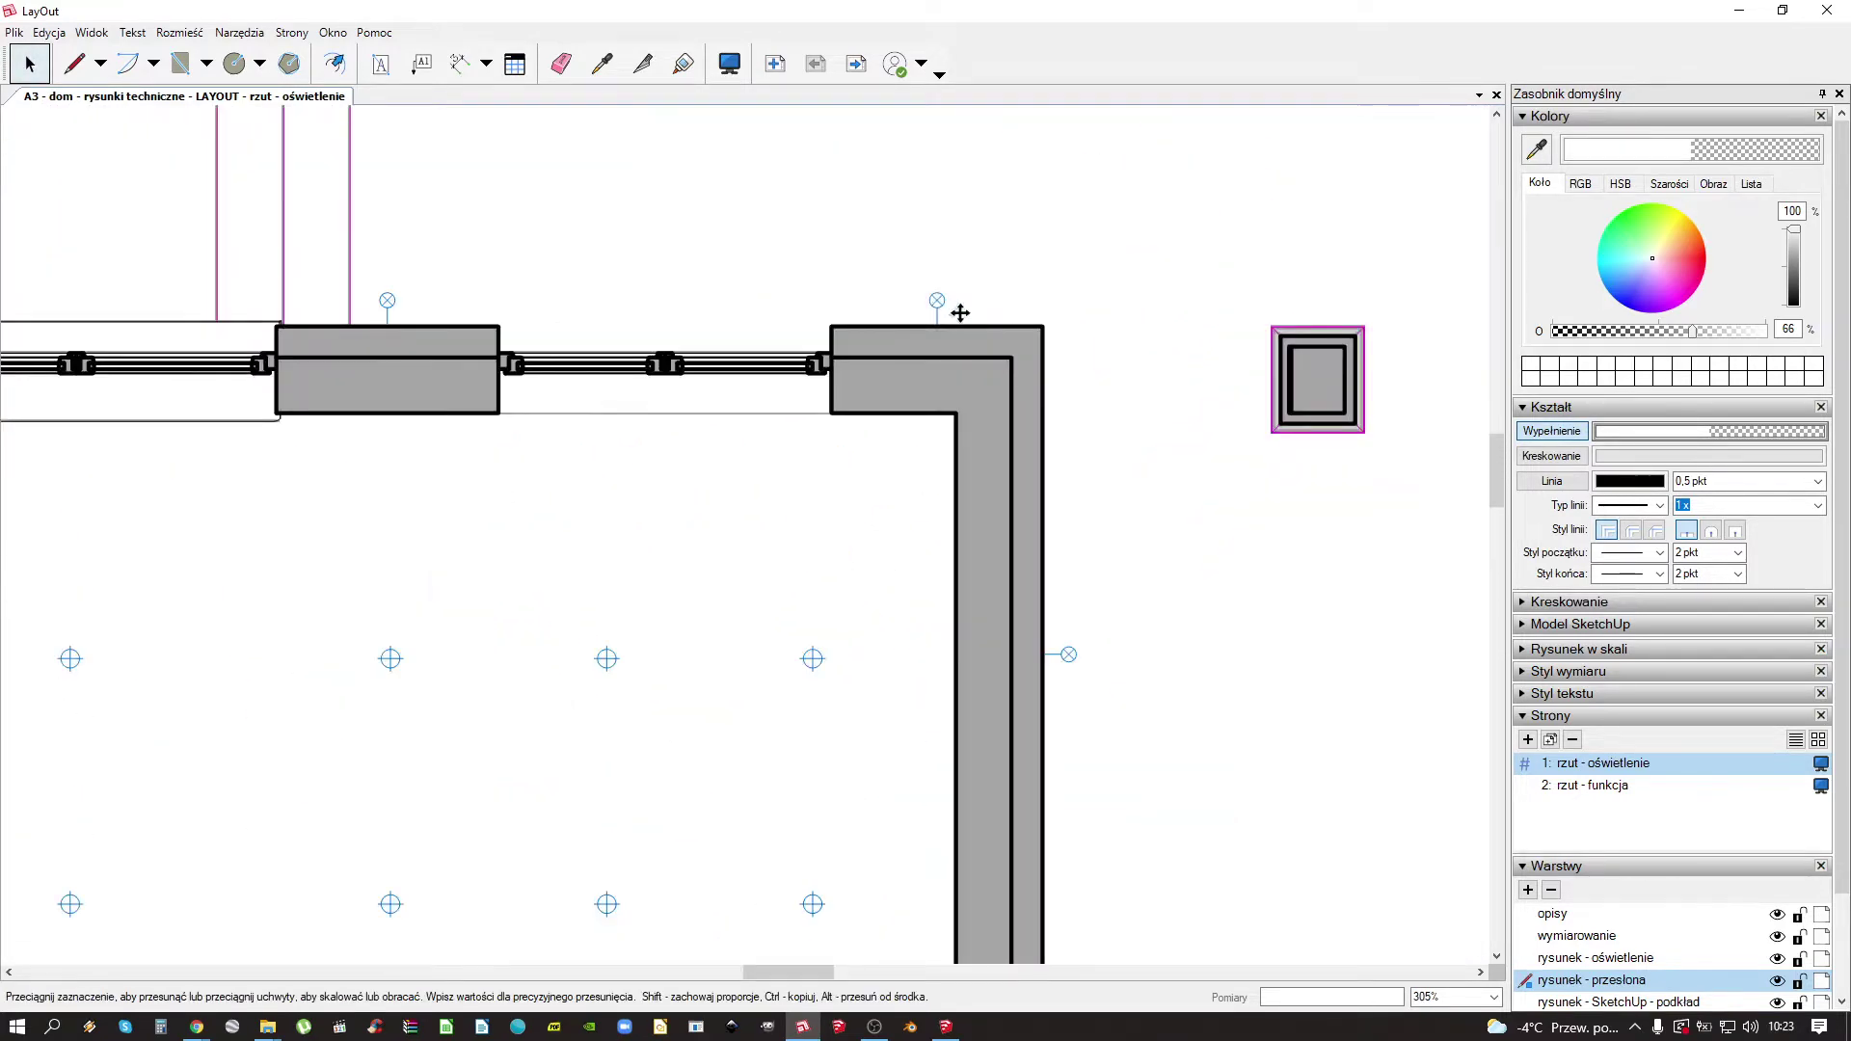
pyautogui.click(1649, 116)
# - In the viewport's SketchUp Model settings, try line scale values 0,6 and then 0,5
pyautogui.click(1591, 139)
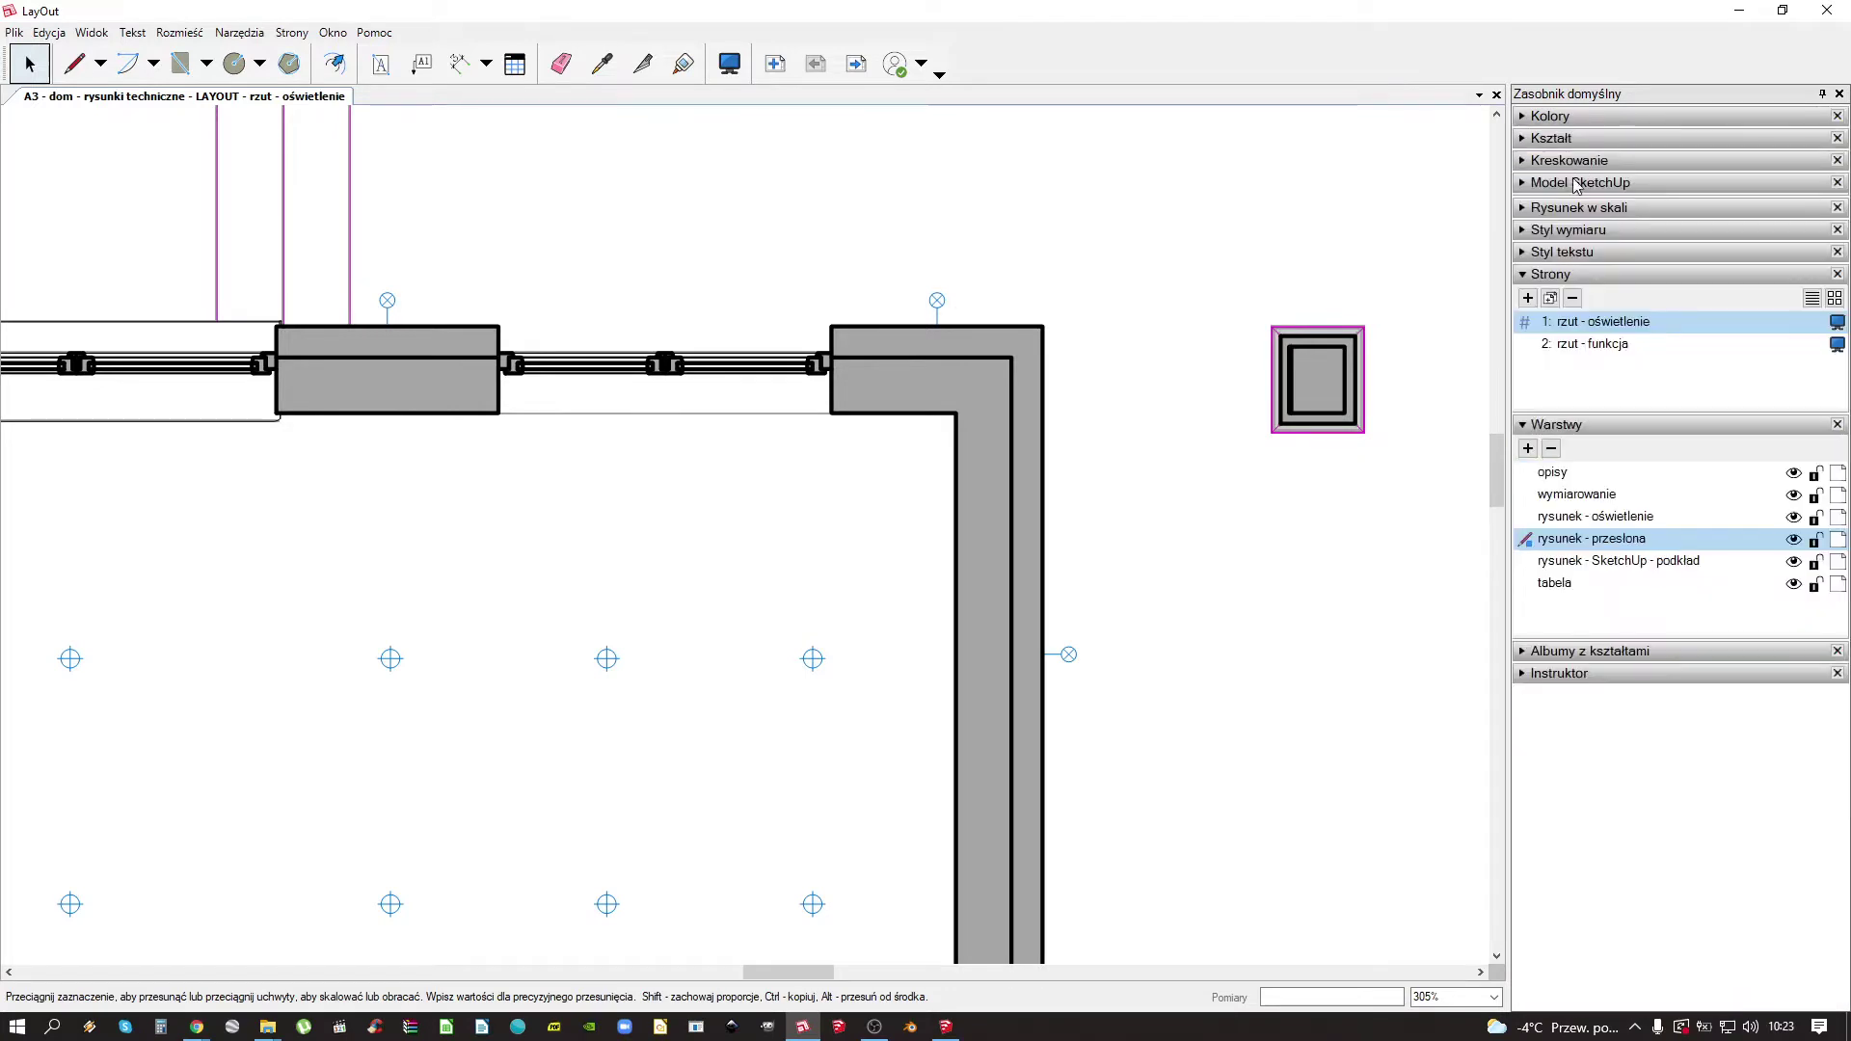
pyautogui.click(1581, 183)
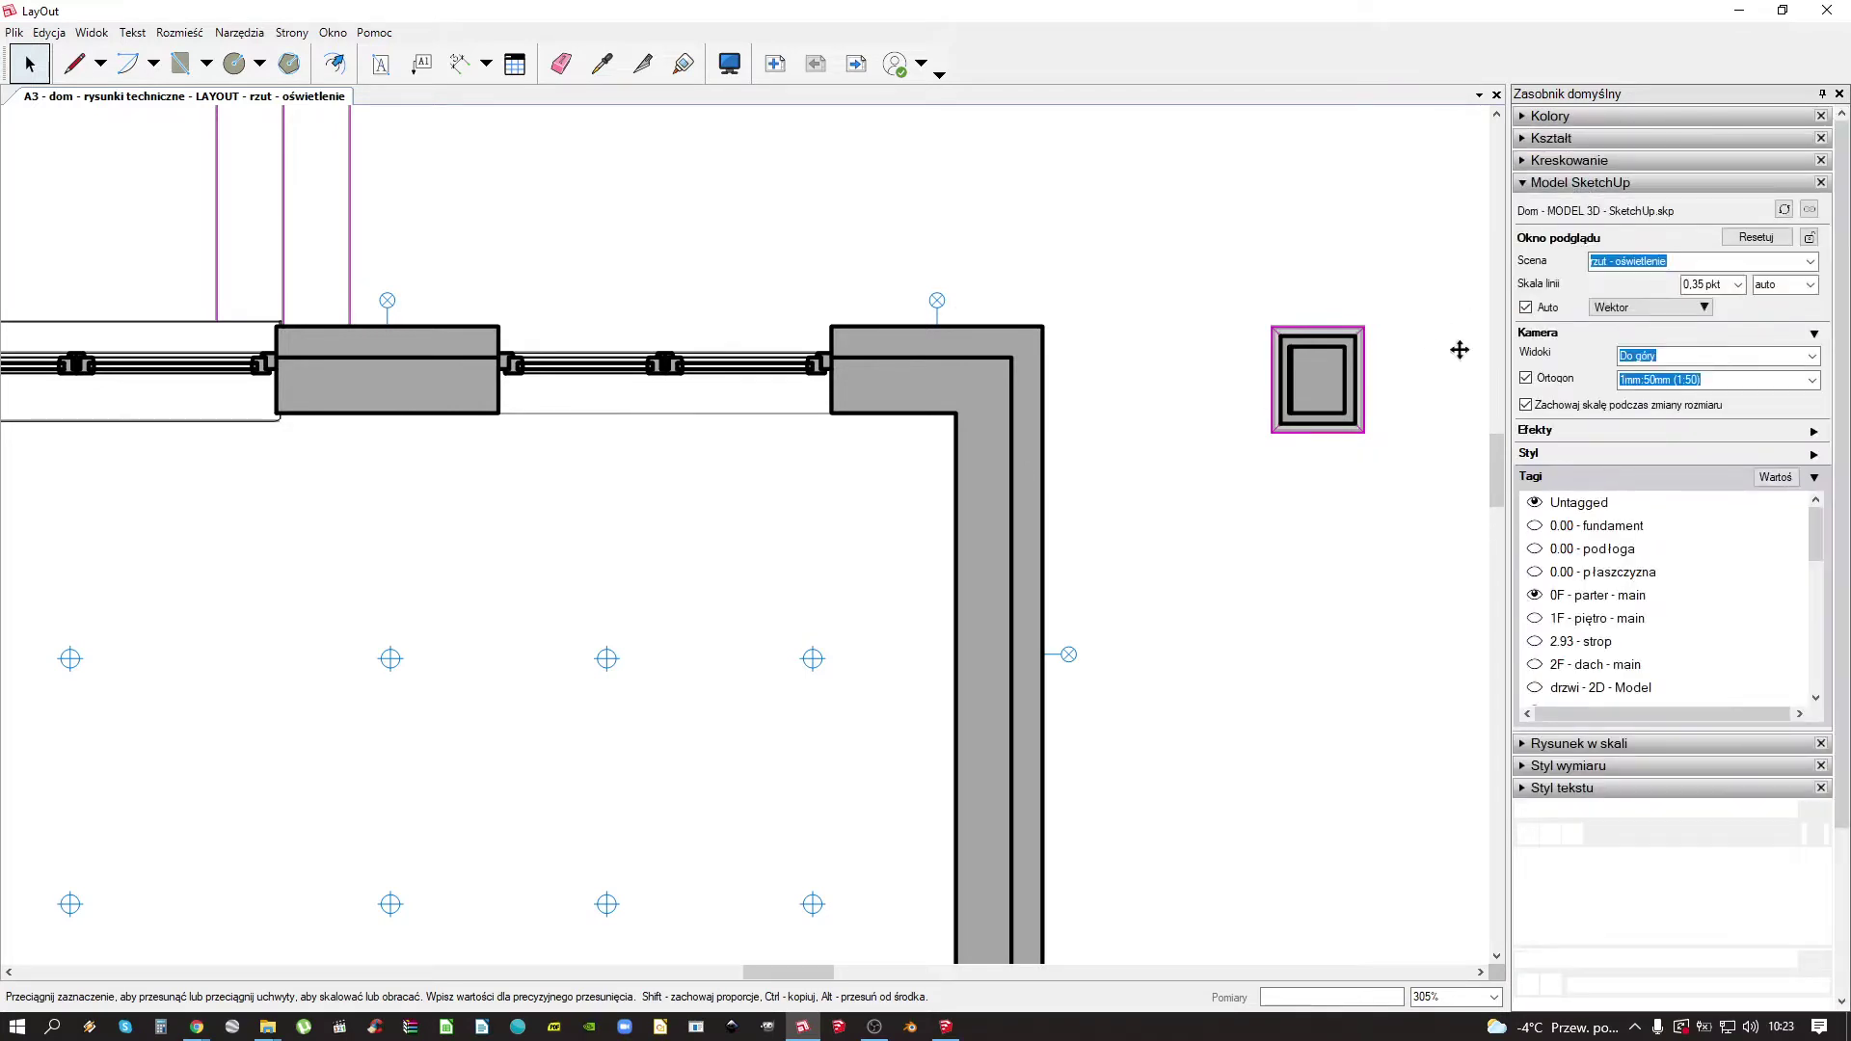
pyautogui.doubleClick(1705, 284)
pyautogui.write('0,6')
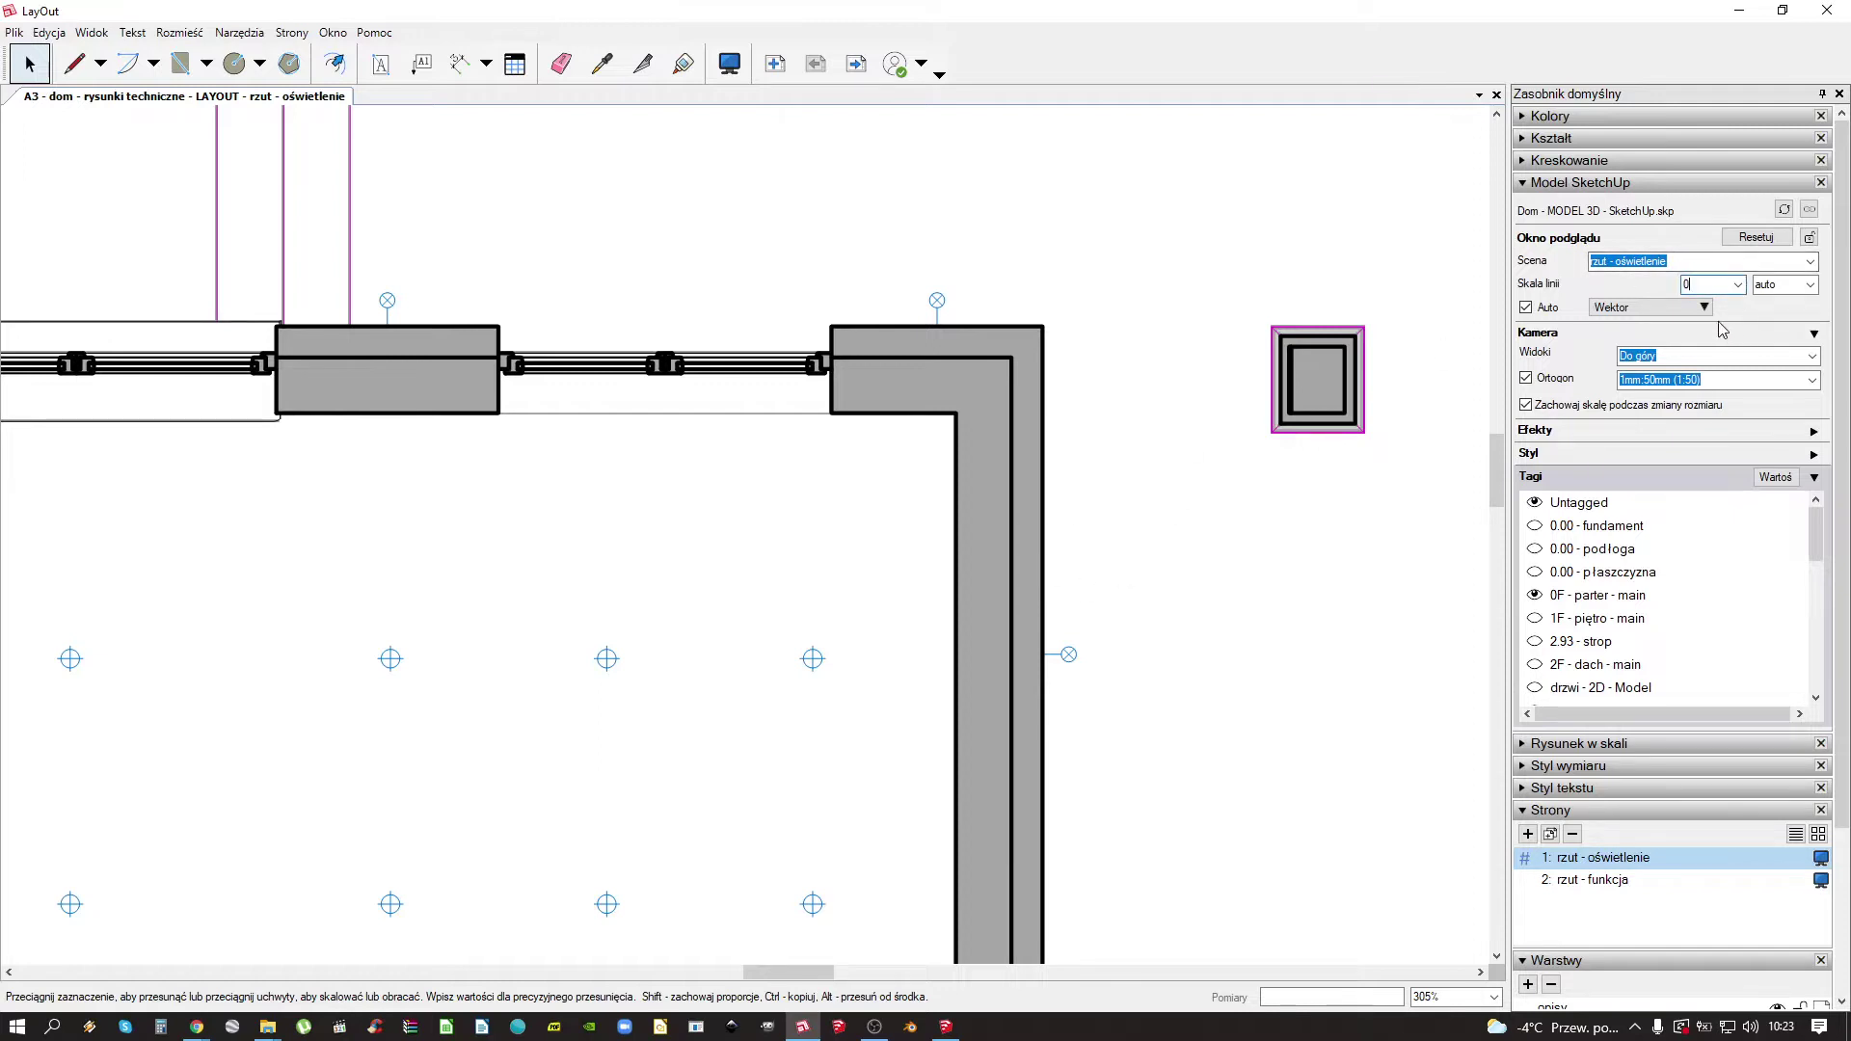
pyautogui.press('Return')
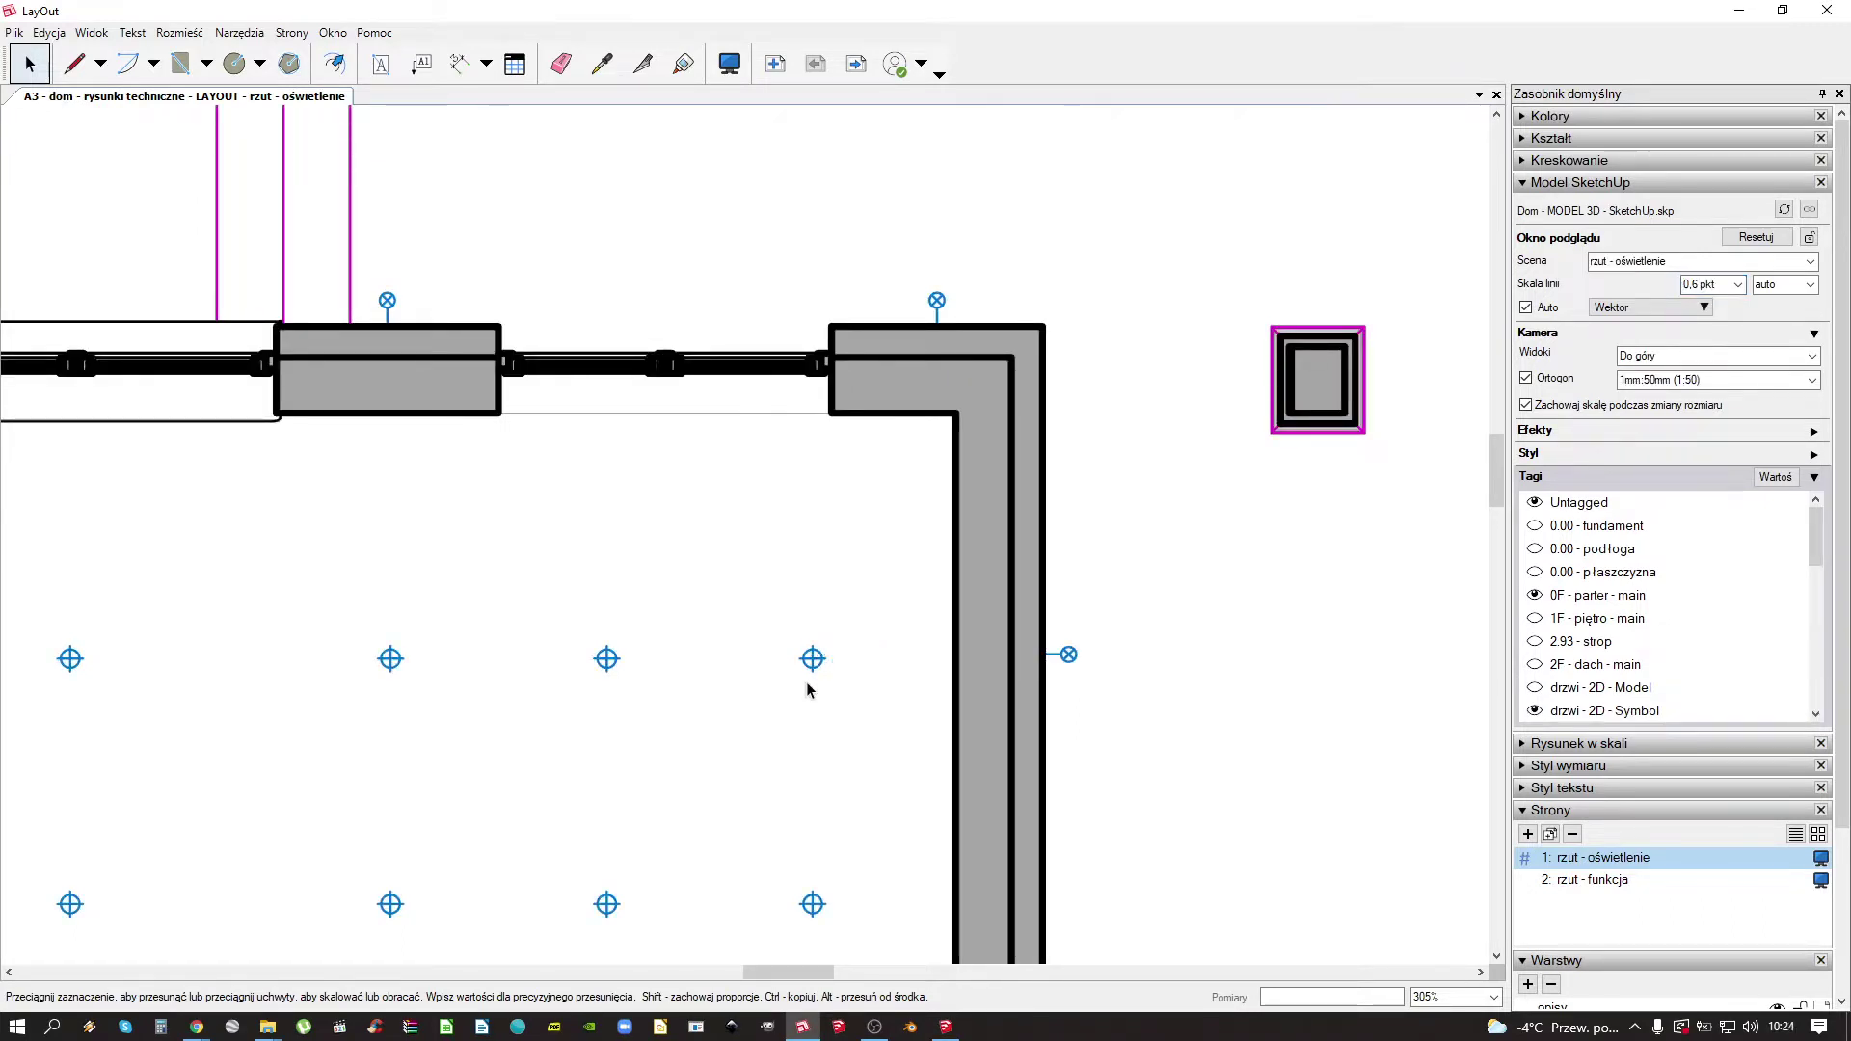
pyautogui.scroll(-2, 813, 419)
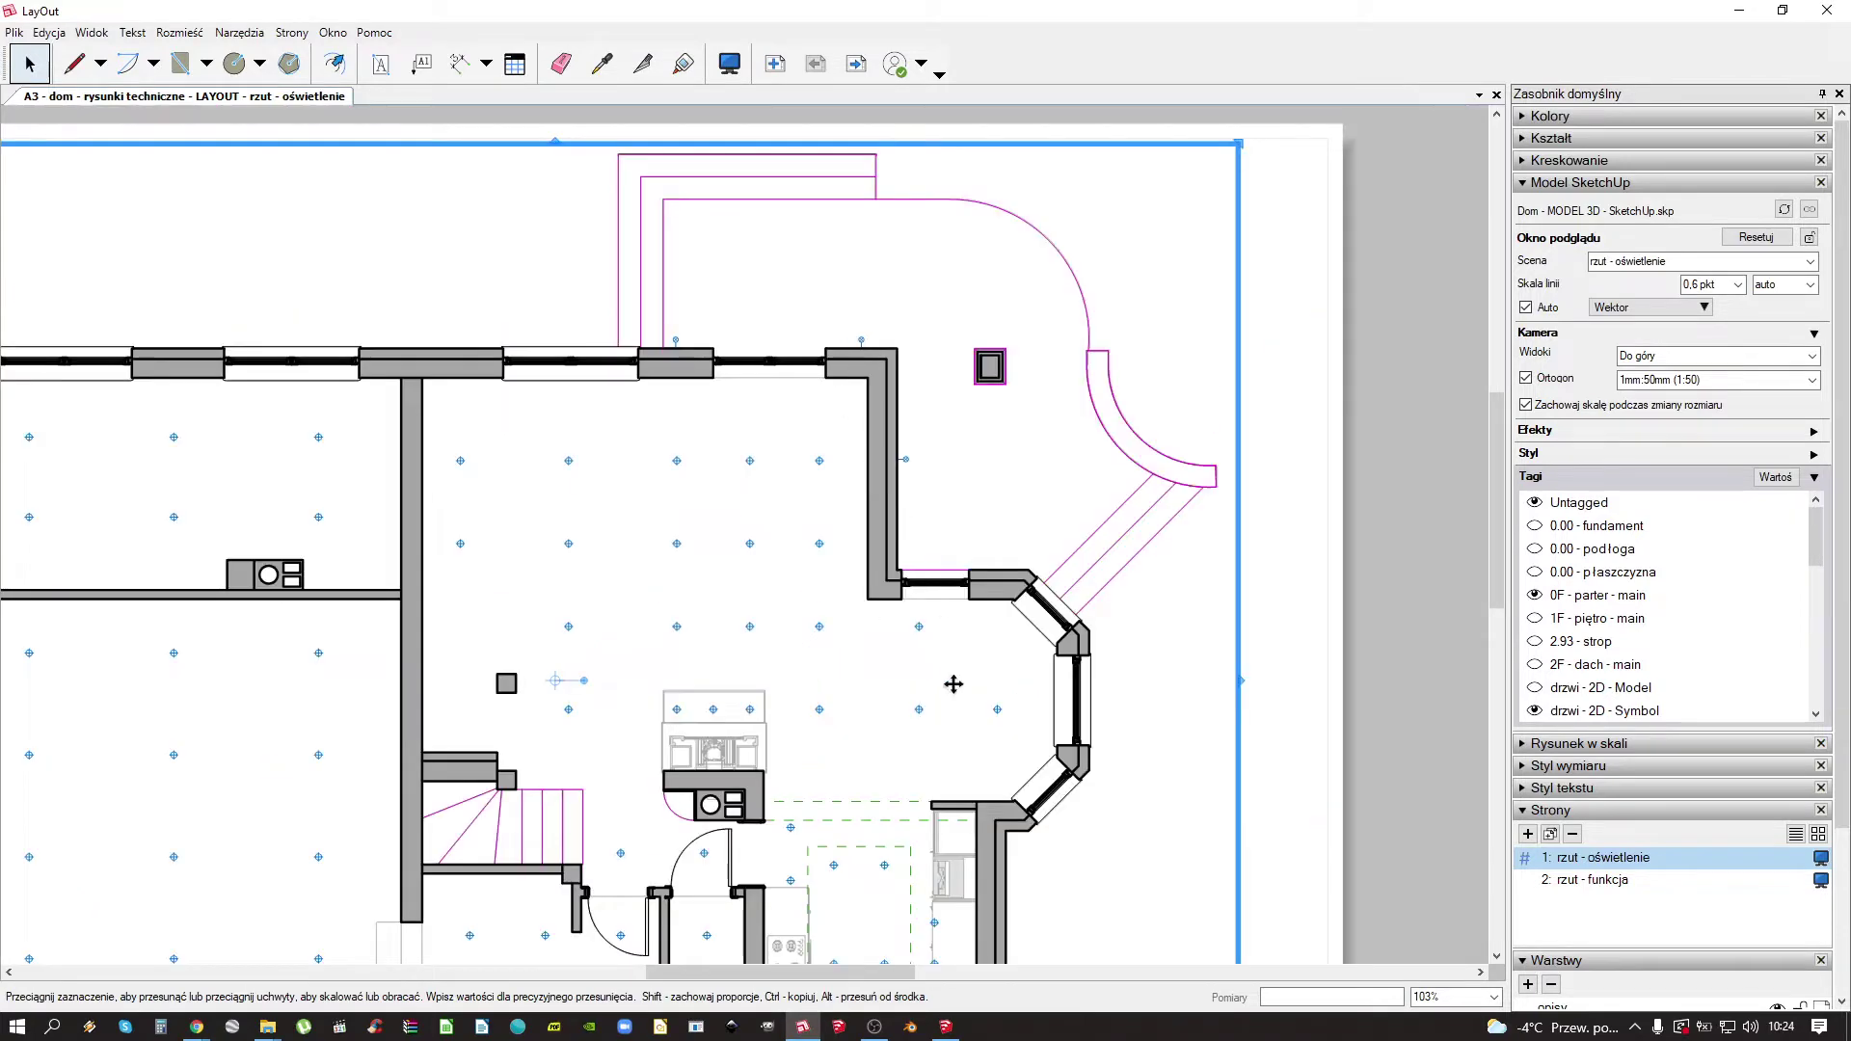
pyautogui.scroll(2, 808, 821)
pyautogui.doubleClick(1718, 285)
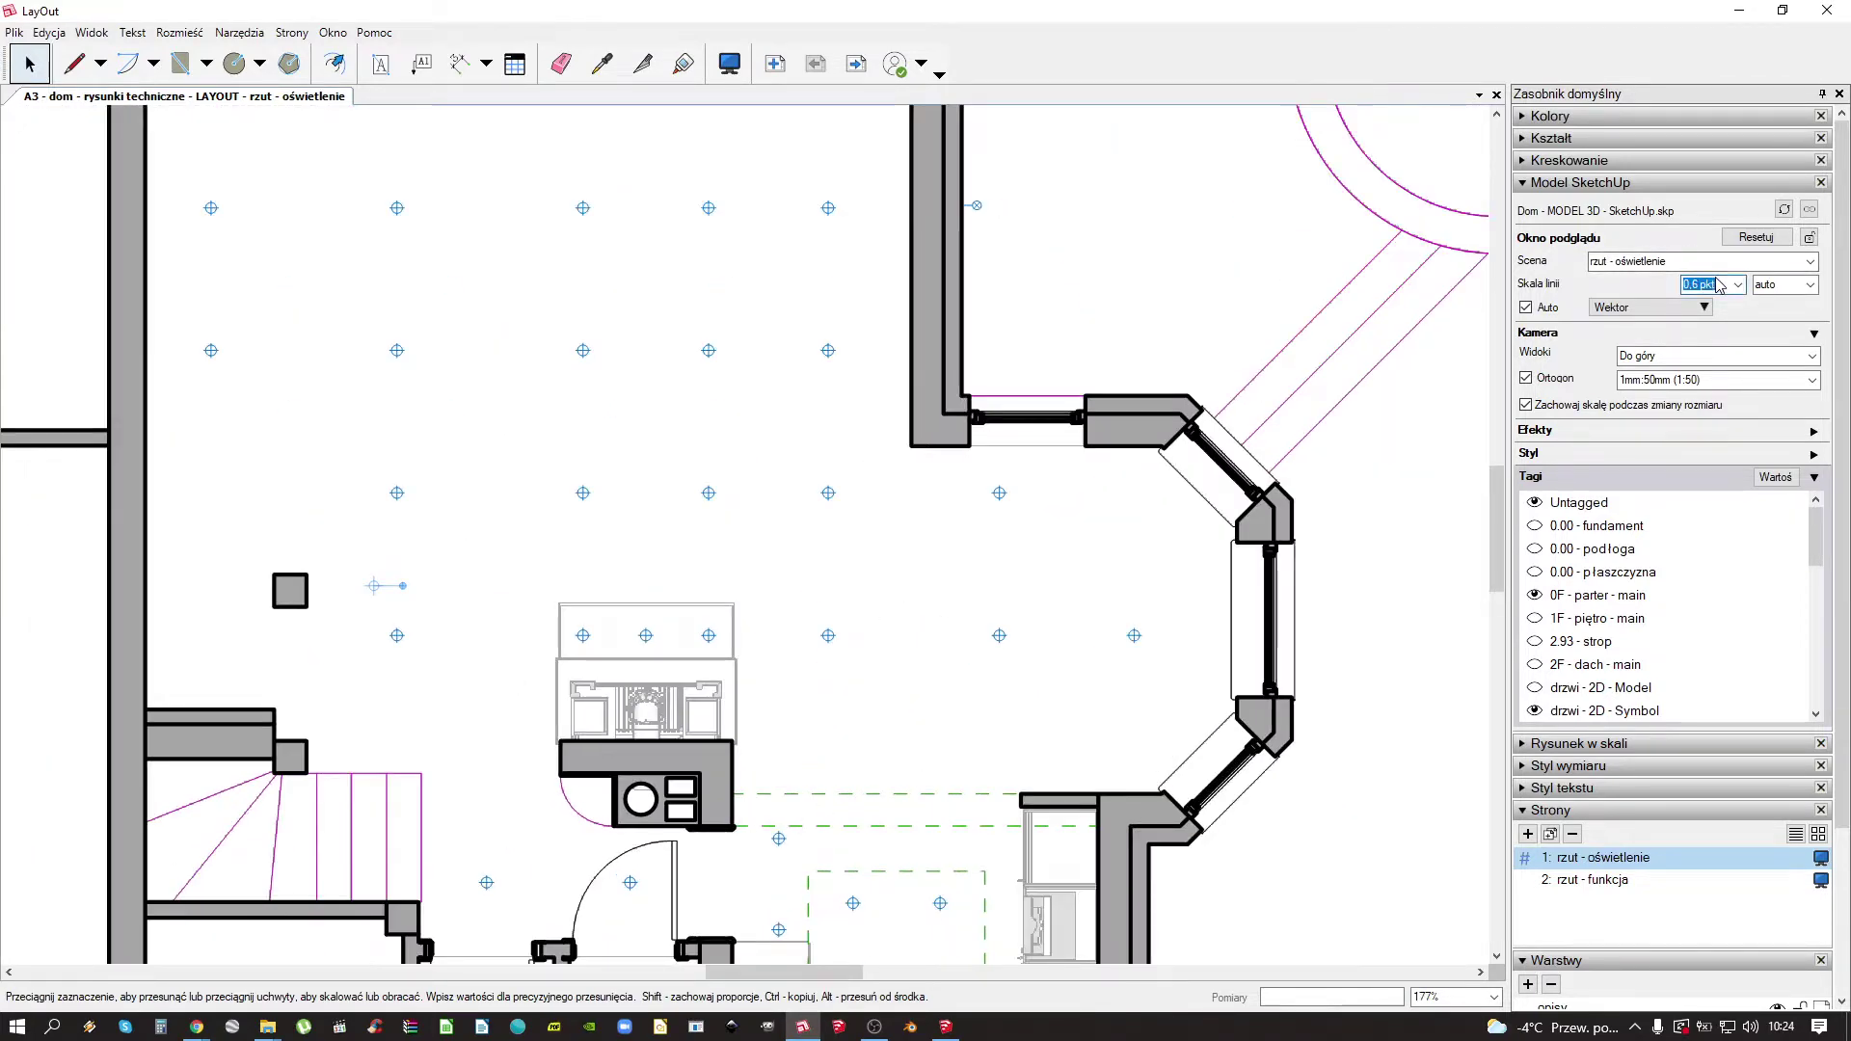
pyautogui.write('0,5')
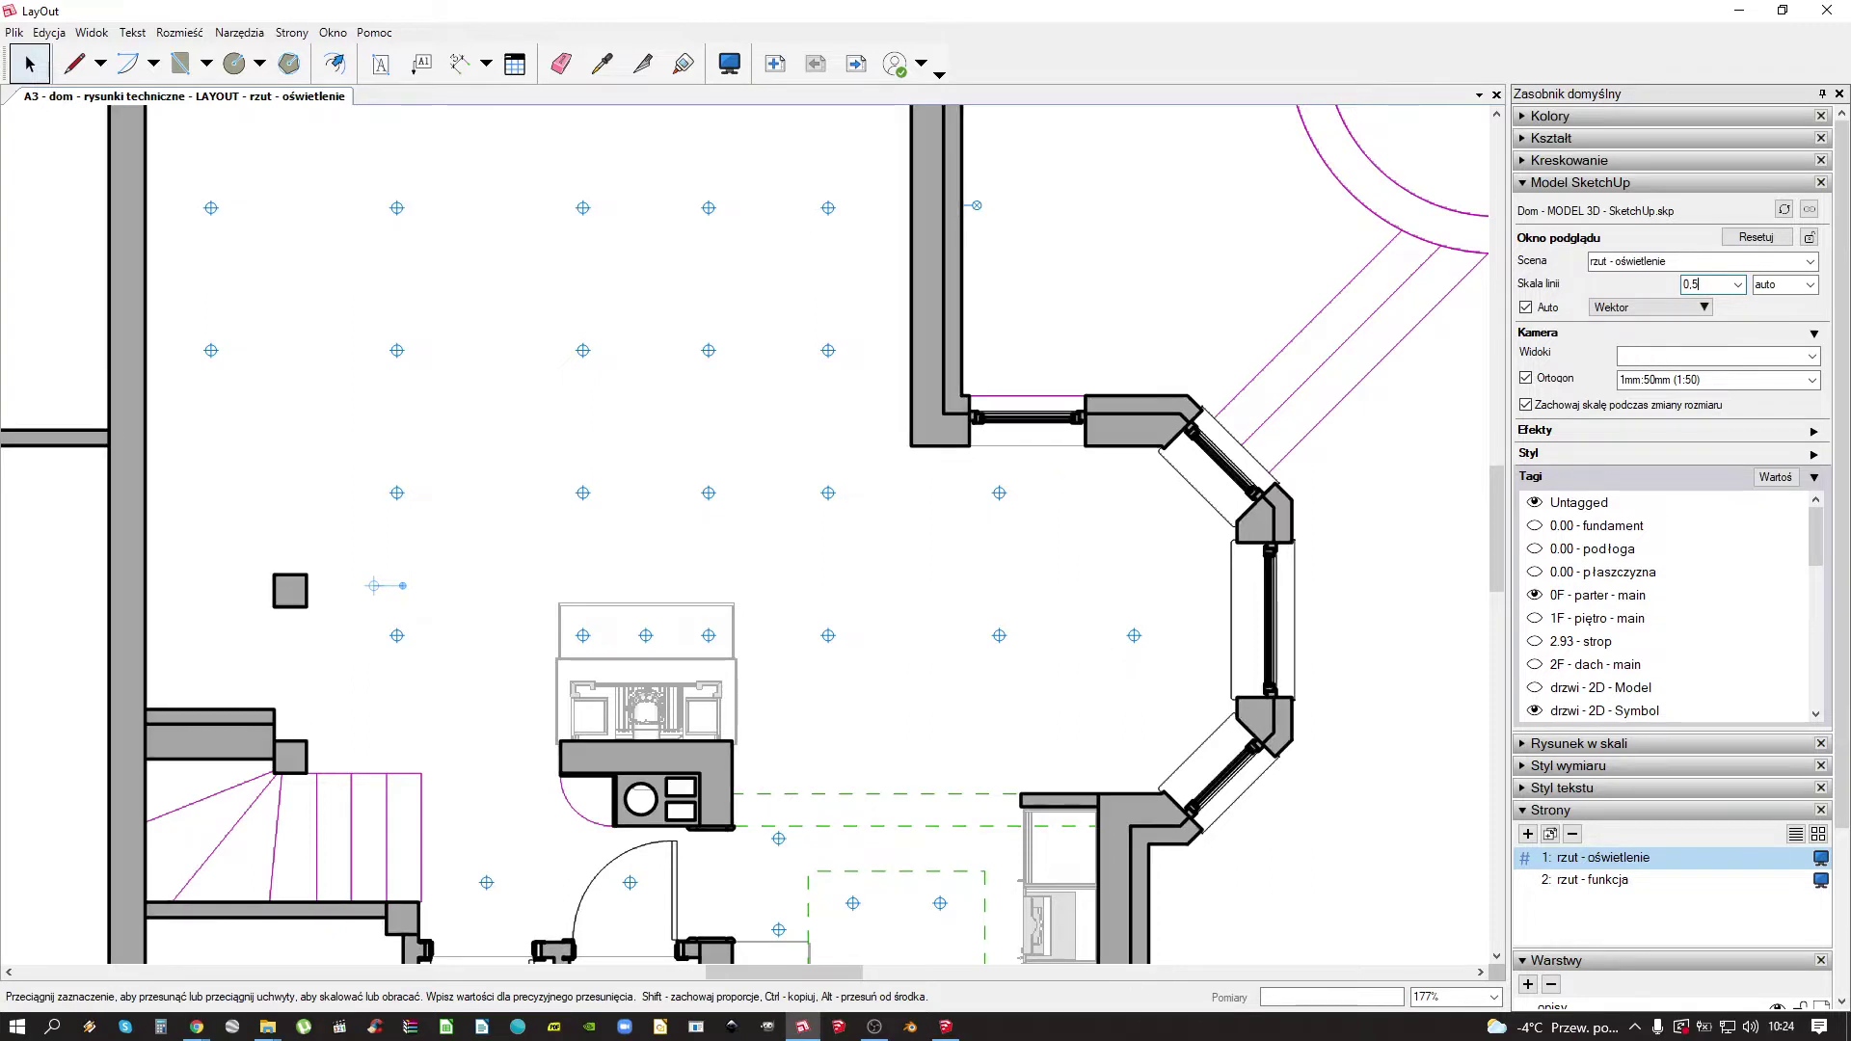
# - Bring the kitchen into view and set the viewport line scale to 0,75 x
pyautogui.scroll(-1, 945, 538)
pyautogui.scroll(-1, 945, 538)
pyautogui.scroll(-1, 945, 538)
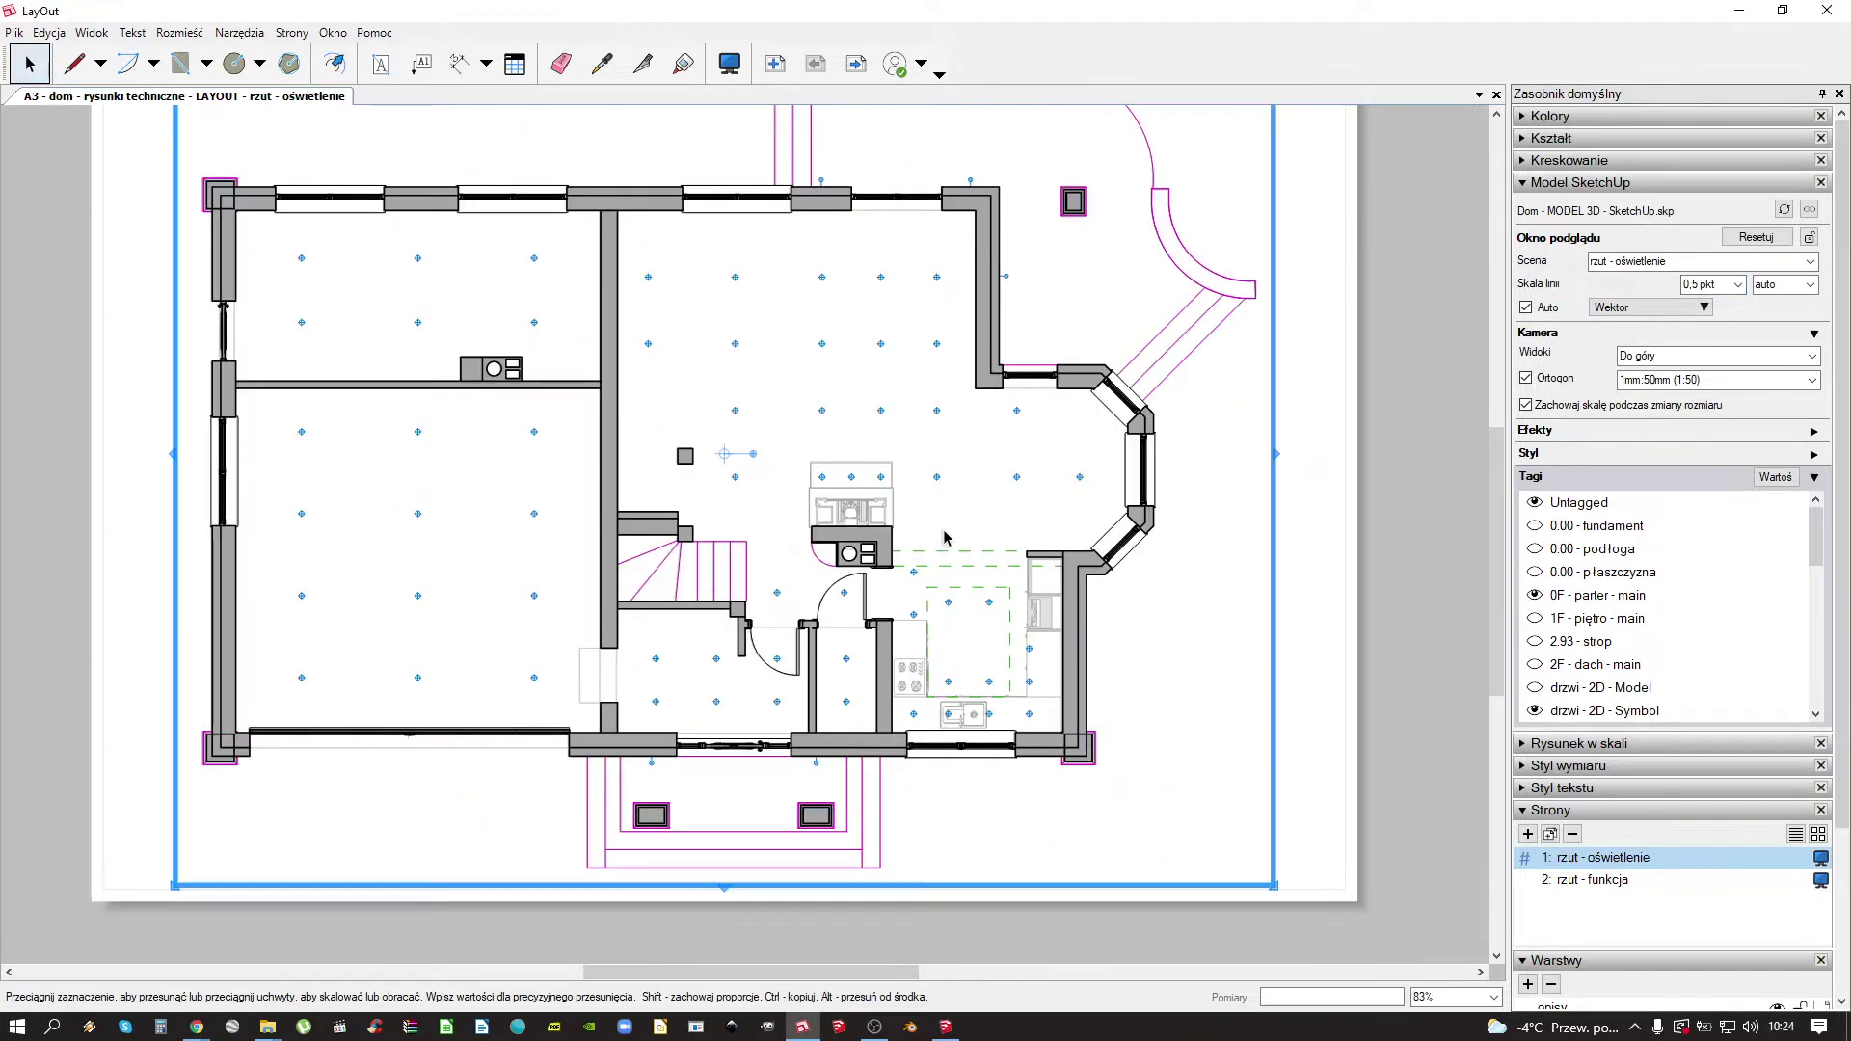
pyautogui.moveTo(962, 480); pyautogui.dragTo(1057, 577, button='middle')
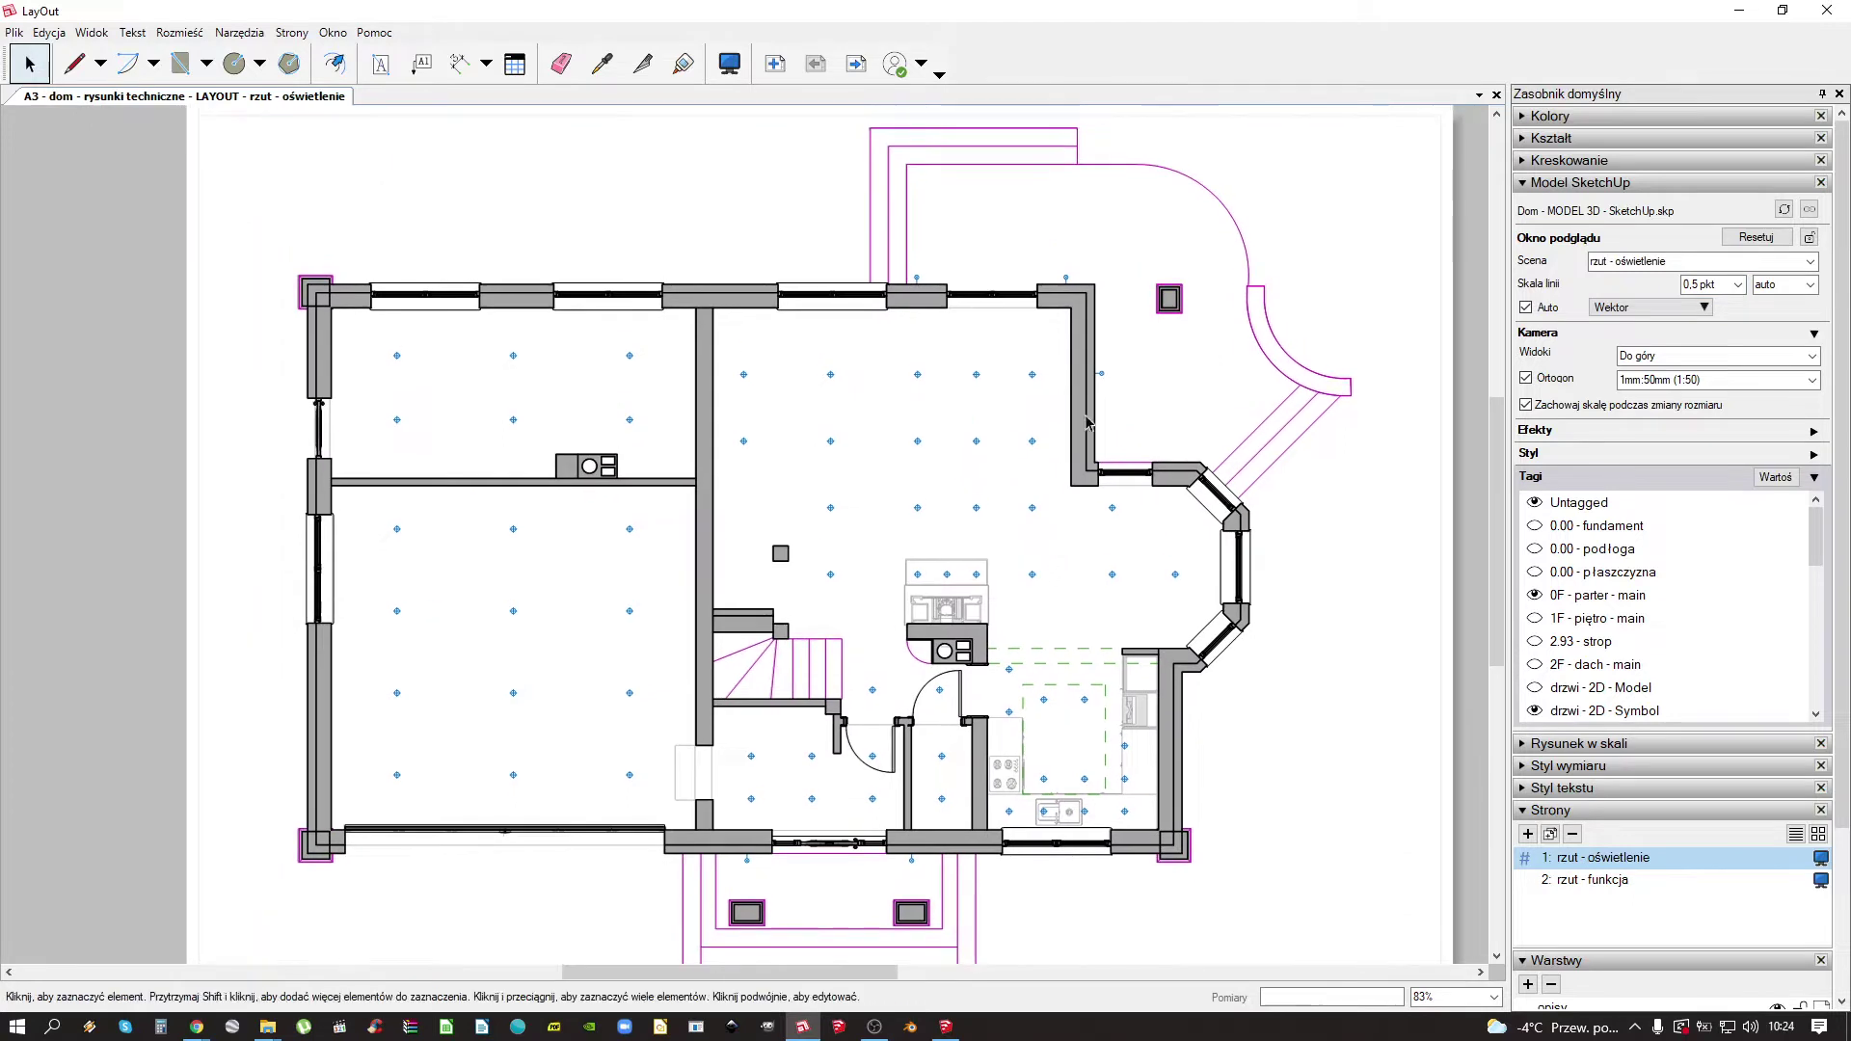
pyautogui.moveTo(318, 752); pyautogui.dragTo(414, 548, button='middle')
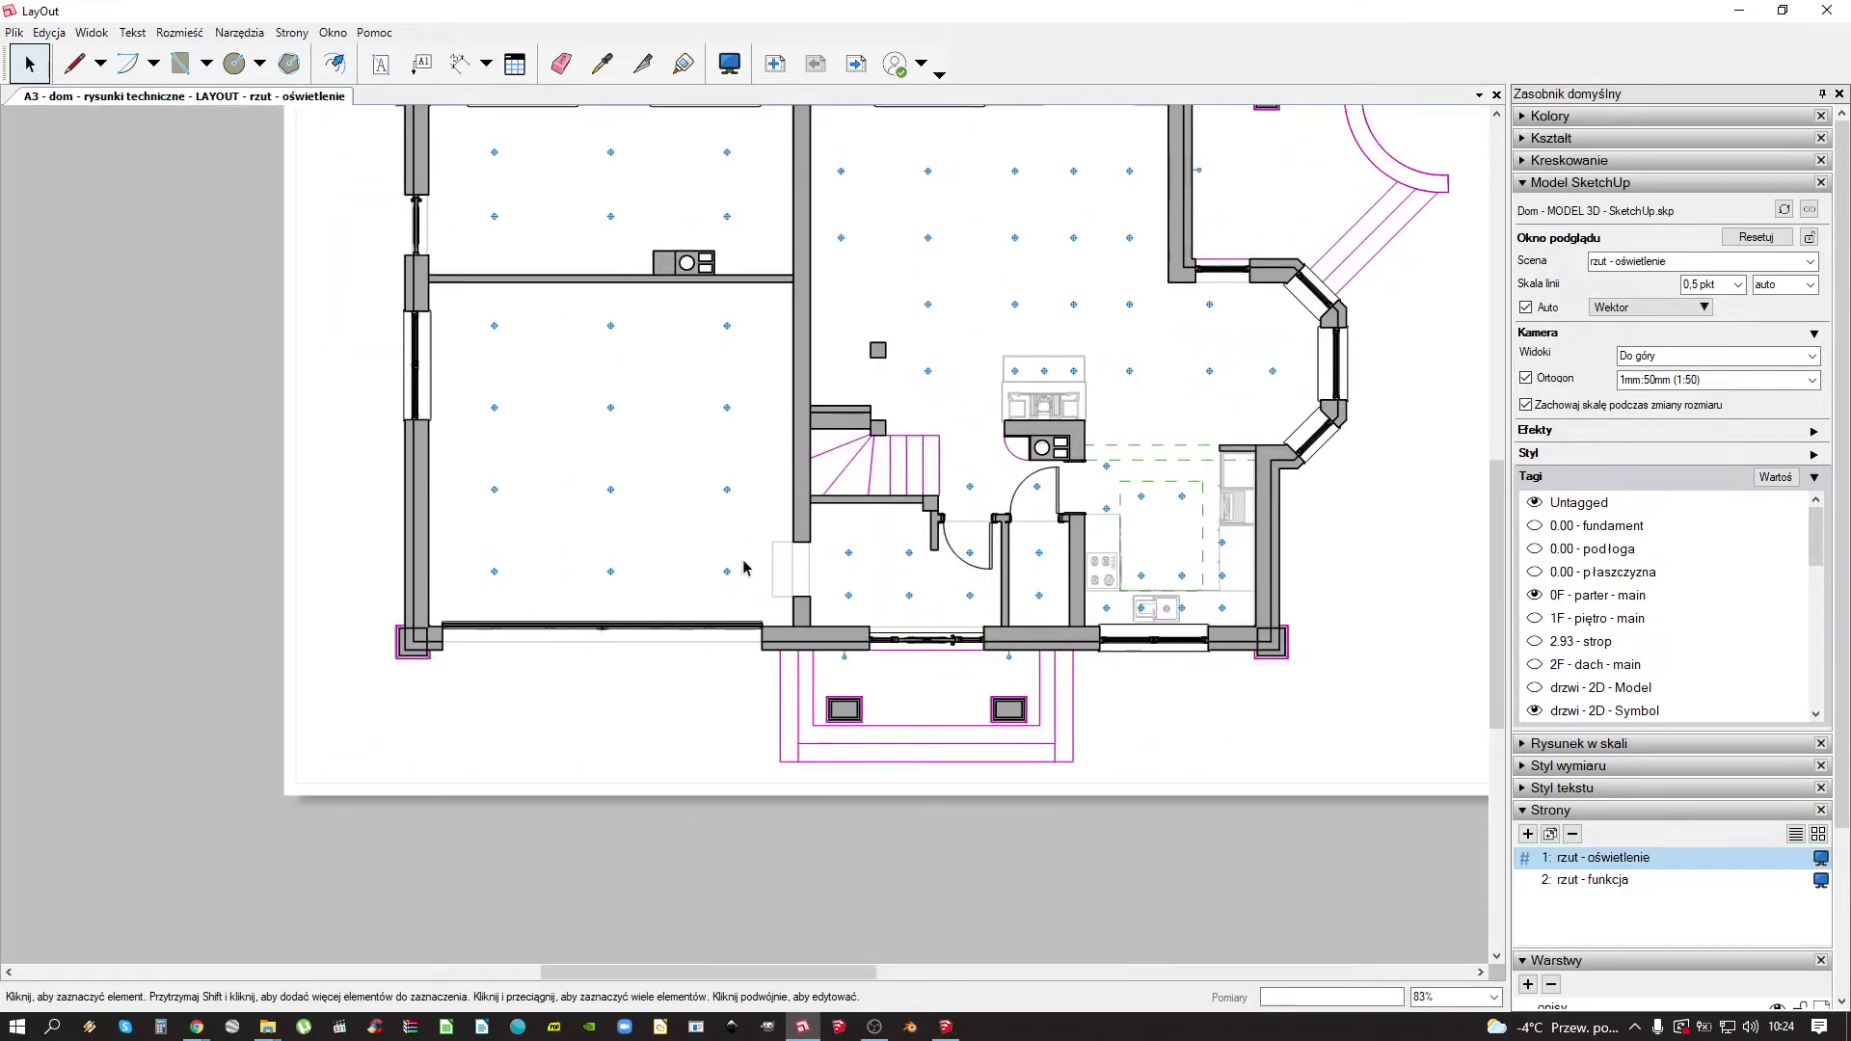
pyautogui.moveTo(971, 580); pyautogui.dragTo(908, 604, button='middle')
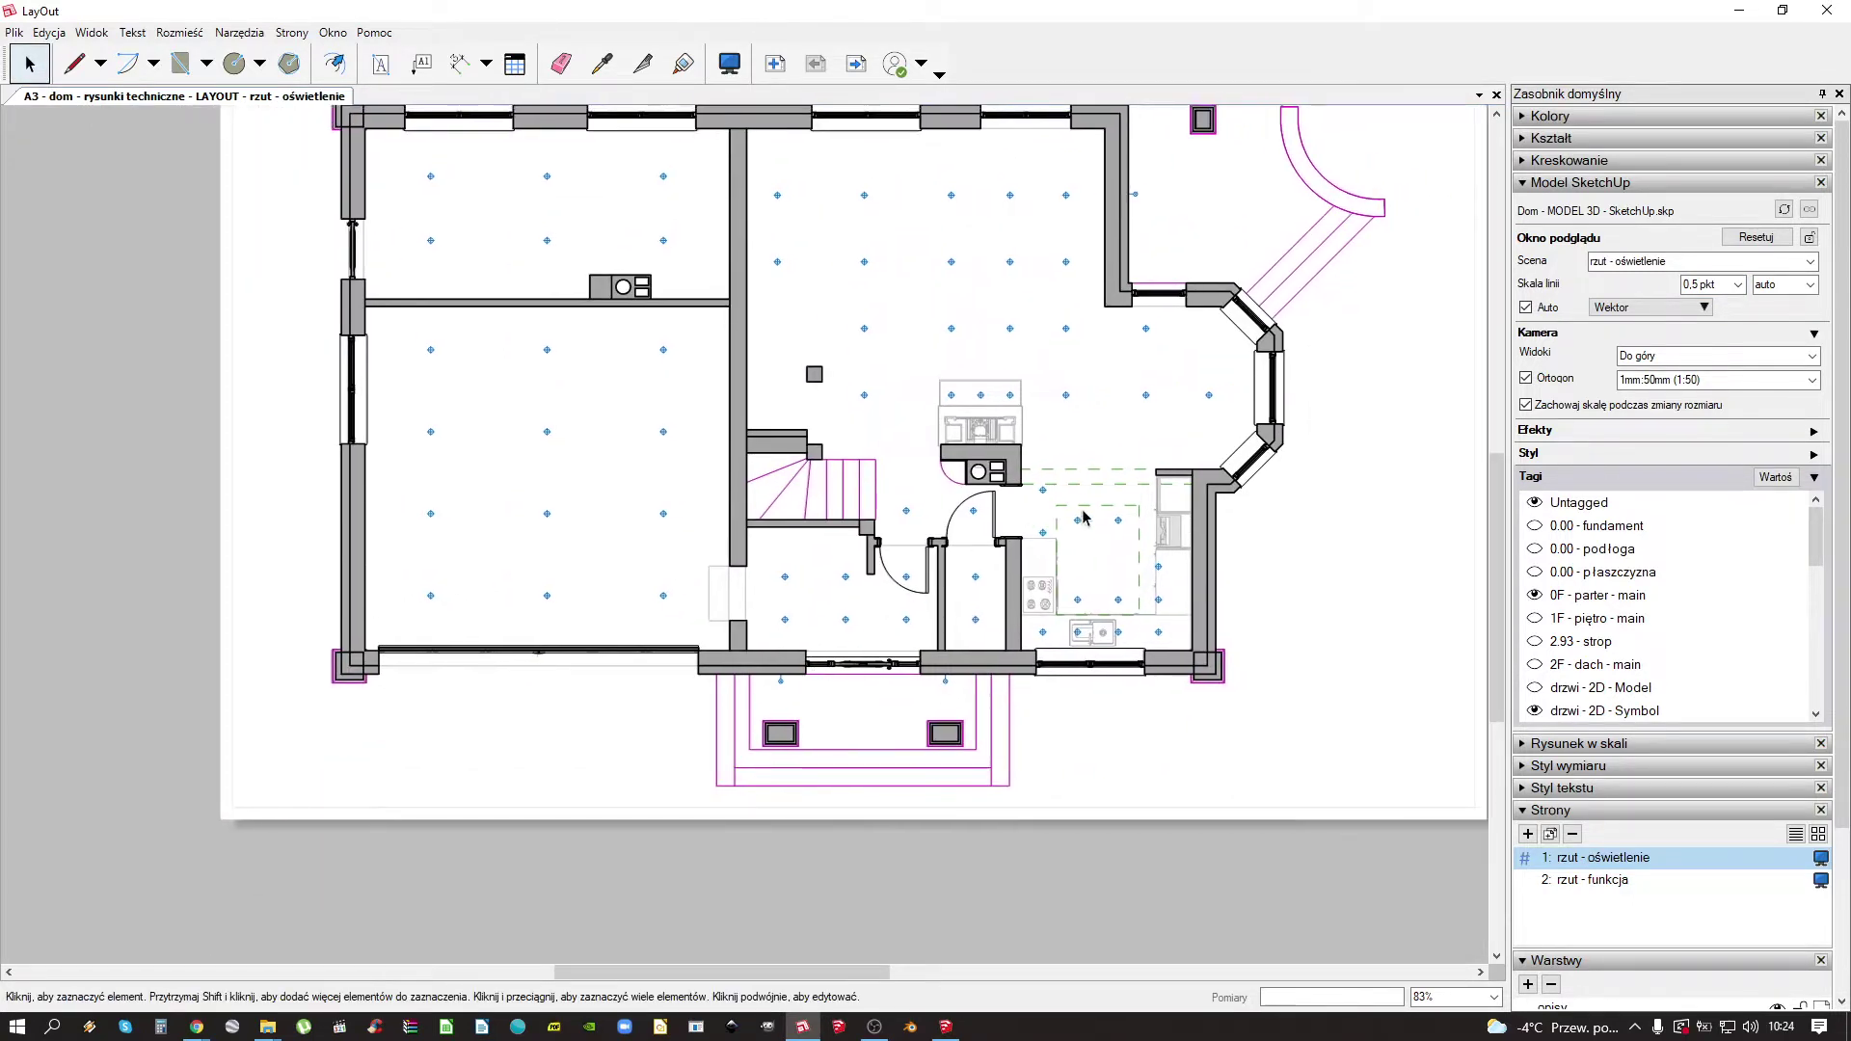
pyautogui.scroll(2, 1084, 516)
pyautogui.scroll(1, 1089, 502)
pyautogui.scroll(1, 1061, 519)
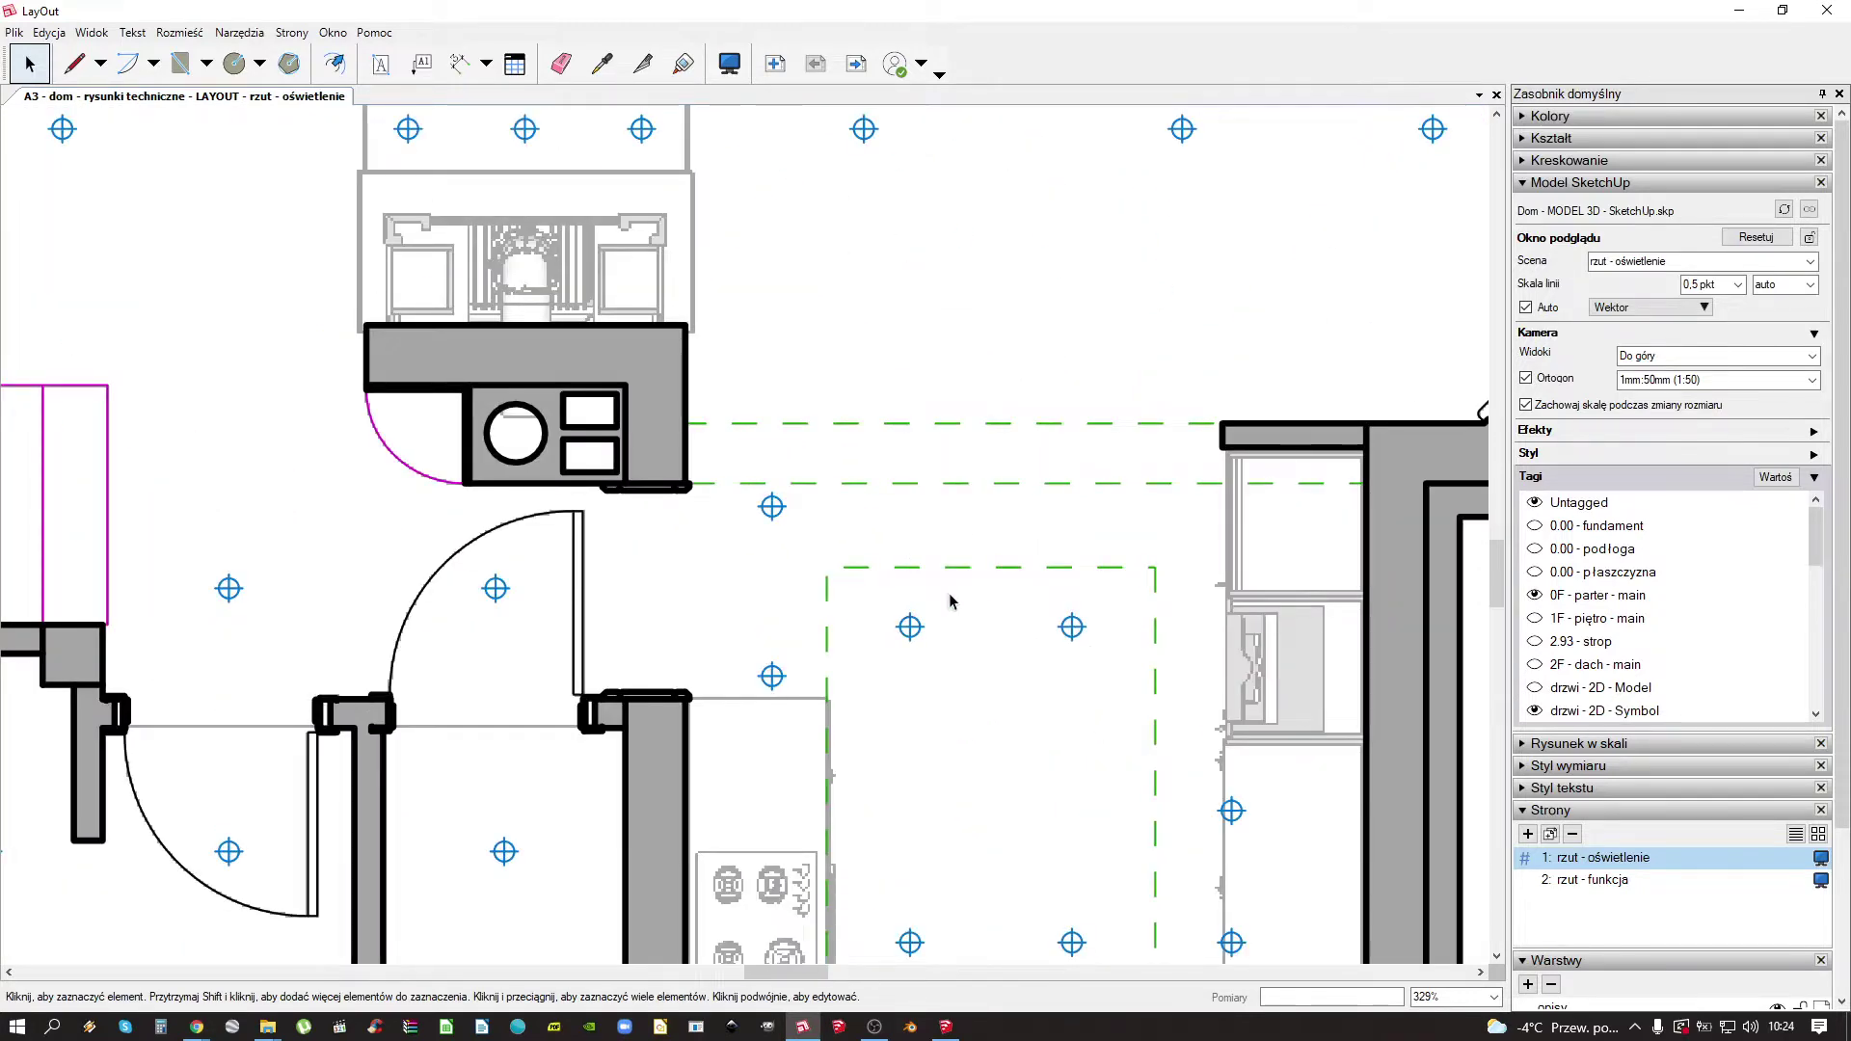
pyautogui.moveTo(950, 600); pyautogui.dragTo(858, 560, button='middle')
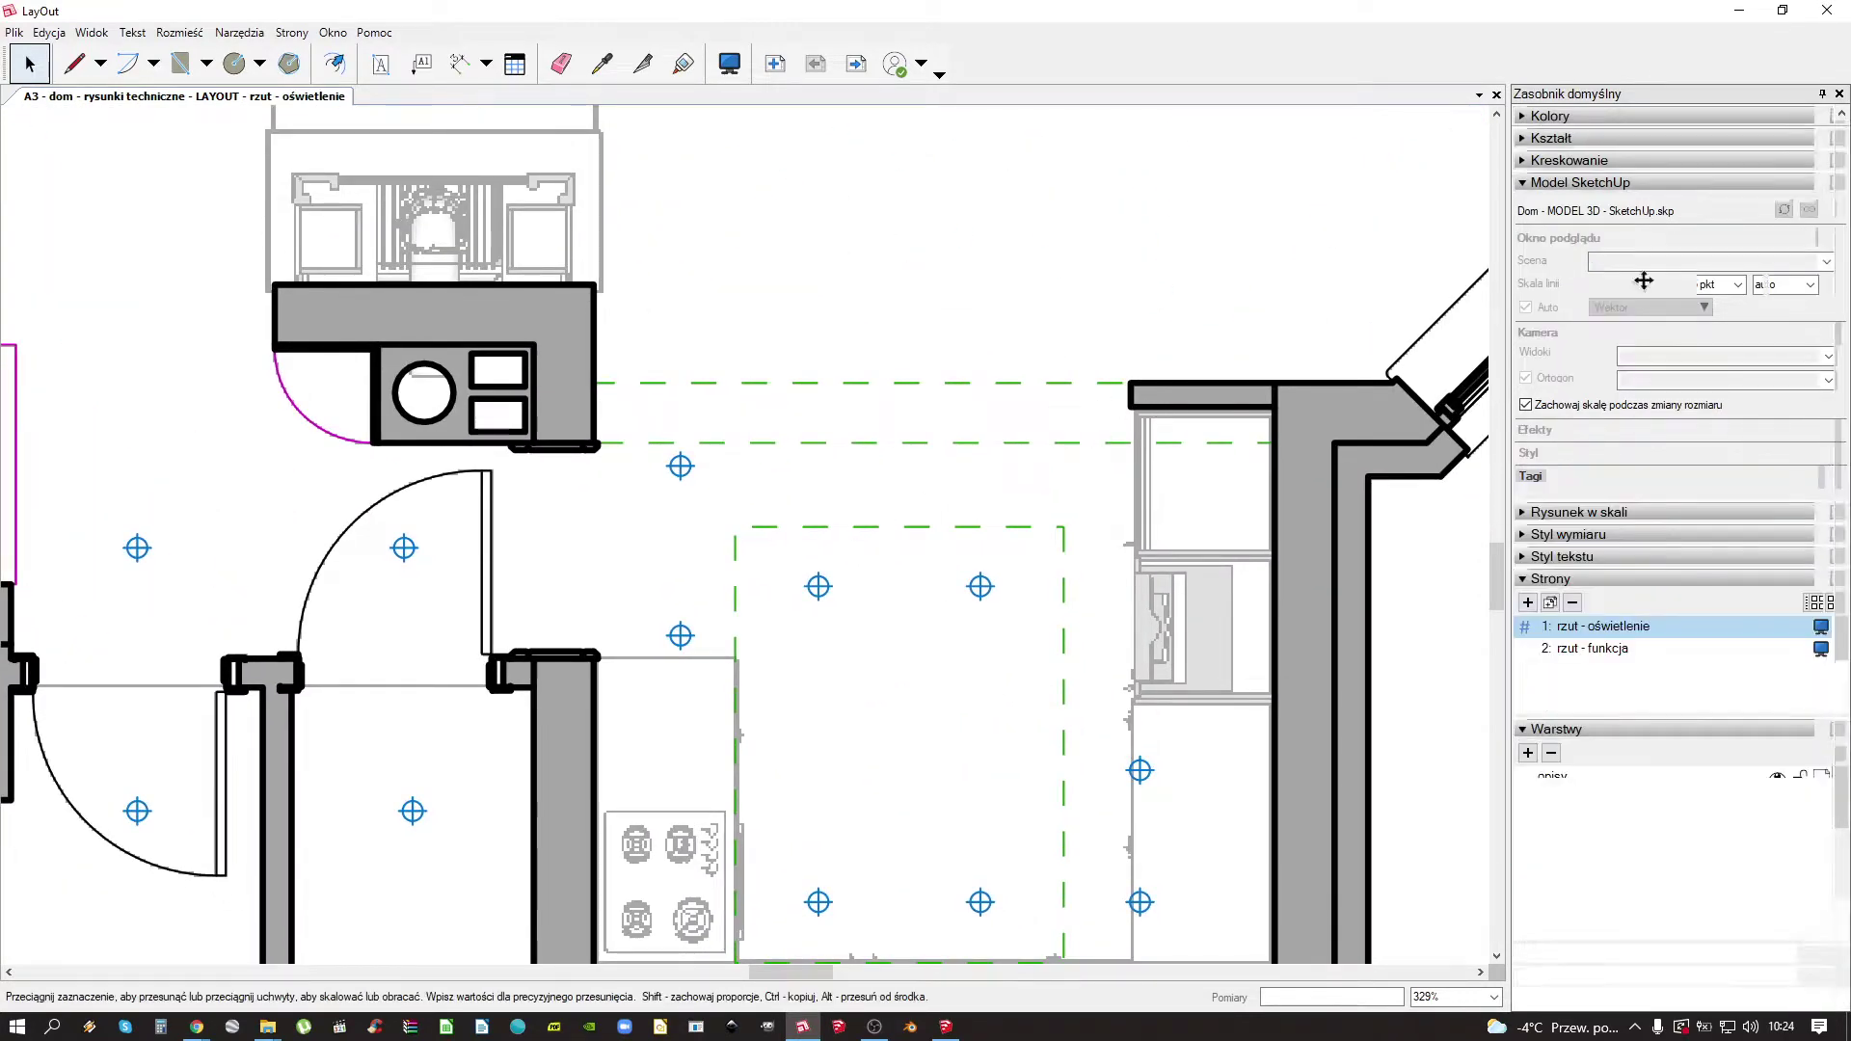
pyautogui.scroll(1, 1070, 448)
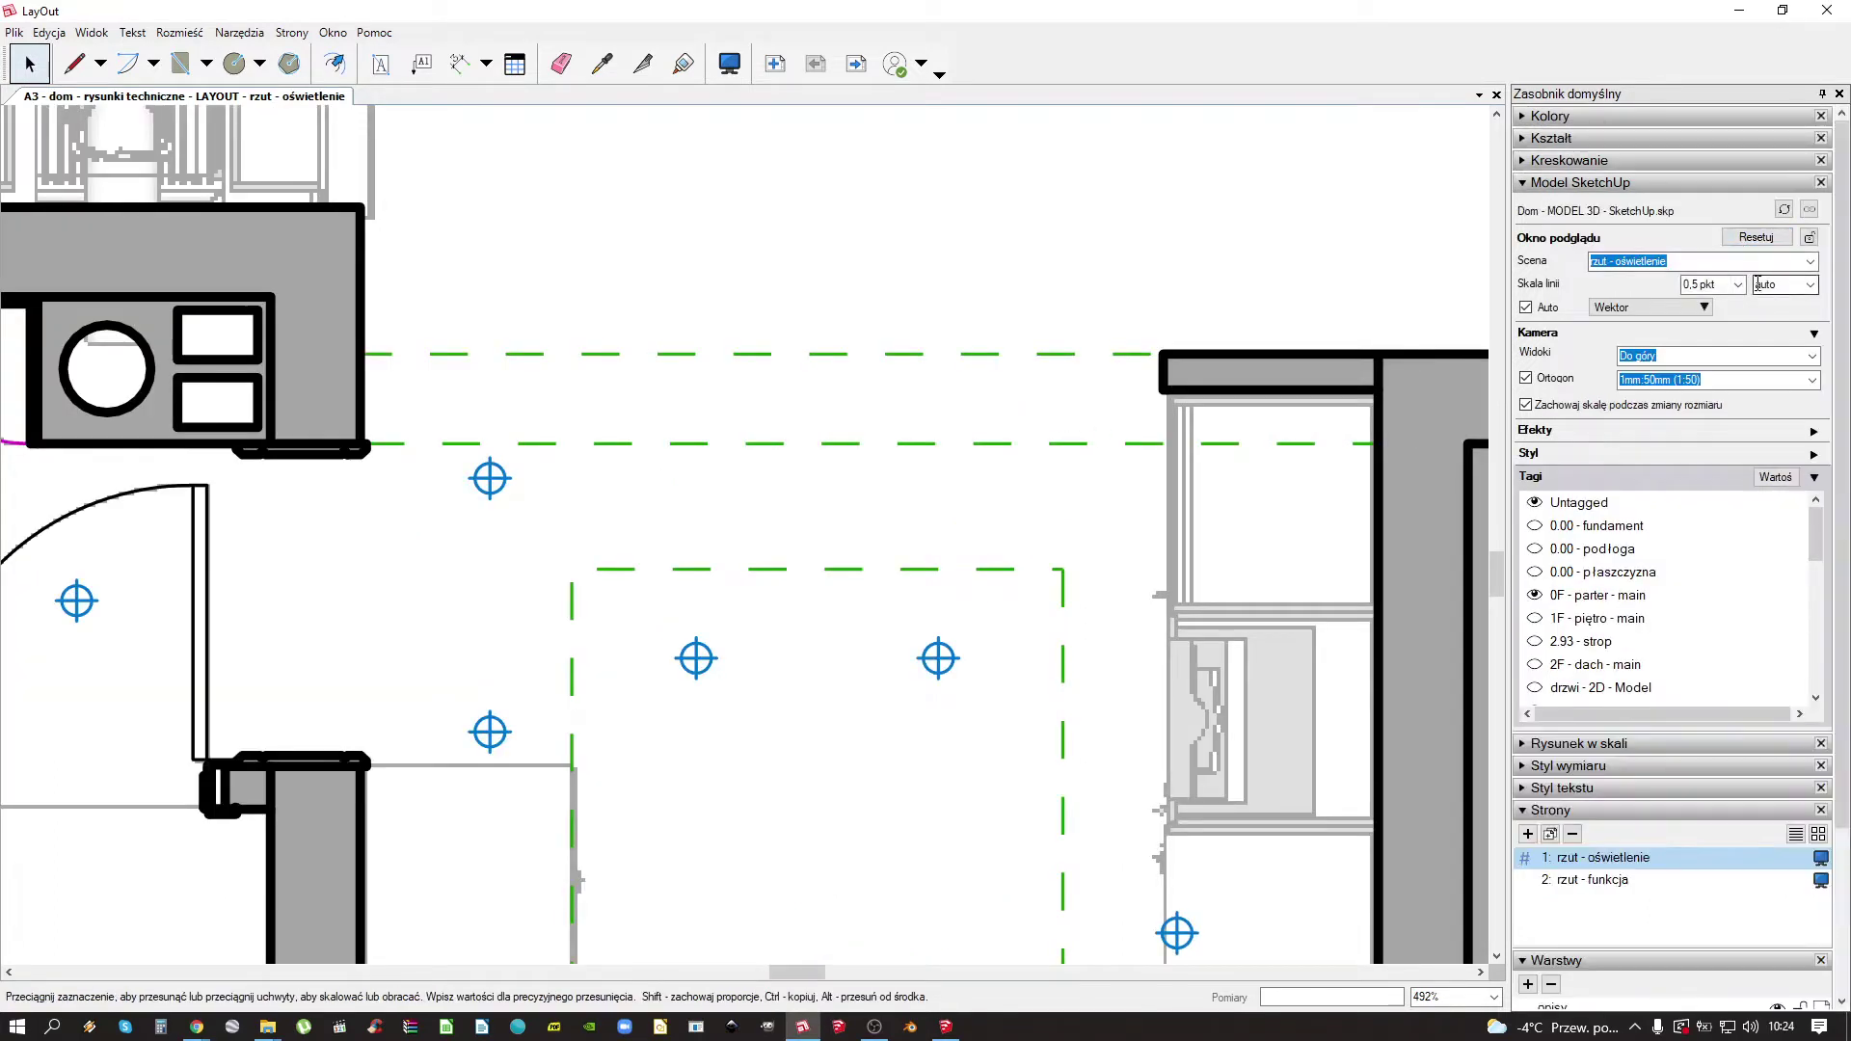
pyautogui.click(1811, 286)
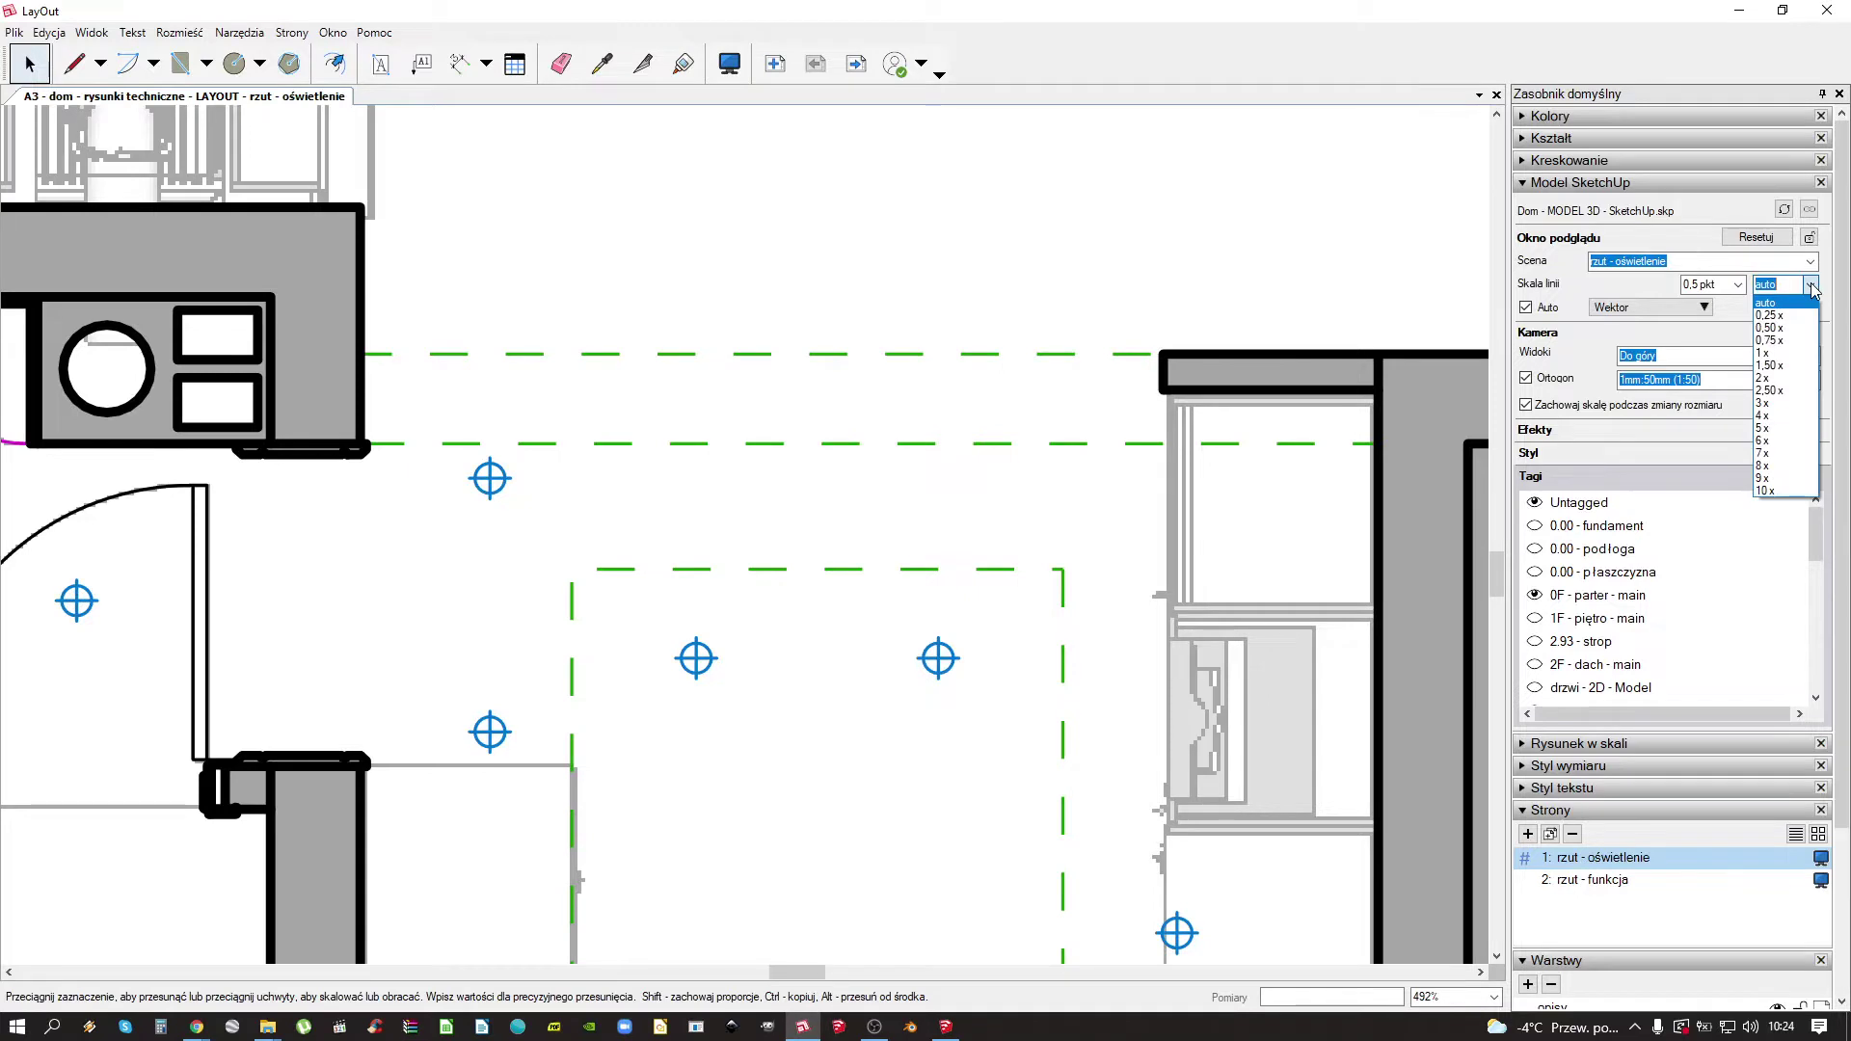
pyautogui.click(1782, 341)
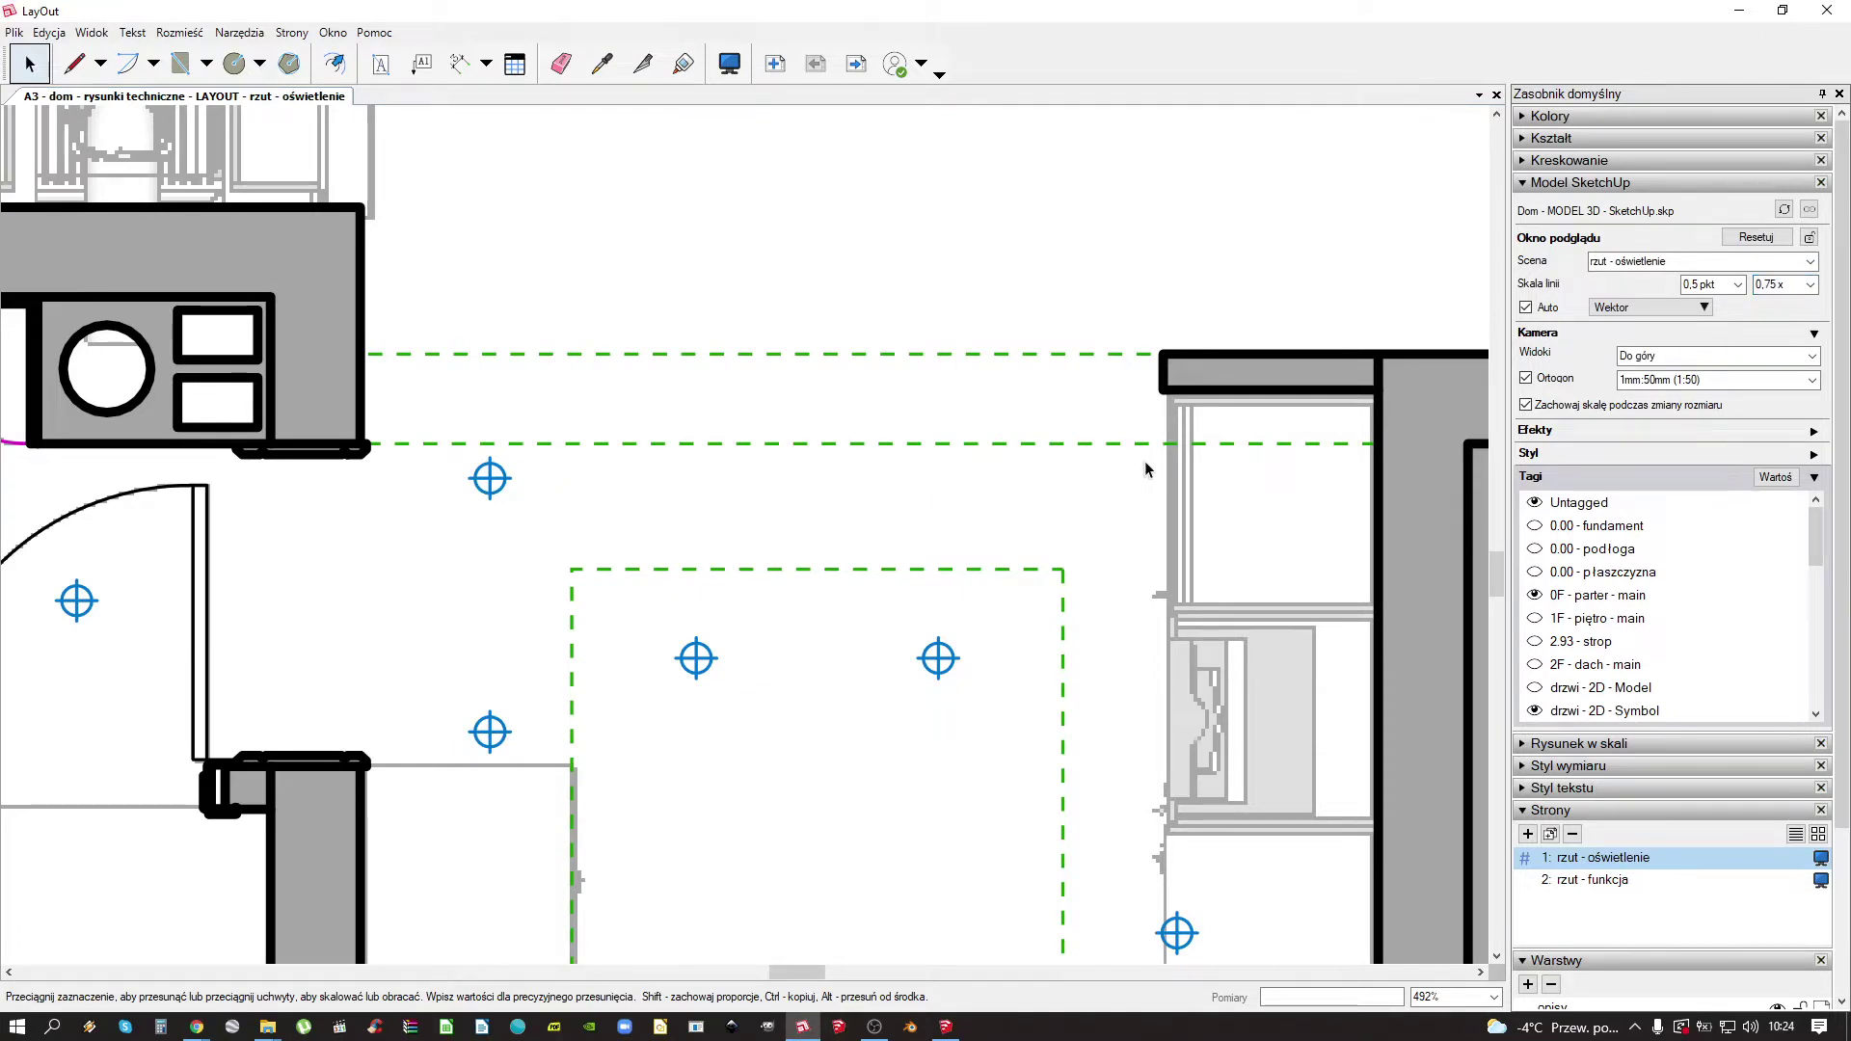
# - Zoom out on the floor plan, collapse the SketchUp Model settings, and activate layer wymiarowanie
pyautogui.moveTo(622, 644); pyautogui.dragTo(506, 447, button='middle')
pyautogui.scroll(-2, 597, 479)
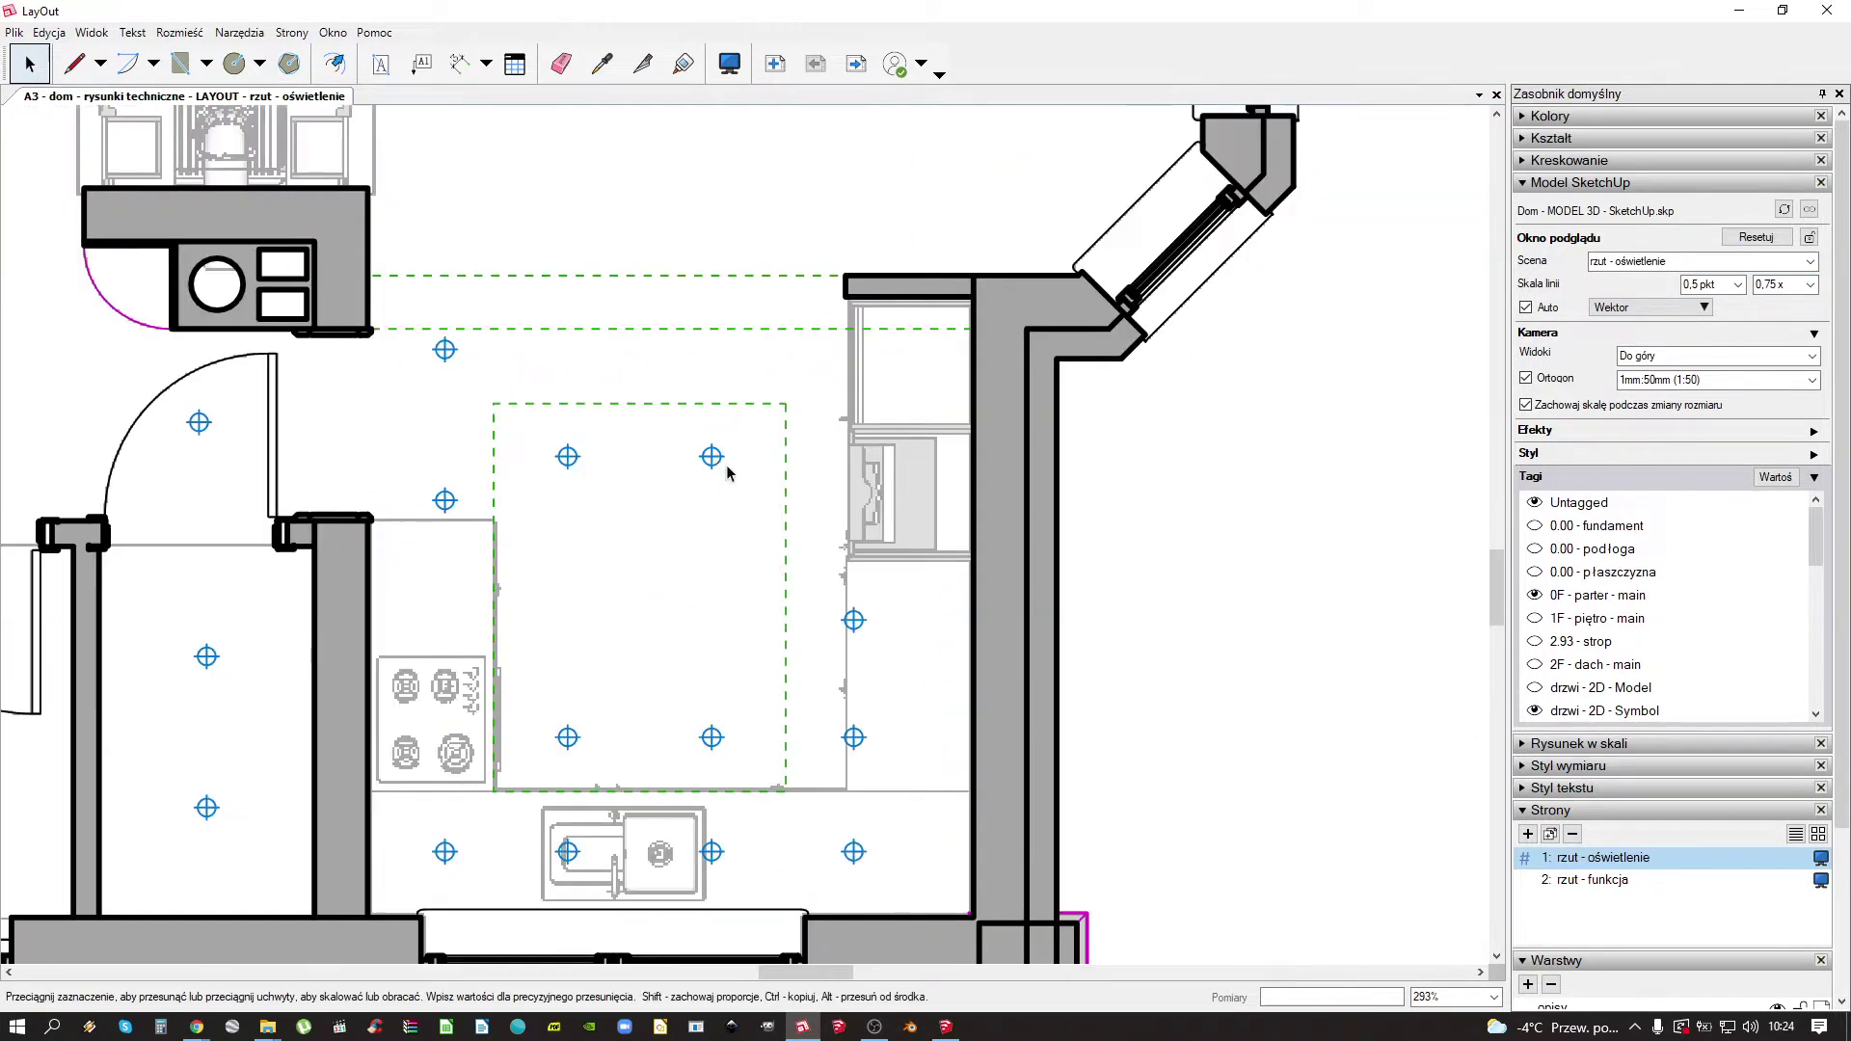
pyautogui.scroll(1, 728, 472)
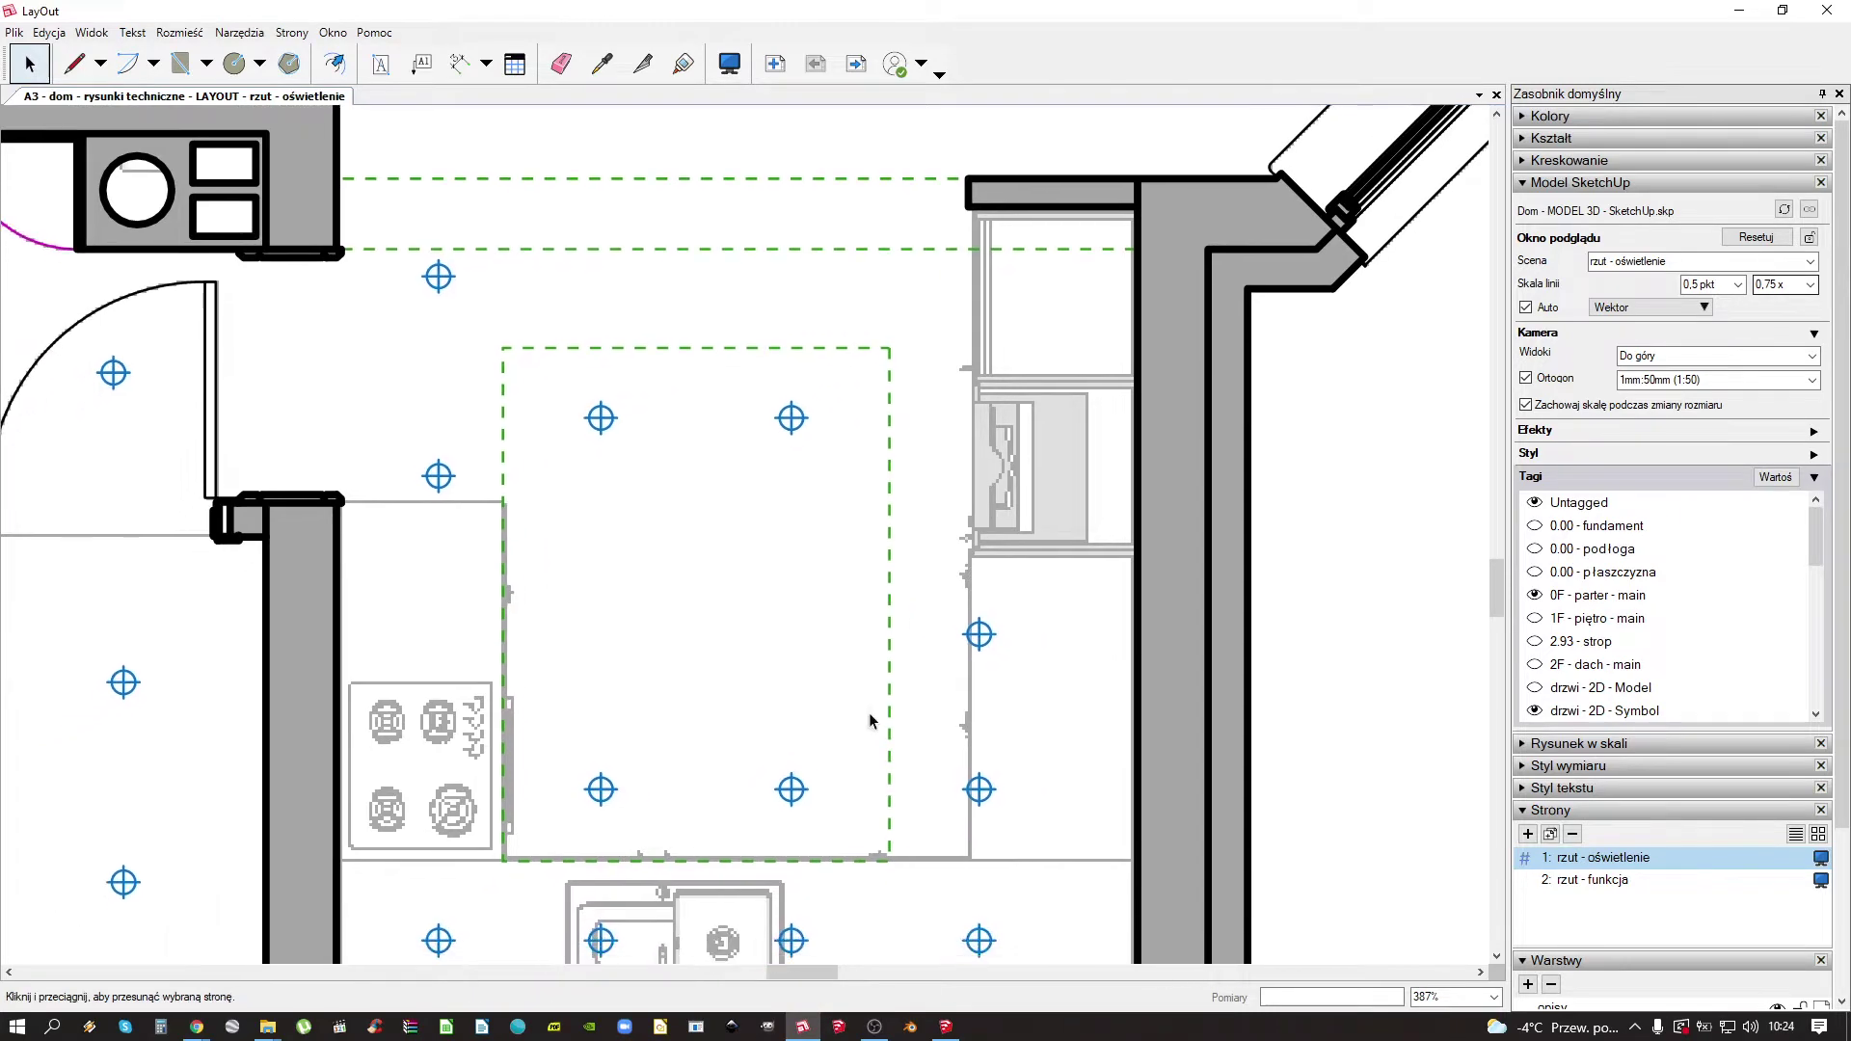
pyautogui.scroll(-1, 863, 723)
pyautogui.scroll(-1, 887, 626)
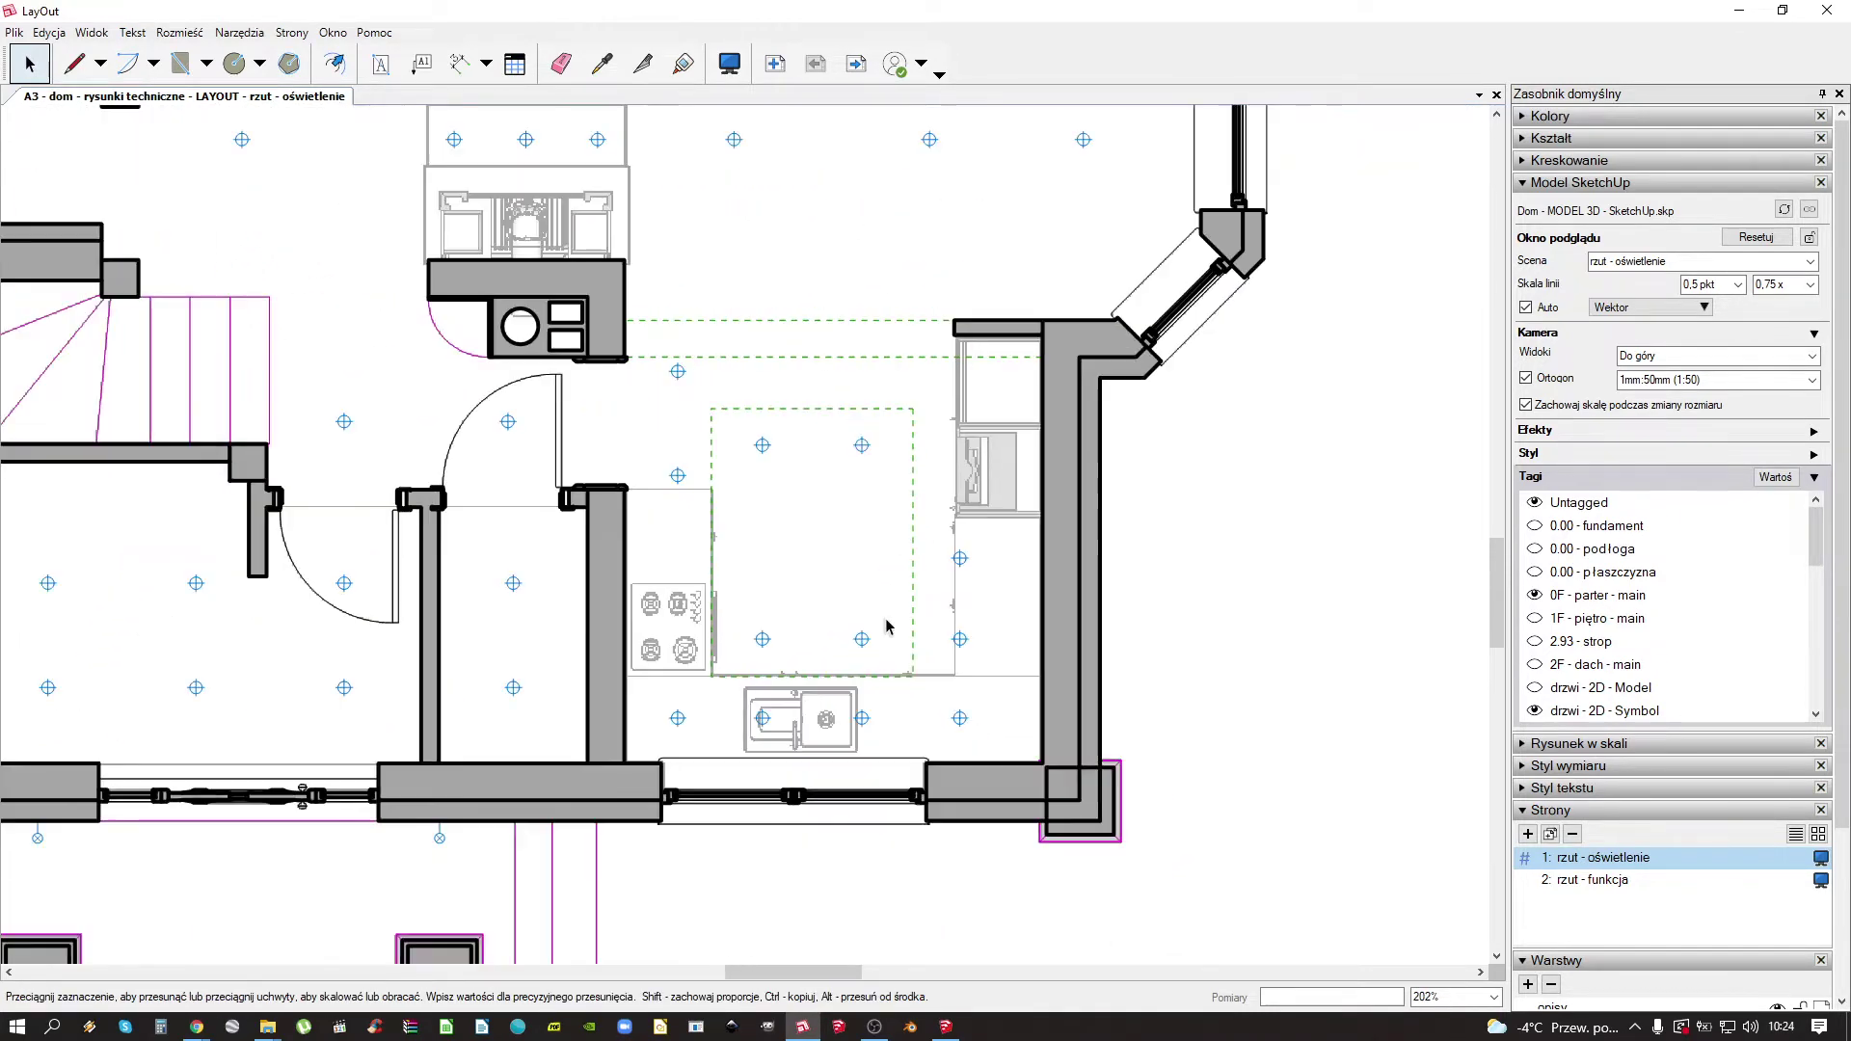
pyautogui.moveTo(898, 470); pyautogui.dragTo(862, 600, button='middle')
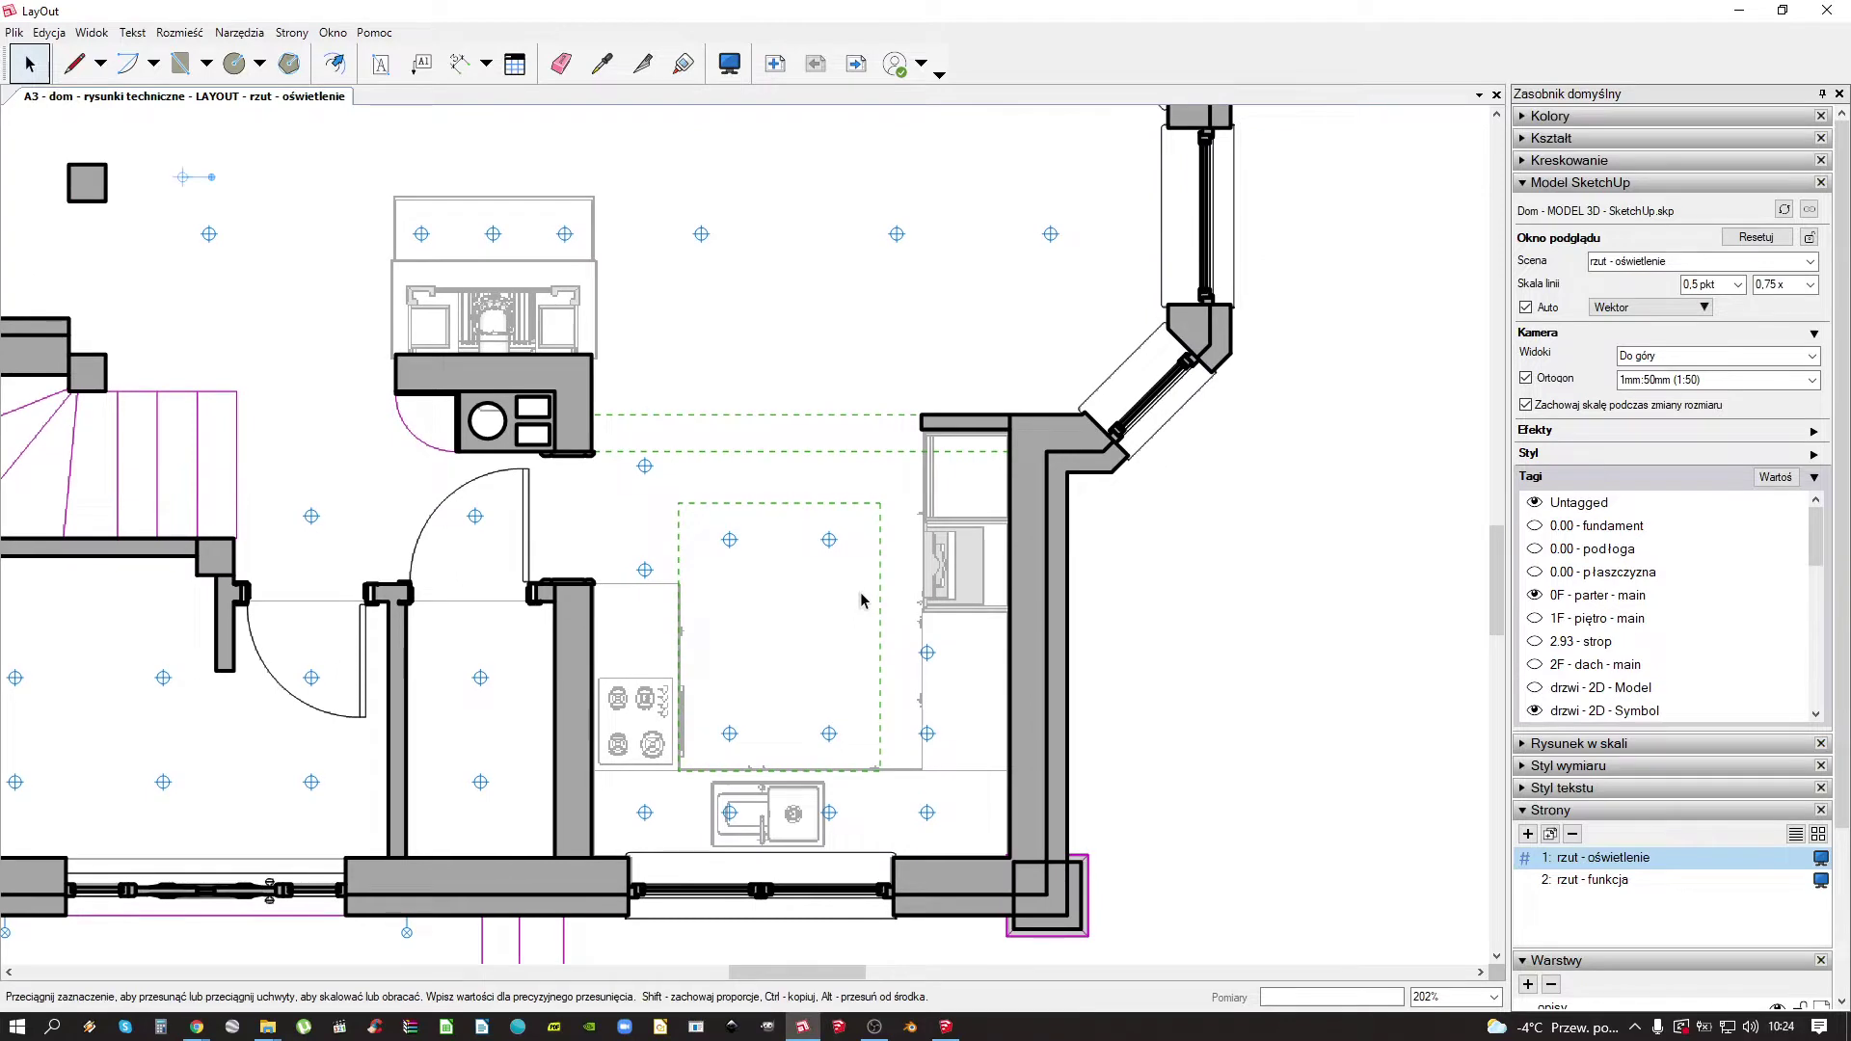
pyautogui.click(1625, 183)
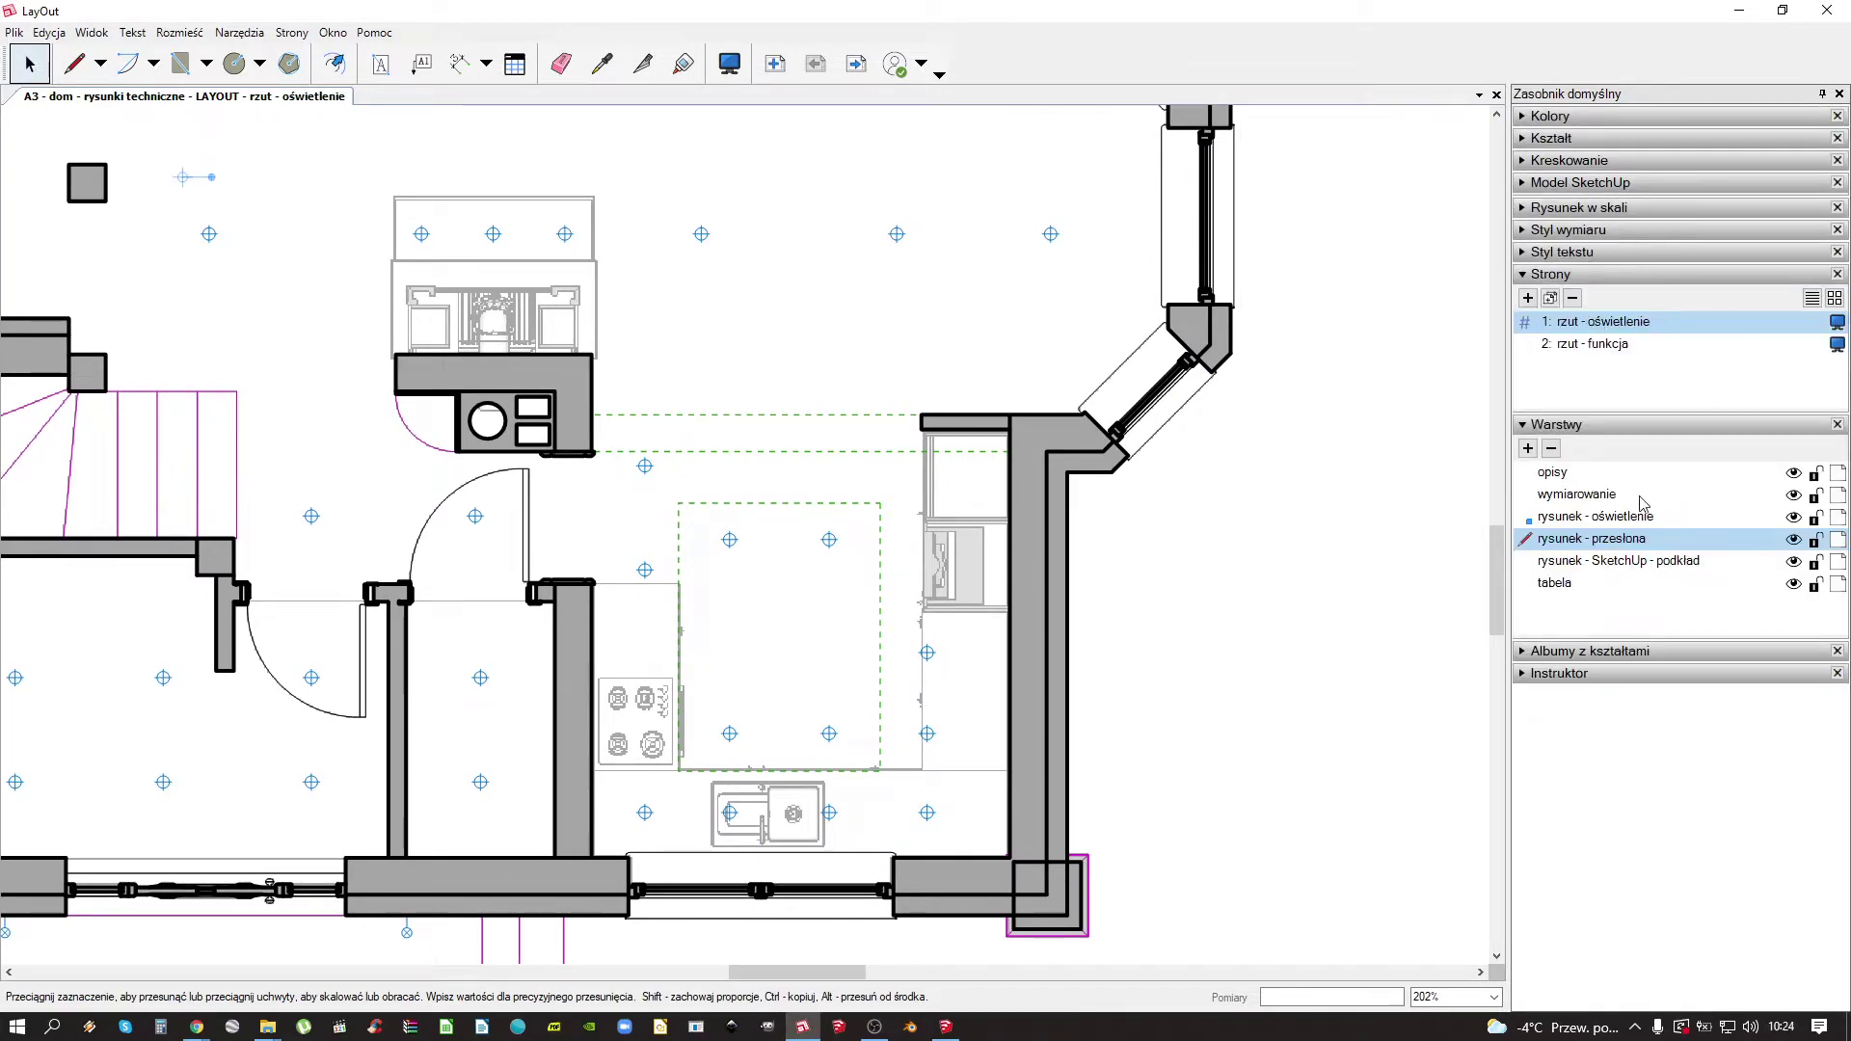
pyautogui.click(1577, 494)
# - Pan the view across the plan to the empty area beside the page
pyautogui.moveTo(1191, 159)
pyautogui.mouseDown(button='middle')
pyautogui.moveTo(1090, 421)
pyautogui.moveTo(1076, 385)
pyautogui.moveTo(1169, 529)
pyautogui.moveTo(1141, 585)
pyautogui.mouseUp(button='middle')
pyautogui.moveTo(1025, 417)
pyautogui.mouseDown(button='middle')
pyautogui.moveTo(1002, 529)
pyautogui.moveTo(907, 521)
pyautogui.mouseUp(button='middle')
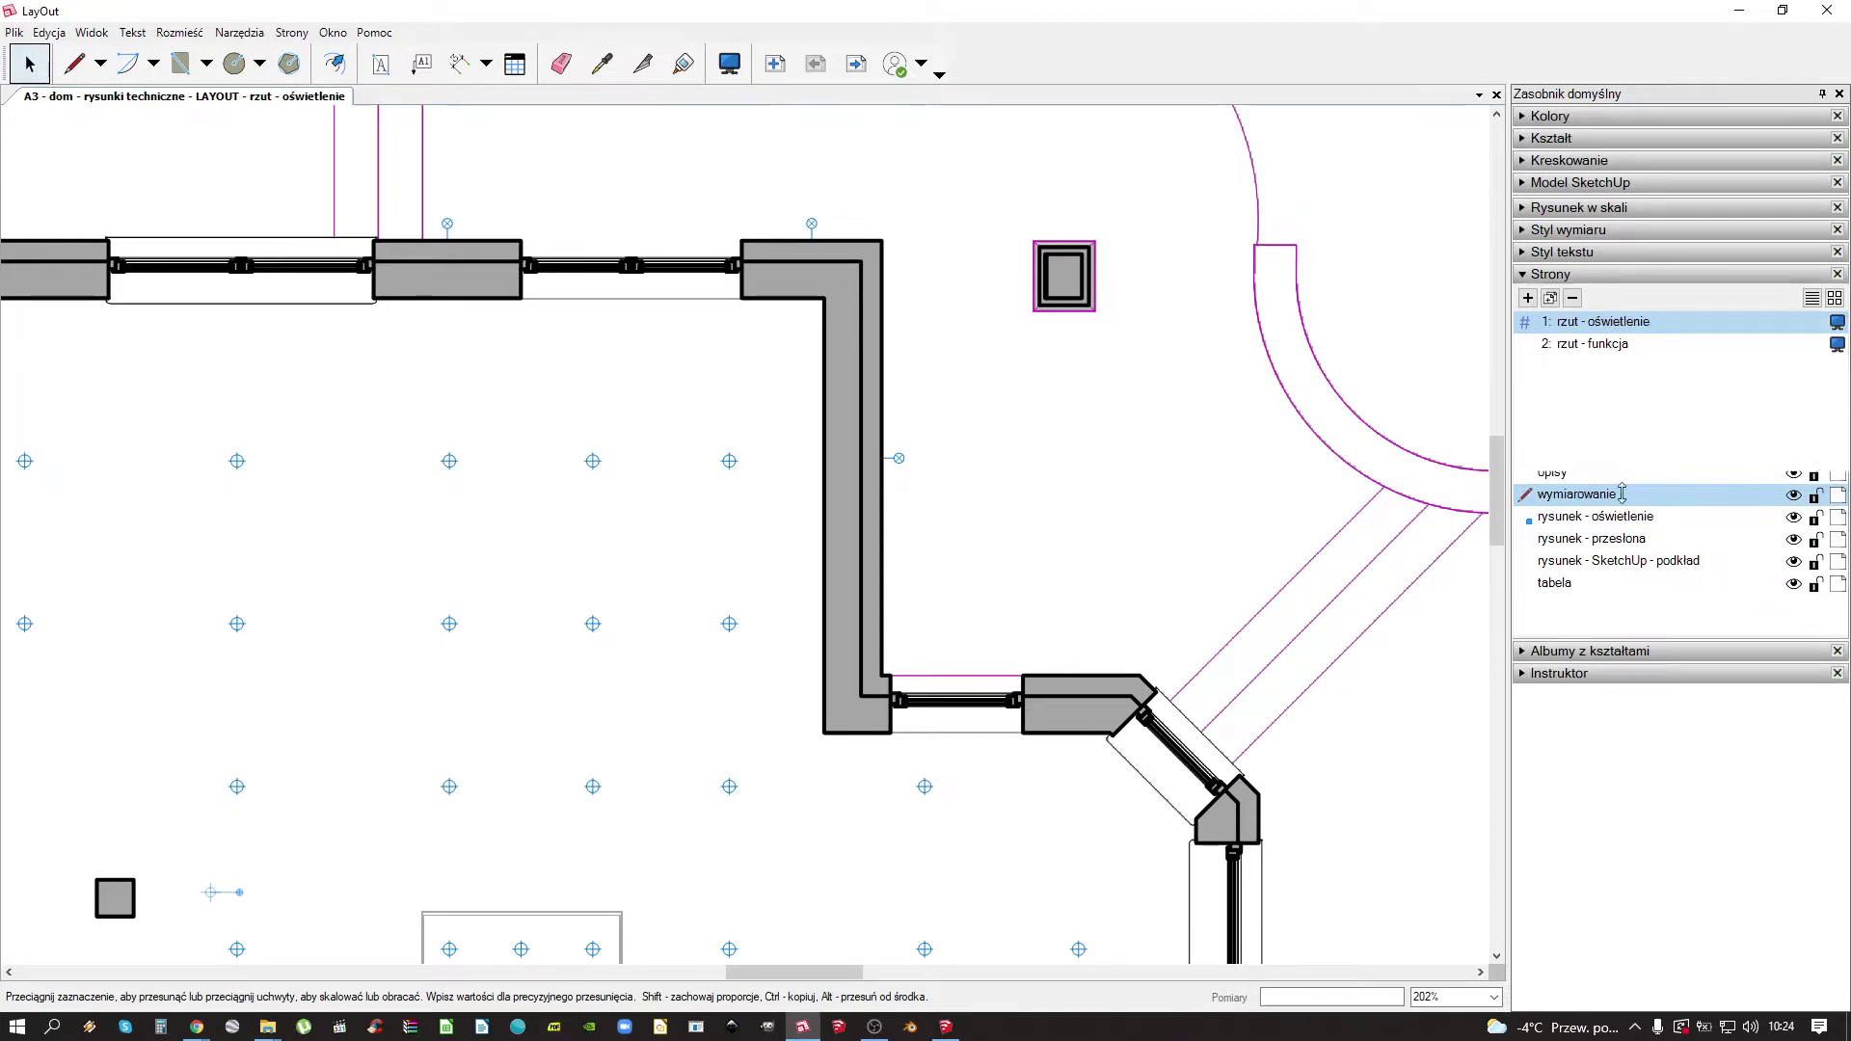
pyautogui.moveTo(1626, 422); pyautogui.dragTo(1575, 471)
pyautogui.moveTo(1295, 478); pyautogui.dragTo(687, 463, button='middle')
pyautogui.moveTo(988, 482); pyautogui.dragTo(766, 488, button='middle')
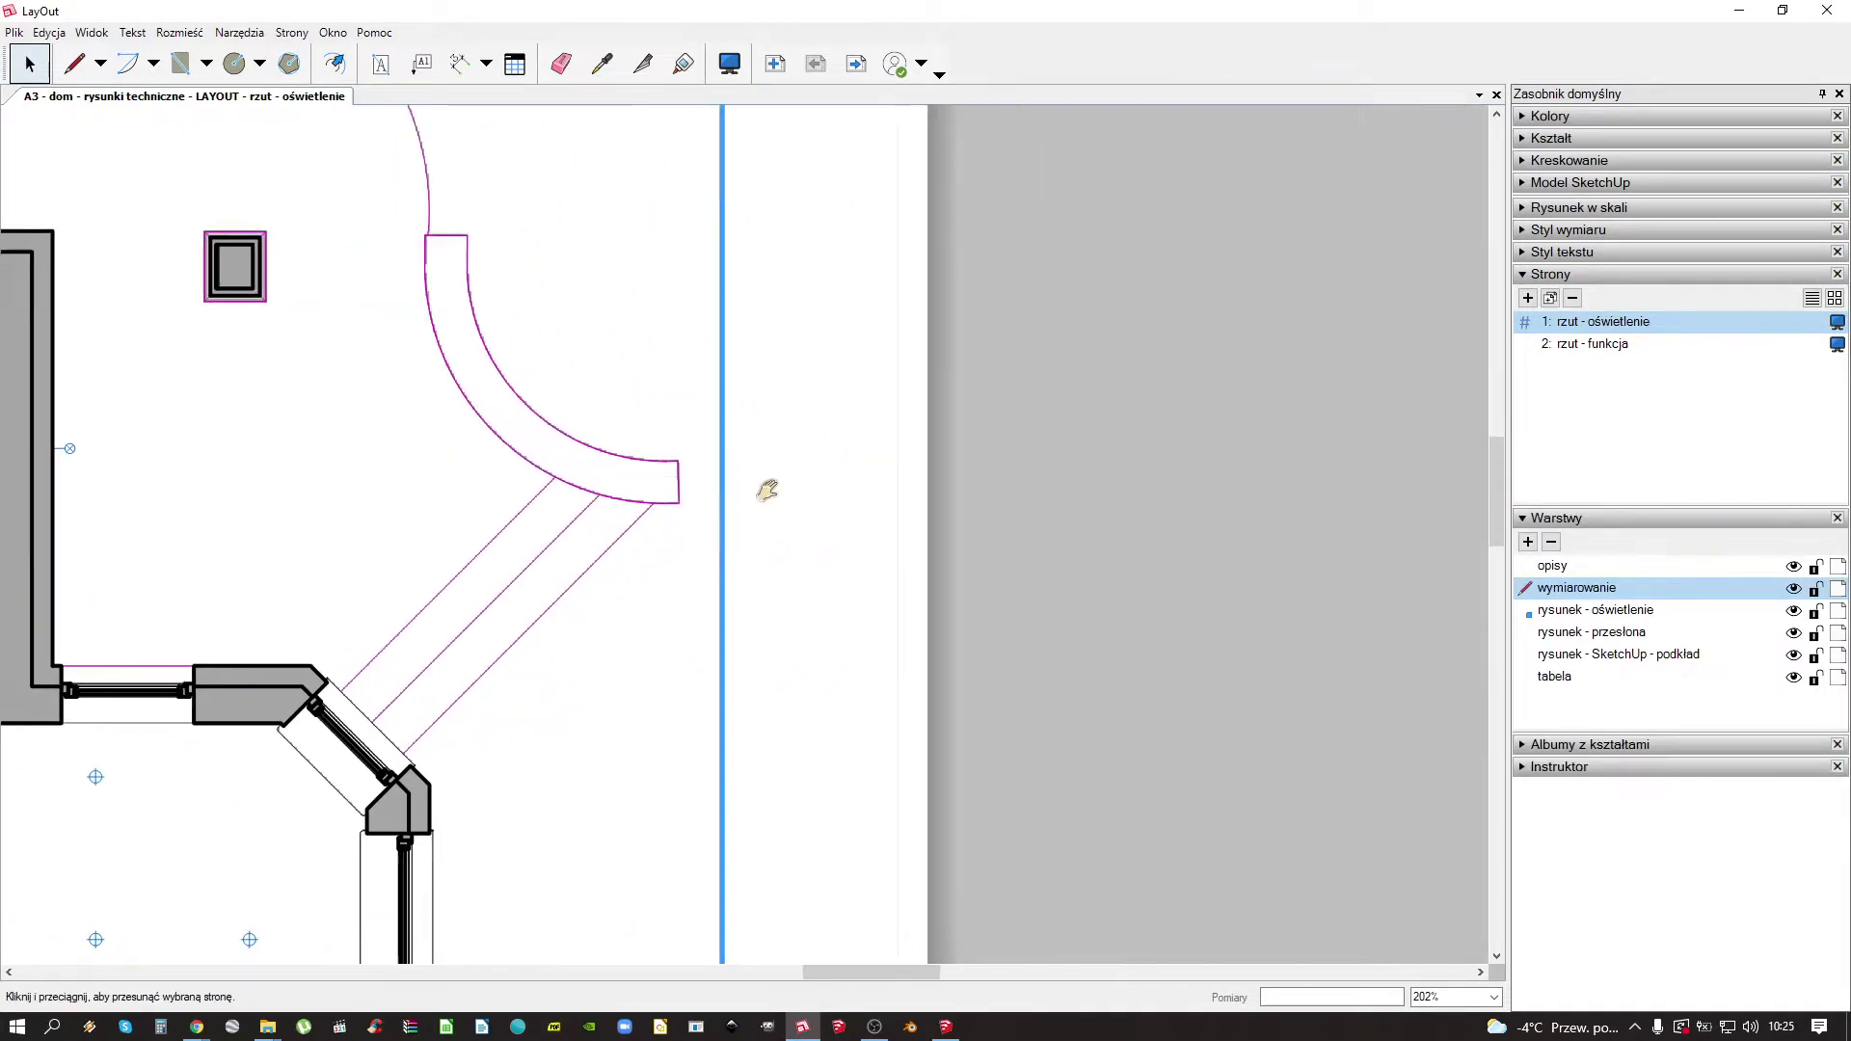
# - Add a 0,04 m dimension along the test rectangle's right edge, offset to the right
pyautogui.moveTo(1006, 463); pyautogui.dragTo(859, 453, button='middle')
pyautogui.press('d')
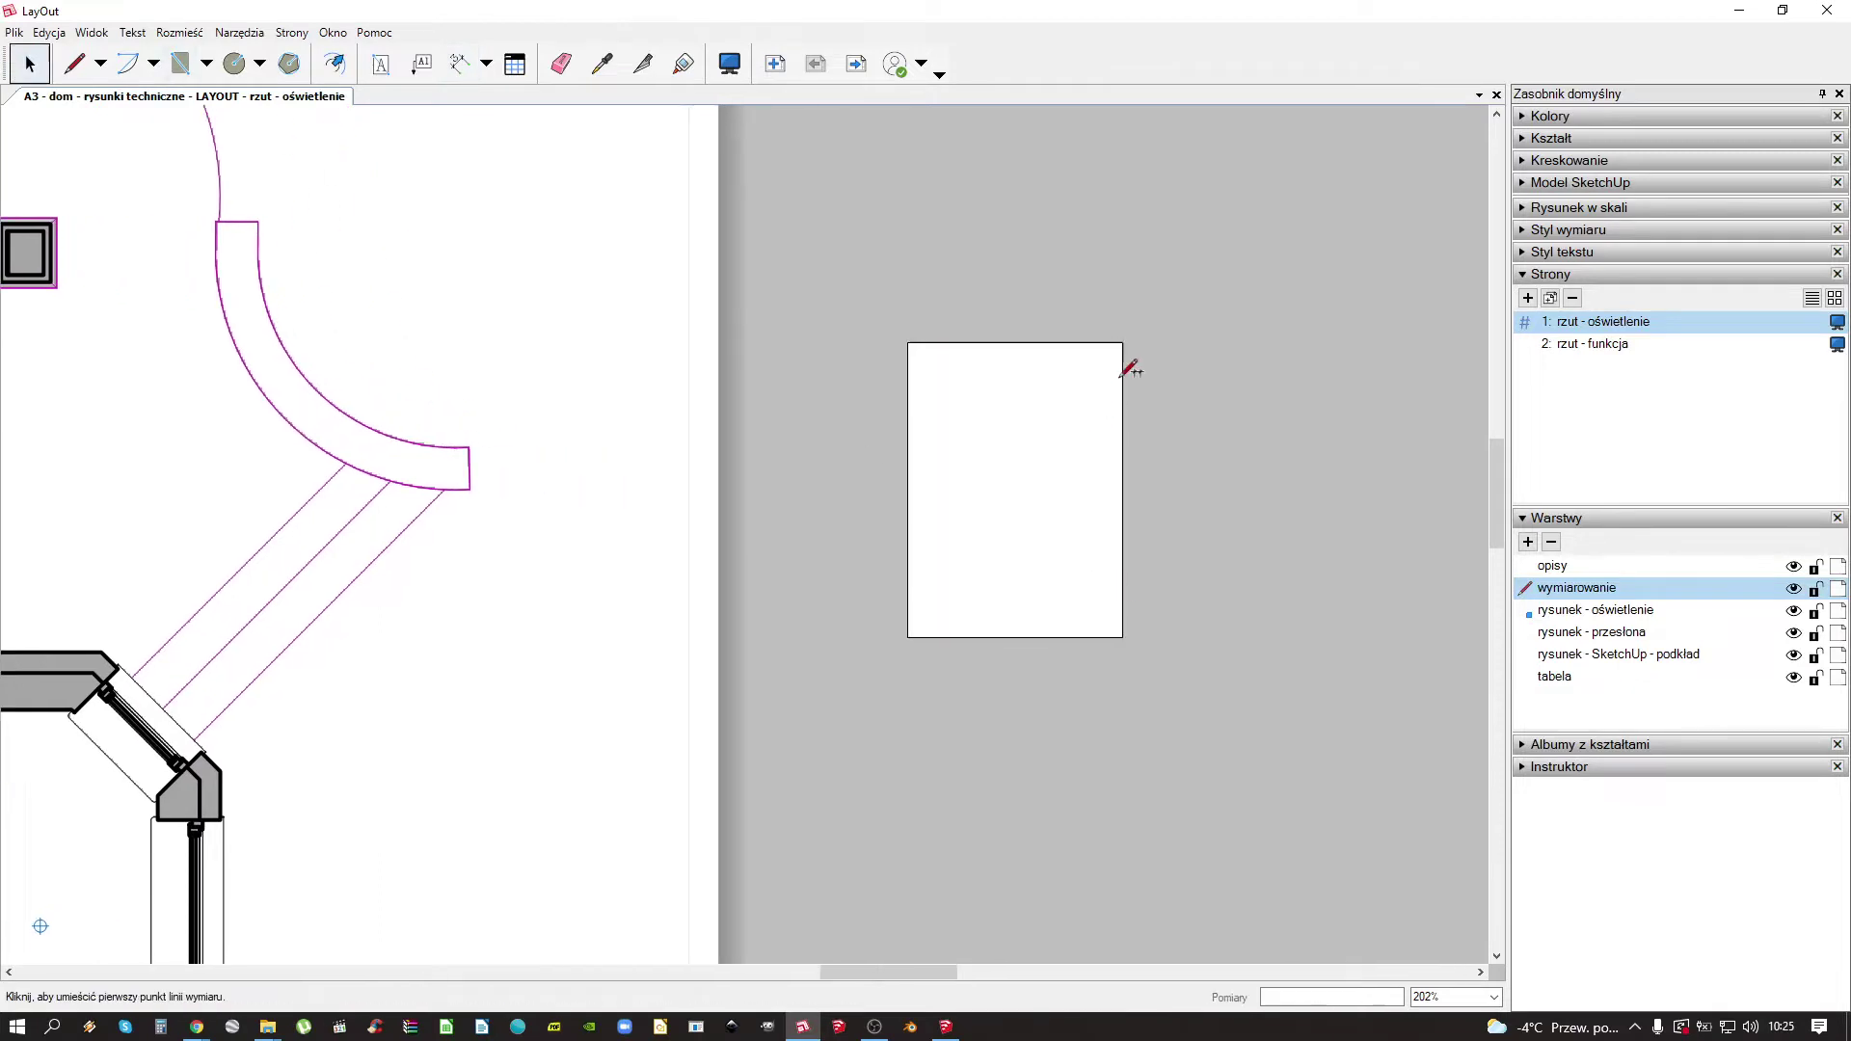
pyautogui.click(1123, 344)
pyautogui.click(1122, 637)
pyautogui.click(1257, 578)
pyautogui.press('space')
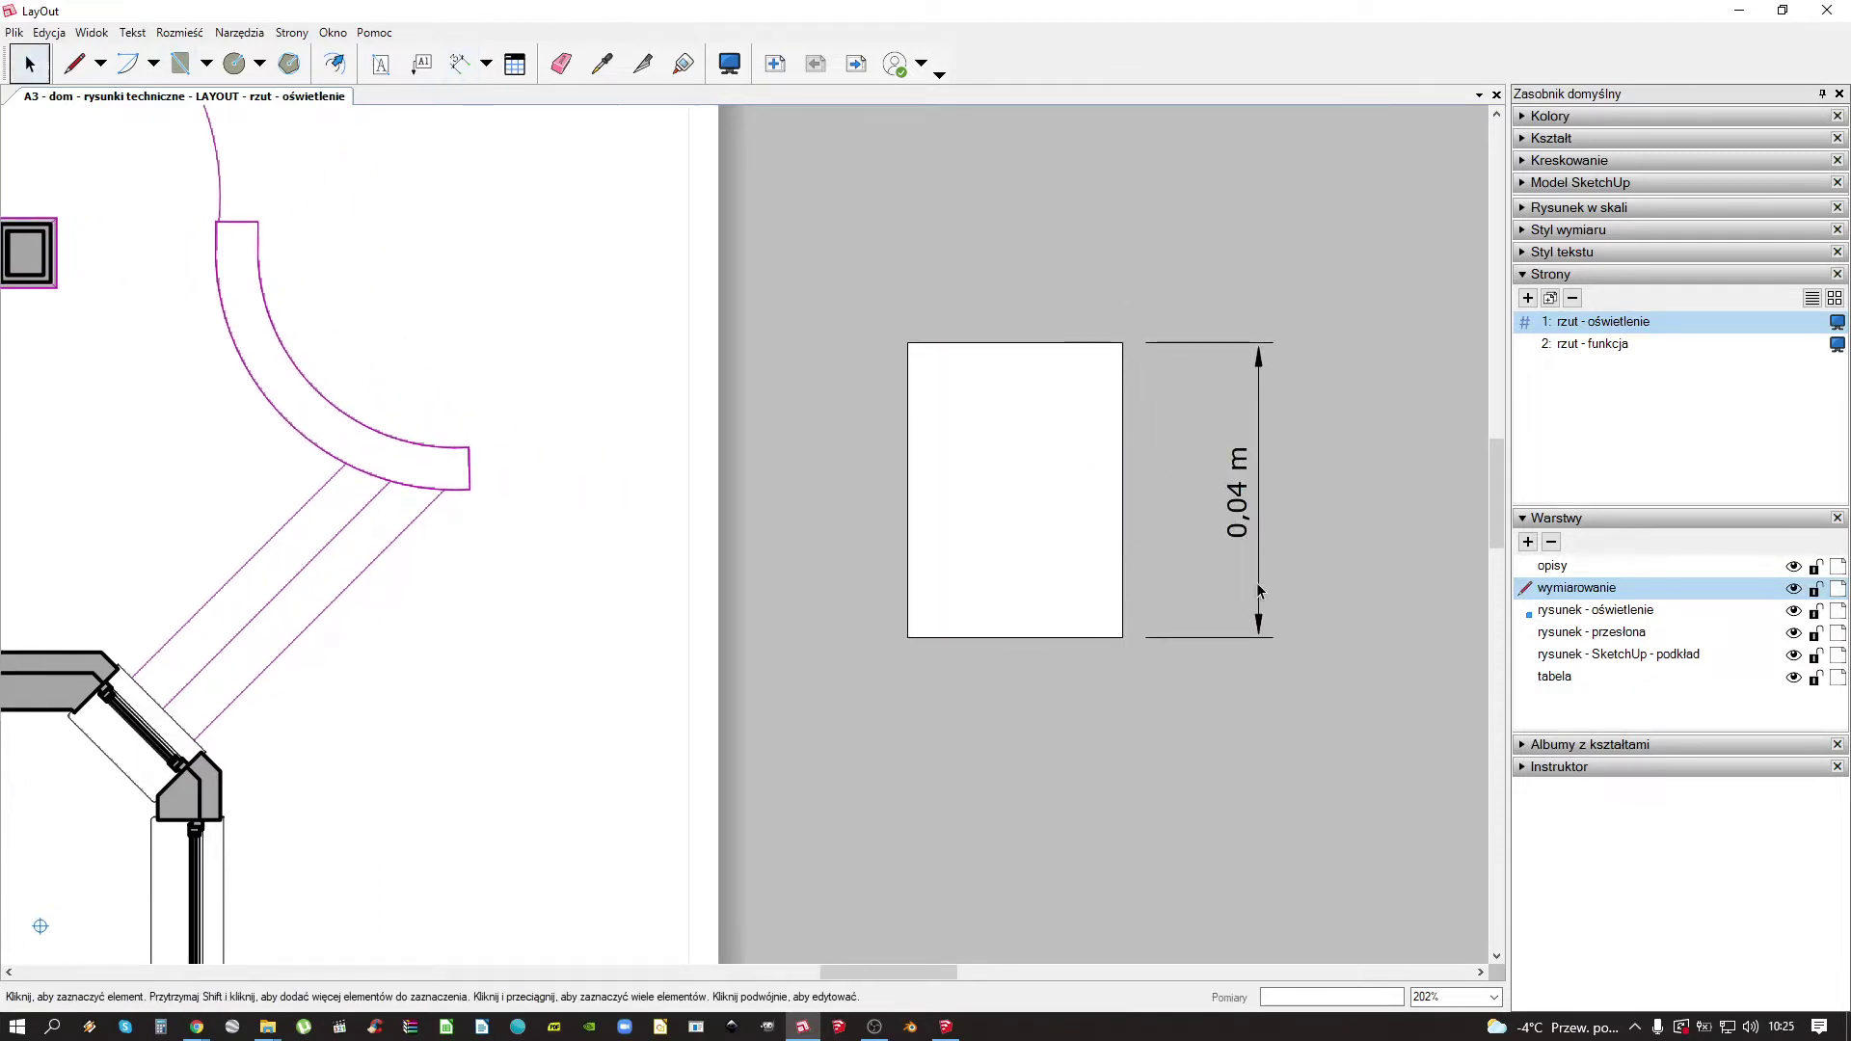
pyautogui.moveTo(1346, 522); pyautogui.dragTo(1057, 483, button='middle')
pyautogui.press('d')
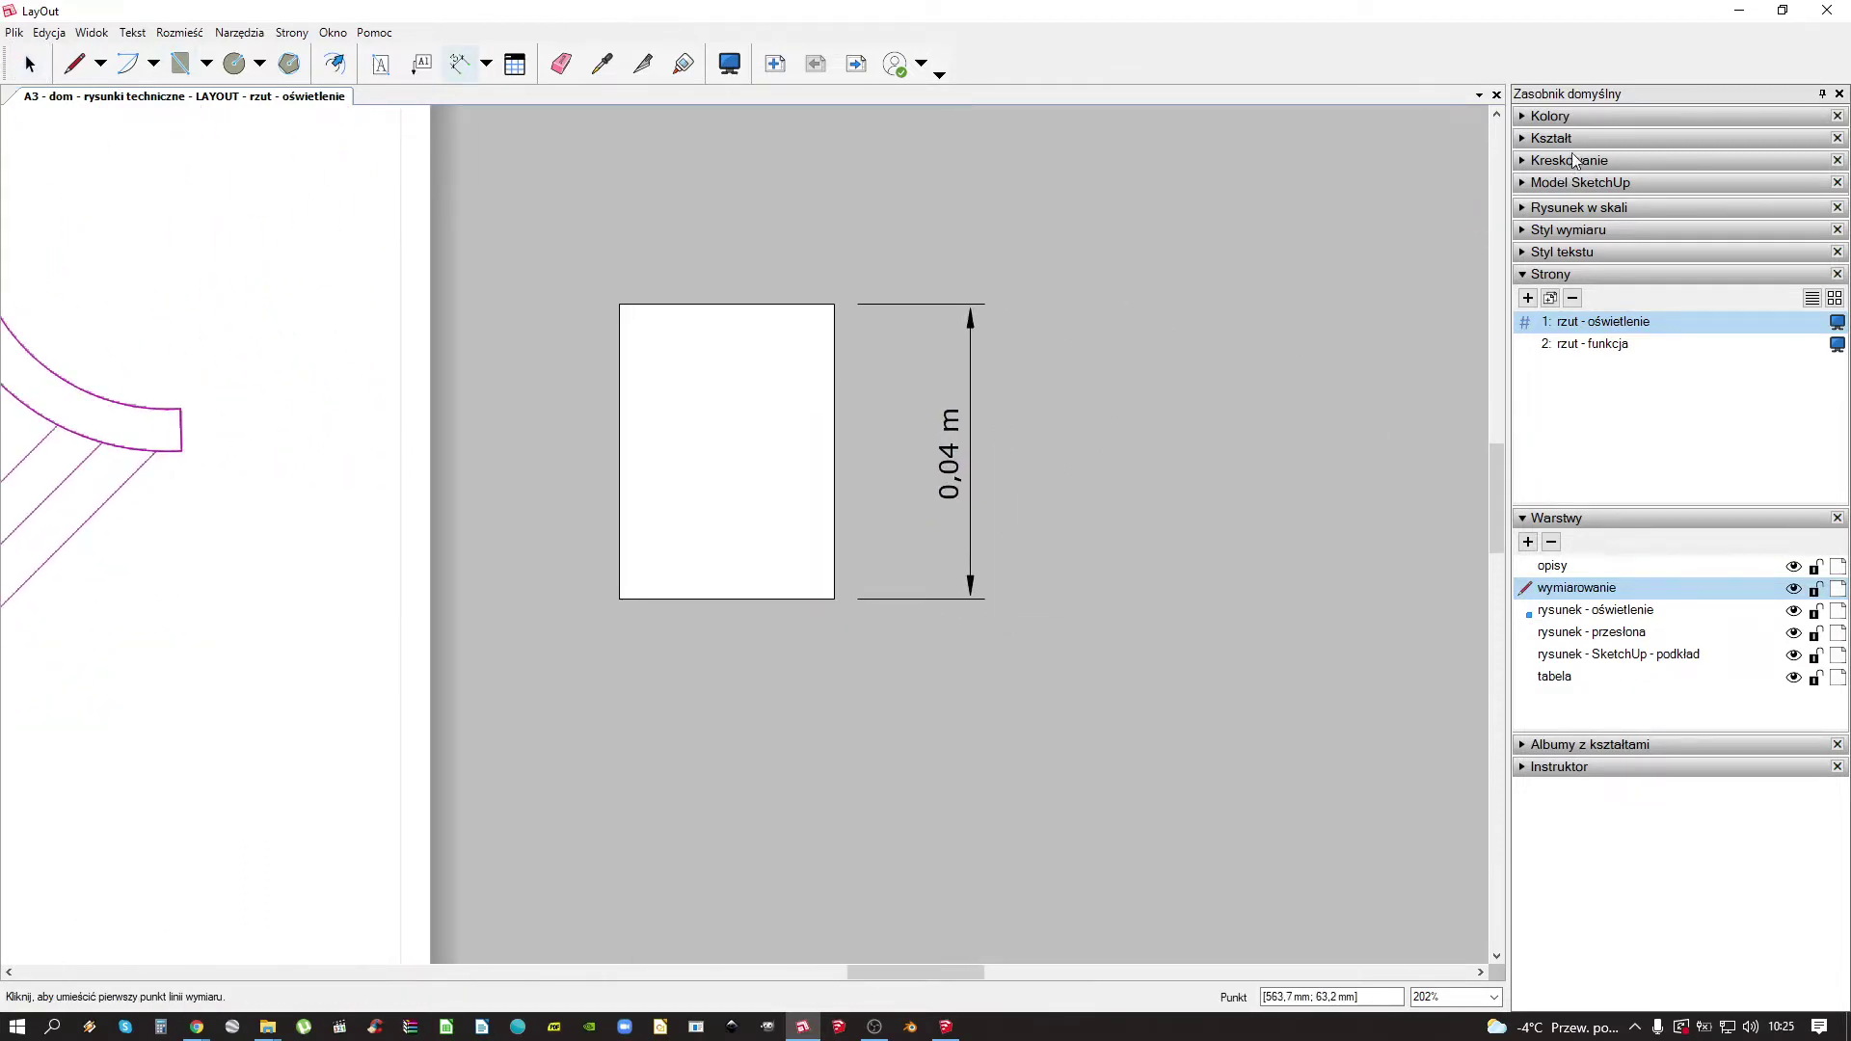
# - Give dimension lines 0,2 pkt width with slash start and end ticks sized 1,5 pkt
pyautogui.click(1575, 140)
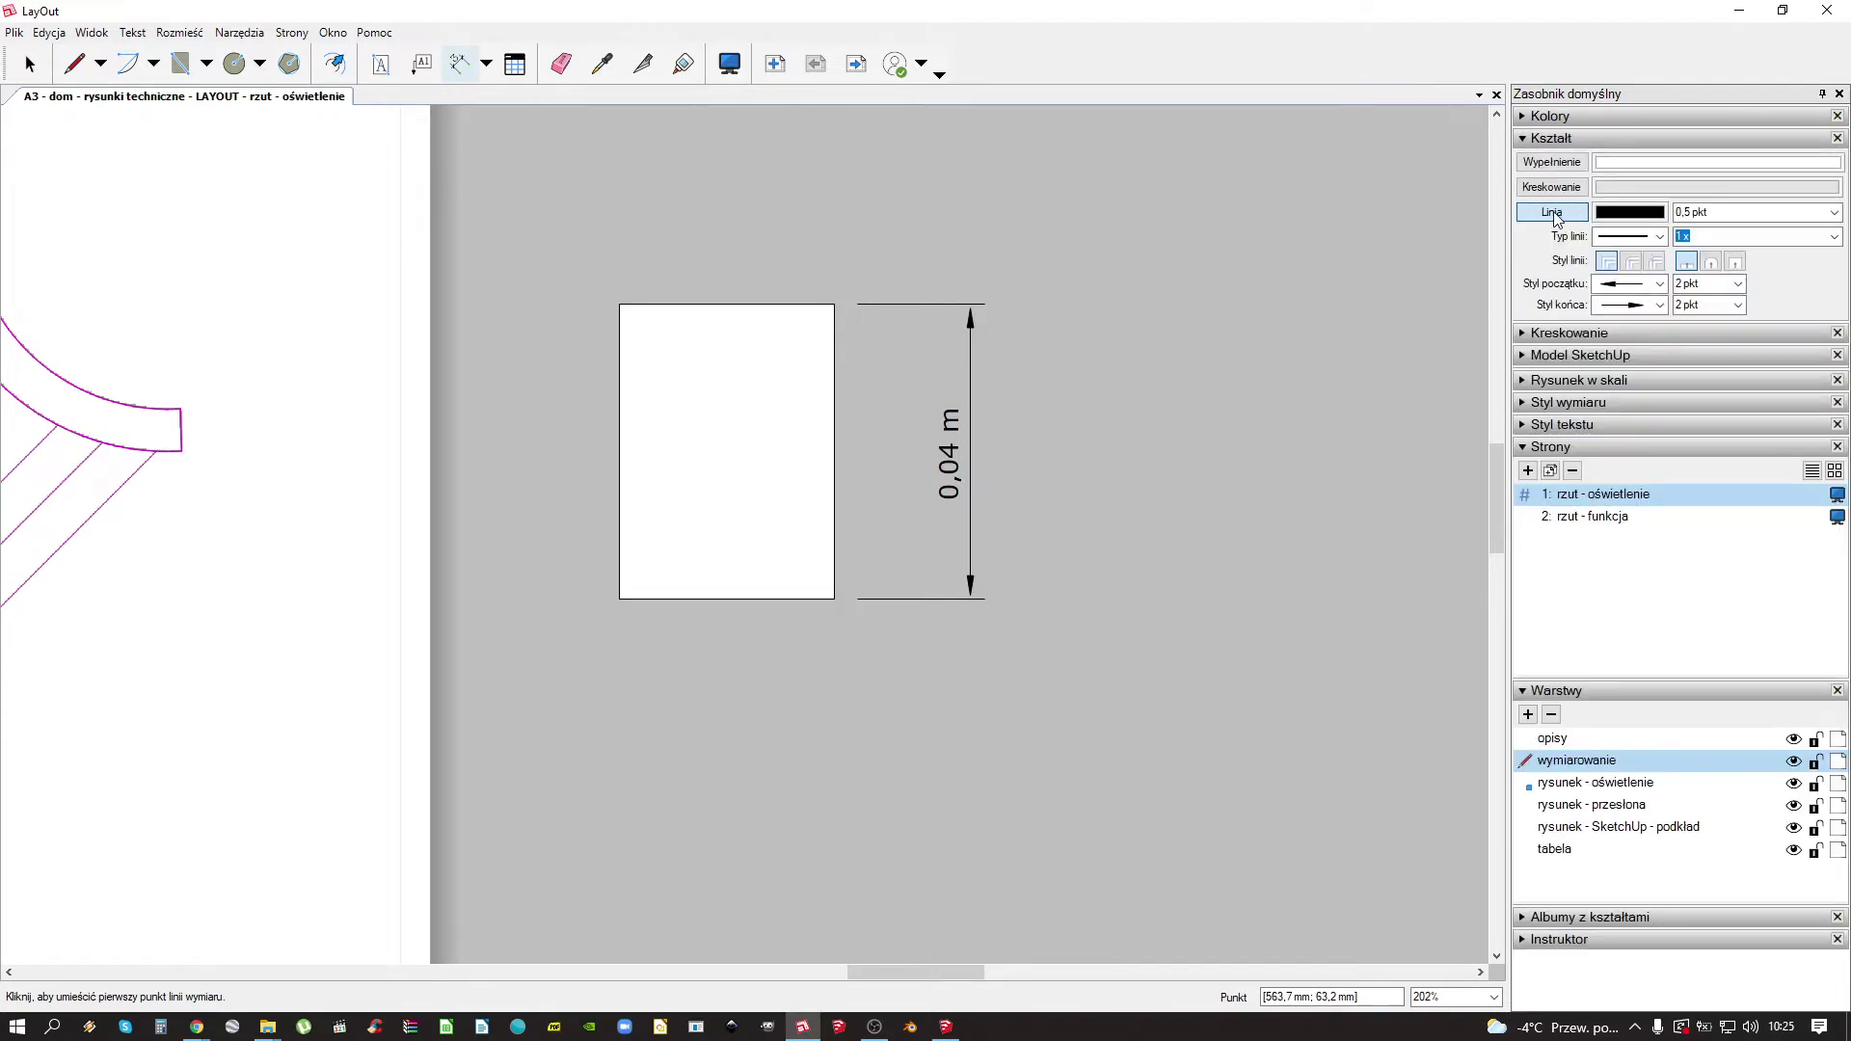
pyautogui.click(1760, 211)
pyautogui.press('Return')
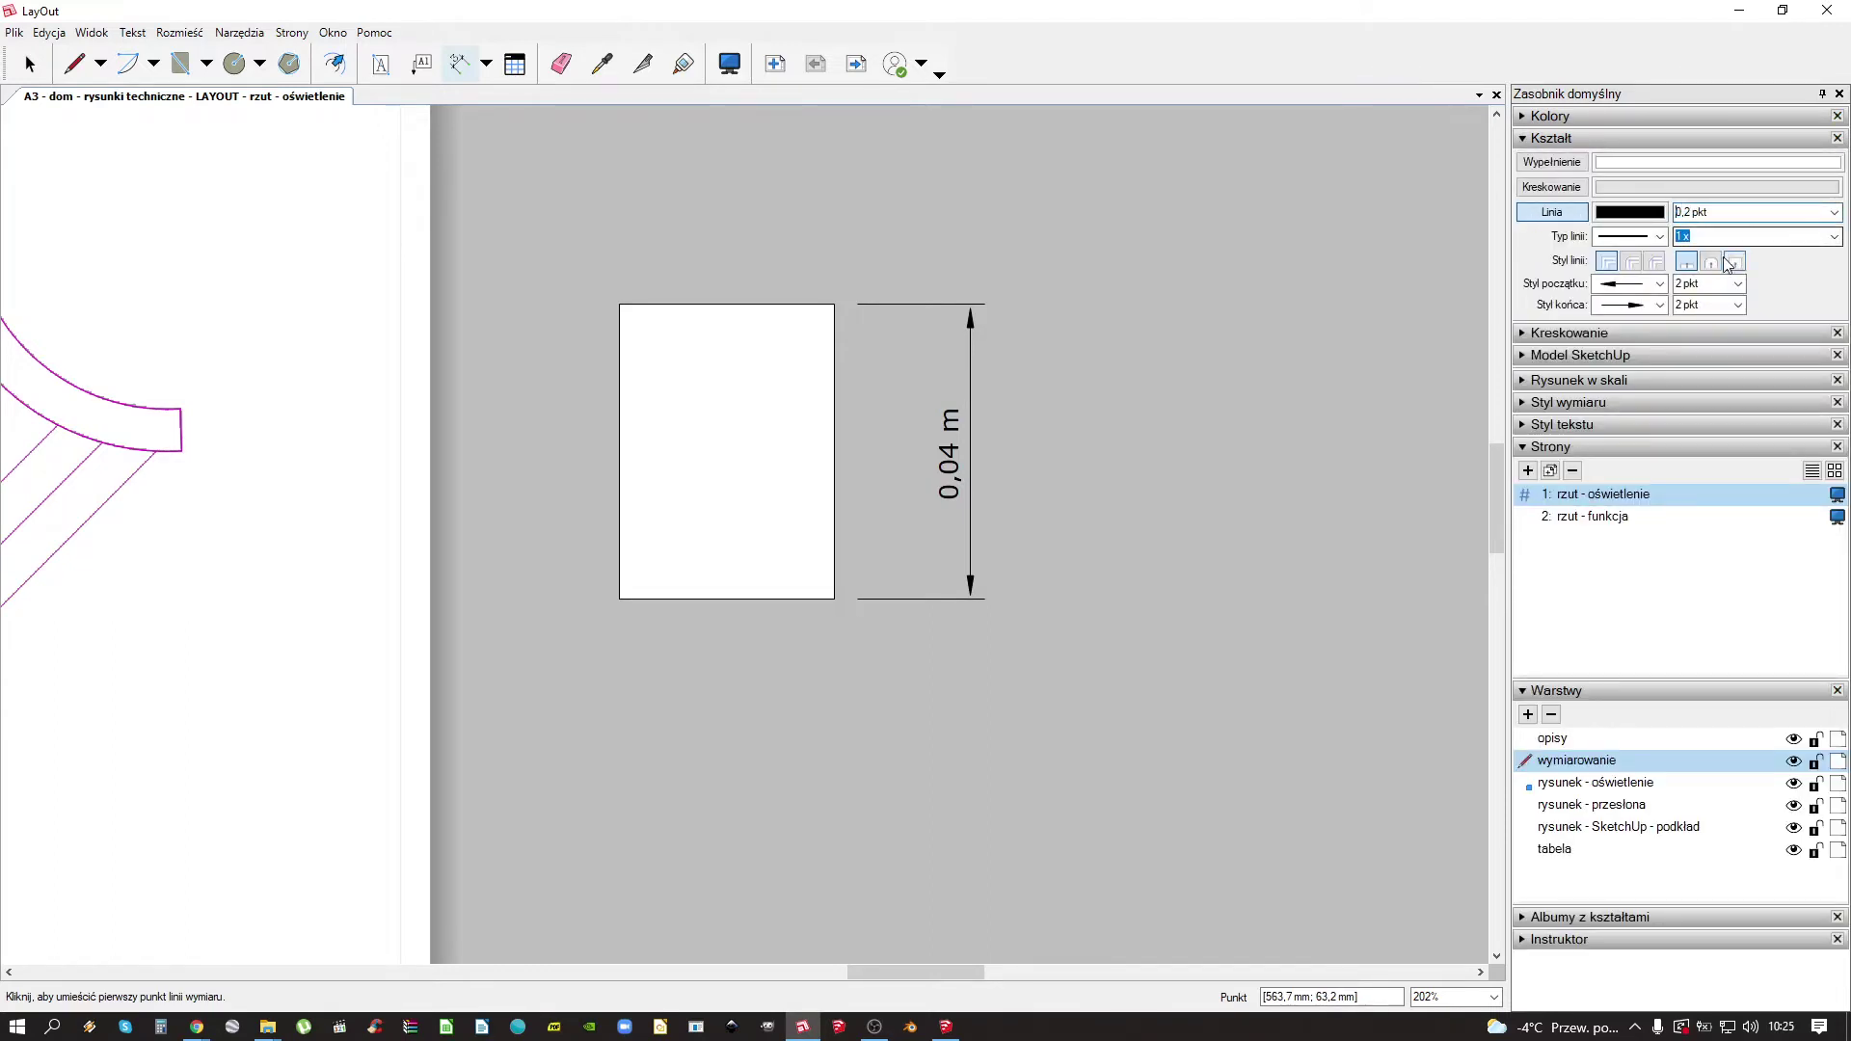
pyautogui.click(1631, 262)
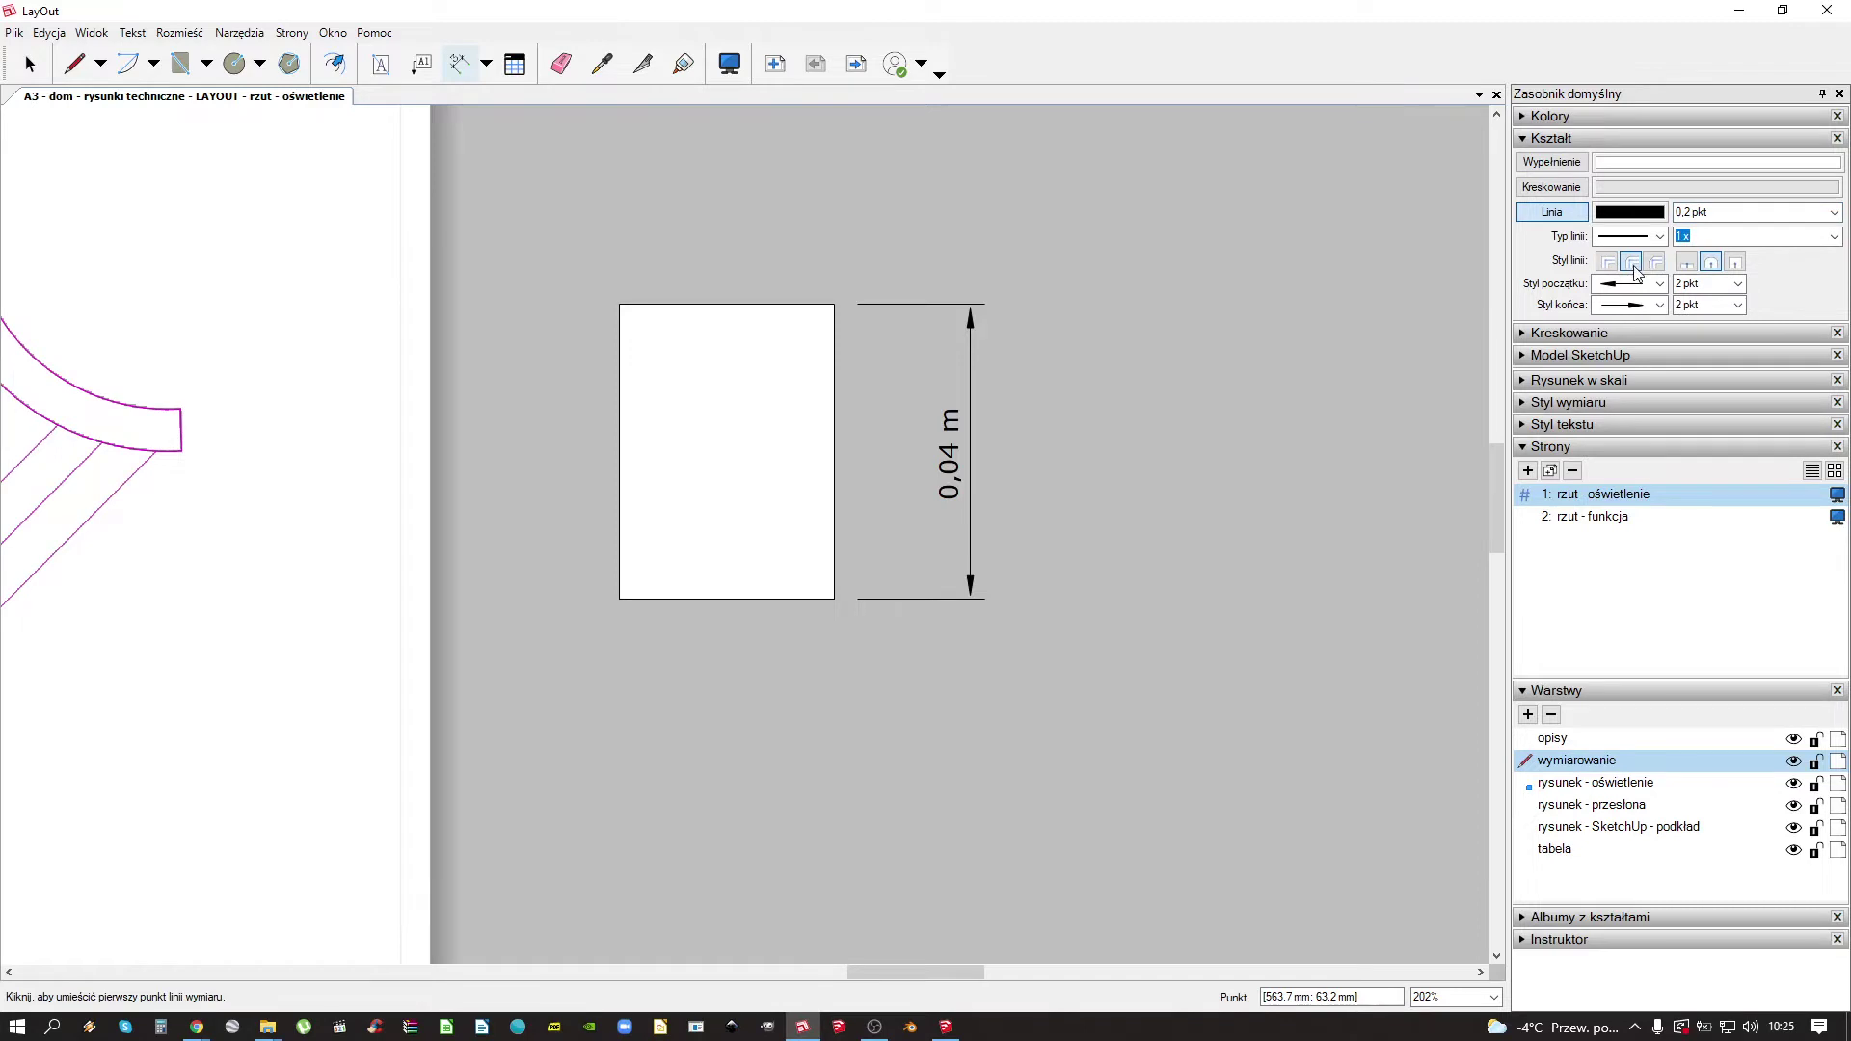
pyautogui.click(1658, 284)
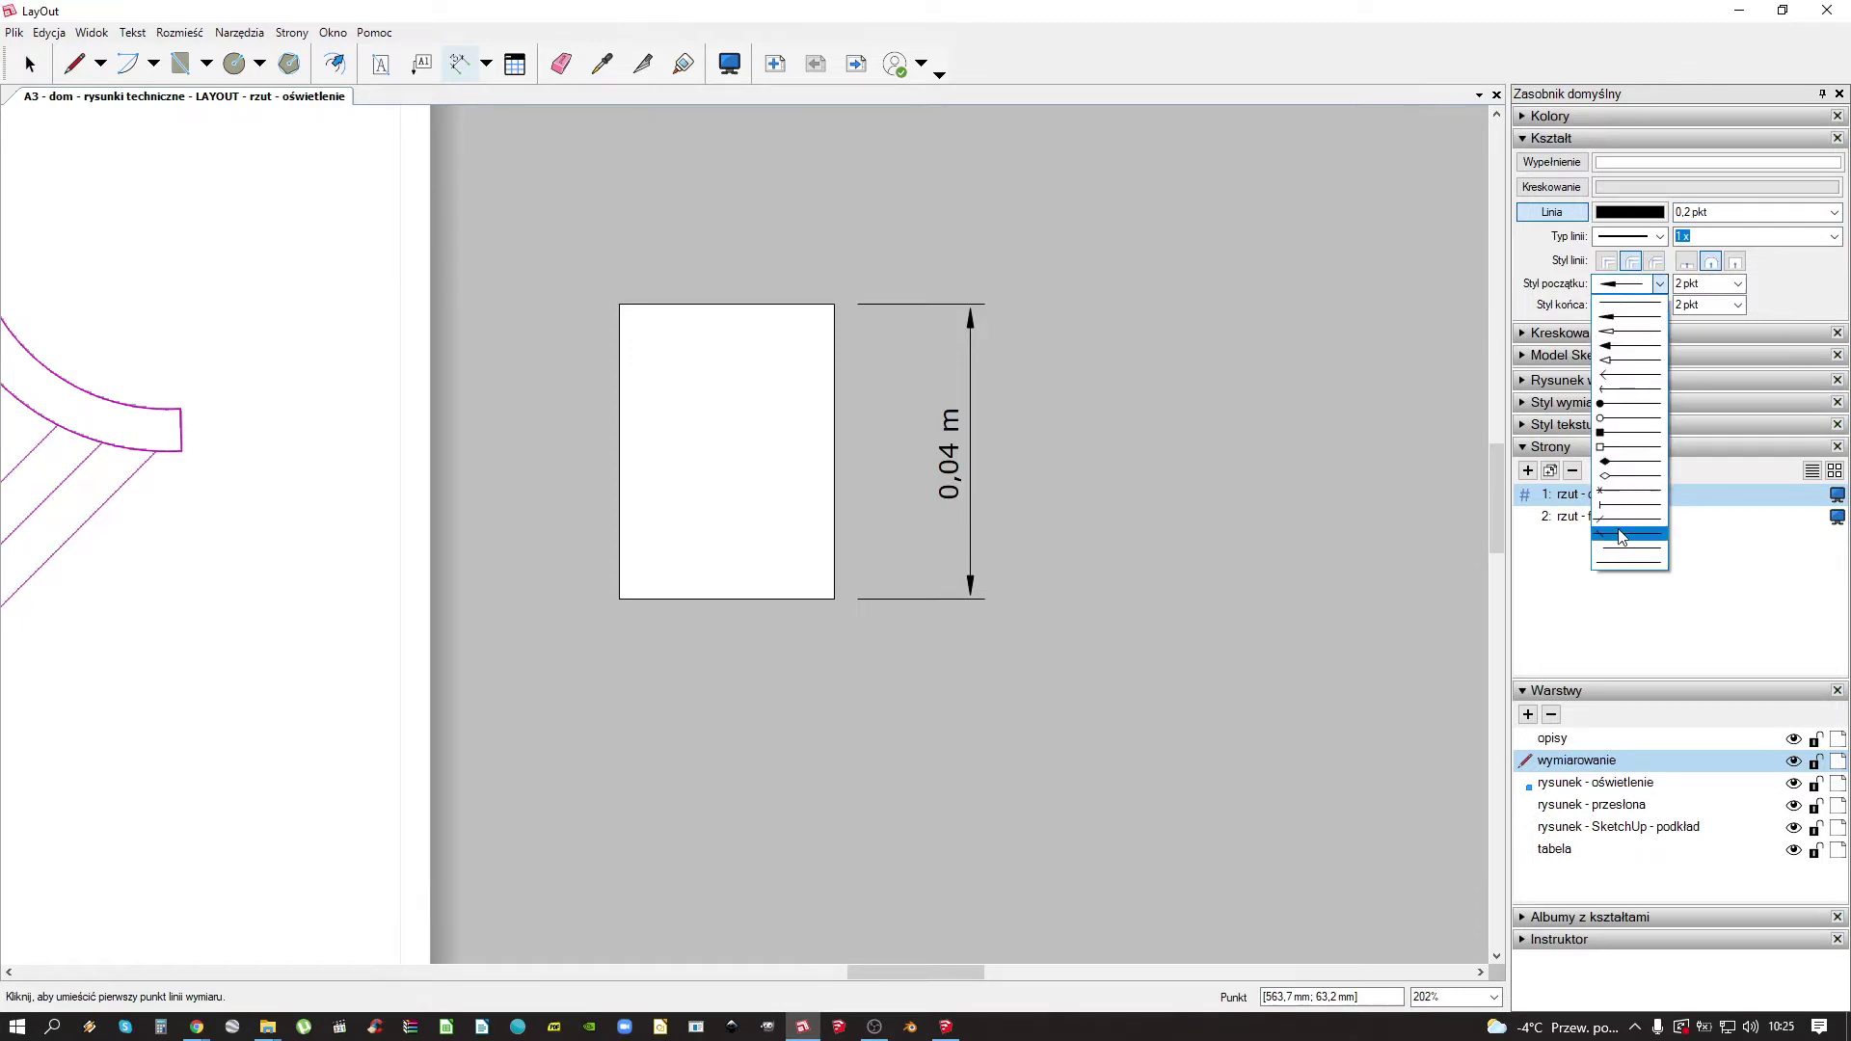
pyautogui.click(1628, 521)
pyautogui.click(1658, 305)
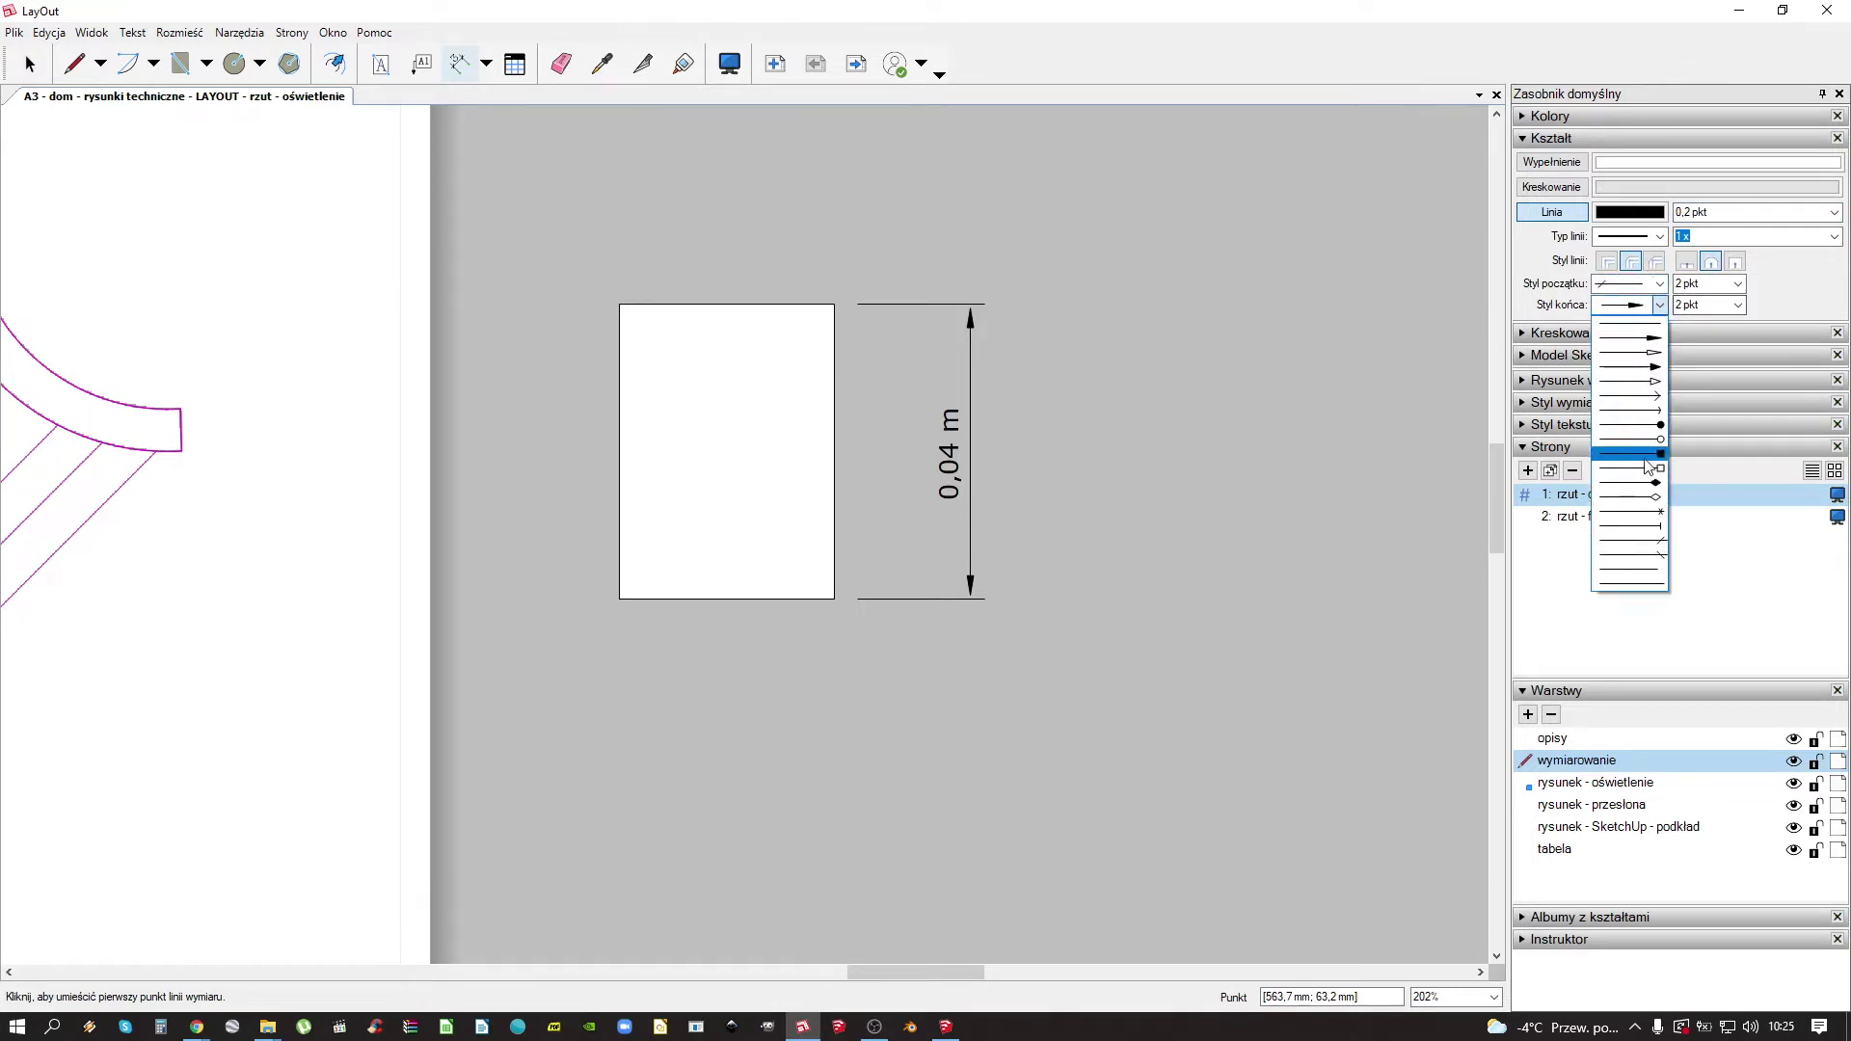
pyautogui.click(1628, 540)
pyautogui.click(1733, 283)
pyautogui.write(',5')
pyautogui.press('Return')
pyautogui.write('1,5')
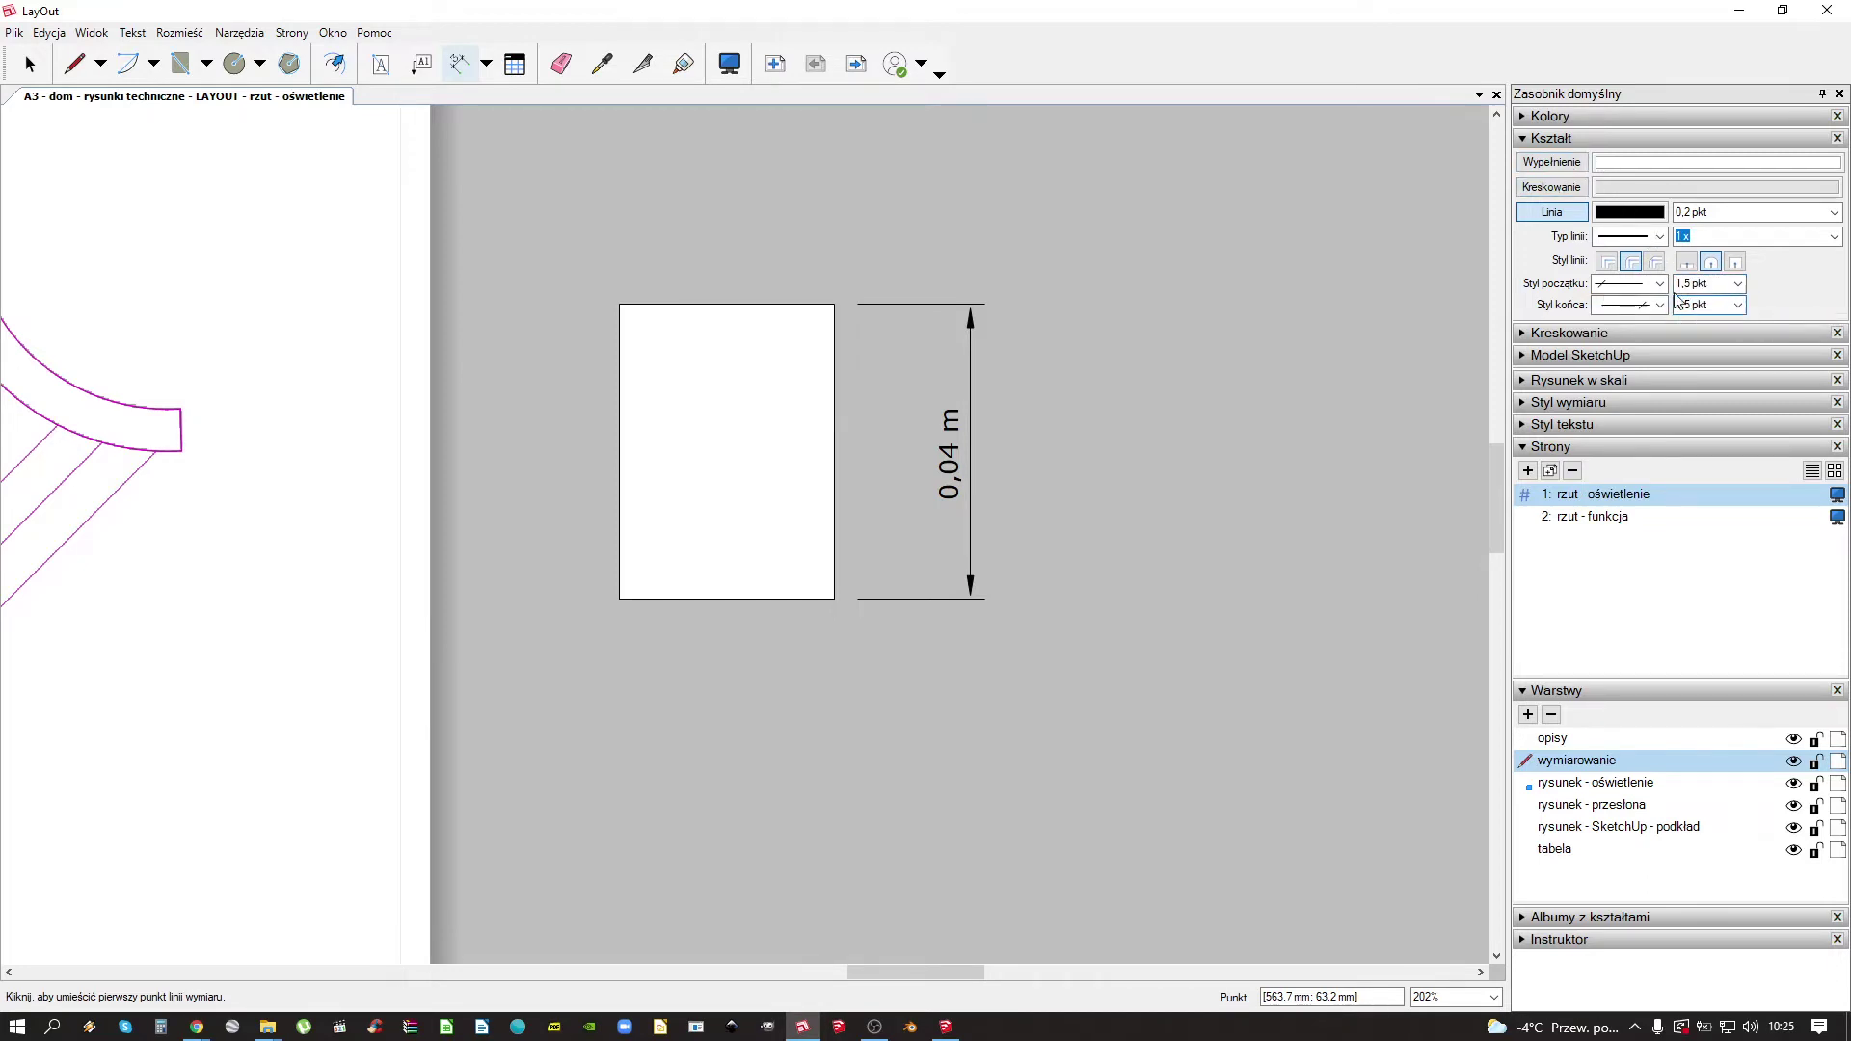
pyautogui.click(1625, 139)
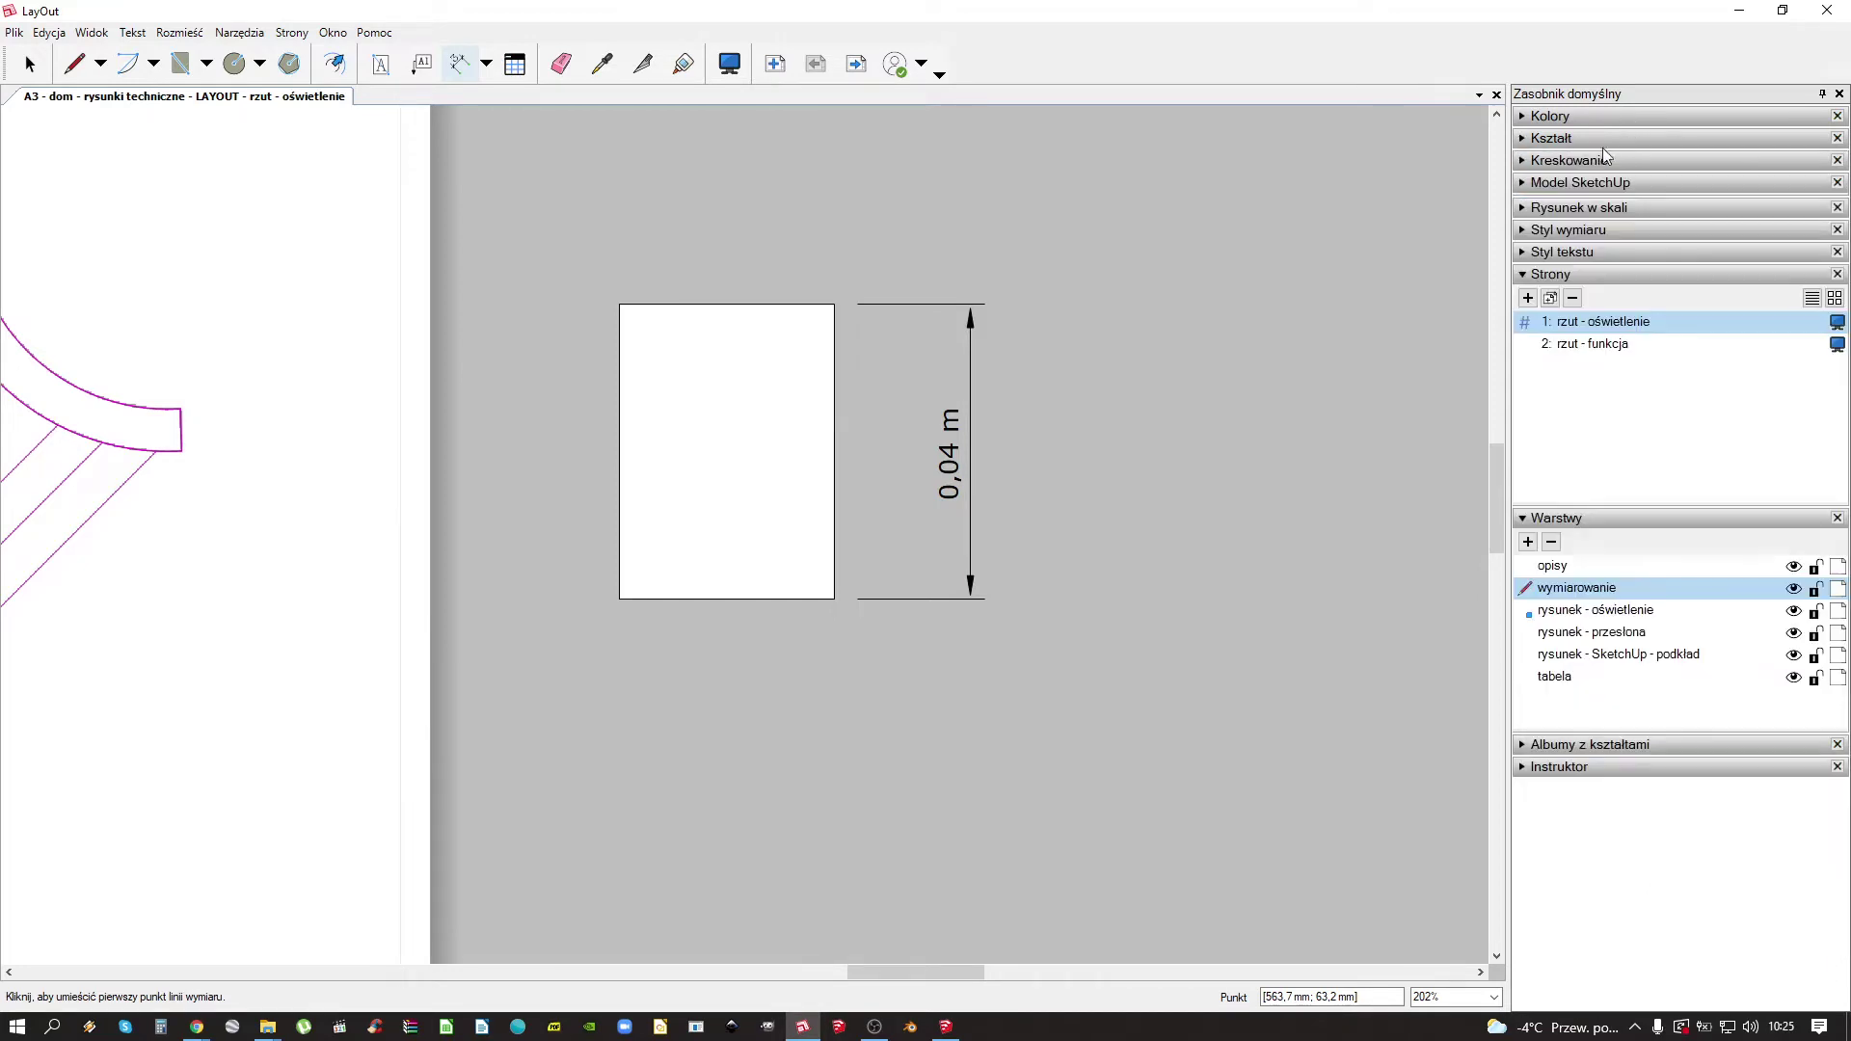
# - Set the dimension style's leader line style to Brak
pyautogui.click(1595, 232)
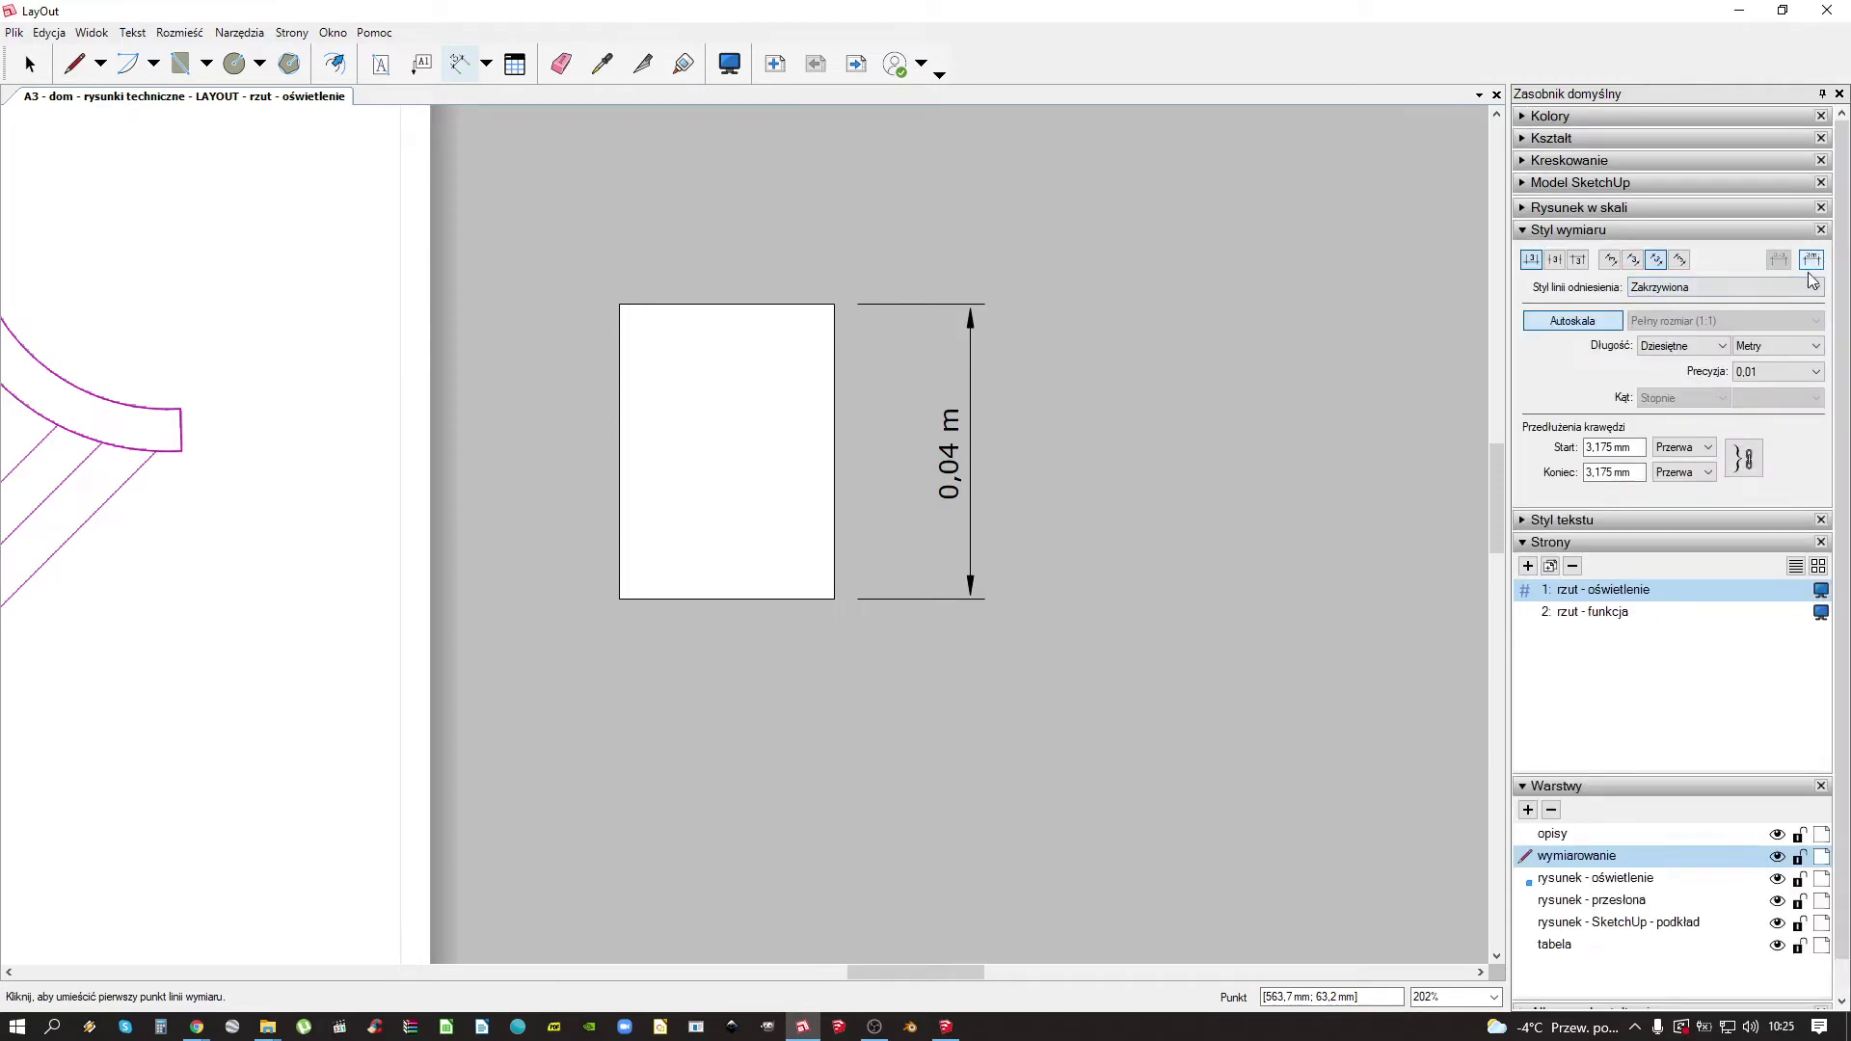
pyautogui.click(1703, 289)
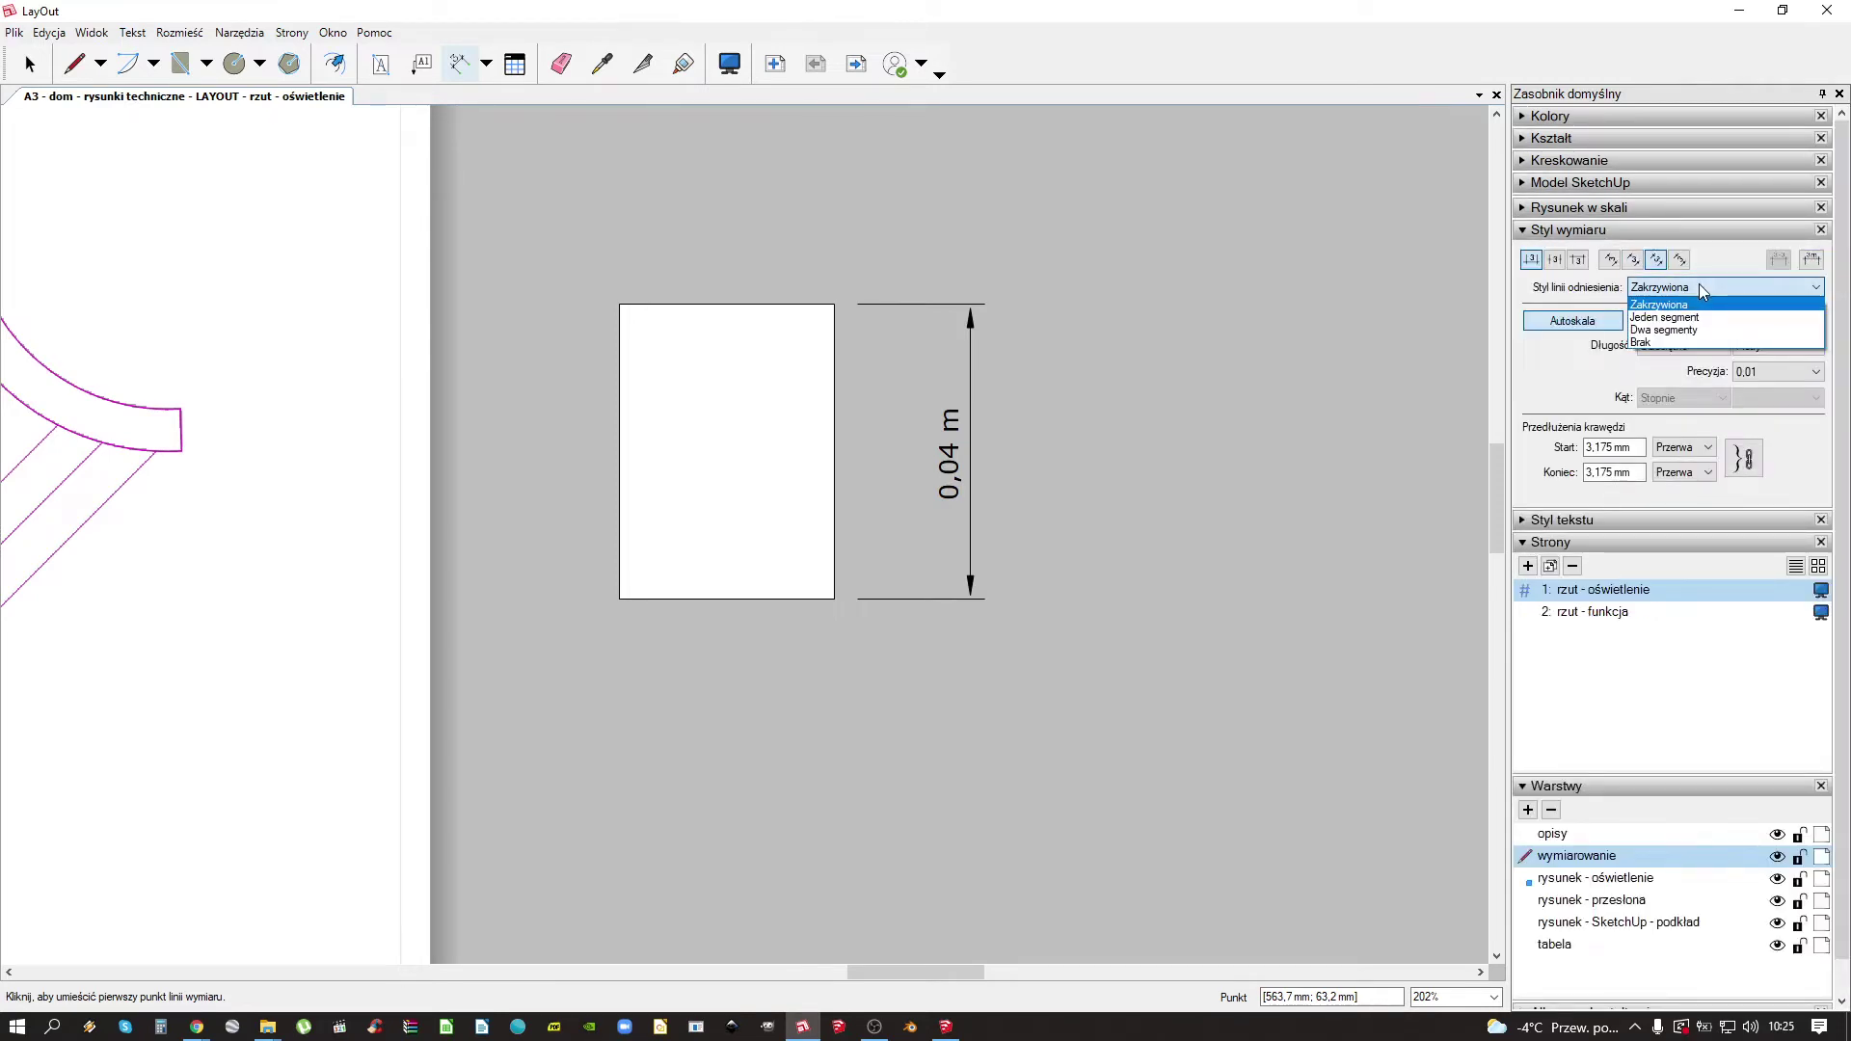
pyautogui.click(1662, 343)
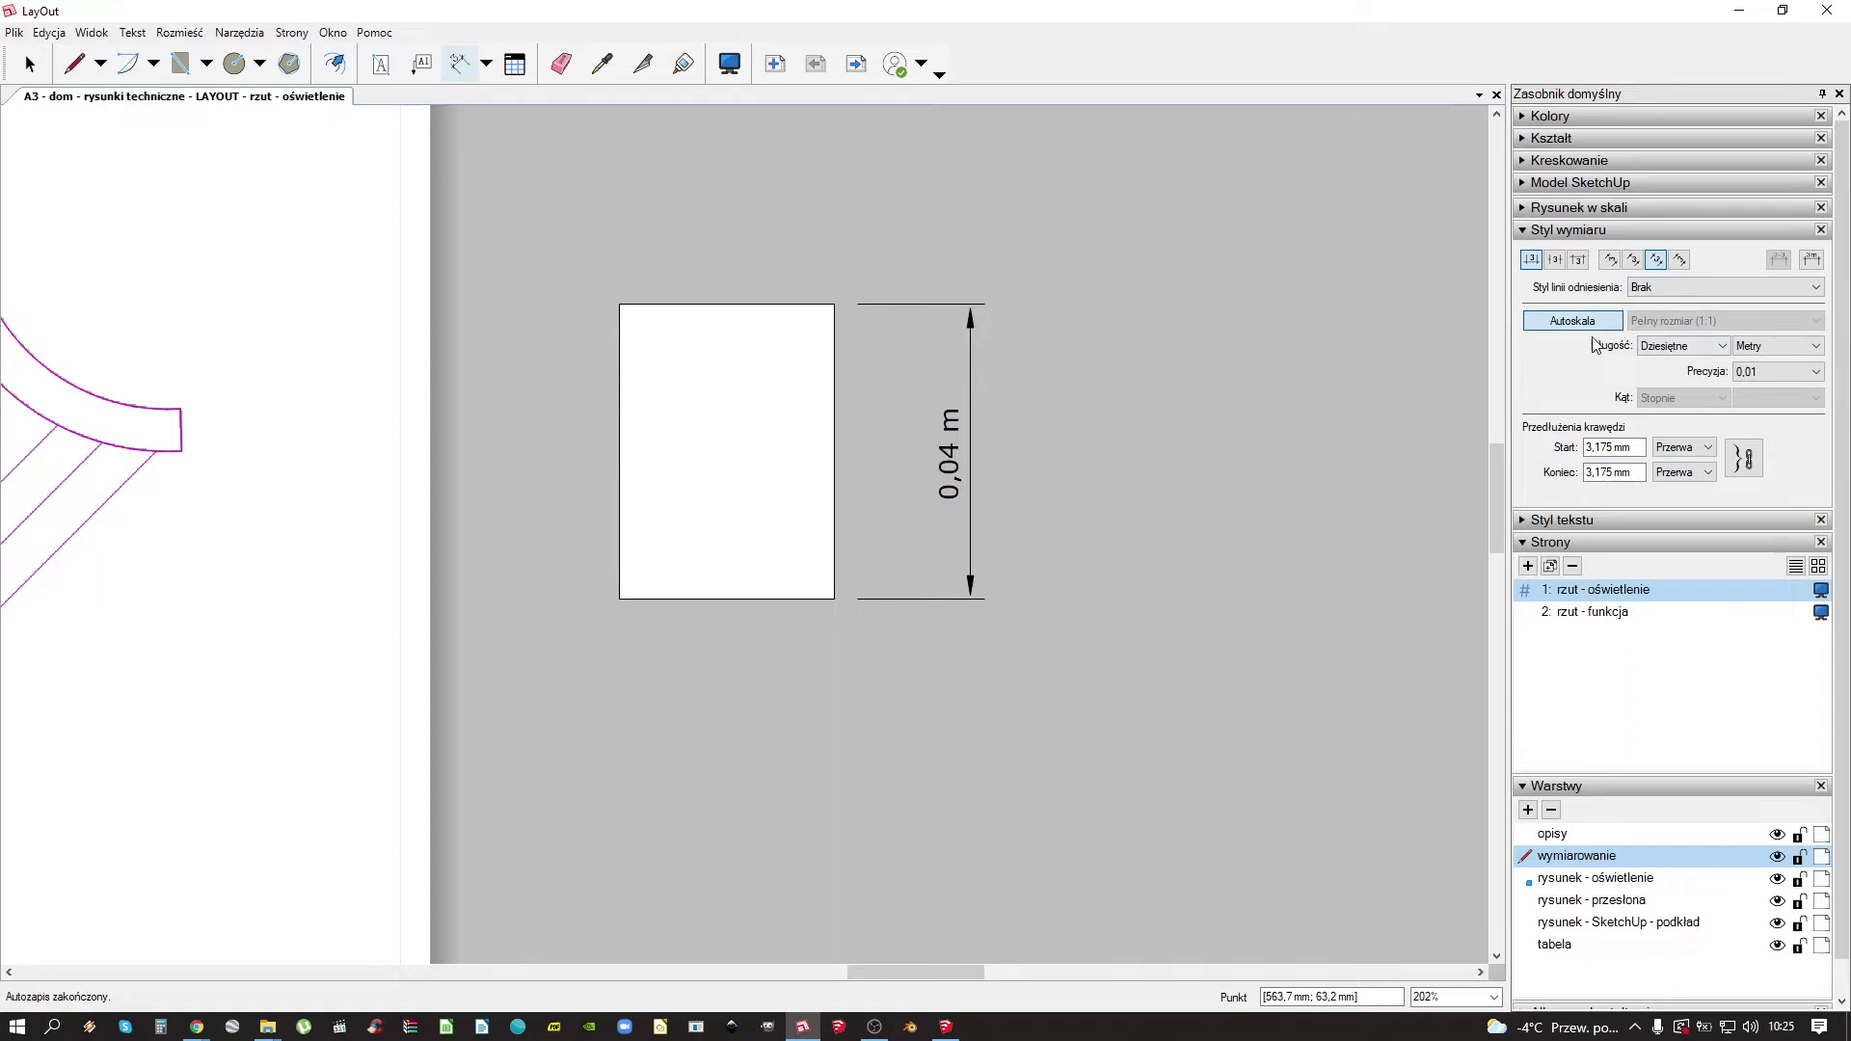
pyautogui.scroll(2, 985, 508)
# - Test-move the 0,04 m dimension text, undo the move, and return to the Dimension tool
pyautogui.press('space')
pyautogui.click(913, 405)
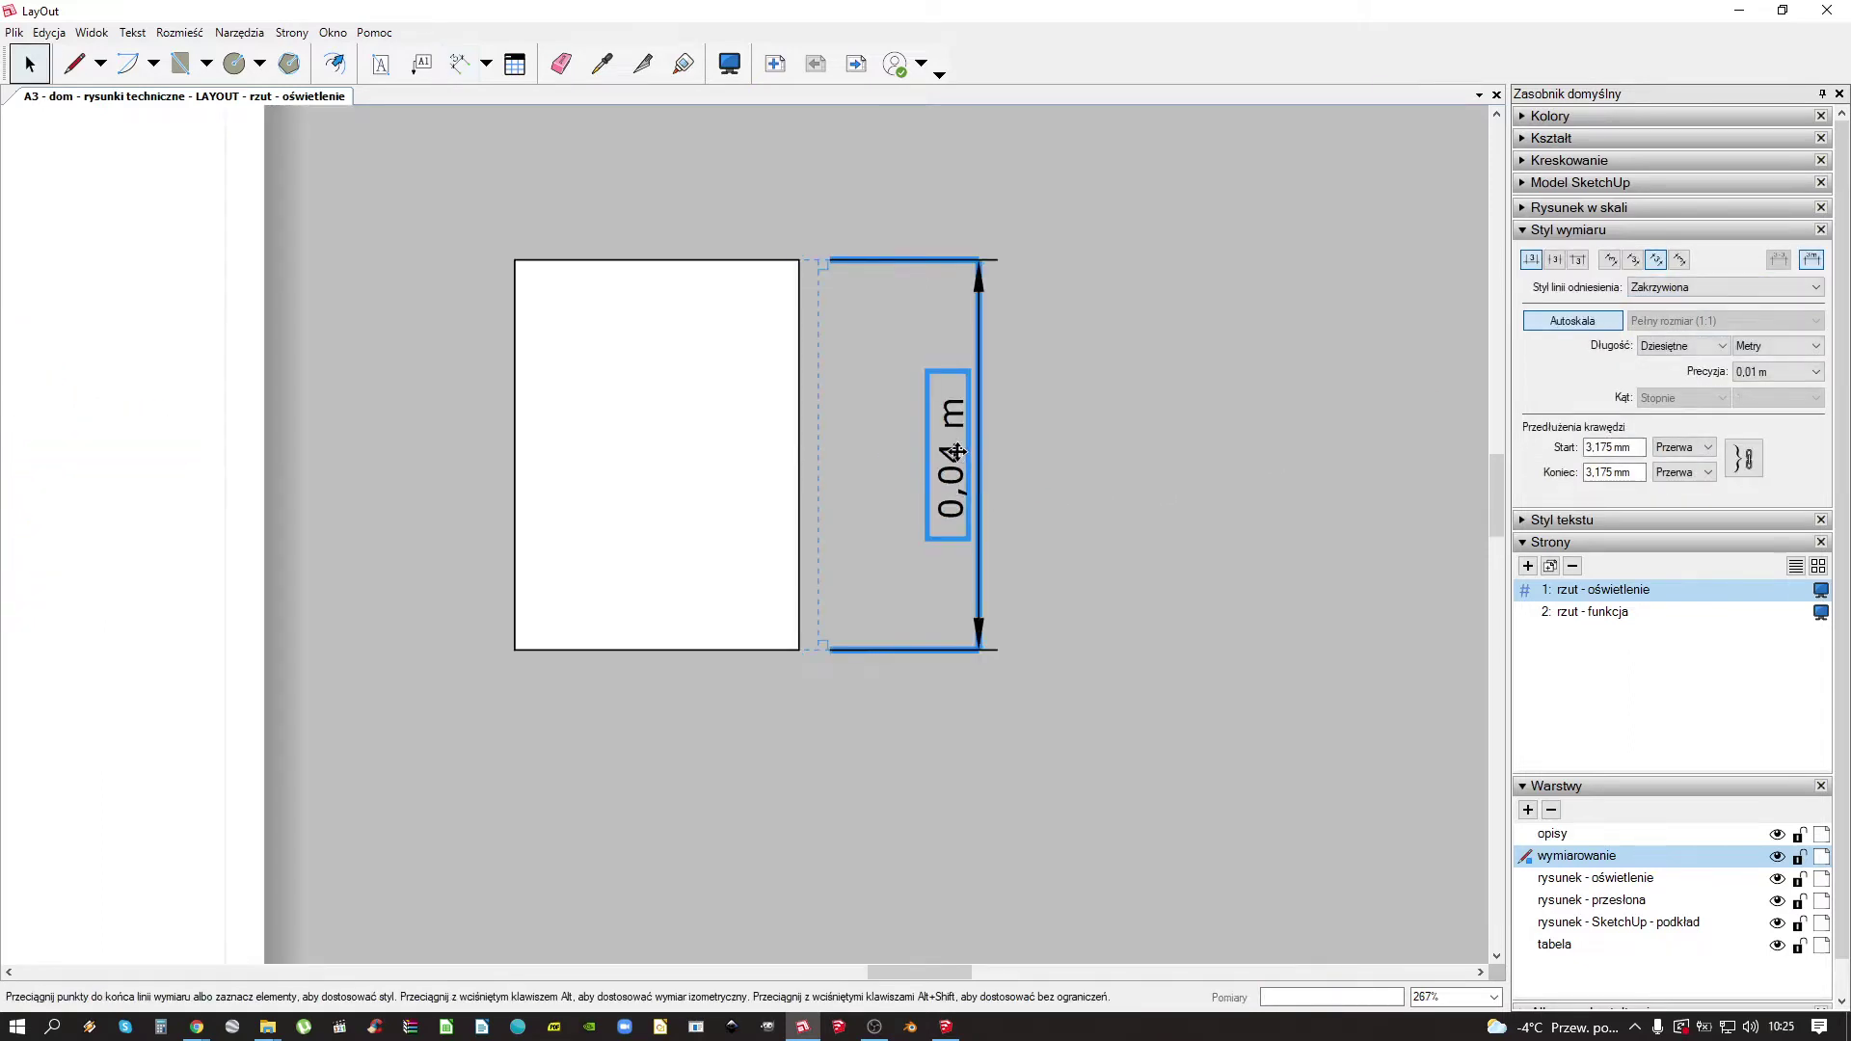
pyautogui.moveTo(912, 405)
pyautogui.mouseDown()
pyautogui.moveTo(916, 321)
pyautogui.moveTo(883, 189)
pyautogui.mouseUp()
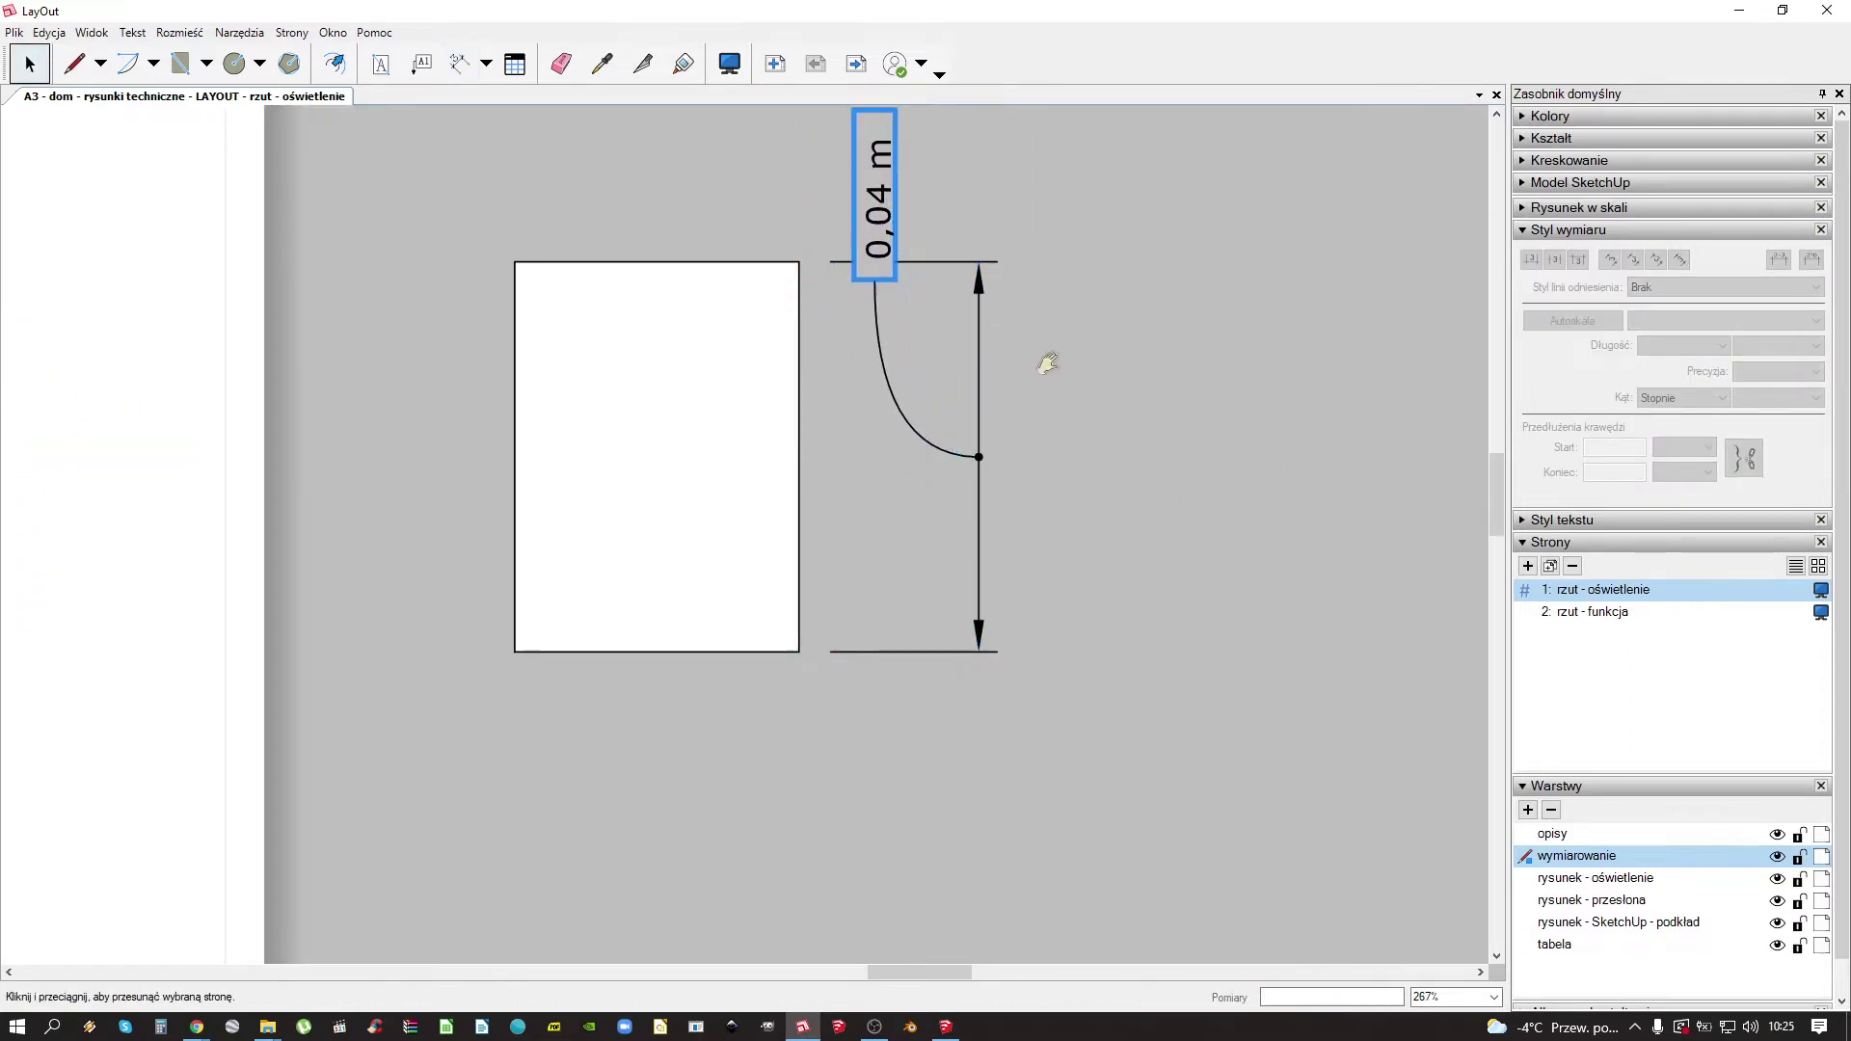
pyautogui.scroll(3, 921, 438)
pyautogui.moveTo(902, 390); pyautogui.dragTo(929, 289)
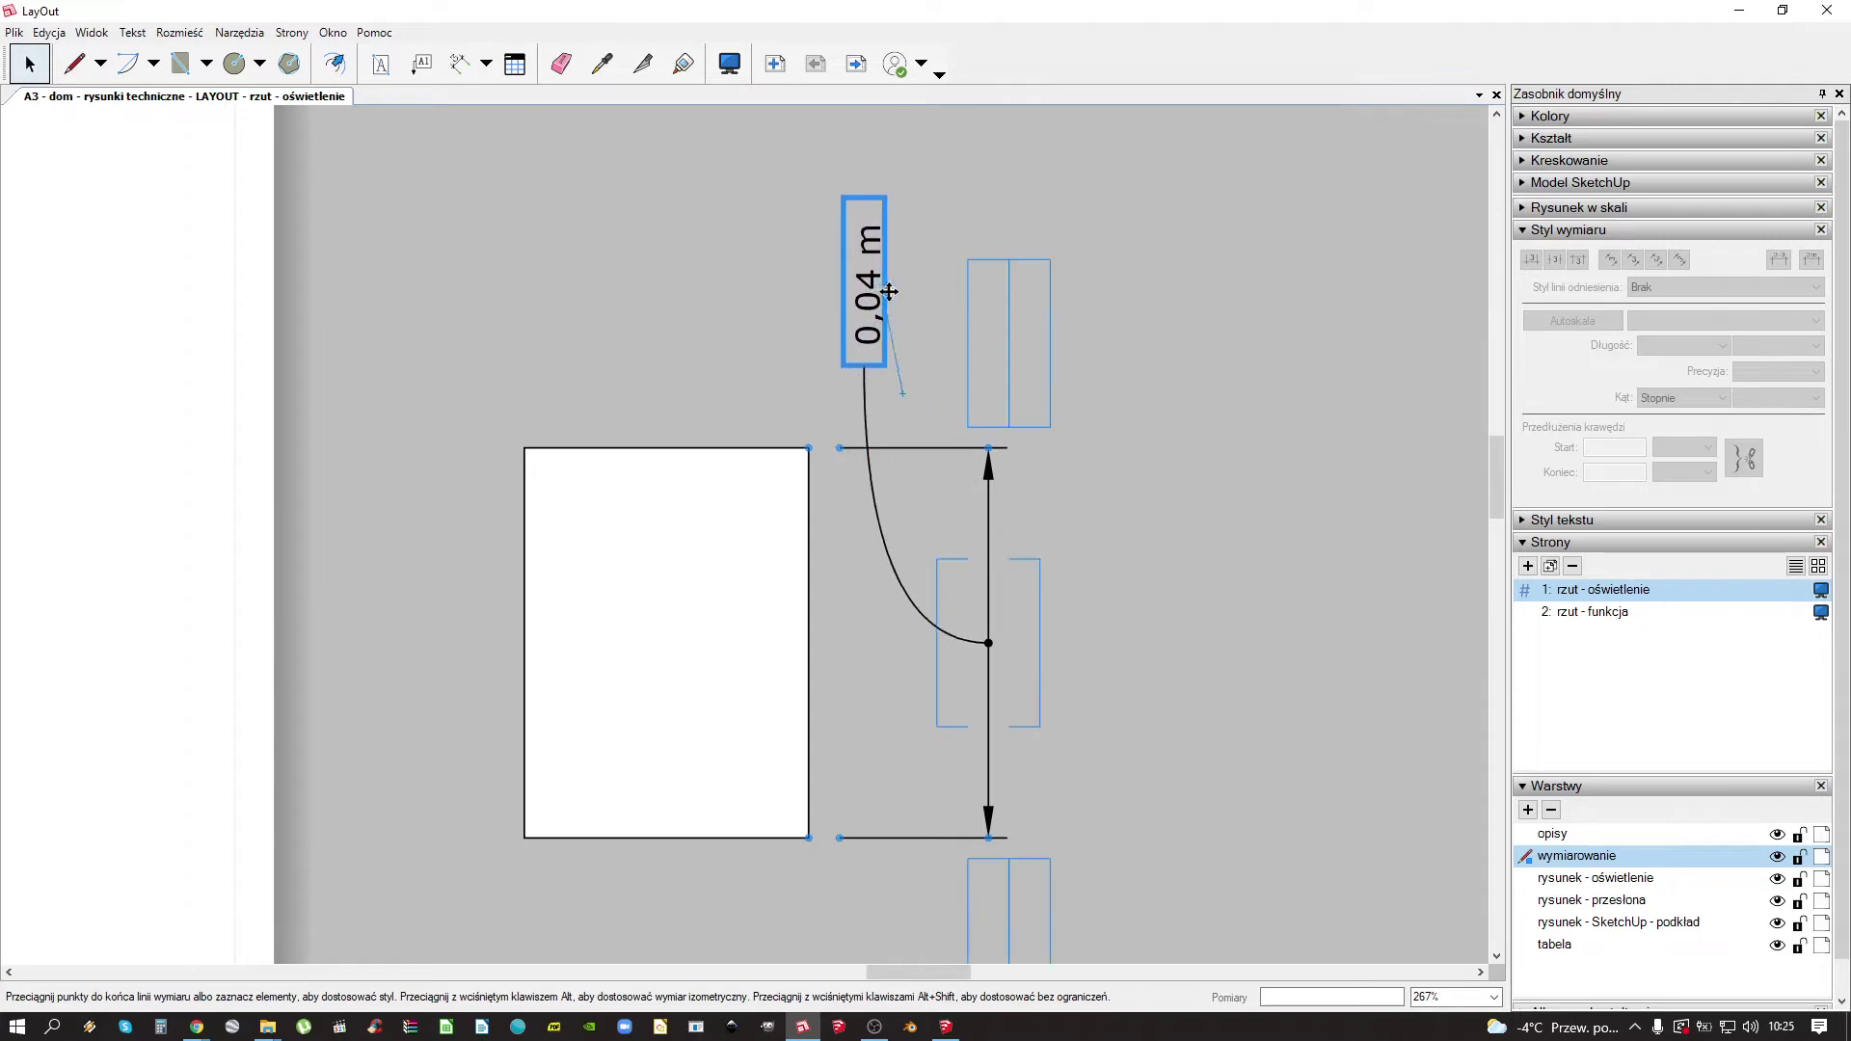
pyautogui.click(1194, 648)
pyautogui.hotkey('ctrl', 'z')
pyautogui.hotkey('ctrl', 'z')
pyautogui.hotkey('ctrl', 'z')
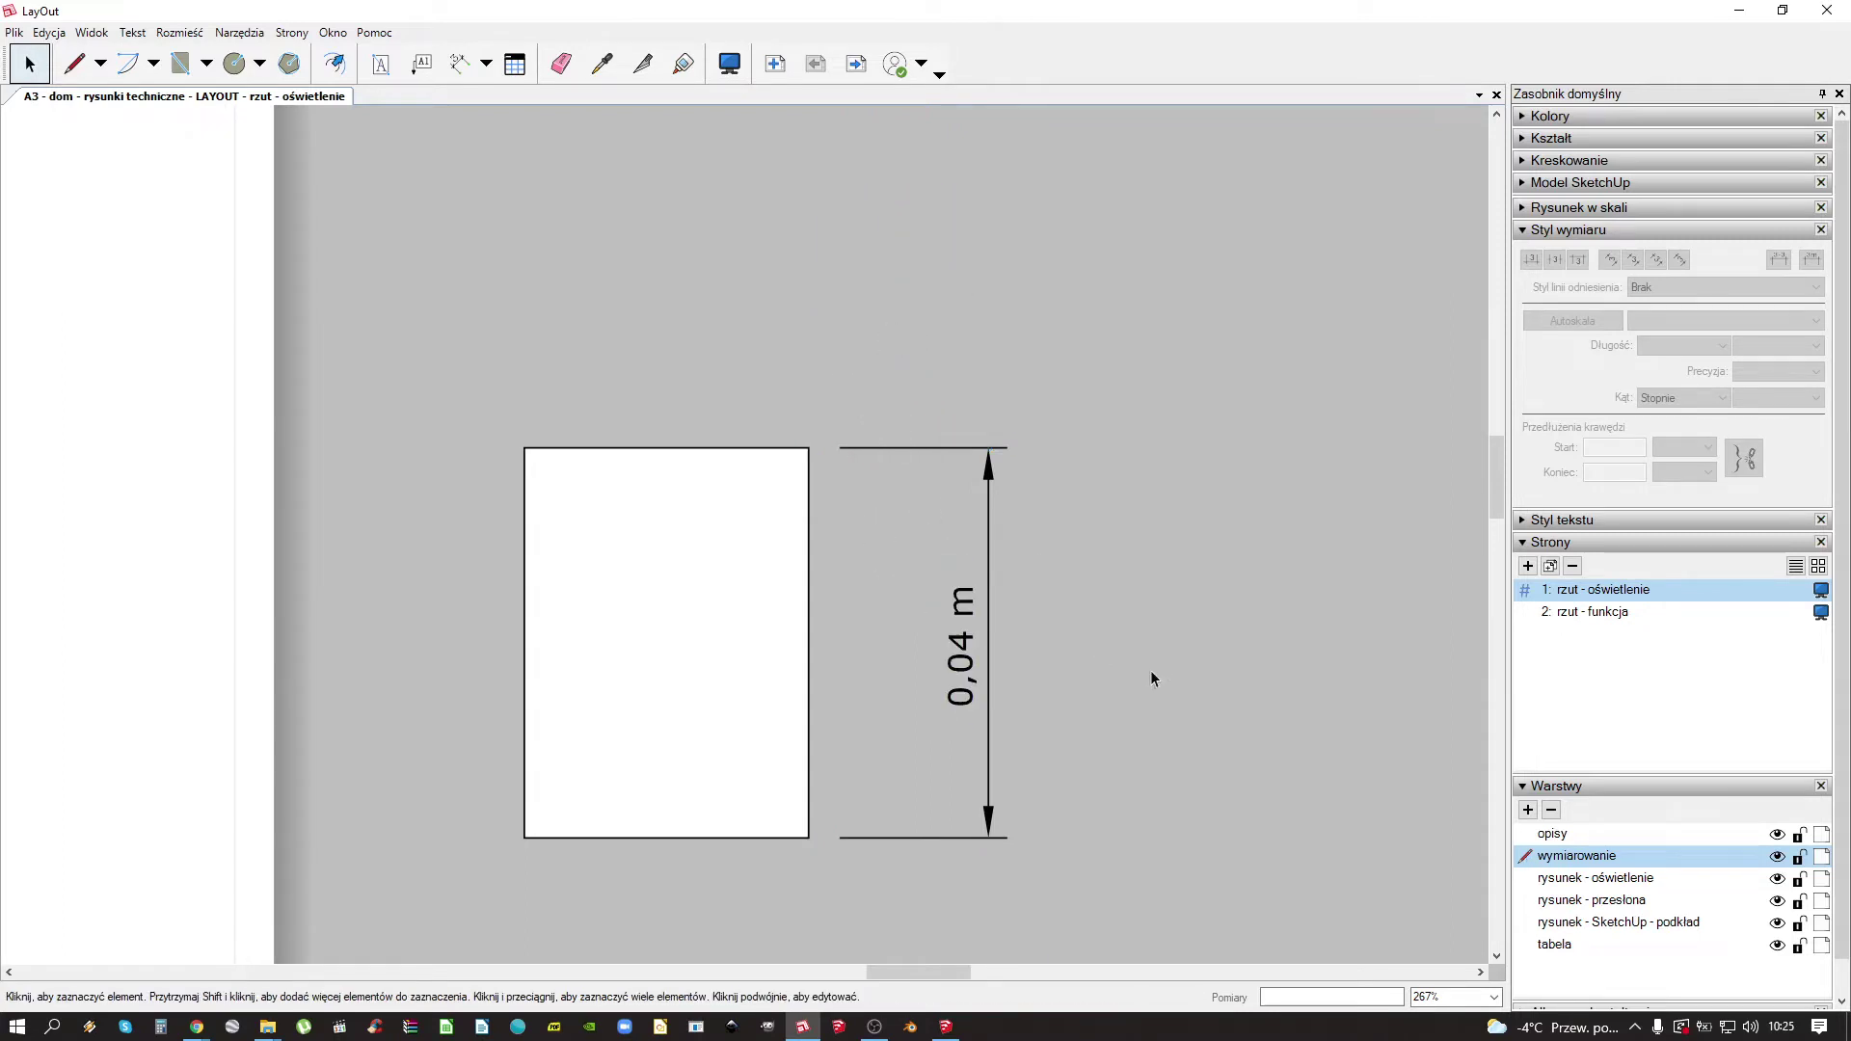
pyautogui.moveTo(1171, 667); pyautogui.dragTo(1117, 601, button='middle')
pyautogui.press('d')
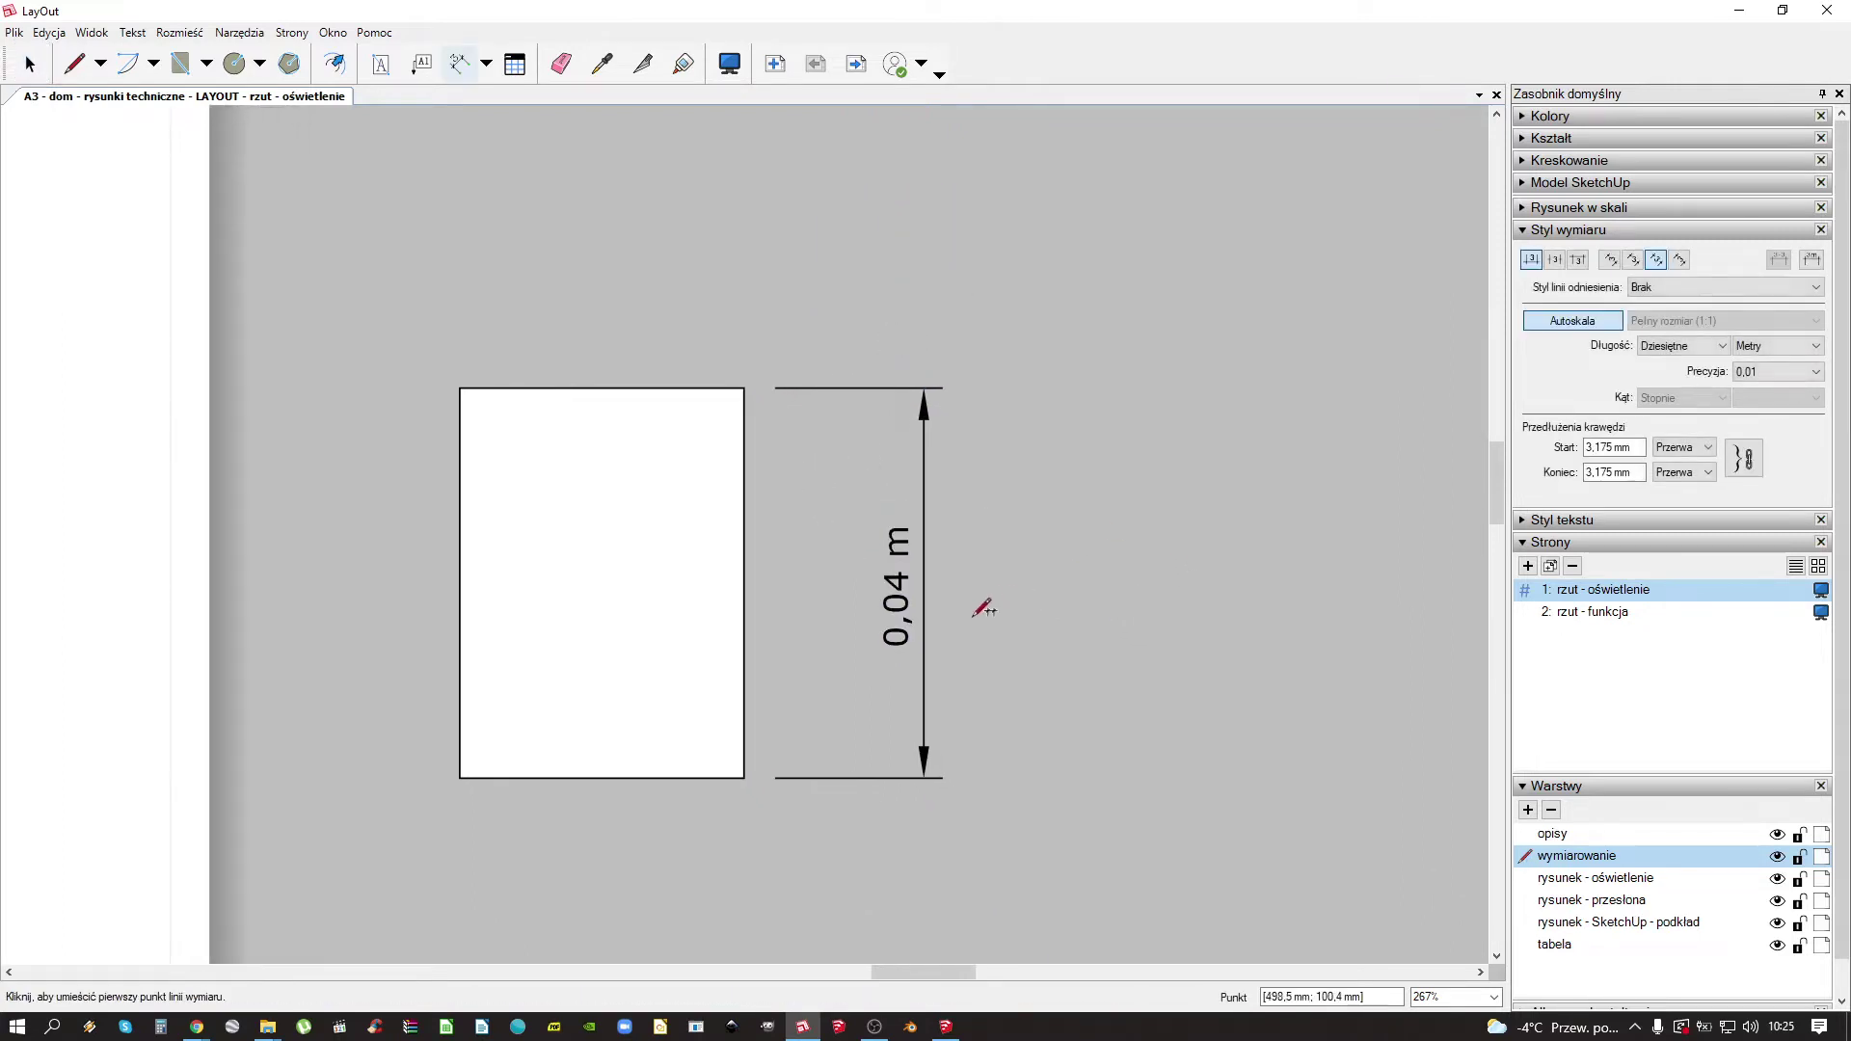
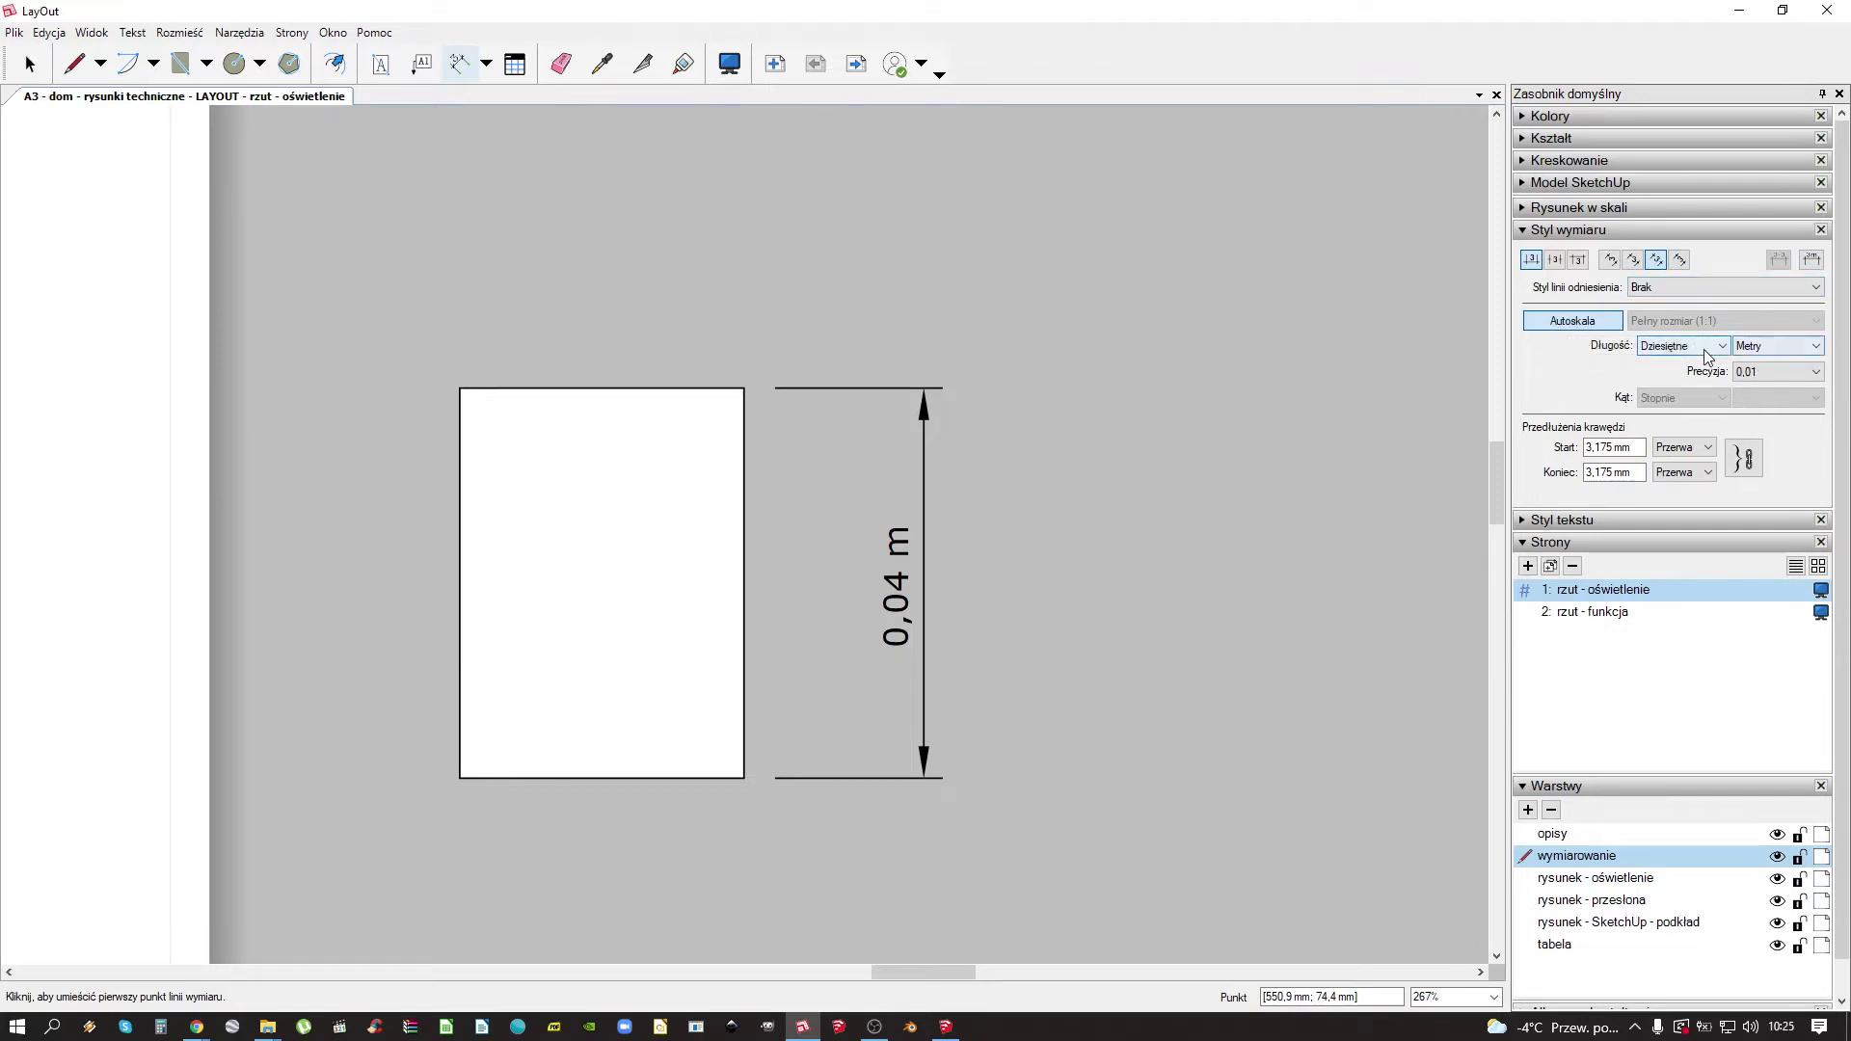
# - Set dimension lengths to centimetres with precision 1 and 1,5 extension-line start/end offsets
pyautogui.click(1792, 346)
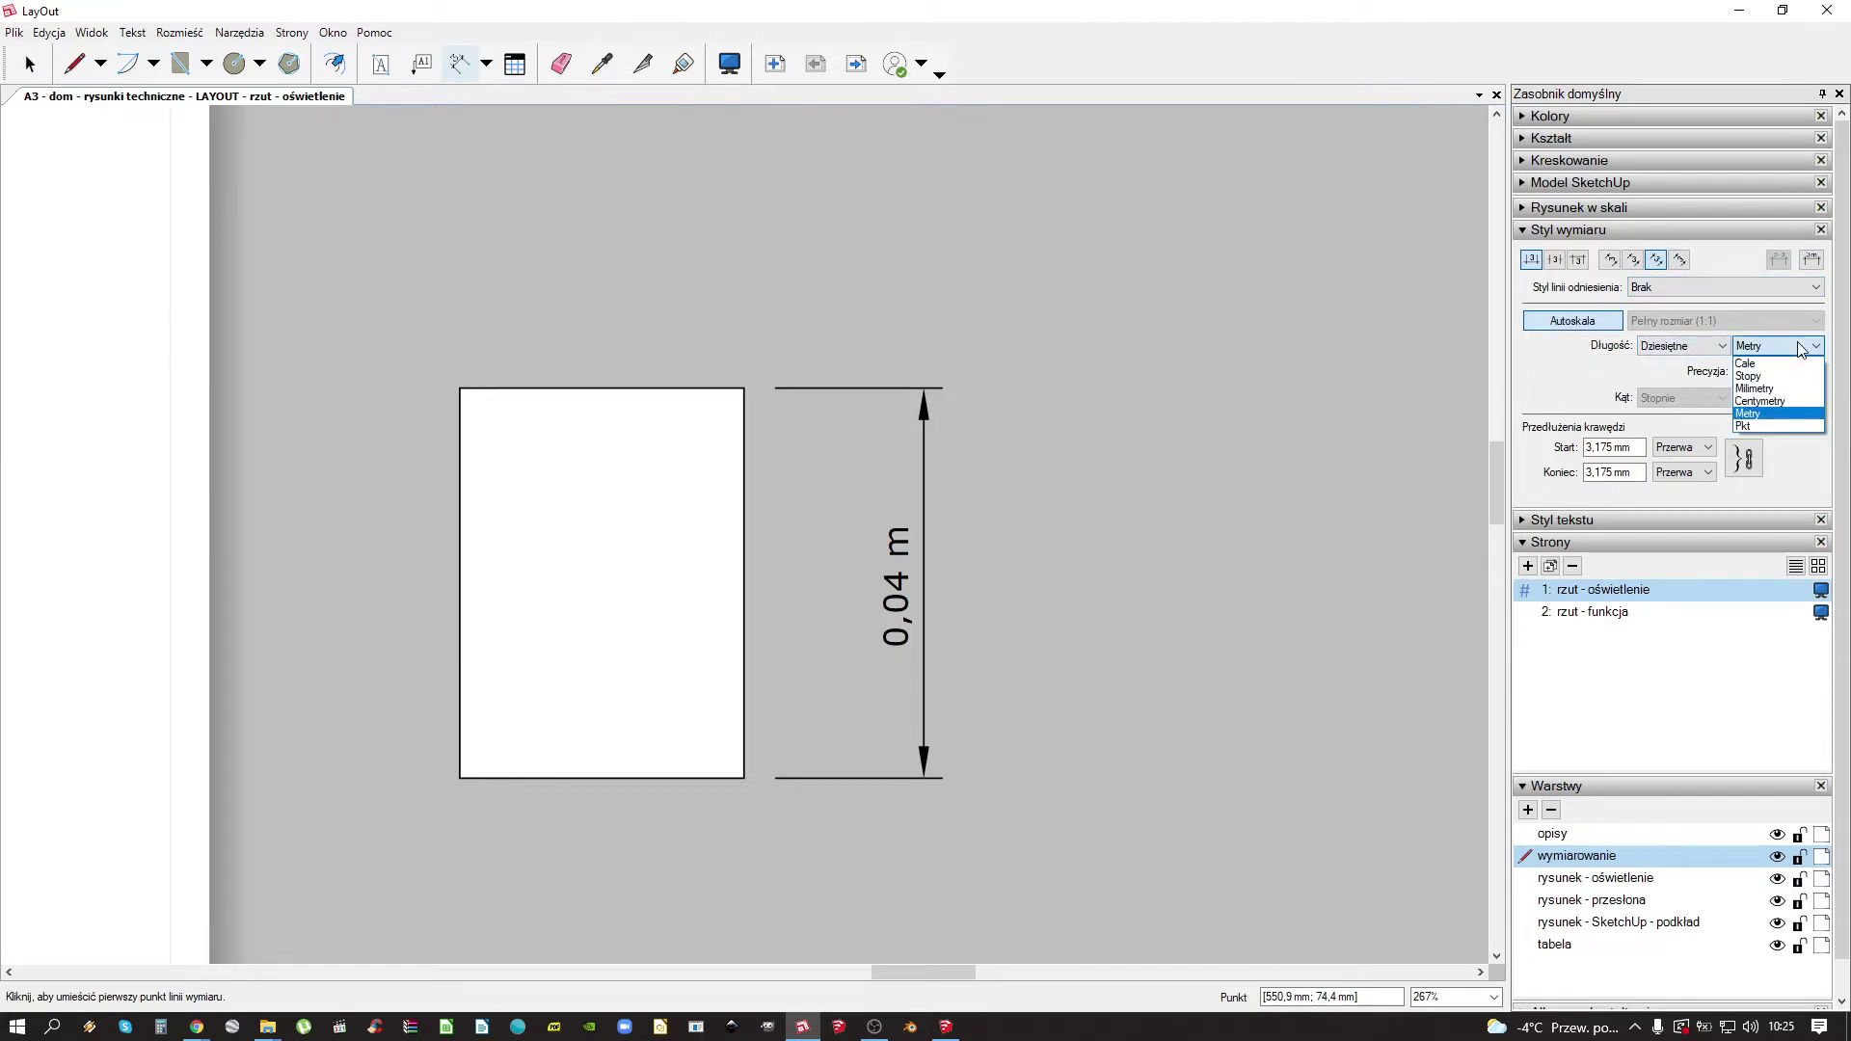
pyautogui.click(1760, 401)
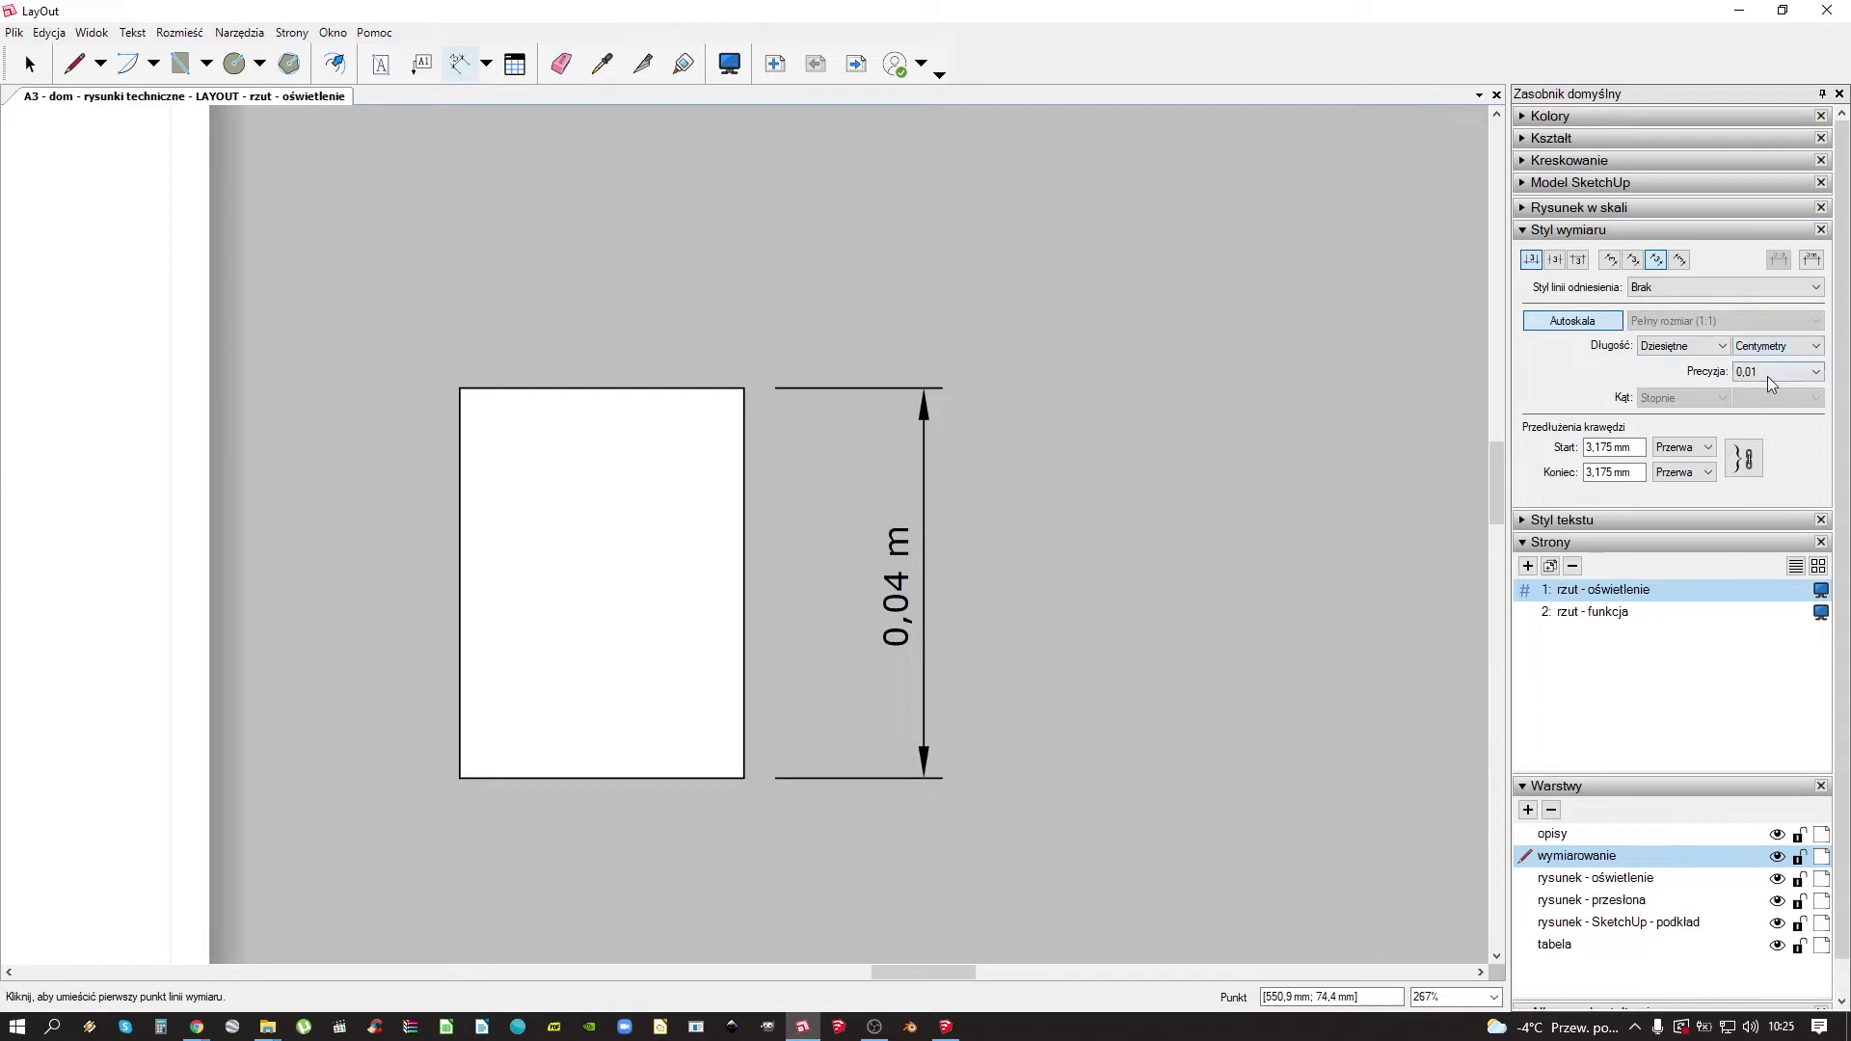
pyautogui.click(1782, 372)
pyautogui.click(1741, 395)
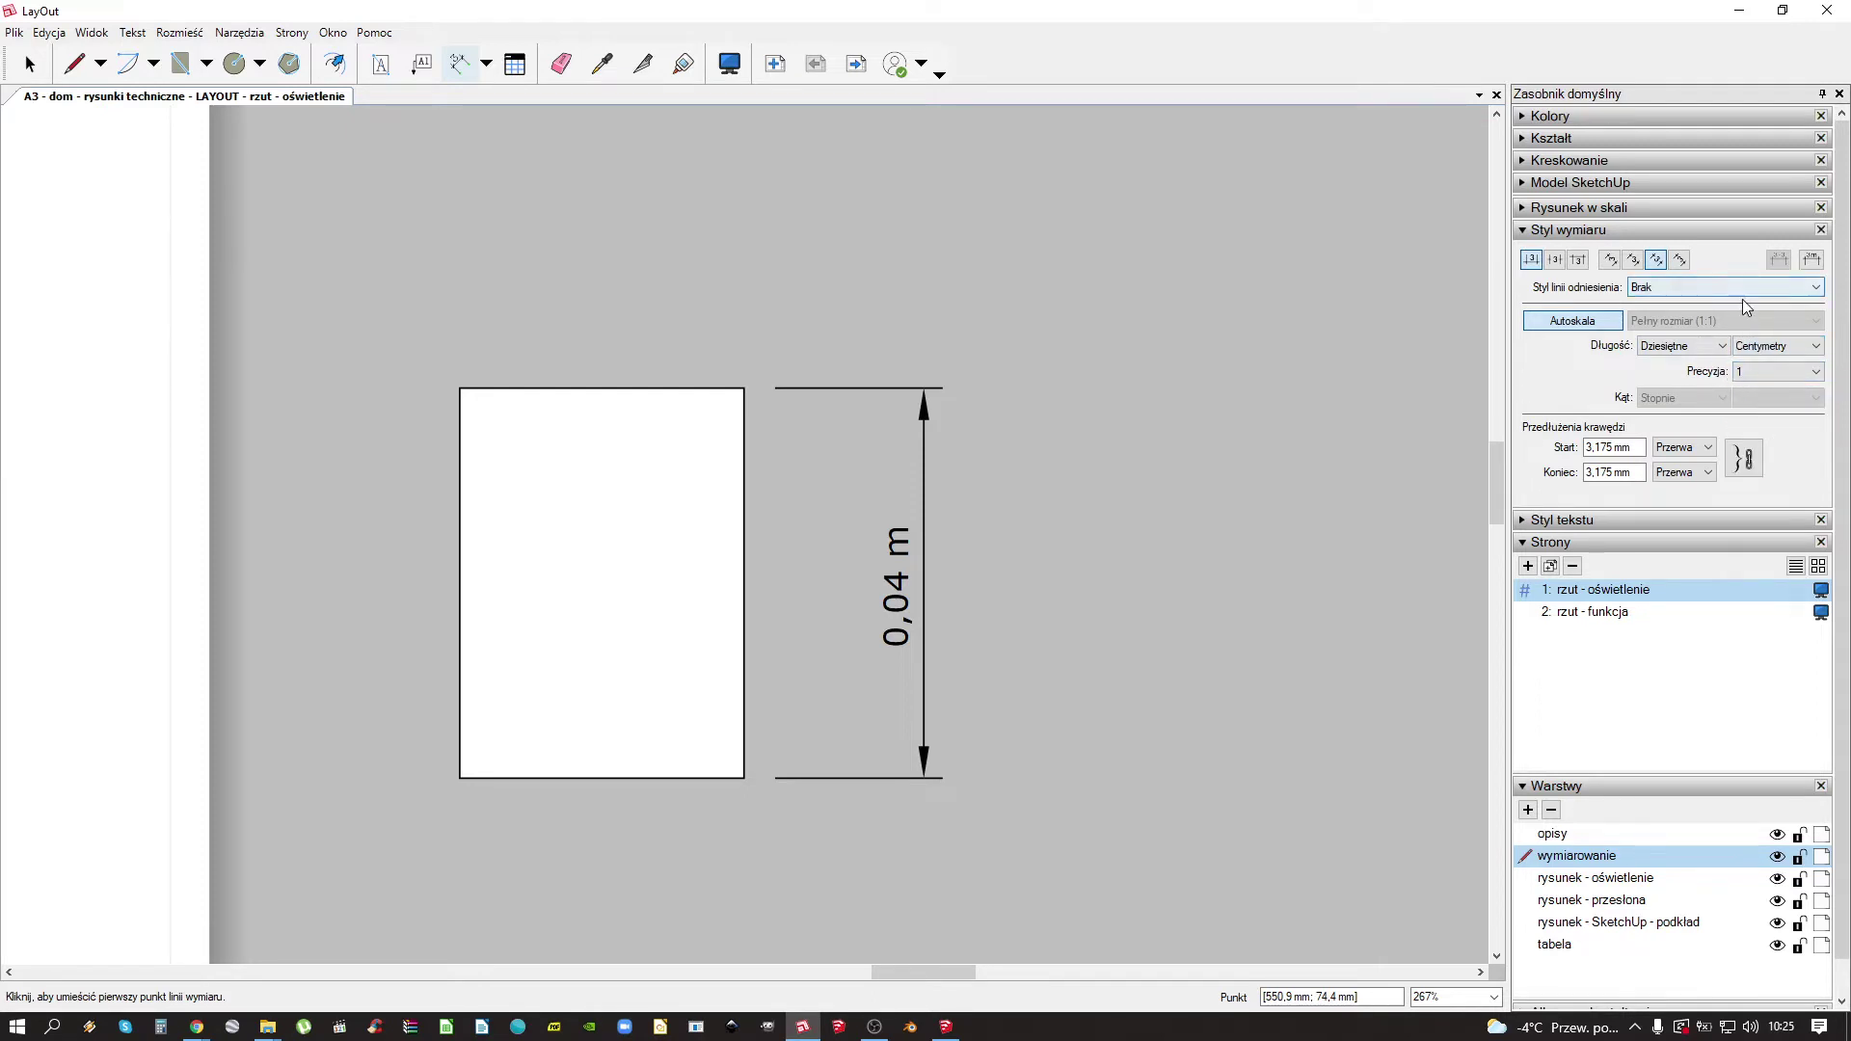
pyautogui.click(1638, 446)
pyautogui.write('1,5')
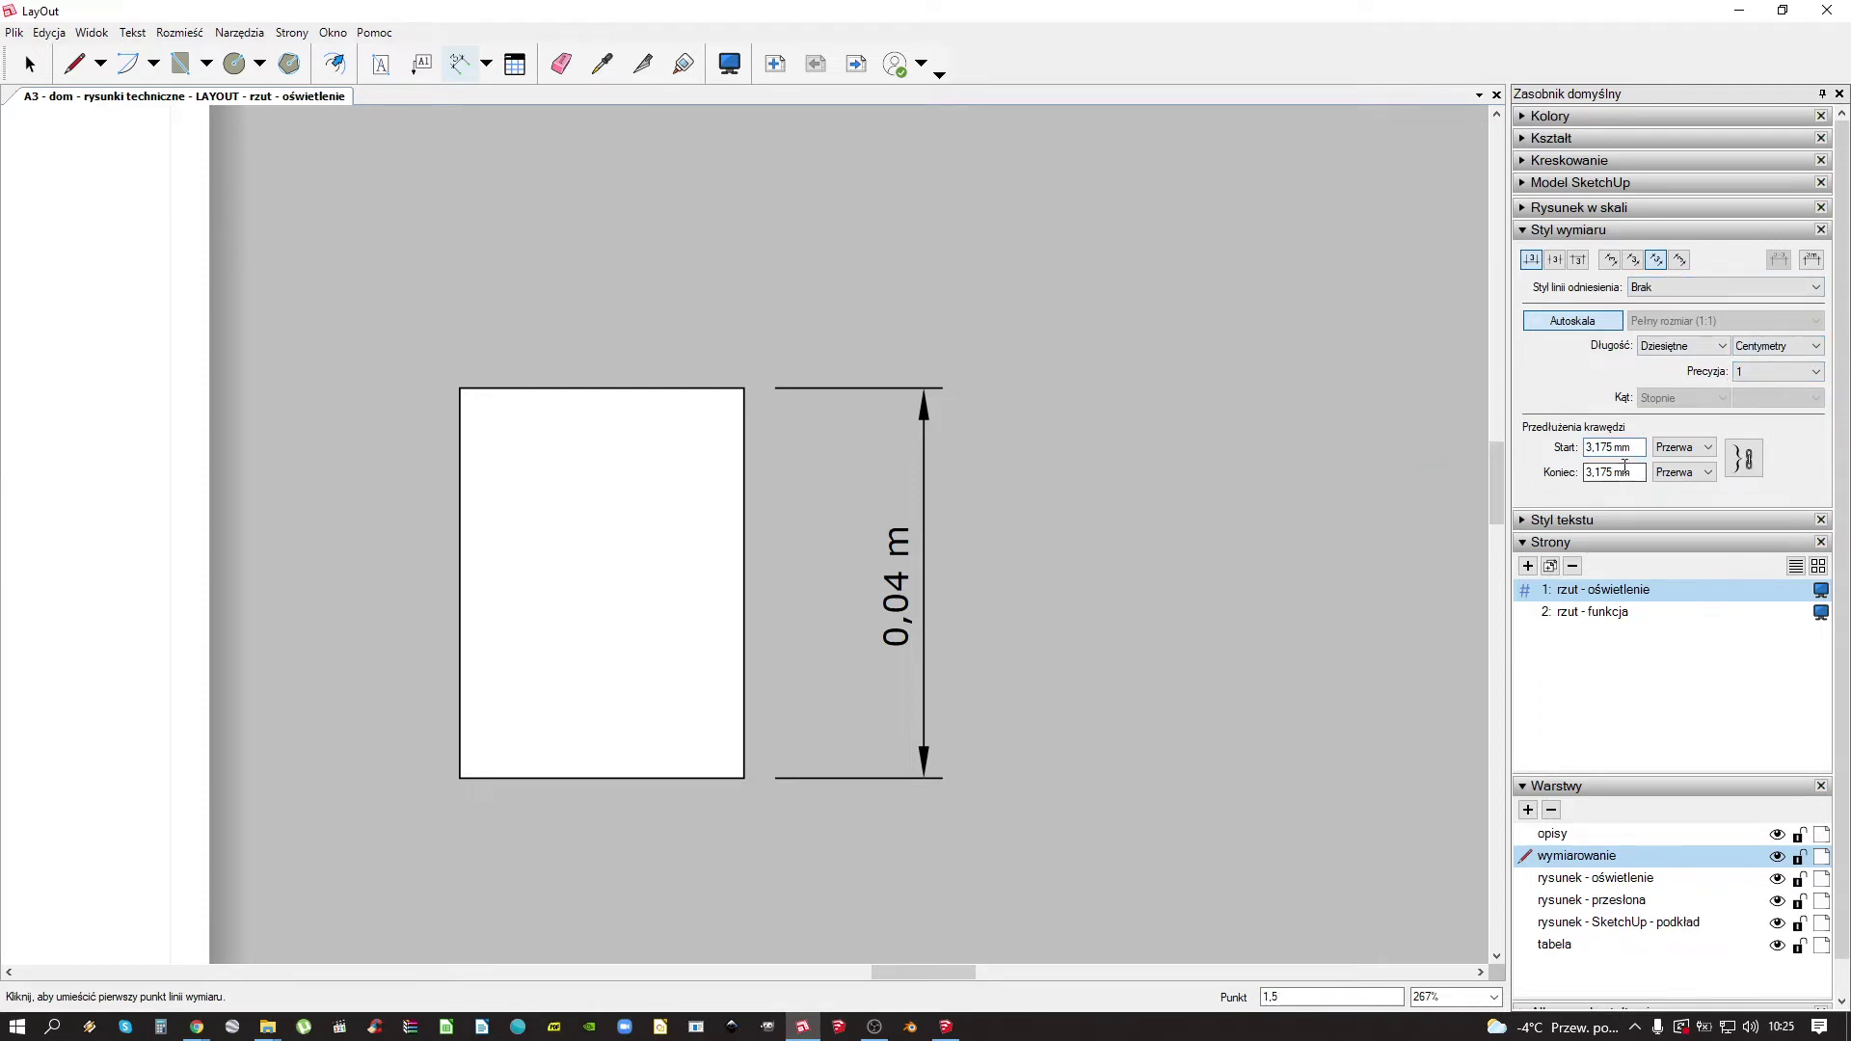
pyautogui.press('Return')
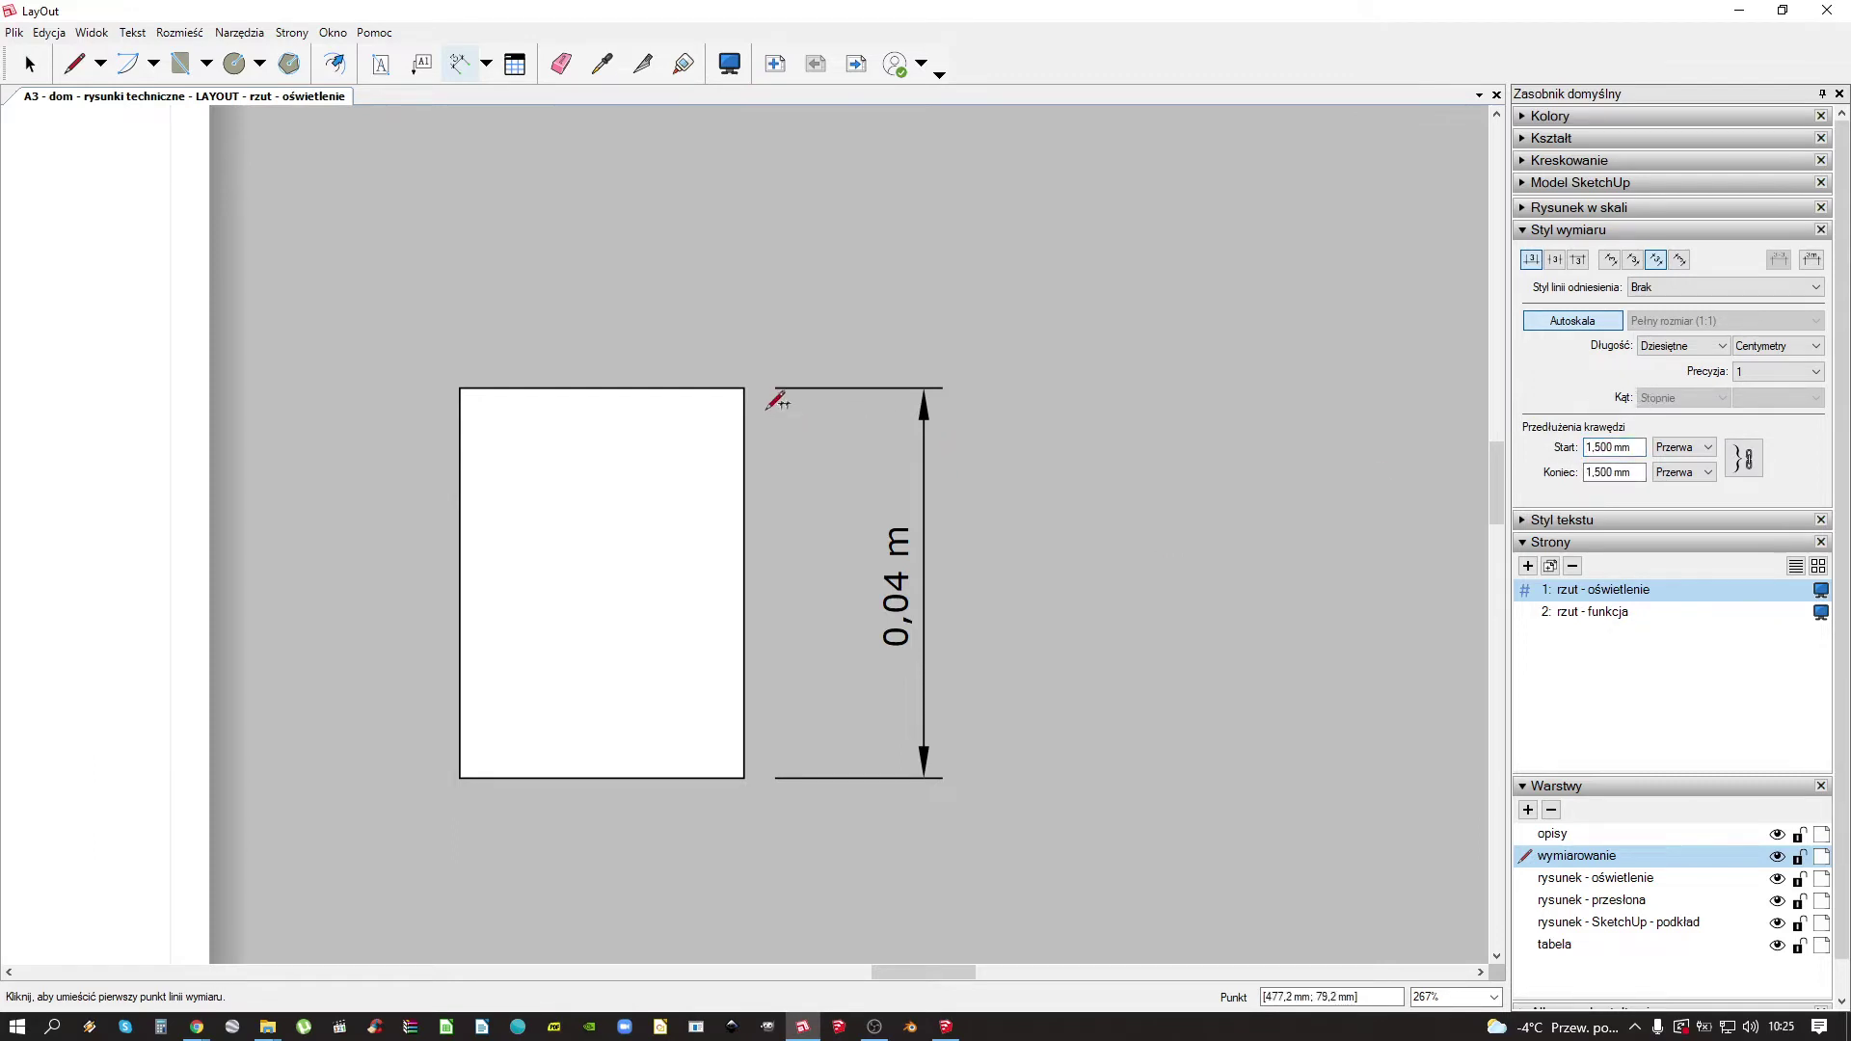
# - Change the dimension text style font from Verdana 10 pt to Calibri 9 pt
pyautogui.click(1592, 228)
pyautogui.click(1600, 251)
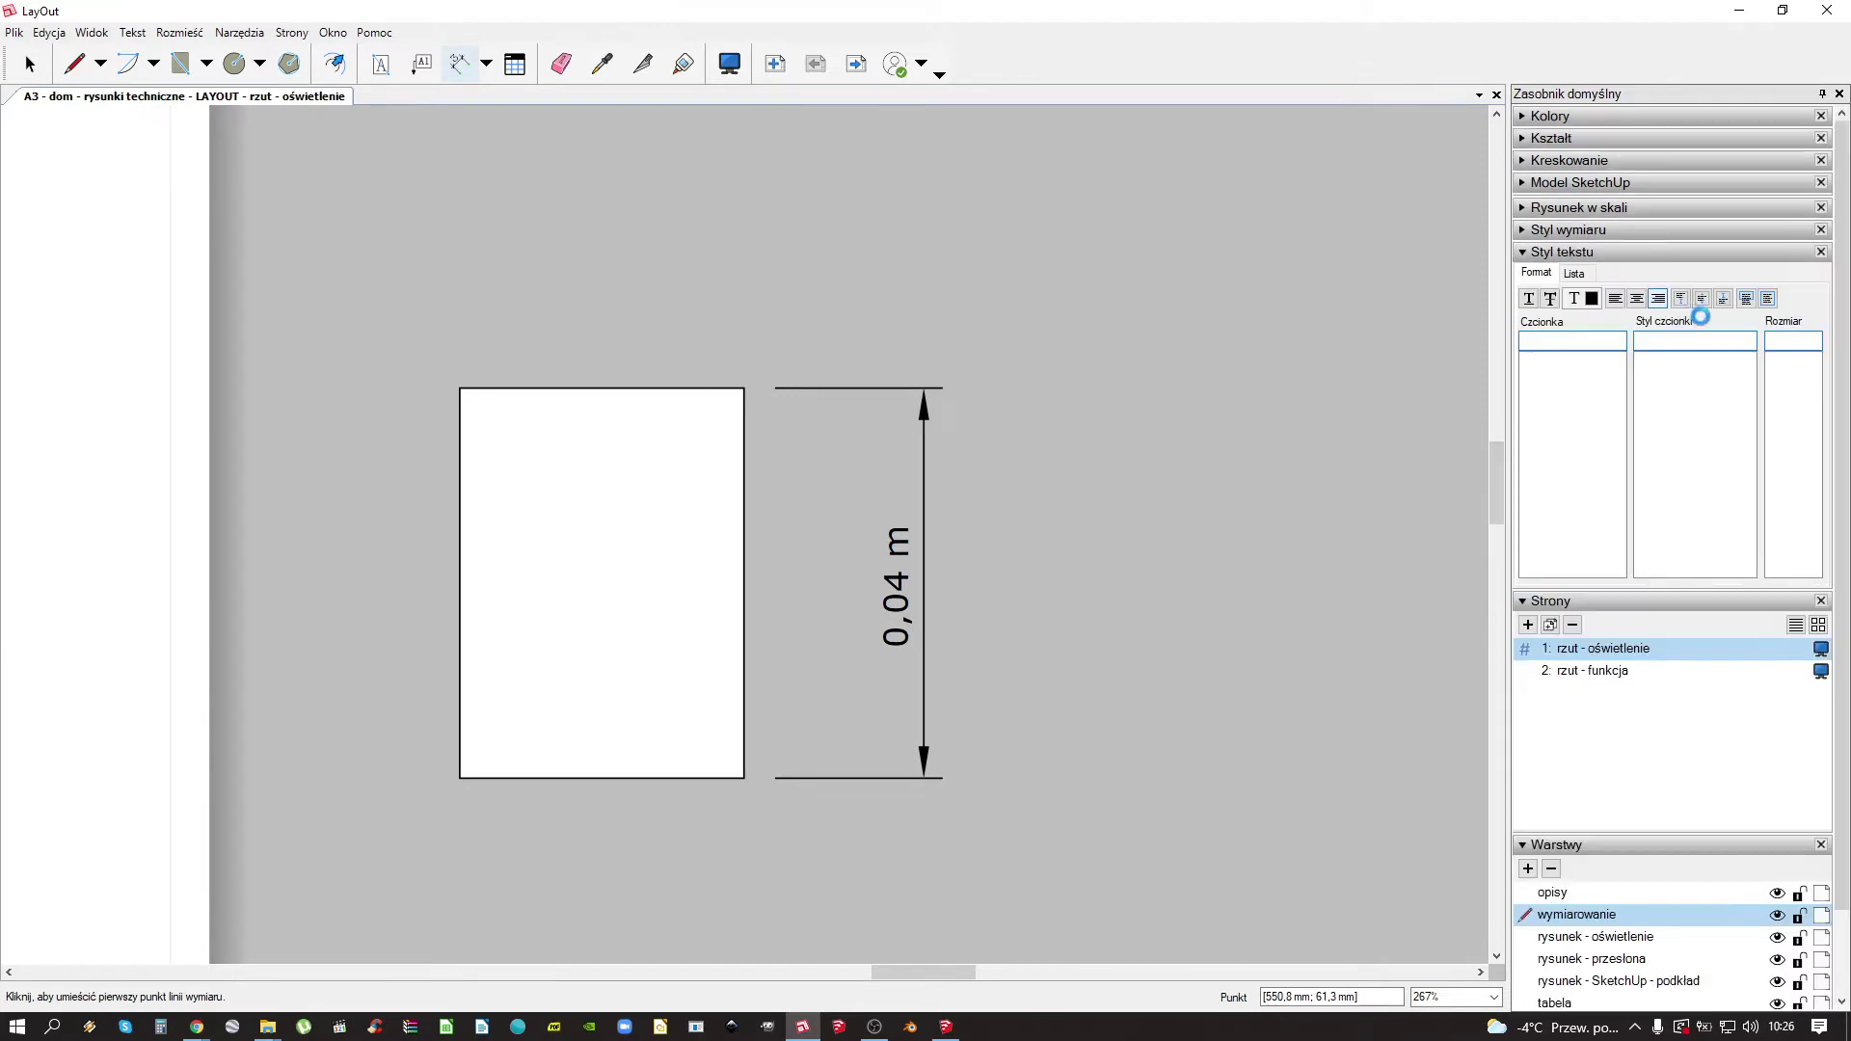
pyautogui.write('caCalibri')
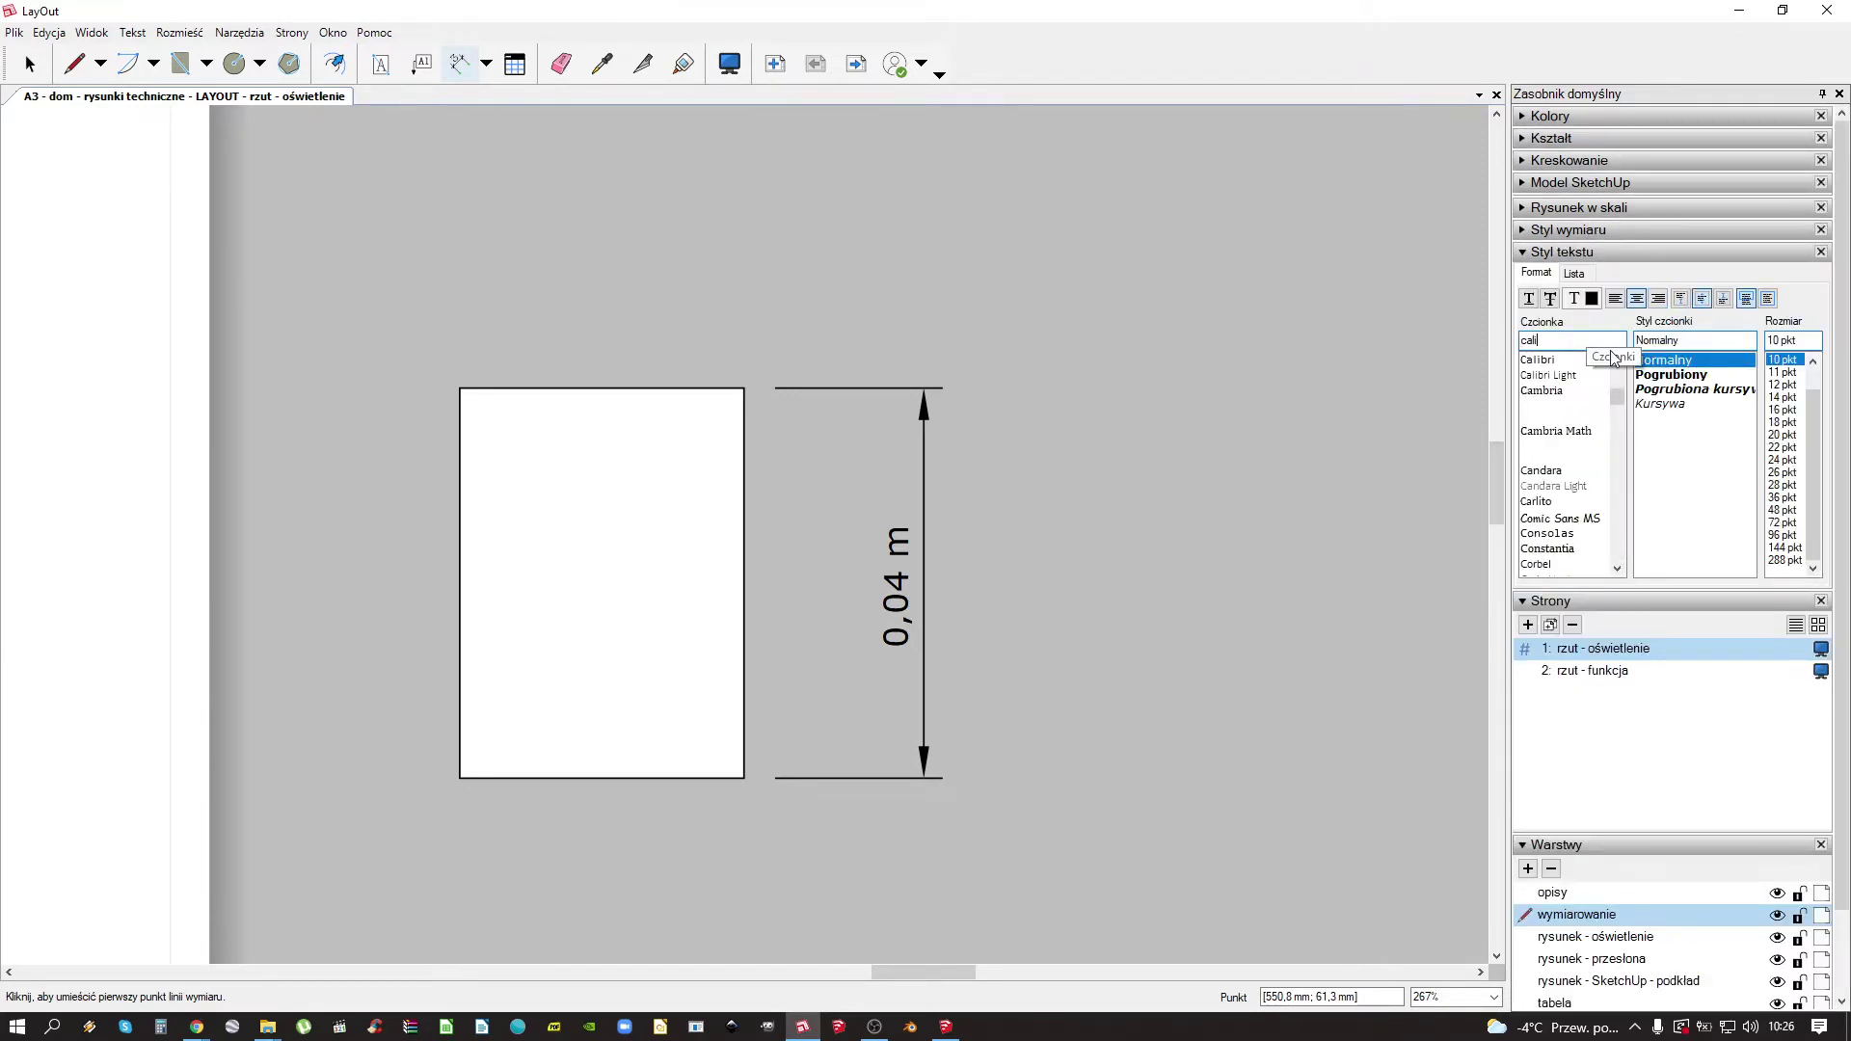
pyautogui.press('Return')
pyautogui.click(1779, 340)
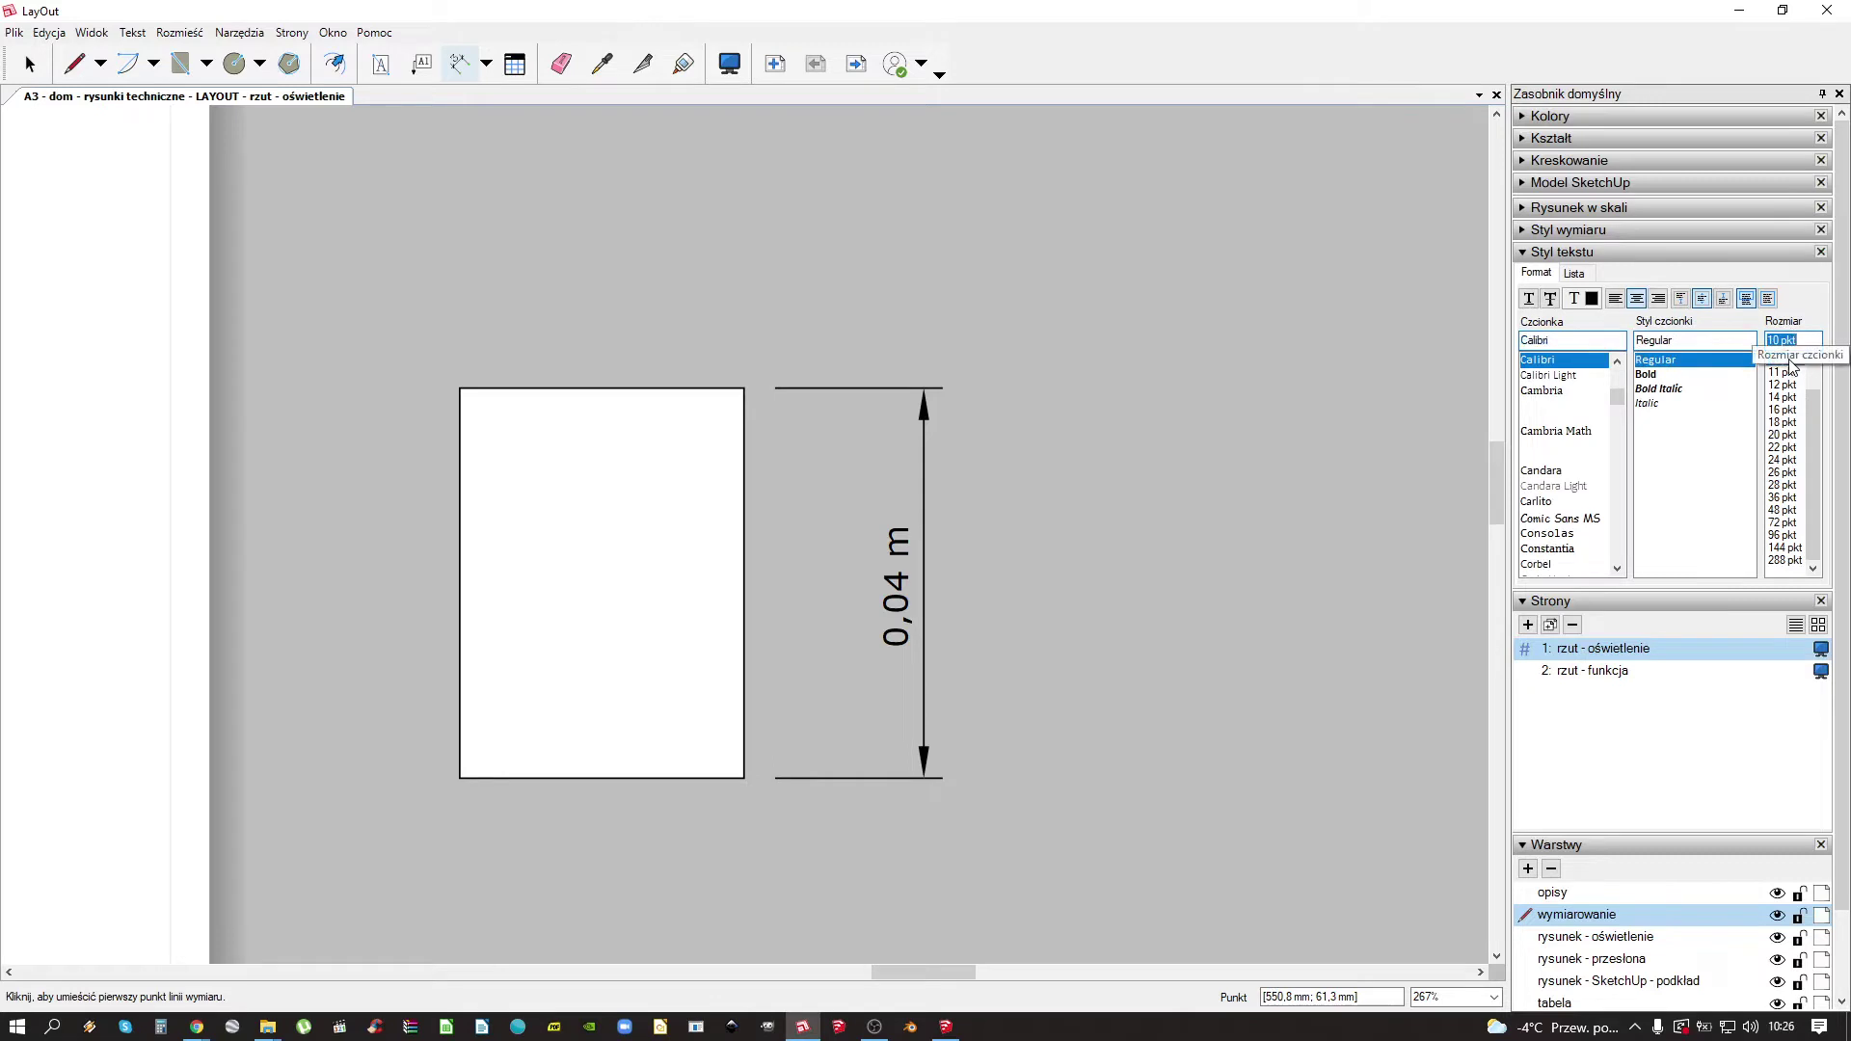
pyautogui.press('Up')
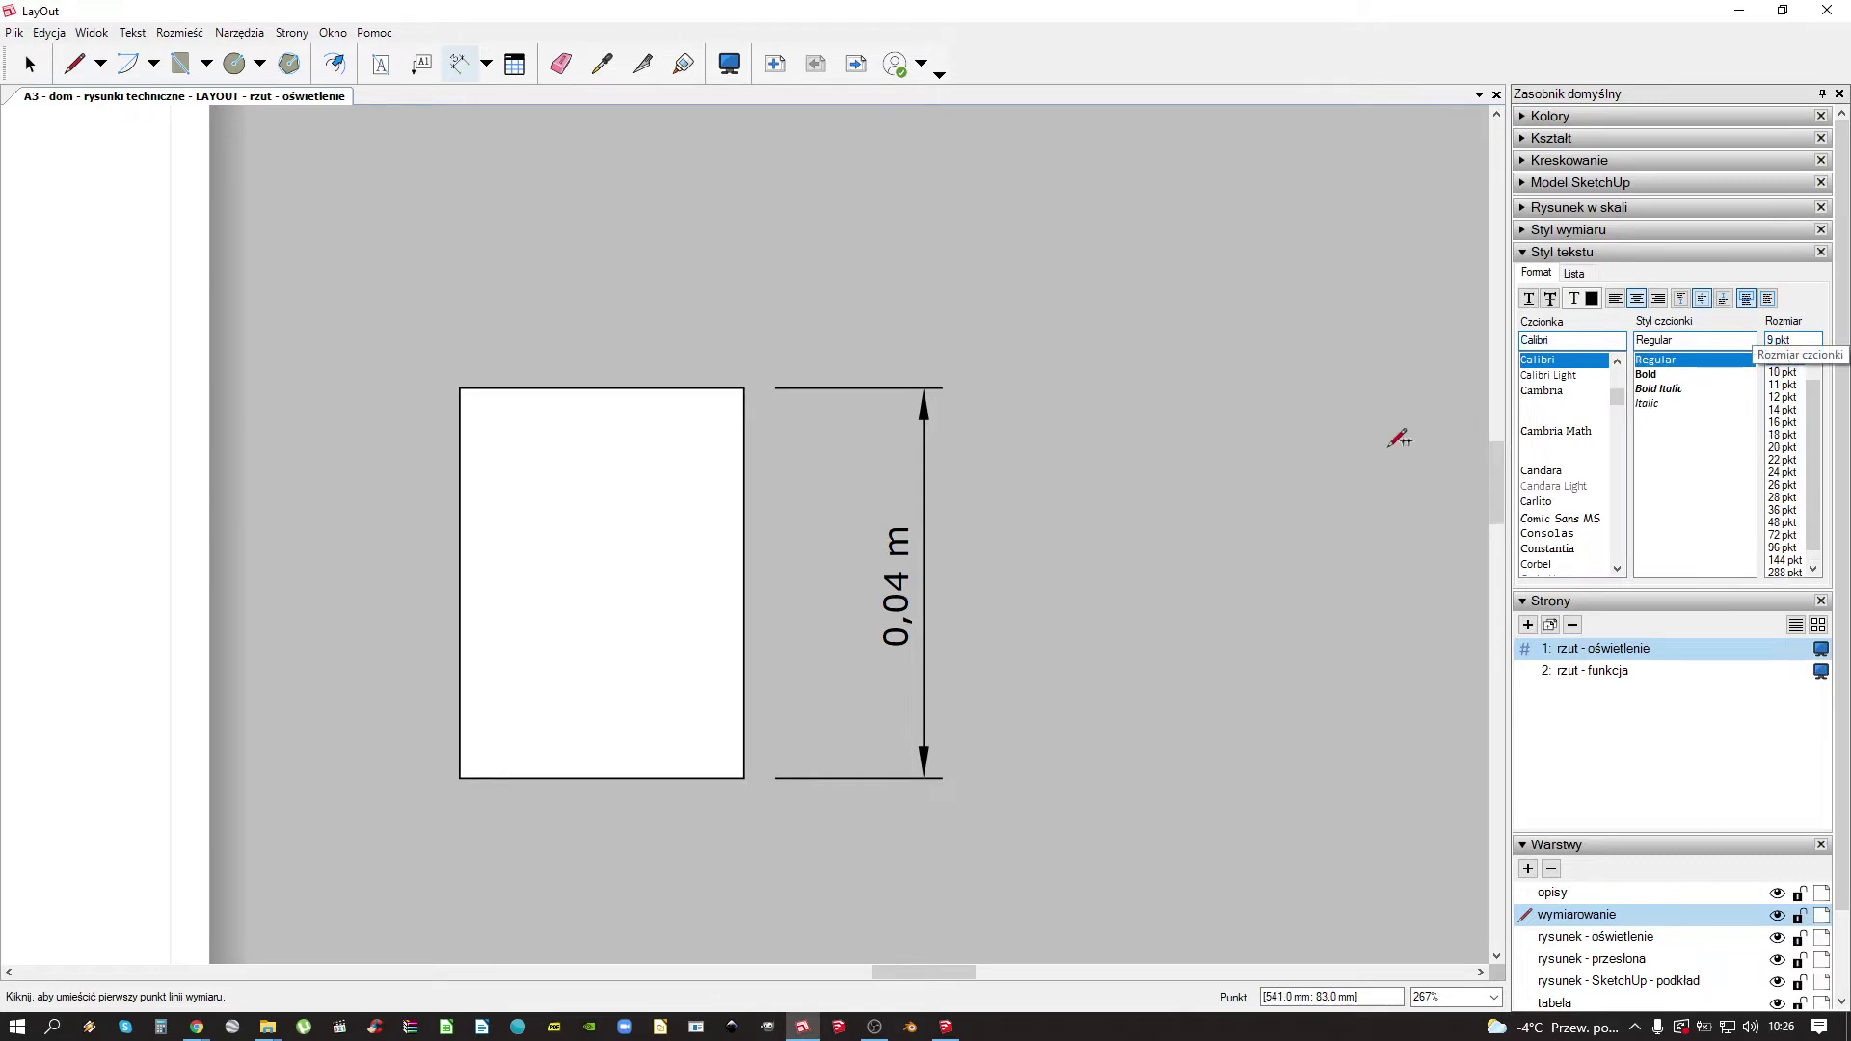
pyautogui.scroll(-2, 933, 512)
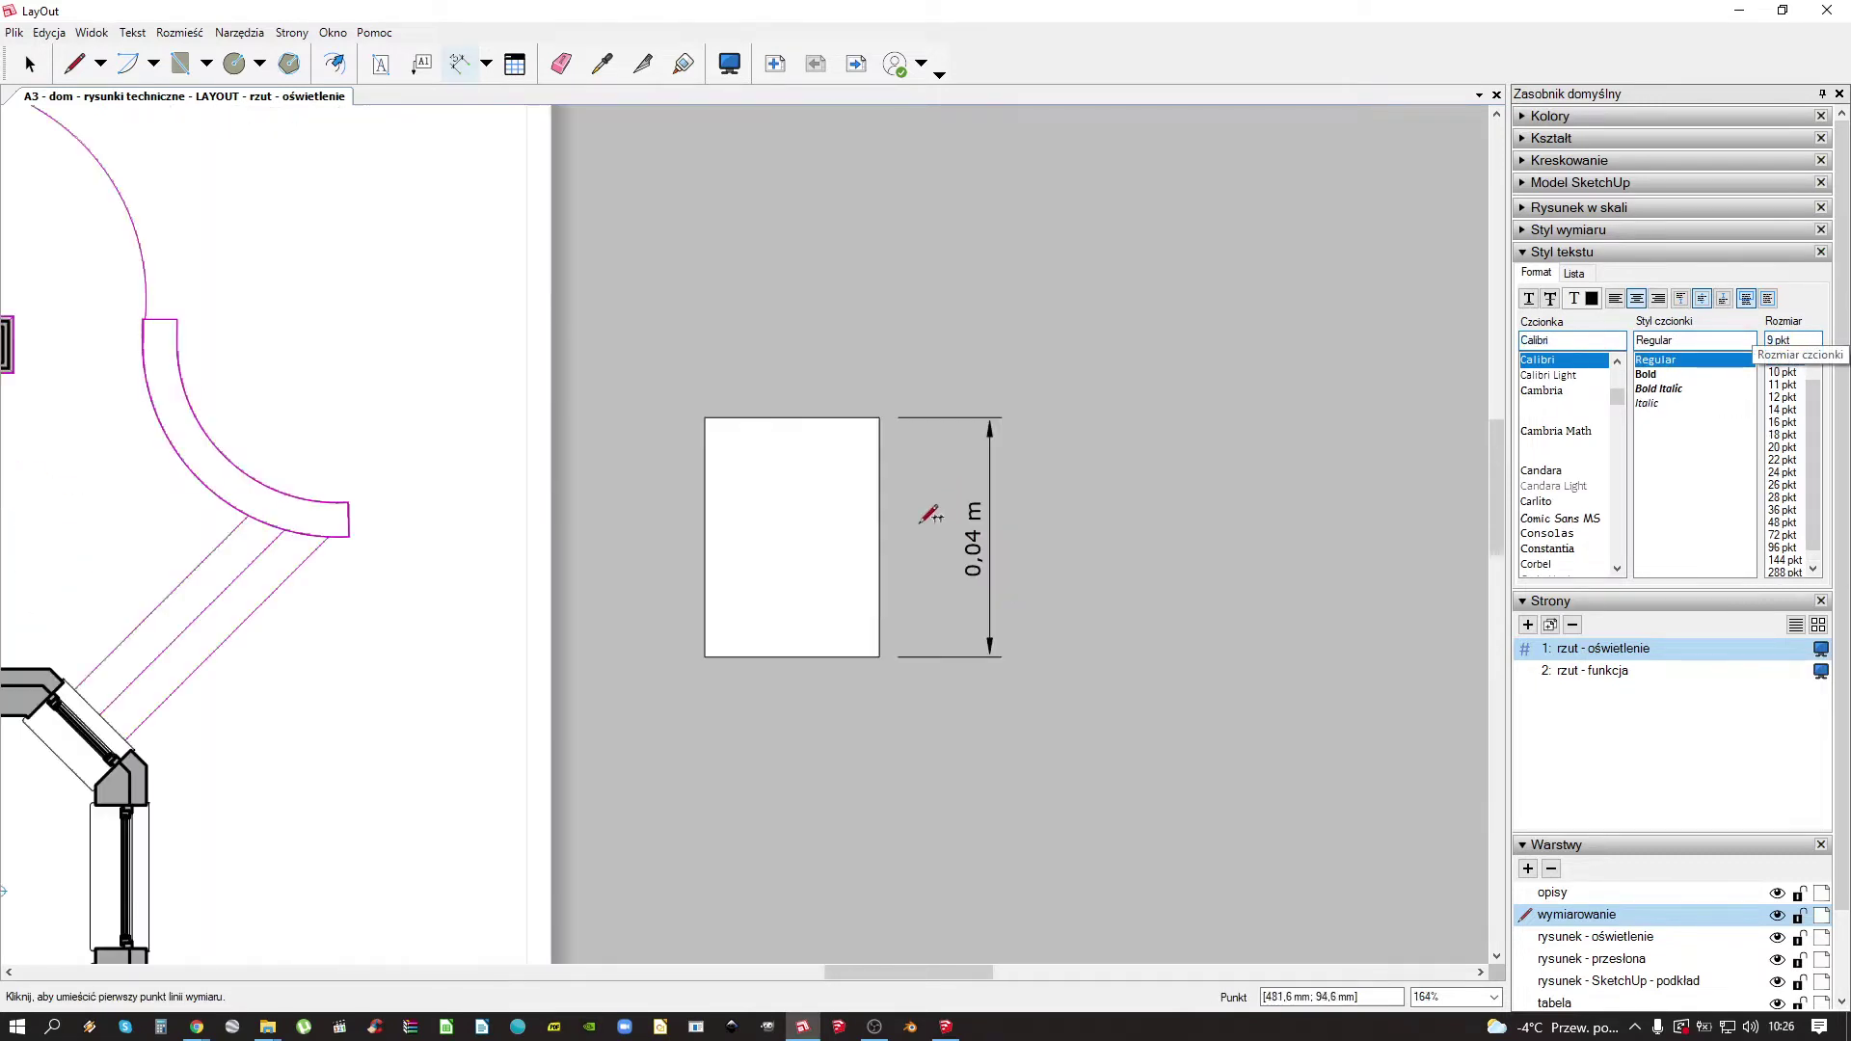
# - Add a width dimension reading 3 above the rectangle's top edge
pyautogui.click(705, 418)
pyautogui.click(880, 418)
pyautogui.click(890, 275)
pyautogui.scroll(3, 839, 327)
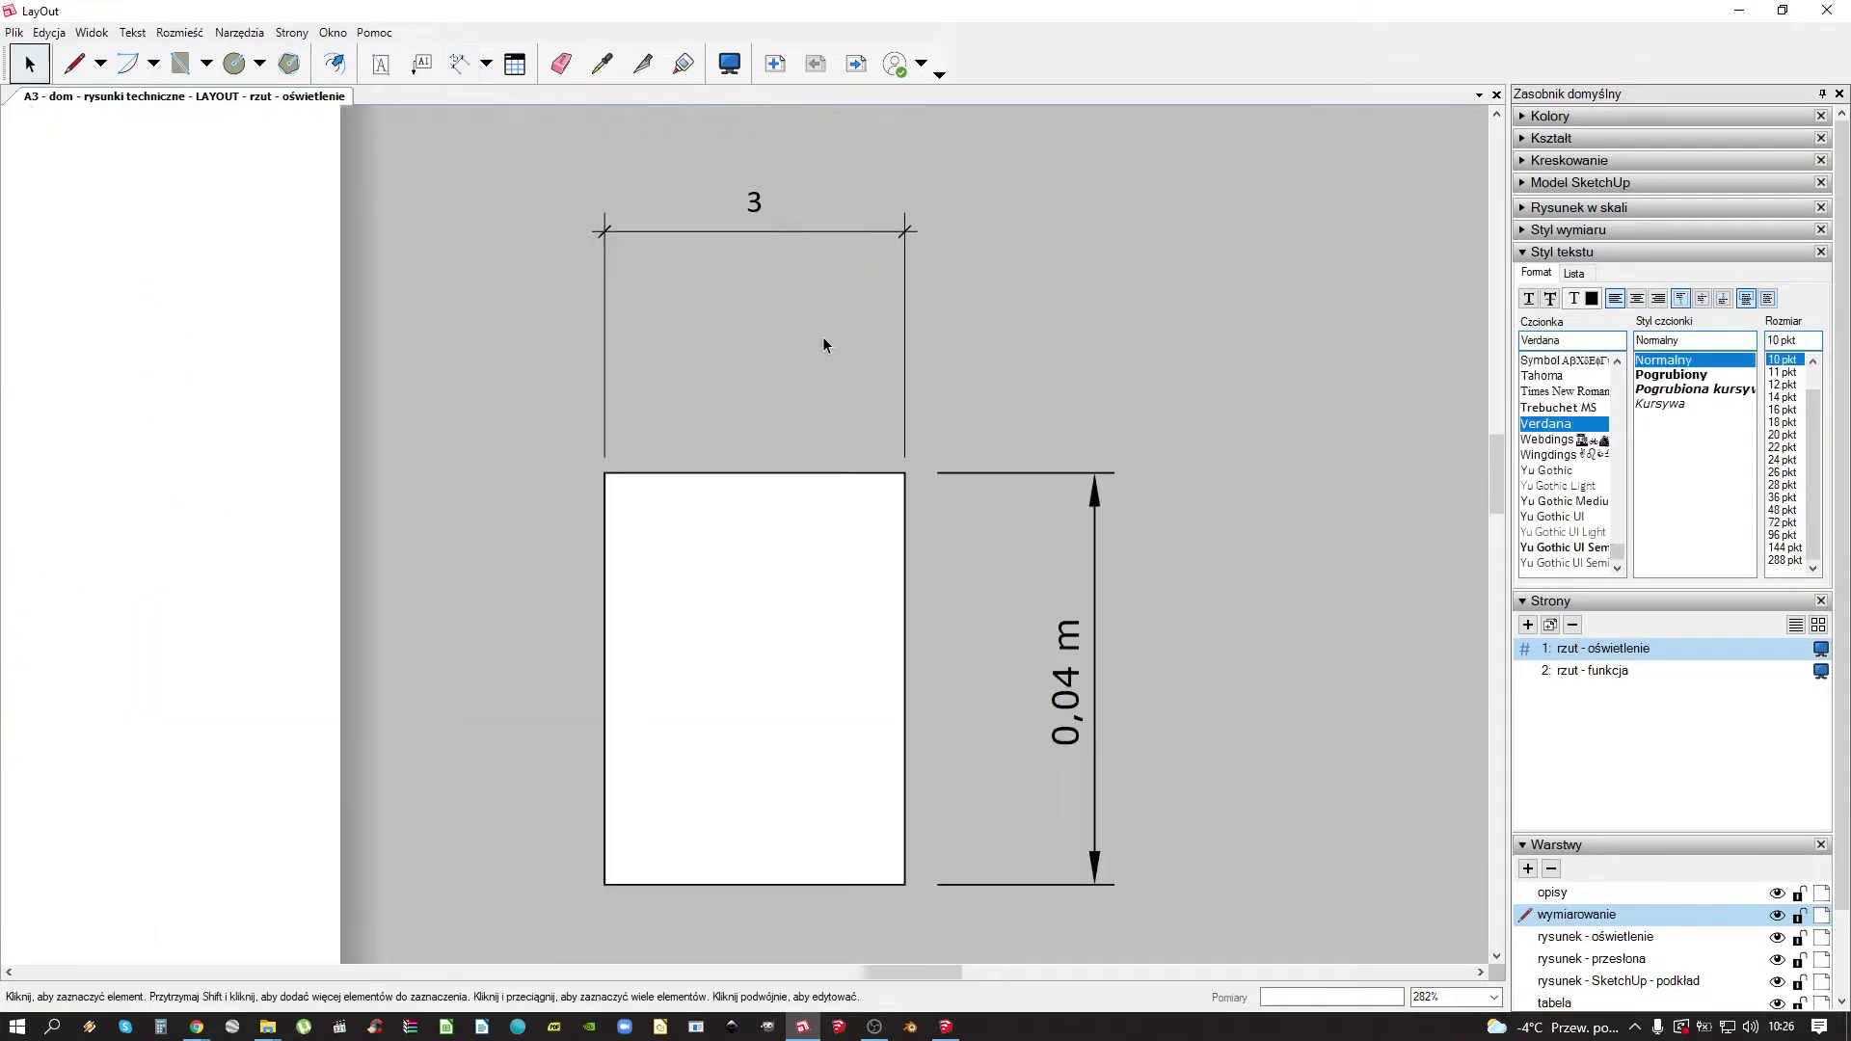
pyautogui.moveTo(827, 343); pyautogui.dragTo(931, 427, button='middle')
pyautogui.press('space')
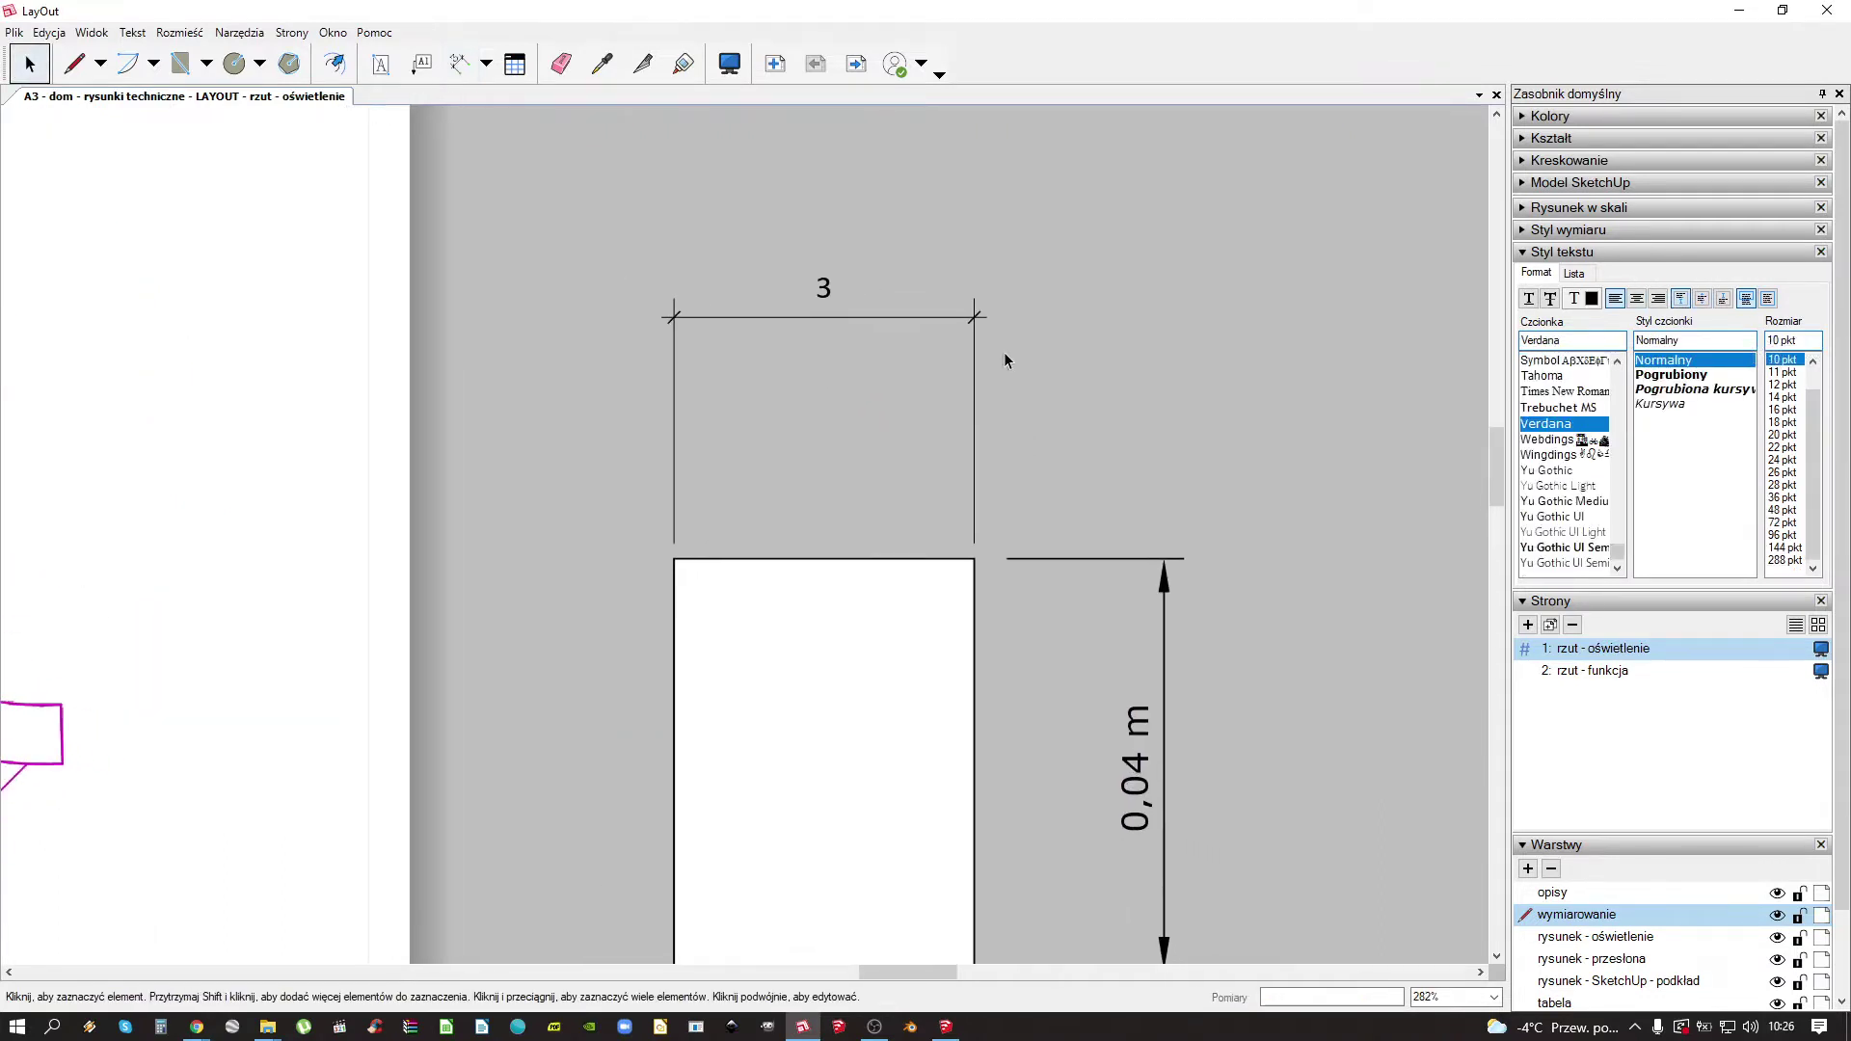
pyautogui.scroll(2, 1041, 313)
pyautogui.scroll(-1, 906, 401)
pyautogui.scroll(-2, 855, 430)
pyautogui.scroll(-2, 839, 511)
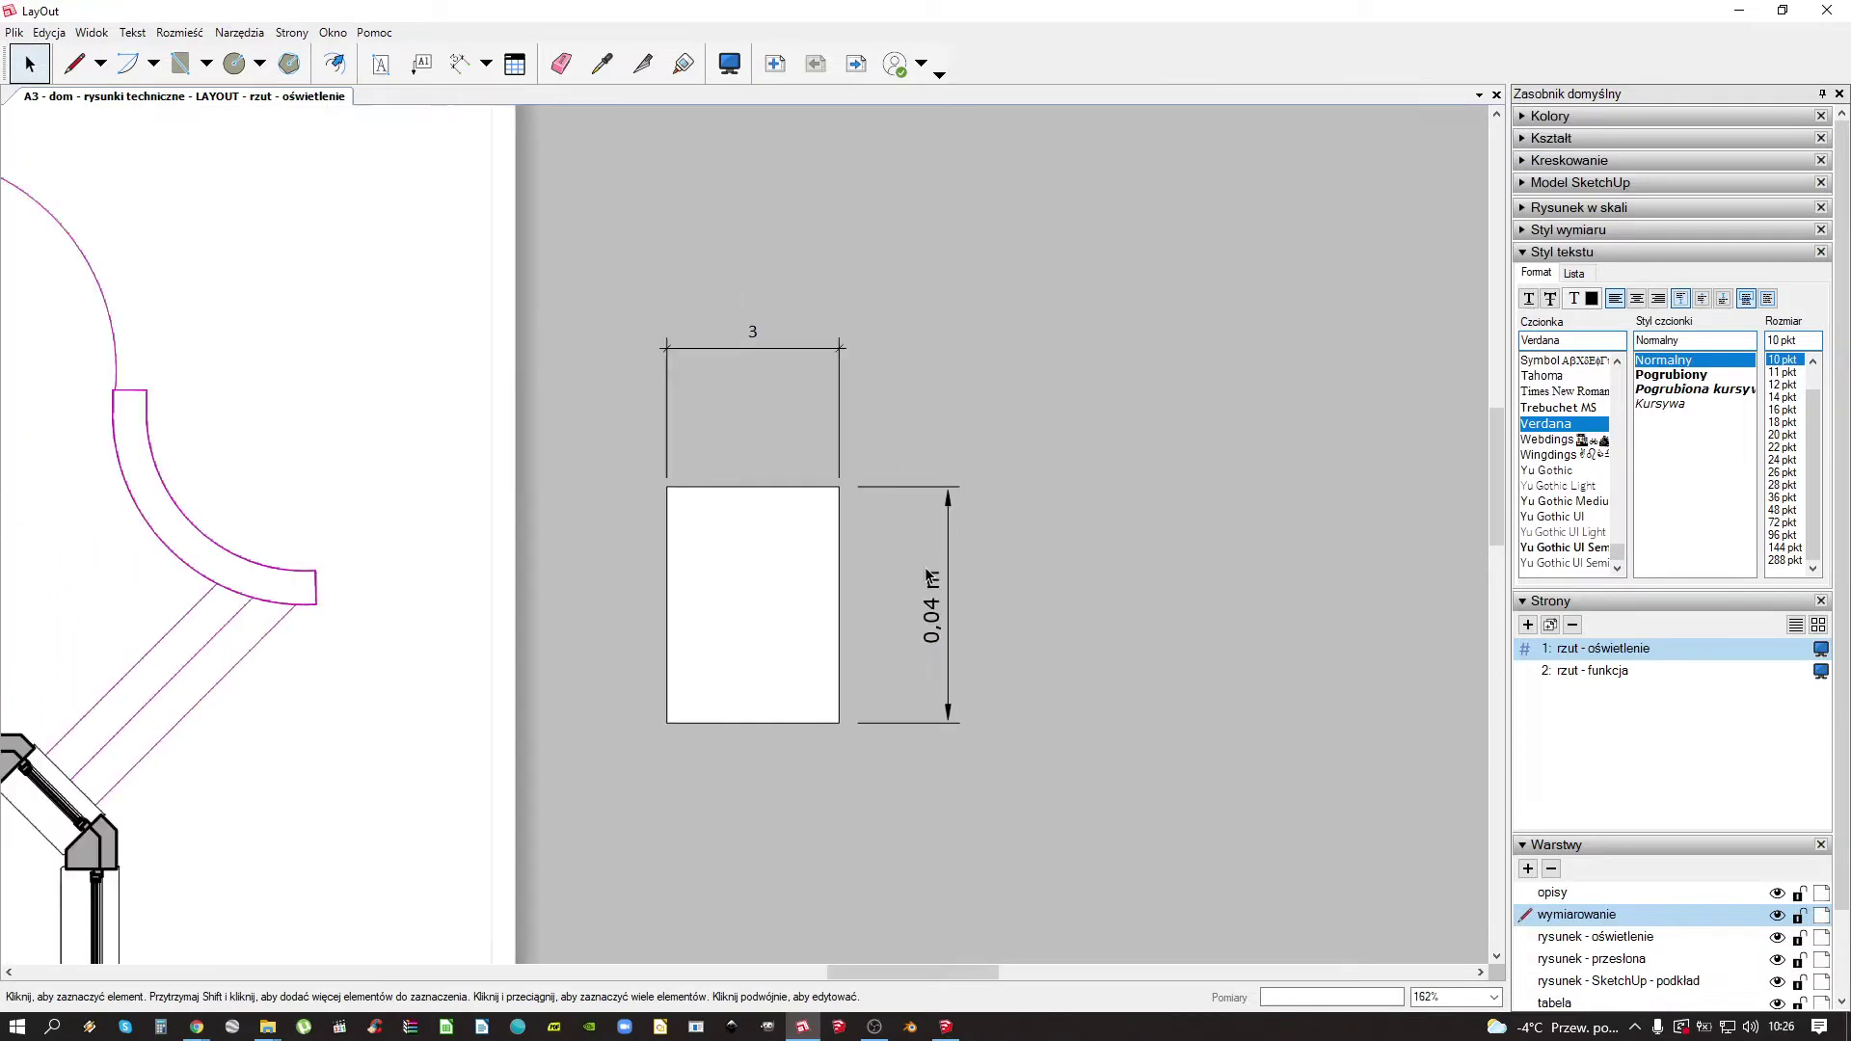
# - Add a matching 3 dimension below the rectangle's bottom edge
pyautogui.press('d')
pyautogui.click(649, 599)
pyautogui.click(822, 600)
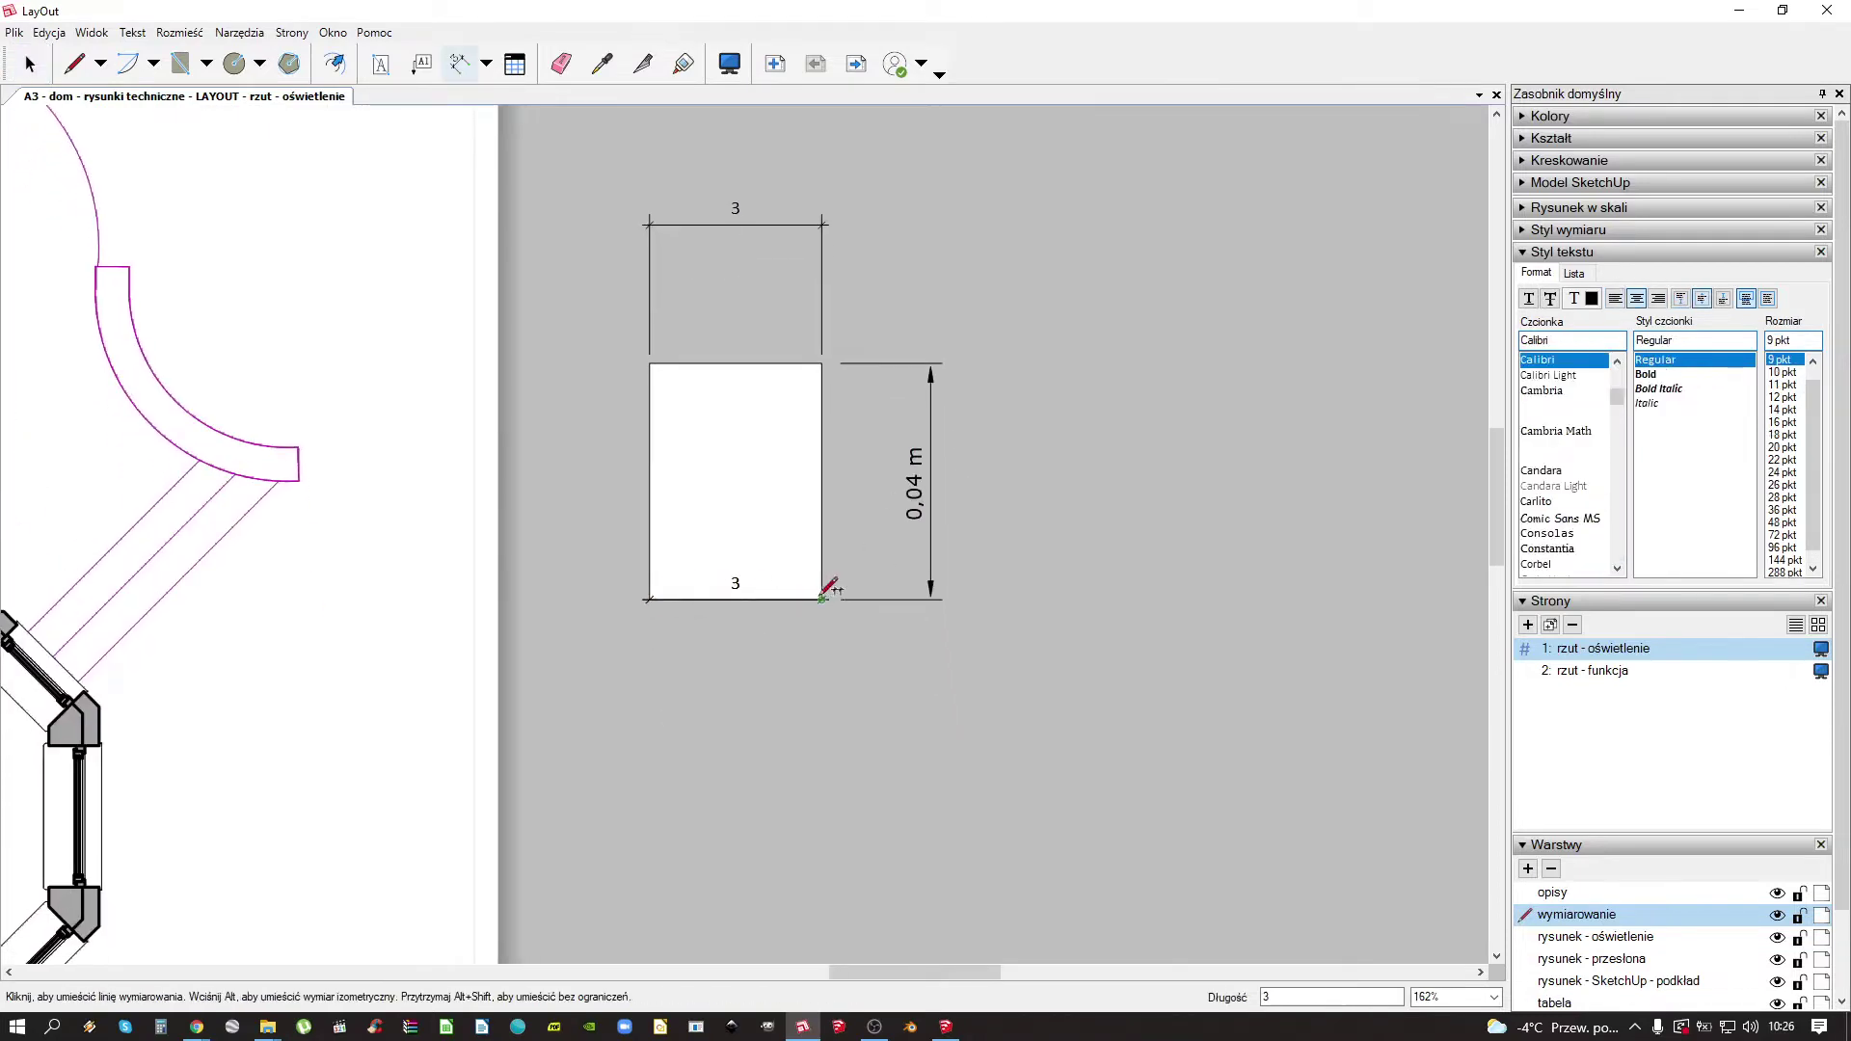
pyautogui.click(761, 745)
pyautogui.press('space')
pyautogui.scroll(3, 752, 748)
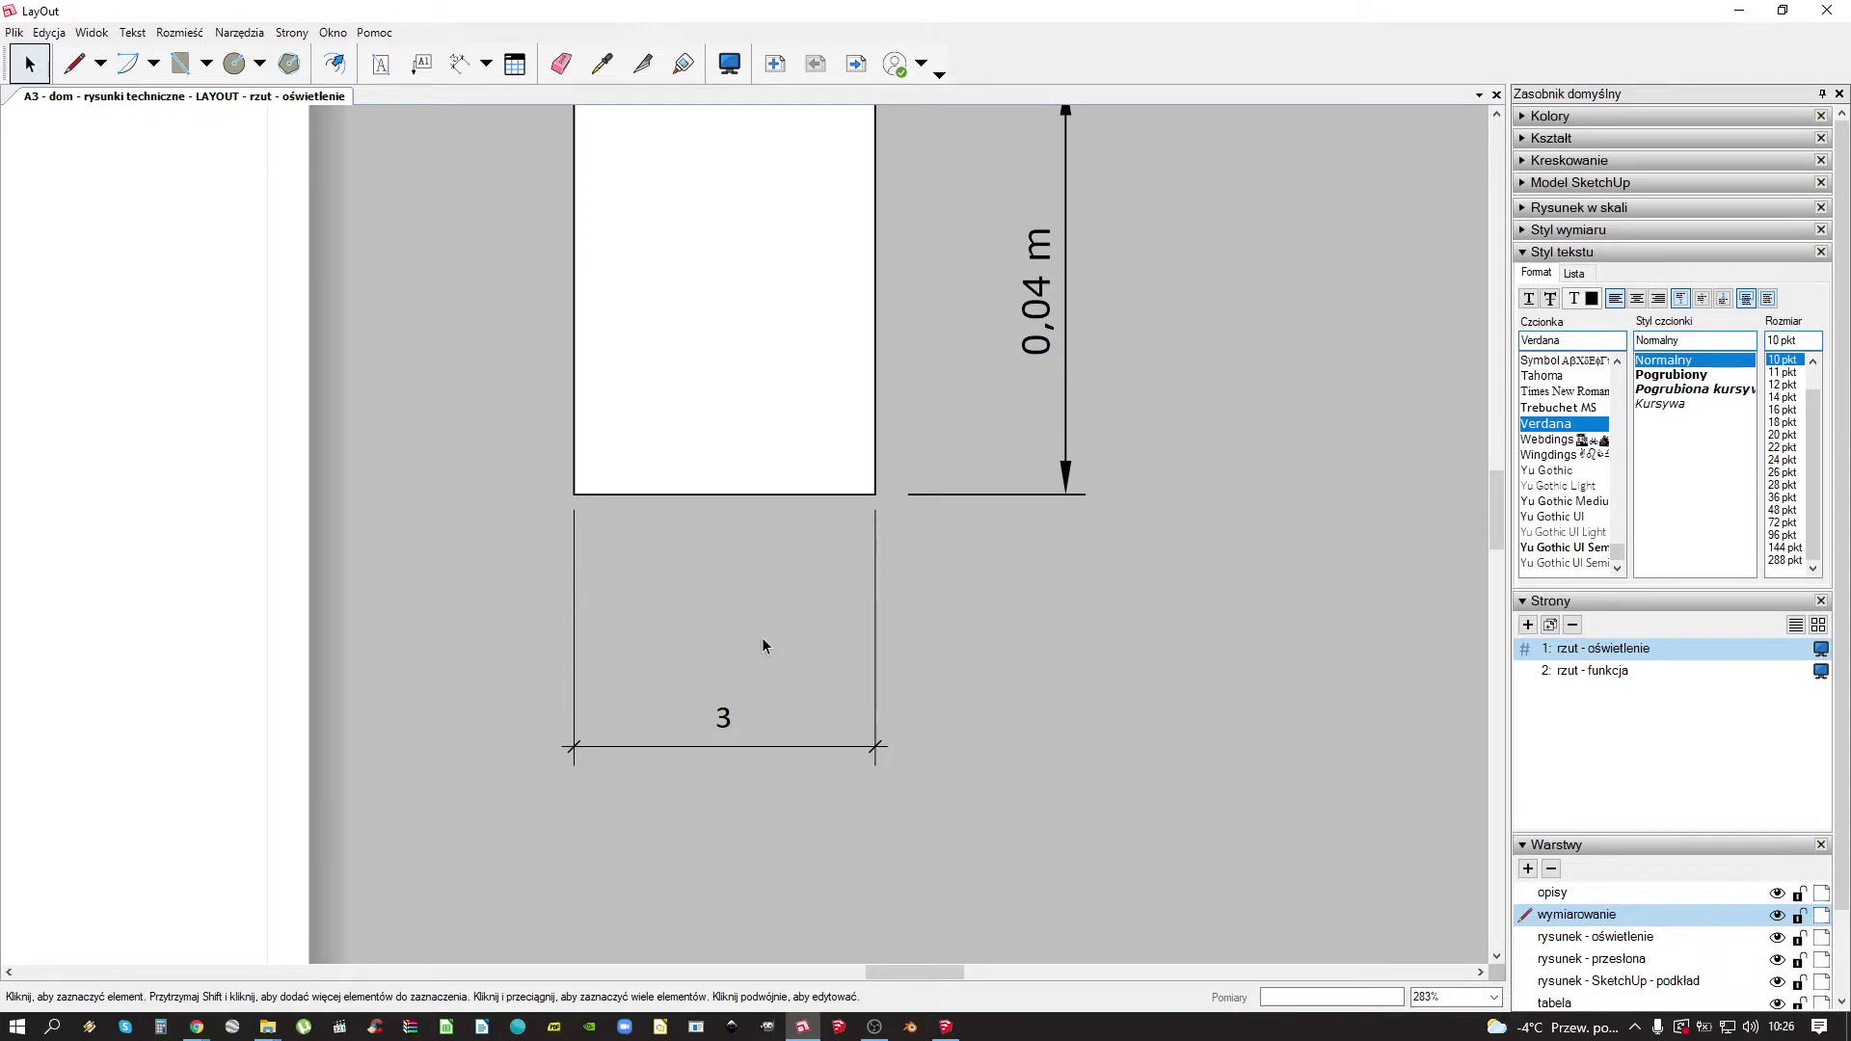
# - Make the bottom 3 dimension's left extension line dashed
pyautogui.click(723, 717)
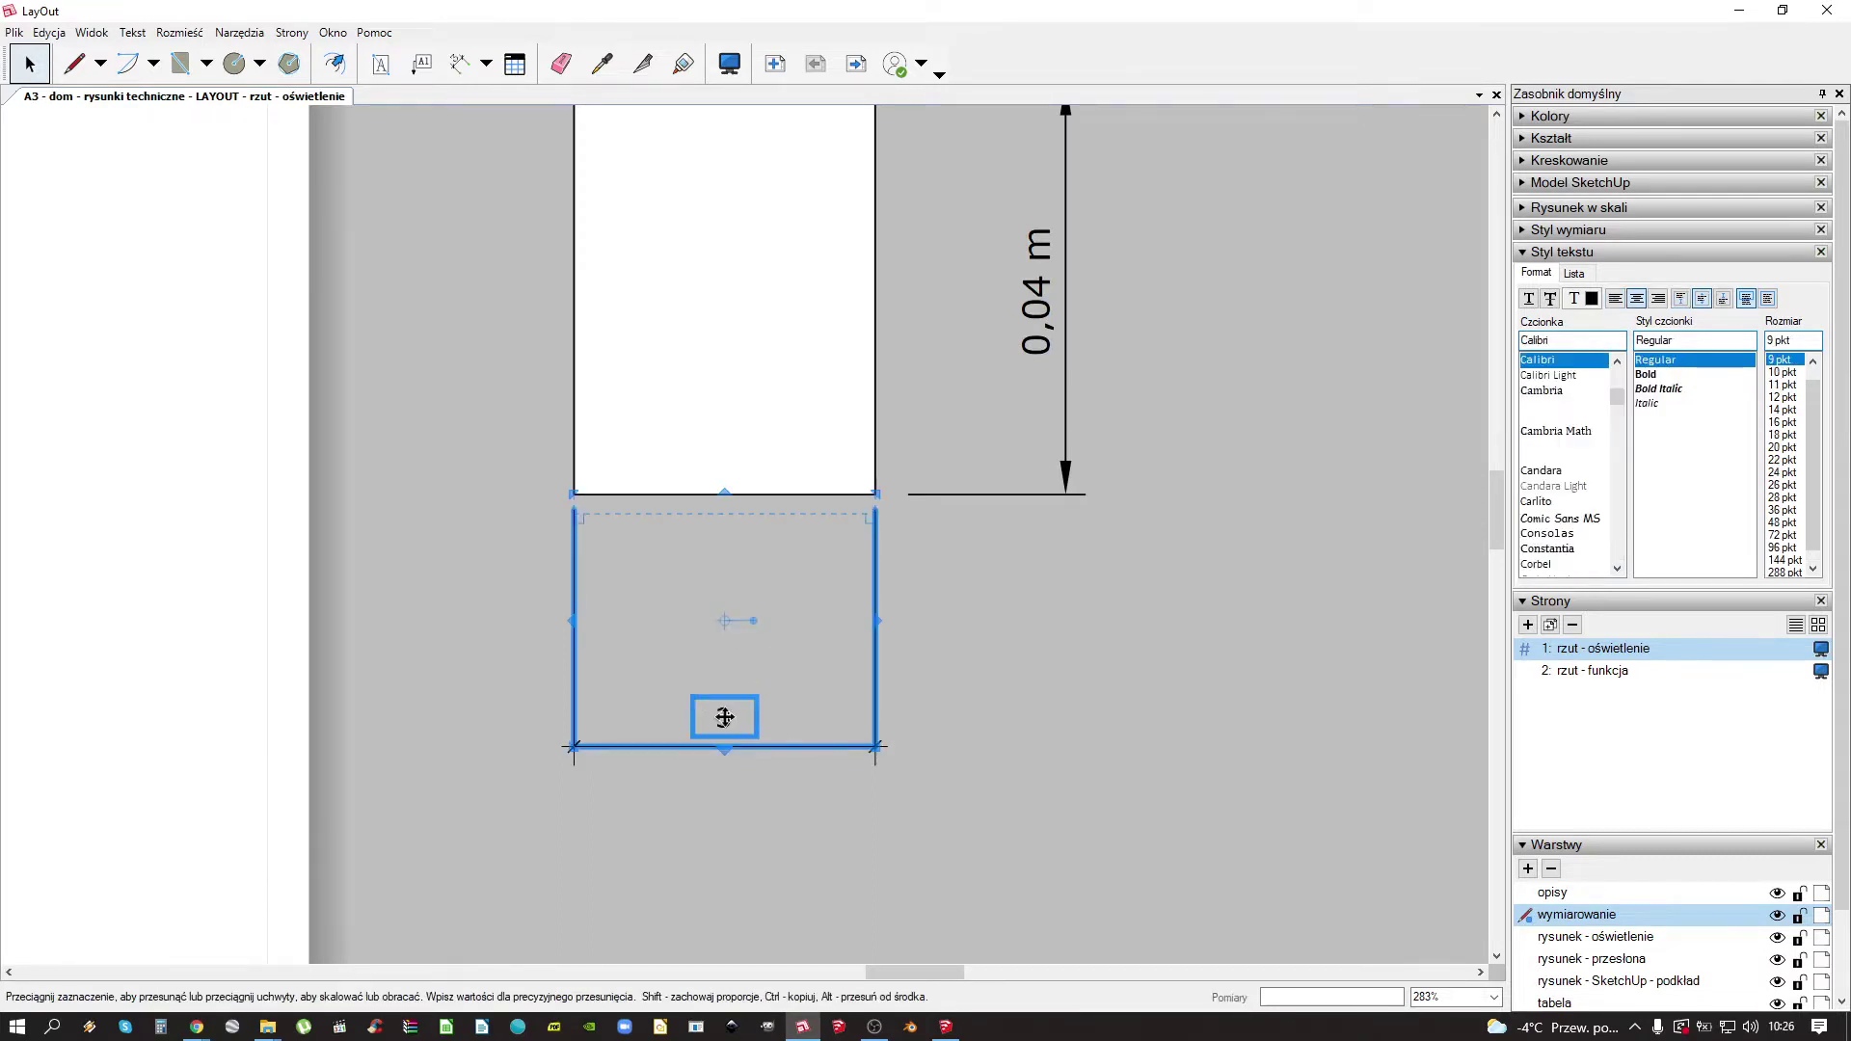
pyautogui.doubleClick(724, 718)
pyautogui.click(575, 586)
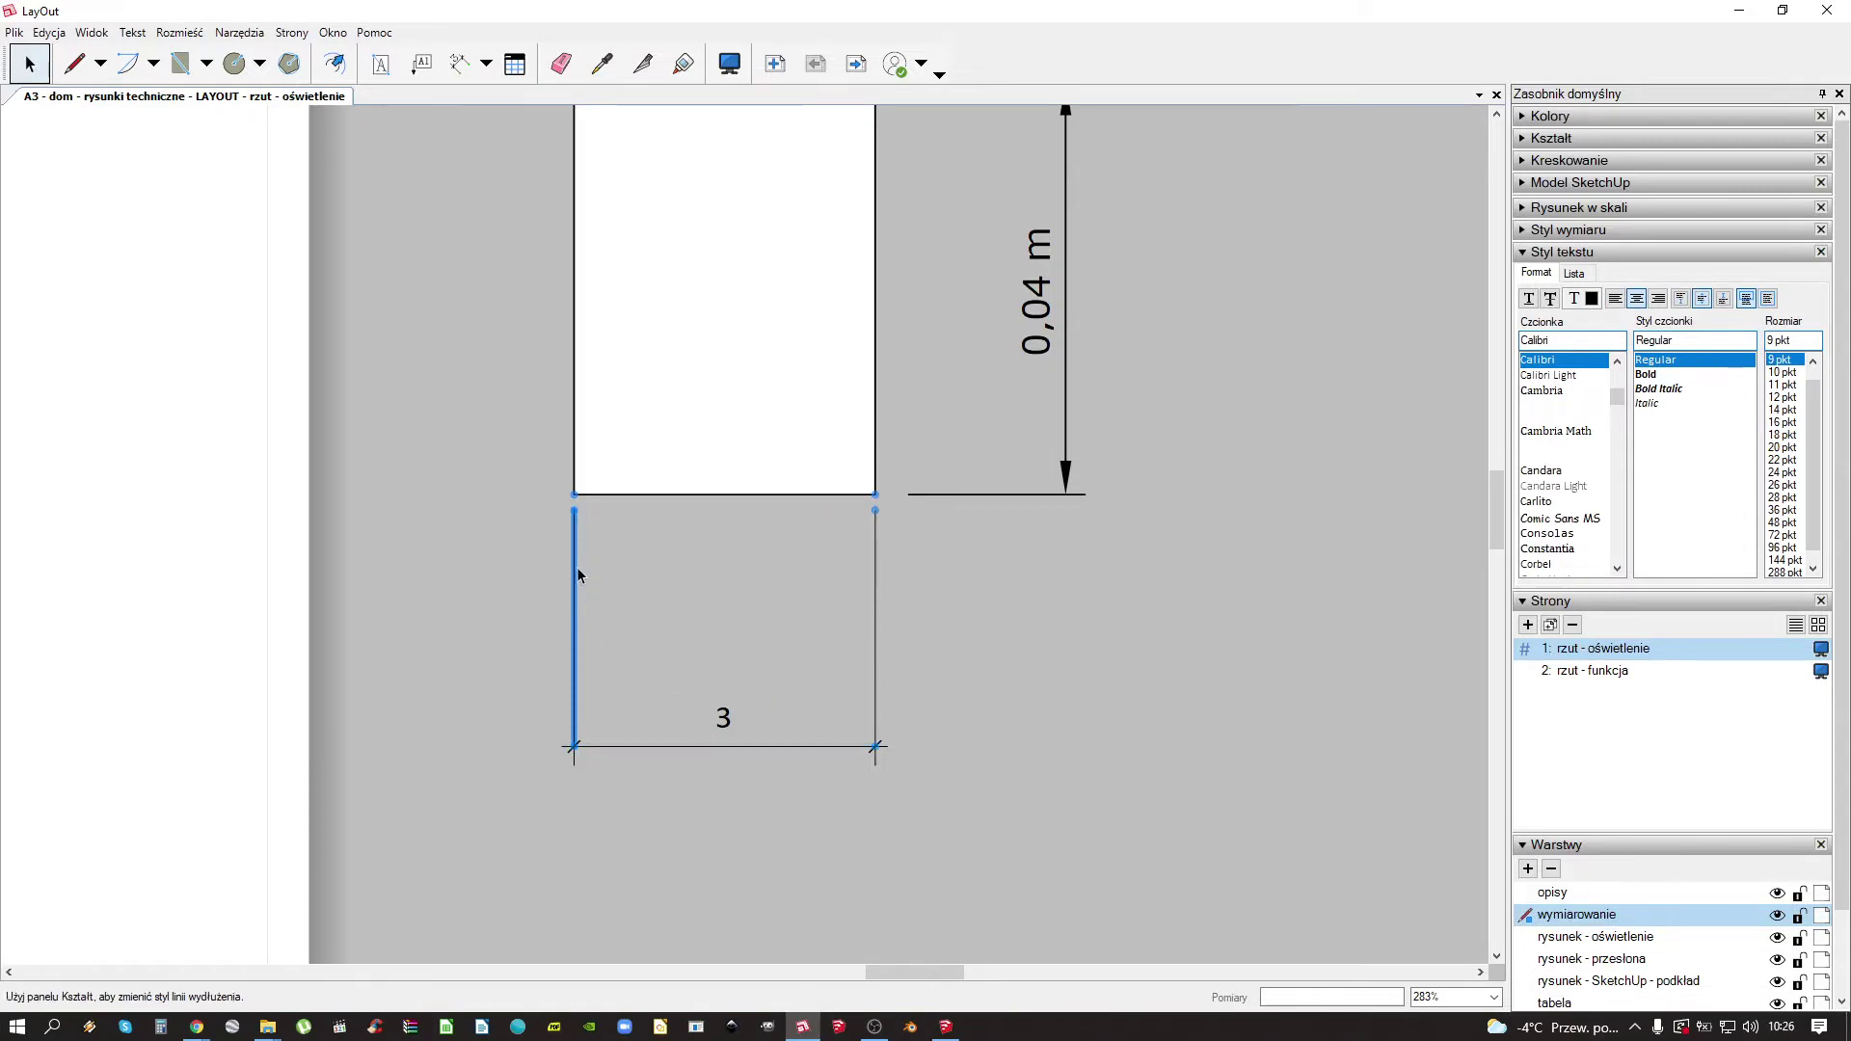
pyautogui.click(1582, 143)
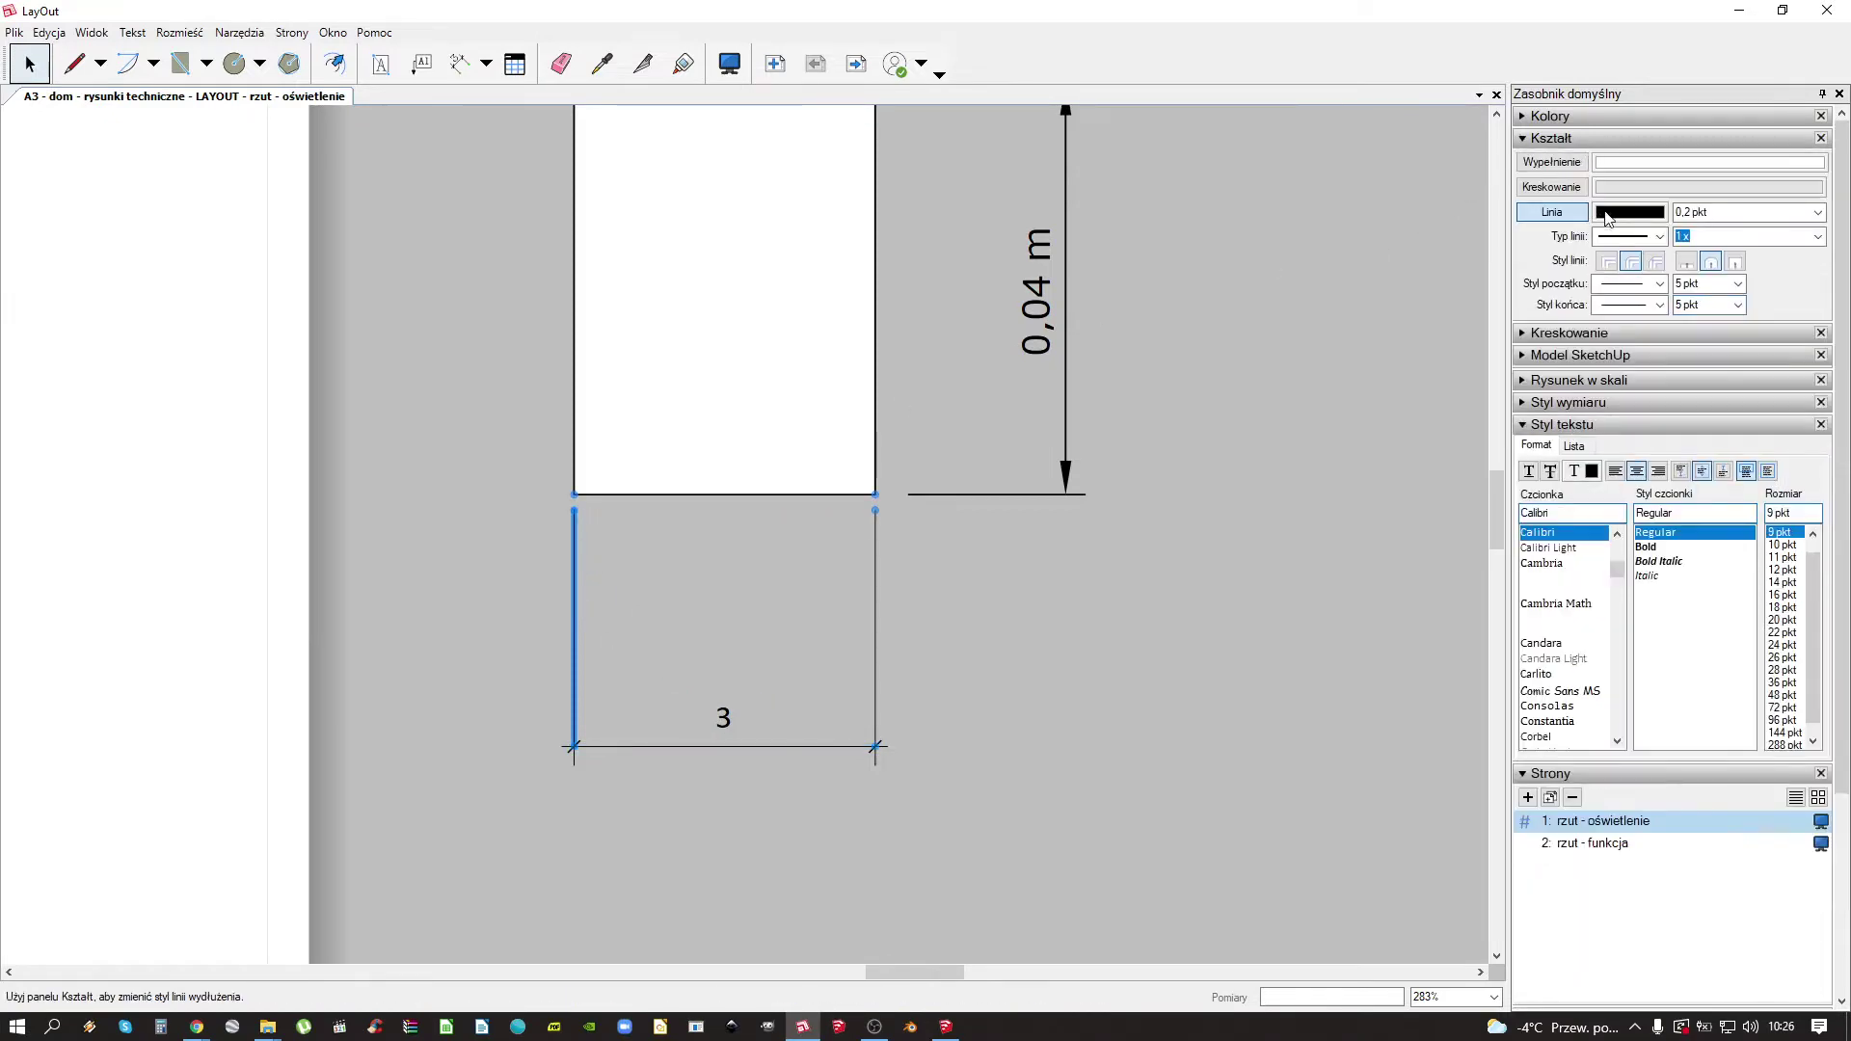
pyautogui.click(1629, 236)
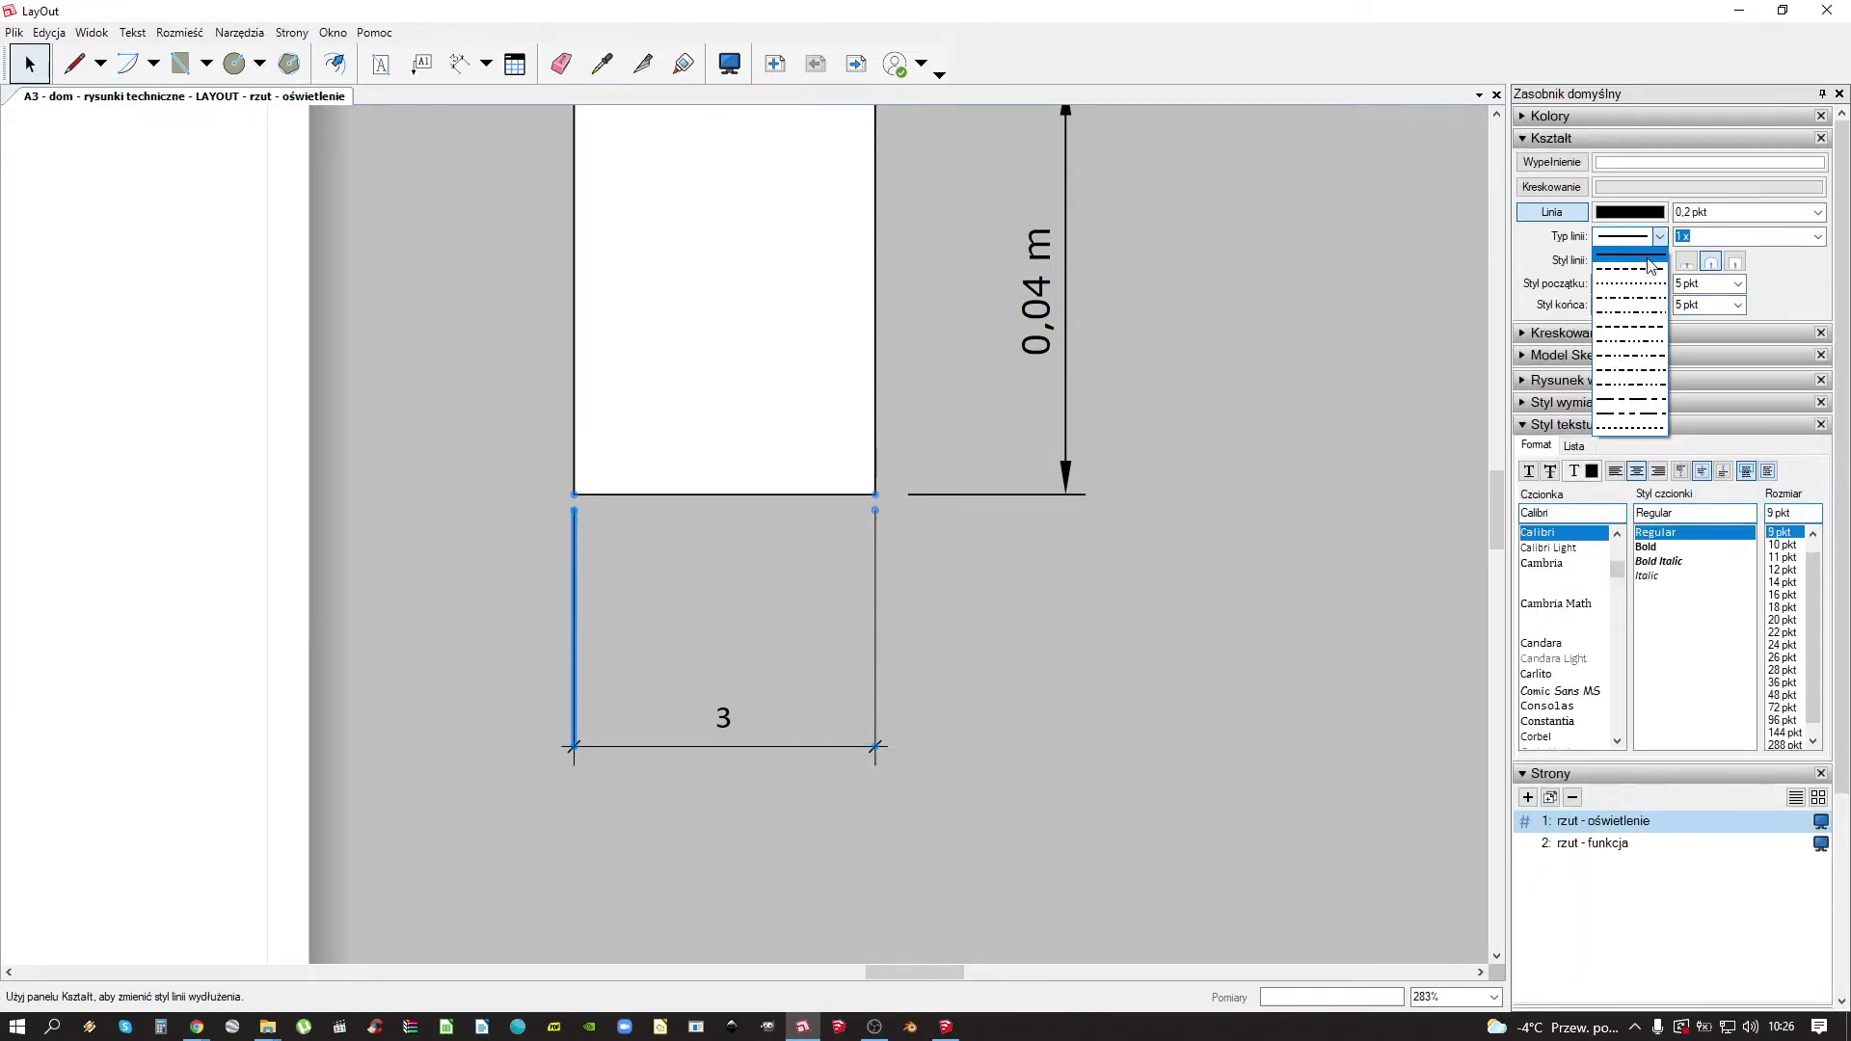
# - Make the dimension's right extension line dashed as well
pyautogui.click(877, 572)
pyautogui.click(1629, 236)
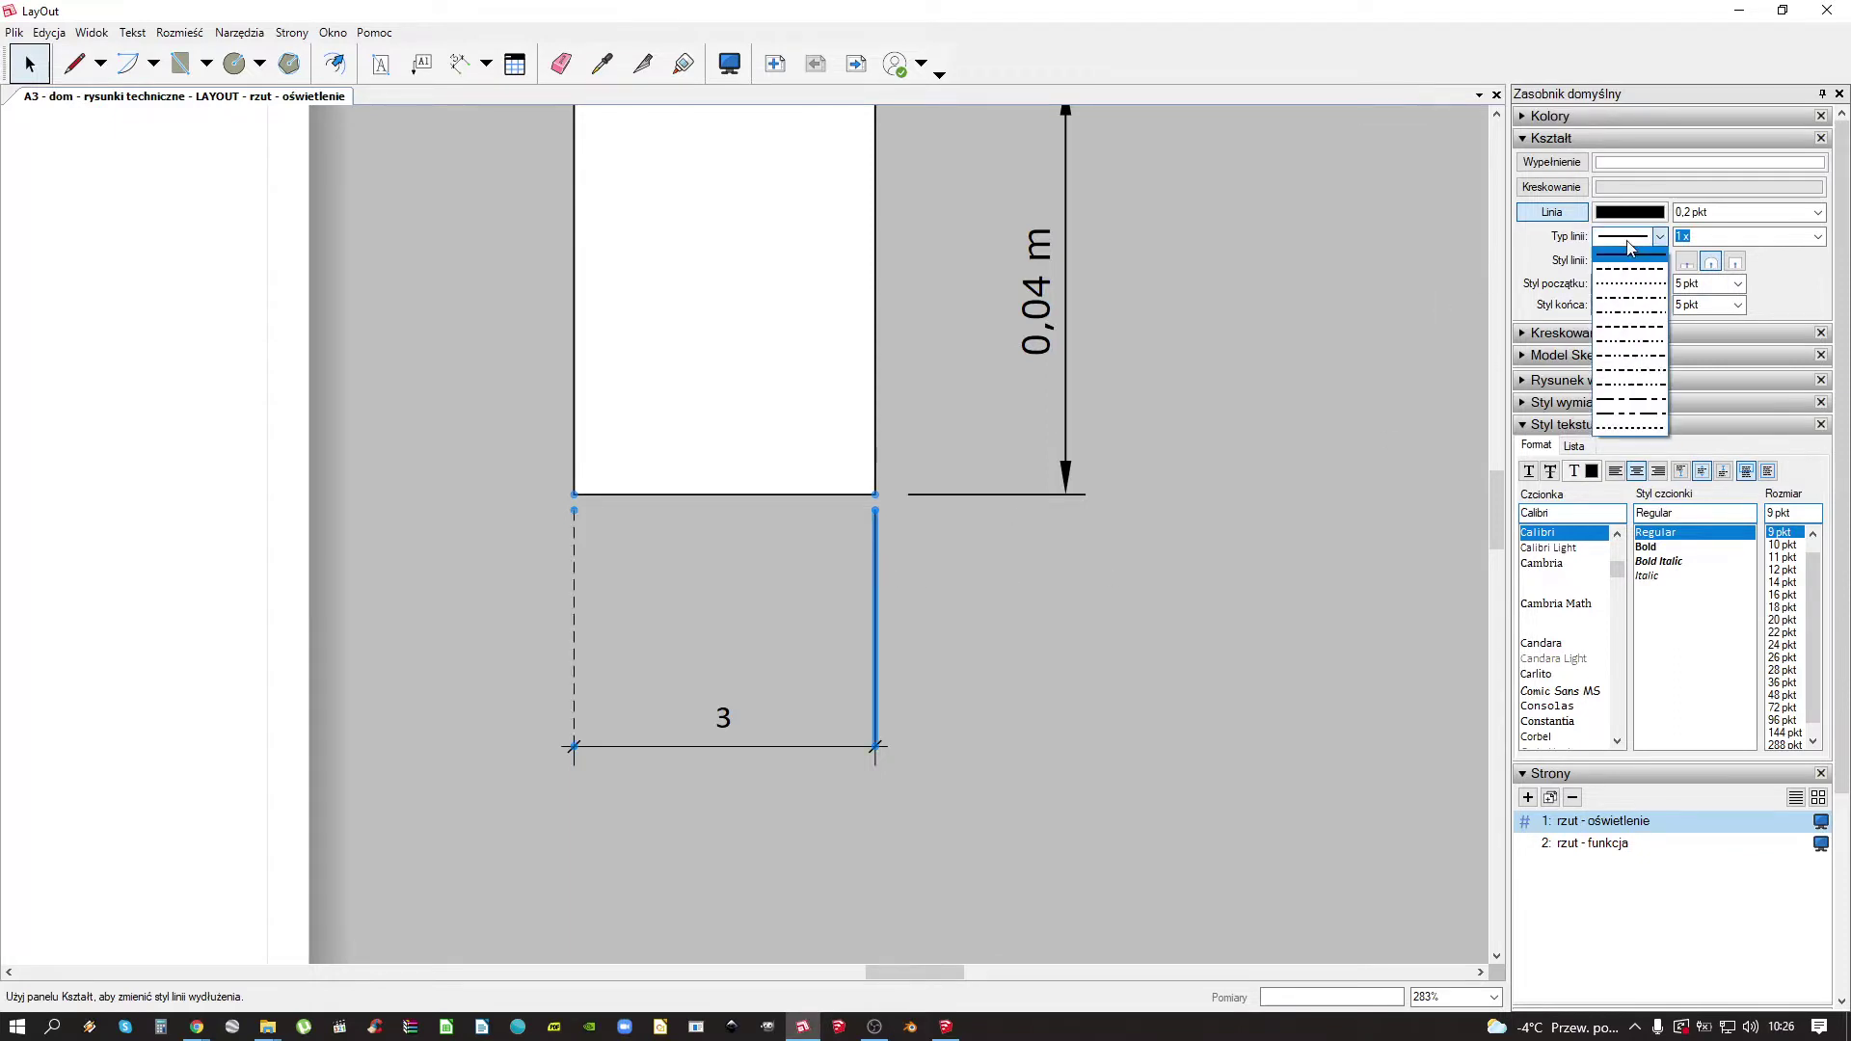
pyautogui.click(1630, 265)
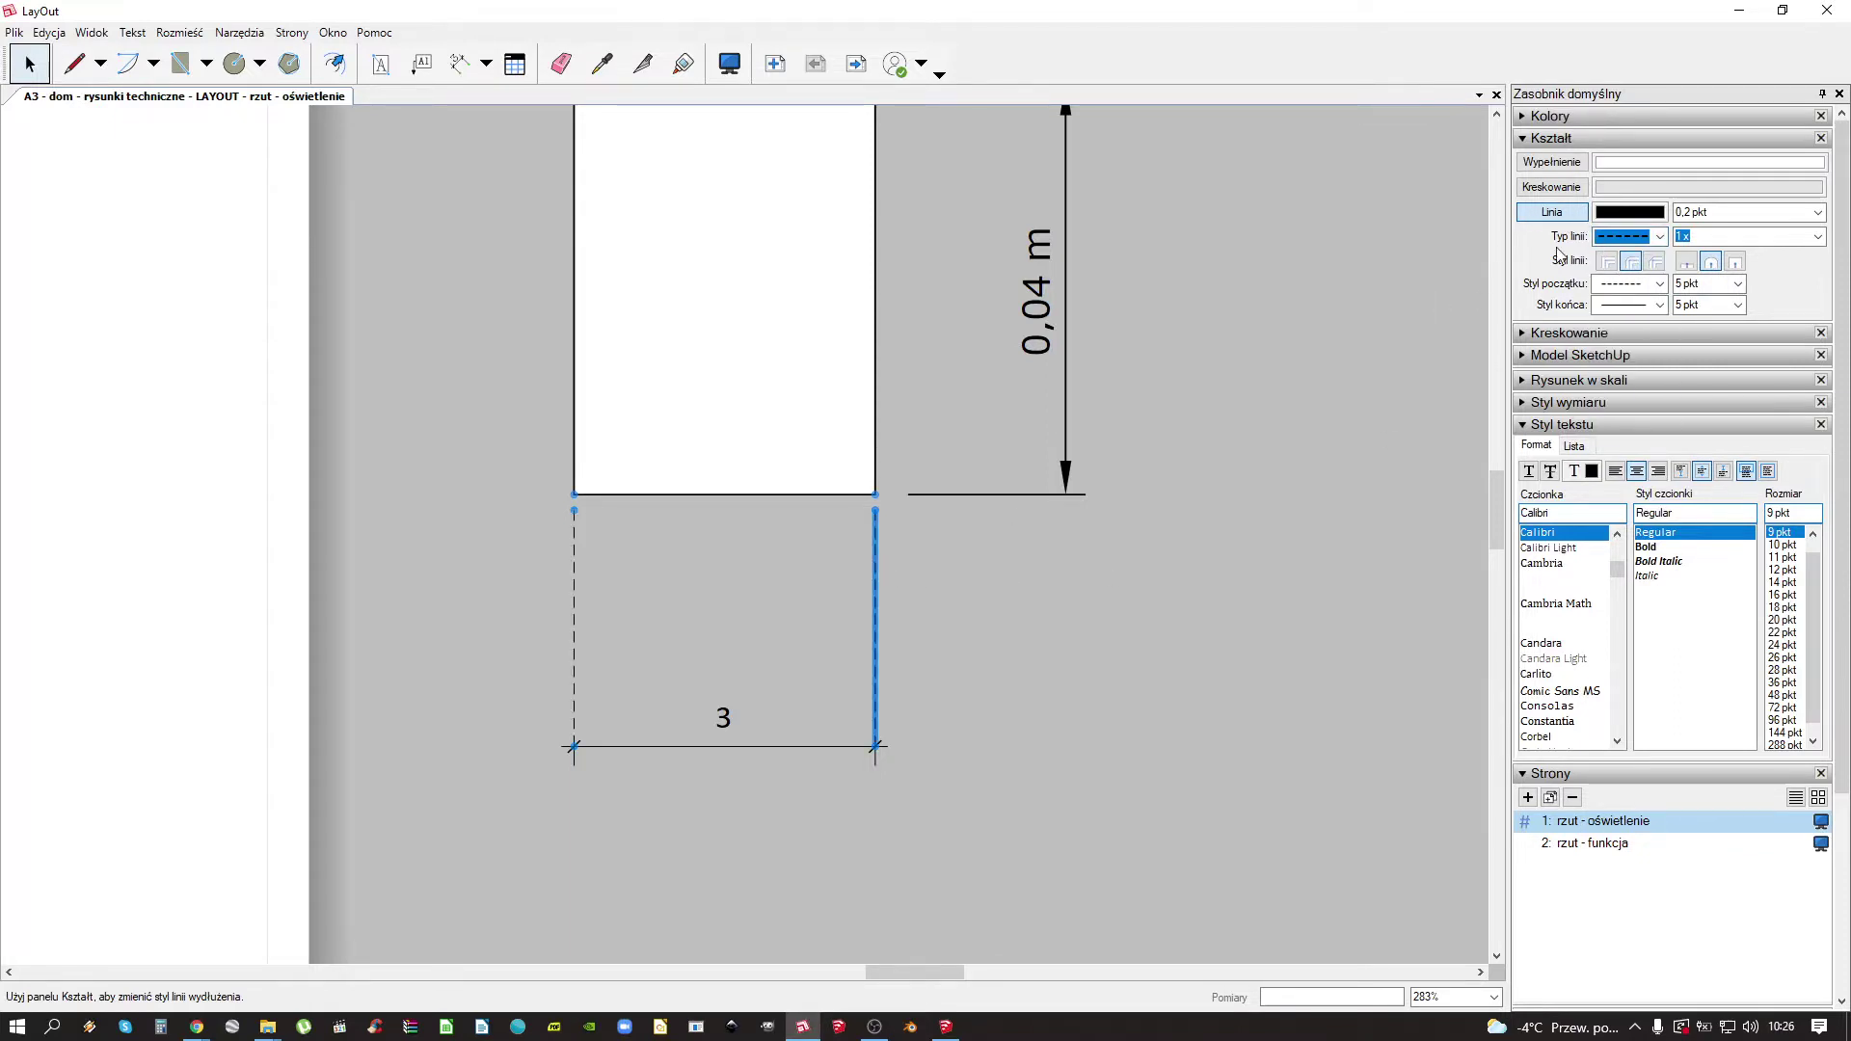
pyautogui.scroll(3, 764, 669)
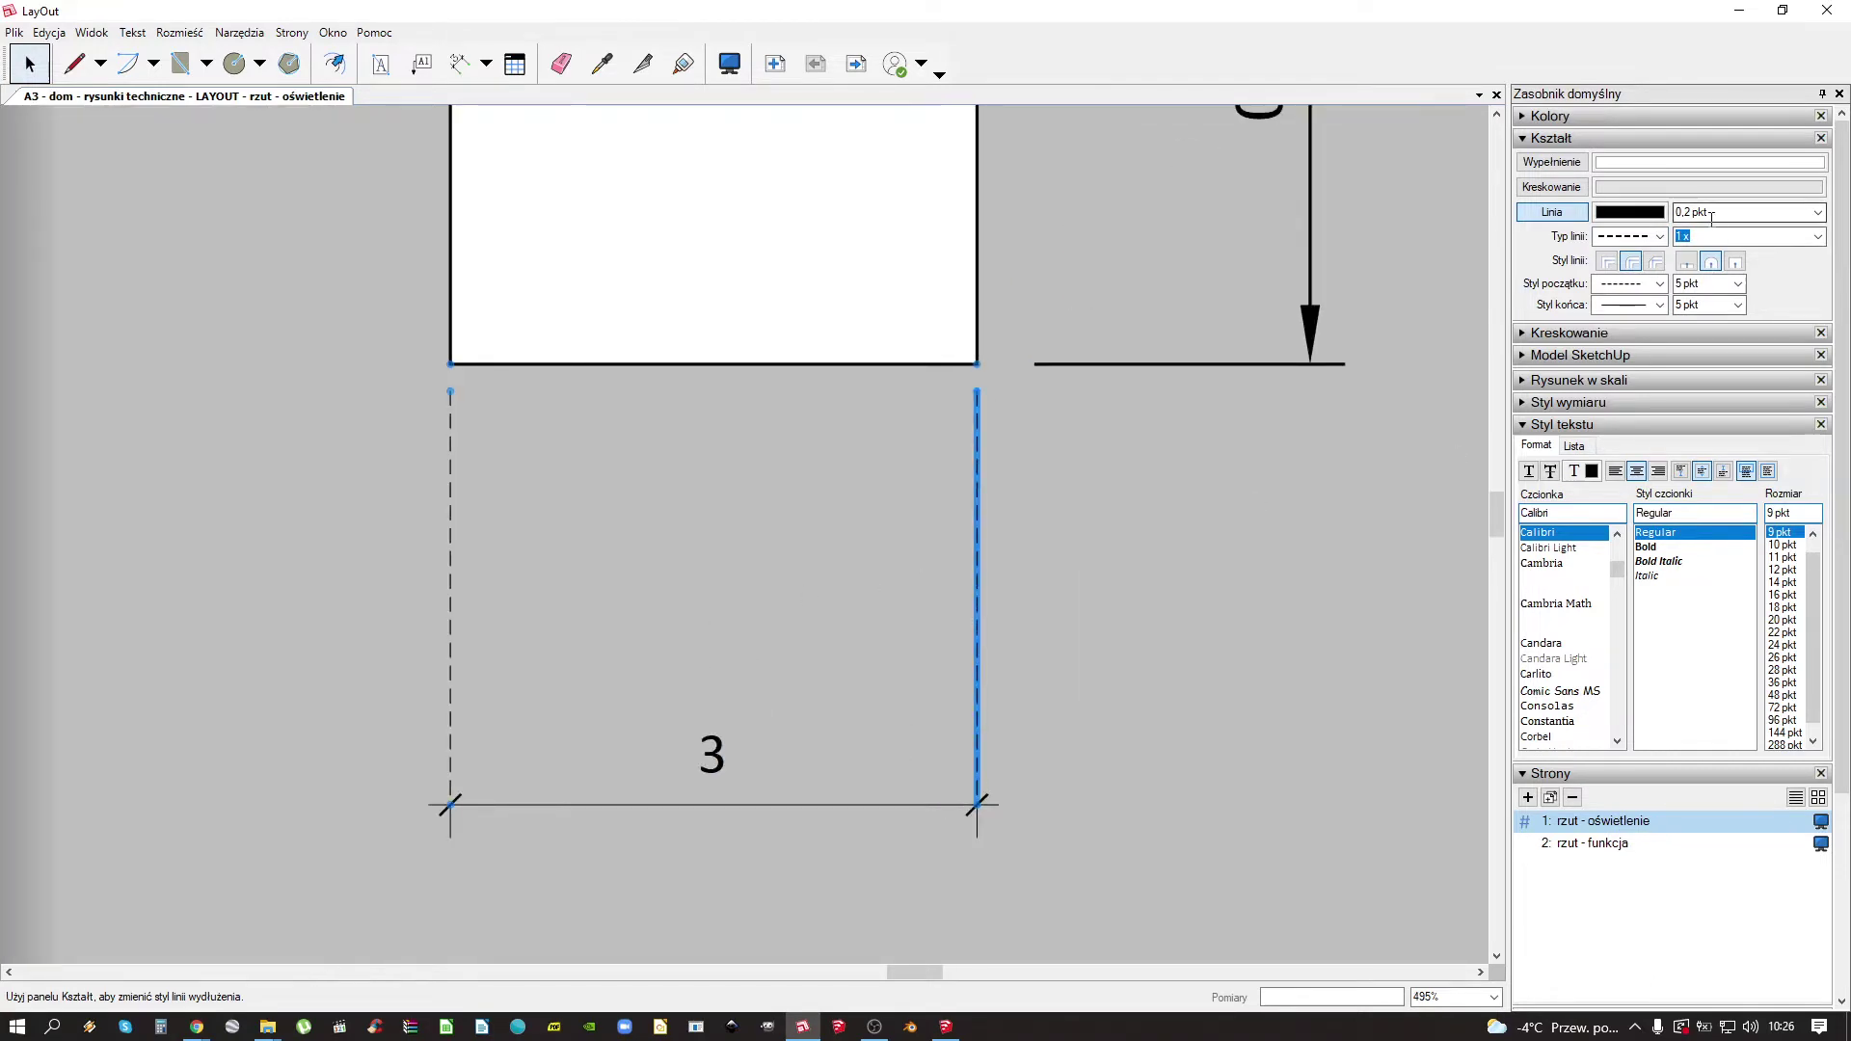
pyautogui.scroll(-3, 962, 547)
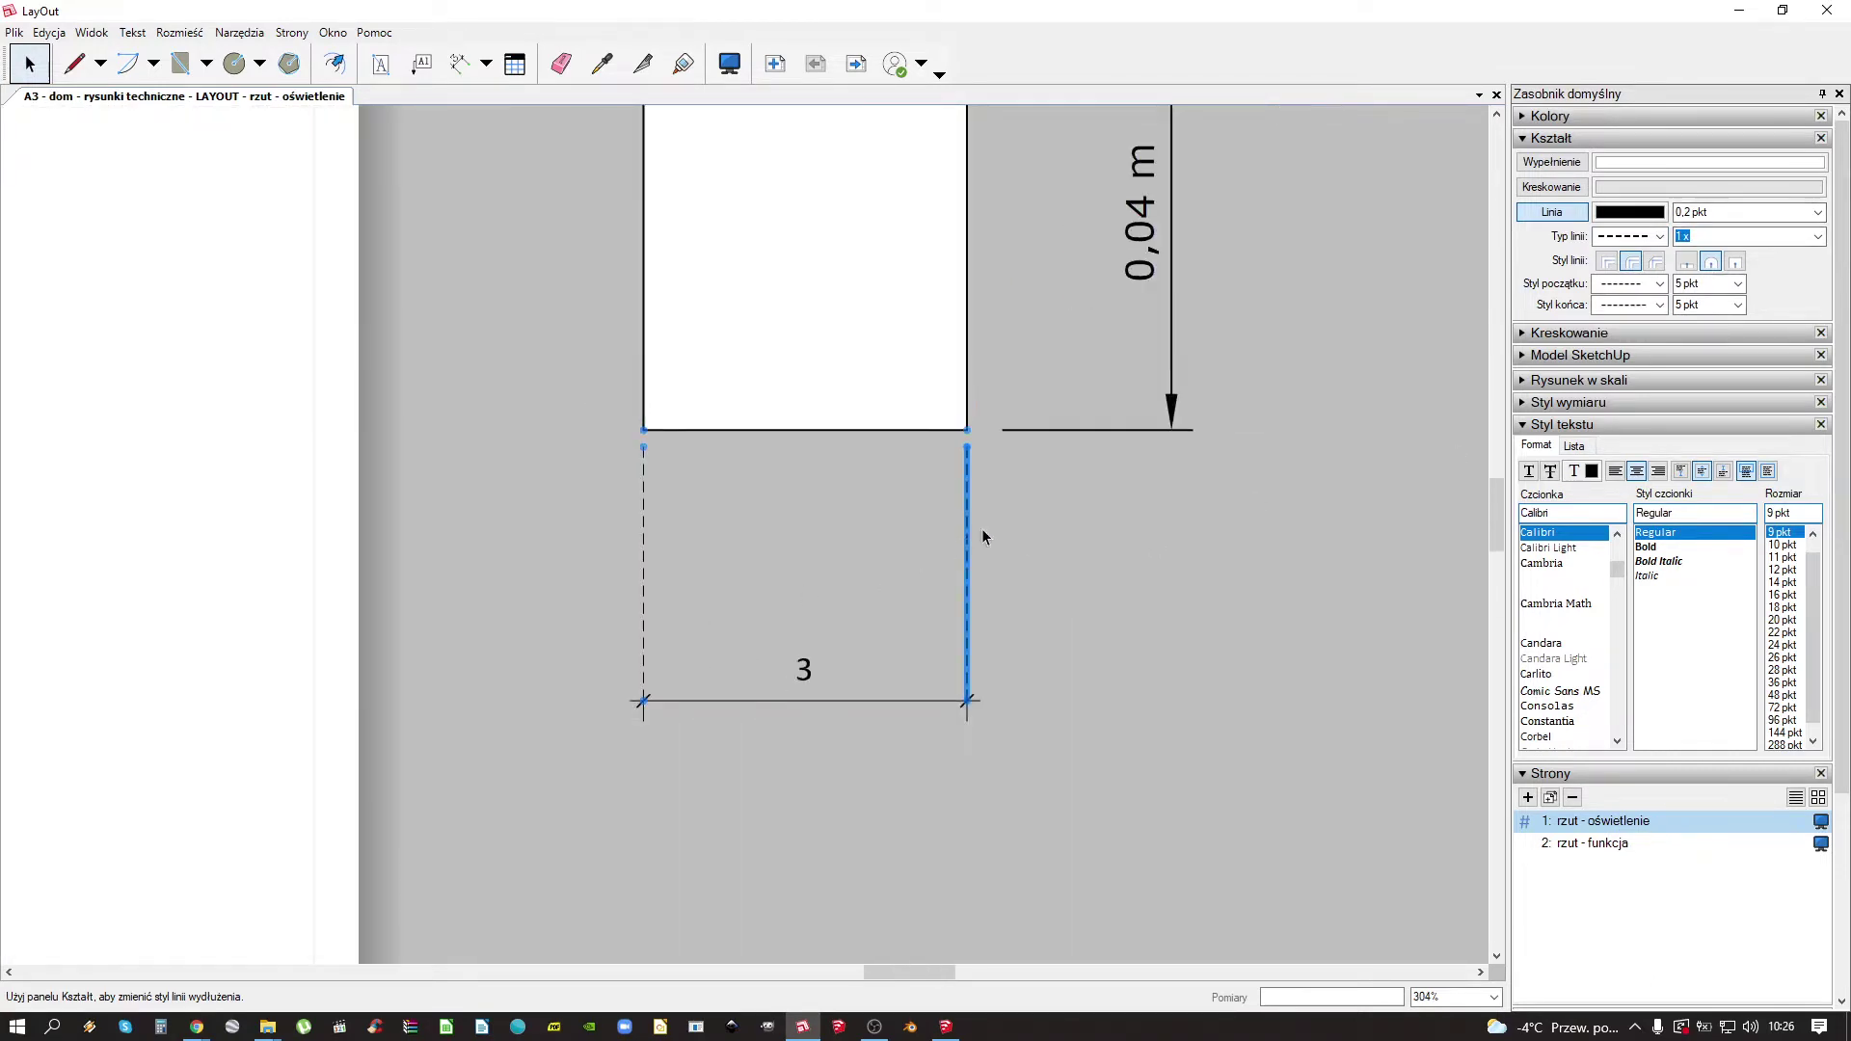
pyautogui.click(1184, 579)
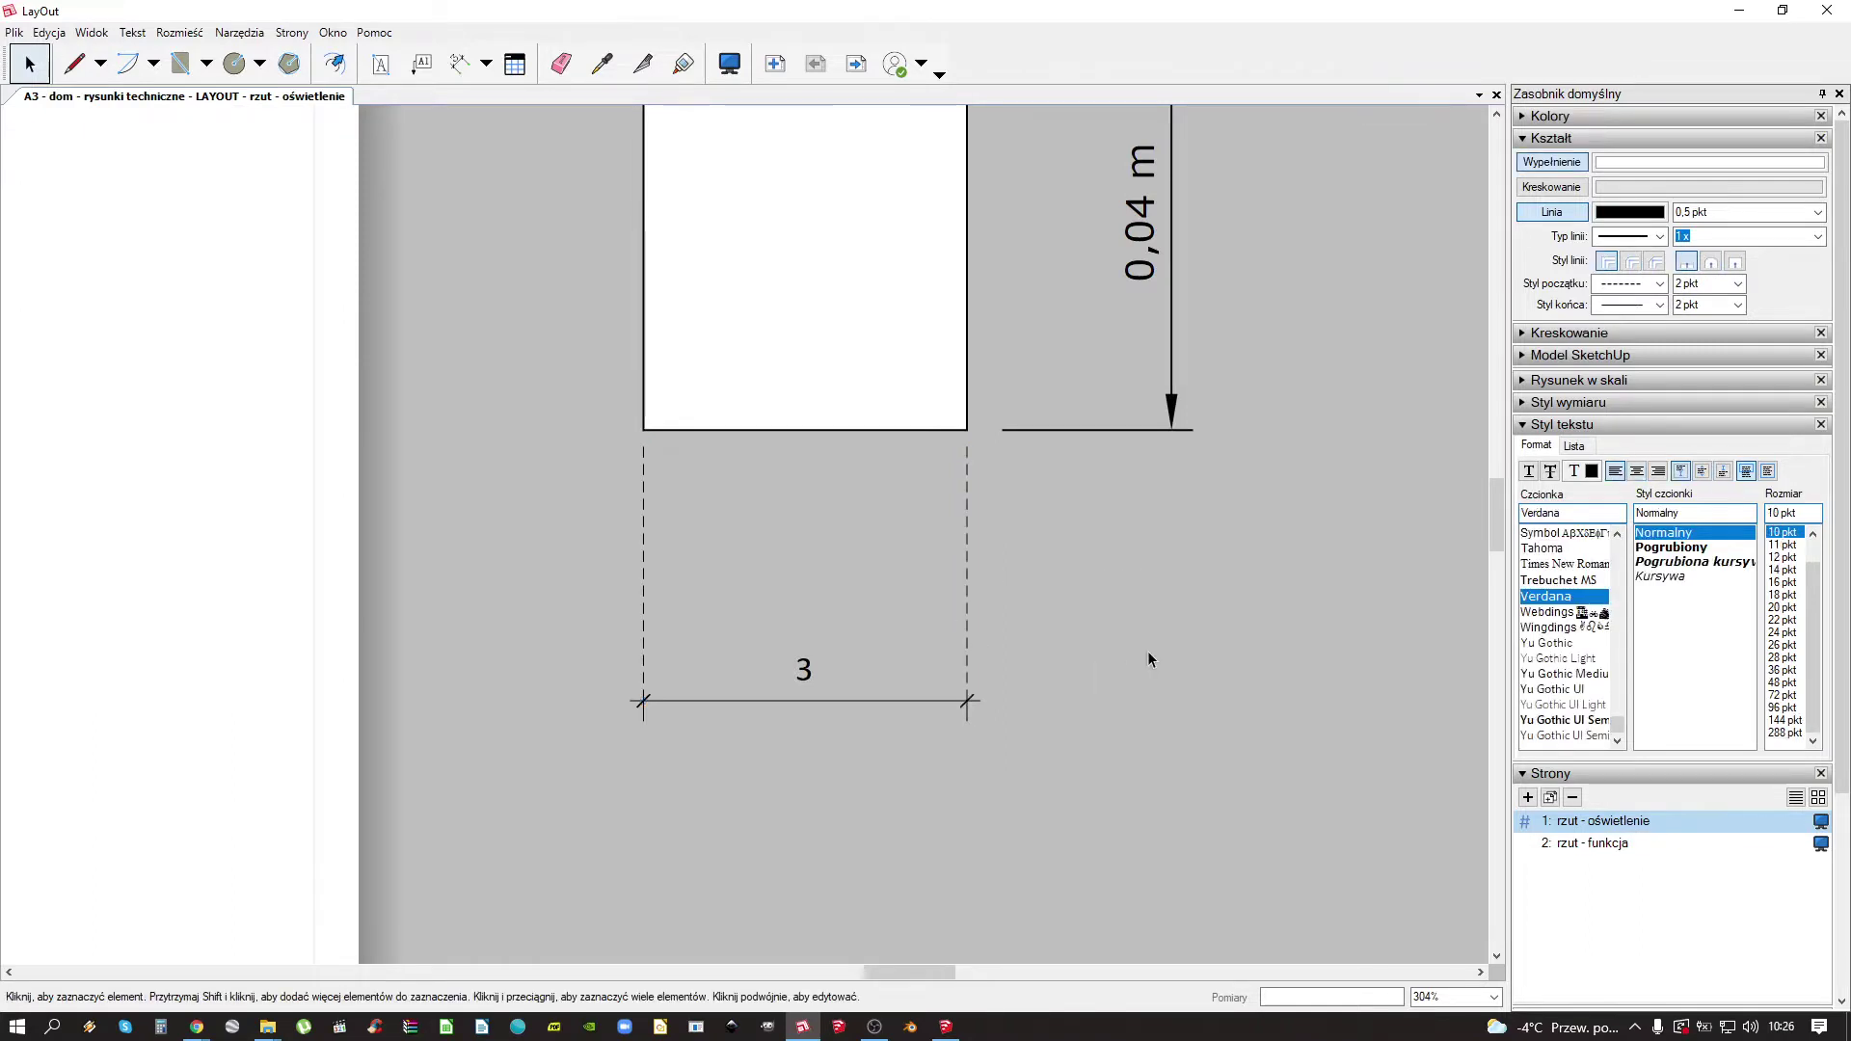
pyautogui.moveTo(976, 641); pyautogui.dragTo(651, 573, button='middle')
pyautogui.press('d')
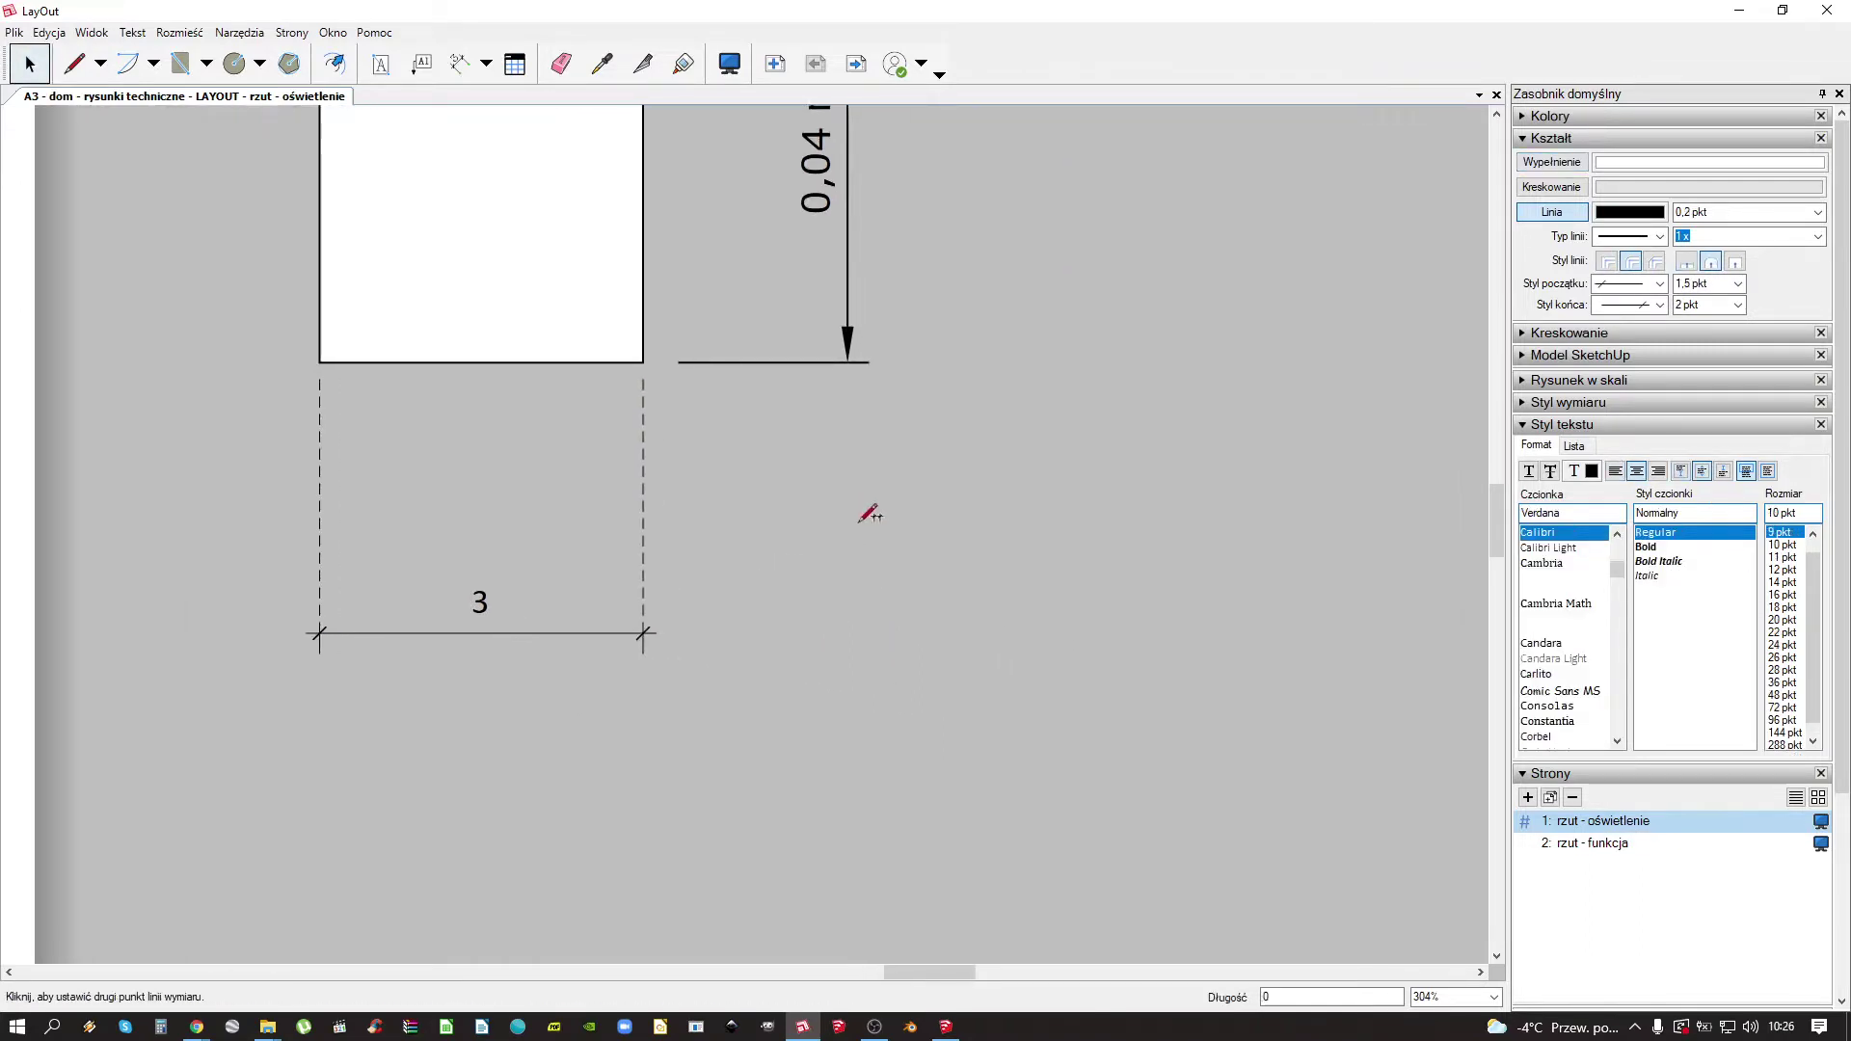
pyautogui.click(834, 519)
pyautogui.click(1121, 519)
pyautogui.click(1075, 725)
pyautogui.press('space')
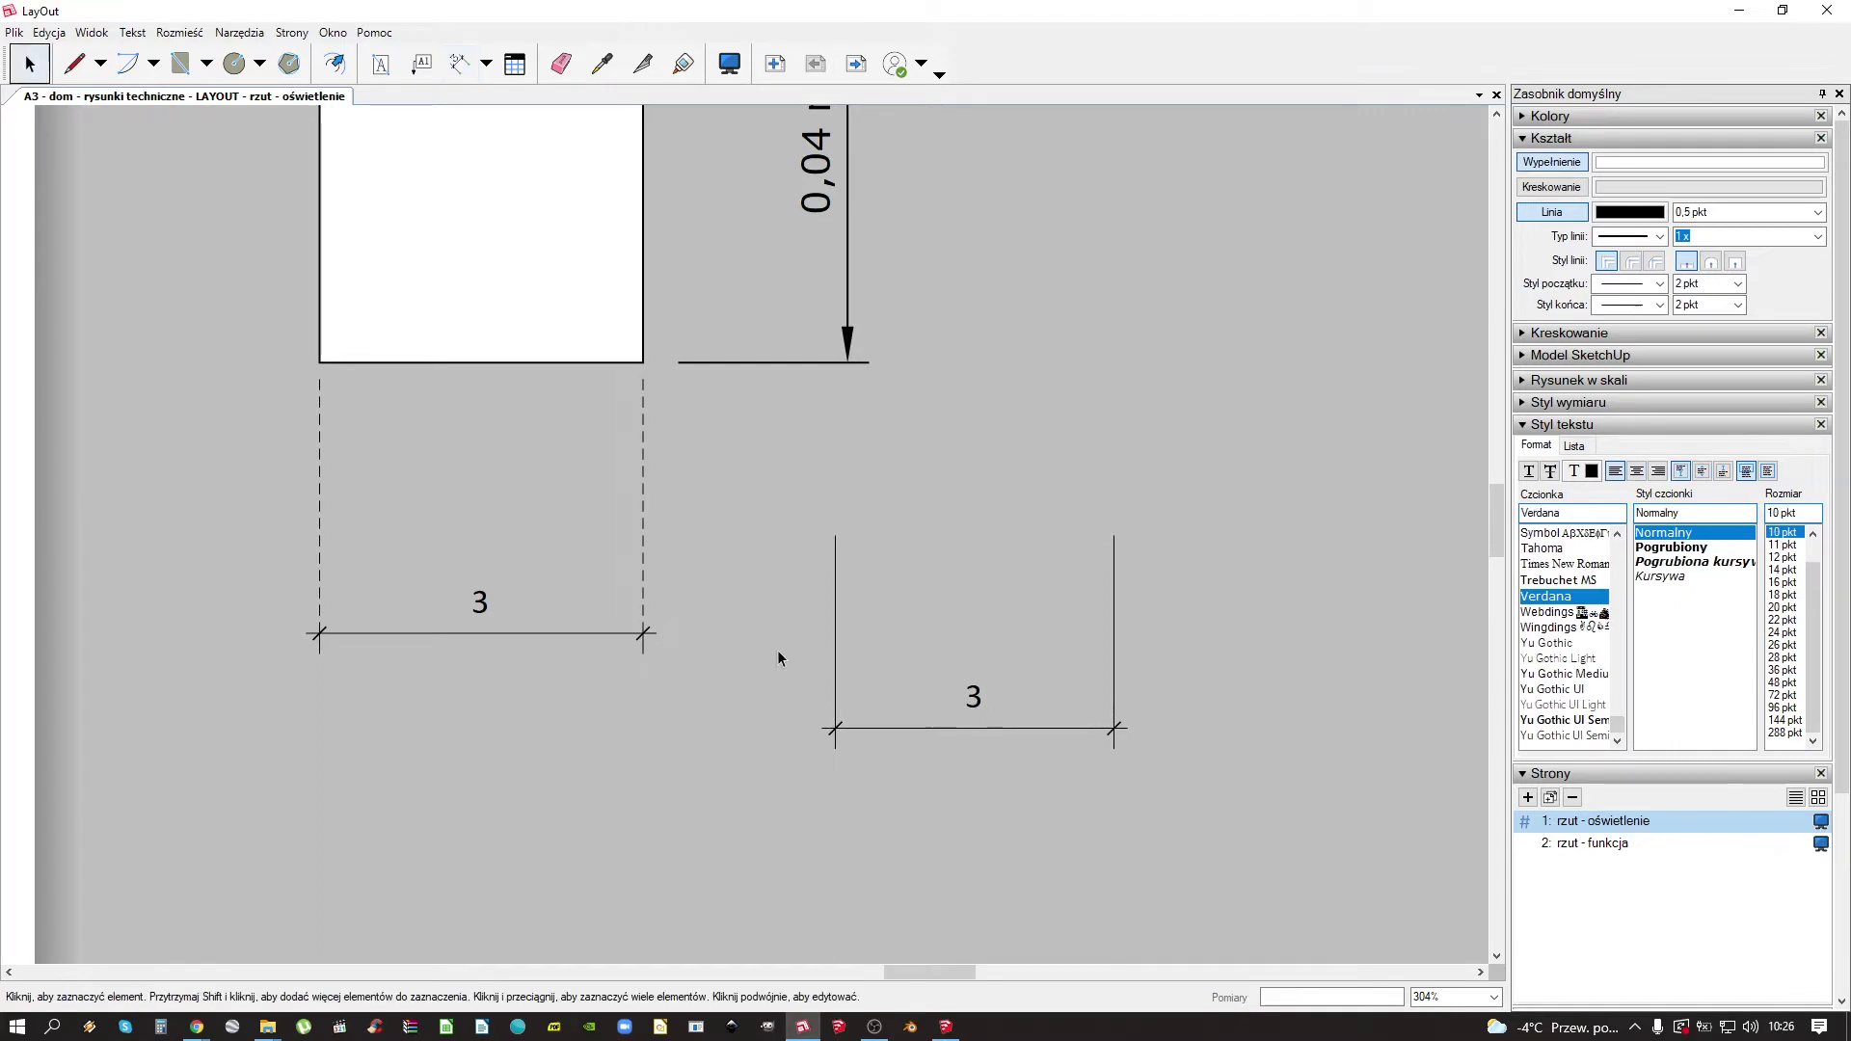
pyautogui.press('s')
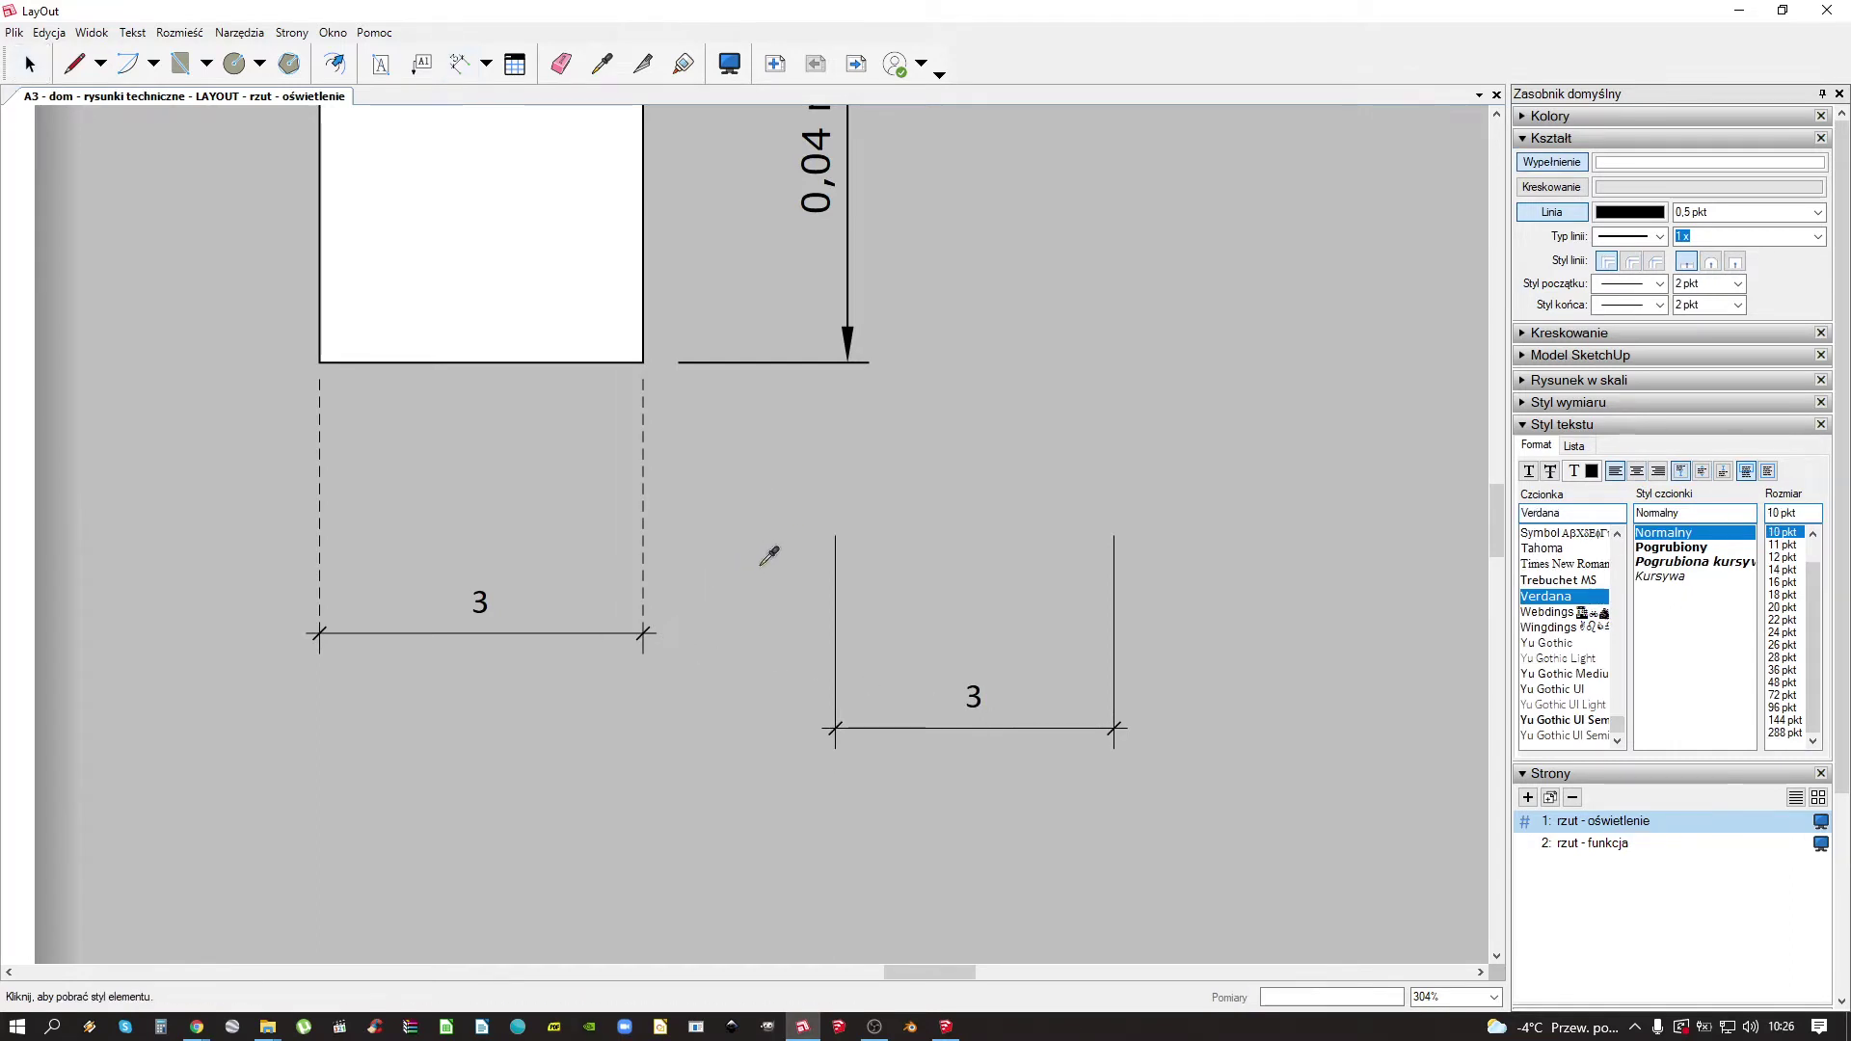
pyautogui.click(485, 595)
pyautogui.press('space')
pyautogui.moveTo(733, 465); pyautogui.dragTo(700, 493, button='middle')
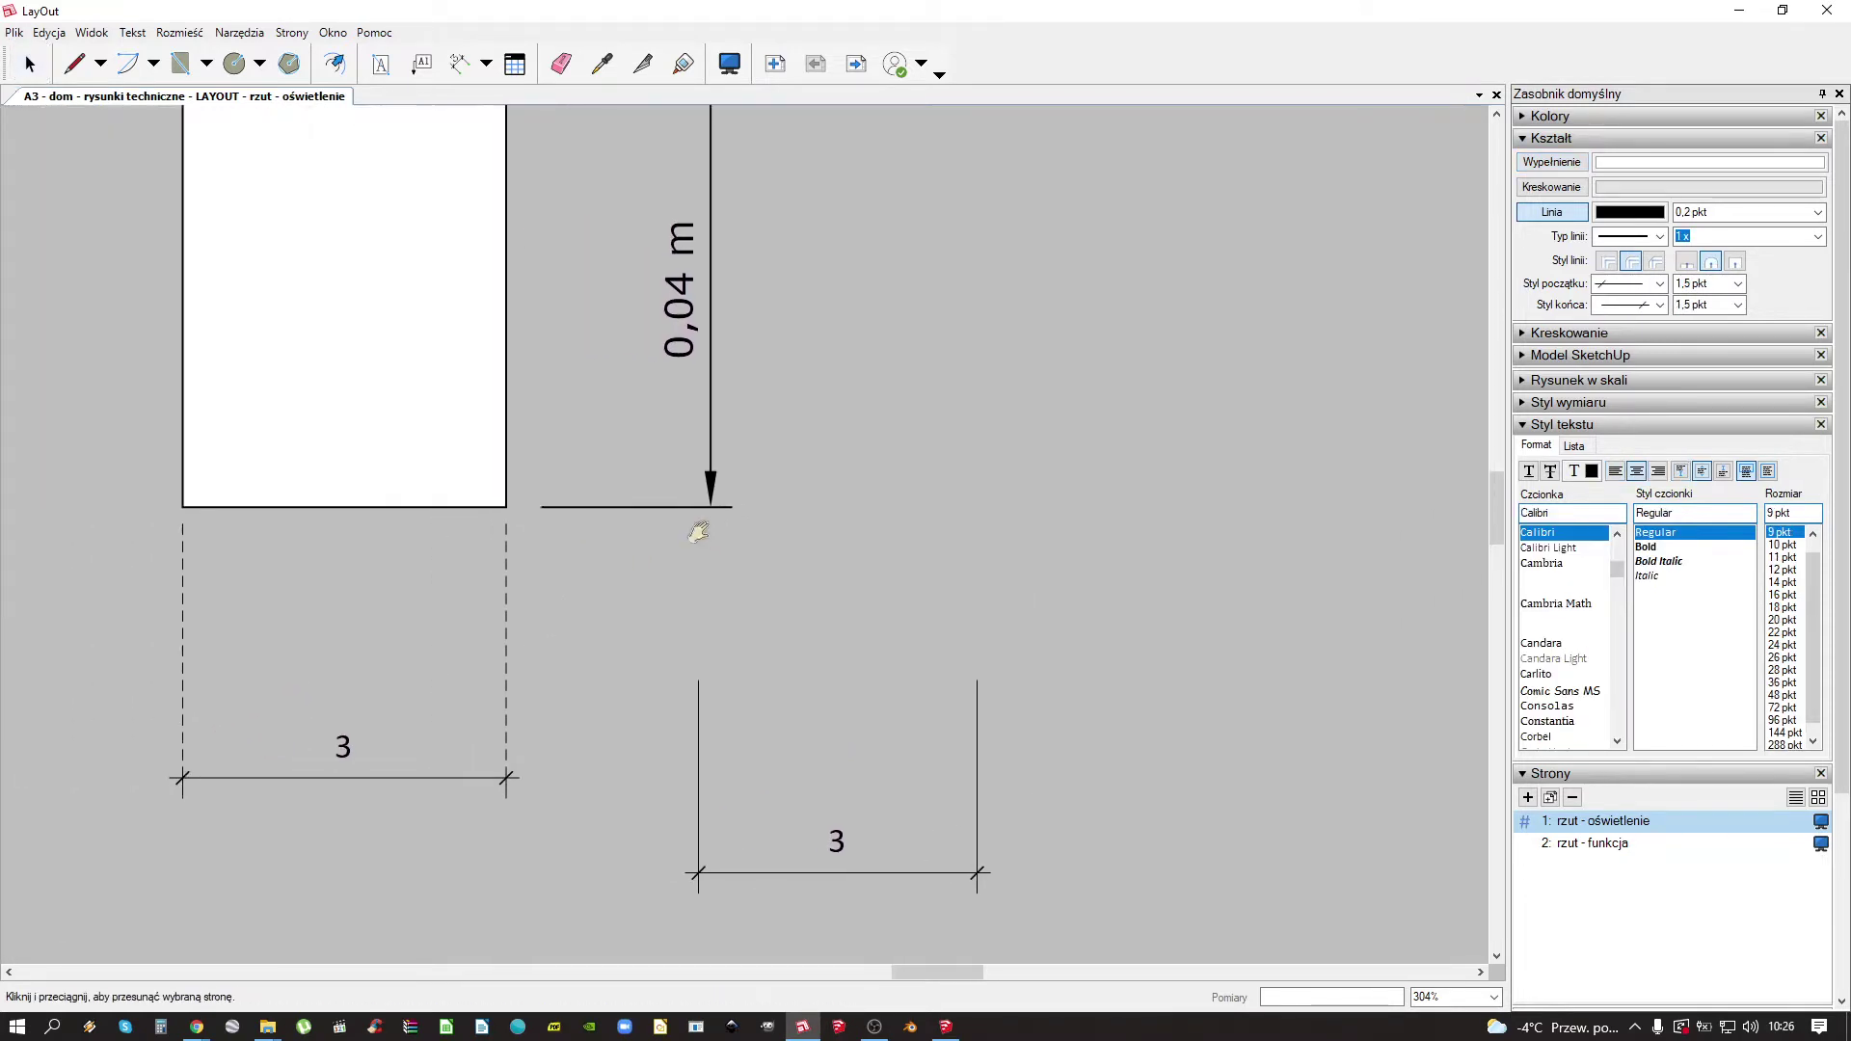
pyautogui.press('d')
pyautogui.click(966, 499)
pyautogui.click(1243, 504)
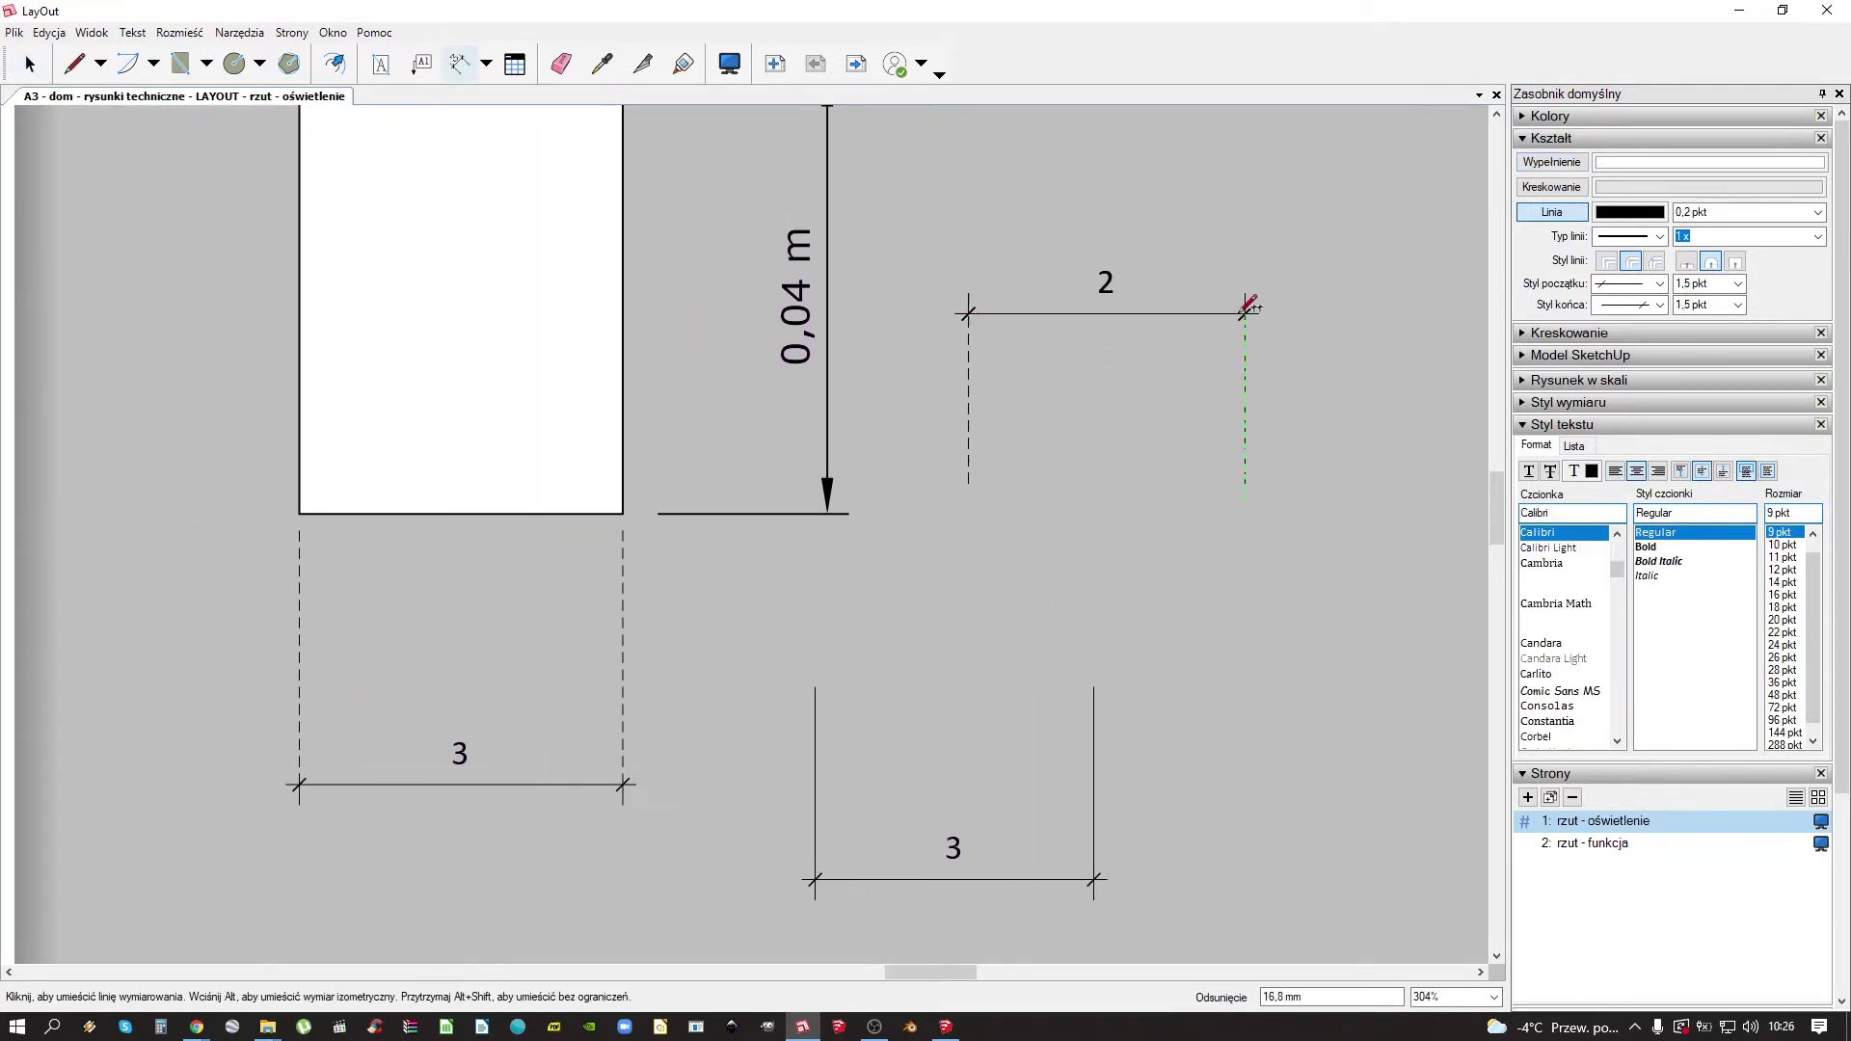
pyautogui.click(1245, 253)
pyautogui.press('space')
pyautogui.moveTo(1203, 393); pyautogui.dragTo(1058, 472, button='middle')
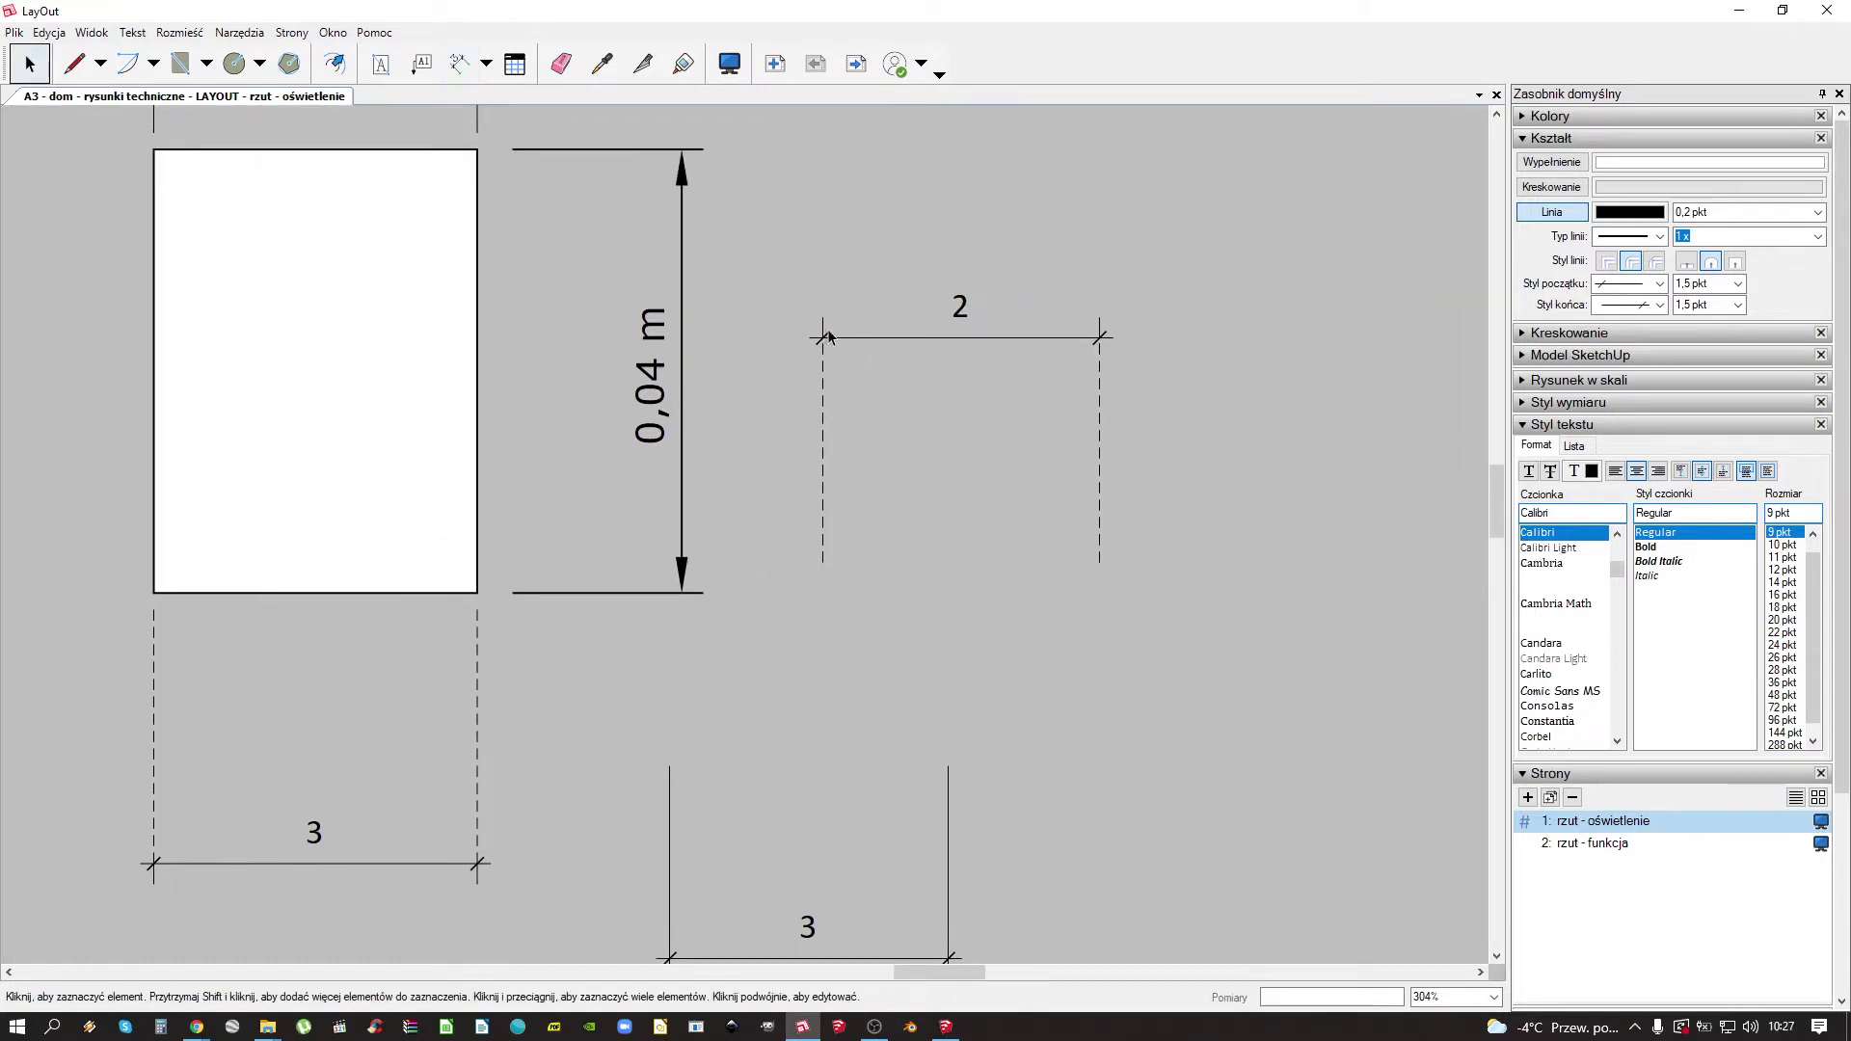
pyautogui.moveTo(1041, 582); pyautogui.dragTo(934, 513, button='middle')
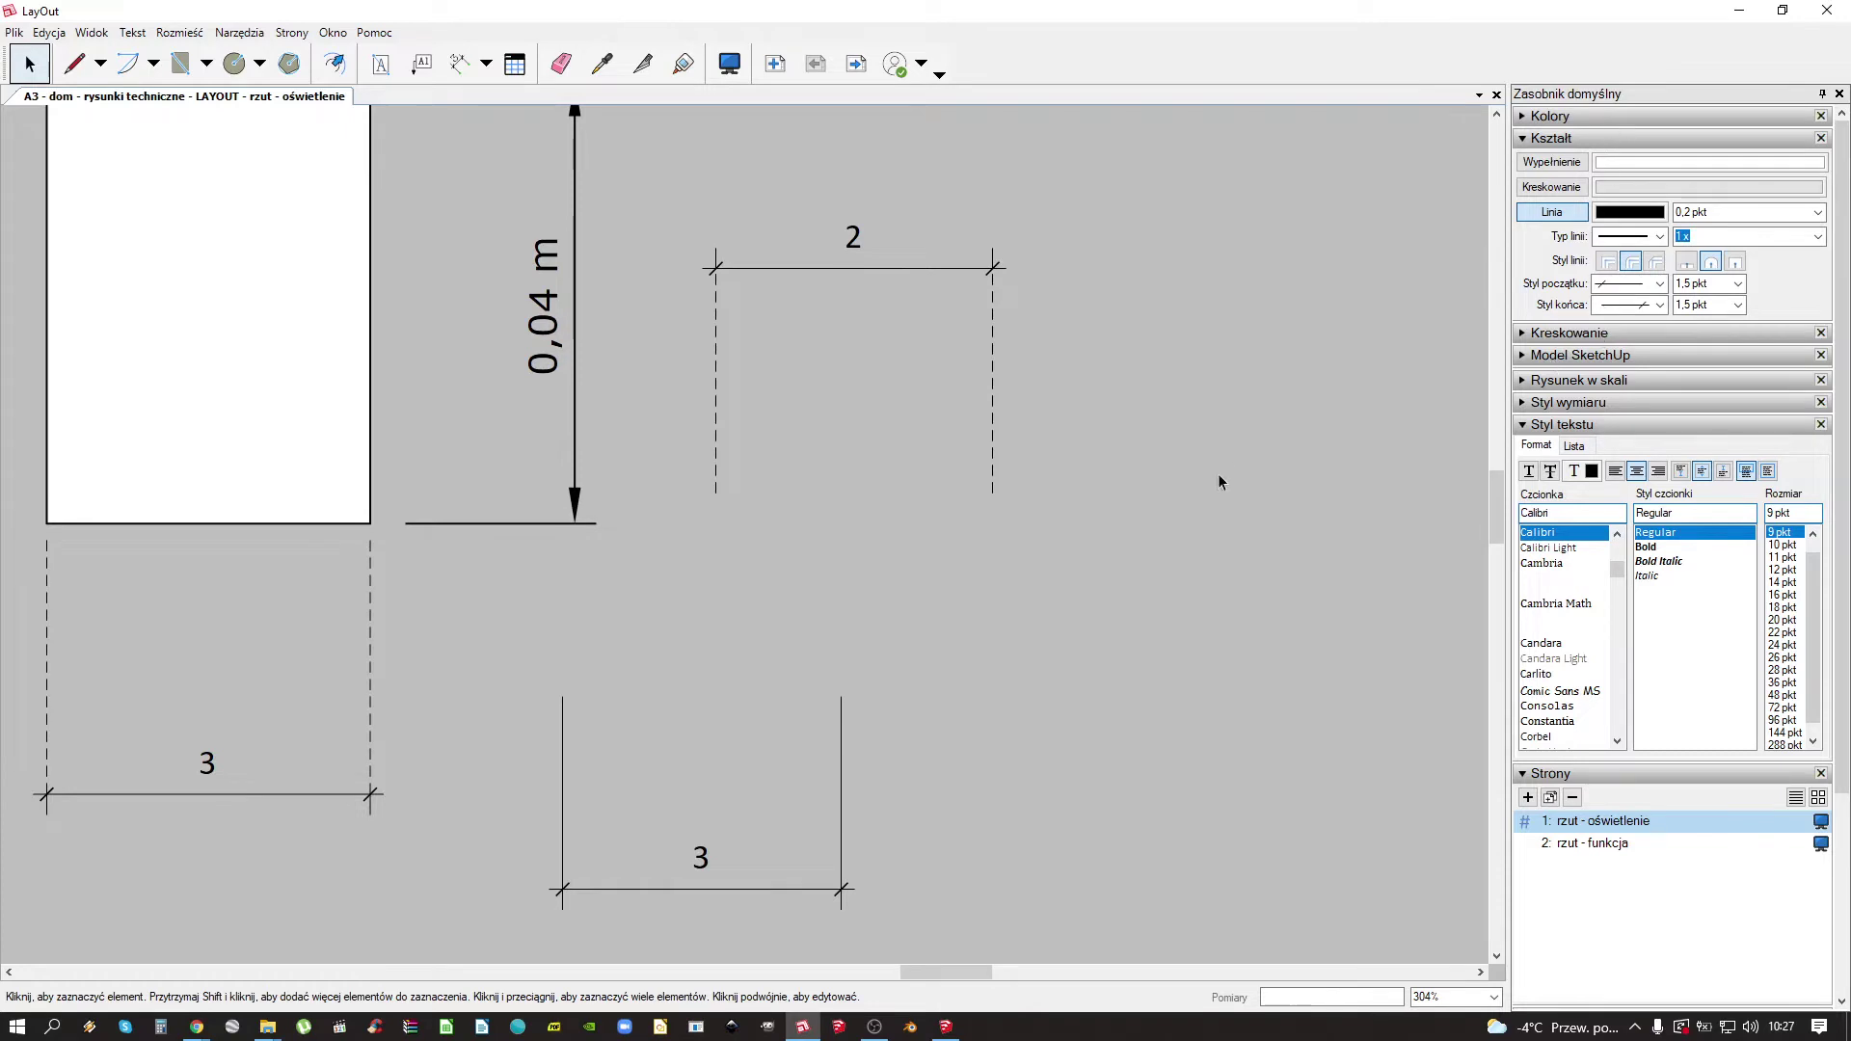
pyautogui.moveTo(1219, 479)
pyautogui.mouseDown(button='middle')
pyautogui.moveTo(1182, 518)
pyautogui.moveTo(896, 483)
pyautogui.mouseUp(button='middle')
pyautogui.scroll(-3, 896, 483)
pyautogui.scroll(-3, 819, 549)
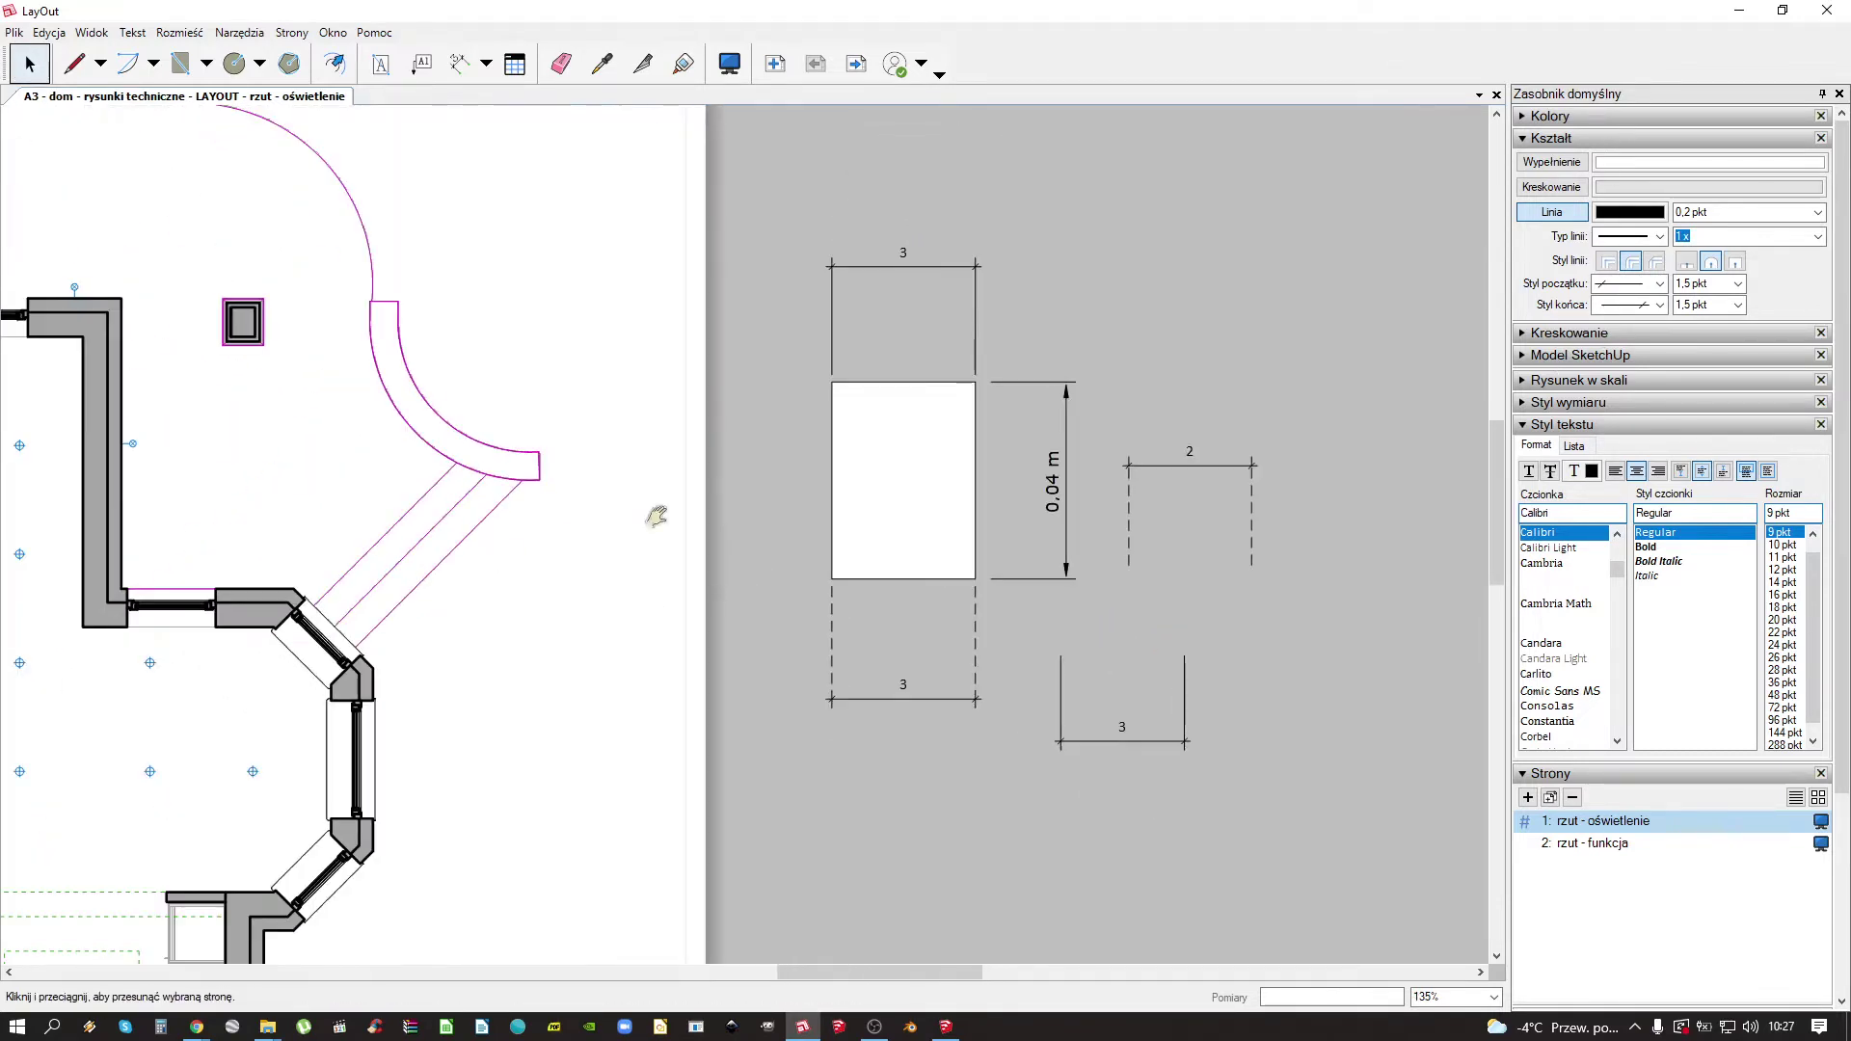
# - Pan to show the floor plan, page edge and dimension samples
pyautogui.moveTo(657, 516); pyautogui.dragTo(1075, 401, button='middle')
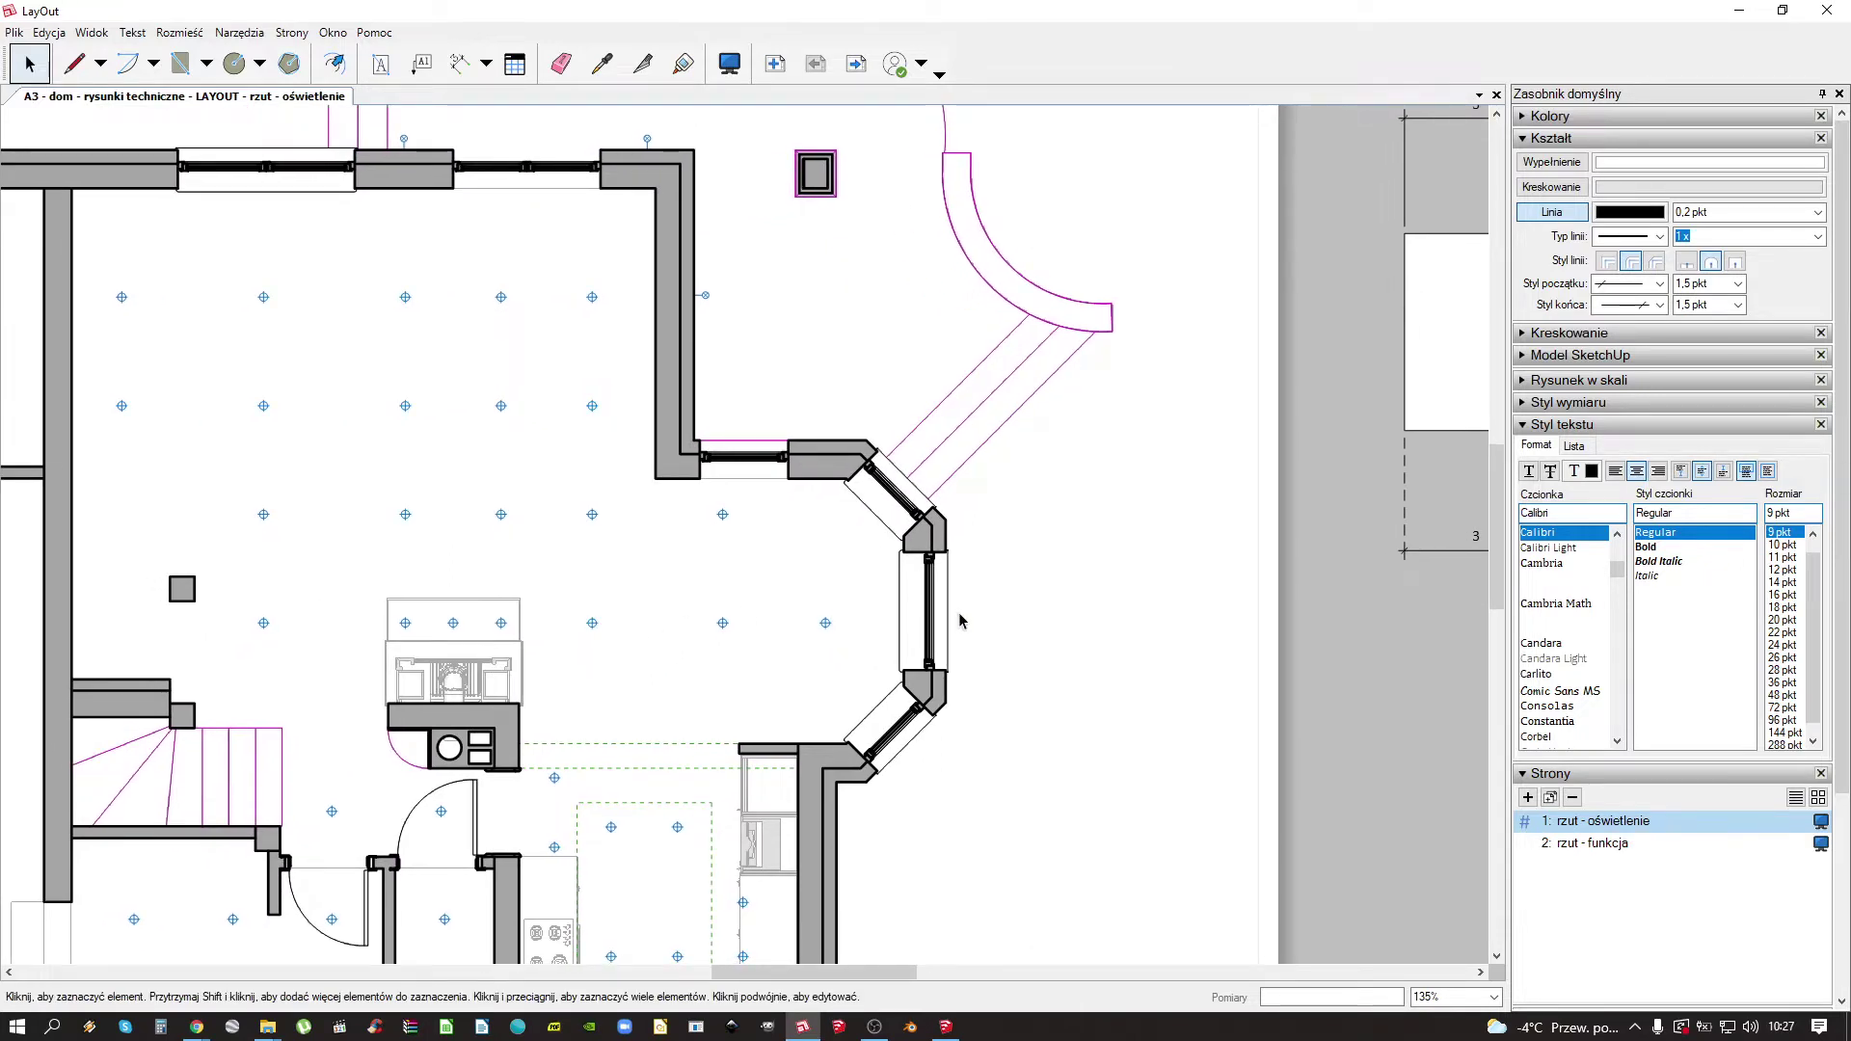
pyautogui.moveTo(953, 634); pyautogui.dragTo(785, 560, button='middle')
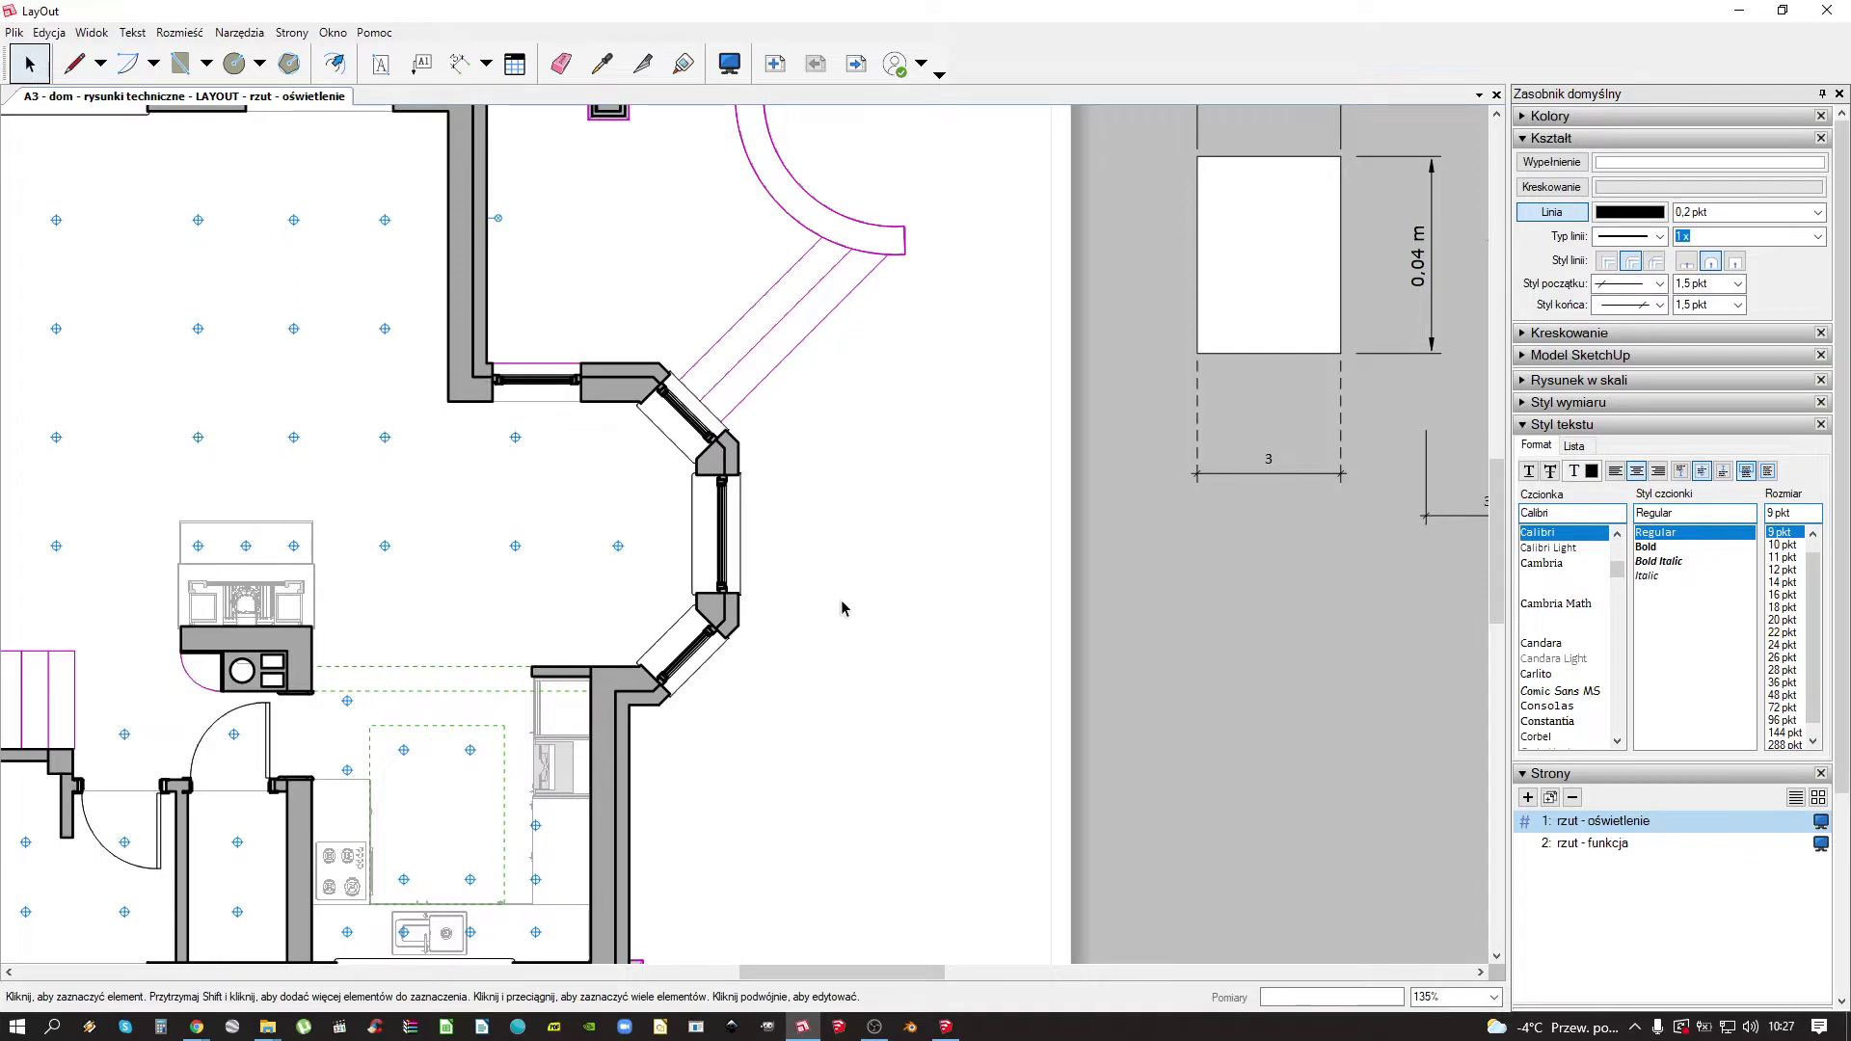
# - Minimize LayOut and SketchUp, then browse This PC to drive D's RÓŻNE folder
pyautogui.click(1739, 11)
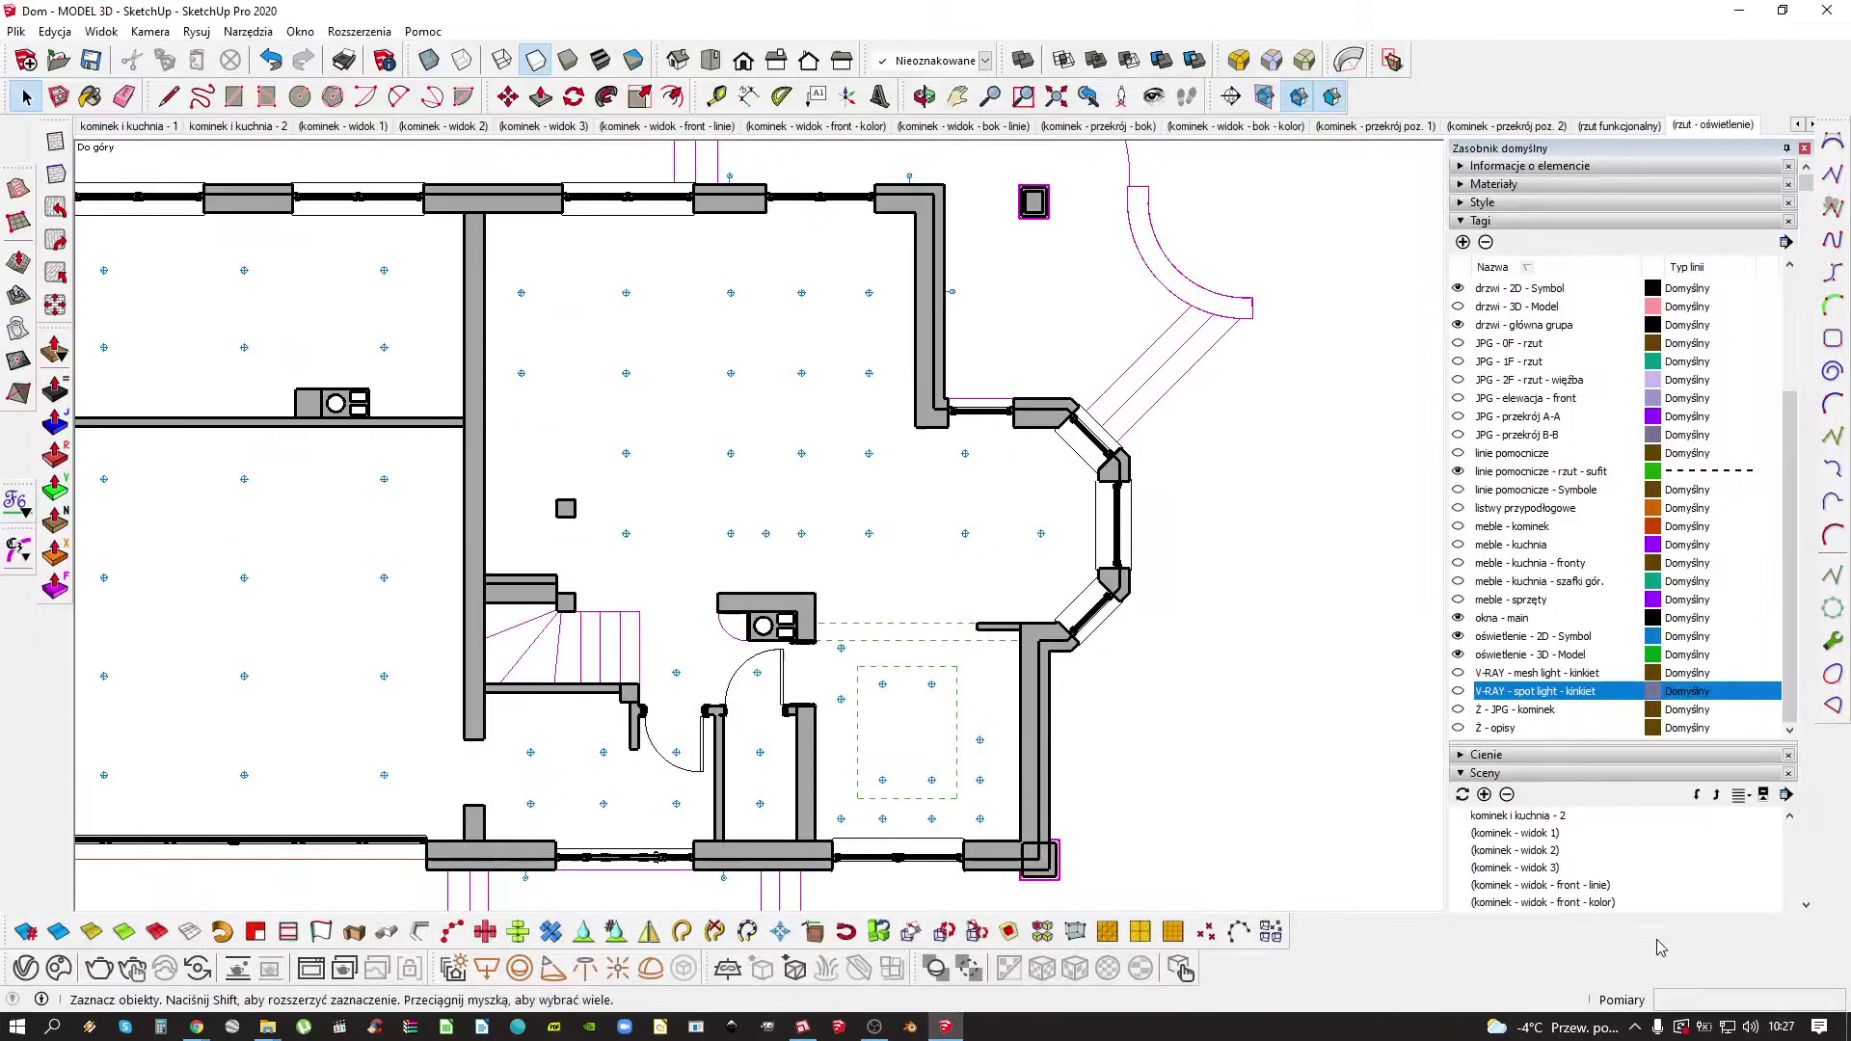
pyautogui.click(1740, 13)
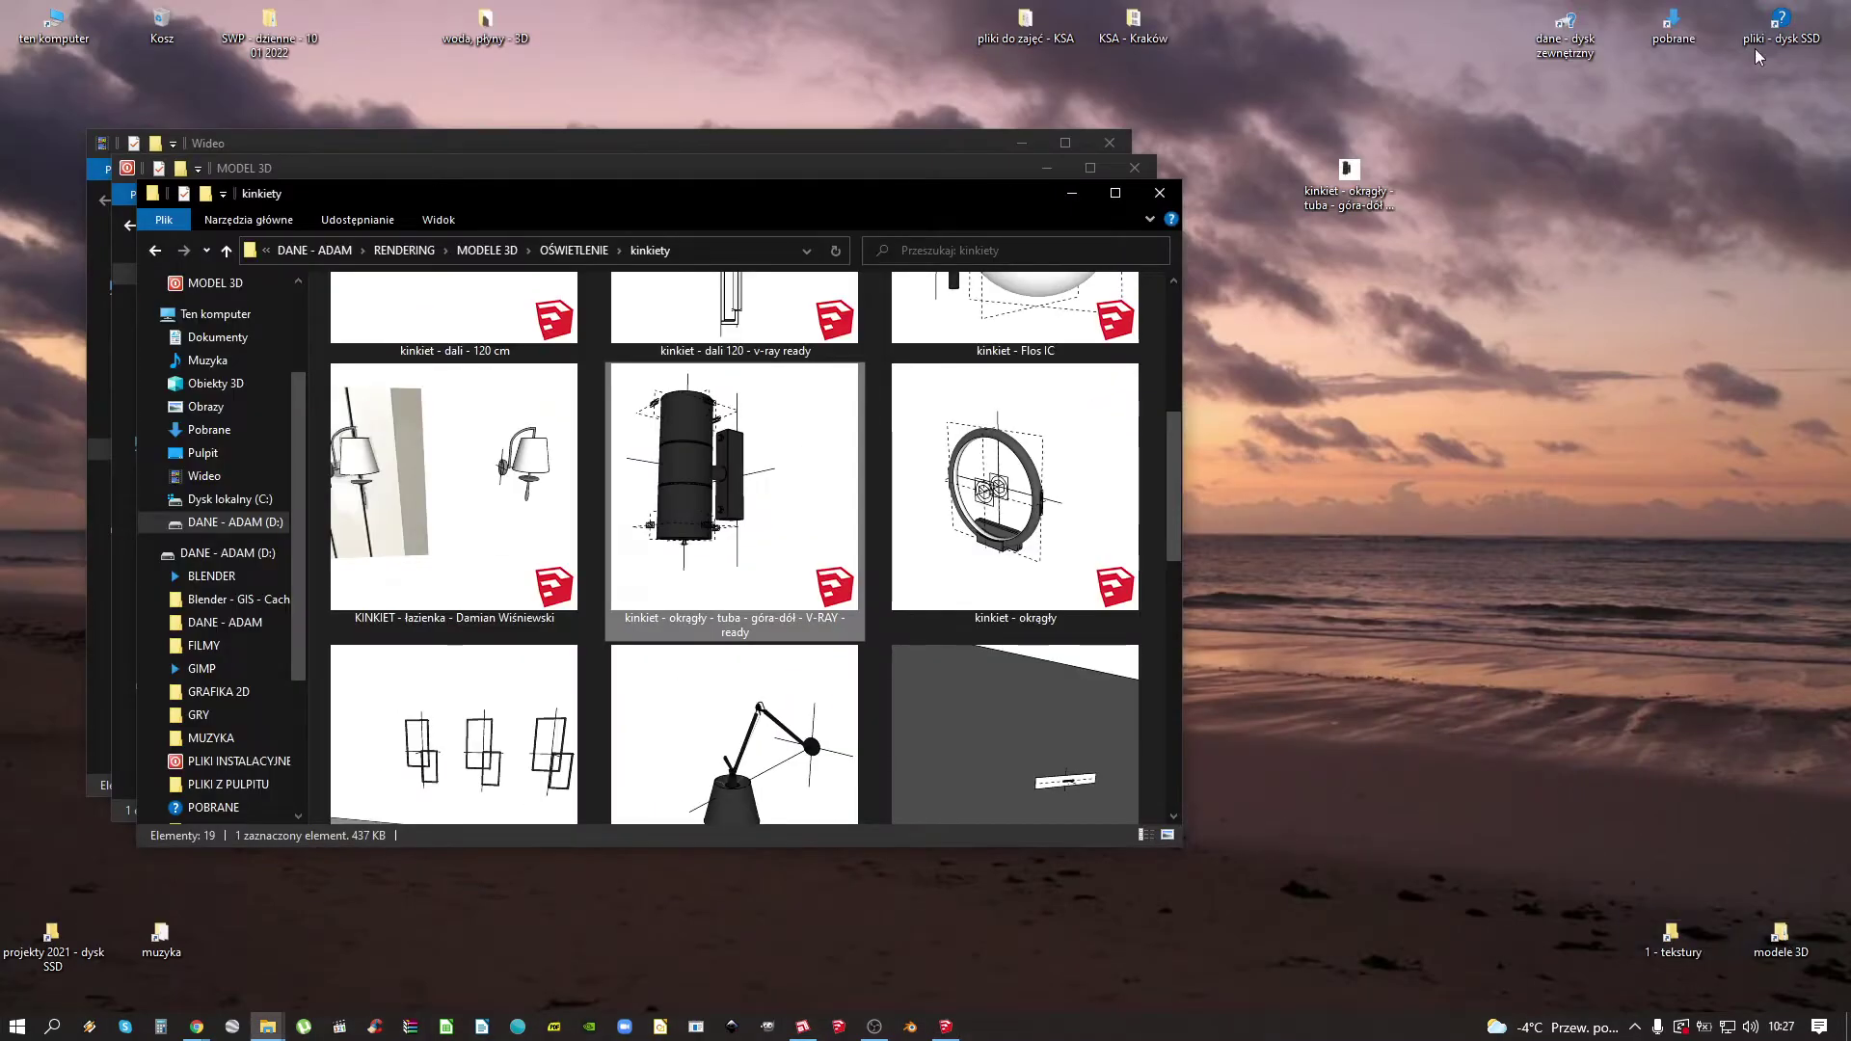
pyautogui.click(72, 39)
pyautogui.doubleClick(72, 38)
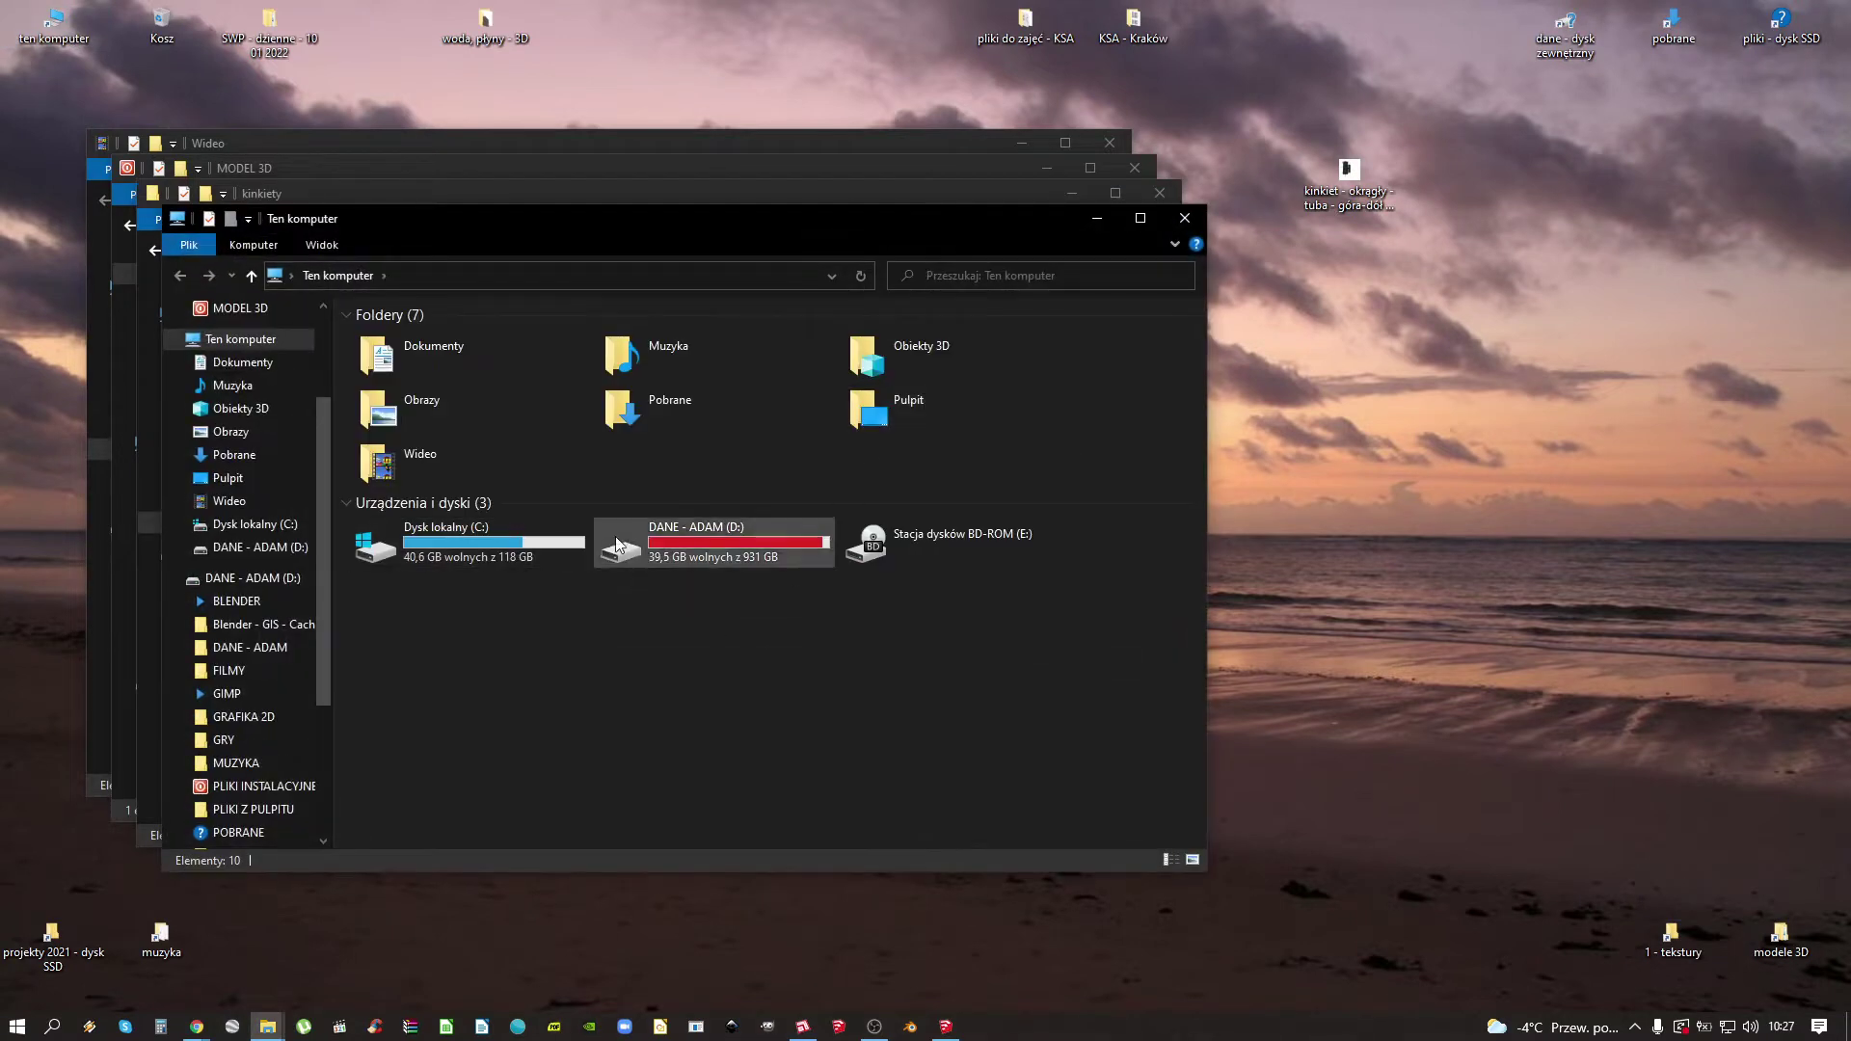
pyautogui.doubleClick(627, 545)
pyautogui.doubleClick(410, 661)
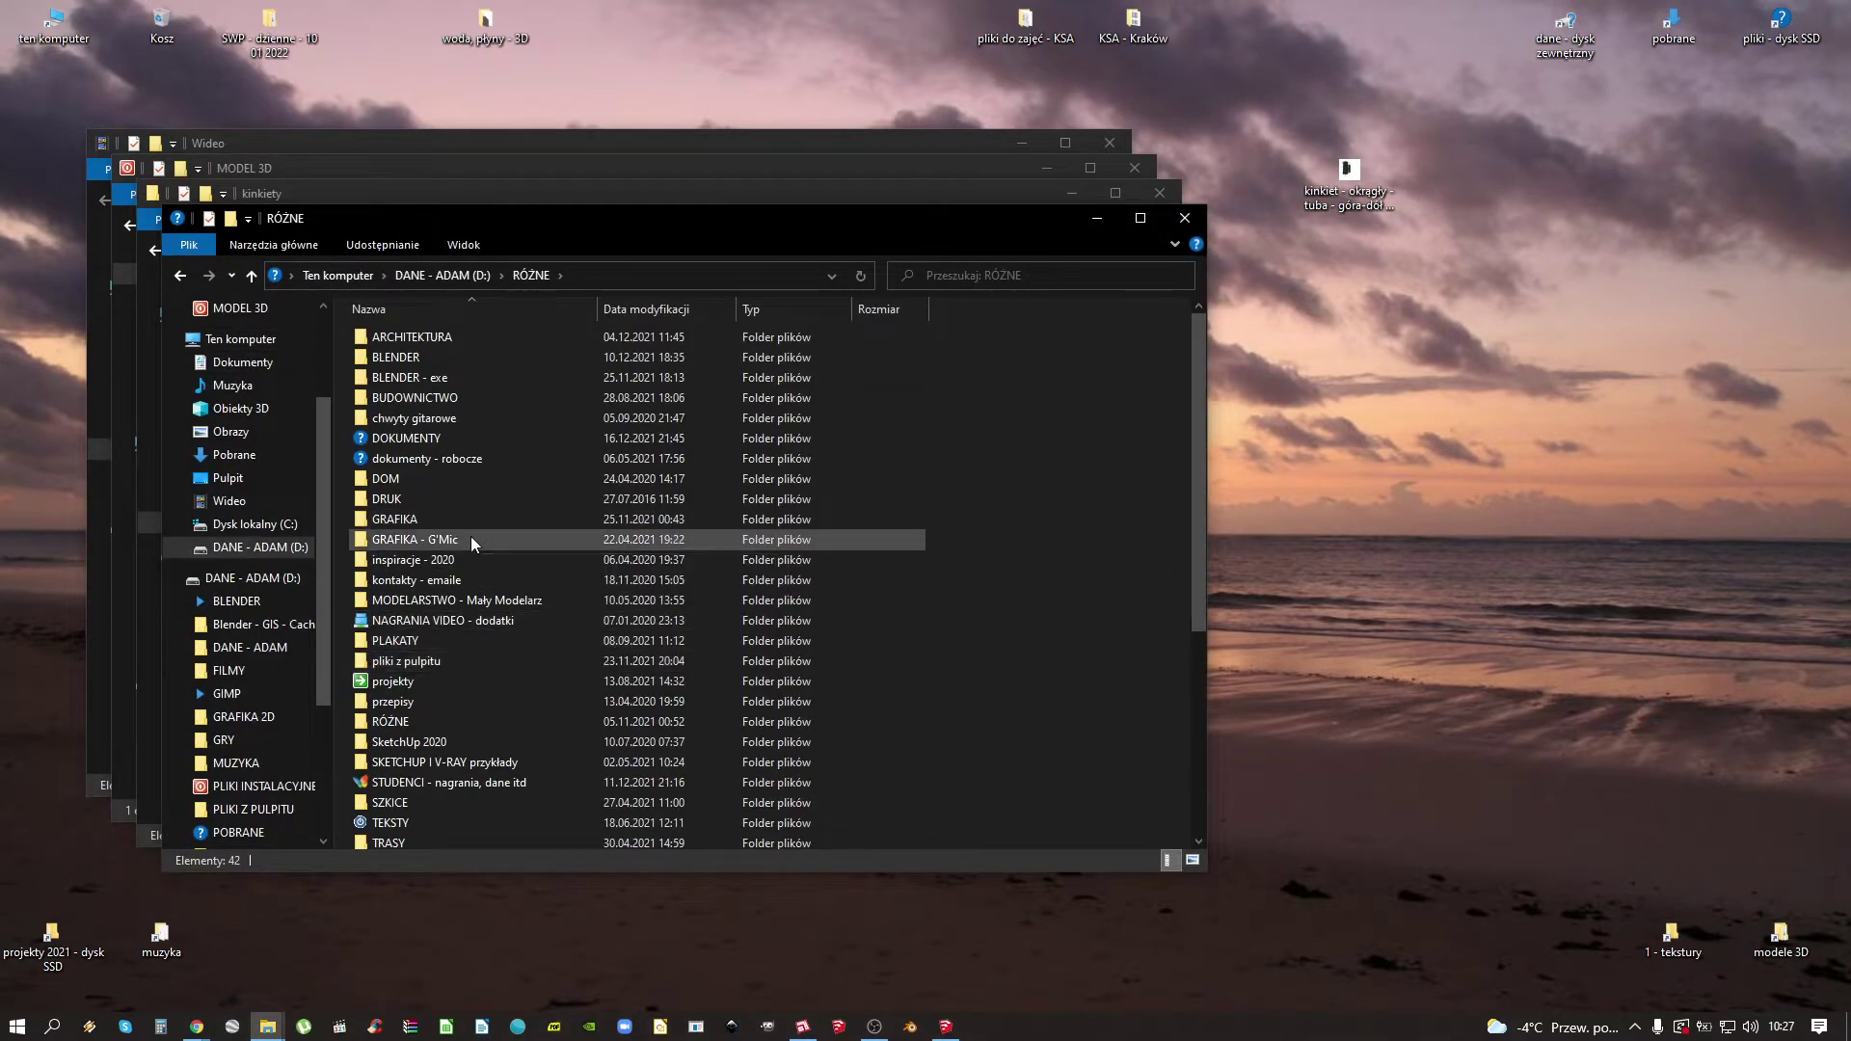
# - Open the A3 electrical and lighting plan PDF in portfolio's working drawings folder
pyautogui.write('portfolio')
pyautogui.press('Return')
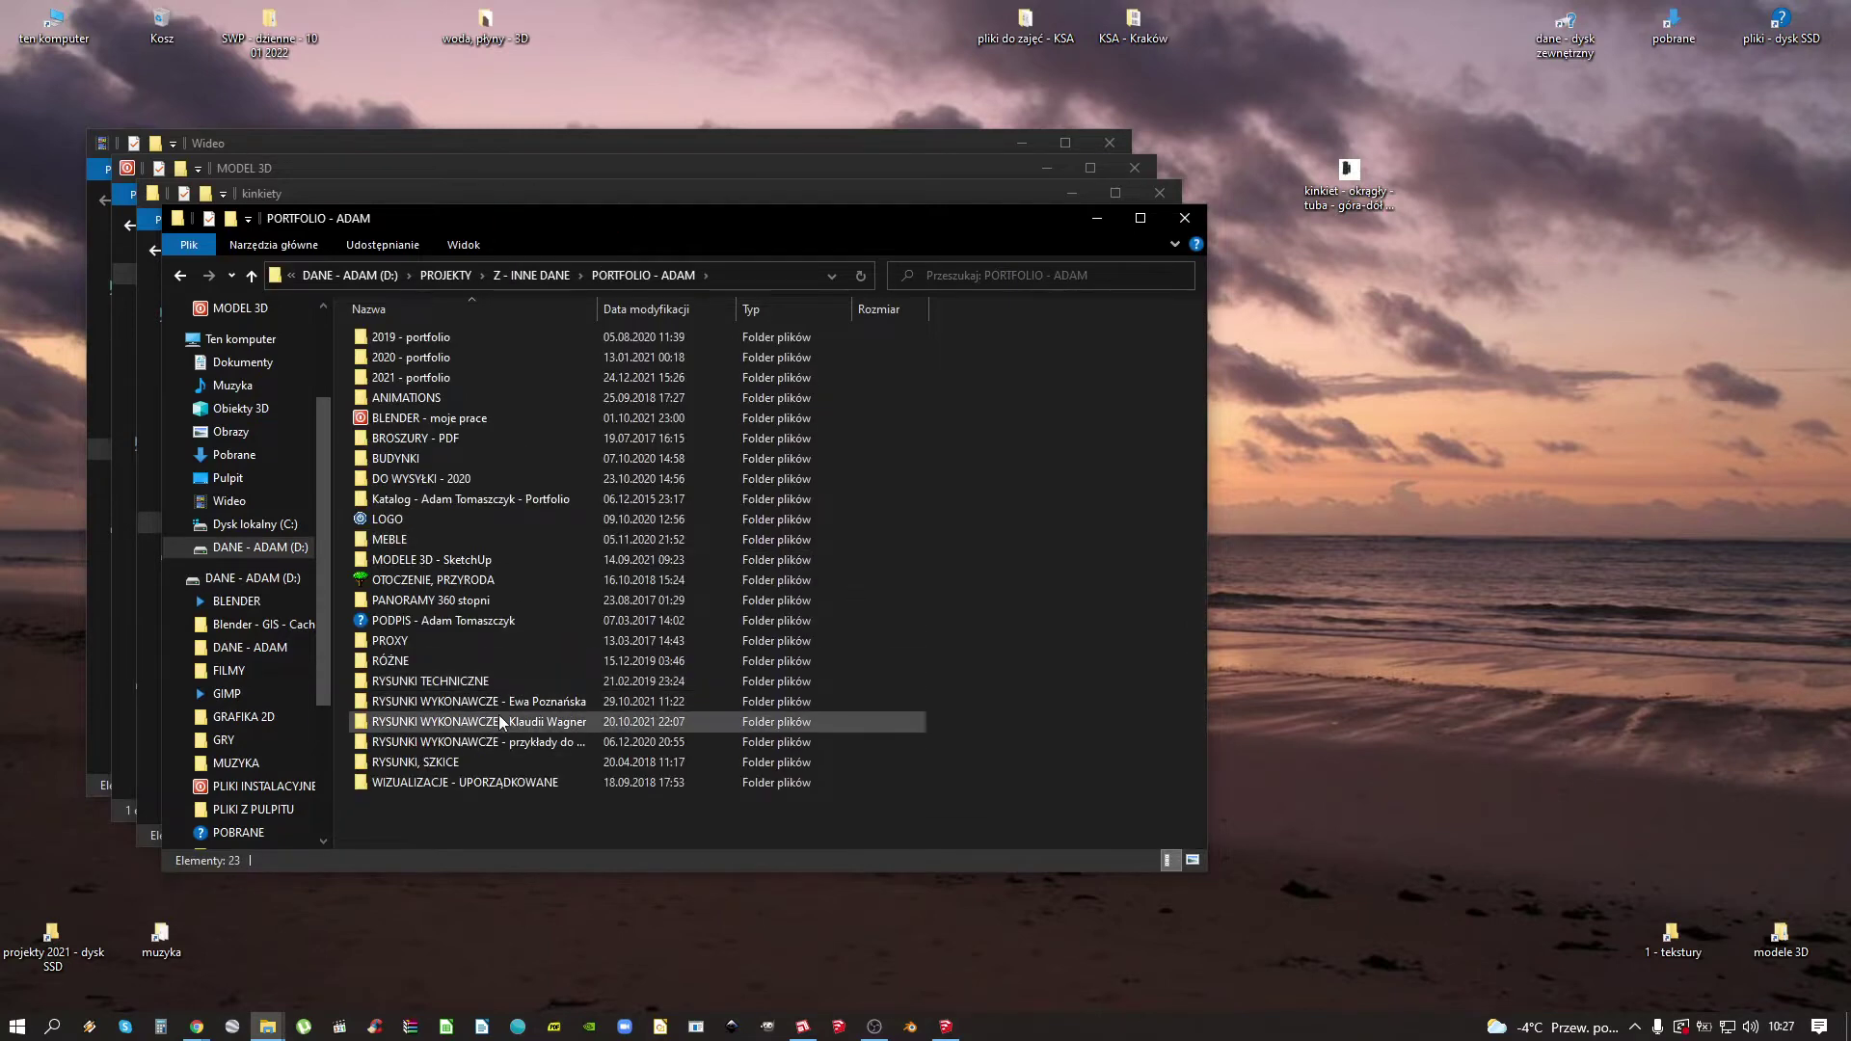
pyautogui.doubleClick(520, 744)
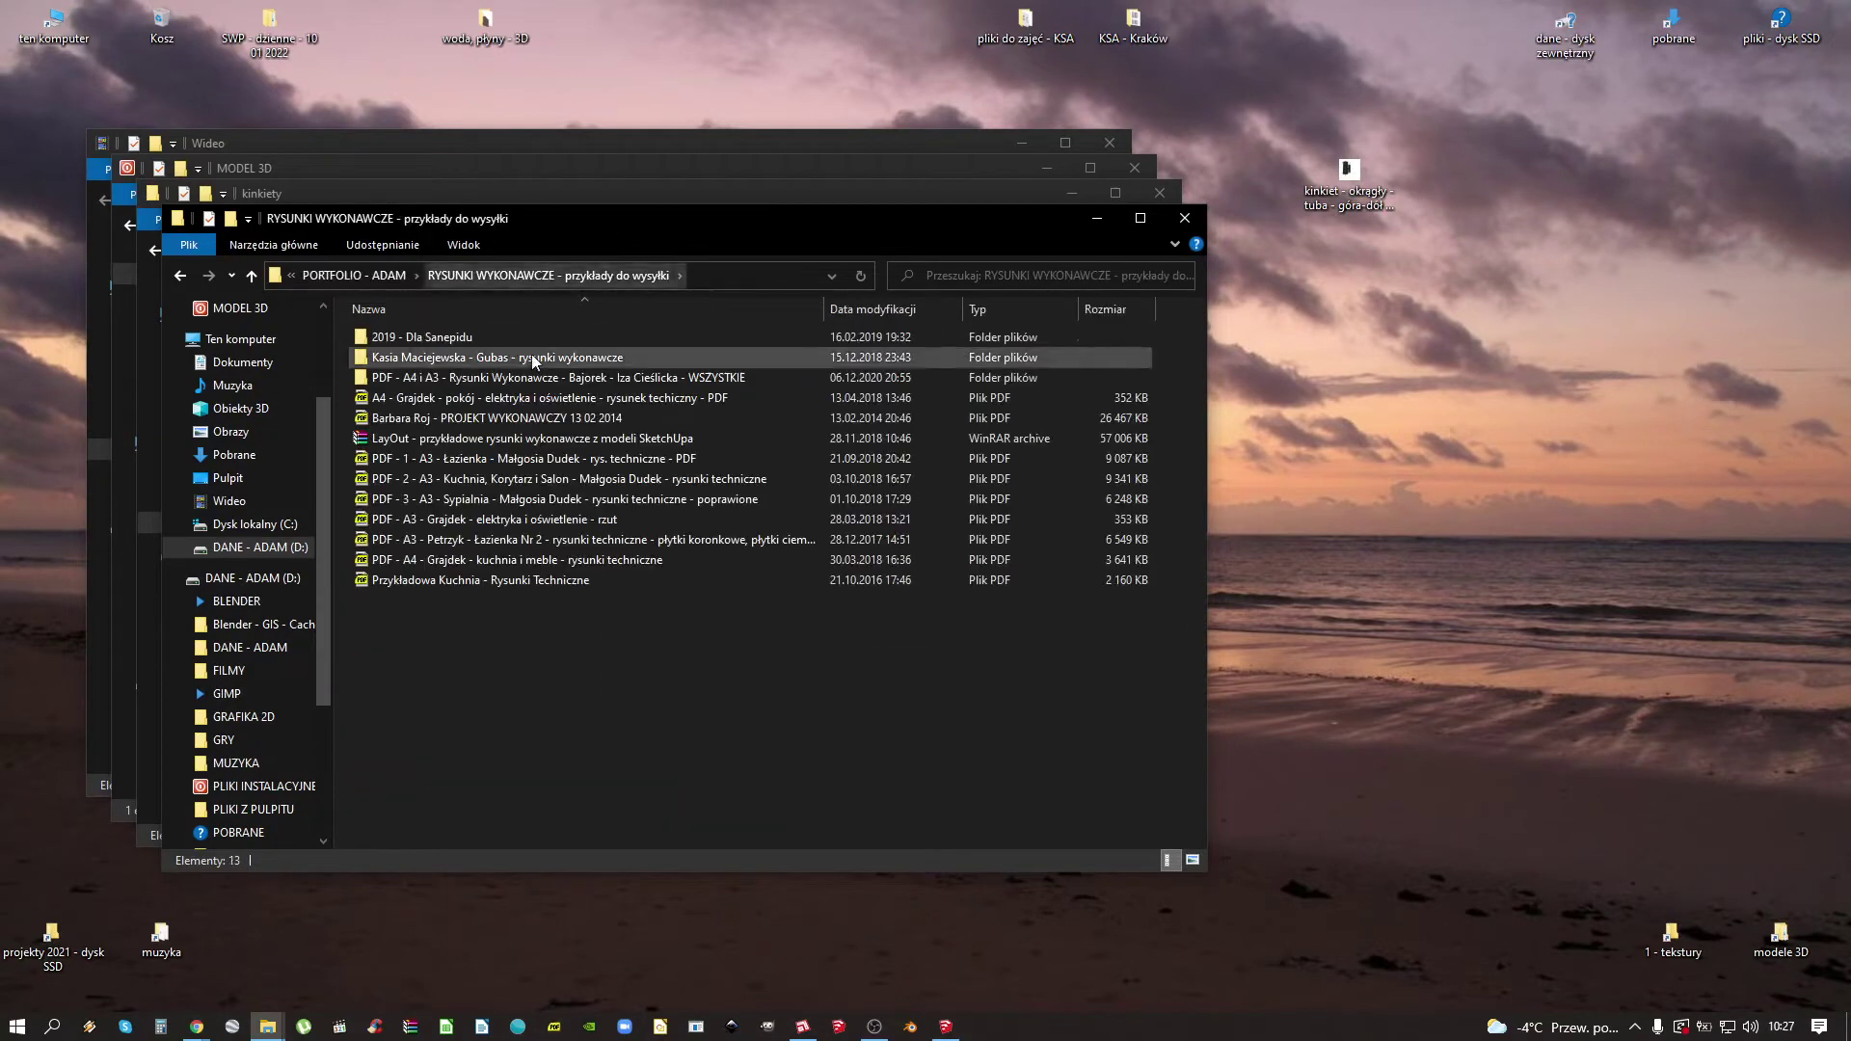
pyautogui.click(555, 526)
pyautogui.doubleClick(528, 521)
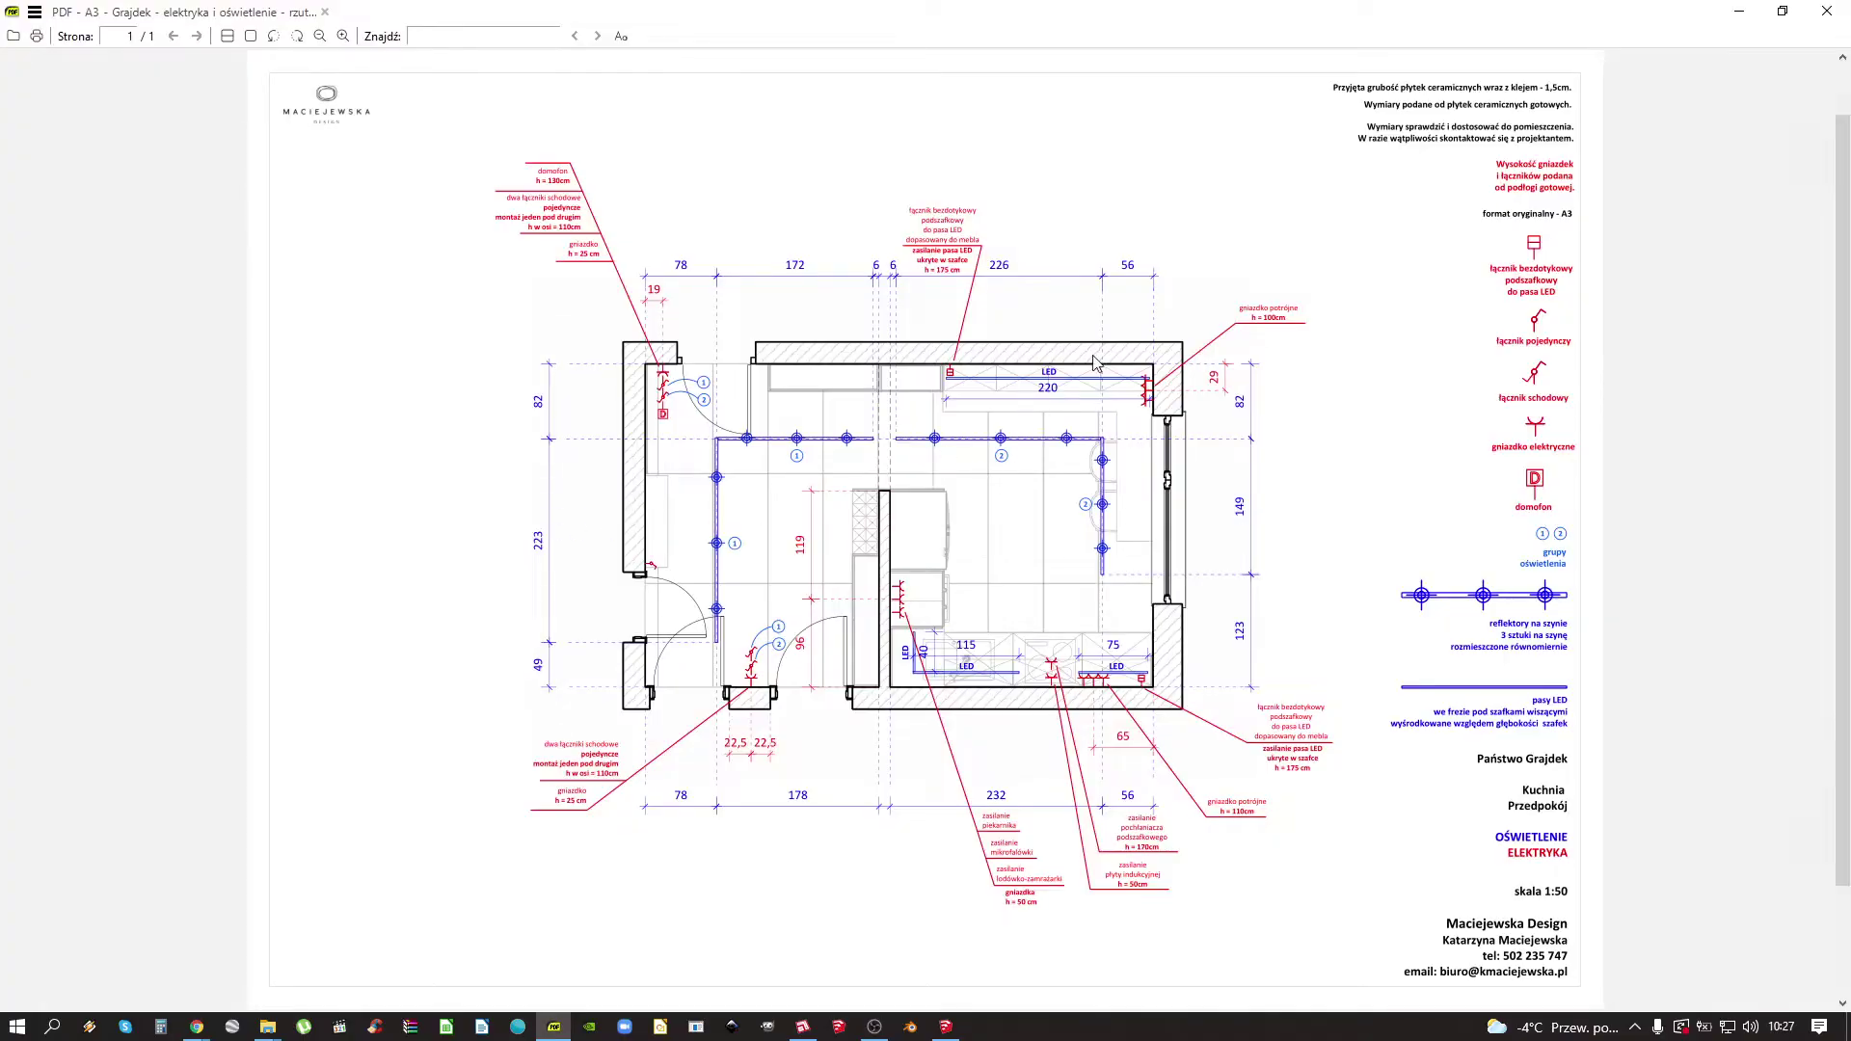
pyautogui.keyDown('ctrl'); pyautogui.scroll(5, 1066, 290); pyautogui.keyUp('ctrl')
pyautogui.moveTo(1169, 540); pyautogui.dragTo(885, 442)
pyautogui.keyDown('ctrl'); pyautogui.scroll(-3, 885, 443); pyautogui.keyUp('ctrl')
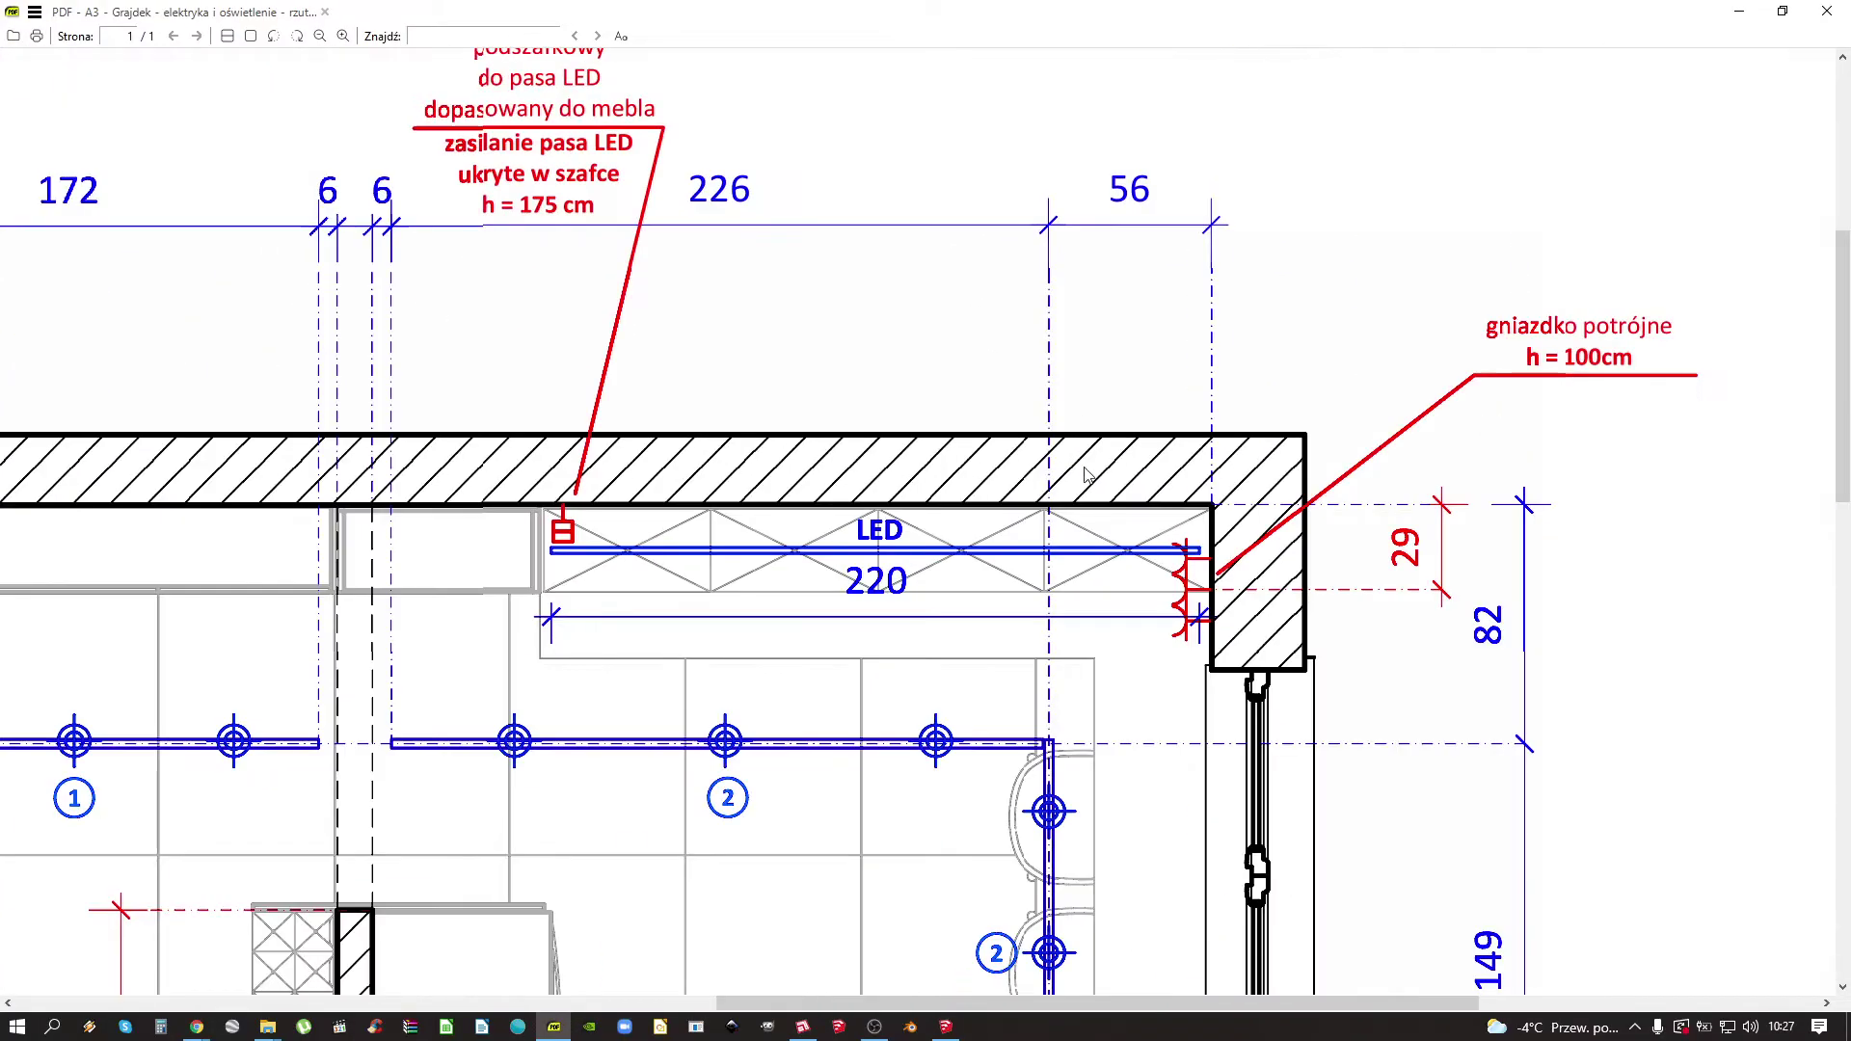
pyautogui.moveTo(1436, 380); pyautogui.dragTo(1277, 429)
pyautogui.moveTo(1269, 605); pyautogui.dragTo(1395, 509)
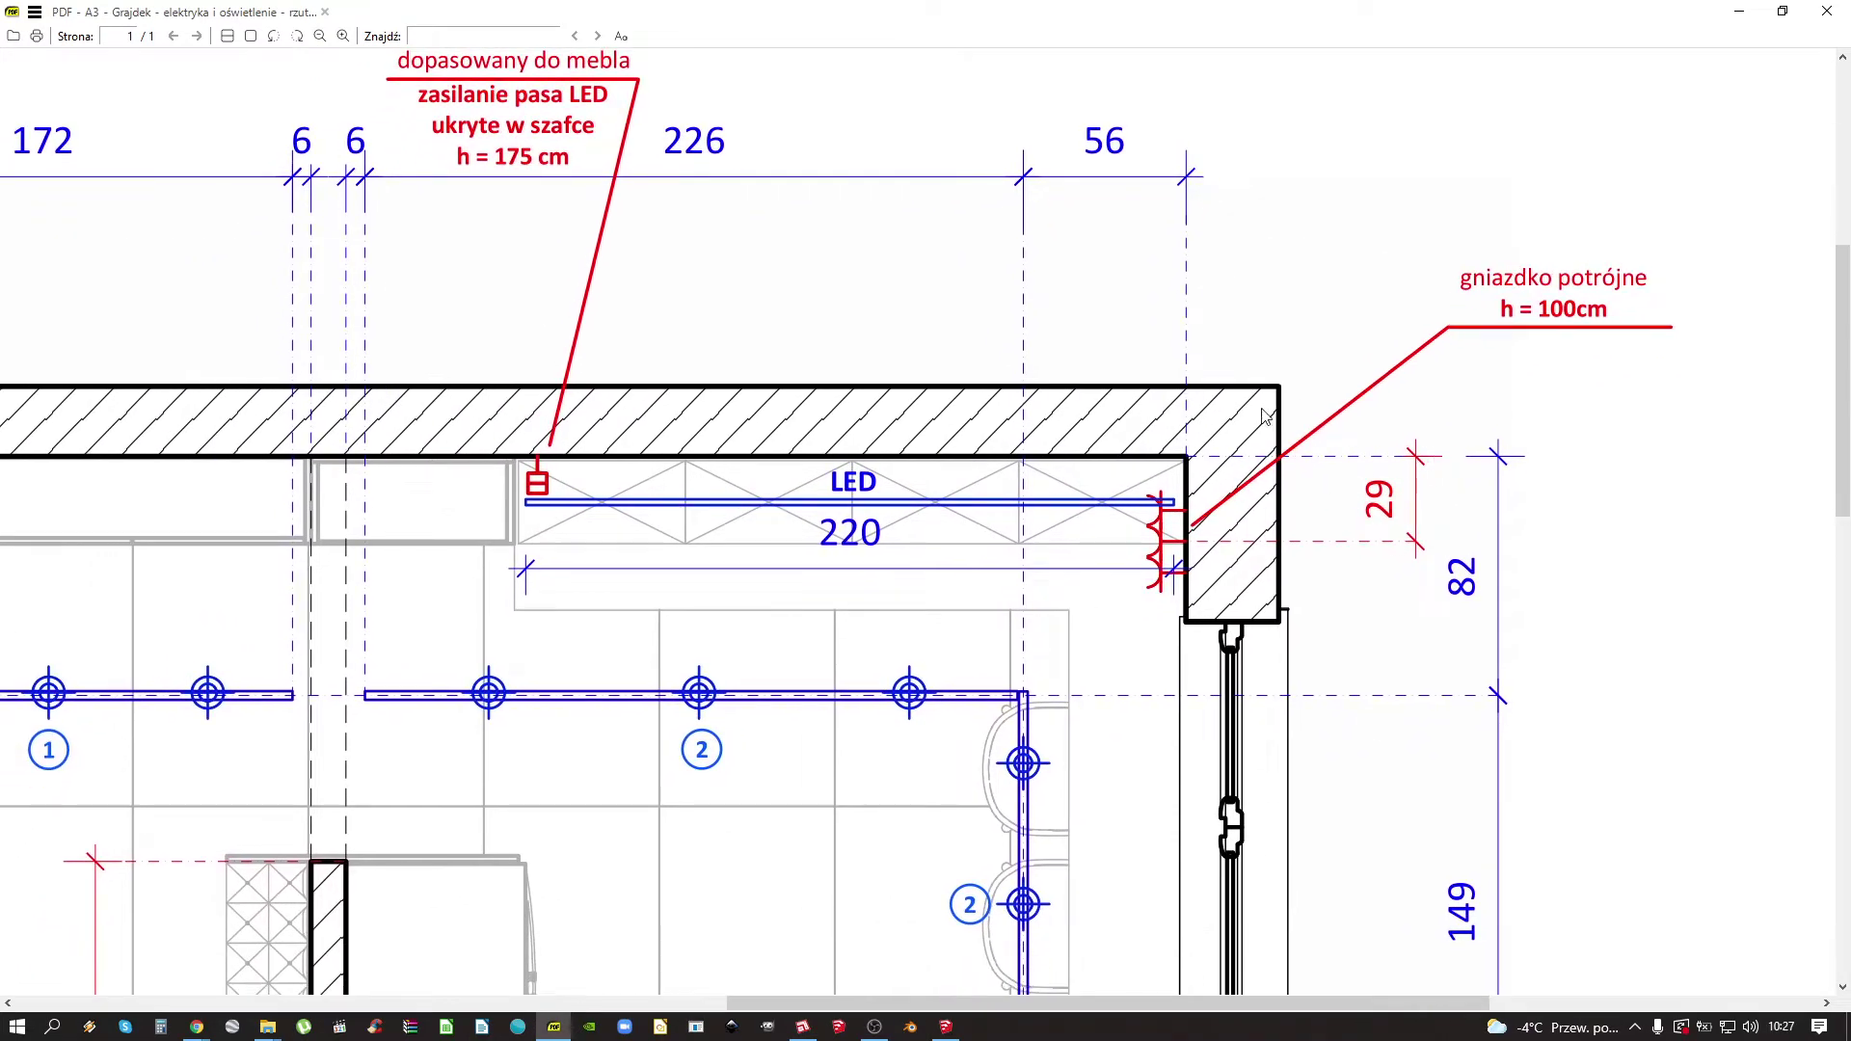
pyautogui.scroll(2, 1108, 231)
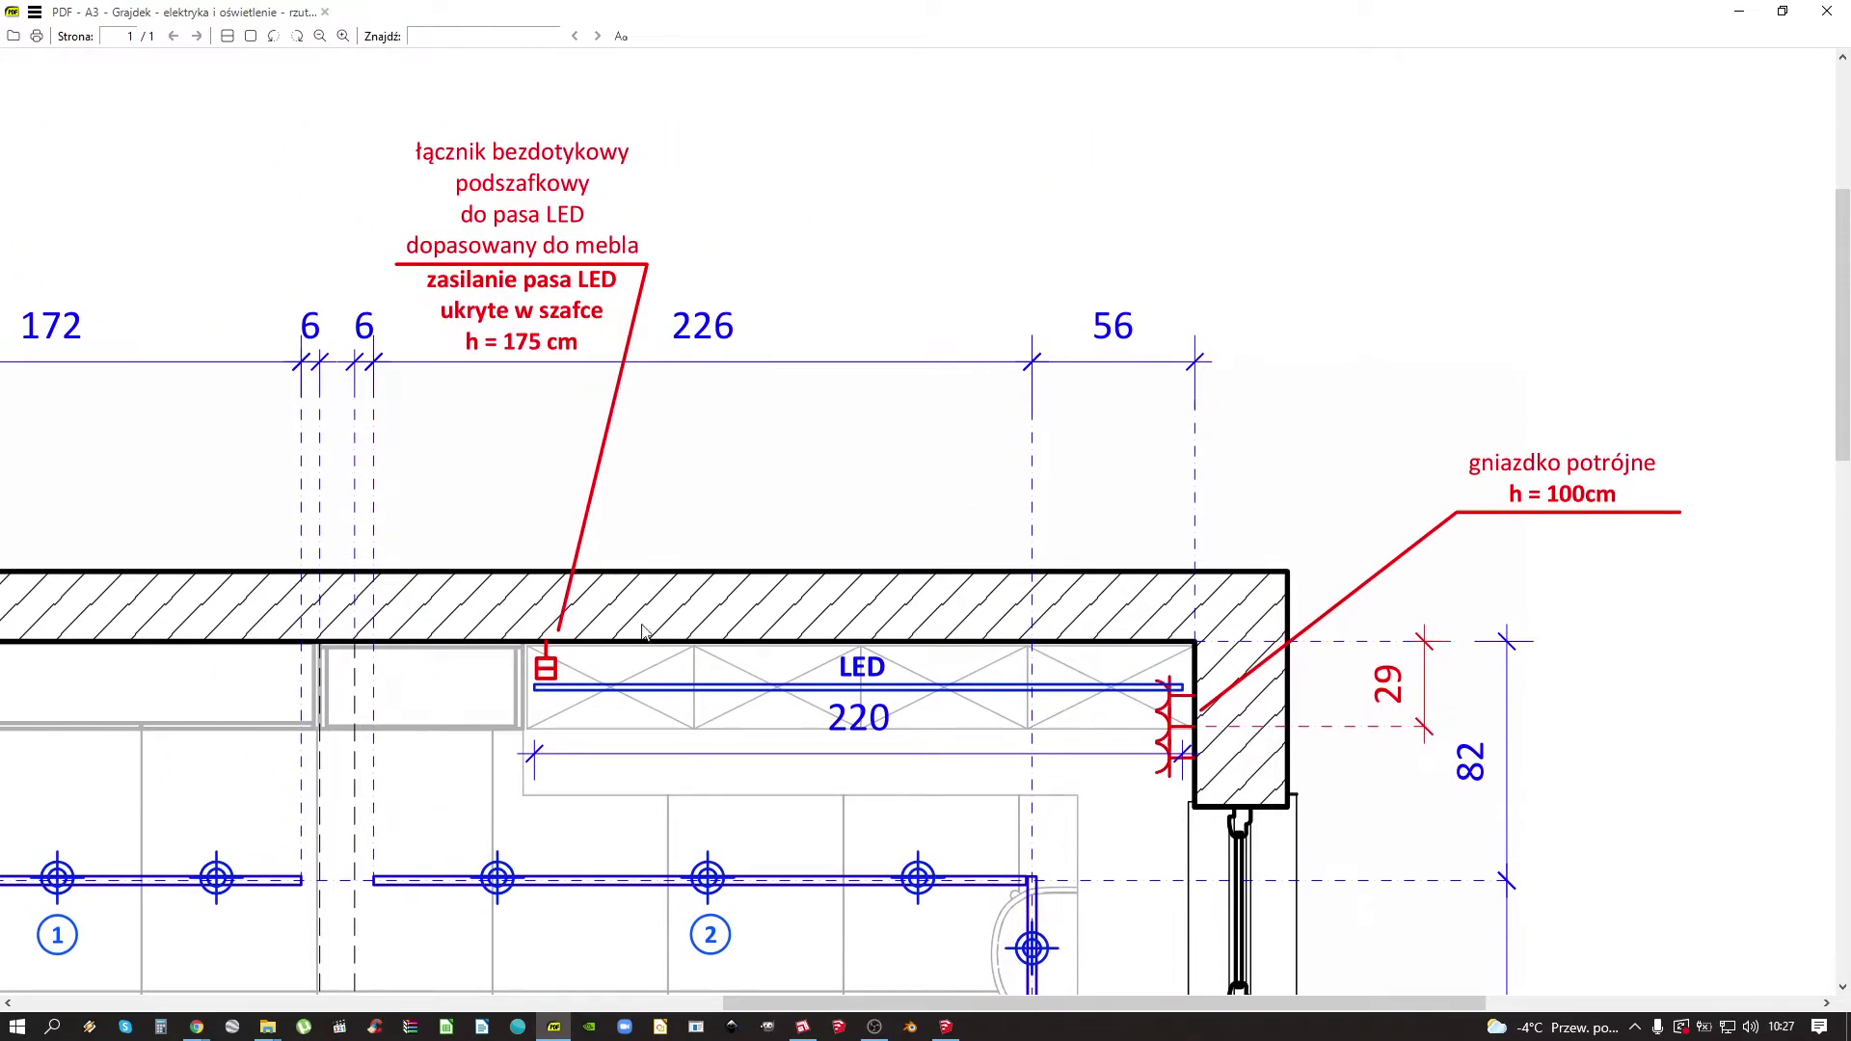
pyautogui.hscroll(-5, 643, 632)
pyautogui.scroll(-2, 745, 474)
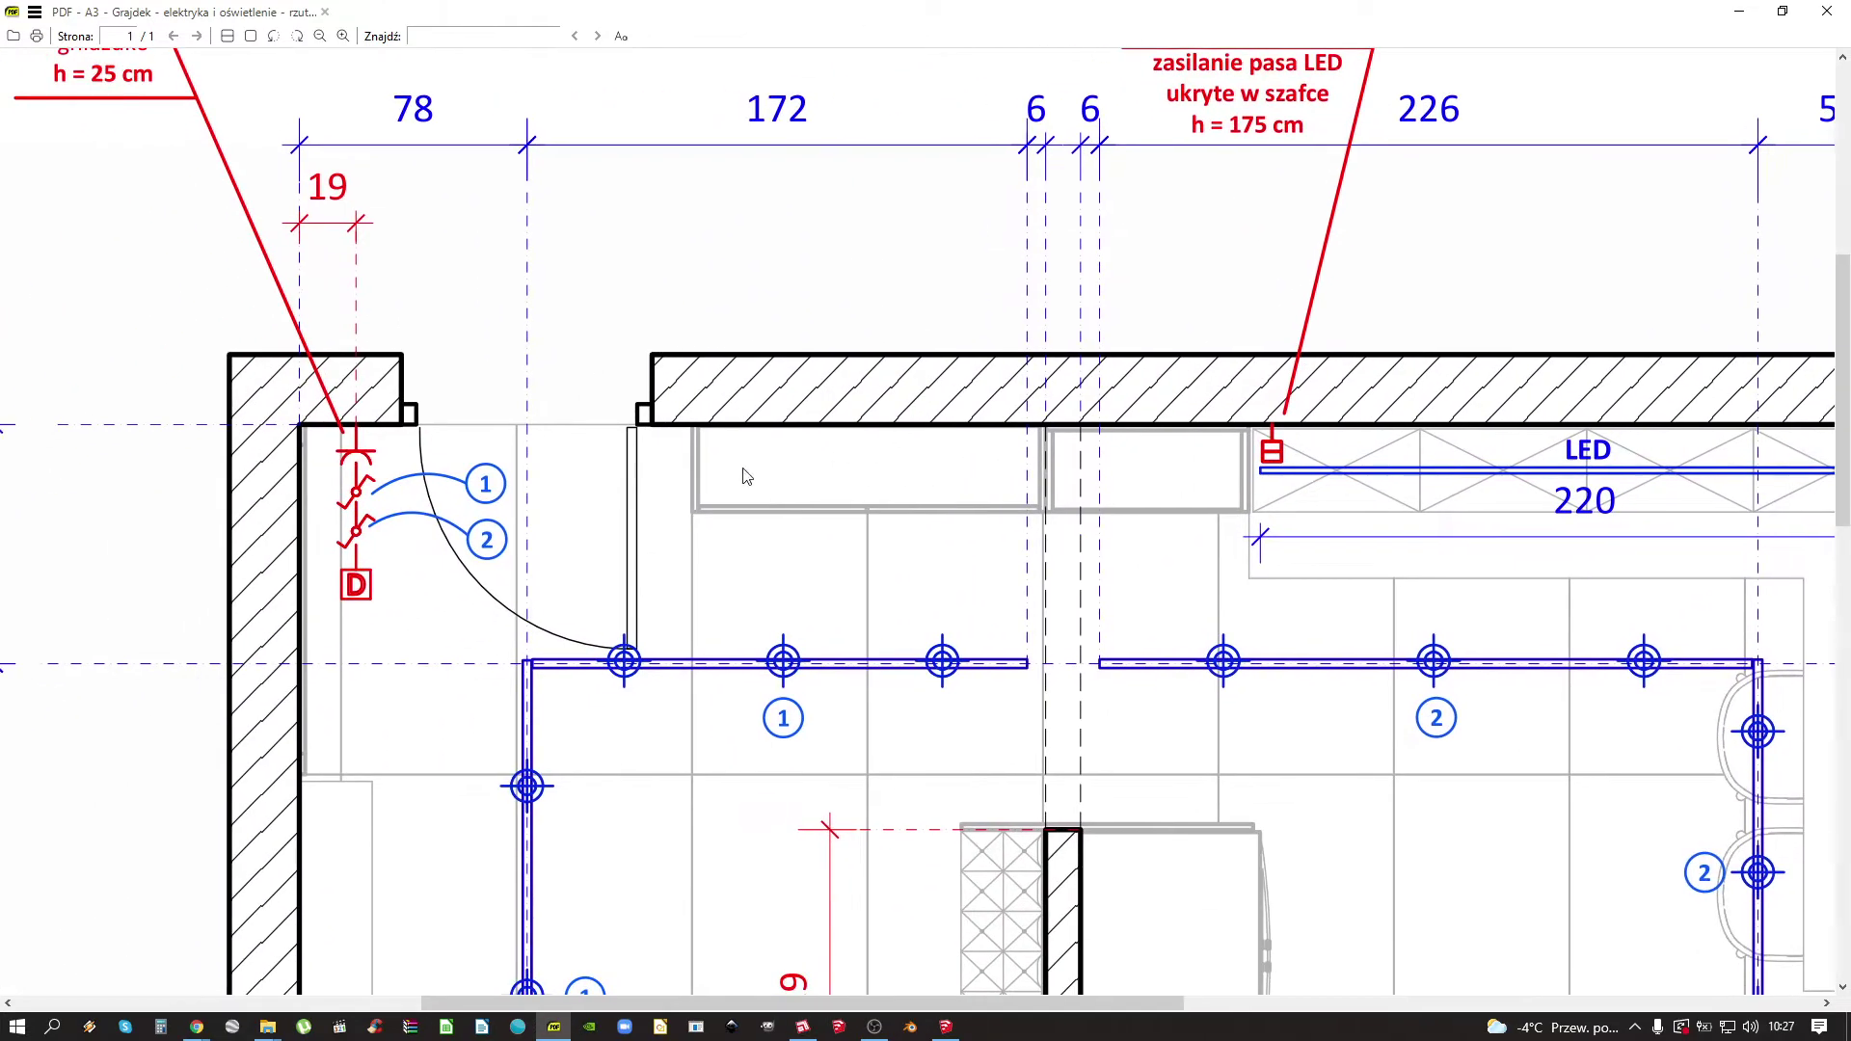
pyautogui.hotkey('ctrl', '0')
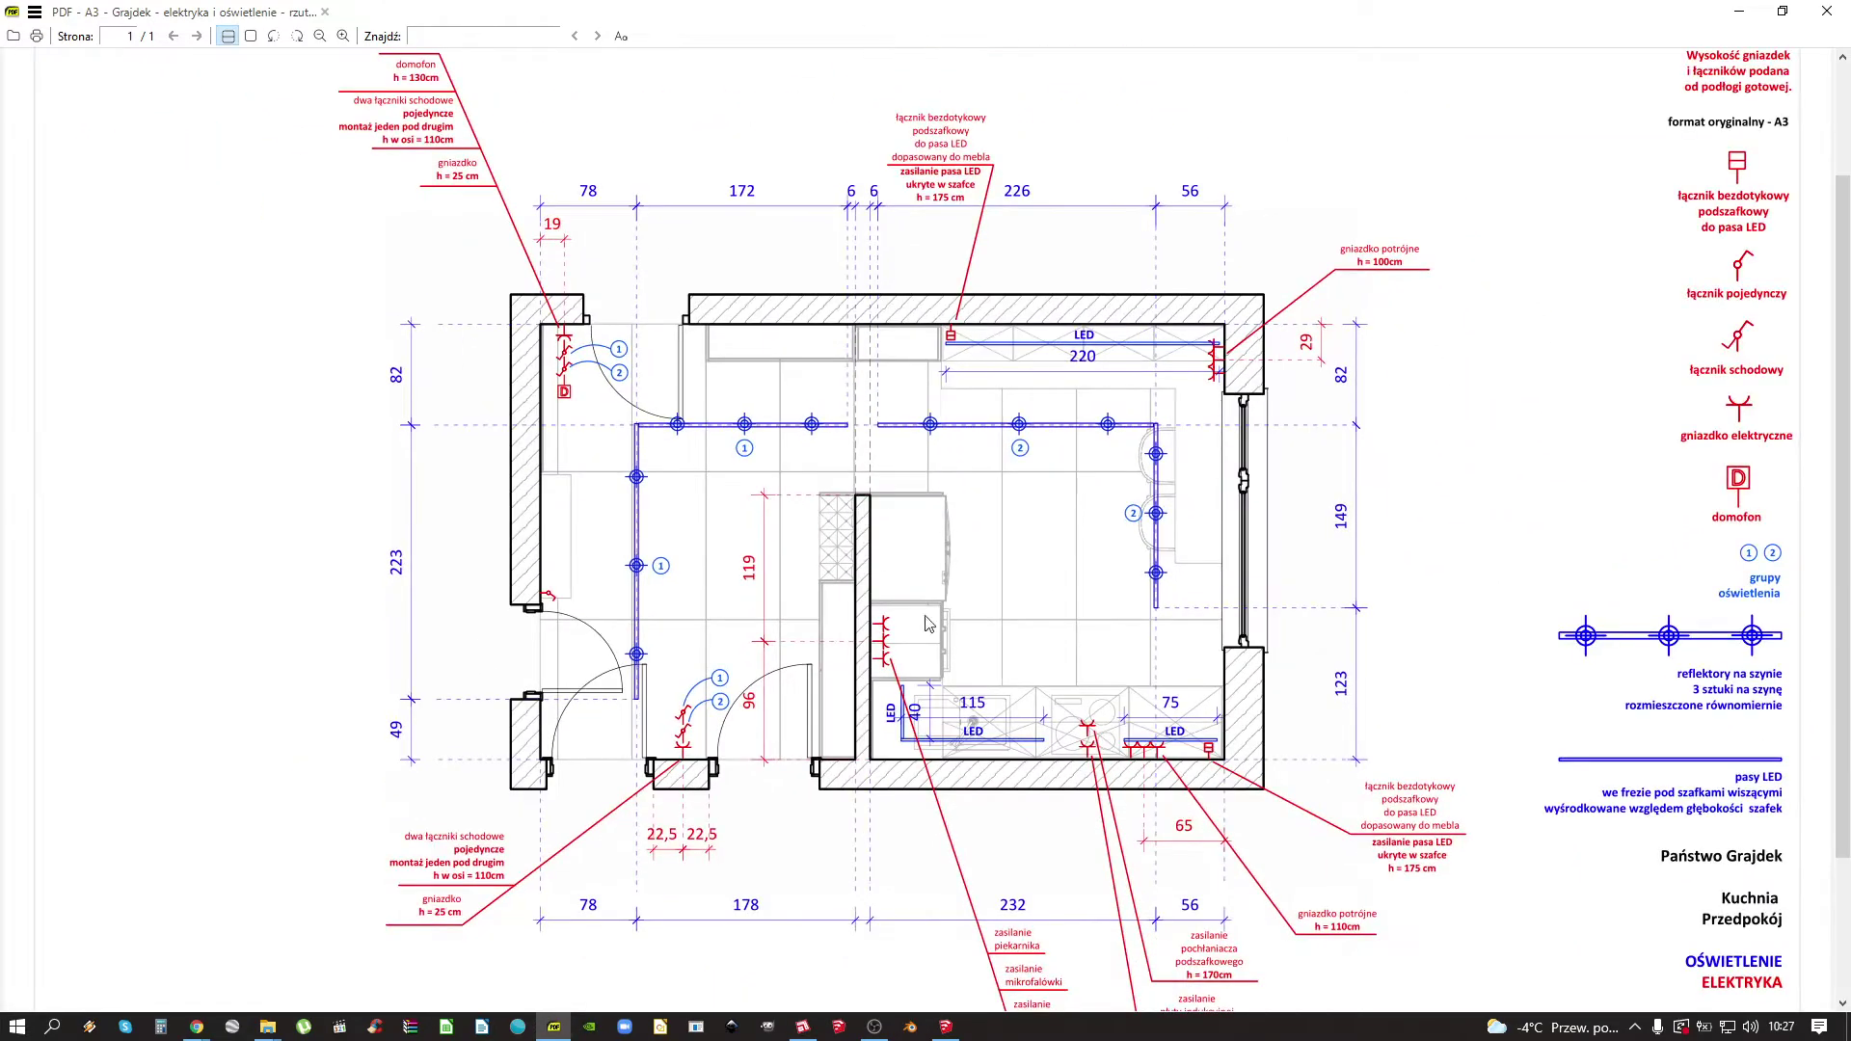
pyautogui.scroll(-2, 954, 646)
pyautogui.scroll(2, 993, 675)
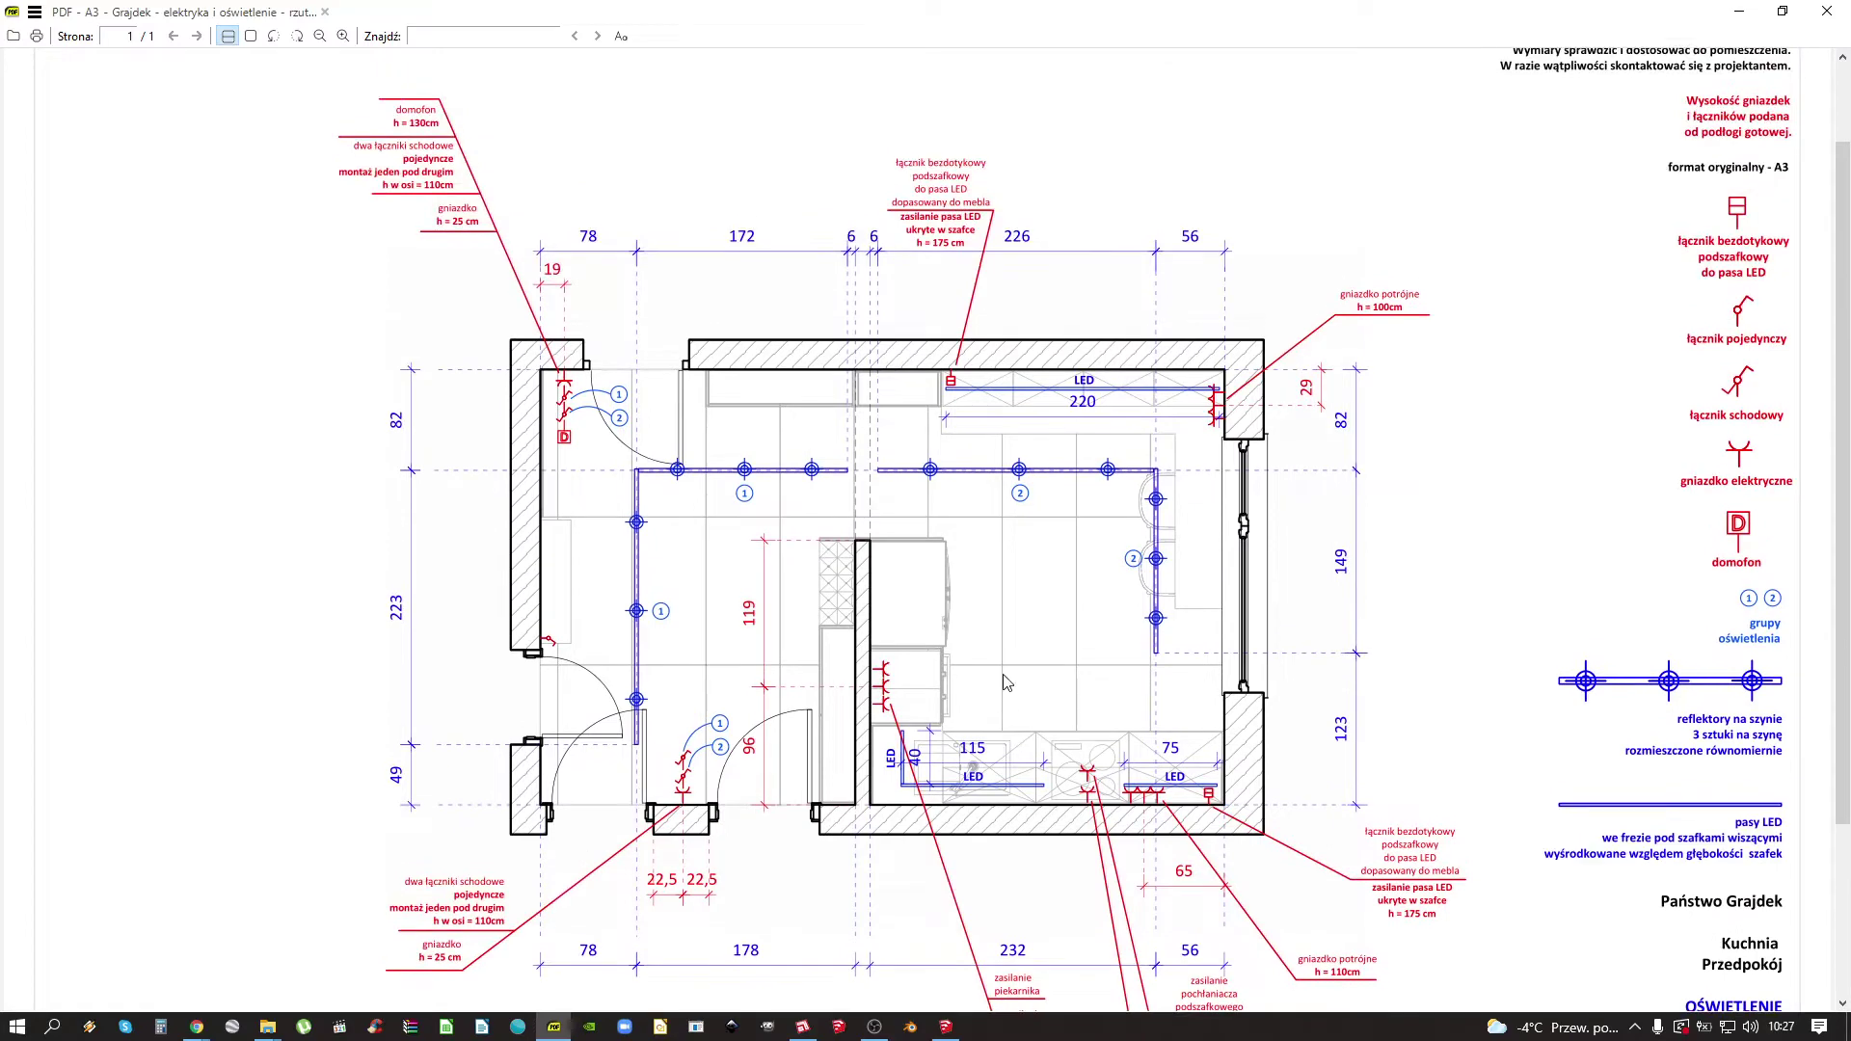
pyautogui.keyDown('ctrl'); pyautogui.scroll(1, 905, 745); pyautogui.keyUp('ctrl')
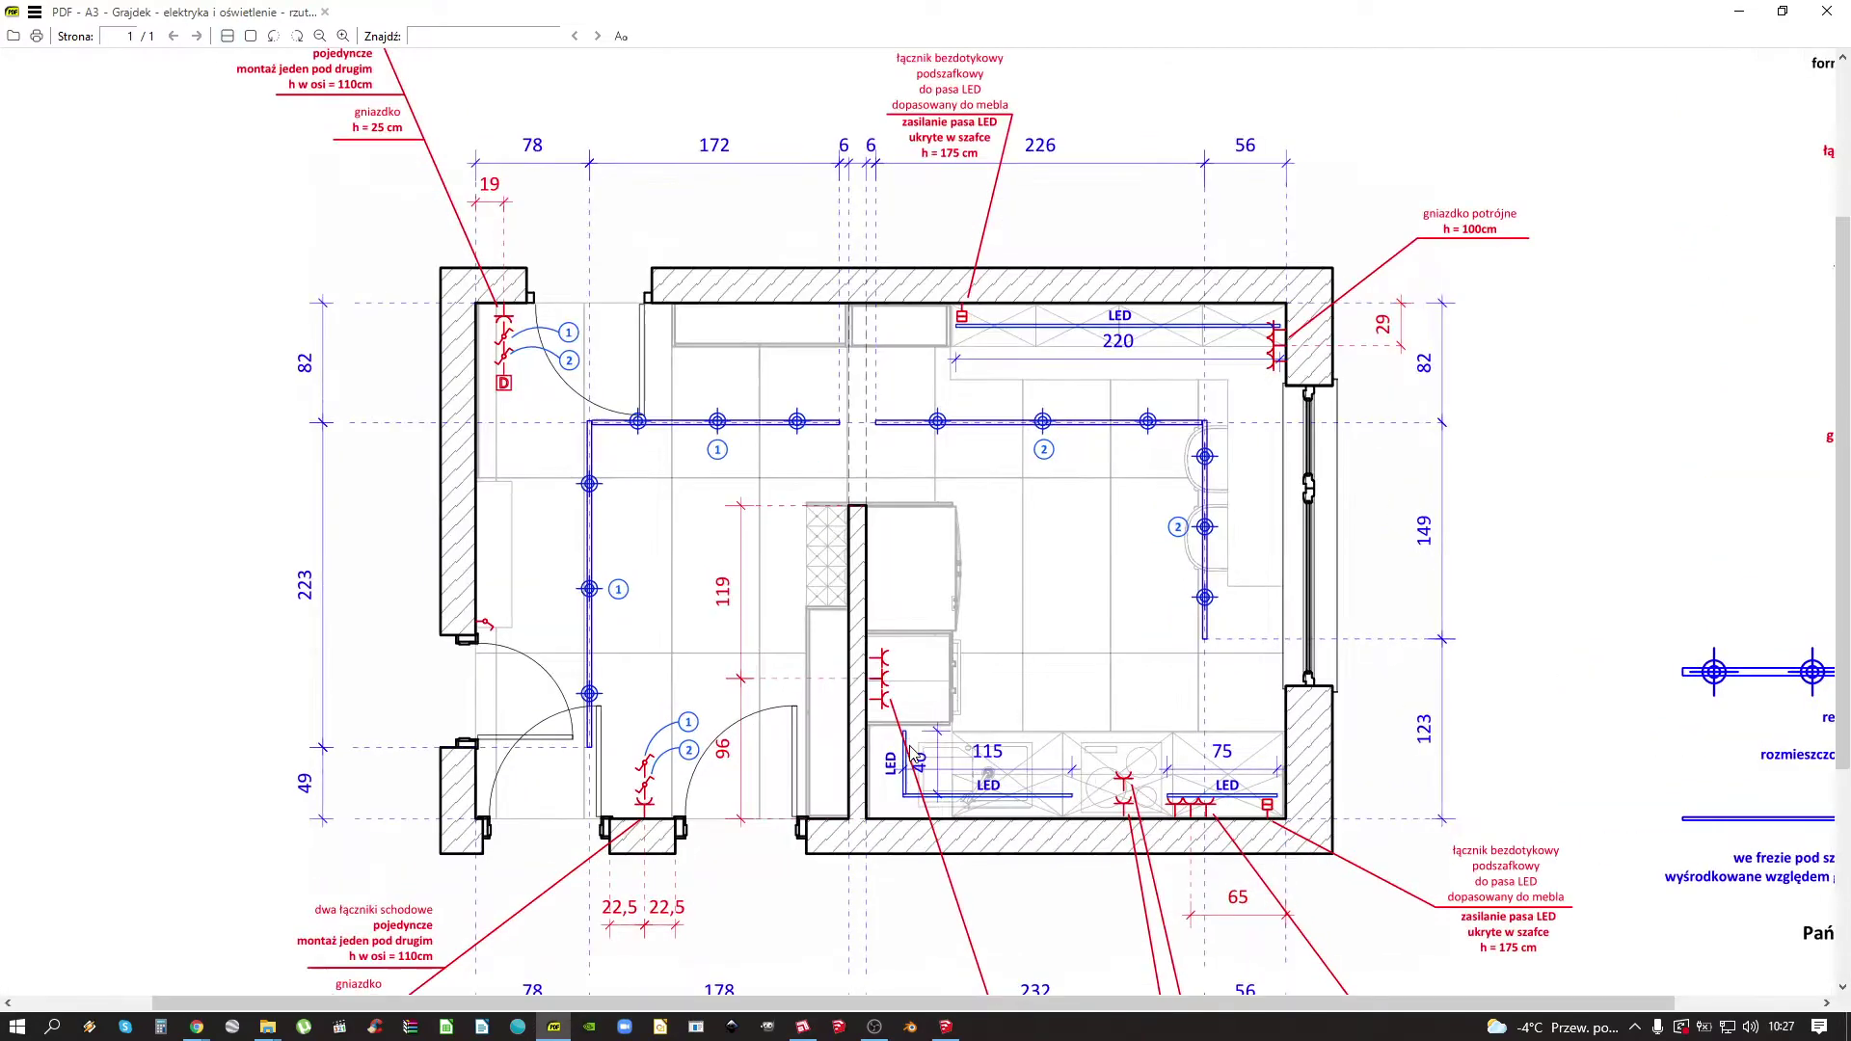
pyautogui.moveTo(874, 769); pyautogui.dragTo(901, 675)
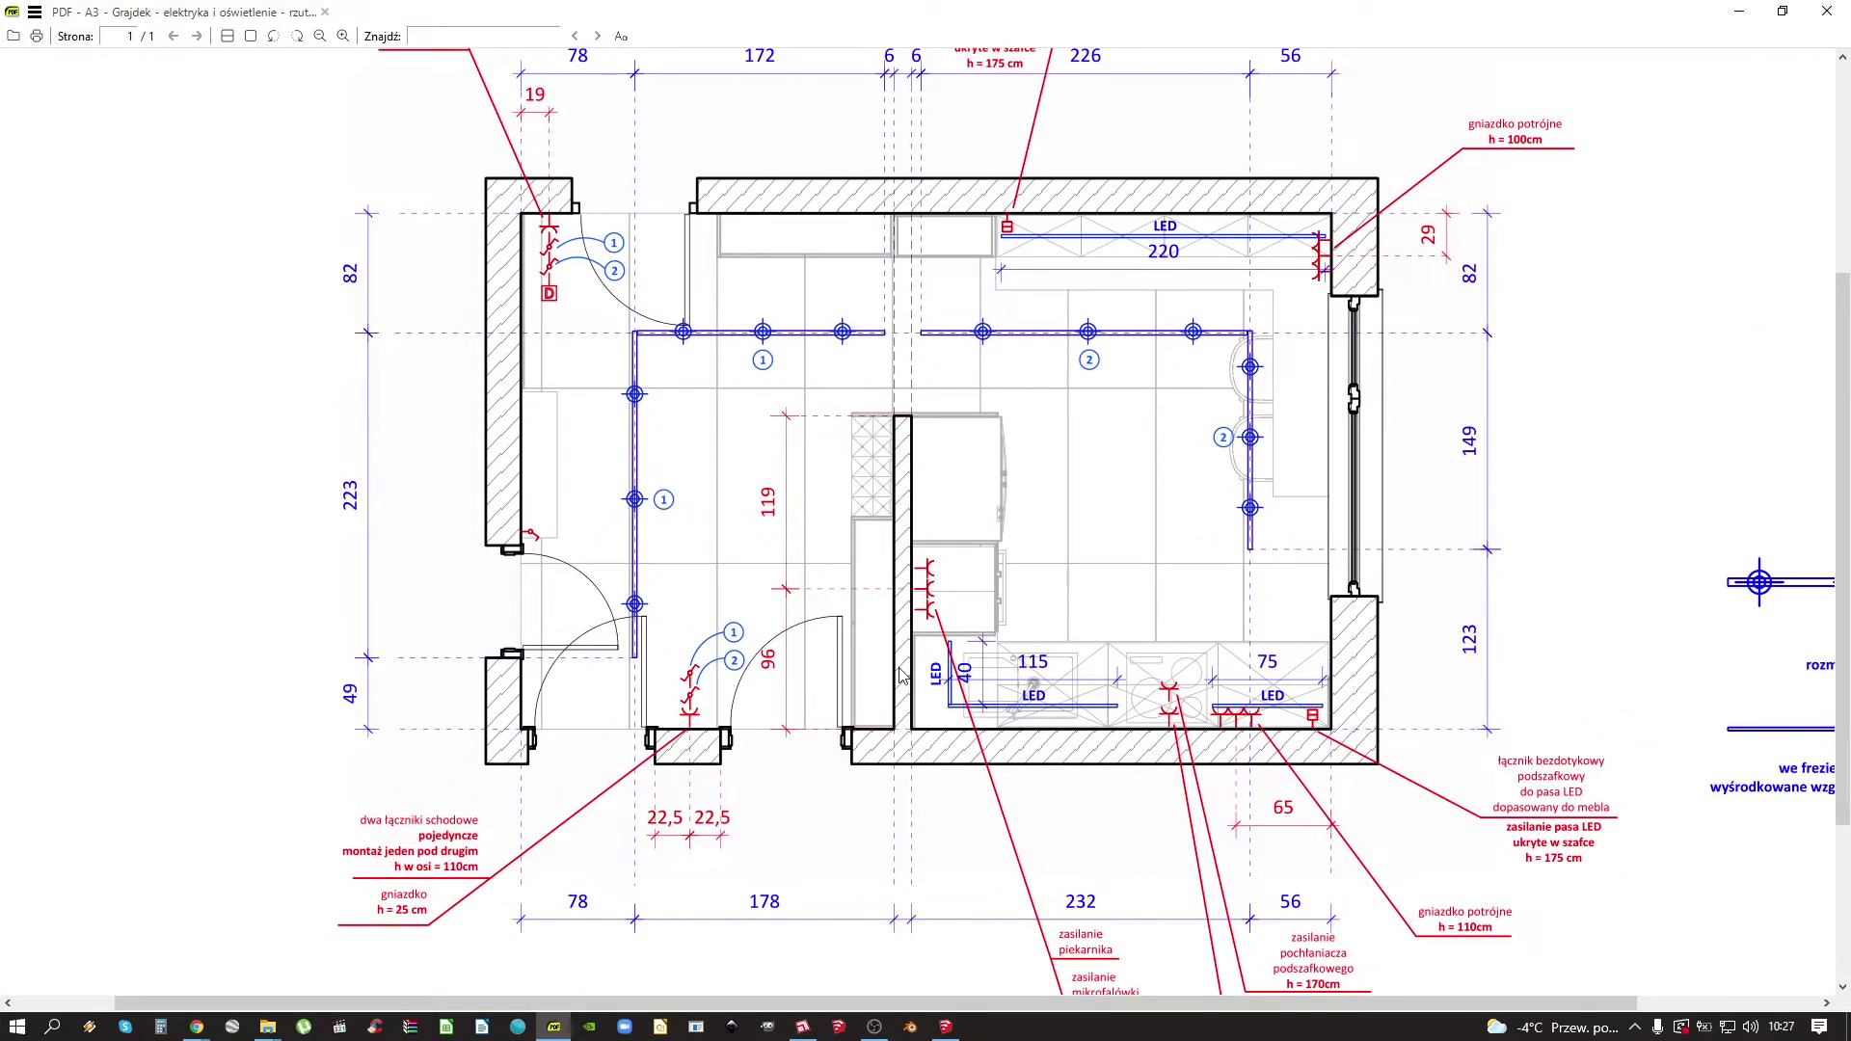
pyautogui.keyDown('ctrl'); pyautogui.scroll(2, 694, 820); pyautogui.keyUp('ctrl')
pyautogui.moveTo(783, 841); pyautogui.dragTo(620, 617)
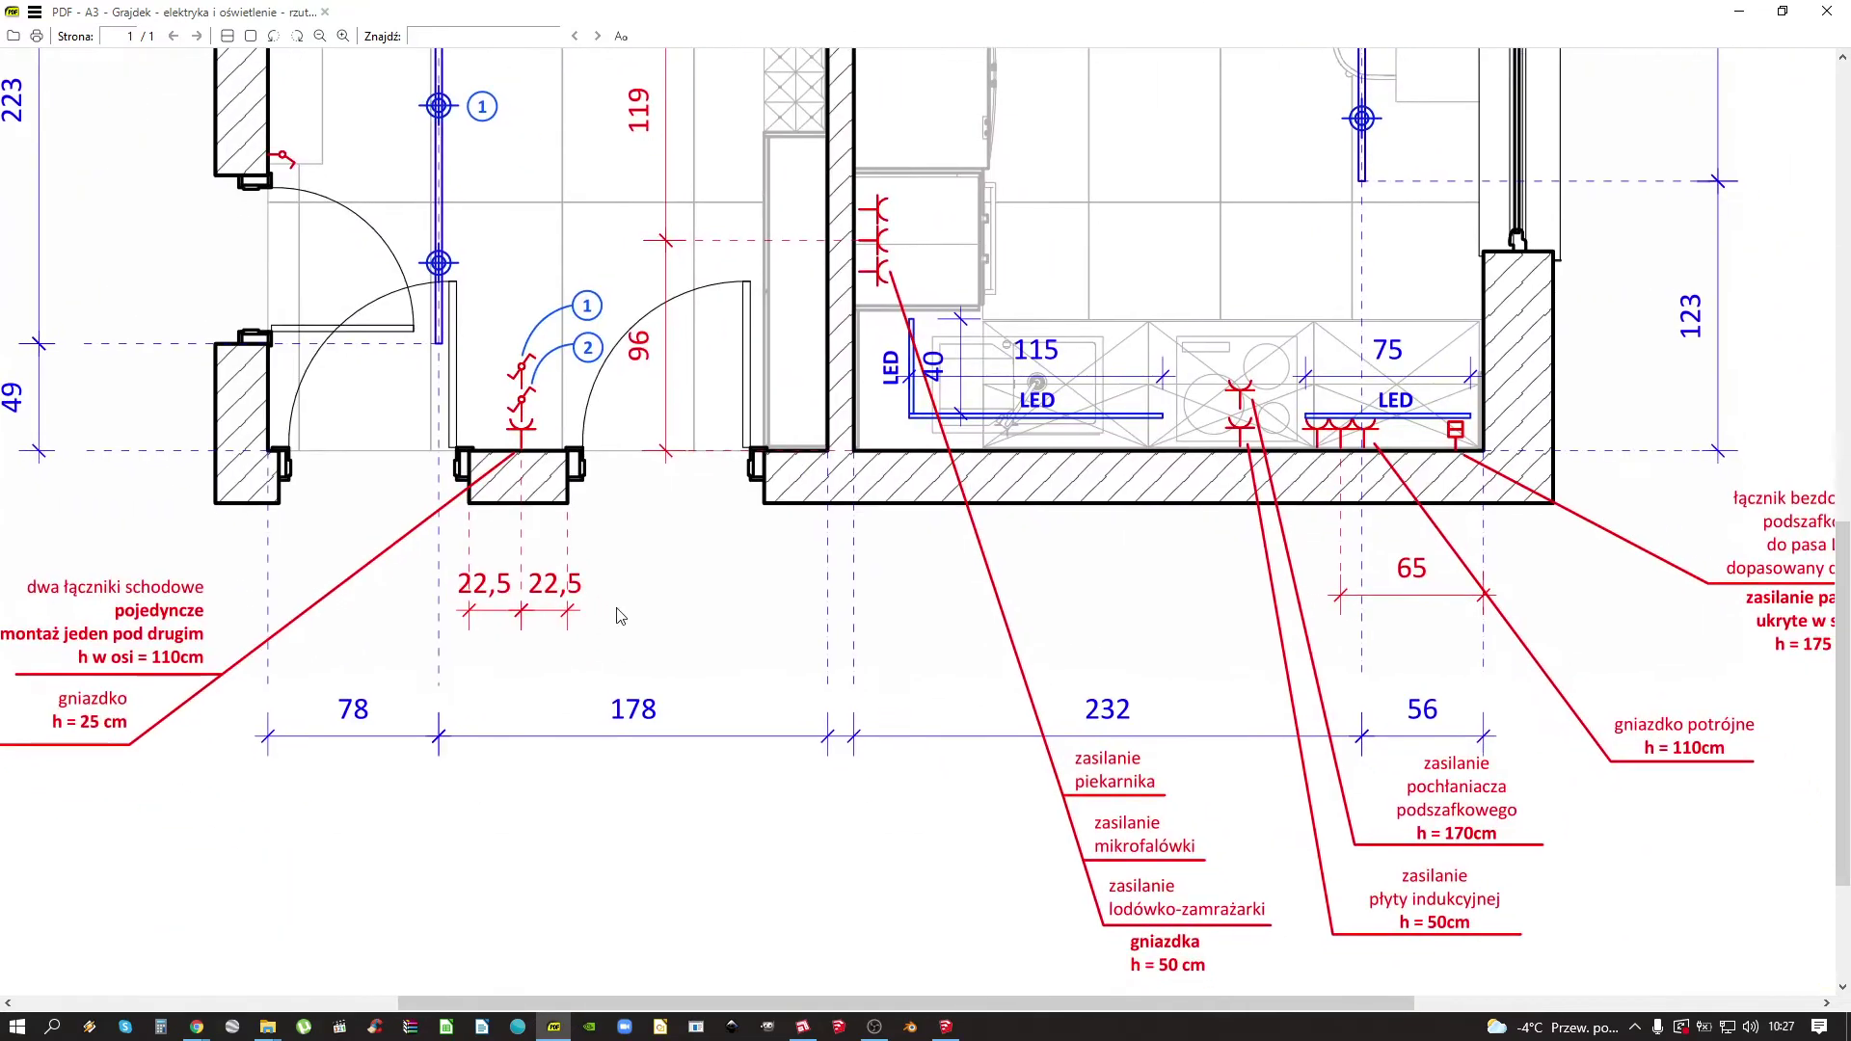
pyautogui.keyDown('ctrl'); pyautogui.scroll(-2, 1082, 644); pyautogui.keyUp('ctrl')
pyautogui.scroll(3, 1156, 539)
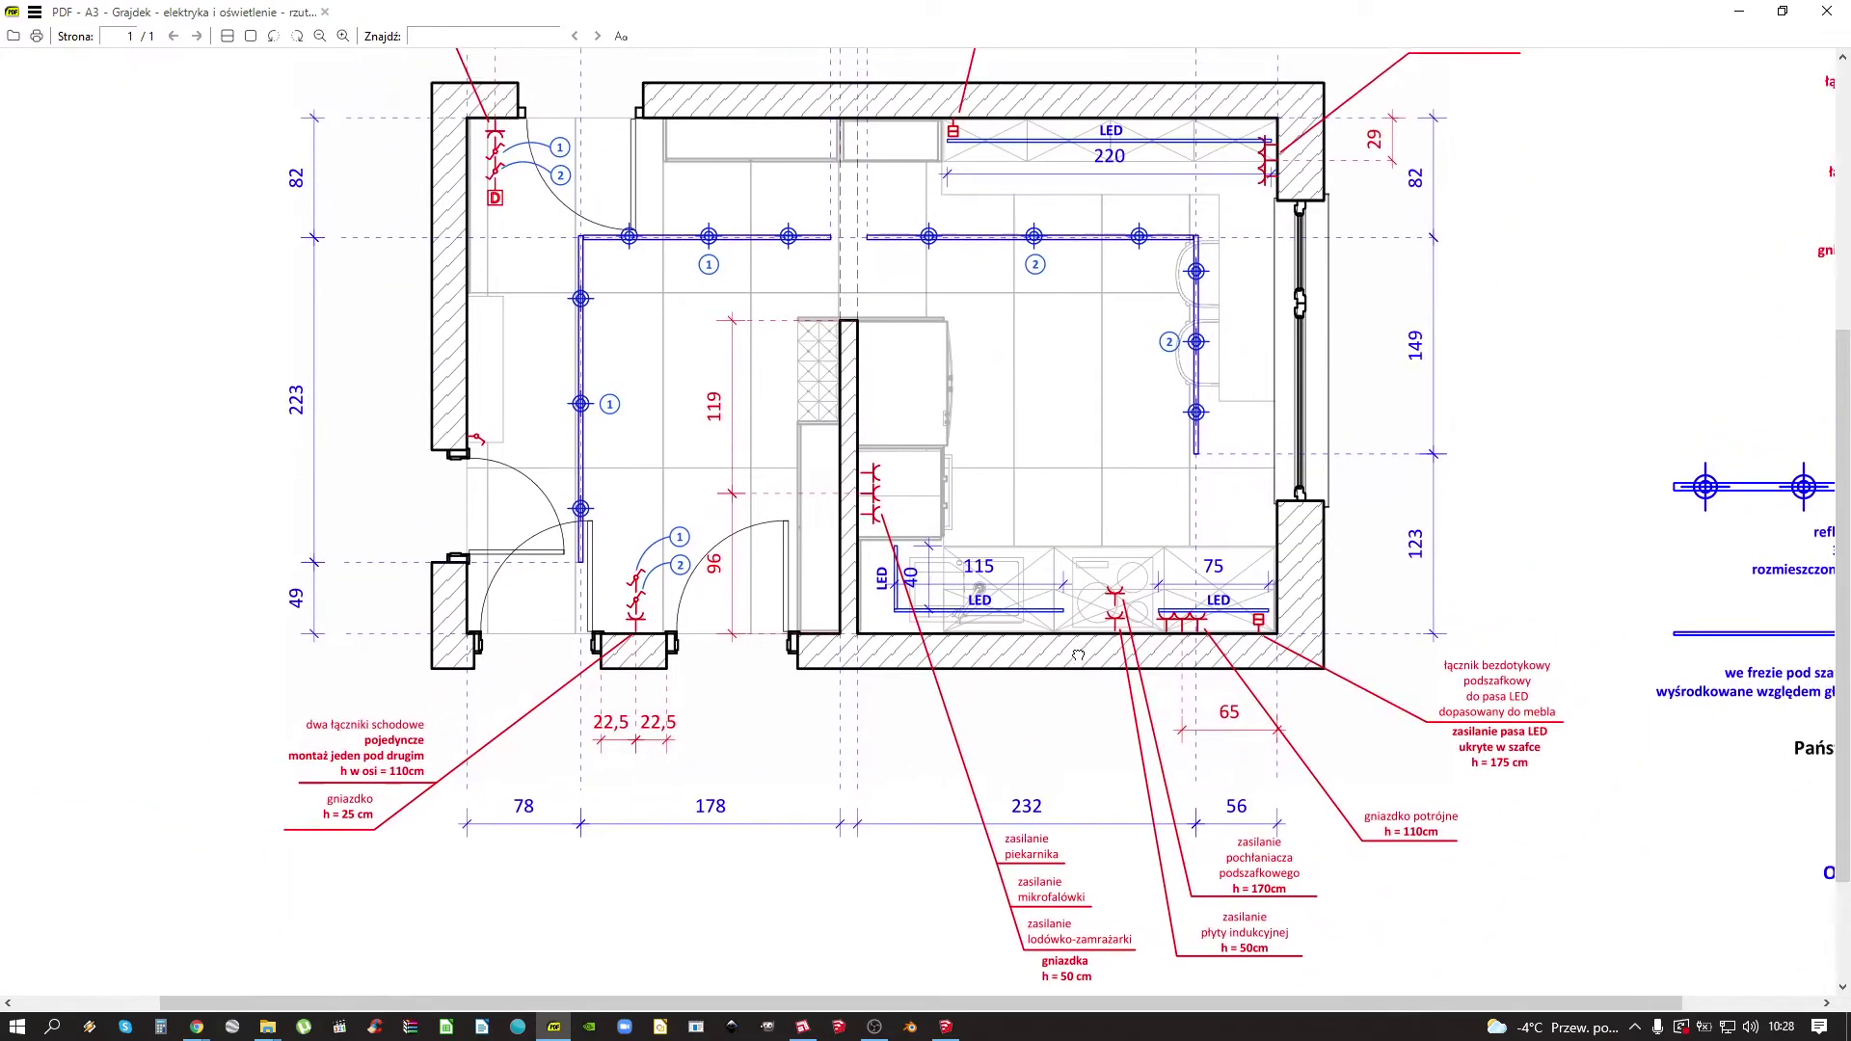
pyautogui.hscroll(2, 1153, 545)
pyautogui.scroll(2, 1149, 551)
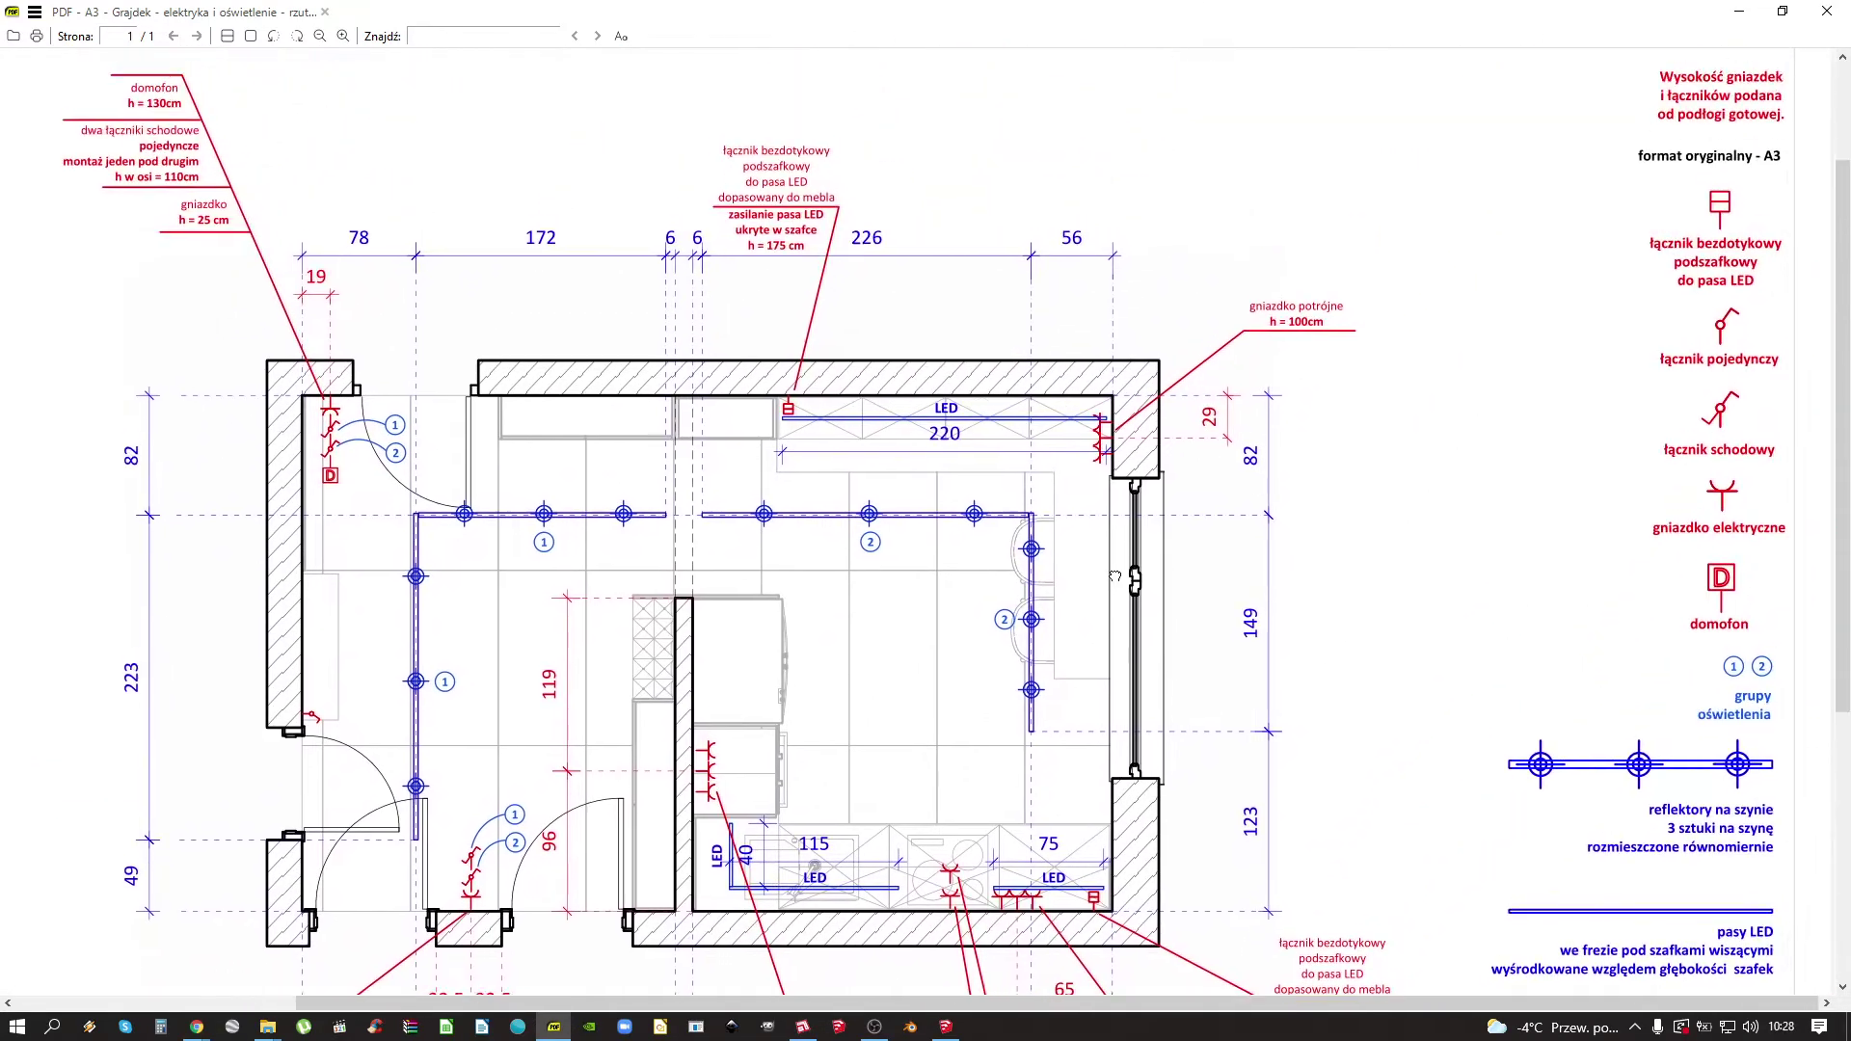
pyautogui.scroll(-2, 1128, 531)
pyautogui.hscroll(-1, 1113, 518)
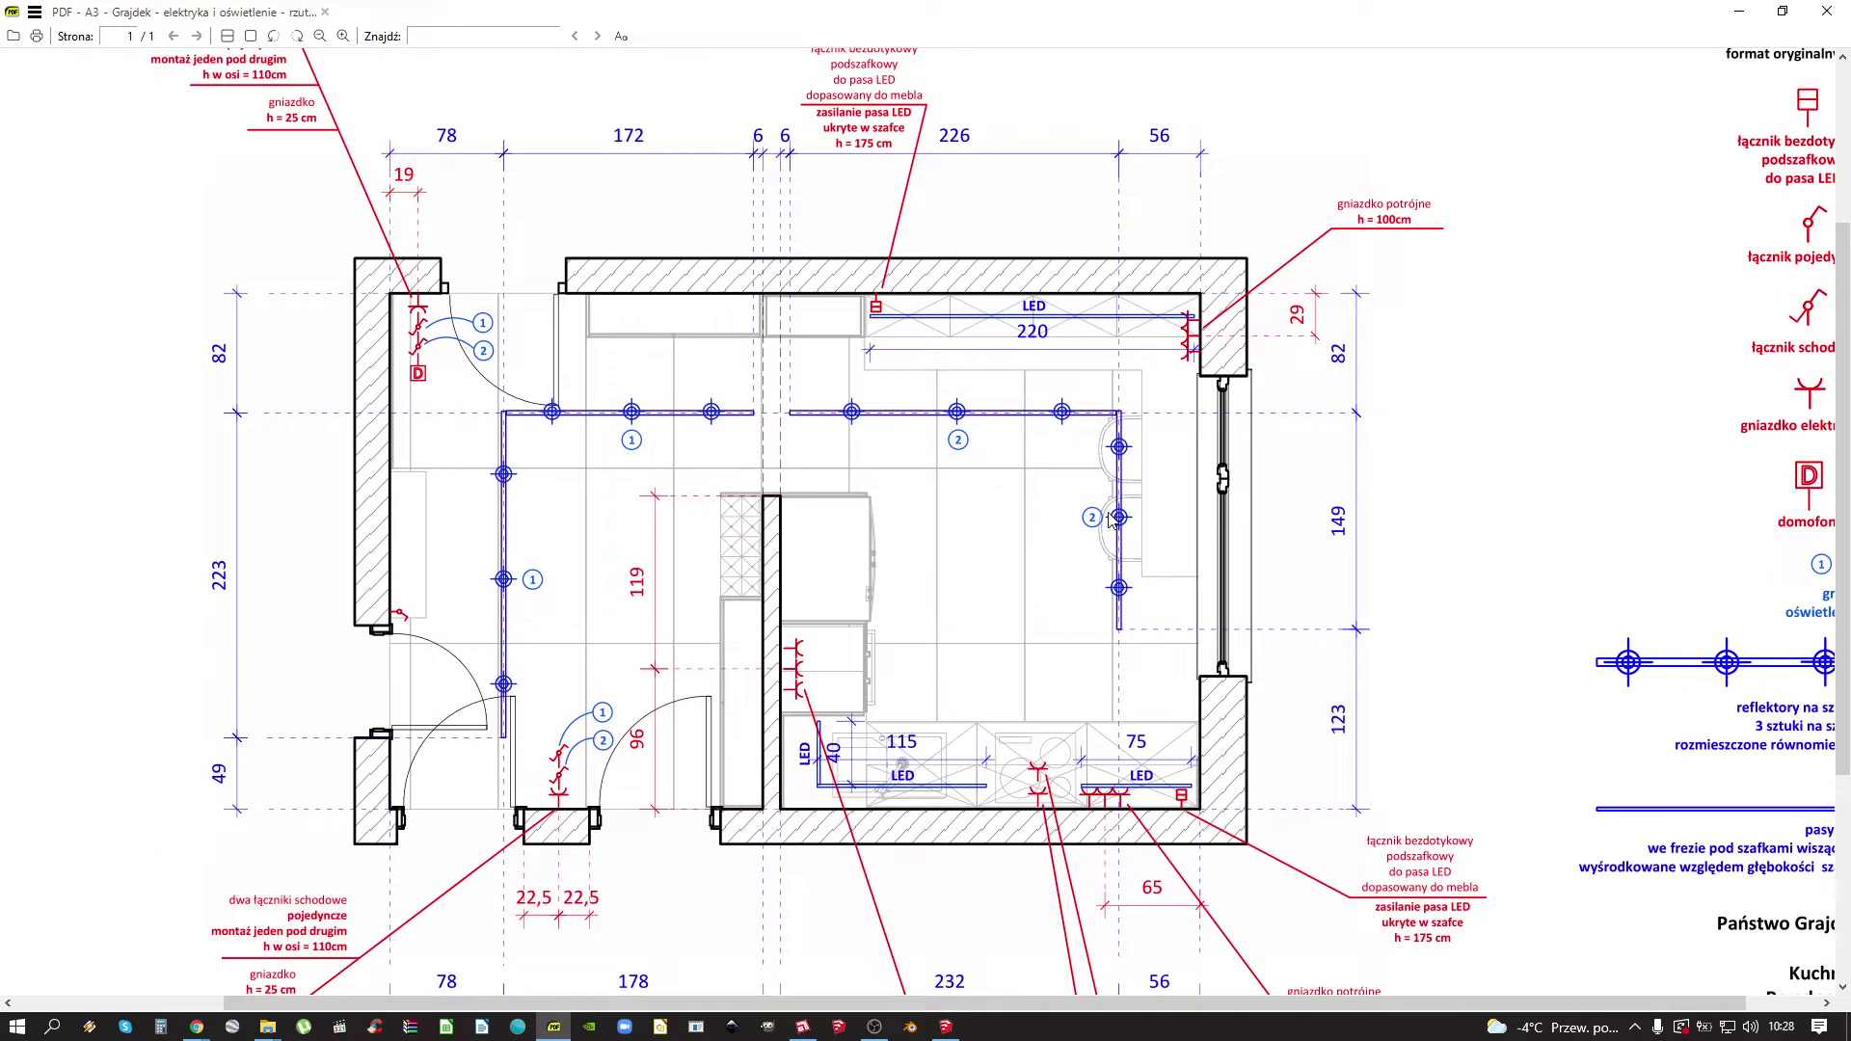
pyautogui.keyDown('ctrl'); pyautogui.scroll(-1, 1112, 522); pyautogui.keyUp('ctrl')
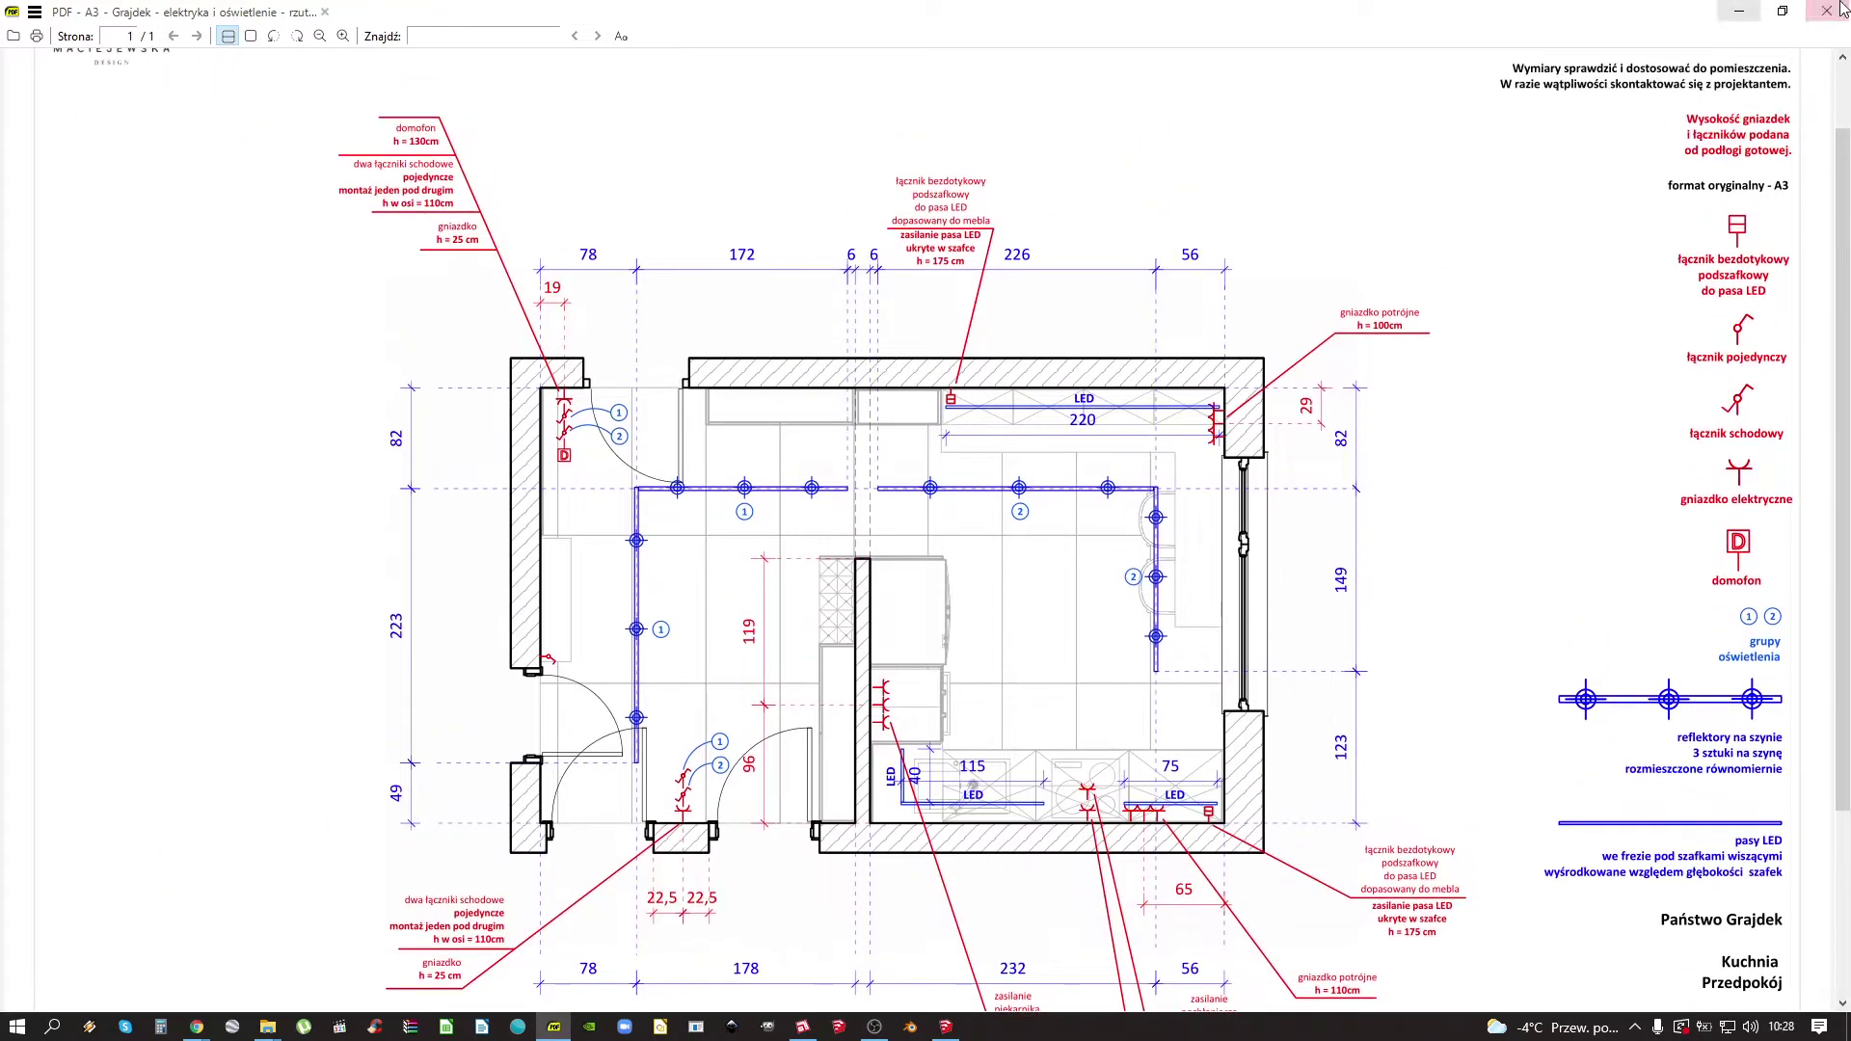
# - Back in LayOut, set the "2" dimension's line colour to blue via RGB
pyautogui.click(1739, 11)
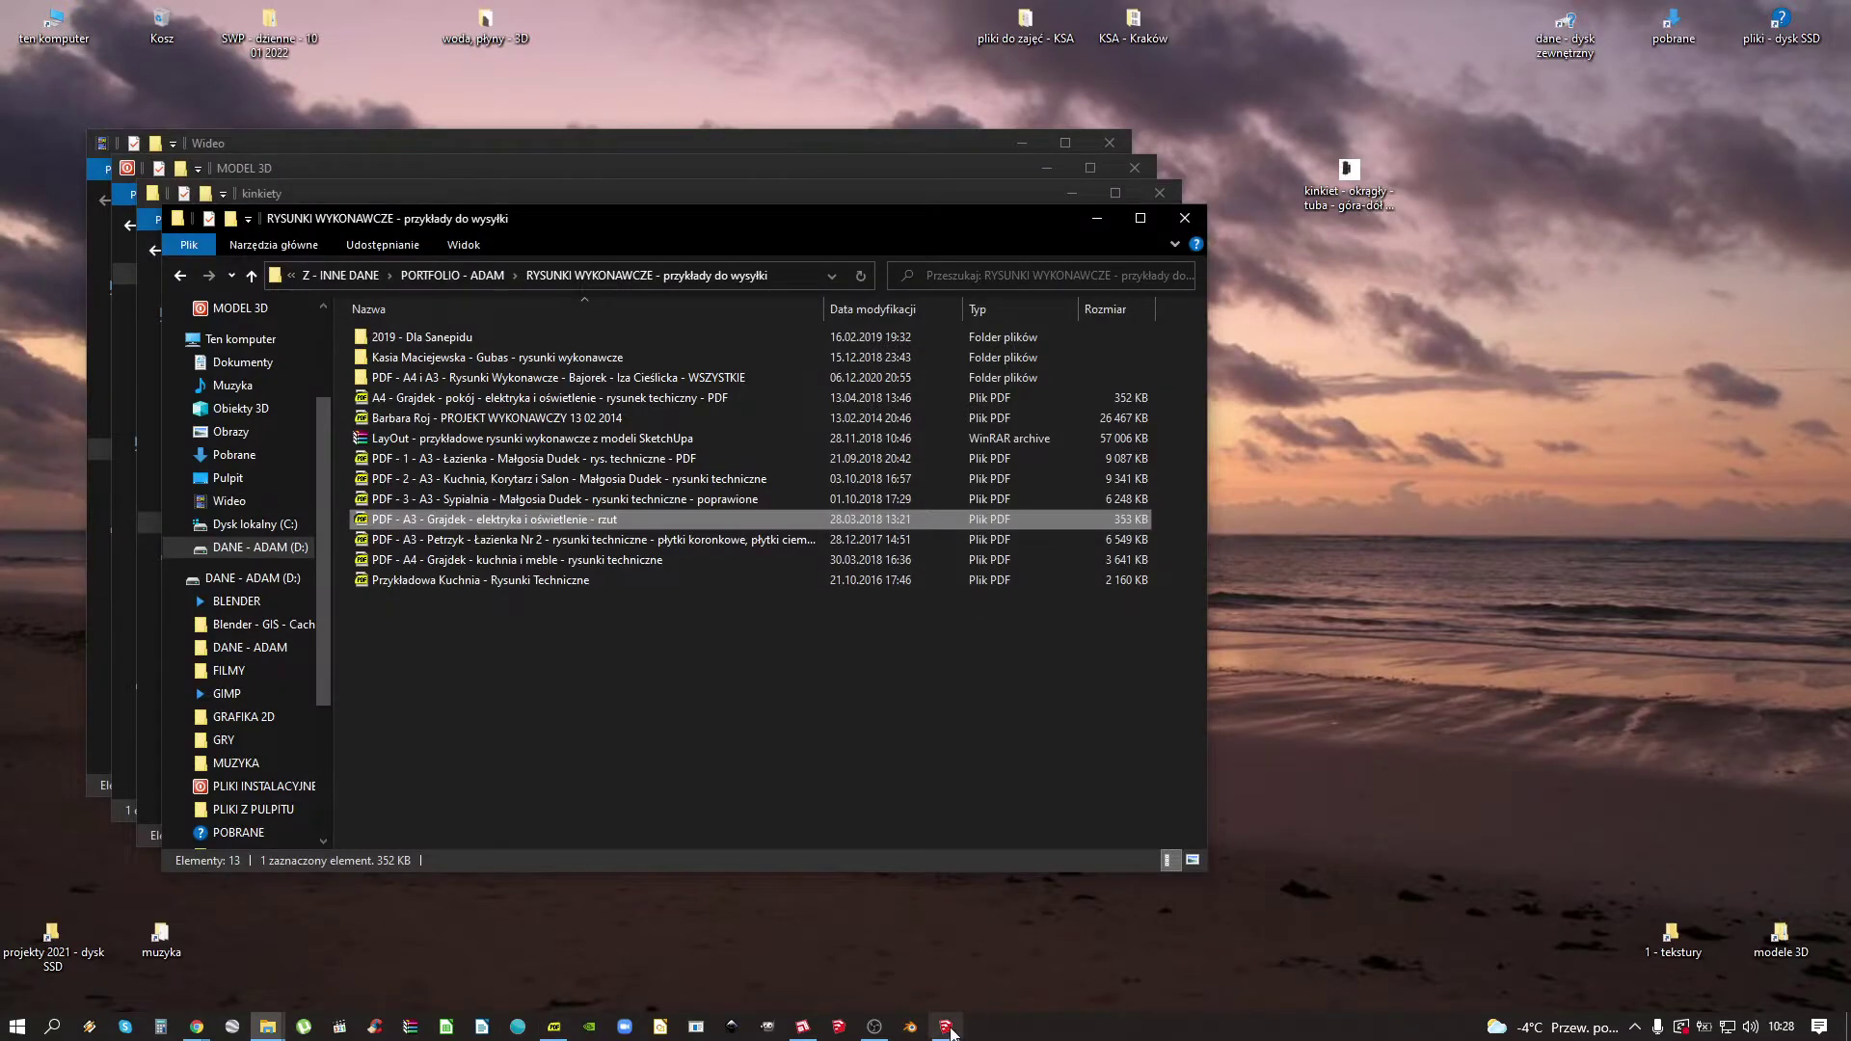
pyautogui.click(818, 1027)
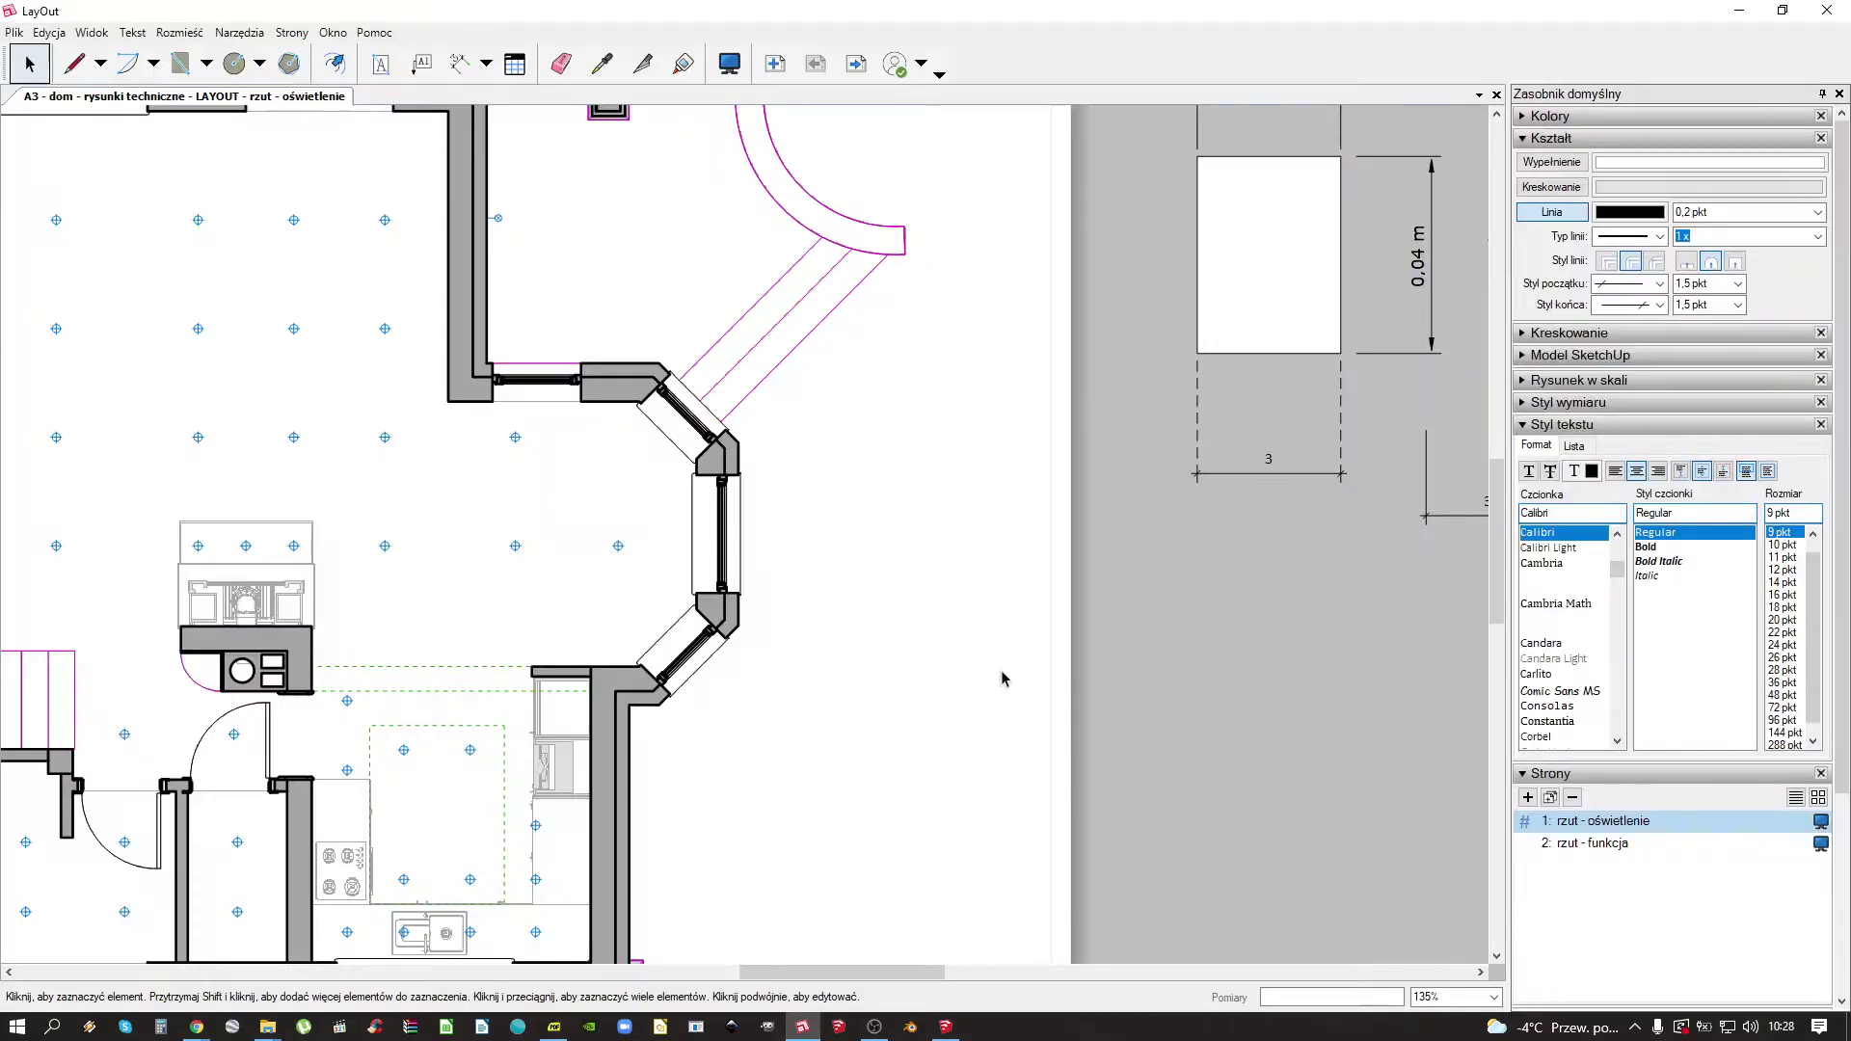
pyautogui.moveTo(1028, 501); pyautogui.dragTo(963, 535, button='middle')
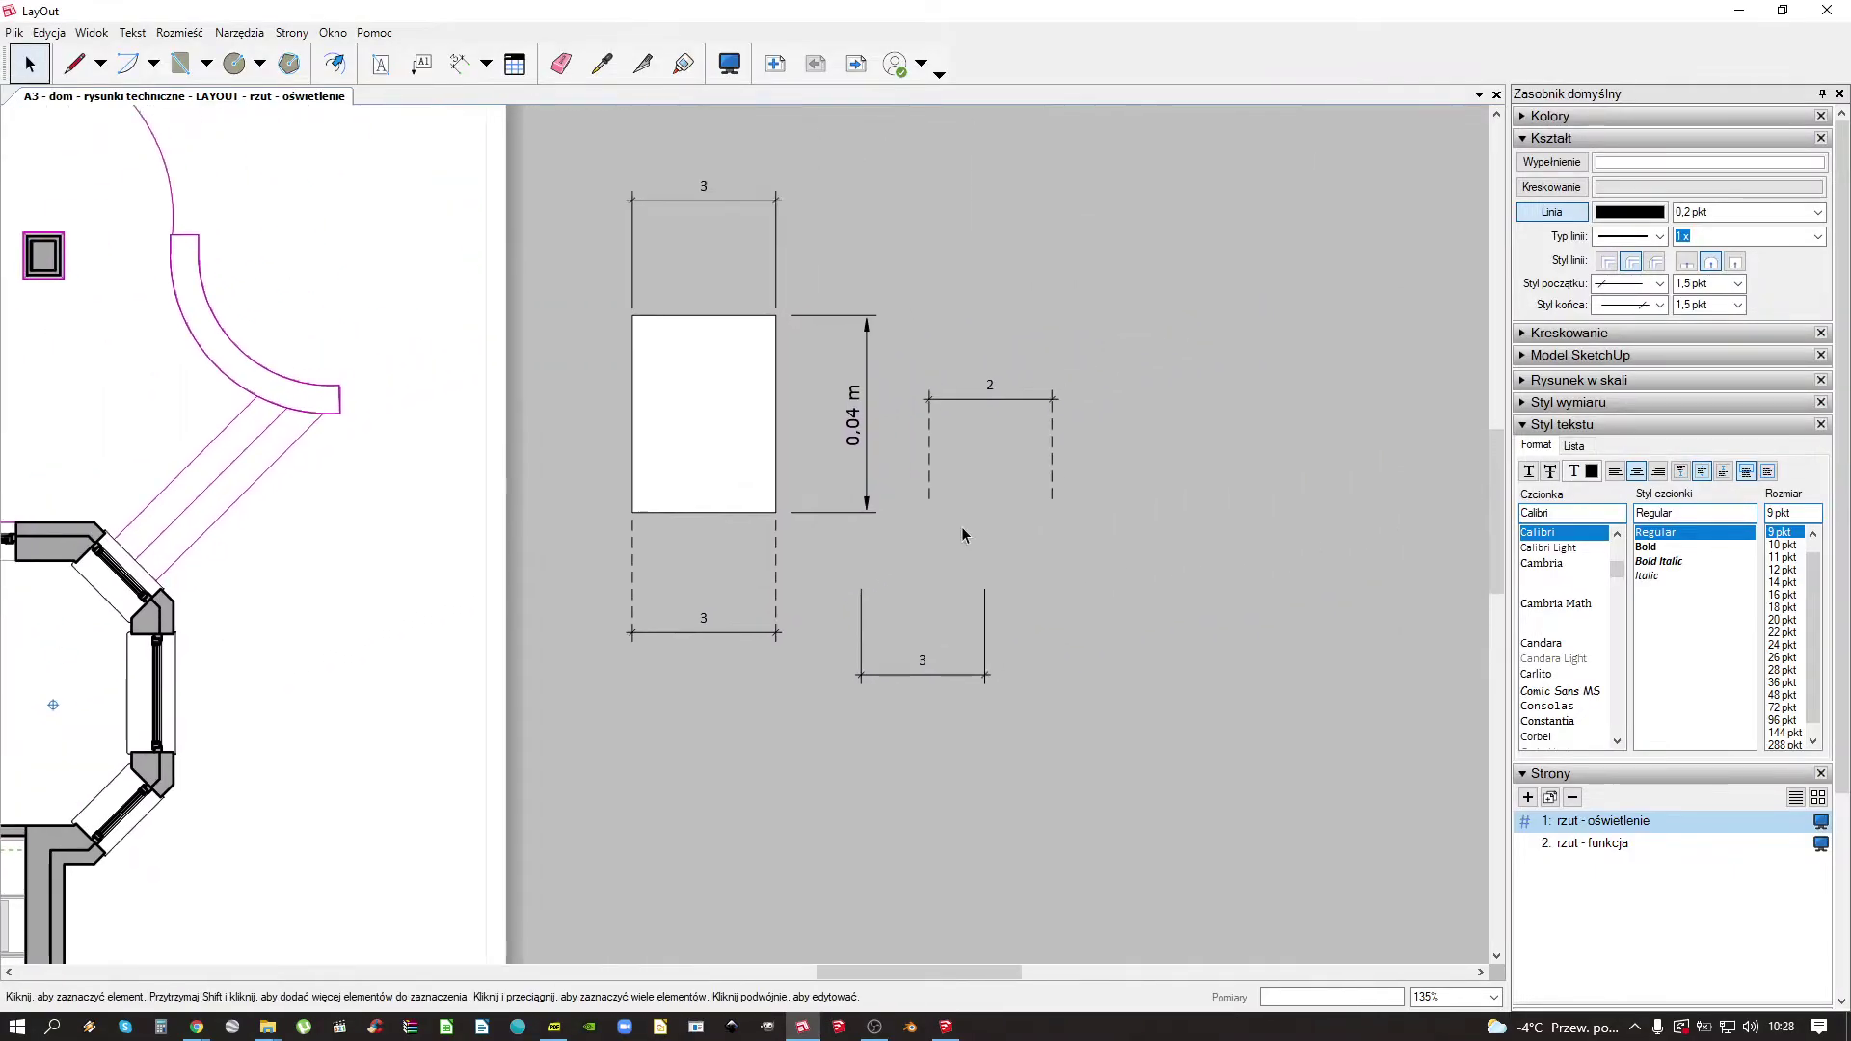
pyautogui.scroll(2, 1030, 394)
pyautogui.moveTo(1025, 393); pyautogui.dragTo(942, 393, button='middle')
pyautogui.click(869, 407)
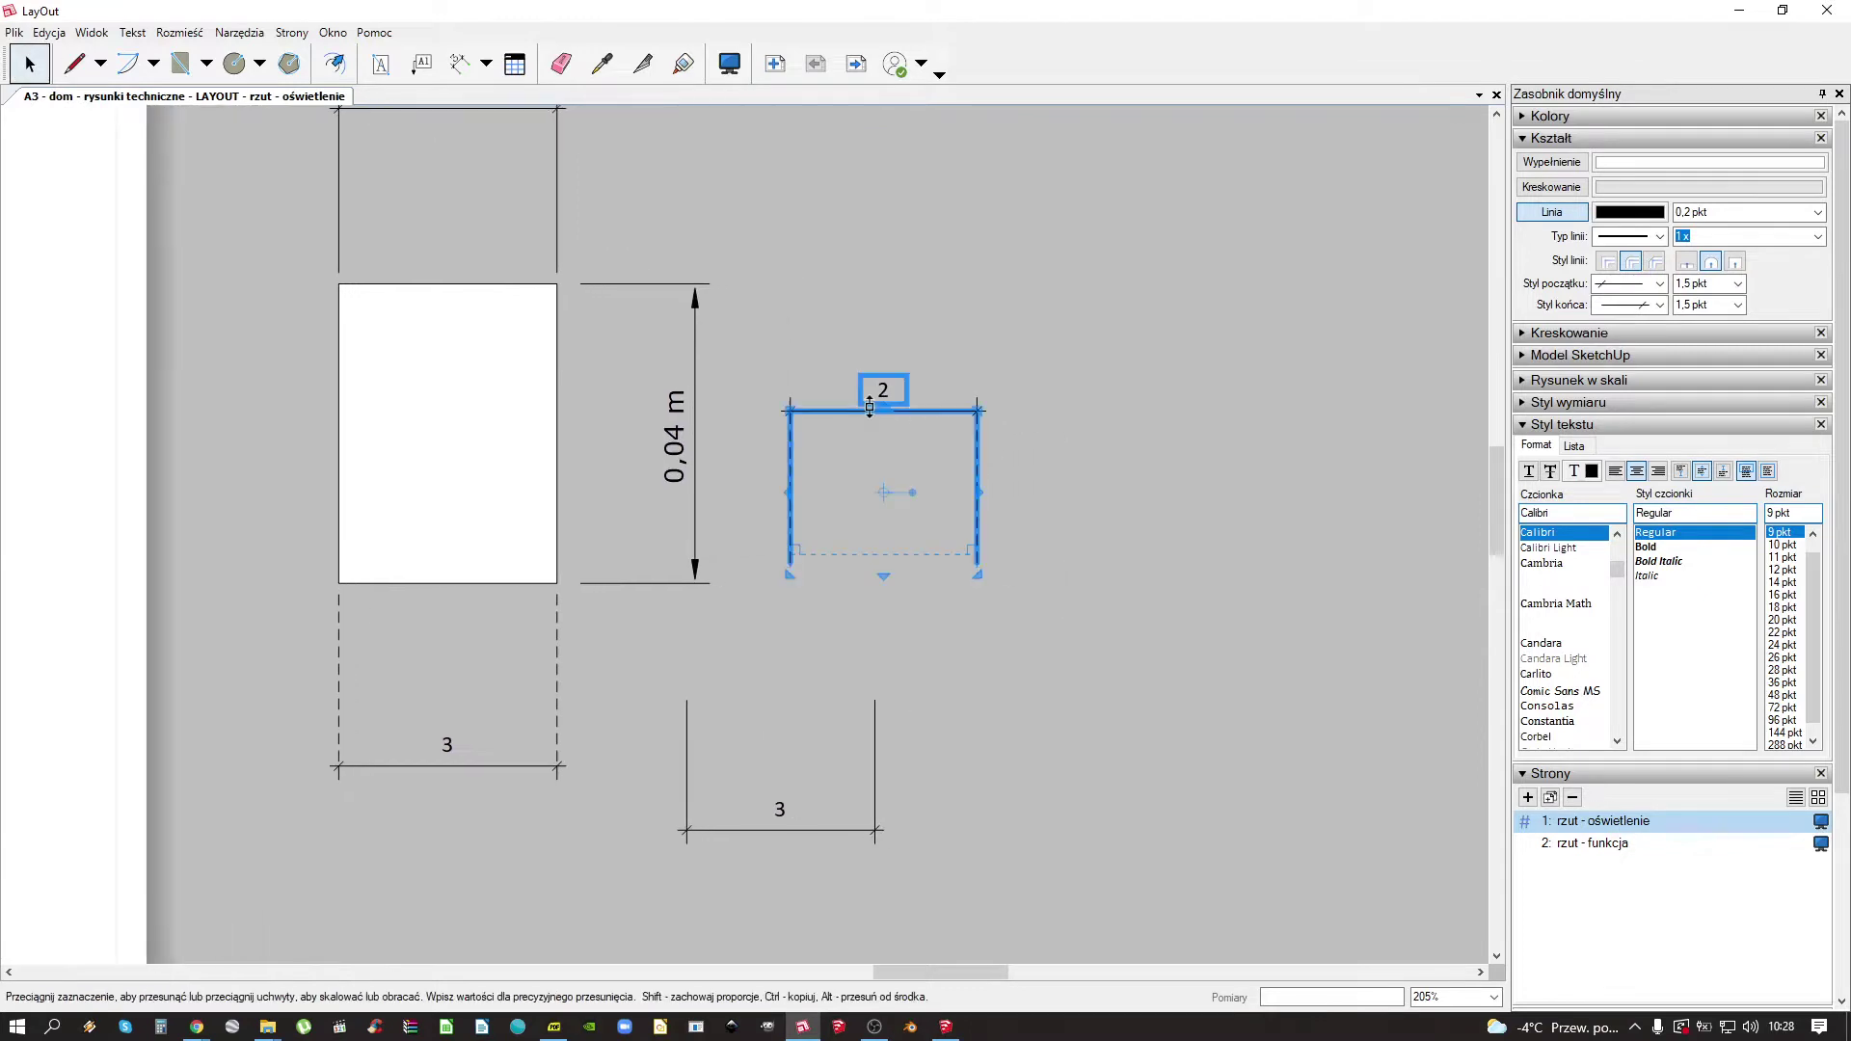
pyautogui.click(1629, 214)
pyautogui.click(1589, 187)
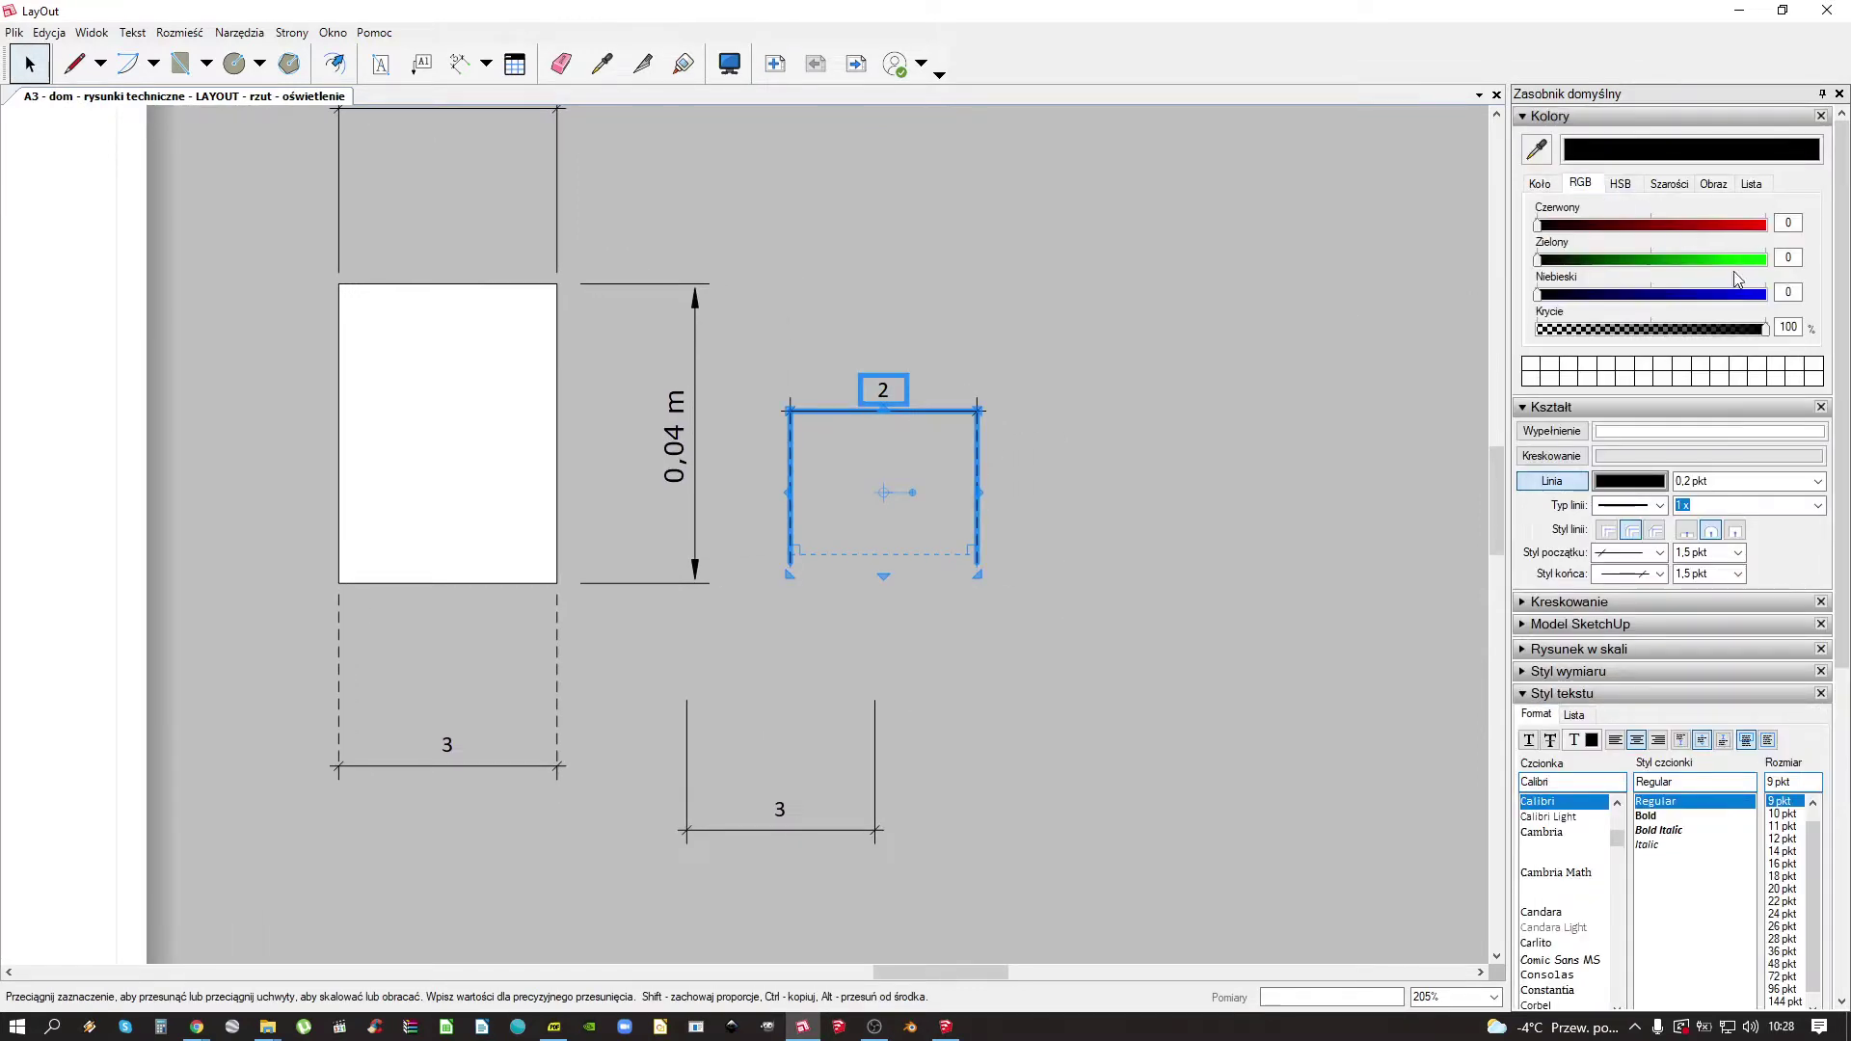
pyautogui.moveTo(1736, 293); pyautogui.dragTo(1770, 294)
pyautogui.click(1613, 117)
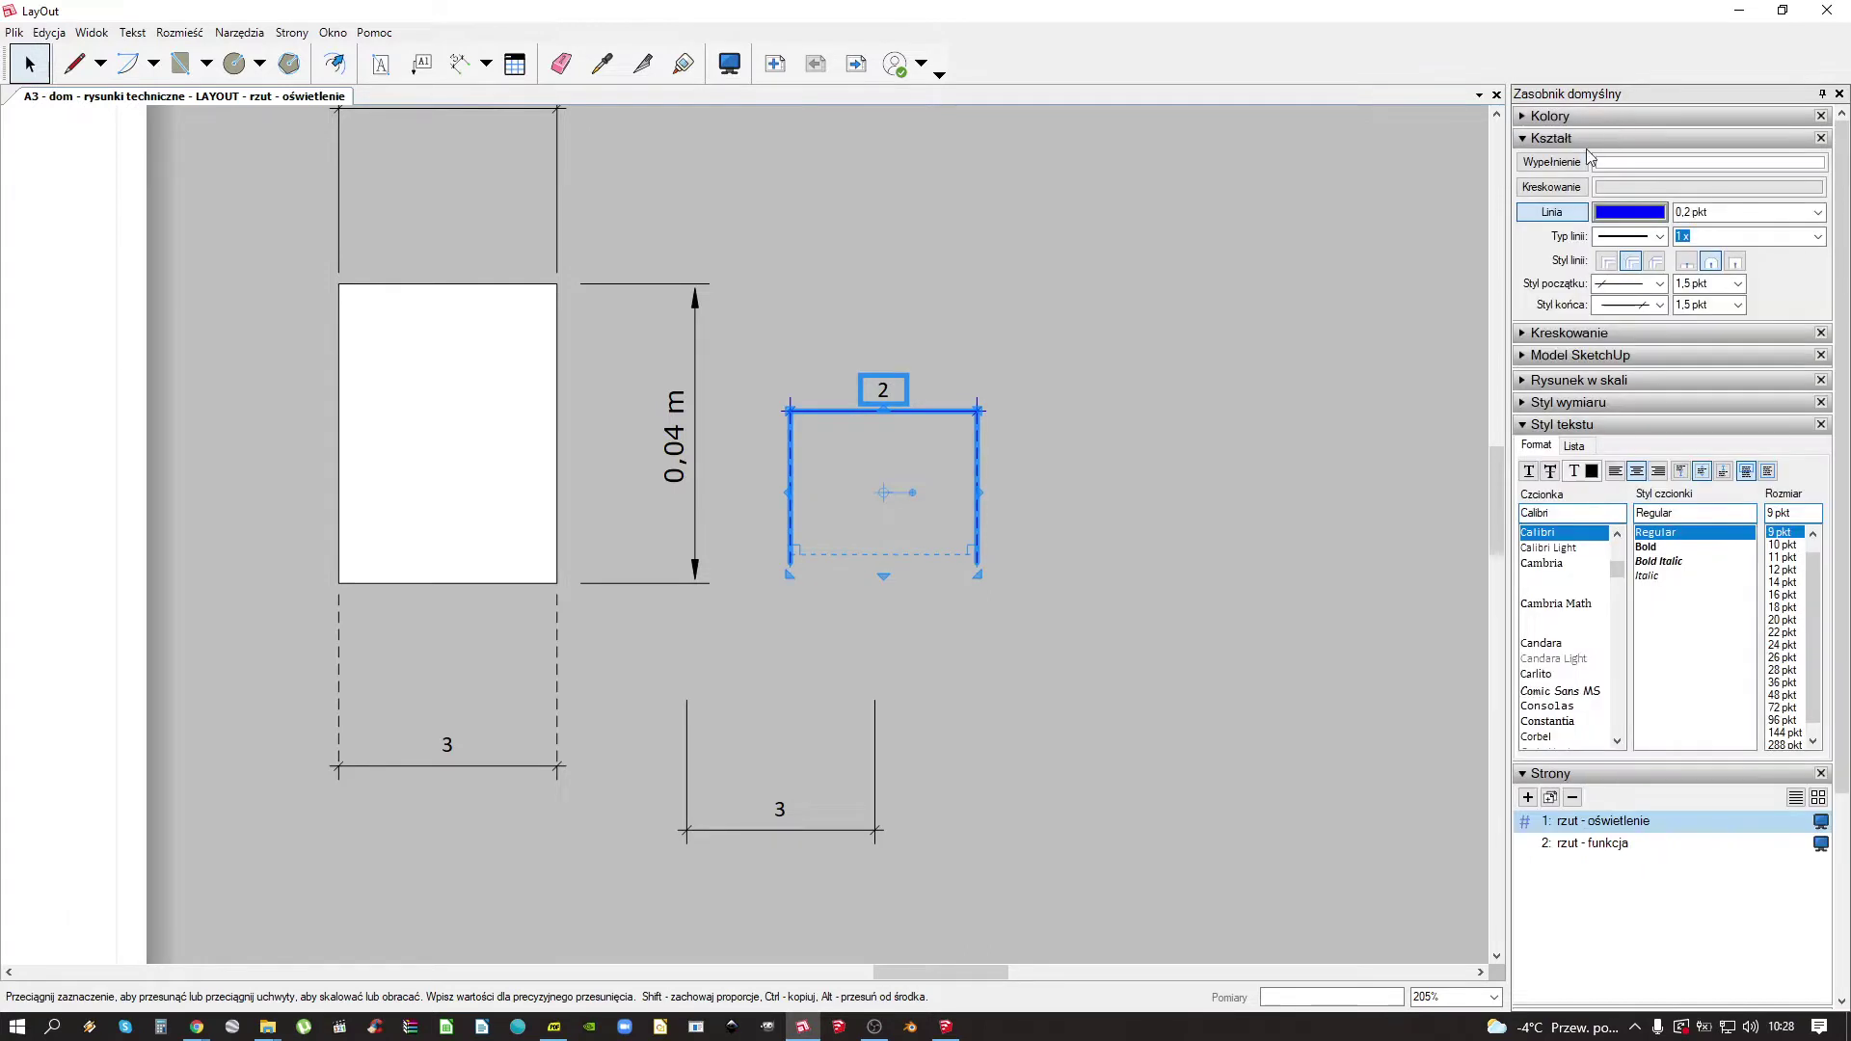
pyautogui.click(1081, 442)
# - Make the "2" dimension's text blue too and check the result
pyautogui.scroll(3, 981, 446)
pyautogui.click(988, 365)
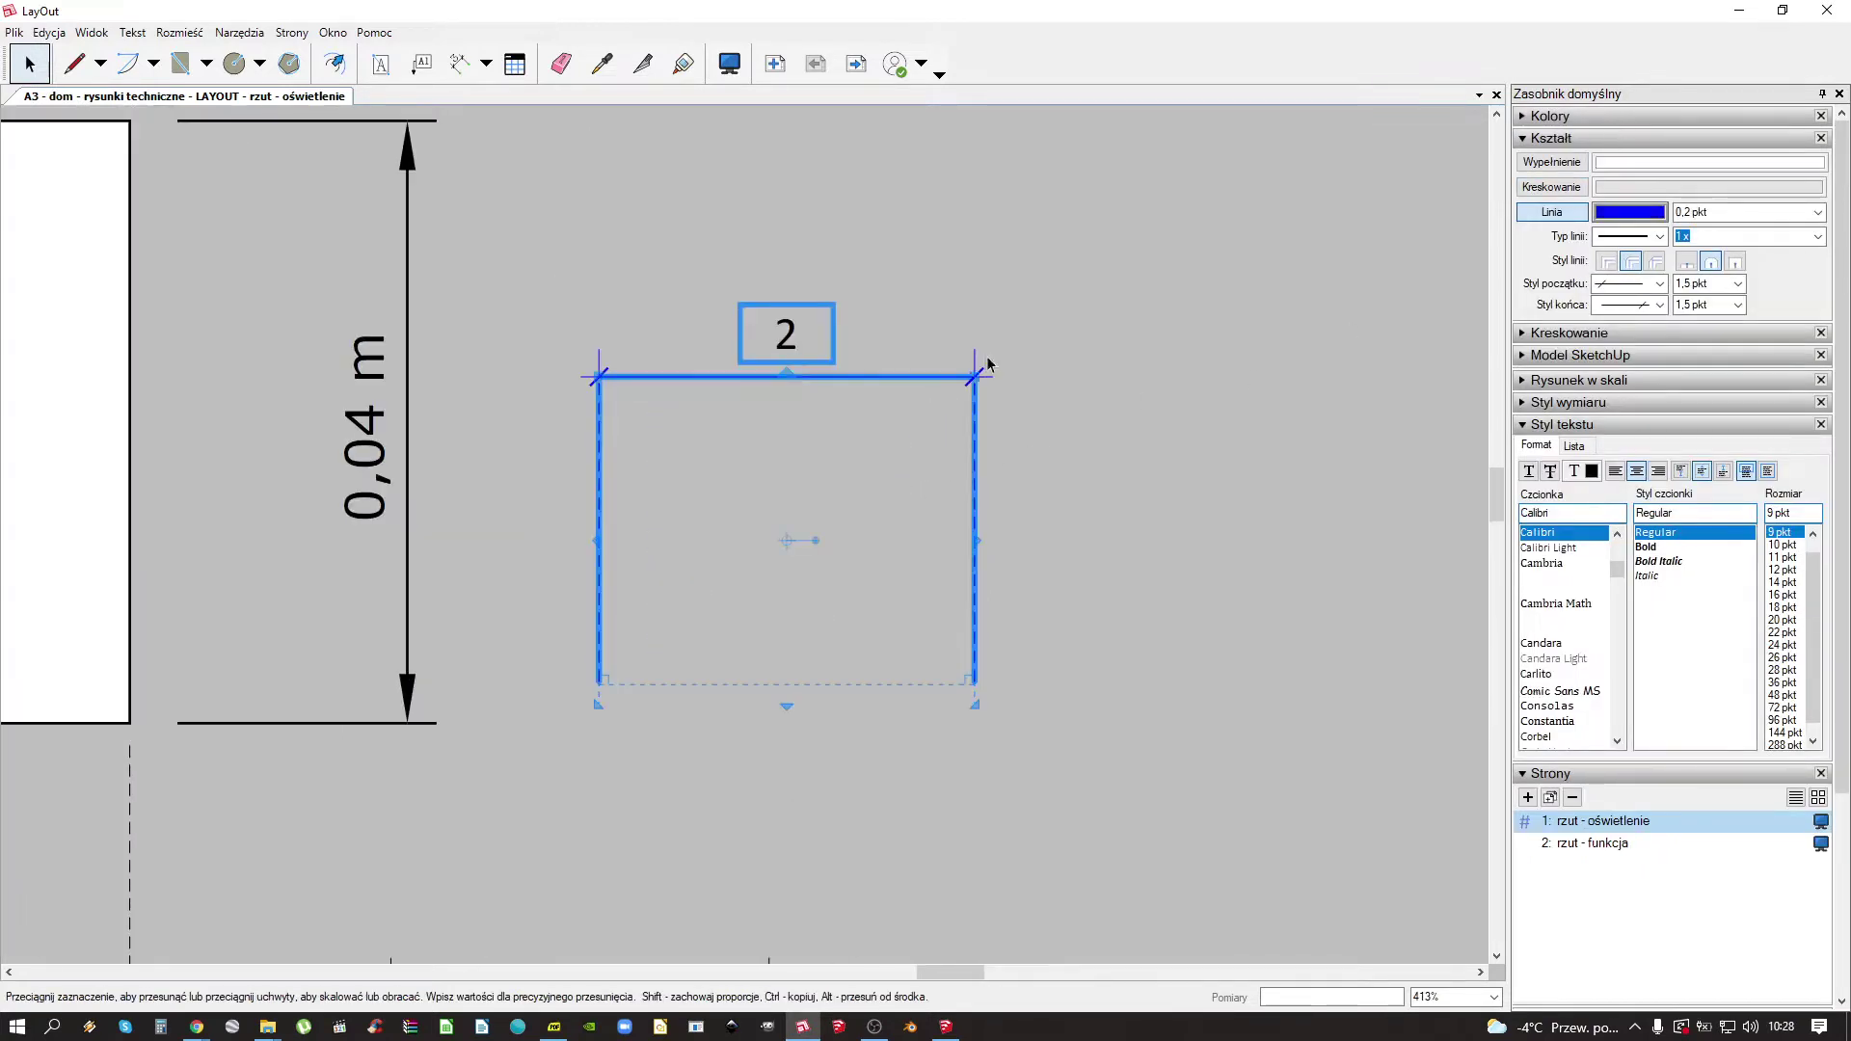
pyautogui.click(1591, 138)
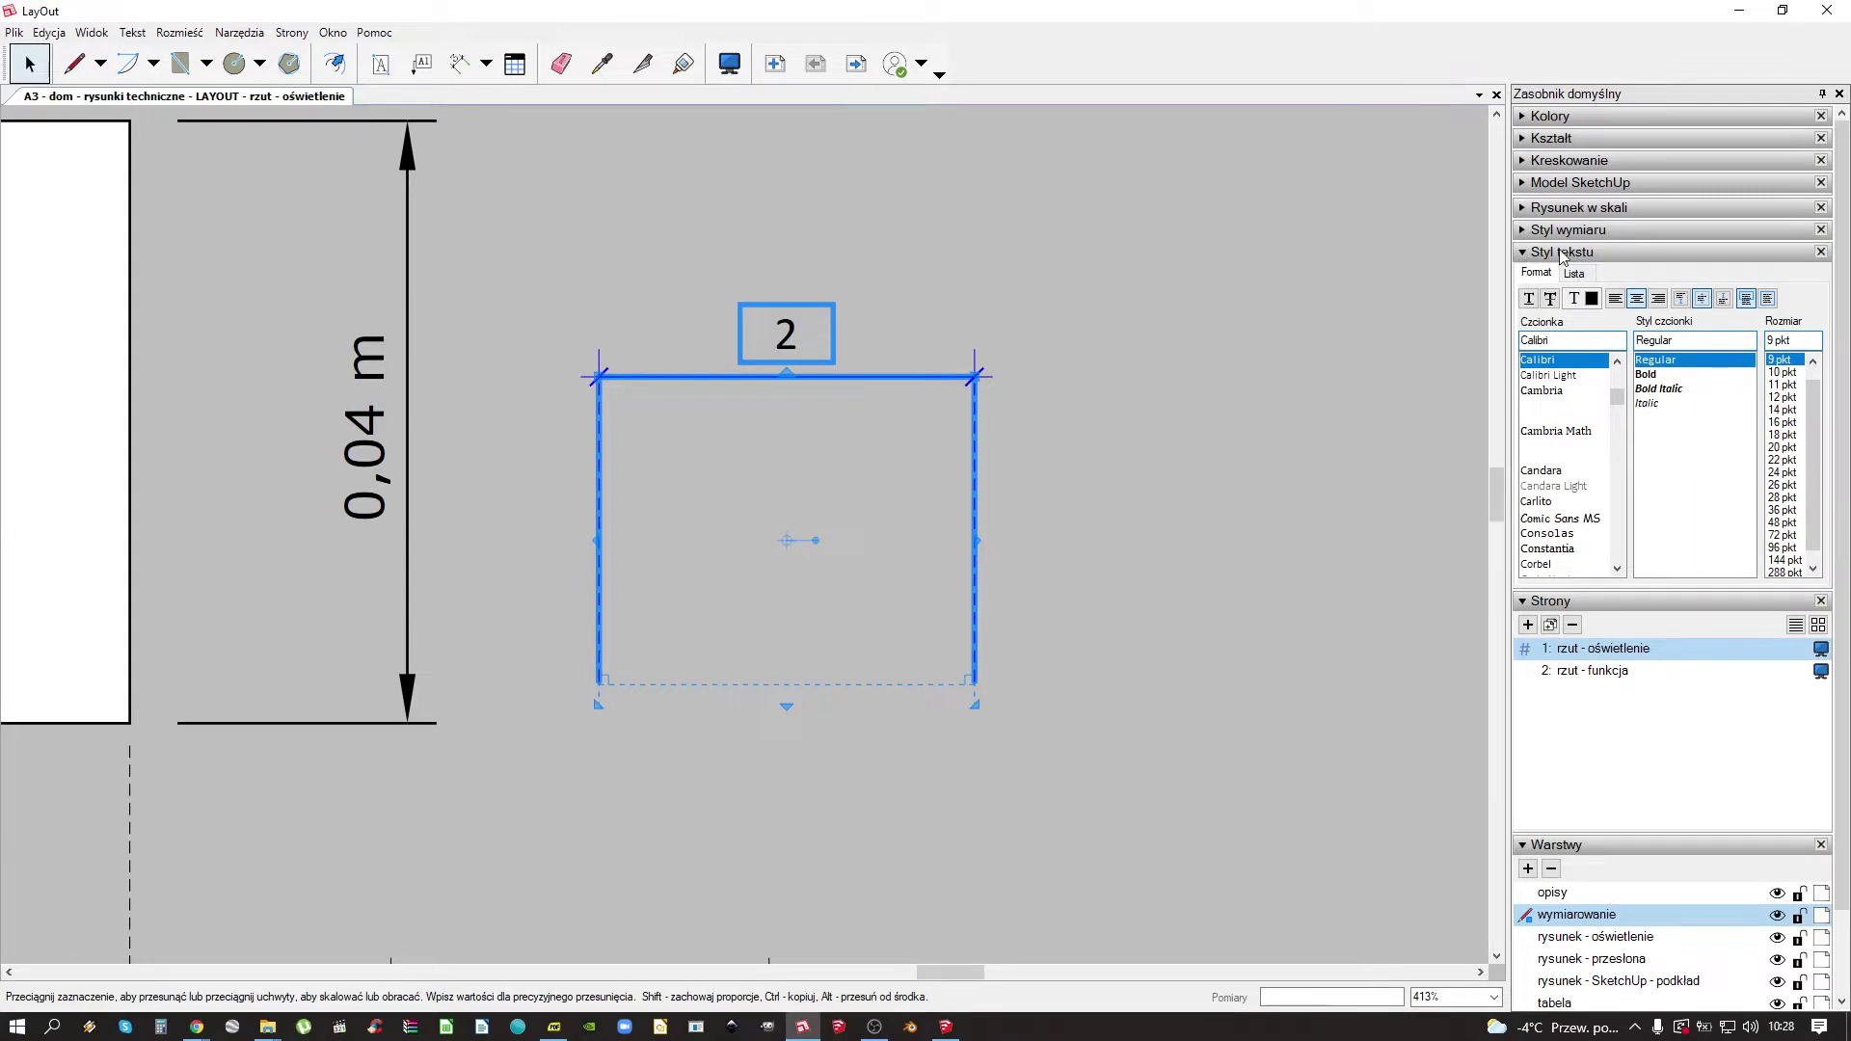
pyautogui.click(1592, 298)
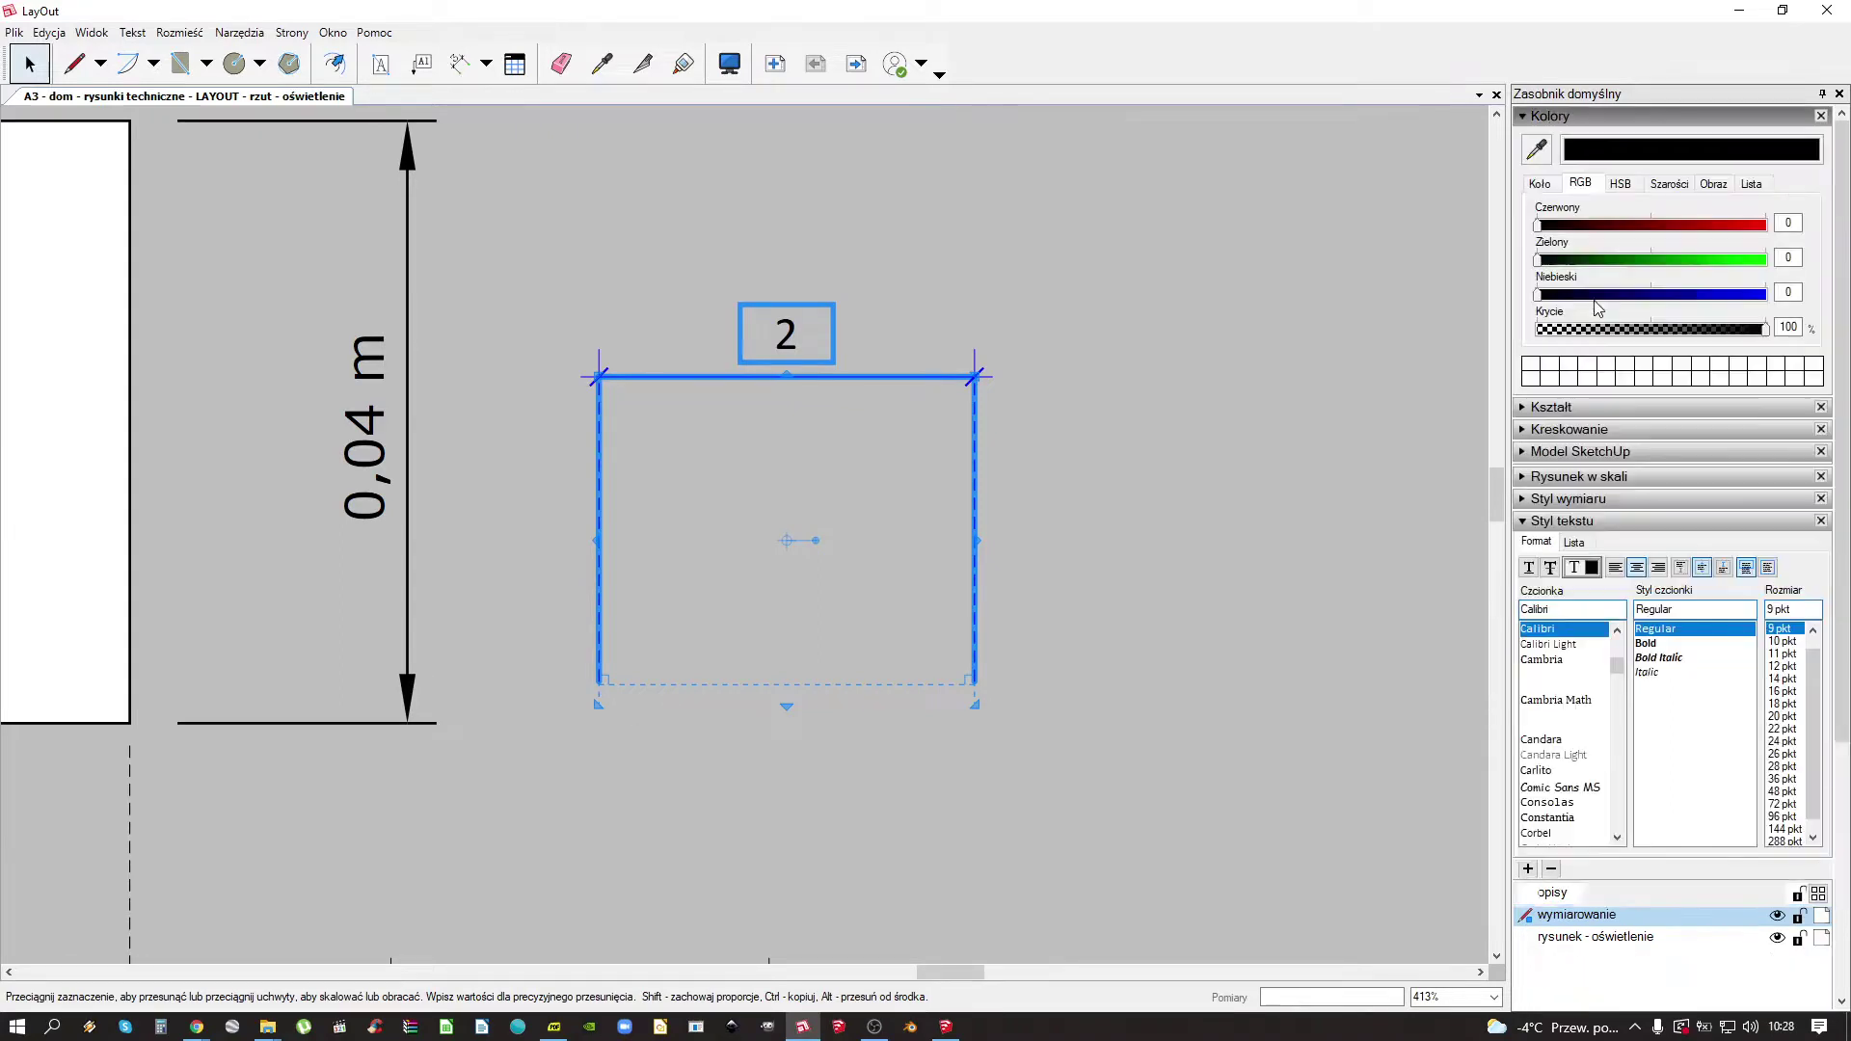
pyautogui.click(1748, 294)
pyautogui.click(1282, 401)
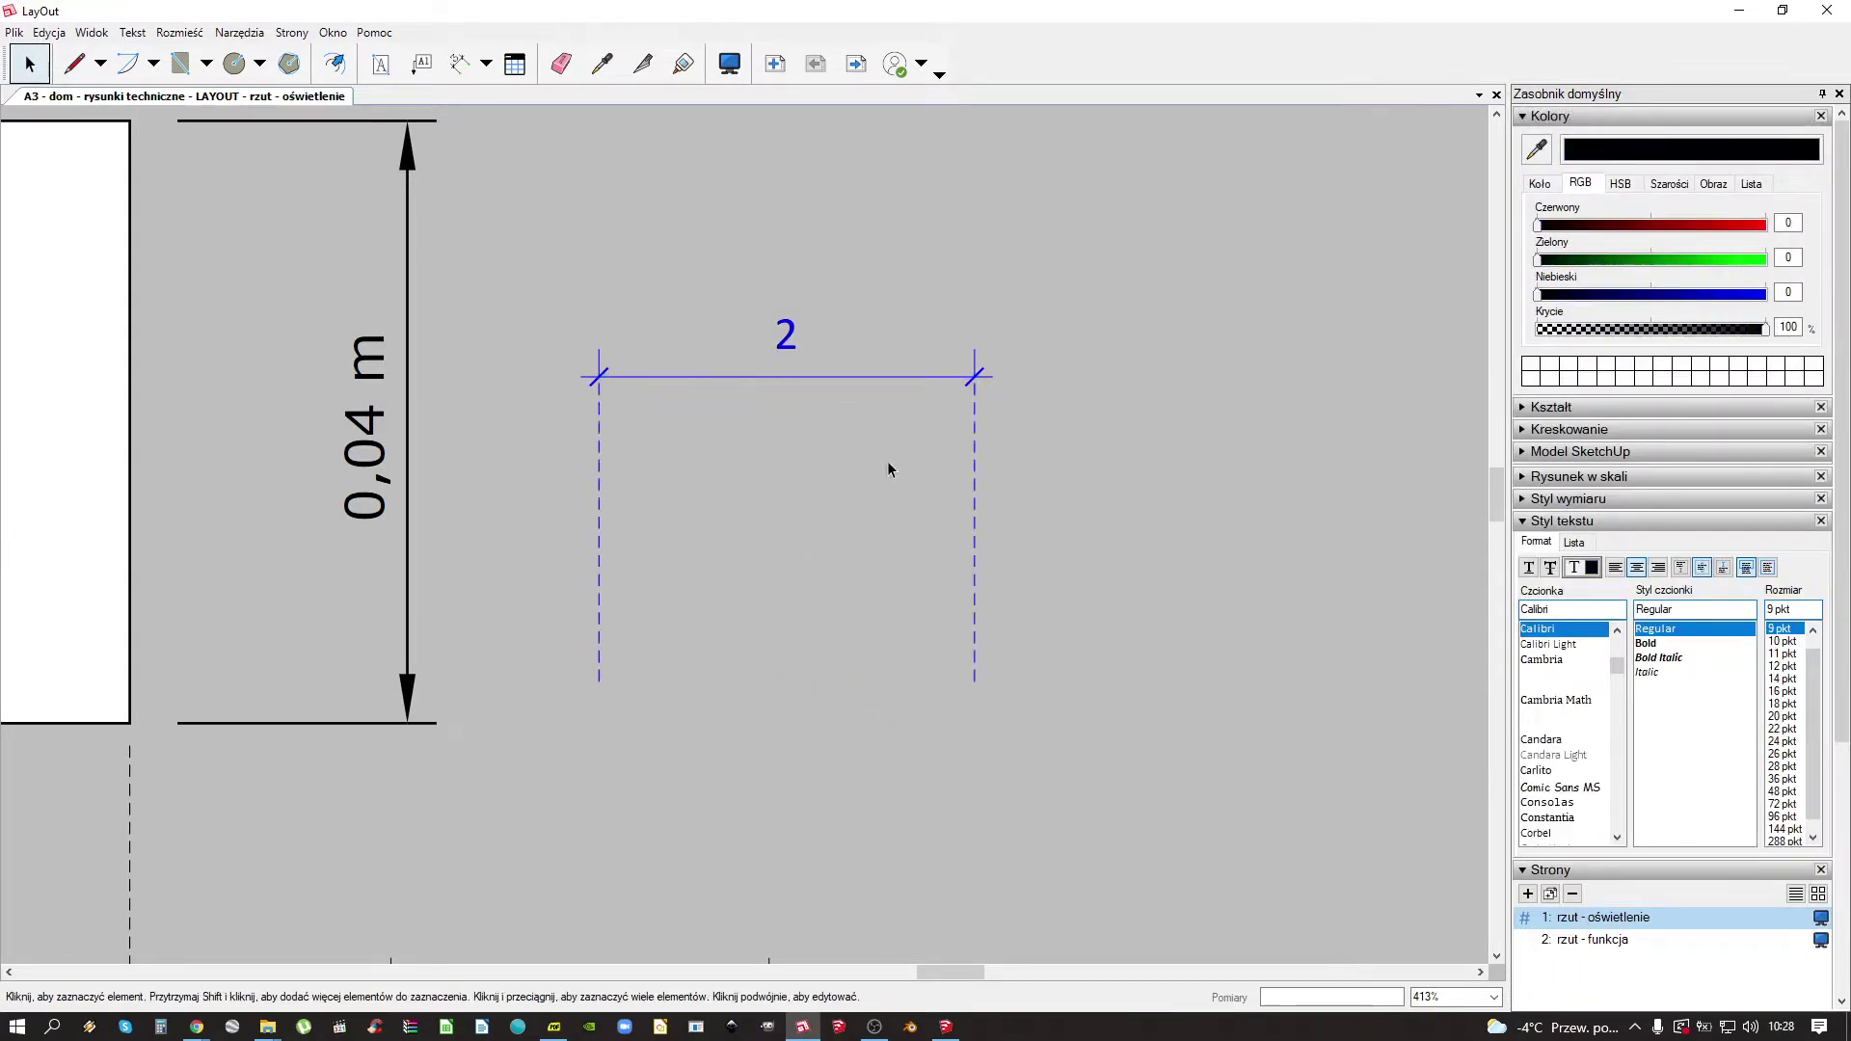
pyautogui.scroll(3, 771, 473)
pyautogui.scroll(-1, 752, 482)
pyautogui.scroll(-2, 752, 482)
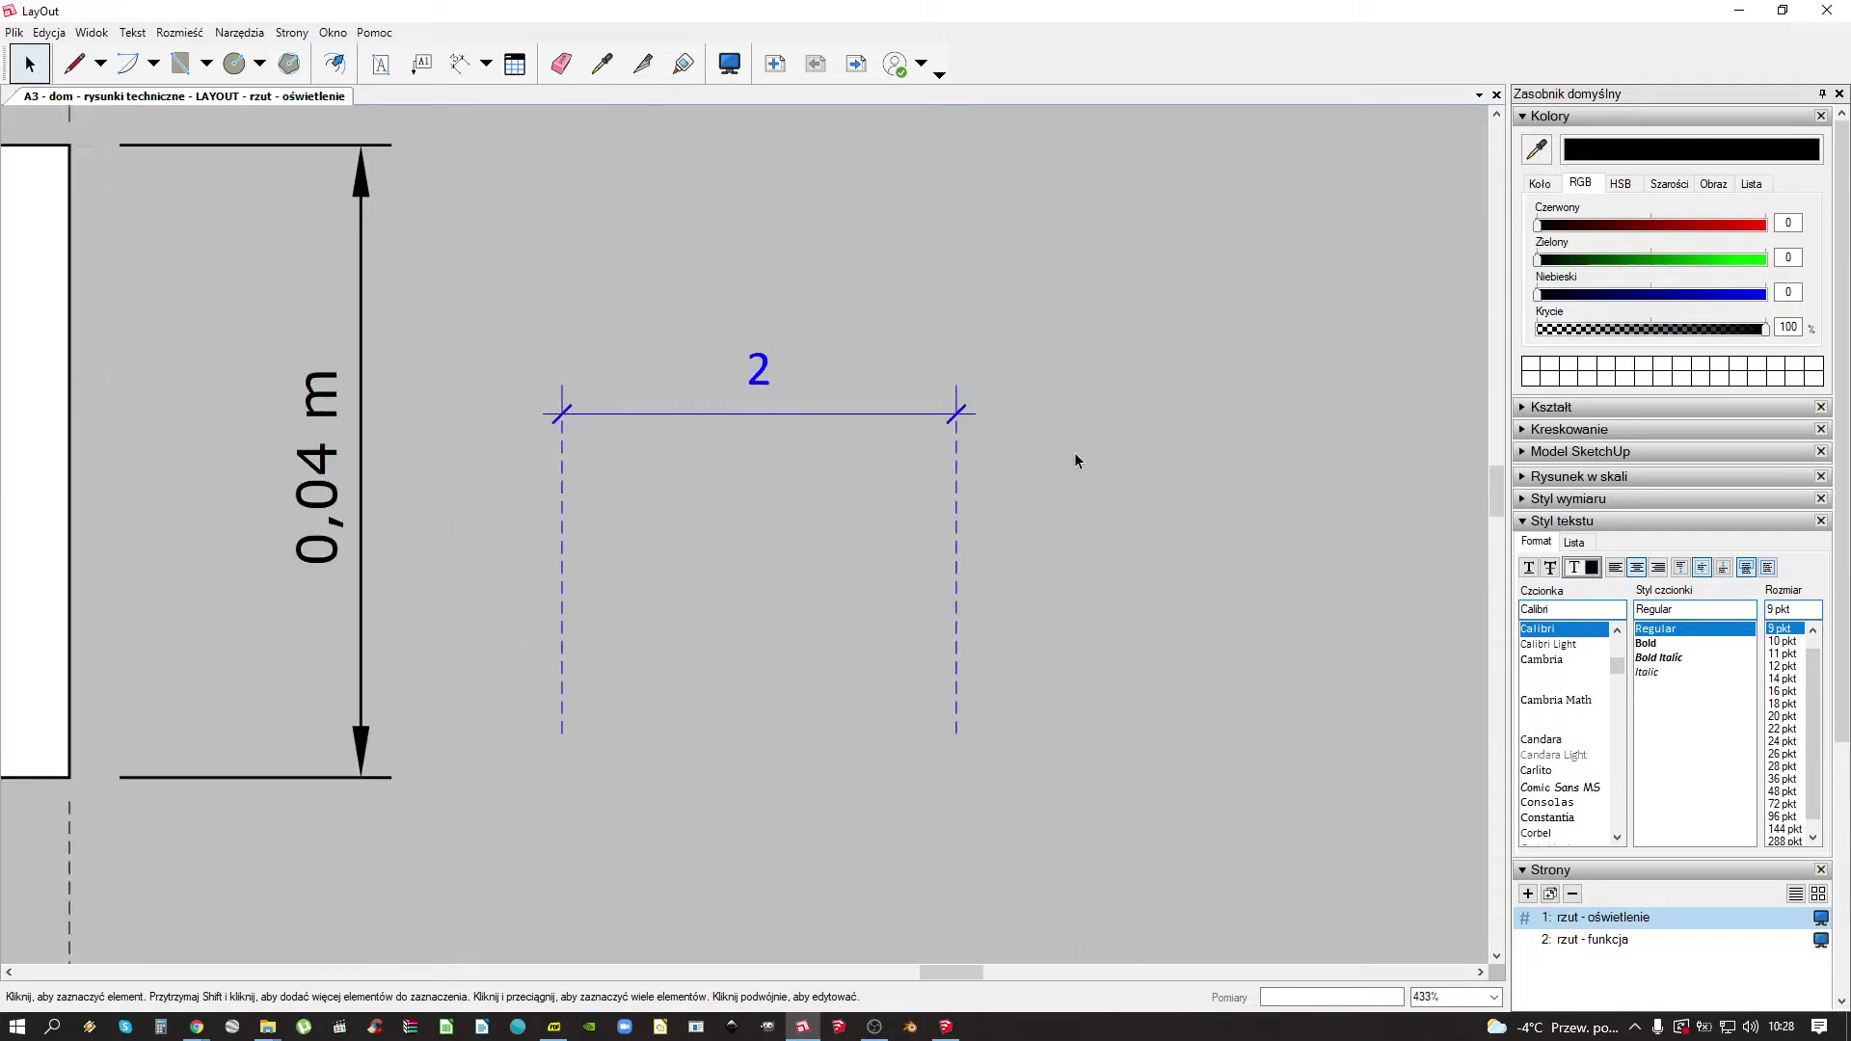
pyautogui.click(815, 421)
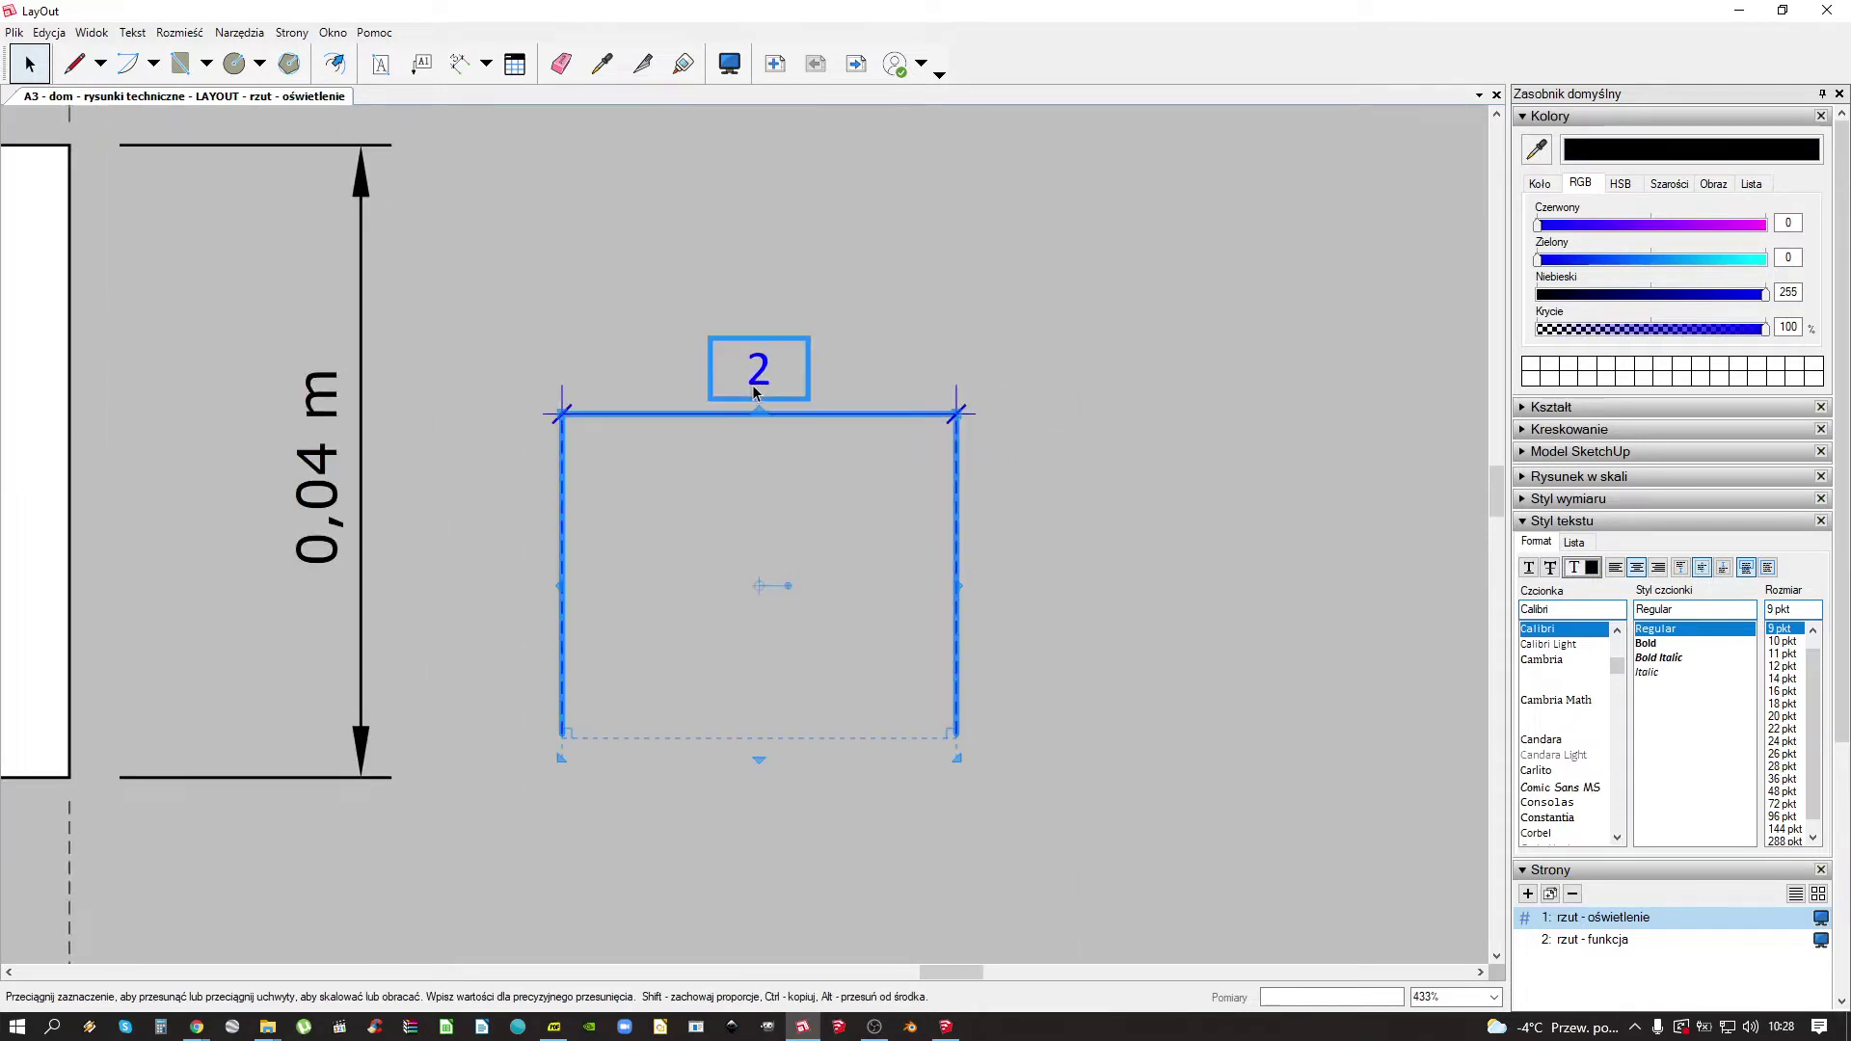
pyautogui.click(933, 366)
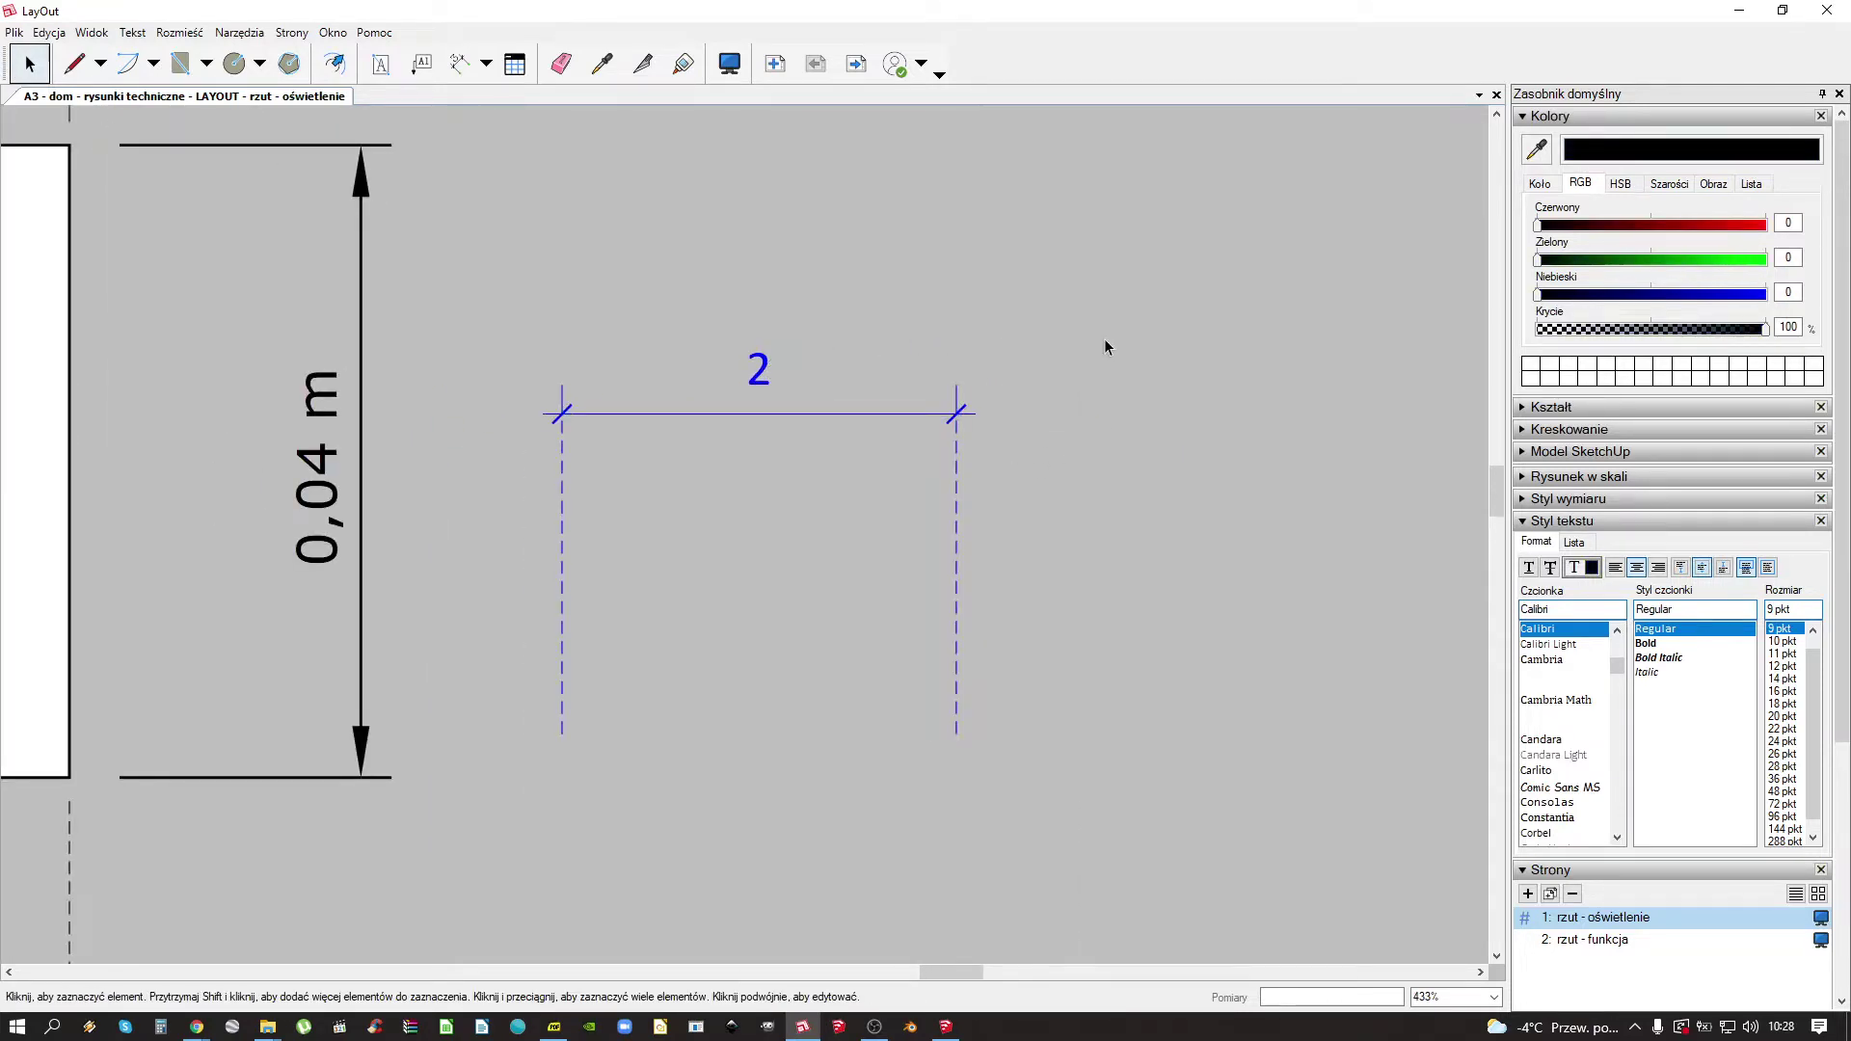
# - Sample the blue dimension's style and draw two more "2" dimensions with it
pyautogui.press('s')
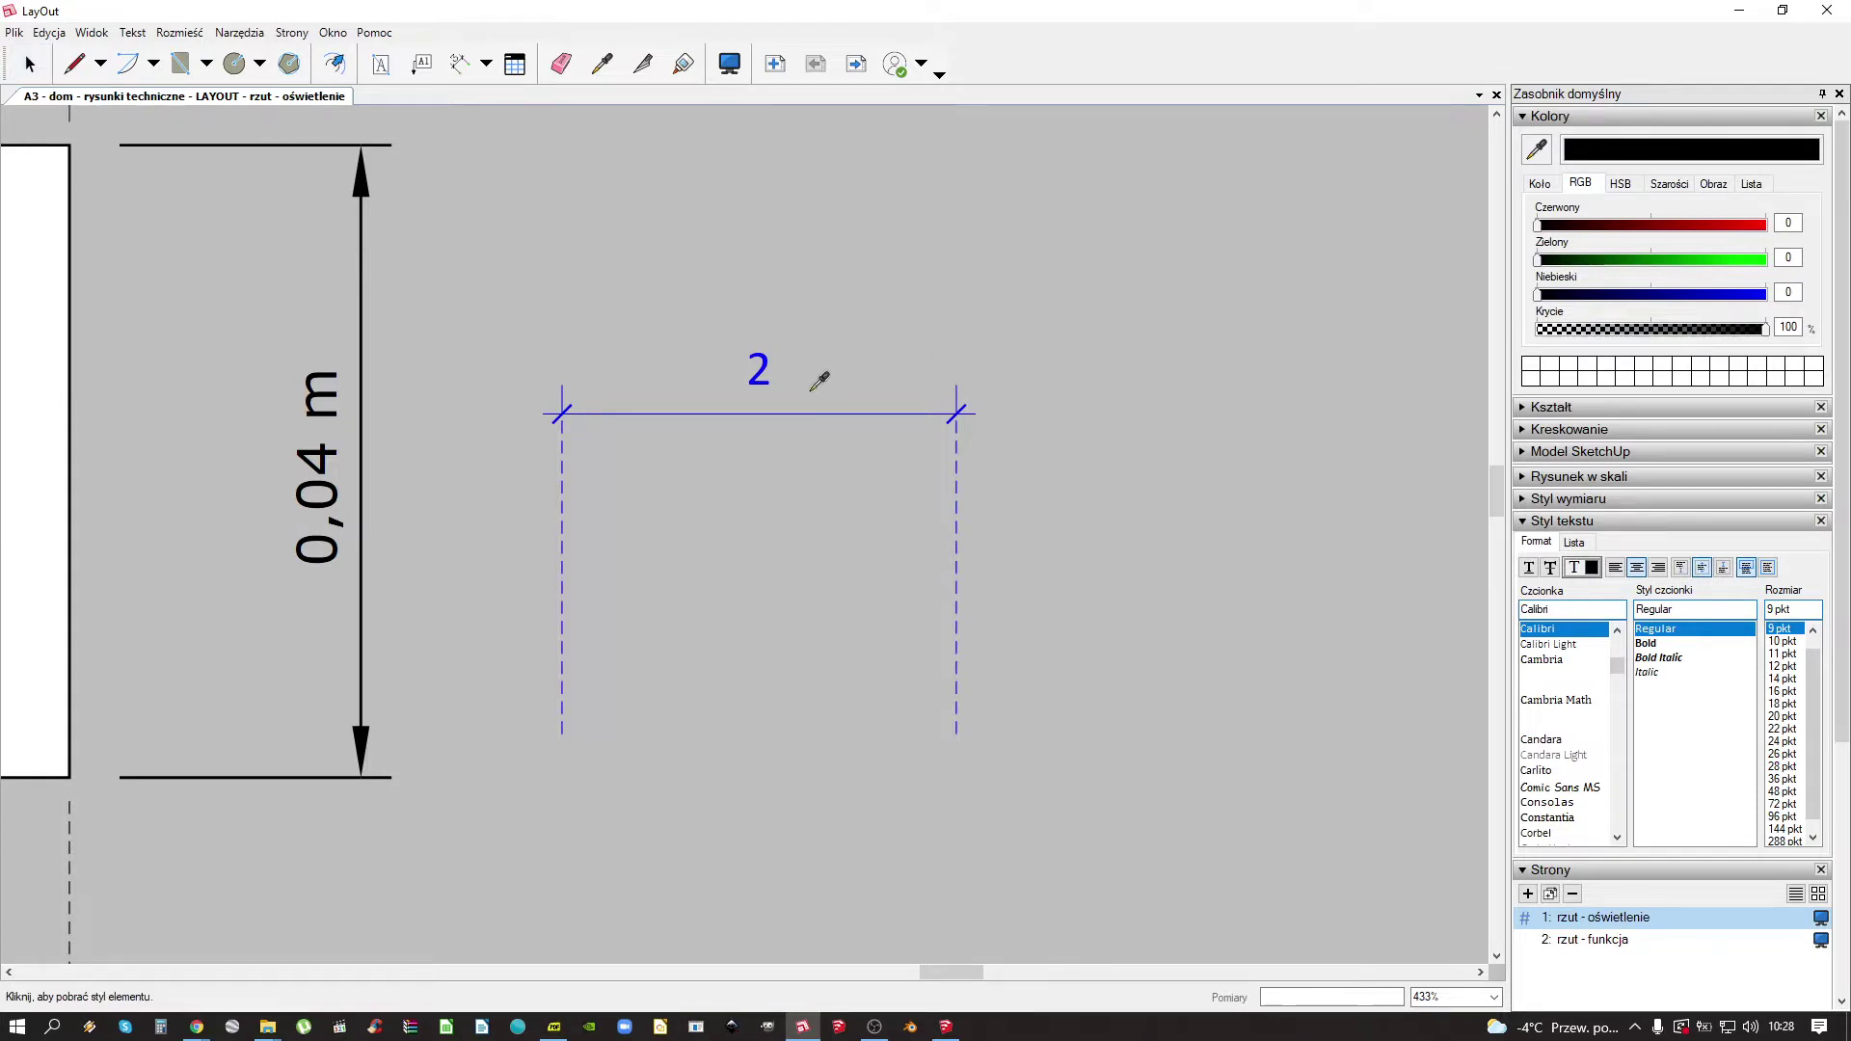
pyautogui.click(761, 370)
pyautogui.scroll(-2, 1002, 448)
pyautogui.press('d')
pyautogui.click(831, 426)
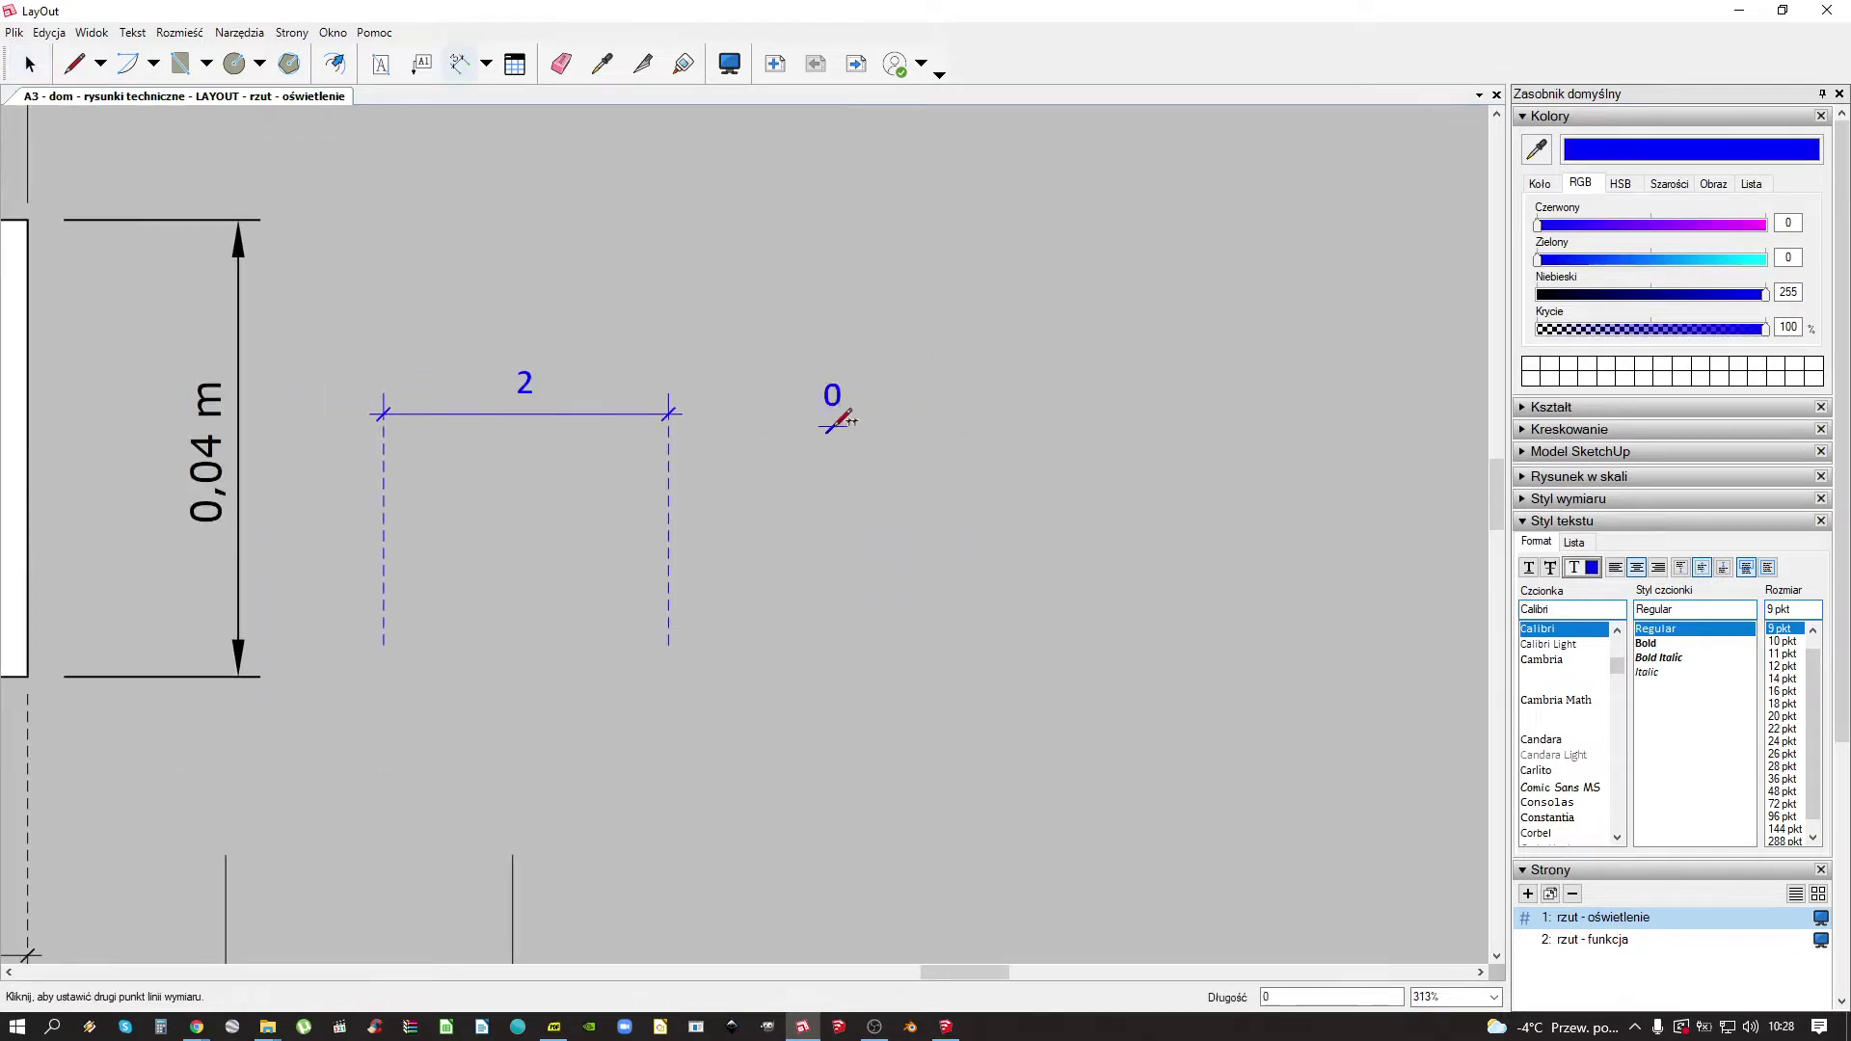
pyautogui.click(1049, 426)
pyautogui.click(984, 509)
pyautogui.click(1195, 509)
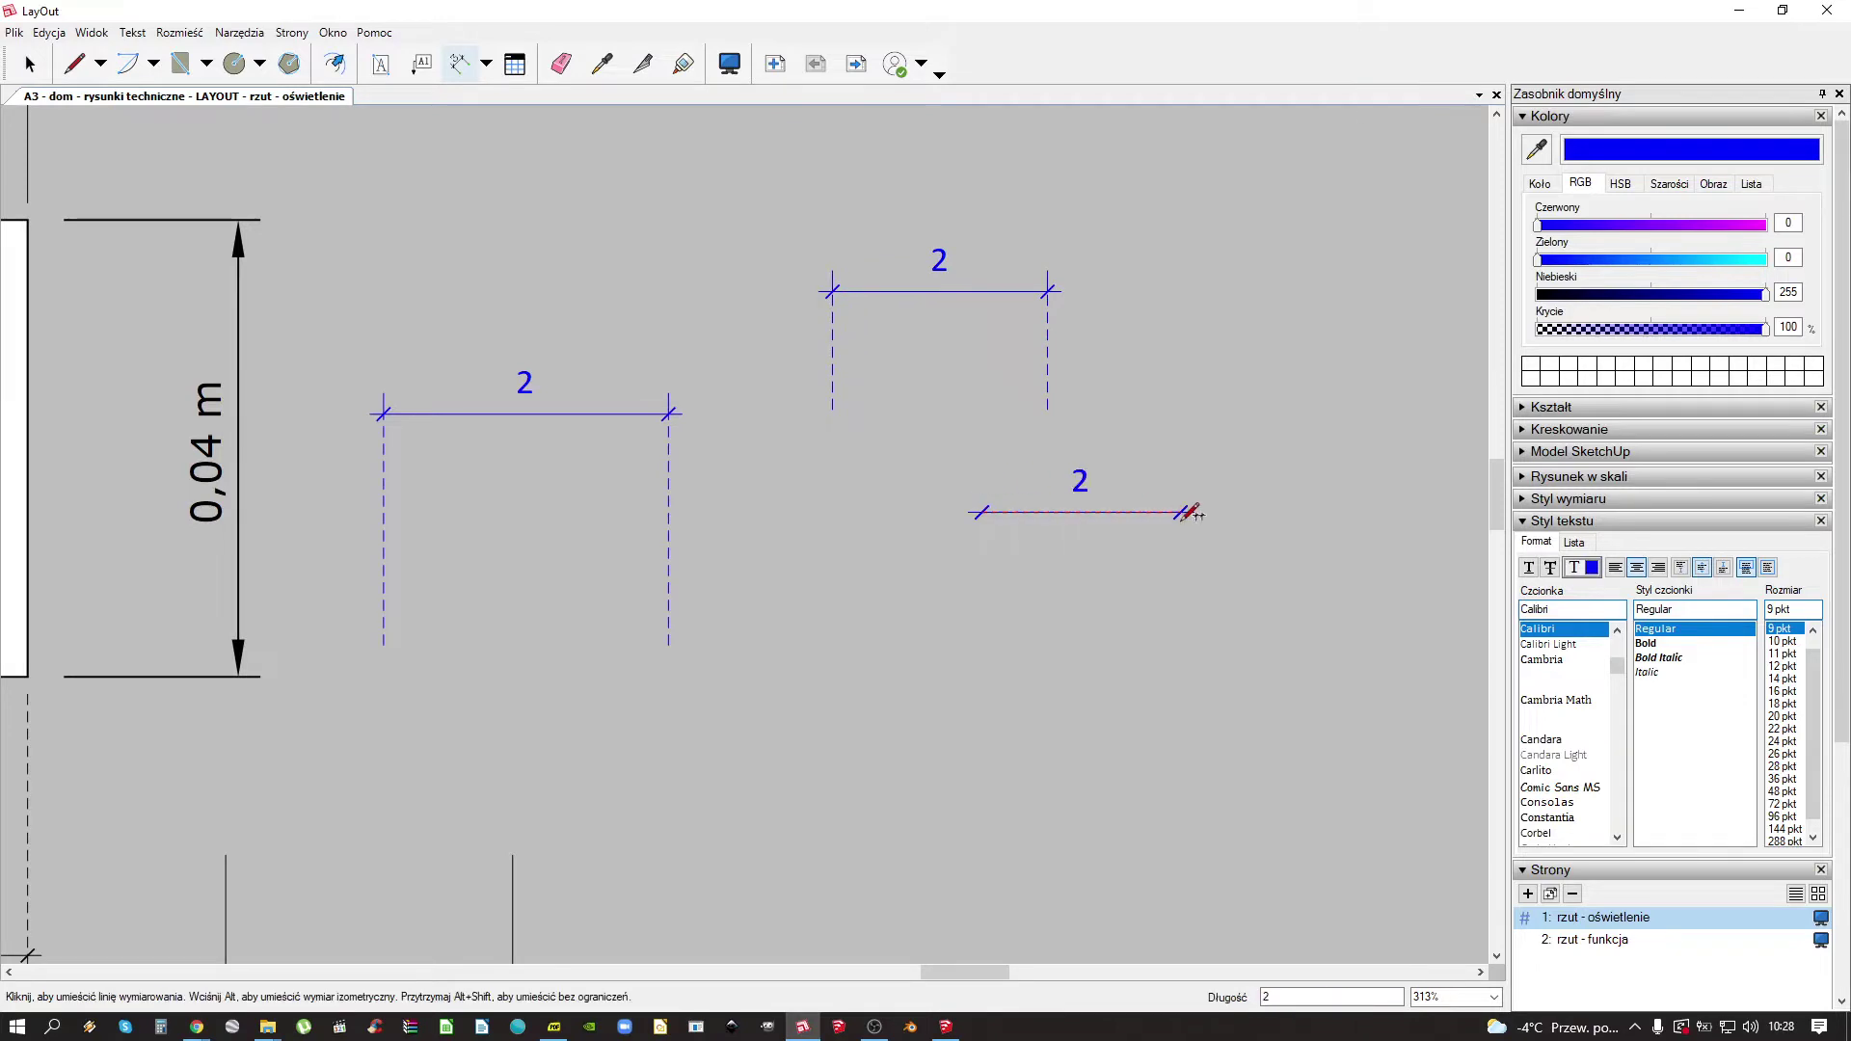
pyautogui.click(1153, 703)
pyautogui.scroll(-5, 983, 617)
# - Box-select the sample dimensions and move them further right beside the floor plan
pyautogui.moveTo(617, 754)
pyautogui.mouseDown(button='middle')
pyautogui.moveTo(940, 595)
pyautogui.moveTo(904, 595)
pyautogui.mouseUp(button='middle')
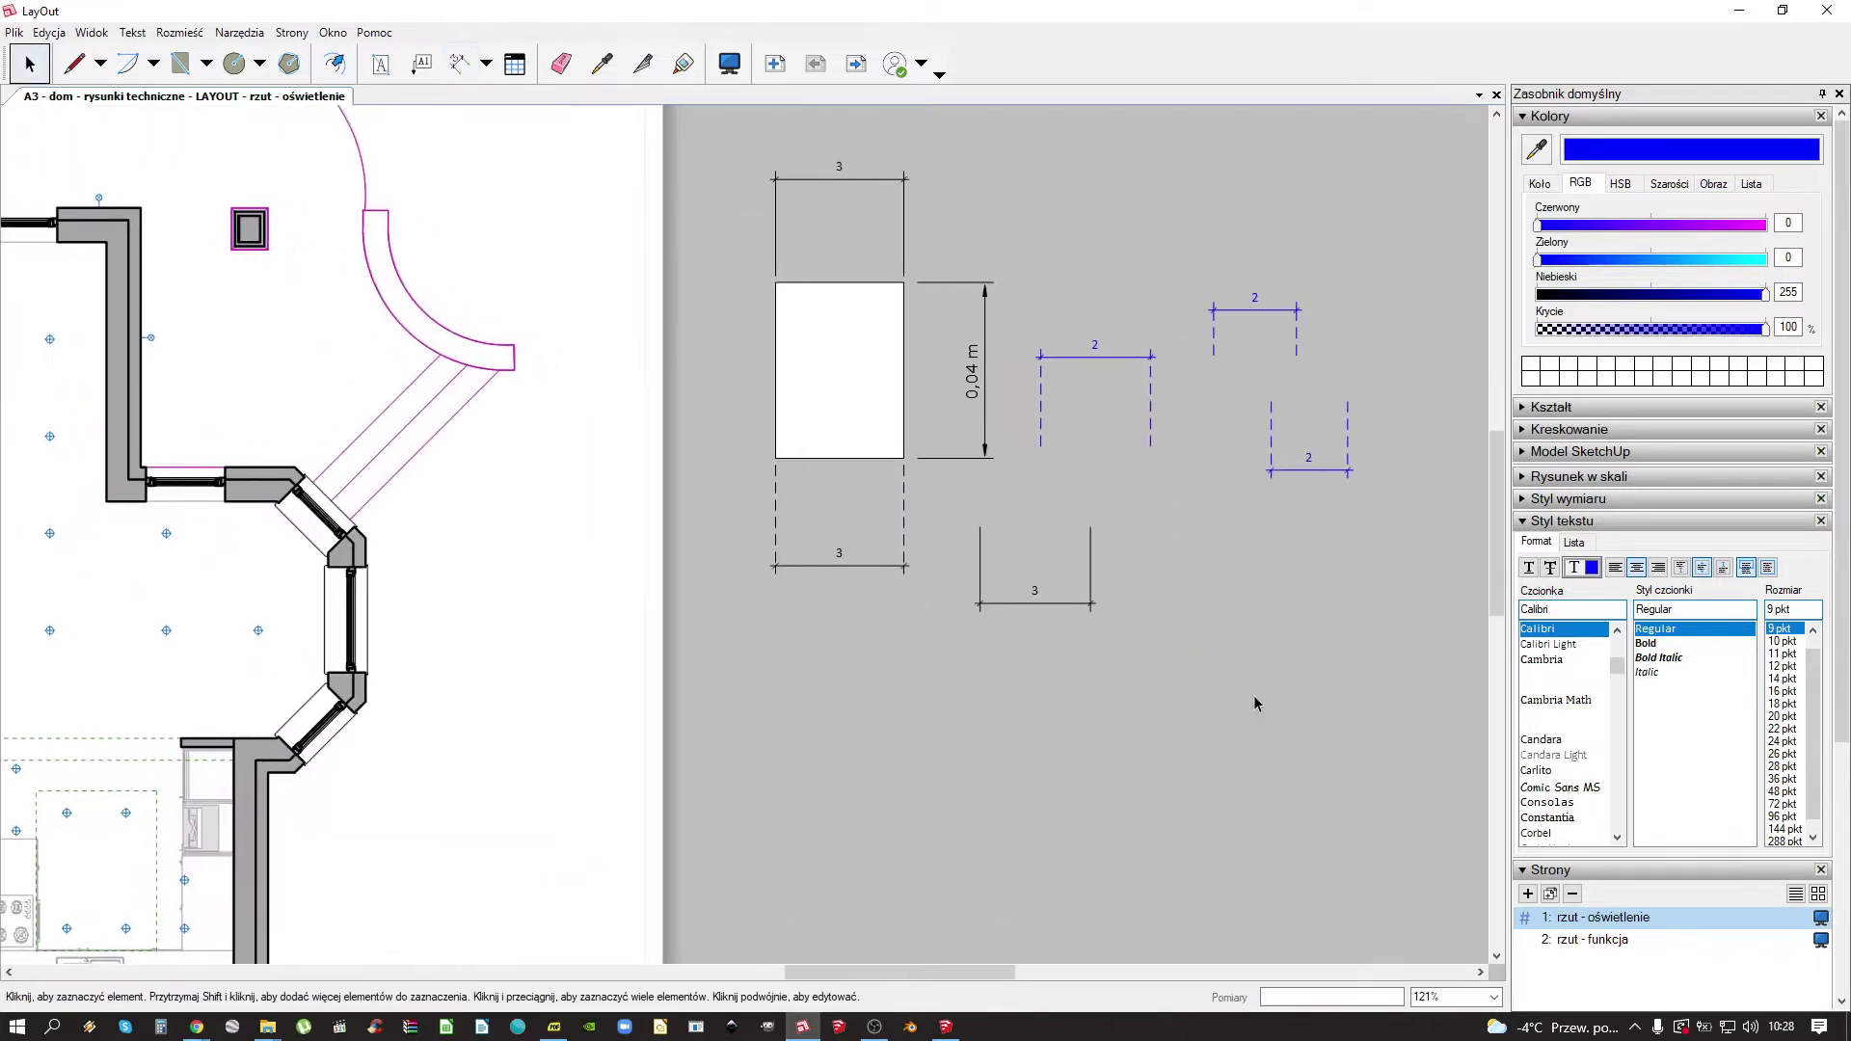
pyautogui.moveTo(772, 157); pyautogui.dragTo(1466, 826)
pyautogui.moveTo(877, 364); pyautogui.dragTo(1185, 361)
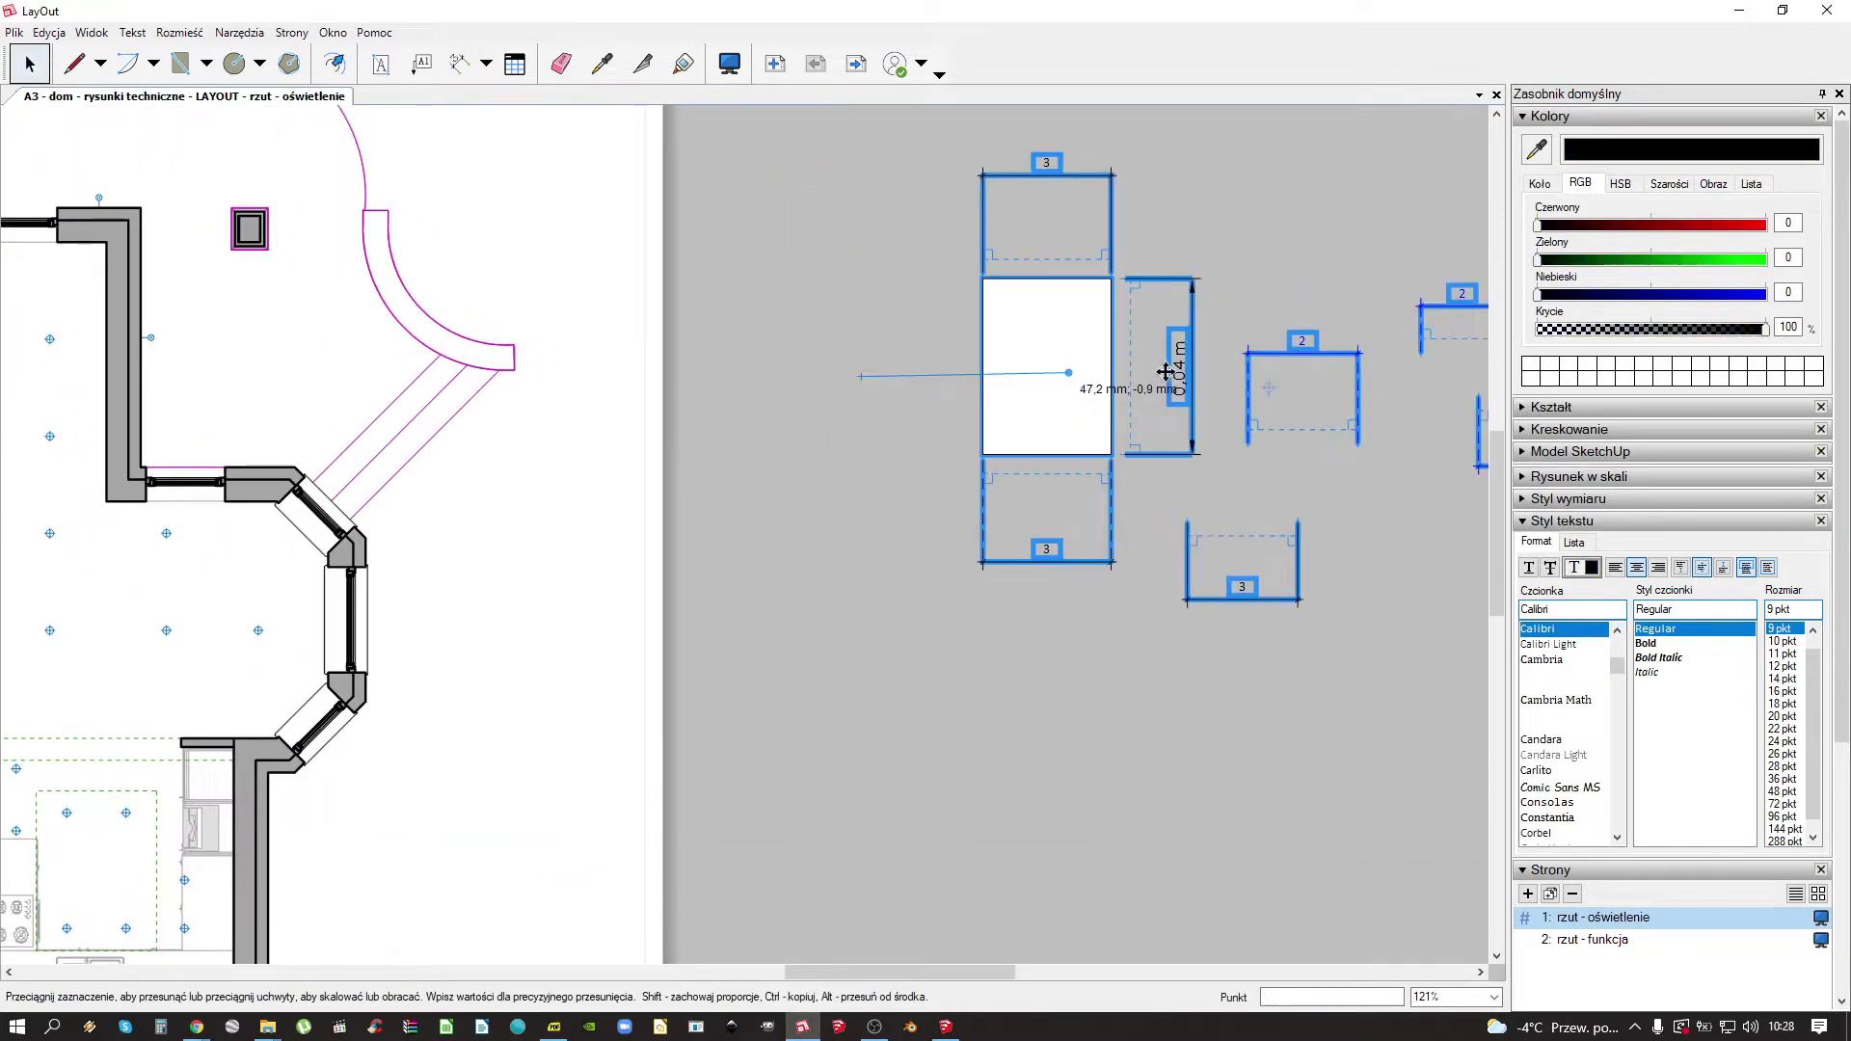
pyautogui.click(771, 594)
pyautogui.moveTo(771, 594); pyautogui.dragTo(1063, 538, button='middle')
pyautogui.scroll(2, 516, 299)
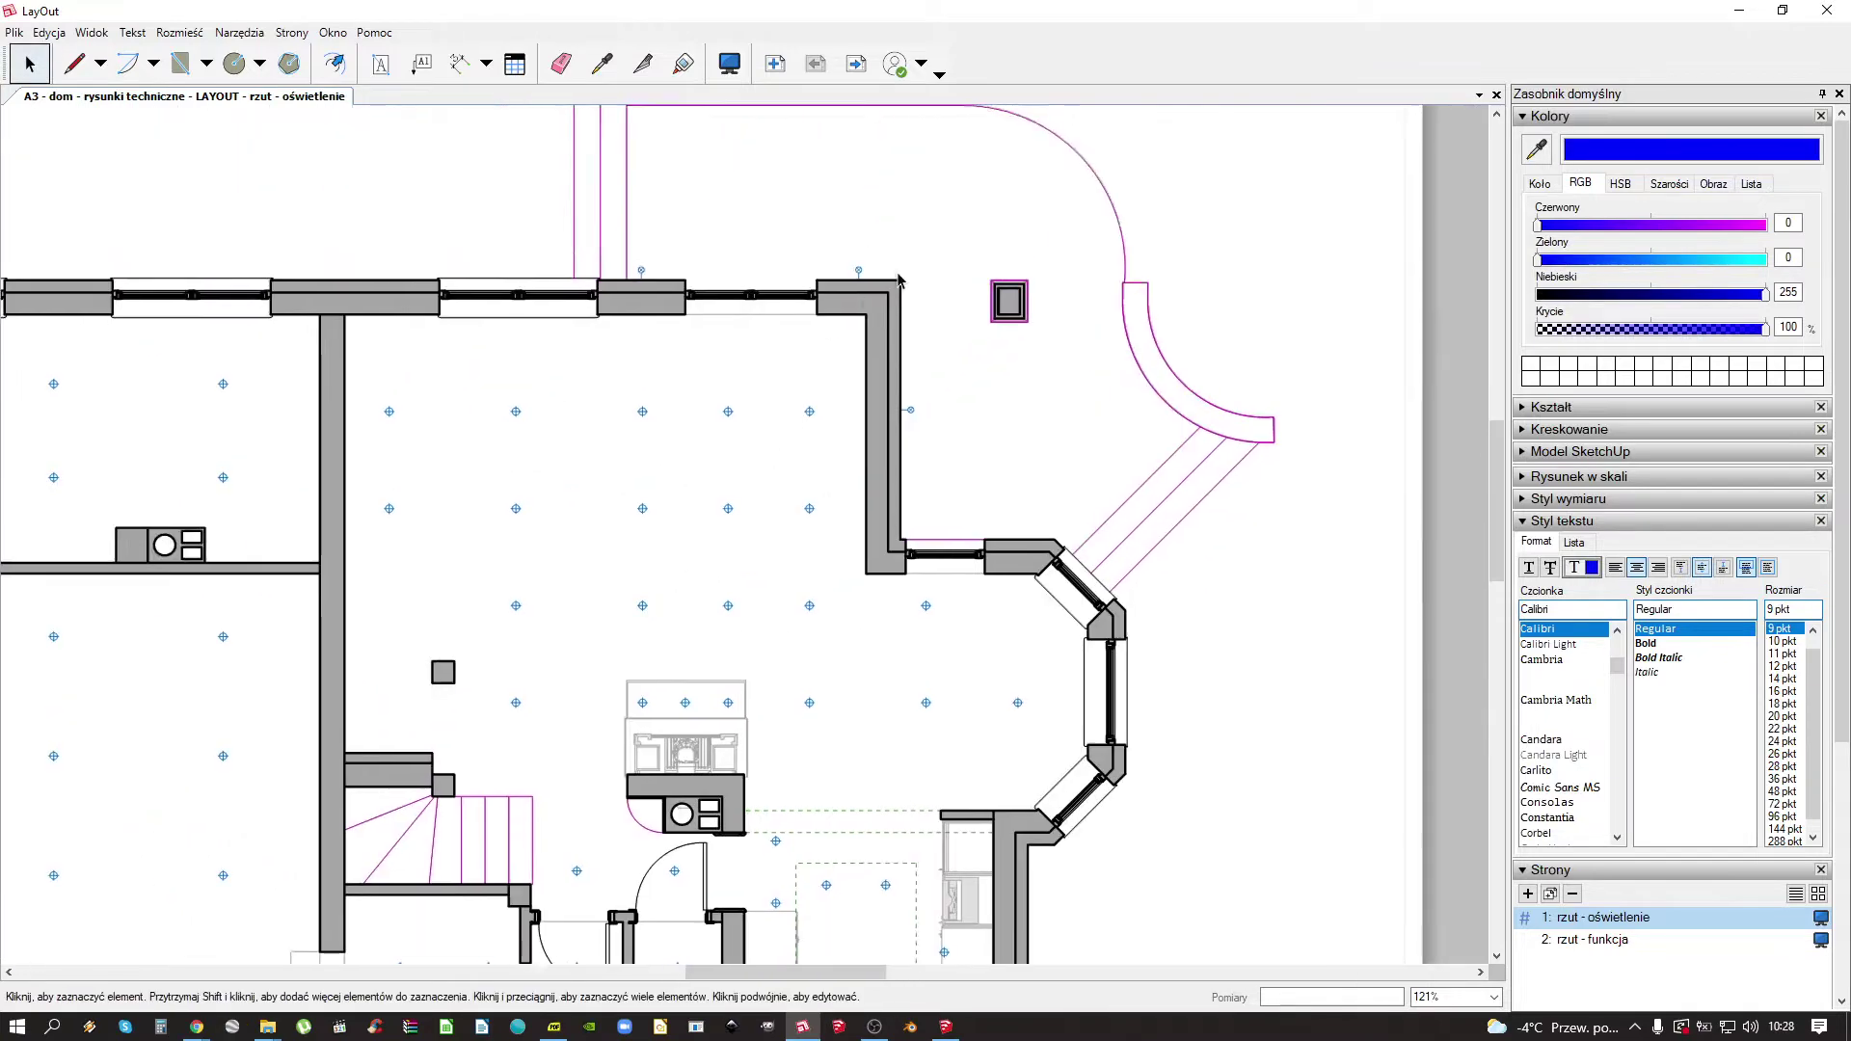
# - Collapse the colour, text style and pages panels and frame the plan's window wall
pyautogui.scroll(3, 889, 326)
pyautogui.moveTo(906, 558); pyautogui.dragTo(810, 439, button='middle')
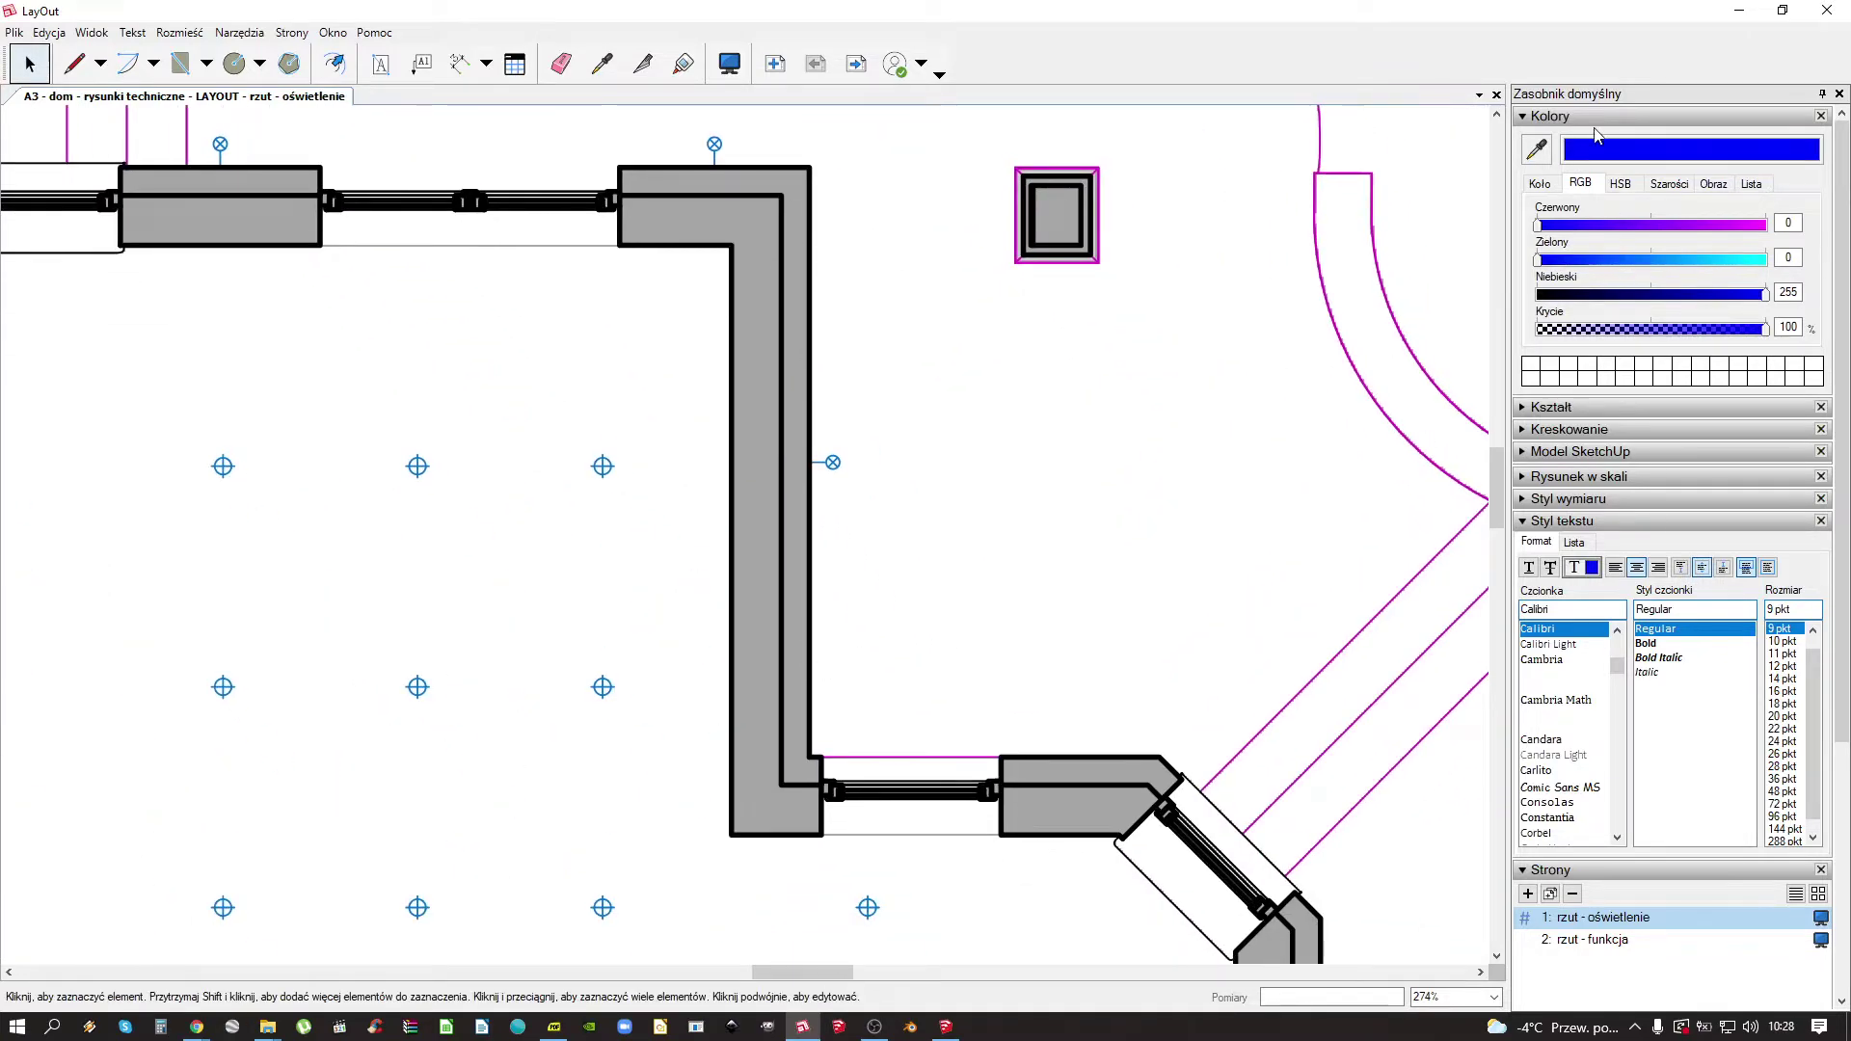
pyautogui.click(1579, 116)
pyautogui.click(1572, 253)
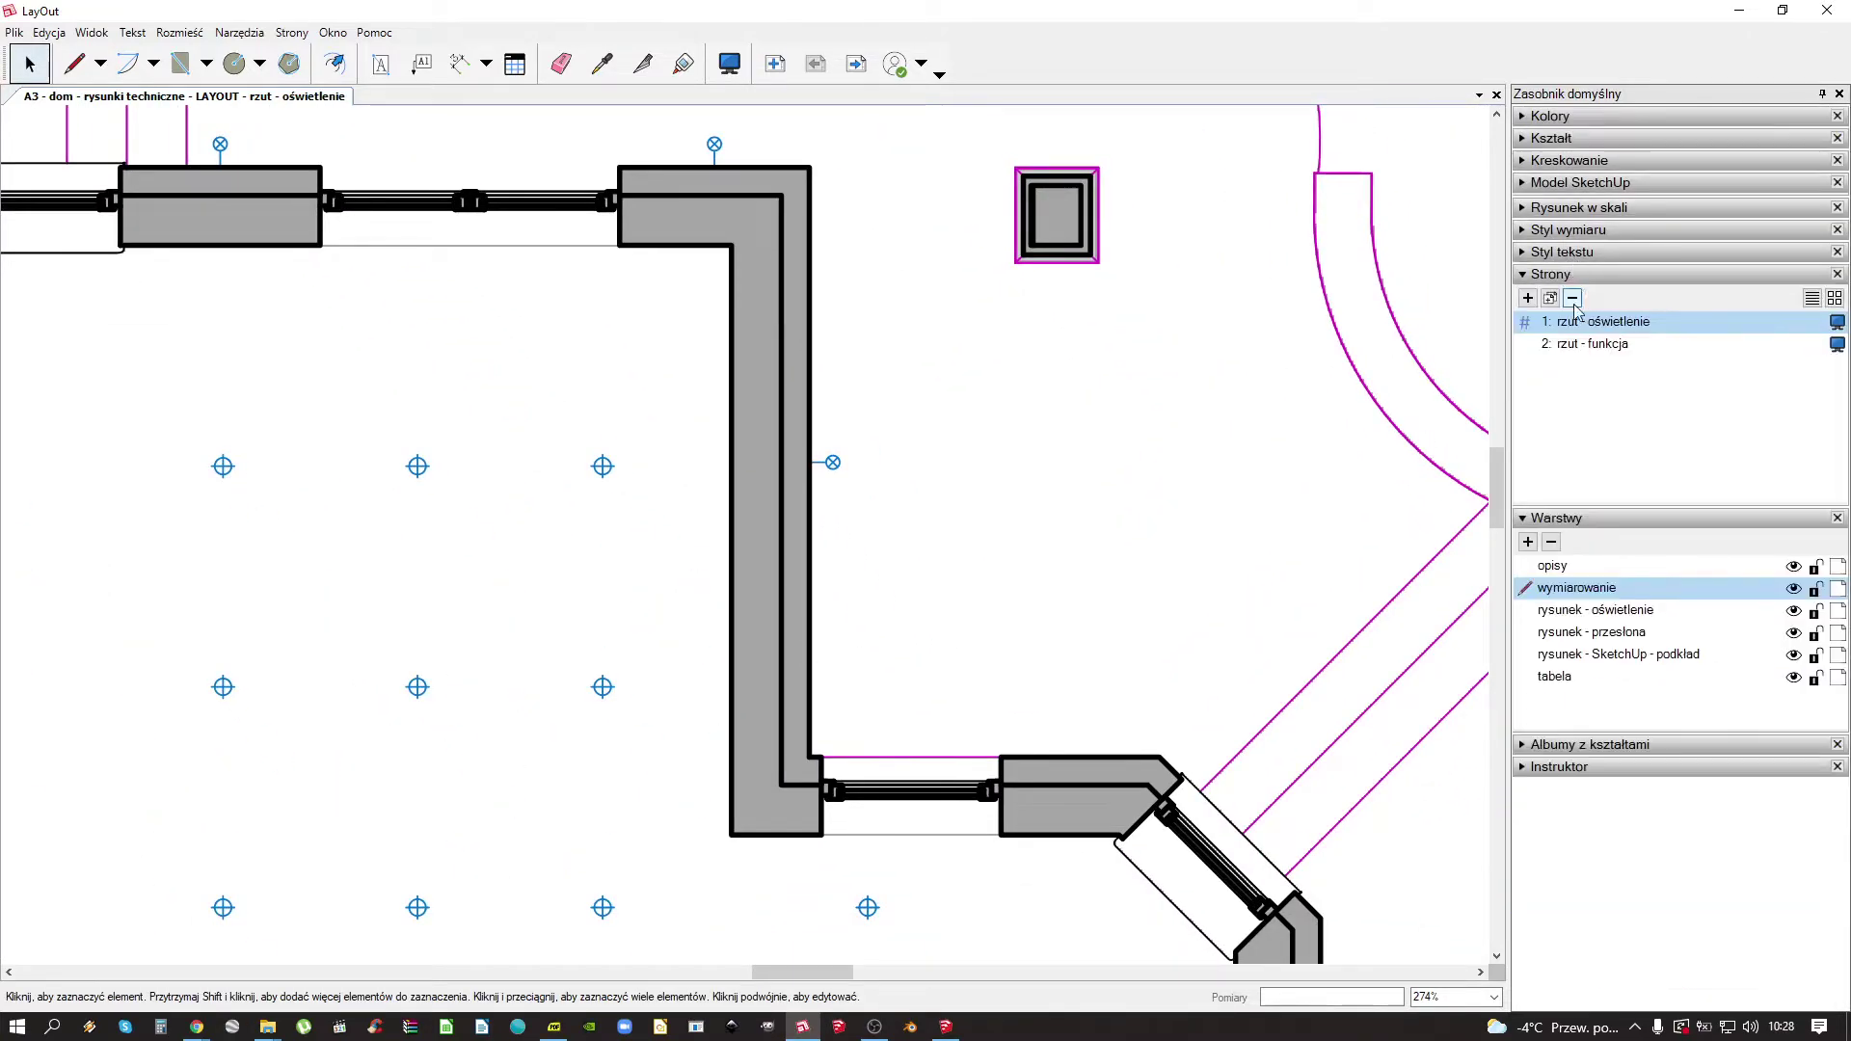
pyautogui.click(1586, 275)
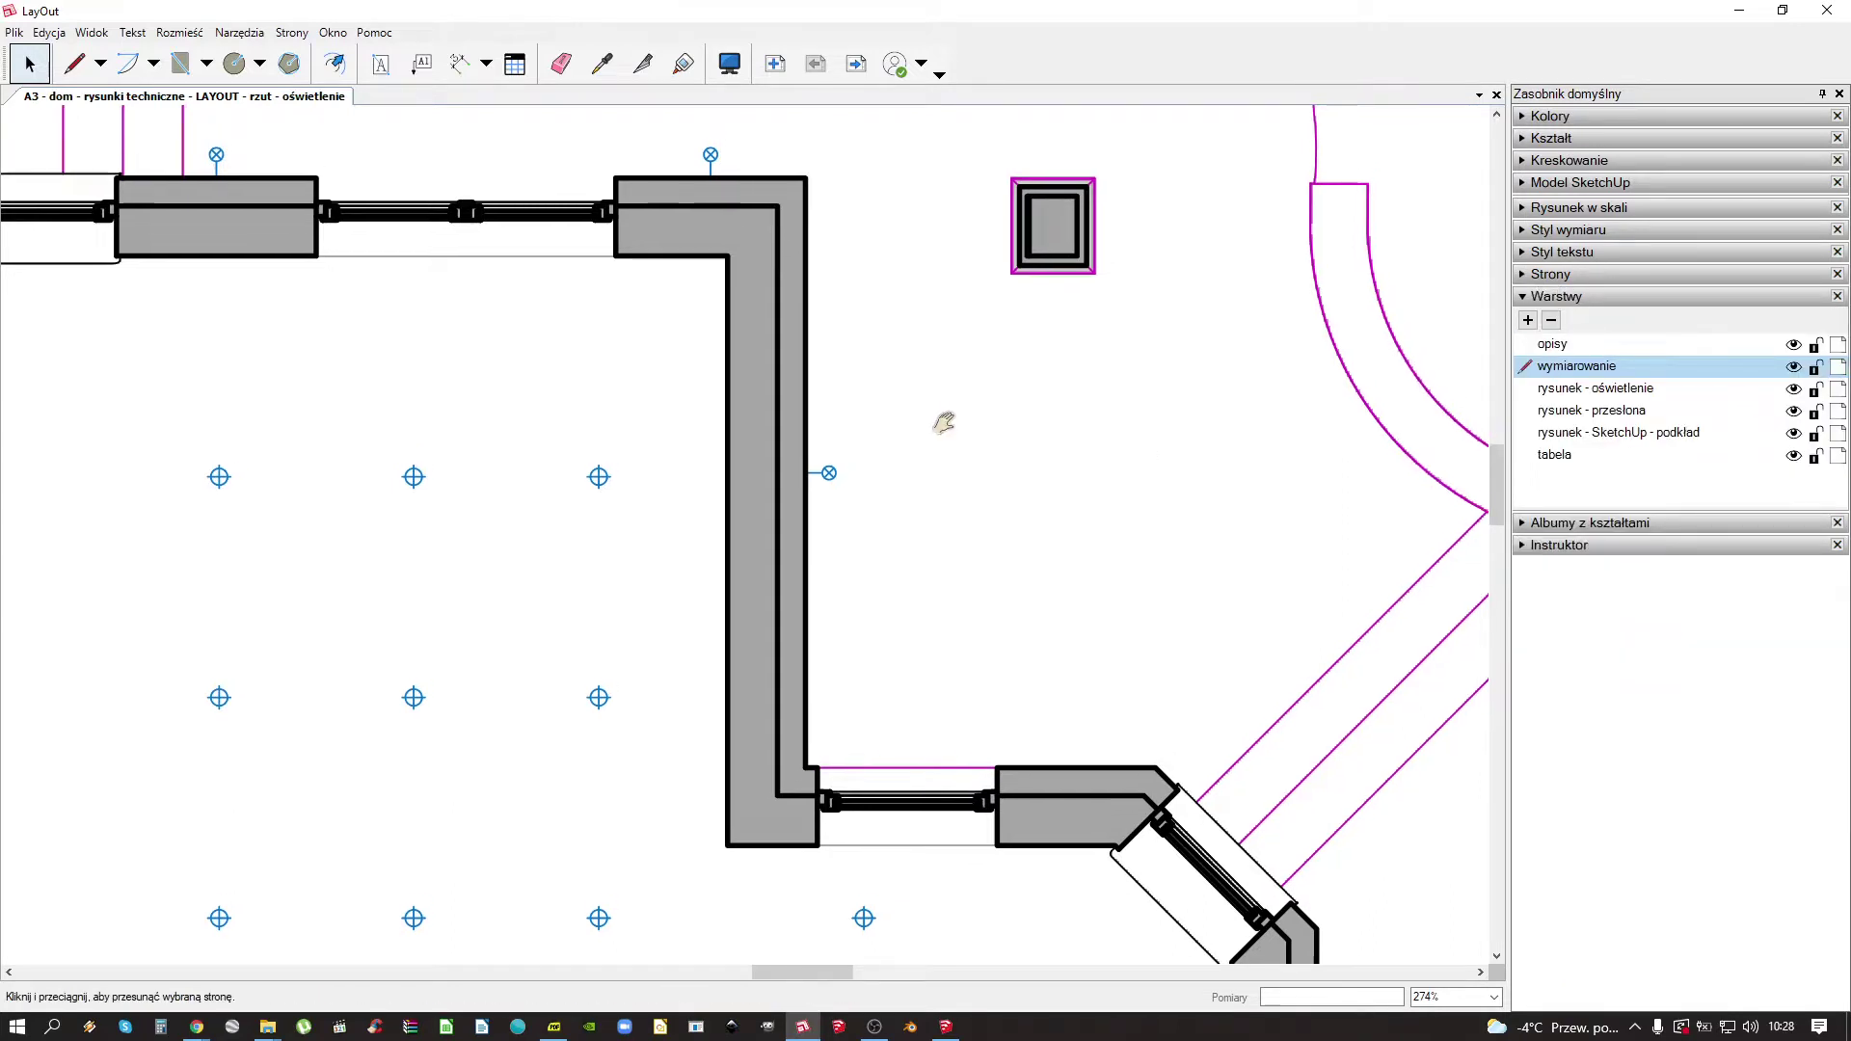
pyautogui.moveTo(848, 386); pyautogui.dragTo(831, 425, button='middle')
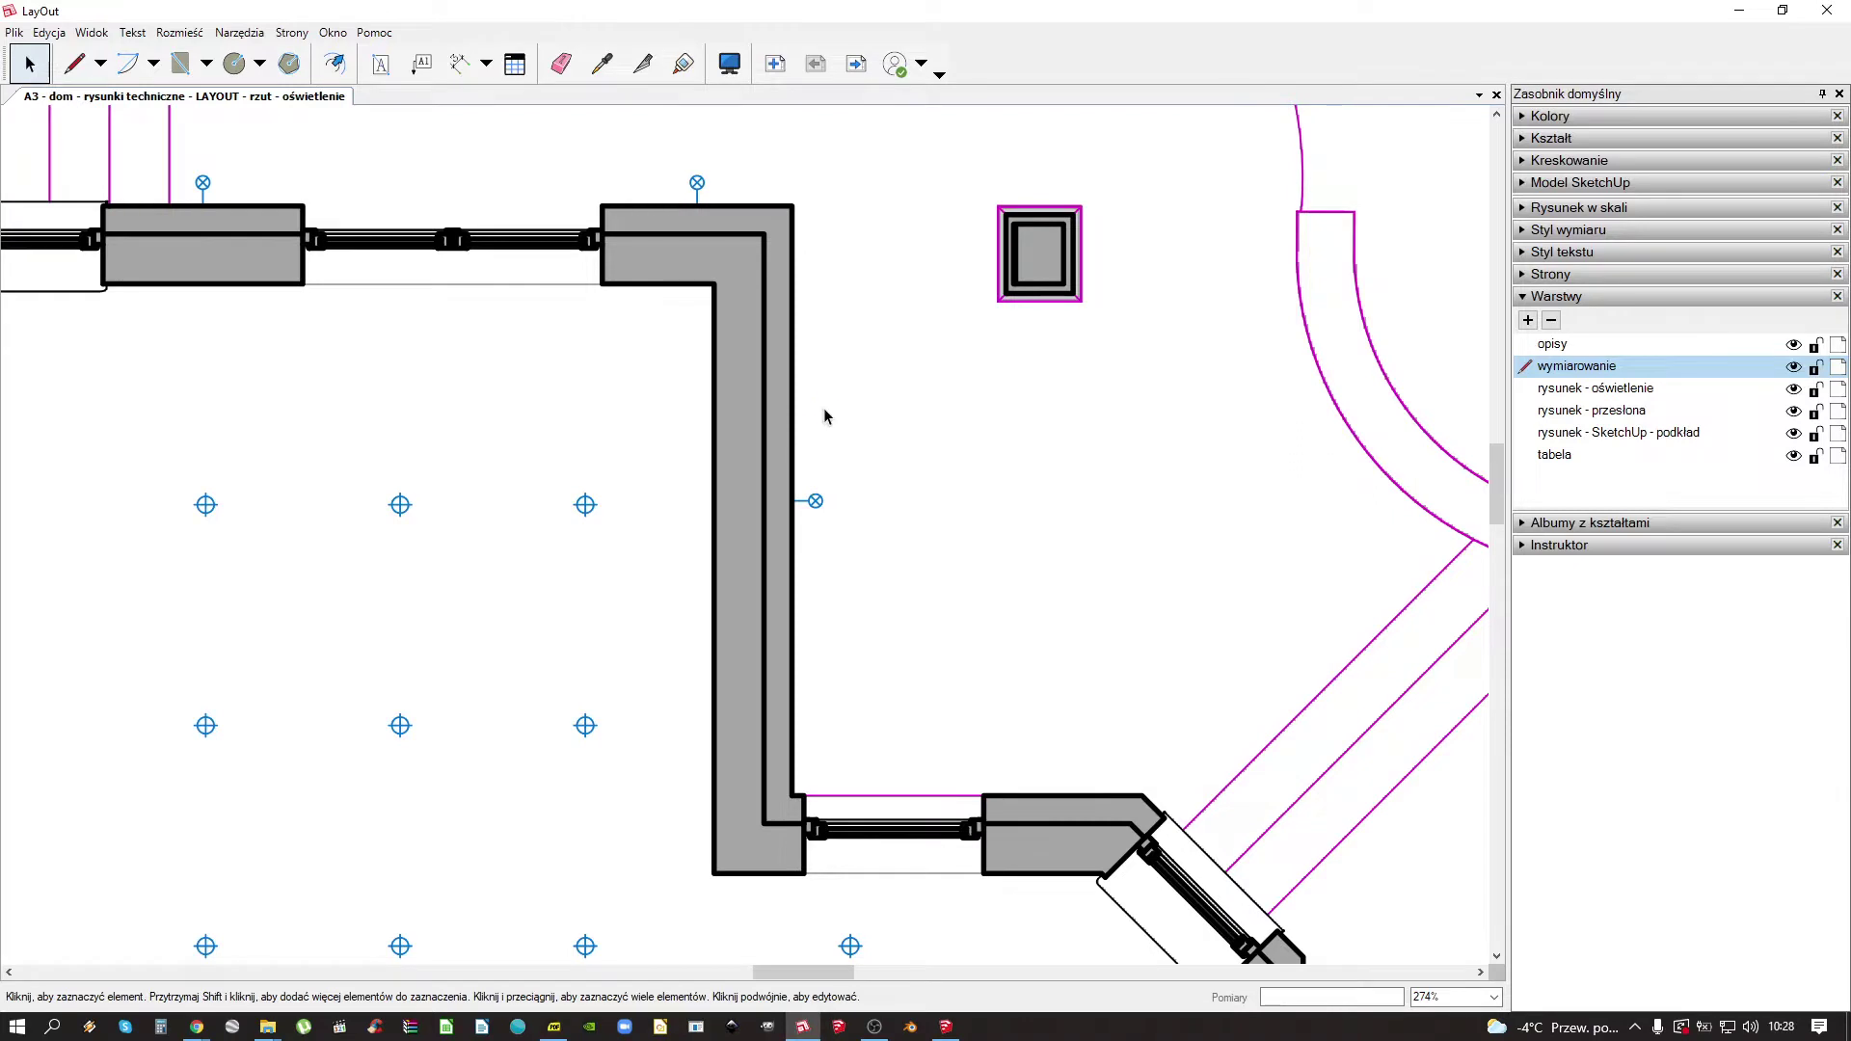
pyautogui.scroll(3, 754, 790)
# - Dimension the first light point to the neighbouring wall corners
pyautogui.press('d')
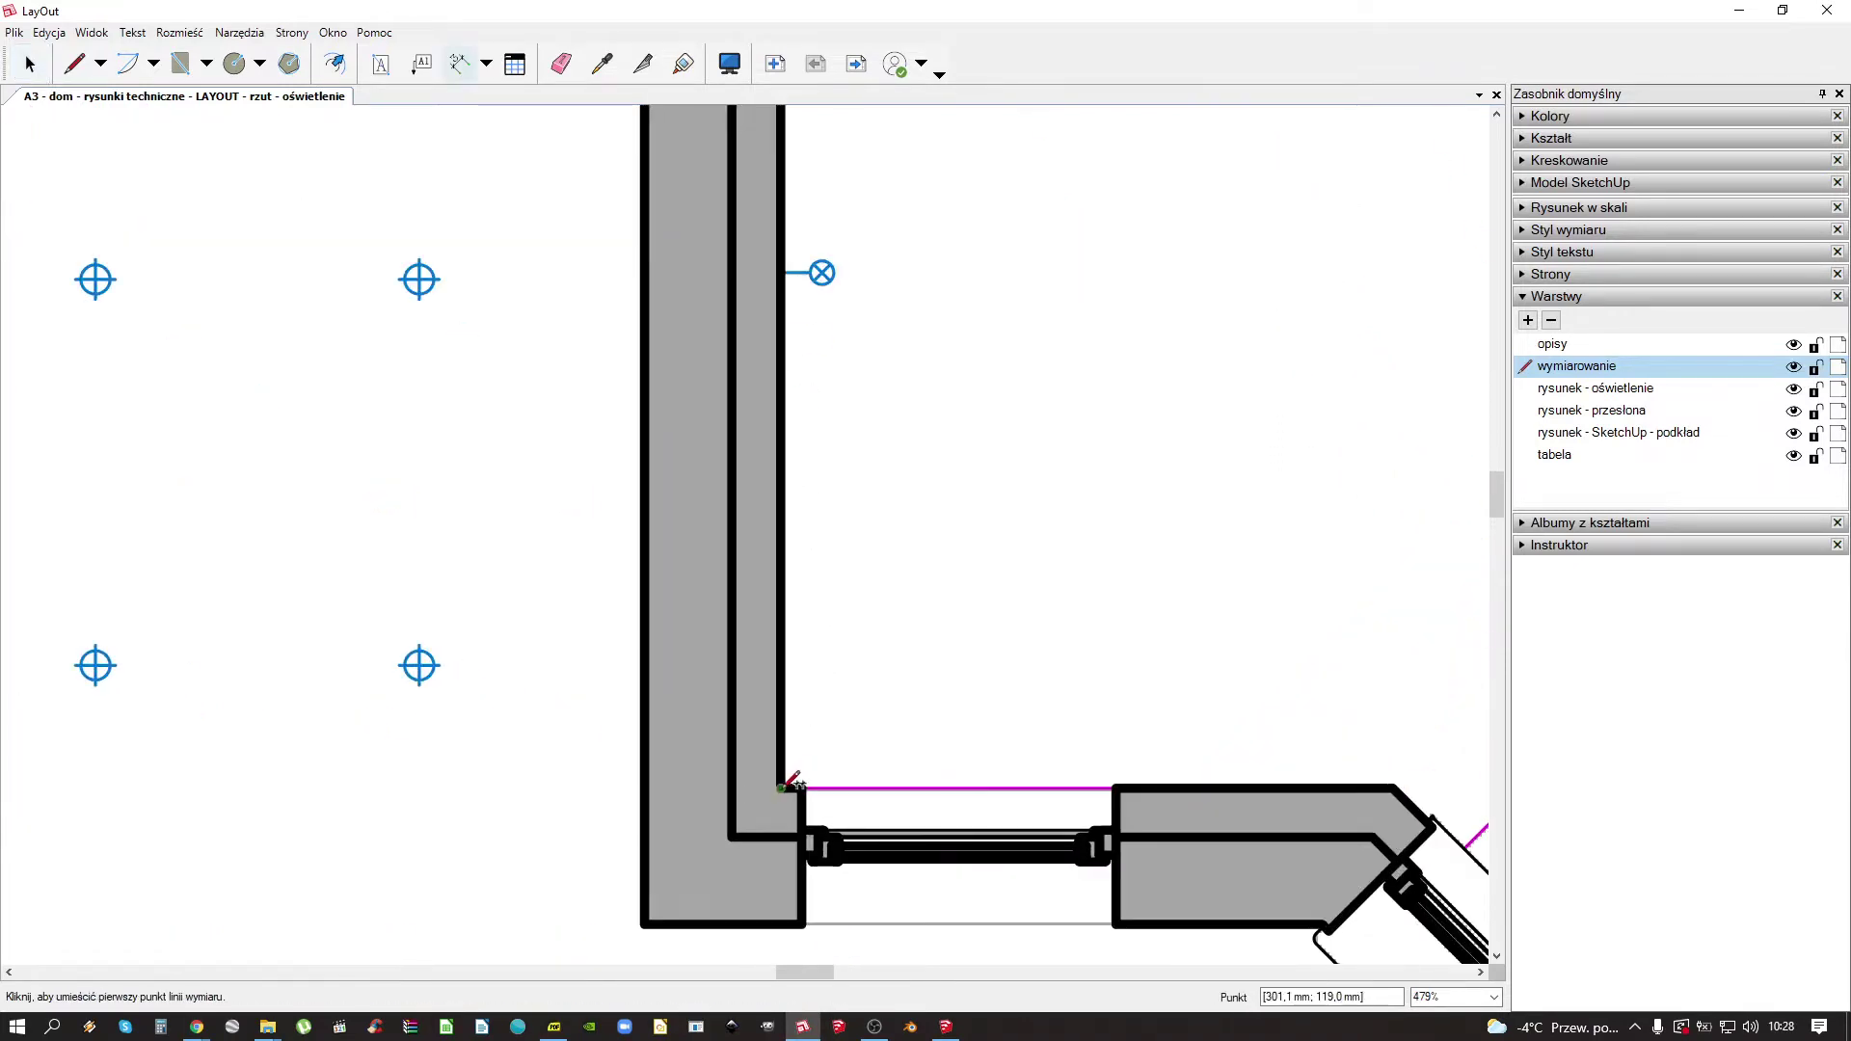
pyautogui.click(782, 788)
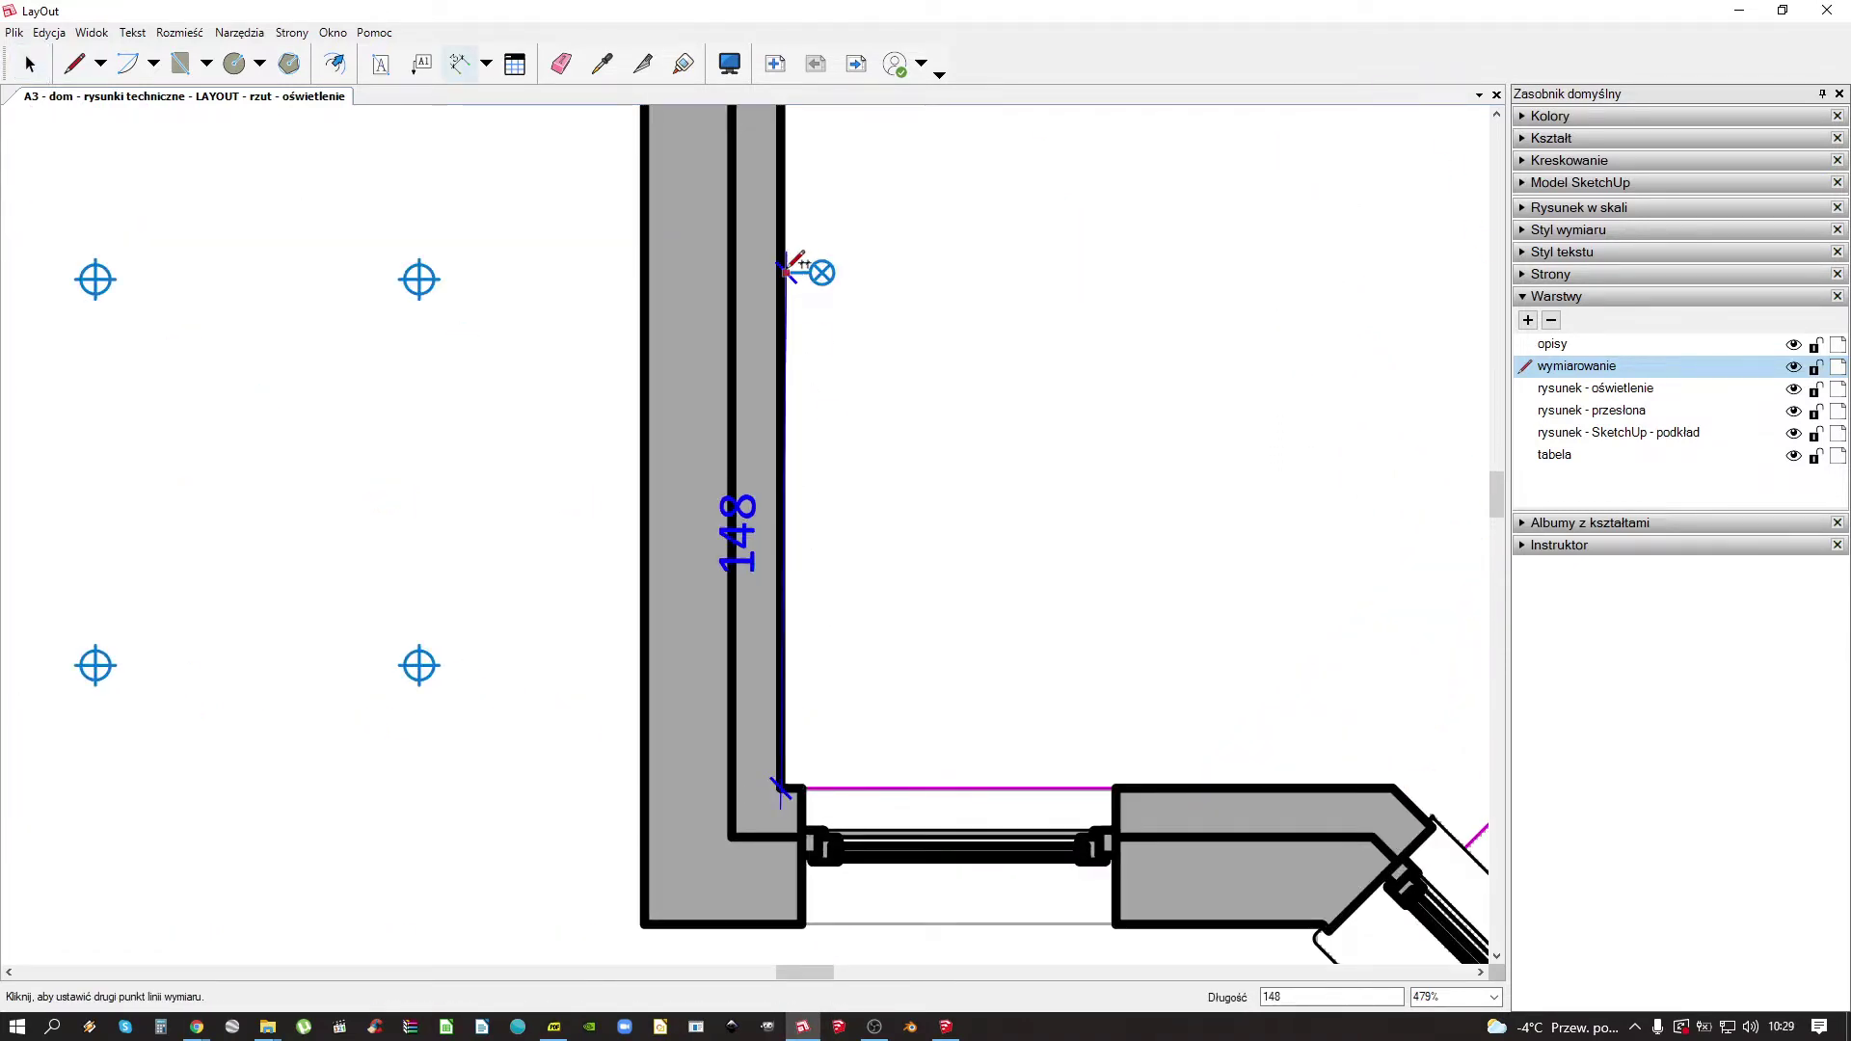
pyautogui.click(786, 273)
pyautogui.click(1181, 273)
pyautogui.moveTo(1181, 273); pyautogui.dragTo(638, 400, button='middle')
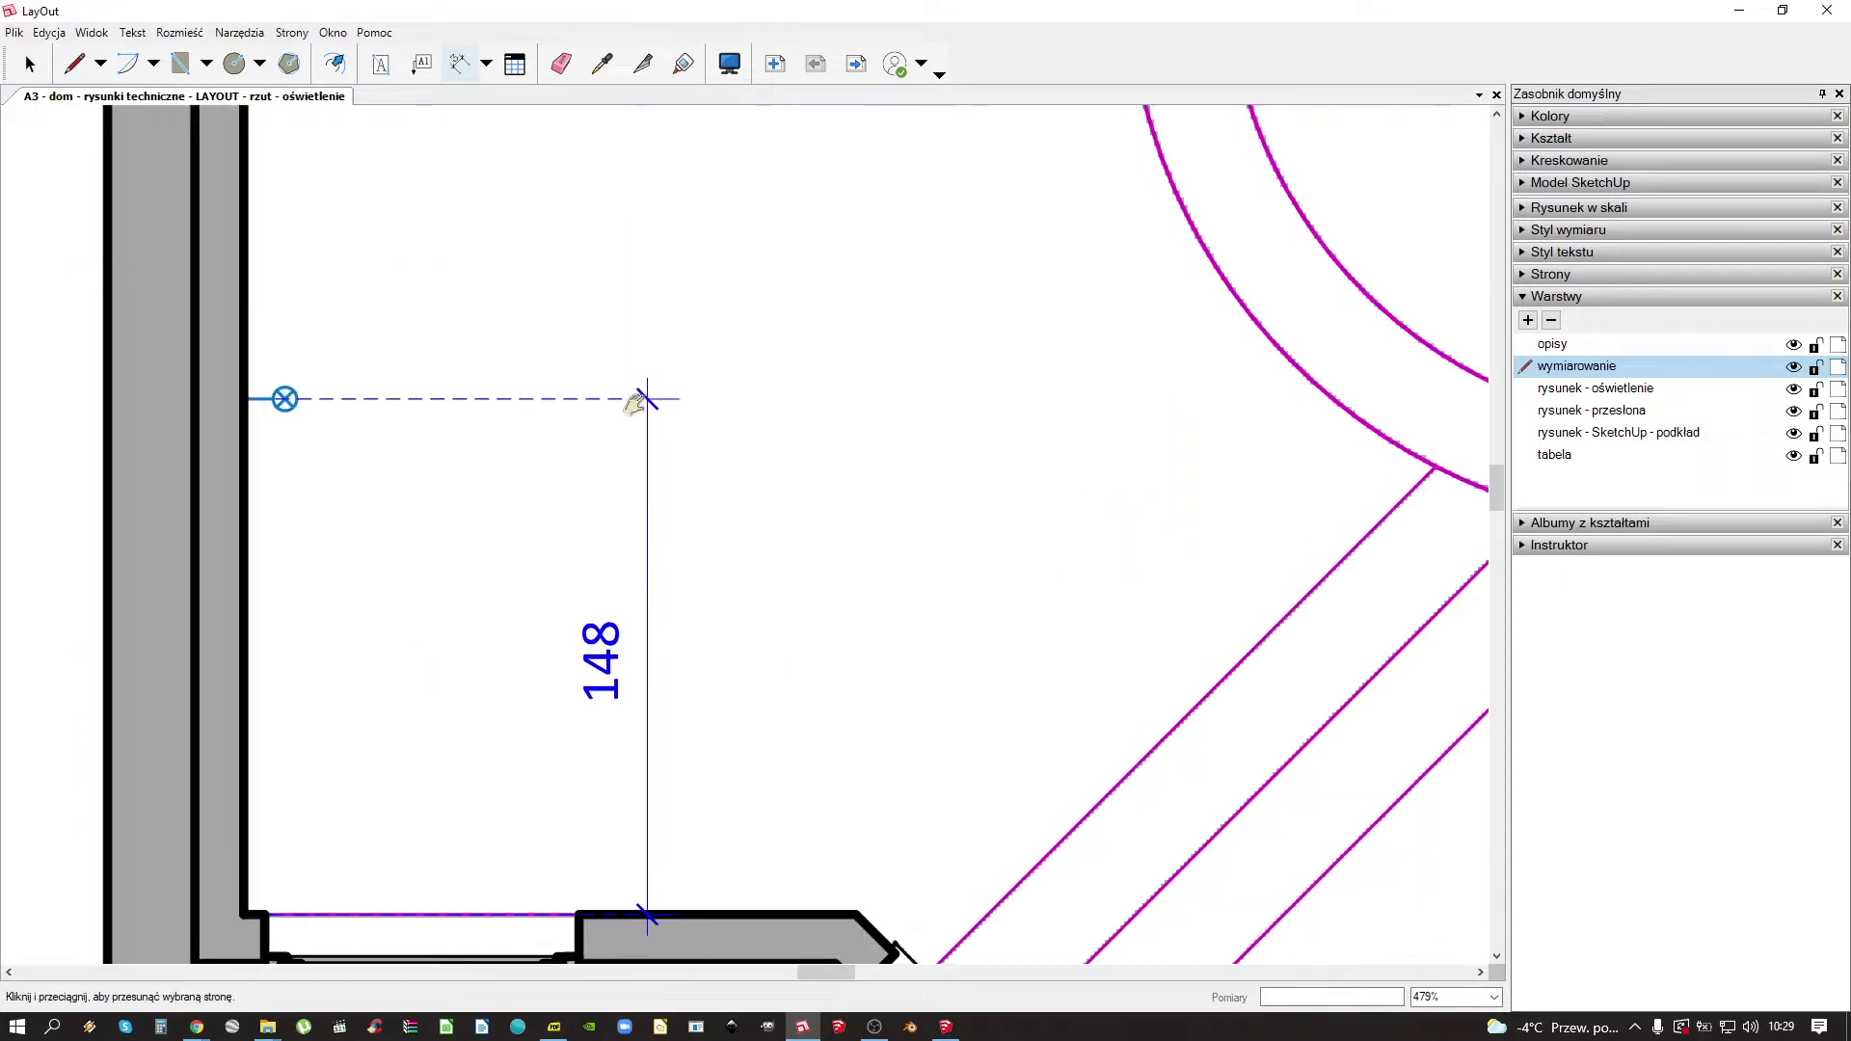
pyautogui.scroll(-2, 782, 397)
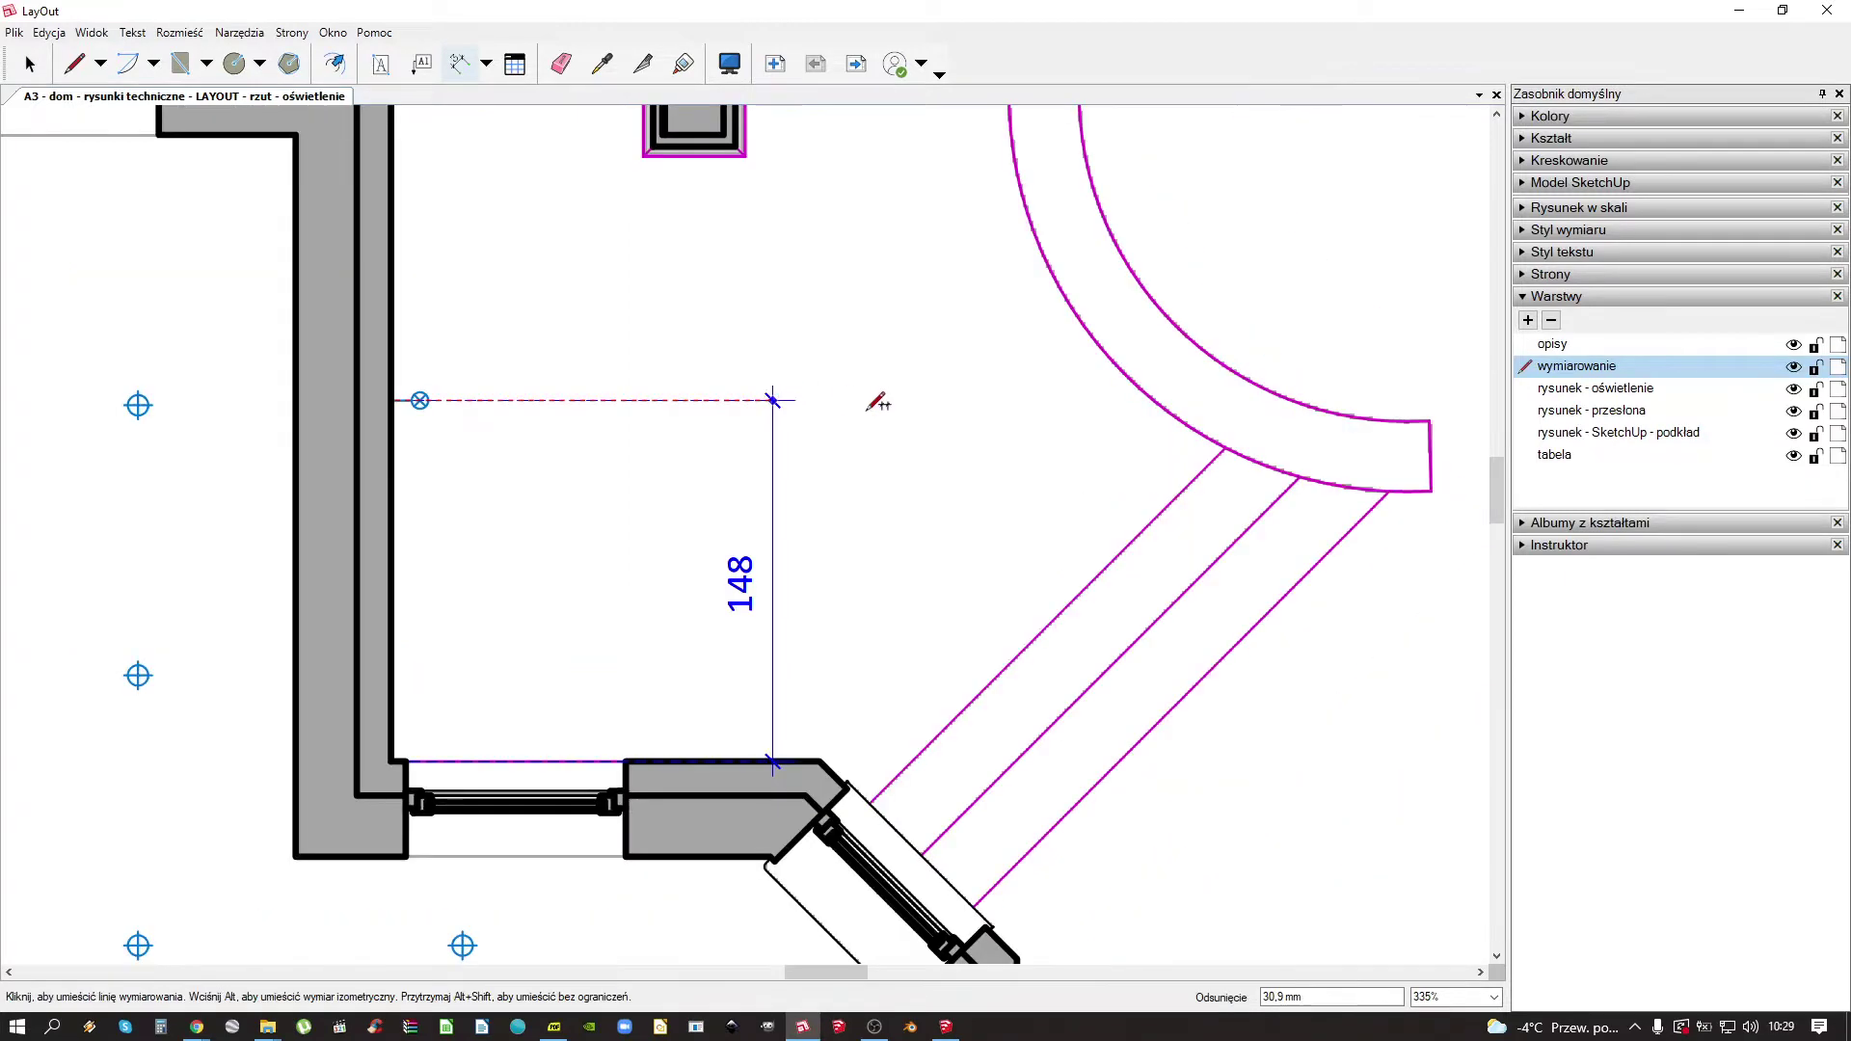
pyautogui.click(945, 399)
pyautogui.moveTo(639, 359); pyautogui.dragTo(714, 581, button='middle')
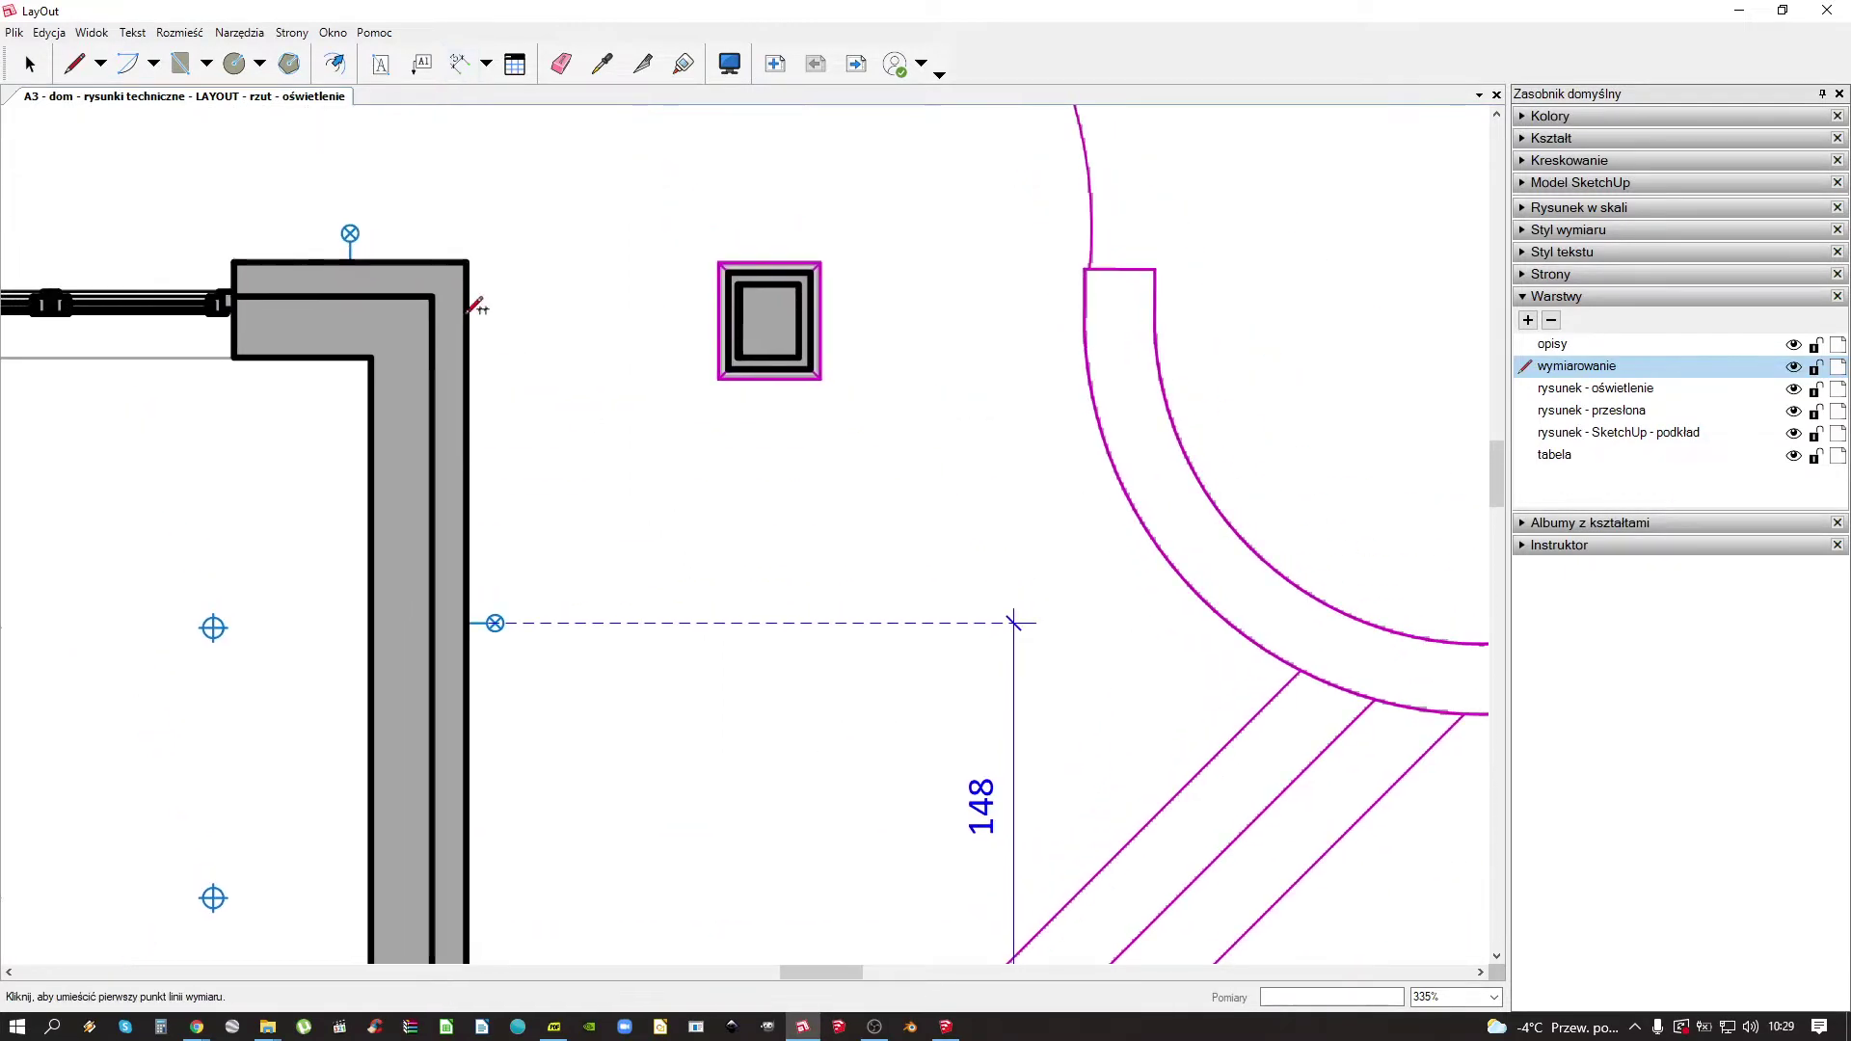
pyautogui.doubleClick(472, 259)
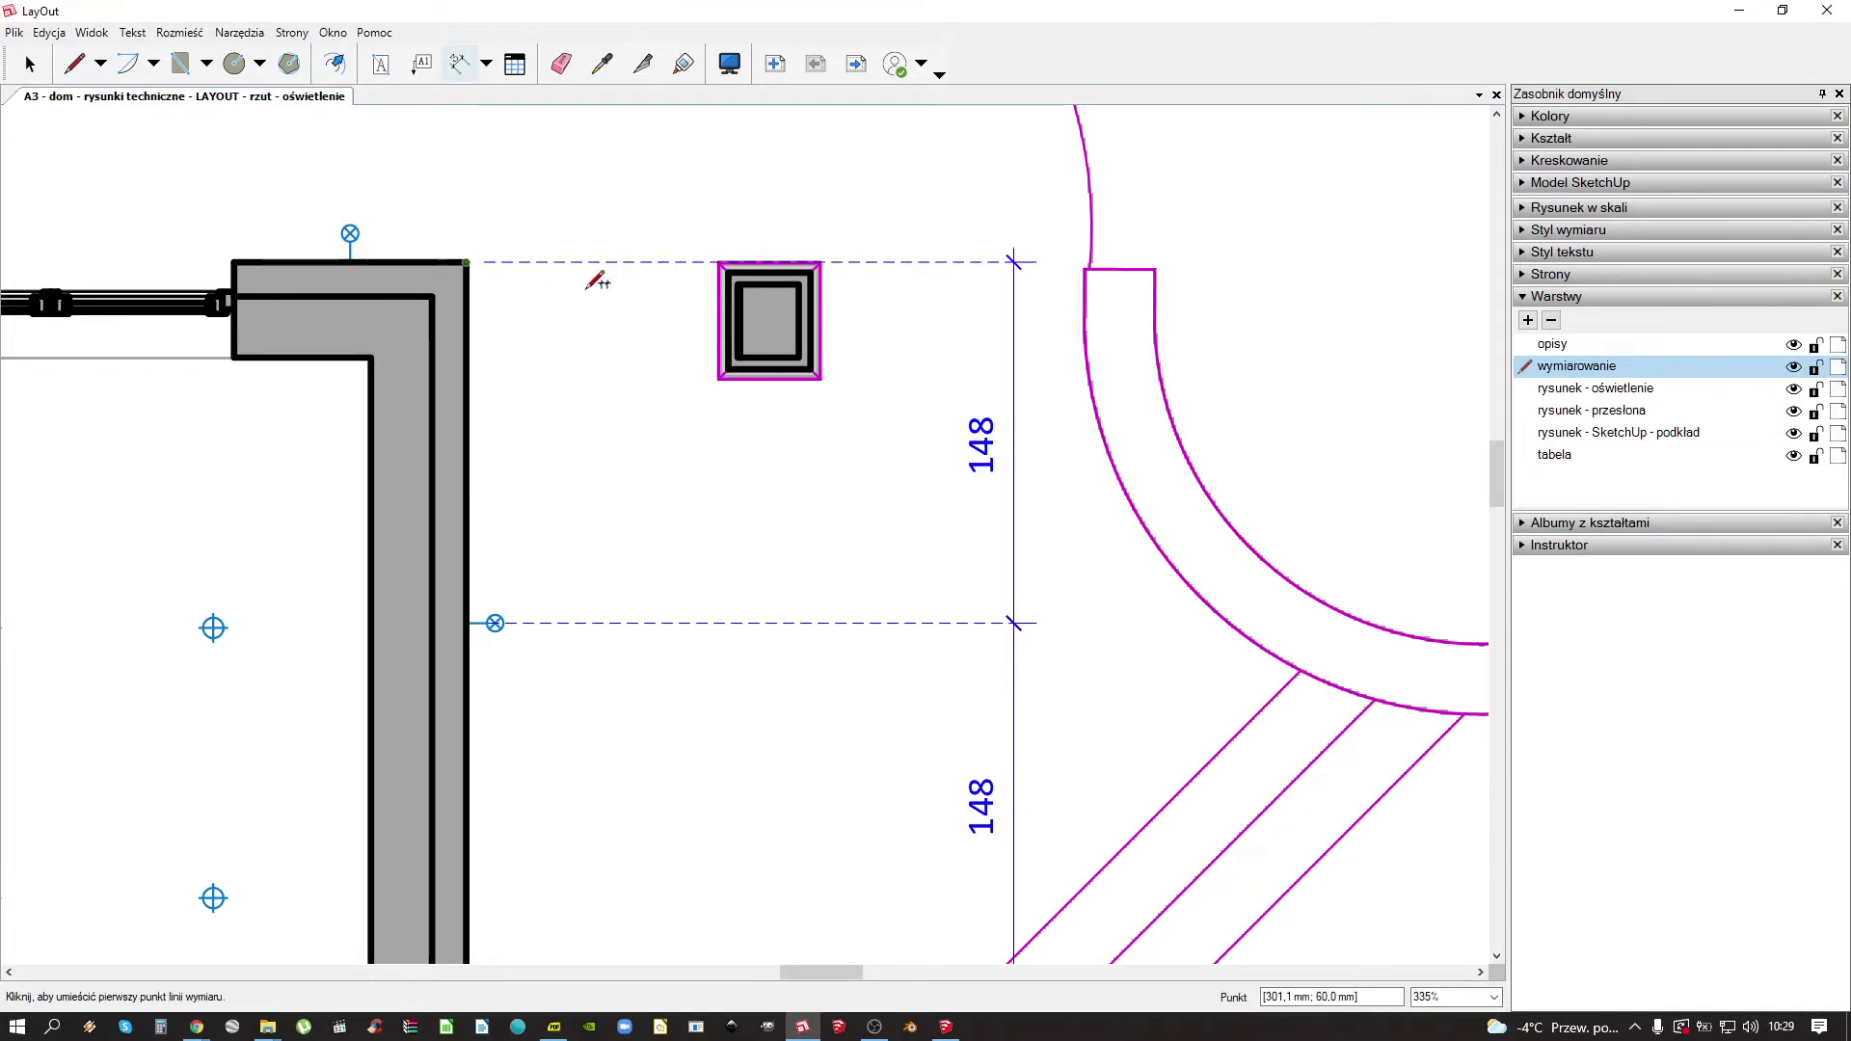
# - Dimension the second light point to the wall piers, reading 48, 47 and 50
pyautogui.moveTo(665, 345)
pyautogui.mouseDown(button='middle')
pyautogui.moveTo(934, 556)
pyautogui.moveTo(1046, 574)
pyautogui.mouseUp(button='middle')
pyautogui.click(847, 488)
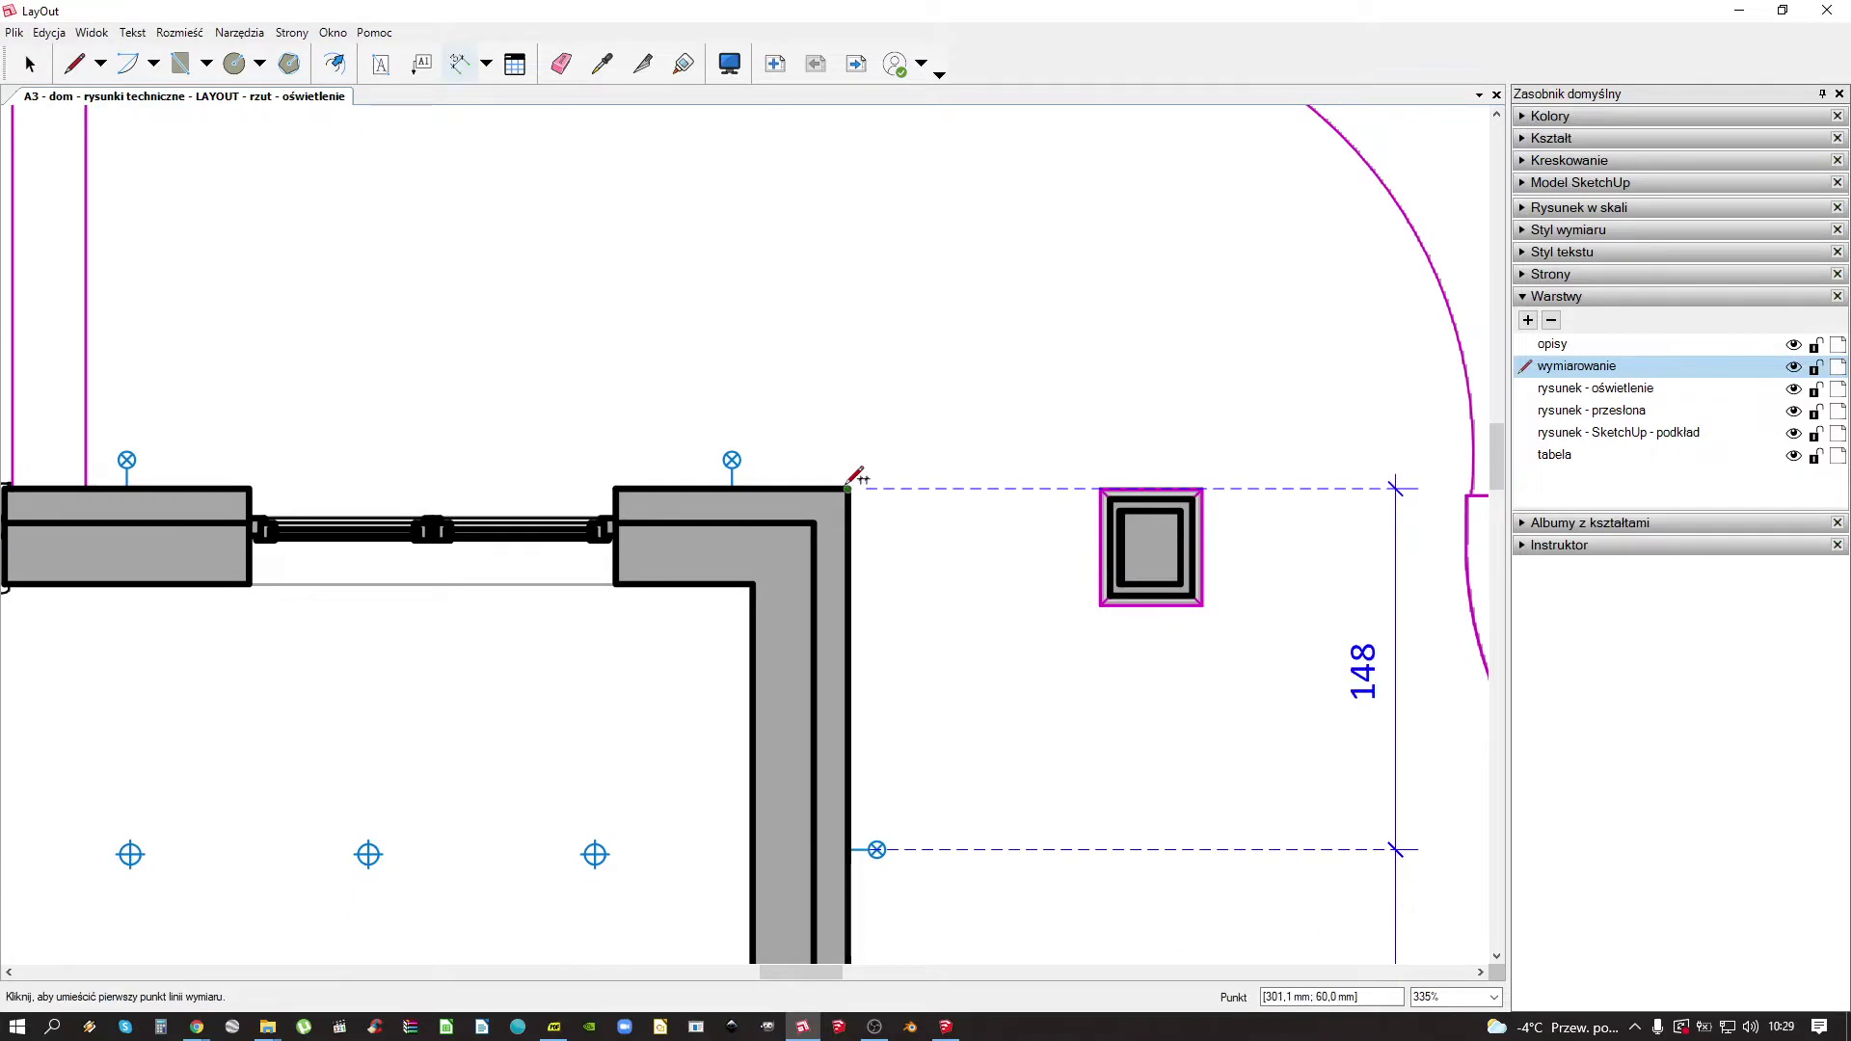
pyautogui.click(732, 488)
pyautogui.moveTo(733, 164); pyautogui.dragTo(752, 281, button='middle')
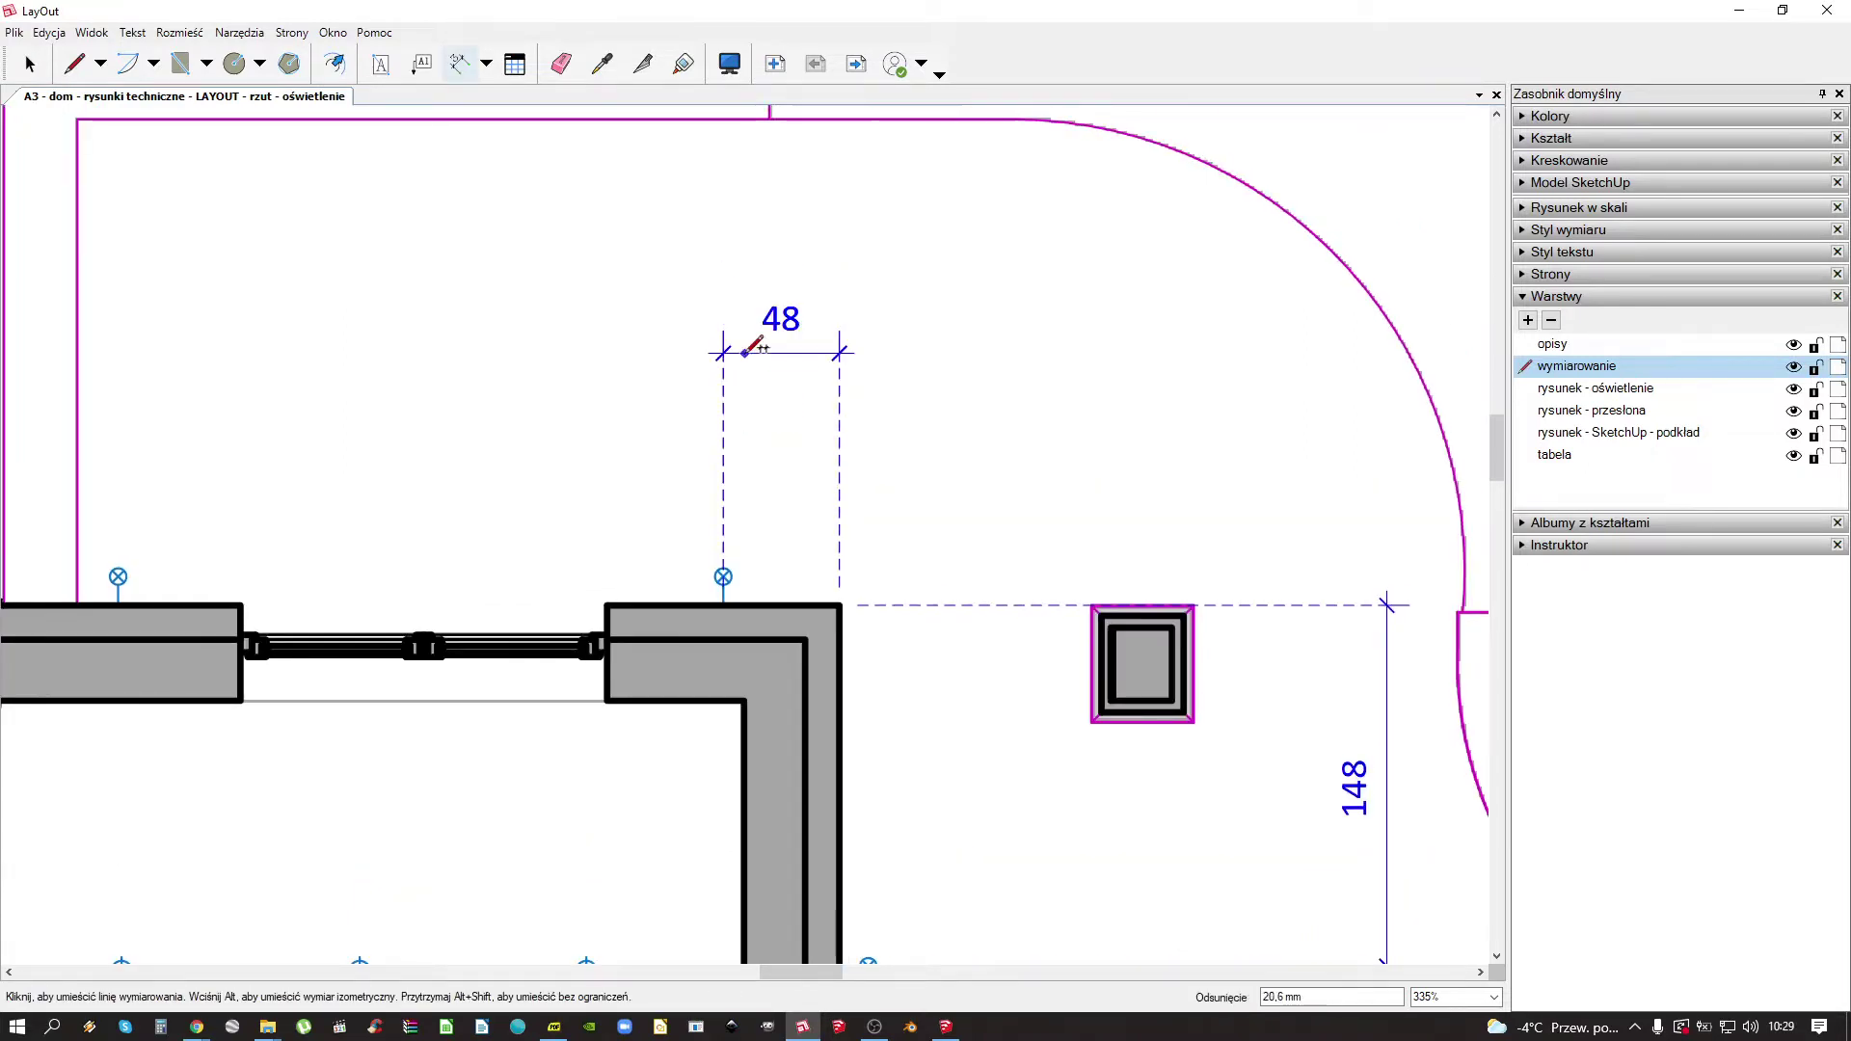
pyautogui.click(733, 353)
pyautogui.doubleClick(608, 604)
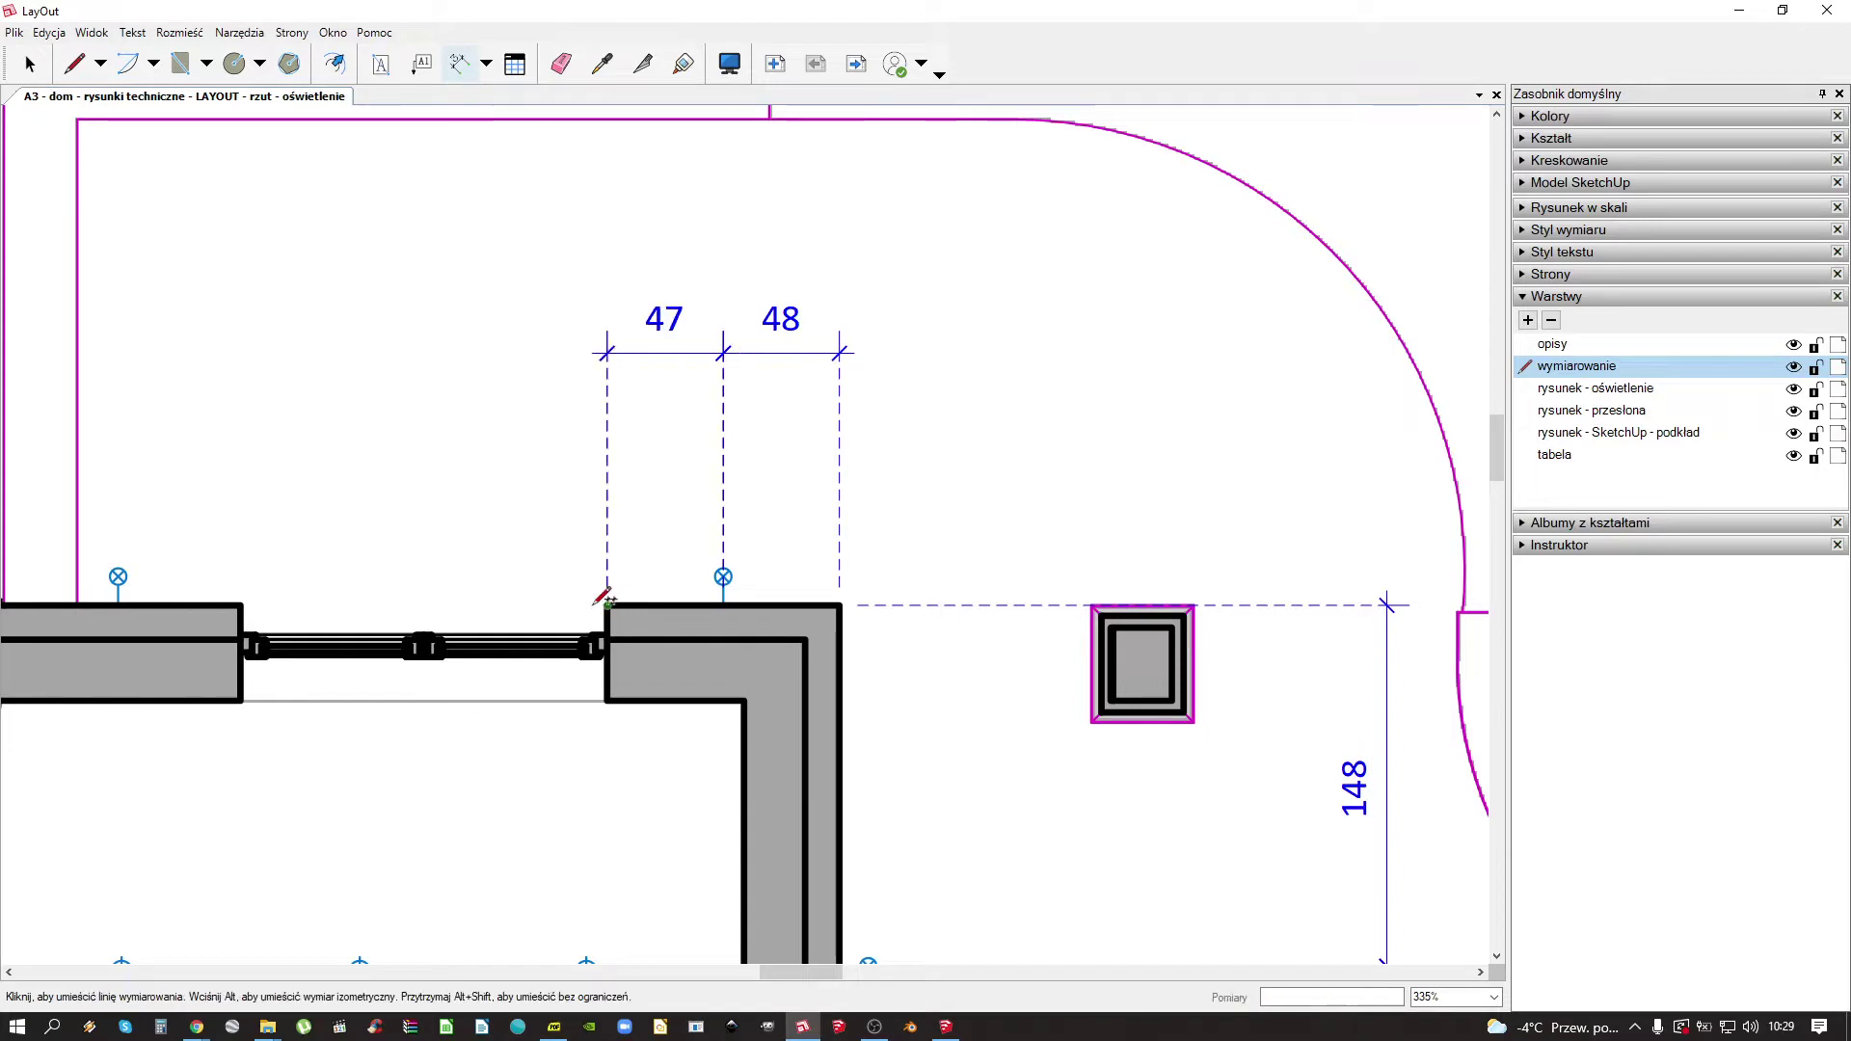
pyautogui.moveTo(269, 590); pyautogui.dragTo(642, 539, button='middle')
pyautogui.click(614, 554)
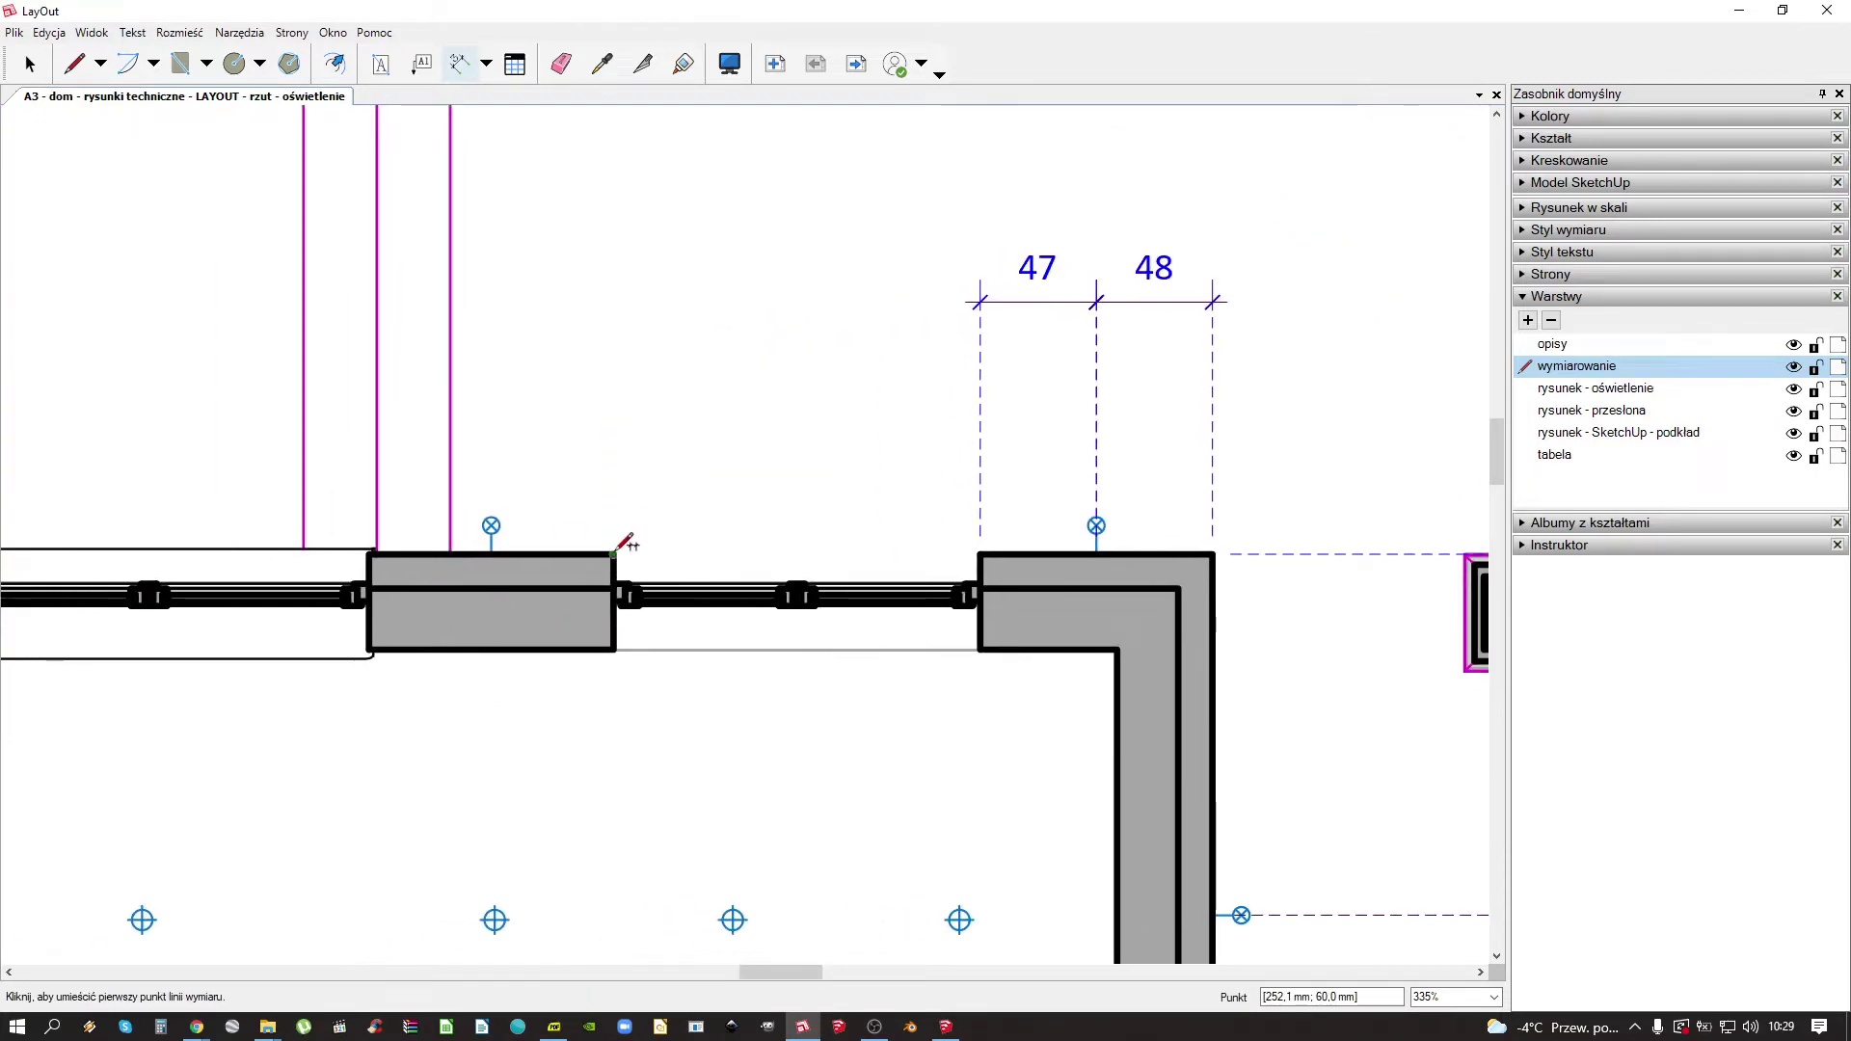
pyautogui.click(492, 552)
pyautogui.click(972, 301)
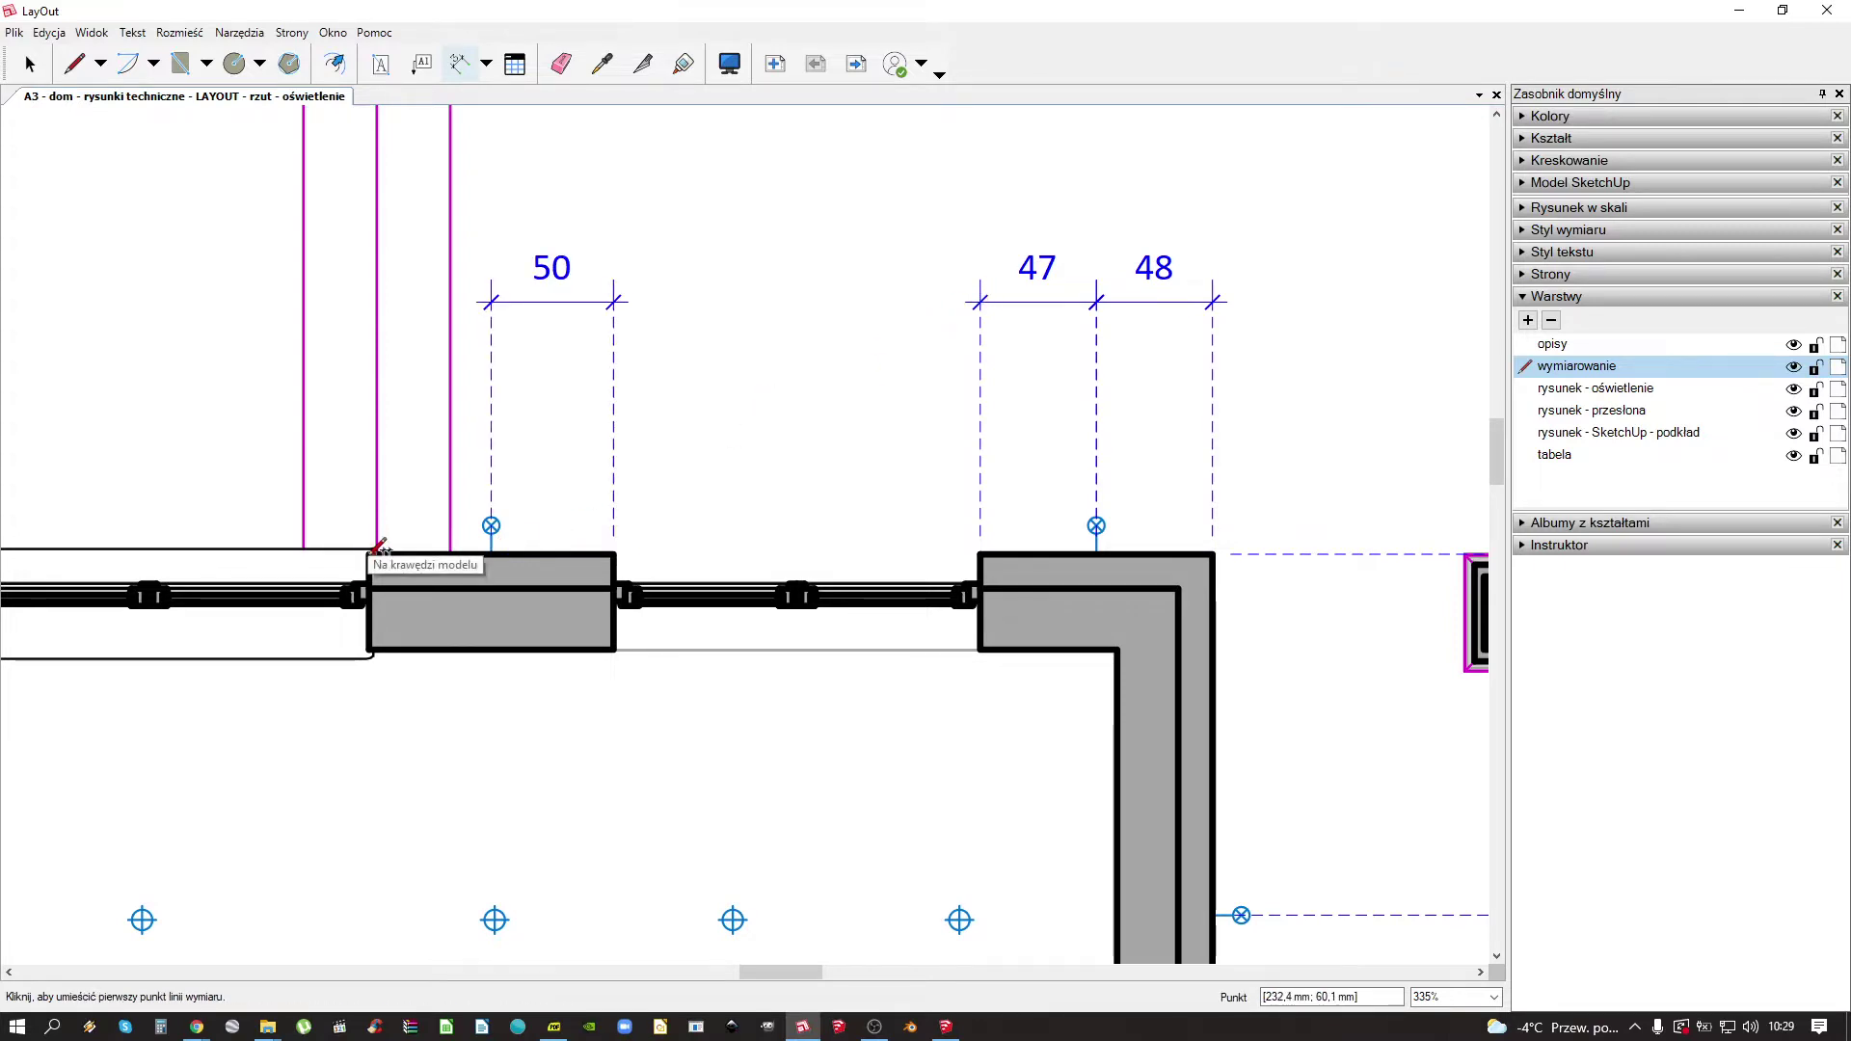
# - Zoom in and out to check the 47 and 48 dimension values
pyautogui.scroll(3, 379, 545)
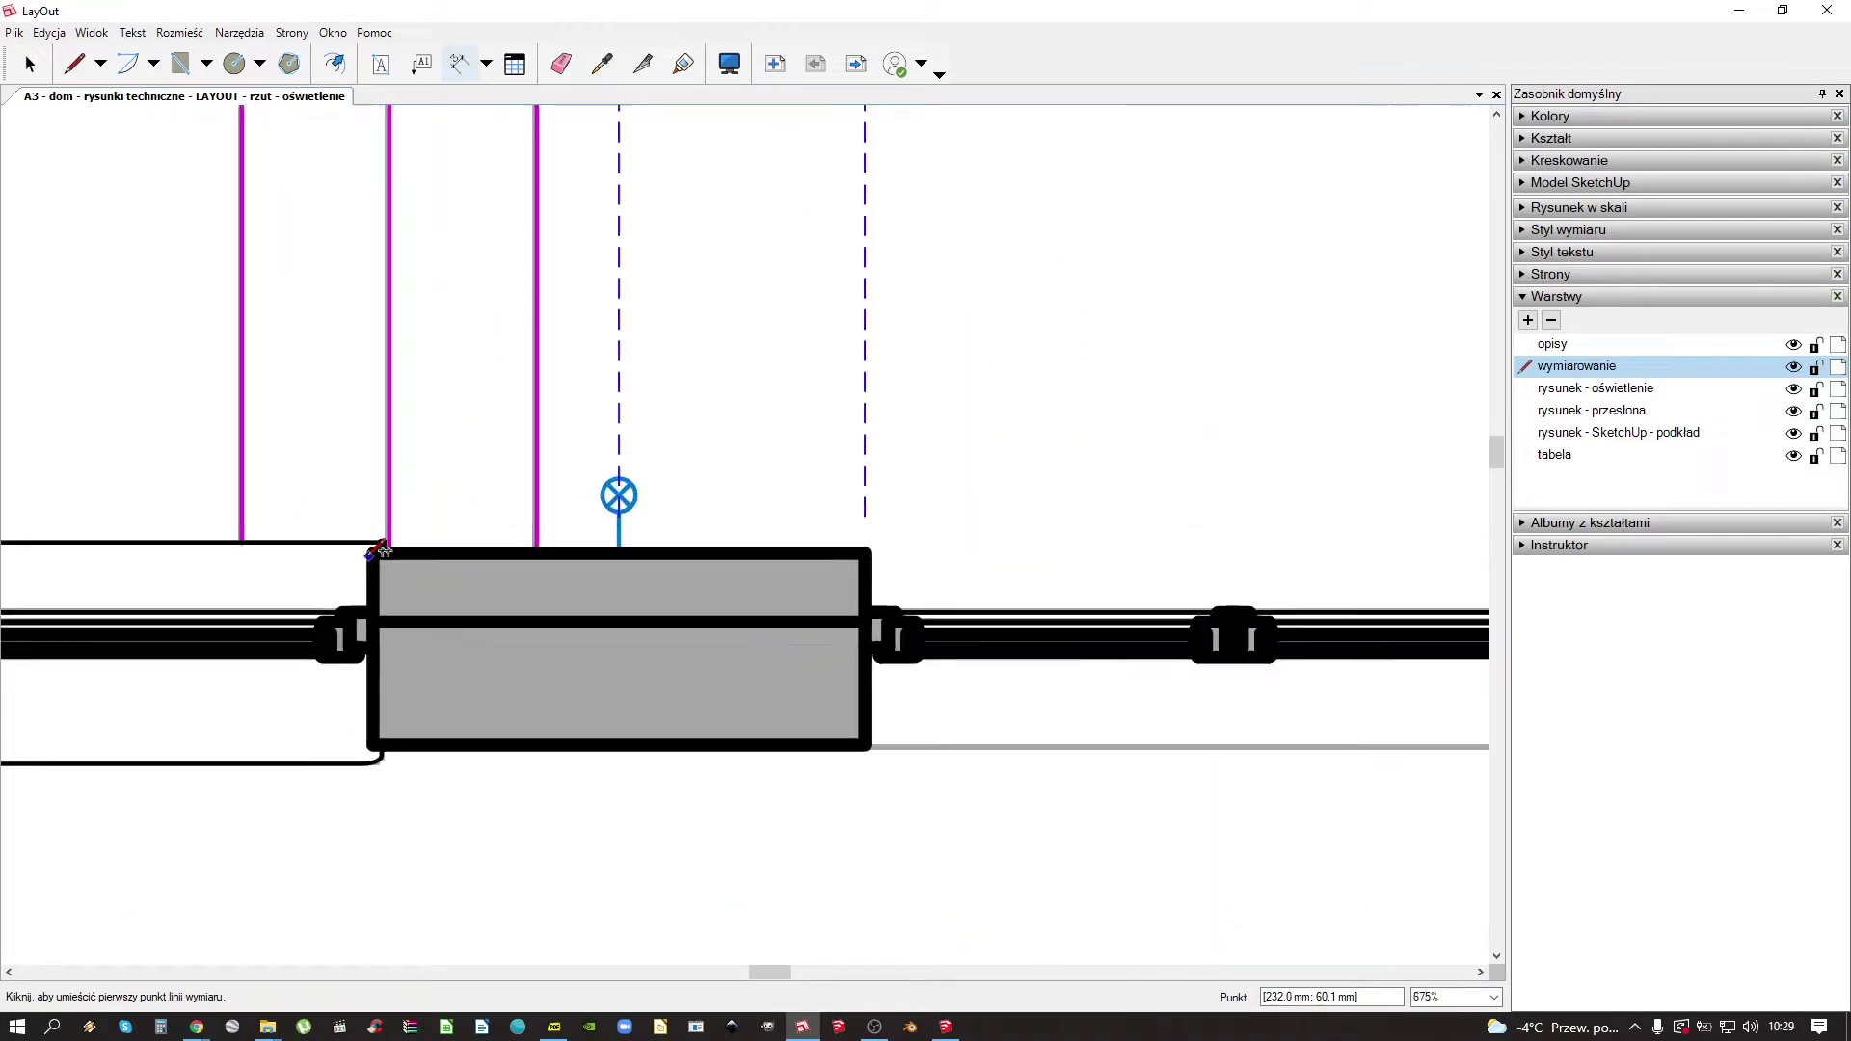
pyautogui.scroll(1, 386, 545)
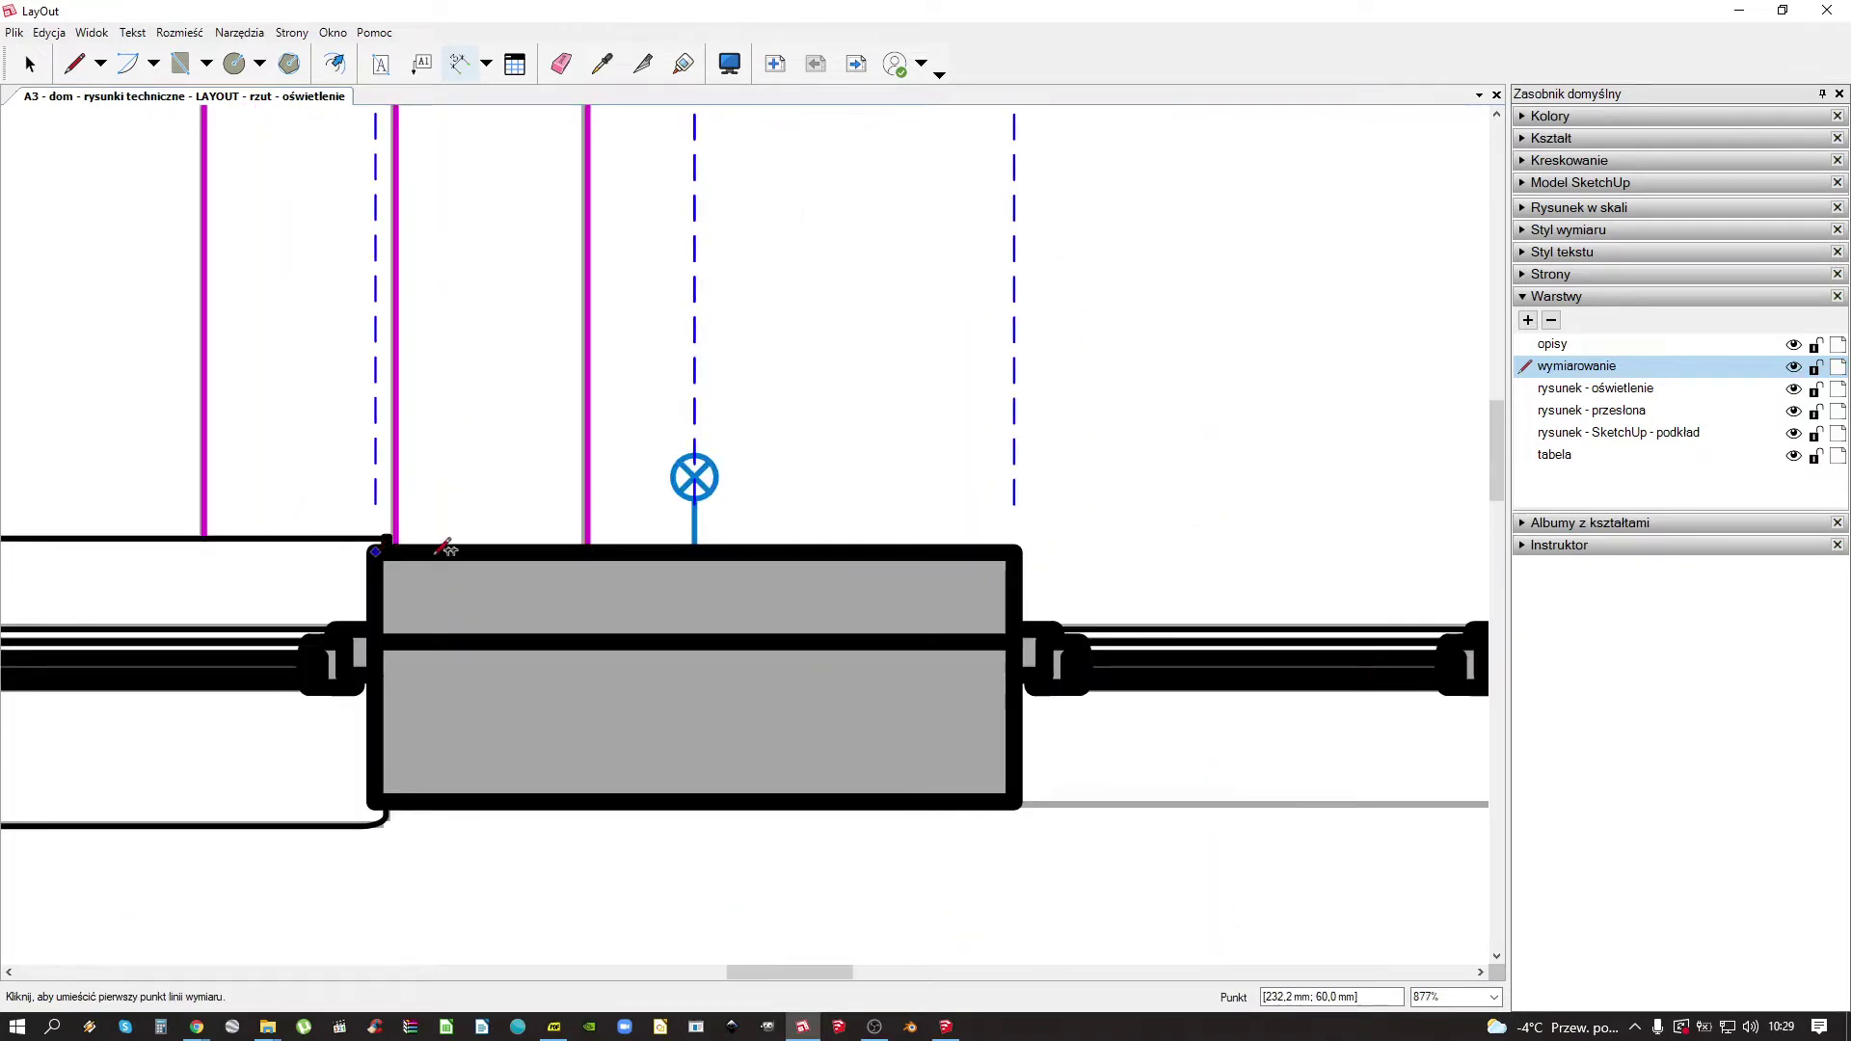
pyautogui.scroll(-6, 482, 555)
pyautogui.scroll(-2, 569, 564)
pyautogui.scroll(2, 609, 558)
pyautogui.scroll(2, 616, 483)
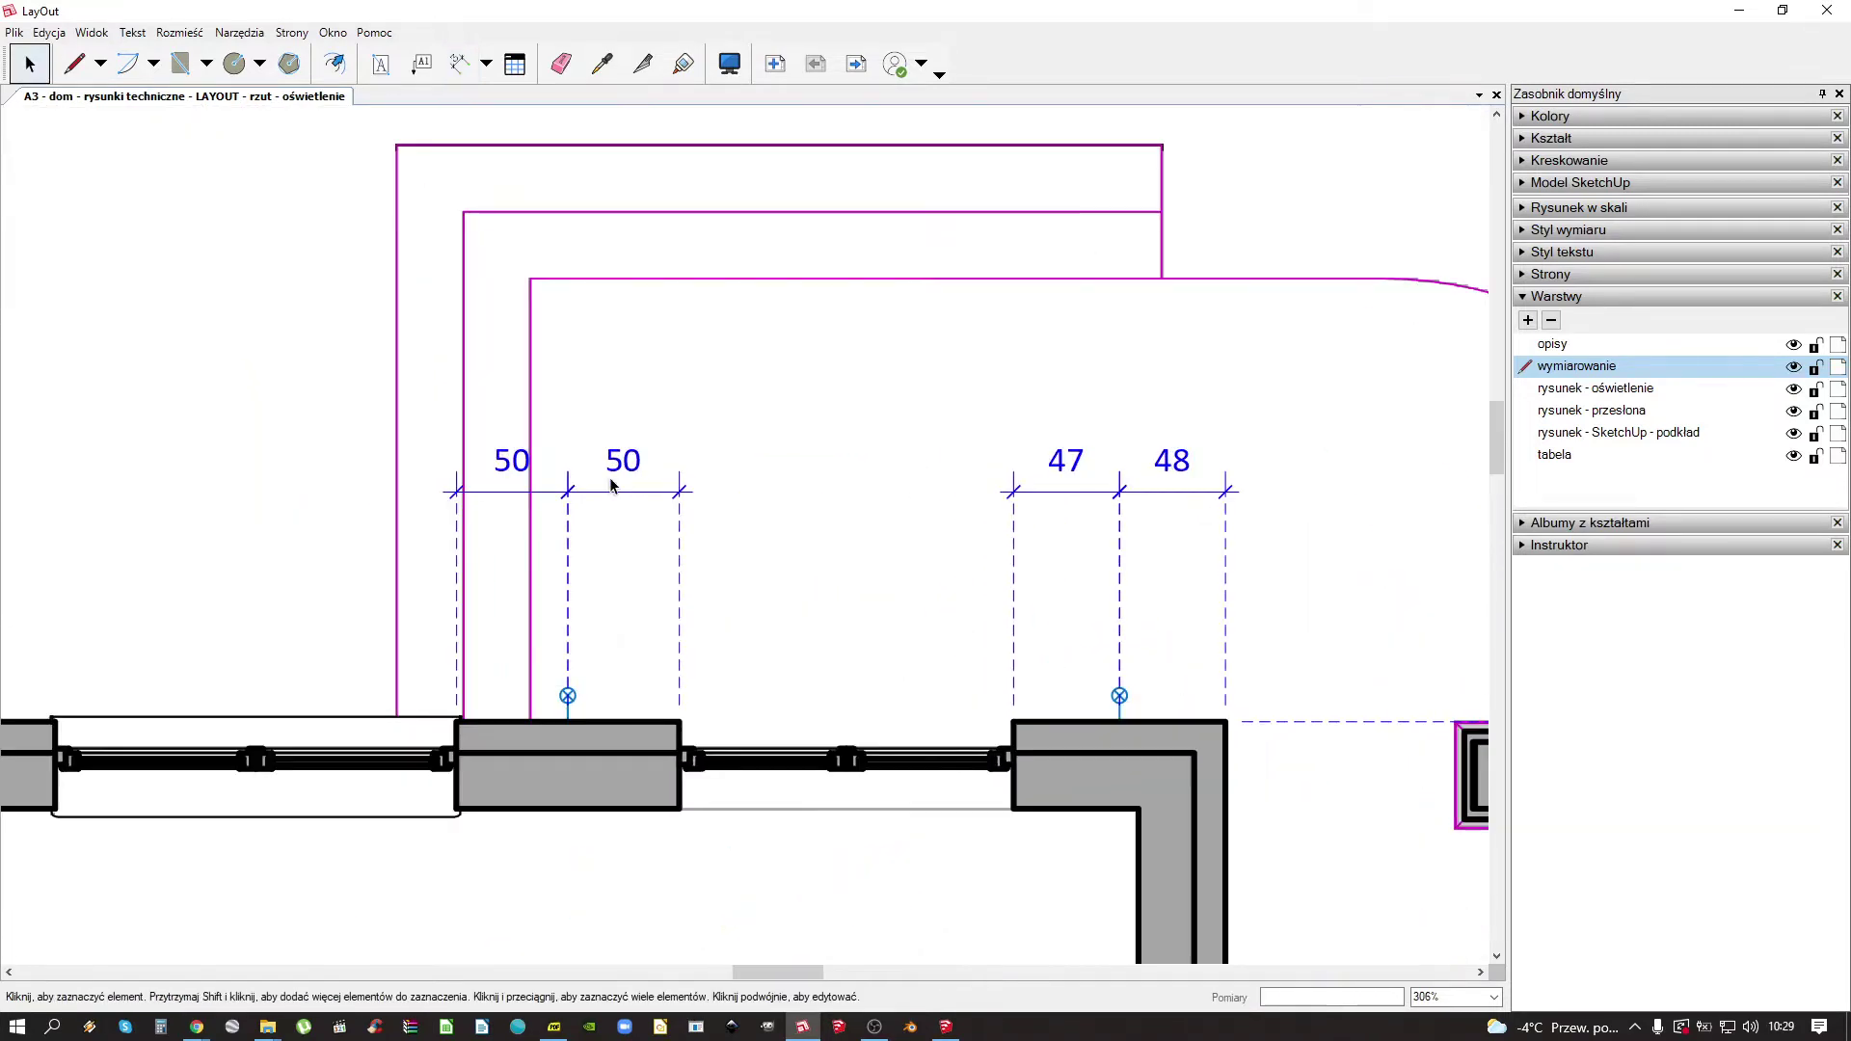
pyautogui.scroll(-2, 739, 549)
pyautogui.scroll(3, 761, 443)
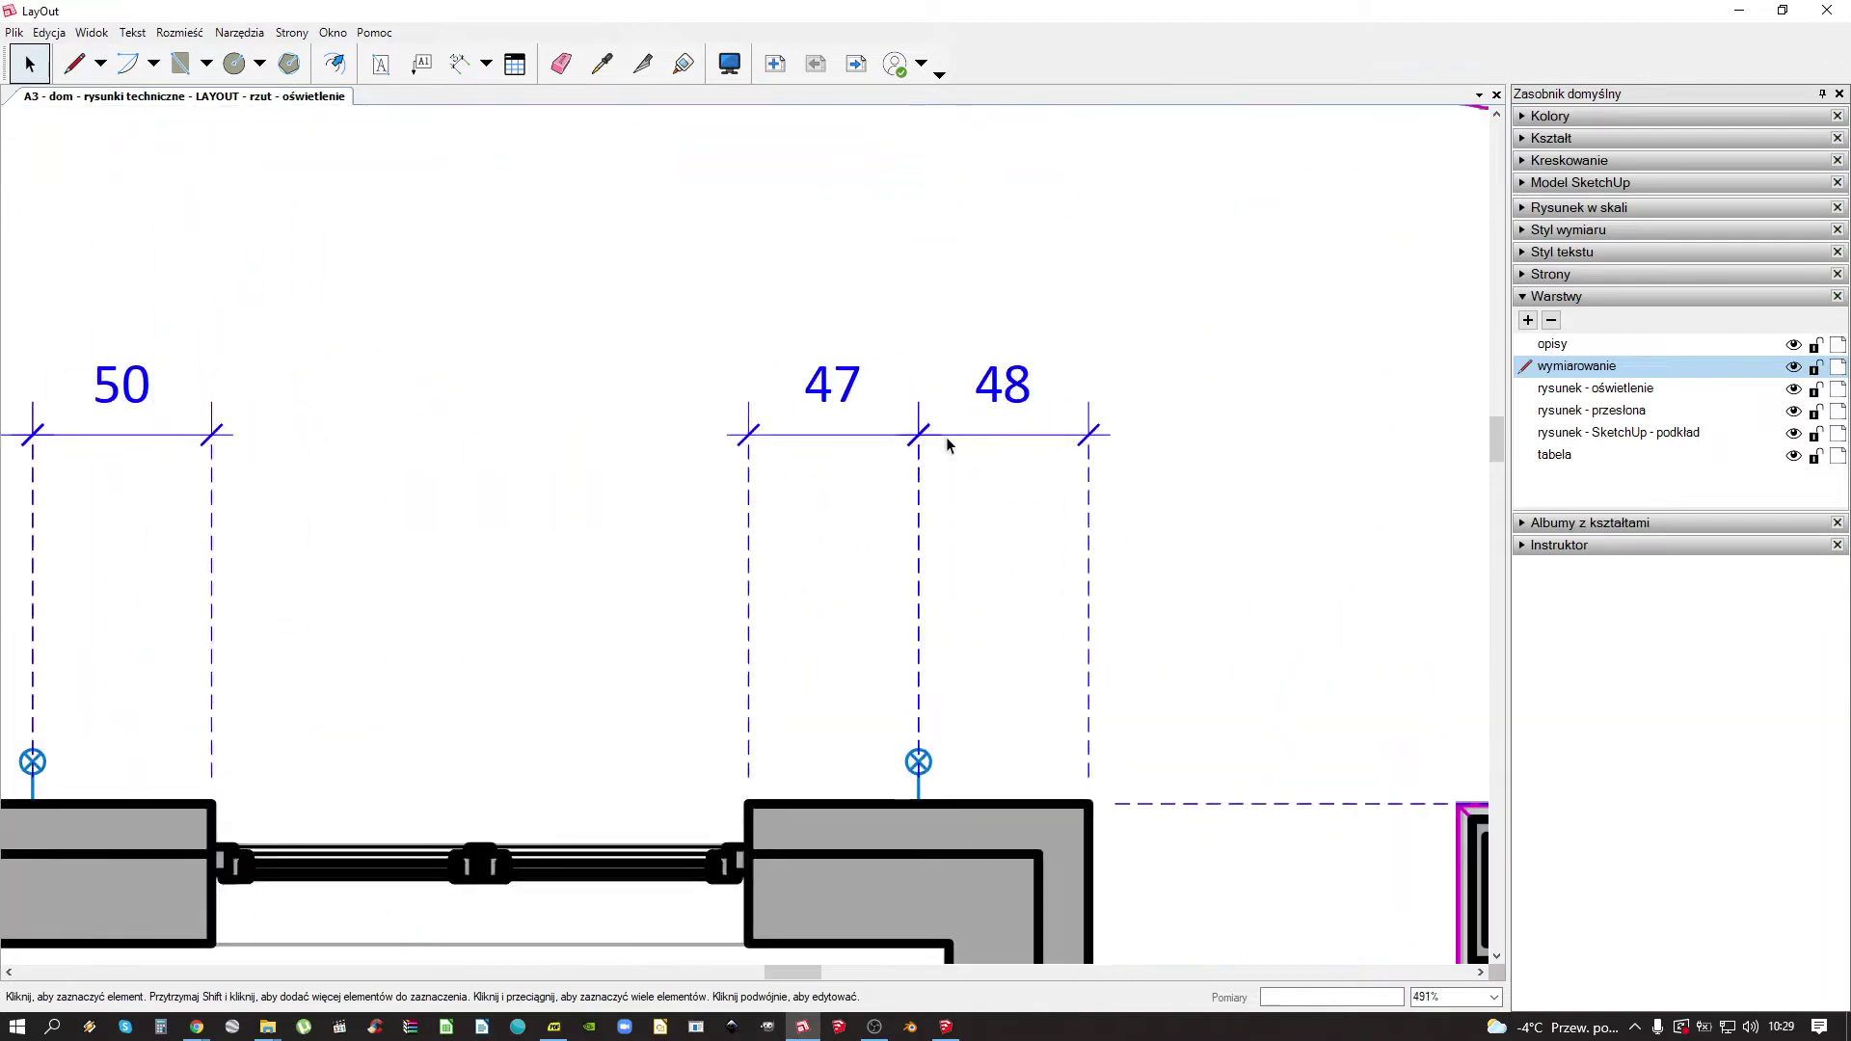
pyautogui.scroll(1, 700, 815)
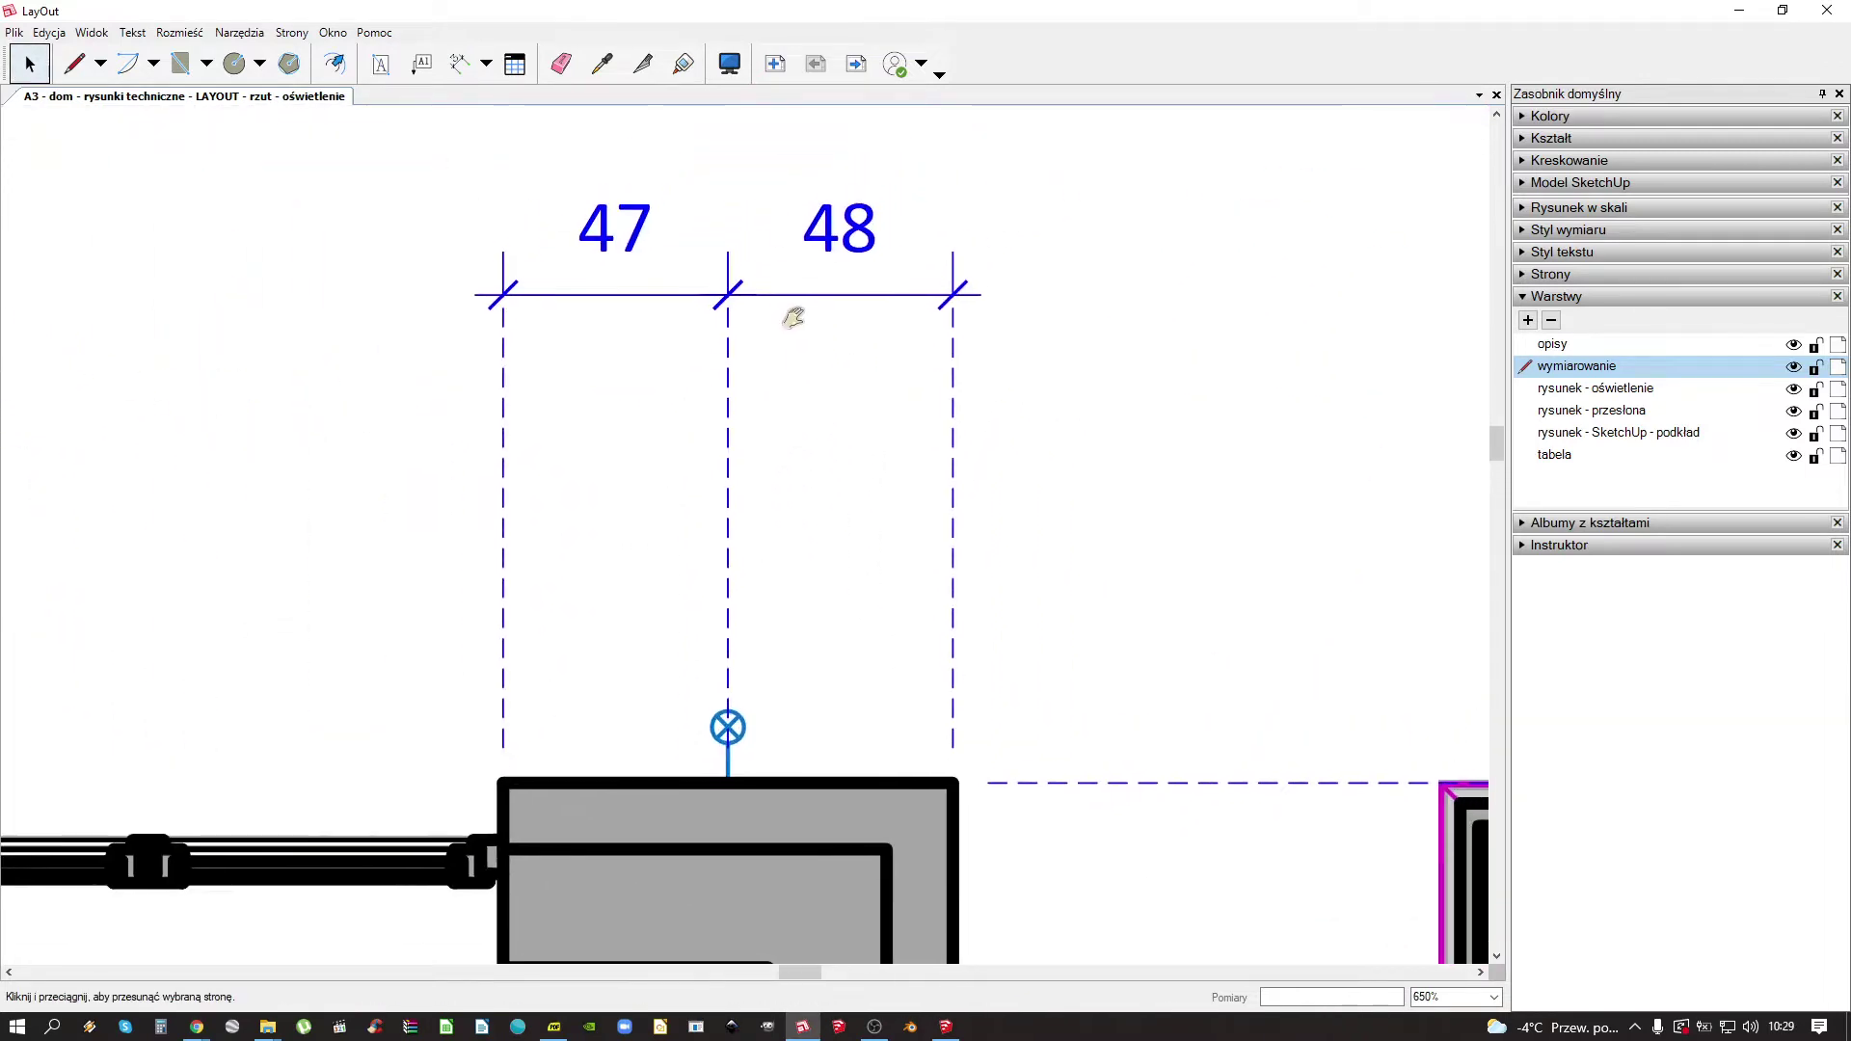
# - Set the 47 and 48 light-point dimensions to 0,1 precision so both read 47,5
pyautogui.click(632, 242)
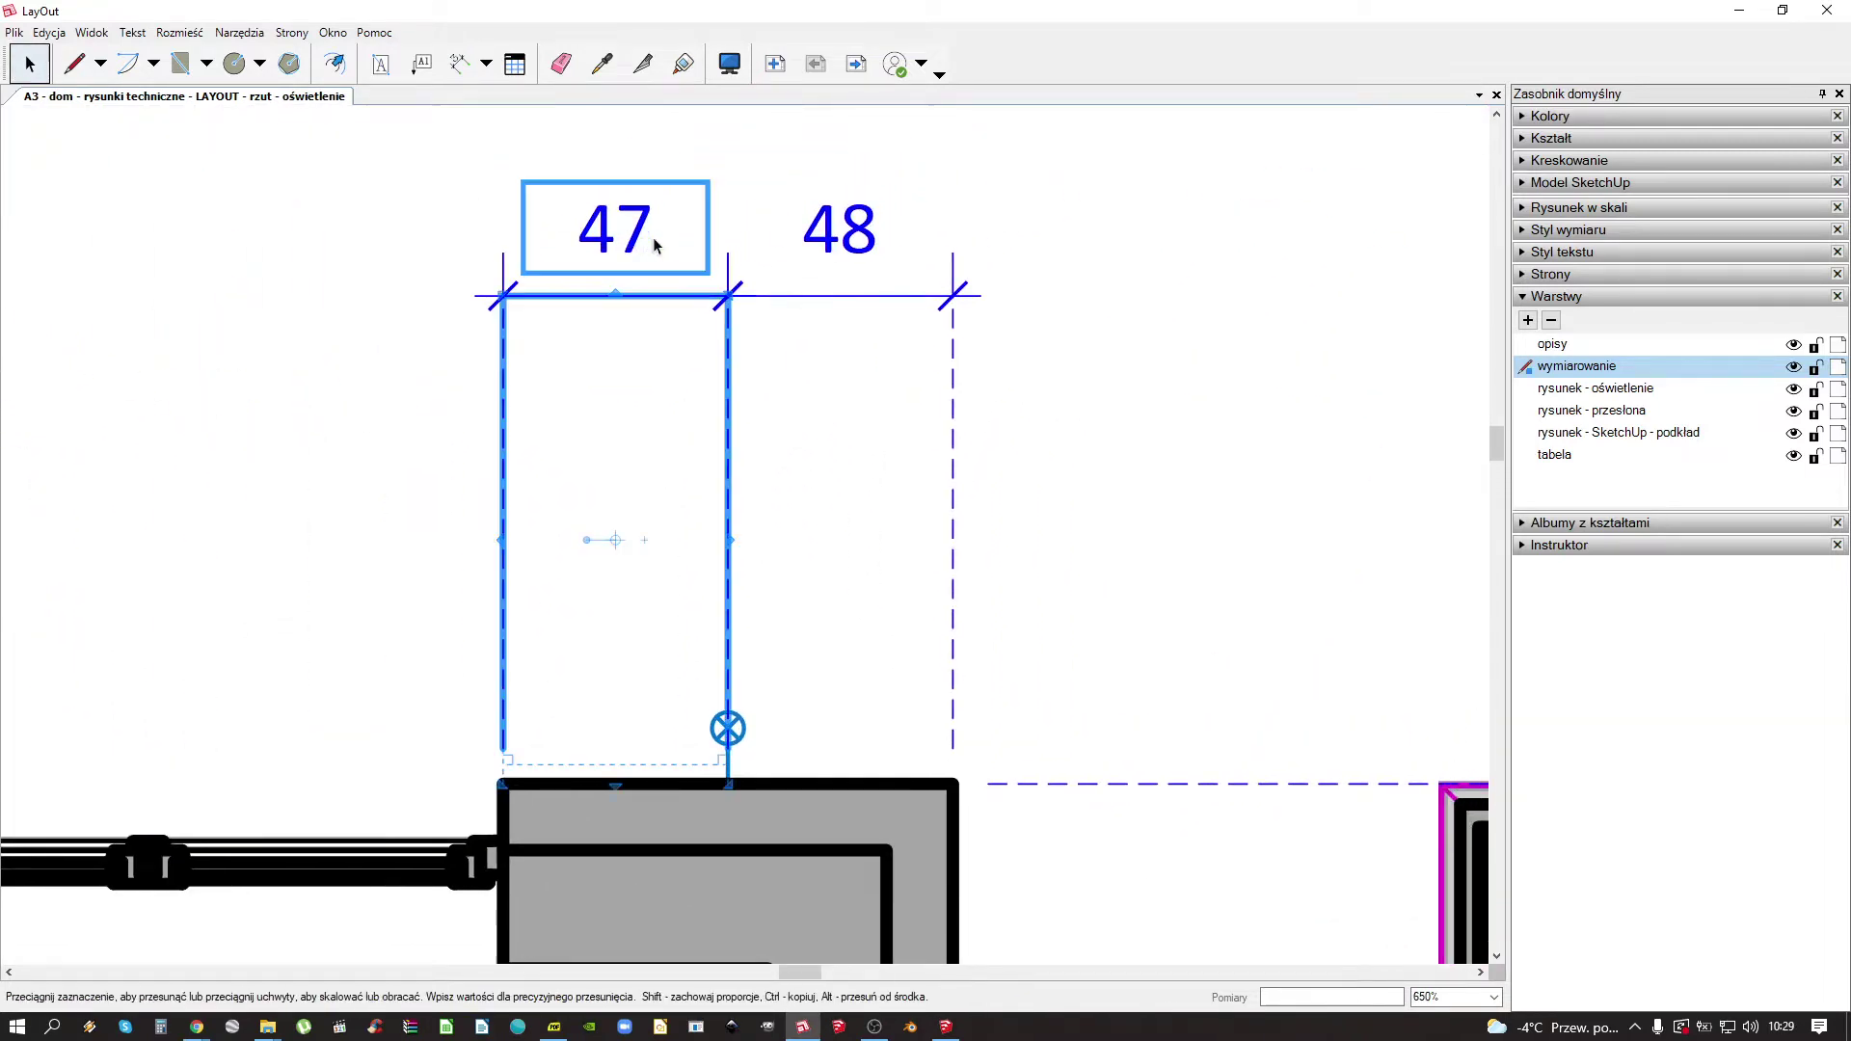
pyautogui.click(1578, 231)
pyautogui.click(1776, 378)
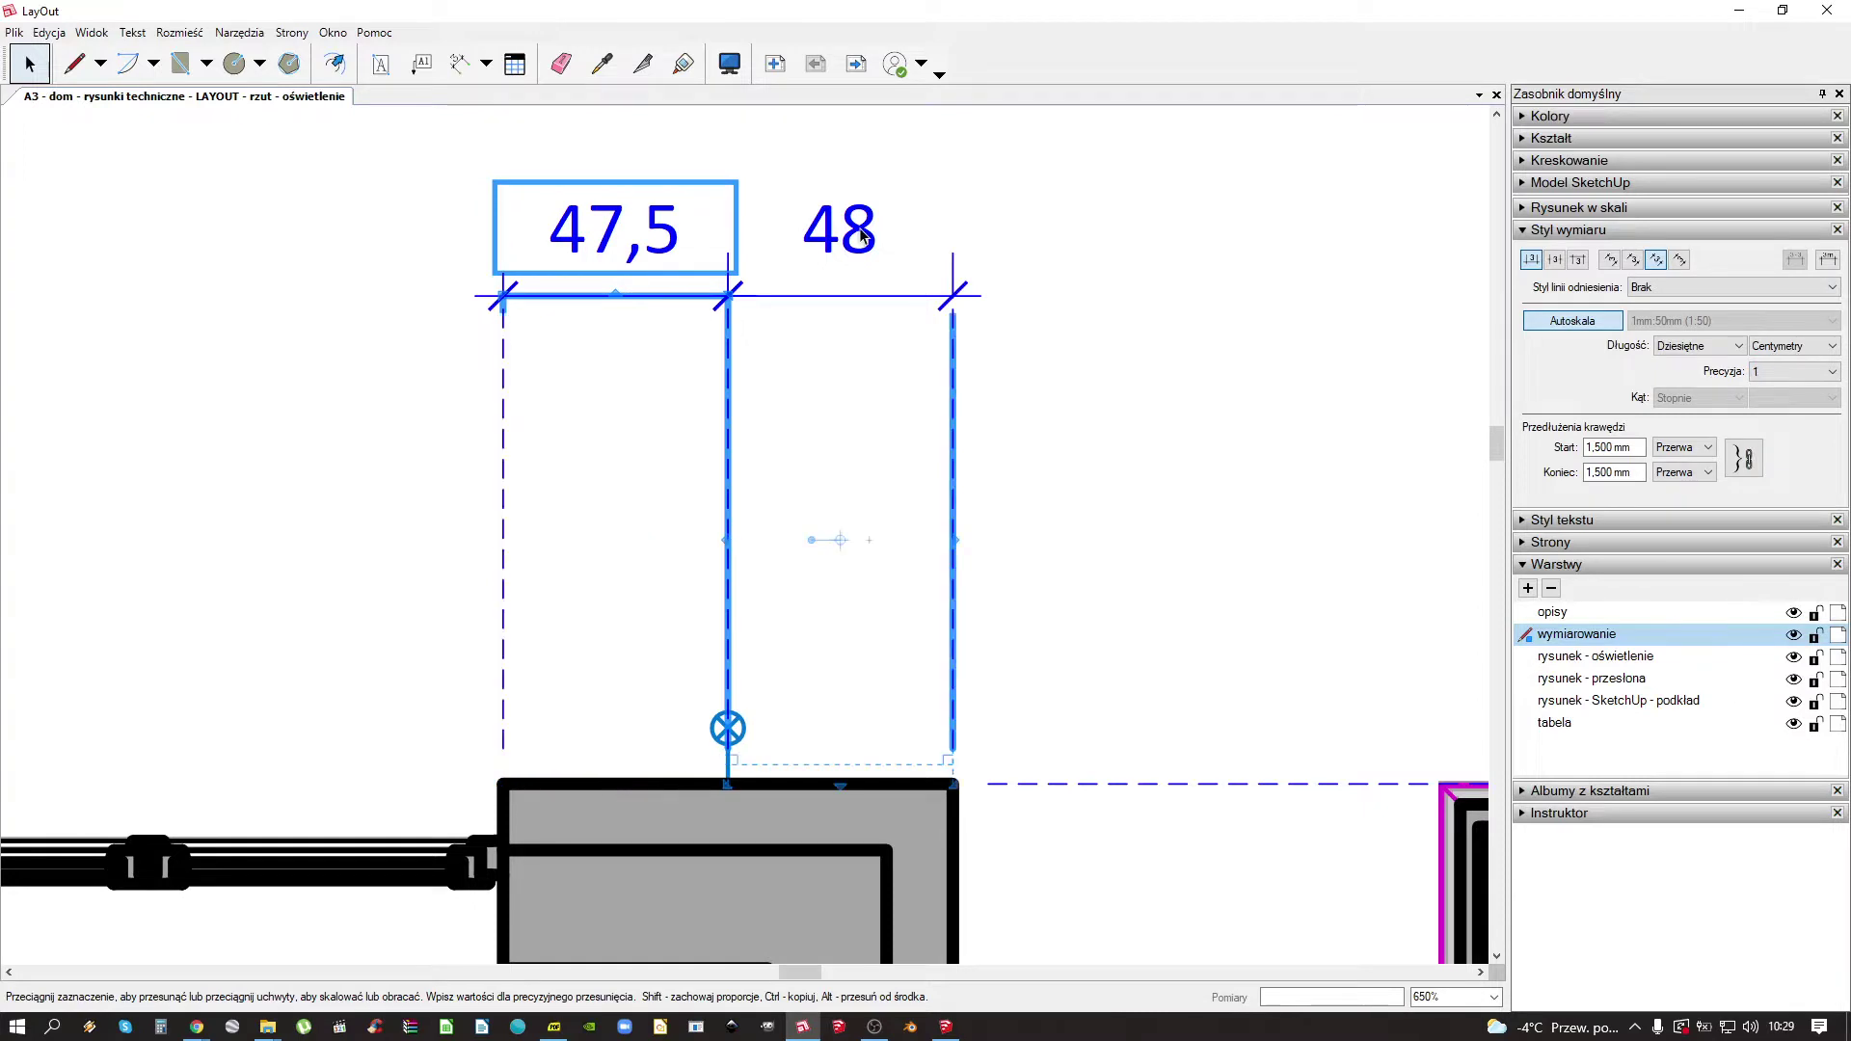
pyautogui.click(866, 236)
pyautogui.click(1774, 382)
pyautogui.click(1761, 409)
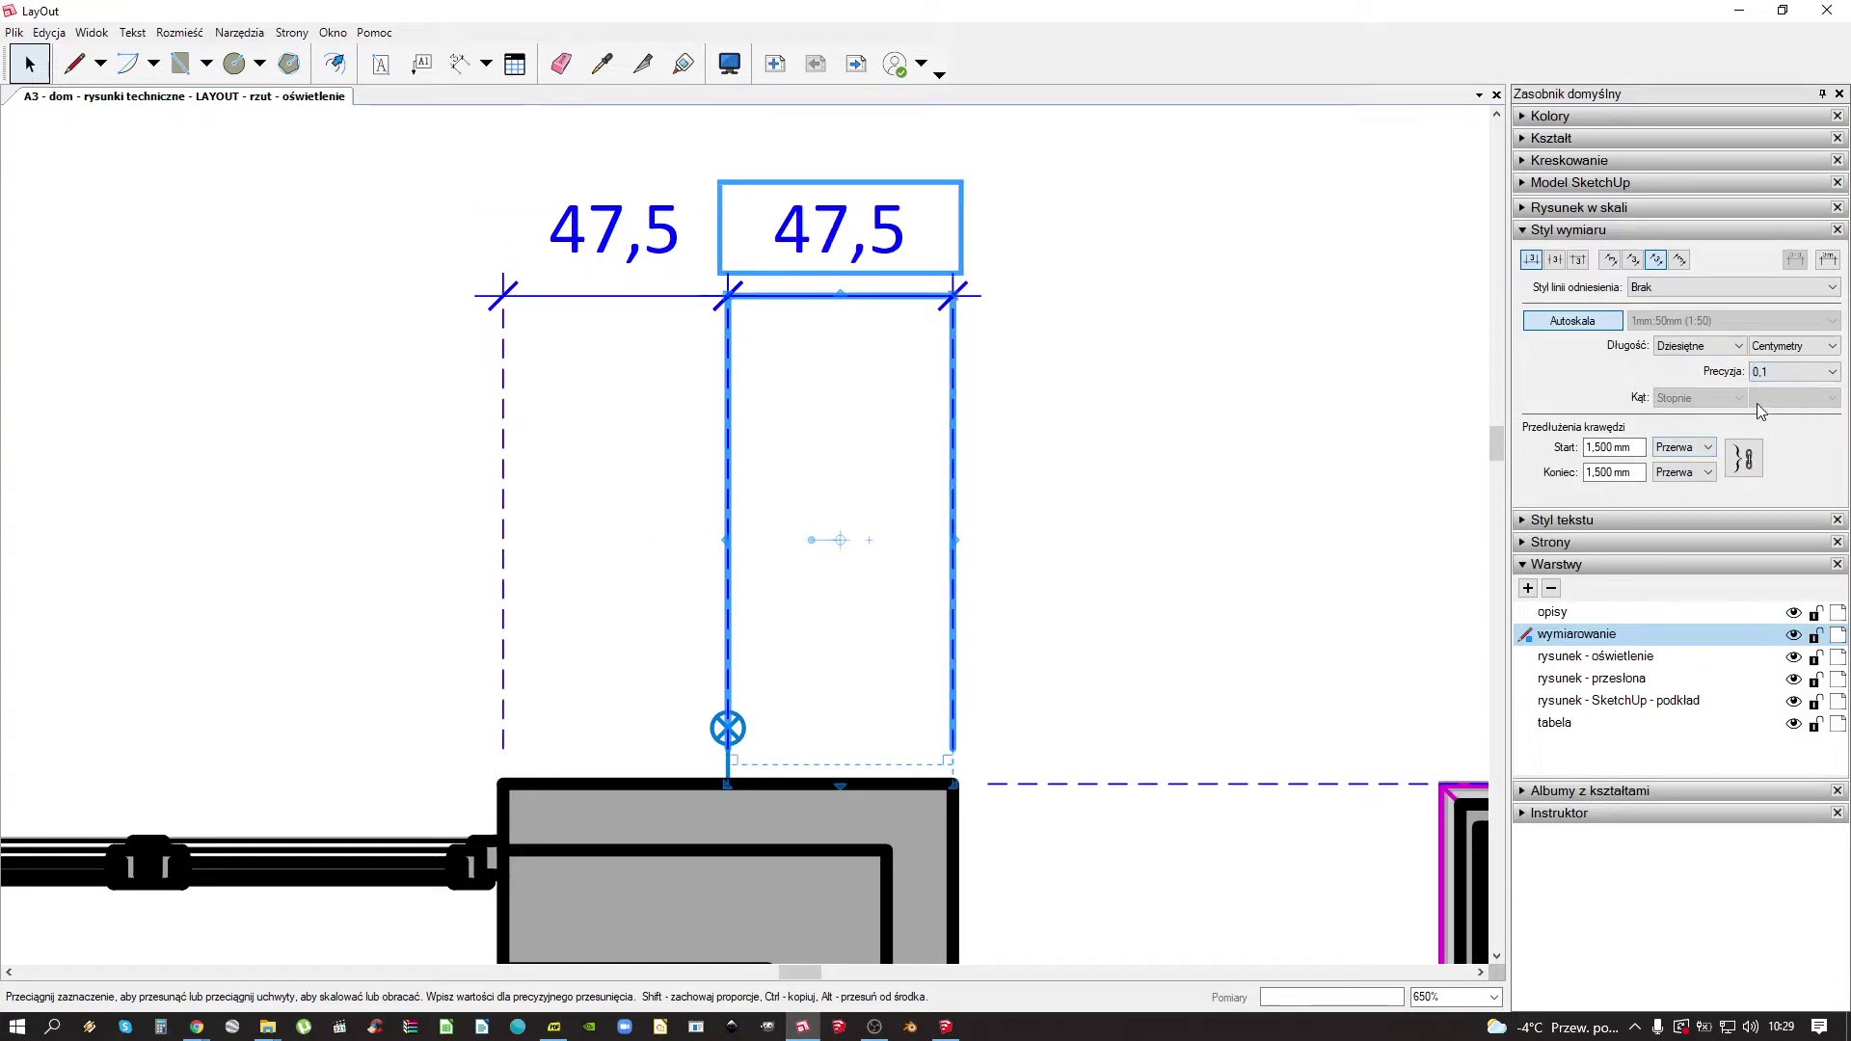
pyautogui.scroll(-2, 885, 311)
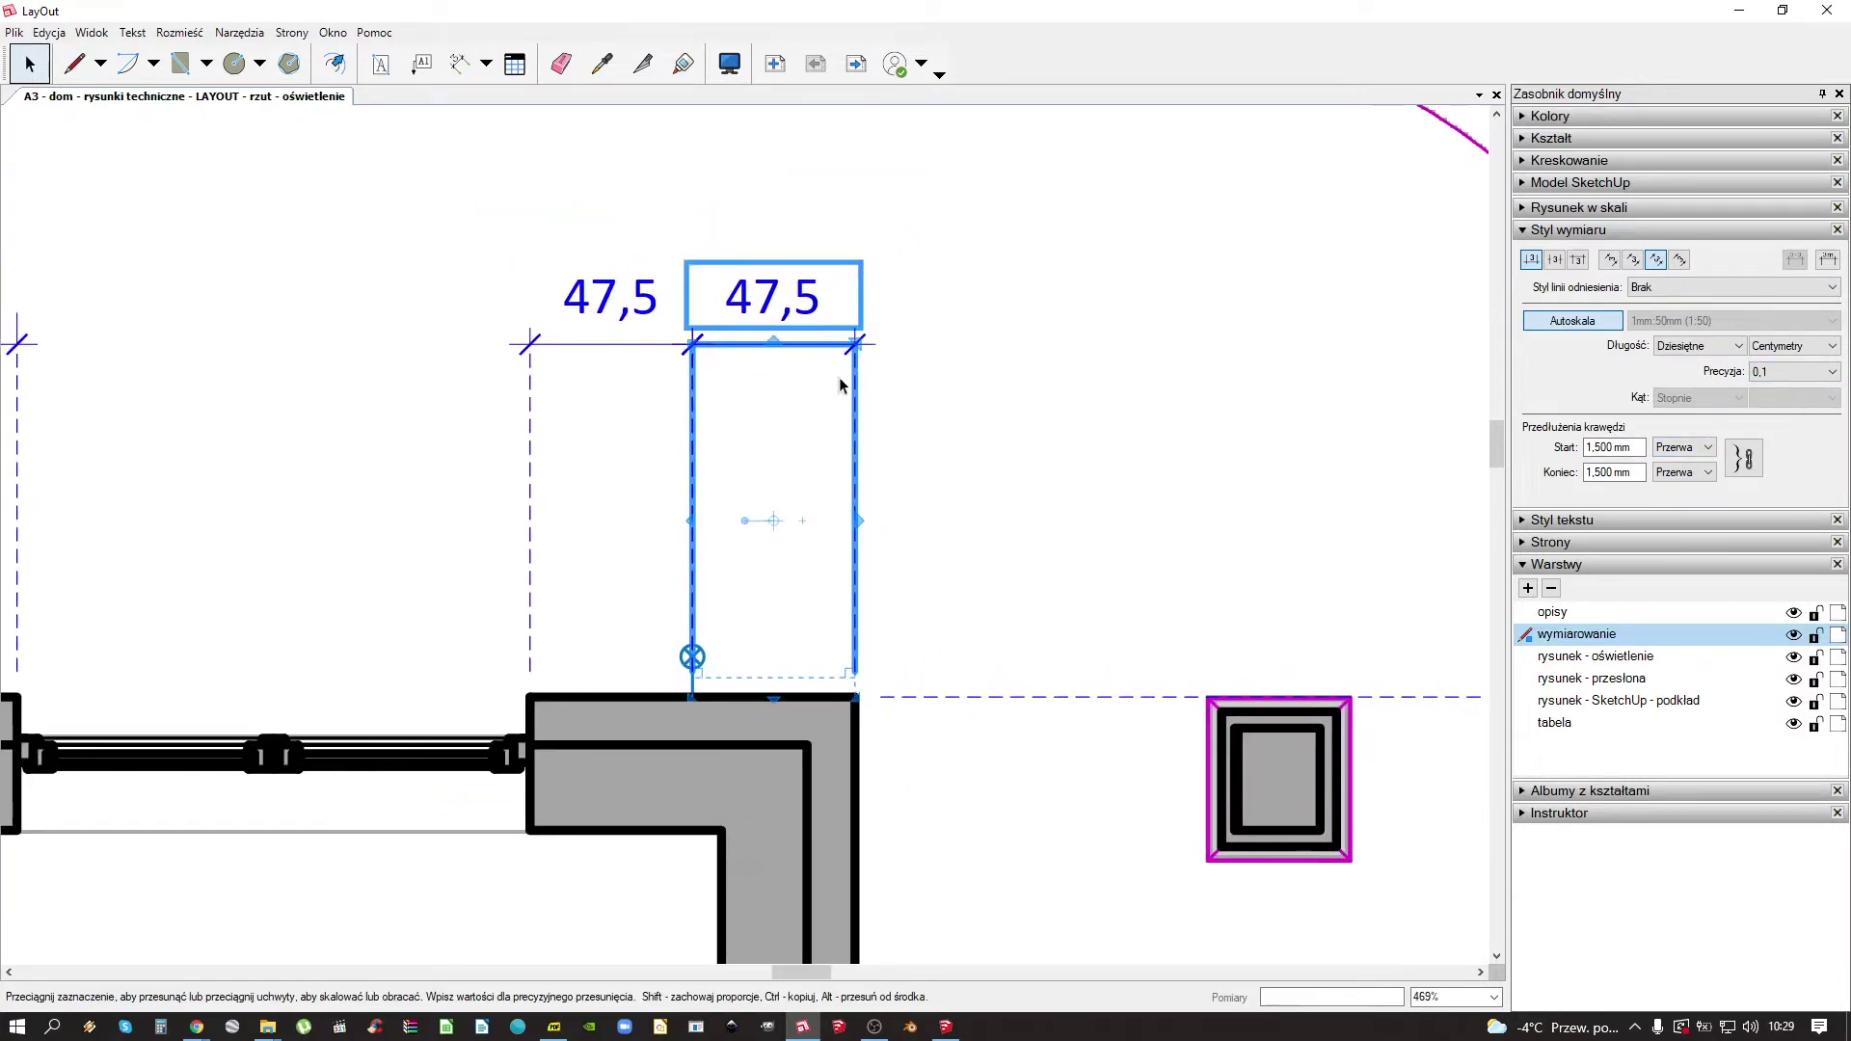
pyautogui.click(842, 384)
pyautogui.scroll(3, 675, 306)
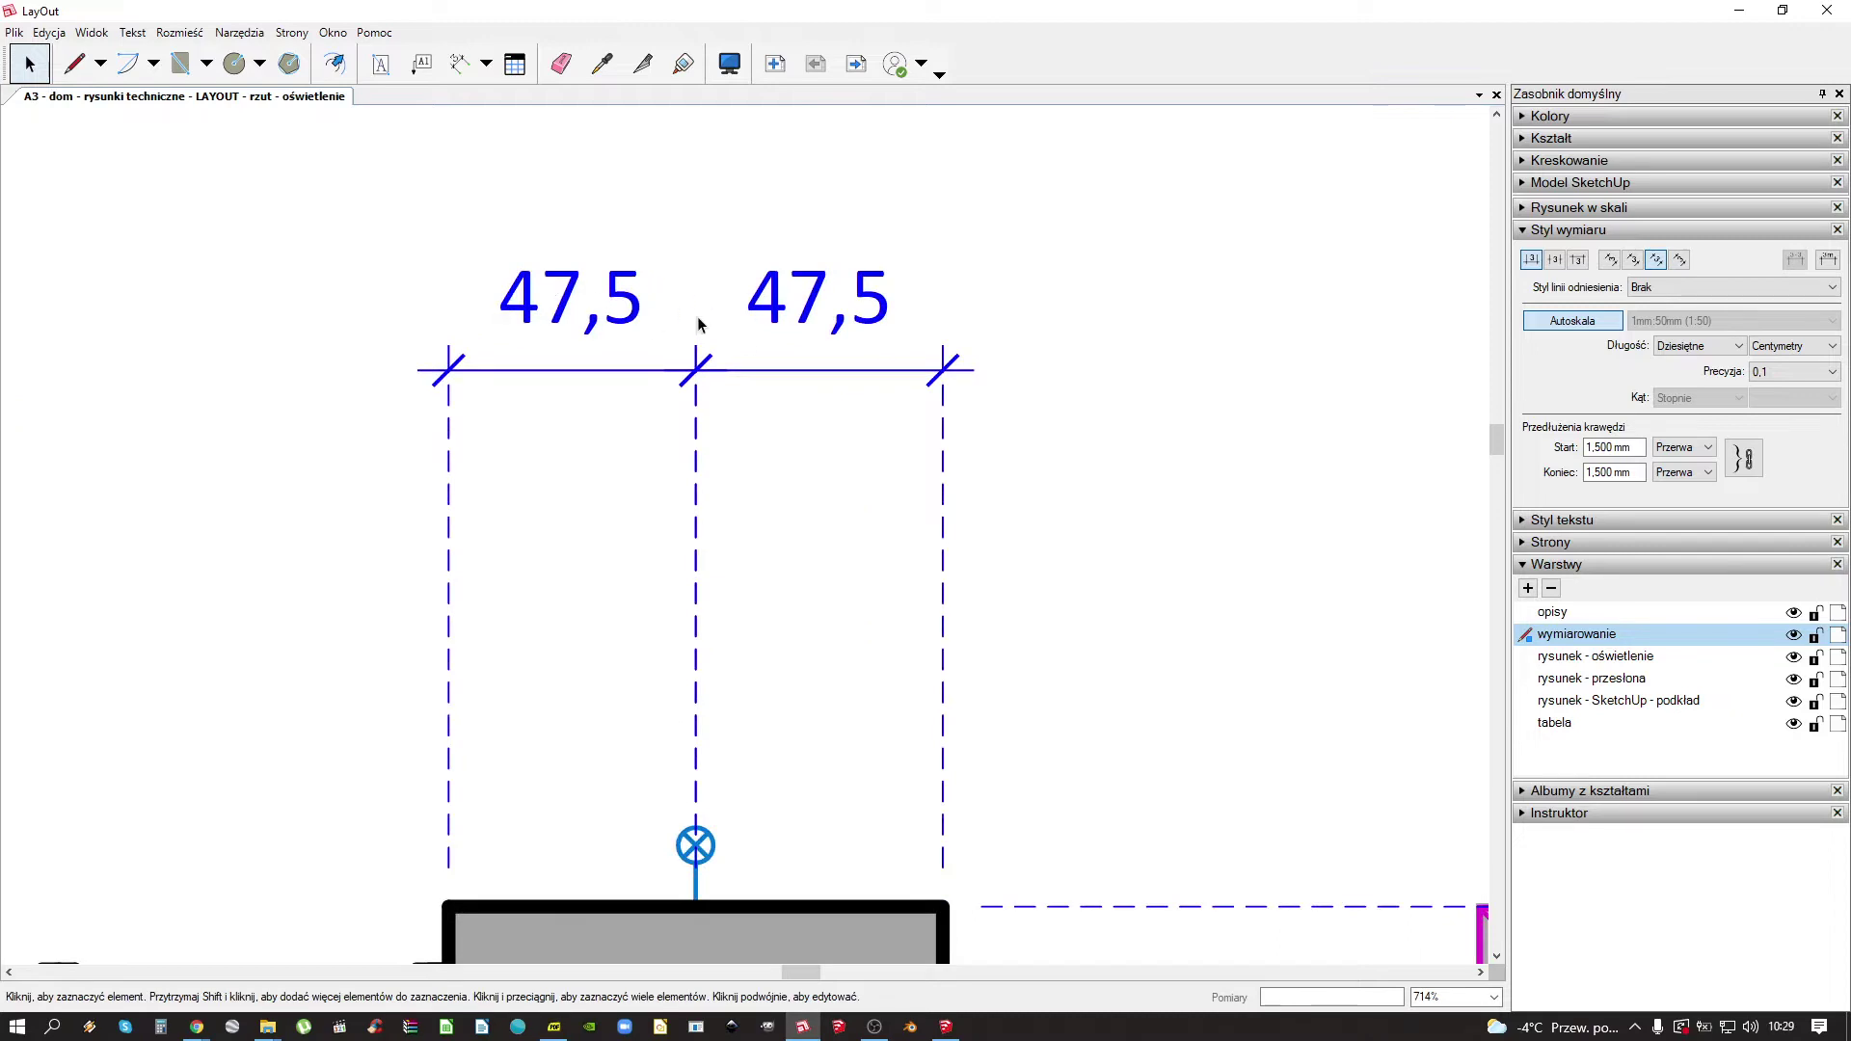
pyautogui.scroll(-2, 819, 444)
pyautogui.scroll(-1, 798, 459)
pyautogui.scroll(1, 789, 463)
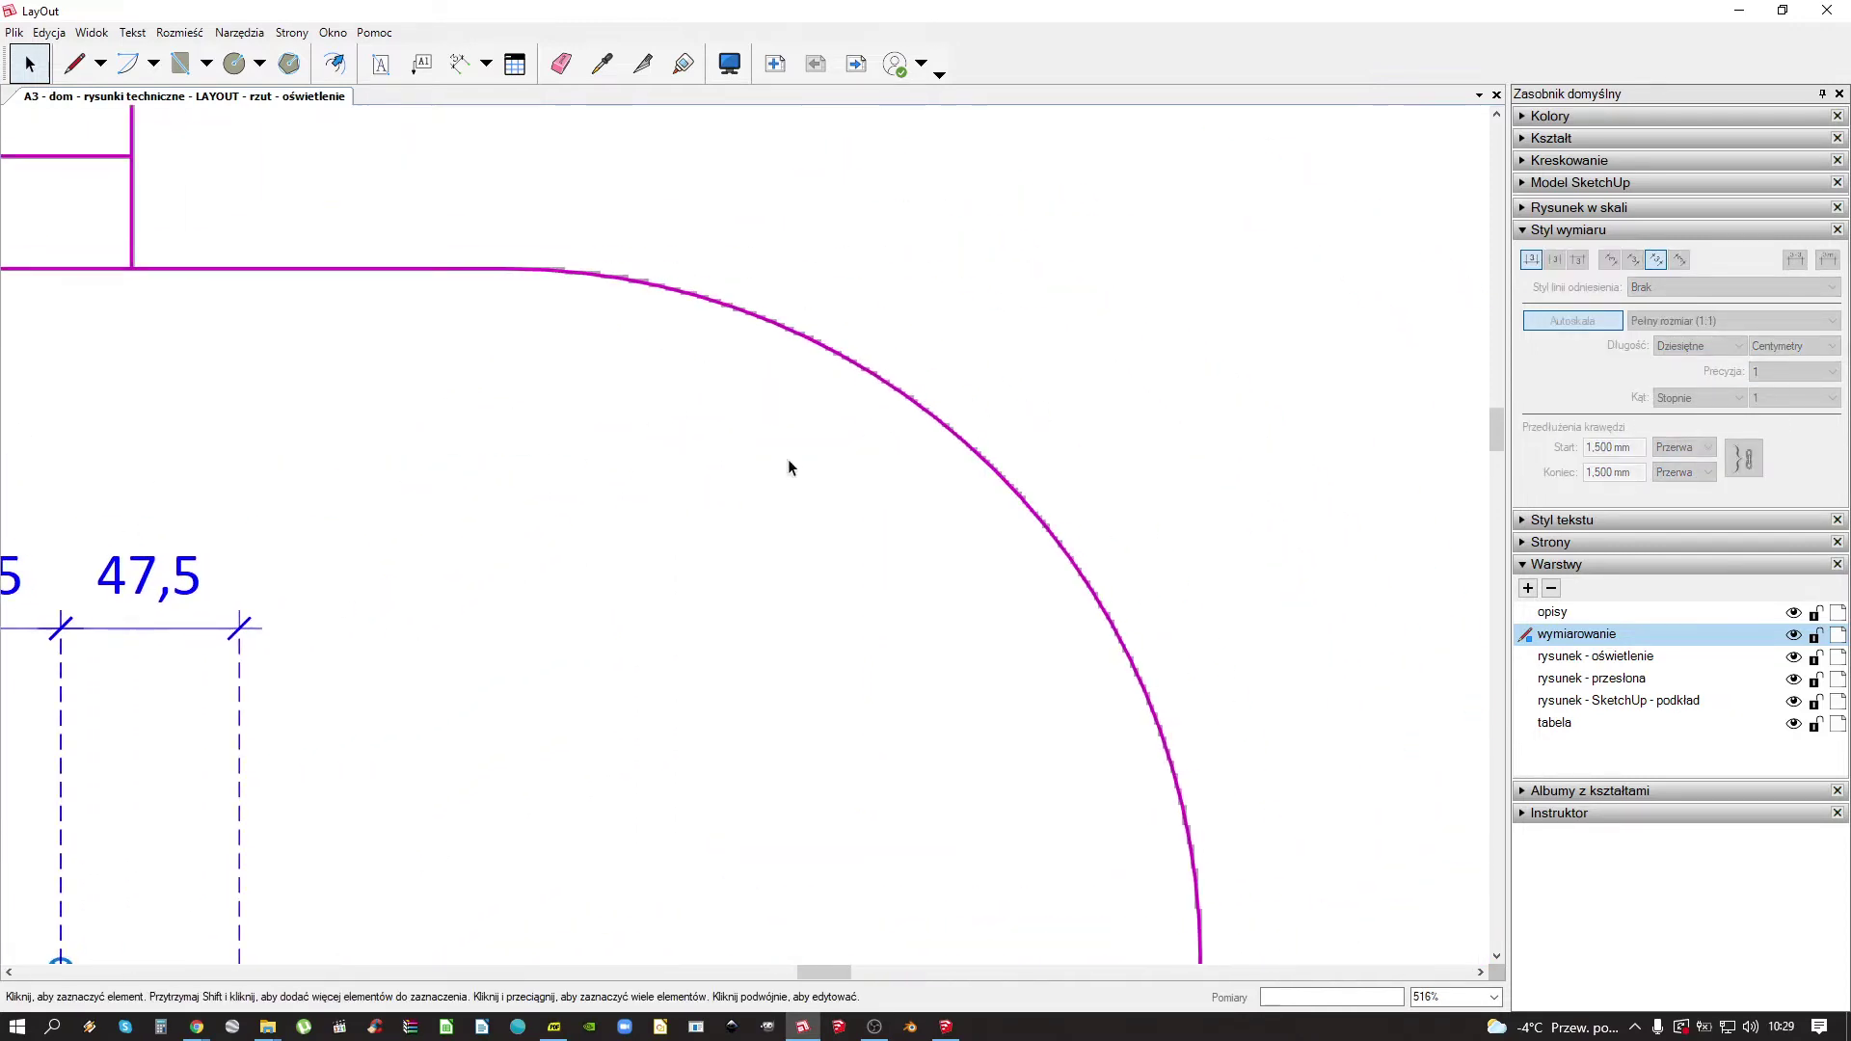
pyautogui.scroll(-1, 698, 472)
# - Draw a test dimension beside the page and try editing its label text
pyautogui.scroll(-2, 658, 426)
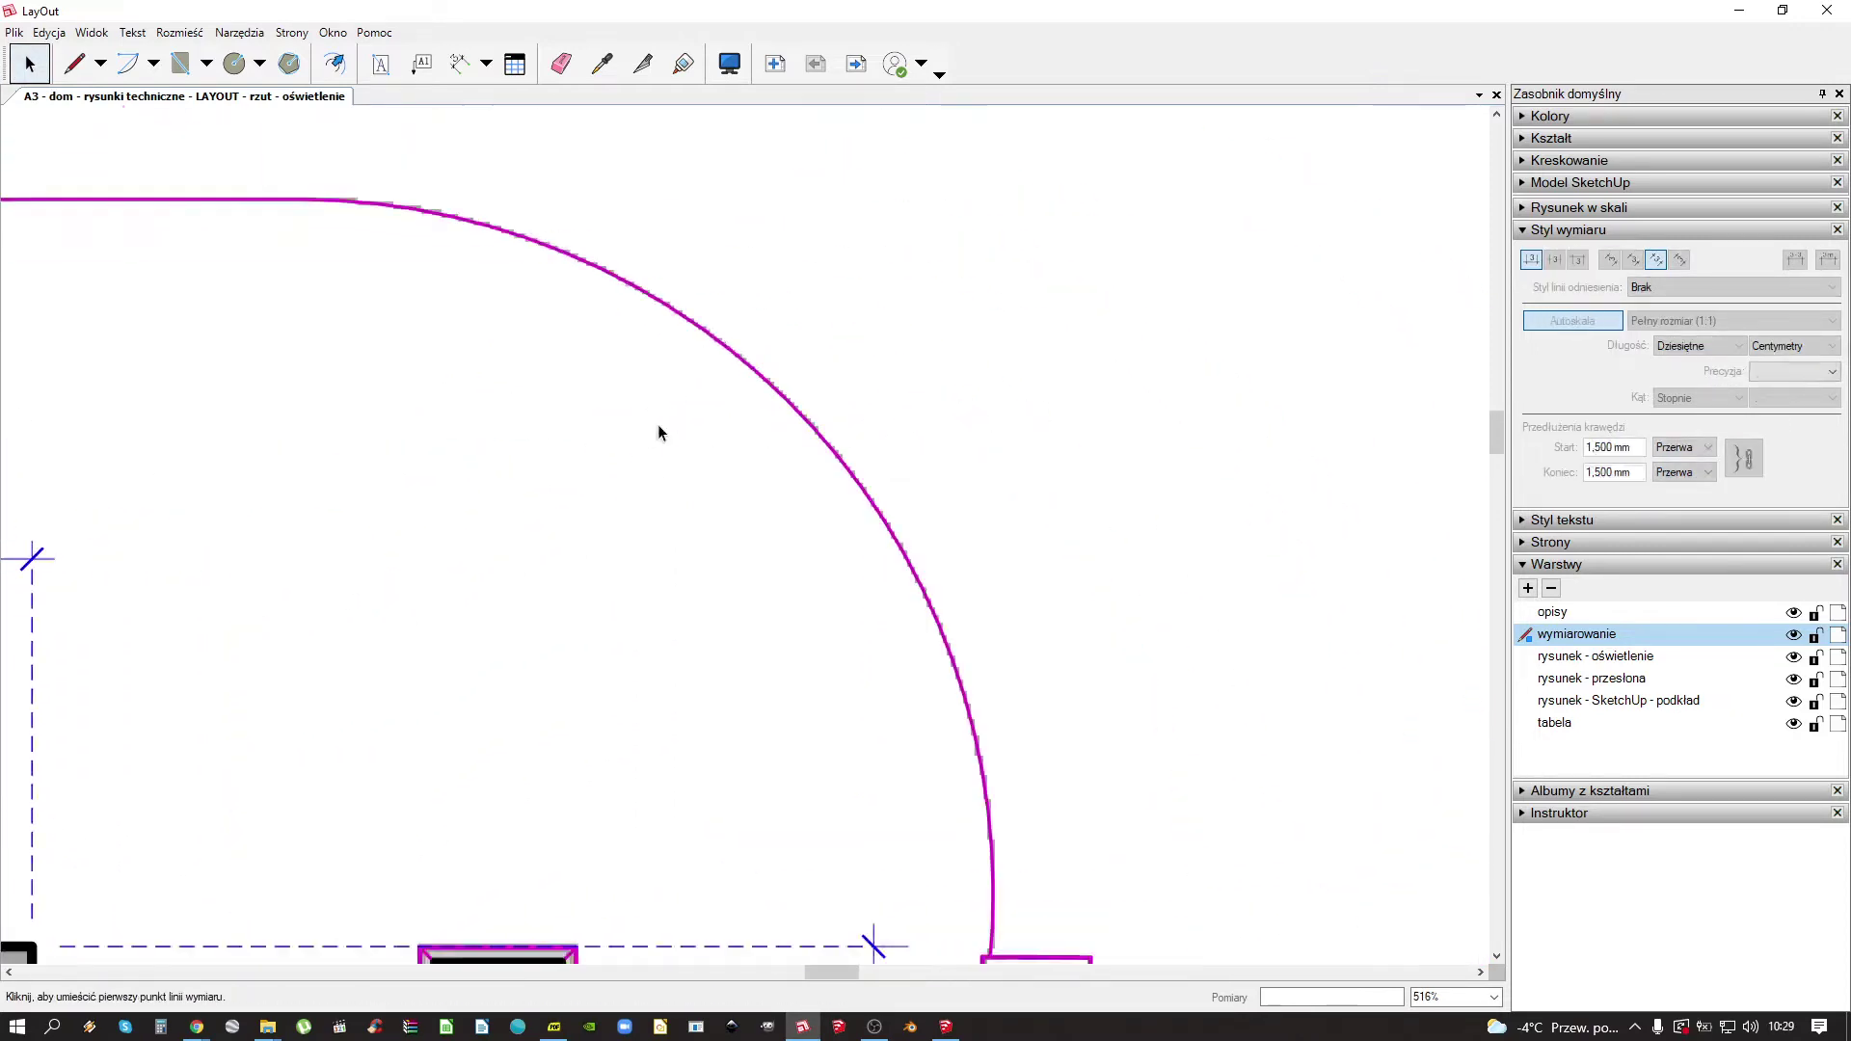
pyautogui.scroll(-2, 675, 415)
pyautogui.moveTo(687, 405); pyautogui.dragTo(305, 227)
pyautogui.press('d')
pyautogui.click(936, 545)
pyautogui.click(1043, 545)
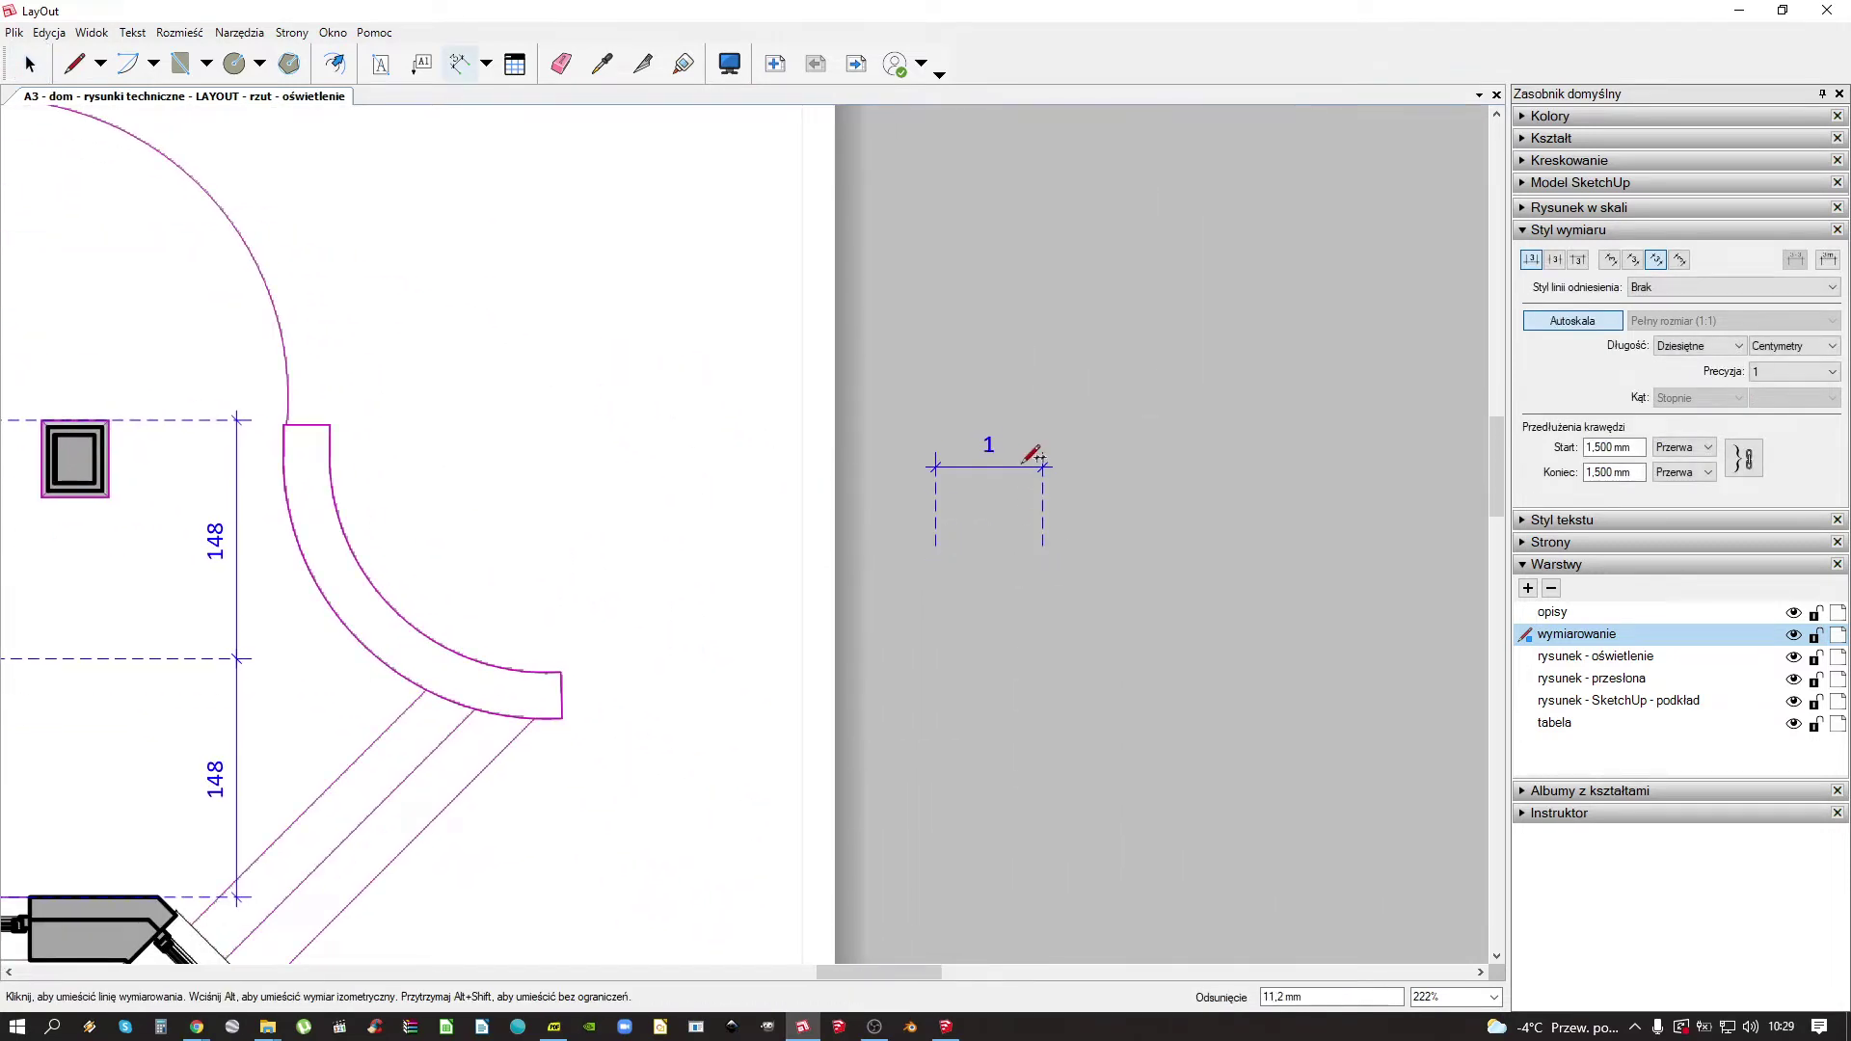
pyautogui.click(1008, 451)
pyautogui.scroll(3, 1008, 455)
pyautogui.doubleClick(998, 429)
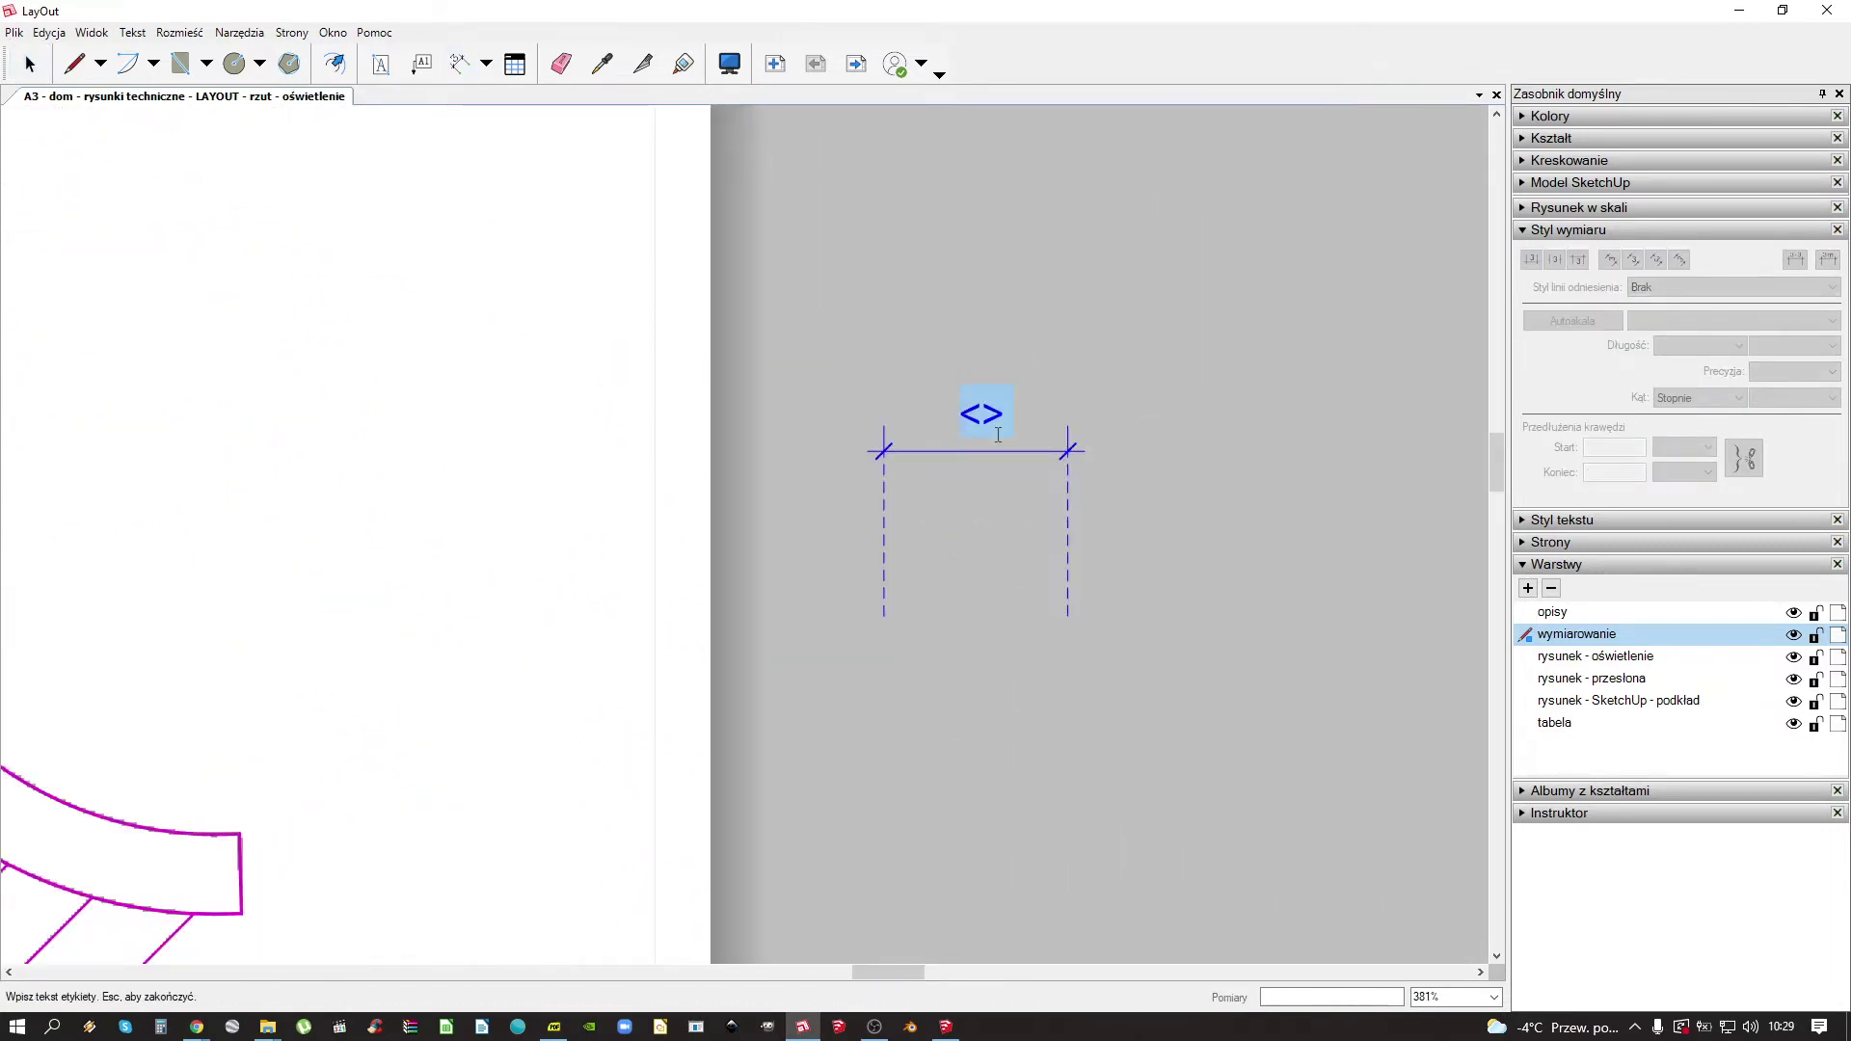
pyautogui.press('Escape')
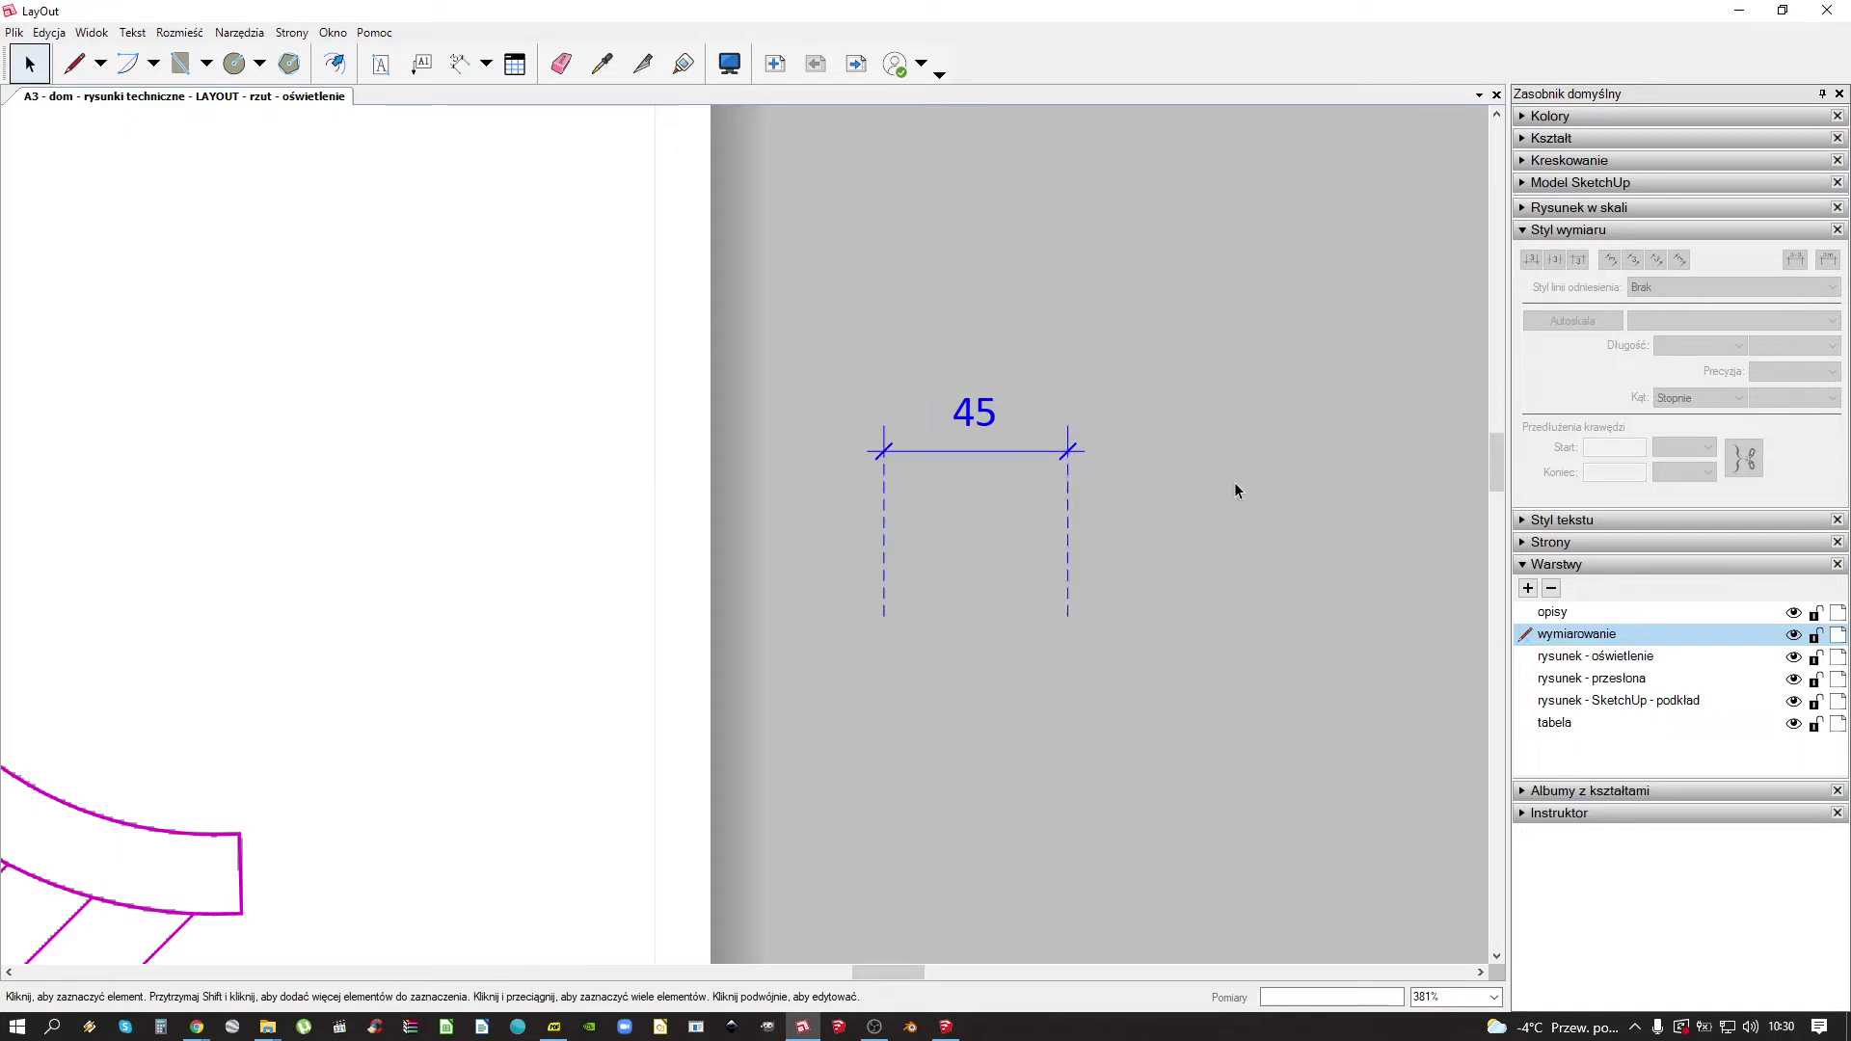
pyautogui.moveTo(1039, 545); pyautogui.dragTo(925, 515, button='middle')
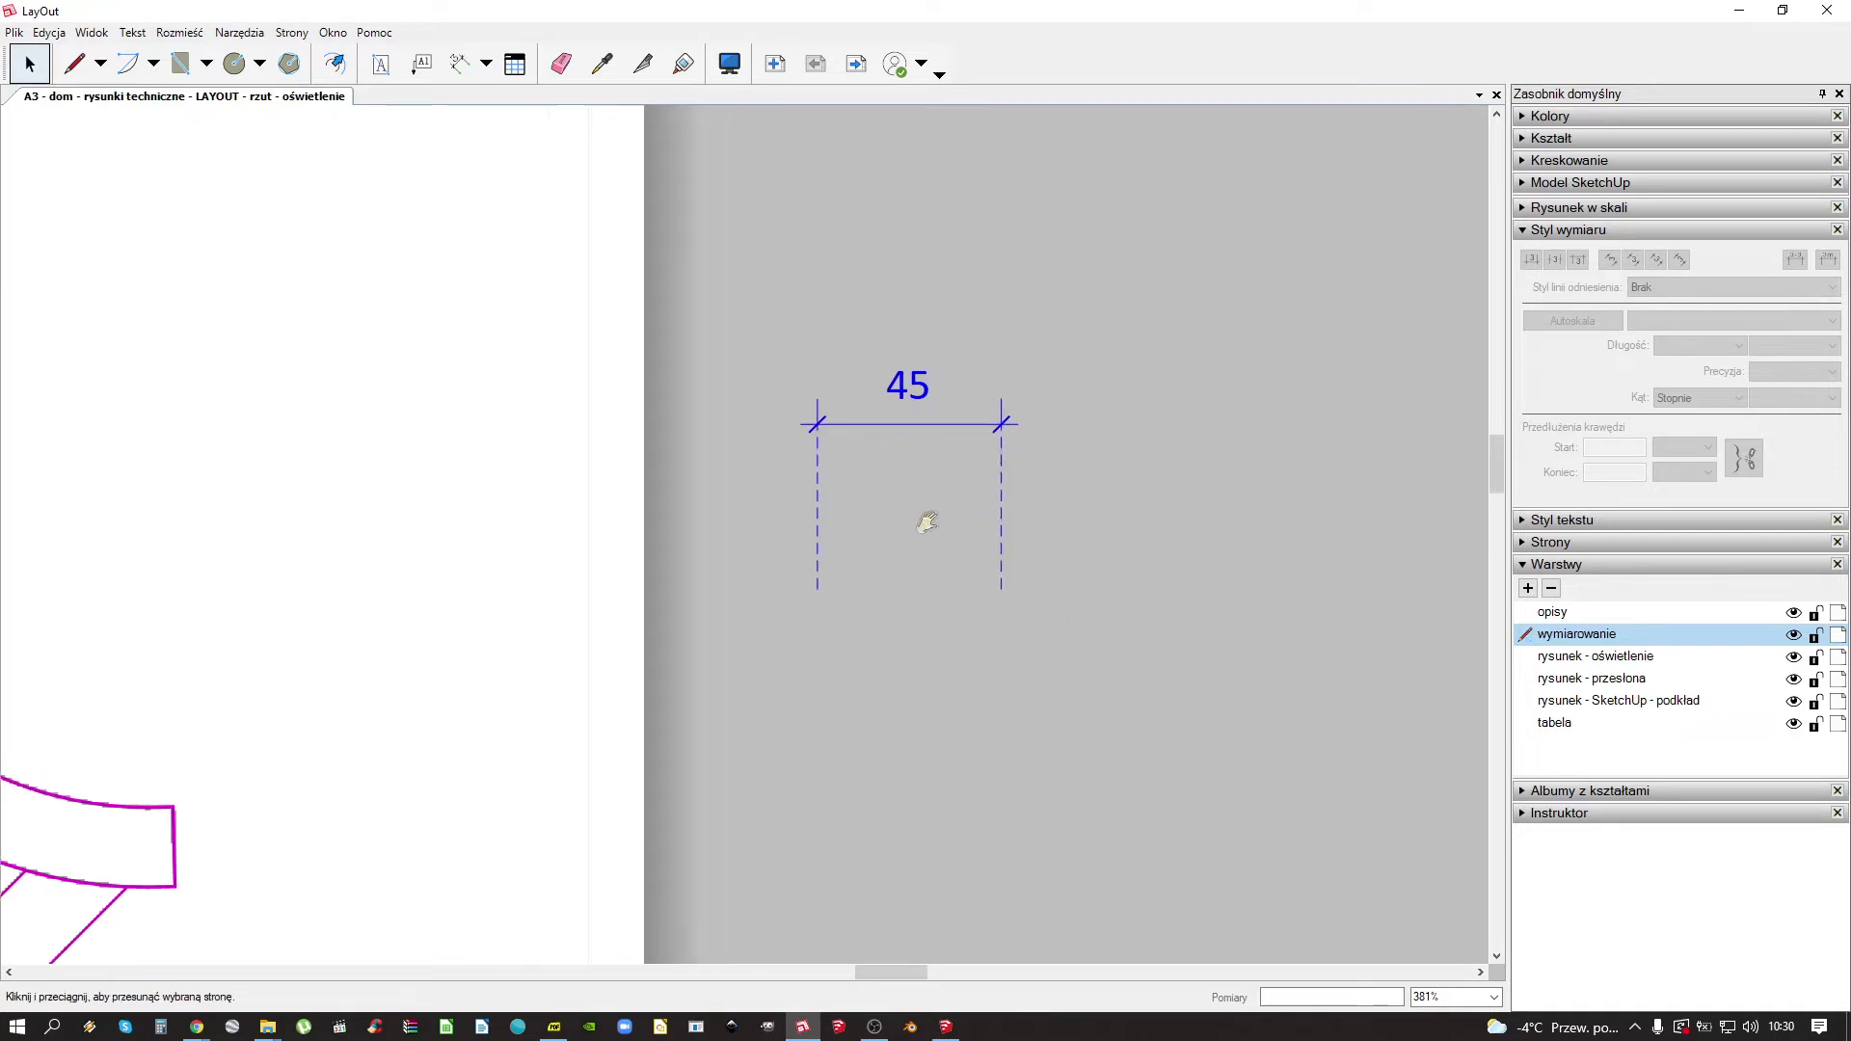
pyautogui.click(882, 417)
# - Draw a 5 dimension beside the page and relabel it '5 cm - odsunięcie'
pyautogui.scroll(-1, 882, 417)
pyautogui.scroll(-1, 887, 418)
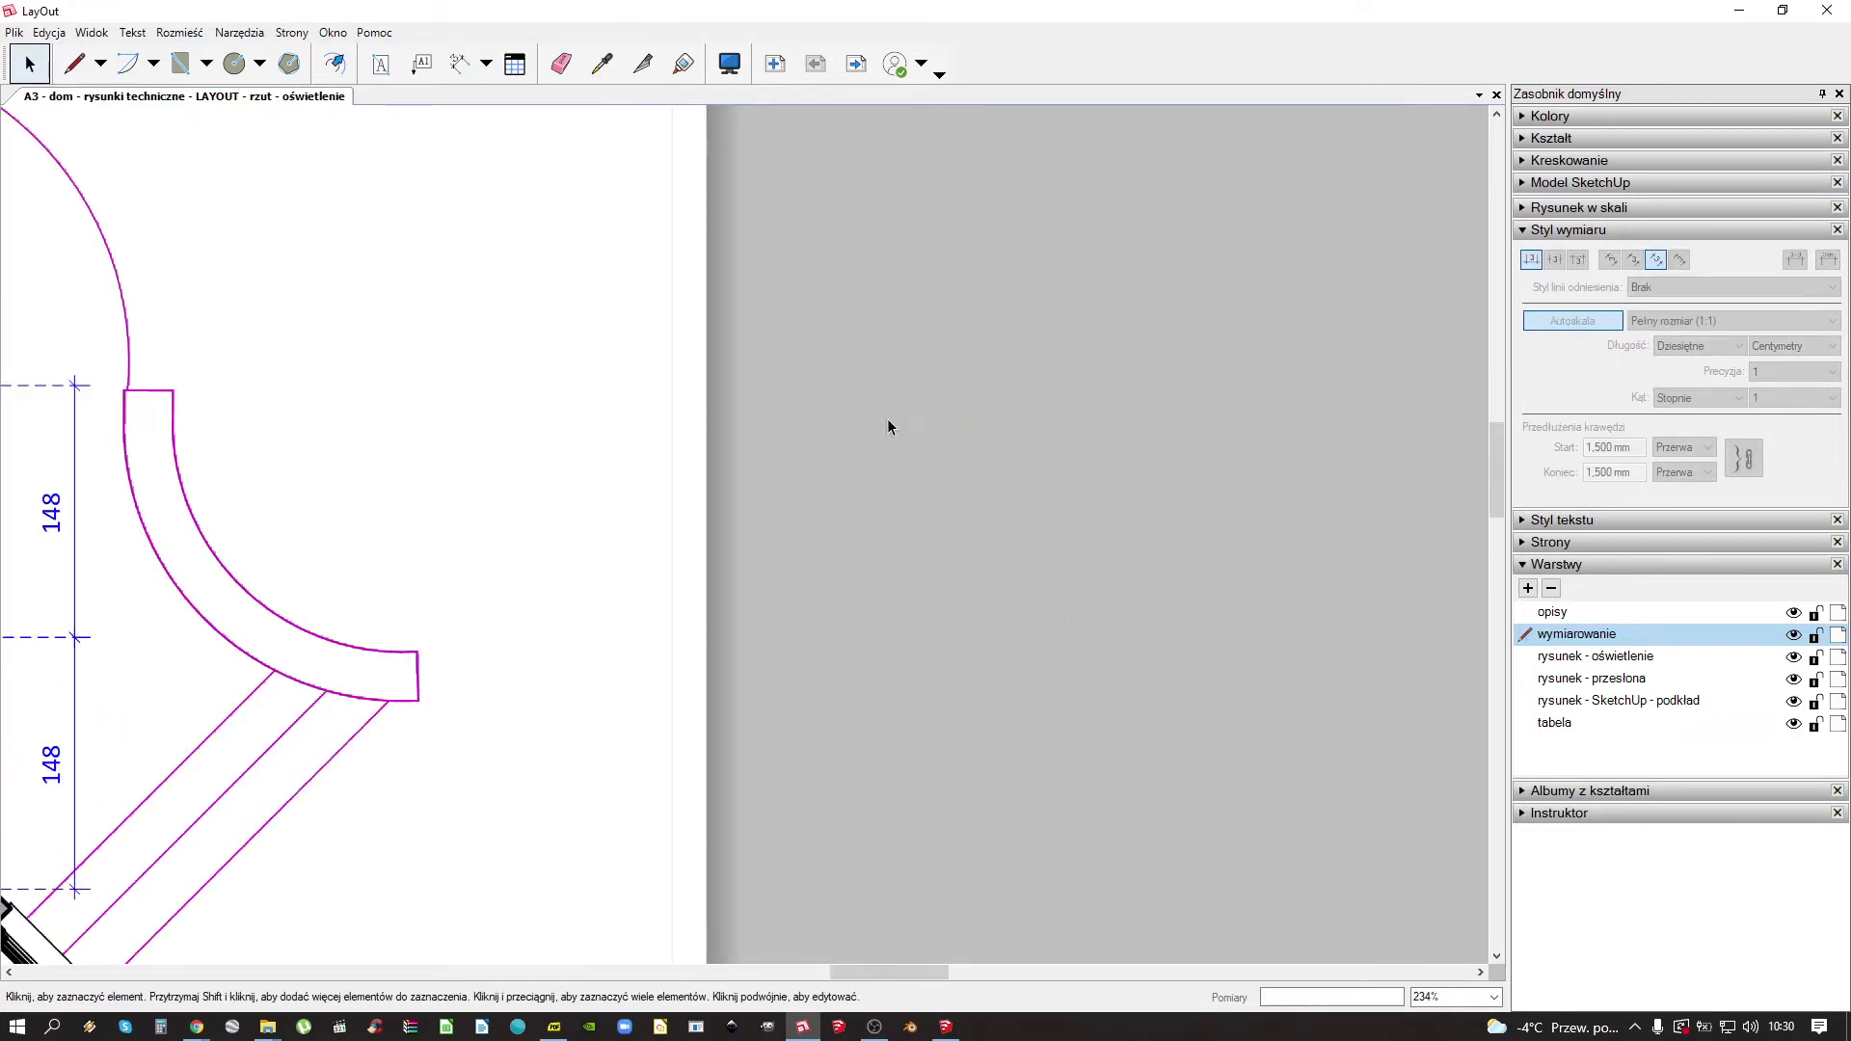
pyautogui.scroll(-3, 887, 419)
pyautogui.moveTo(704, 578)
pyautogui.mouseDown(button='middle')
pyautogui.moveTo(814, 484)
pyautogui.moveTo(612, 521)
pyautogui.mouseUp(button='middle')
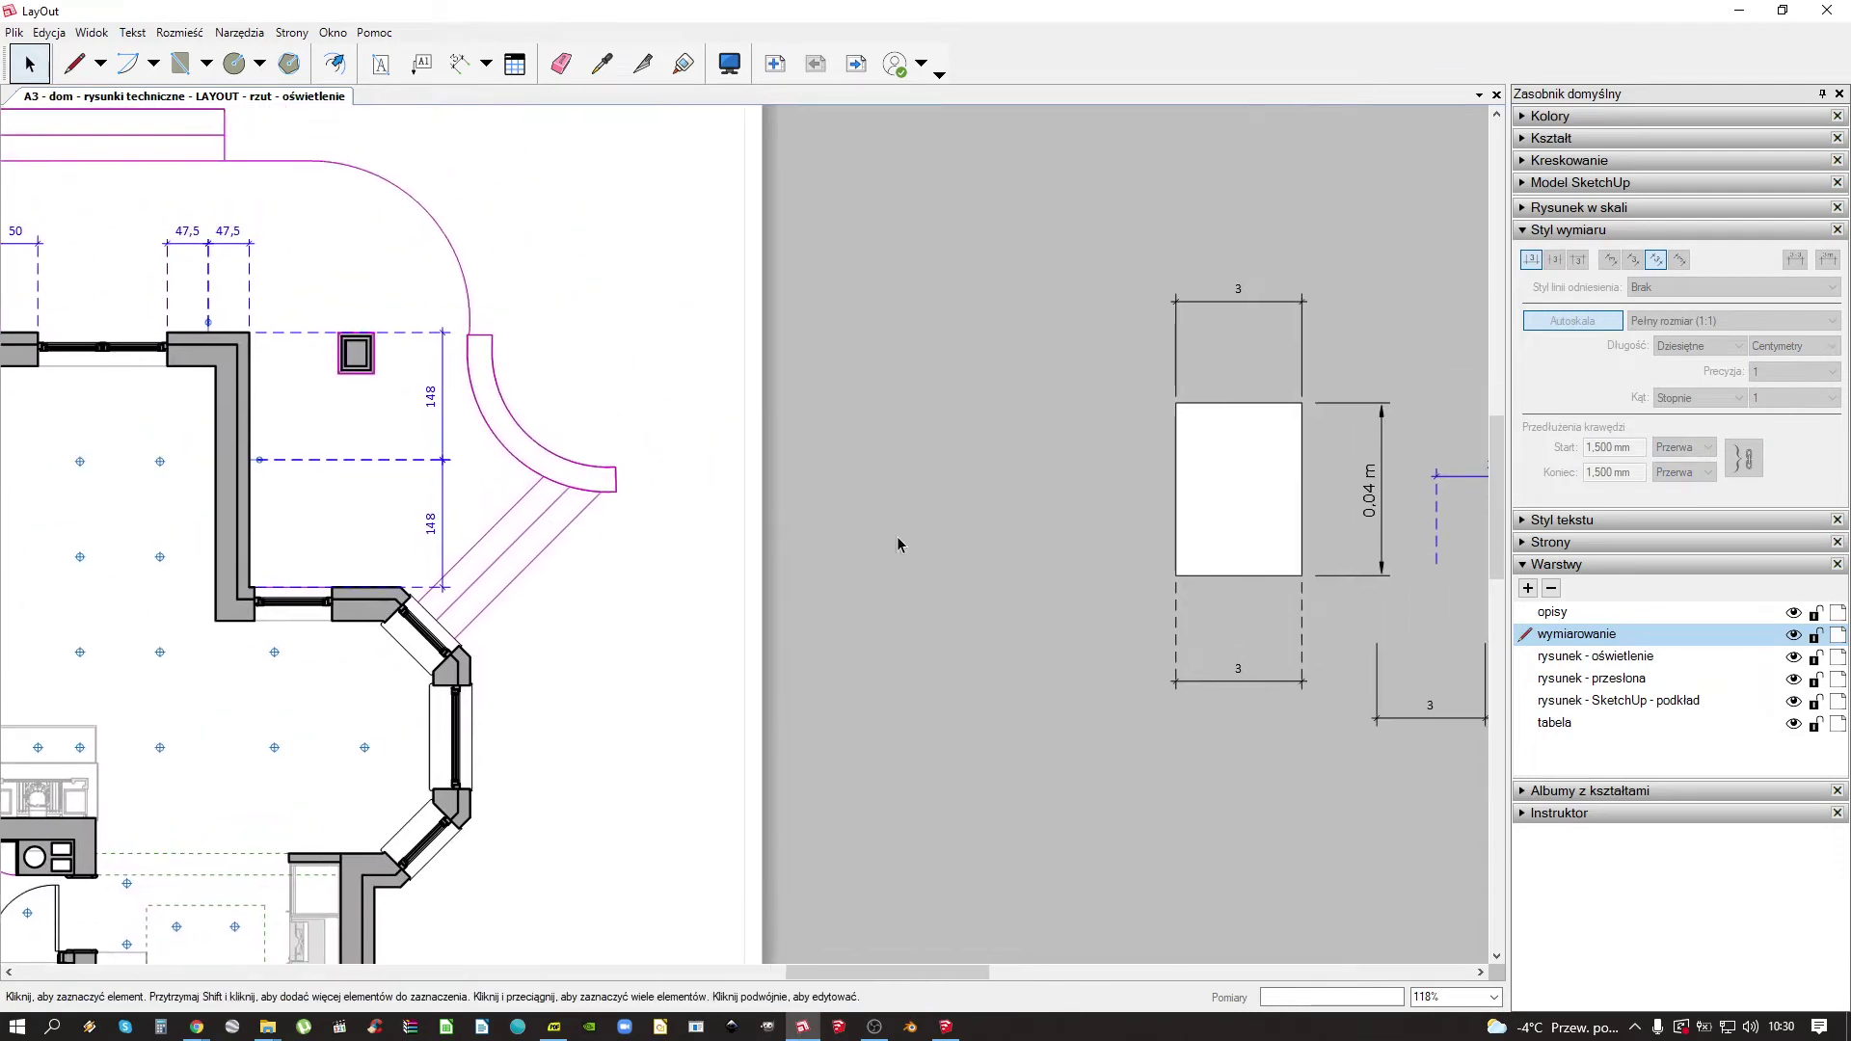
pyautogui.scroll(2, 901, 541)
pyautogui.press('t')
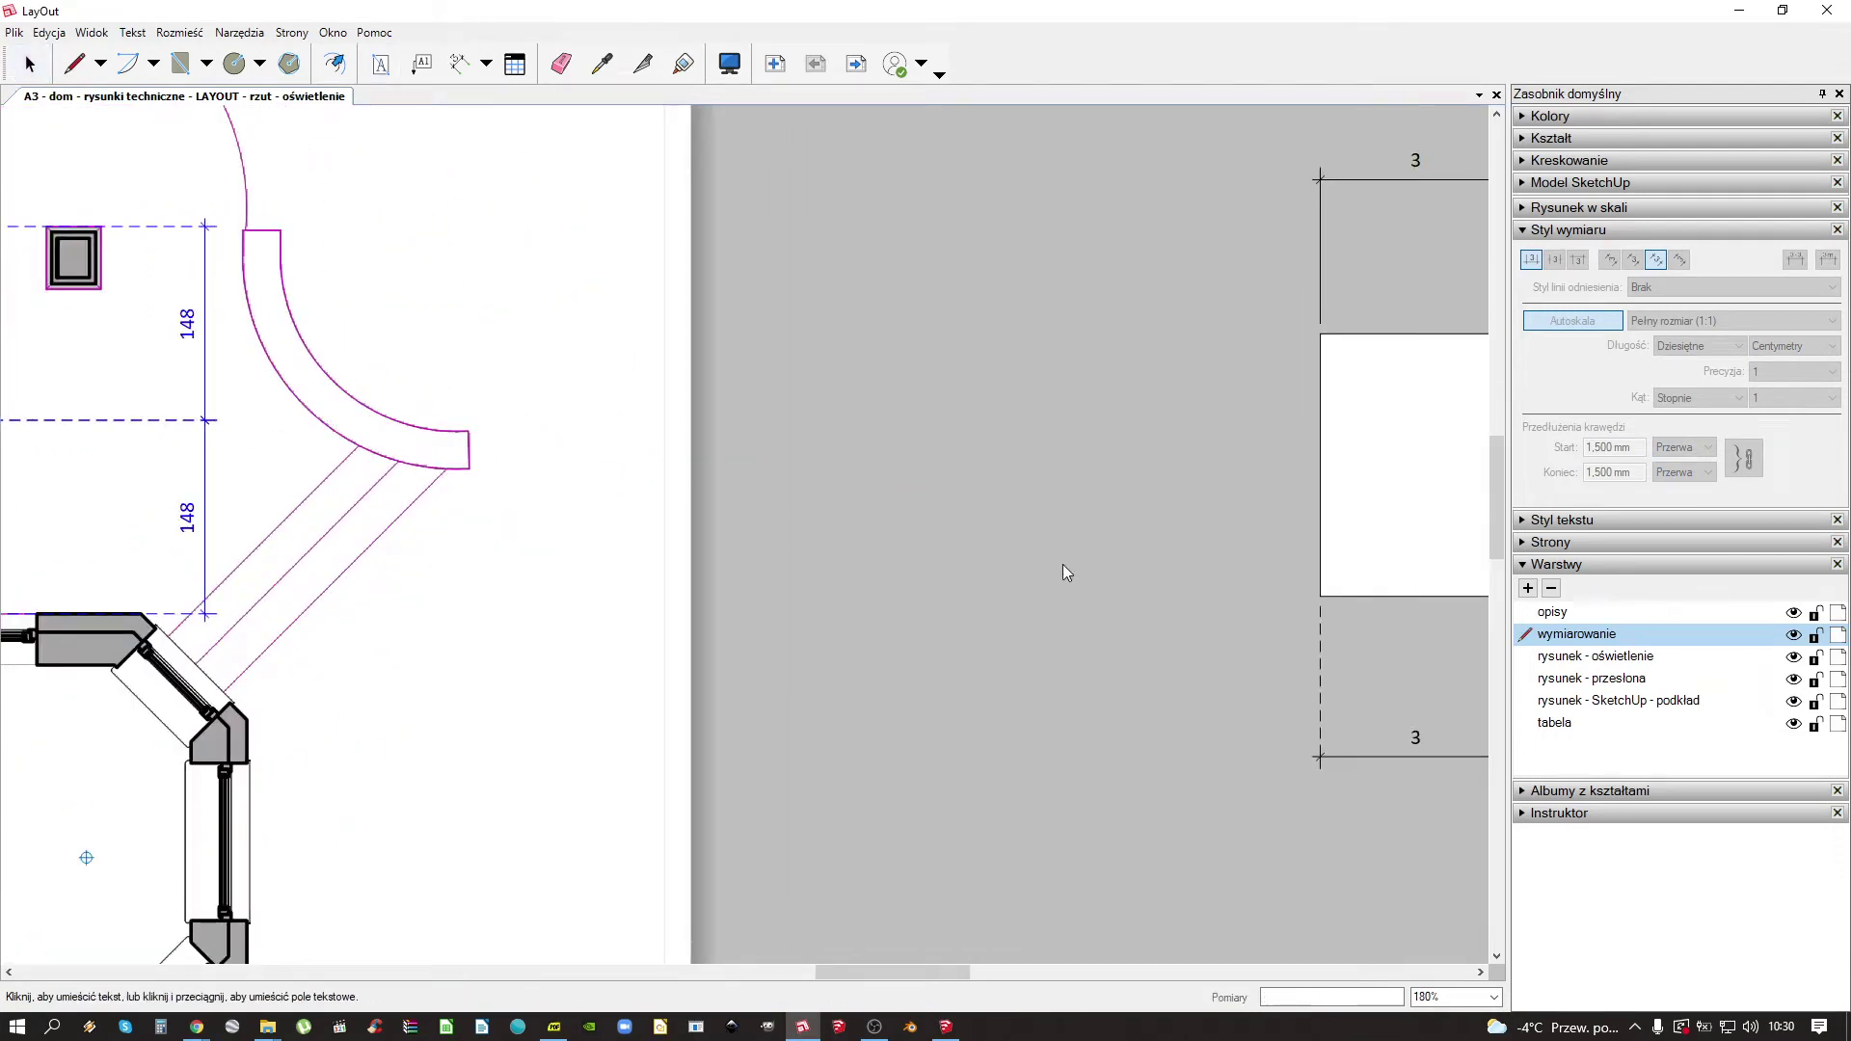
pyautogui.press('d')
pyautogui.click(832, 473)
pyautogui.click(1147, 472)
pyautogui.click(1061, 407)
pyautogui.press('space')
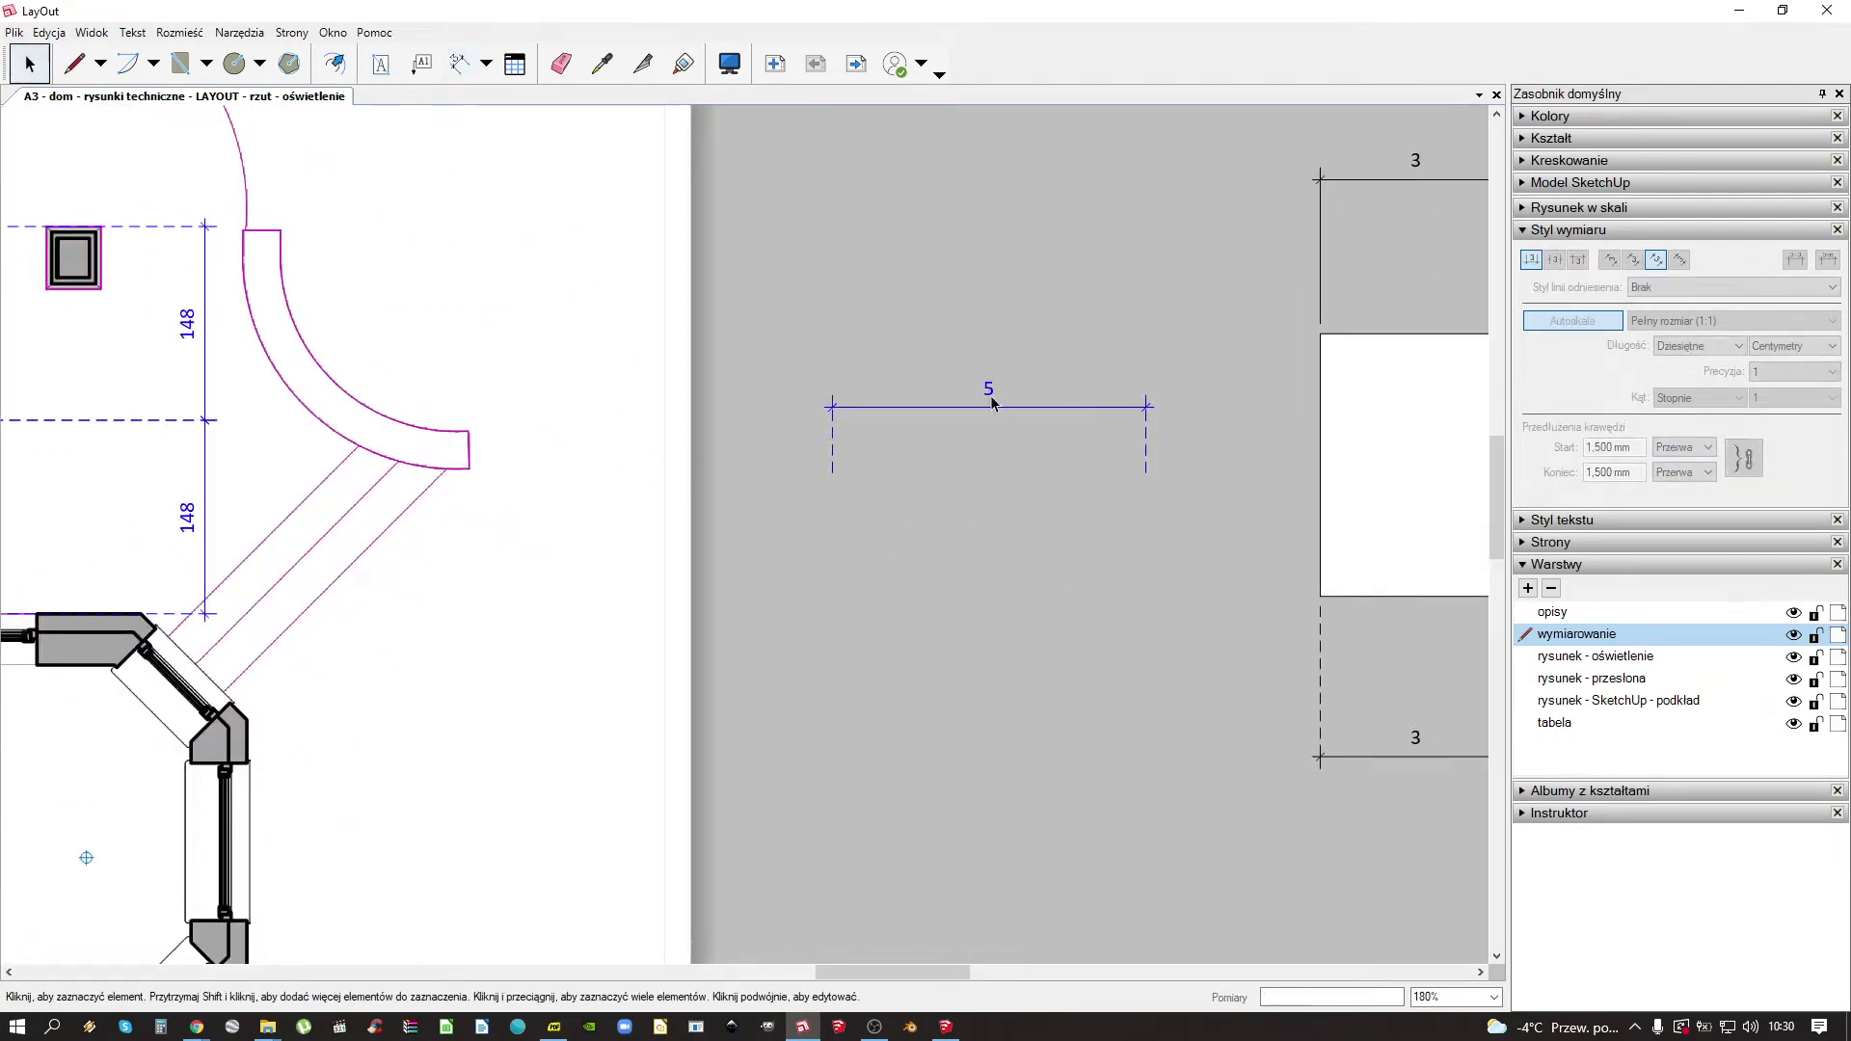
pyautogui.scroll(3, 992, 391)
pyautogui.doubleClick(990, 387)
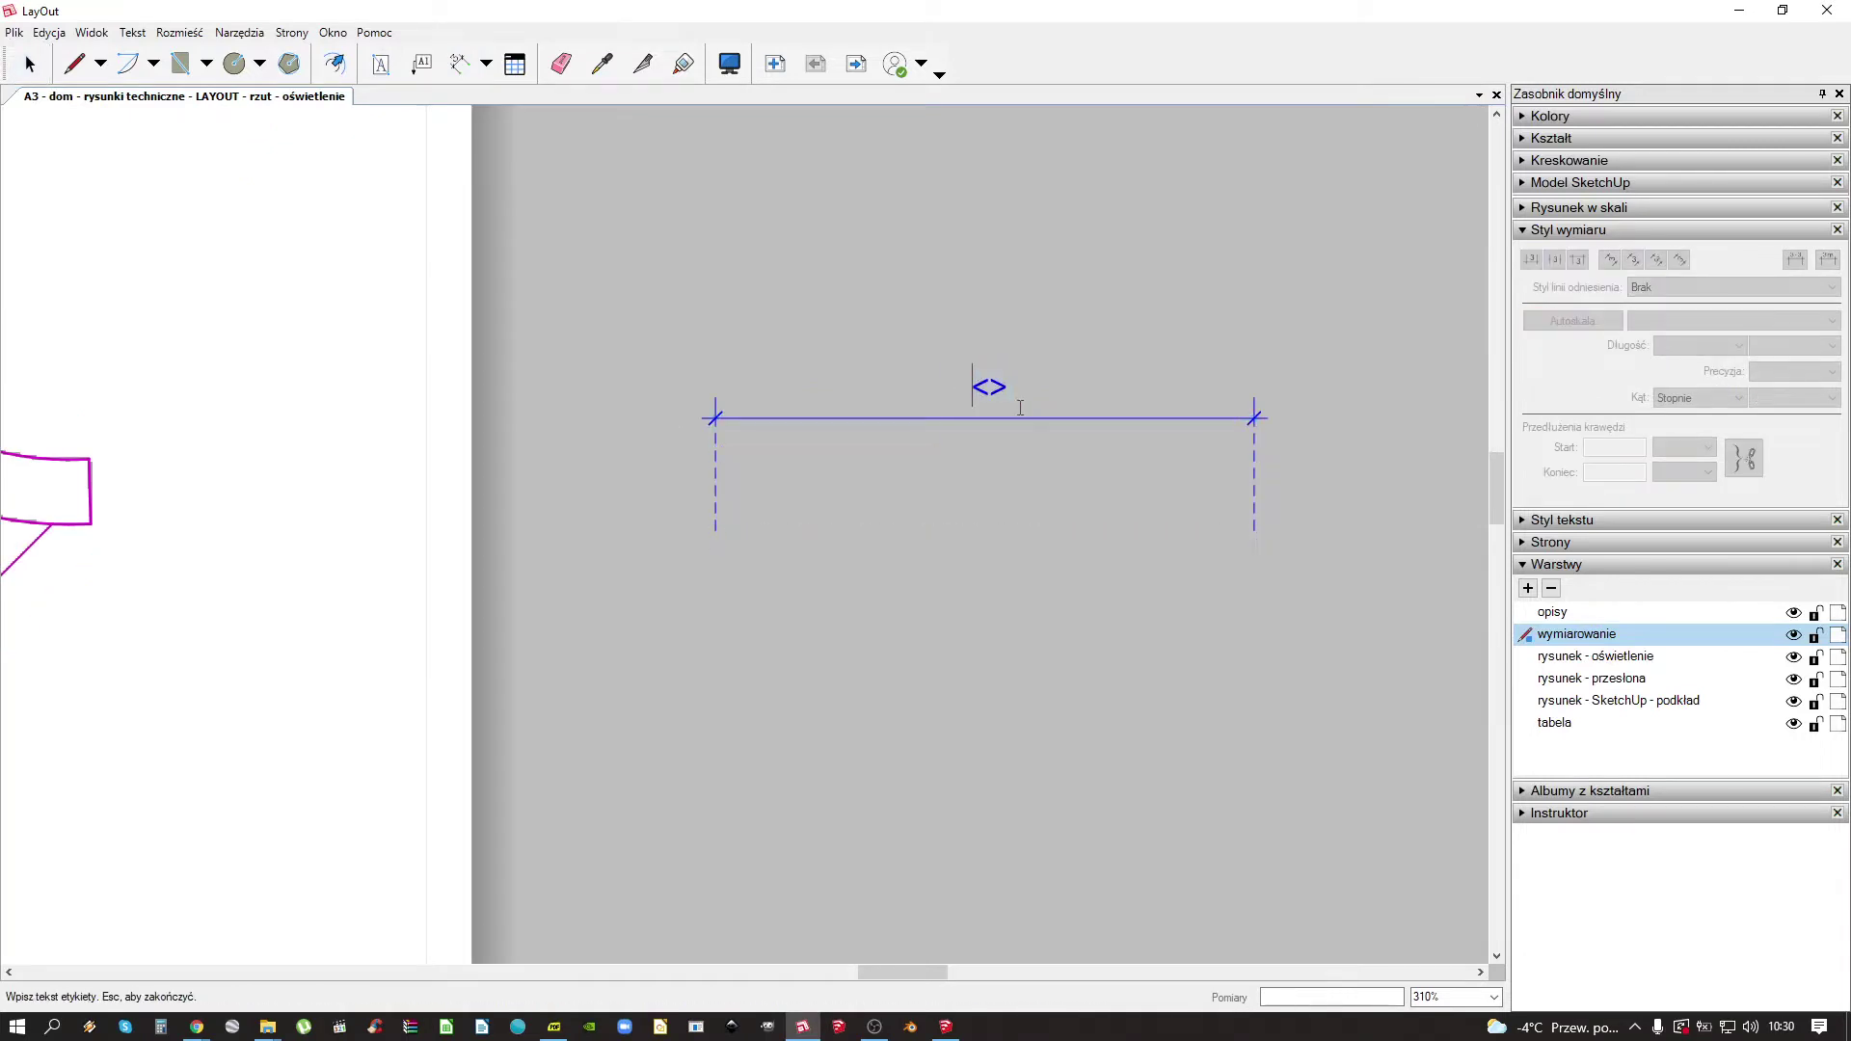
pyautogui.write('cm -')
pyautogui.write(' odsunięcie')
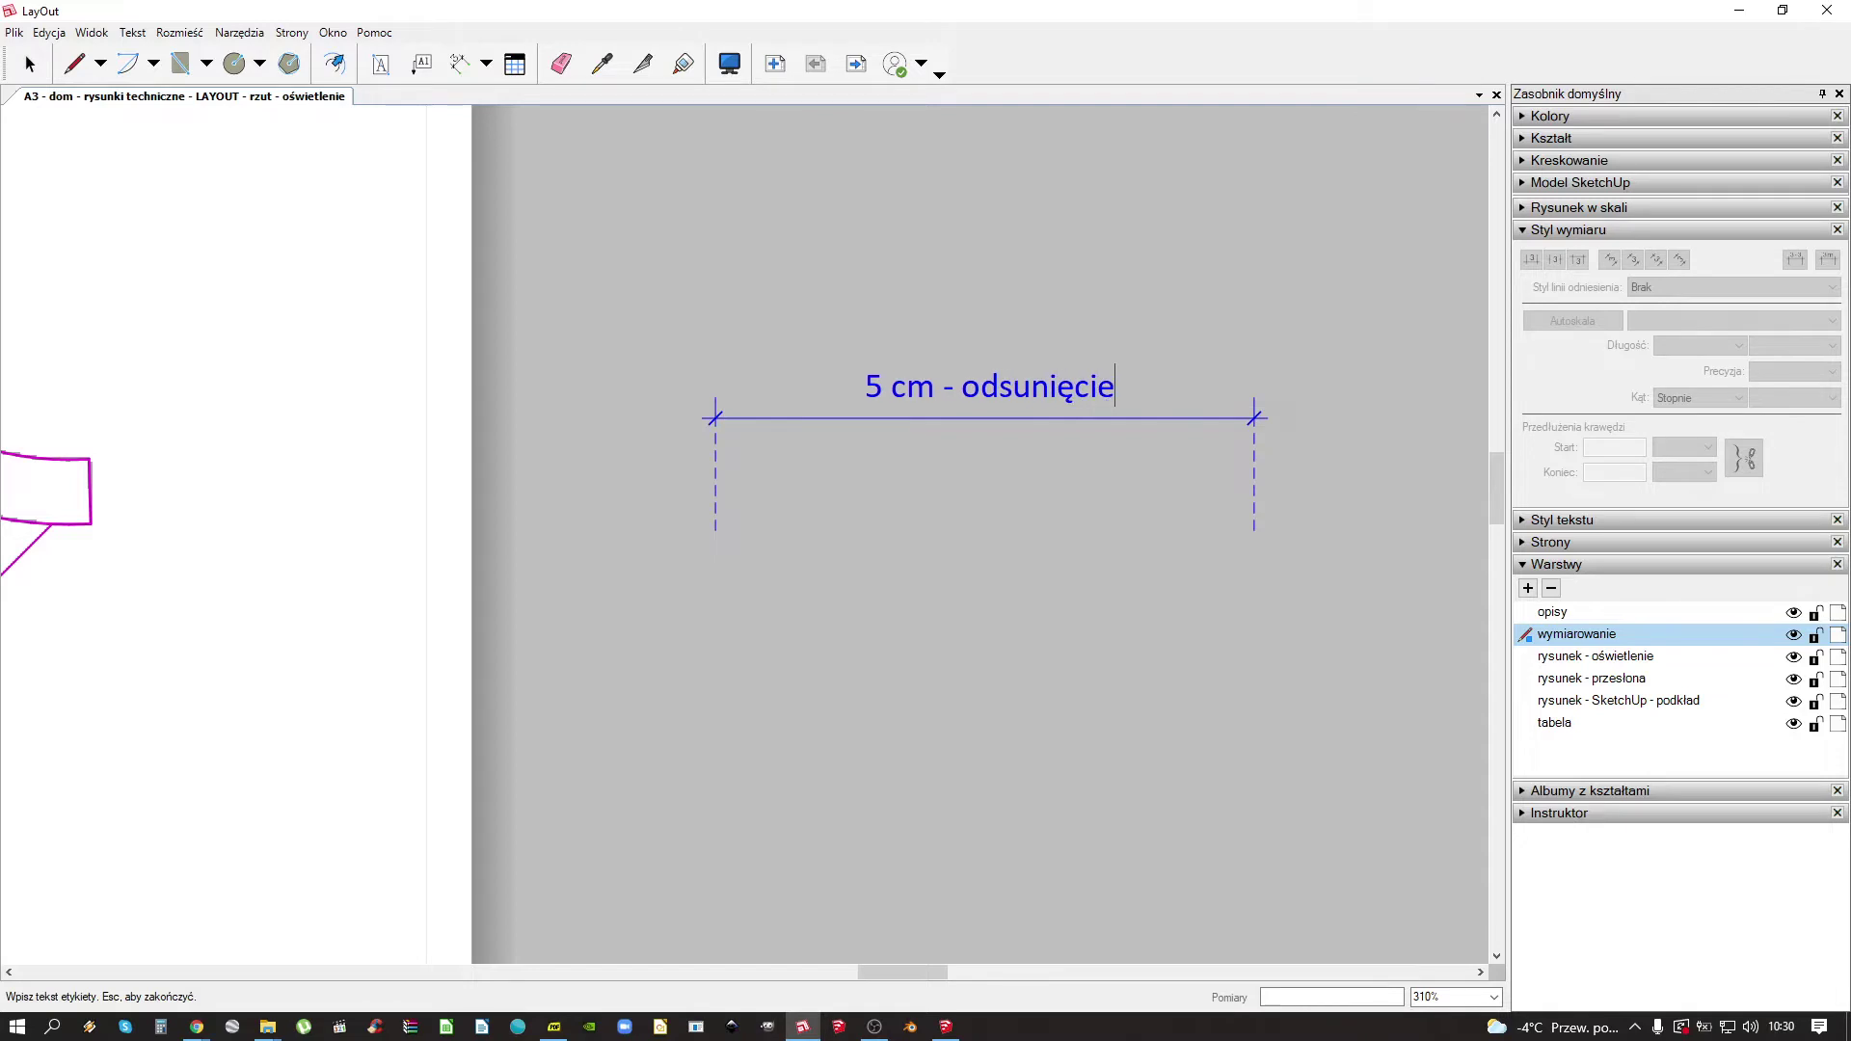
pyautogui.press('Escape')
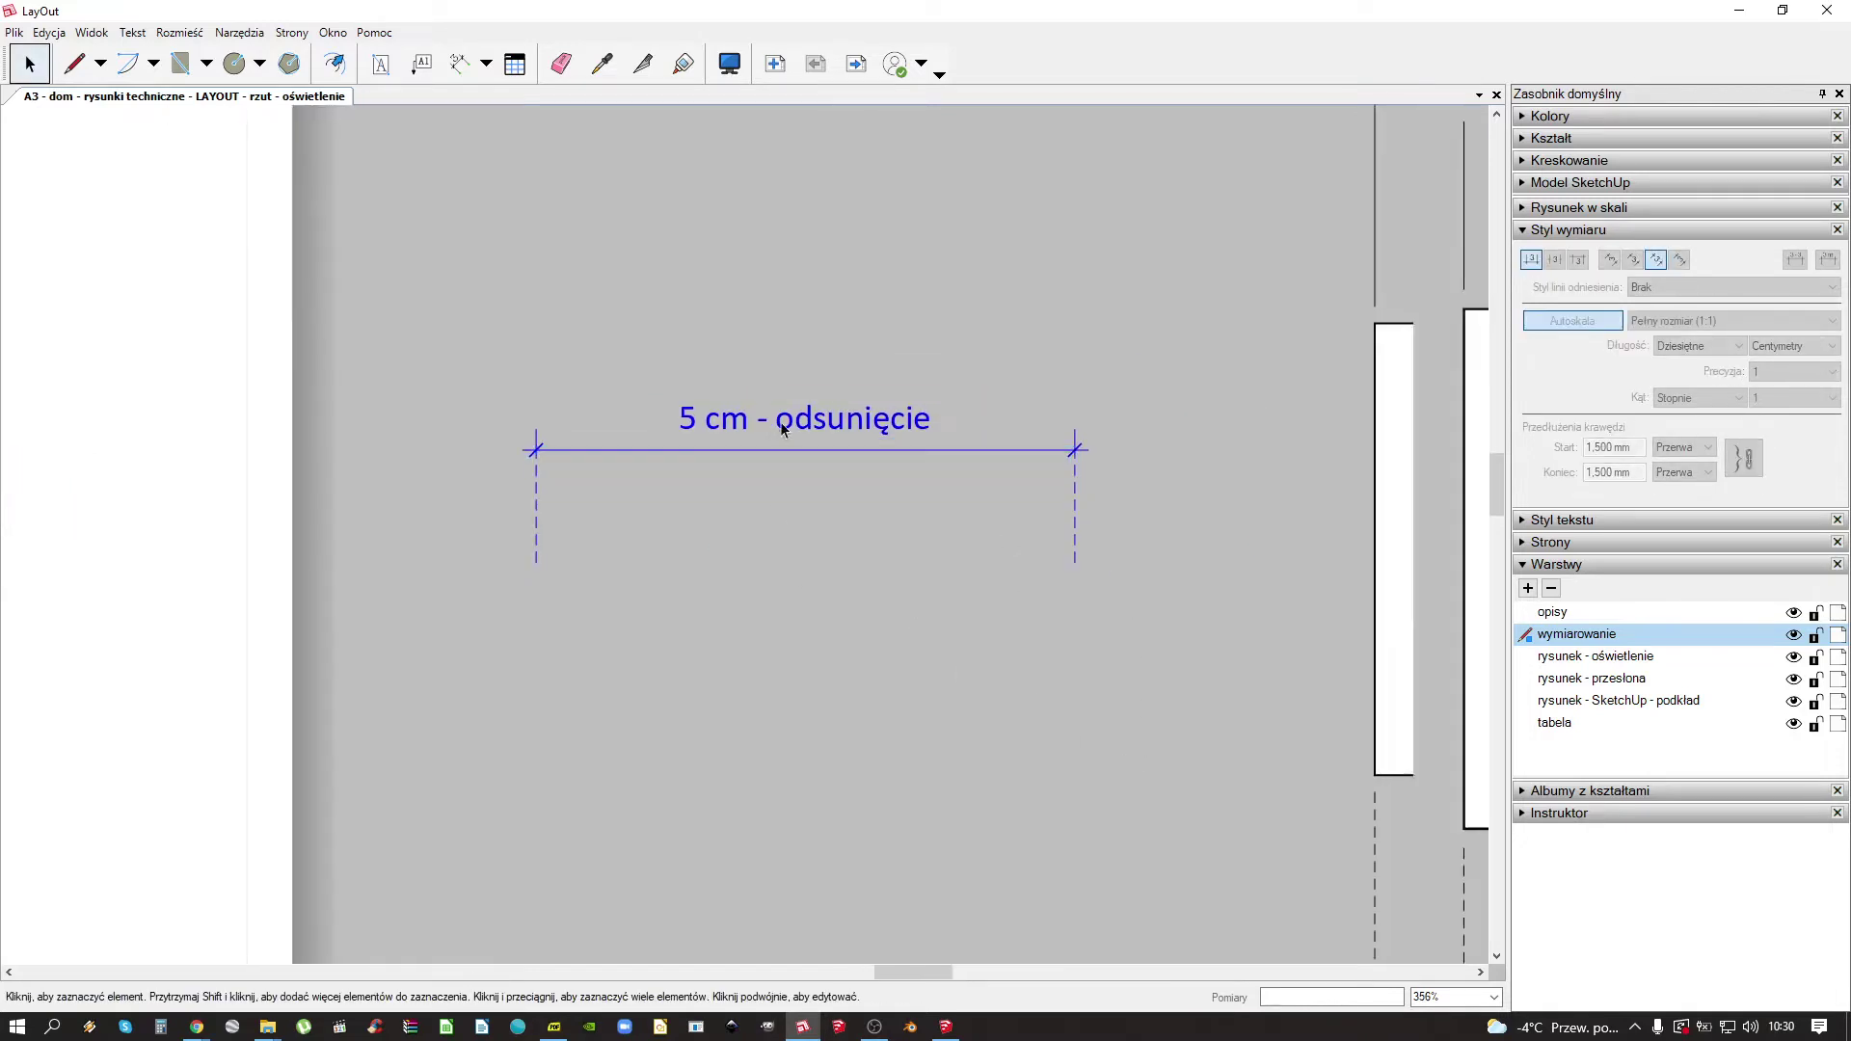
# - Delete the '5 cm - odsunięcie' sample dimension
pyautogui.scroll(1, 644, 420)
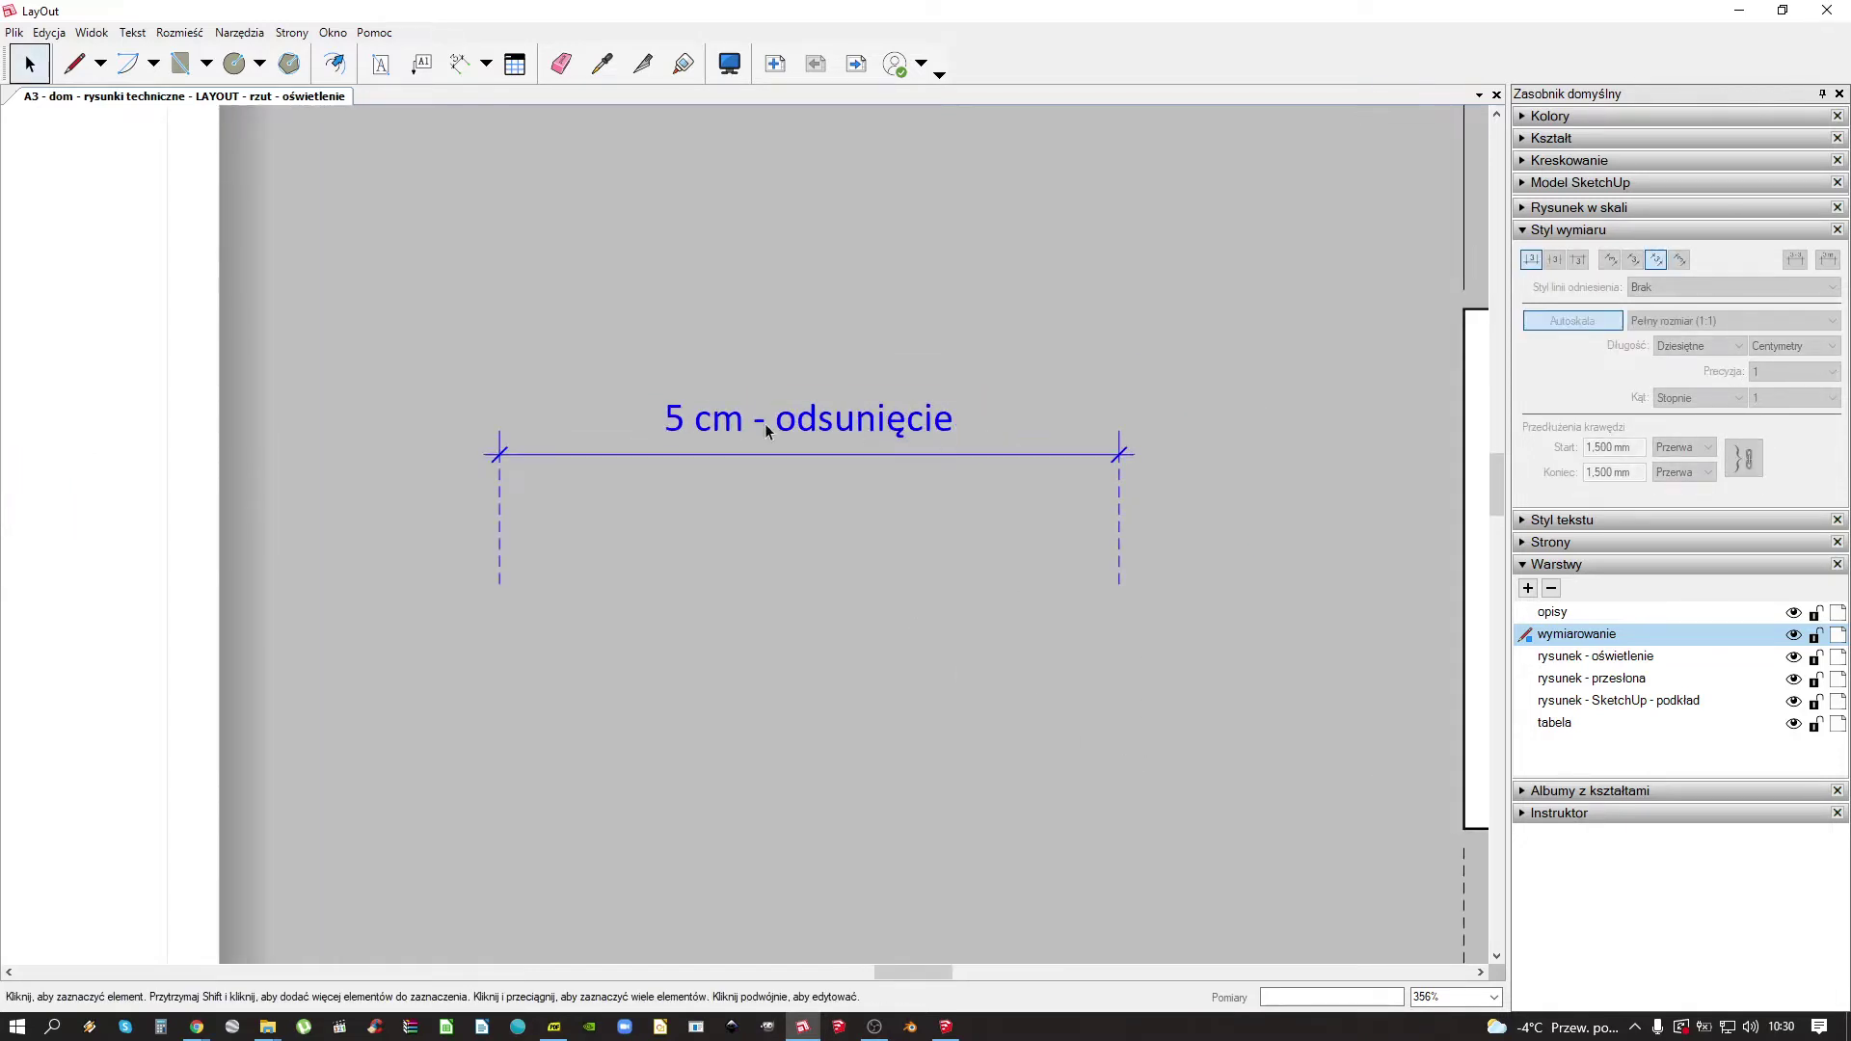
pyautogui.scroll(-3, 768, 431)
pyautogui.moveTo(848, 484); pyautogui.dragTo(879, 451, button='middle')
pyautogui.click(800, 520)
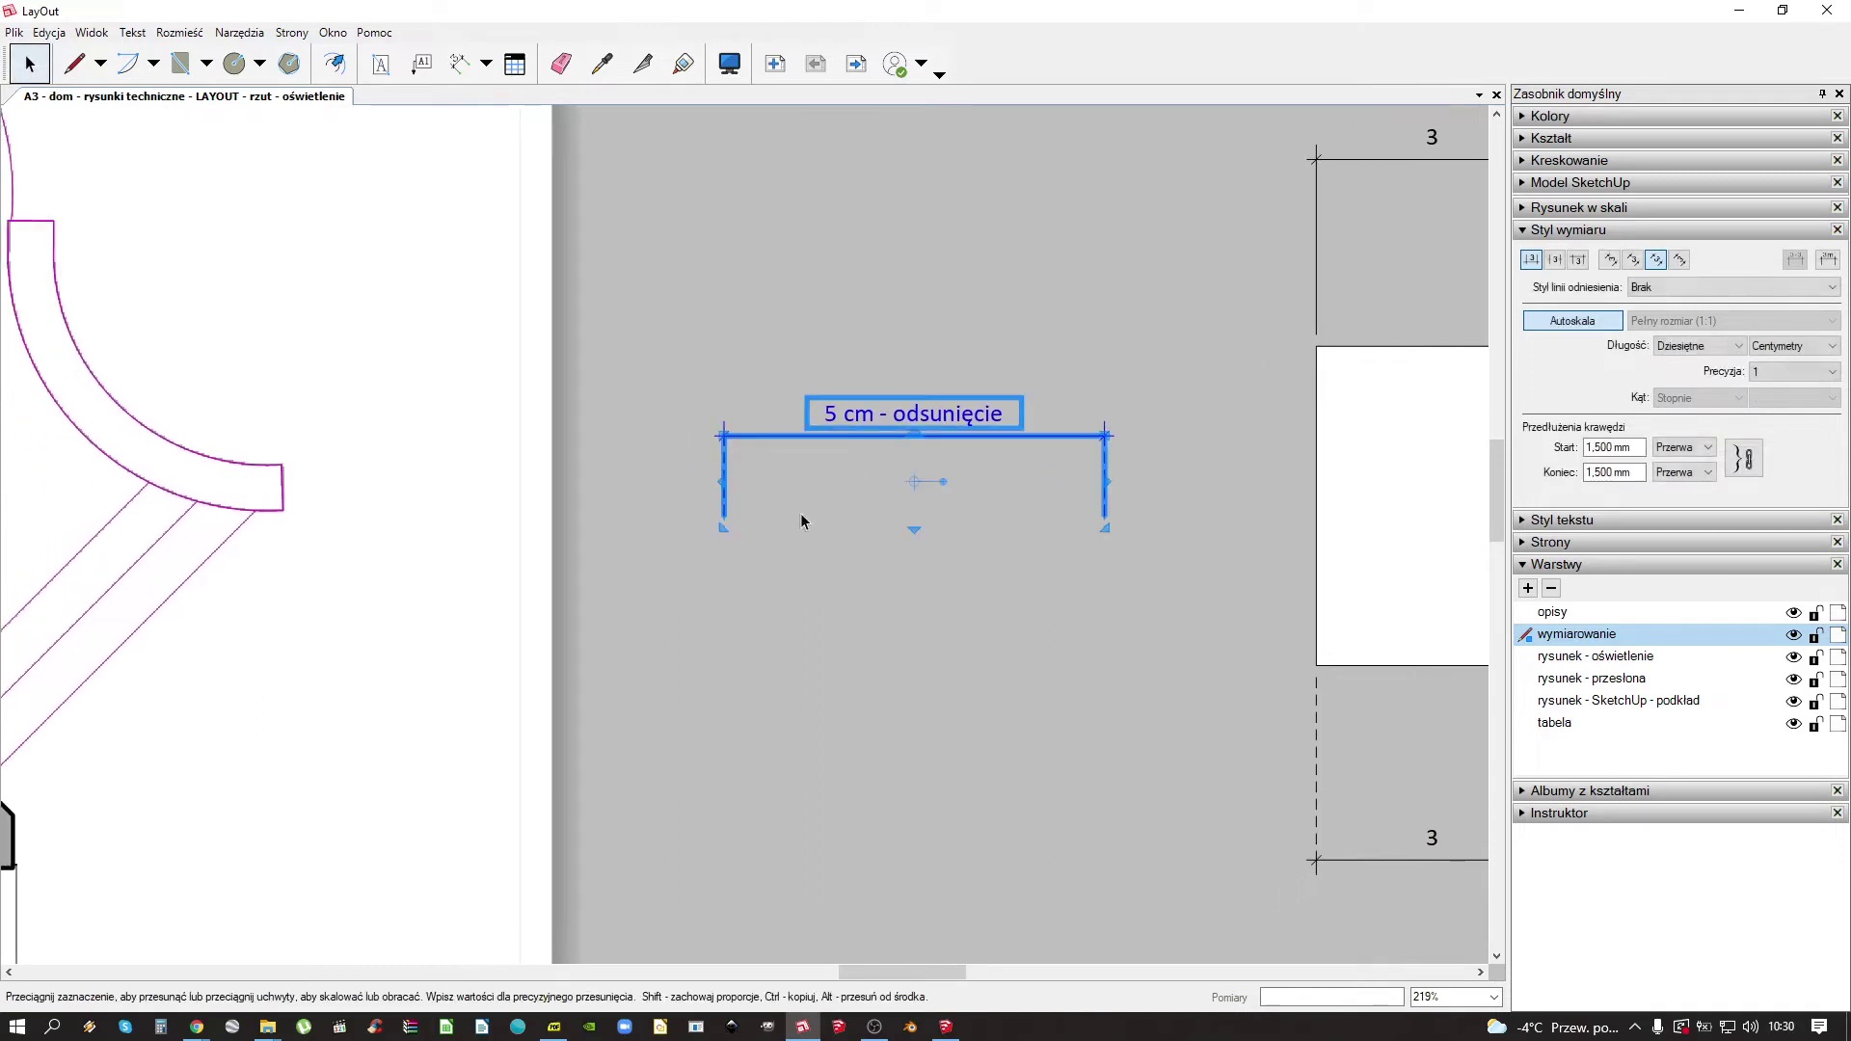
pyautogui.press('Delete')
pyautogui.hscroll(-3, 732, 486)
pyautogui.hscroll(-4, 935, 484)
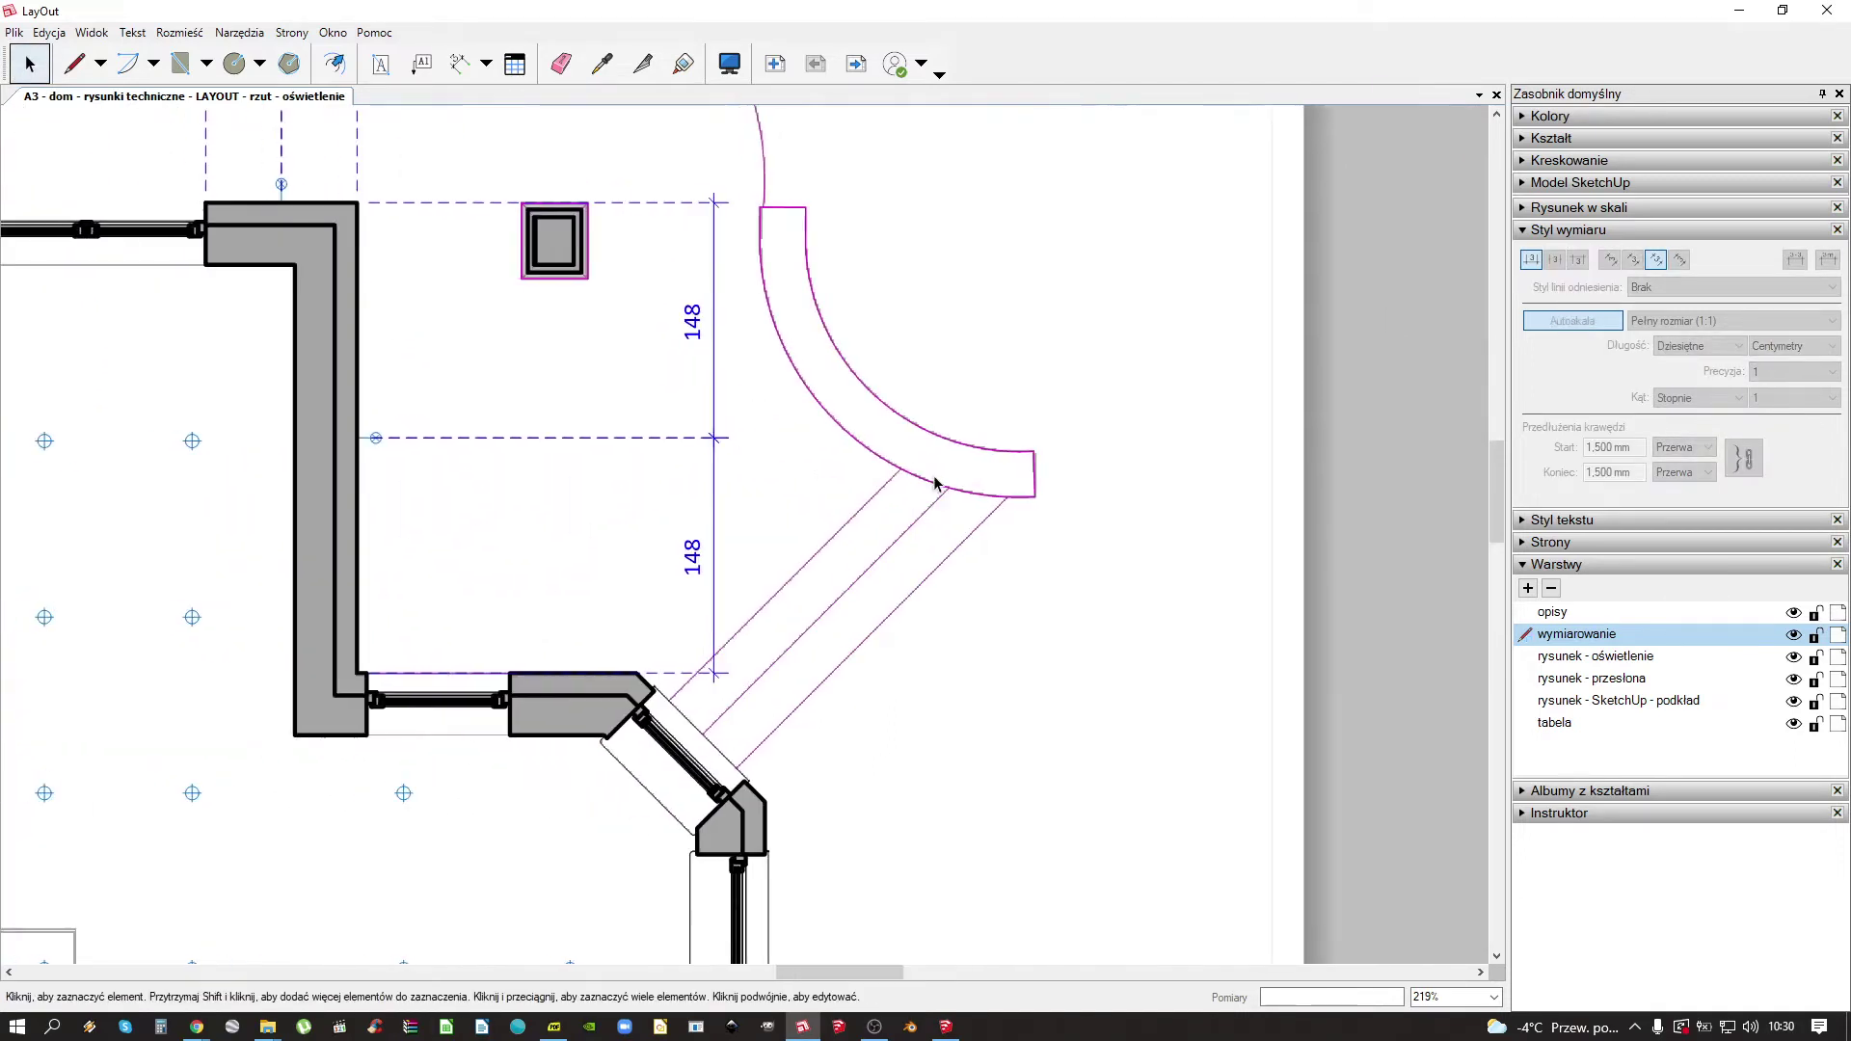
pyautogui.hscroll(-2, 887, 486)
pyautogui.scroll(-2, 848, 488)
pyautogui.scroll(-2, 916, 482)
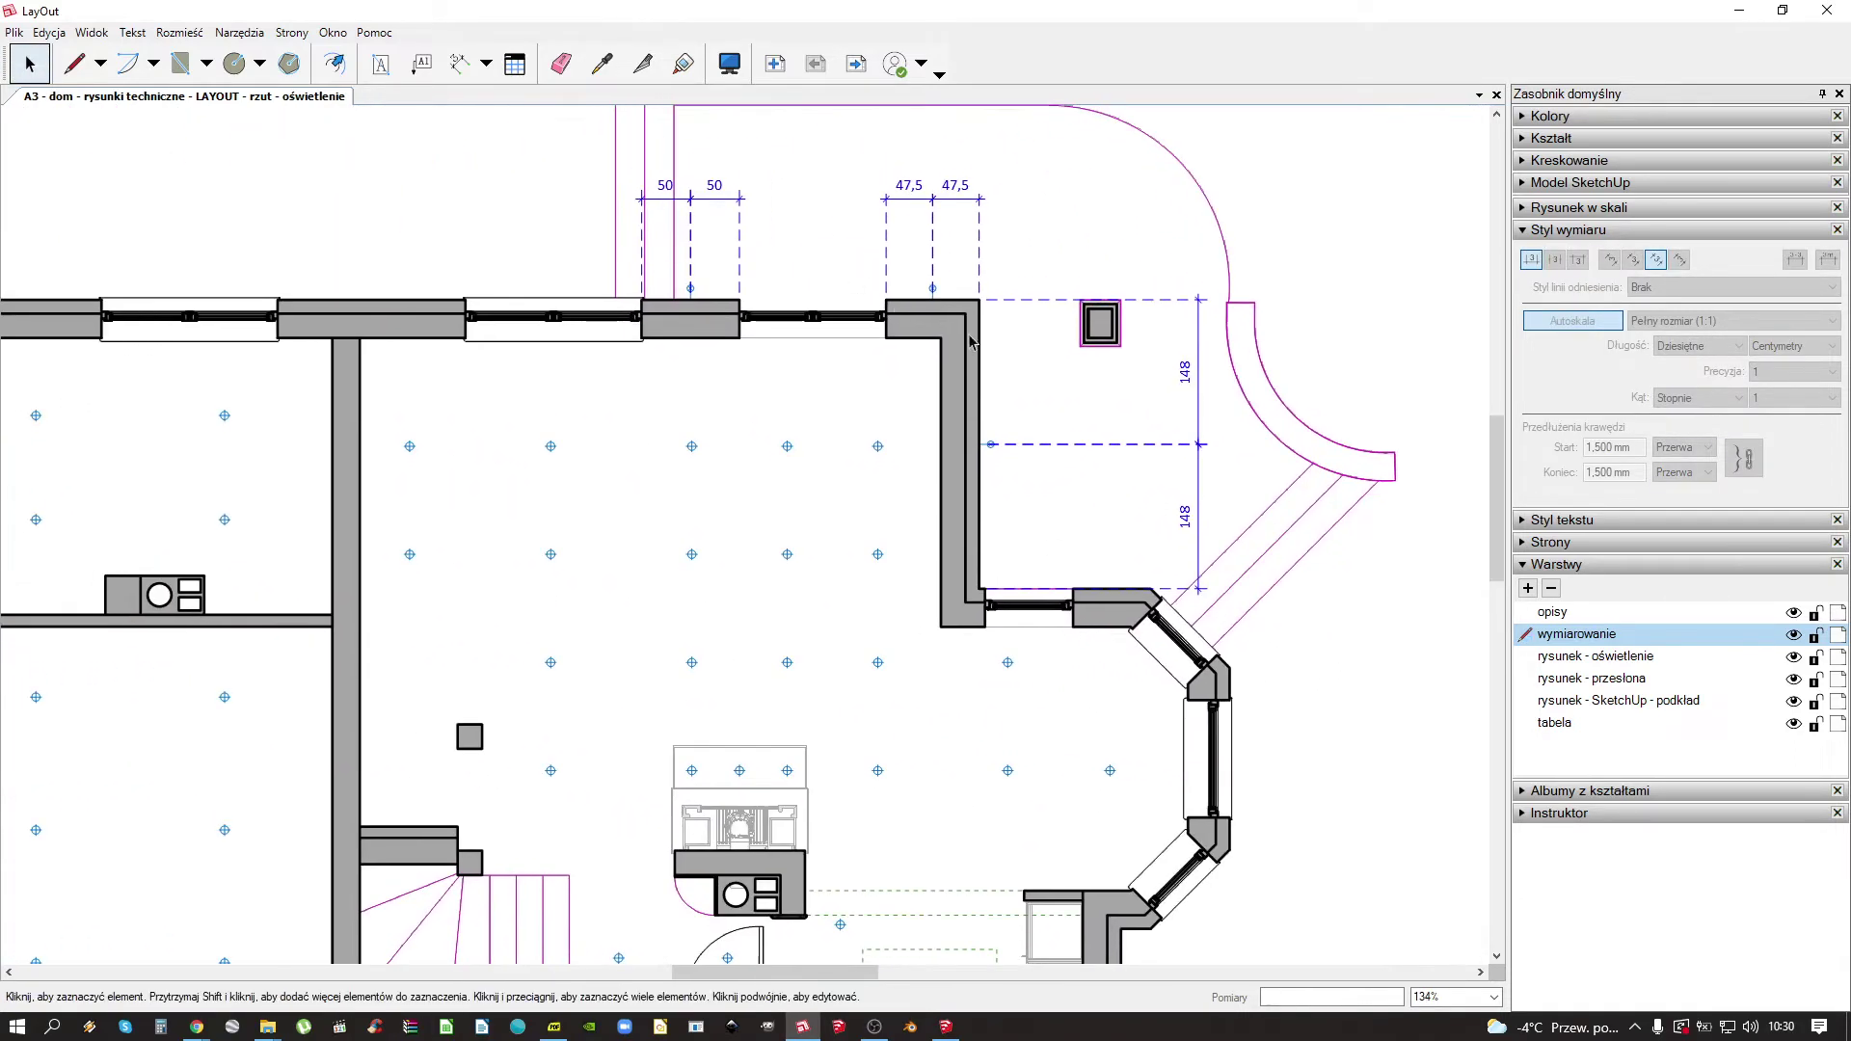
pyautogui.scroll(2, 926, 371)
# - Chain horizontal light dimensions from the wall: 65, 93, 97, 144, 144 and 51
pyautogui.press('d')
pyautogui.scroll(2, 888, 403)
pyautogui.scroll(2, 889, 401)
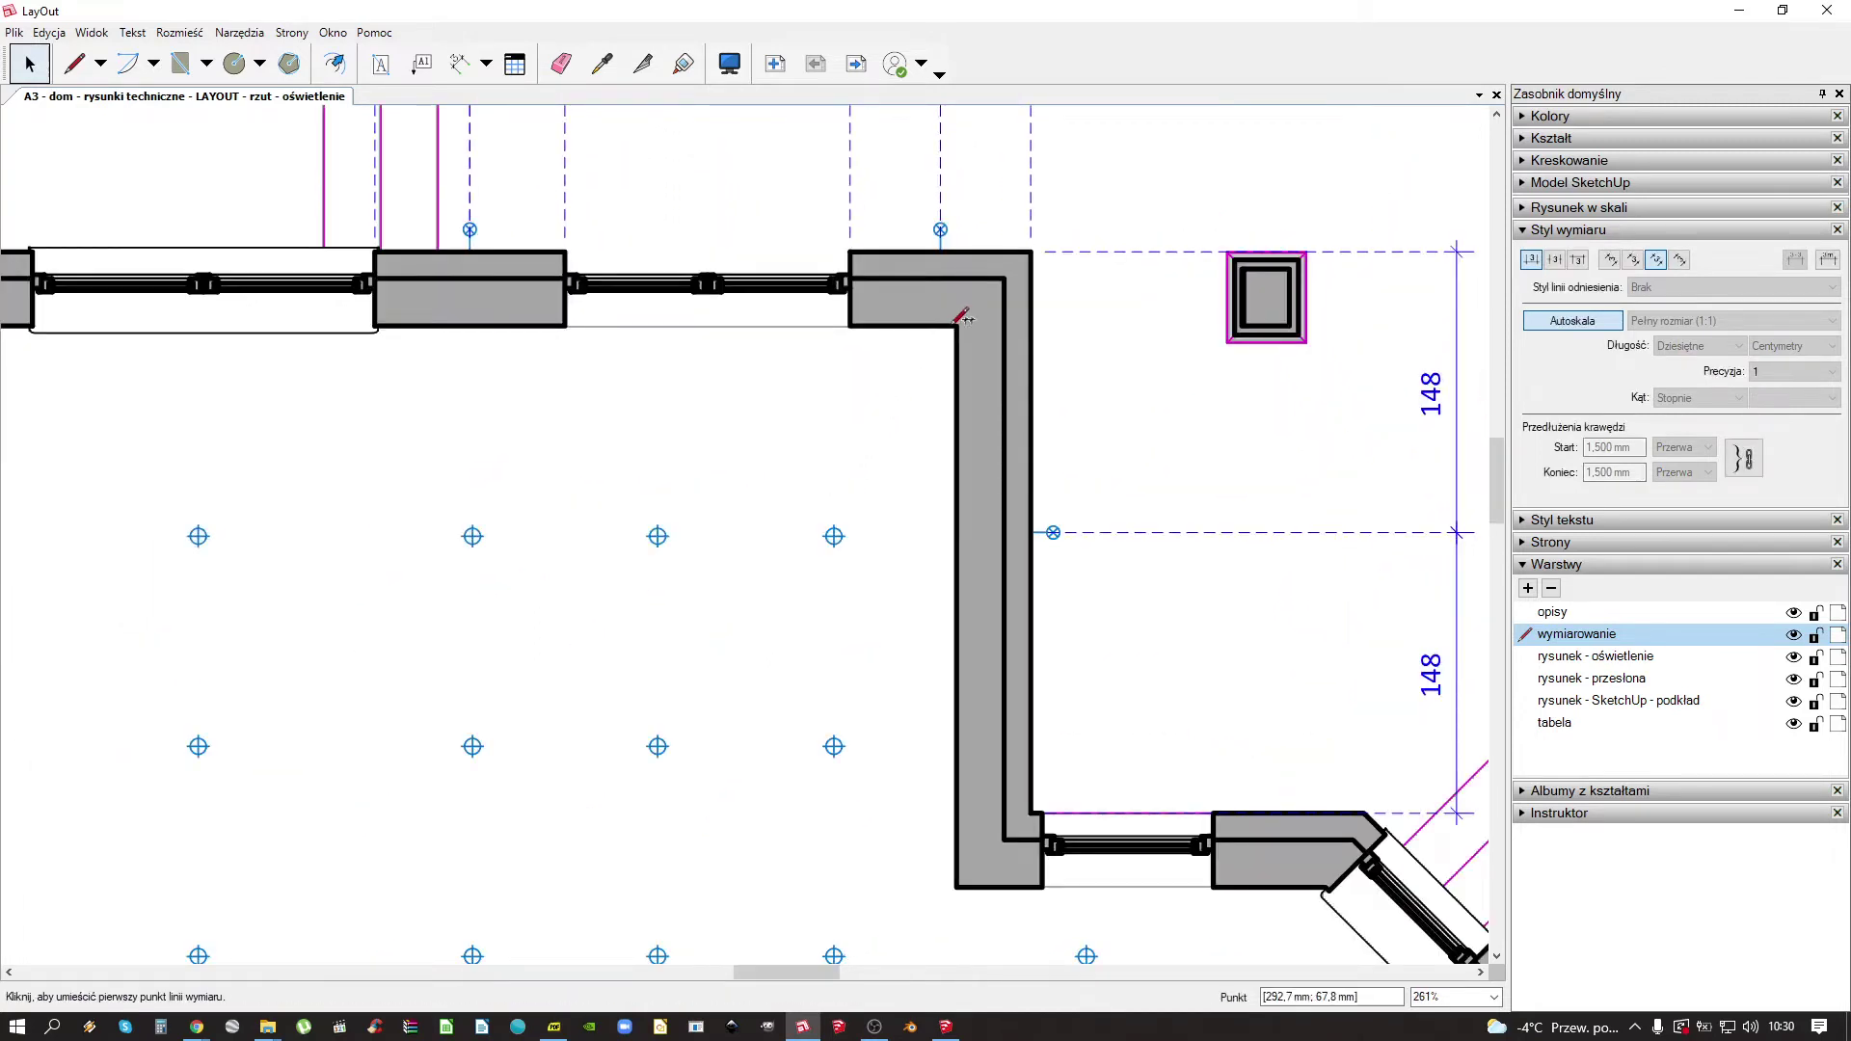
pyautogui.click(958, 321)
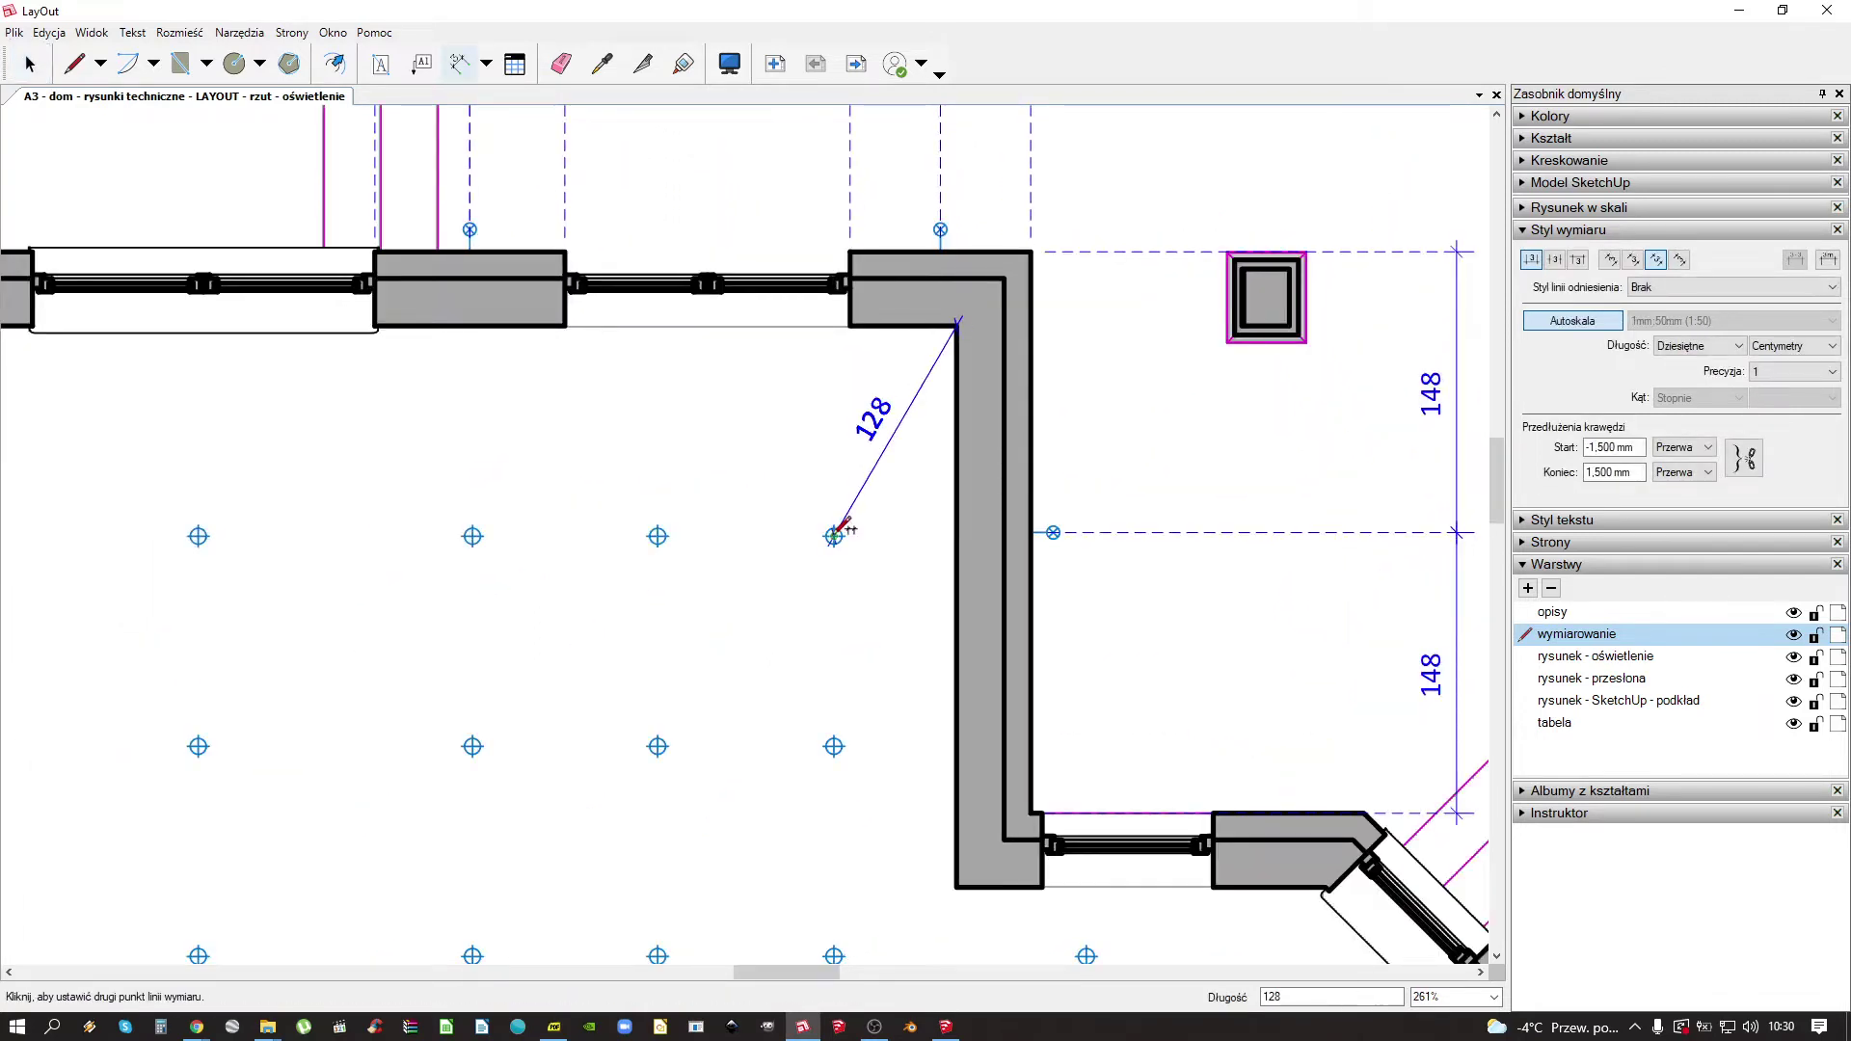
pyautogui.click(835, 534)
pyautogui.click(852, 424)
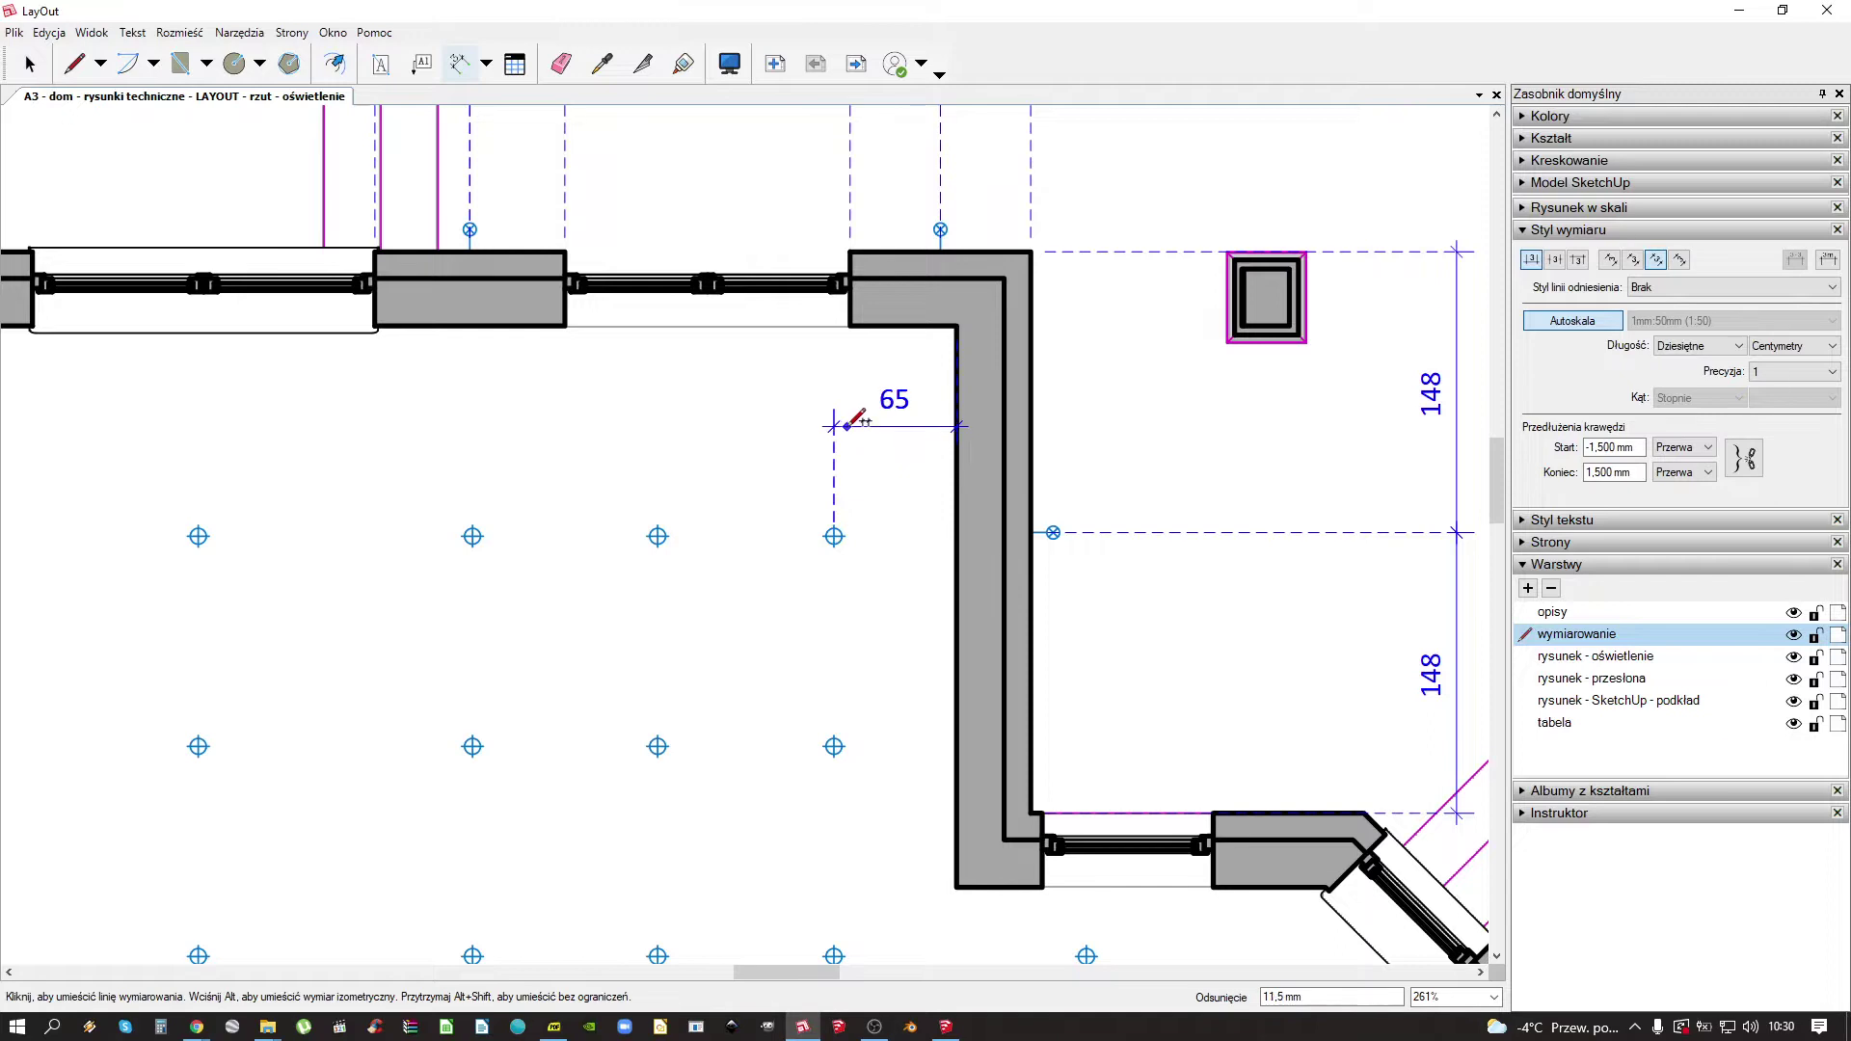
pyautogui.scroll(3, 662, 531)
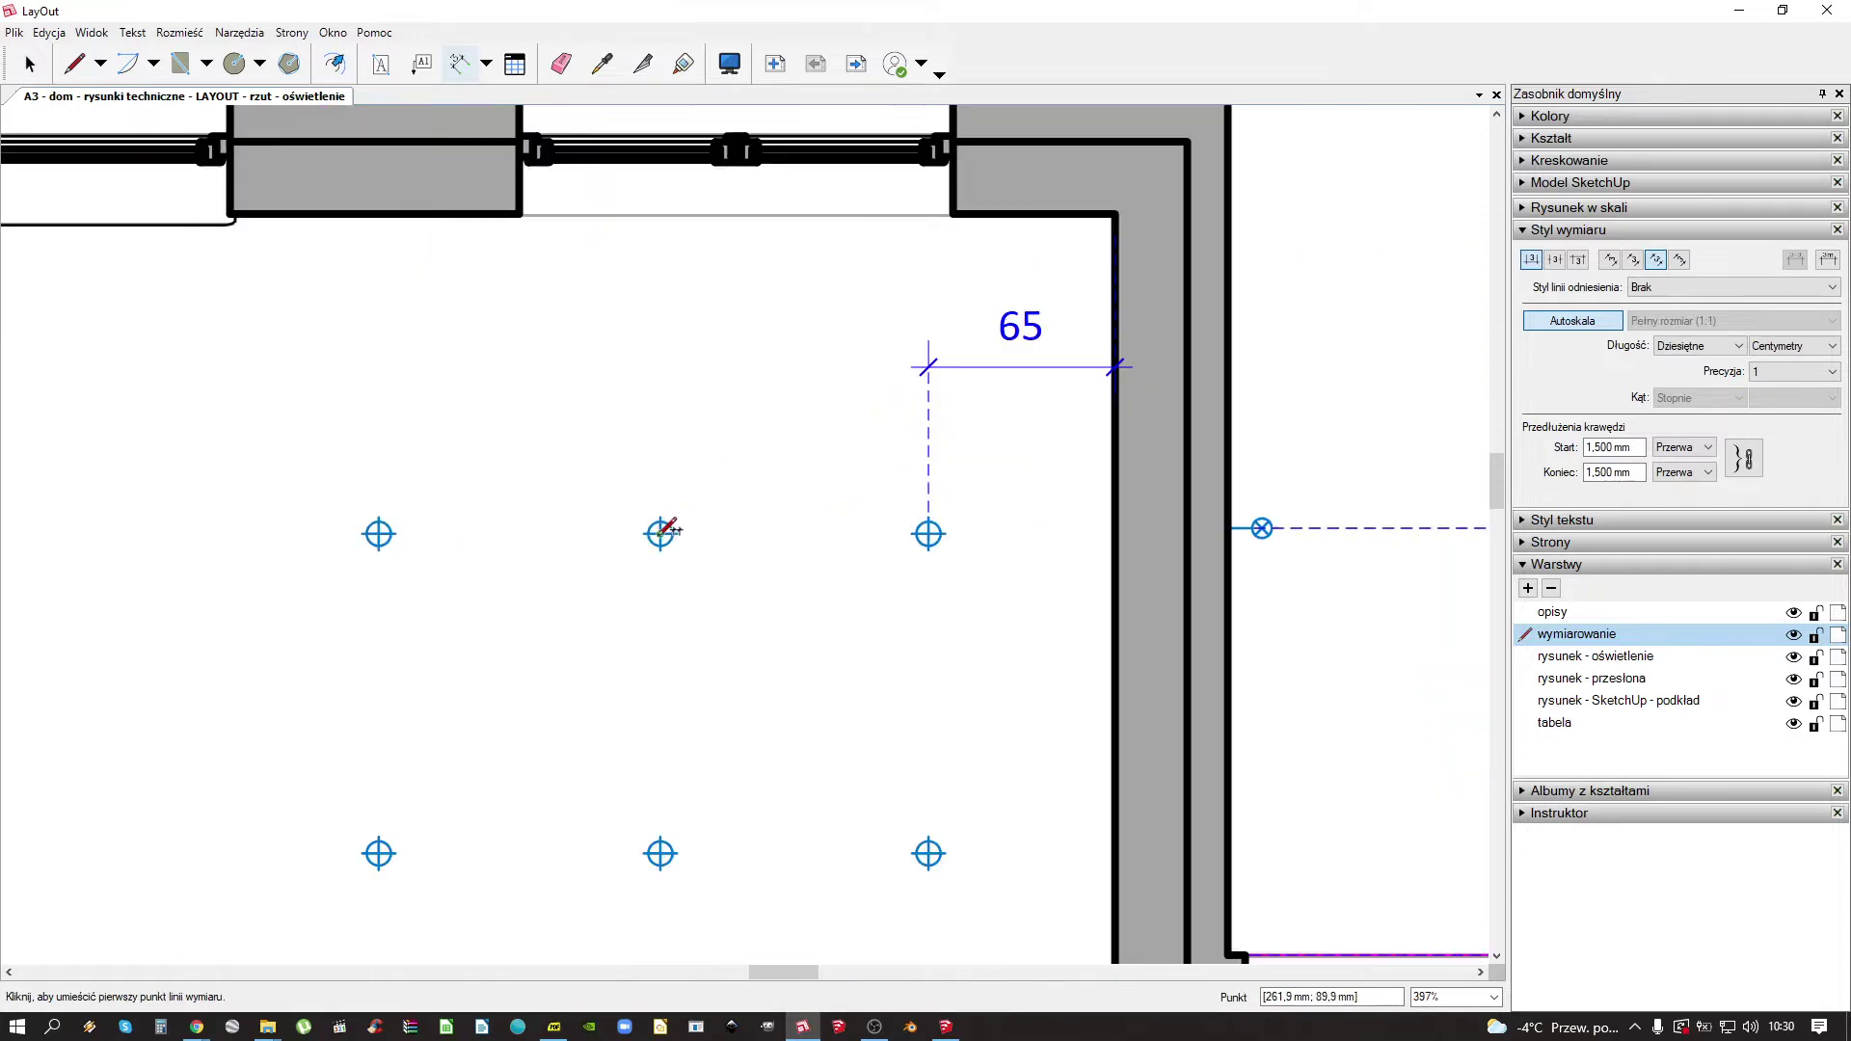
pyautogui.doubleClick(661, 533)
pyautogui.doubleClick(379, 533)
pyautogui.moveTo(379, 530)
pyautogui.mouseDown(button='middle')
pyautogui.moveTo(708, 491)
pyautogui.moveTo(988, 496)
pyautogui.mouseUp(button='middle')
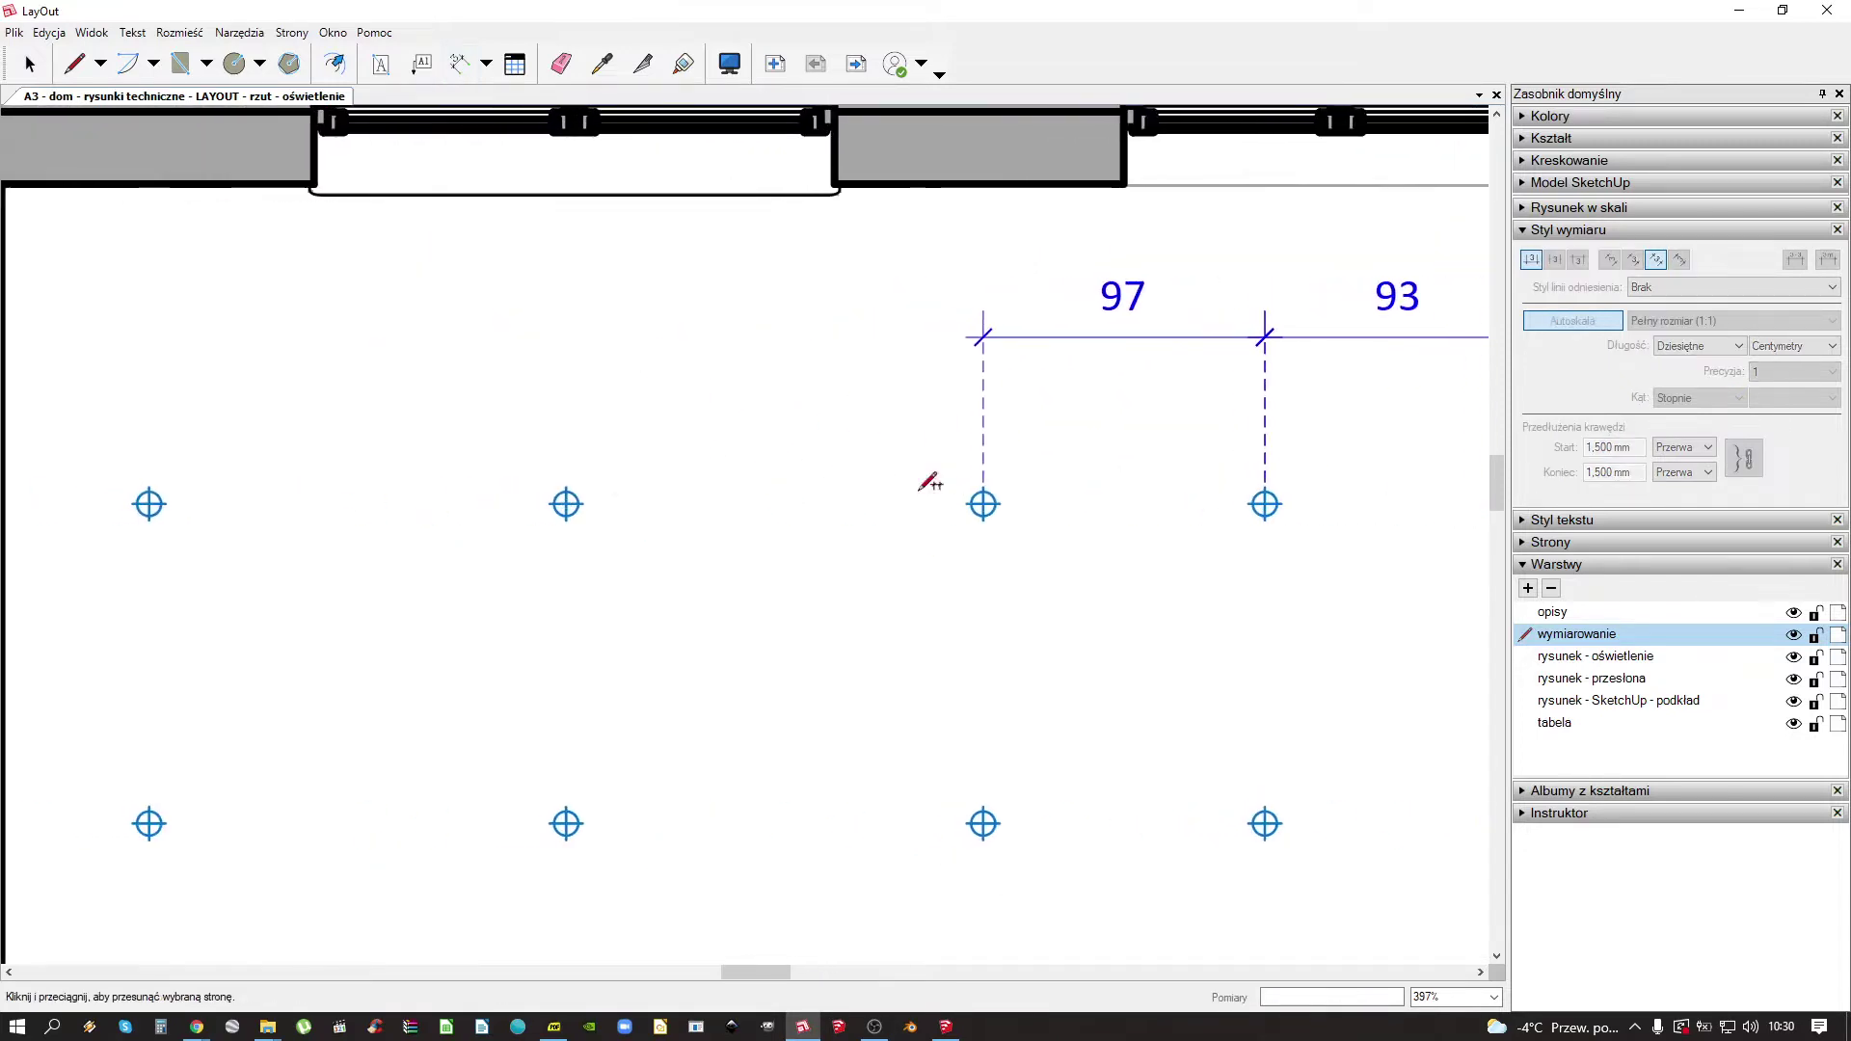
pyautogui.doubleClick(567, 502)
pyautogui.doubleClick(150, 503)
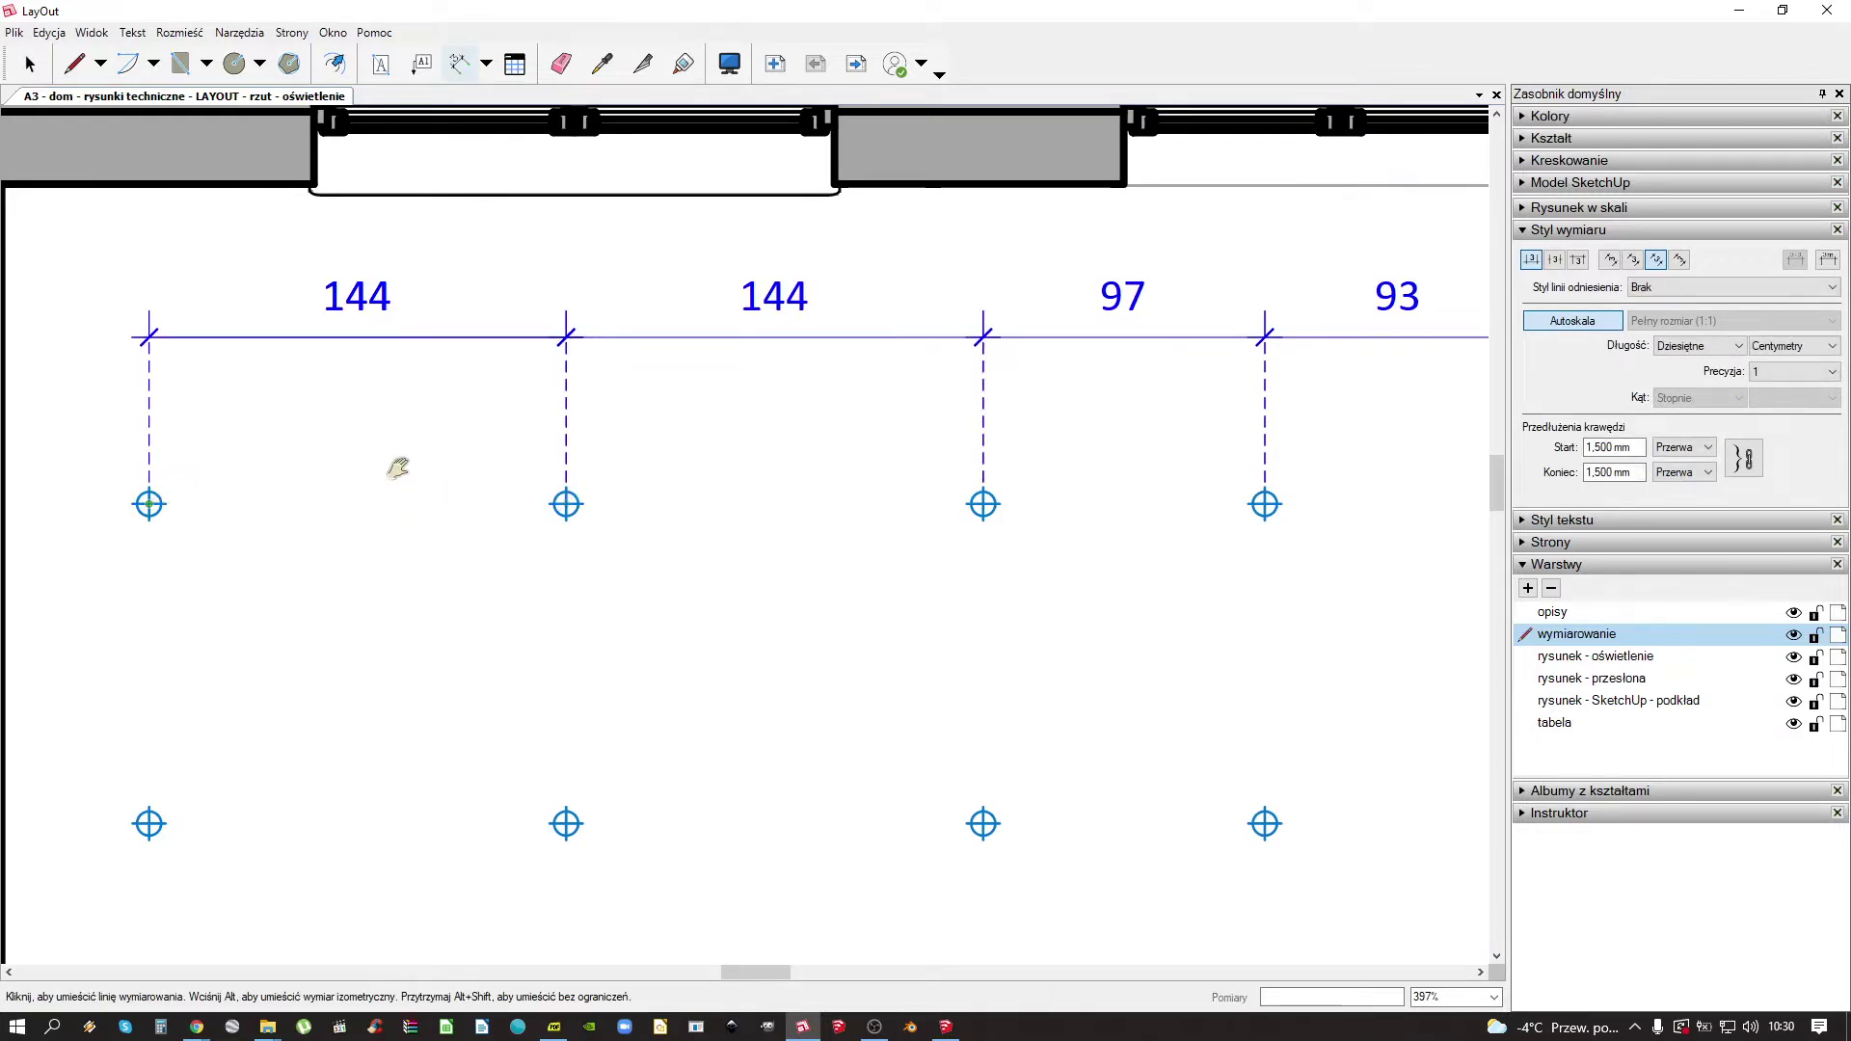
pyautogui.moveTo(396, 466); pyautogui.dragTo(1154, 506, button='middle')
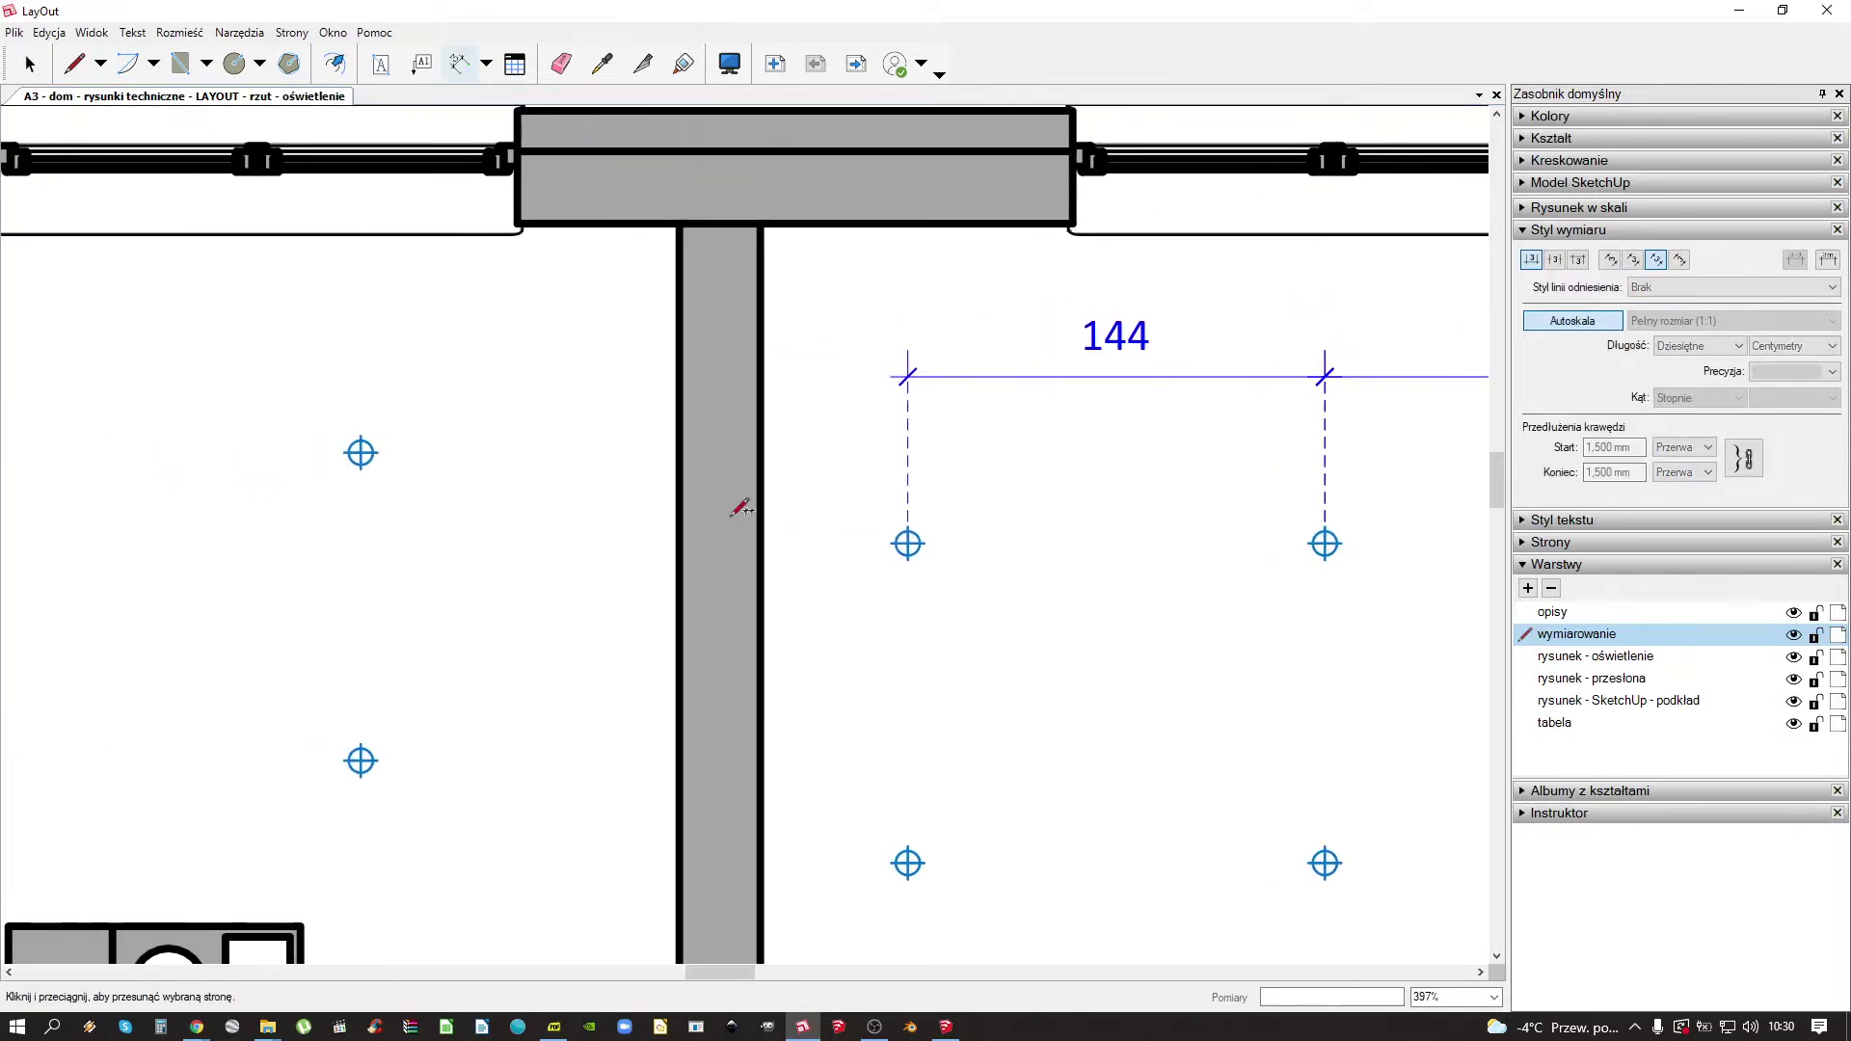
pyautogui.doubleClick(762, 210)
pyautogui.moveTo(962, 373); pyautogui.dragTo(649, 394, button='middle')
pyautogui.scroll(-5, 1028, 452)
pyautogui.moveTo(1029, 451); pyautogui.dragTo(851, 404, button='middle')
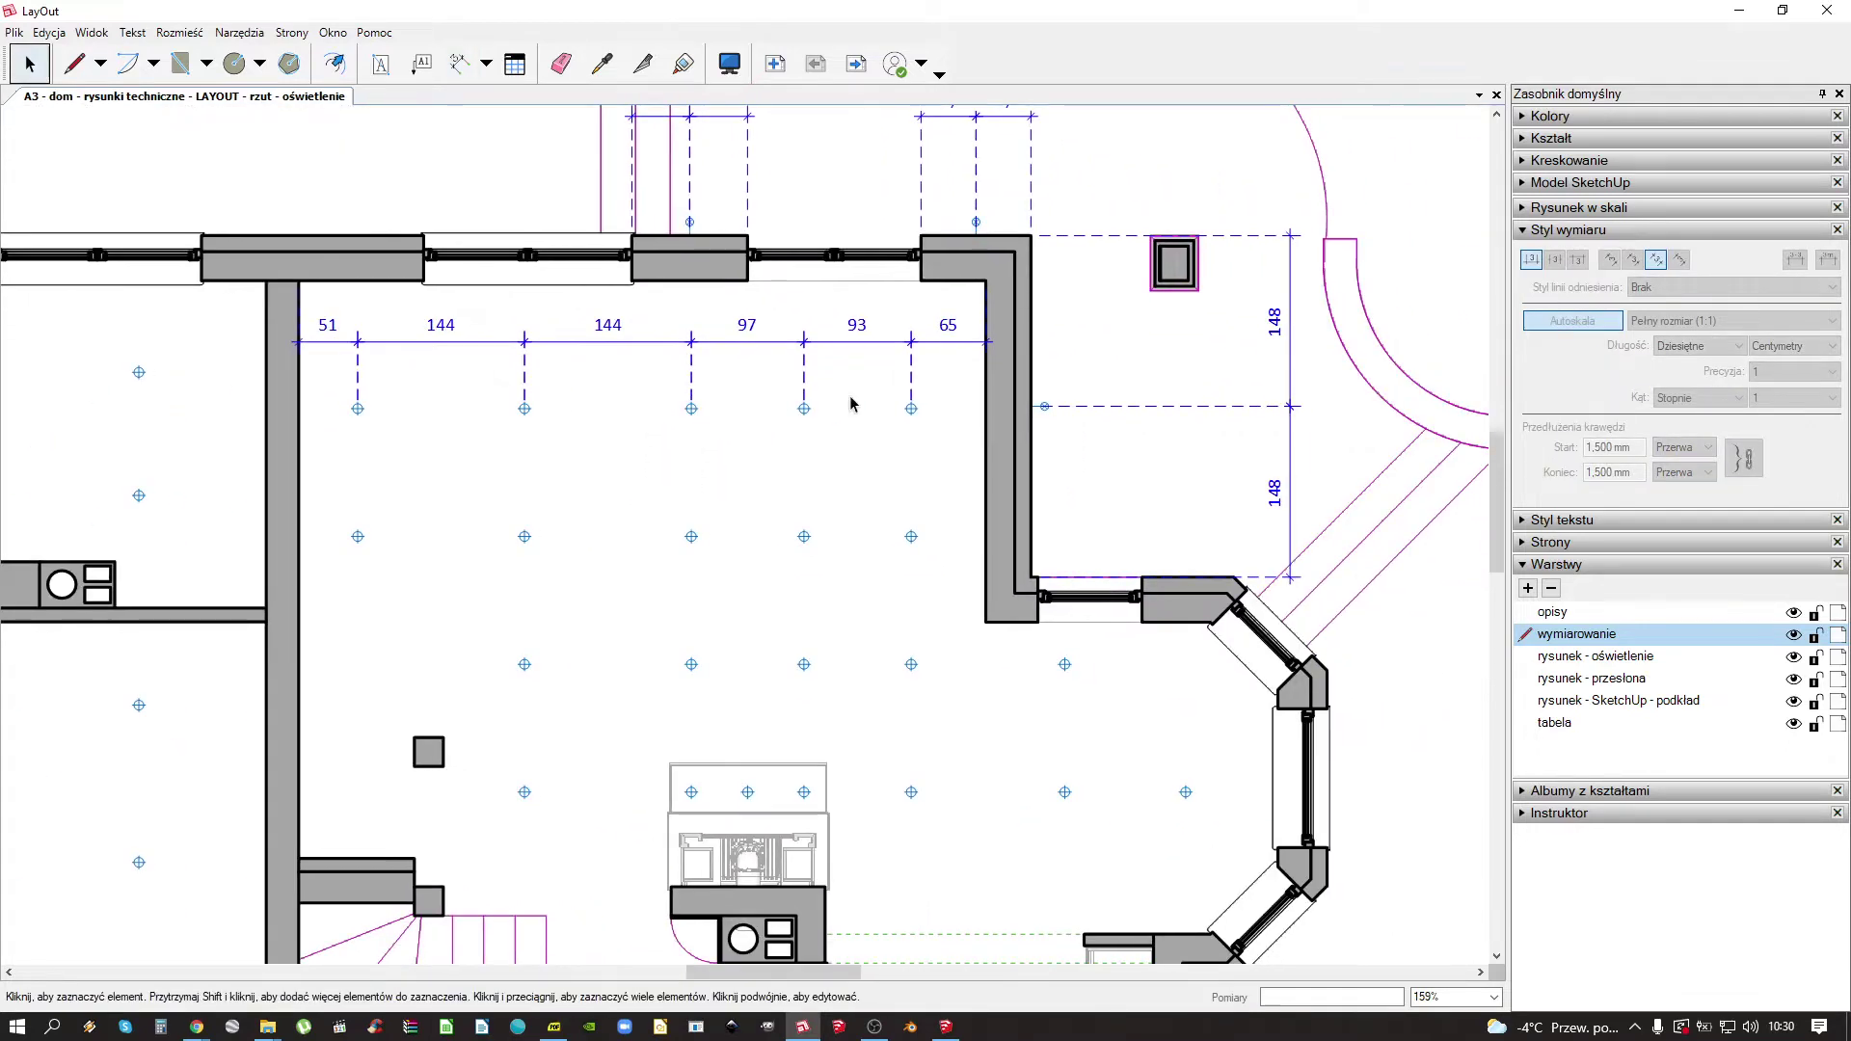
# - Chain vertical light dimensions from the top wall: 111, 111, 111 and 57
pyautogui.scroll(1, 911, 521)
pyautogui.scroll(1, 926, 525)
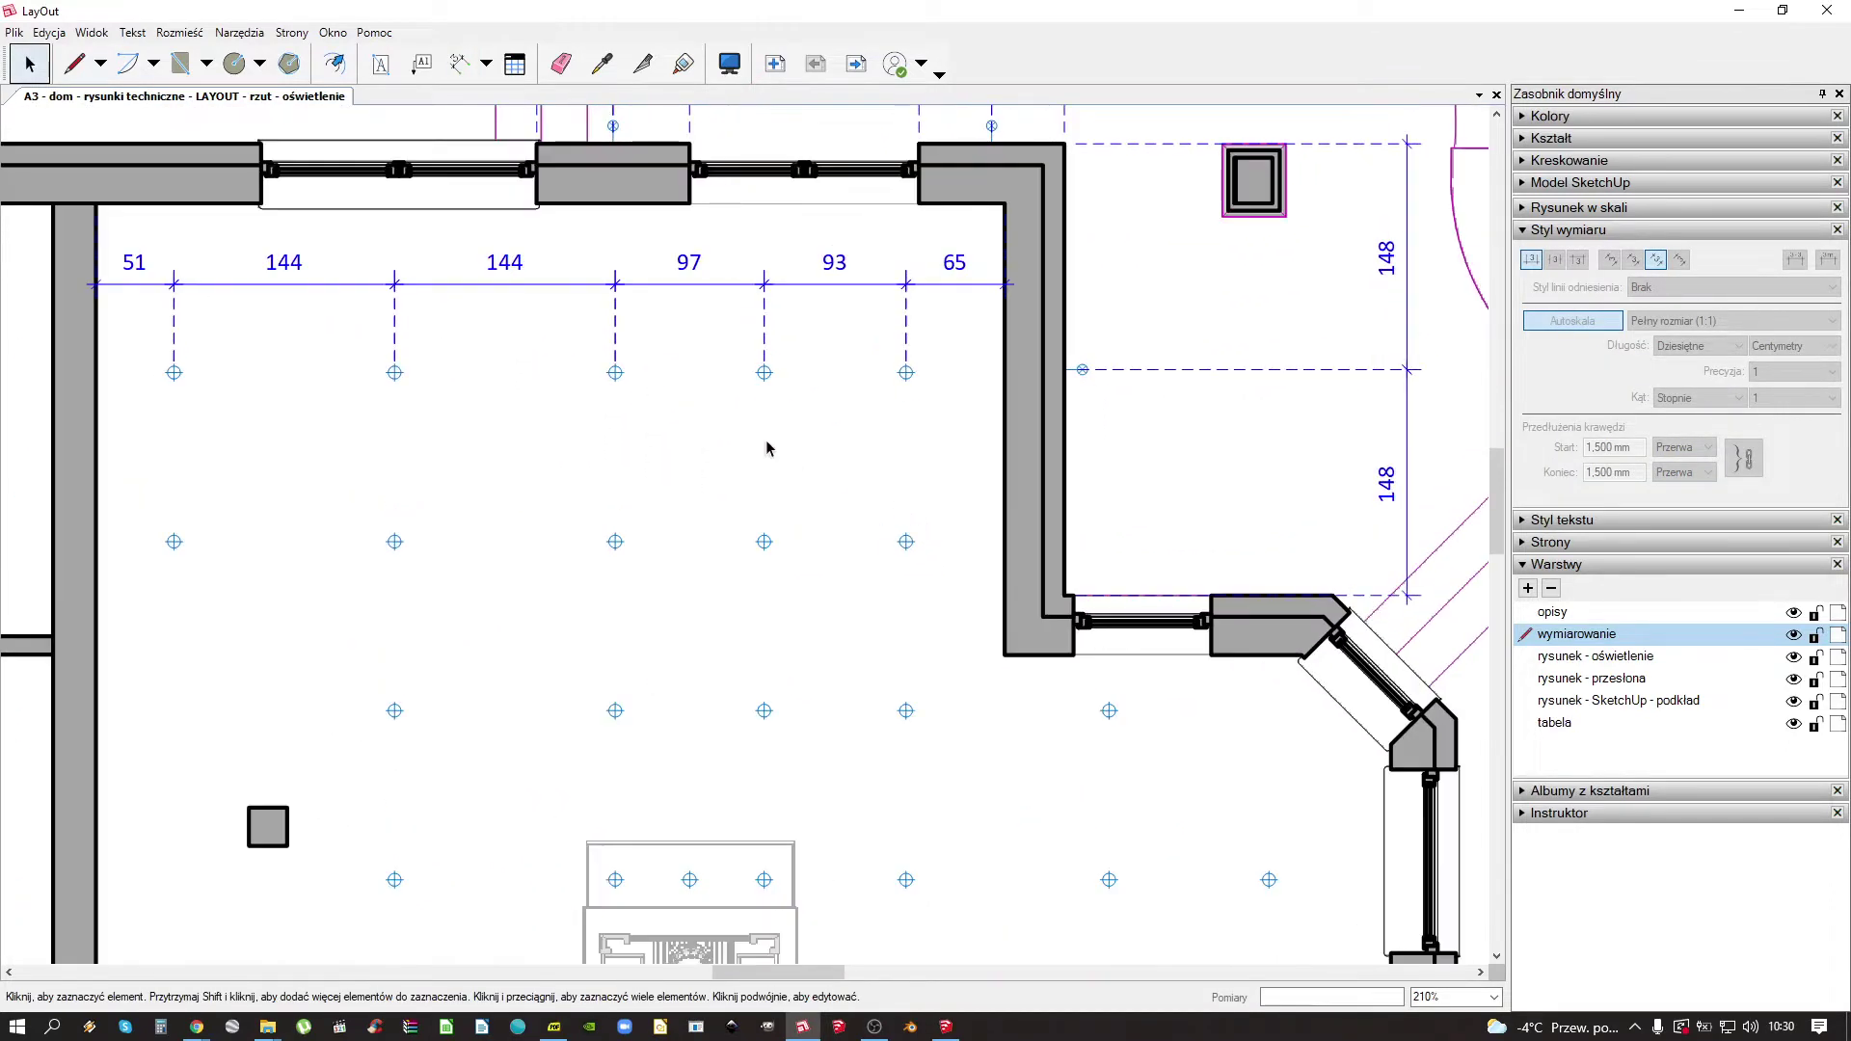
pyautogui.moveTo(767, 448); pyautogui.dragTo(1031, 450, button='middle')
pyautogui.moveTo(467, 471)
pyautogui.mouseDown(button='middle')
pyautogui.moveTo(467, 434)
pyautogui.moveTo(508, 433)
pyautogui.moveTo(559, 467)
pyautogui.mouseUp(button='middle')
pyautogui.scroll(1, 475, 322)
pyautogui.scroll(1, 475, 298)
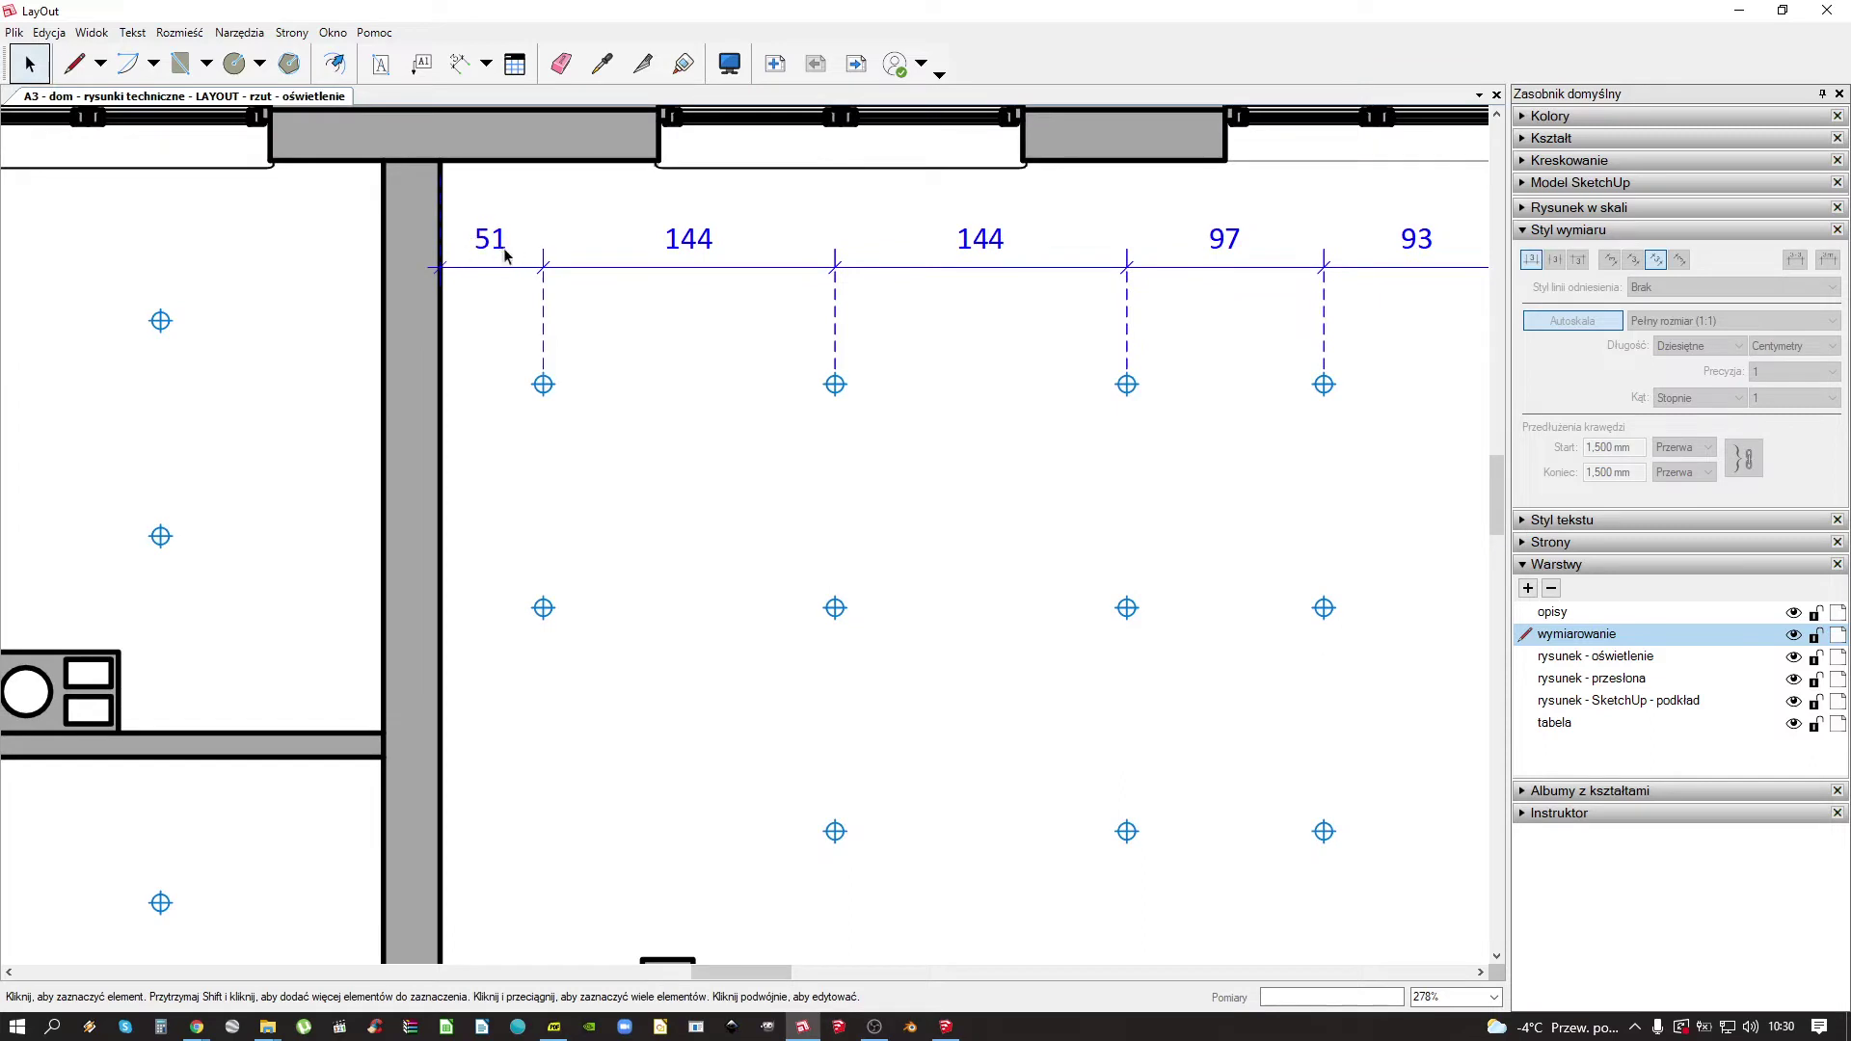
pyautogui.press('d')
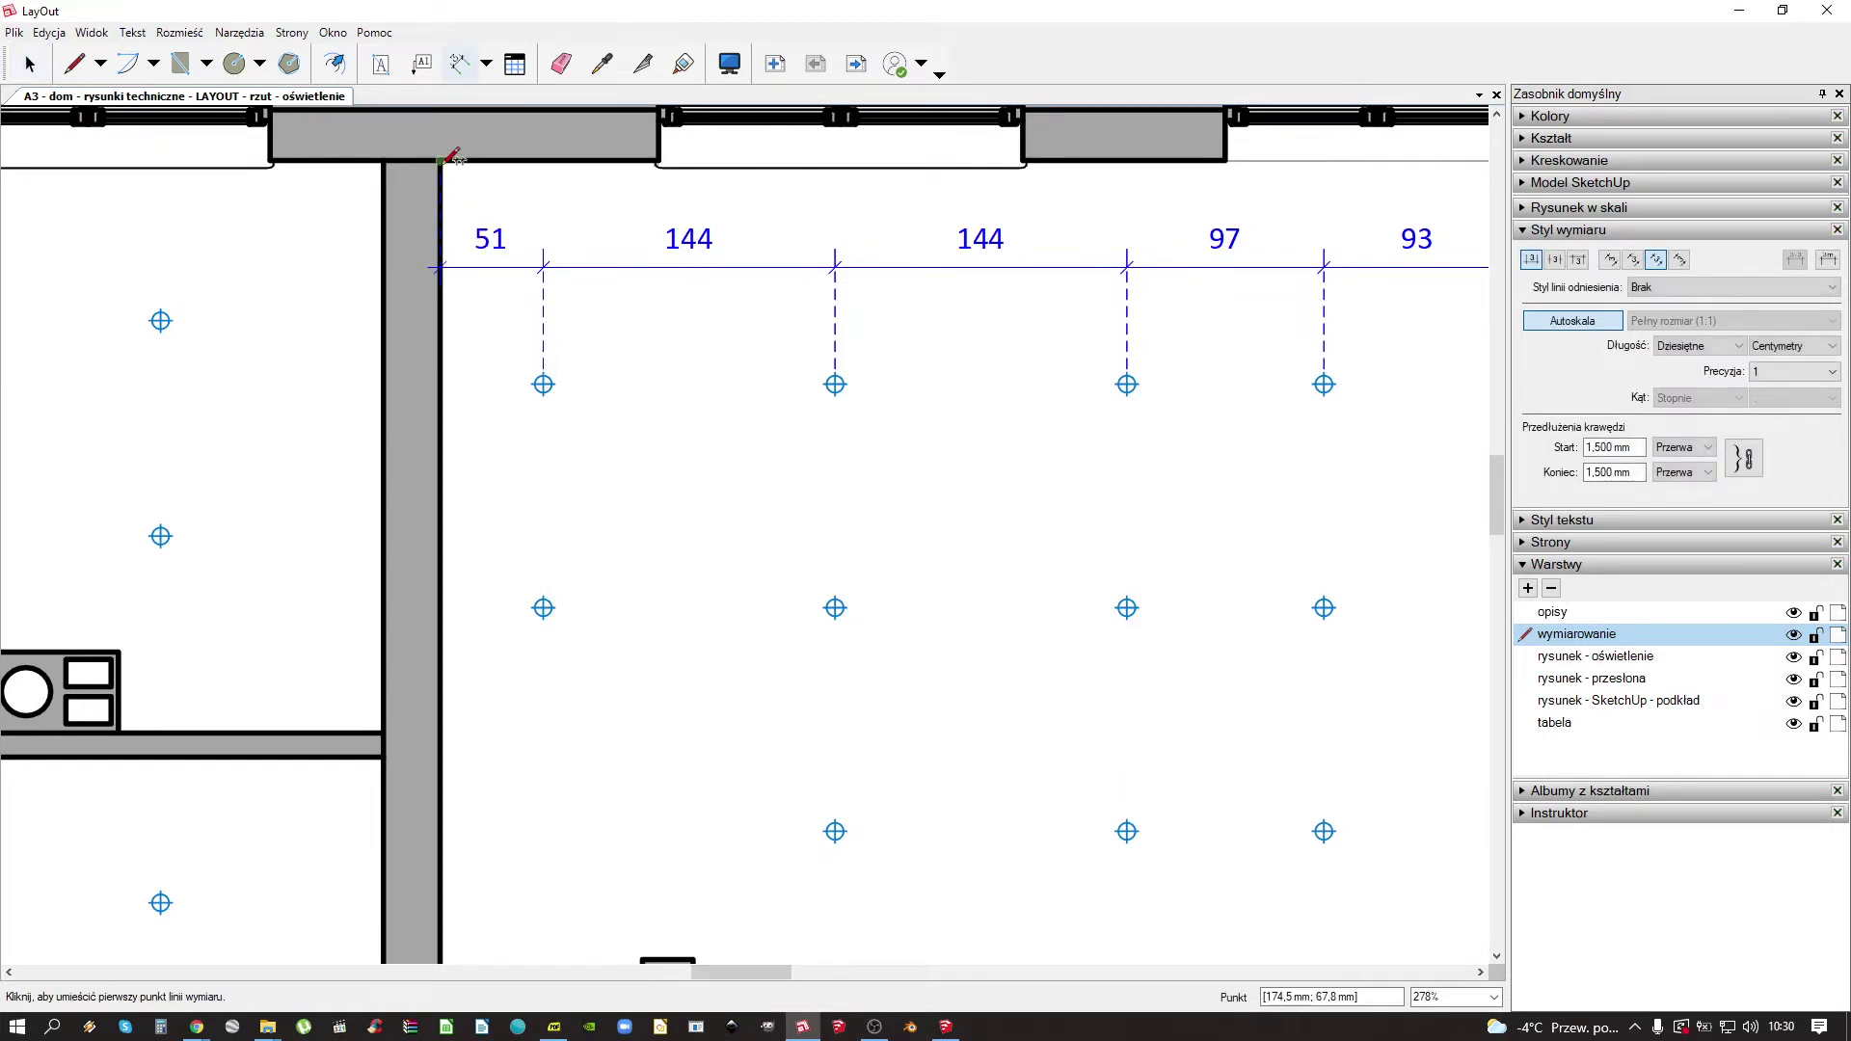
pyautogui.click(440, 153)
pyautogui.click(543, 384)
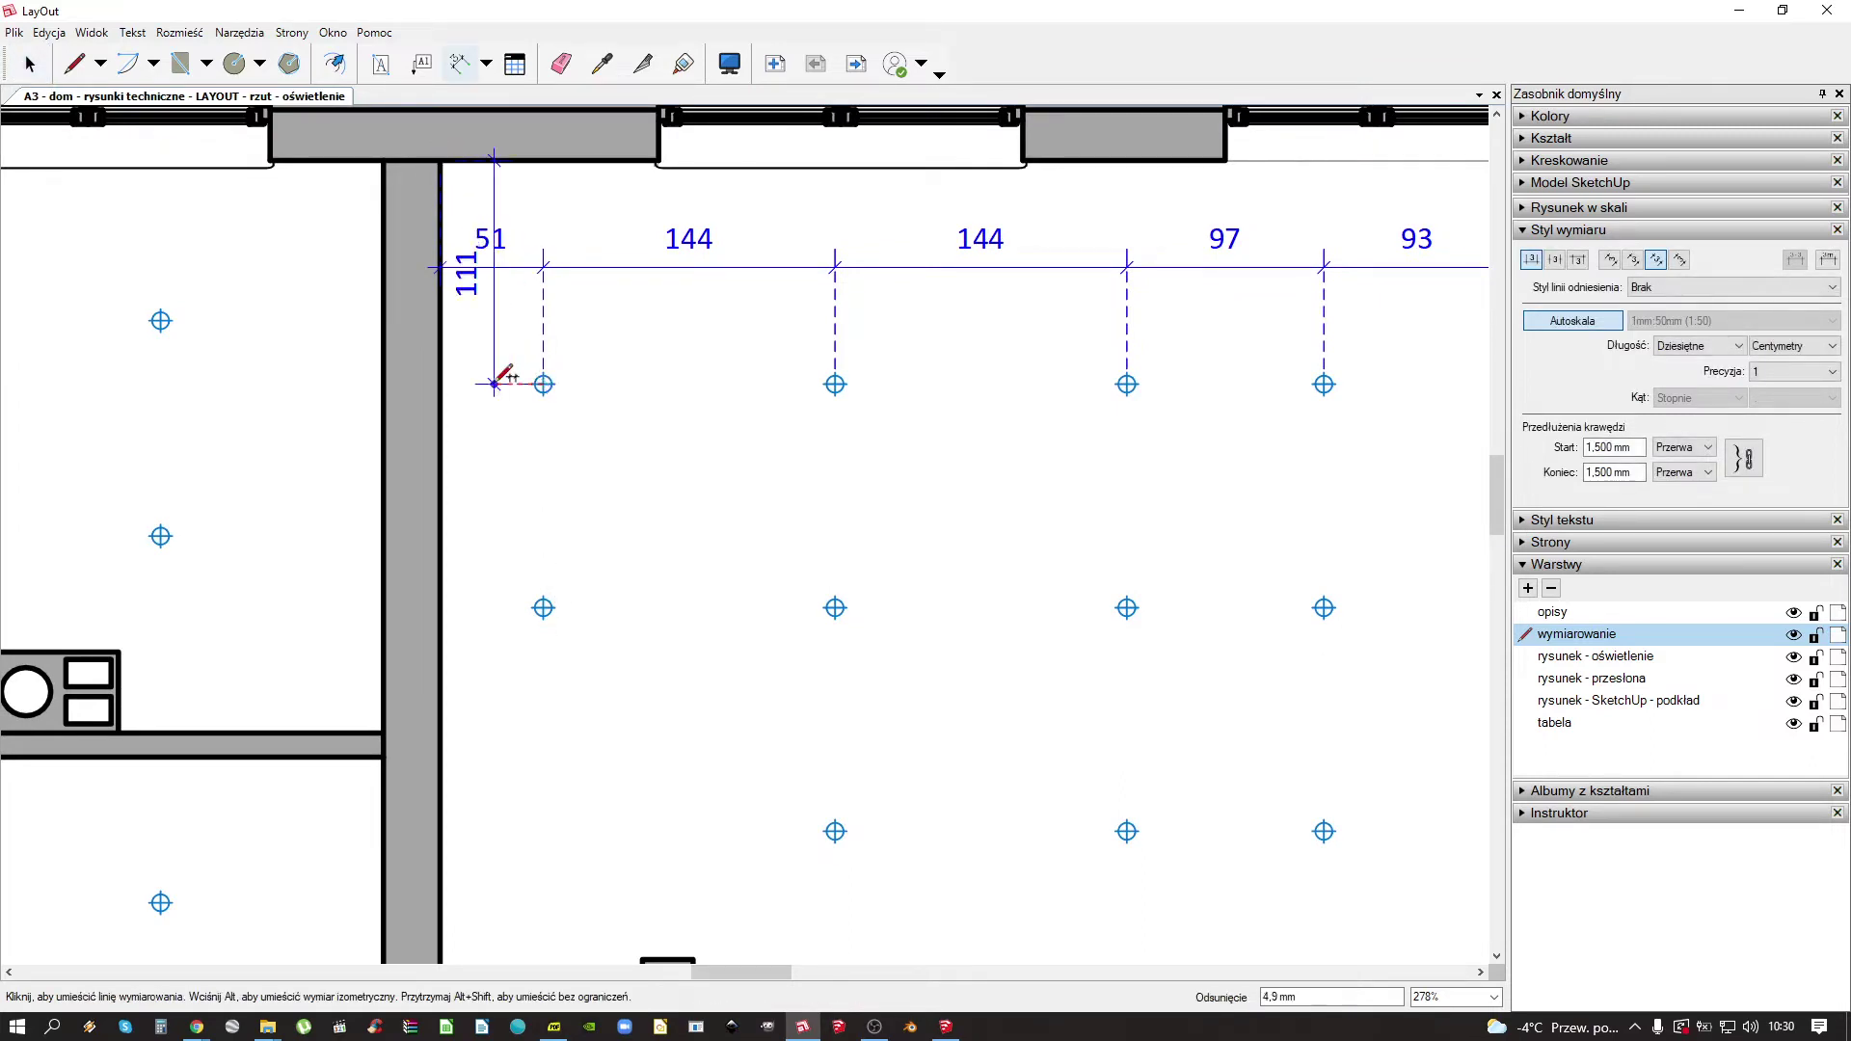
pyautogui.click(633, 380)
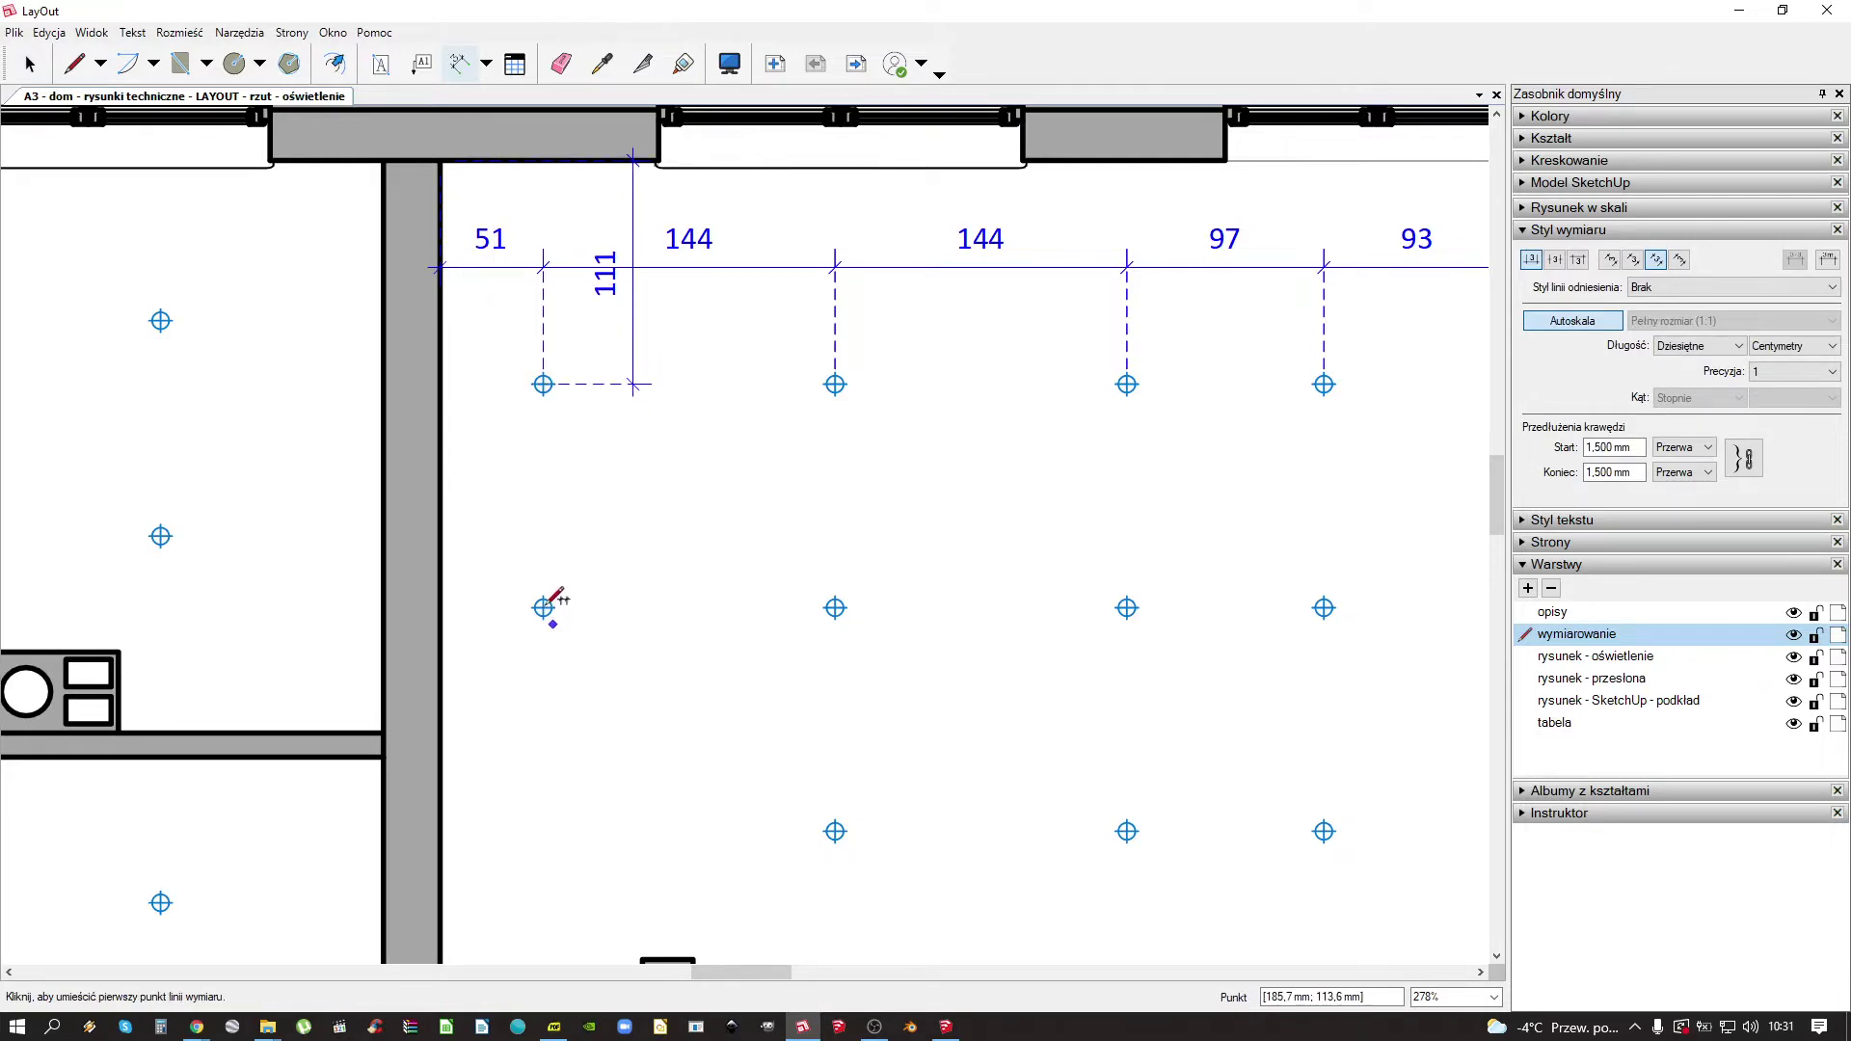
pyautogui.doubleClick(544, 607)
pyautogui.click(835, 830)
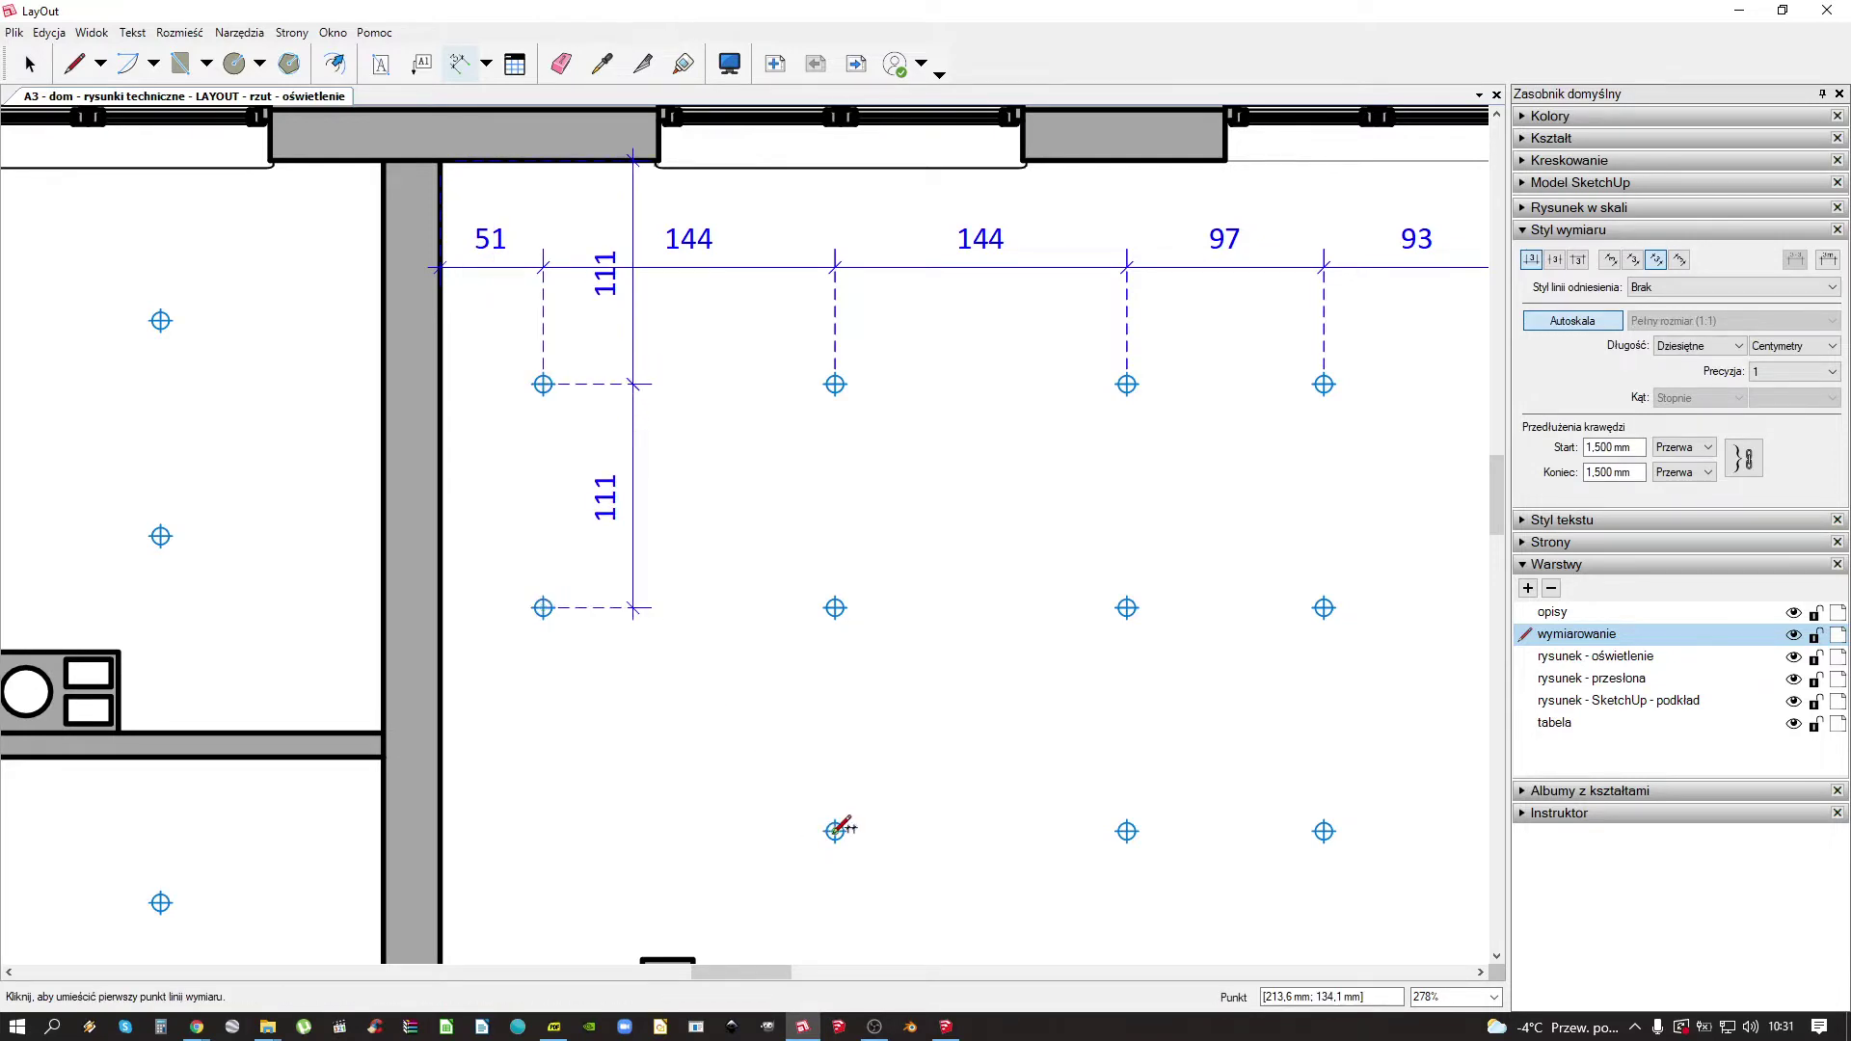
pyautogui.moveTo(840, 819); pyautogui.dragTo(742, 670, button='middle')
pyautogui.click(739, 678)
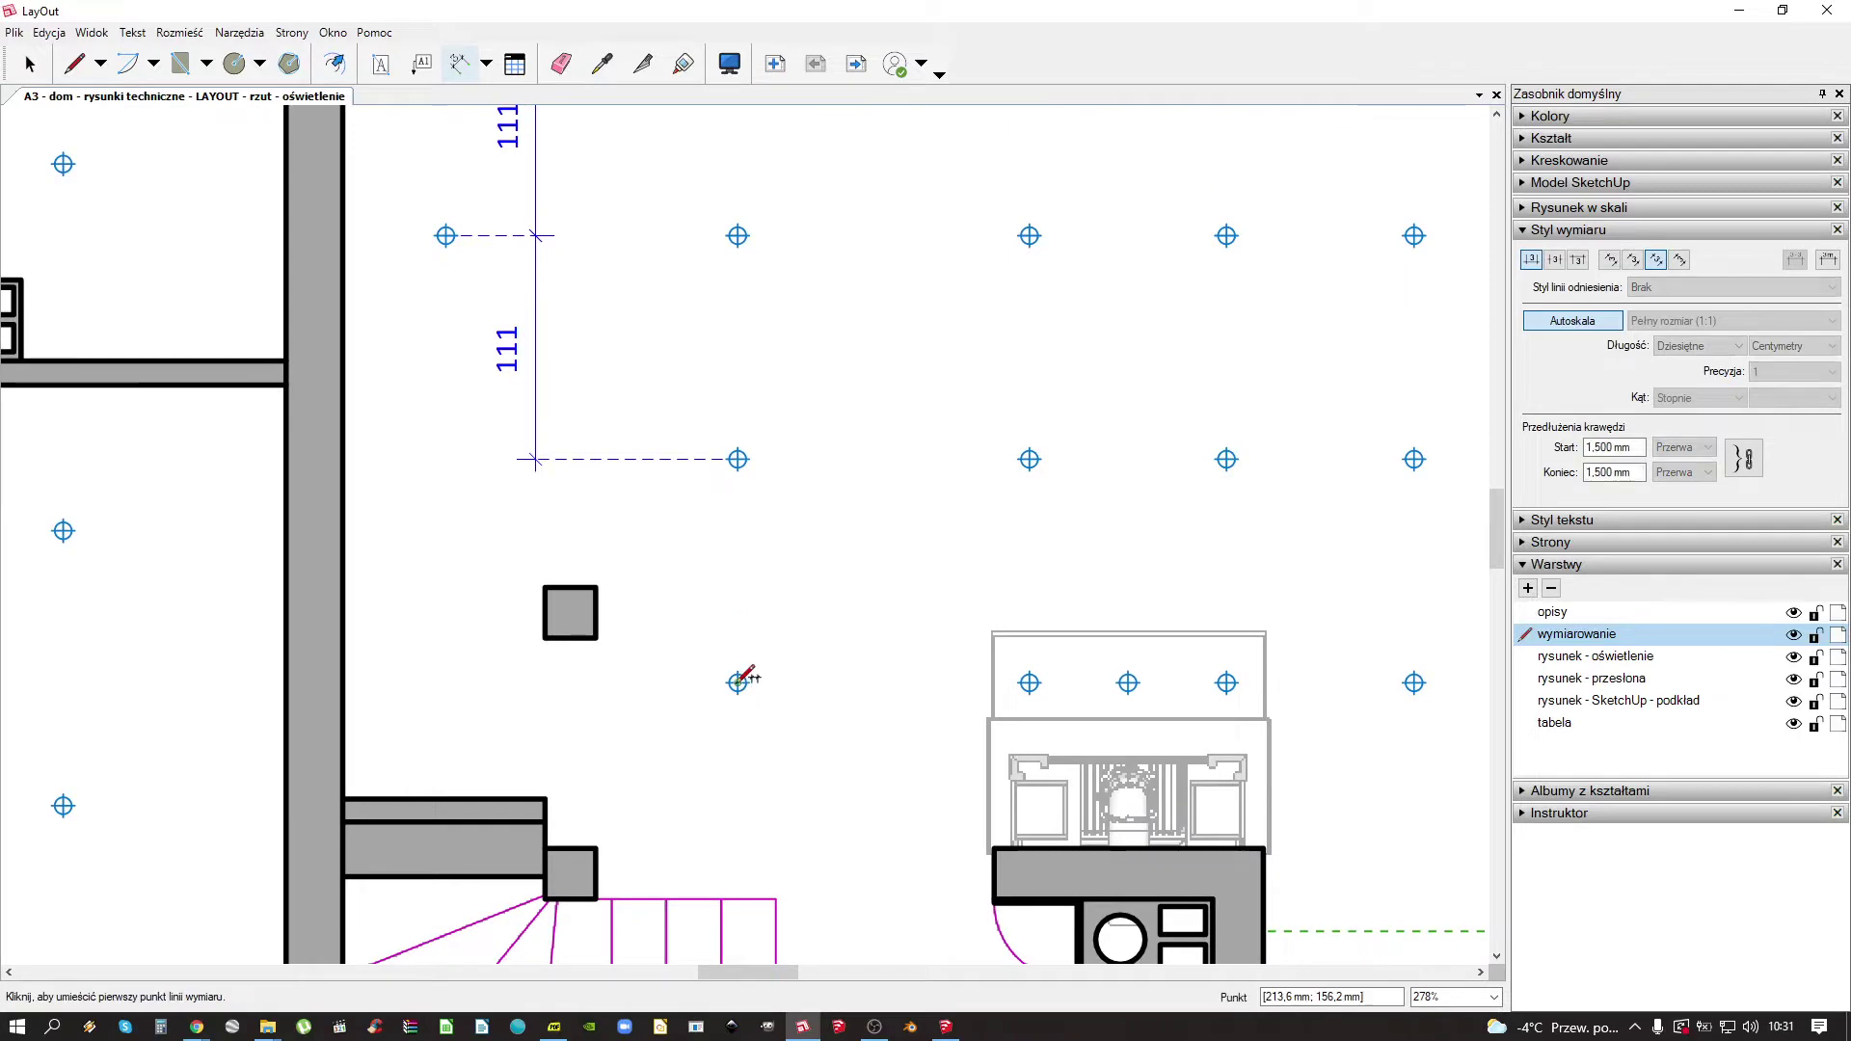
pyautogui.doubleClick(546, 797)
# - Stop dimensioning and switch over to the SketchUp model
pyautogui.moveTo(723, 677); pyautogui.dragTo(549, 532, button='middle')
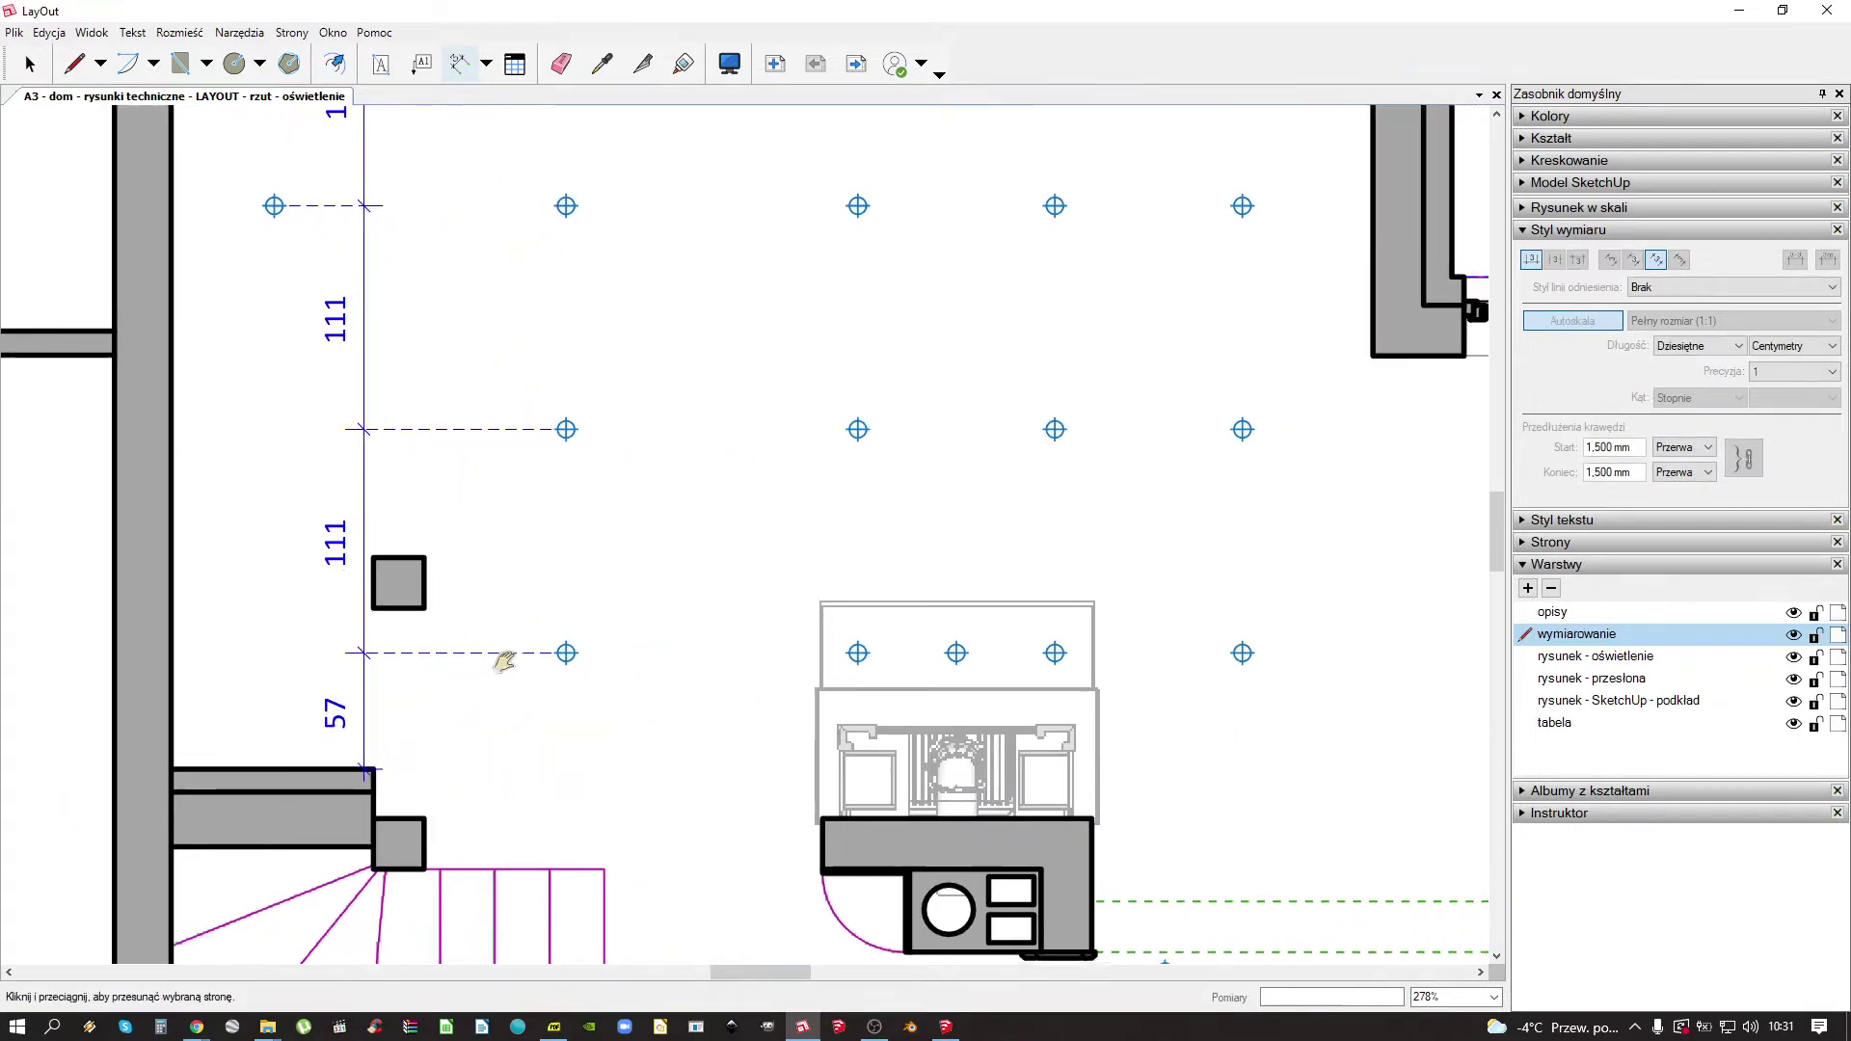
pyautogui.scroll(-3, 600, 620)
pyautogui.press('space')
pyautogui.scroll(2, 473, 338)
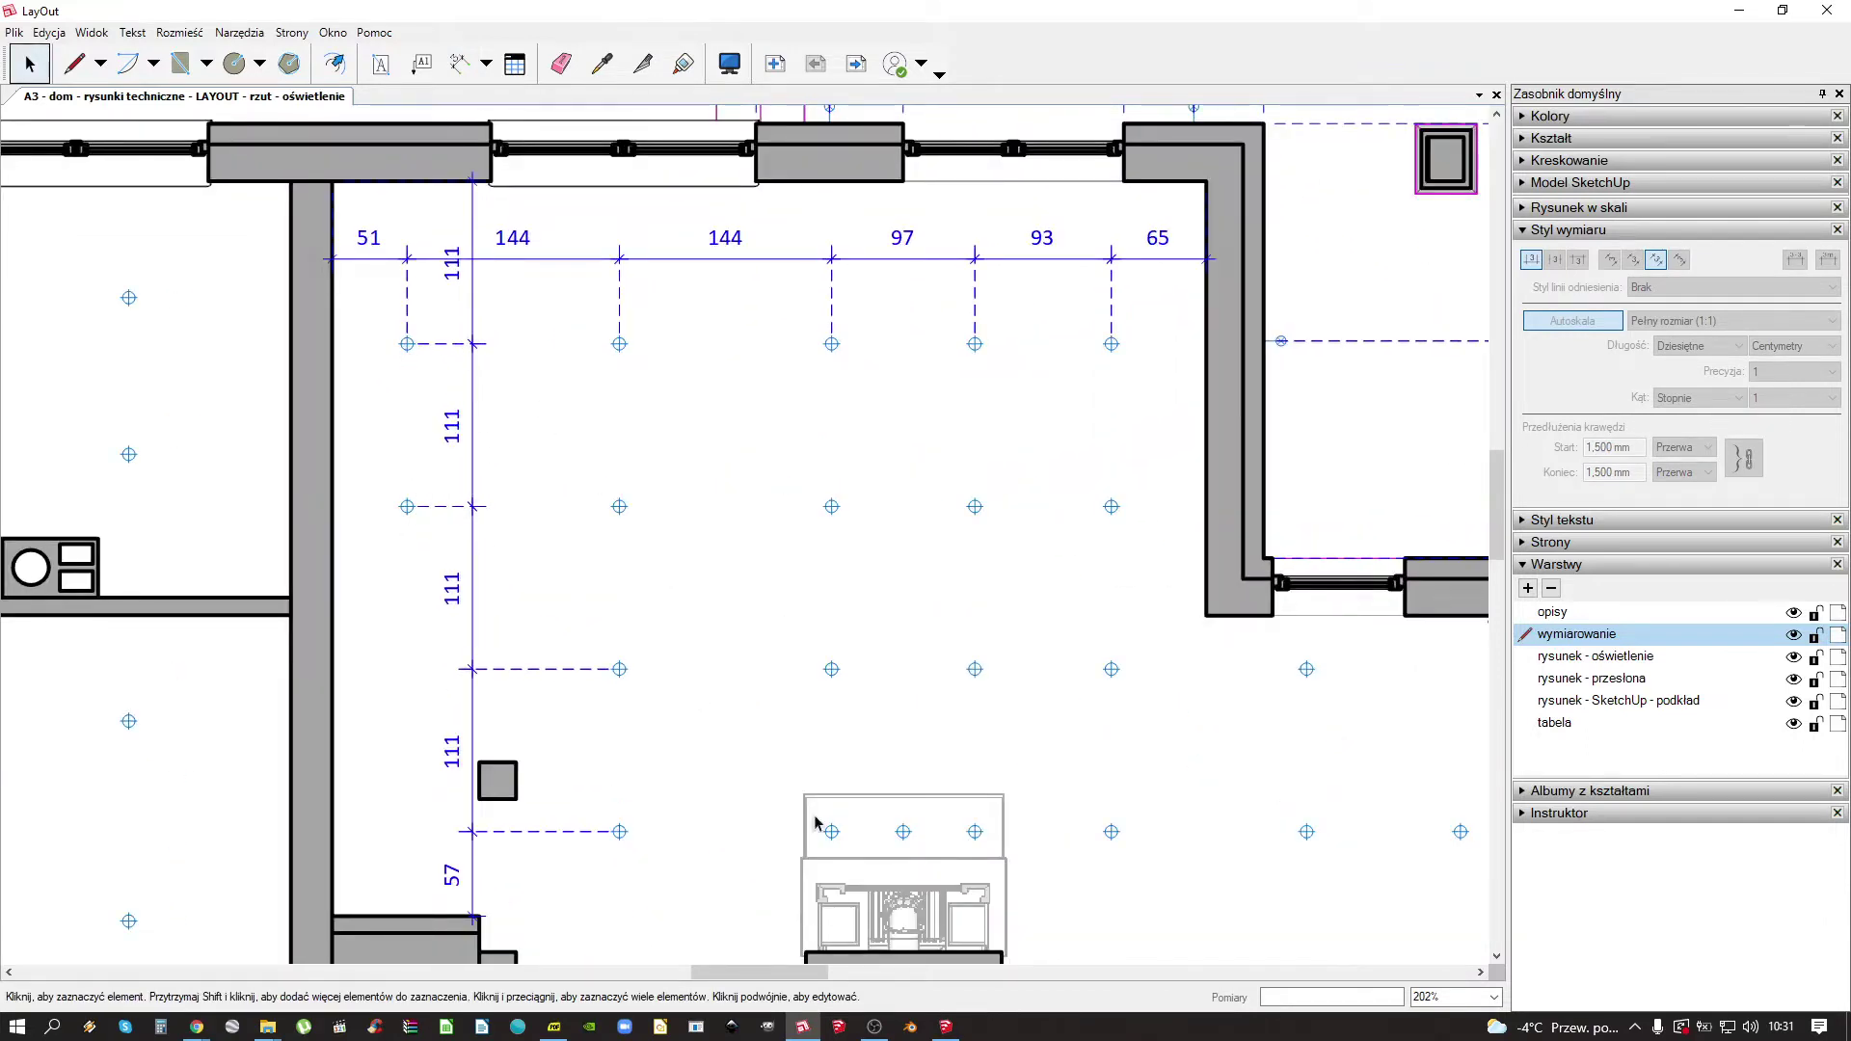
pyautogui.click(944, 1026)
# - Inside the lighting group, move the two left-wall lights 21,88 cm right, then return to LayOut
pyautogui.click(520, 387)
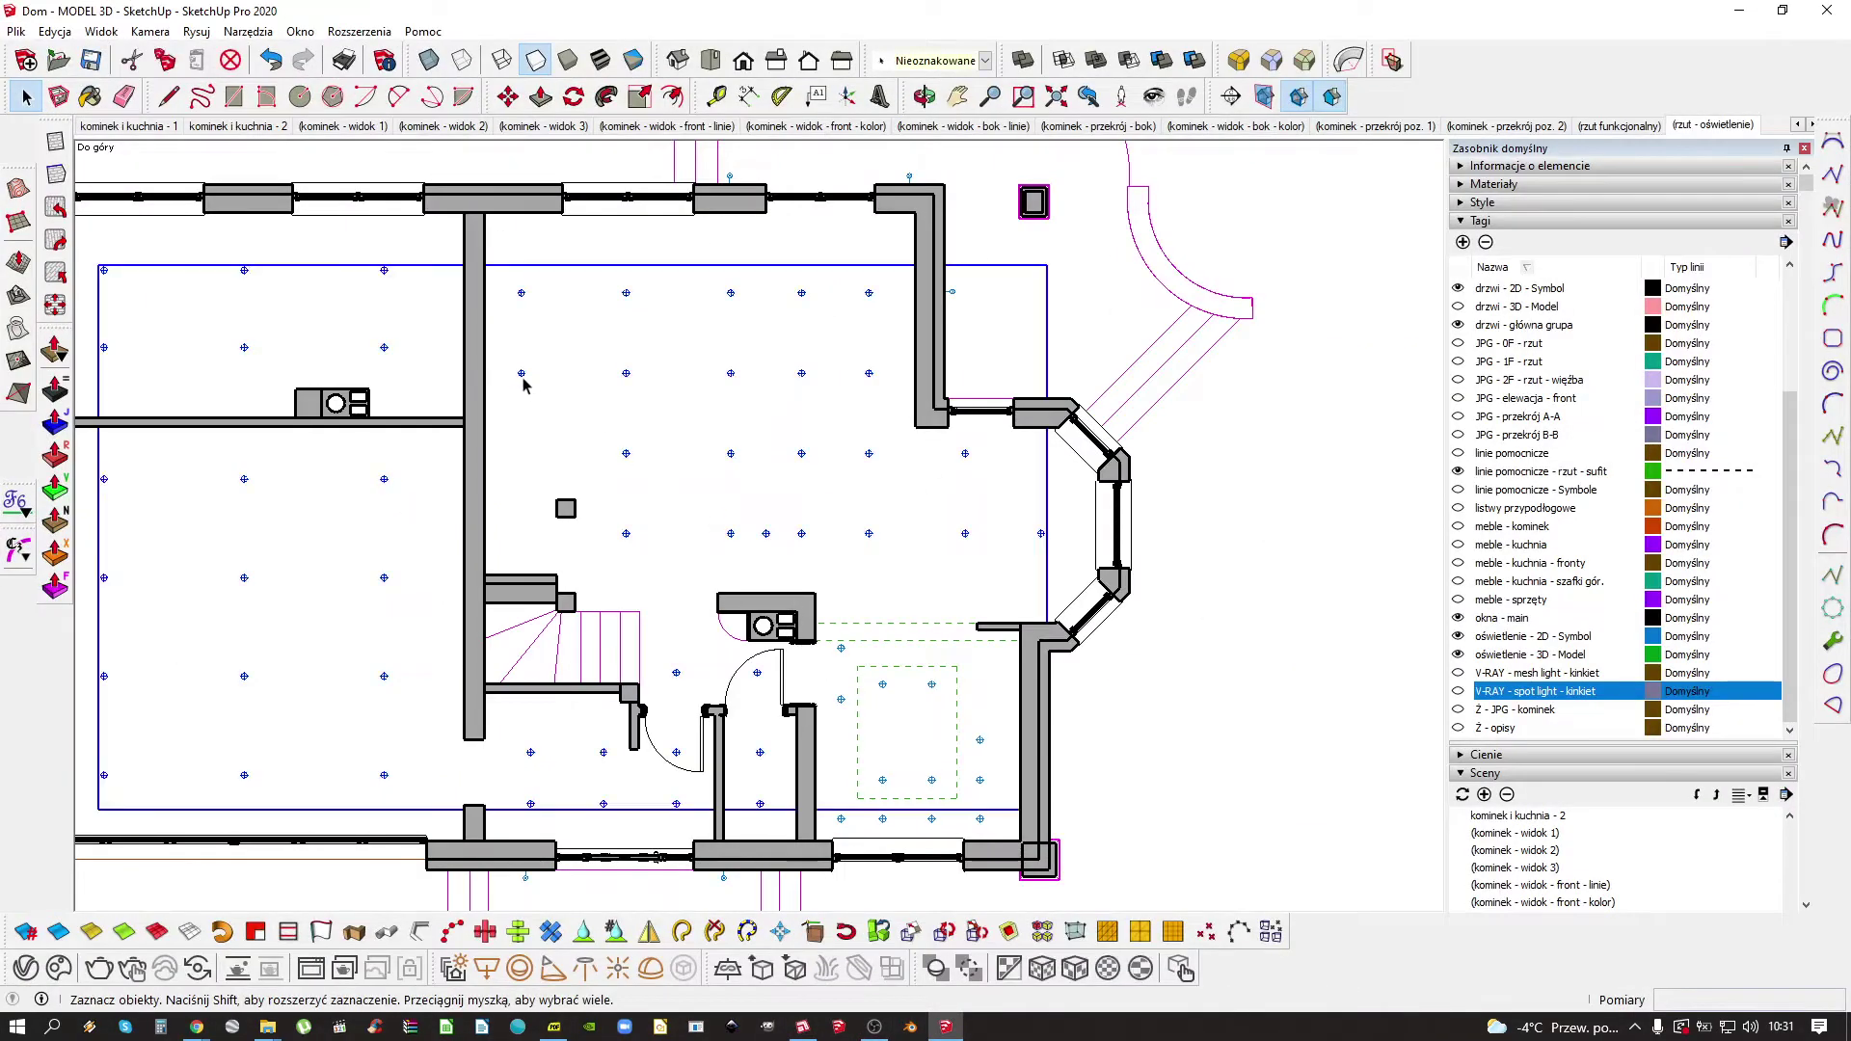
pyautogui.scroll(2, 521, 388)
pyautogui.doubleClick(518, 378)
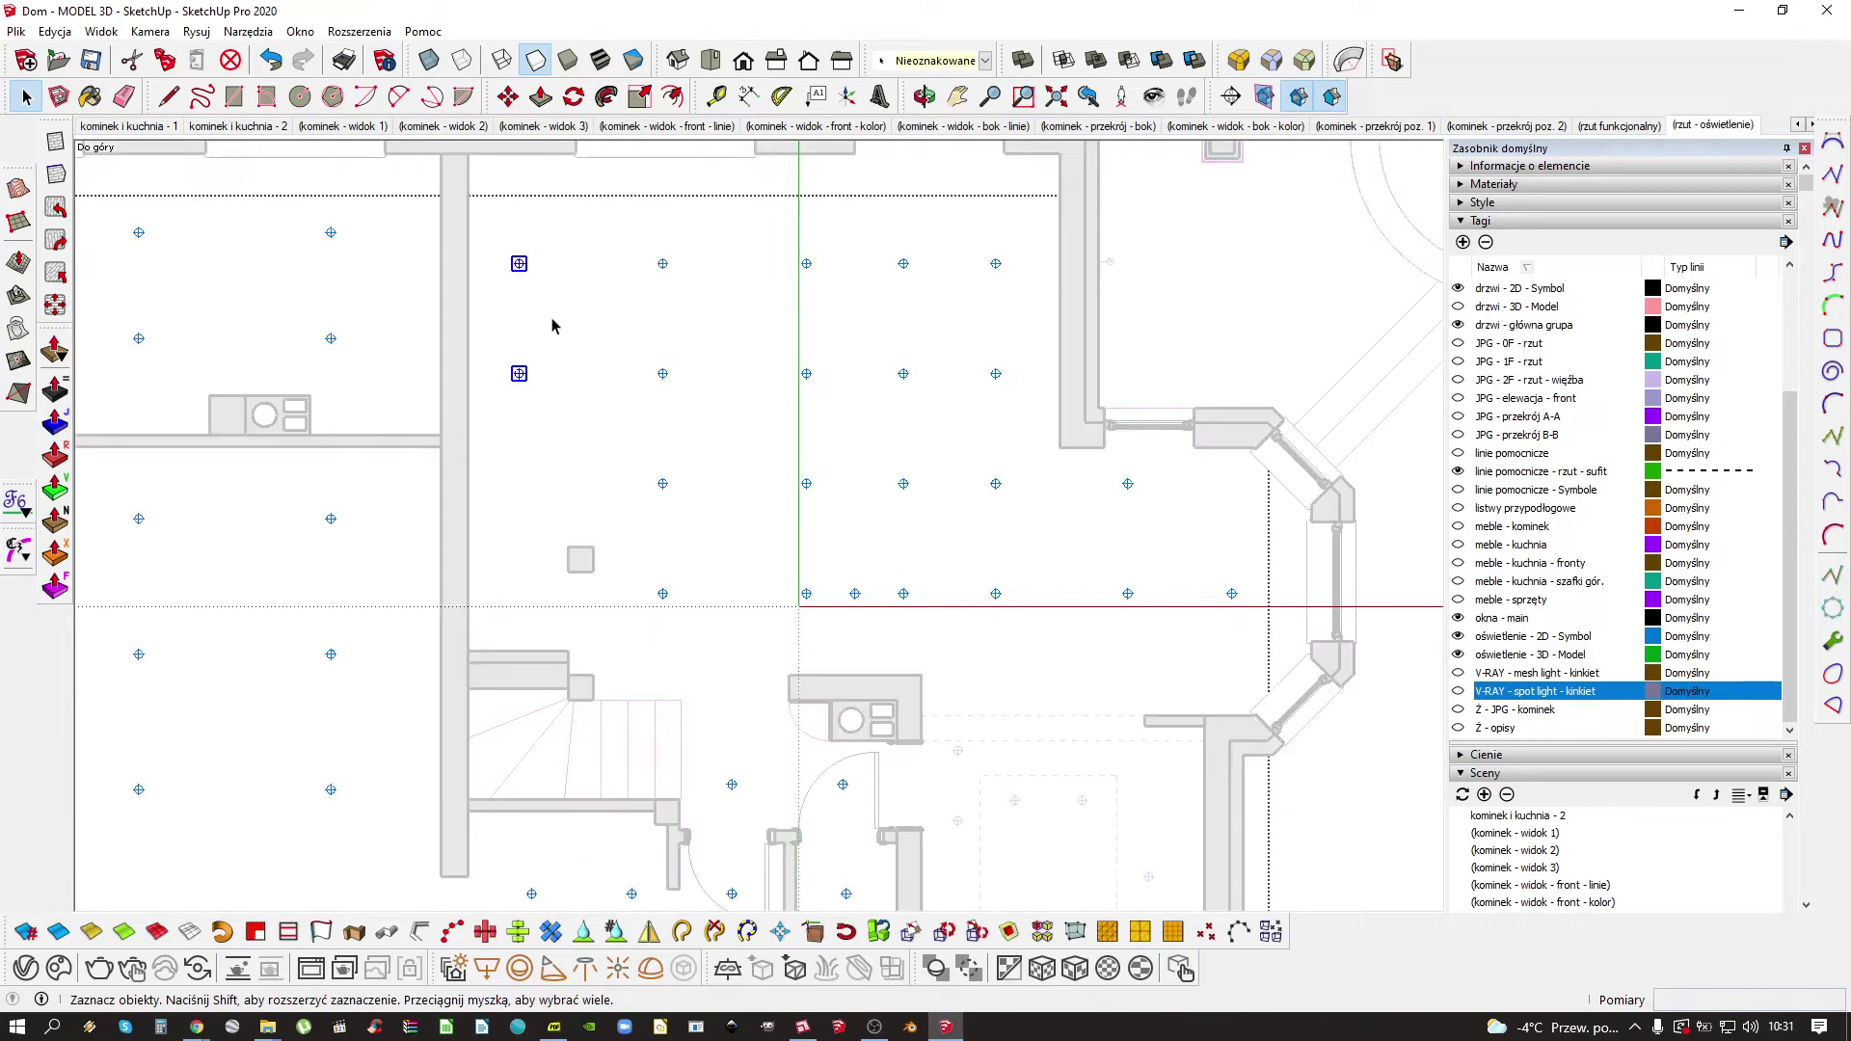
pyautogui.scroll(2, 552, 321)
pyautogui.press('m')
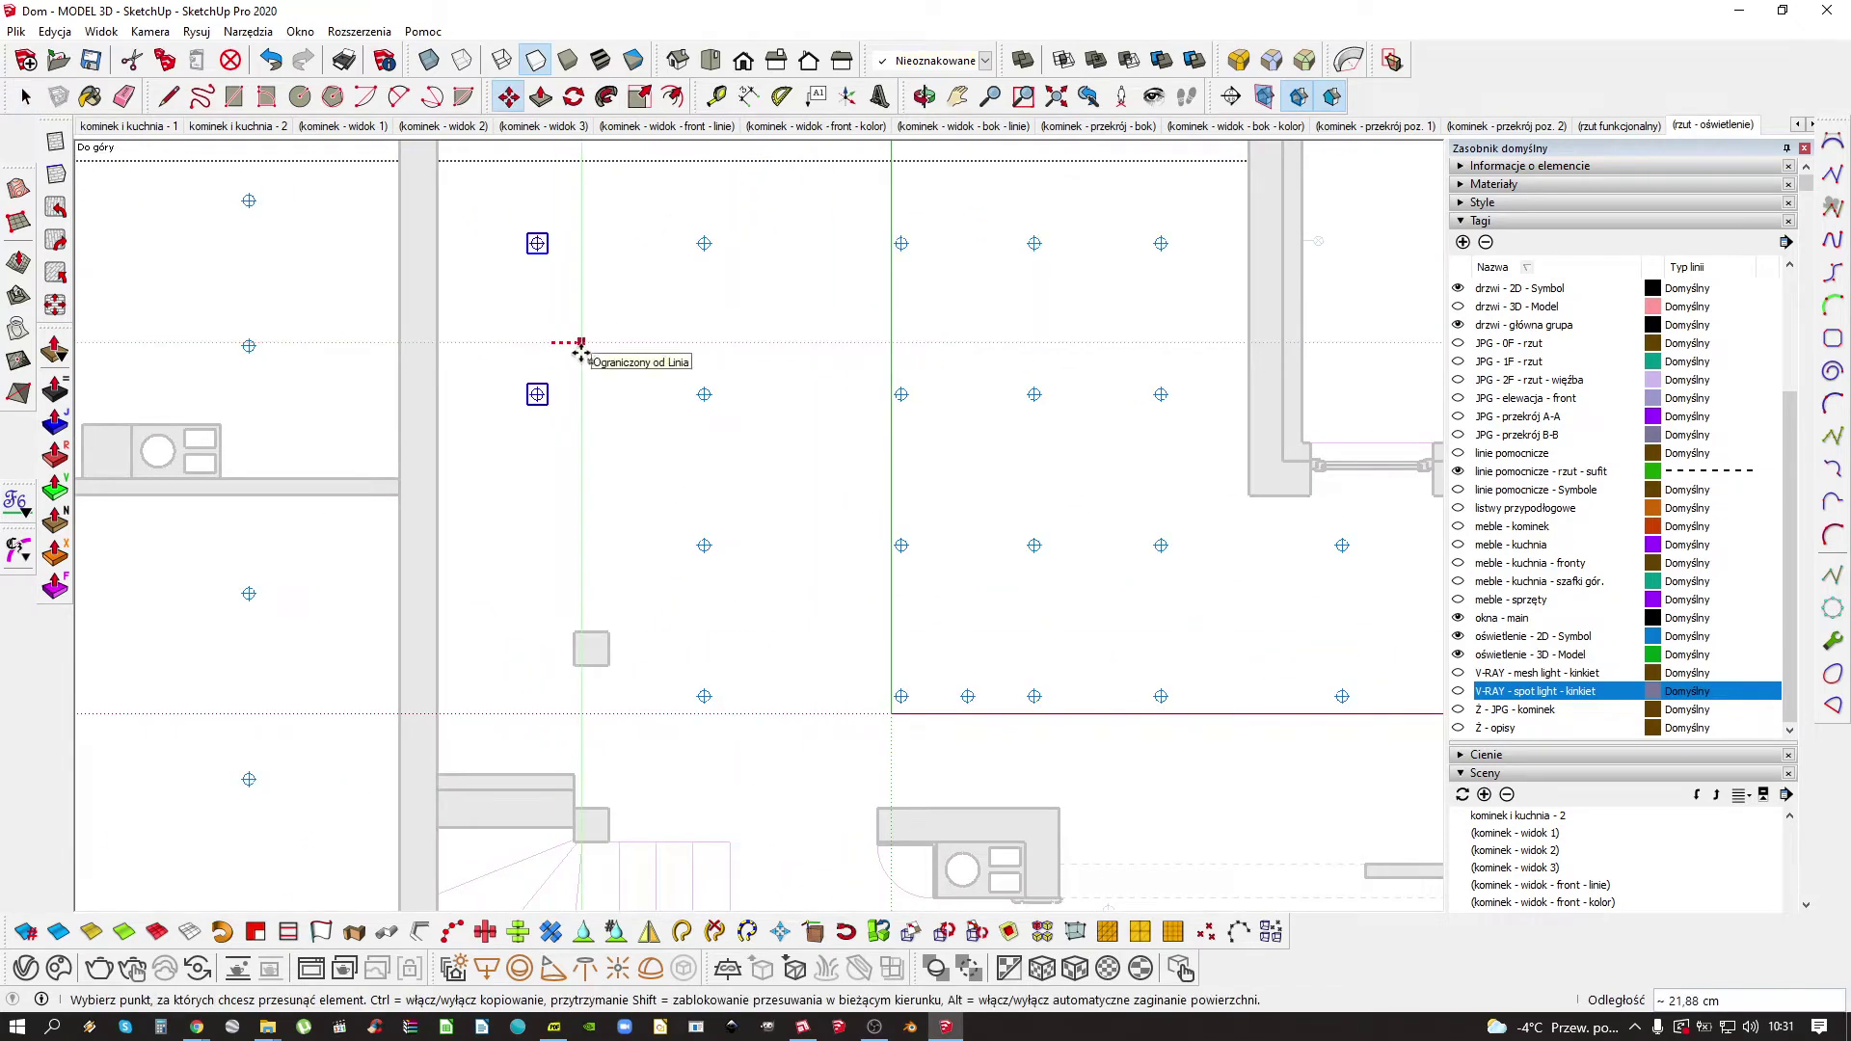
pyautogui.press('space')
pyautogui.scroll(-1, 598, 376)
pyautogui.press('Escape')
pyautogui.press('Escape')
pyautogui.scroll(-2, 661, 463)
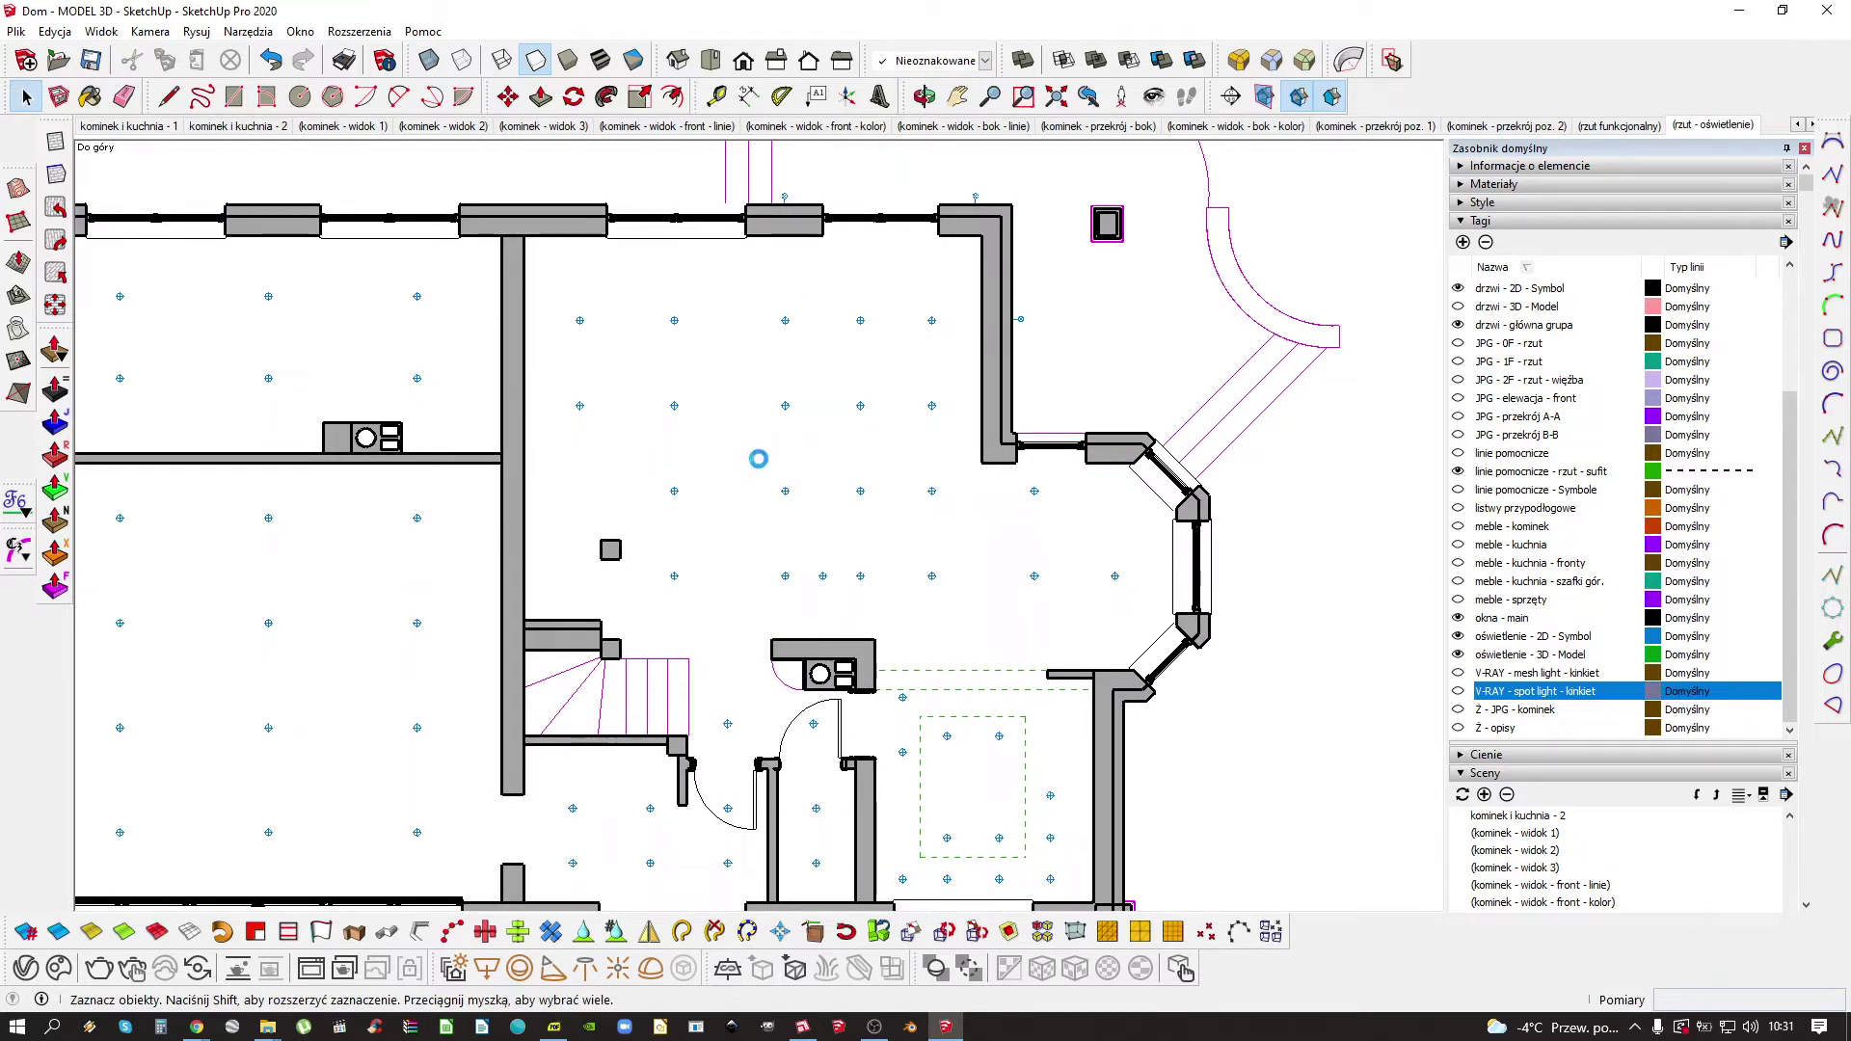
pyautogui.click(819, 1028)
# - Update the model viewport with Aktualizuj model so the chain reads 73 and 122
pyautogui.rightClick(620, 504)
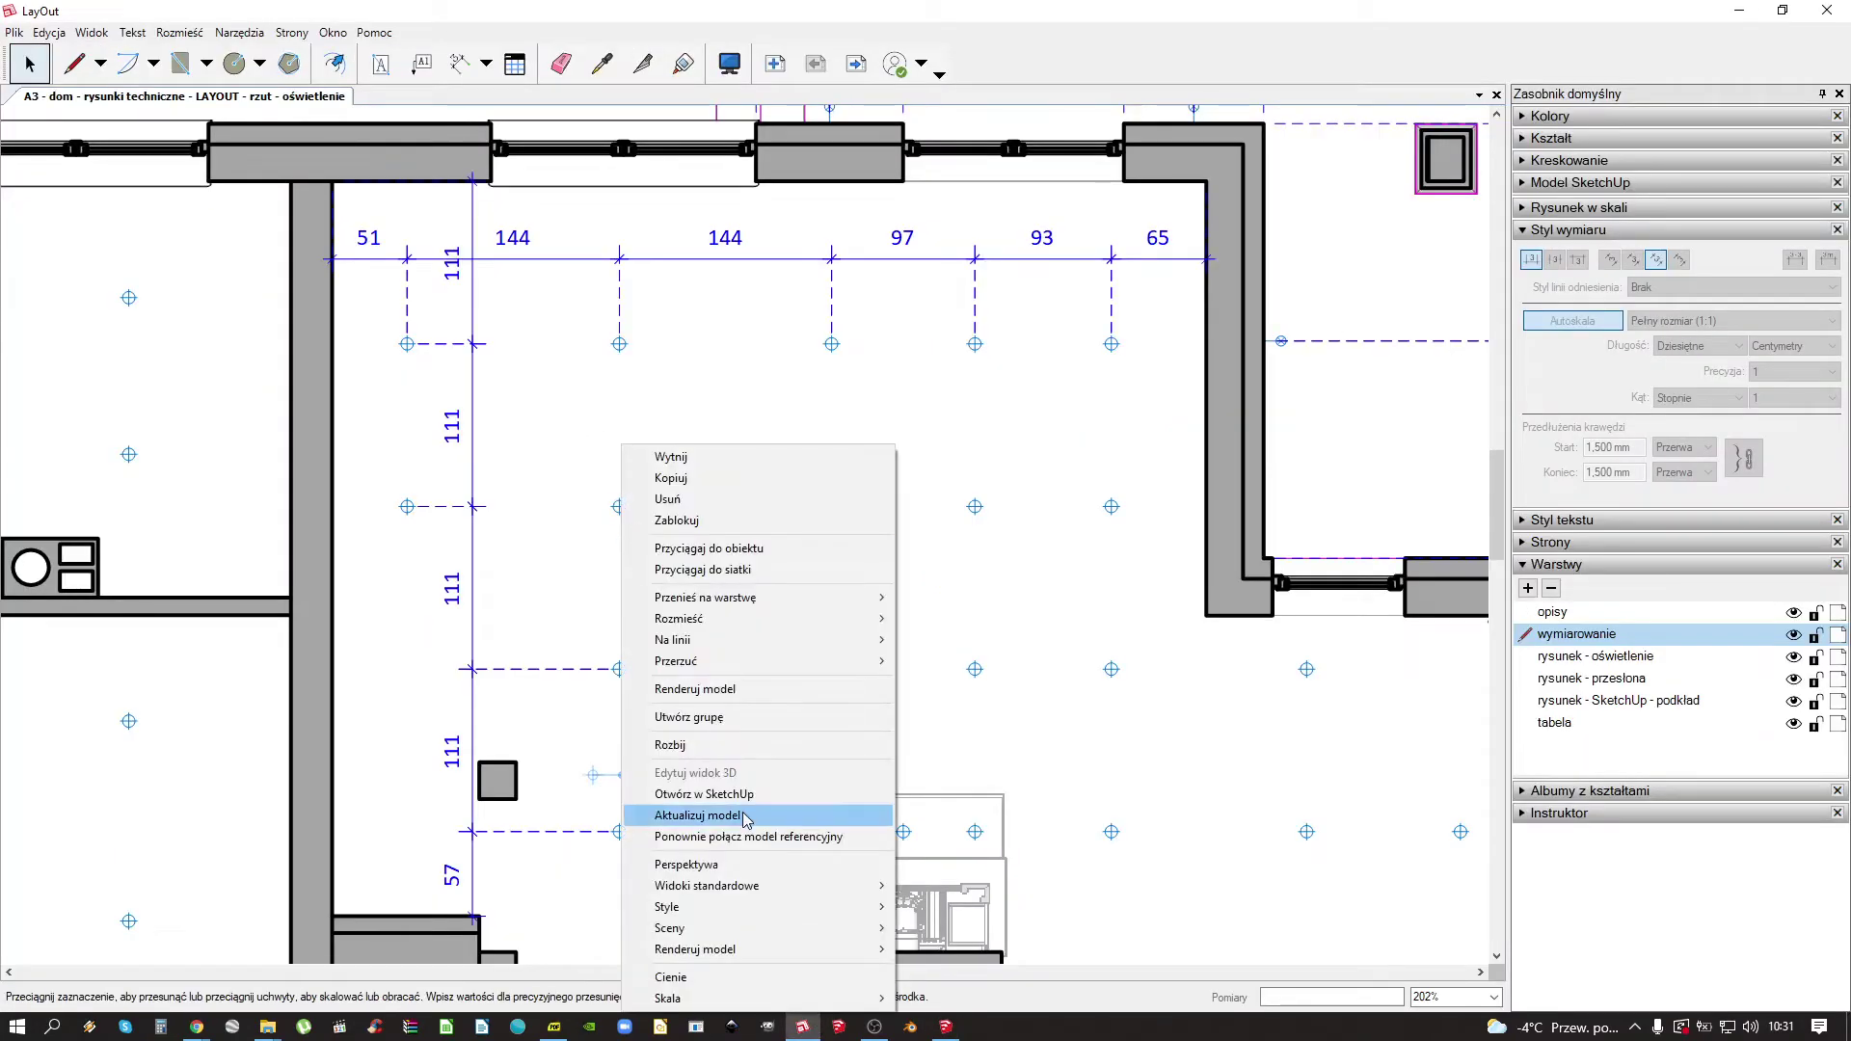
pyautogui.click(732, 818)
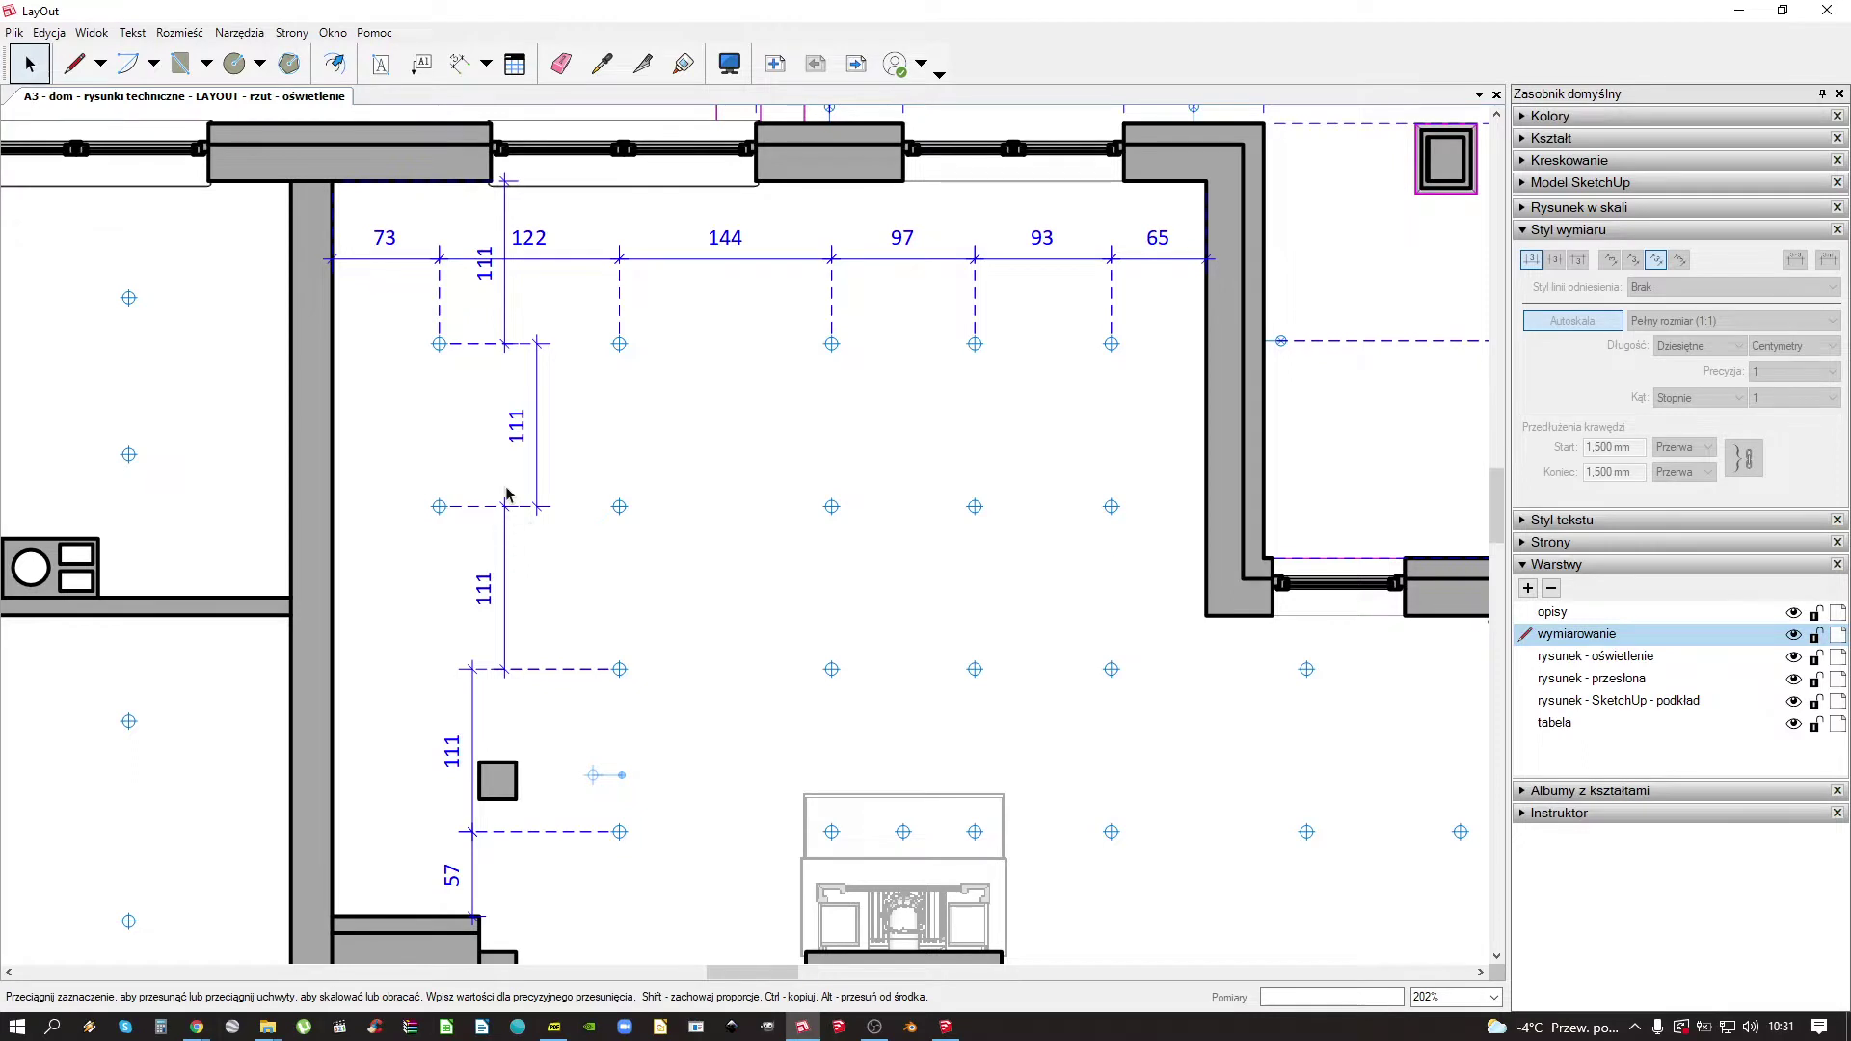
pyautogui.scroll(2, 492, 441)
# - Move the upper 111 dimensions left into line and centre the 73 label in its span
pyautogui.click(632, 414)
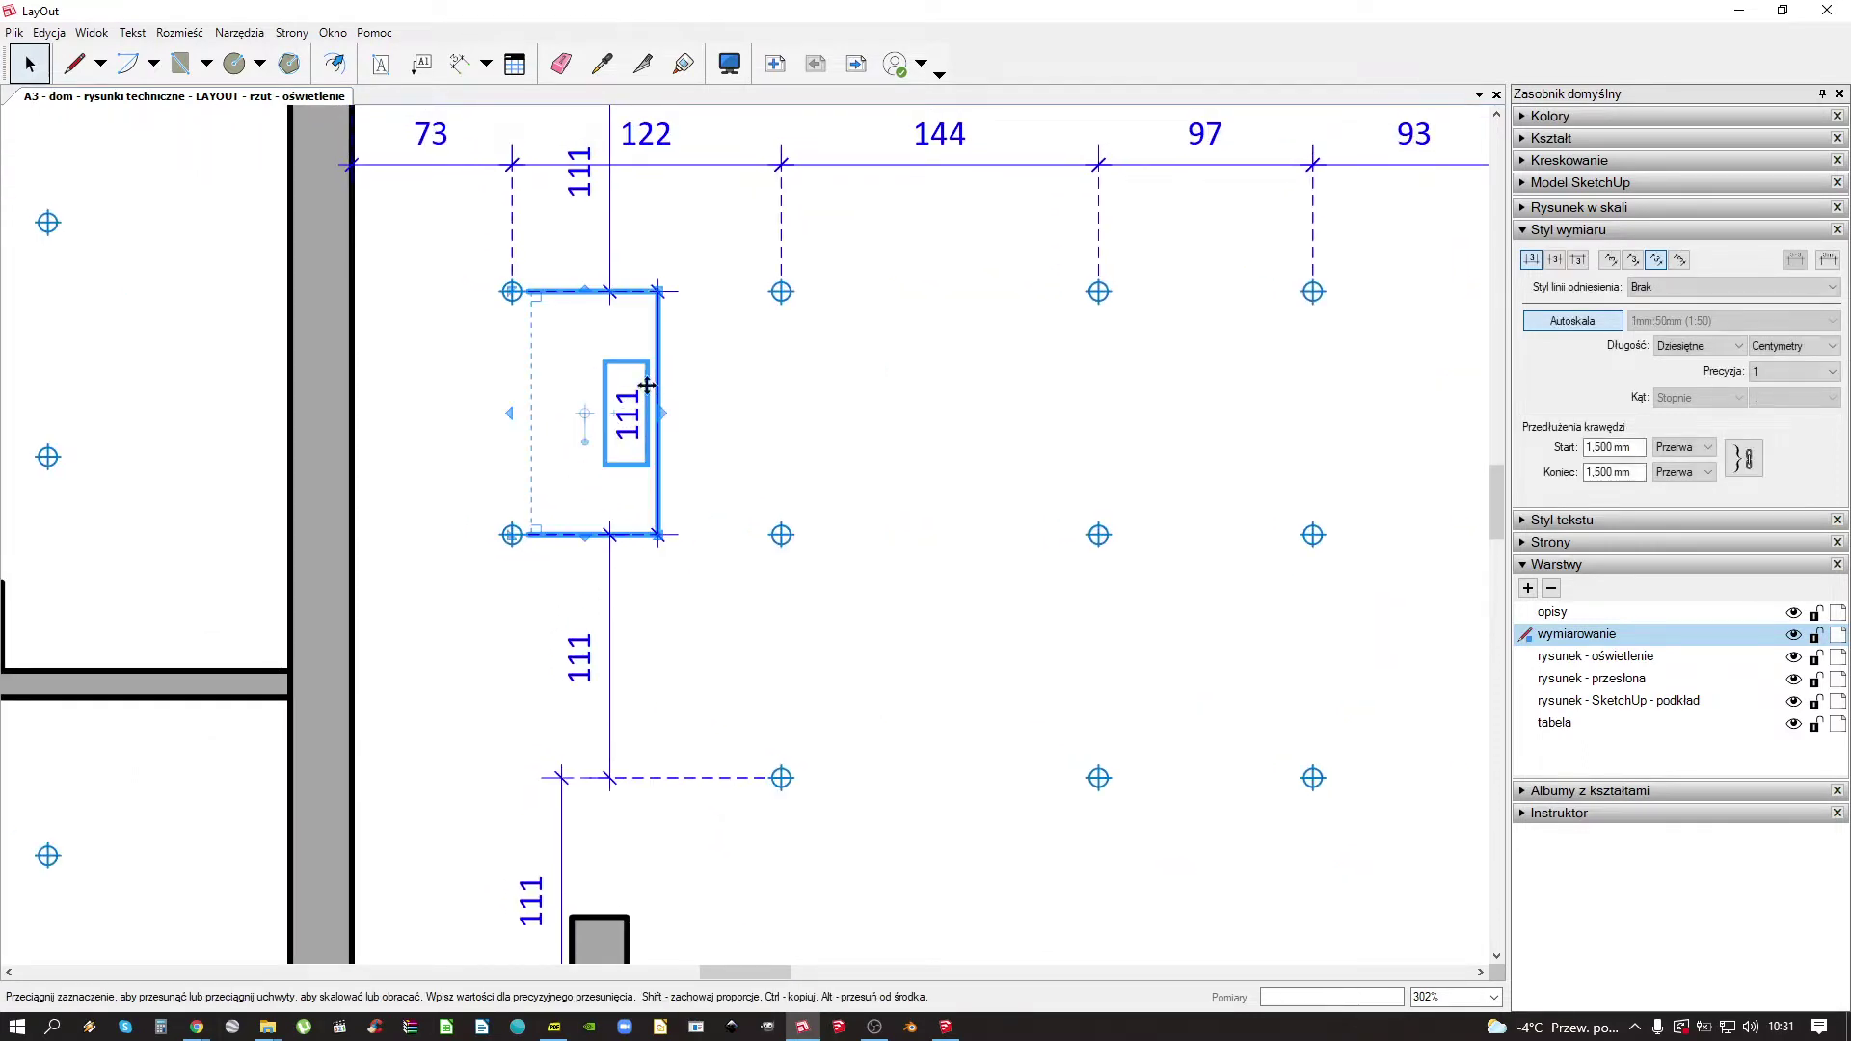
pyautogui.moveTo(635, 300); pyautogui.dragTo(616, 299)
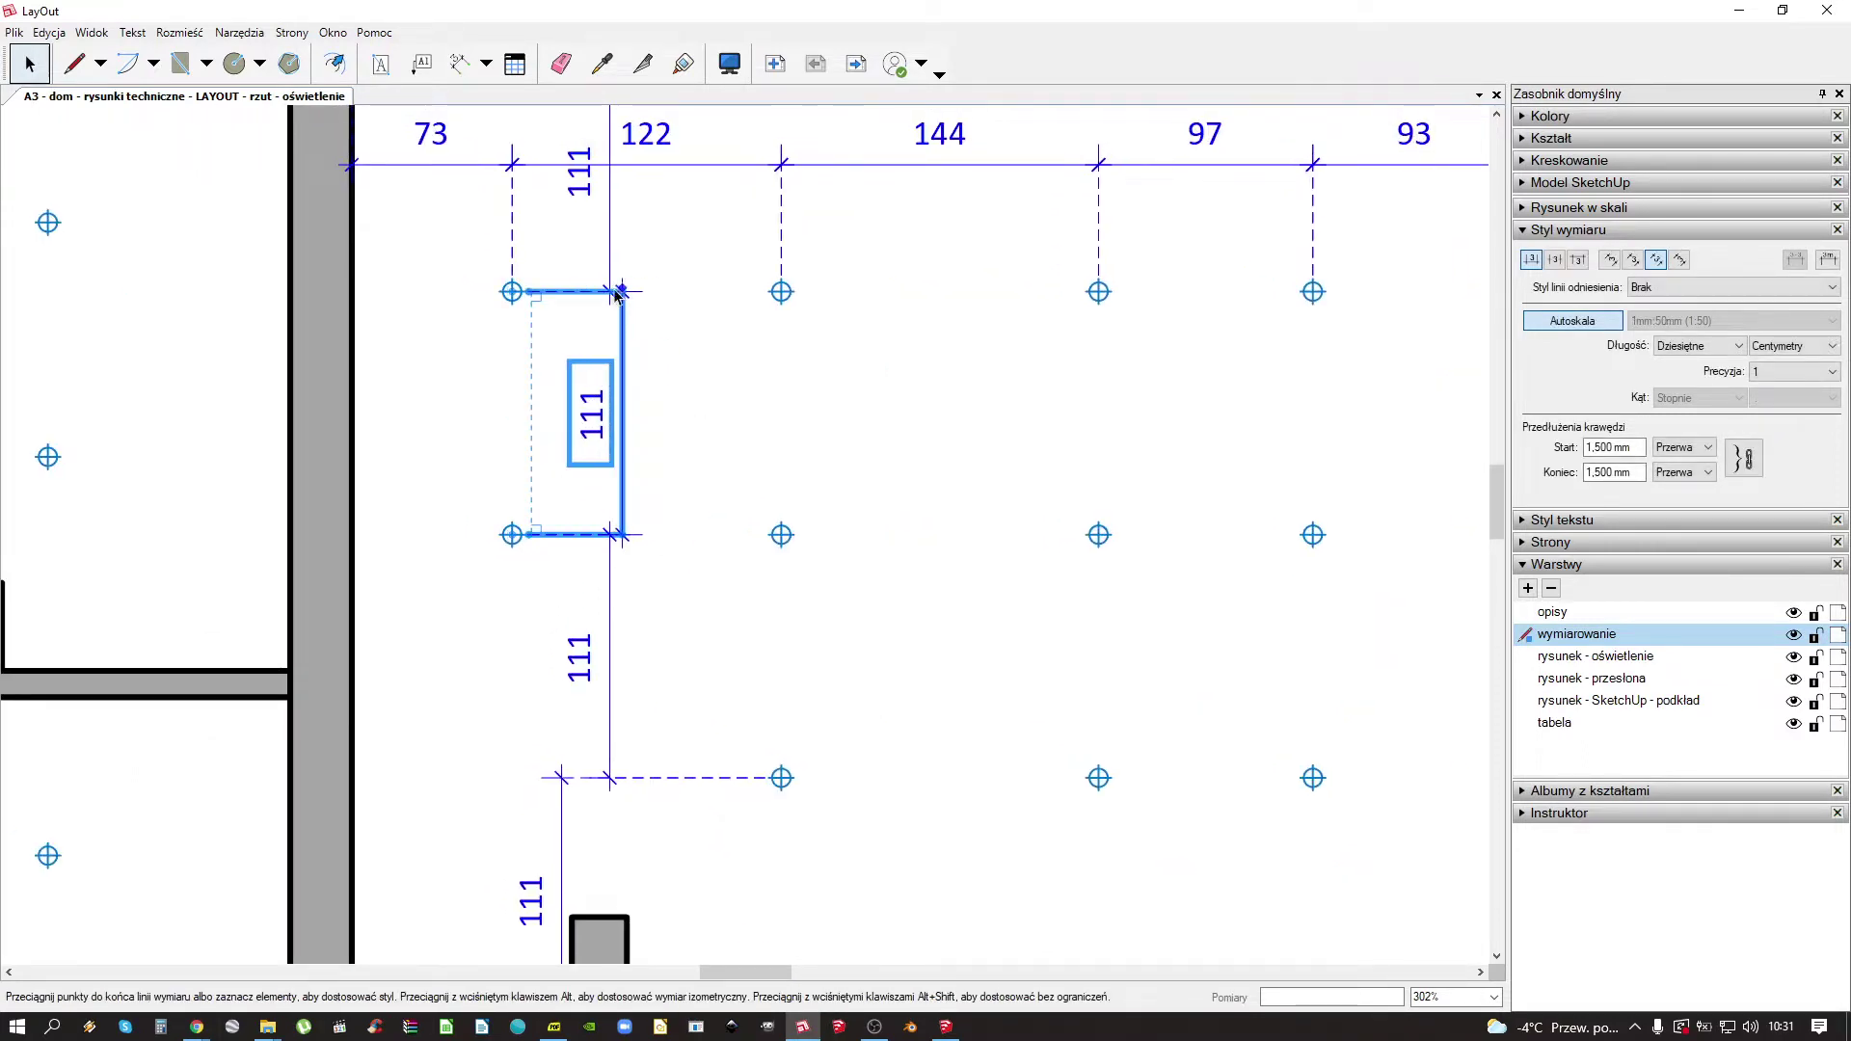
pyautogui.moveTo(576, 811)
pyautogui.mouseDown(button='middle')
pyautogui.moveTo(608, 610)
pyautogui.moveTo(698, 891)
pyautogui.mouseUp(button='middle')
pyautogui.moveTo(504, 451); pyautogui.dragTo(512, 444)
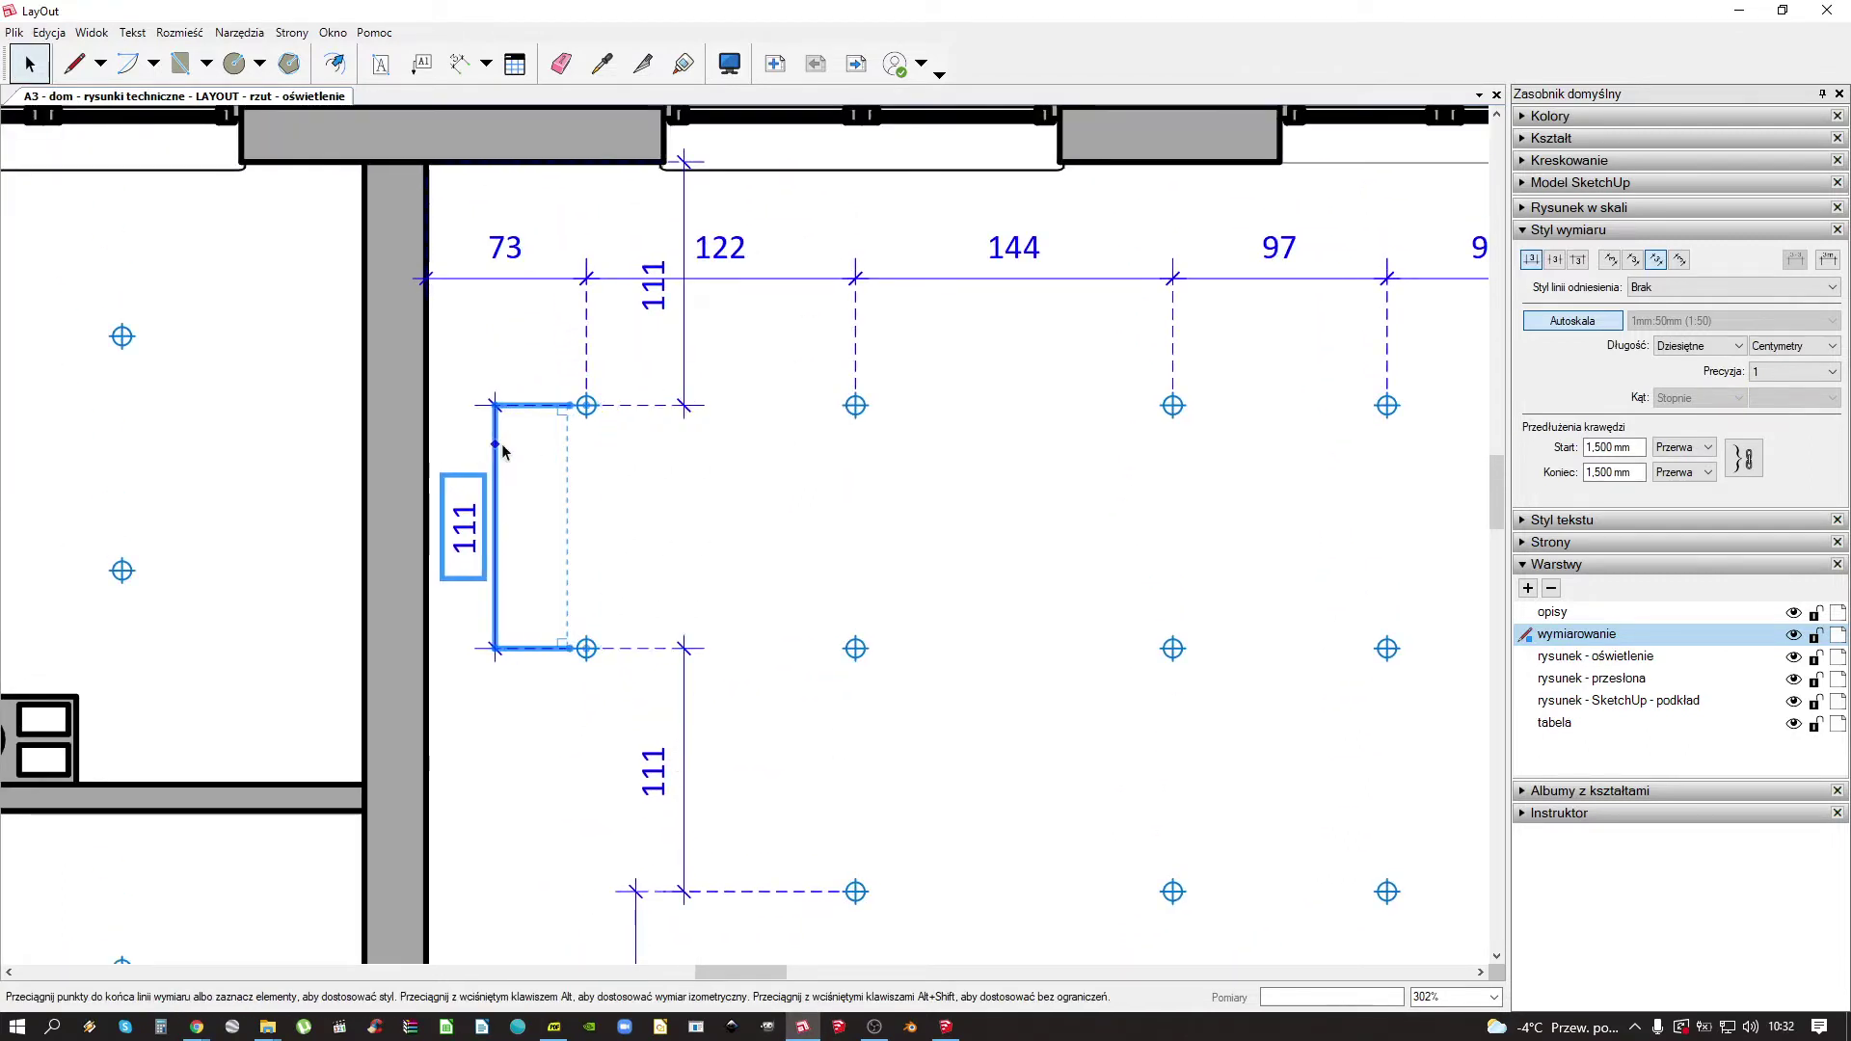
pyautogui.click(659, 308)
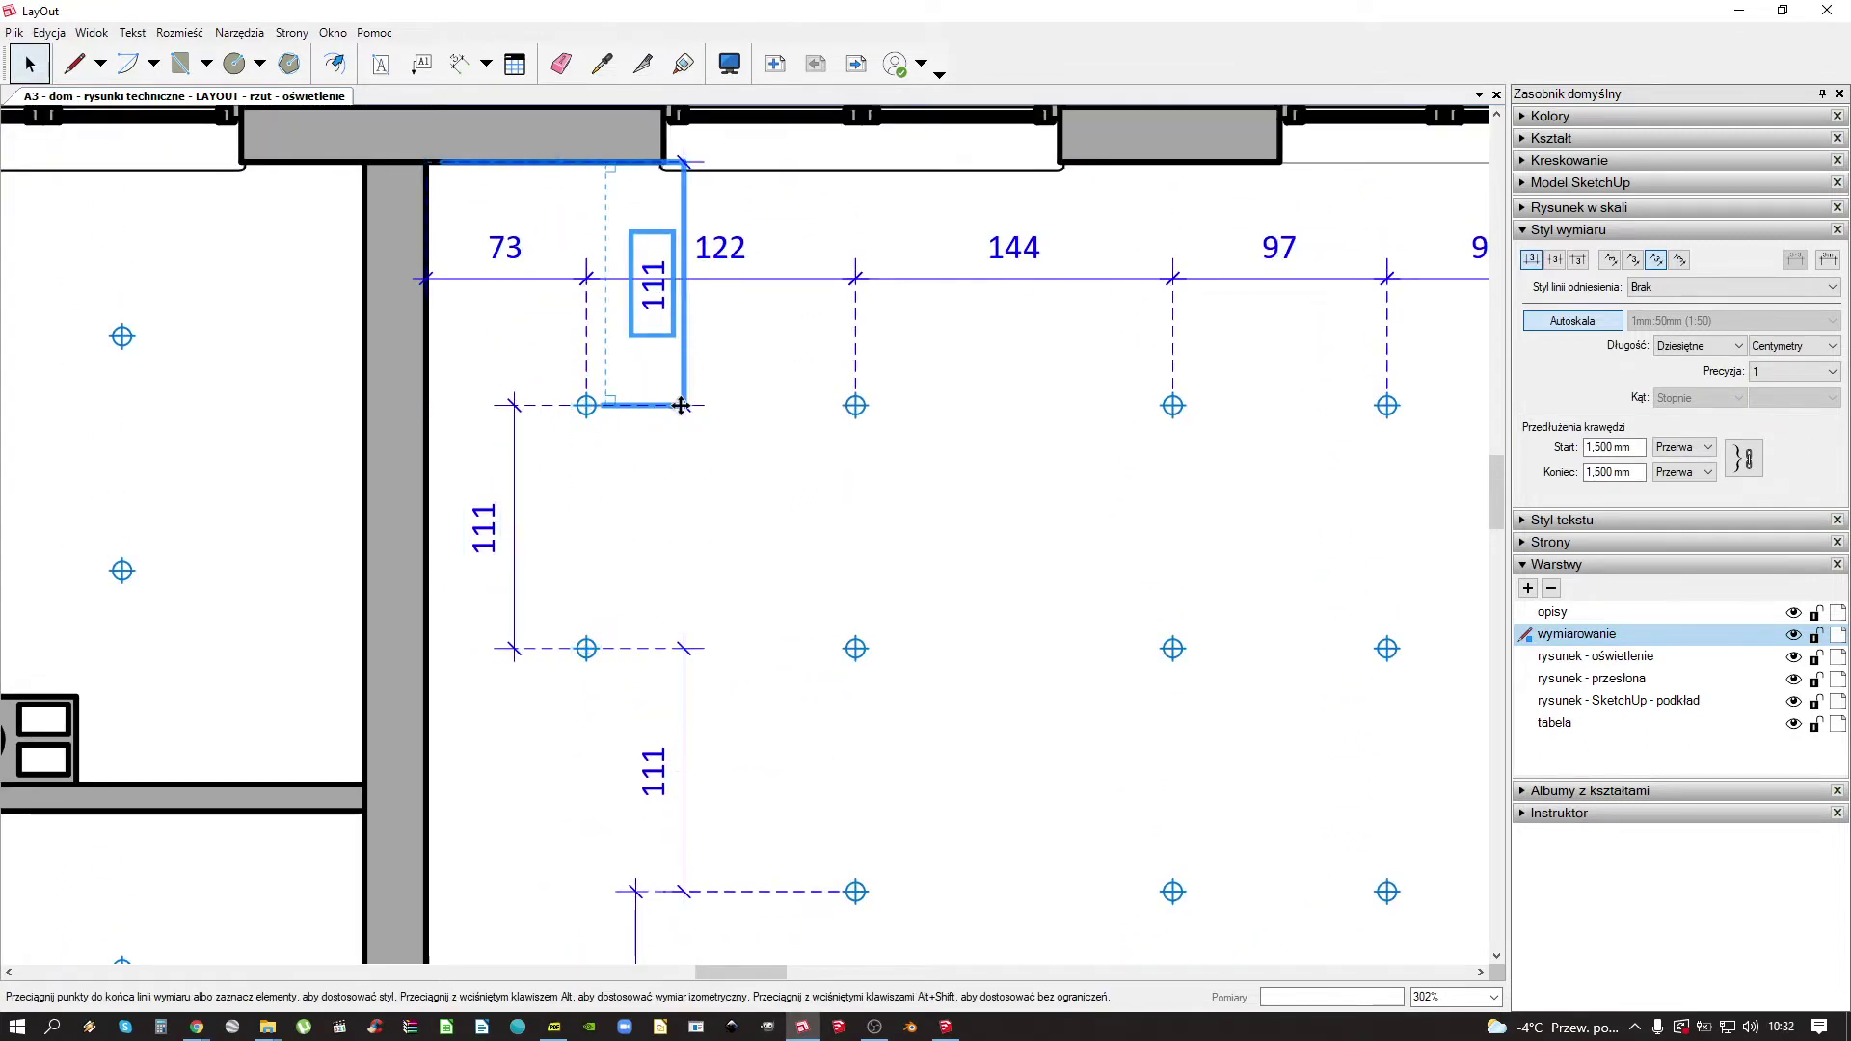
pyautogui.moveTo(685, 410); pyautogui.dragTo(518, 428)
pyautogui.click(525, 318)
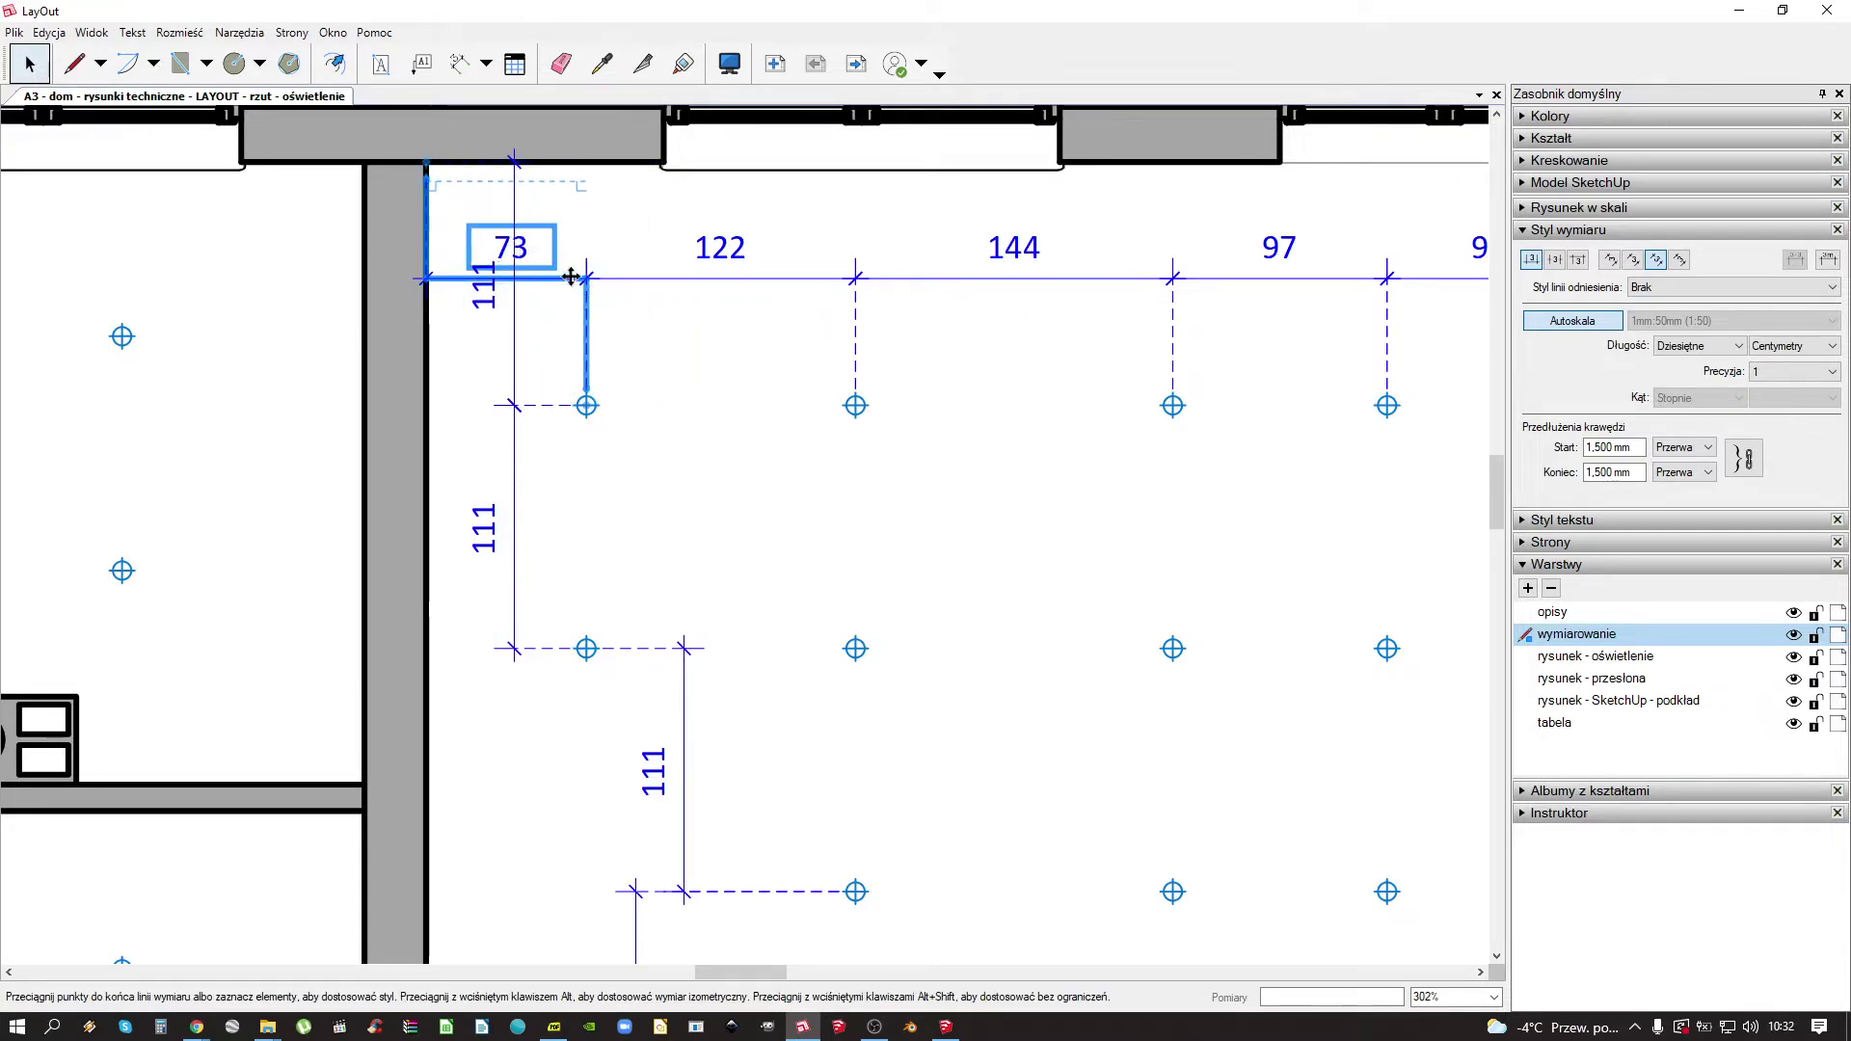
pyautogui.moveTo(520, 251); pyautogui.dragTo(545, 376)
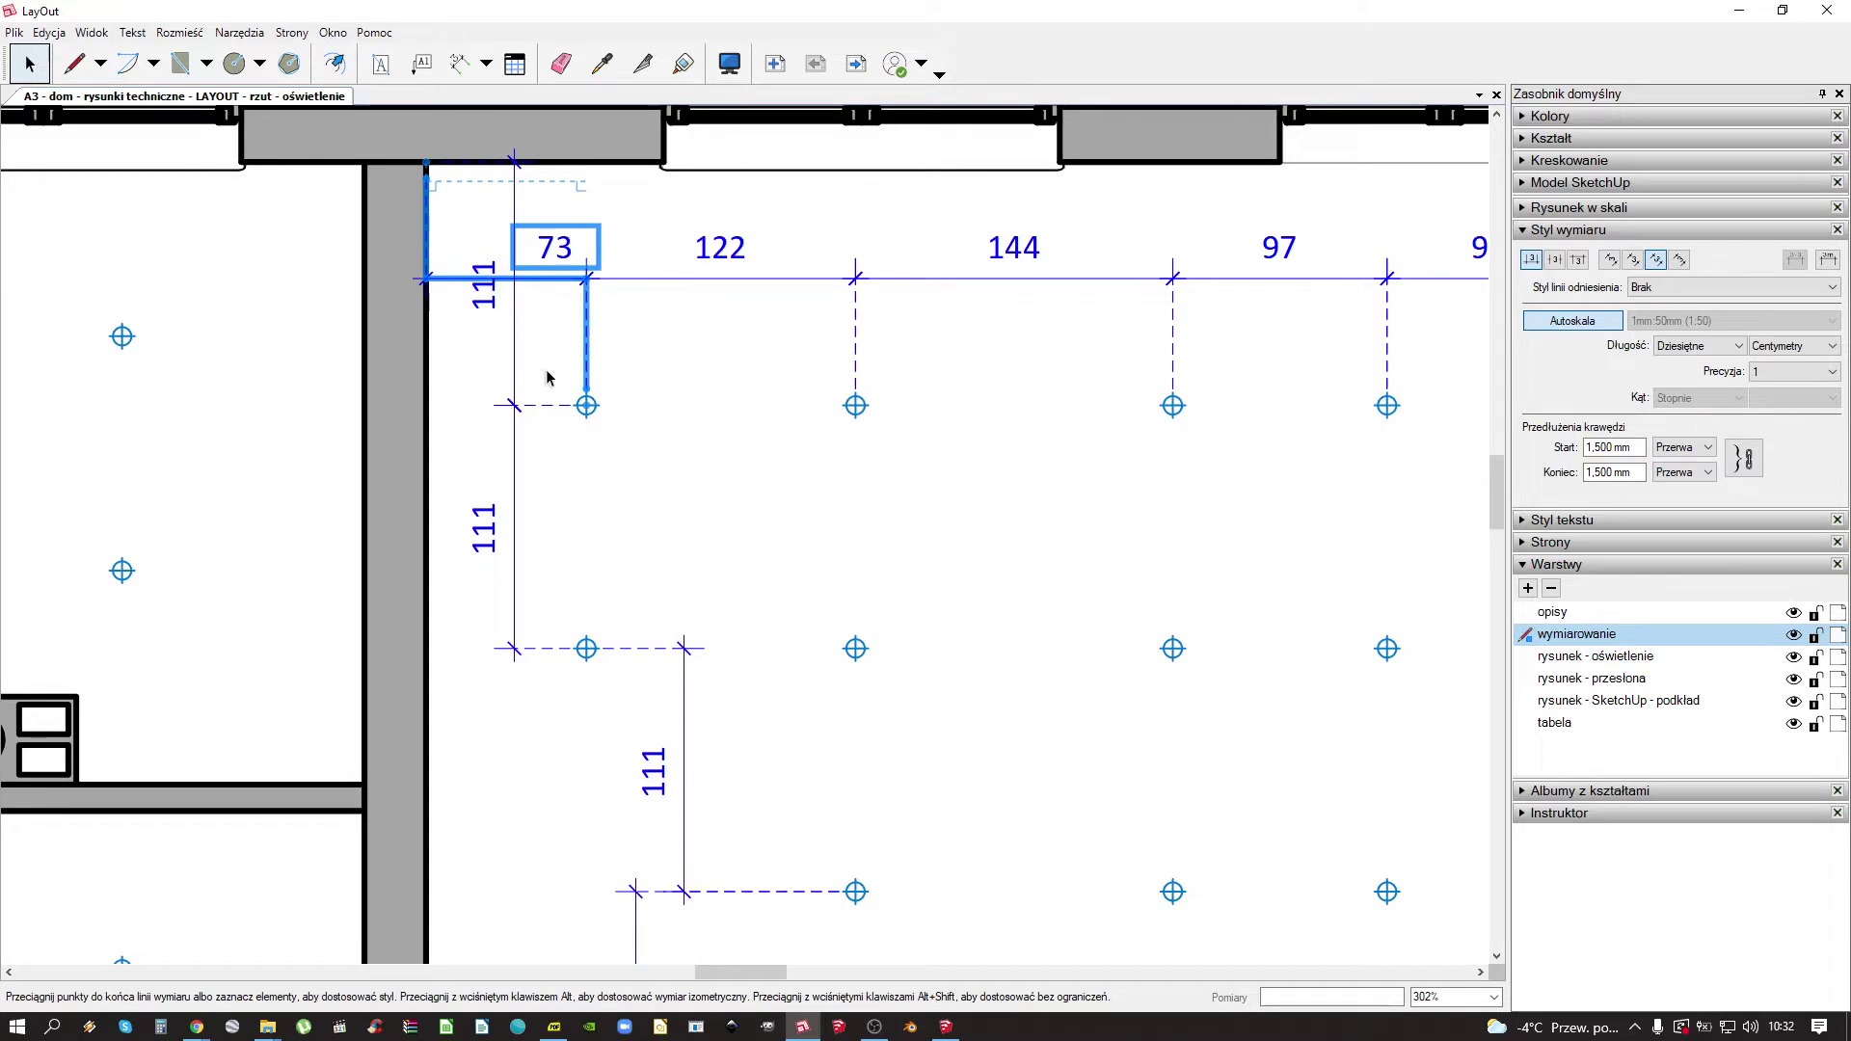
pyautogui.moveTo(479, 290)
pyautogui.mouseDown()
pyautogui.moveTo(581, 436)
pyautogui.moveTo(588, 405)
pyautogui.mouseUp()
pyautogui.click(563, 474)
# - Line up the lower 111 dimensions with those above along the left wall
pyautogui.scroll(-3, 588, 482)
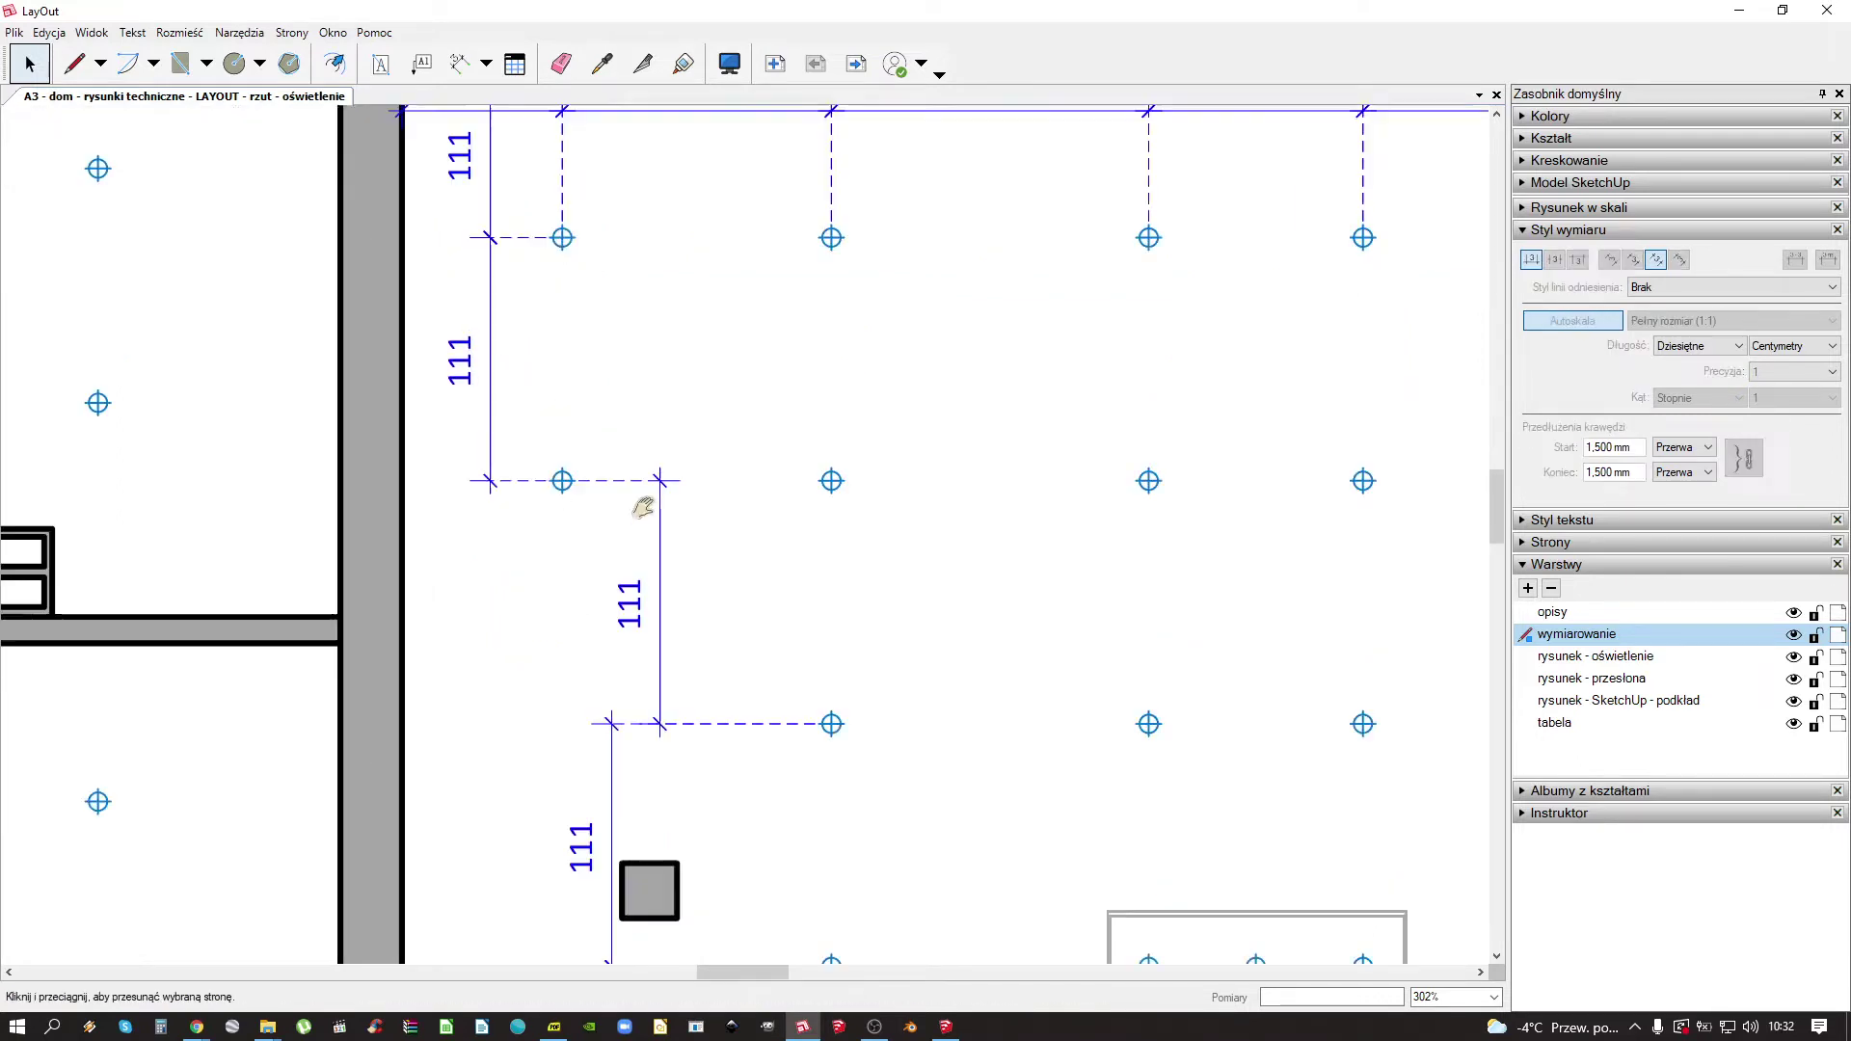
pyautogui.click(627, 592)
pyautogui.moveTo(517, 471); pyautogui.dragTo(490, 470)
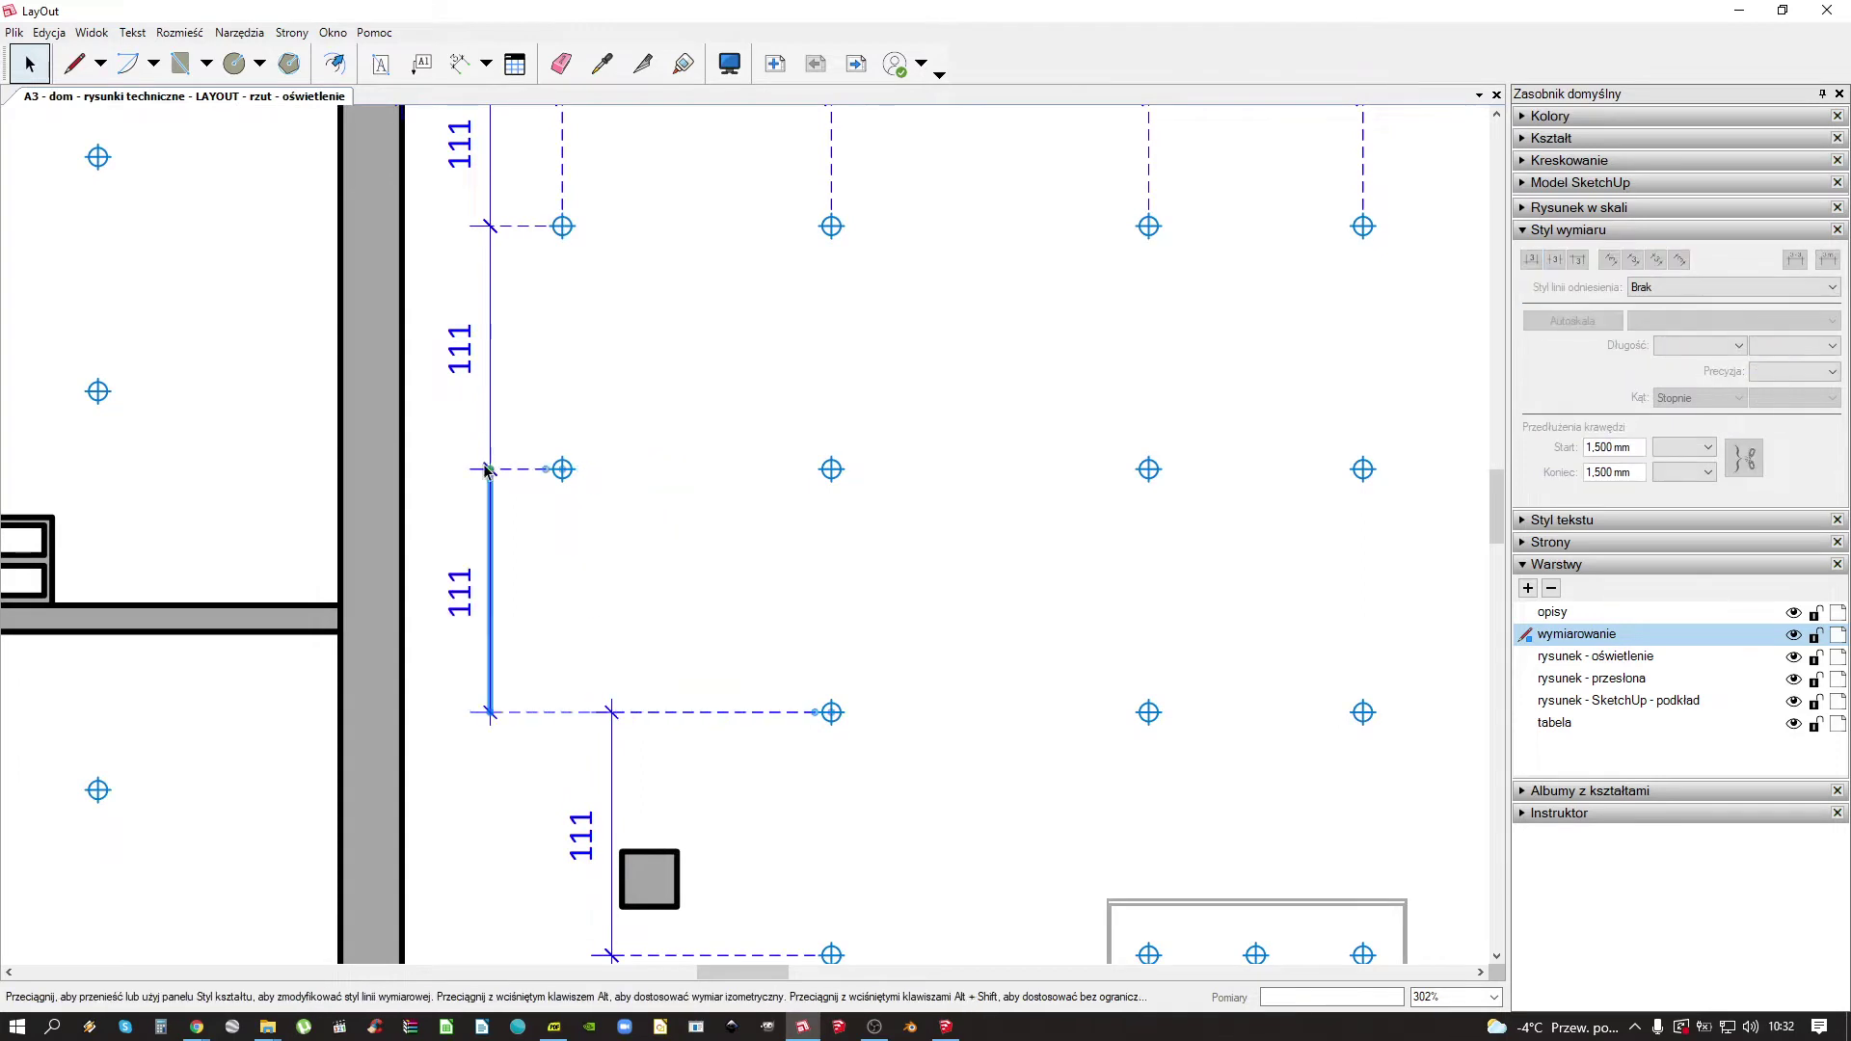
pyautogui.click(622, 837)
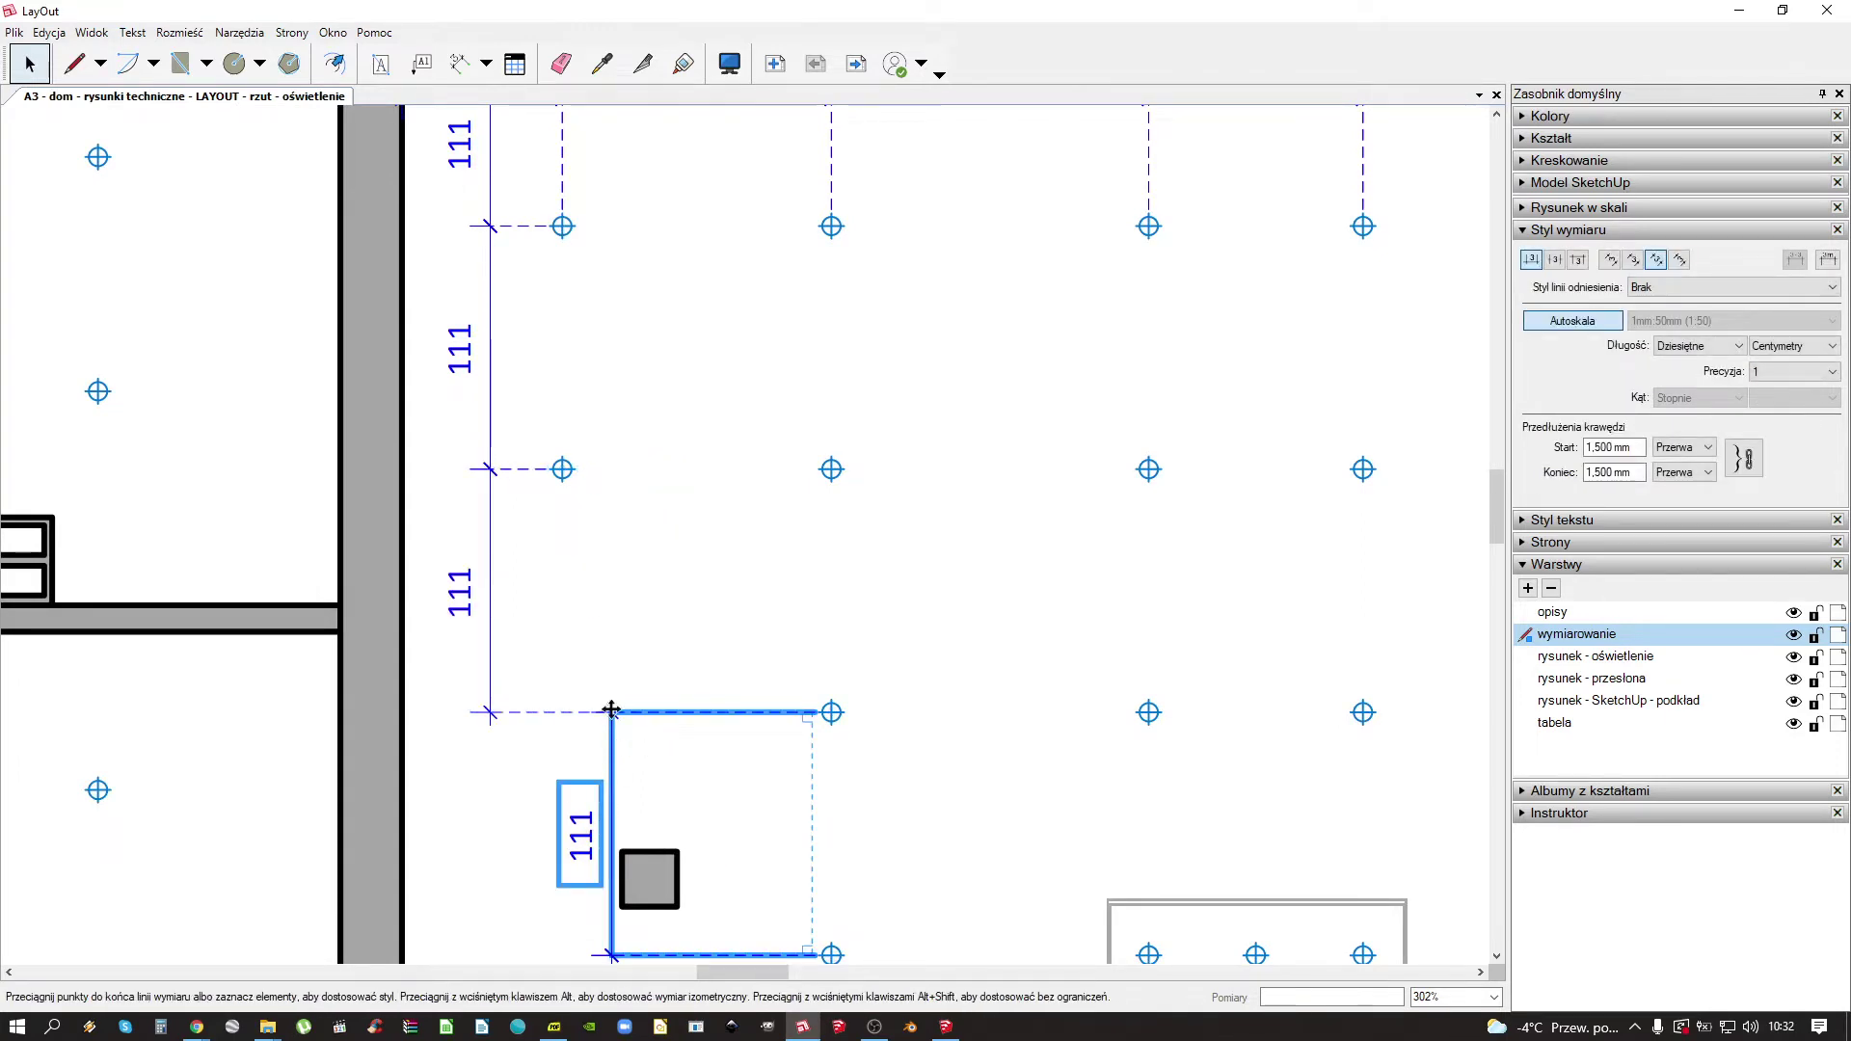
pyautogui.moveTo(611, 711); pyautogui.dragTo(490, 712)
pyautogui.scroll(-2, 622, 744)
pyautogui.scroll(-2, 634, 755)
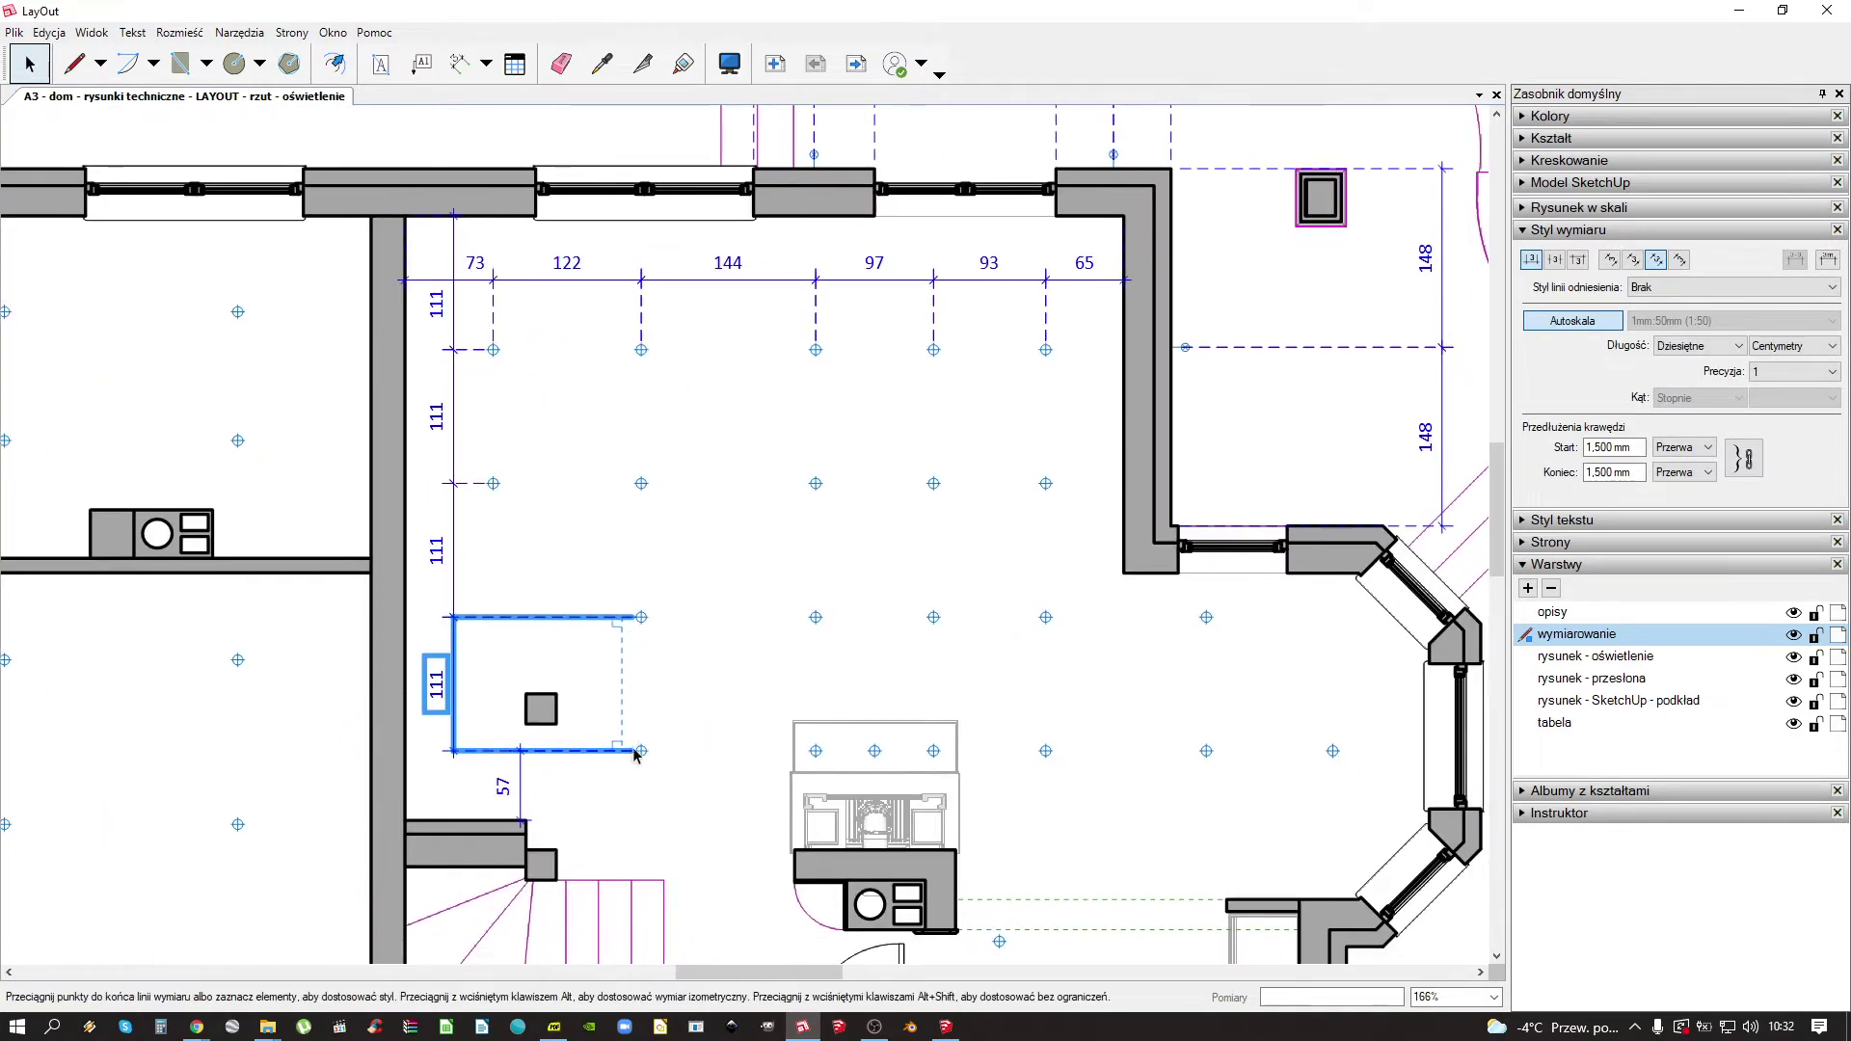
# - Stretch the extension lines of the lower two 111 dimensions across their light rows
pyautogui.moveTo(1162, 826); pyautogui.dragTo(1336, 767)
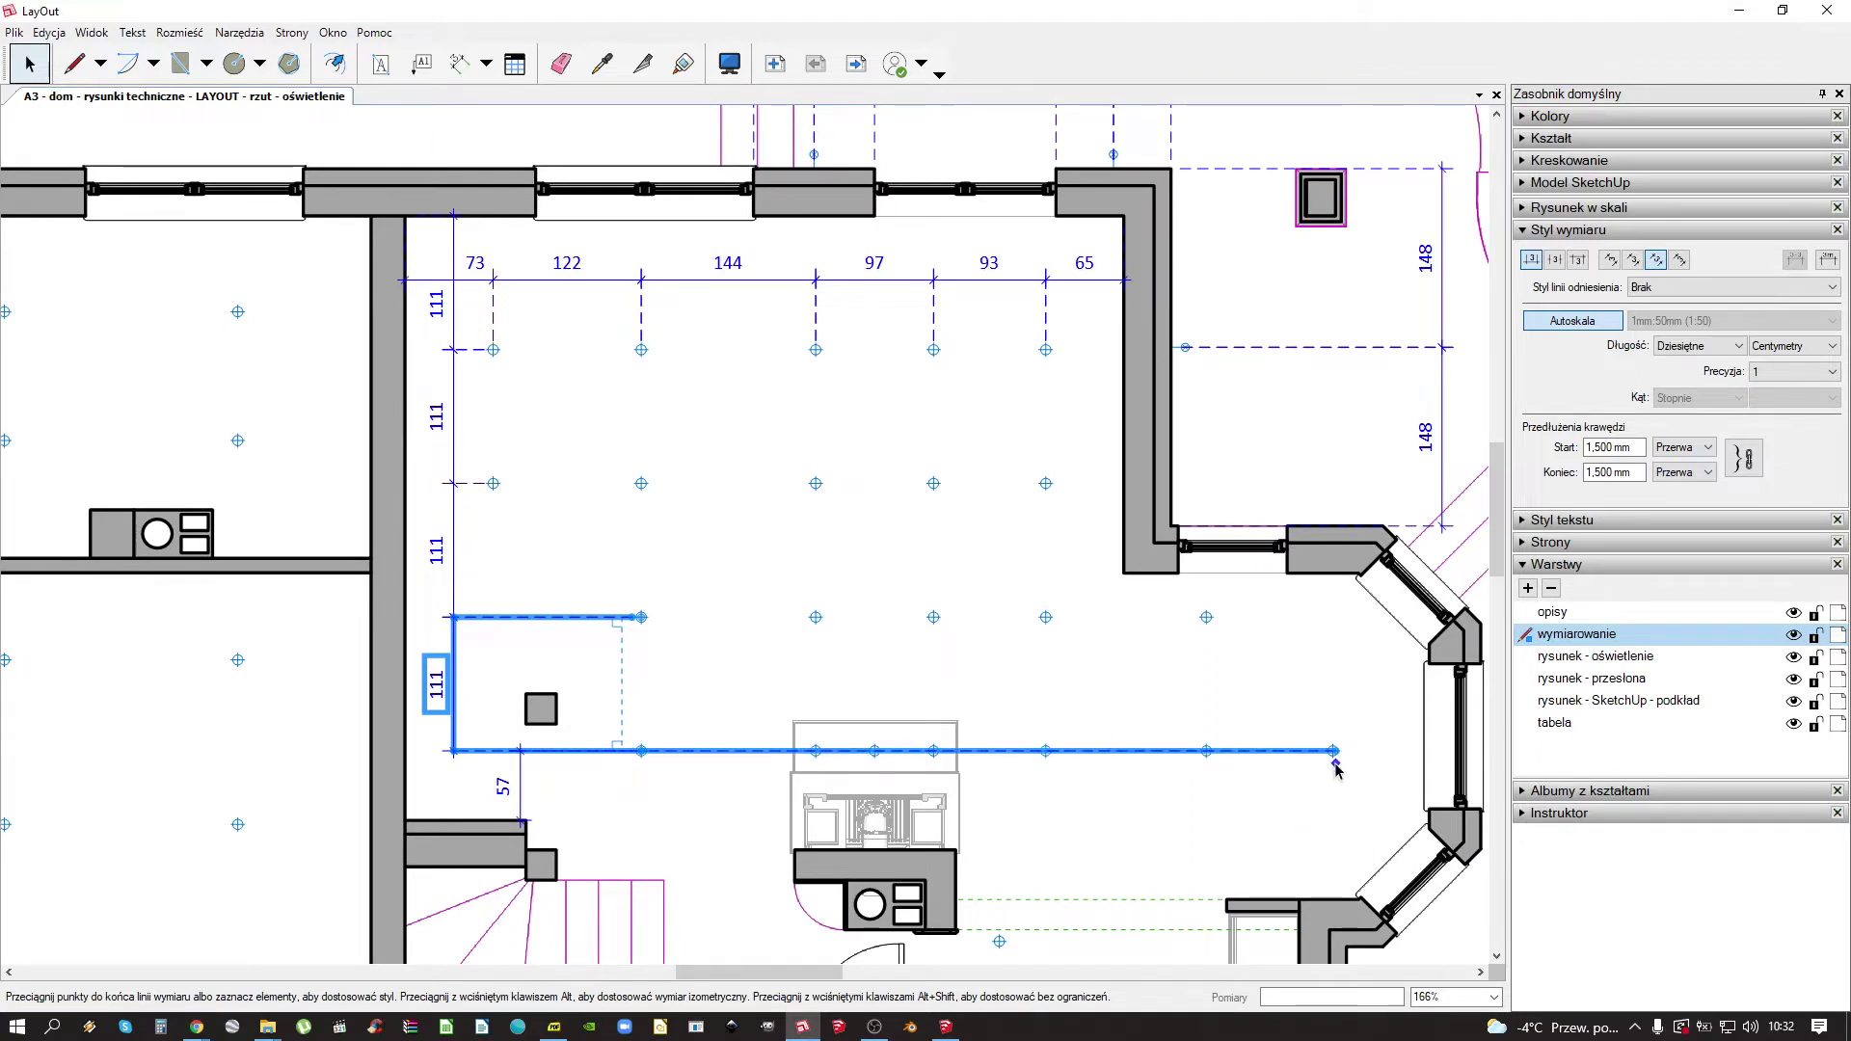
pyautogui.moveTo(628, 617); pyautogui.dragTo(1205, 632)
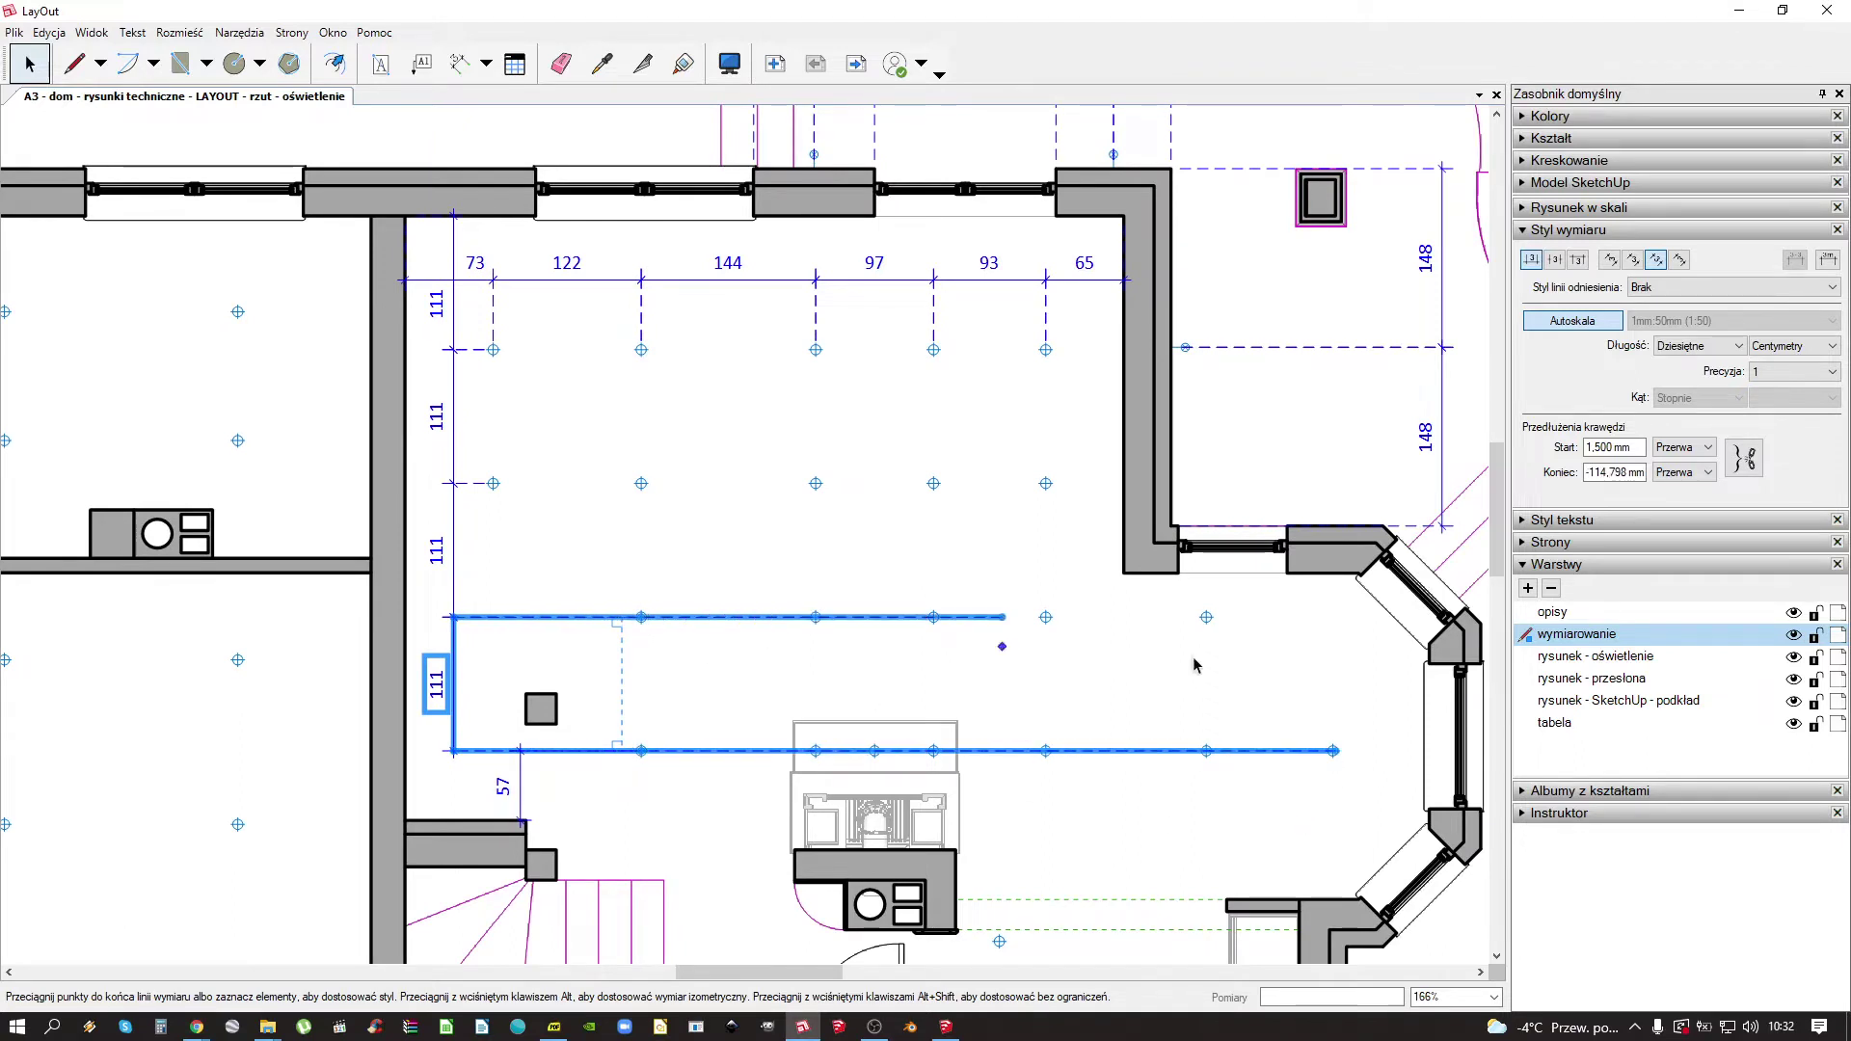
pyautogui.click(459, 521)
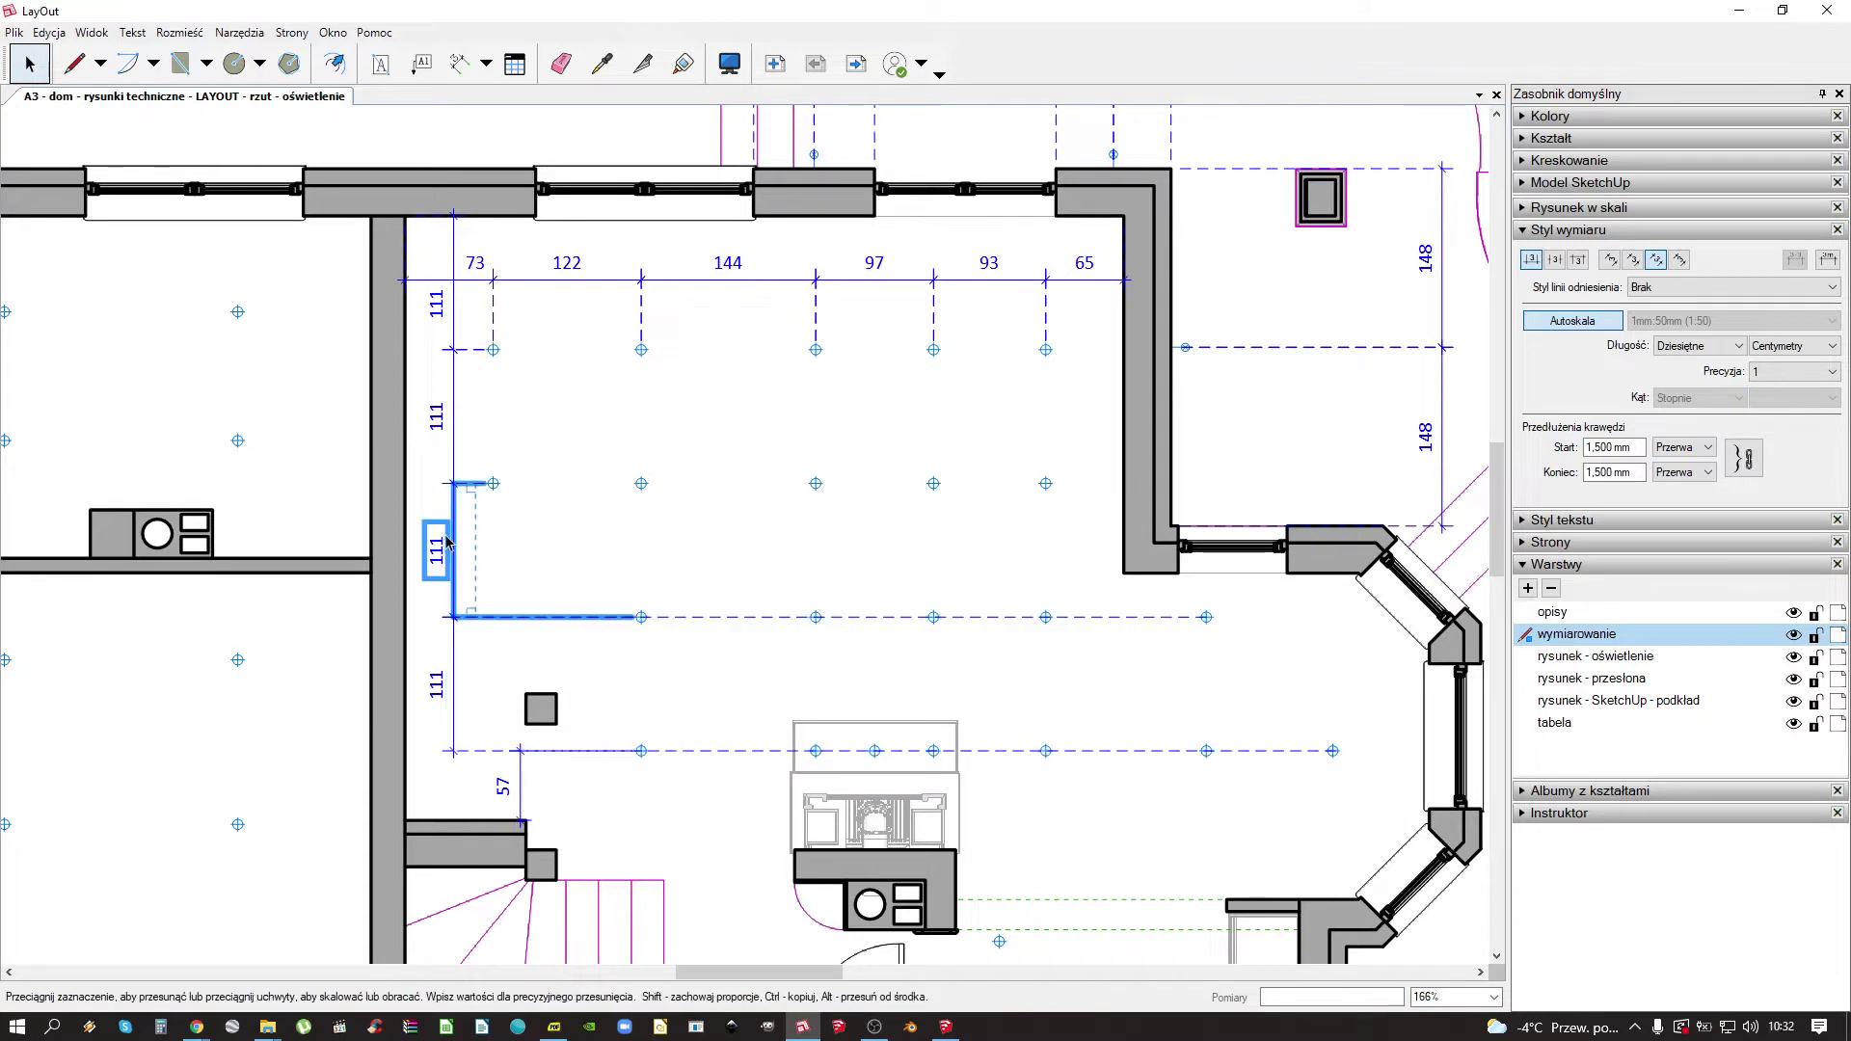
pyautogui.moveTo(492, 483); pyautogui.dragTo(1046, 485)
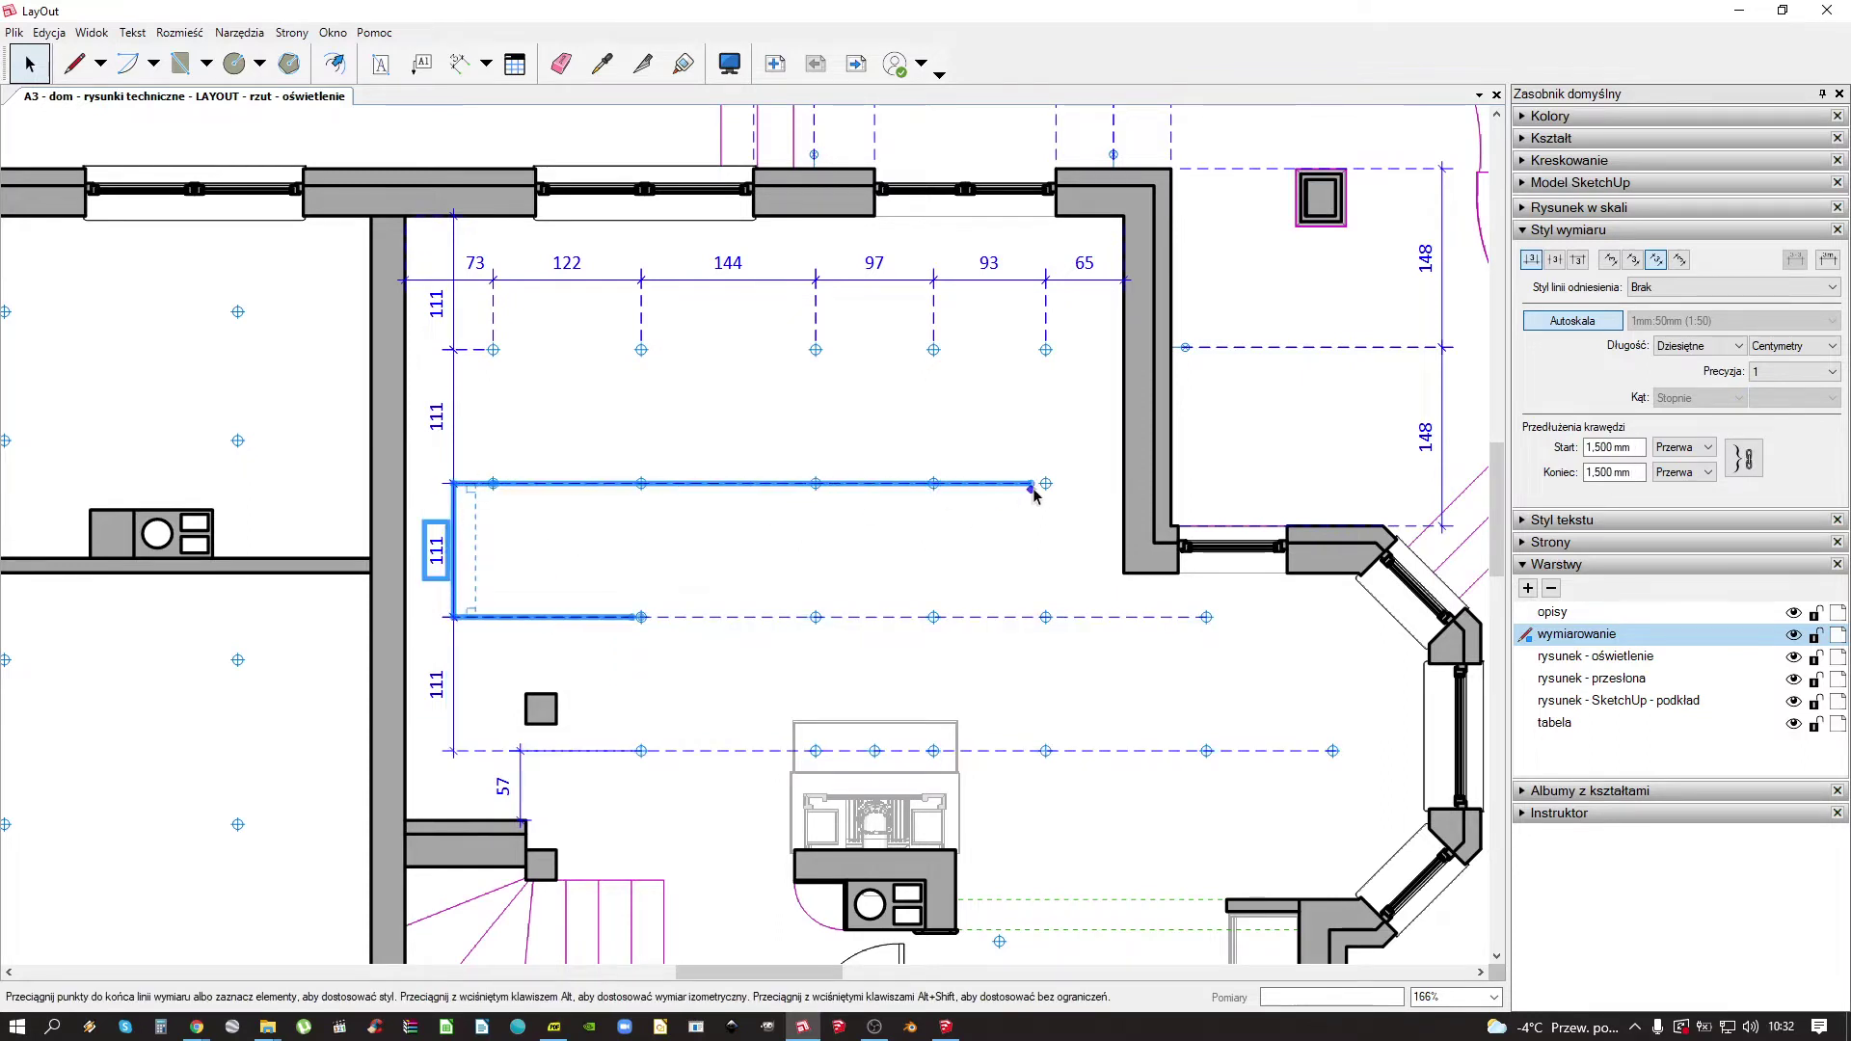
pyautogui.moveTo(632, 619); pyautogui.dragTo(1205, 622)
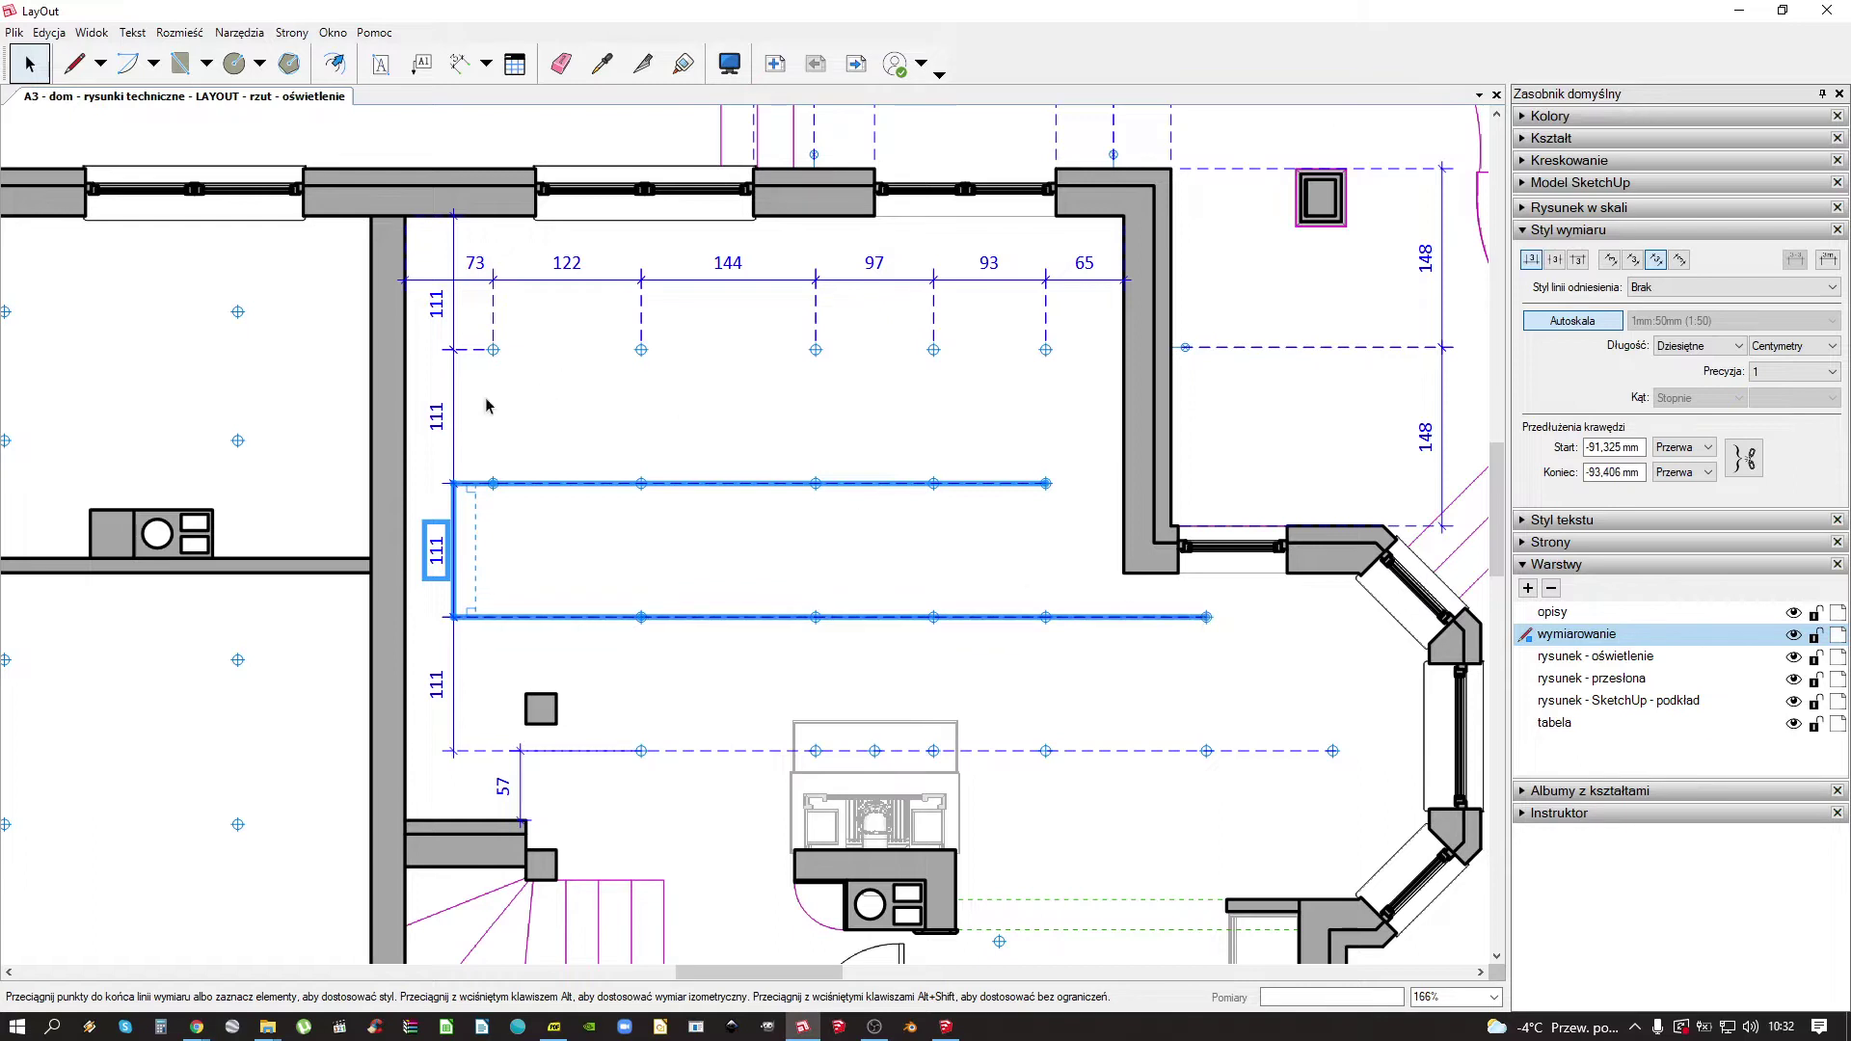
# - Stretch the topmost 111 dimension's extension lines across its two light rows
pyautogui.click(431, 425)
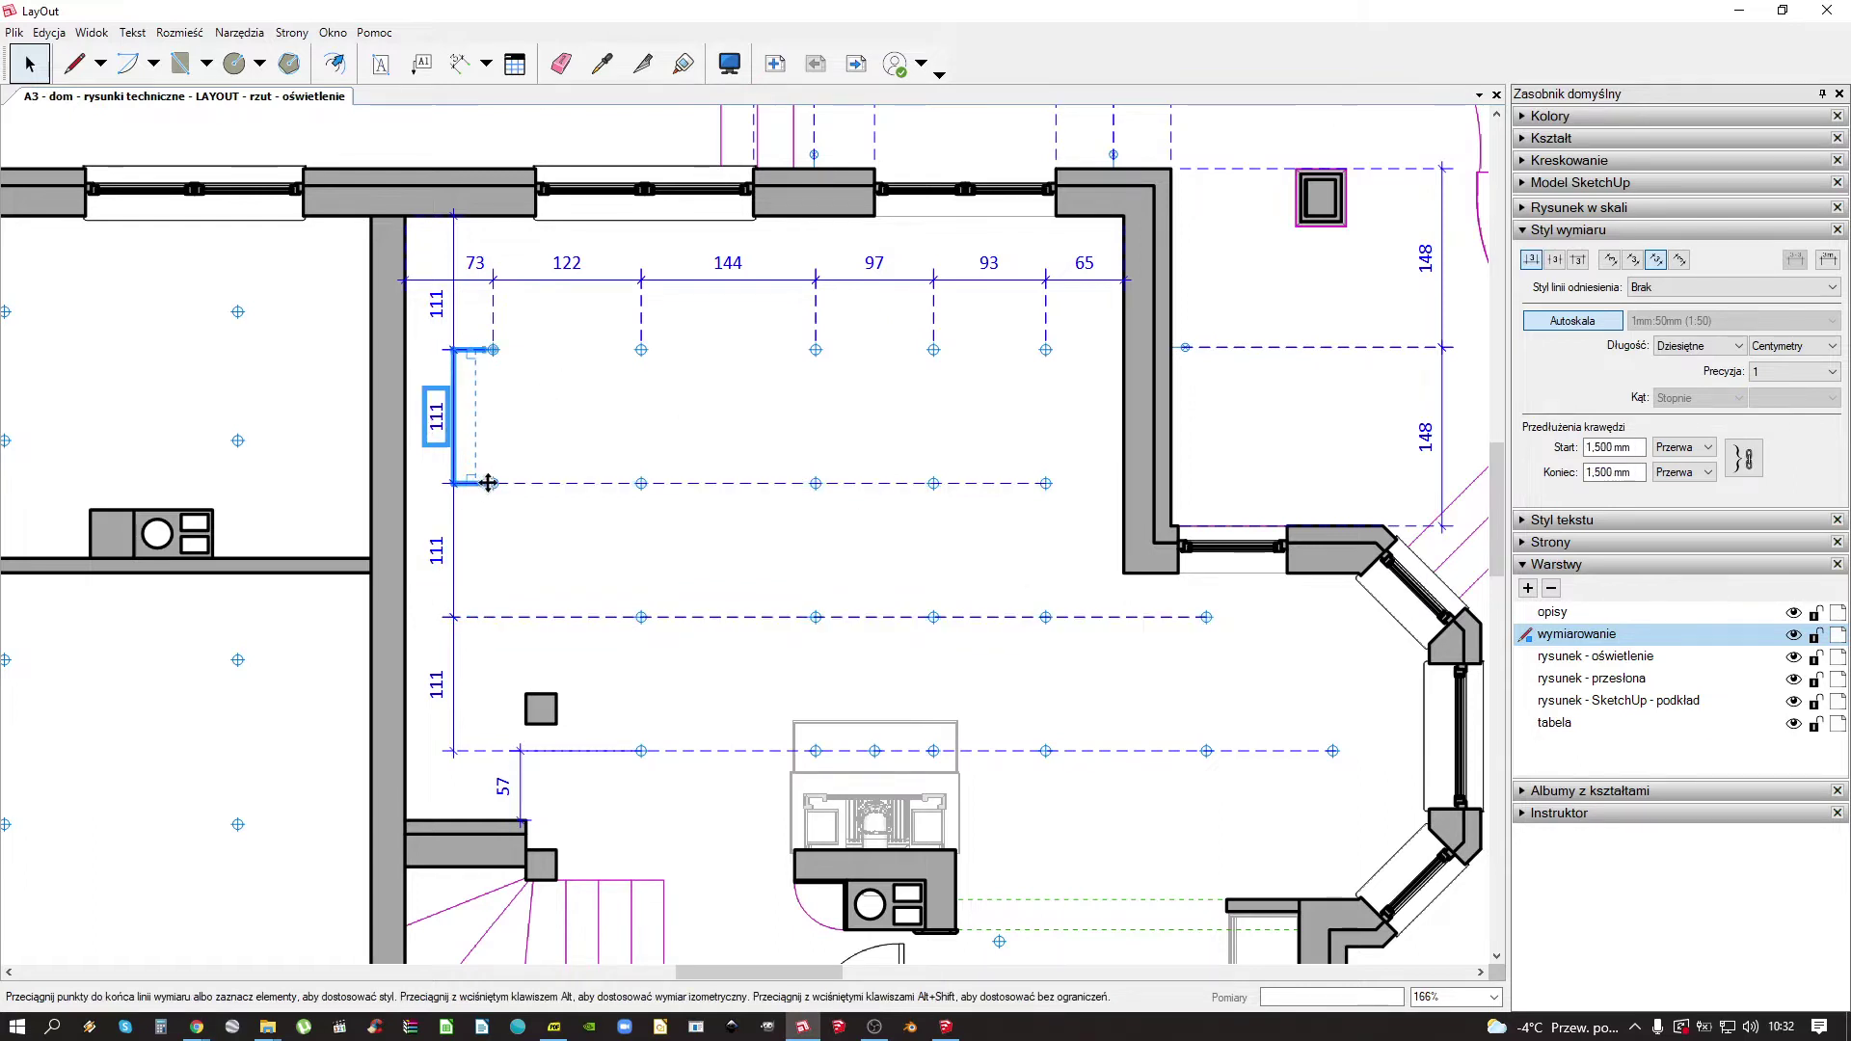
pyautogui.moveTo(472, 483); pyautogui.dragTo(1041, 485)
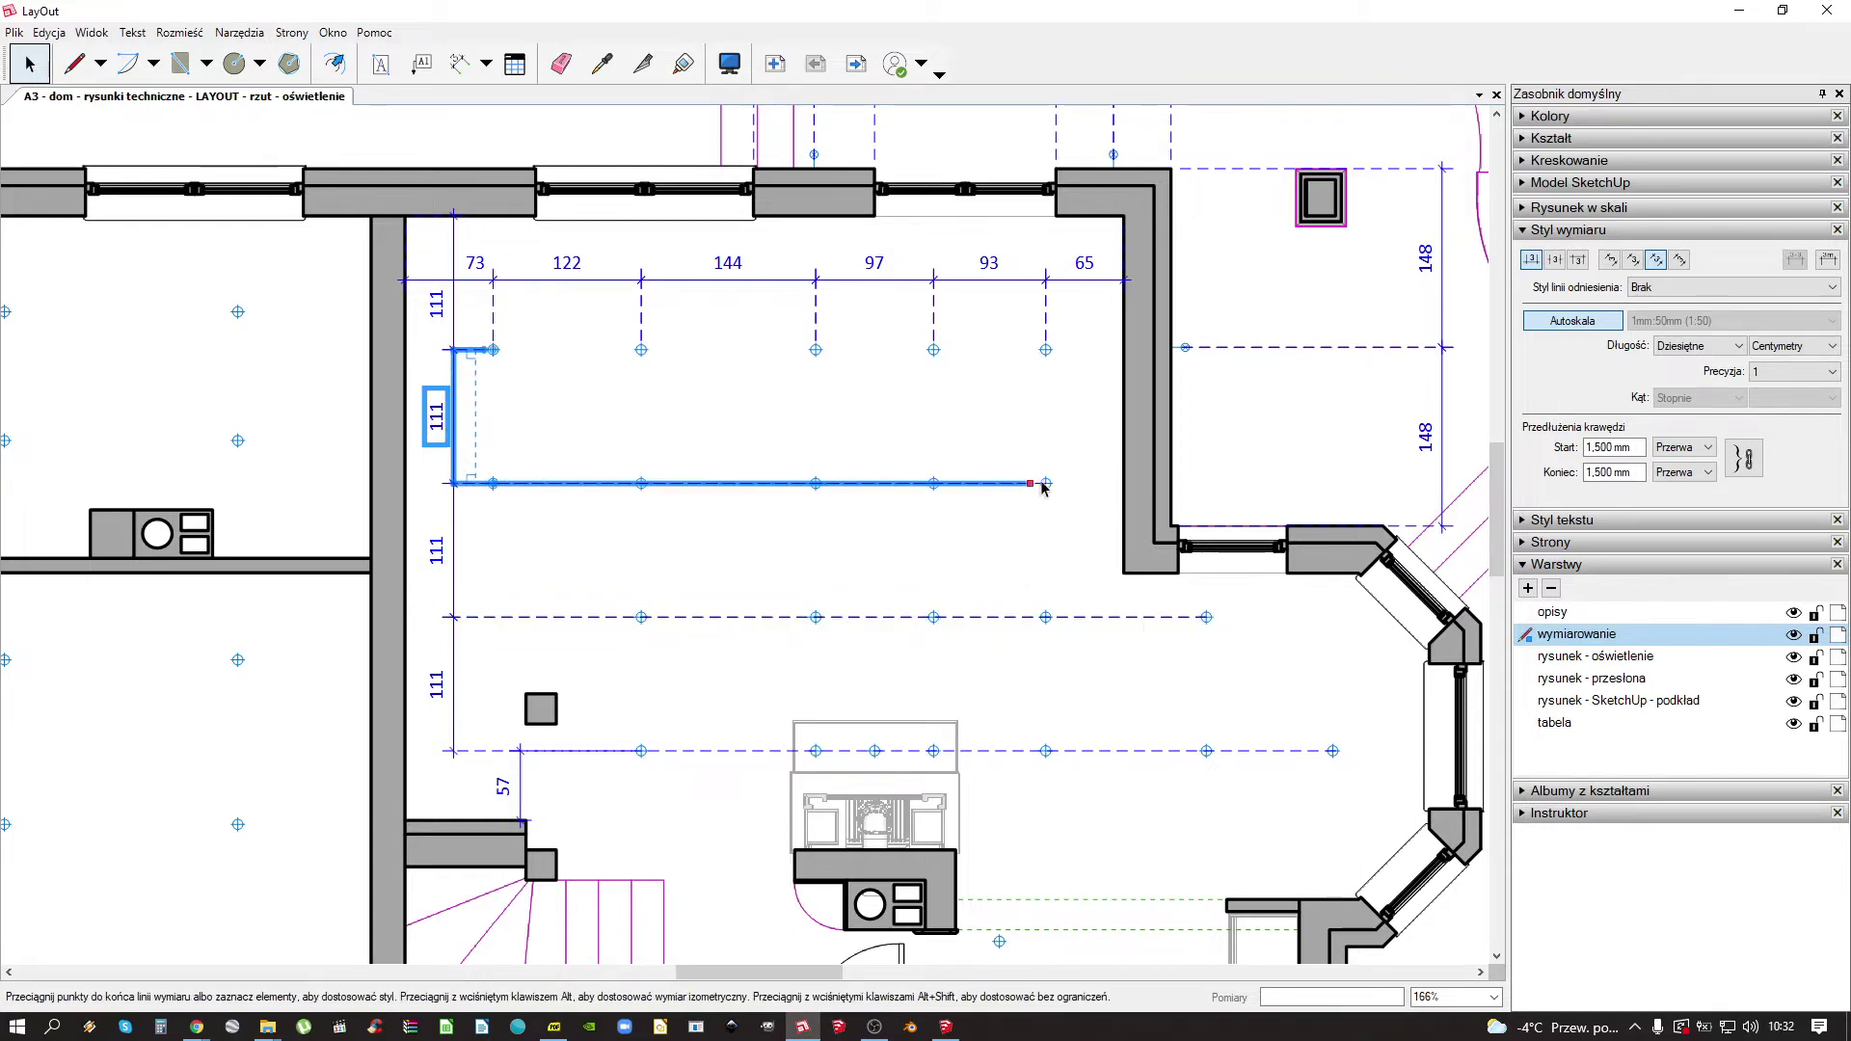
pyautogui.scroll(2, 1010, 473)
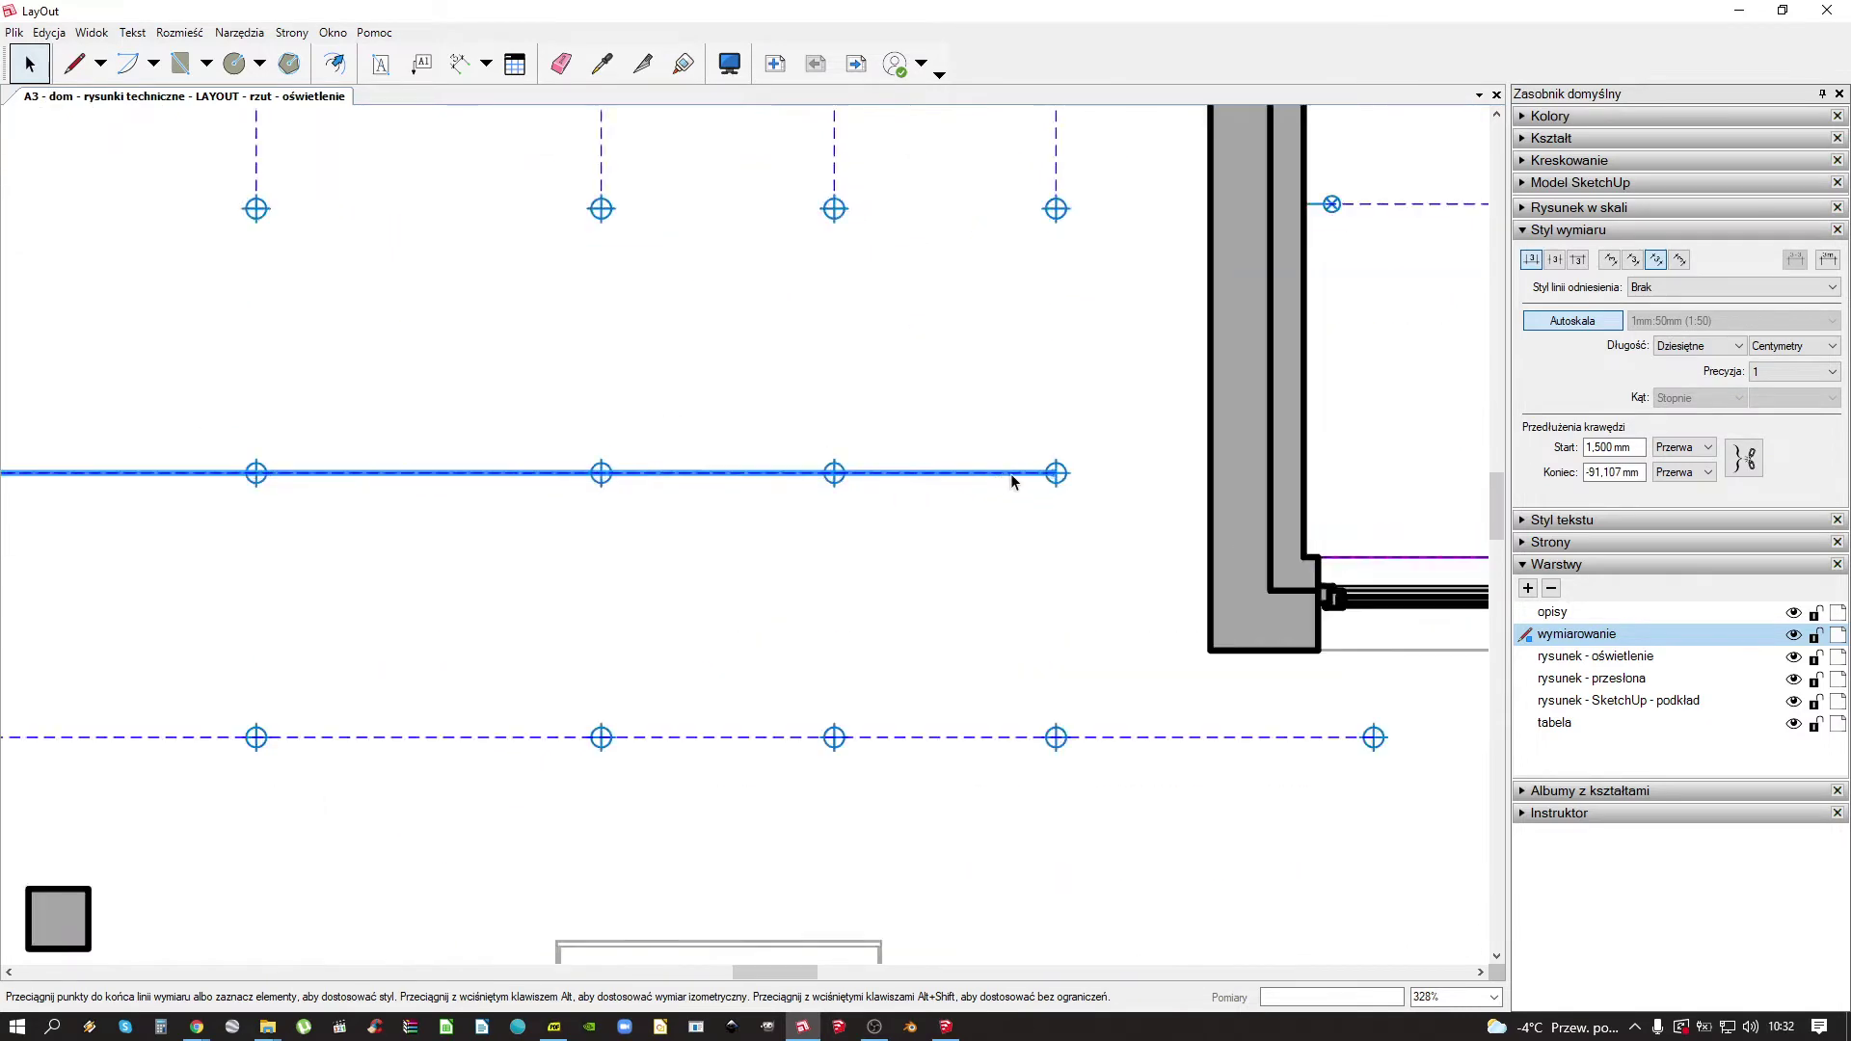
pyautogui.scroll(4, 1082, 473)
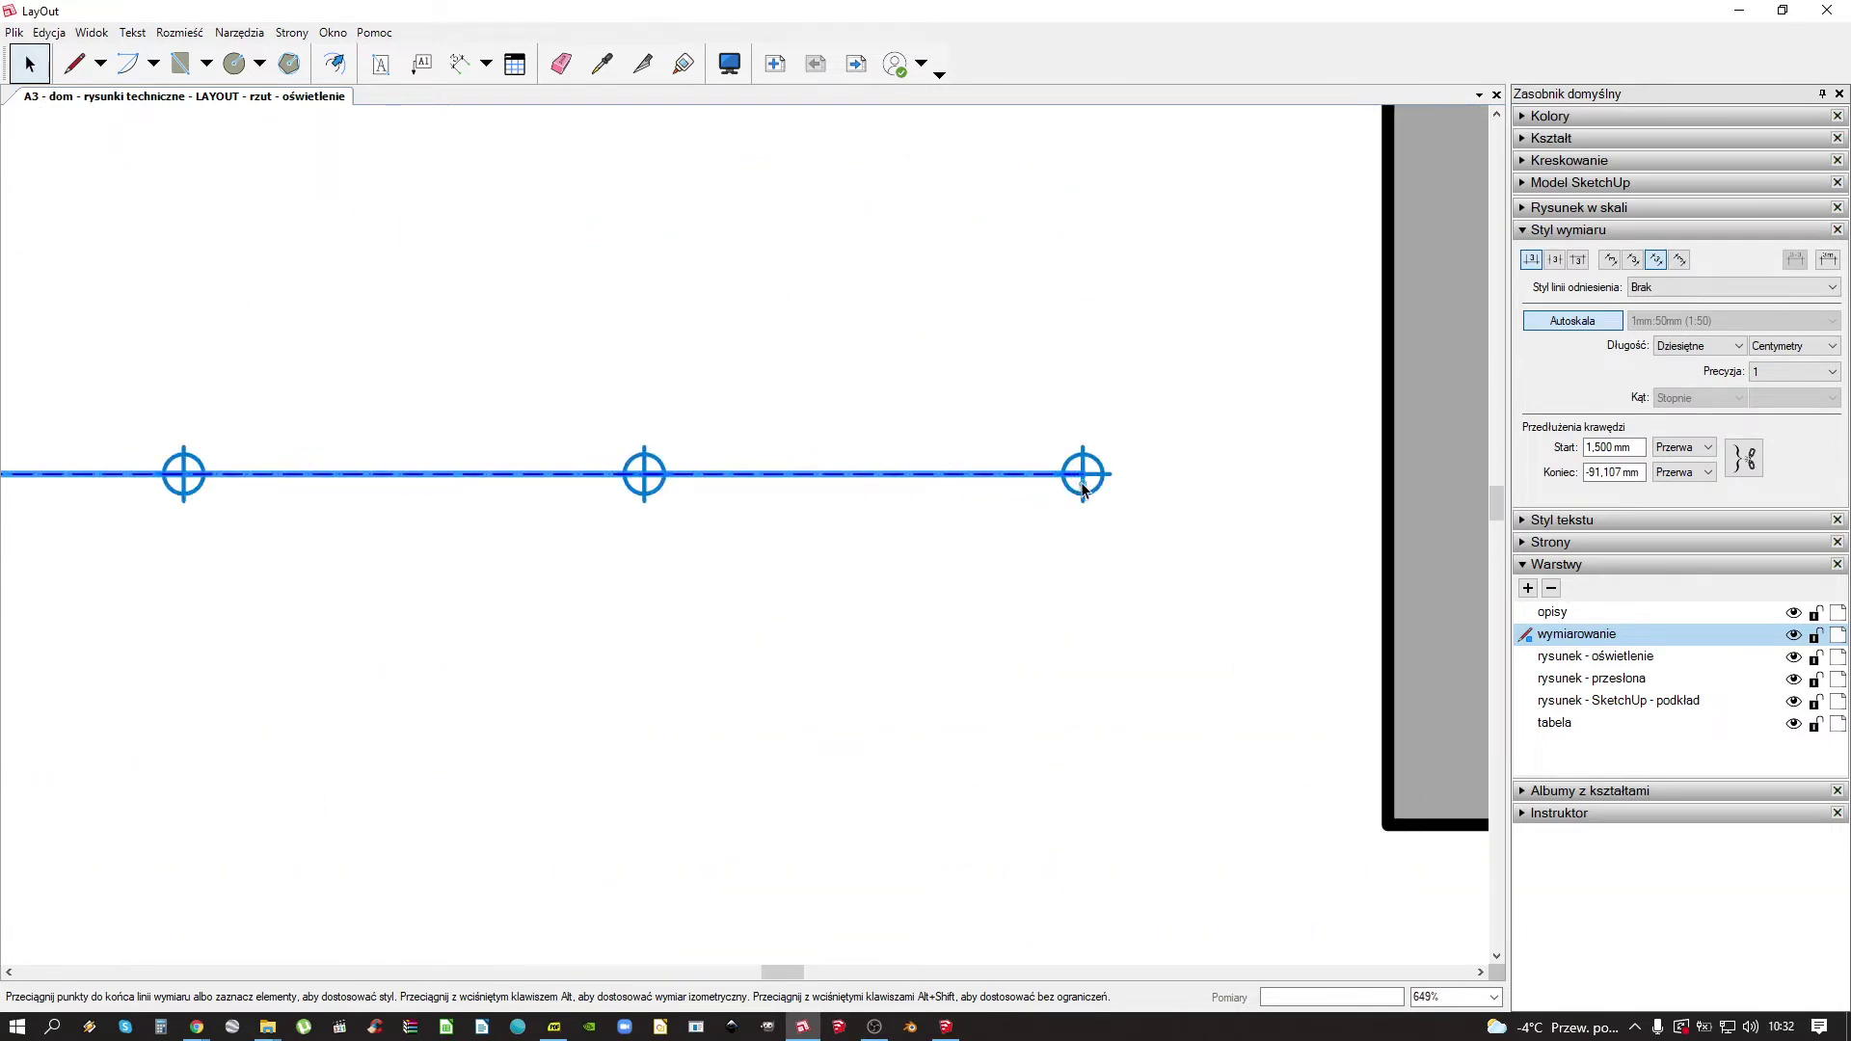
pyautogui.scroll(-3, 1082, 490)
pyautogui.scroll(-3, 1109, 502)
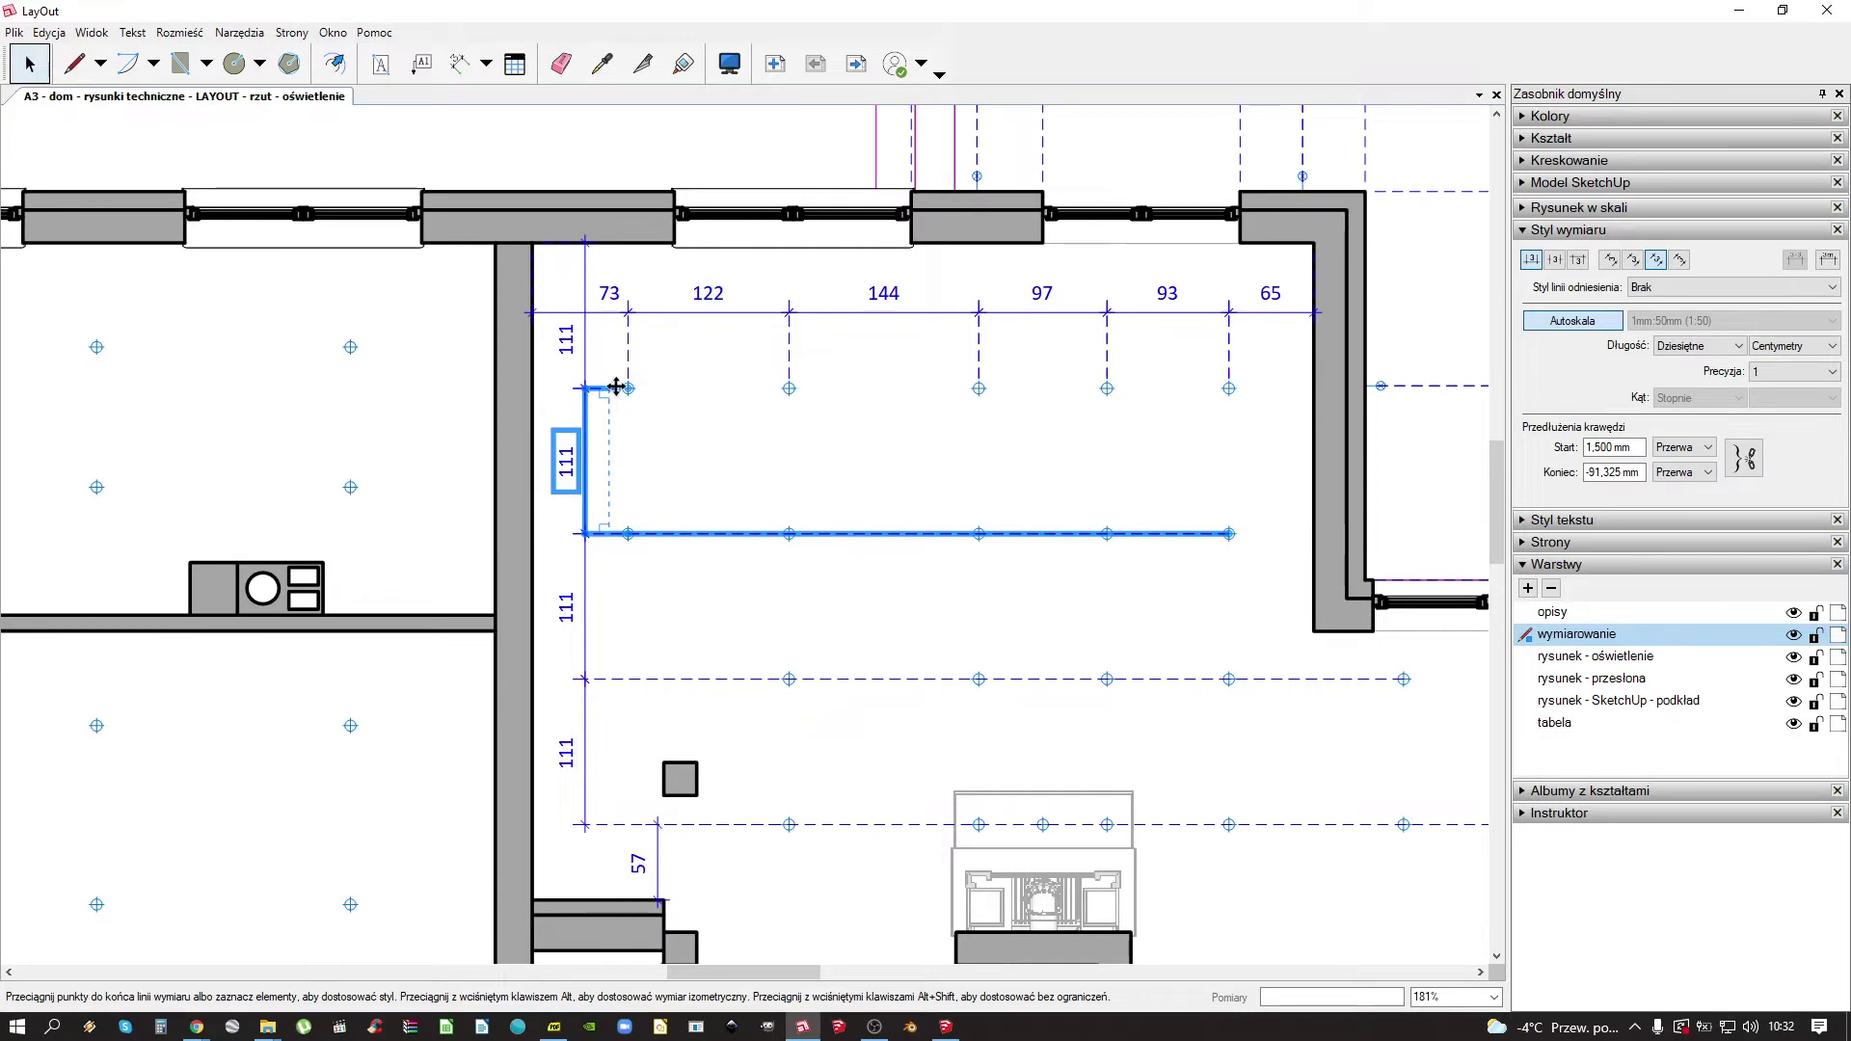
pyautogui.moveTo(616, 386); pyautogui.dragTo(1231, 389)
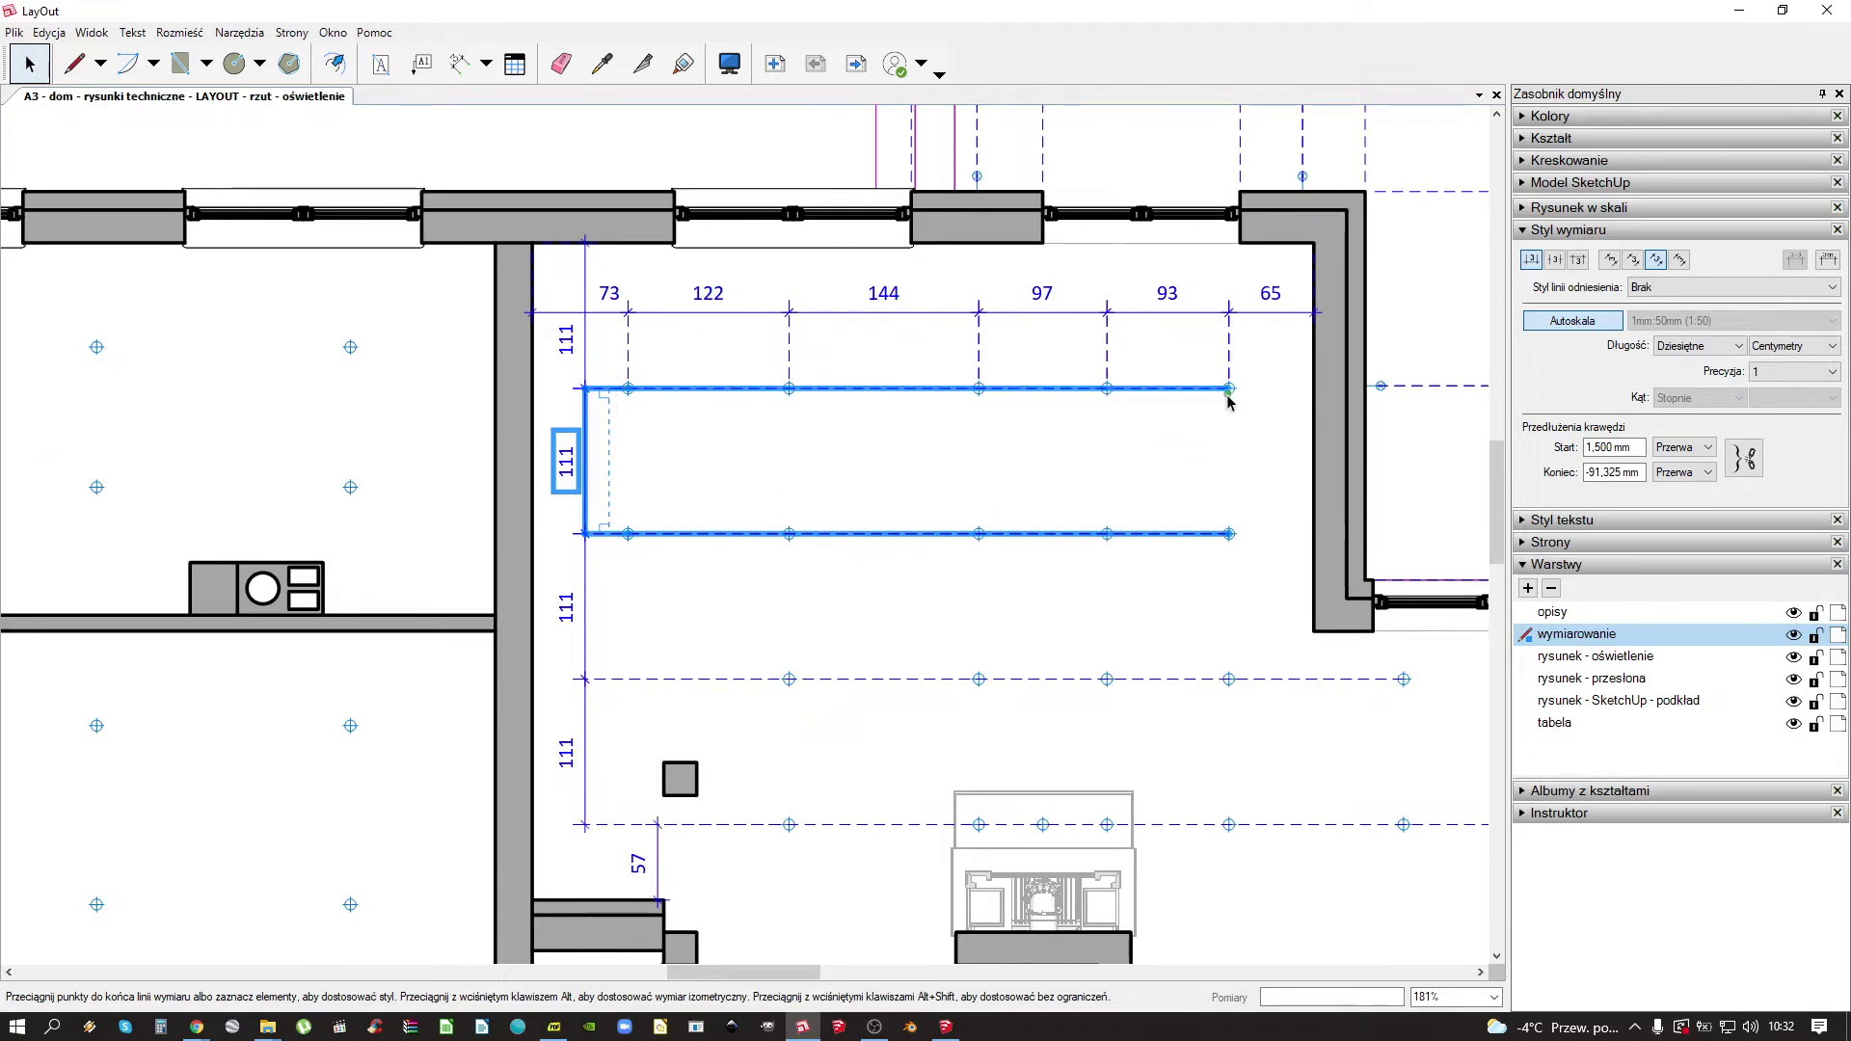
pyautogui.press('d')
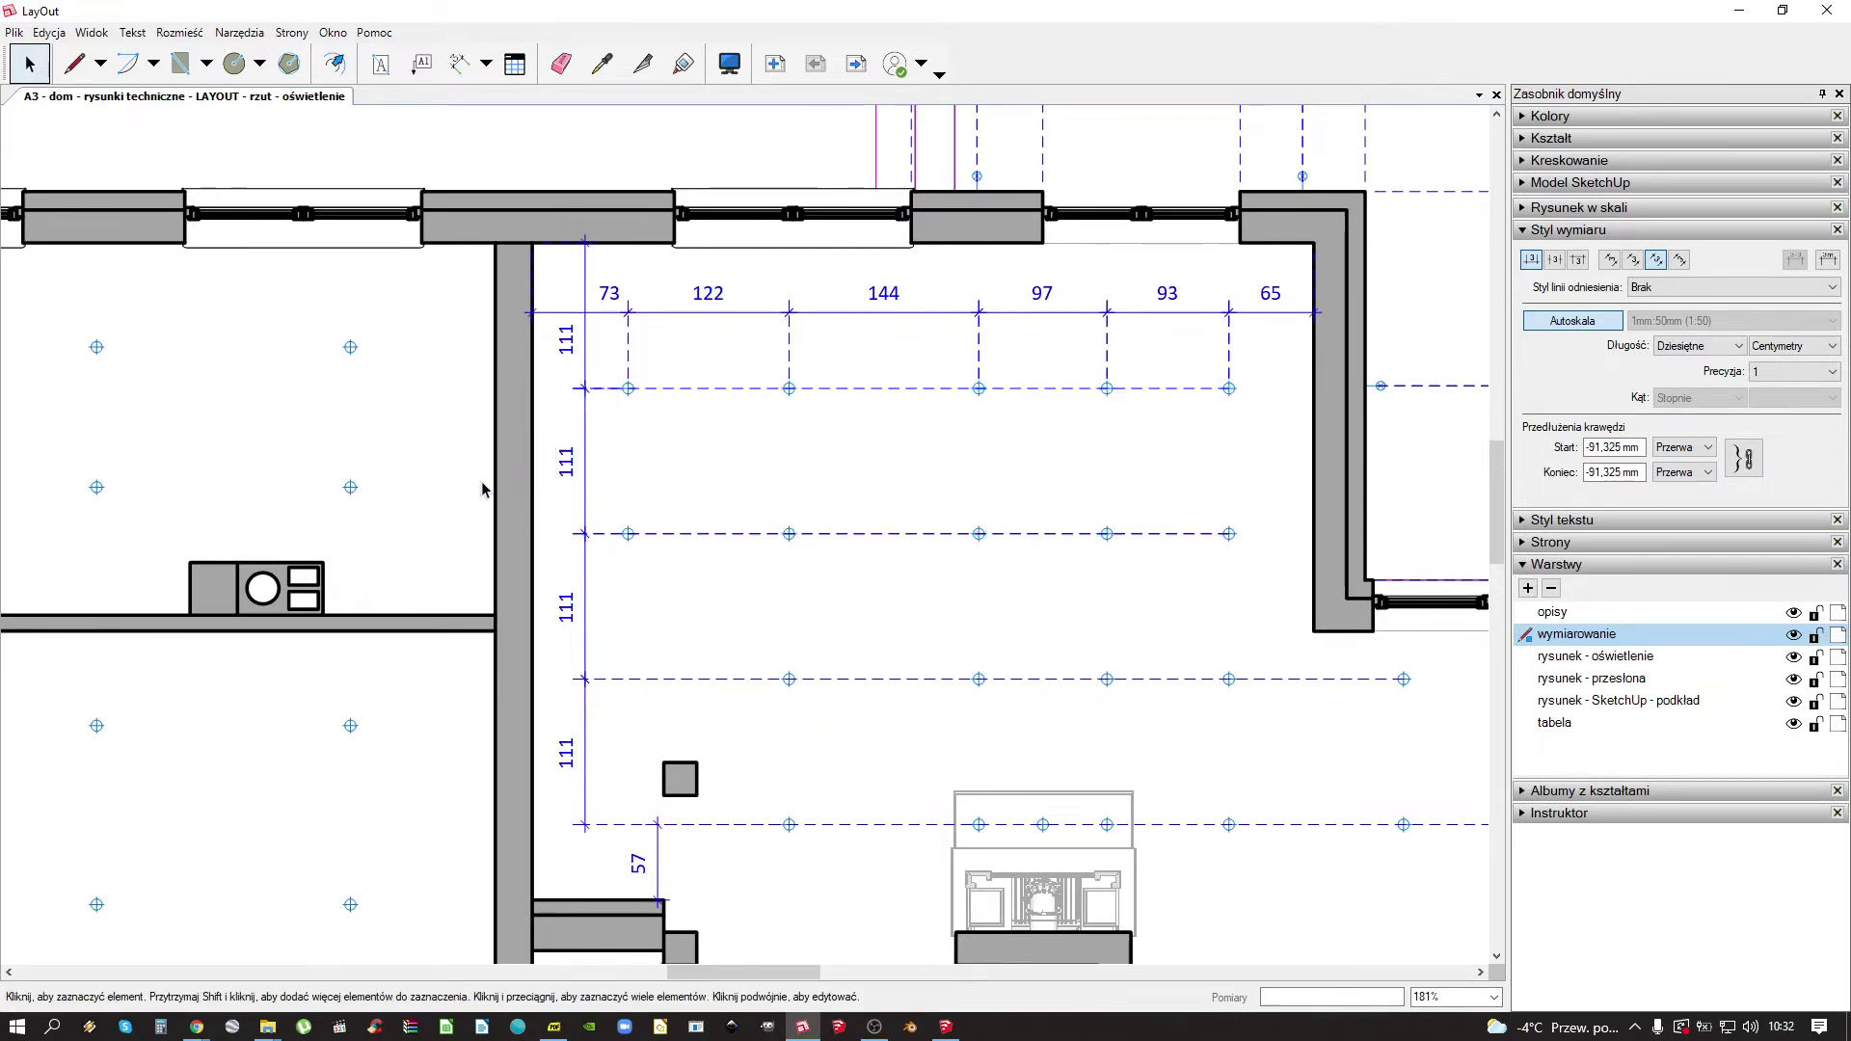
pyautogui.moveTo(483, 488); pyautogui.dragTo(827, 566, button='middle')
# - Dimension the lights' horizontal chain across the top: 110, 193, 193 and 109
pyautogui.scroll(2, 808, 517)
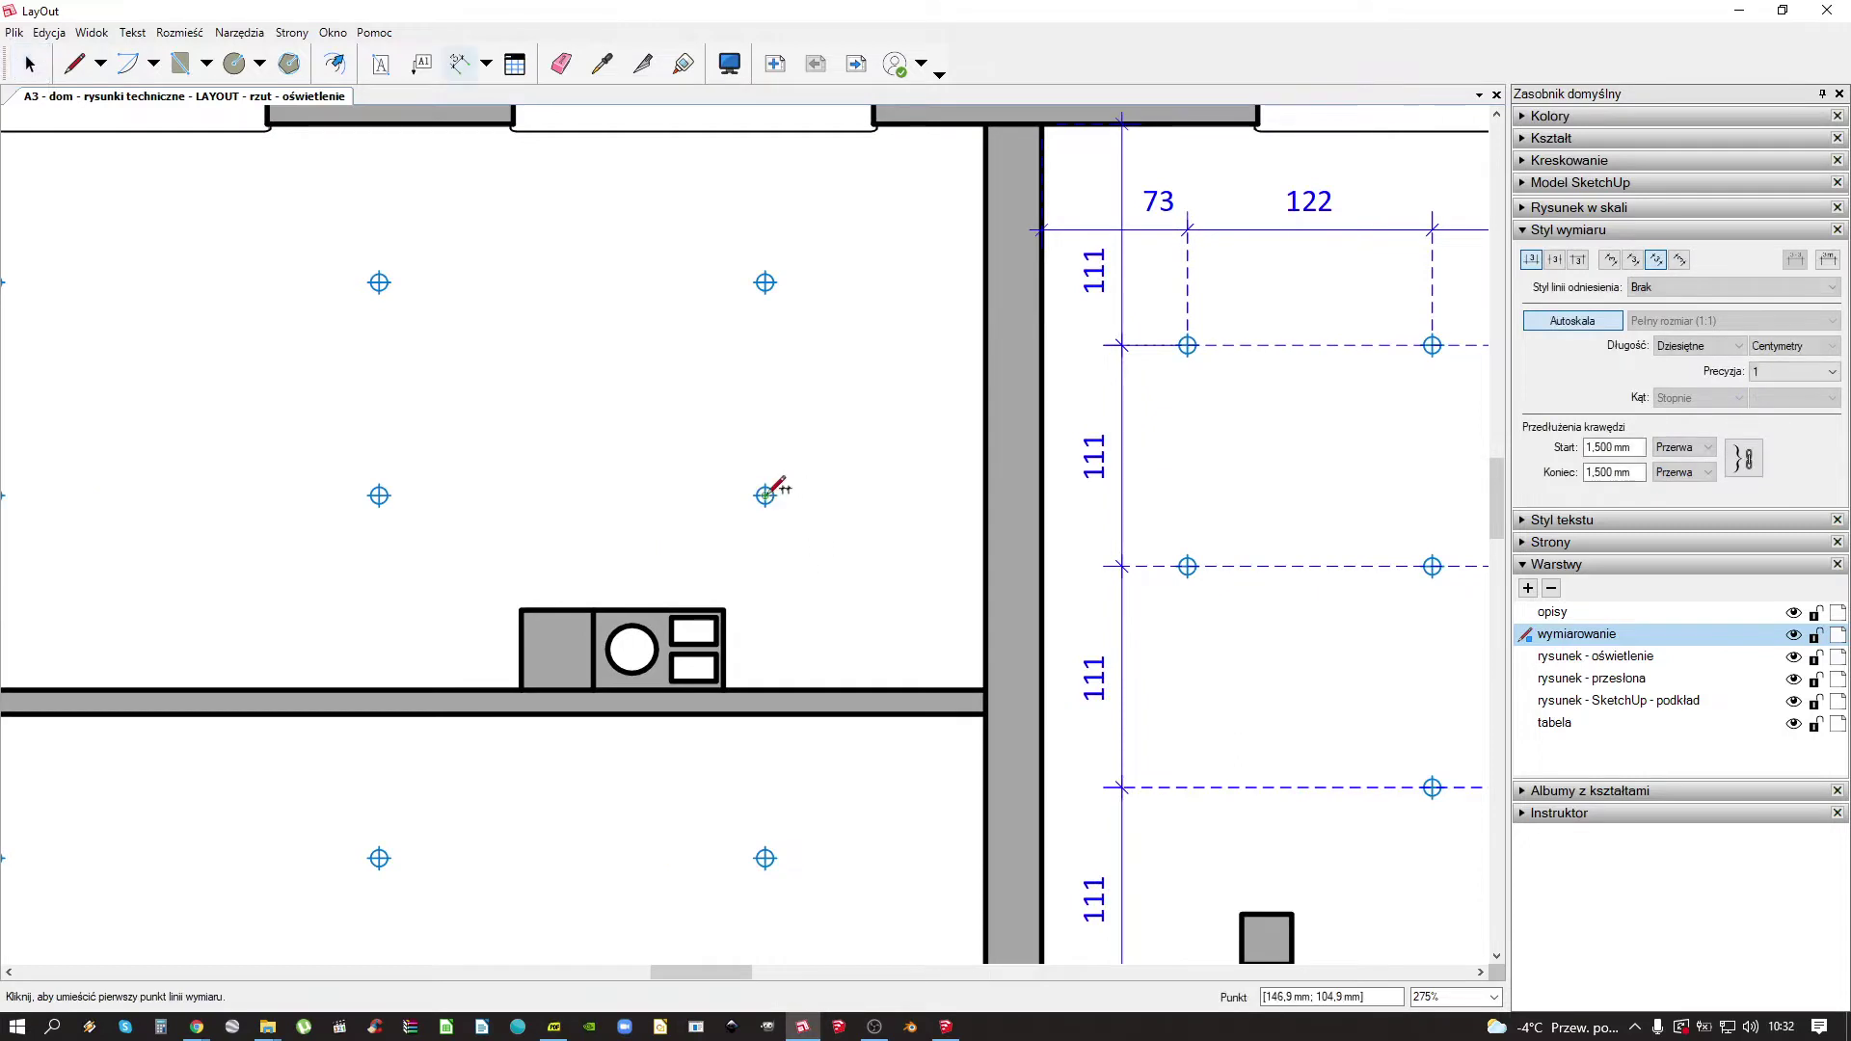
pyautogui.click(987, 689)
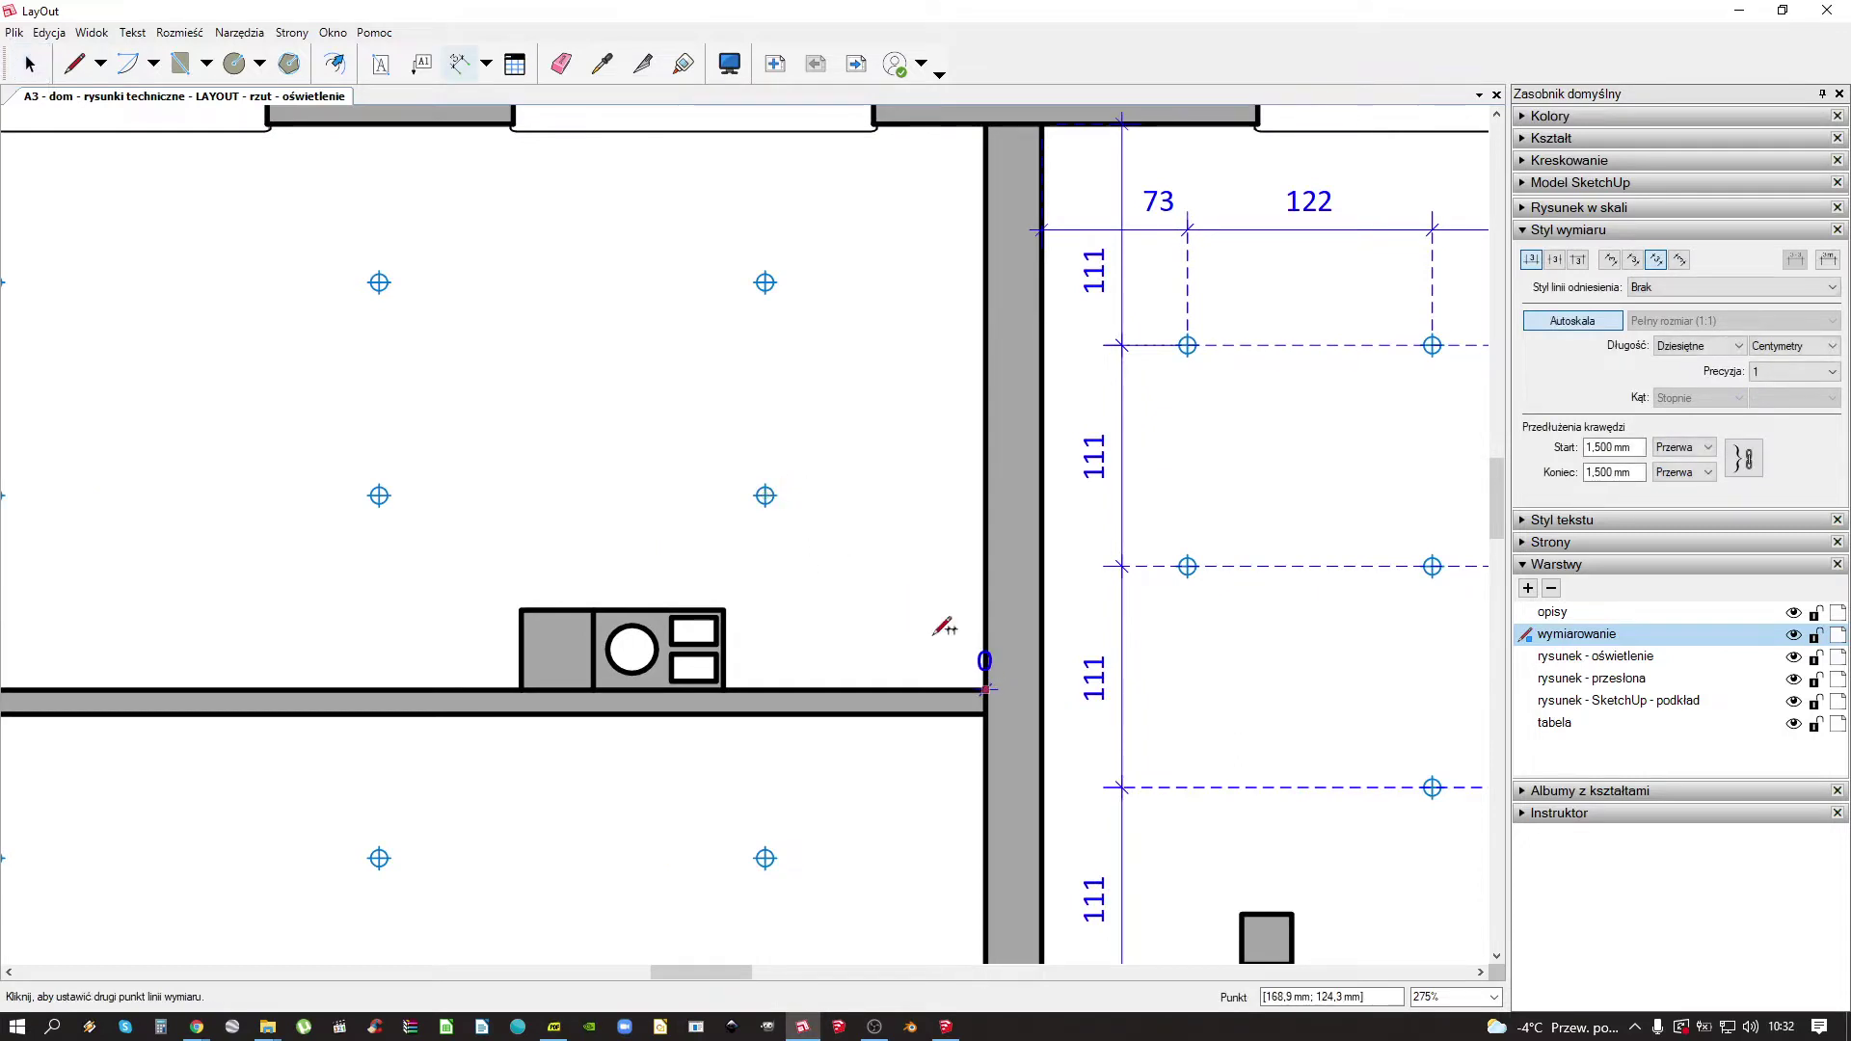
pyautogui.click(766, 495)
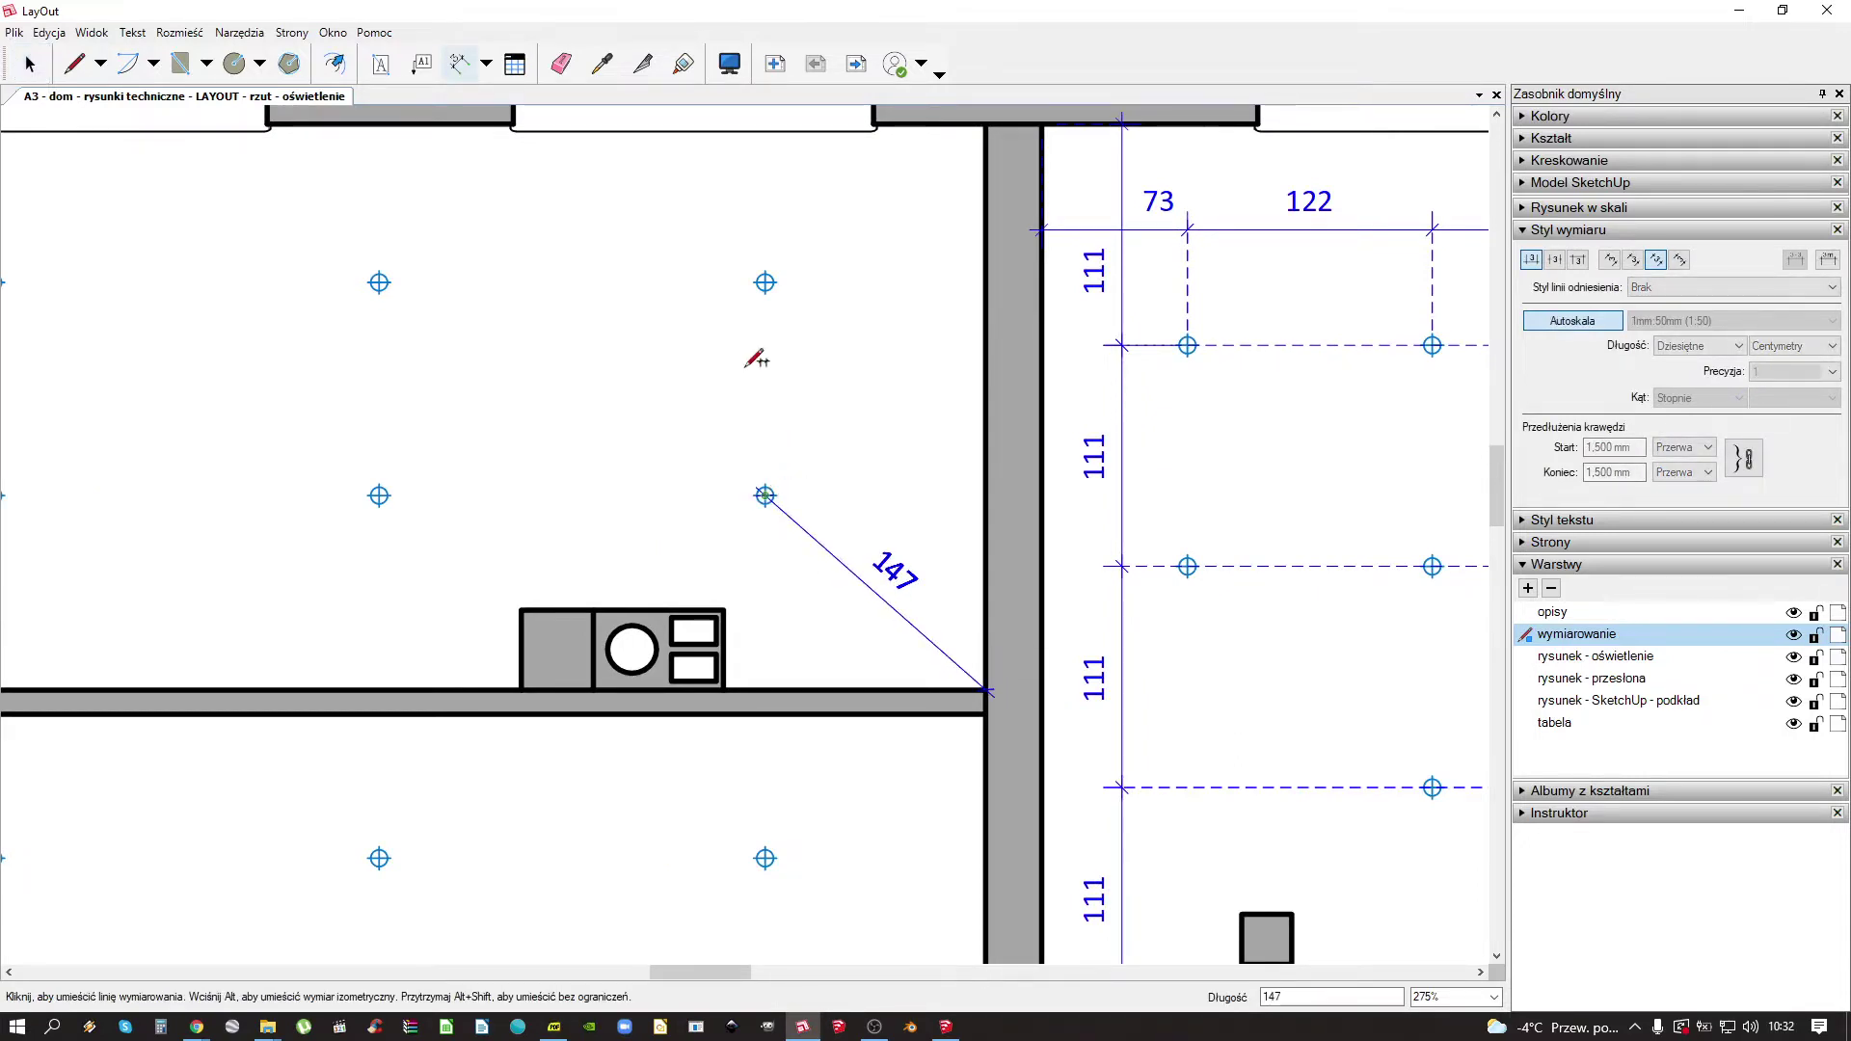
pyautogui.moveTo(756, 359); pyautogui.dragTo(770, 502, button='middle')
pyautogui.click(756, 343)
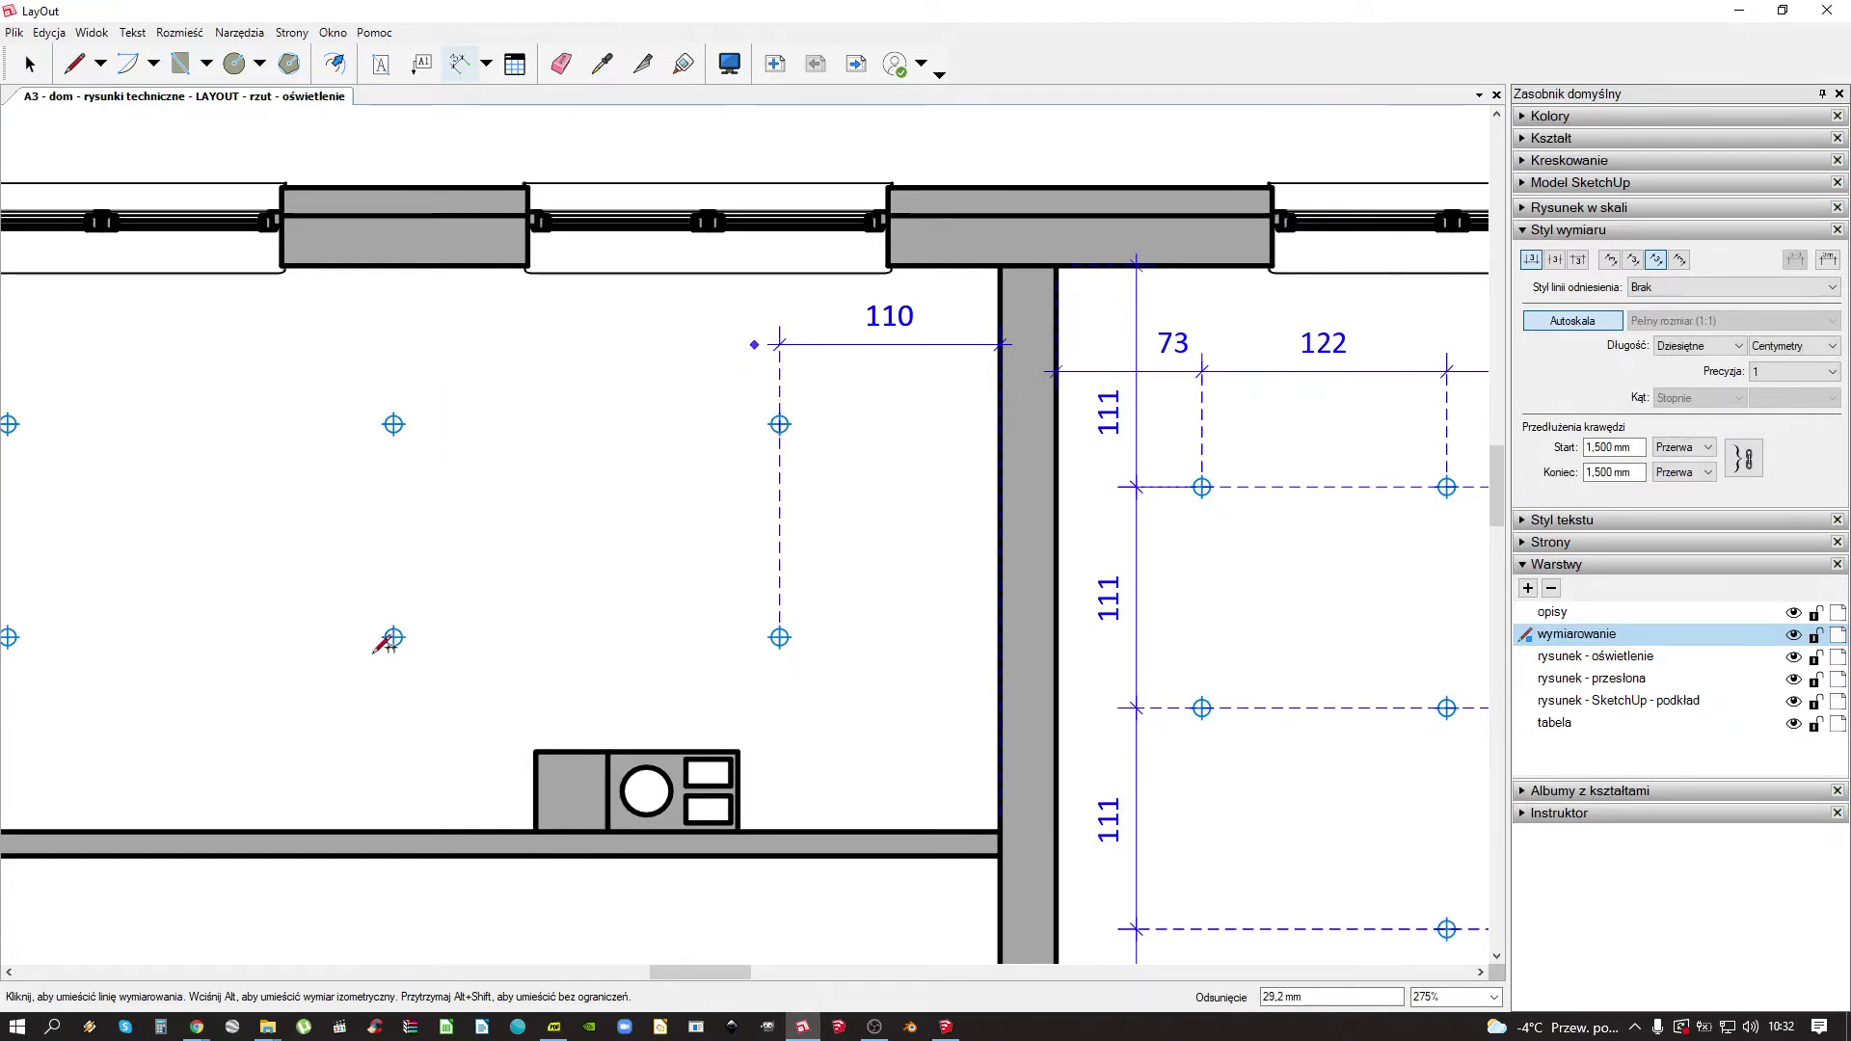
pyautogui.click(394, 636)
pyautogui.moveTo(401, 591); pyautogui.dragTo(861, 579, button='middle')
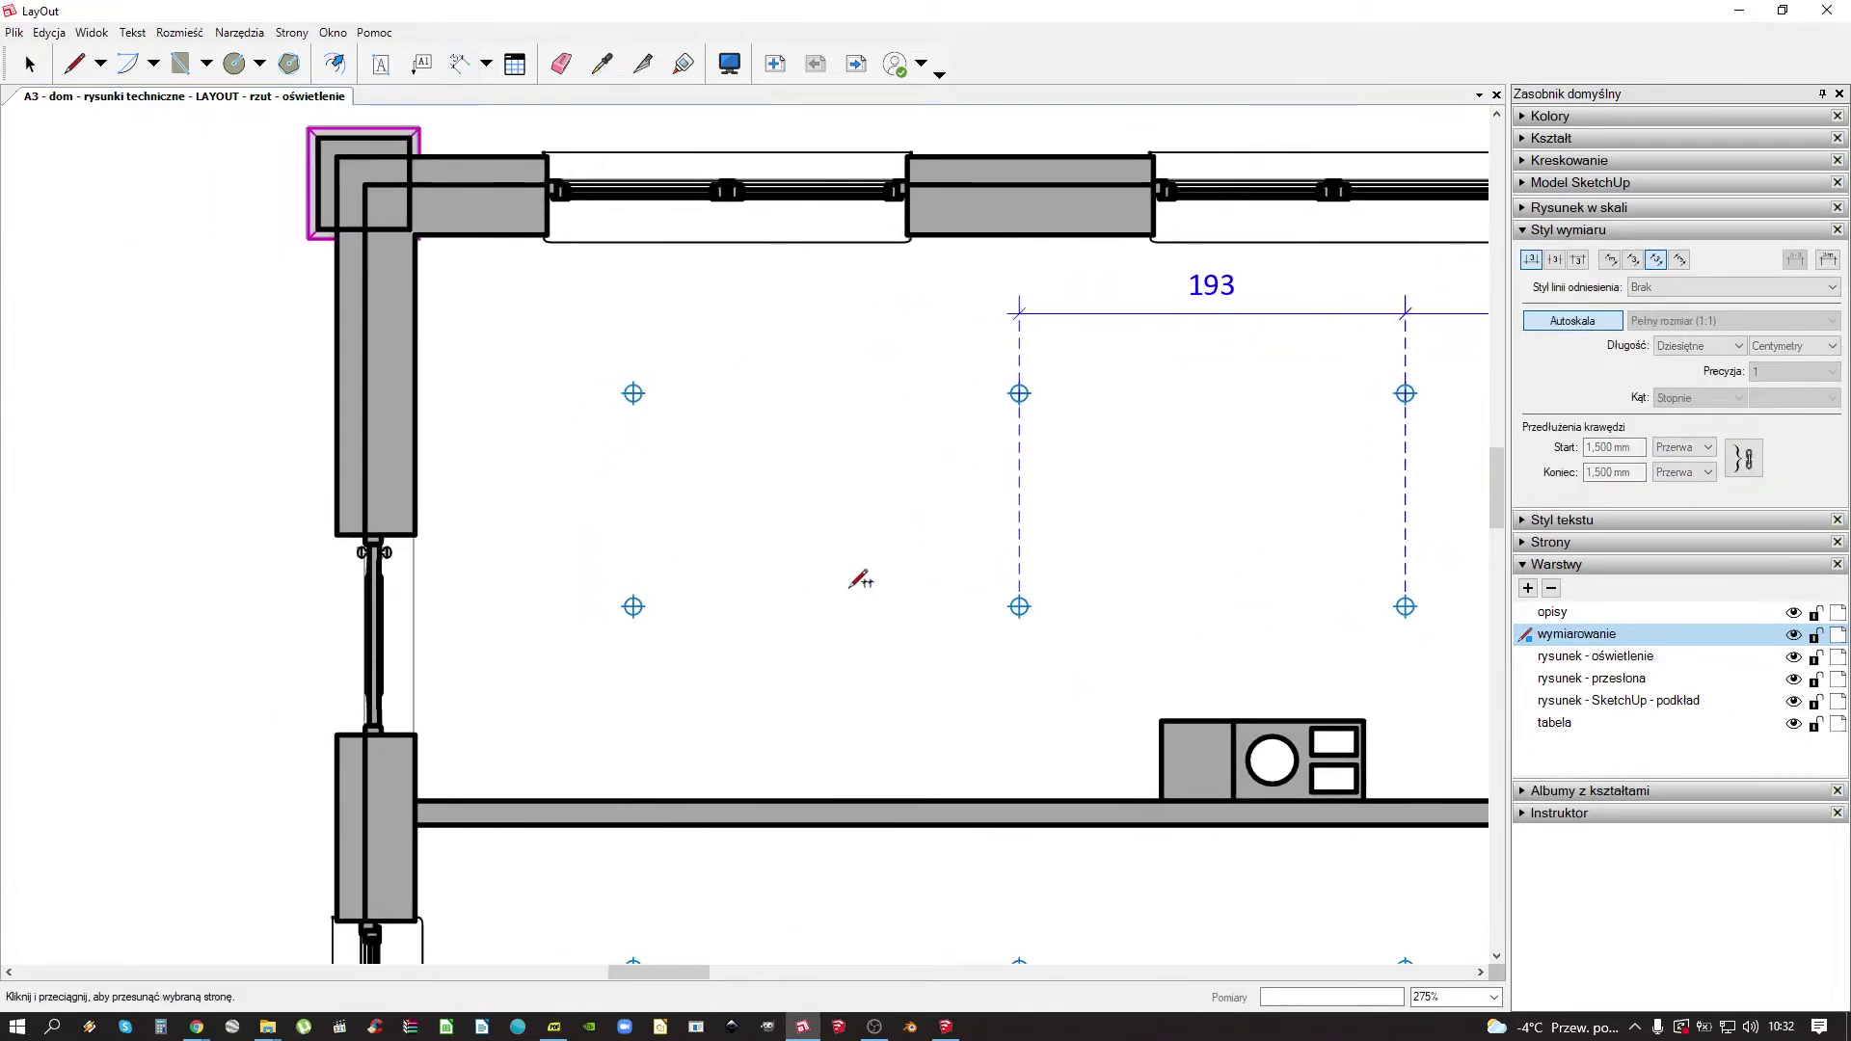
pyautogui.click(633, 606)
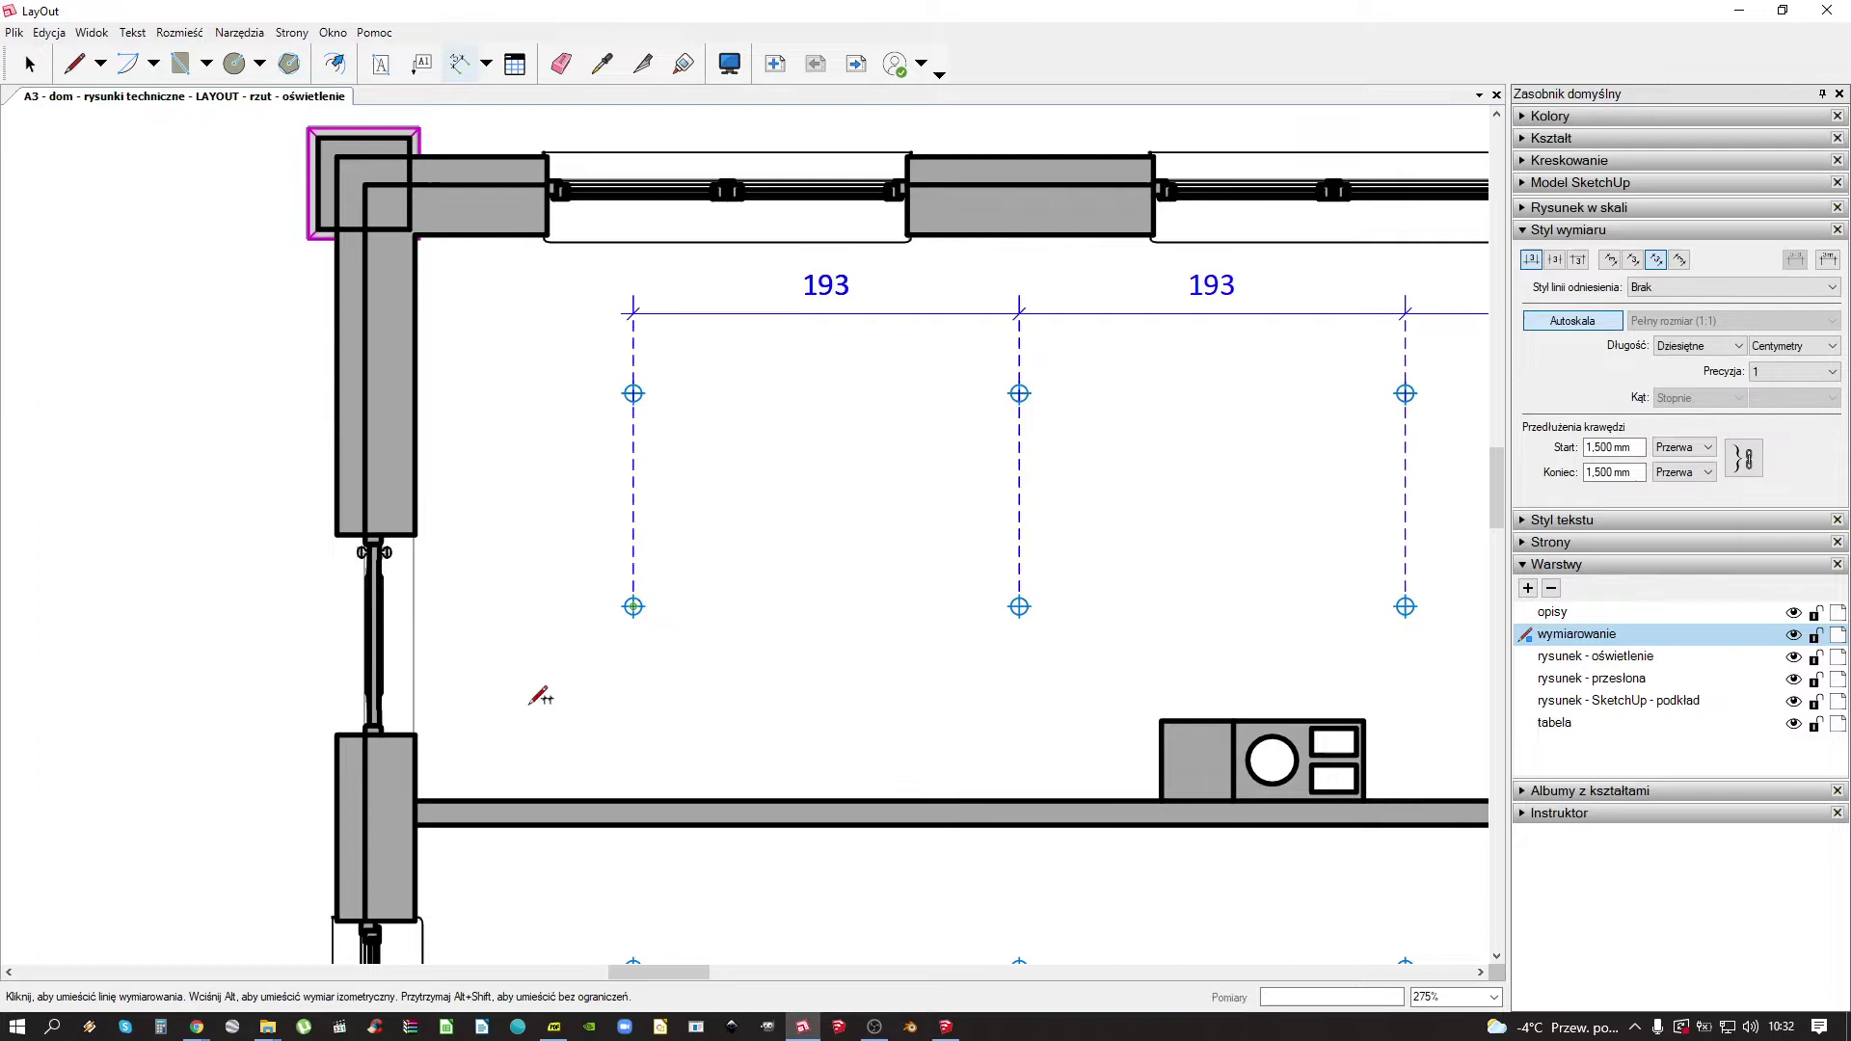
pyautogui.click(418, 798)
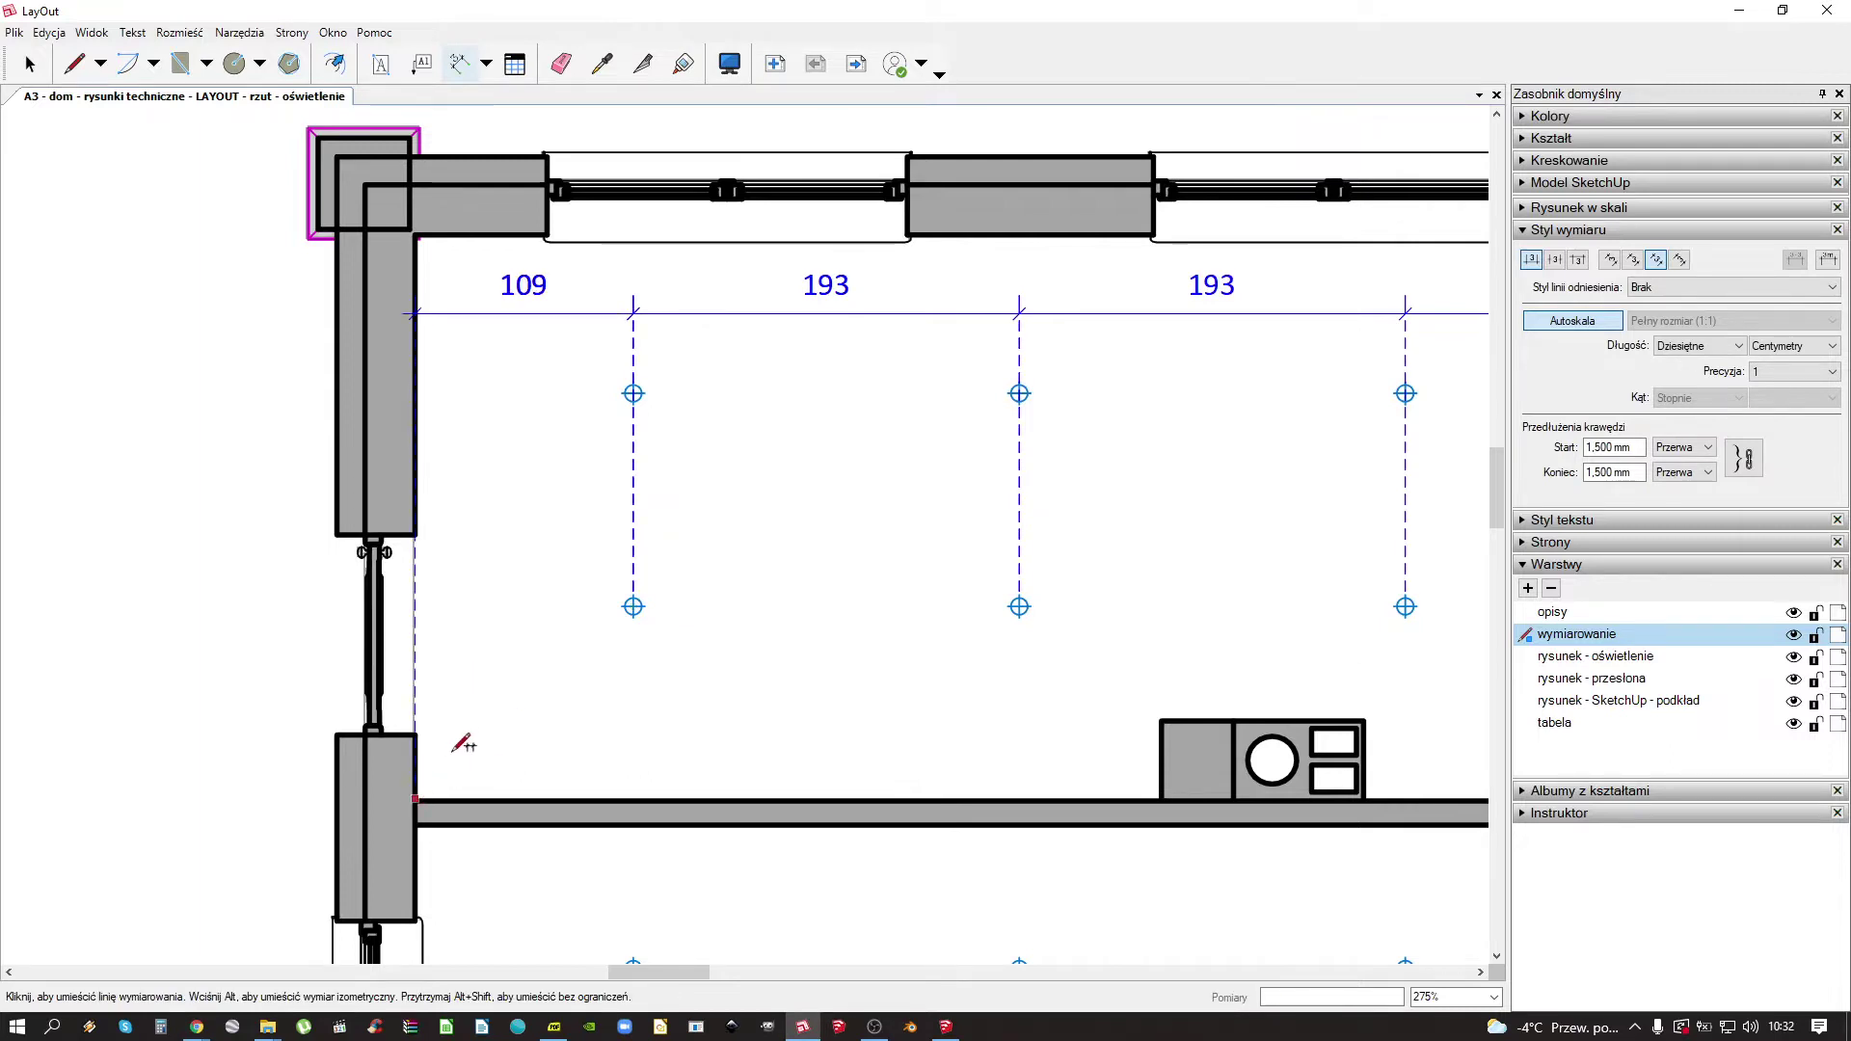
# - Add vertical dimensions 98, 106 and 80 from the wall to the light rows
pyautogui.click(417, 797)
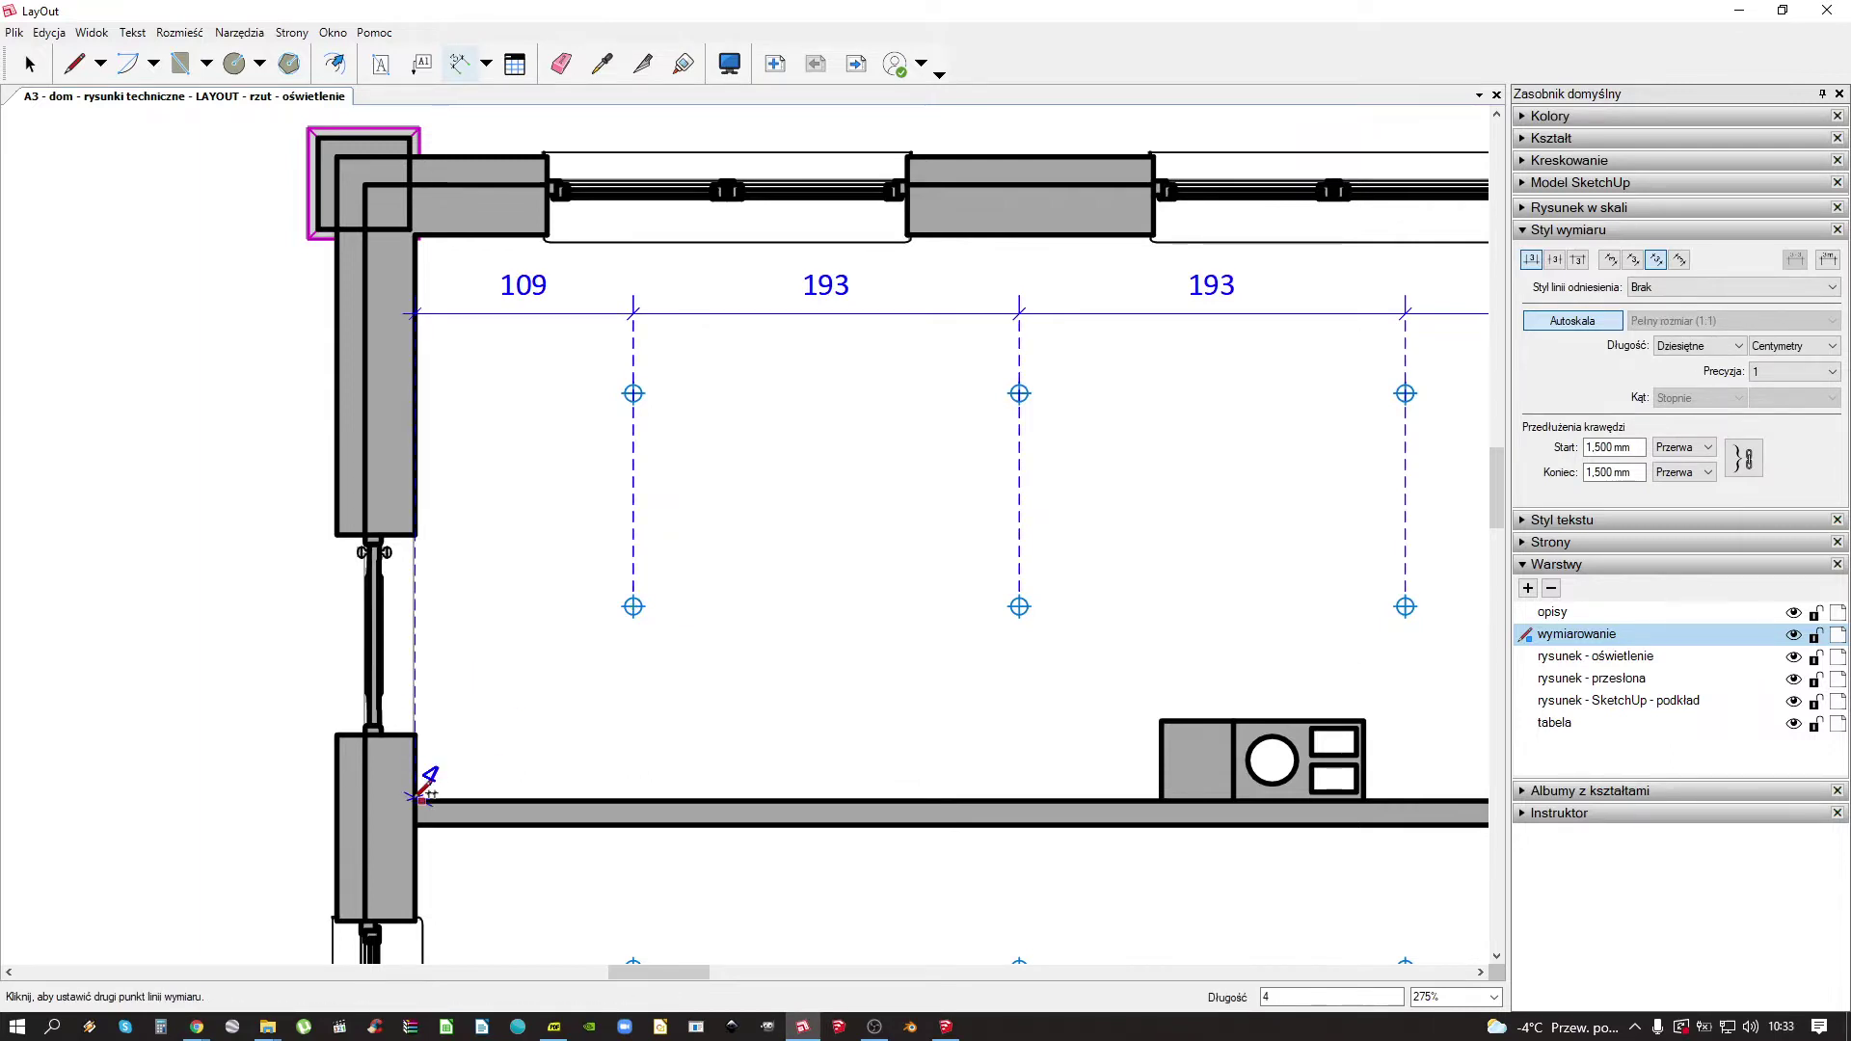
pyautogui.click(994, 639)
pyautogui.moveTo(1151, 628); pyautogui.dragTo(829, 622, button='middle')
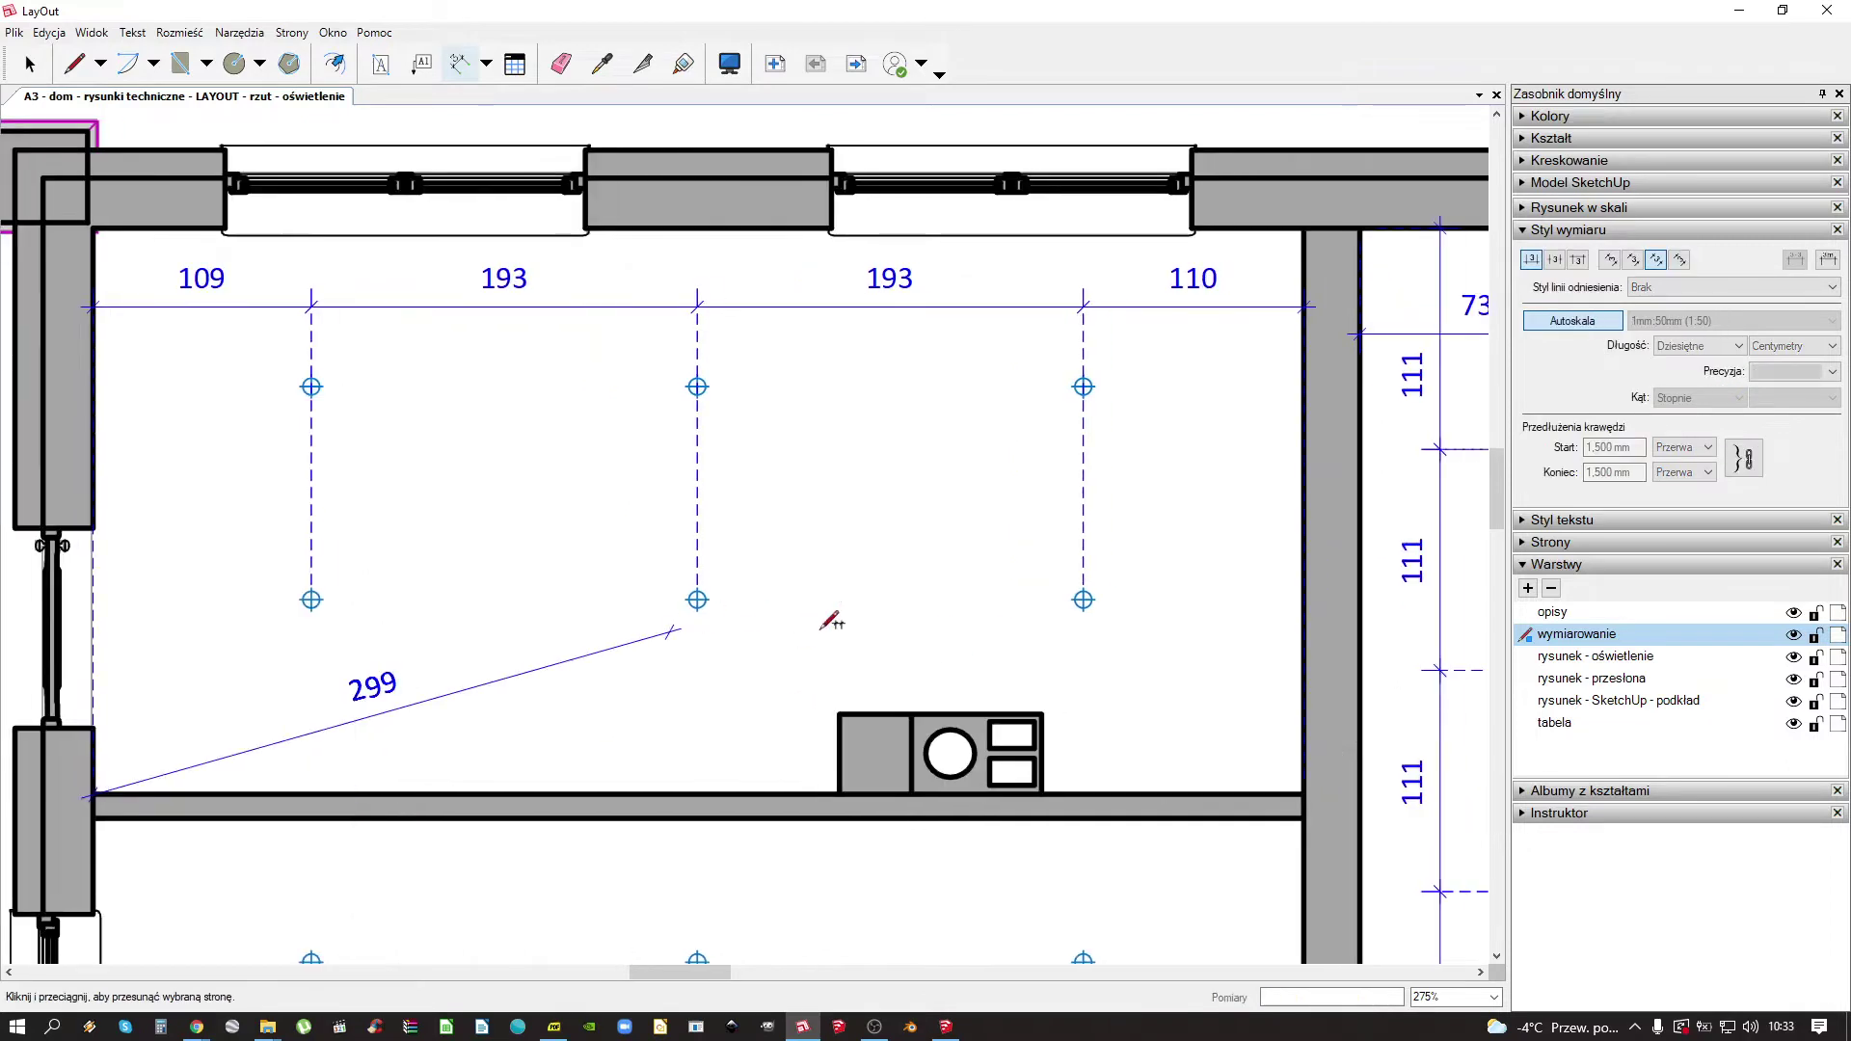
pyautogui.click(1082, 599)
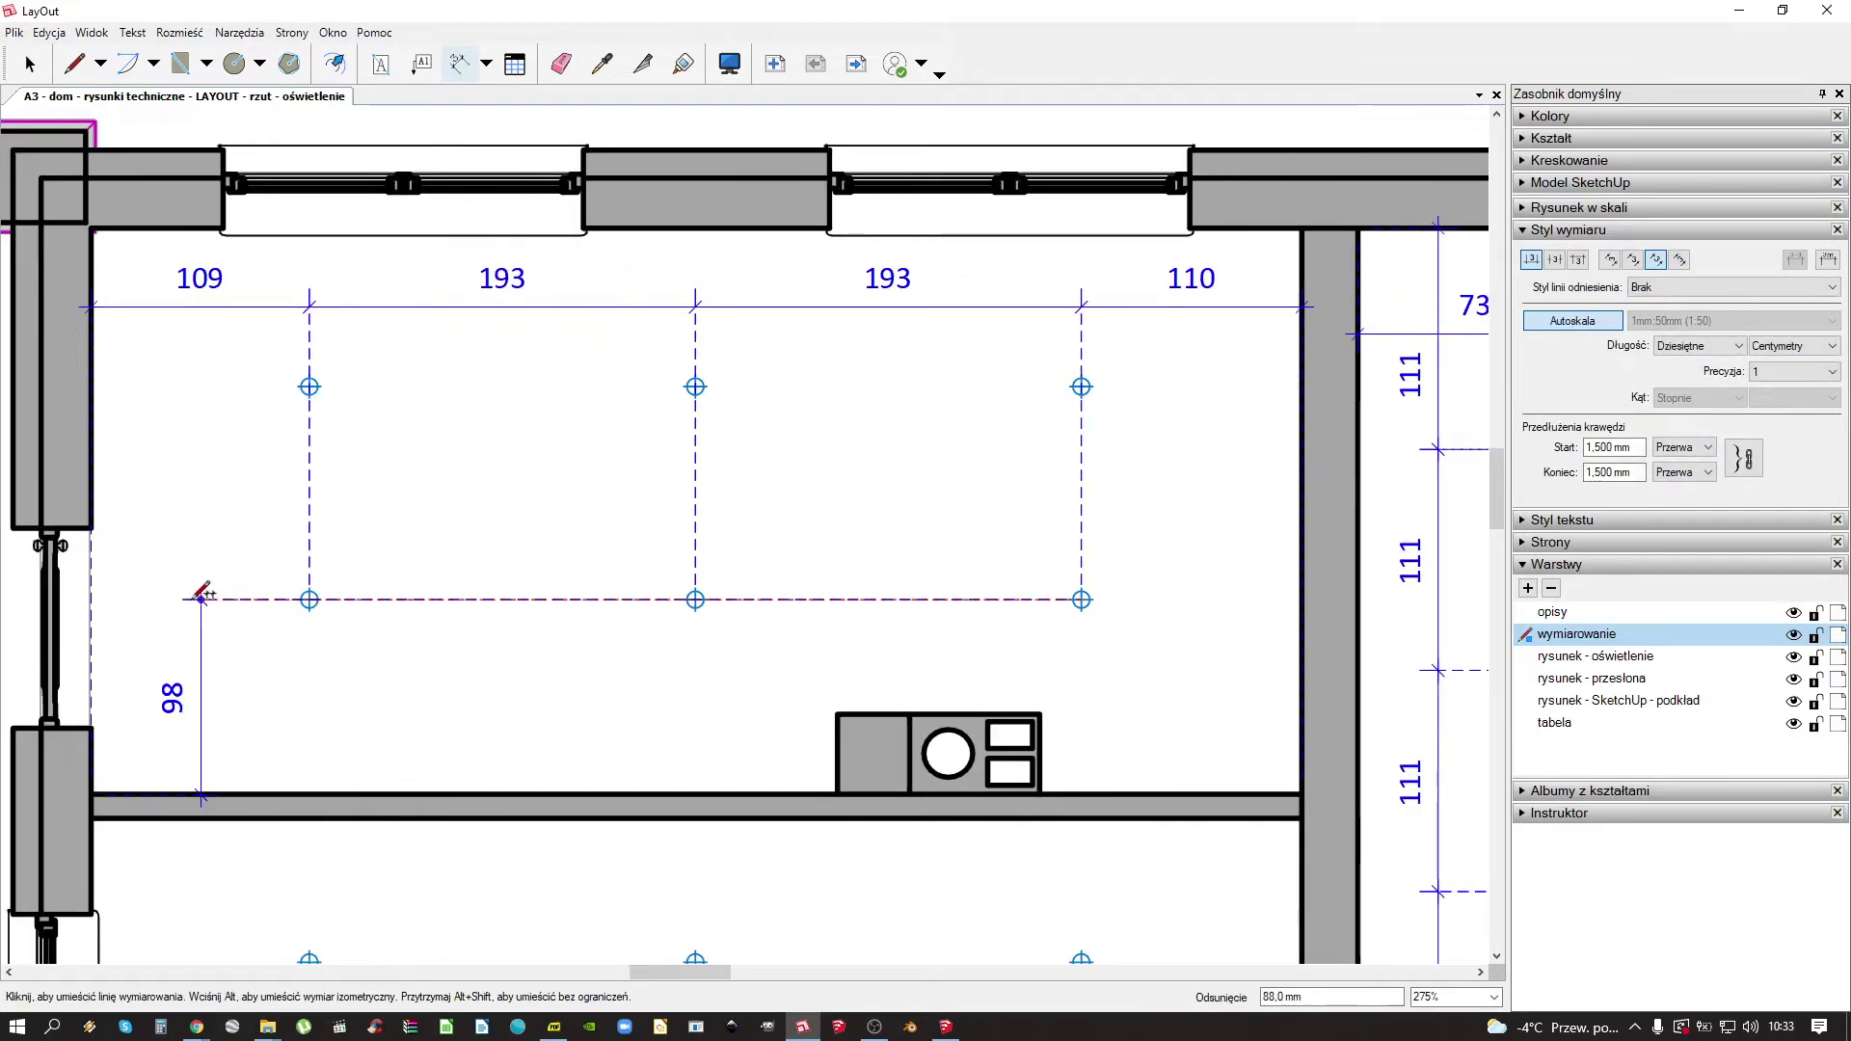
pyautogui.click(180, 598)
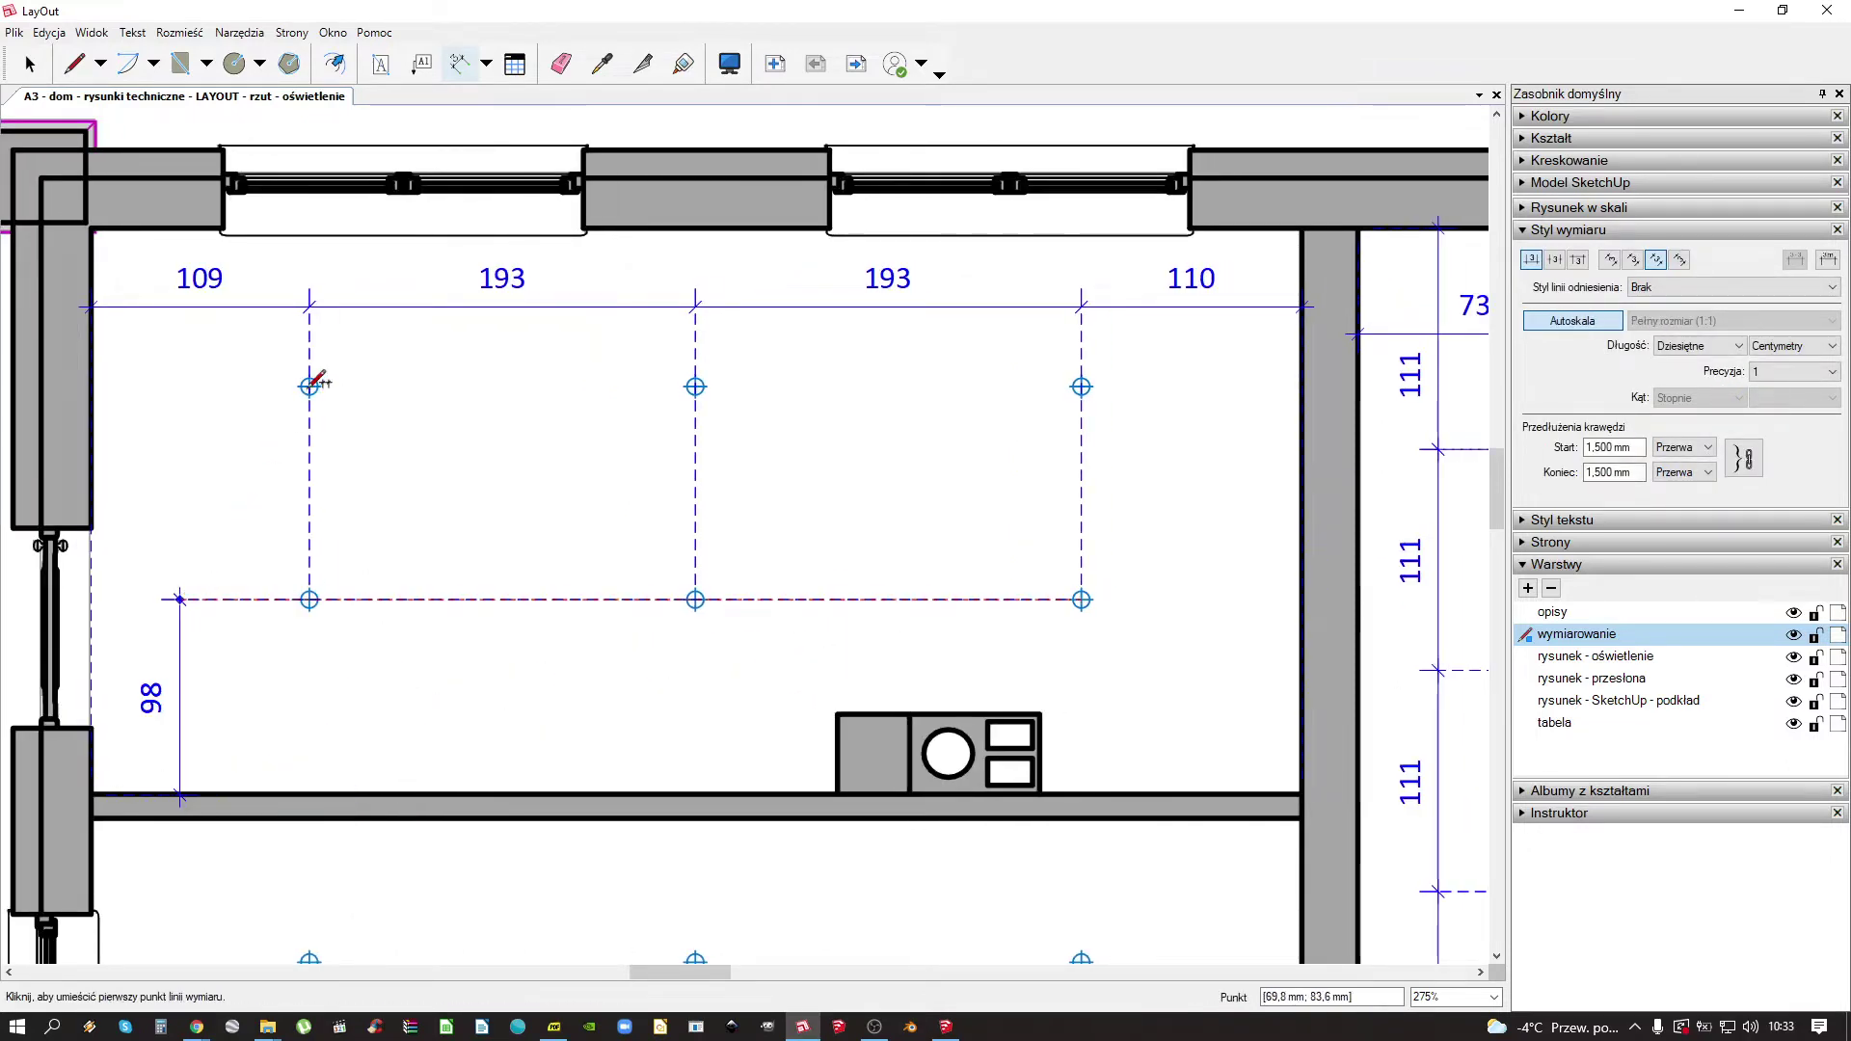
pyautogui.doubleClick(1082, 386)
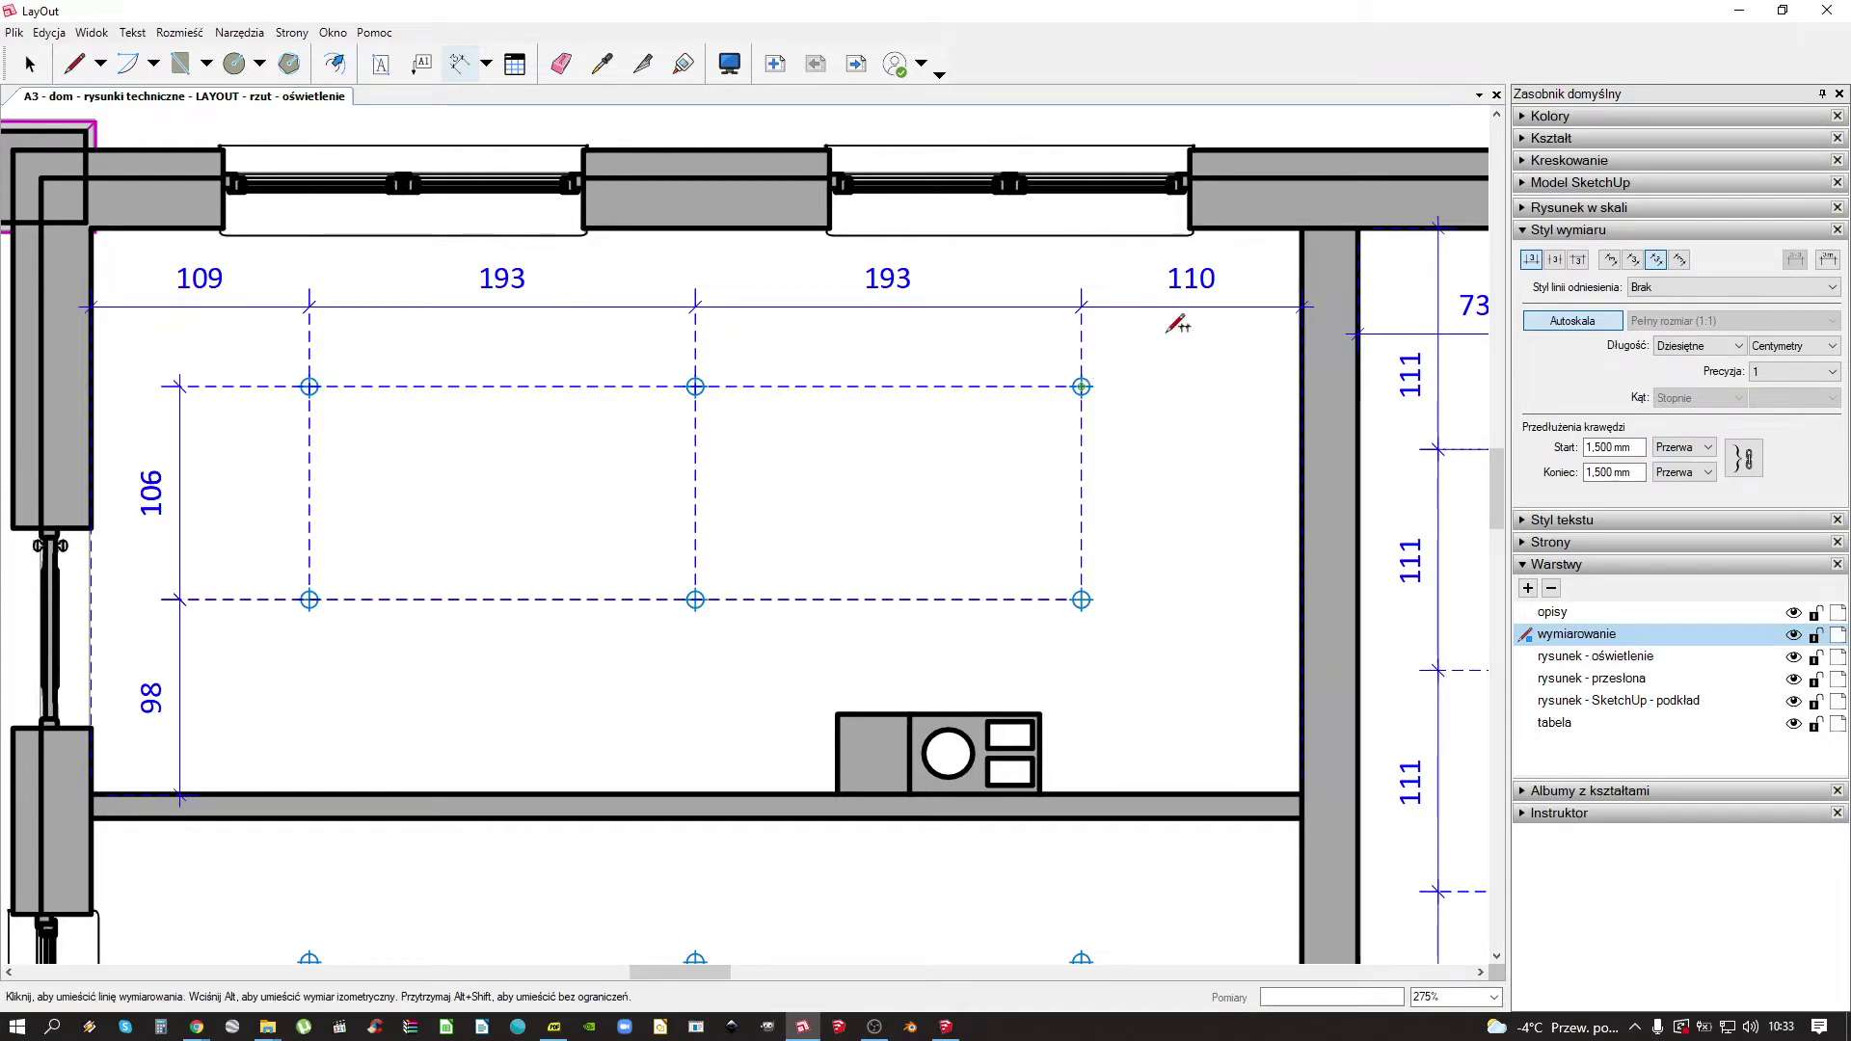
pyautogui.click(68, 232)
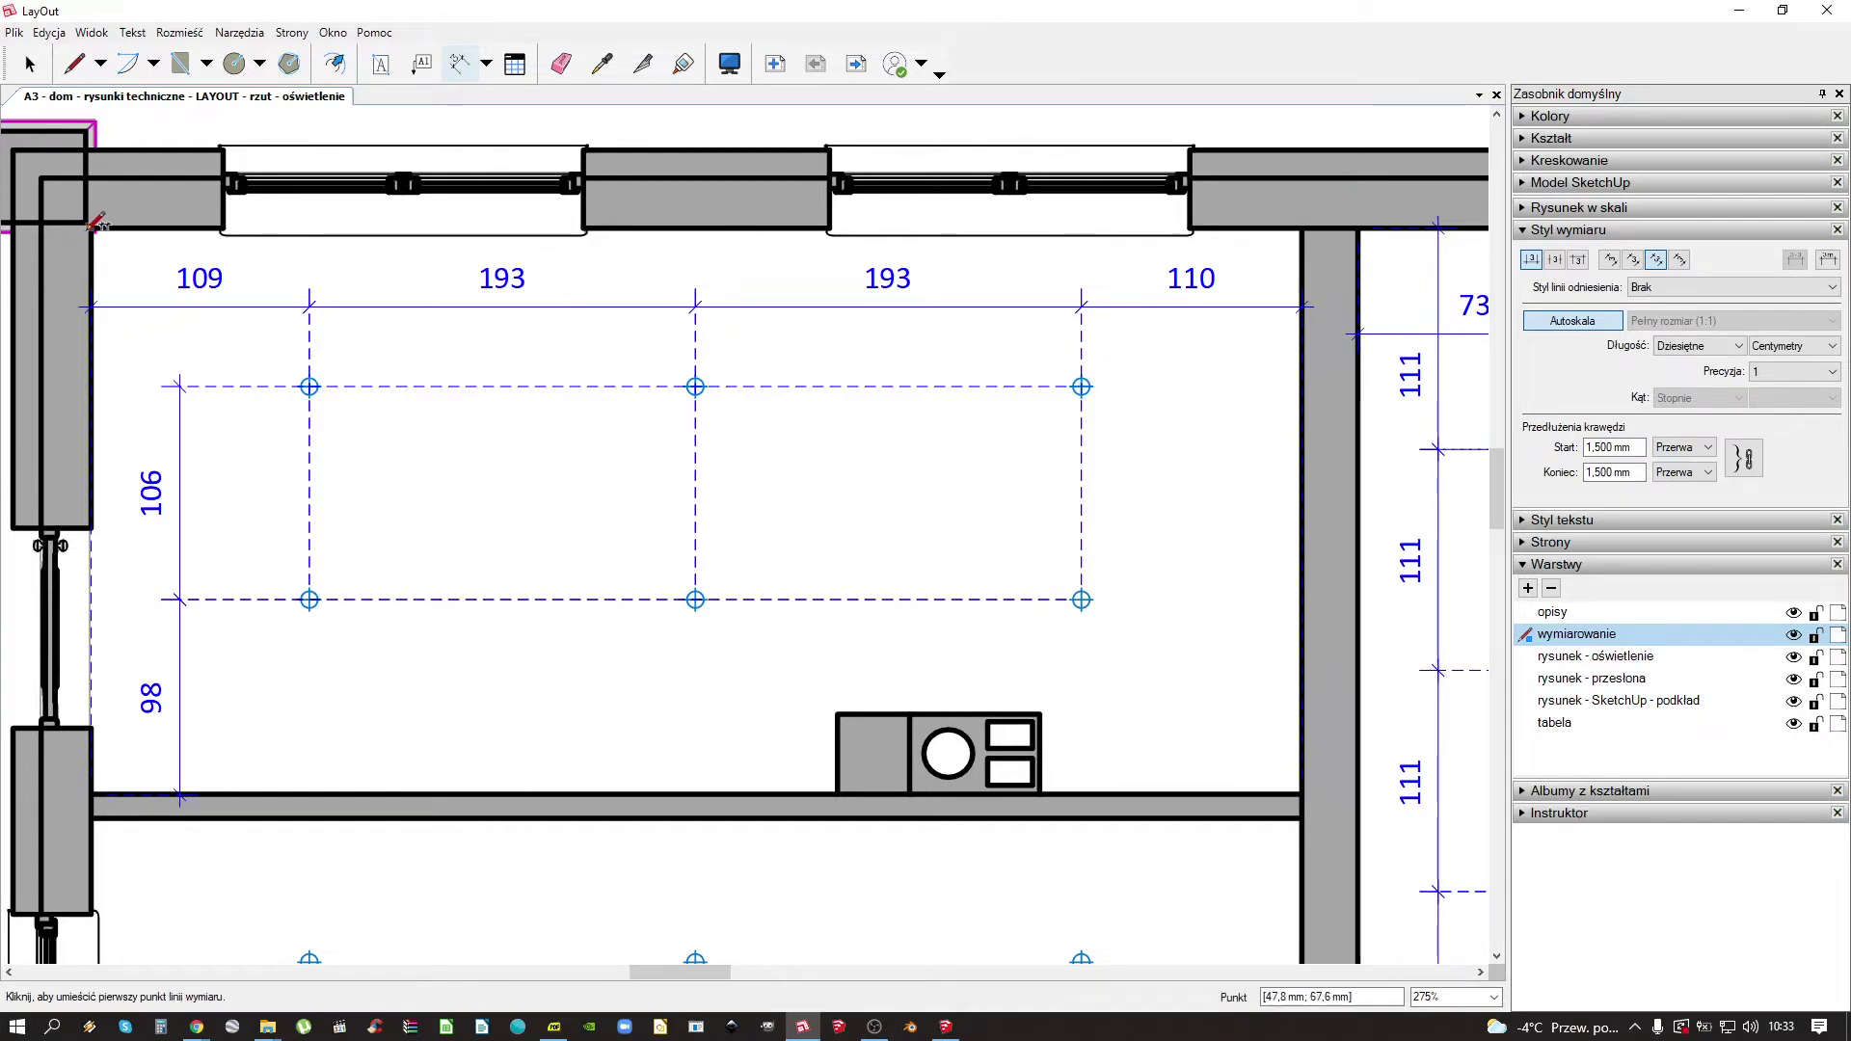
pyautogui.doubleClick(88, 307)
pyautogui.press('space')
pyautogui.scroll(-3, 390, 336)
# - Nudge the 80 dimension label down and the 109 dimension label right
pyautogui.scroll(3, 389, 336)
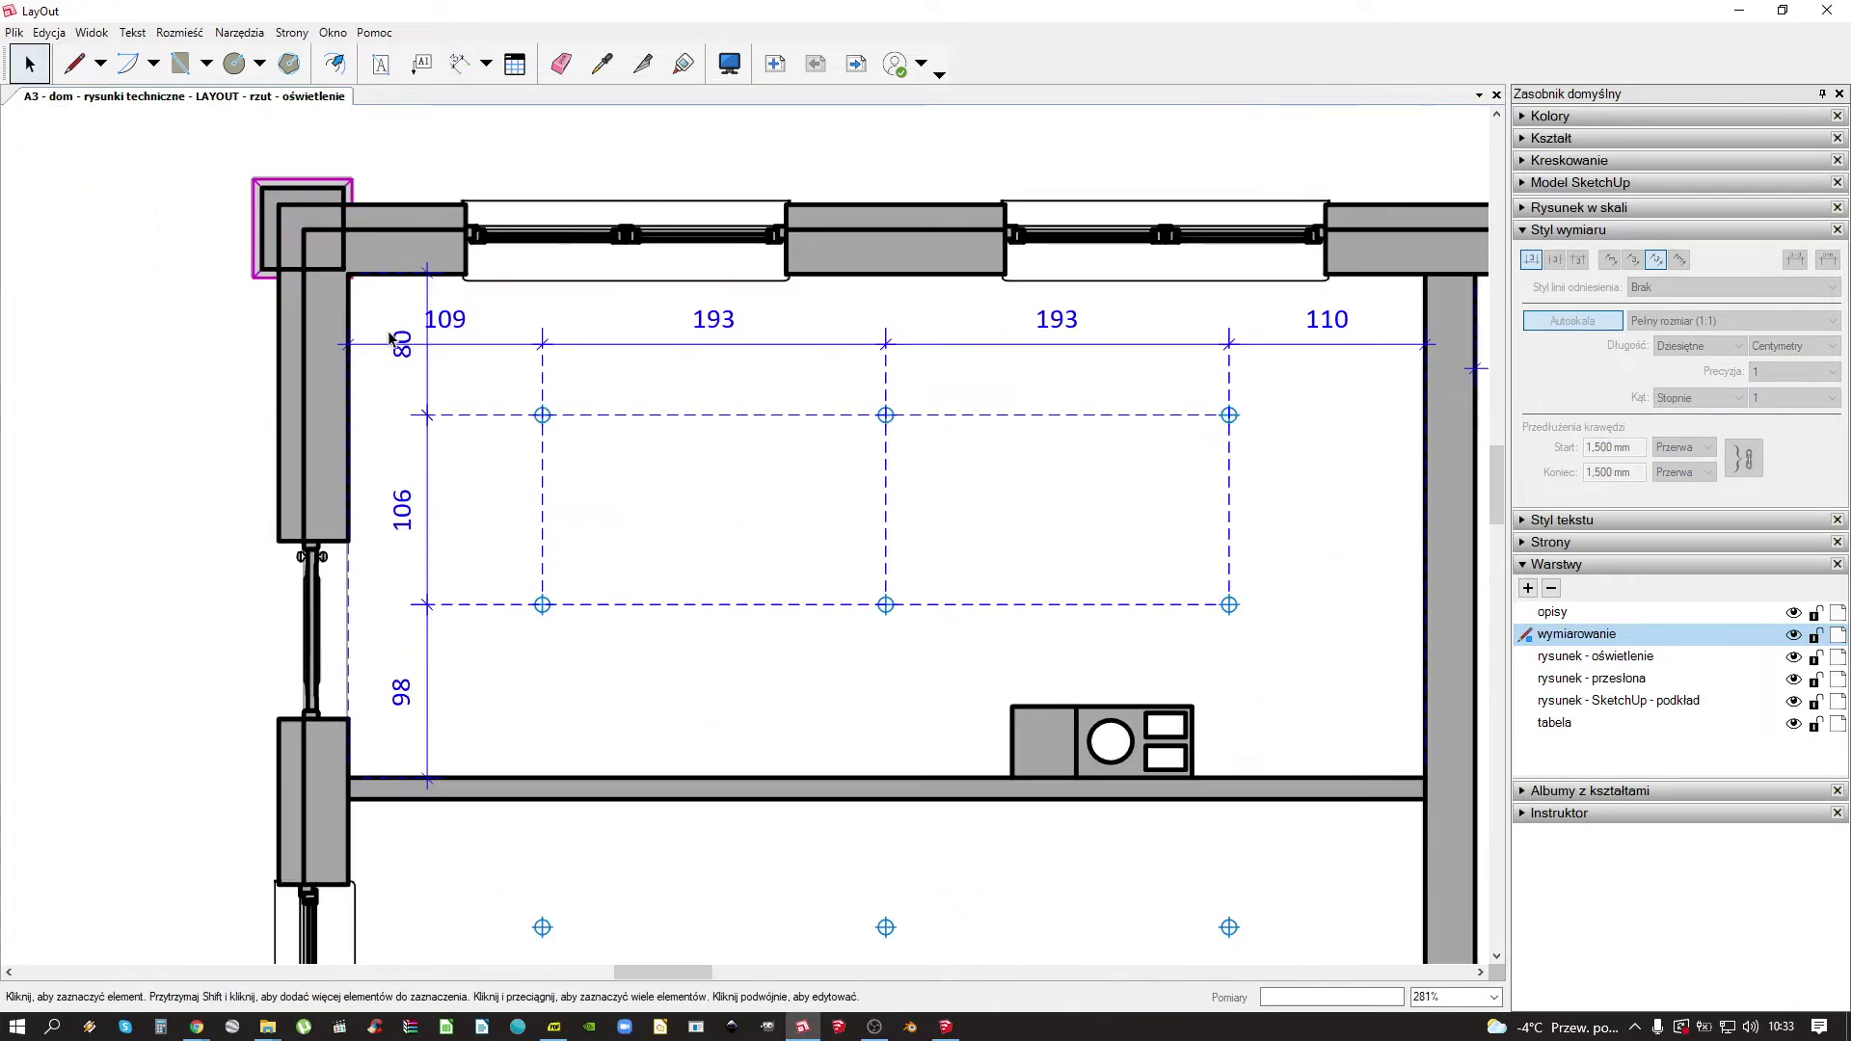
pyautogui.scroll(3, 389, 336)
pyautogui.click(395, 342)
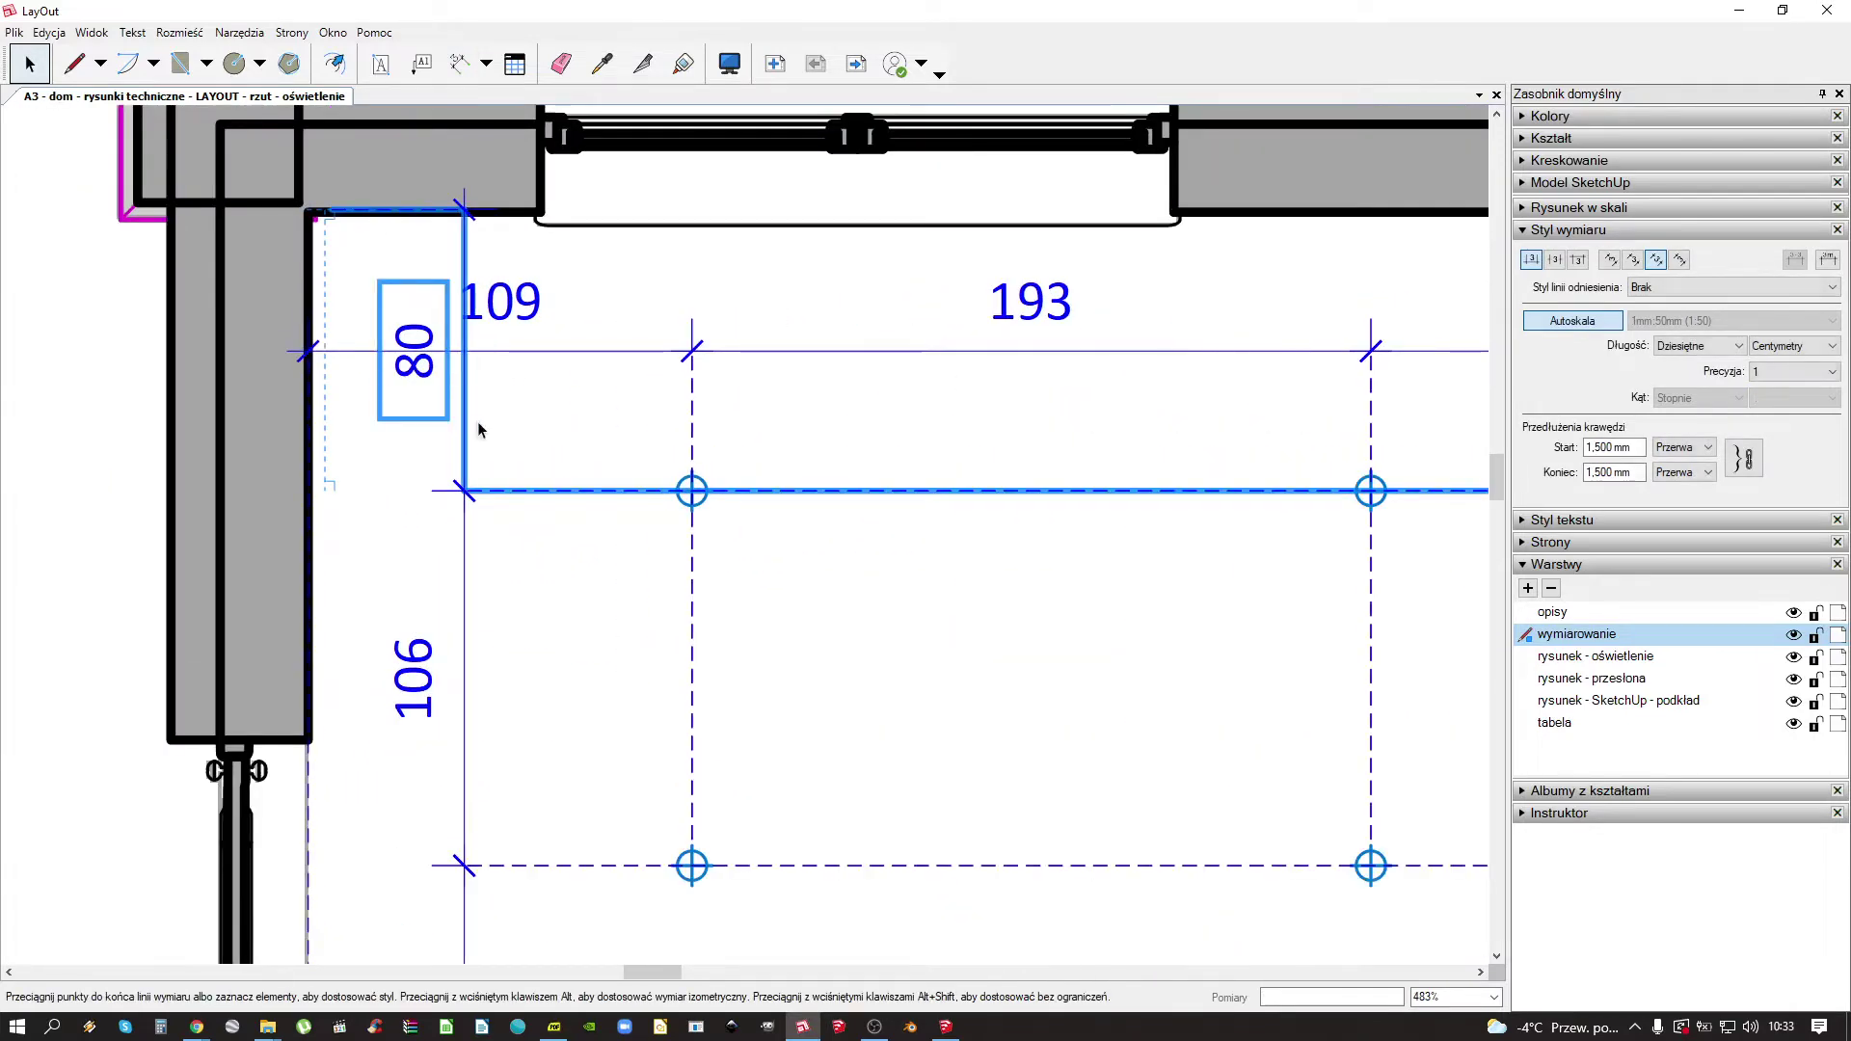
pyautogui.press('Down')
pyautogui.press('Down')
pyautogui.press('Down')
pyautogui.press('Down')
pyautogui.press('Down')
pyautogui.press('Down')
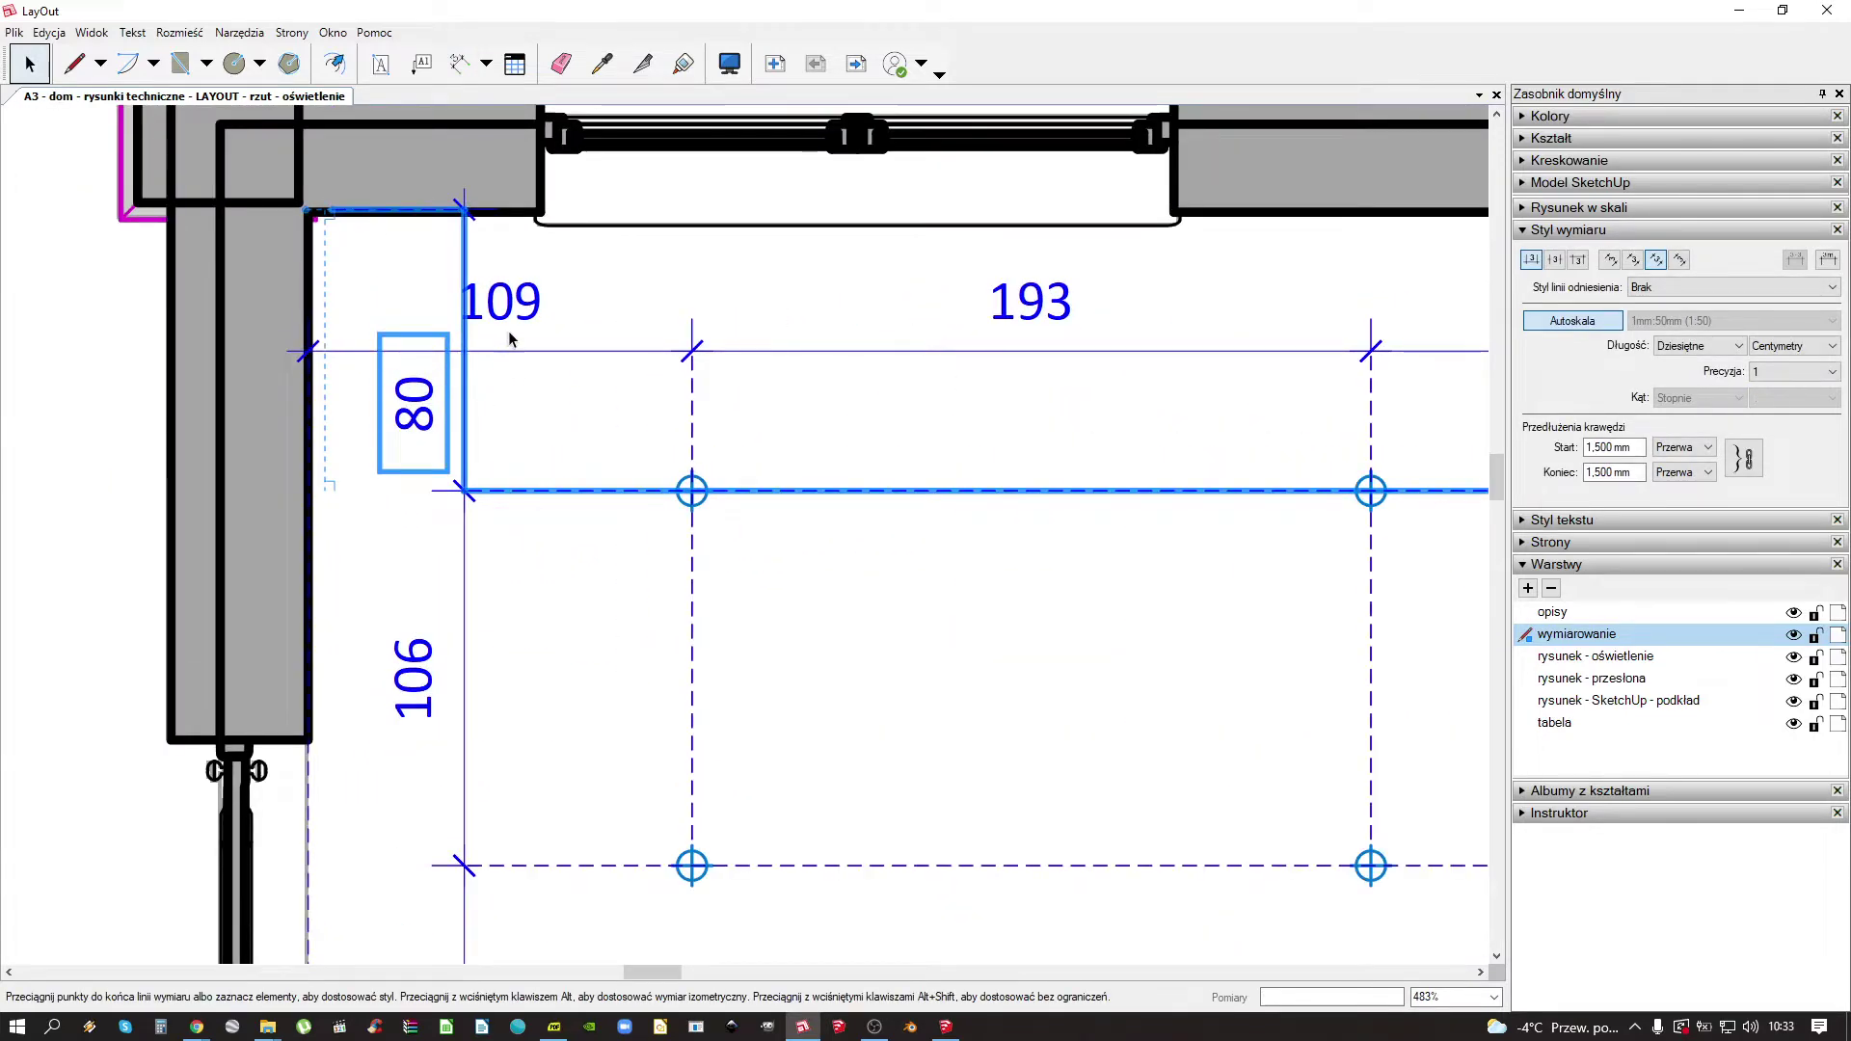
pyautogui.click(510, 335)
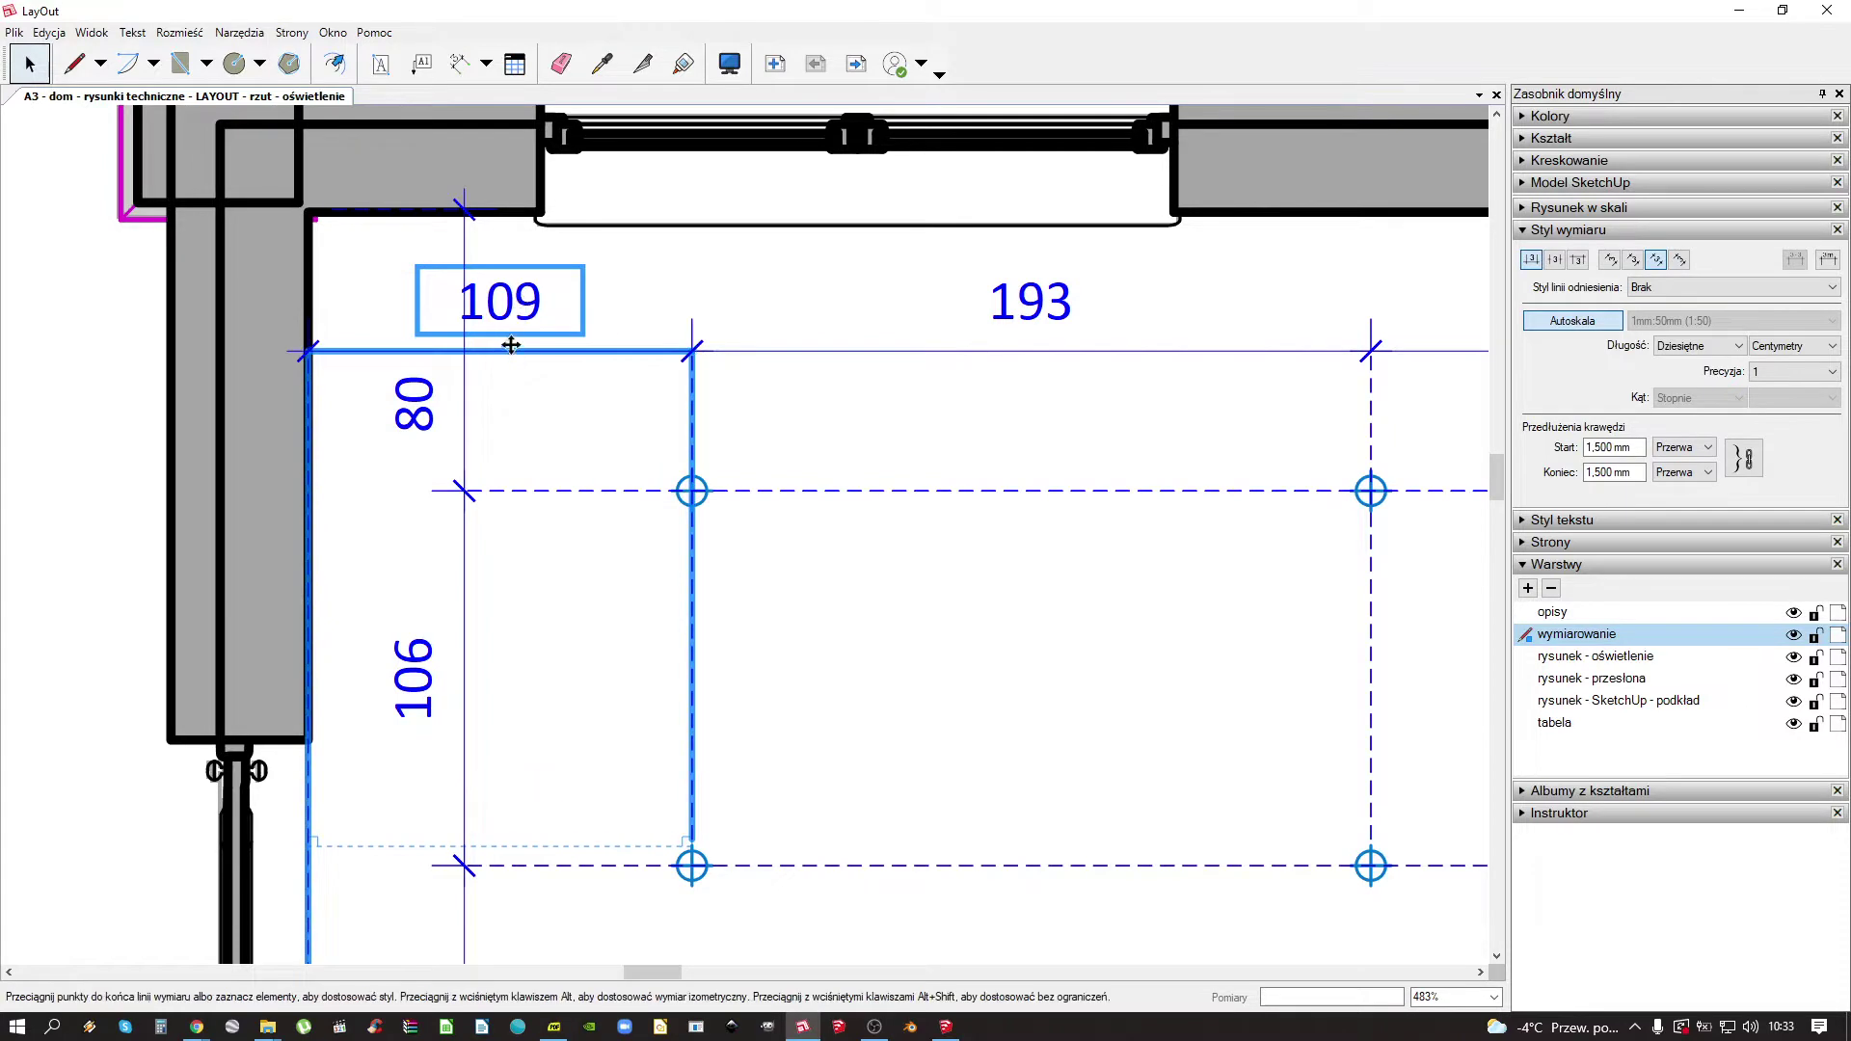
pyautogui.press('Right')
pyautogui.press('Right')
pyautogui.press('Right')
pyautogui.press('Right')
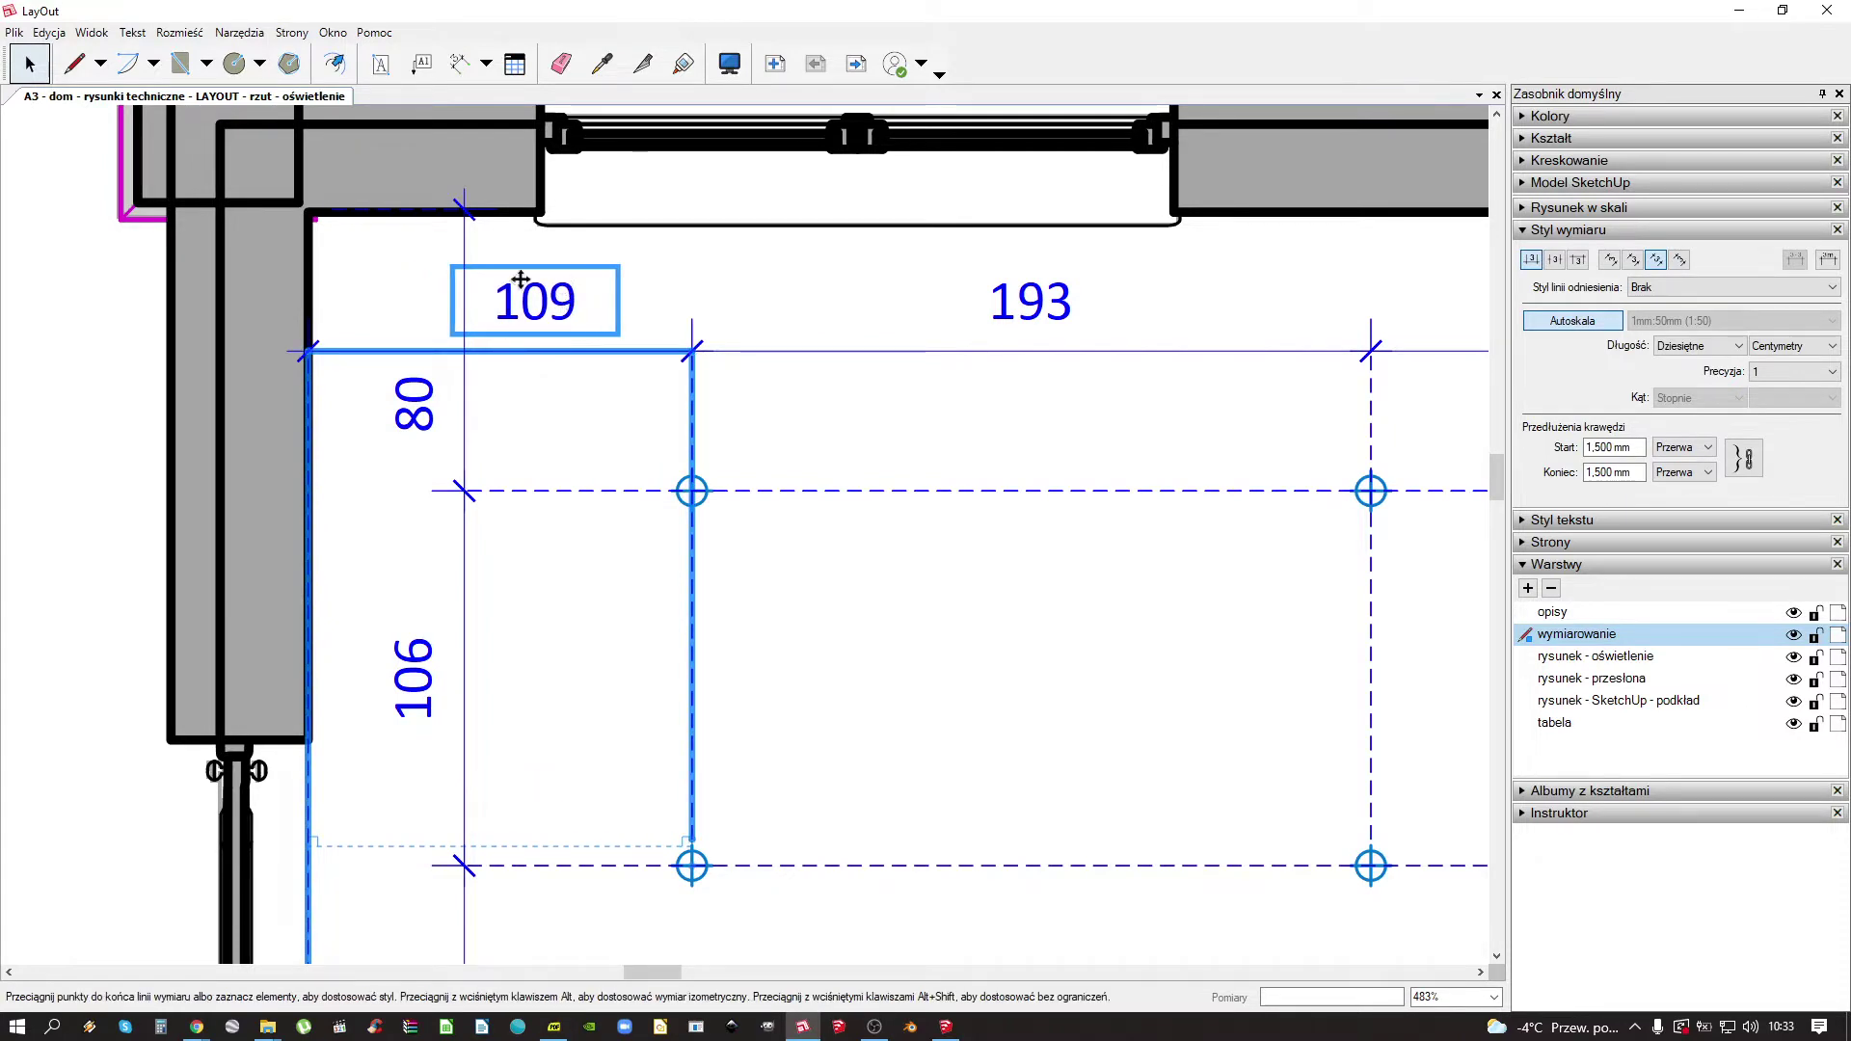
pyautogui.press('Escape')
# - Extend the 73 dimension's extension line down onto a dashed grid line
pyautogui.scroll(-5, 411, 354)
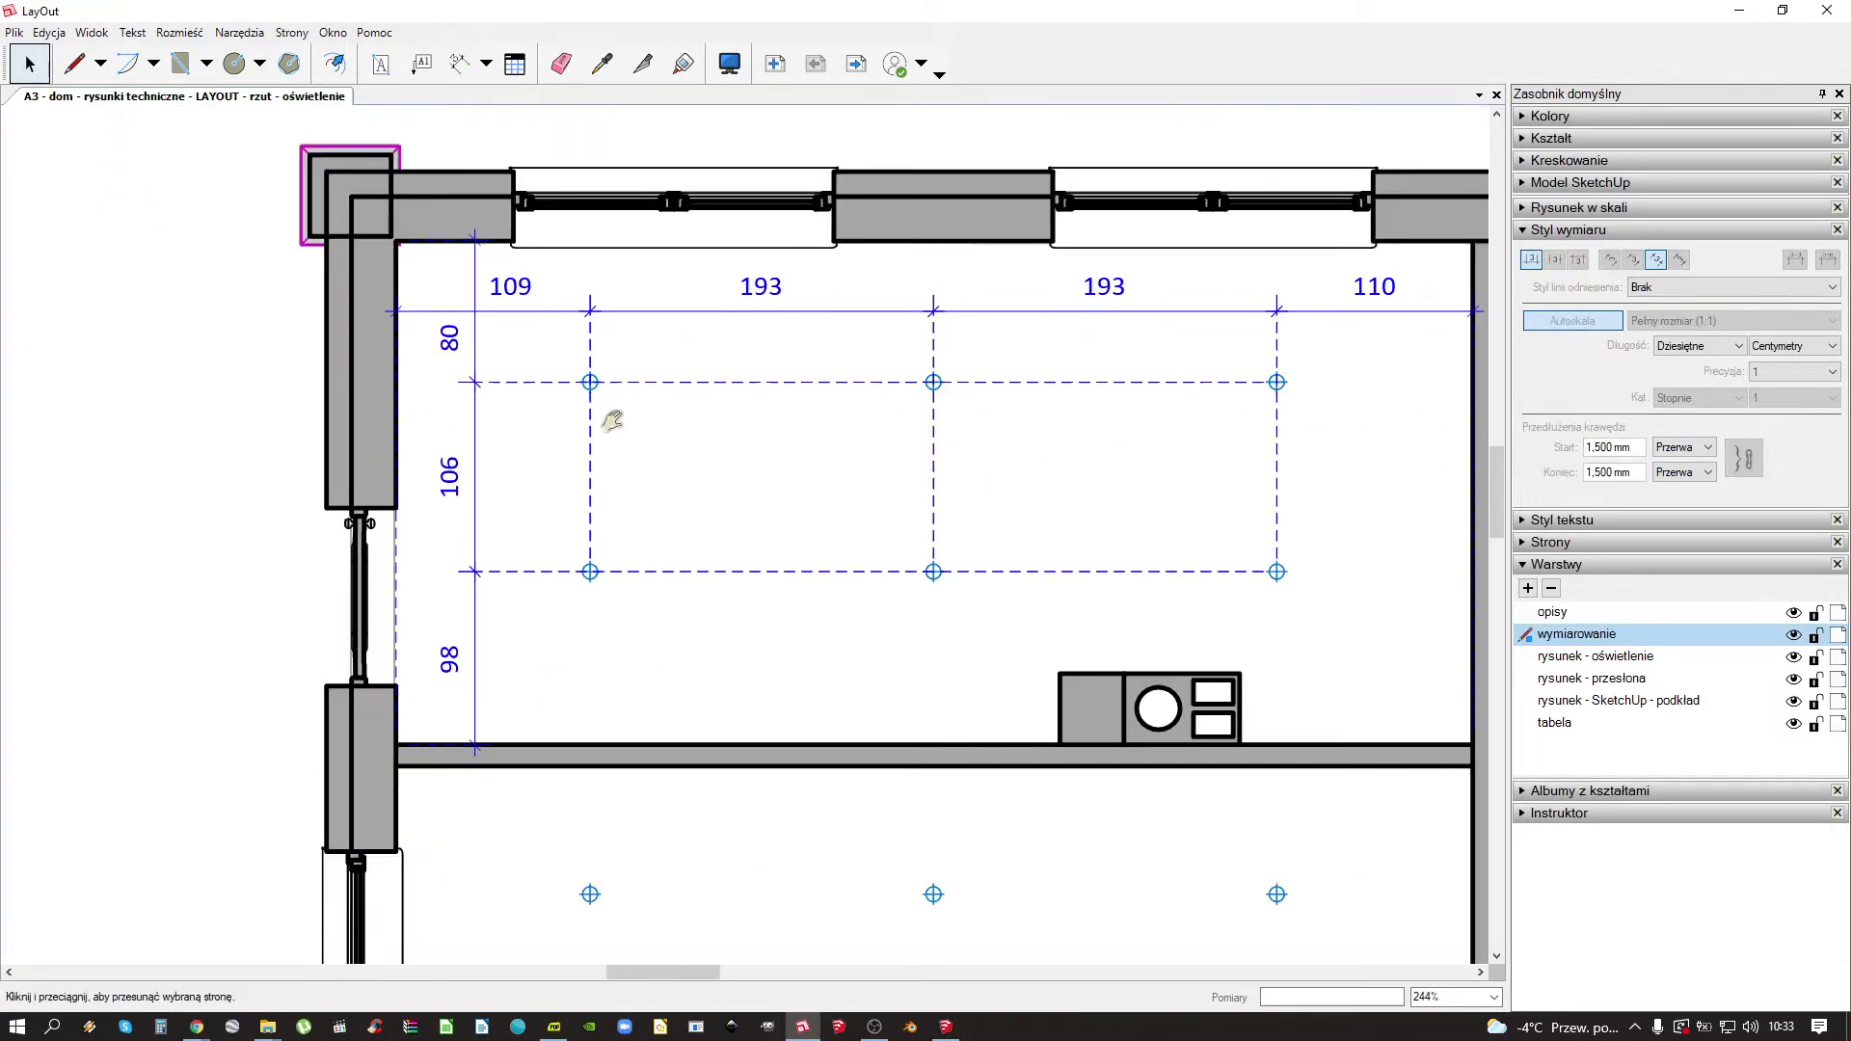
pyautogui.moveTo(1058, 479)
pyautogui.mouseDown(button='middle')
pyautogui.moveTo(823, 459)
pyautogui.moveTo(539, 321)
pyautogui.mouseUp(button='middle')
pyautogui.scroll(-5, 661, 381)
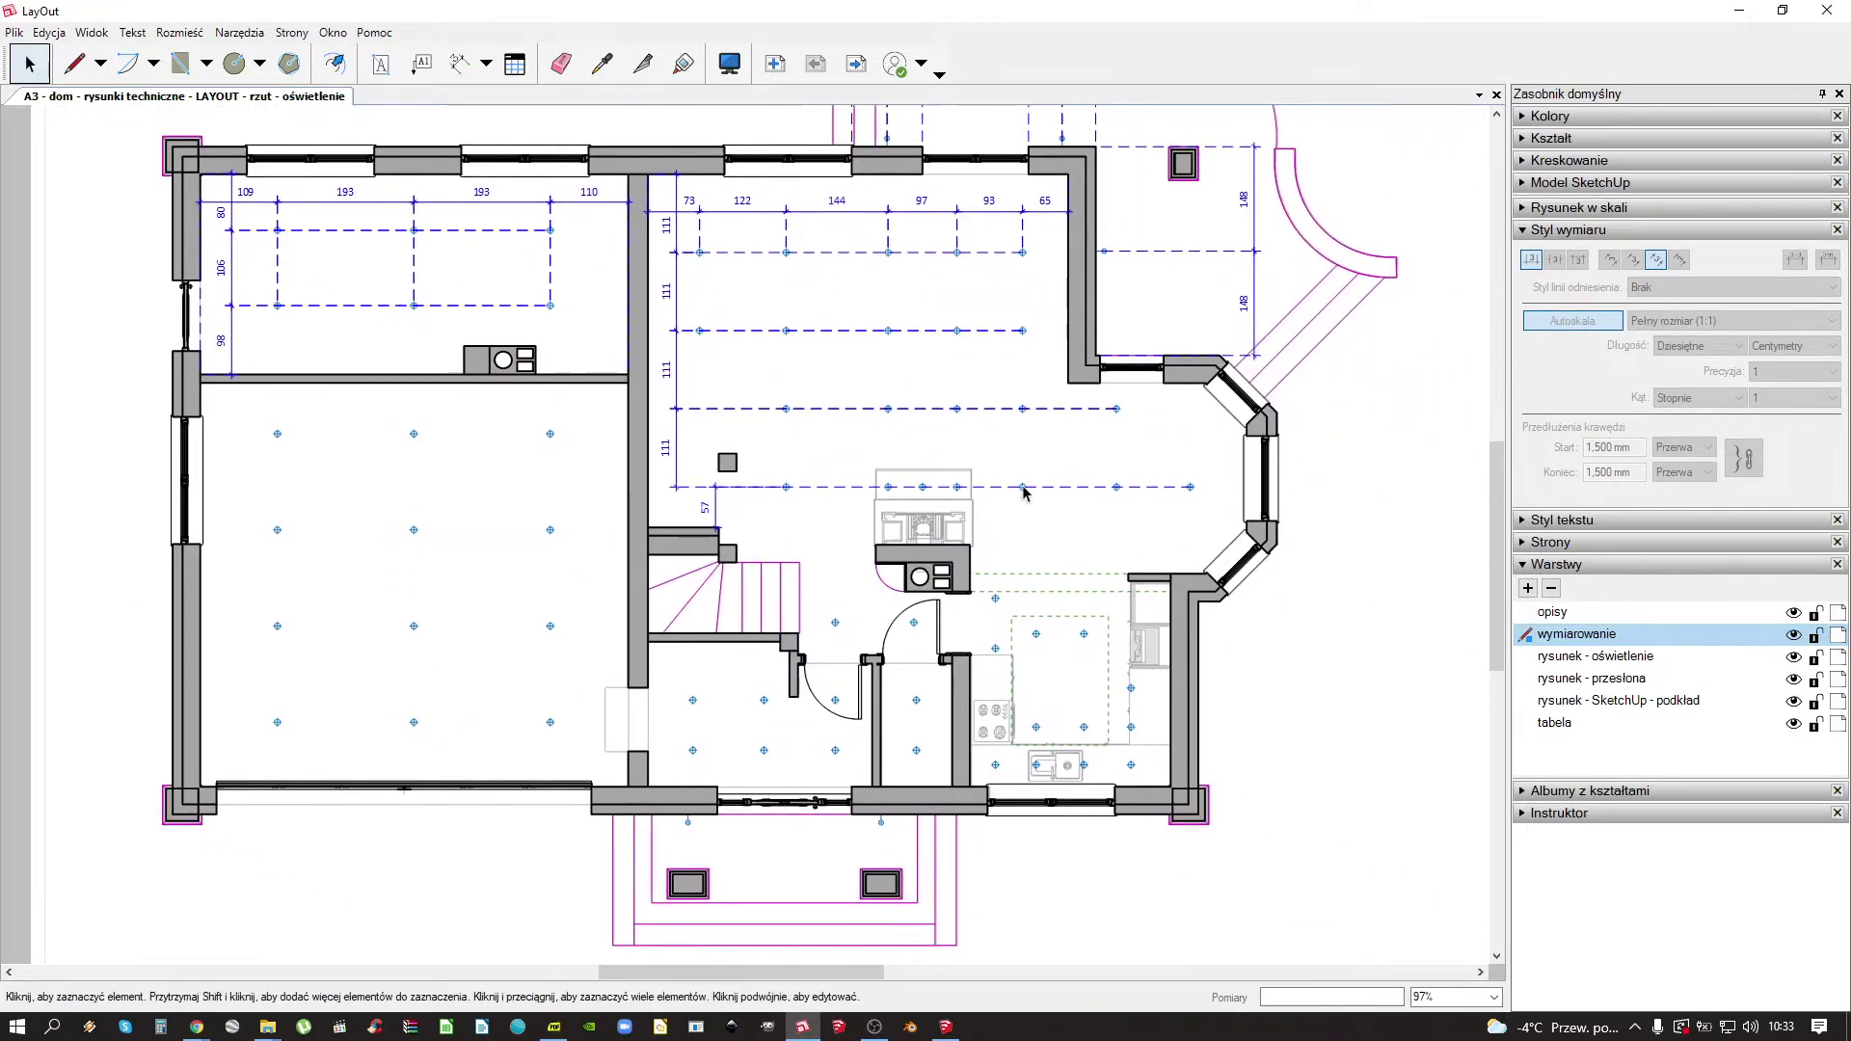
pyautogui.scroll(5, 880, 298)
pyautogui.moveTo(727, 257); pyautogui.dragTo(813, 414, button='middle')
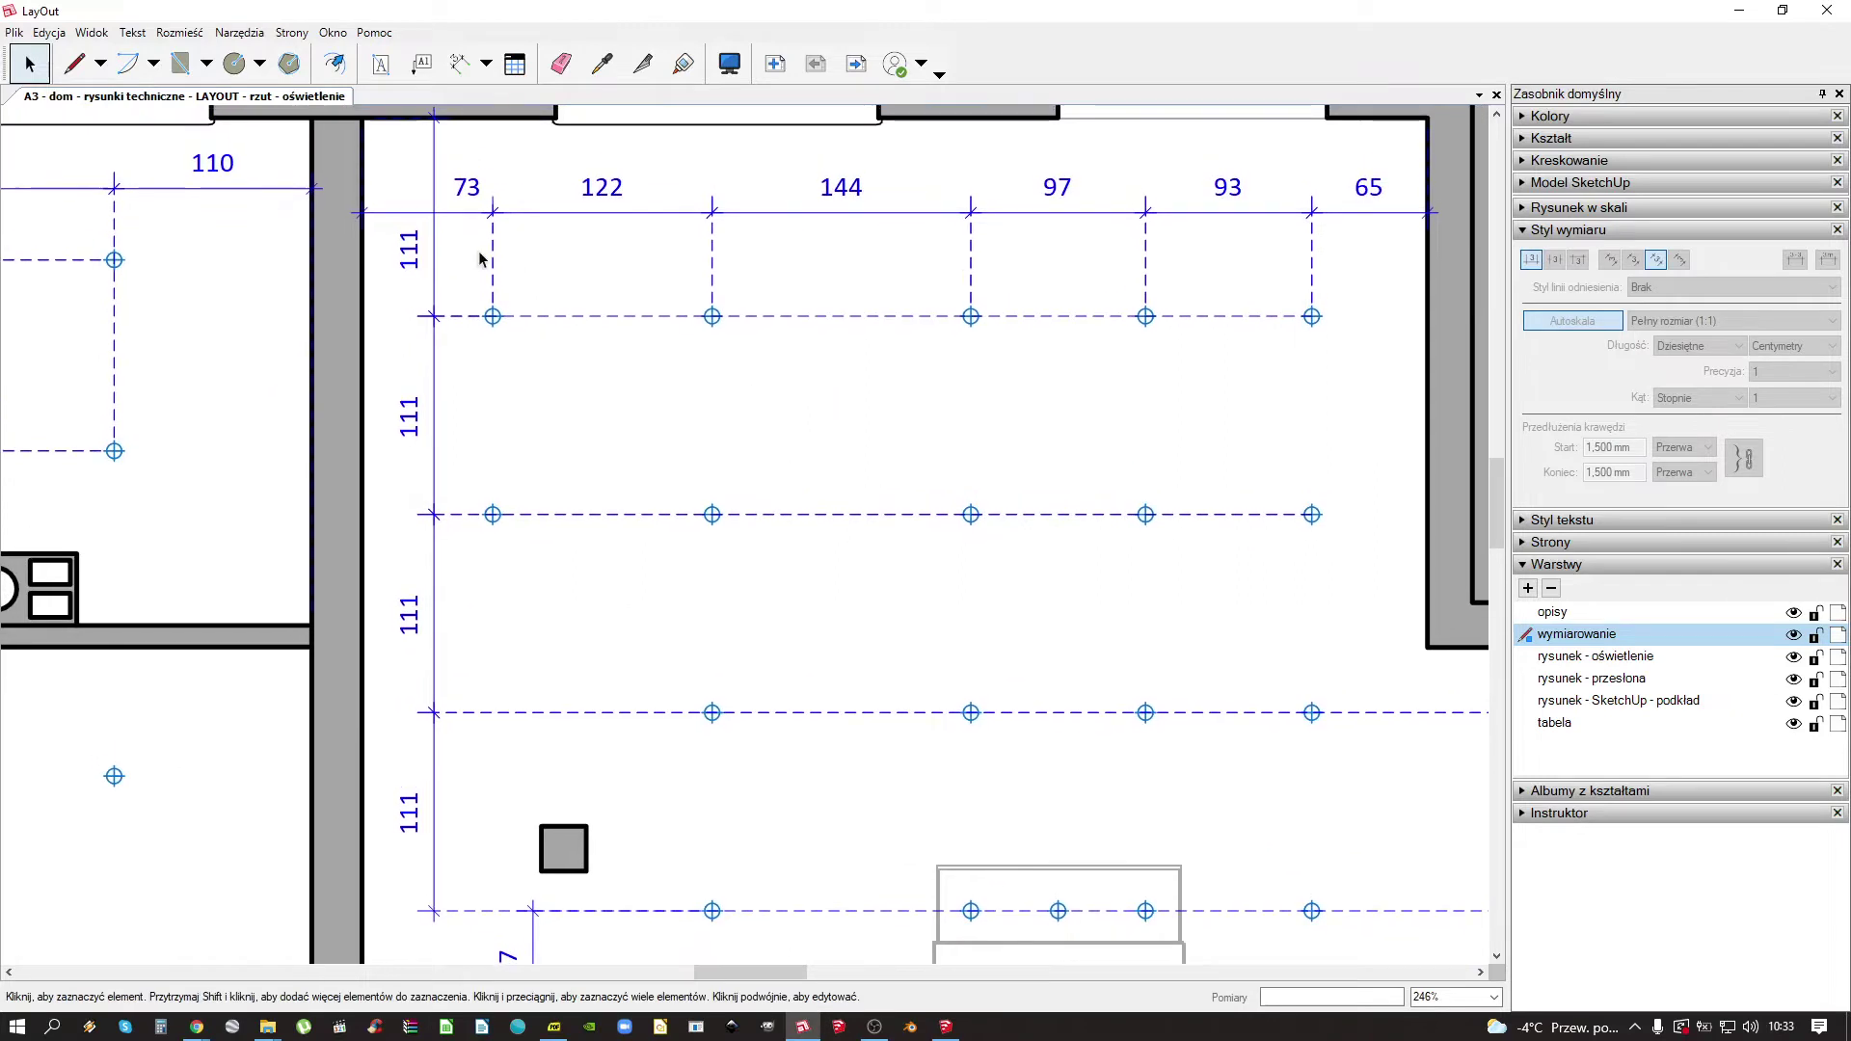
pyautogui.click(493, 289)
pyautogui.moveTo(493, 311); pyautogui.dragTo(537, 759)
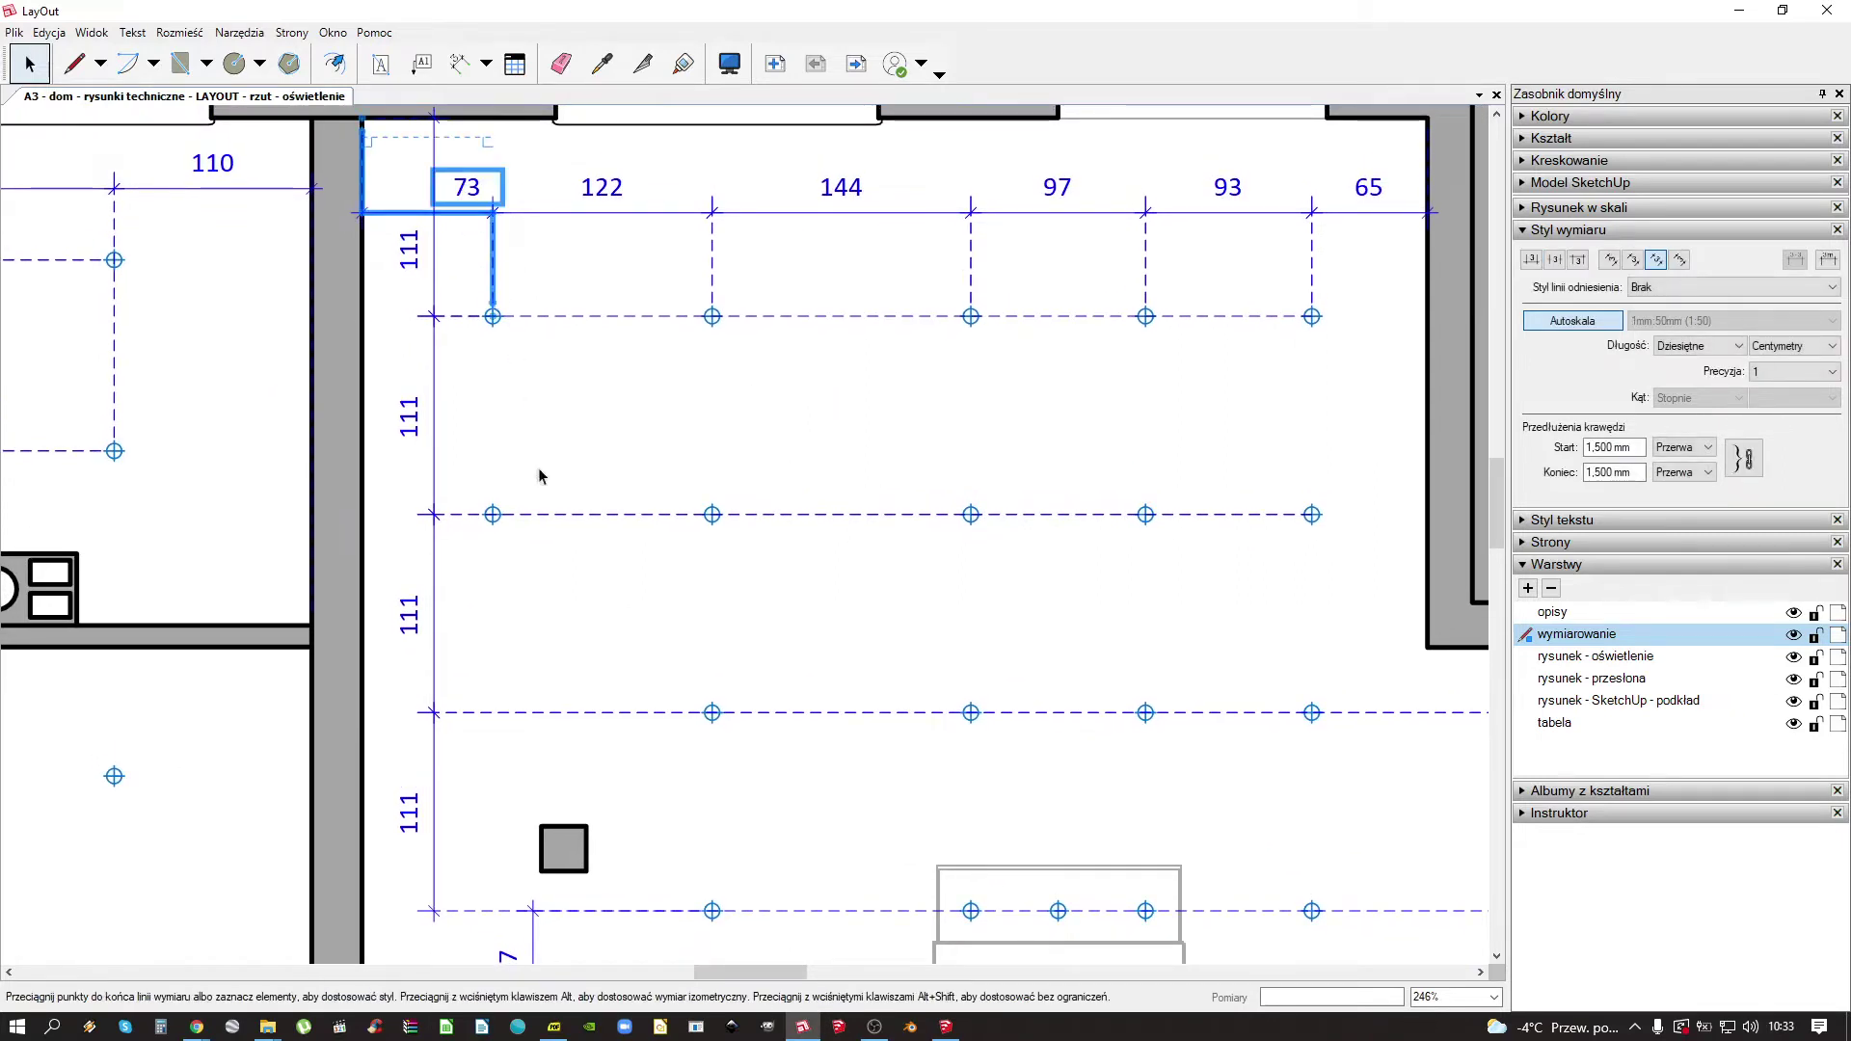
pyautogui.moveTo(525, 723); pyautogui.dragTo(542, 603, button='middle')
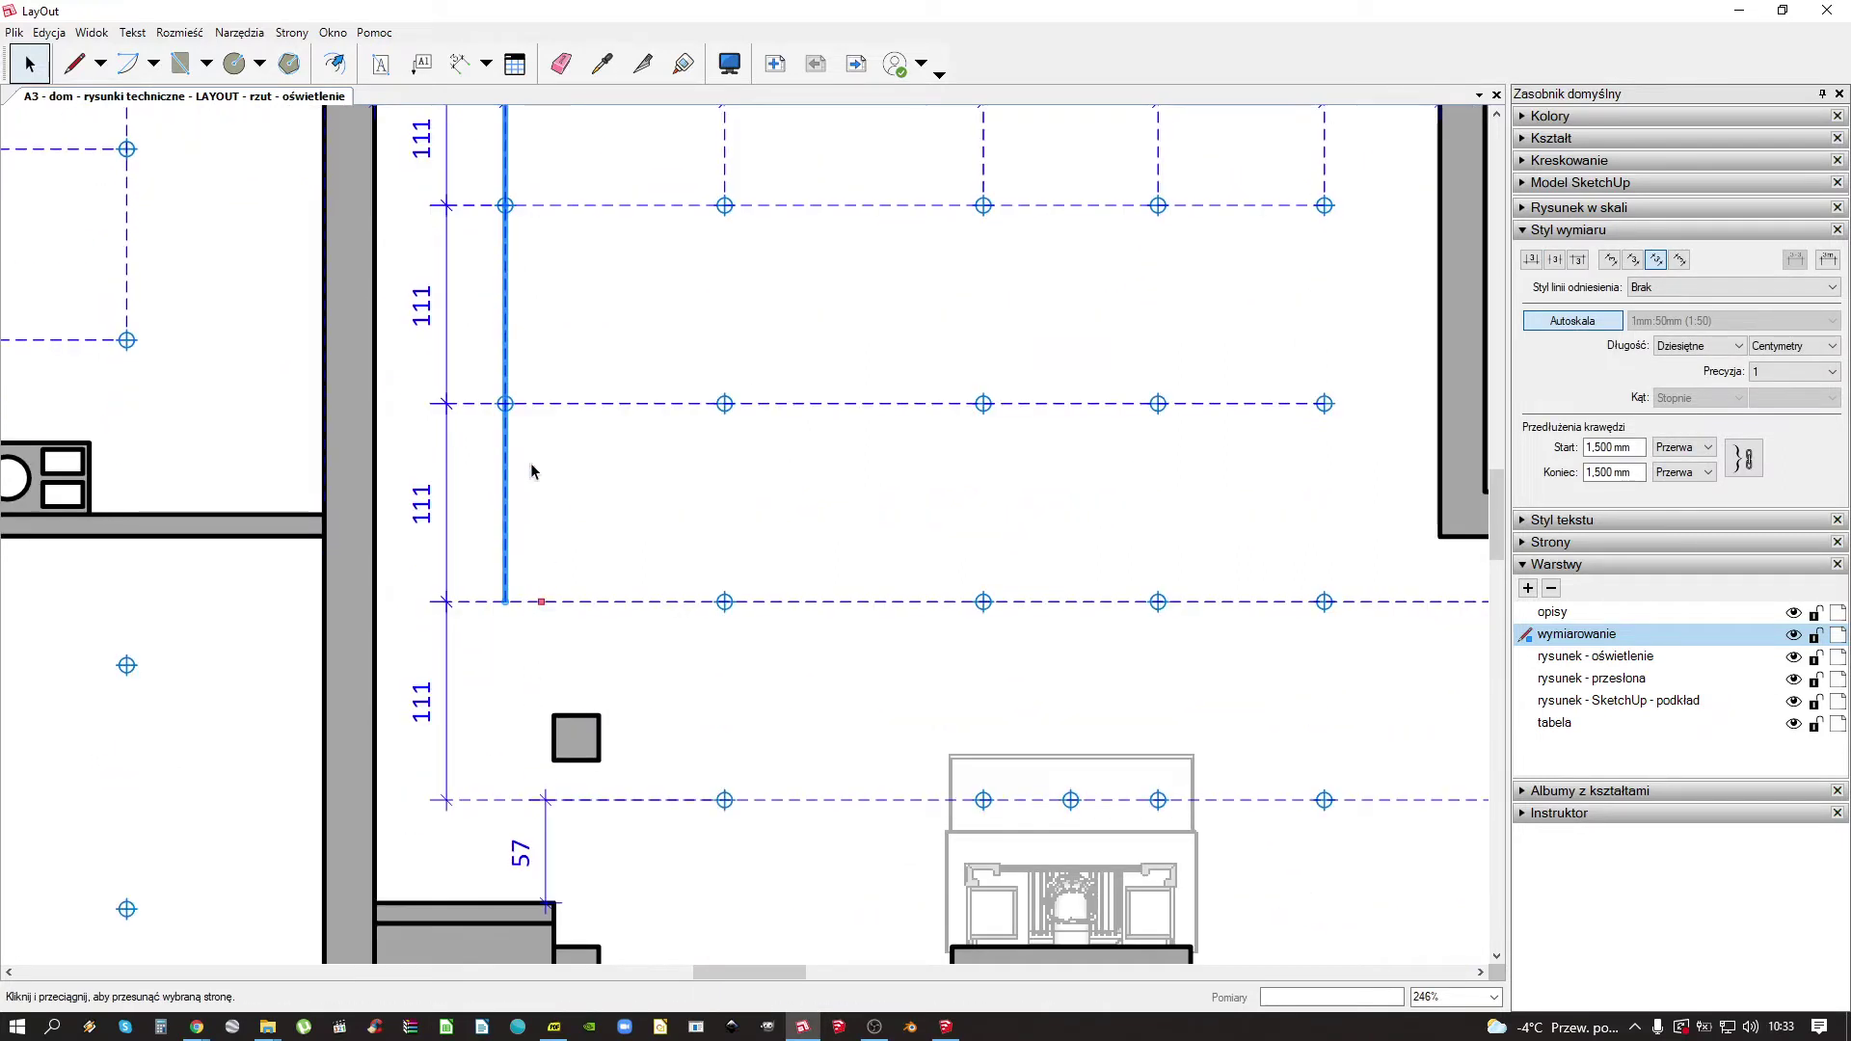
# - Stretch the 122 dimension's extension line down to the lower grid line
pyautogui.moveTo(537, 760); pyautogui.dragTo(511, 417)
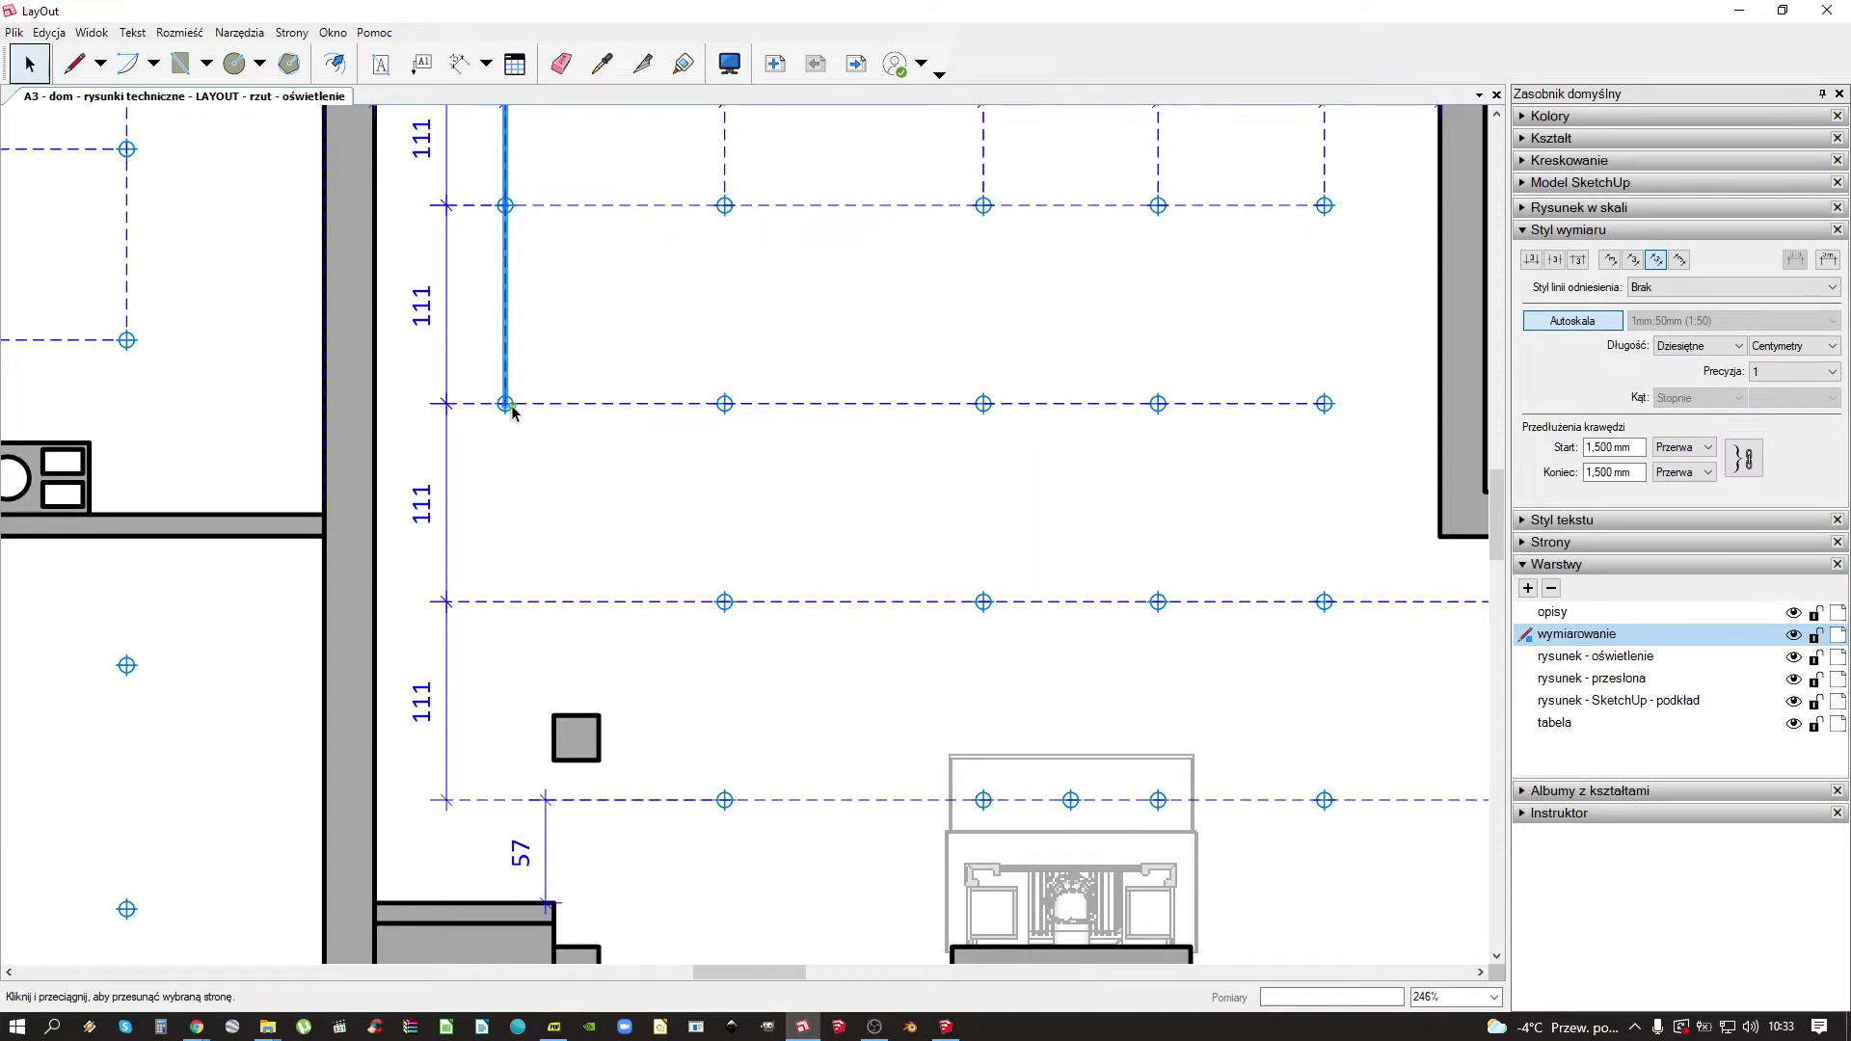
pyautogui.moveTo(622, 361); pyautogui.dragTo(540, 392, button='middle')
pyautogui.click(535, 243)
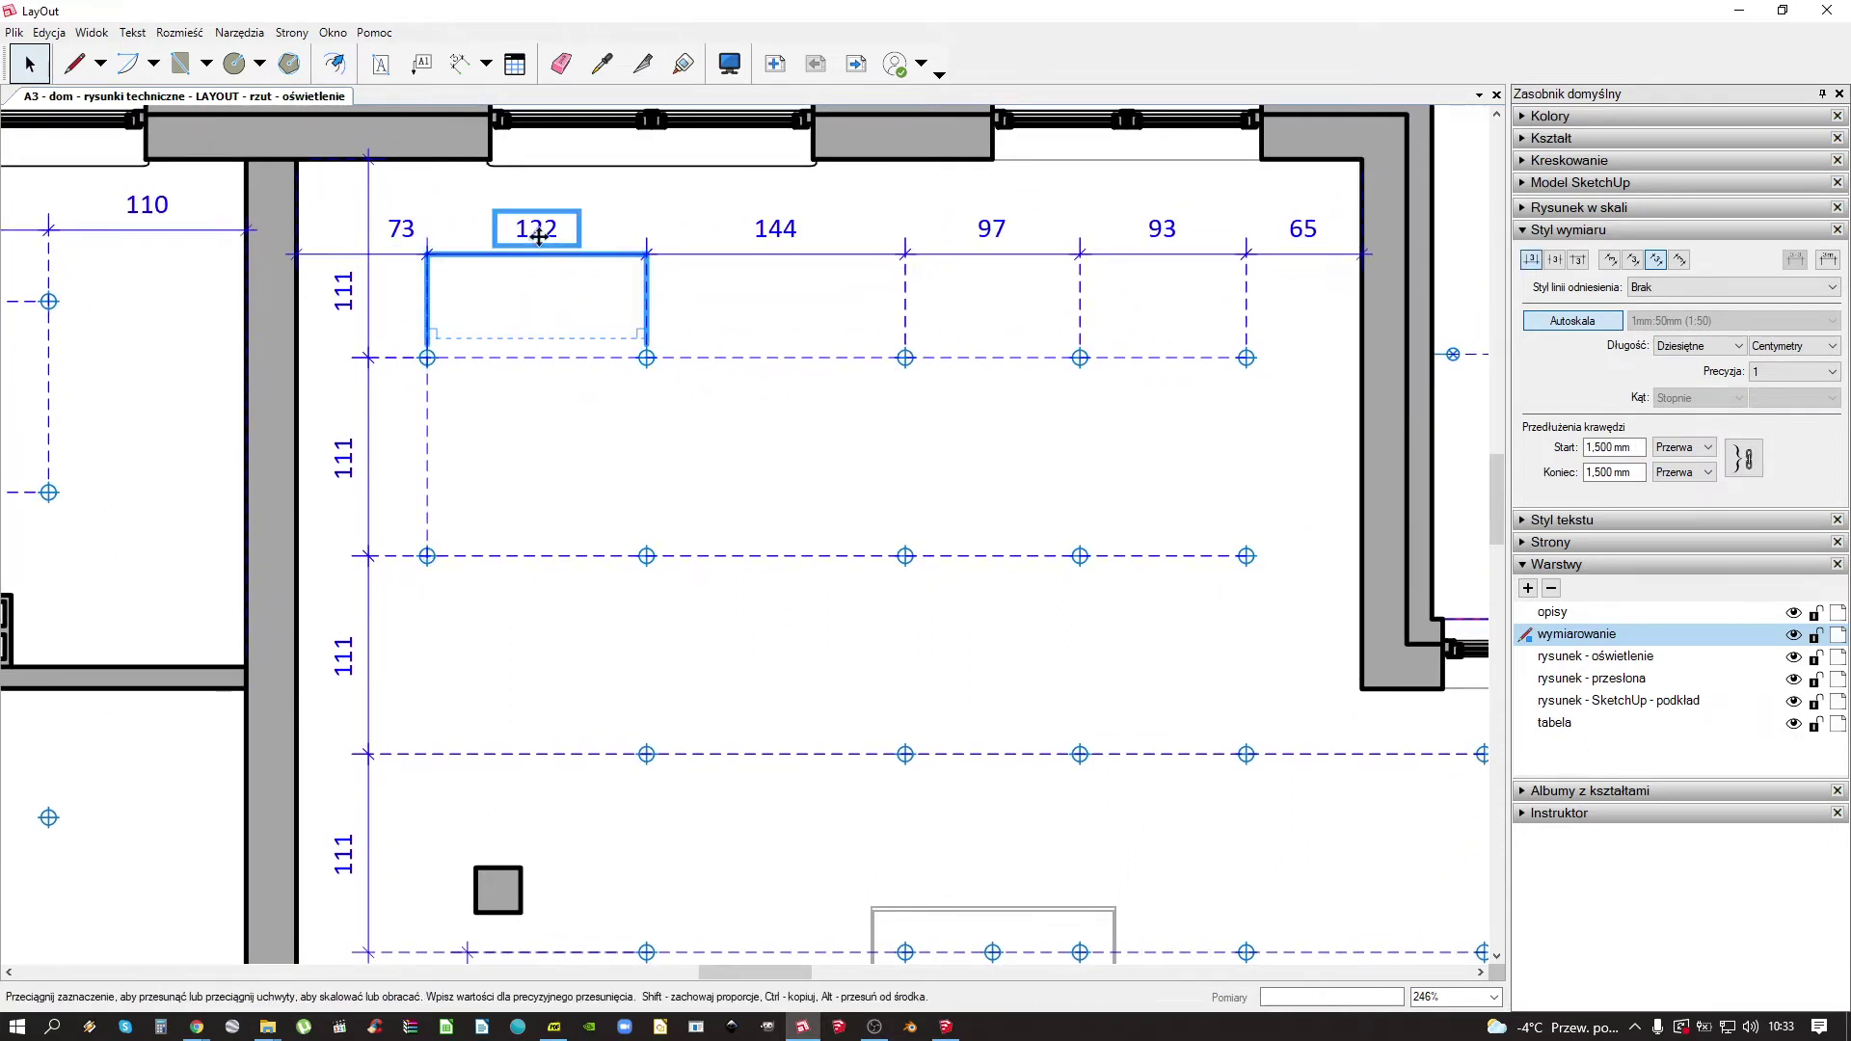
pyautogui.moveTo(647, 358); pyautogui.dragTo(652, 959)
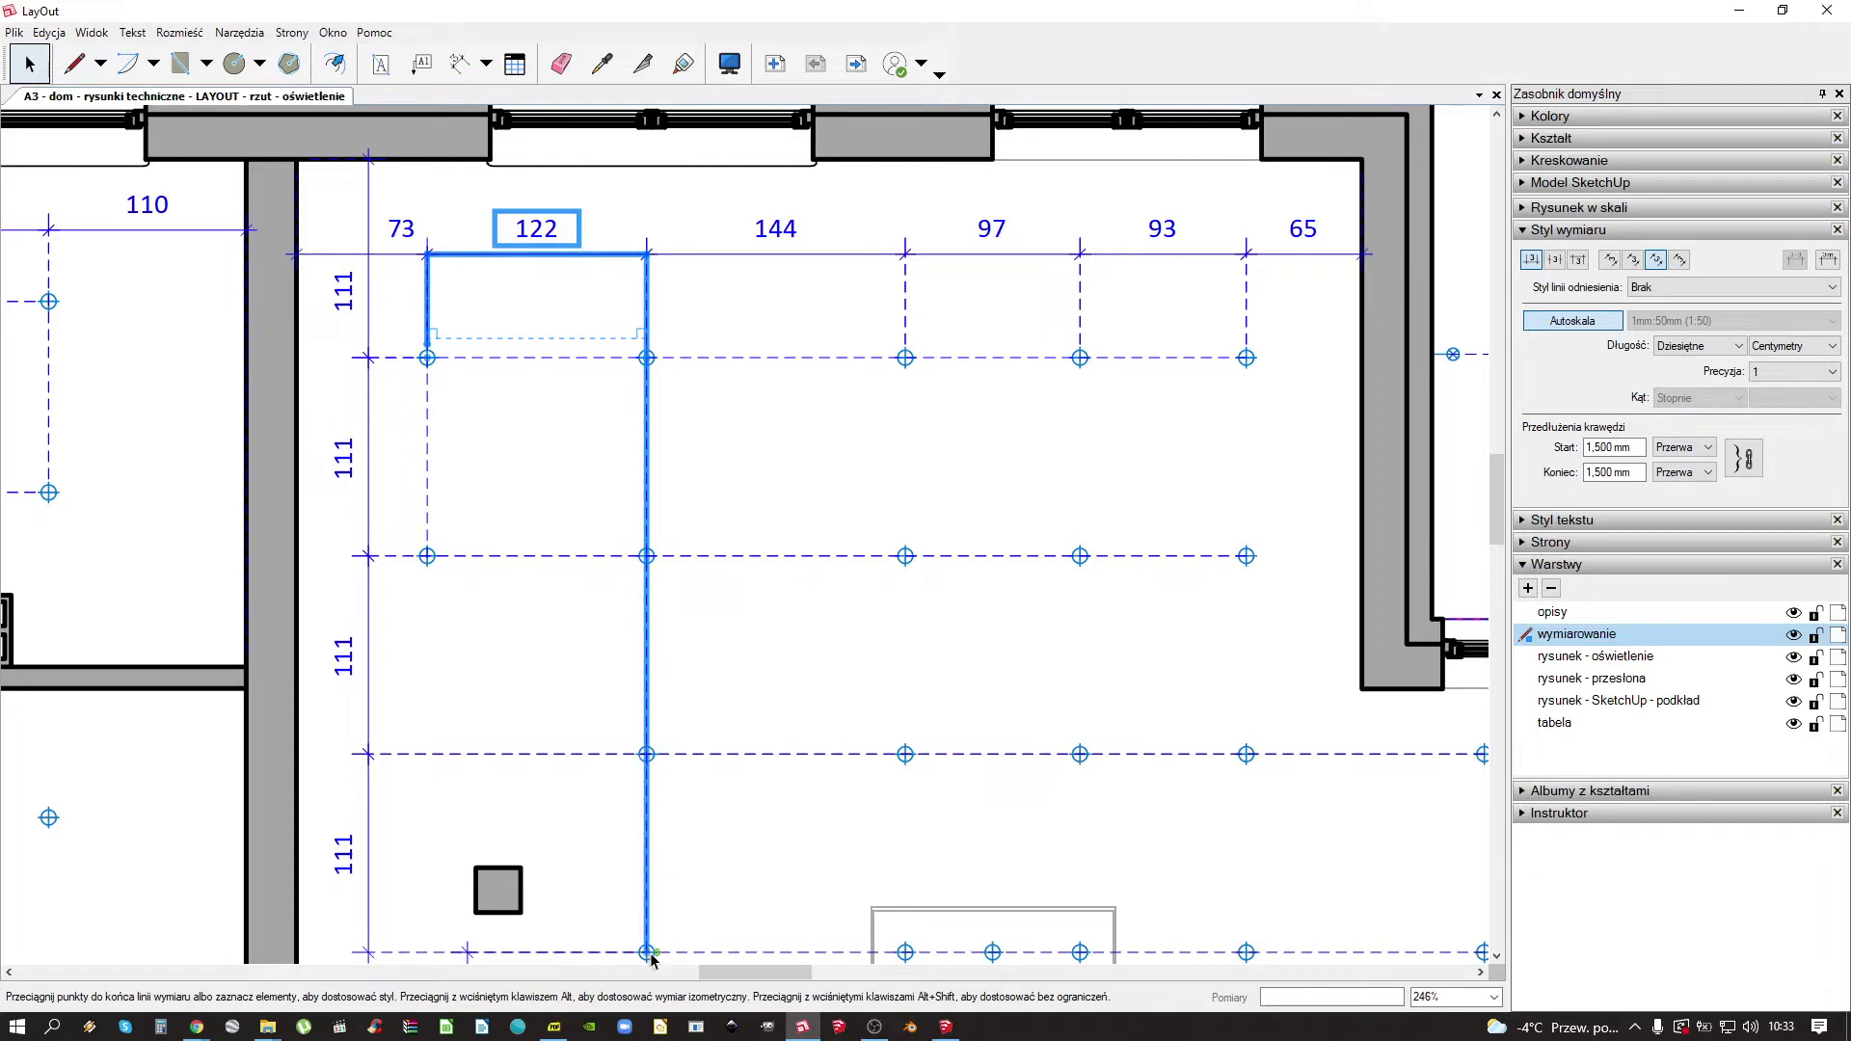
pyautogui.click(715, 793)
pyautogui.scroll(-3, 640, 632)
pyautogui.scroll(1, 770, 602)
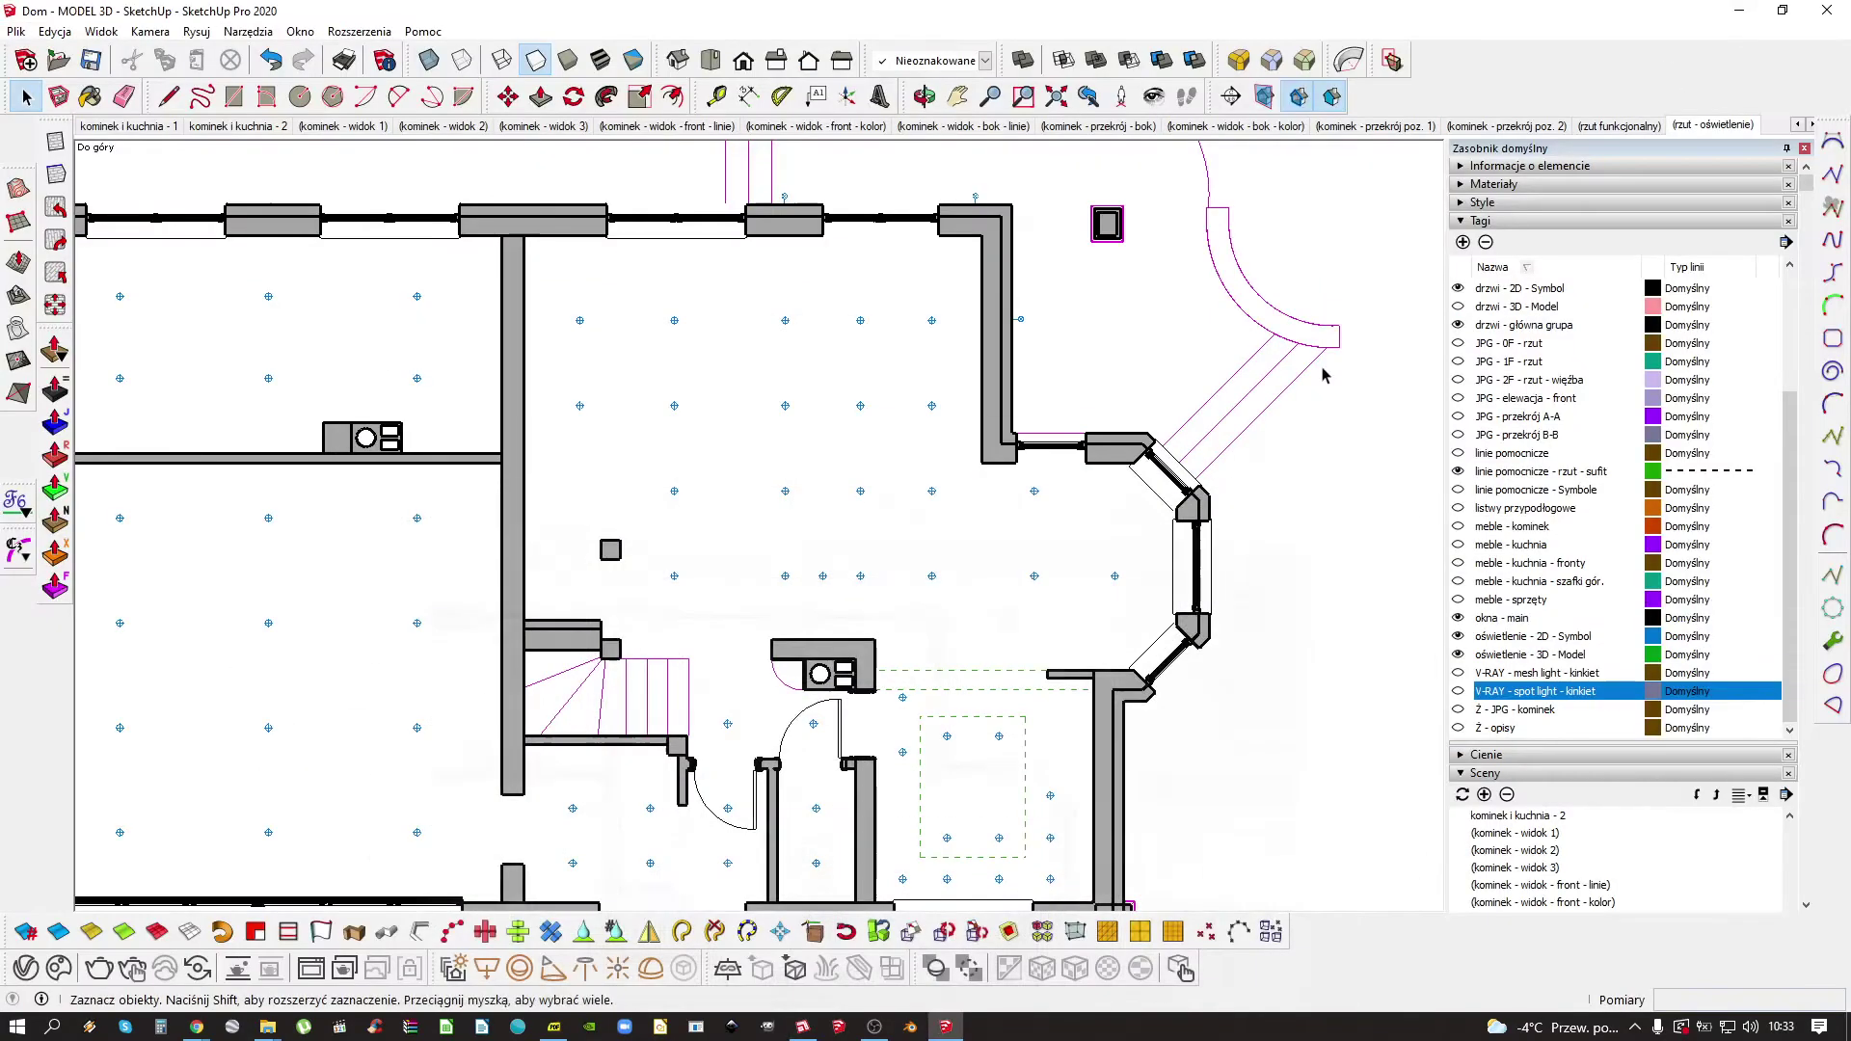
# - Minimize SketchUp and close the three leftover File Explorer windows
pyautogui.click(1739, 11)
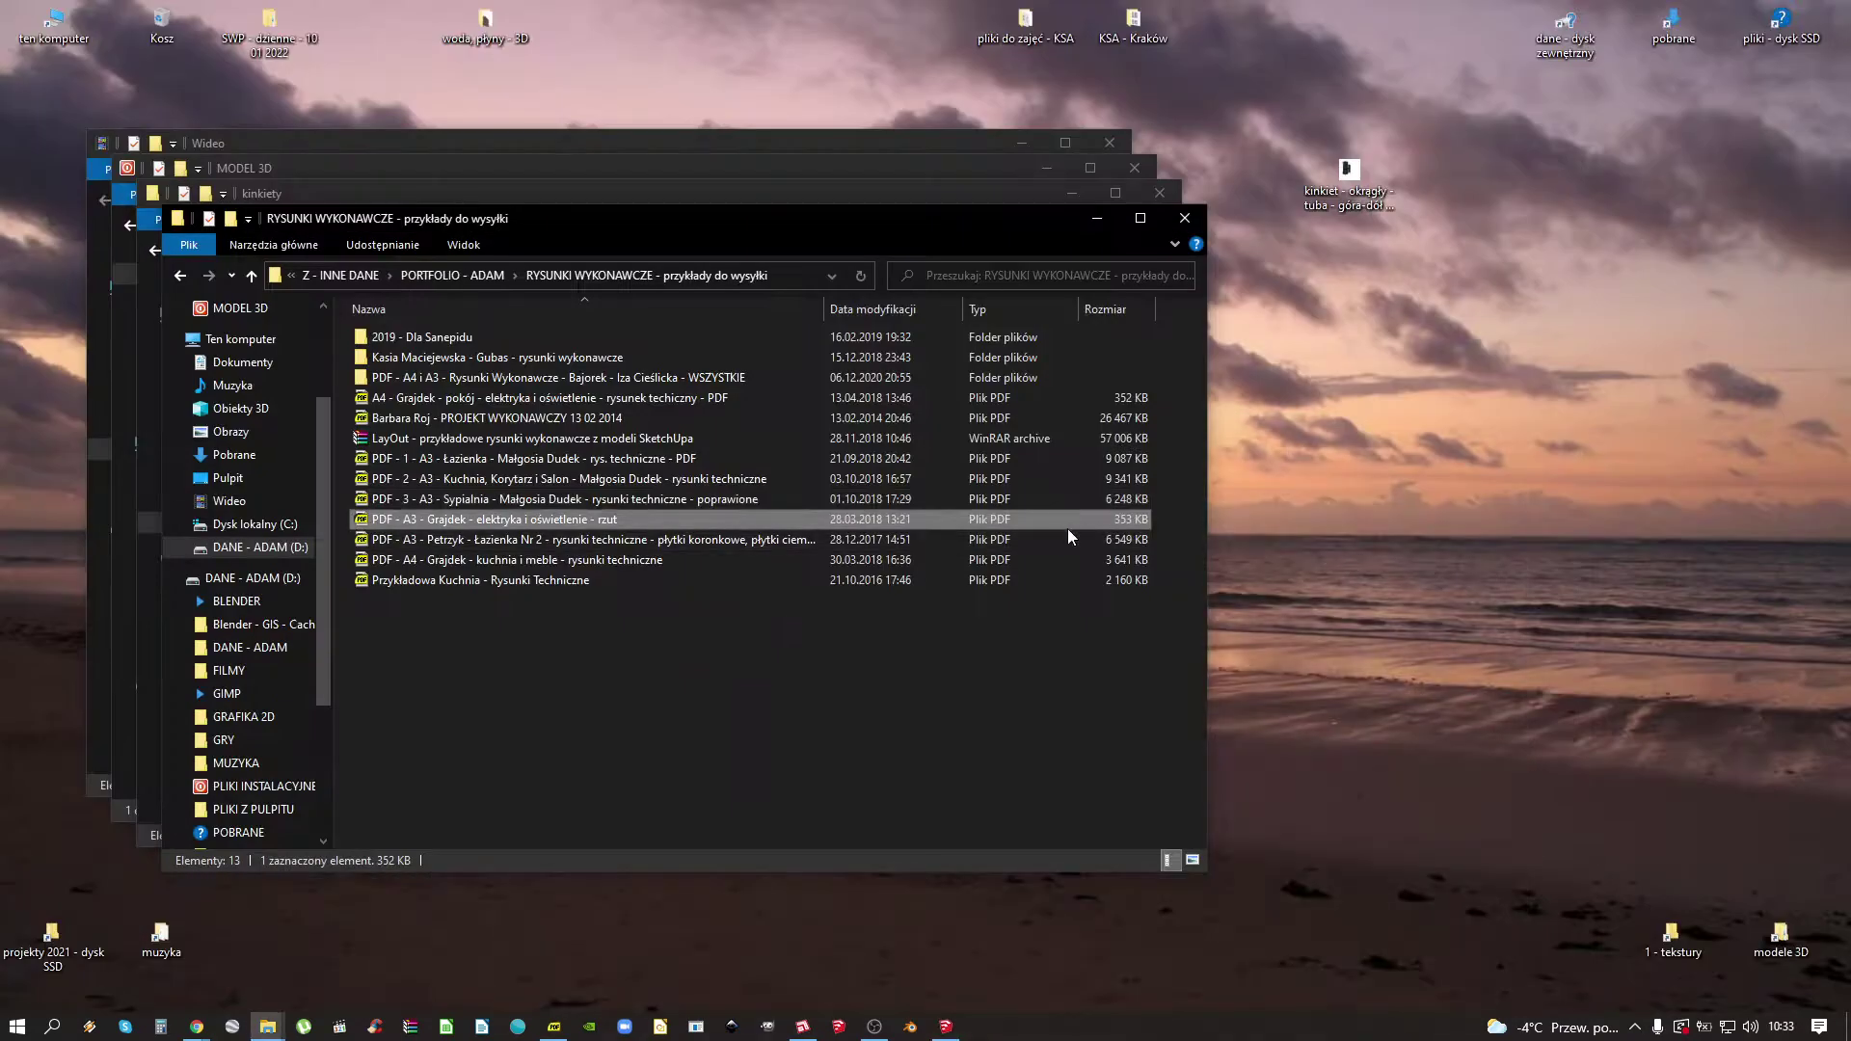
pyautogui.click(1185, 218)
pyautogui.click(1160, 192)
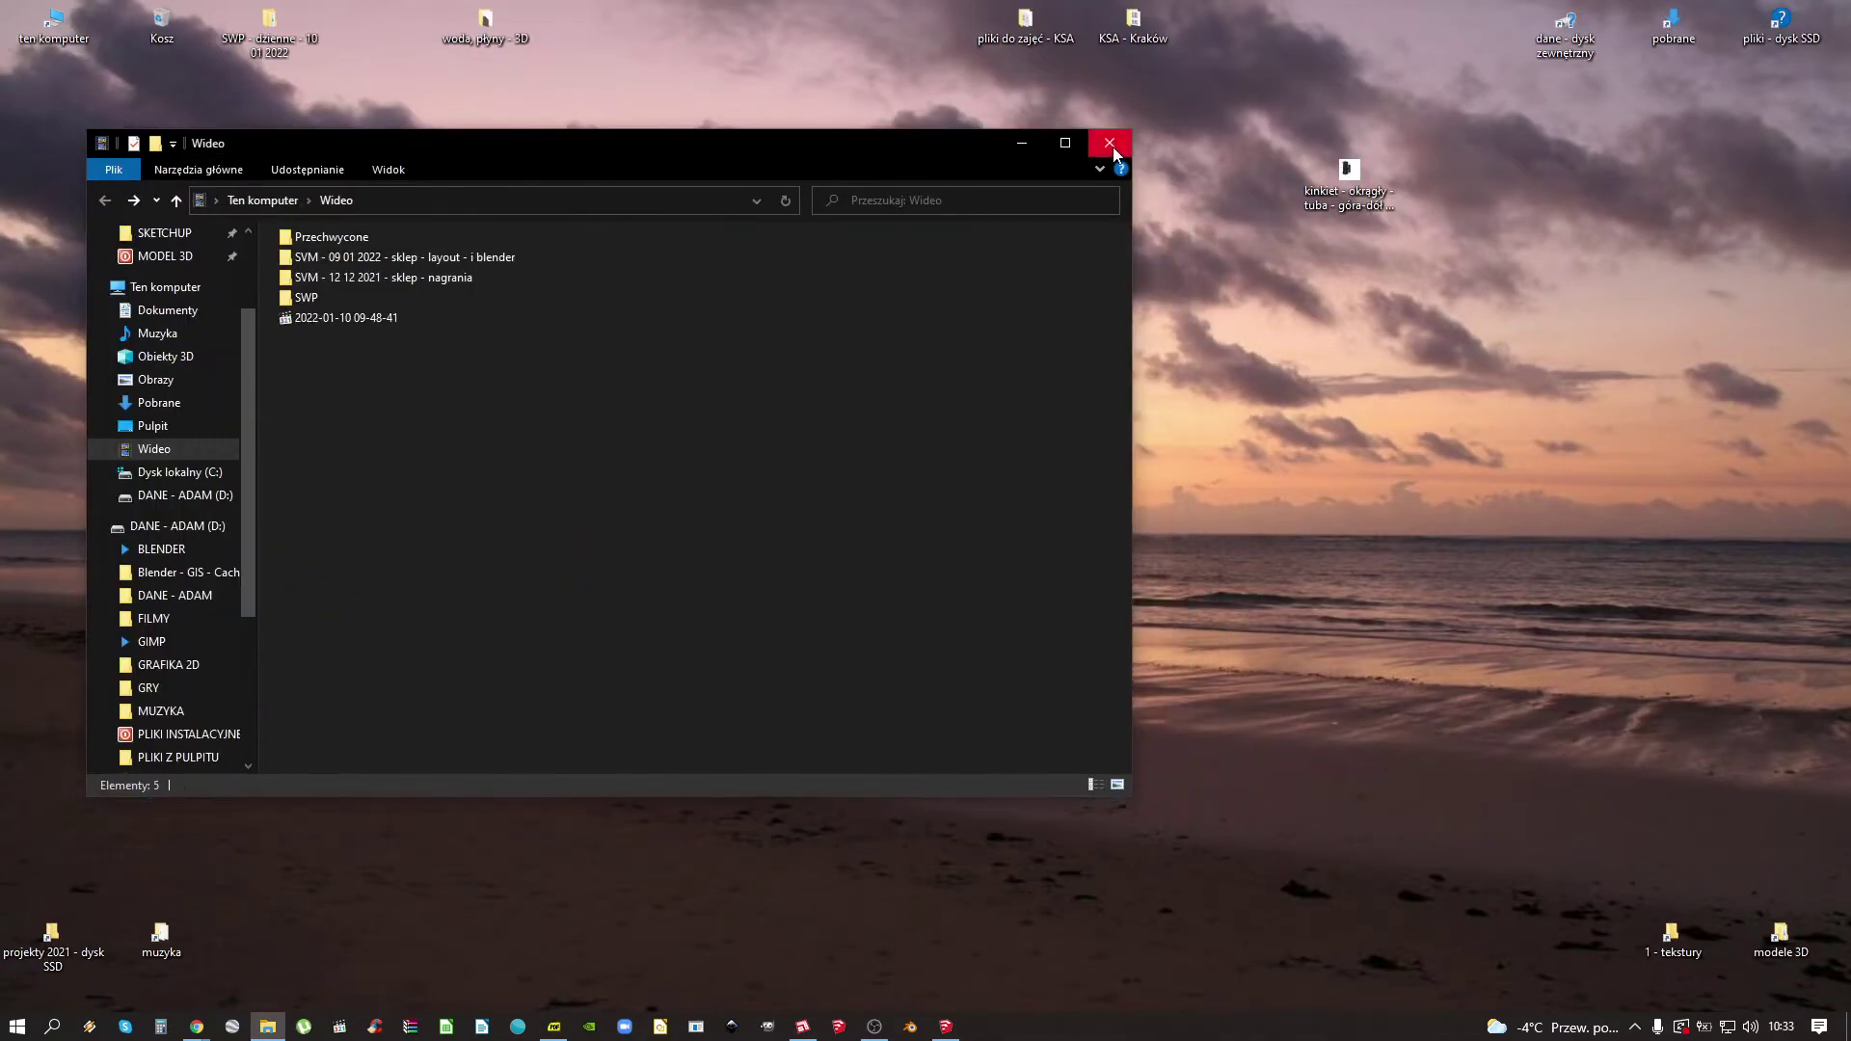
pyautogui.click(1110, 142)
# - Open the ELEKTRYKA .skp file from SWP - dzienne > grupa I > instalacja elektryczna
pyautogui.doubleClick(269, 27)
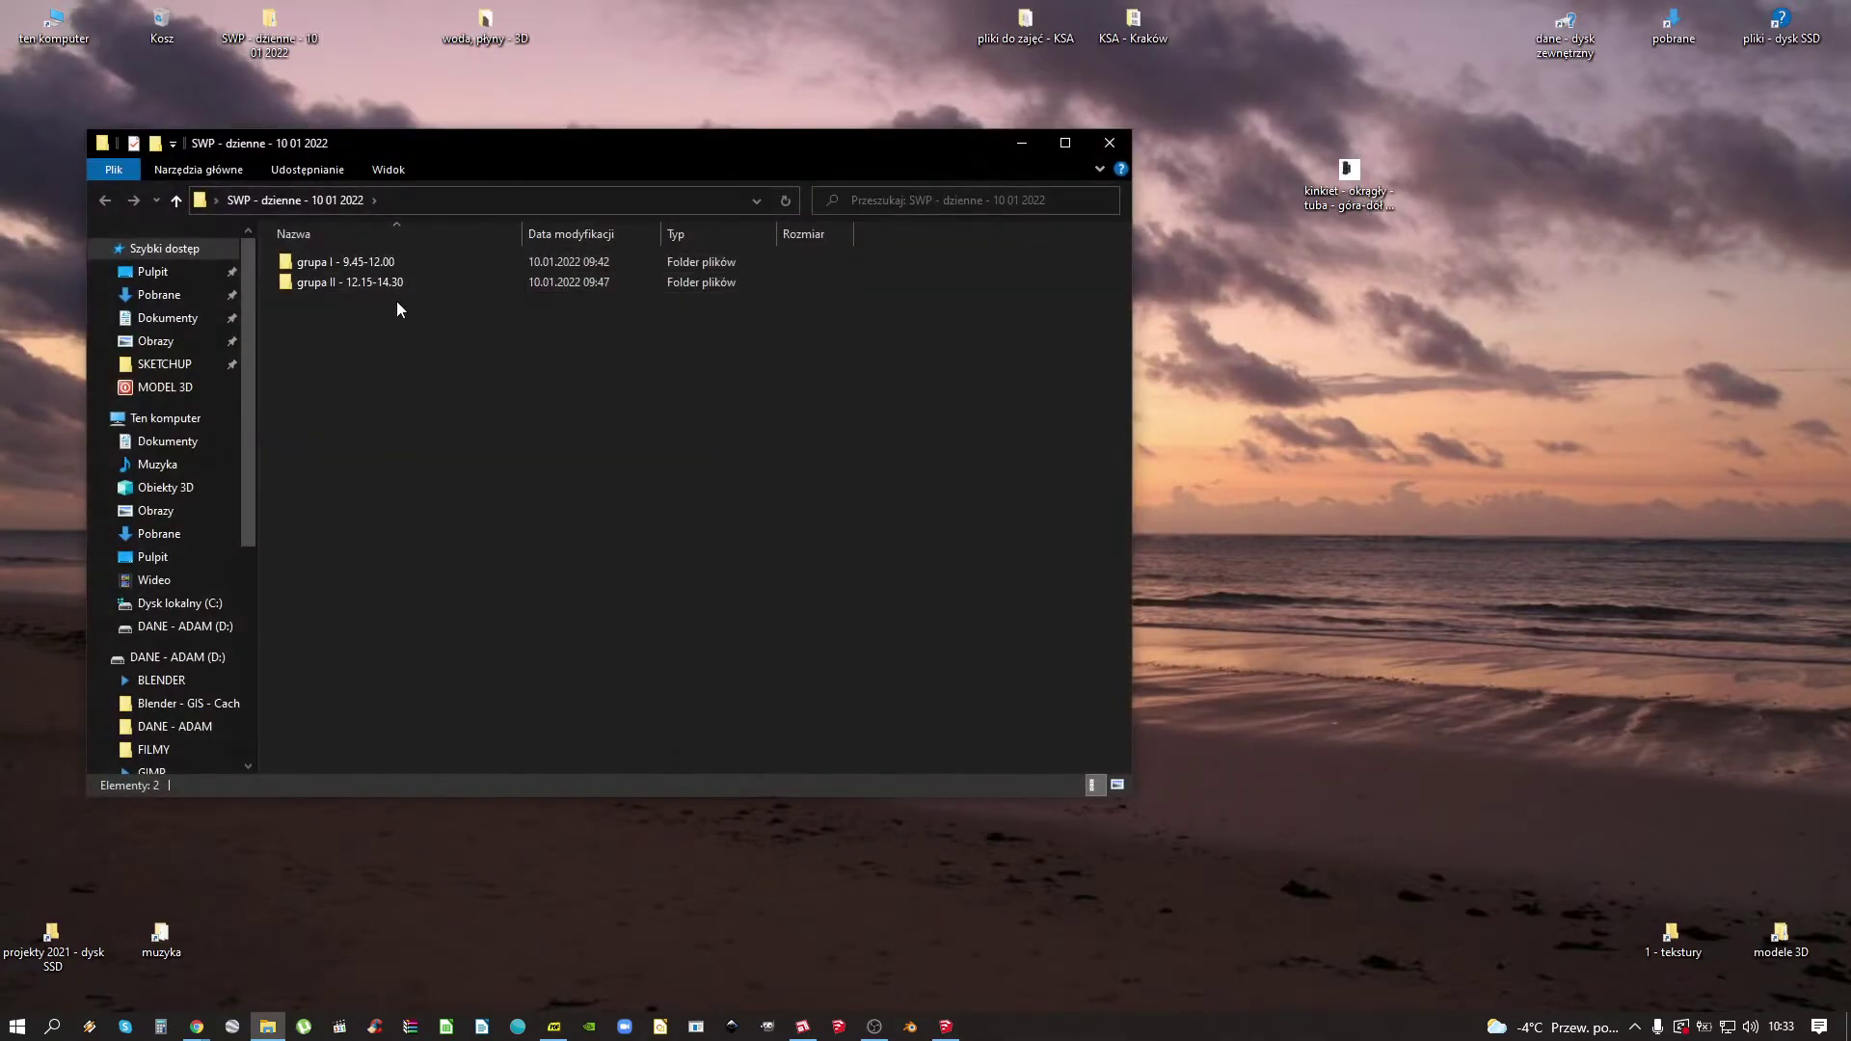
pyautogui.doubleClick(370, 267)
pyautogui.click(333, 343)
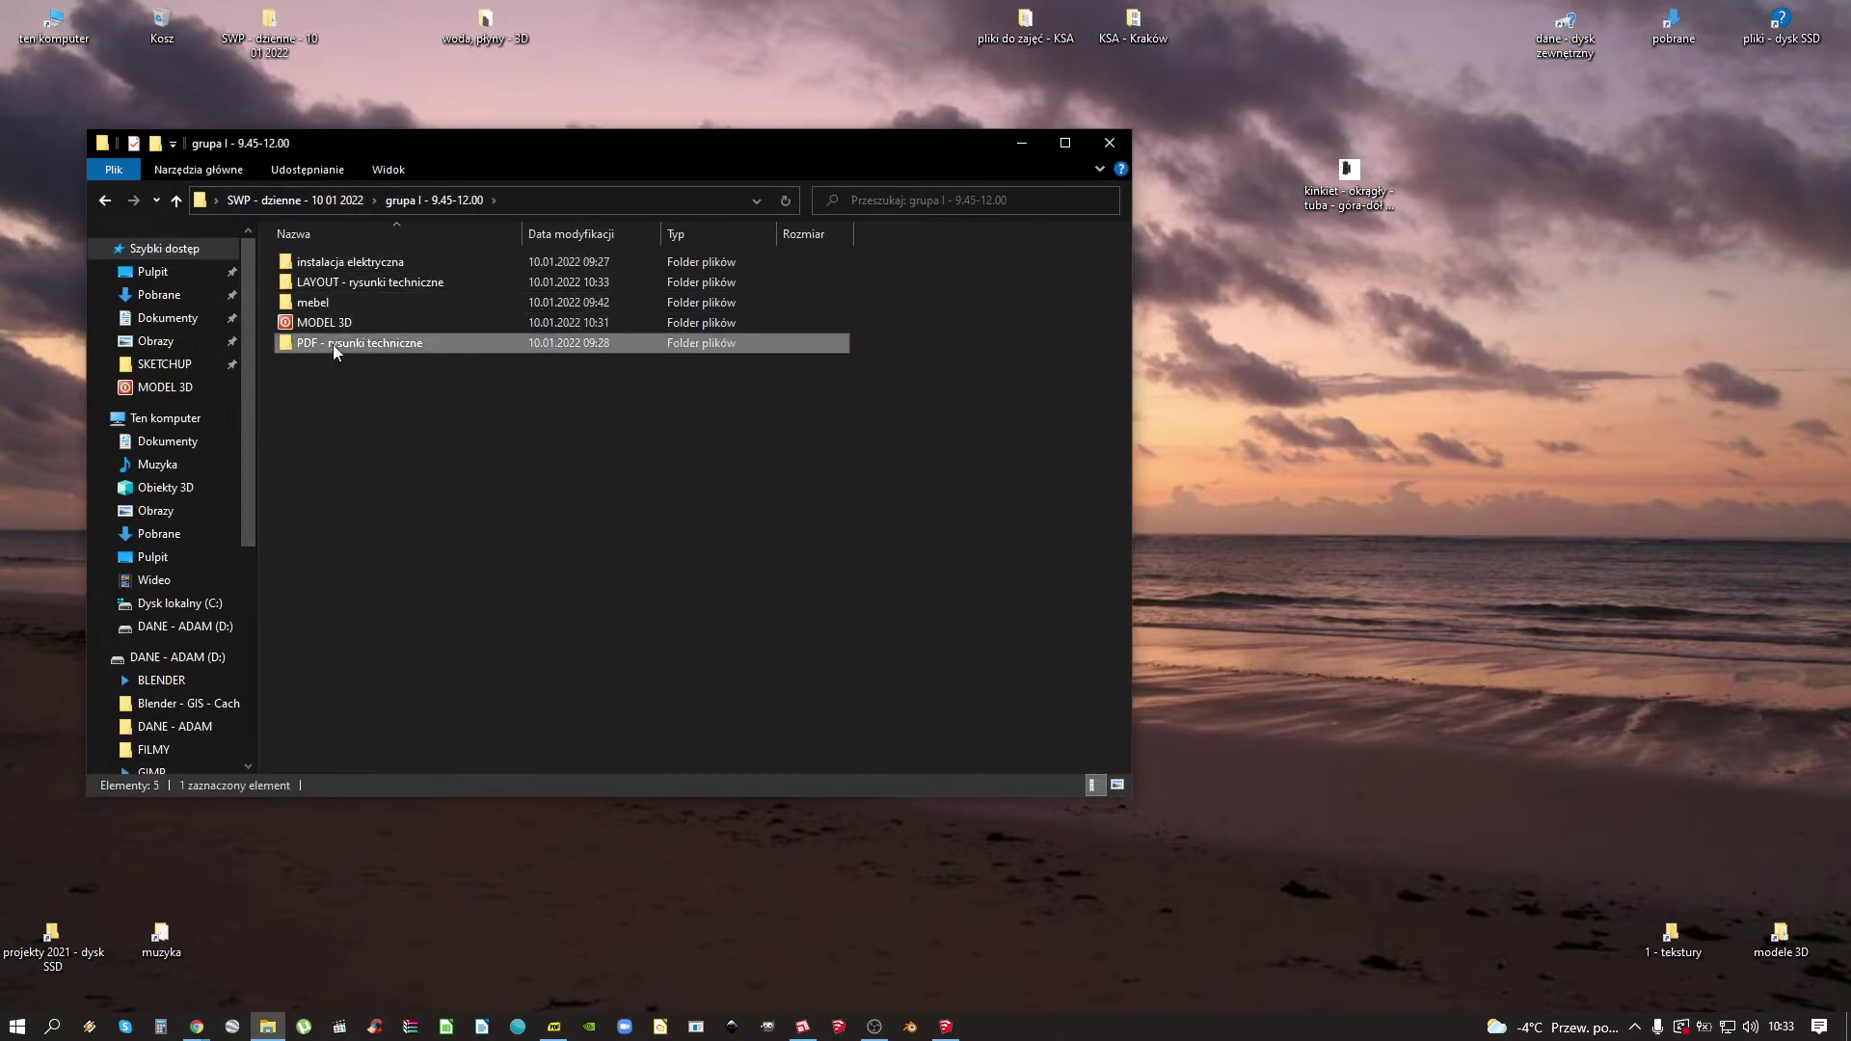
pyautogui.doubleClick(338, 261)
pyautogui.rightClick(367, 256)
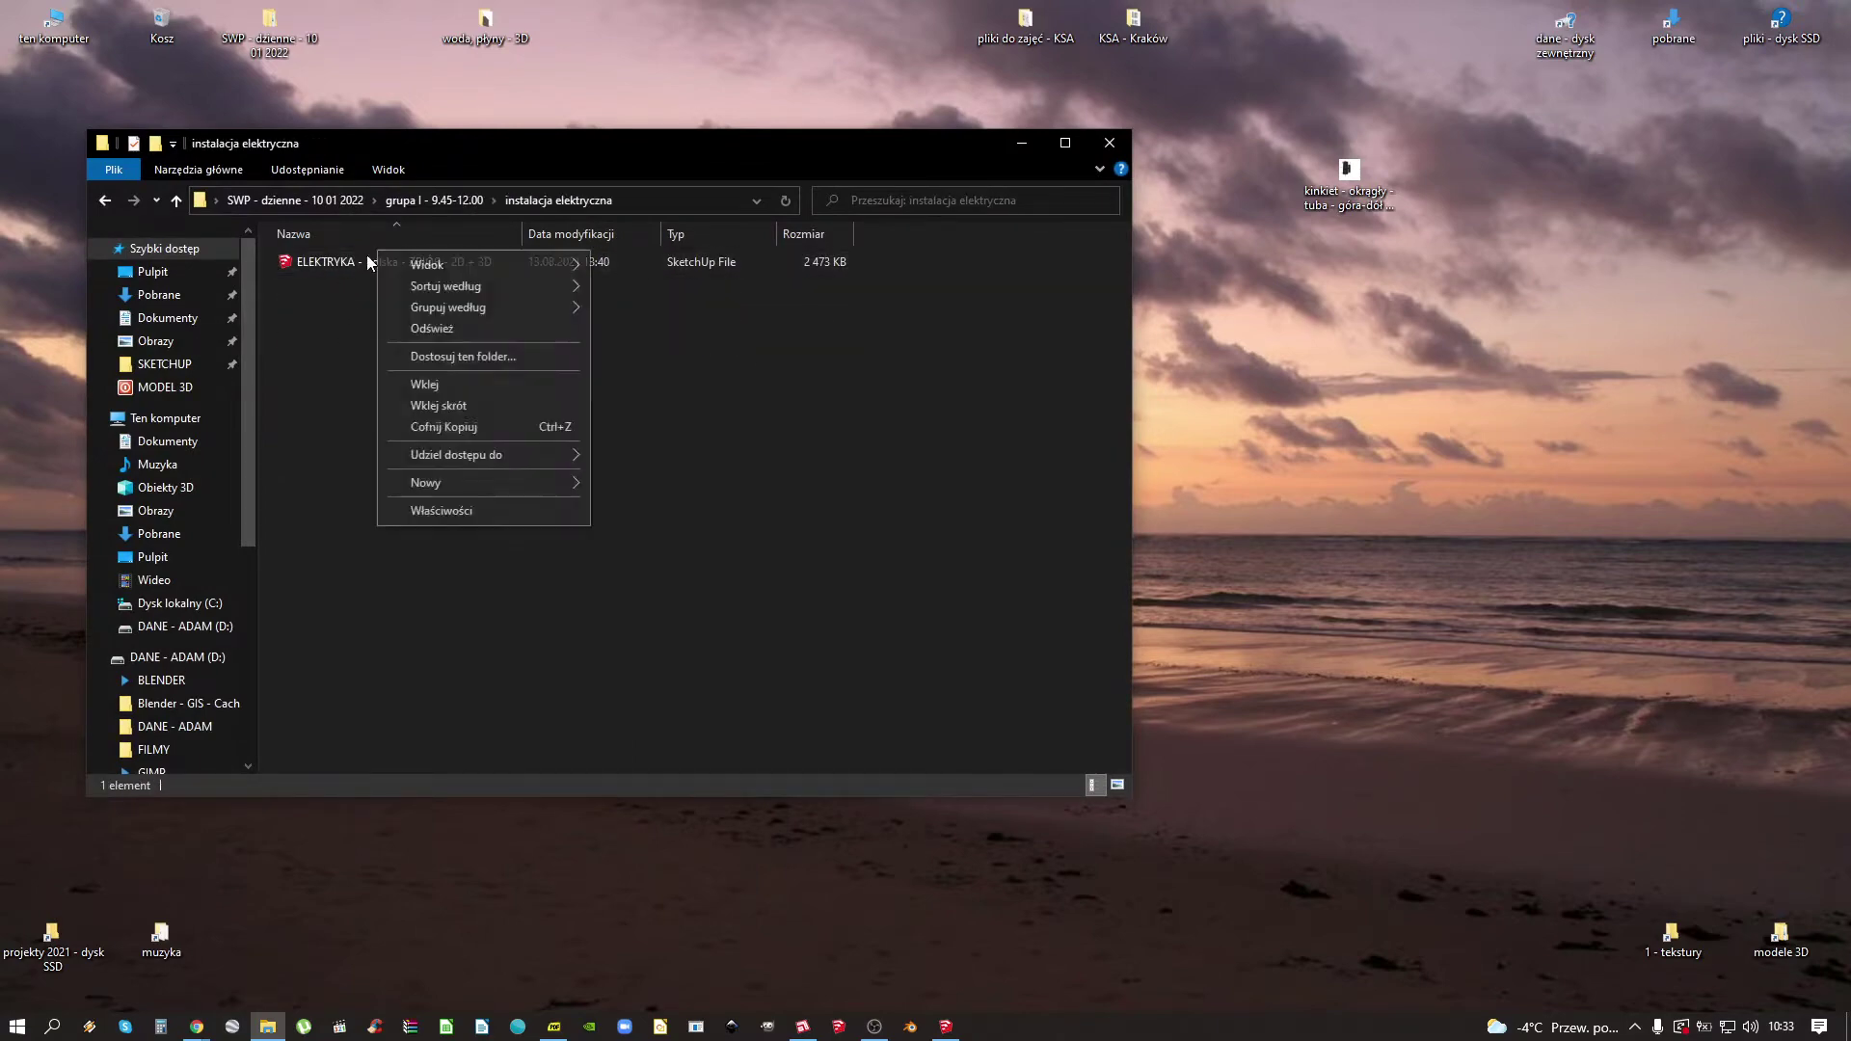
pyautogui.click(350, 264)
pyautogui.rightClick(349, 264)
pyautogui.click(330, 264)
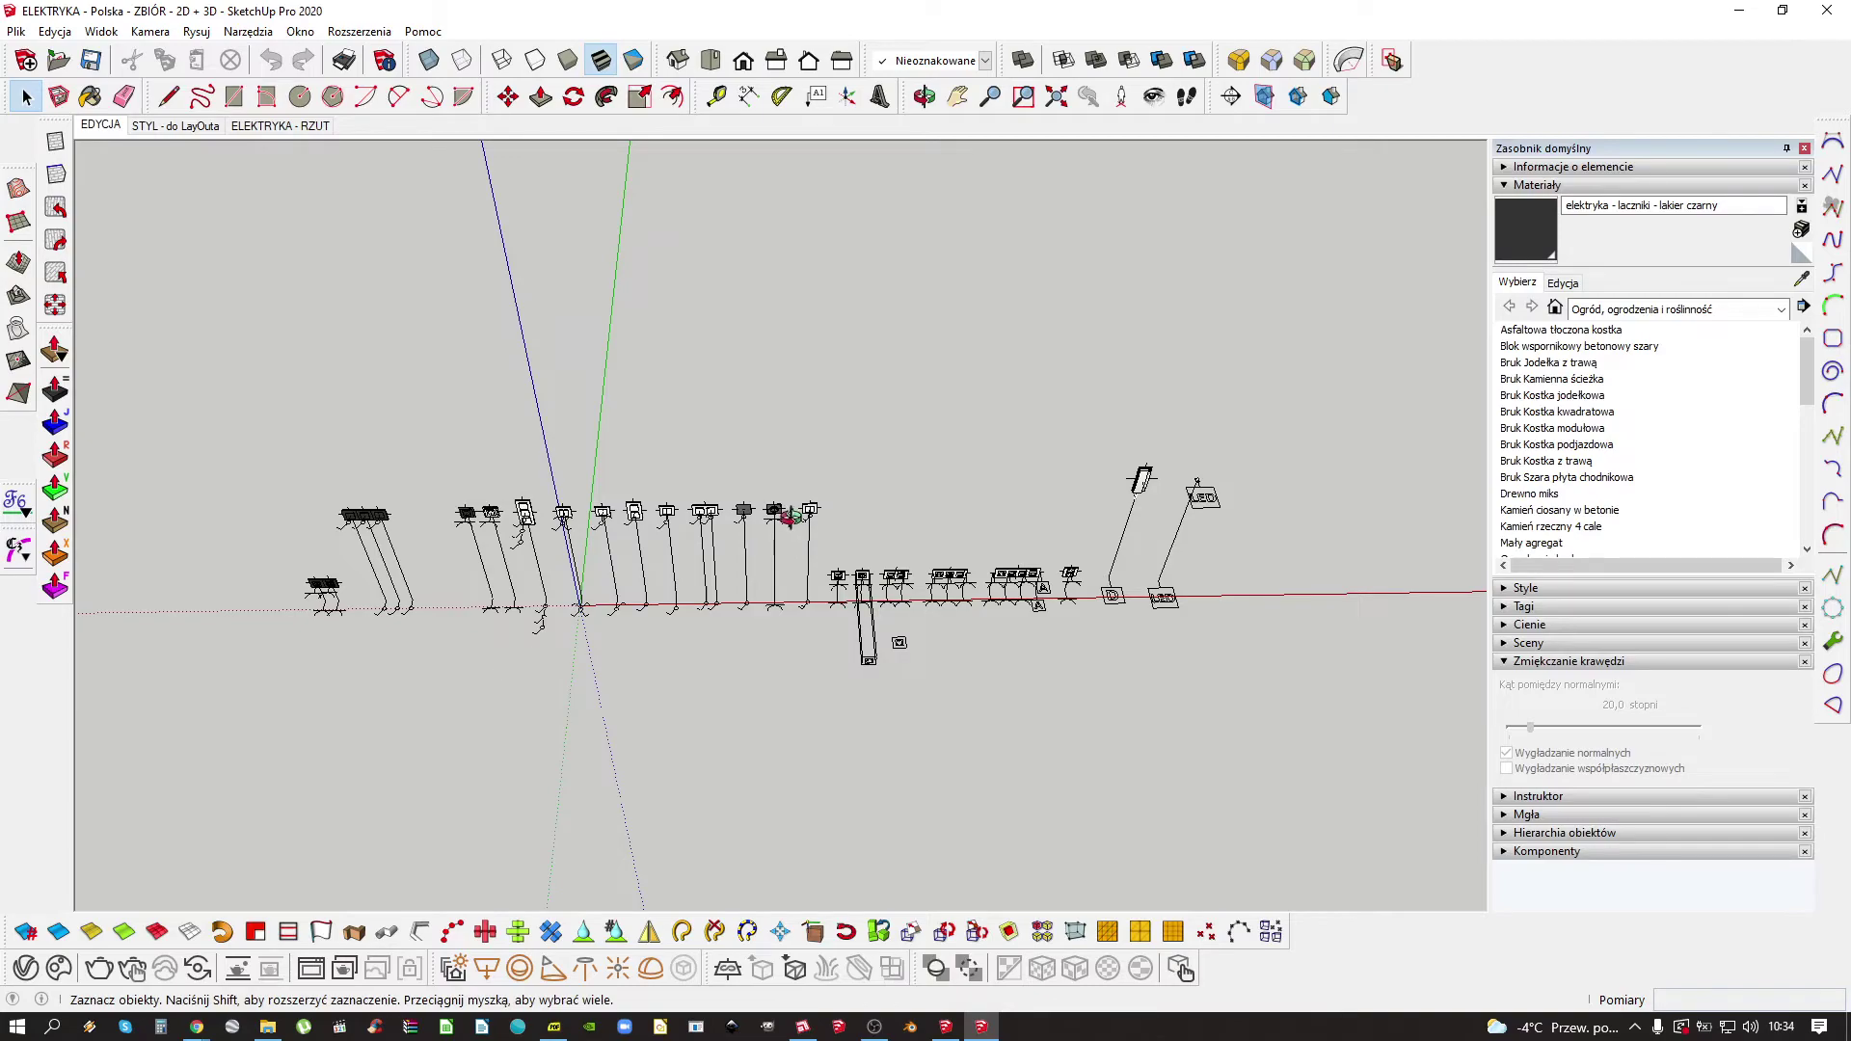
# - Orbit around the electrical fittings and select two socket components to inspect them
pyautogui.moveTo(790, 518); pyautogui.dragTo(781, 526, button='middle')
pyautogui.scroll(3, 786, 521)
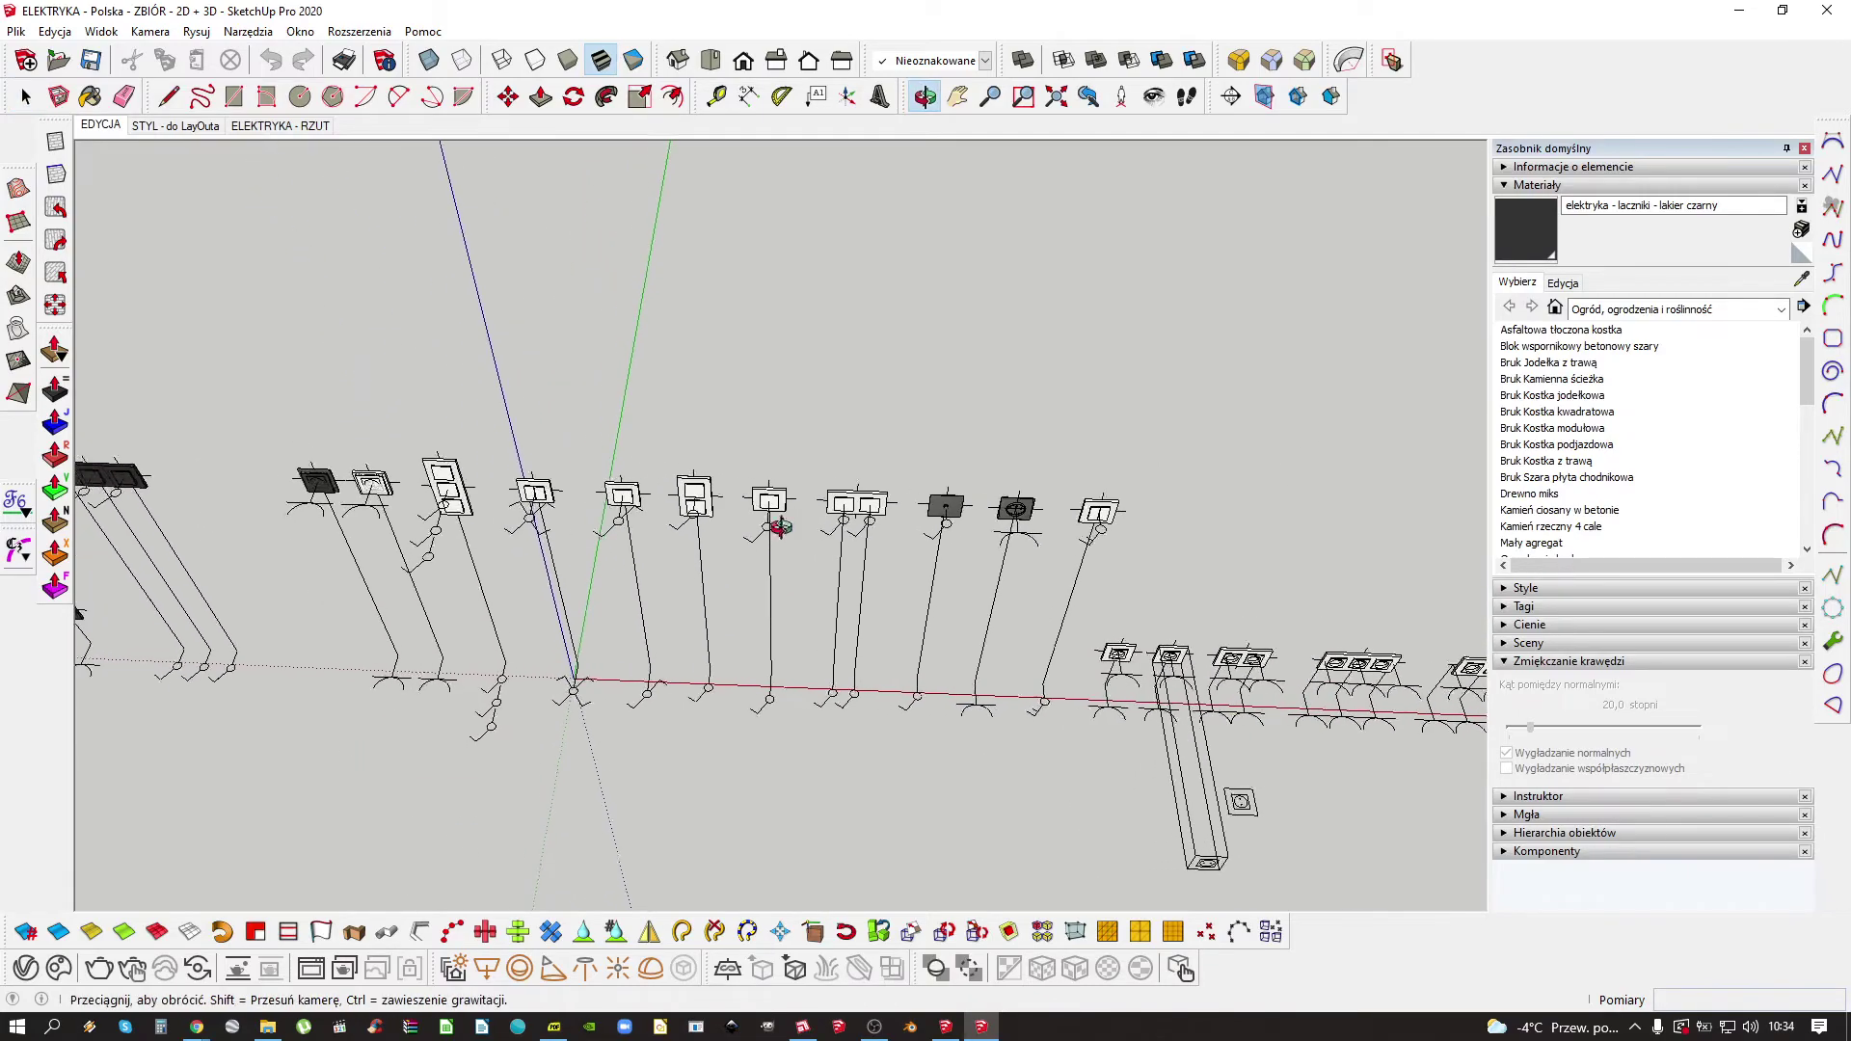
pyautogui.click(781, 527)
pyautogui.scroll(2, 781, 526)
pyautogui.moveTo(1061, 627); pyautogui.dragTo(1218, 693, button='middle')
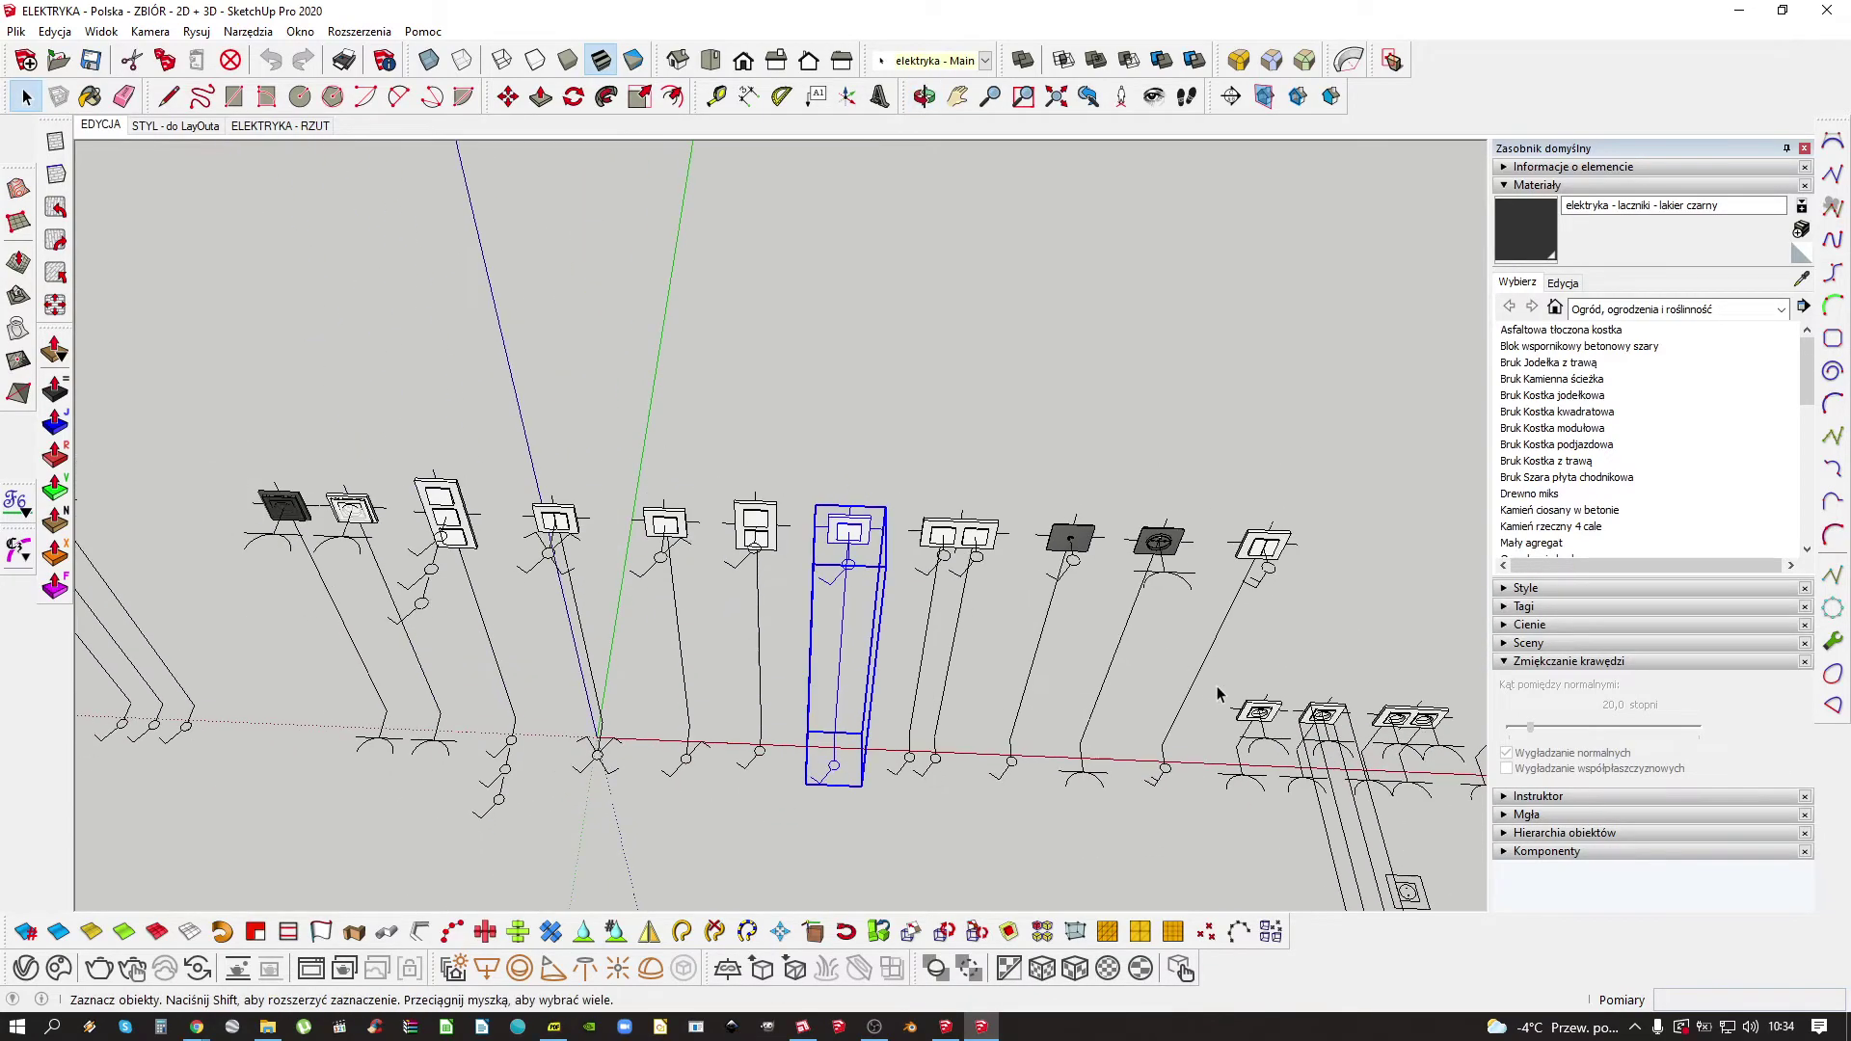
pyautogui.scroll(3, 1218, 693)
pyautogui.scroll(2, 1157, 685)
pyautogui.keyDown('shift'); pyautogui.click(1030, 675); pyautogui.keyUp('shift')
pyautogui.scroll(-1, 1030, 675)
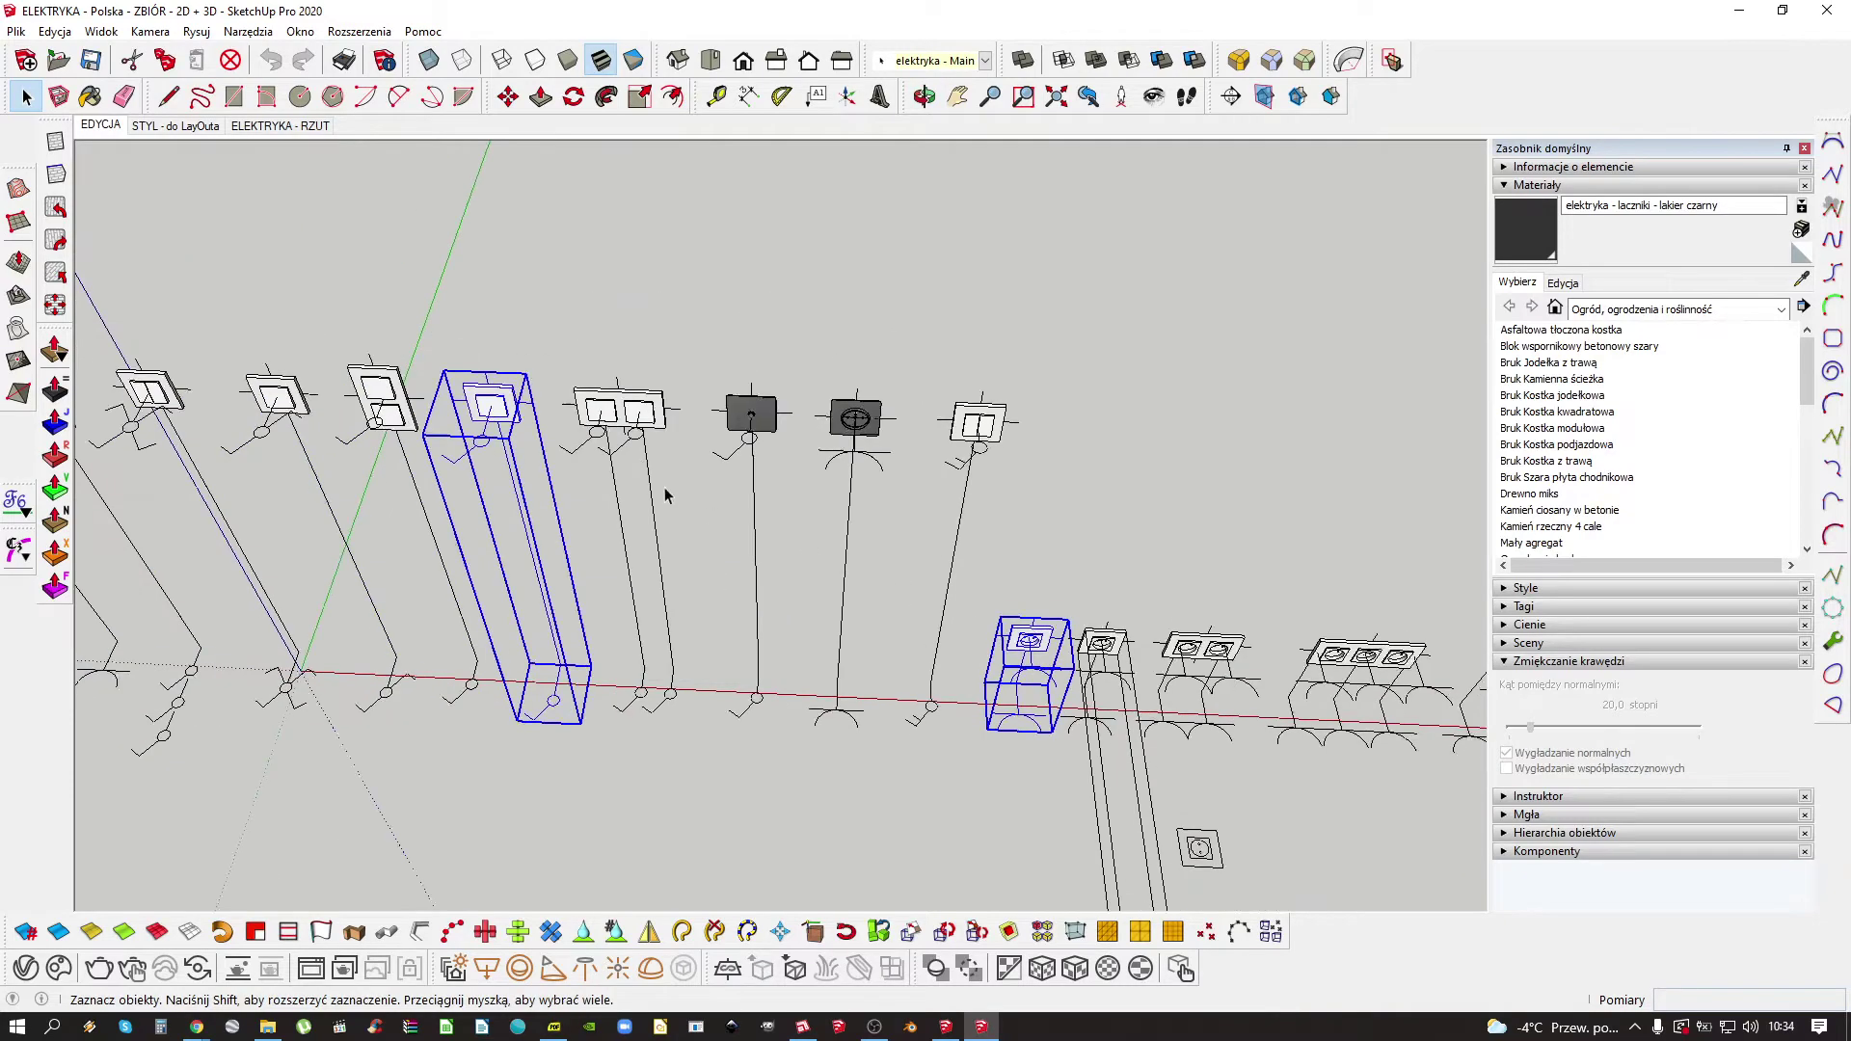
pyautogui.moveTo(665, 495); pyautogui.dragTo(675, 521, button='middle')
pyautogui.scroll(3, 698, 530)
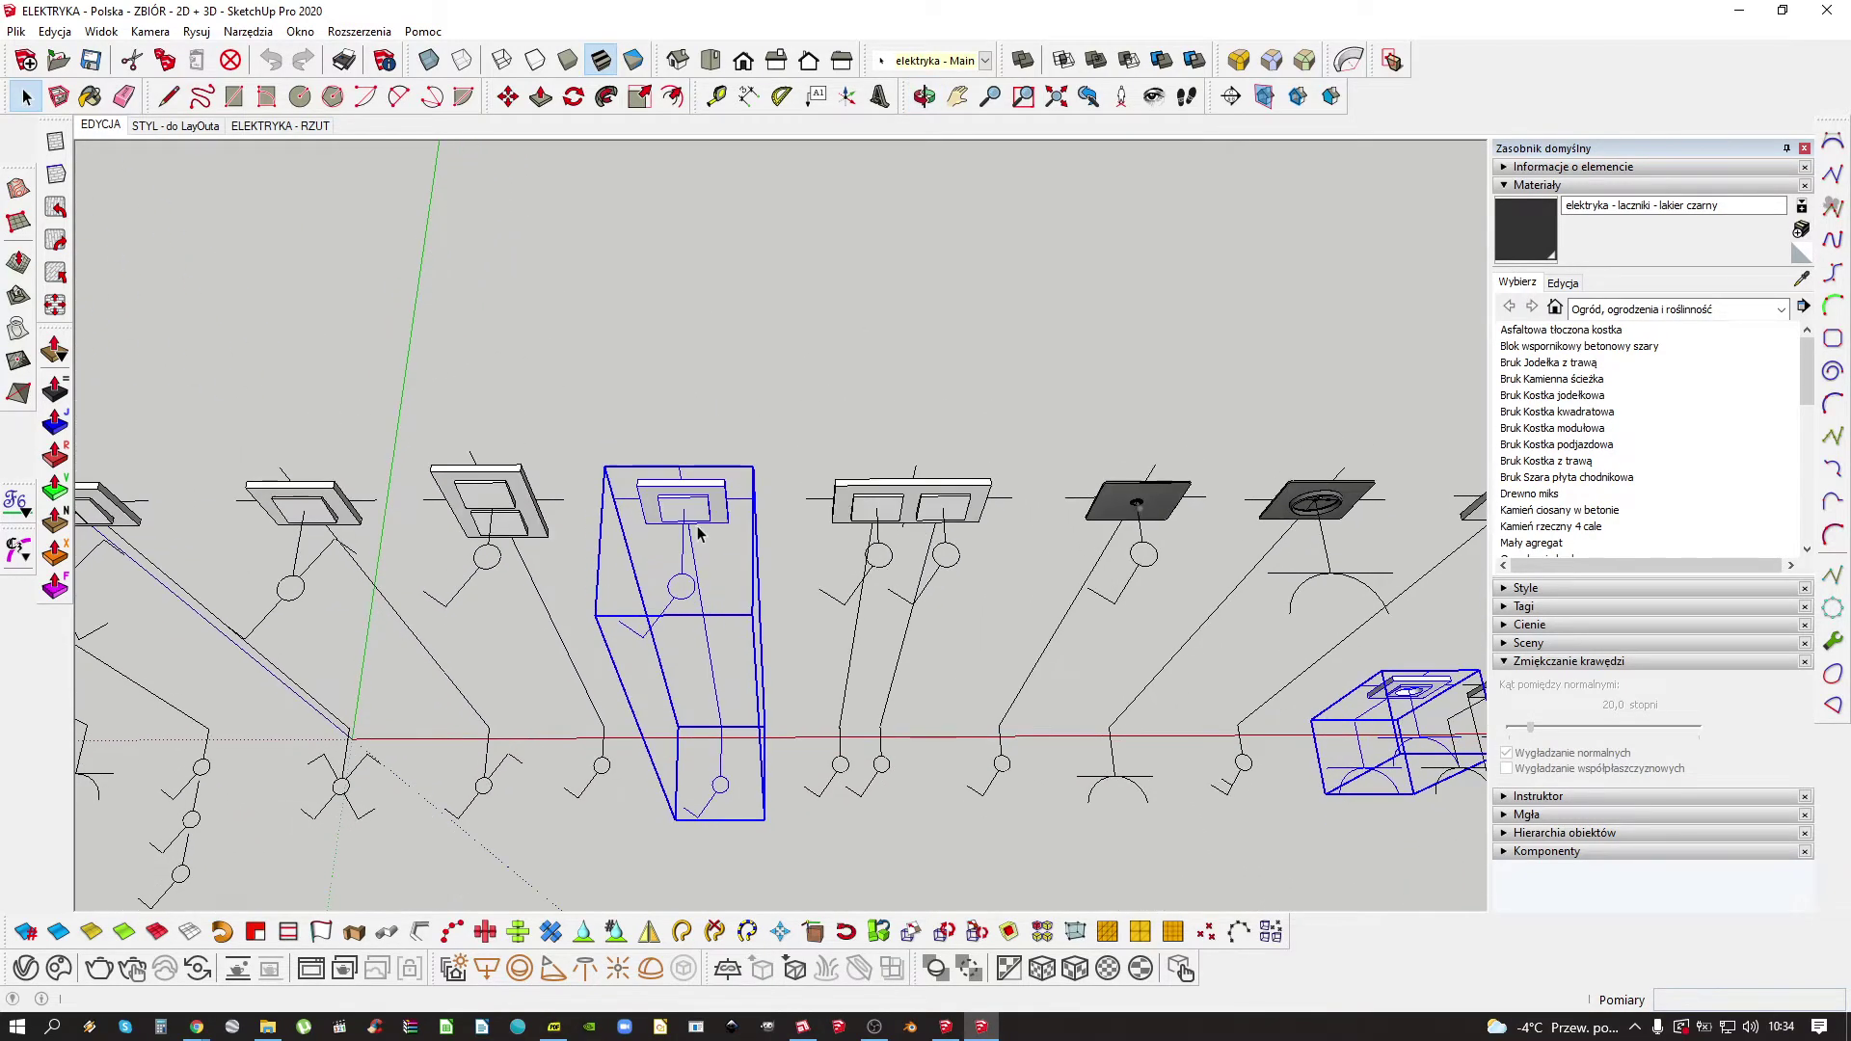
pyautogui.scroll(-2, 699, 531)
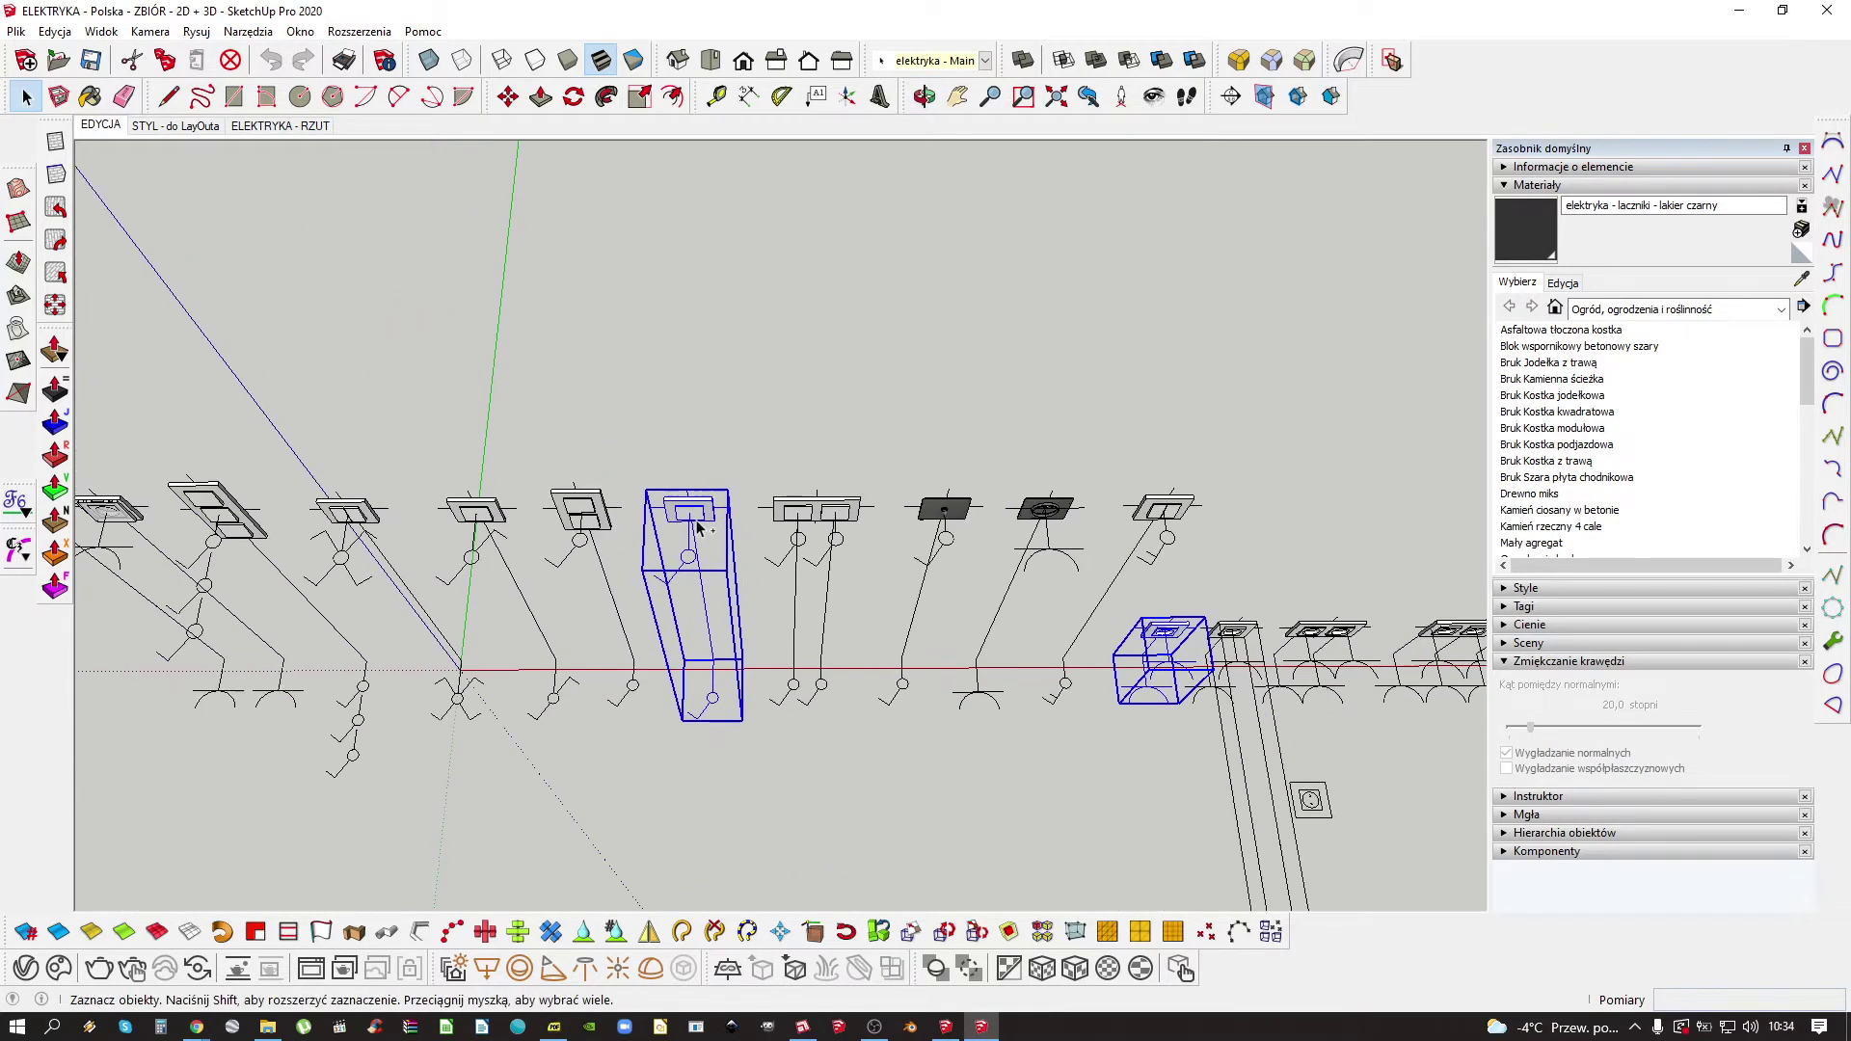
# - Apply the in-model ELEKTRYKA style to colour the fittings by tag
pyautogui.click(1553, 185)
pyautogui.click(1548, 202)
pyautogui.click(1554, 324)
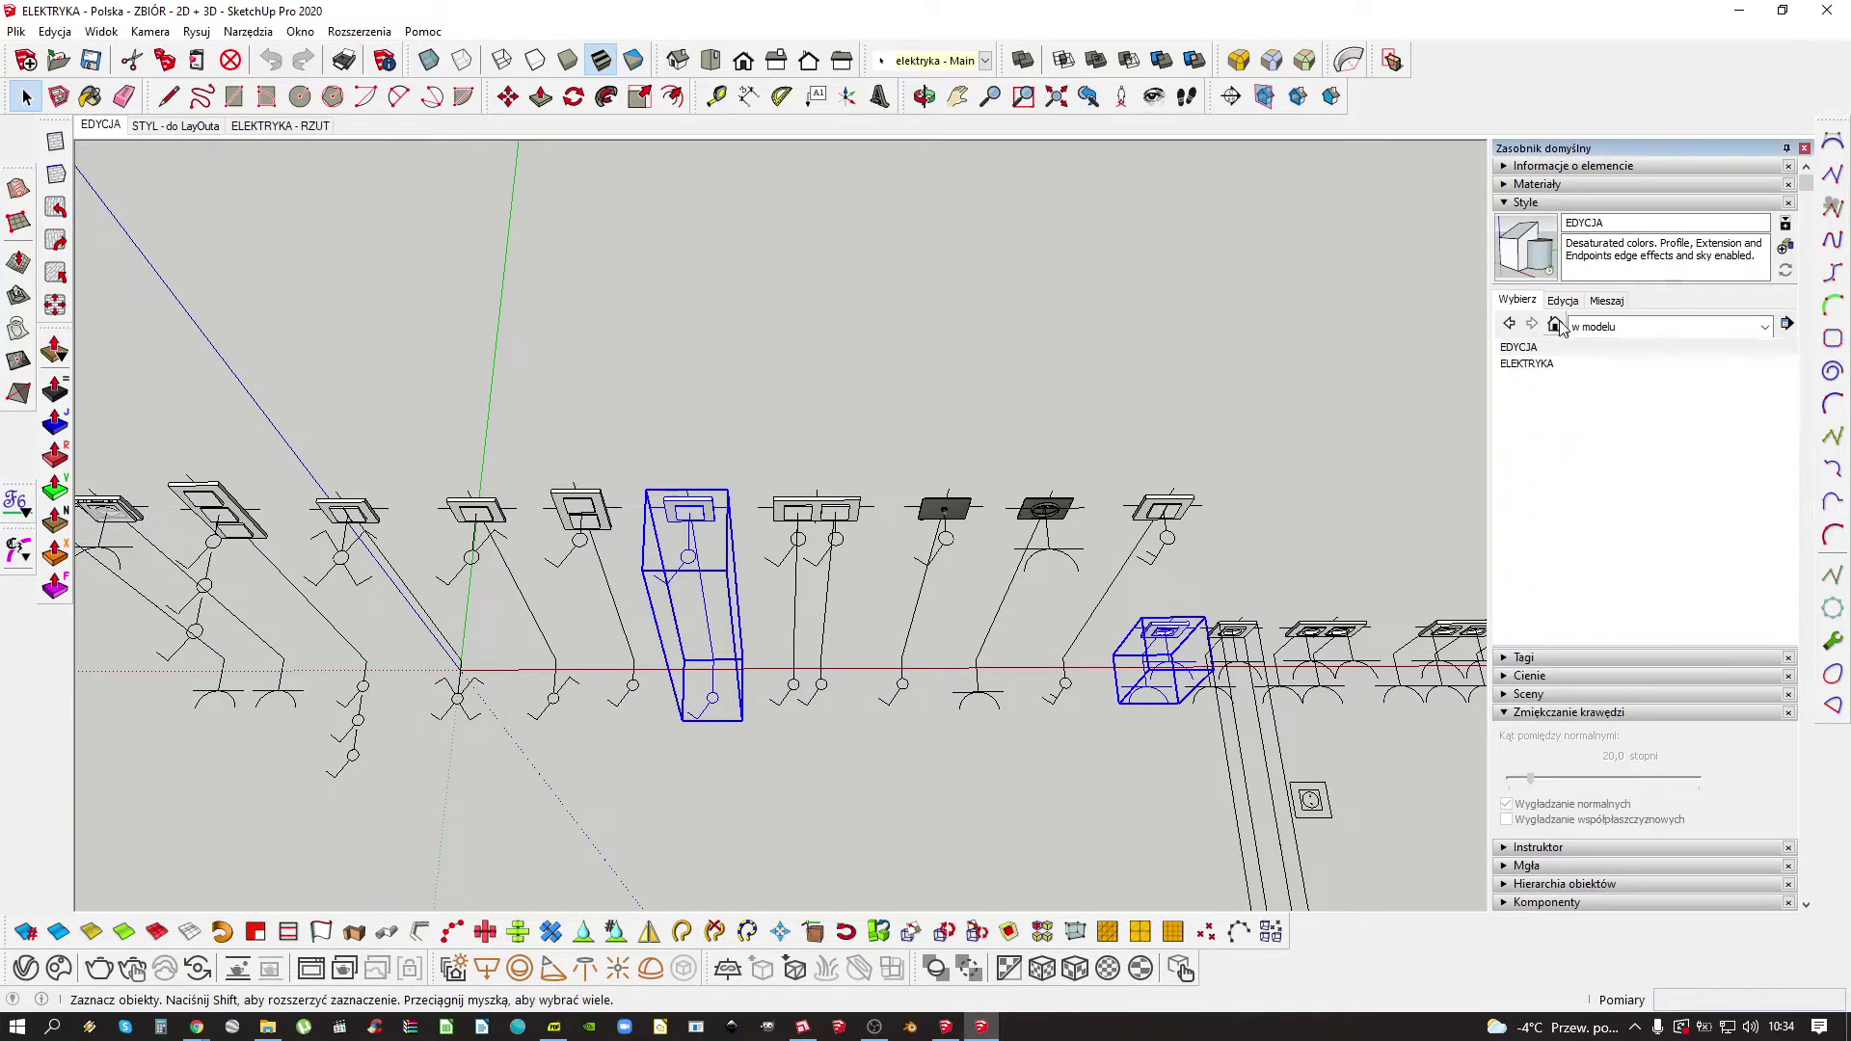
pyautogui.click(1528, 365)
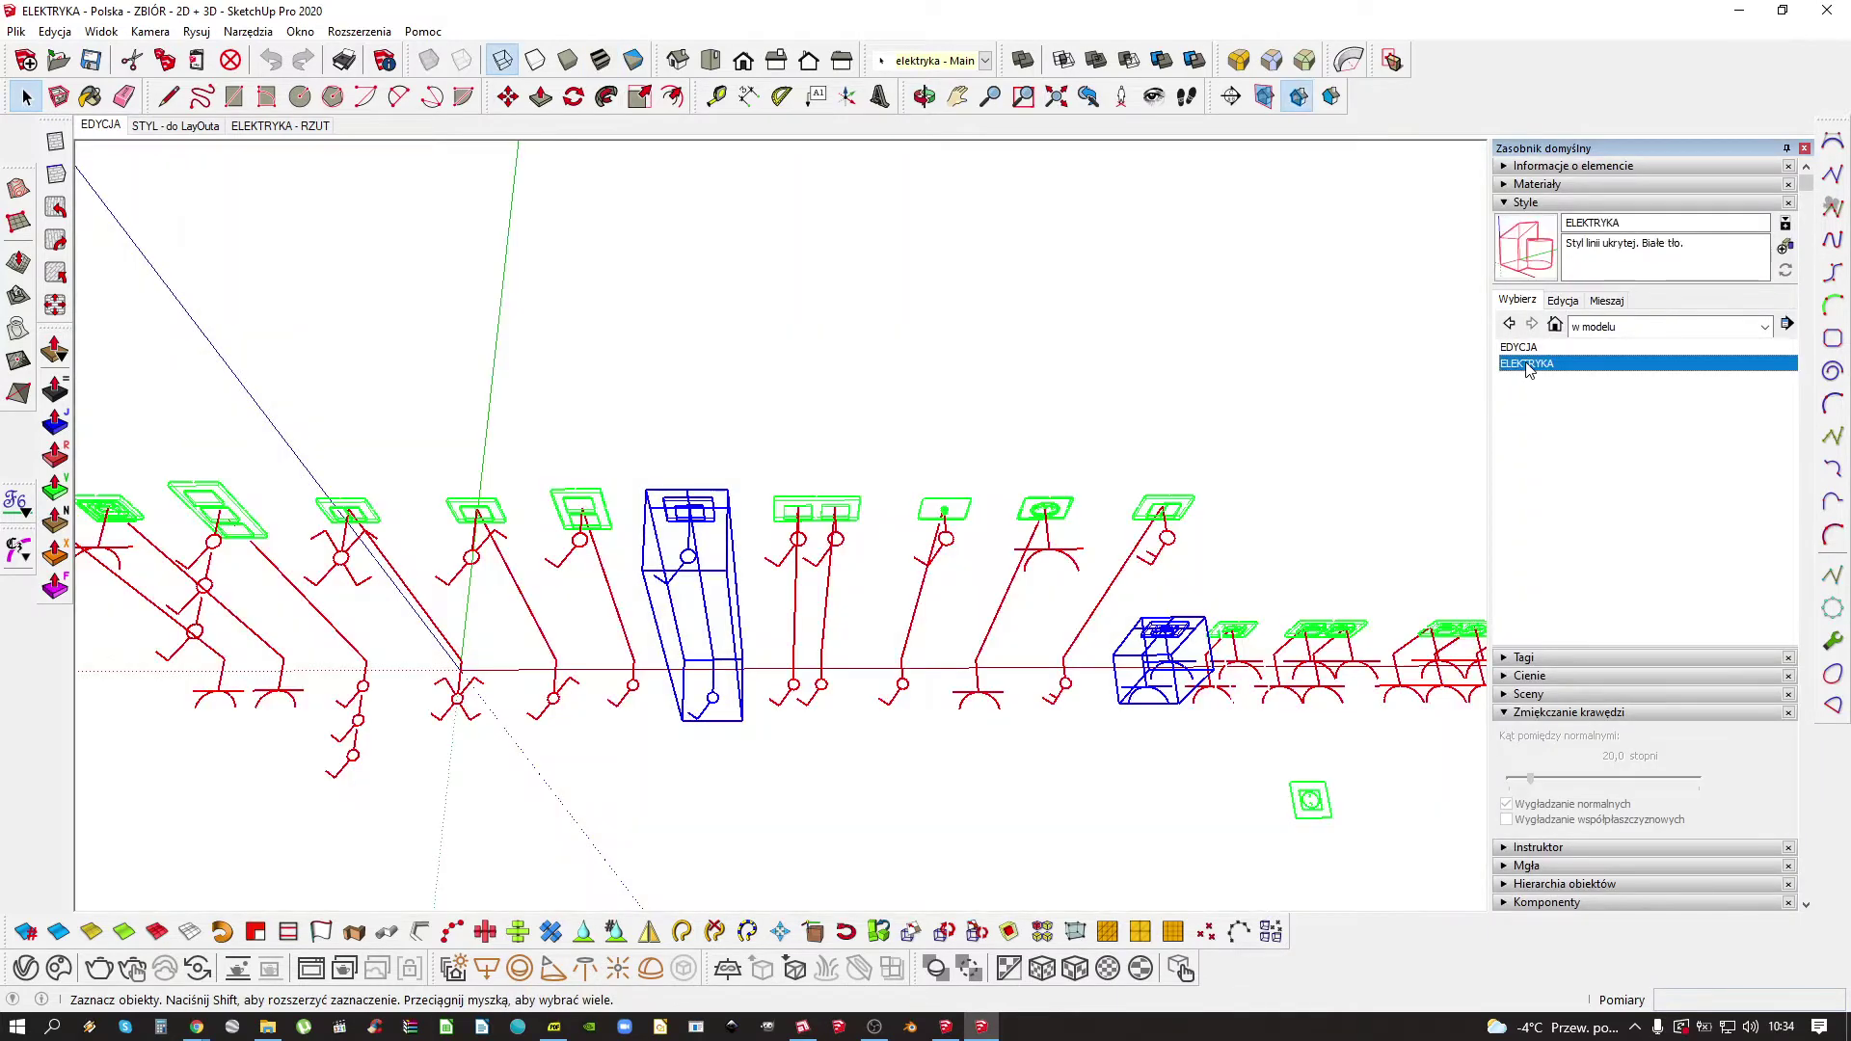
pyautogui.moveTo(1022, 583)
pyautogui.mouseDown(button='middle')
pyautogui.moveTo(748, 607)
pyautogui.moveTo(784, 546)
pyautogui.mouseUp(button='middle')
pyautogui.click(891, 414)
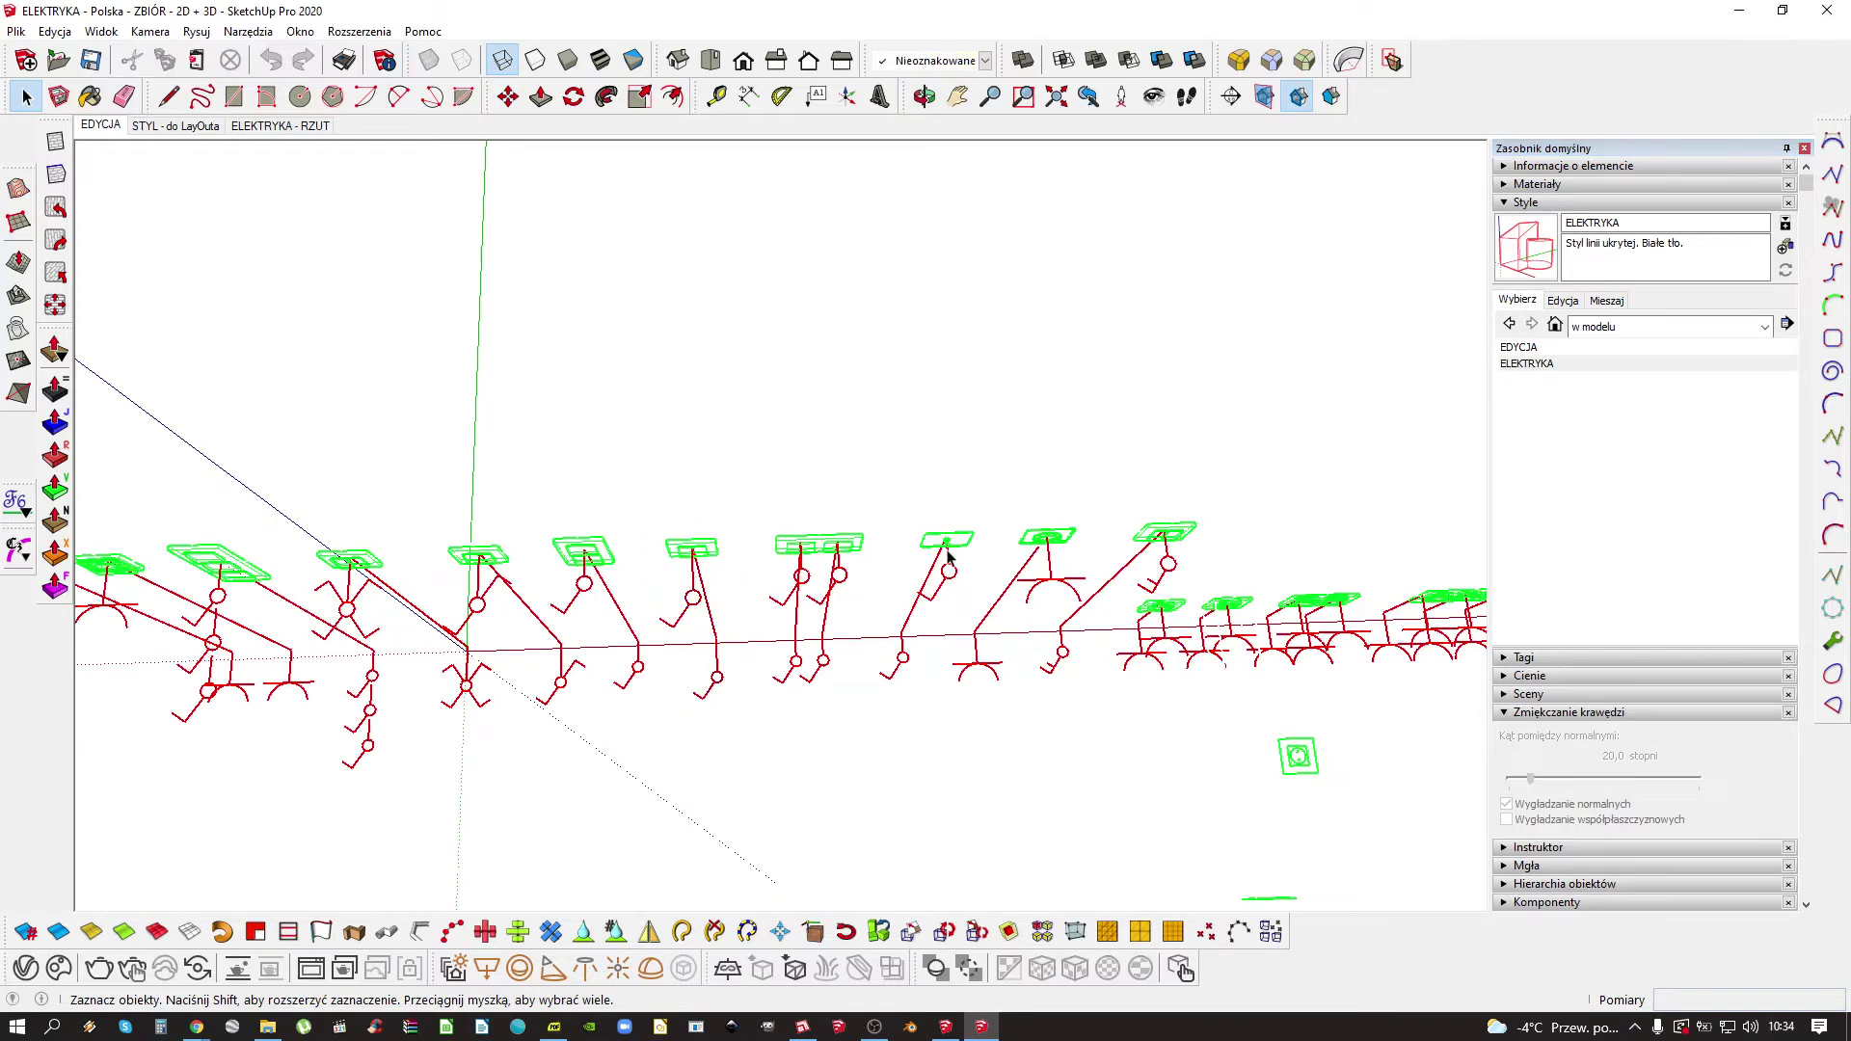
pyautogui.moveTo(891, 414)
pyautogui.mouseDown(button='middle')
pyautogui.moveTo(826, 453)
pyautogui.moveTo(964, 425)
pyautogui.mouseUp(button='middle')
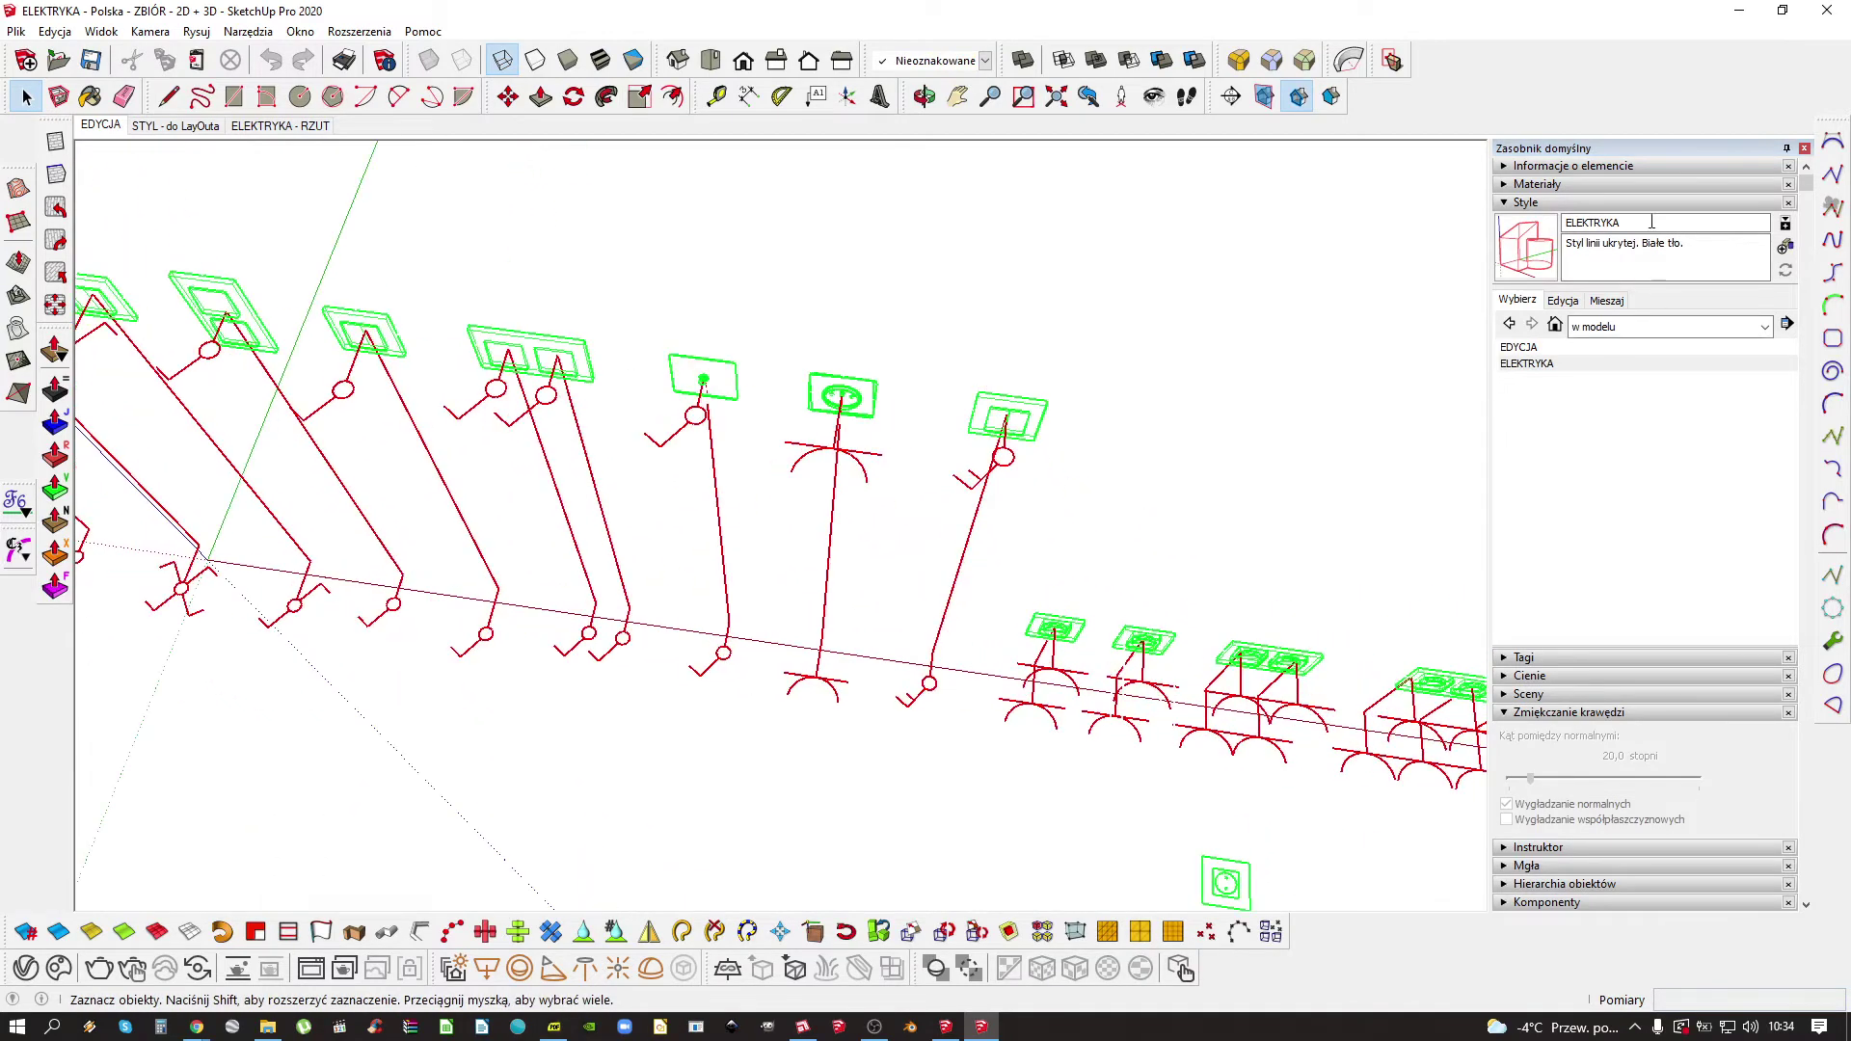
pyautogui.click(1564, 204)
# - Hide the elektryka and domofon 3D-Model tags, helper-line tags and intercom 2D tag
pyautogui.click(1528, 223)
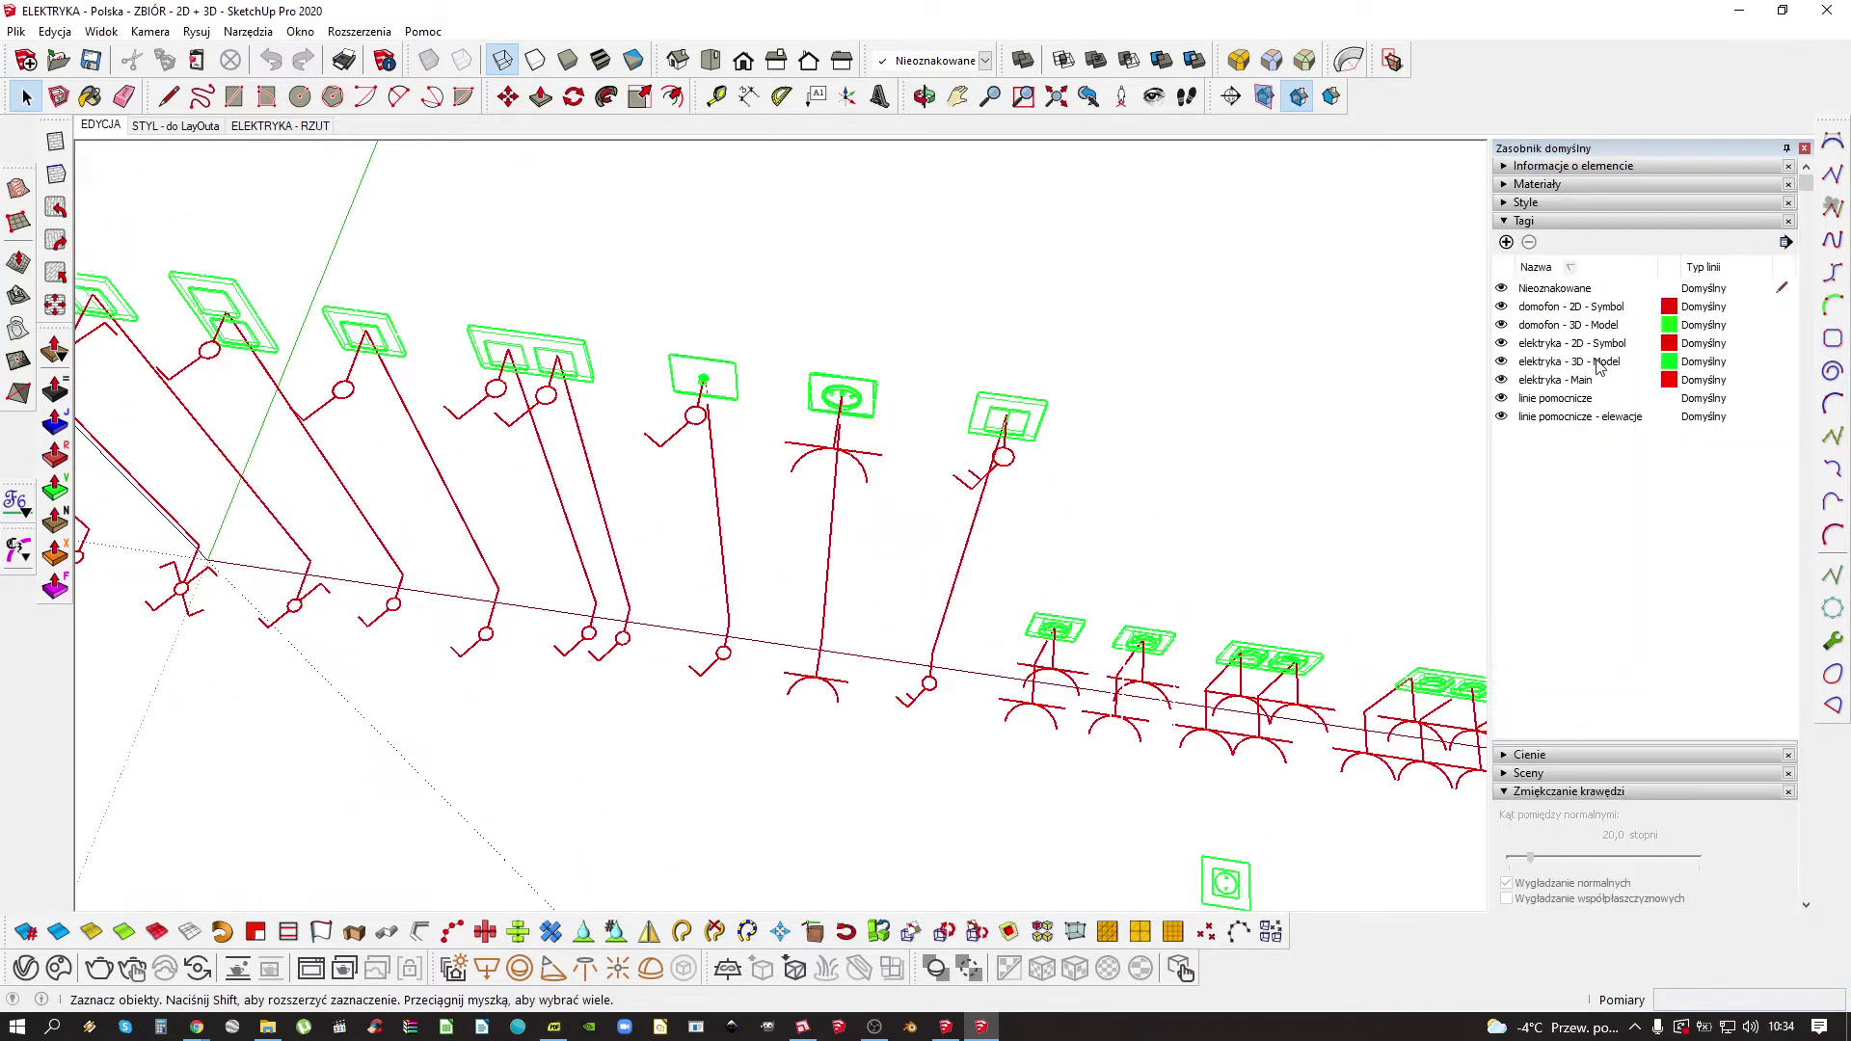
pyautogui.click(1501, 363)
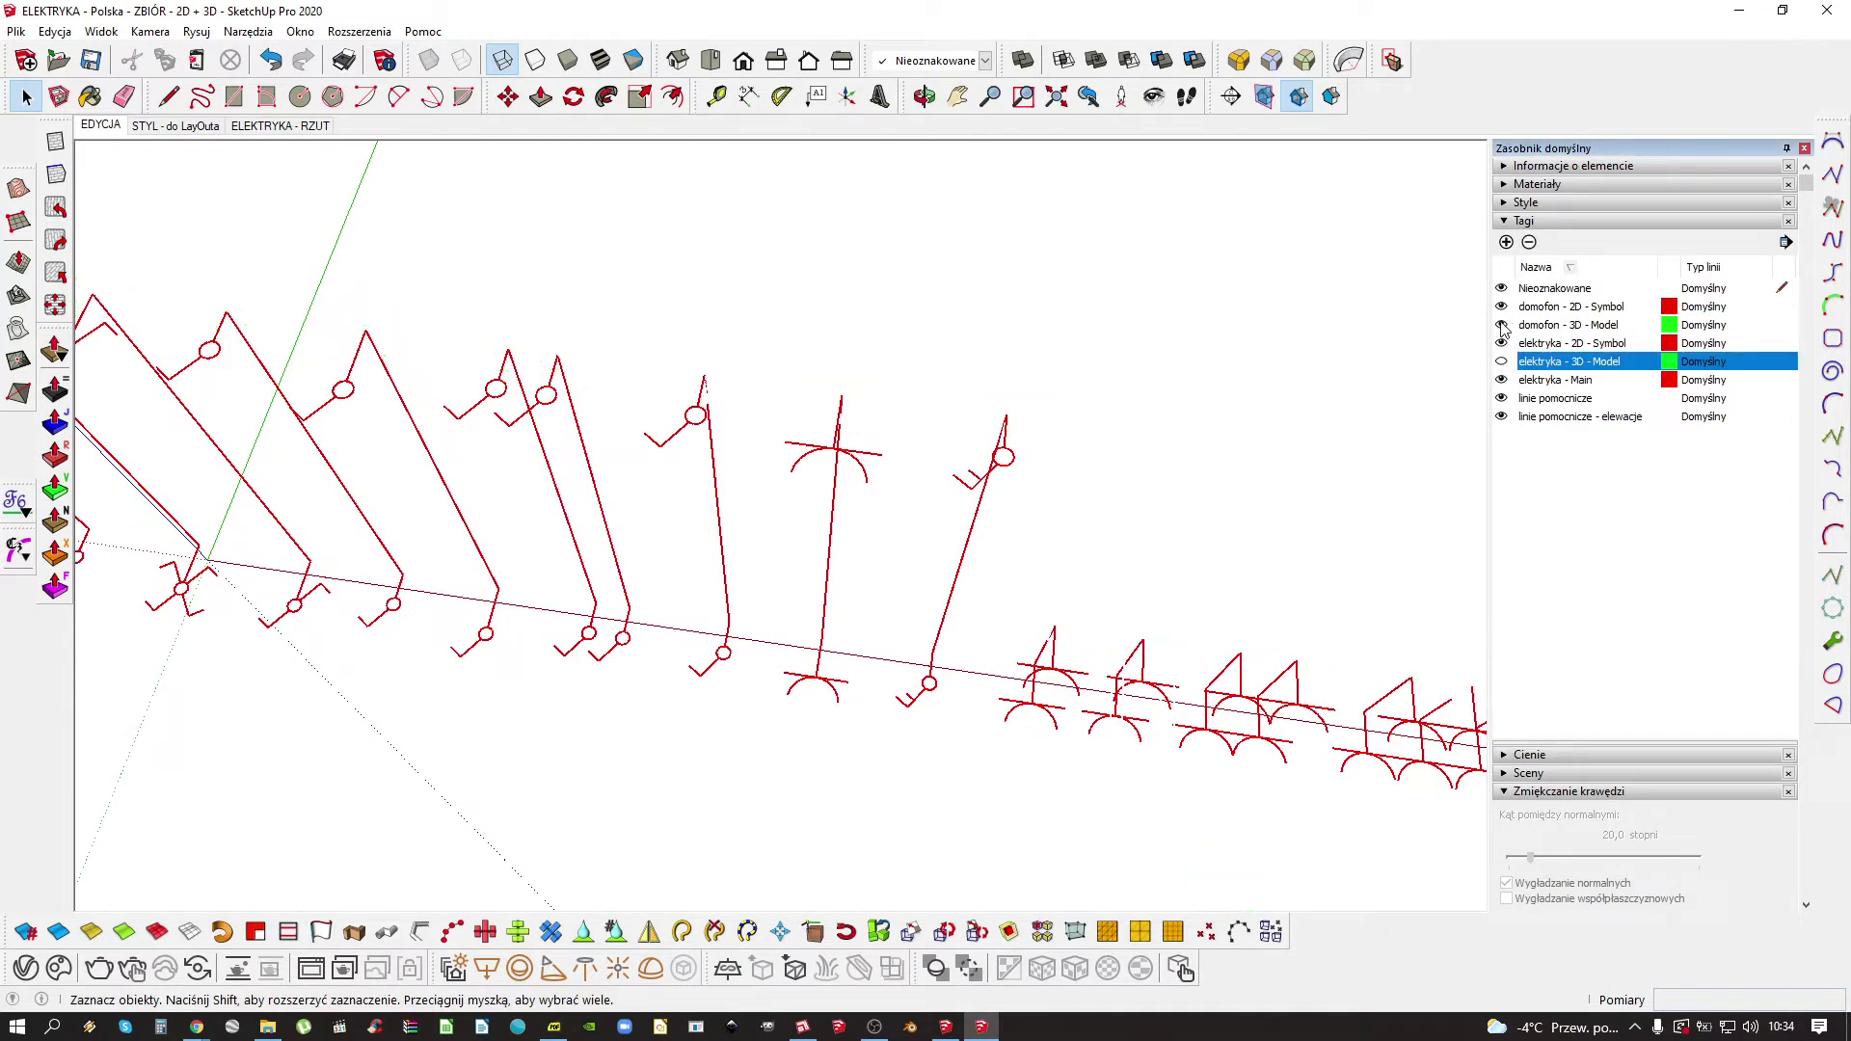
pyautogui.click(1501, 325)
pyautogui.click(1502, 398)
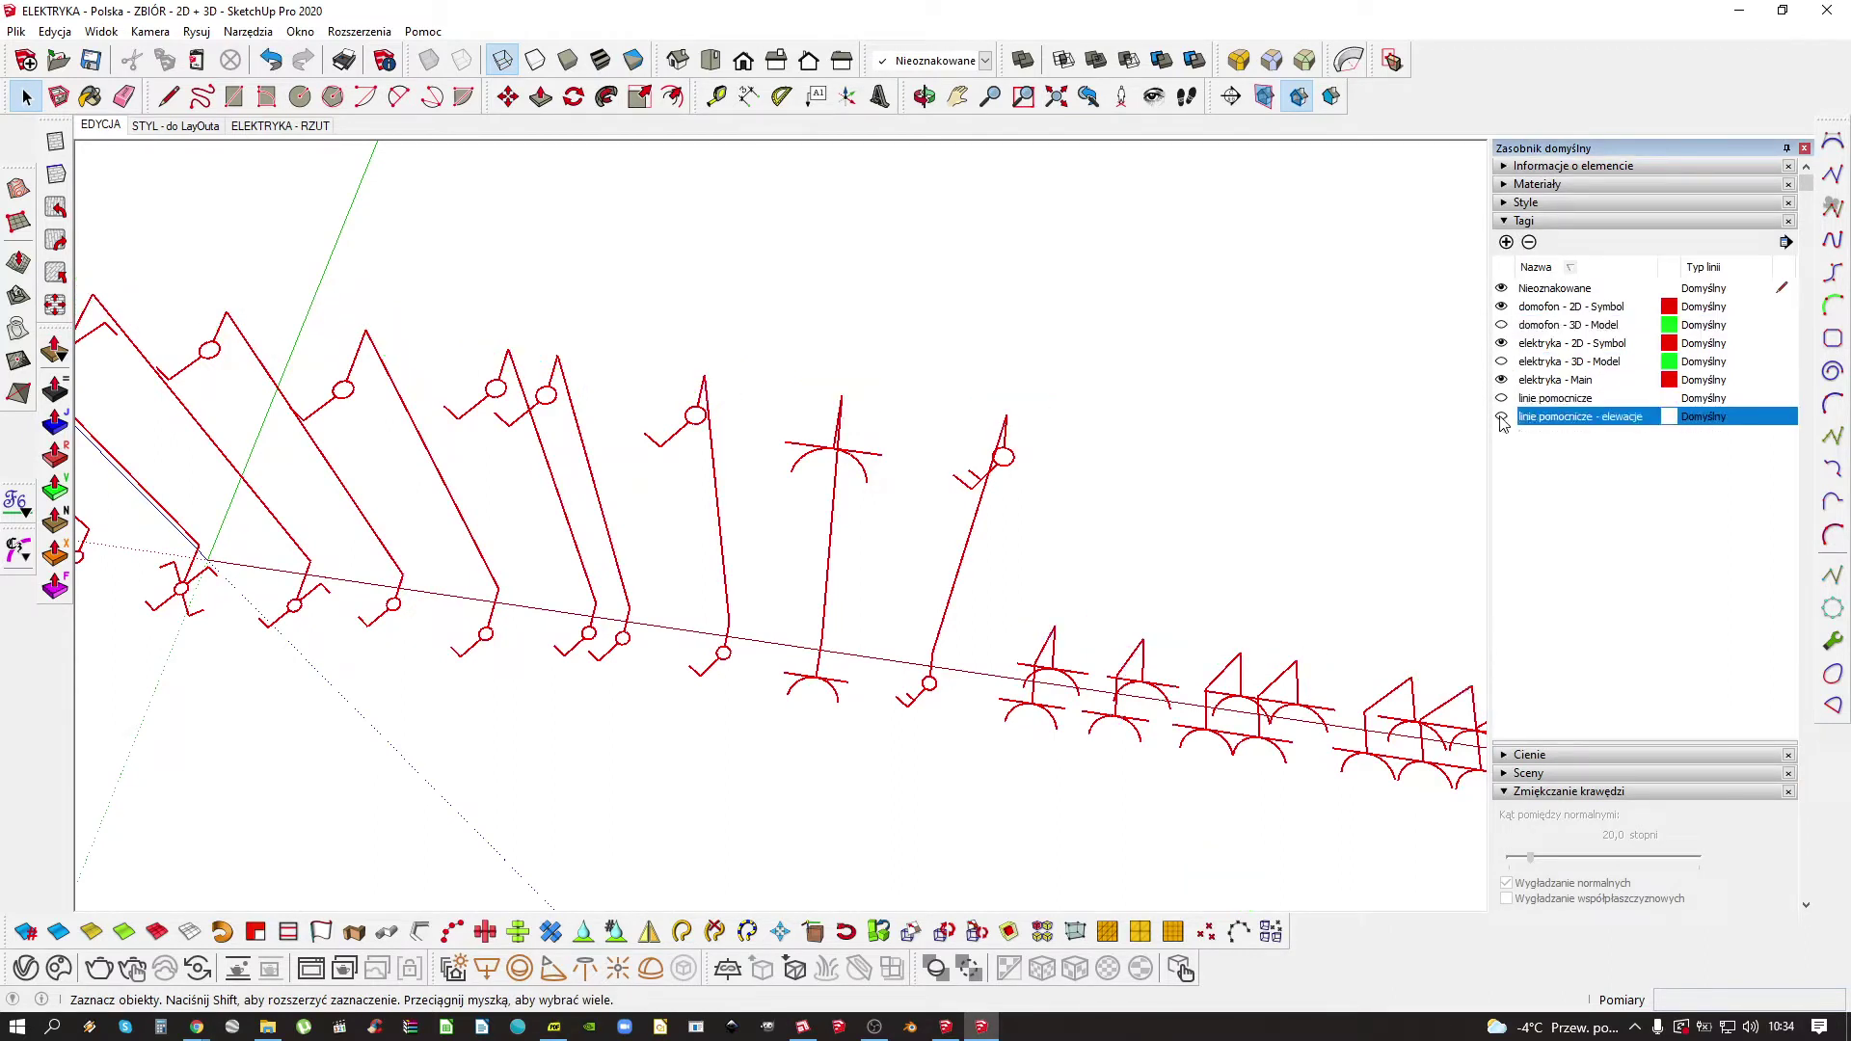
pyautogui.click(1512, 309)
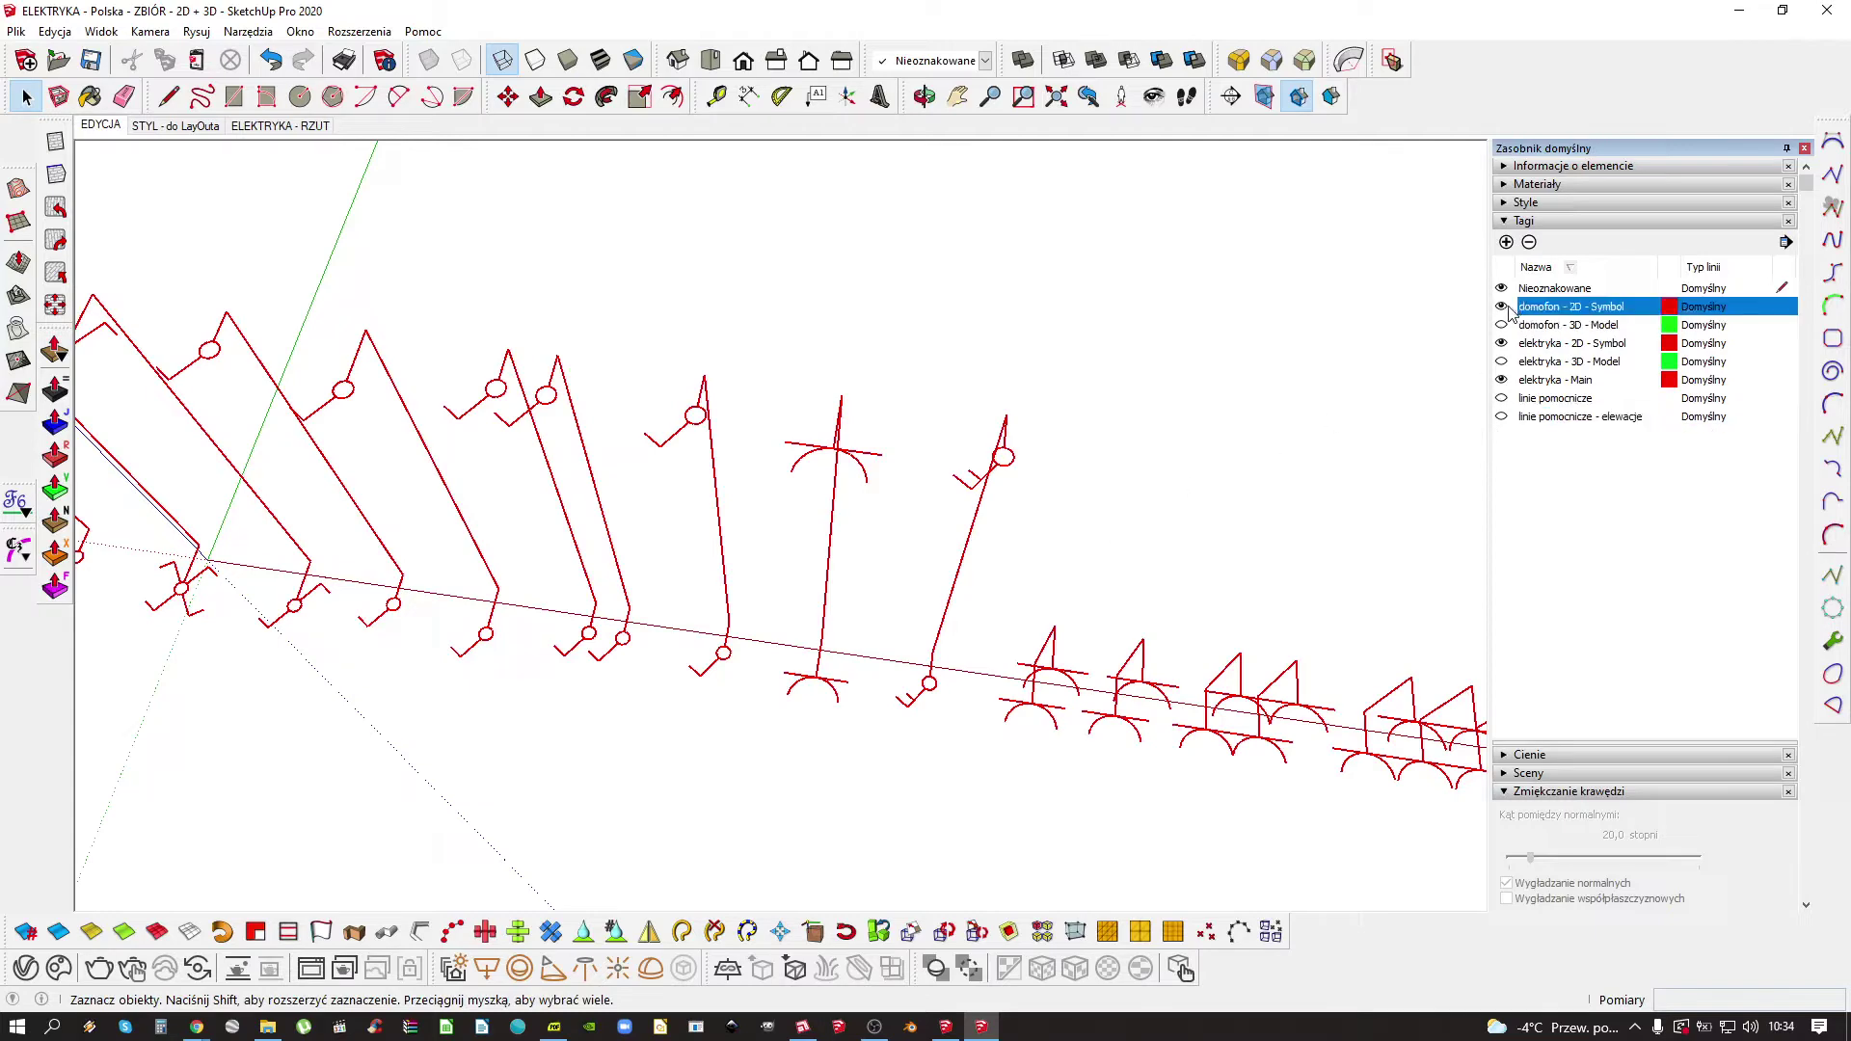
# - View the red 2D symbols from the top, then minimize the electrical file
pyautogui.moveTo(907, 467)
pyautogui.mouseDown(button='middle')
pyautogui.moveTo(905, 620)
pyautogui.moveTo(682, 367)
pyautogui.mouseUp(button='middle')
pyautogui.click(148, 27)
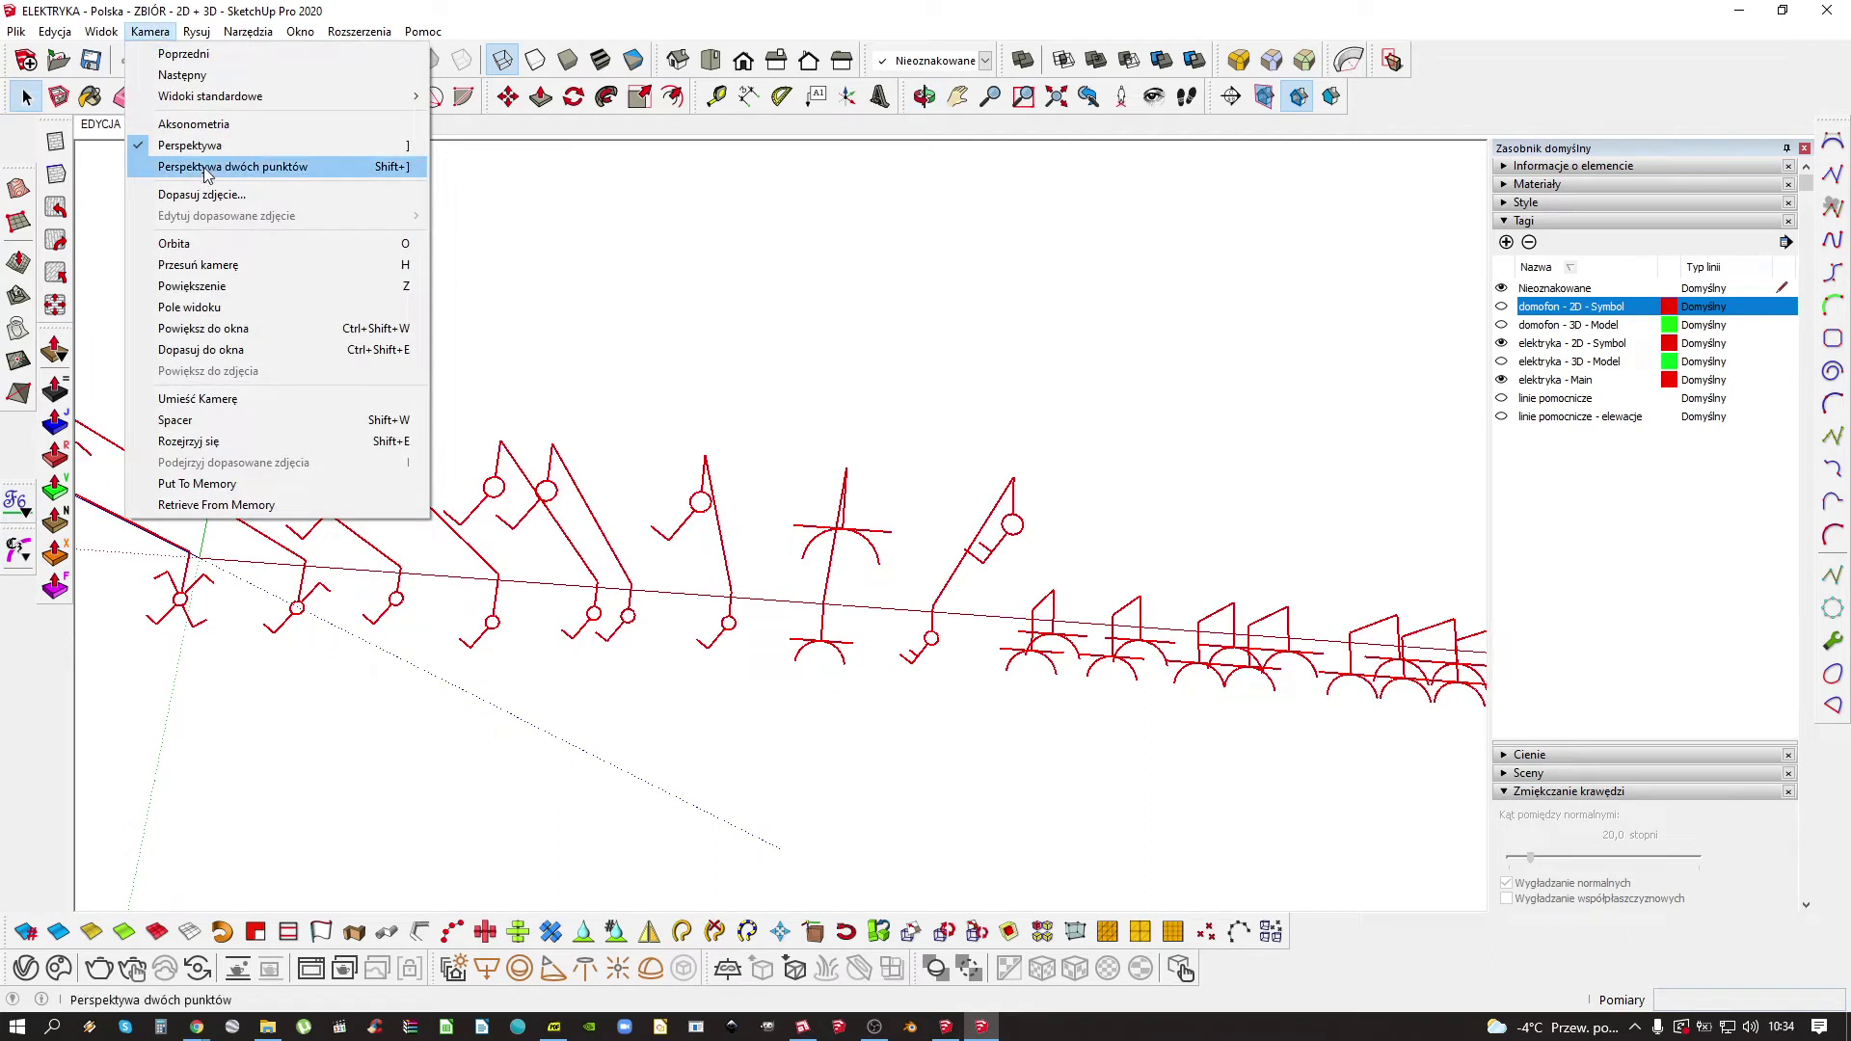
pyautogui.click(184, 127)
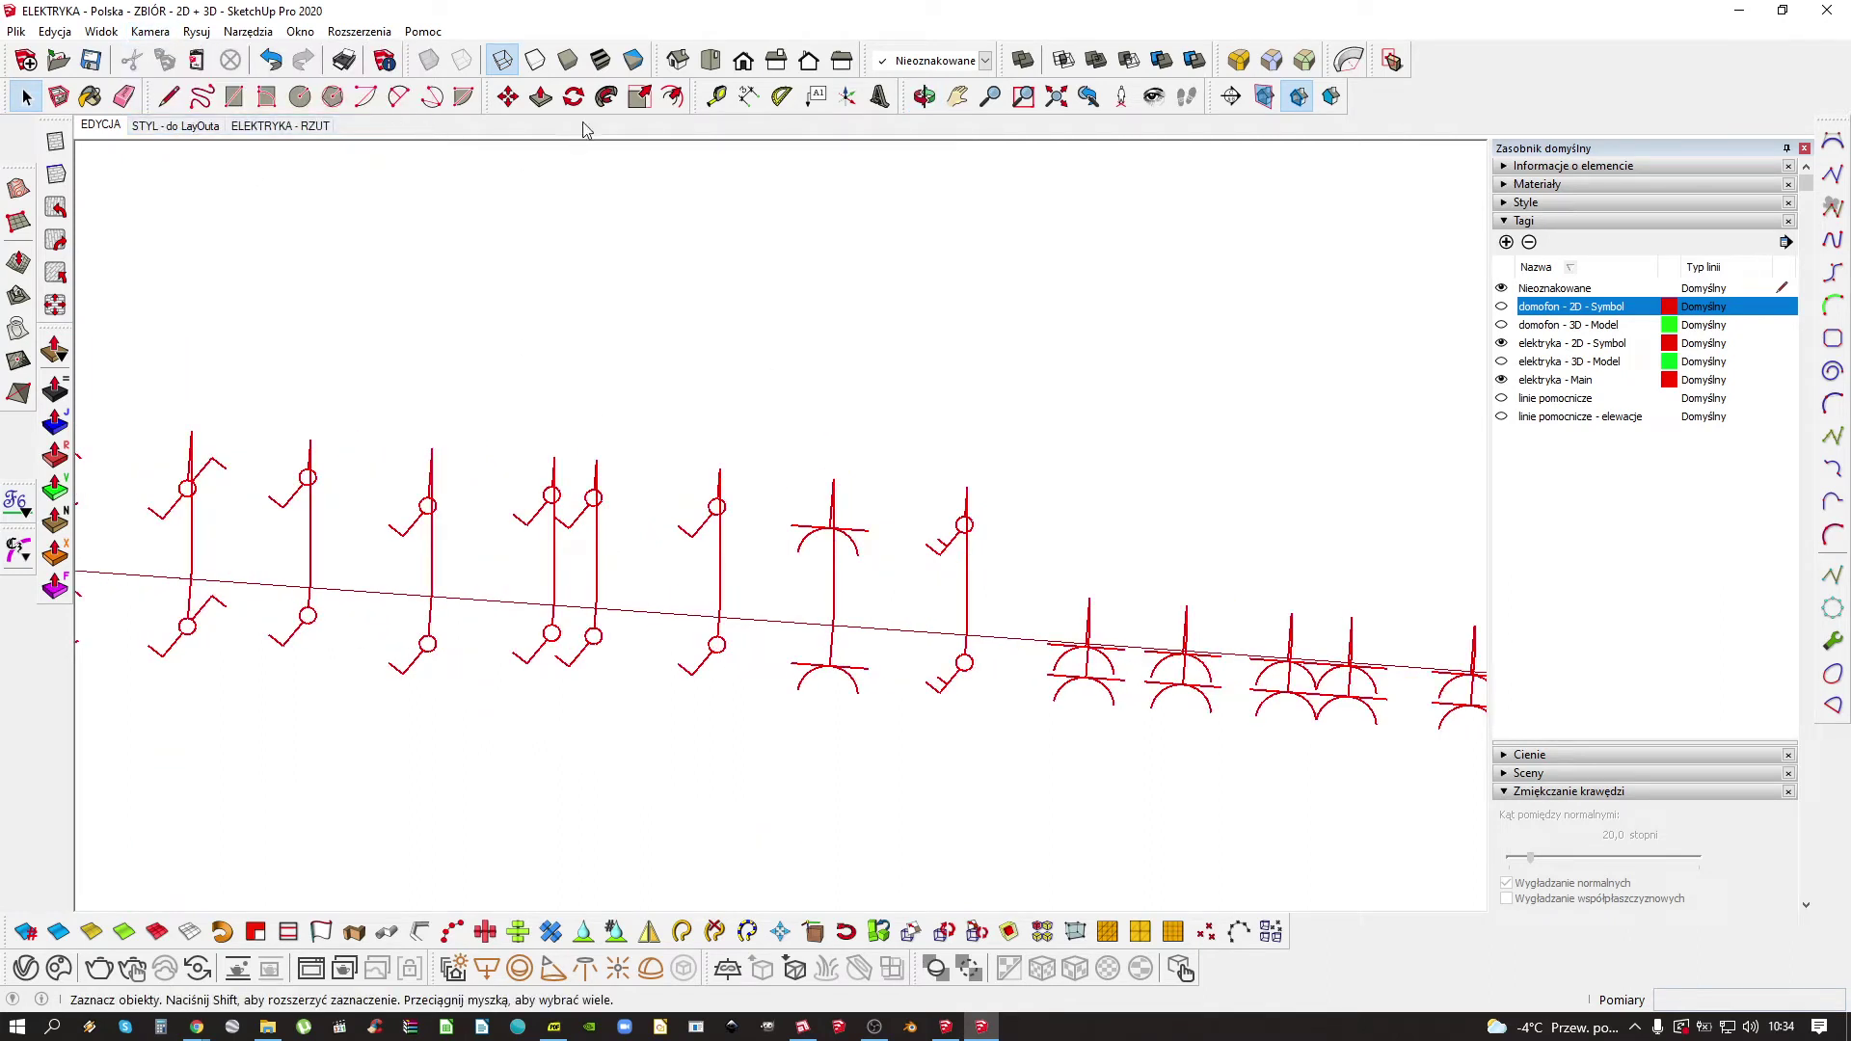
pyautogui.click(711, 60)
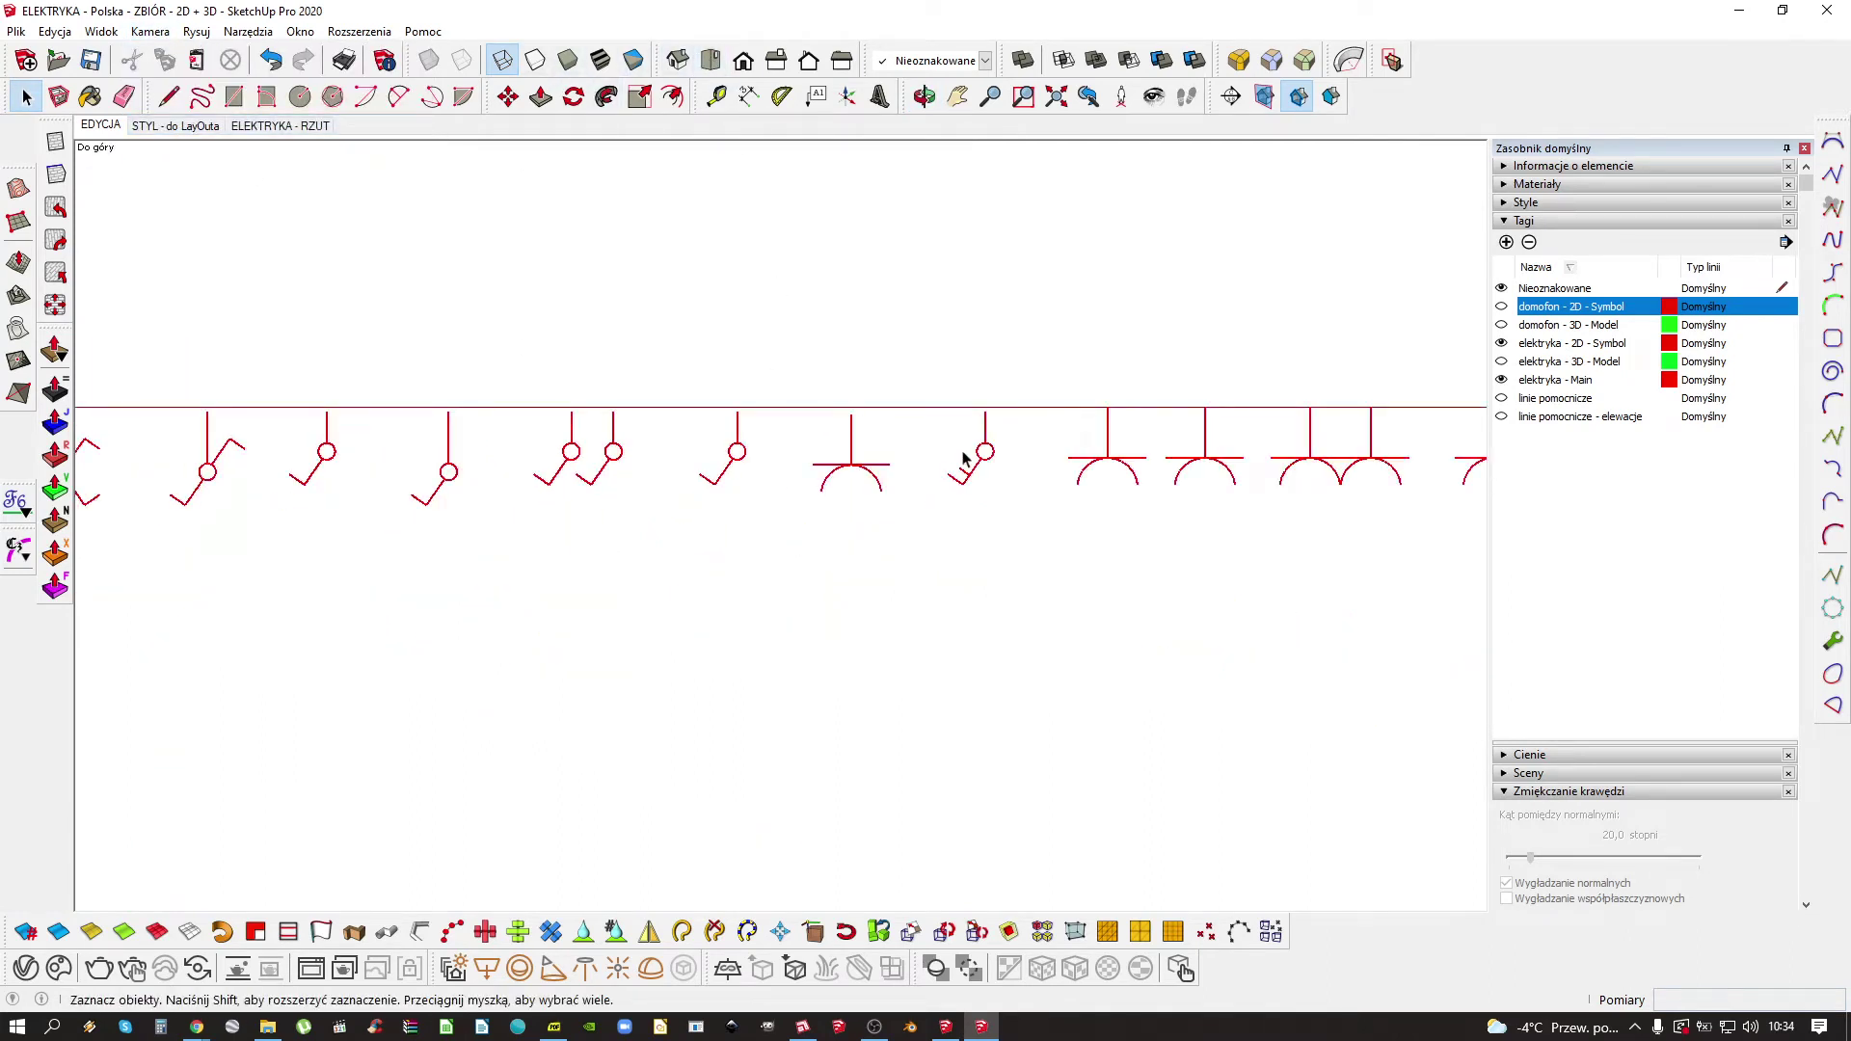
pyautogui.moveTo(894, 481)
pyautogui.mouseDown(button='middle')
pyautogui.moveTo(1128, 425)
pyautogui.moveTo(810, 438)
pyautogui.moveTo(910, 529)
pyautogui.moveTo(1107, 240)
pyautogui.moveTo(992, 434)
pyautogui.moveTo(910, 752)
pyautogui.moveTo(653, 265)
pyautogui.moveTo(955, 501)
pyautogui.moveTo(1293, 277)
pyautogui.moveTo(867, 241)
pyautogui.mouseUp(button='middle')
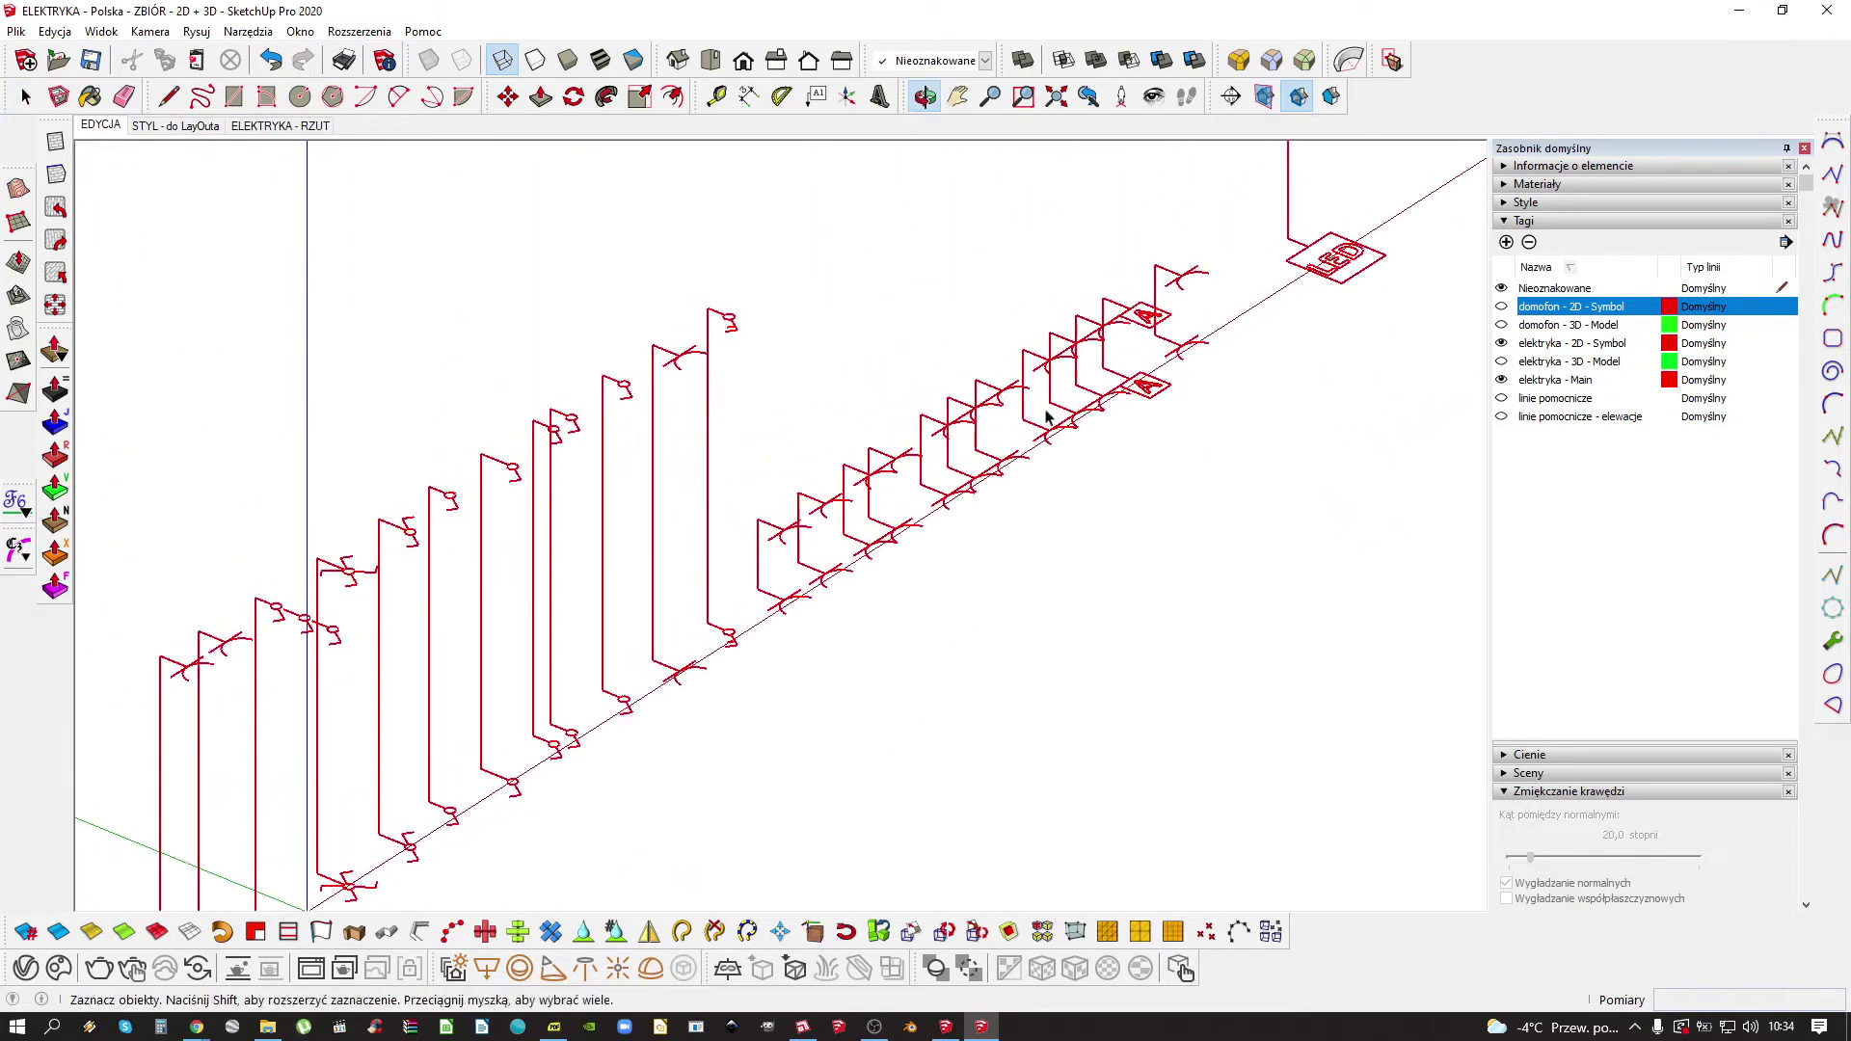
pyautogui.click(710, 61)
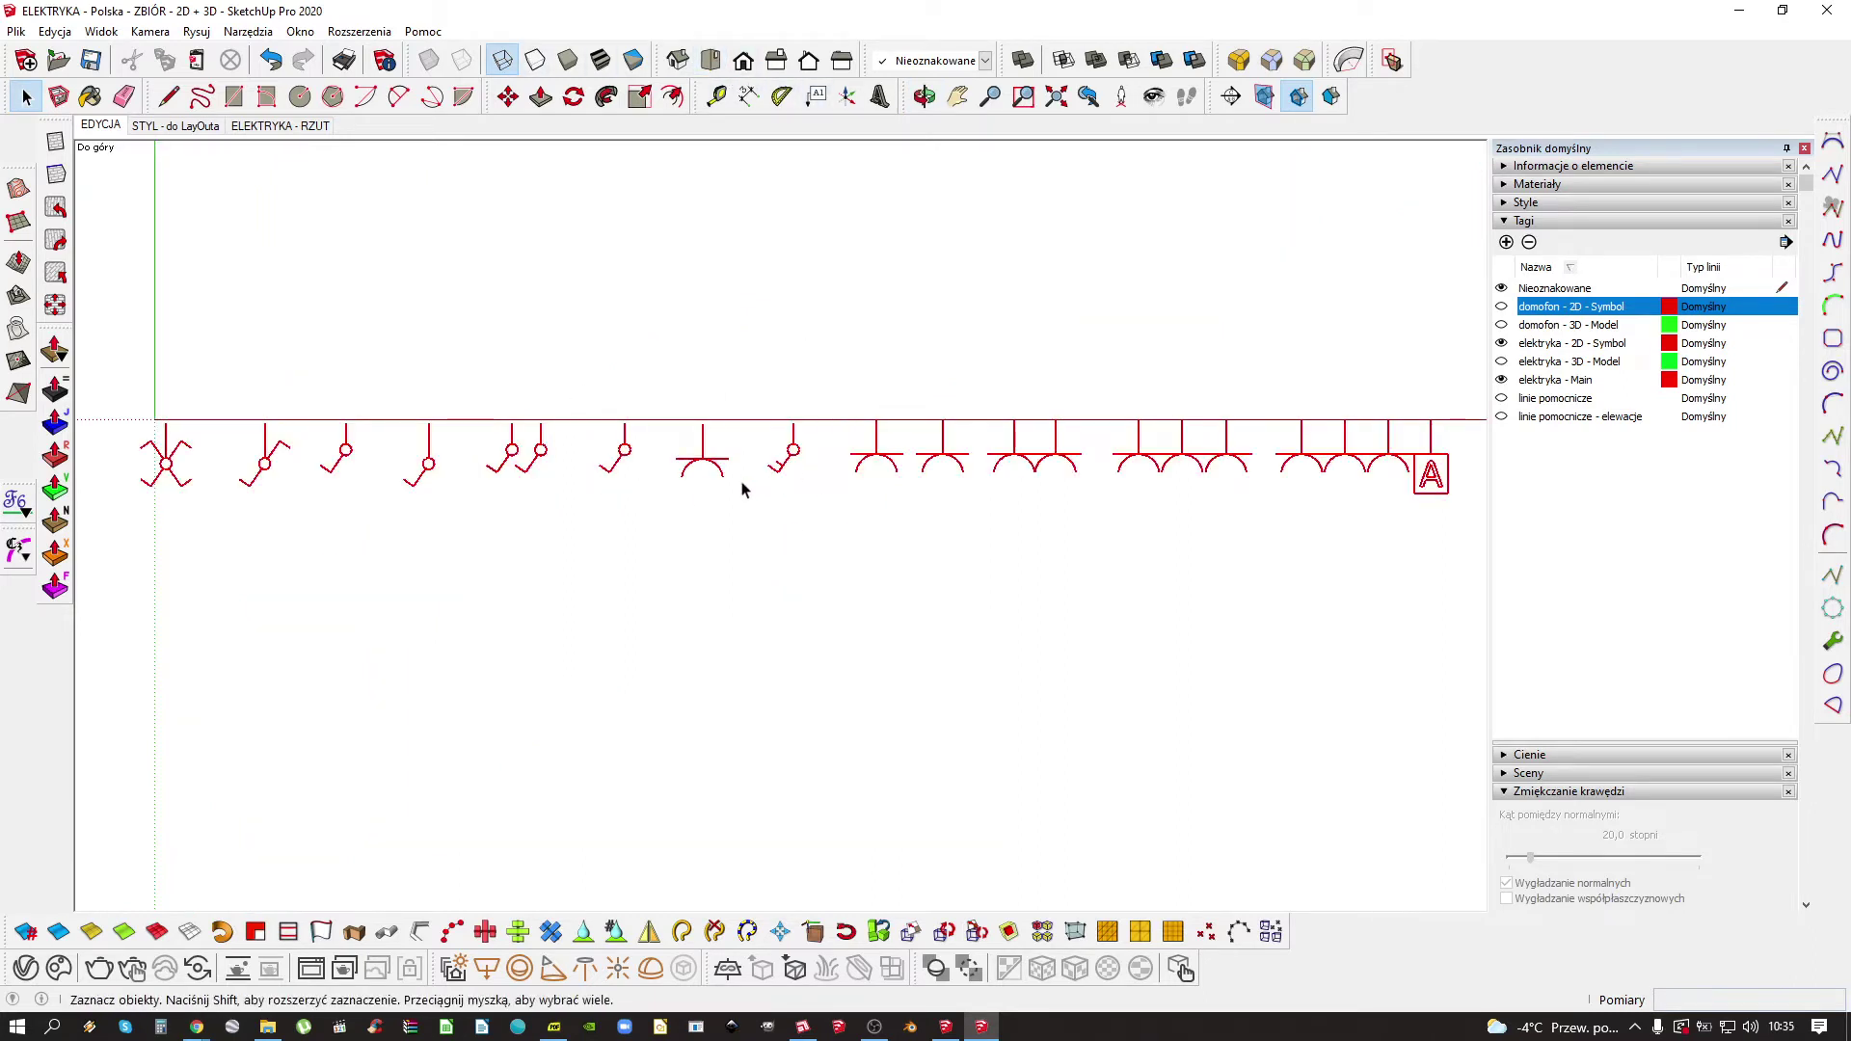
pyautogui.click(1740, 11)
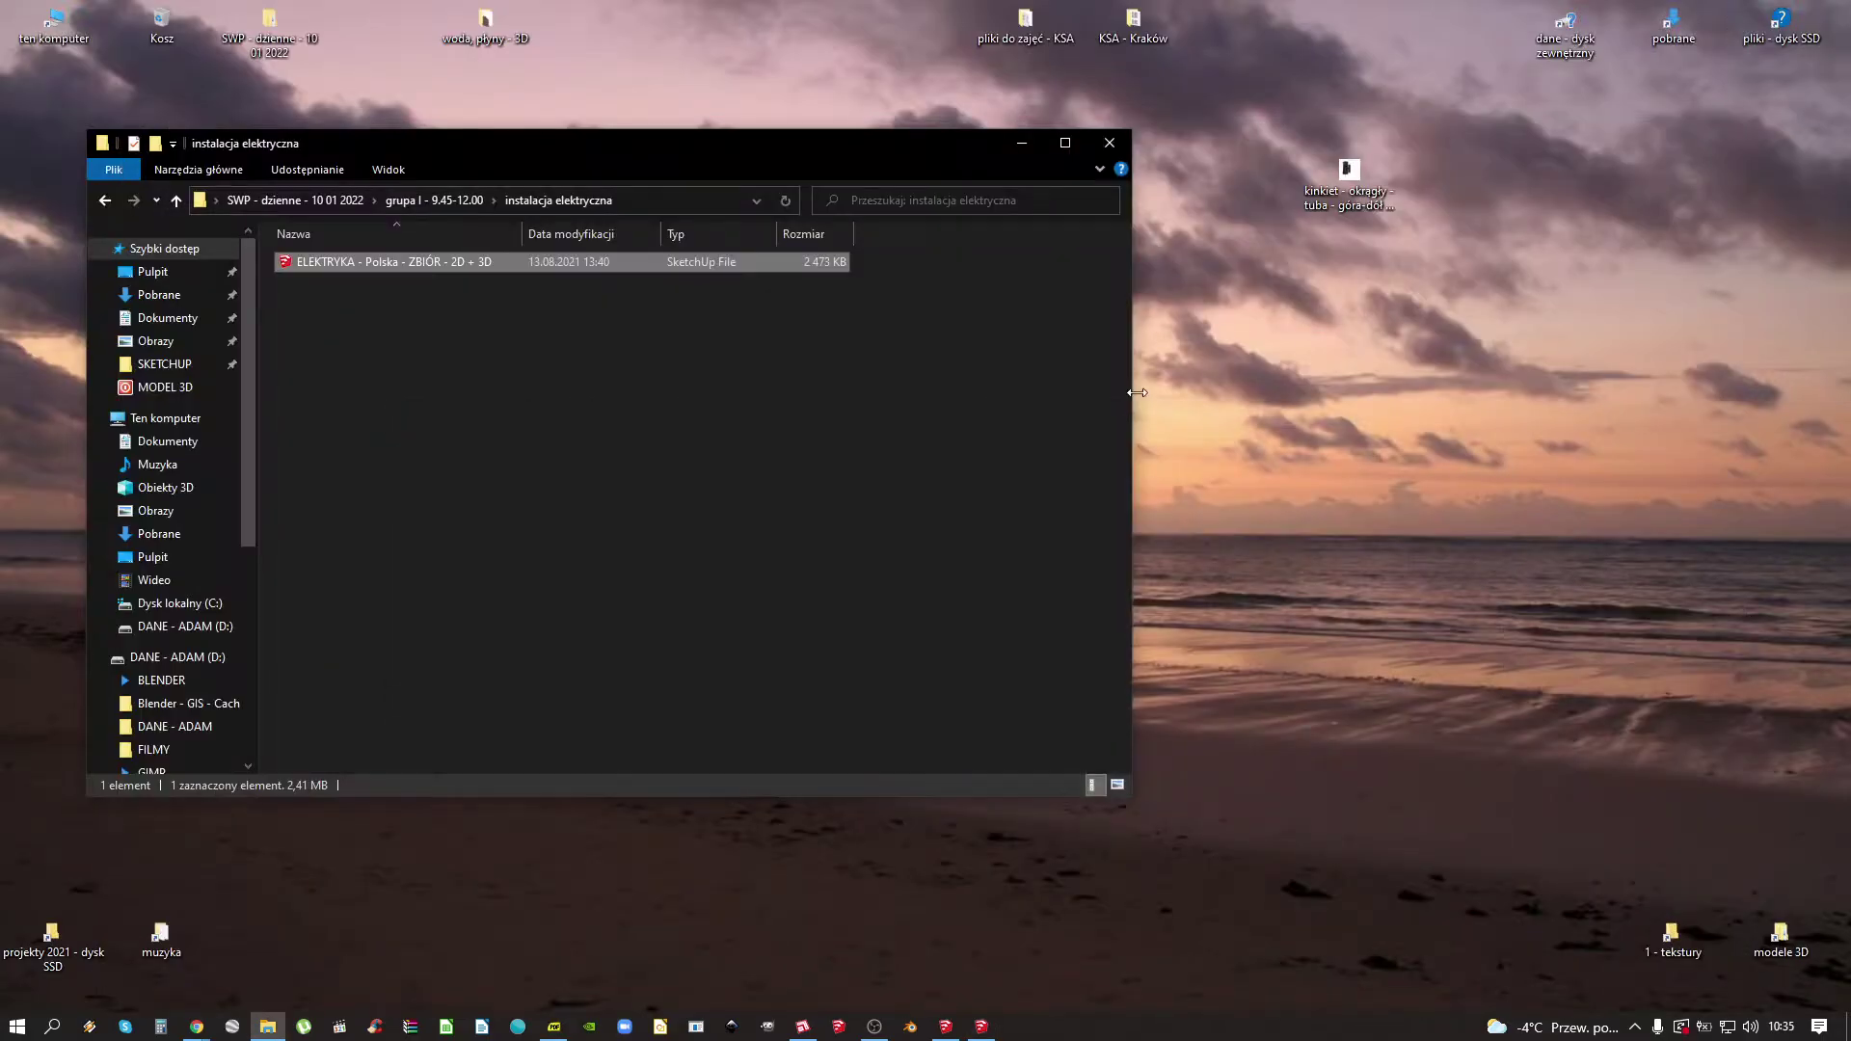
# - Bring up the Dom - MODEL 3D house model and open its (EDYCJA - 0F - parter) scene
pyautogui.click(982, 1027)
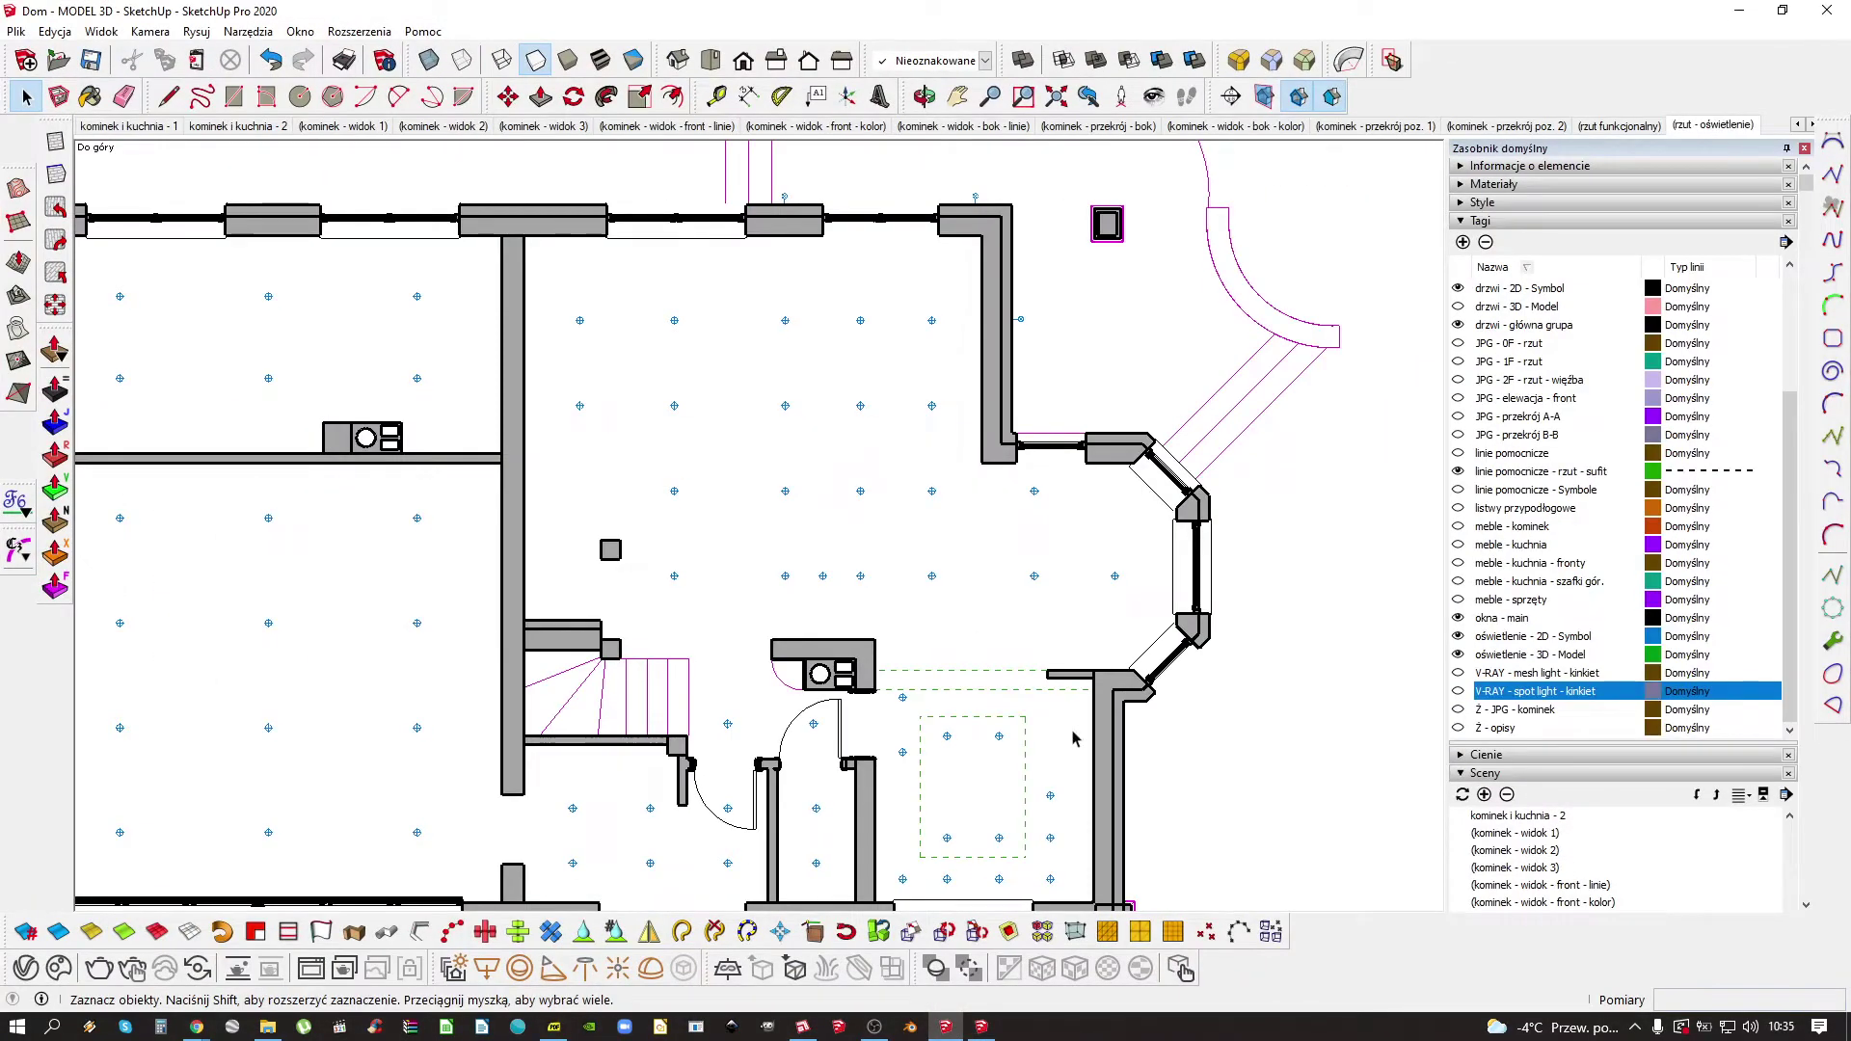
pyautogui.click(1512, 223)
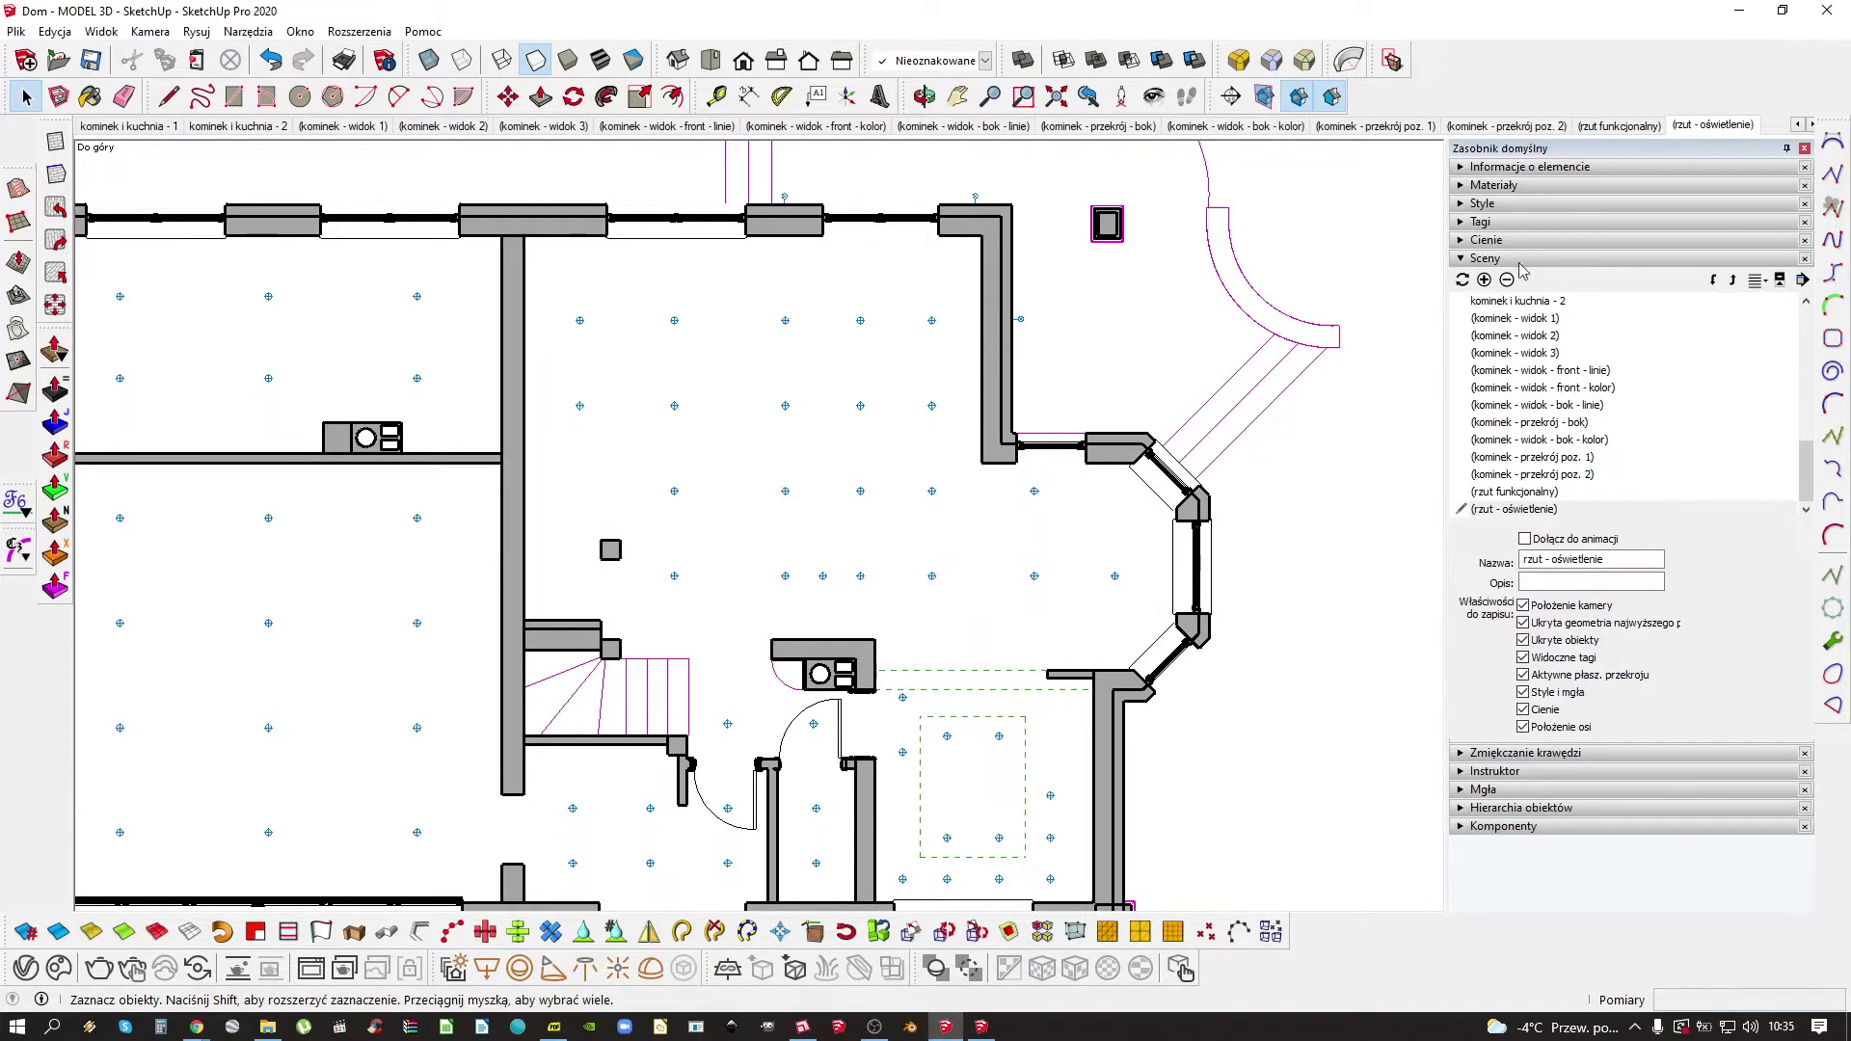
pyautogui.scroll(-3, 1808, 330)
pyautogui.scroll(2, 1809, 330)
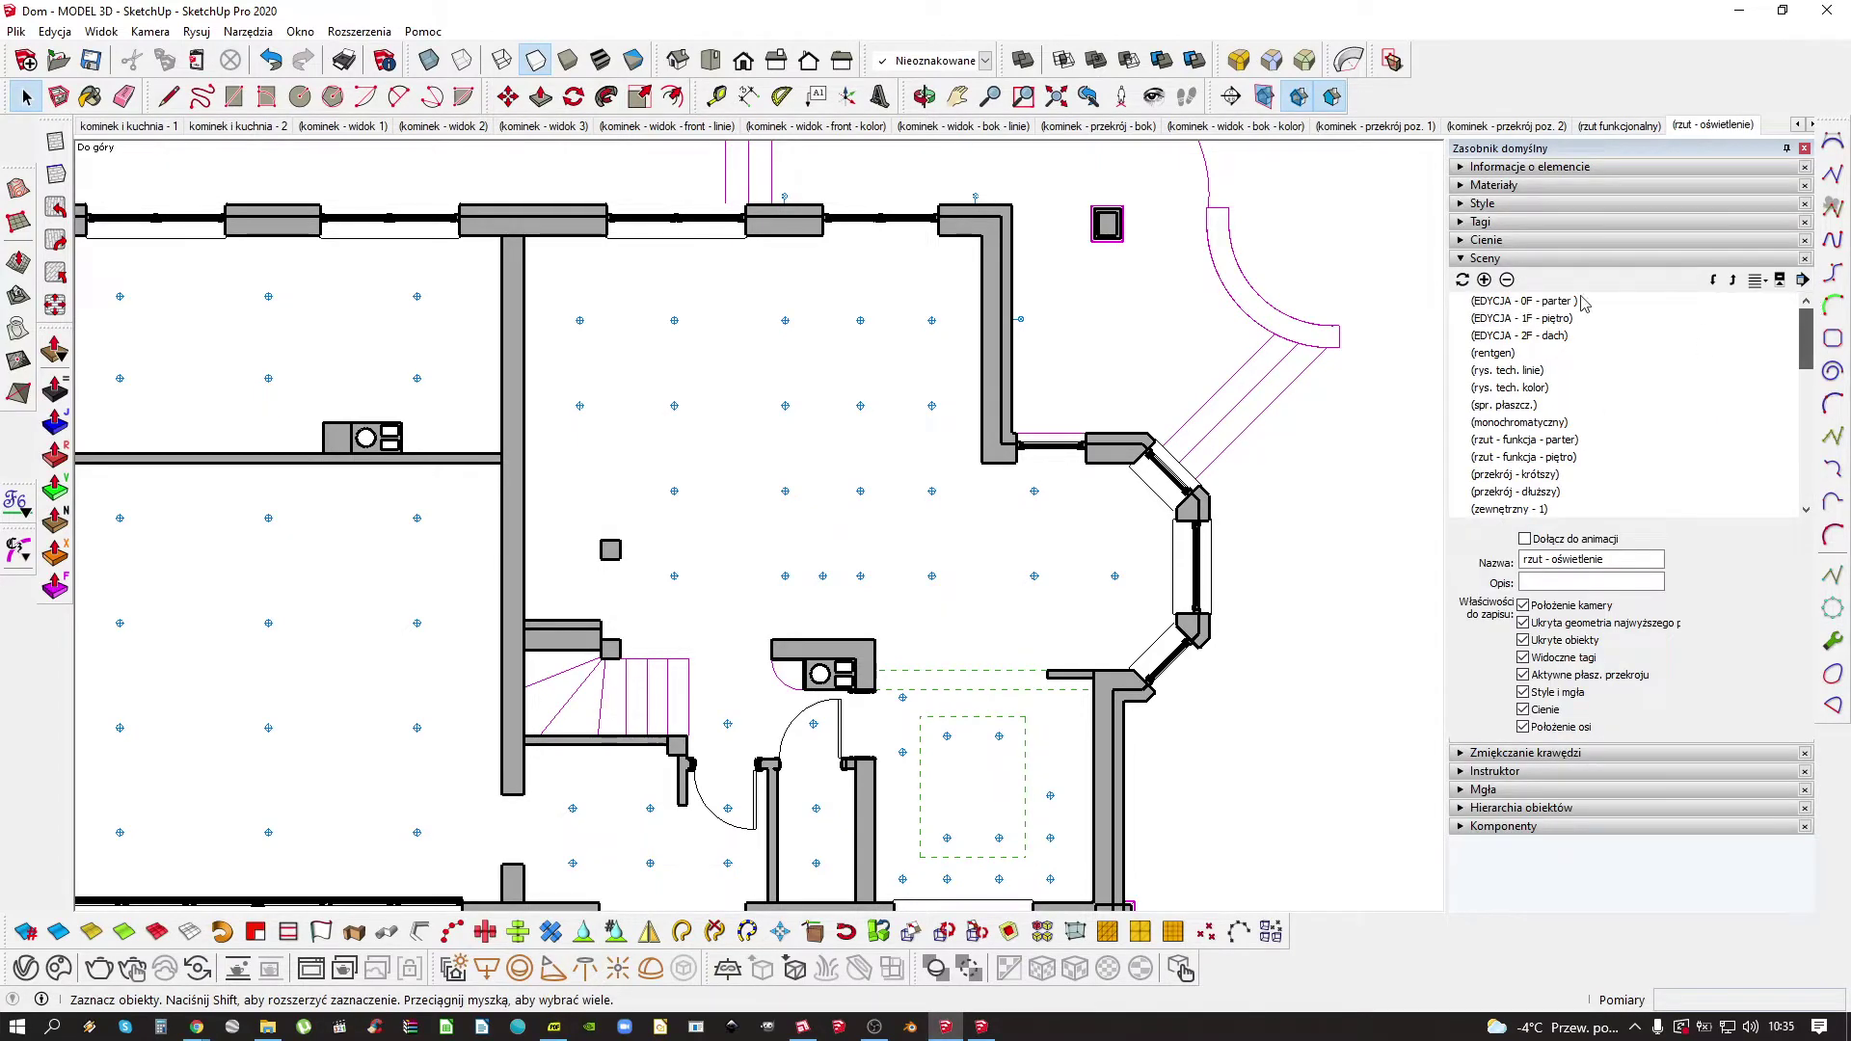
pyautogui.doubleClick(1523, 301)
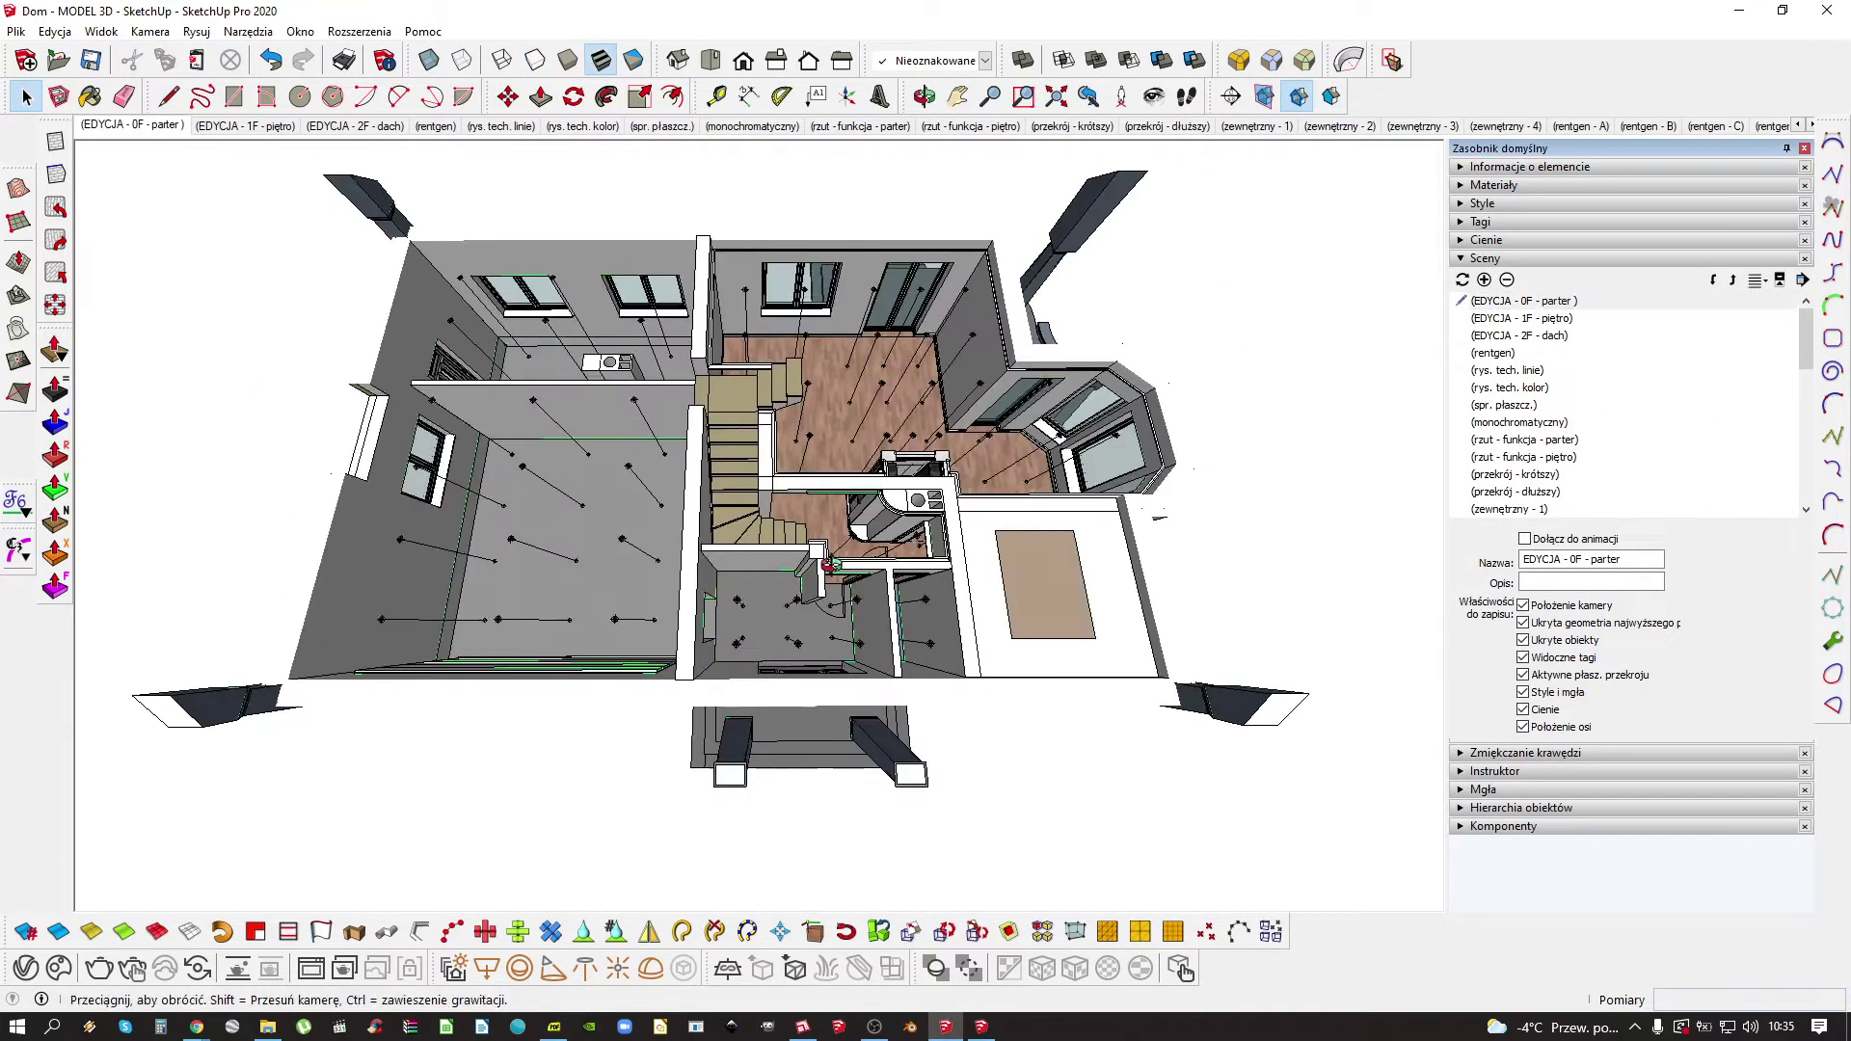
# - Orbit and zoom in on the bay-window room's floor and select the wall
pyautogui.moveTo(931, 533); pyautogui.dragTo(1215, 437, button='middle')
pyautogui.scroll(5, 757, 492)
pyautogui.moveTo(757, 491); pyautogui.dragTo(732, 521, button='middle')
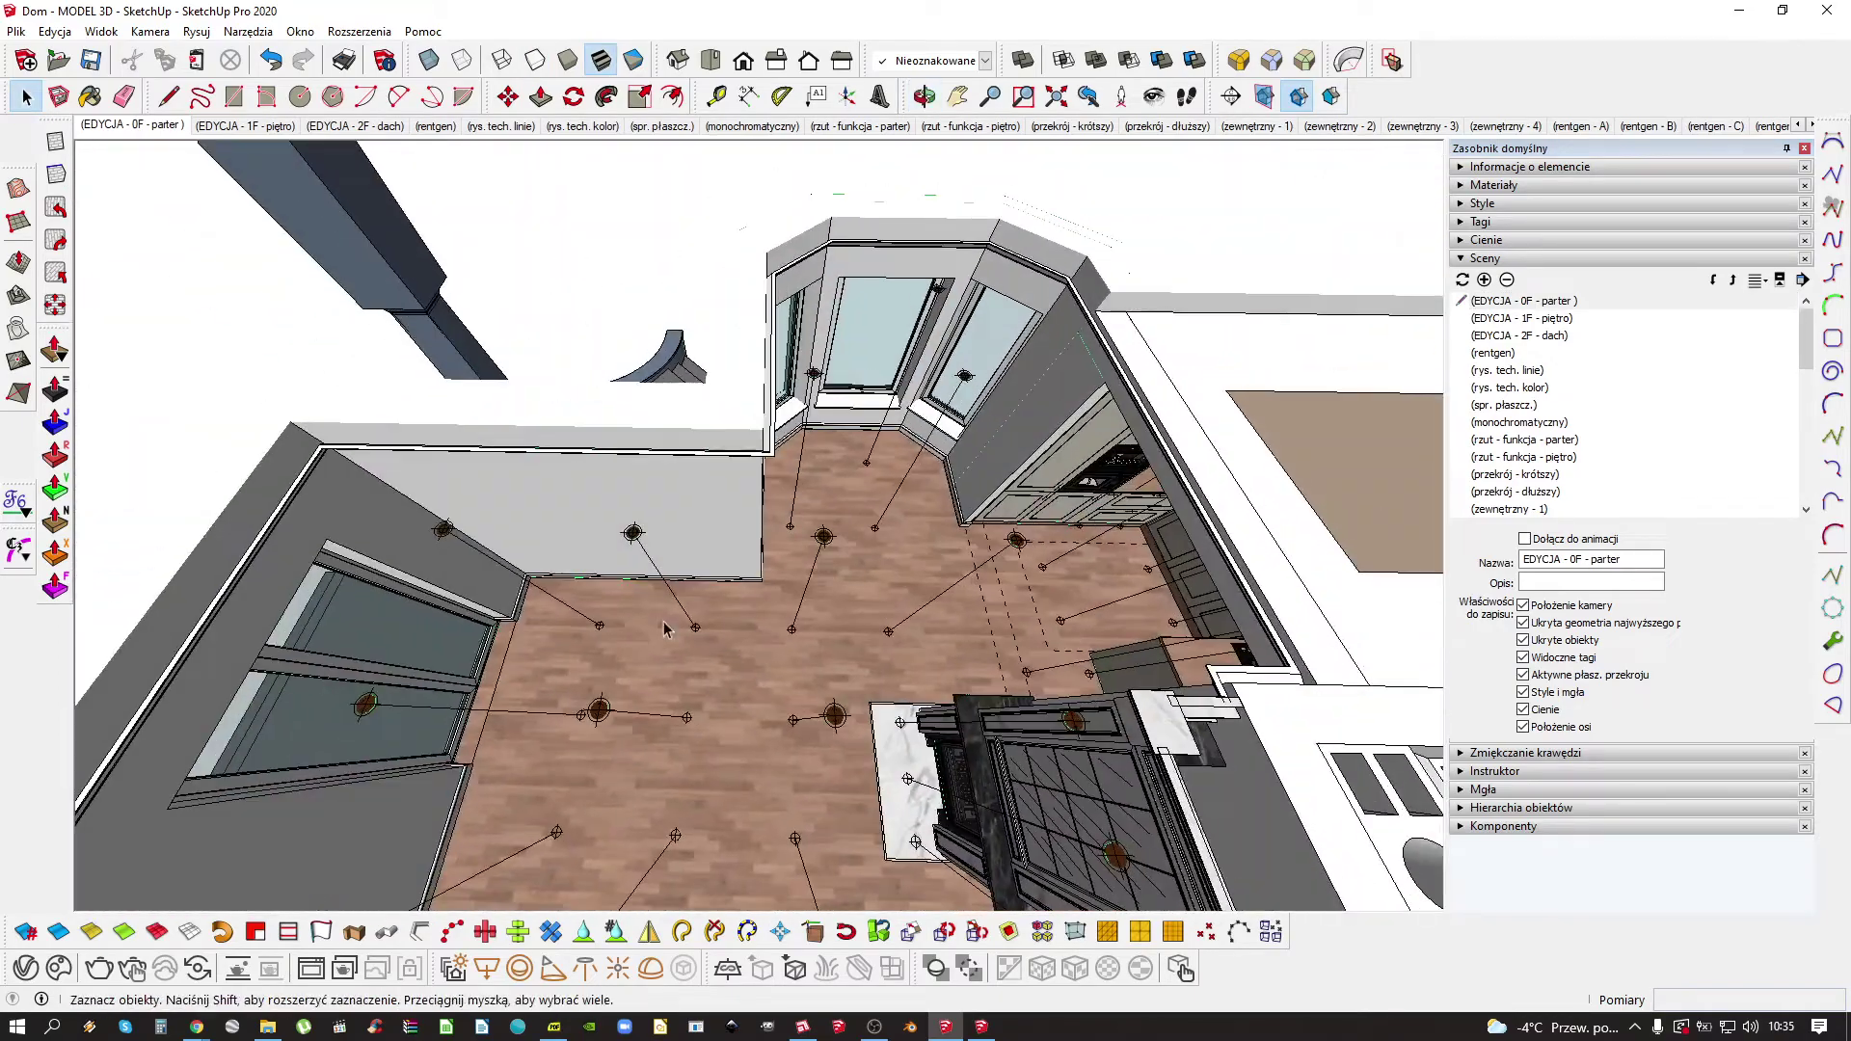
pyautogui.scroll(3, 733, 520)
pyautogui.scroll(2, 794, 557)
pyautogui.scroll(2, 771, 540)
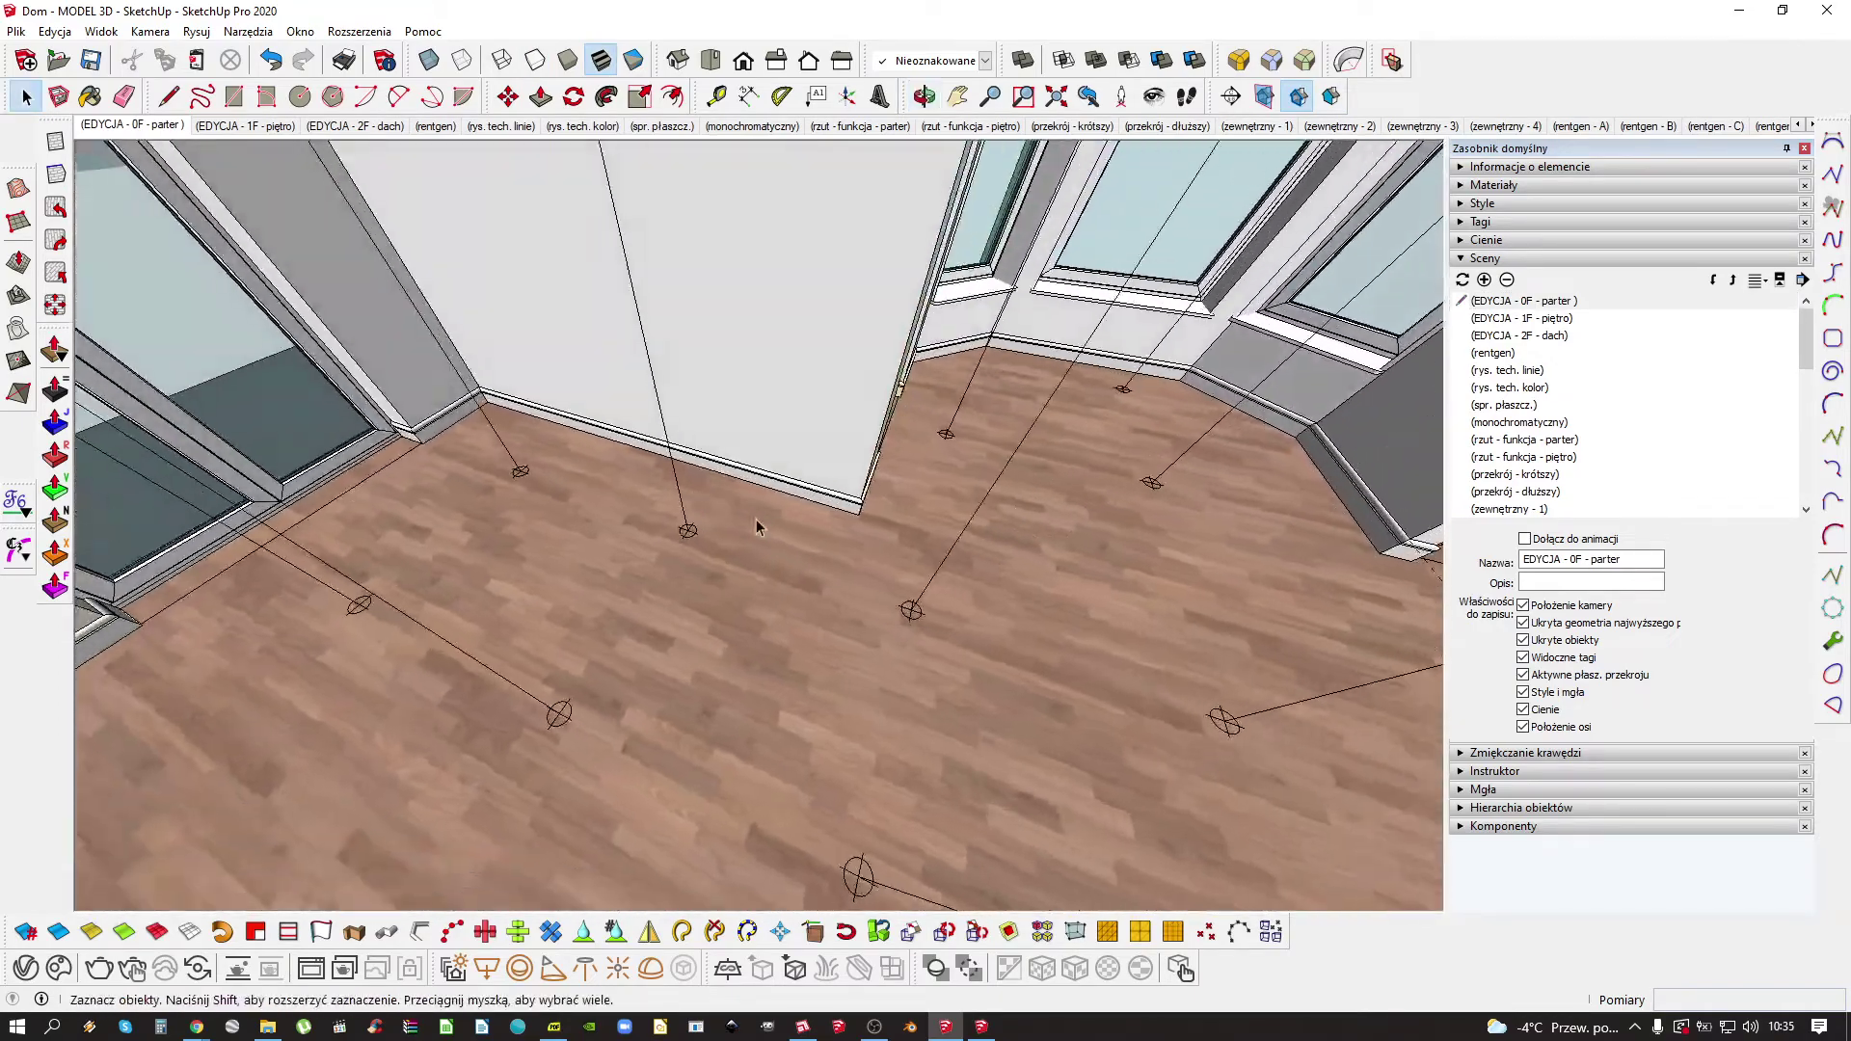
pyautogui.click(829, 448)
pyautogui.scroll(2, 781, 559)
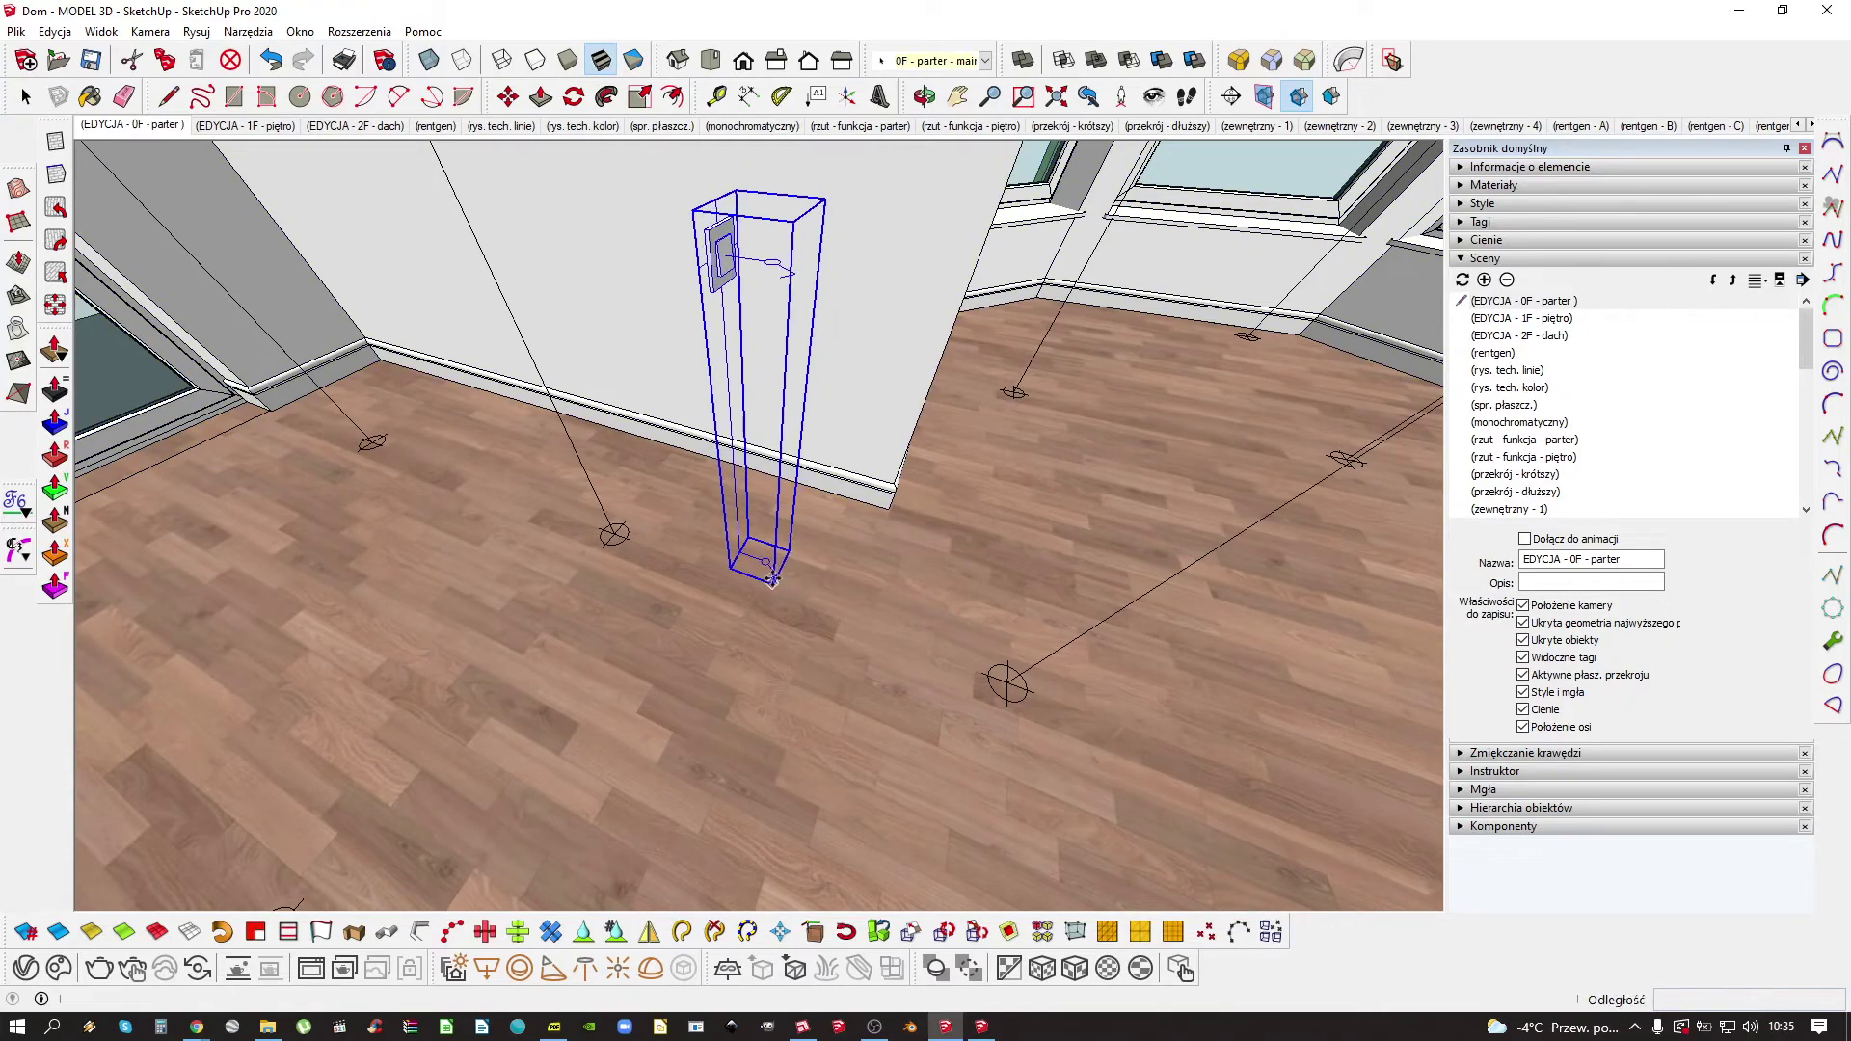
# - Drop the pasted socket near the floor and start rotating and repositioning it
pyautogui.click(774, 569)
pyautogui.press('space')
pyautogui.moveTo(772, 569); pyautogui.dragTo(764, 383, button='middle')
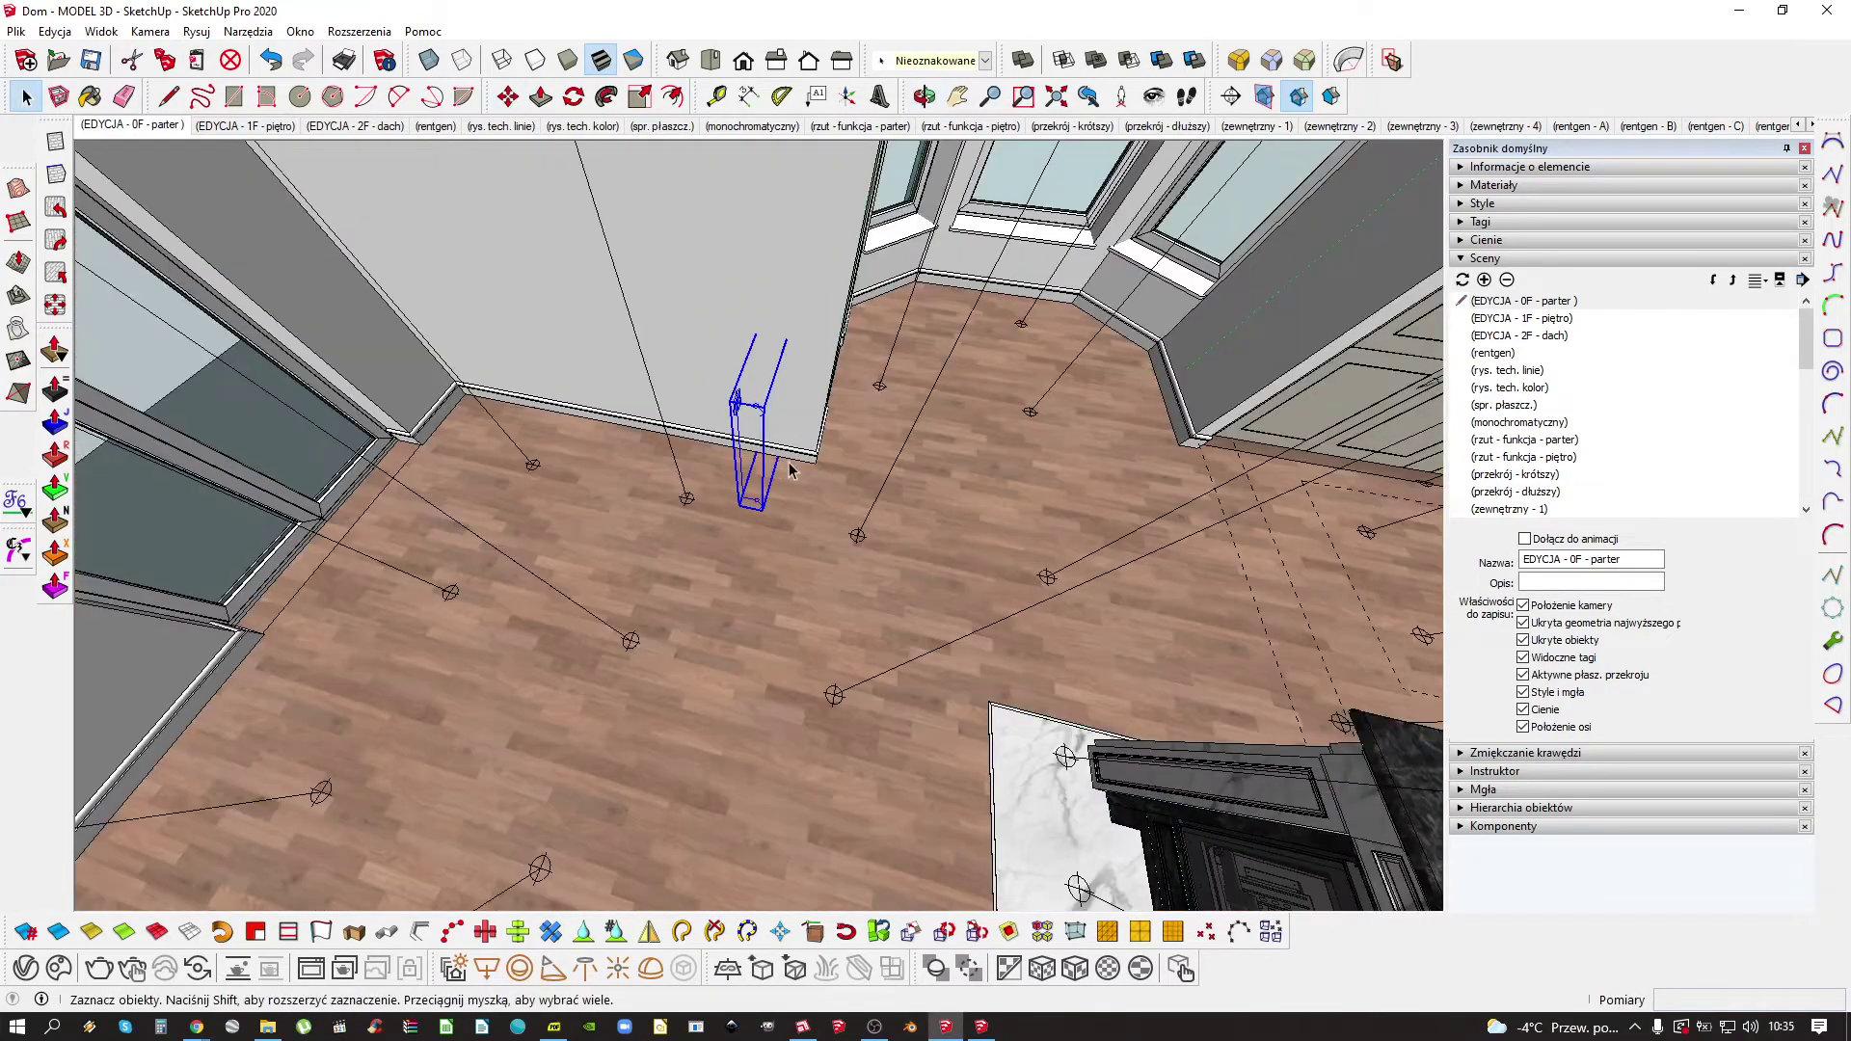
pyautogui.press('q')
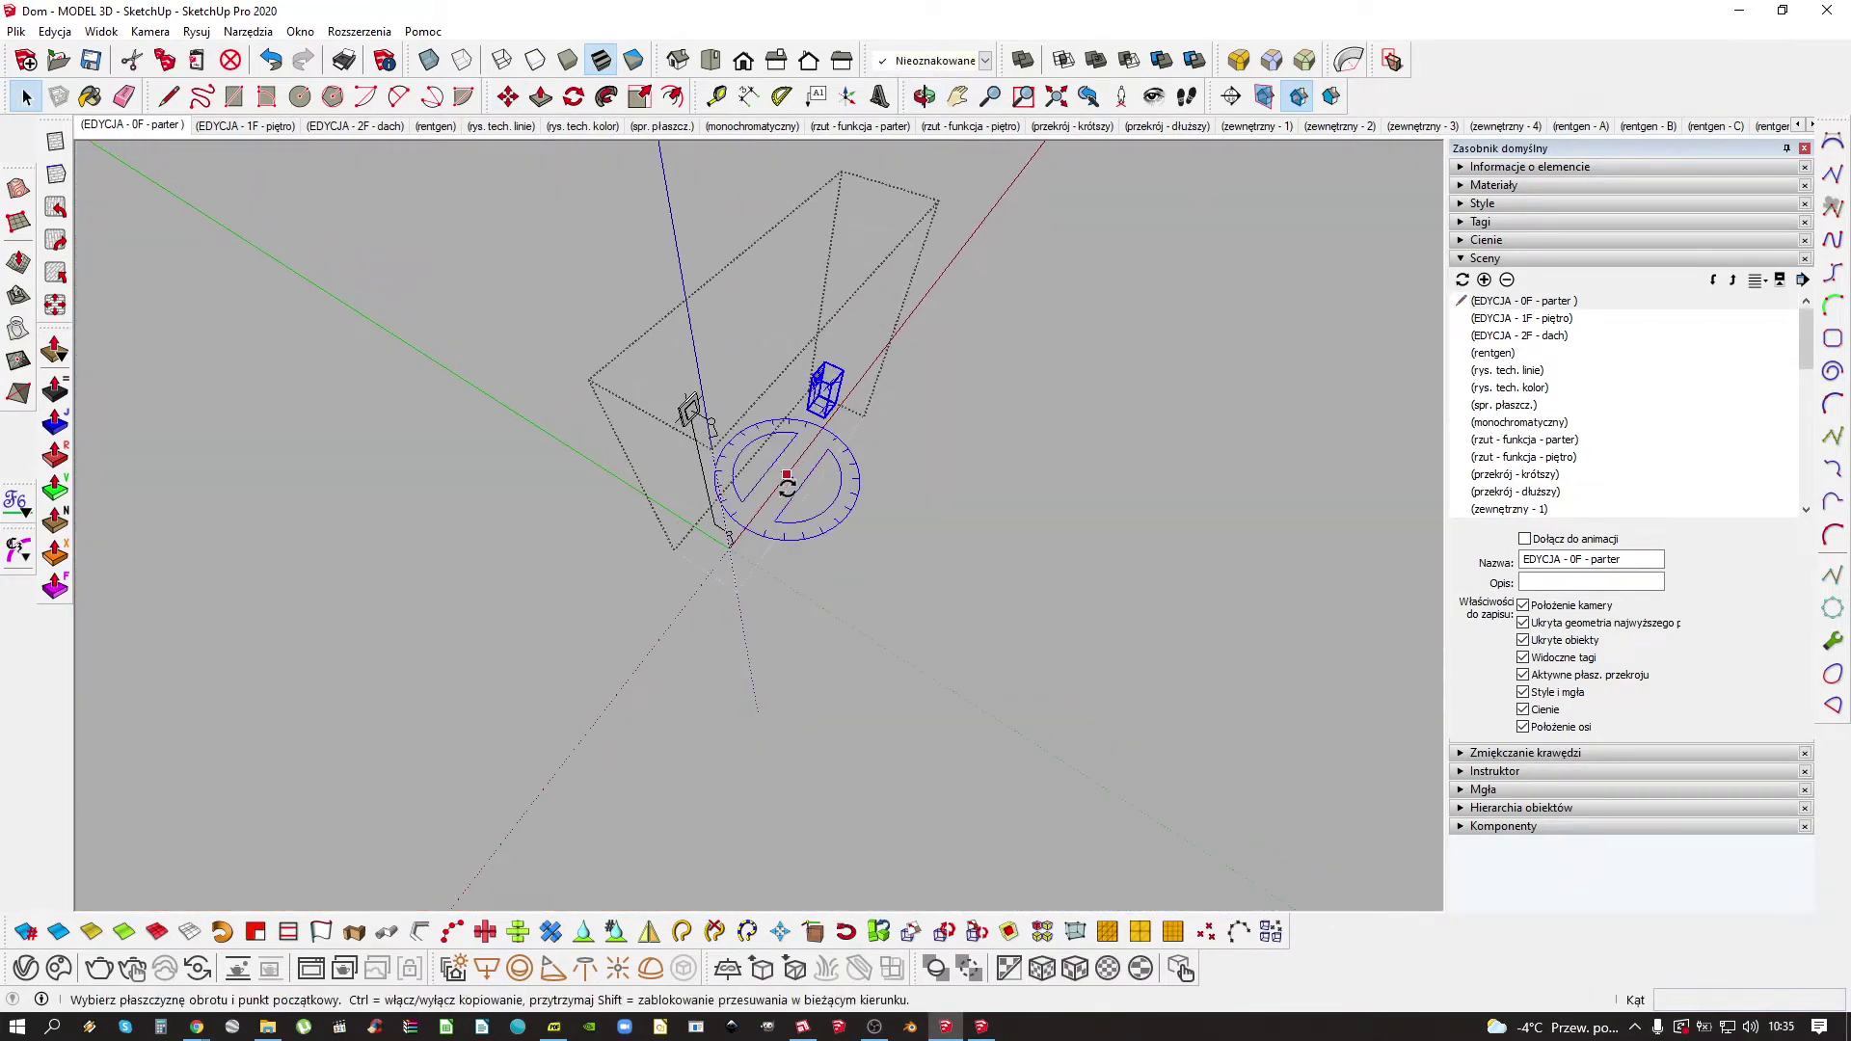
pyautogui.press('m')
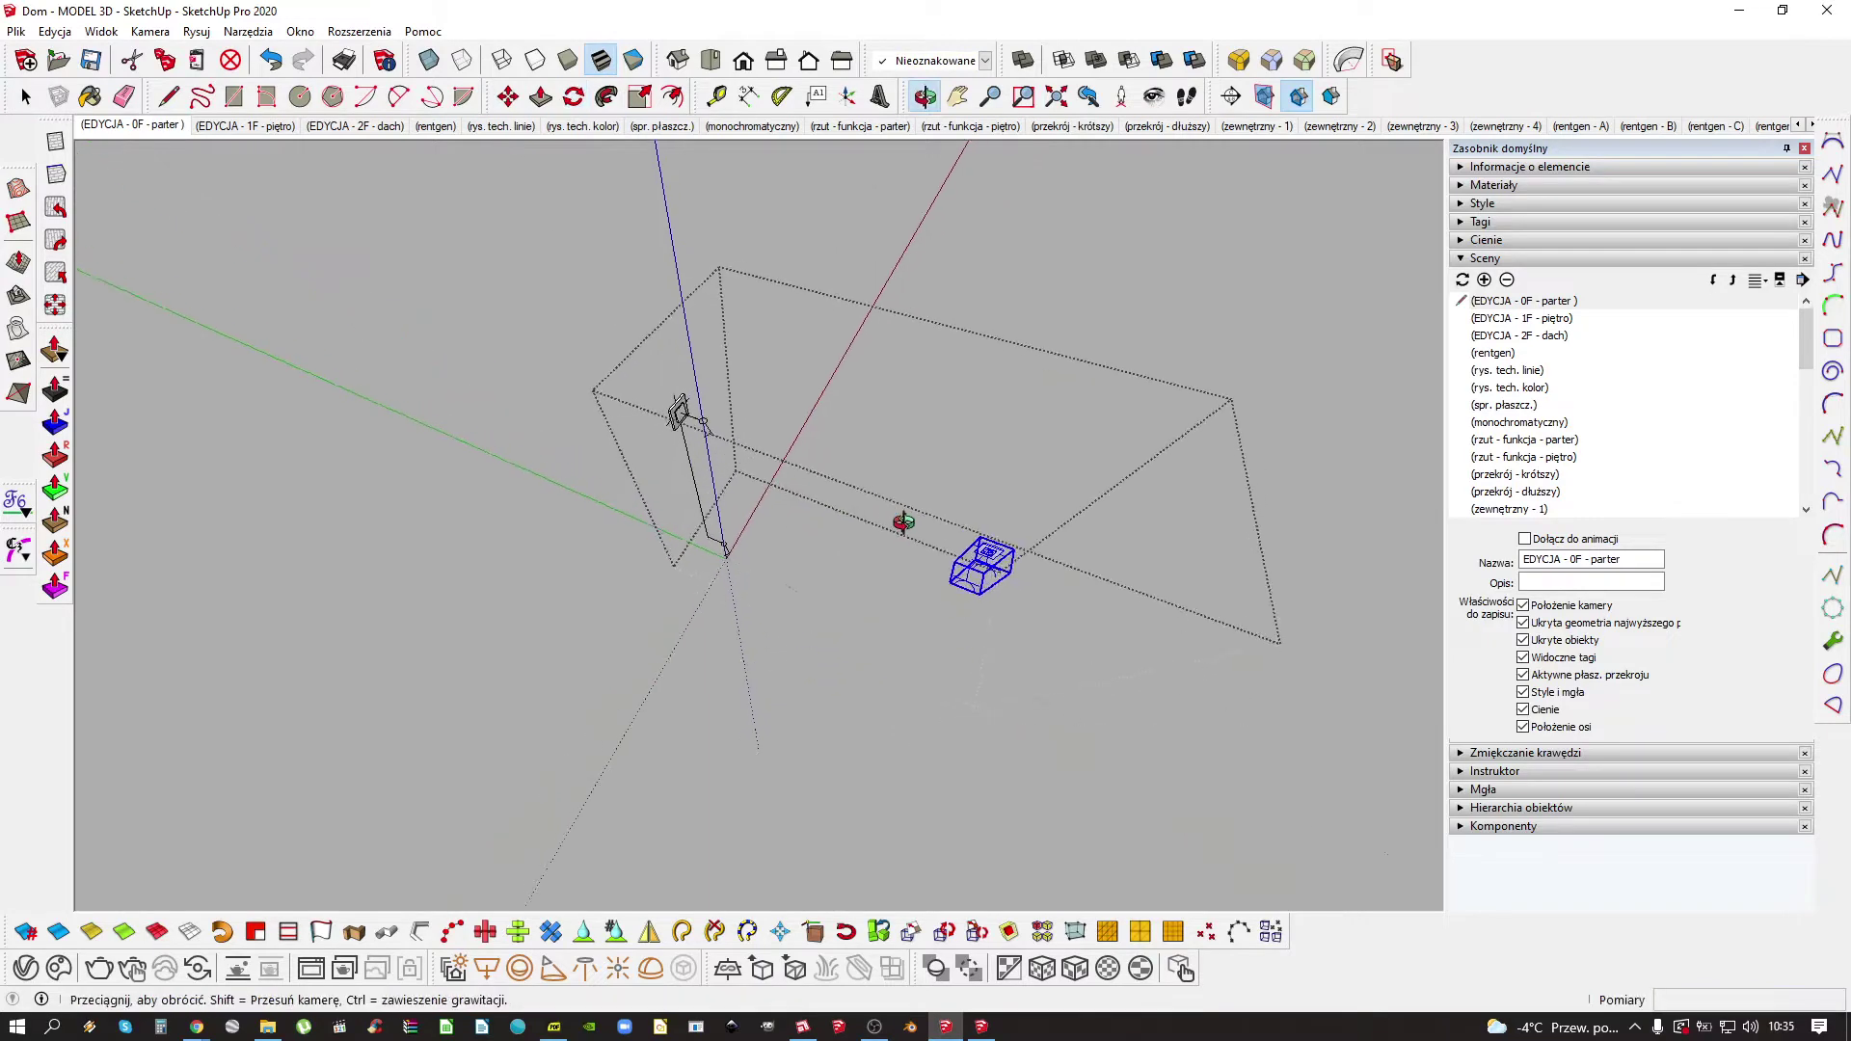
pyautogui.scroll(5, 909, 526)
pyautogui.scroll(5, 867, 537)
pyautogui.moveTo(599, 556); pyautogui.dragTo(779, 425, button='middle')
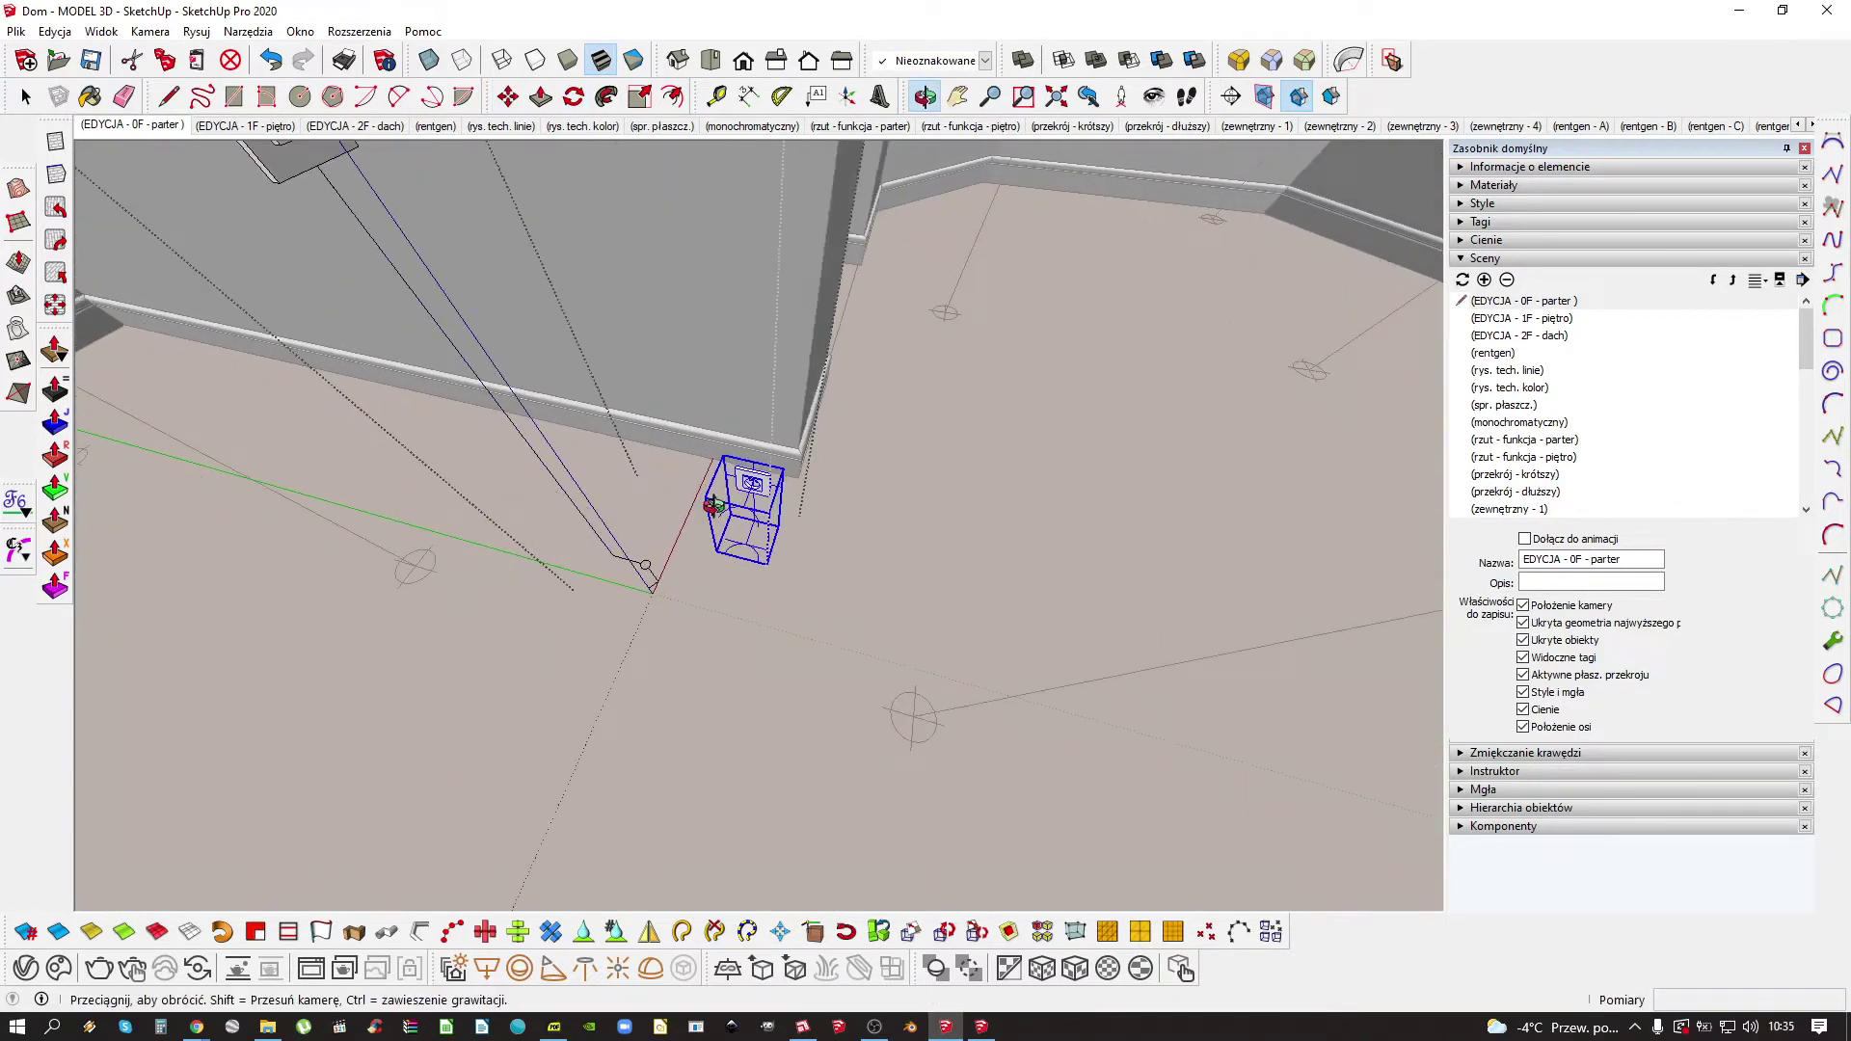
# - Move the socket against the wall above the skirting, using a guide line along the wall top
pyautogui.click(779, 425)
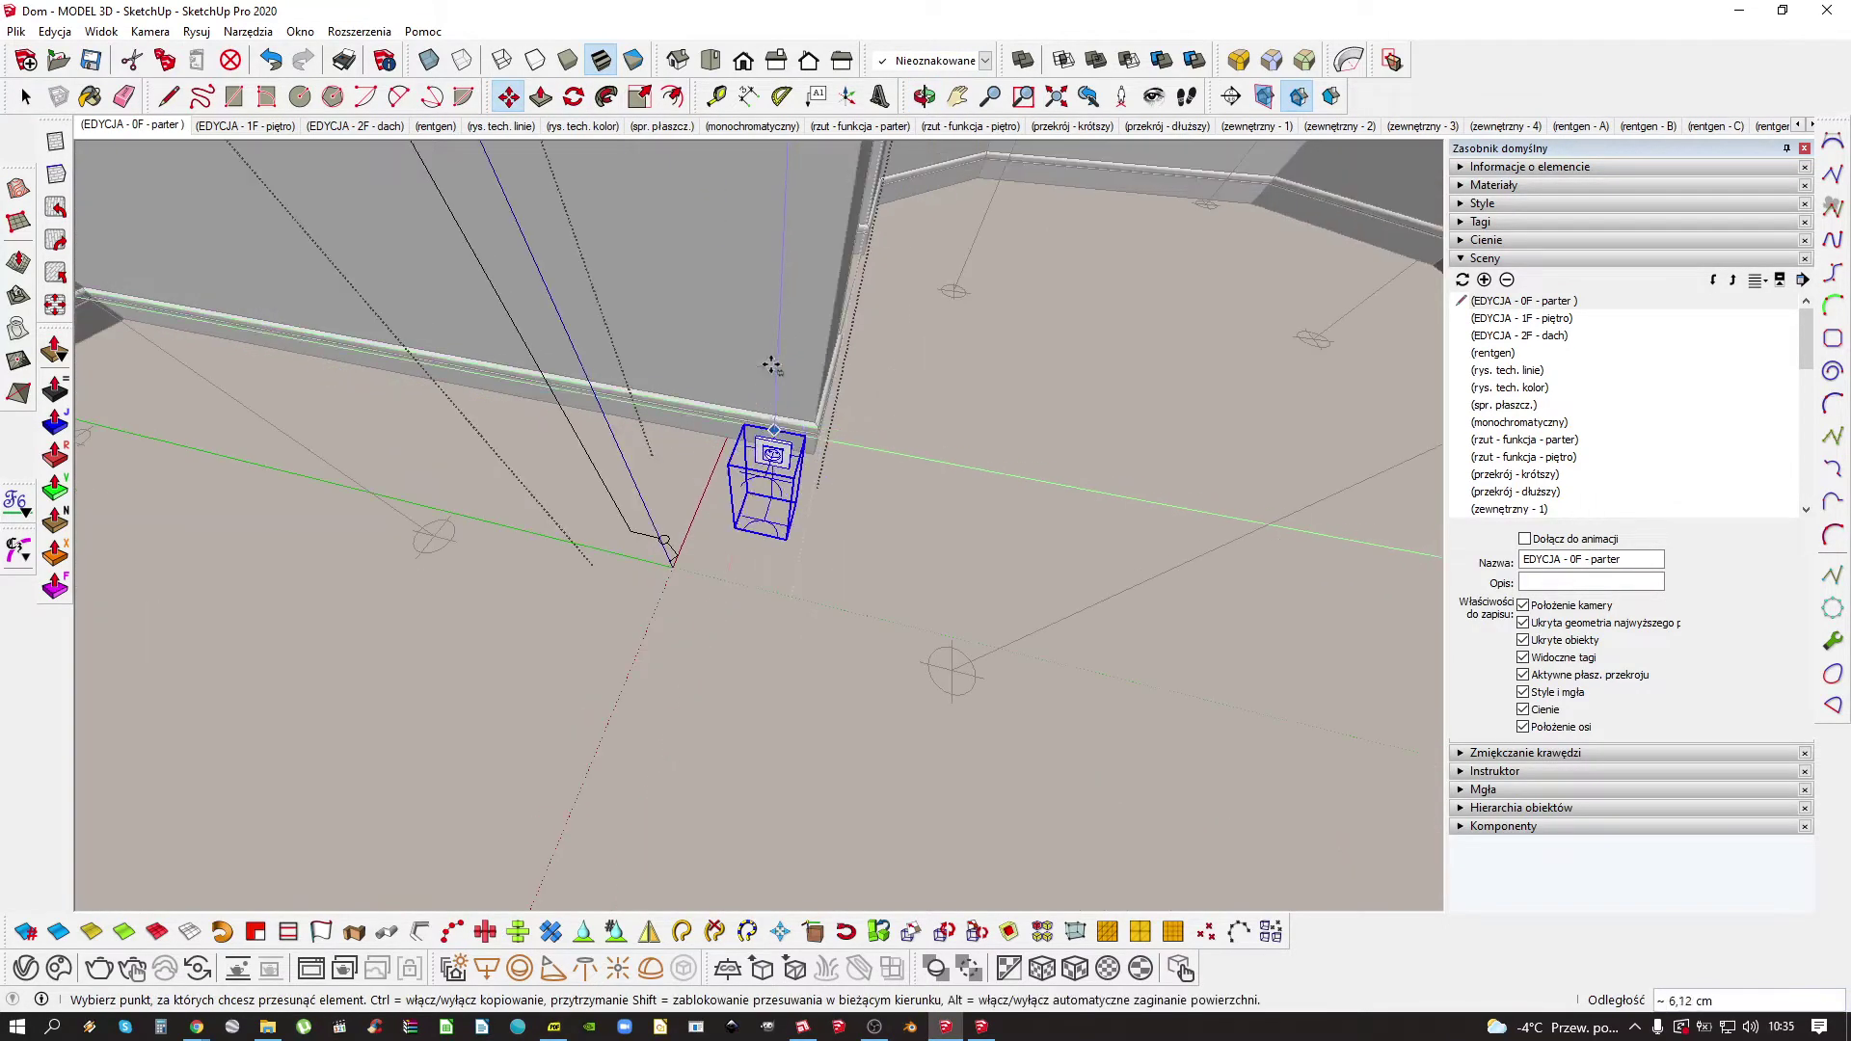
pyautogui.moveTo(779, 425); pyautogui.dragTo(969, 479, button='middle')
pyautogui.scroll(-5, 969, 479)
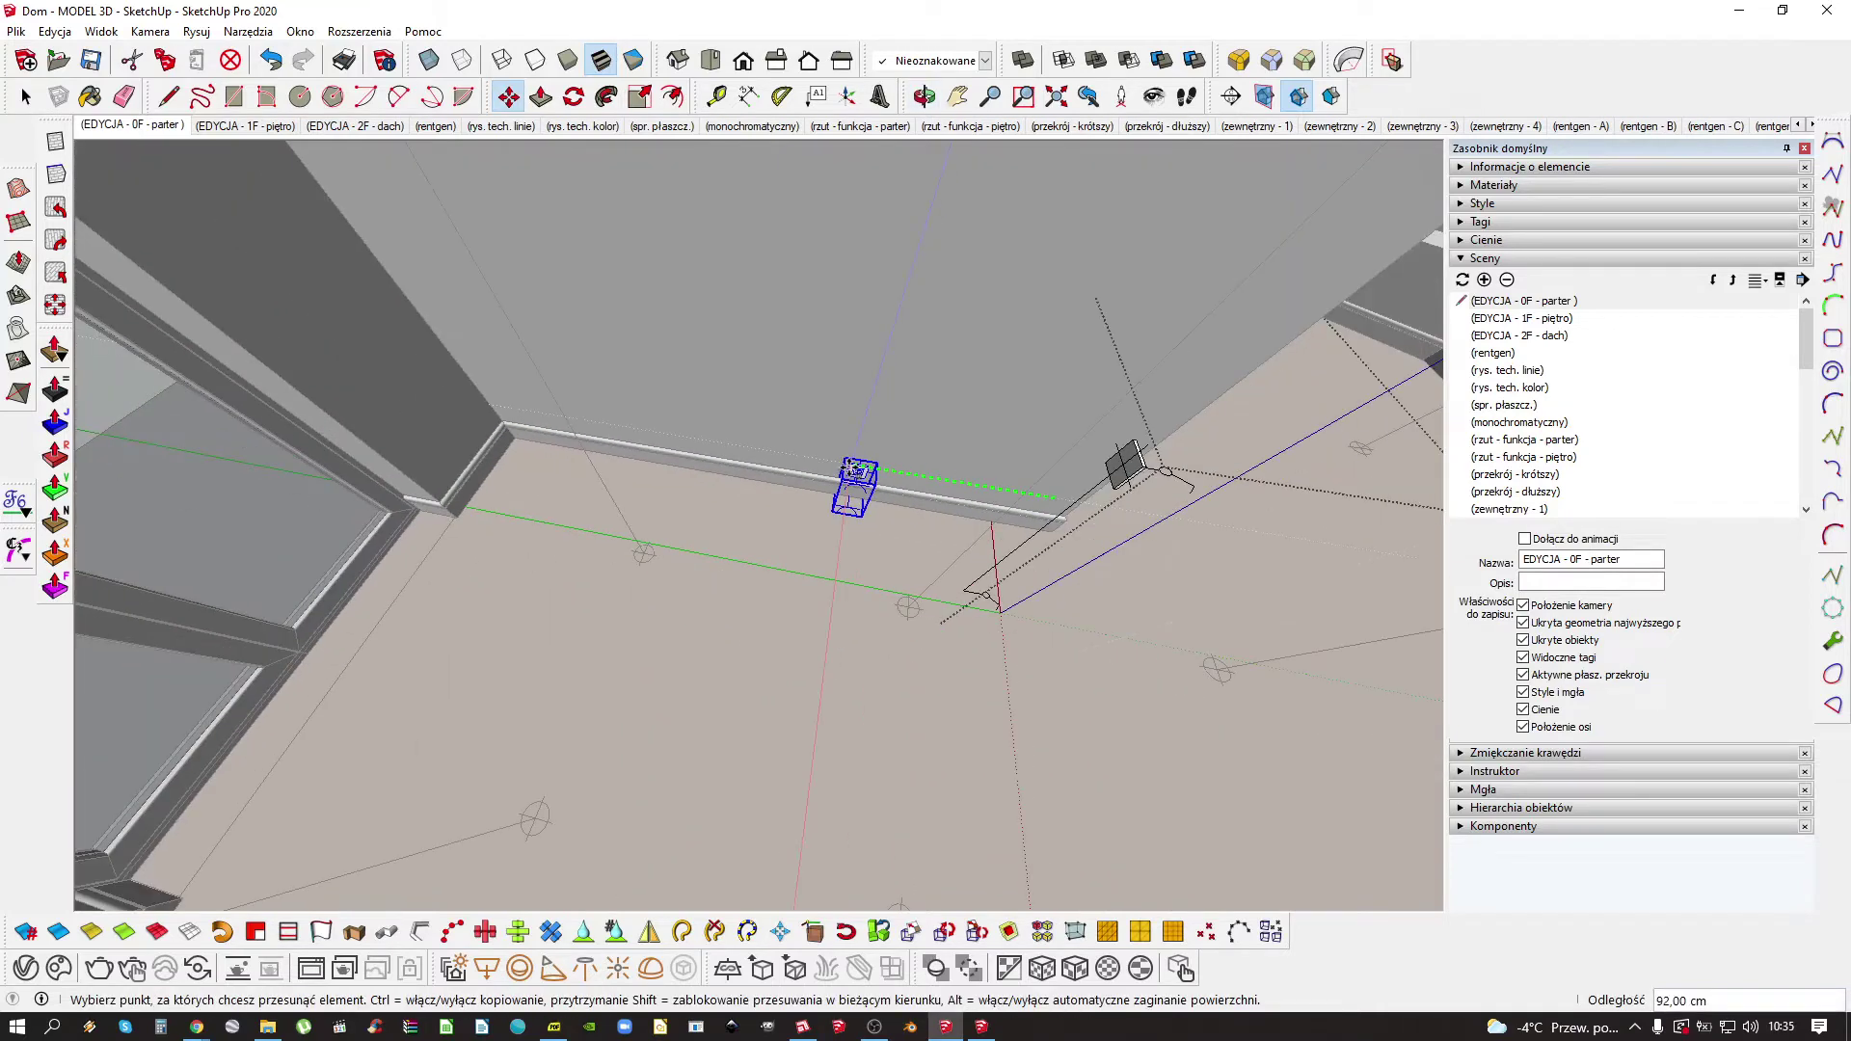
pyautogui.moveTo(849, 487); pyautogui.dragTo(1170, 383, button='middle')
pyautogui.press('l')
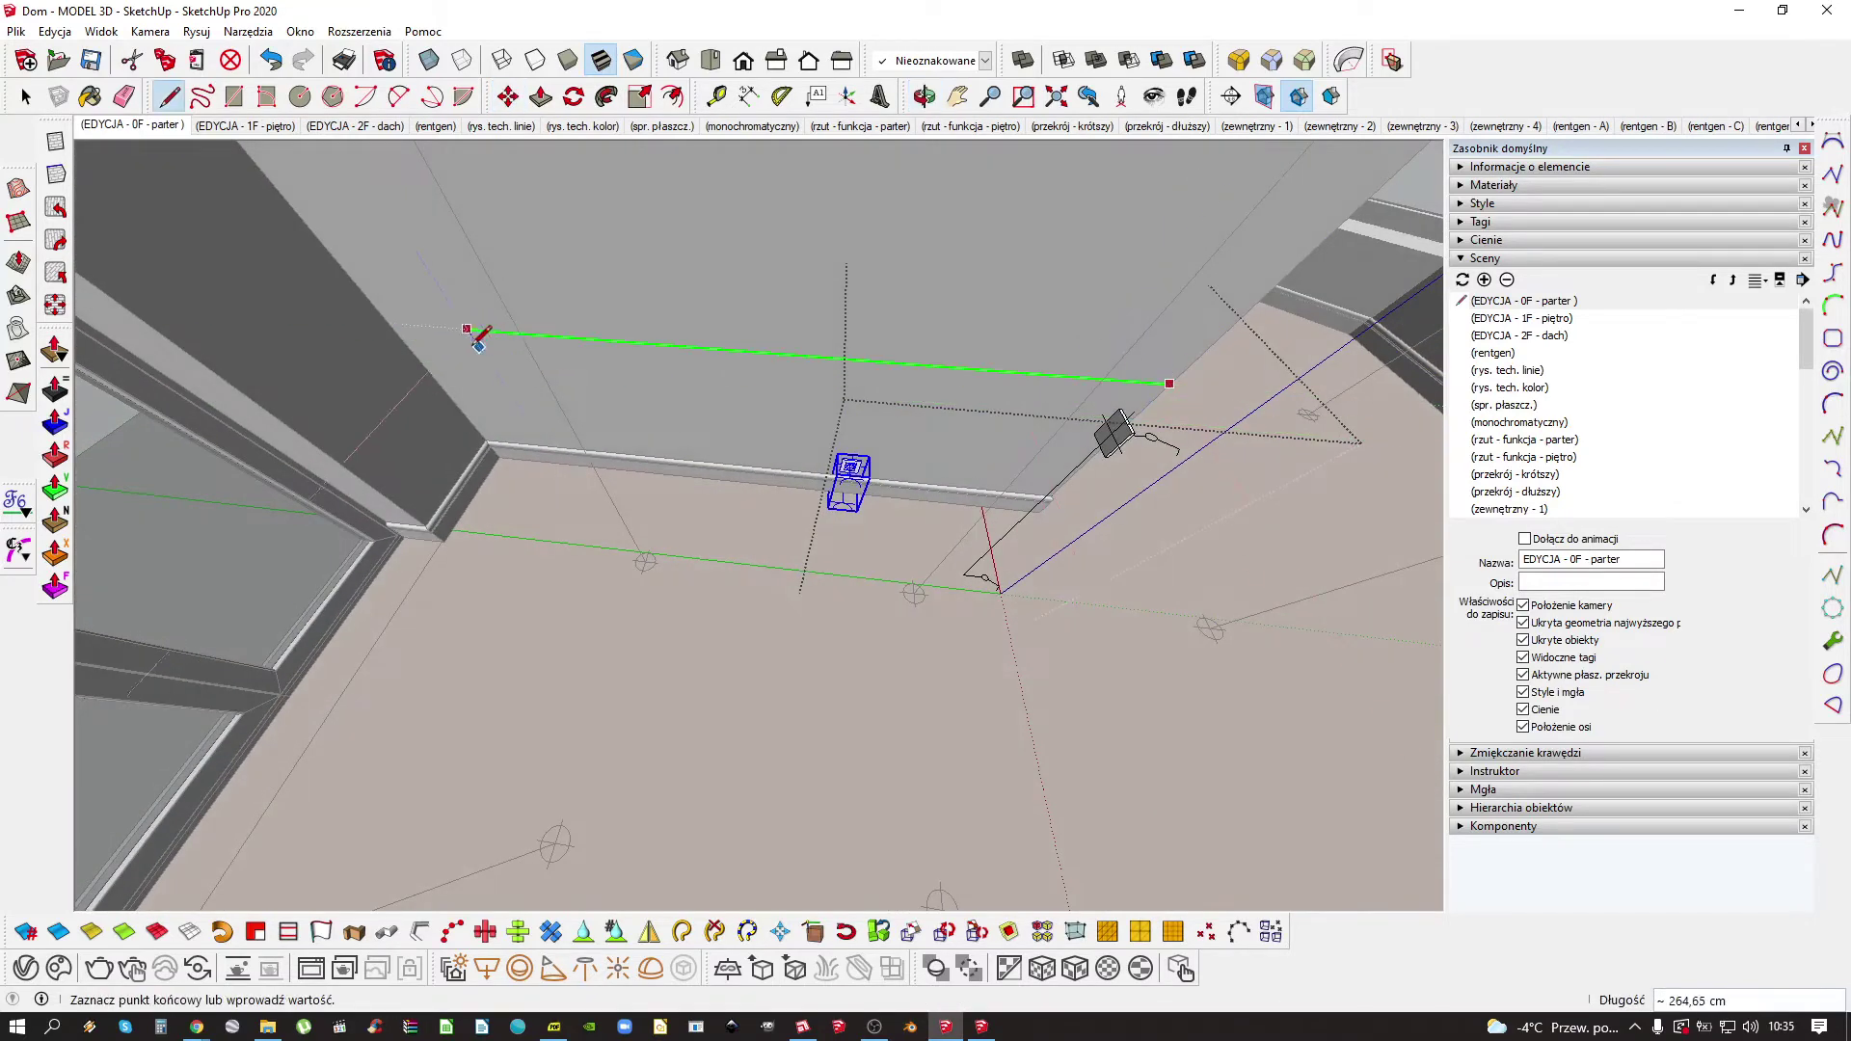
pyautogui.click(395, 327)
pyautogui.press('m')
pyautogui.moveTo(579, 434)
pyautogui.mouseDown(button='middle')
pyautogui.moveTo(863, 453)
pyautogui.moveTo(790, 342)
pyautogui.mouseUp(button='middle')
pyautogui.scroll(2, 865, 454)
pyautogui.click(848, 452)
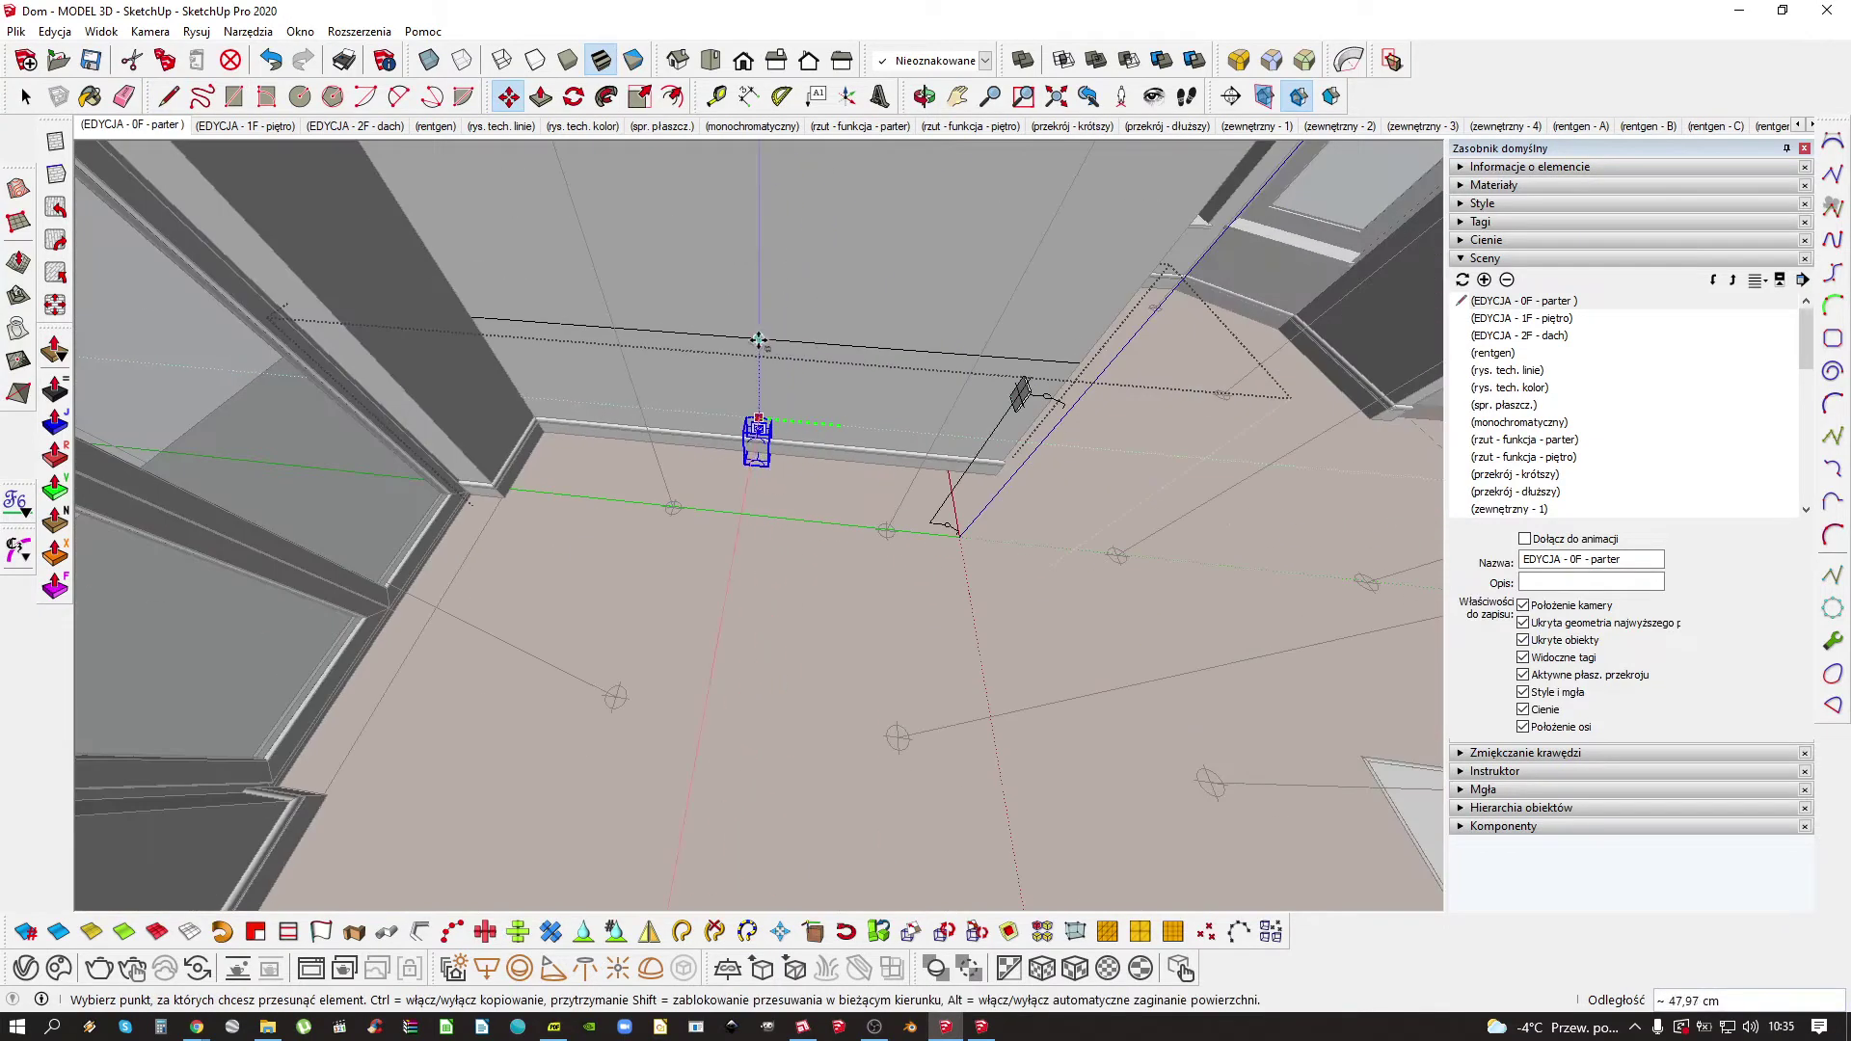
pyautogui.click(759, 340)
pyautogui.press('space')
# - Ctrl-copy the wall socket so a second socket sits beside the first
pyautogui.moveTo(758, 339); pyautogui.dragTo(702, 464, button='middle')
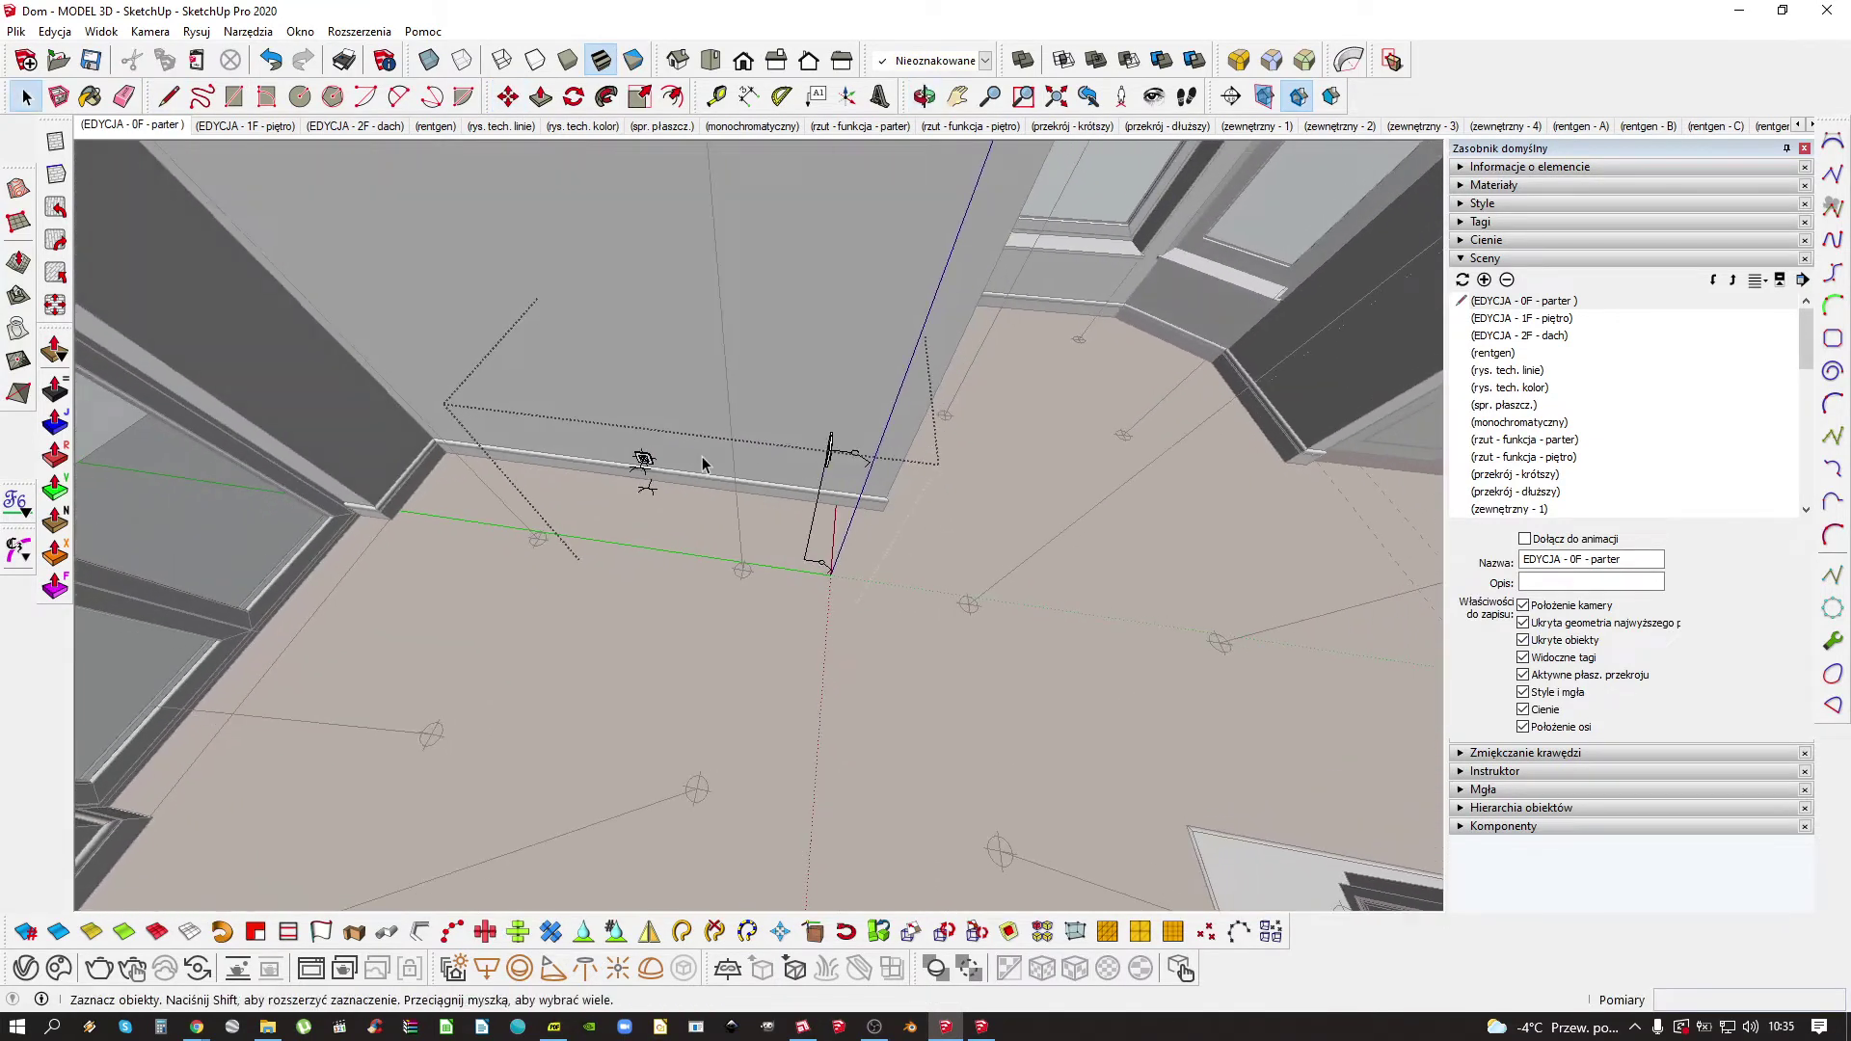
pyautogui.scroll(3, 675, 459)
pyautogui.press('m')
pyautogui.scroll(2, 649, 454)
pyautogui.scroll(2, 652, 426)
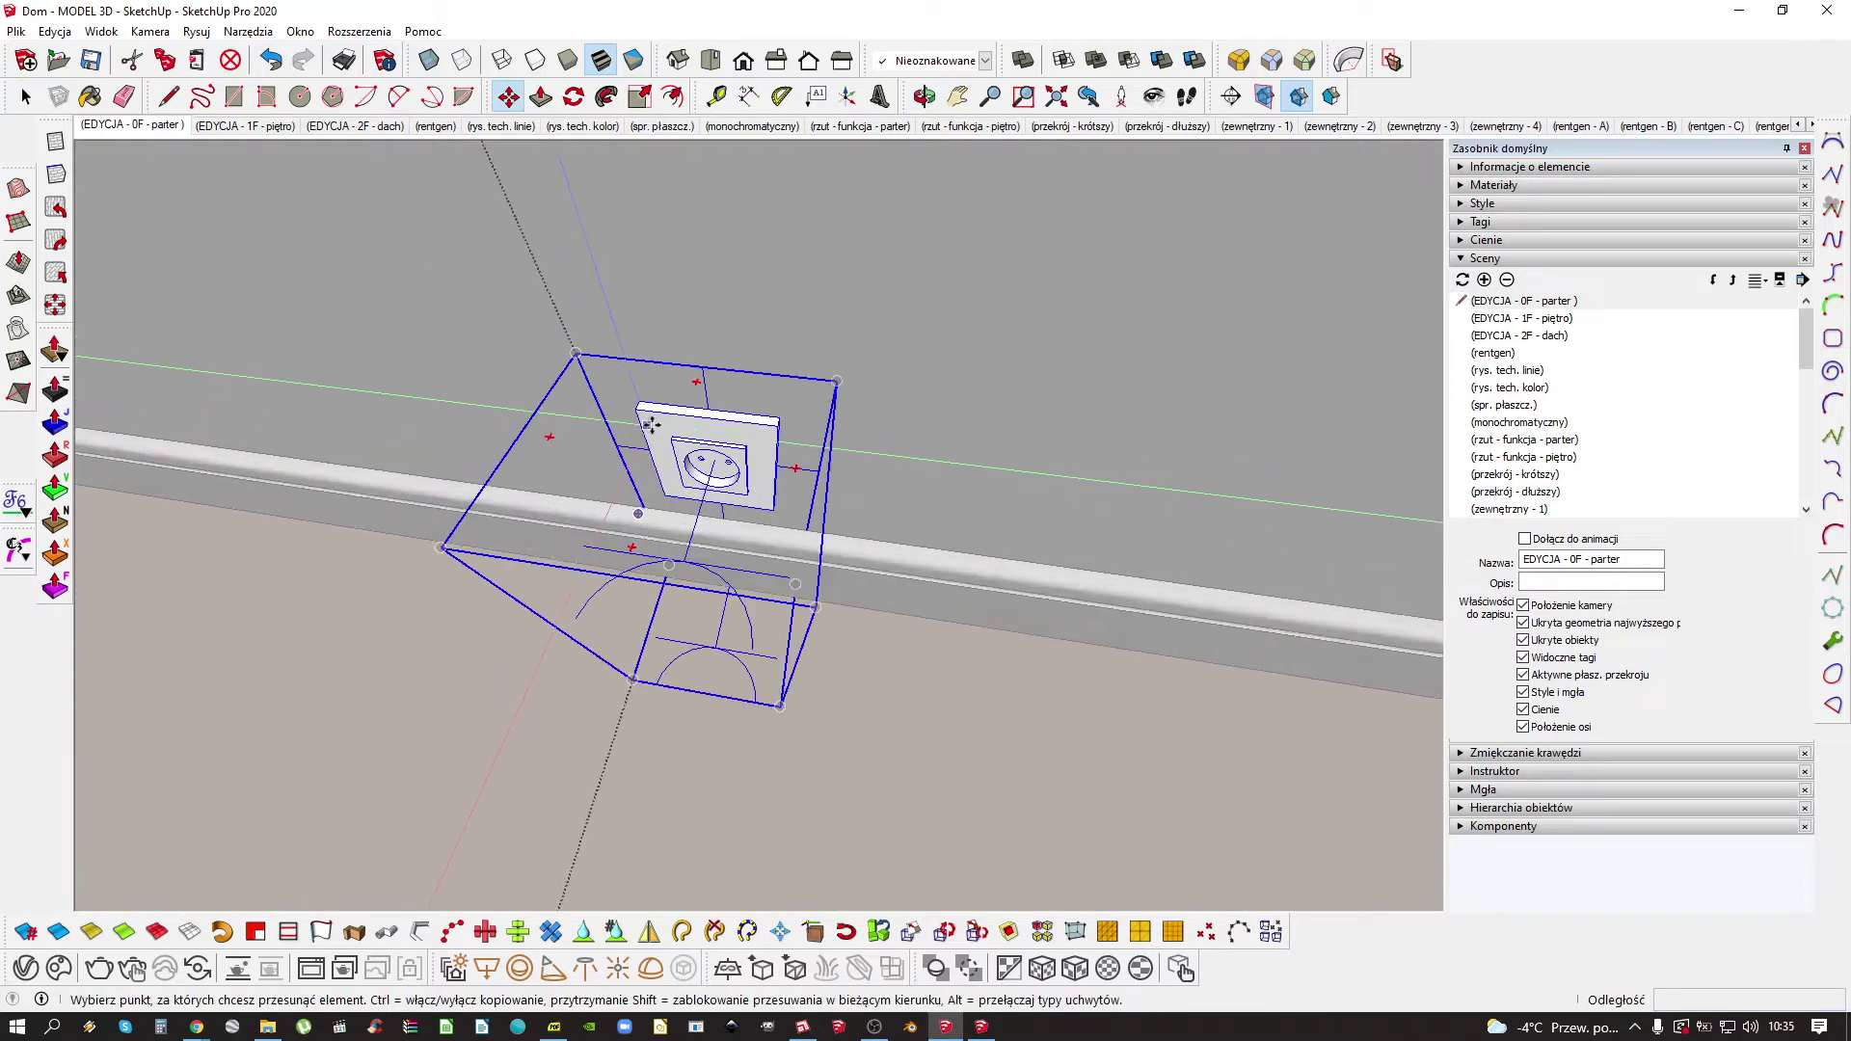
pyautogui.click(651, 425)
pyautogui.press('ctrl')
pyautogui.click(777, 426)
pyautogui.scroll(-4, 733, 424)
pyautogui.press('space')
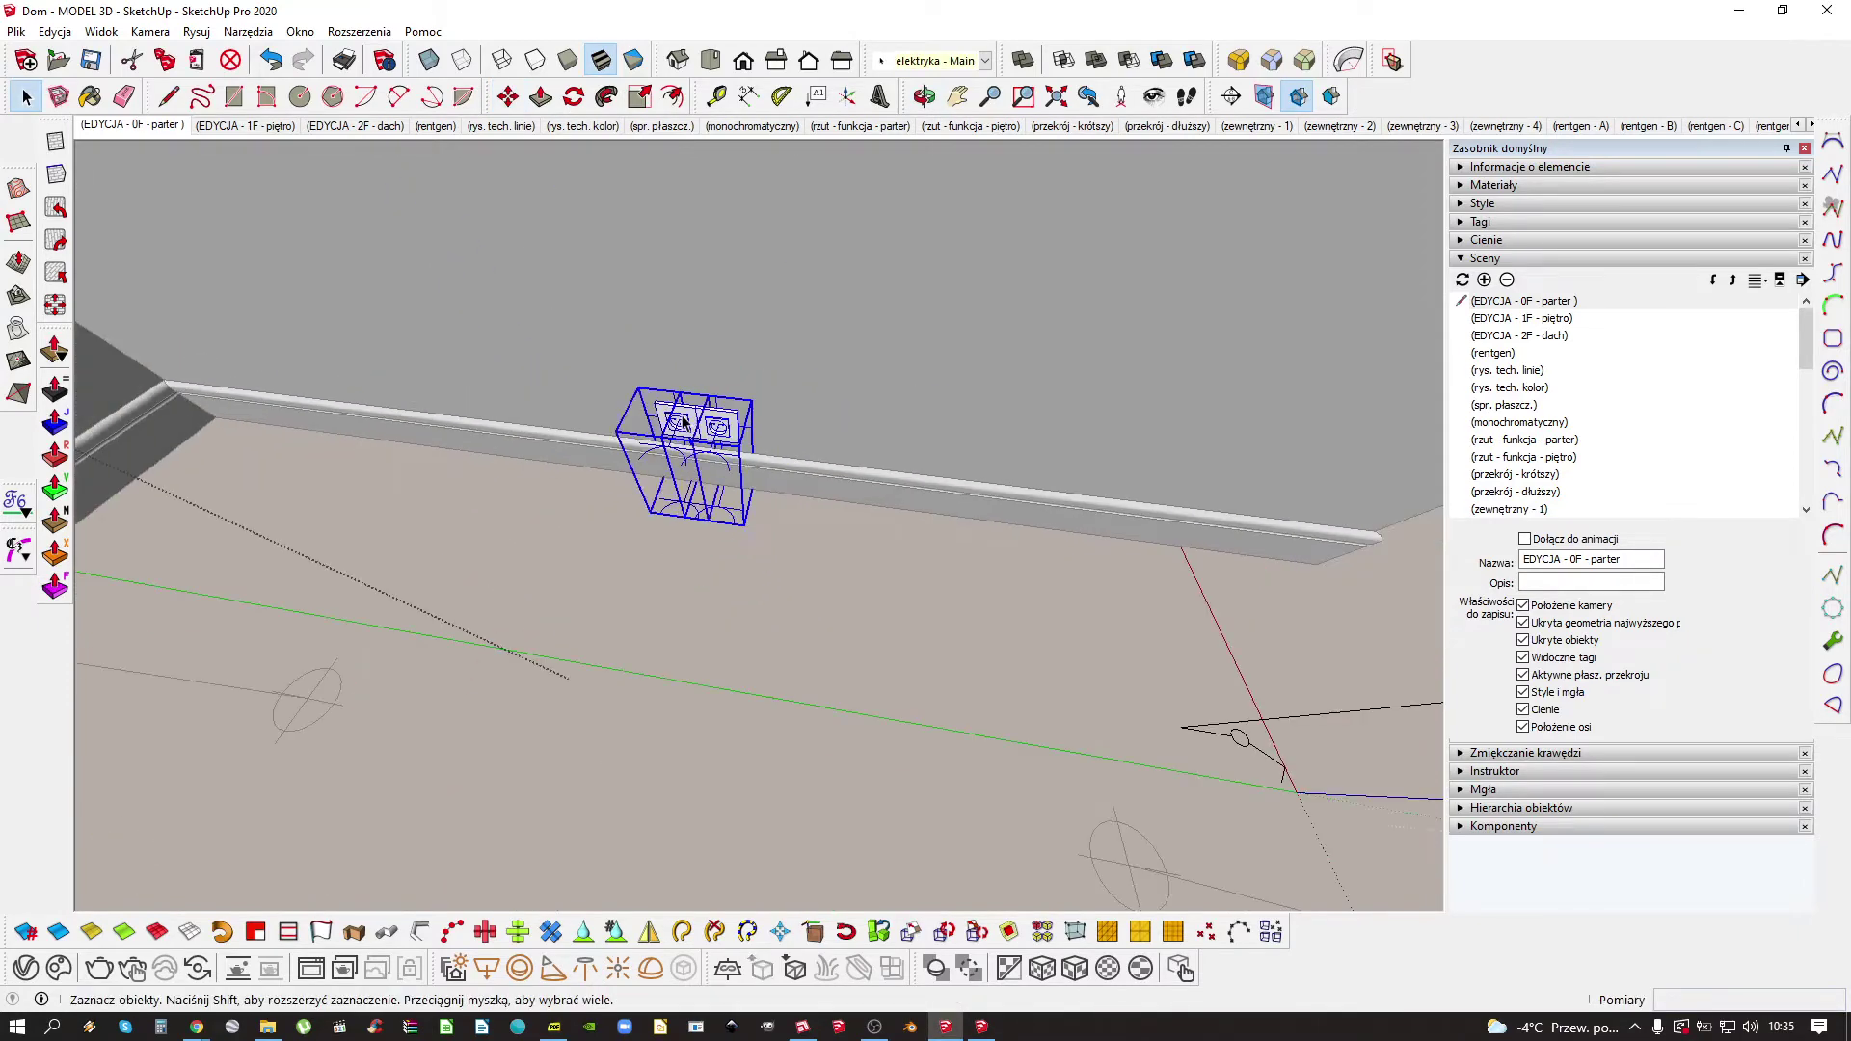
pyautogui.scroll(-5, 791, 424)
pyautogui.click(931, 427)
# - Move the socket box upright against the wall beside the staircase
pyautogui.moveTo(932, 427)
pyautogui.mouseDown(button='middle')
pyautogui.moveTo(641, 537)
pyautogui.moveTo(838, 611)
pyautogui.moveTo(562, 641)
pyautogui.moveTo(777, 541)
pyautogui.moveTo(757, 599)
pyautogui.moveTo(743, 546)
pyautogui.moveTo(885, 512)
pyautogui.moveTo(917, 524)
pyautogui.moveTo(793, 616)
pyautogui.mouseUp(button='middle')
pyautogui.press('m')
pyautogui.click(758, 661)
pyautogui.scroll(2, 758, 662)
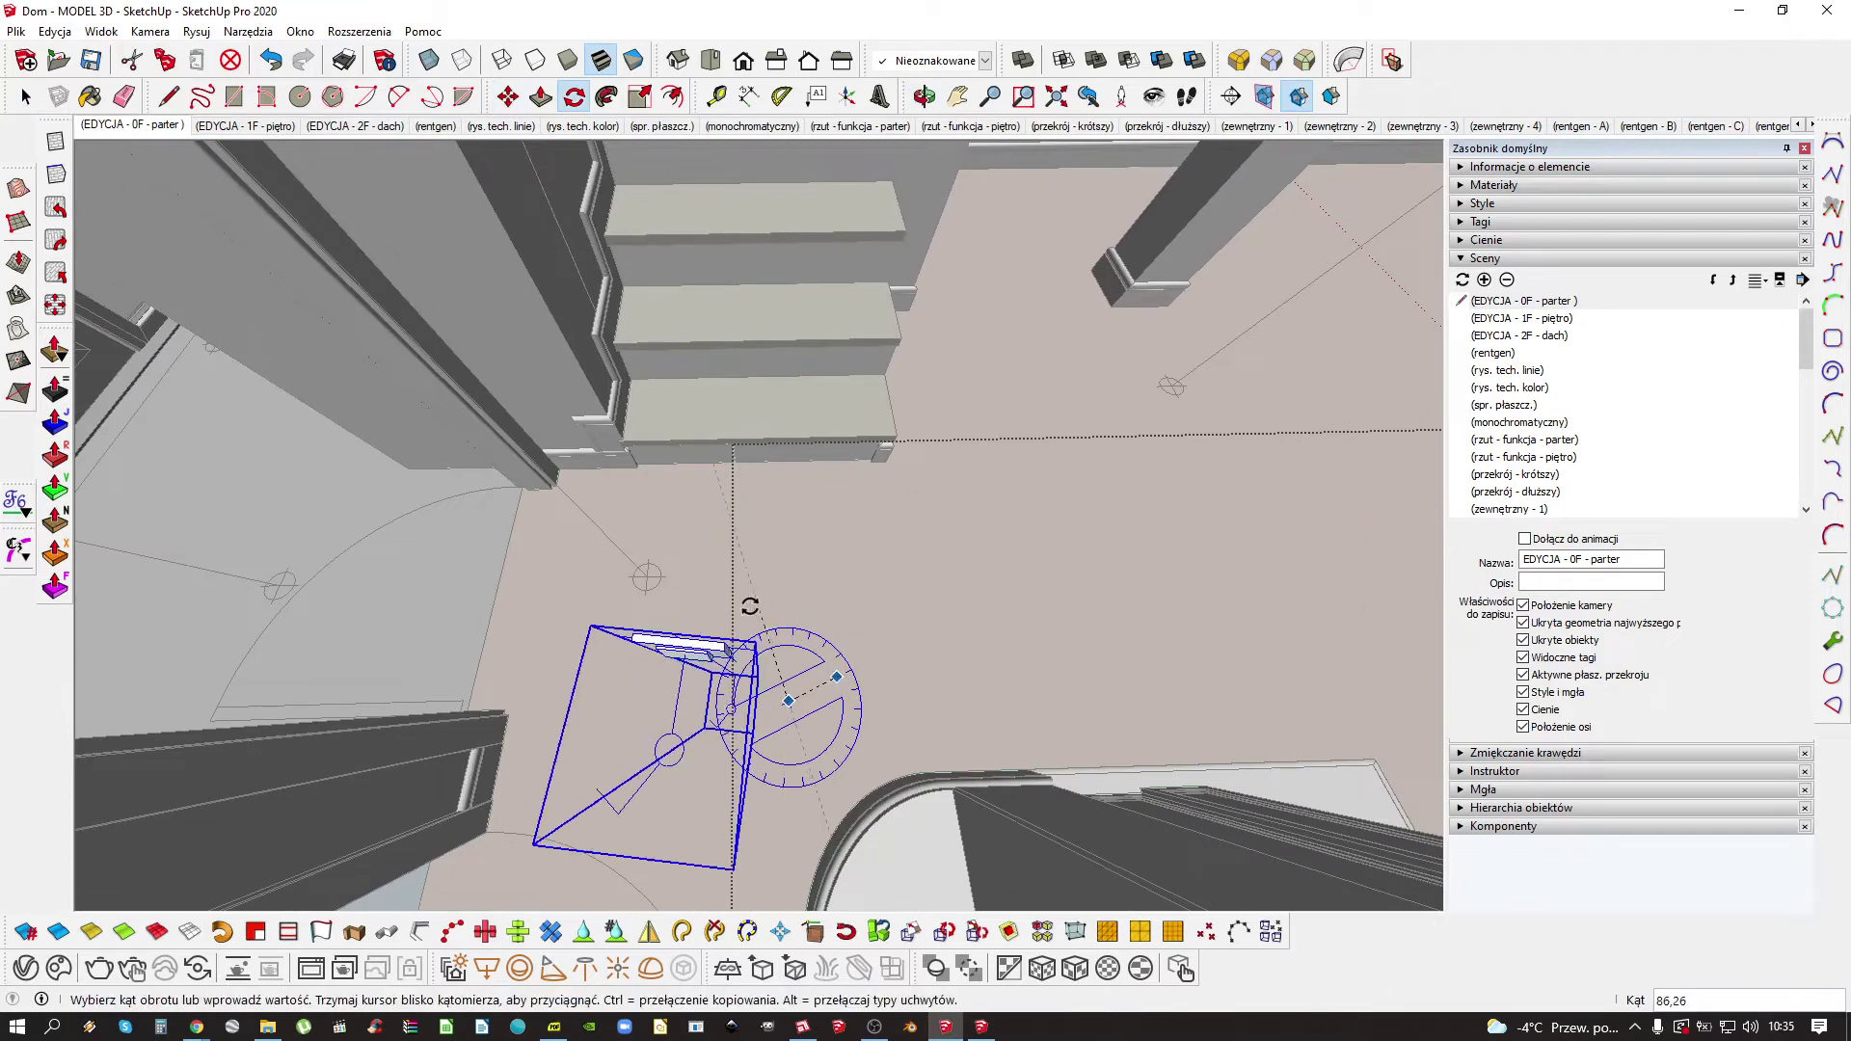
pyautogui.moveTo(843, 650)
pyautogui.mouseDown(button='middle')
pyautogui.moveTo(793, 607)
pyautogui.moveTo(799, 662)
pyautogui.moveTo(674, 666)
pyautogui.mouseUp(button='middle')
pyautogui.hotkey('ctrl', 'z')
pyautogui.moveTo(816, 521)
pyautogui.mouseDown(button='middle')
pyautogui.moveTo(711, 611)
pyautogui.moveTo(672, 392)
pyautogui.mouseUp(button='middle')
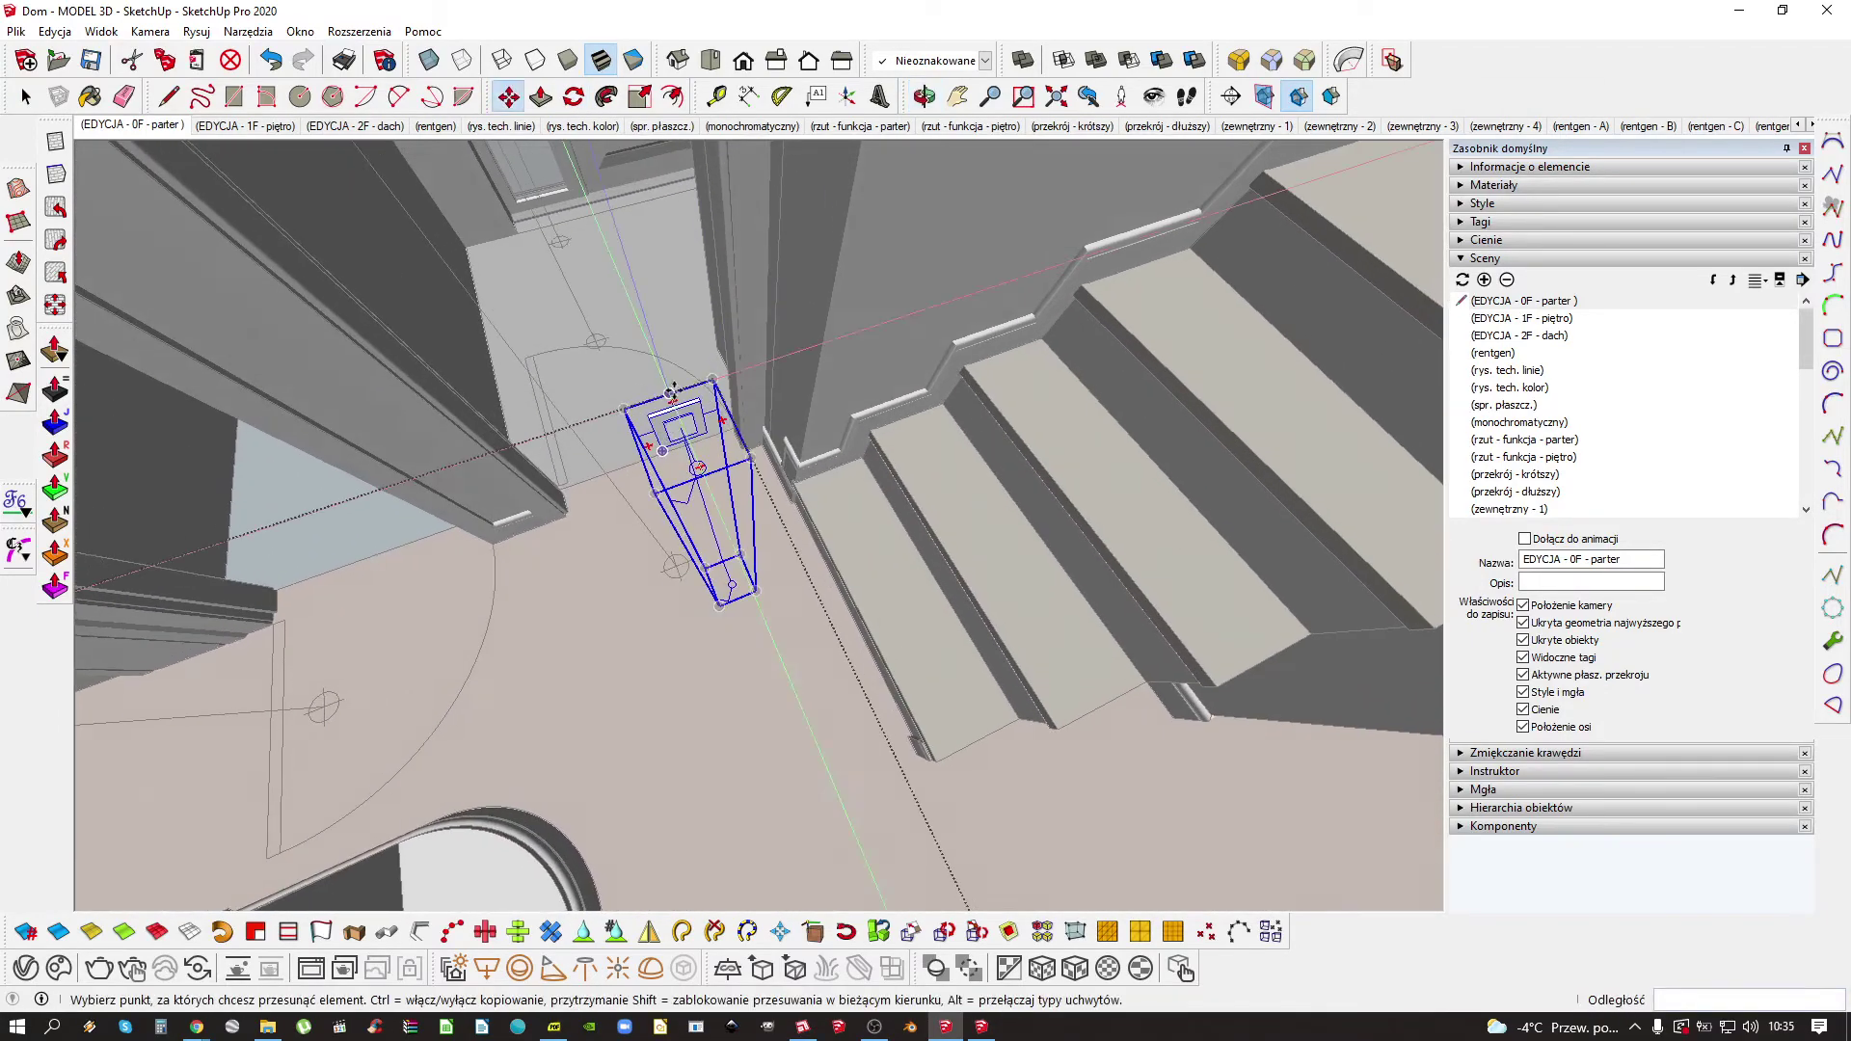
pyautogui.click(674, 393)
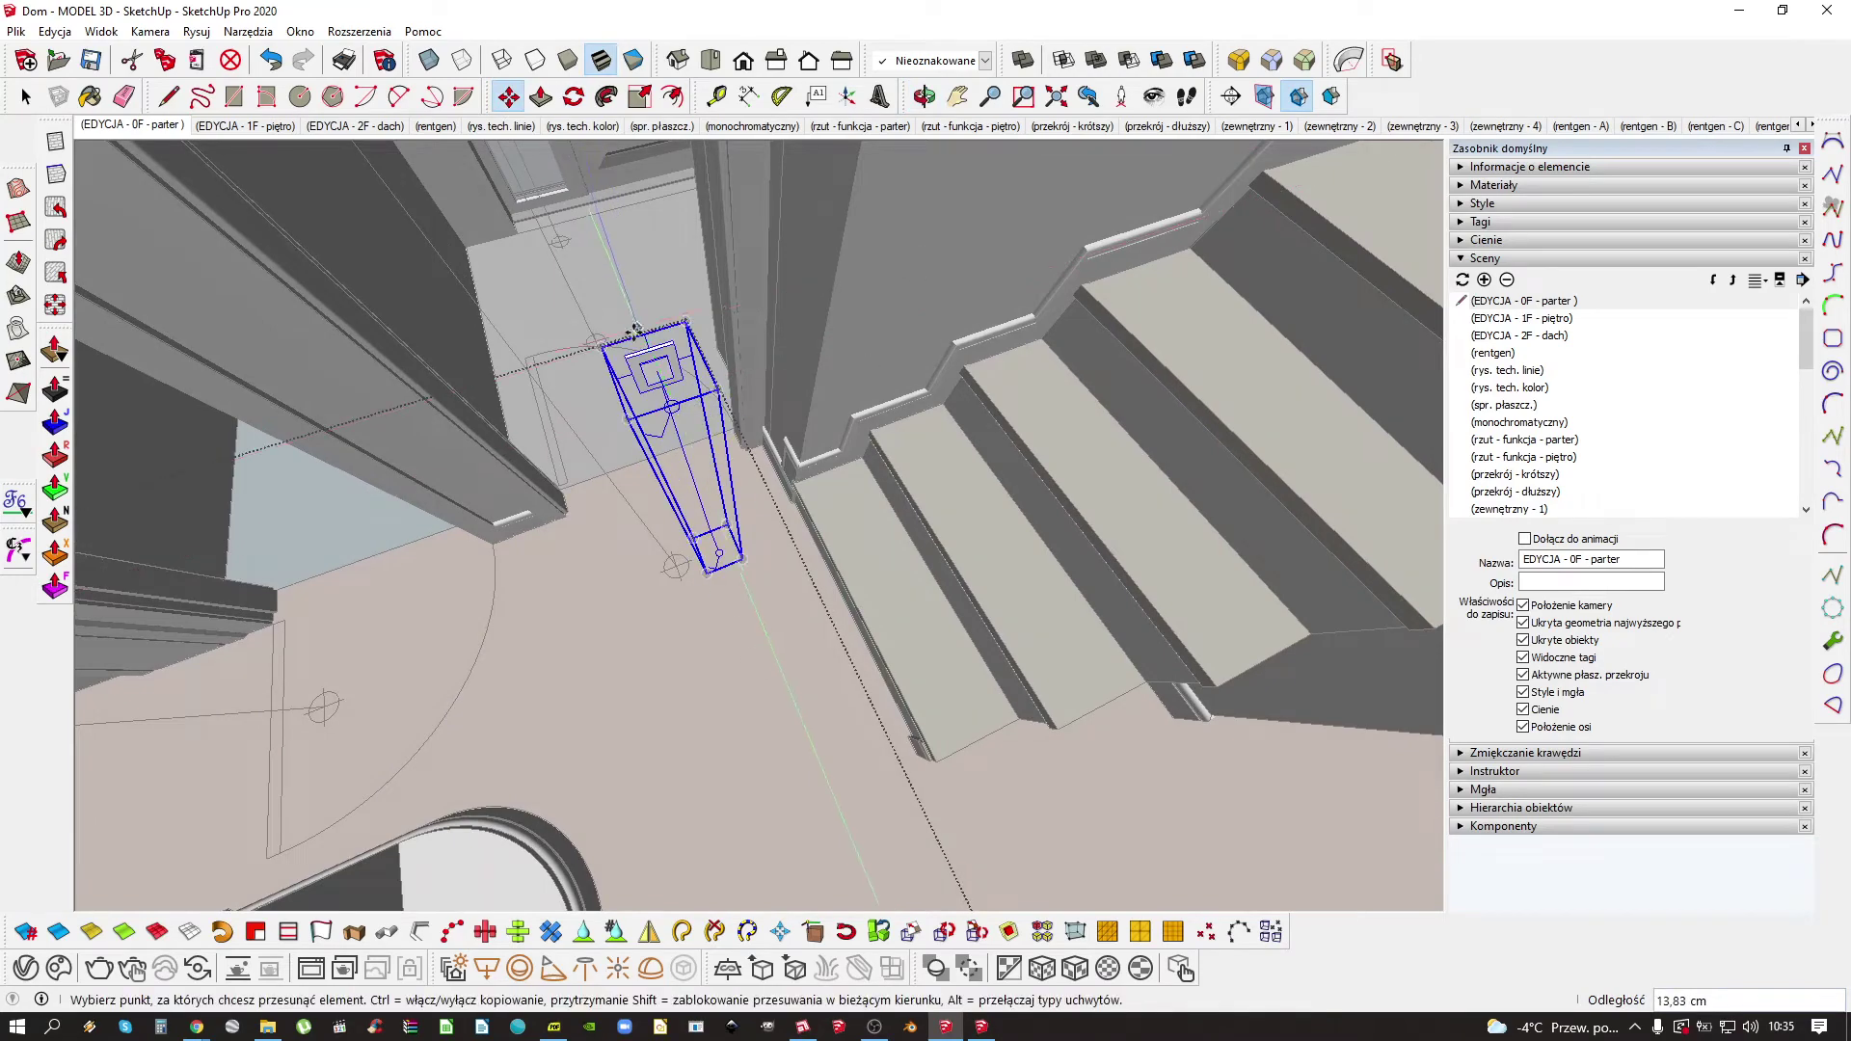
pyautogui.click(928, 270)
pyautogui.moveTo(868, 308)
pyautogui.mouseDown(button='middle')
pyautogui.moveTo(734, 382)
pyautogui.moveTo(781, 386)
pyautogui.moveTo(763, 452)
pyautogui.mouseUp(button='middle')
pyautogui.scroll(3, 803, 406)
# - Fine-tune the socket box's position by the stairs and open its group for editing
pyautogui.press('space')
pyautogui.press('m')
pyautogui.click(763, 451)
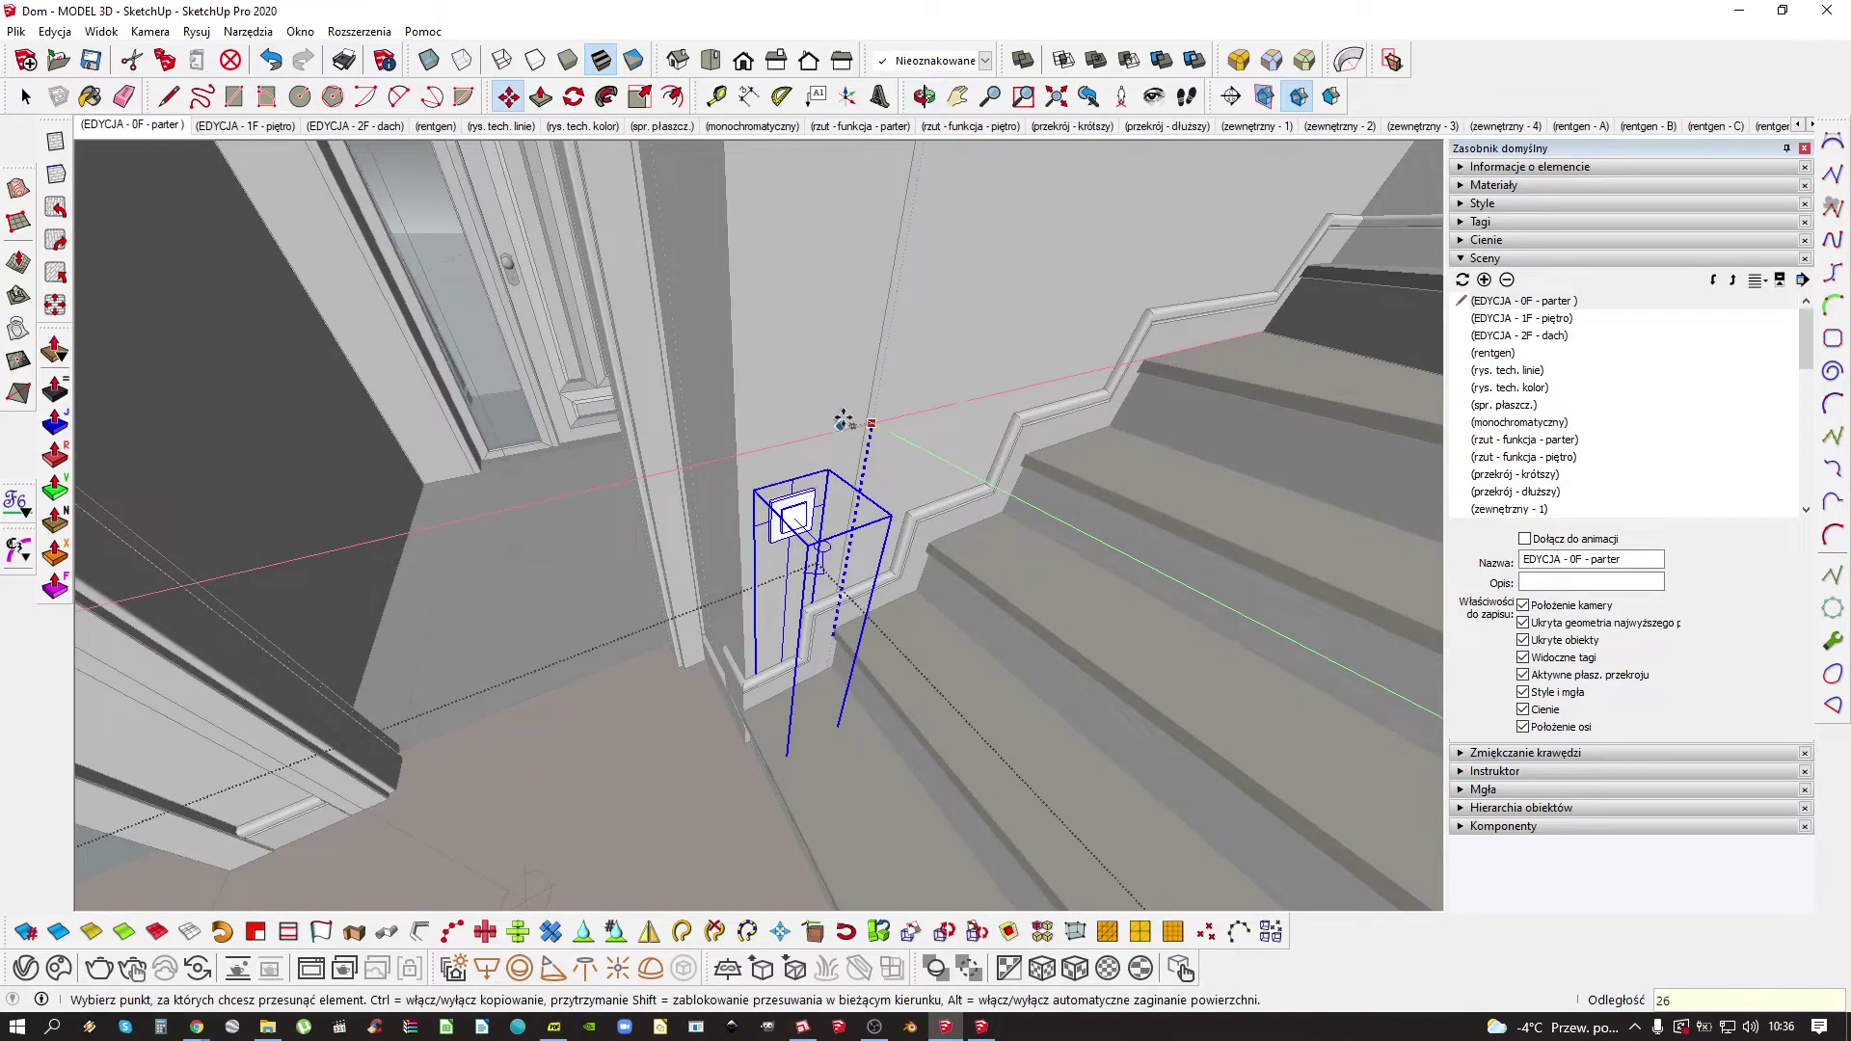
pyautogui.click(863, 343)
pyautogui.moveTo(863, 344); pyautogui.dragTo(815, 417, button='middle')
pyautogui.press('space')
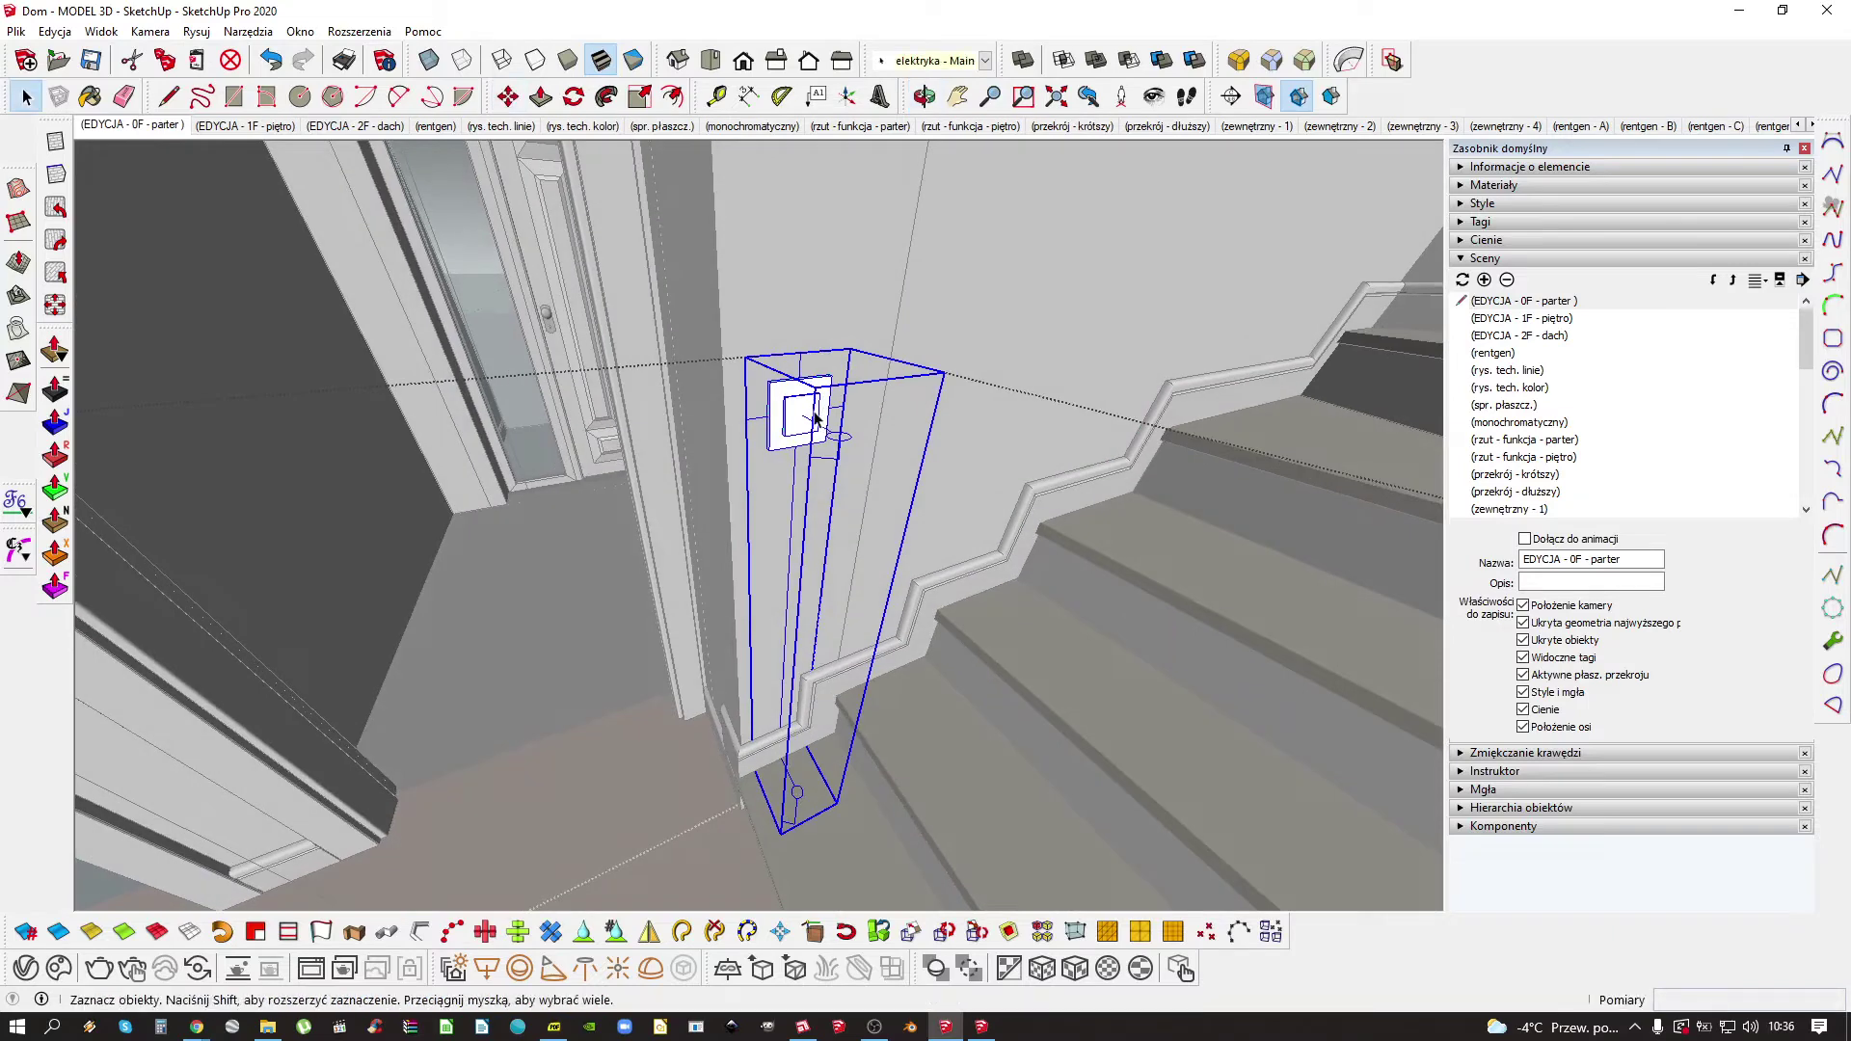
pyautogui.rightClick(815, 417)
pyautogui.click(868, 381)
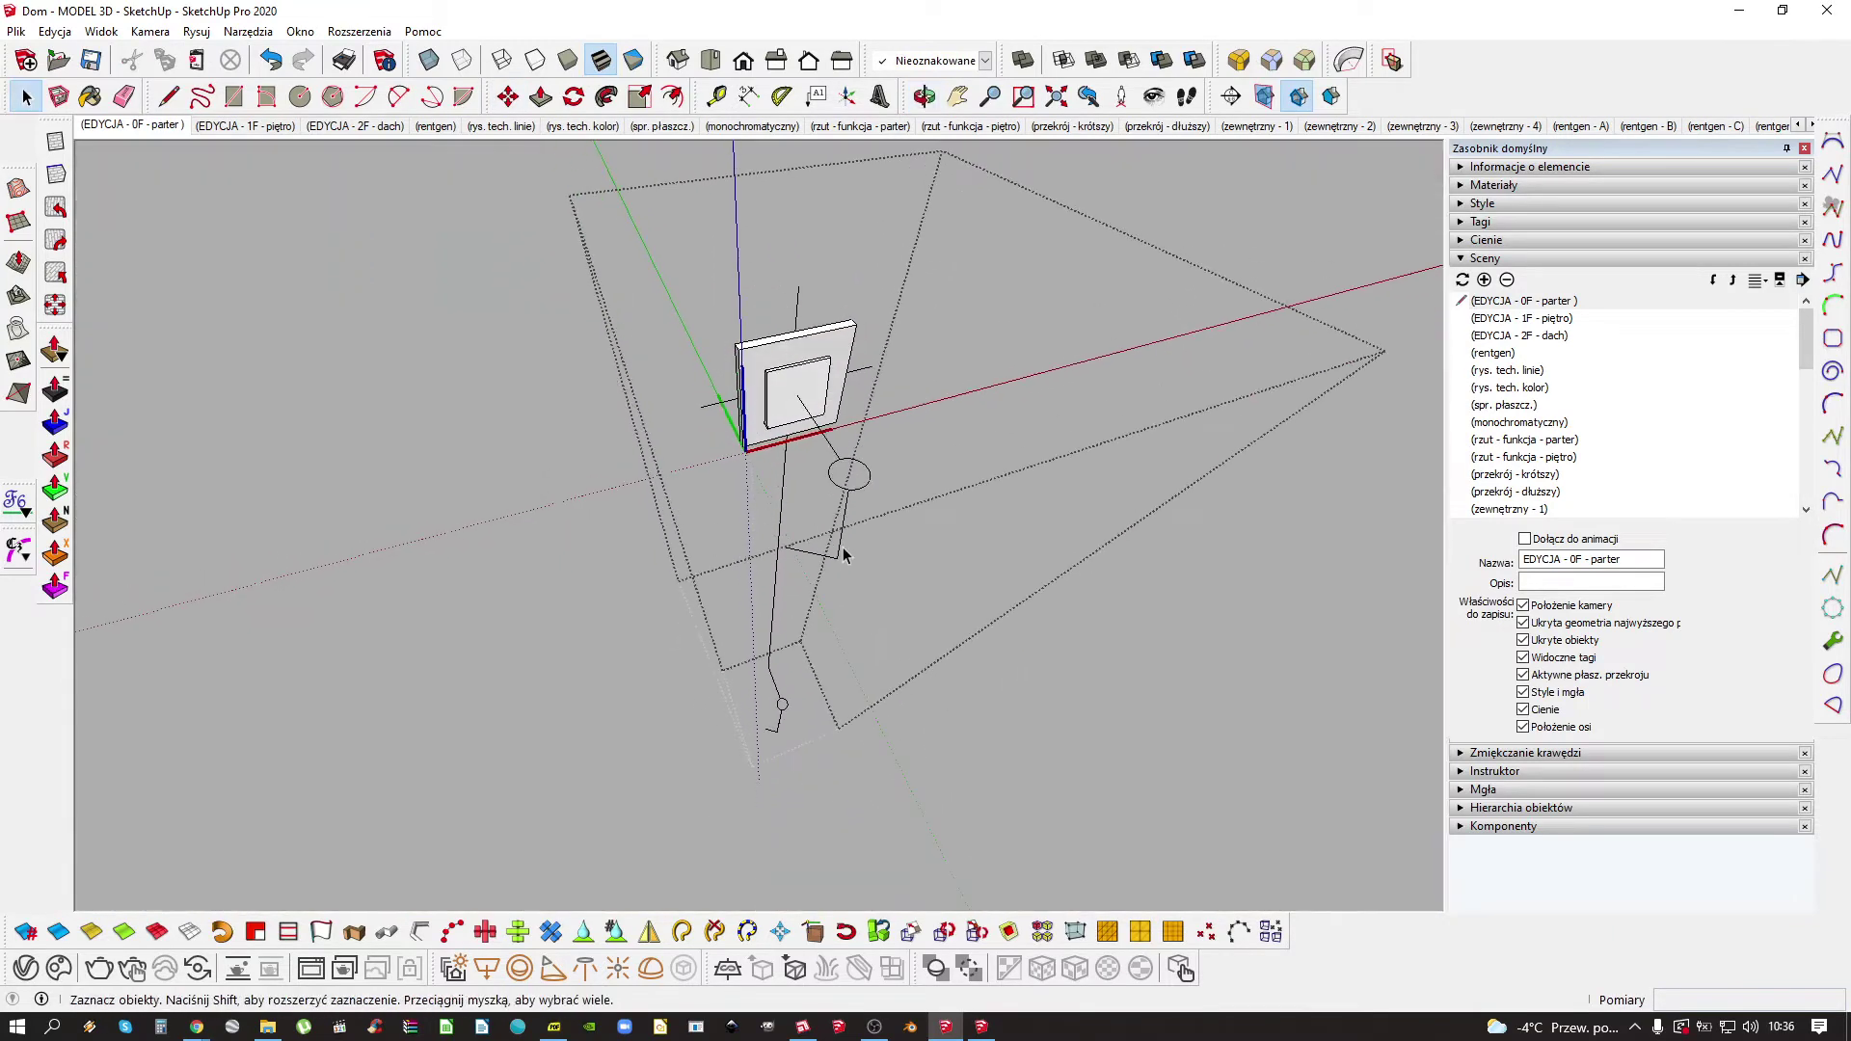
# - Rotate the socket plate 90° inside the socket box group
pyautogui.moveTo(844, 554); pyautogui.dragTo(815, 546, button='middle')
pyautogui.press('q')
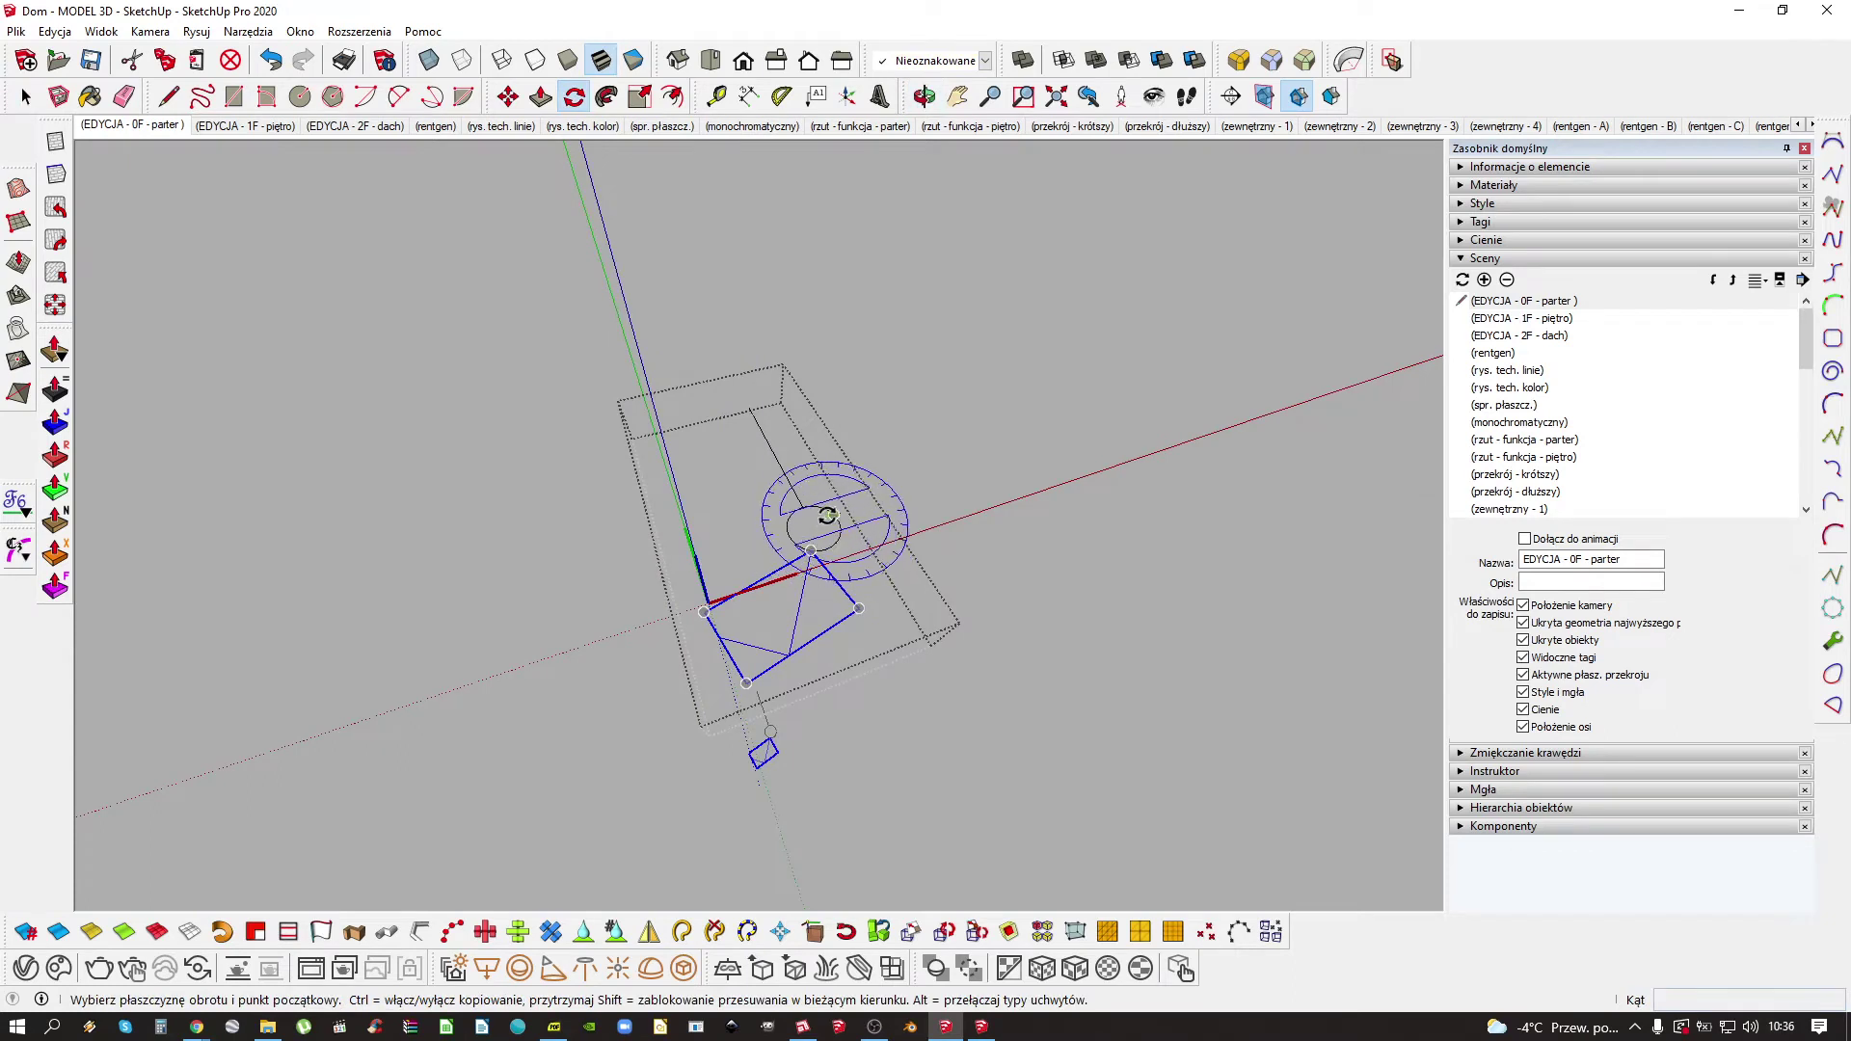
pyautogui.click(816, 529)
pyautogui.click(795, 585)
pyautogui.write('18')
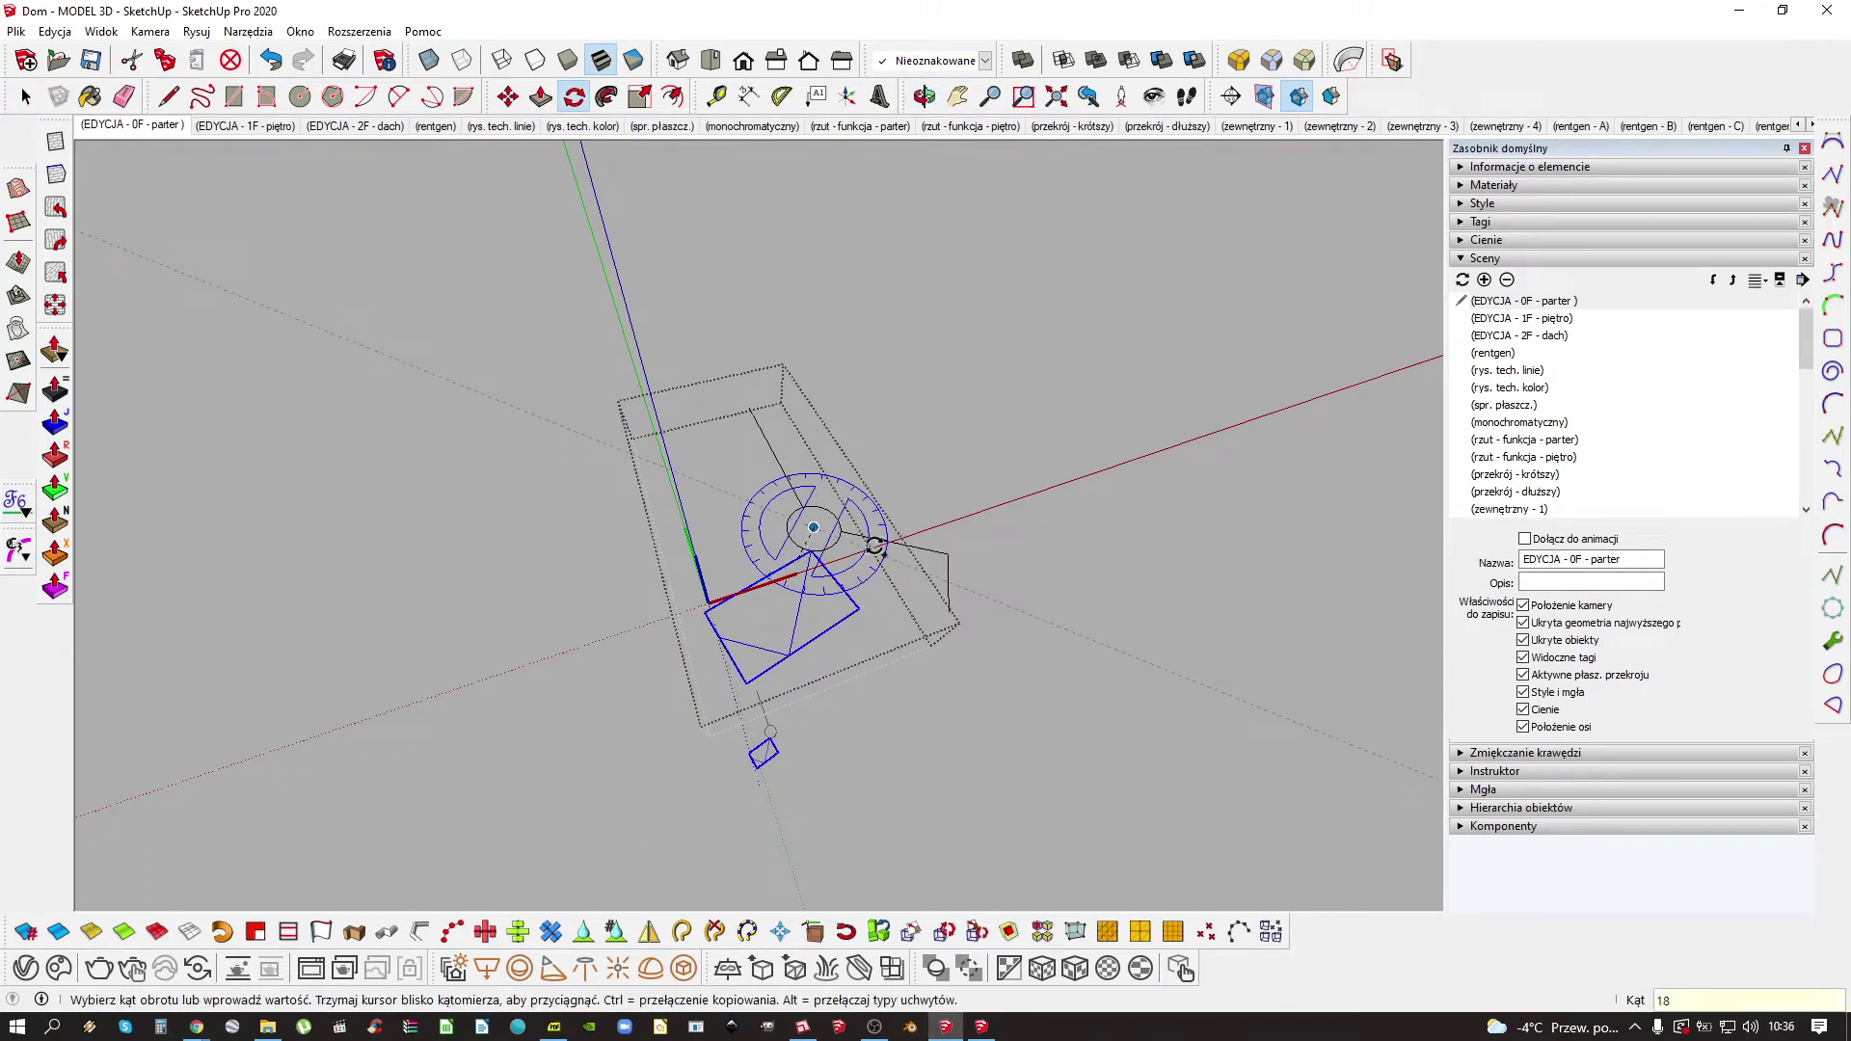
pyautogui.click(875, 546)
pyautogui.press('space')
pyautogui.moveTo(873, 542)
pyautogui.mouseDown(button='middle')
pyautogui.moveTo(815, 530)
pyautogui.moveTo(797, 463)
pyautogui.moveTo(1033, 579)
pyautogui.mouseUp(button='middle')
# - Open the double-socket fixture by the stairs and paste a copy into the bay-window room
pyautogui.scroll(5, 805, 579)
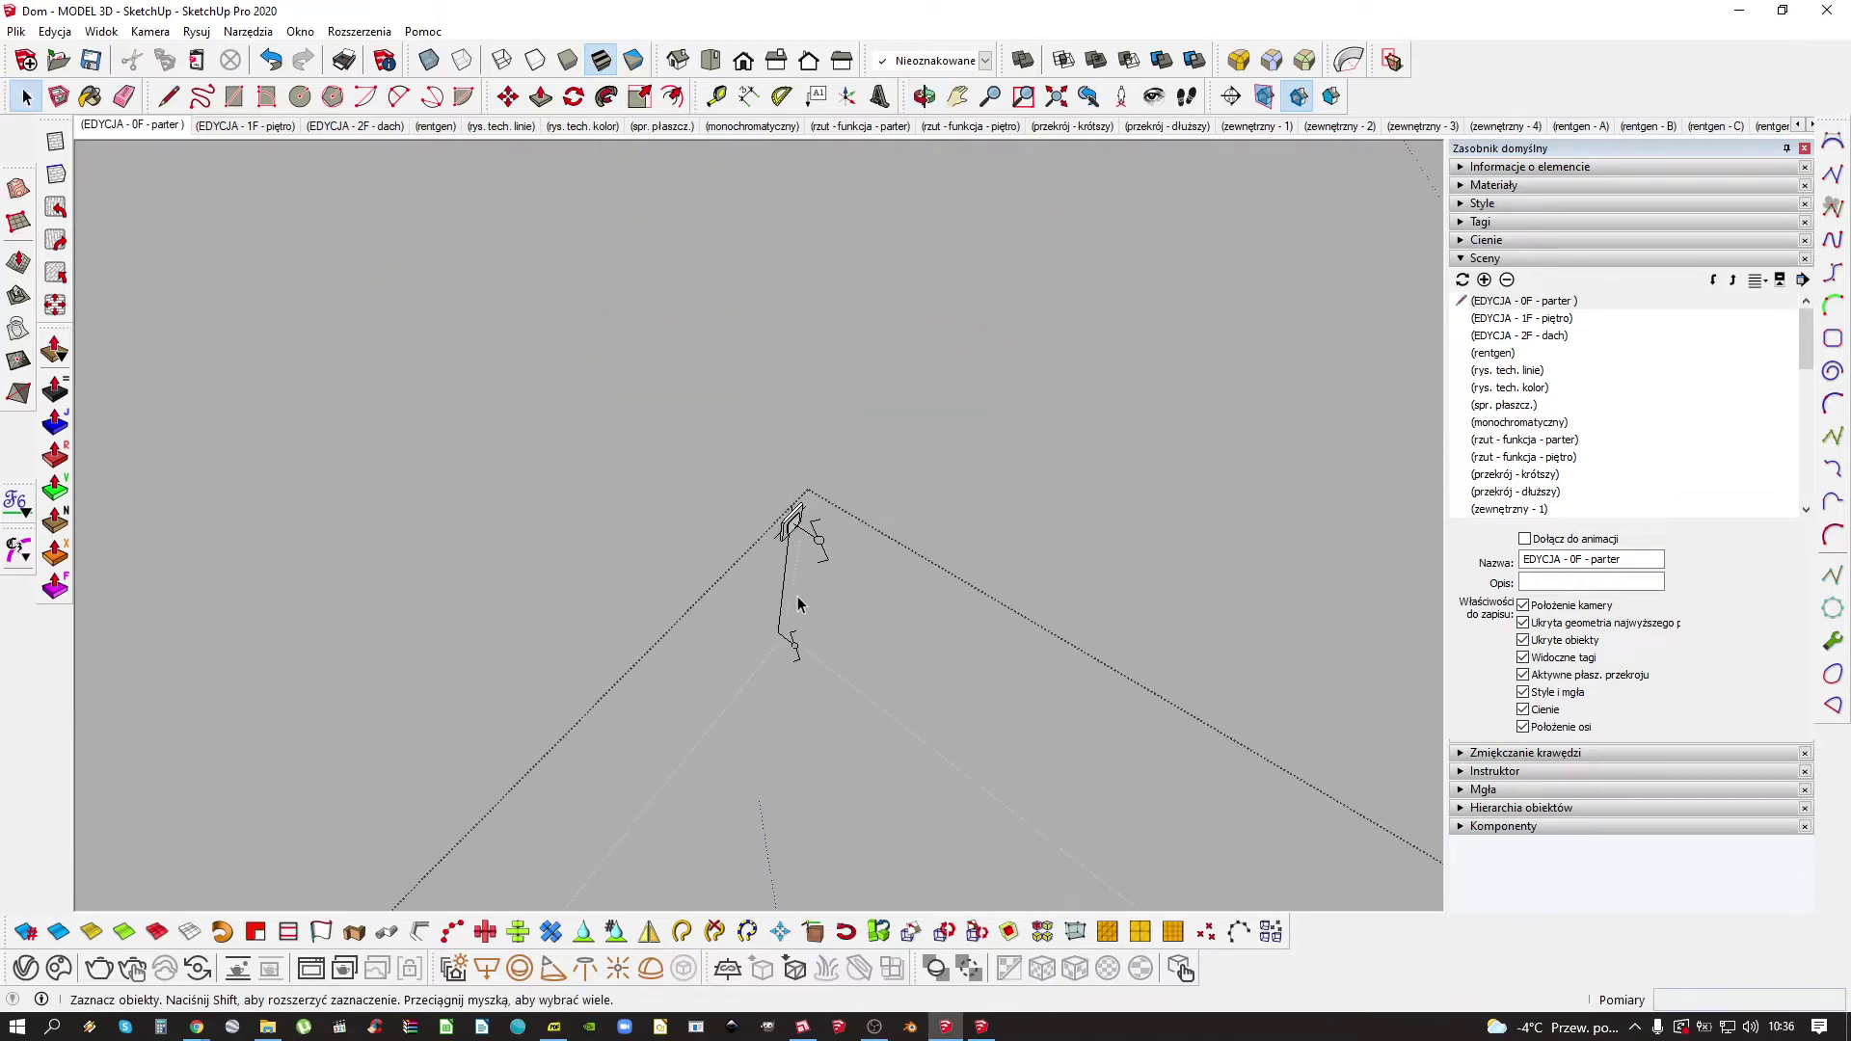
pyautogui.moveTo(806, 579)
pyautogui.mouseDown(button='middle')
pyautogui.moveTo(766, 578)
pyautogui.moveTo(1126, 417)
pyautogui.mouseUp(button='middle')
pyautogui.doubleClick(1177, 482)
pyautogui.moveTo(1186, 506)
pyautogui.mouseDown(button='middle')
pyautogui.moveTo(1017, 513)
pyautogui.moveTo(970, 453)
pyautogui.moveTo(1080, 523)
pyautogui.mouseUp(button='middle')
pyautogui.moveTo(954, 518)
pyautogui.mouseDown(button='middle')
pyautogui.moveTo(972, 498)
pyautogui.moveTo(687, 449)
pyautogui.moveTo(682, 404)
pyautogui.mouseUp(button='middle')
pyautogui.hotkey('ctrl', 'v')
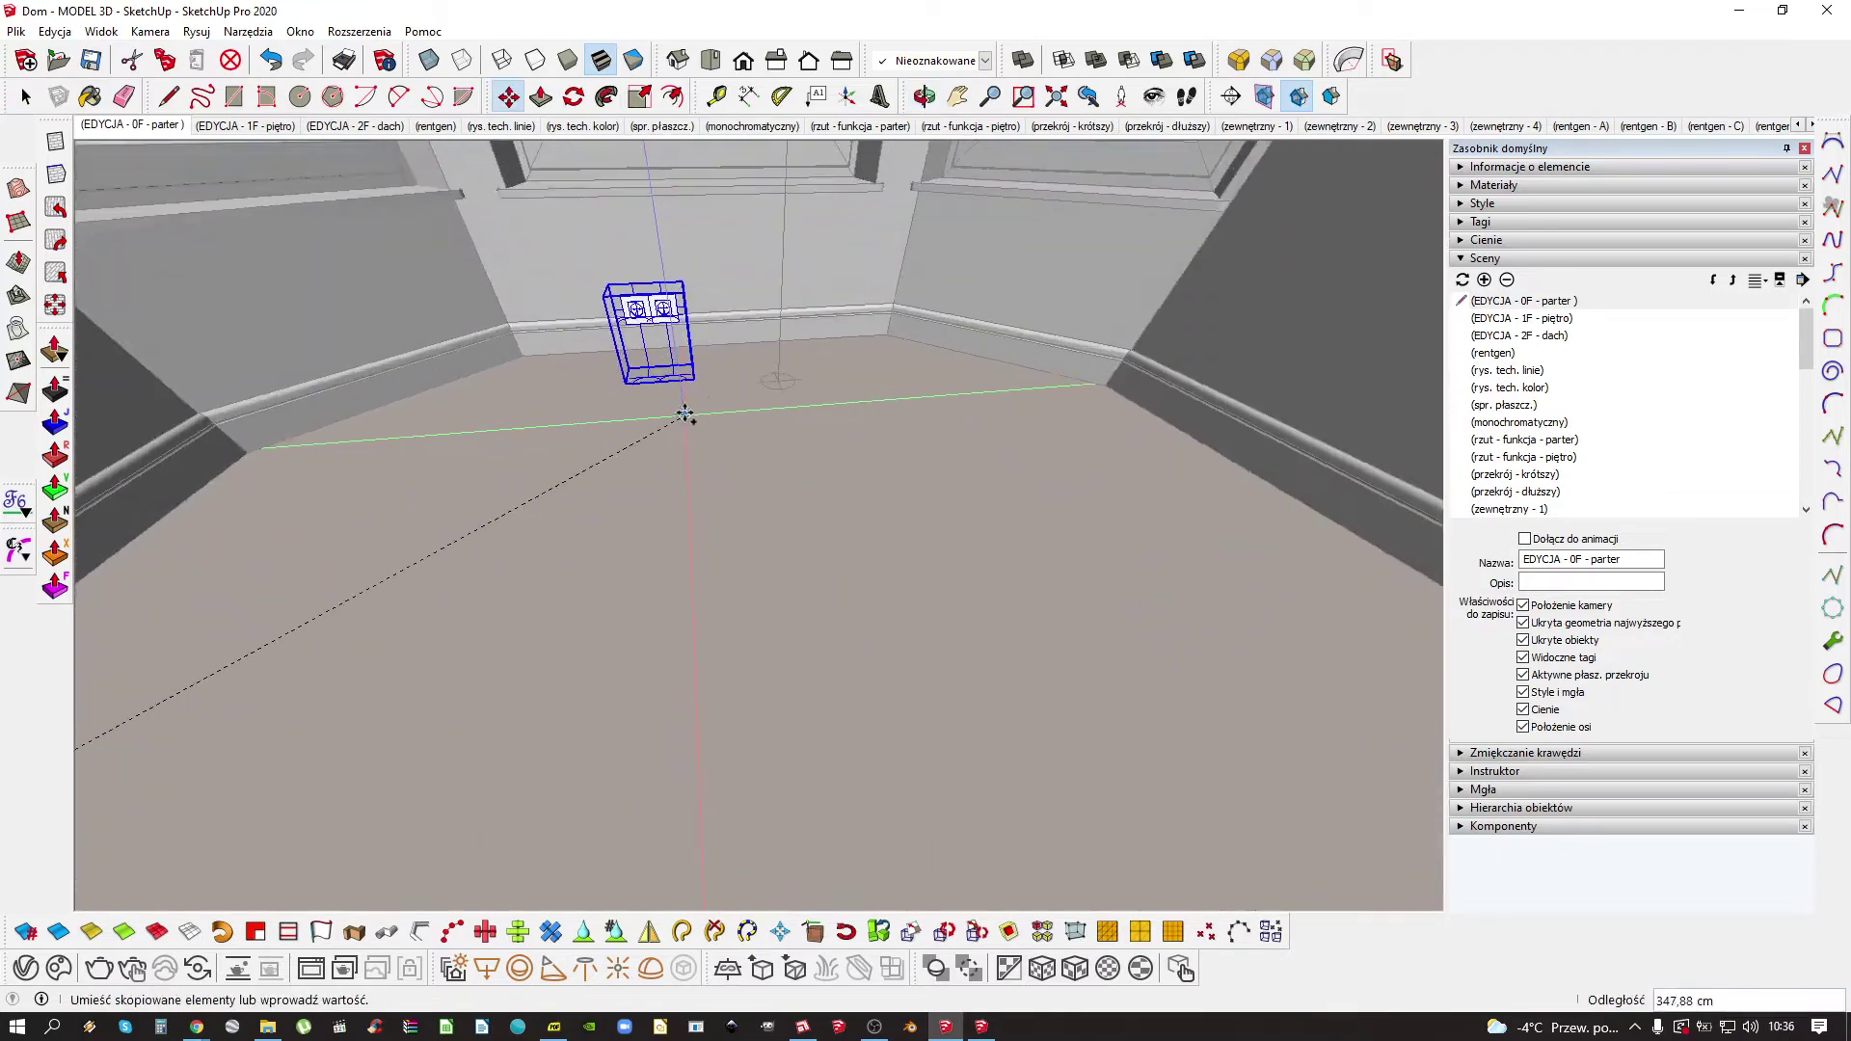
# - Drop the pasted double socket into the room and undo an accidental tilt
pyautogui.click(687, 501)
pyautogui.press('q')
pyautogui.press('m')
pyautogui.scroll(3, 708, 311)
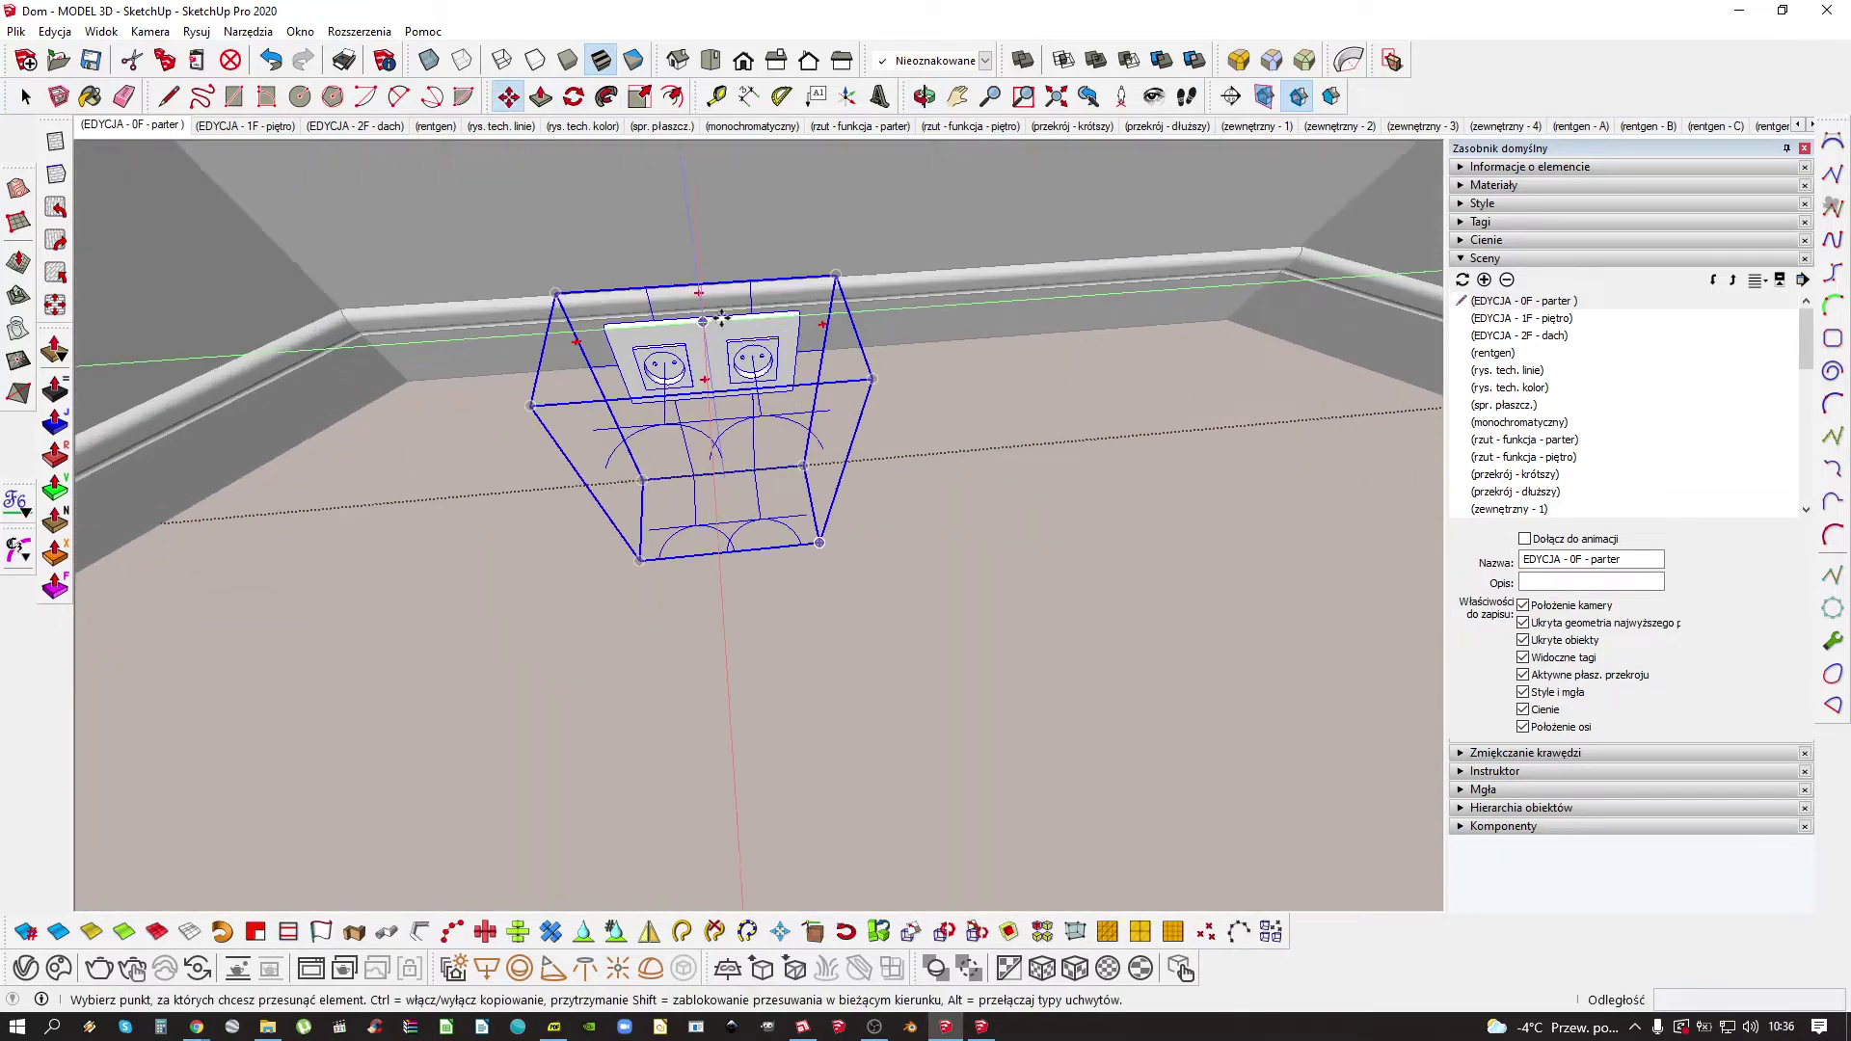
pyautogui.scroll(2, 703, 311)
pyautogui.click(705, 313)
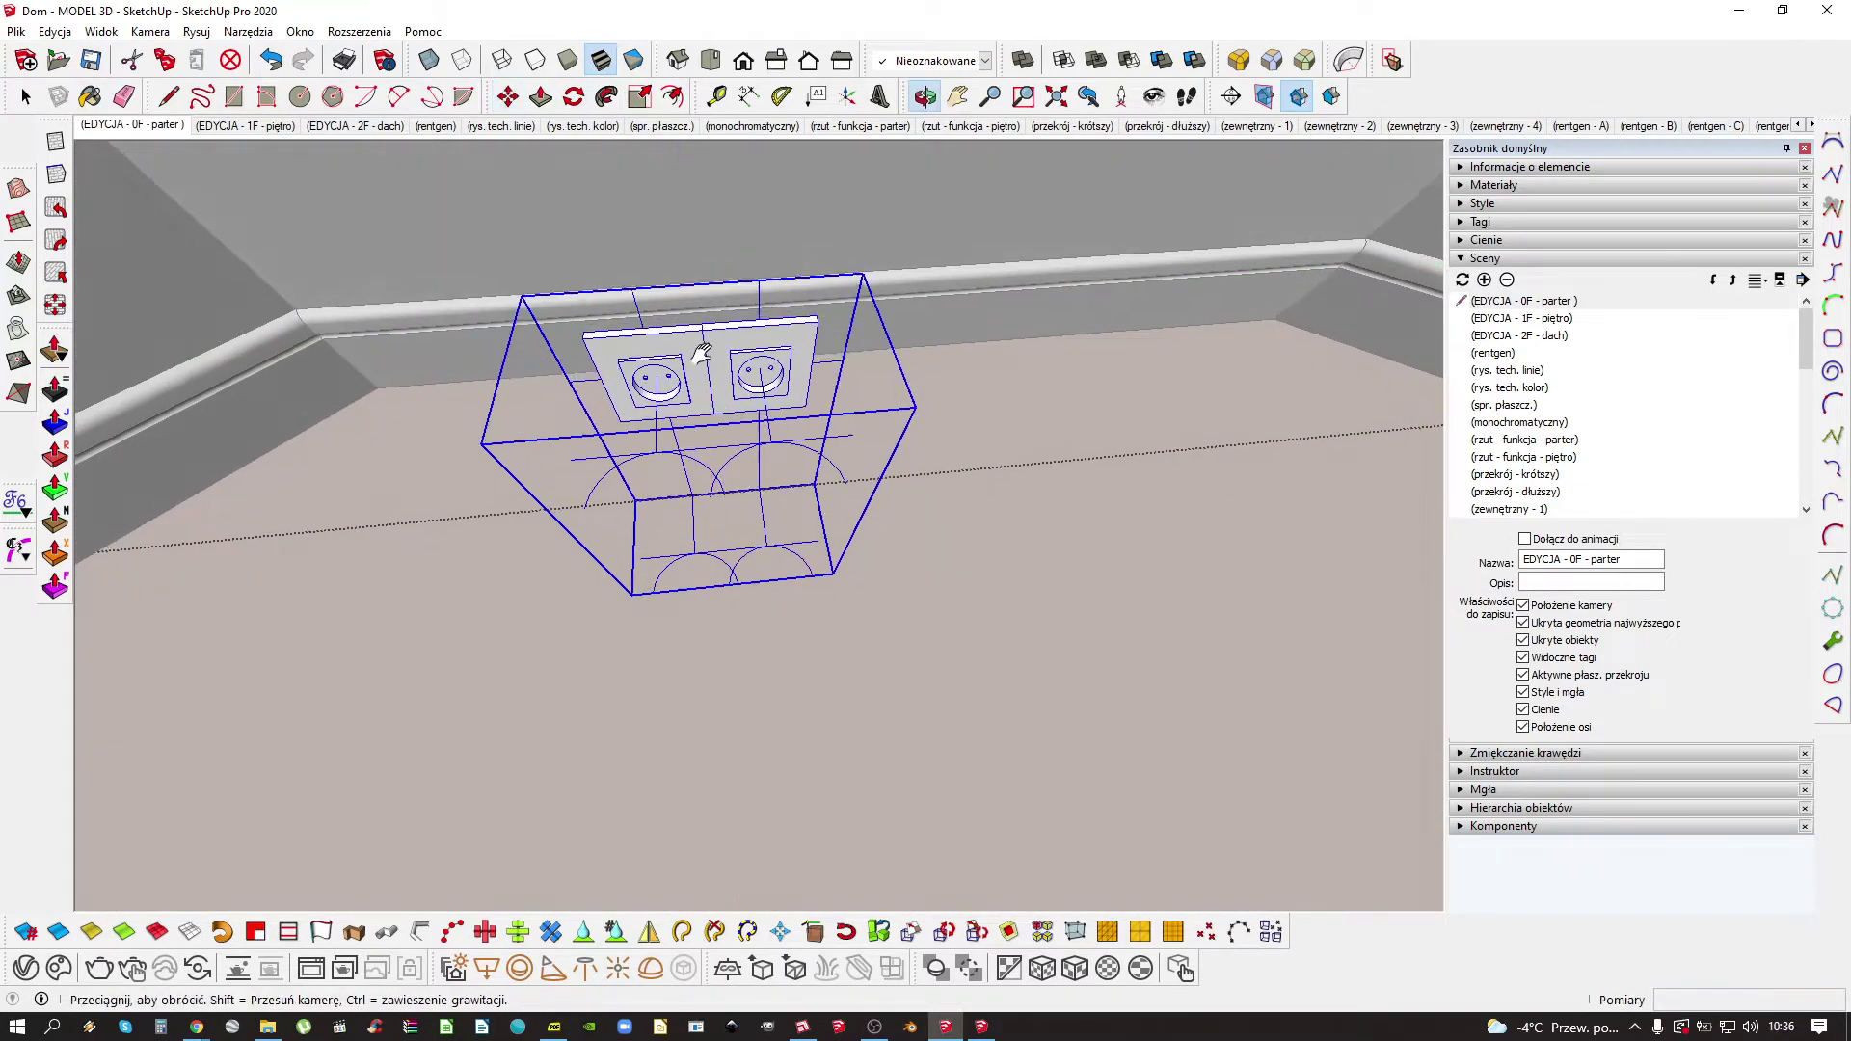
pyautogui.scroll(-5, 709, 328)
pyautogui.scroll(-1, 711, 340)
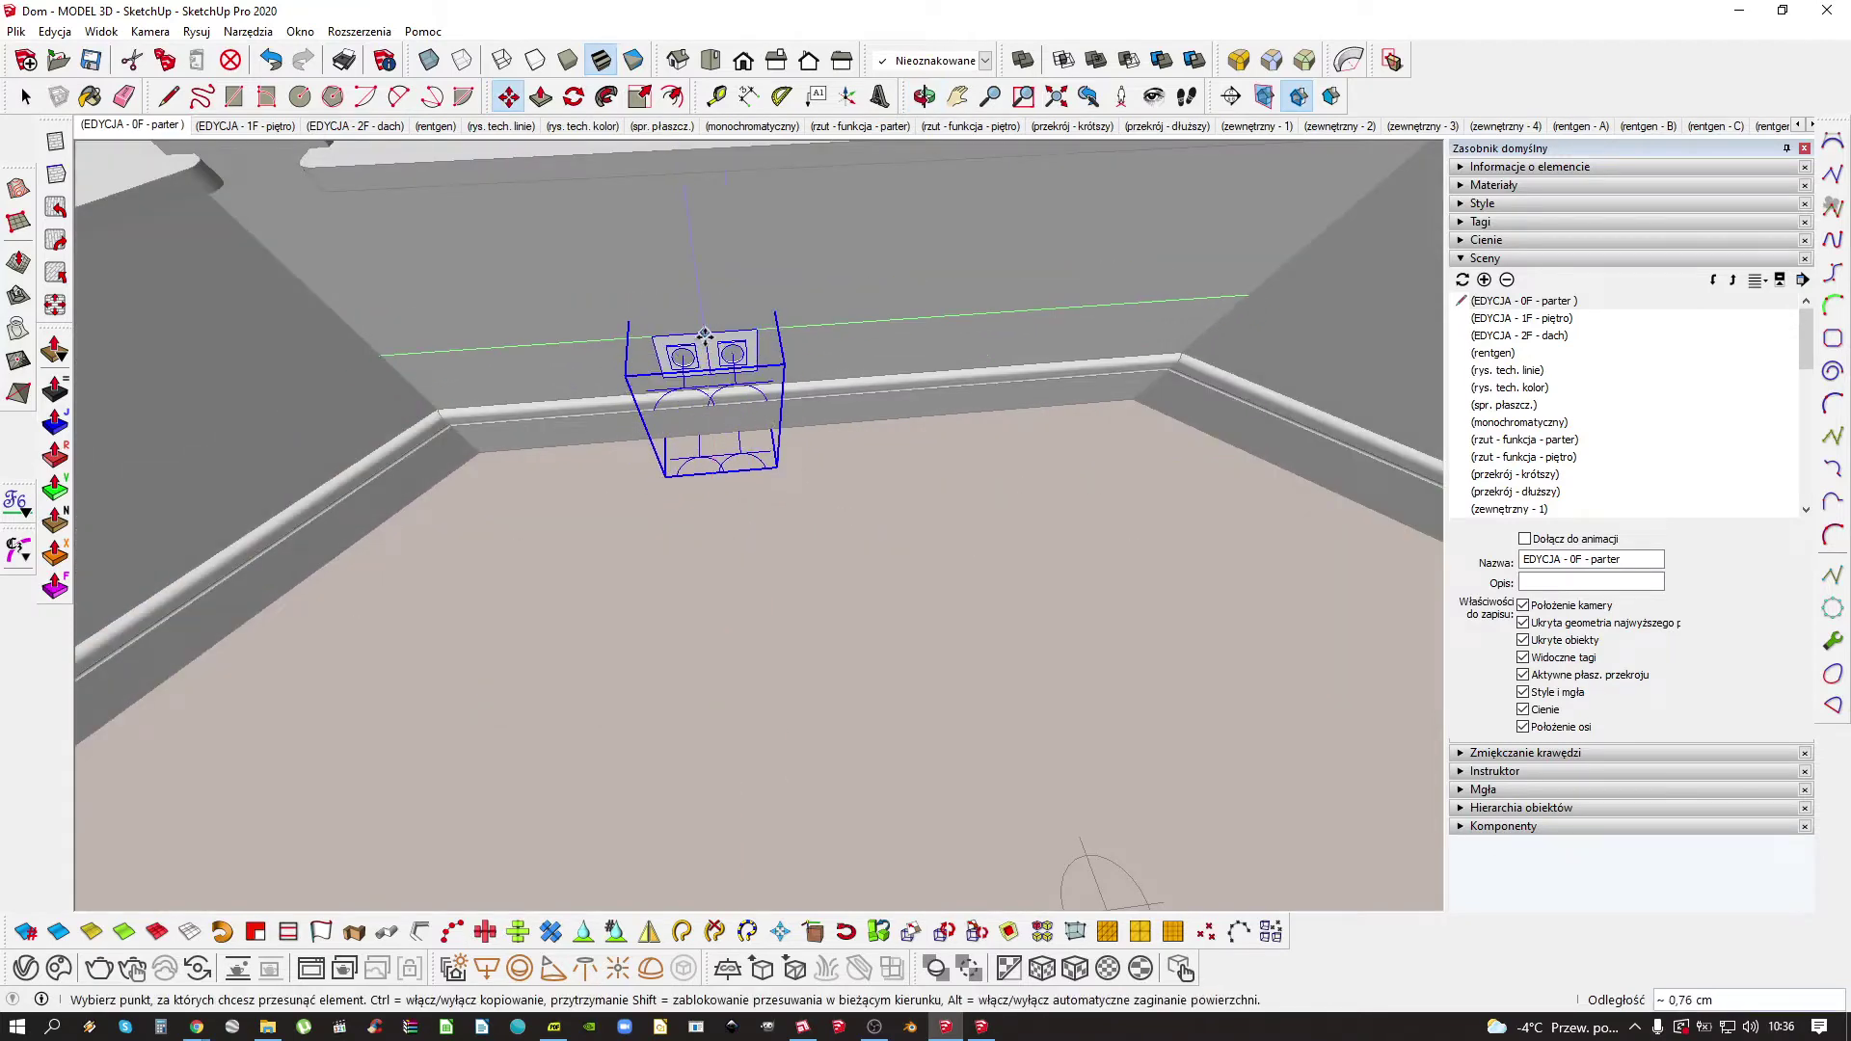
pyautogui.scroll(-2, 733, 318)
pyautogui.scroll(-2, 781, 284)
pyautogui.scroll(-2, 771, 337)
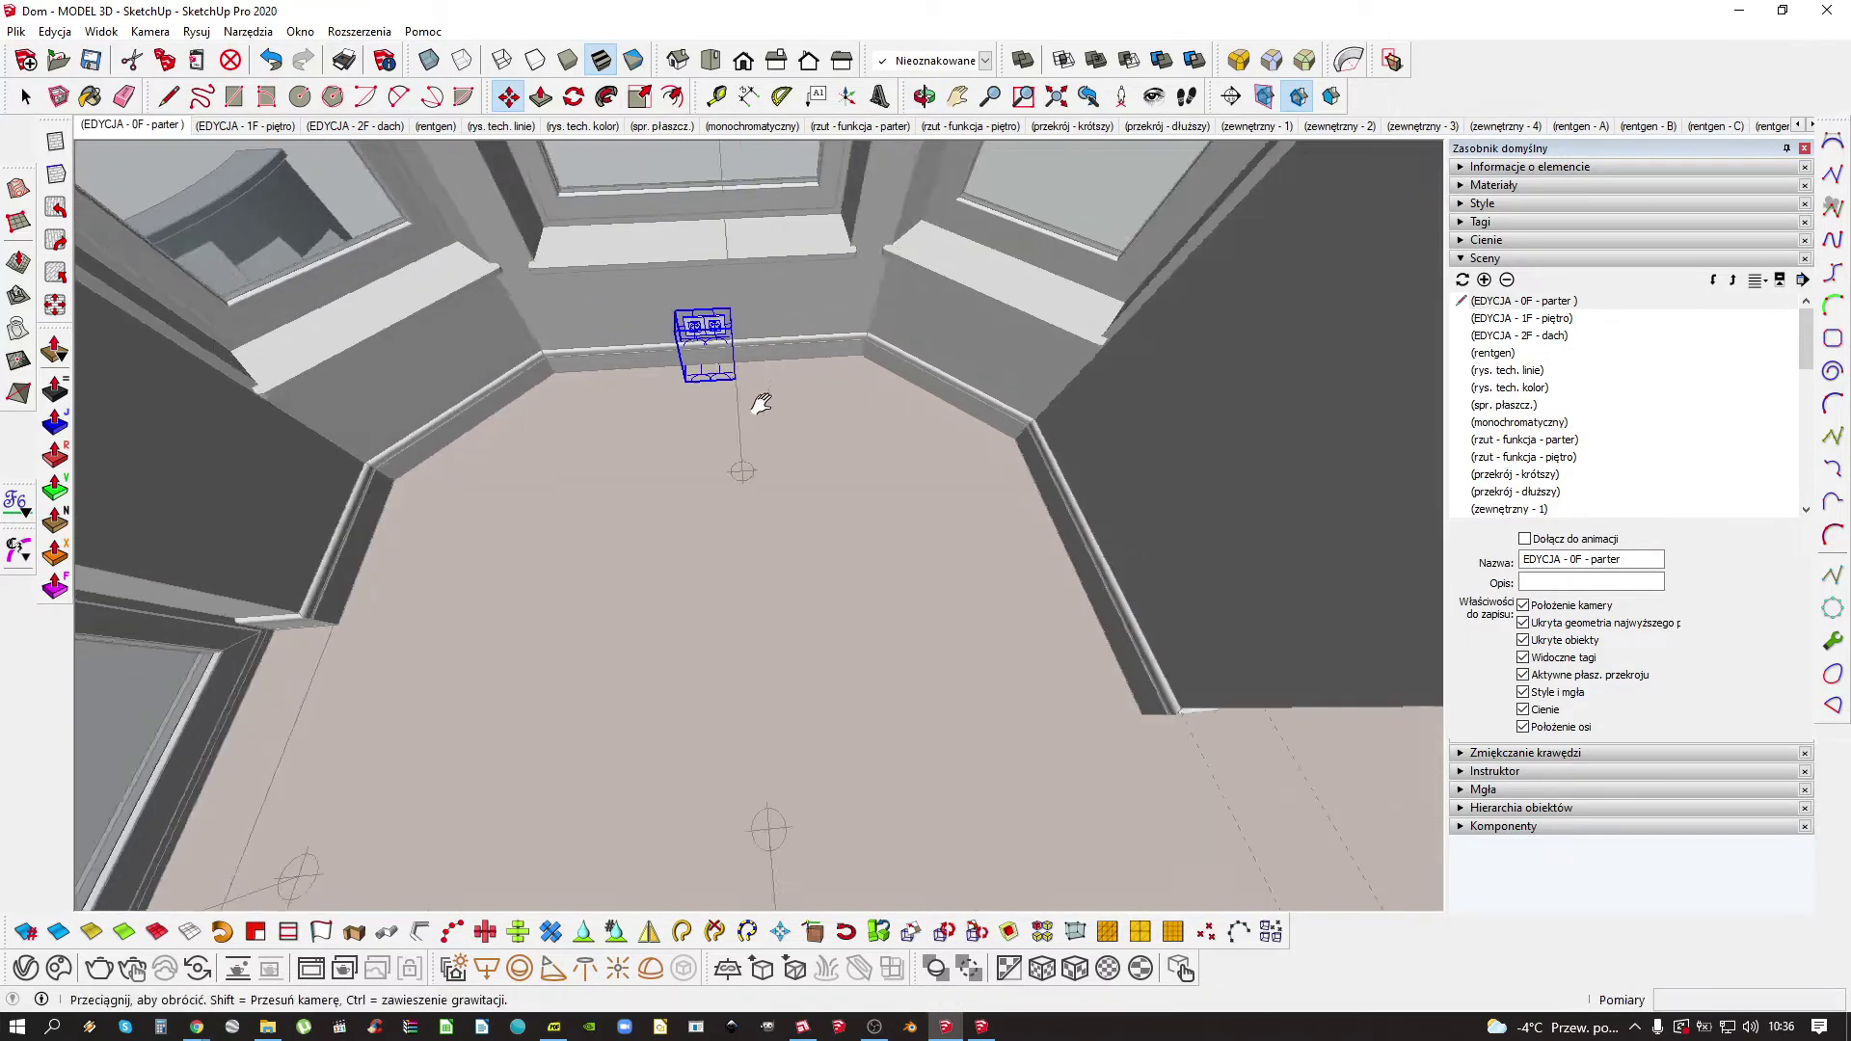
pyautogui.scroll(-2, 757, 401)
pyautogui.moveTo(540, 424)
pyautogui.mouseDown(button='middle')
pyautogui.moveTo(898, 522)
pyautogui.moveTo(863, 512)
pyautogui.moveTo(946, 483)
pyautogui.moveTo(821, 617)
pyautogui.mouseUp(button='middle')
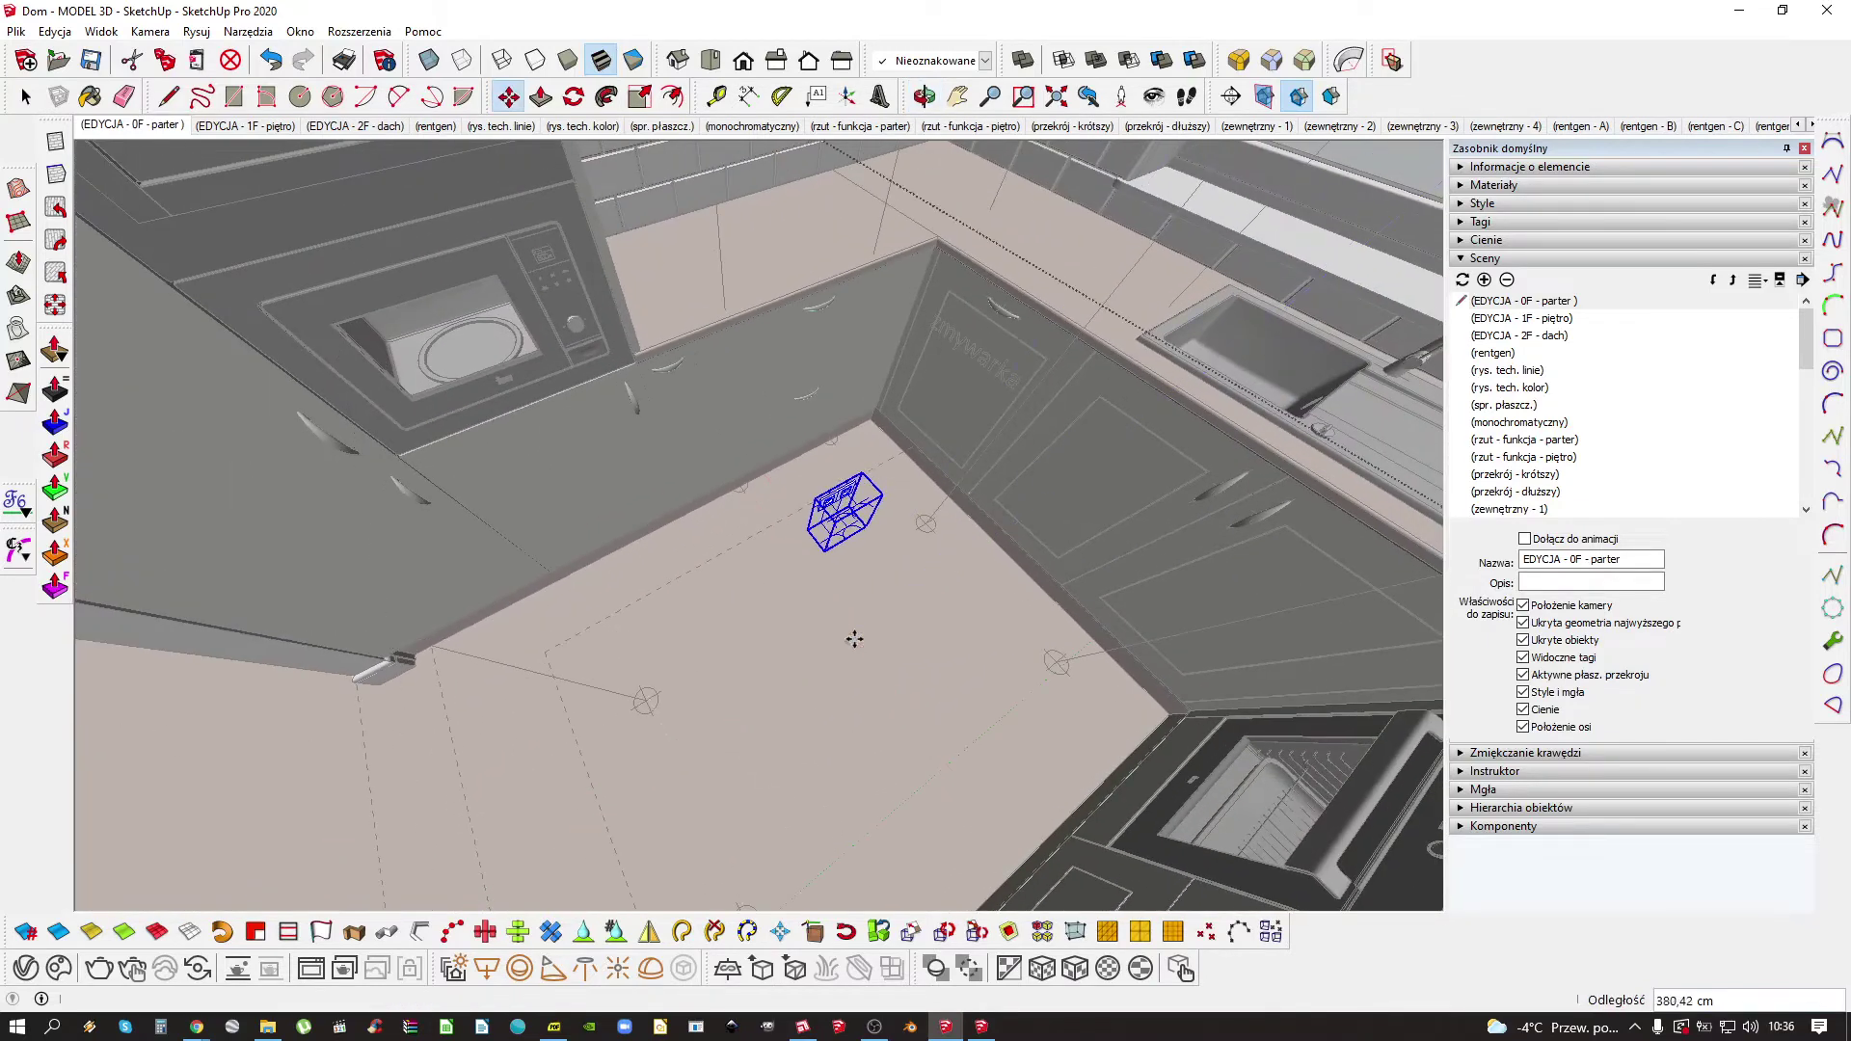
pyautogui.scroll(3, 839, 559)
pyautogui.press('q')
pyautogui.scroll(-3, 936, 586)
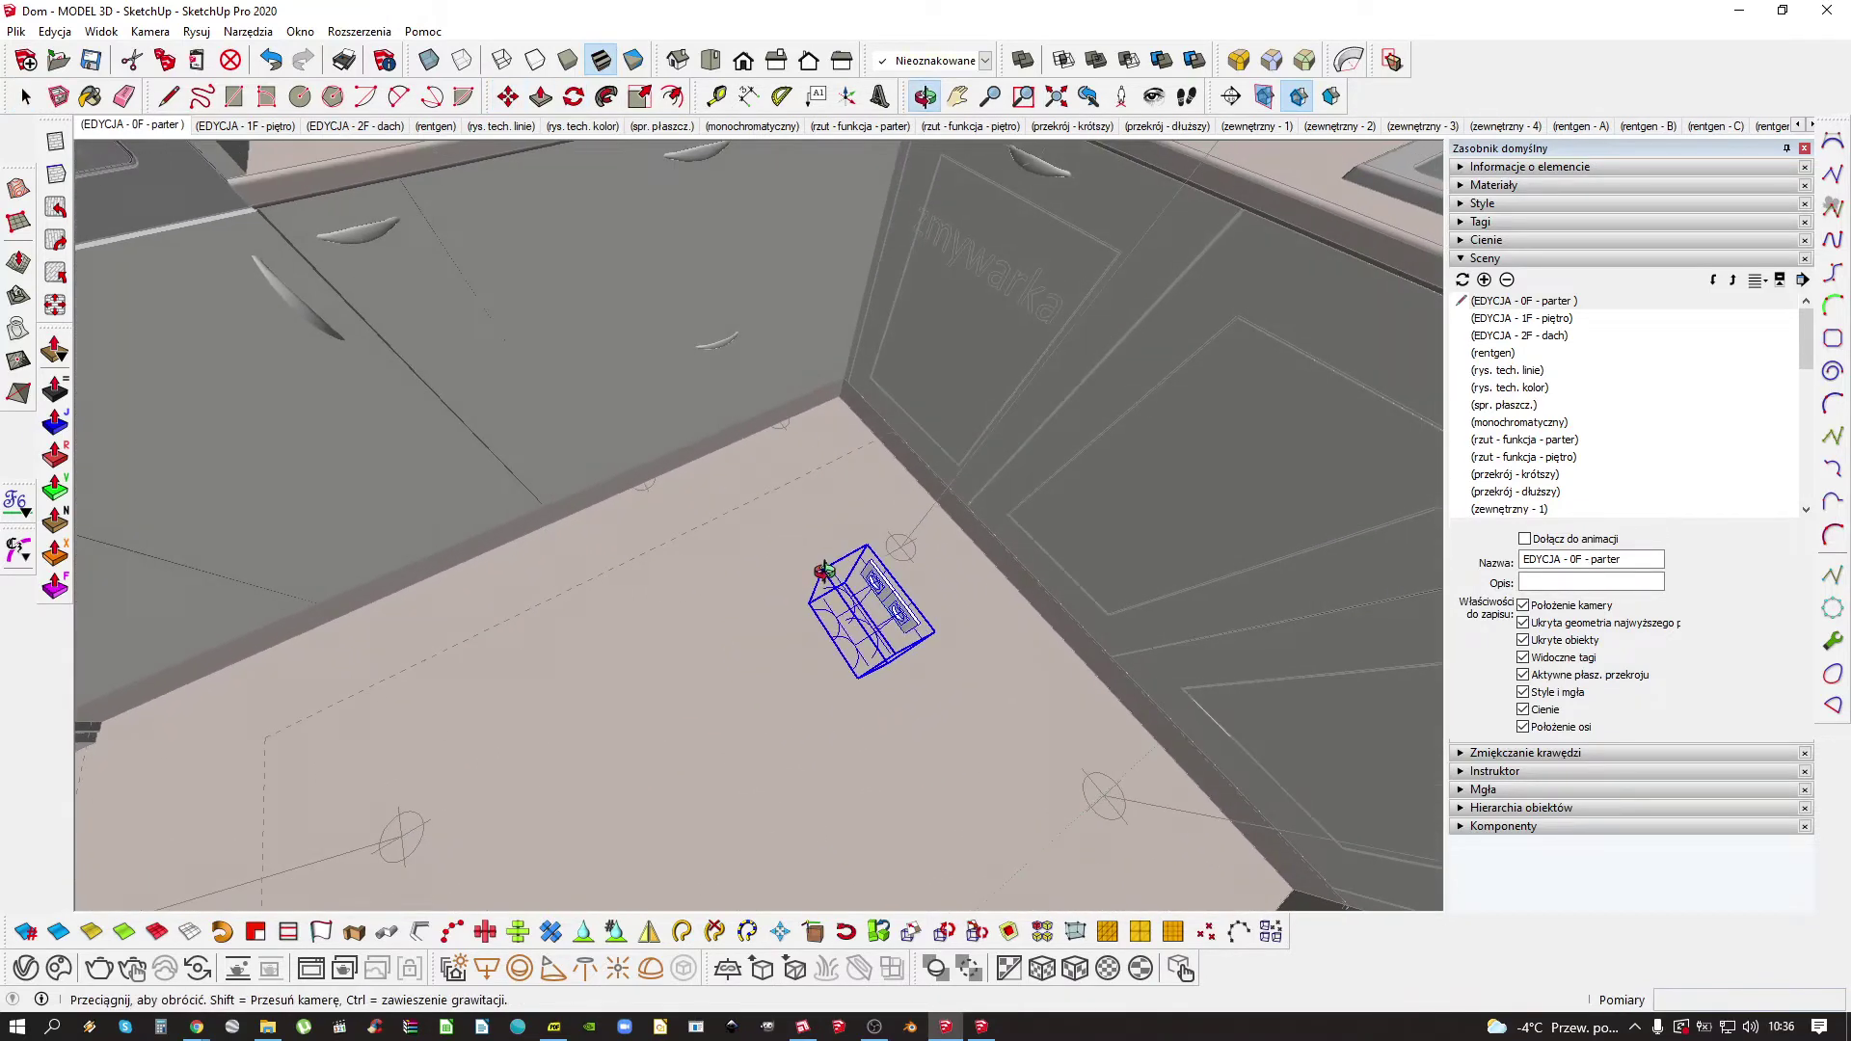
pyautogui.moveTo(827, 578)
pyautogui.mouseDown(button='middle')
pyautogui.moveTo(849, 661)
pyautogui.moveTo(868, 552)
pyautogui.mouseUp(button='middle')
pyautogui.hotkey('ctrl', 'z')
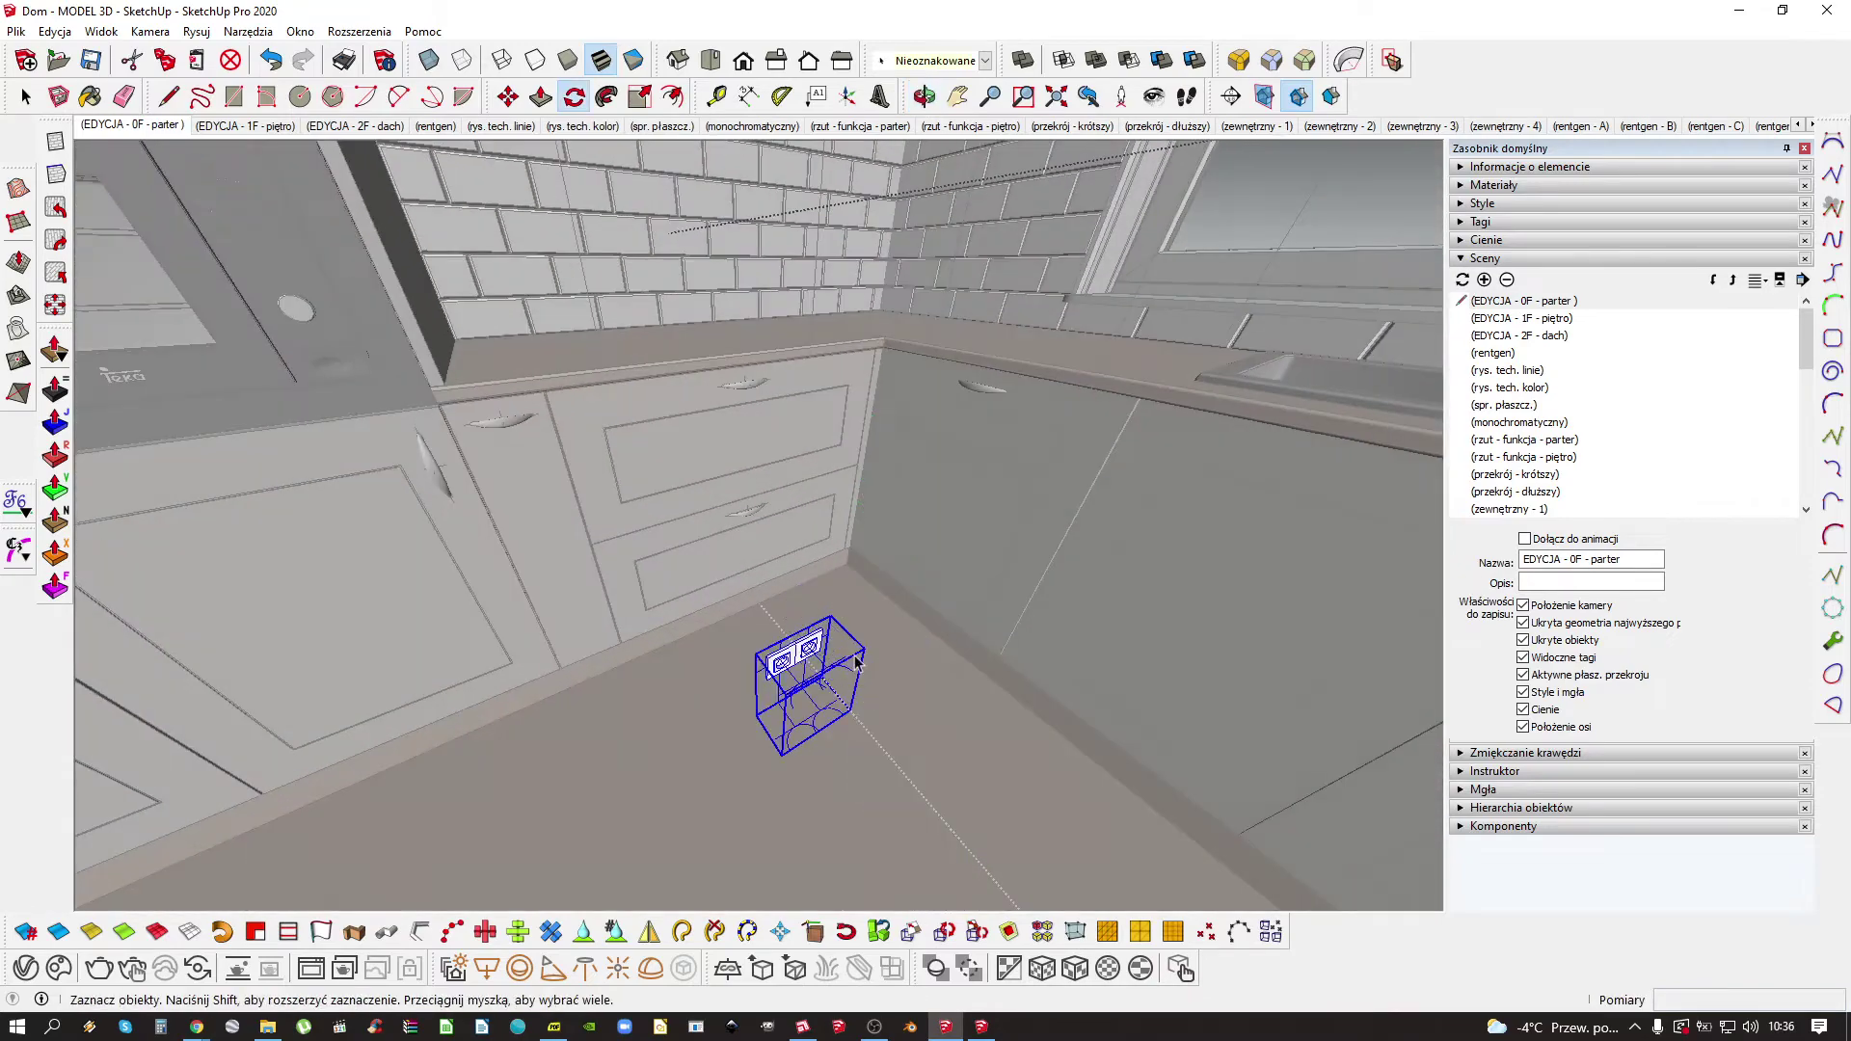
pyautogui.scroll(3, 806, 656)
pyautogui.press('m')
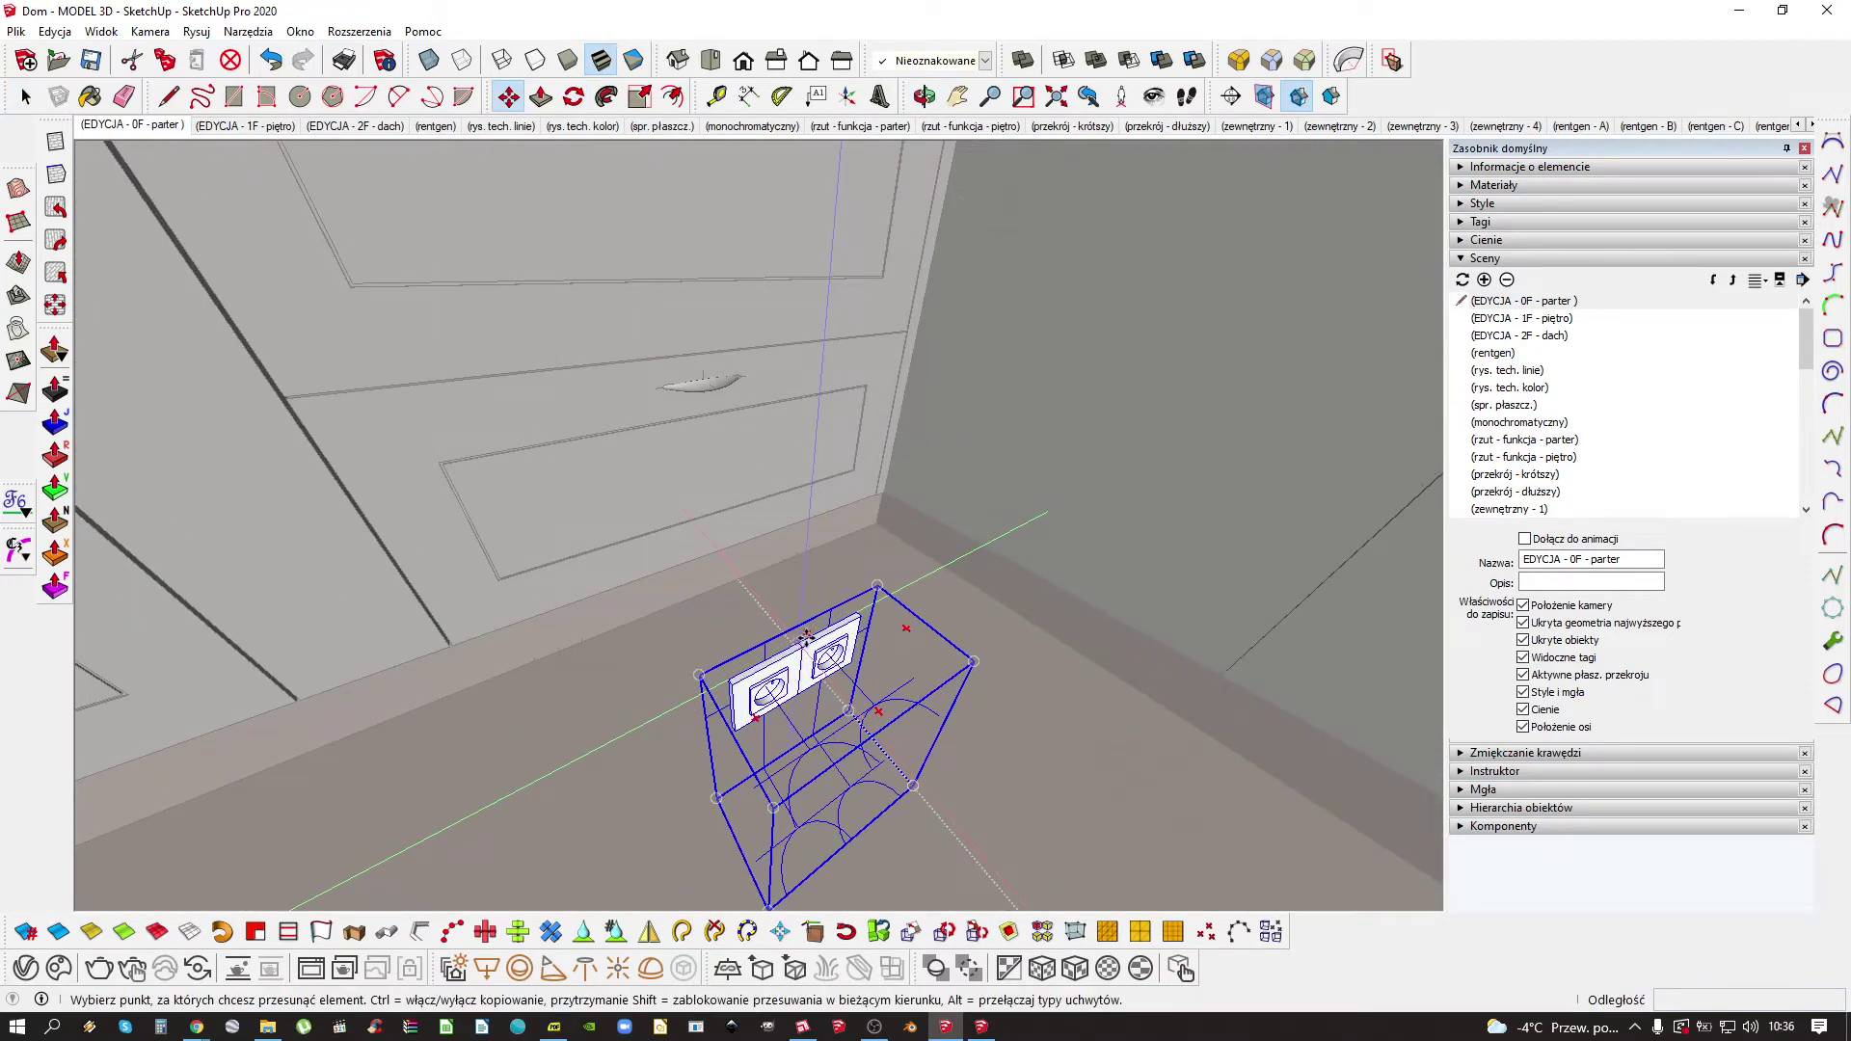
pyautogui.scroll(-3, 806, 637)
pyautogui.moveTo(806, 636); pyautogui.dragTo(950, 555, button='middle')
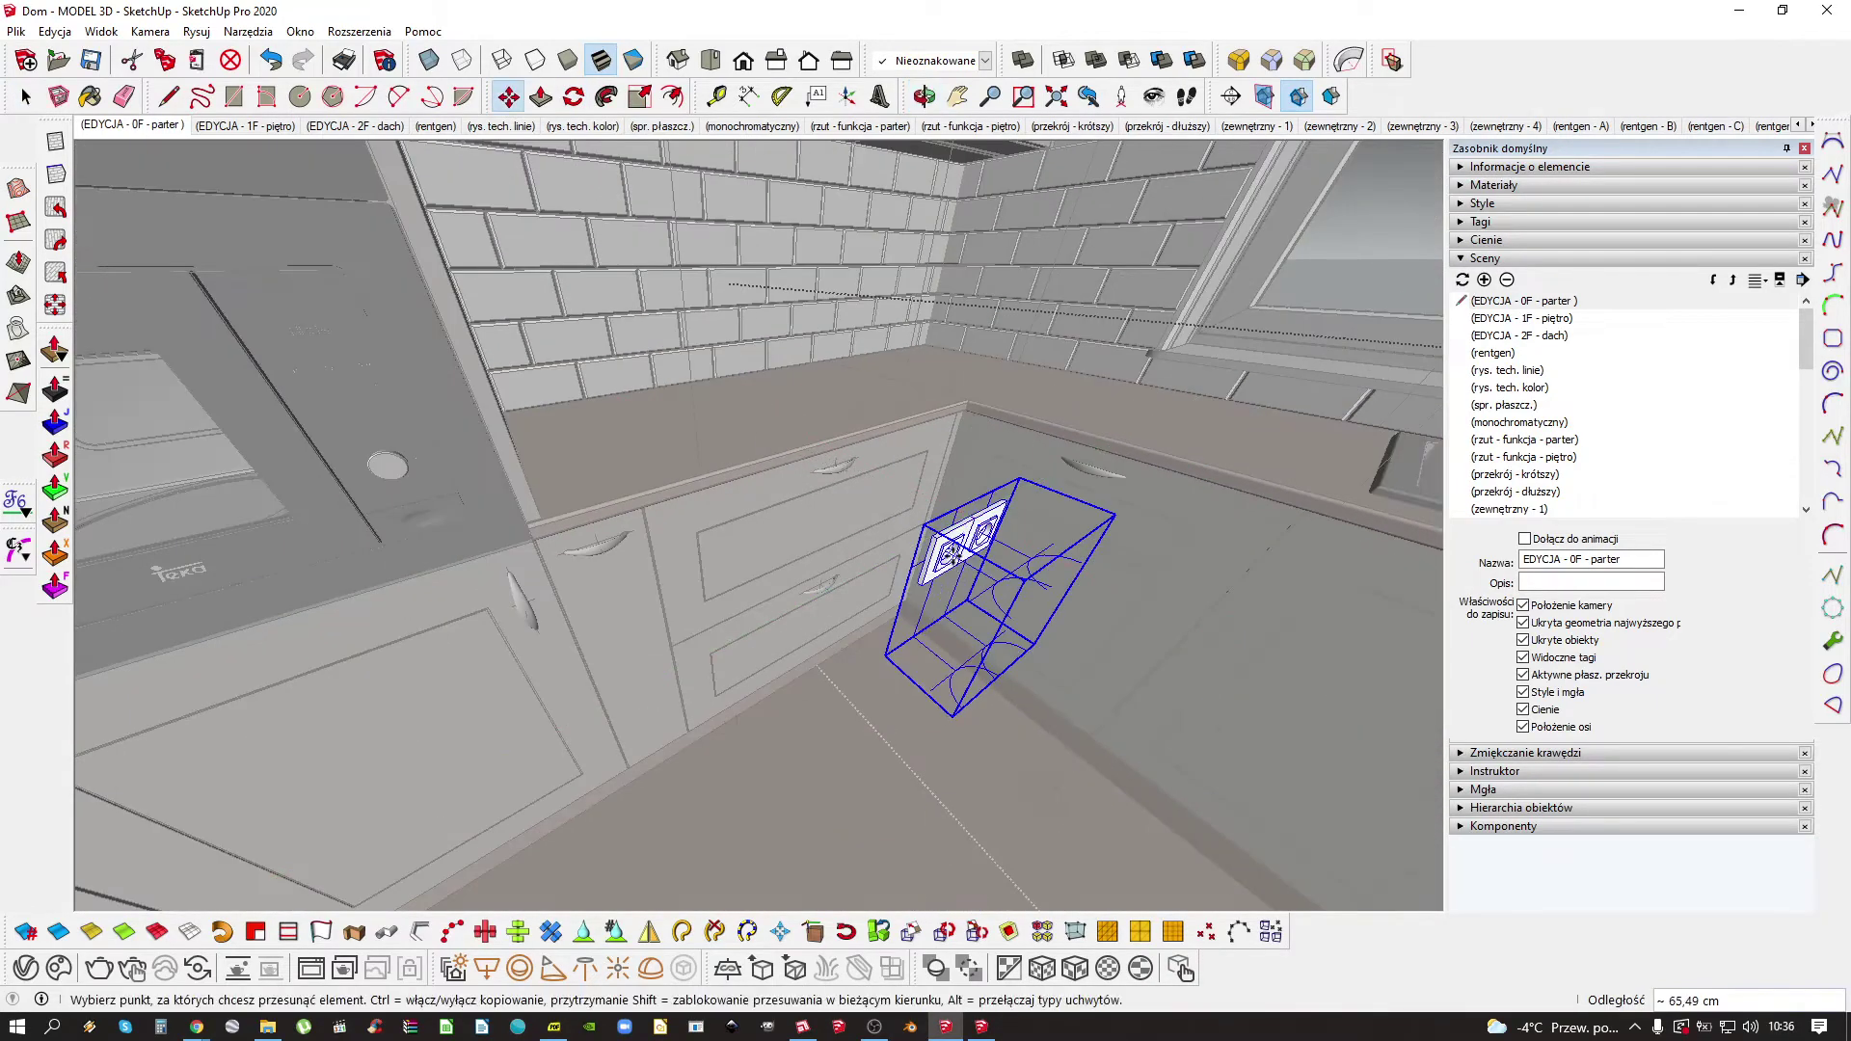
pyautogui.scroll(2, 950, 554)
# - Move the double socket onto the tiled kitchen wall above the worktop
pyautogui.click(897, 567)
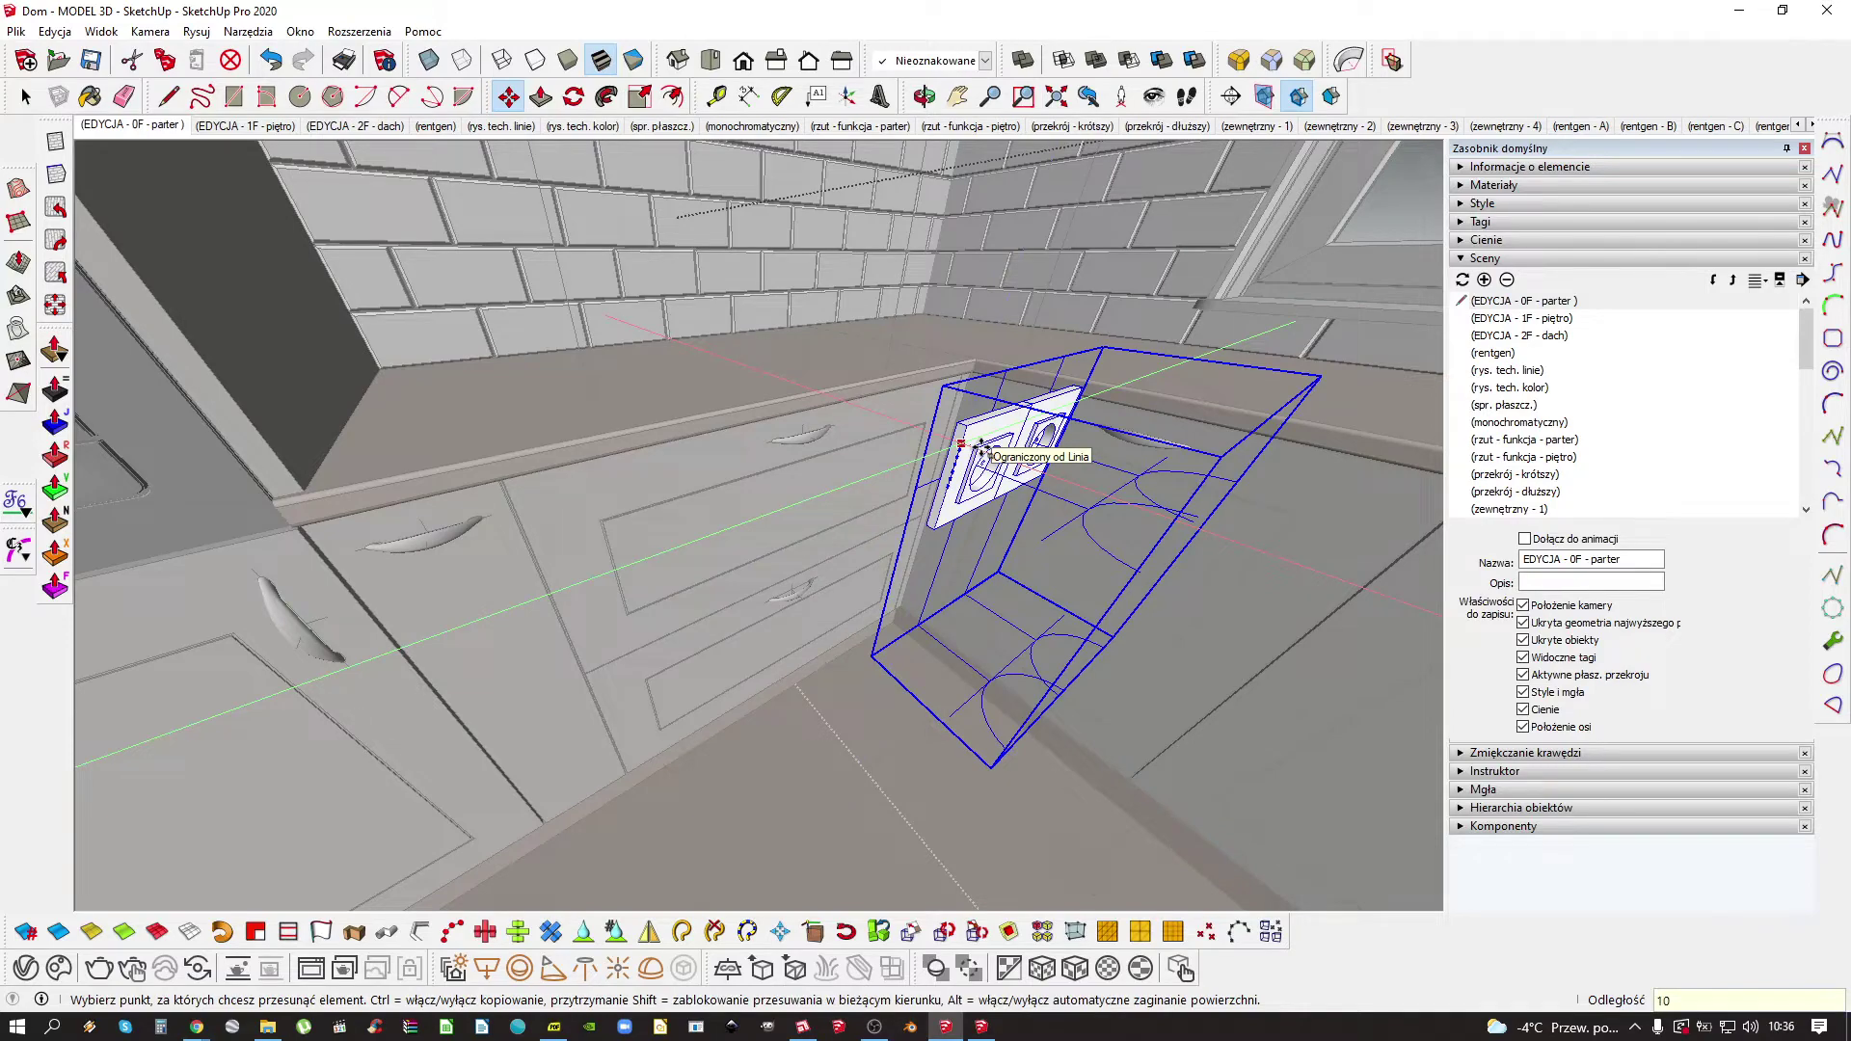
pyautogui.moveTo(964, 453); pyautogui.dragTo(687, 384, button='middle')
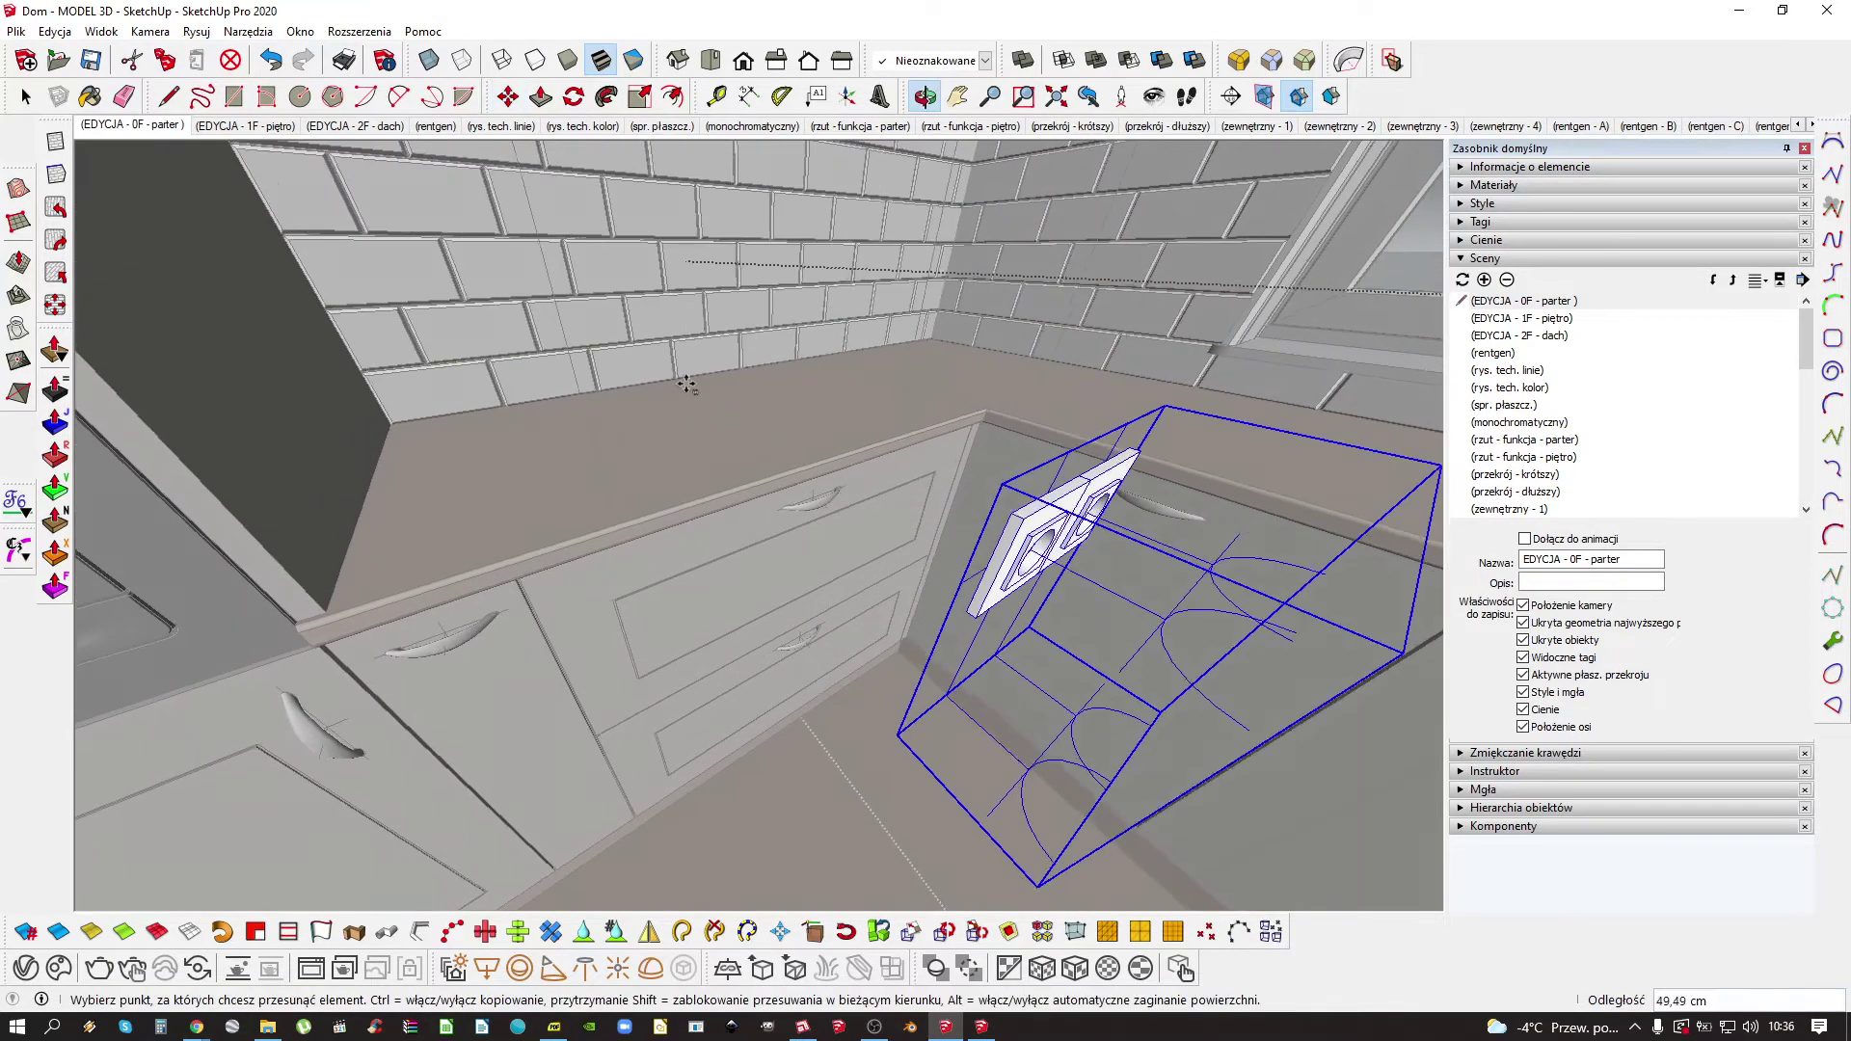
pyautogui.scroll(3, 578, 338)
pyautogui.scroll(2, 609, 283)
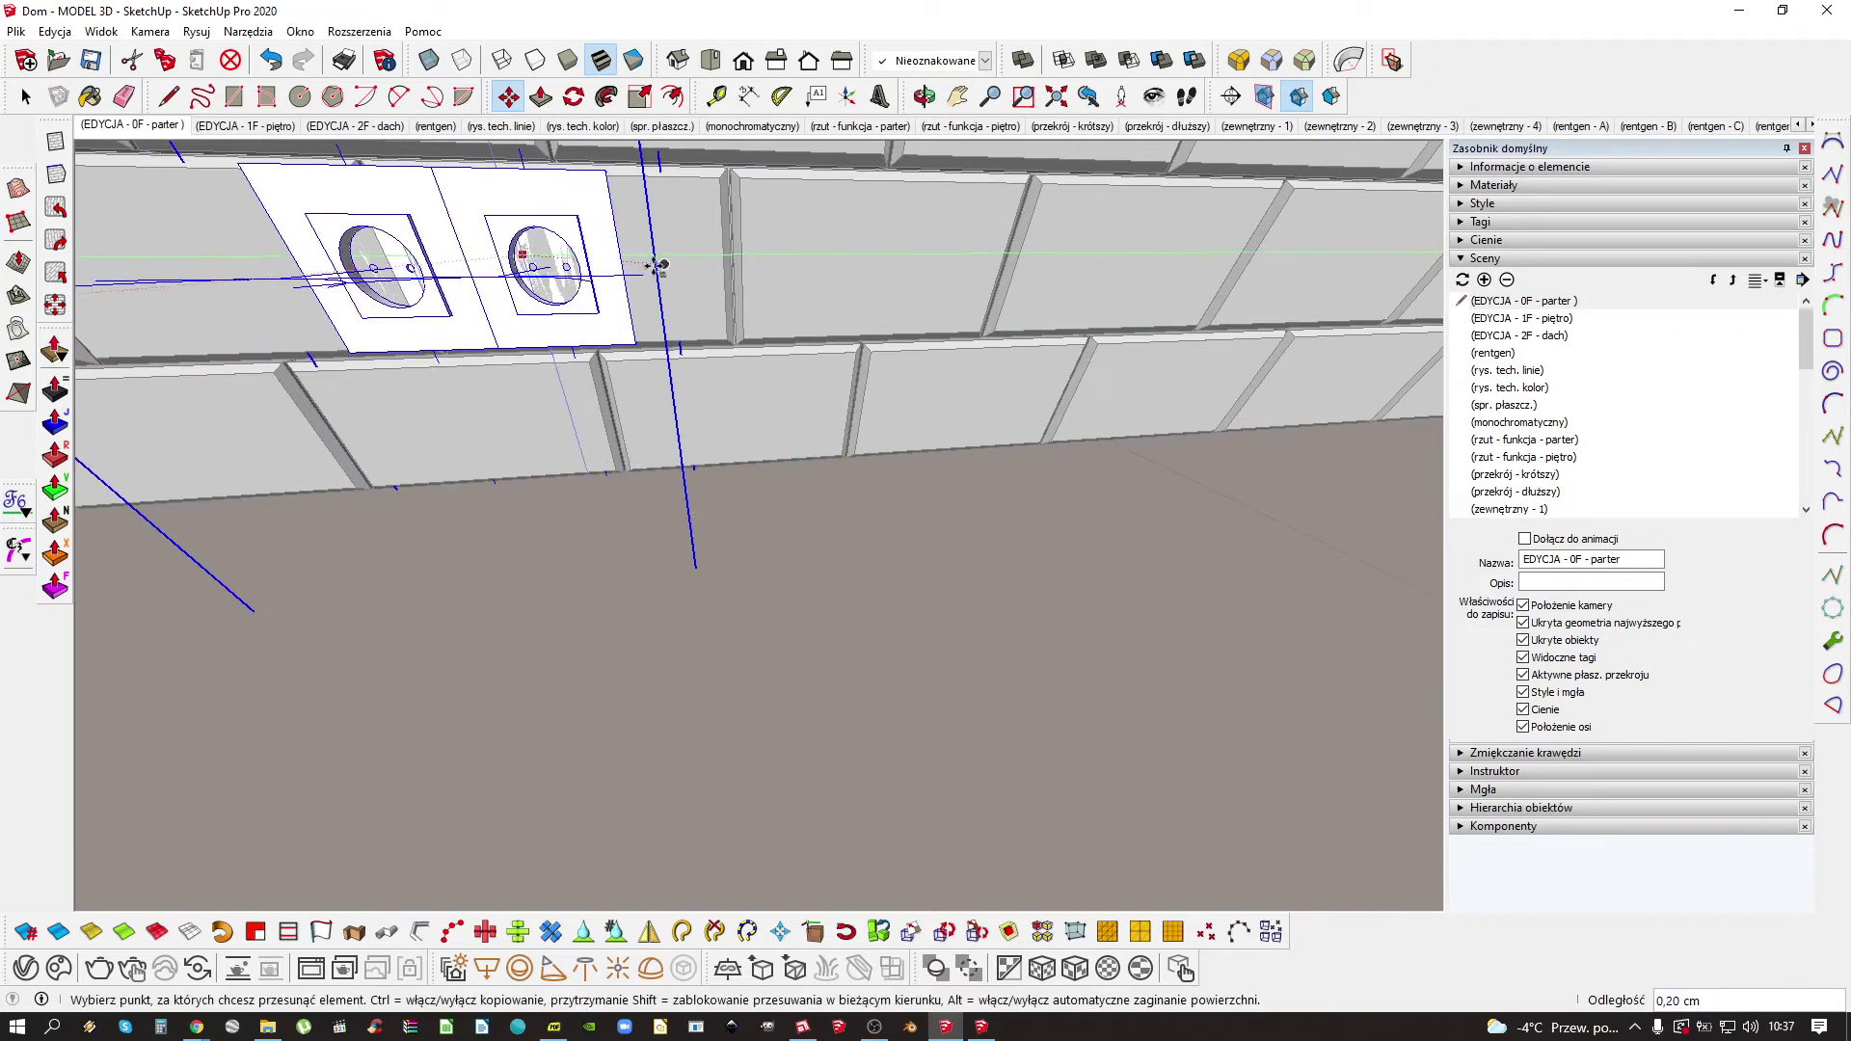
pyautogui.scroll(-3, 829, 333)
pyautogui.scroll(-2, 885, 389)
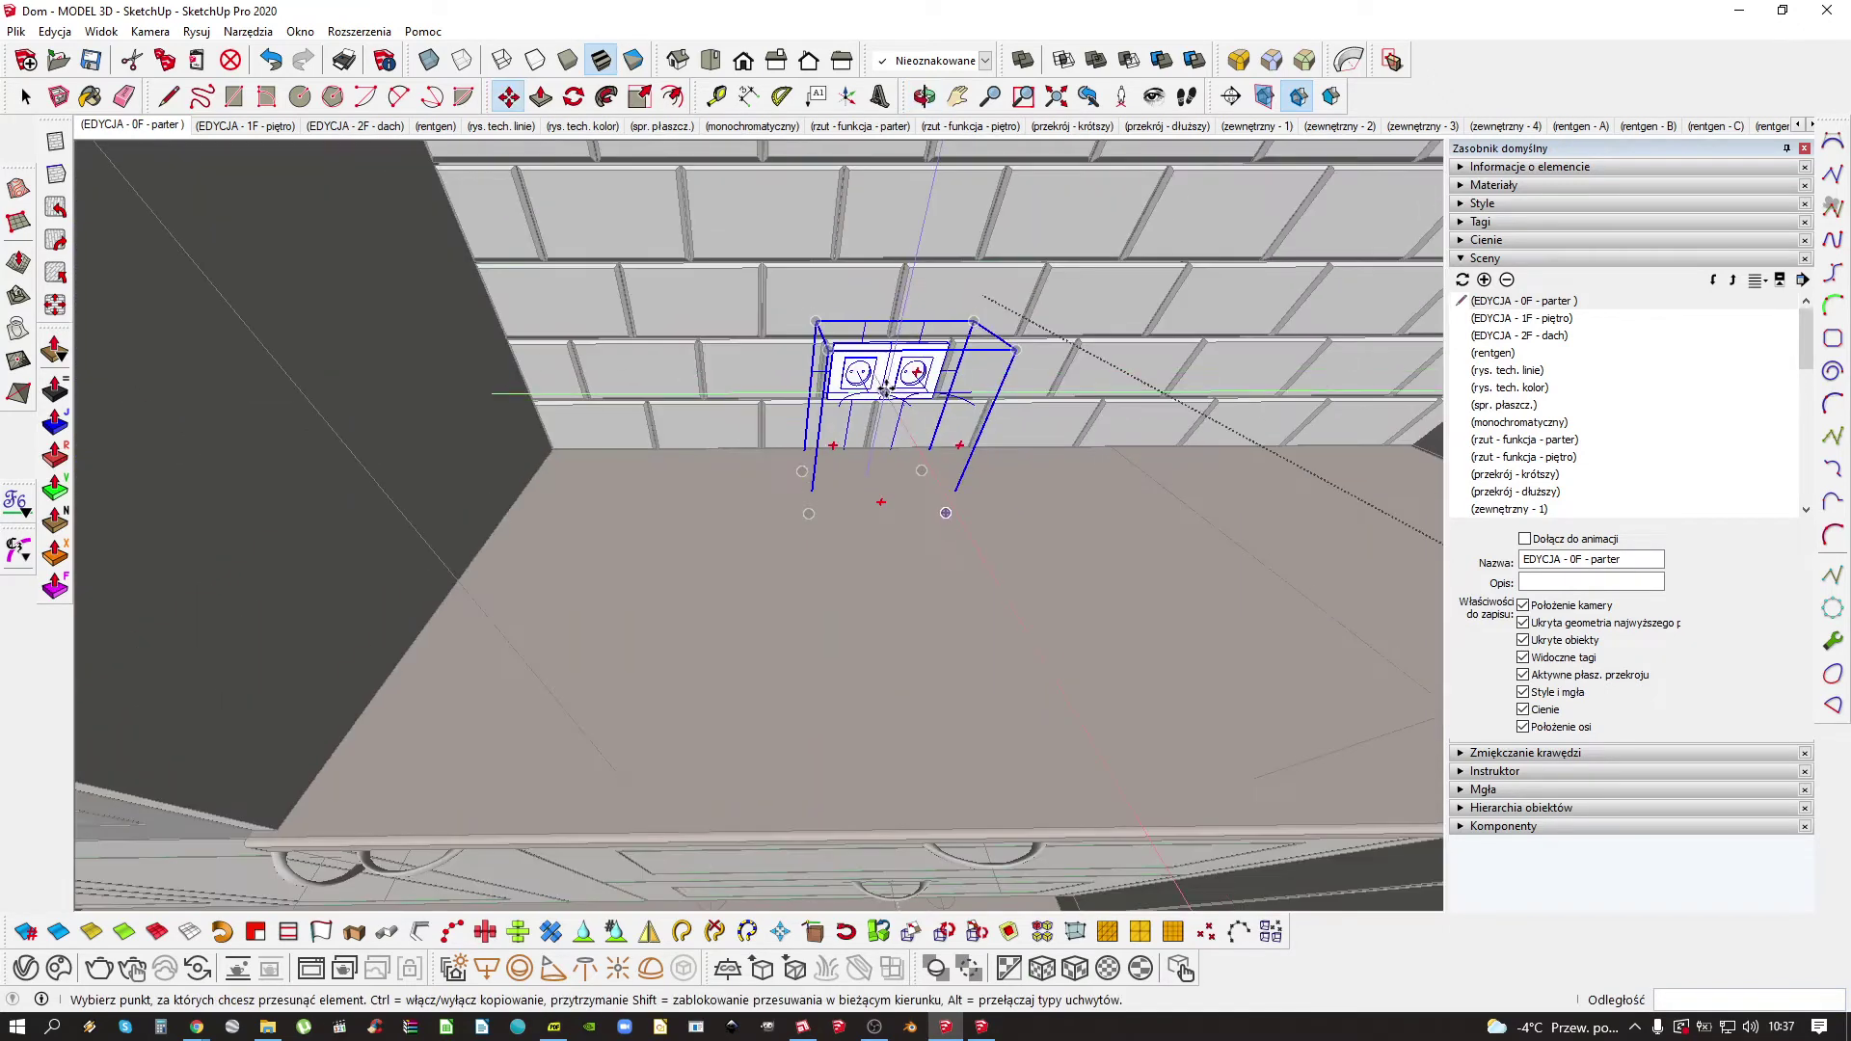
pyautogui.scroll(-2, 742, 380)
pyautogui.scroll(4, 723, 381)
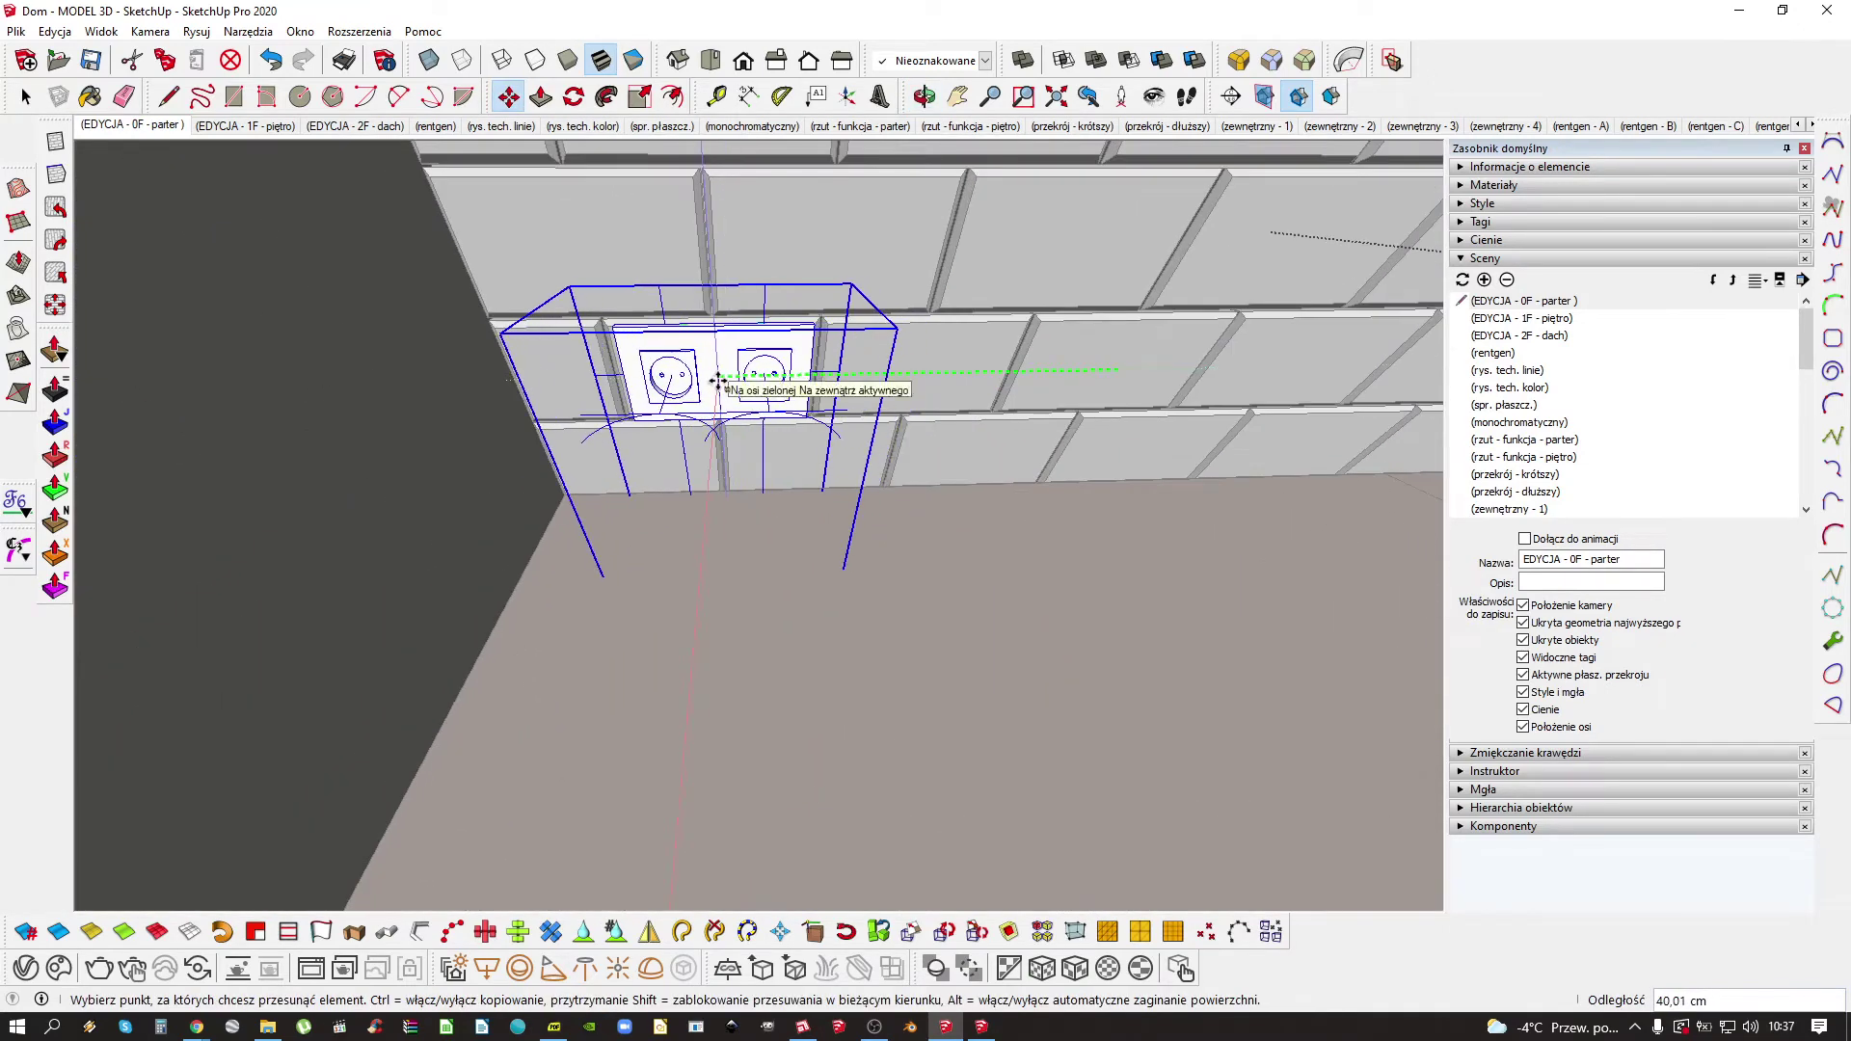
pyautogui.click(718, 382)
pyautogui.scroll(-5, 617, 463)
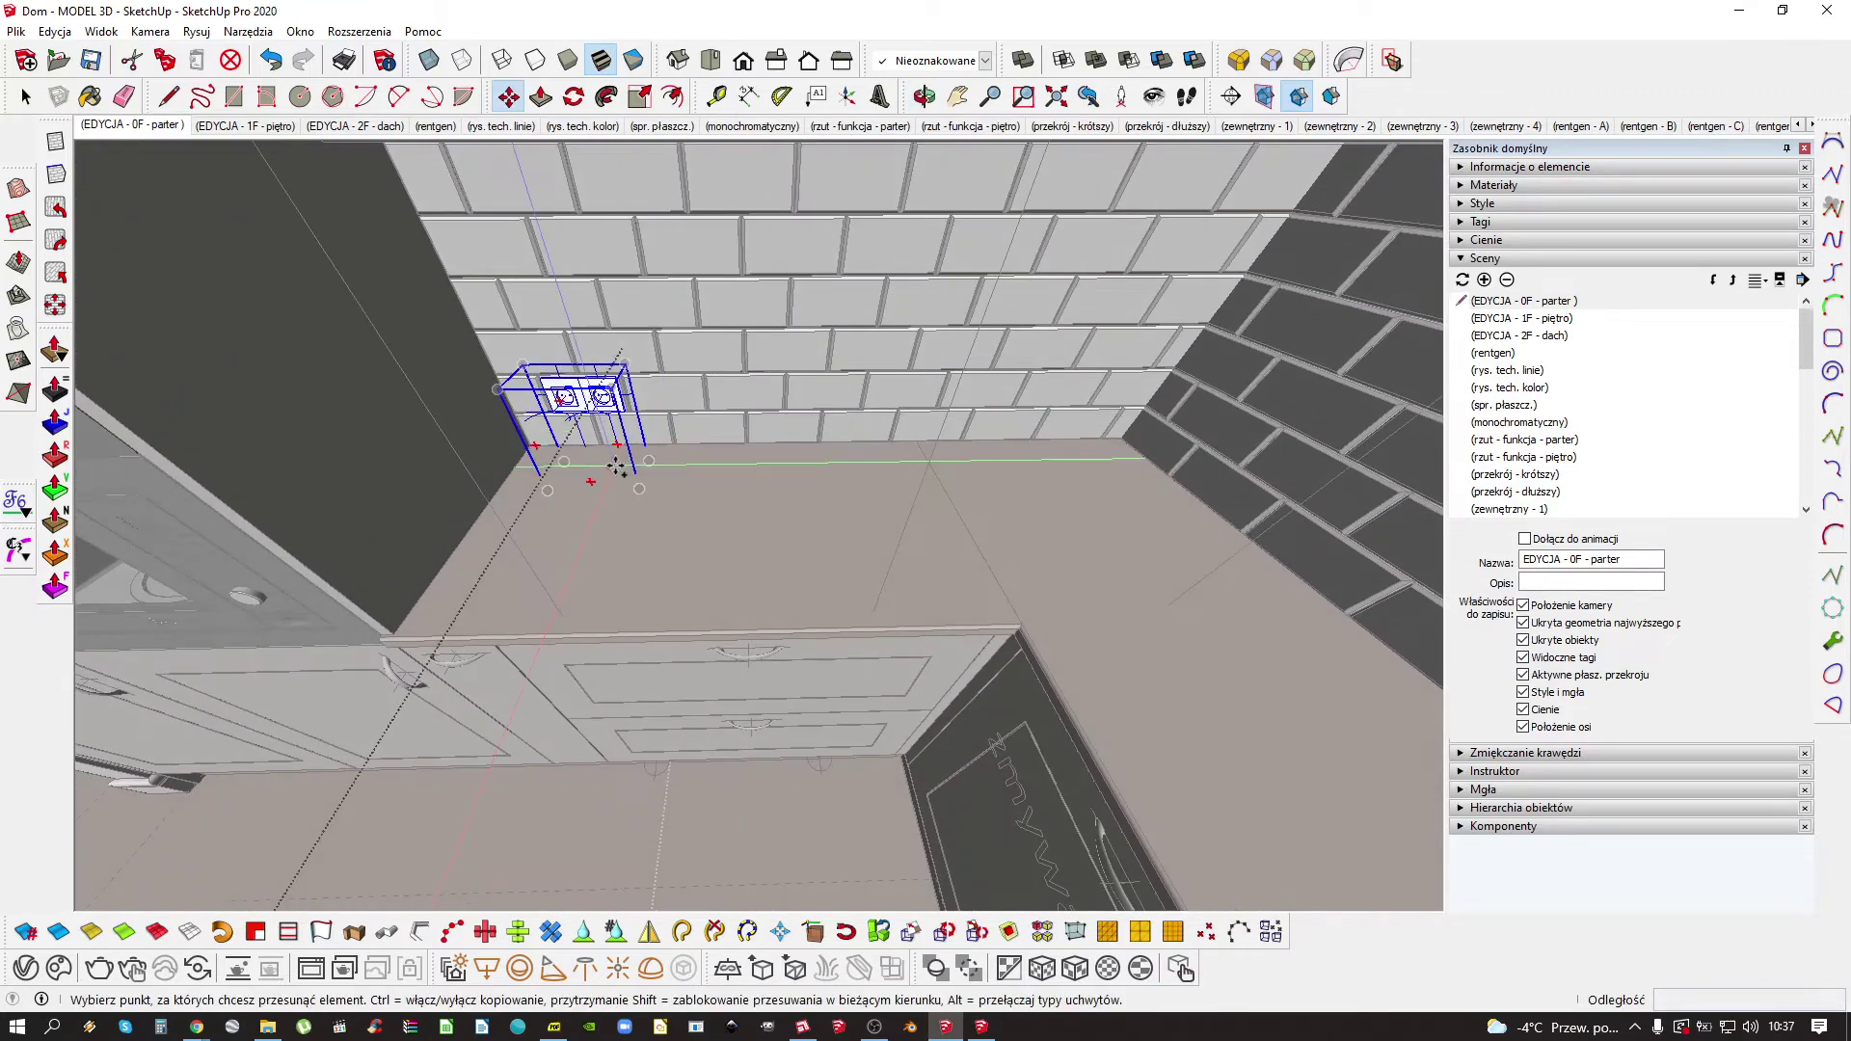
# - Ctrl-move a duplicate of the double socket further along the same wall
pyautogui.click(616, 468)
pyautogui.press('ctrl')
pyautogui.scroll(3, 965, 425)
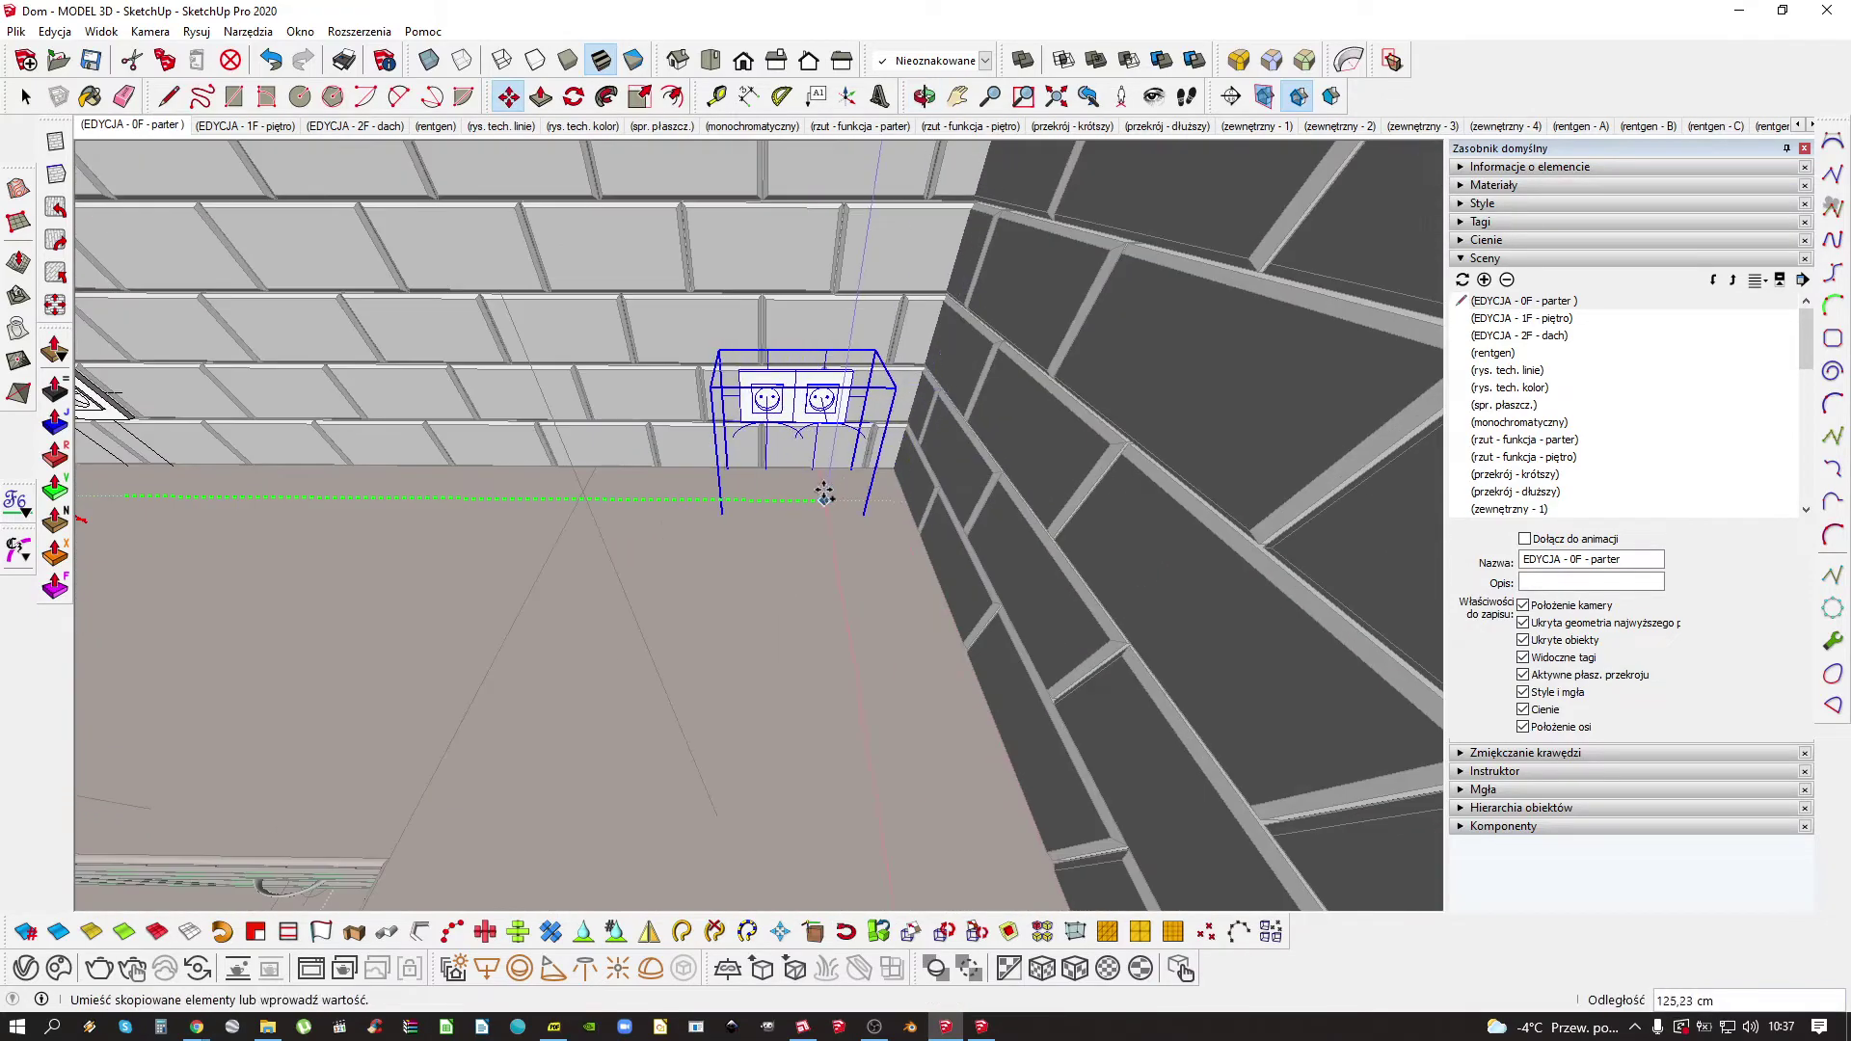
pyautogui.click(825, 495)
pyautogui.press('space')
pyautogui.scroll(-2, 675, 445)
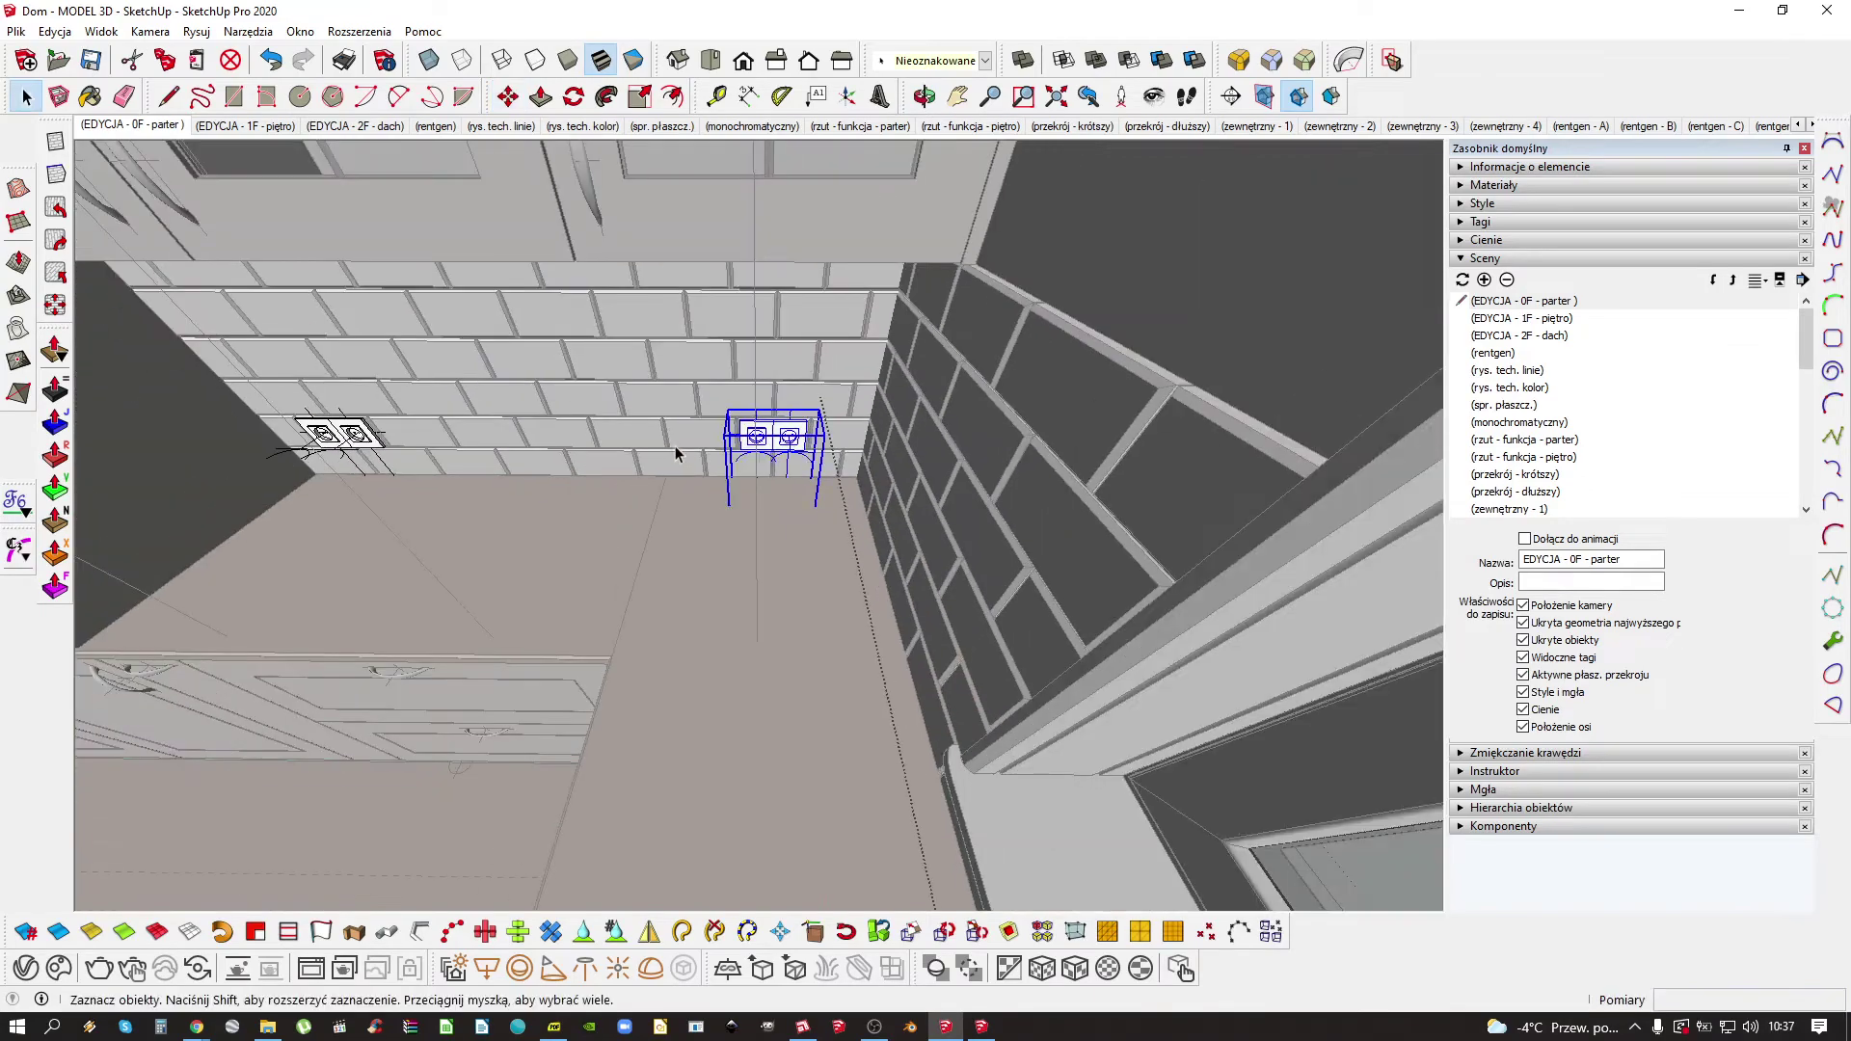
# - Inspect the two kitchen sockets and collapse then re-expand the scene list
pyautogui.moveTo(675, 446)
pyautogui.mouseDown(button='middle')
pyautogui.moveTo(837, 420)
pyautogui.moveTo(1017, 256)
pyautogui.mouseUp(button='middle')
pyautogui.scroll(-3, 837, 424)
pyautogui.scroll(5, 728, 390)
pyautogui.scroll(2, 728, 390)
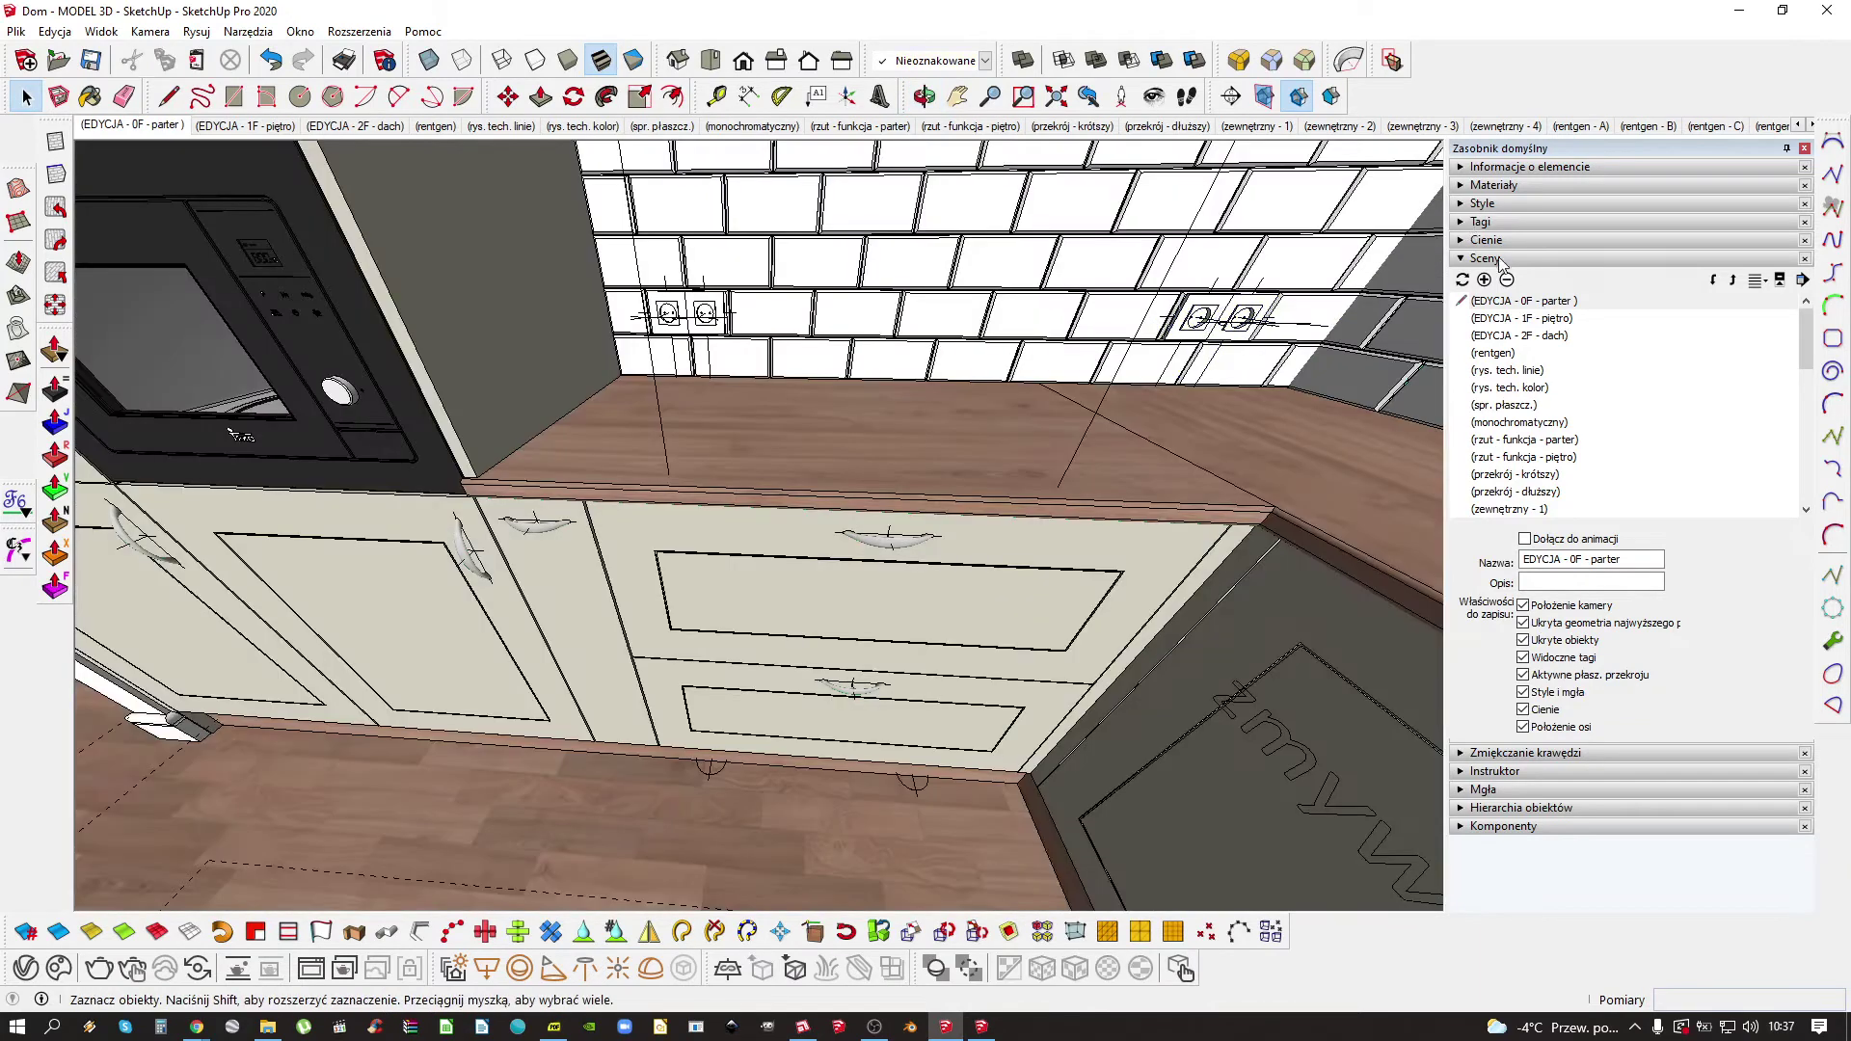
pyautogui.click(1500, 259)
pyautogui.click(1537, 259)
pyautogui.moveTo(1806, 340); pyautogui.dragTo(1782, 495)
# - In the rzut - oświetlenie scene, hide two elektryka tags and update the scene
pyautogui.doubleClick(1498, 511)
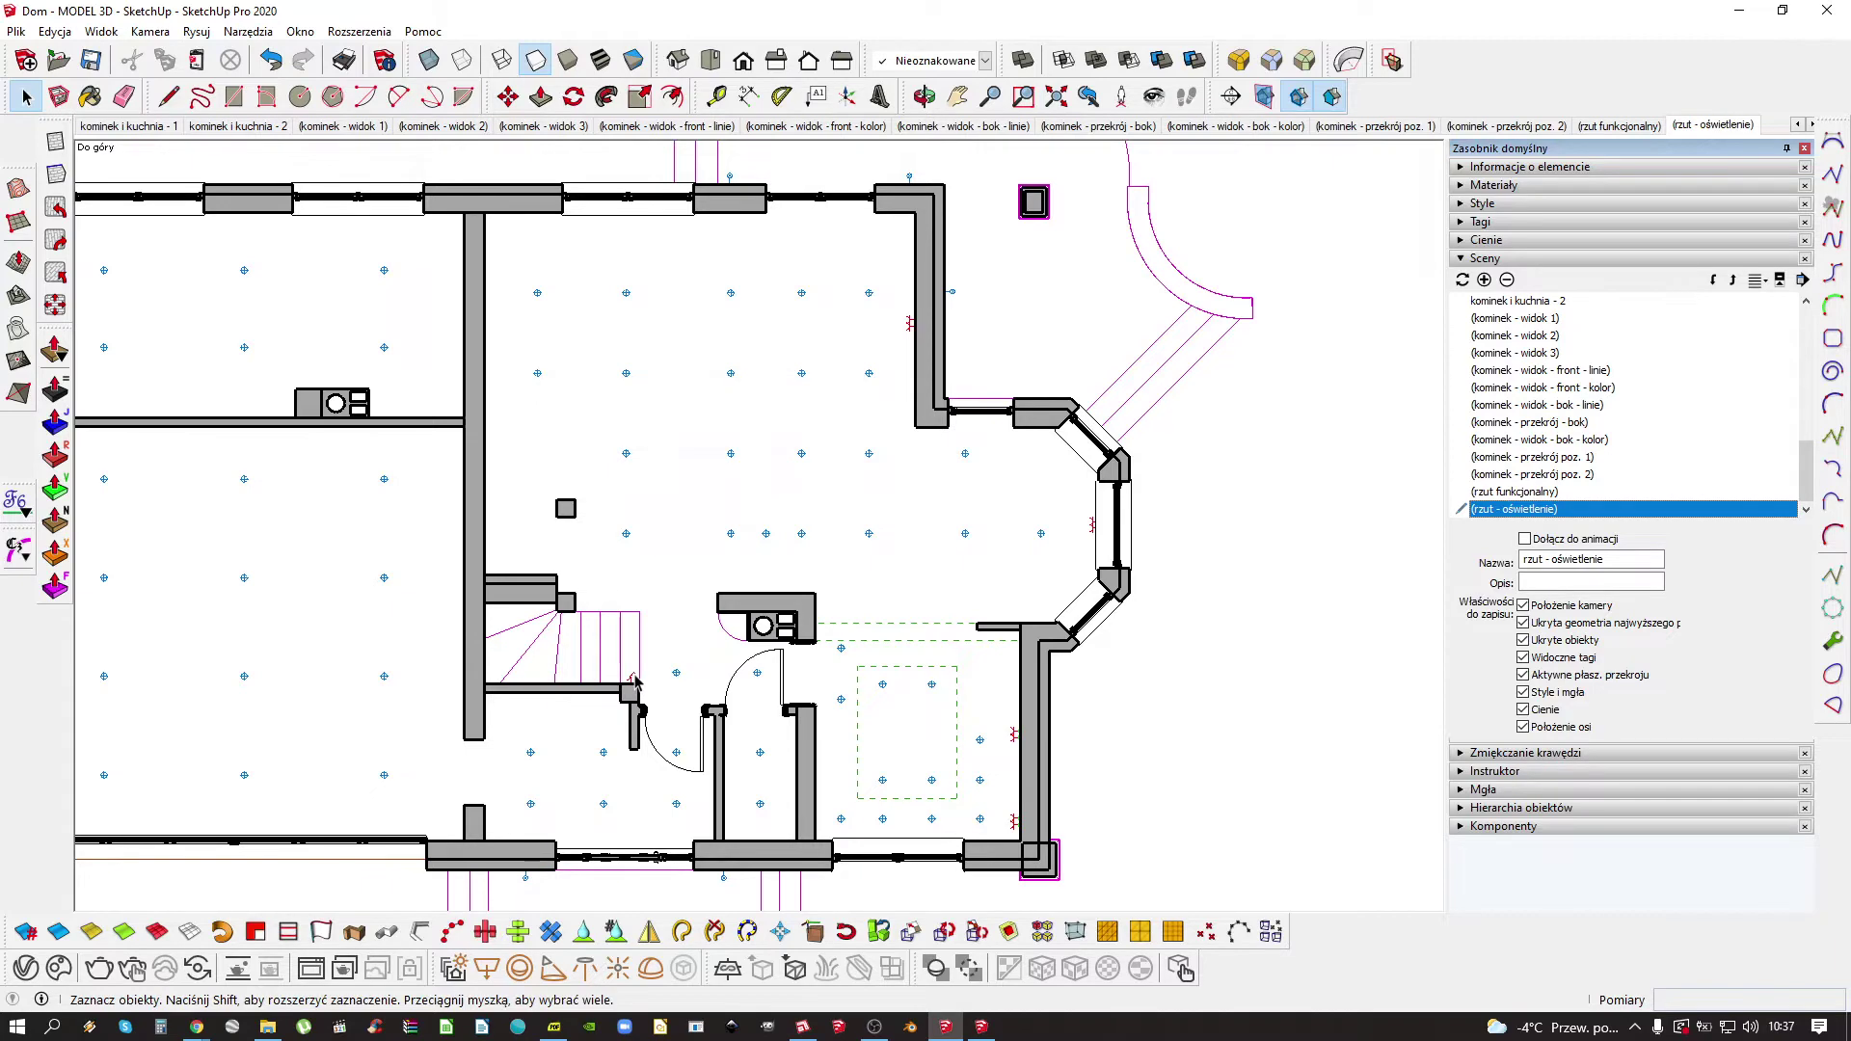
pyautogui.click(1482, 221)
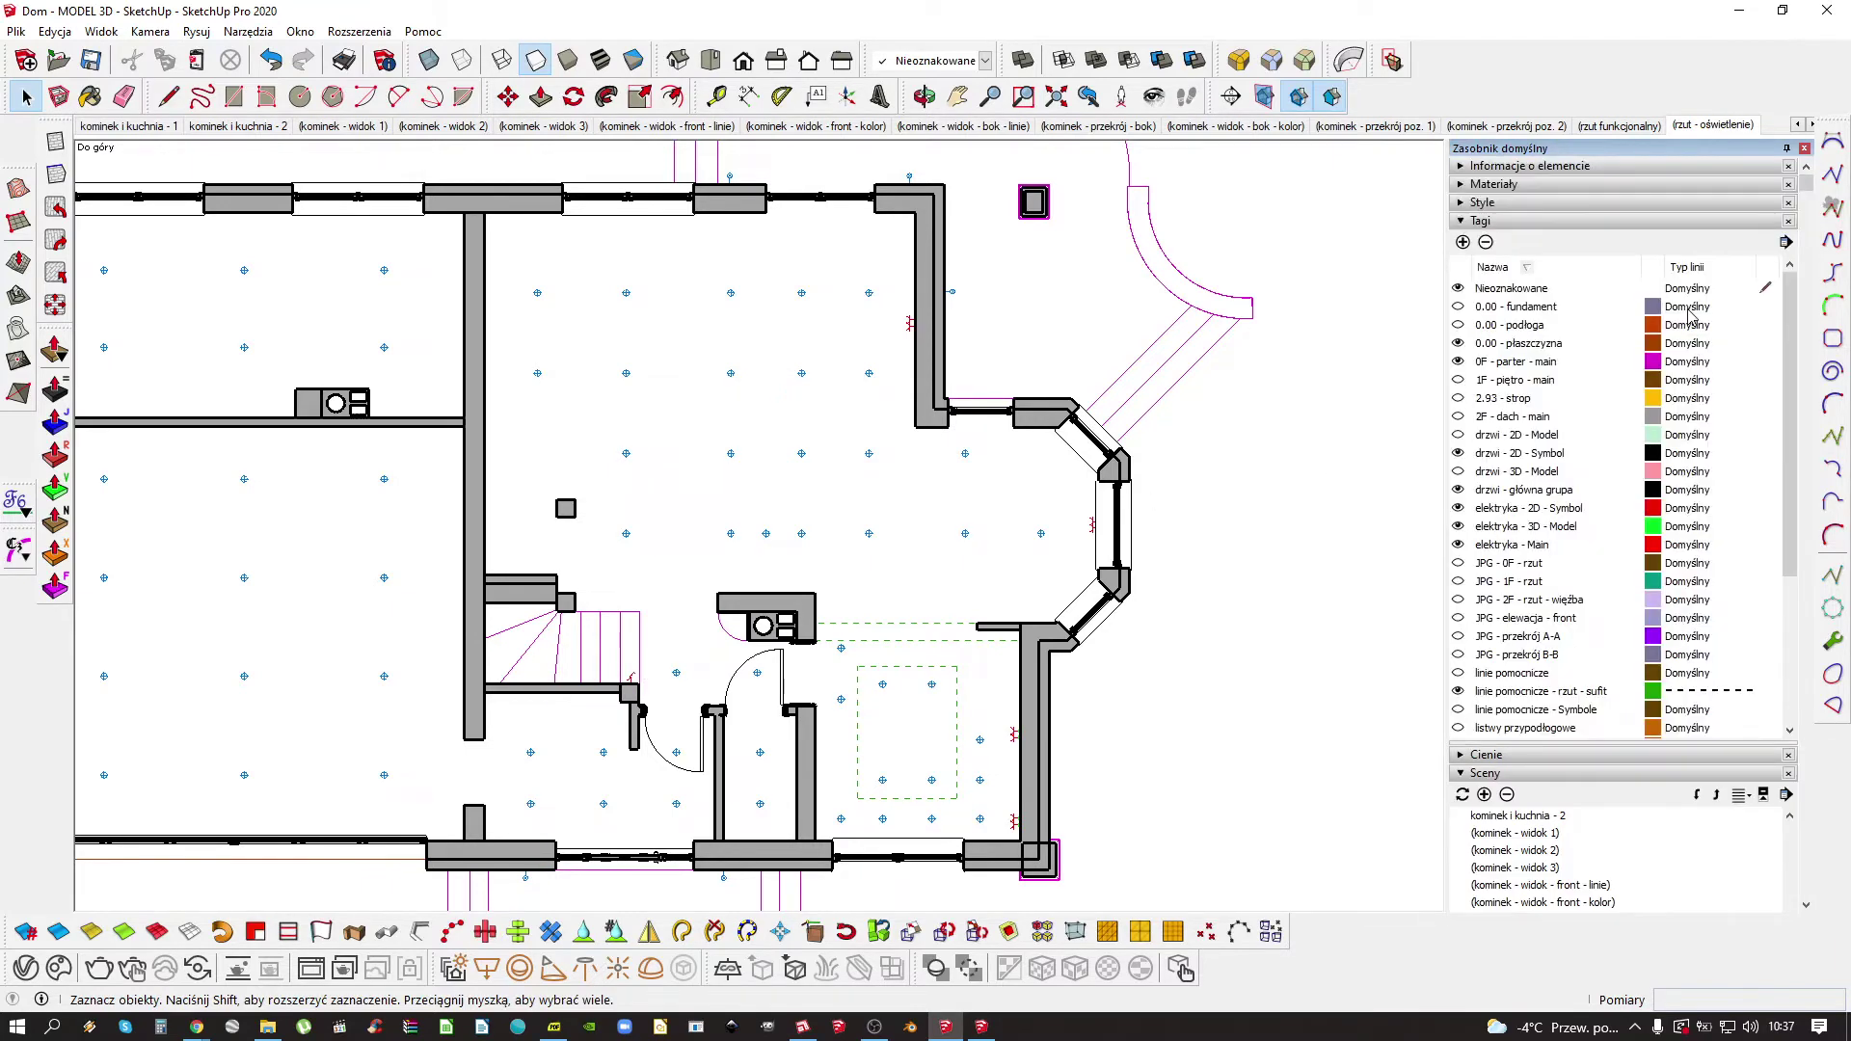
pyautogui.moveTo(1796, 321); pyautogui.dragTo(1795, 462)
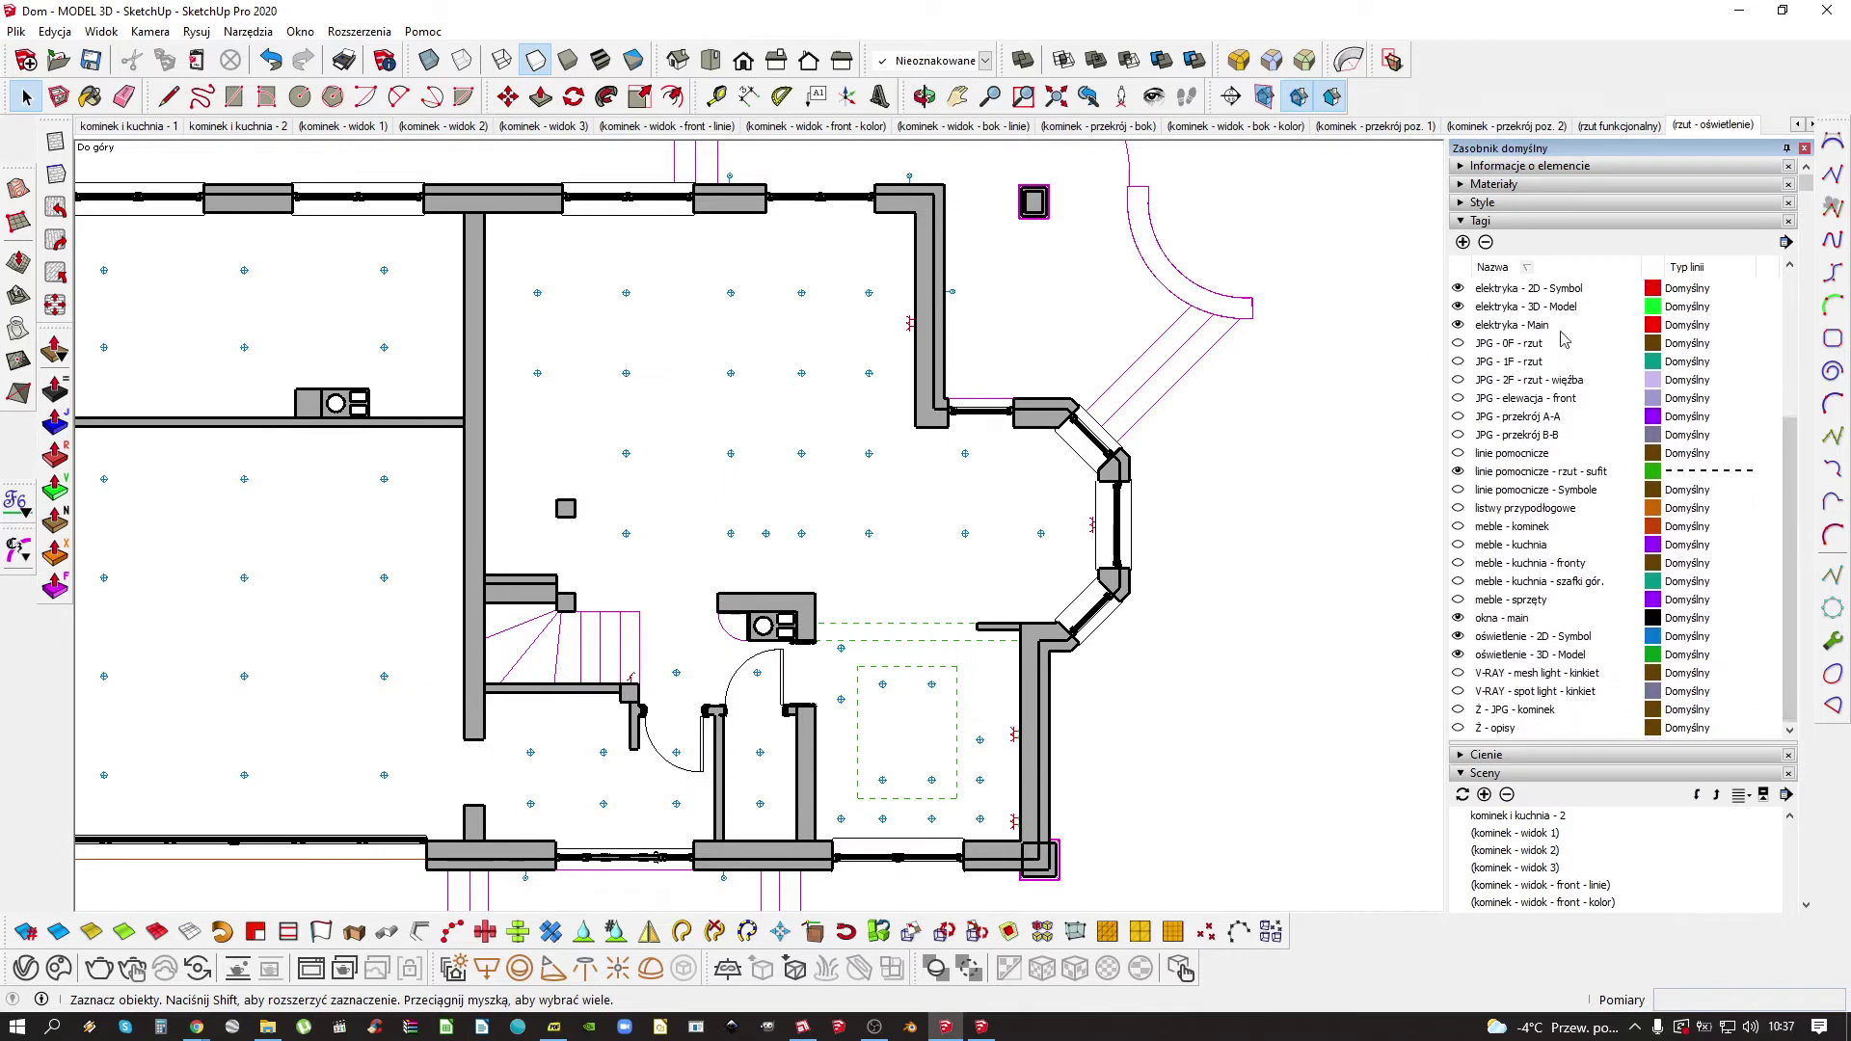
pyautogui.click(1459, 325)
pyautogui.click(1459, 288)
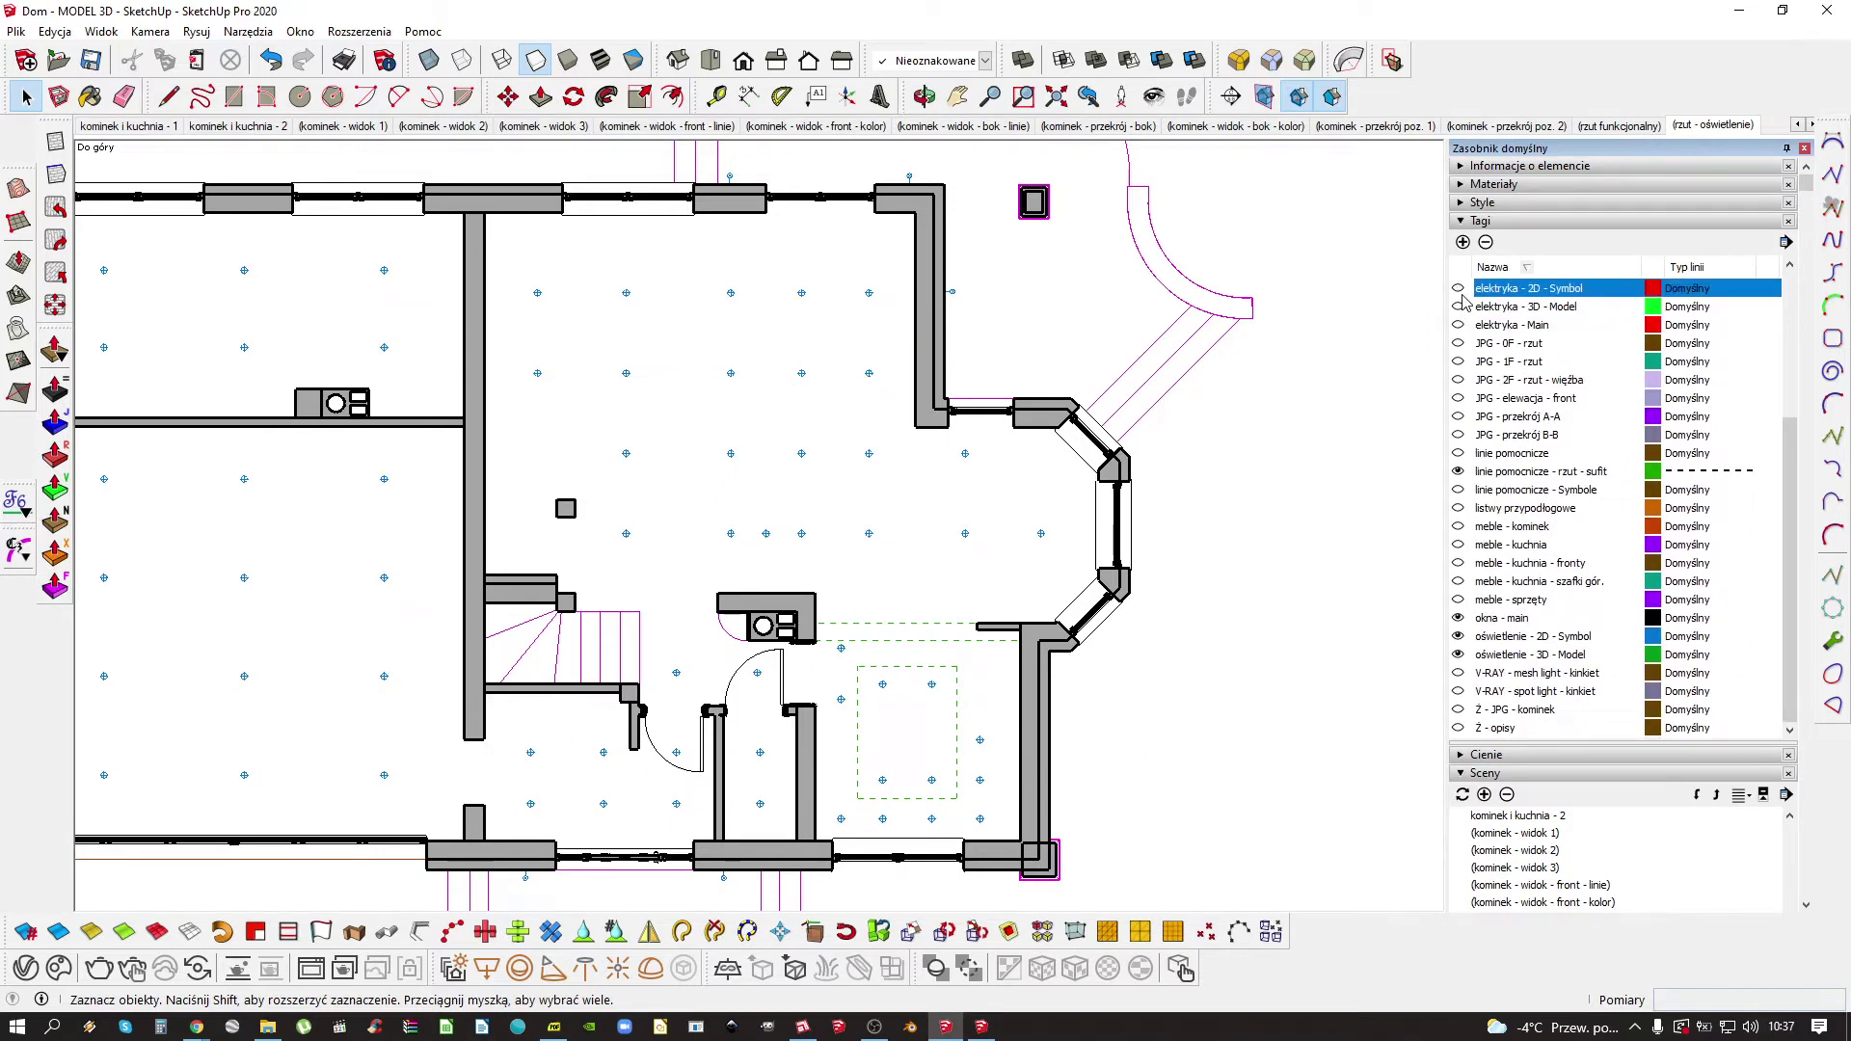
pyautogui.moveTo(1790, 466); pyautogui.dragTo(1797, 413)
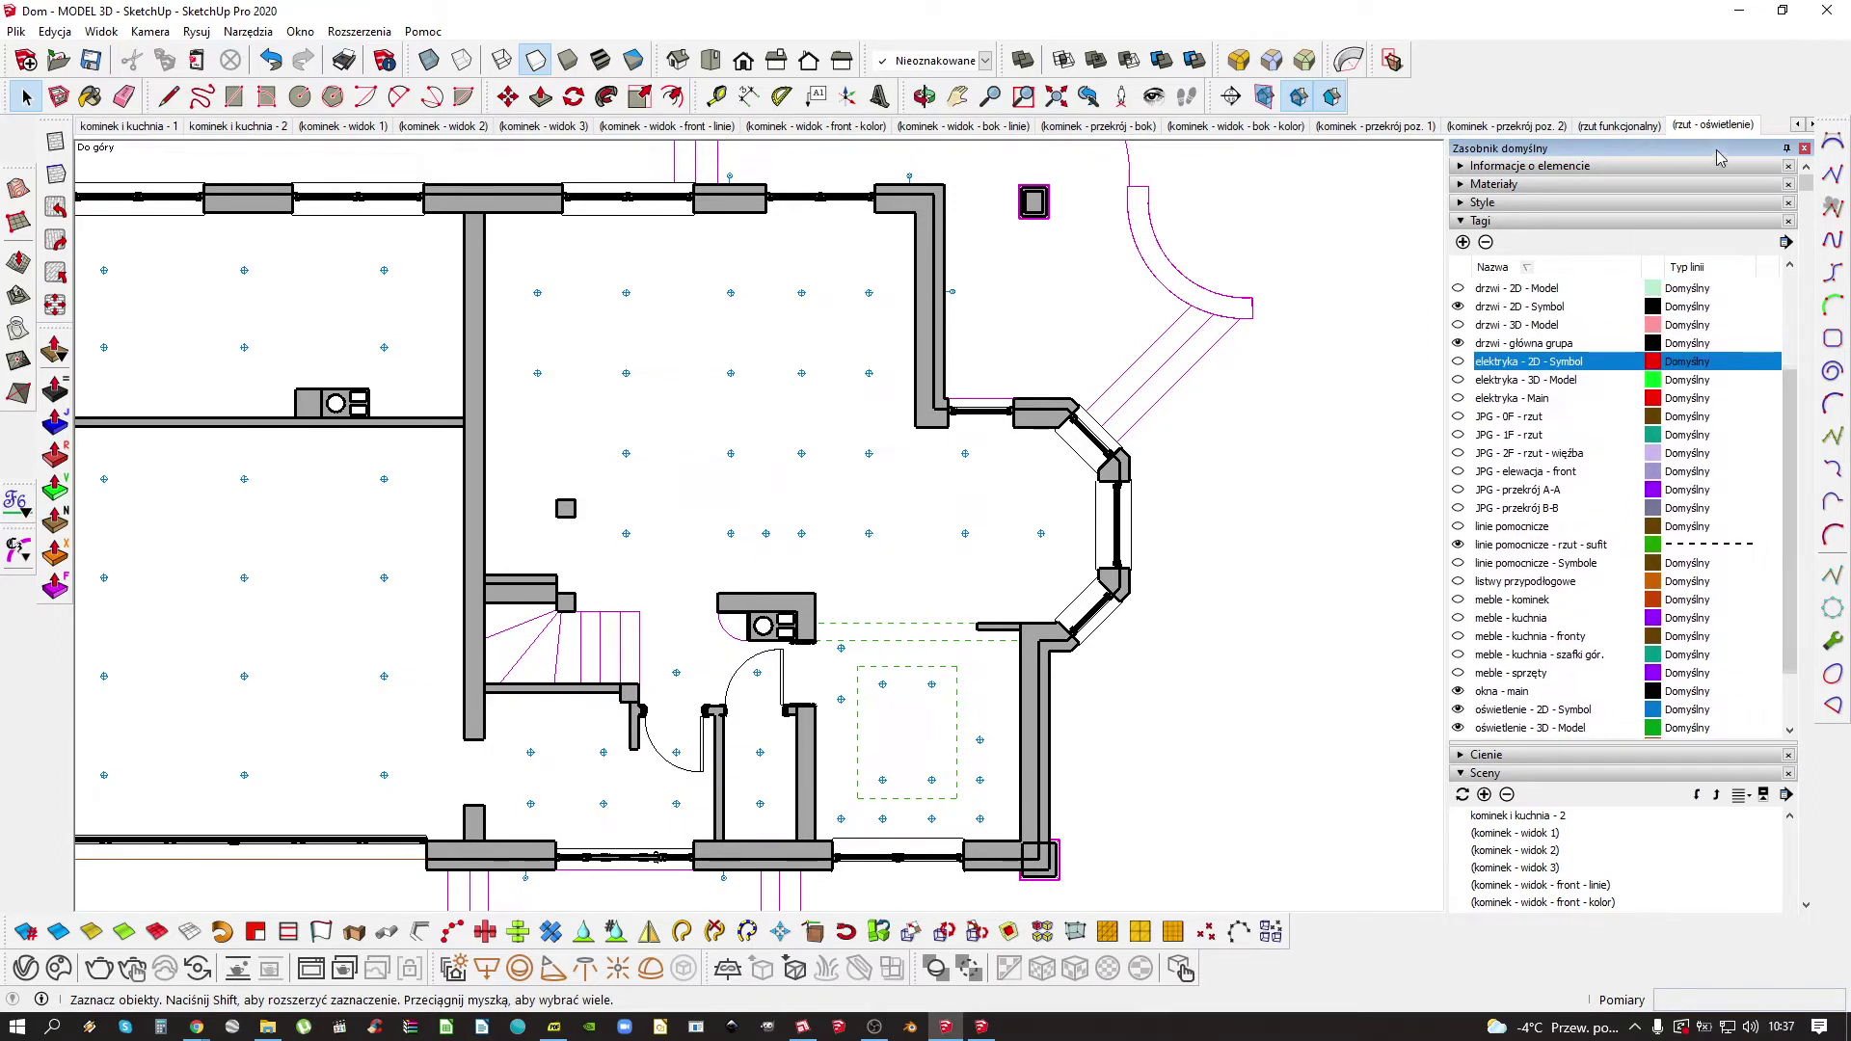
pyautogui.click(1733, 209)
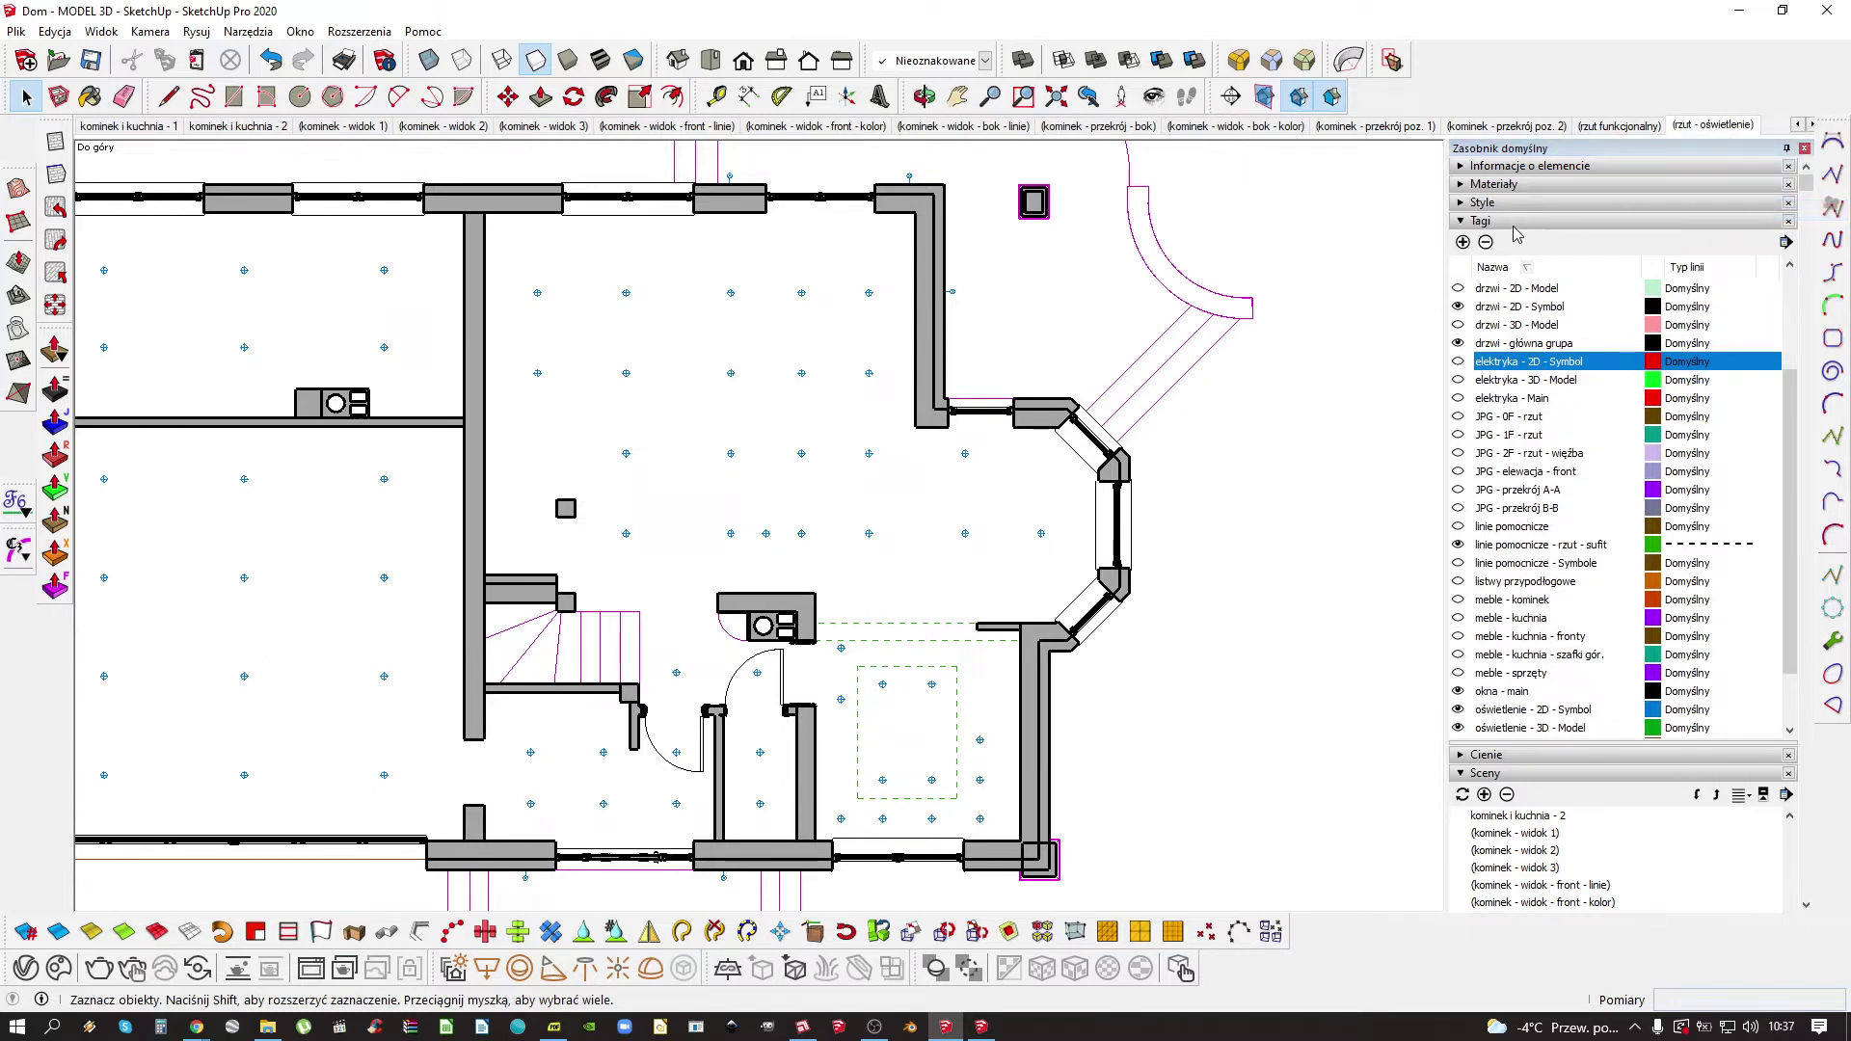
# - Toggle the elektryka - Main tag, update rzut funkcjonalny, and return to the lighting plan
pyautogui.click(1626, 128)
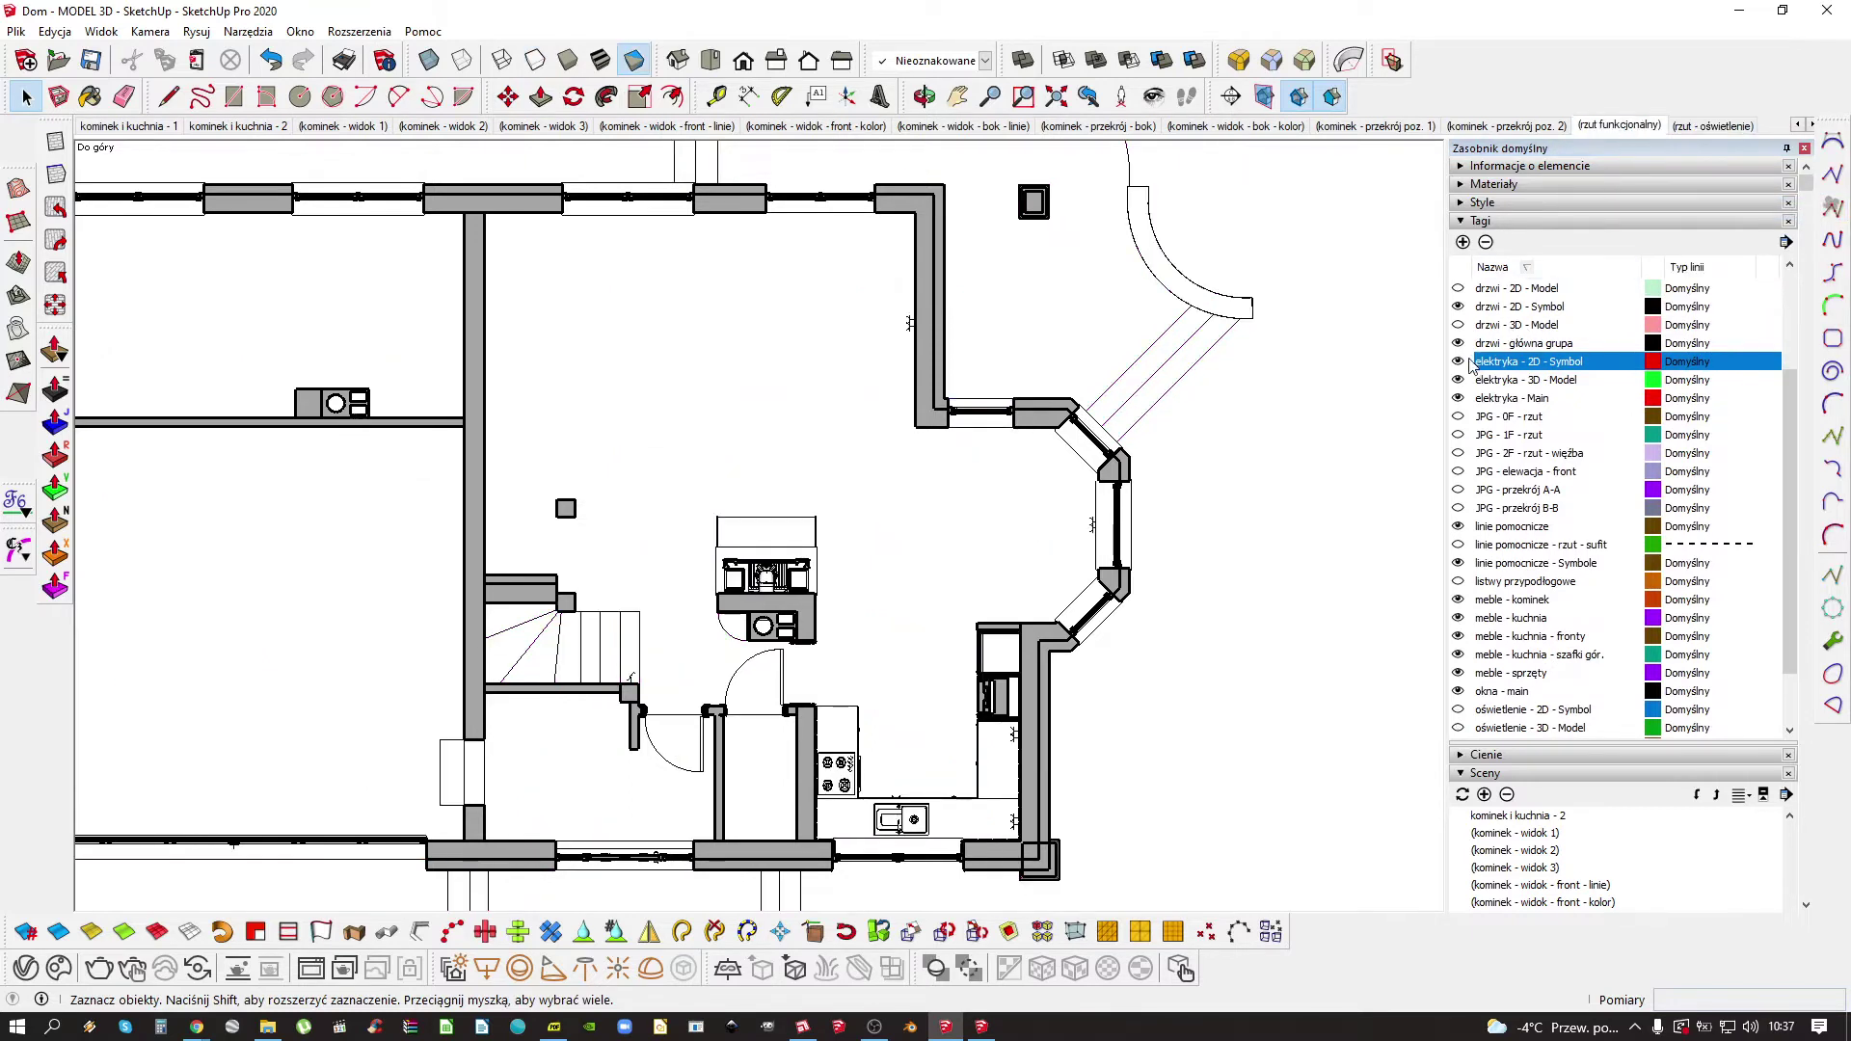
pyautogui.click(1459, 398)
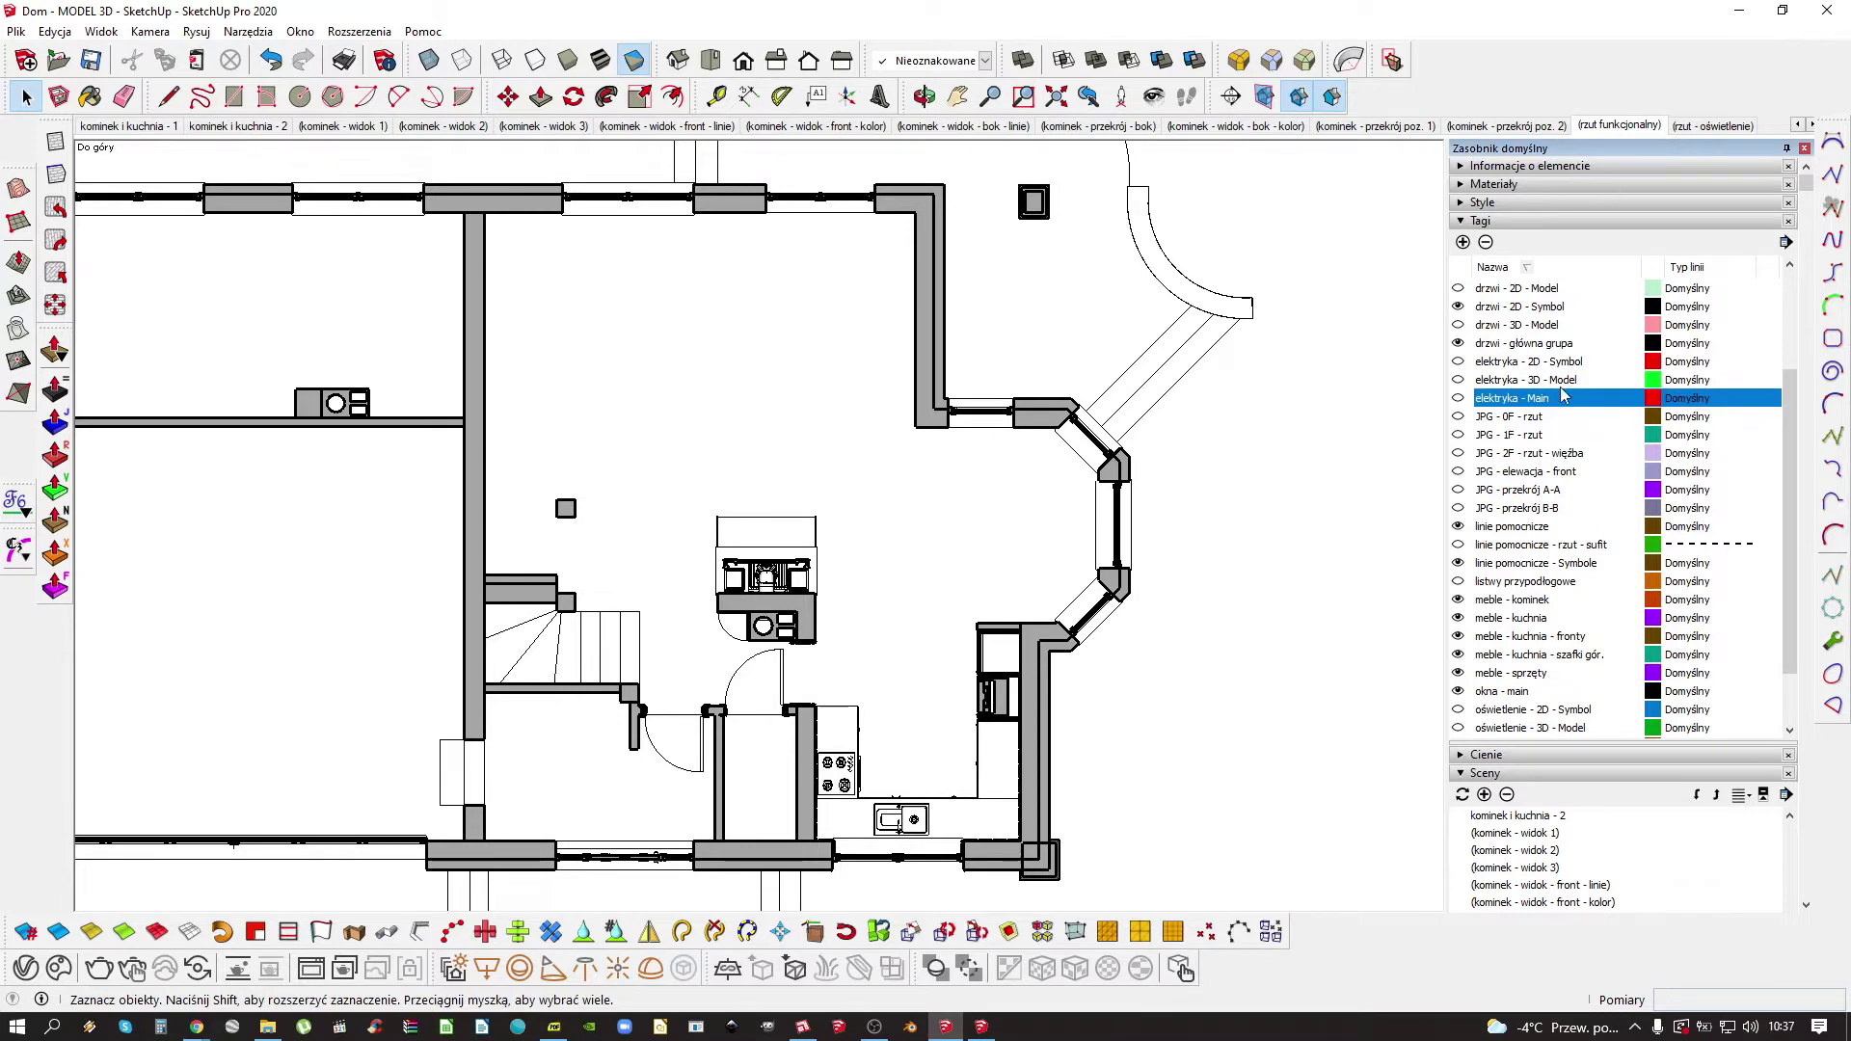
pyautogui.rightClick(1625, 130)
pyautogui.click(1703, 208)
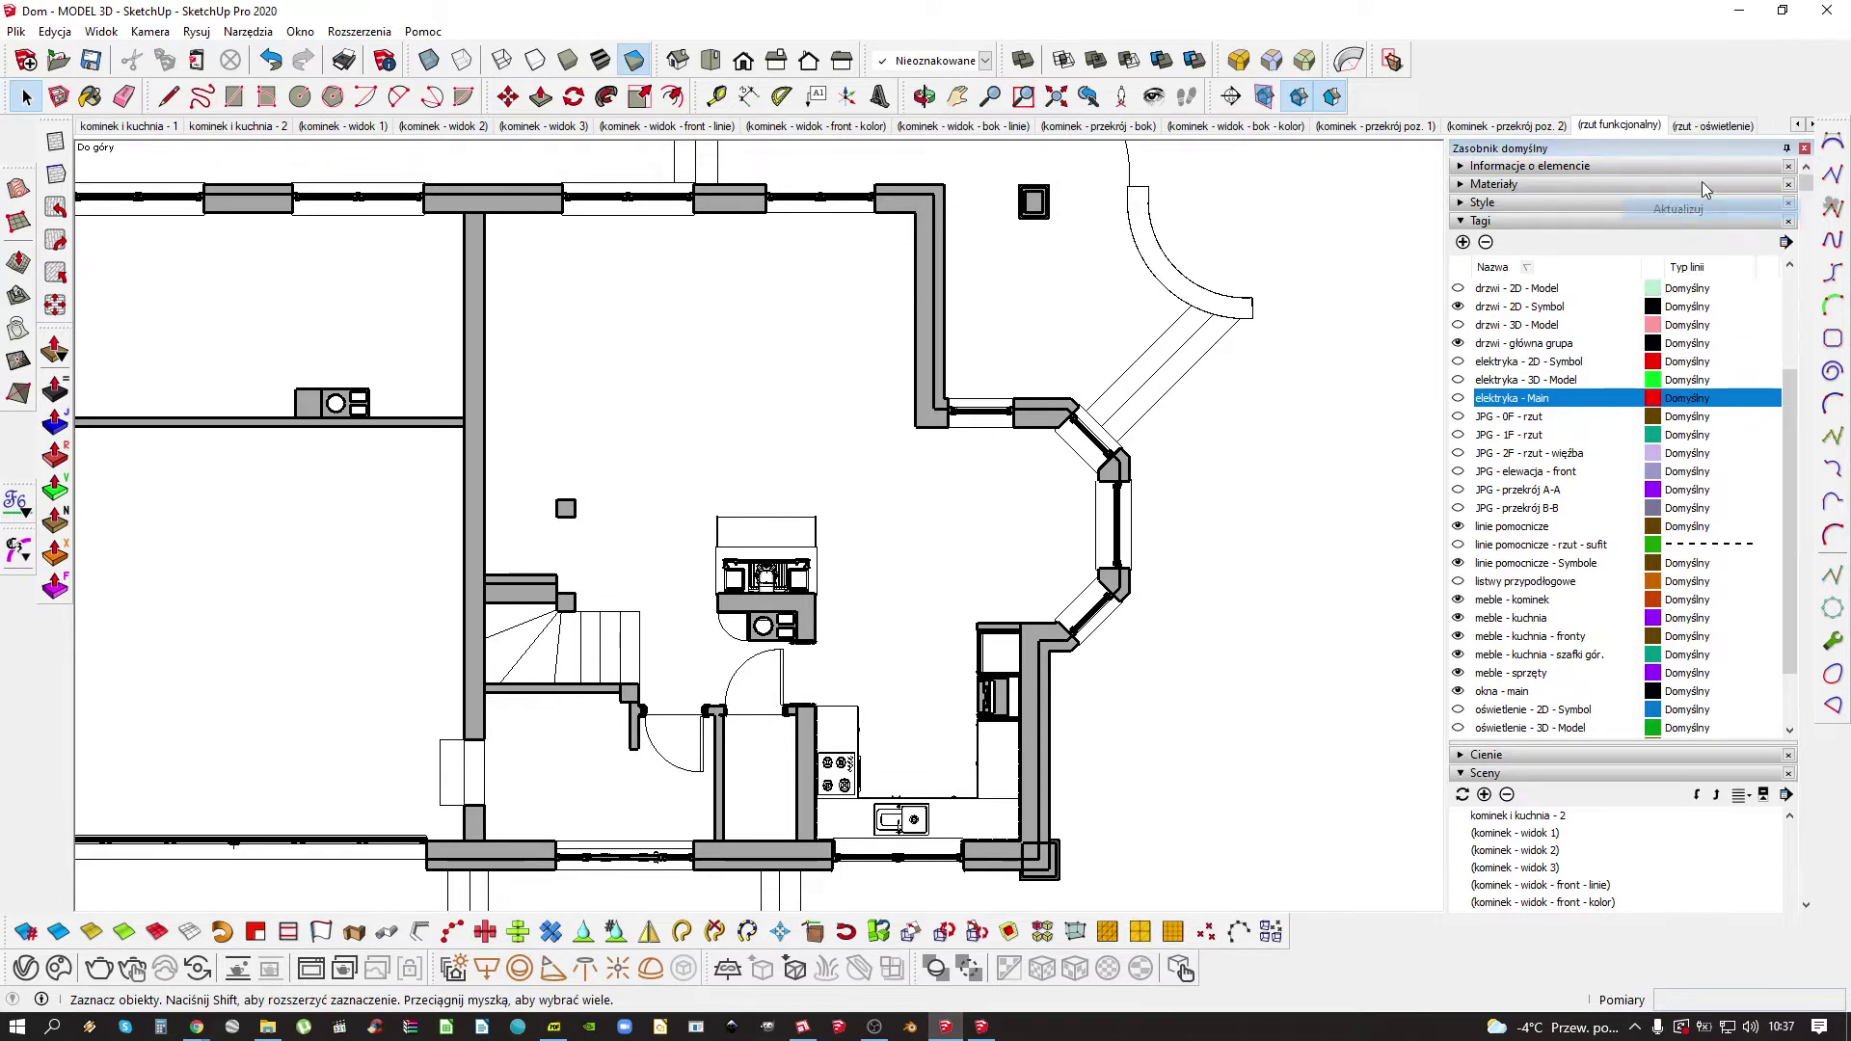
pyautogui.click(1708, 127)
pyautogui.click(1504, 228)
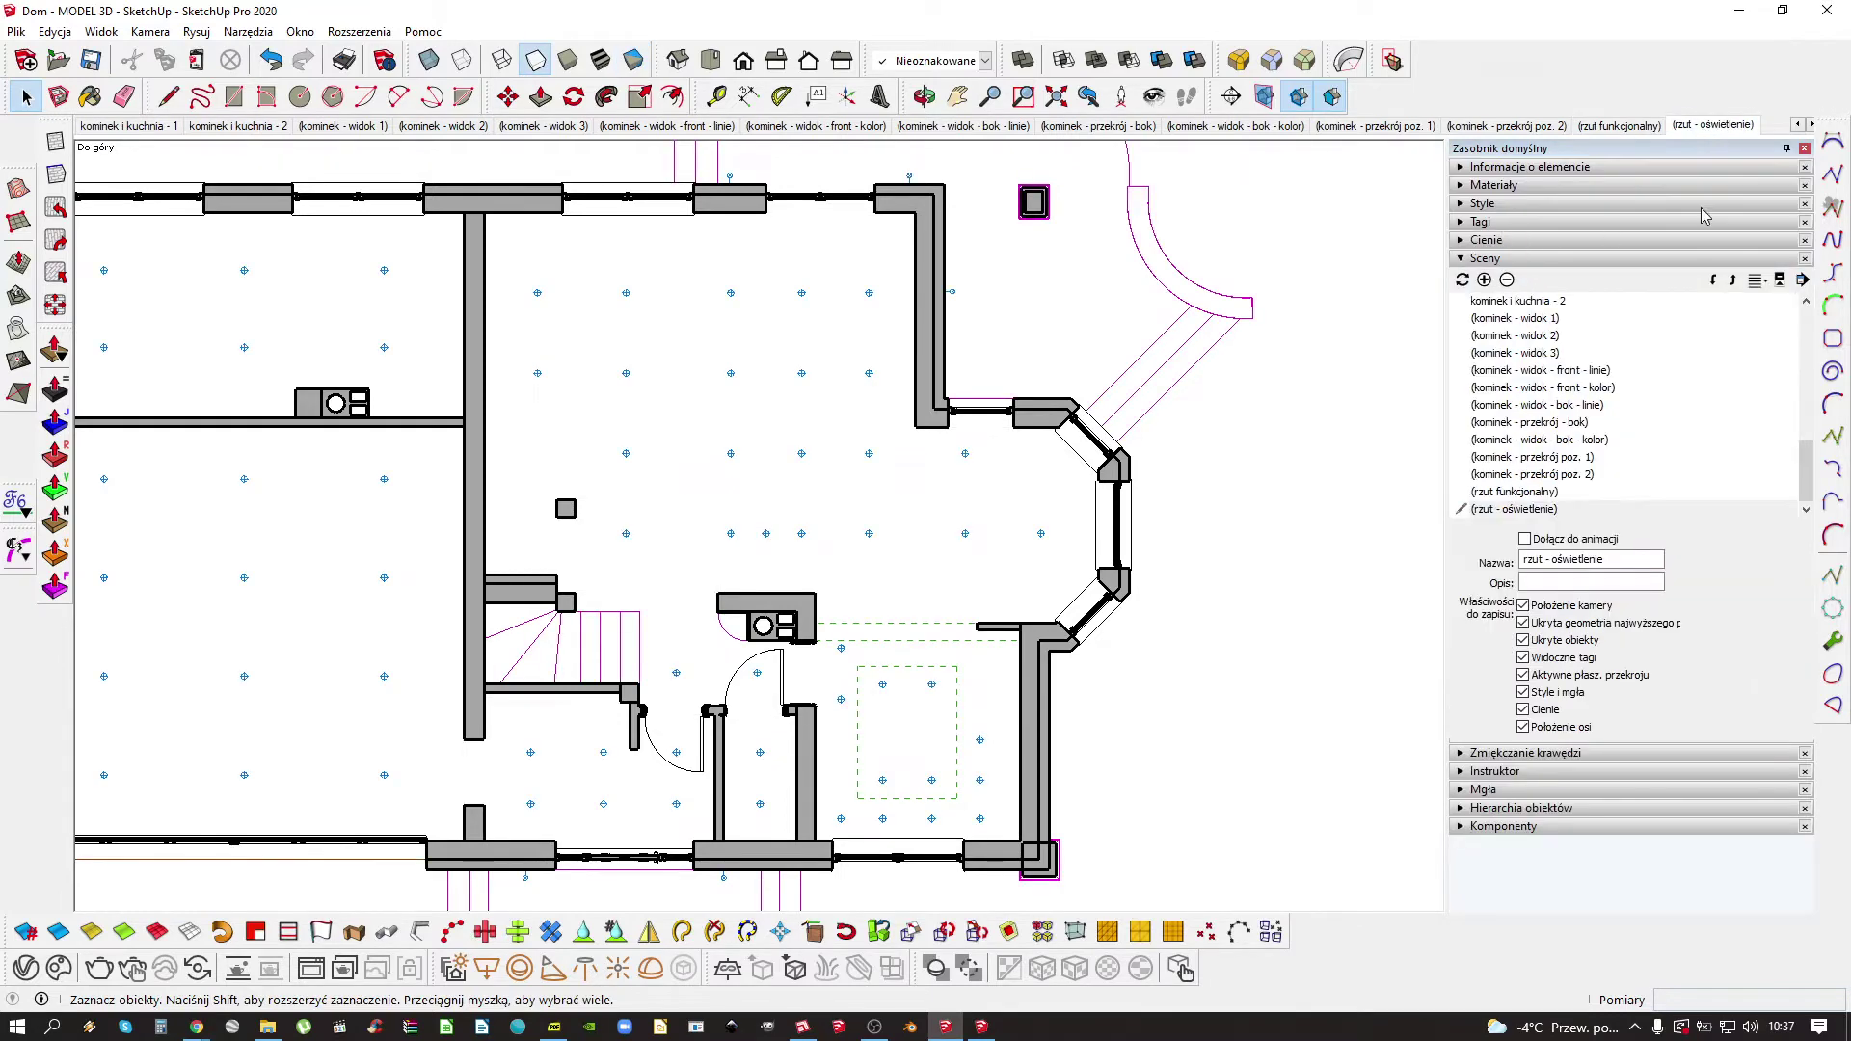
# - Add scene 'rzut - gniazda i łączniki' and hide tags oświetlenie - 2D - Symbol and oświetlenie - 3D - Model
pyautogui.click(1485, 280)
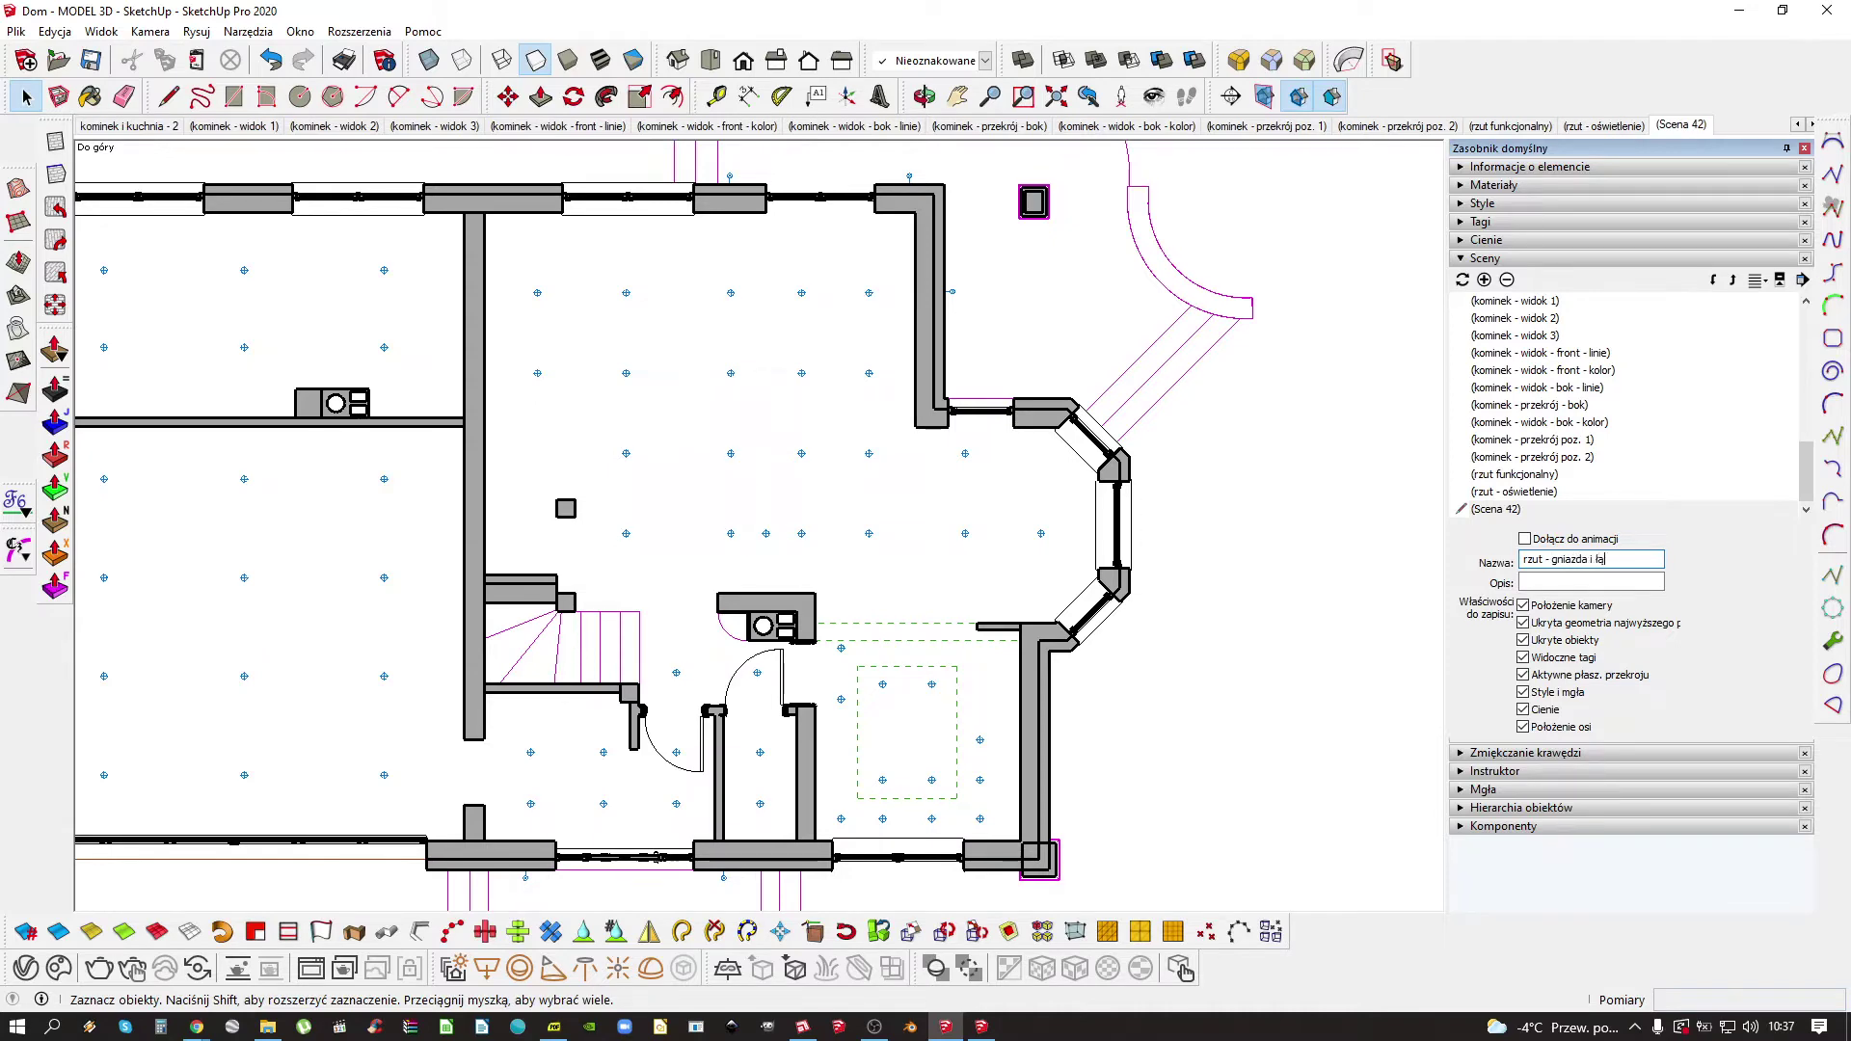
pyautogui.click(1507, 221)
pyautogui.click(1507, 221)
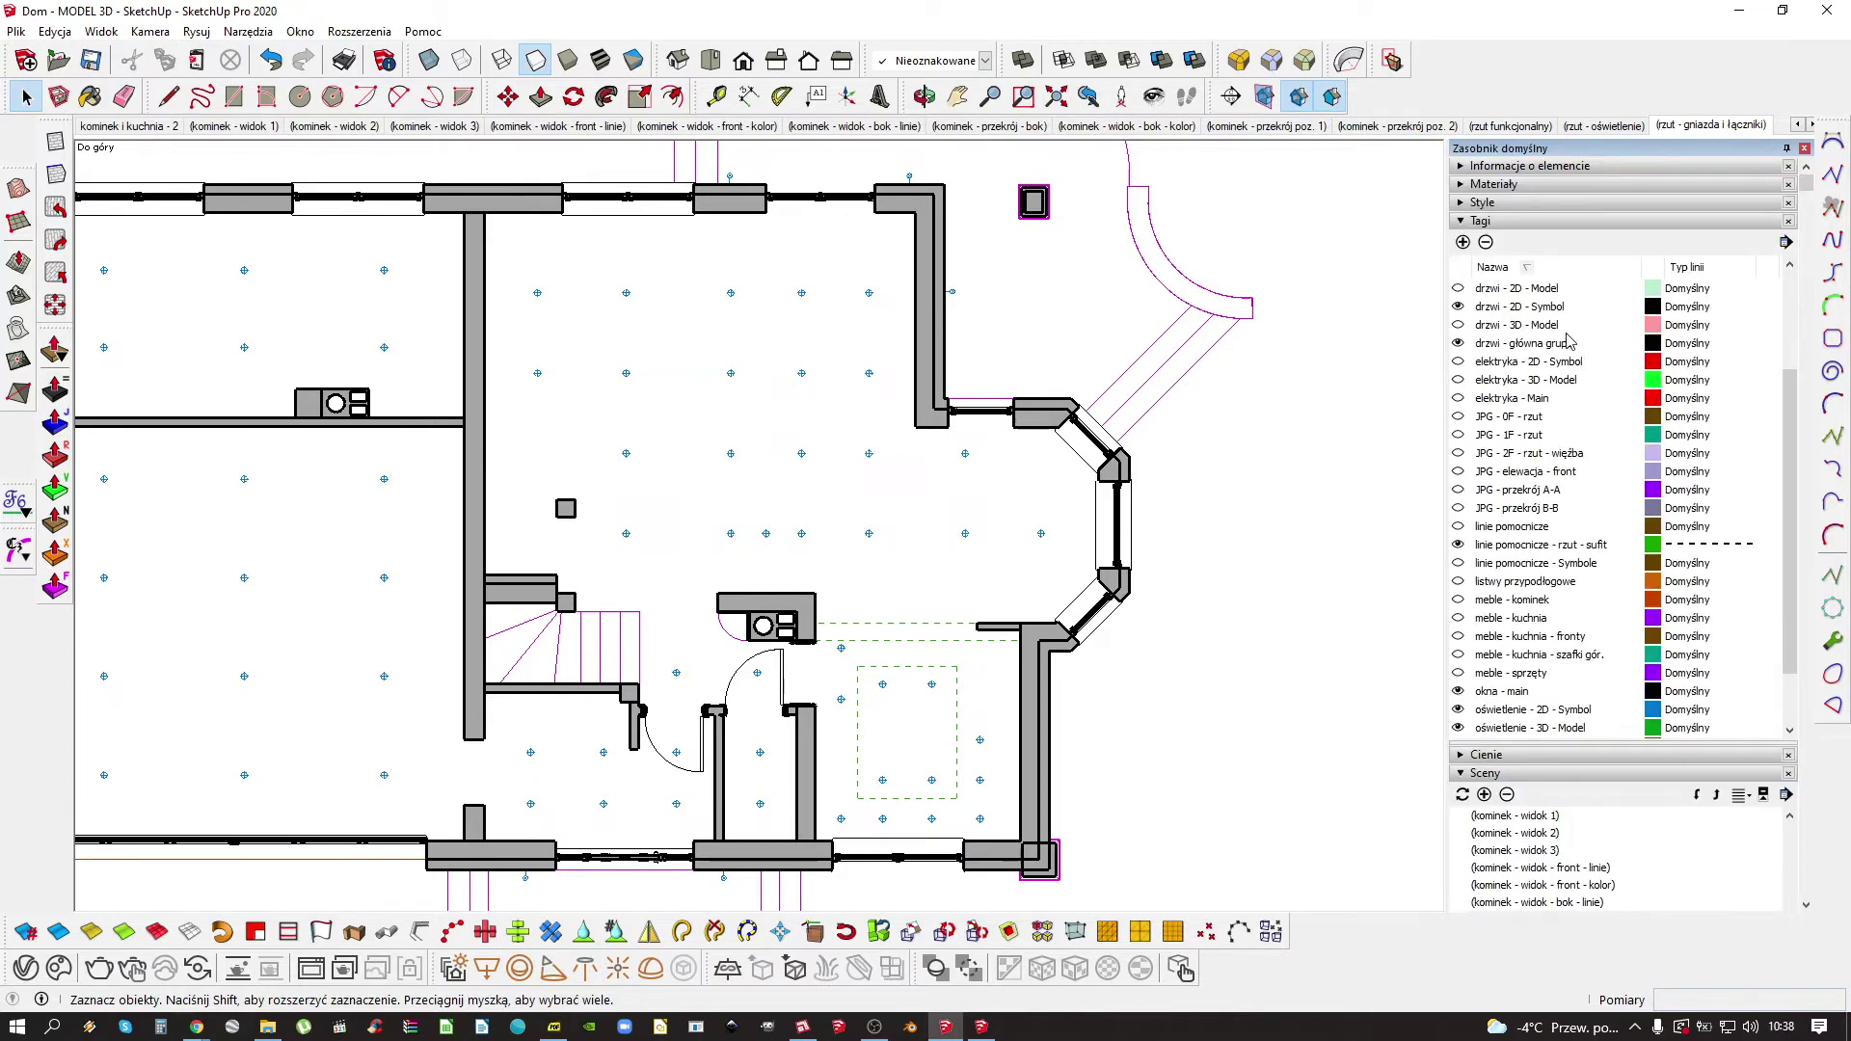
pyautogui.scroll(-2, 1636, 625)
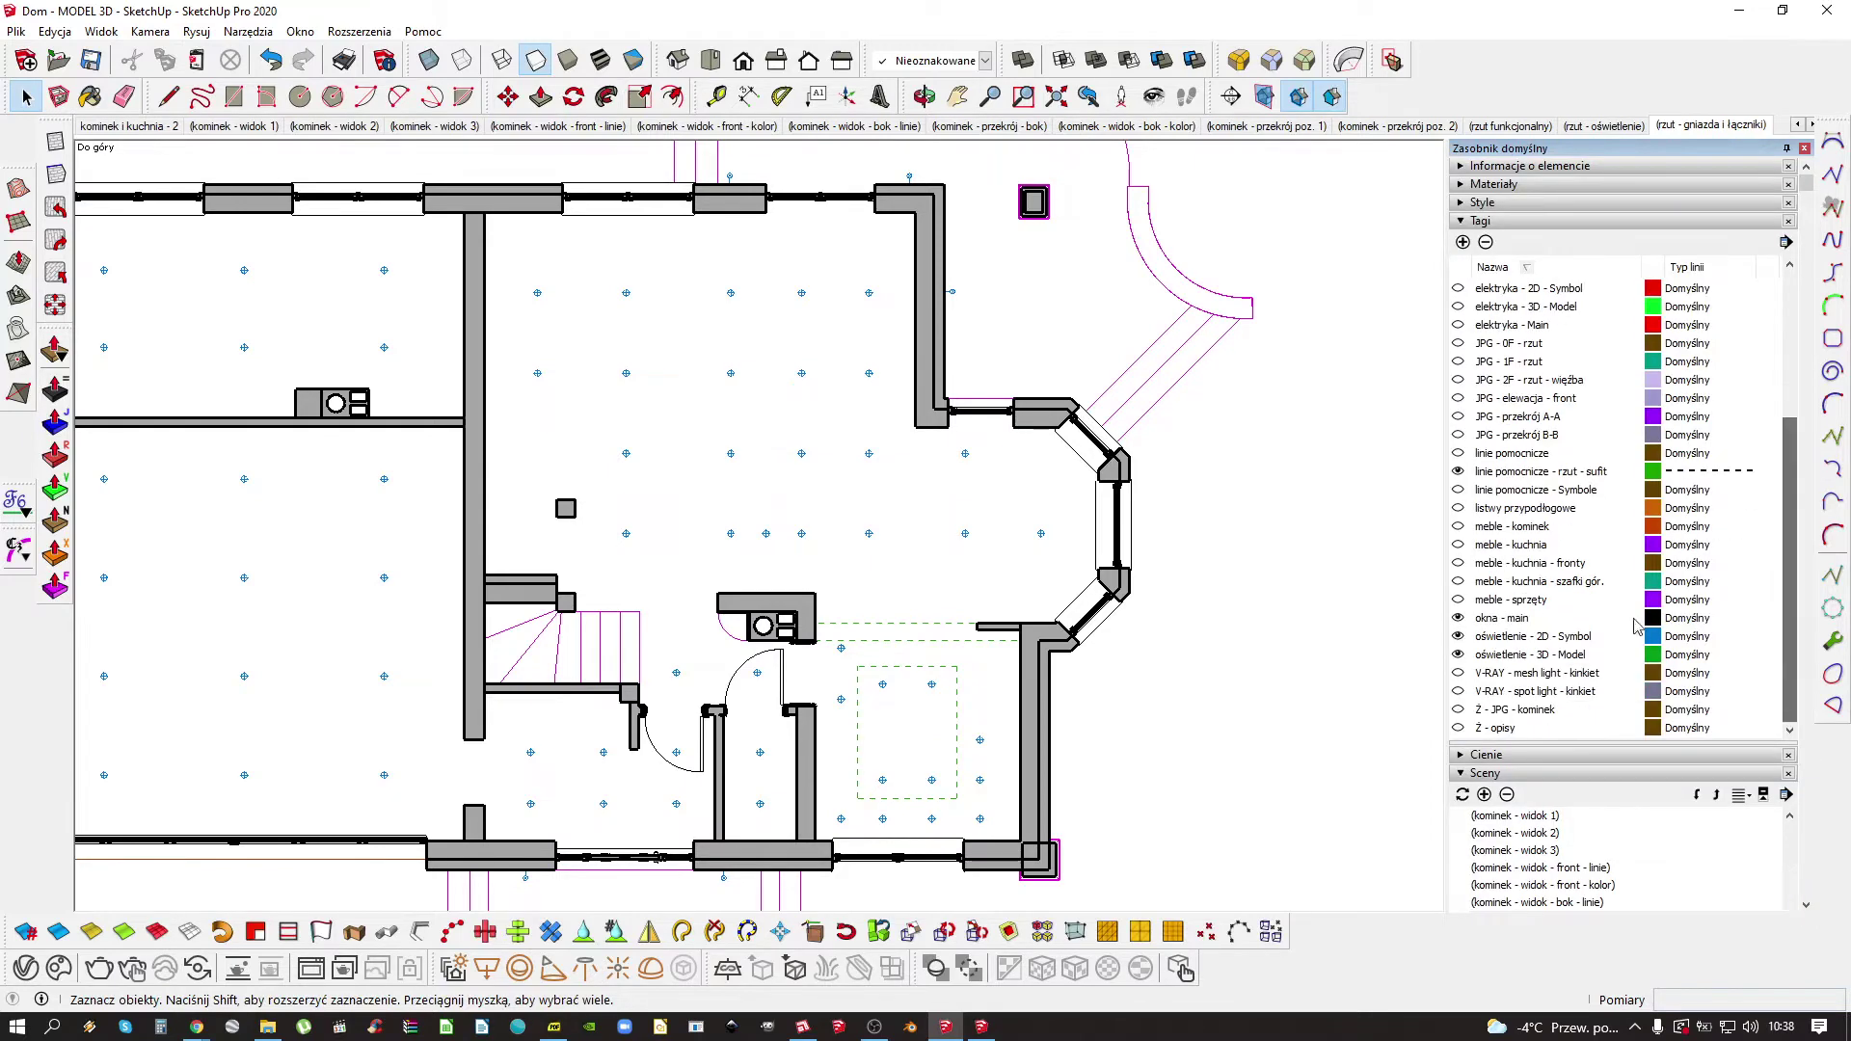
pyautogui.click(1458, 636)
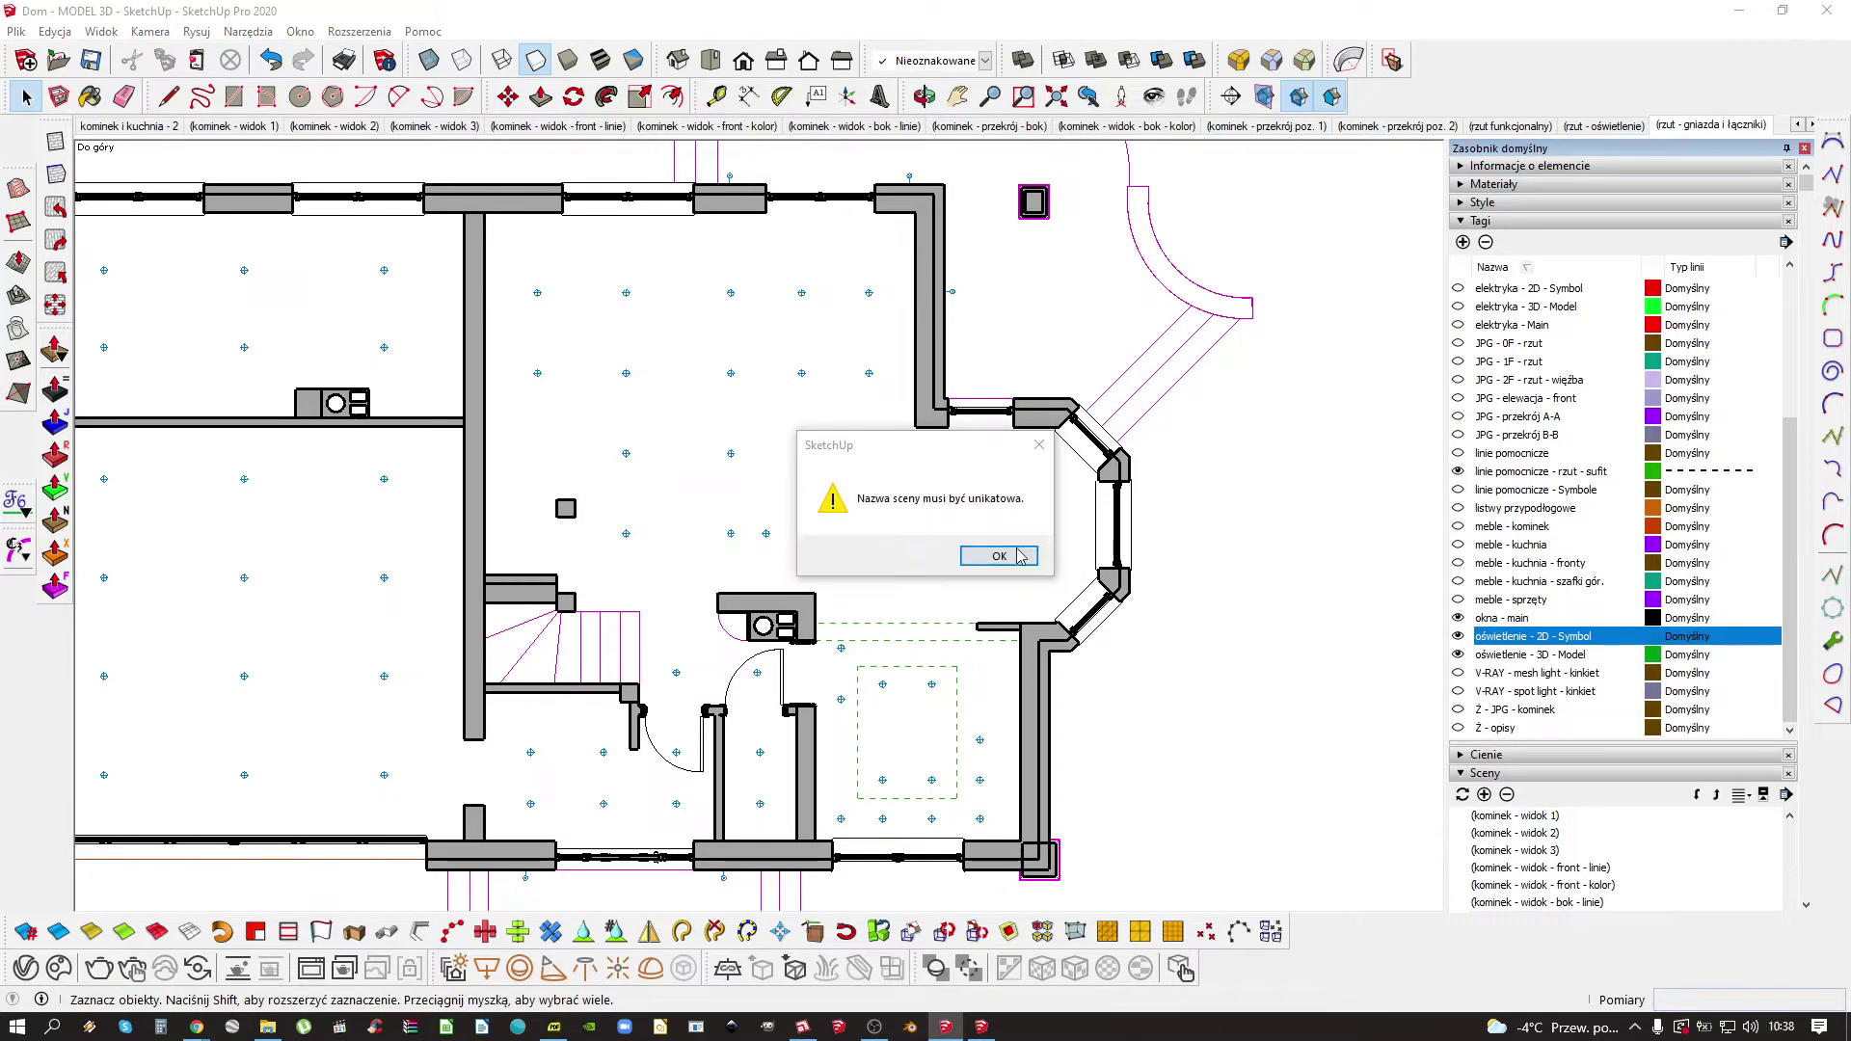
pyautogui.click(1003, 591)
pyautogui.click(1457, 656)
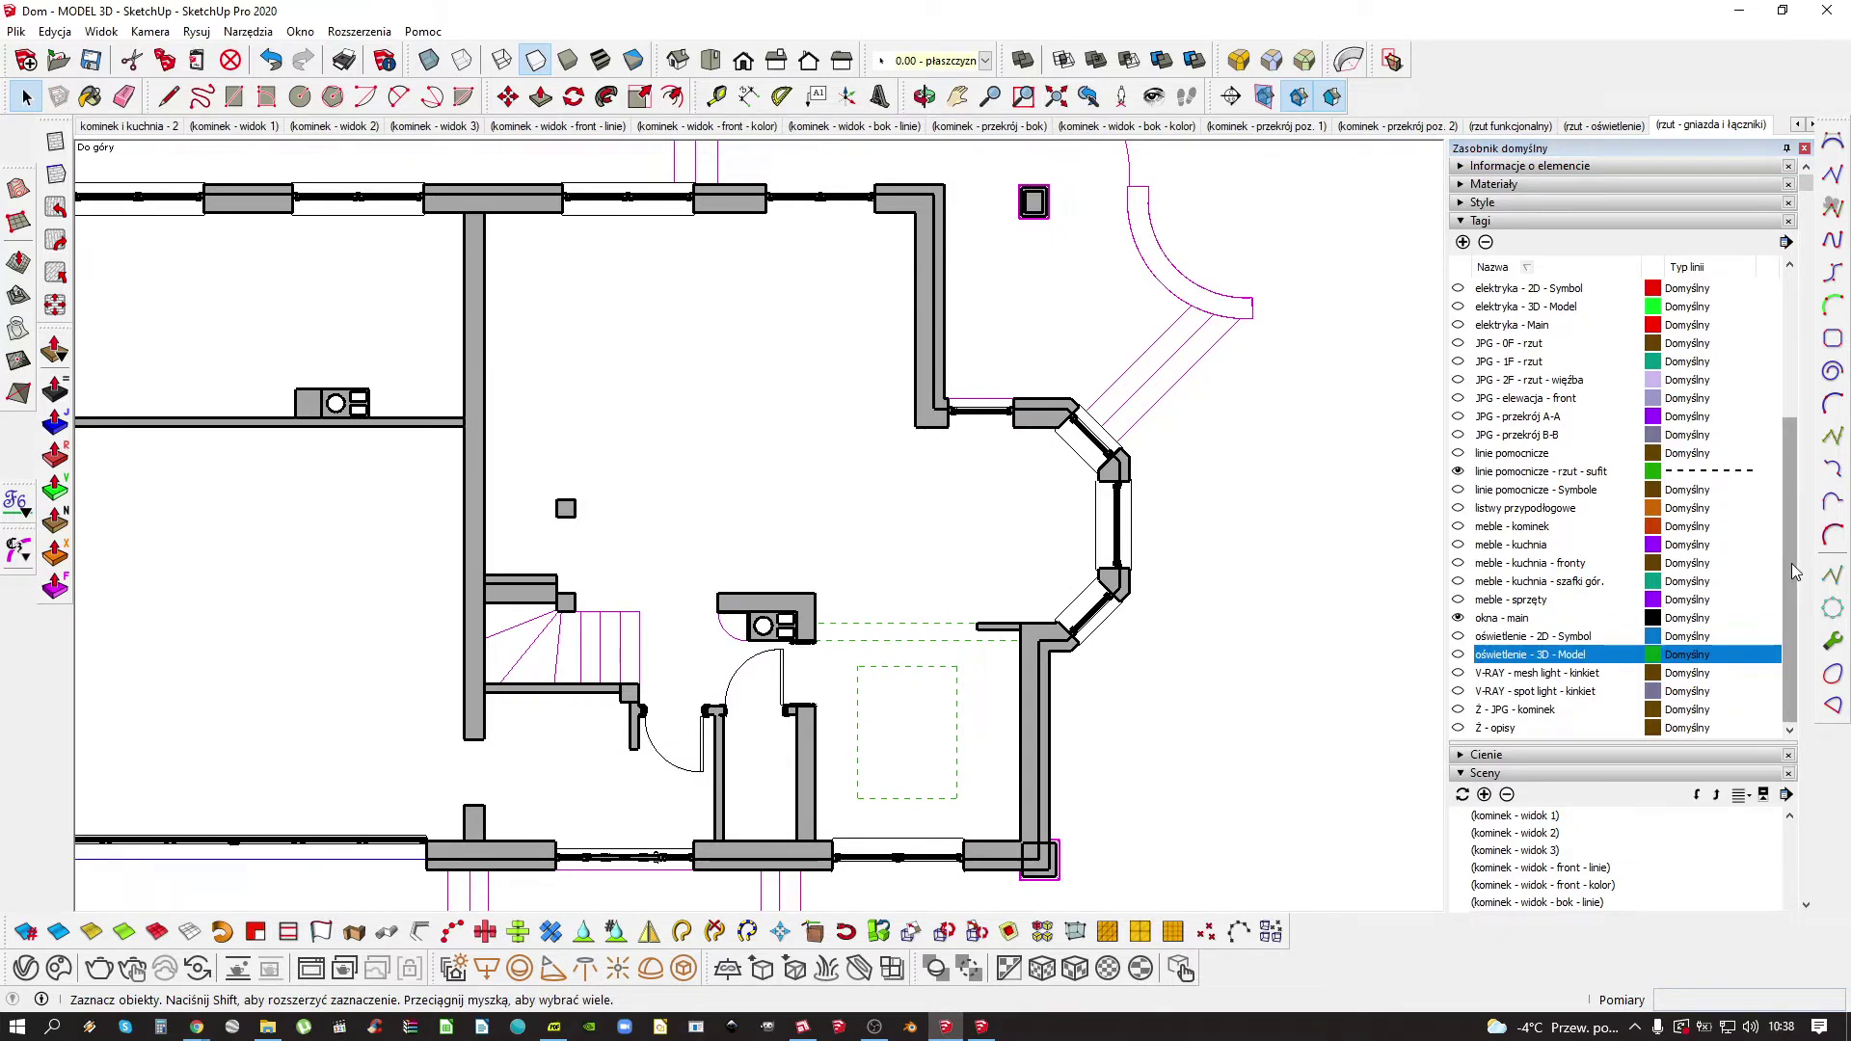
pyautogui.scroll(1, 1750, 539)
pyautogui.scroll(1, 1714, 487)
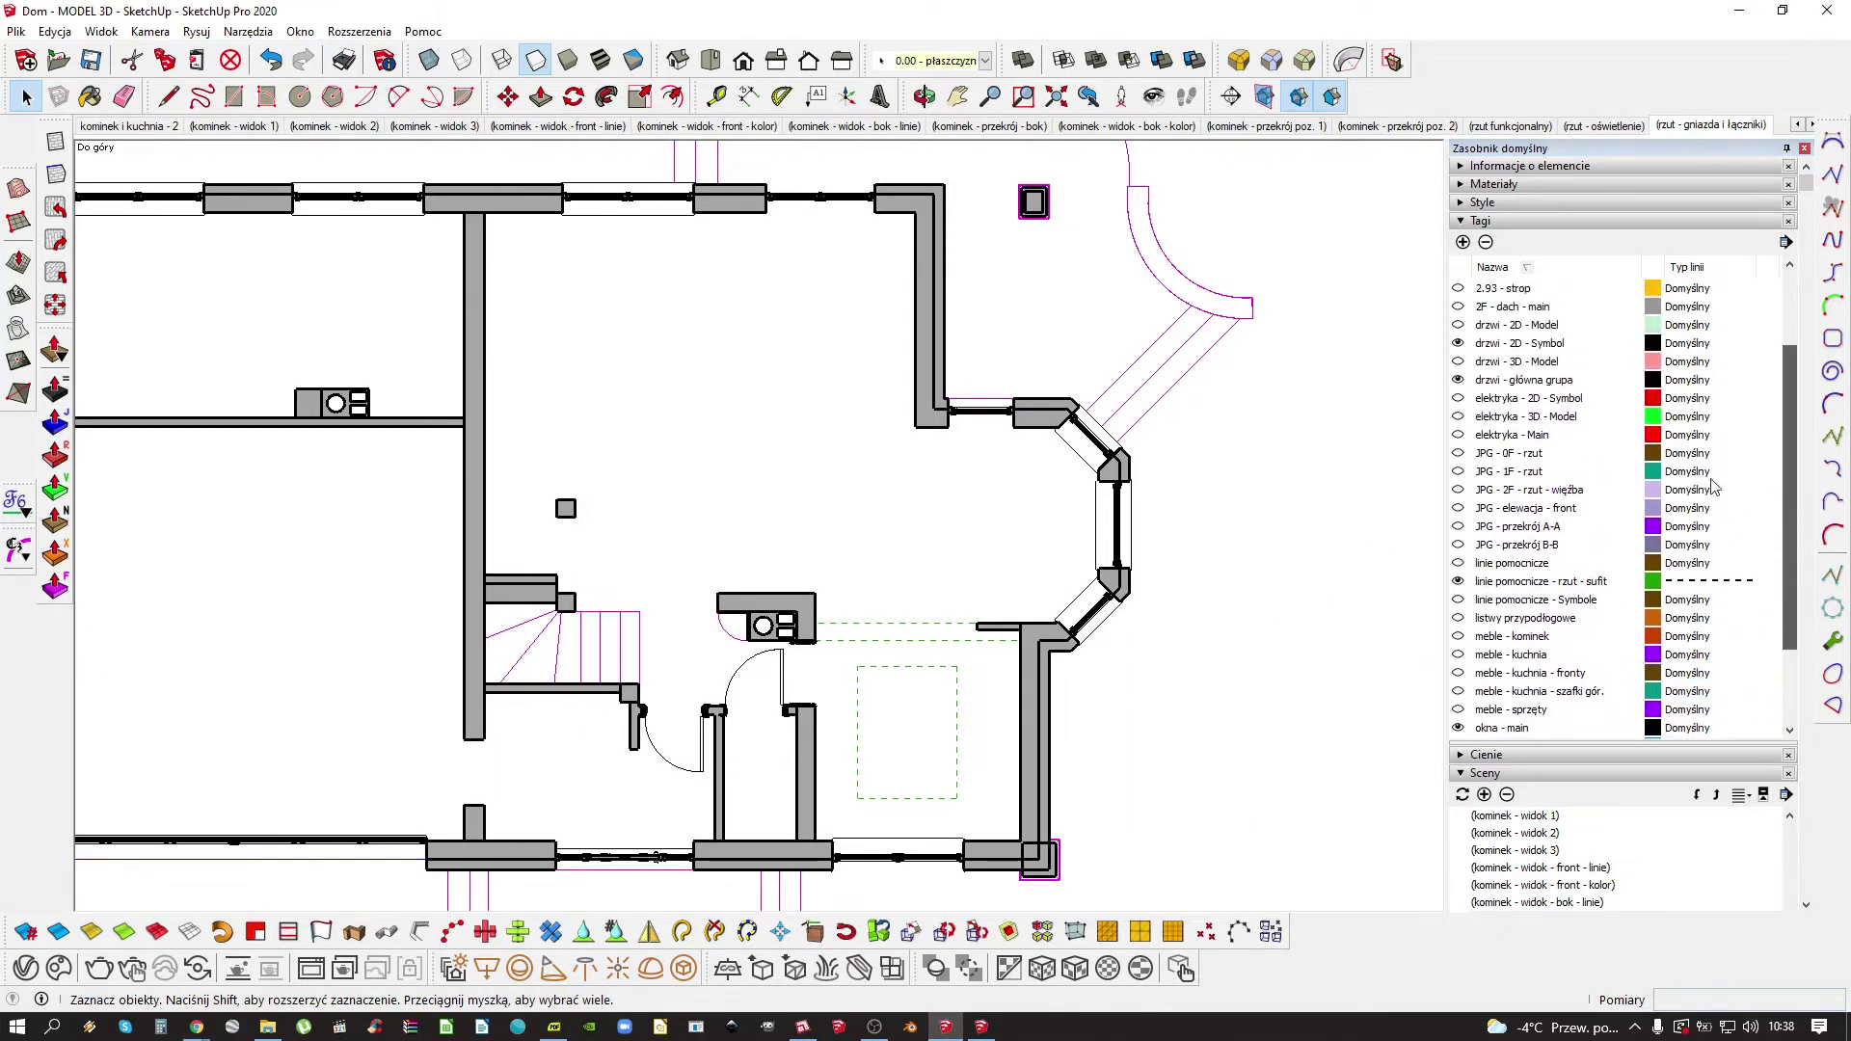
# - Show the elektryka 2D Symbol and 3D Model tags and update the sockets-and-switches scene
pyautogui.click(1458, 399)
pyautogui.click(1457, 416)
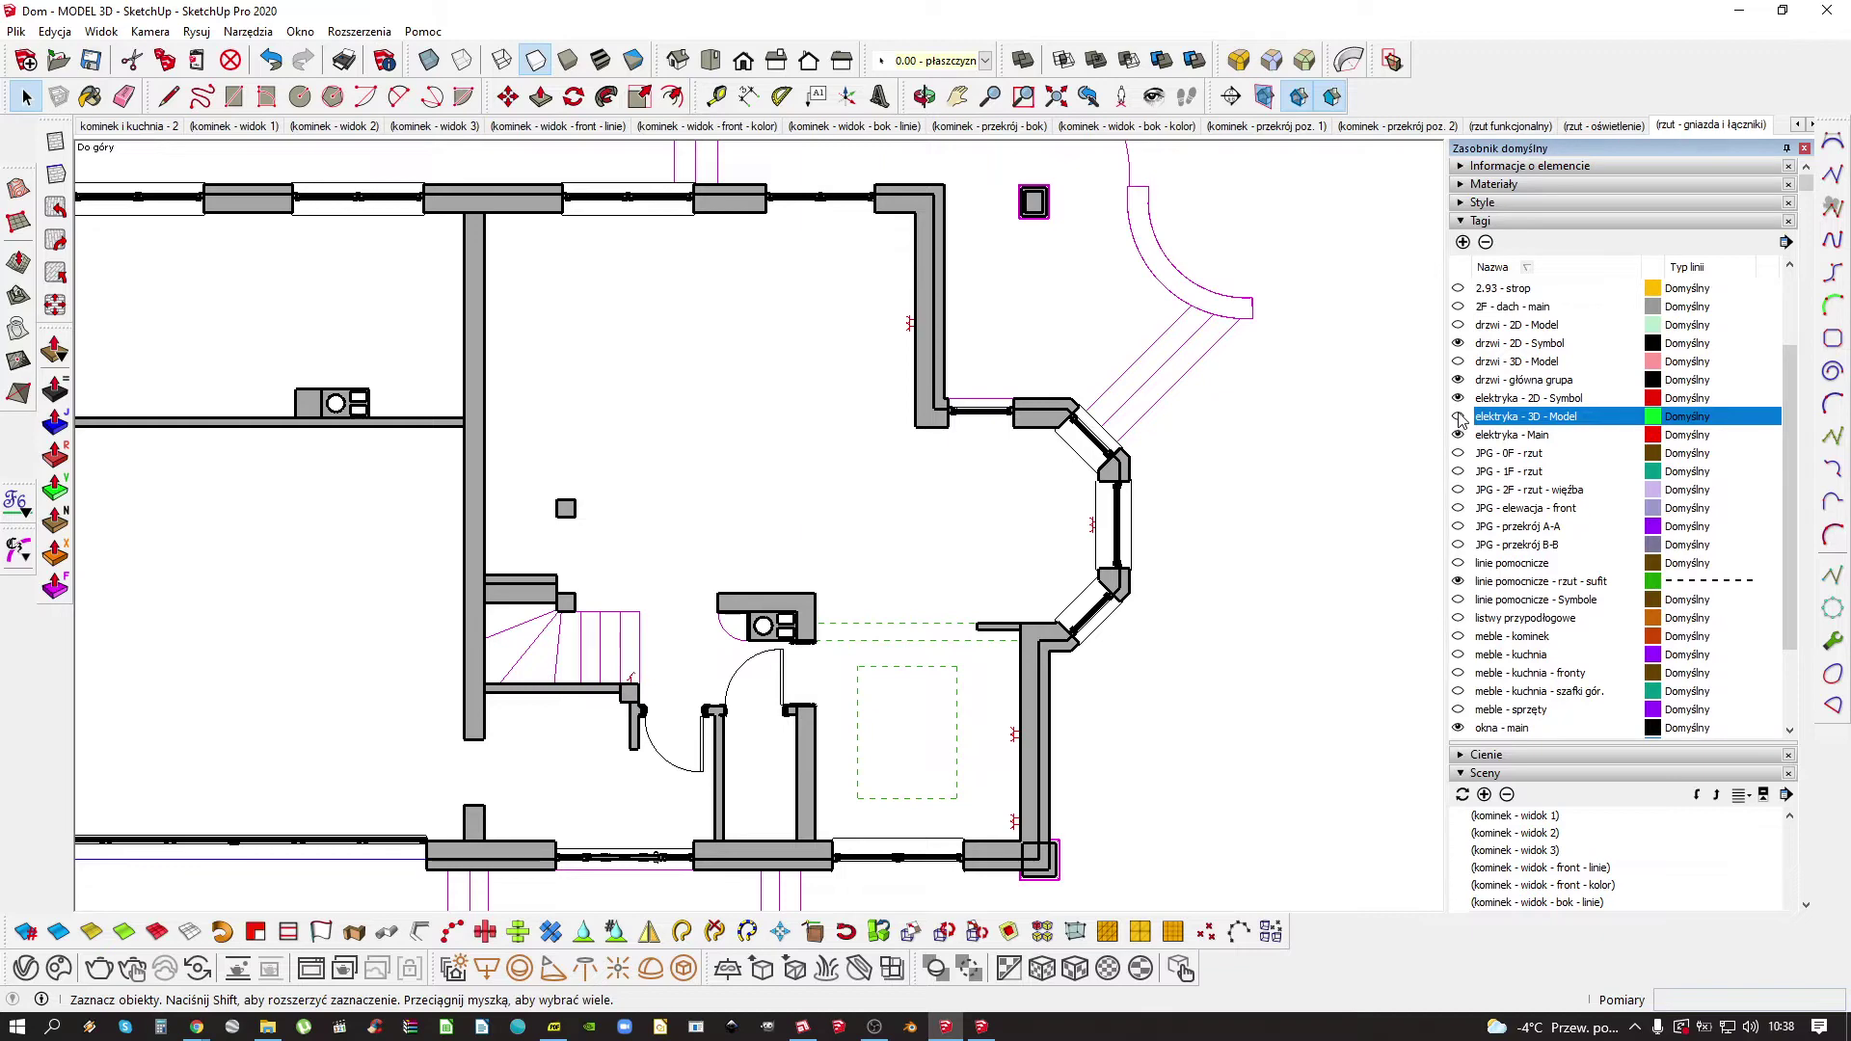
pyautogui.rightClick(1705, 132)
pyautogui.click(1695, 214)
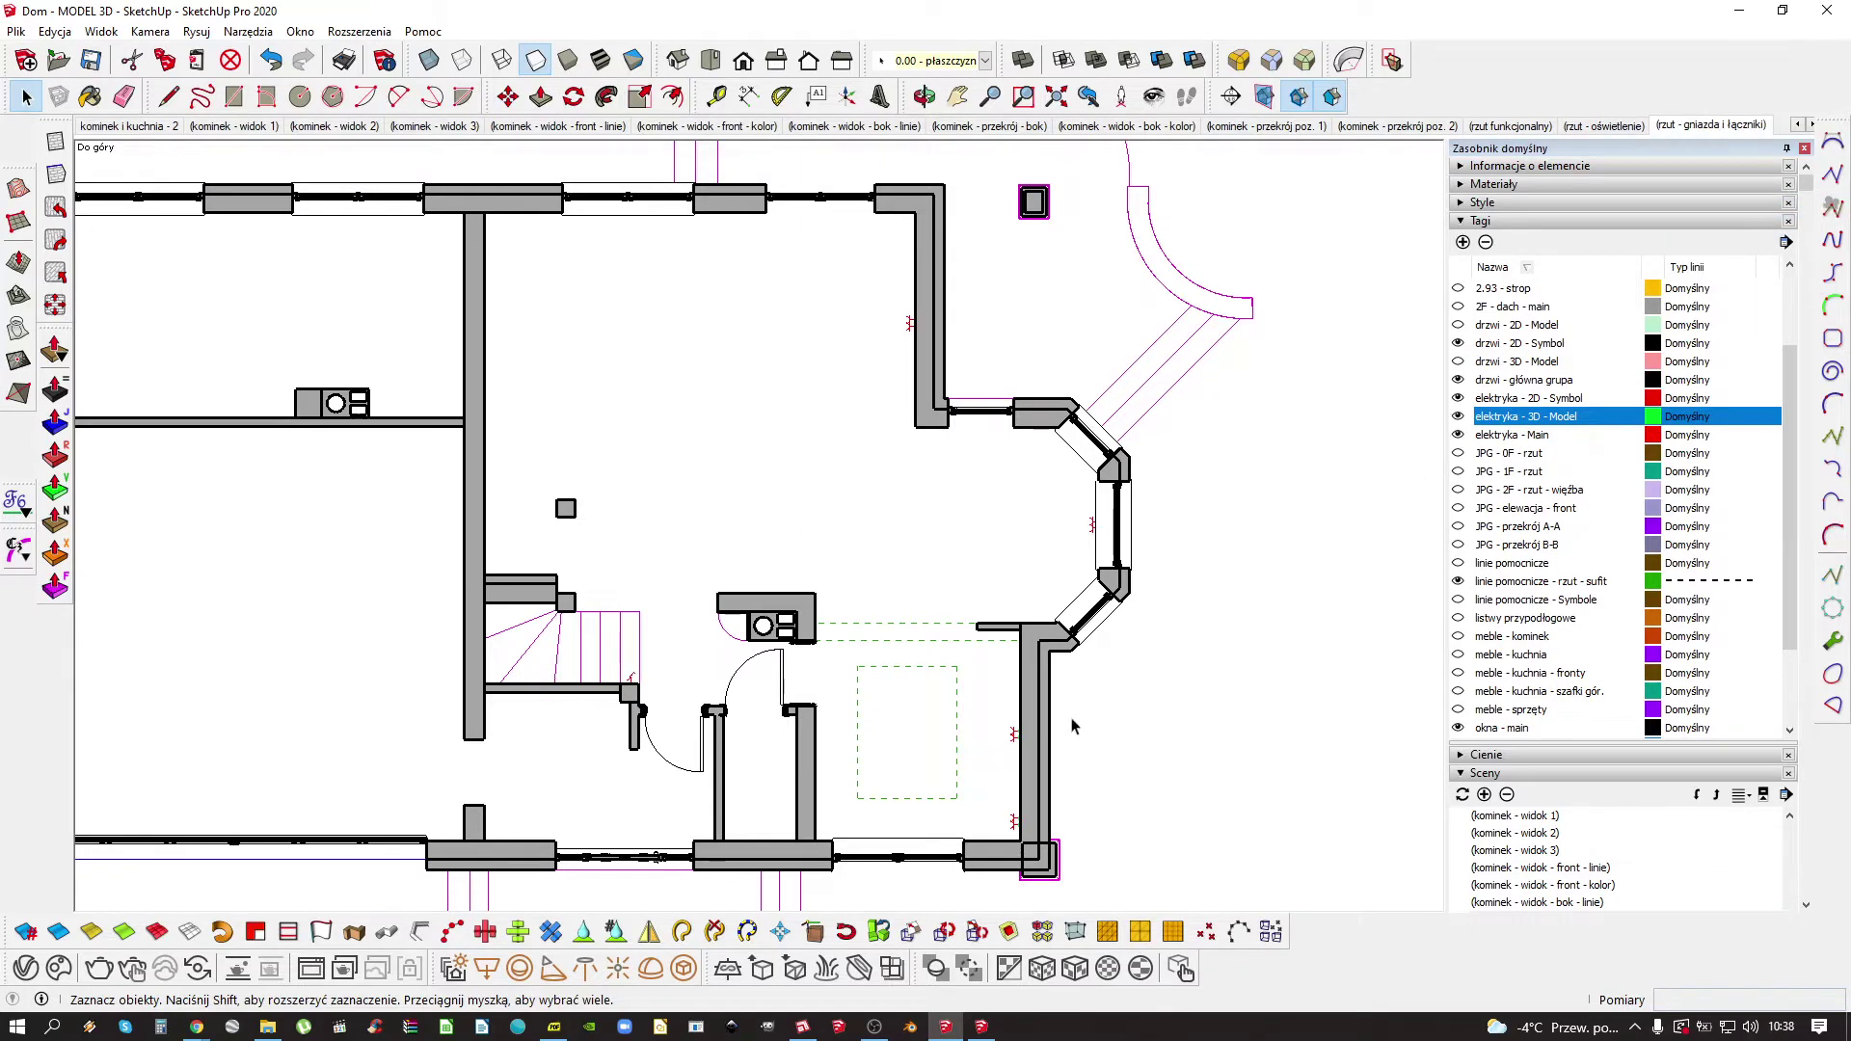
pyautogui.scroll(2, 1072, 725)
pyautogui.scroll(3, 1051, 675)
pyautogui.scroll(2, 1039, 675)
pyautogui.scroll(1, 1032, 686)
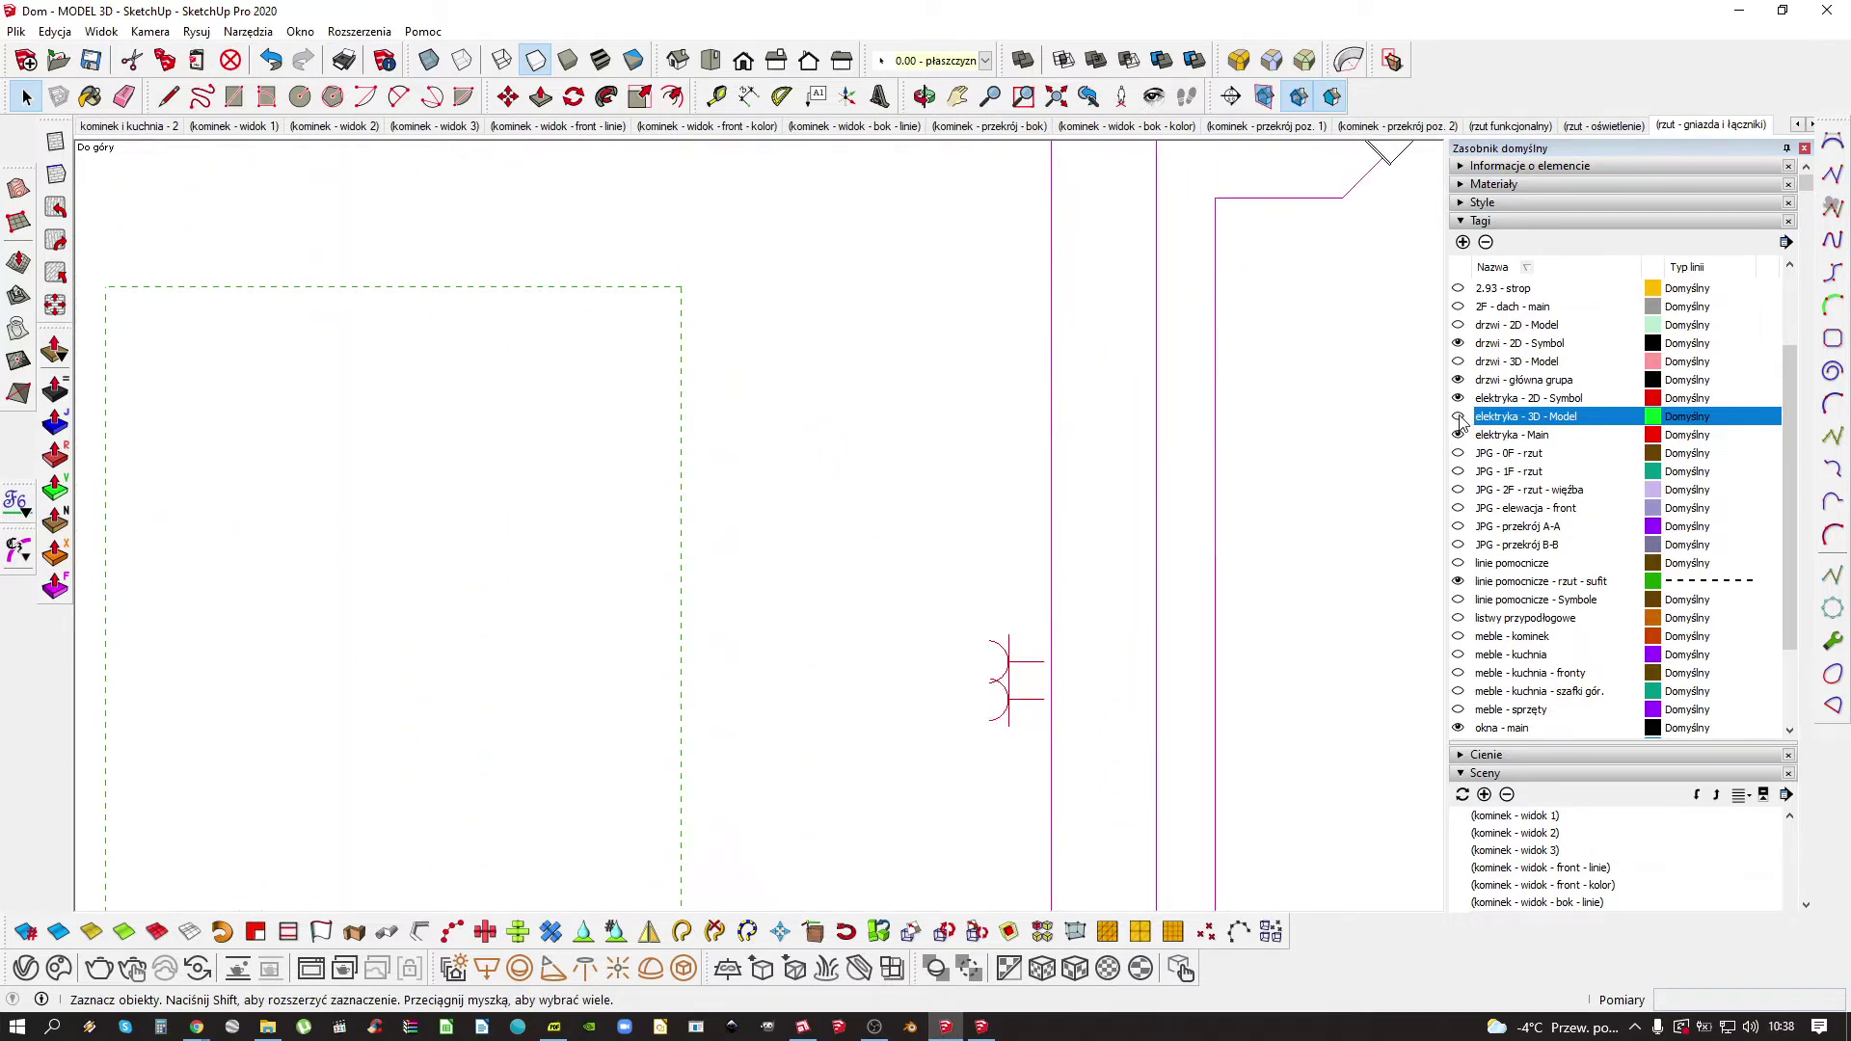
# - Compare it with the lighting plan, then hide the 0.00 - płaszczyzna tag in the sockets scene
pyautogui.click(1712, 125)
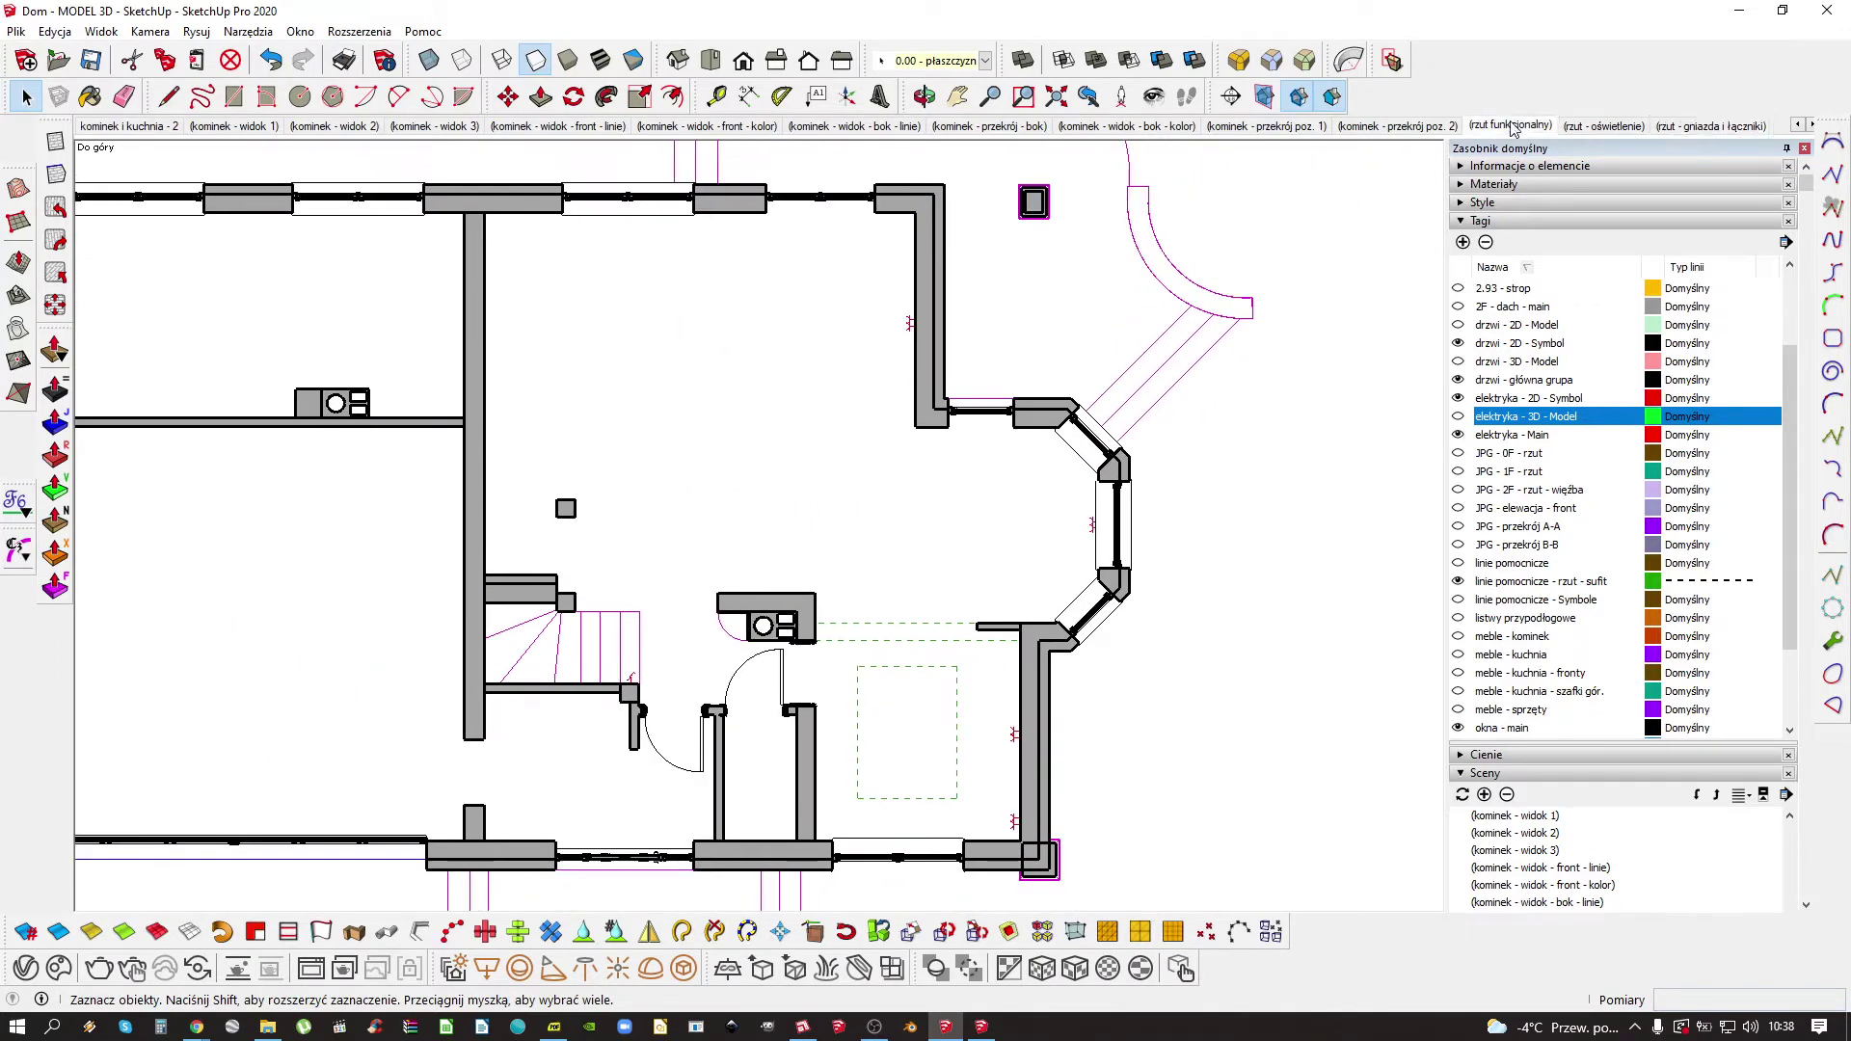
pyautogui.click(1598, 126)
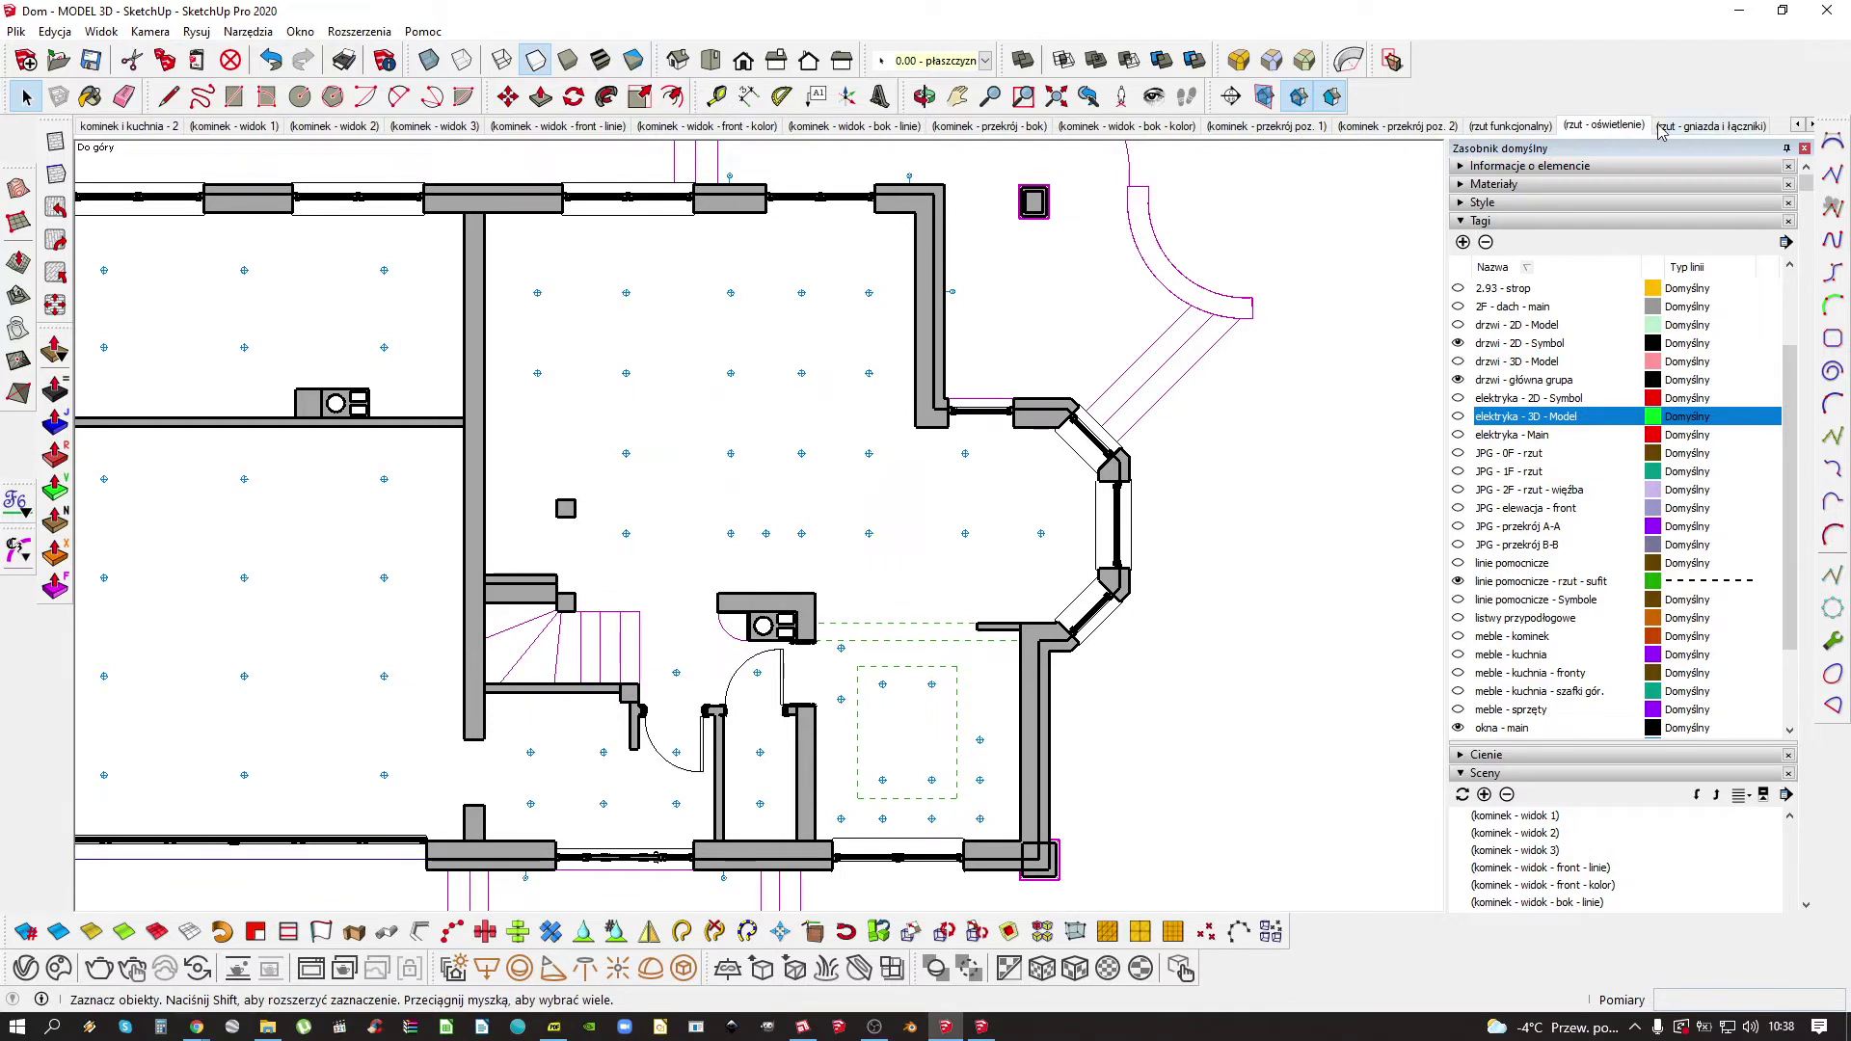
pyautogui.click(1697, 126)
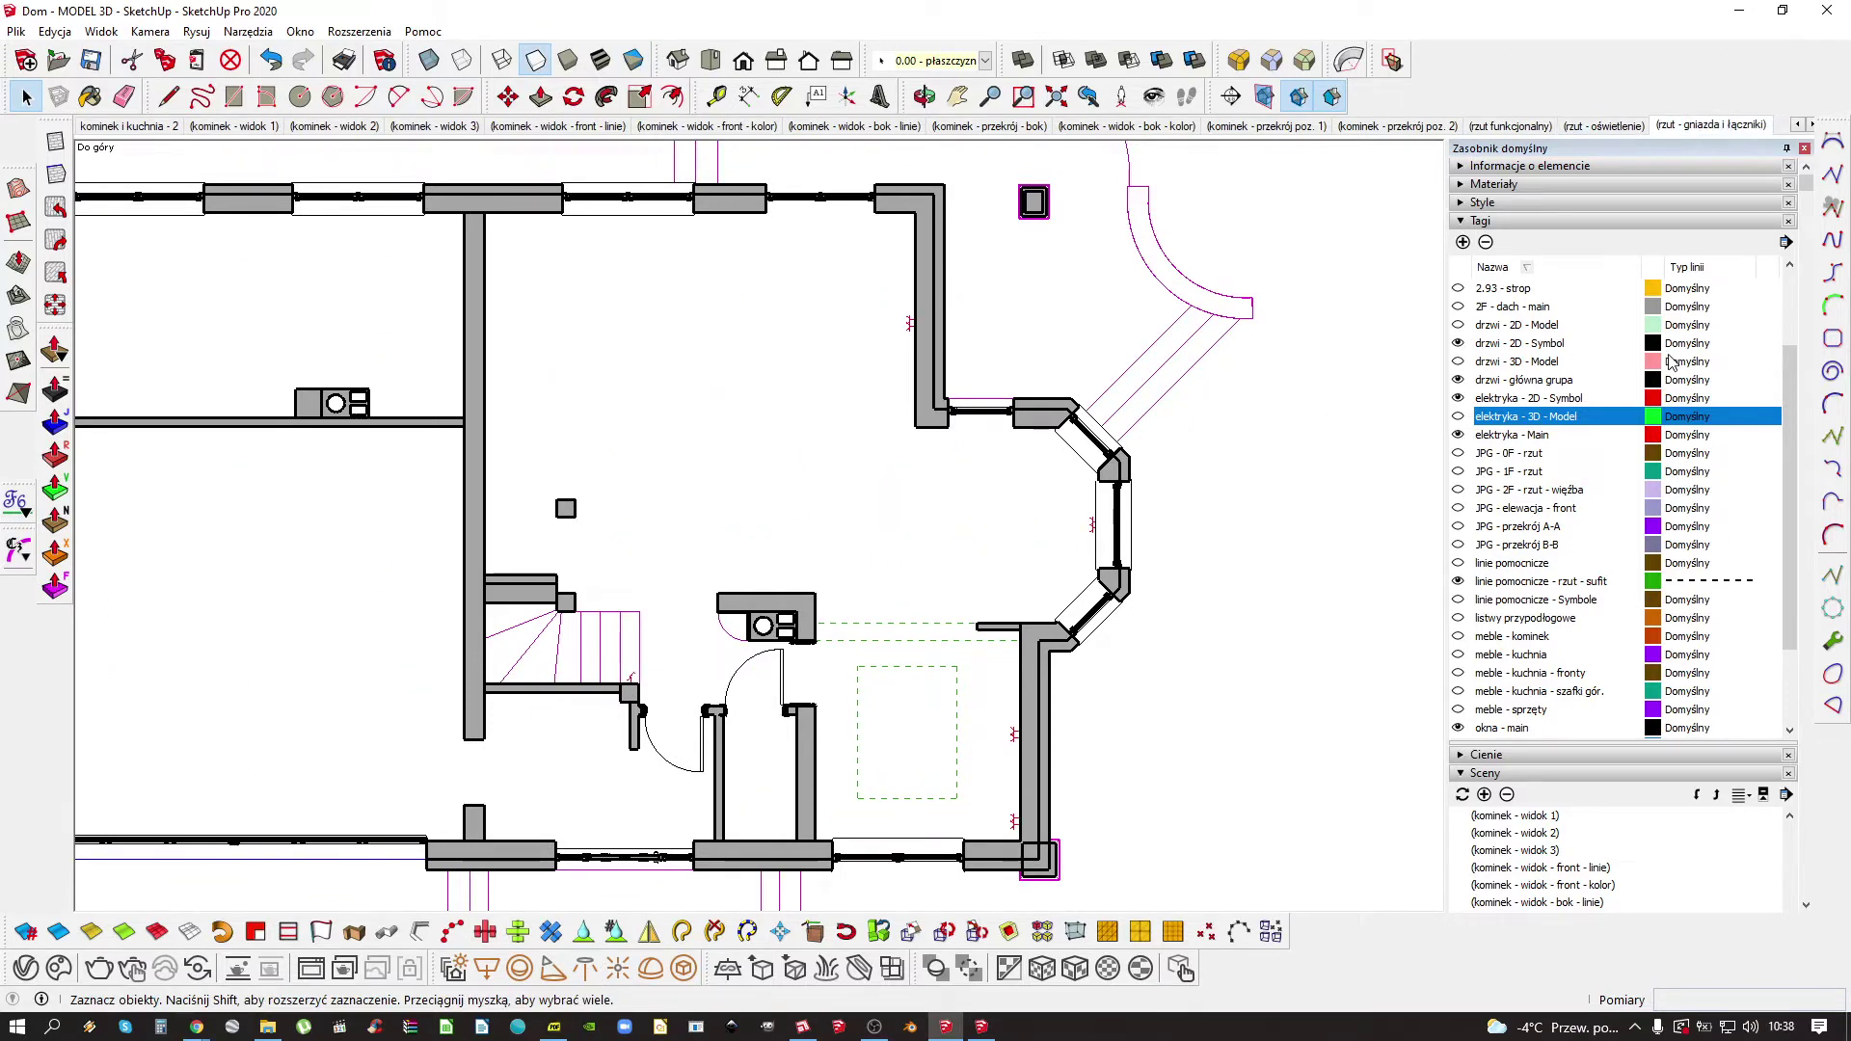
pyautogui.moveTo(1795, 362); pyautogui.dragTo(1779, 272)
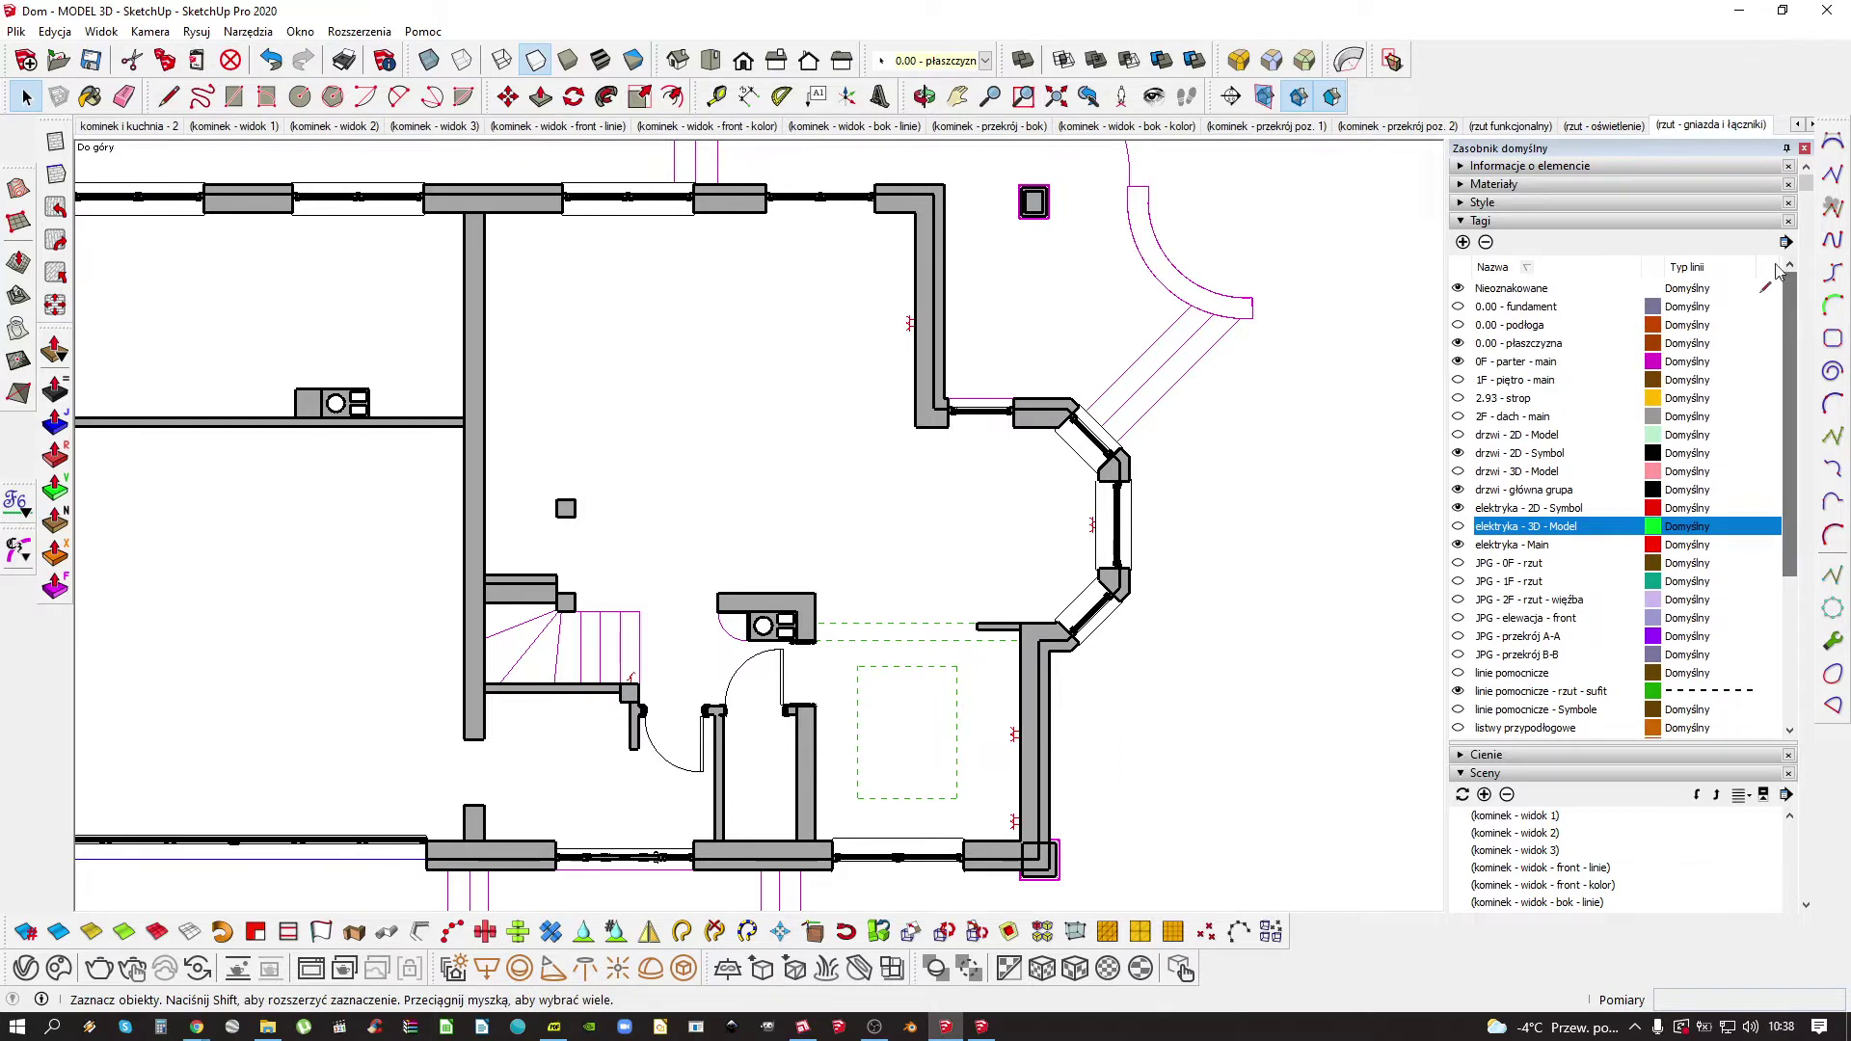
pyautogui.click(1460, 343)
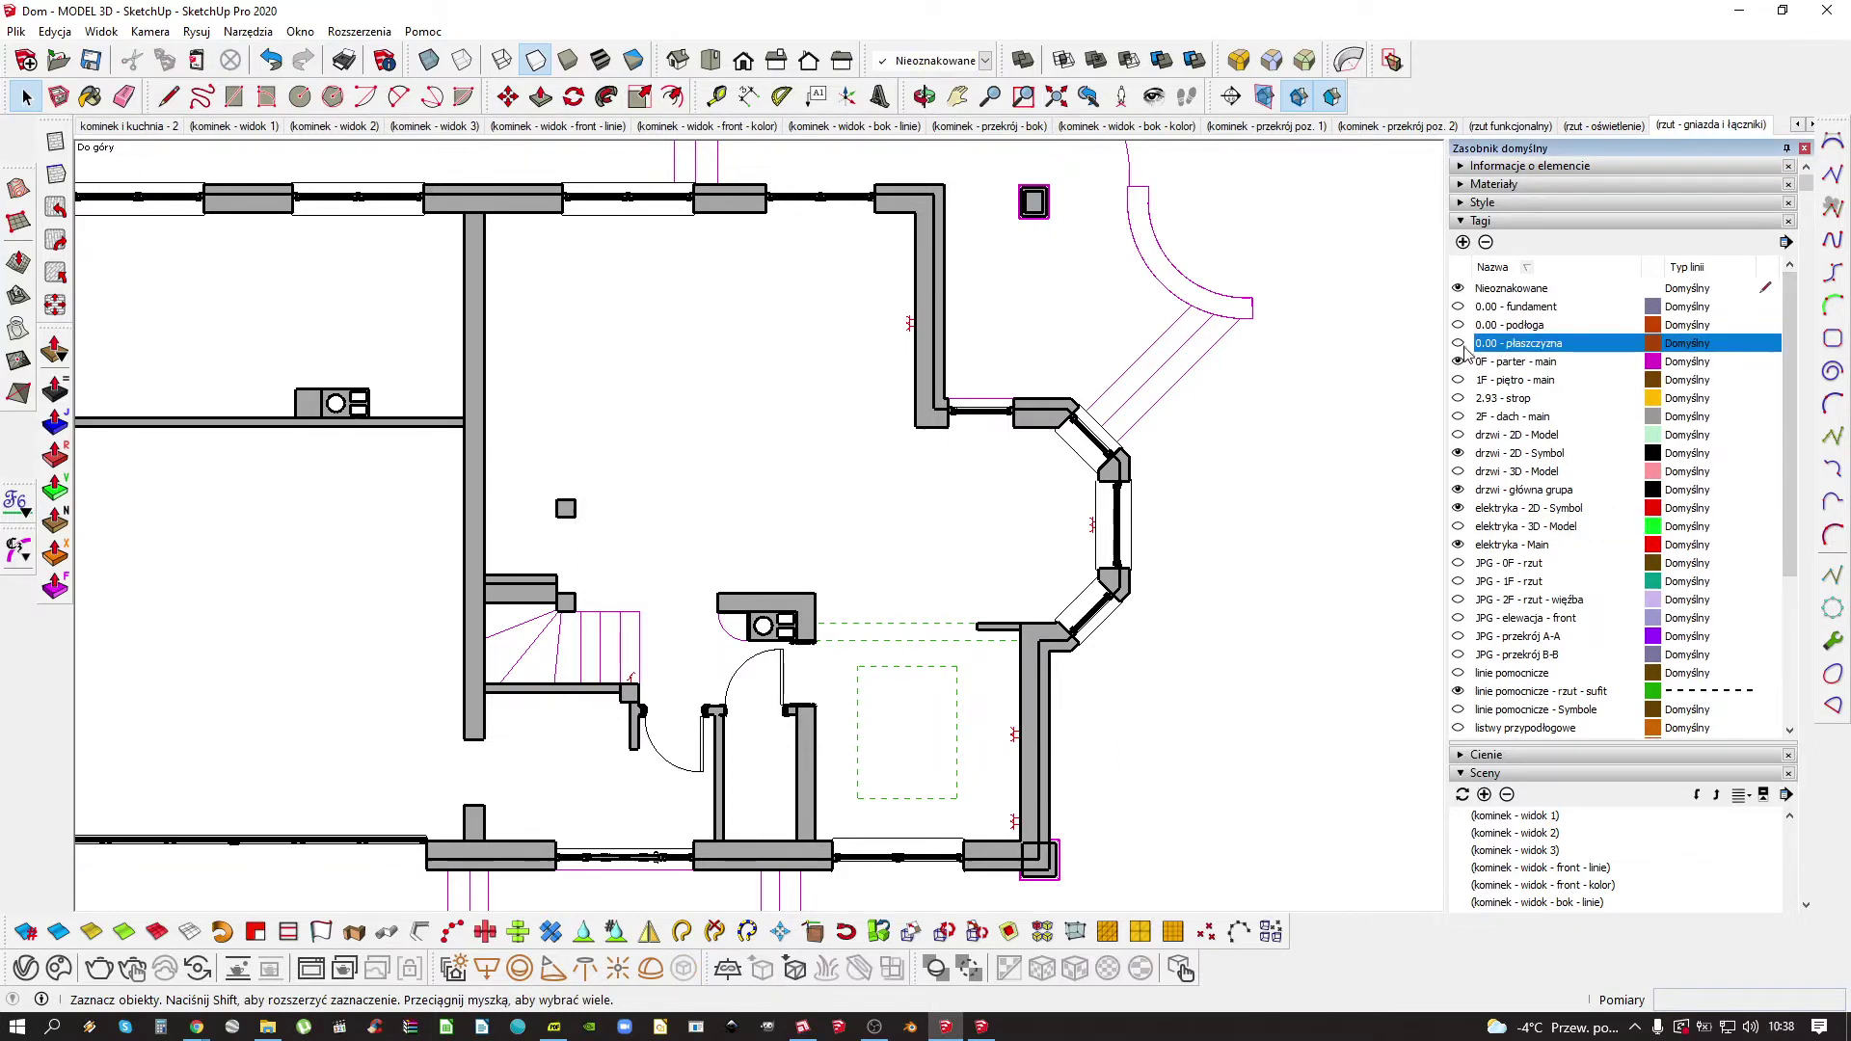
pyautogui.rightClick(1680, 114)
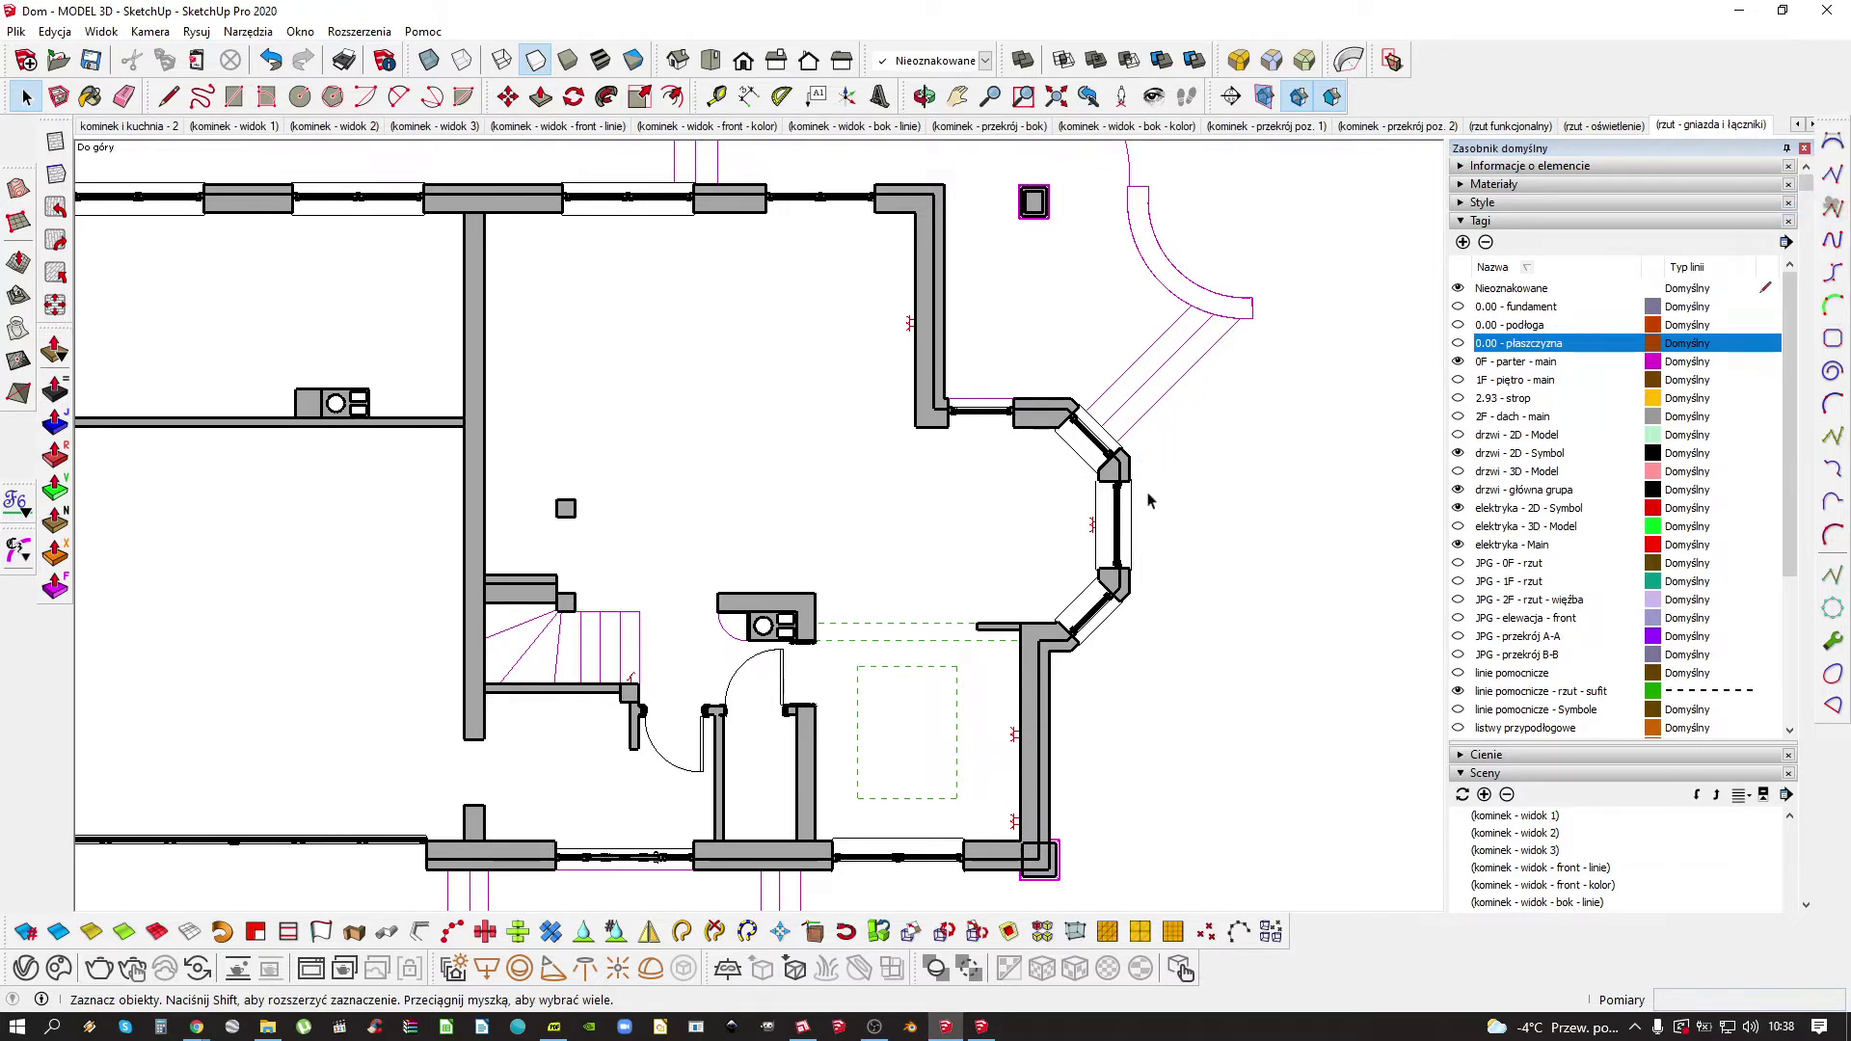
# - In LayOut, Ctrl-drag a copy of the floor-plan viewport off the page to the left
pyautogui.click(988, 1029)
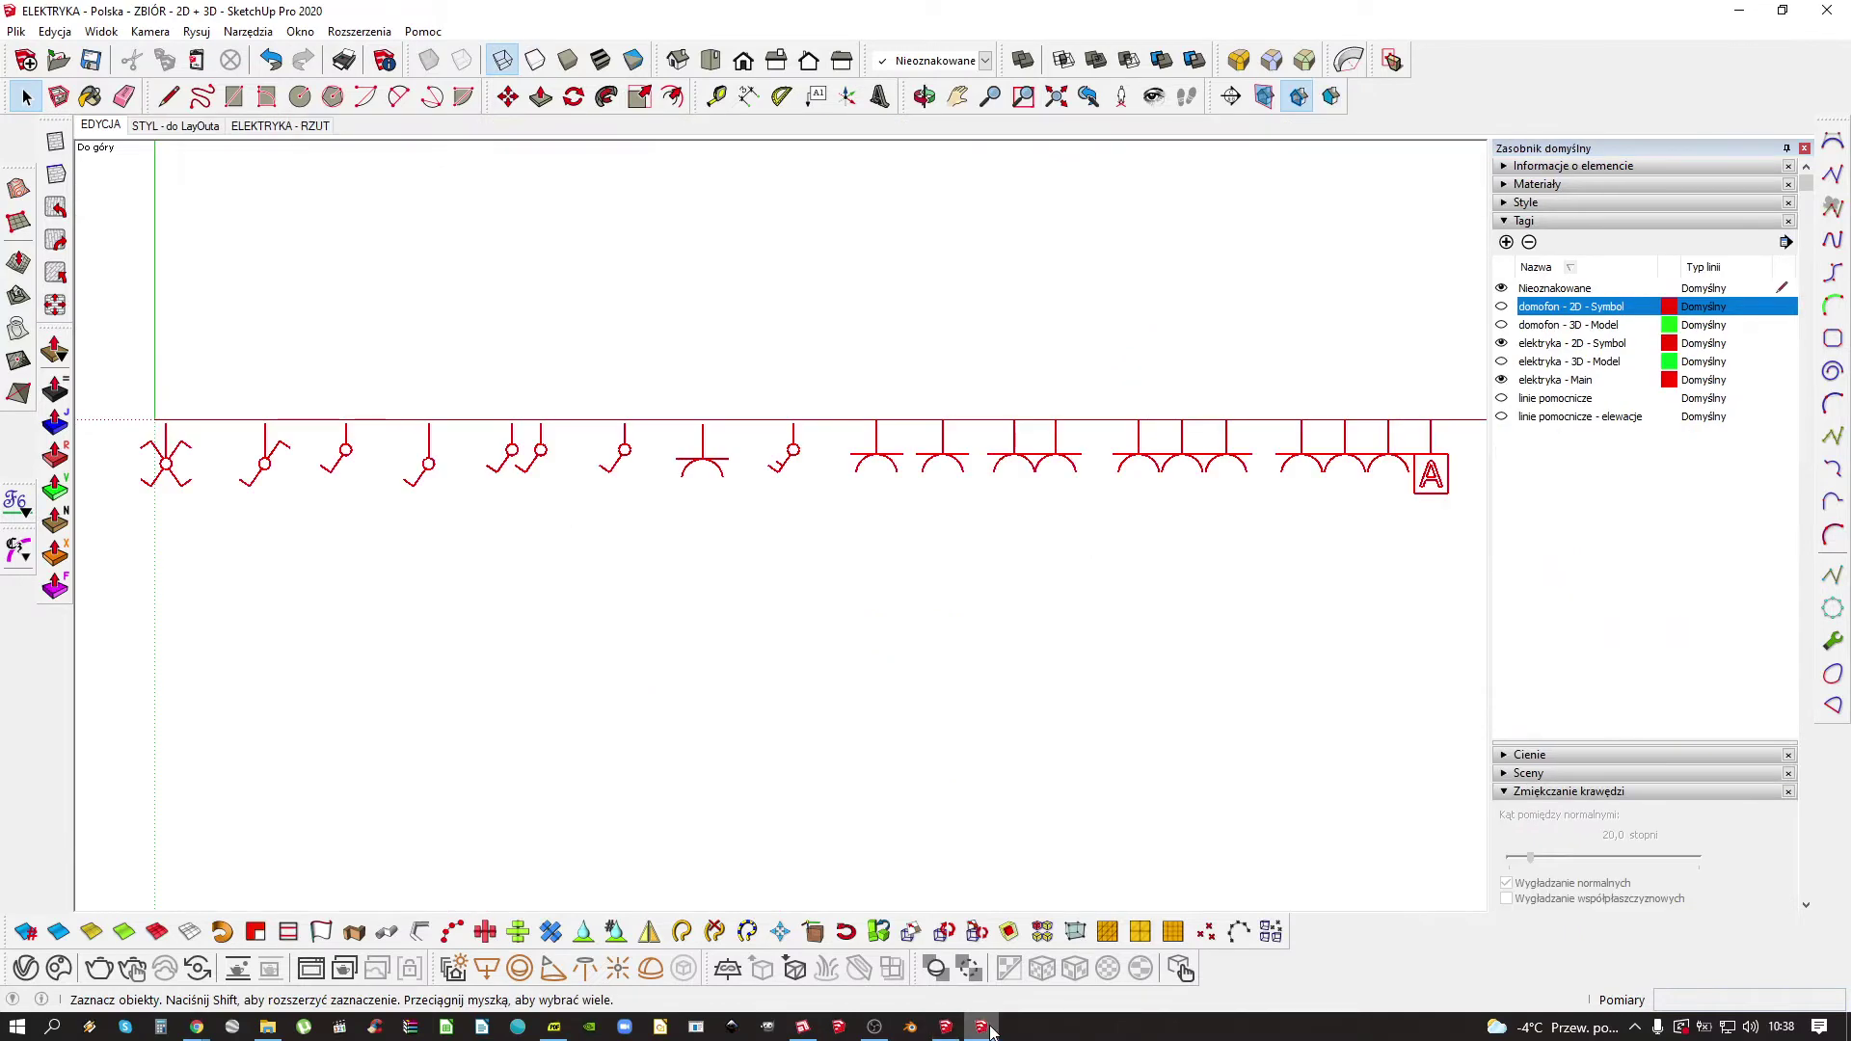
pyautogui.click(803, 1028)
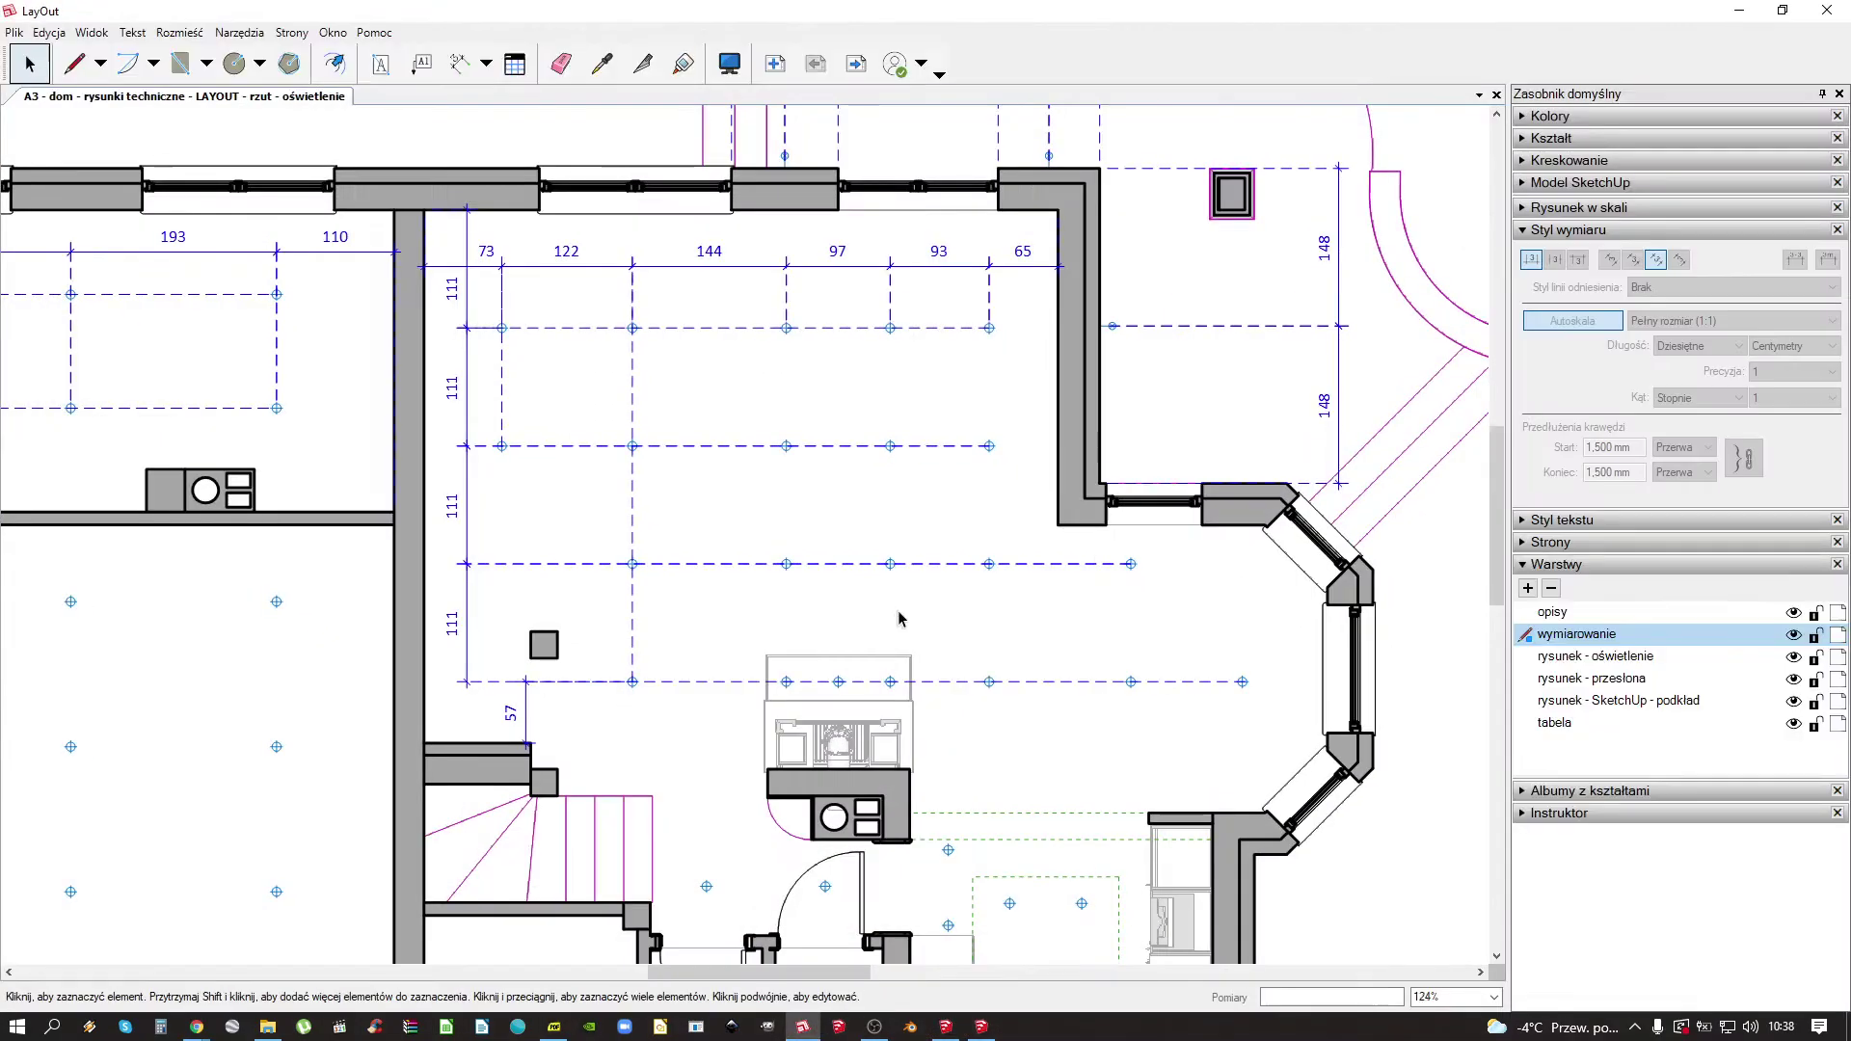
pyautogui.scroll(-3, 897, 618)
pyautogui.scroll(-2, 867, 535)
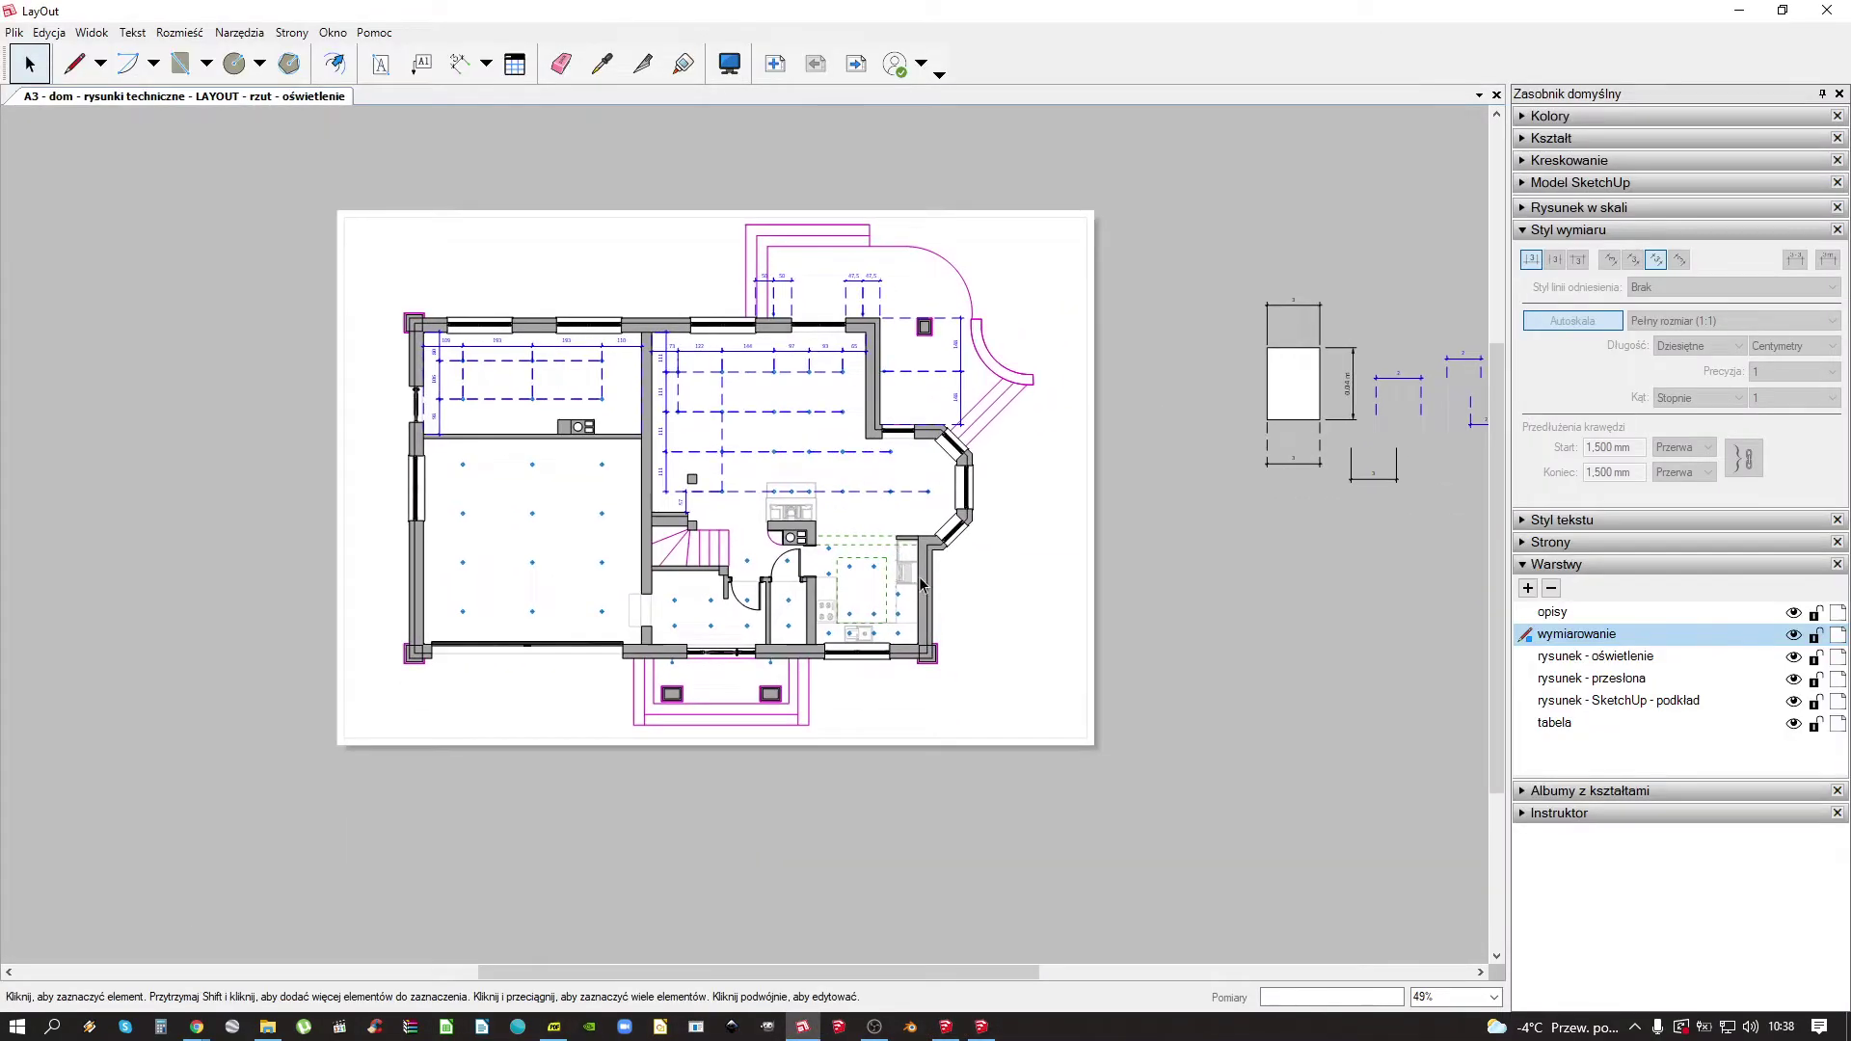
pyautogui.click(927, 573)
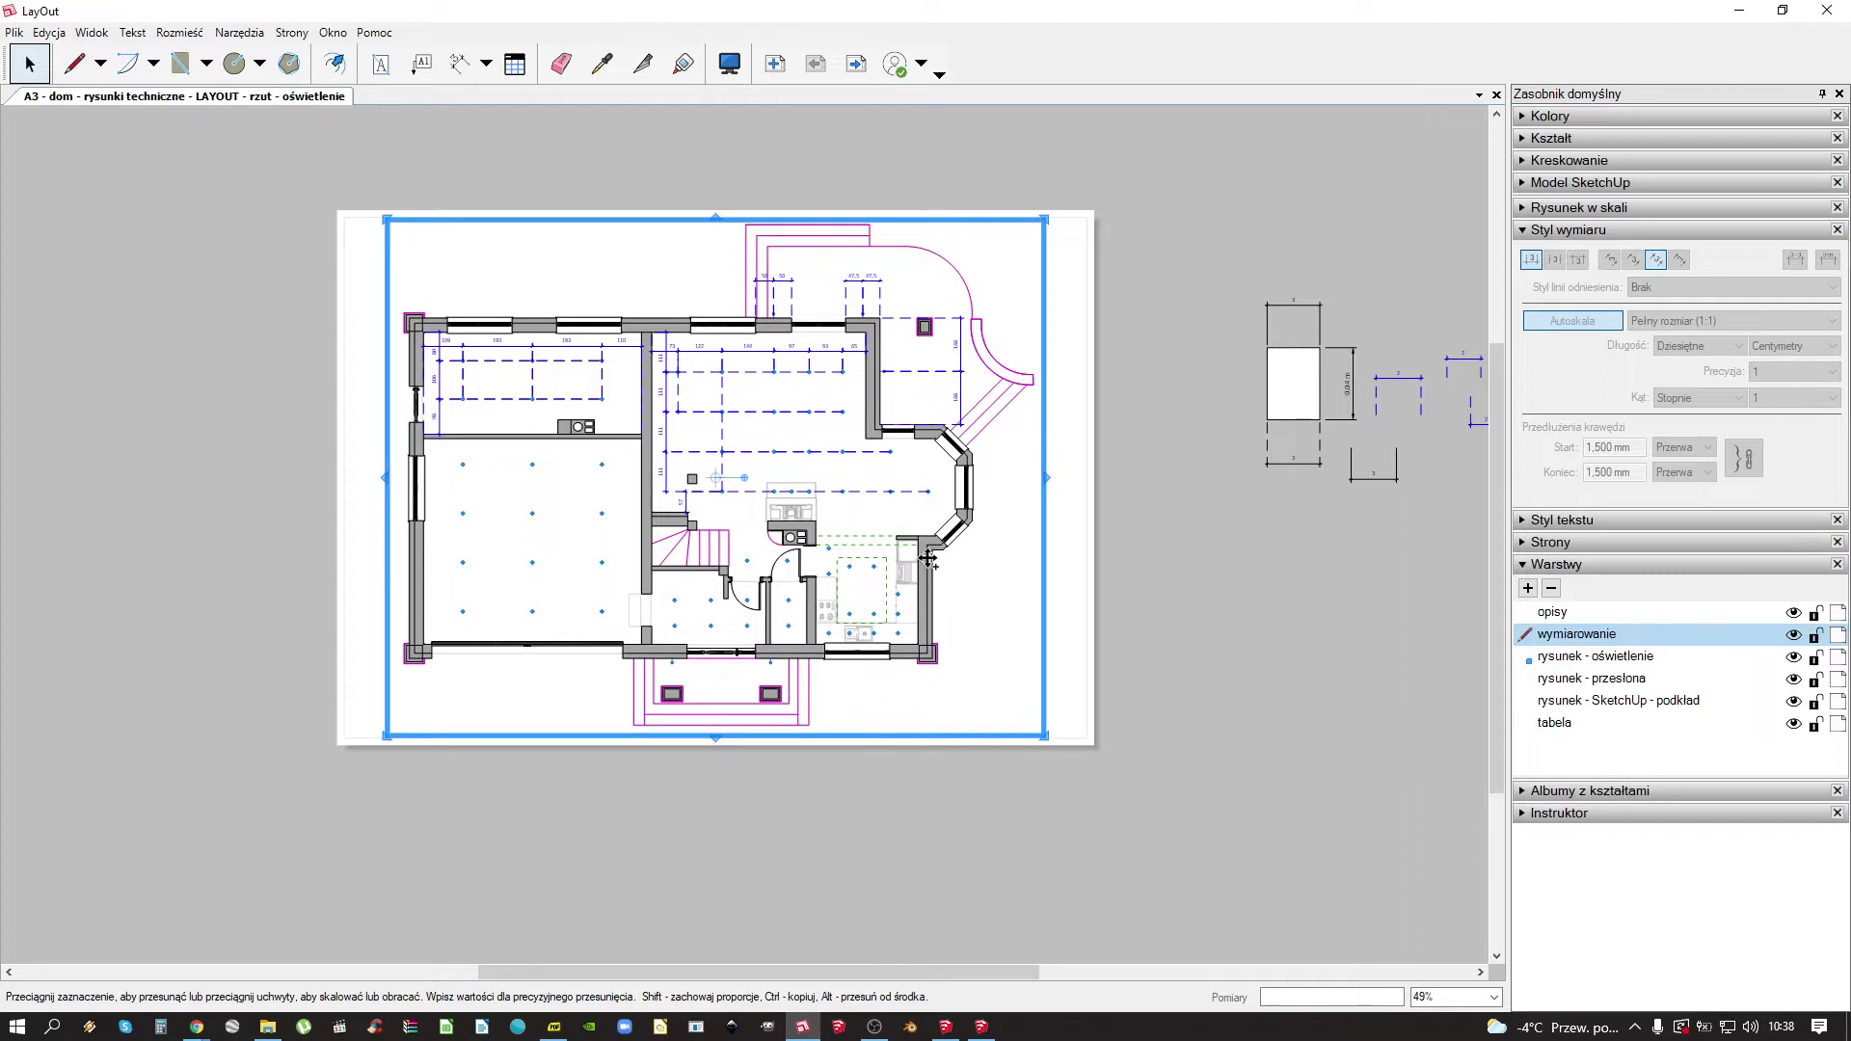
pyautogui.moveTo(926, 557)
pyautogui.mouseDown()
pyautogui.moveTo(150, 656)
pyautogui.moveTo(66, 696)
pyautogui.mouseUp()
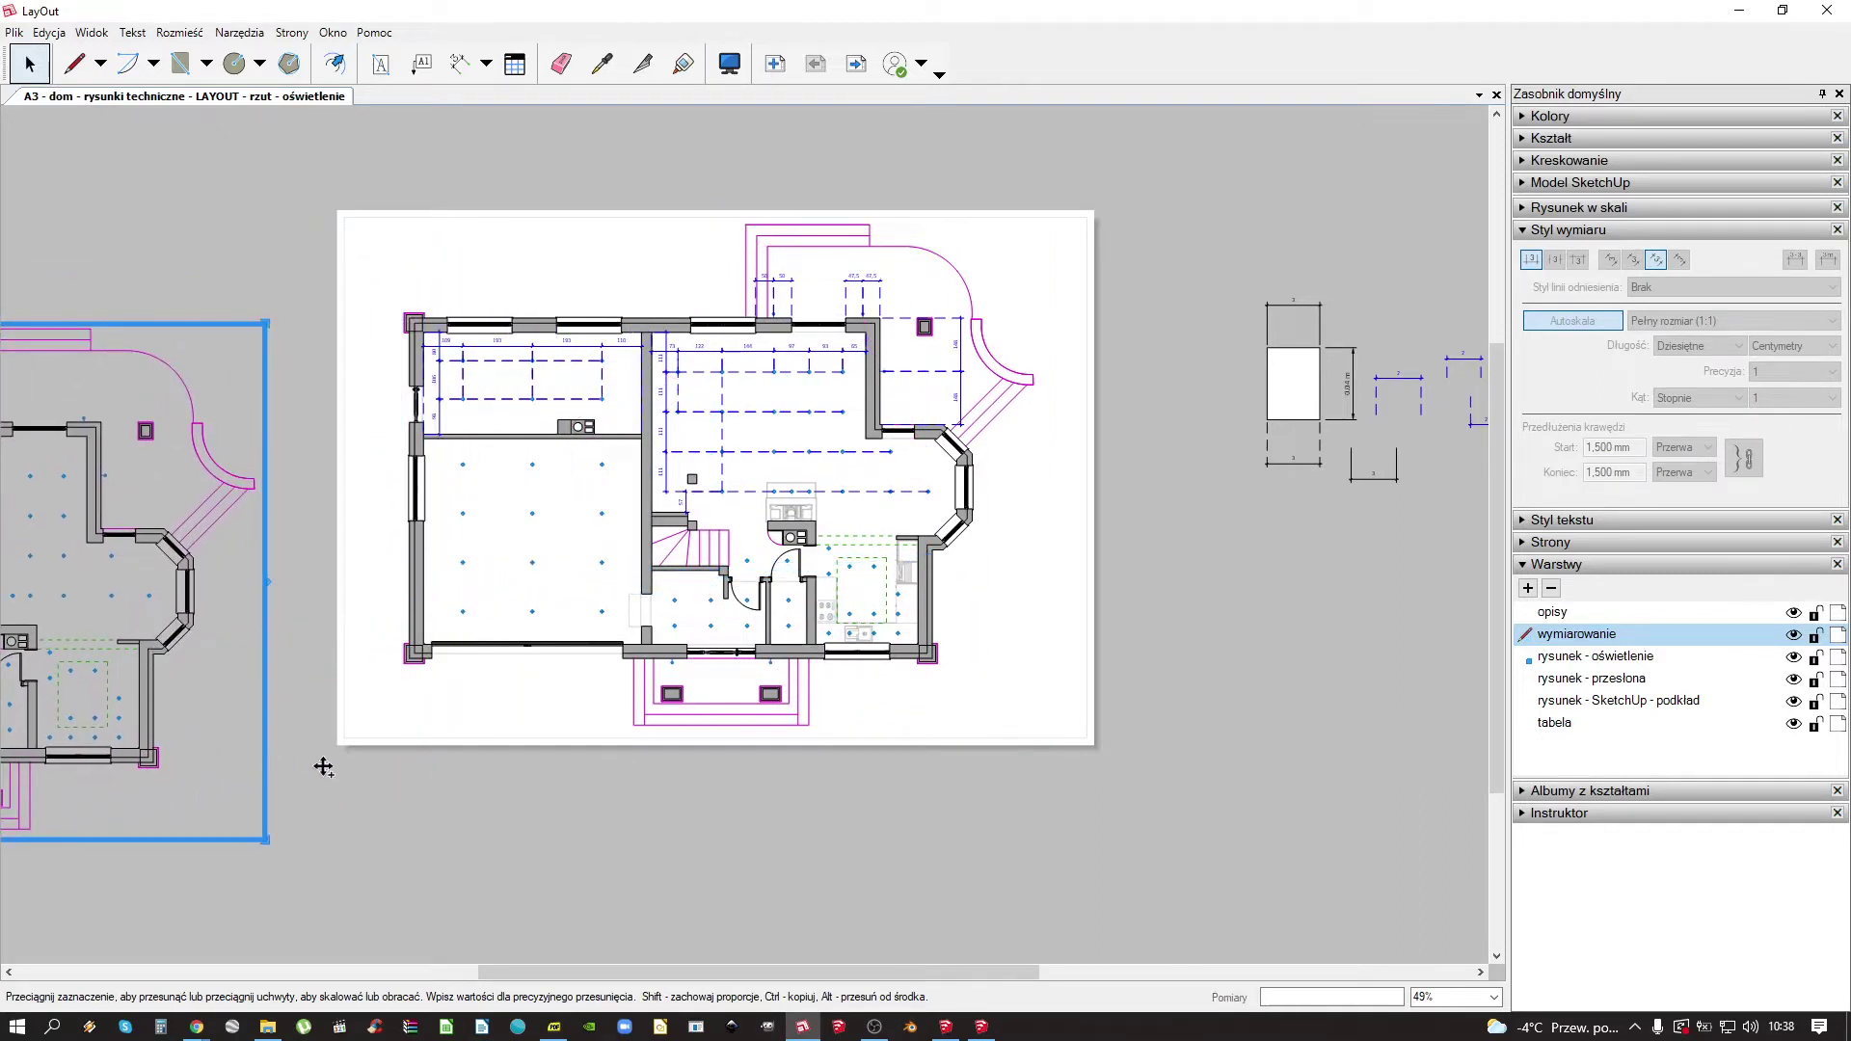
# - Refresh the copied viewport with Aktualizuj model from the SketchUp model
pyautogui.click(343, 788)
pyautogui.moveTo(351, 784); pyautogui.dragTo(689, 681, button='middle')
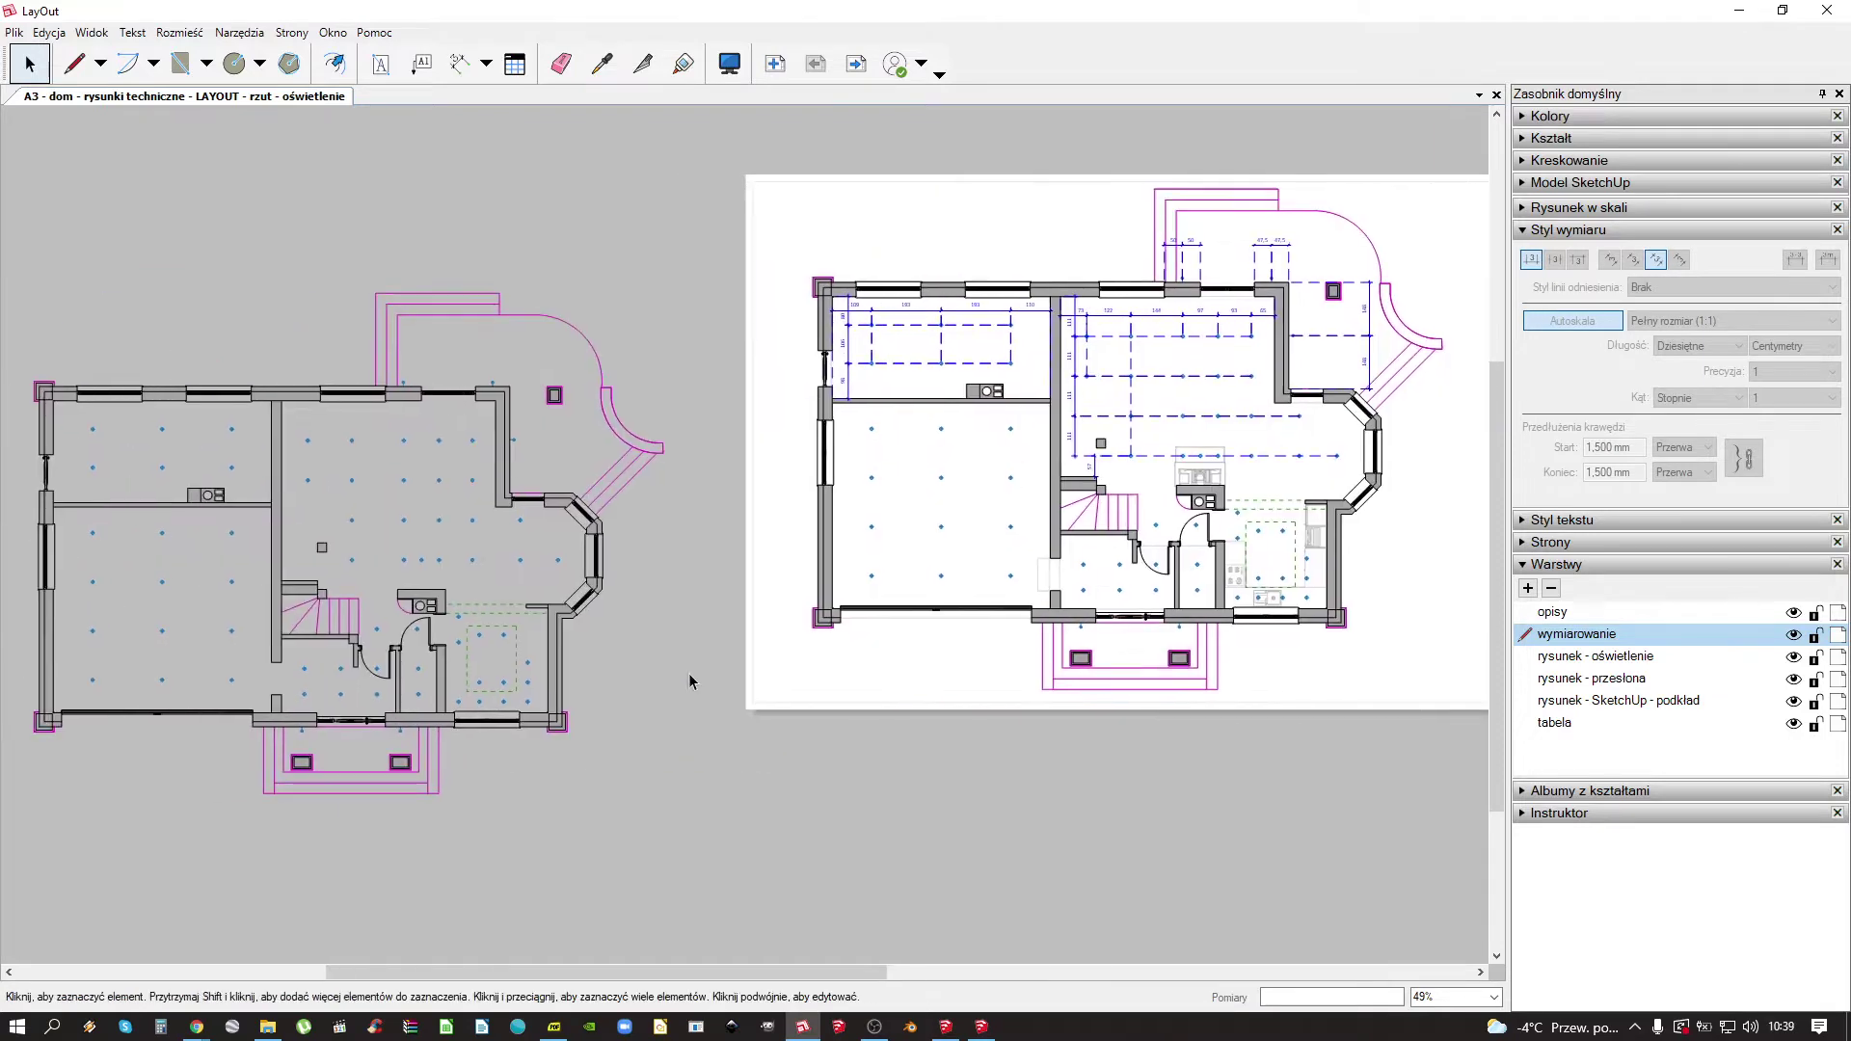
pyautogui.rightClick(596, 567)
pyautogui.click(694, 815)
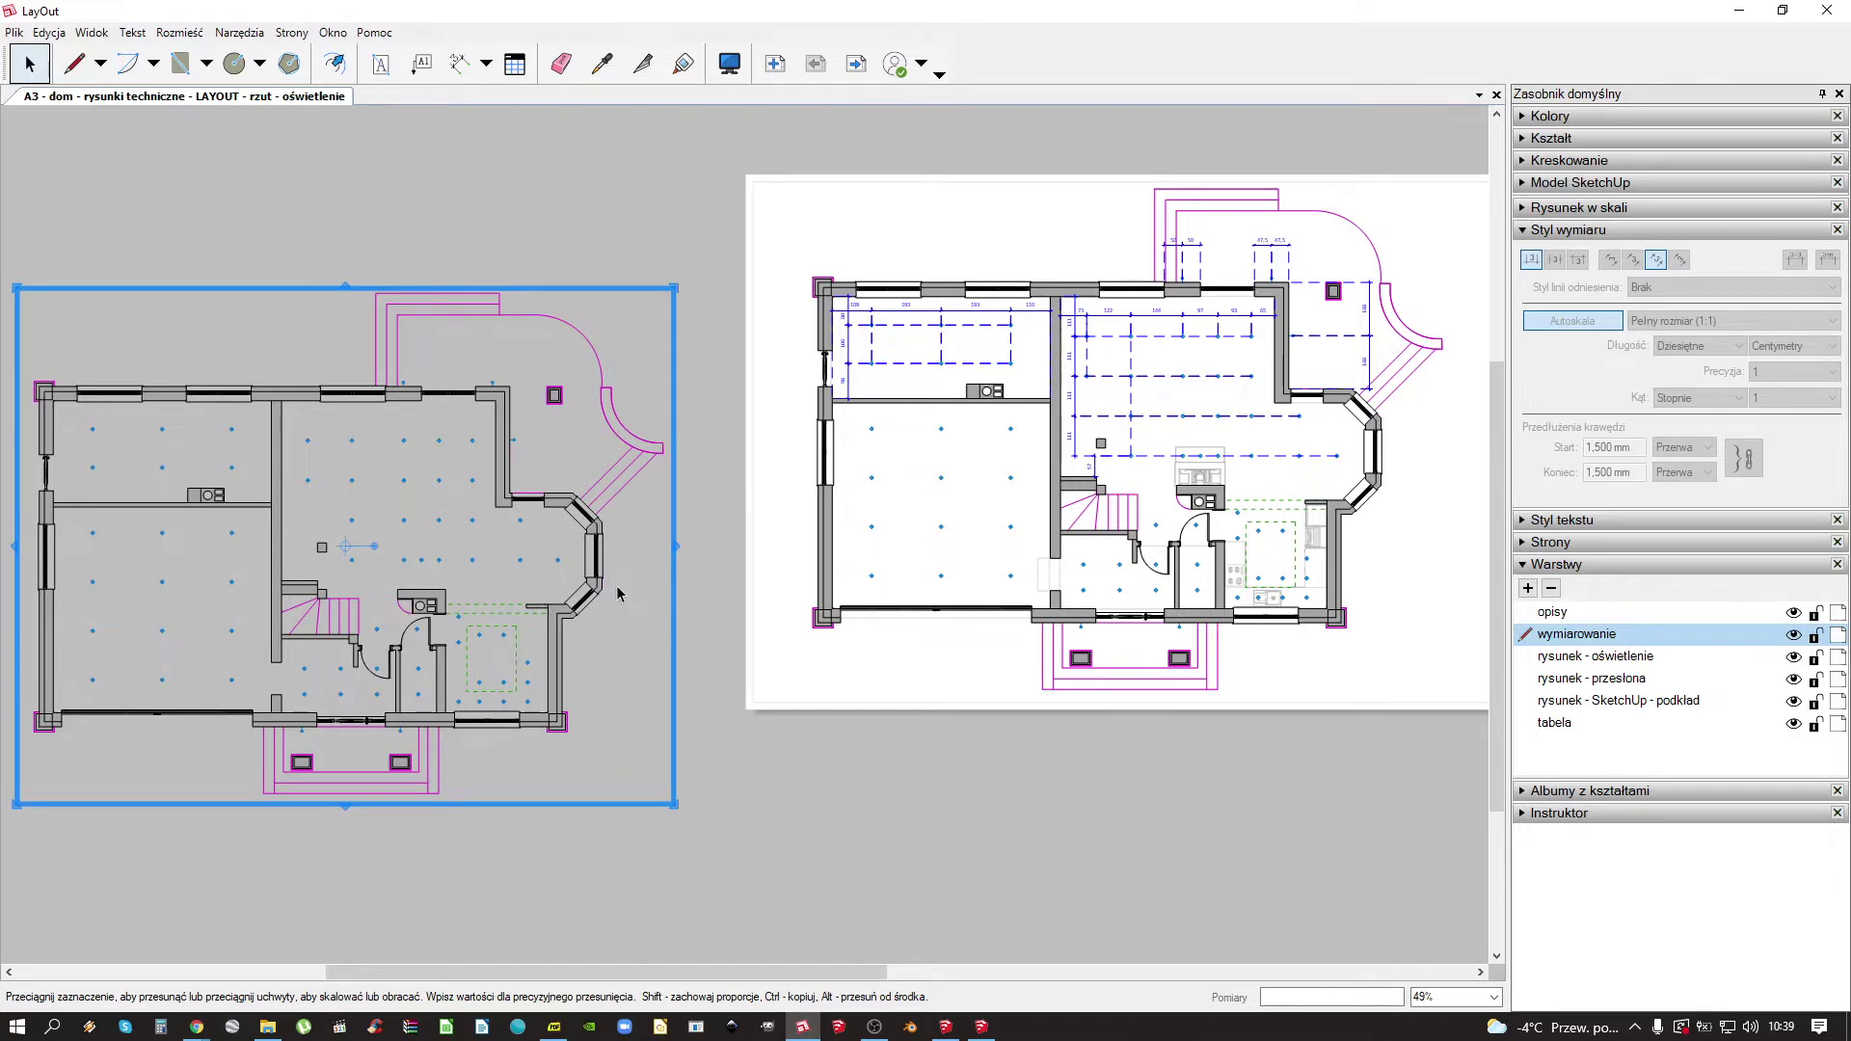
# - Switch the left floor-plan viewport to the 'rzut - gniazda i łączniki' scene and reset its overrides
pyautogui.rightClick(591, 566)
pyautogui.moveTo(640, 926)
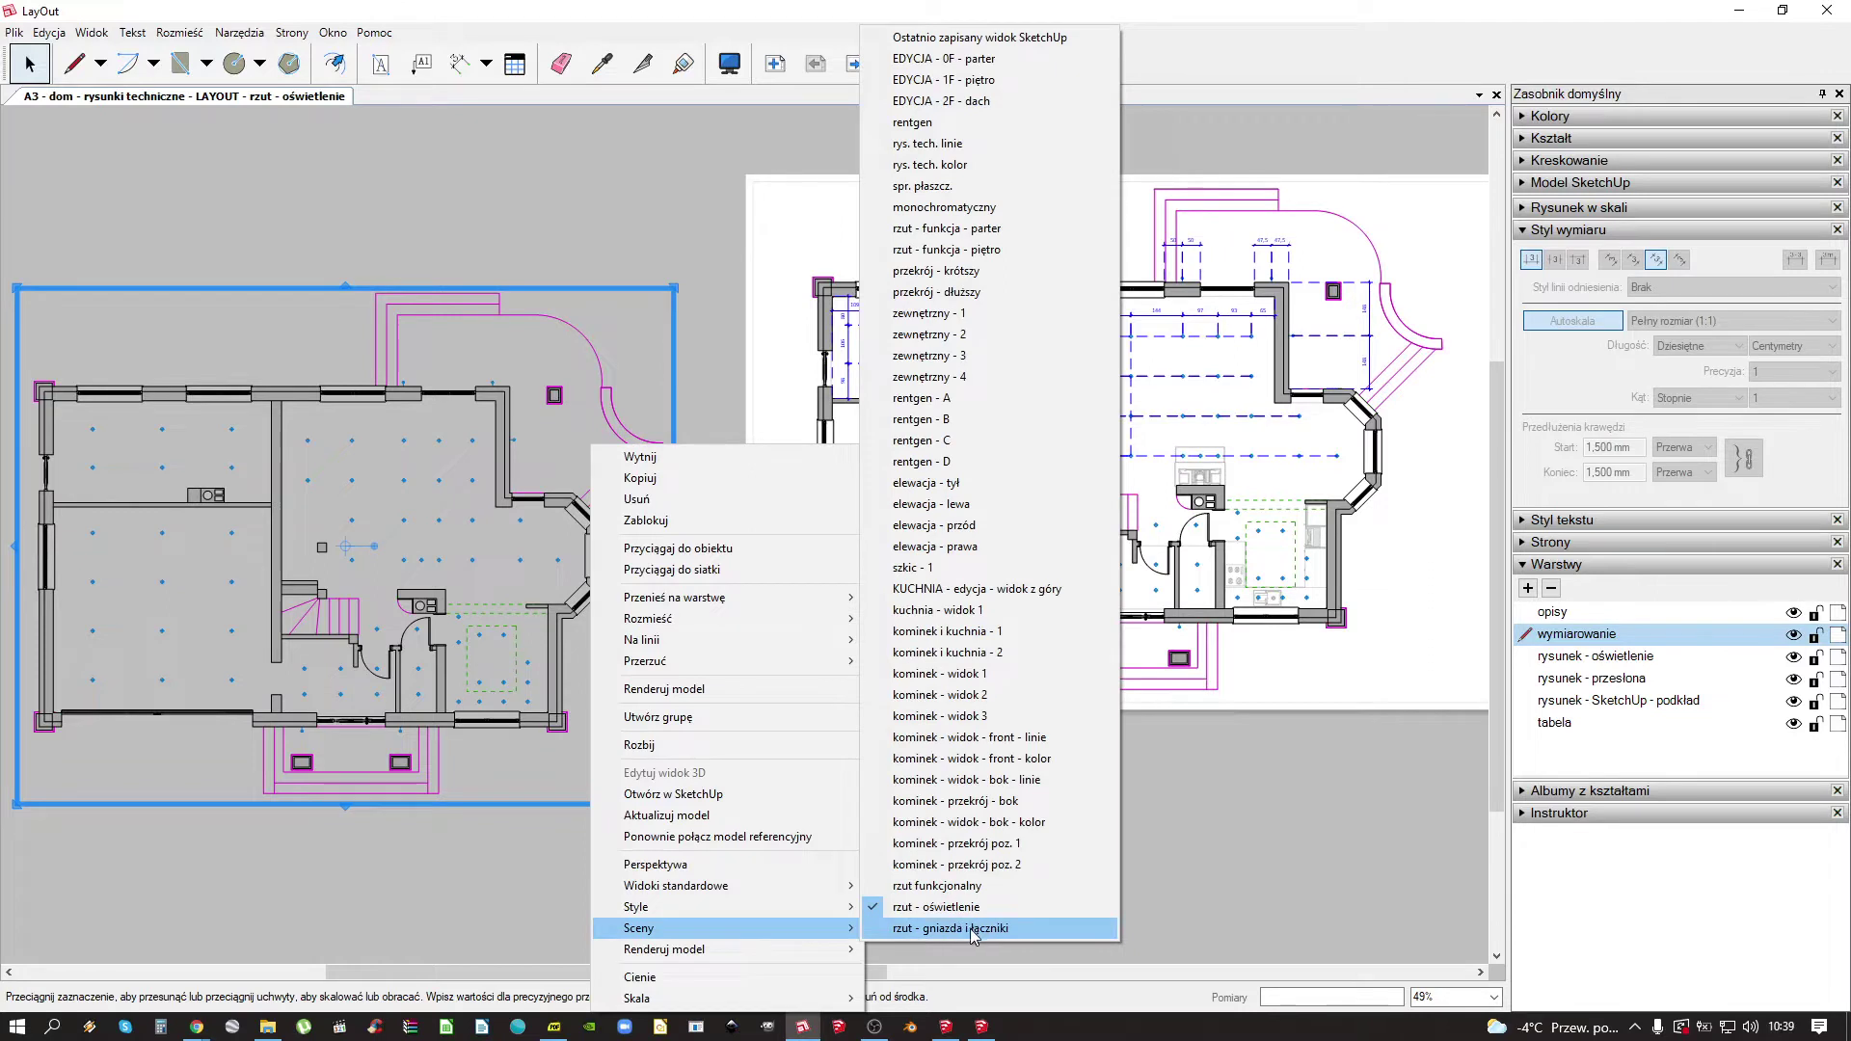
pyautogui.click(974, 929)
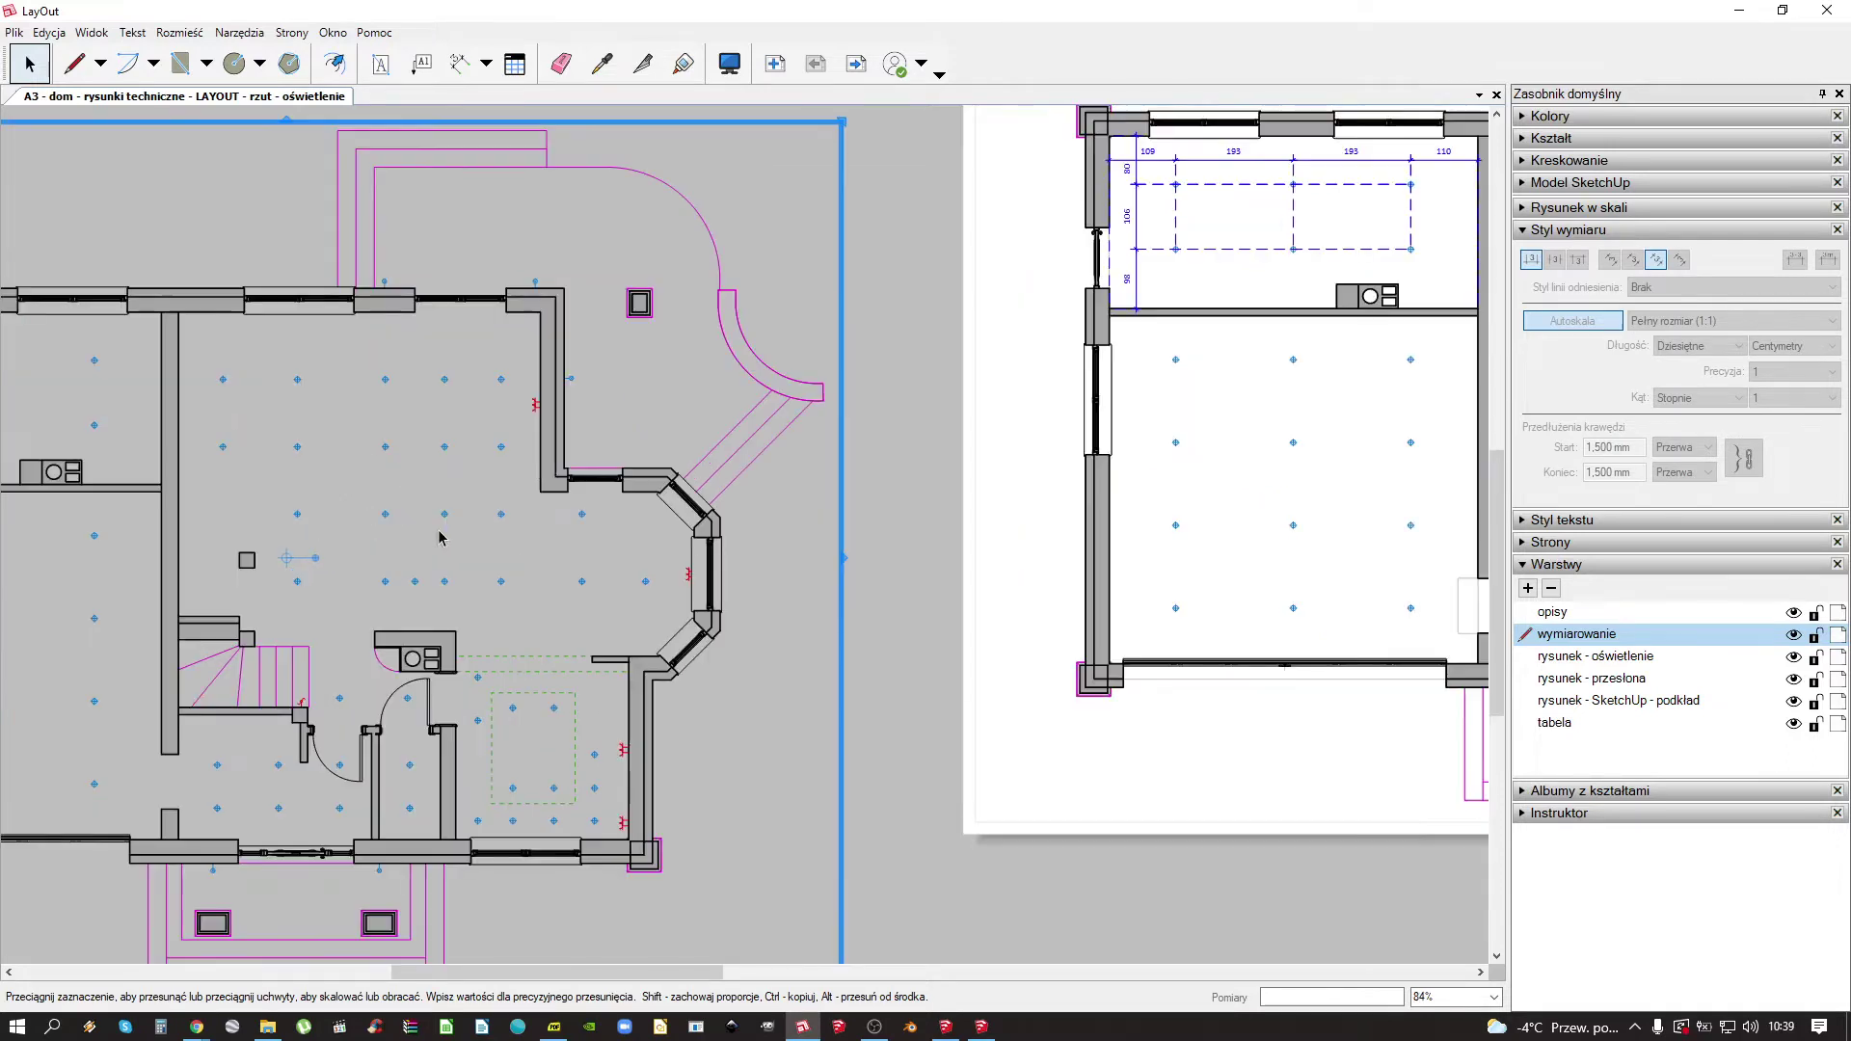
pyautogui.scroll(3, 433, 530)
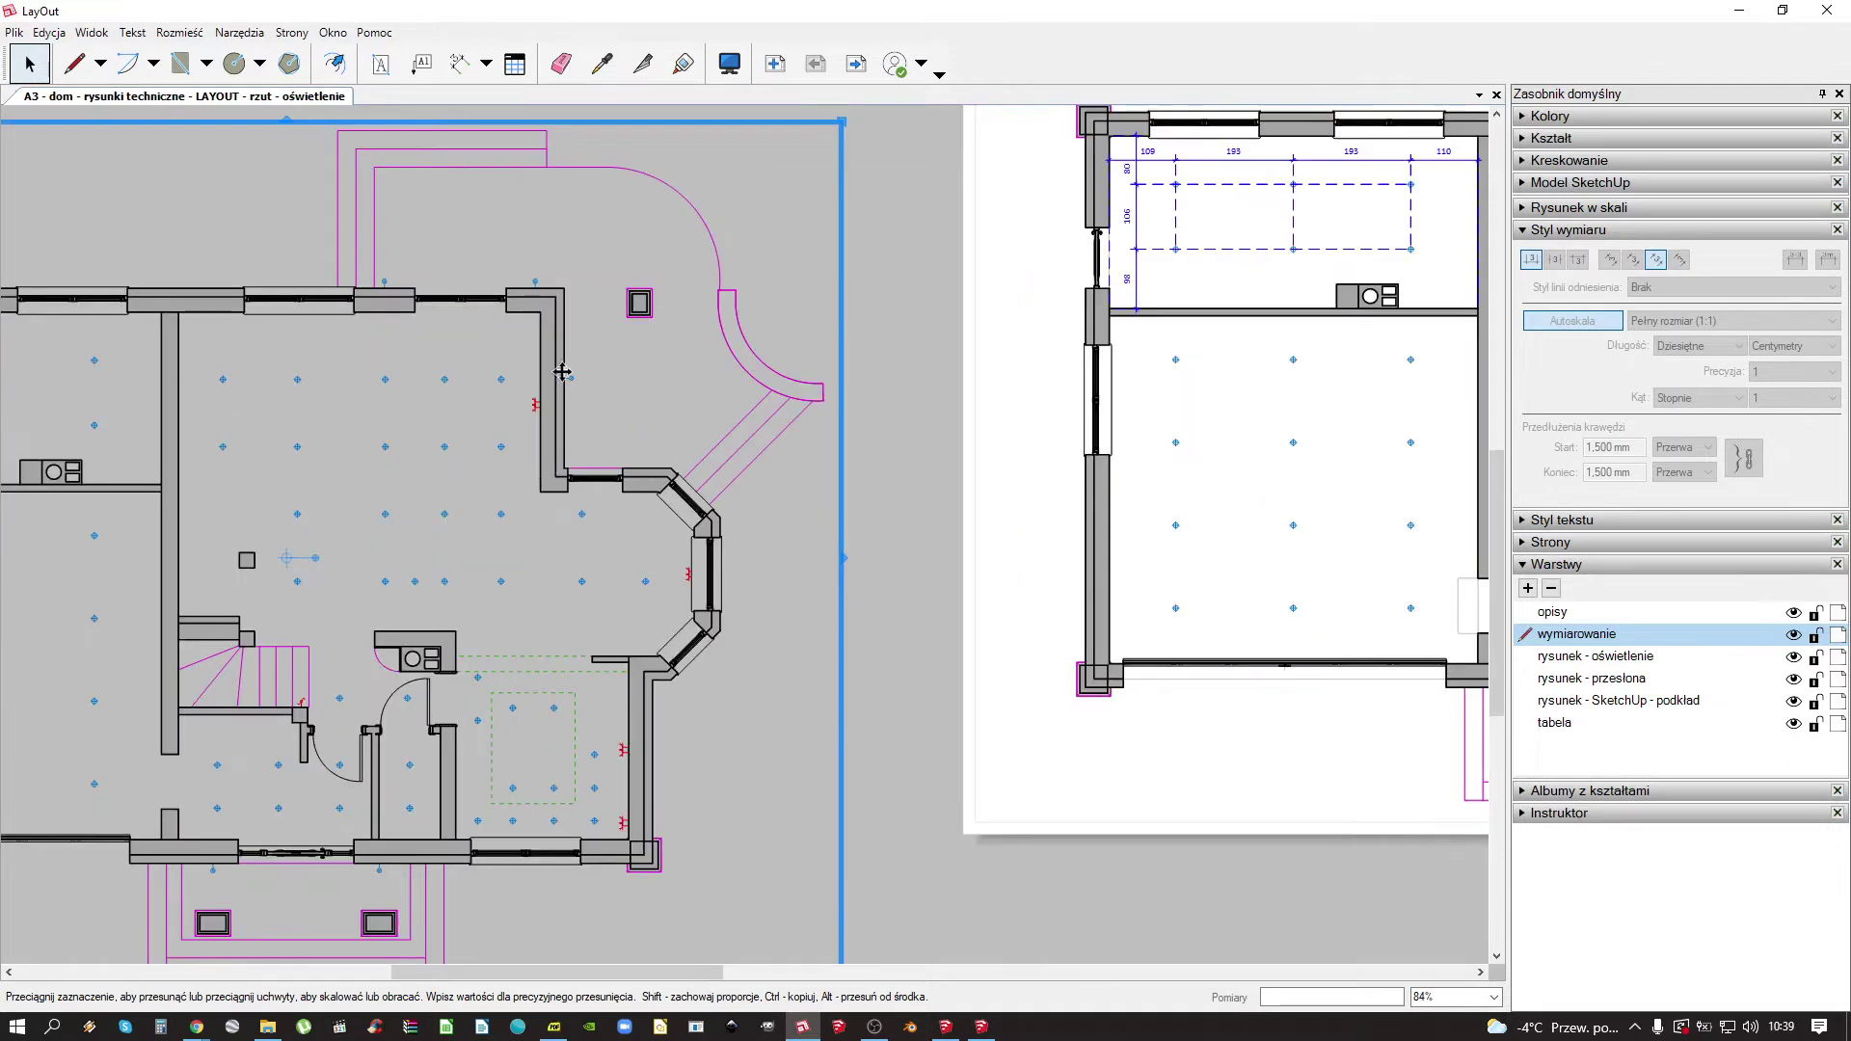
pyautogui.click(1605, 188)
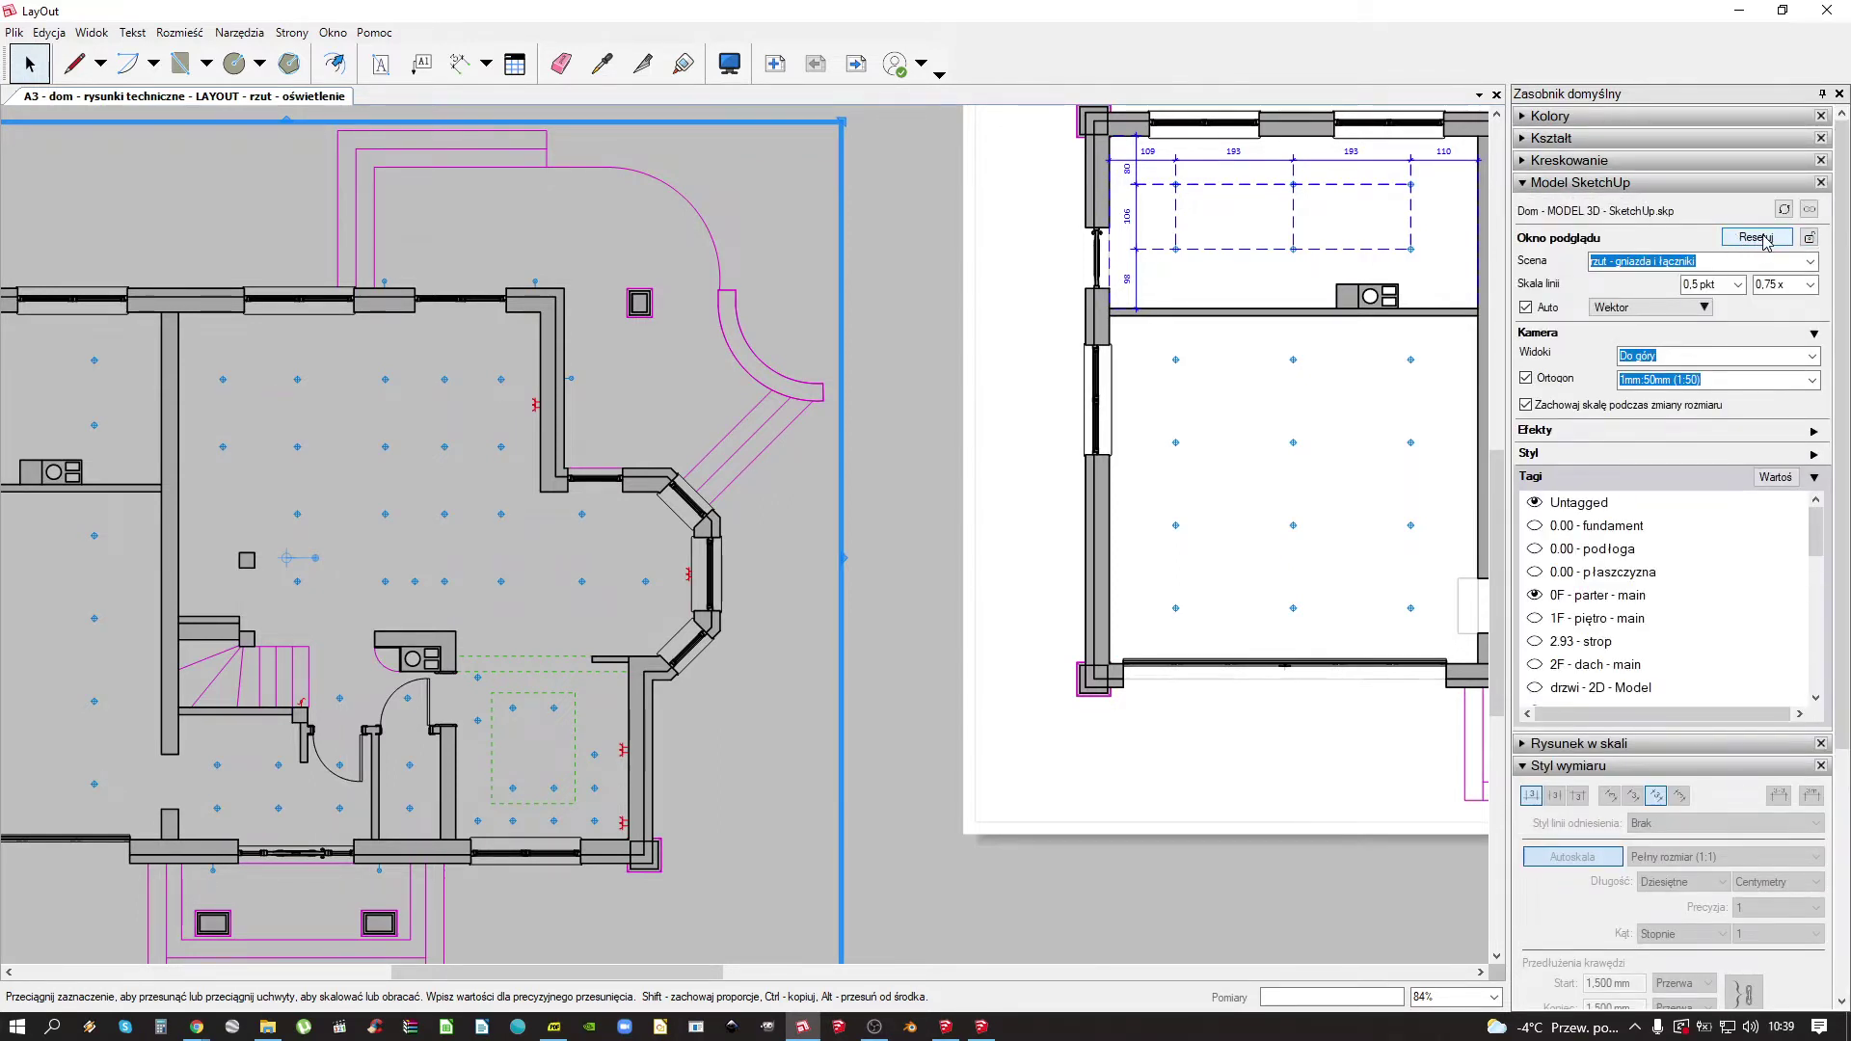
pyautogui.click(1766, 239)
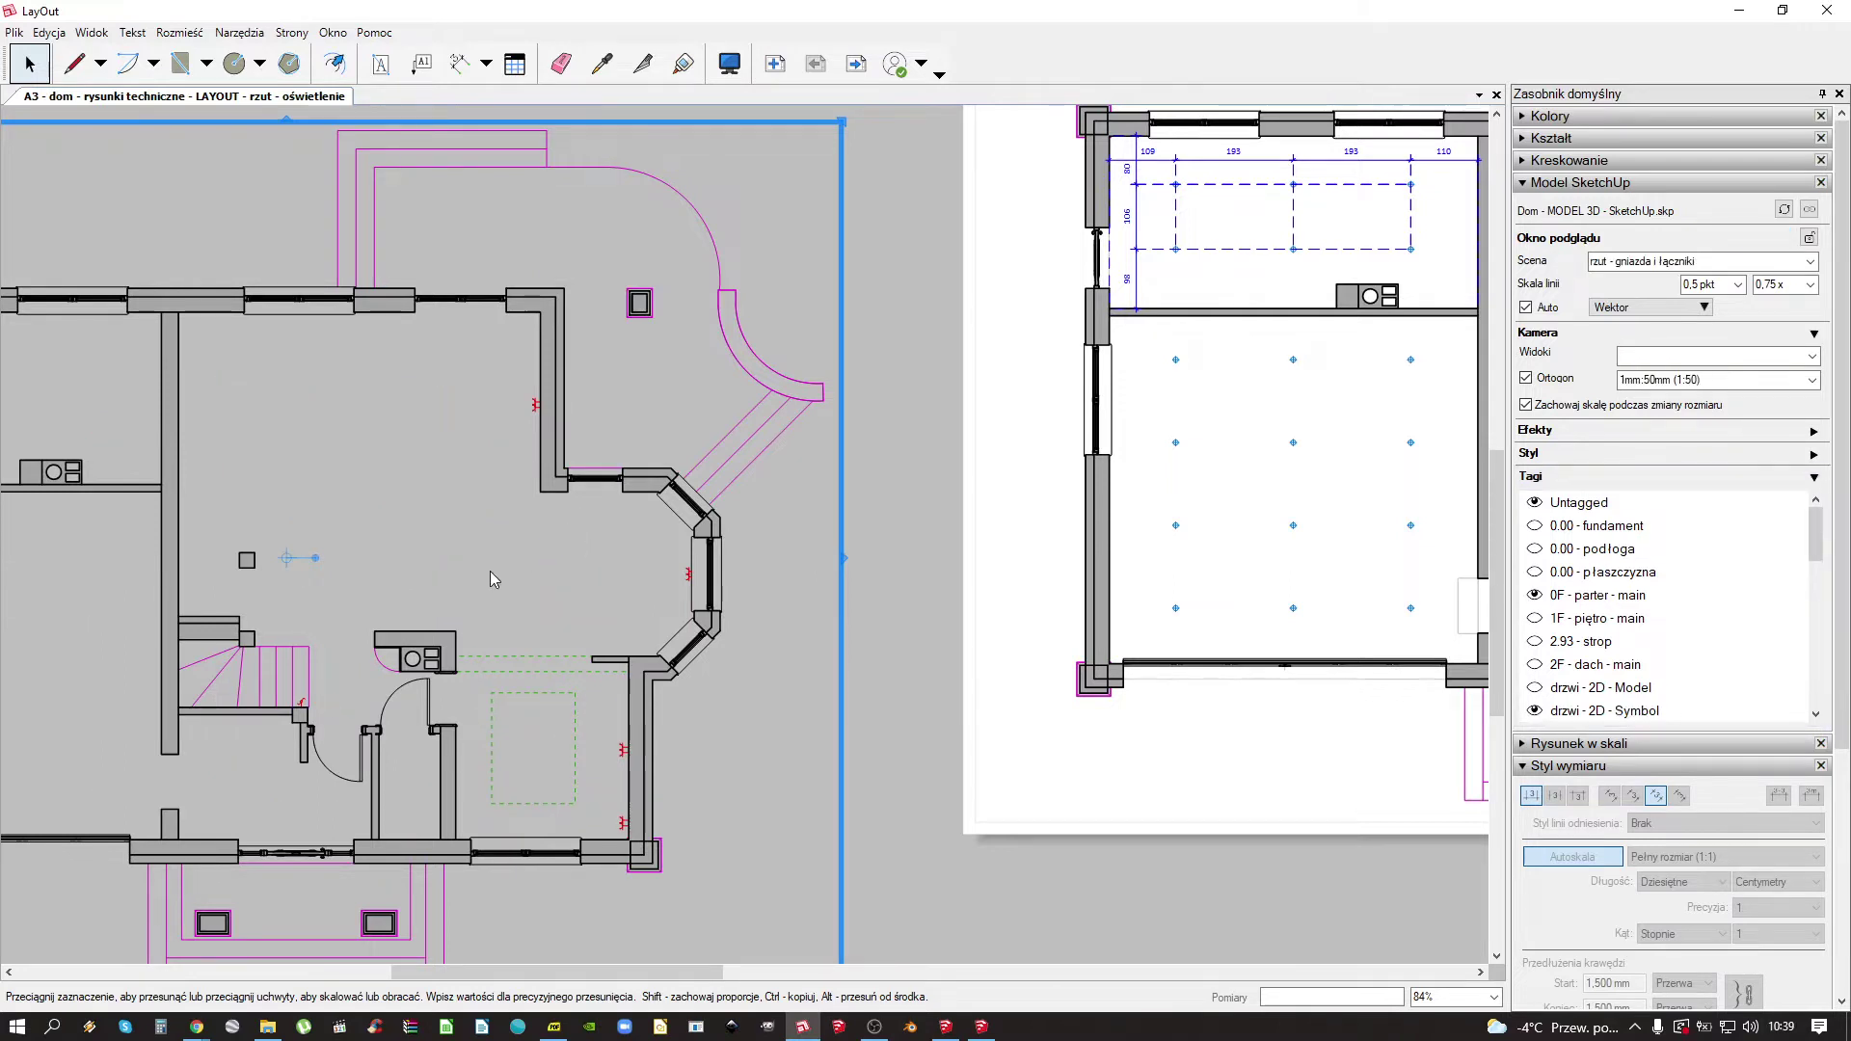
pyautogui.scroll(2, 588, 665)
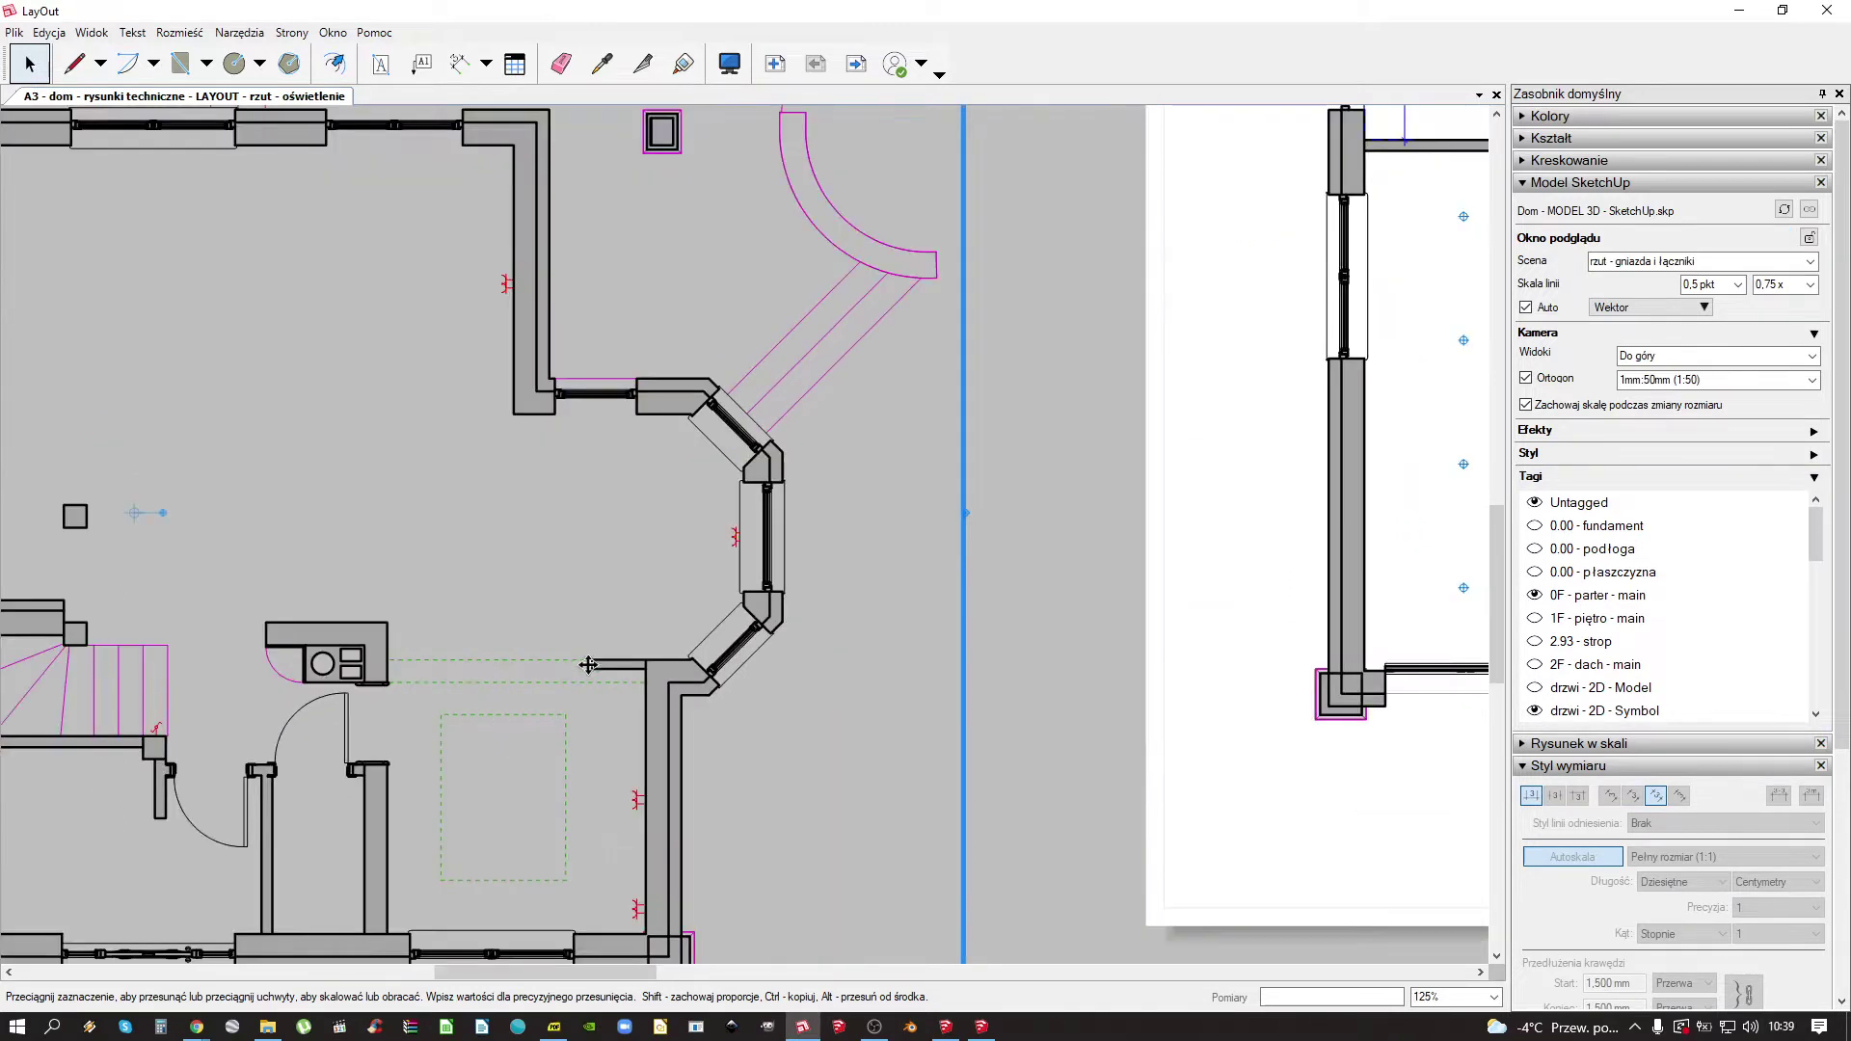
pyautogui.scroll(-2, 590, 656)
pyautogui.scroll(-1, 618, 526)
pyautogui.scroll(-1, 617, 525)
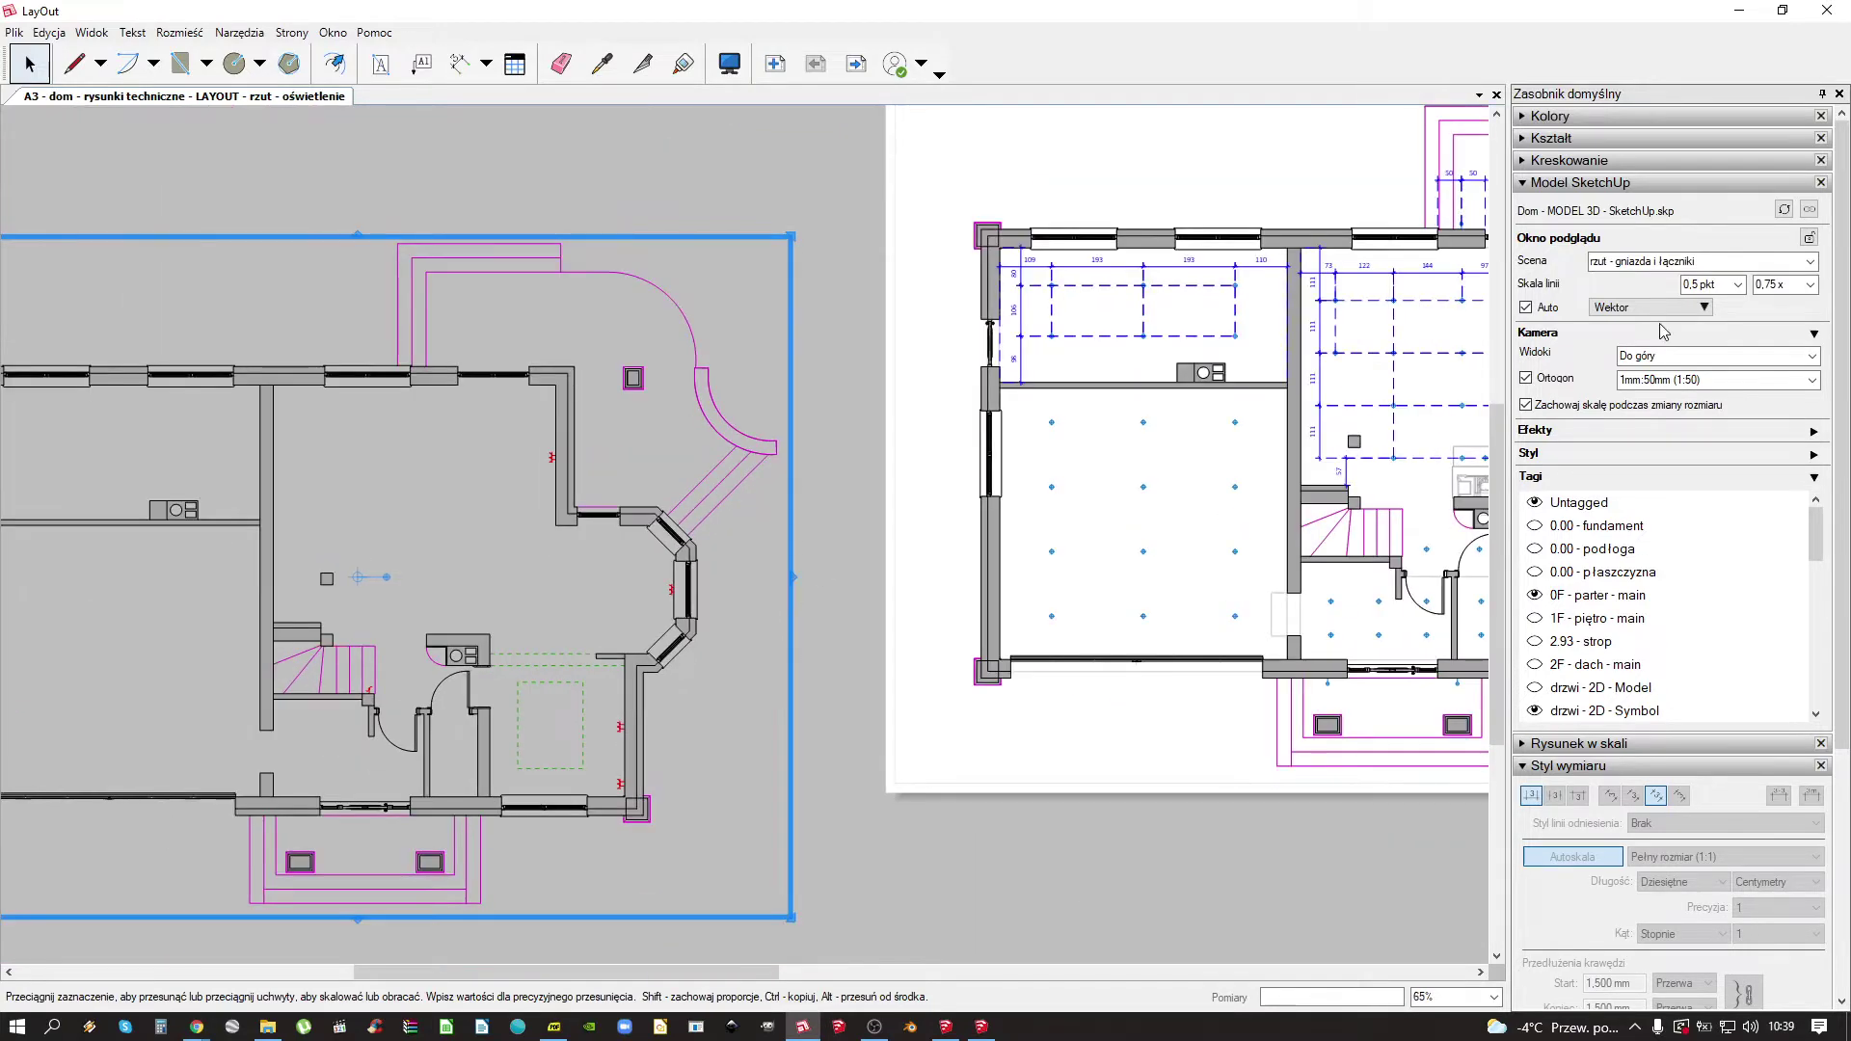
# - Add a layer above 'rysunek - oświetlenie' and rename it 'rysunek - gniazda i łączniki'
pyautogui.click(1612, 185)
pyautogui.click(1577, 231)
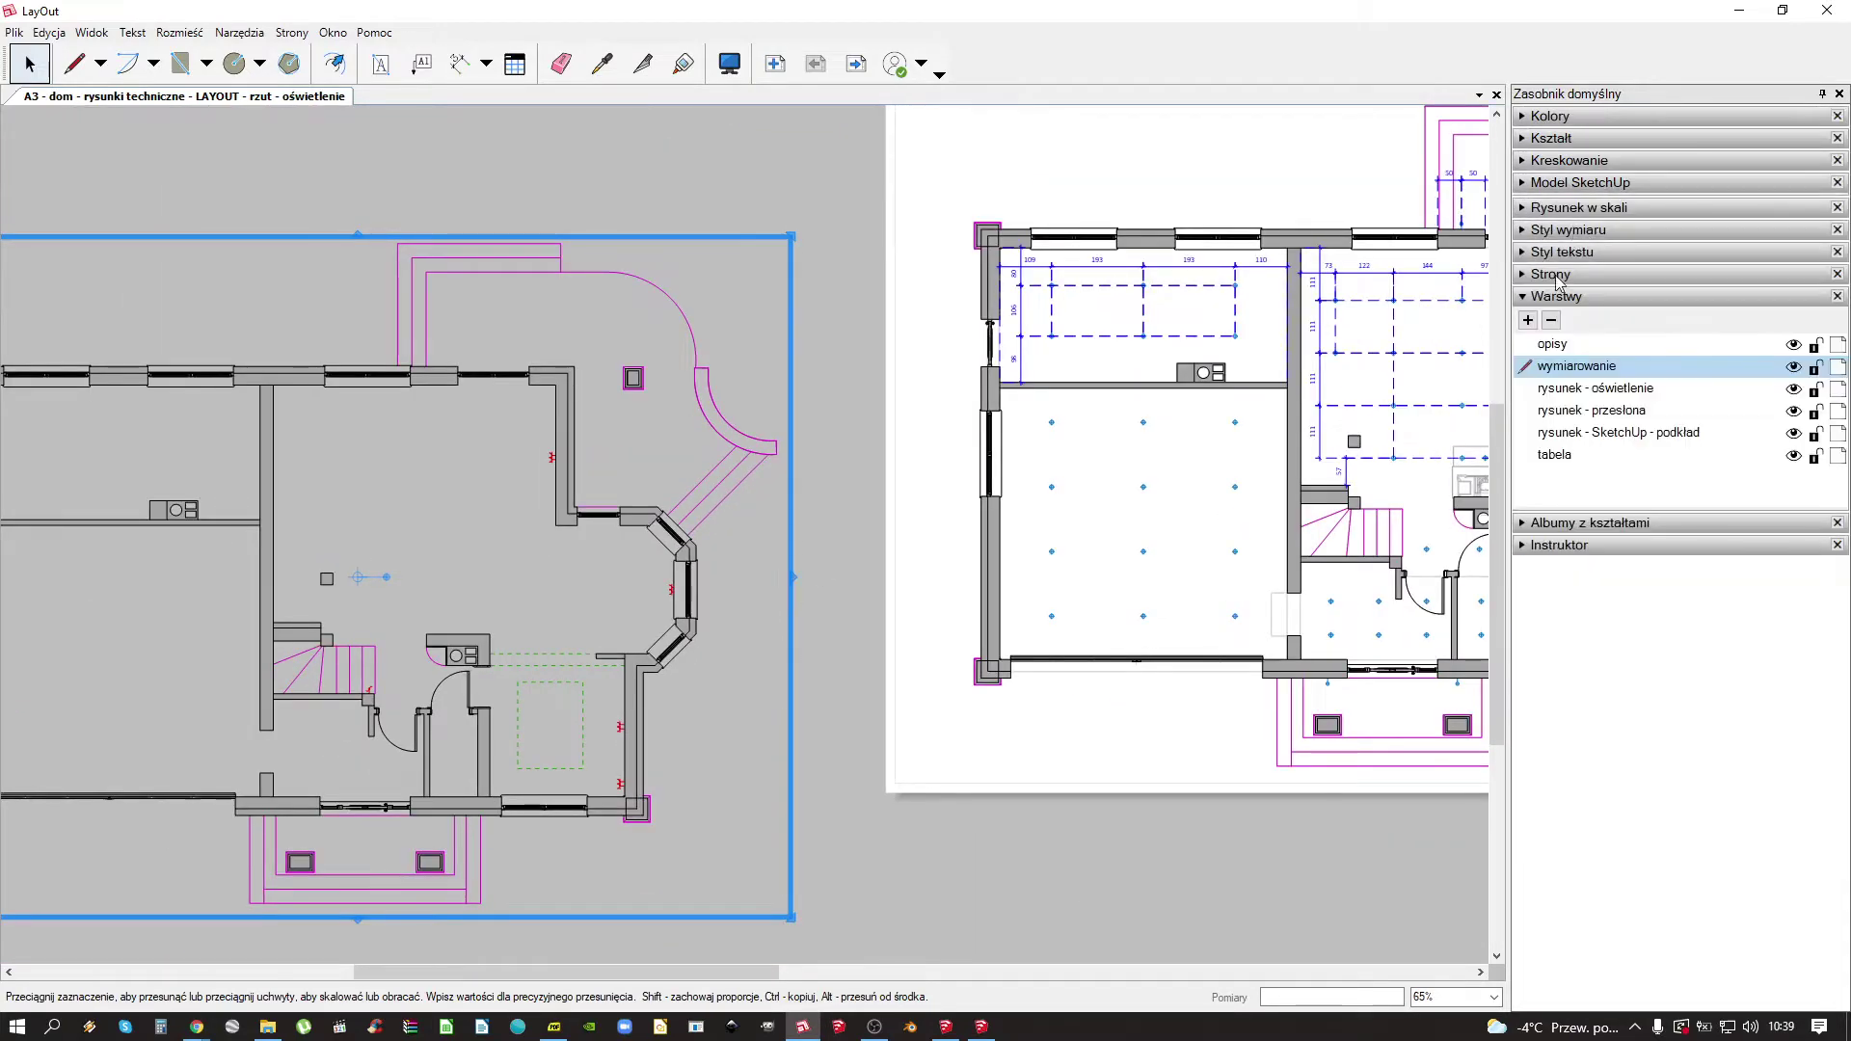
pyautogui.click(1589, 388)
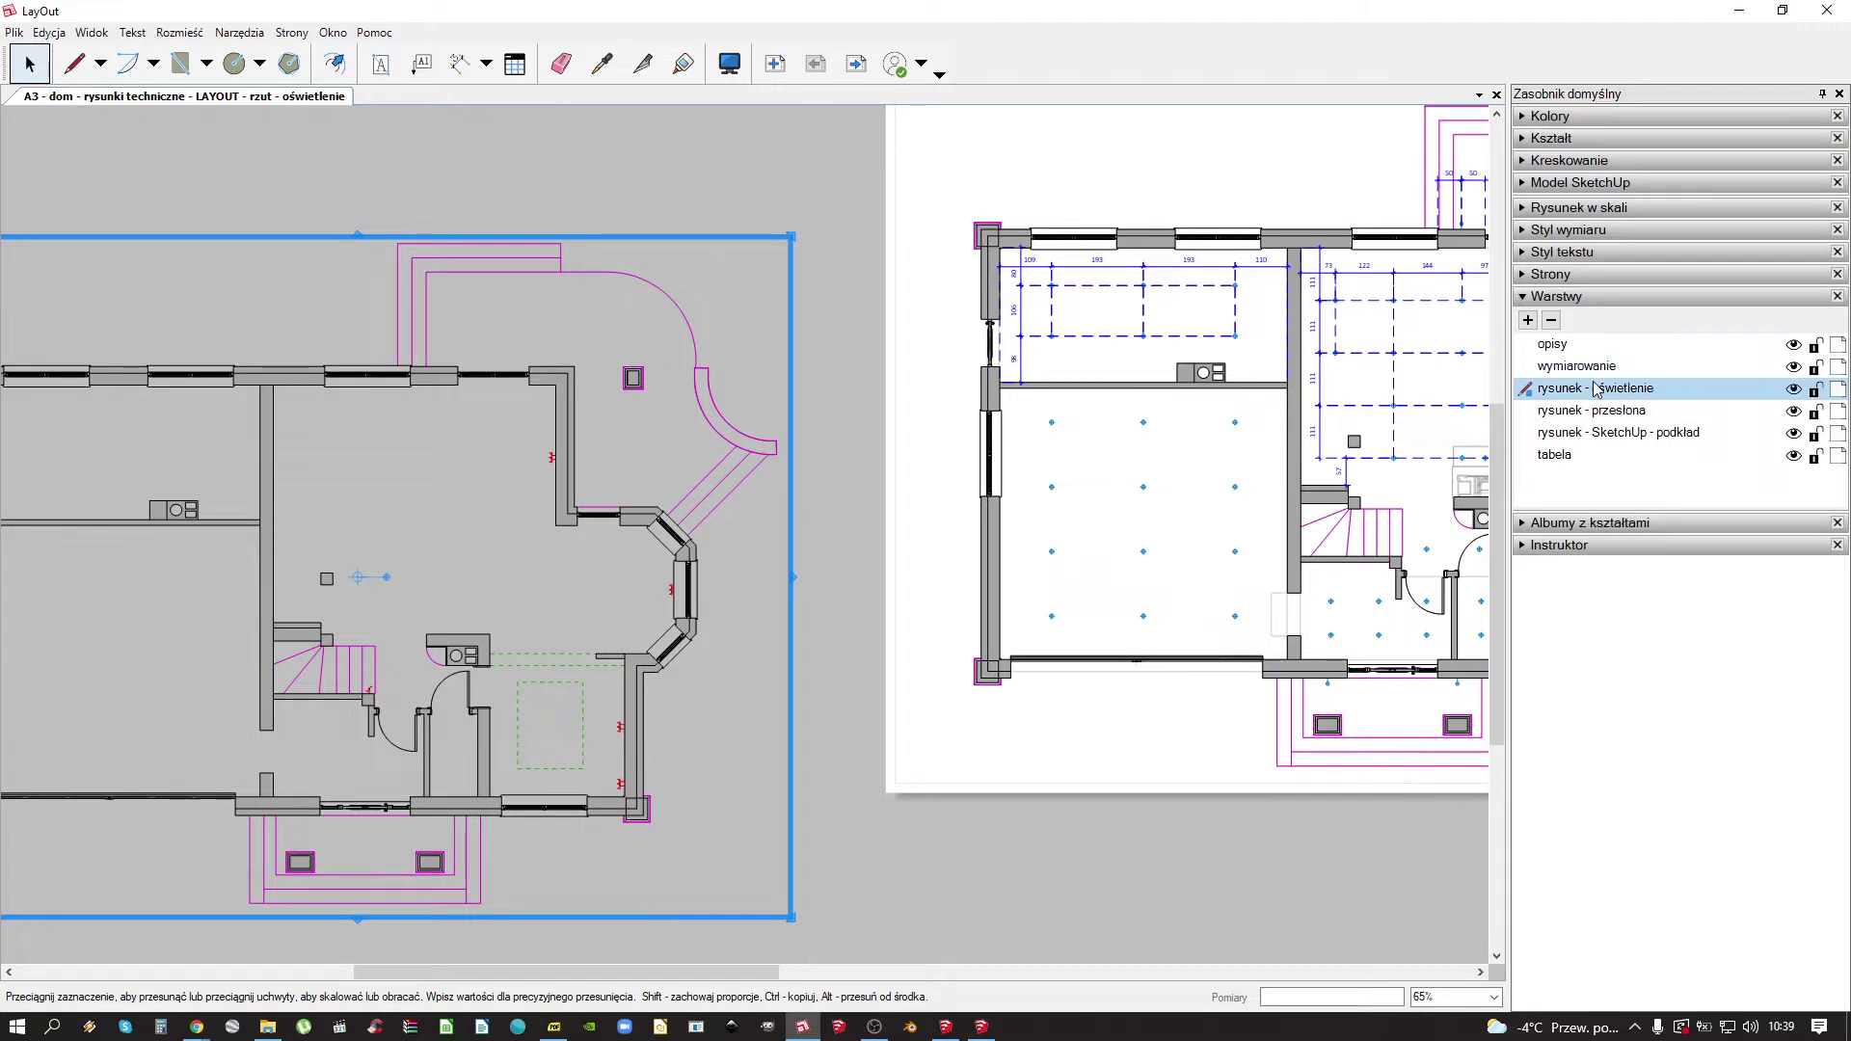
pyautogui.click(1528, 320)
pyautogui.click(1574, 413)
pyautogui.doubleClick(1577, 388)
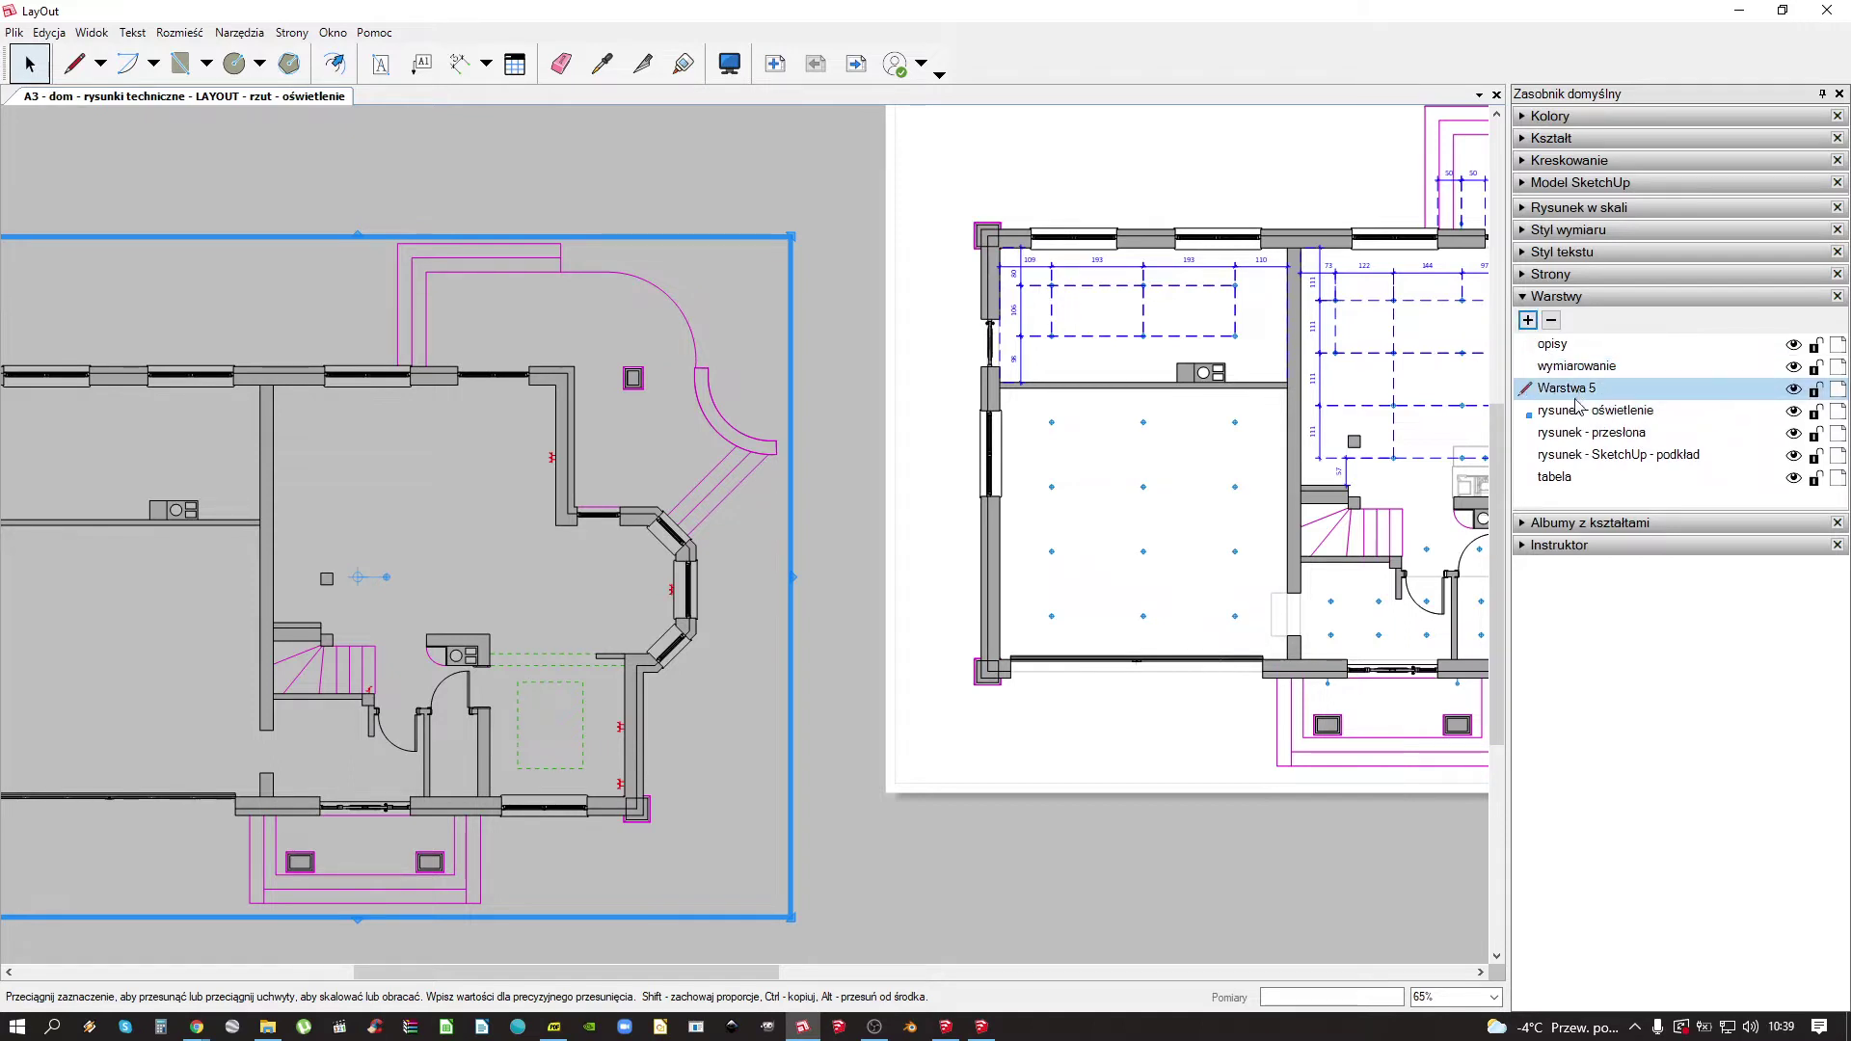
pyautogui.write('rysunek - gniazda i ł')
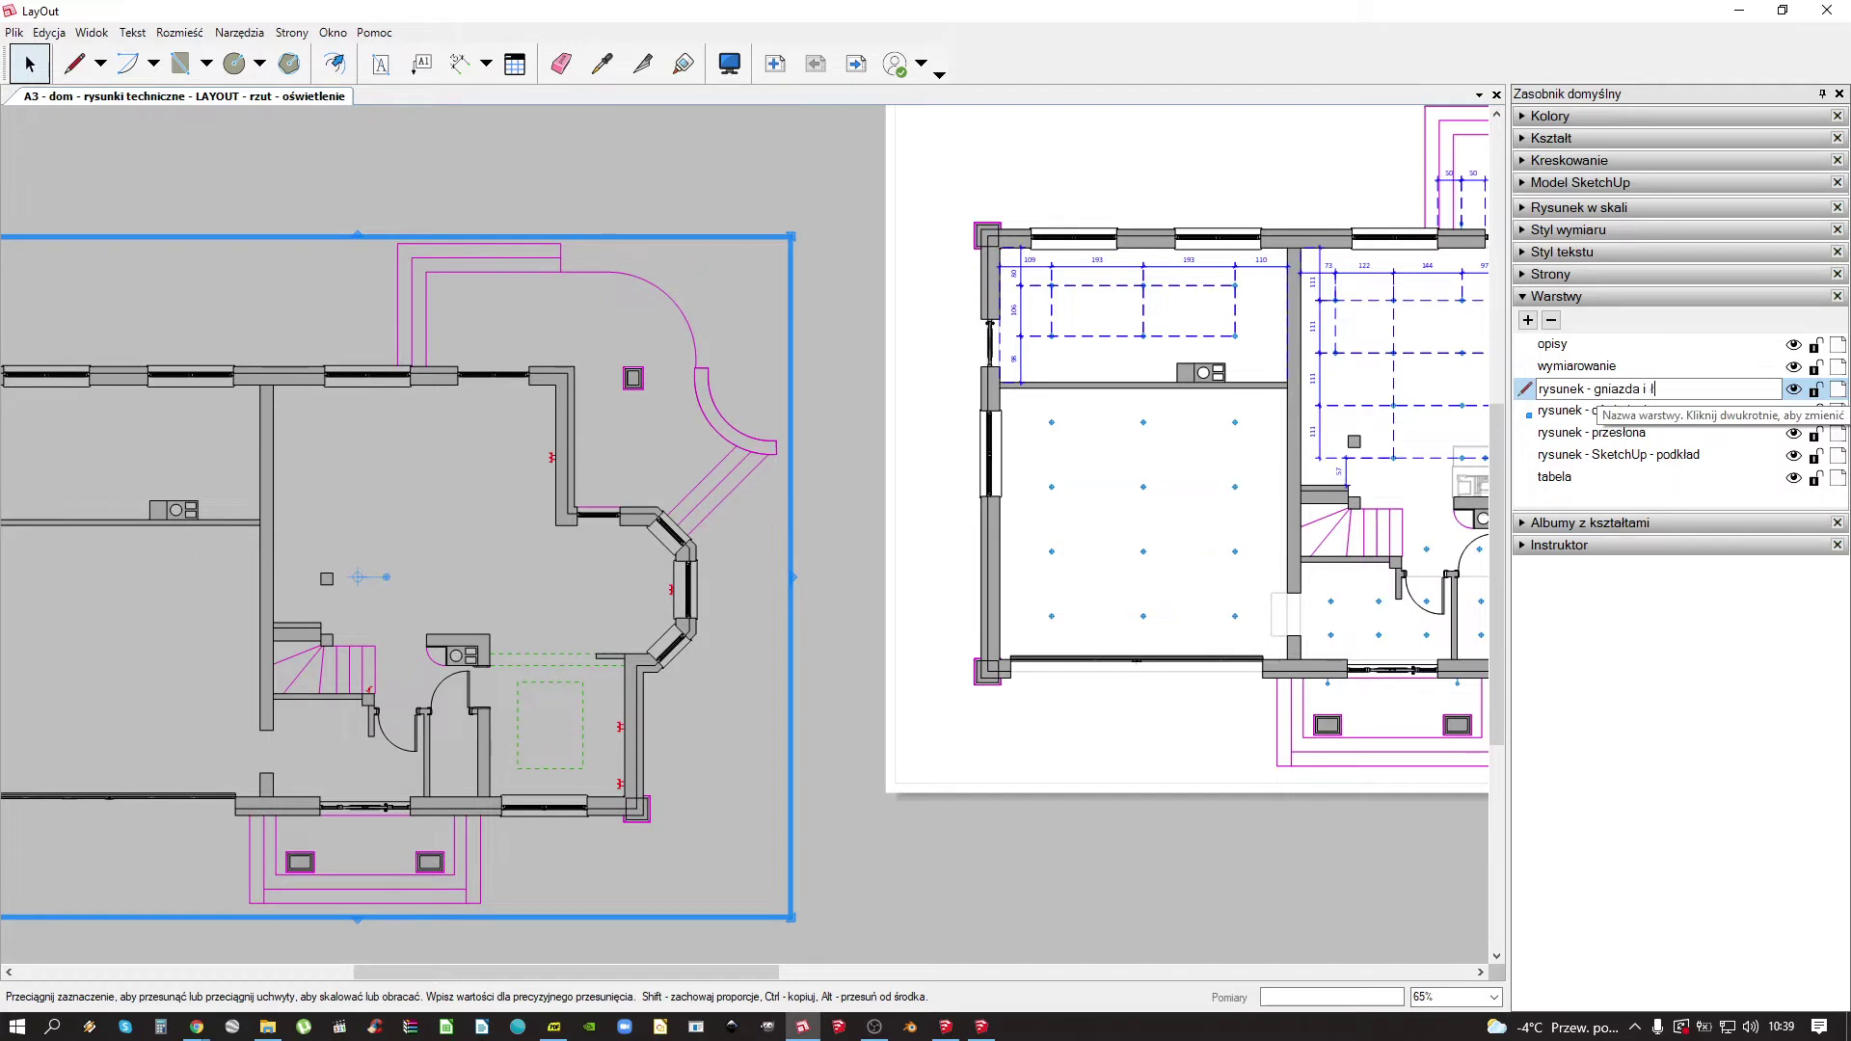
pyautogui.write('ki')
pyautogui.press('Return')
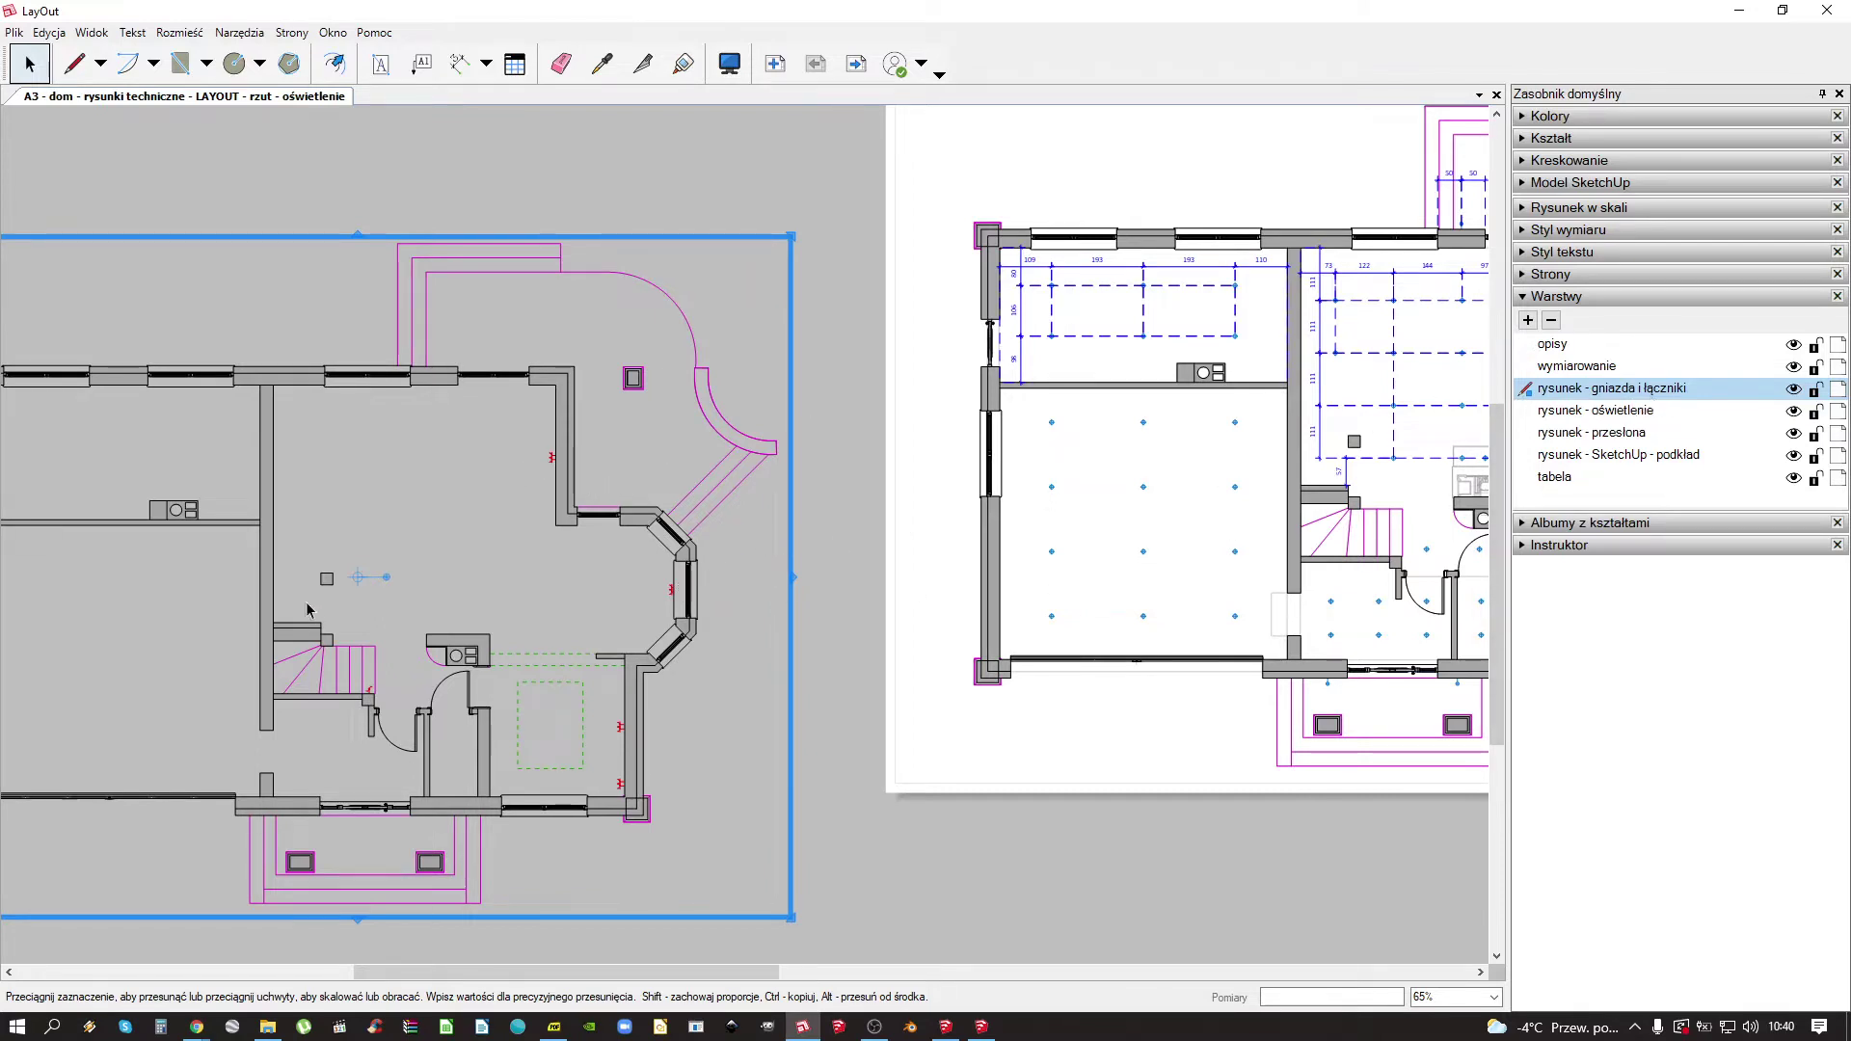
# - Toggle Snap to Object from the canvas context menu
pyautogui.scroll(3, 532, 266)
pyautogui.scroll(2, 536, 265)
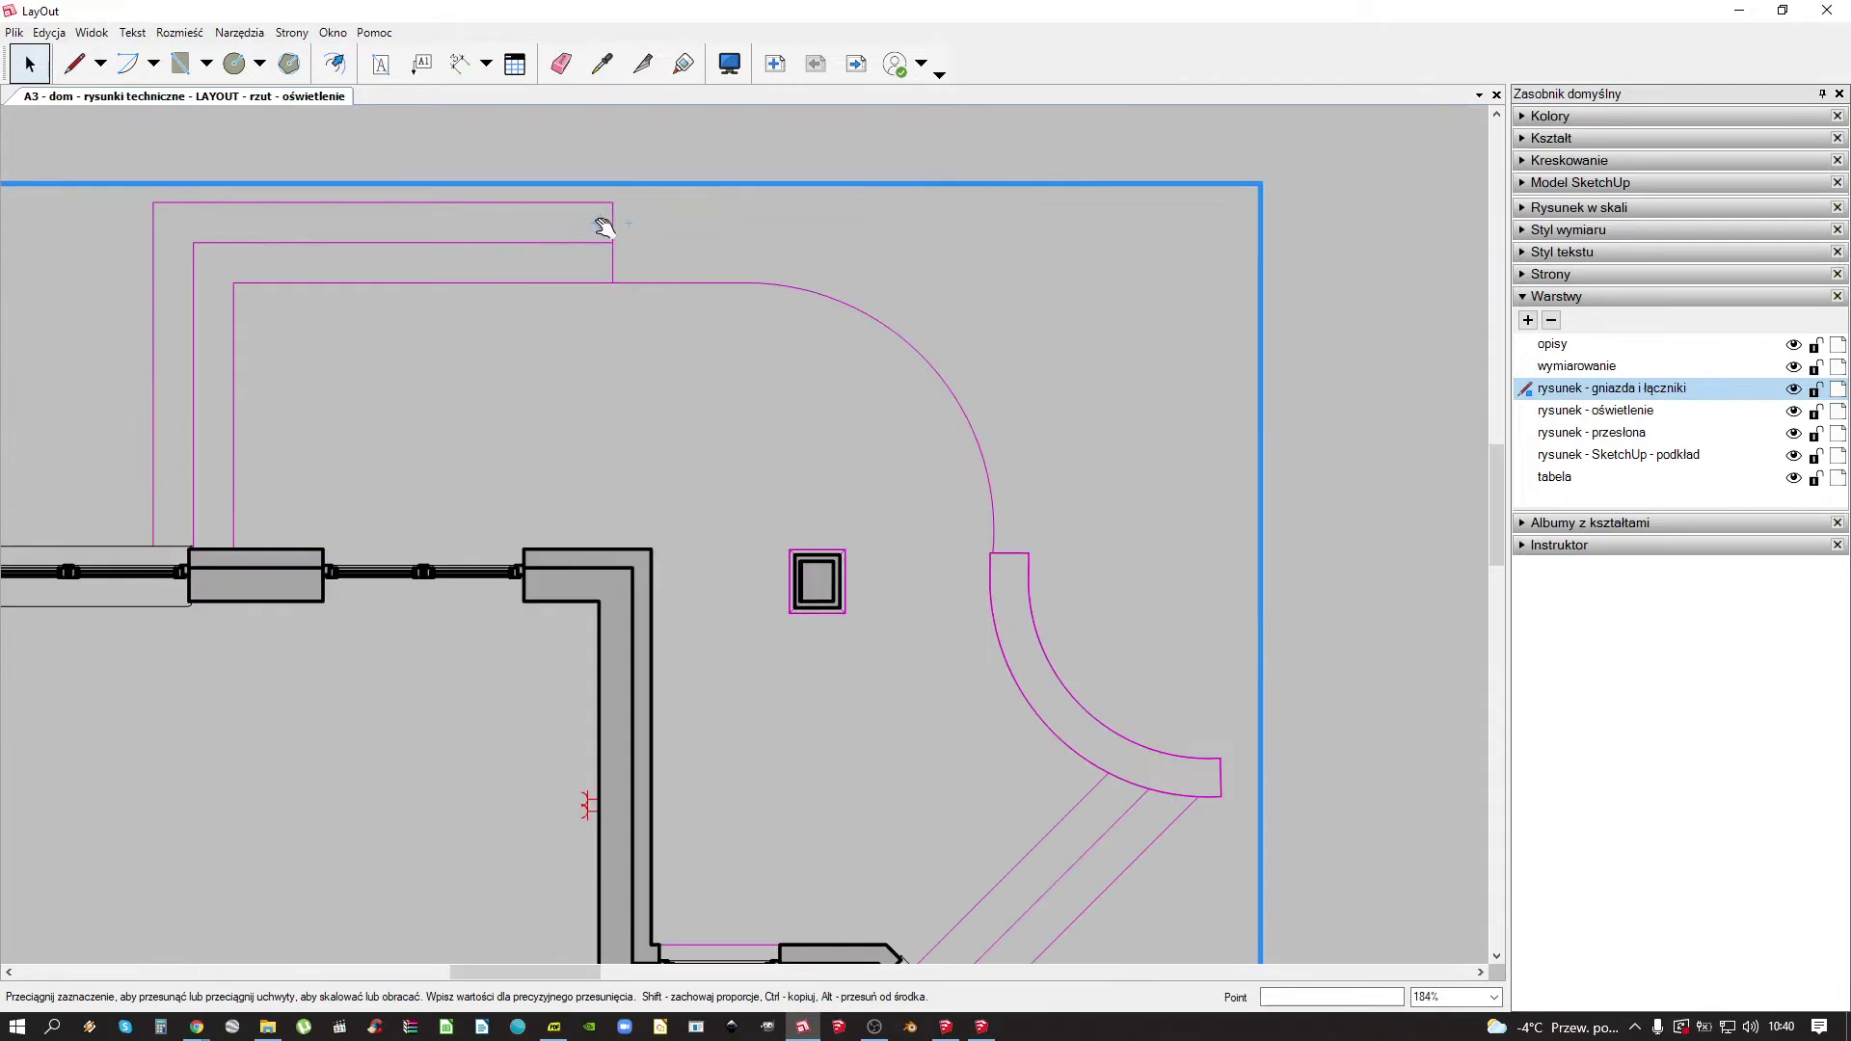
pyautogui.rightClick(716, 243)
pyautogui.click(781, 302)
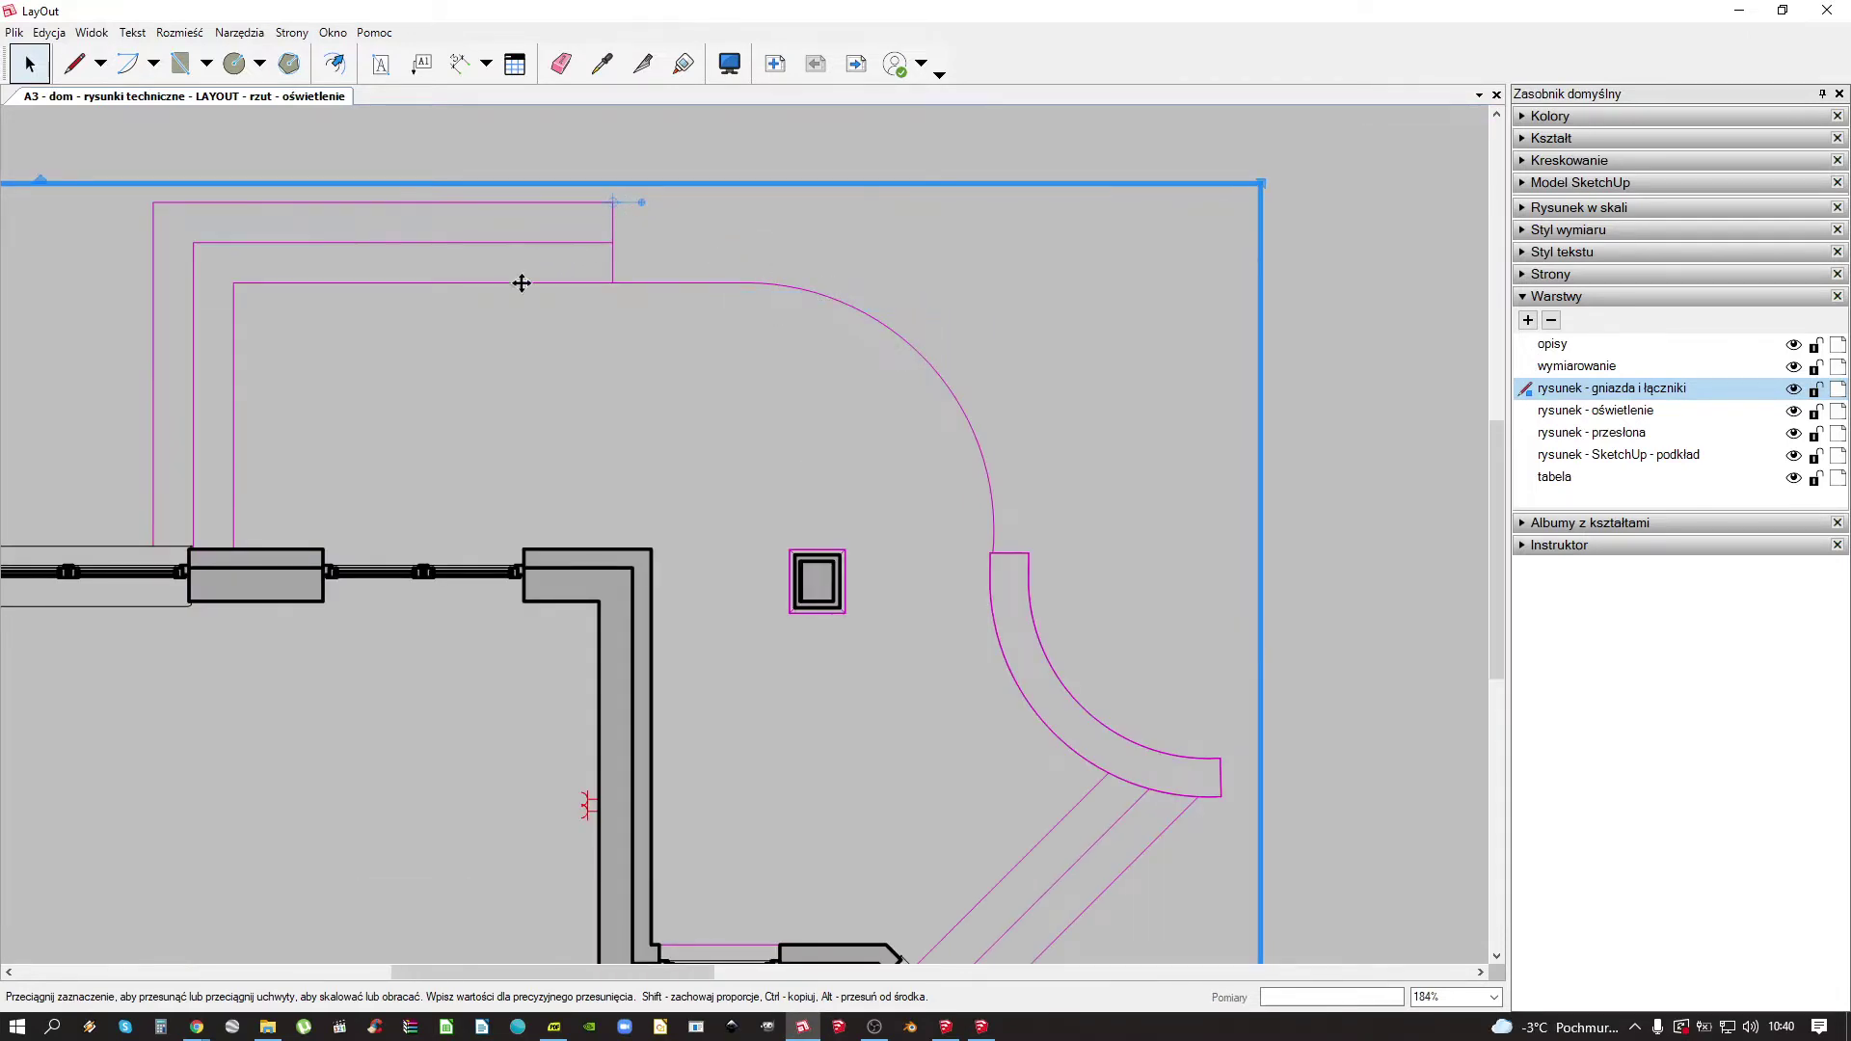
# - Drag the sockets-and-switches viewport onto the page and nudge it over the existing plan
pyautogui.scroll(-3, 521, 283)
pyautogui.scroll(-2, 598, 361)
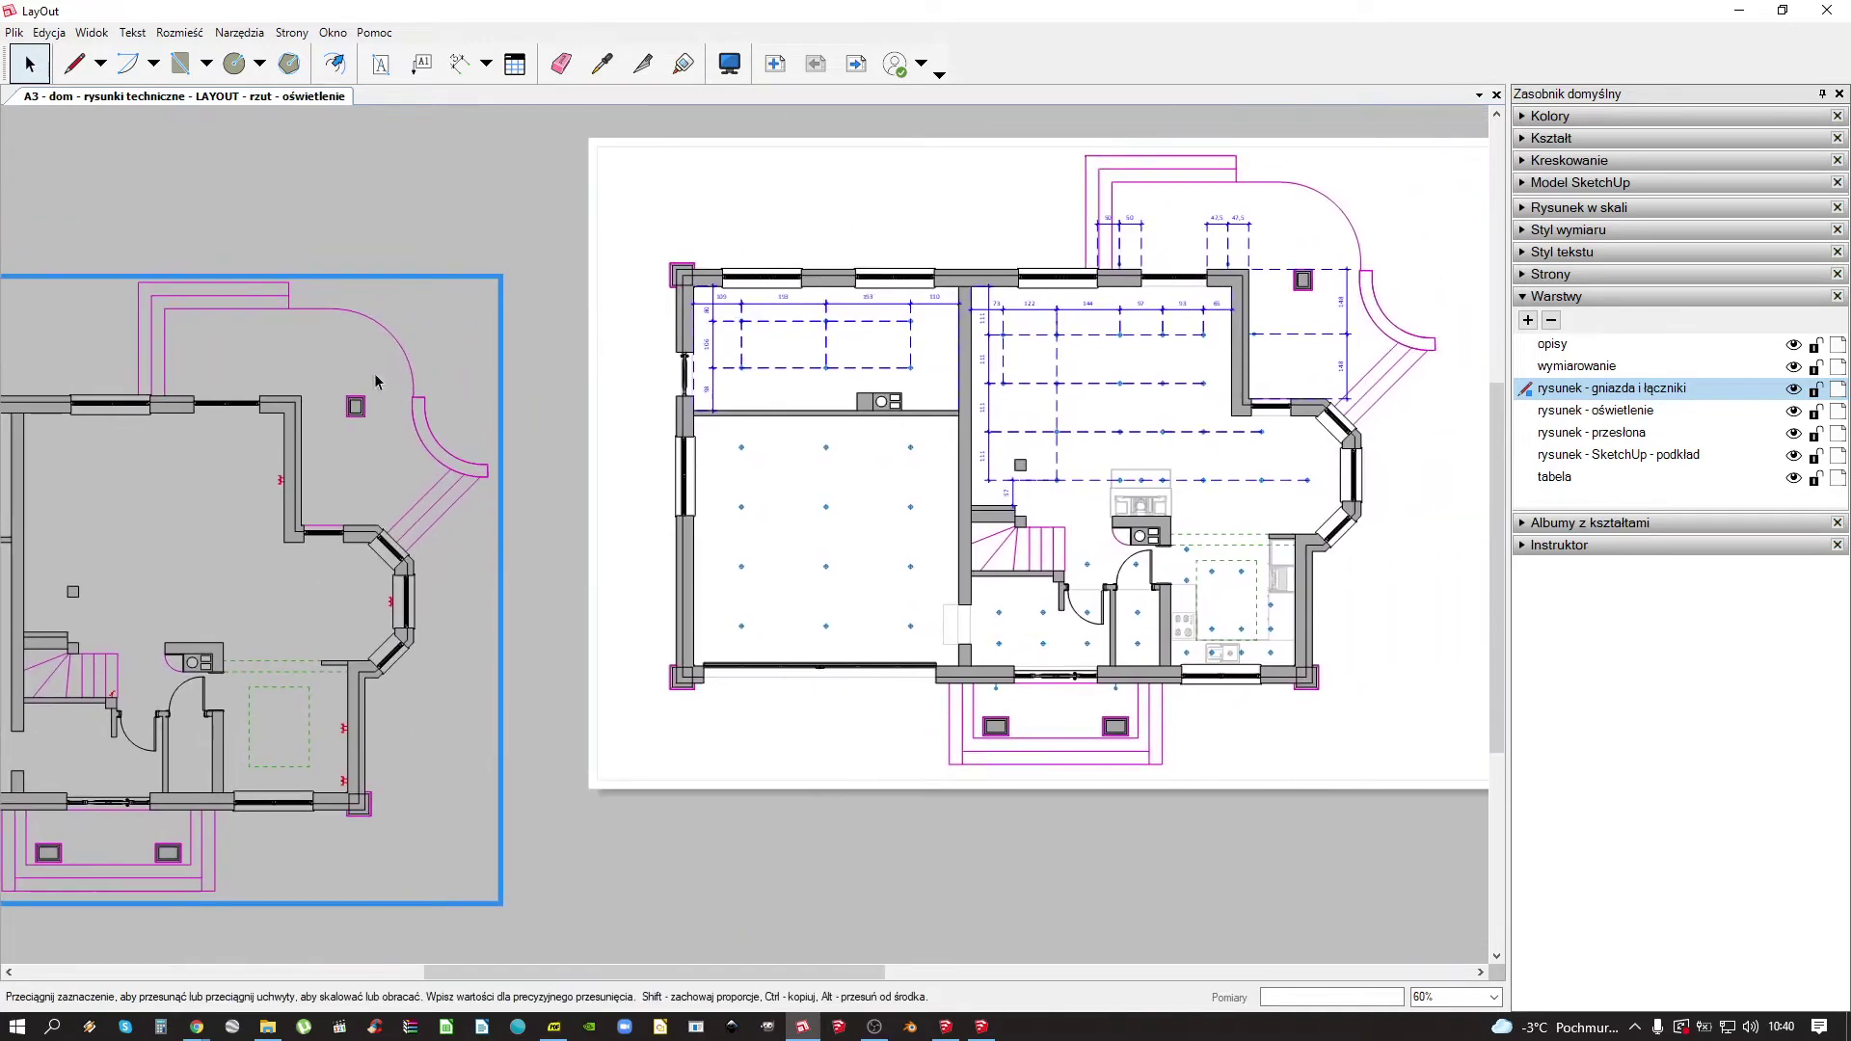
pyautogui.moveTo(287, 406)
pyautogui.mouseDown()
pyautogui.moveTo(1010, 326)
pyautogui.moveTo(1235, 274)
pyautogui.mouseUp()
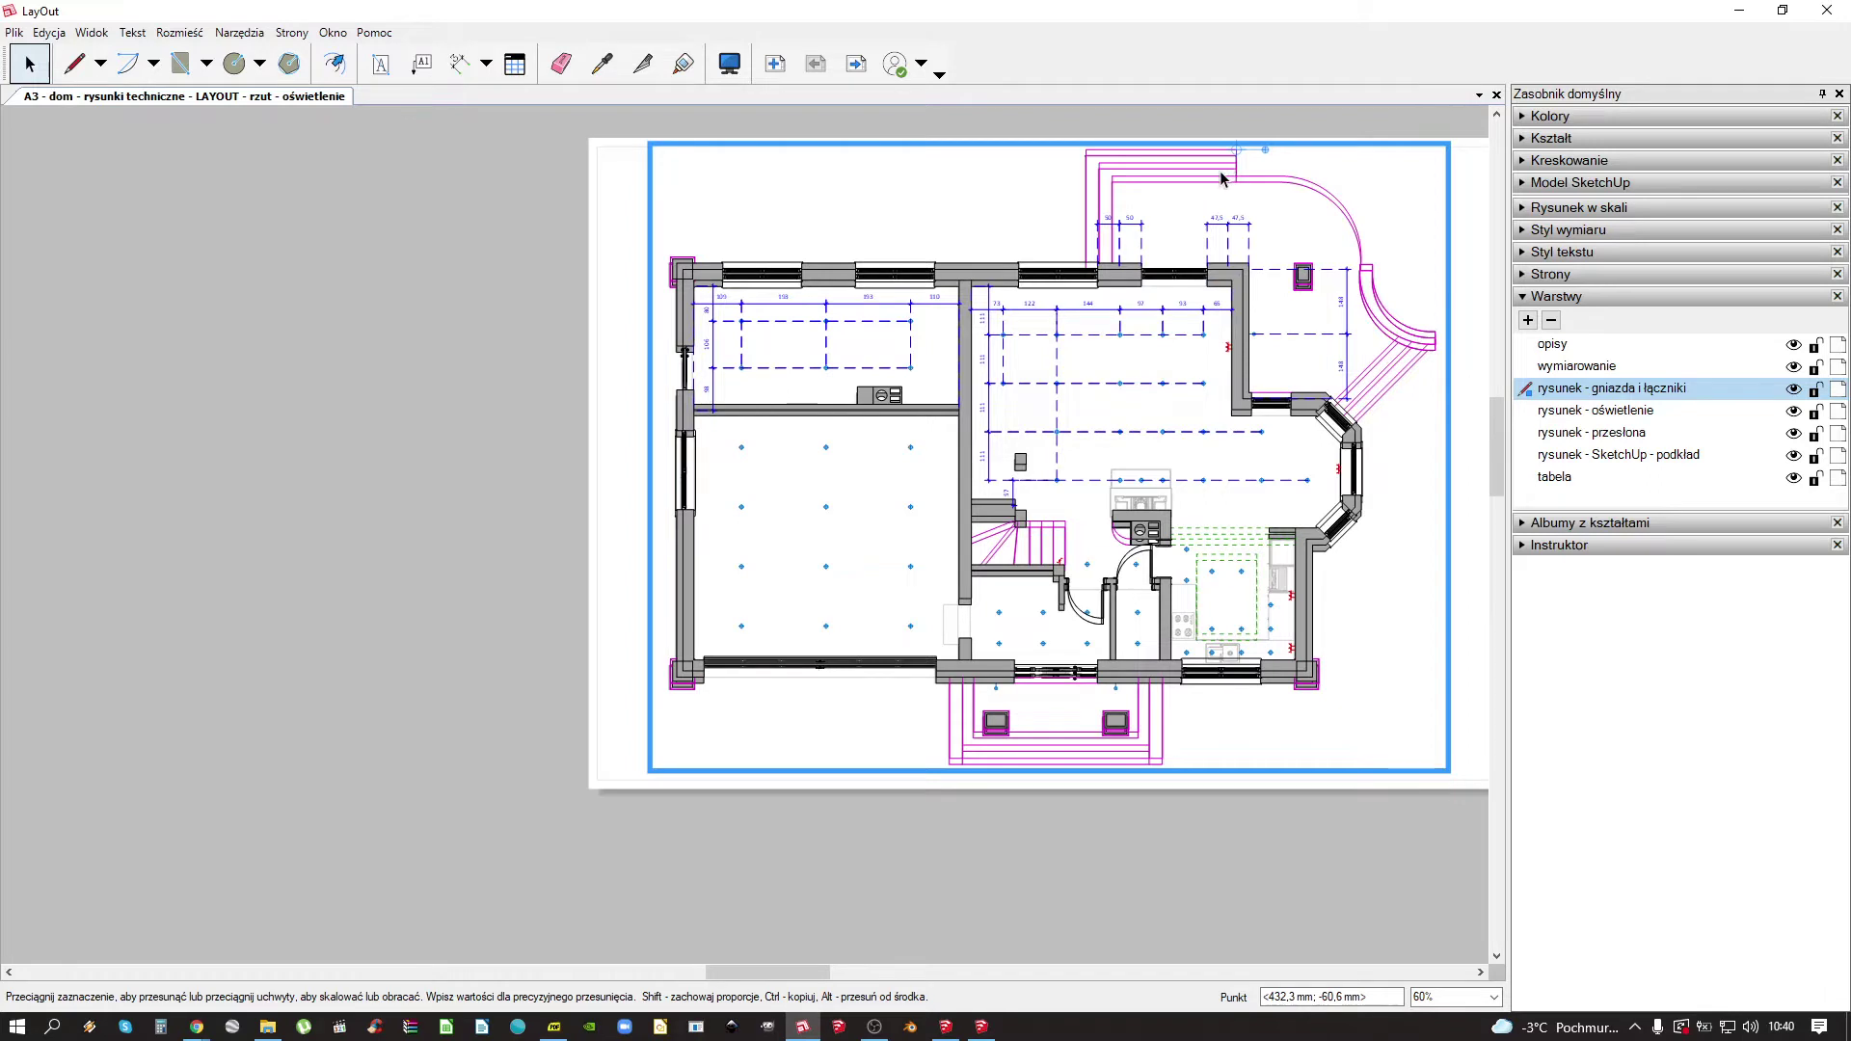
pyautogui.scroll(5, 1220, 208)
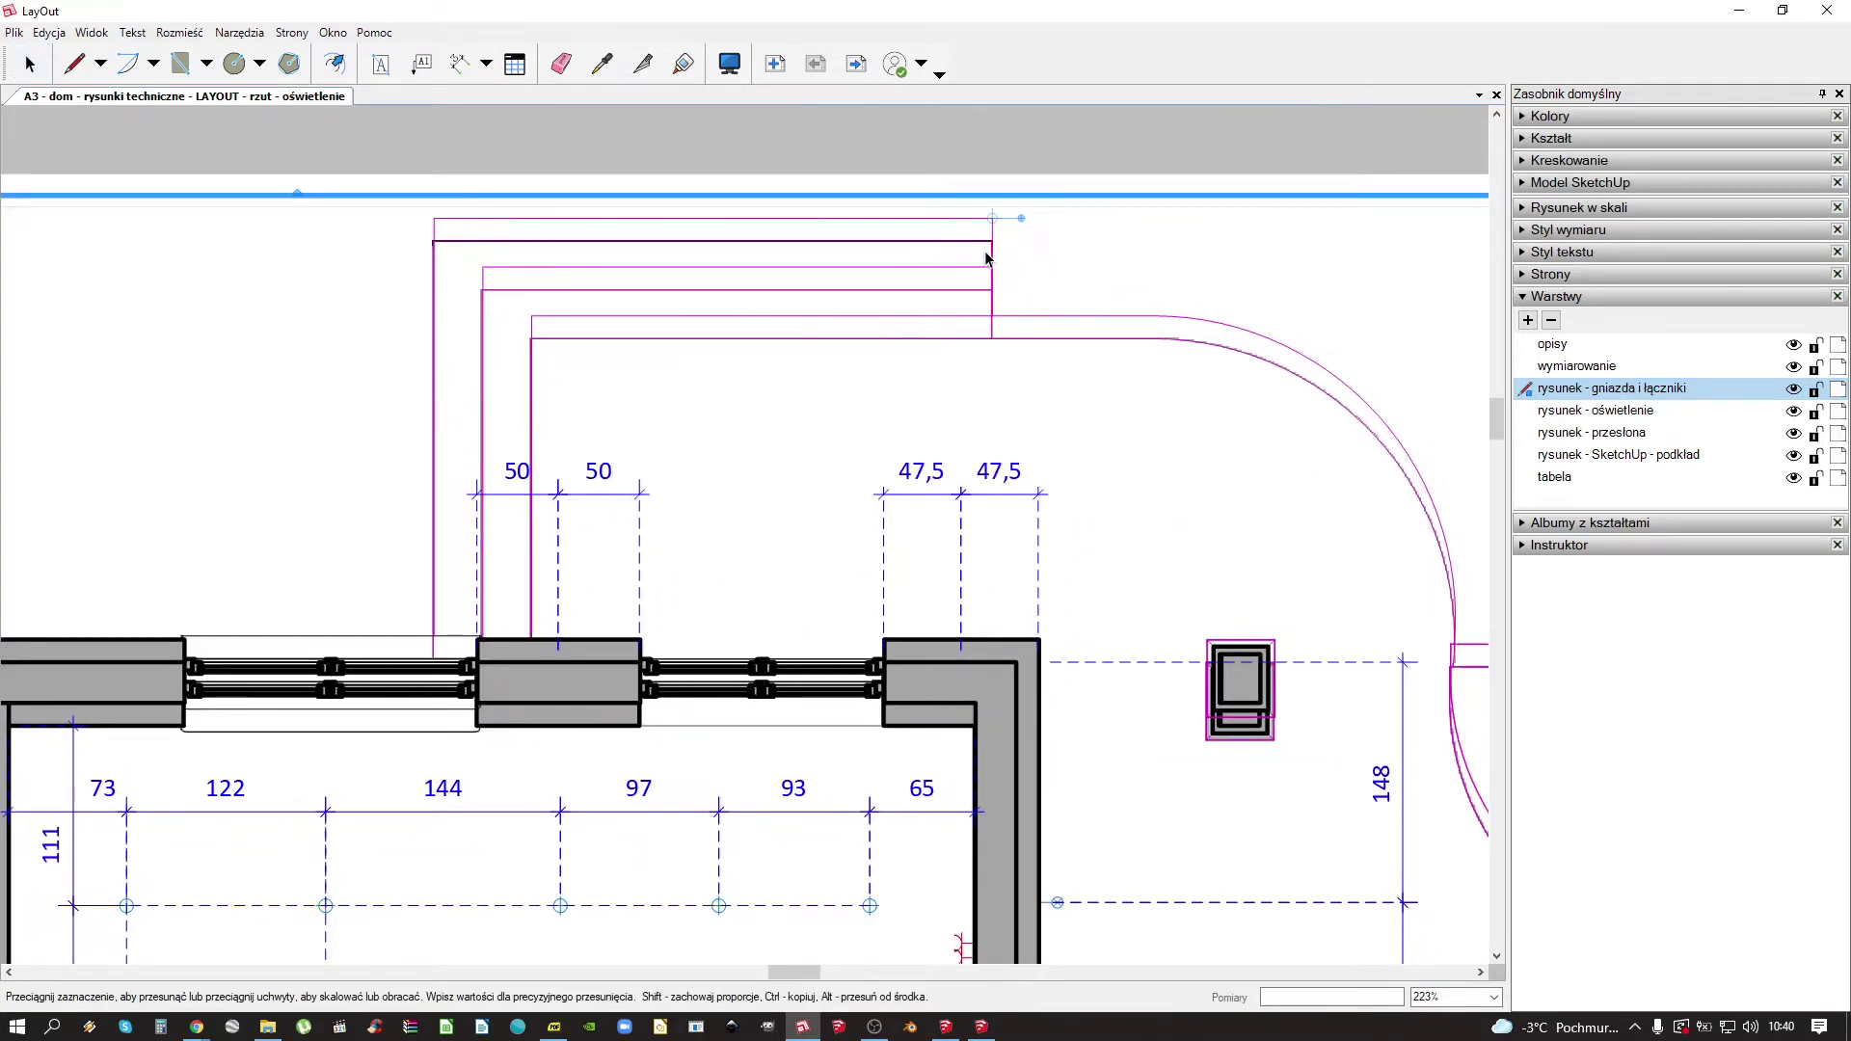
pyautogui.scroll(4, 993, 254)
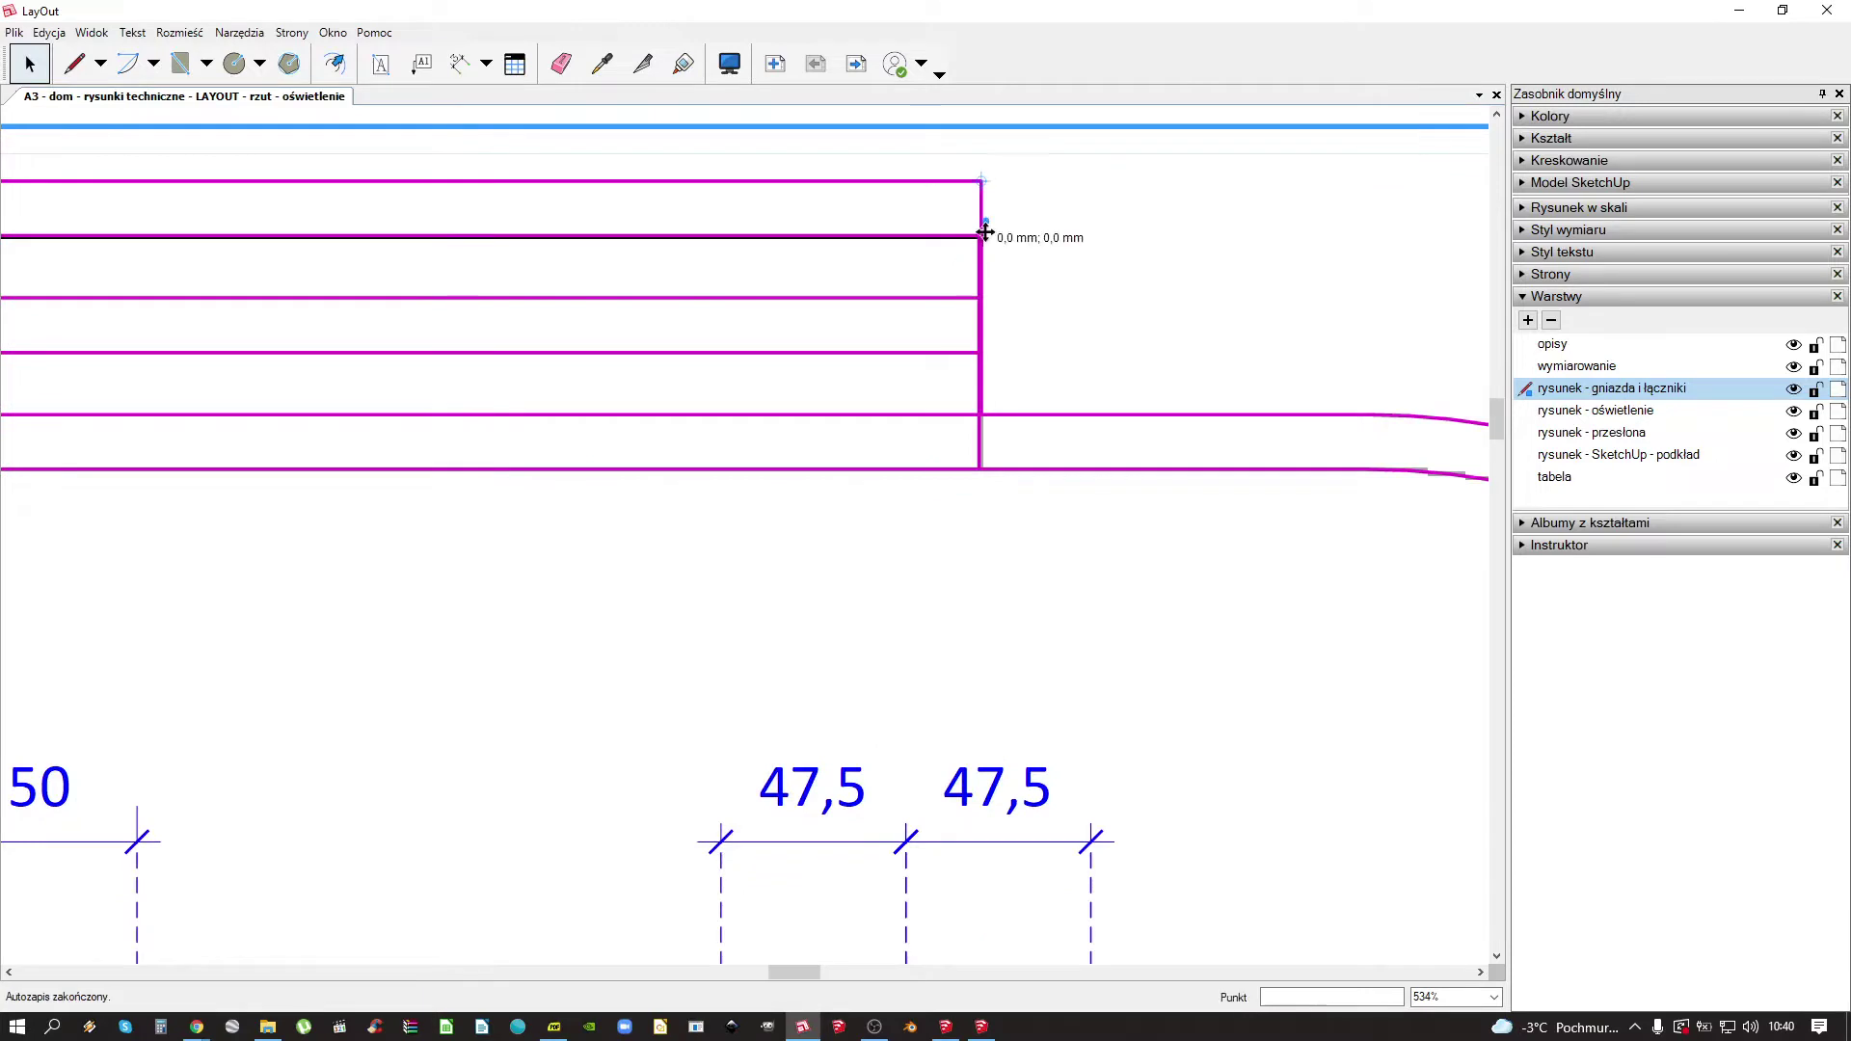
pyautogui.moveTo(982, 233); pyautogui.dragTo(985, 273)
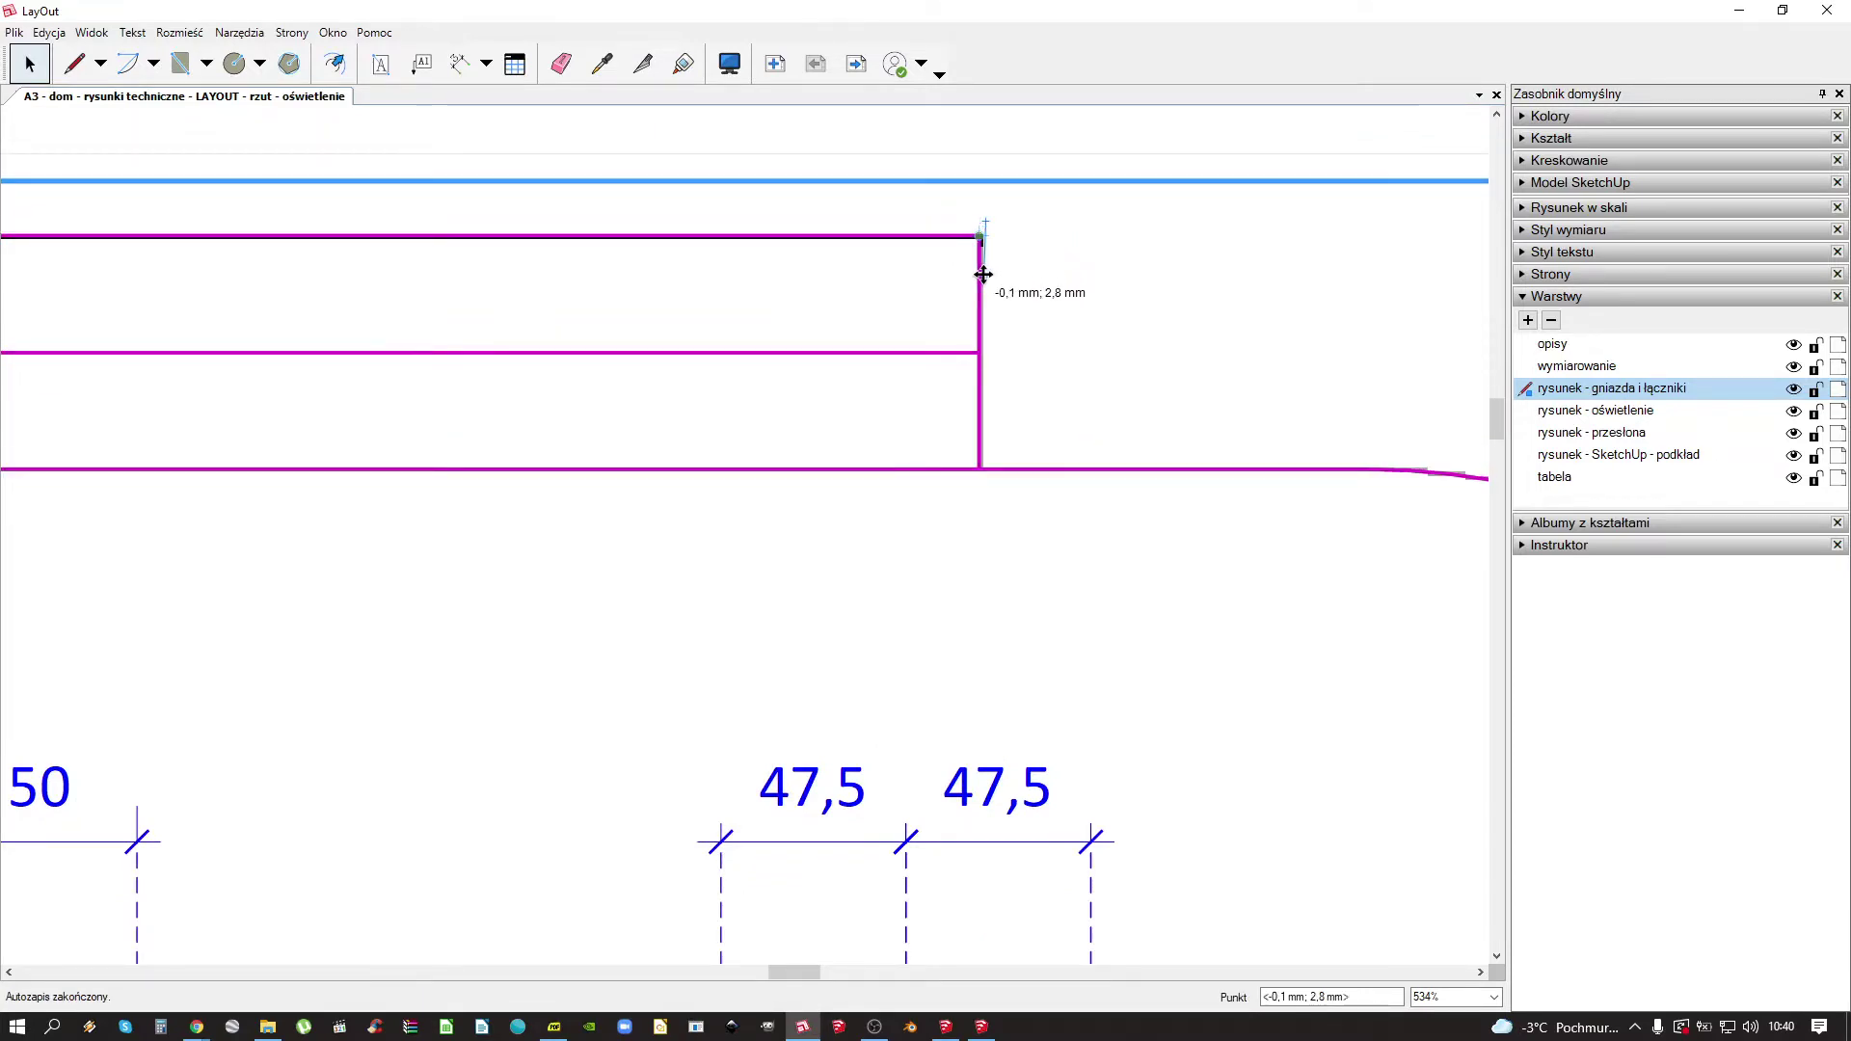
# - Zoom in and out over the upper room of the floor plan
pyautogui.scroll(-8, 1003, 297)
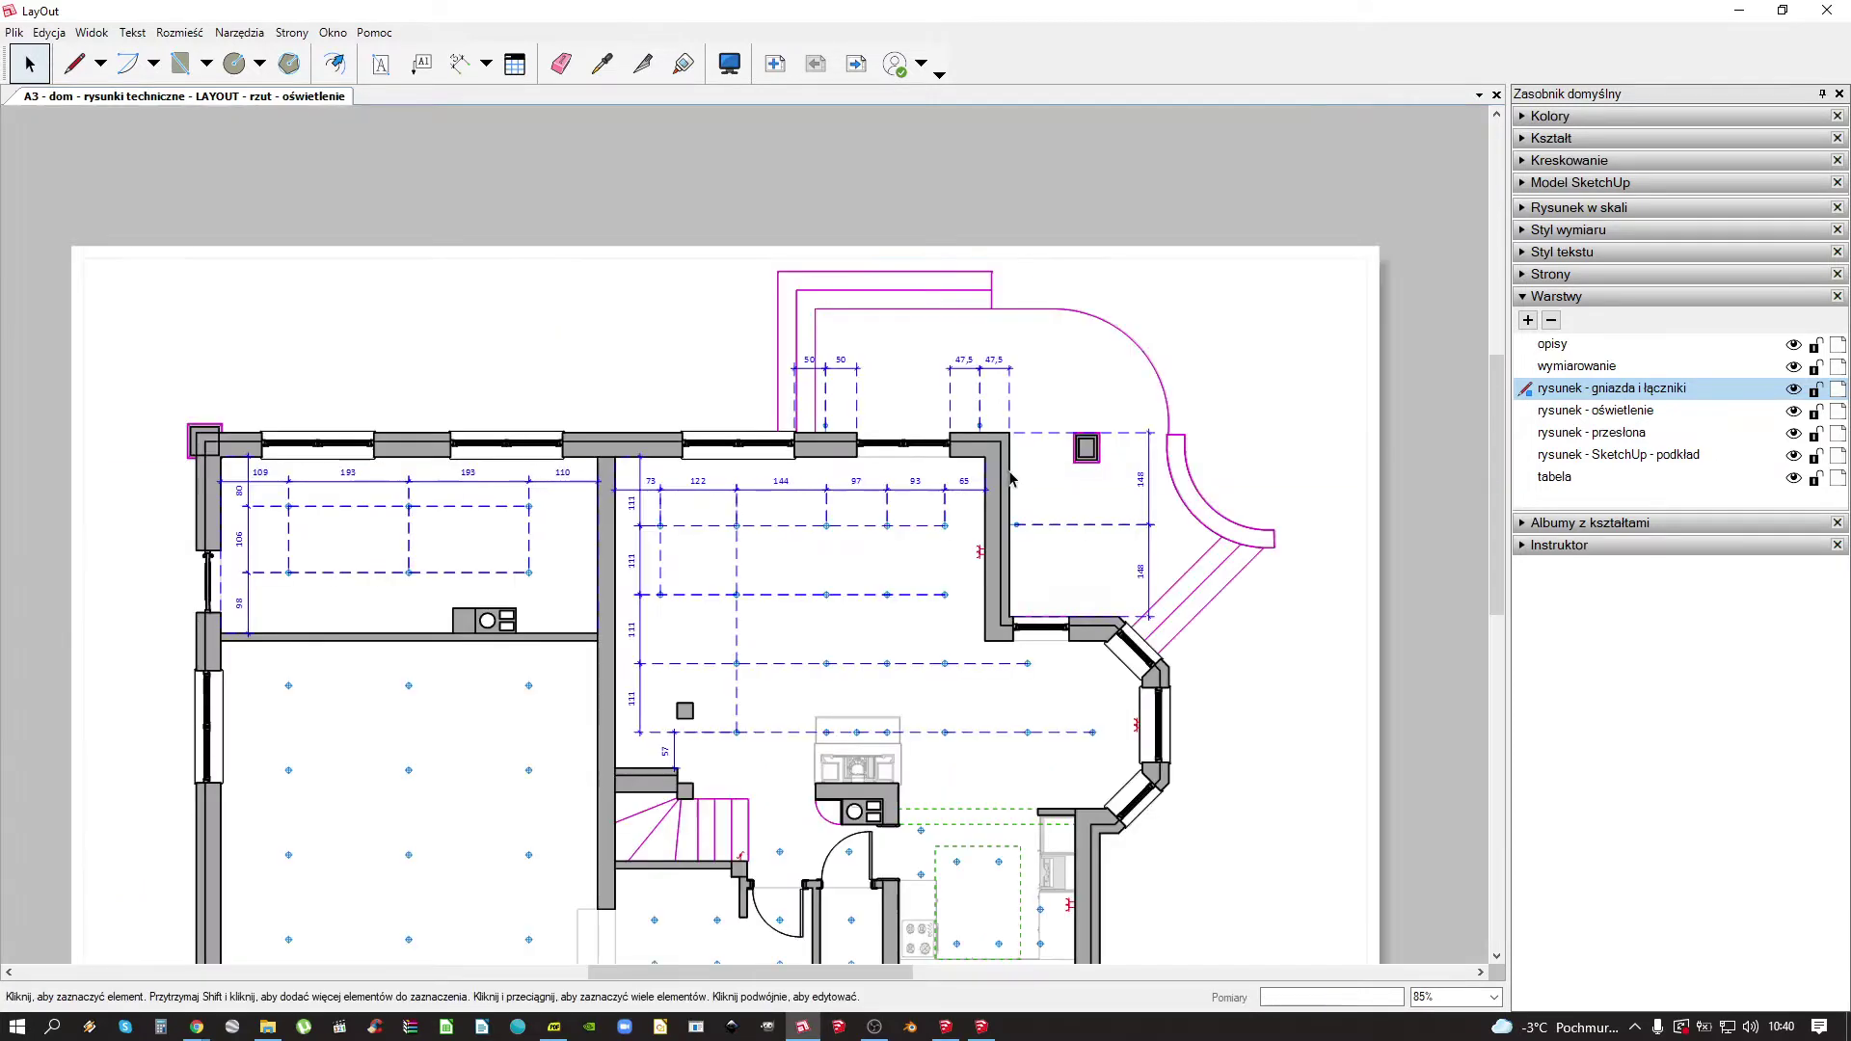
pyautogui.scroll(3, 1138, 627)
pyautogui.scroll(4, 1168, 617)
pyautogui.scroll(2, 1168, 617)
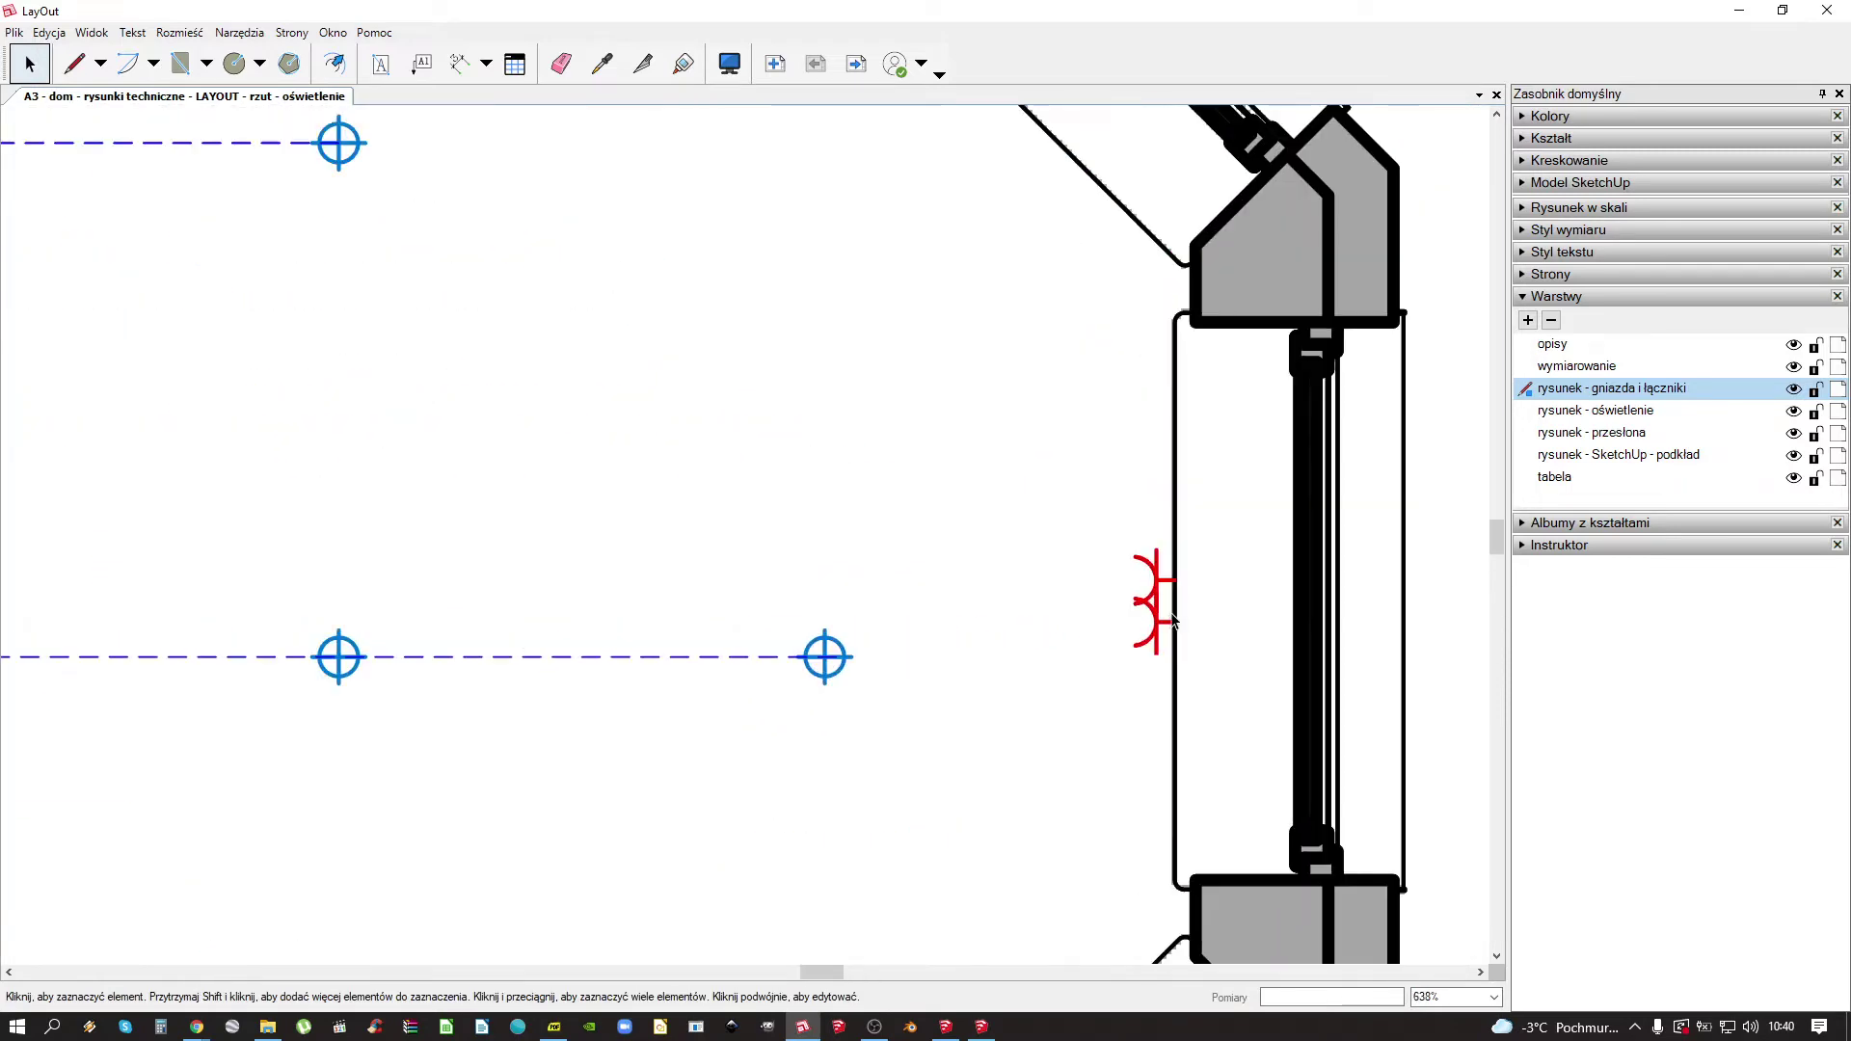
pyautogui.scroll(2, 1166, 622)
pyautogui.scroll(-2, 1166, 622)
pyautogui.scroll(-2, 1147, 656)
pyautogui.scroll(2, 916, 318)
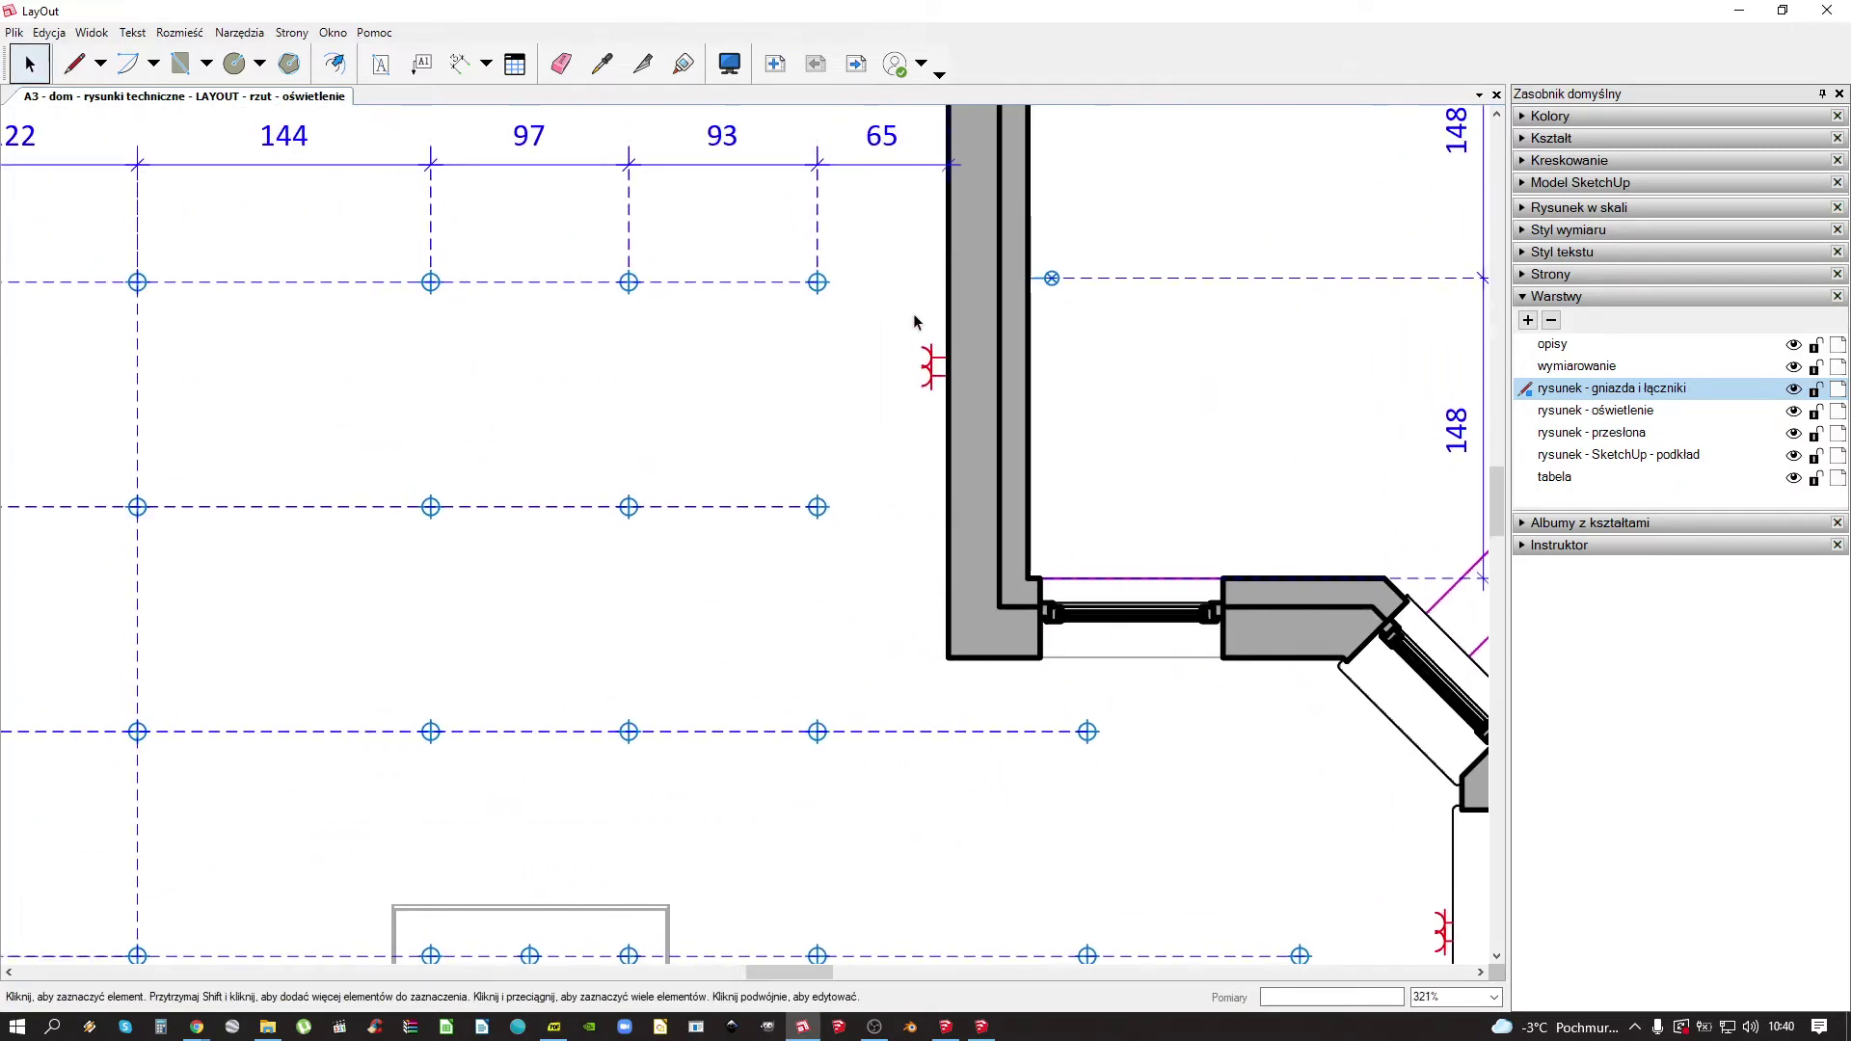
pyautogui.scroll(1, 940, 405)
pyautogui.scroll(-4, 940, 405)
pyautogui.scroll(-6, 964, 483)
pyautogui.scroll(-1, 1013, 626)
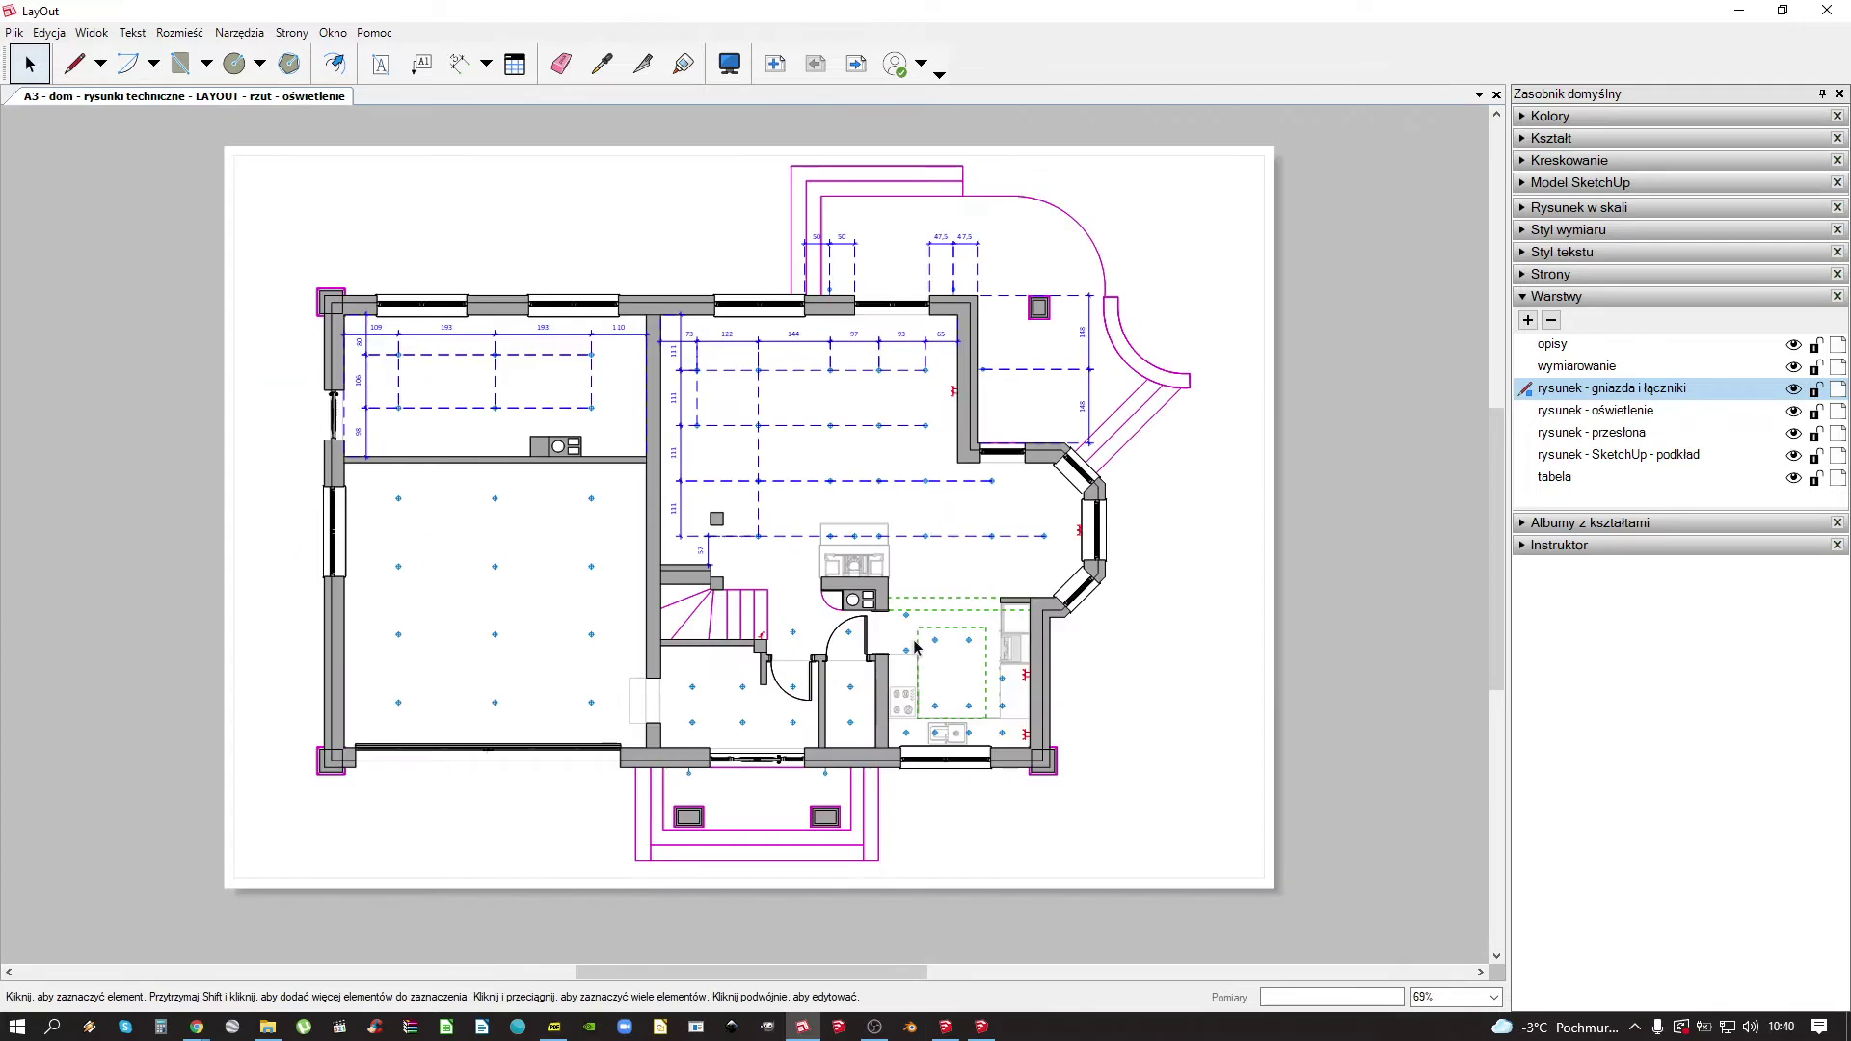
pyautogui.scroll(2, 1058, 747)
pyautogui.scroll(1, 1058, 747)
pyautogui.scroll(2, 1061, 738)
pyautogui.scroll(1, 1065, 723)
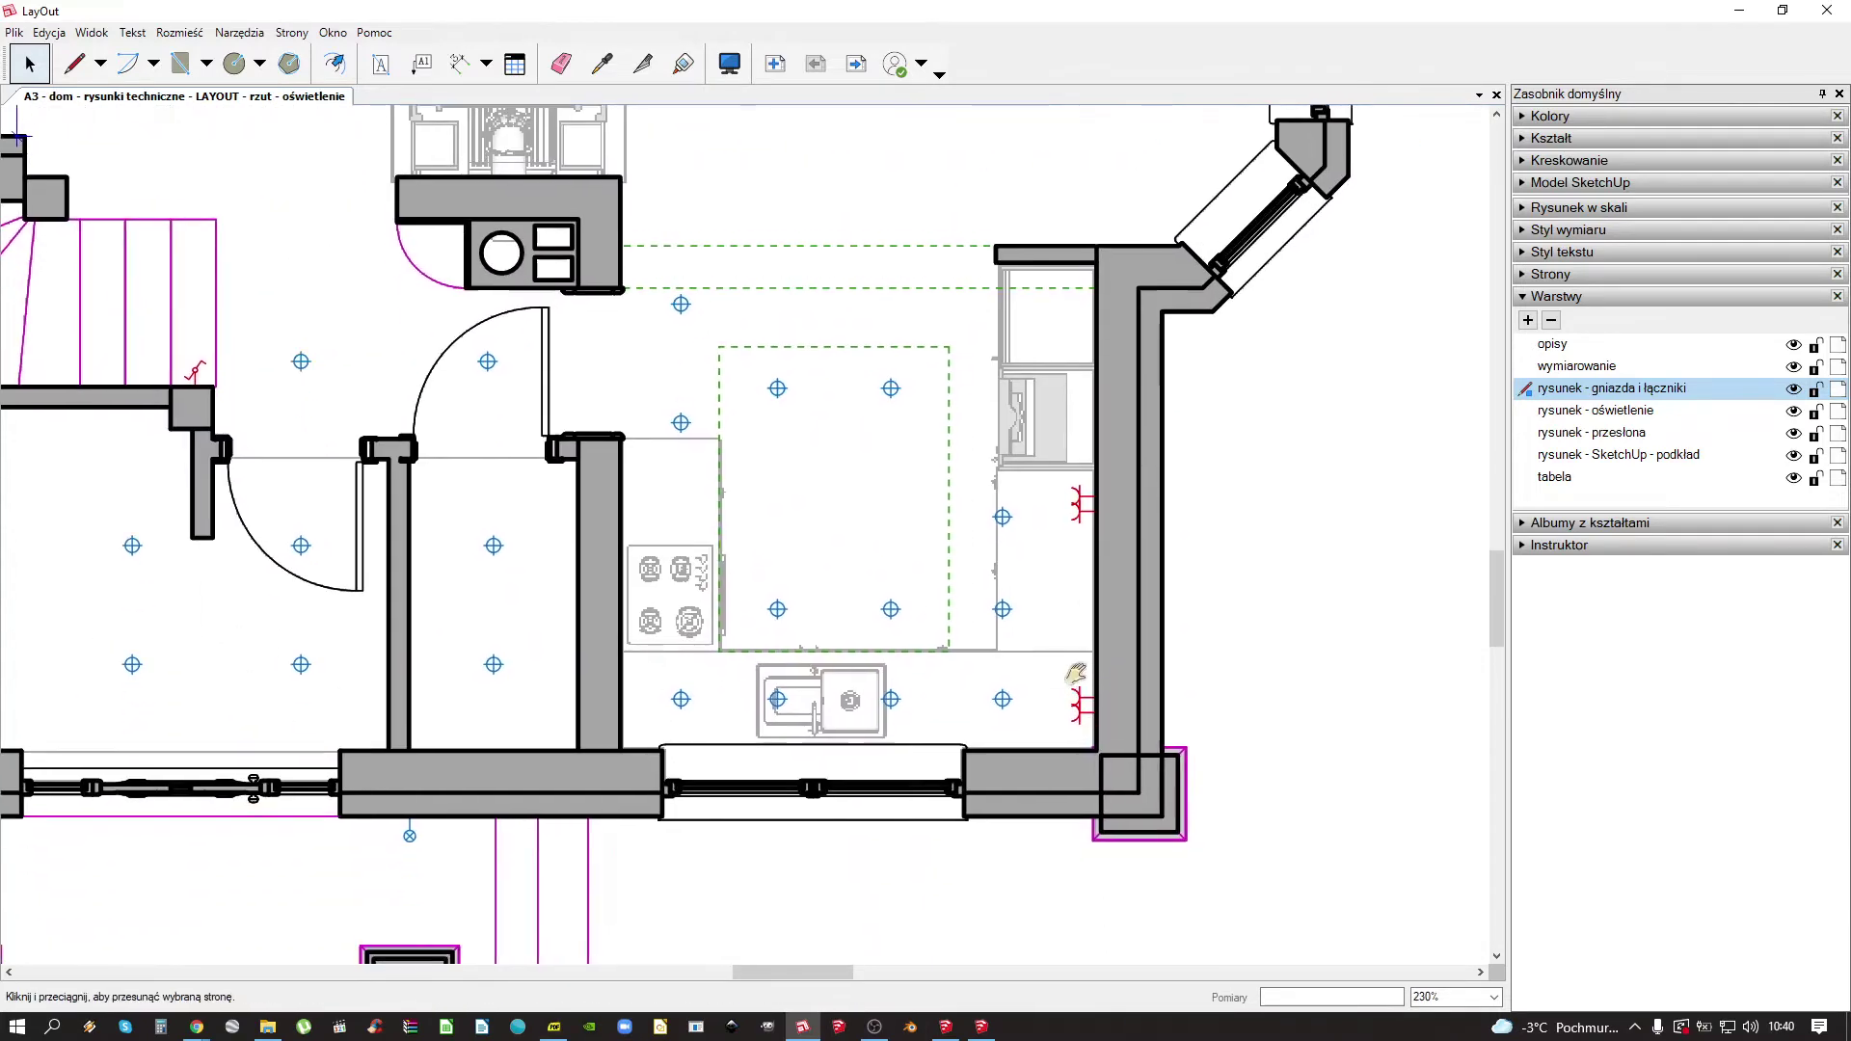
pyautogui.scroll(2, 1075, 694)
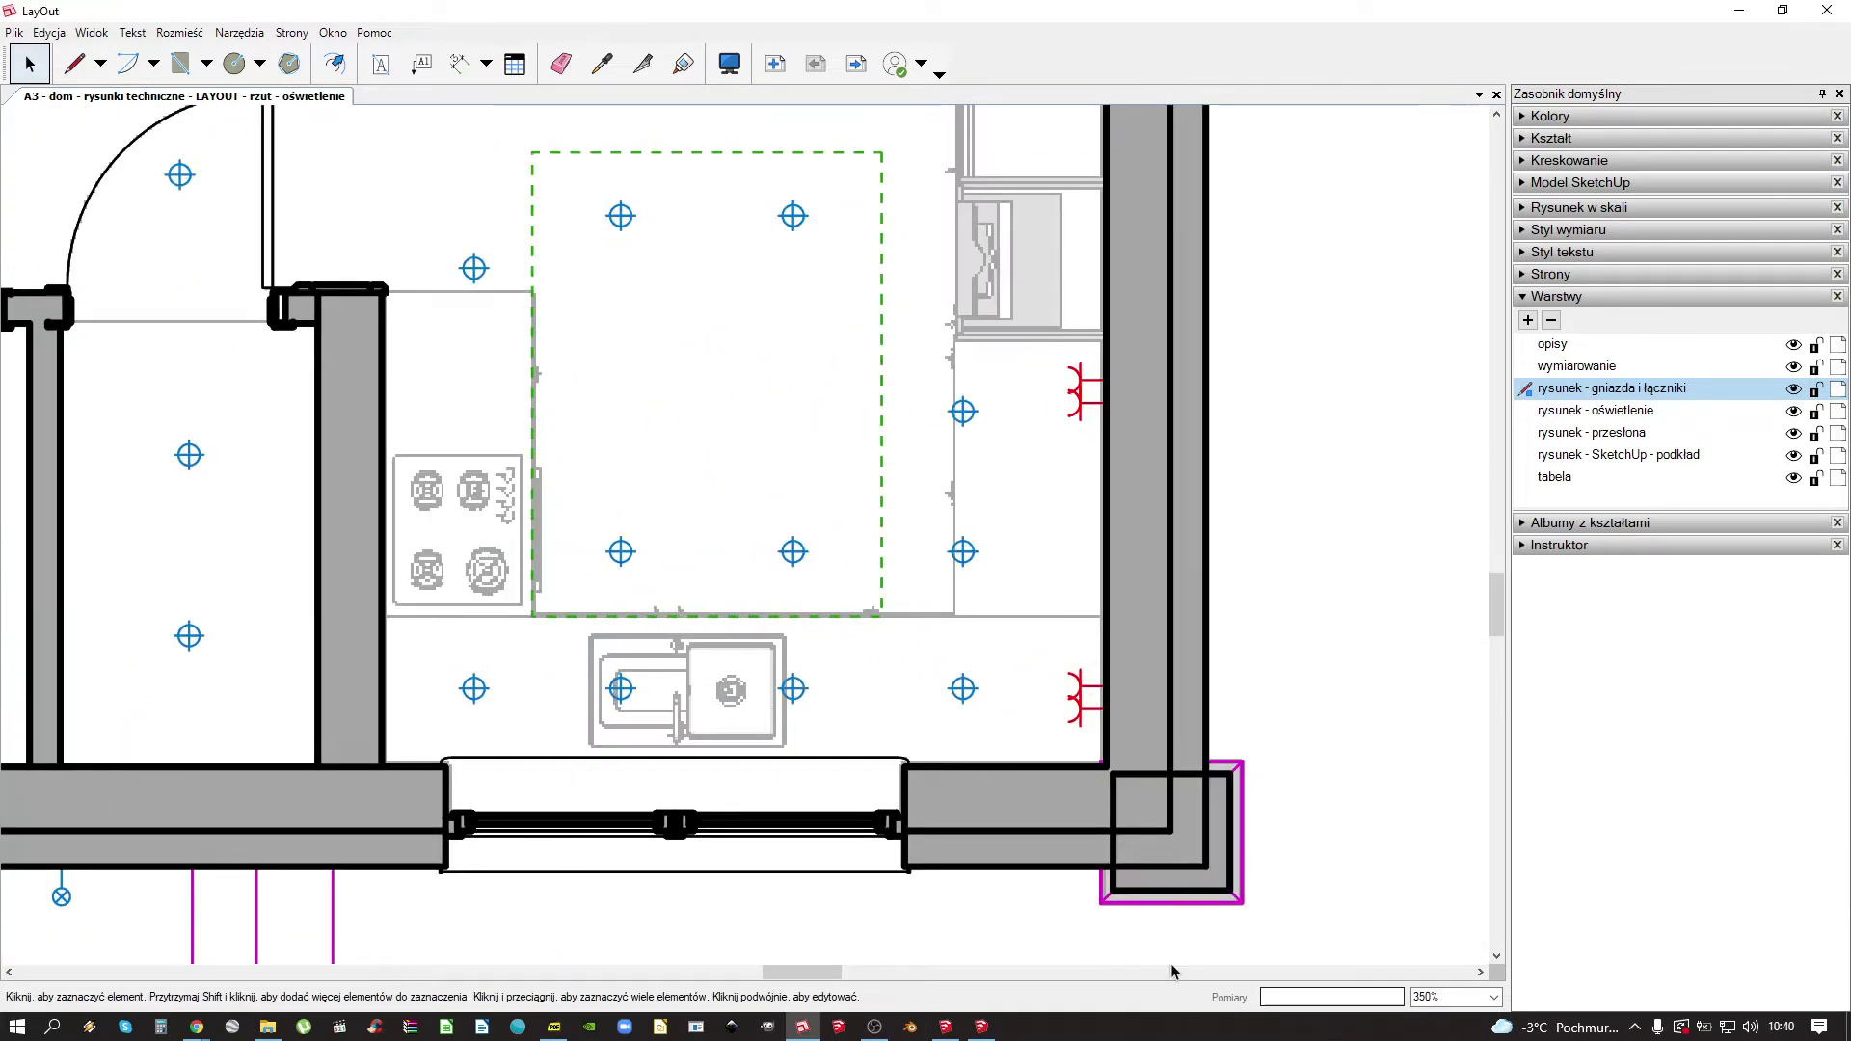
pyautogui.scroll(-1, 969, 495)
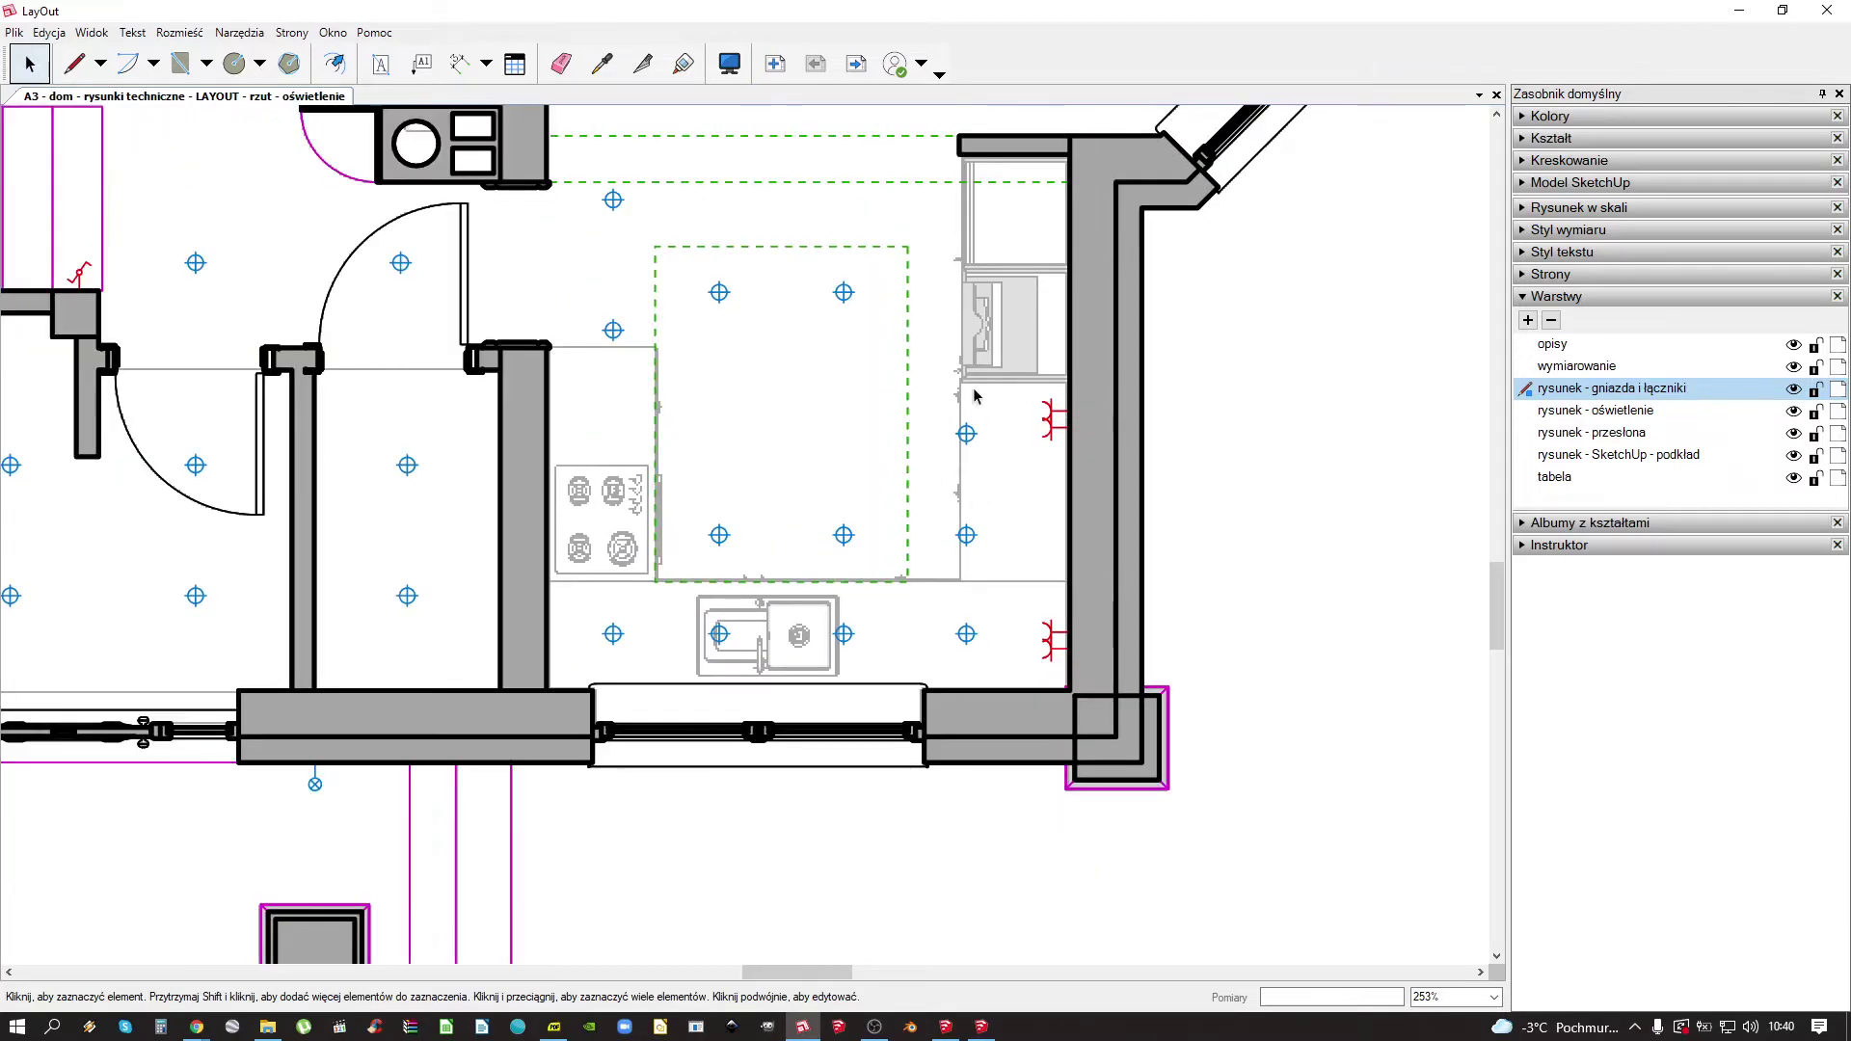
# - Pan across the kitchen and whole plan, then zoom onto the dimensioned lighting grid
pyautogui.moveTo(974, 395)
pyautogui.mouseDown(button='middle')
pyautogui.moveTo(828, 519)
pyautogui.moveTo(925, 565)
pyautogui.mouseUp(button='middle')
pyautogui.scroll(-2, 868, 549)
pyautogui.scroll(4, 675, 520)
pyautogui.scroll(-4, 700, 527)
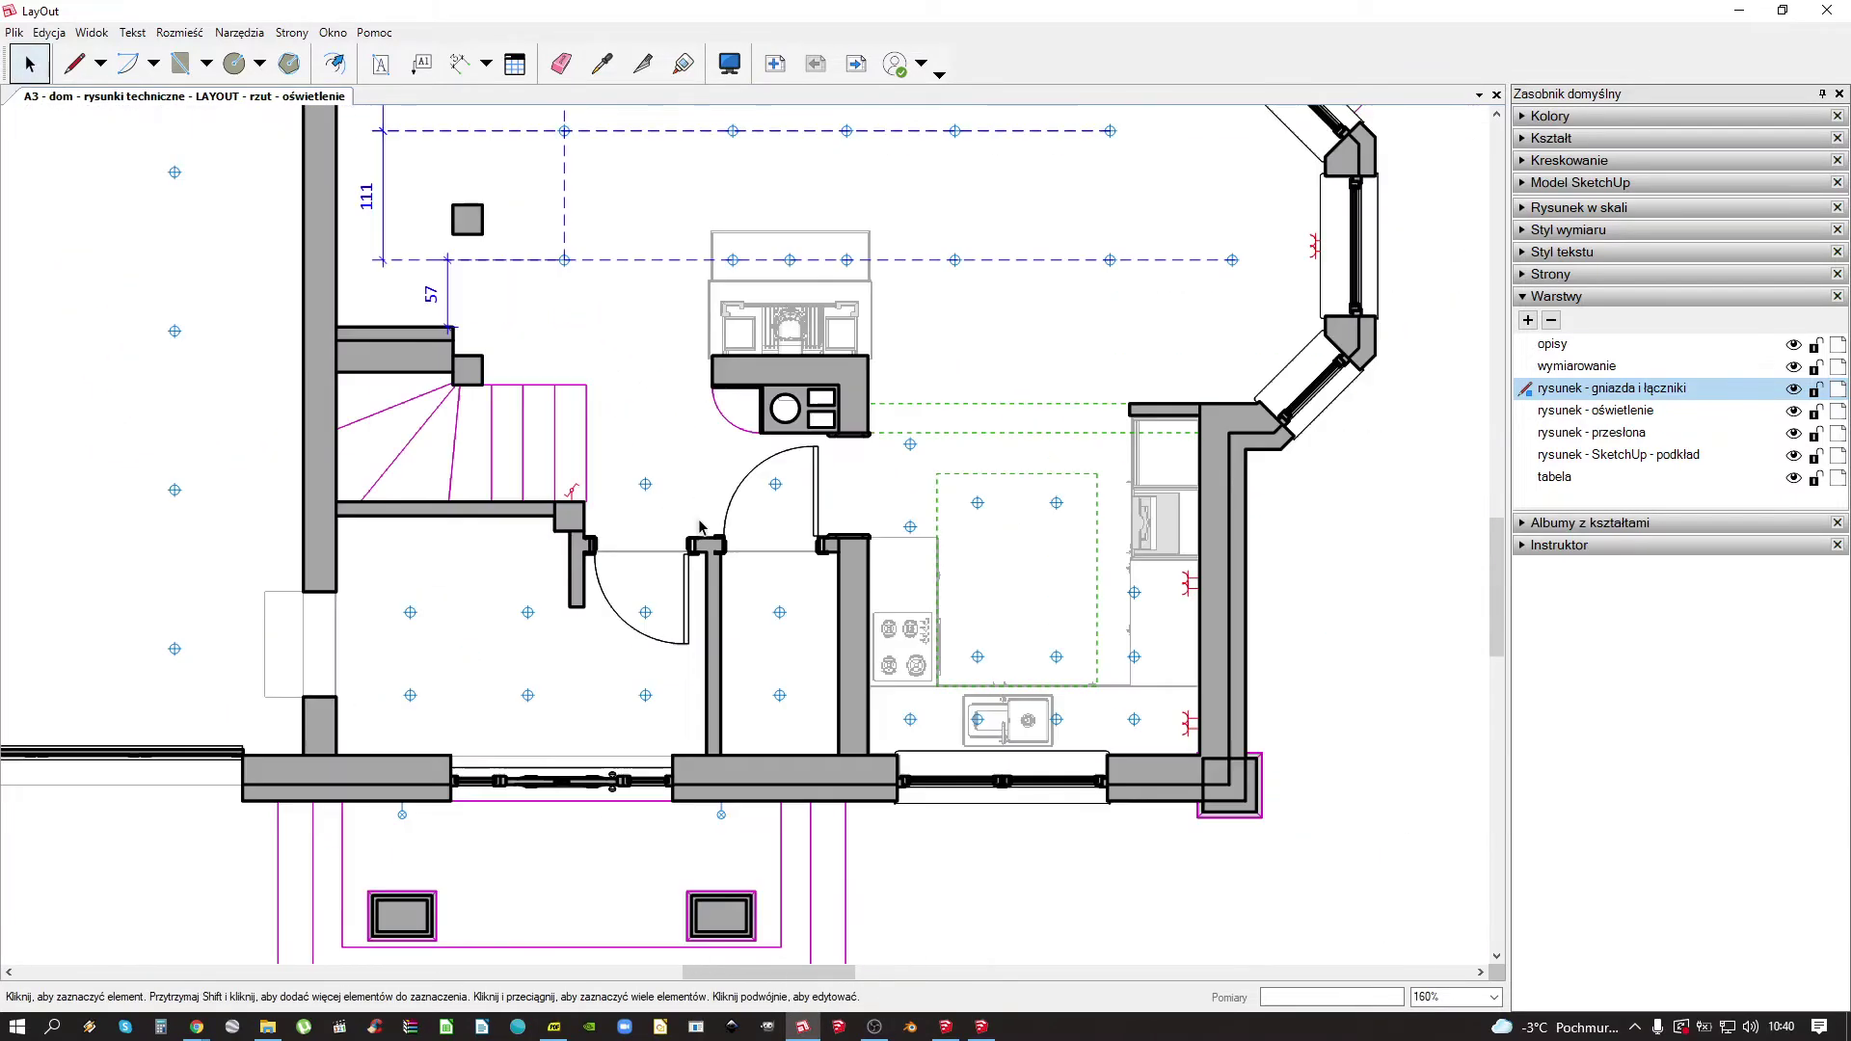
pyautogui.scroll(-2, 700, 527)
pyautogui.moveTo(700, 526); pyautogui.dragTo(977, 536, button='middle')
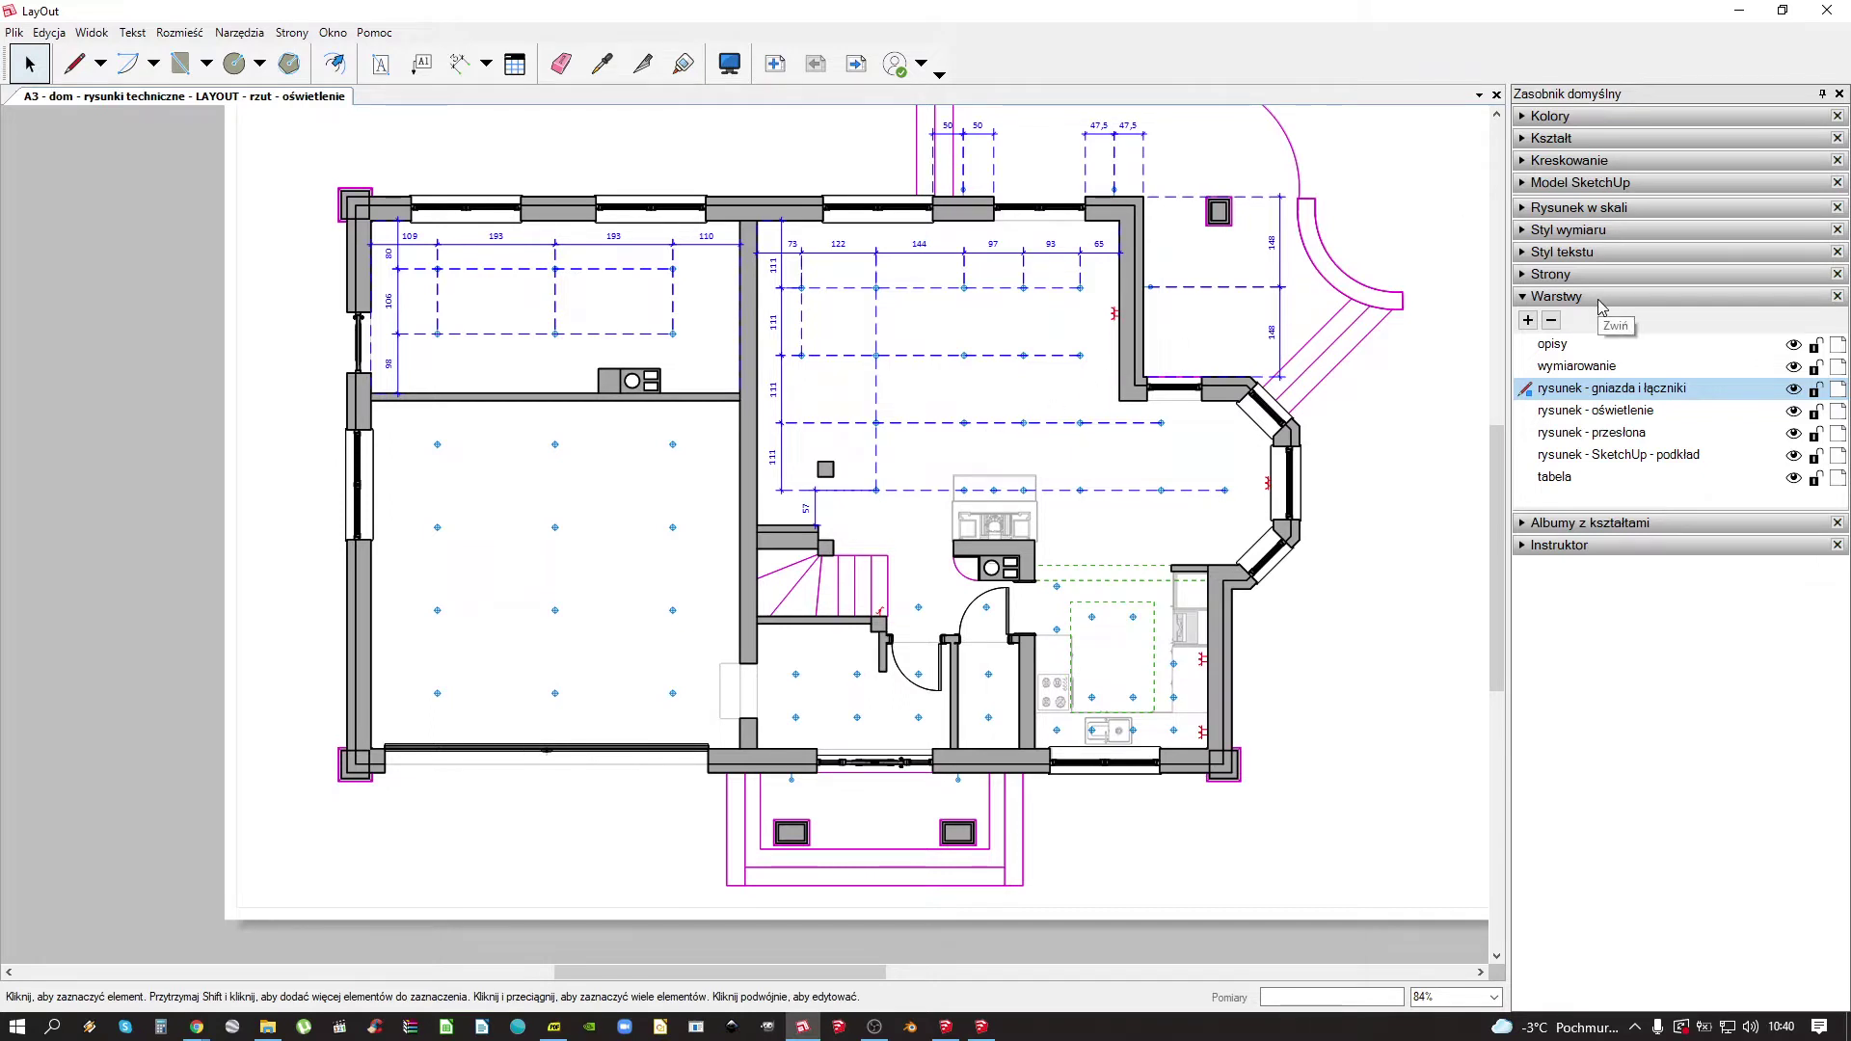
pyautogui.scroll(-2, 1060, 410)
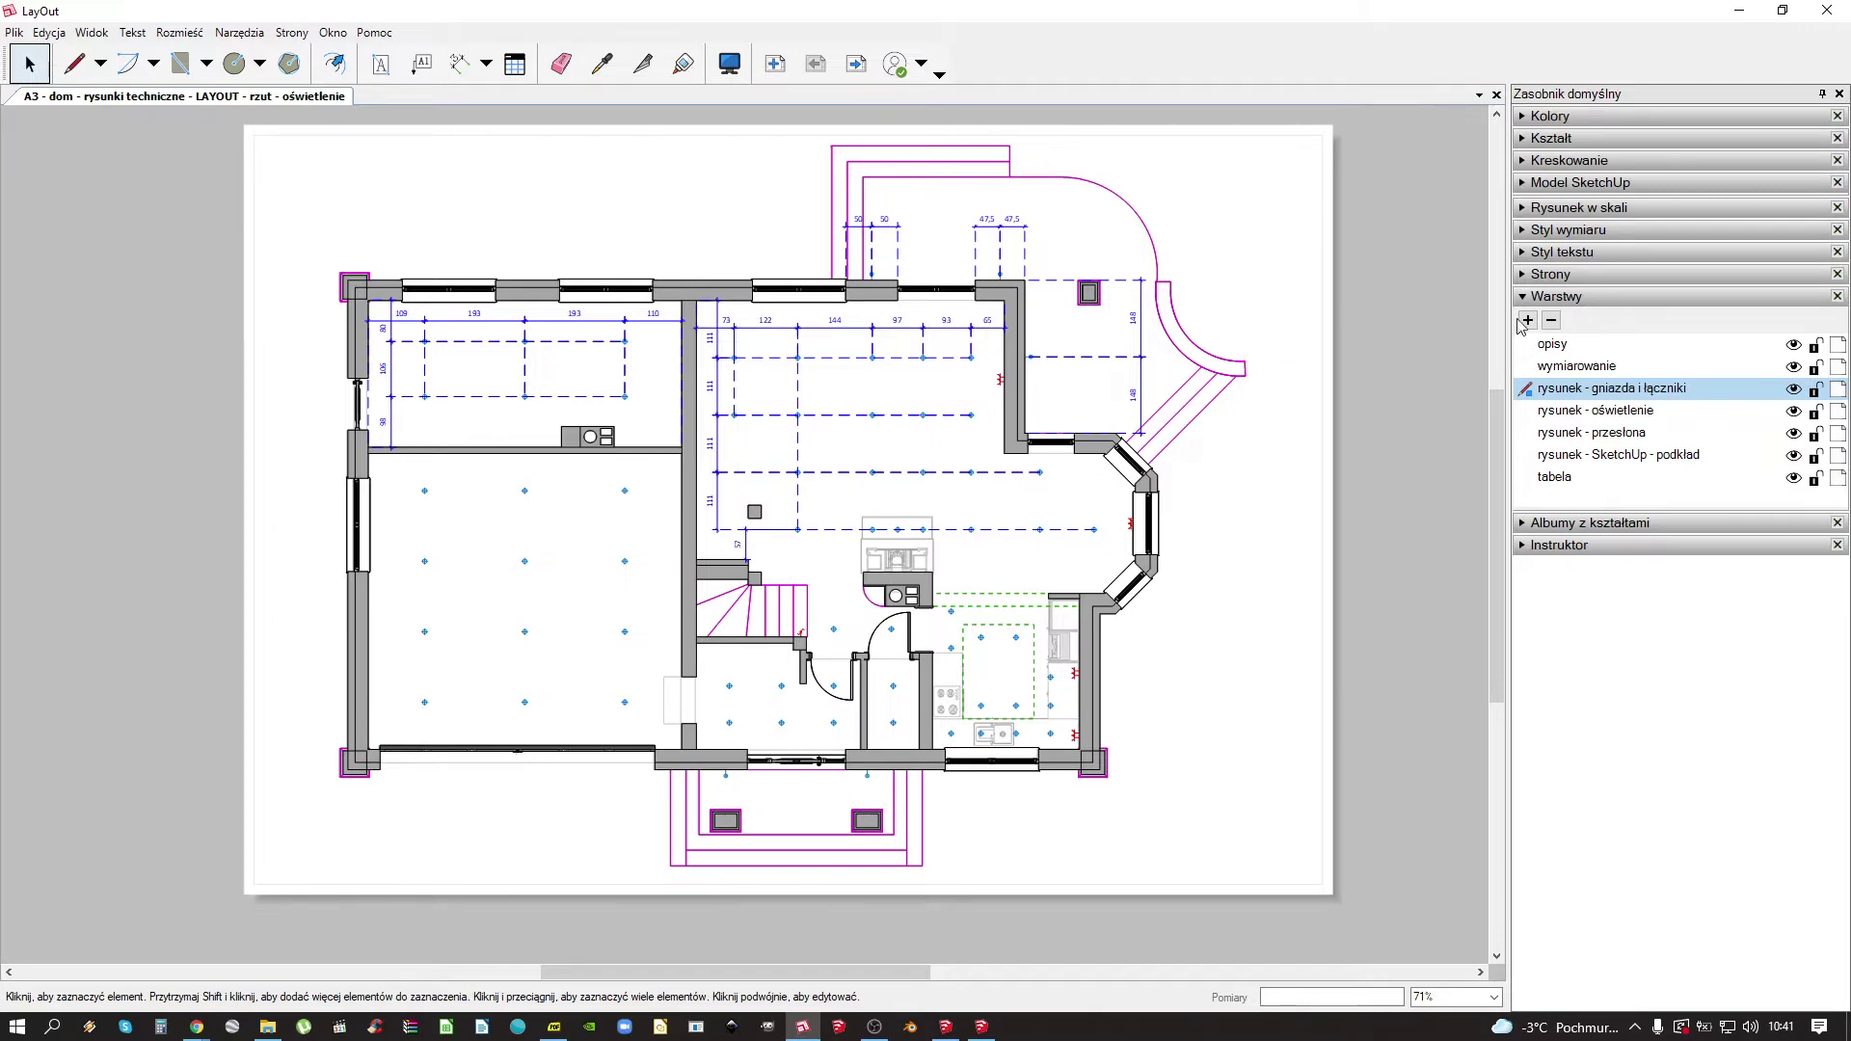
pyautogui.scroll(2, 1024, 711)
pyautogui.scroll(2, 935, 733)
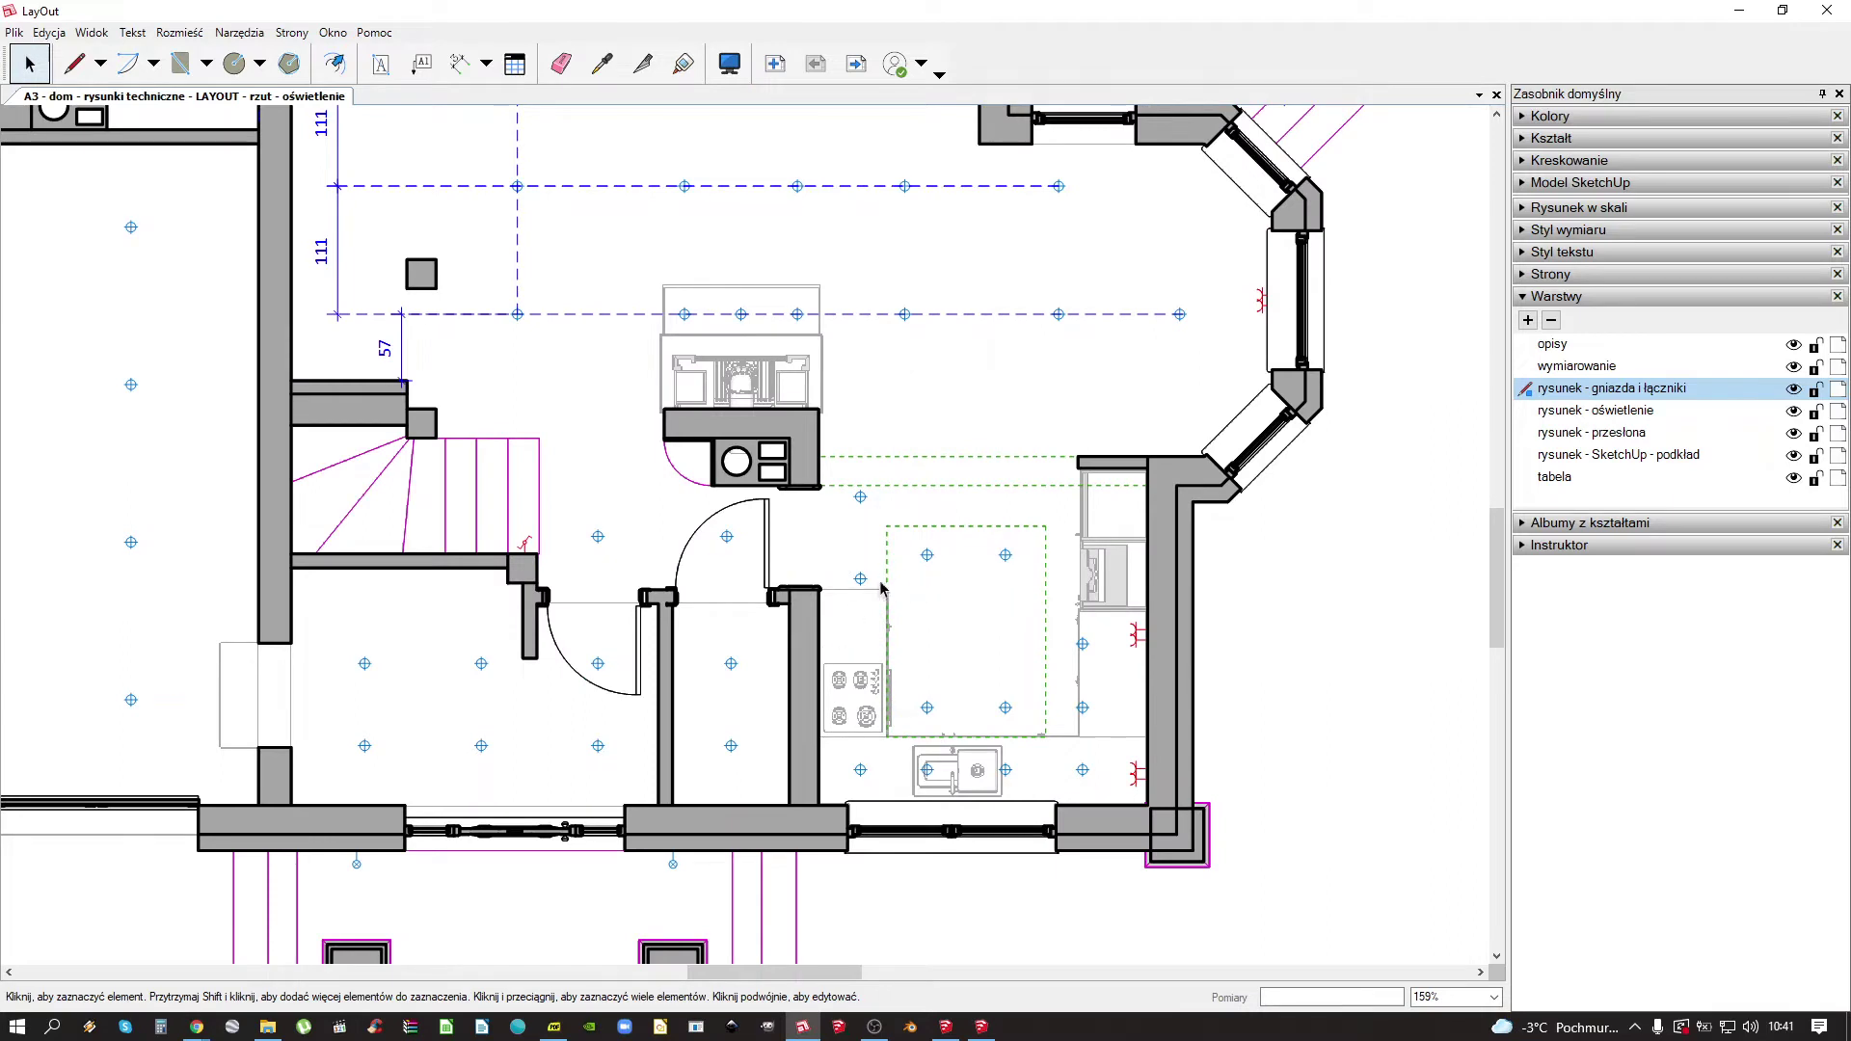
pyautogui.scroll(-2, 945, 663)
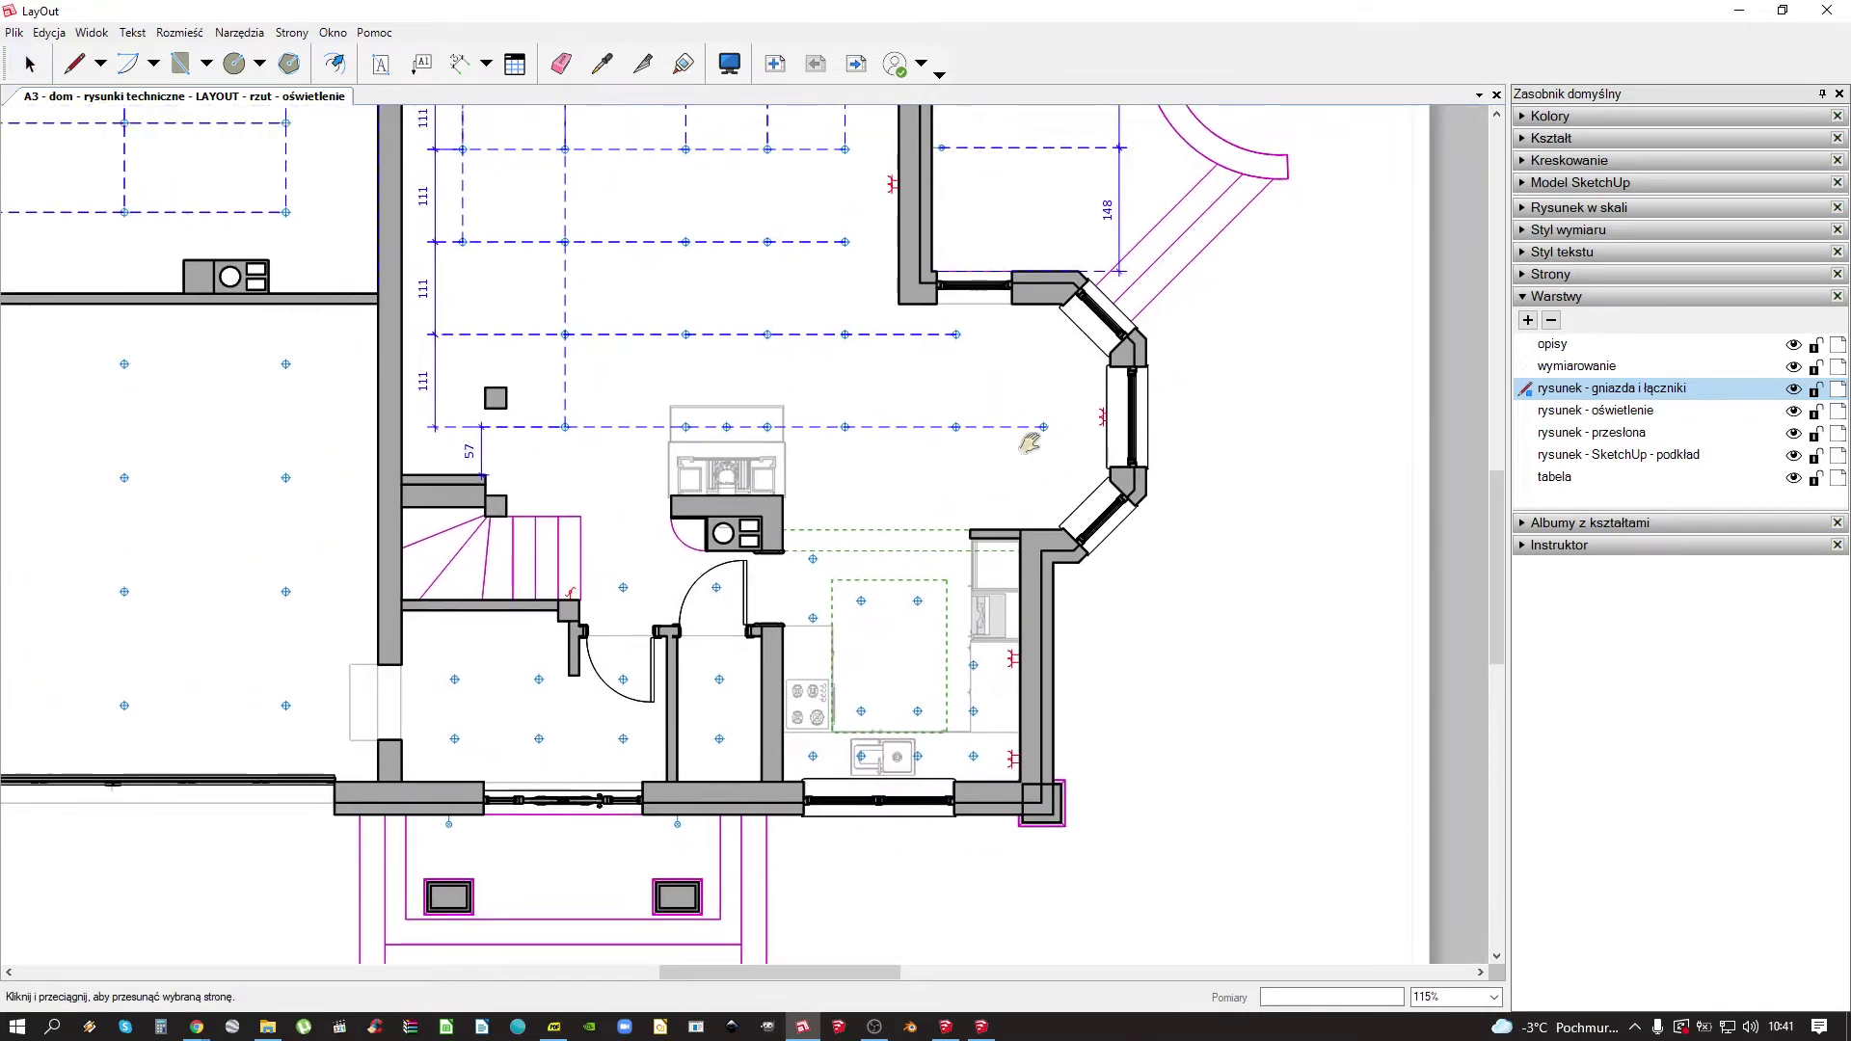
pyautogui.scroll(2, 732, 359)
pyautogui.scroll(1, 707, 308)
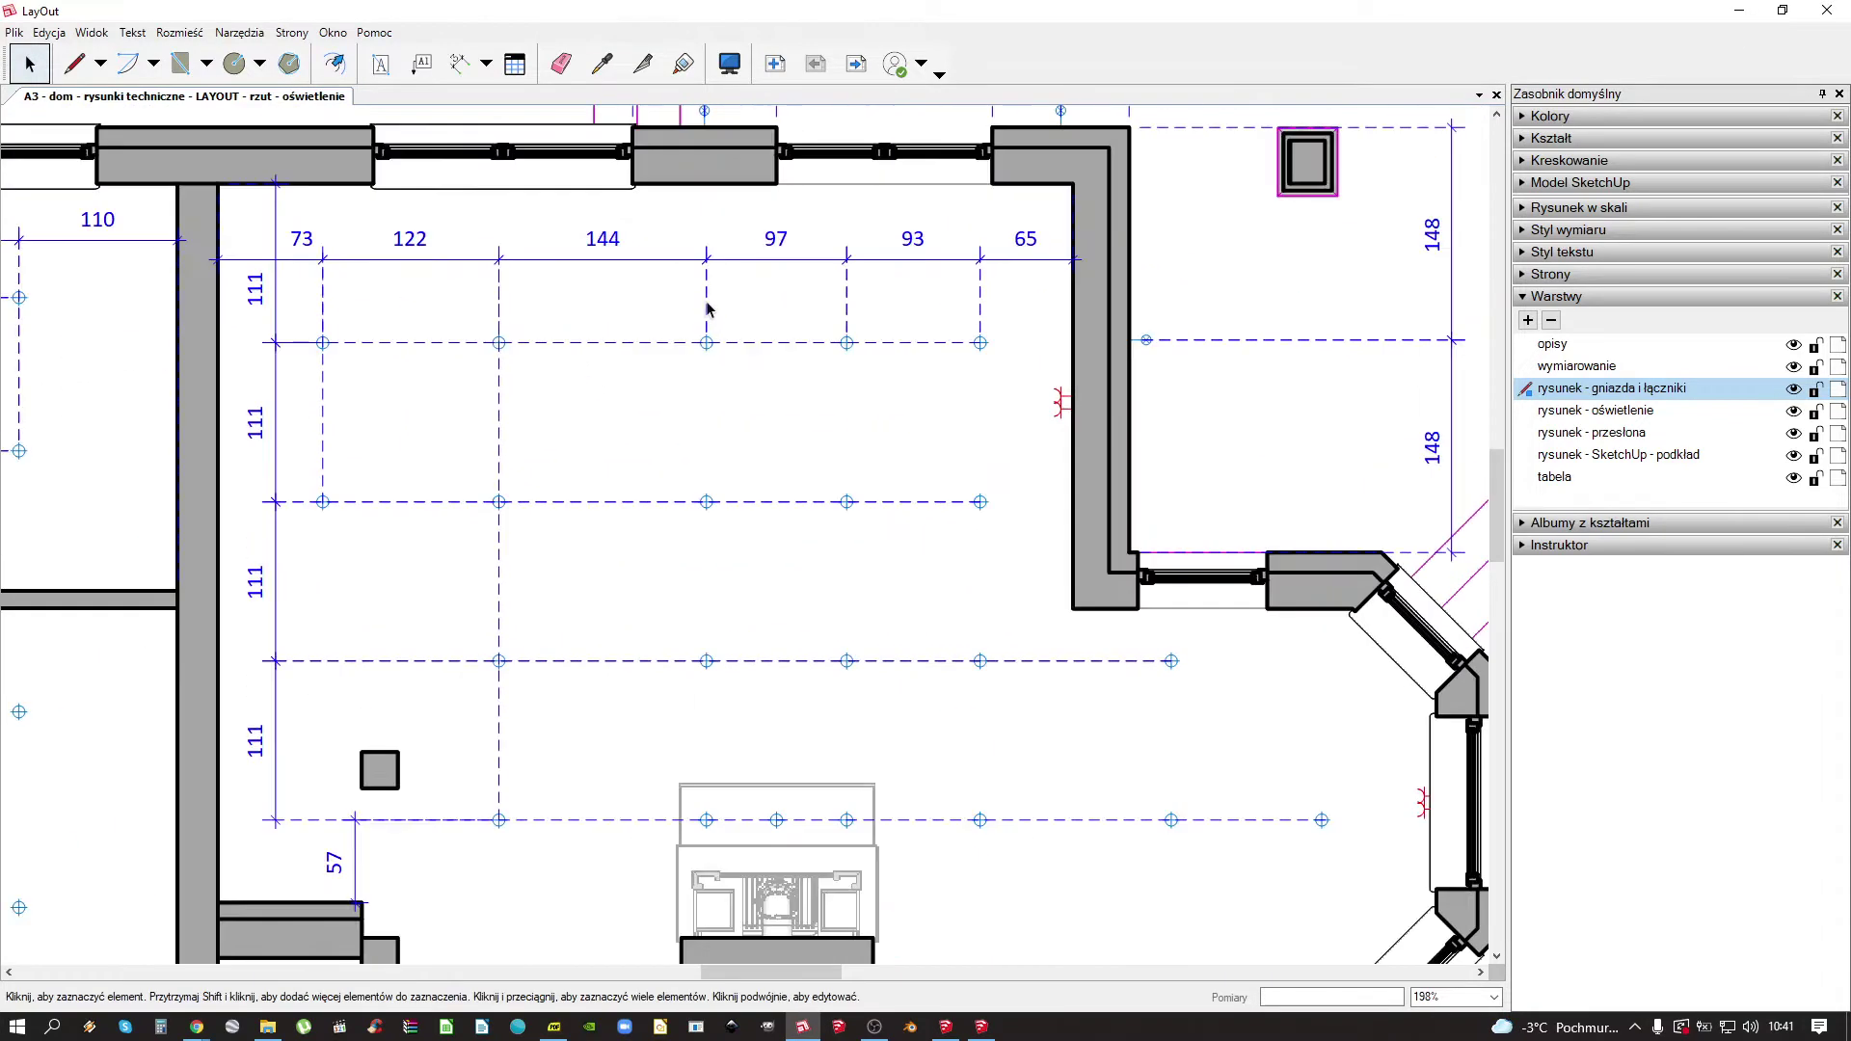
# - Stretch both extension lines of the 144 dimension down to the grid crosshairs
pyautogui.click(592, 241)
pyautogui.moveTo(496, 330); pyautogui.dragTo(501, 836)
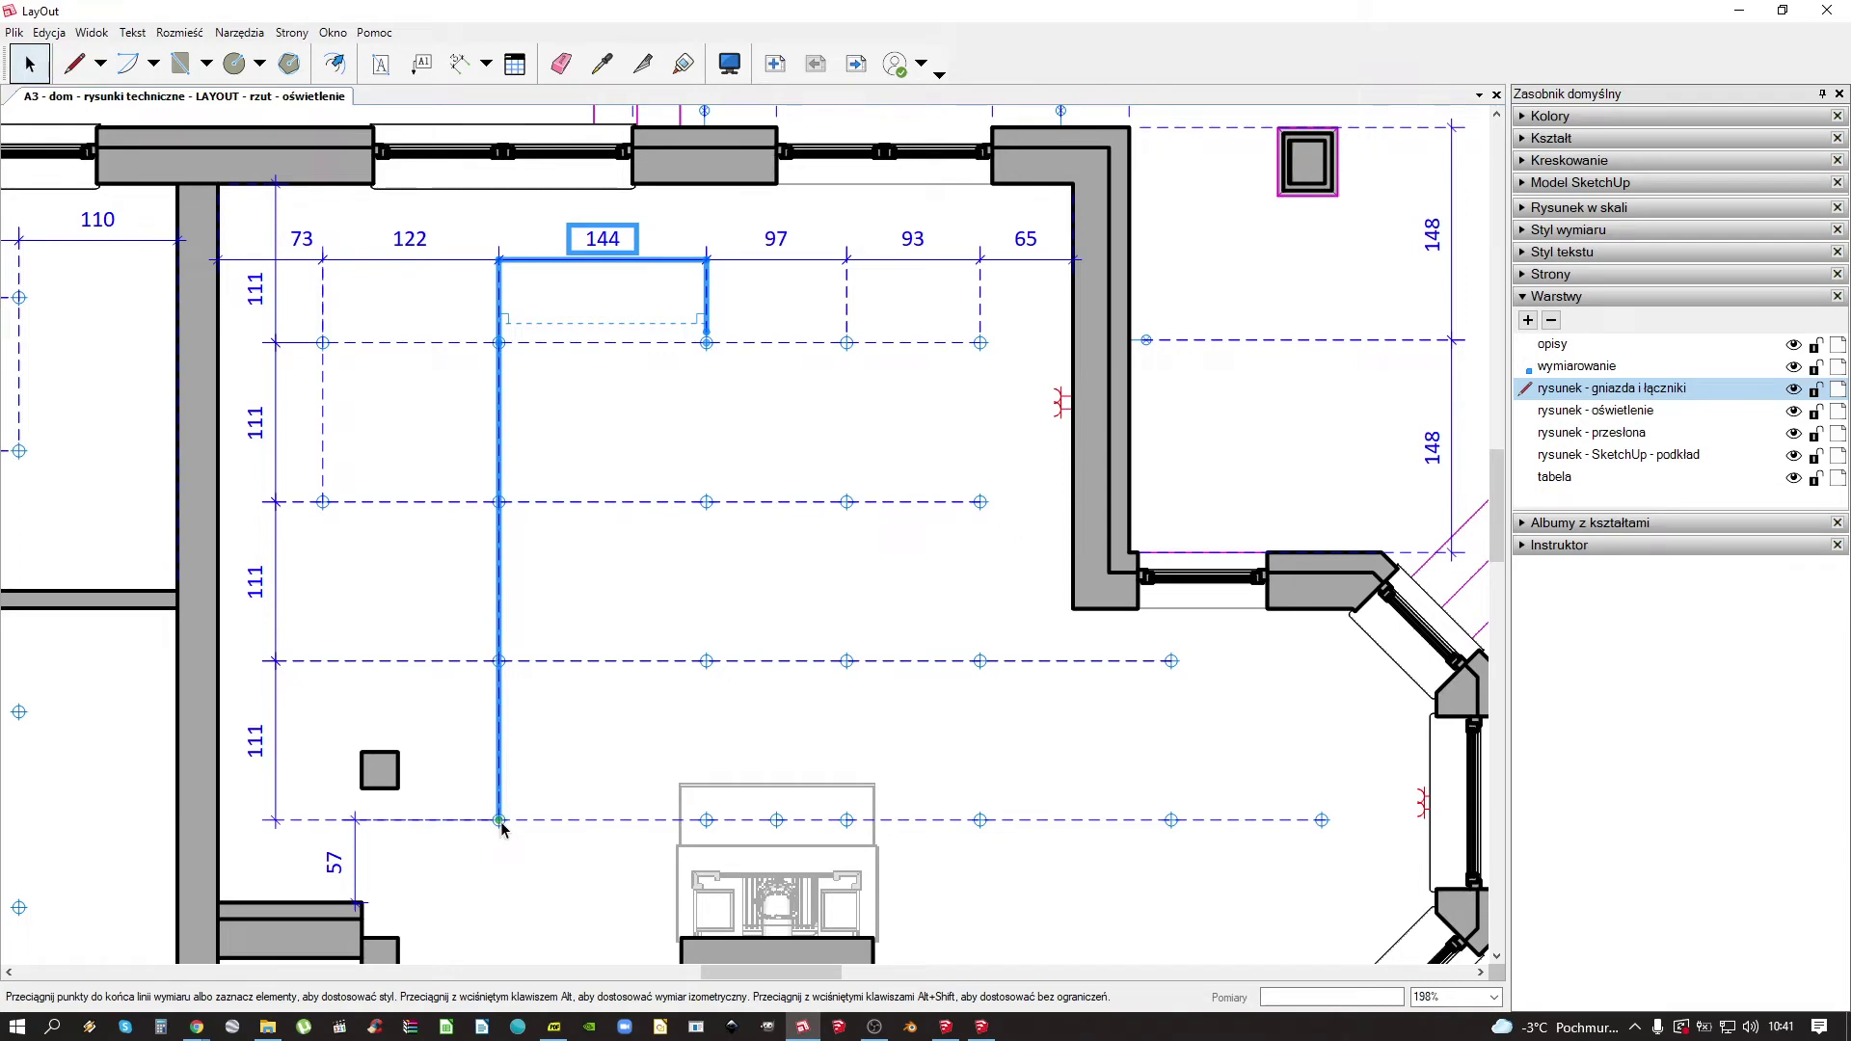
pyautogui.scroll(3, 509, 829)
pyautogui.scroll(2, 504, 806)
pyautogui.scroll(3, 473, 774)
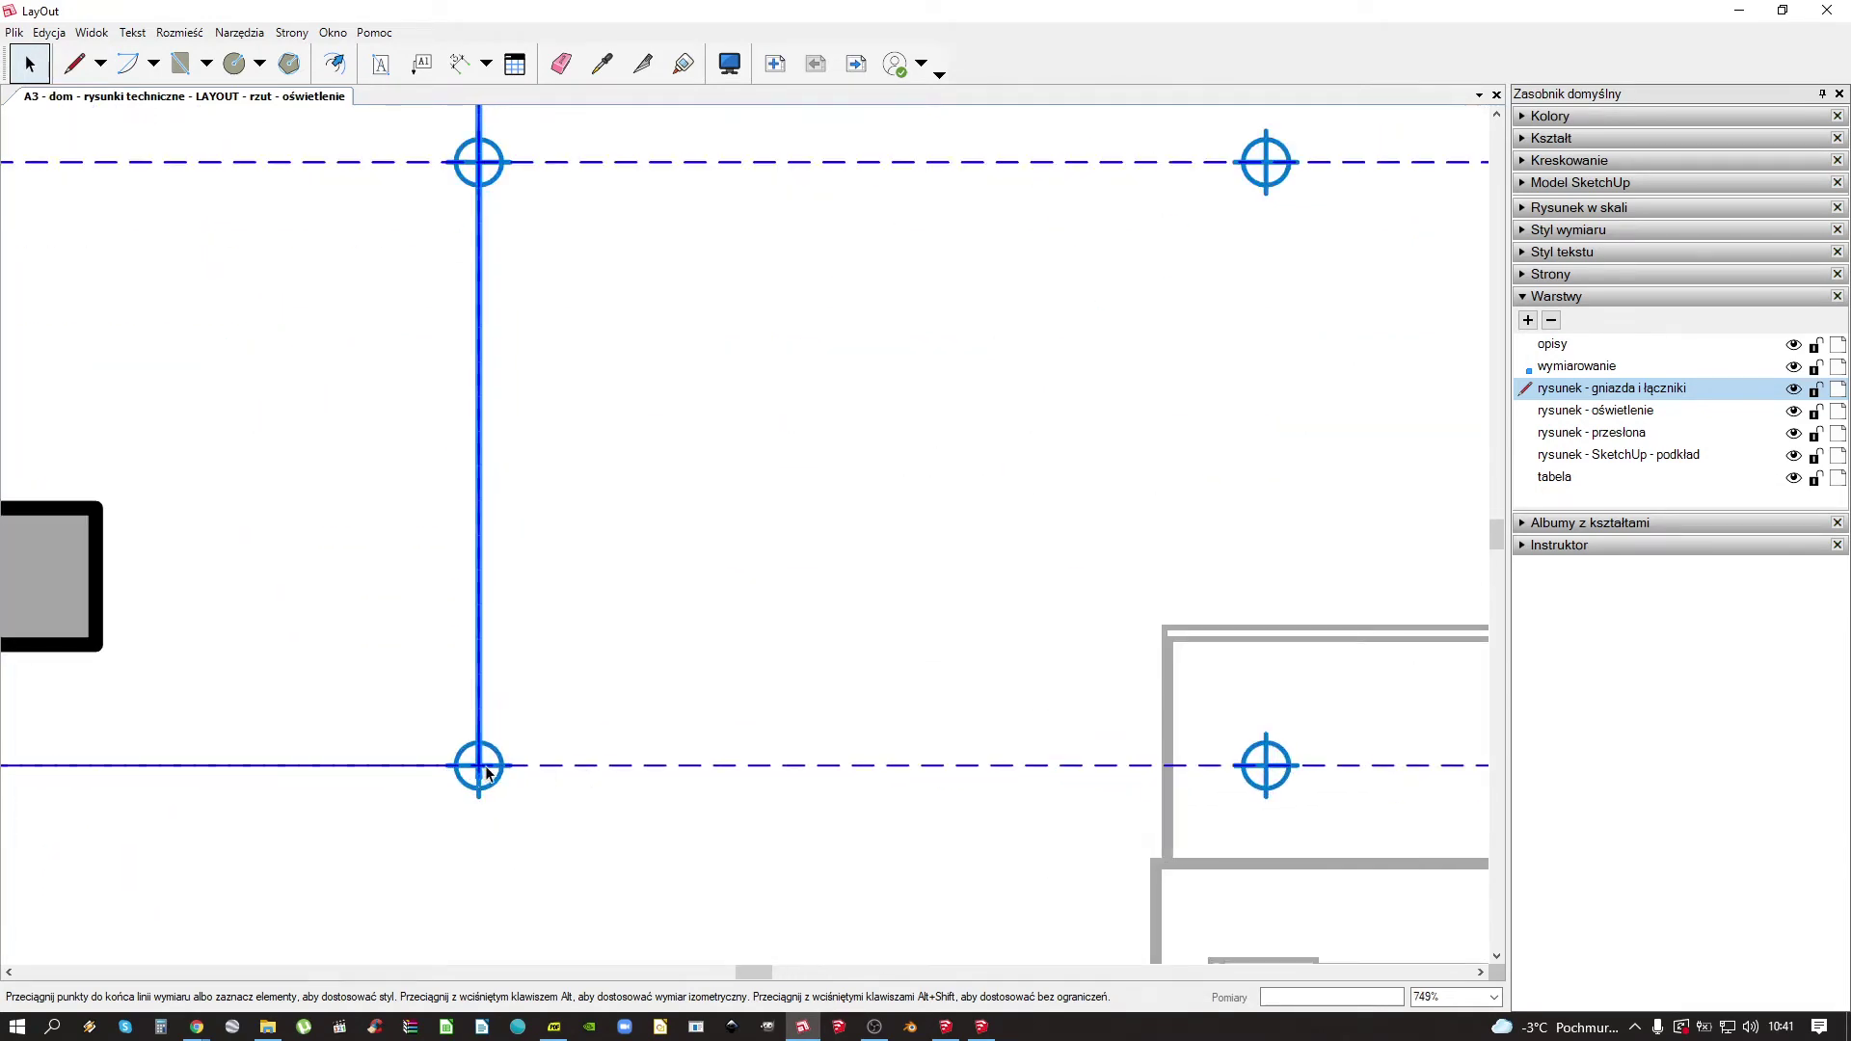
pyautogui.scroll(-5, 490, 772)
pyautogui.scroll(-1, 620, 496)
pyautogui.scroll(1, 661, 414)
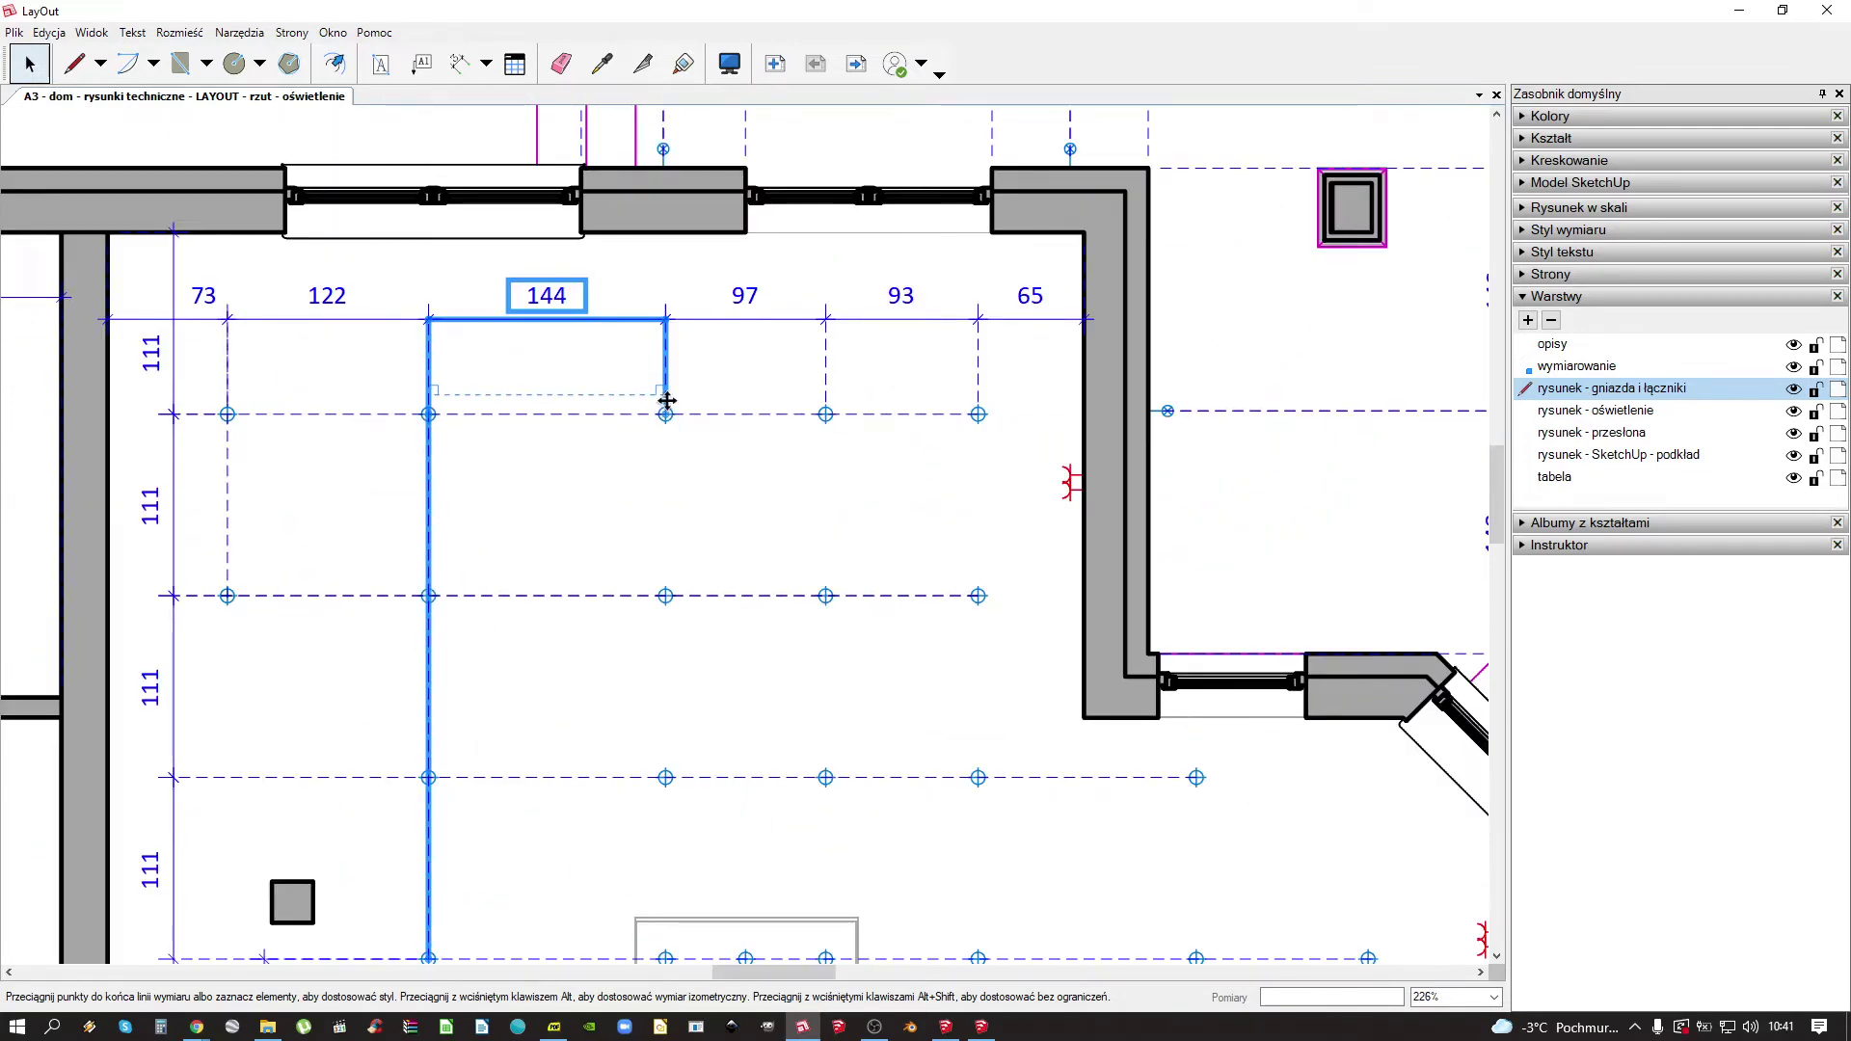
pyautogui.moveTo(681, 702); pyautogui.dragTo(685, 694)
pyautogui.moveTo(684, 694); pyautogui.dragTo(702, 528, button='middle')
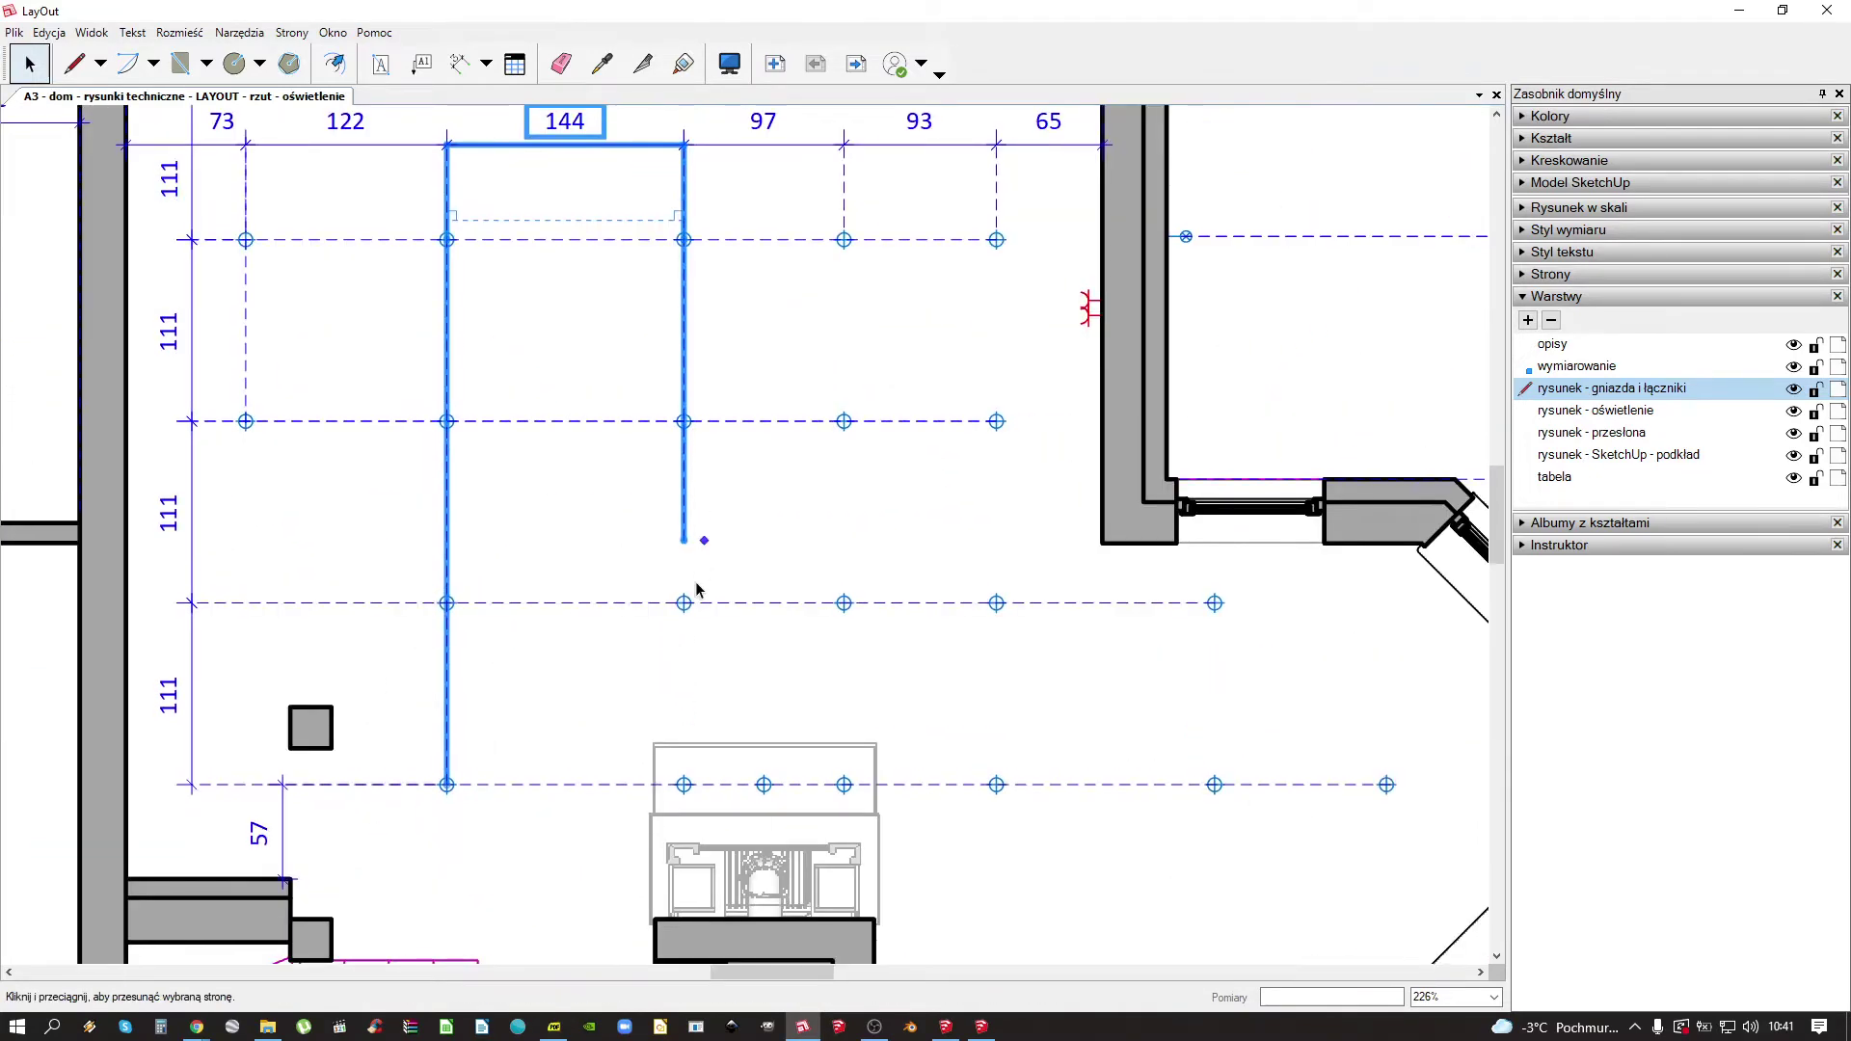
pyautogui.moveTo(702, 528); pyautogui.dragTo(687, 605)
pyautogui.scroll(3, 686, 604)
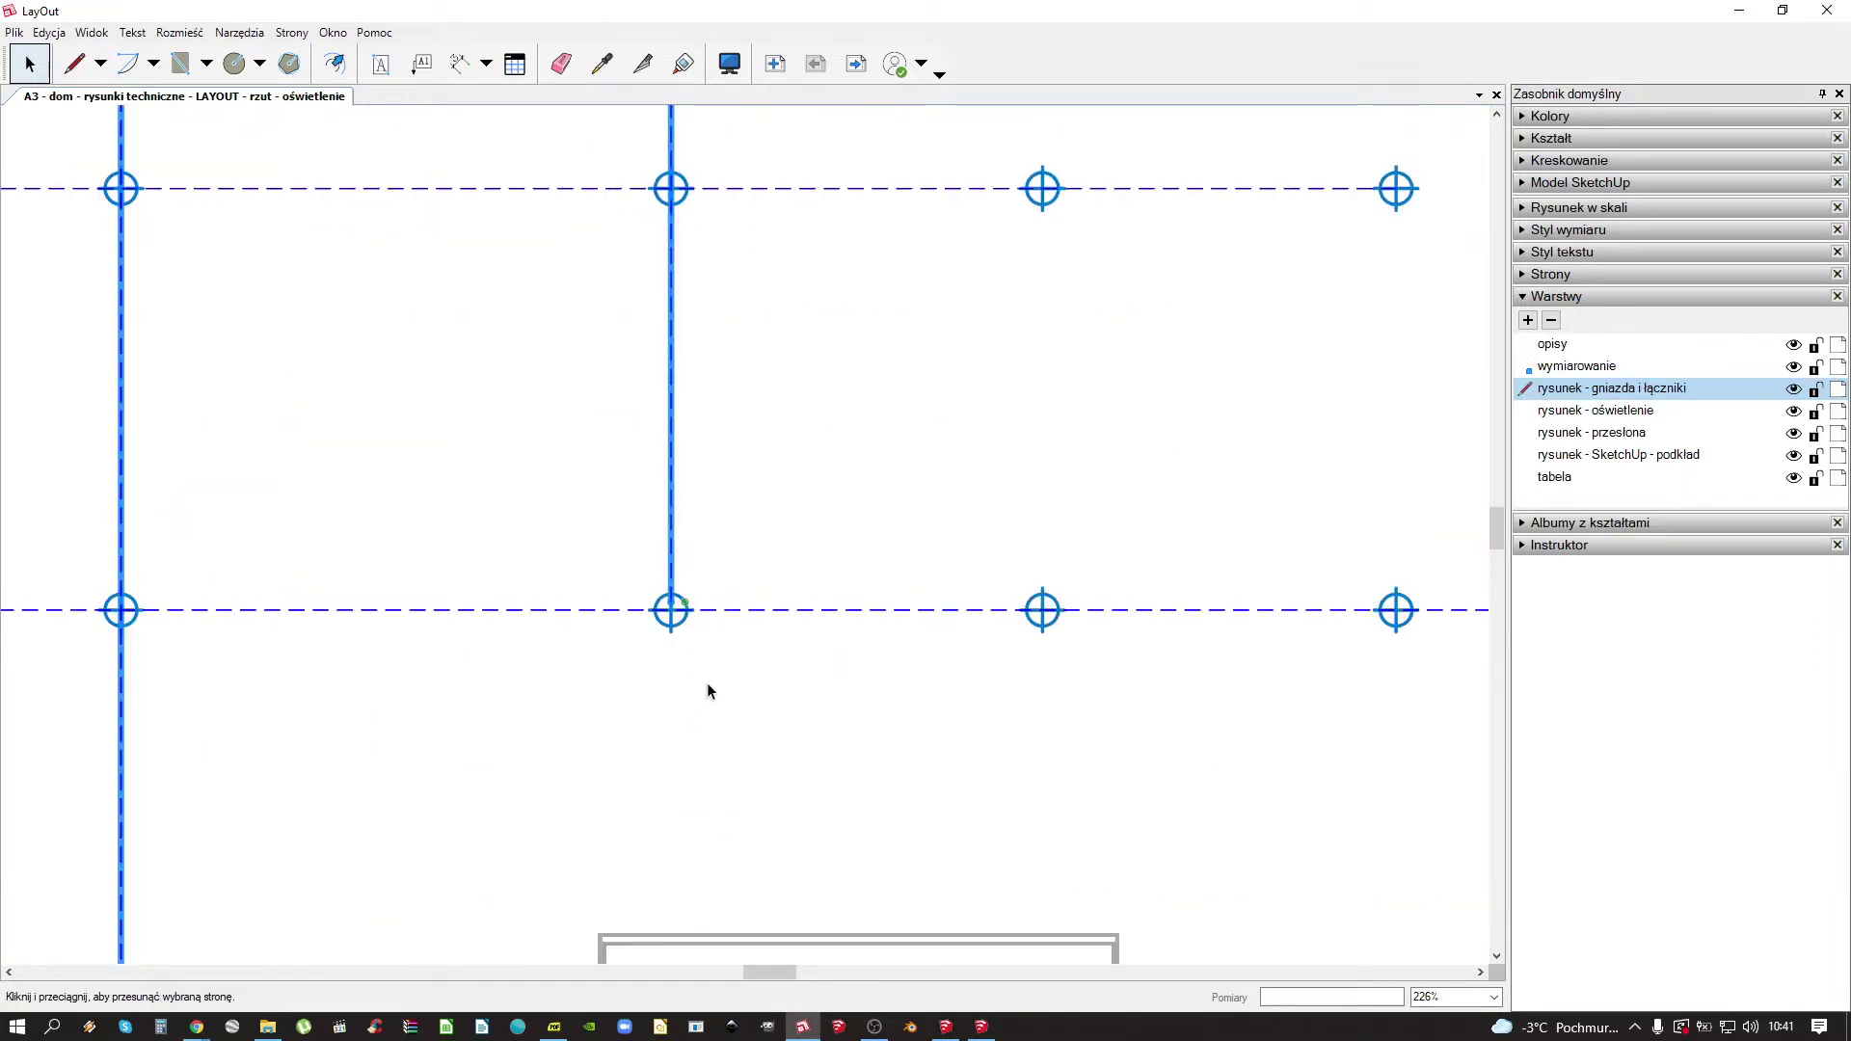
pyautogui.scroll(-3, 708, 690)
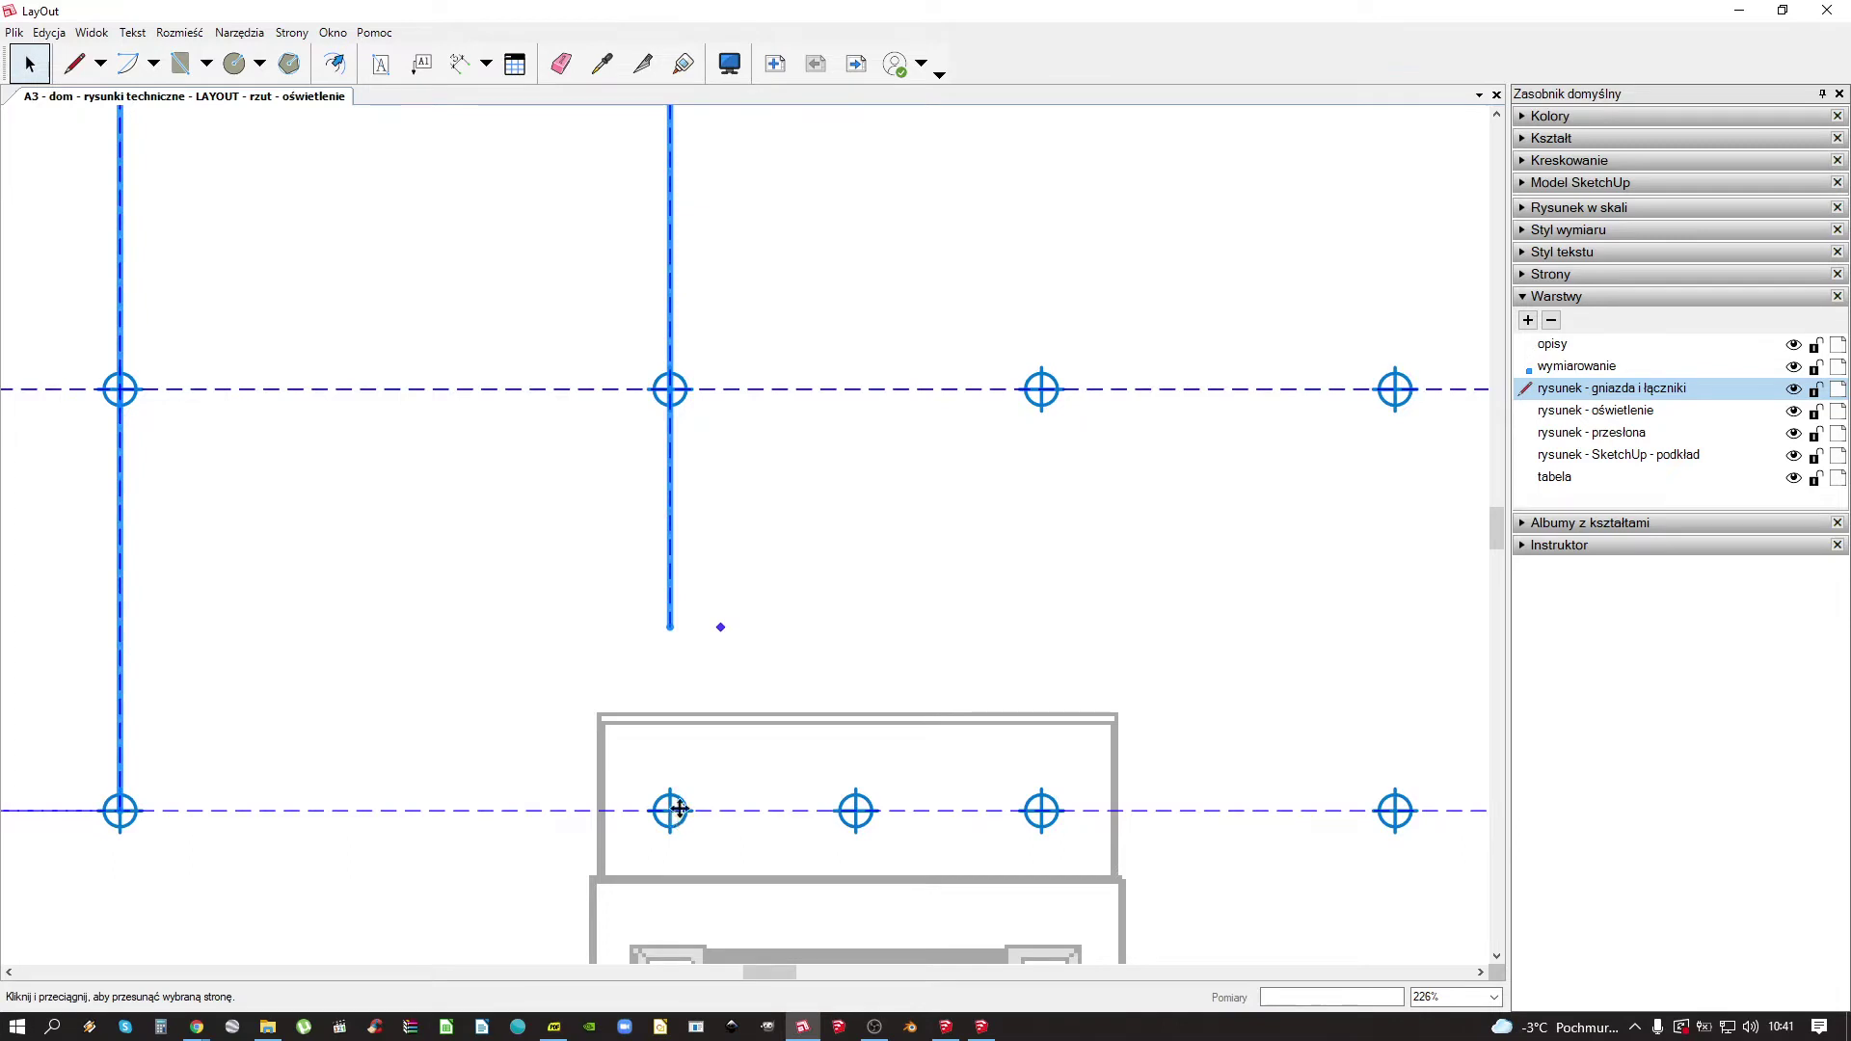
pyautogui.scroll(-3, 749, 818)
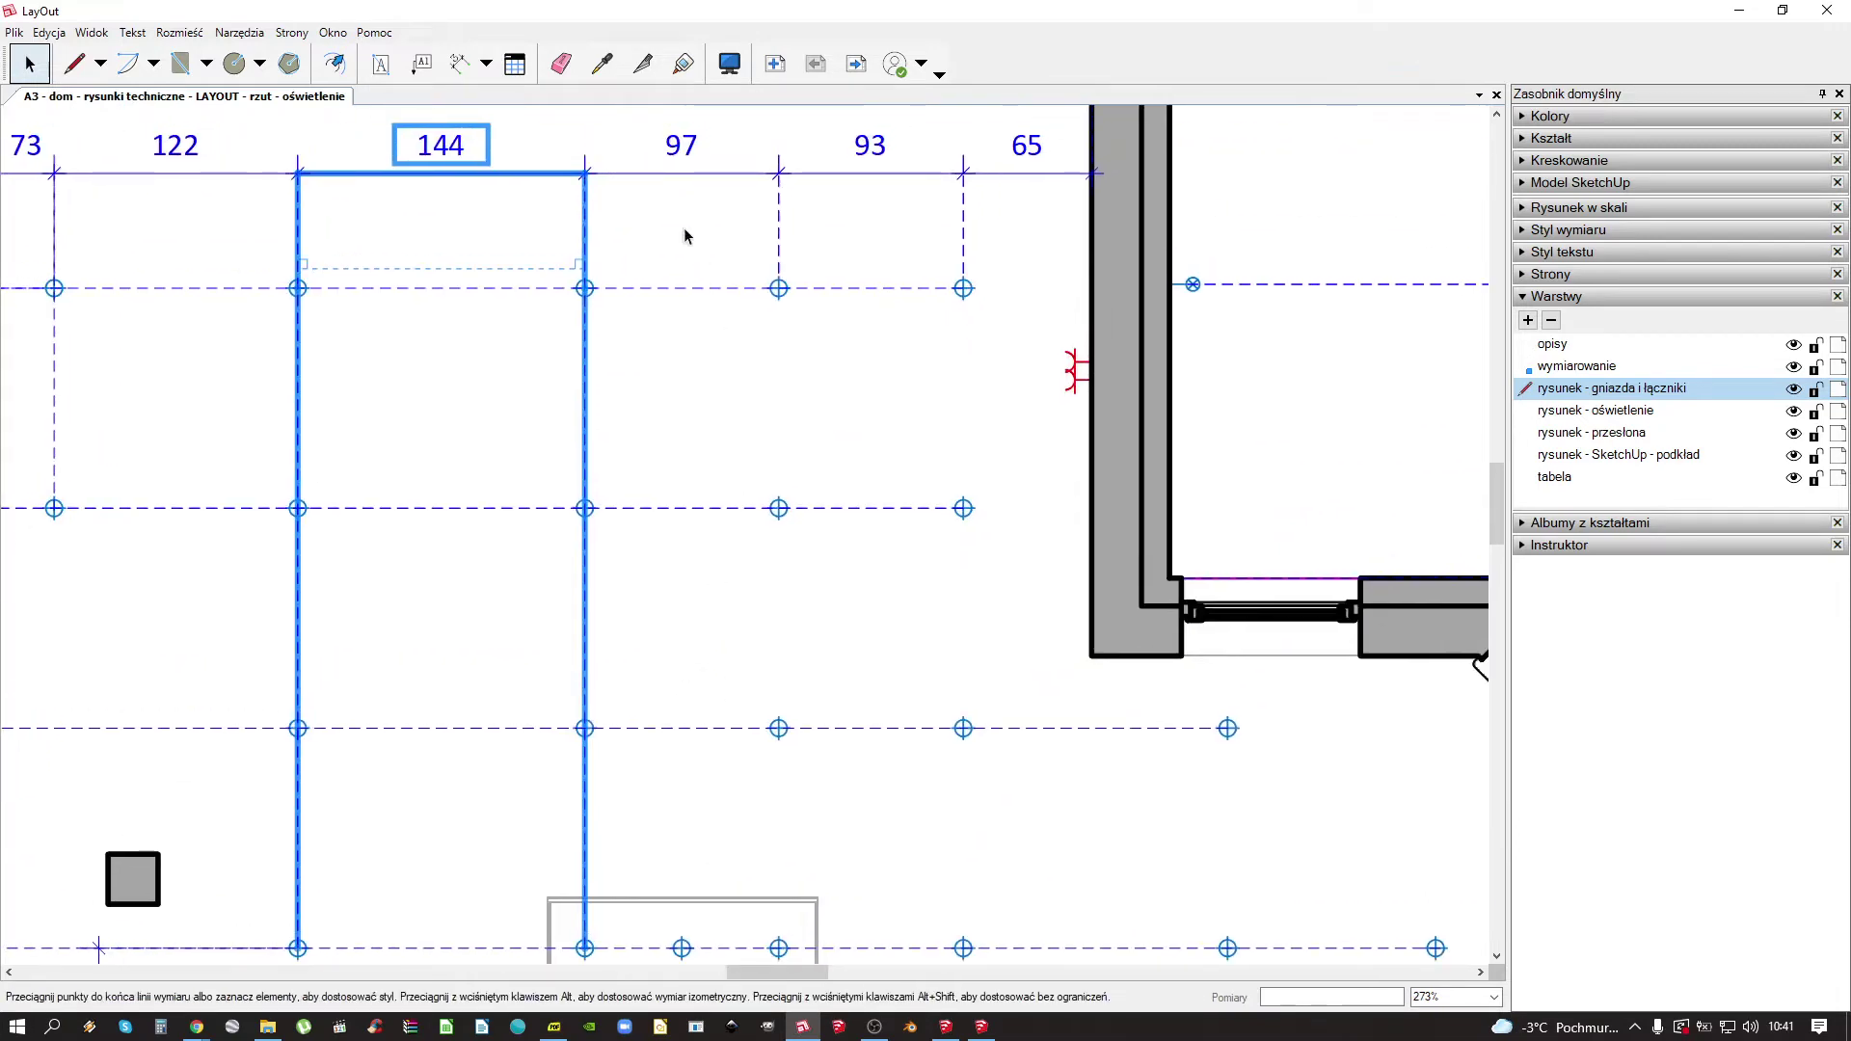
# - Stretch both extension lines of the 97 dimension down to the bottom crosshairs
pyautogui.click(681, 160)
pyautogui.scroll(-1, 610, 239)
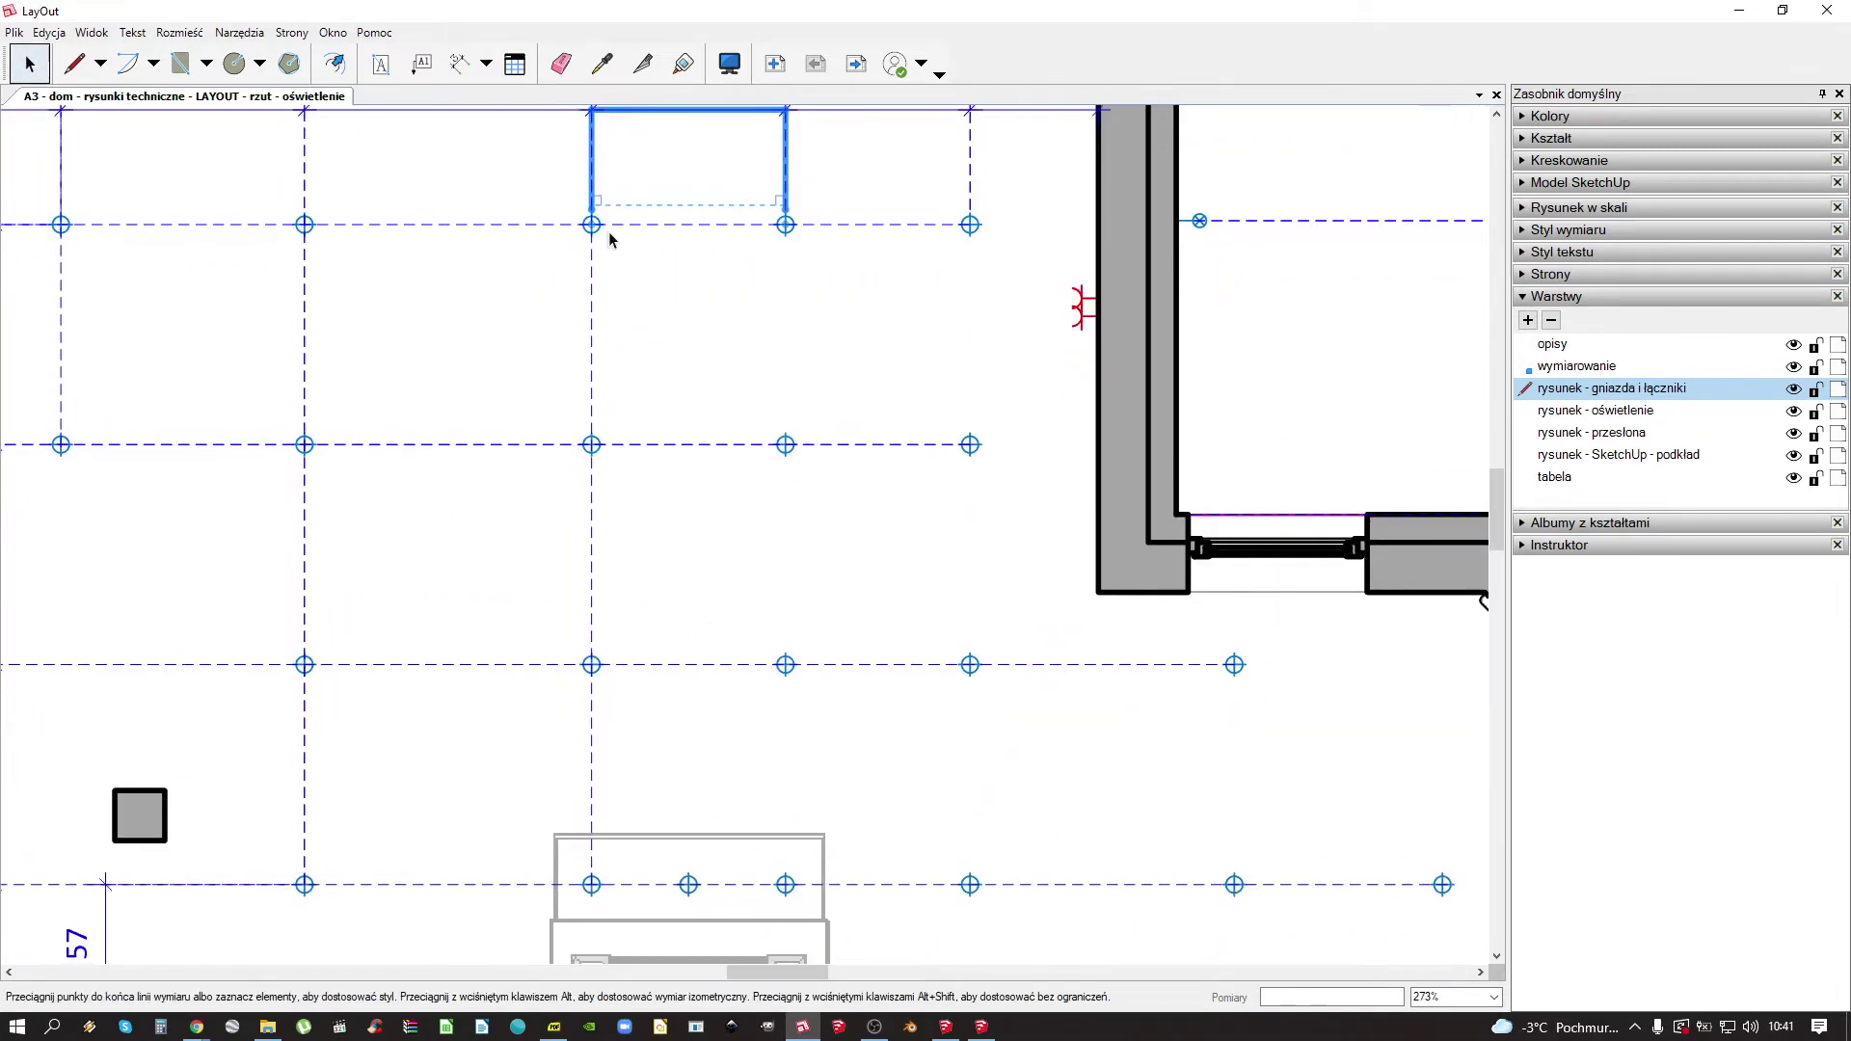
pyautogui.moveTo(591, 212); pyautogui.dragTo(594, 891)
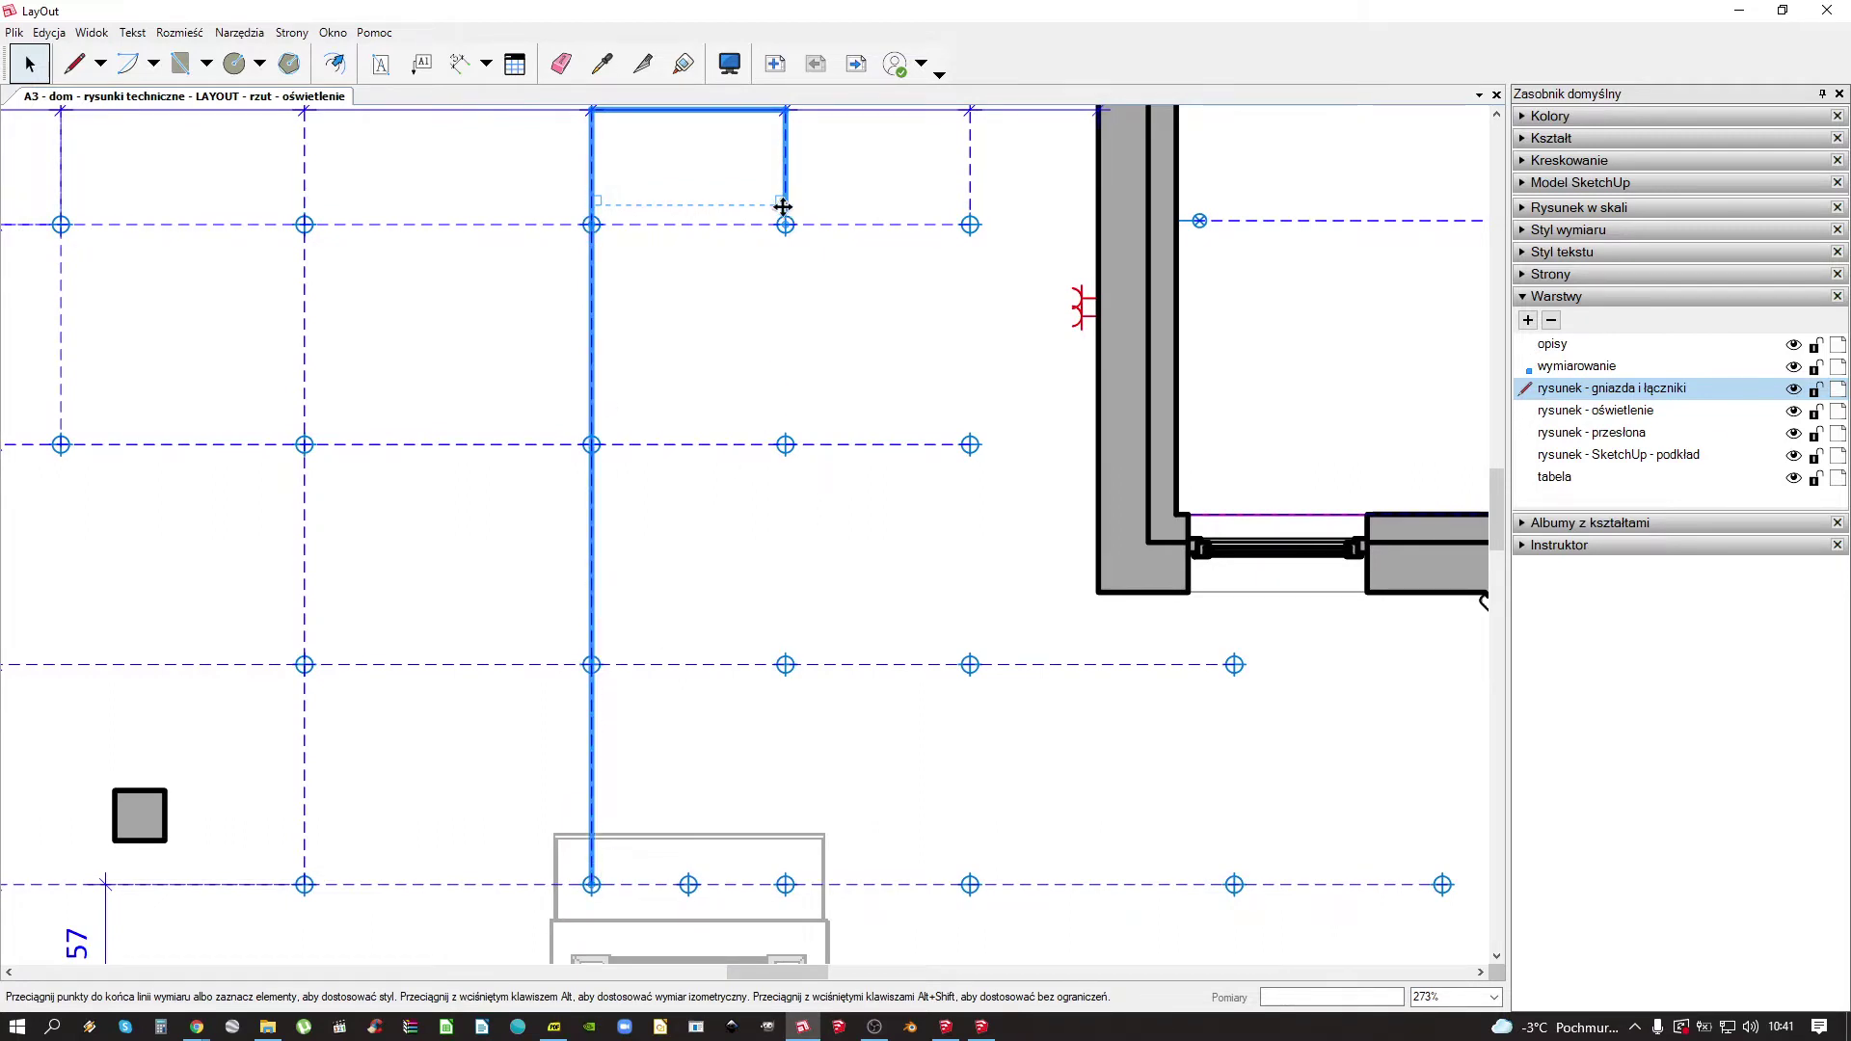
pyautogui.moveTo(782, 206); pyautogui.dragTo(784, 887)
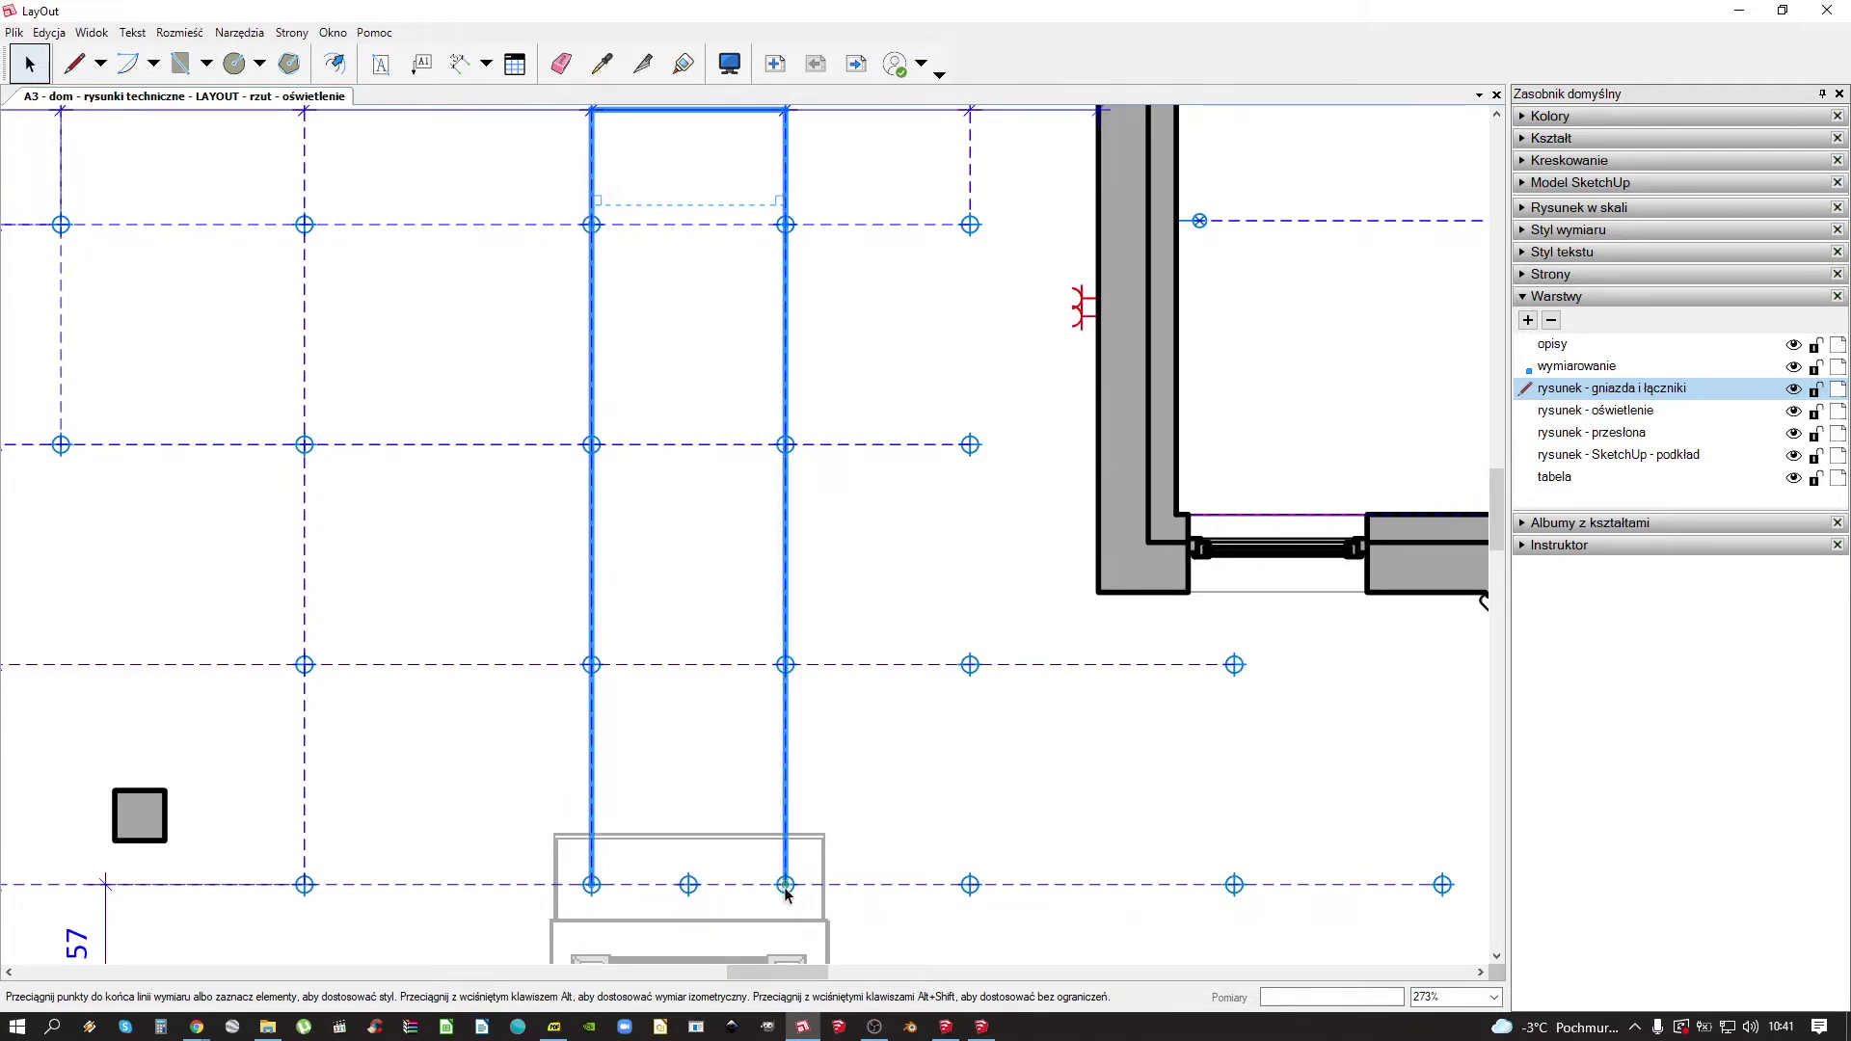
# - Extend the 93 dimension's right extension line down the lighting grid
pyautogui.moveTo(923, 291); pyautogui.dragTo(815, 433, button='middle')
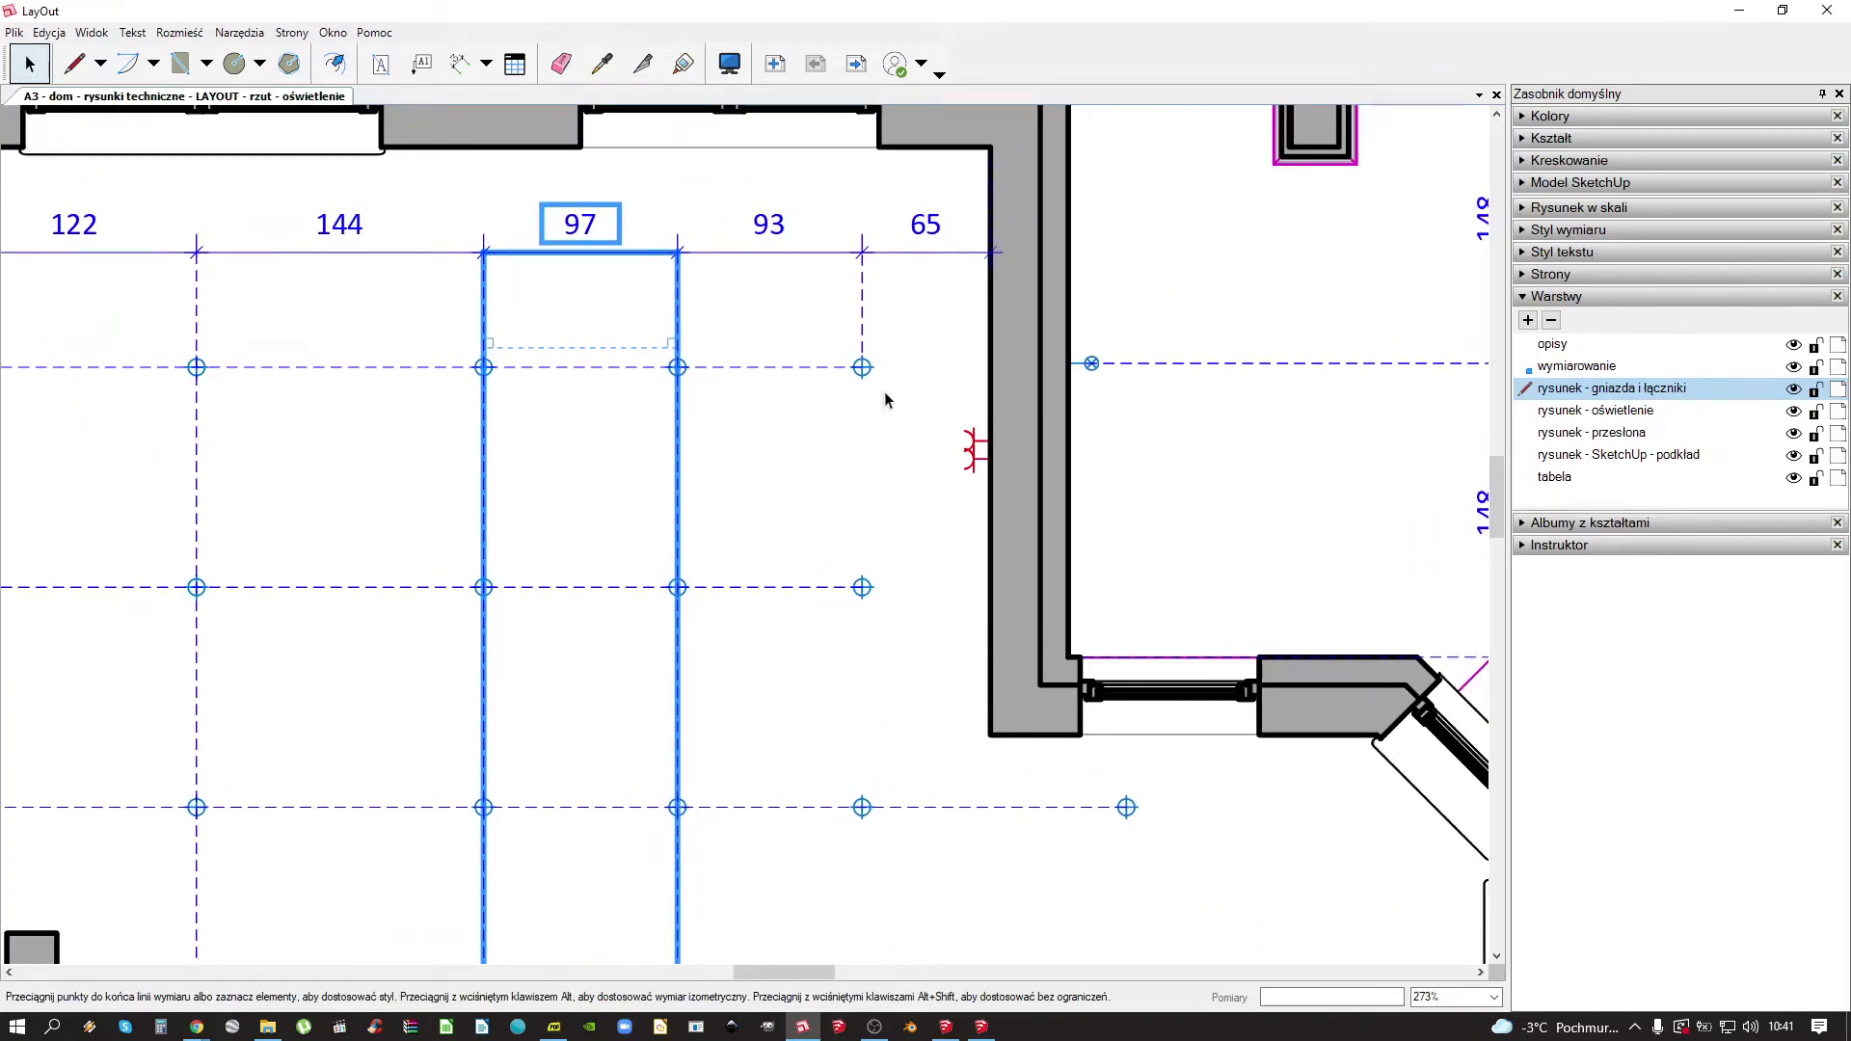
pyautogui.click(783, 336)
pyautogui.moveTo(872, 359); pyautogui.dragTo(779, 307, button='middle')
pyautogui.moveTo(768, 312); pyautogui.dragTo(778, 712)
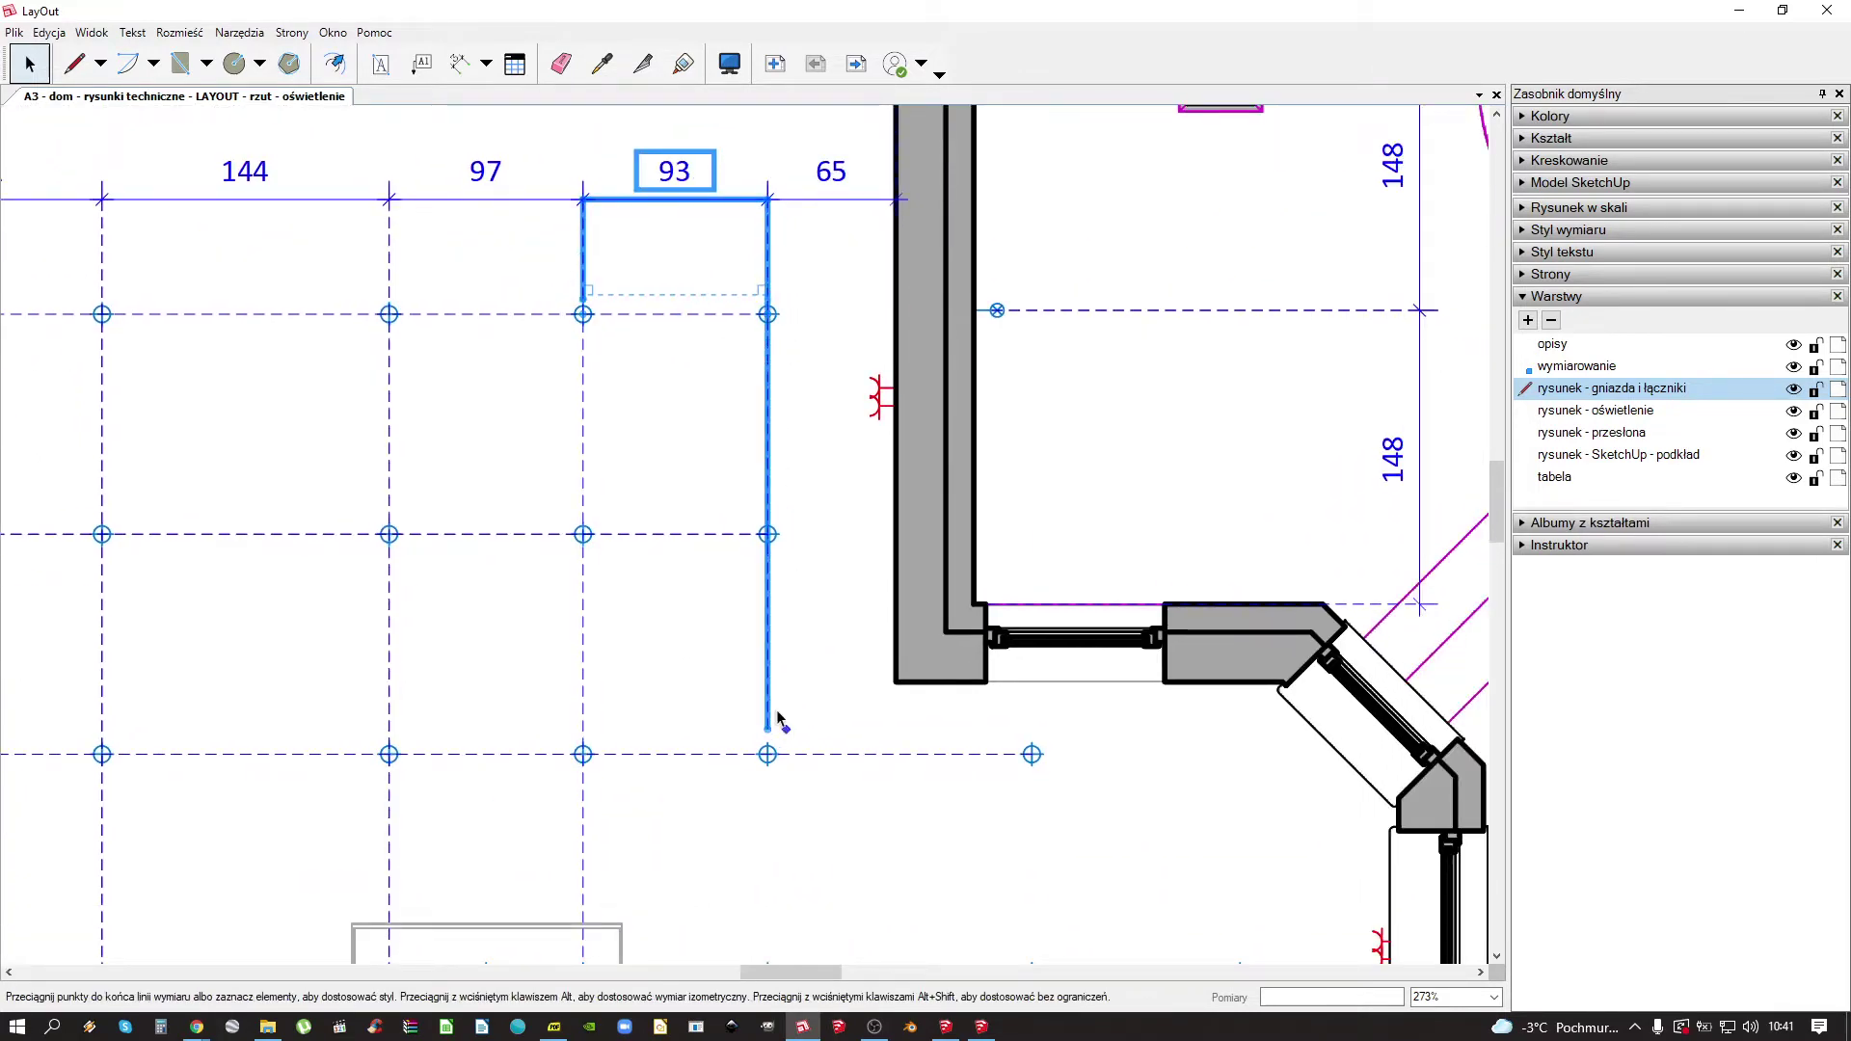
pyautogui.moveTo(783, 768); pyautogui.dragTo(795, 558, button='middle')
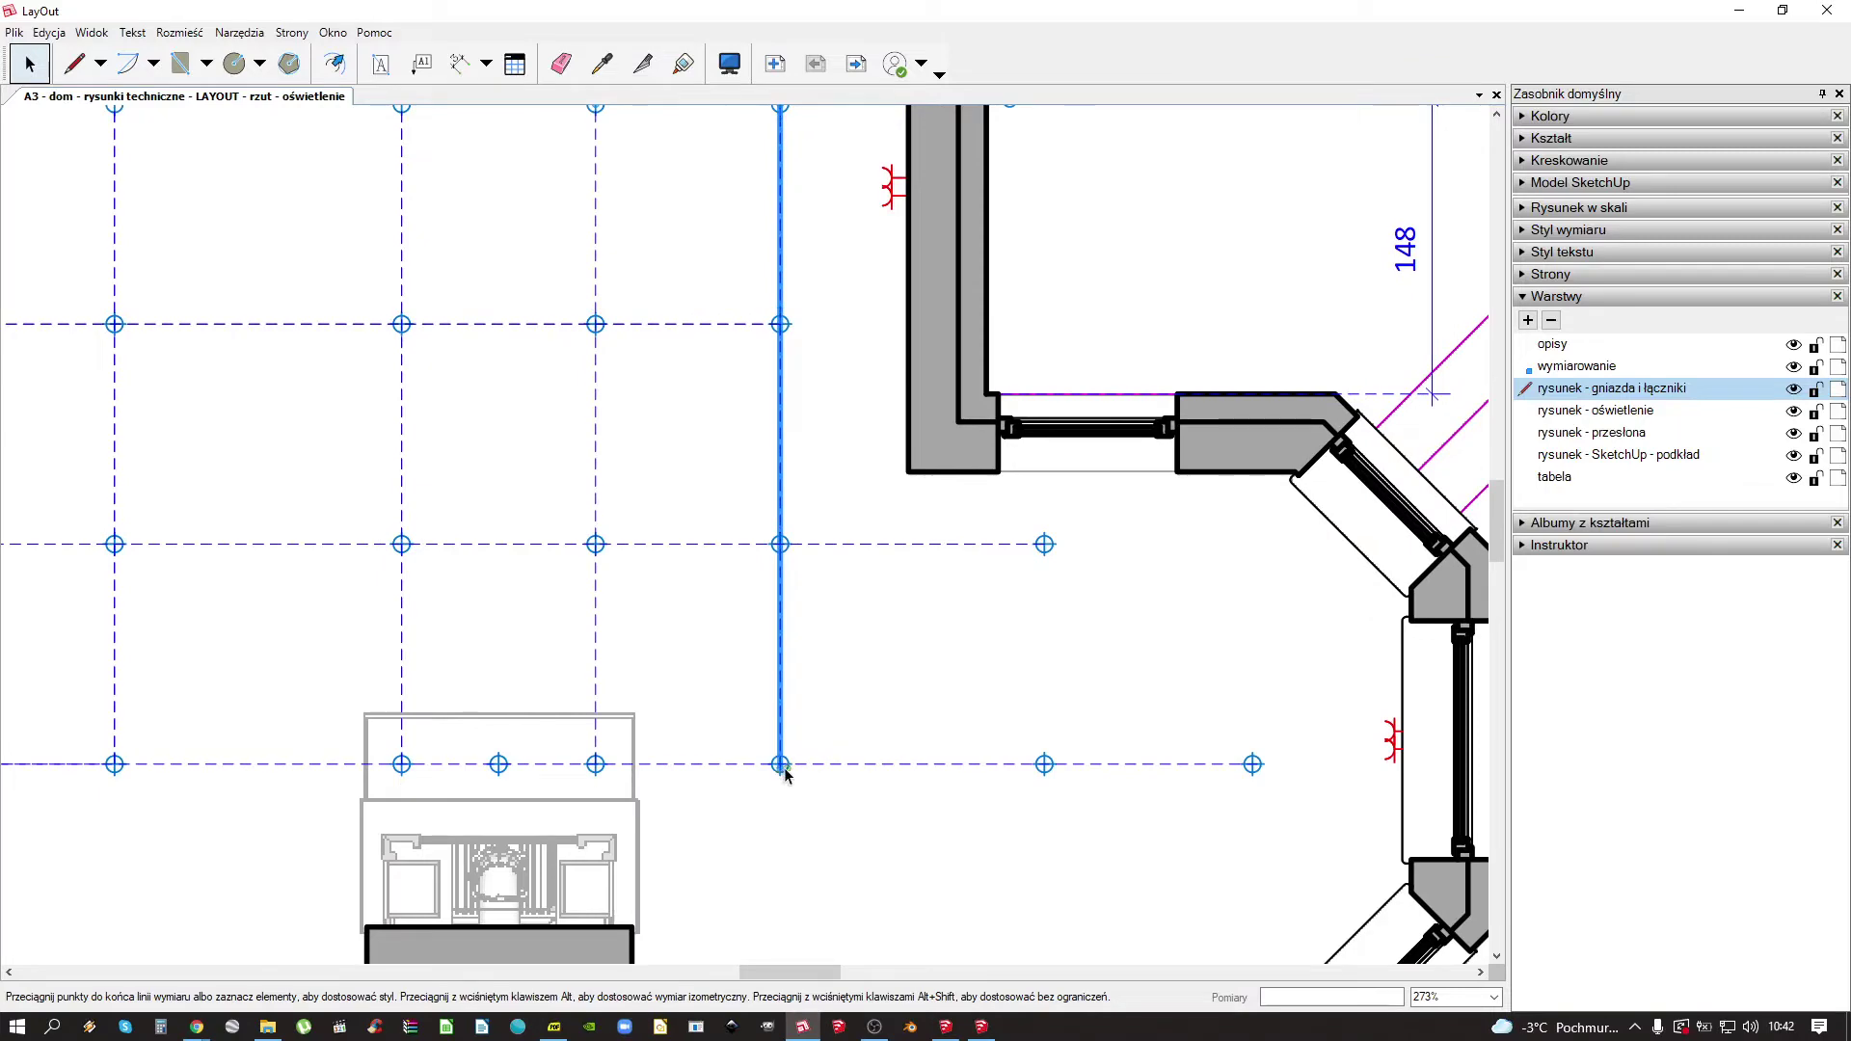
pyautogui.moveTo(865, 605); pyautogui.dragTo(766, 811, button='middle')
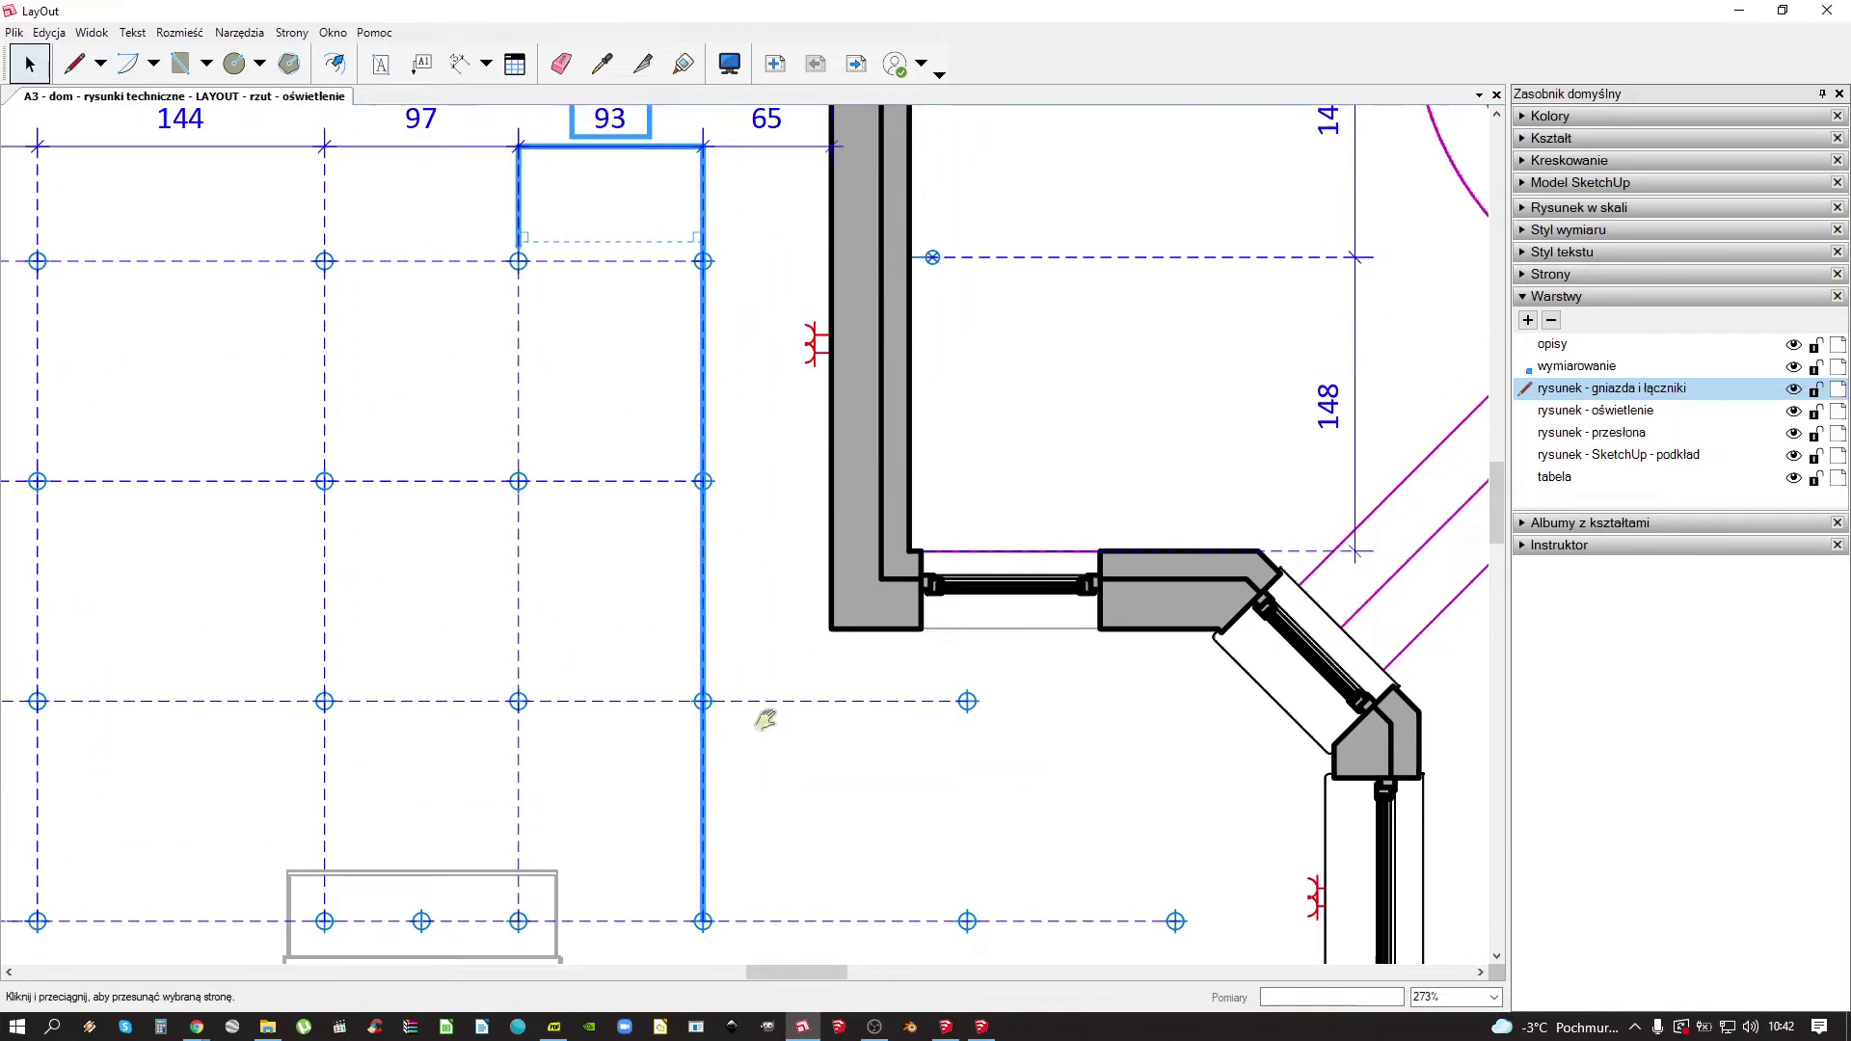
pyautogui.scroll(-4, 815, 420)
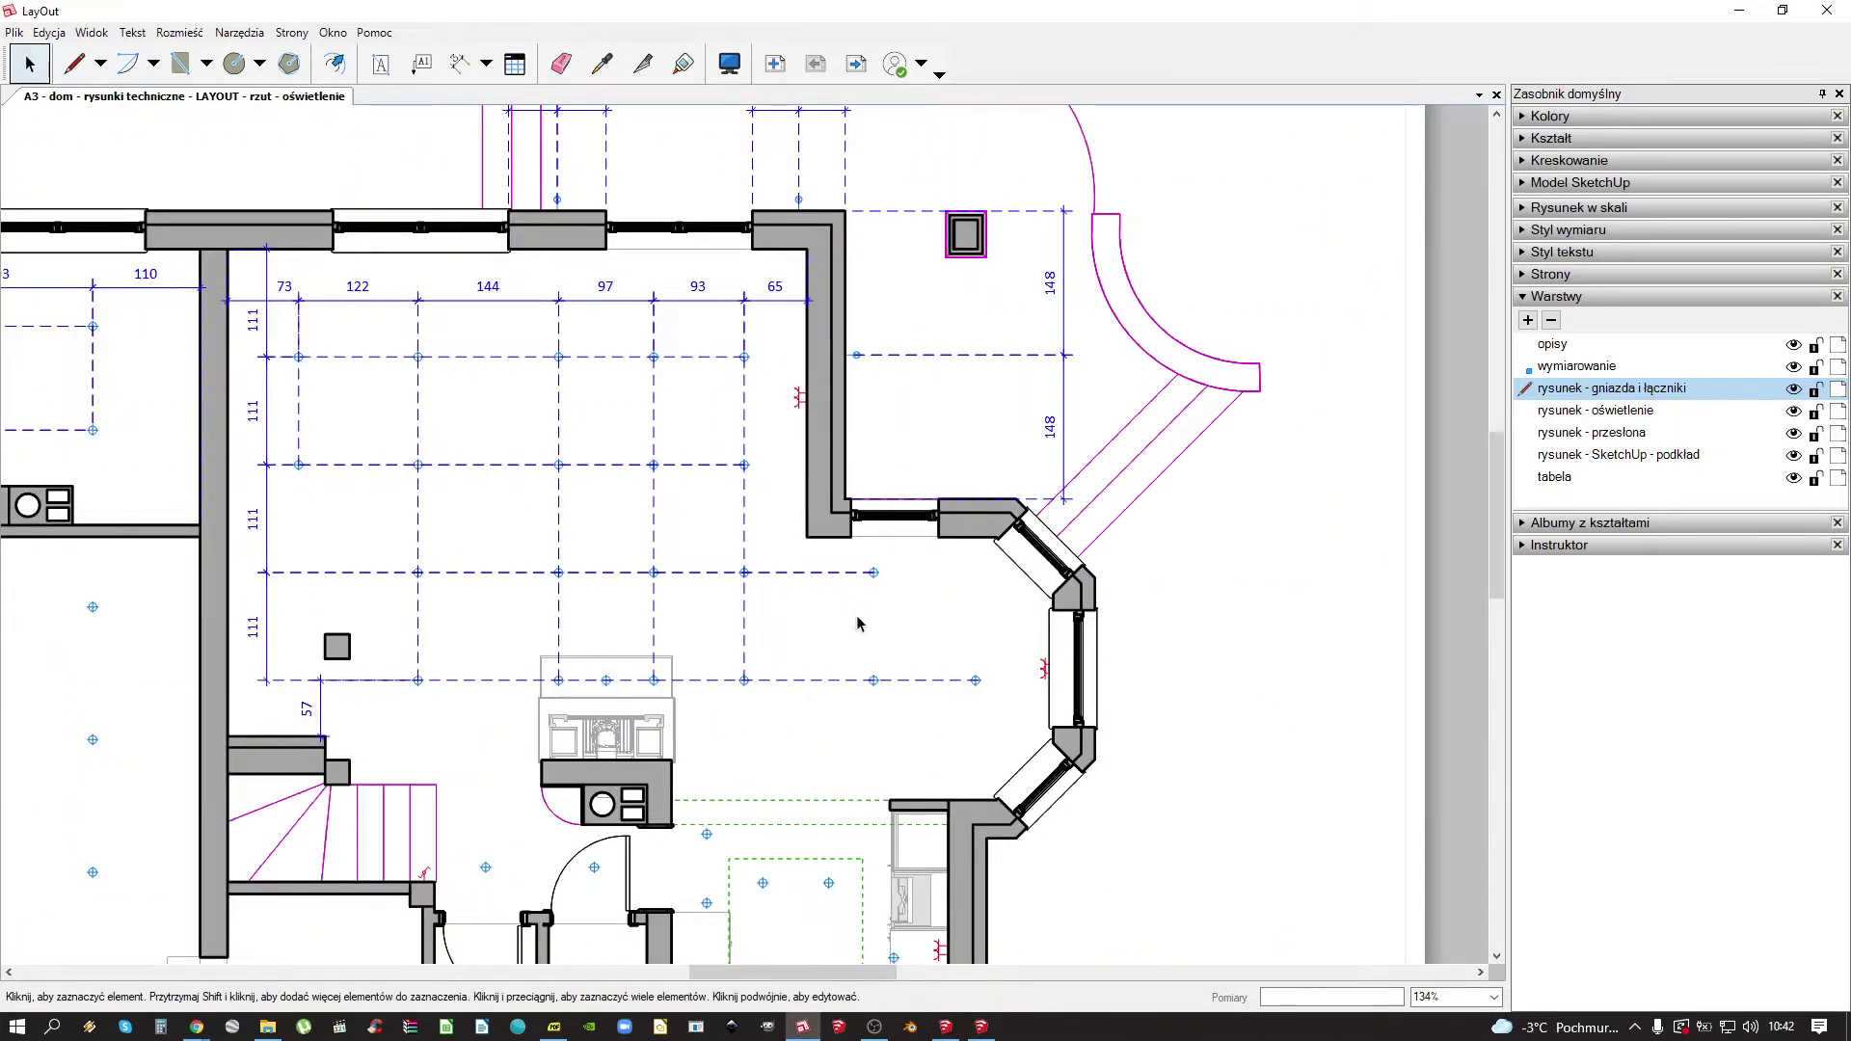
pyautogui.scroll(-3, 675, 501)
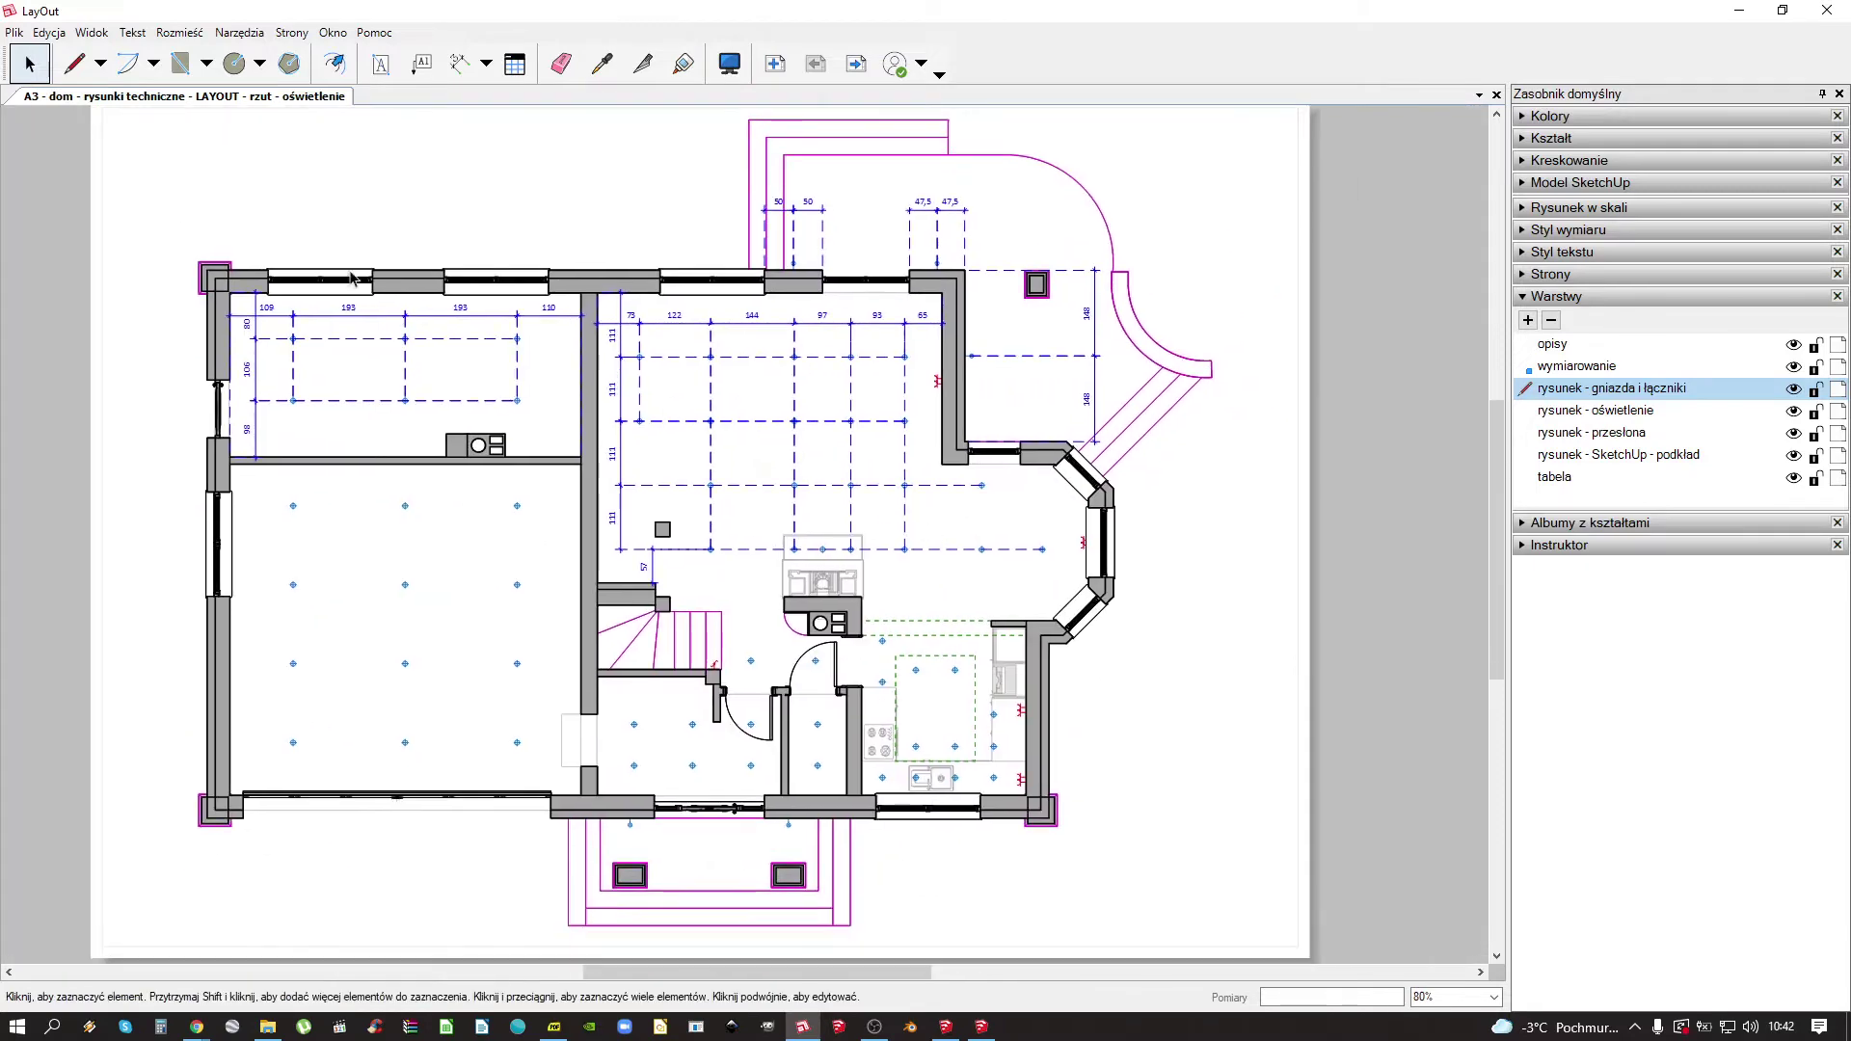
# - Save the drawing, then briefly check the video call and screen recorder windows
pyautogui.click(13, 32)
pyautogui.click(92, 155)
pyautogui.moveTo(194, 1027)
pyautogui.click(109, 965)
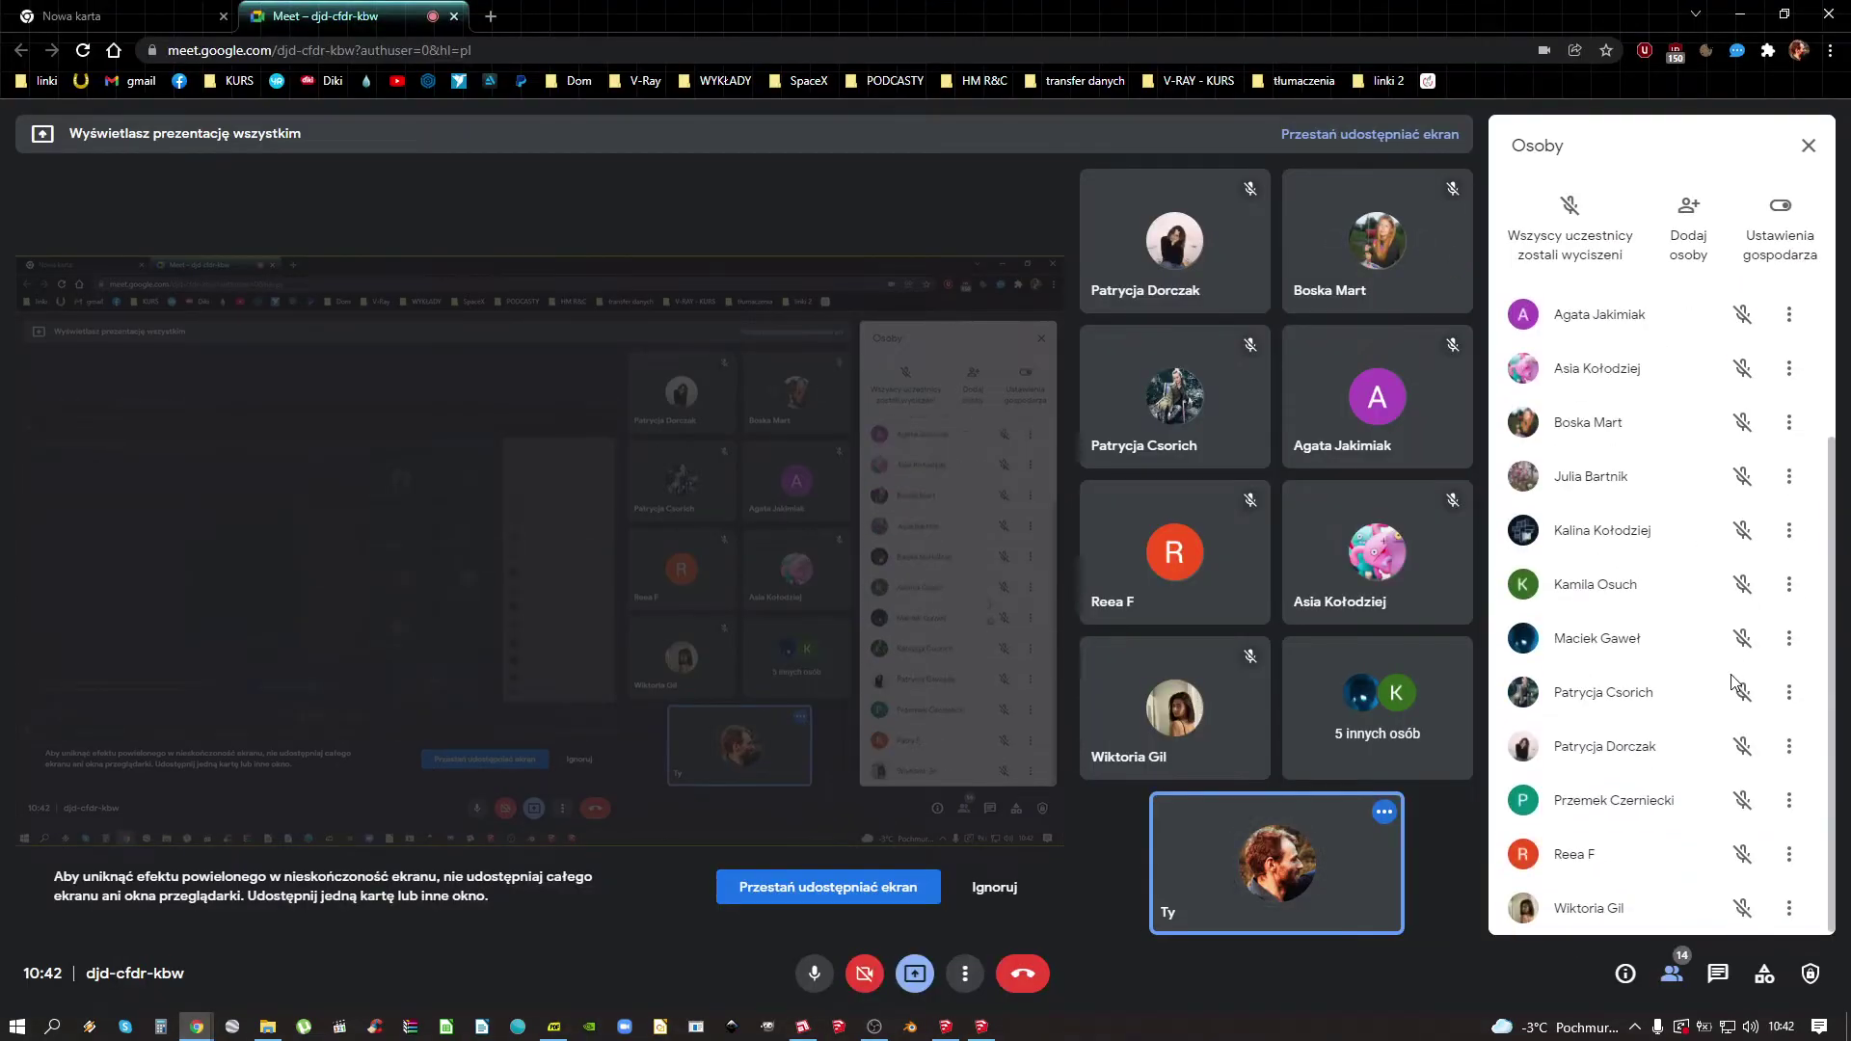
pyautogui.scroll(3, 1733, 675)
pyautogui.scroll(-3, 1731, 617)
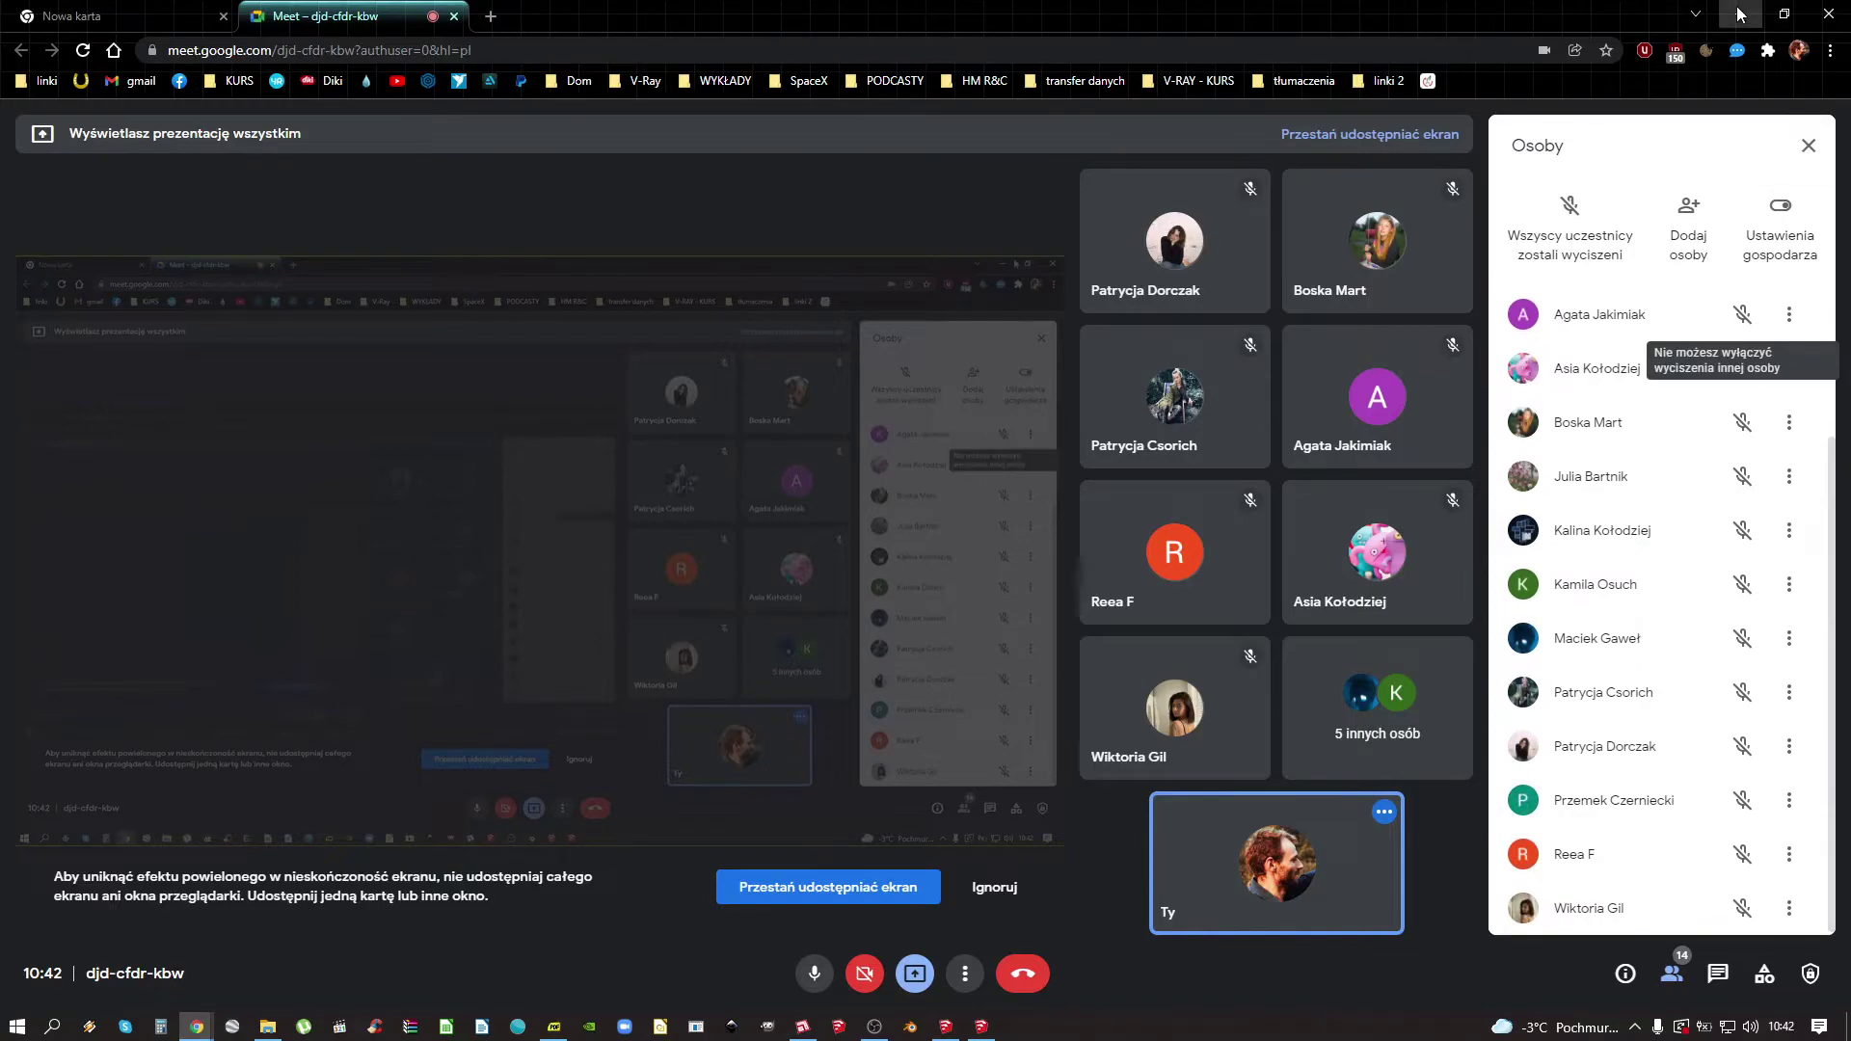
pyautogui.click(1741, 13)
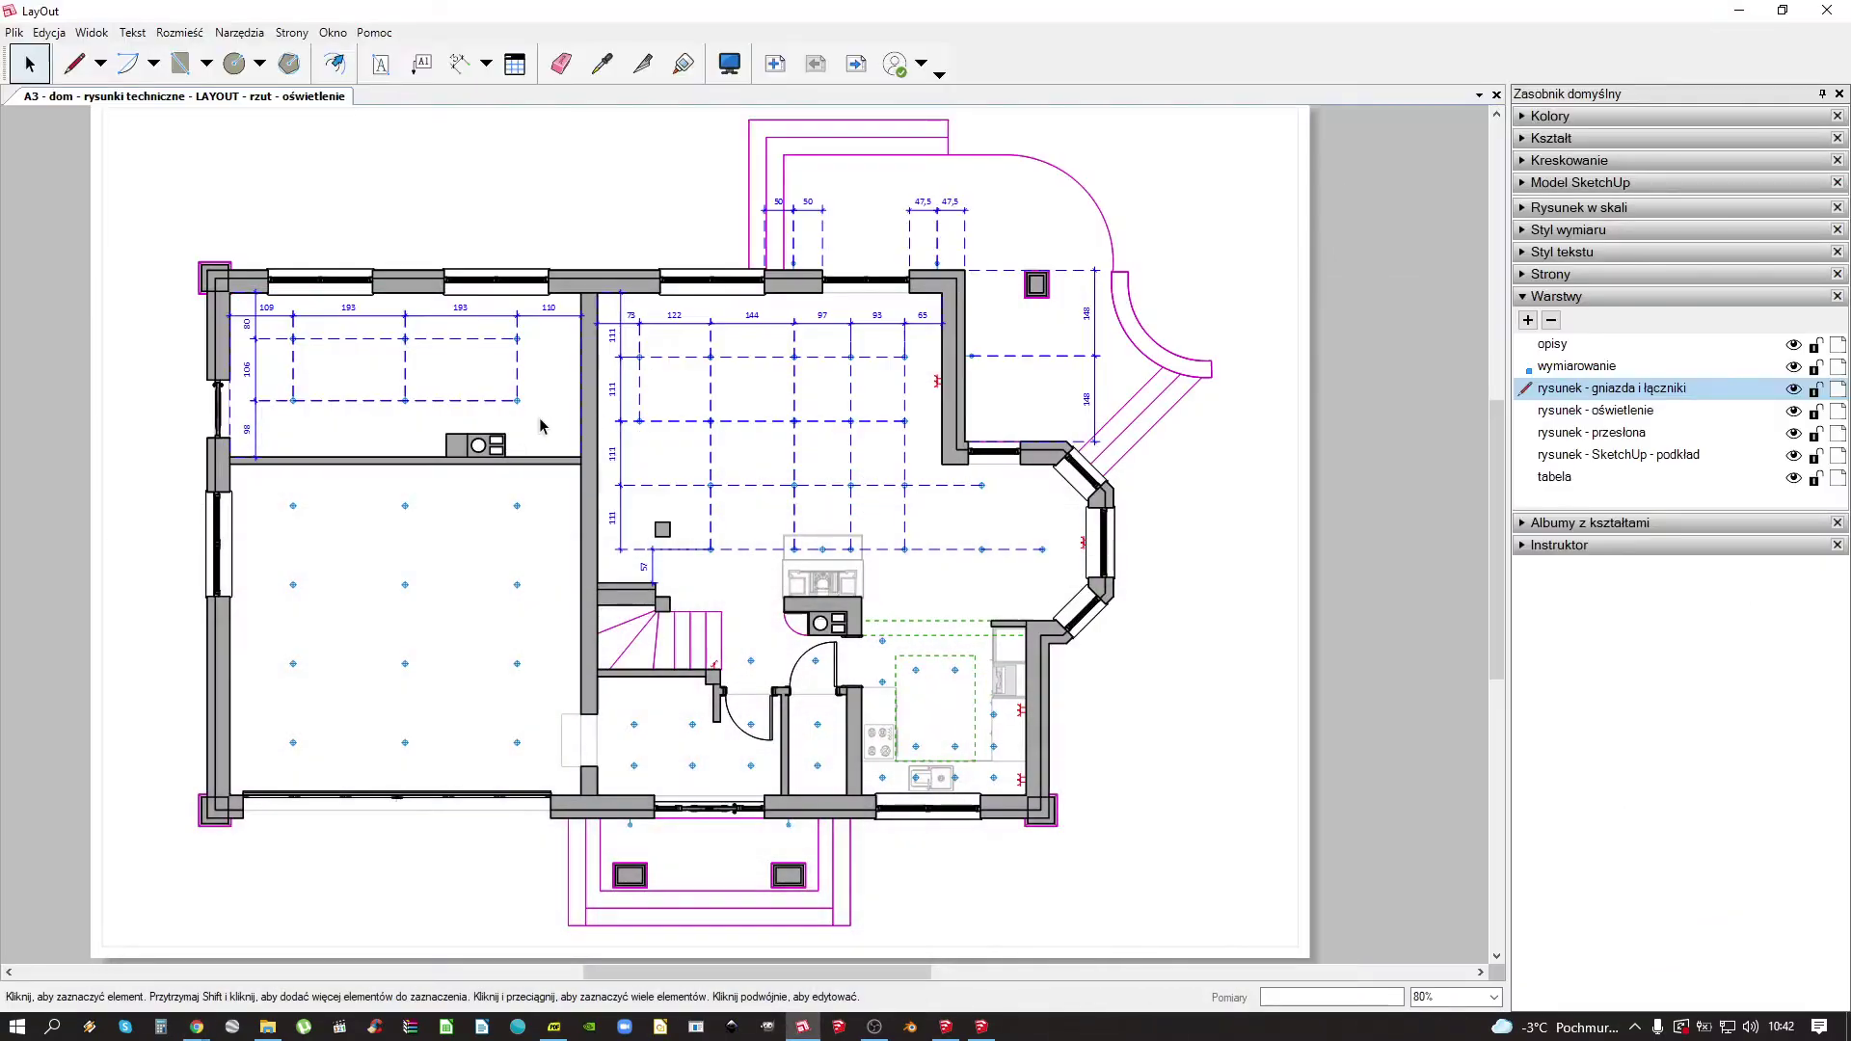
pyautogui.click(873, 1028)
pyautogui.click(872, 1028)
# - Start a PDF export and choose the desktop as the save location
pyautogui.click(15, 33)
pyautogui.moveTo(62, 342)
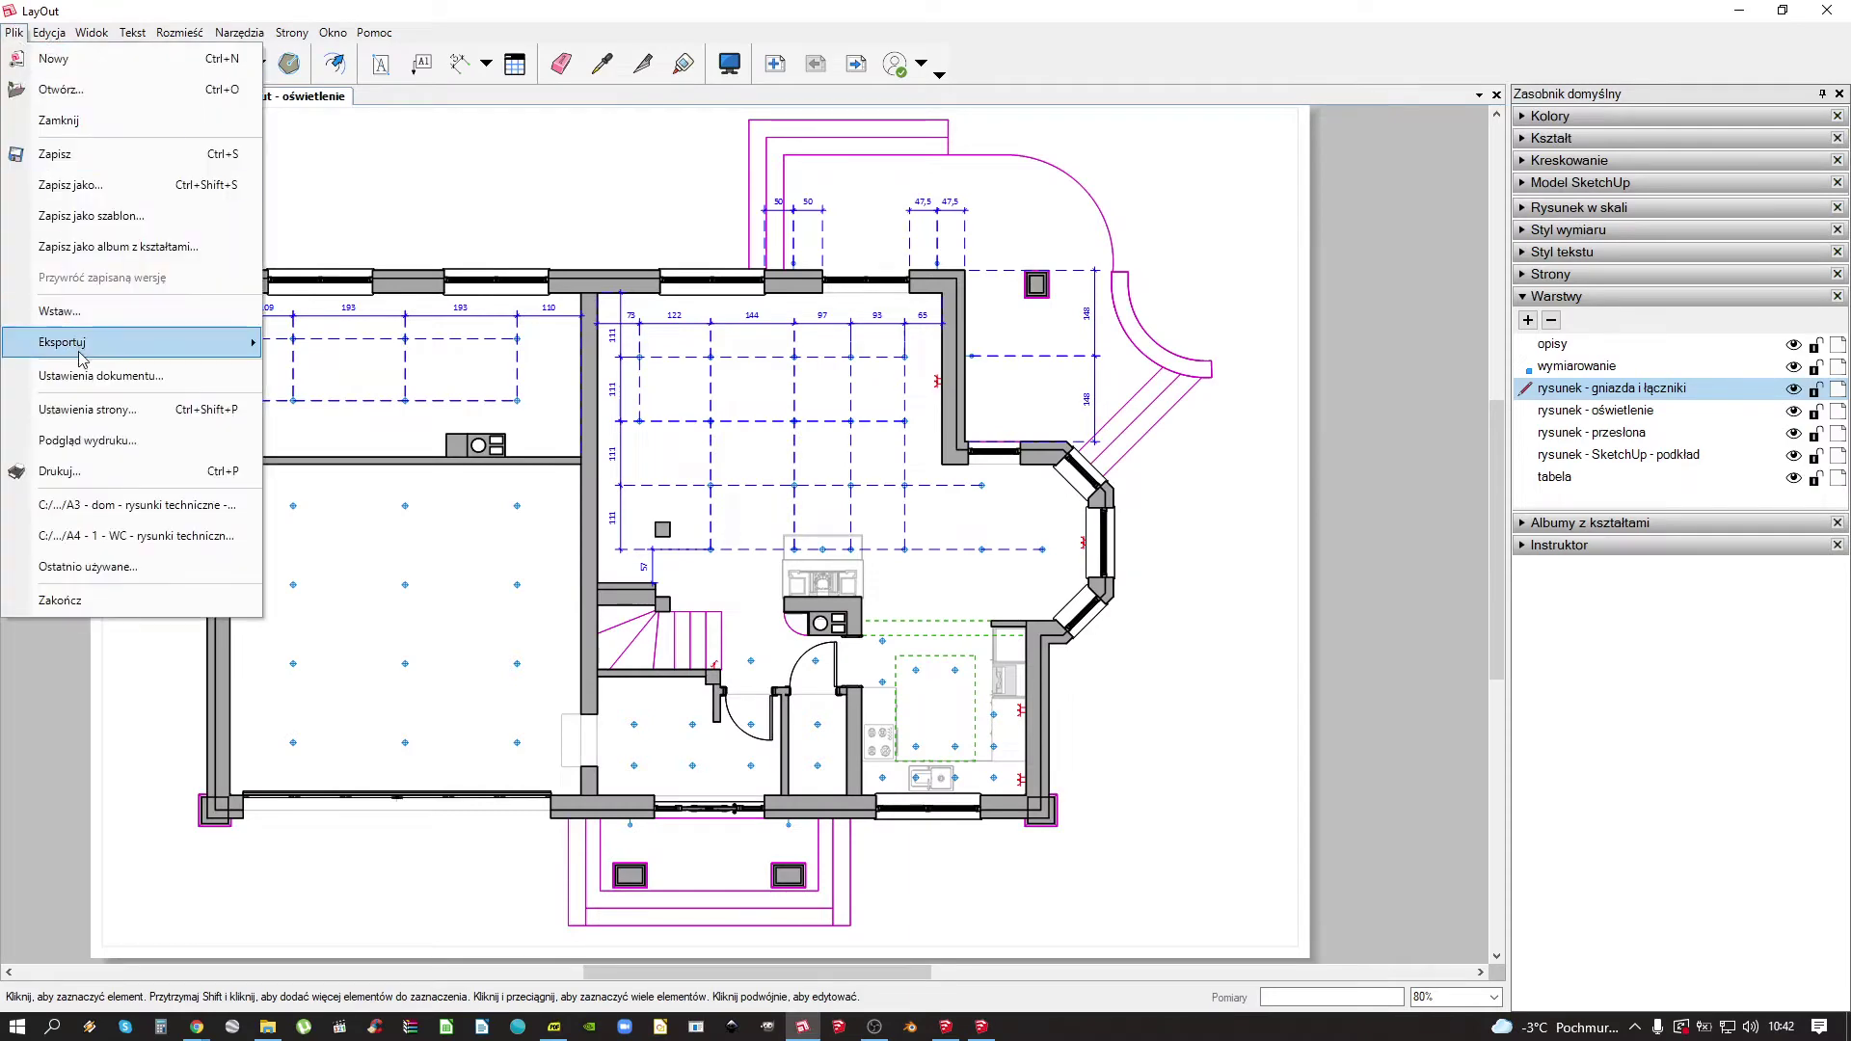
pyautogui.click(348, 384)
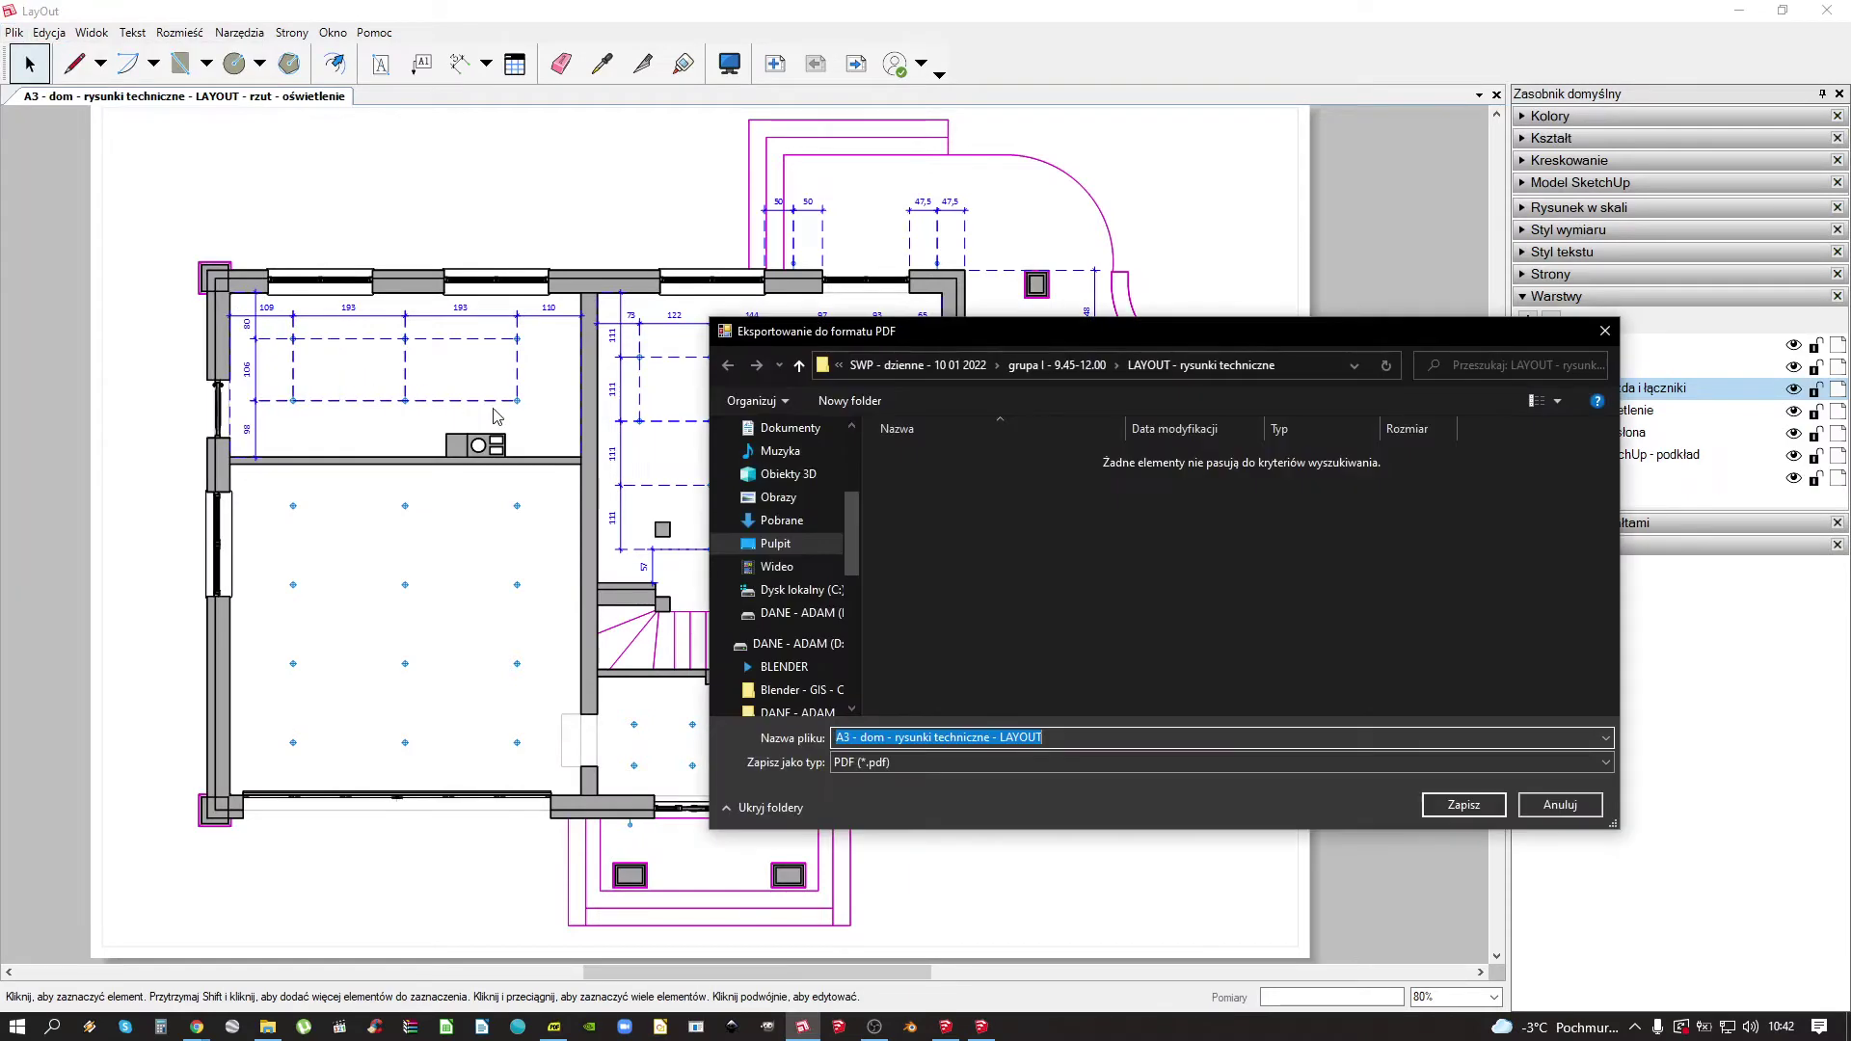
pyautogui.moveTo(1114, 338); pyautogui.dragTo(818, 266)
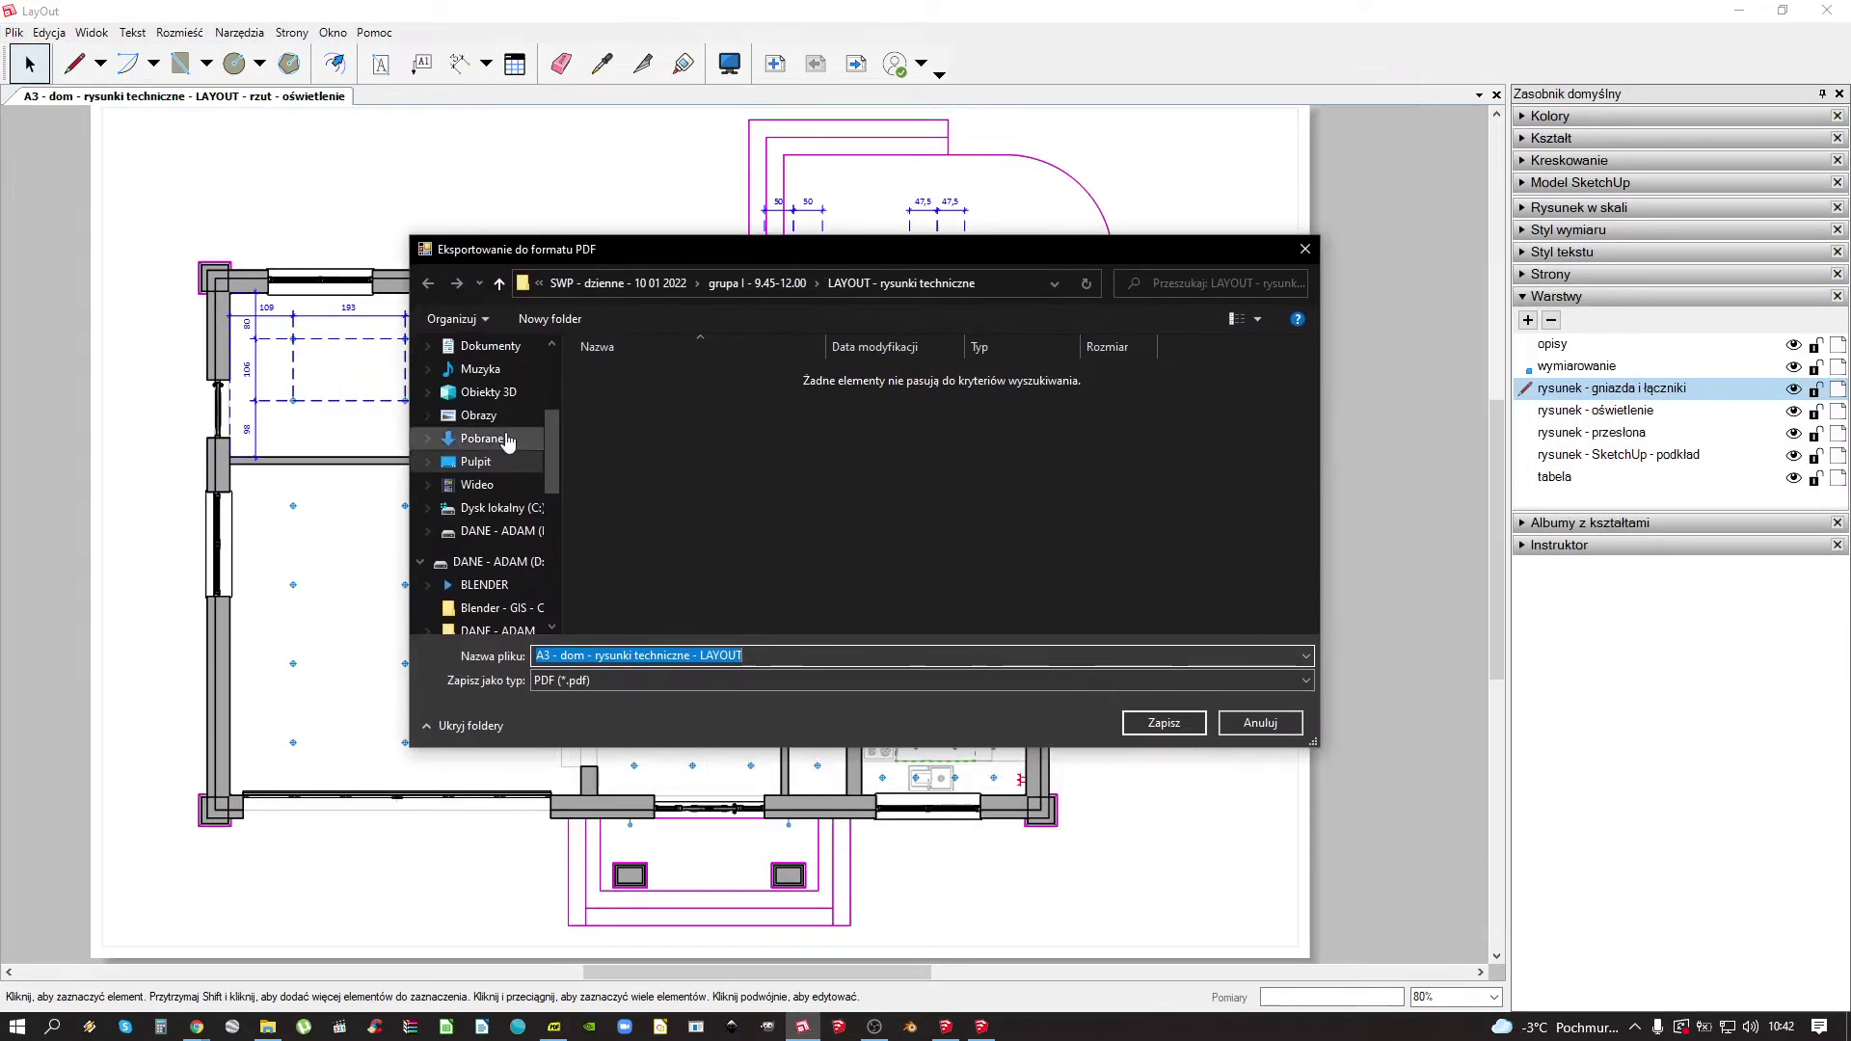
pyautogui.scroll(5, 482, 434)
pyautogui.click(475, 383)
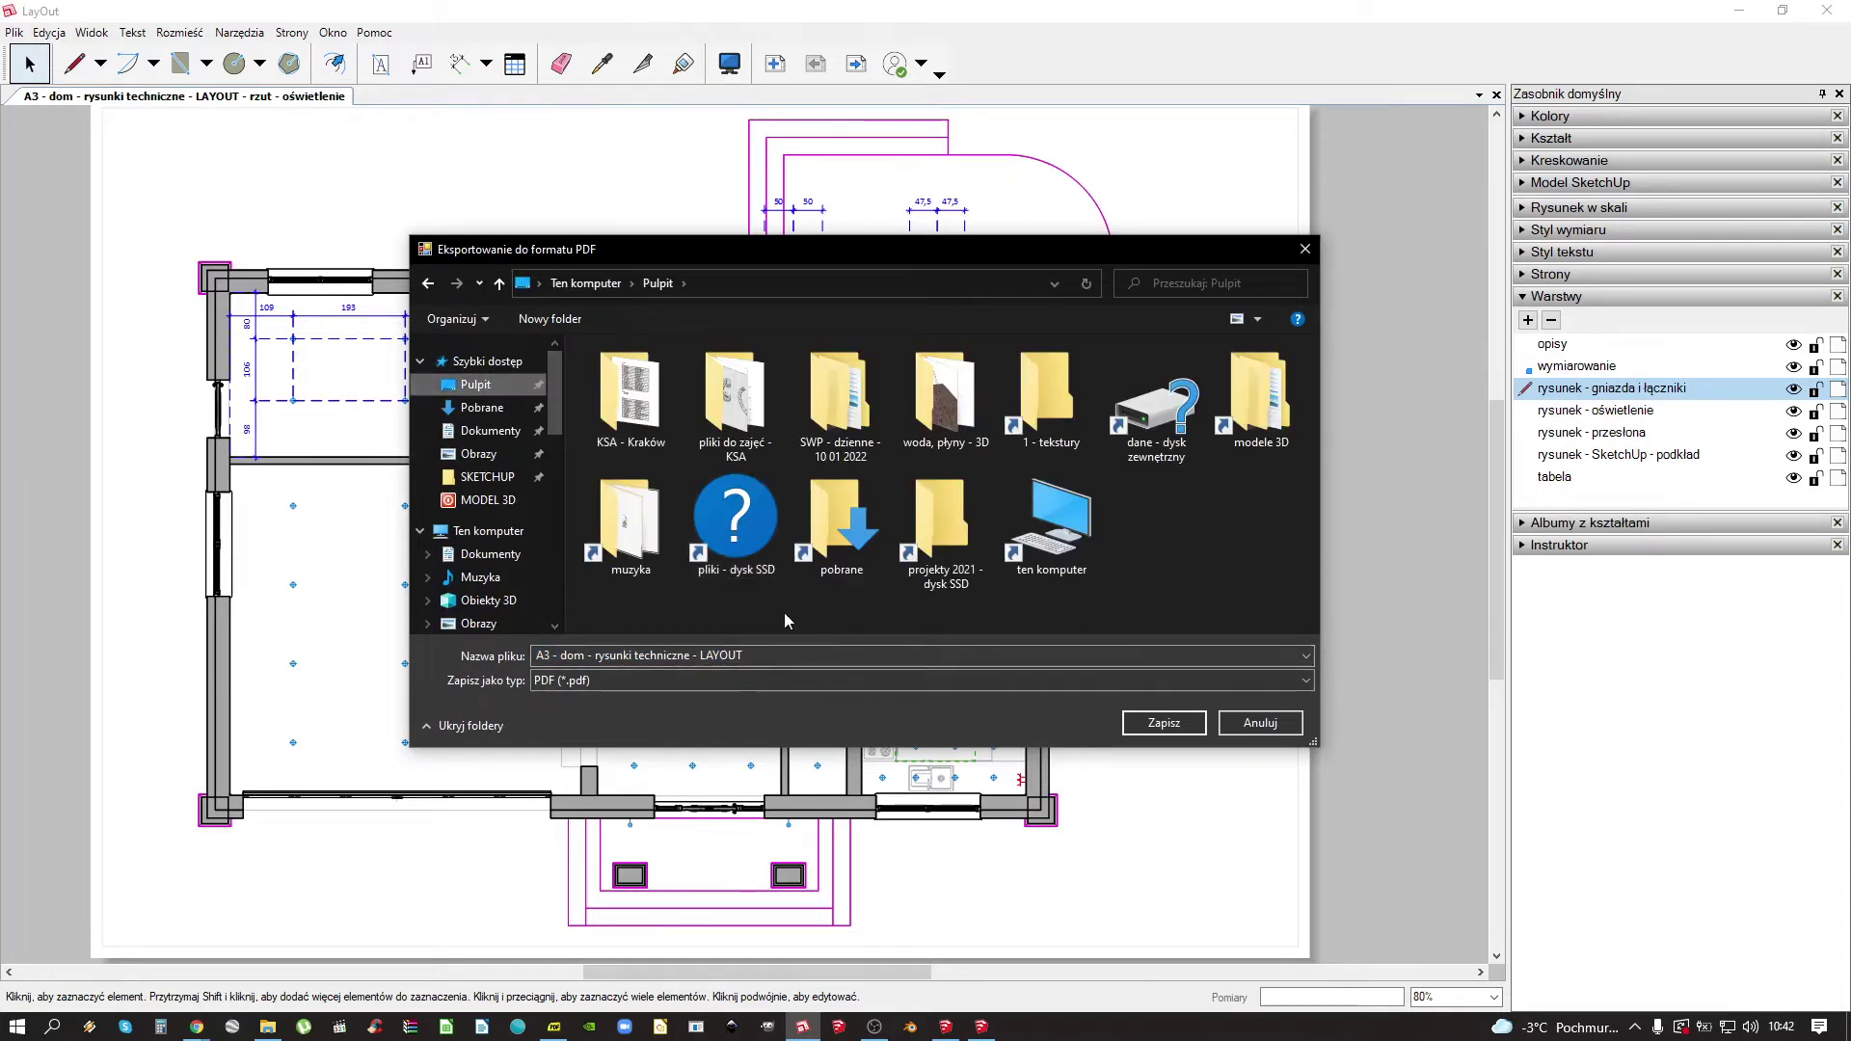
# - Name the file 'PDF - A3 - dom - rysunki techniczne - funkcja i elektryka - 10 01 2022' and export it
pyautogui.click(750, 655)
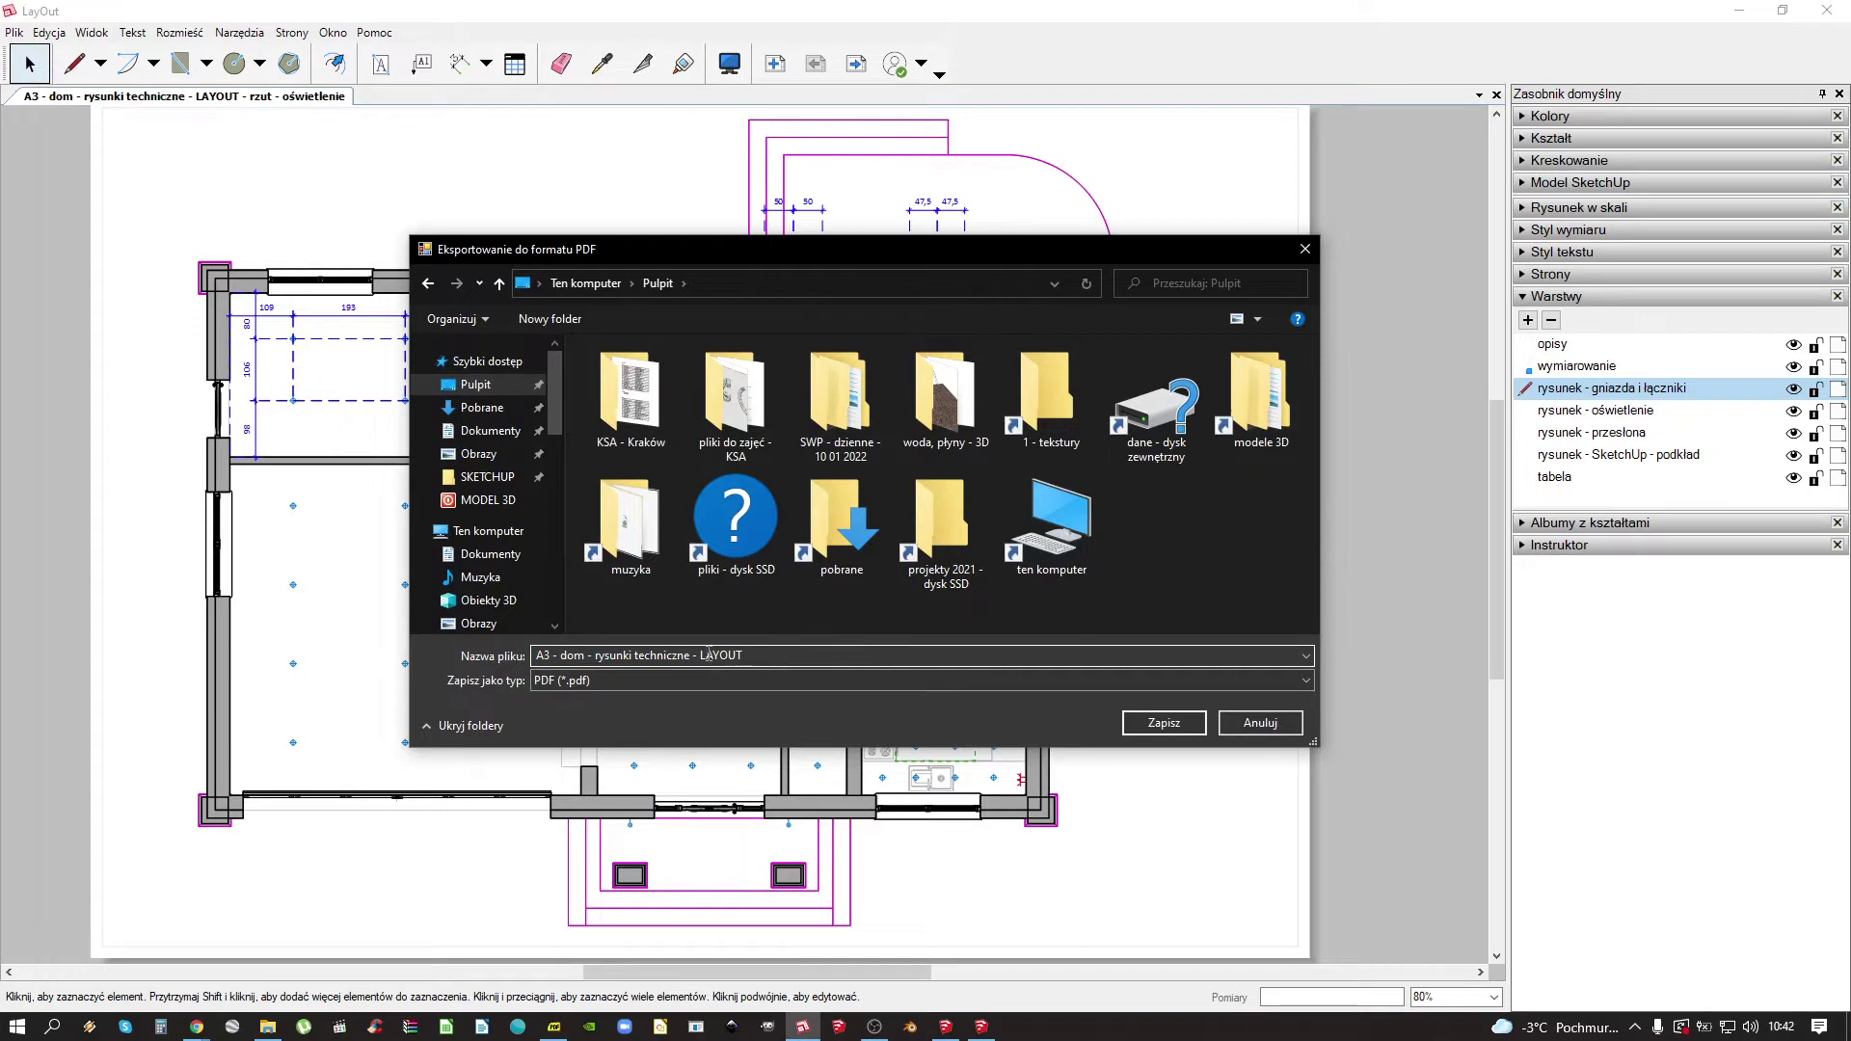
pyautogui.doubleClick(709, 655)
pyautogui.write('funkcja i elek')
pyautogui.write('tryka -')
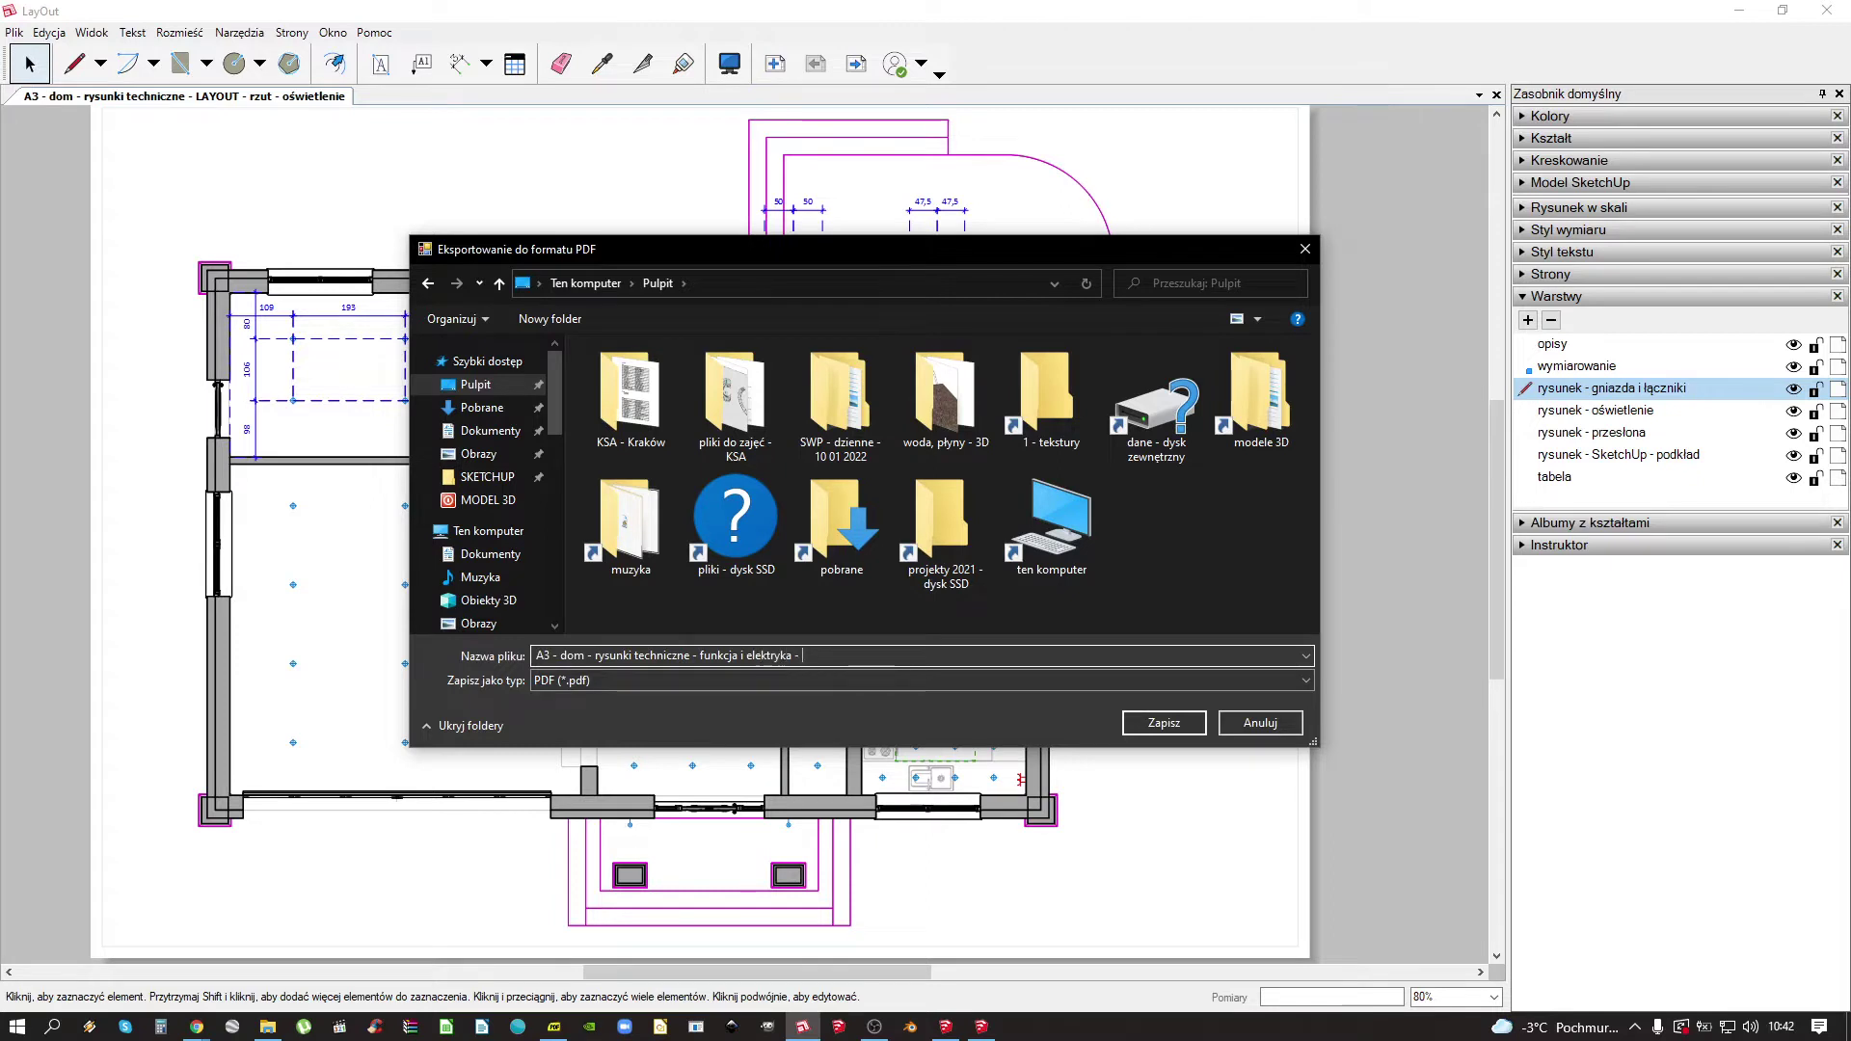
pyautogui.write('10 01 2022')
pyautogui.doubleClick(555, 659)
pyautogui.write('PDF -')
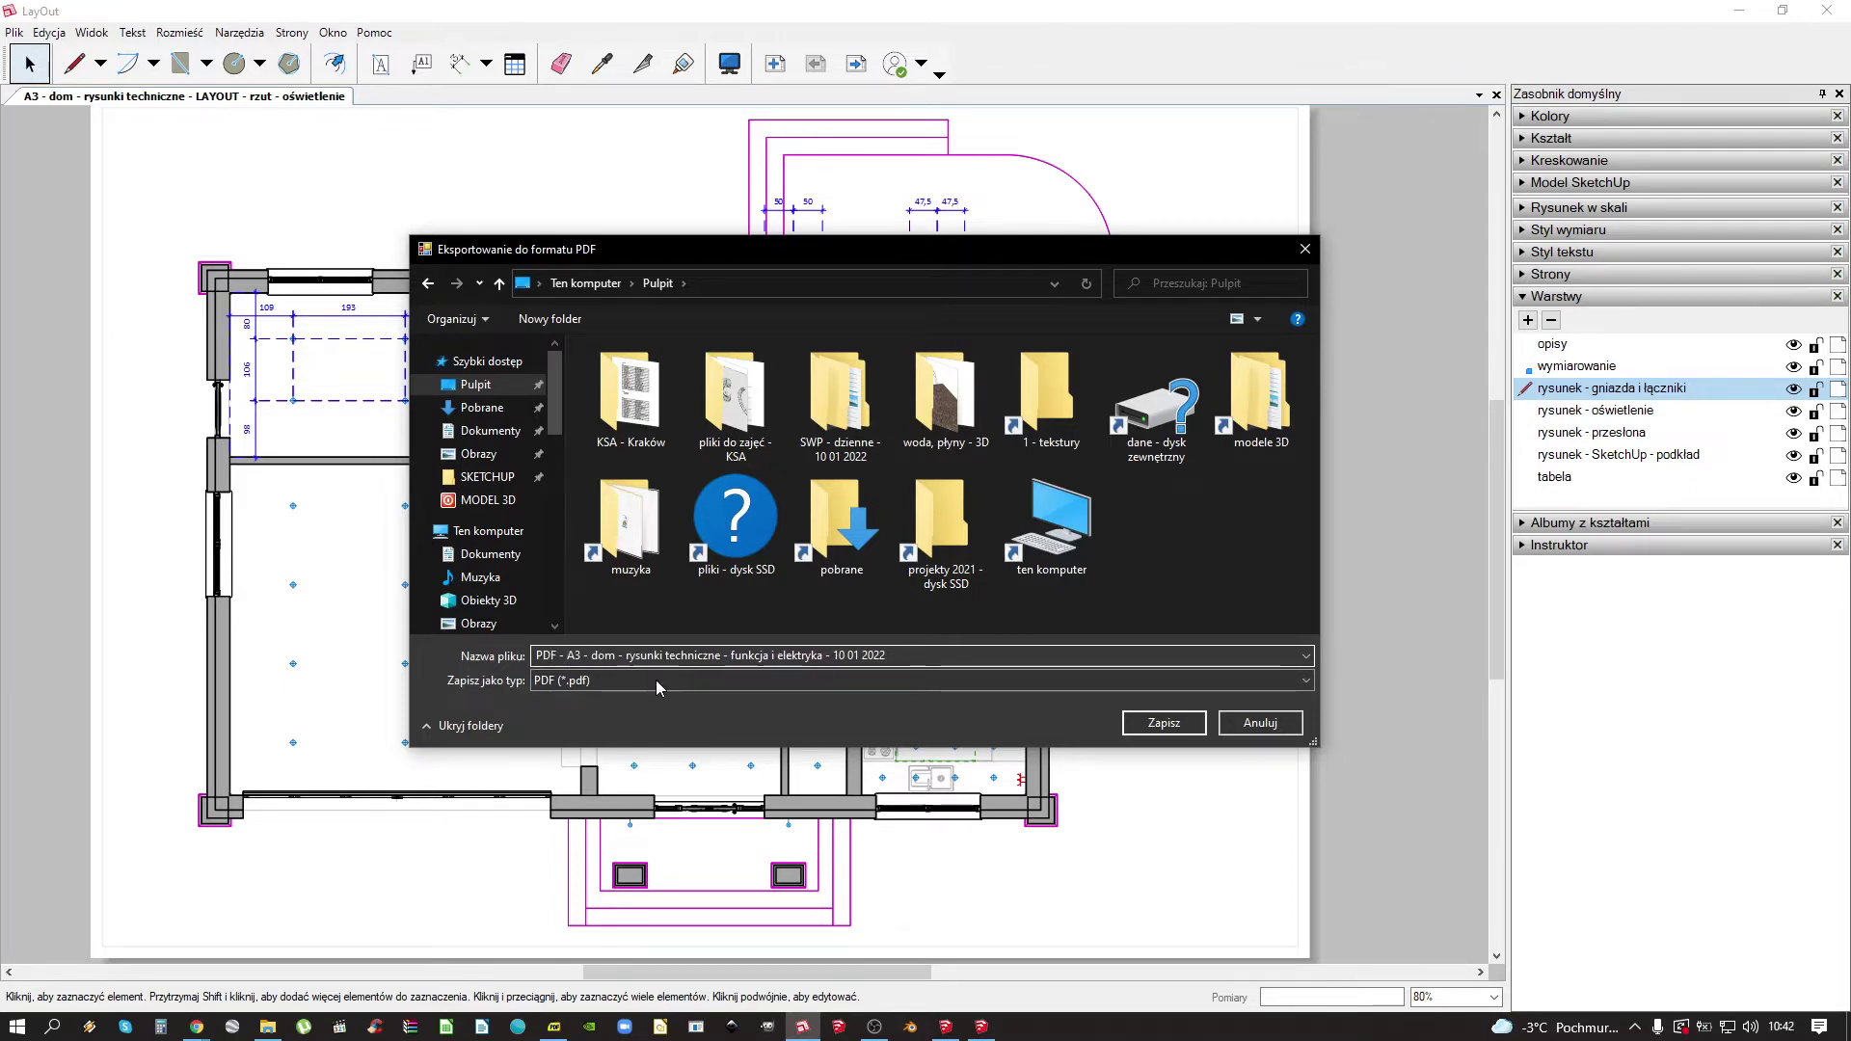
pyautogui.click(1167, 724)
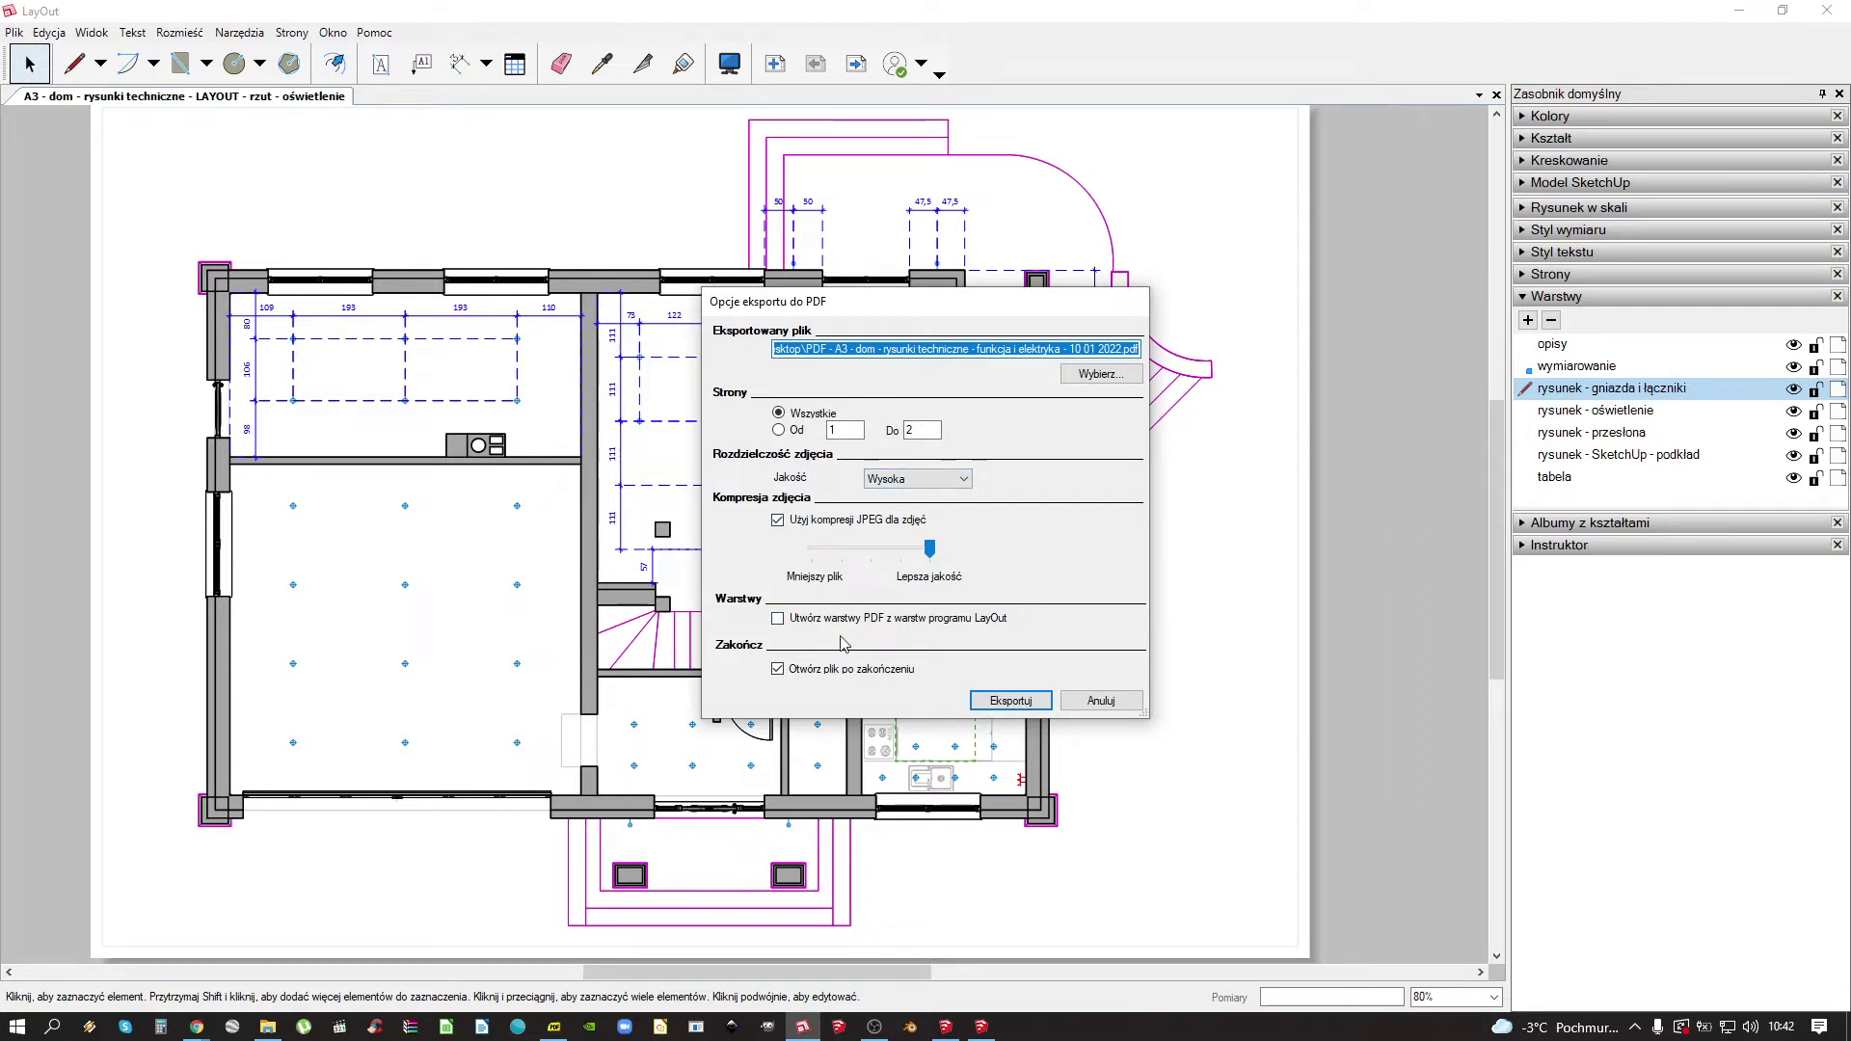
pyautogui.click(1007, 704)
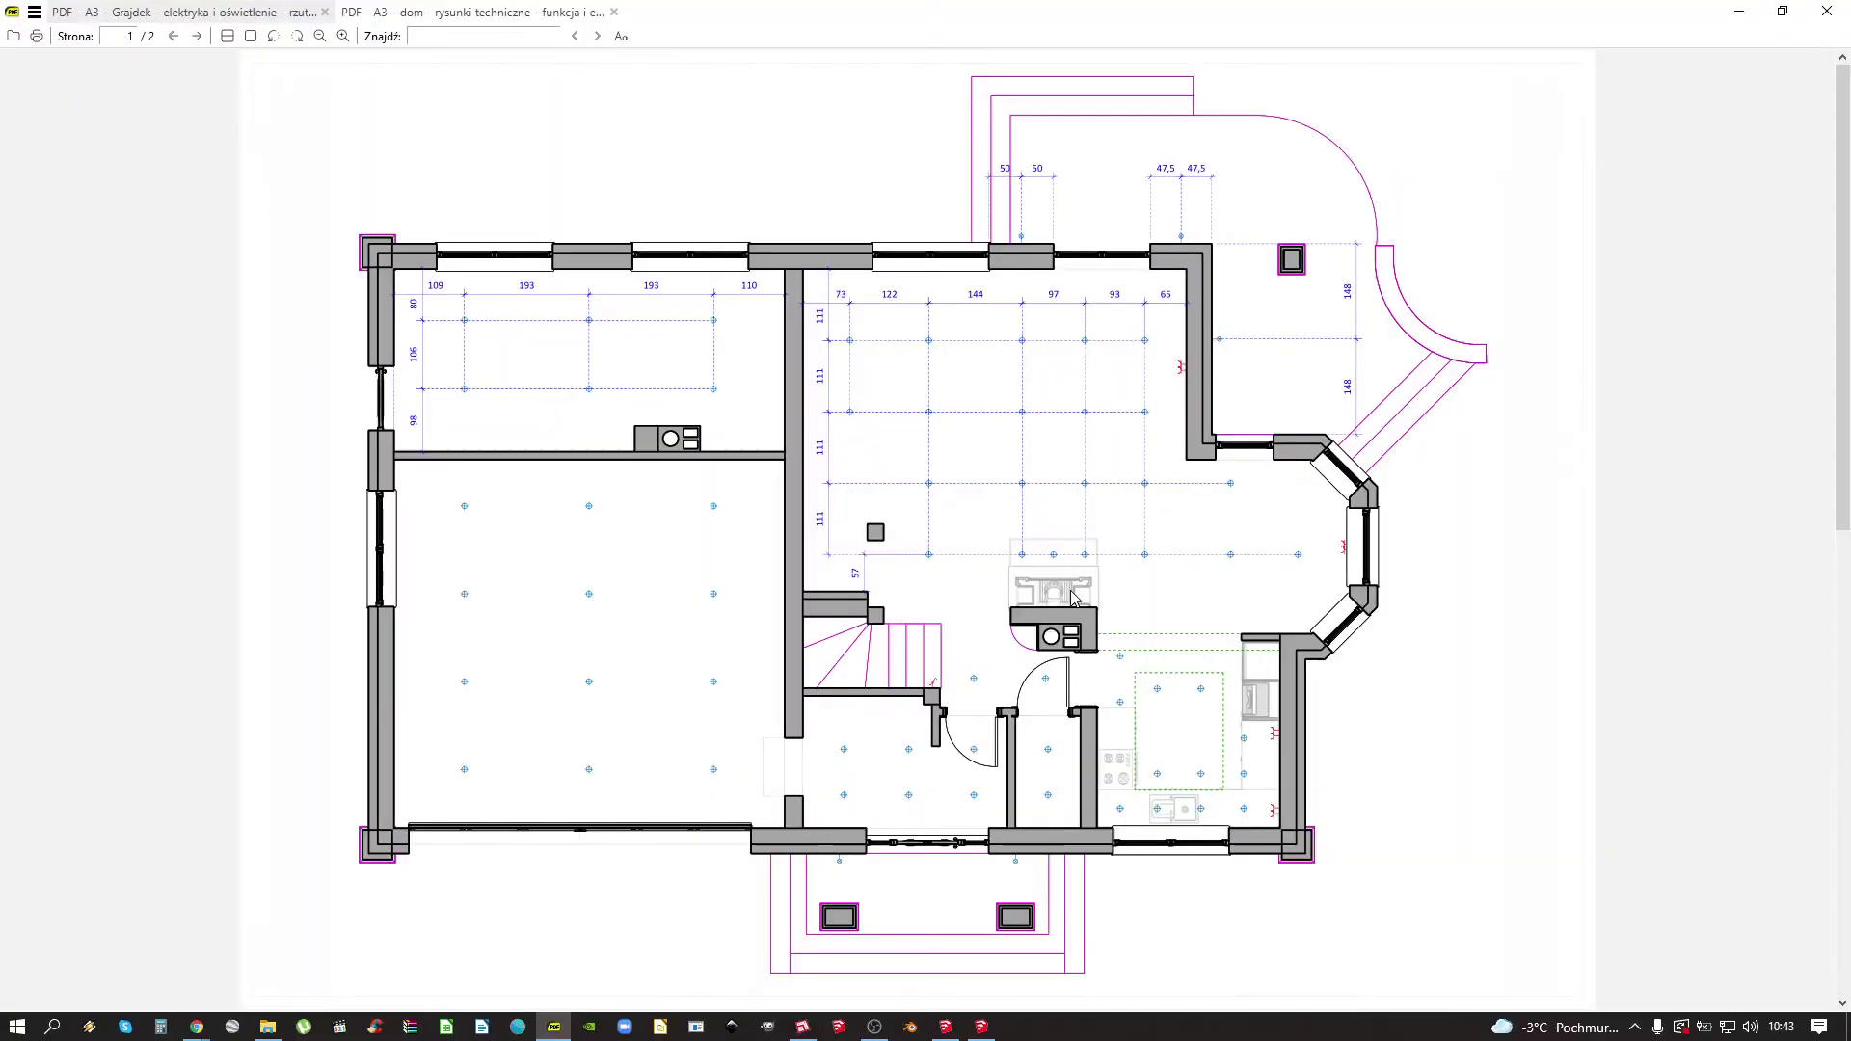
# - Zoom in on the lighting-grid crosshairs above the fireplace and the black-walled room
pyautogui.keyDown('ctrl'); pyautogui.scroll(3, 1070, 583); pyautogui.keyUp('ctrl')
pyautogui.keyDown('ctrl'); pyautogui.scroll(4, 1062, 559); pyautogui.keyUp('ctrl')
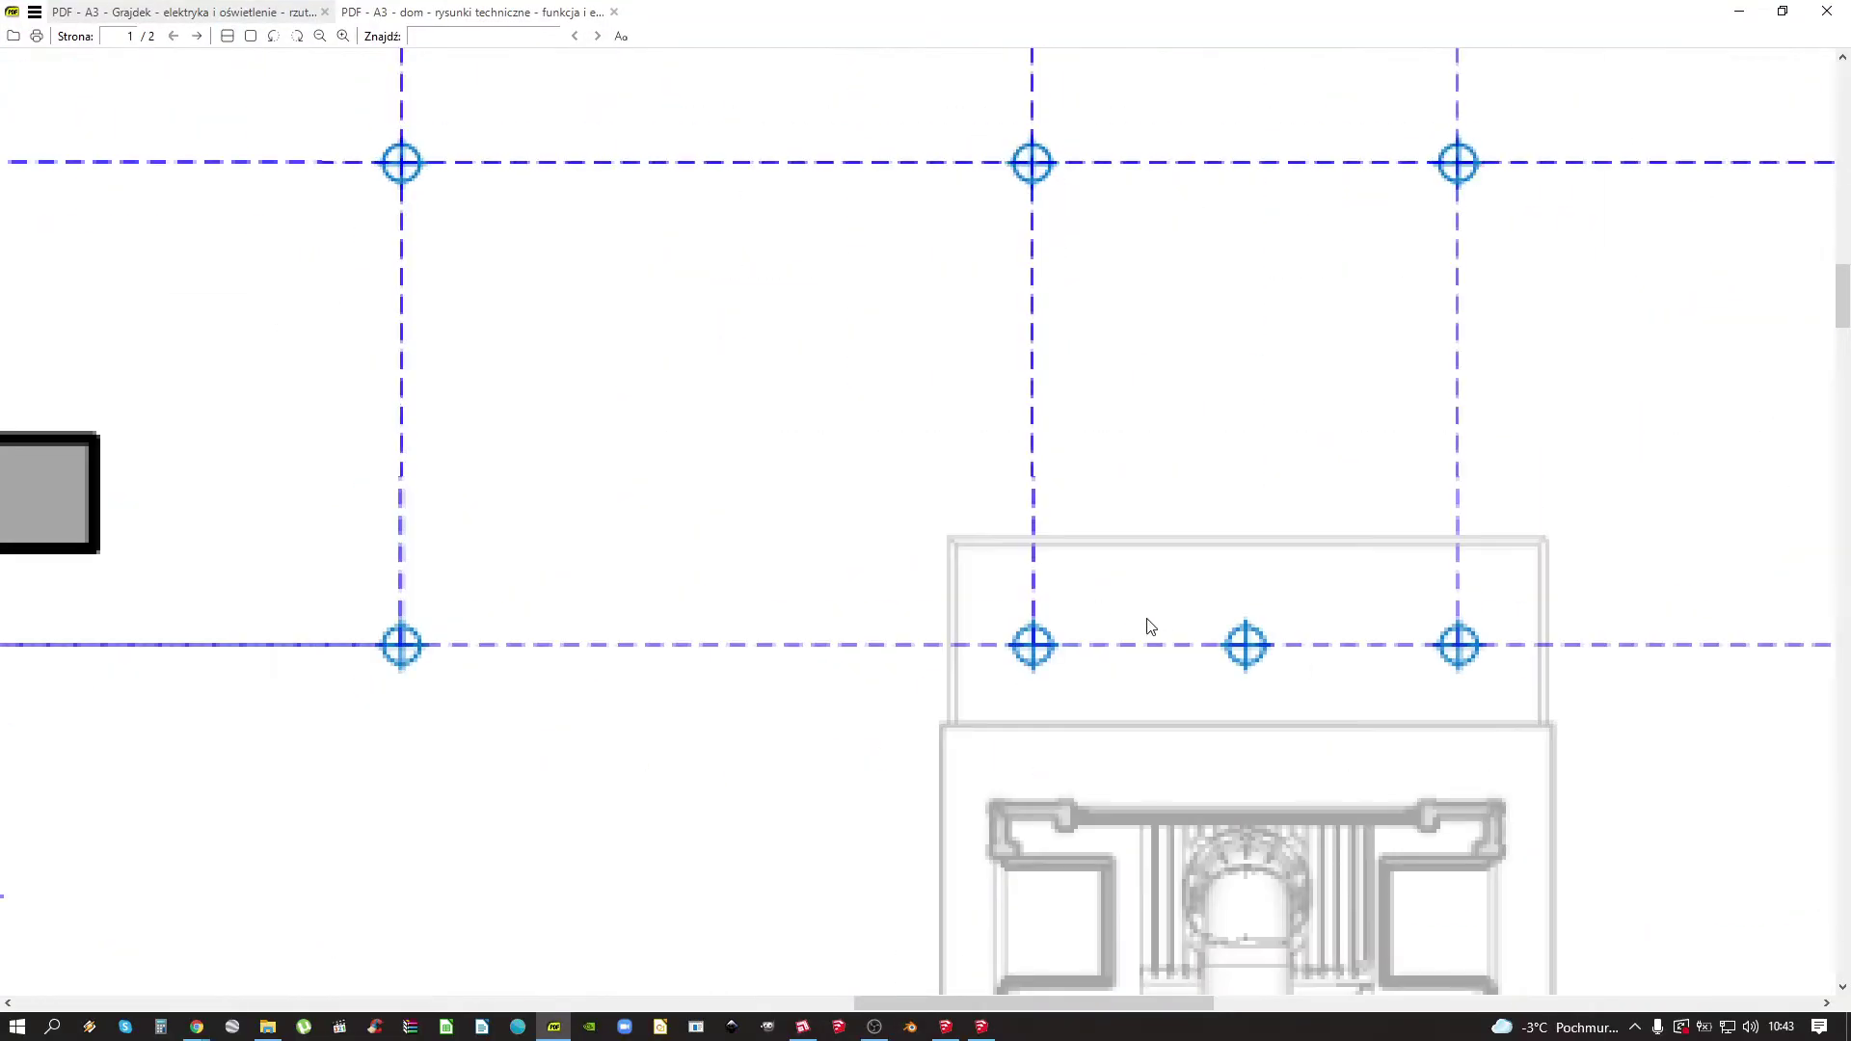
pyautogui.keyDown('ctrl'); pyautogui.scroll(2, 1102, 550); pyautogui.keyUp('ctrl')
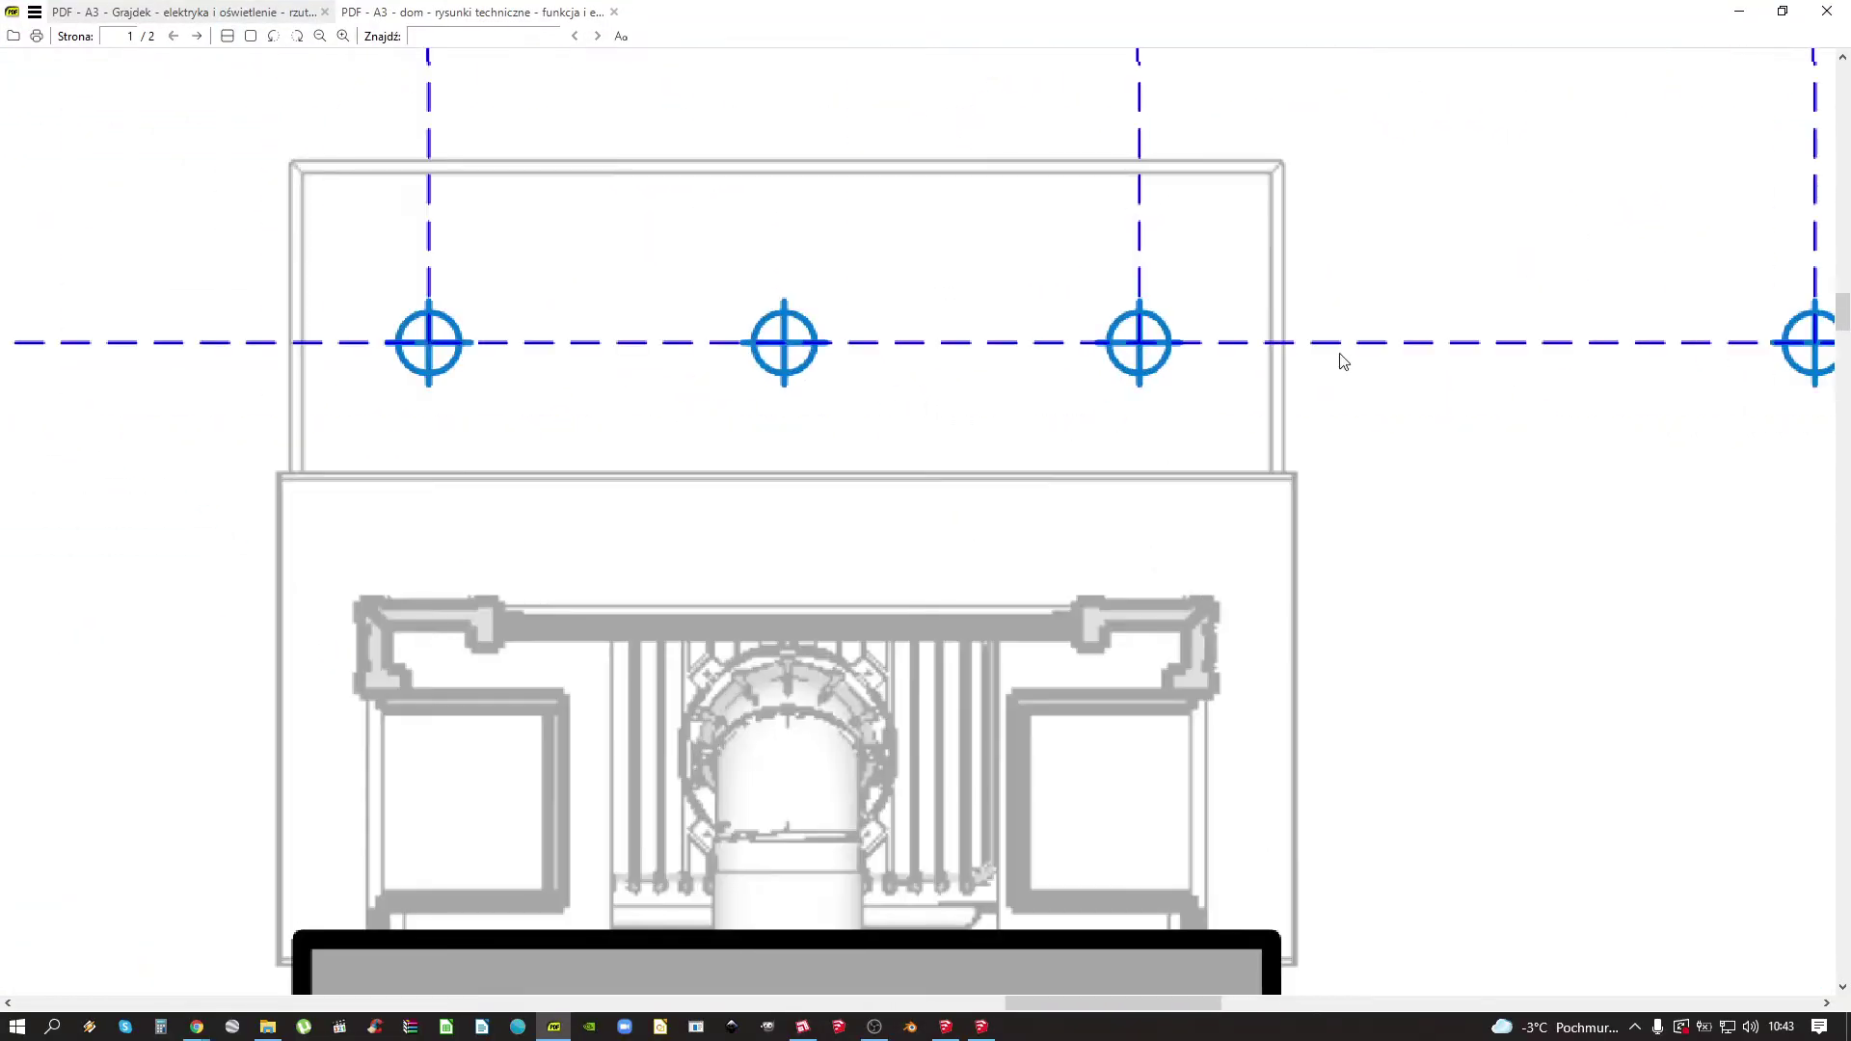
pyautogui.moveTo(1341, 359)
pyautogui.mouseDown()
pyautogui.moveTo(1024, 355)
pyautogui.moveTo(788, 470)
pyautogui.mouseUp()
pyautogui.moveTo(616, 670); pyautogui.dragTo(969, 193)
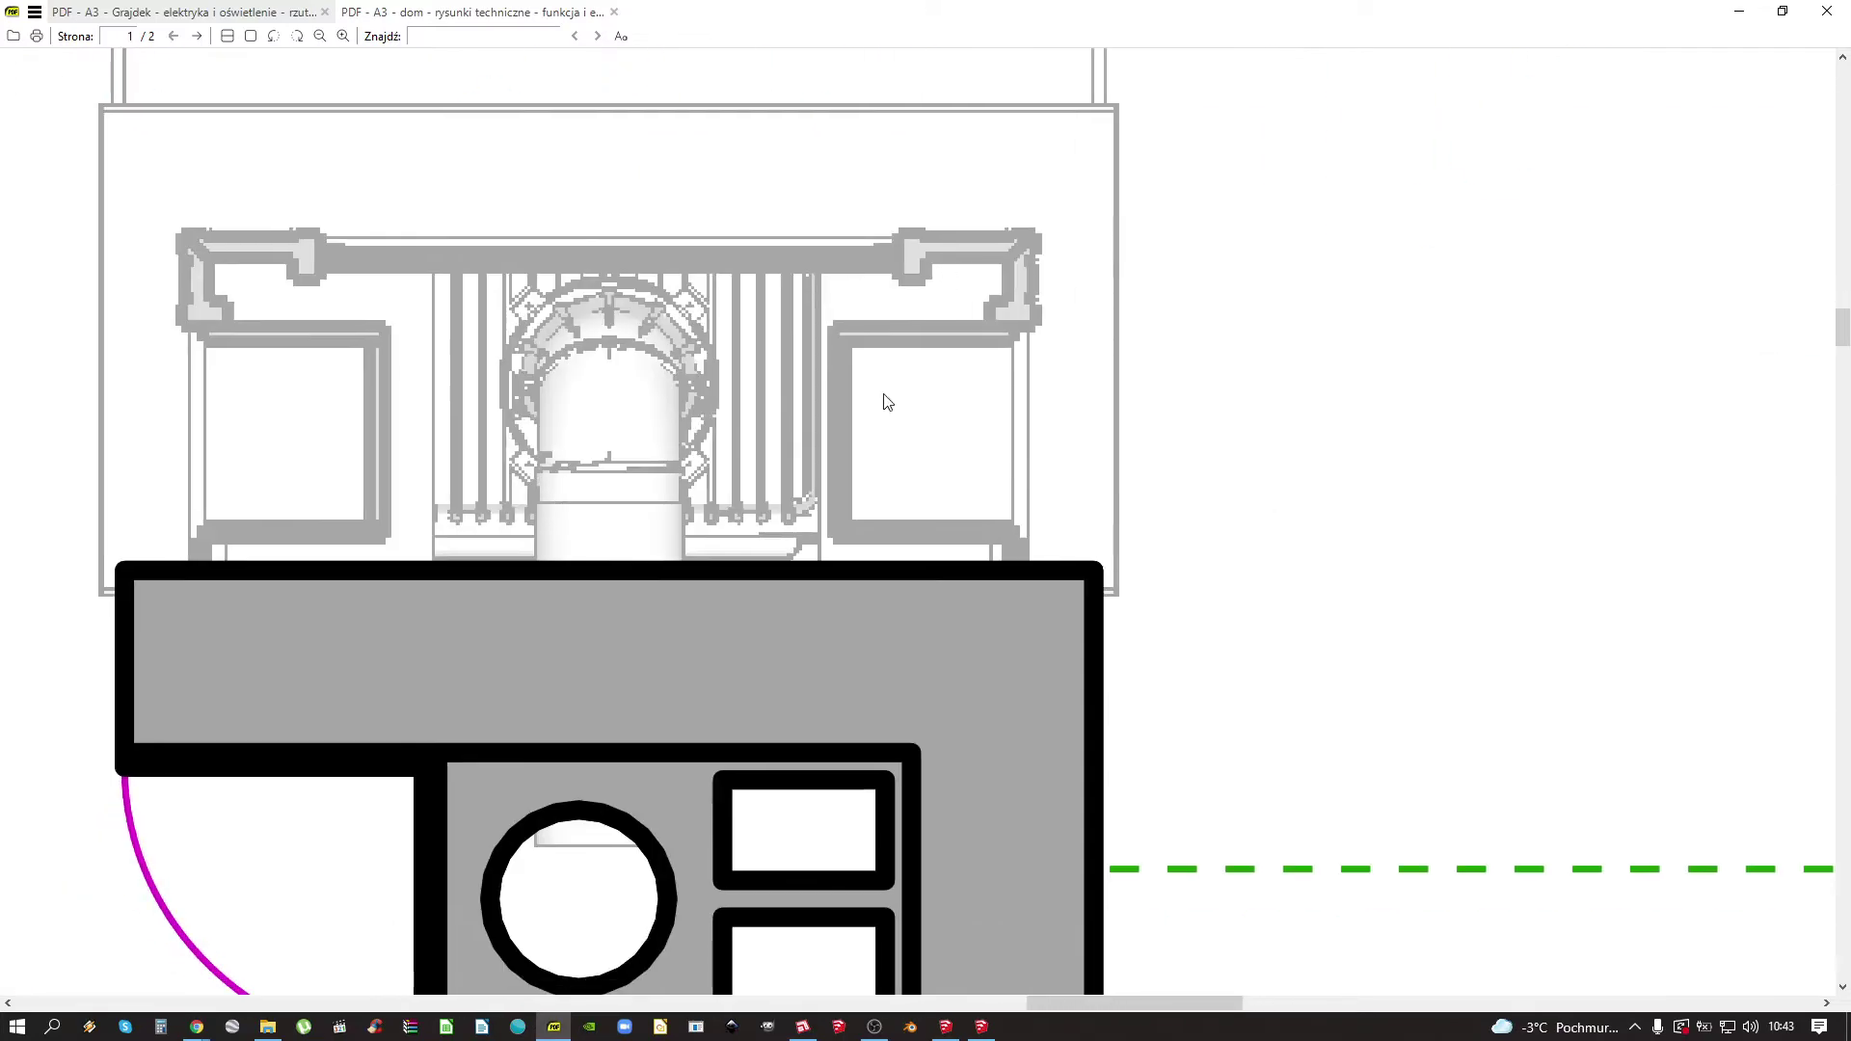
pyautogui.moveTo(803, 412); pyautogui.dragTo(835, 384)
pyautogui.moveTo(460, 307)
pyautogui.mouseDown()
pyautogui.moveTo(959, 476)
pyautogui.moveTo(960, 497)
pyautogui.mouseUp()
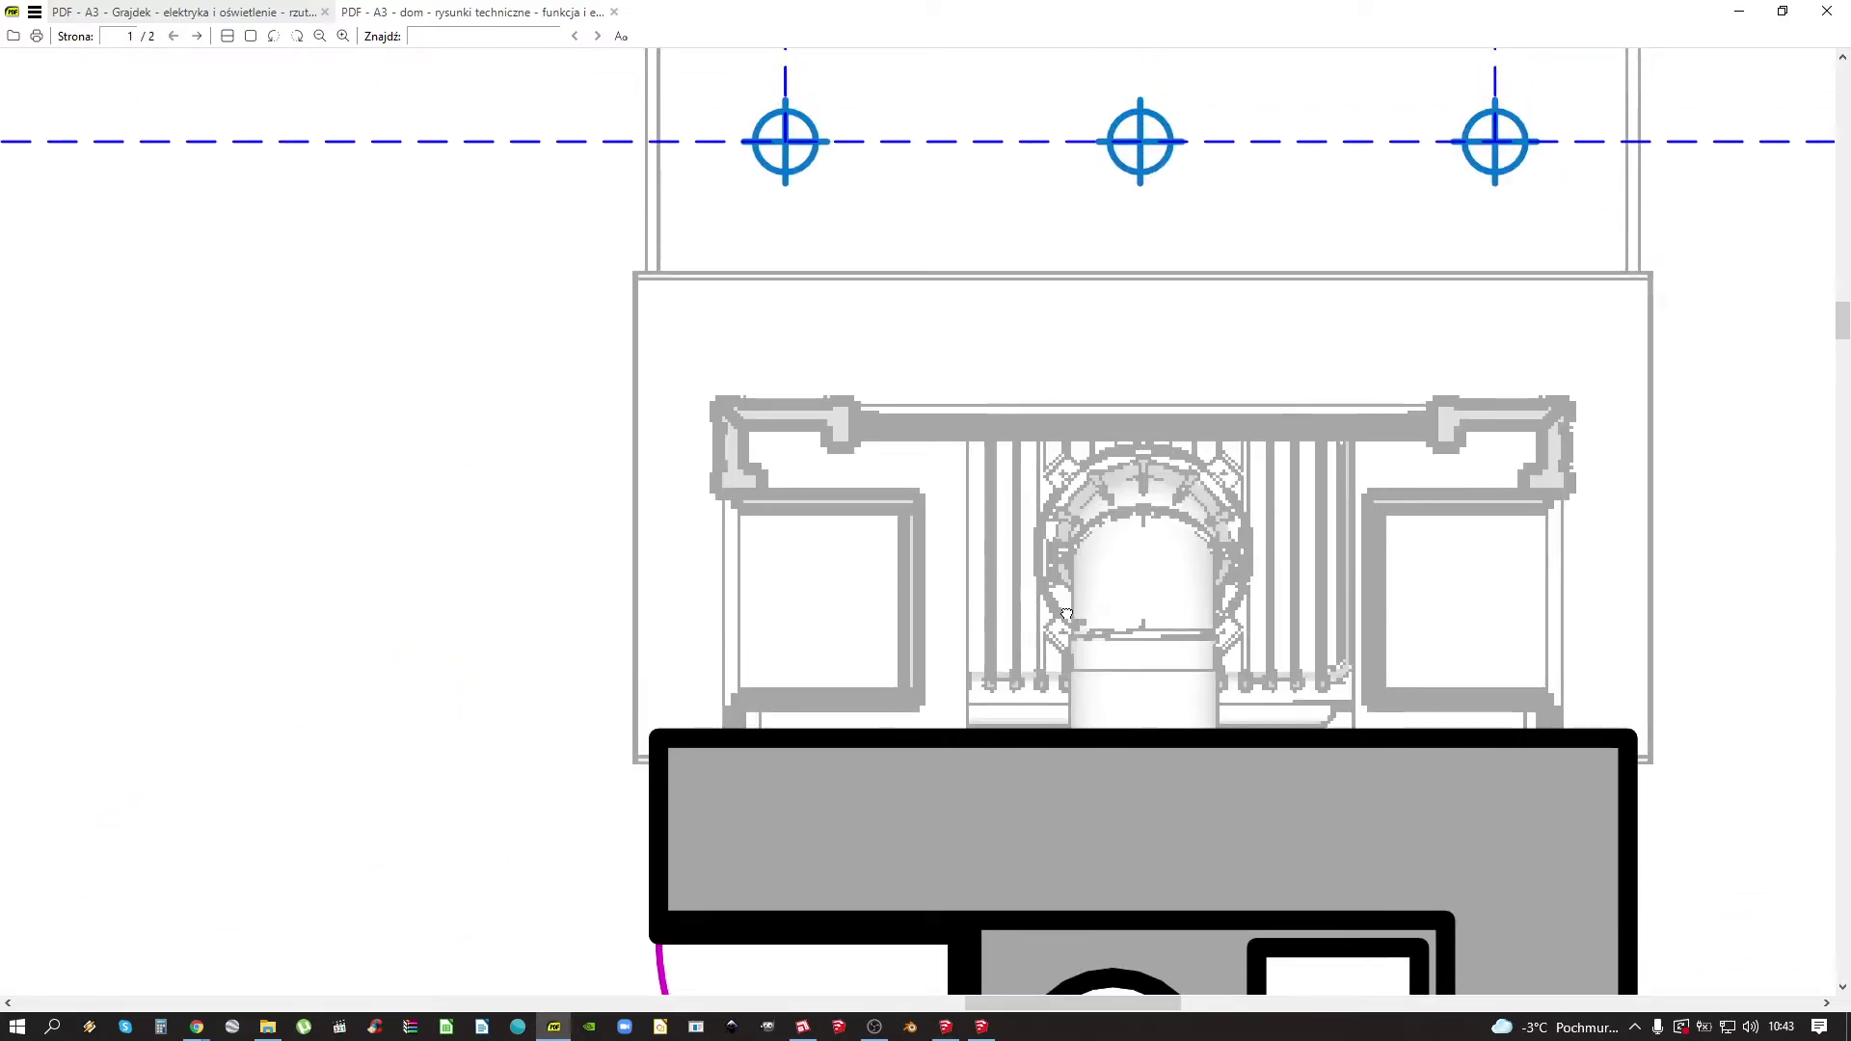
pyautogui.moveTo(1066, 615); pyautogui.dragTo(690, 567)
pyautogui.moveTo(982, 446); pyautogui.dragTo(857, 548)
pyautogui.keyDown('ctrl'); pyautogui.scroll(-2, 1004, 463); pyautogui.keyUp('ctrl')
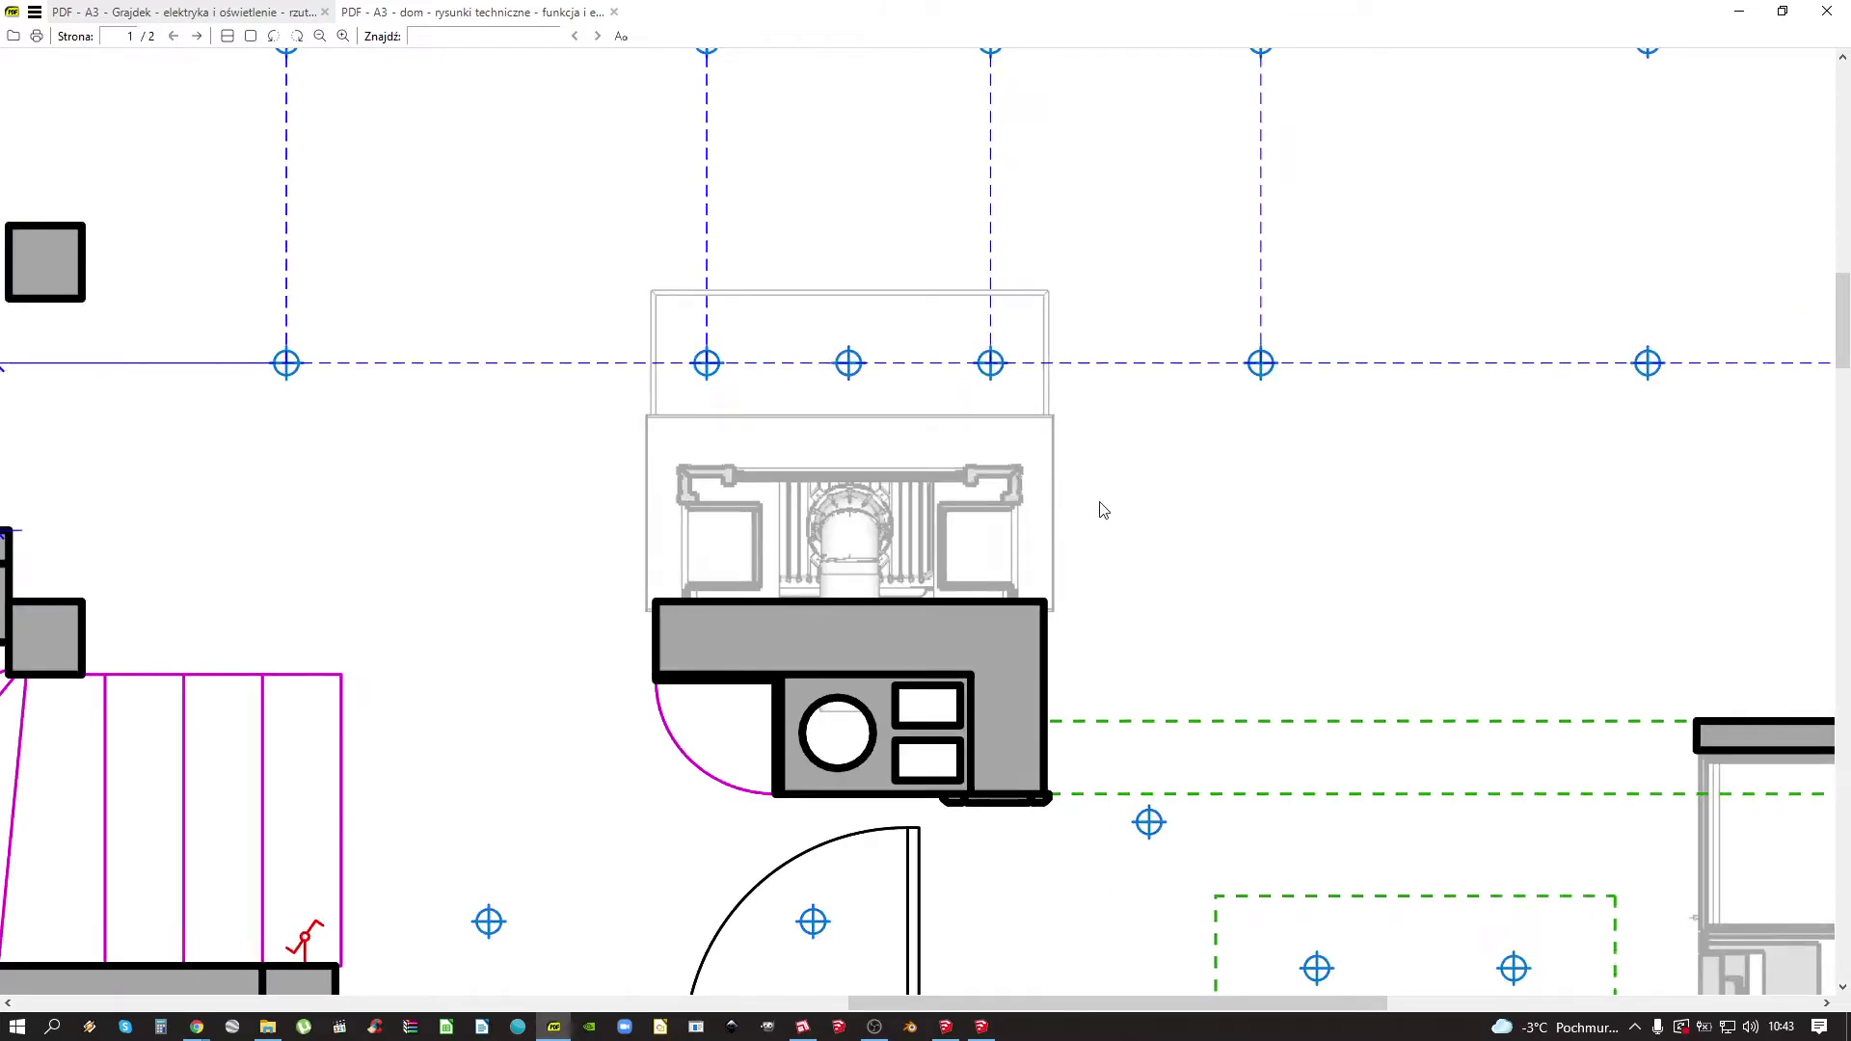
# - Pan and zoom across the kitchen, its dashed rectangle, stove and sink
pyautogui.moveTo(1194, 558); pyautogui.dragTo(926, 422)
pyautogui.moveTo(1369, 714); pyautogui.dragTo(934, 437)
pyautogui.moveTo(1136, 729); pyautogui.dragTo(1103, 564)
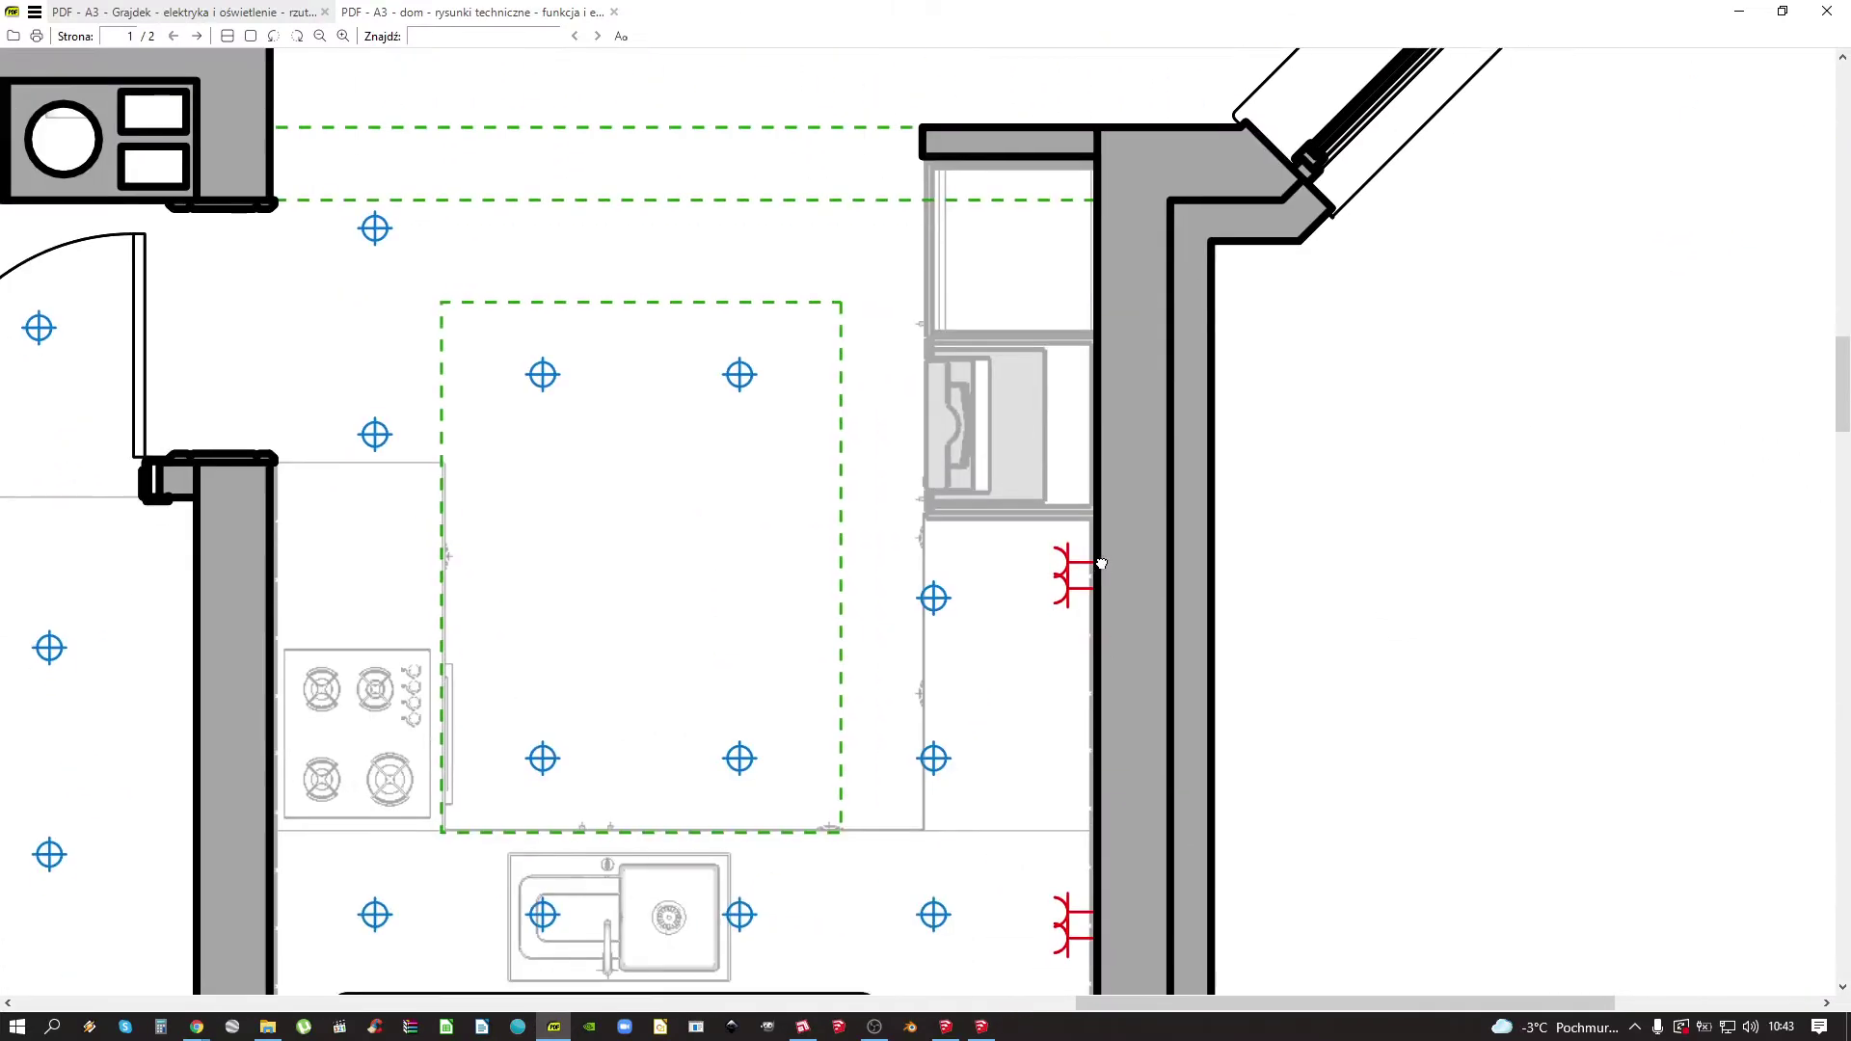
pyautogui.moveTo(1046, 792); pyautogui.dragTo(1046, 703)
pyautogui.moveTo(957, 815); pyautogui.dragTo(1063, 620)
pyautogui.moveTo(931, 638); pyautogui.dragTo(1199, 654)
pyautogui.keyDown('ctrl'); pyautogui.scroll(2, 912, 567); pyautogui.keyUp('ctrl')
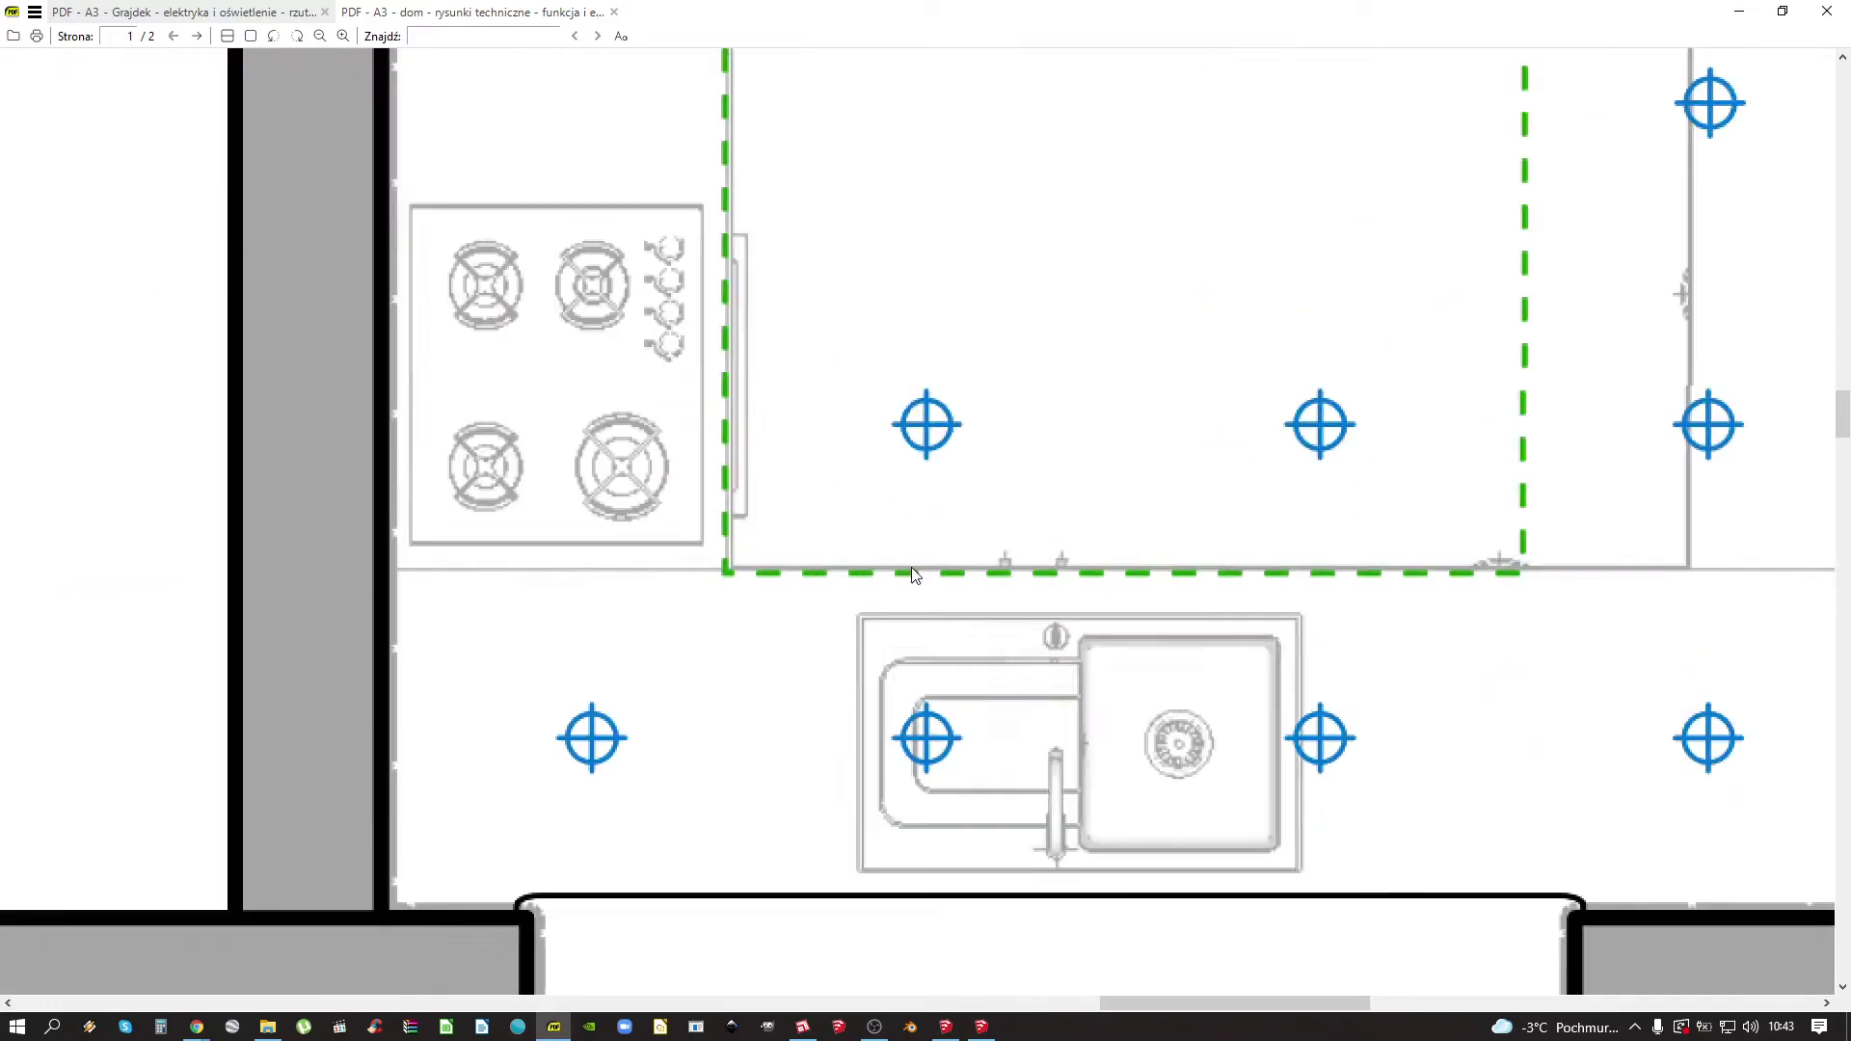
pyautogui.keyDown('ctrl'); pyautogui.scroll(1, 911, 567); pyautogui.keyUp('ctrl')
pyautogui.moveTo(697, 374); pyautogui.dragTo(822, 779)
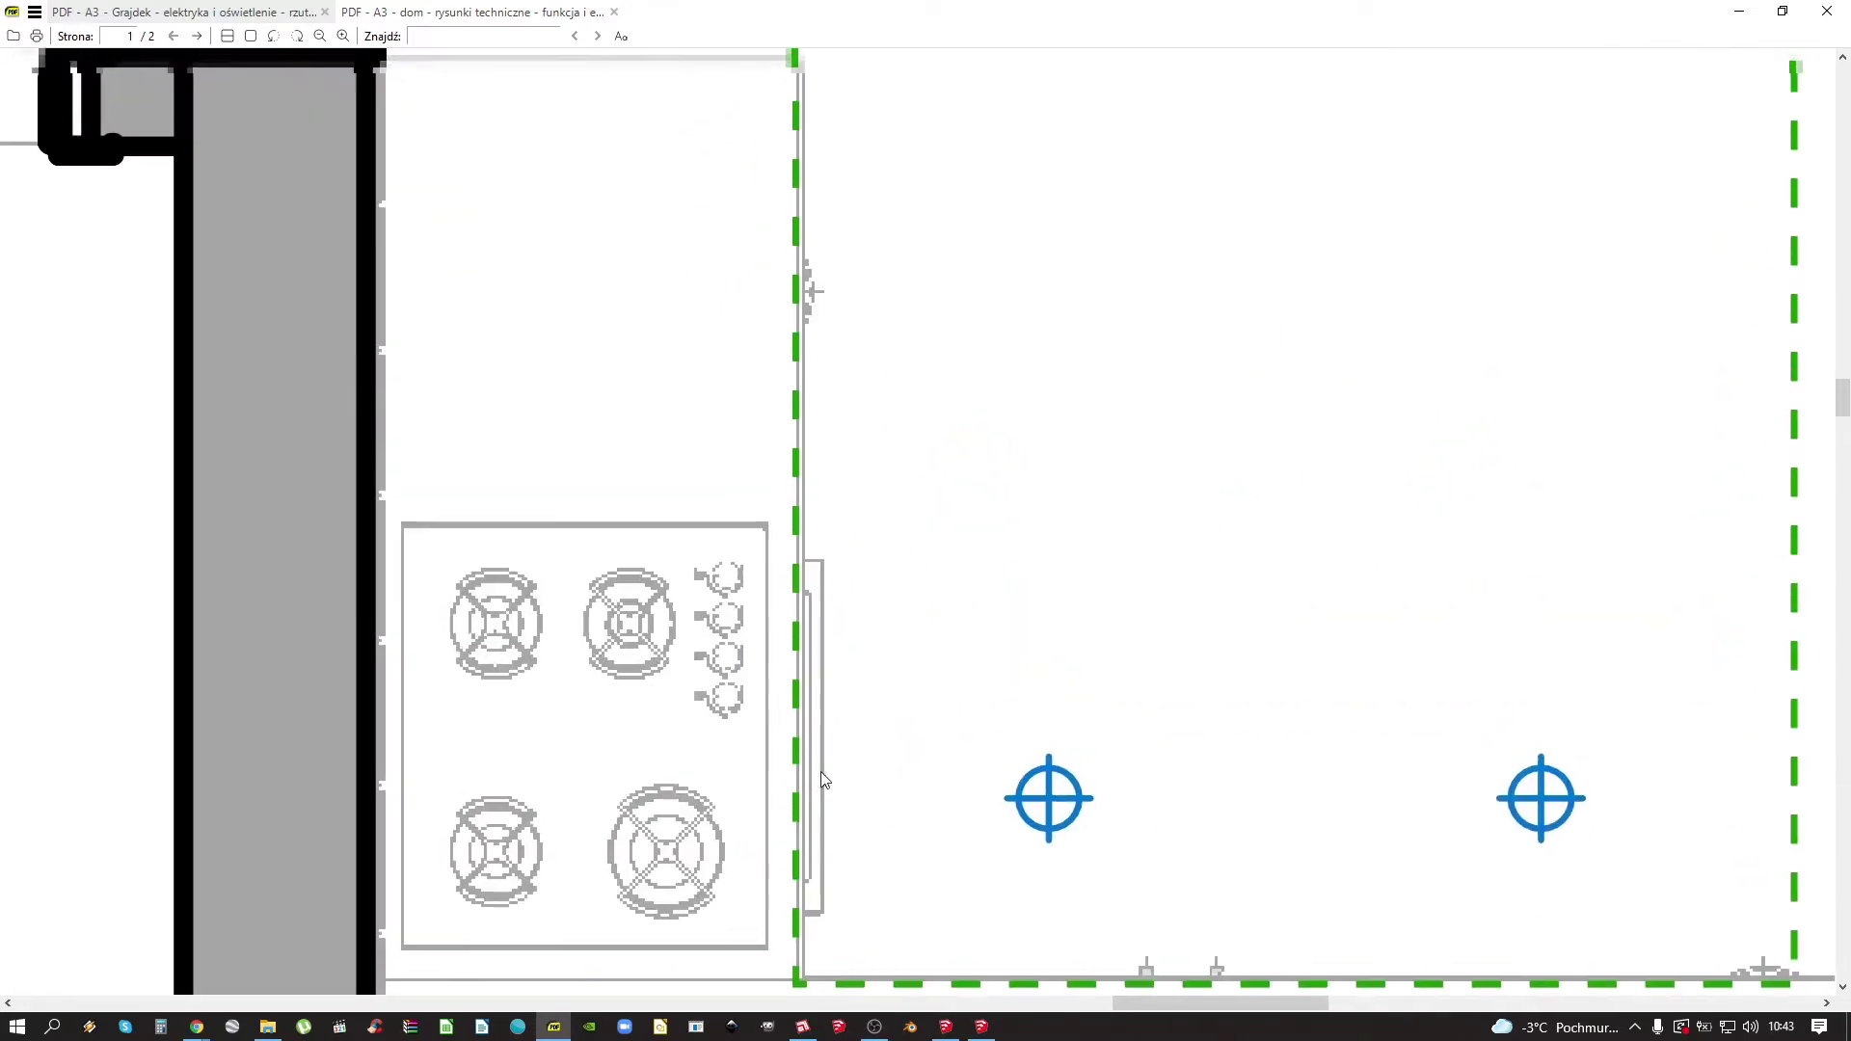
pyautogui.scroll(3, 822, 779)
pyautogui.keyDown('ctrl'); pyautogui.scroll(-2, 733, 728); pyautogui.keyUp('ctrl')
pyautogui.moveTo(1248, 259); pyautogui.dragTo(1094, 482)
pyautogui.keyDown('ctrl'); pyautogui.scroll(2, 1095, 483); pyautogui.keyUp('ctrl')
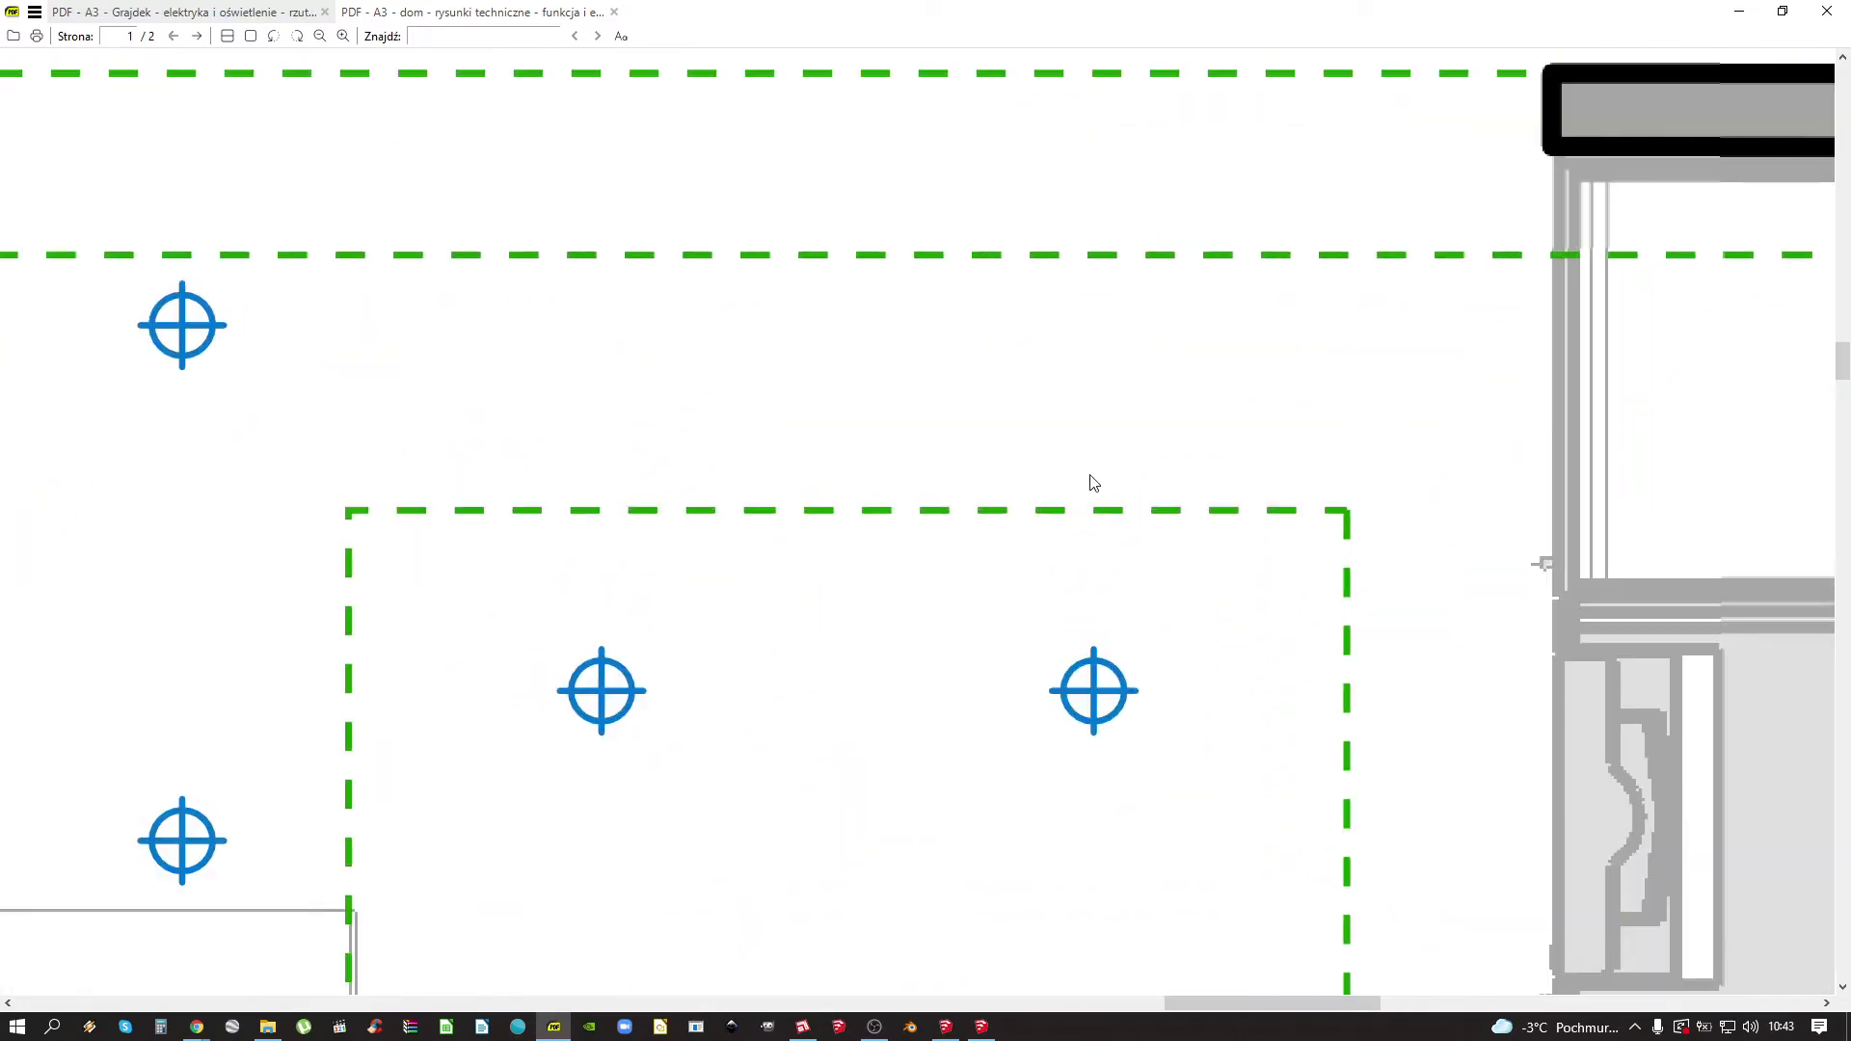
pyautogui.moveTo(1182, 363)
pyautogui.mouseDown()
pyautogui.moveTo(971, 488)
pyautogui.moveTo(1142, 698)
pyautogui.mouseUp()
pyautogui.keyDown('ctrl'); pyautogui.scroll(-2, 1000, 492); pyautogui.keyUp('ctrl')
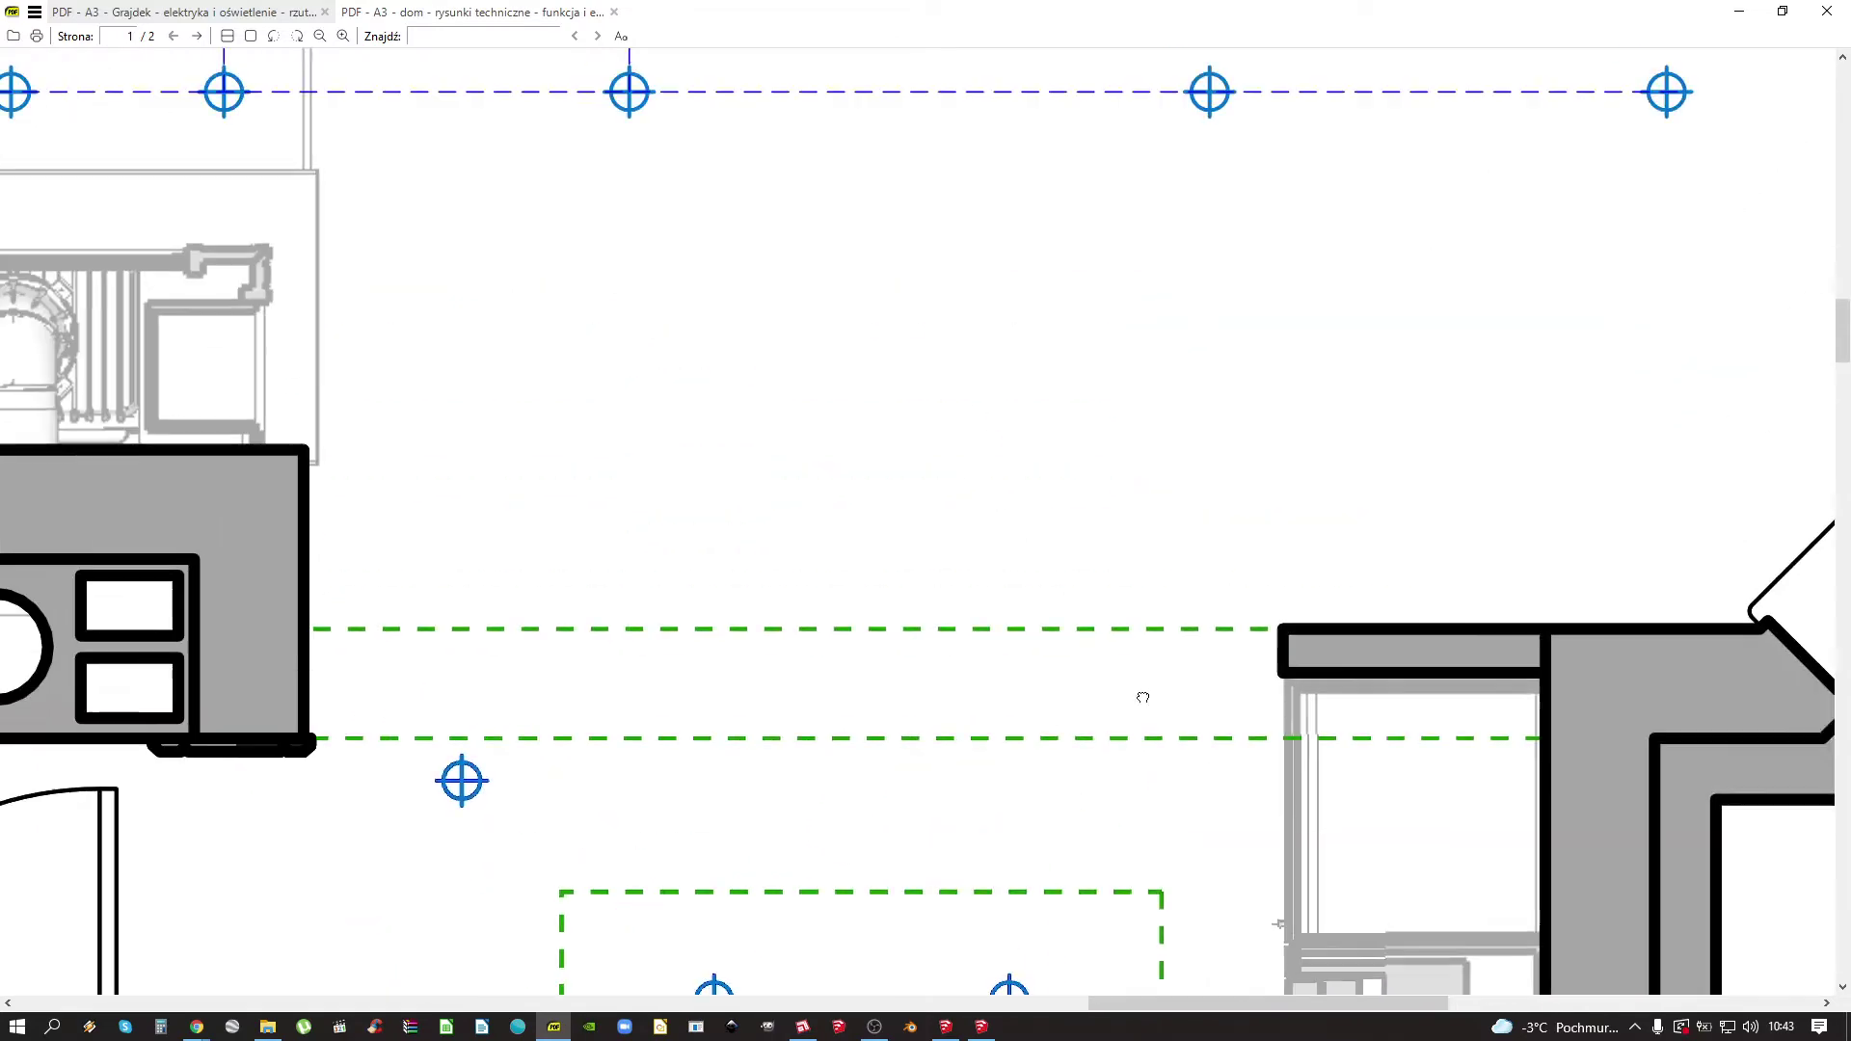
pyautogui.keyDown('ctrl'); pyautogui.scroll(-3, 1142, 697); pyautogui.keyUp('ctrl')
pyautogui.scroll(1, 1087, 578)
# - Inspect the room grid, bay window and window-wall dimensions, then close Sumatra PDF
pyautogui.moveTo(873, 114)
pyautogui.mouseDown()
pyautogui.moveTo(897, 331)
pyautogui.moveTo(883, 540)
pyautogui.mouseUp()
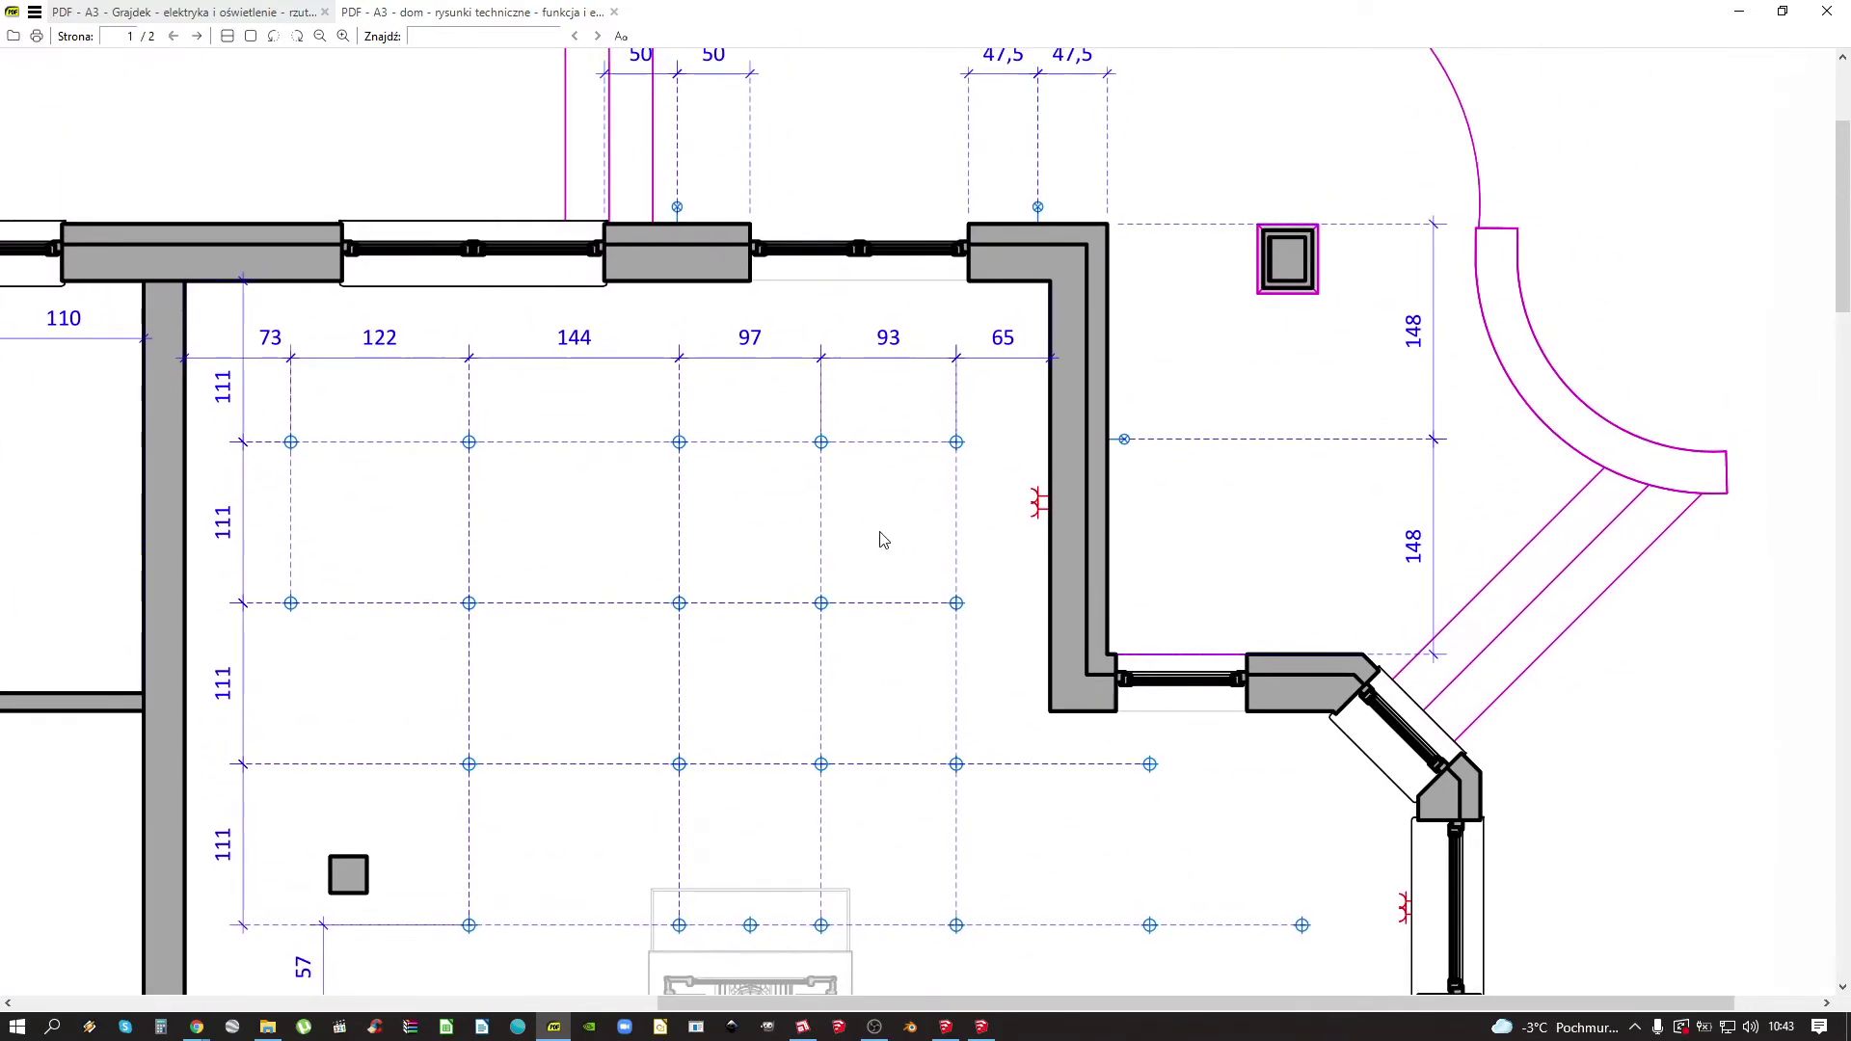
pyautogui.keyDown('ctrl'); pyautogui.scroll(5, 1066, 386); pyautogui.keyUp('ctrl')
pyautogui.keyDown('ctrl'); pyautogui.scroll(2, 1024, 379); pyautogui.keyUp('ctrl')
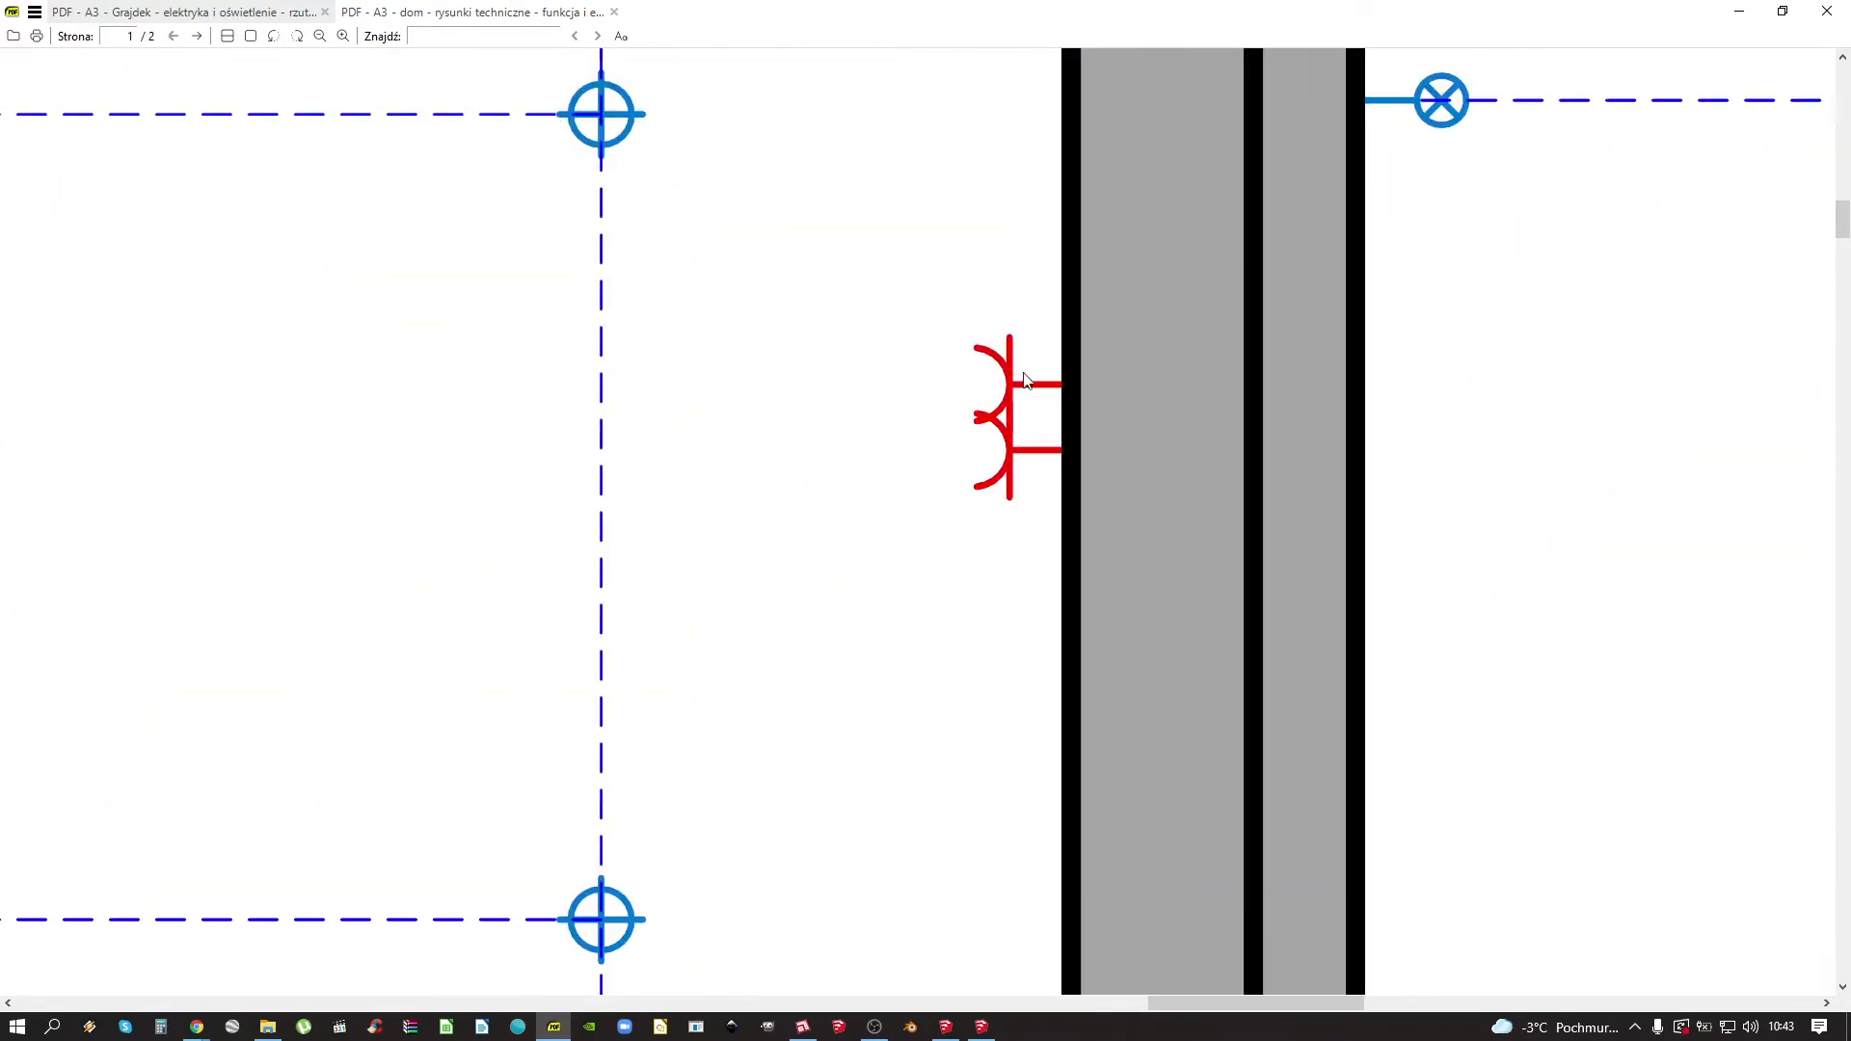
pyautogui.keyDown('ctrl'); pyautogui.scroll(-2, 1024, 379); pyautogui.keyUp('ctrl')
pyautogui.moveTo(319, 58); pyautogui.dragTo(814, 463)
pyautogui.keyDown('ctrl'); pyautogui.scroll(1, 814, 372); pyautogui.keyUp('ctrl')
pyautogui.moveTo(715, 332); pyautogui.dragTo(1174, 632)
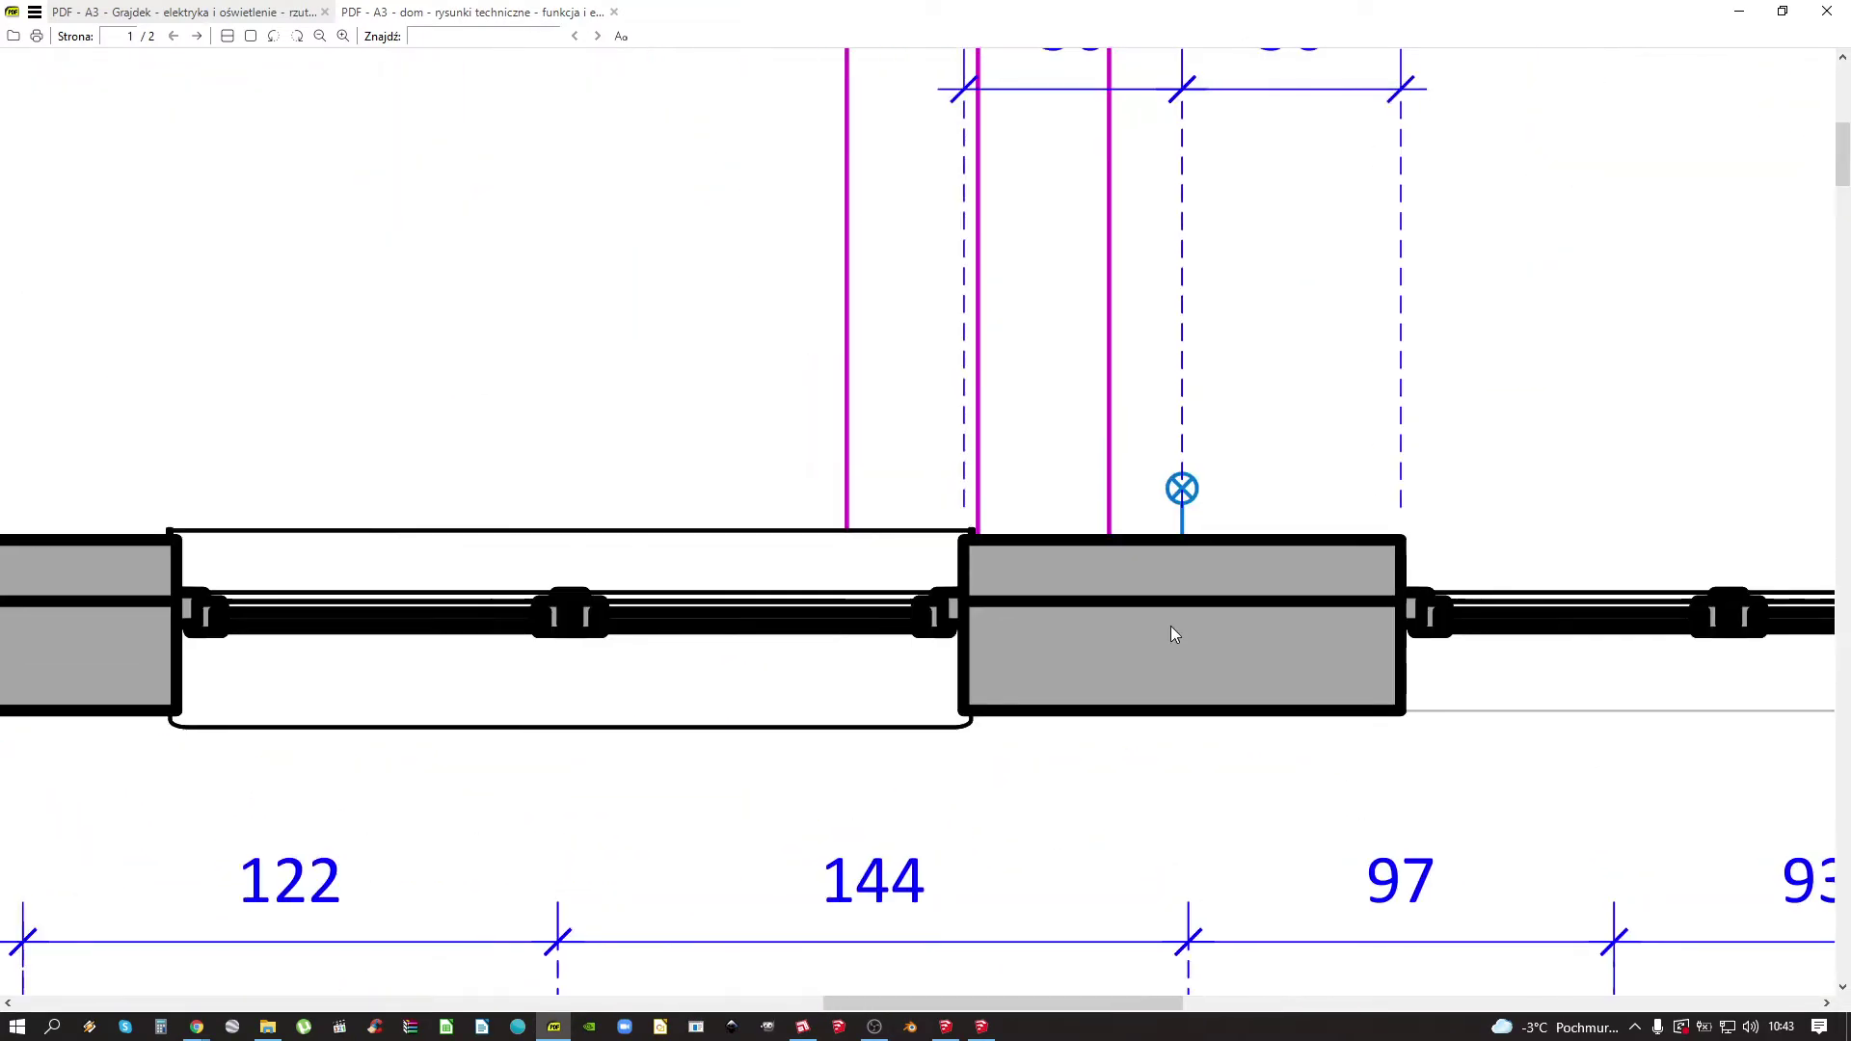
pyautogui.scroll(3, 1174, 633)
pyautogui.keyDown('ctrl'); pyautogui.scroll(-5, 868, 459); pyautogui.keyUp('ctrl')
pyautogui.keyDown('ctrl'); pyautogui.scroll(-1, 905, 456); pyautogui.keyUp('ctrl')
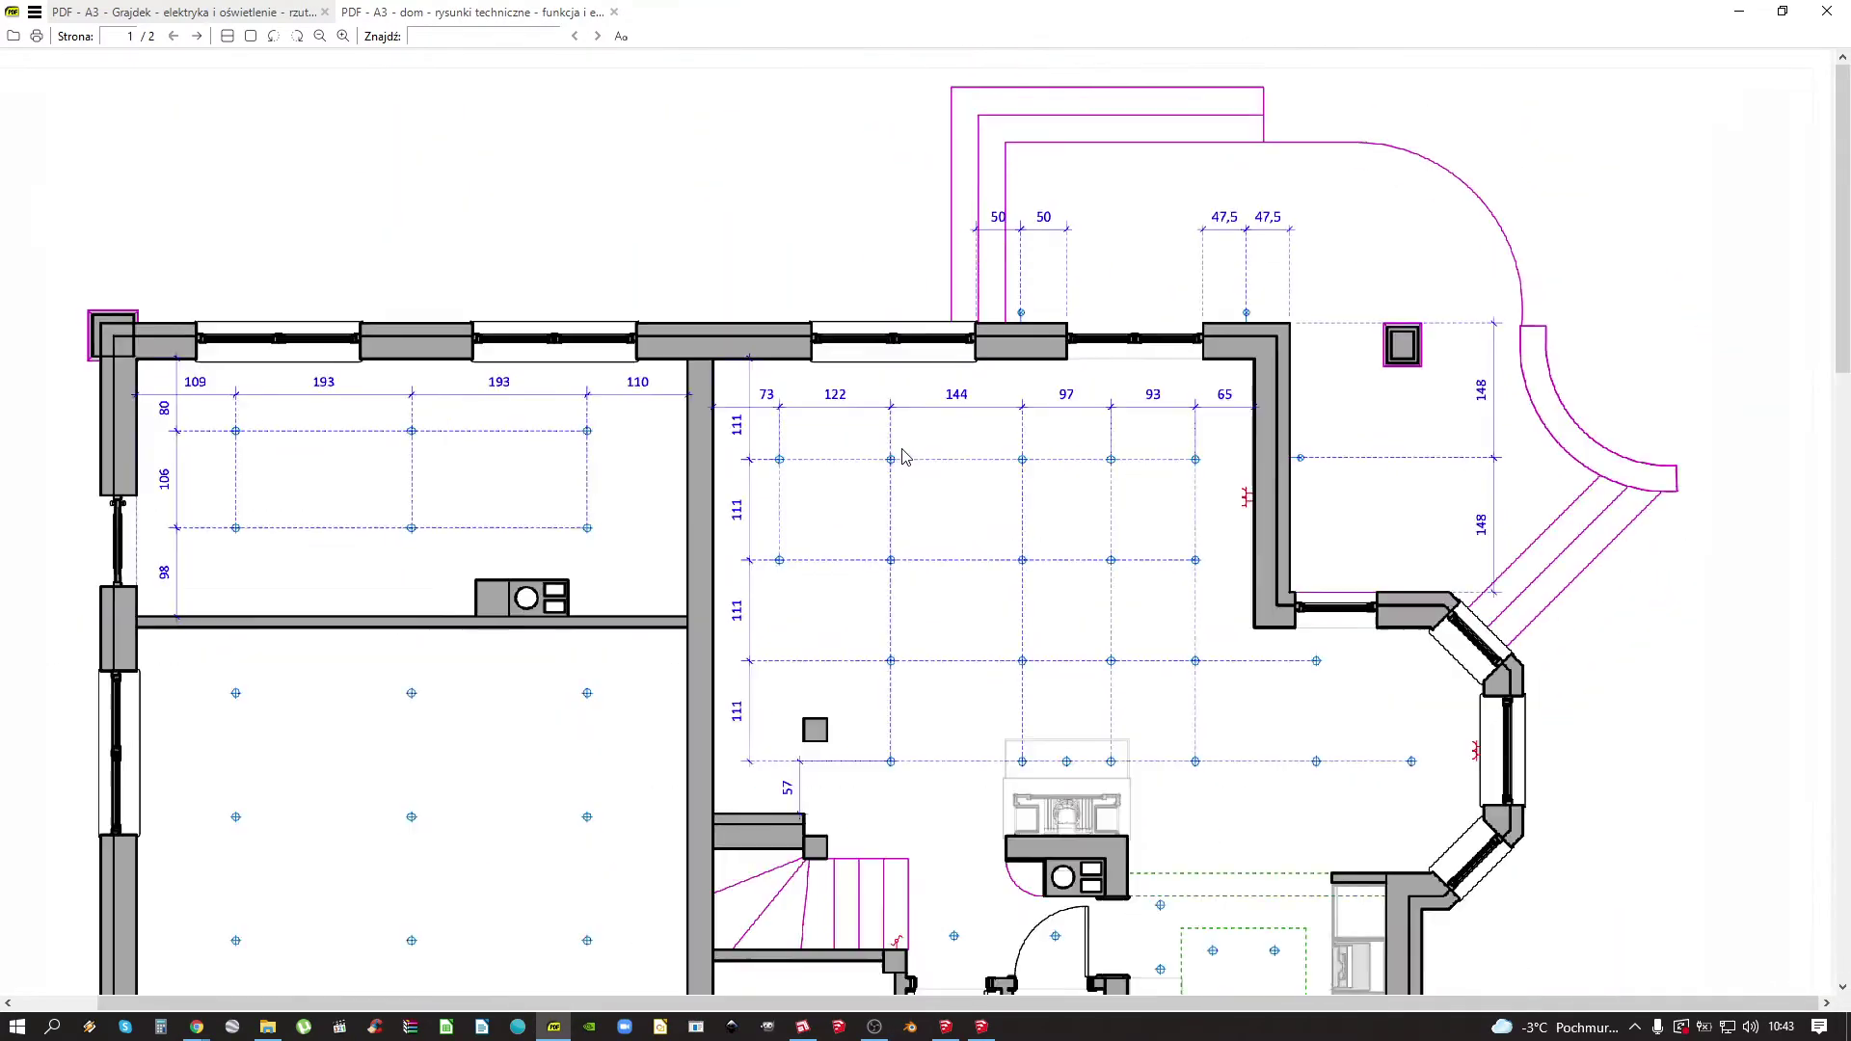
pyautogui.scroll(-3, 904, 456)
pyautogui.scroll(-1, 905, 456)
pyautogui.keyDown('ctrl'); pyautogui.scroll(3, 562, 446); pyautogui.keyUp('ctrl')
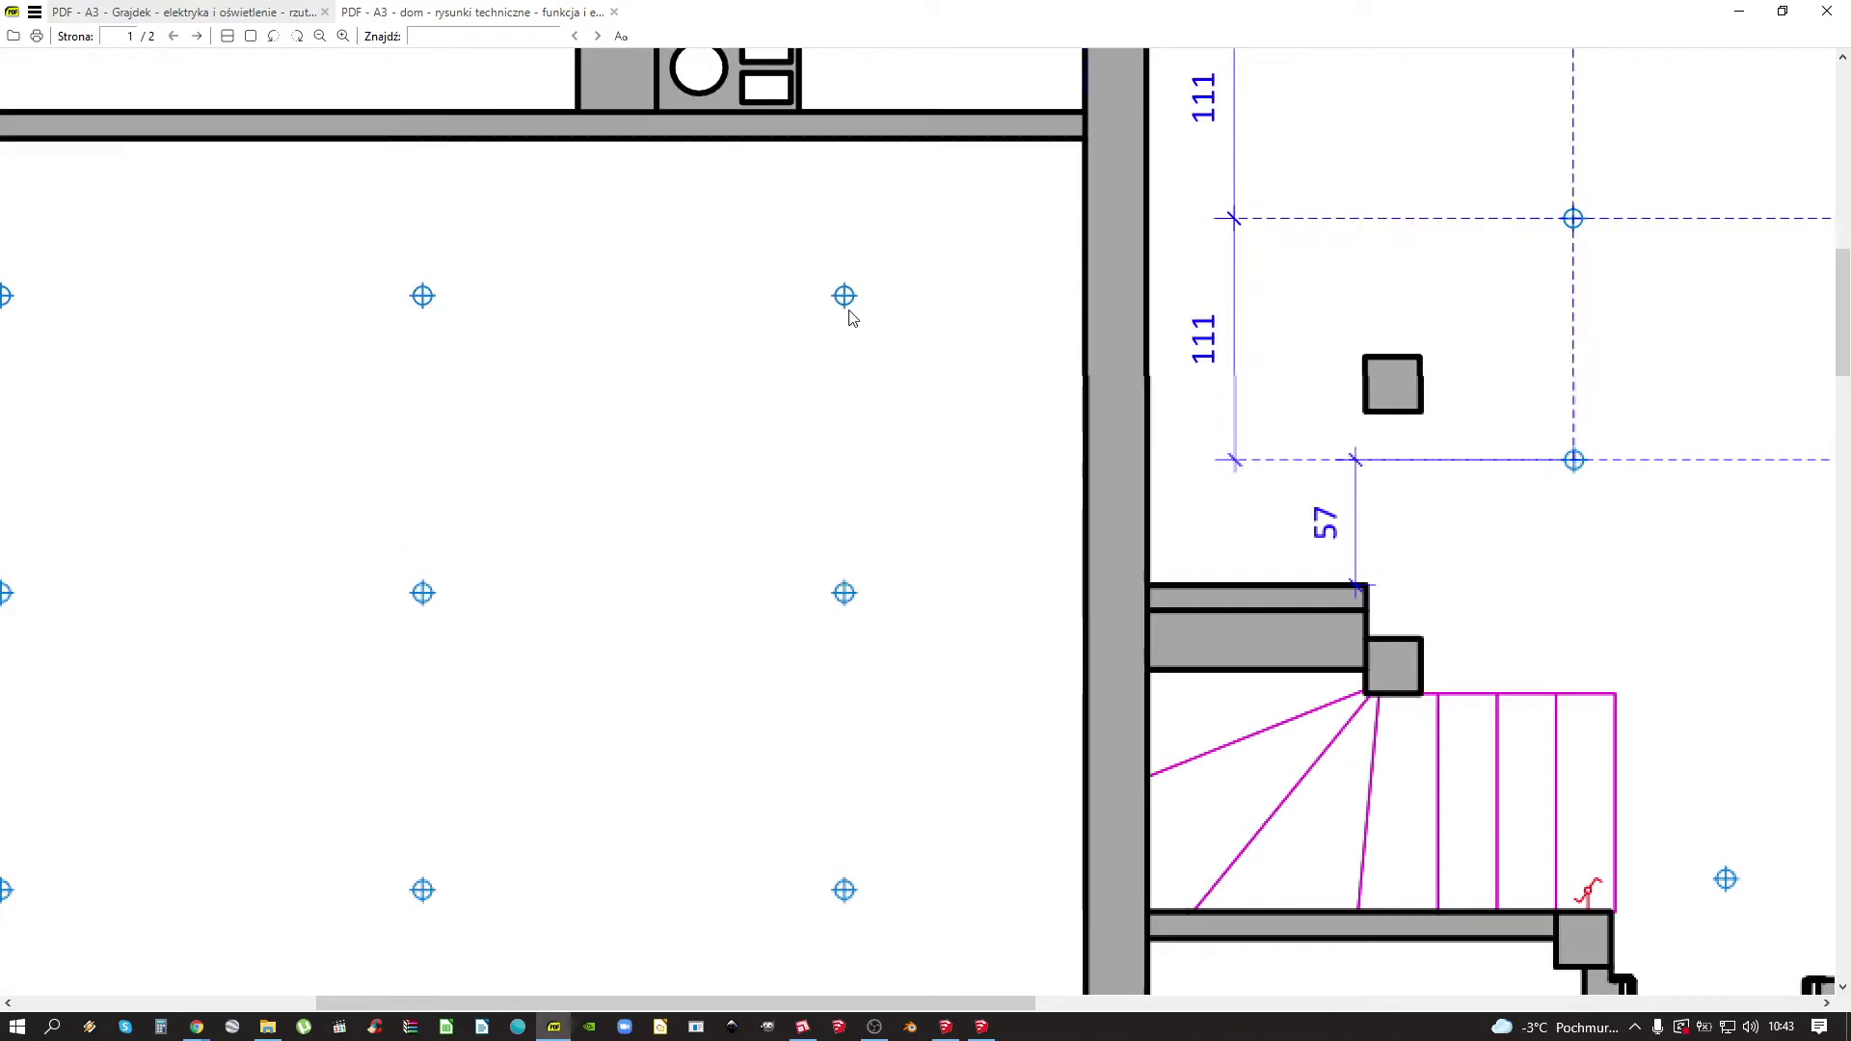
pyautogui.keyDown('ctrl'); pyautogui.scroll(-3, 852, 318); pyautogui.keyUp('ctrl')
pyautogui.keyDown('ctrl'); pyautogui.scroll(-1, 872, 354); pyautogui.keyUp('ctrl')
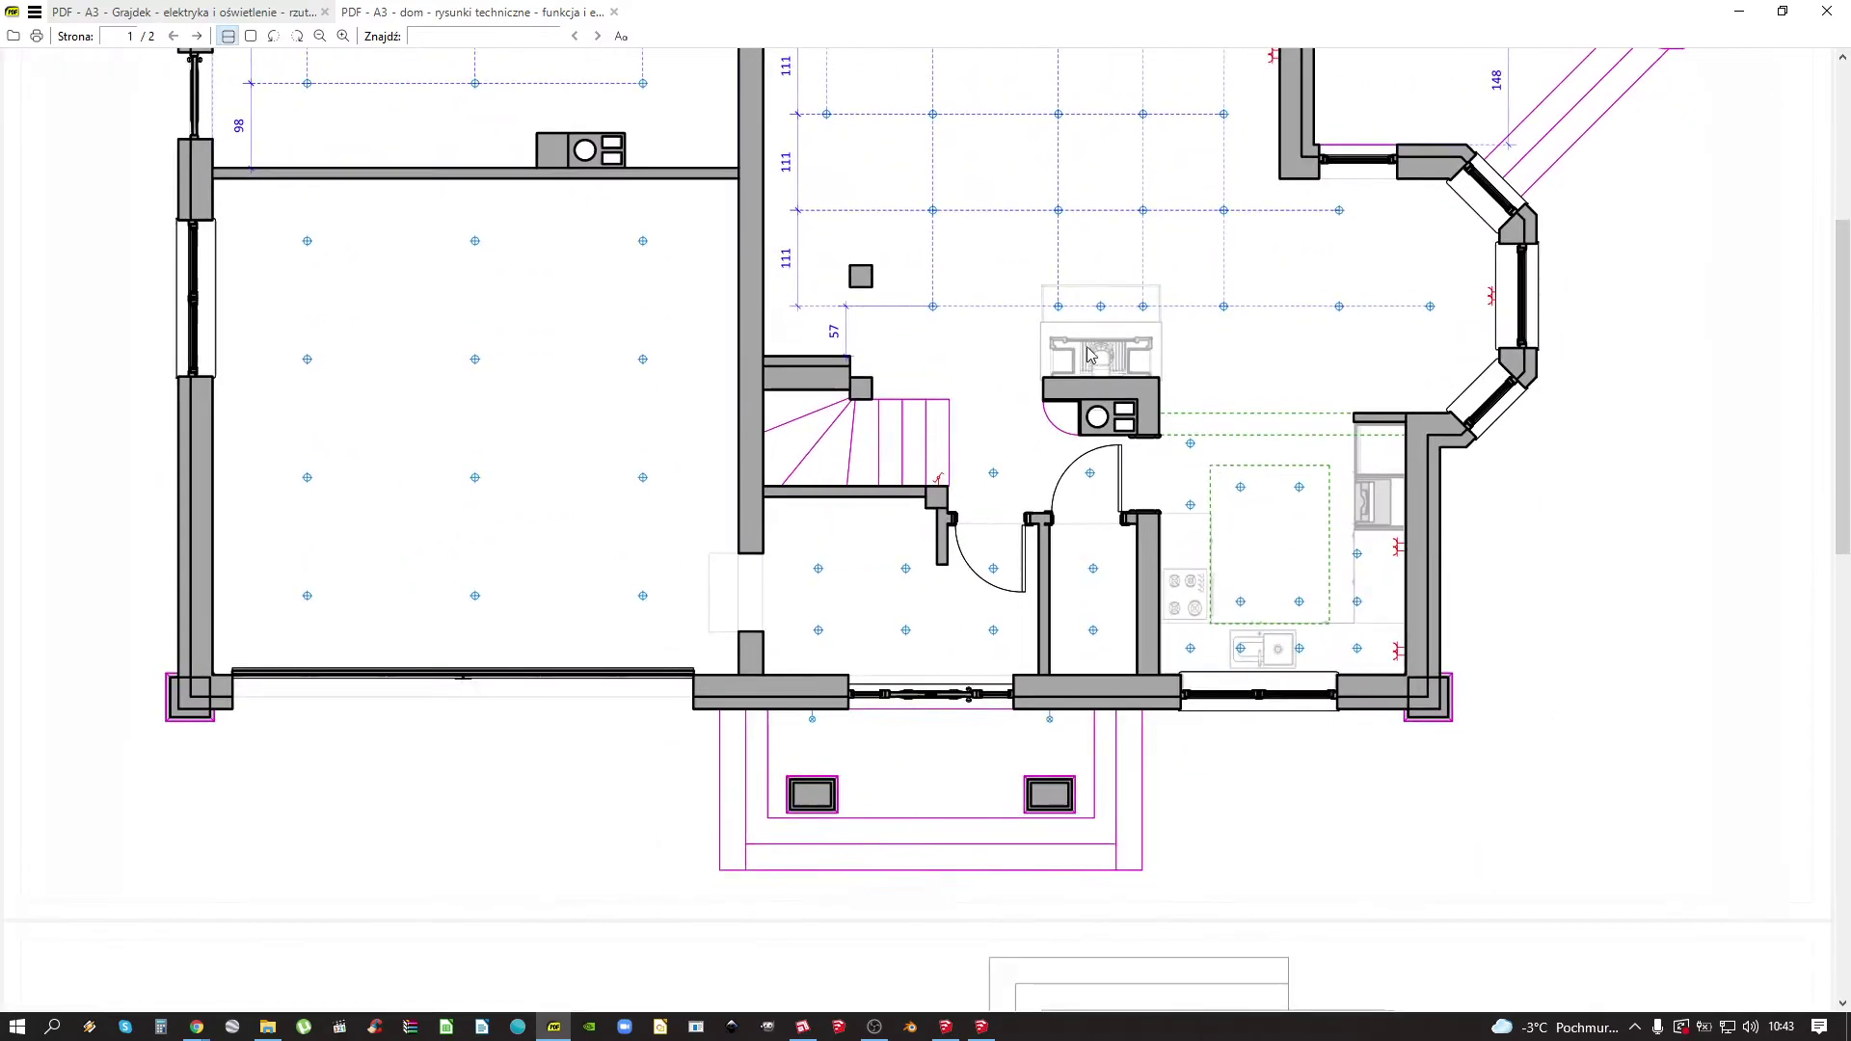
pyautogui.scroll(1, 1080, 376)
pyautogui.keyDown('ctrl'); pyautogui.scroll(3, 1011, 849); pyautogui.keyUp('ctrl')
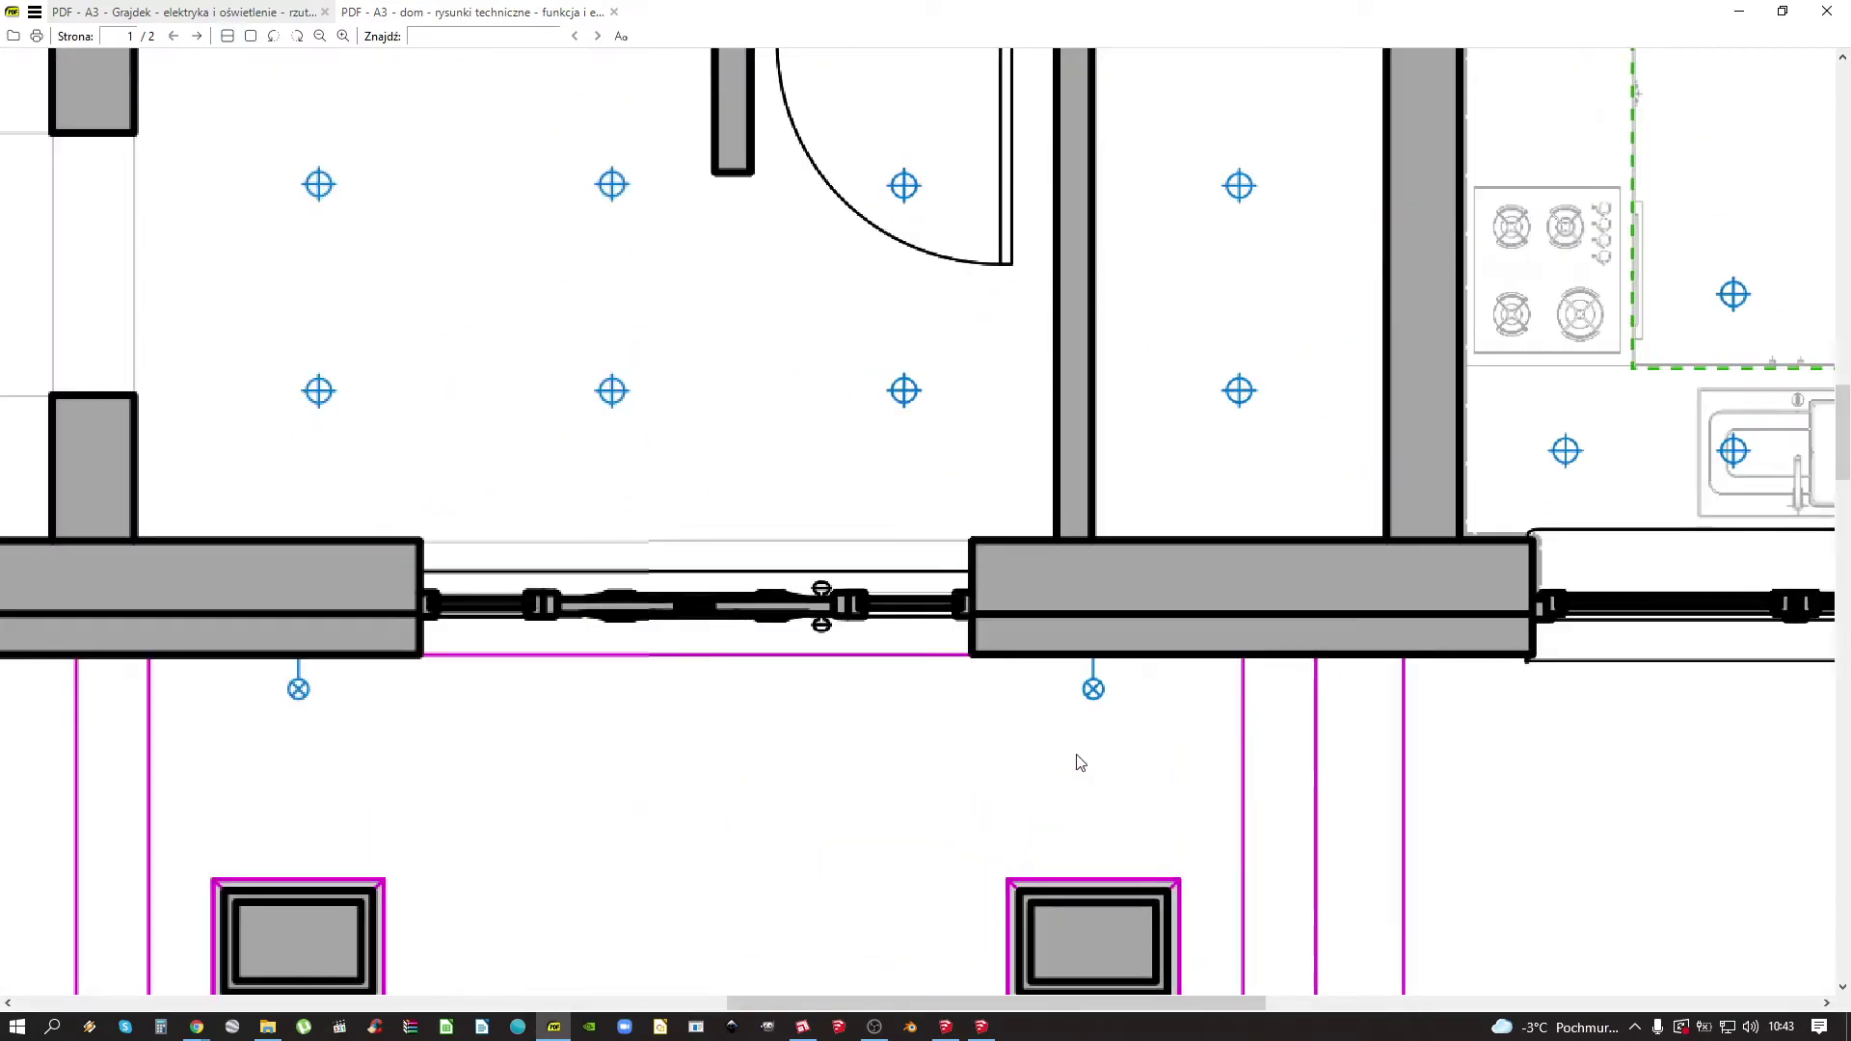
pyautogui.keyDown('ctrl'); pyautogui.scroll(-2, 1074, 758); pyautogui.keyUp('ctrl')
pyautogui.keyDown('ctrl'); pyautogui.scroll(-1, 1074, 758); pyautogui.keyUp('ctrl')
pyautogui.keyDown('ctrl'); pyautogui.scroll(-1, 1095, 625); pyautogui.keyUp('ctrl')
pyautogui.scroll(3, 1090, 617)
pyautogui.scroll(2, 1060, 588)
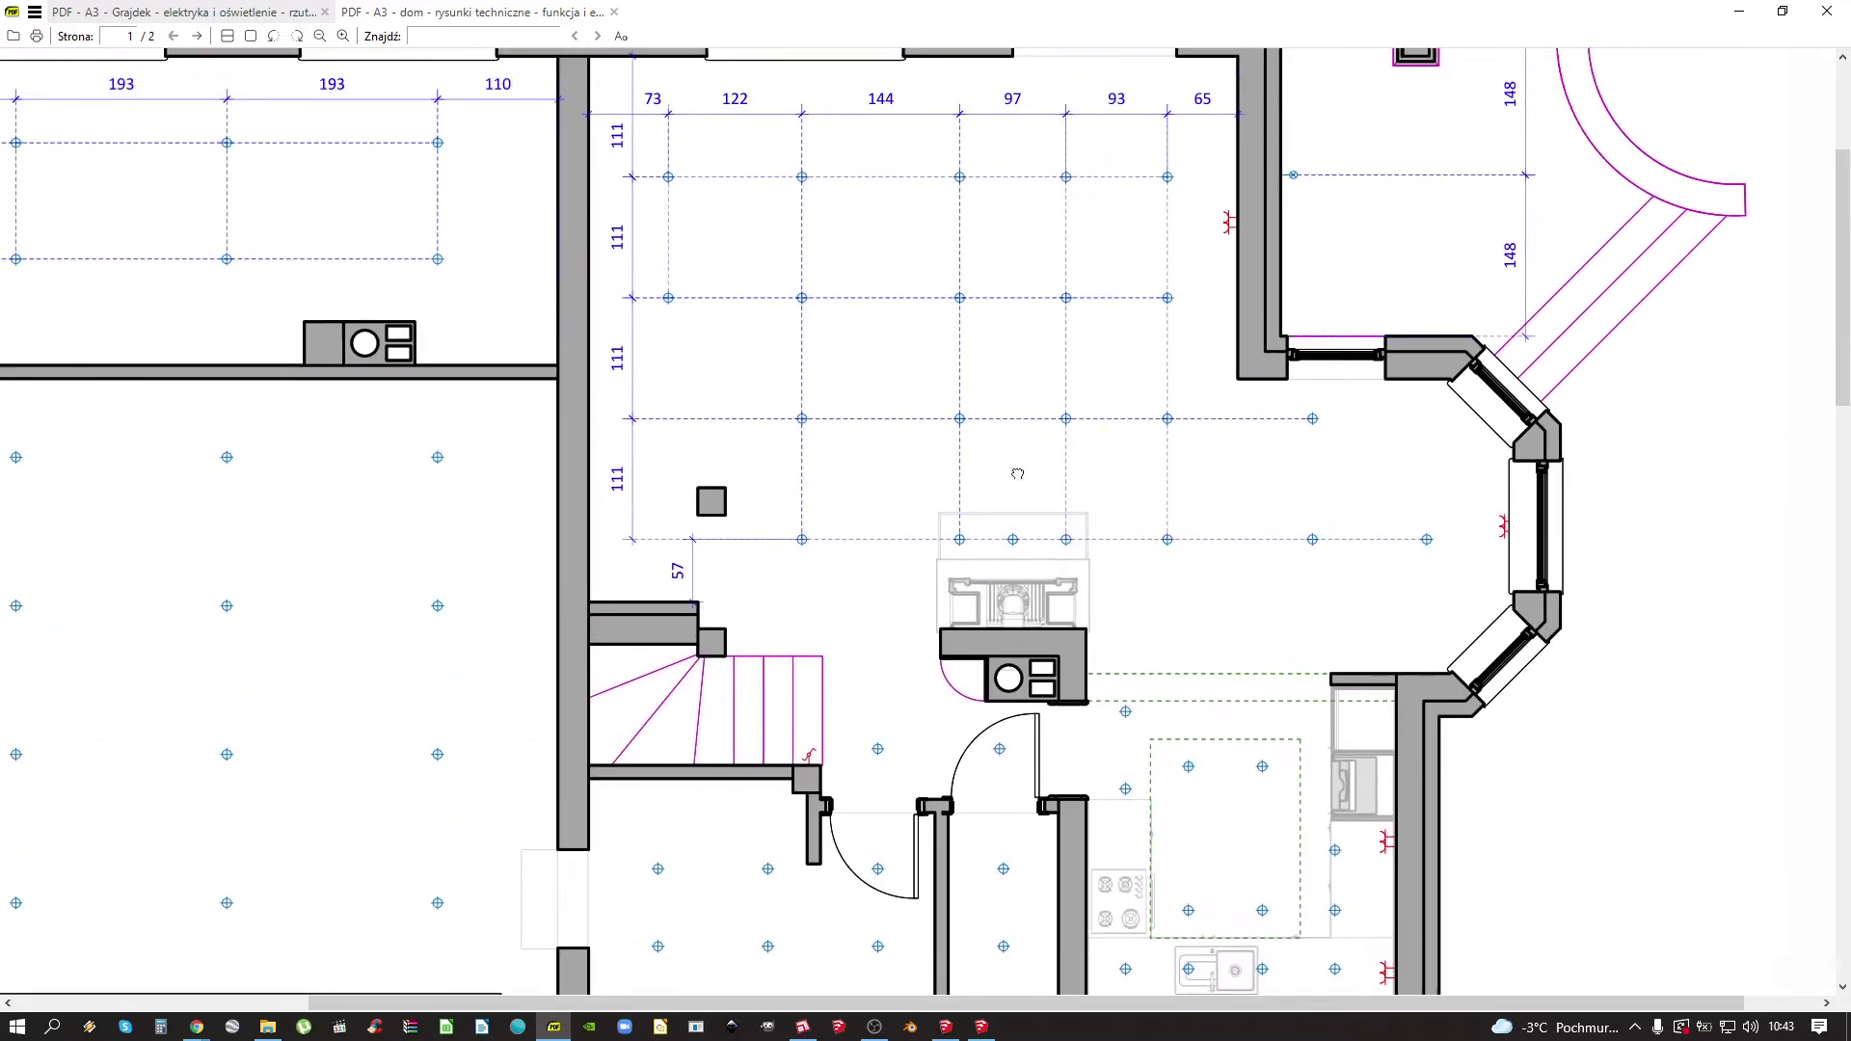
pyautogui.scroll(2, 1032, 560)
pyautogui.scroll(1, 1024, 545)
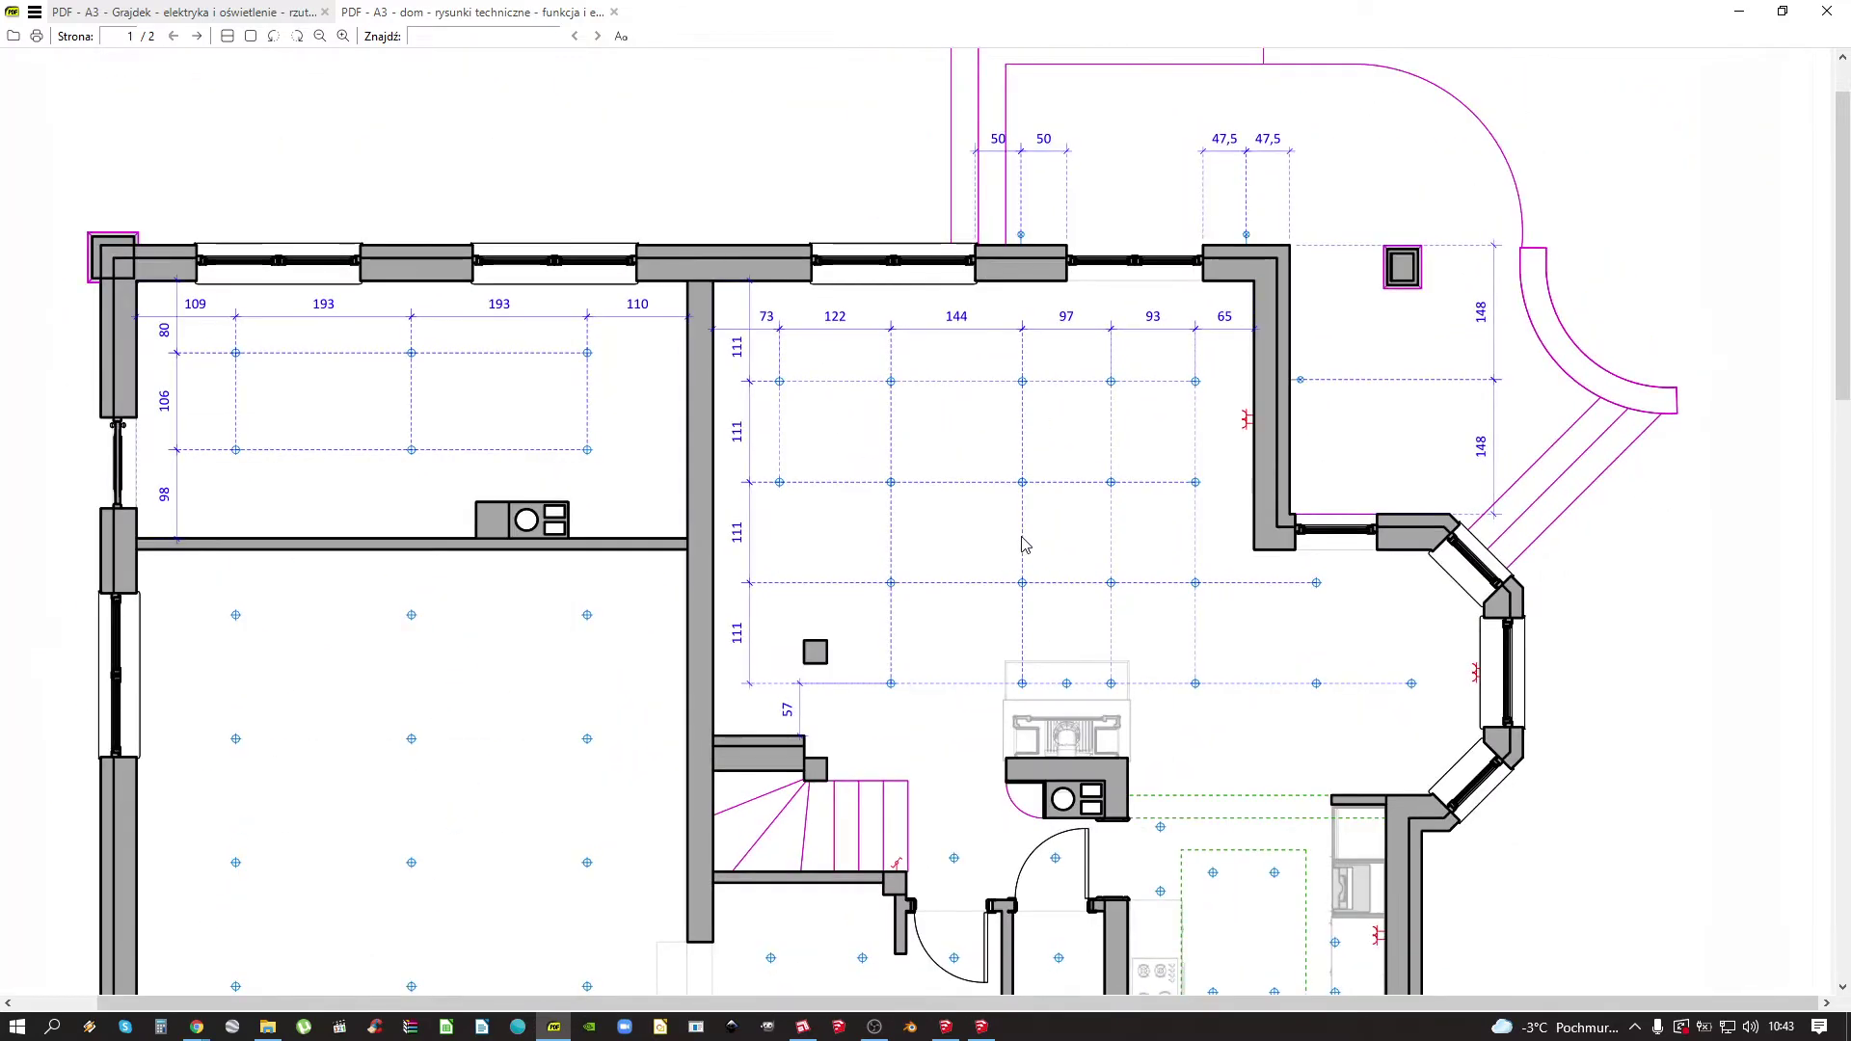
pyautogui.click(1827, 12)
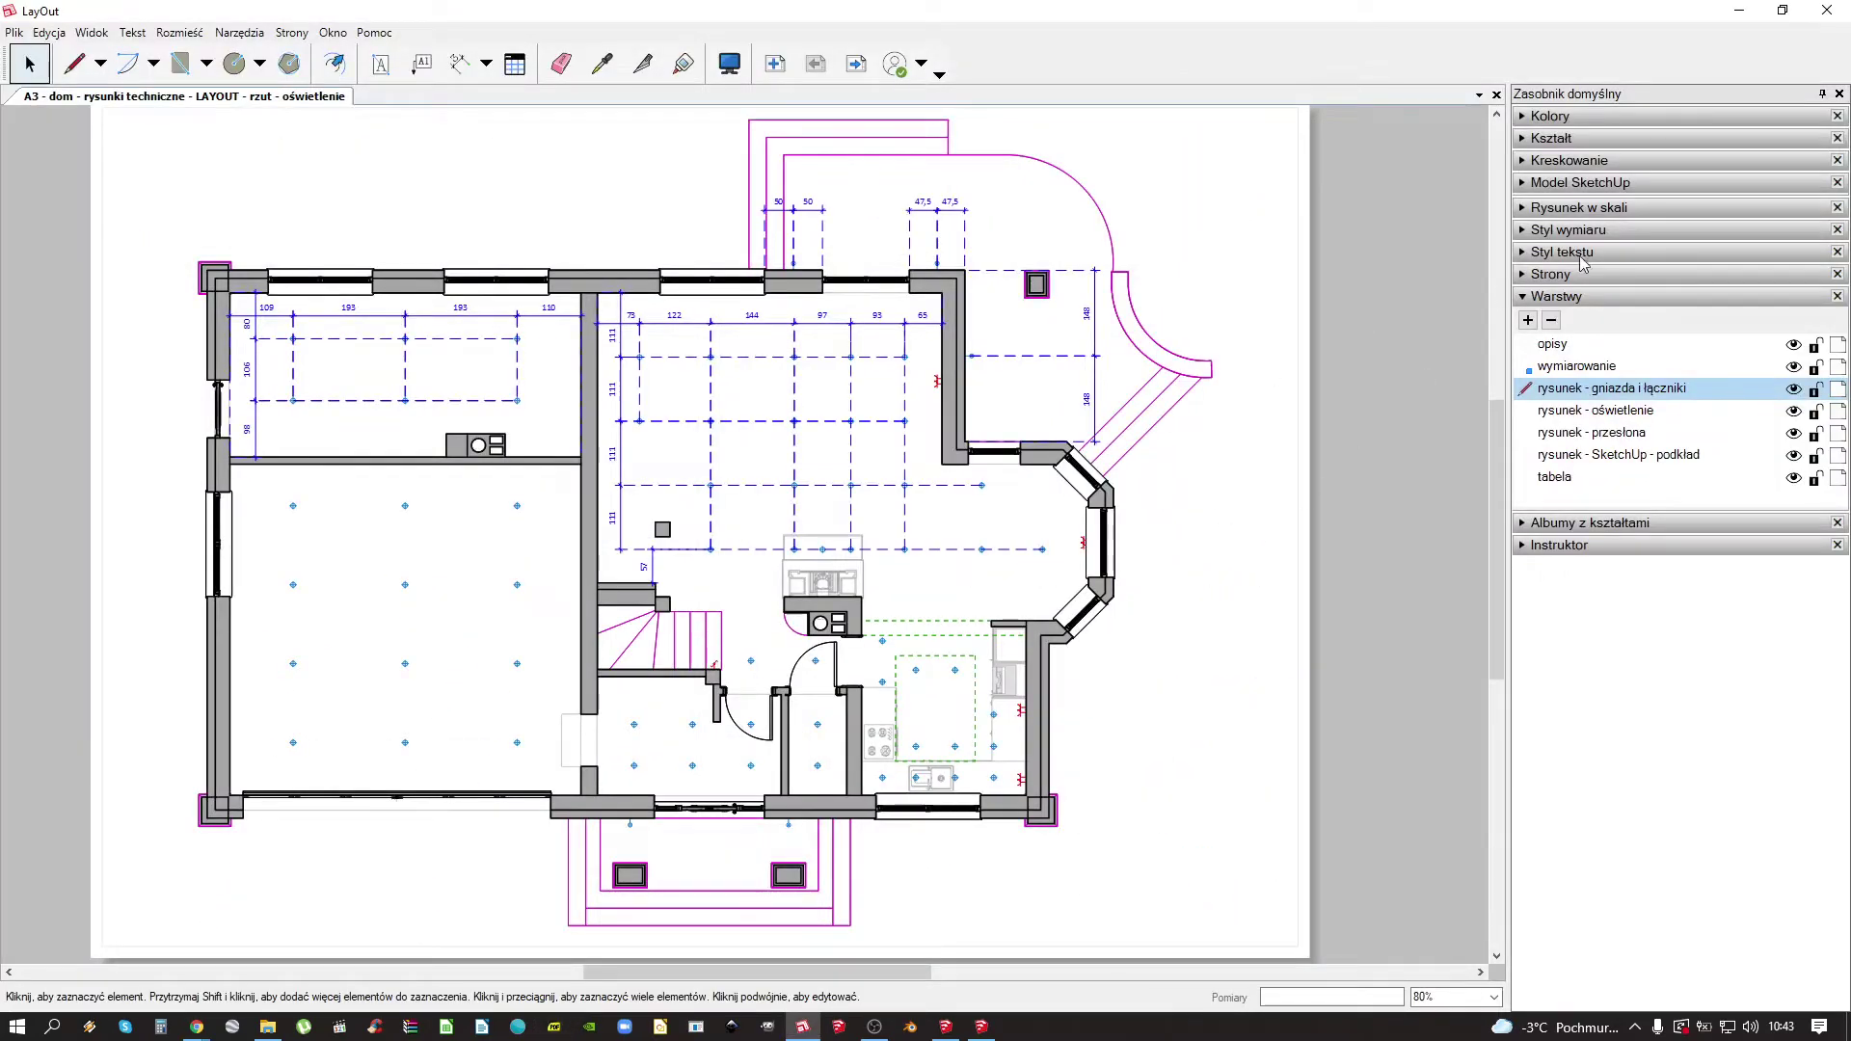
# - Collapse the Warstwy panel, save the LayOut floor-plan document, and close LayOut
pyautogui.click(1609, 297)
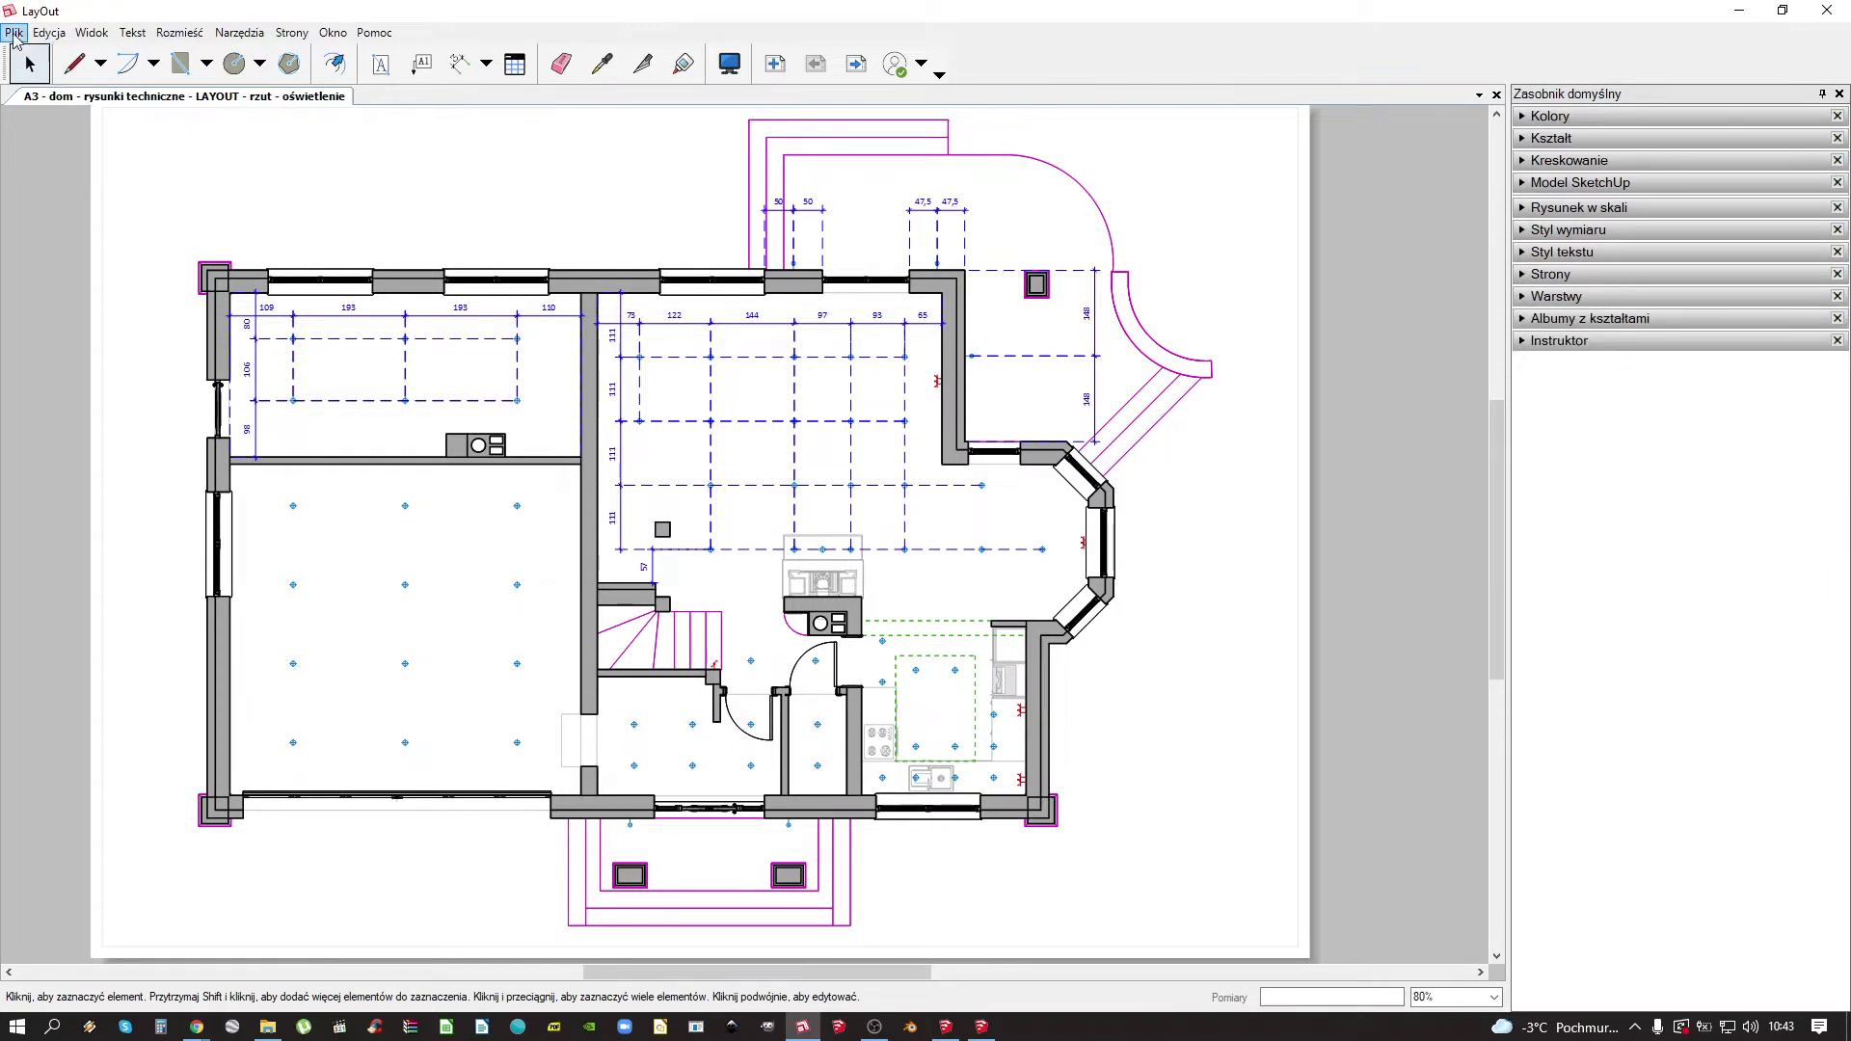
pyautogui.click(13, 32)
pyautogui.click(58, 154)
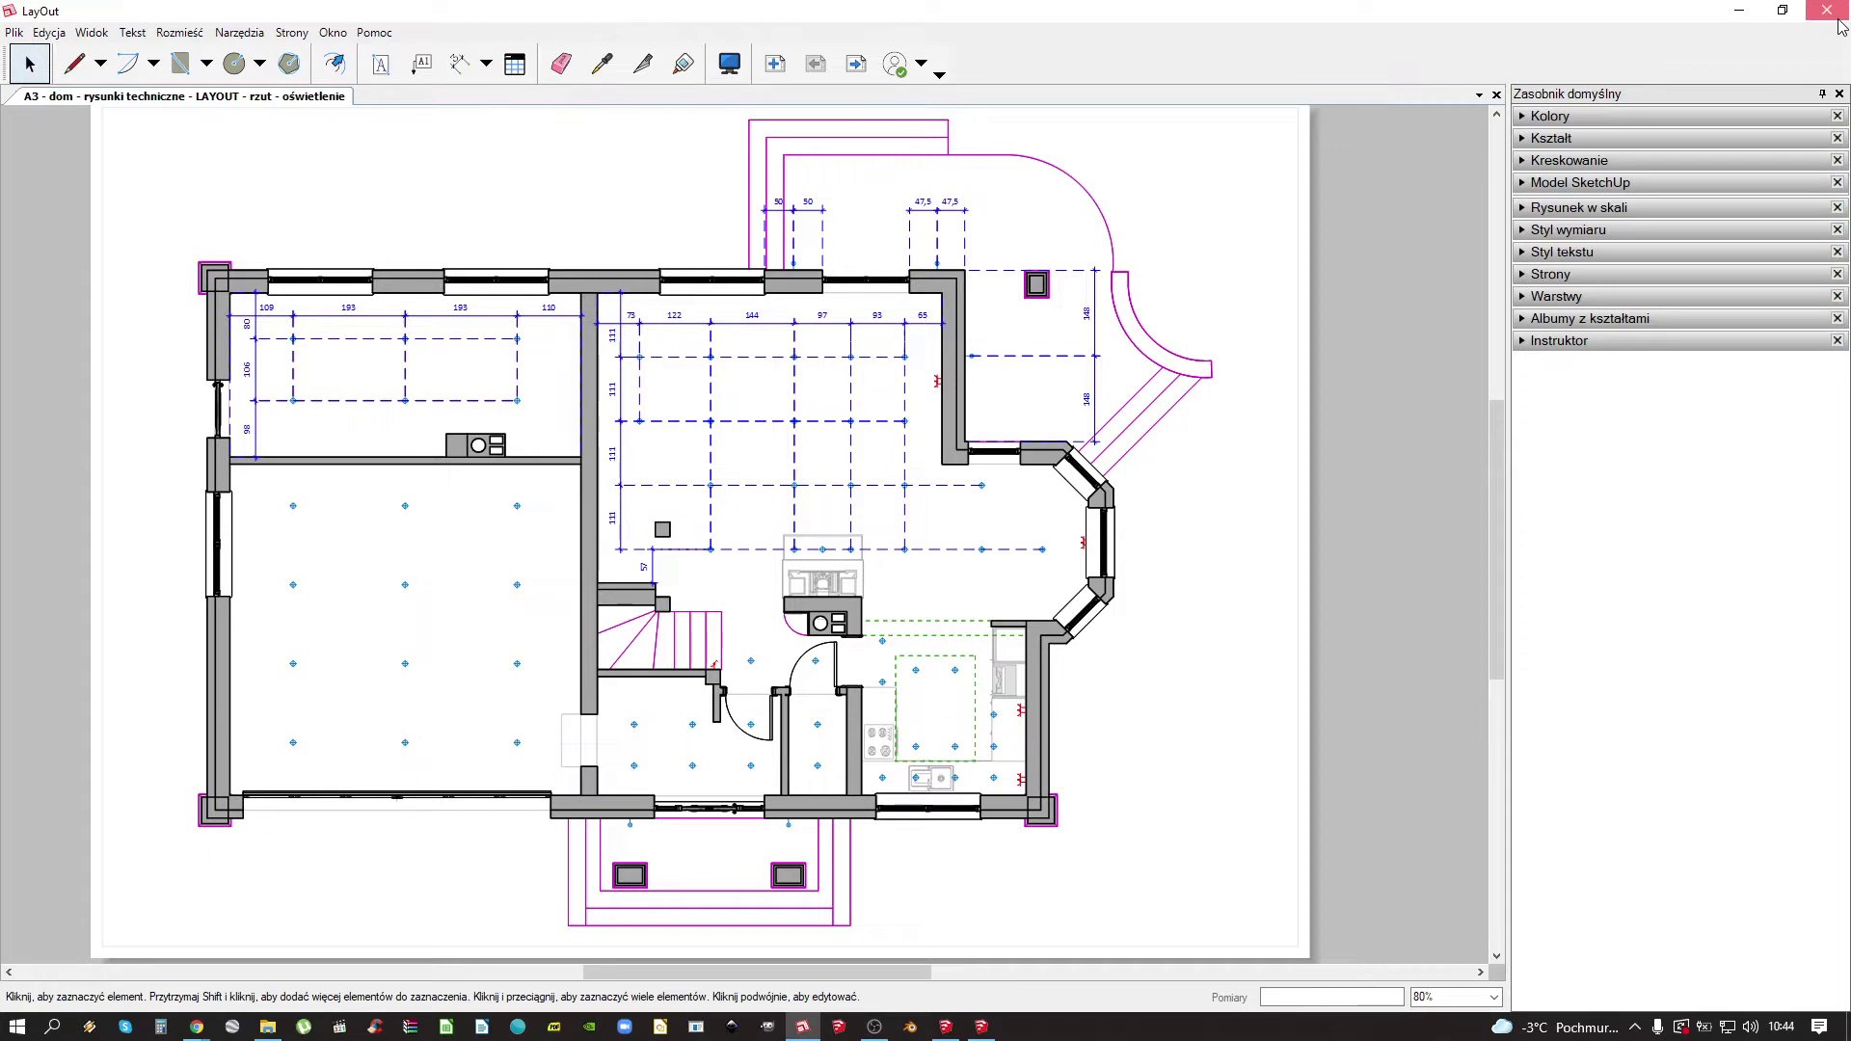
pyautogui.click(1840, 26)
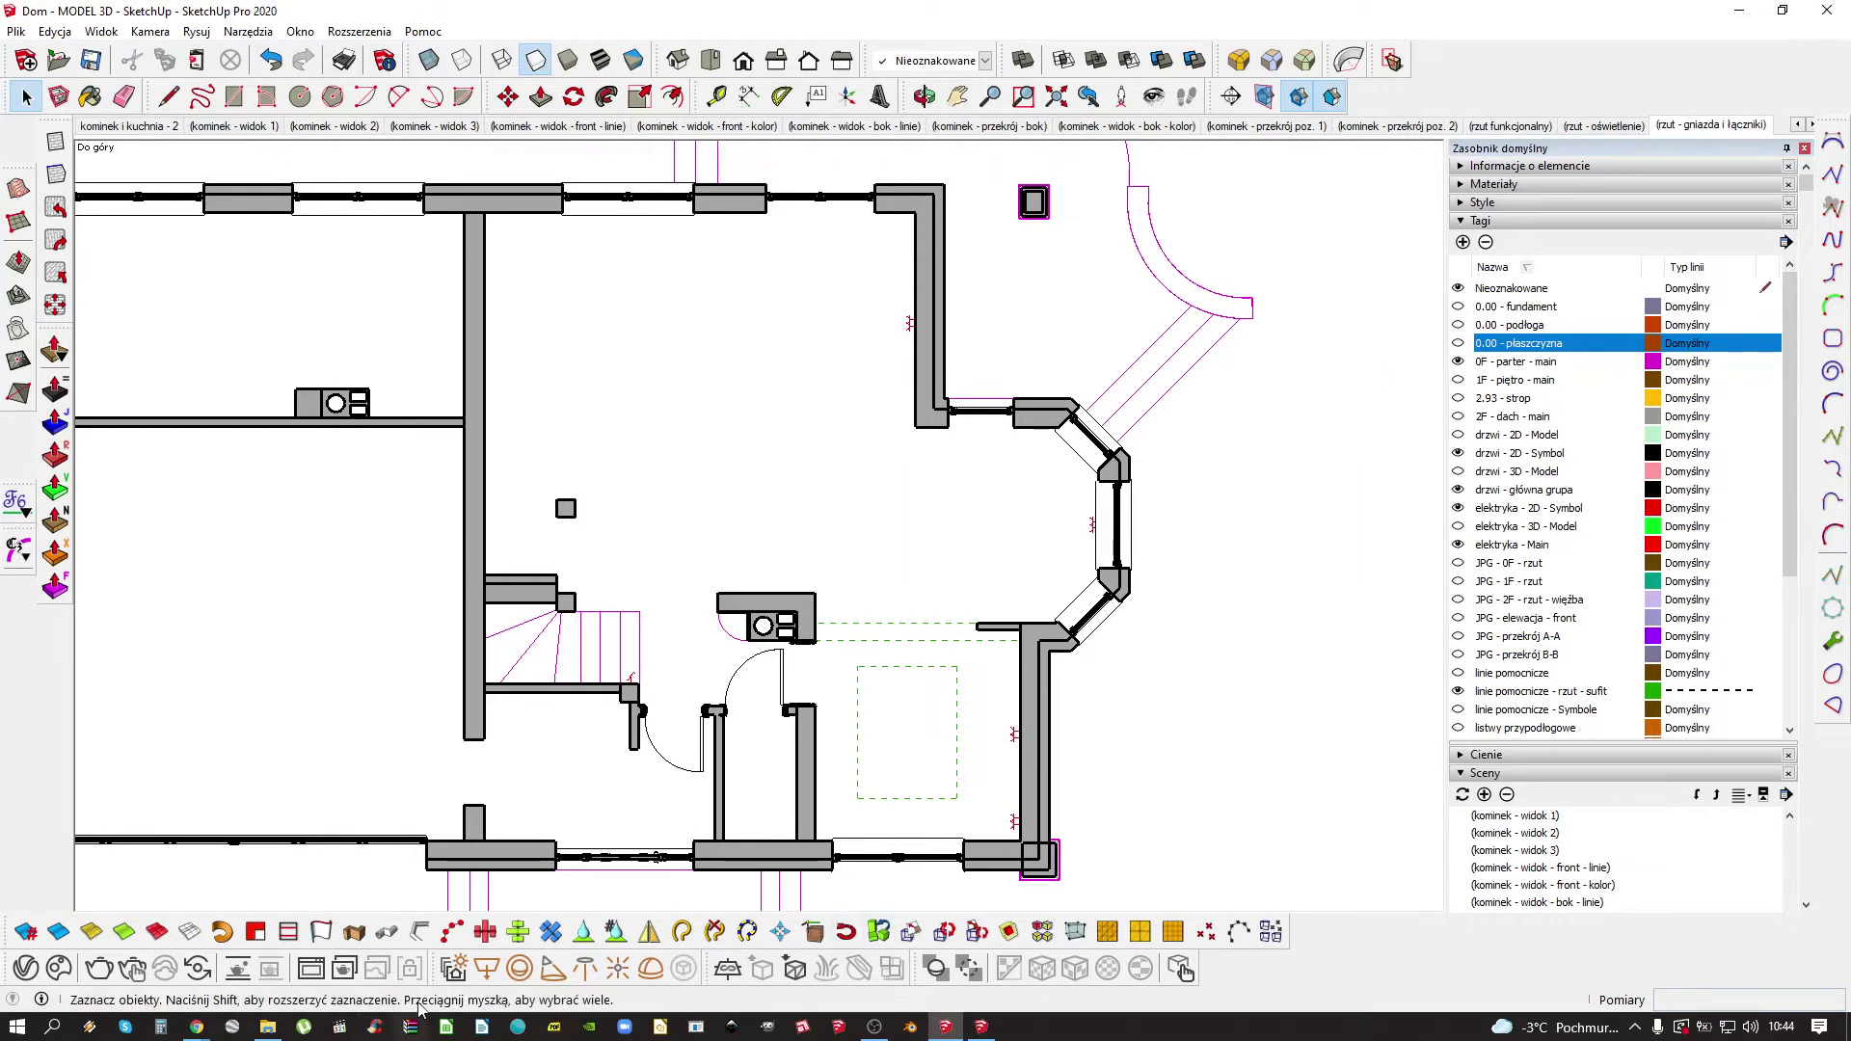
# - Save the SketchUp house model via Plik > Zapisz and bring the Meet window forward
pyautogui.click(16, 31)
pyautogui.click(116, 147)
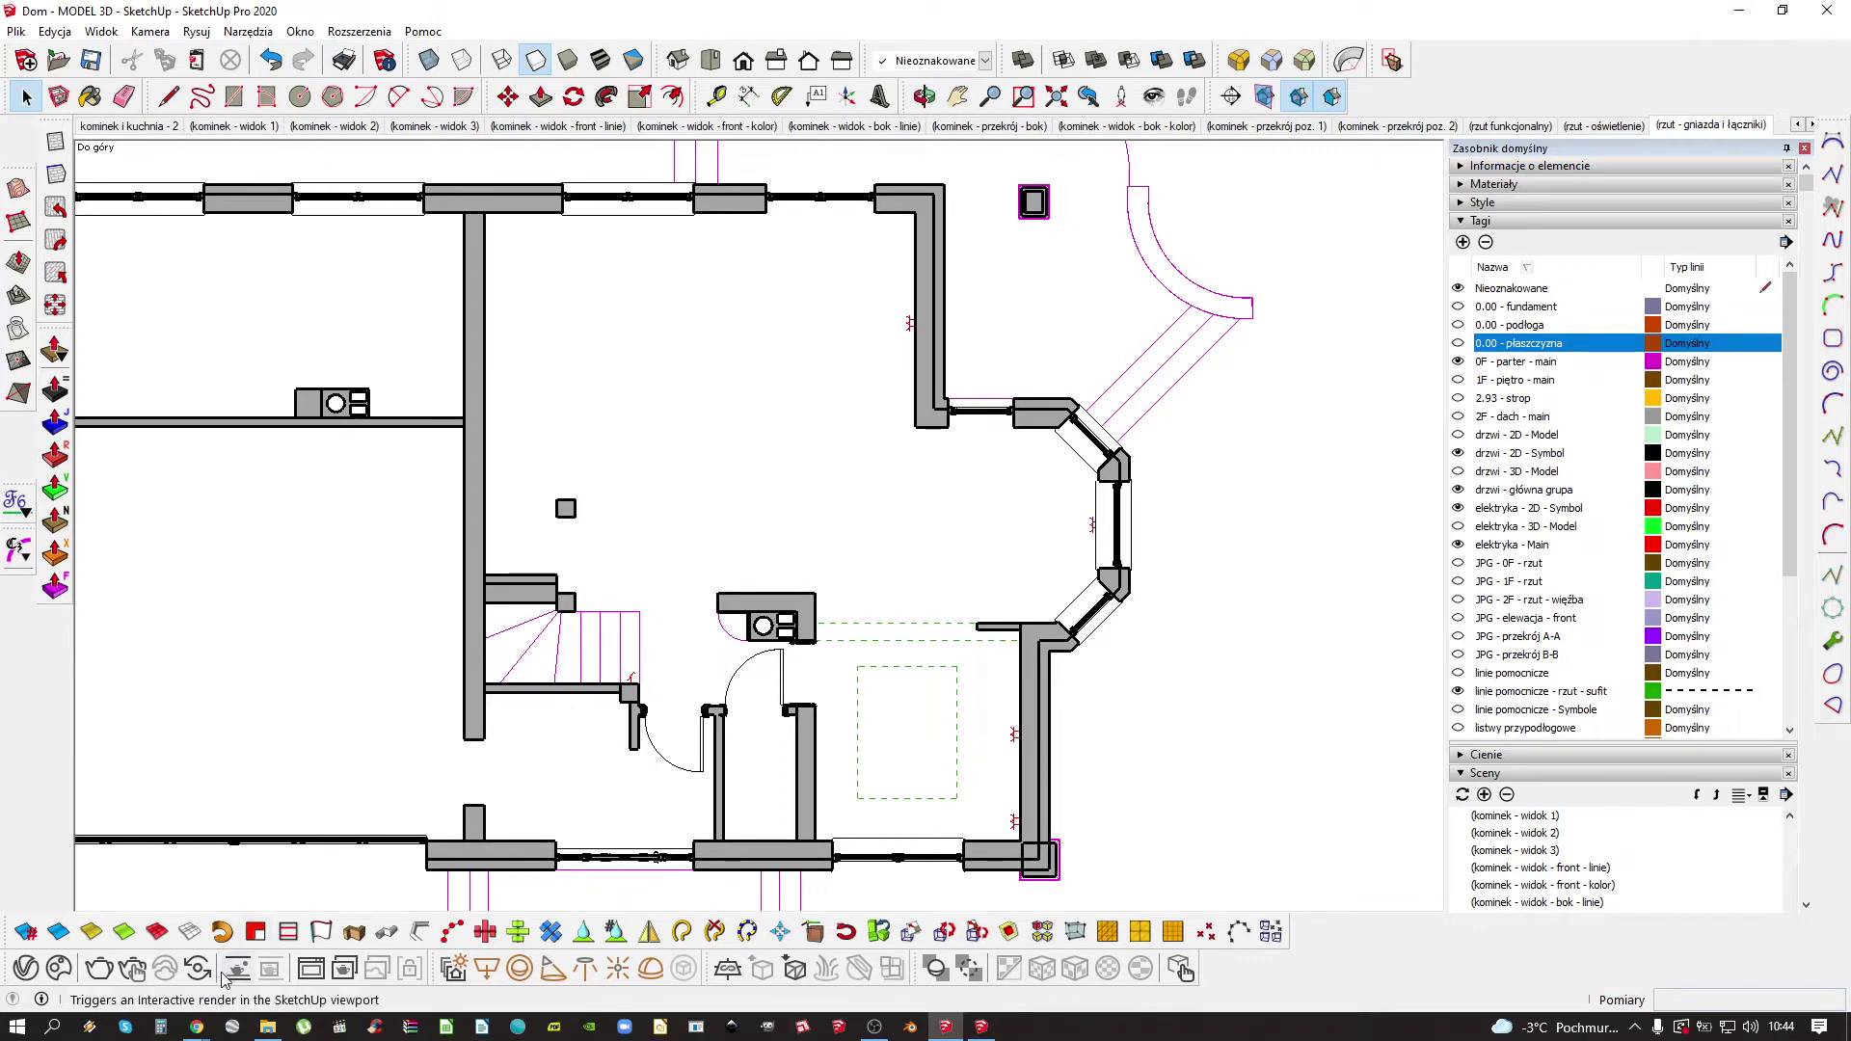
pyautogui.moveTo(195, 1027)
pyautogui.click(310, 941)
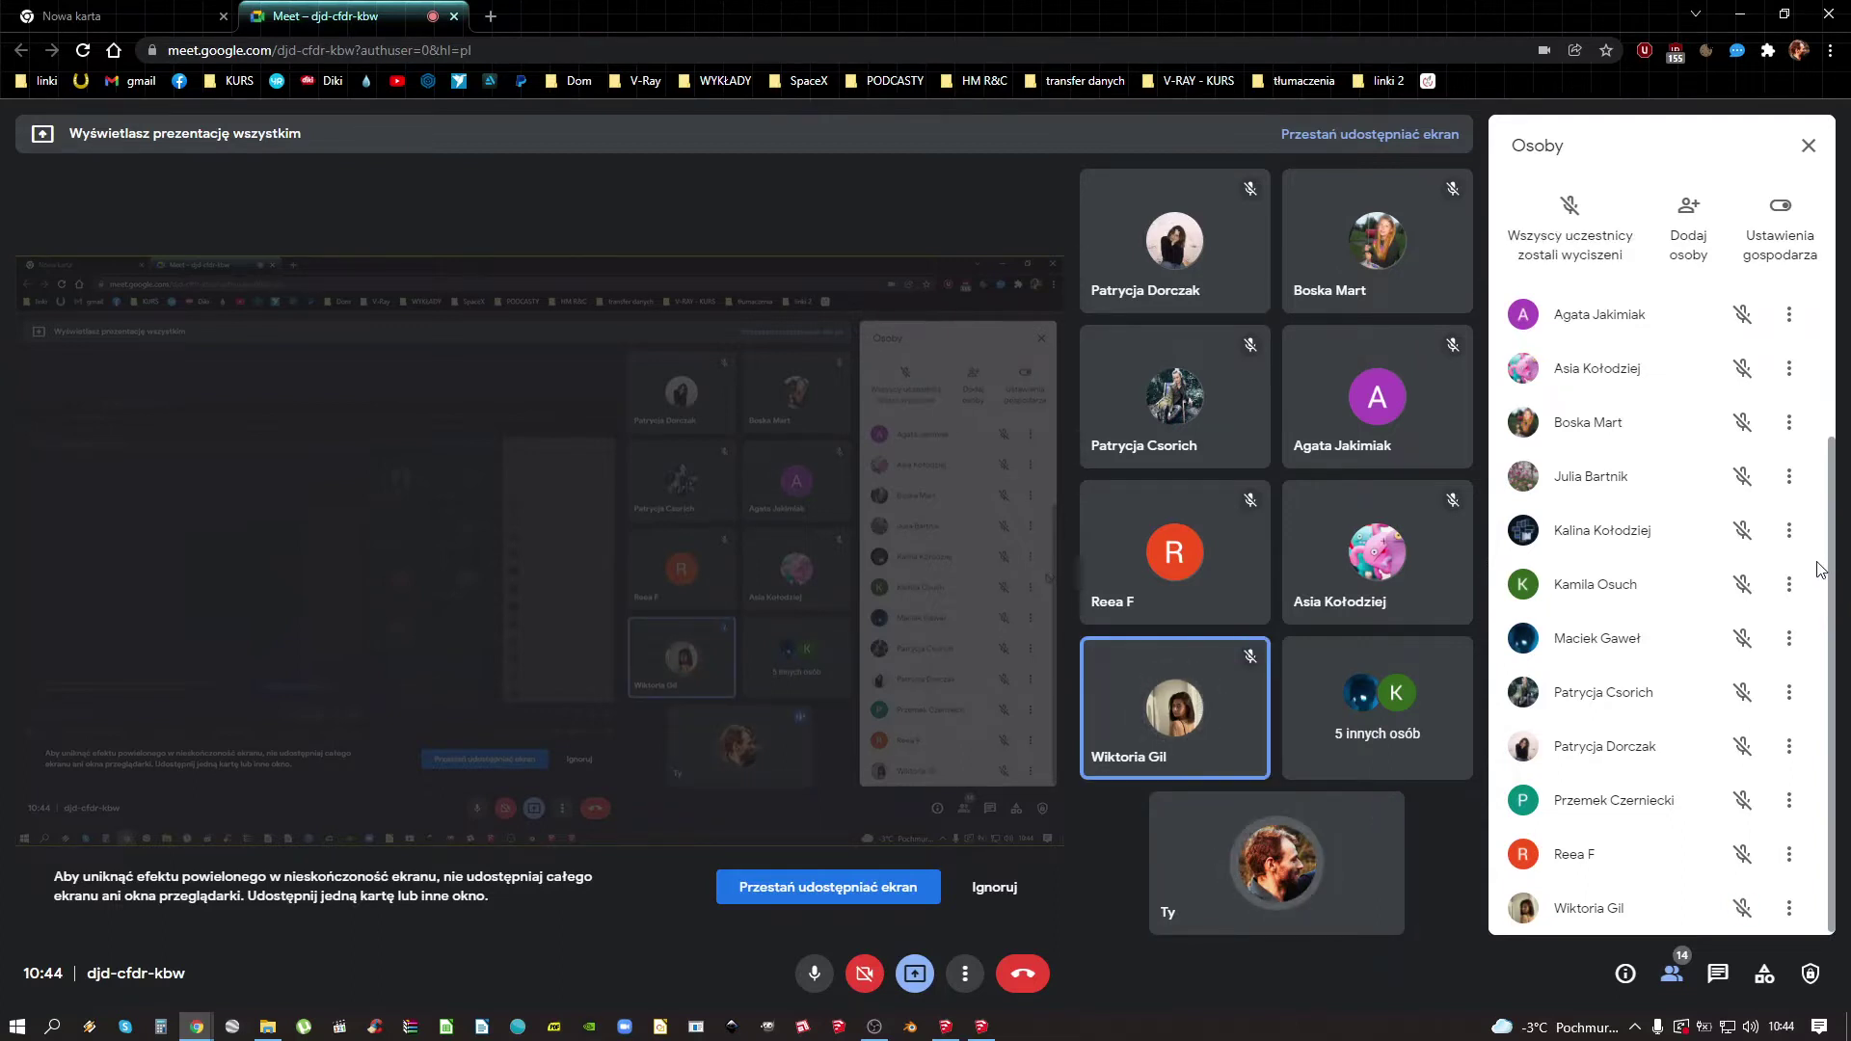
# - Scroll through the 14-person participant list in the Meet People panel
pyautogui.moveTo(1819, 567); pyautogui.dragTo(1816, 378)
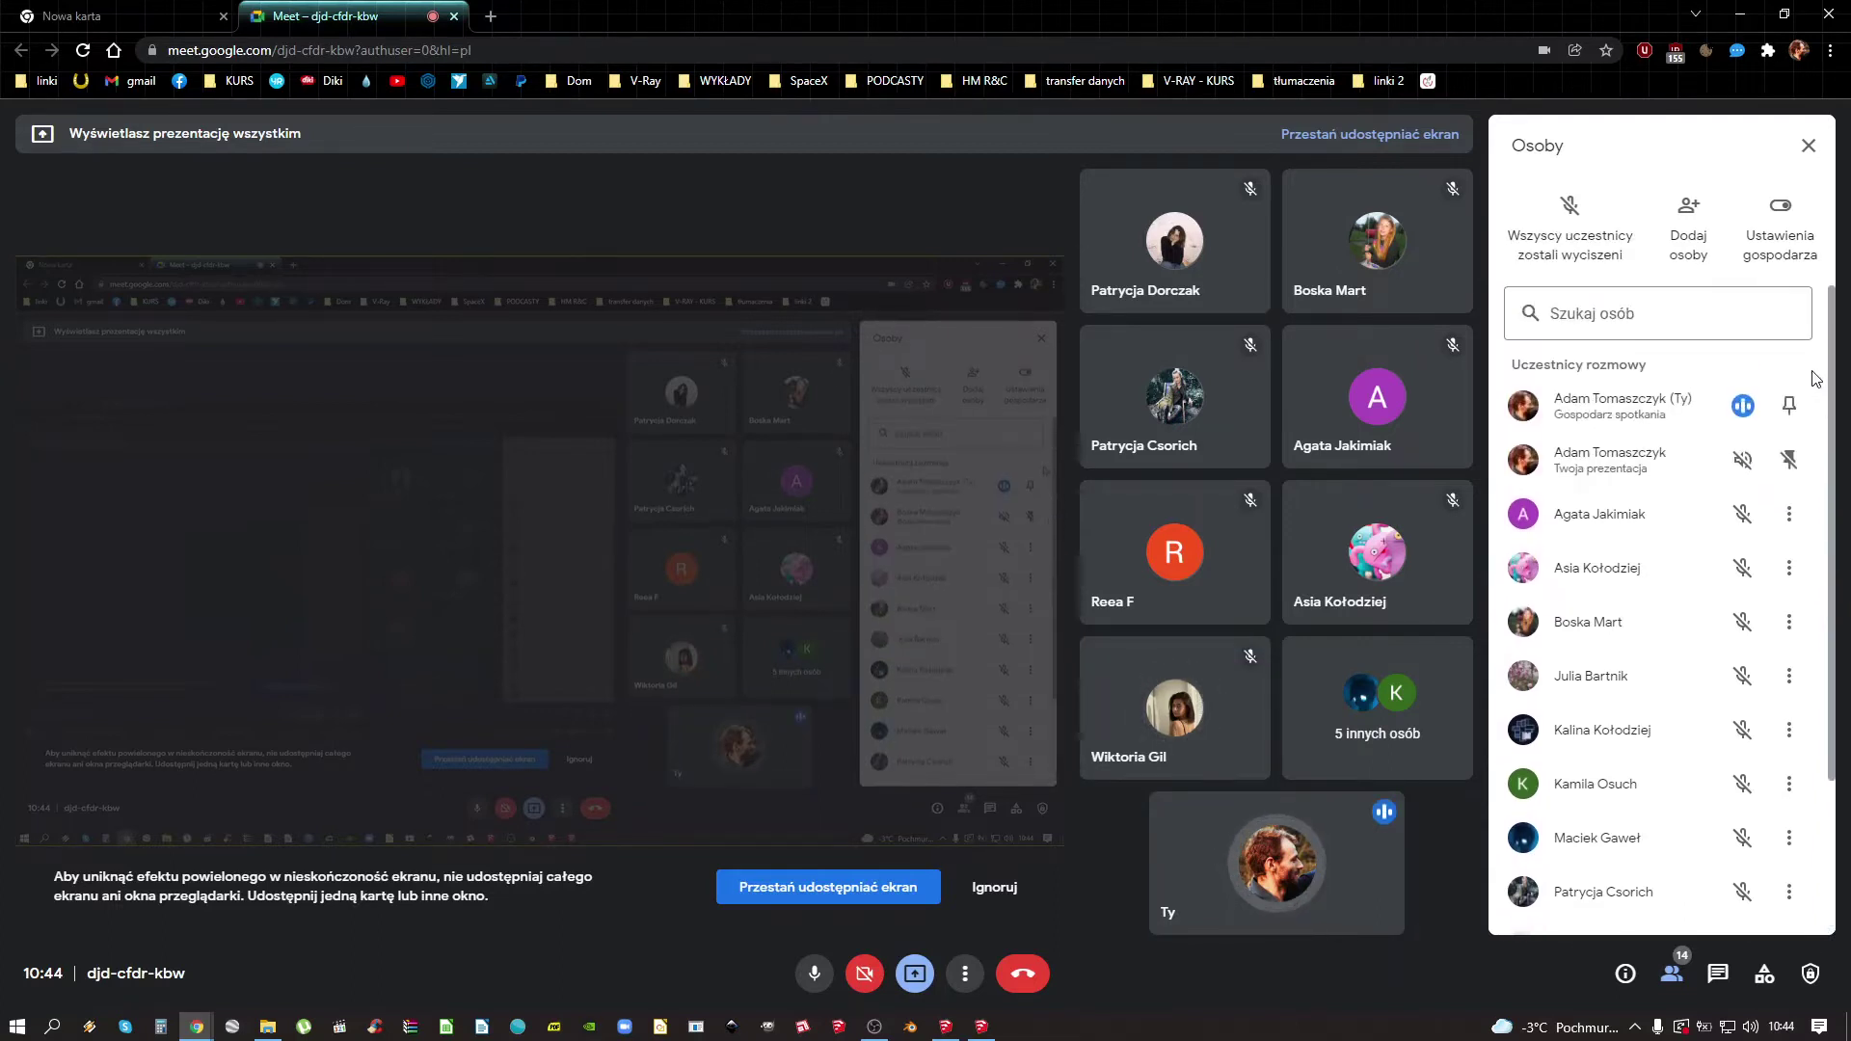
pyautogui.scroll(-2, 1793, 482)
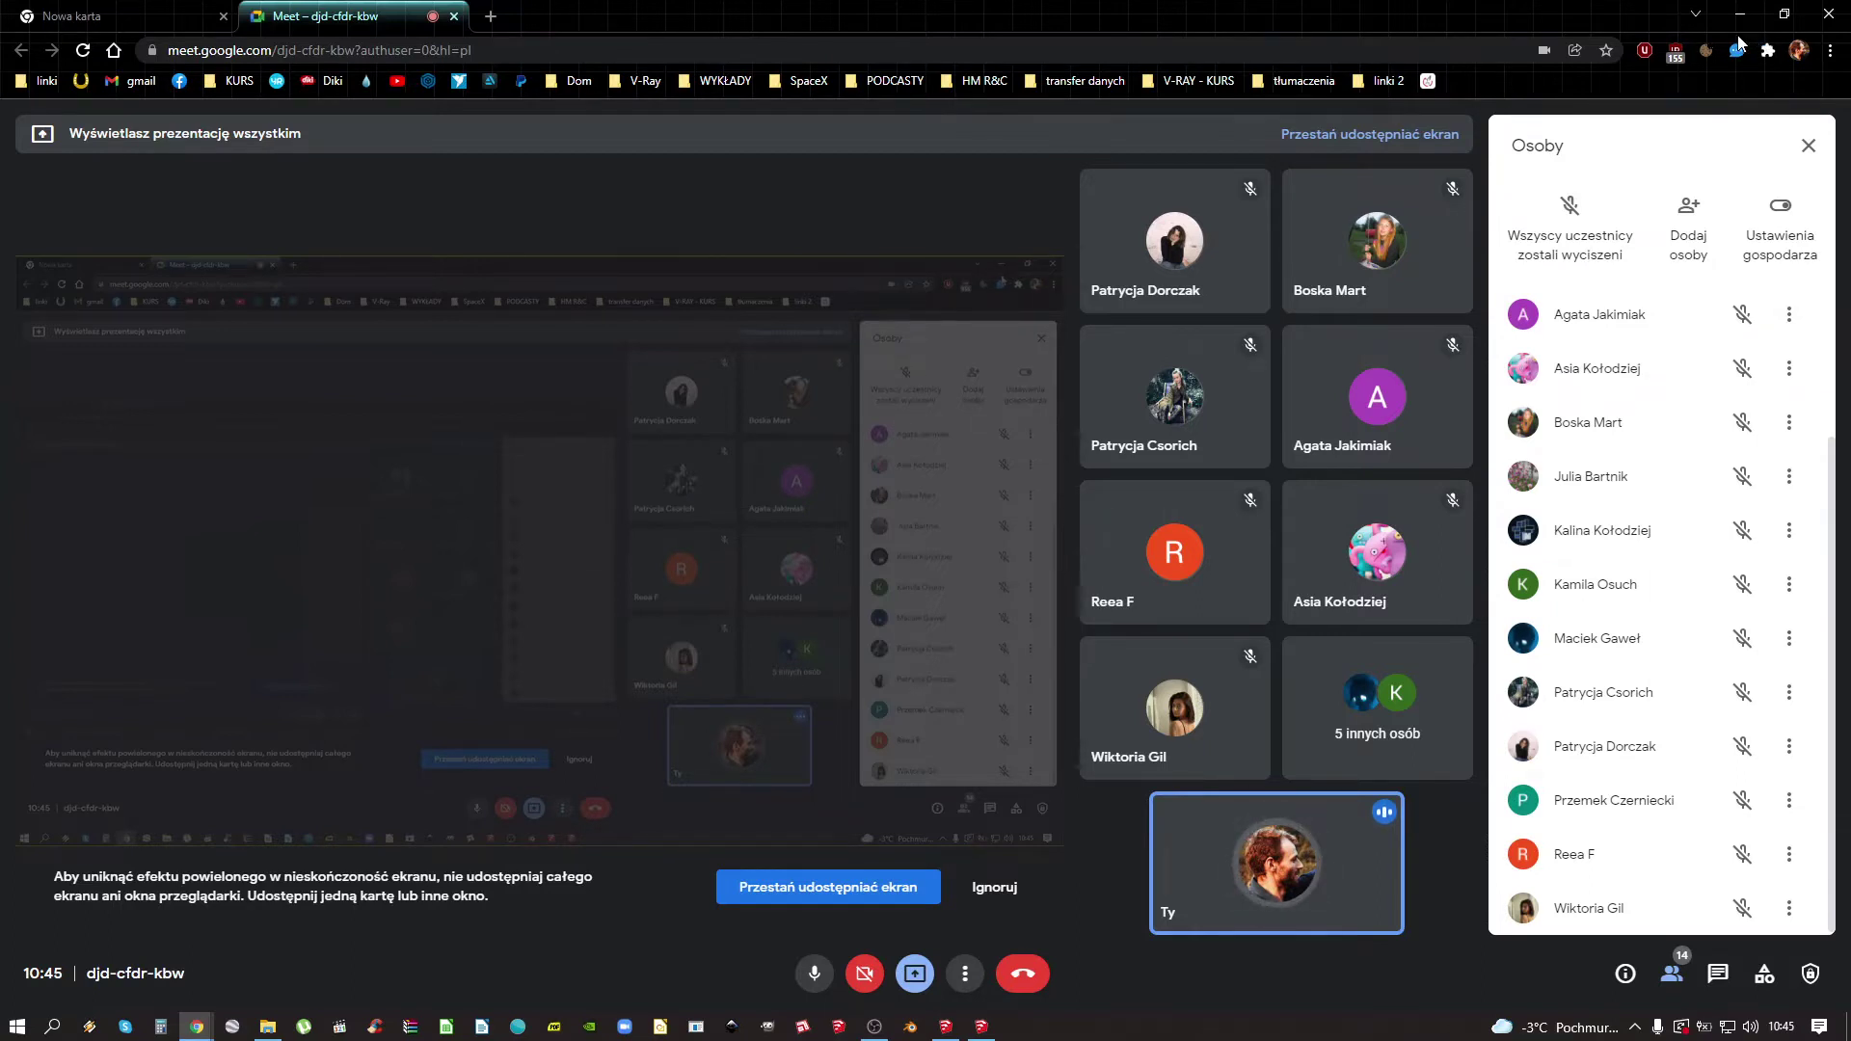
# - Open the 'V-Ray dla SketchUp - pliki do zajęć' folder in Google Drive from the bookmarked KSA folder
pyautogui.click(110, 18)
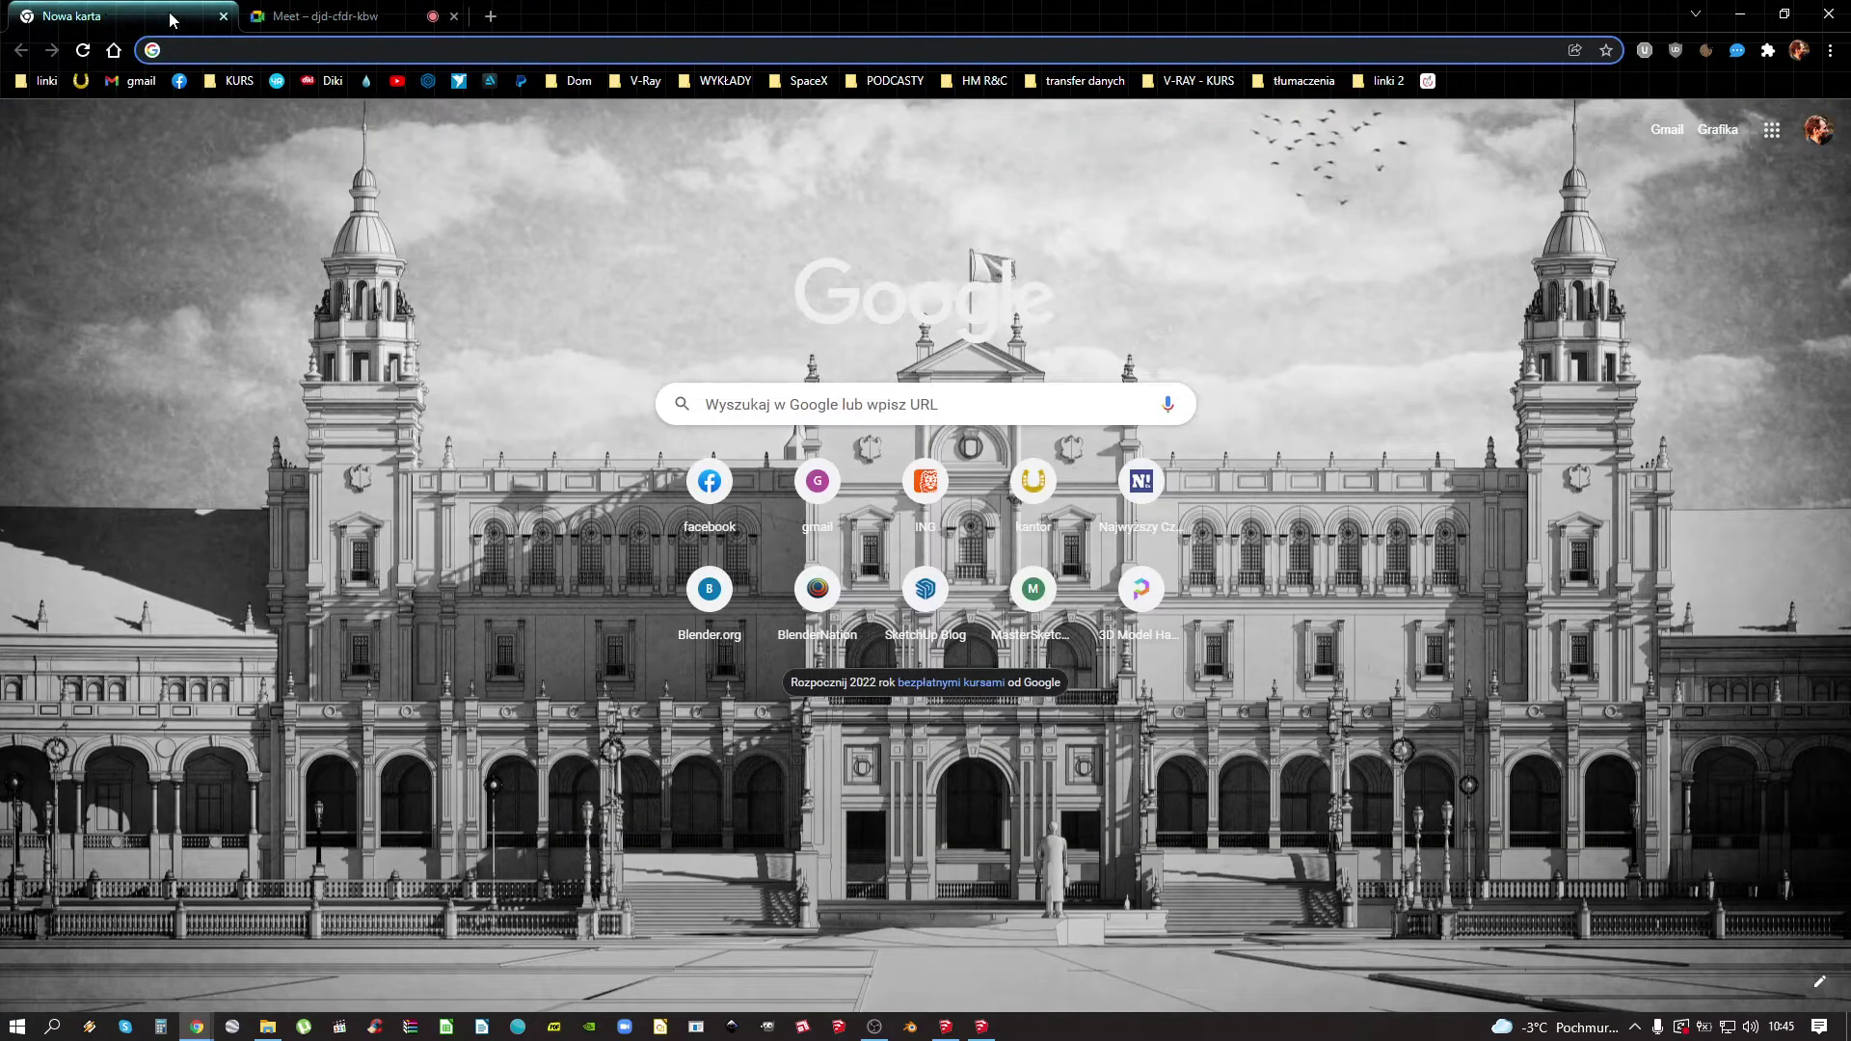
pyautogui.click(42, 81)
pyautogui.moveTo(73, 131)
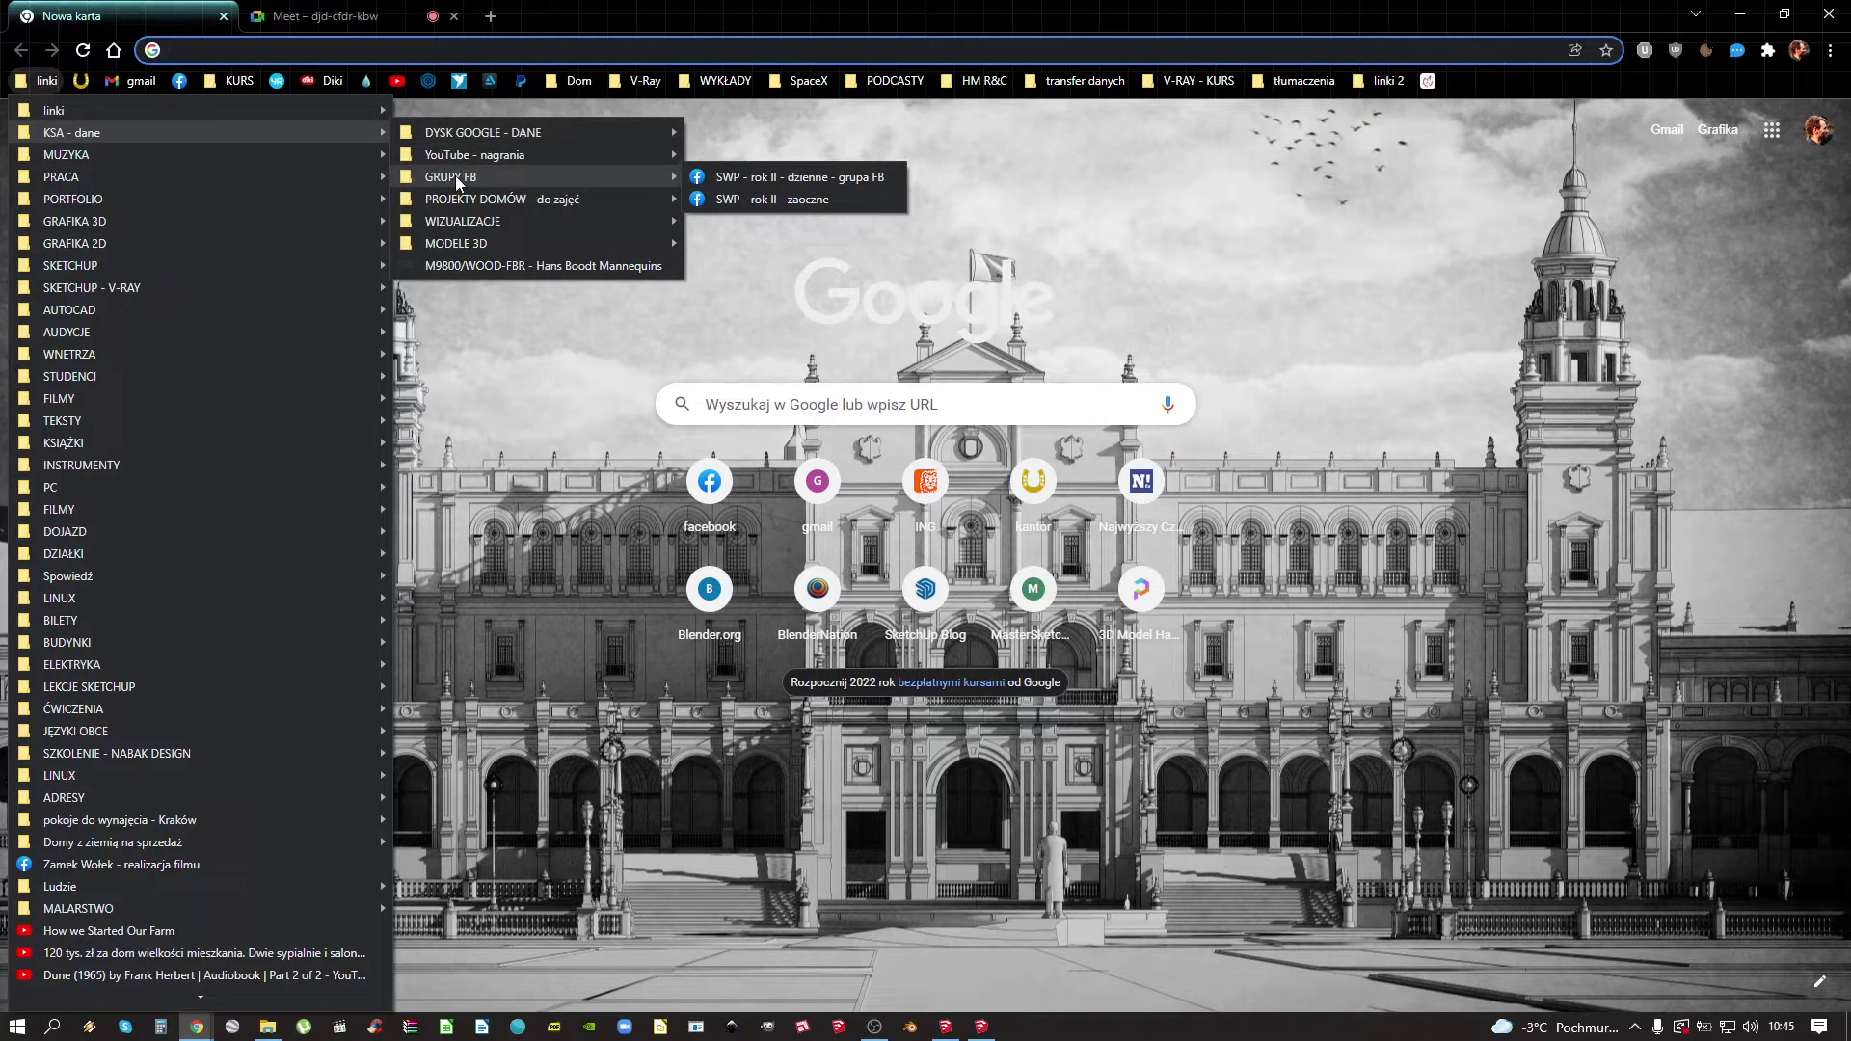
pyautogui.moveTo(484, 132)
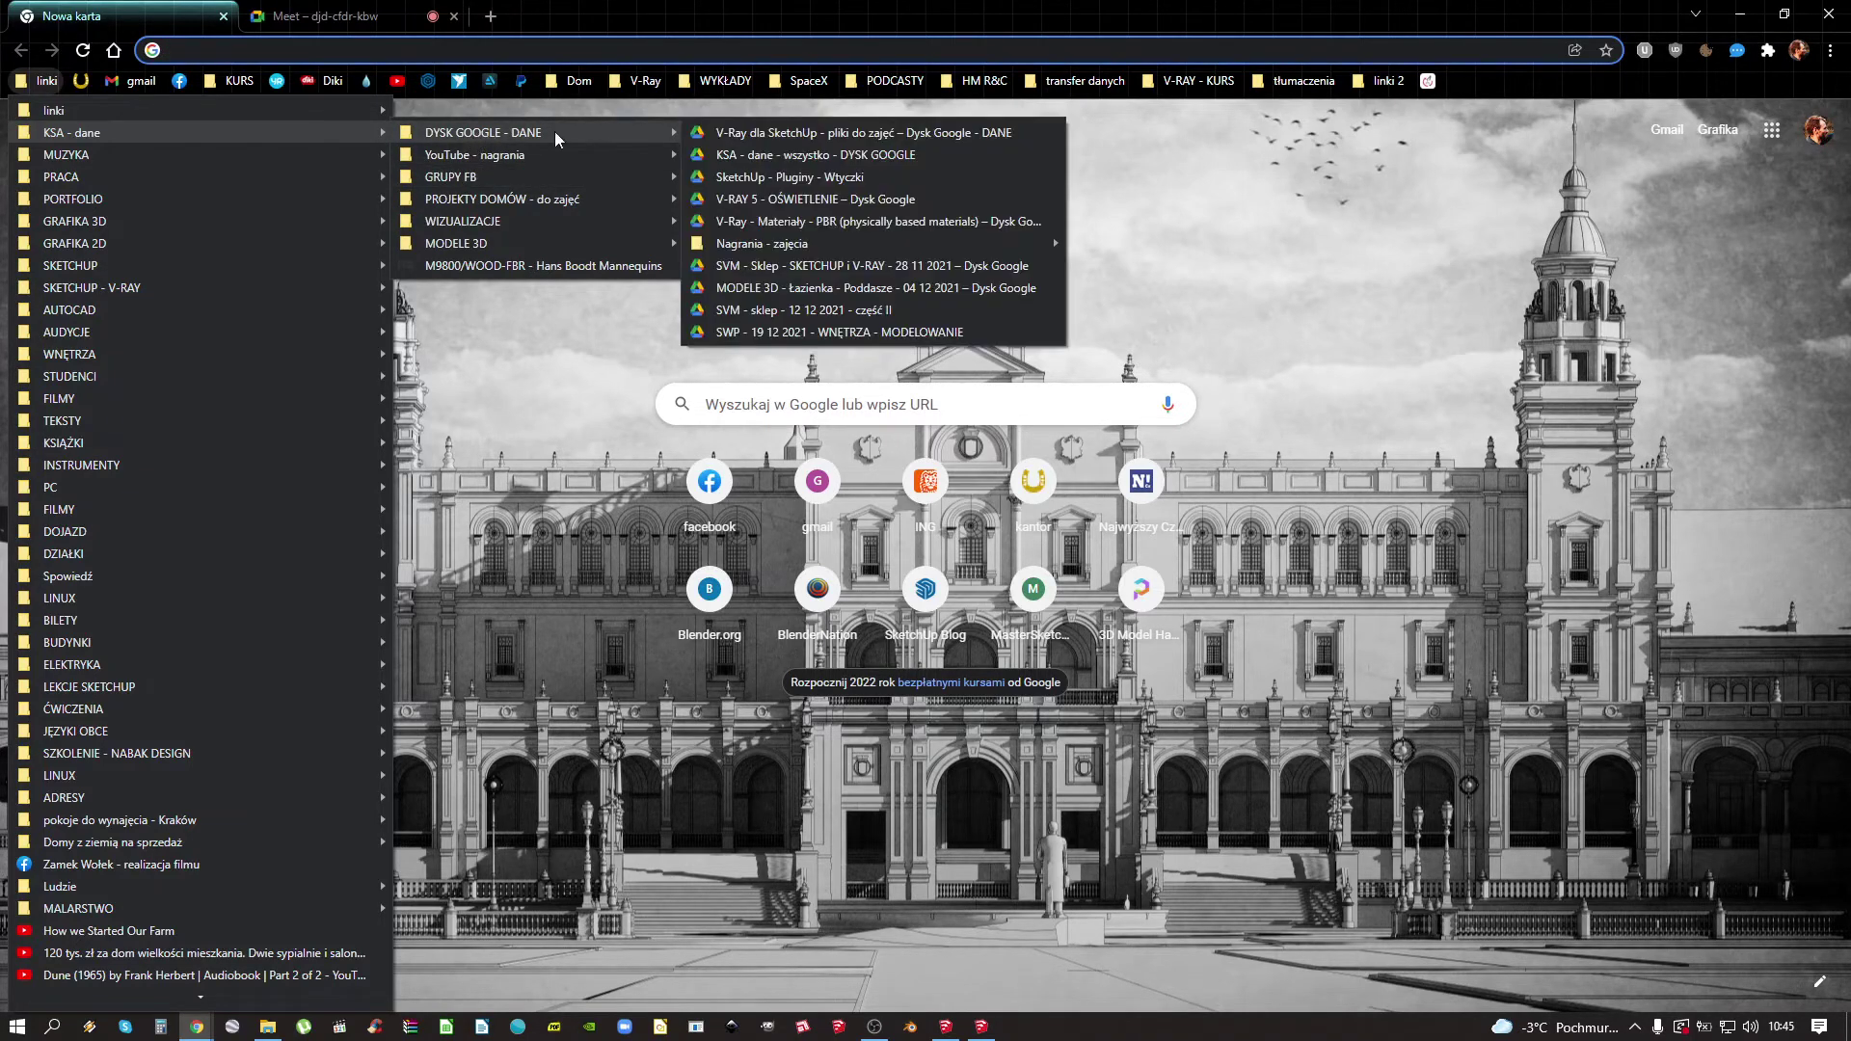
pyautogui.click(801, 155)
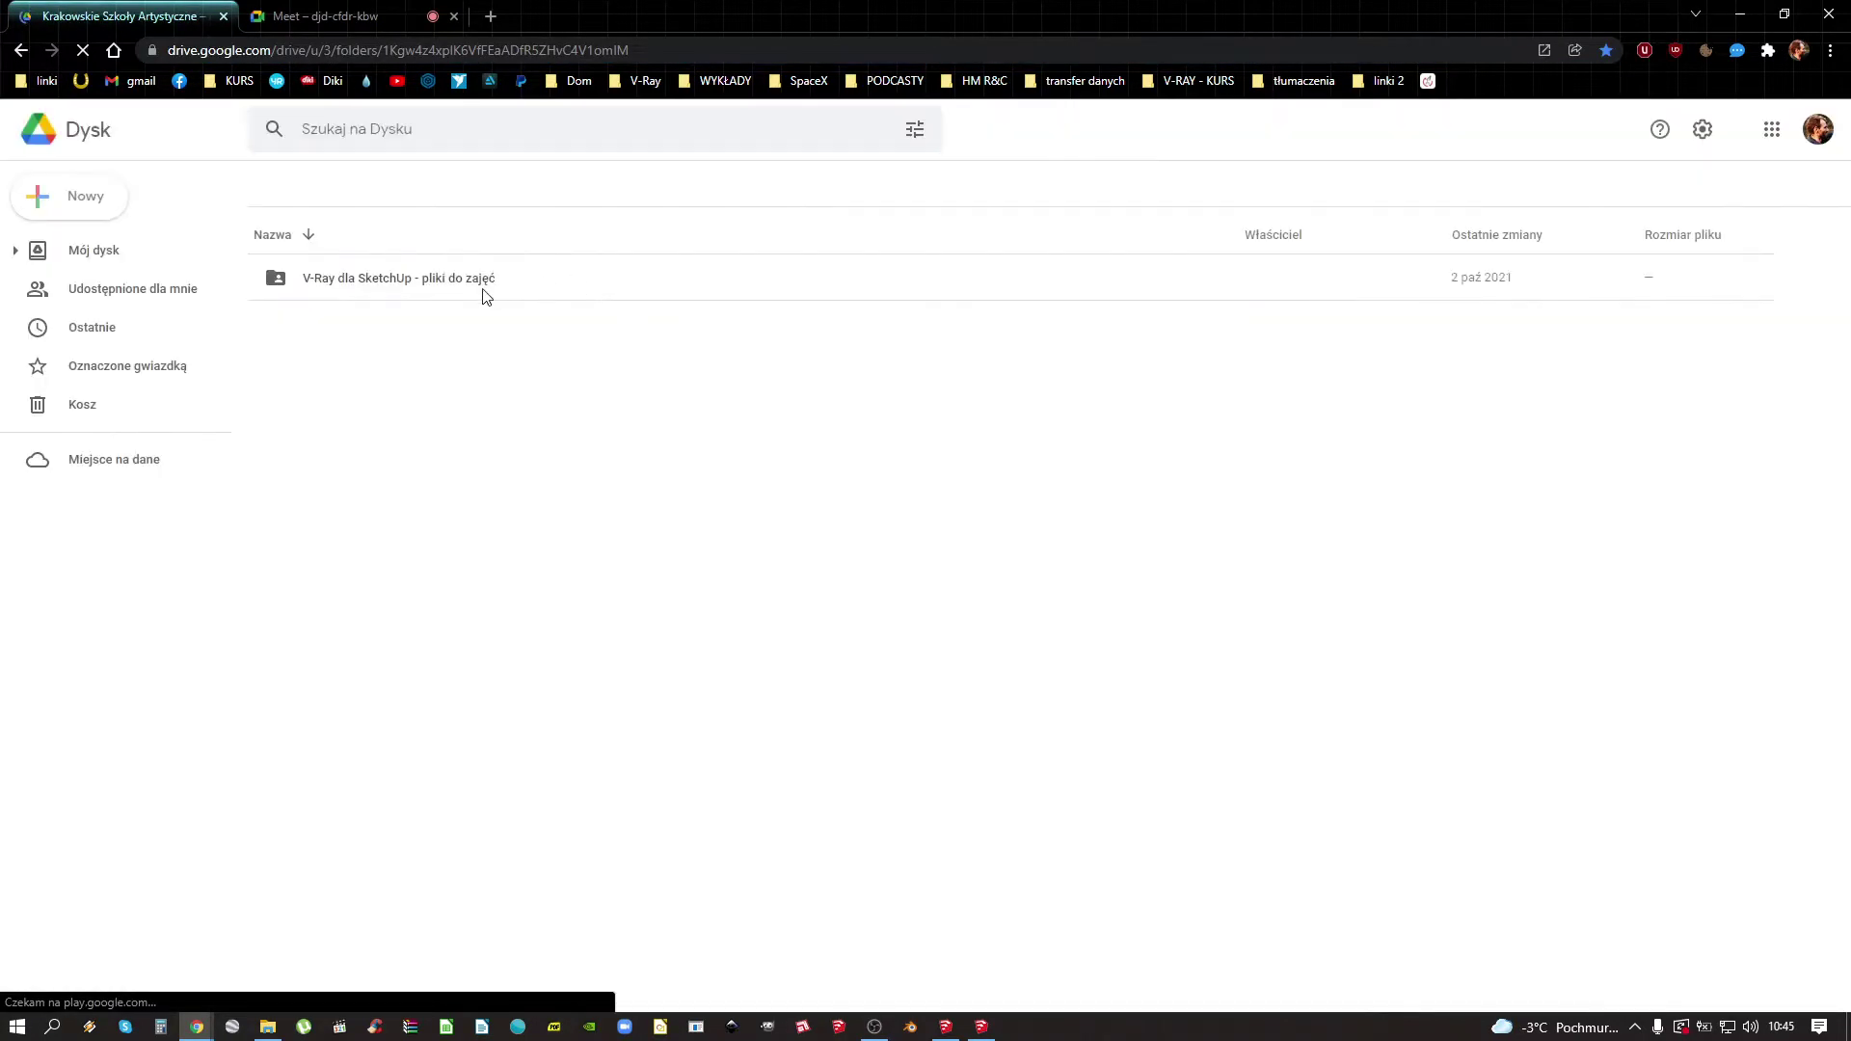
pyautogui.click(401, 276)
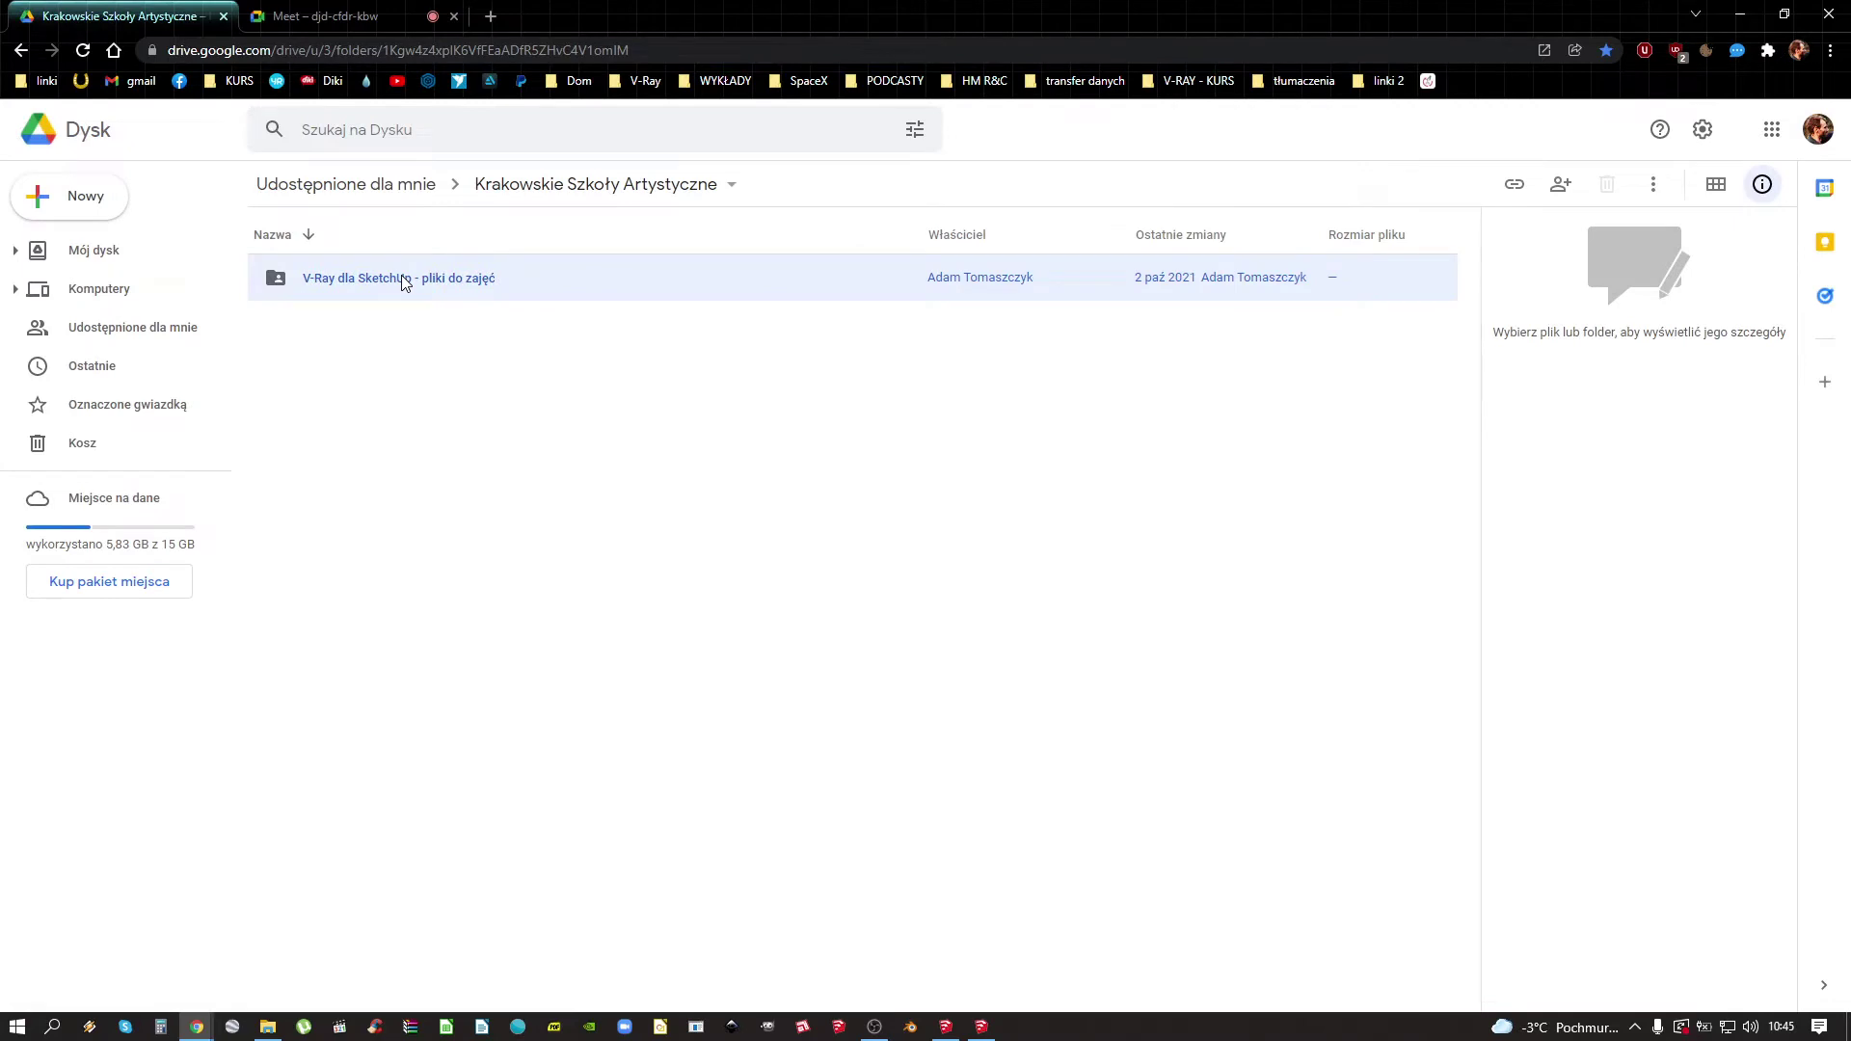
pyautogui.doubleClick(423, 278)
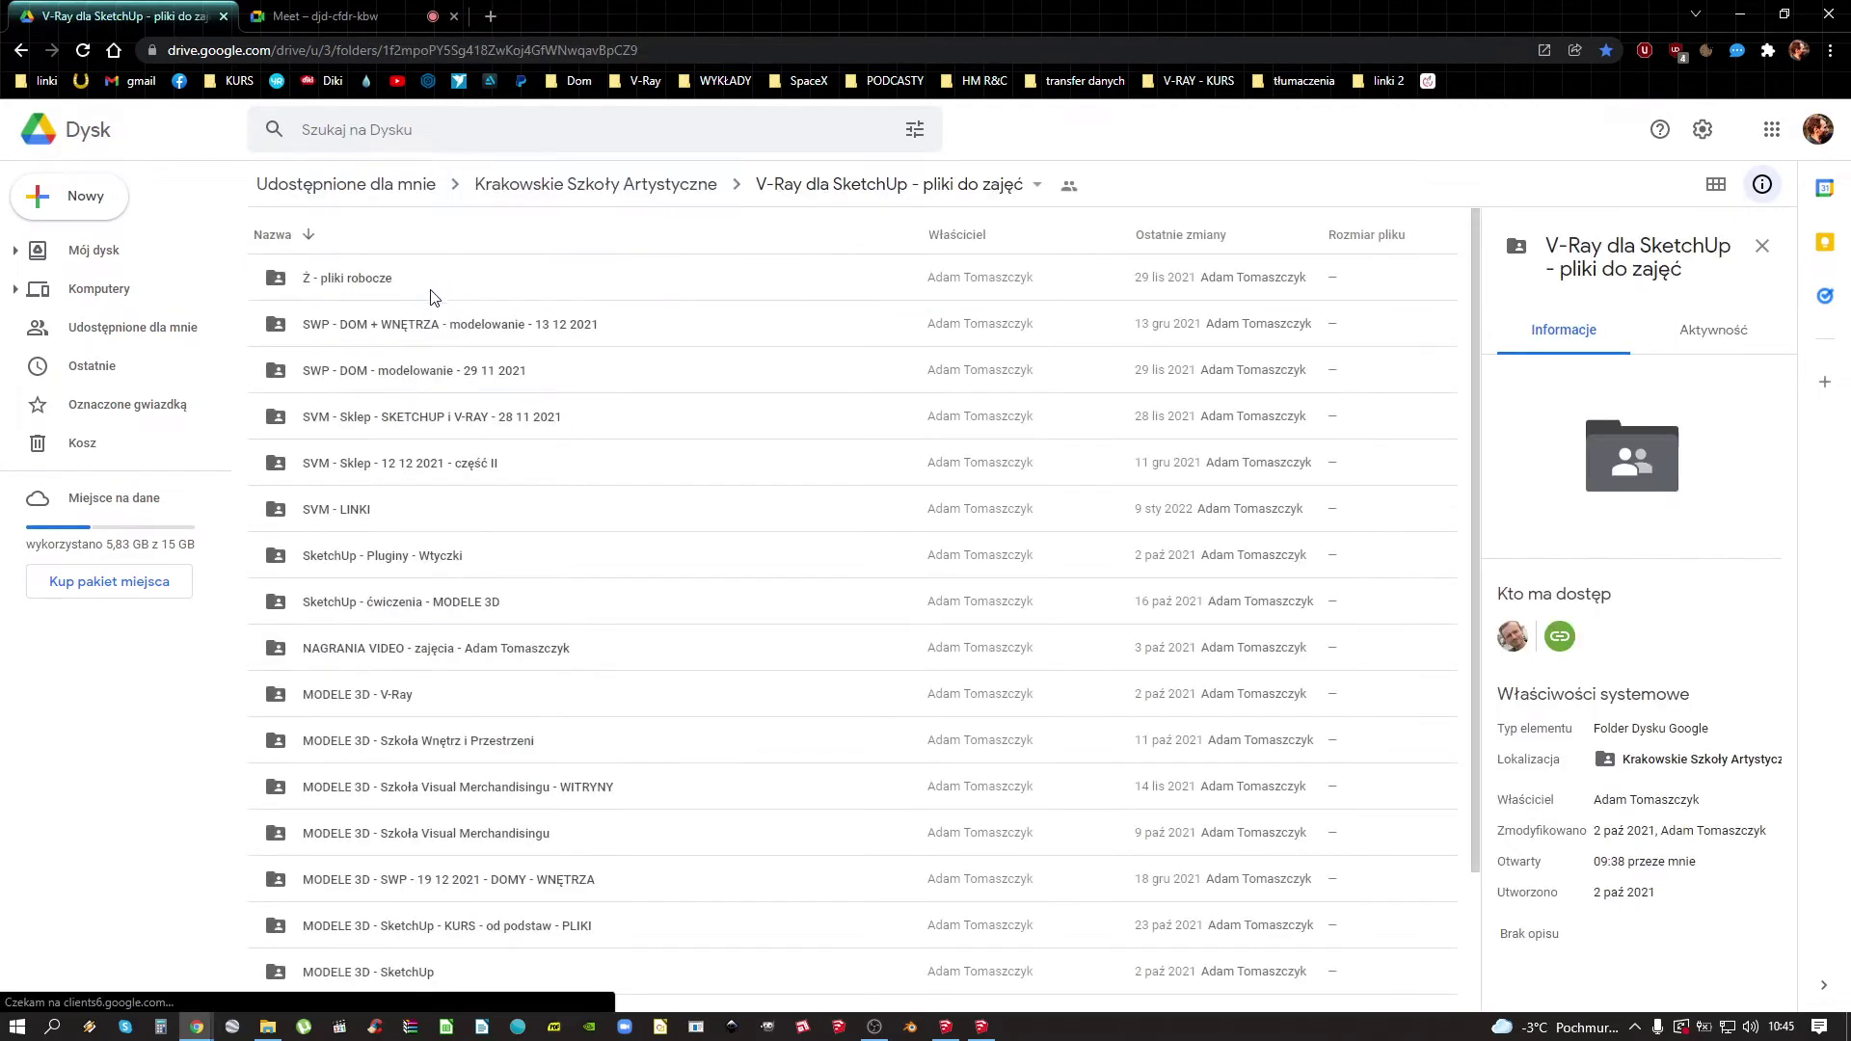
pyautogui.scroll(-2, 453, 626)
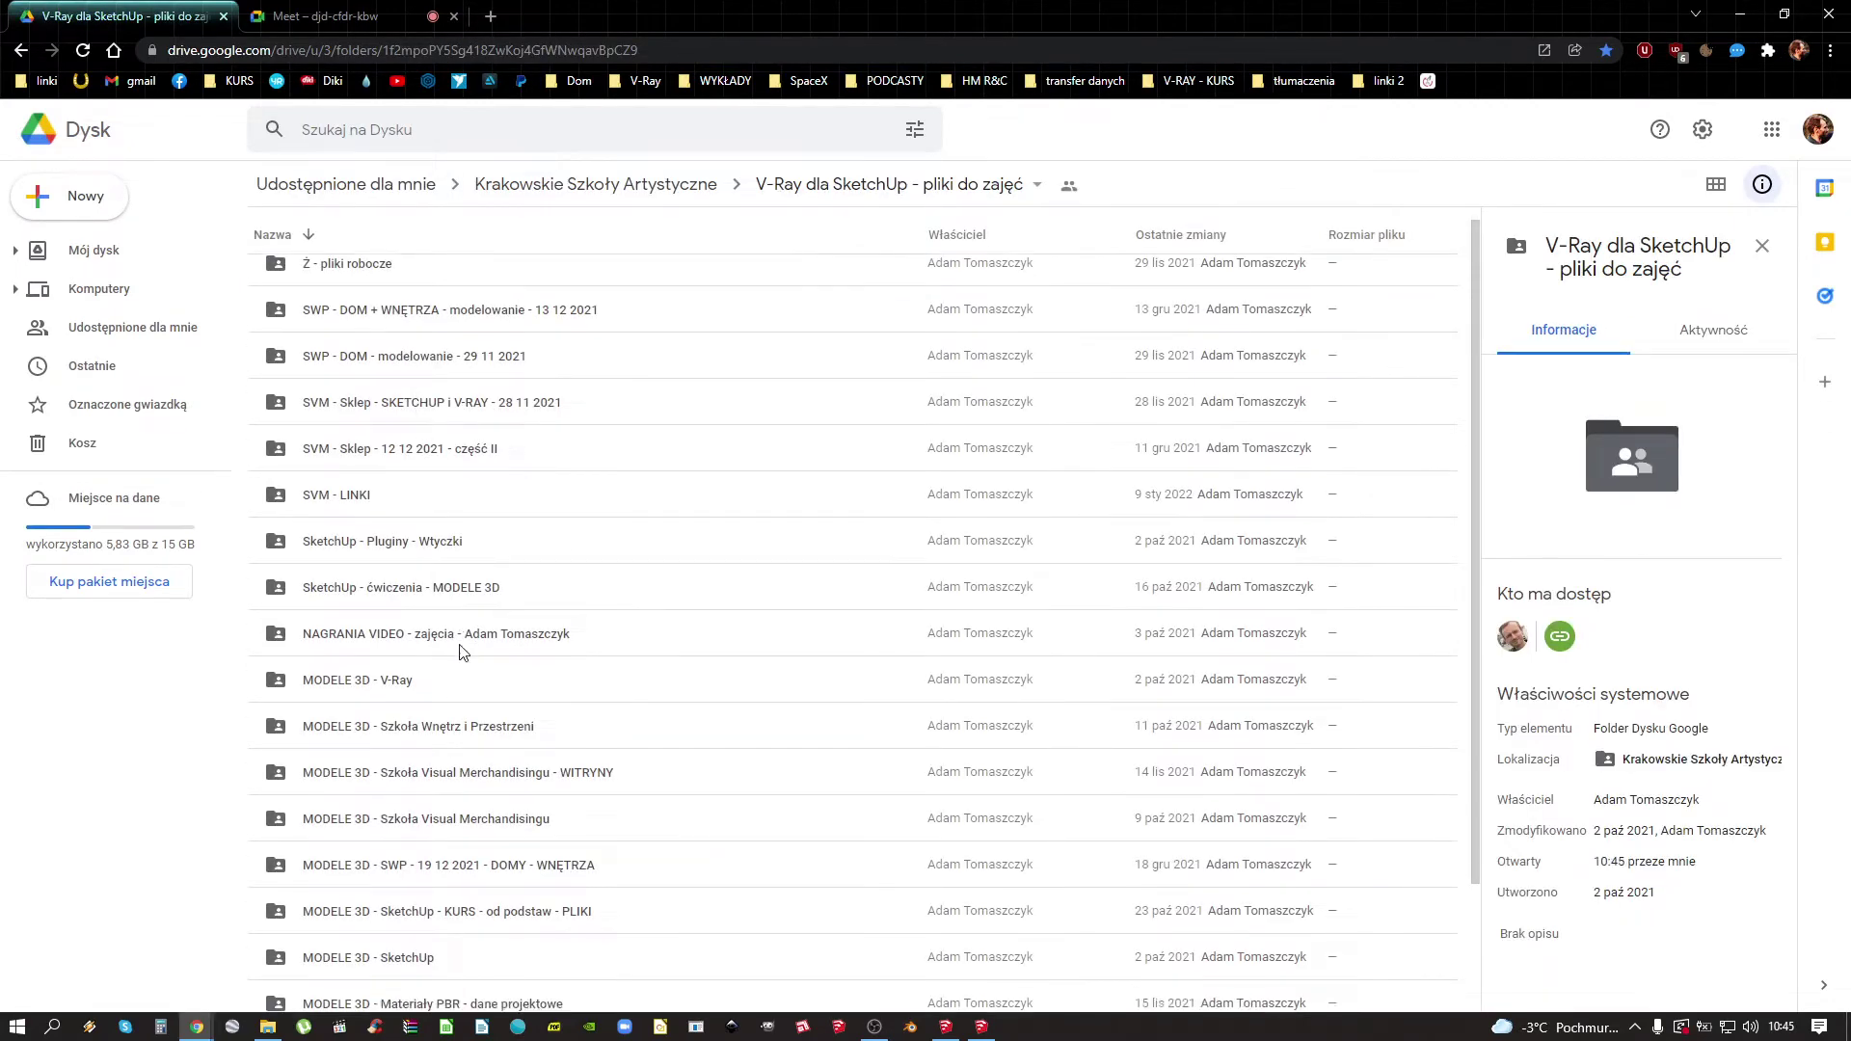
# - Copy the shareable link of the DO WIZUALIZACJI folder and go back to the Meet call
pyautogui.click(376, 978)
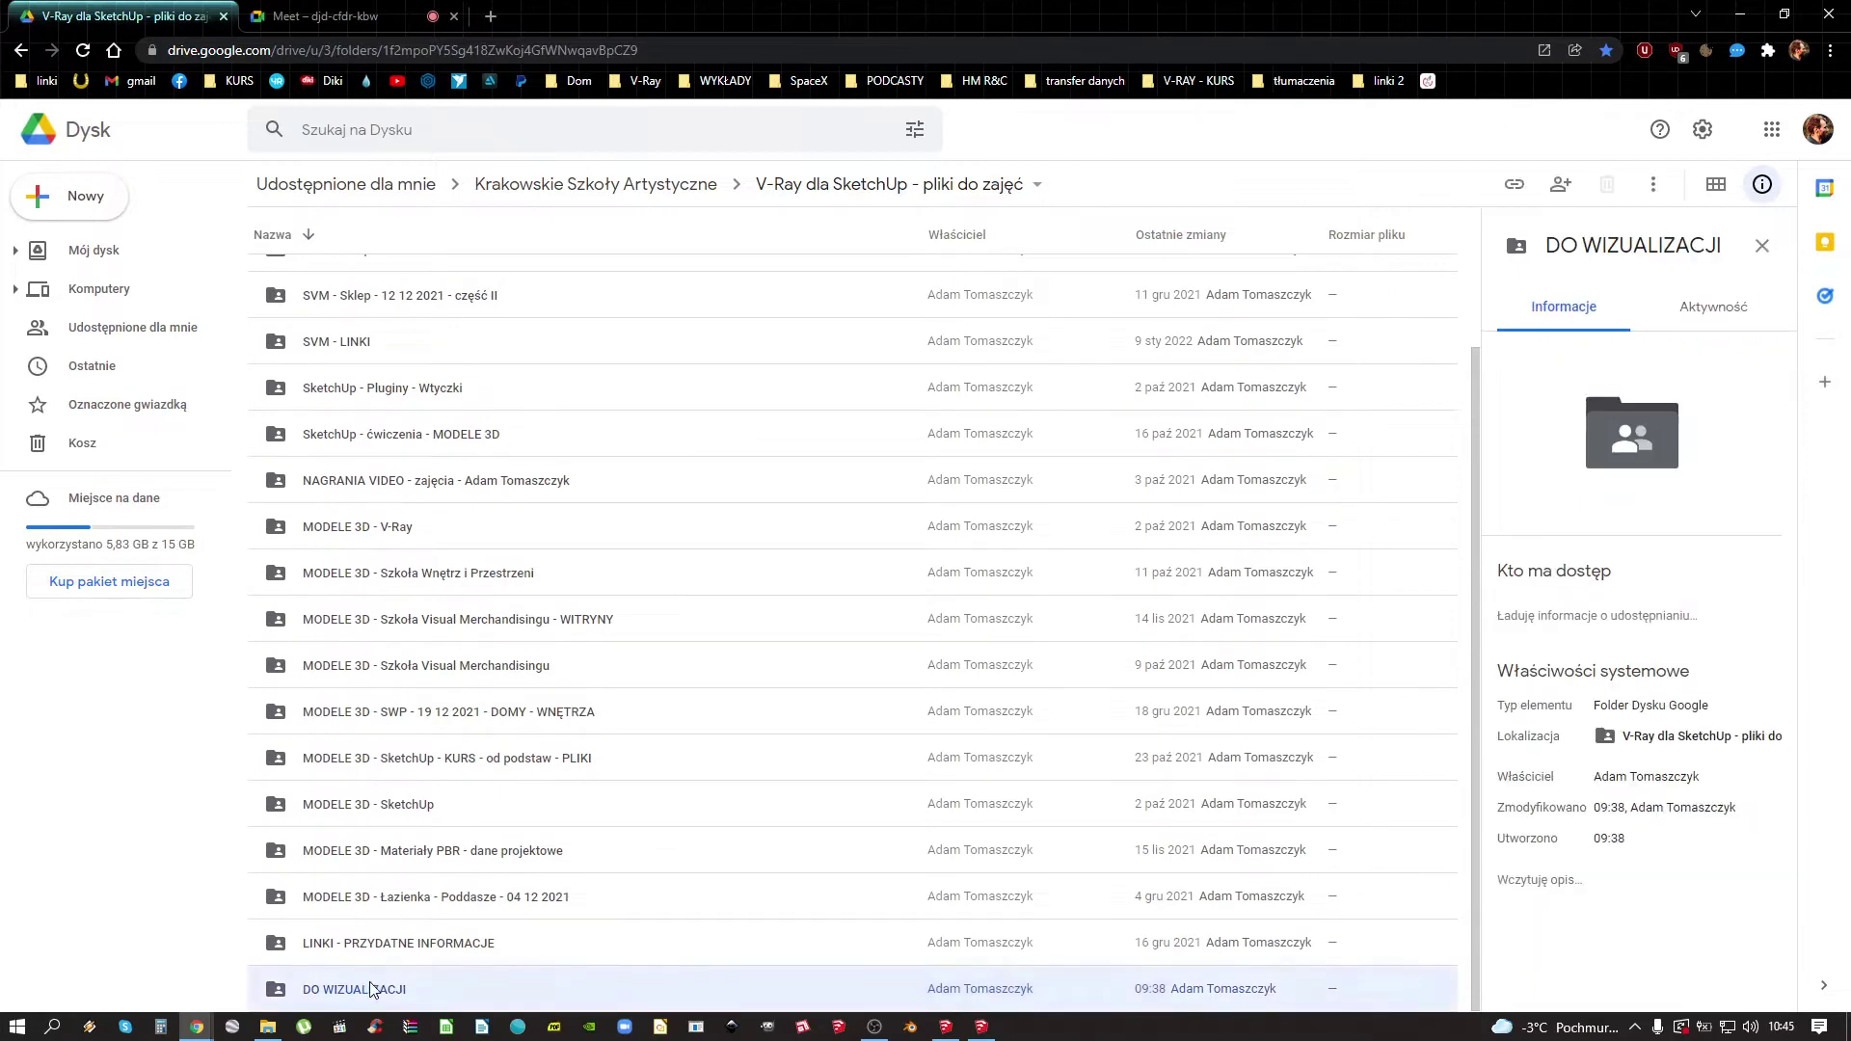
pyautogui.rightClick(376, 978)
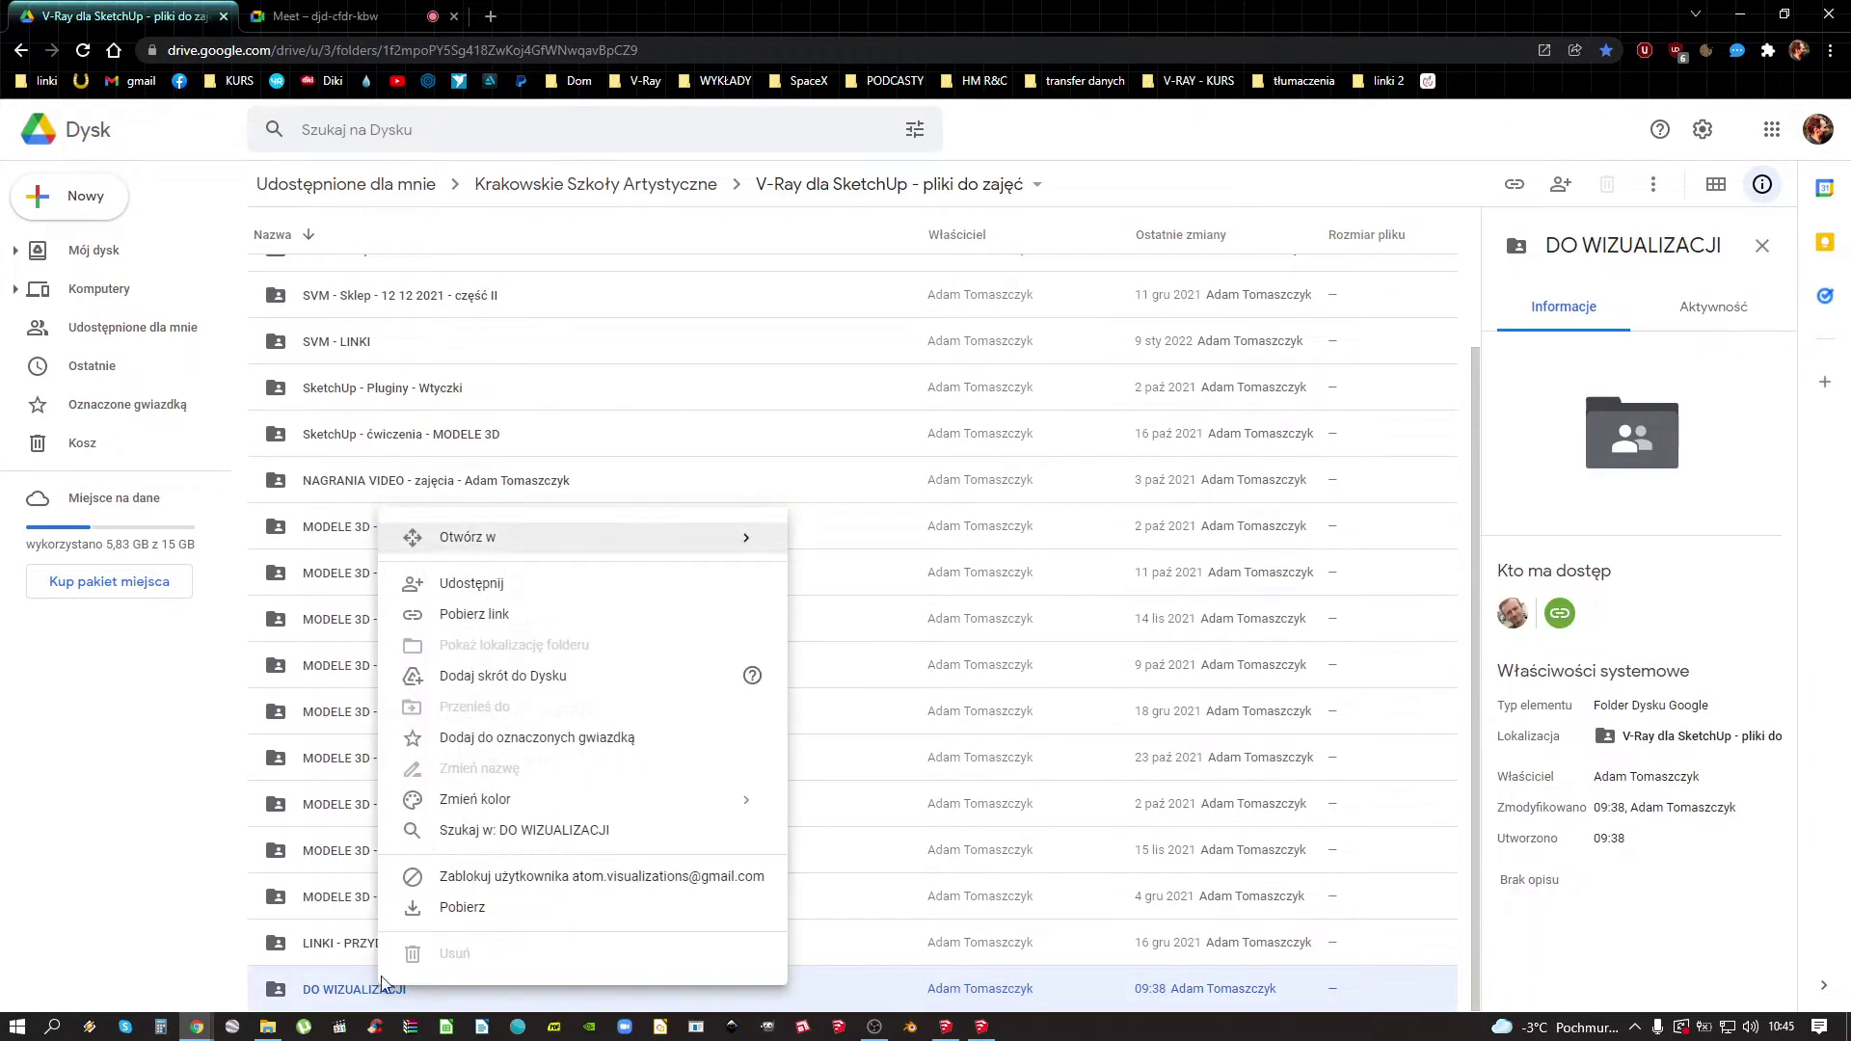
pyautogui.click(506, 613)
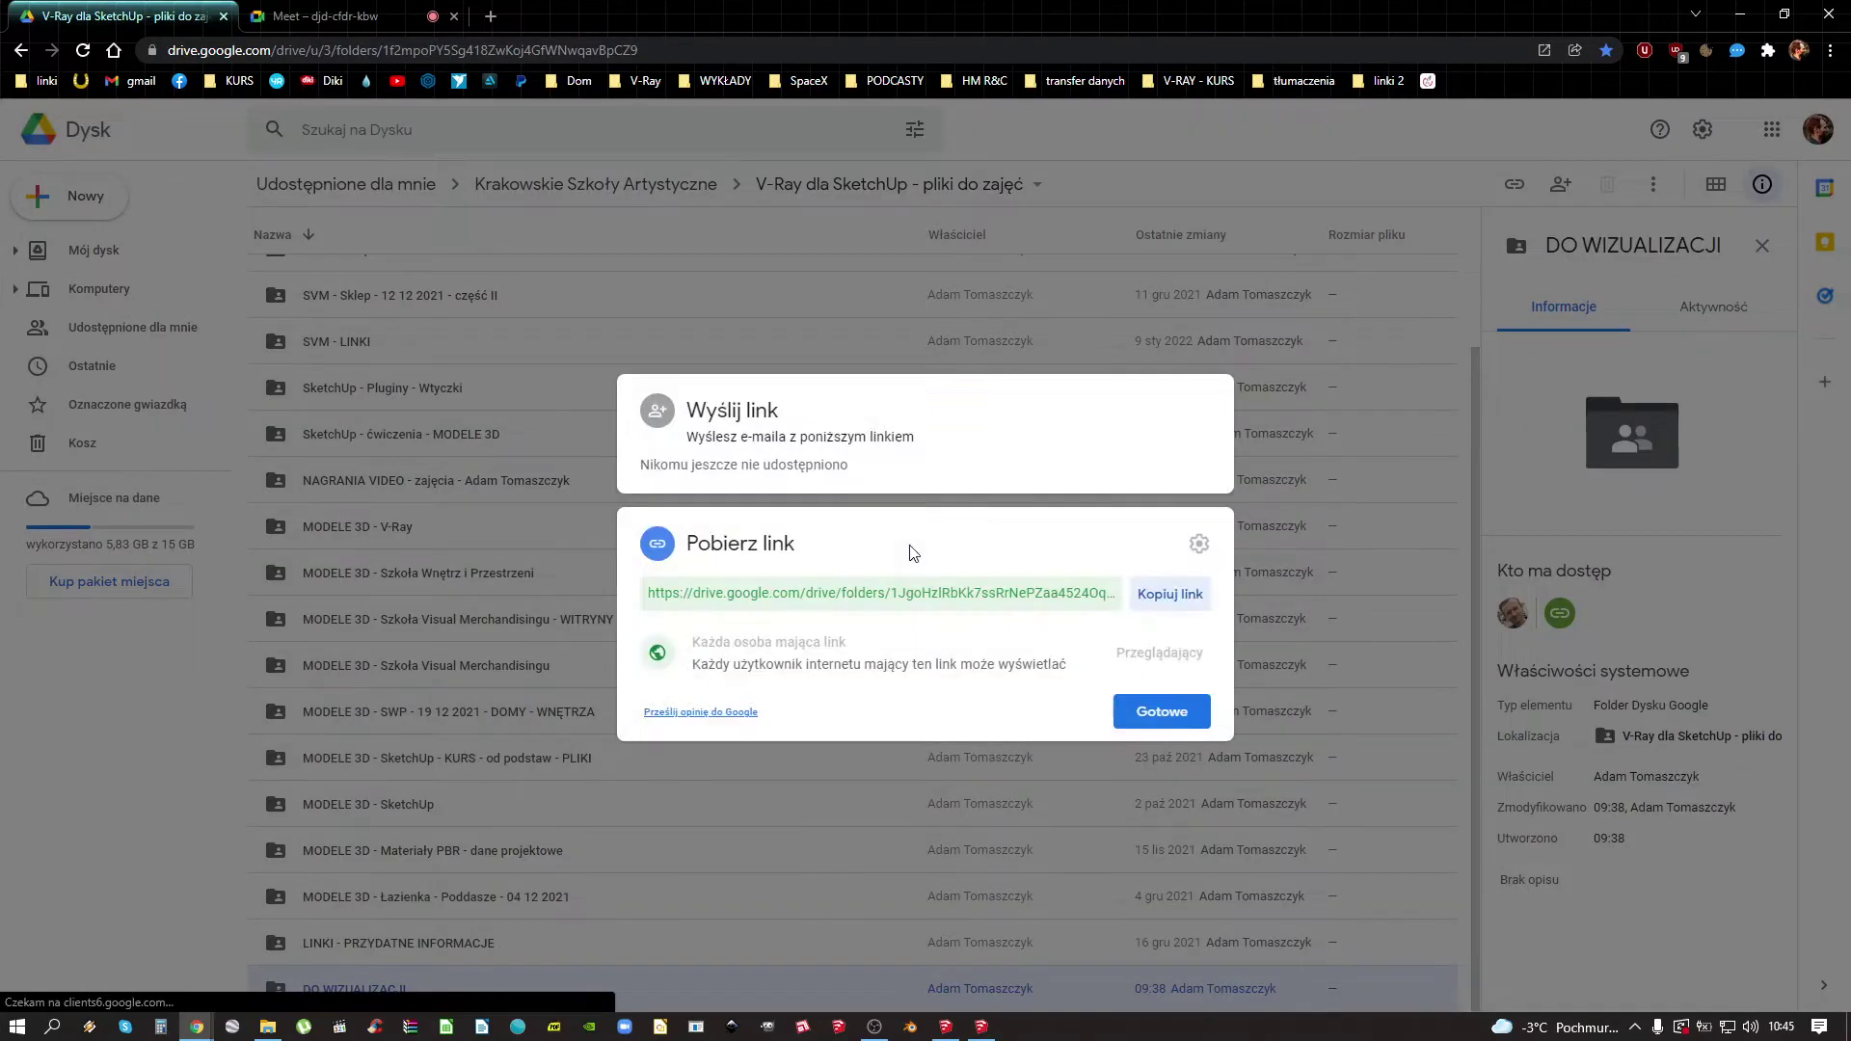
pyautogui.click(1162, 598)
pyautogui.click(1162, 711)
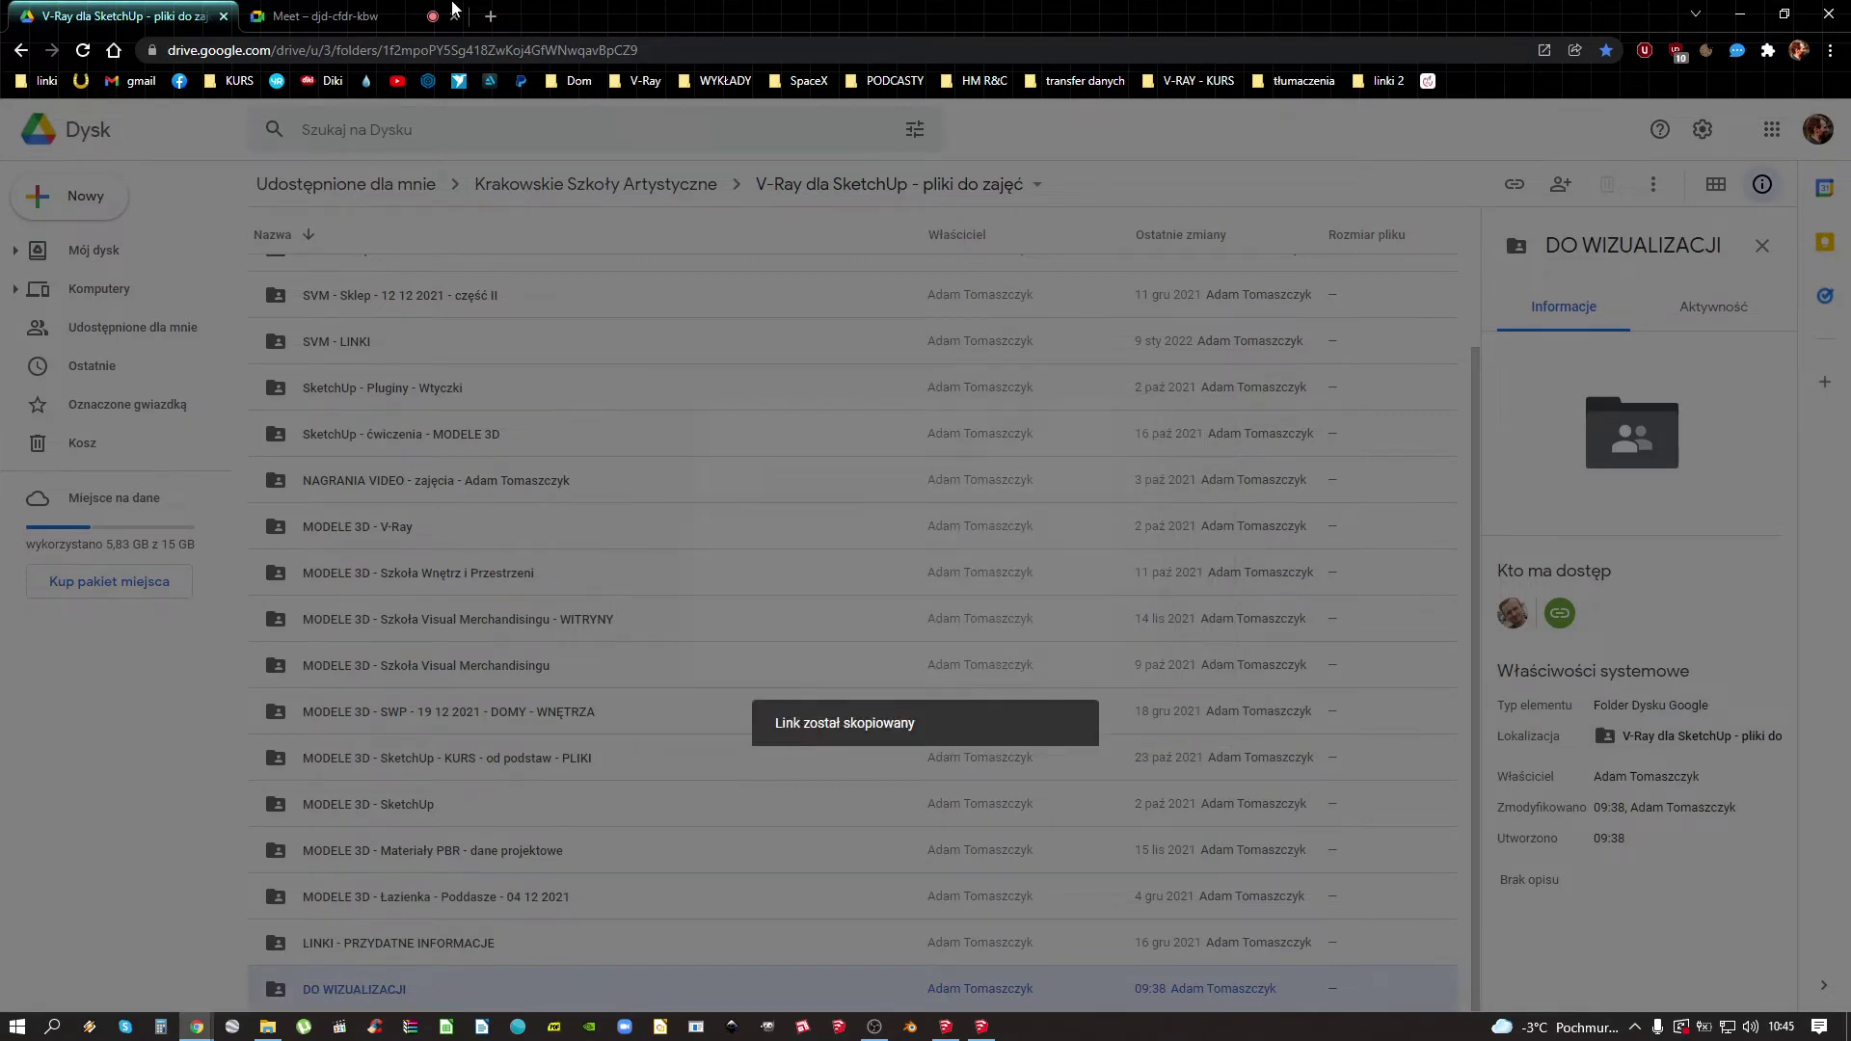
pyautogui.click(361, 20)
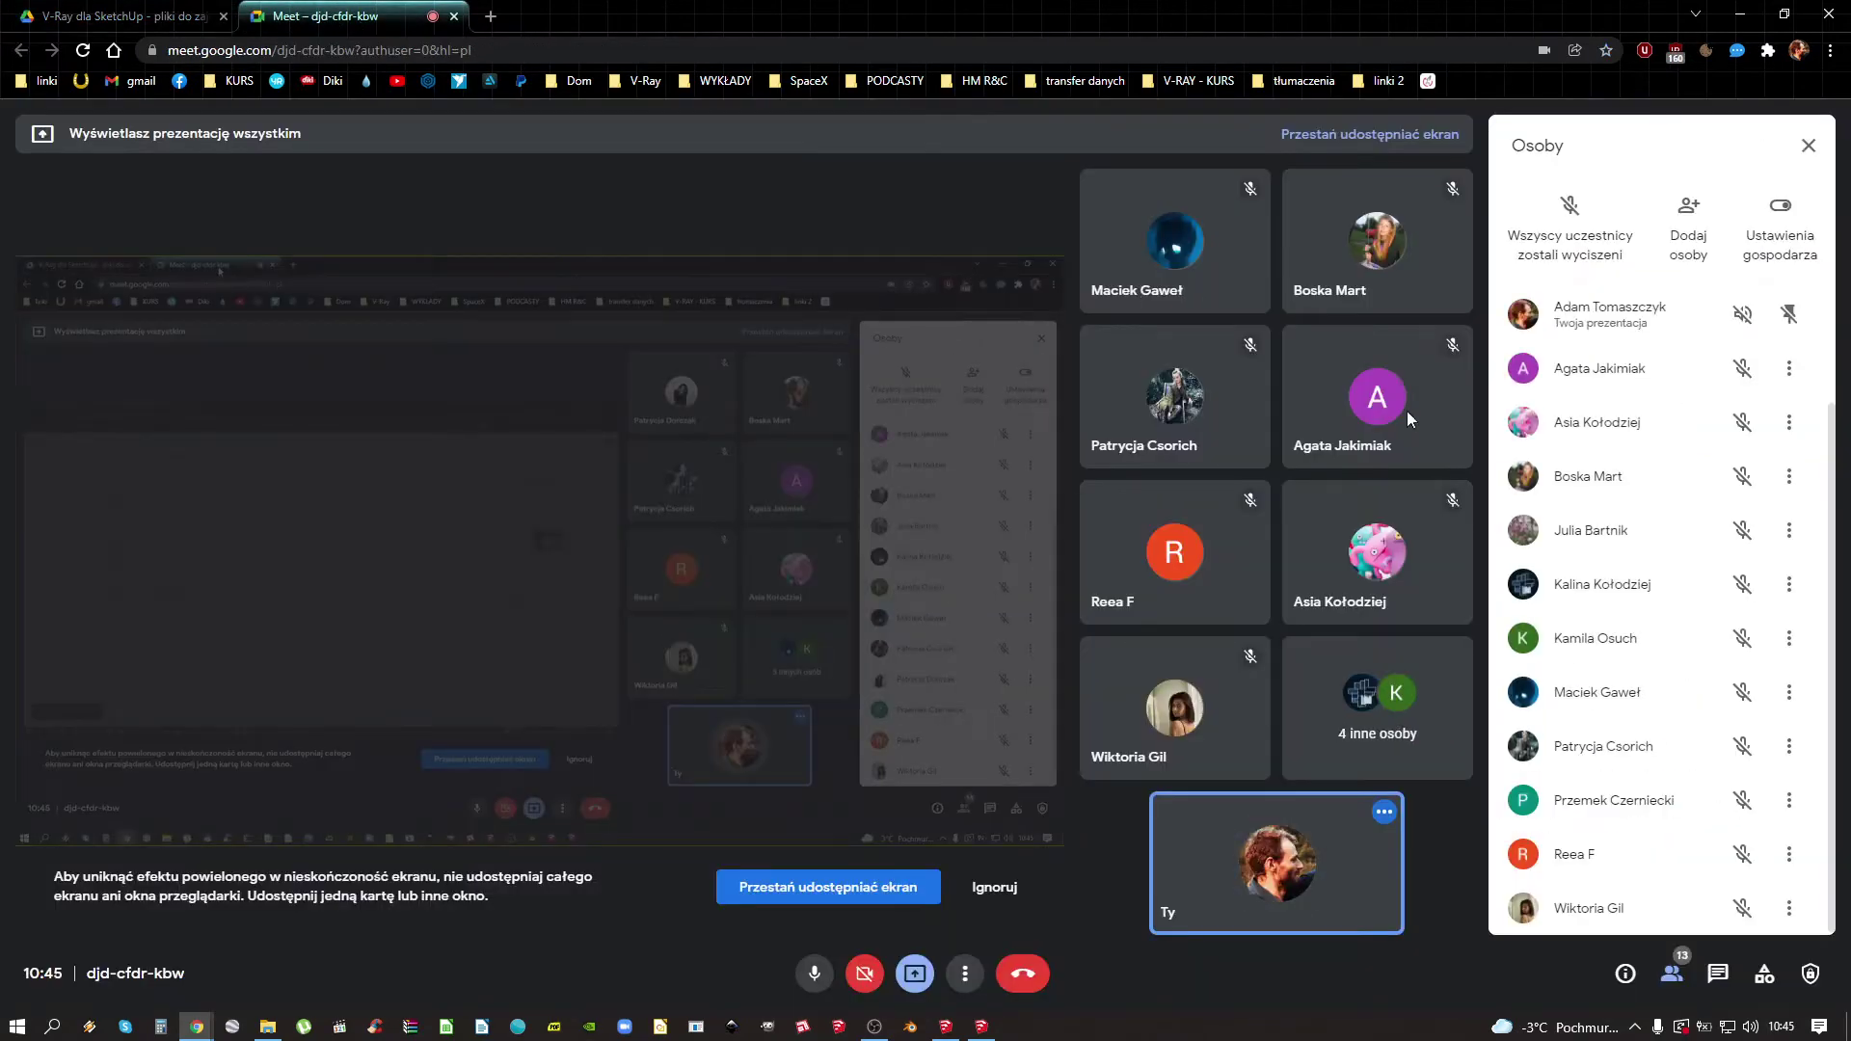
# - Paste the DO WIZUALIZACJI folder link into the Meet chat and send it
pyautogui.click(1714, 973)
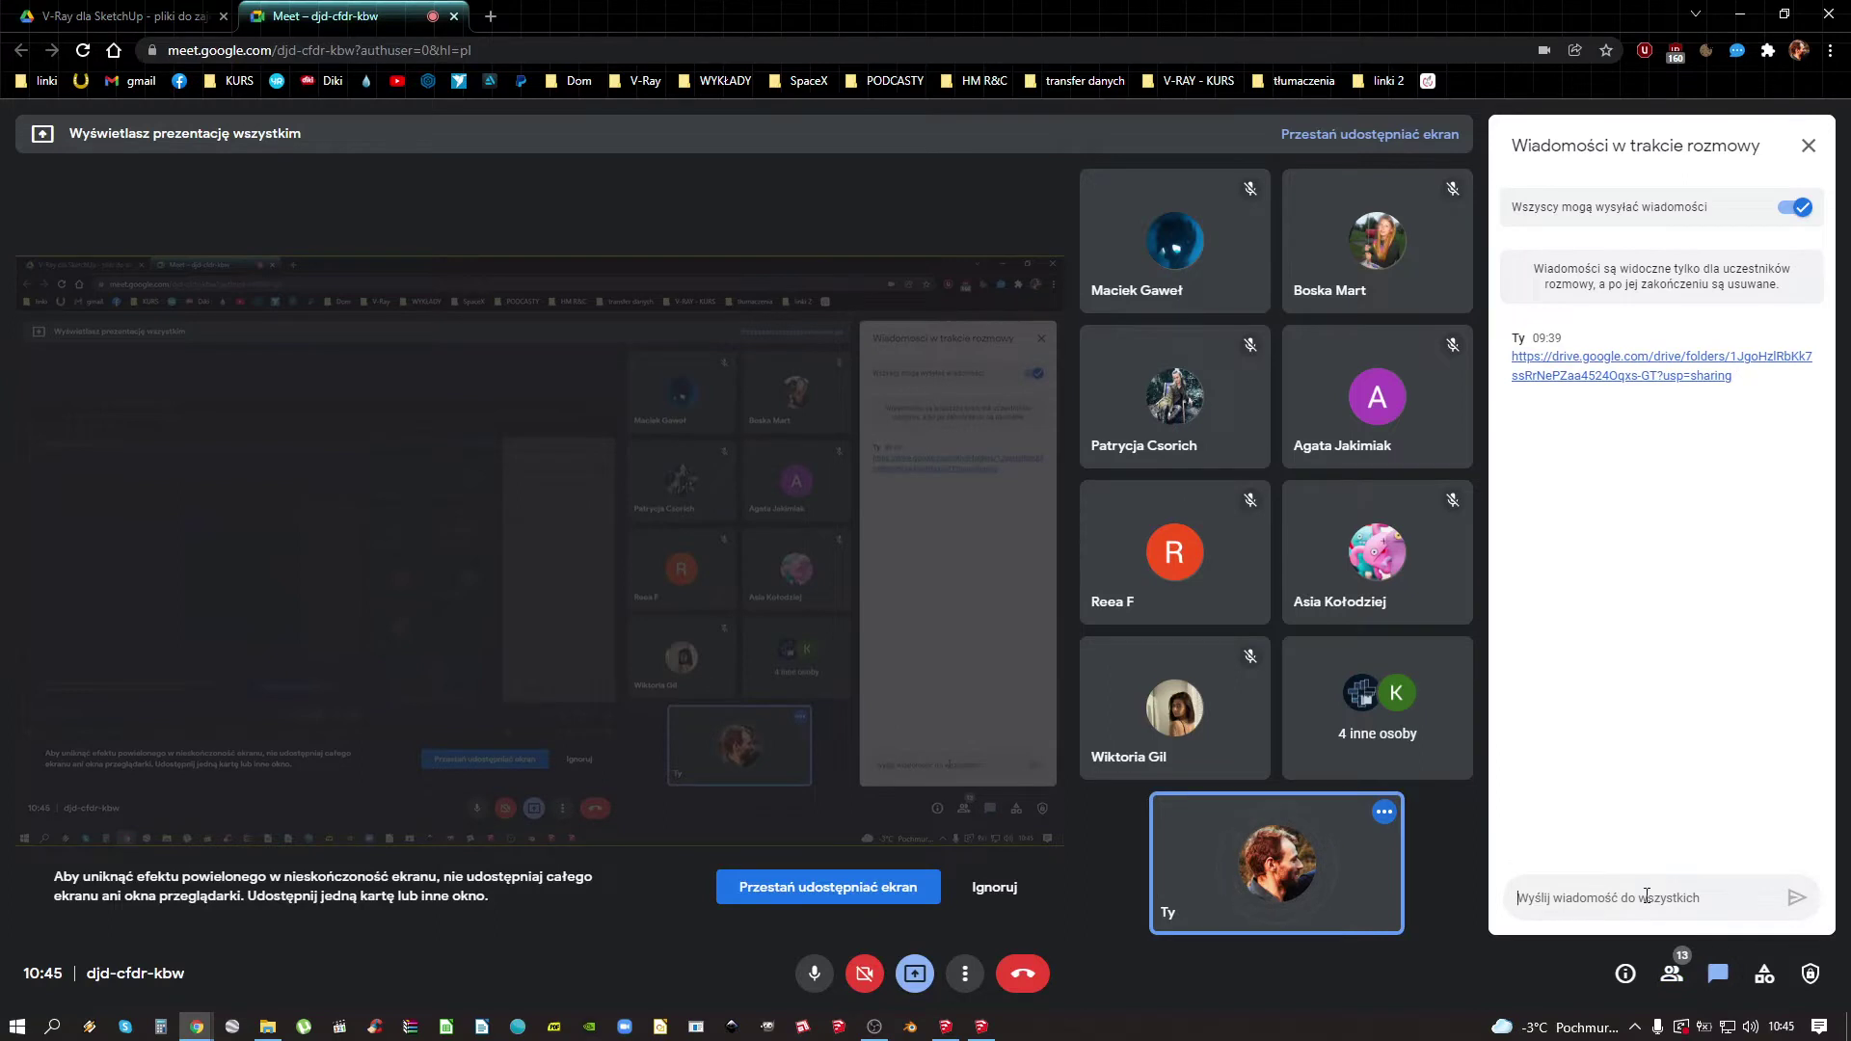
pyautogui.press('Return')
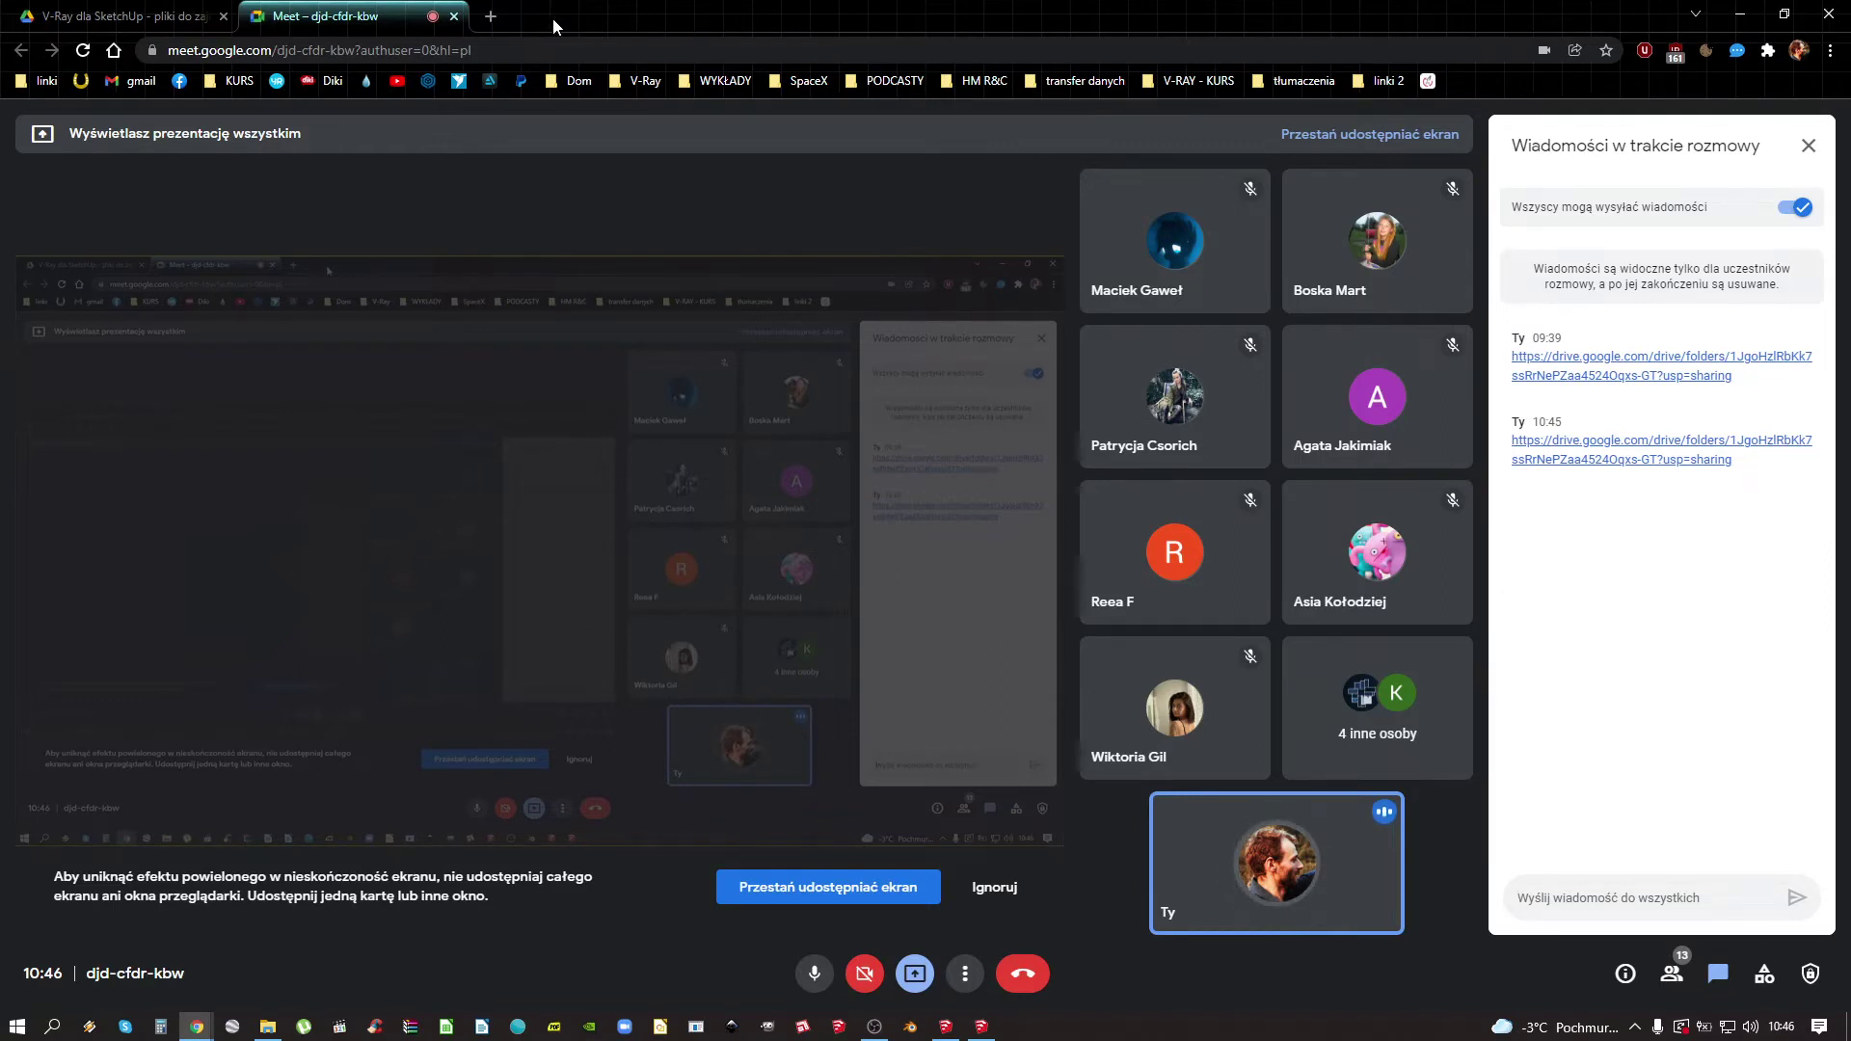
pyautogui.click(490, 17)
# - Search 3D Warehouse for 'sofa' and filter the results to models
pyautogui.click(429, 82)
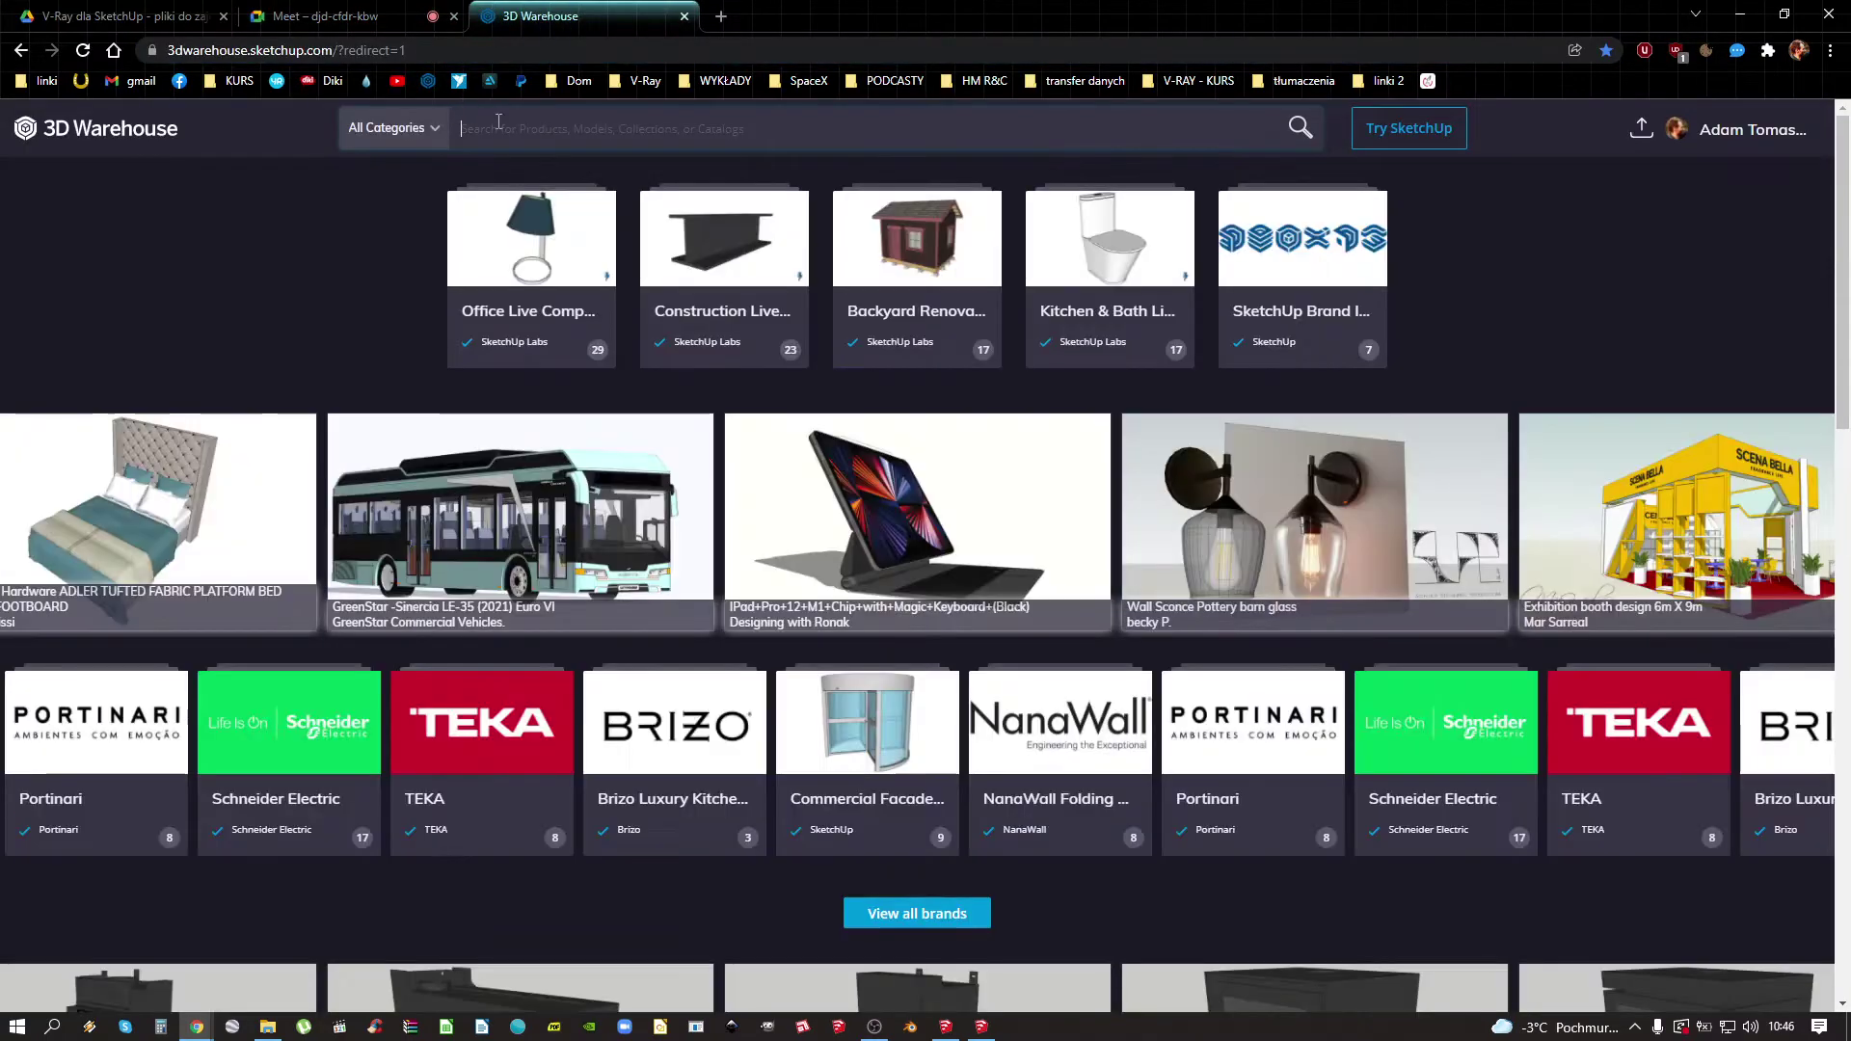
pyautogui.click(554, 132)
pyautogui.write('s')
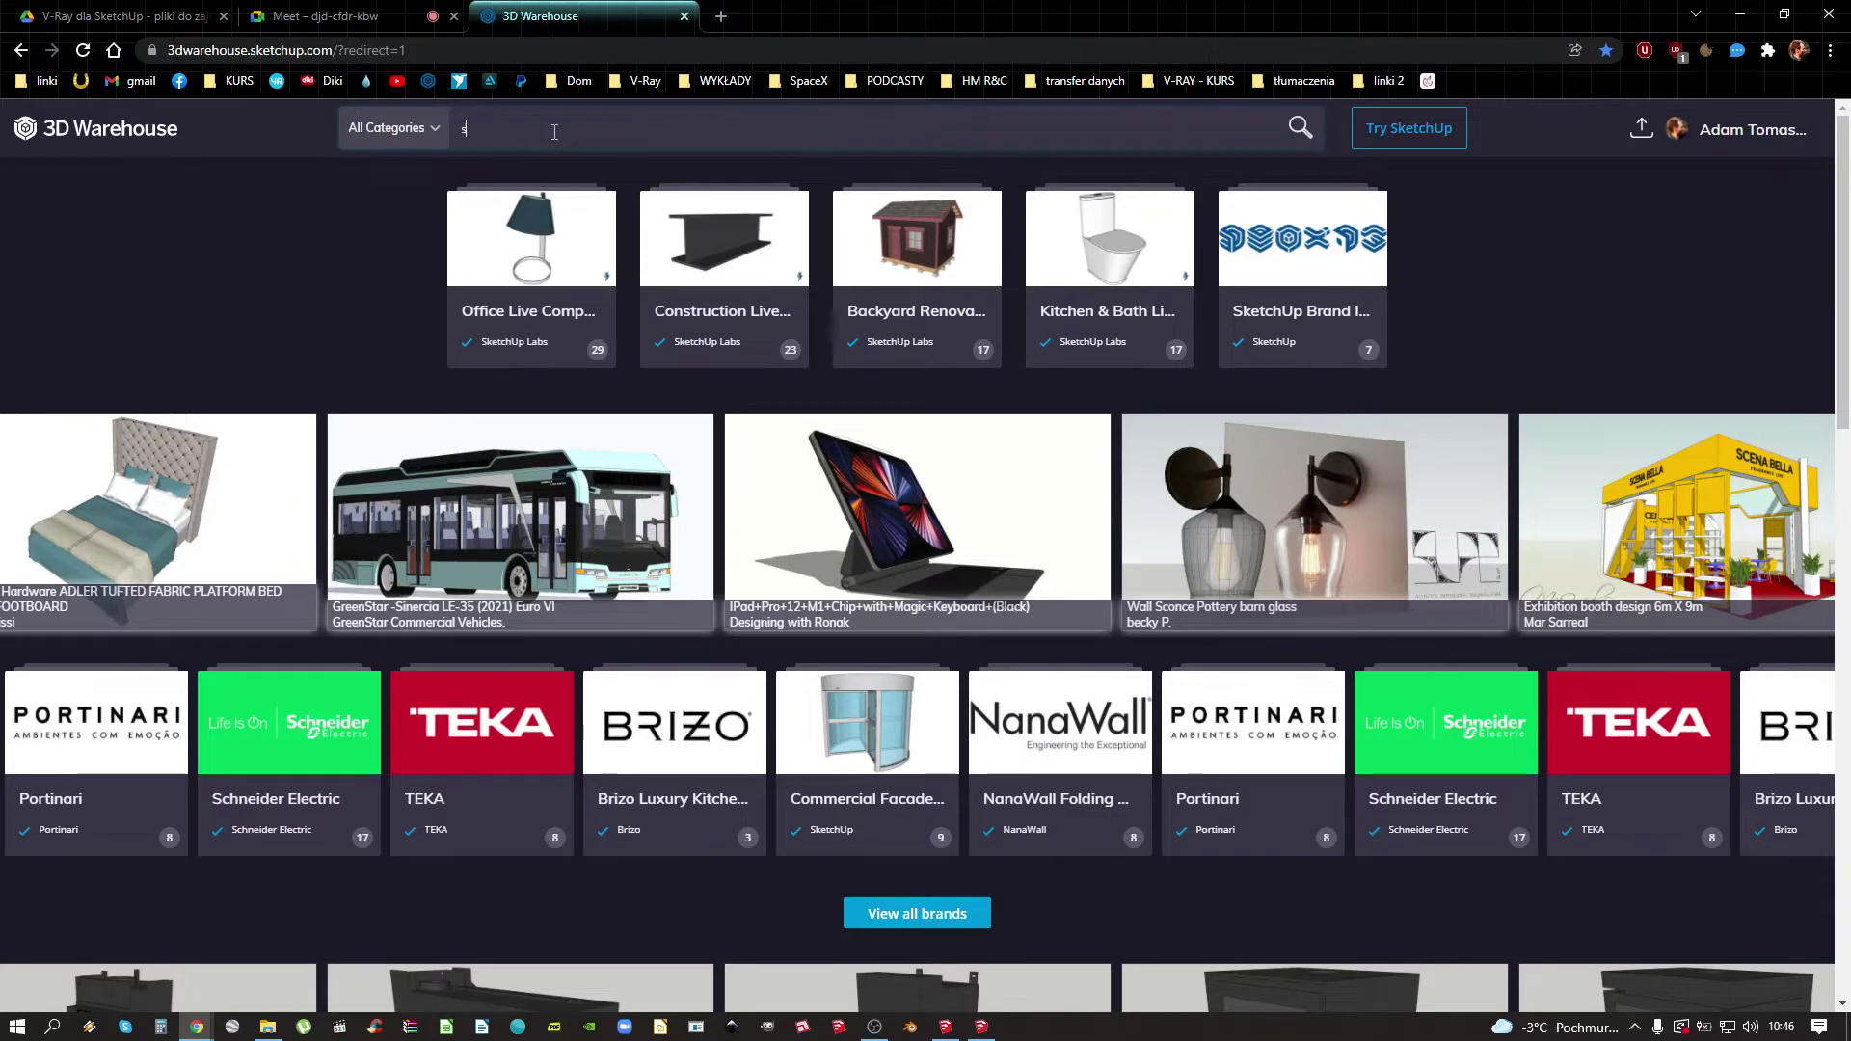
pyautogui.write('ofa')
pyautogui.press('Return')
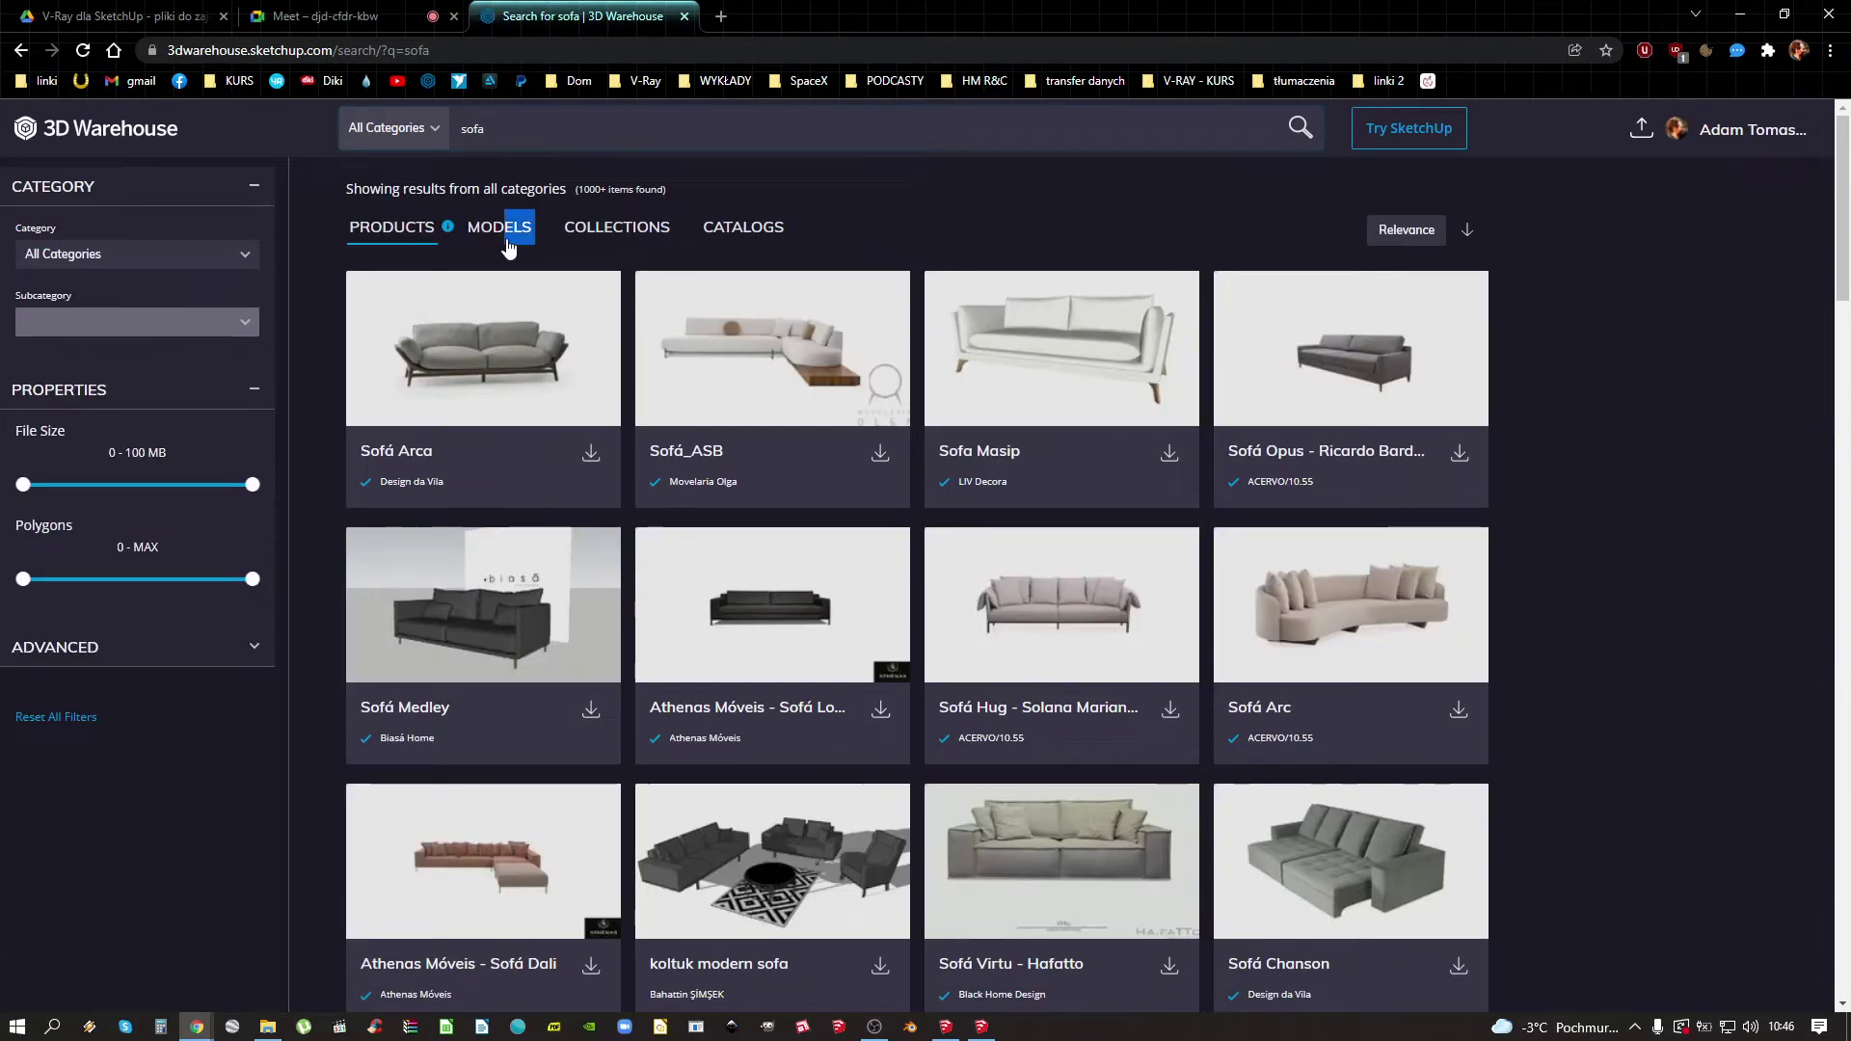
pyautogui.click(509, 240)
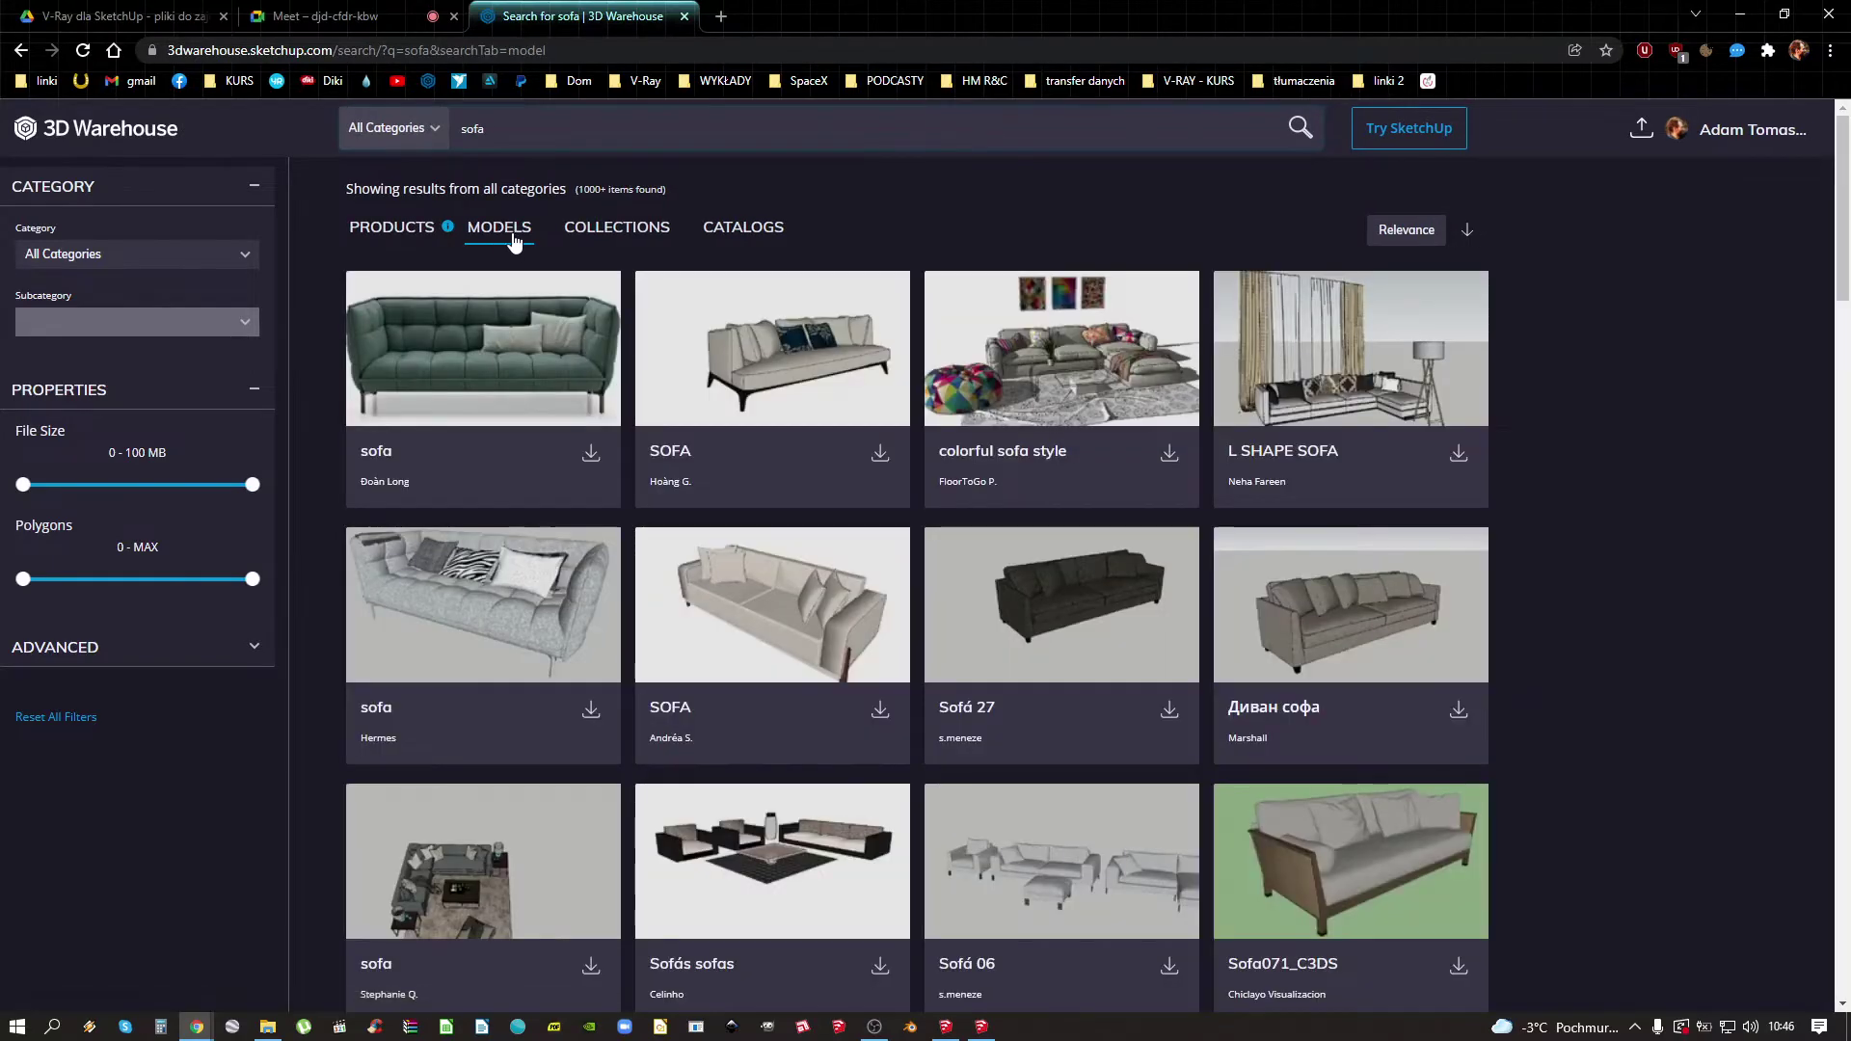
# - Open the 'colorful sofa style' model and download it as a SketchUp file
pyautogui.click(472, 384)
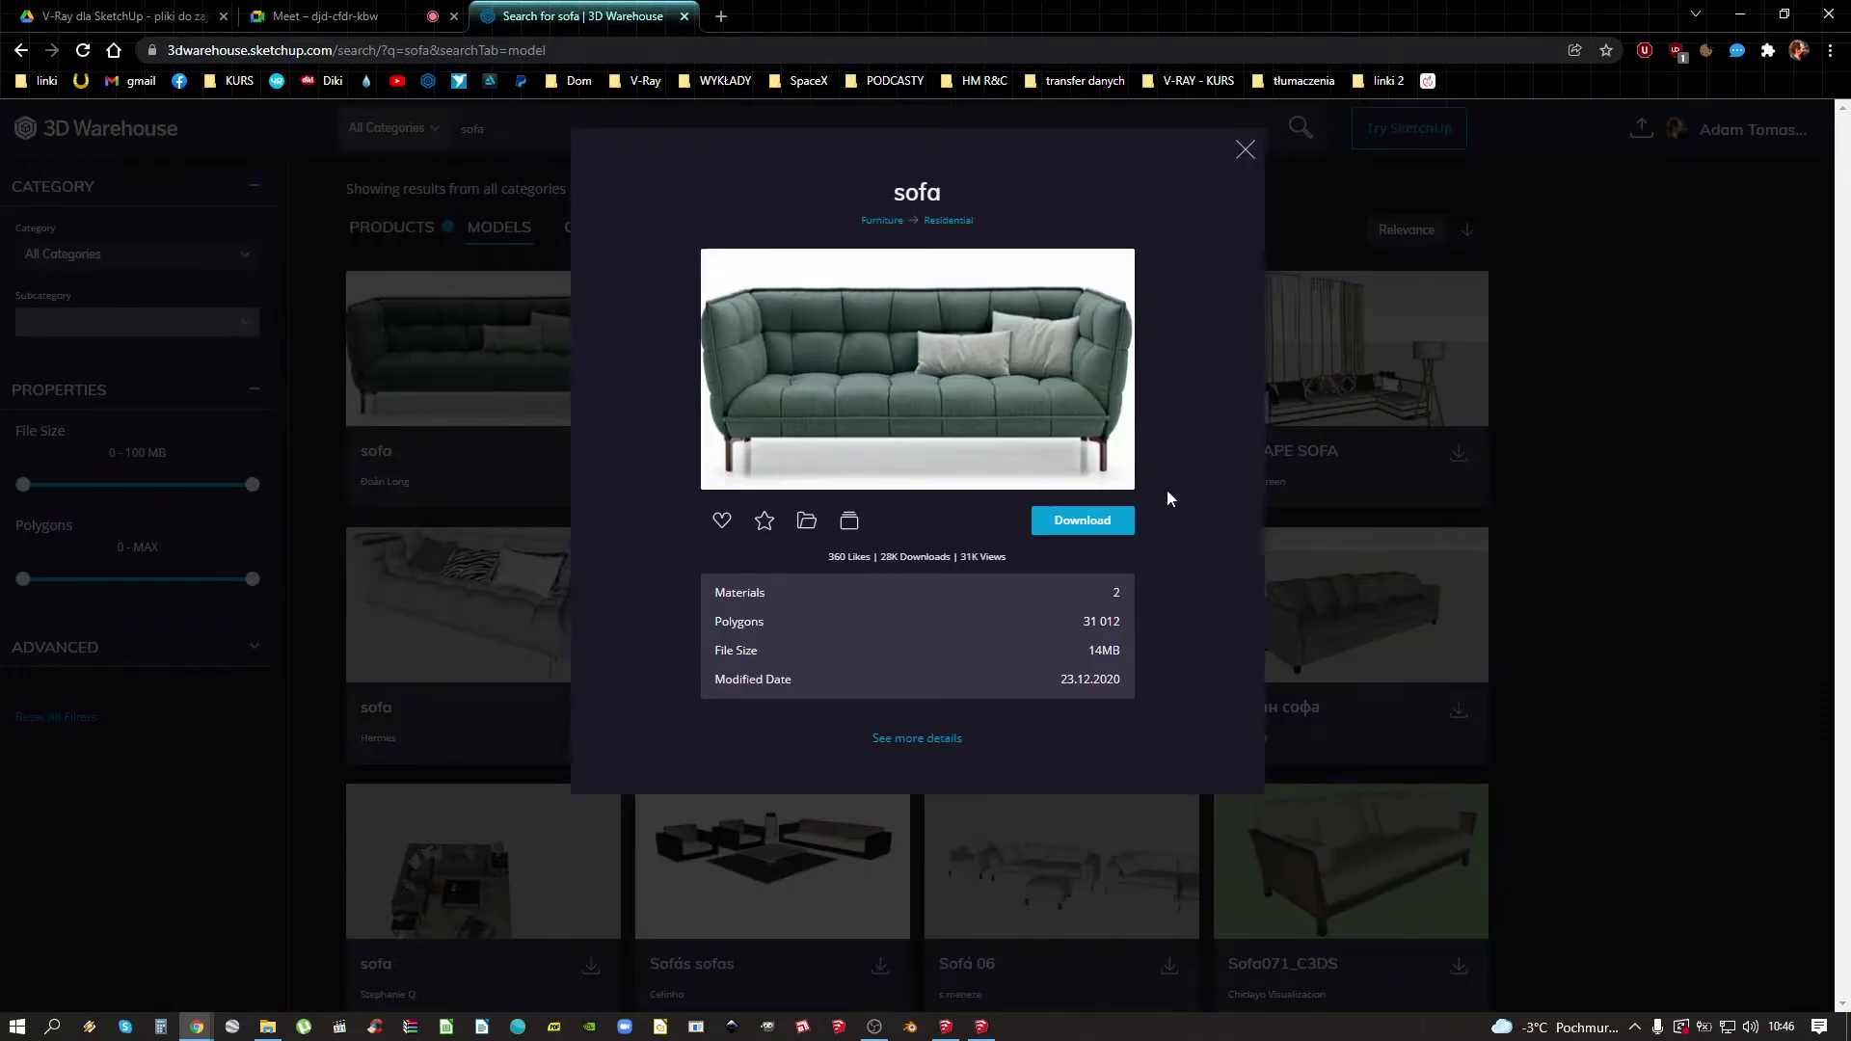
pyautogui.click(1587, 482)
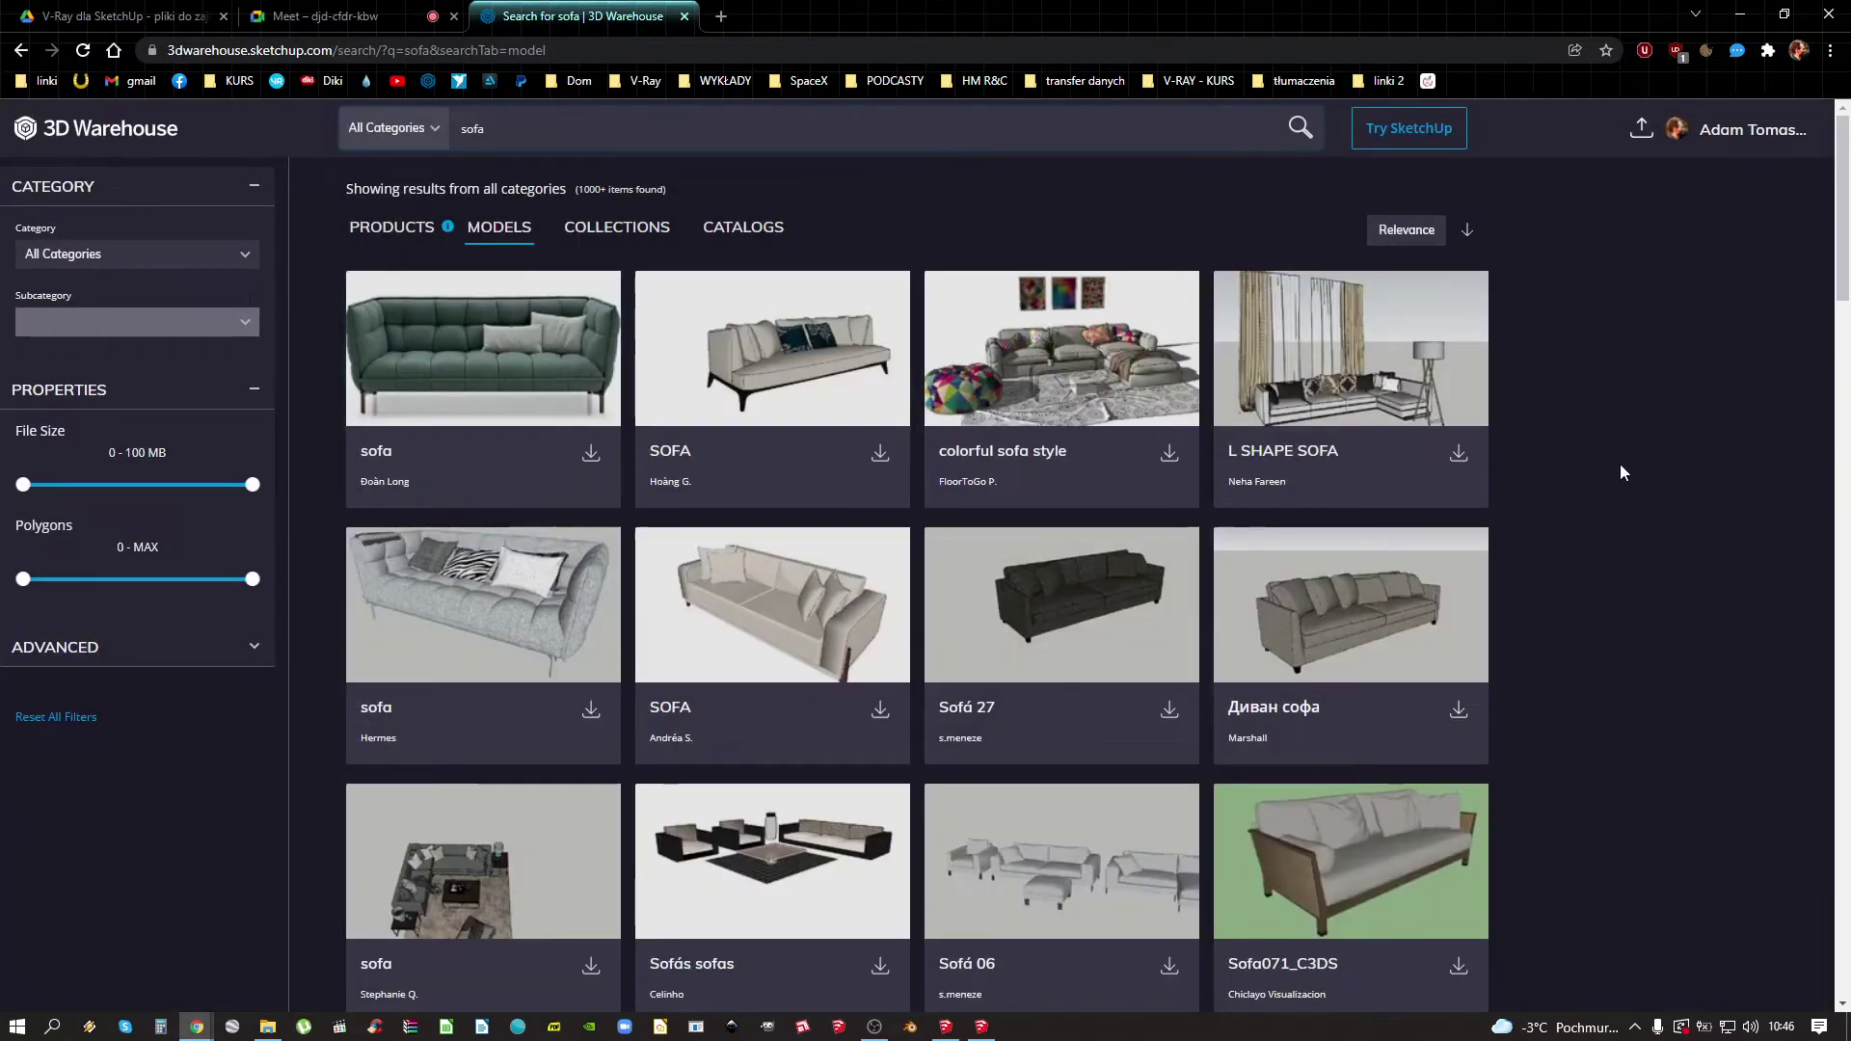
pyautogui.scroll(-1, 1399, 453)
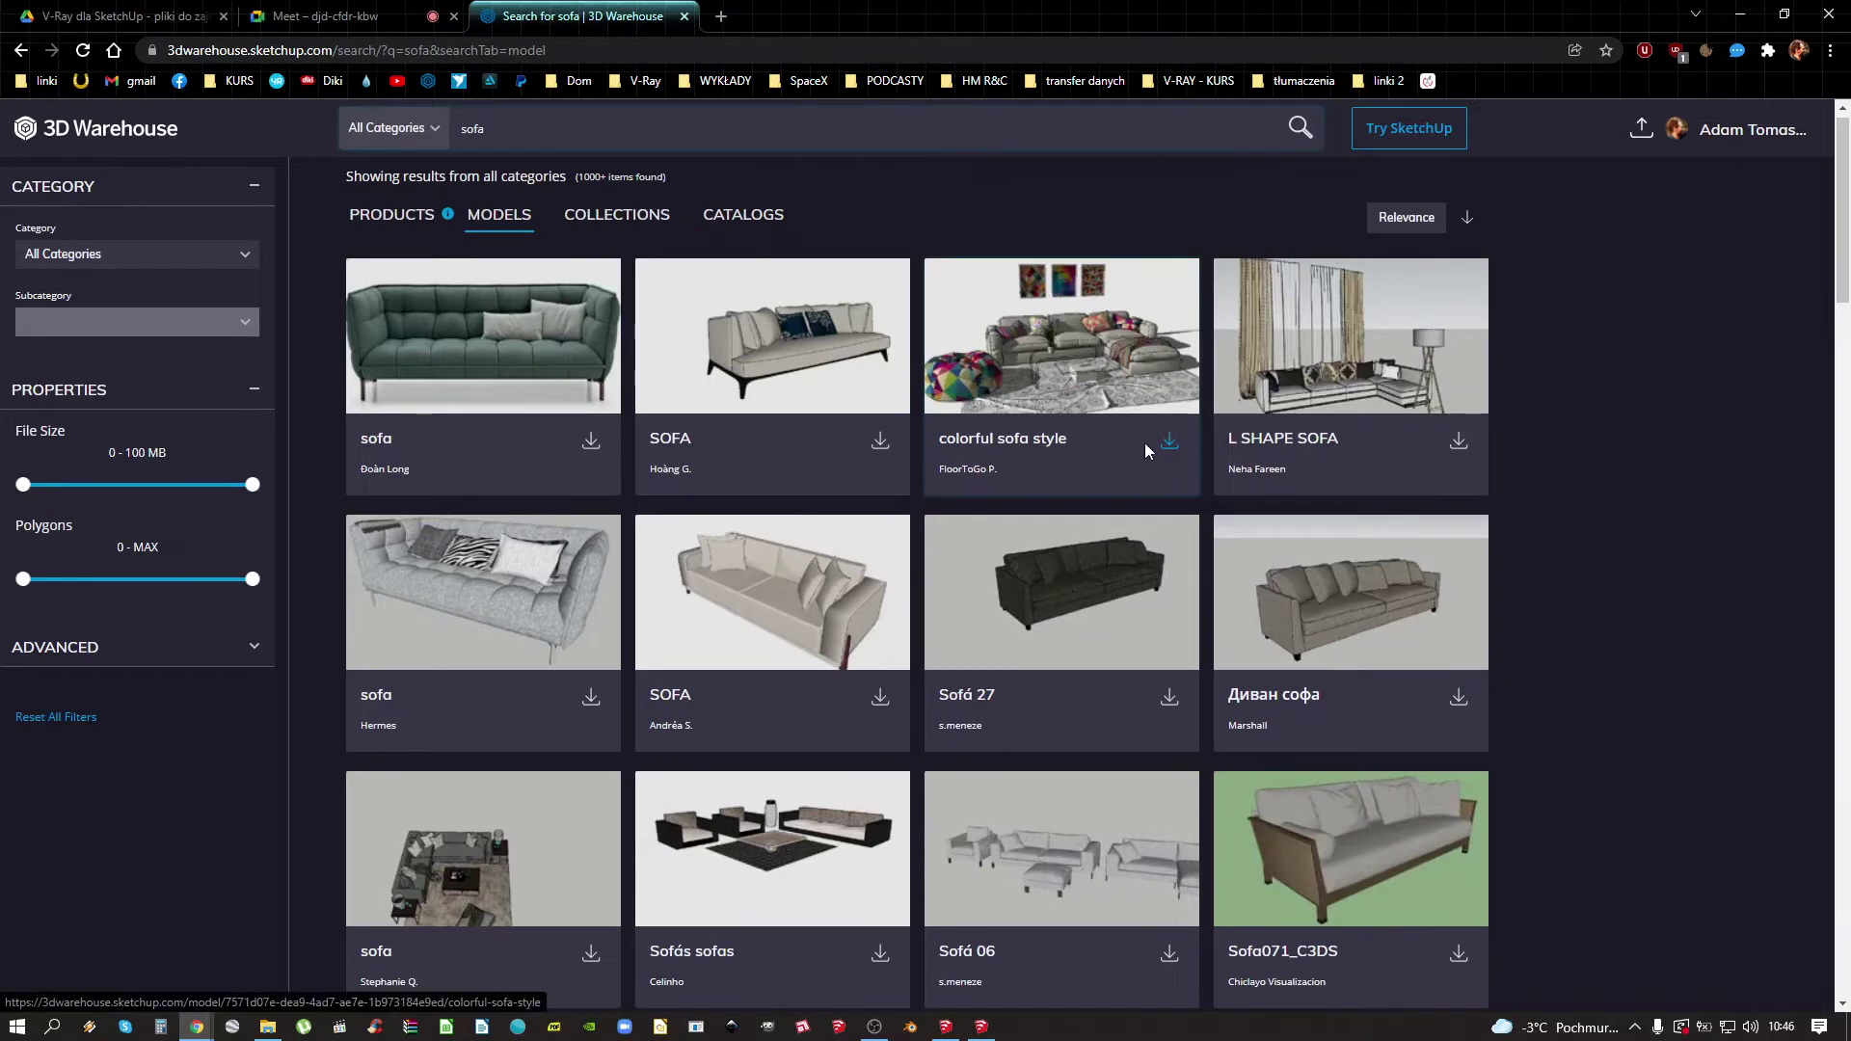
pyautogui.click(1107, 367)
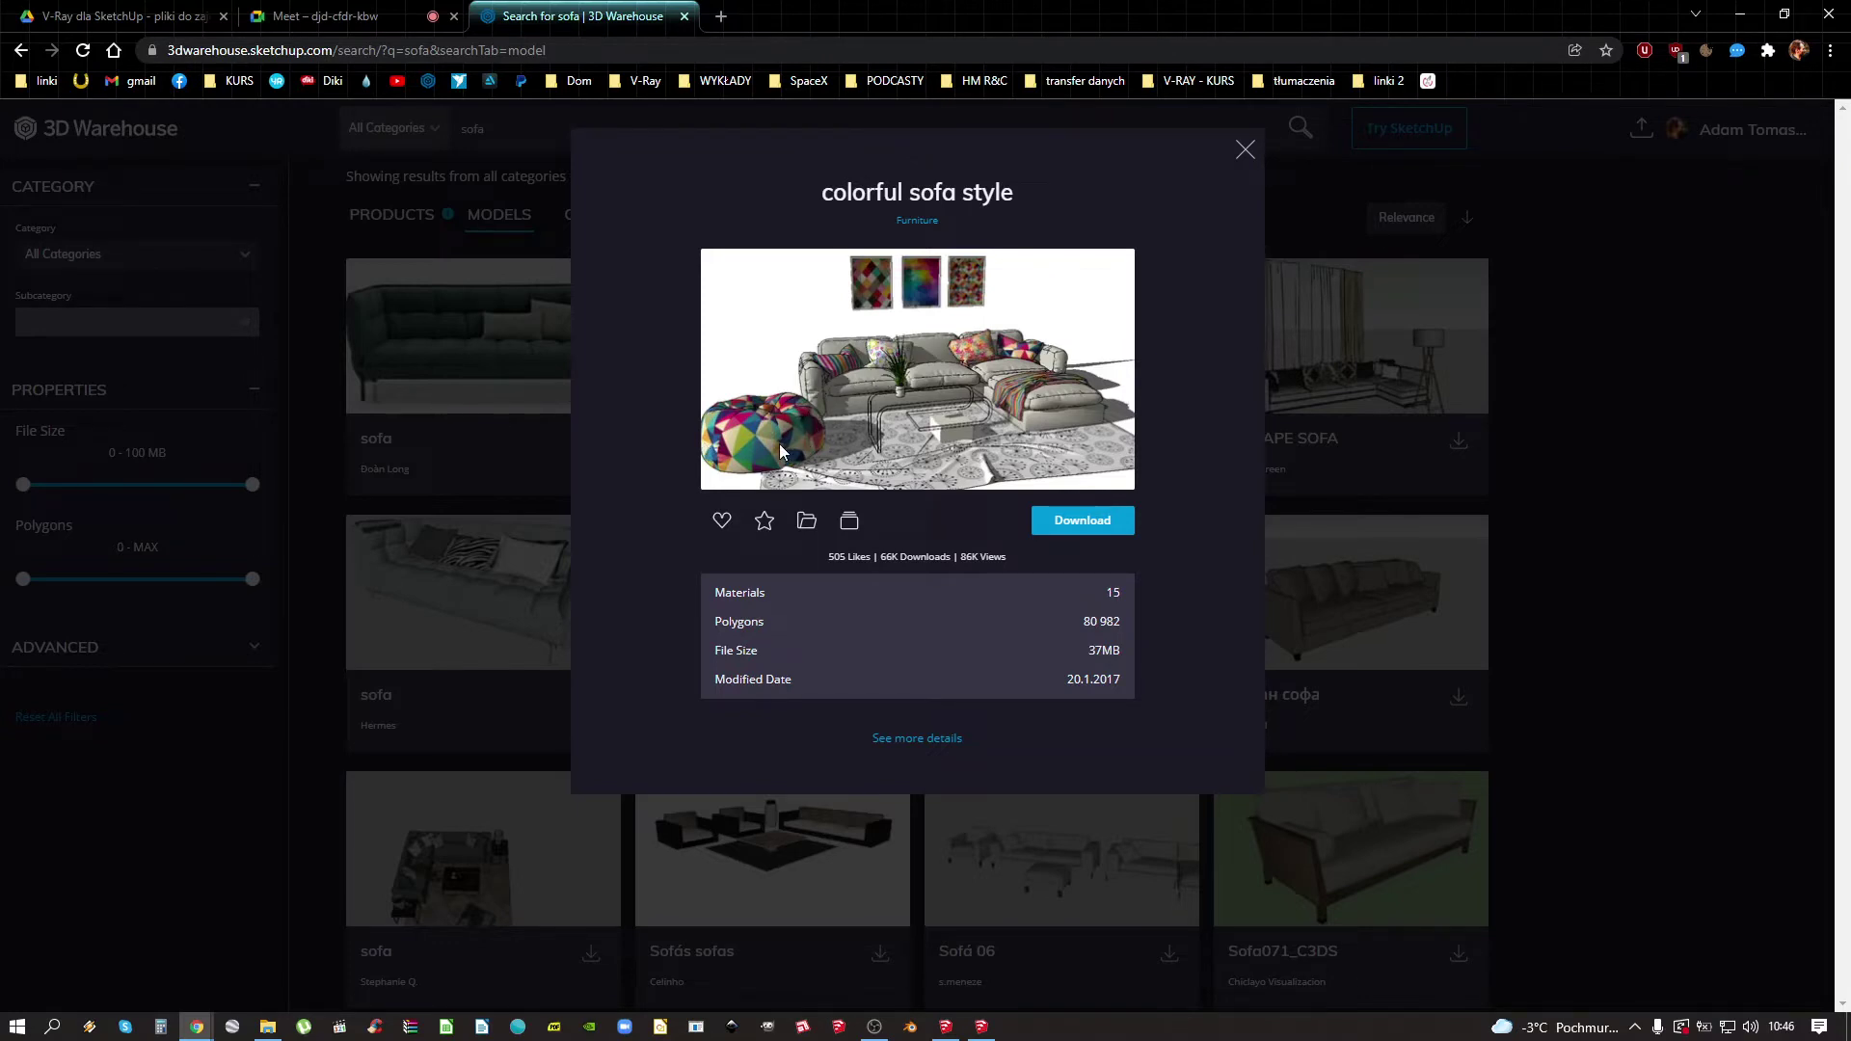
pyautogui.click(1099, 526)
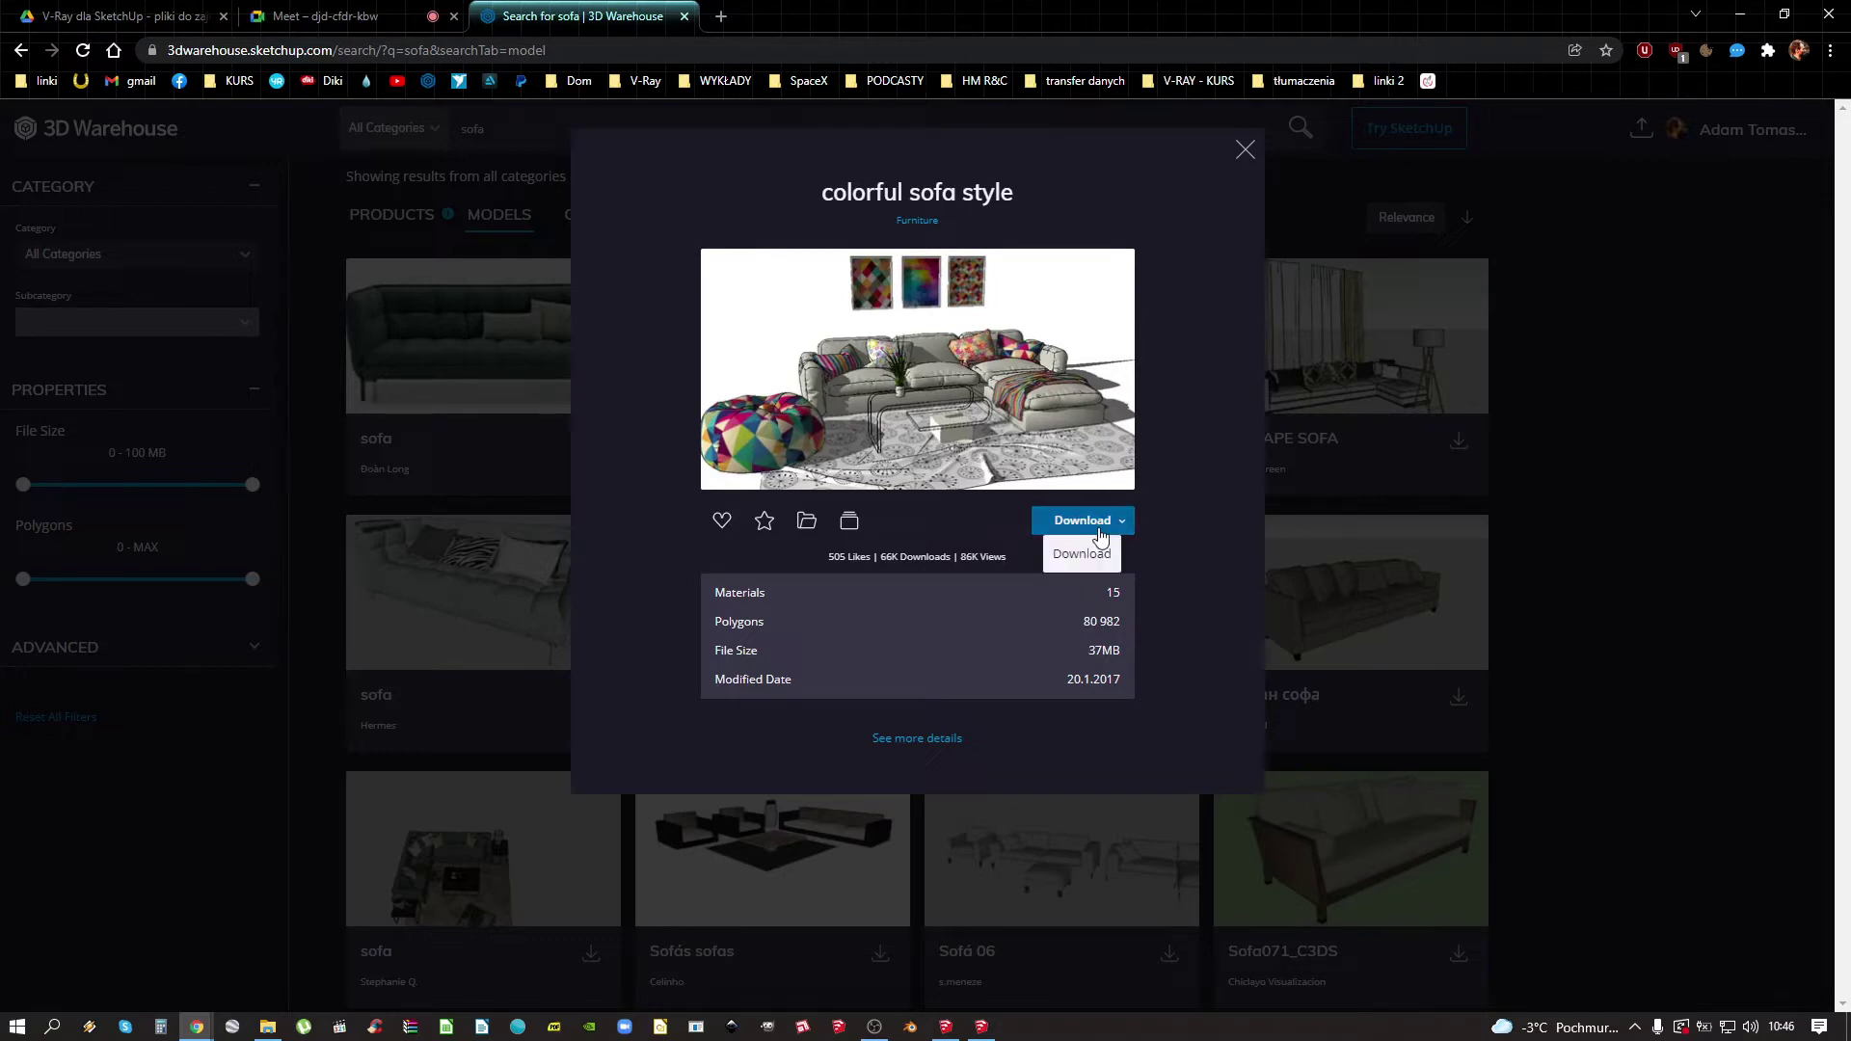
pyautogui.click(1069, 620)
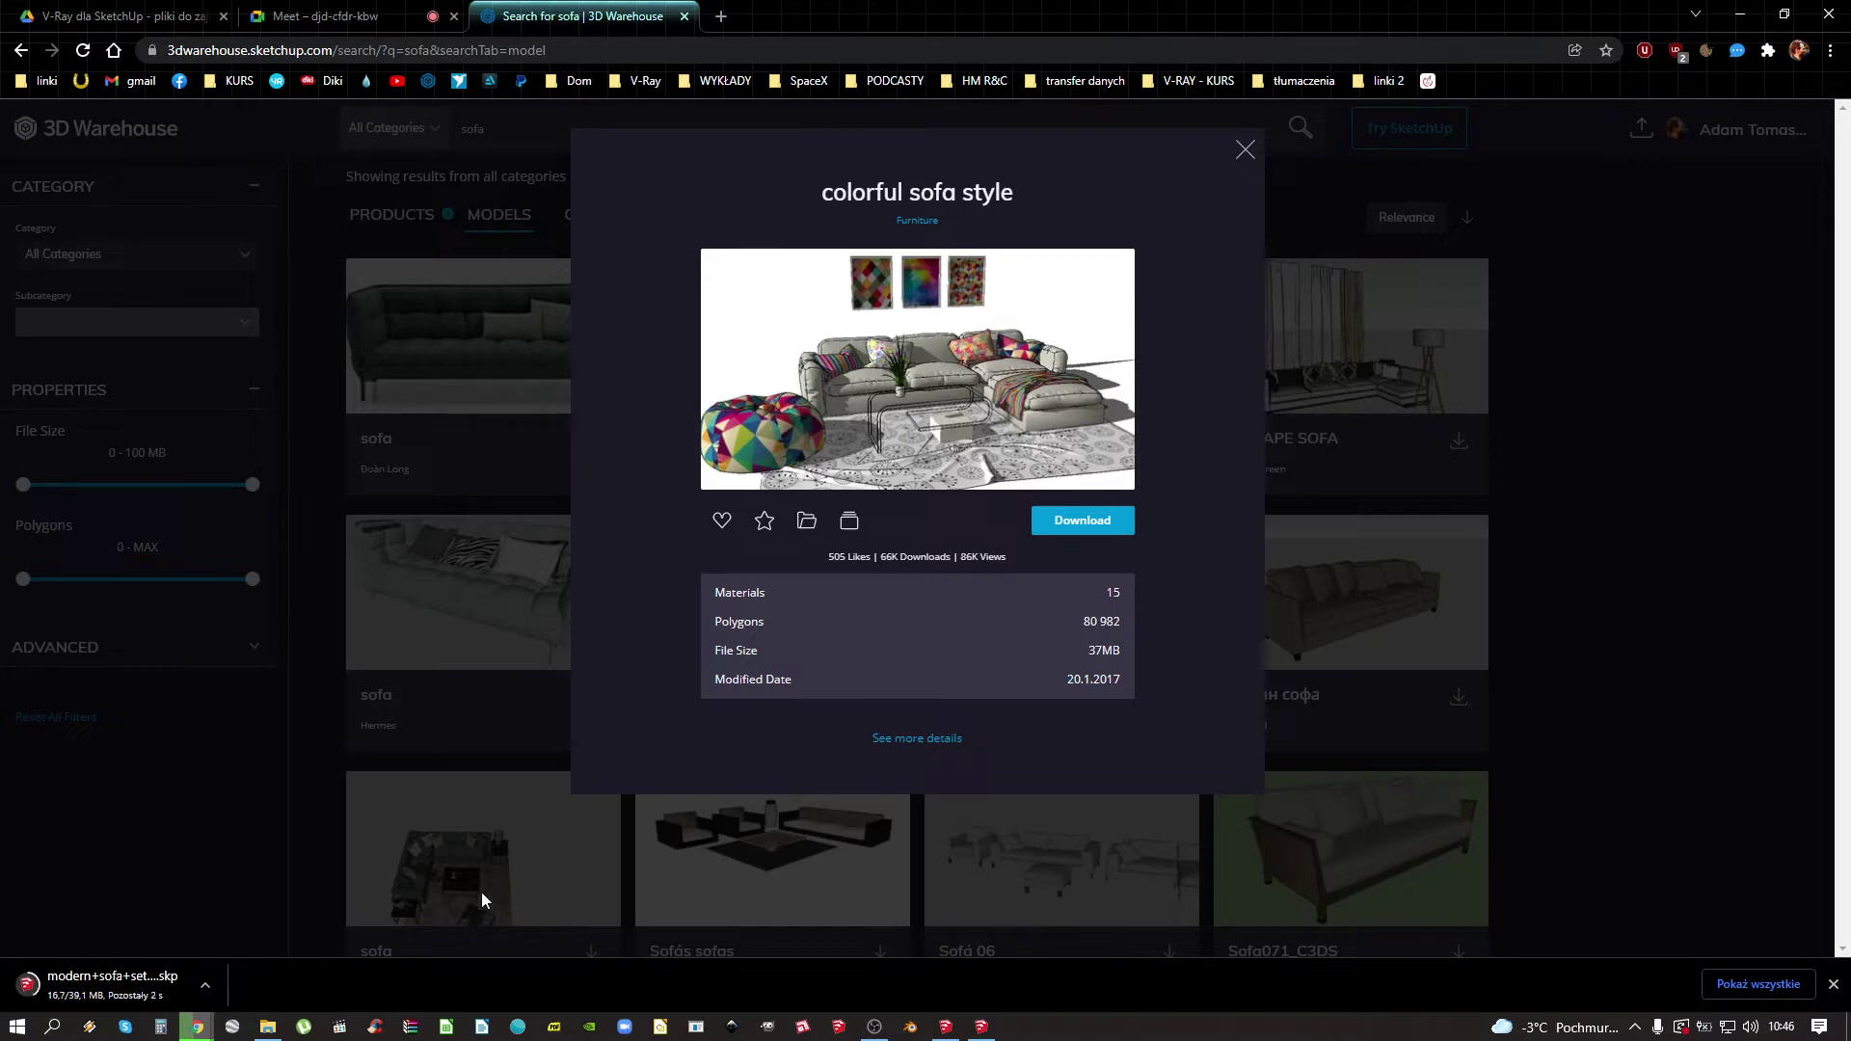
# - Reveal the downloaded sofa file, then go to Desktop > SWP - dzienne > grupa I - 9.45-12.00
pyautogui.rightClick(115, 985)
pyautogui.click(191, 936)
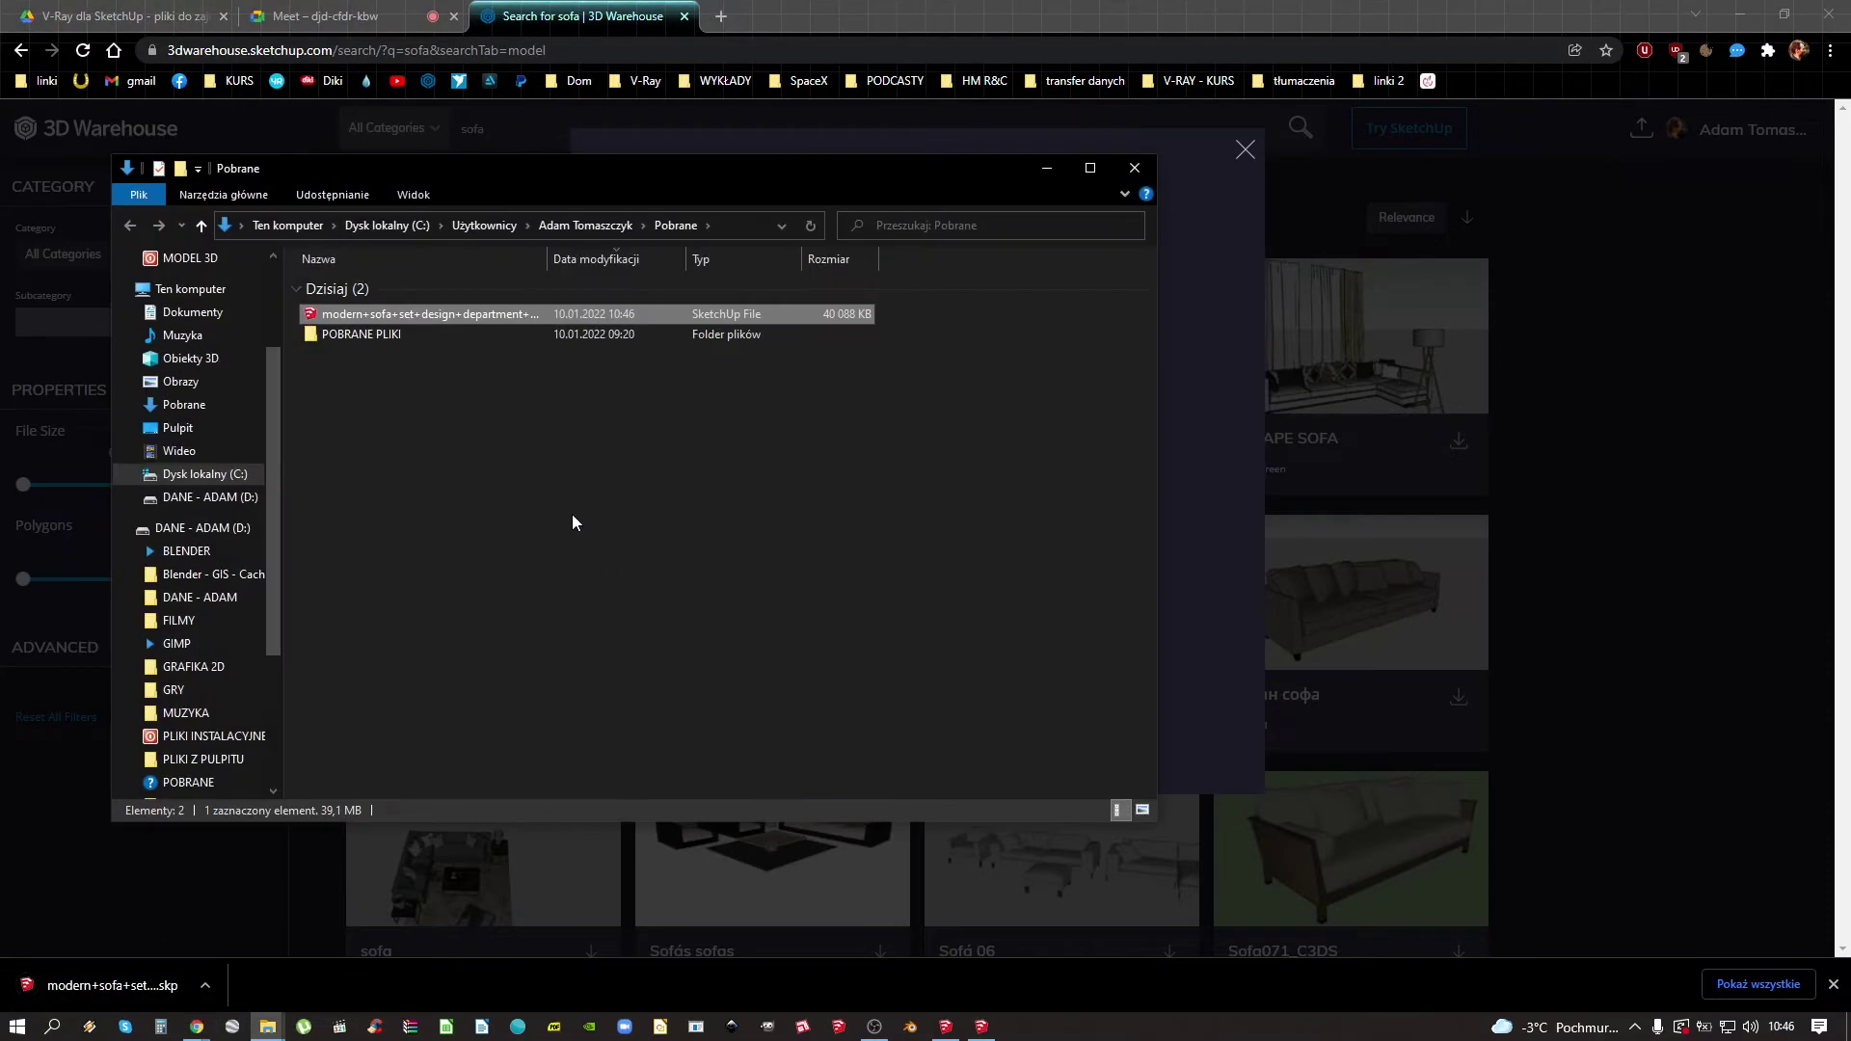
pyautogui.scroll(2, 191, 318)
pyautogui.click(178, 296)
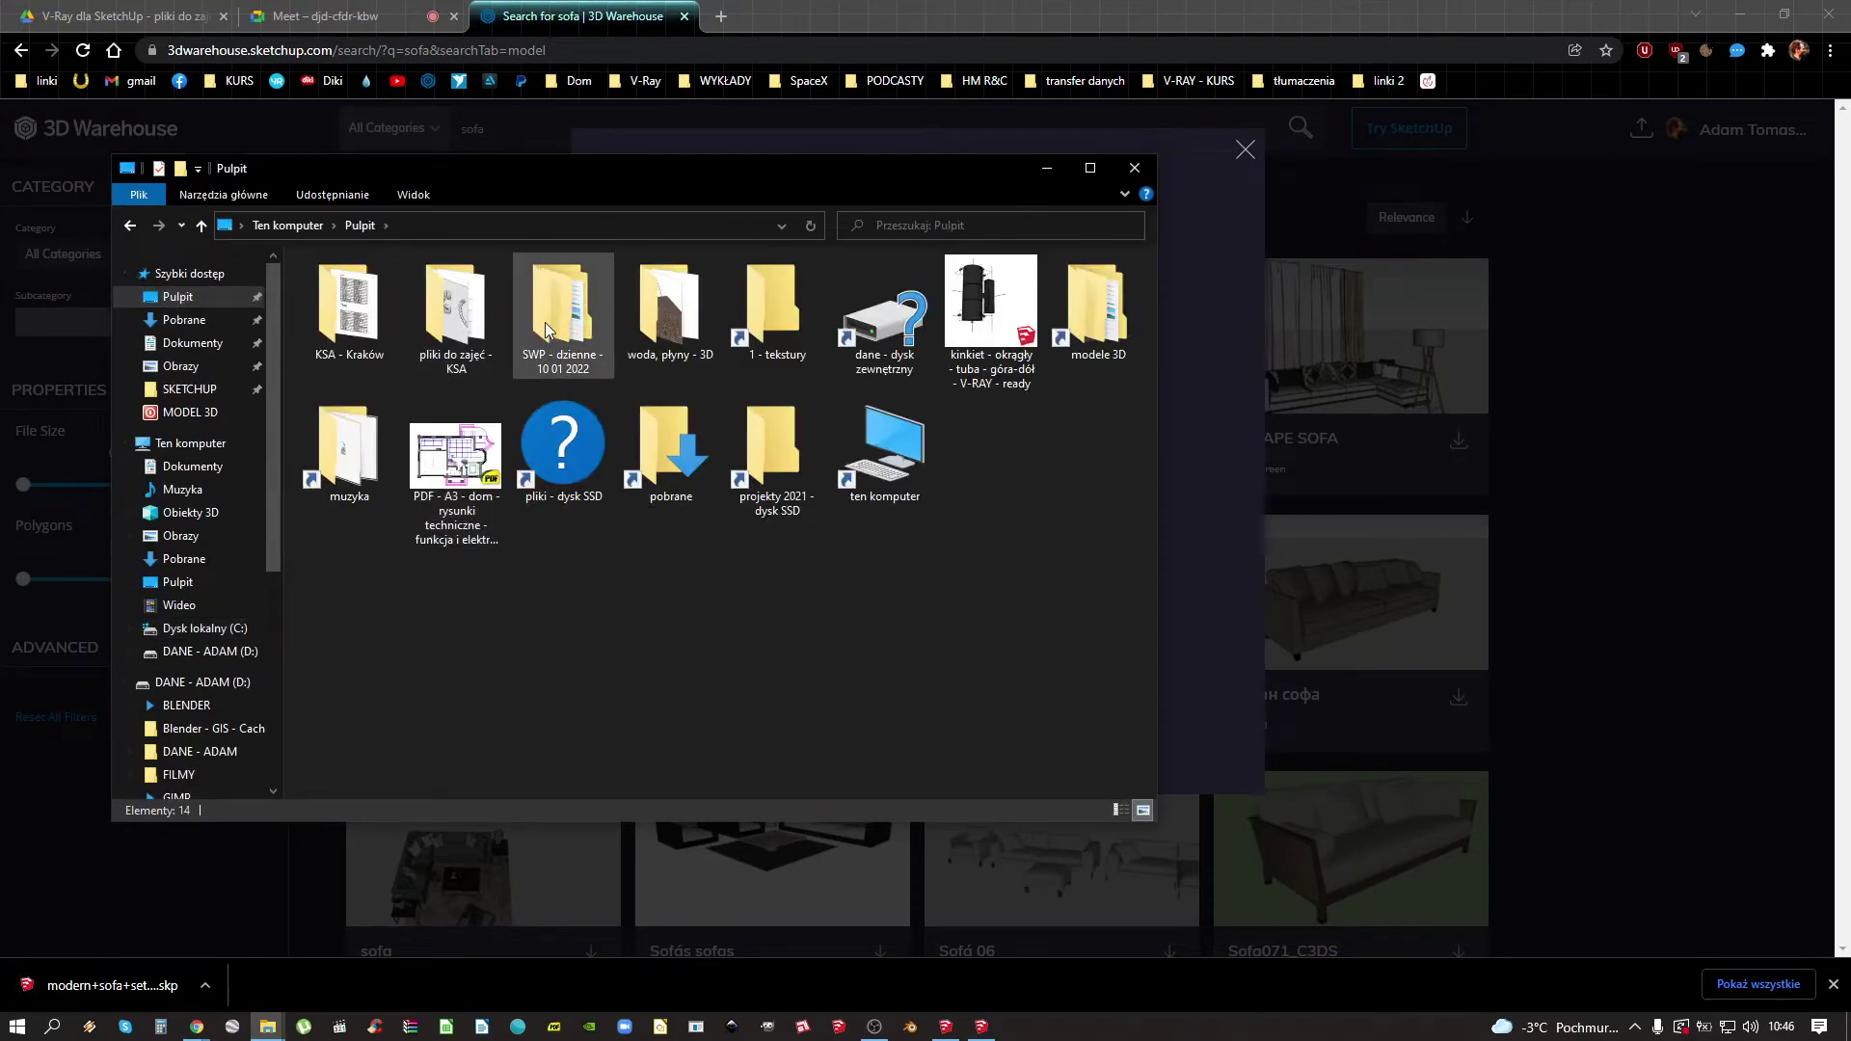
pyautogui.doubleClick(546, 327)
pyautogui.click(356, 287)
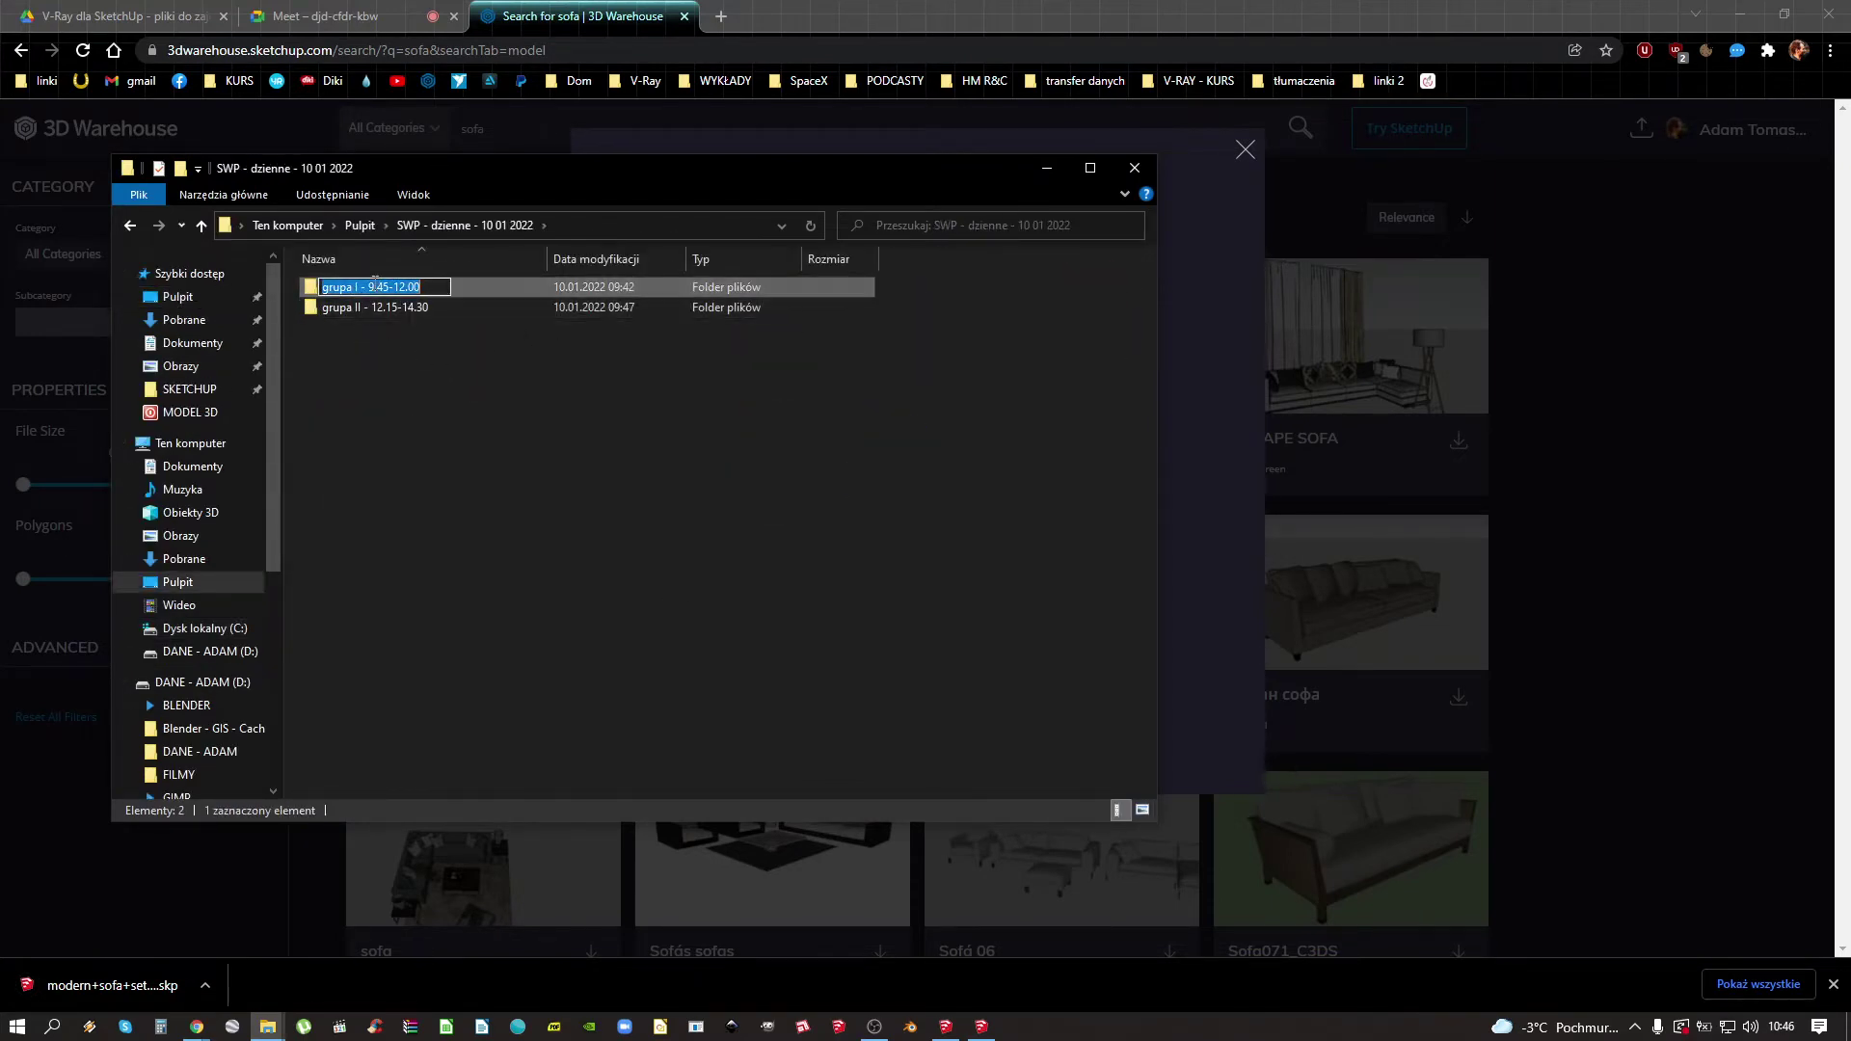
pyautogui.click(362, 304)
pyautogui.doubleClick(359, 293)
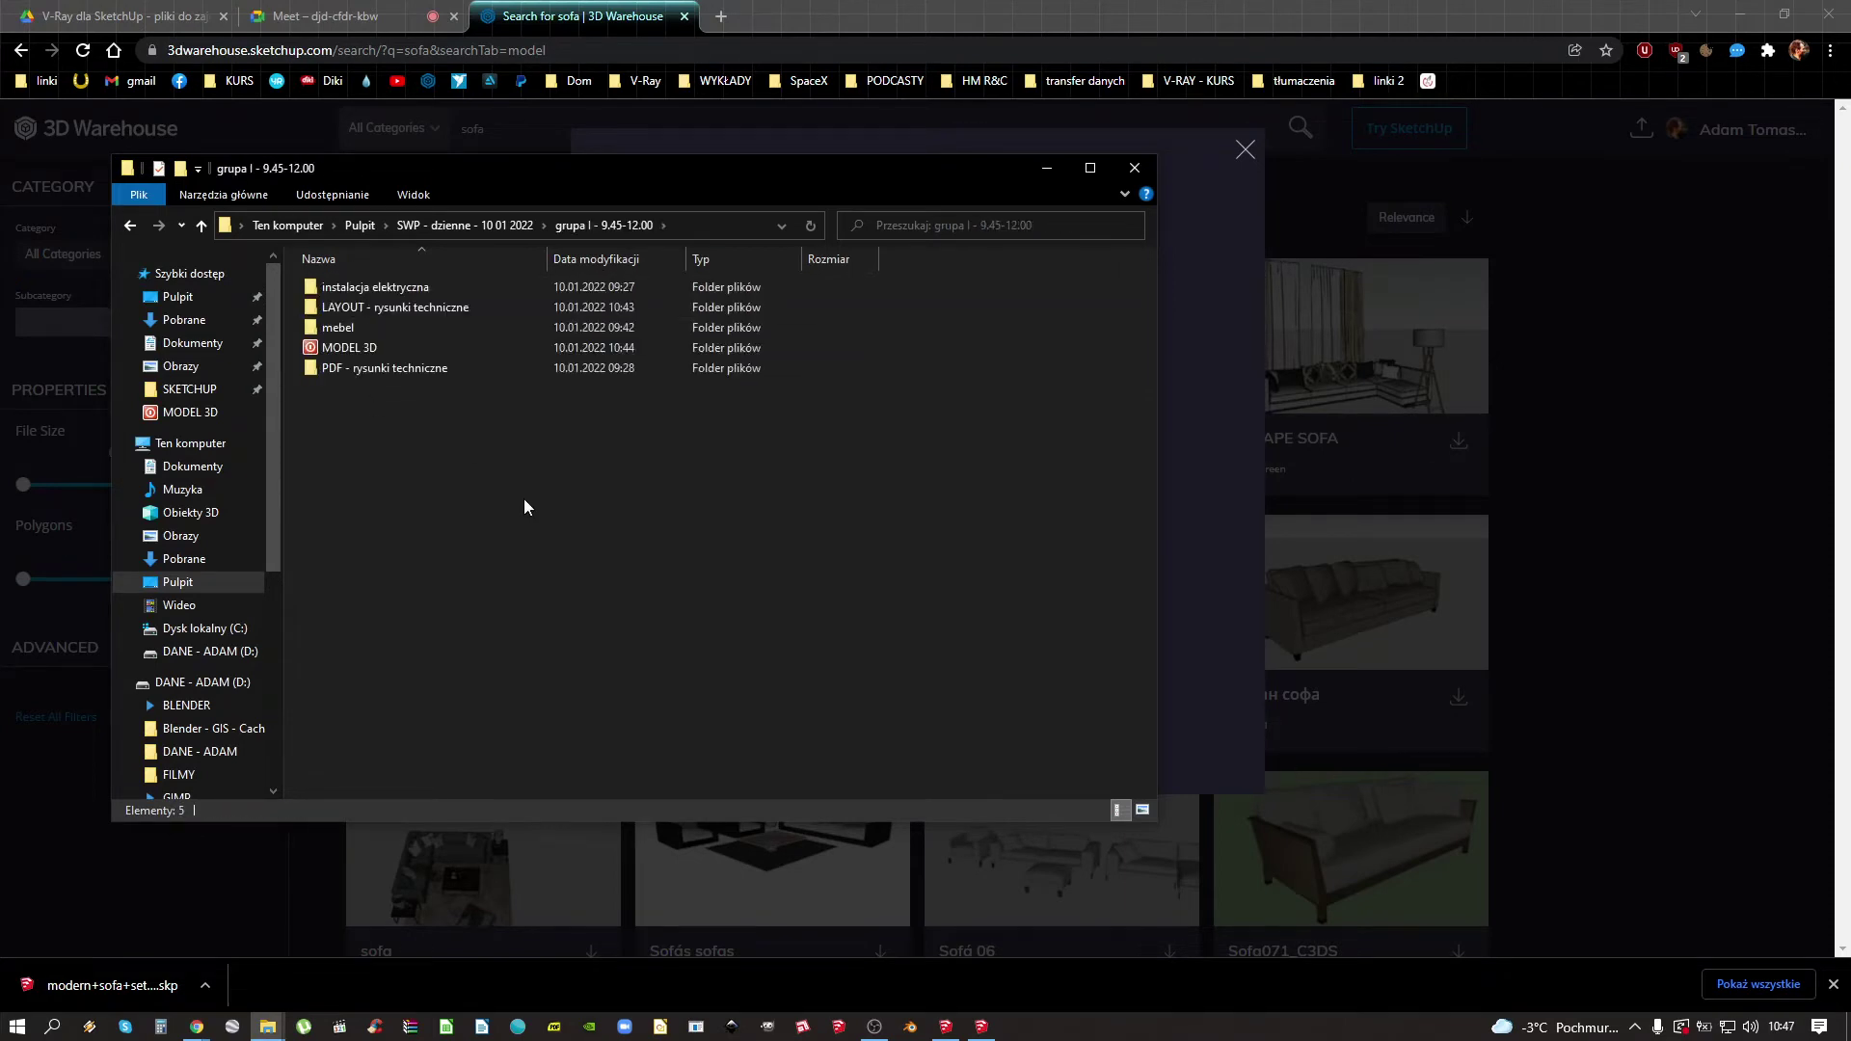
# - Create a 'BLENDER - decimate - optymalizacja siatki' folder and paste the sofa file into it
pyautogui.hotkey('ctrl', 'shift', 'n')
pyautogui.write('BLEN')
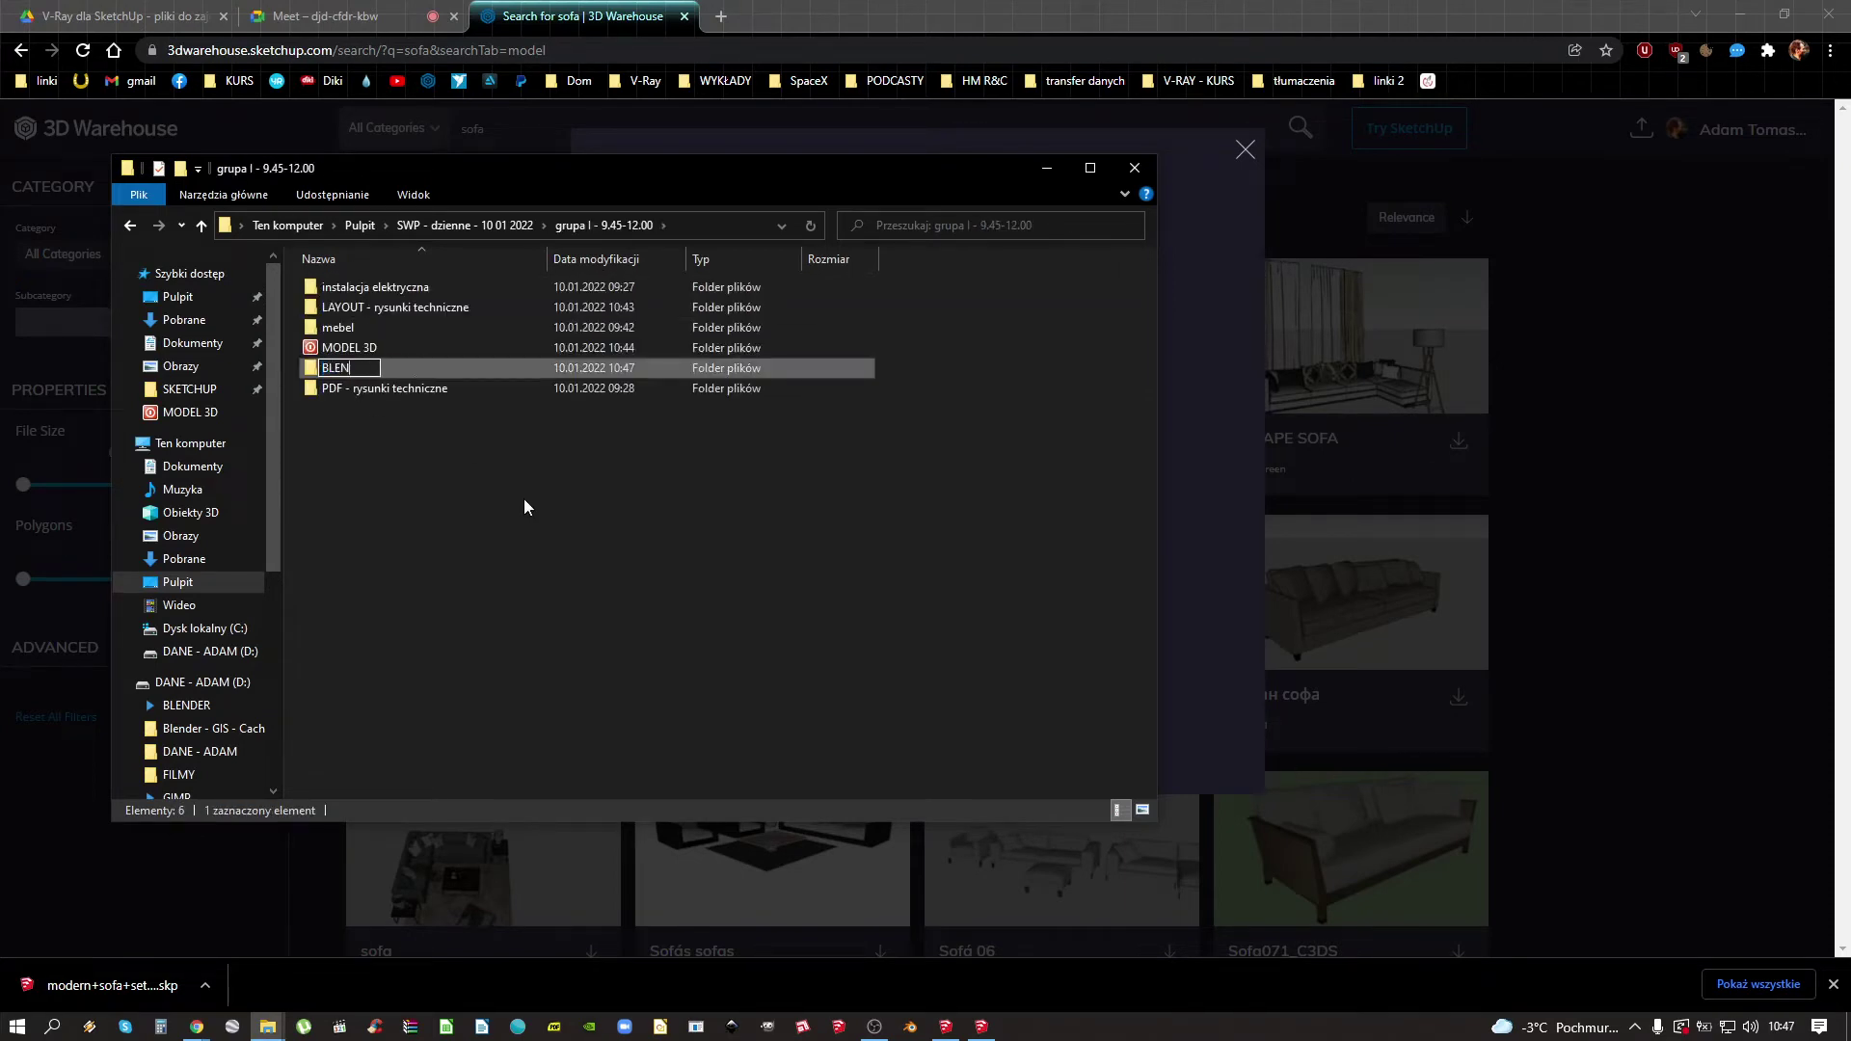
pyautogui.write('DER - decimate')
pyautogui.write(' - opt')
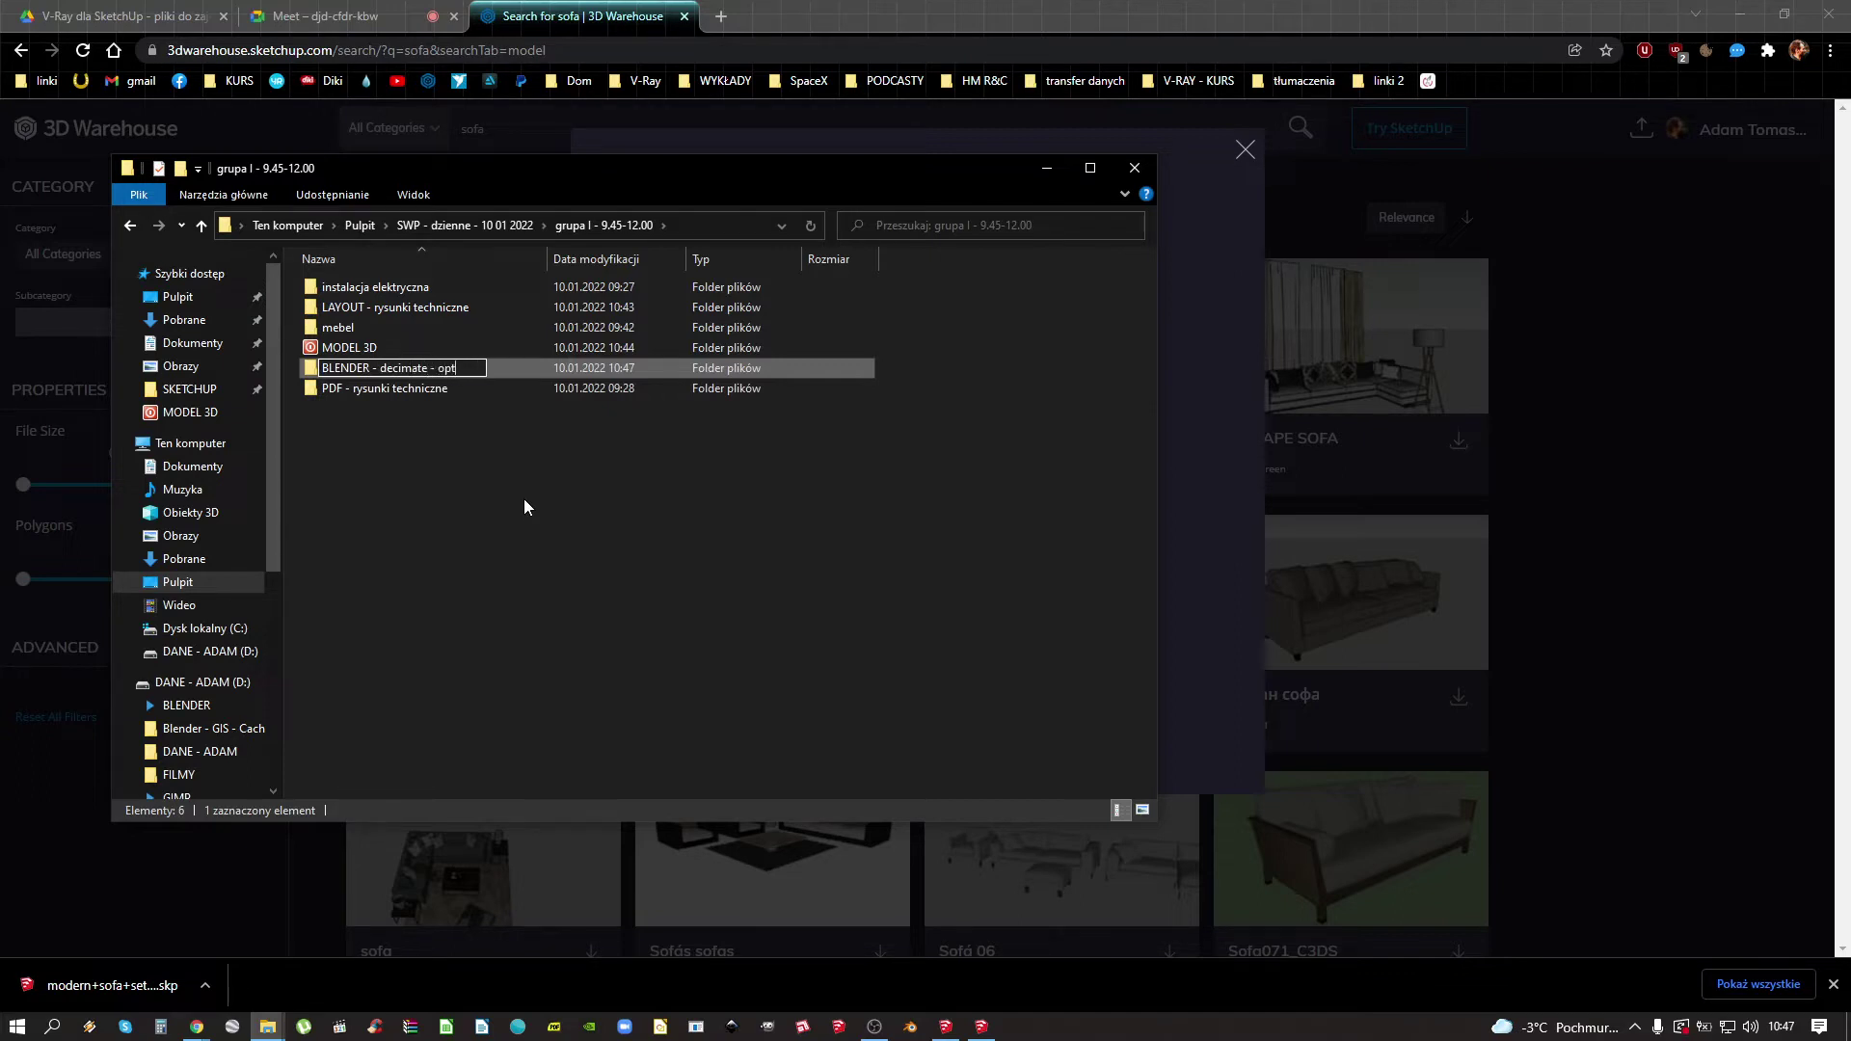
pyautogui.write('ymalizacja siatk')
pyautogui.write('i')
pyautogui.press('Return')
pyautogui.press('Return')
pyautogui.rightClick(482, 461)
pyautogui.click(559, 597)
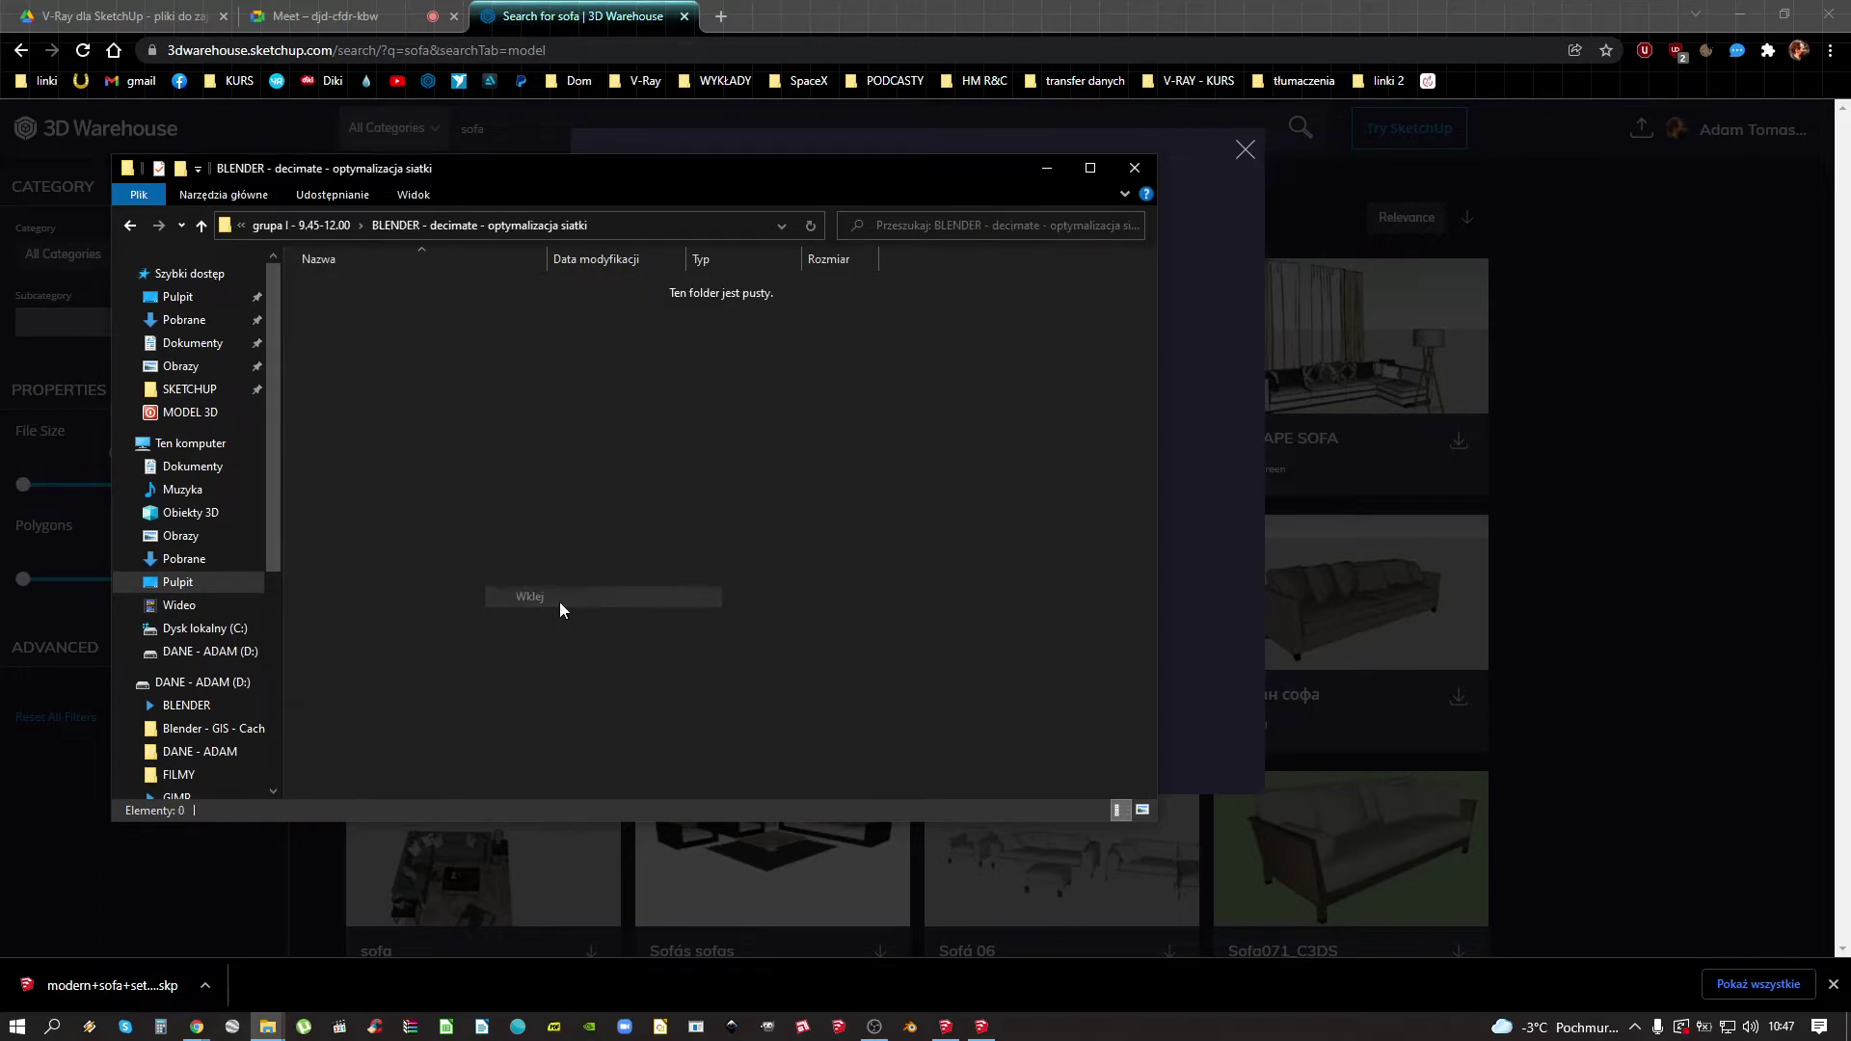
# - Rename the pasted sofa file to 'zestaw mebli'
pyautogui.click(395, 286)
pyautogui.write('s')
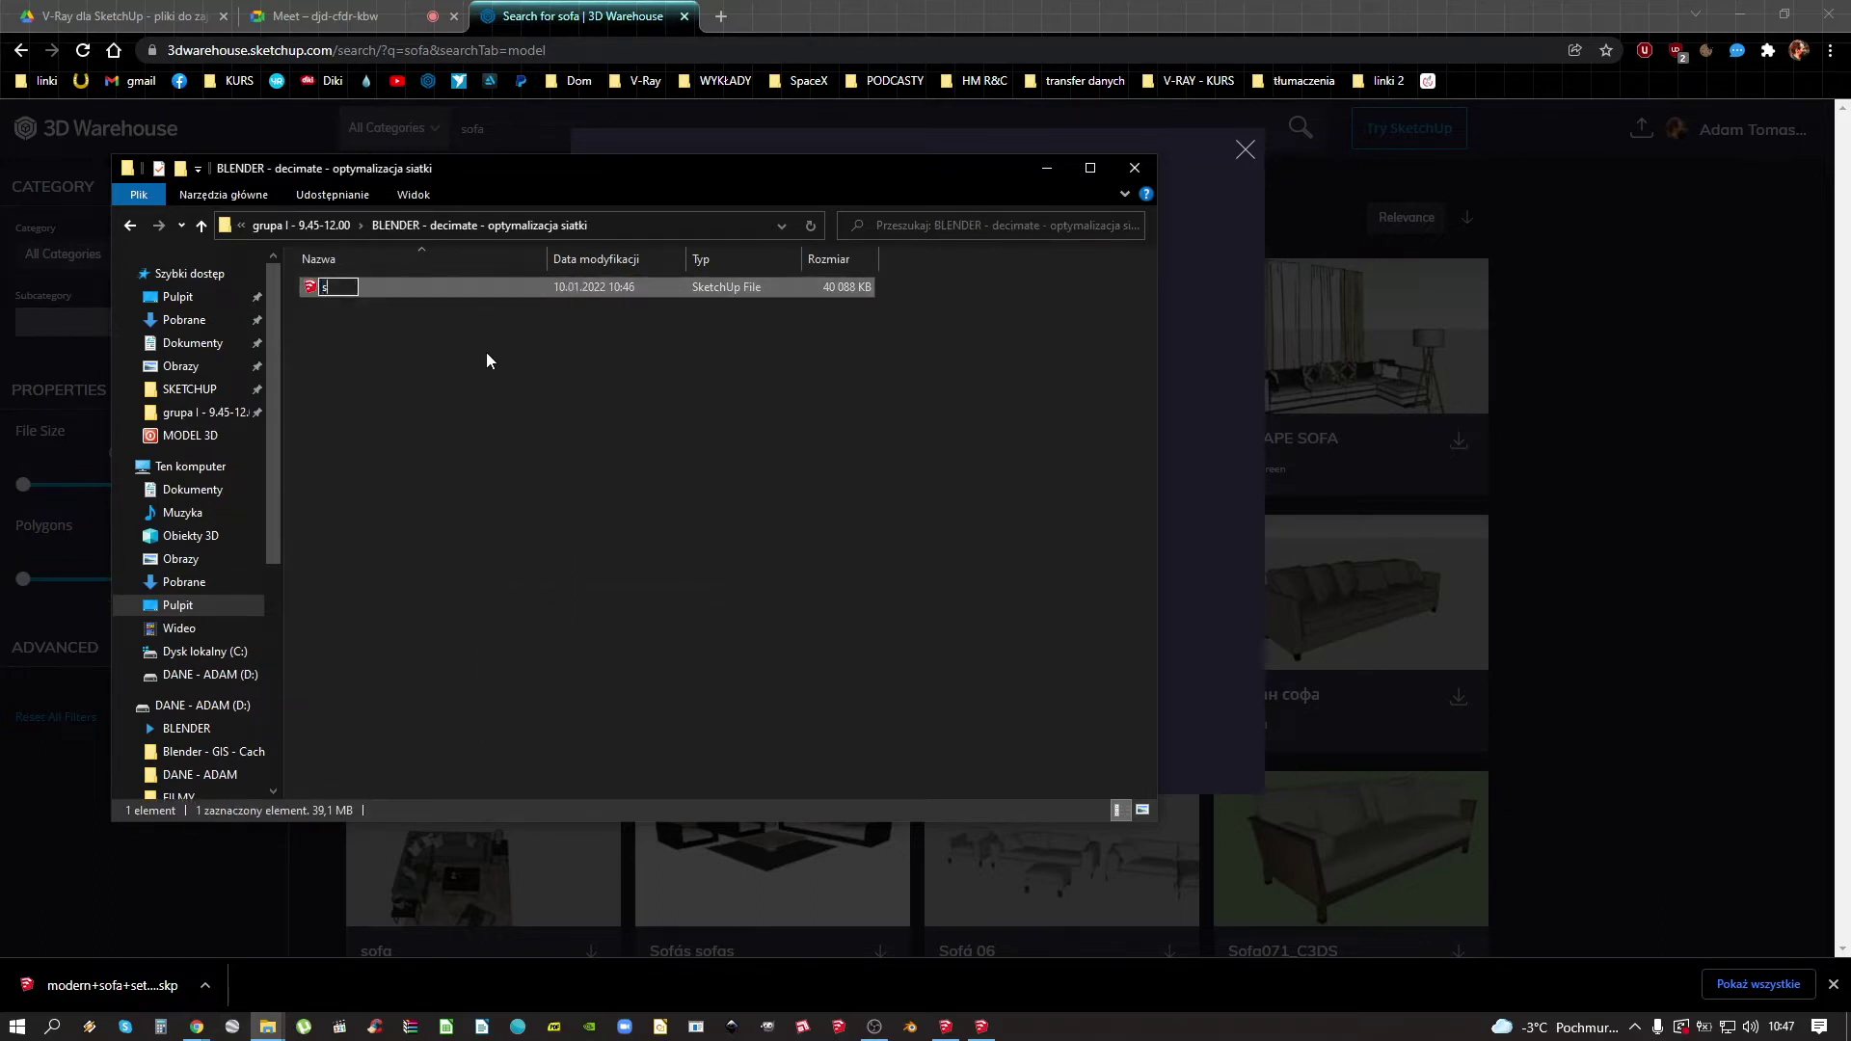
pyautogui.write('ofa')
pyautogui.hotkey('ctrl', 'a')
pyautogui.write('zes')
pyautogui.write('taw mebli')
pyautogui.press('Return')
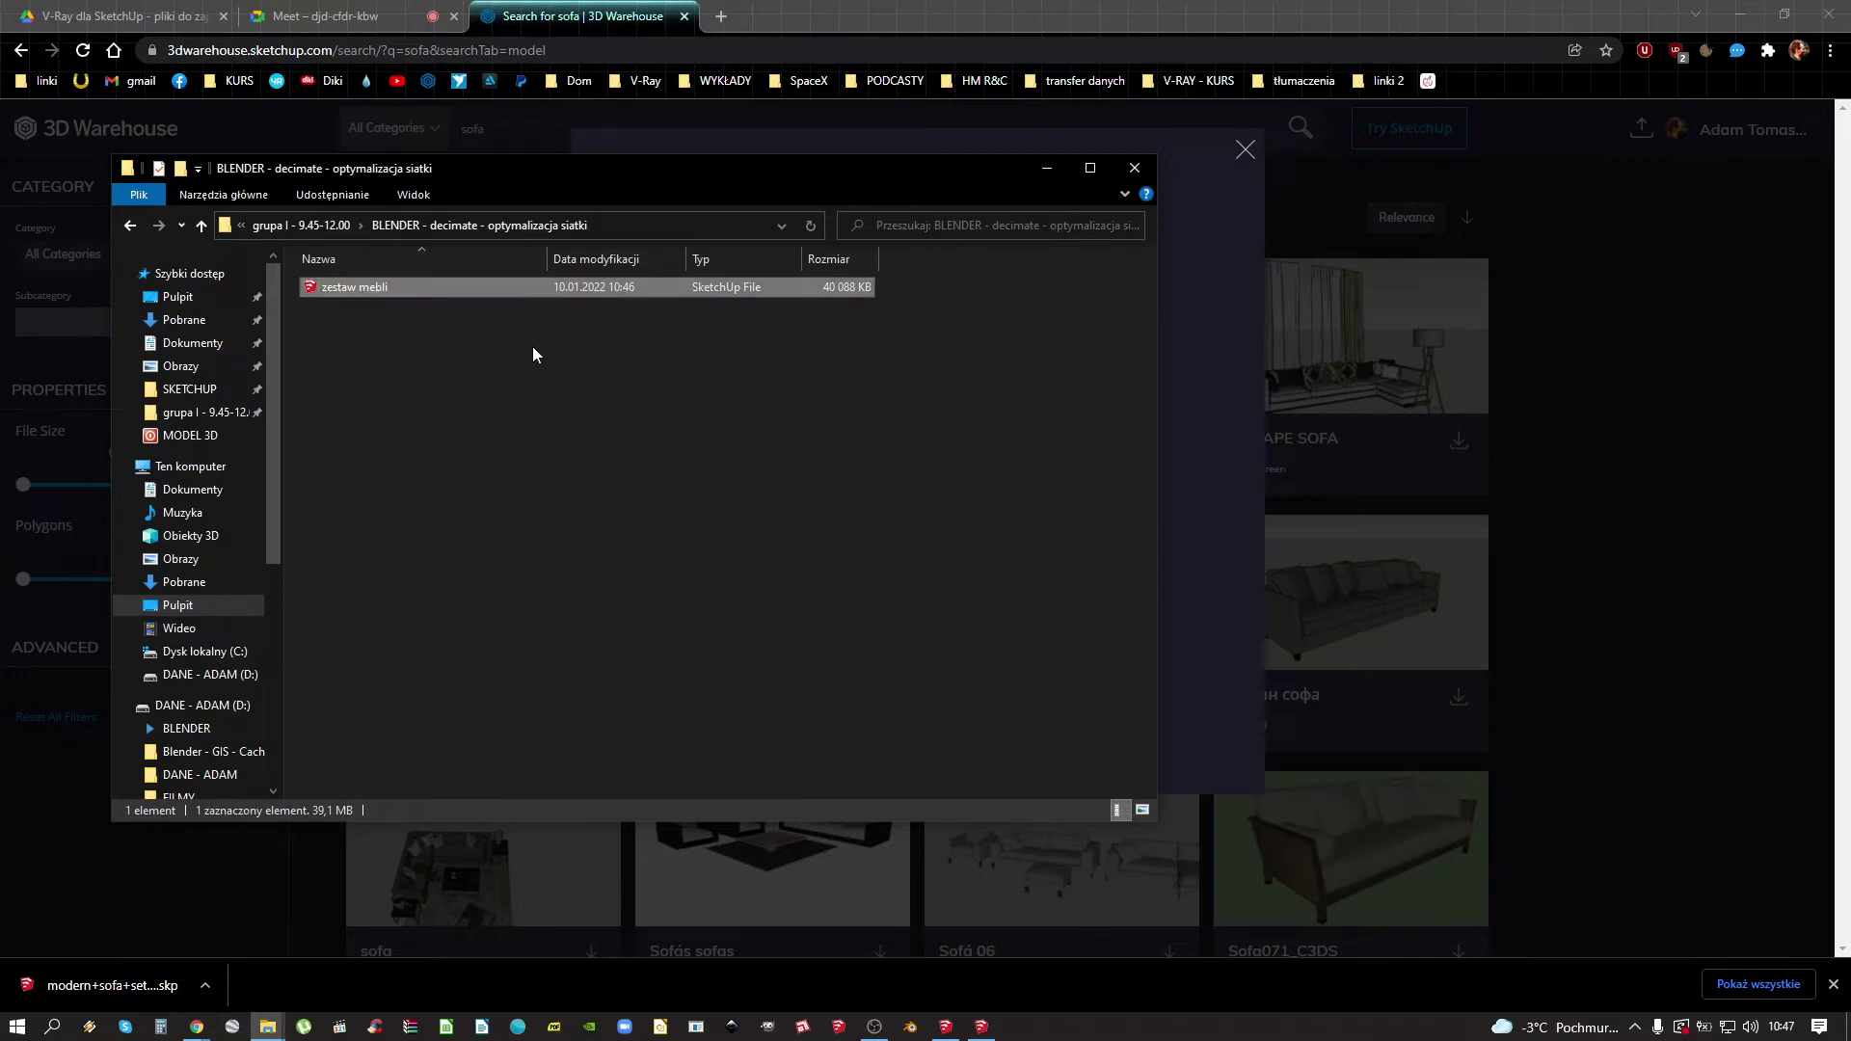
pyautogui.click(532, 346)
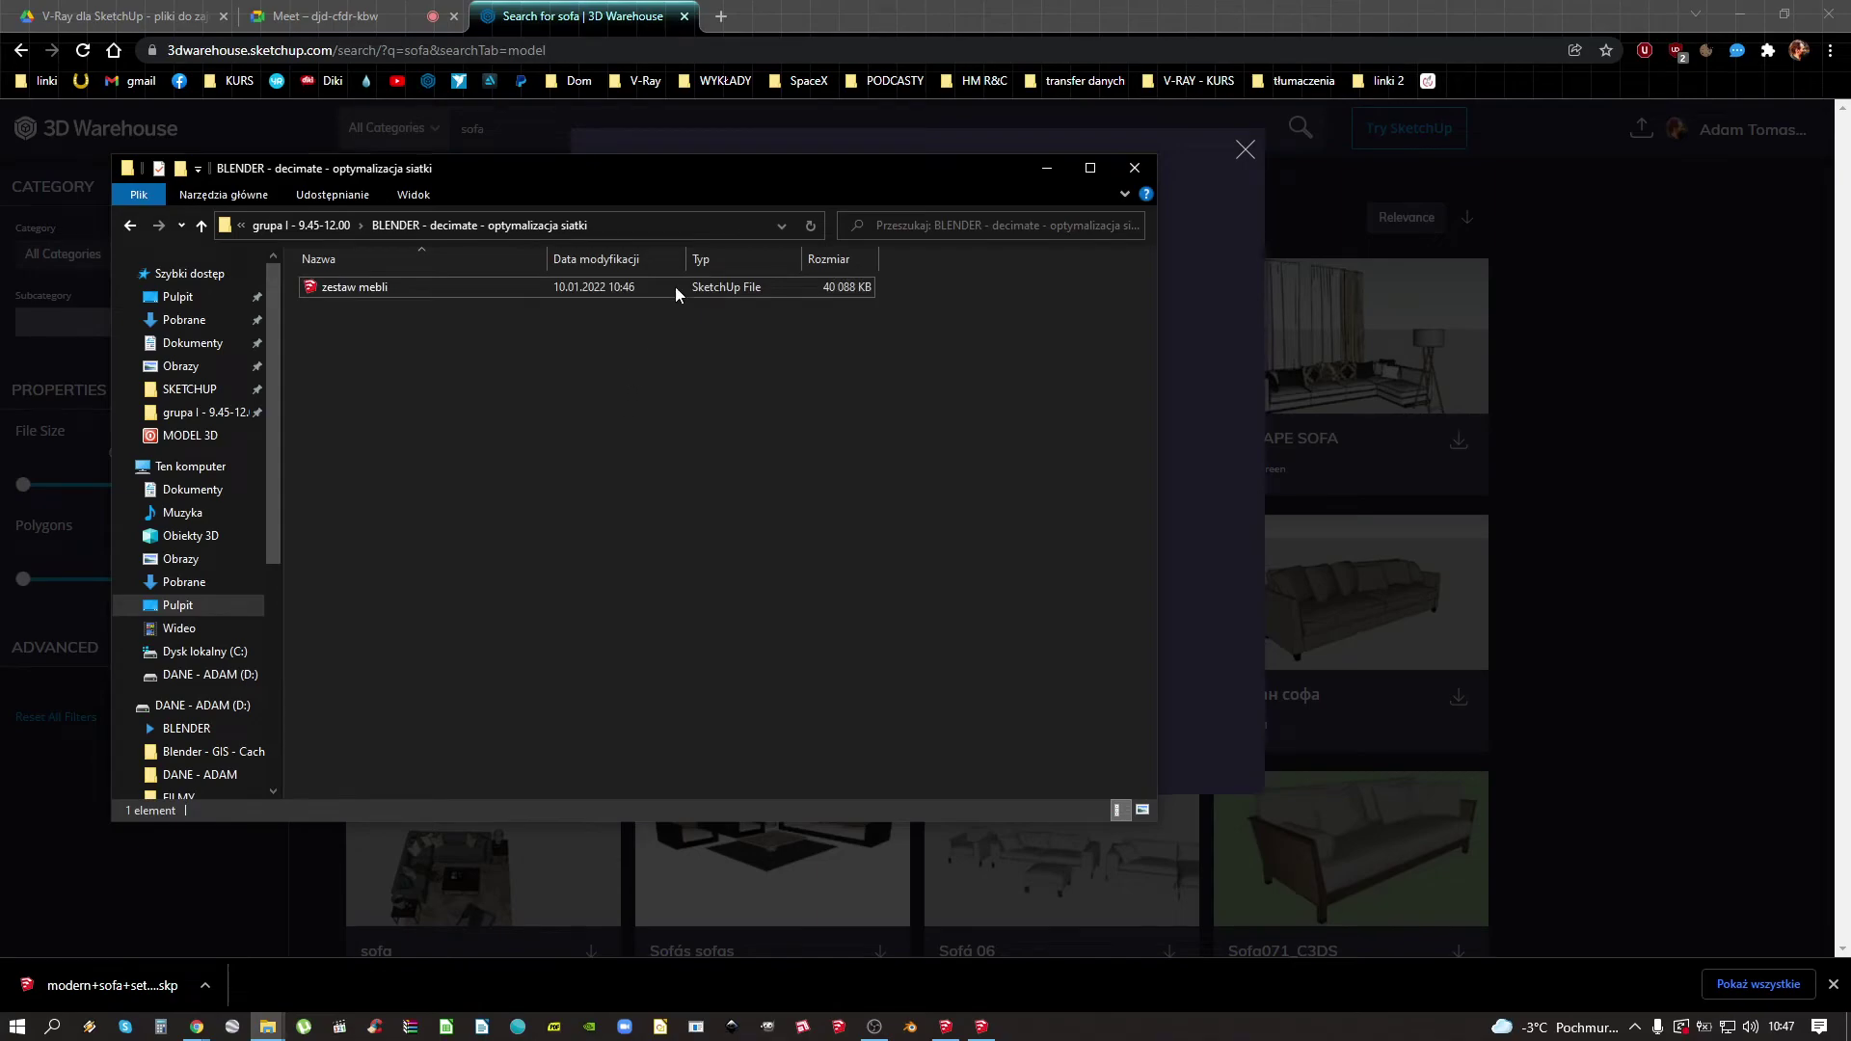
pyautogui.click(1740, 13)
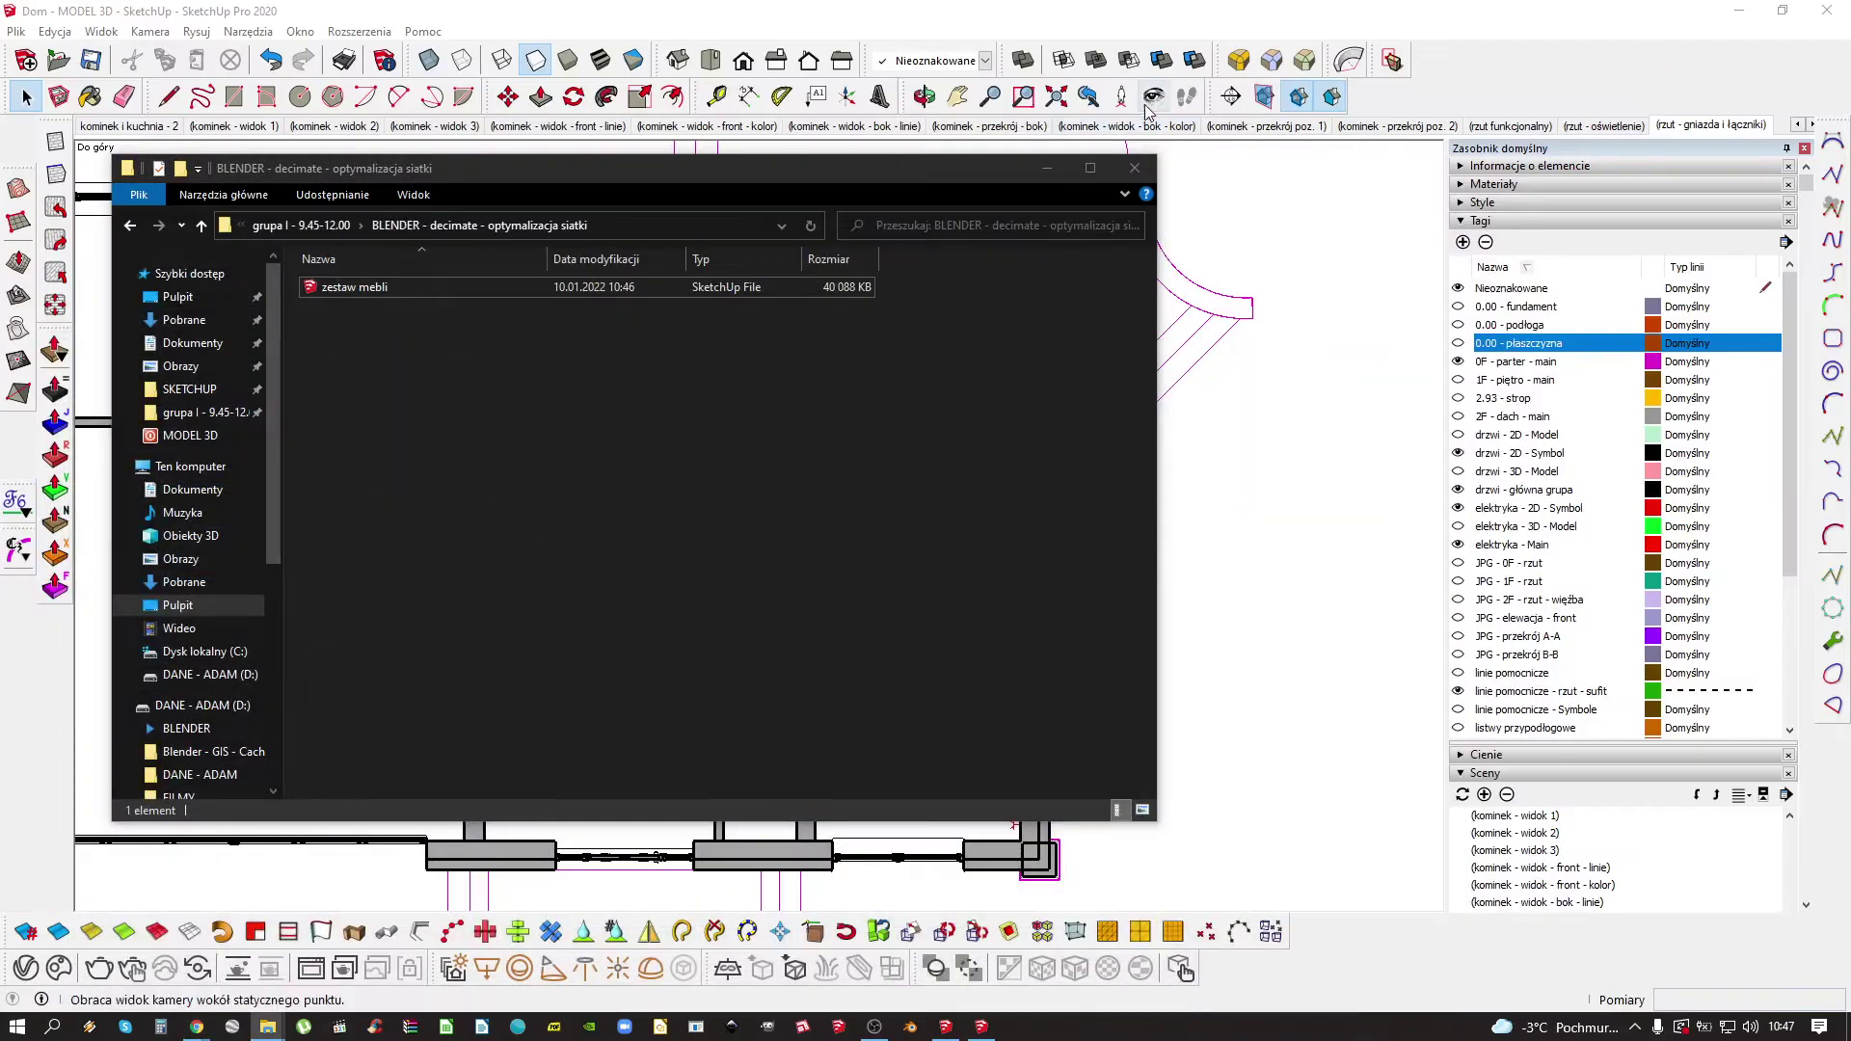
# - Close the extra Explorer window, start Blender 3.0 past its splash screen, and return to the sofa page
pyautogui.click(1133, 175)
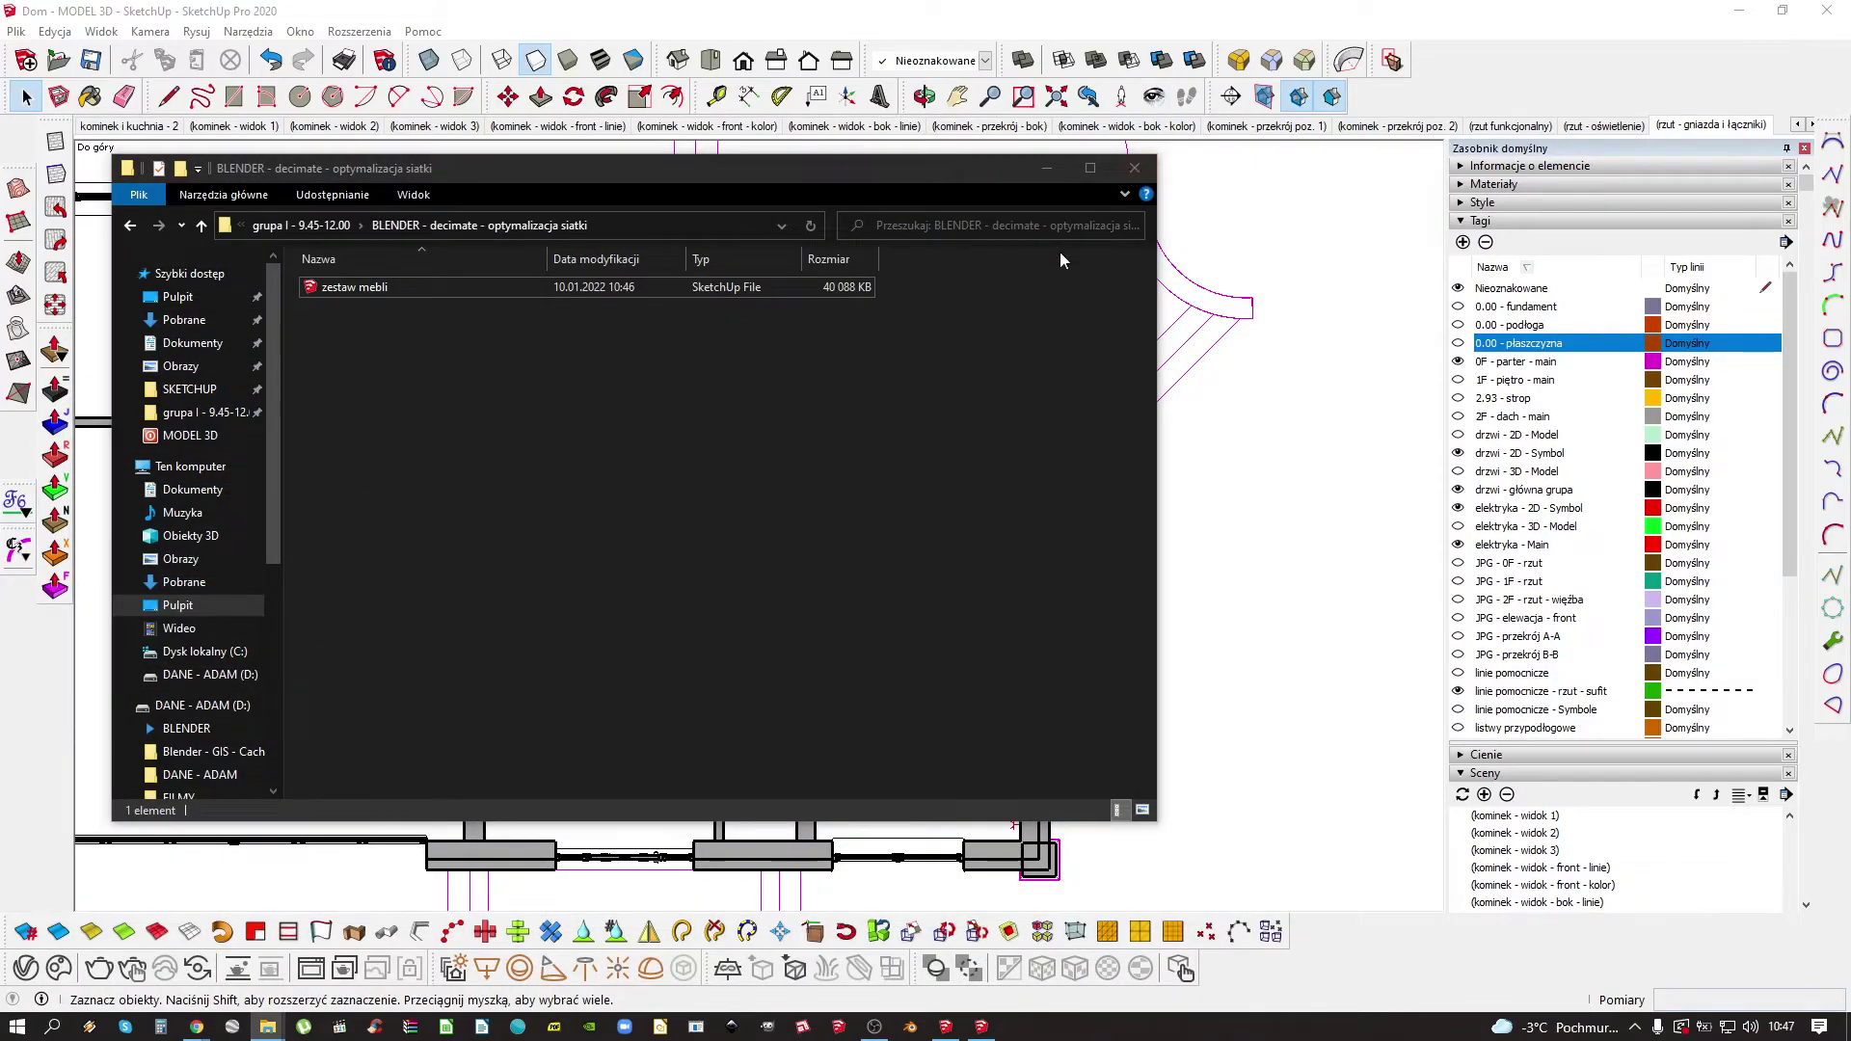
pyautogui.click(1741, 11)
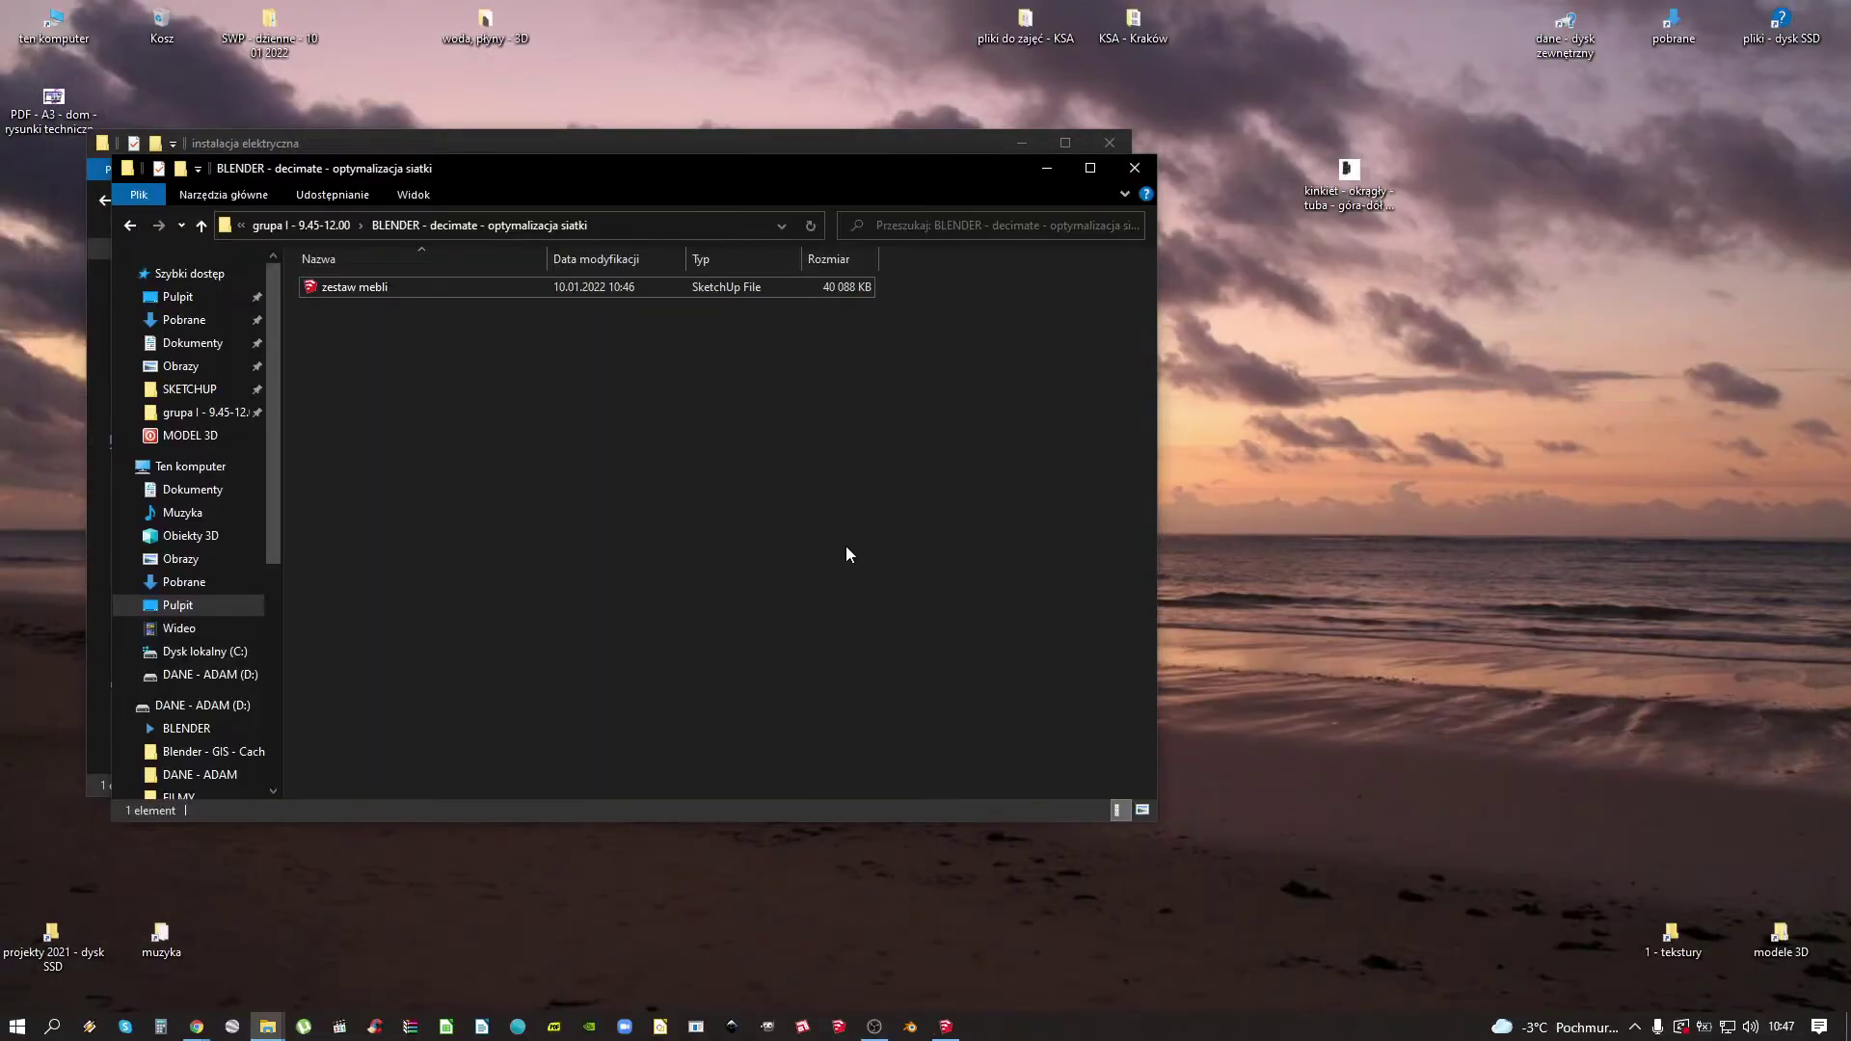
pyautogui.click(1118, 143)
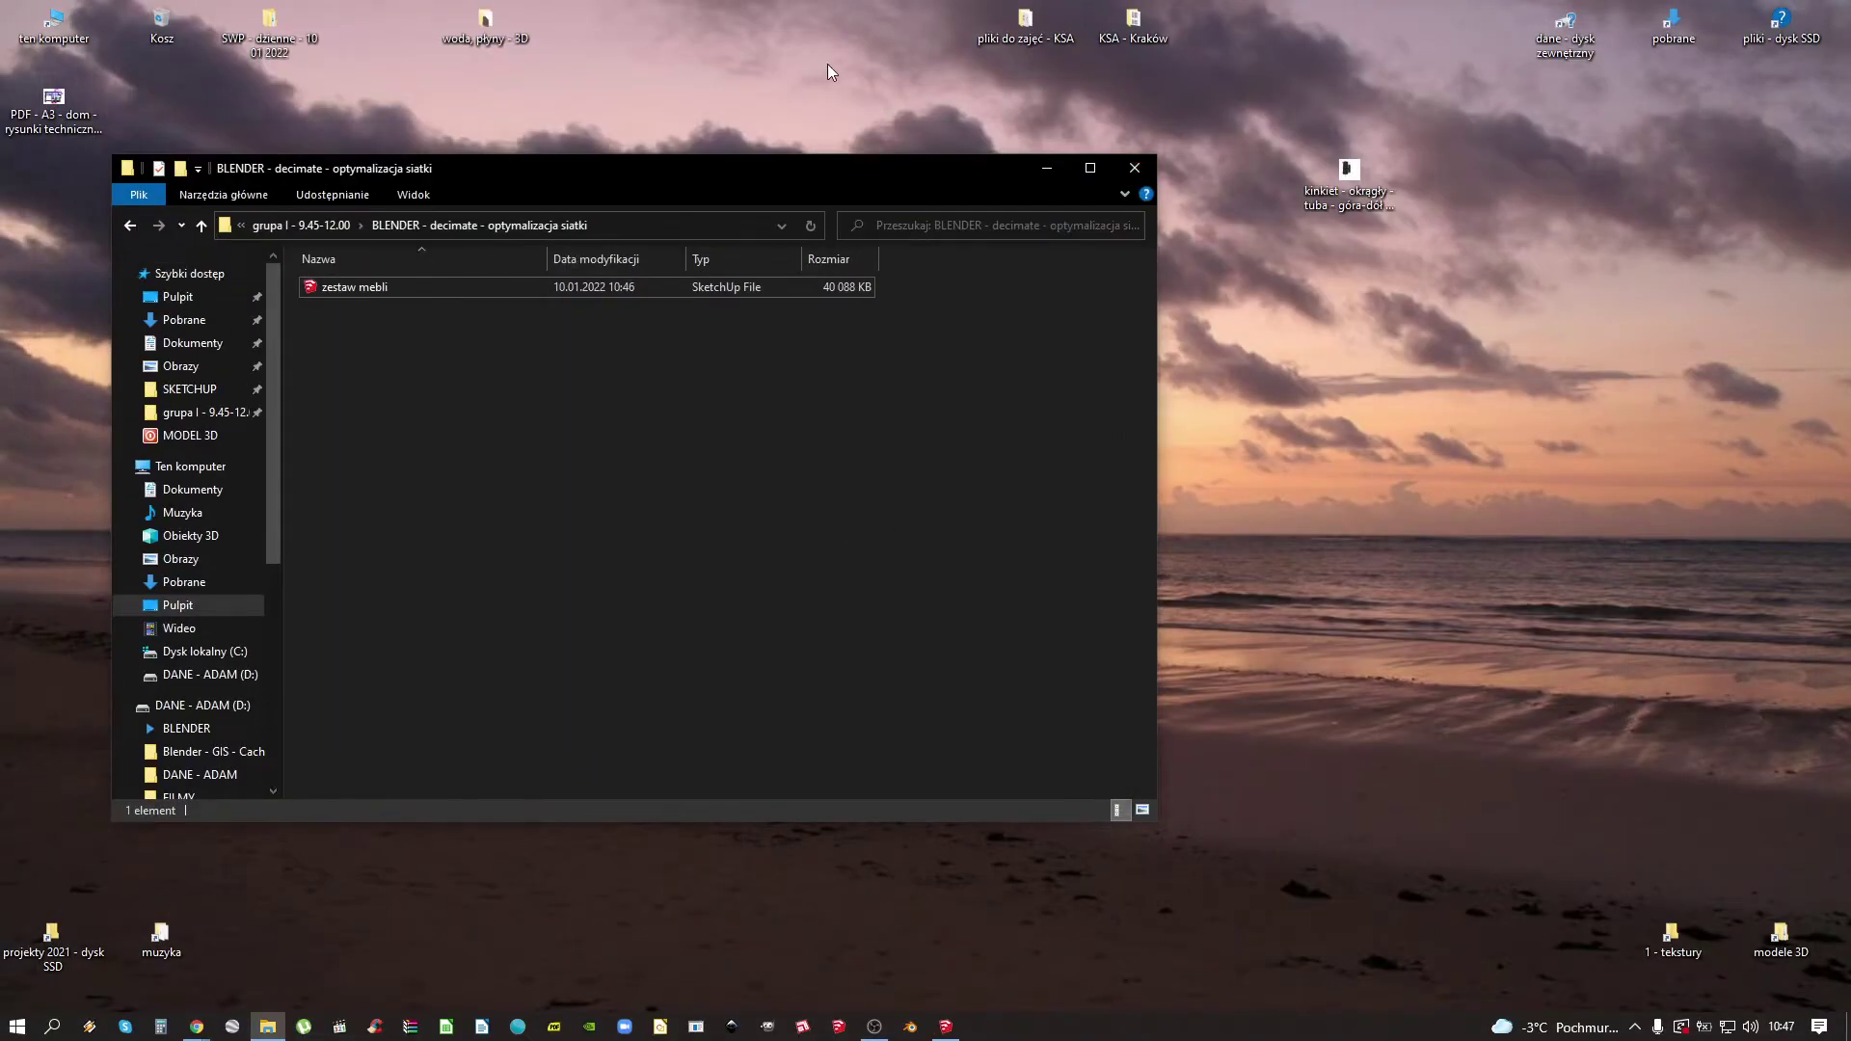
pyautogui.click(1373, 825)
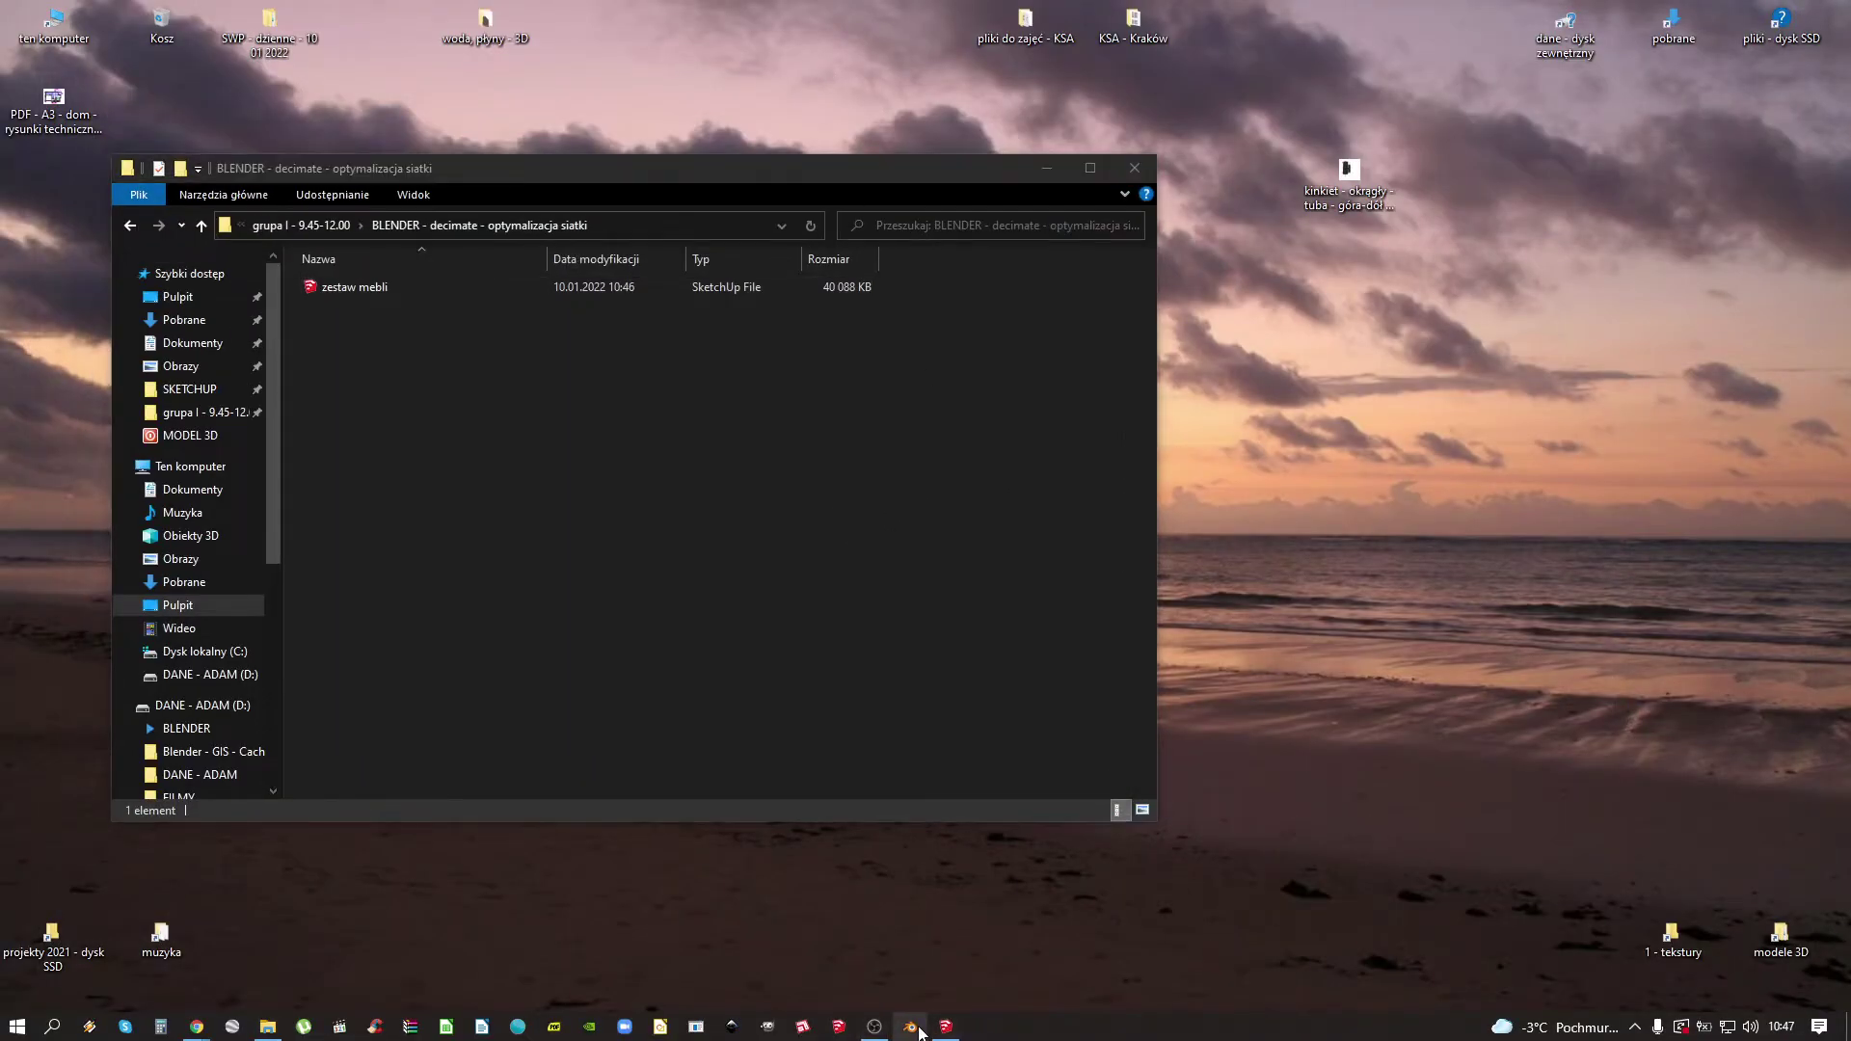
pyautogui.click(910, 1027)
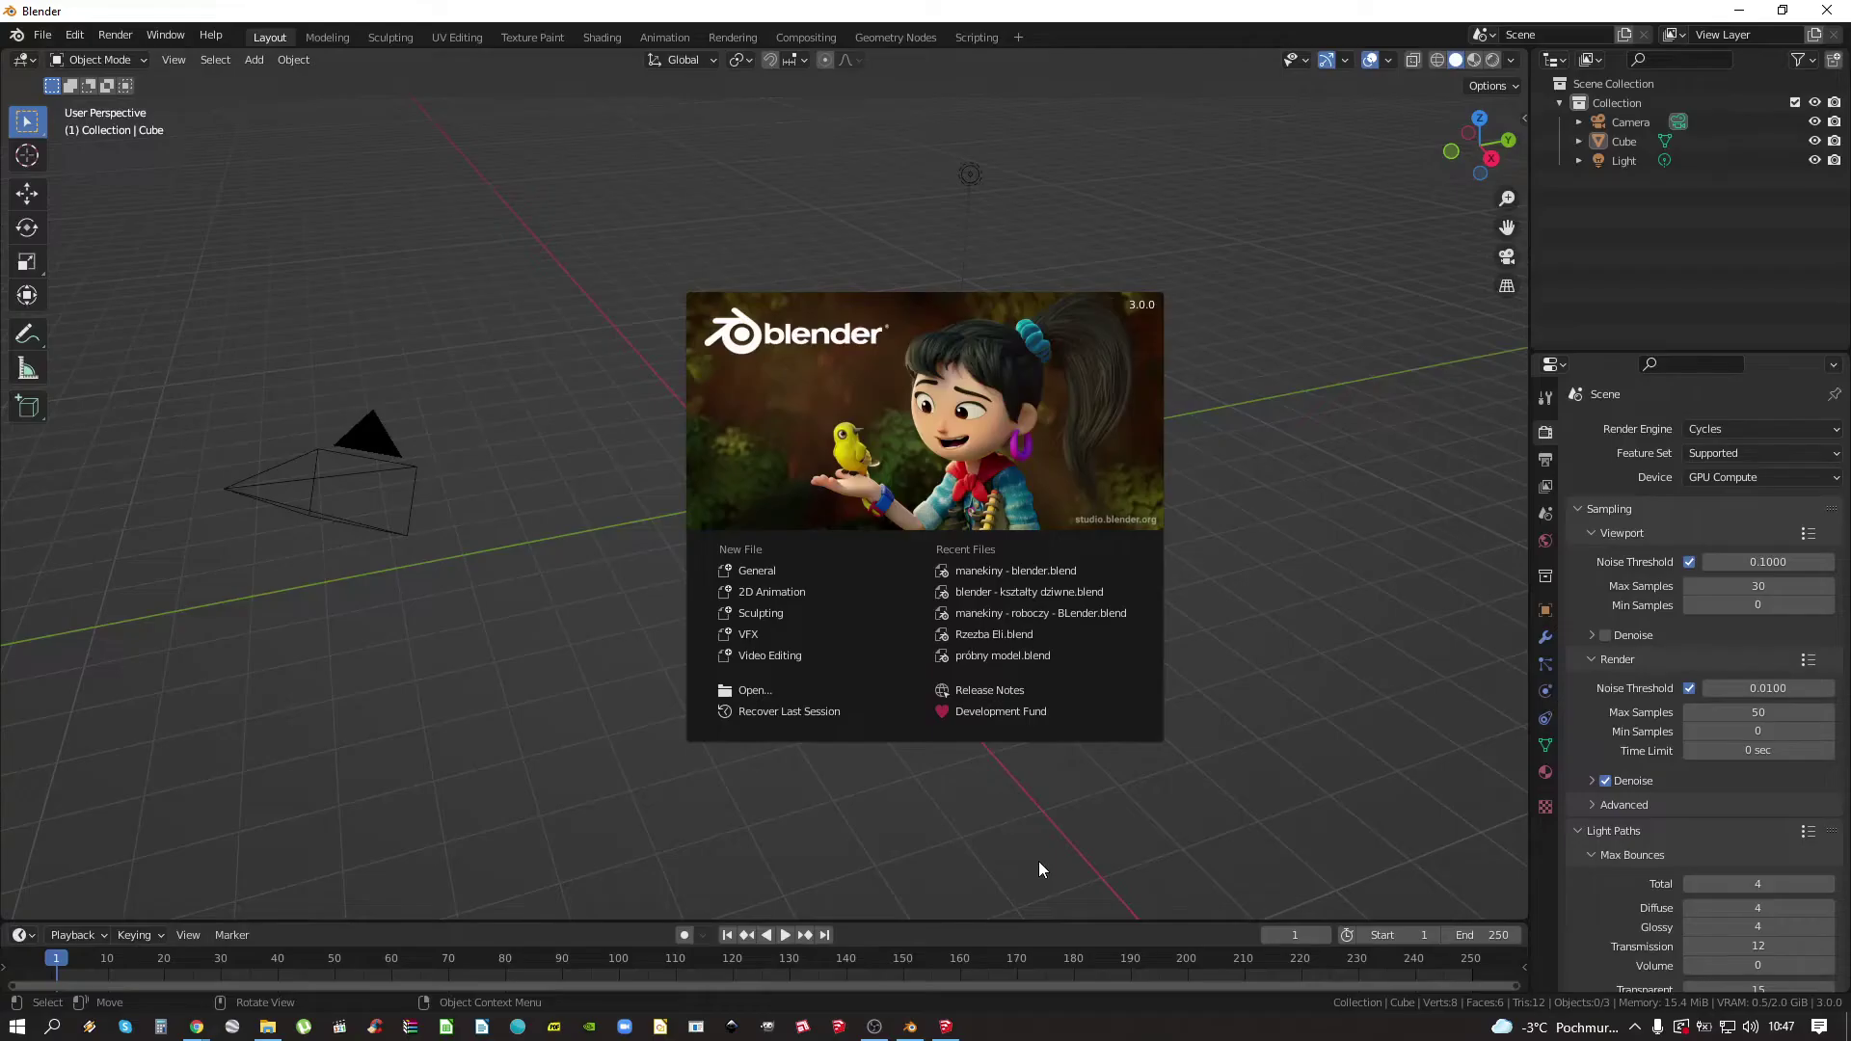
pyautogui.click(1038, 859)
pyautogui.moveTo(196, 1027)
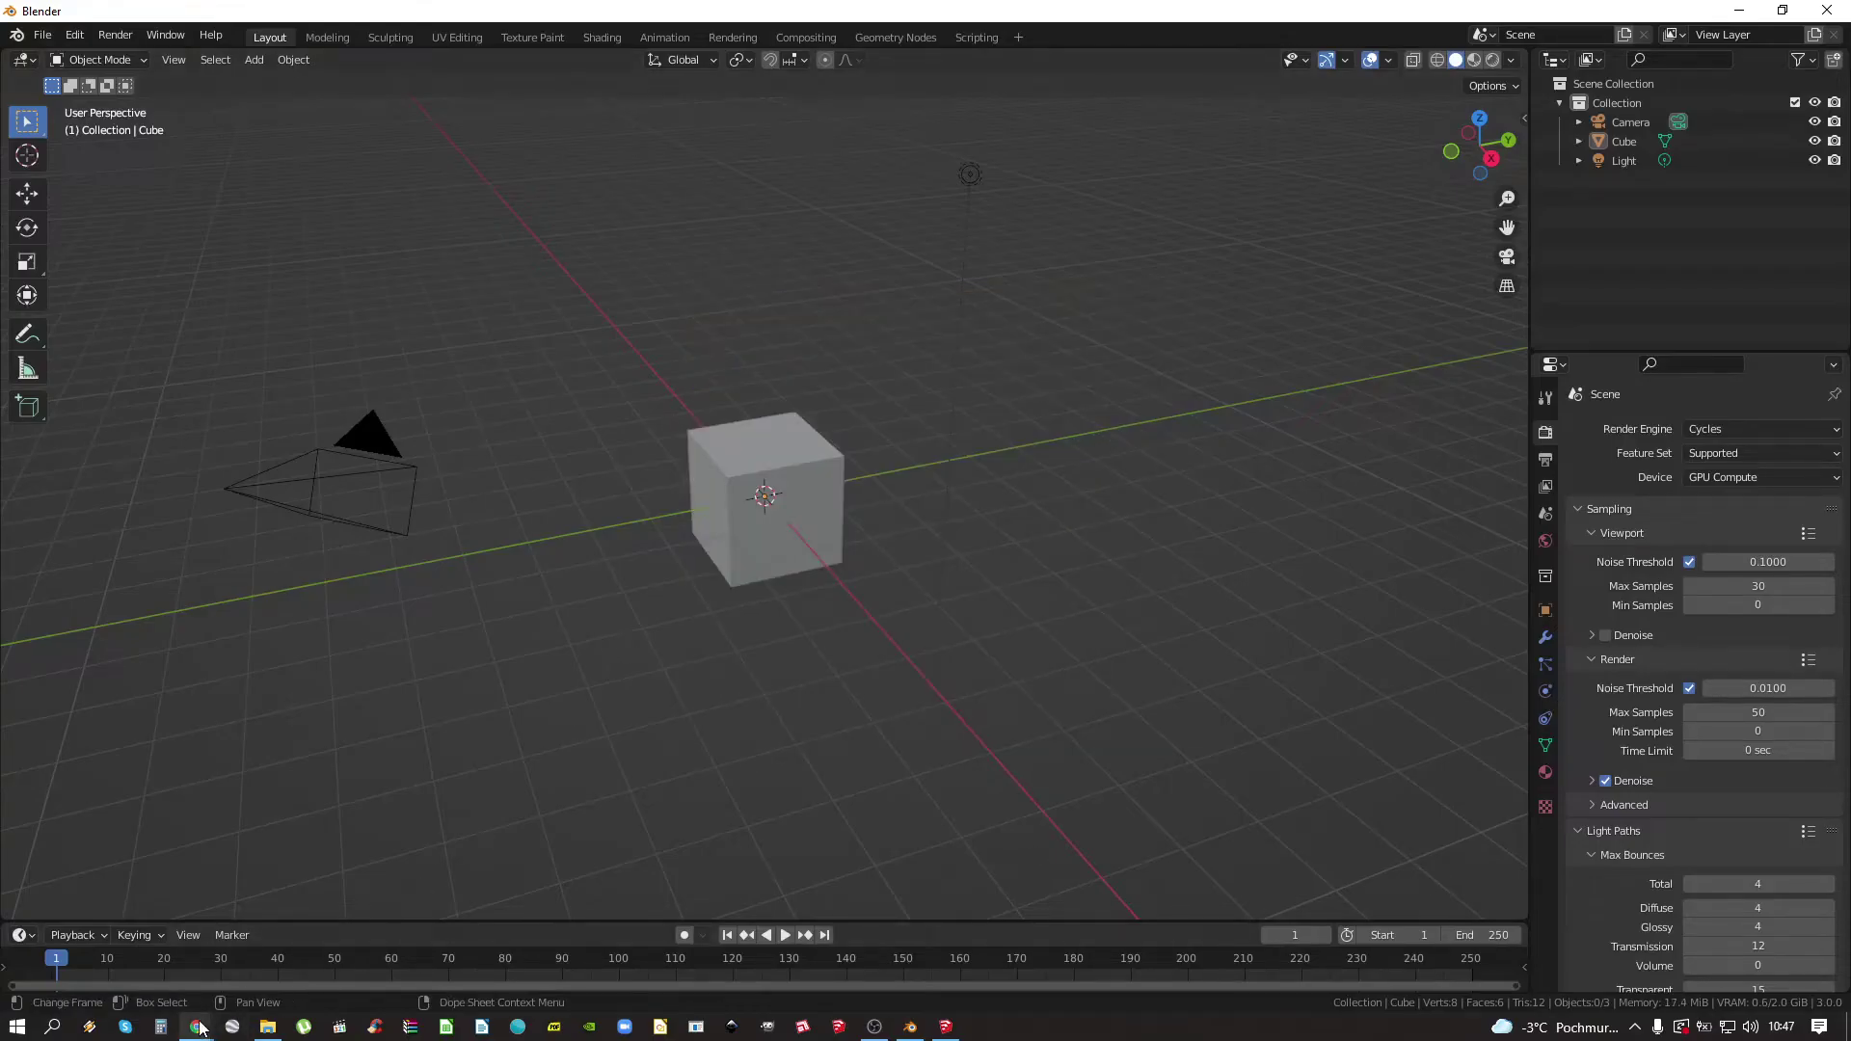
pyautogui.click(104, 950)
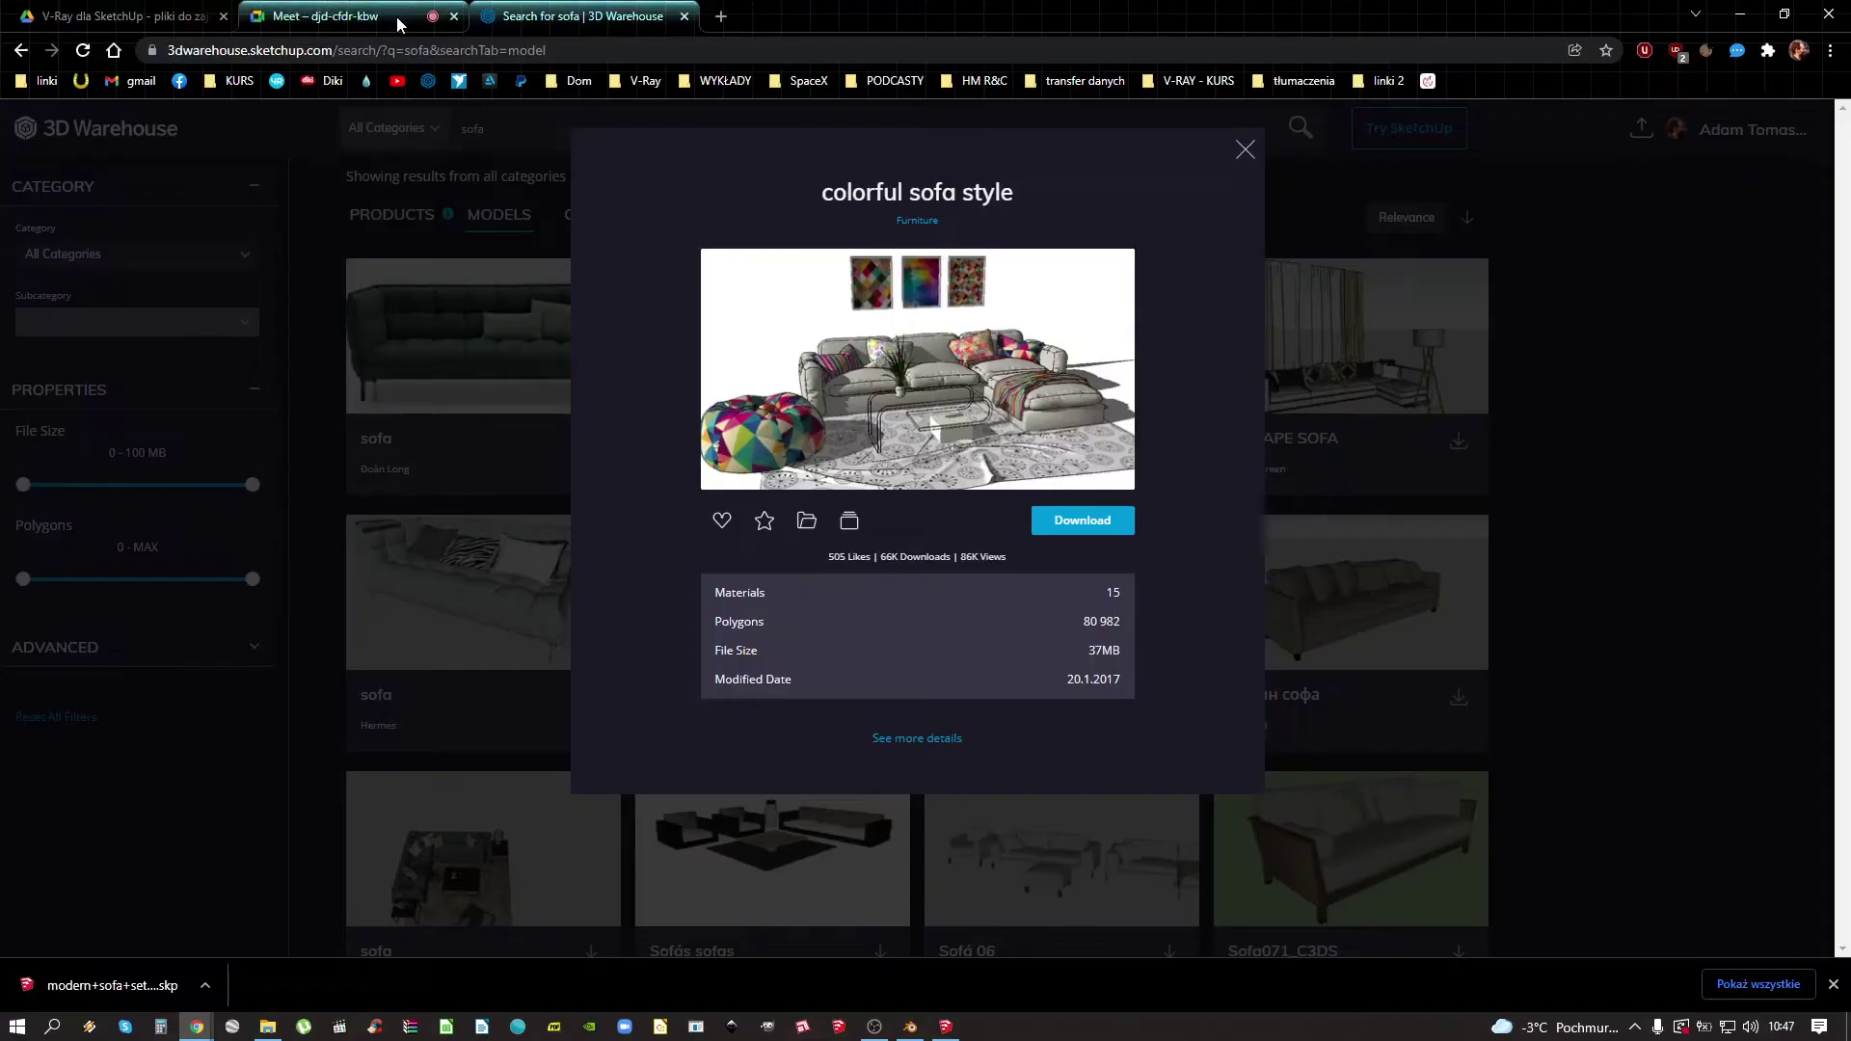
# - Load blender.org in a new tab and post its address in the Meet chat
pyautogui.rightClick(598, 16)
pyautogui.click(641, 25)
pyautogui.write('b')
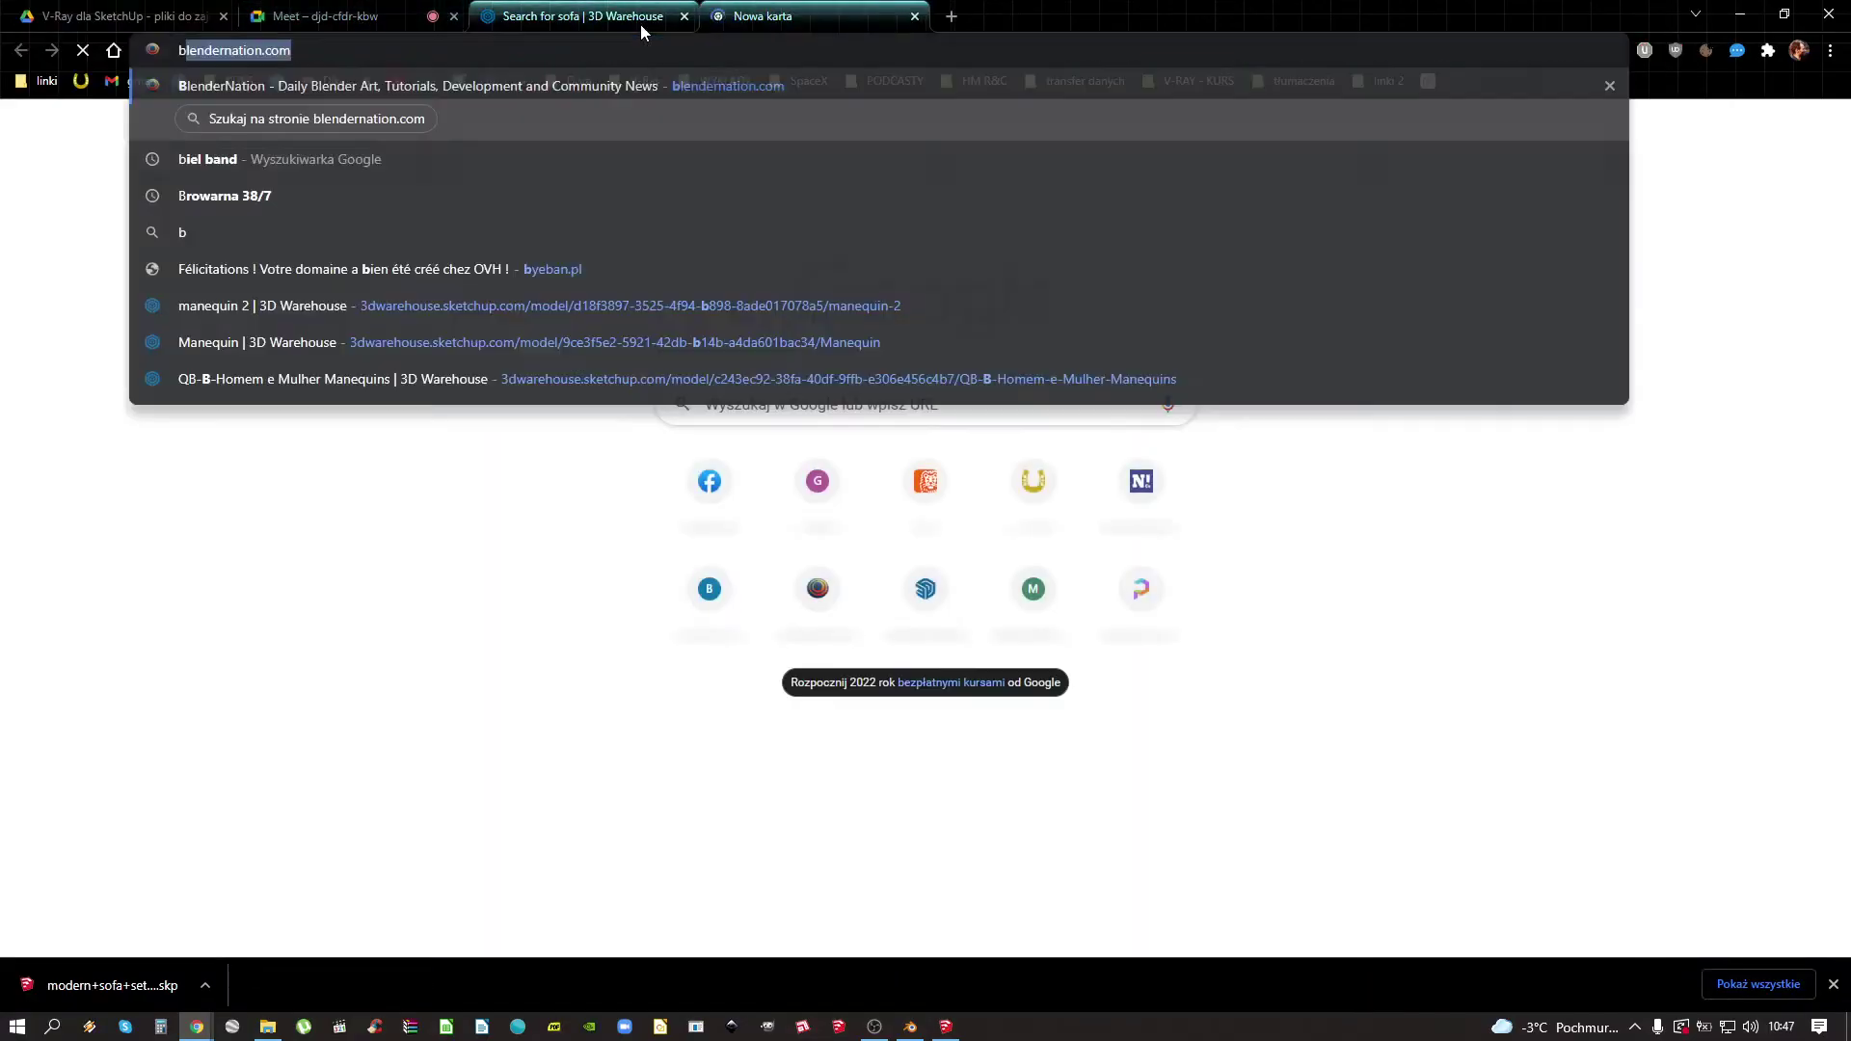
pyautogui.write('lender.org')
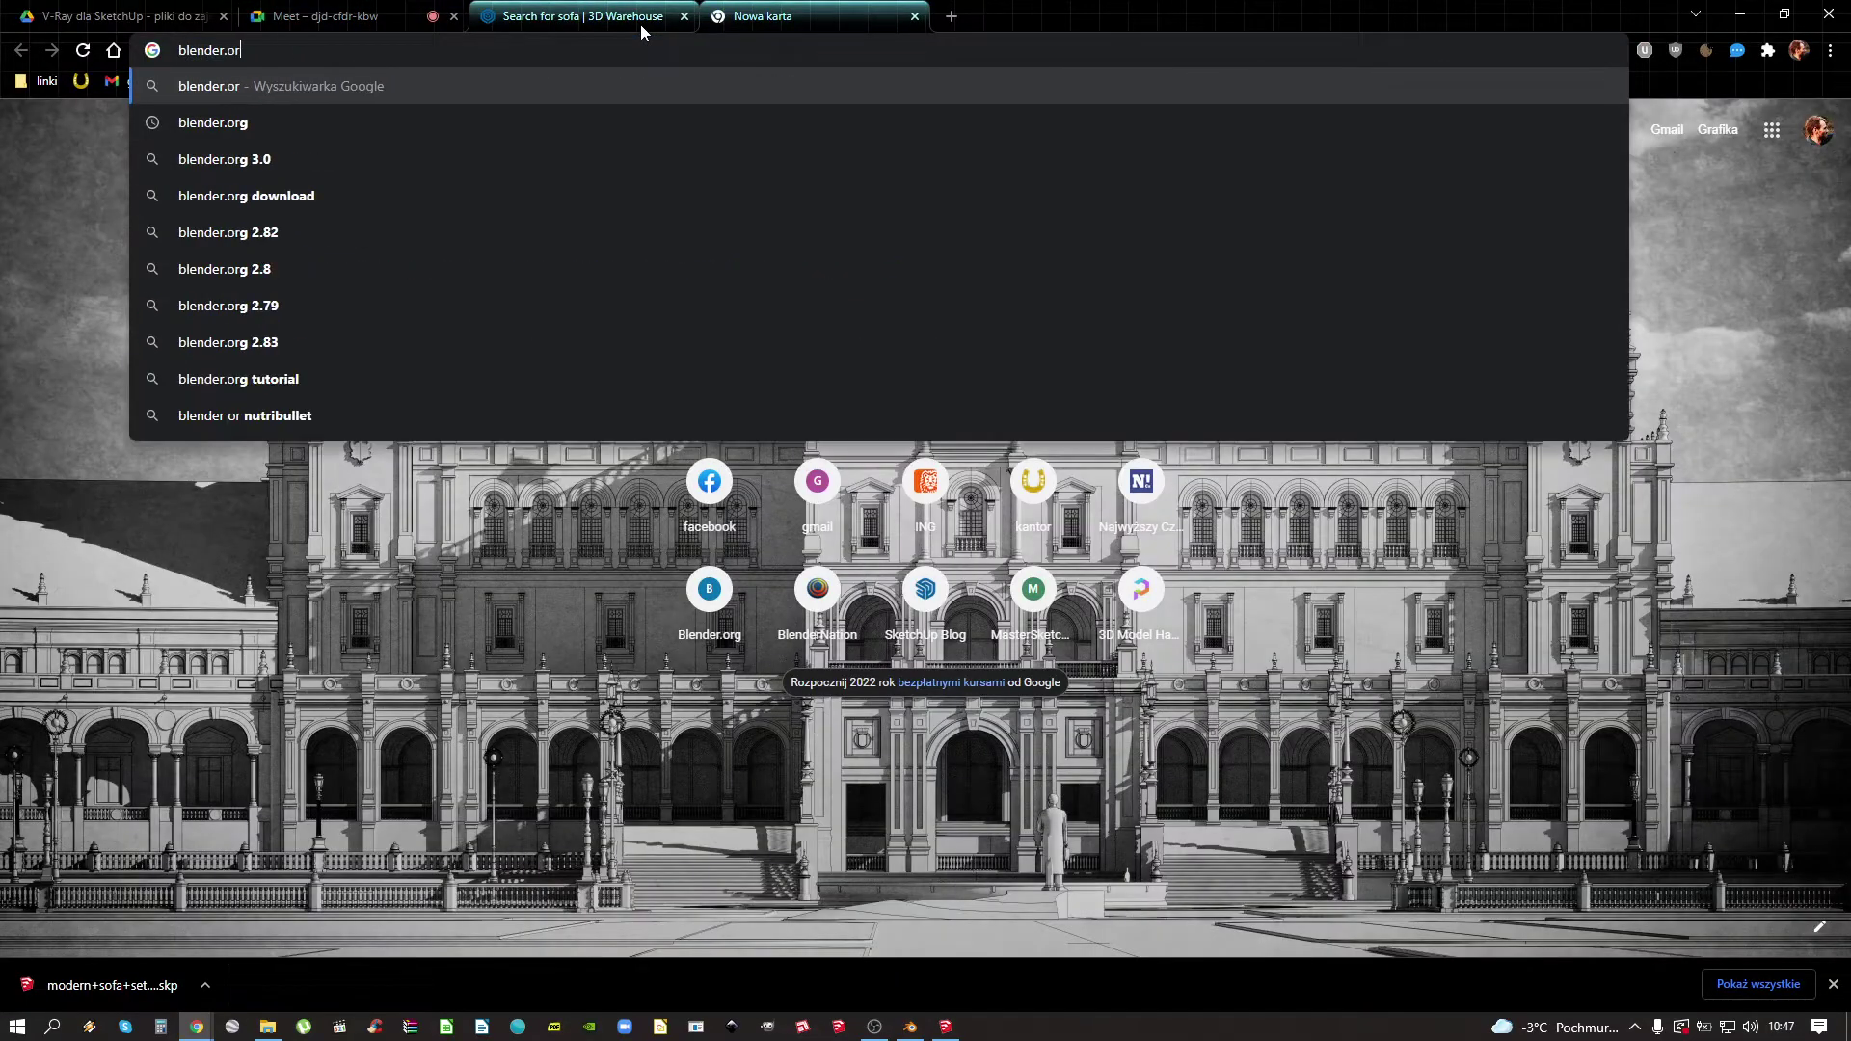
pyautogui.press('Return')
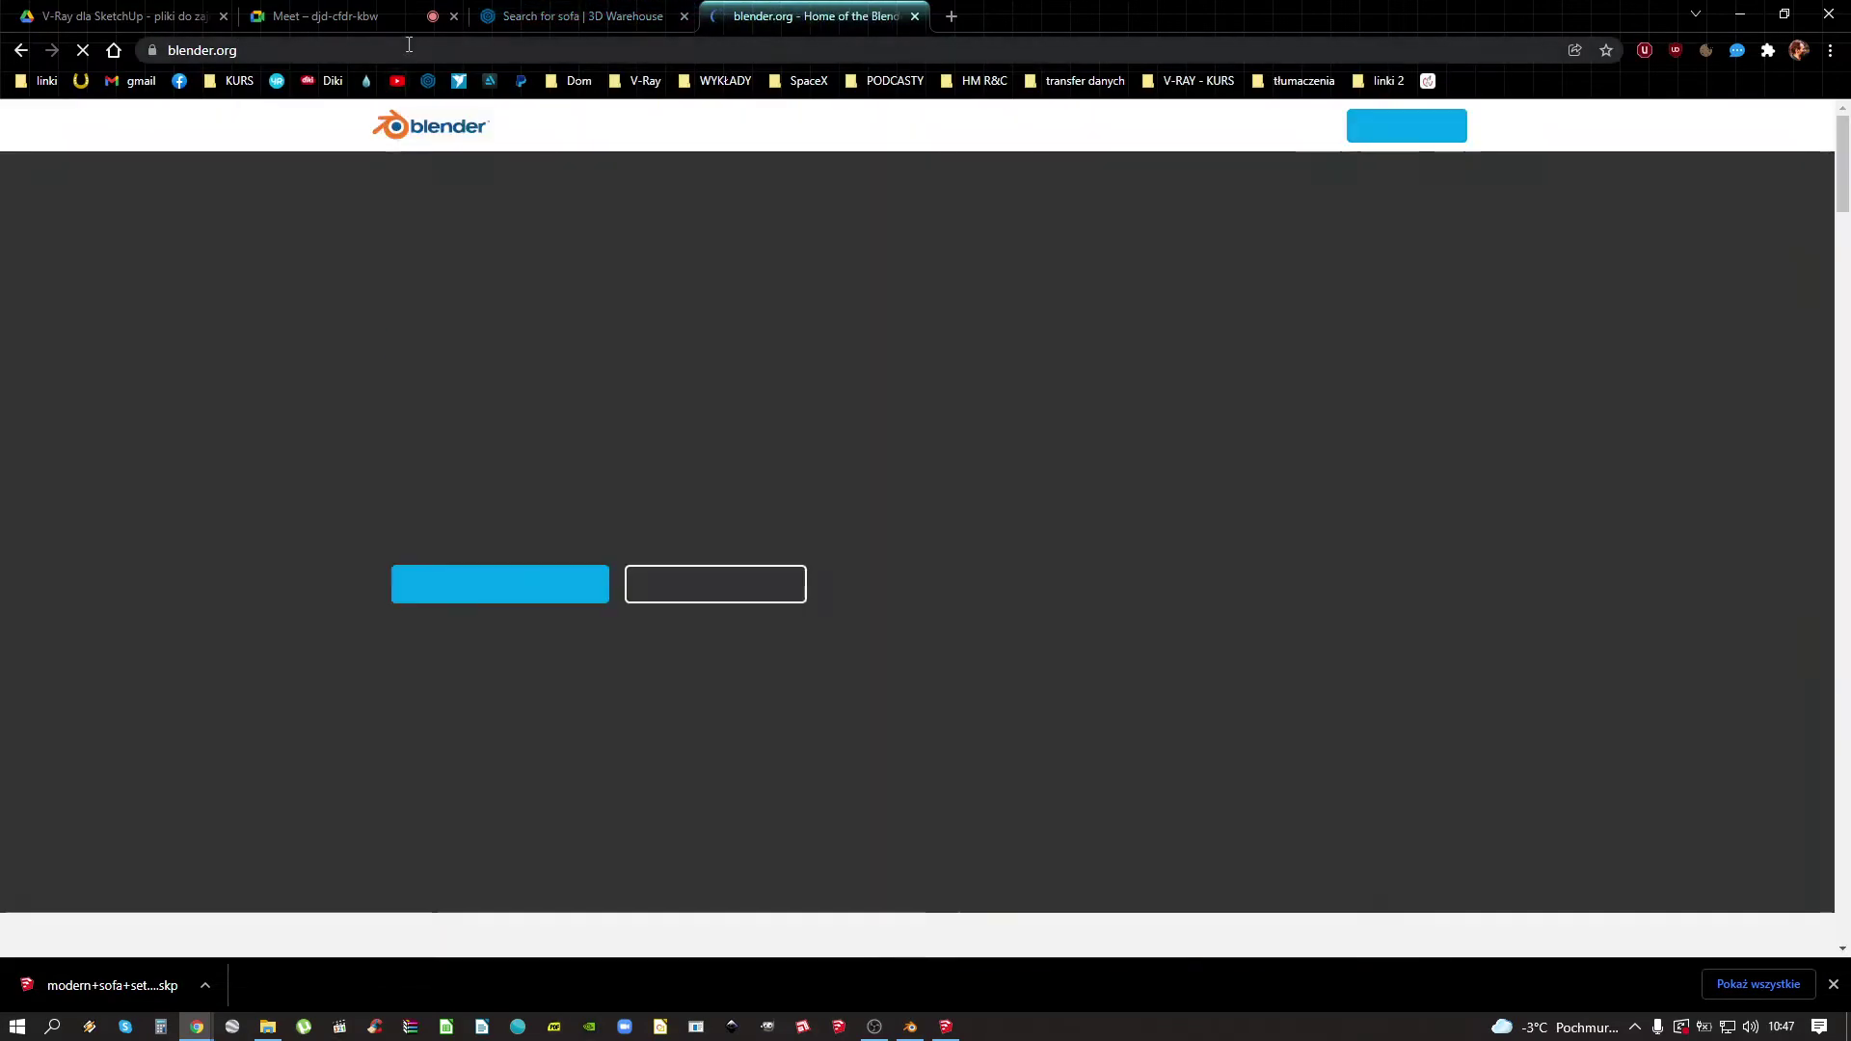
pyautogui.click(395, 50)
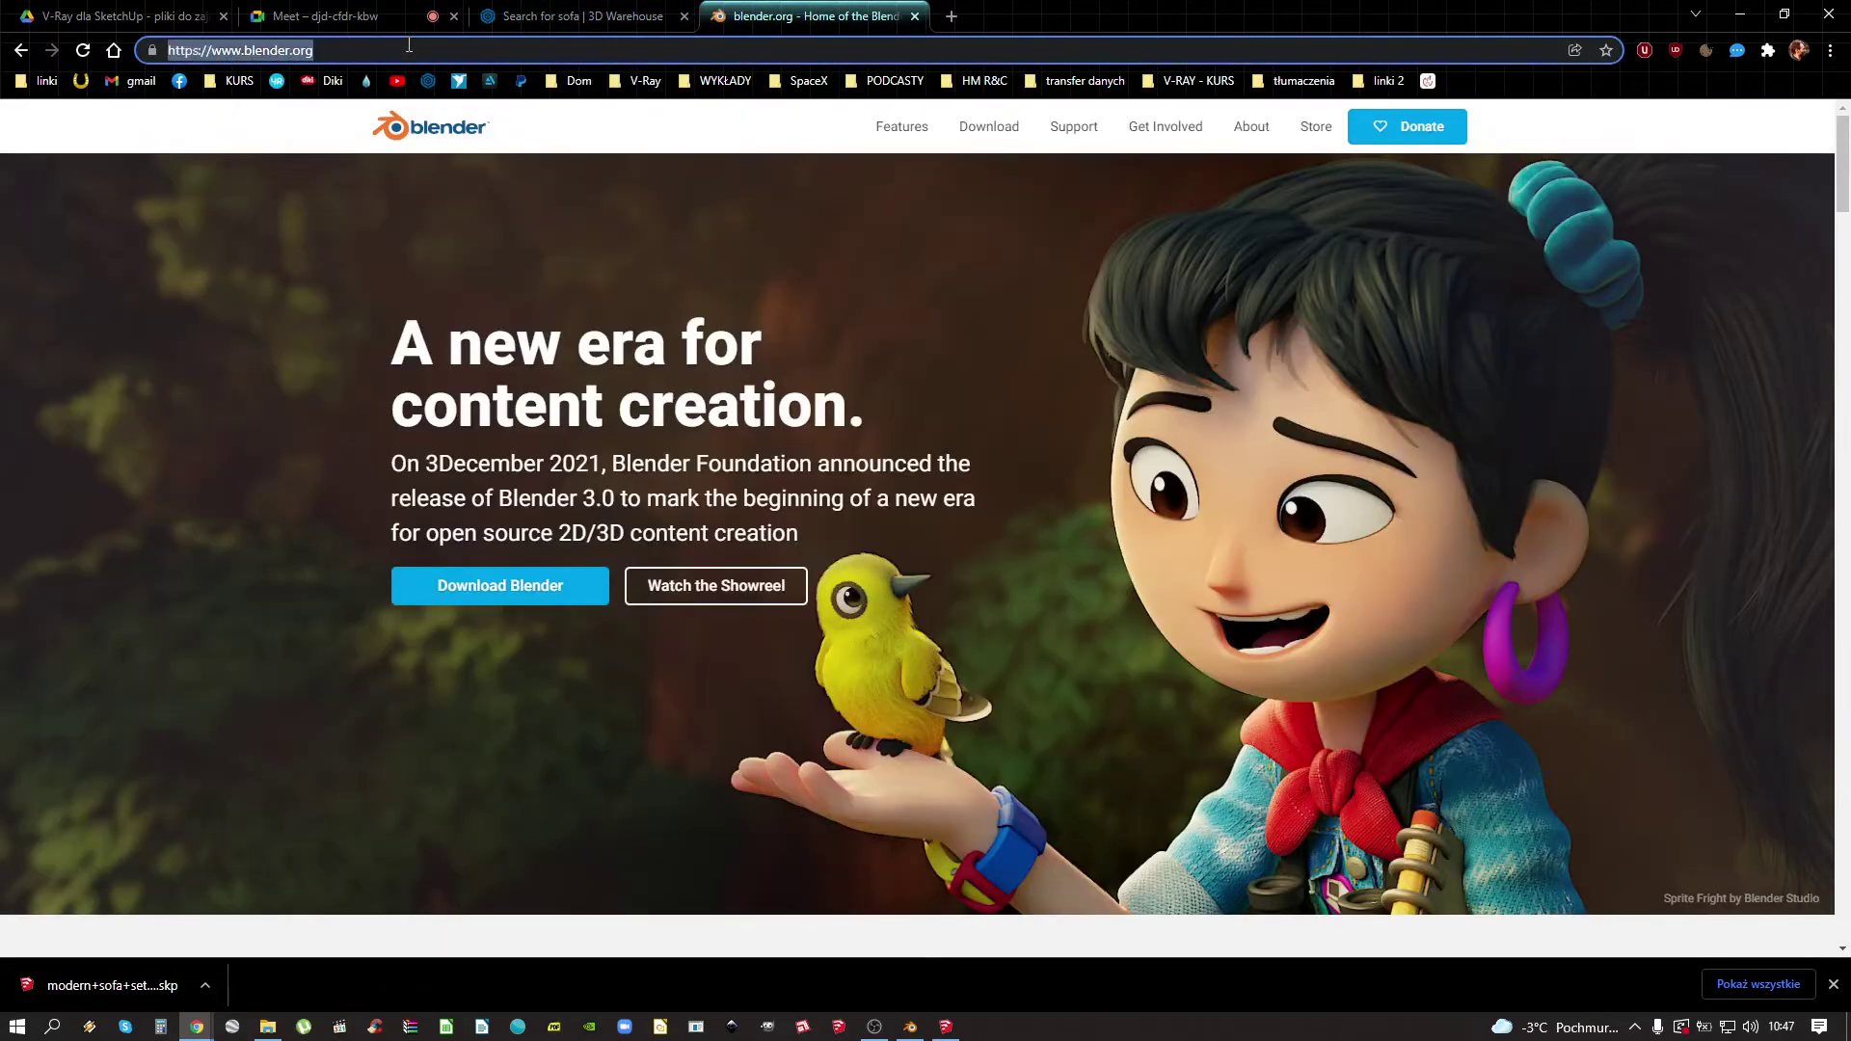
pyautogui.click(364, 26)
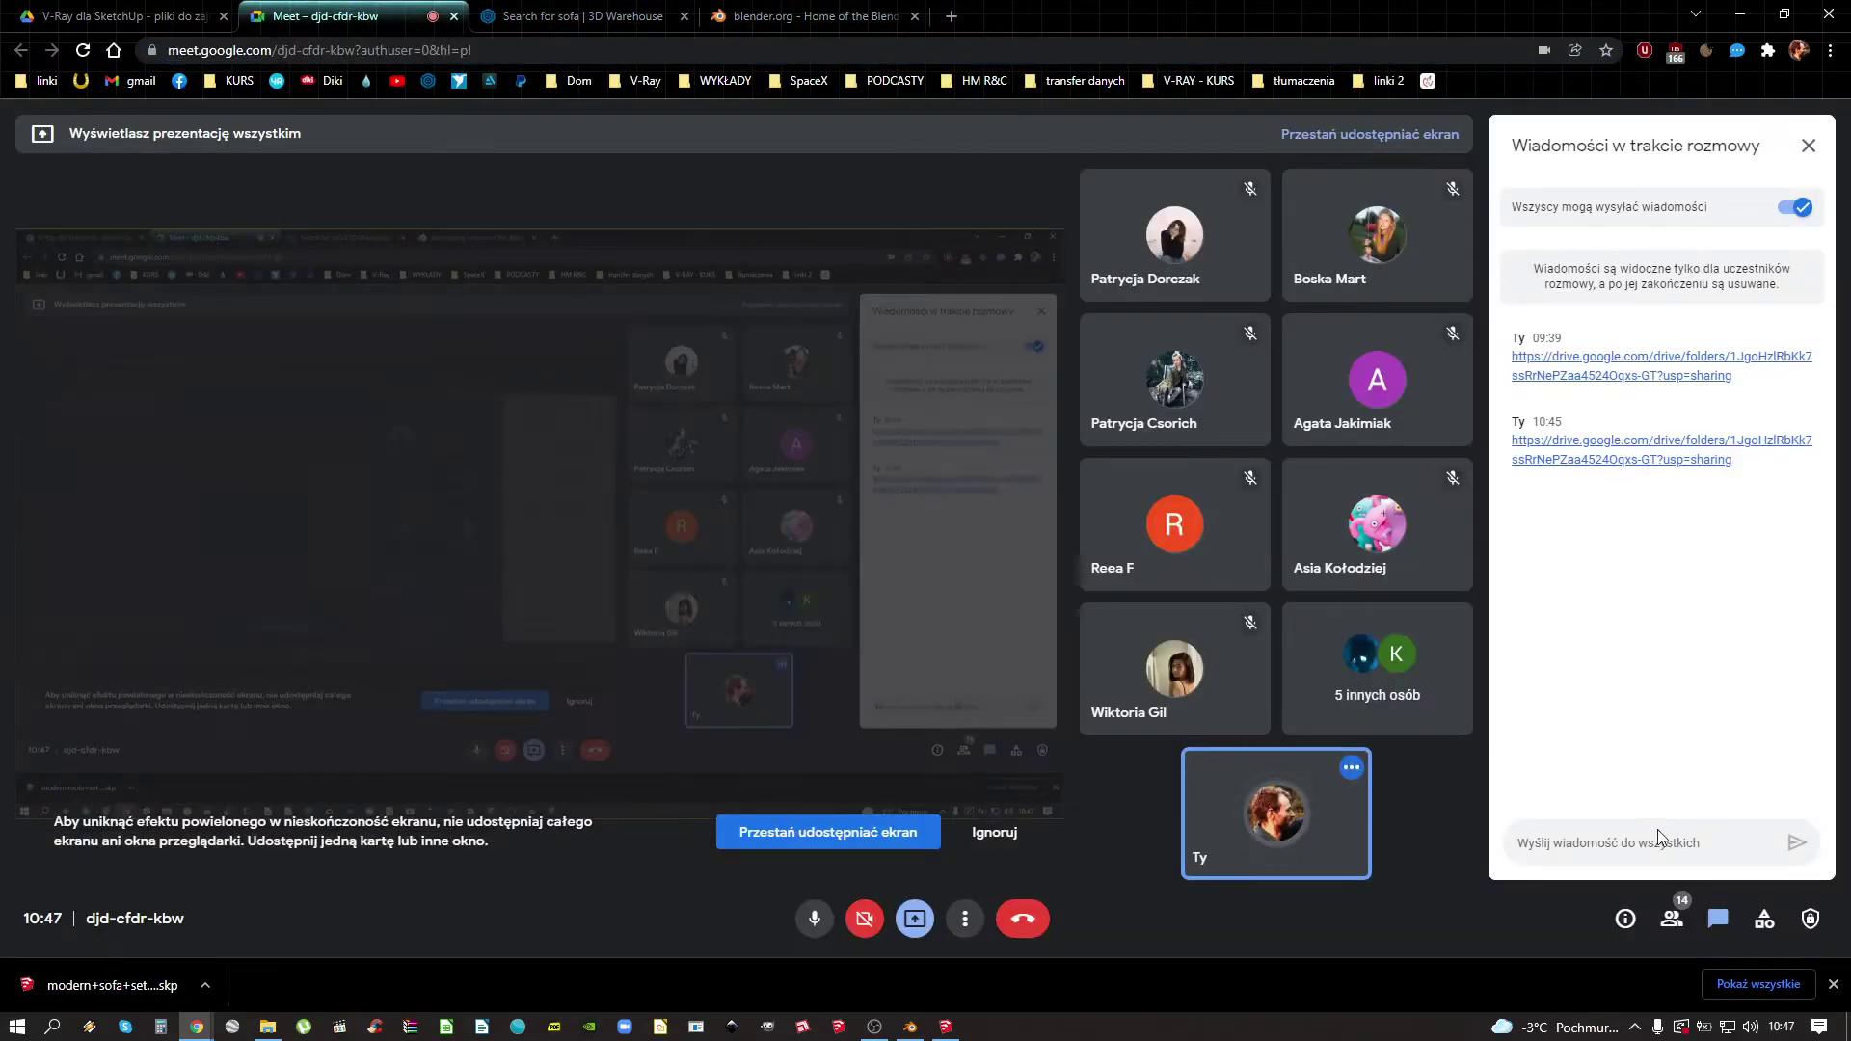
pyautogui.write('https://www.blender.org/')
pyautogui.press('Return')
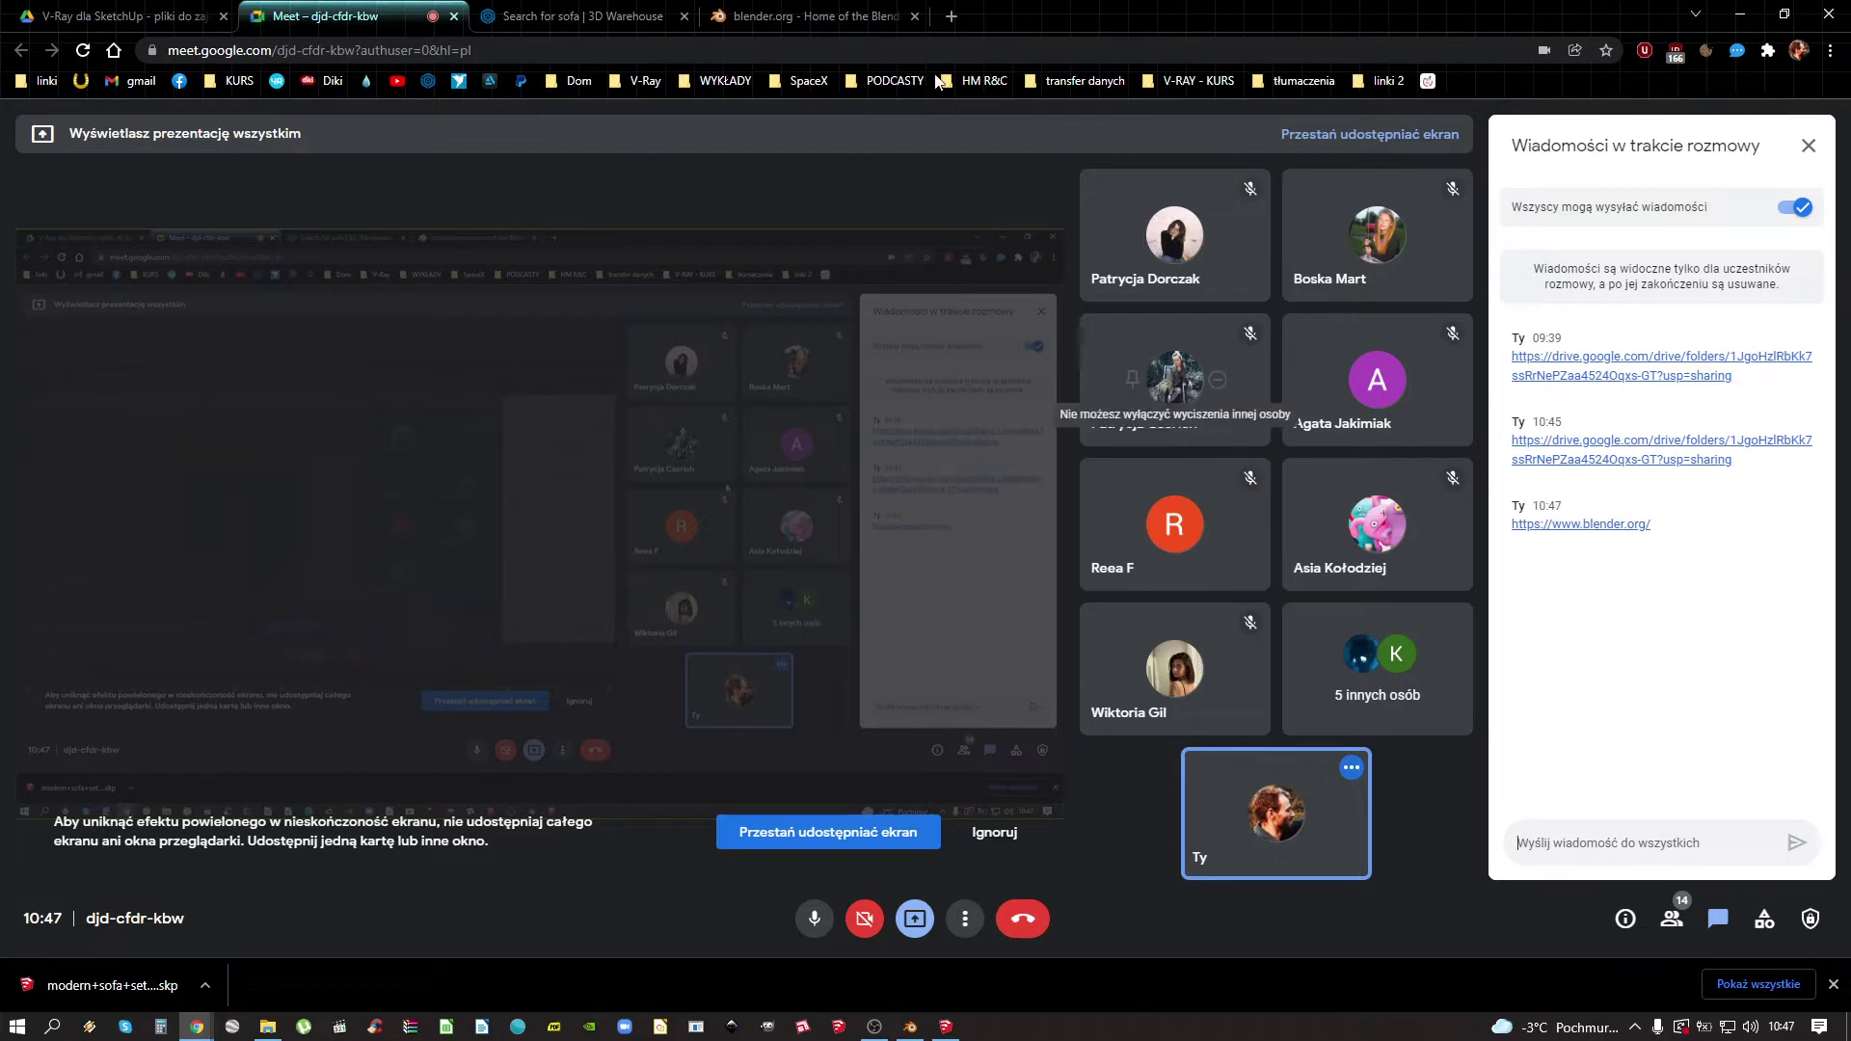
# - Search 'sketchup import' in a new tab and download the SketchUp Importer zip
pyautogui.click(817, 24)
pyautogui.rightClick(773, 18)
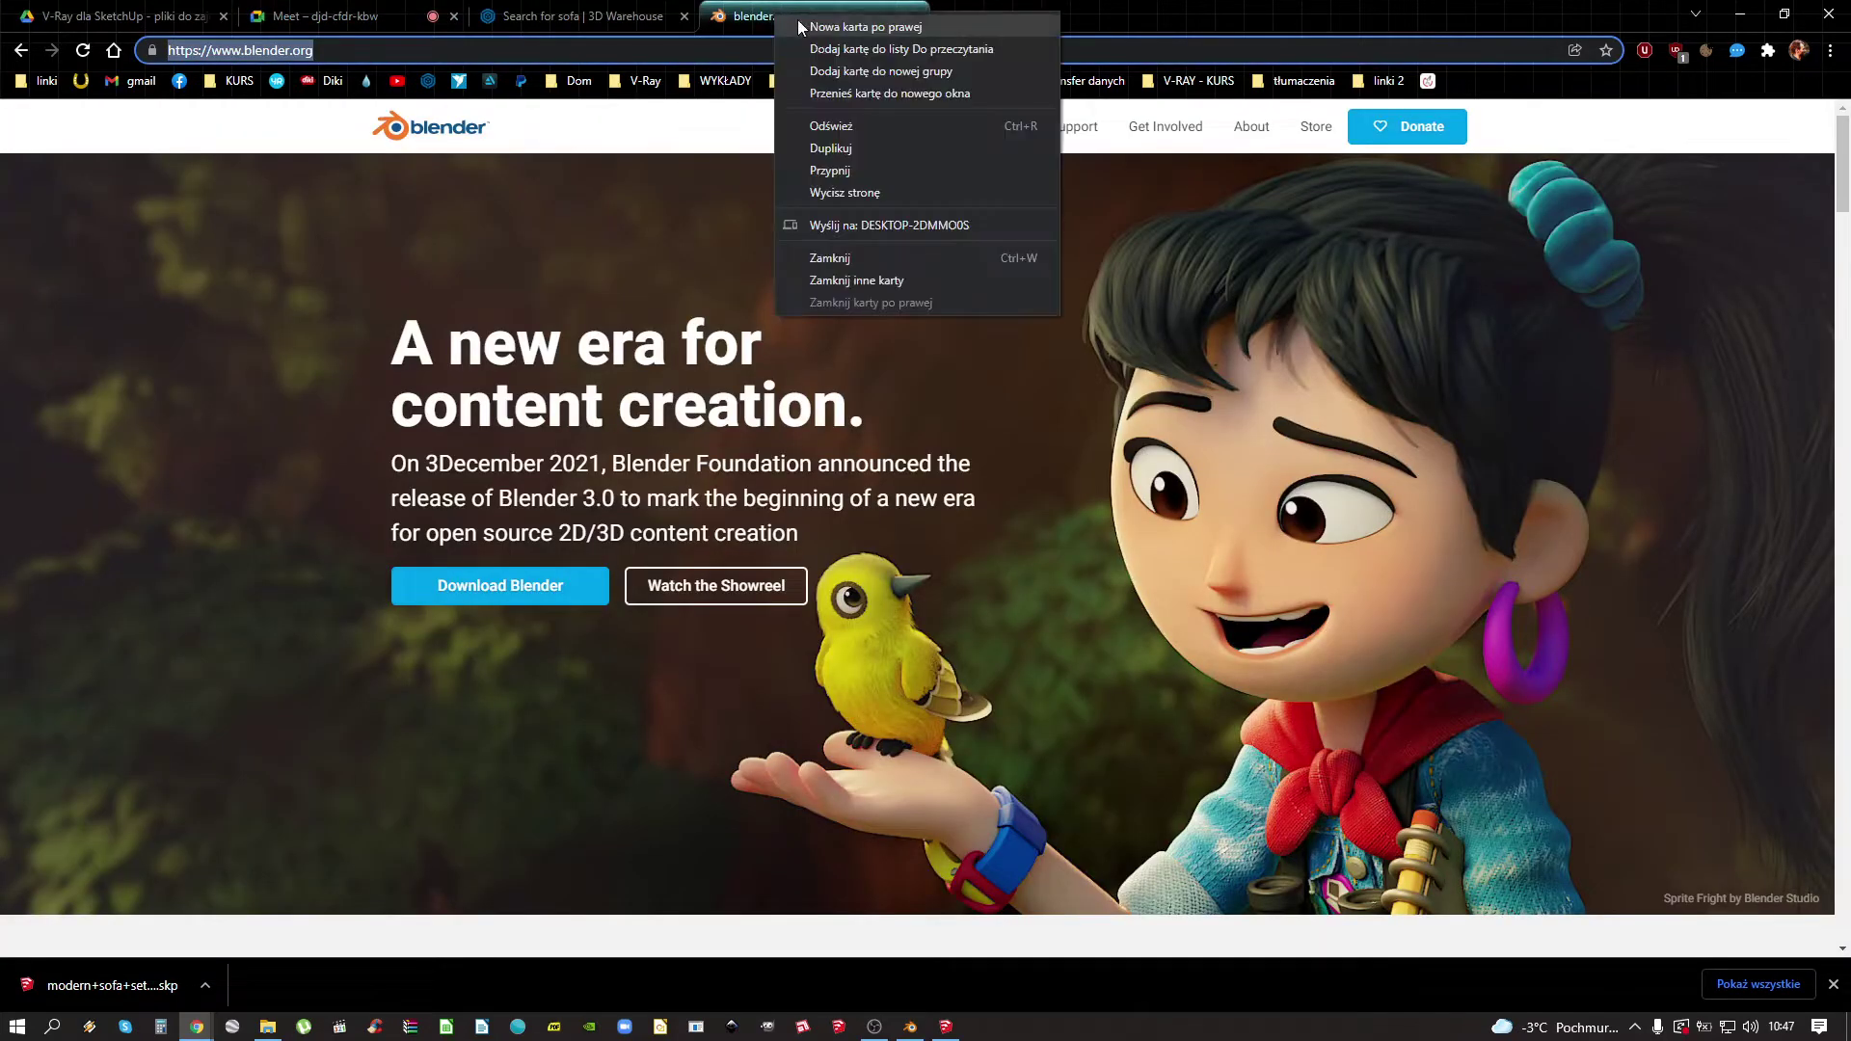
pyautogui.click(813, 23)
pyautogui.write('sket')
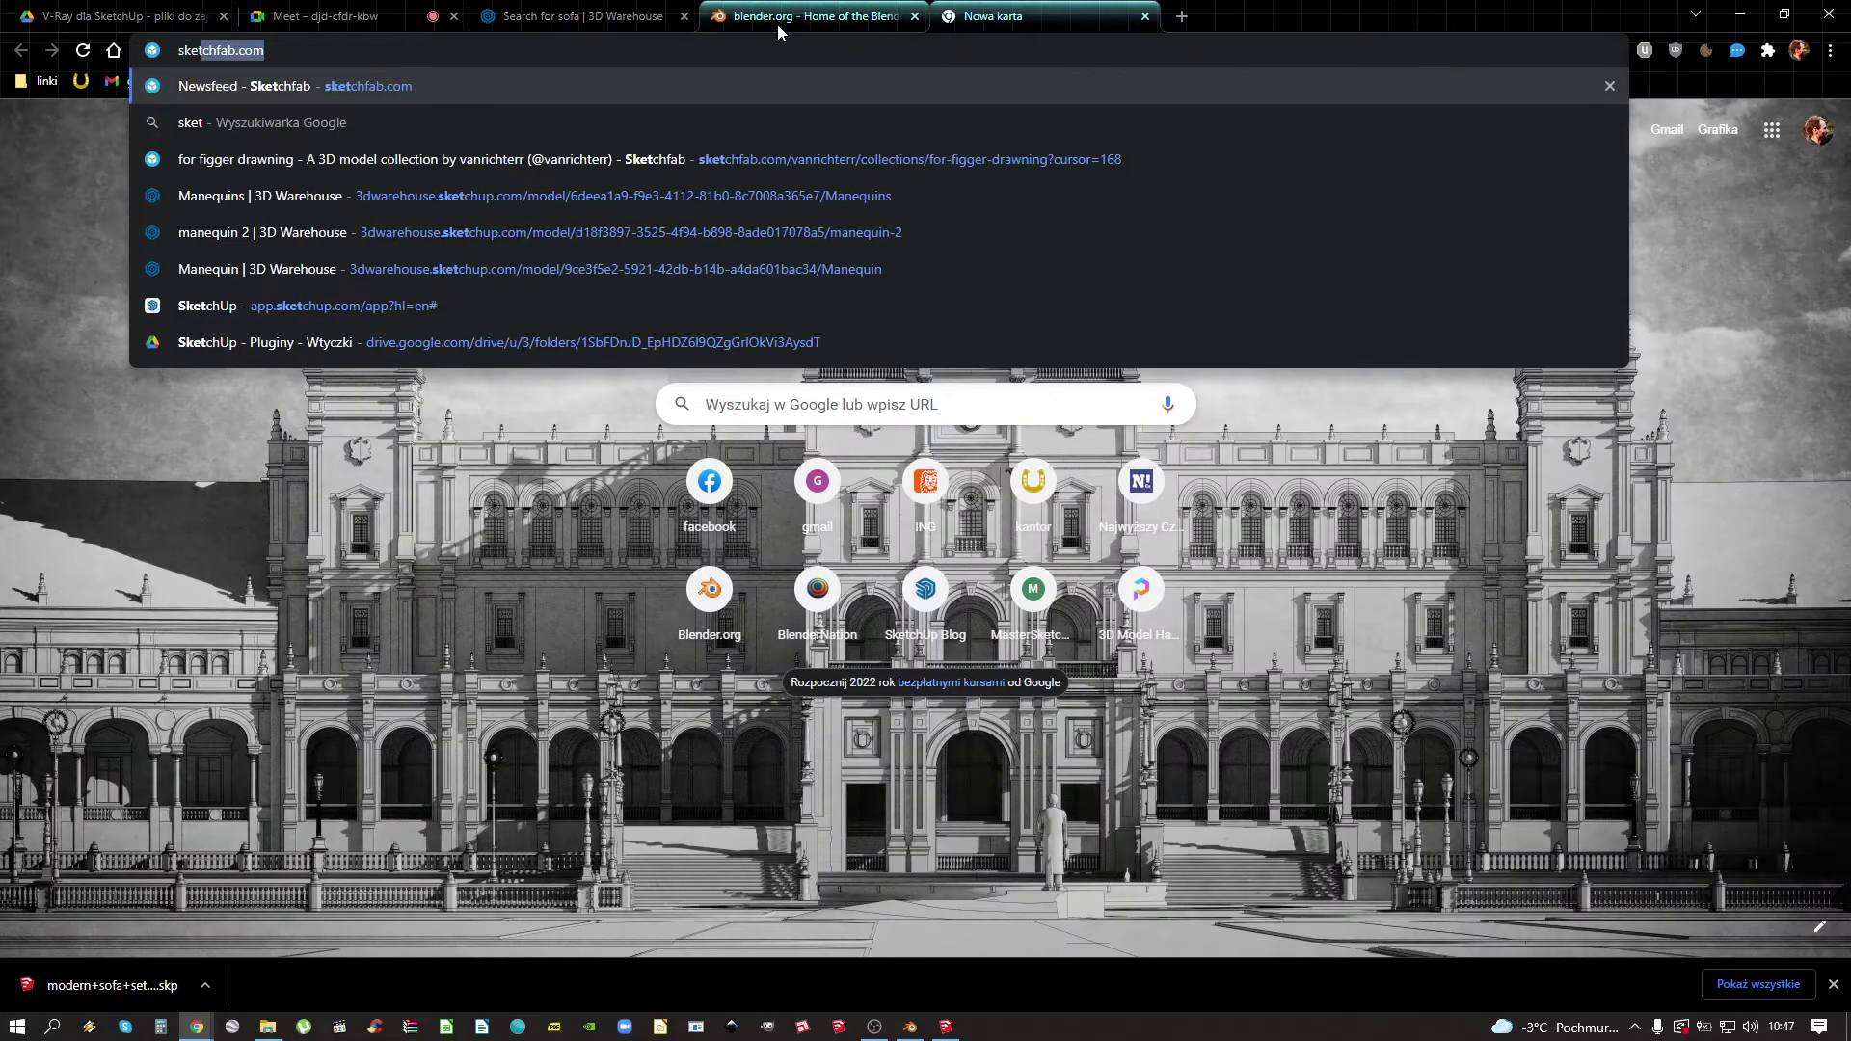
pyautogui.write('chup import')
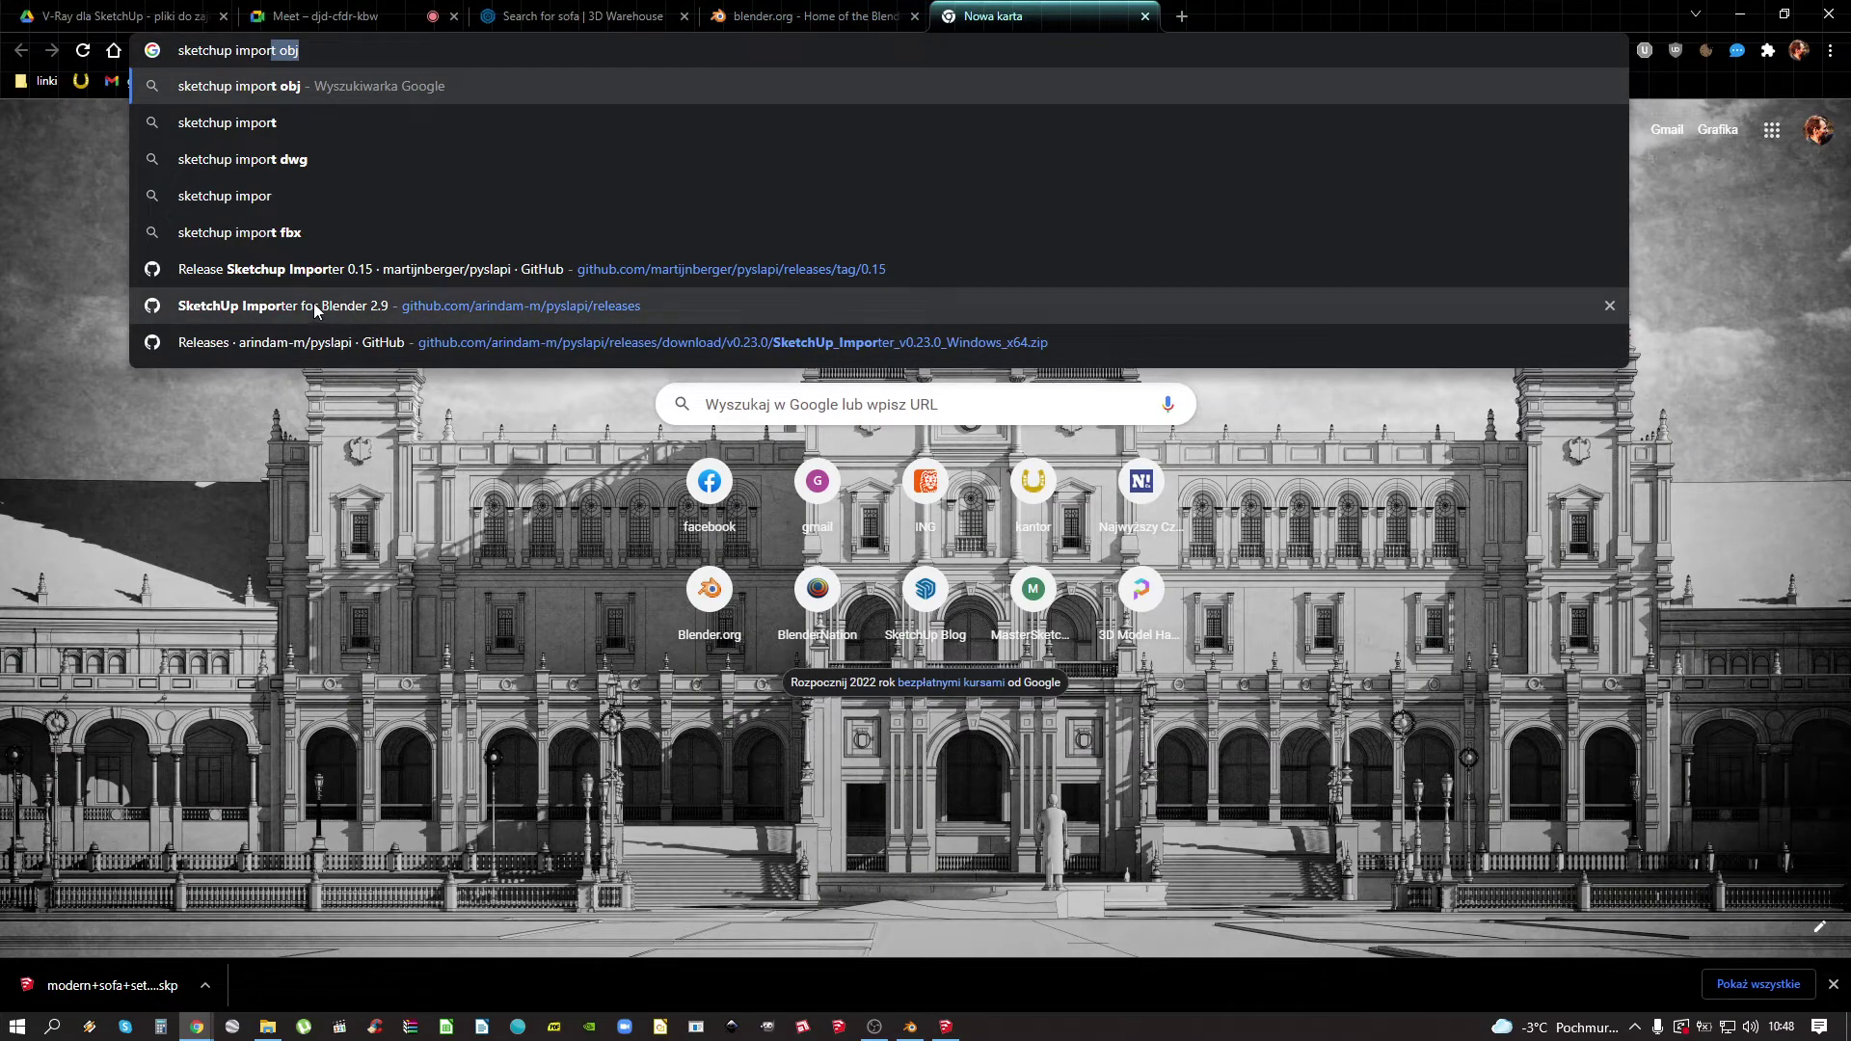
pyautogui.click(327, 344)
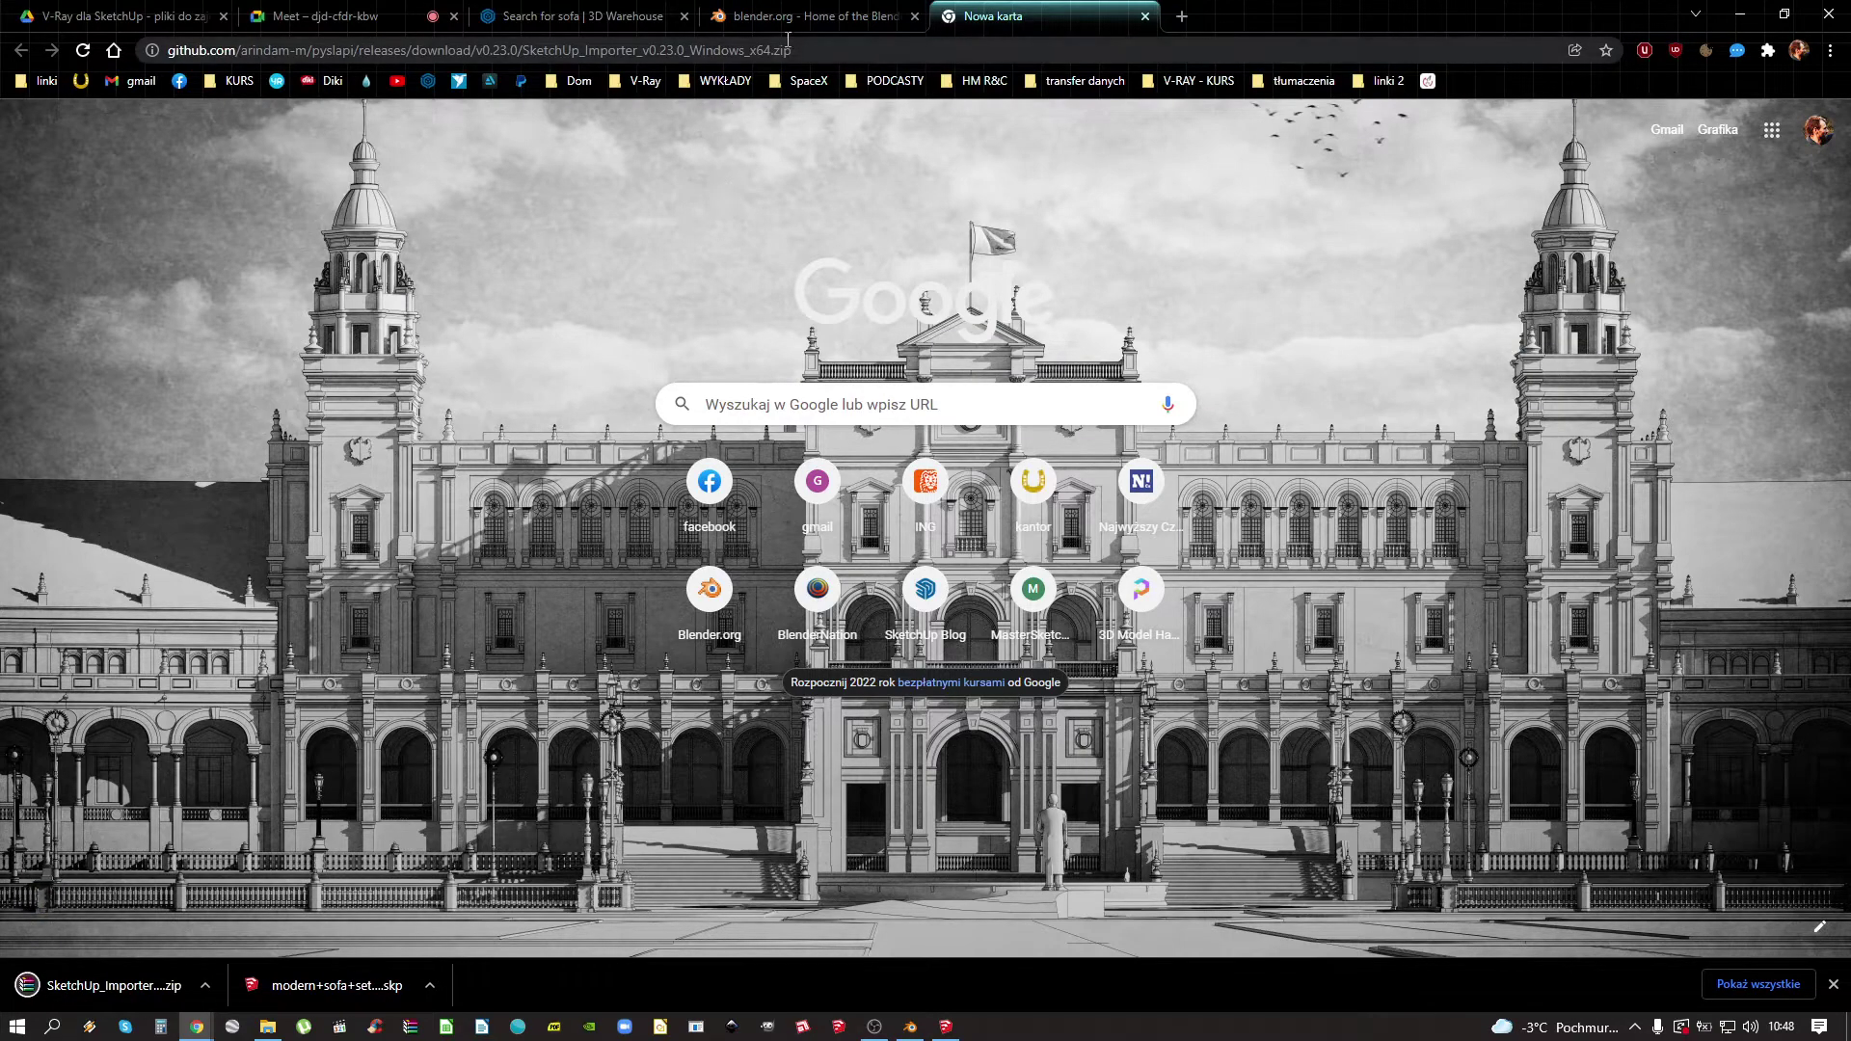
pyautogui.click(853, 49)
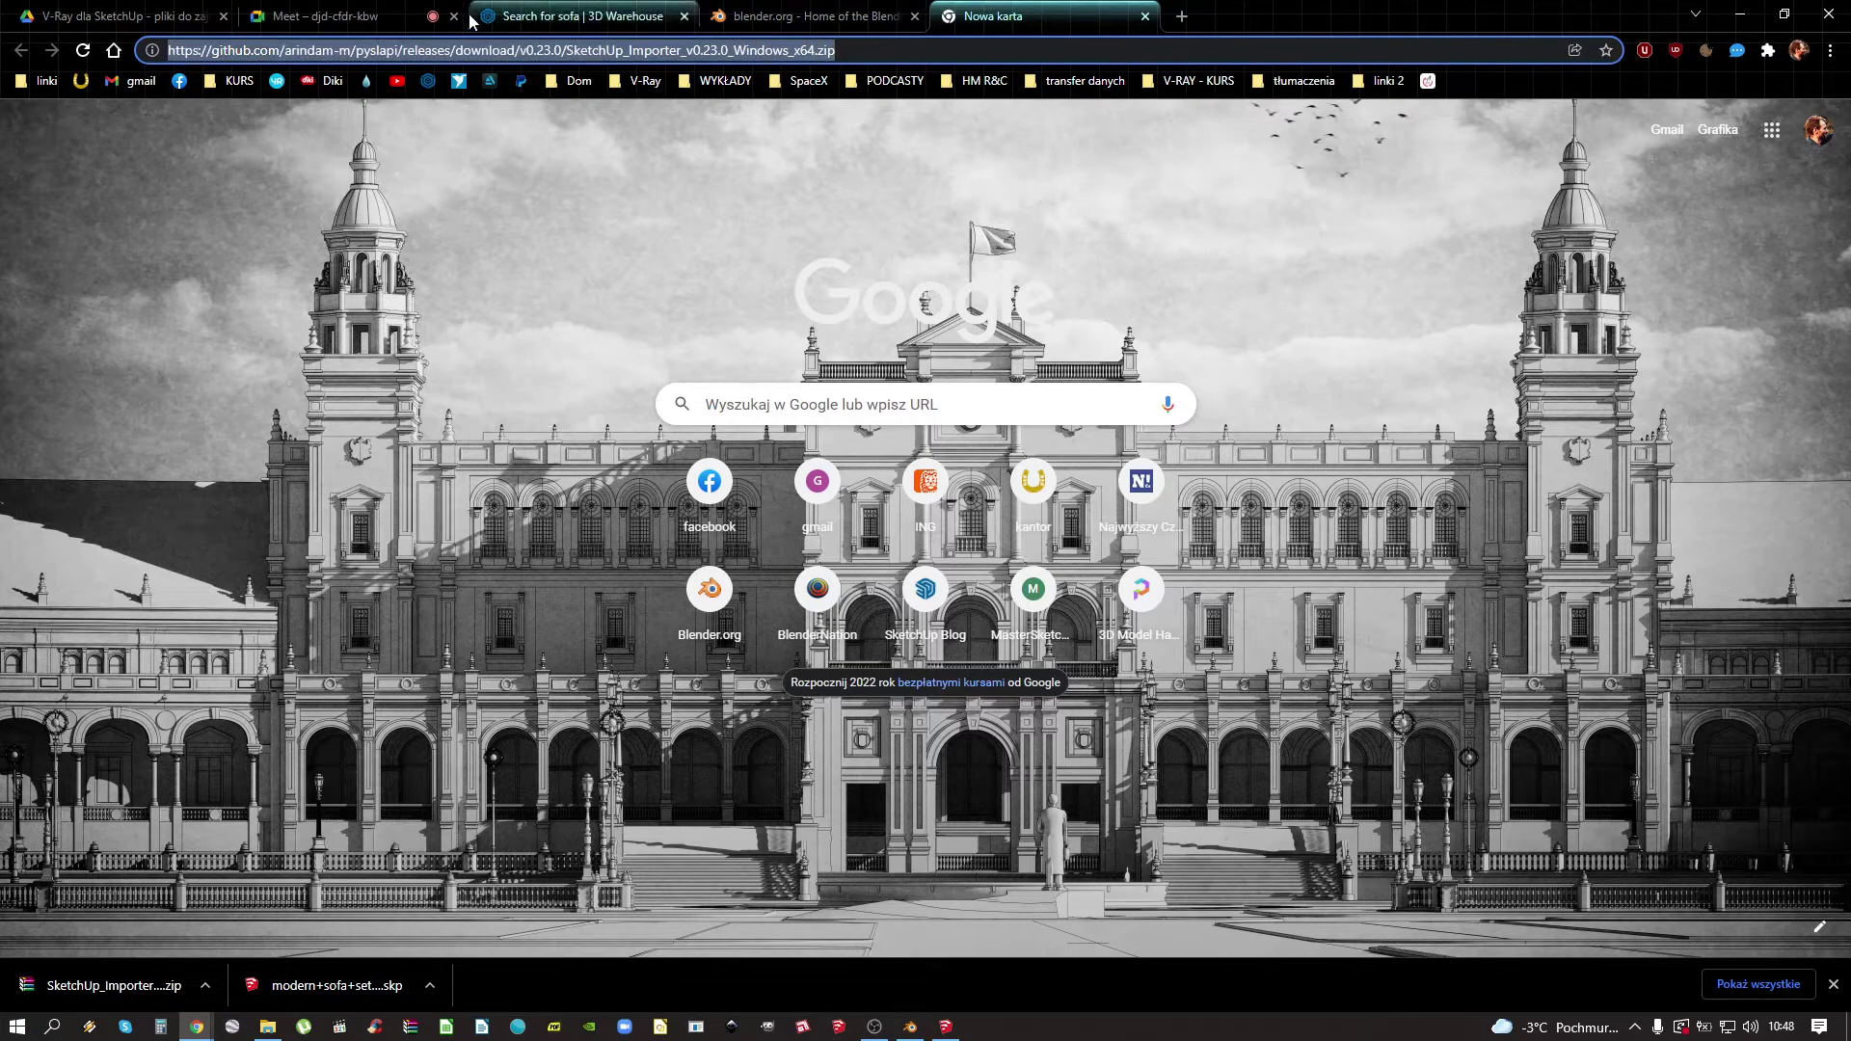
# - Open the pyslapi GitHub releases page and copy its address
pyautogui.rightClick(831, 27)
pyautogui.click(881, 40)
pyautogui.write('sk')
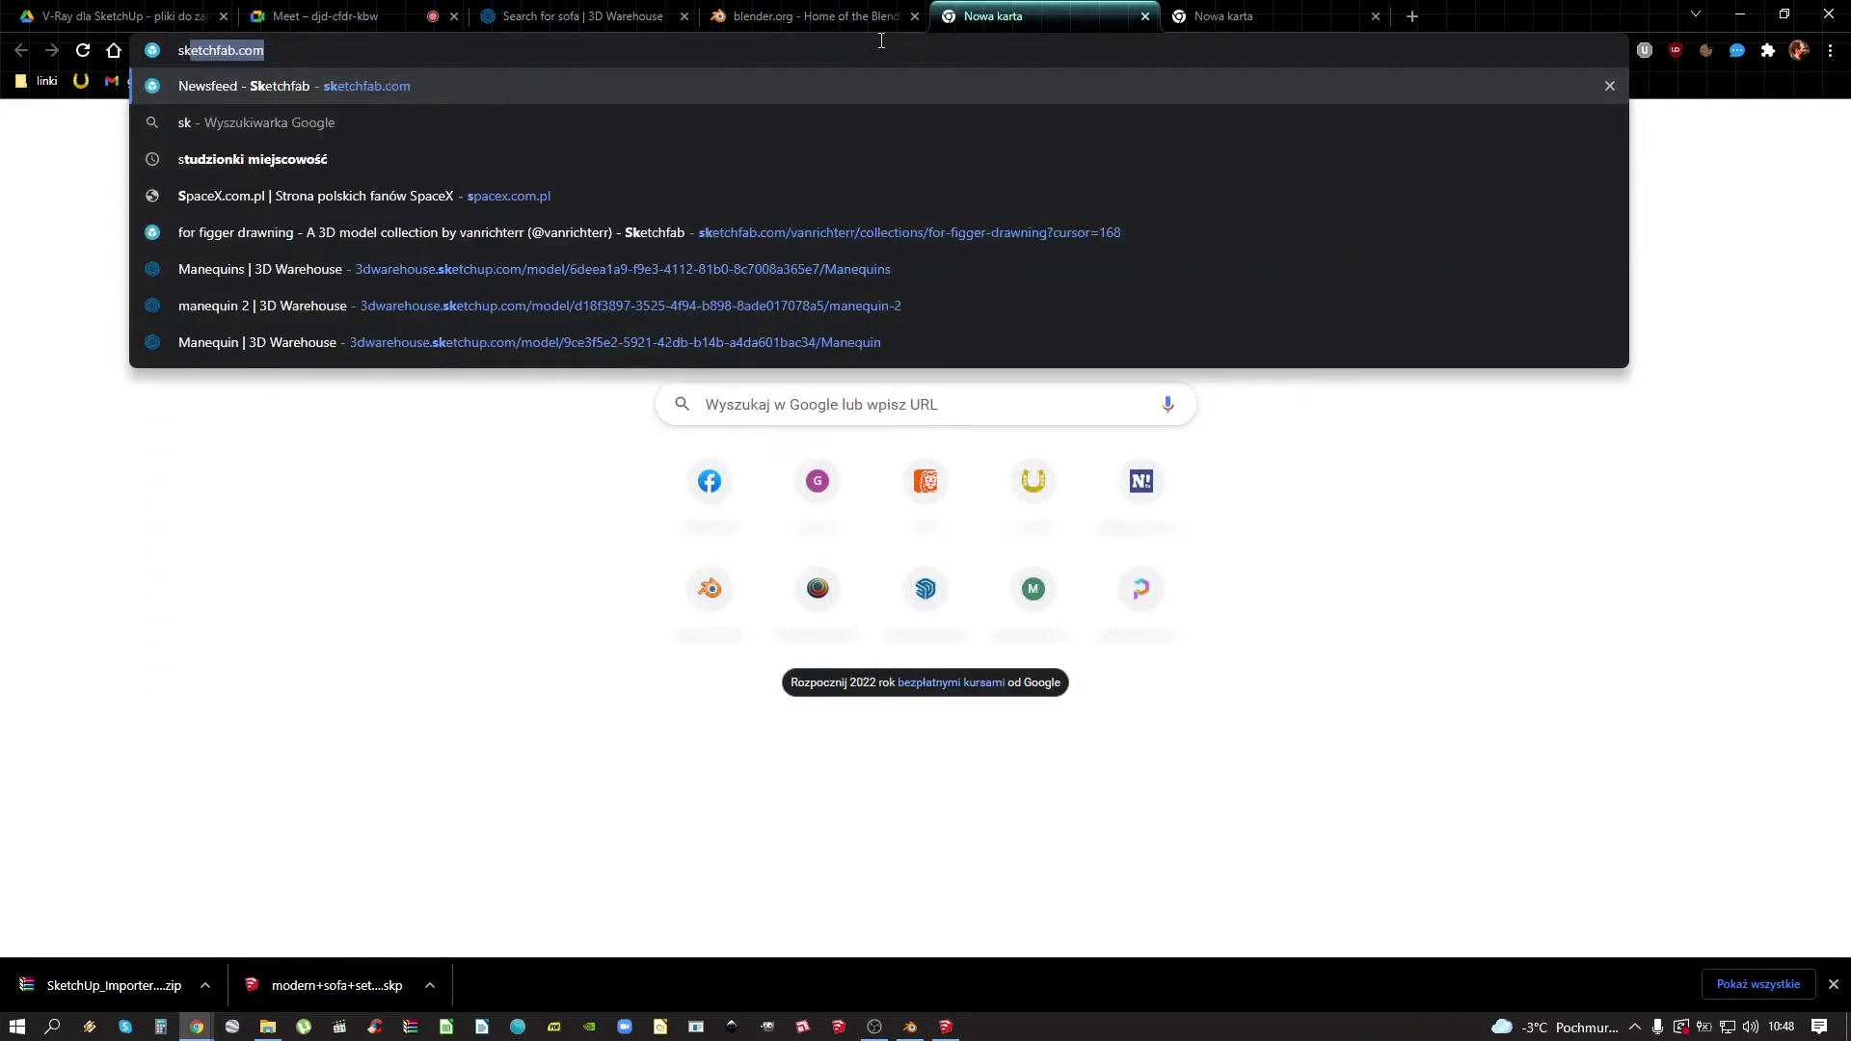
pyautogui.write('etch')
pyautogui.write('up ')
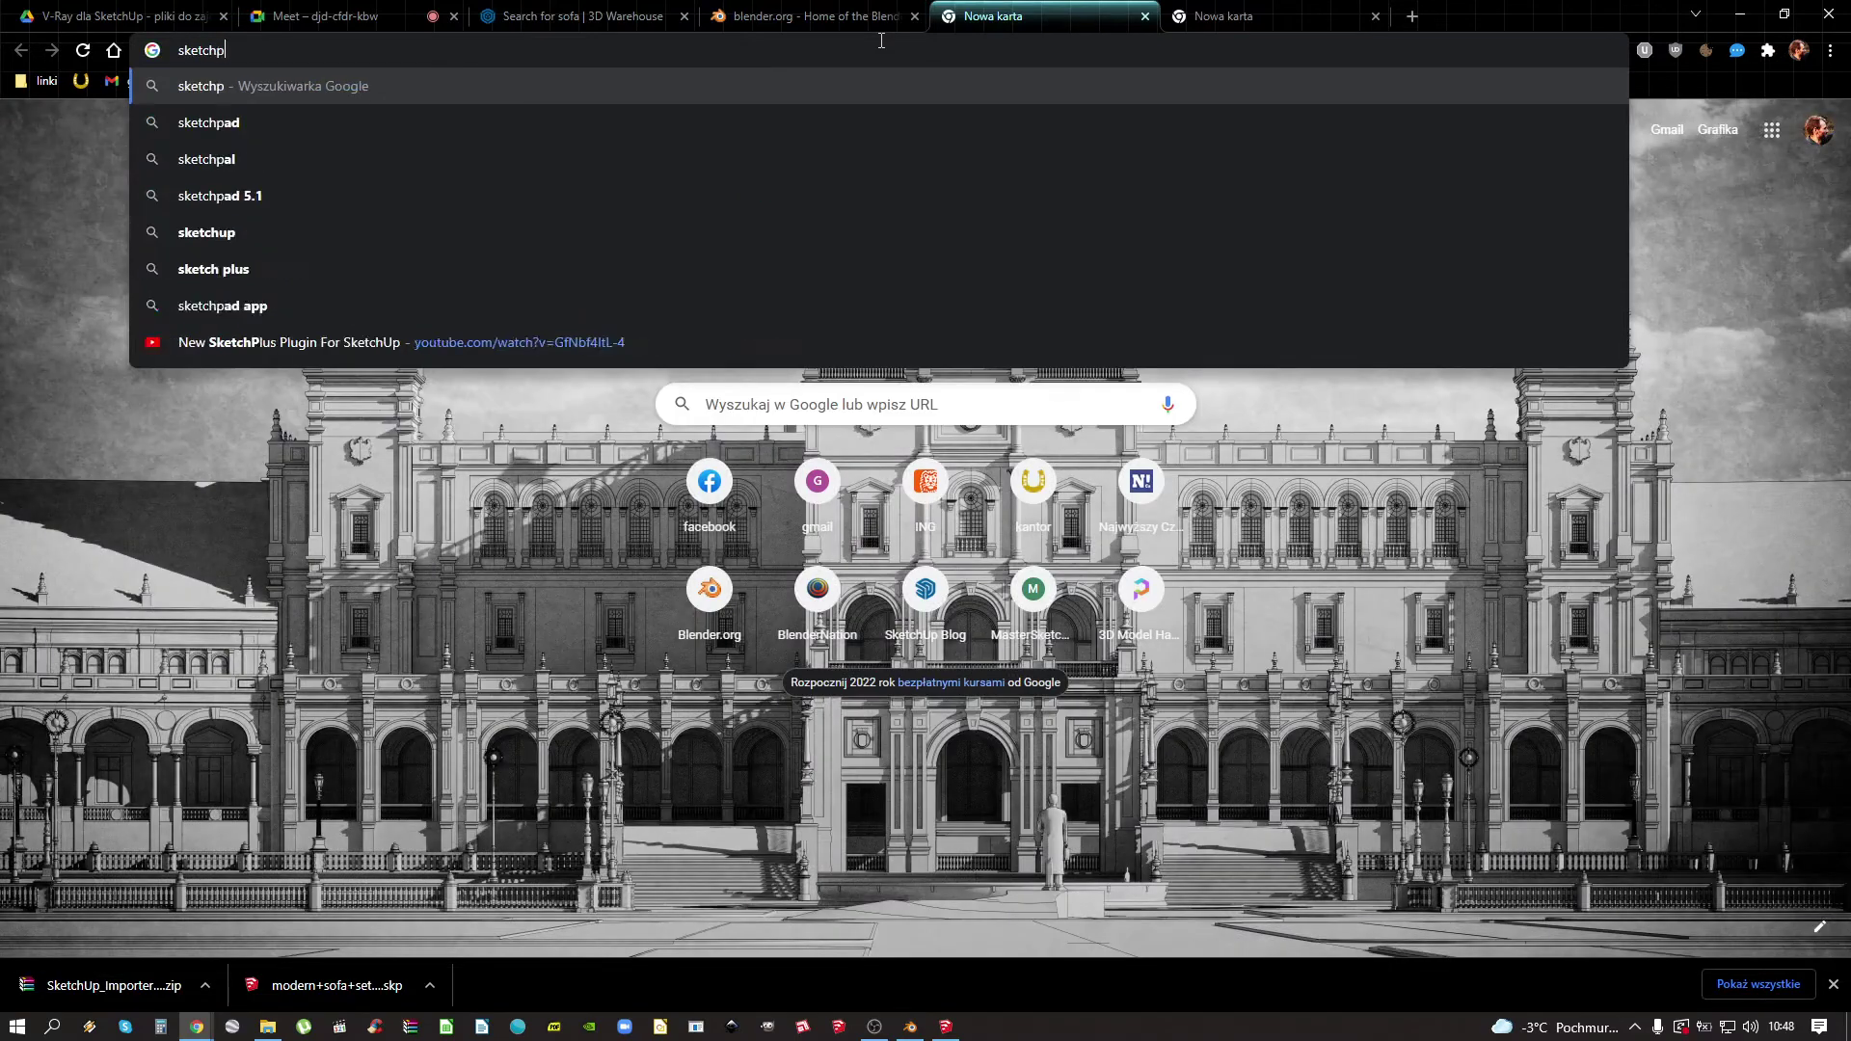
pyautogui.write('import')
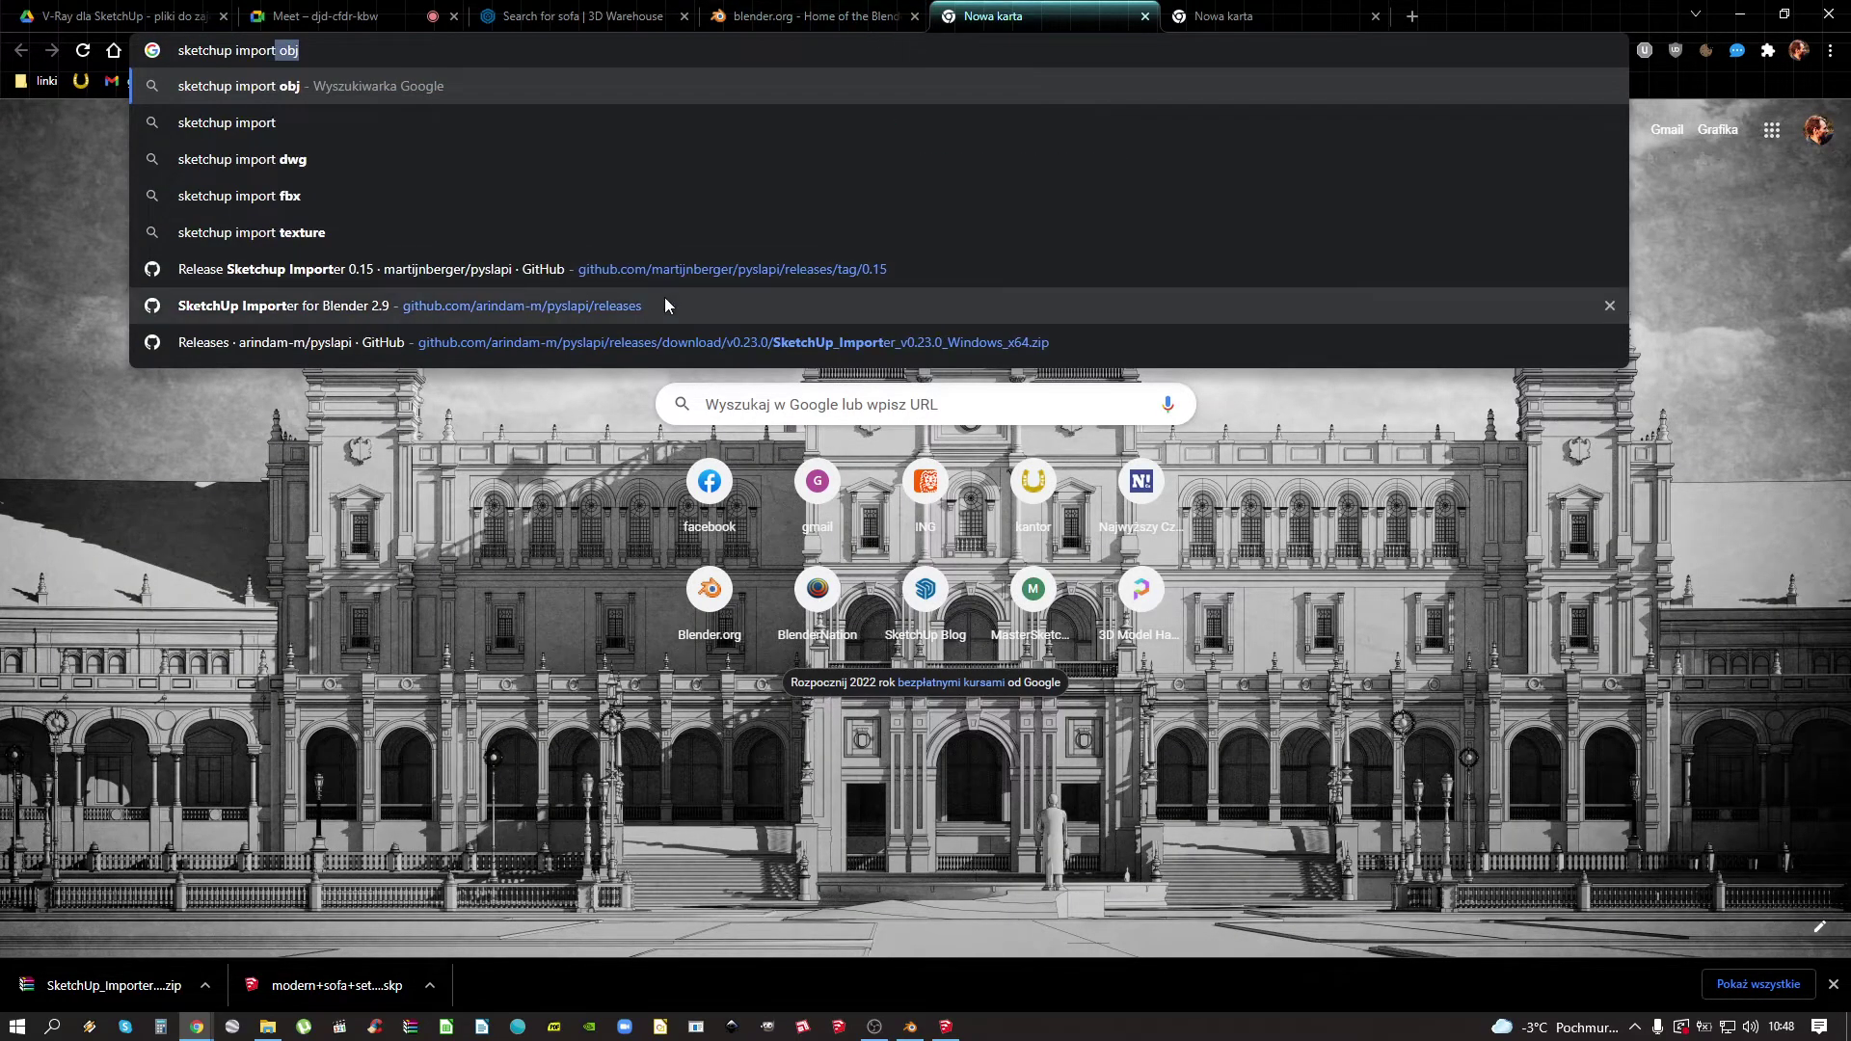
pyautogui.click(433, 308)
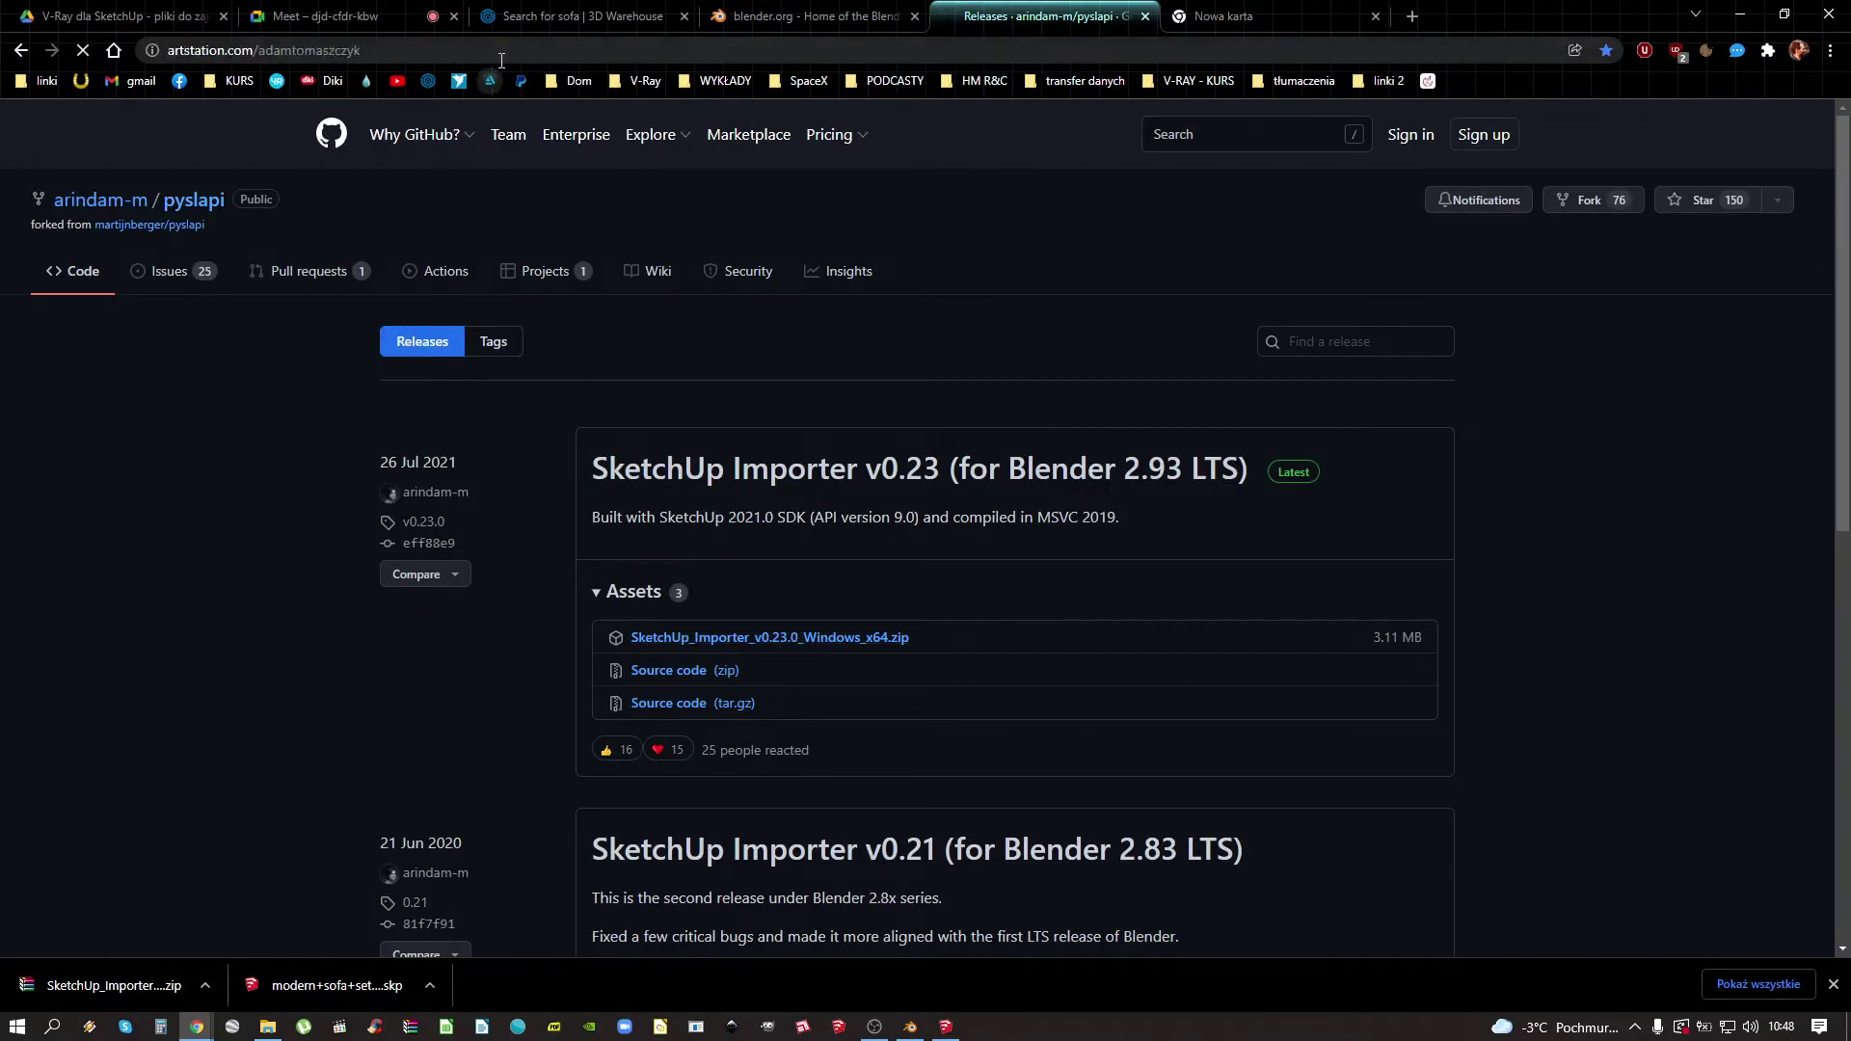
pyautogui.hotkey('alt', 'Left')
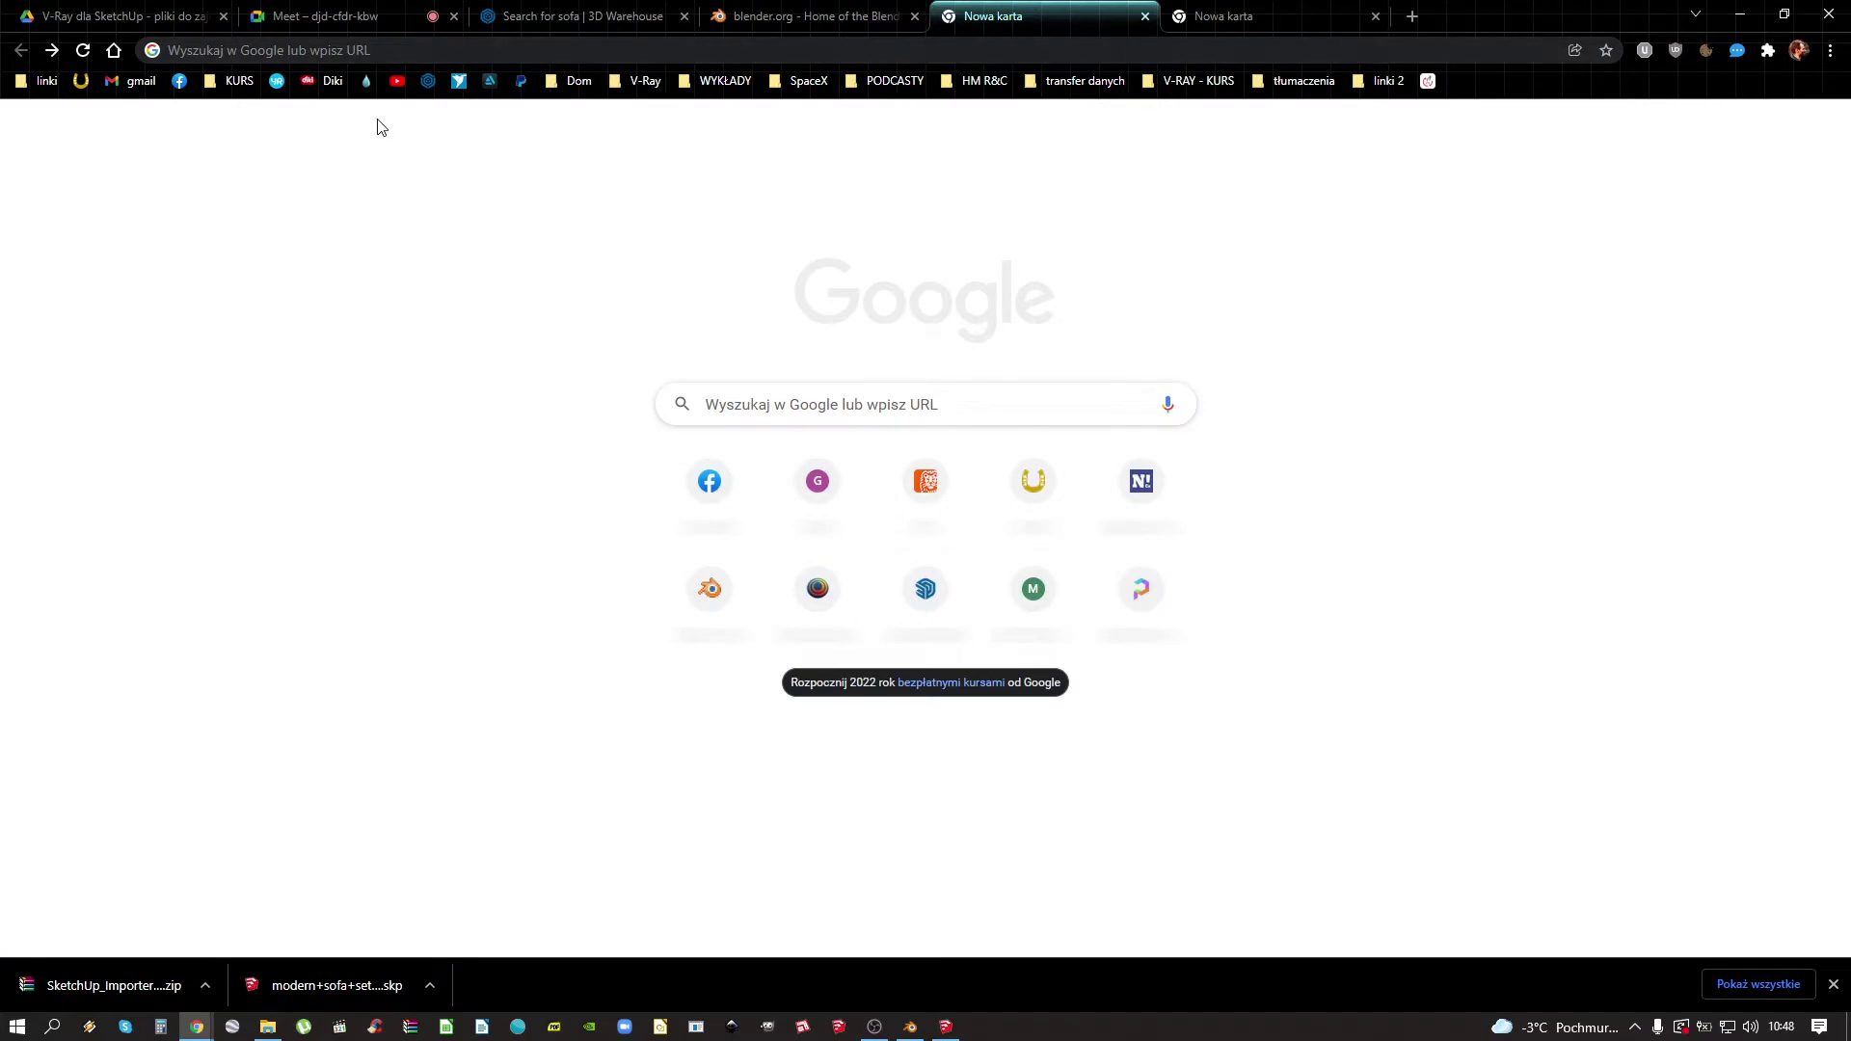
pyautogui.hotkey('alt', 'Right')
pyautogui.click(480, 48)
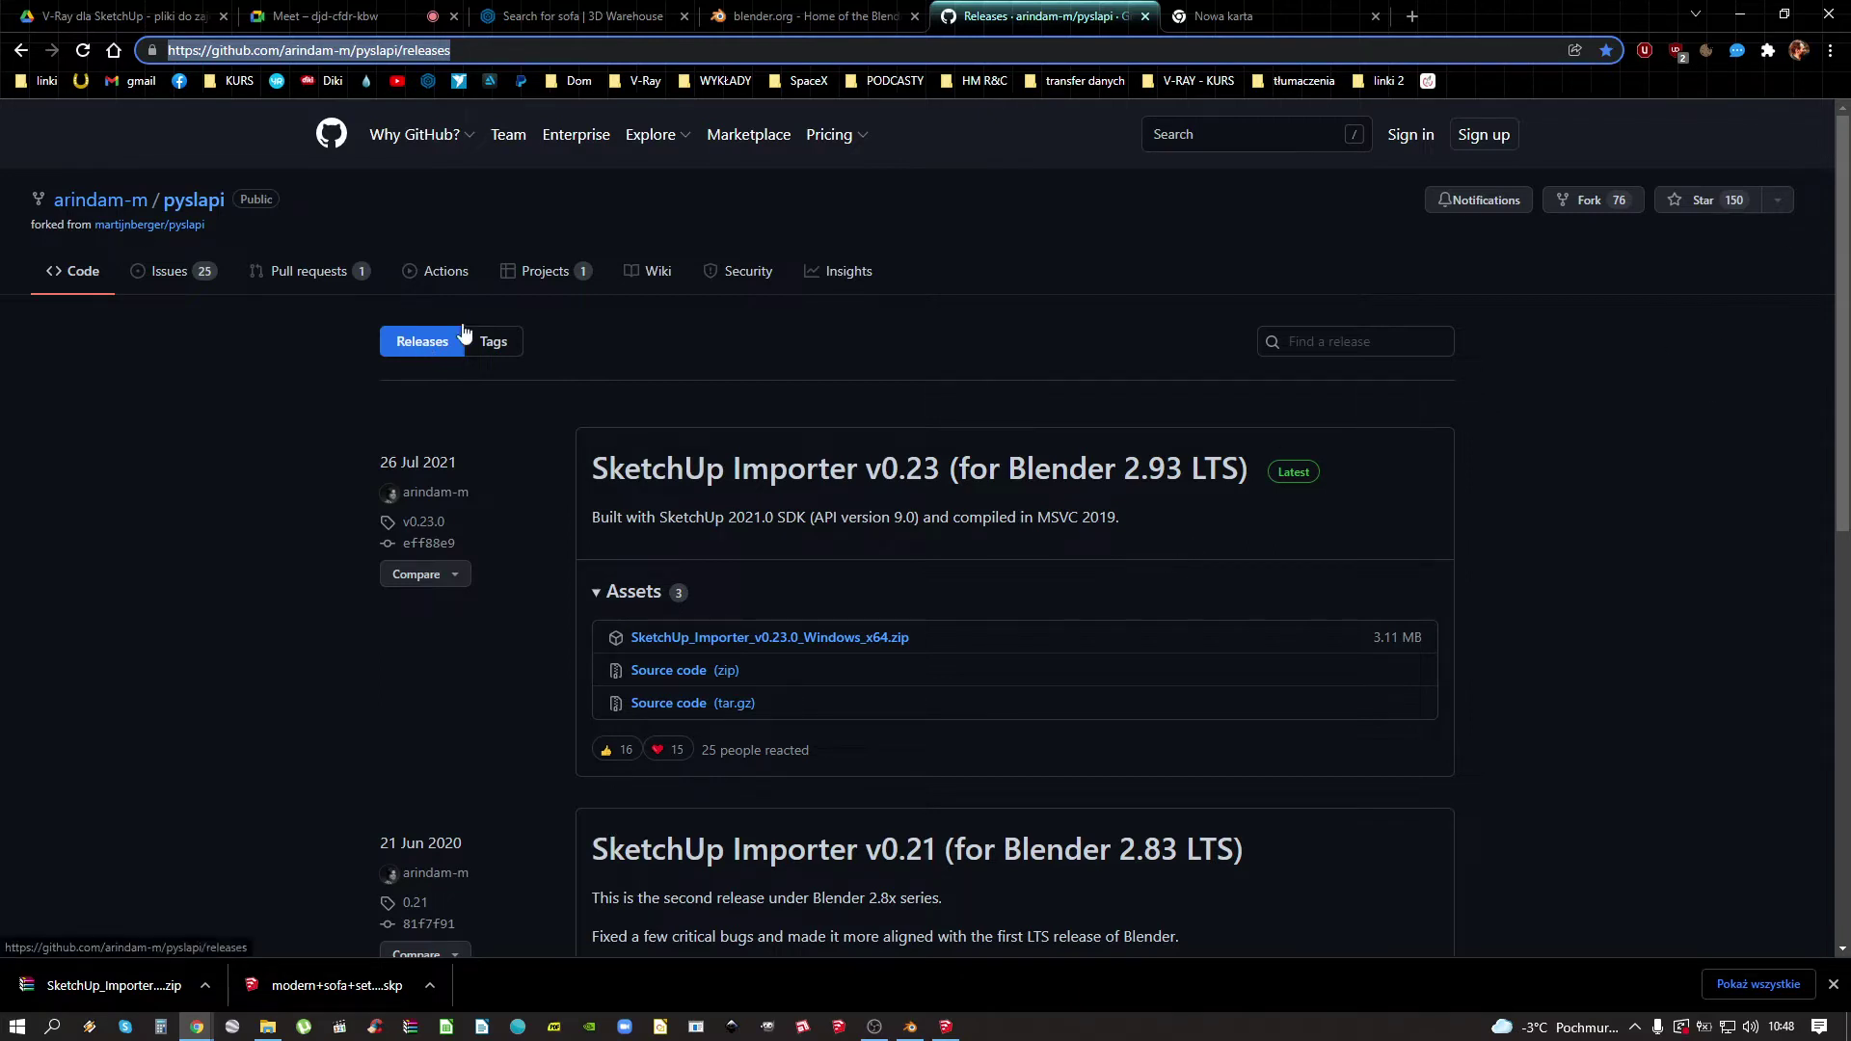
pyautogui.moveTo(449, 50); pyautogui.dragTo(393, 54)
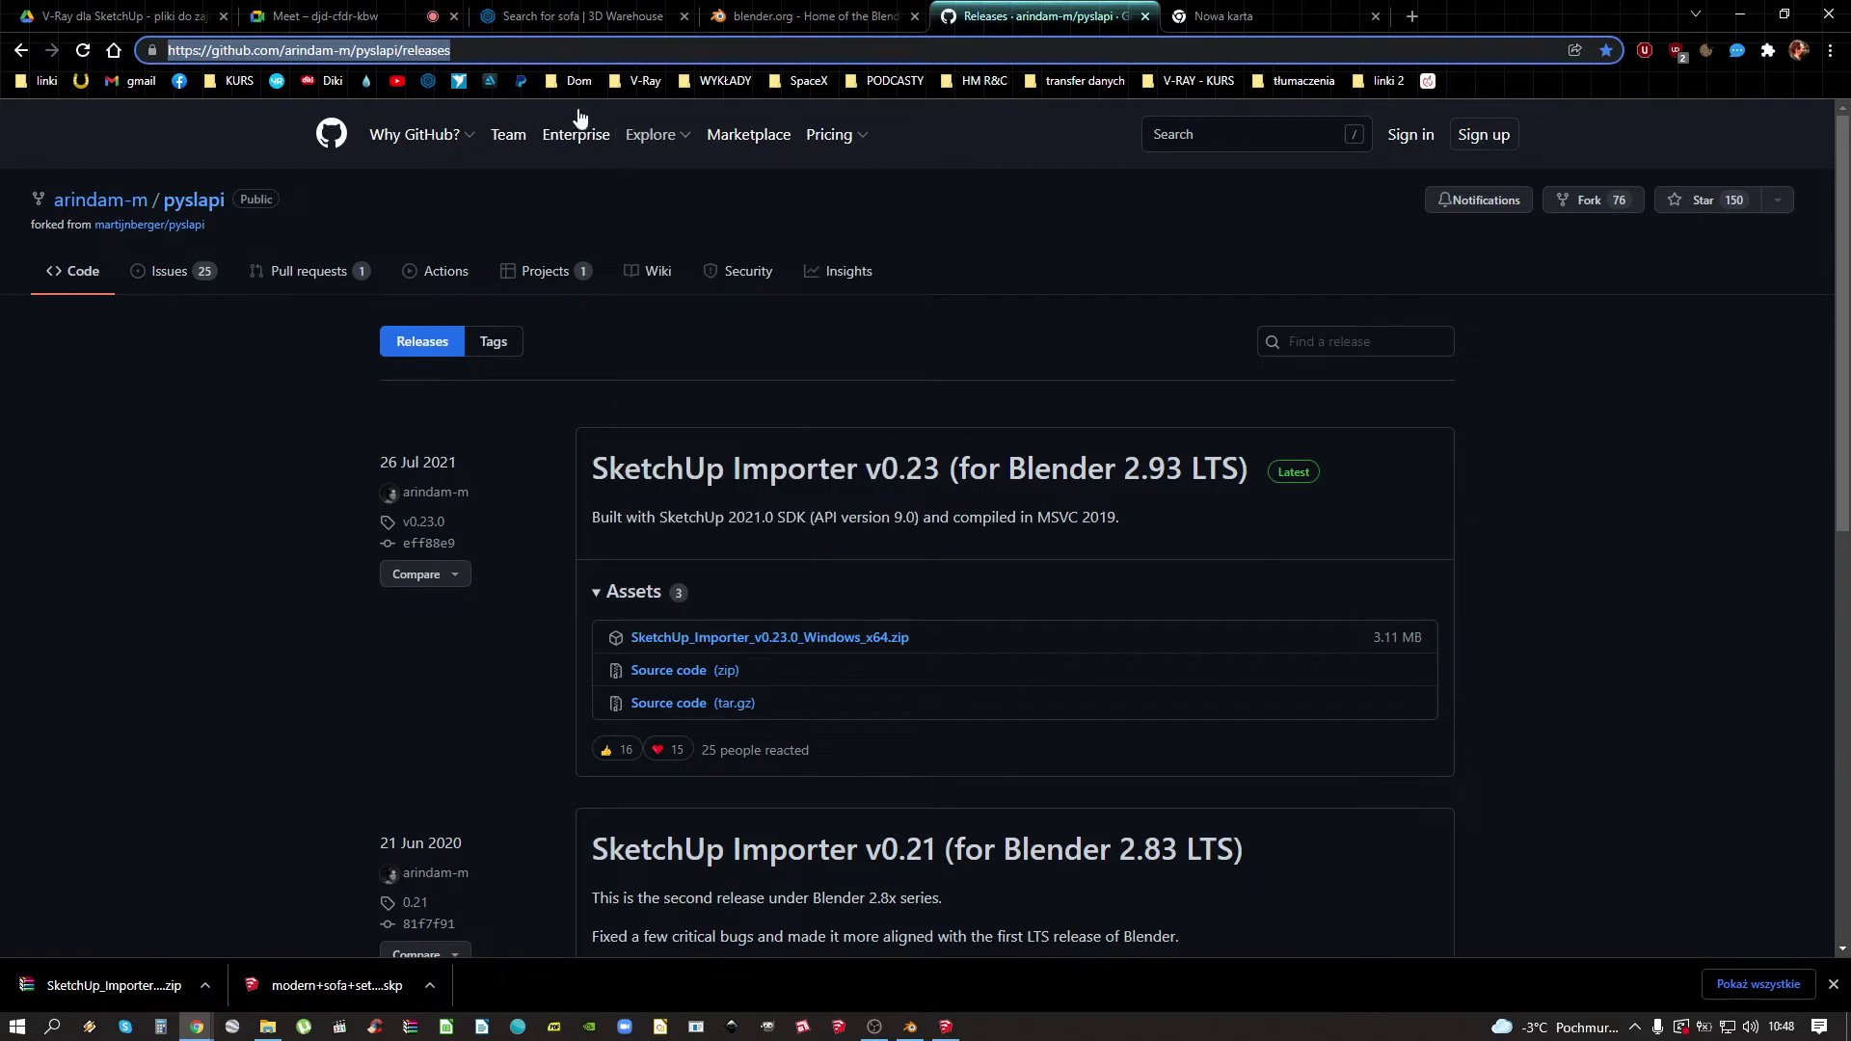
pyautogui.rightClick(522, 50)
pyautogui.click(569, 186)
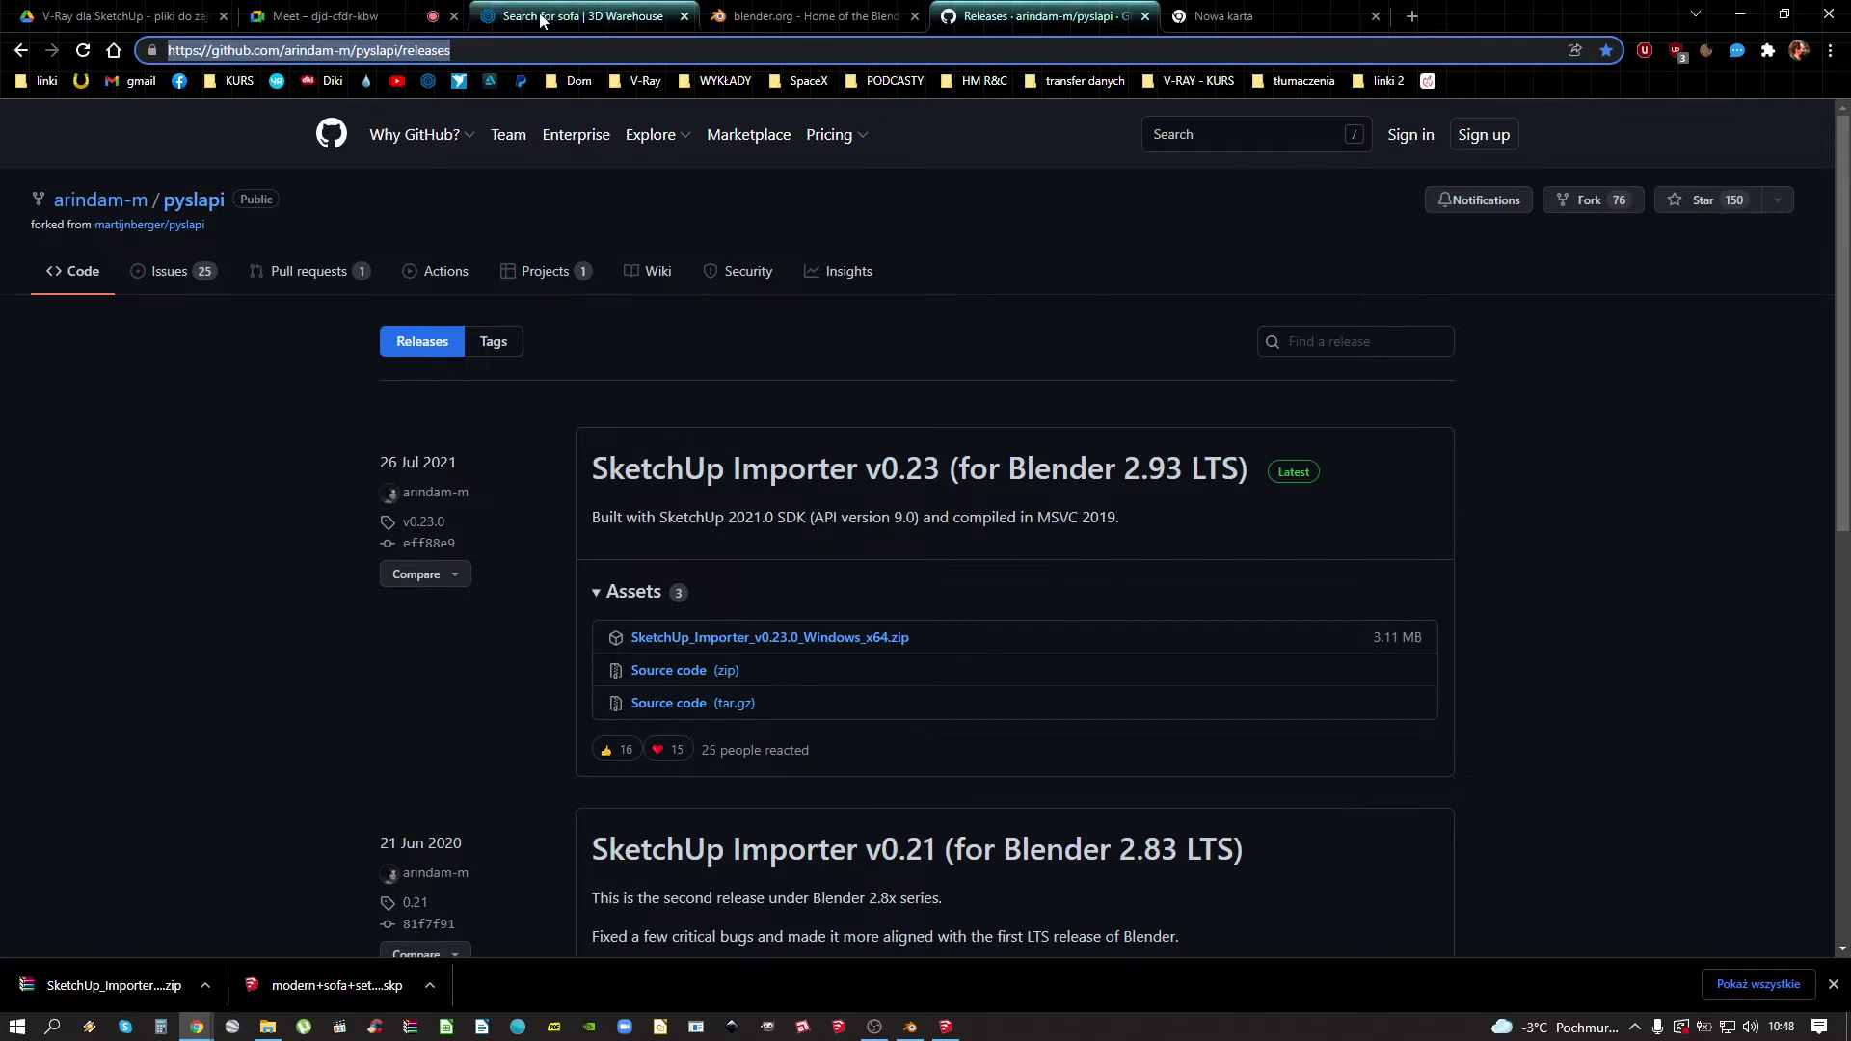
# - Post the pyslapi releases link in the Google Meet chat
pyautogui.click(352, 16)
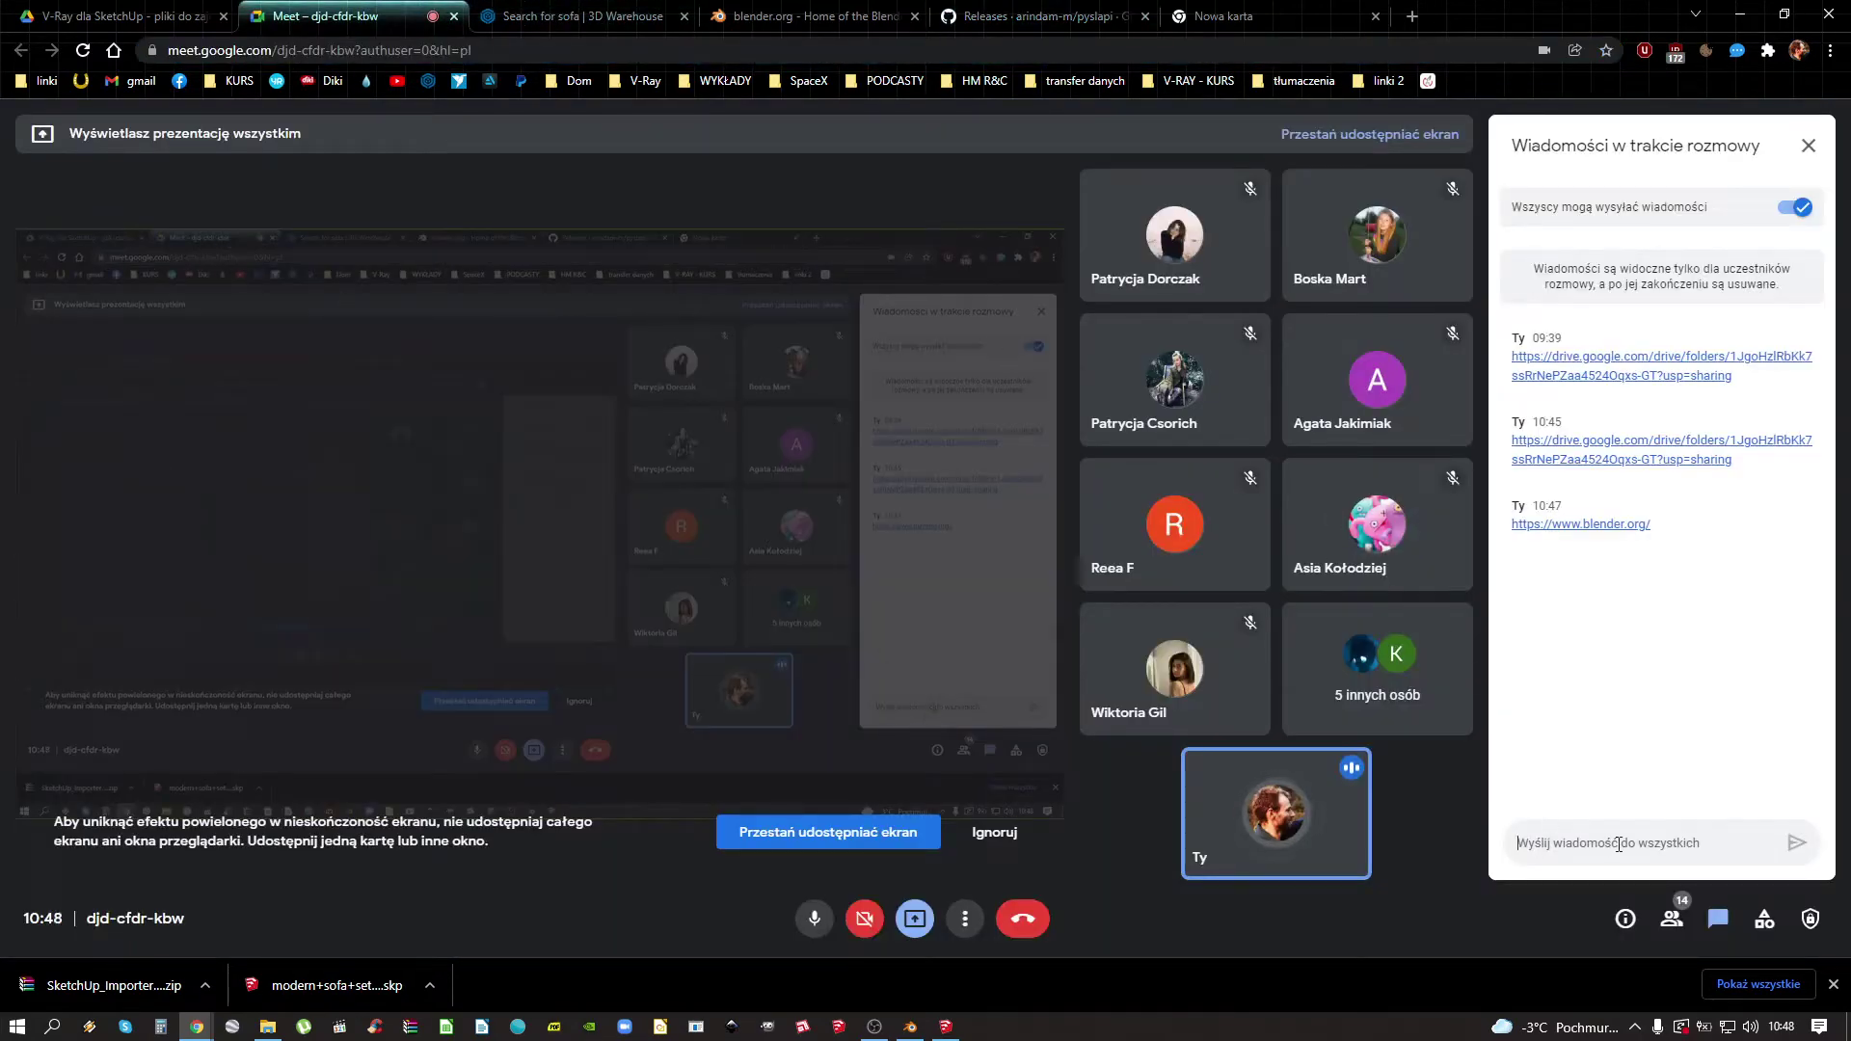
pyautogui.write('https://github.com/arindam-m/pyslapi/releases')
pyautogui.press('Return')
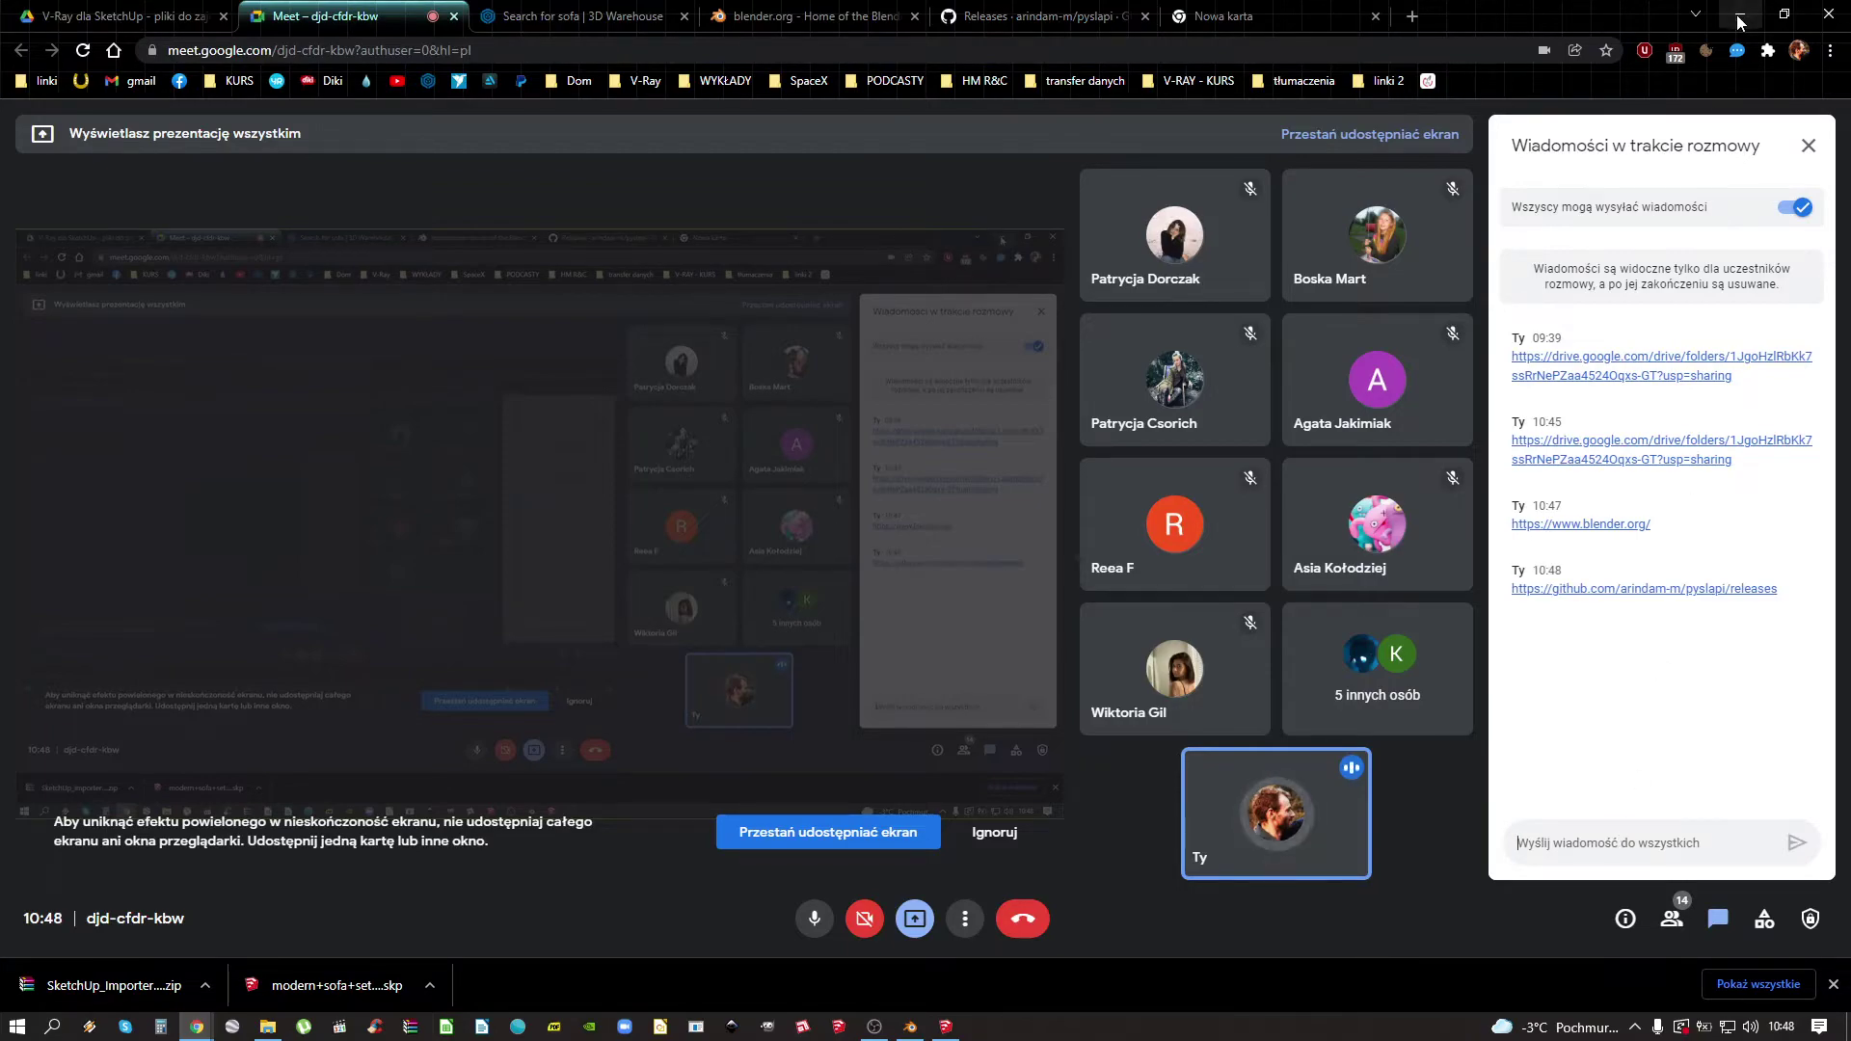
# - Minimize Chrome to check Blender, then return to the pyslapi releases tab
pyautogui.click(1741, 18)
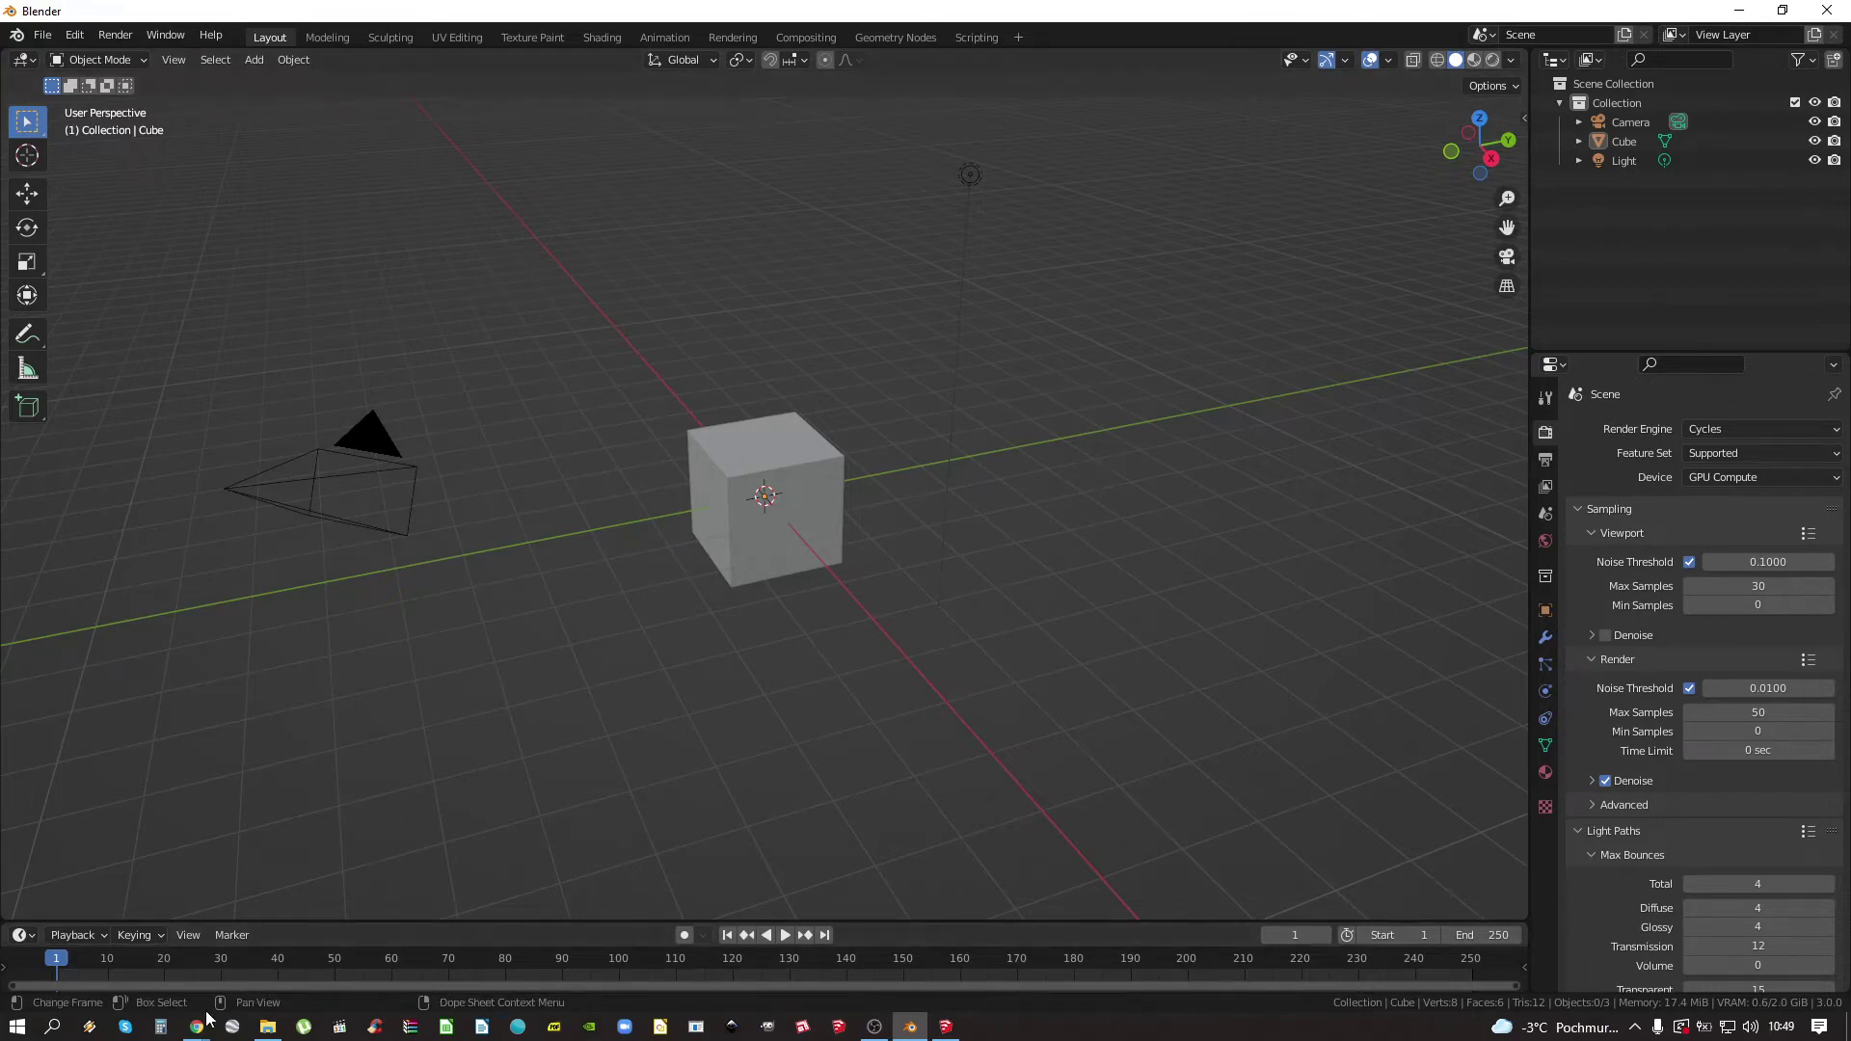
pyautogui.click(119, 938)
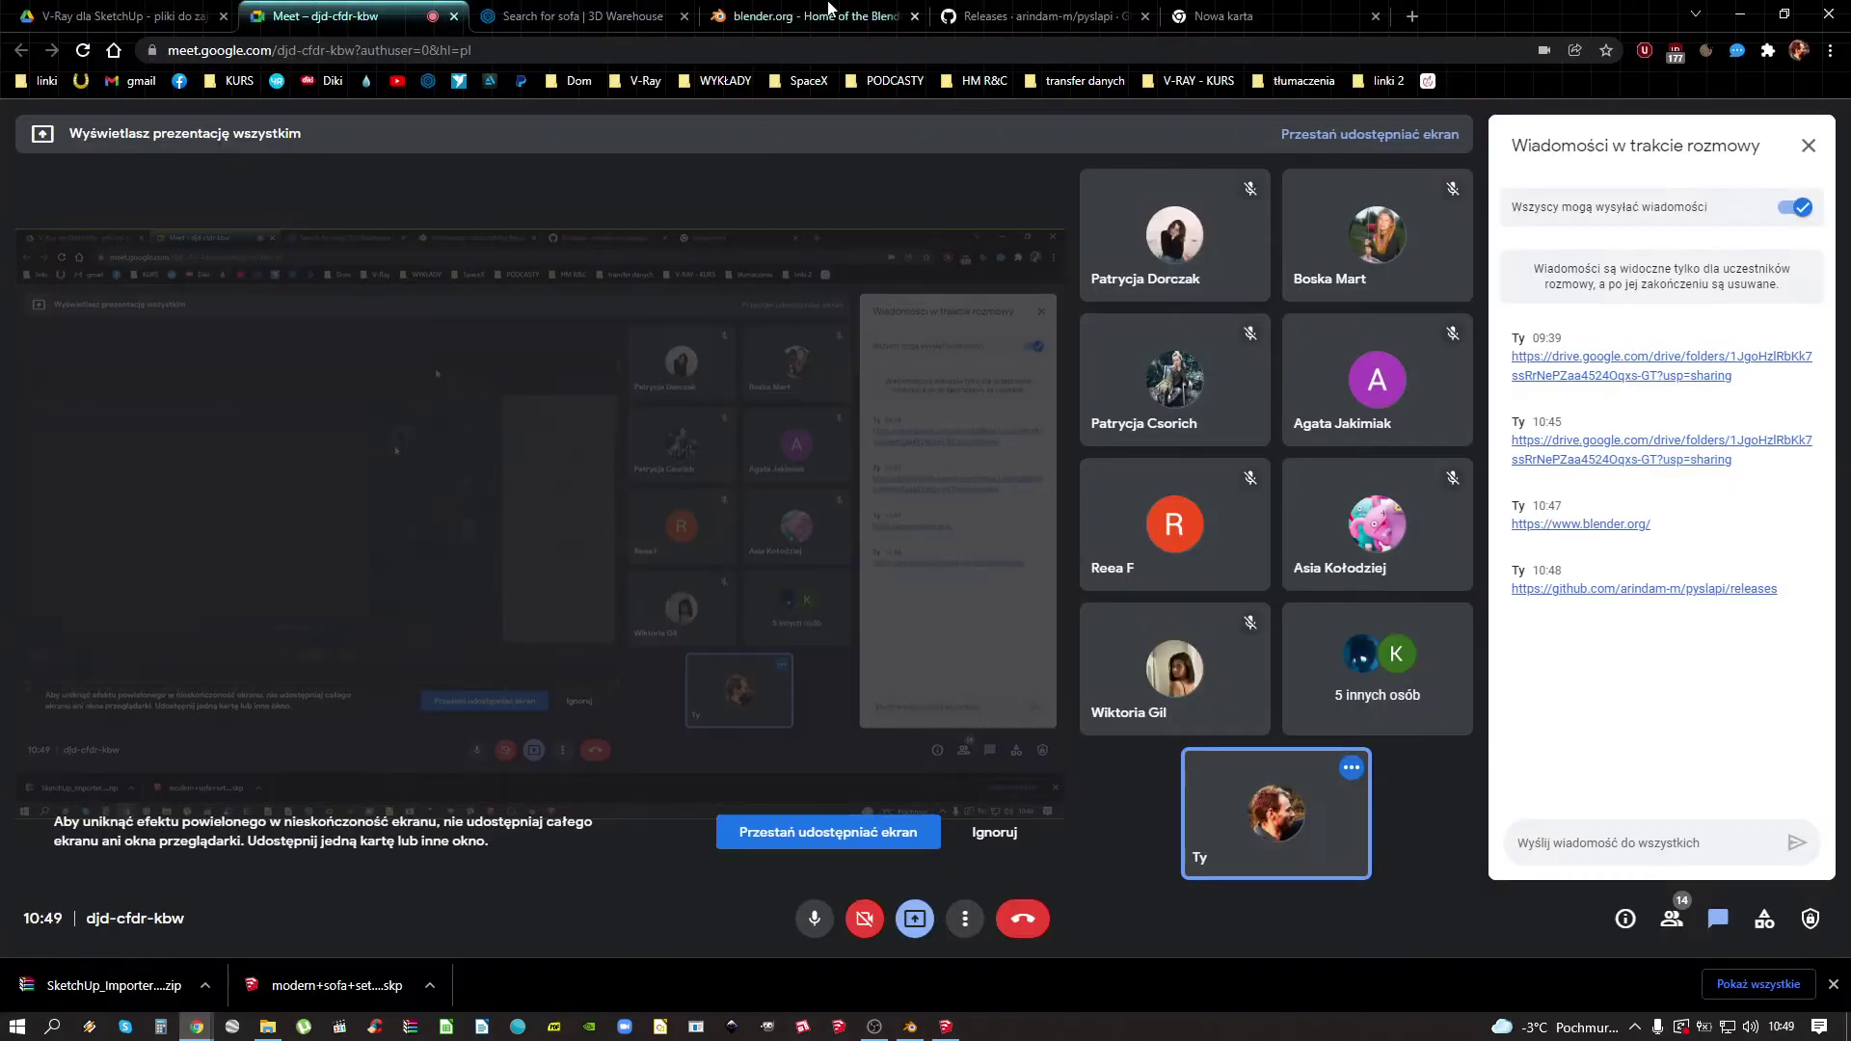
pyautogui.click(1037, 29)
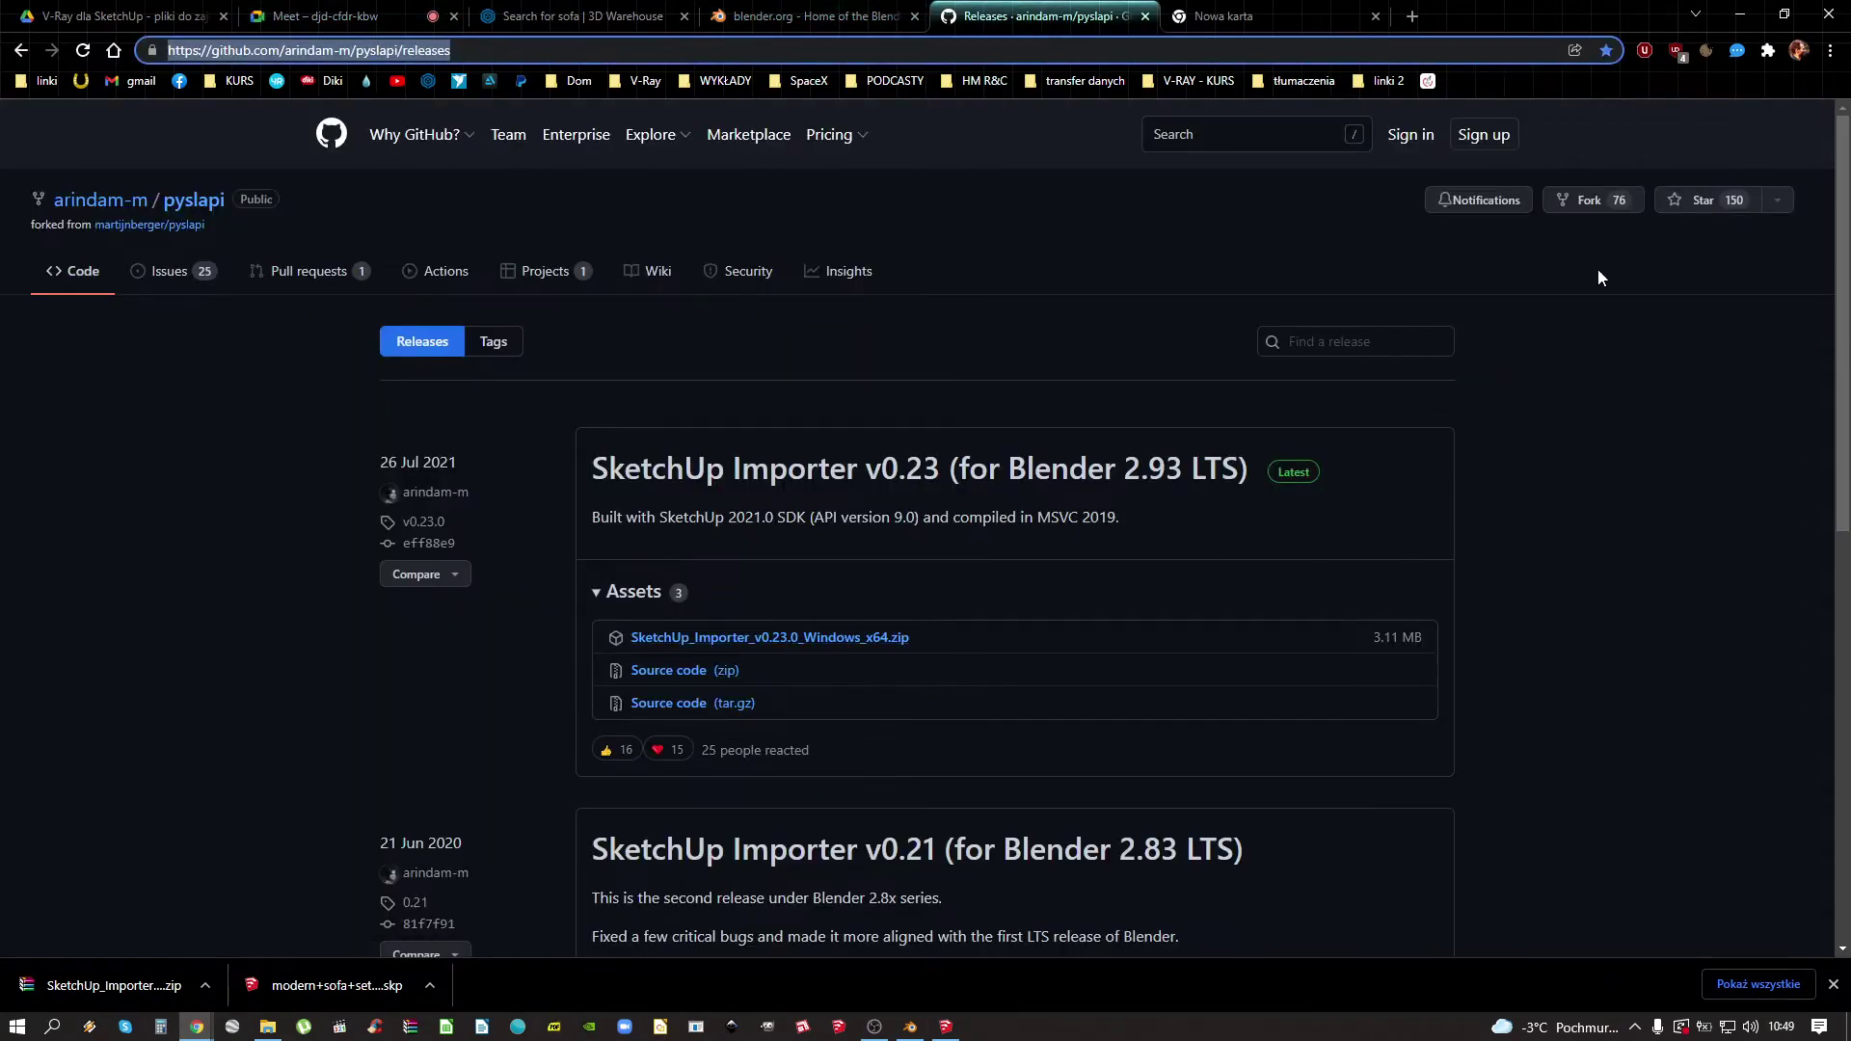
# - Install the SketchUp_Importer zip from Downloads as a Blender add-on
pyautogui.click(1741, 14)
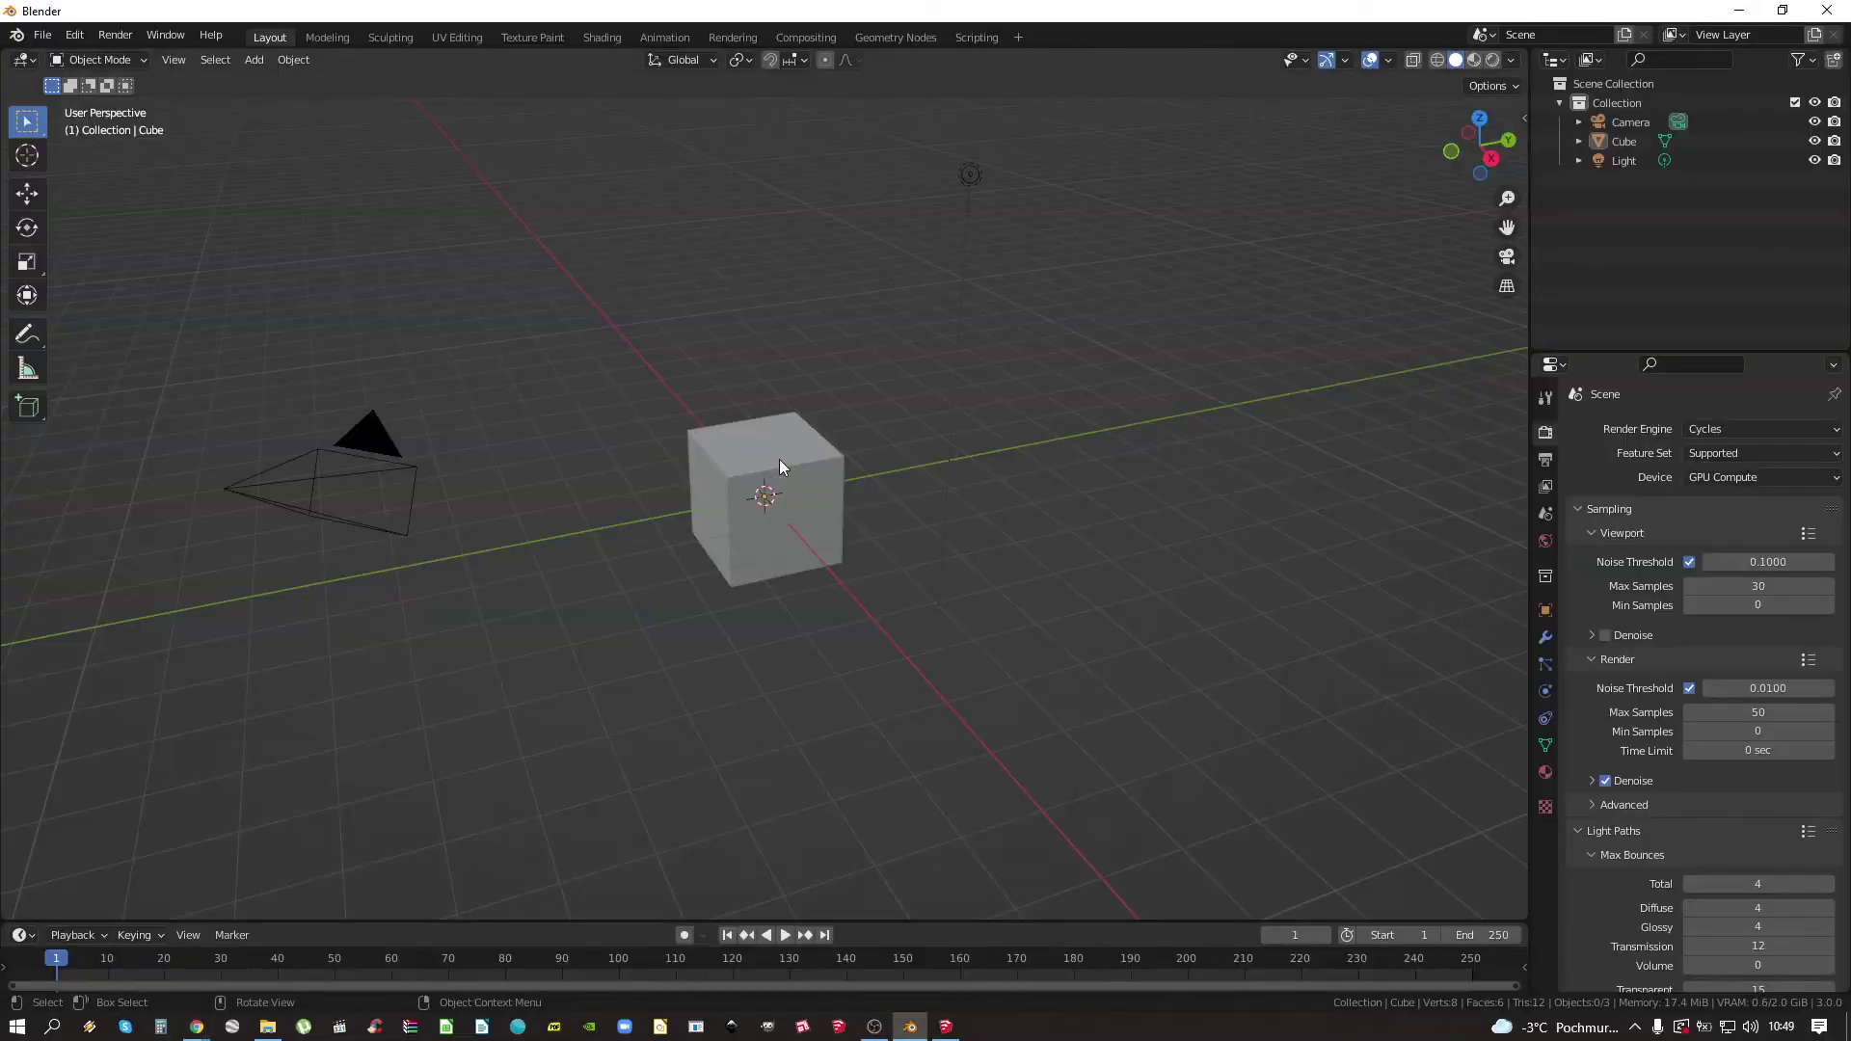
pyautogui.click(75, 35)
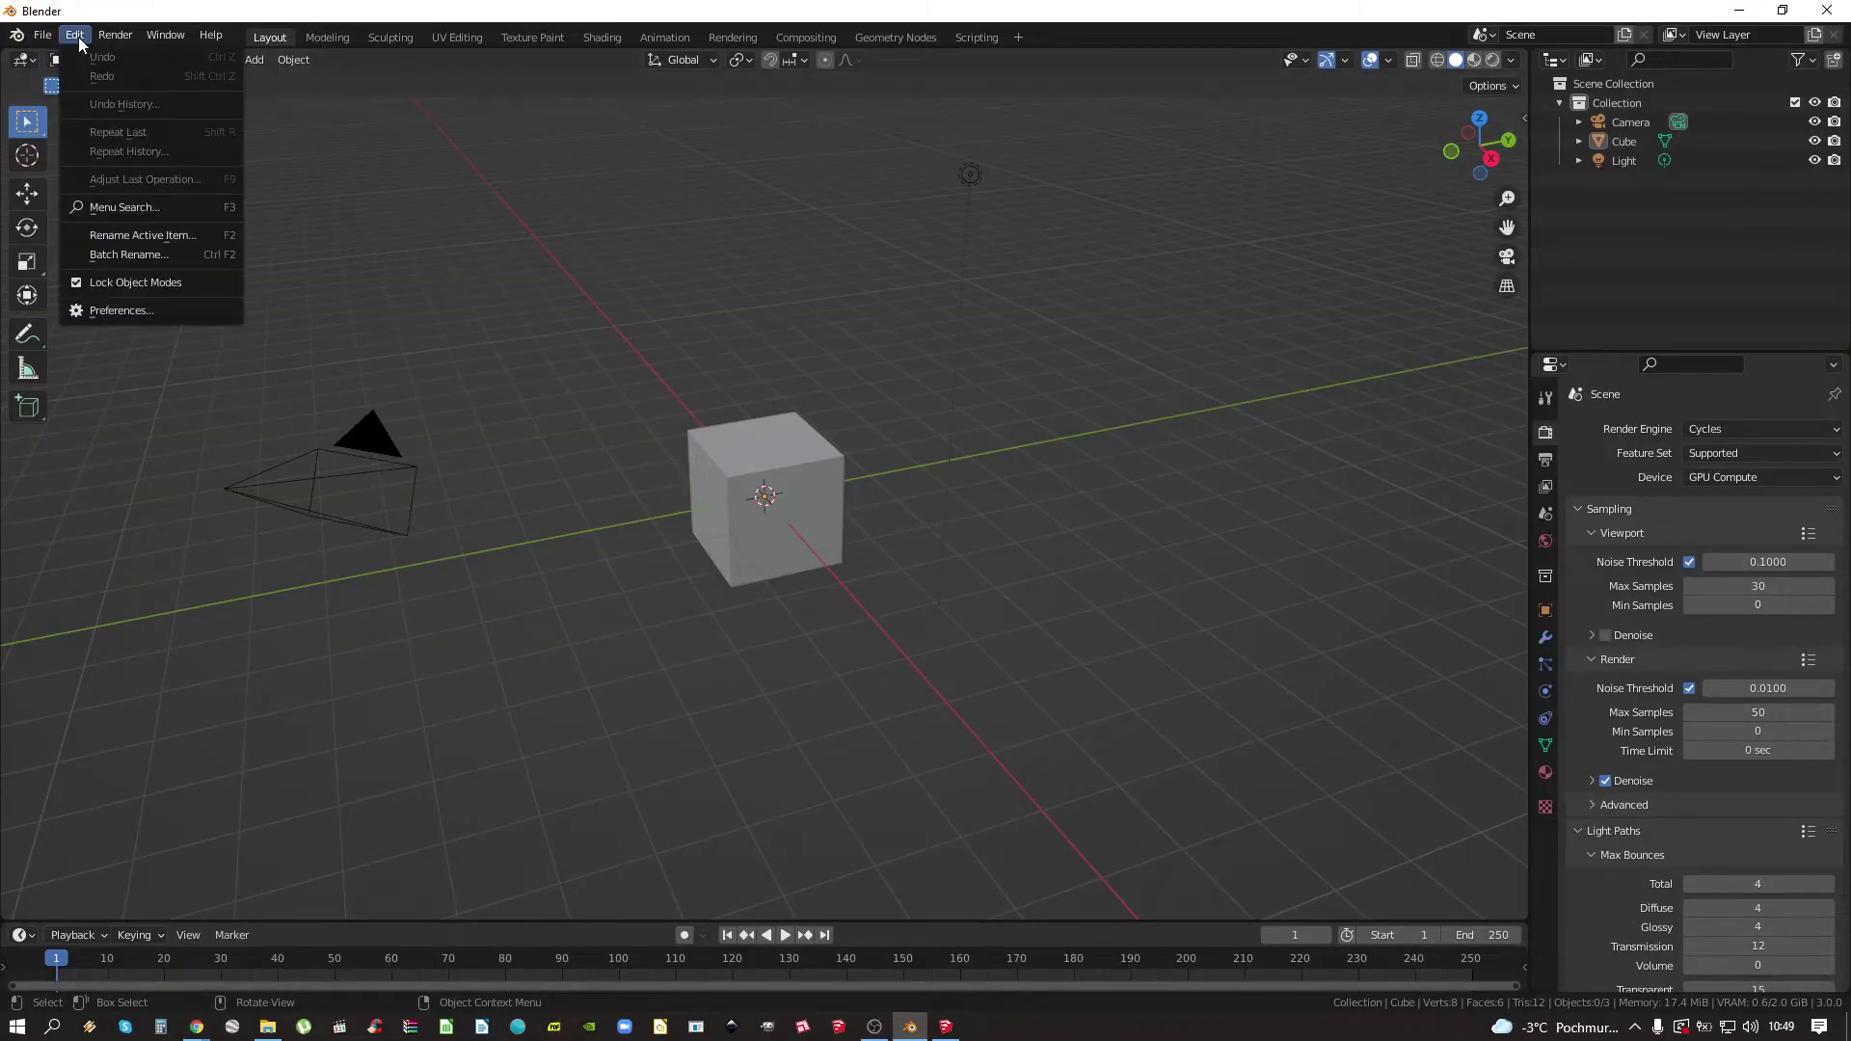
pyautogui.click(125, 310)
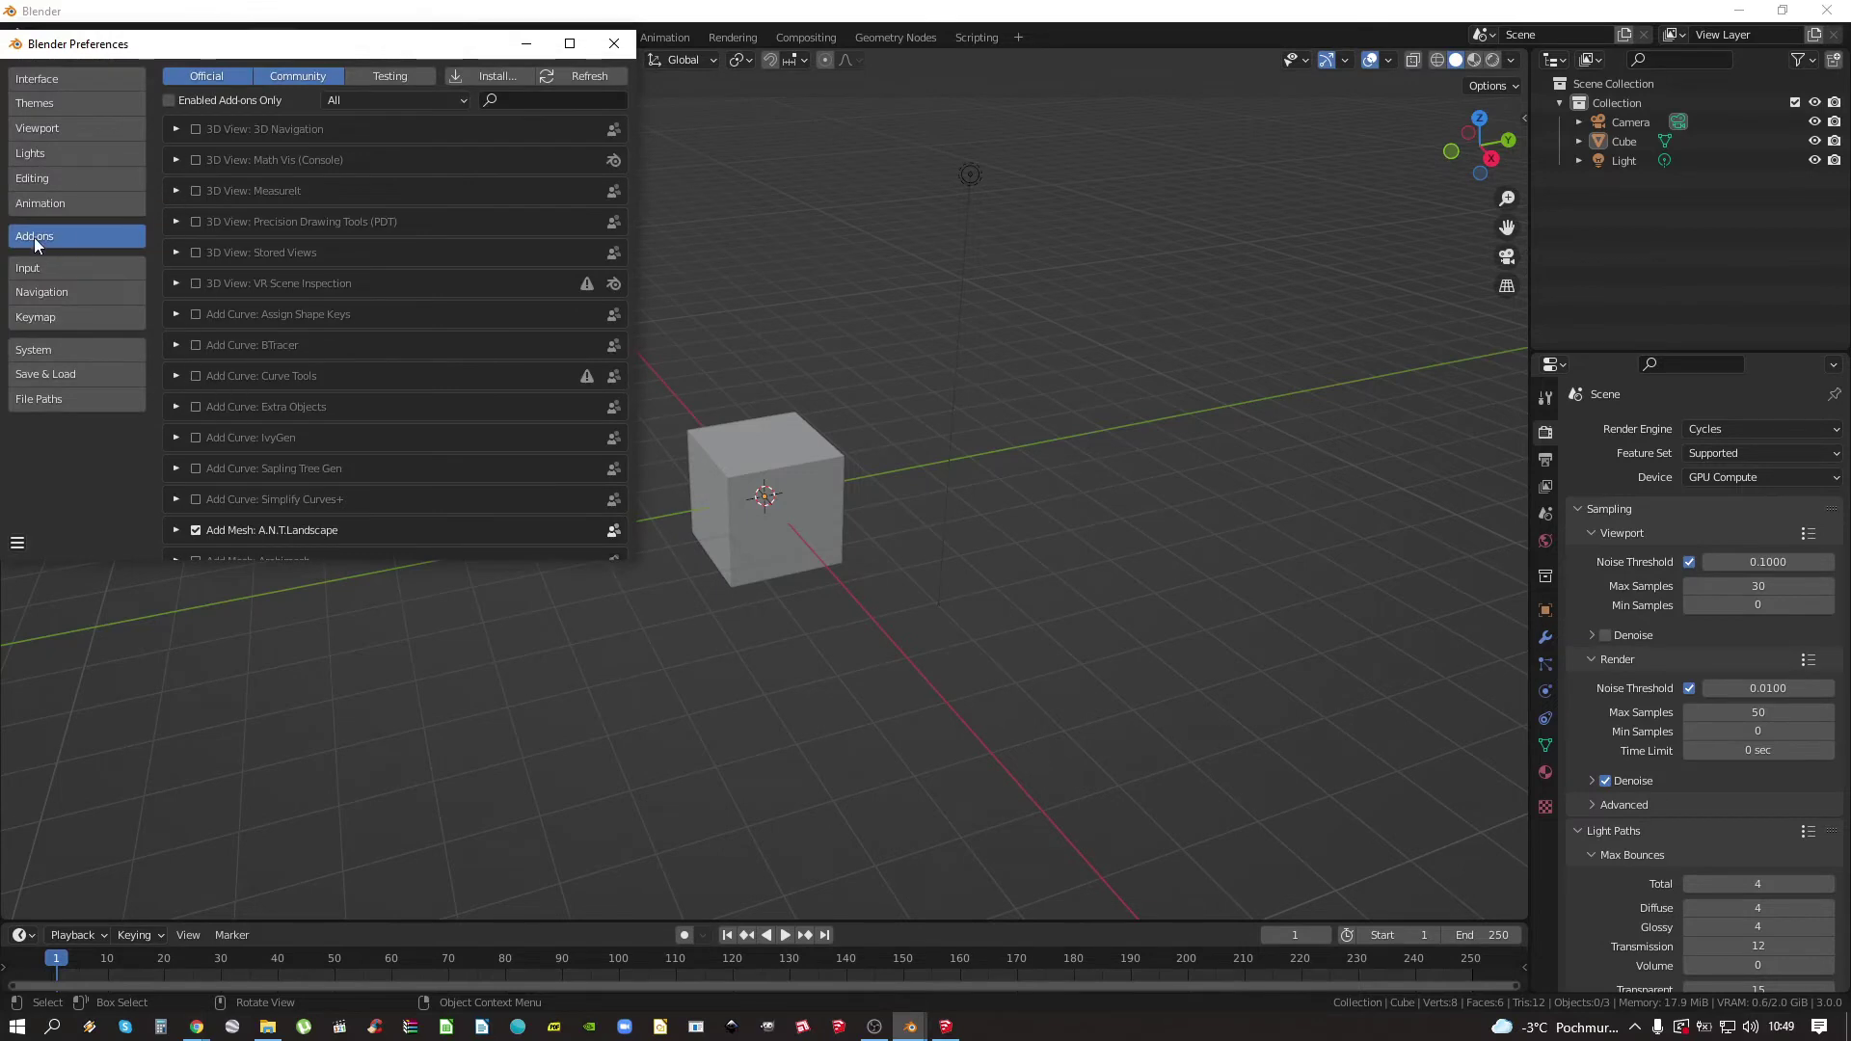
pyautogui.click(487, 75)
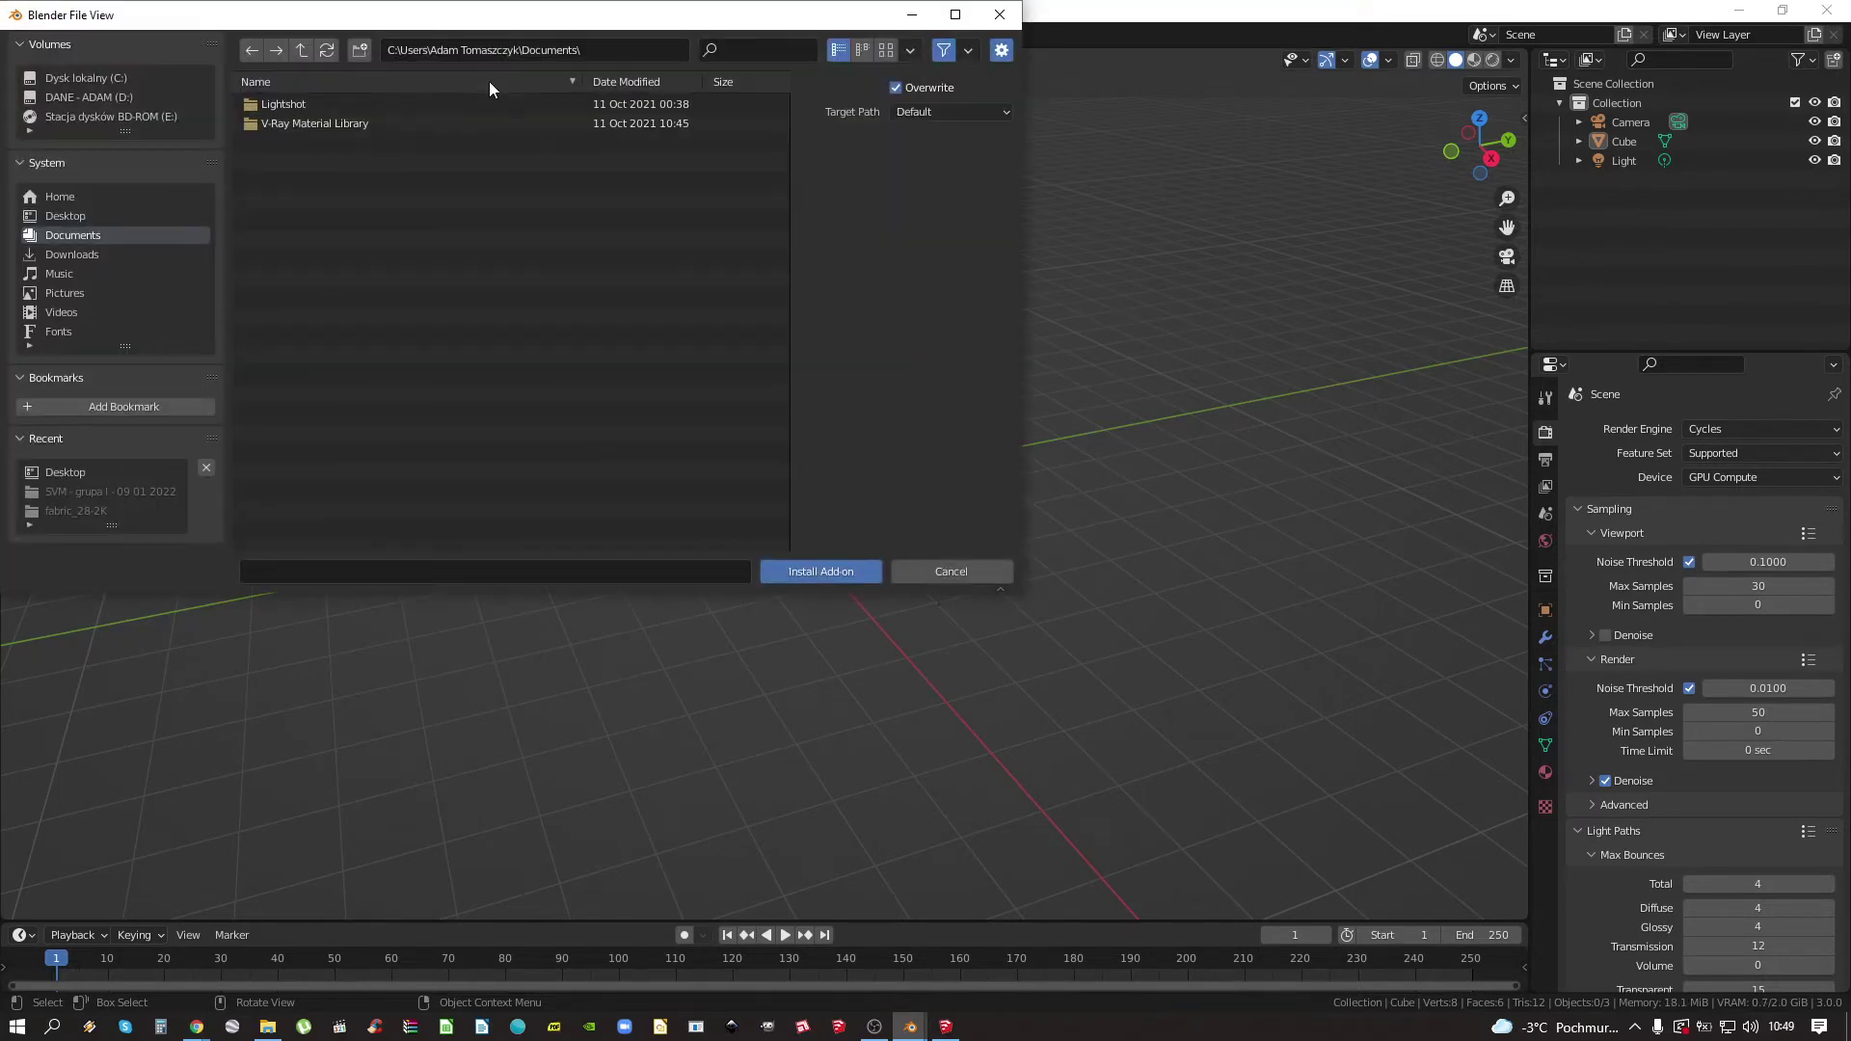
pyautogui.click(77, 255)
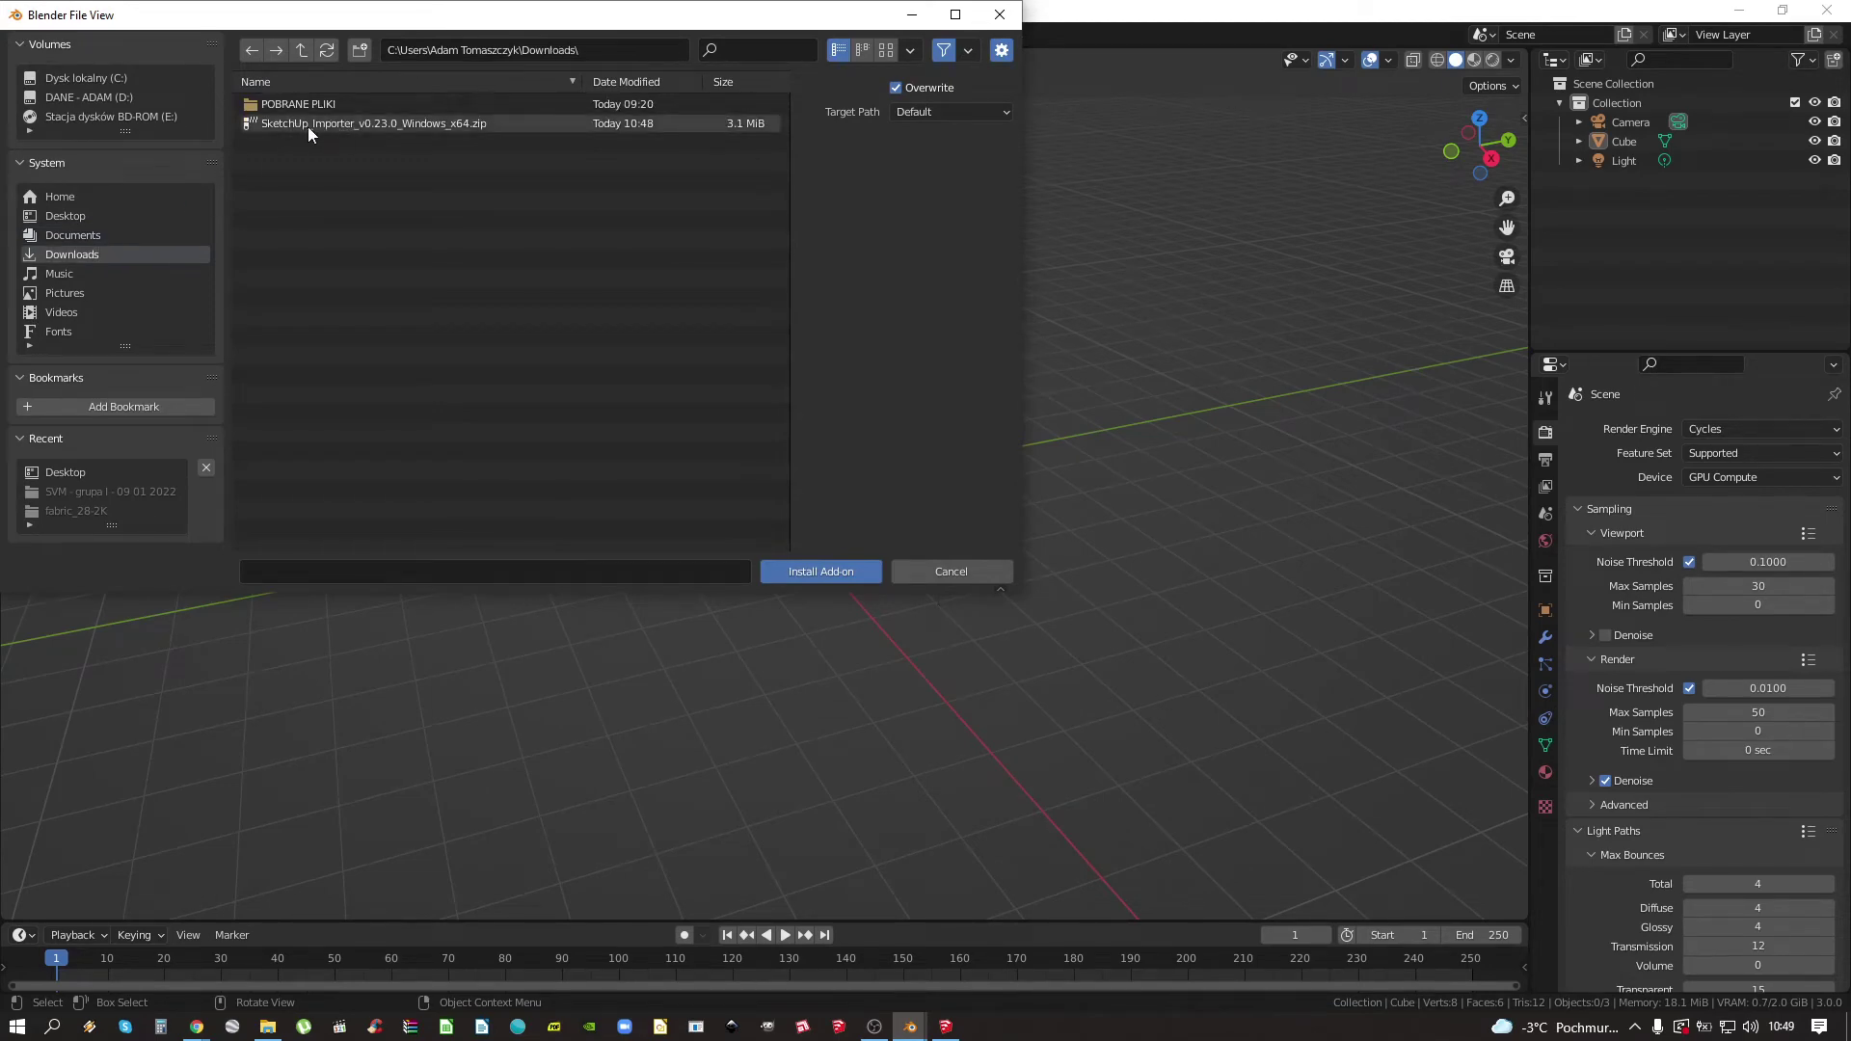
pyautogui.click(332, 124)
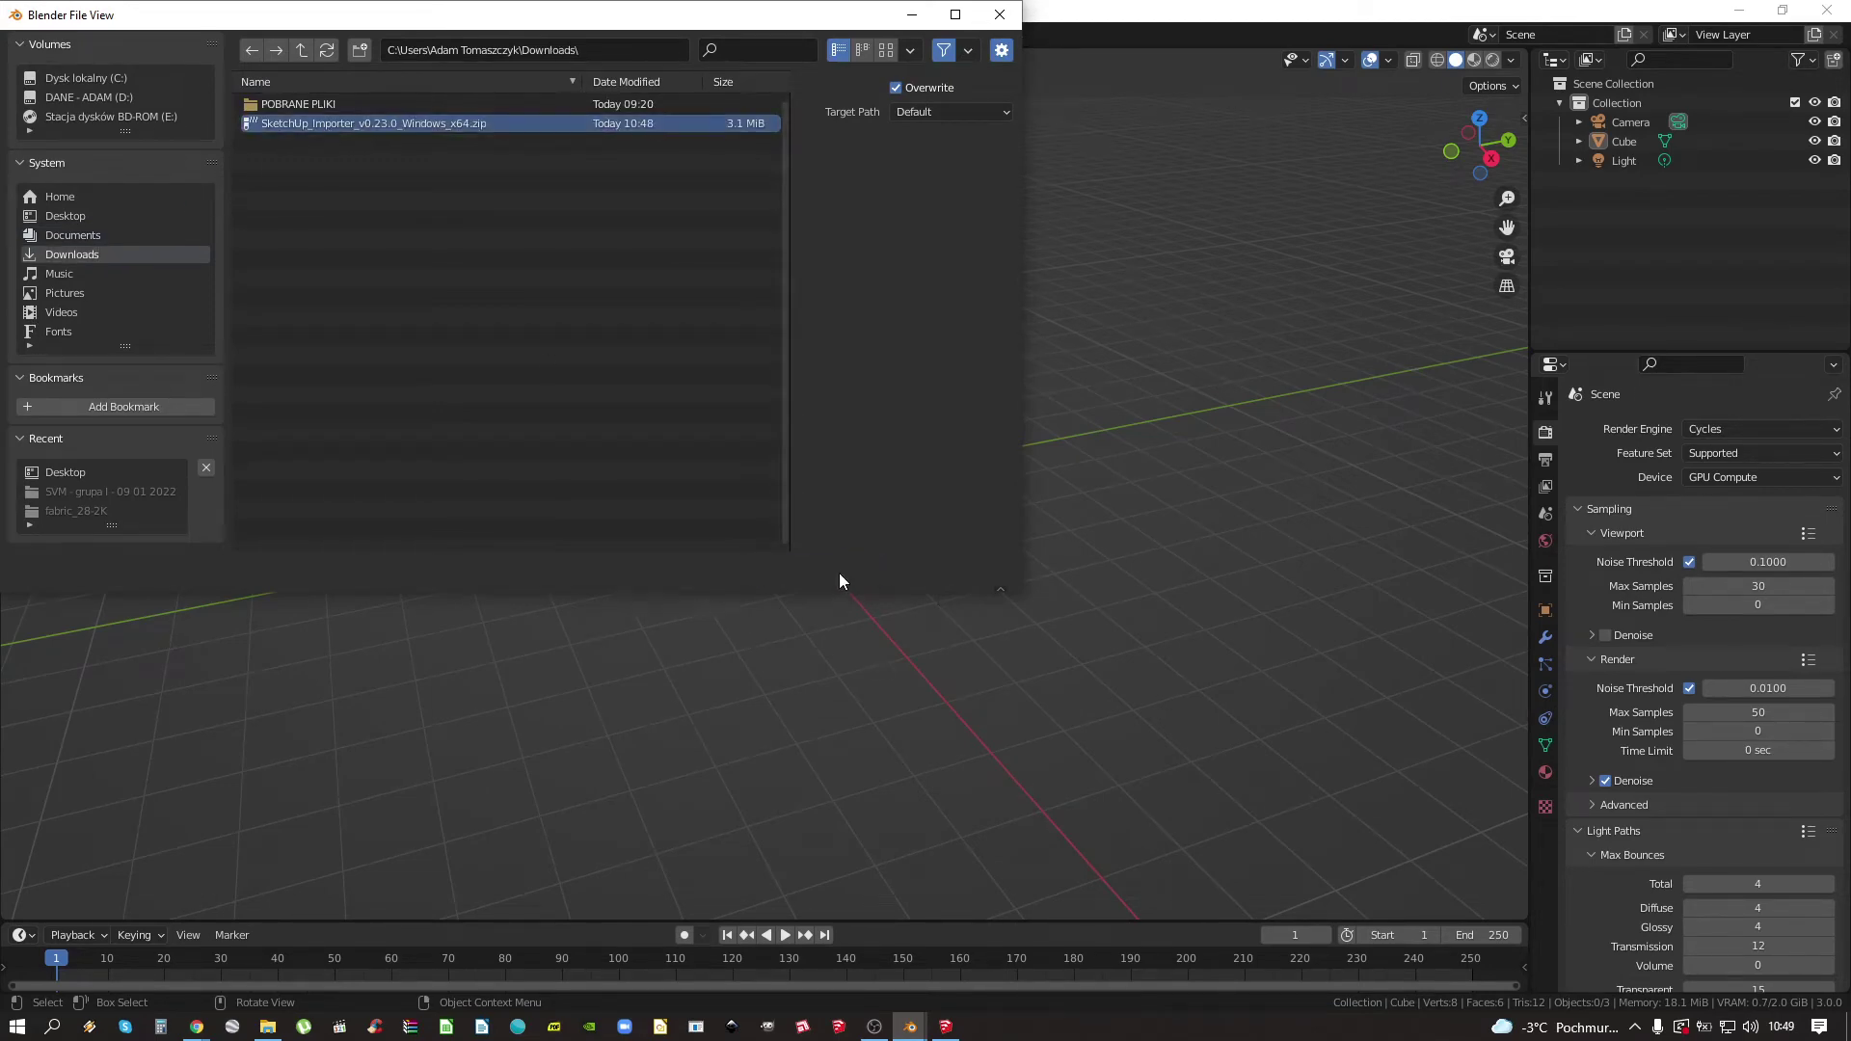
pyautogui.click(839, 572)
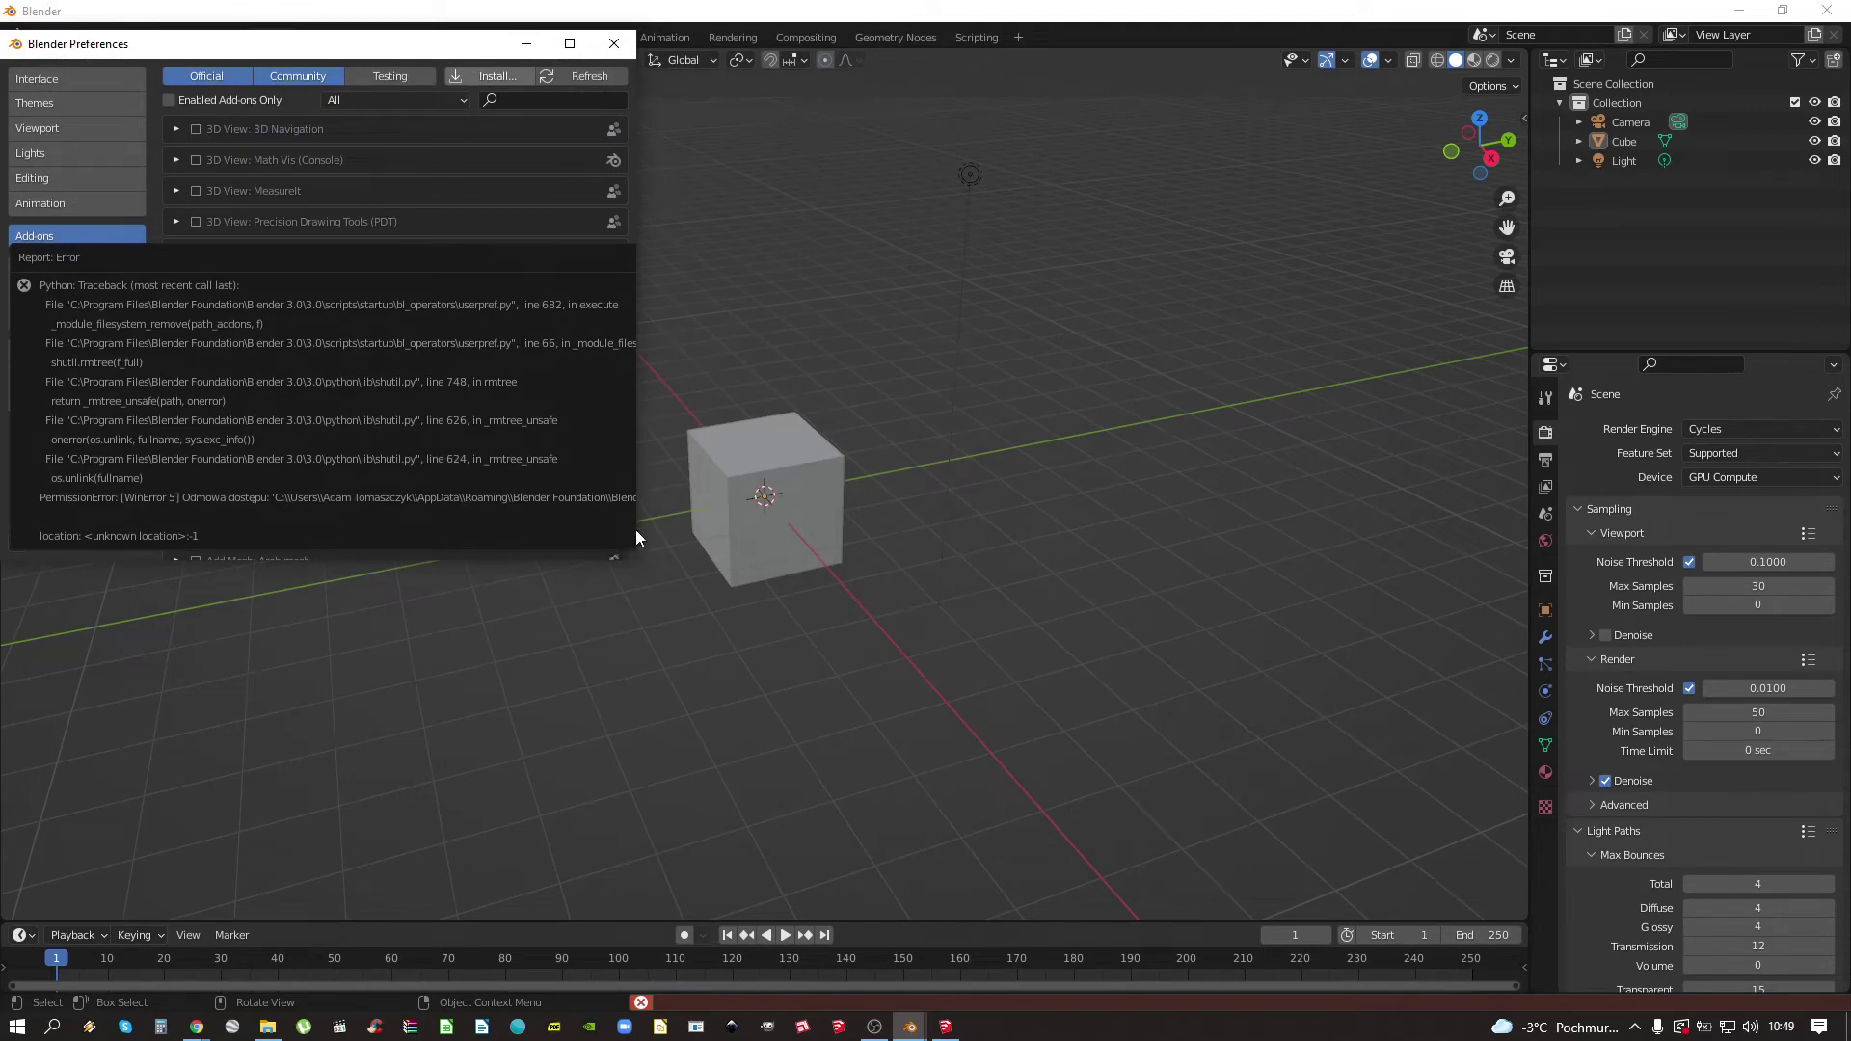
# - Search add-ons for 'sket', enable Import-Export: SketchUp Importer, and close Preferences
pyautogui.moveTo(632, 561); pyautogui.dragTo(1056, 781)
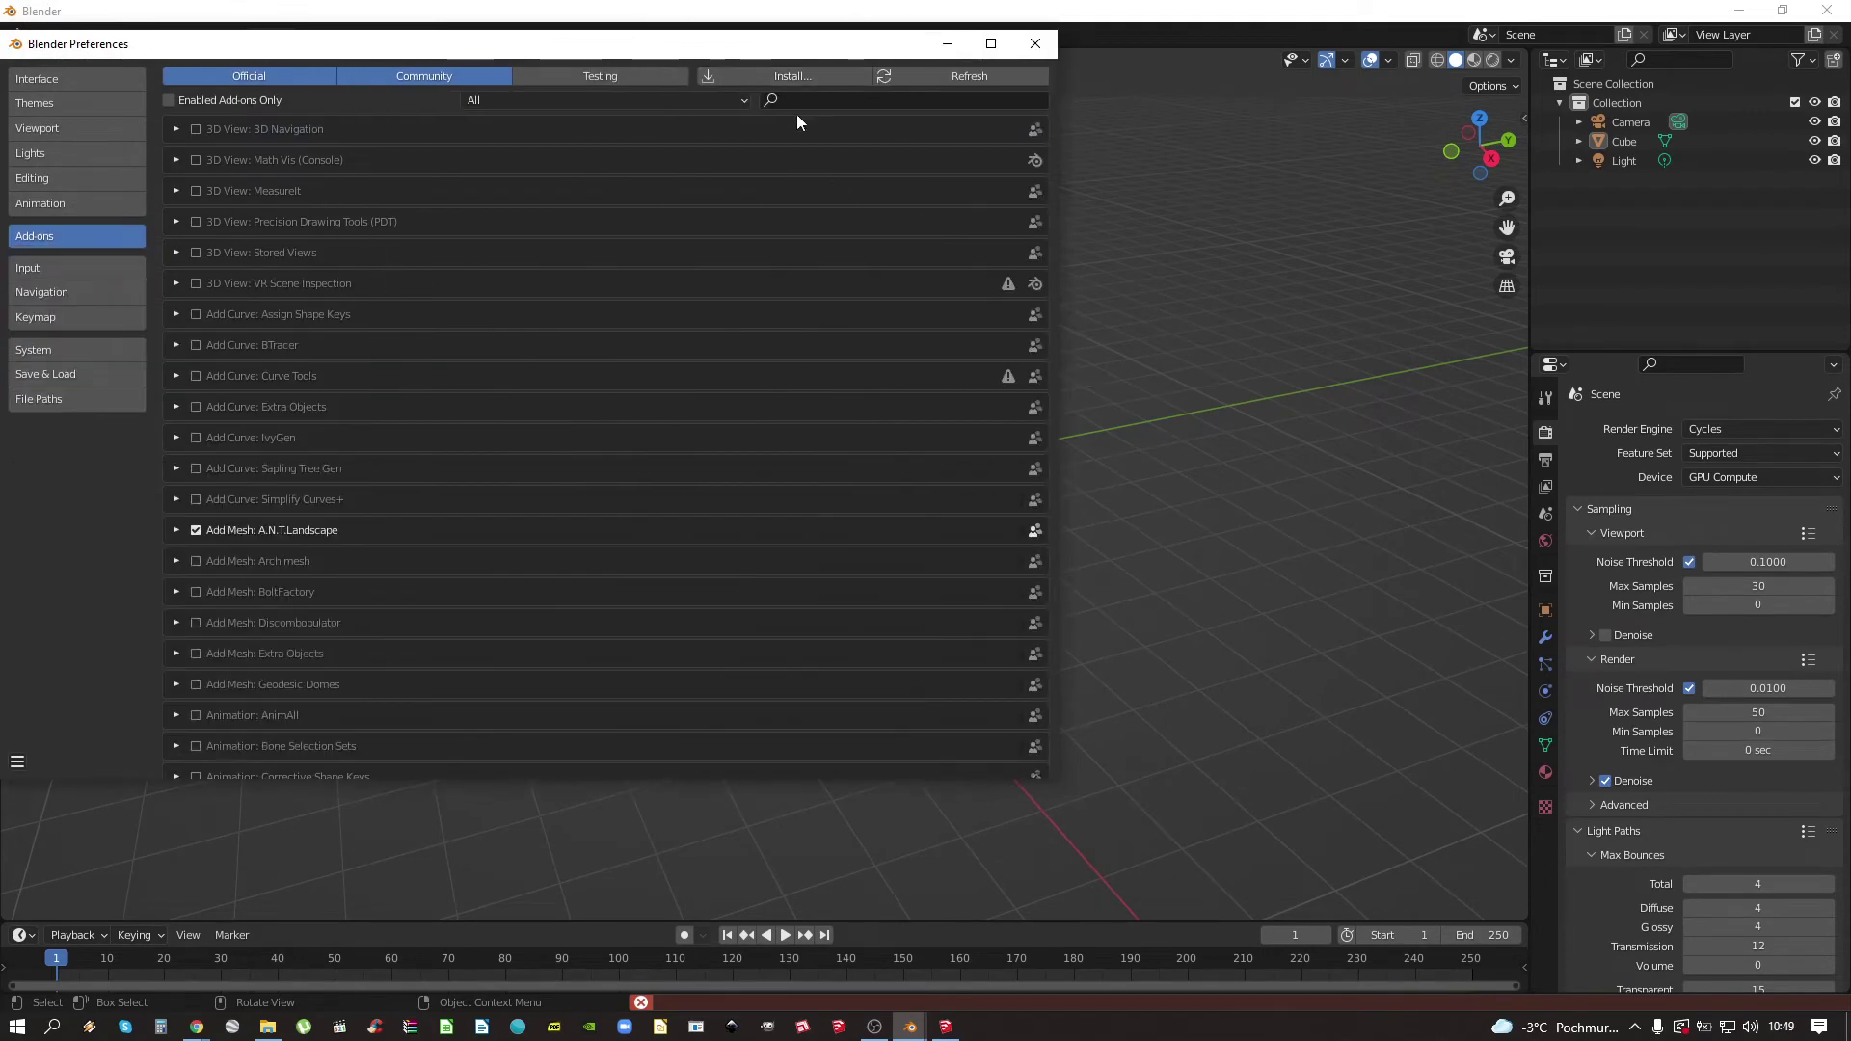
pyautogui.click(852, 103)
pyautogui.write('ske')
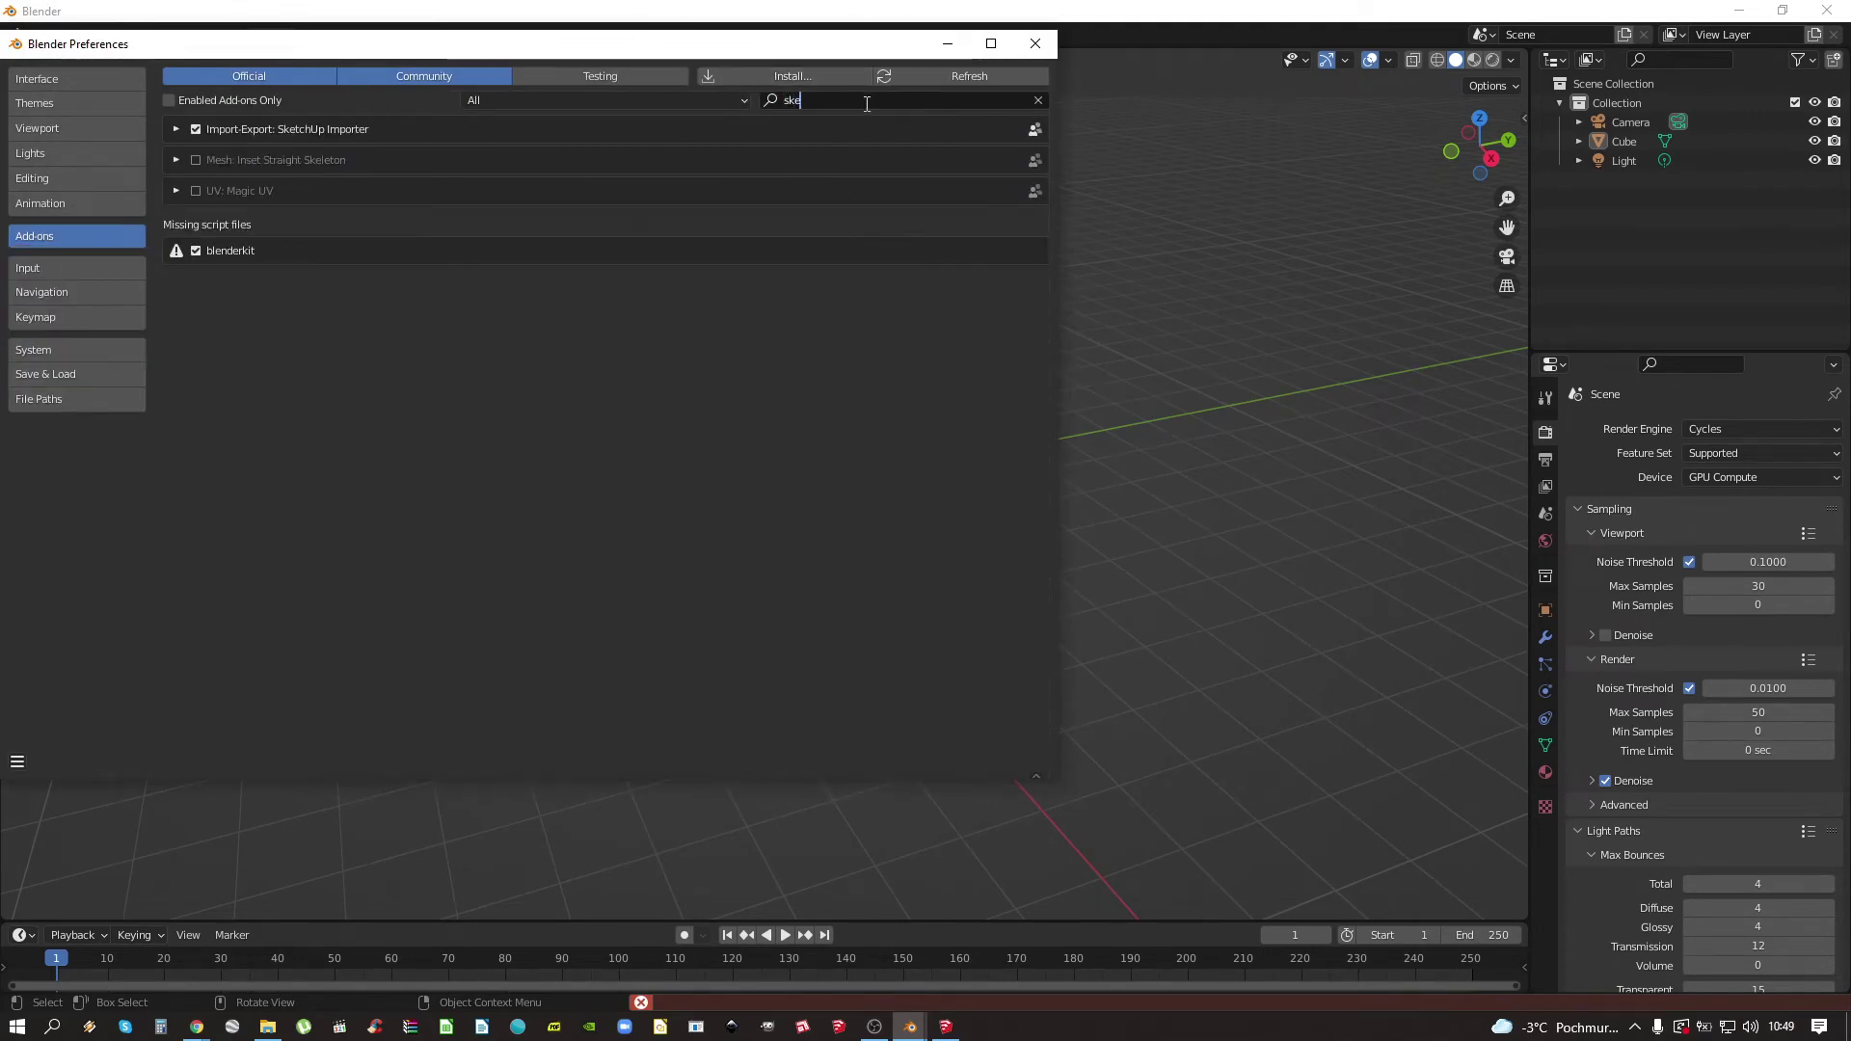
pyautogui.write('t')
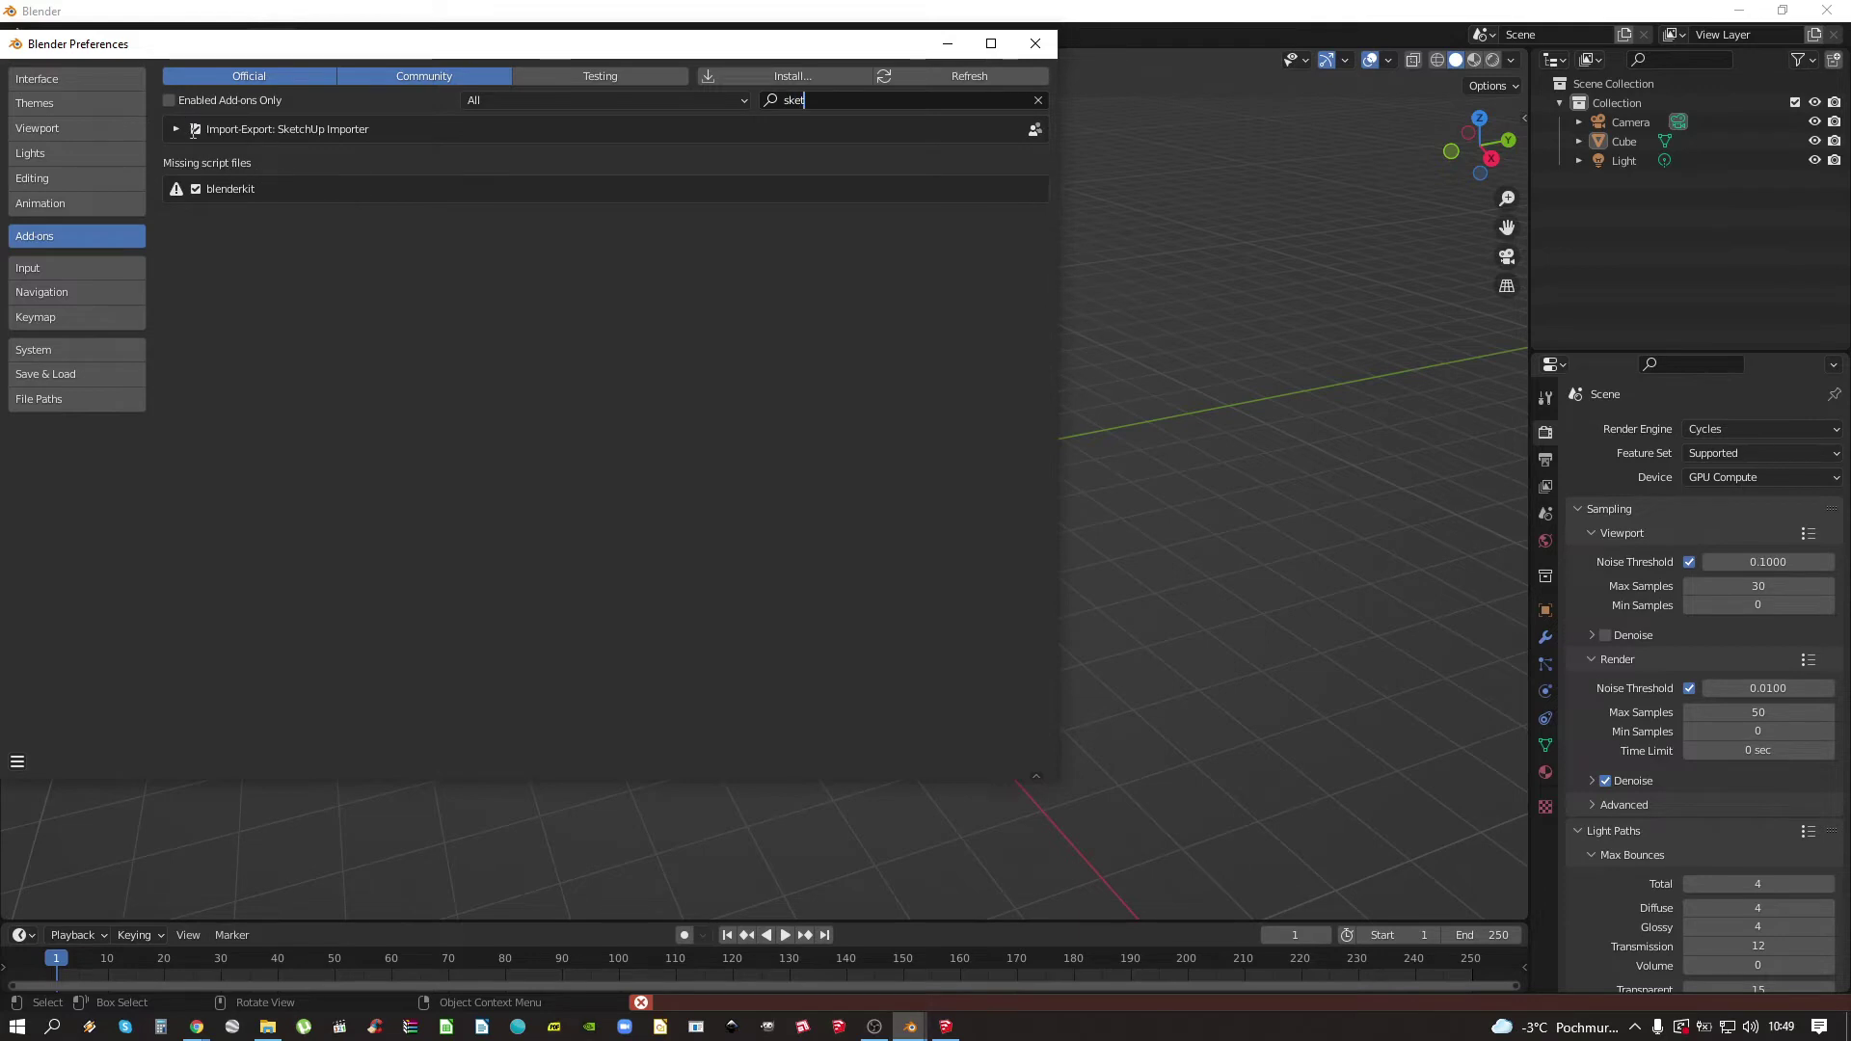
pyautogui.click(177, 130)
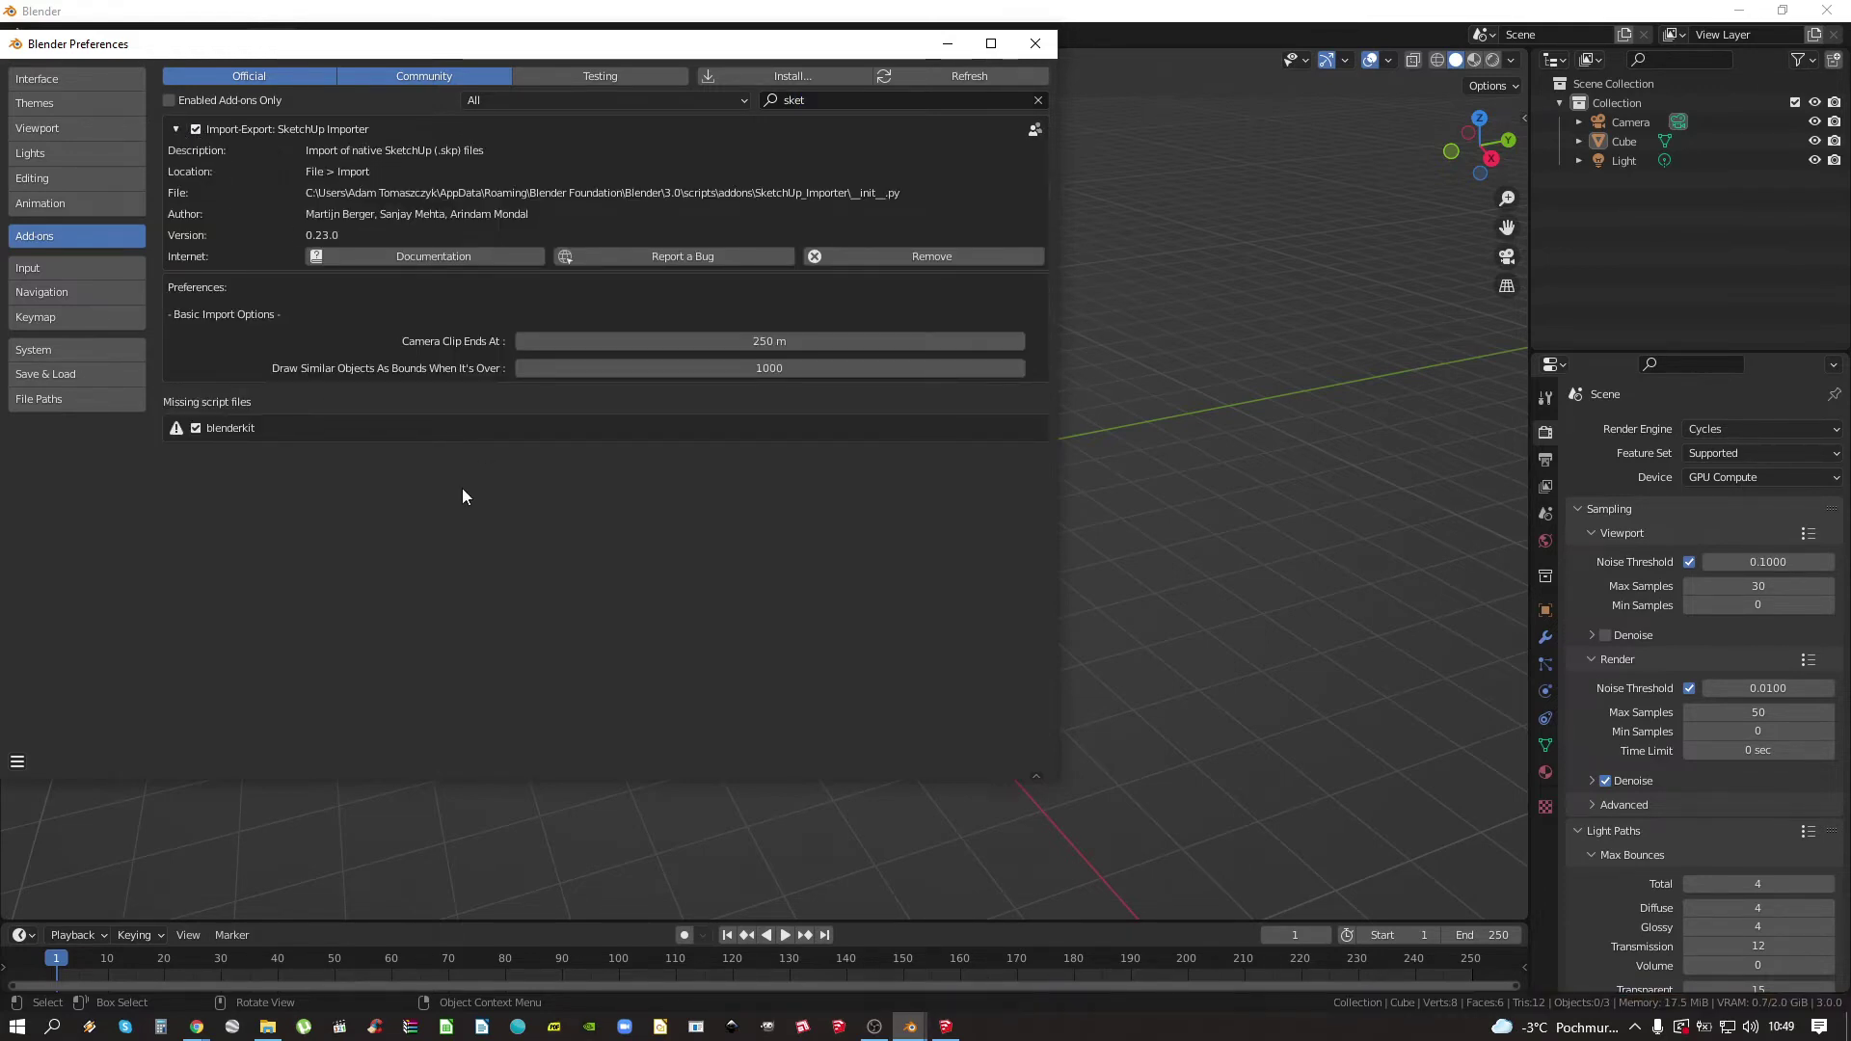
pyautogui.click(1035, 43)
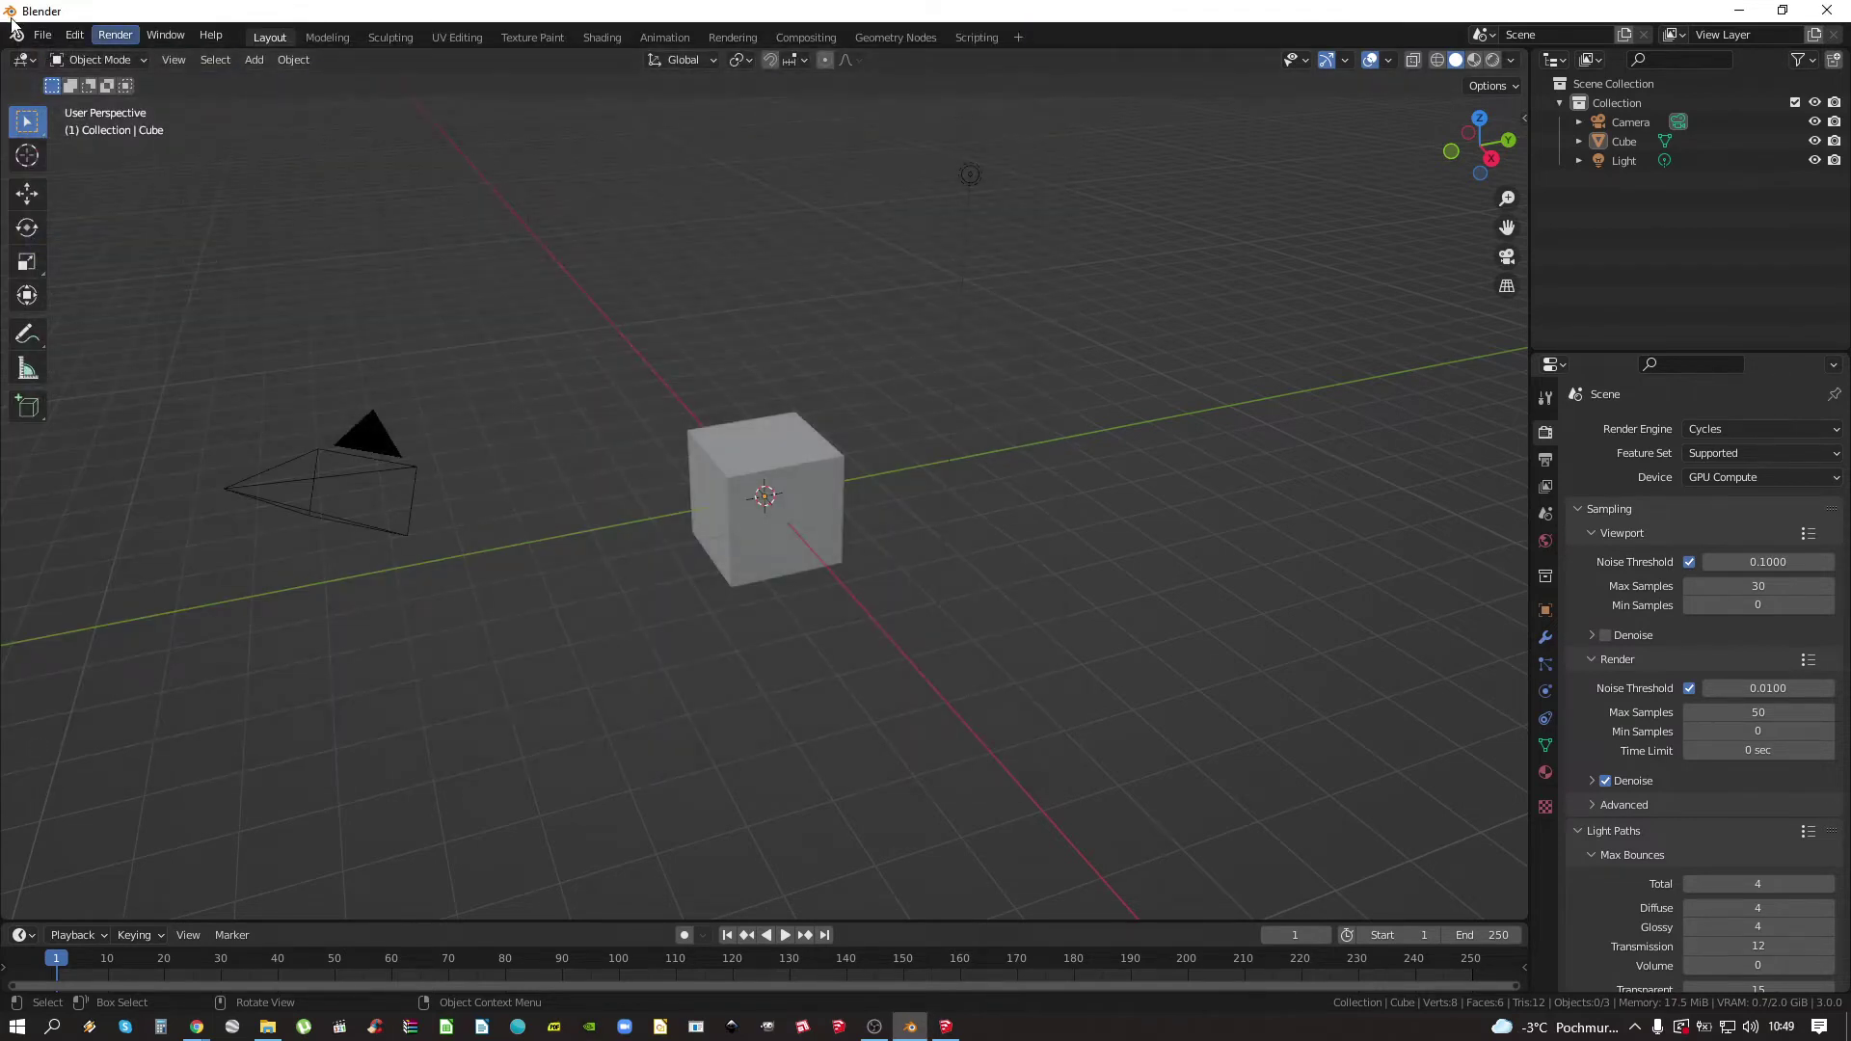
# - Confirm the SketchUp import option exists, then move the cube away from the origin
pyautogui.click(42, 34)
pyautogui.moveTo(73, 293)
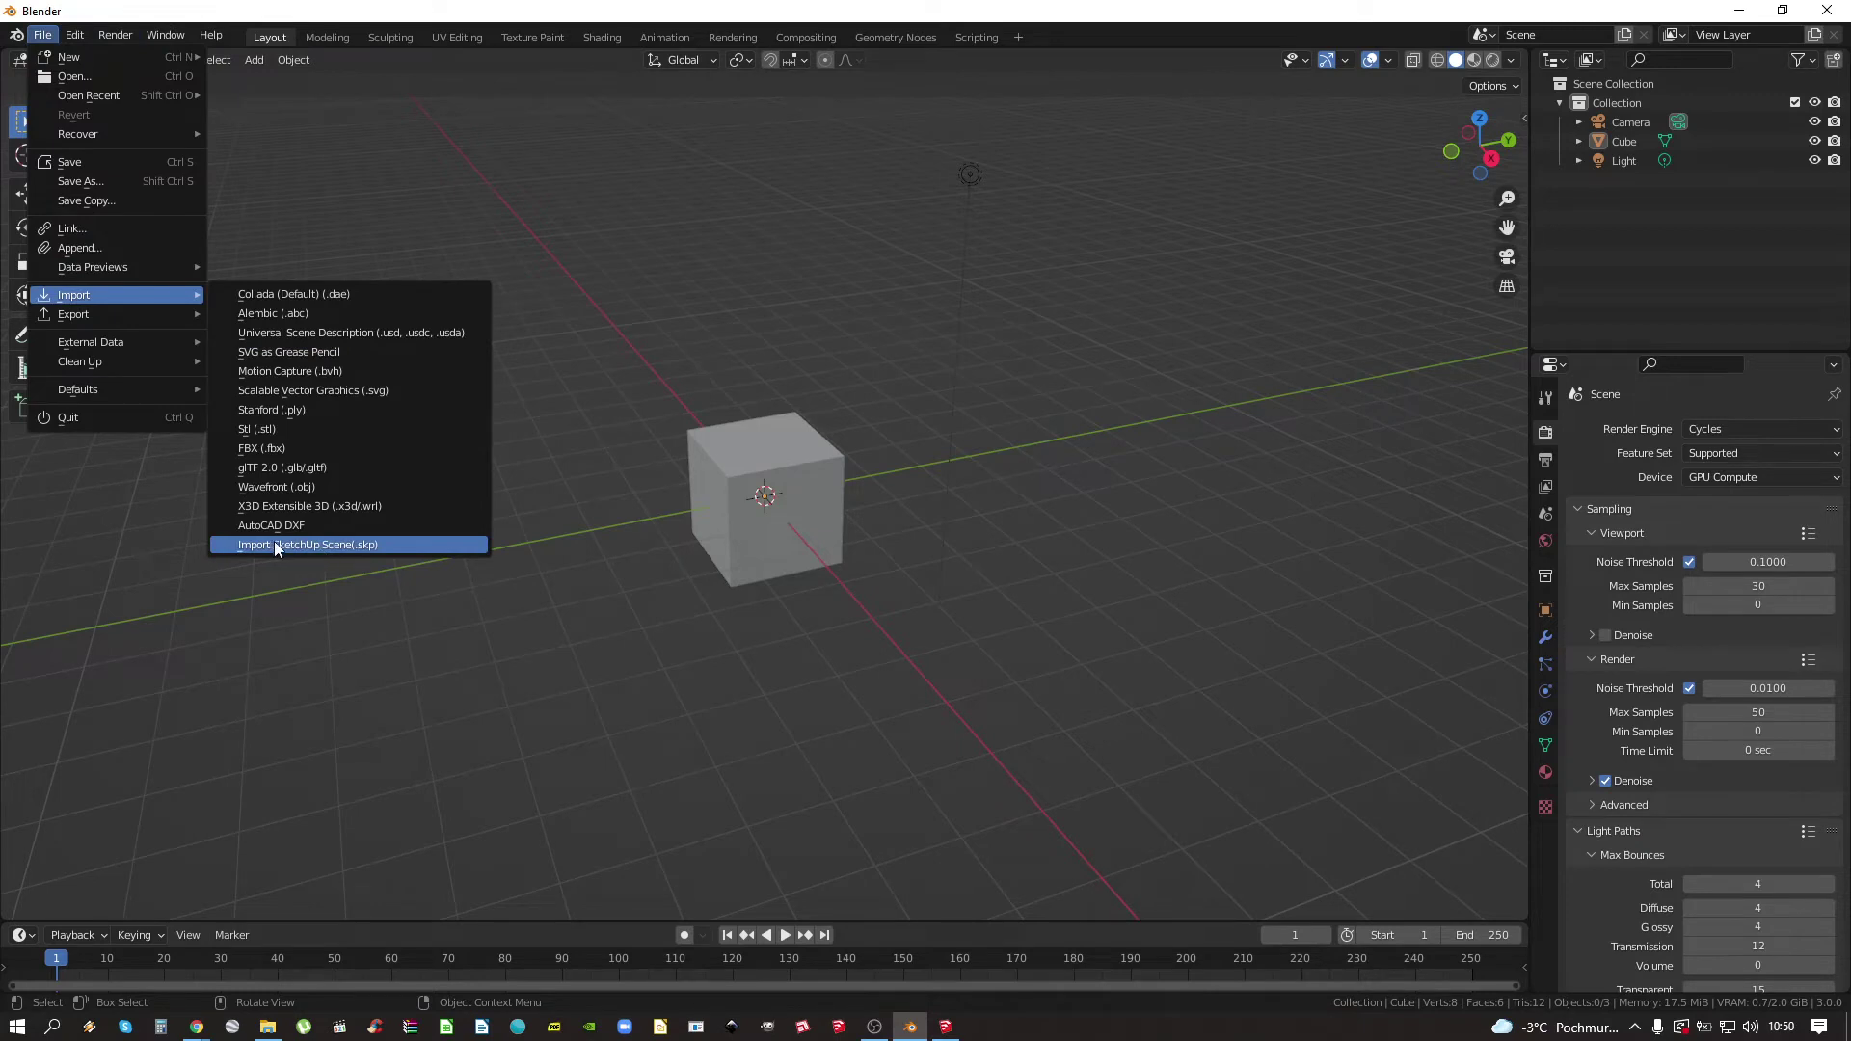
pyautogui.click(316, 548)
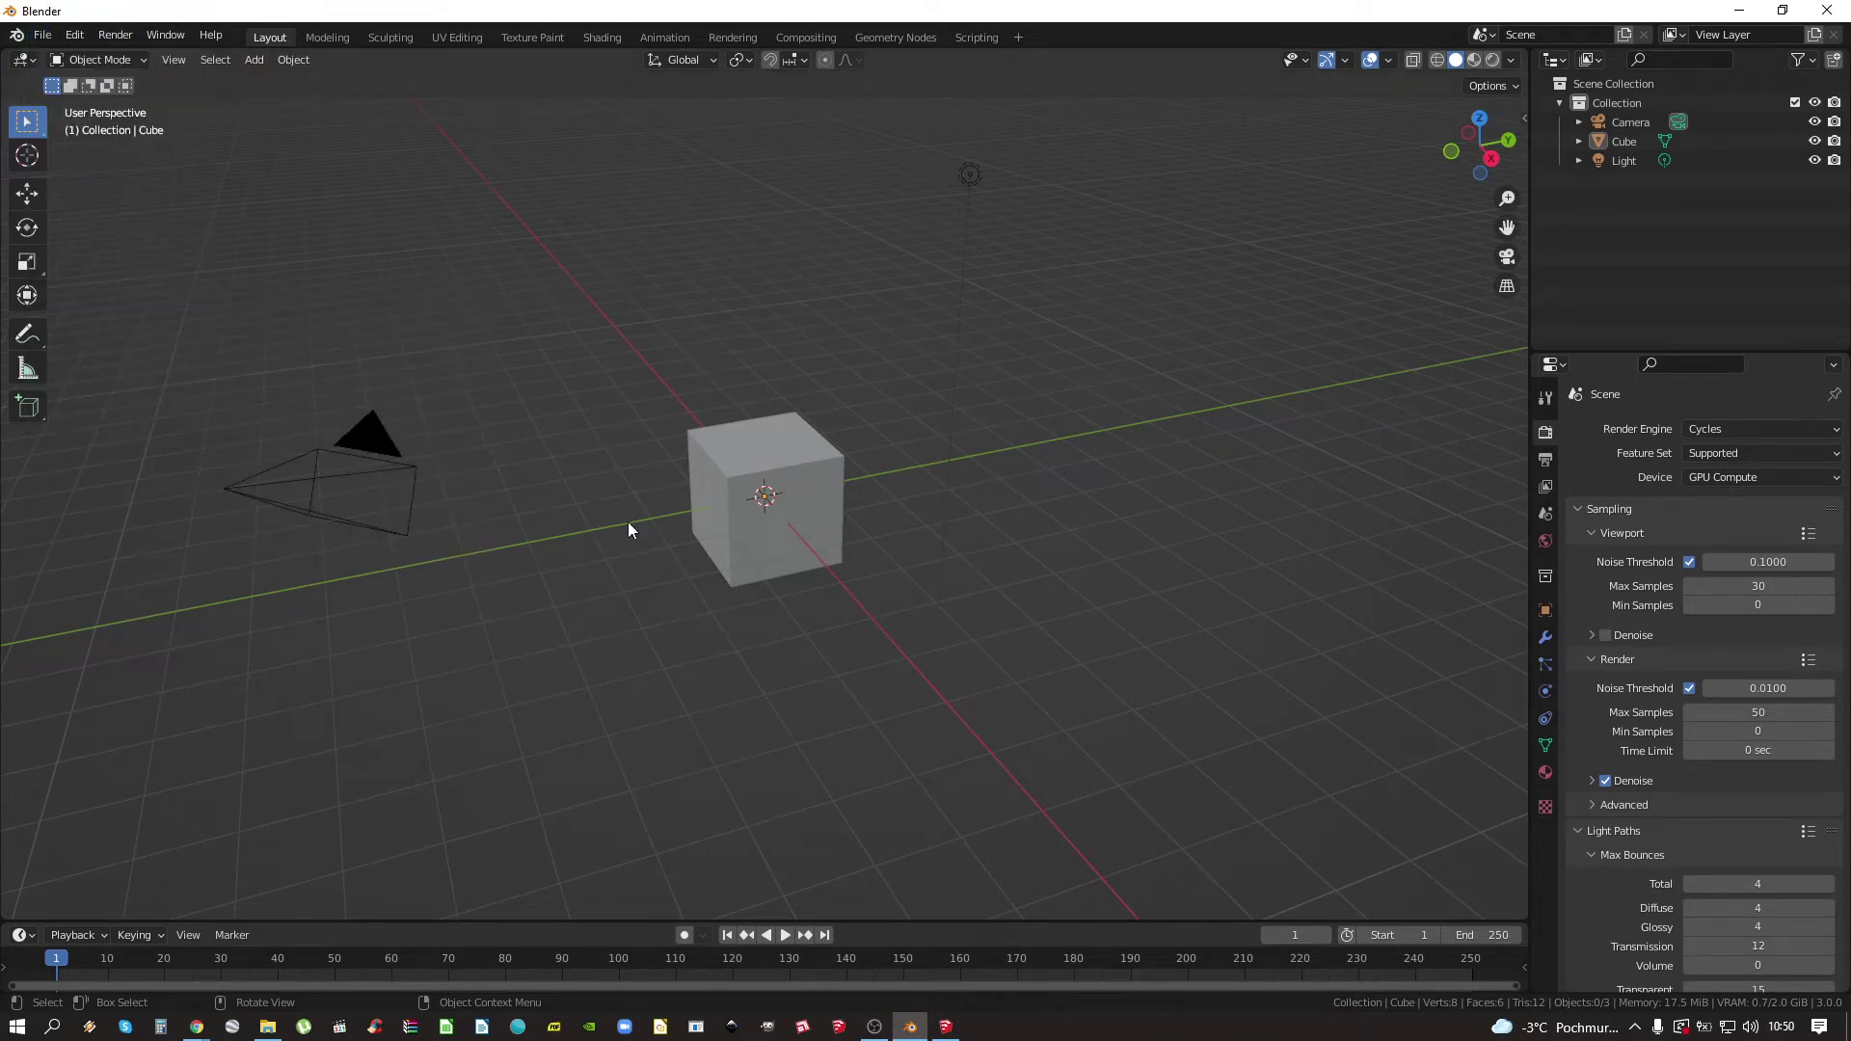
pyautogui.click(771, 487)
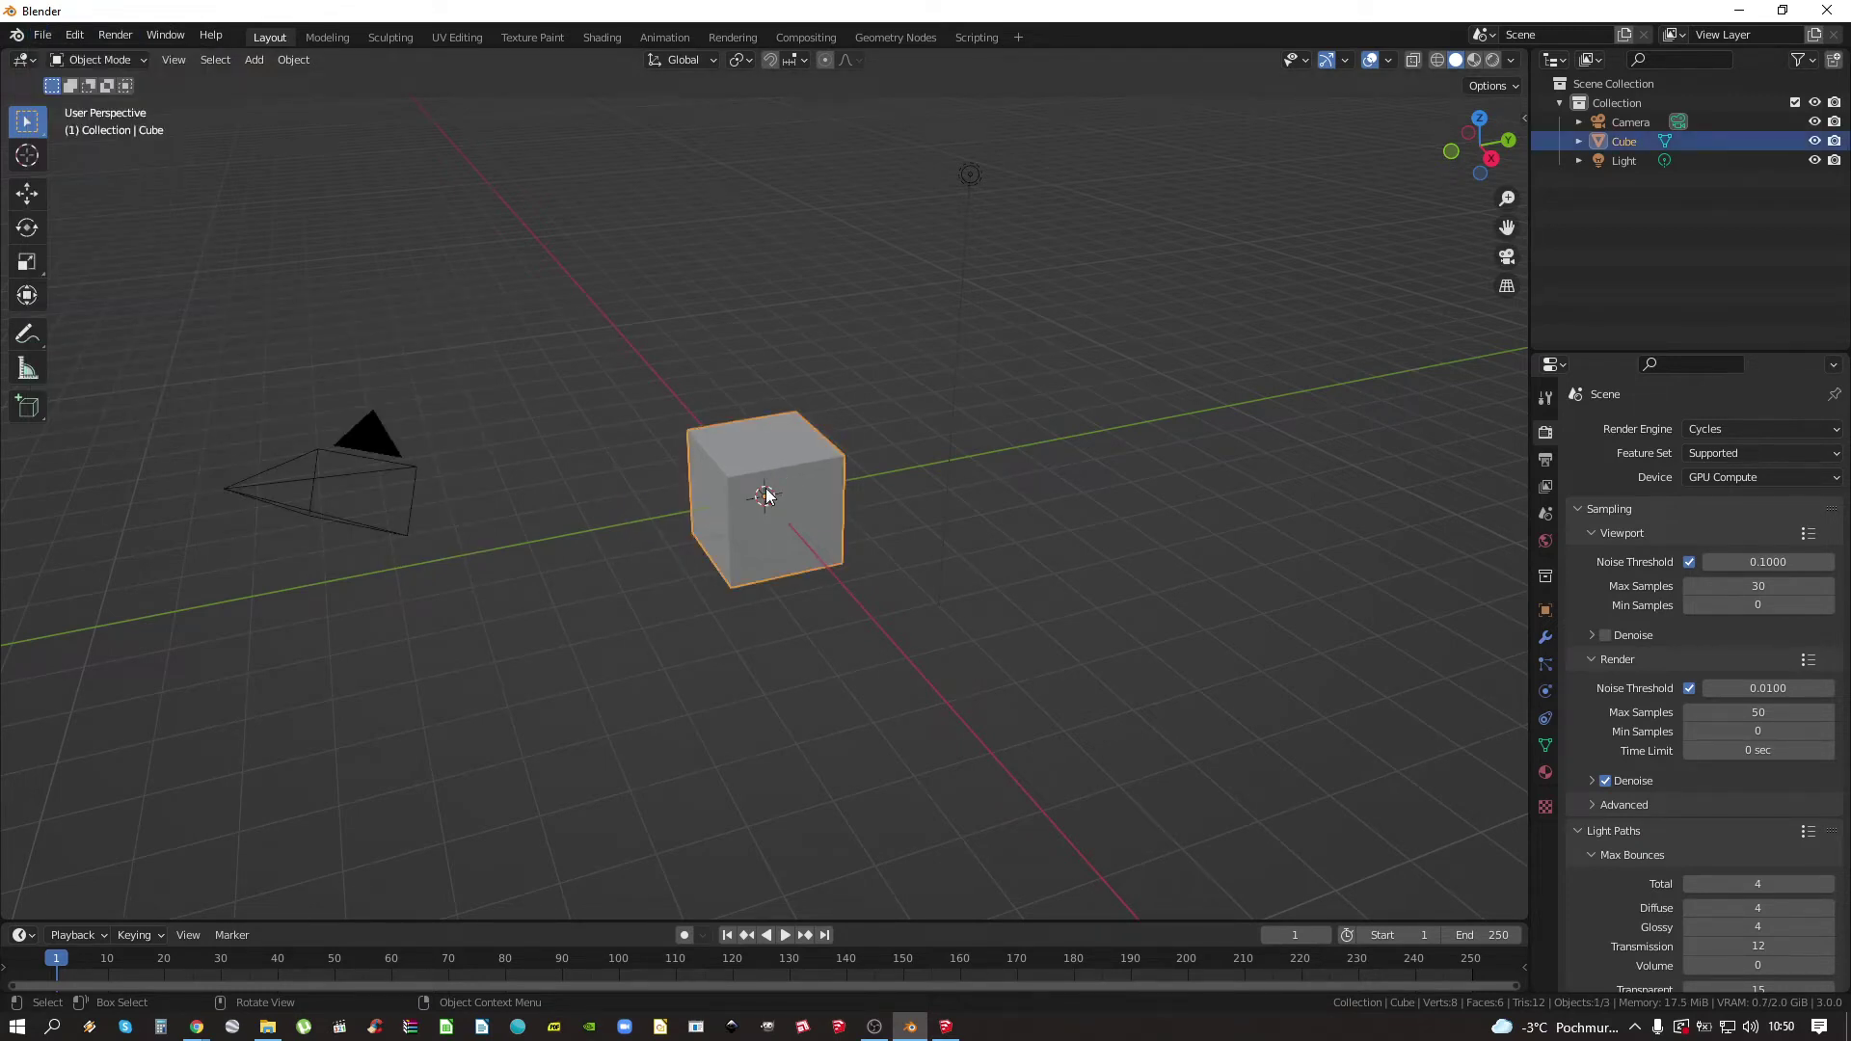
pyautogui.moveTo(791, 473); pyautogui.dragTo(974, 436)
pyautogui.click(738, 430)
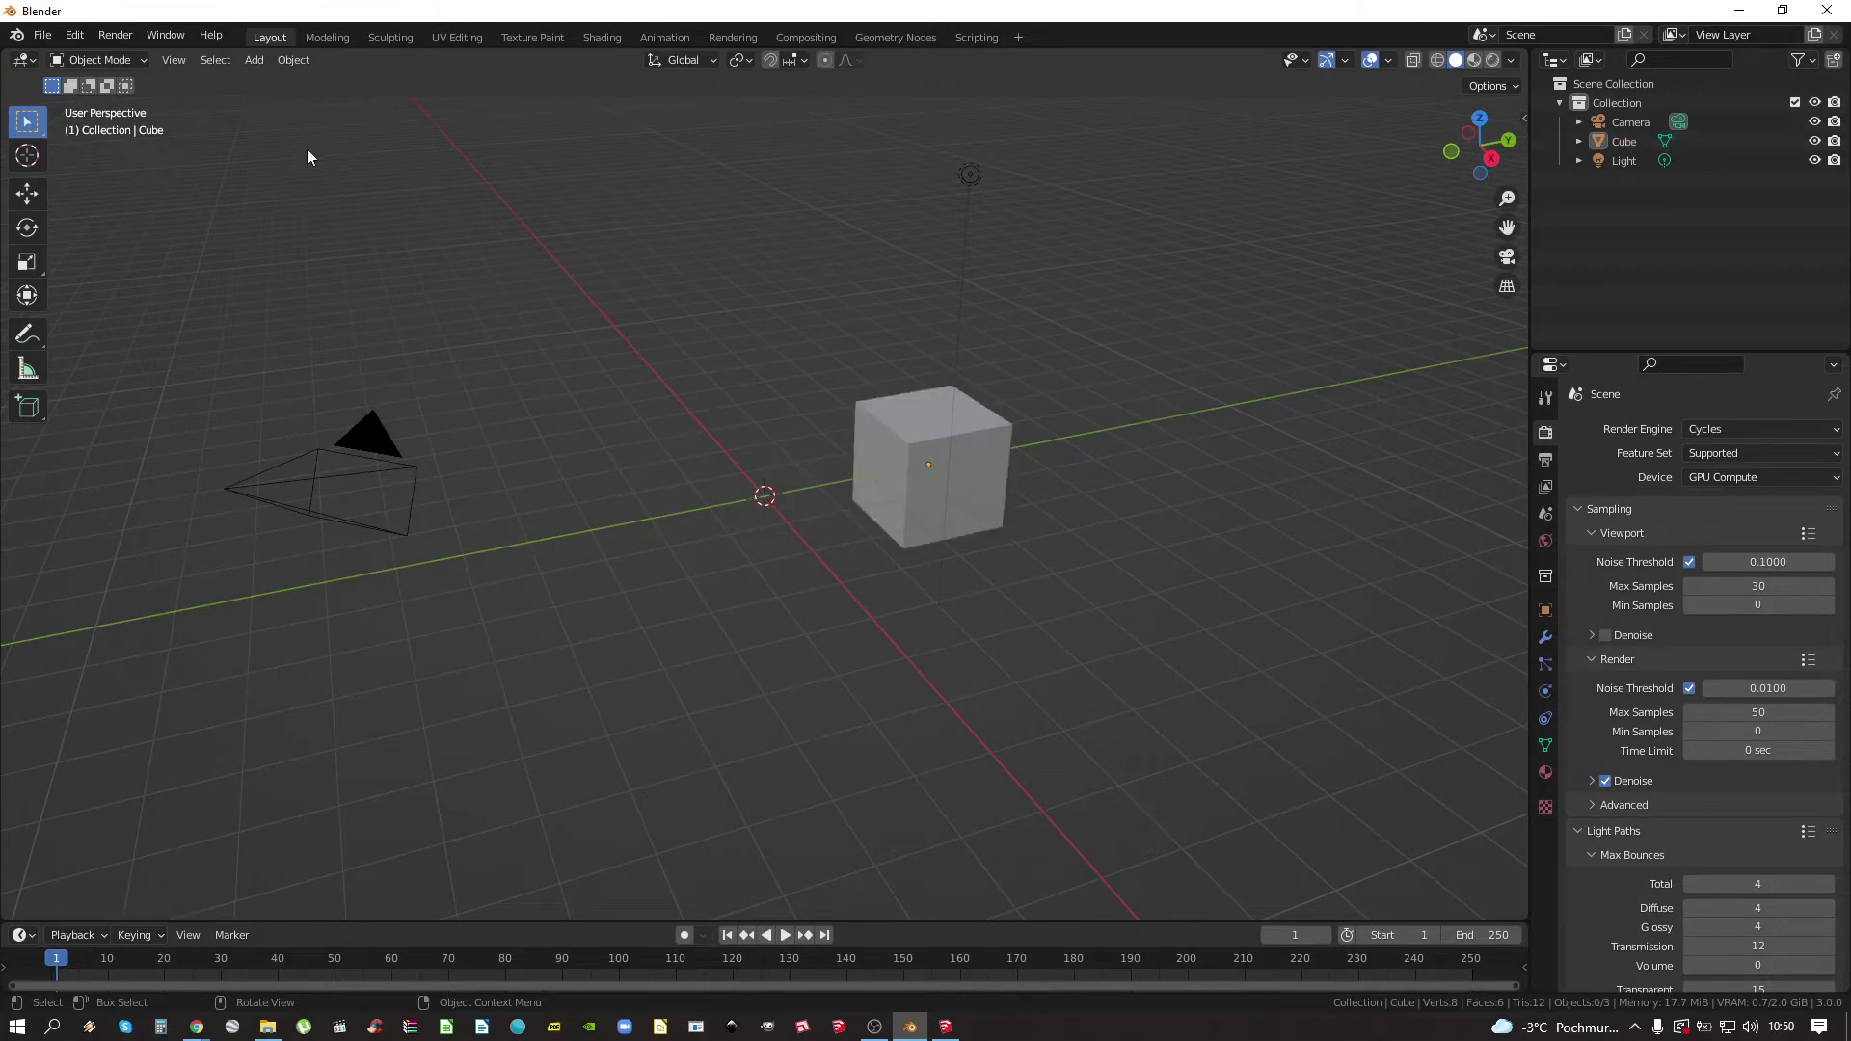
# - Import zestaw mebli.skp from the BLENDER - decimate folder as a SketchUp scene
pyautogui.click(42, 34)
pyautogui.moveTo(76, 295)
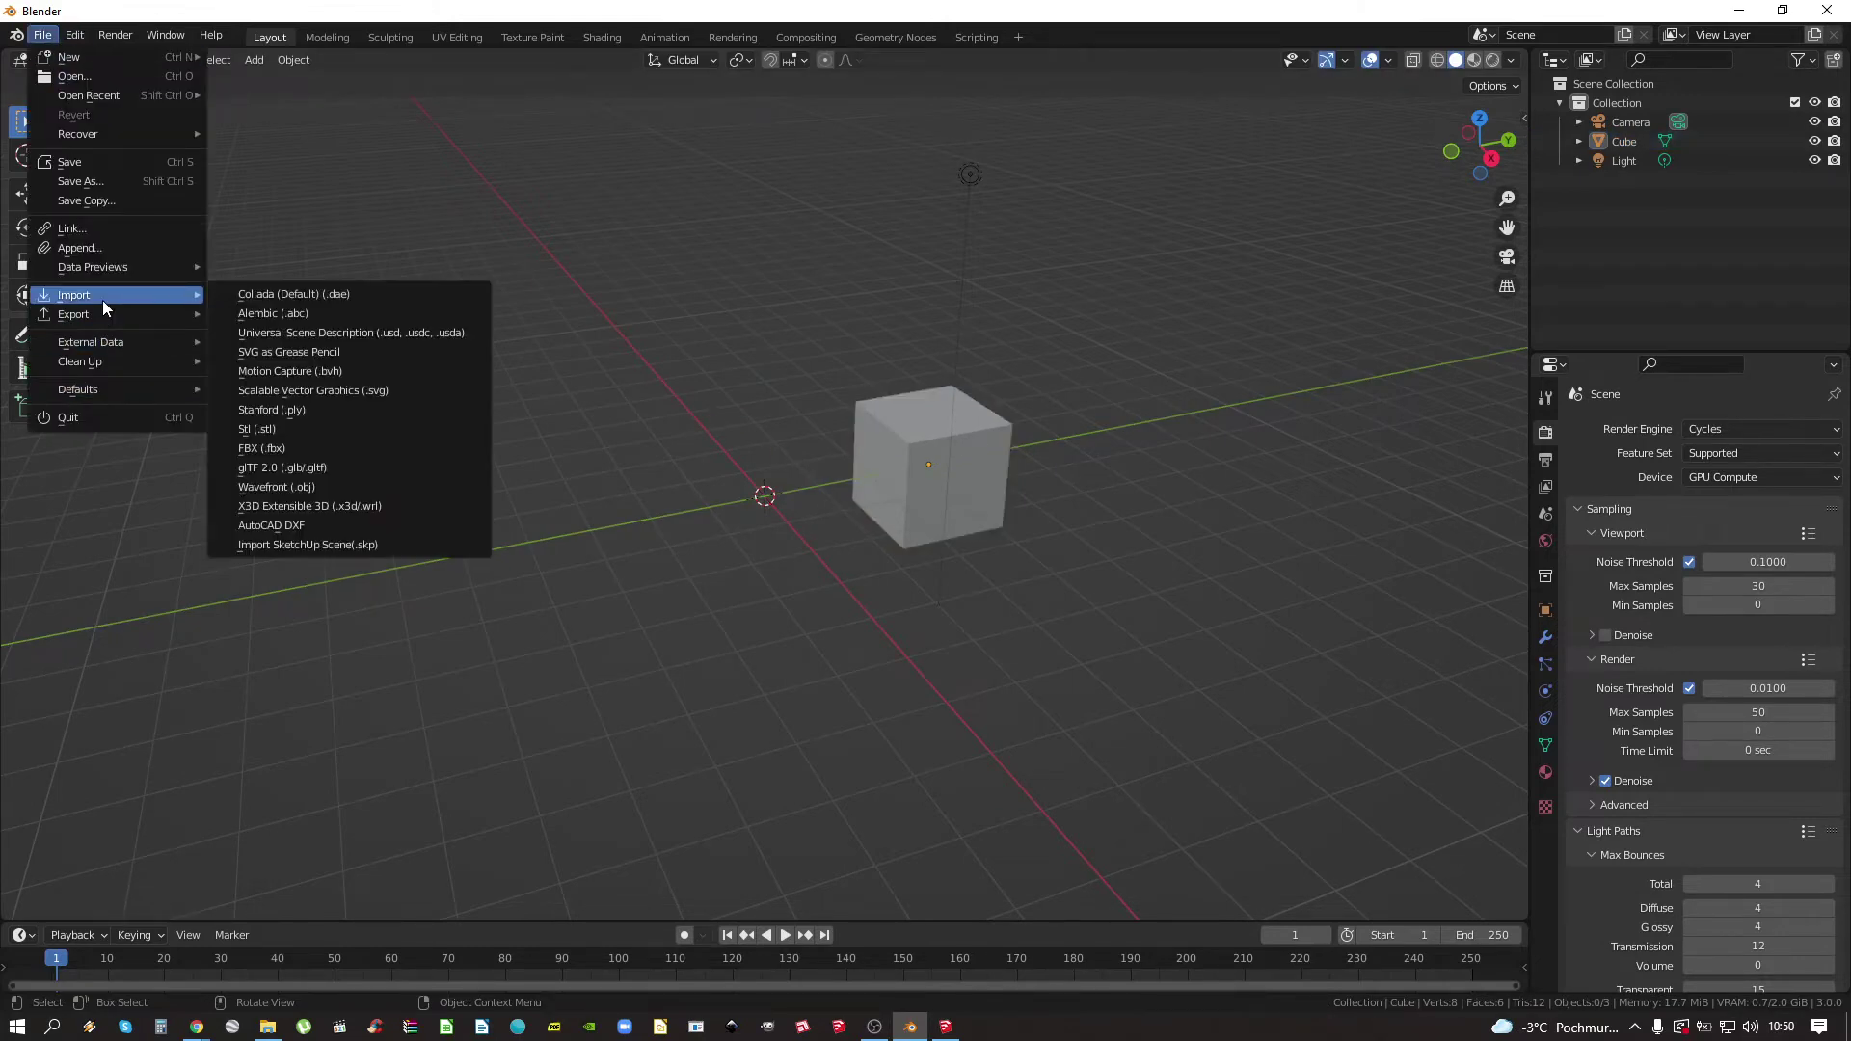
pyautogui.click(366, 546)
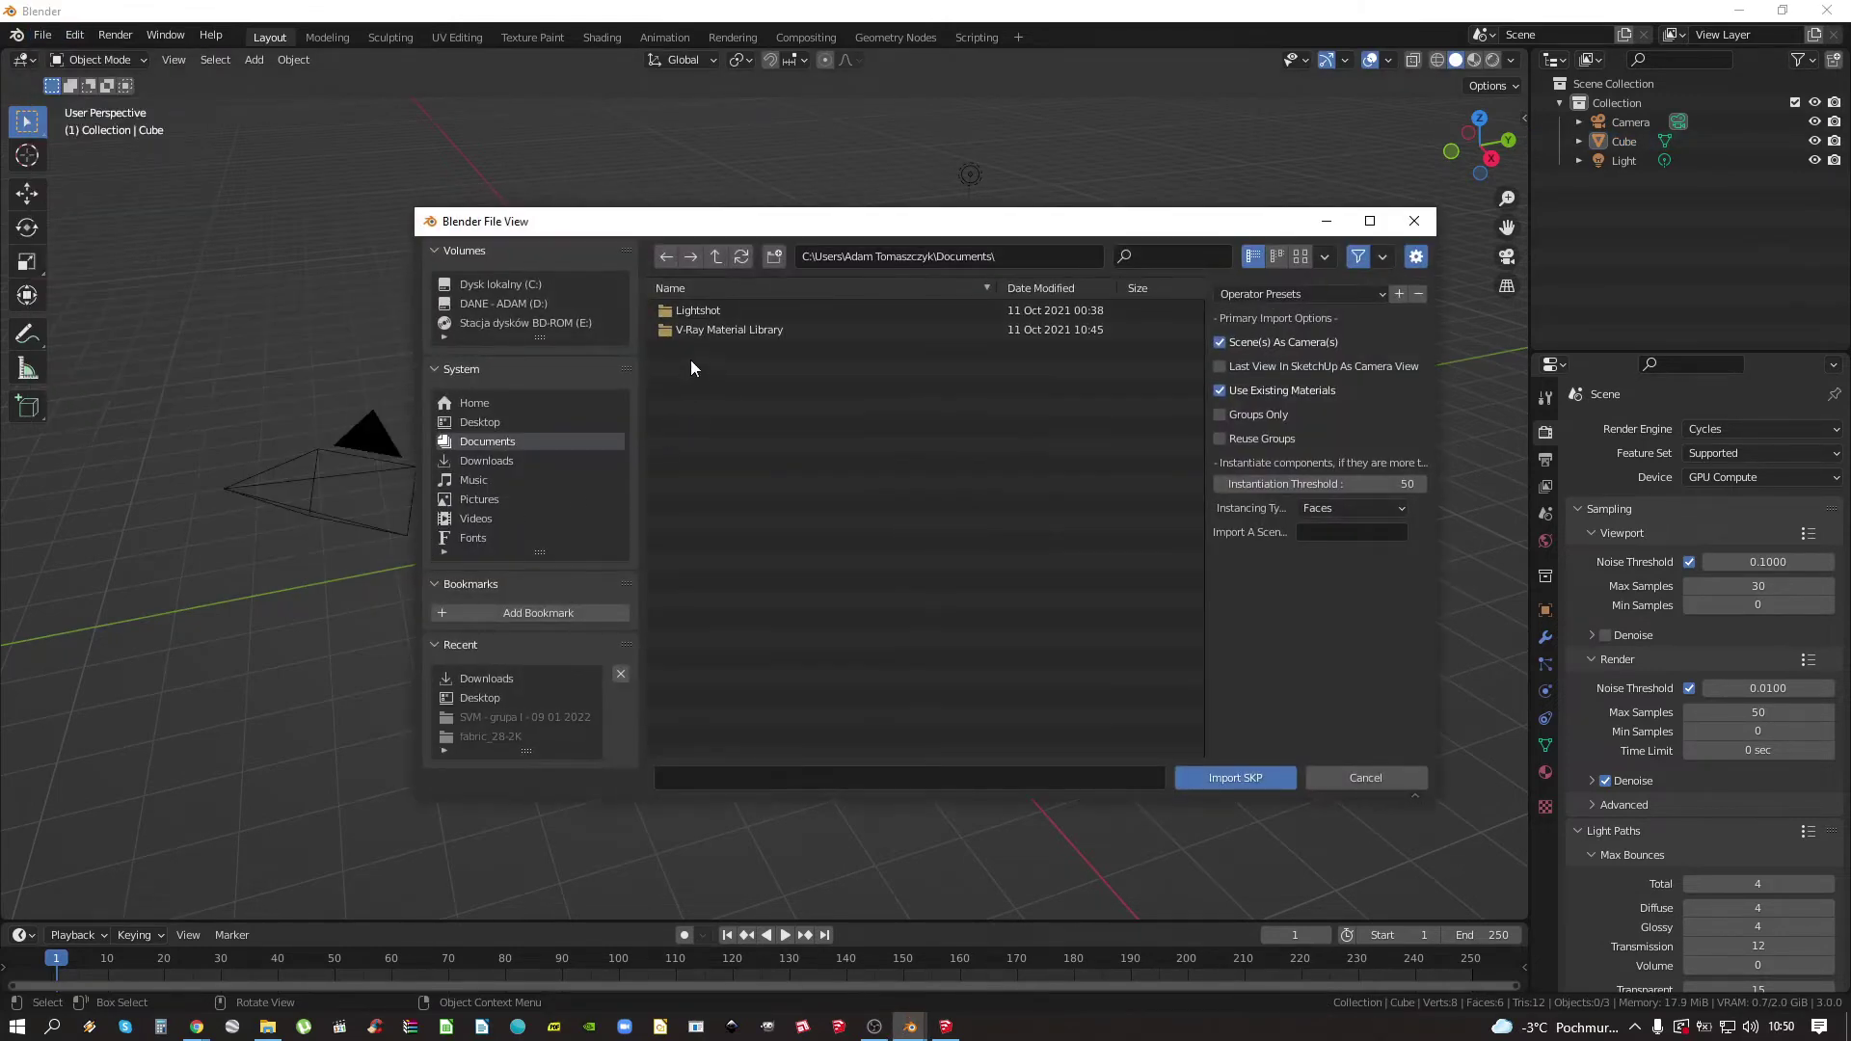
pyautogui.click(463, 424)
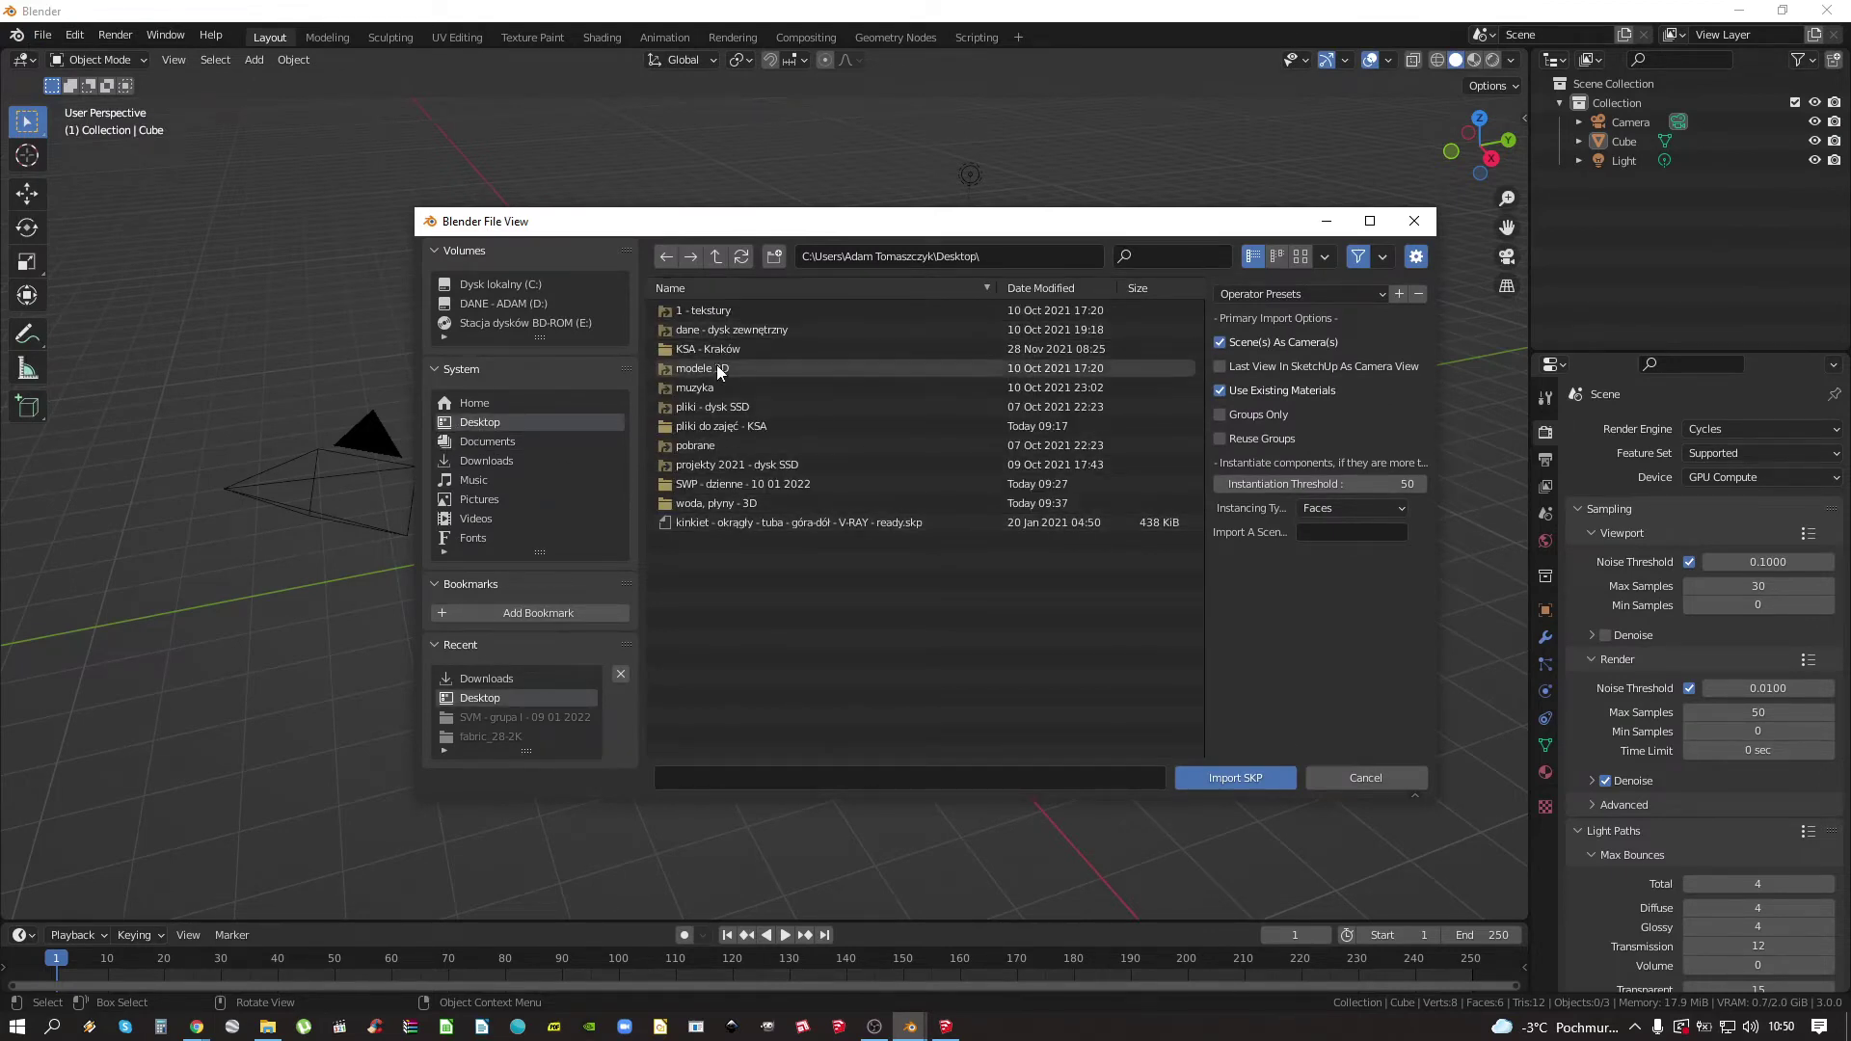
pyautogui.doubleClick(727, 479)
pyautogui.doubleClick(725, 315)
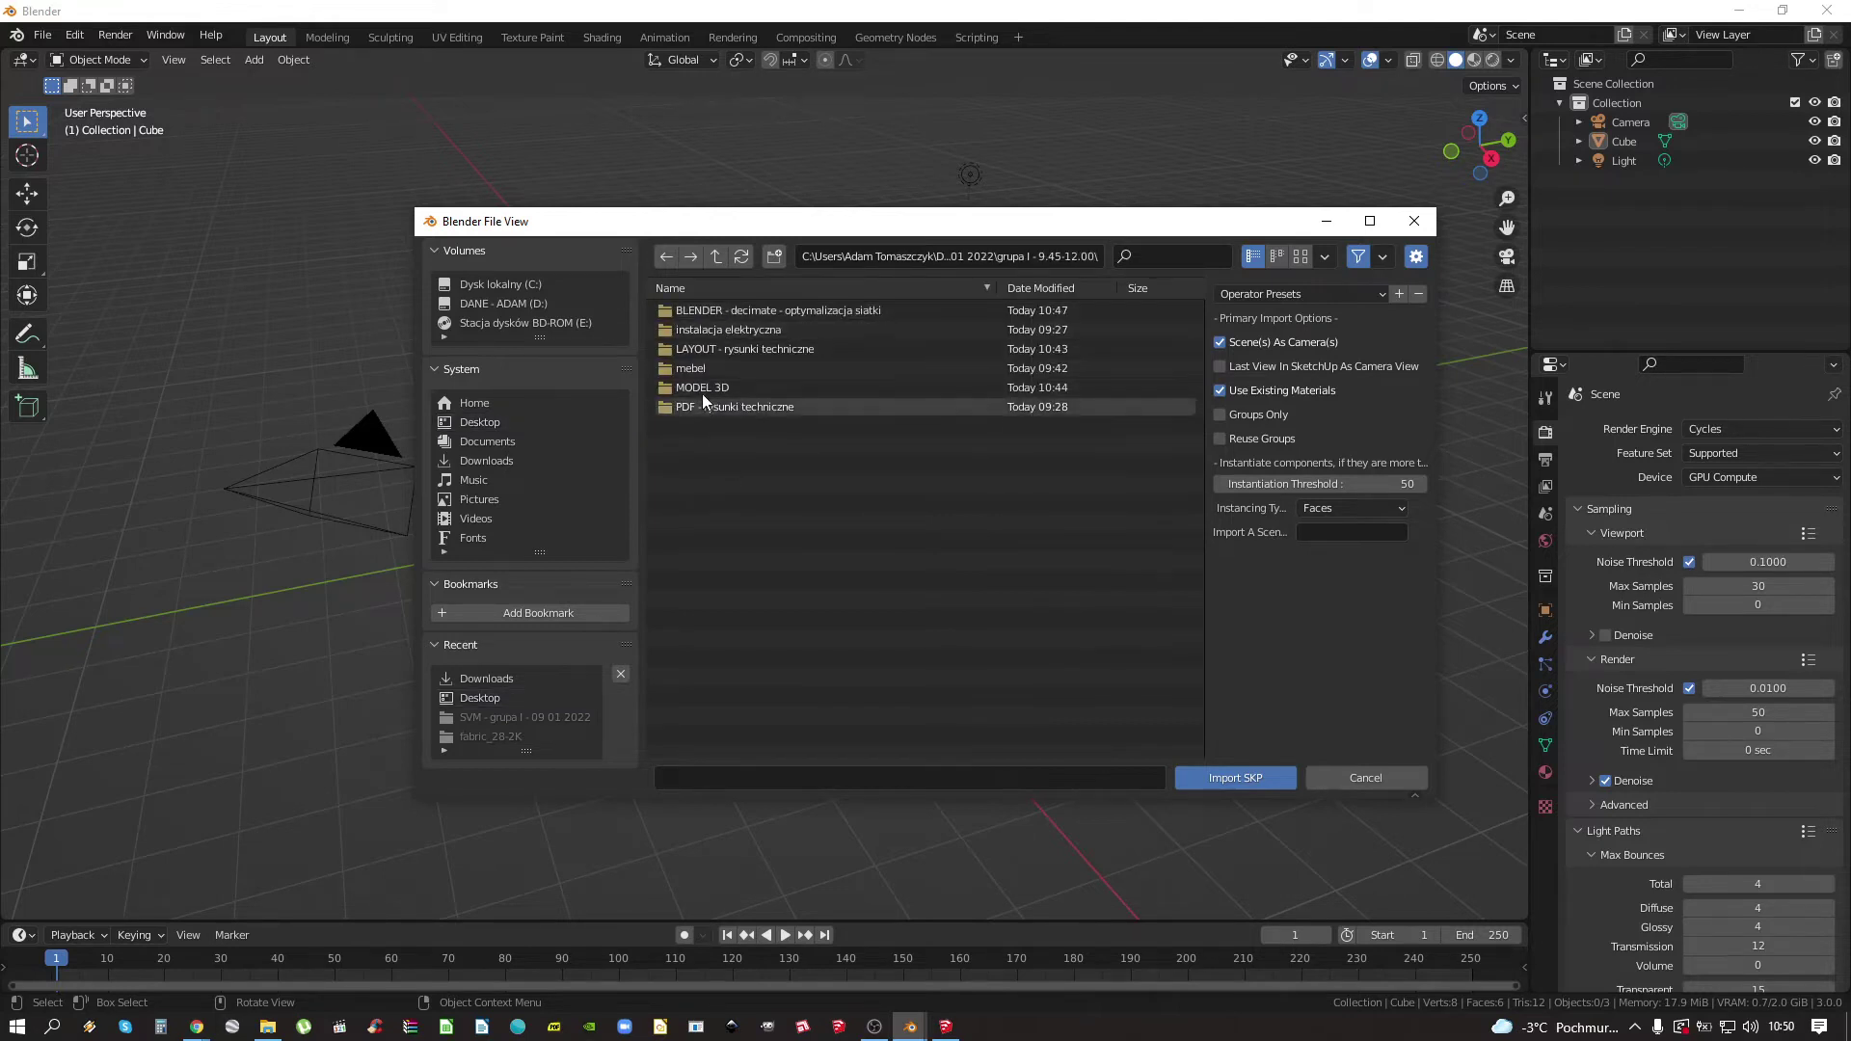
pyautogui.doubleClick(737, 315)
pyautogui.click(707, 308)
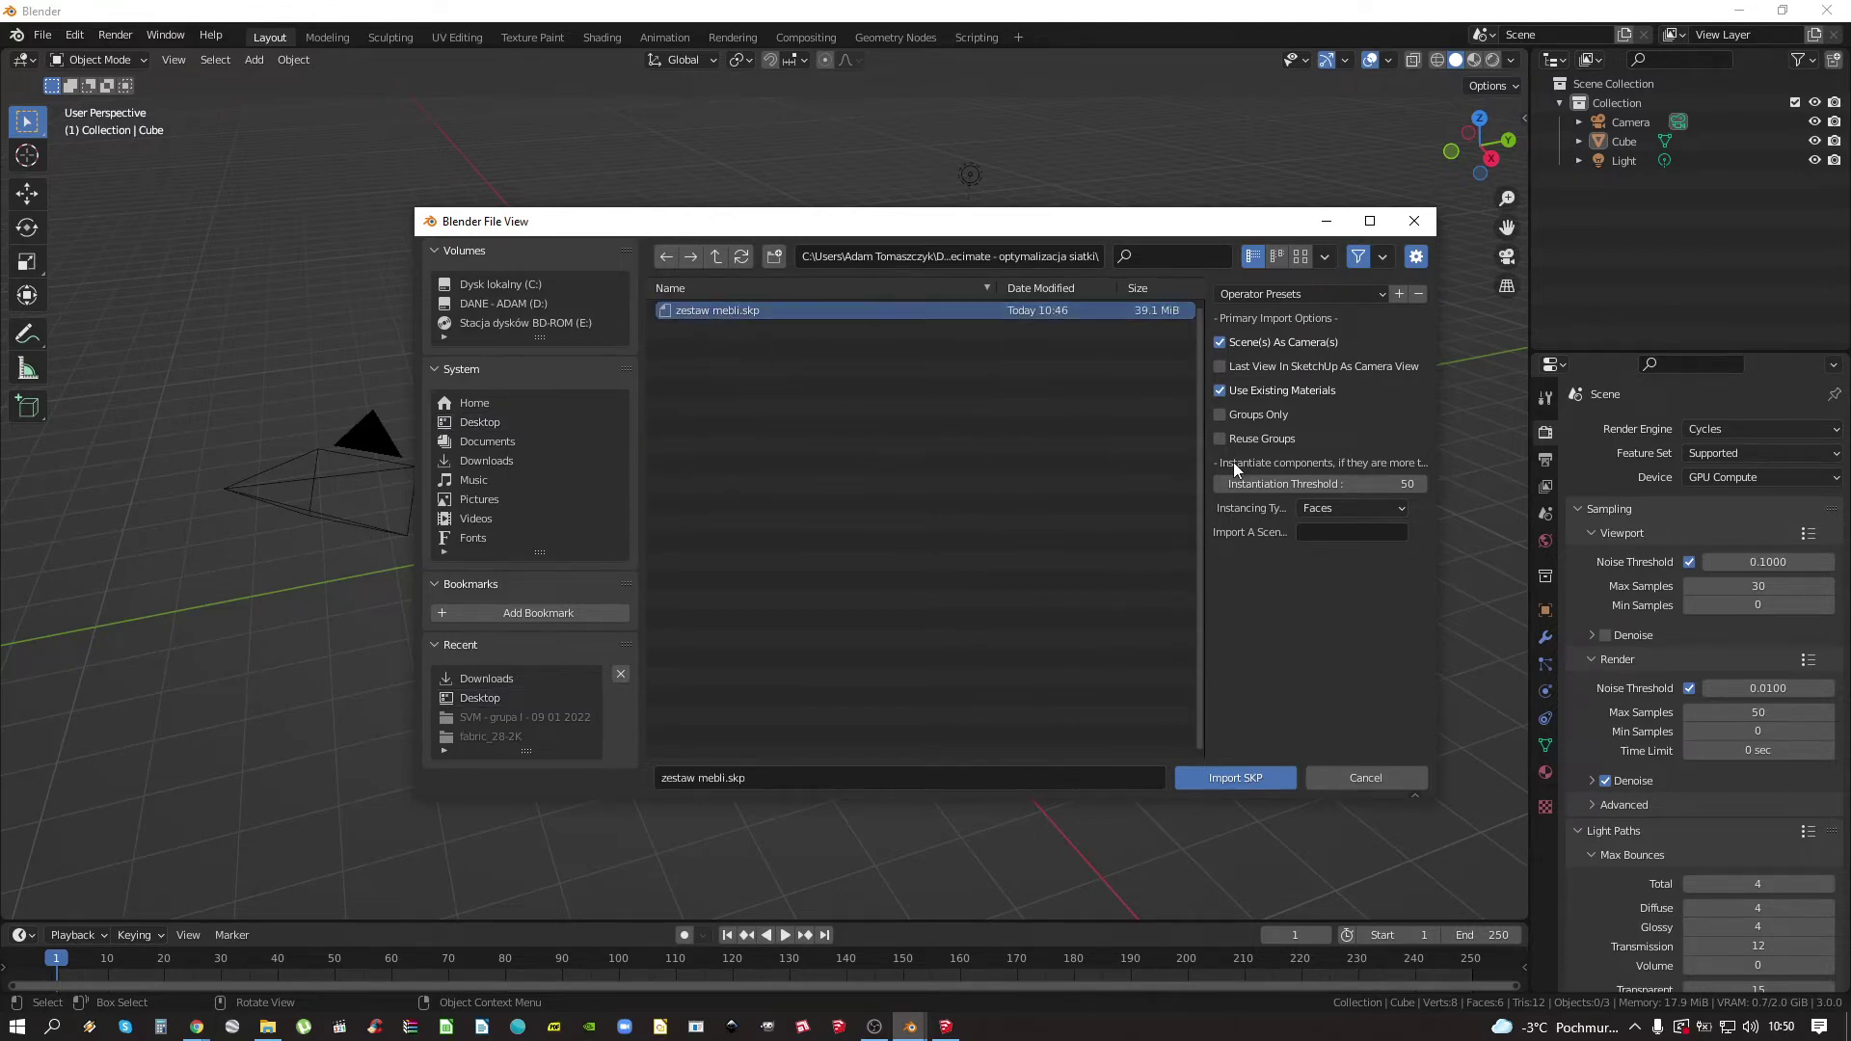
pyautogui.moveTo(1206, 484)
pyautogui.mouseDown()
pyautogui.moveTo(1087, 484)
pyautogui.moveTo(1205, 485)
pyautogui.moveTo(1154, 497)
pyautogui.mouseUp()
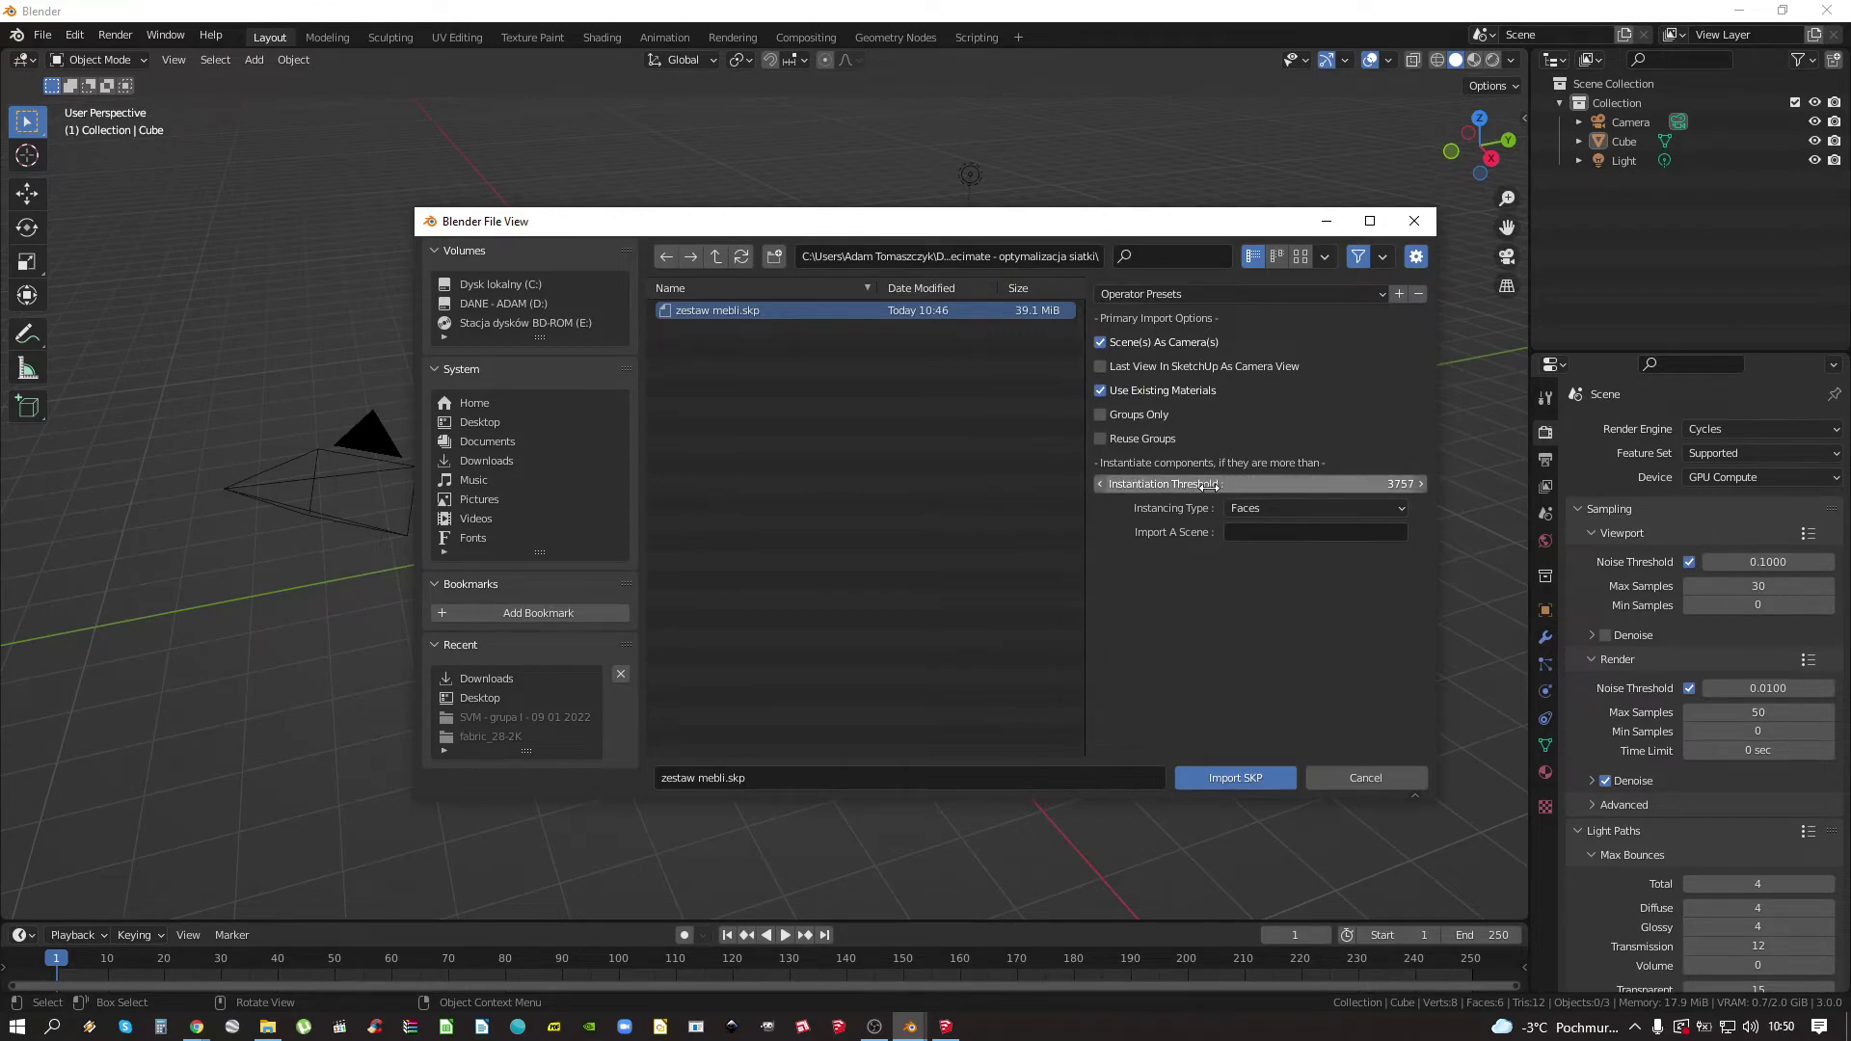
pyautogui.click(733, 362)
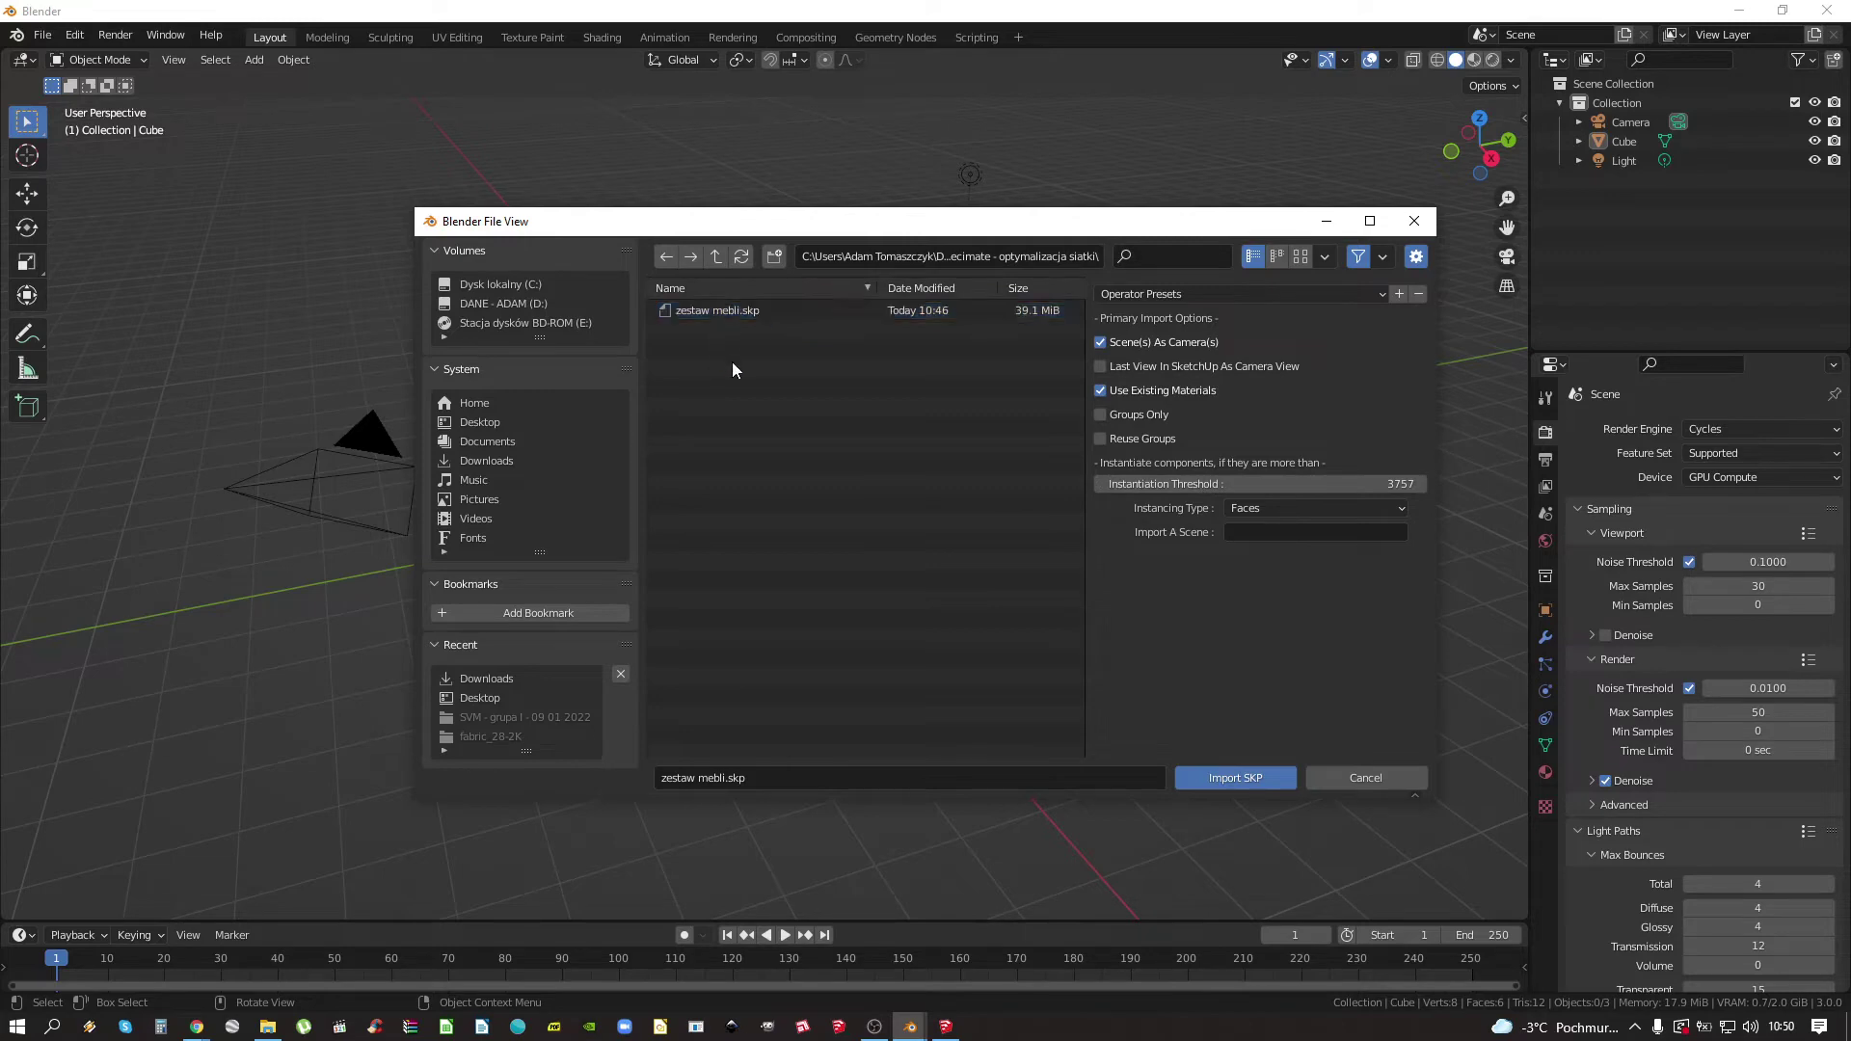
pyautogui.click(731, 315)
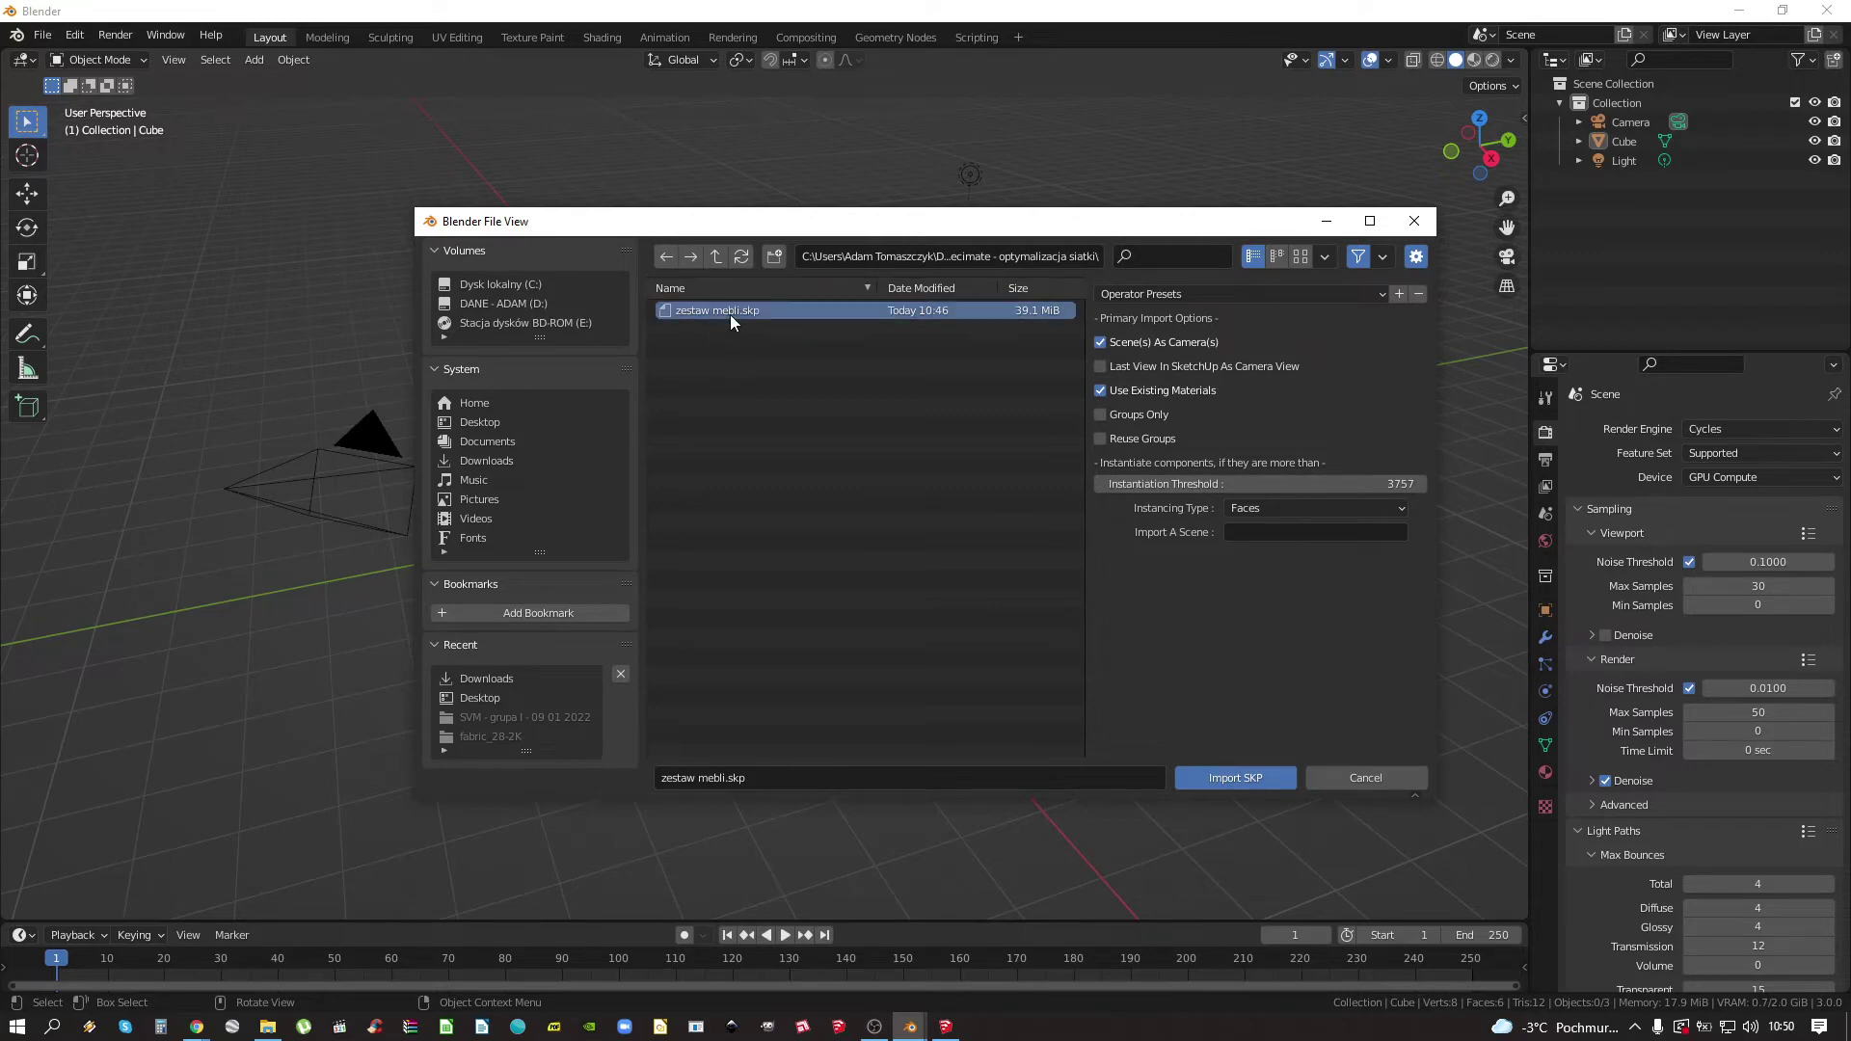
pyautogui.click(1228, 779)
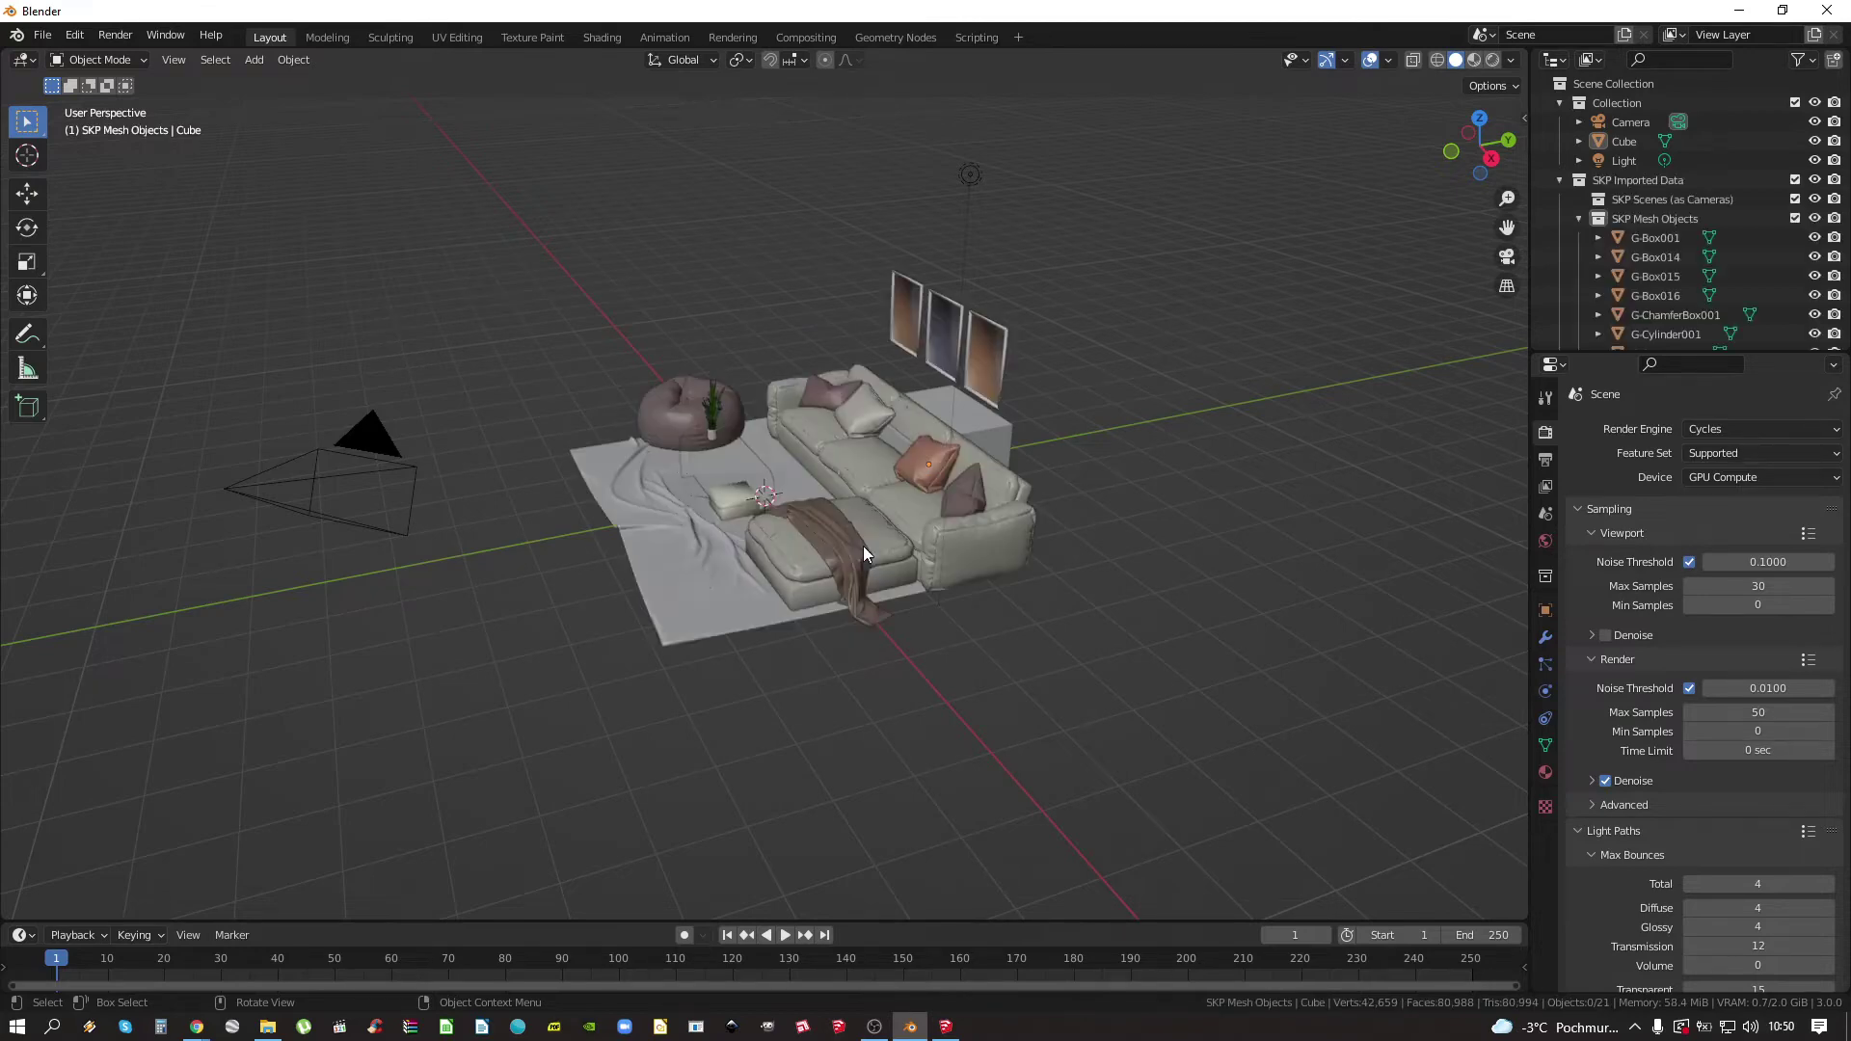
# - Slide the cube past the end of the sofa and orbit toward the beanbag
pyautogui.moveTo(924, 544); pyautogui.dragTo(978, 521, button='middle')
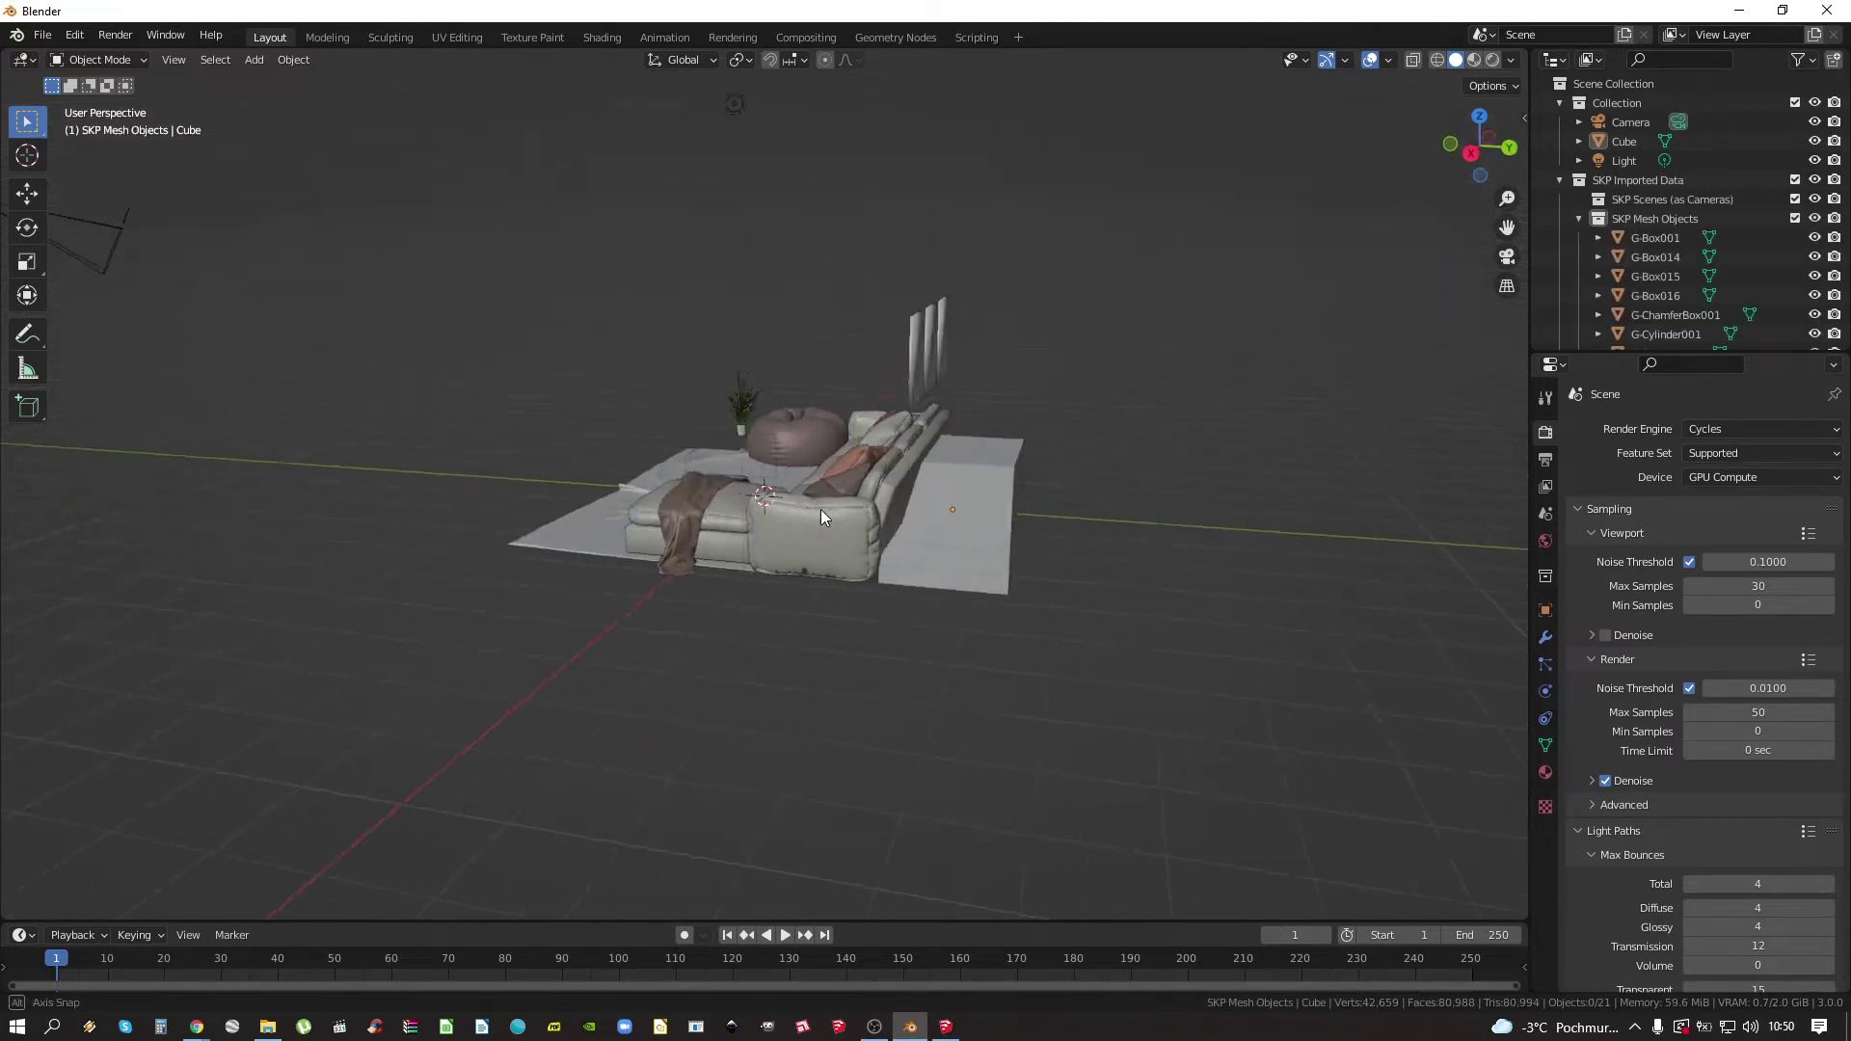
pyautogui.moveTo(979, 520); pyautogui.dragTo(1143, 521)
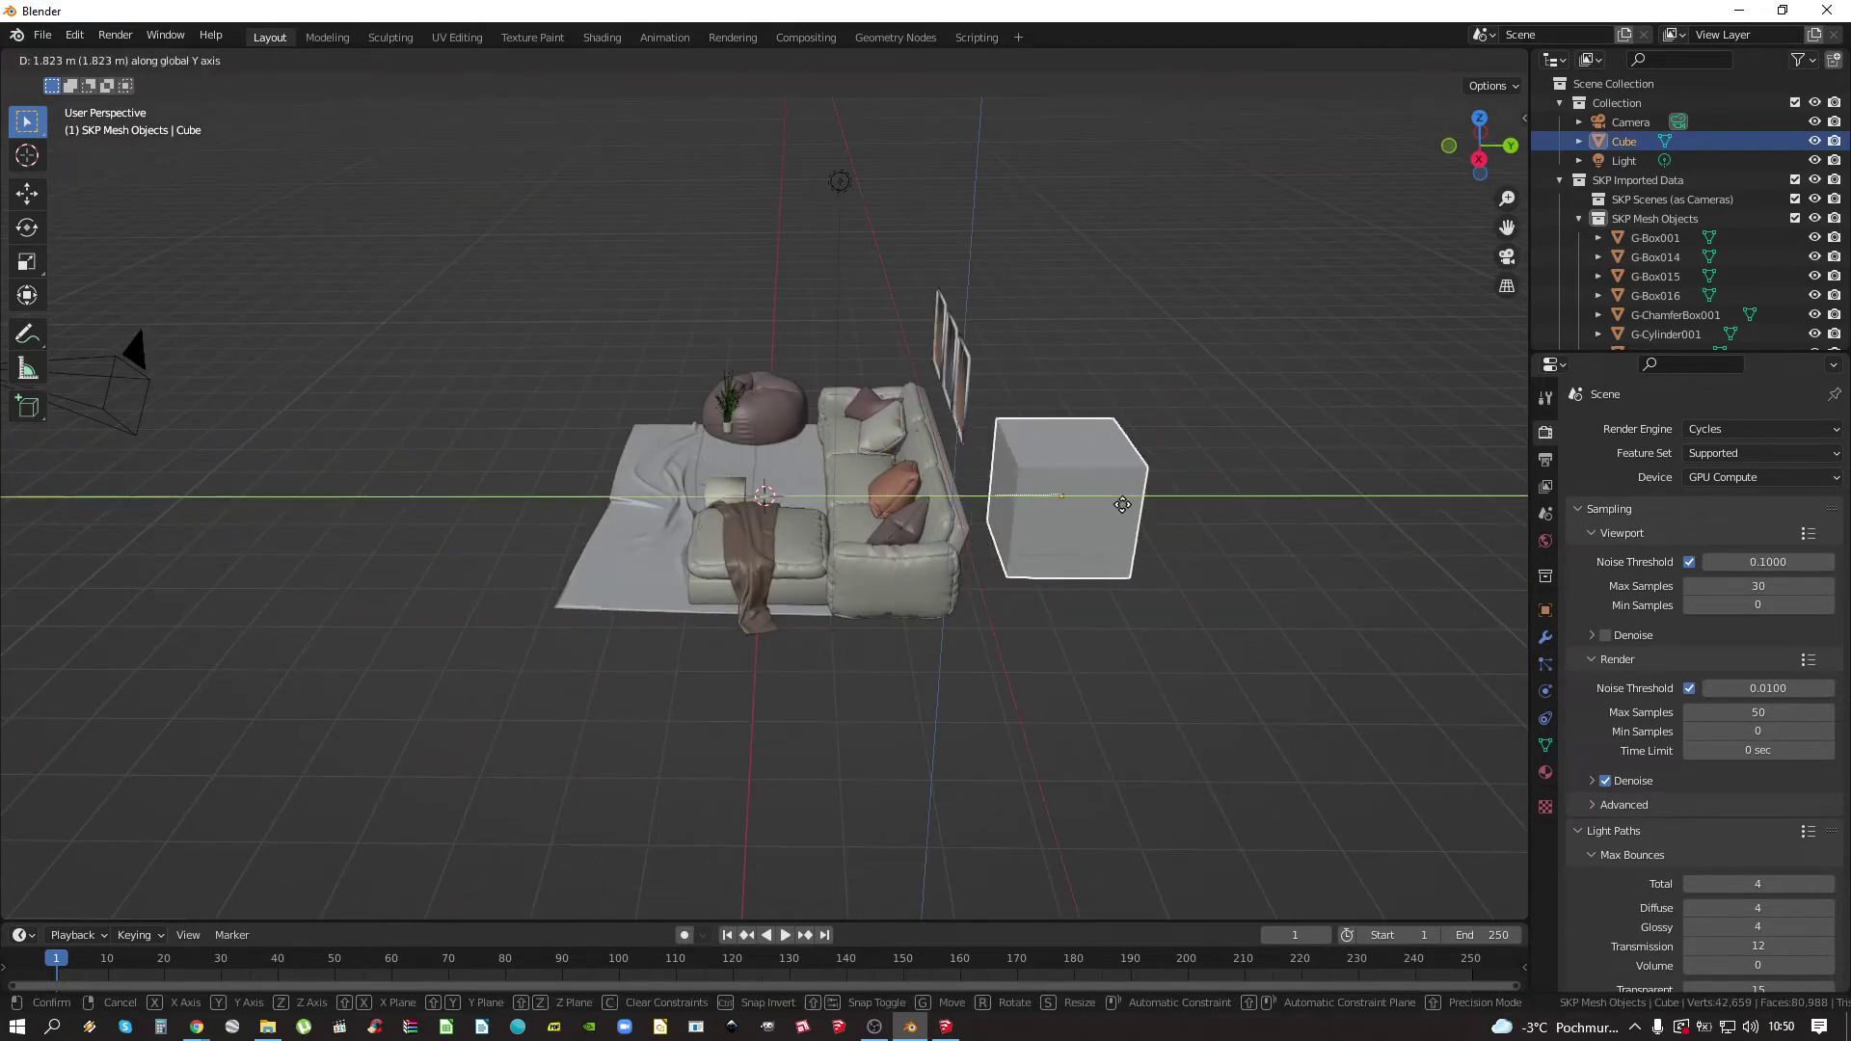
pyautogui.moveTo(1143, 521); pyautogui.dragTo(1076, 532, button='middle')
pyautogui.scroll(-5, 812, 466)
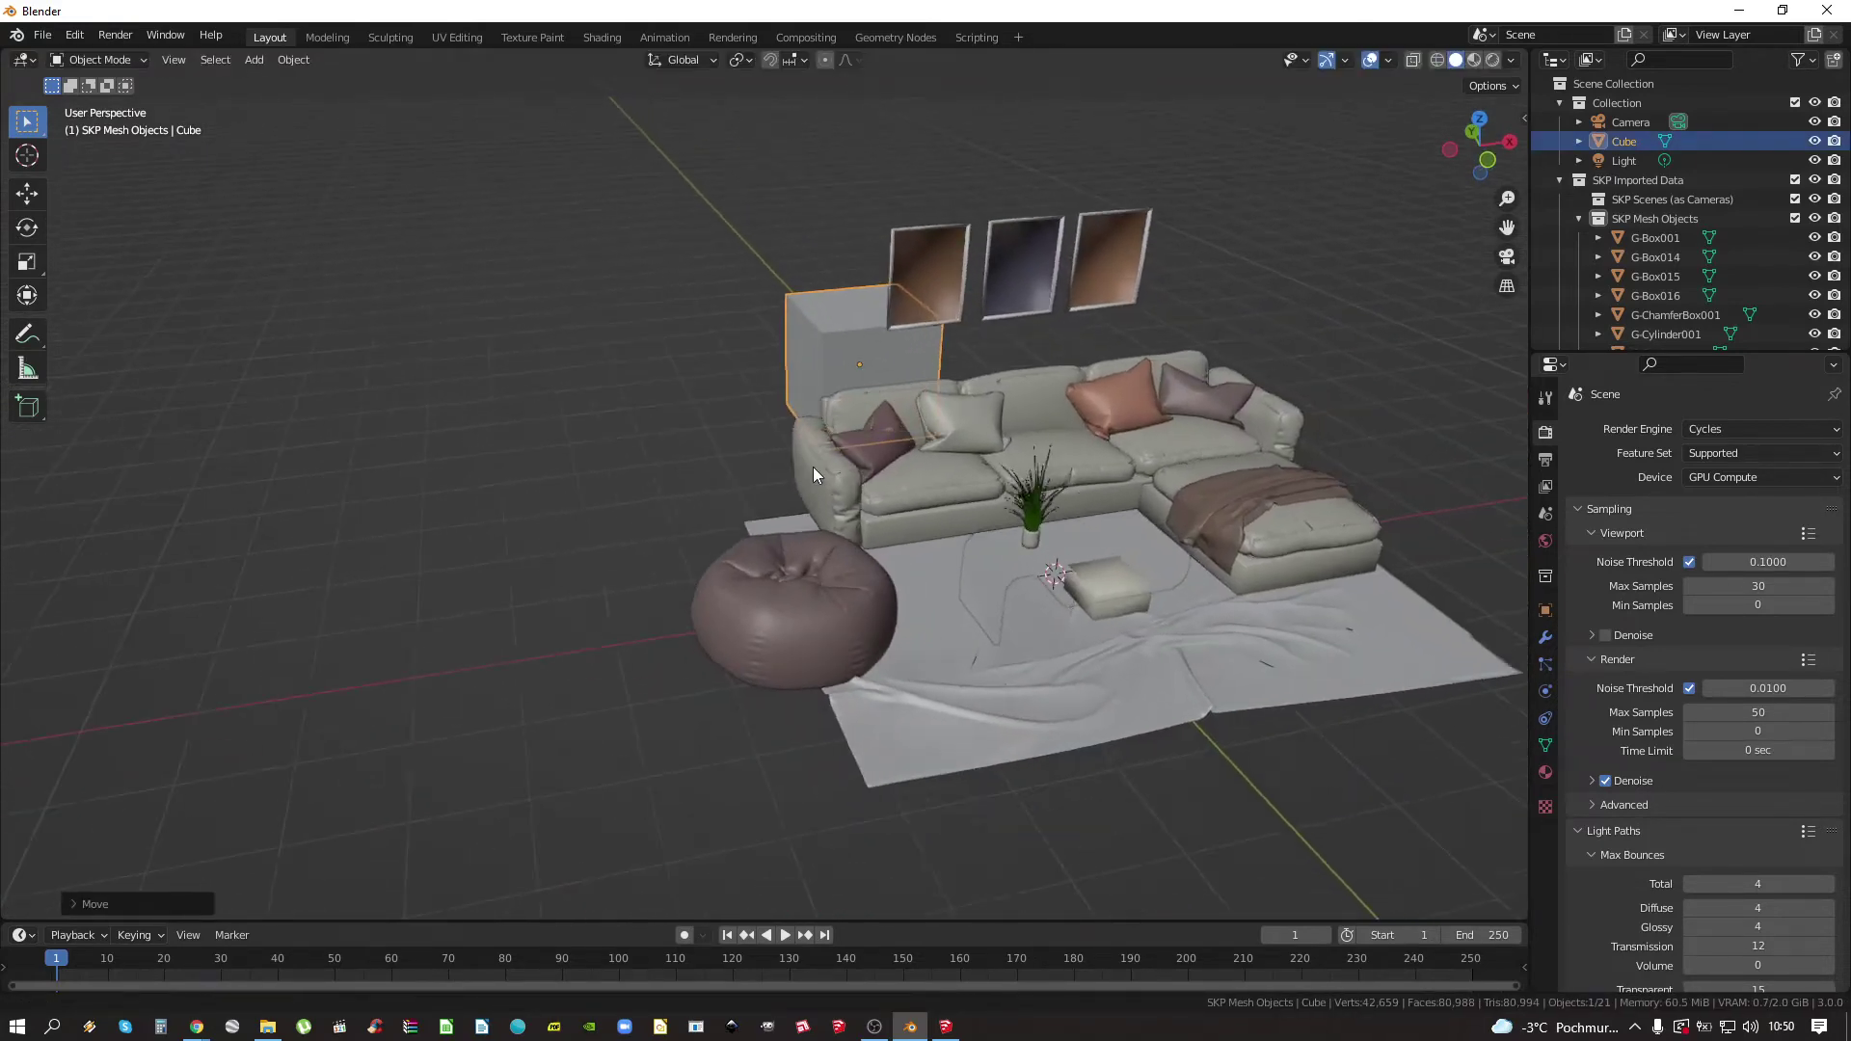
pyautogui.scroll(6, 818, 622)
pyautogui.moveTo(803, 594); pyautogui.dragTo(1078, 505, button='middle')
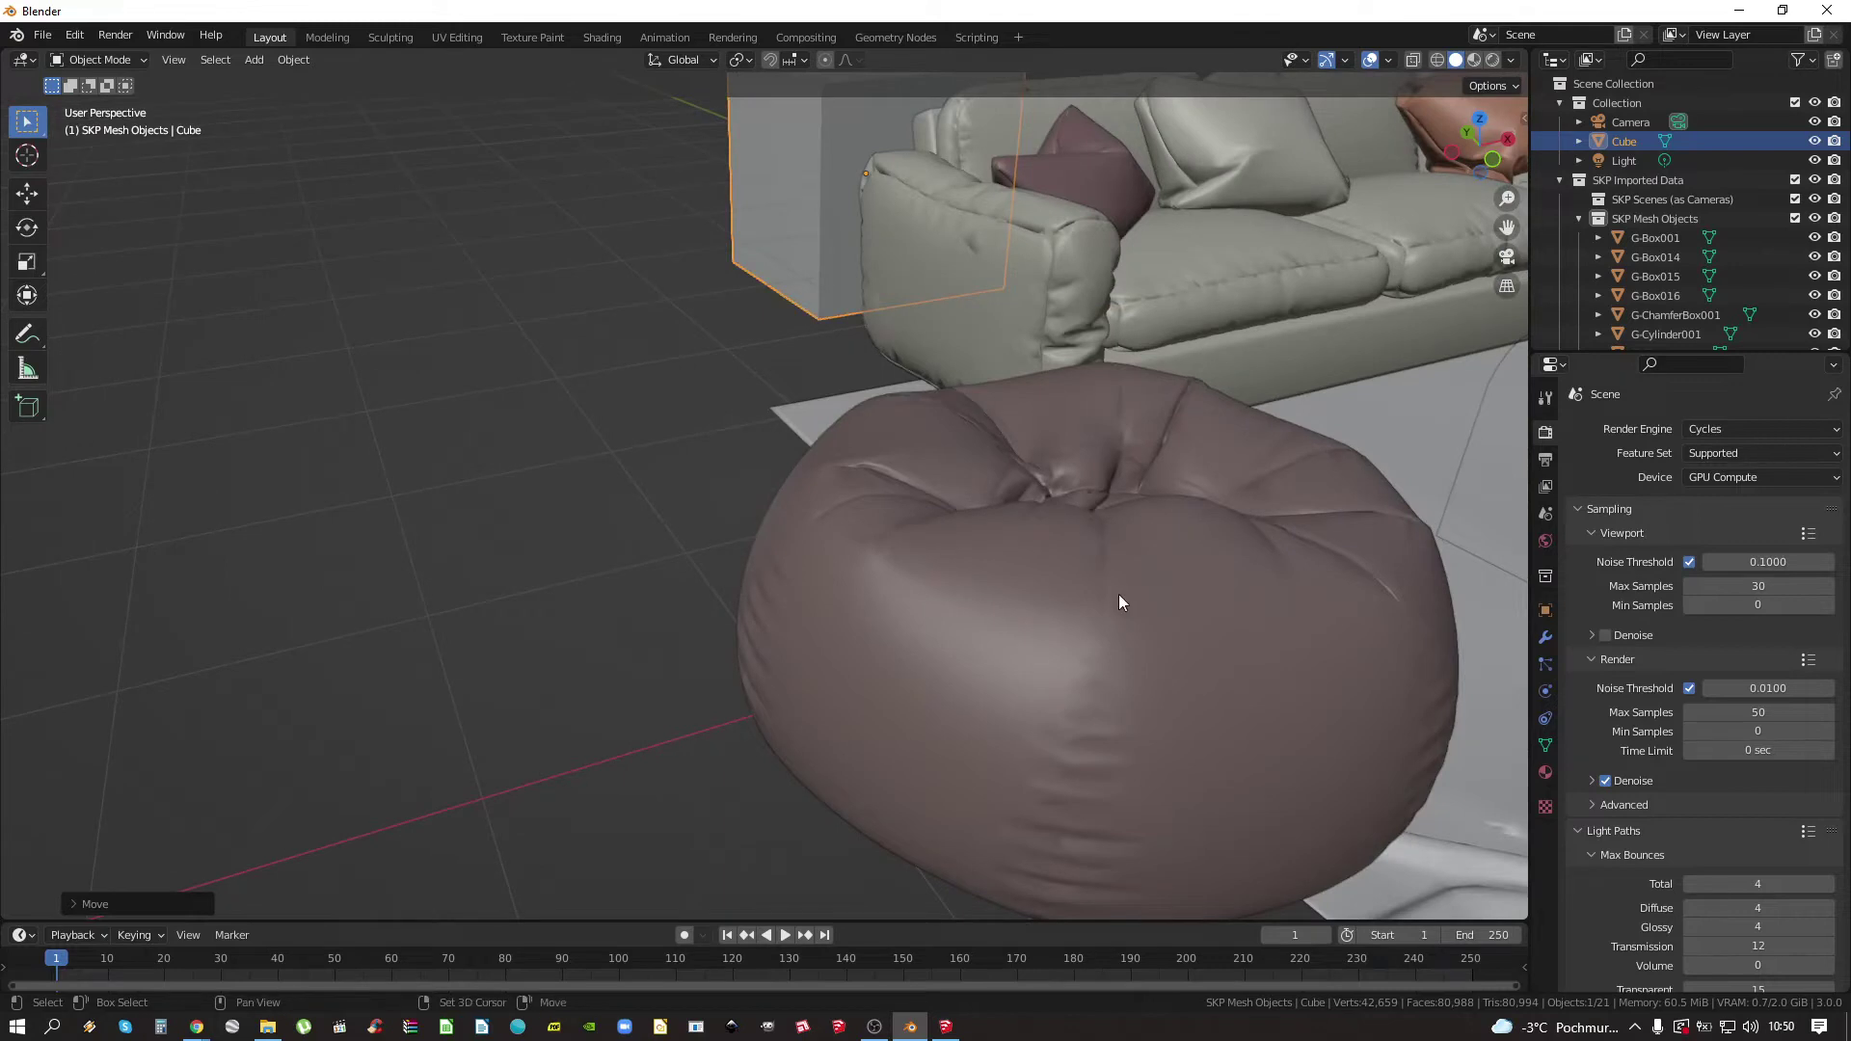
pyautogui.moveTo(1119, 594); pyautogui.dragTo(913, 546, button='middle')
# - Enable Wireframe in Viewport Overlays to show wireframe over all meshes
pyautogui.click(909, 532)
pyautogui.click(1389, 60)
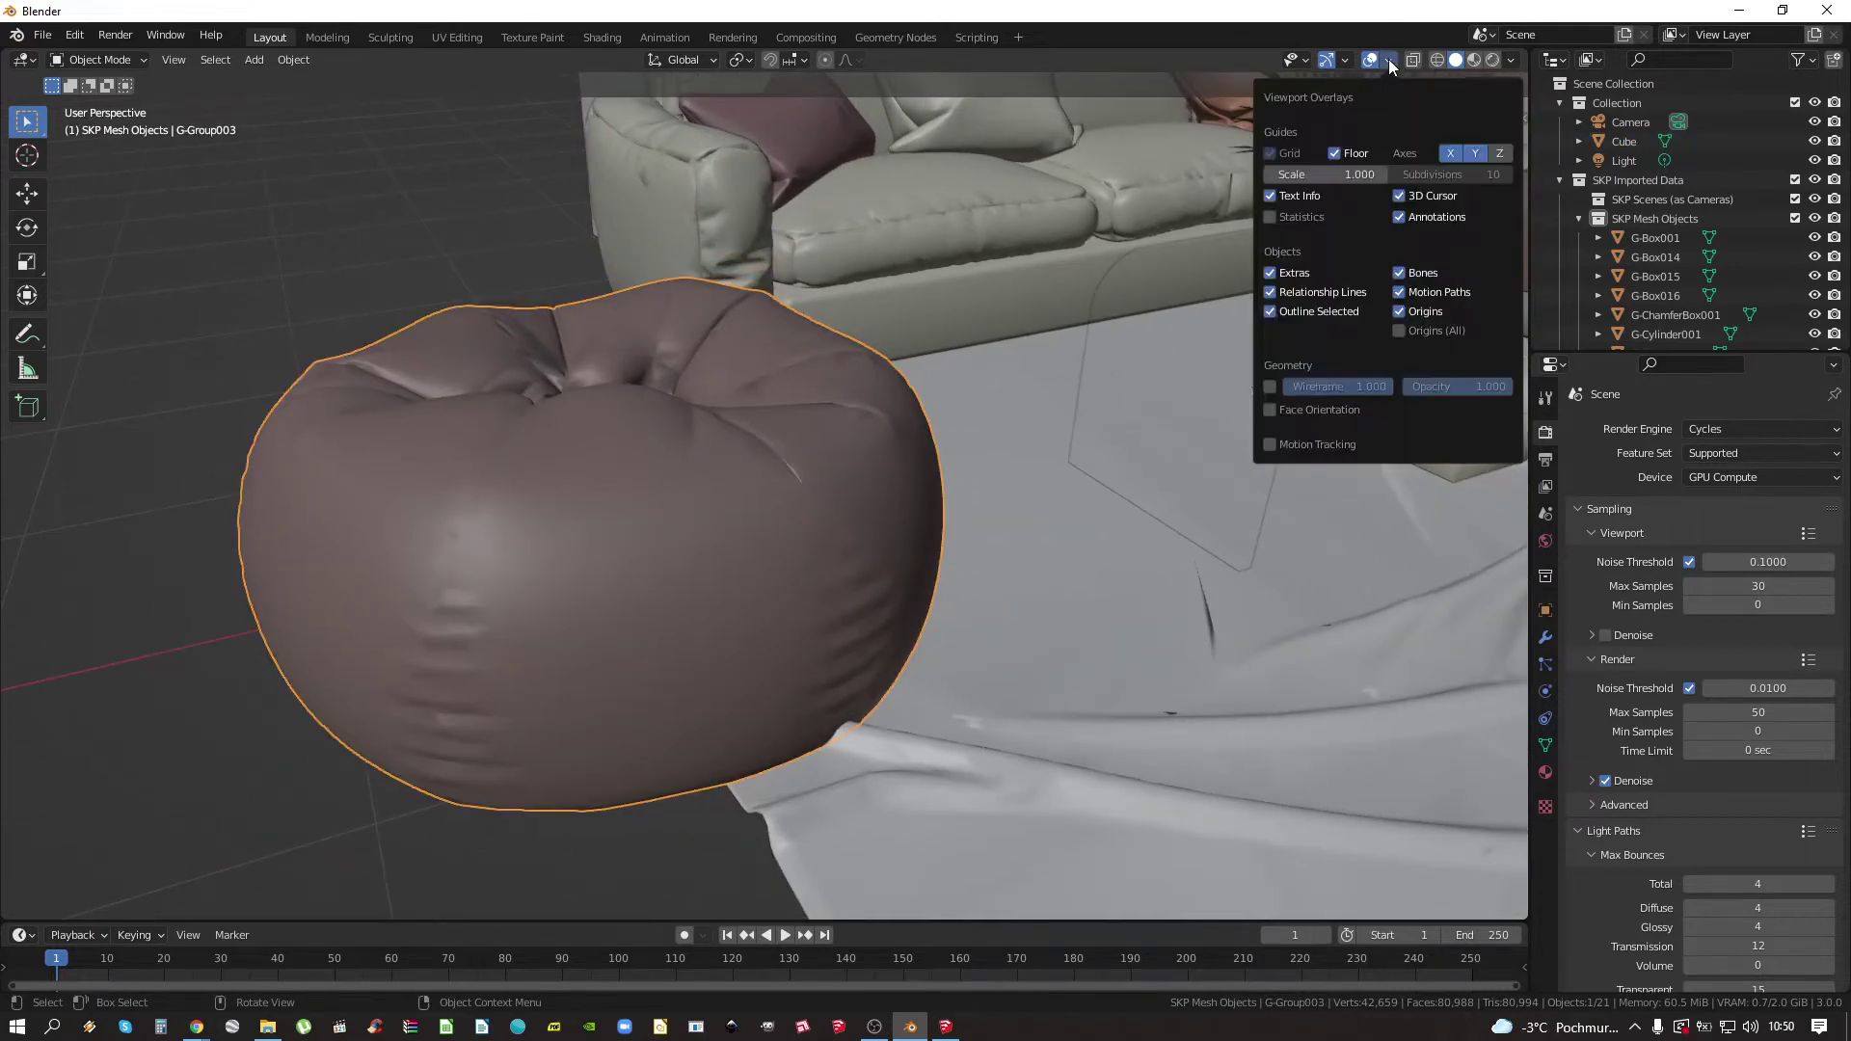
pyautogui.click(1389, 60)
pyautogui.click(1269, 387)
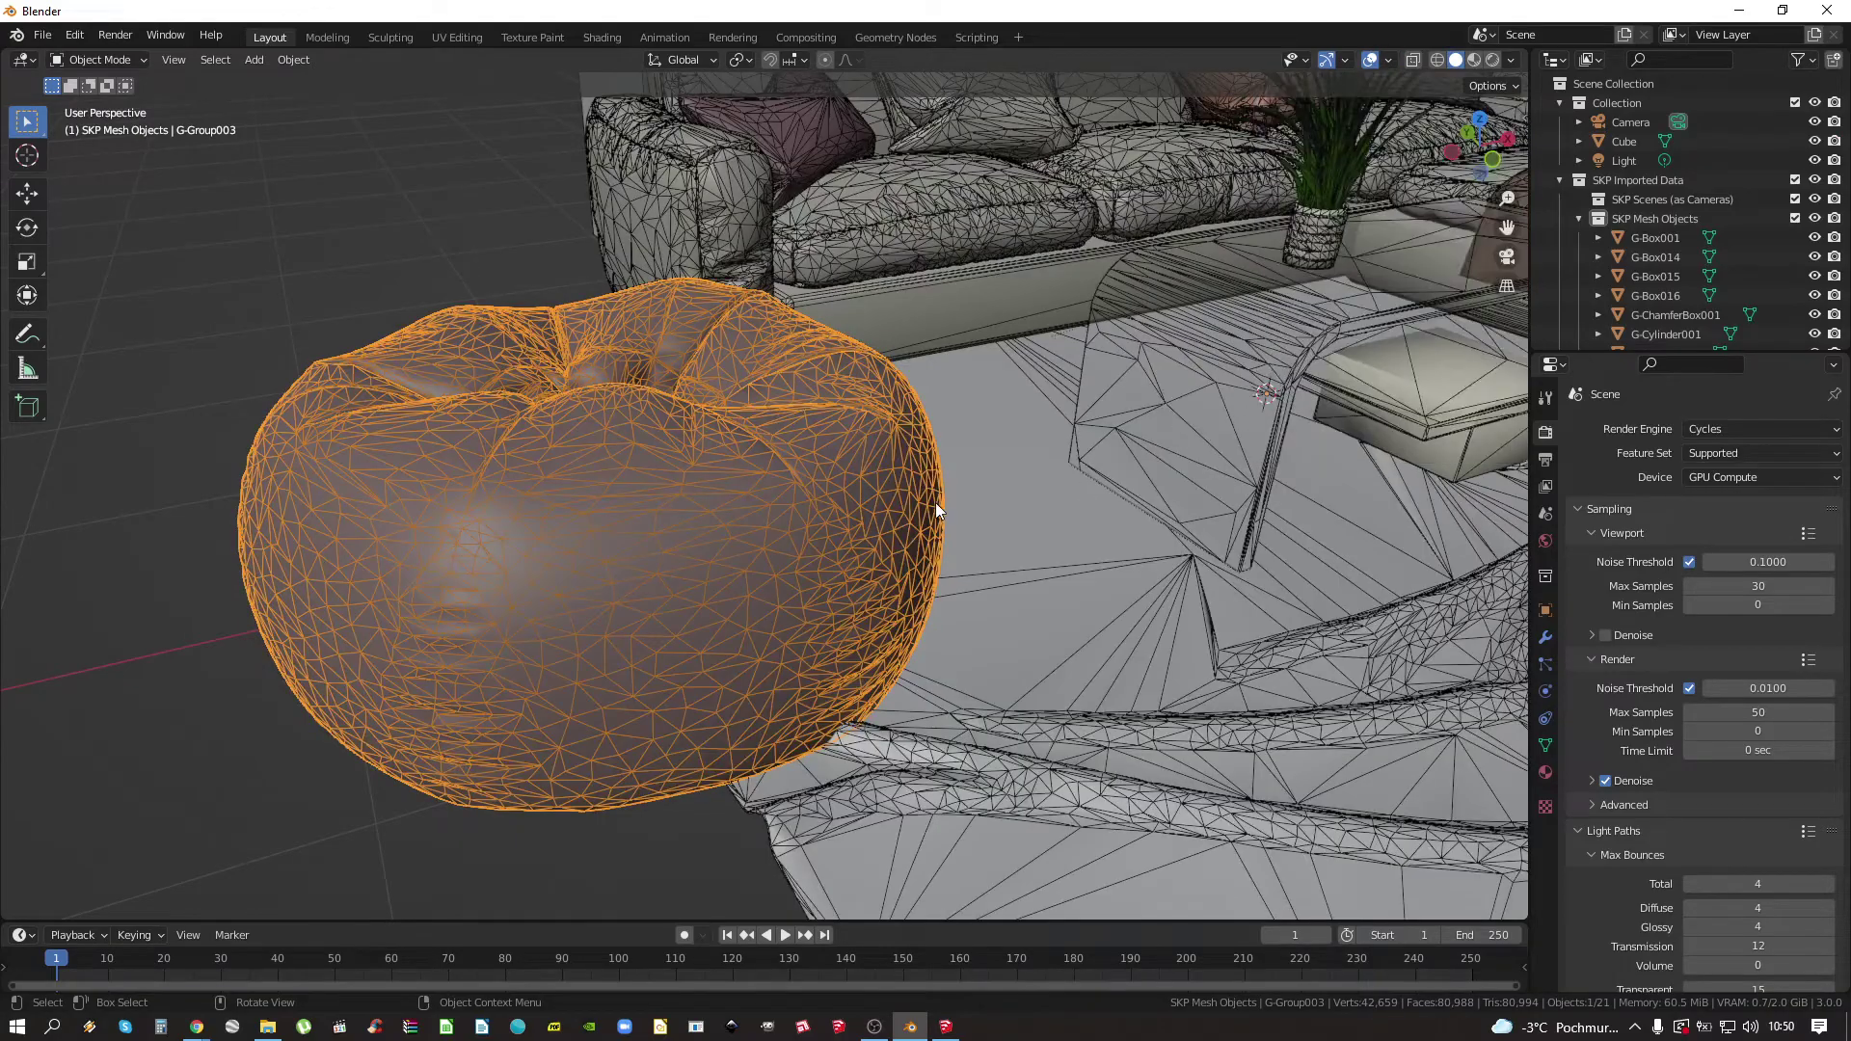
pyautogui.moveTo(937, 504)
pyautogui.mouseDown(button='middle')
pyautogui.moveTo(703, 564)
pyautogui.moveTo(868, 490)
pyautogui.moveTo(1043, 461)
pyautogui.moveTo(1022, 526)
pyautogui.moveTo(941, 536)
pyautogui.moveTo(990, 536)
pyautogui.moveTo(952, 484)
pyautogui.mouseUp(button='middle')
pyautogui.scroll(-3, 1022, 526)
pyautogui.scroll(5, 963, 478)
pyautogui.scroll(-3, 952, 484)
pyautogui.moveTo(876, 594); pyautogui.dragTo(972, 507, button='middle')
pyautogui.scroll(2, 972, 507)
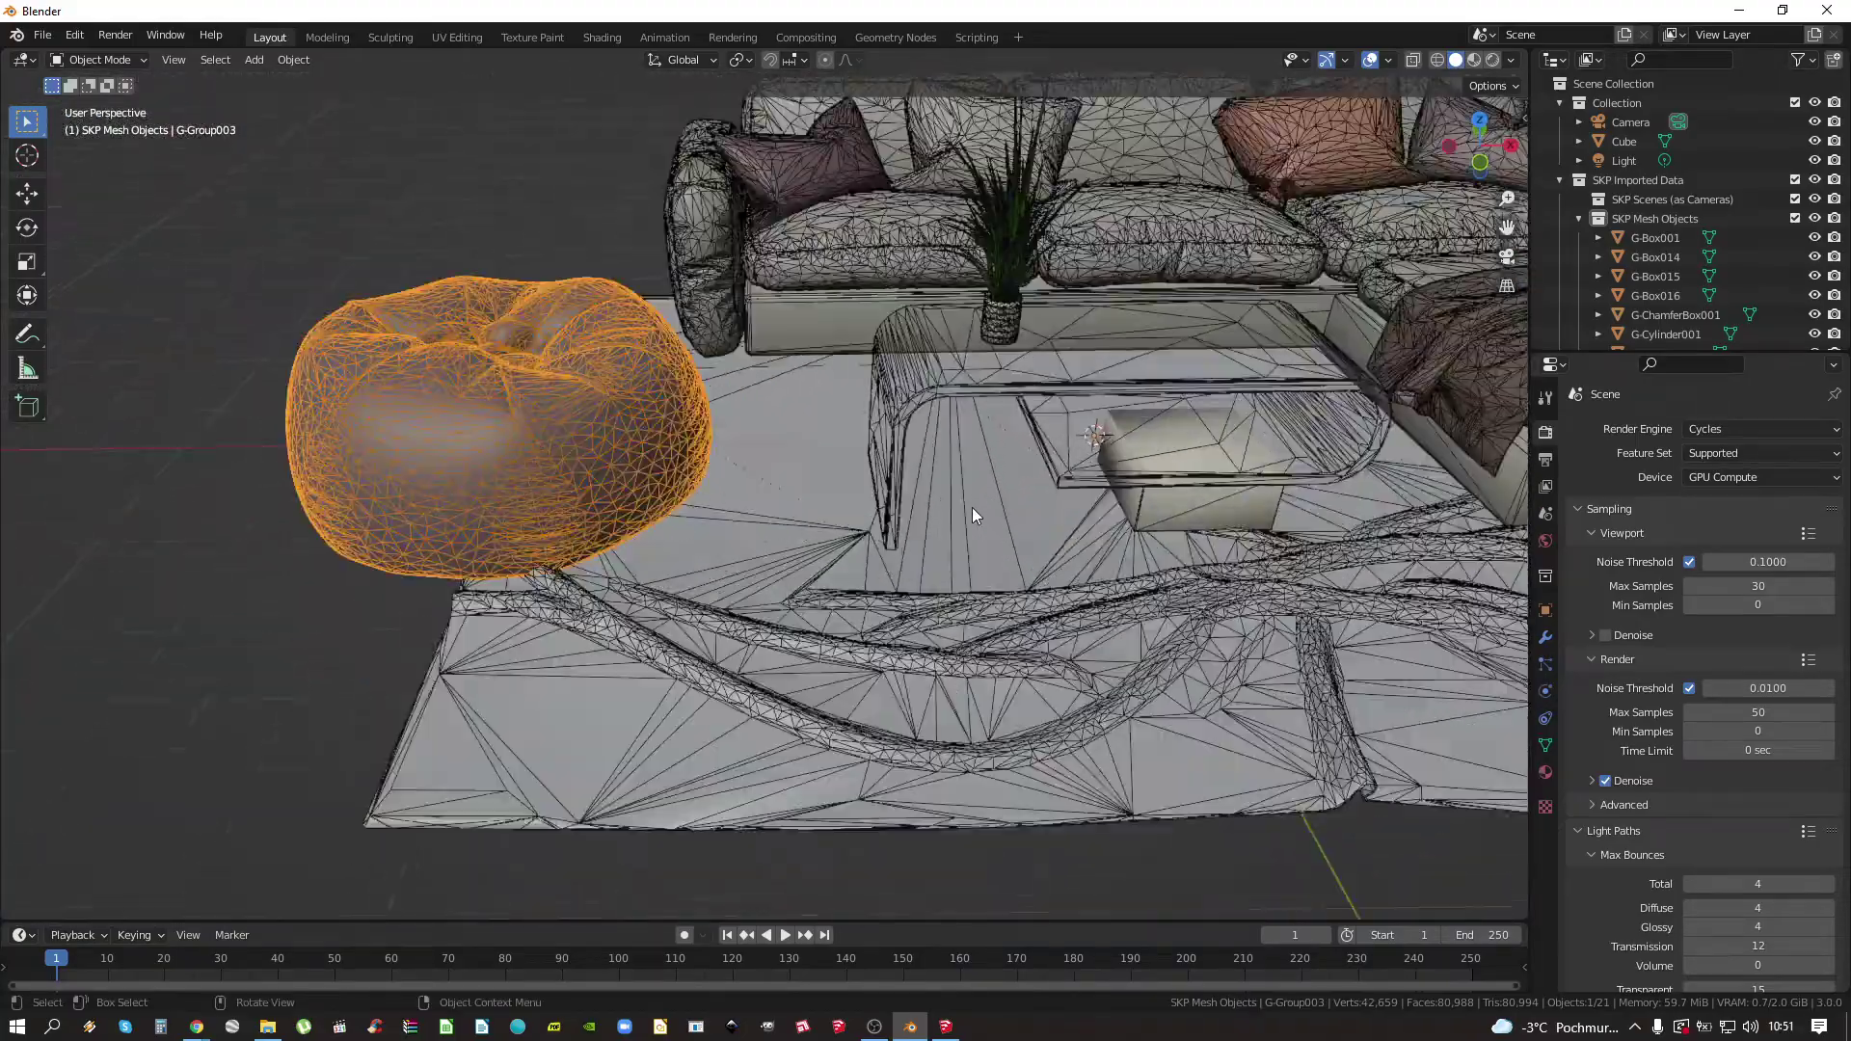
pyautogui.scroll(3, 964, 507)
pyautogui.scroll(-2, 968, 507)
pyautogui.moveTo(853, 467)
pyautogui.mouseDown(button='middle')
pyautogui.moveTo(825, 445)
pyautogui.moveTo(825, 516)
pyautogui.moveTo(889, 534)
pyautogui.moveTo(835, 496)
pyautogui.moveTo(727, 496)
pyautogui.moveTo(831, 466)
pyautogui.mouseUp(button='middle')
# - Move the beanbag G-Group003 along the X axis off the rug and frame it
pyautogui.click(825, 517)
pyautogui.scroll(-2, 889, 534)
pyautogui.click(835, 496)
pyautogui.scroll(2, 858, 463)
pyautogui.scroll(-2, 760, 424)
pyautogui.click(831, 466)
pyautogui.press('g')
pyautogui.press('x')
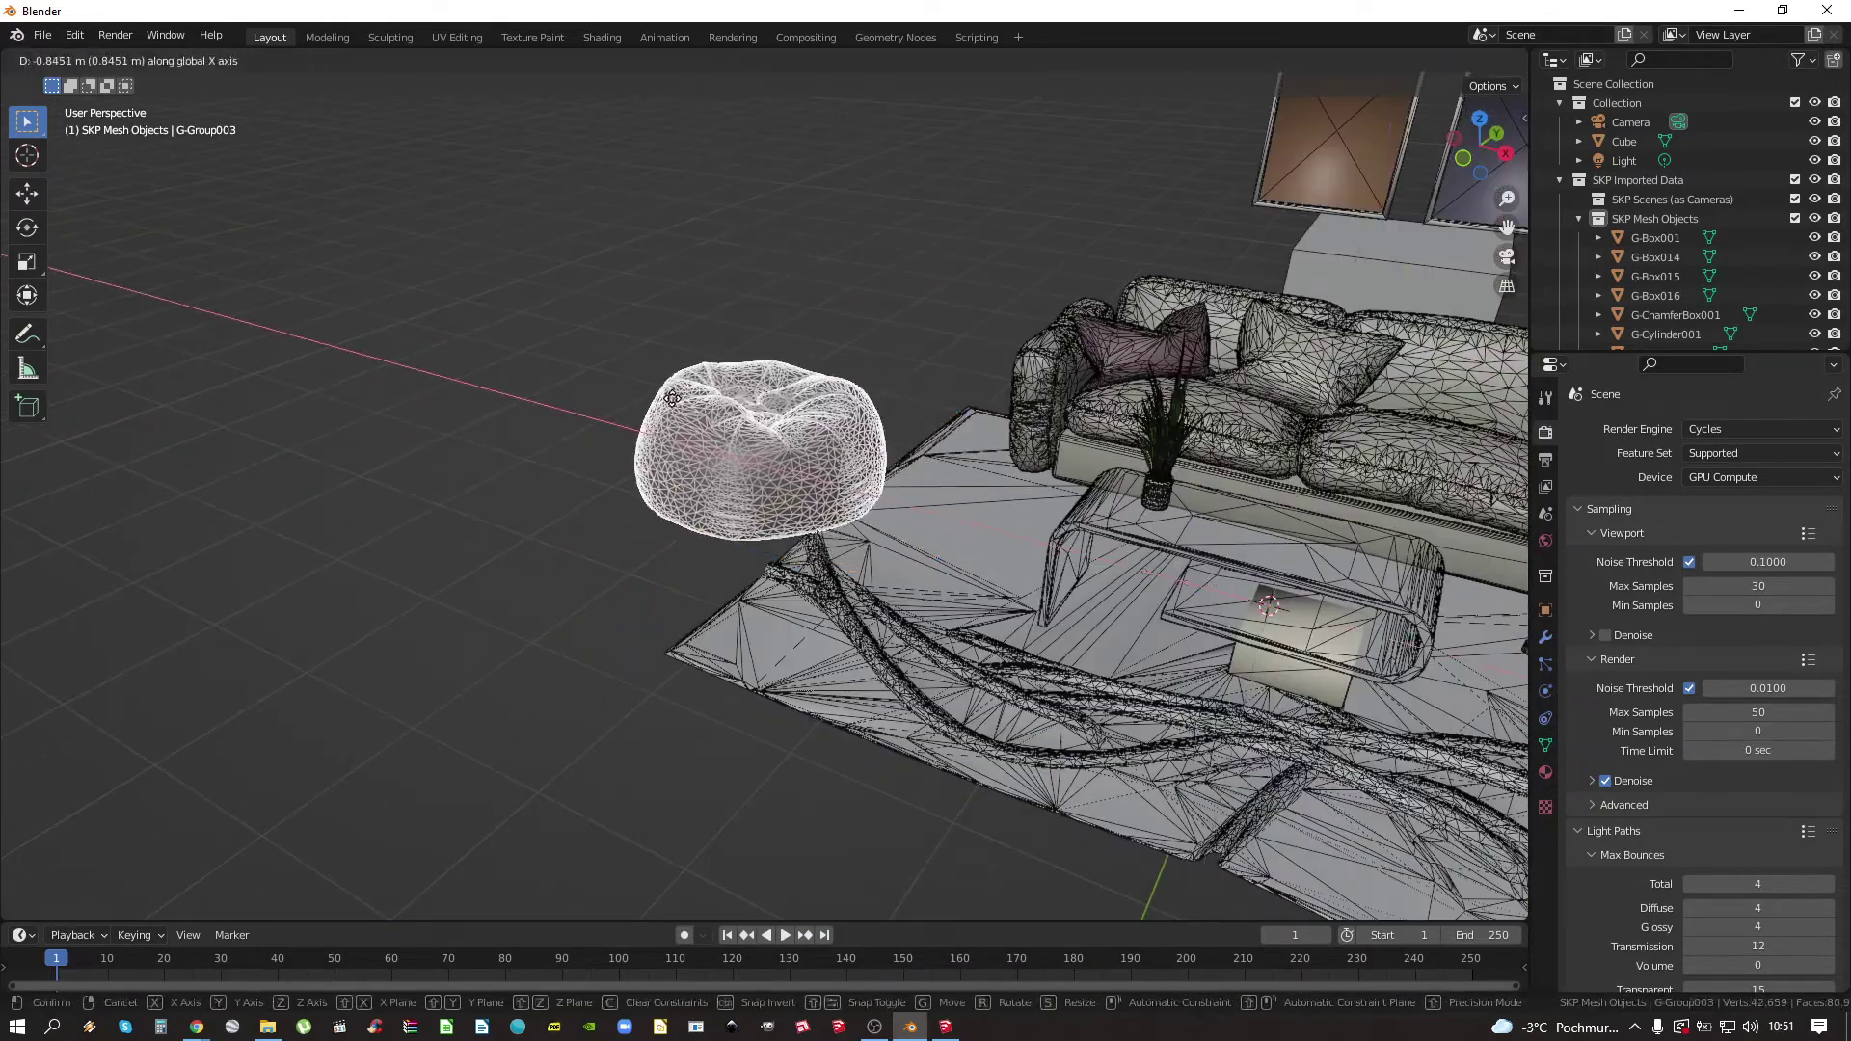
pyautogui.click(672, 399)
pyautogui.press('KP_Decimal')
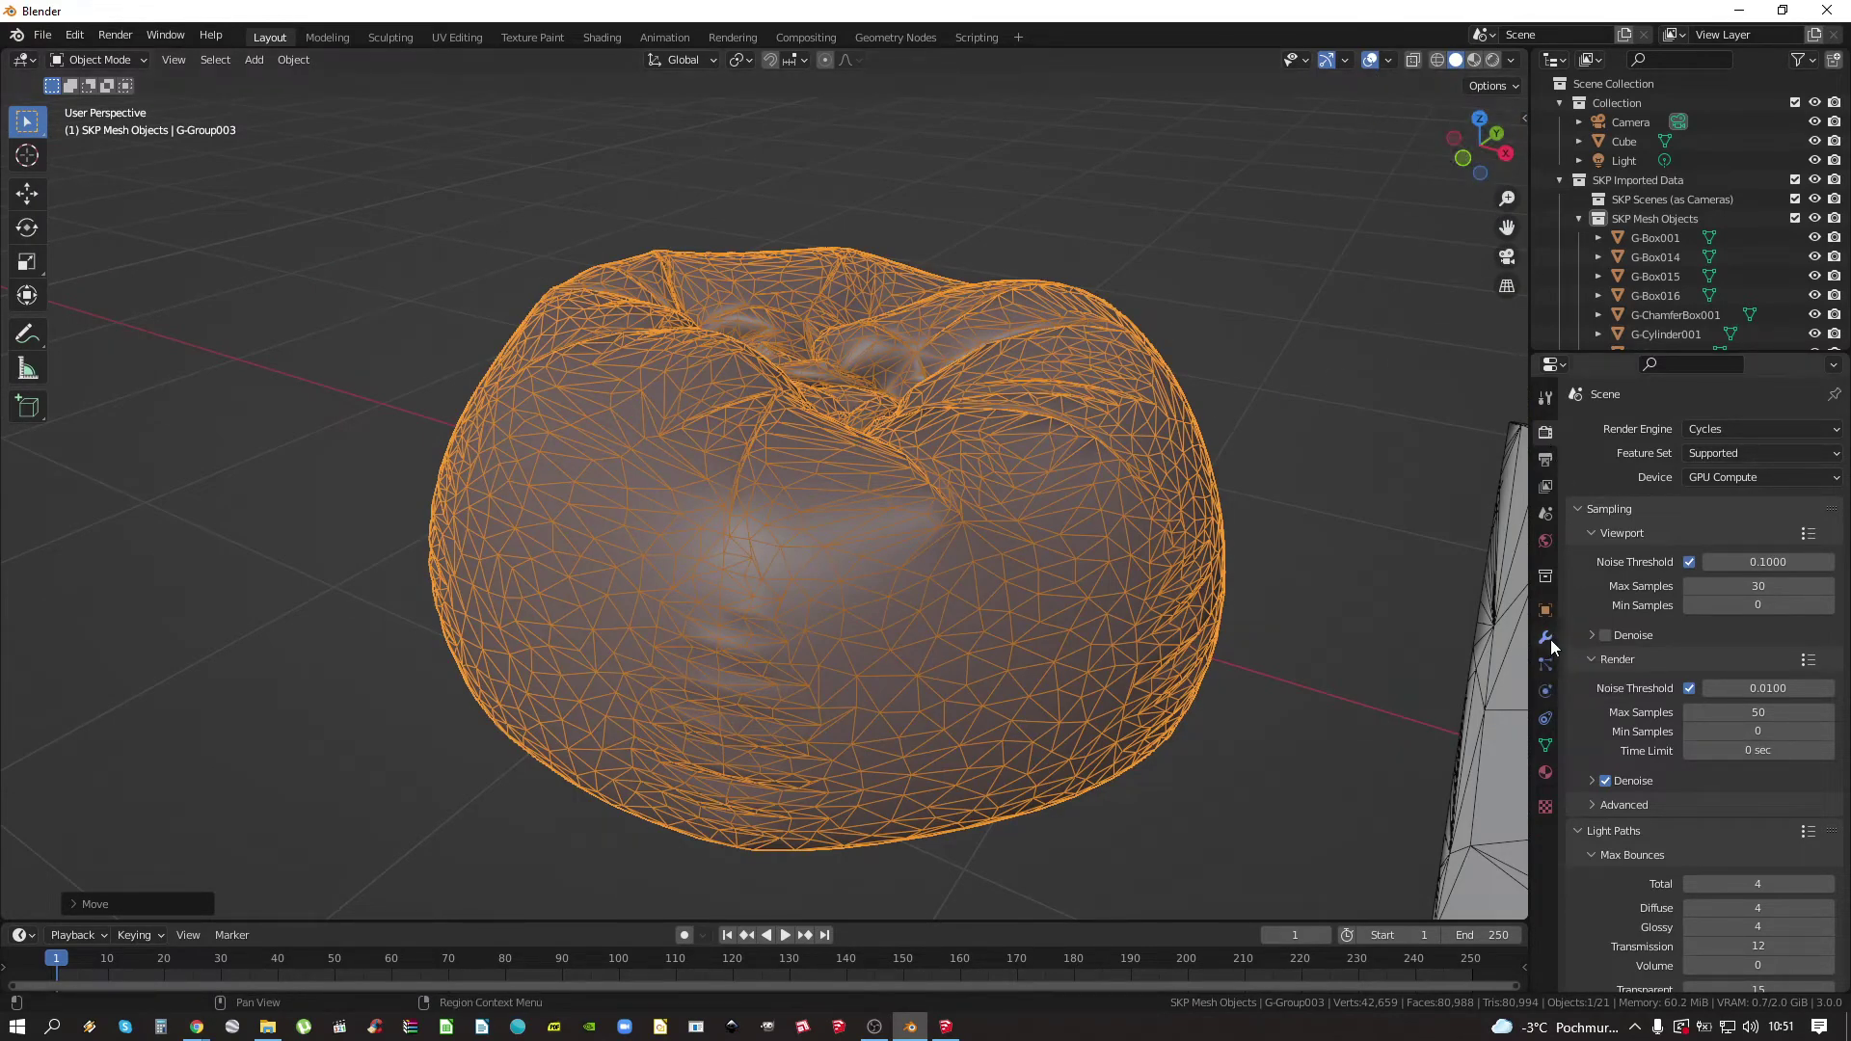
# - Add a Decimate modifier to the bean bag with Ratio 0.75
pyautogui.click(1549, 641)
pyautogui.click(1616, 430)
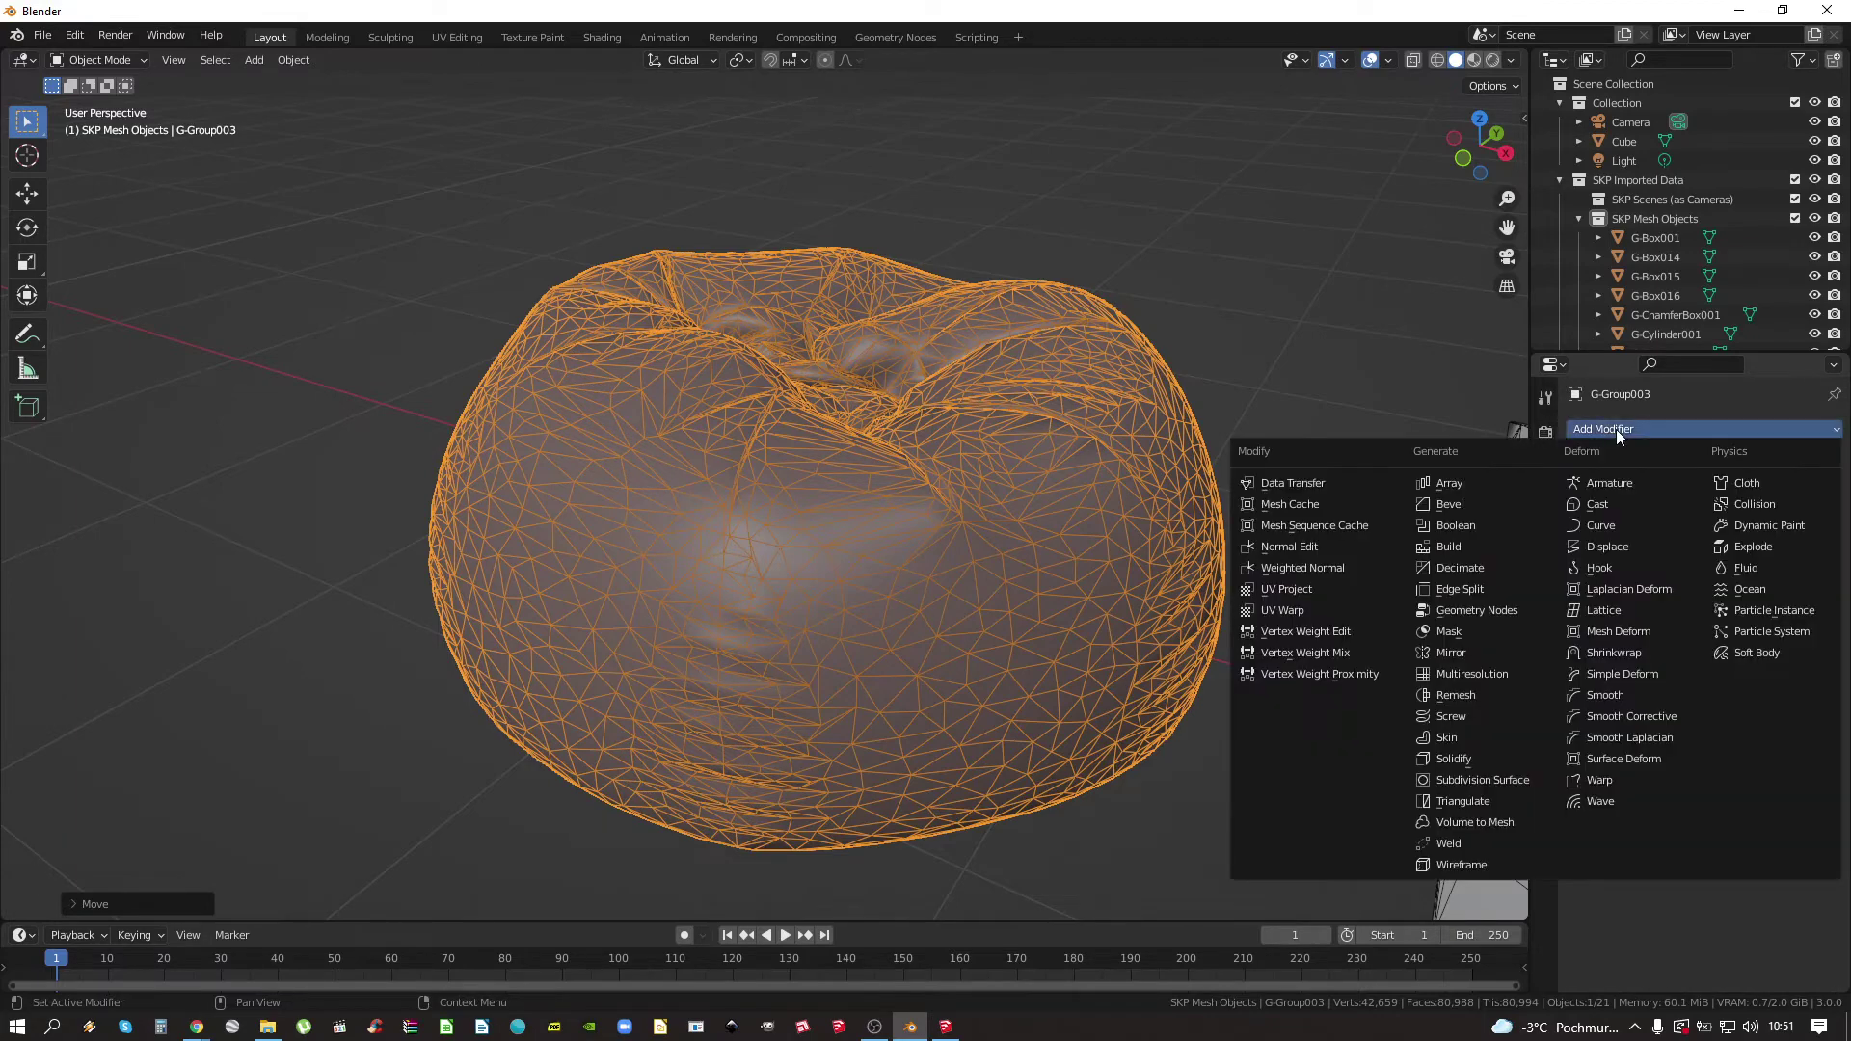
pyautogui.click(1469, 569)
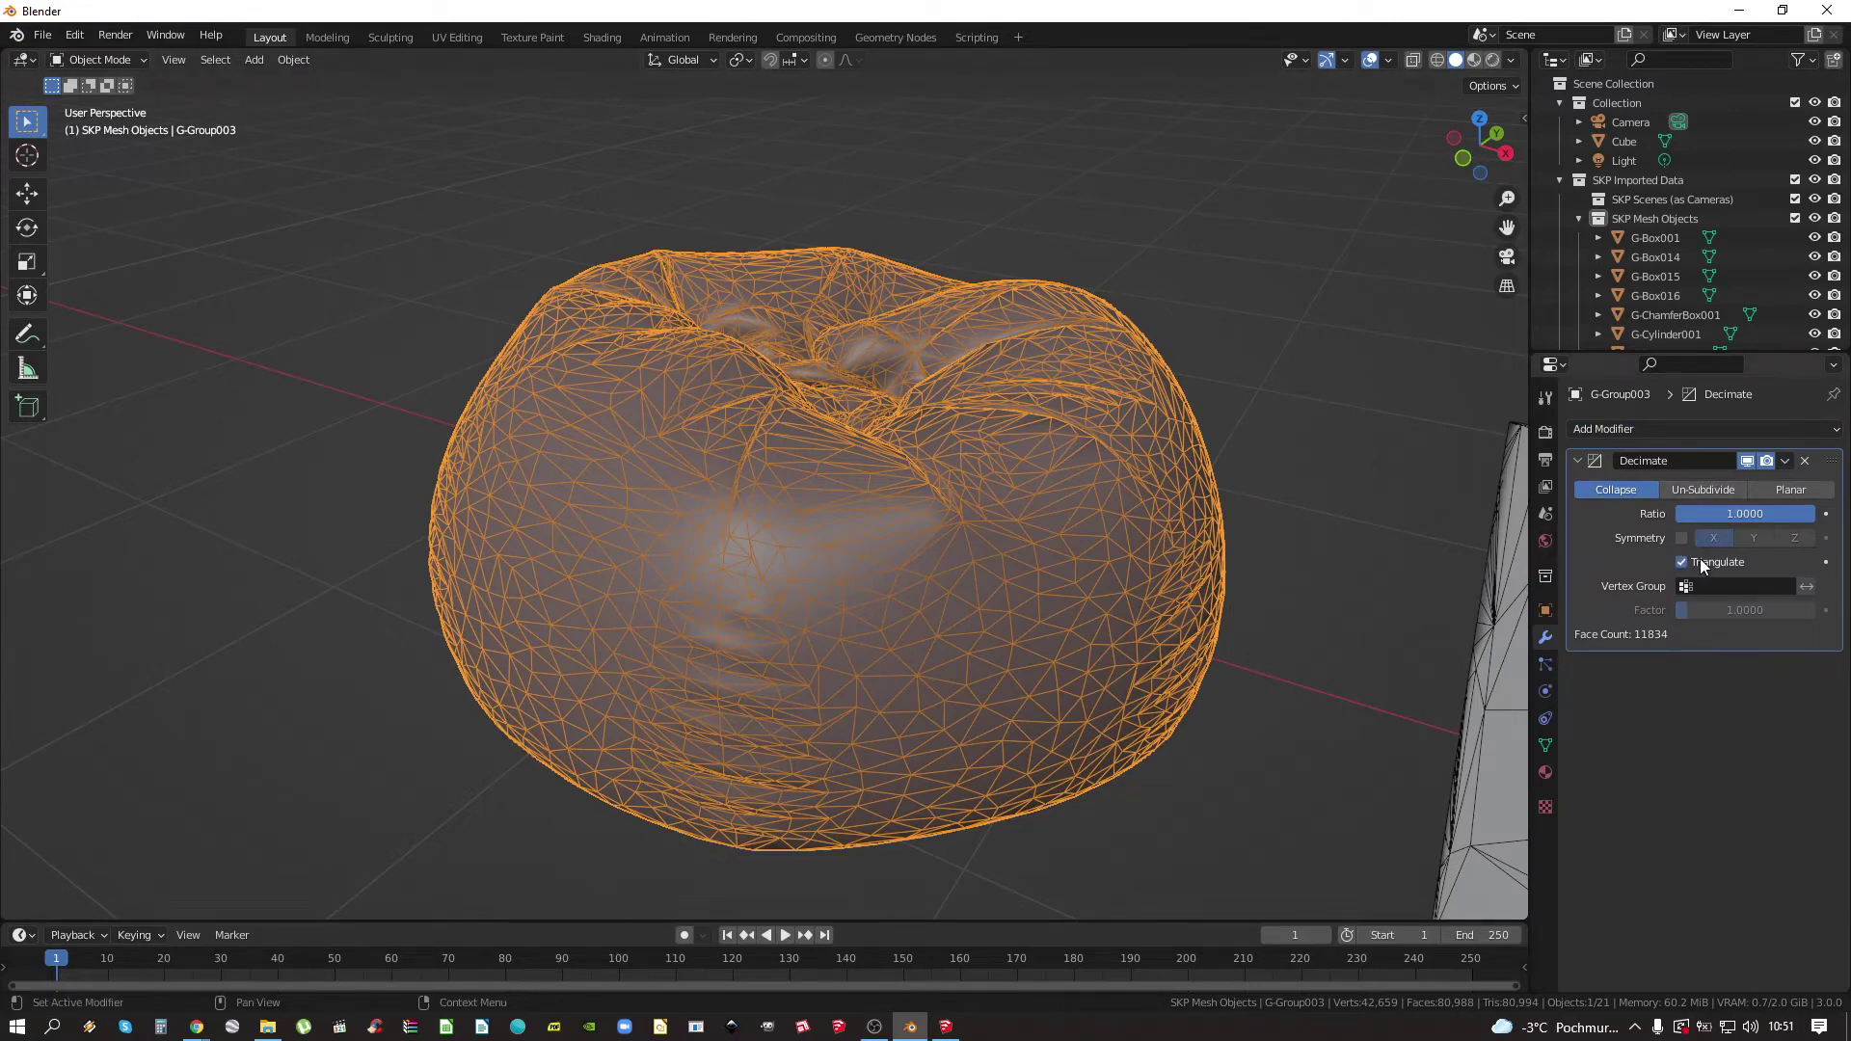
pyautogui.moveTo(1745, 514)
pyautogui.mouseDown()
pyautogui.moveTo(1677, 514)
pyautogui.moveTo(1774, 513)
pyautogui.mouseUp()
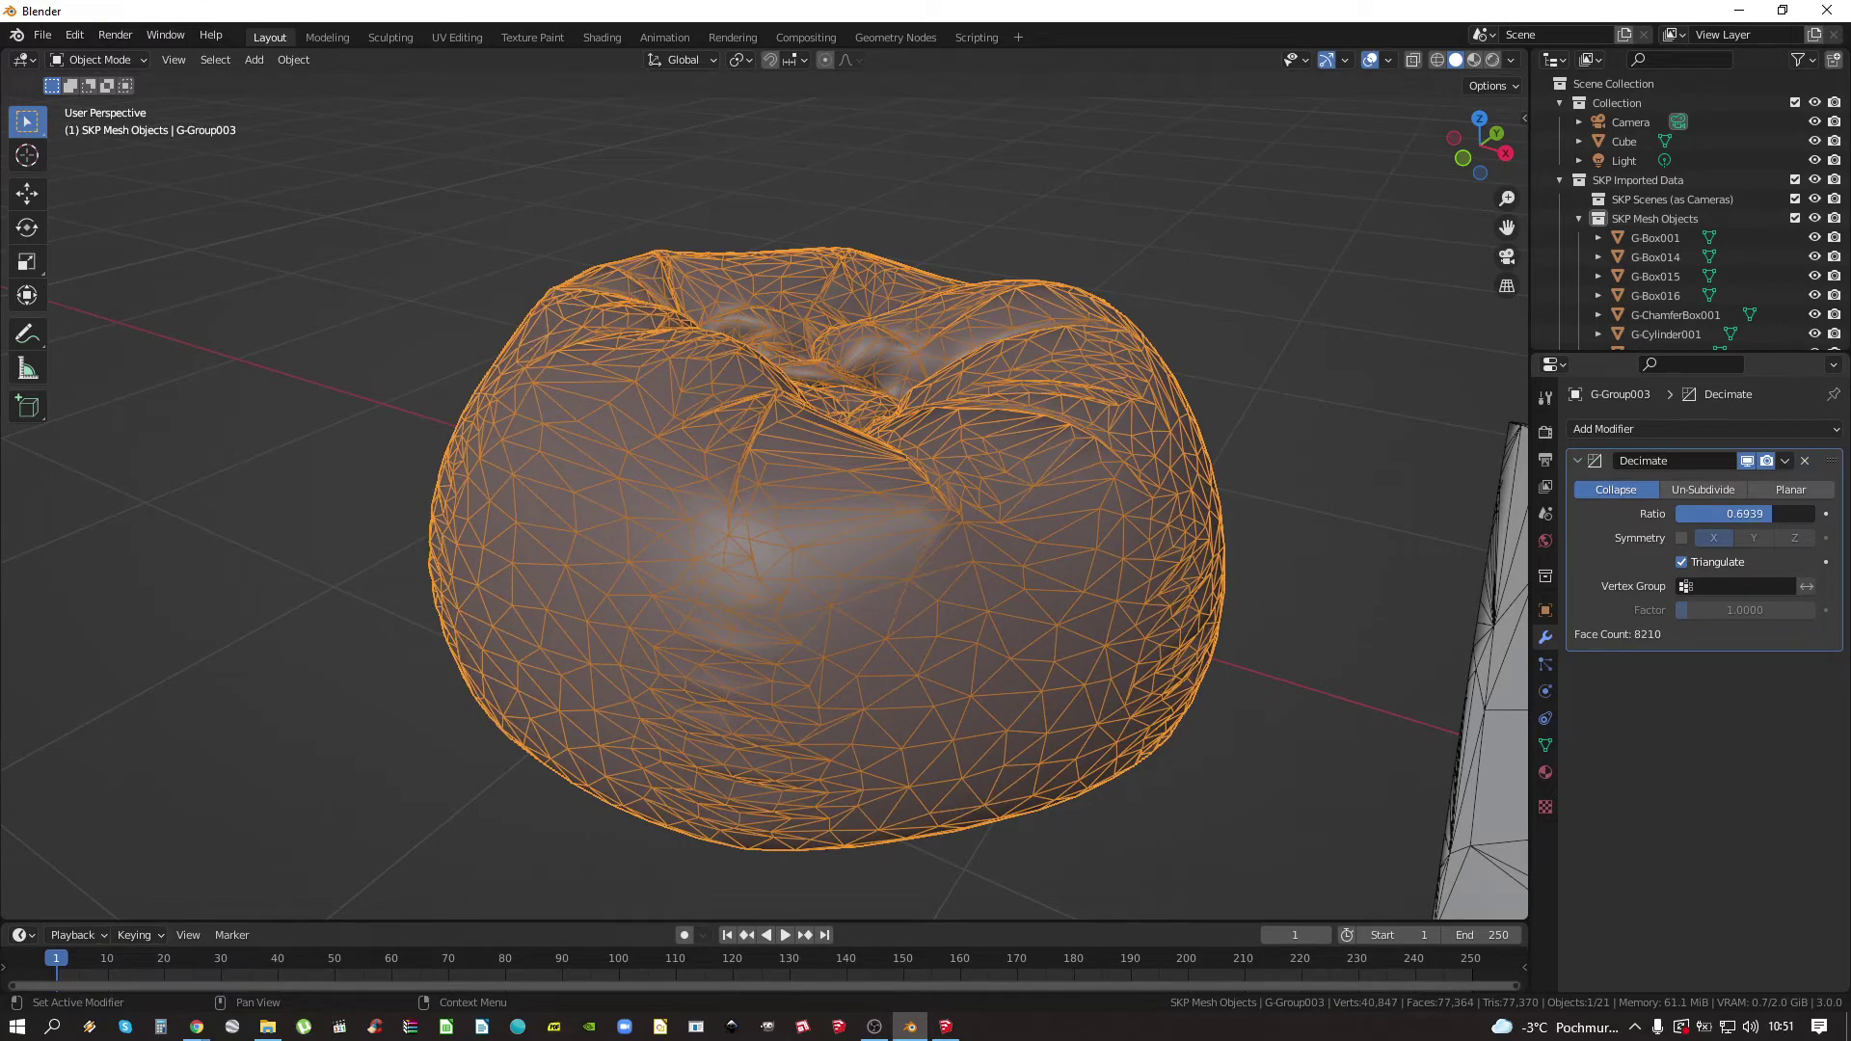
pyautogui.click(1766, 518)
pyautogui.write('0.75')
pyautogui.press('Return')
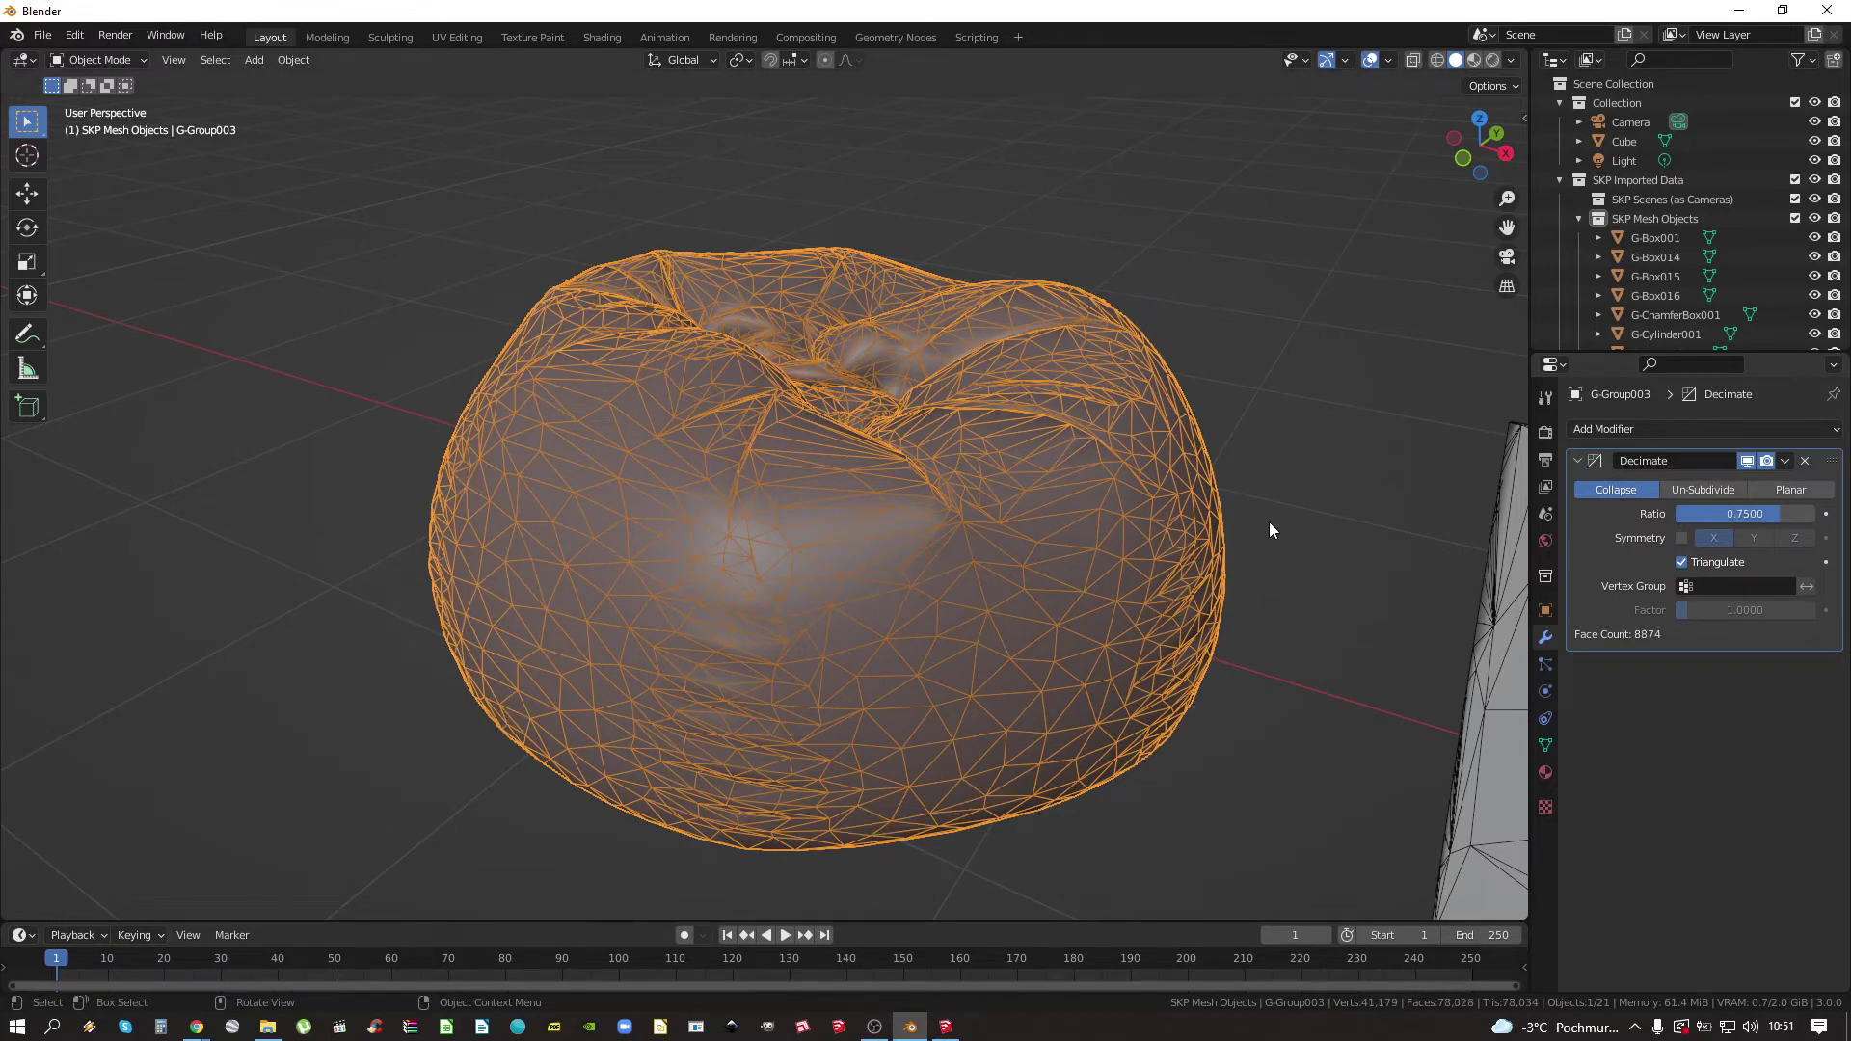
pyautogui.moveTo(1269, 523)
pyautogui.mouseDown(button='middle')
pyautogui.moveTo(980, 565)
pyautogui.moveTo(1273, 511)
pyautogui.mouseUp(button='middle')
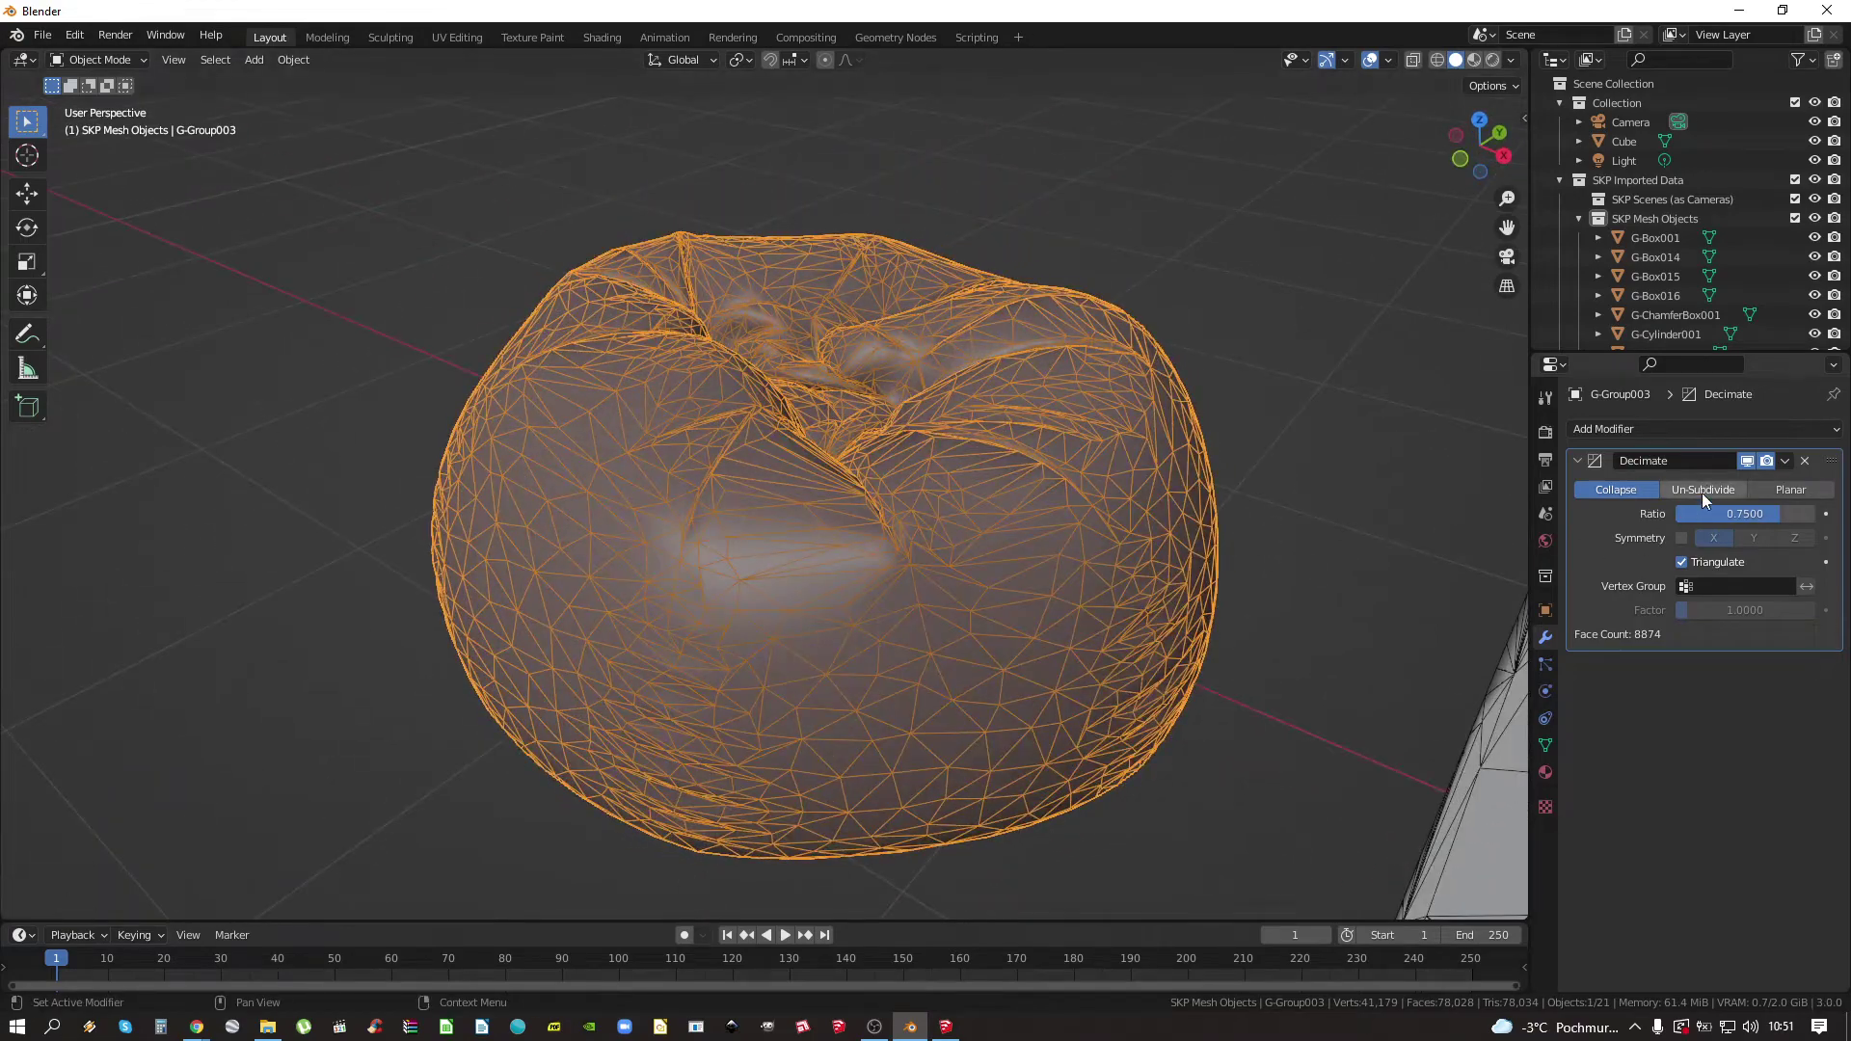
# - Apply the Decimate modifier from its dropdown menu
pyautogui.click(1785, 461)
pyautogui.click(1788, 461)
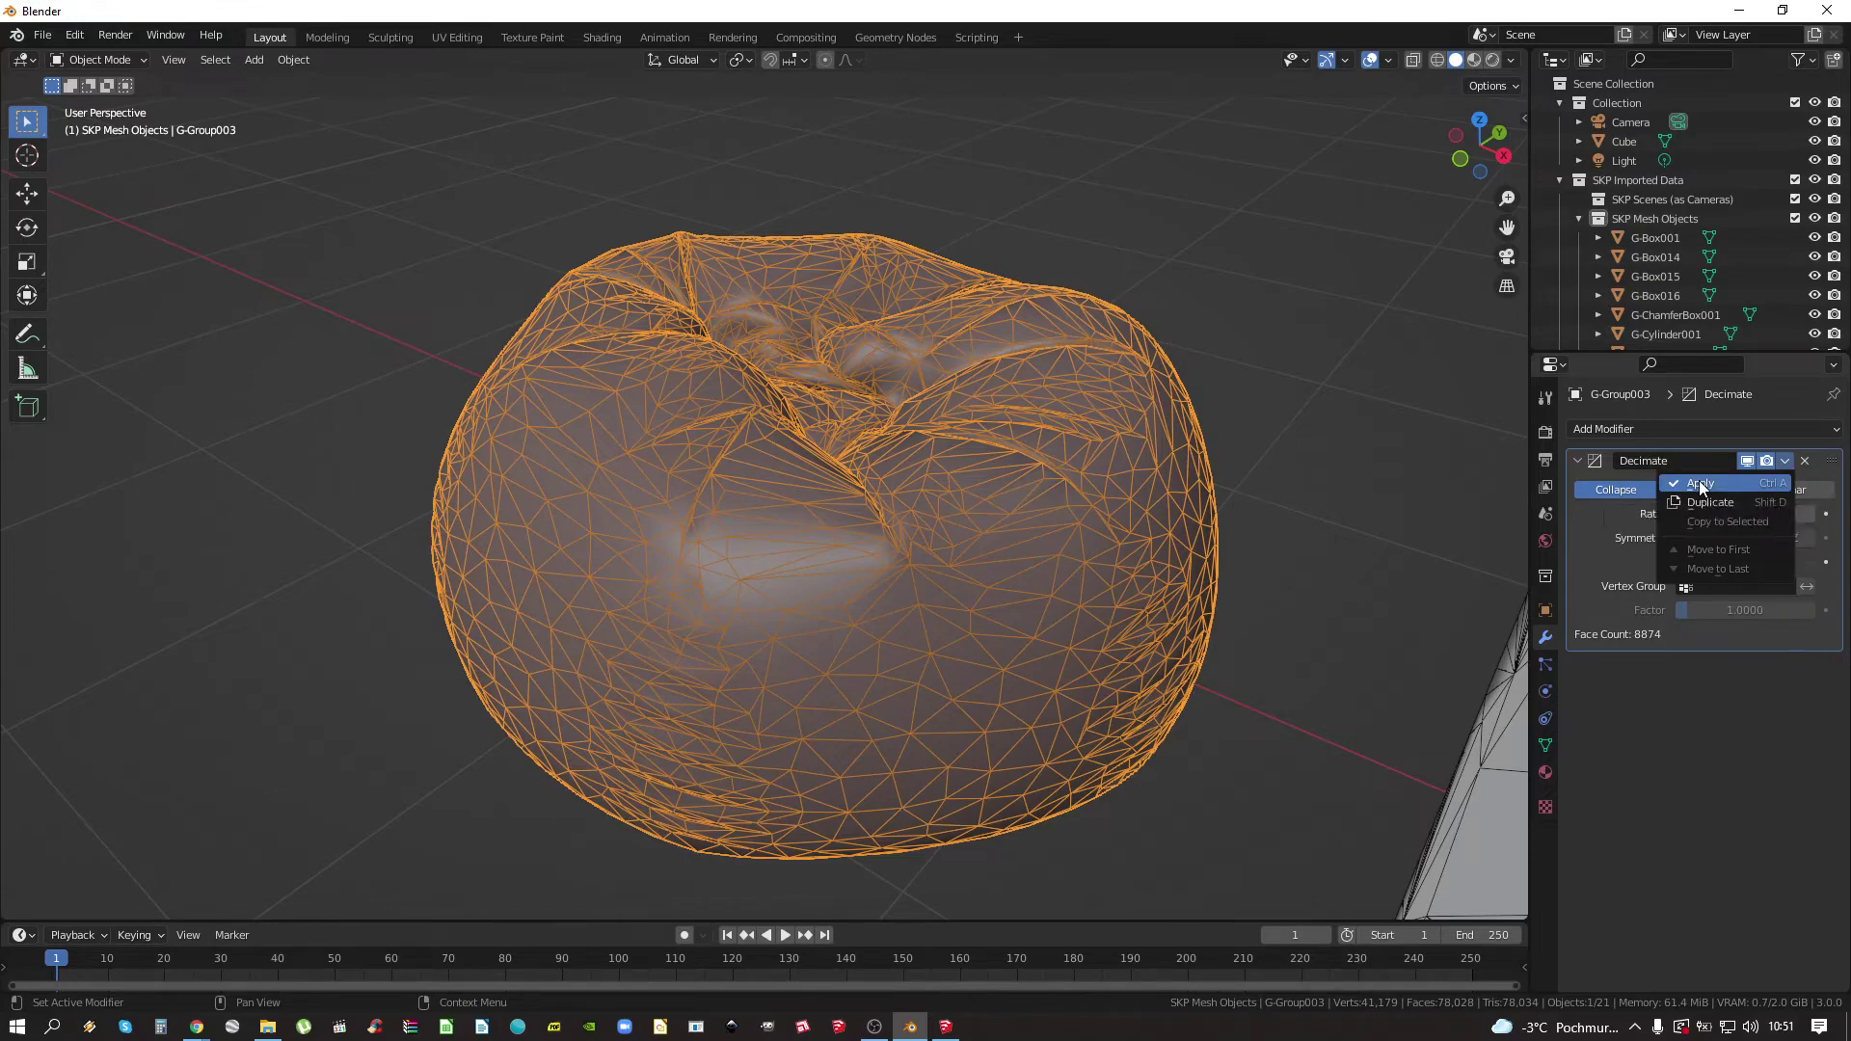
pyautogui.click(1701, 484)
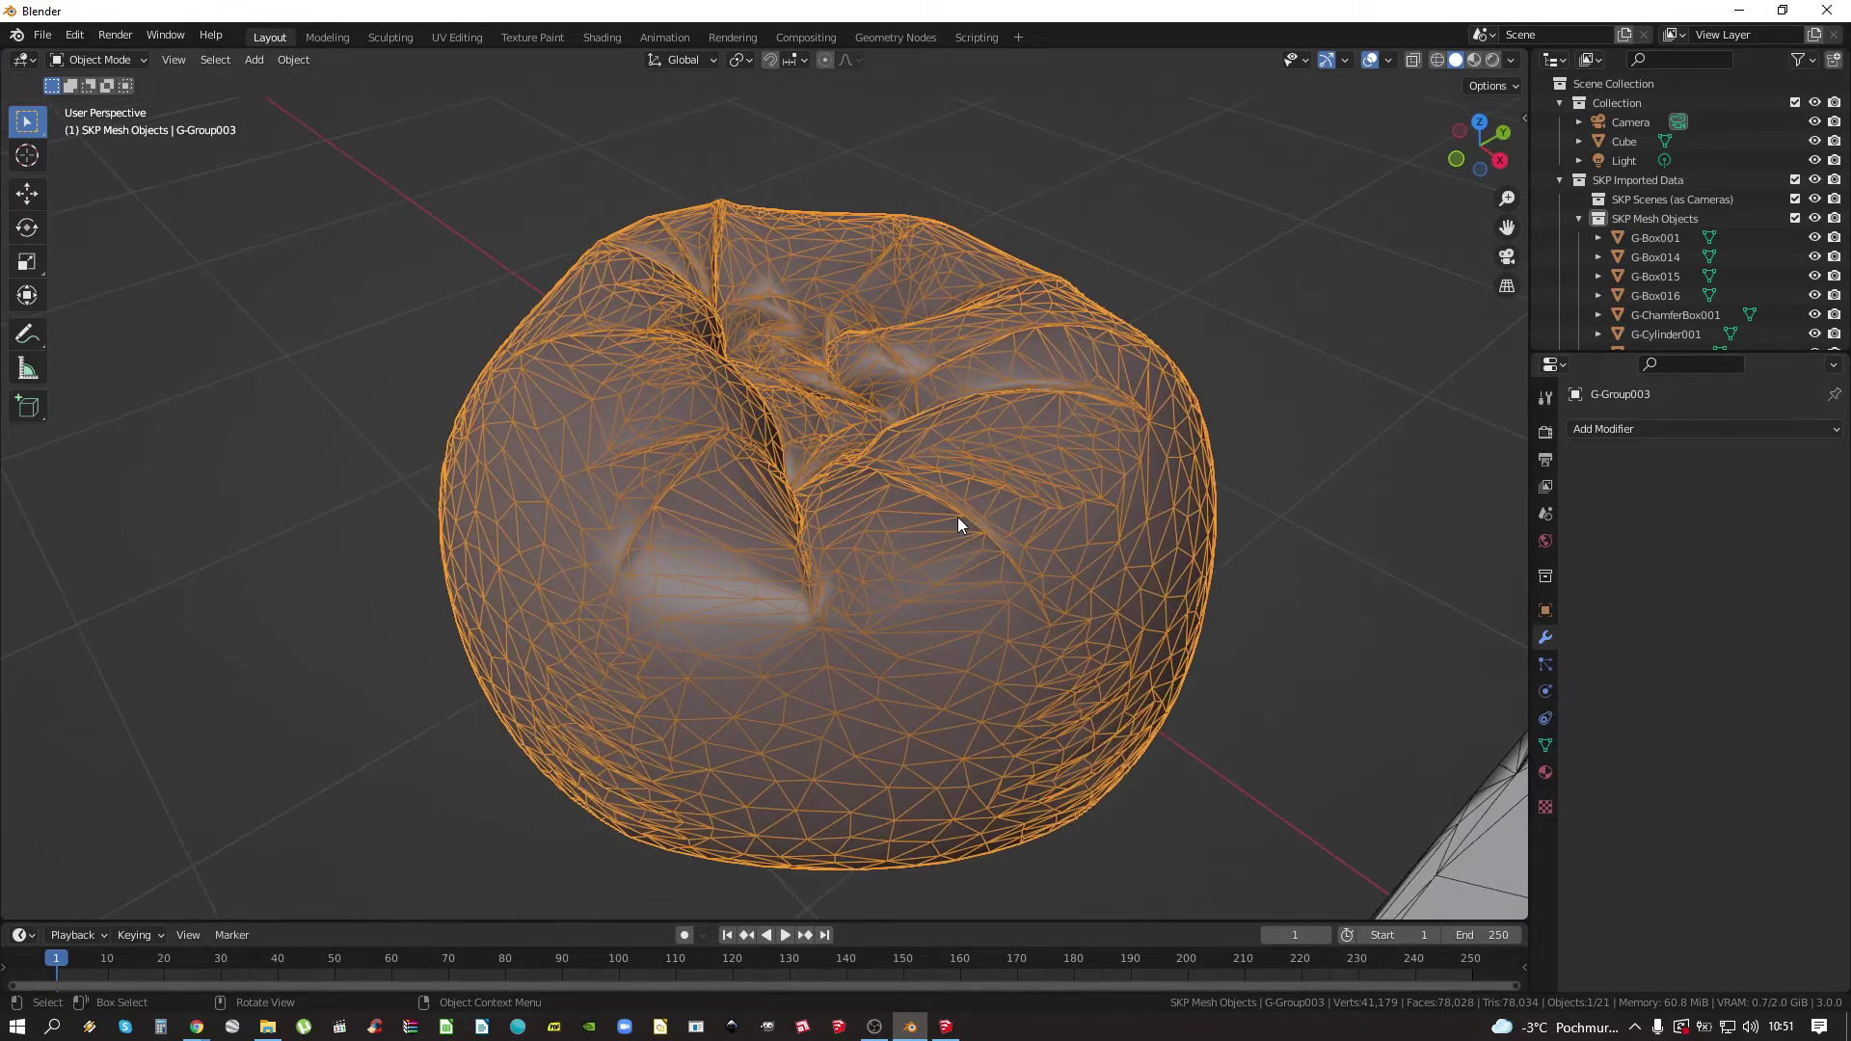
# - Select the sofa, ottoman and cushion base together
pyautogui.scroll(-6, 957, 517)
pyautogui.hotkey('alt', 'a')
pyautogui.scroll(3, 1044, 519)
pyautogui.moveTo(918, 537)
pyautogui.mouseDown(button='middle')
pyautogui.moveTo(1120, 513)
pyautogui.moveTo(945, 483)
pyautogui.moveTo(859, 517)
pyautogui.mouseUp(button='middle')
pyautogui.scroll(-3, 1045, 519)
pyautogui.scroll(4, 803, 443)
pyautogui.scroll(3, 938, 496)
pyautogui.click(817, 546)
pyautogui.scroll(-2, 817, 546)
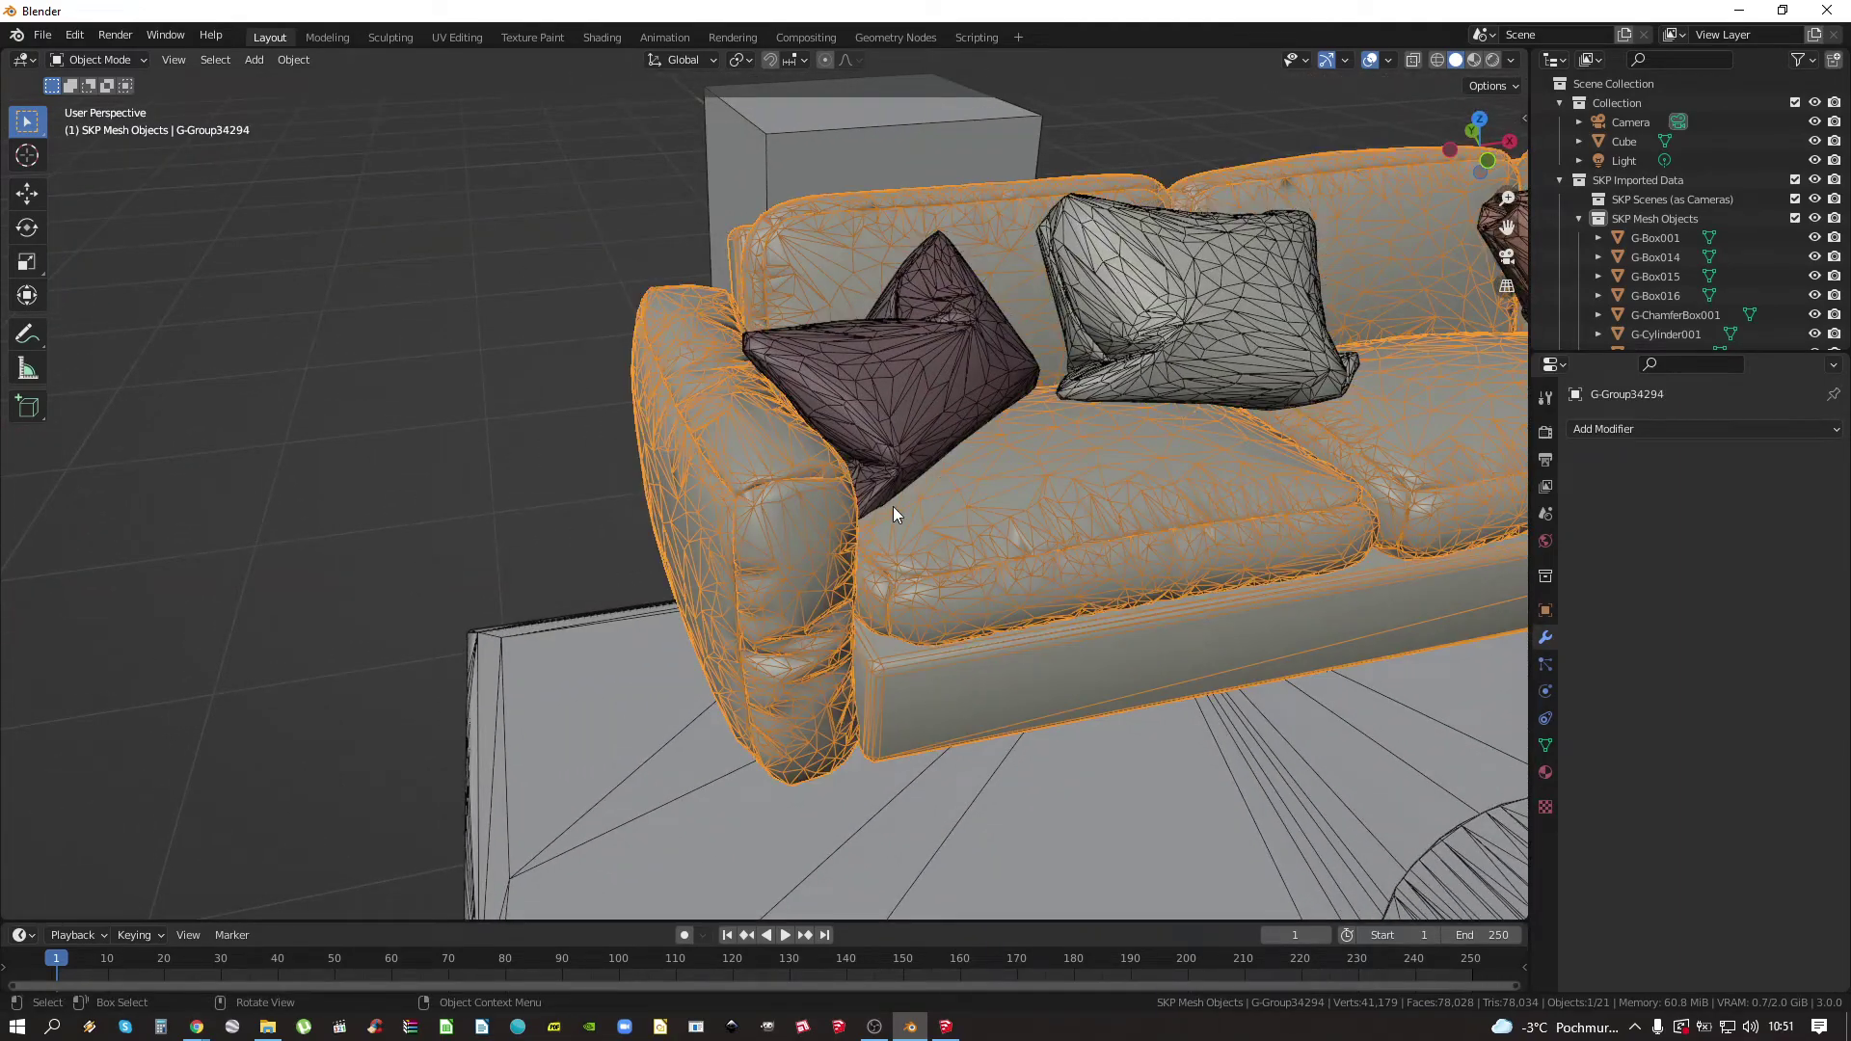
pyautogui.scroll(-3, 893, 506)
pyautogui.moveTo(1156, 458)
pyautogui.mouseDown(button='middle')
pyautogui.moveTo(815, 488)
pyautogui.moveTo(957, 534)
pyautogui.mouseUp(button='middle')
pyautogui.click(960, 542)
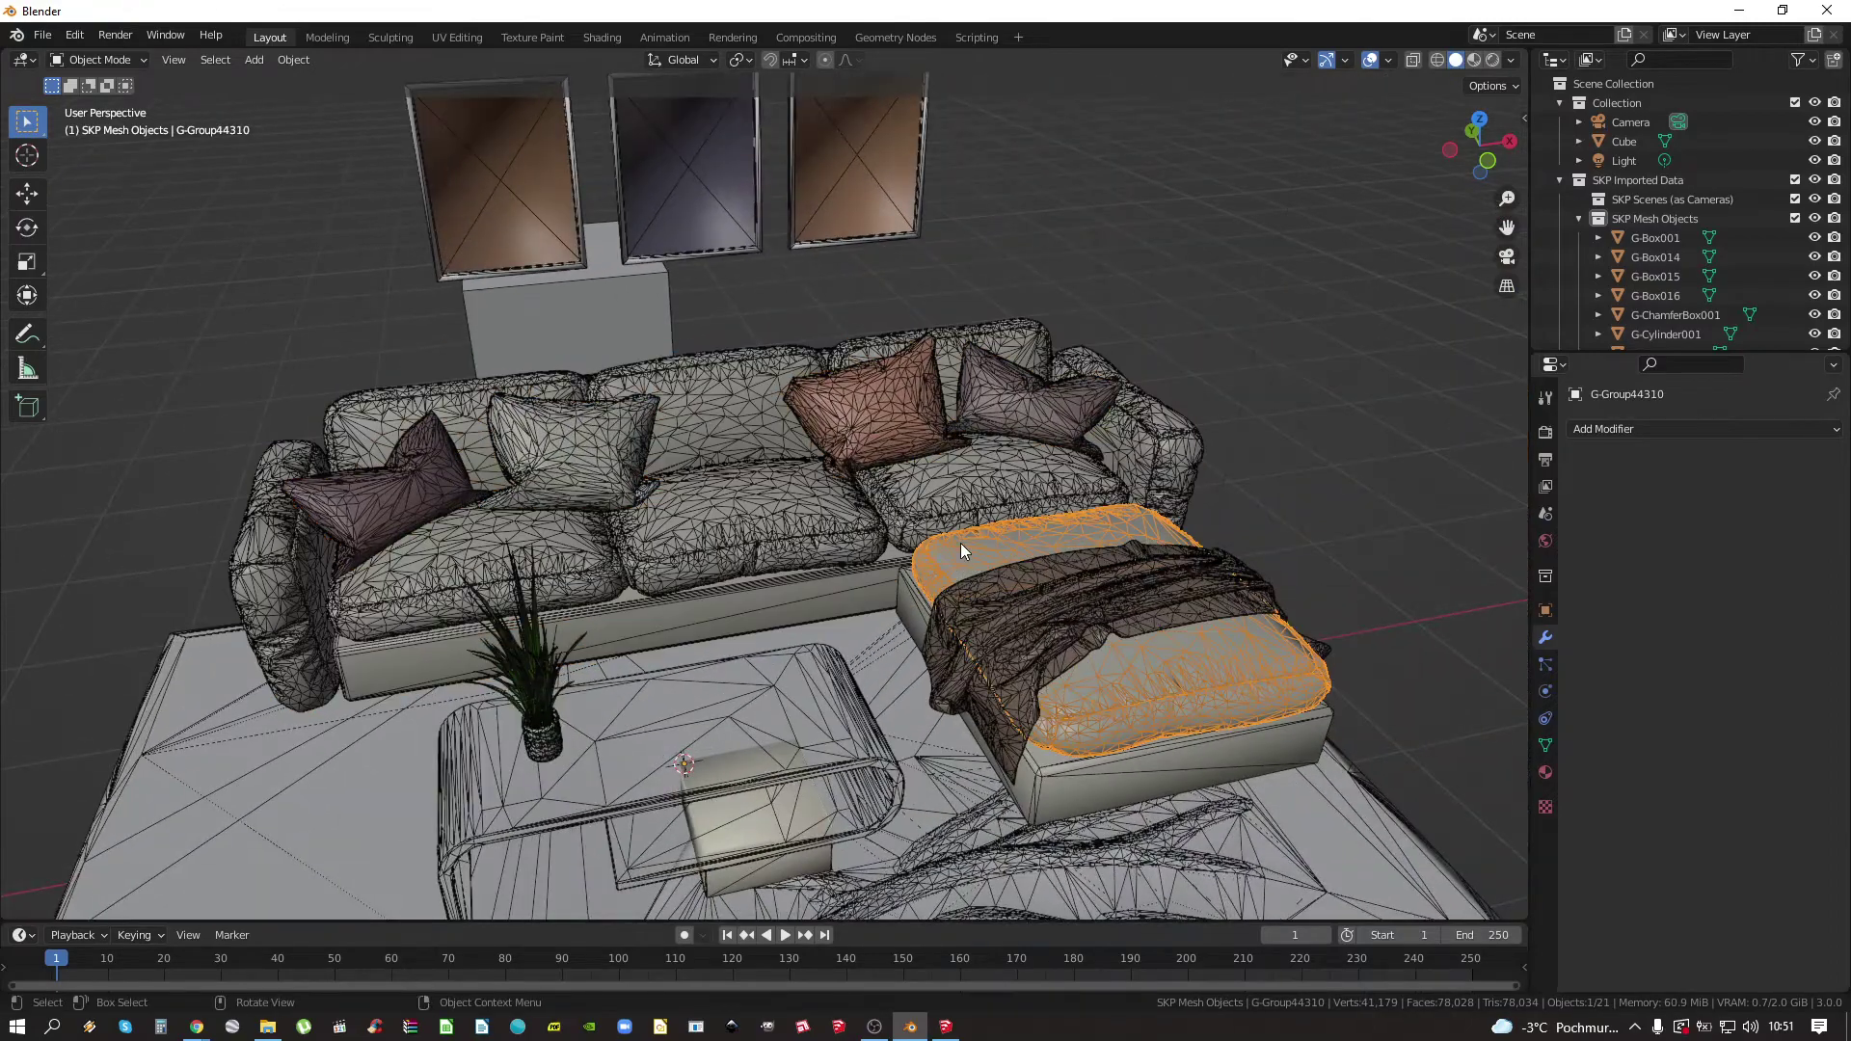
pyautogui.keyDown('shift'); pyautogui.click(947, 556); pyautogui.keyUp('shift')
pyautogui.click(977, 490)
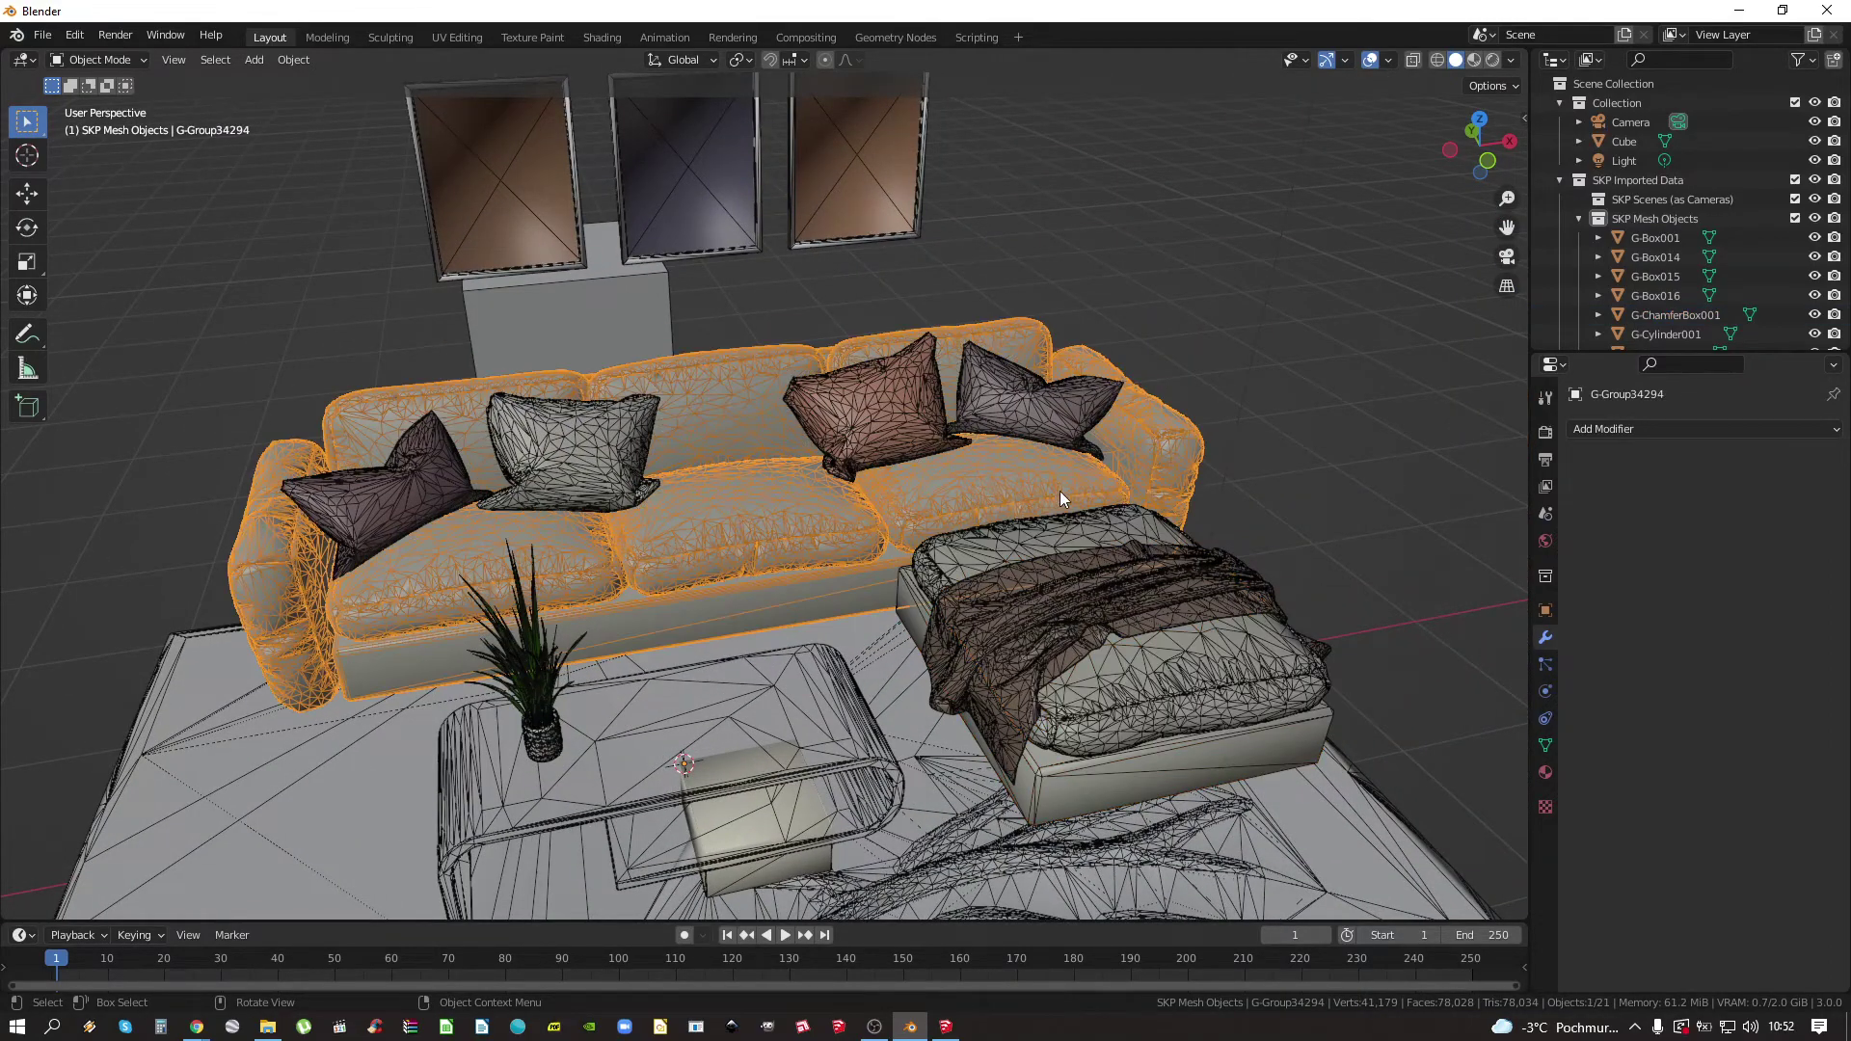
pyautogui.moveTo(1060, 489); pyautogui.dragTo(996, 511, button='middle')
pyautogui.keyDown('shift'); pyautogui.click(1049, 555); pyautogui.keyUp('shift')
pyautogui.keyDown('shift'); pyautogui.click(1051, 587); pyautogui.keyUp('shift')
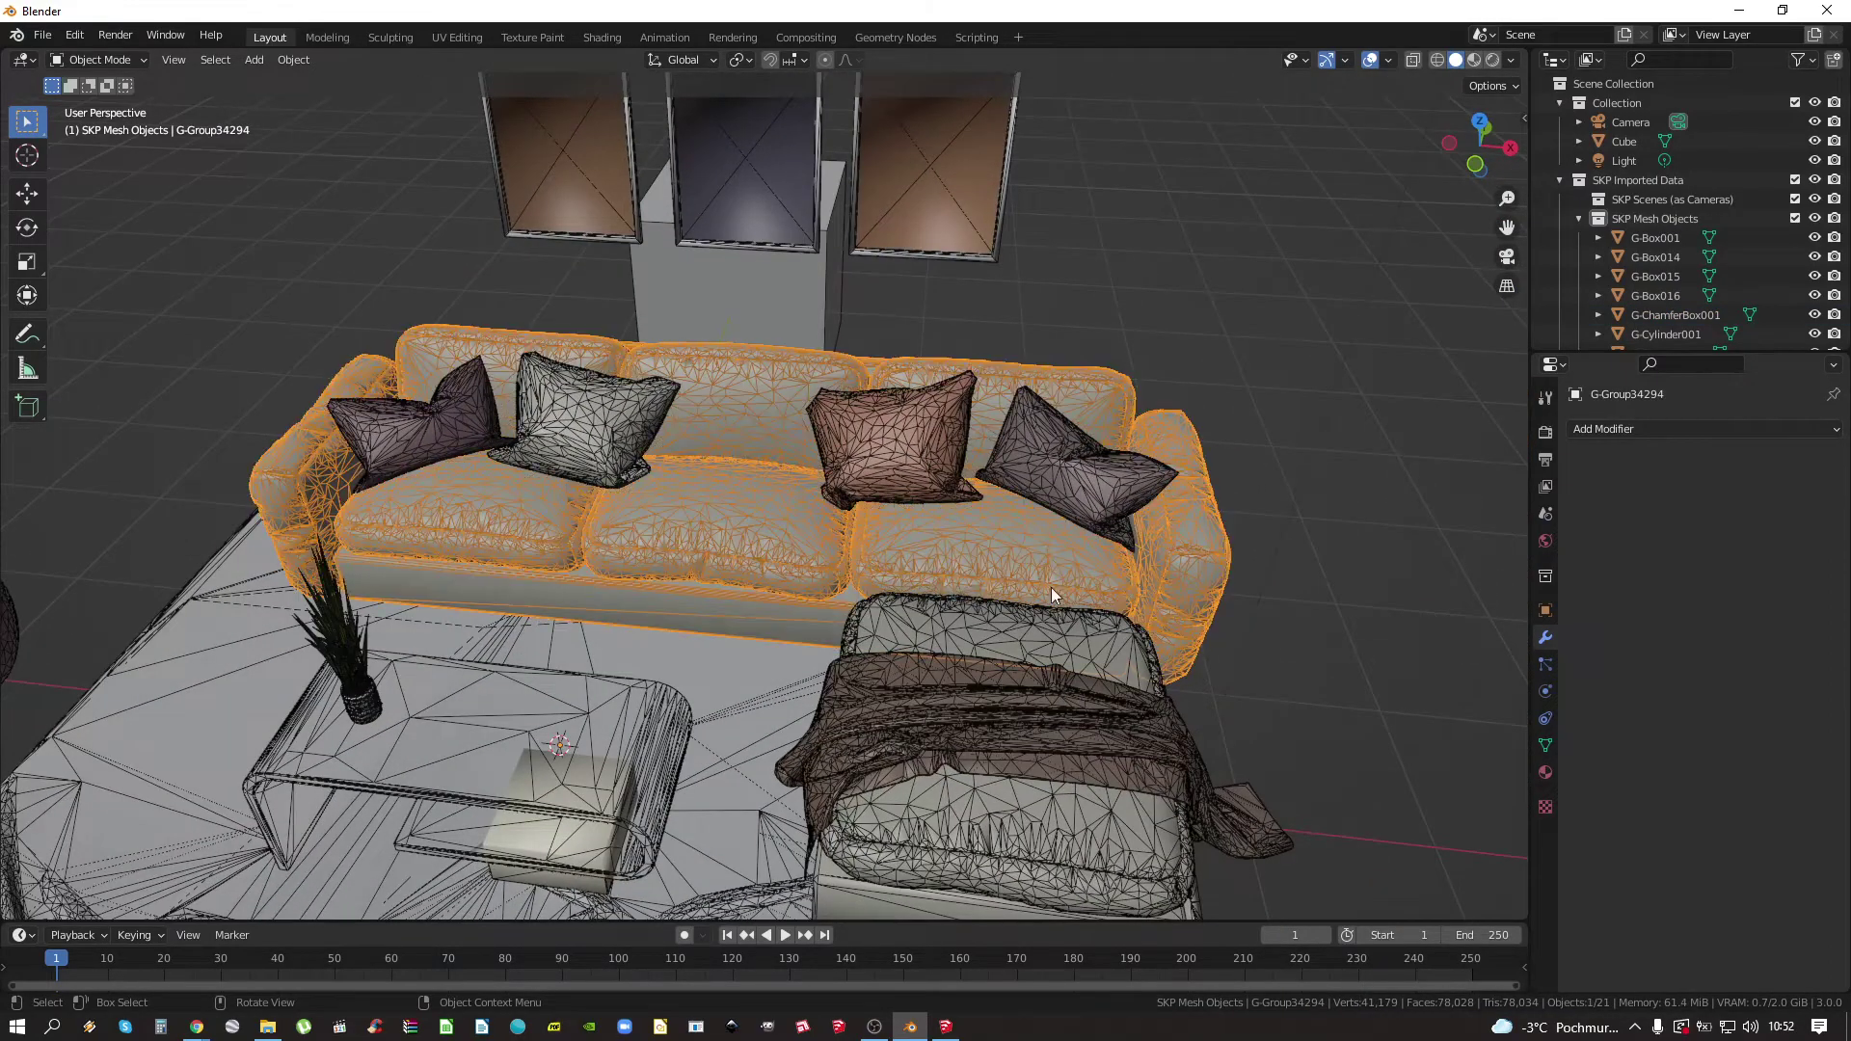
pyautogui.moveTo(1051, 587); pyautogui.dragTo(1009, 575, button='middle')
pyautogui.keyDown('shift'); pyautogui.click(934, 599); pyautogui.keyUp('shift')
pyautogui.scroll(-2, 923, 596)
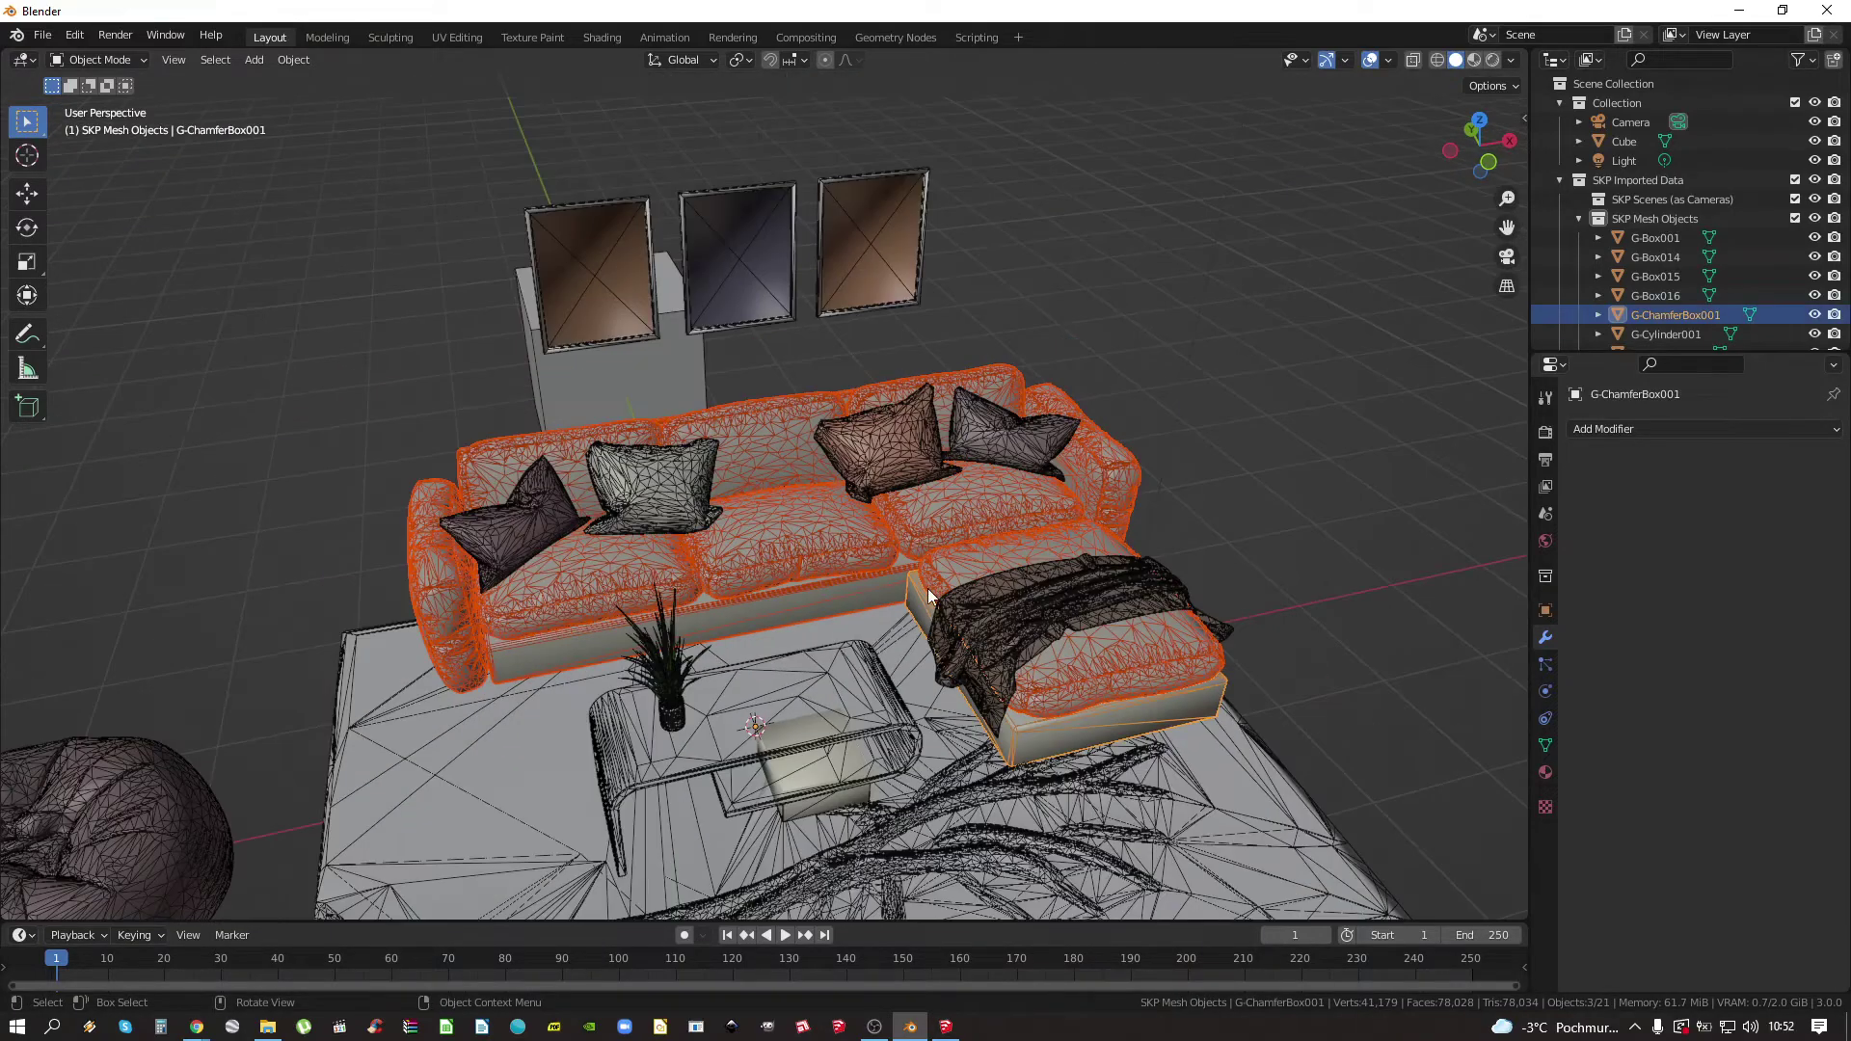
pyautogui.moveTo(858, 579)
pyautogui.mouseDown(button='middle')
pyautogui.moveTo(923, 513)
pyautogui.moveTo(1036, 529)
pyautogui.mouseUp(button='middle')
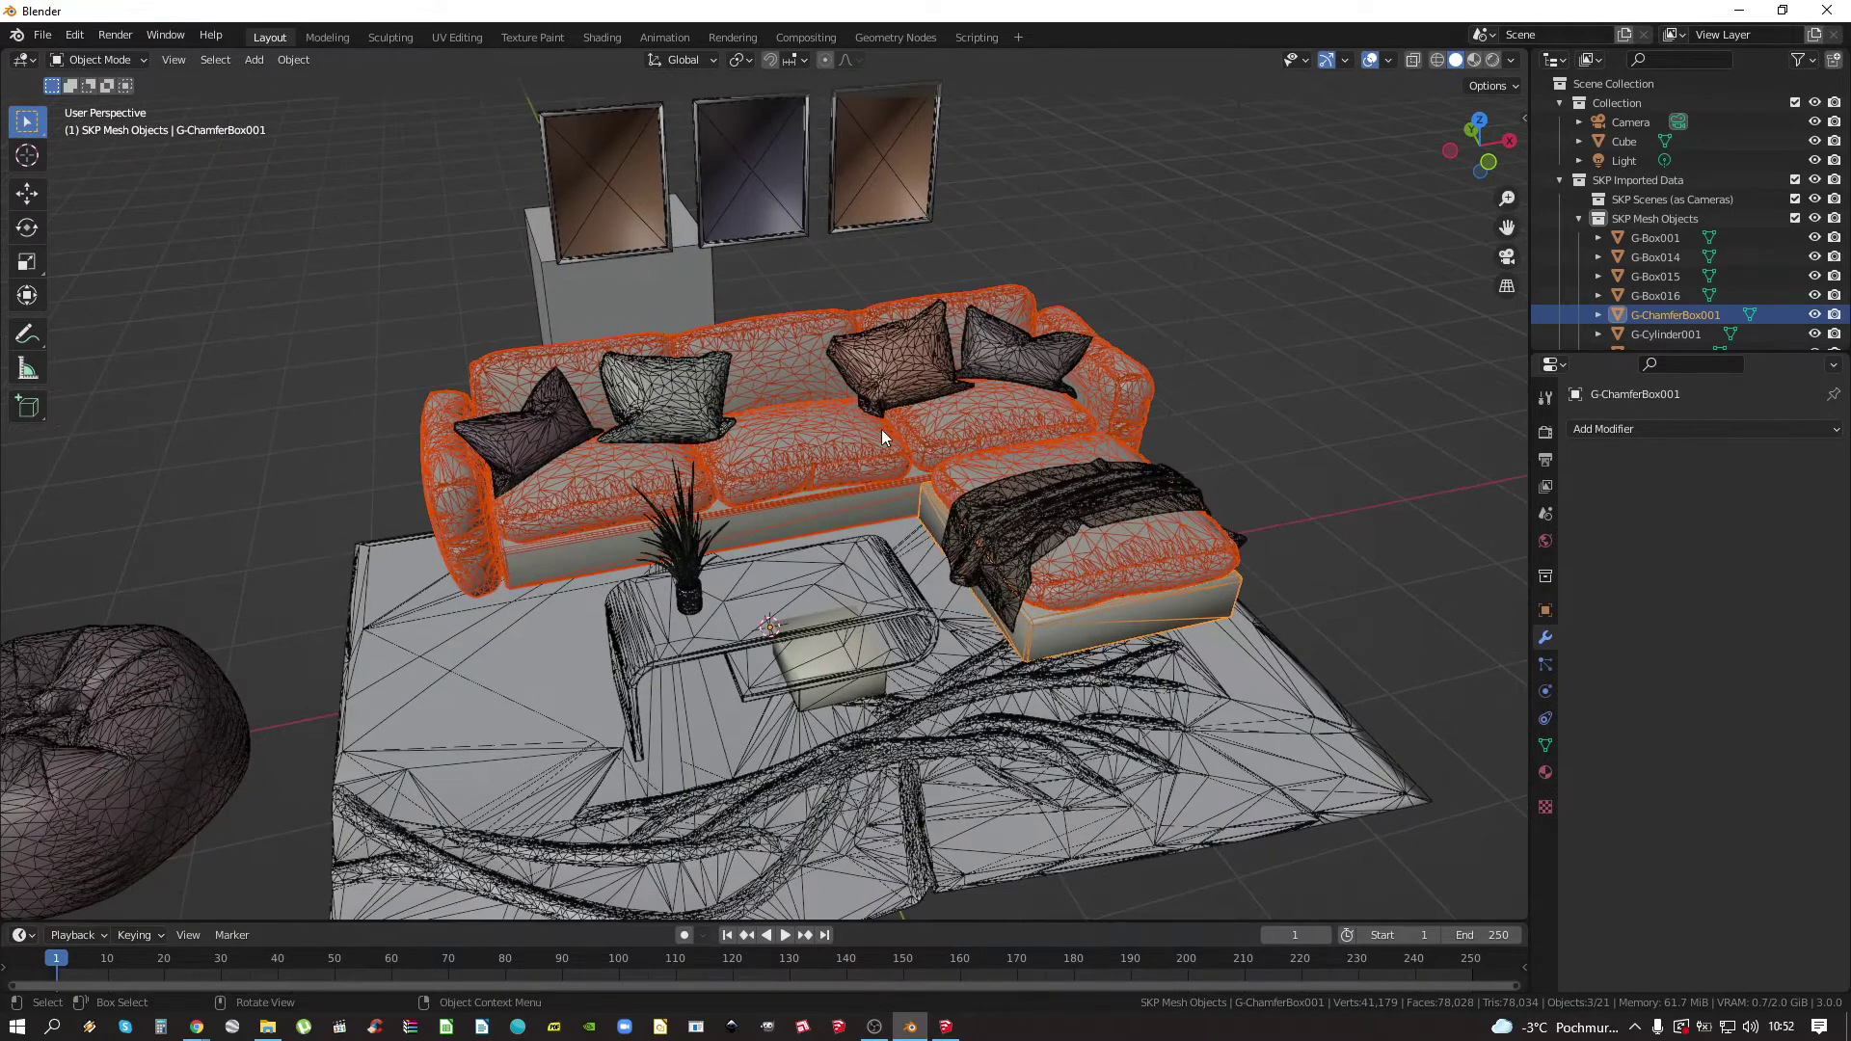
# - Join the three sofa pieces into G-ChamferBox001 and move it along X
pyautogui.click(296, 61)
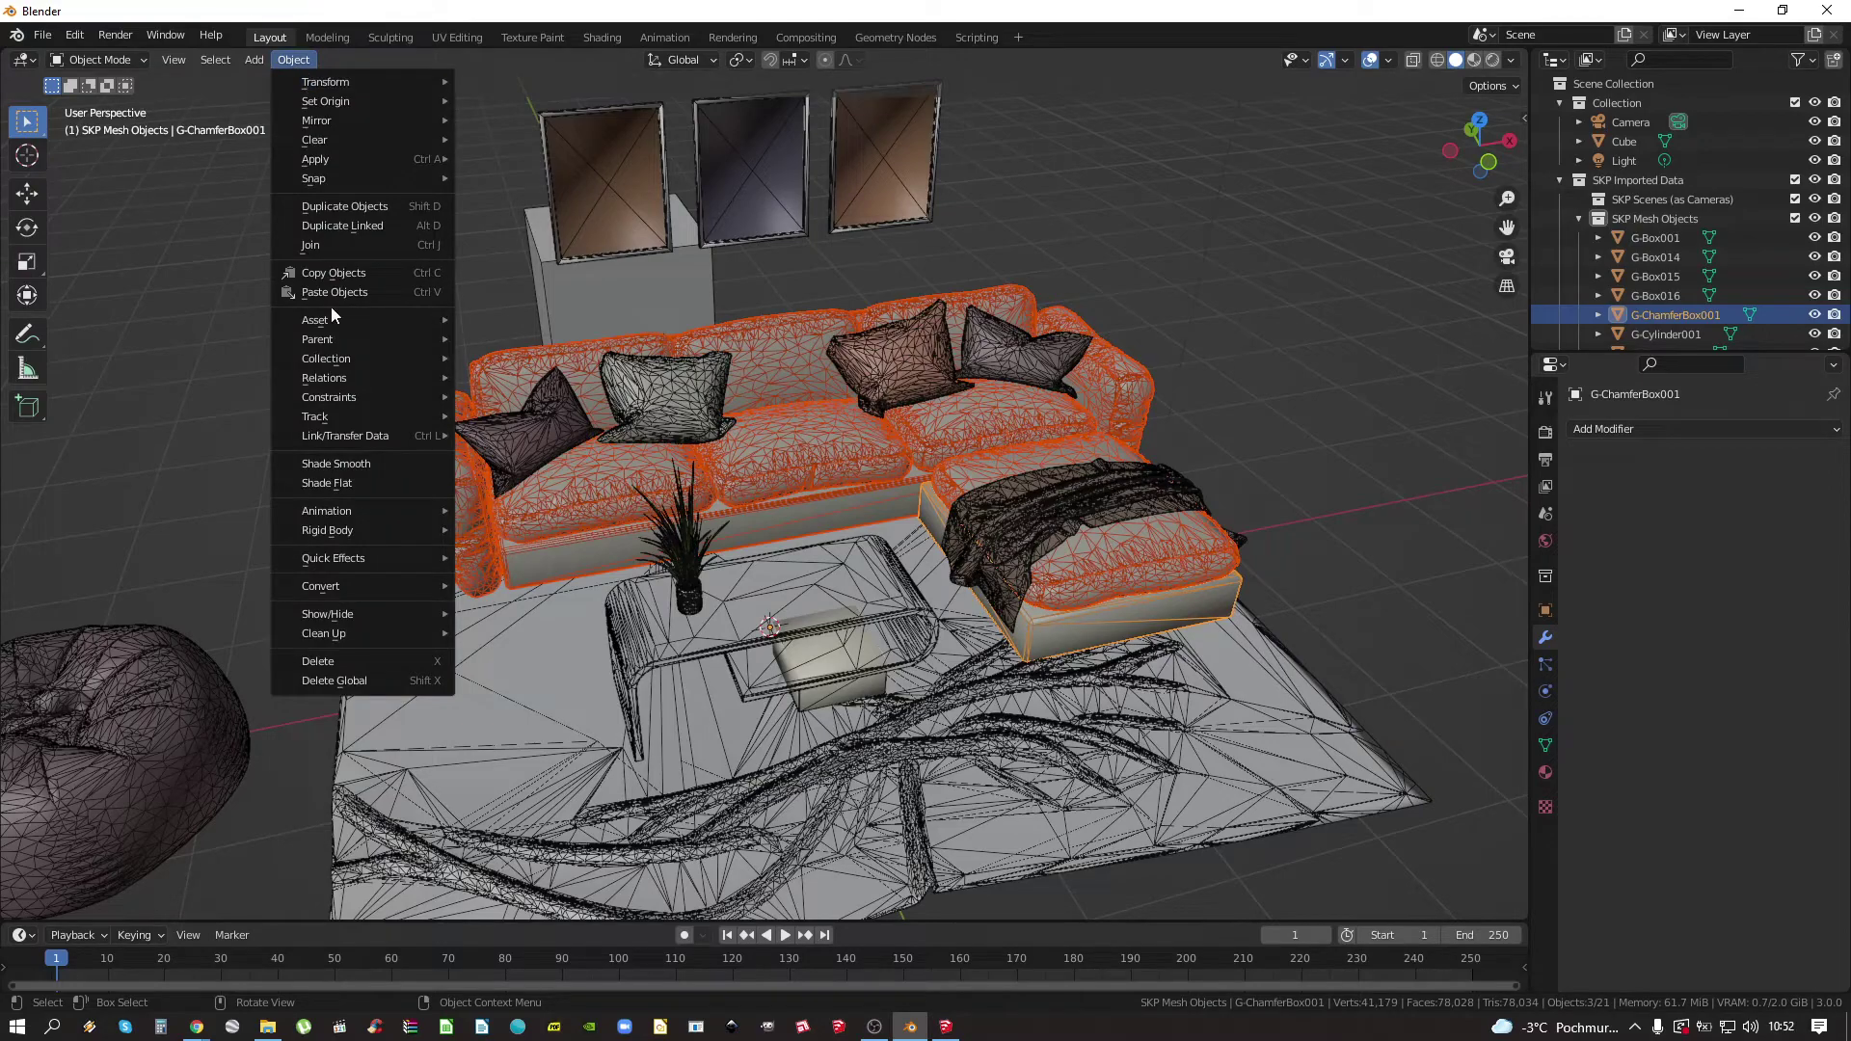
pyautogui.click(332, 245)
pyautogui.moveTo(869, 550)
pyautogui.mouseDown(button='middle')
pyautogui.moveTo(1022, 559)
pyautogui.moveTo(634, 482)
pyautogui.moveTo(945, 565)
pyautogui.mouseUp(button='middle')
pyautogui.scroll(-3, 1022, 552)
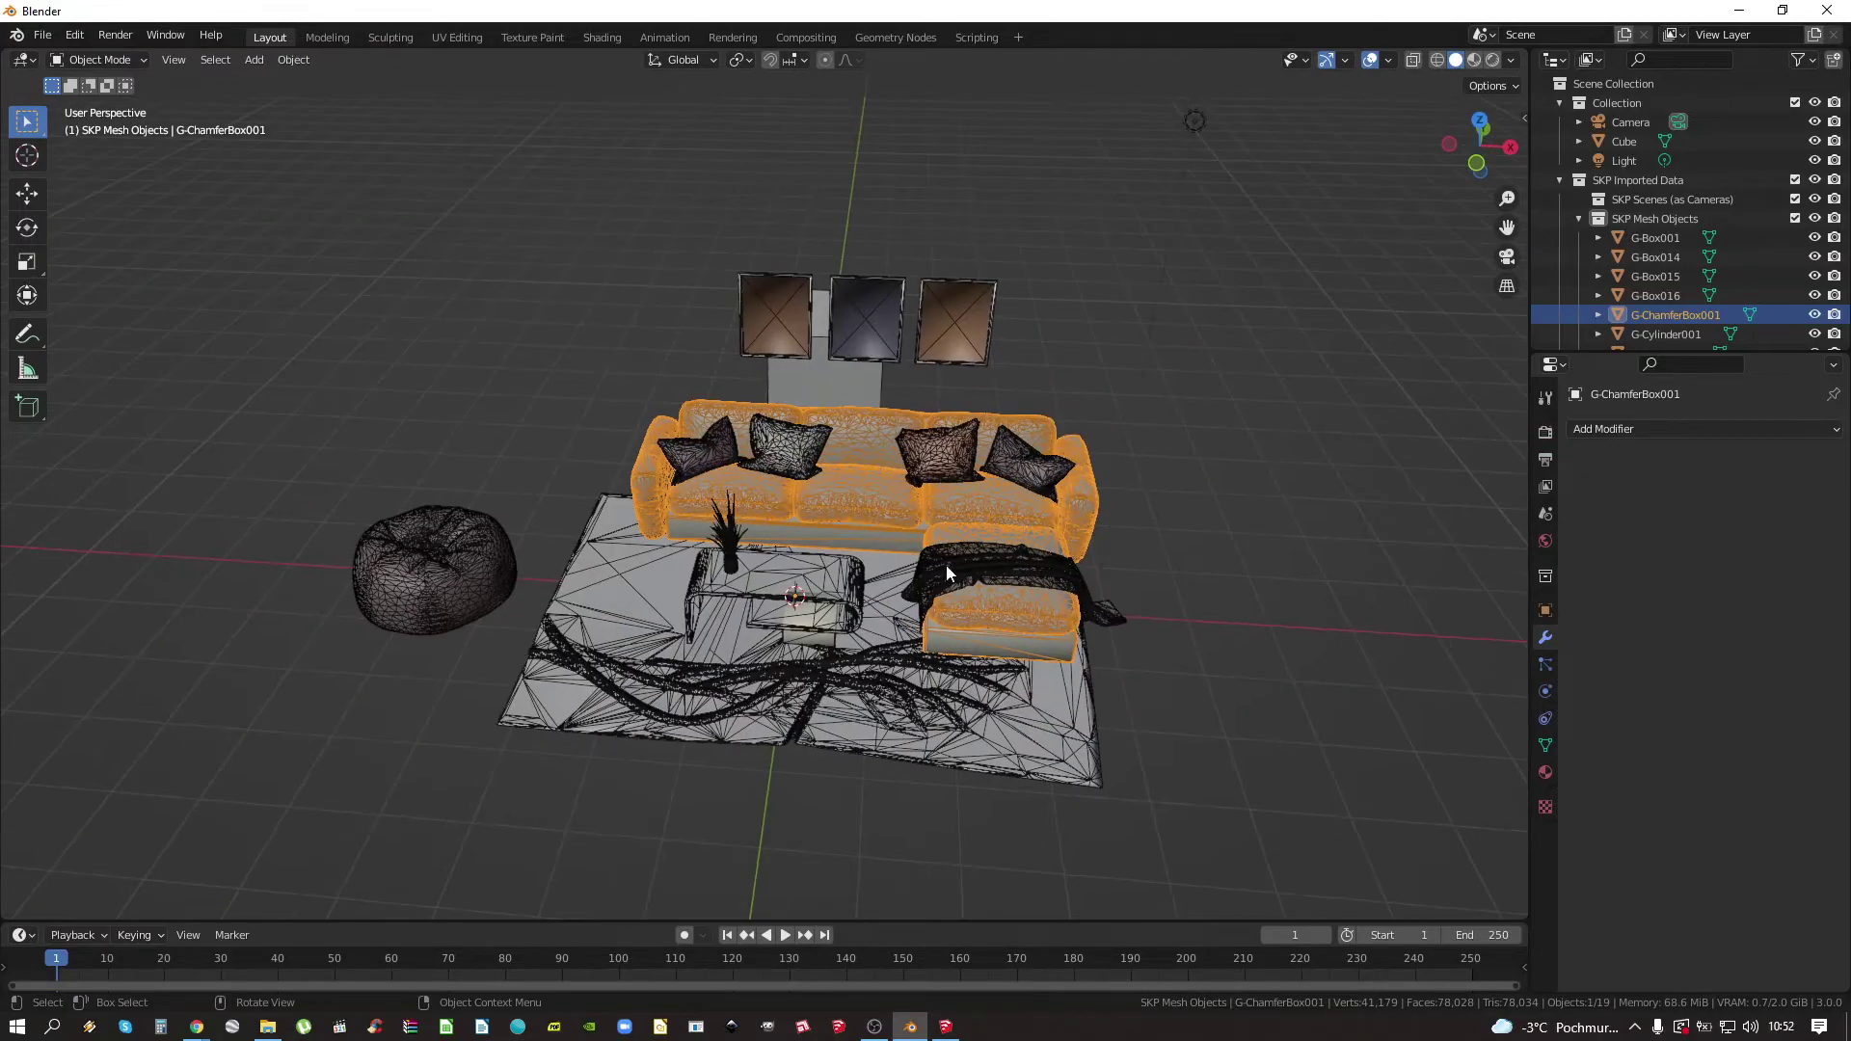
pyautogui.press('g')
pyautogui.press('x')
pyautogui.click(399, 493)
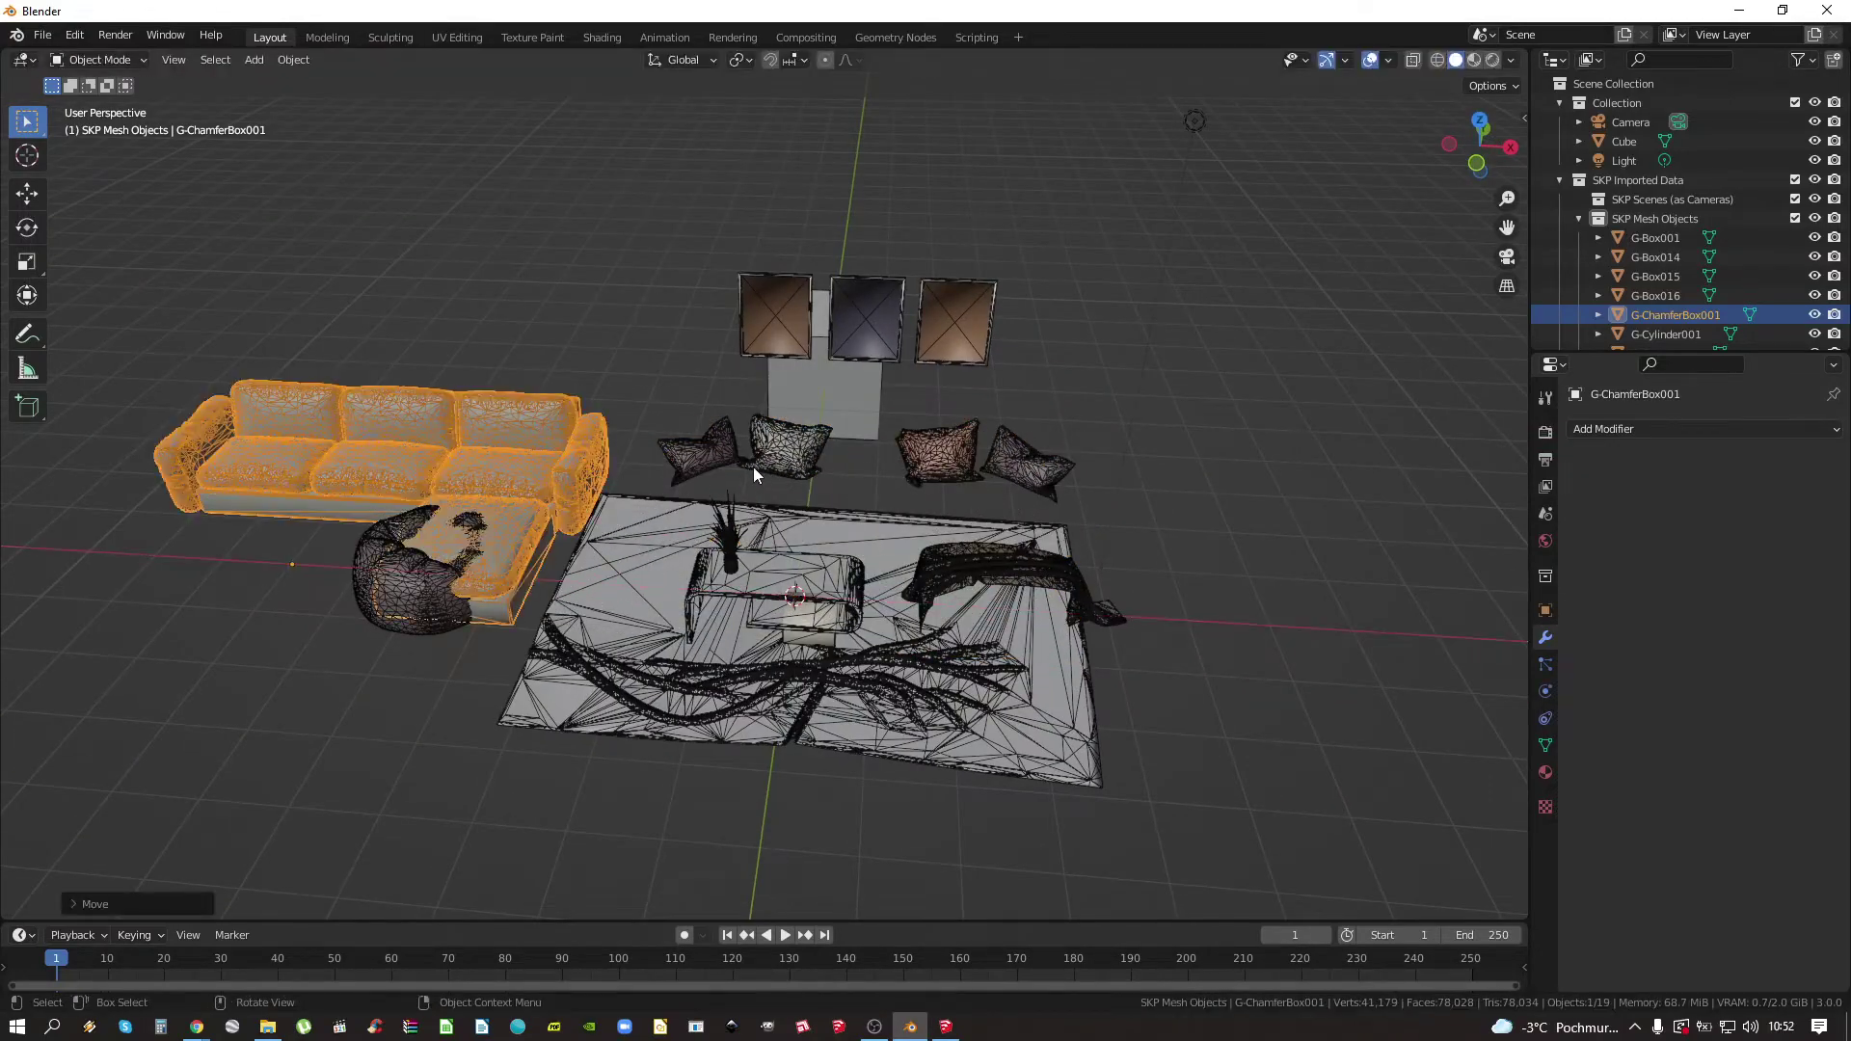
pyautogui.scroll(5, 754, 467)
pyautogui.moveTo(754, 466)
pyautogui.mouseDown(button='middle')
pyautogui.moveTo(495, 460)
pyautogui.moveTo(466, 581)
pyautogui.moveTo(549, 554)
pyautogui.moveTo(743, 656)
pyautogui.mouseUp(button='middle')
pyautogui.scroll(-4, 743, 656)
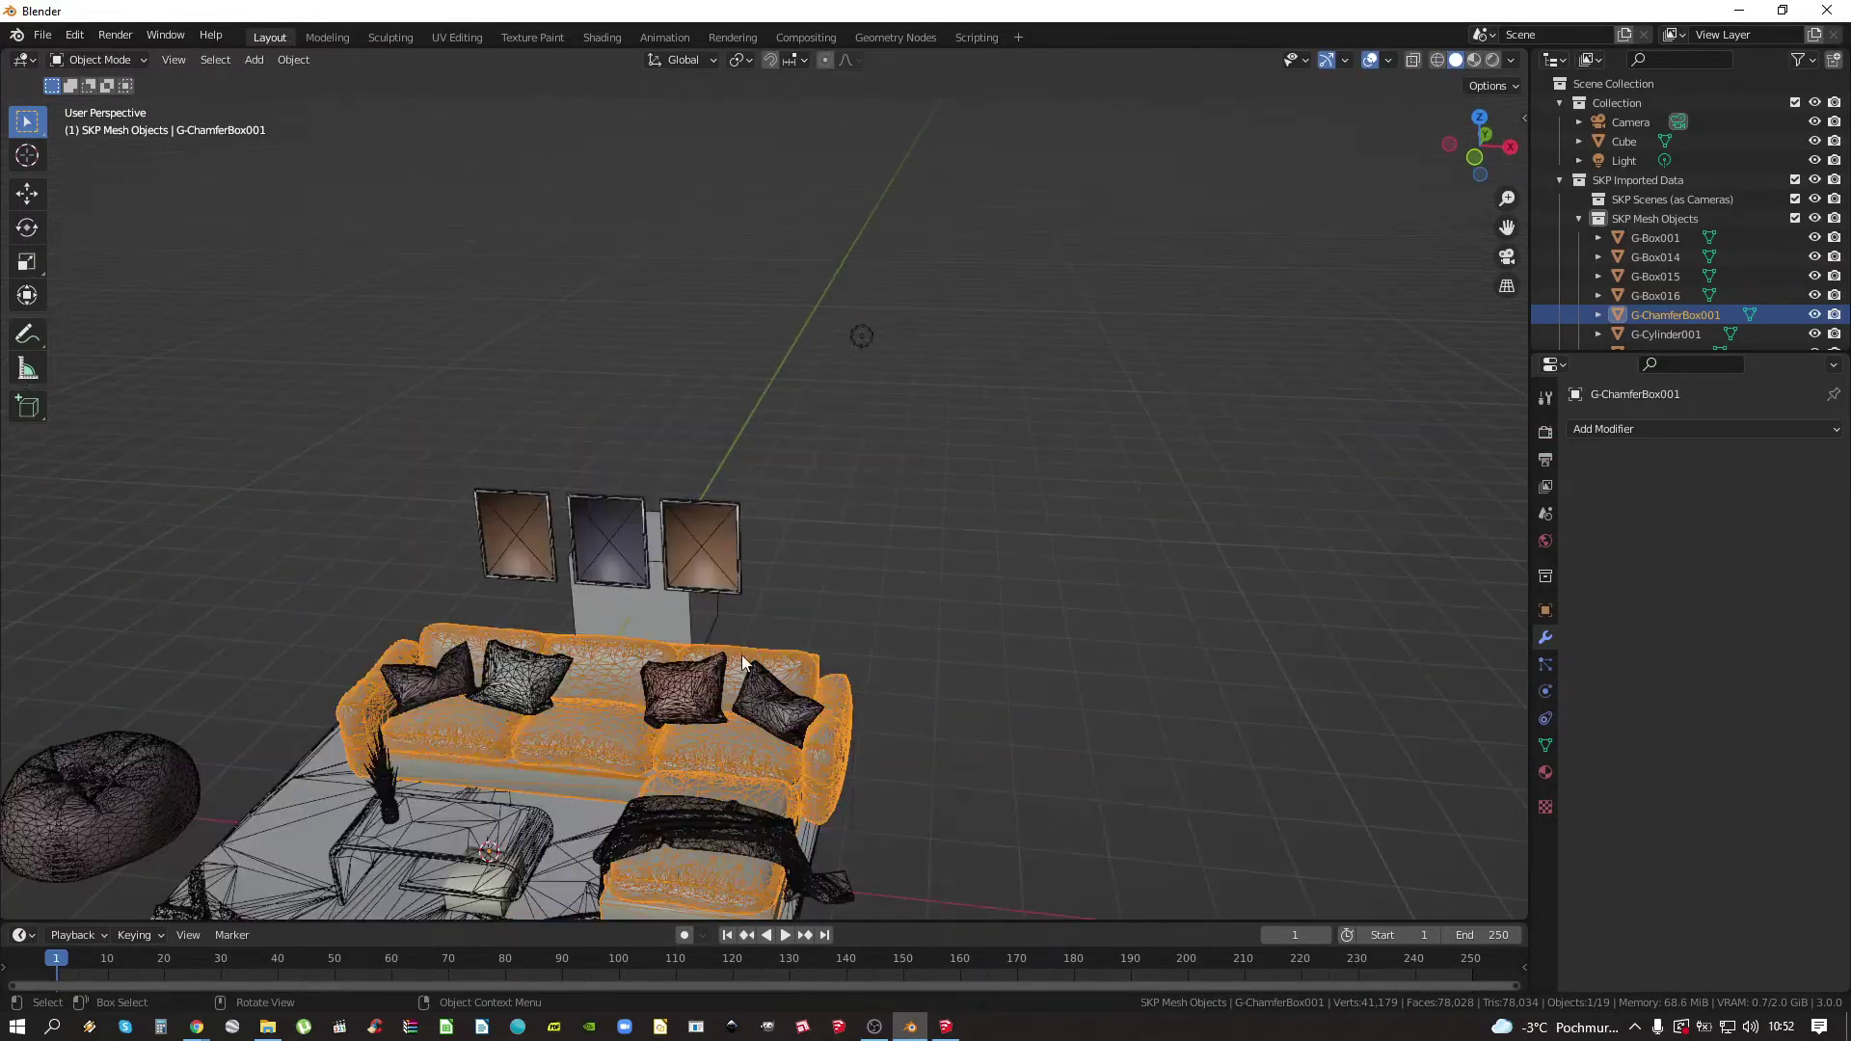
pyautogui.scroll(2, 789, 643)
pyautogui.scroll(5, 777, 615)
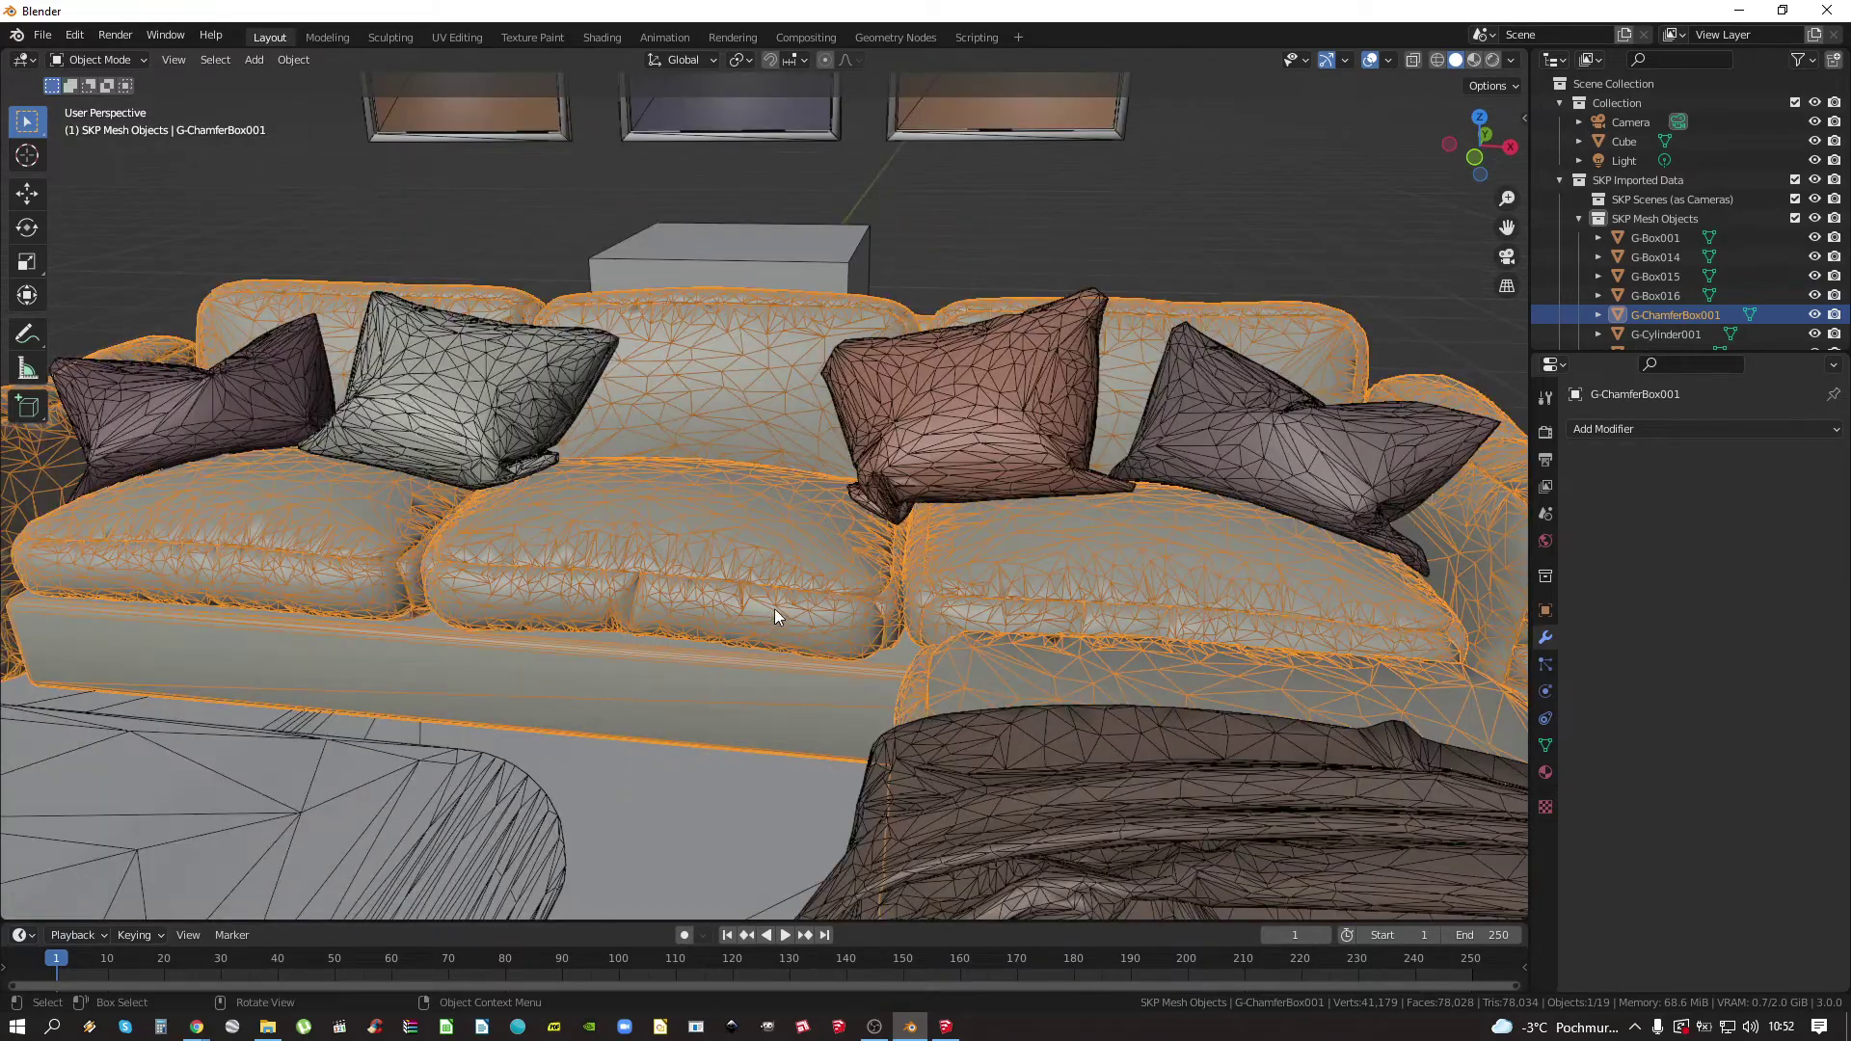
pyautogui.click(1598, 431)
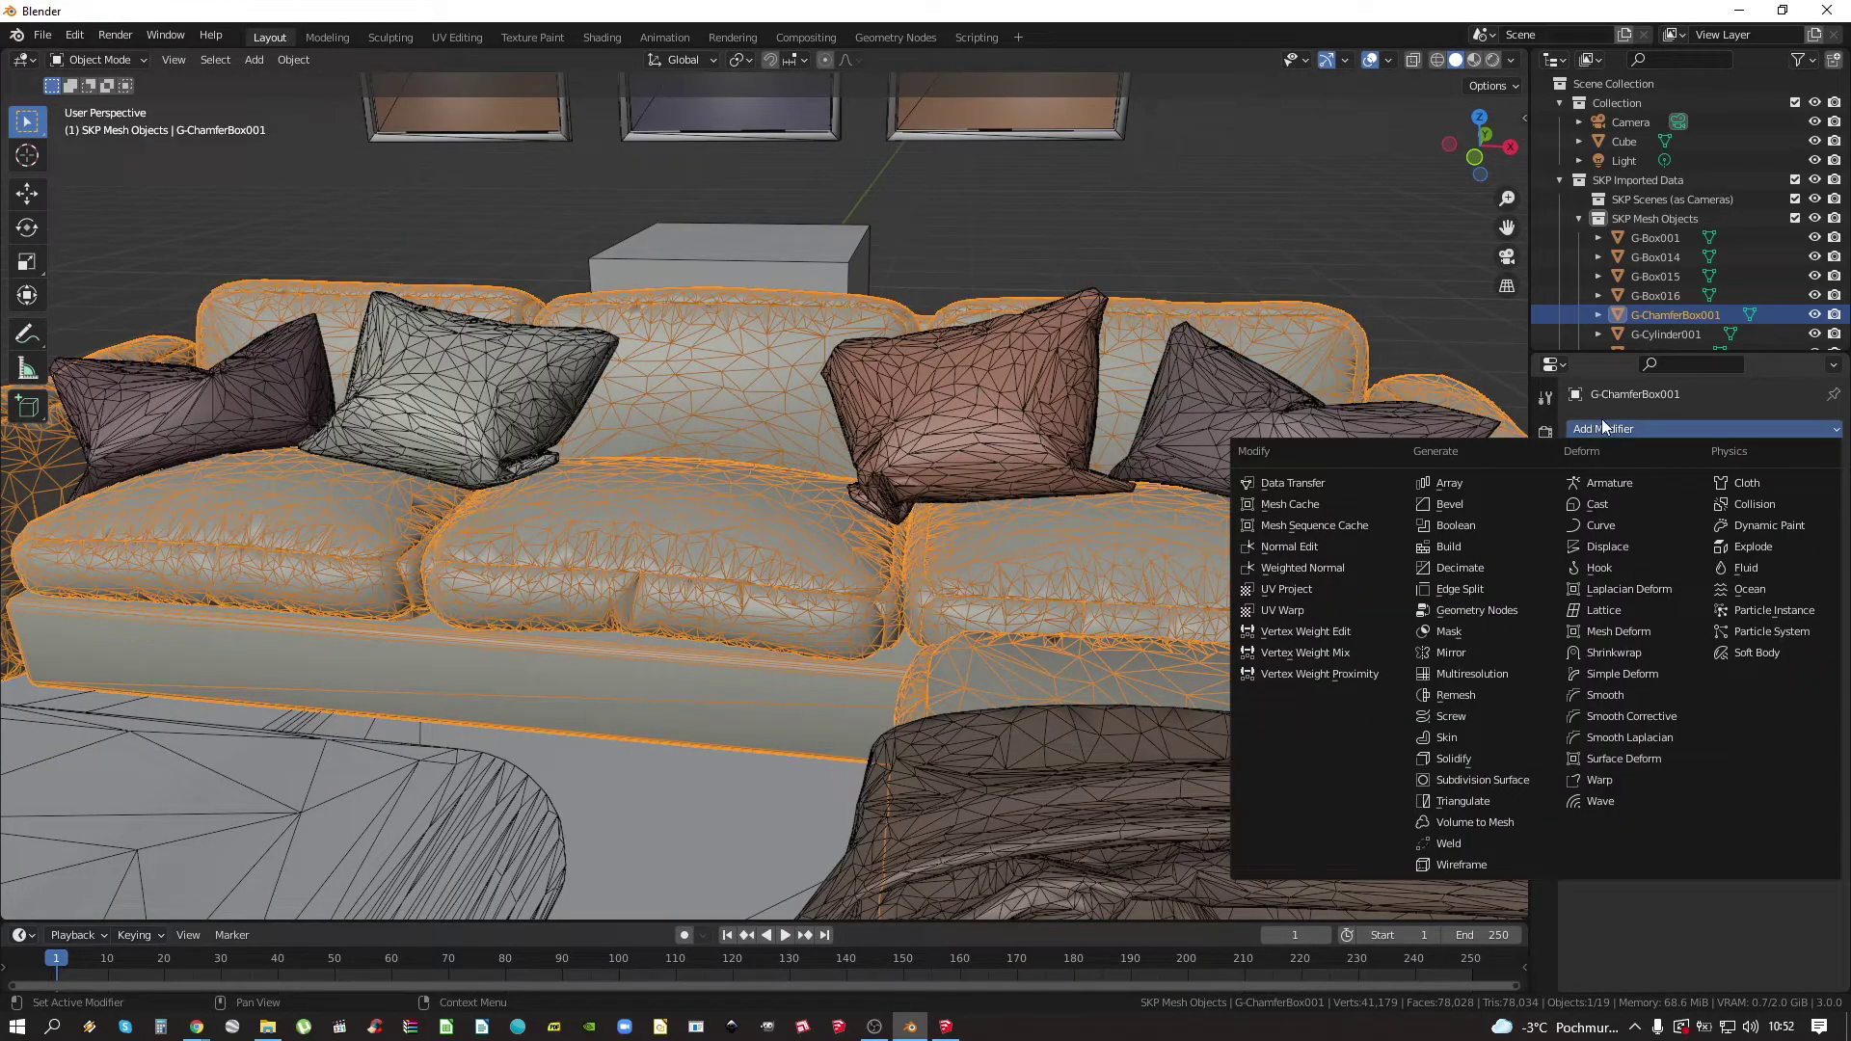
pyautogui.click(1464, 569)
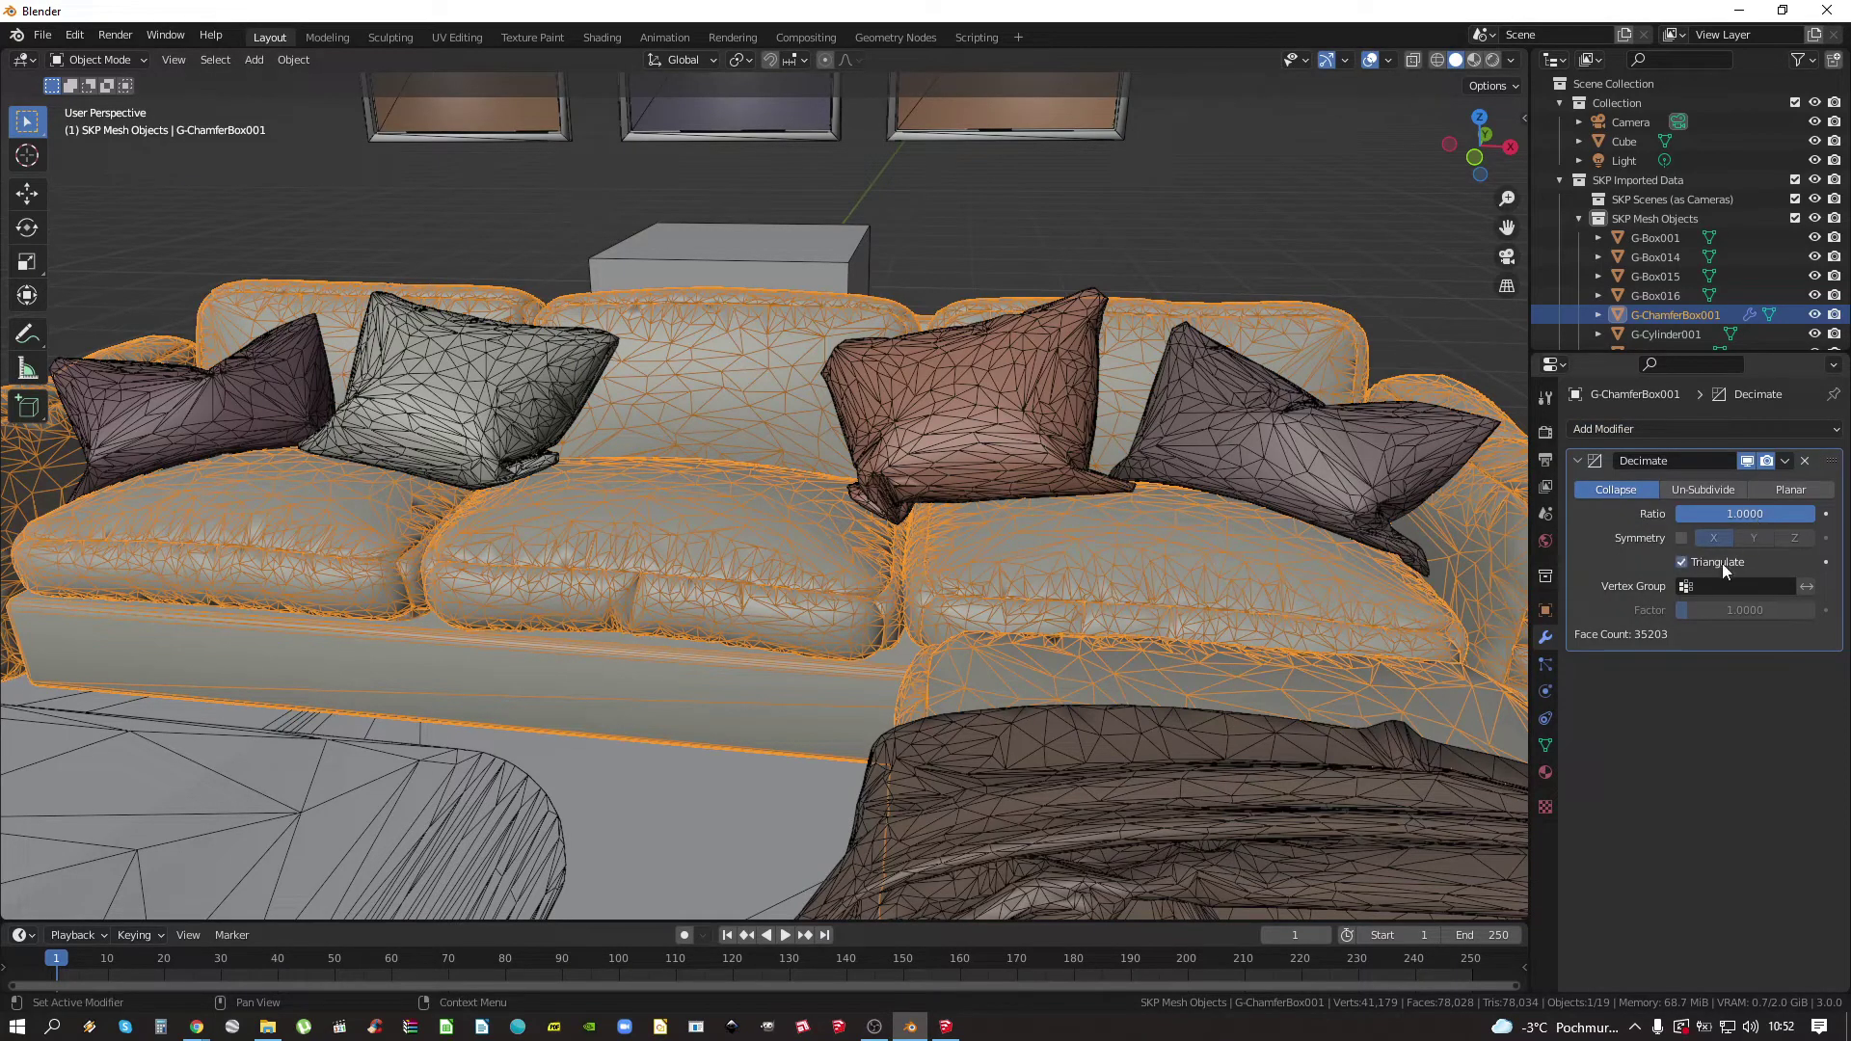
pyautogui.moveTo(1815, 514); pyautogui.dragTo(1763, 514)
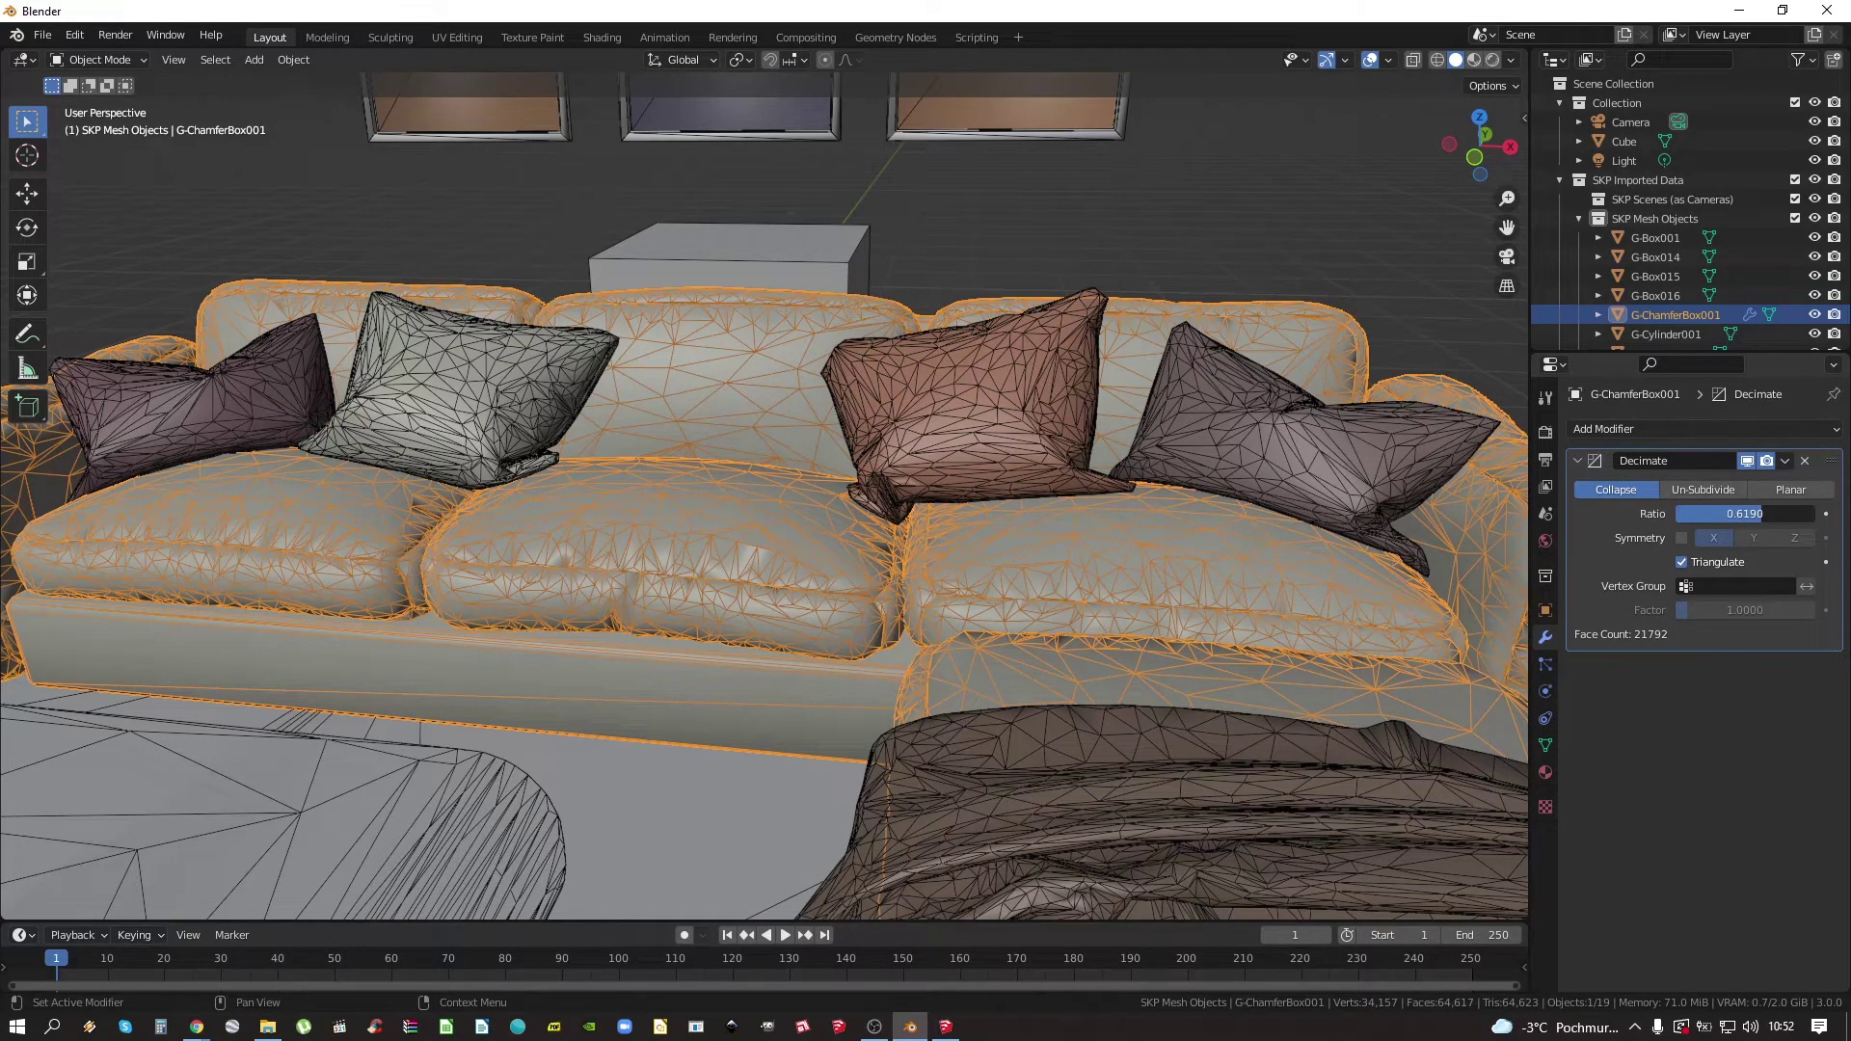
pyautogui.moveTo(1763, 514); pyautogui.dragTo(1737, 514)
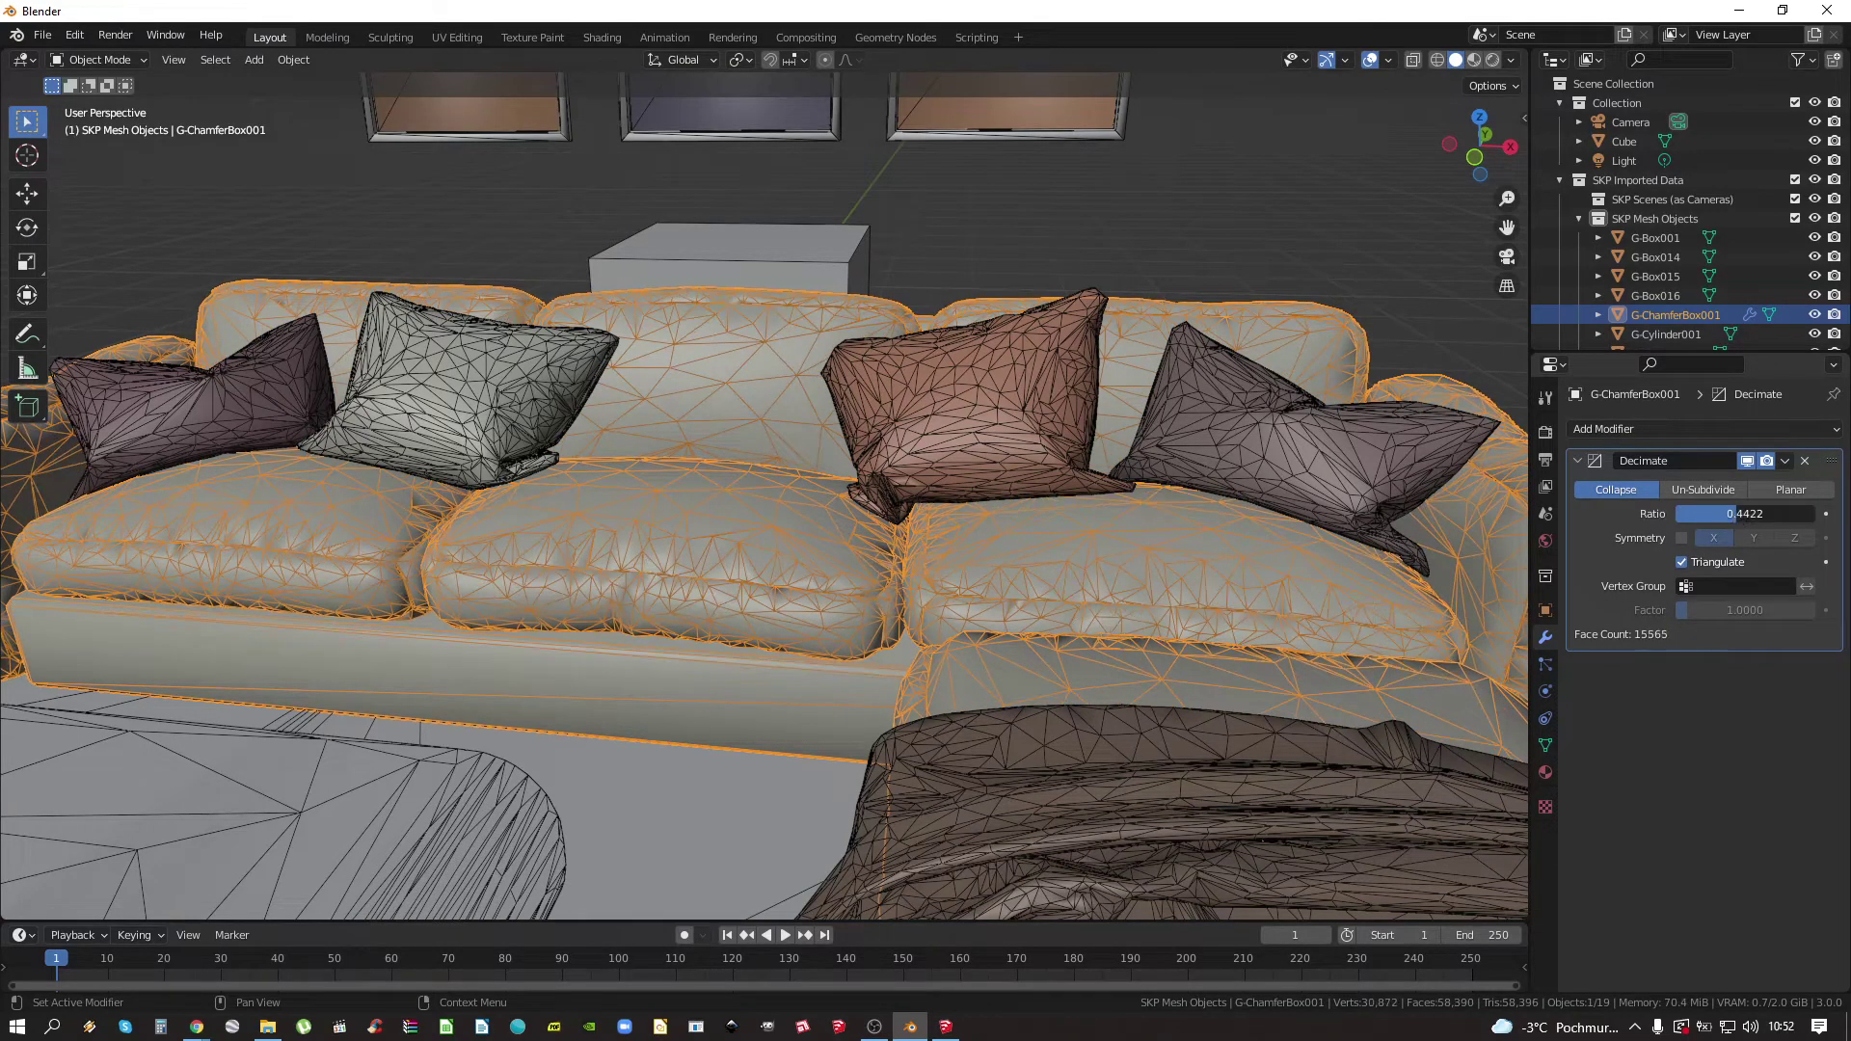
pyautogui.write('5')
pyautogui.press('Return')
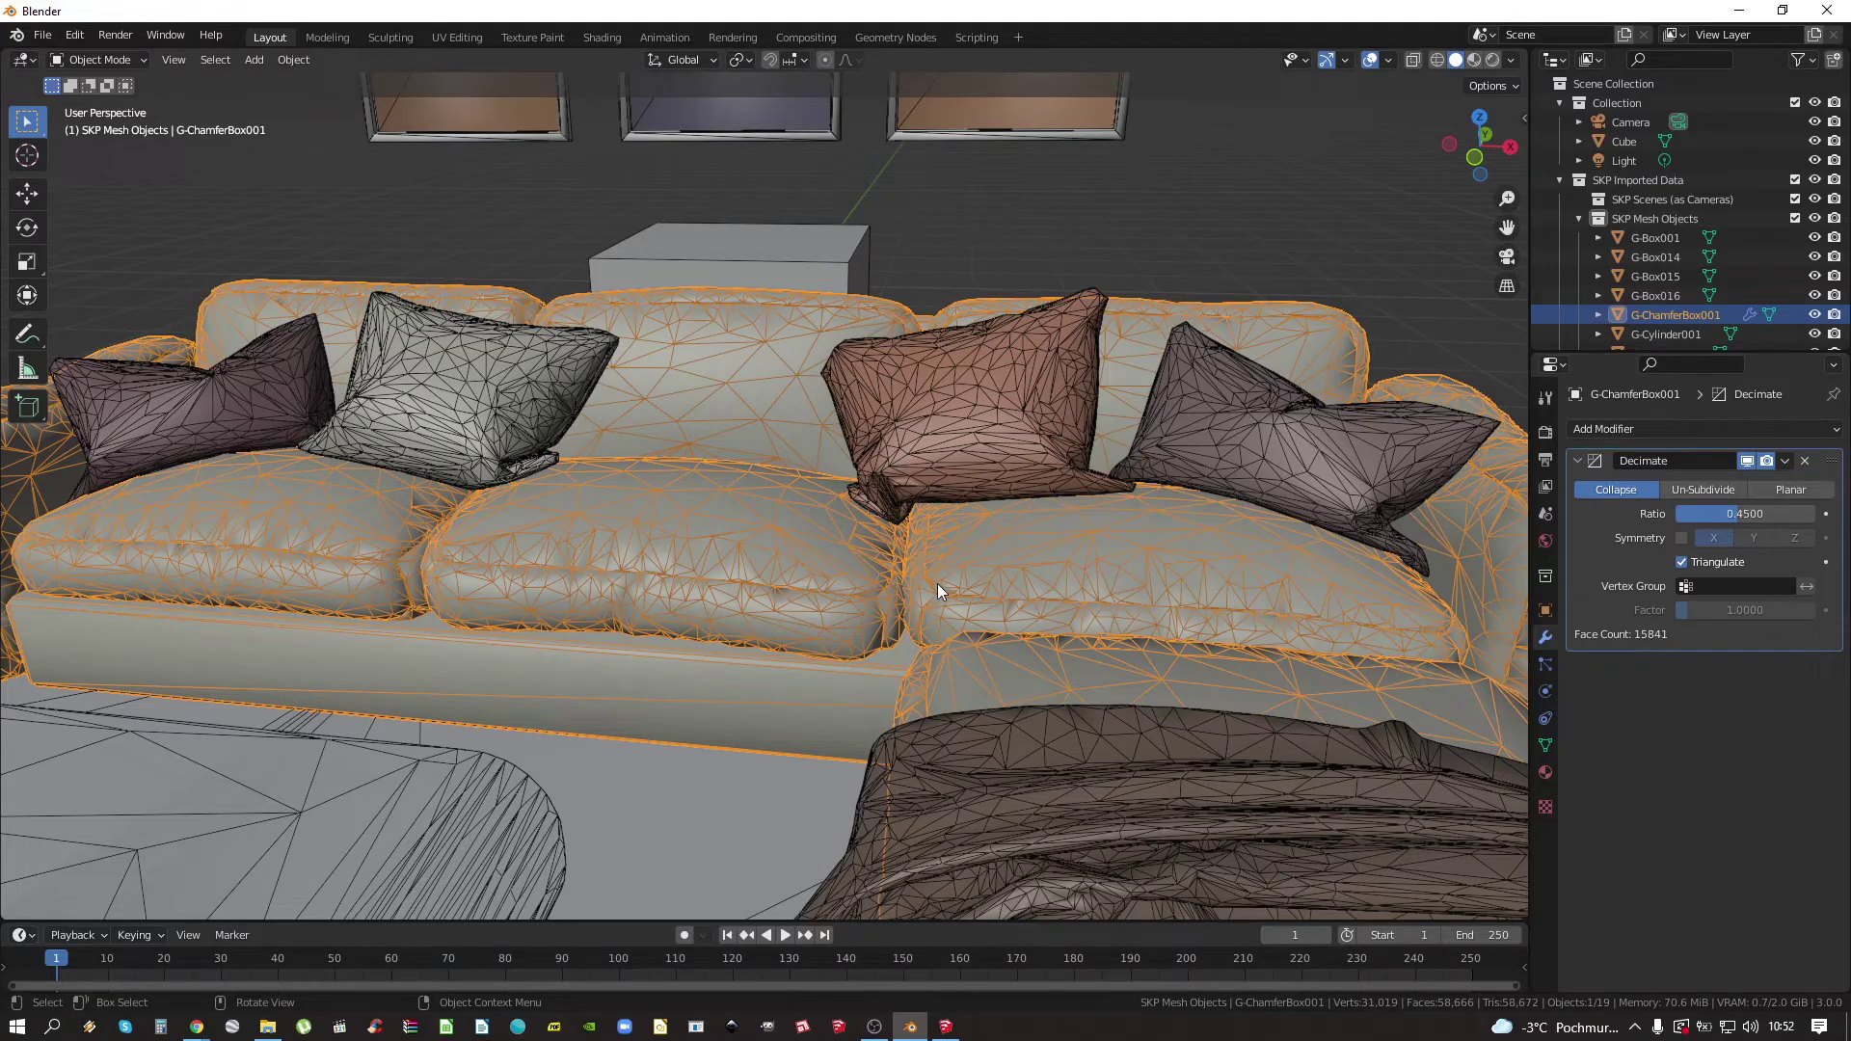
pyautogui.moveTo(937, 582)
pyautogui.mouseDown(button='middle')
pyautogui.moveTo(1056, 536)
pyautogui.moveTo(571, 587)
pyautogui.mouseUp(button='middle')
pyautogui.scroll(5, 1074, 583)
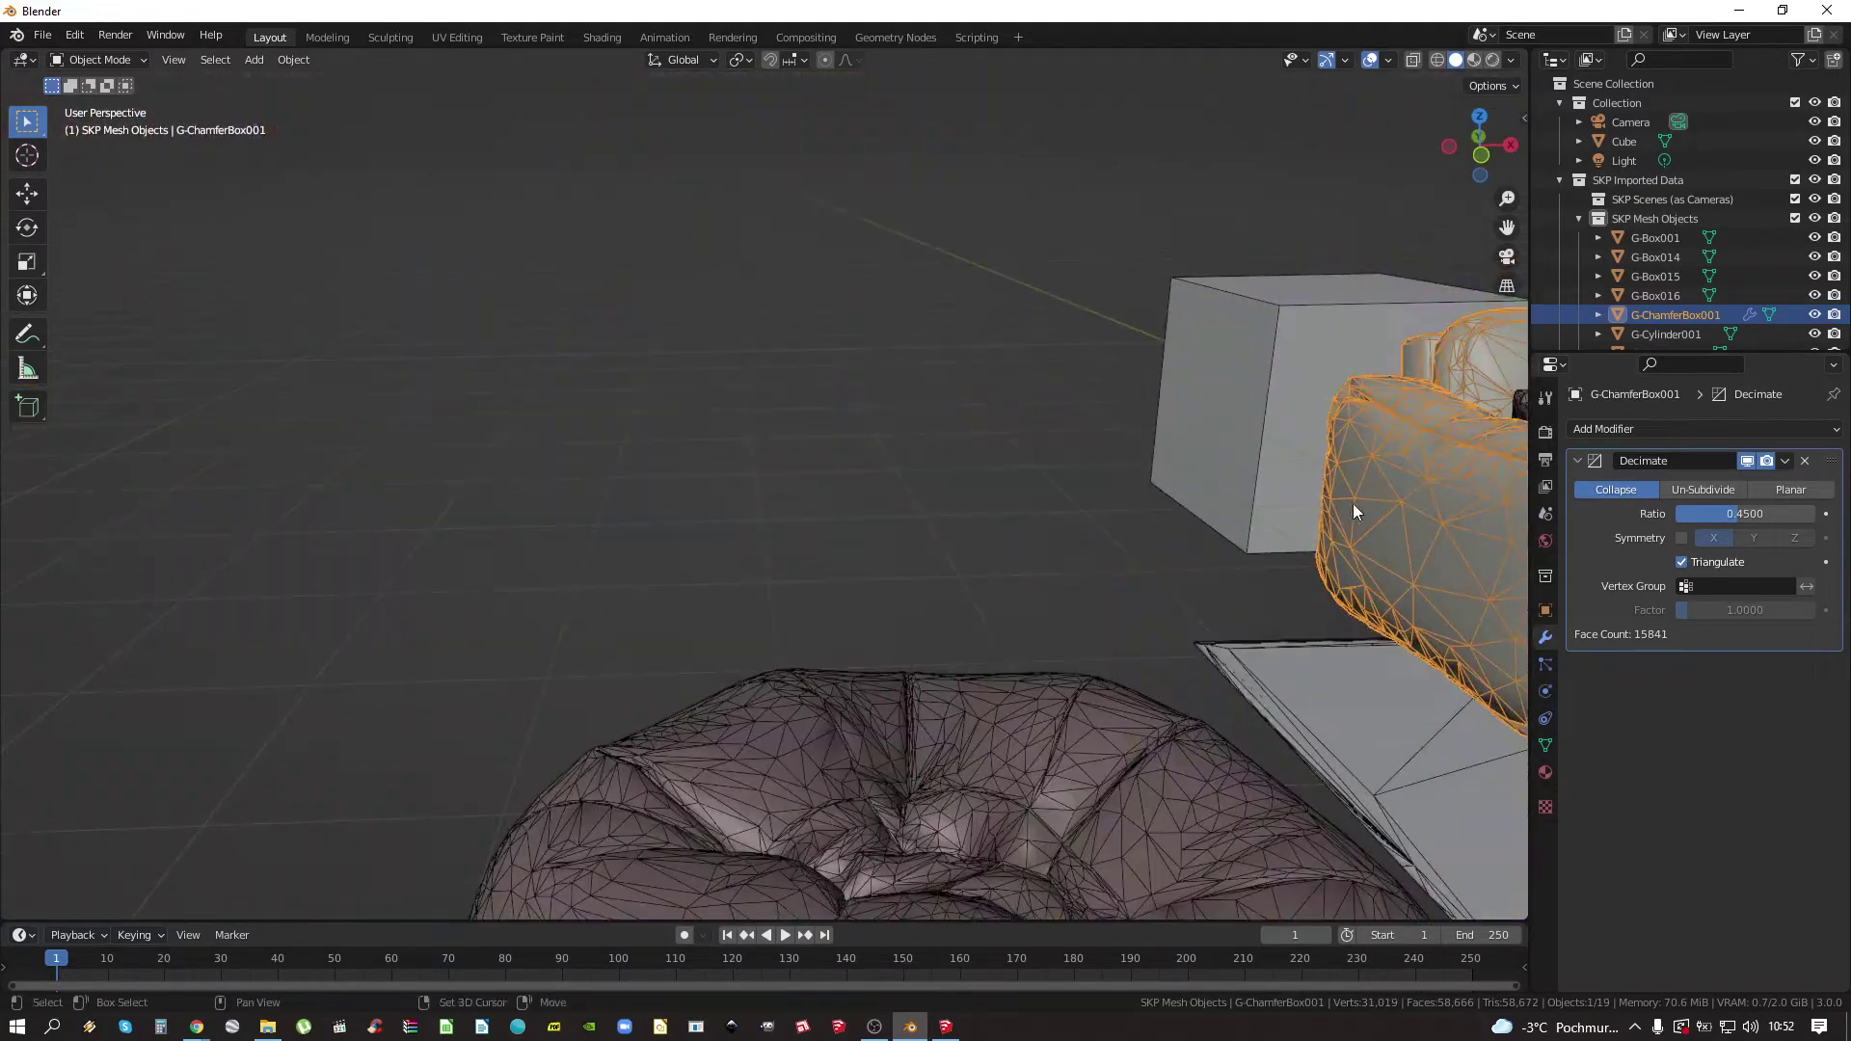
pyautogui.keyDown('shift'); pyautogui.moveTo(1352, 504); pyautogui.dragTo(1136, 517, button='middle'); pyautogui.keyUp('shift')
pyautogui.scroll(3, 940, 569)
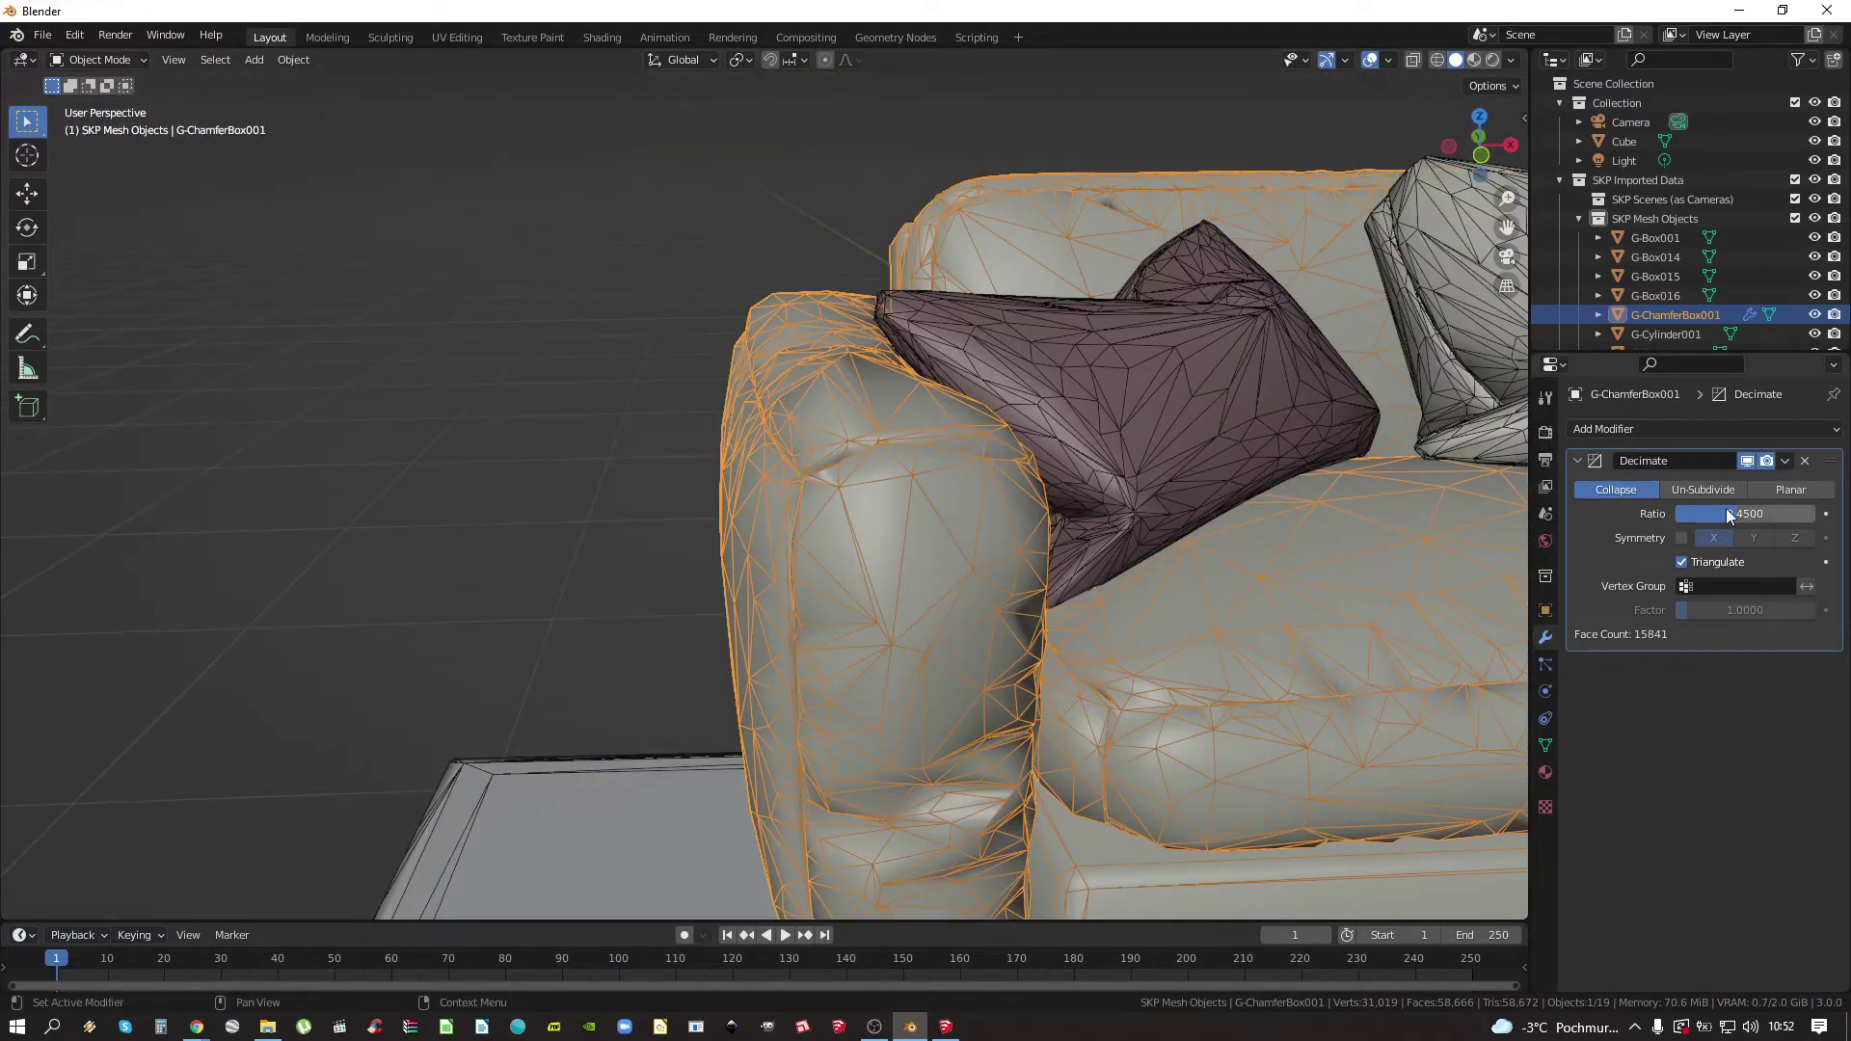
pyautogui.moveTo(1731, 513); pyautogui.dragTo(1811, 514)
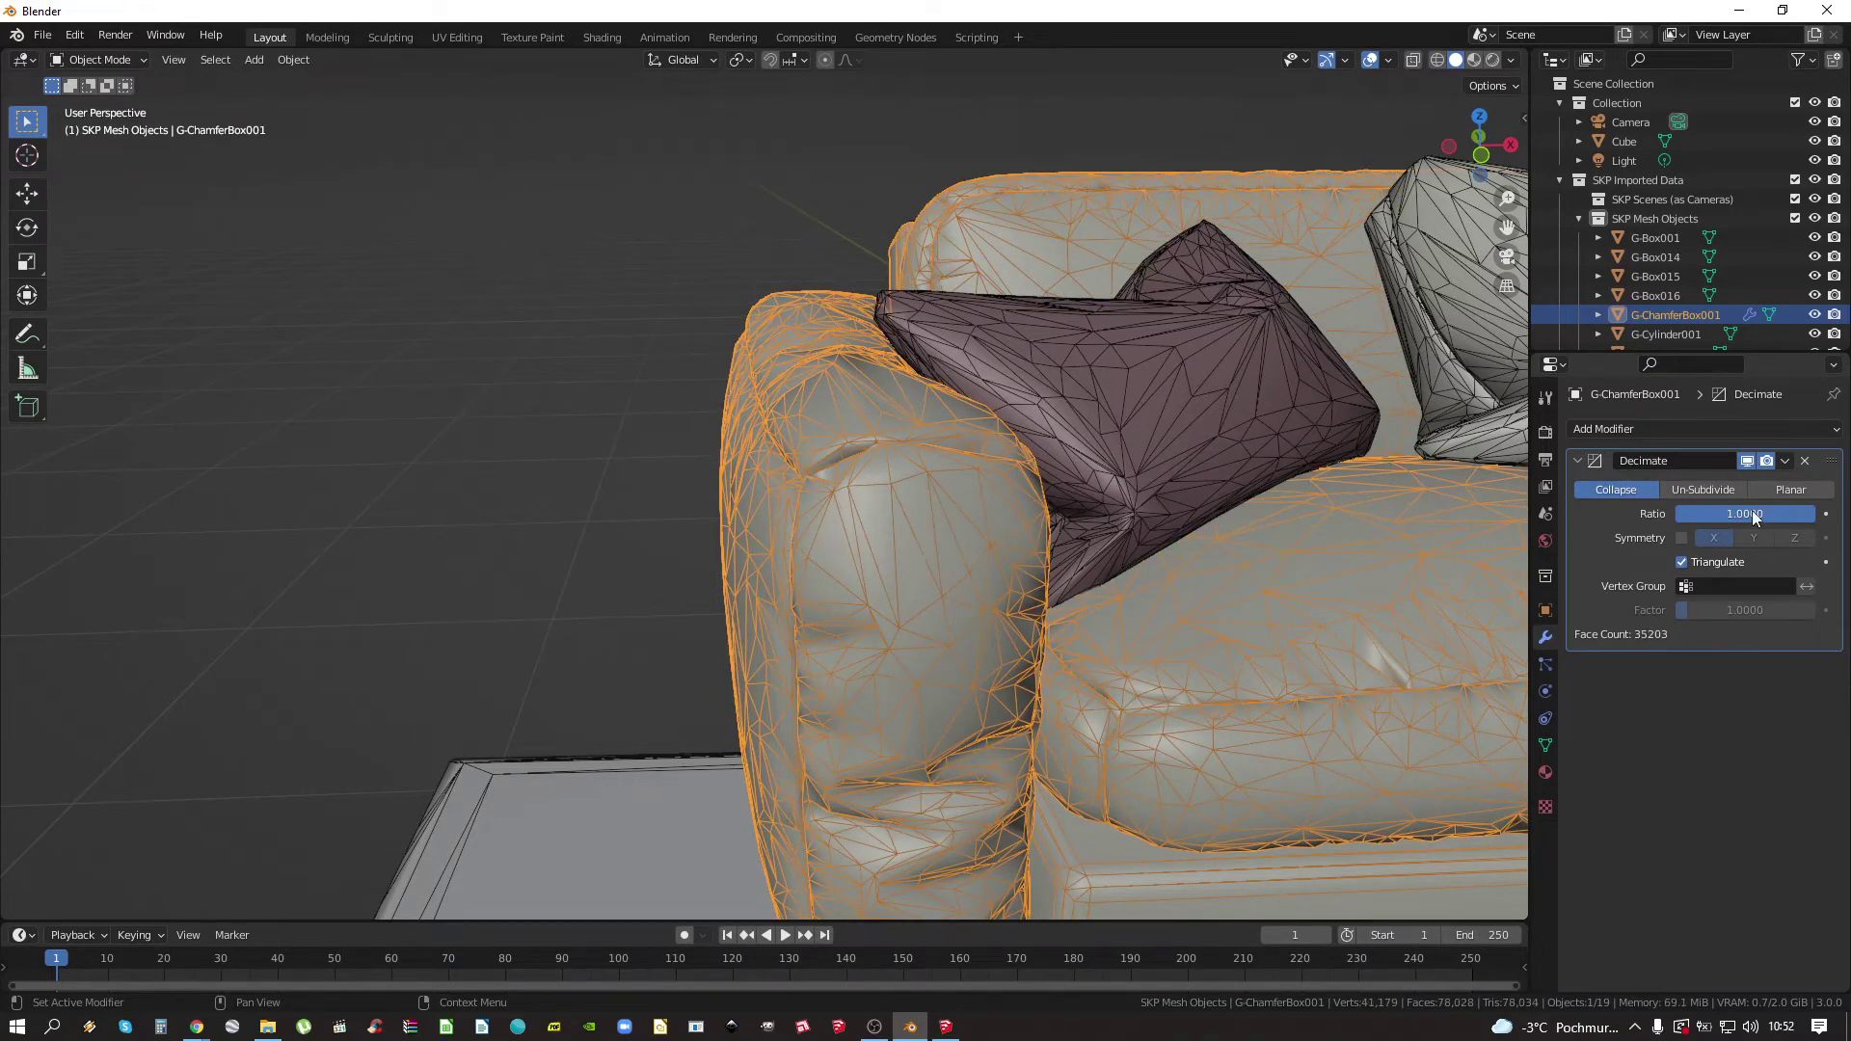
pyautogui.moveTo(1150, 540); pyautogui.dragTo(1404, 490, button='middle')
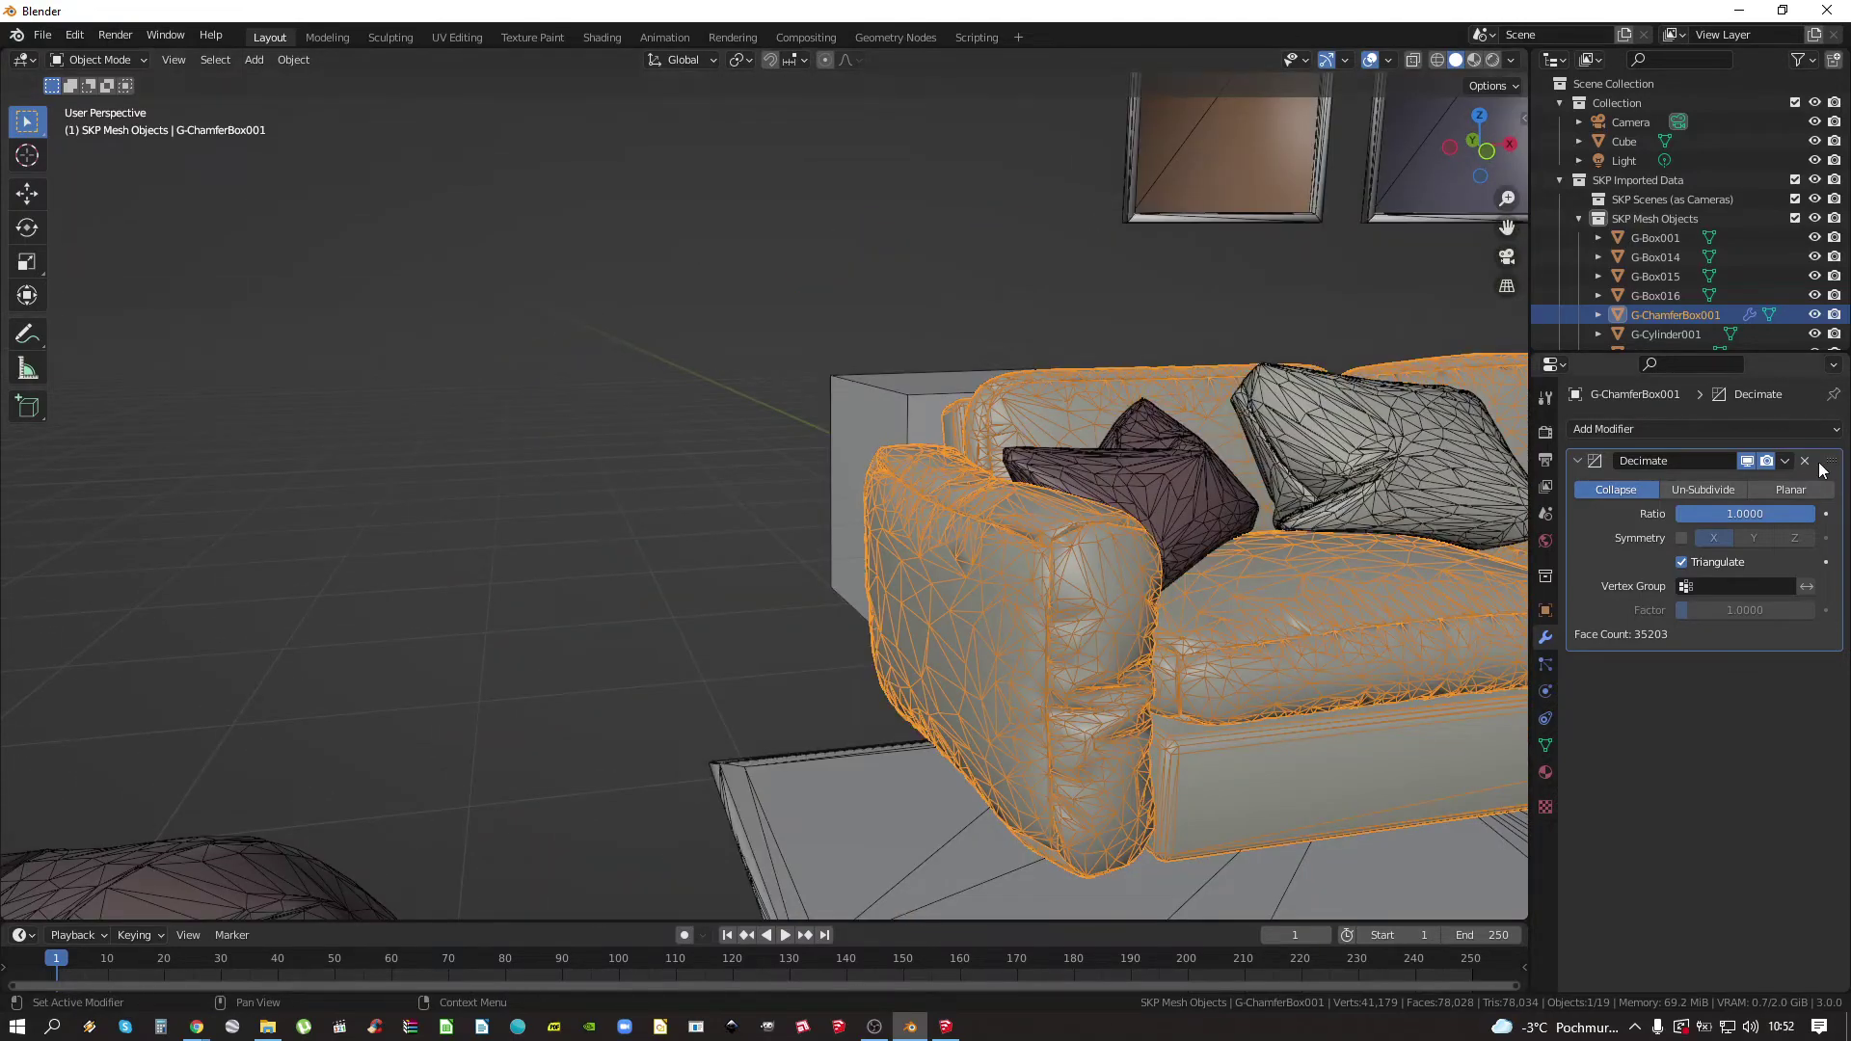
# - Replace the sofa's decimation with a Voxel Remesh at voxel size 0.0477 m
pyautogui.click(1805, 461)
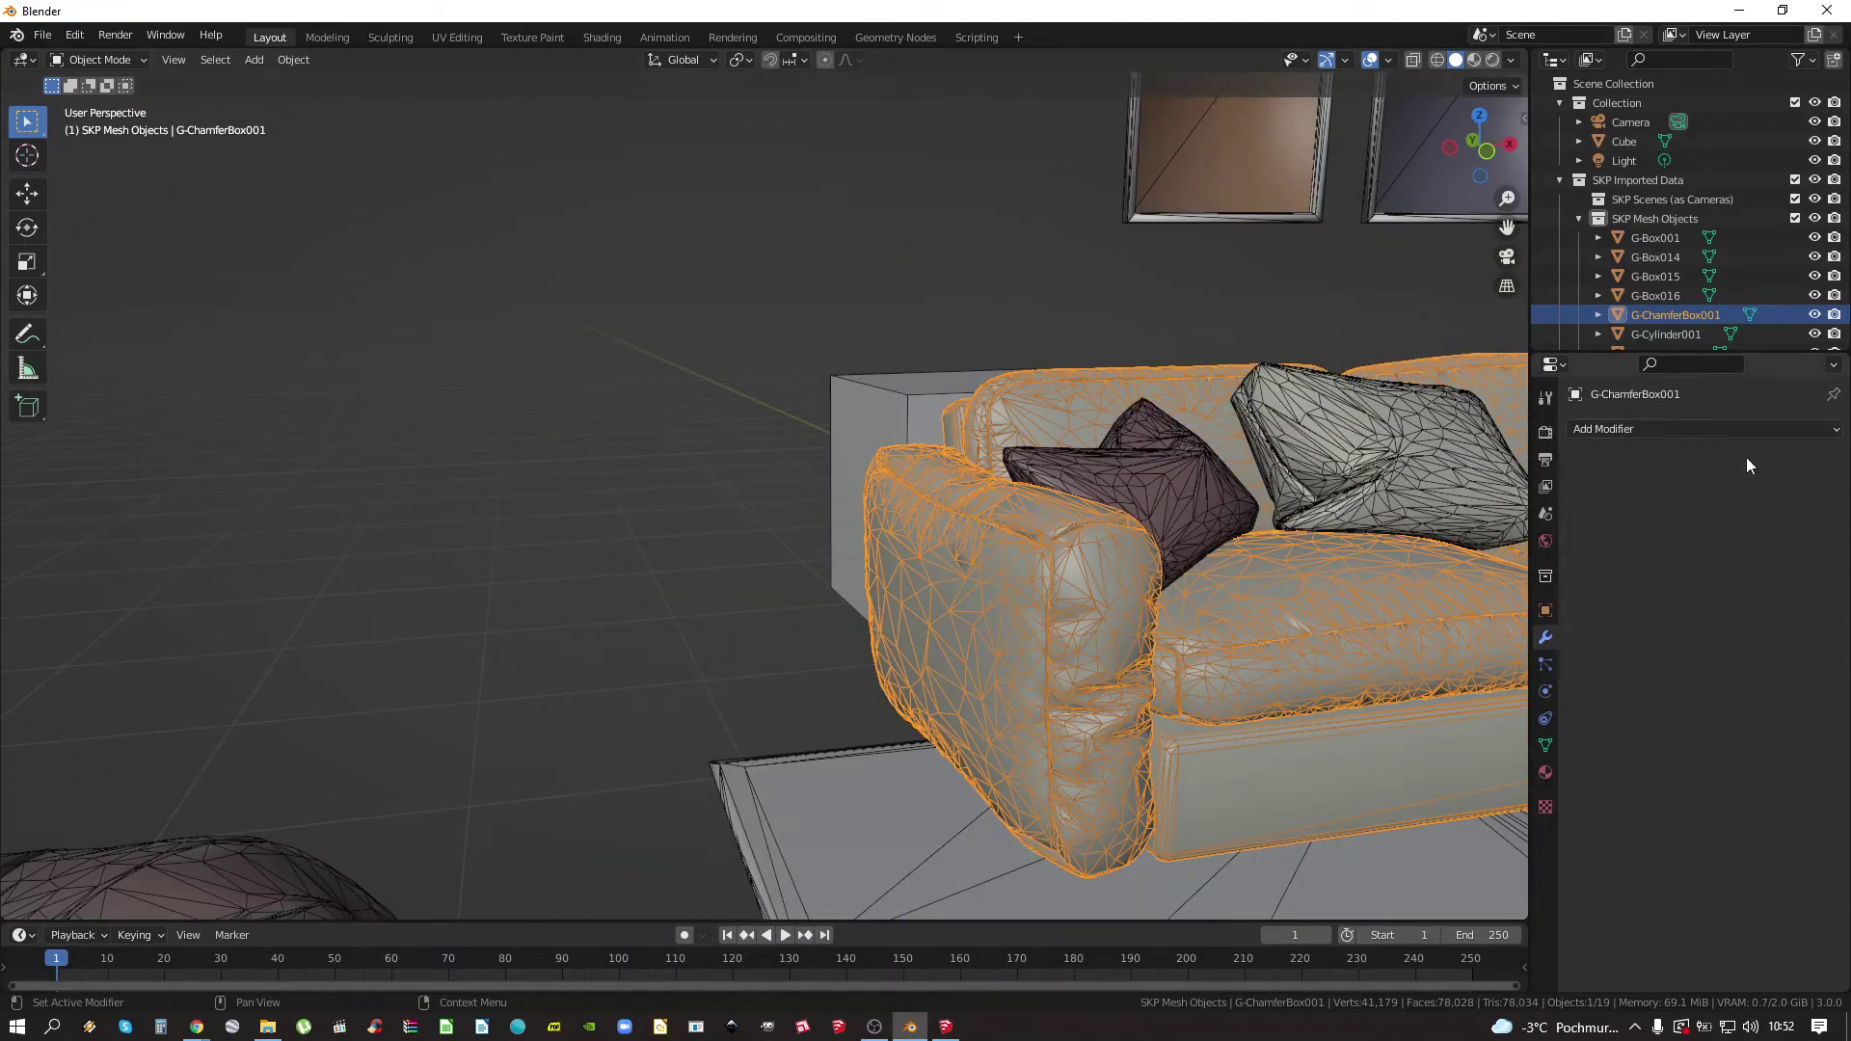
pyautogui.click(1628, 431)
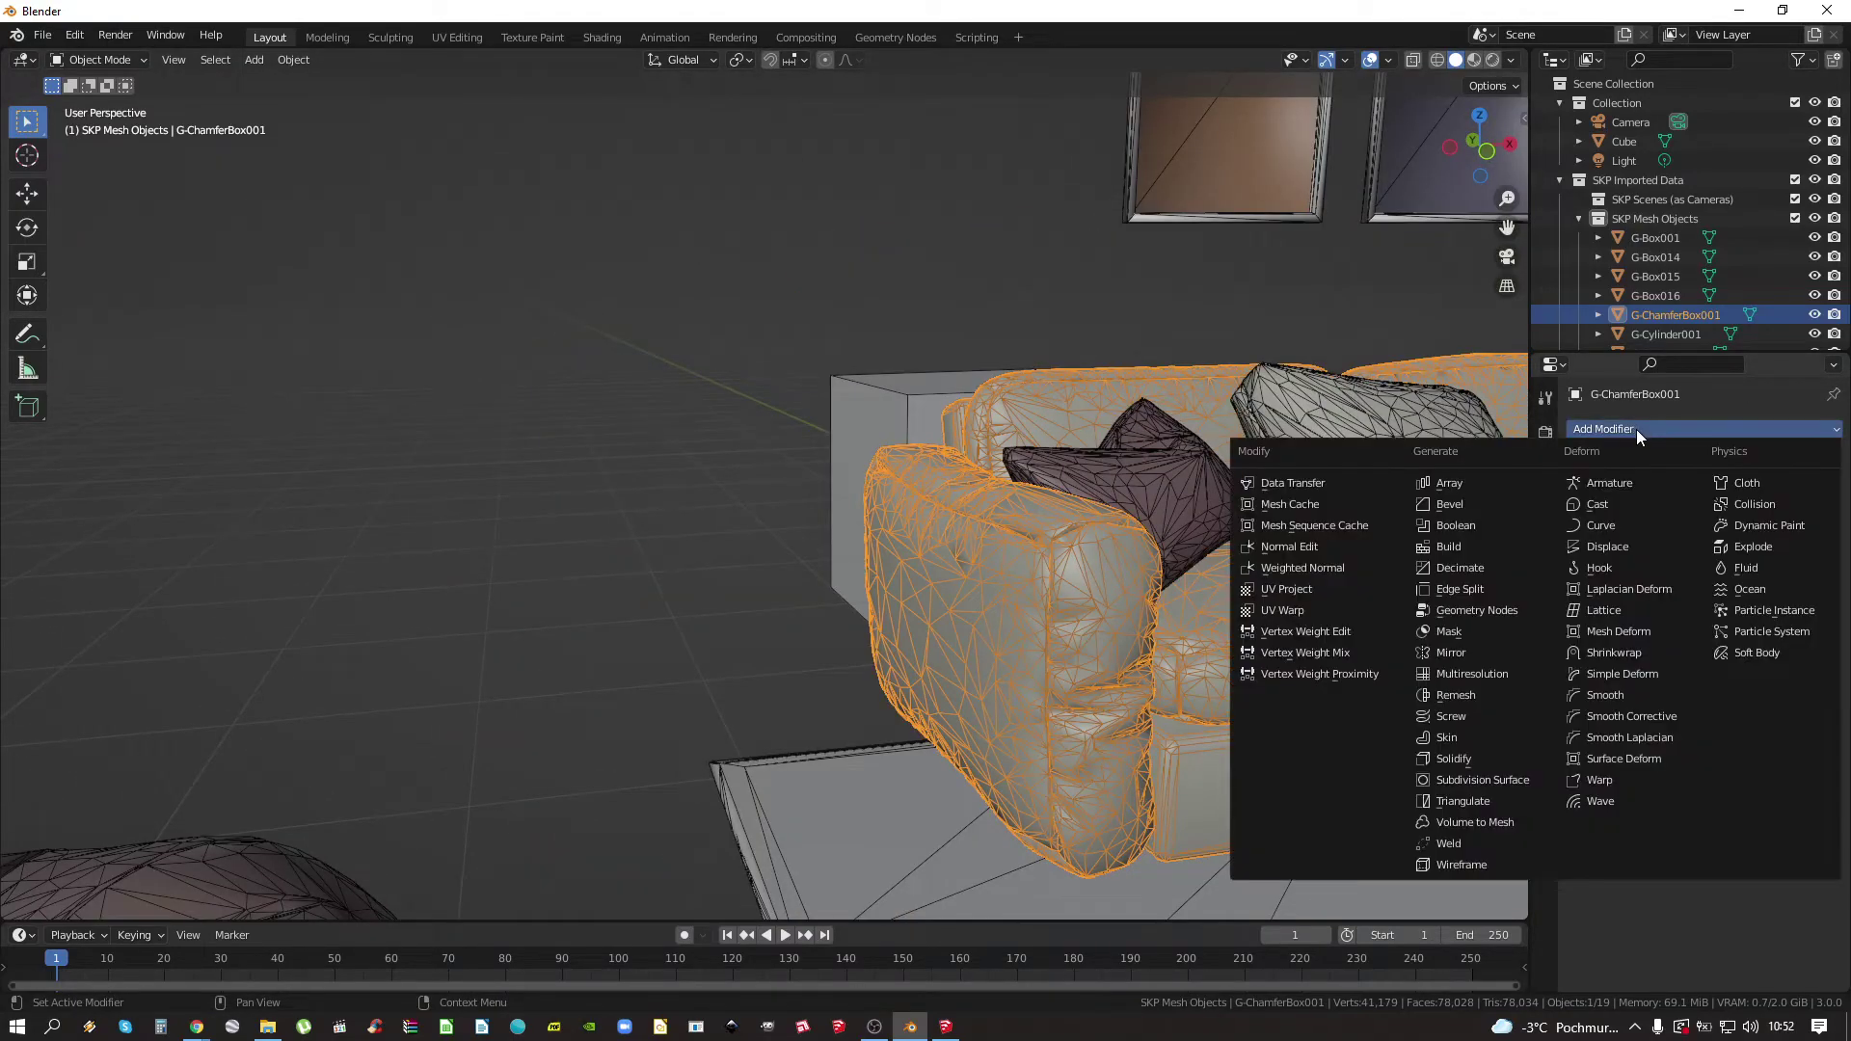
pyautogui.click(1456, 695)
pyautogui.moveTo(1437, 692)
pyautogui.mouseDown(button='middle')
pyautogui.moveTo(1080, 573)
pyautogui.moveTo(871, 629)
pyautogui.mouseUp(button='middle')
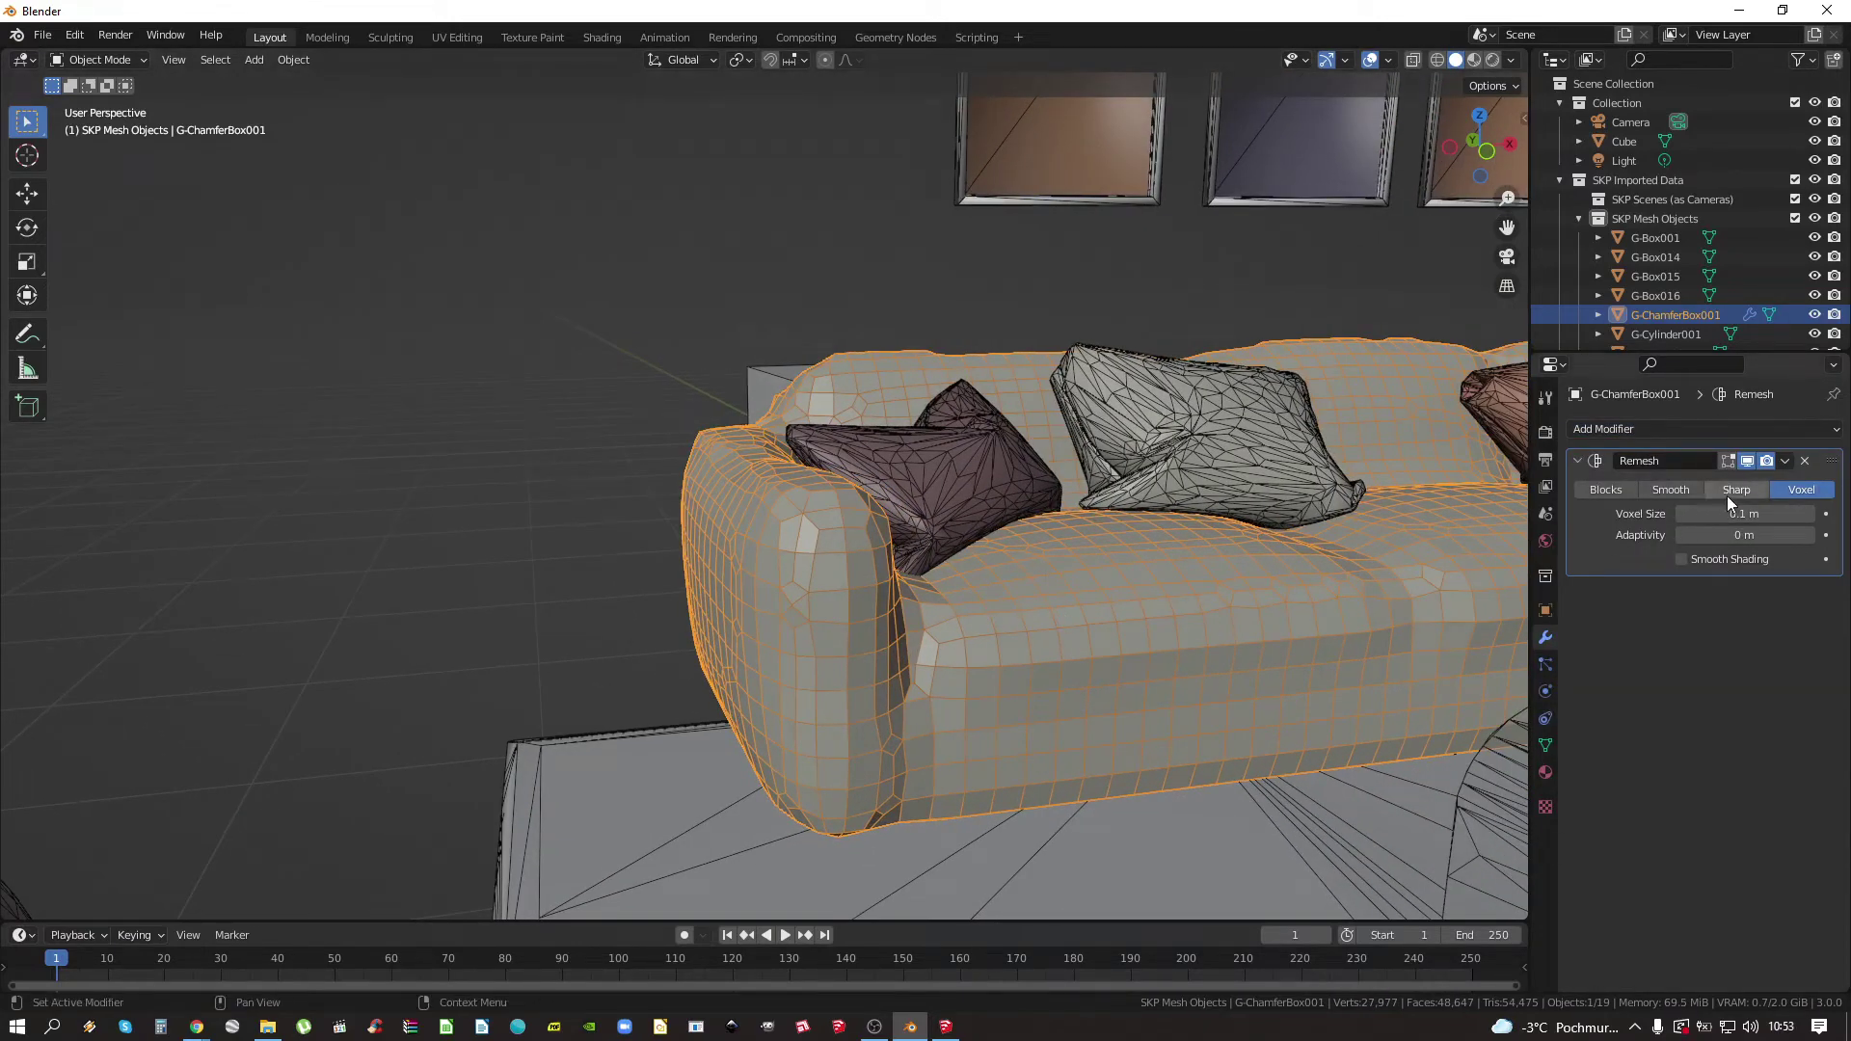
pyautogui.click(1671, 490)
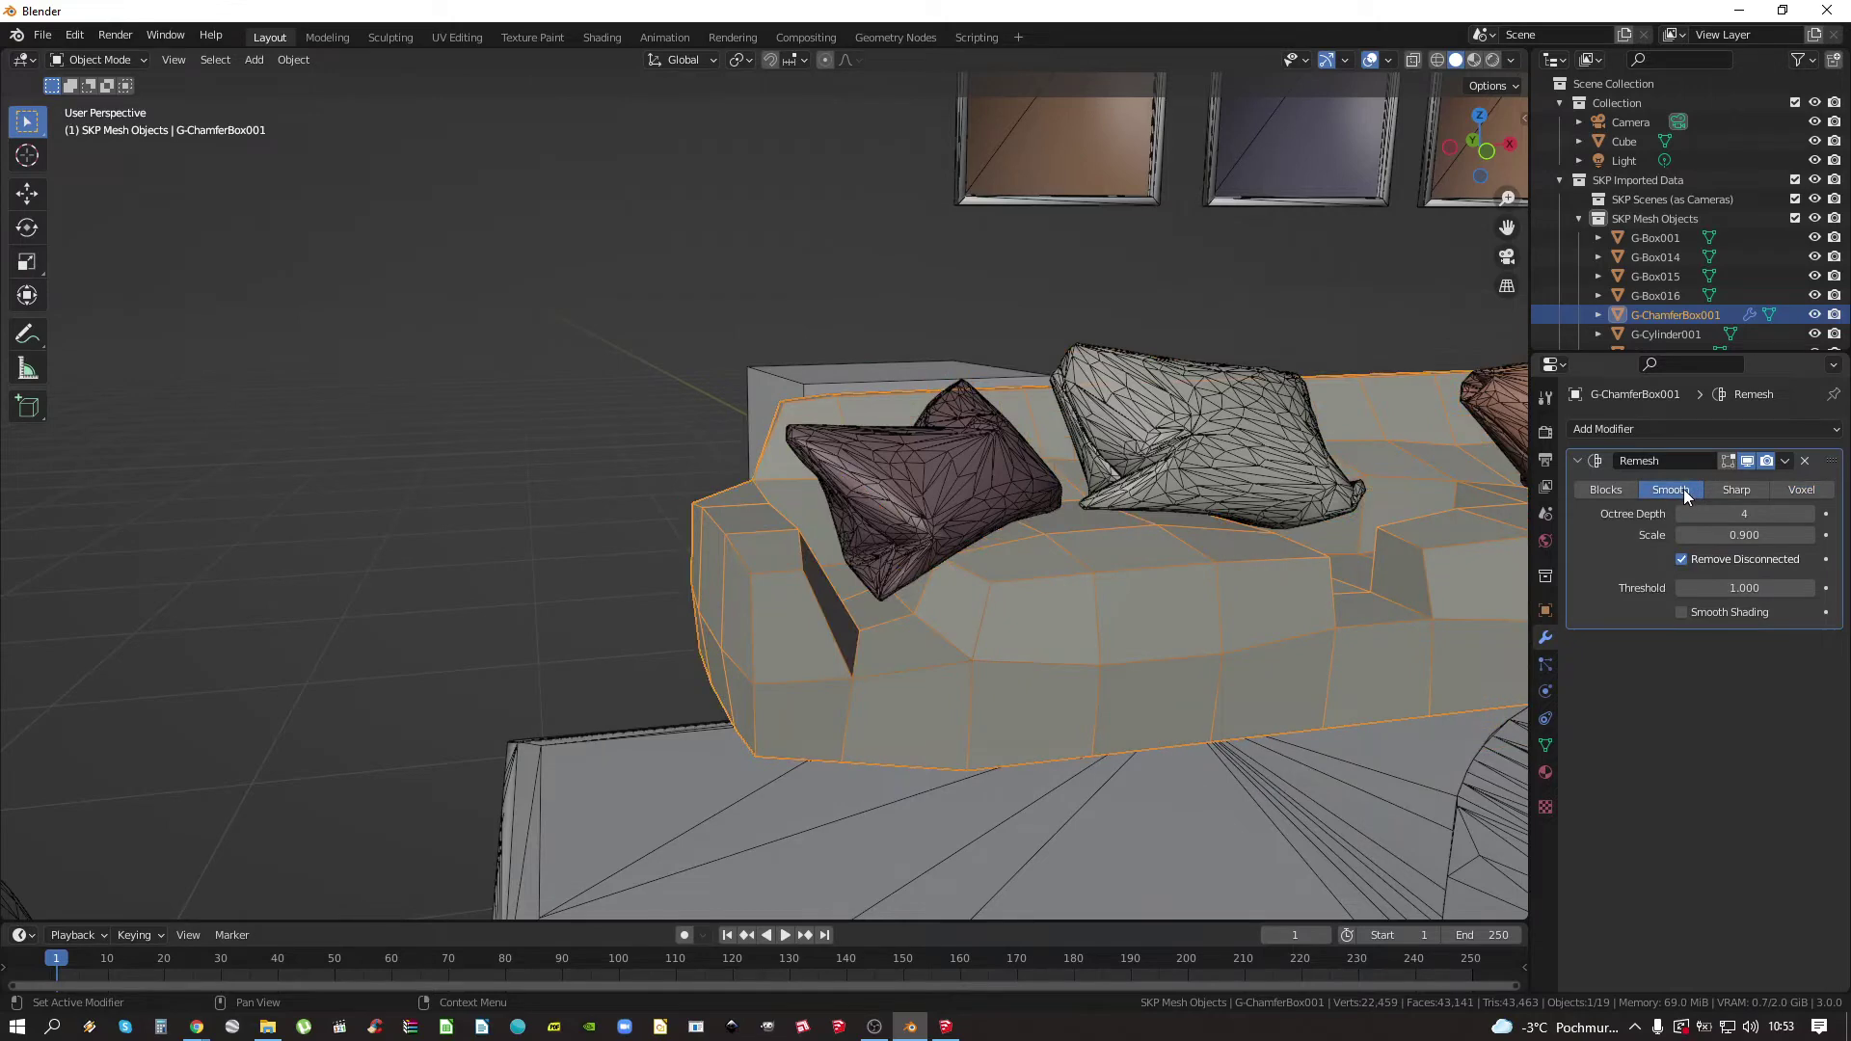
pyautogui.click(1802, 490)
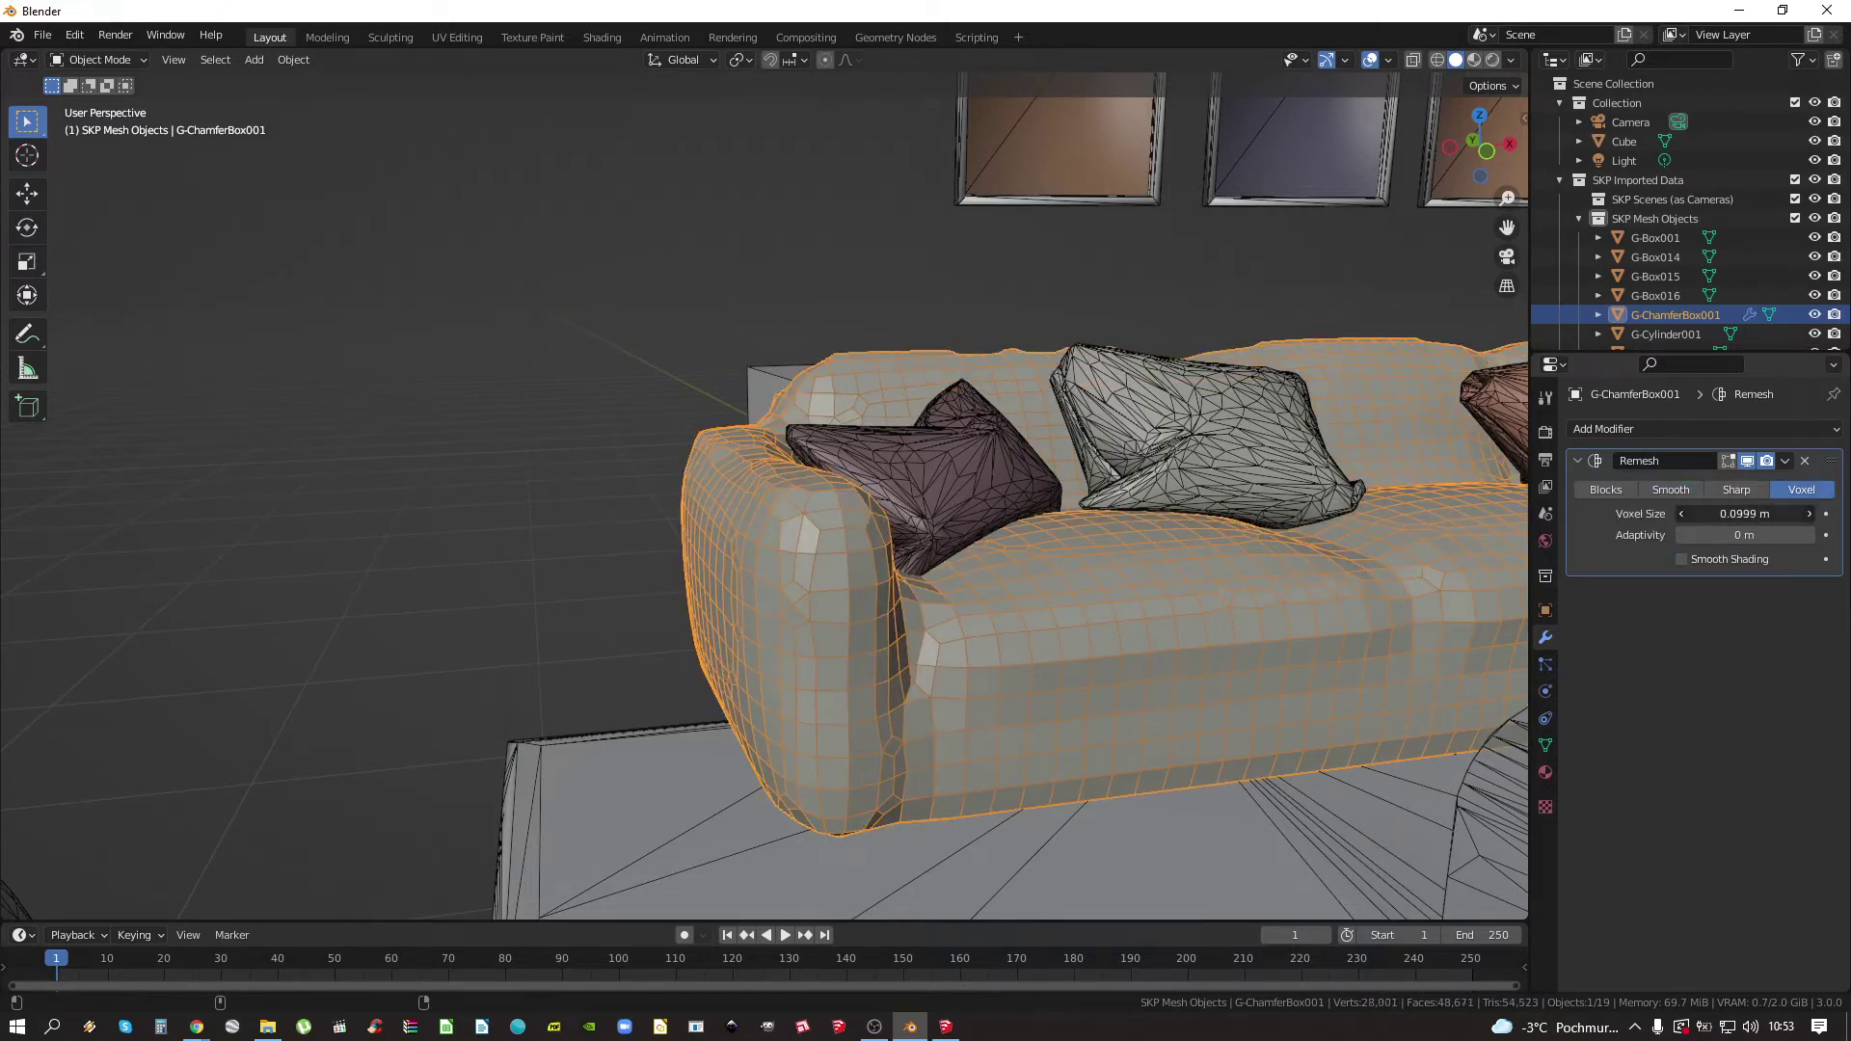
pyautogui.moveTo(1744, 514); pyautogui.dragTo(1637, 514)
pyautogui.moveTo(1219, 513)
pyautogui.mouseDown(button='middle')
pyautogui.moveTo(1022, 471)
pyautogui.moveTo(1062, 478)
pyautogui.moveTo(965, 489)
pyautogui.mouseUp(button='middle')
# - Inspect the remeshed sofa up close, then delete the Remesh modifier
pyautogui.scroll(-4, 1061, 477)
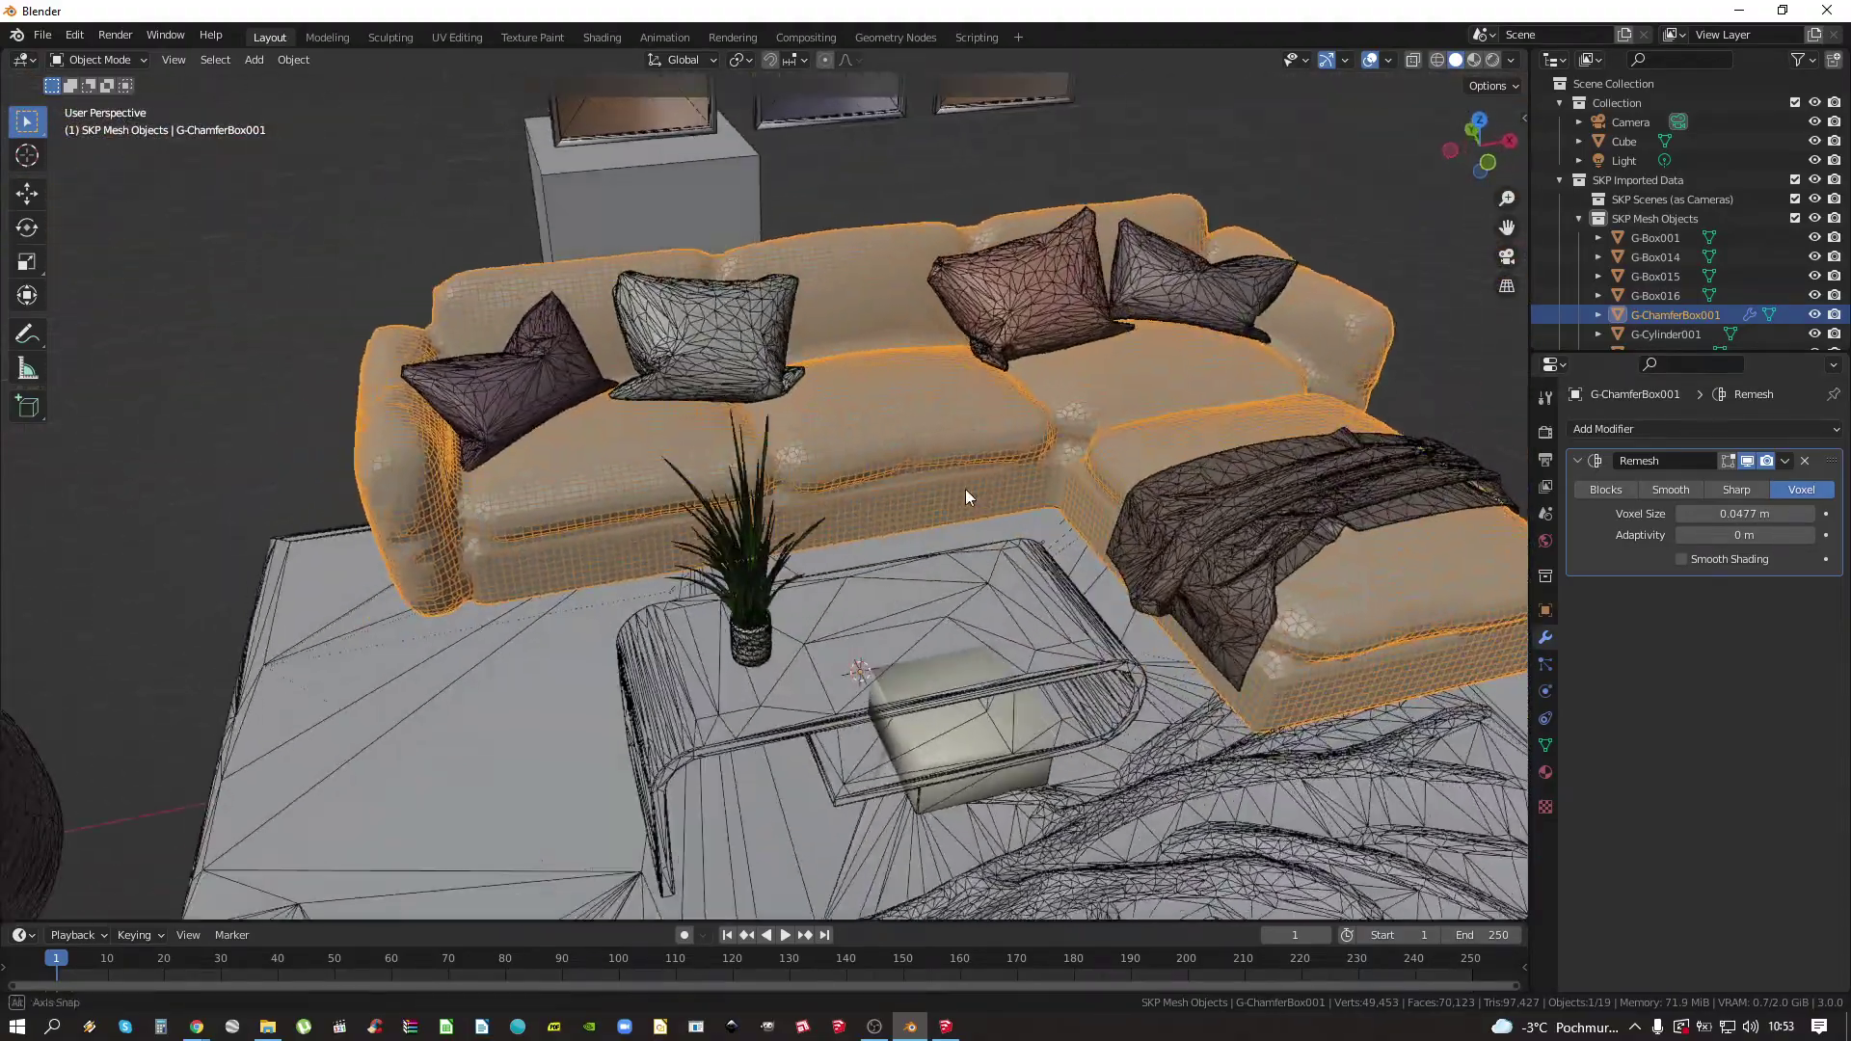
pyautogui.scroll(5, 1131, 385)
pyautogui.moveTo(1131, 385); pyautogui.dragTo(933, 394, button='middle')
pyautogui.scroll(-2, 848, 436)
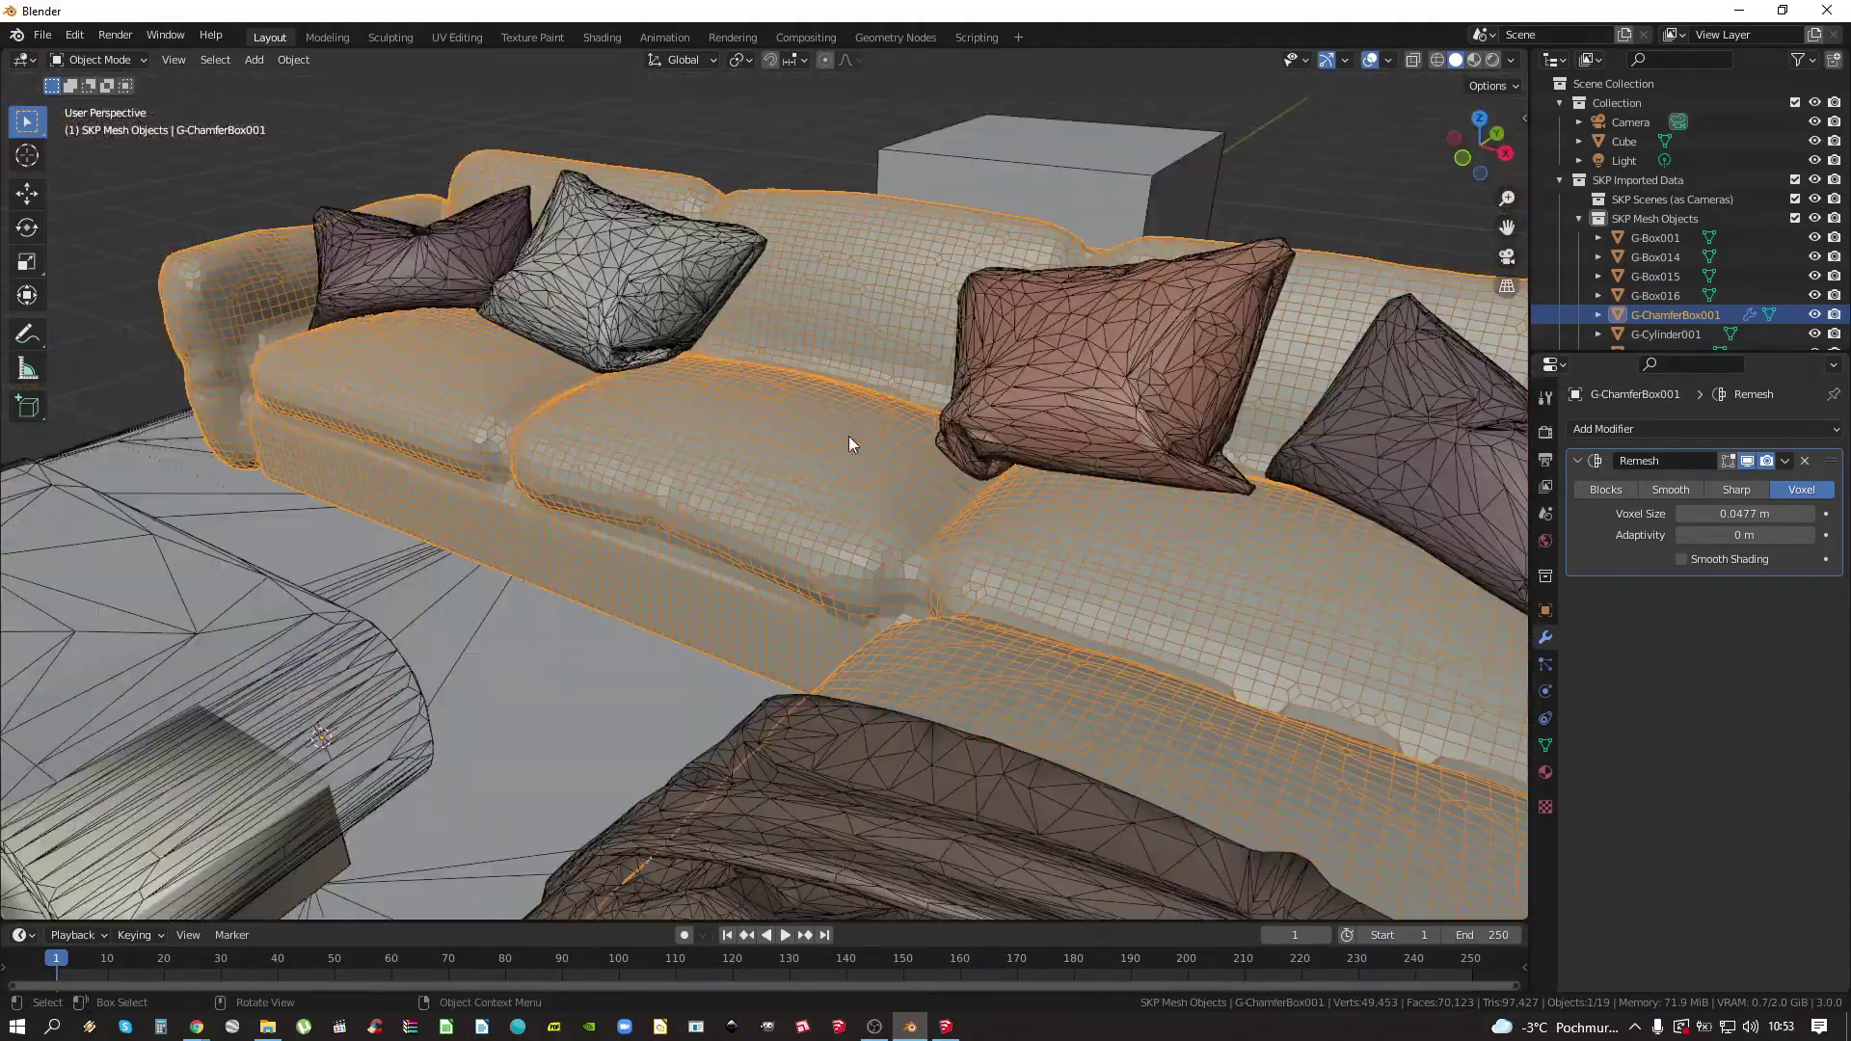
pyautogui.moveTo(849, 435)
pyautogui.mouseDown(button='middle')
pyautogui.moveTo(790, 444)
pyautogui.moveTo(744, 415)
pyautogui.moveTo(855, 422)
pyautogui.moveTo(922, 484)
pyautogui.moveTo(964, 449)
pyautogui.moveTo(1067, 432)
pyautogui.mouseUp(button='middle')
pyautogui.scroll(3, 854, 423)
pyautogui.scroll(-5, 927, 471)
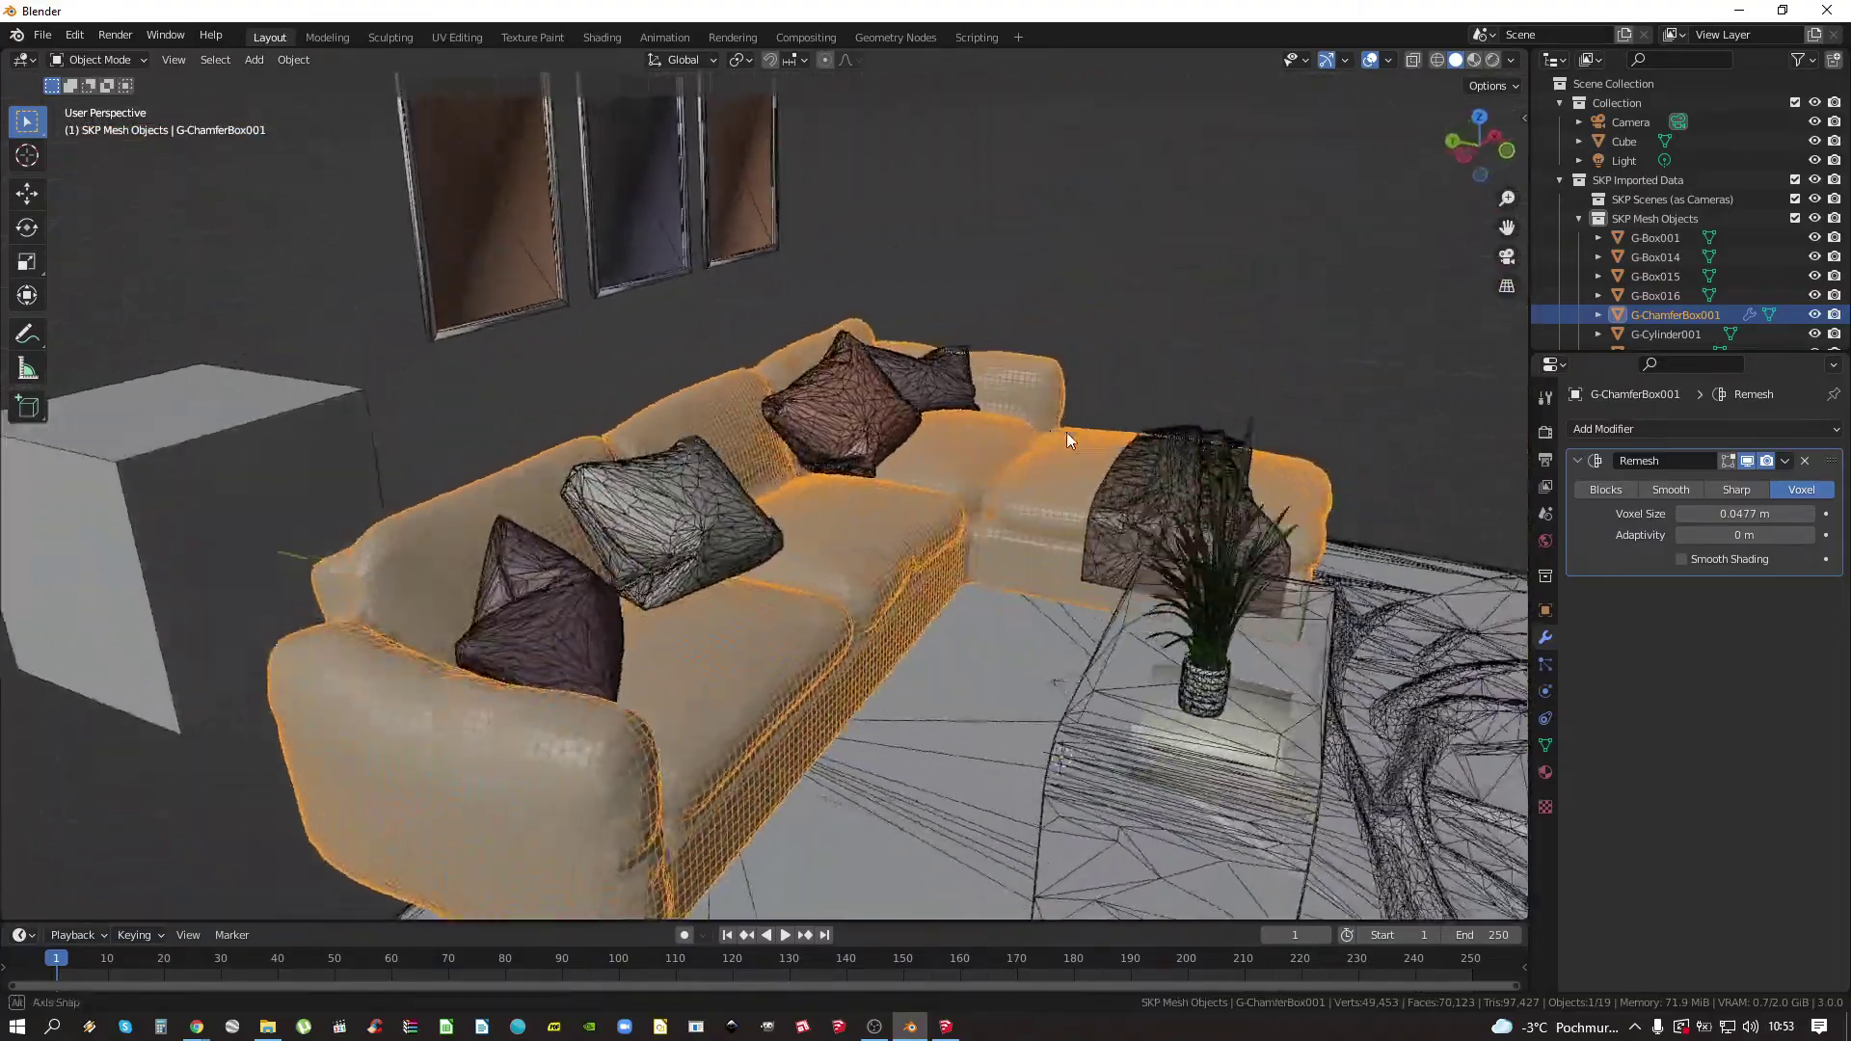
pyautogui.scroll(3, 1001, 488)
pyautogui.scroll(3, 910, 495)
pyautogui.moveTo(911, 494)
pyautogui.mouseDown(button='middle')
pyautogui.moveTo(881, 540)
pyautogui.moveTo(810, 536)
pyautogui.moveTo(747, 494)
pyautogui.moveTo(791, 482)
pyautogui.mouseUp(button='middle')
pyautogui.scroll(-6, 872, 521)
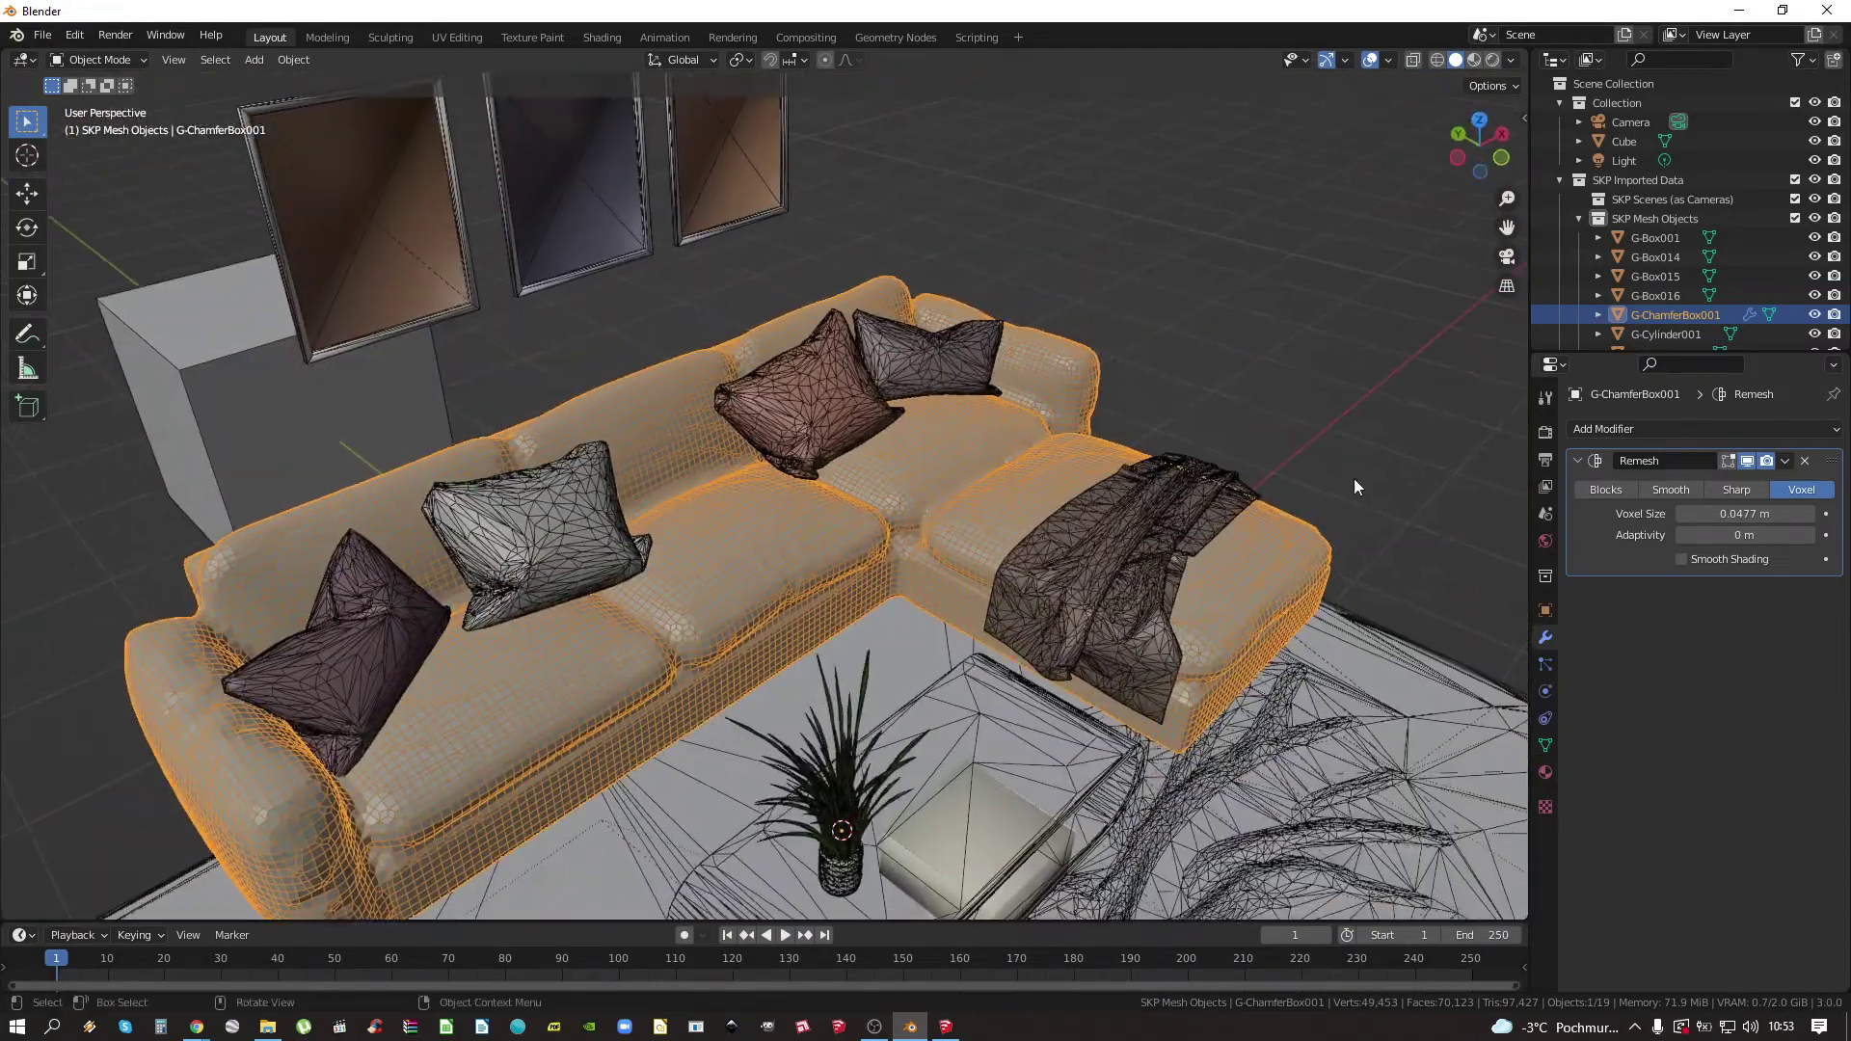
pyautogui.click(1805, 460)
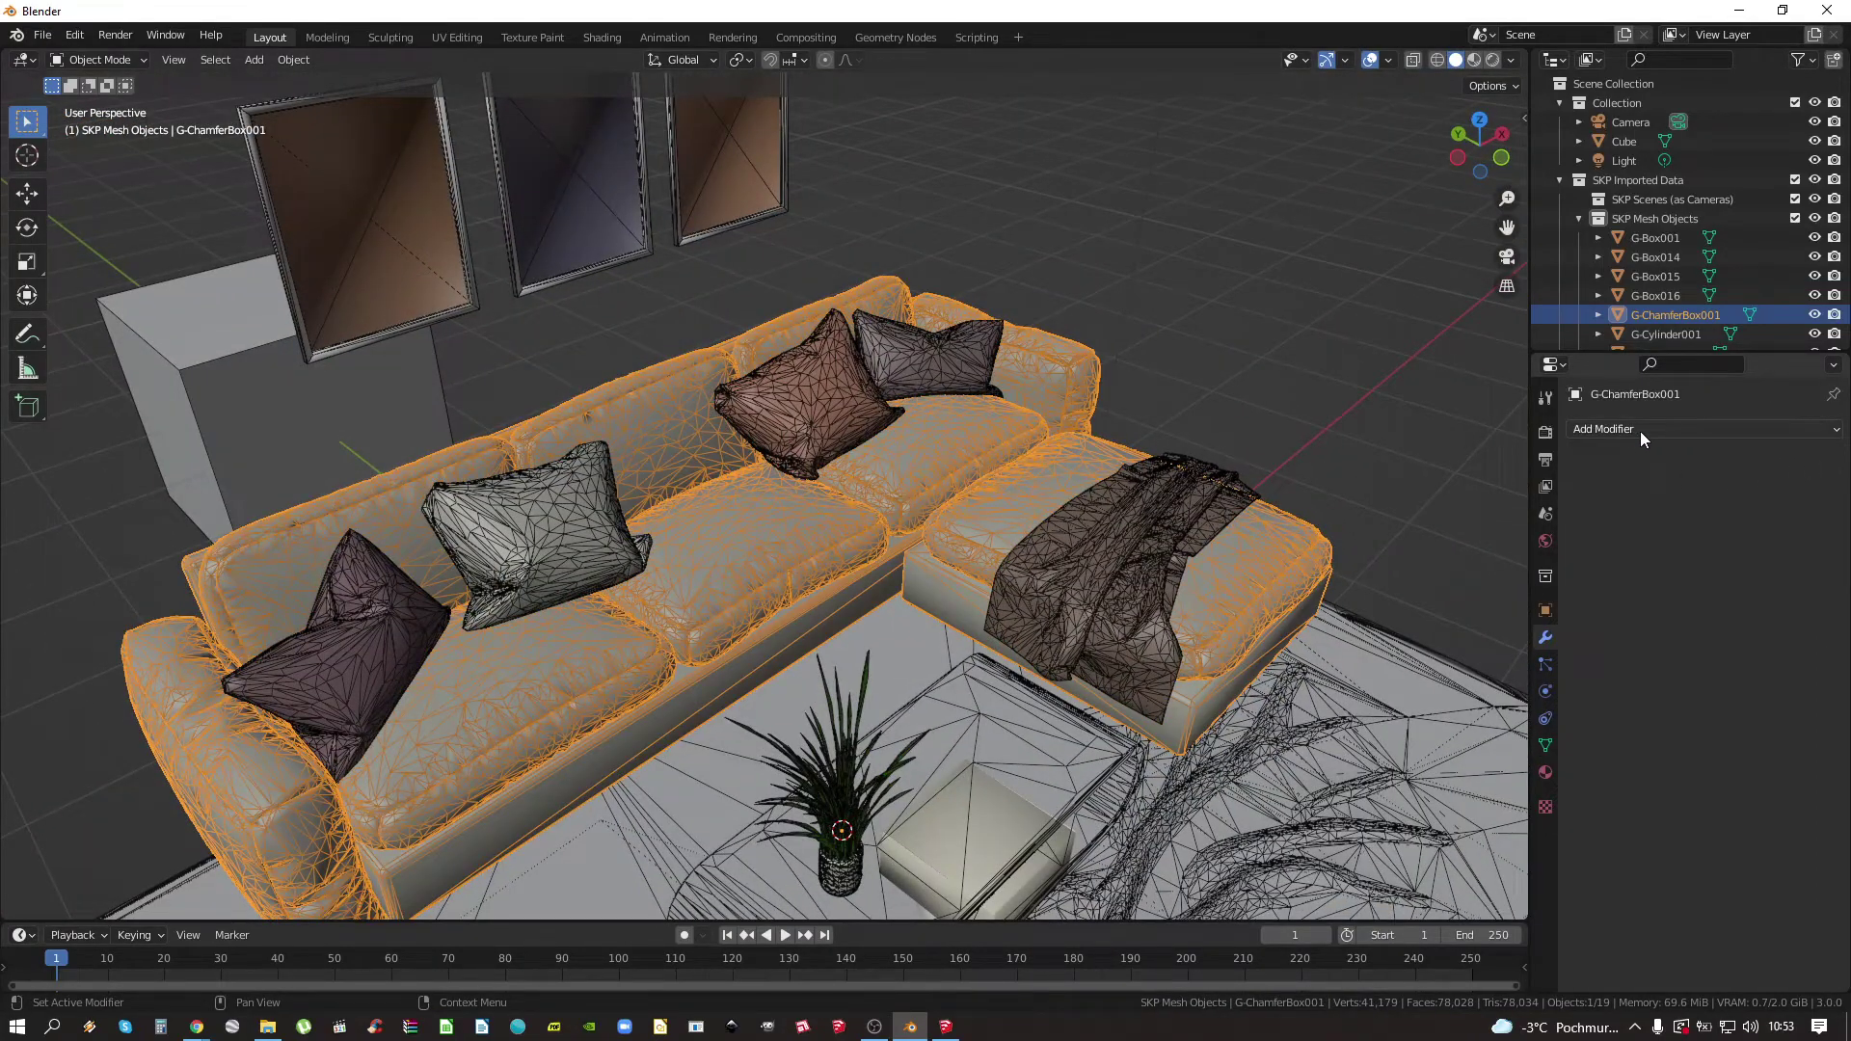
# - Add a Decimate modifier to the sofa, setting Ratio to 0.8, then 0.7
pyautogui.click(1644, 439)
pyautogui.click(1472, 573)
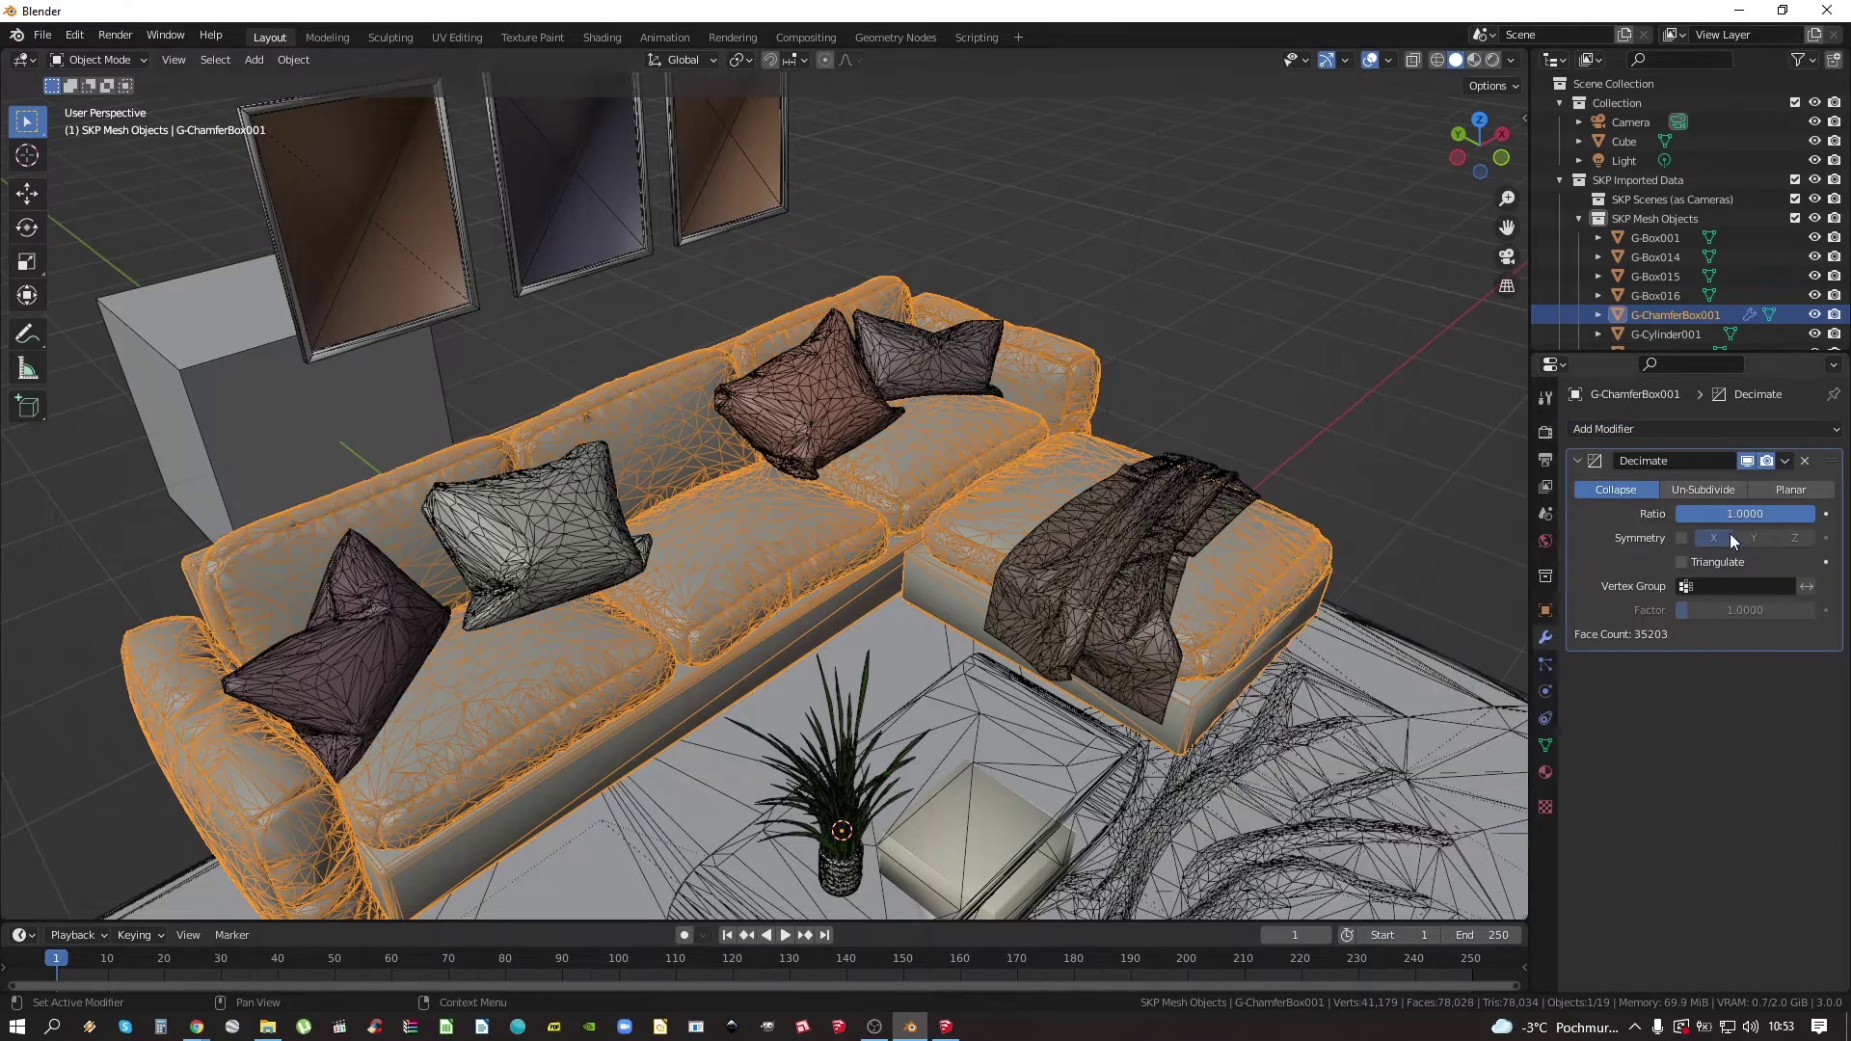
pyautogui.doubleClick(1754, 516)
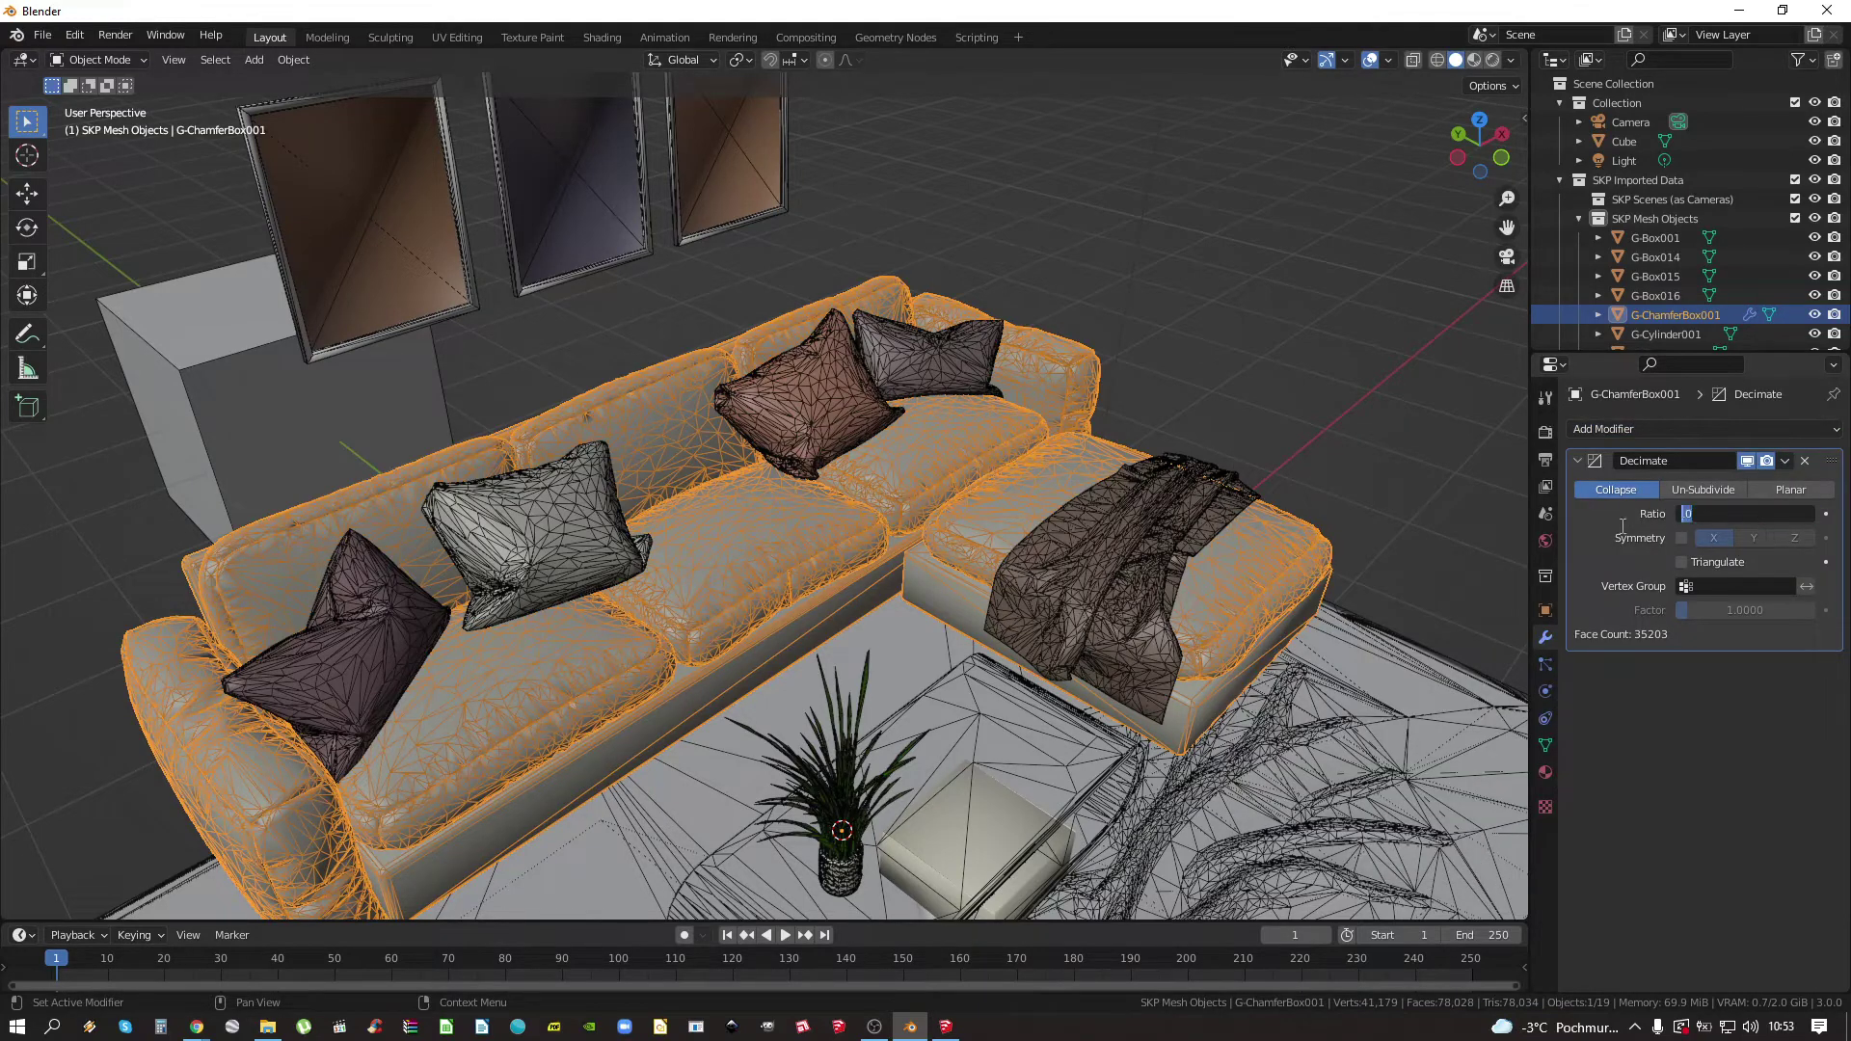
pyautogui.write('0.8')
pyautogui.press('Return')
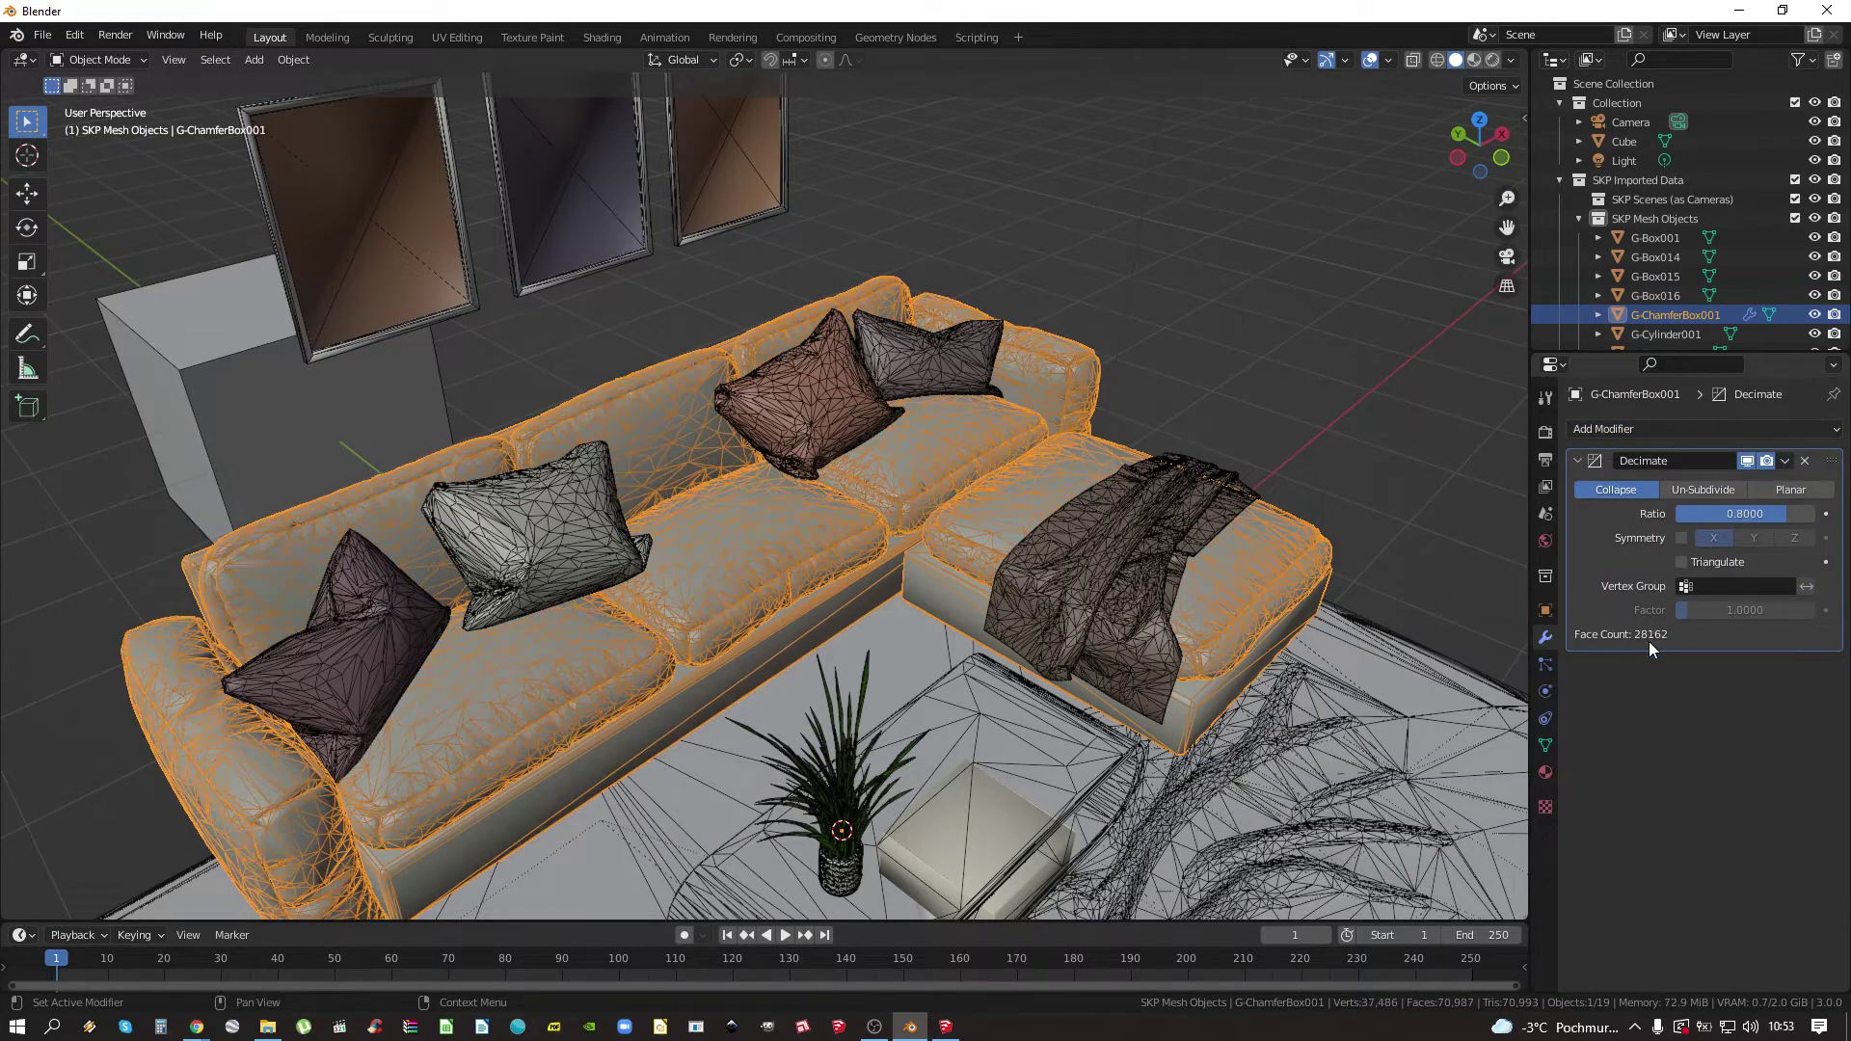
pyautogui.doubleClick(1754, 516)
pyautogui.write('0.7000')
pyautogui.press('Return')
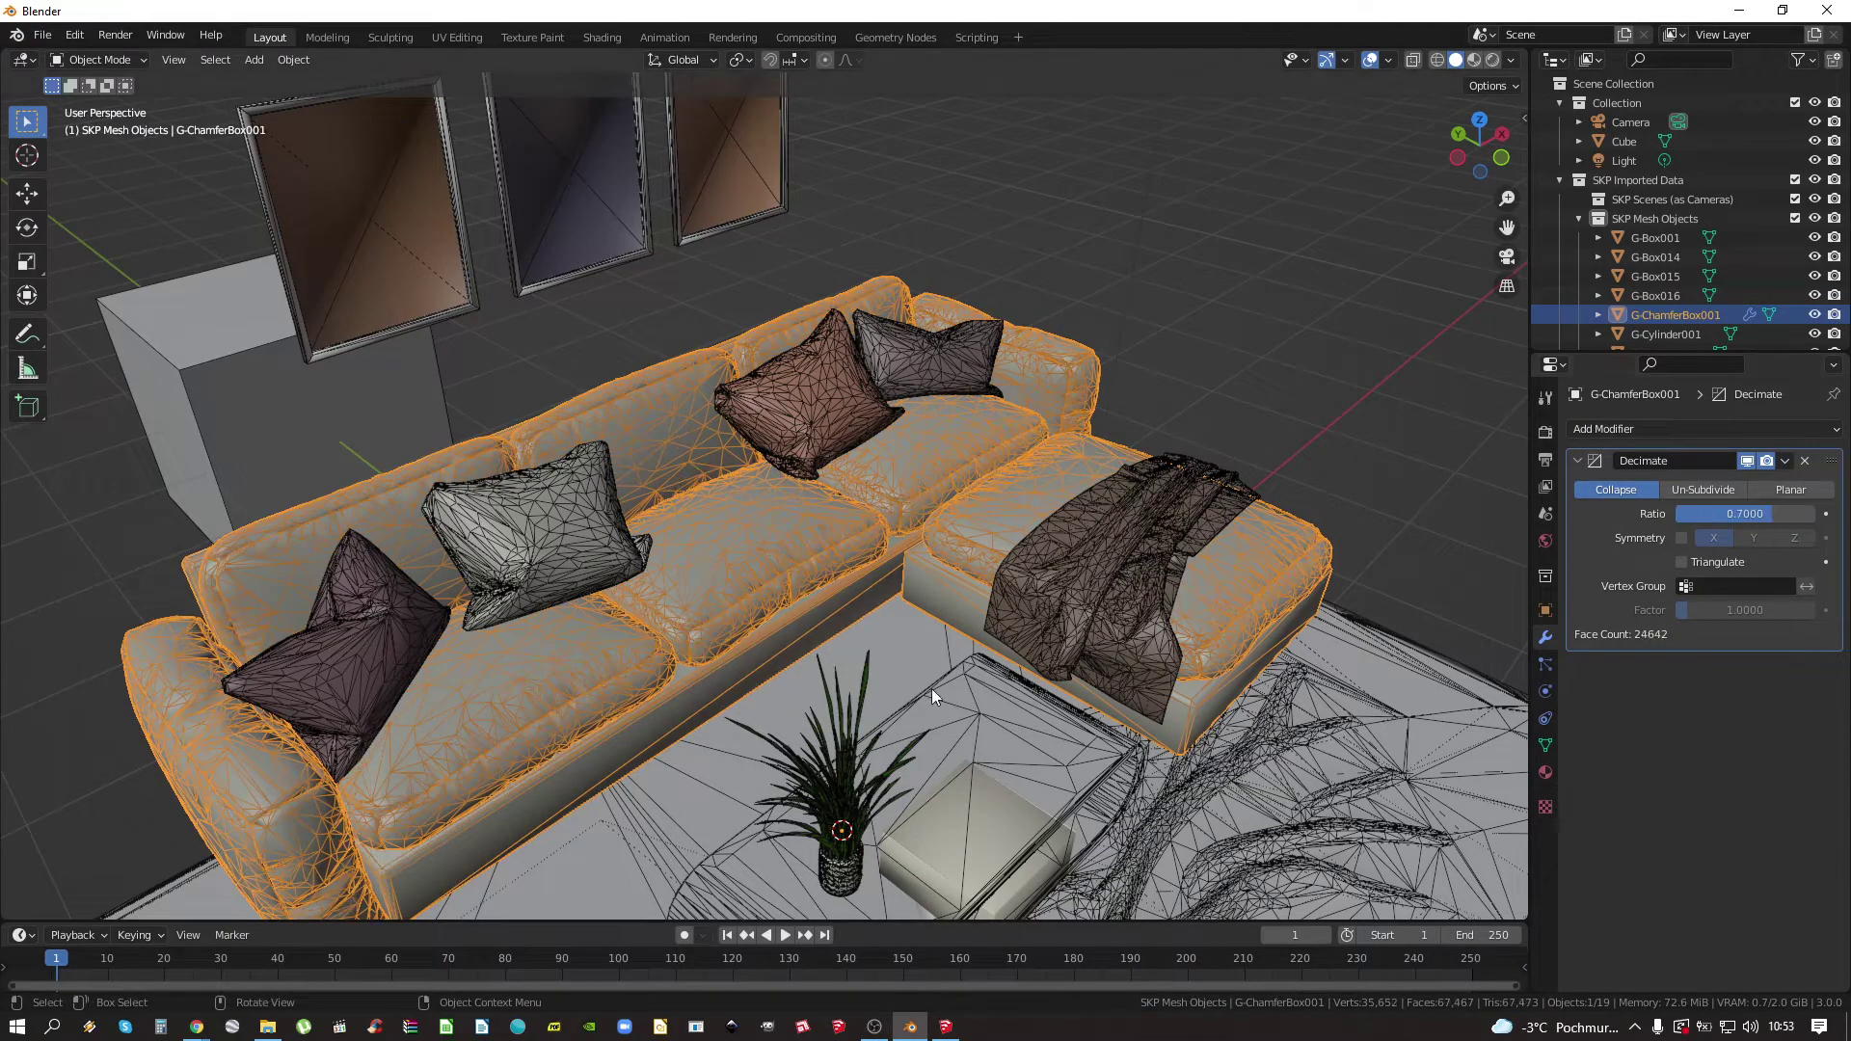
# - Apply the 0.7 Decimate permanently, leaving about 24,642 faces, and inspect the sofa
pyautogui.moveTo(816, 663); pyautogui.dragTo(925, 561, button='middle')
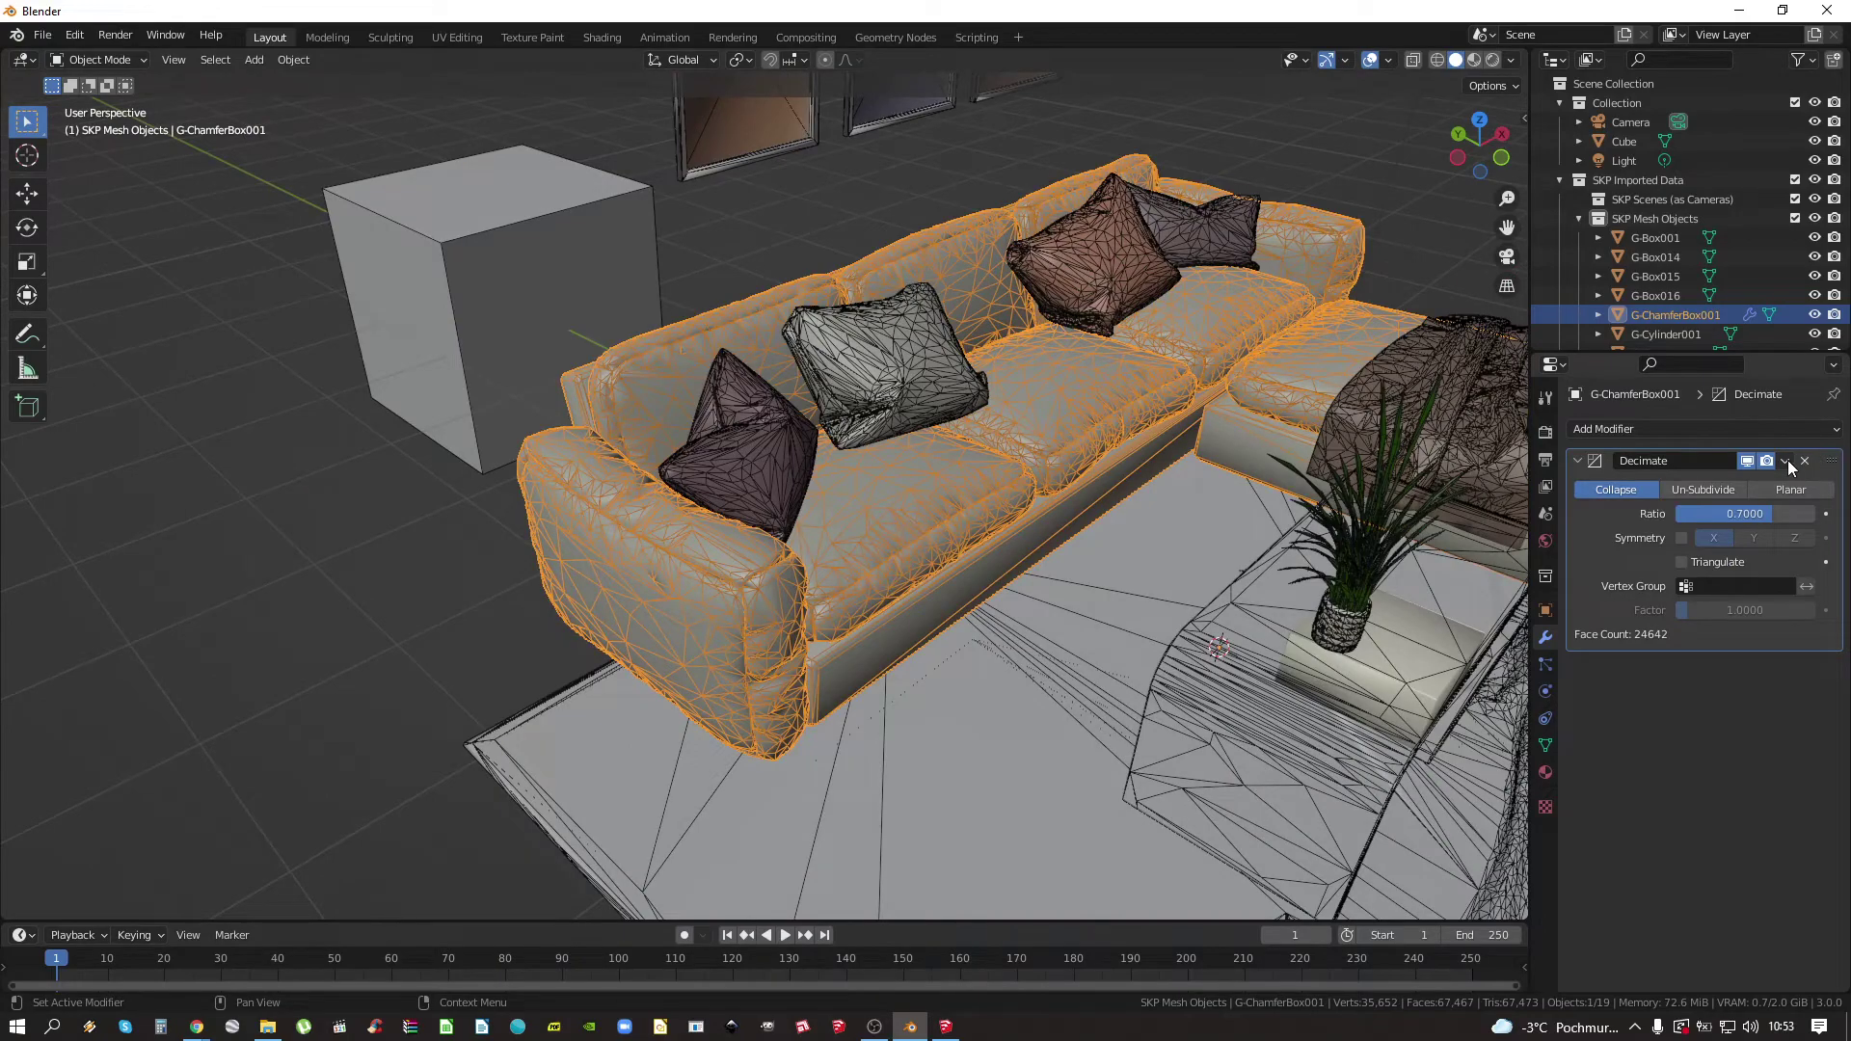
pyautogui.click(1788, 460)
pyautogui.click(1714, 483)
pyautogui.moveTo(1281, 431)
pyautogui.mouseDown(button='middle')
pyautogui.moveTo(1038, 424)
pyautogui.moveTo(933, 344)
pyautogui.moveTo(889, 484)
pyautogui.moveTo(1183, 511)
pyautogui.moveTo(1024, 438)
pyautogui.mouseUp(button='middle')
pyautogui.scroll(5, 859, 552)
pyautogui.scroll(3, 953, 501)
pyautogui.scroll(-5, 952, 510)
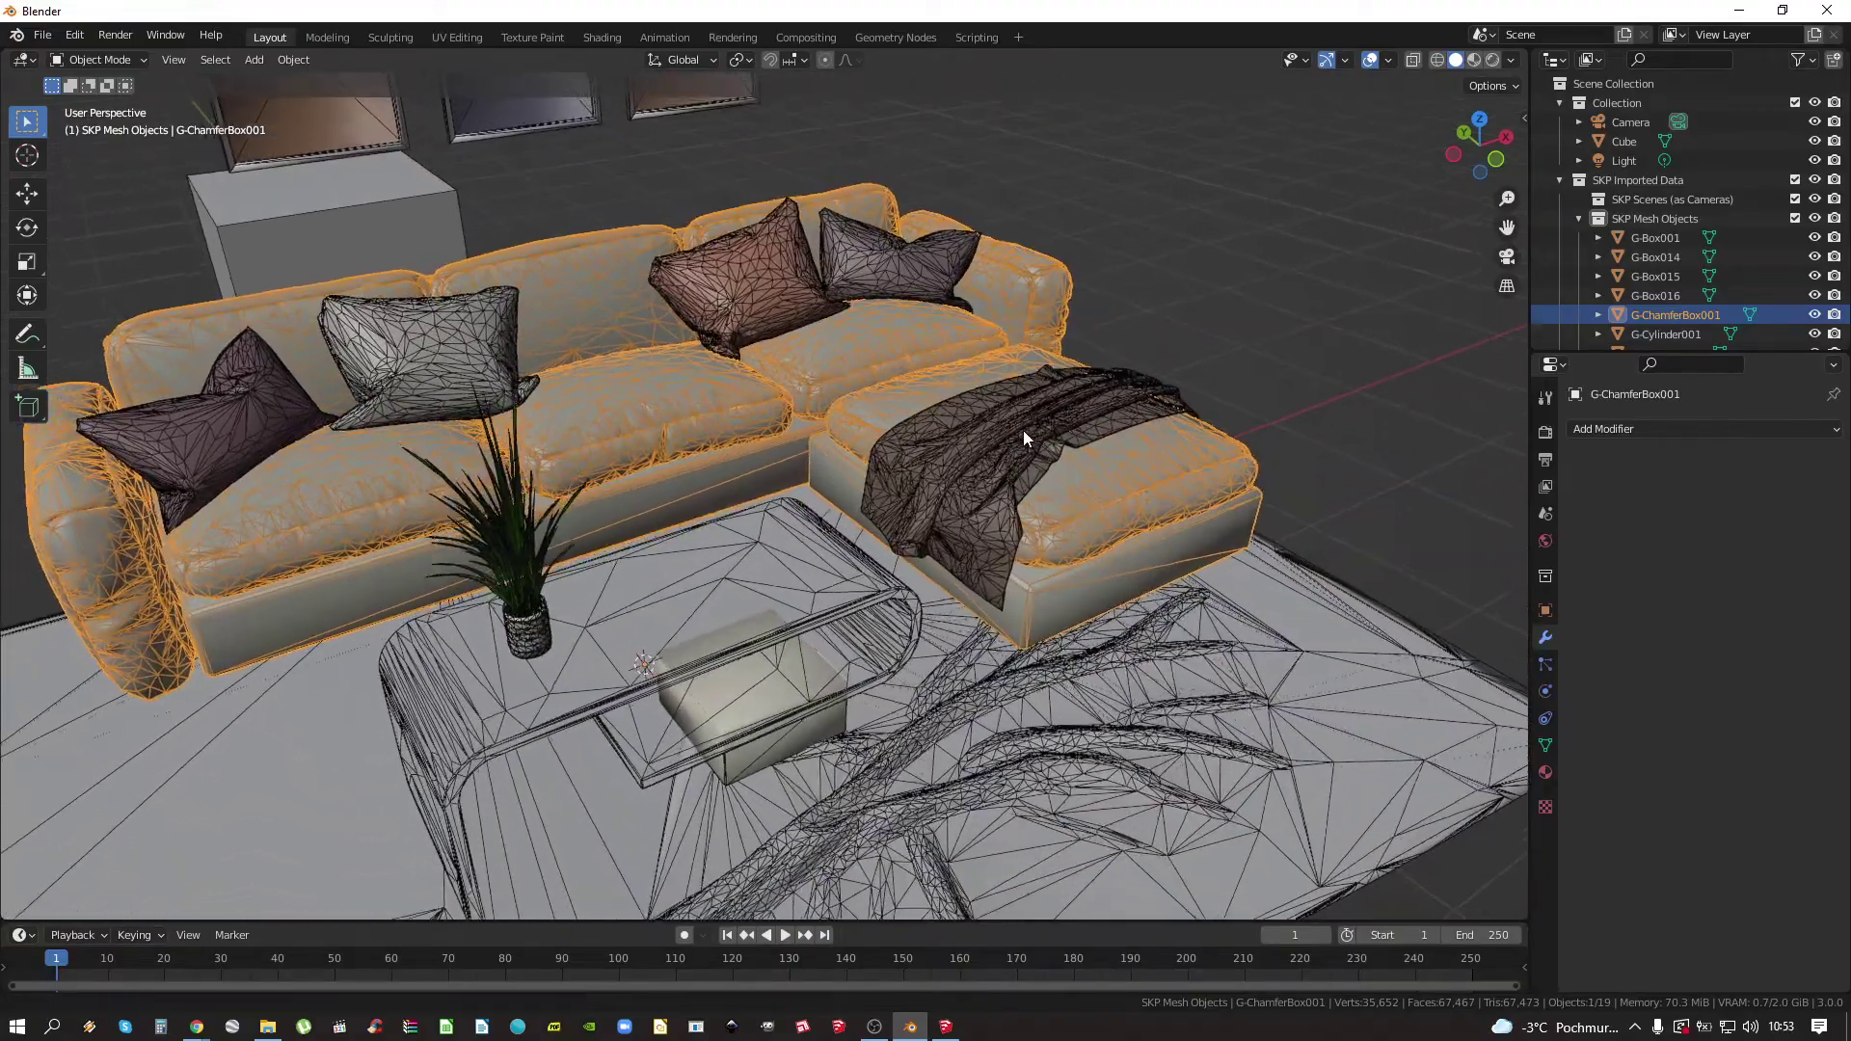
pyautogui.scroll(5, 1024, 439)
pyautogui.scroll(-2, 1090, 521)
# - Select the blanket and move it onto the ottoman cushion
pyautogui.click(1103, 518)
pyautogui.moveTo(1103, 518)
pyautogui.mouseDown(button='middle')
pyautogui.moveTo(1105, 542)
pyautogui.moveTo(1086, 544)
pyautogui.moveTo(1067, 499)
pyautogui.mouseUp(button='middle')
pyautogui.scroll(-4, 1066, 499)
pyautogui.scroll(1, 1039, 494)
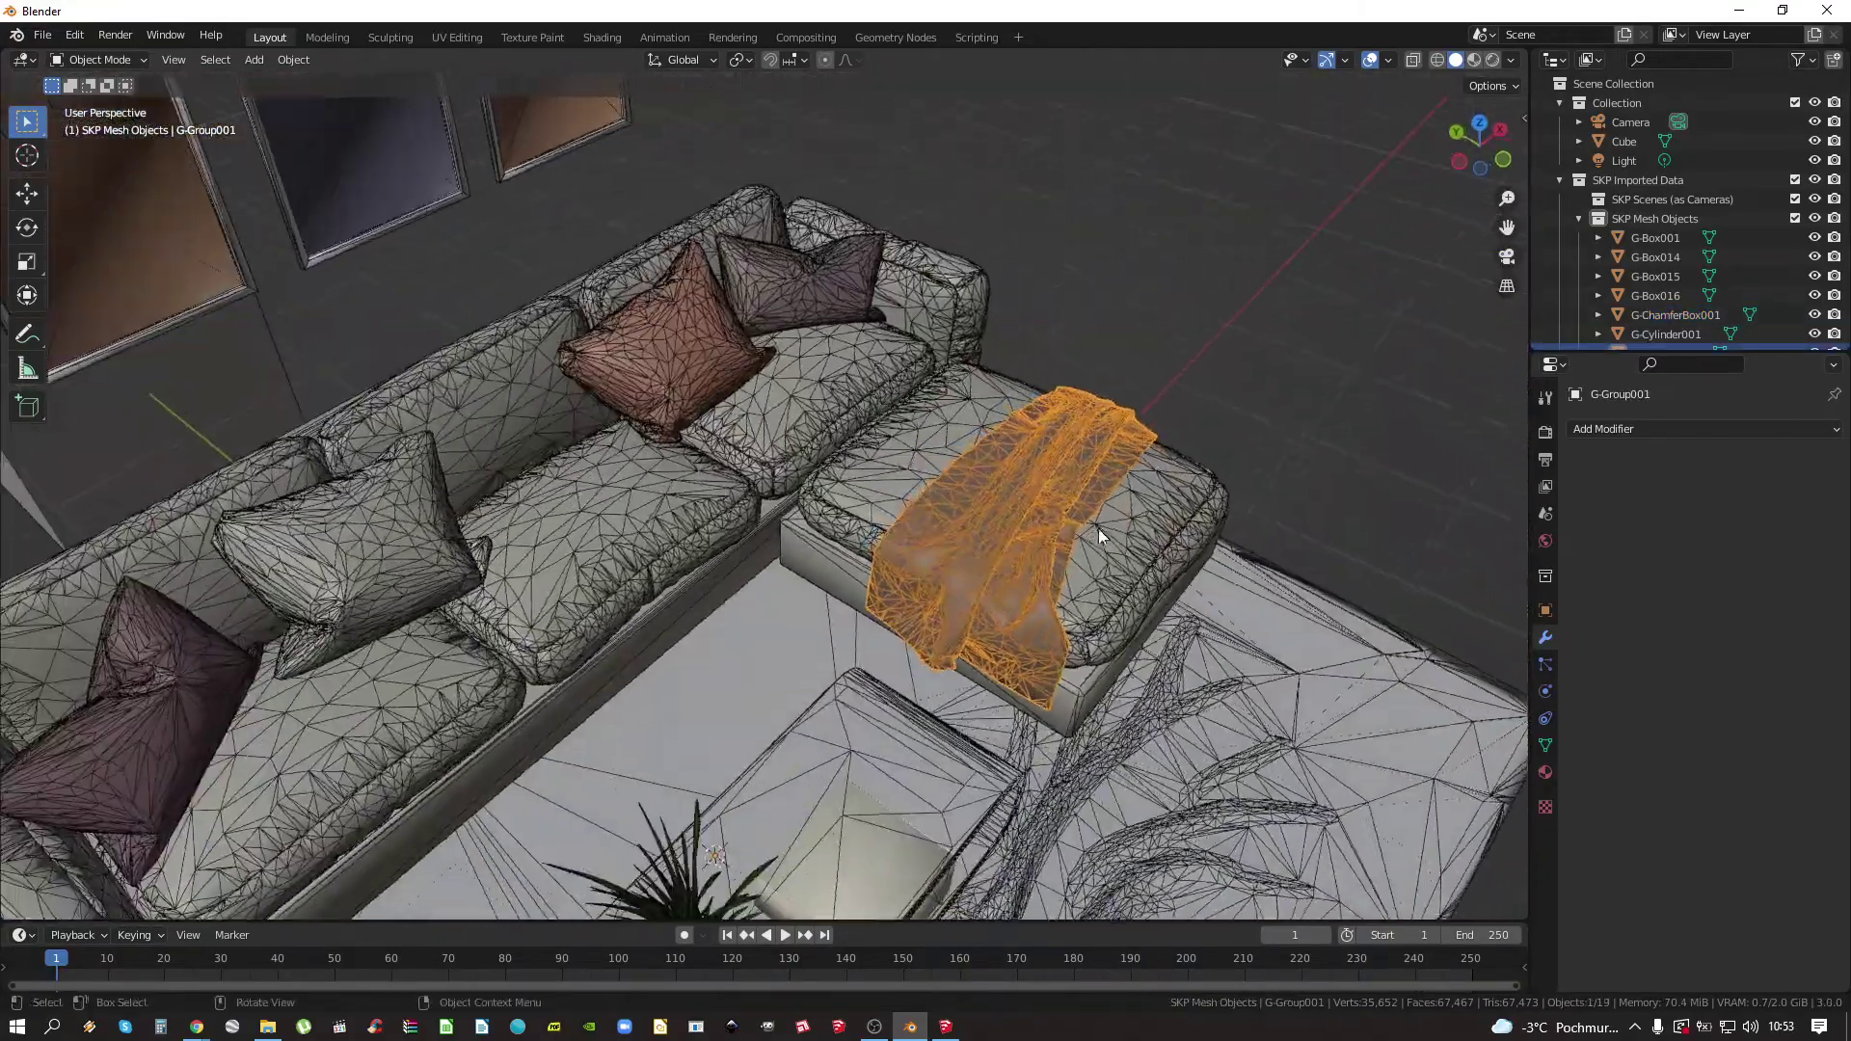
pyautogui.press('g')
pyautogui.click(1130, 553)
pyautogui.scroll(2, 1130, 563)
pyautogui.press('g')
pyautogui.click(1027, 555)
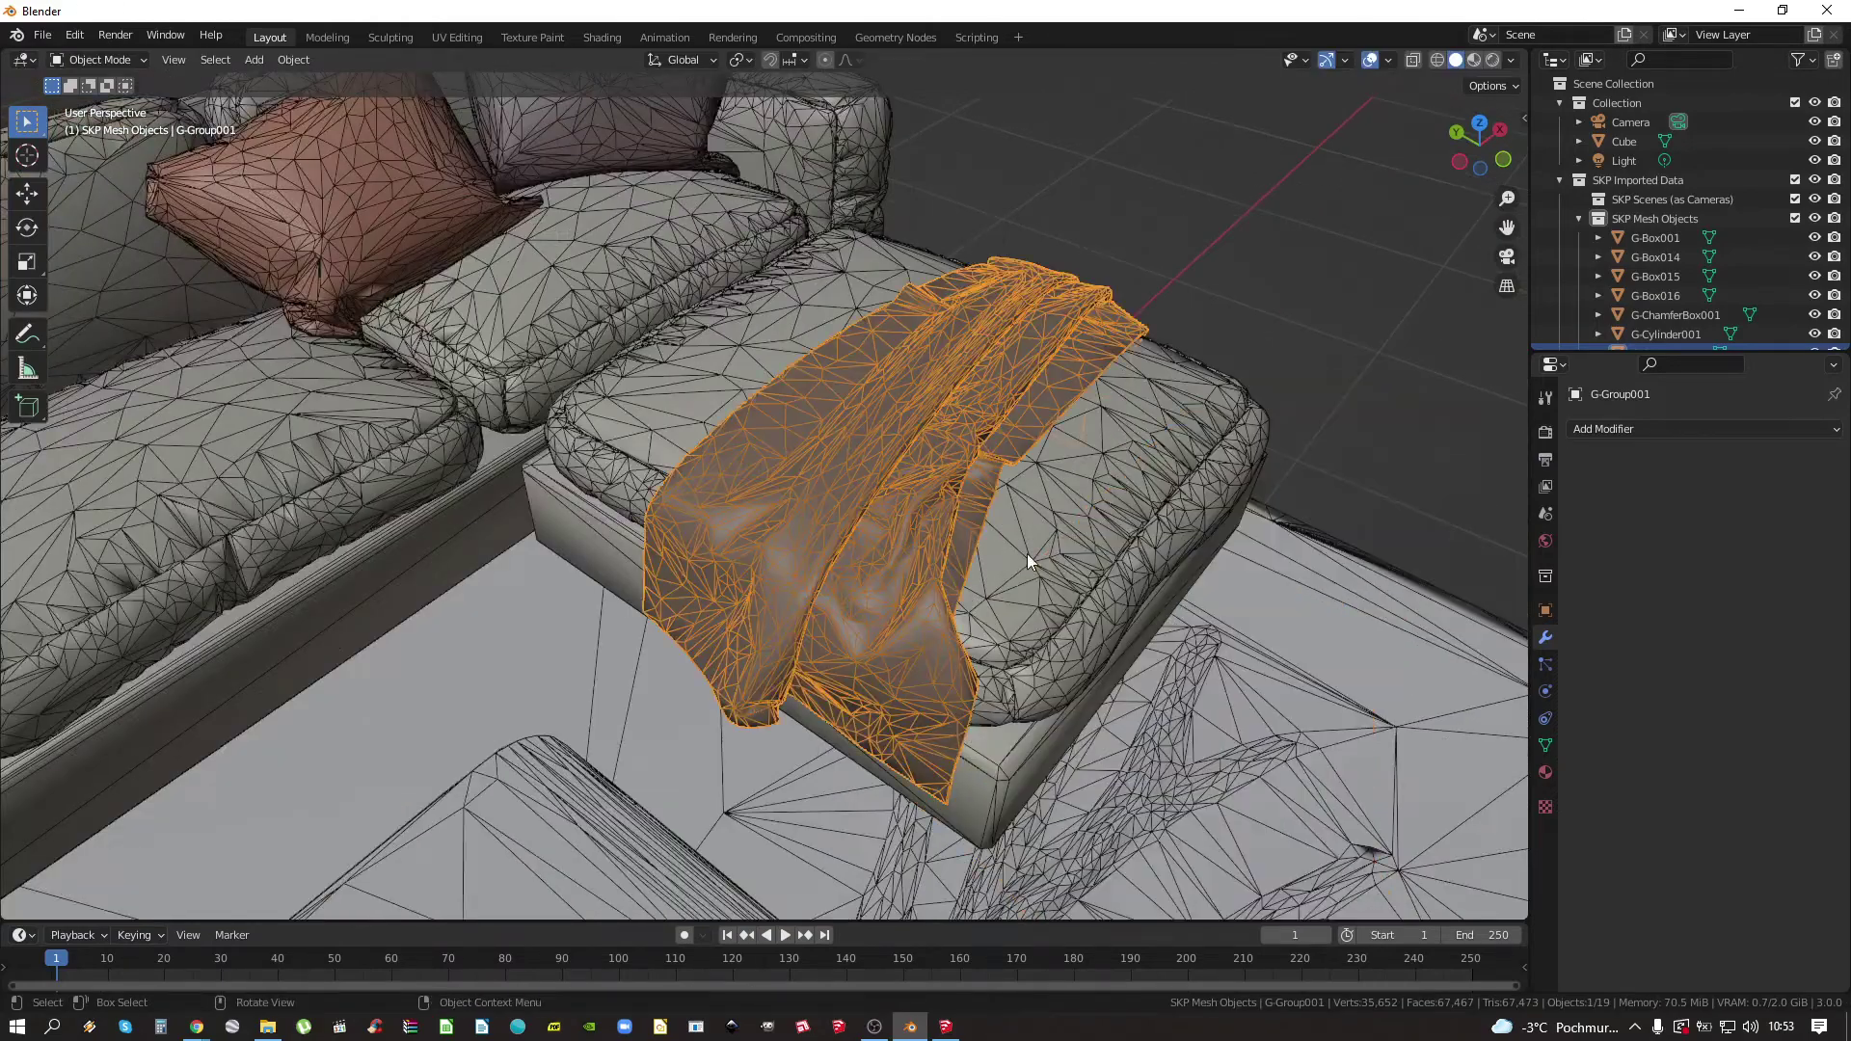
pyautogui.scroll(5, 886, 507)
pyautogui.scroll(-5, 789, 492)
pyautogui.scroll(3, 791, 493)
pyautogui.scroll(2, 881, 497)
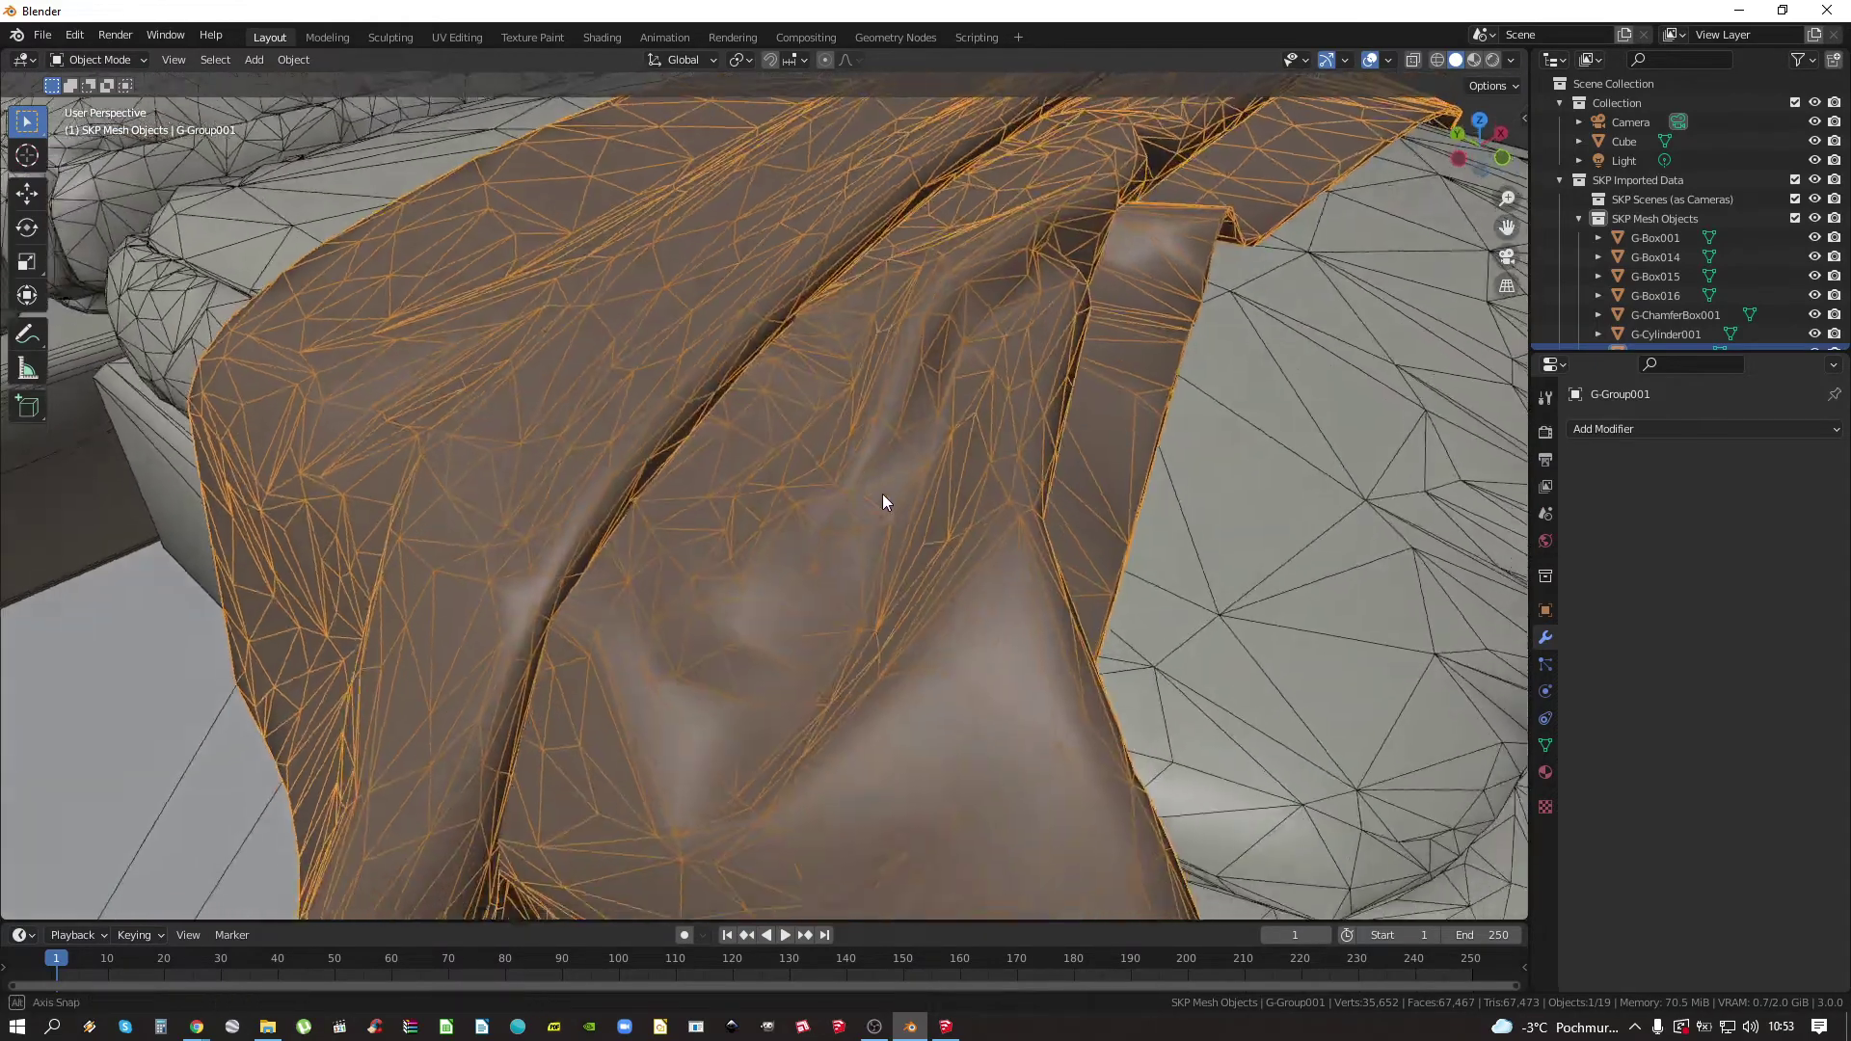
pyautogui.scroll(2, 880, 487)
# - Try a Remesh modifier on the blanket in Smooth, Sharp and finer Voxel modes, then delete it
pyautogui.click(1659, 430)
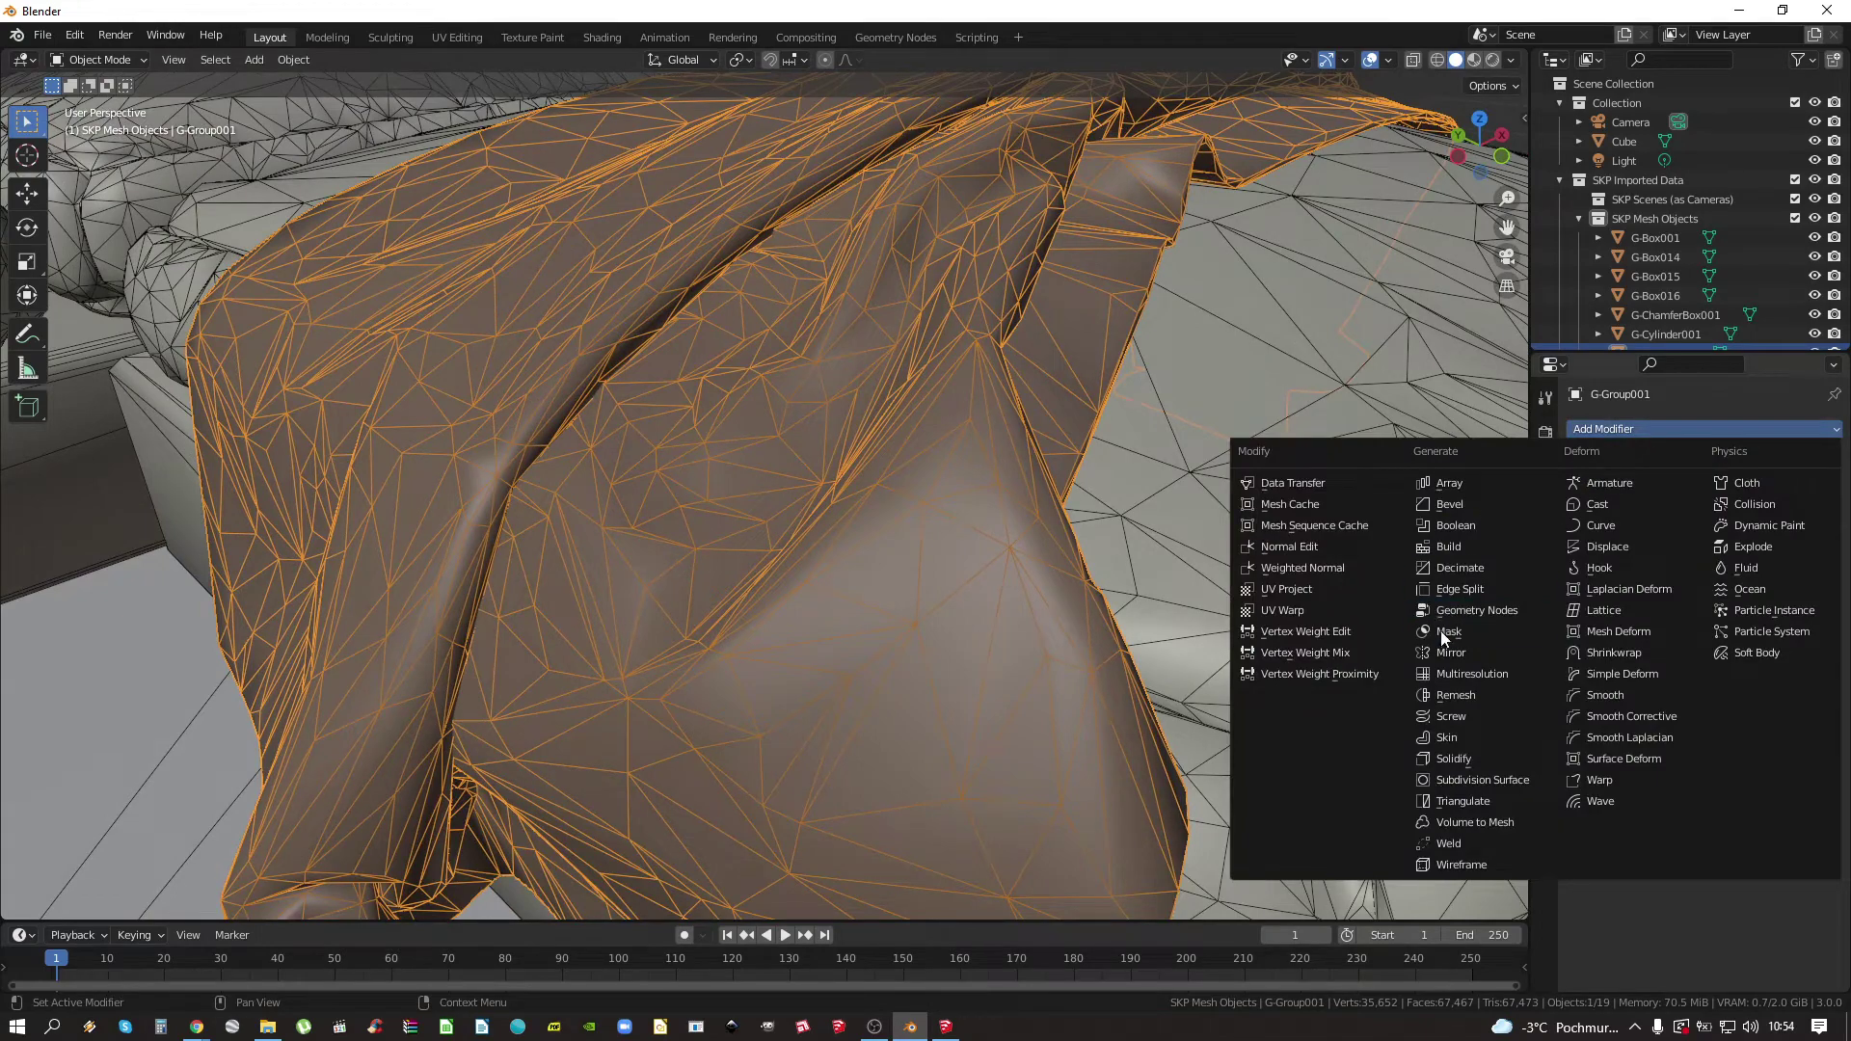
pyautogui.click(1468, 697)
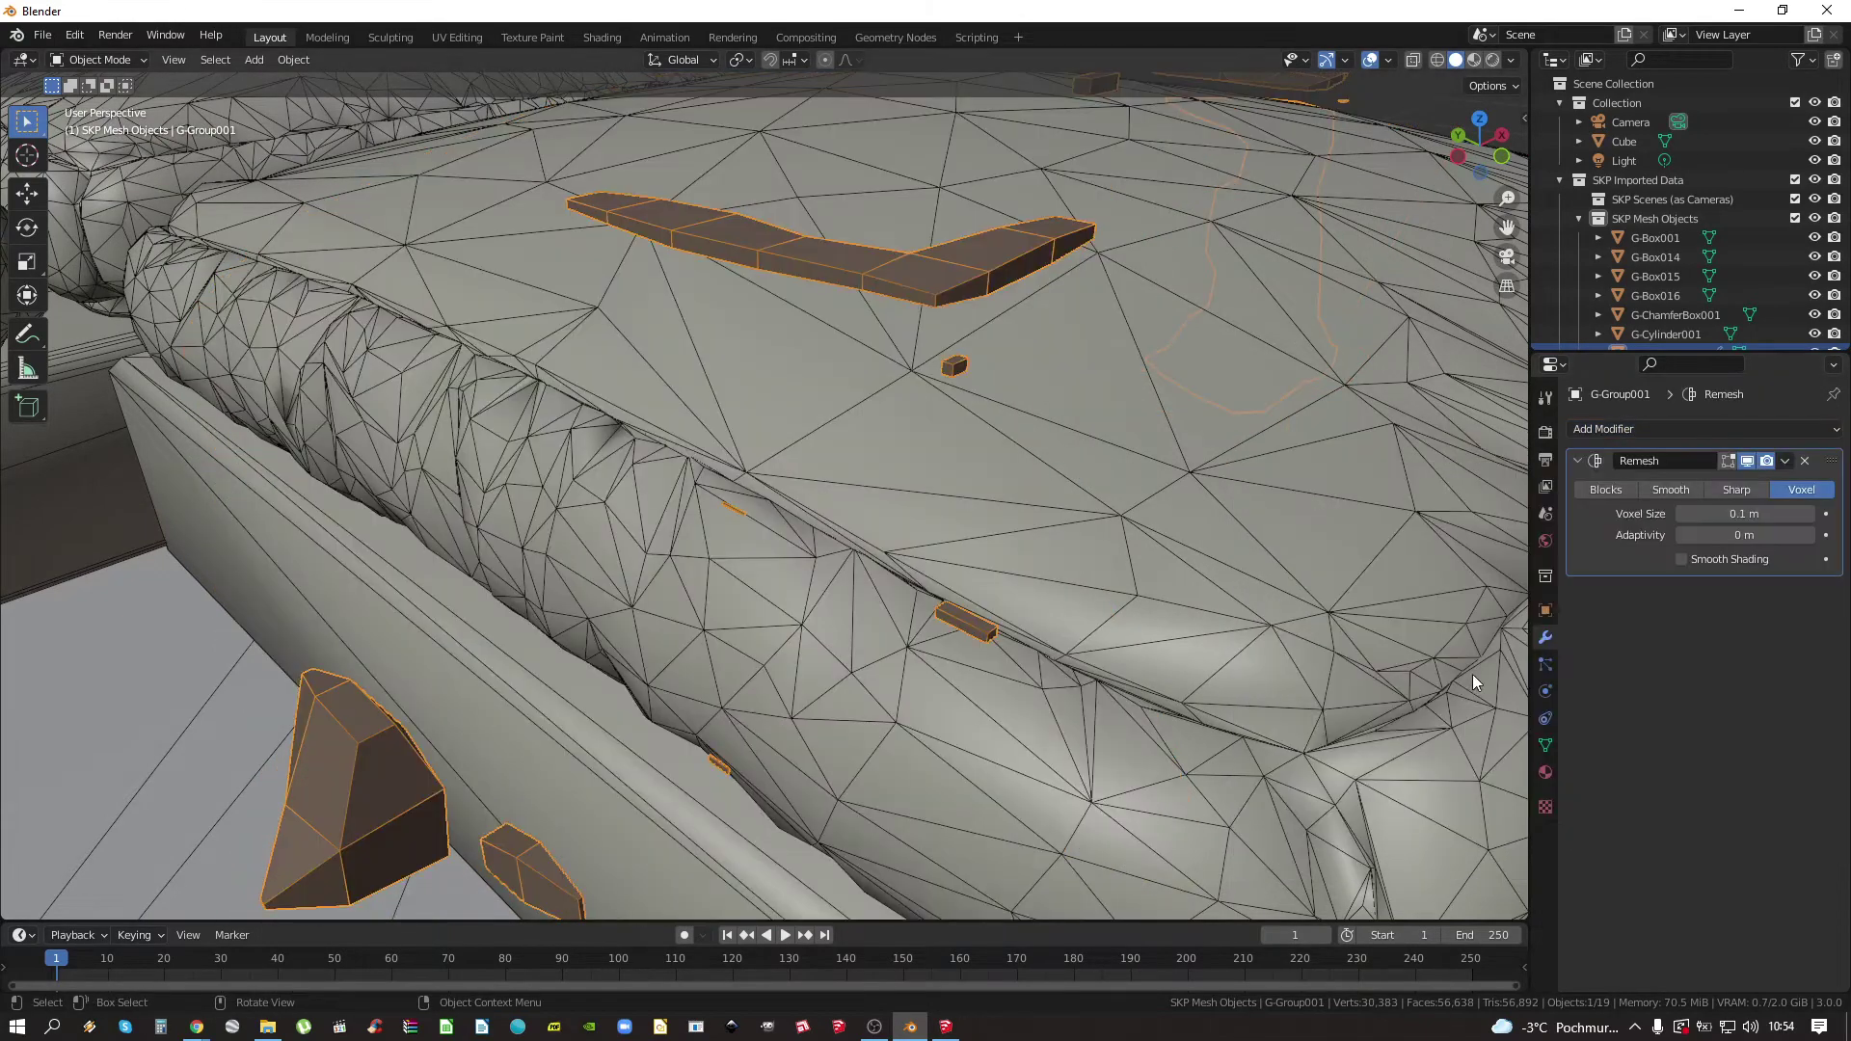
pyautogui.click(1680, 486)
pyautogui.click(1751, 490)
pyautogui.click(1785, 490)
pyautogui.moveTo(1747, 513); pyautogui.dragTo(1543, 512)
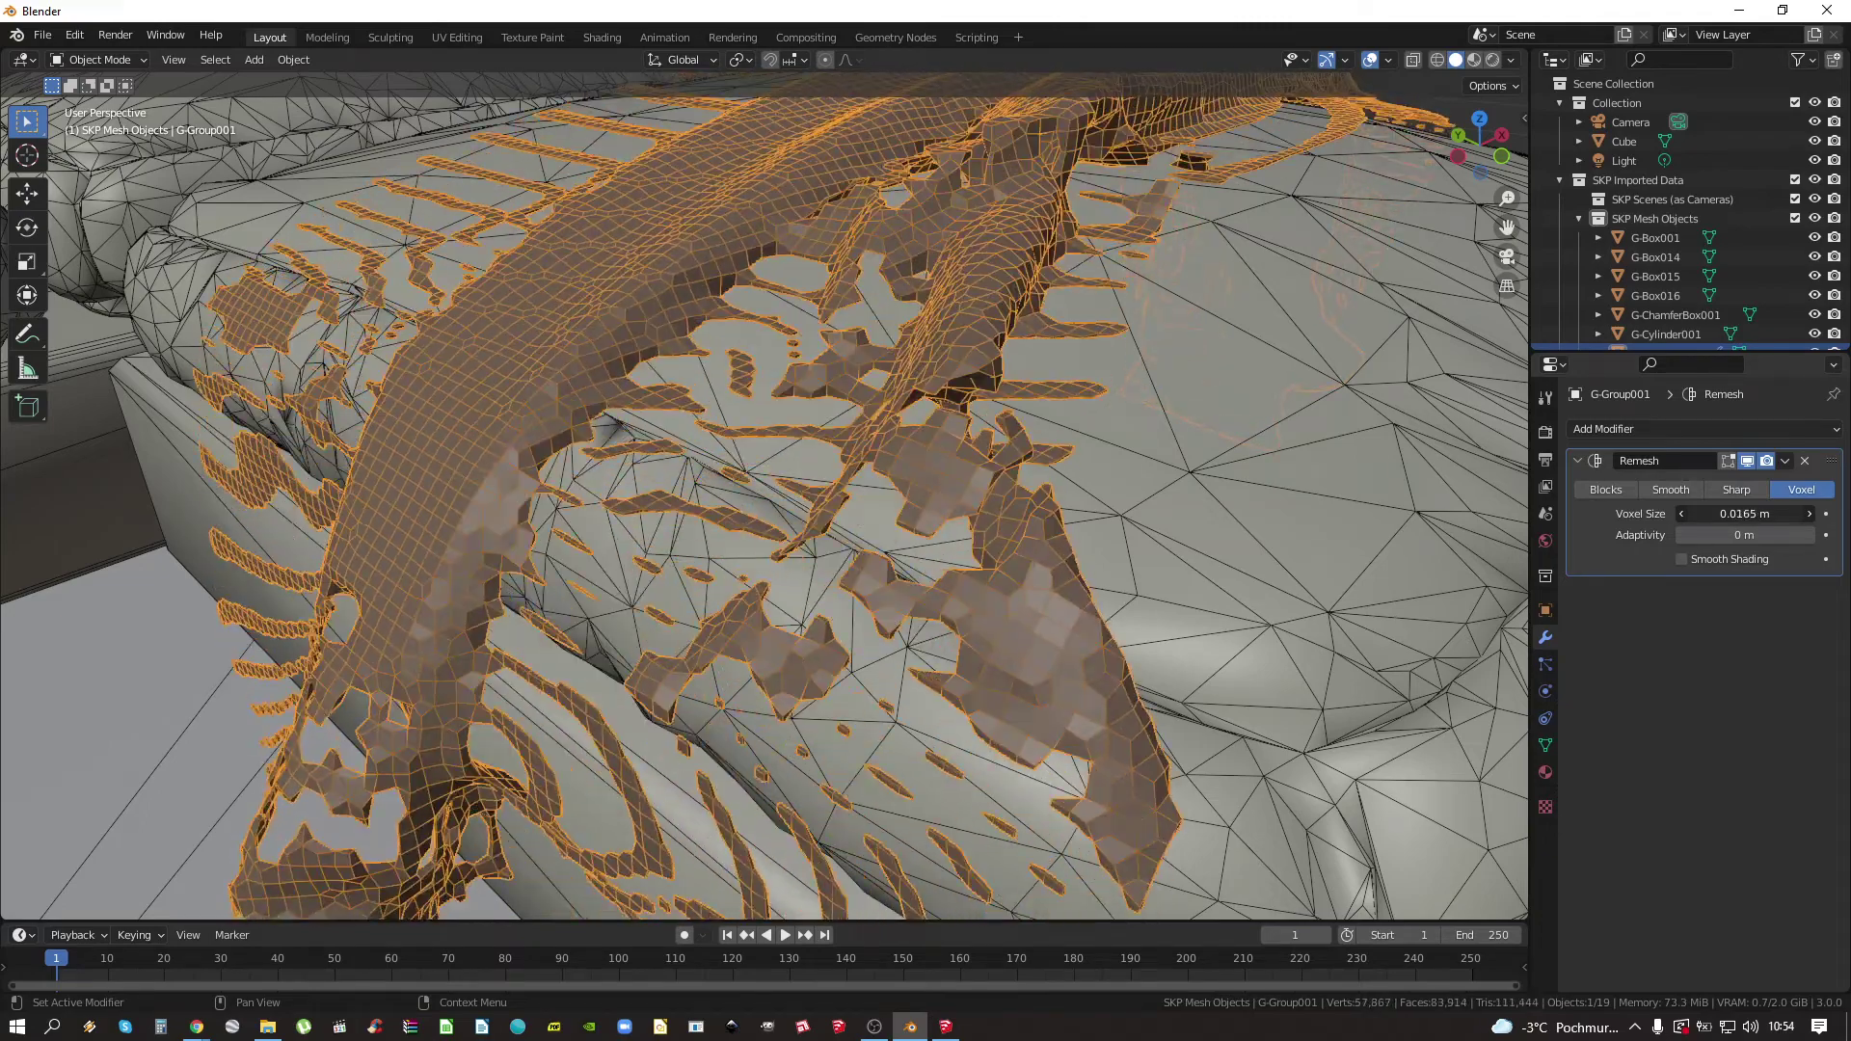
pyautogui.click(1805, 461)
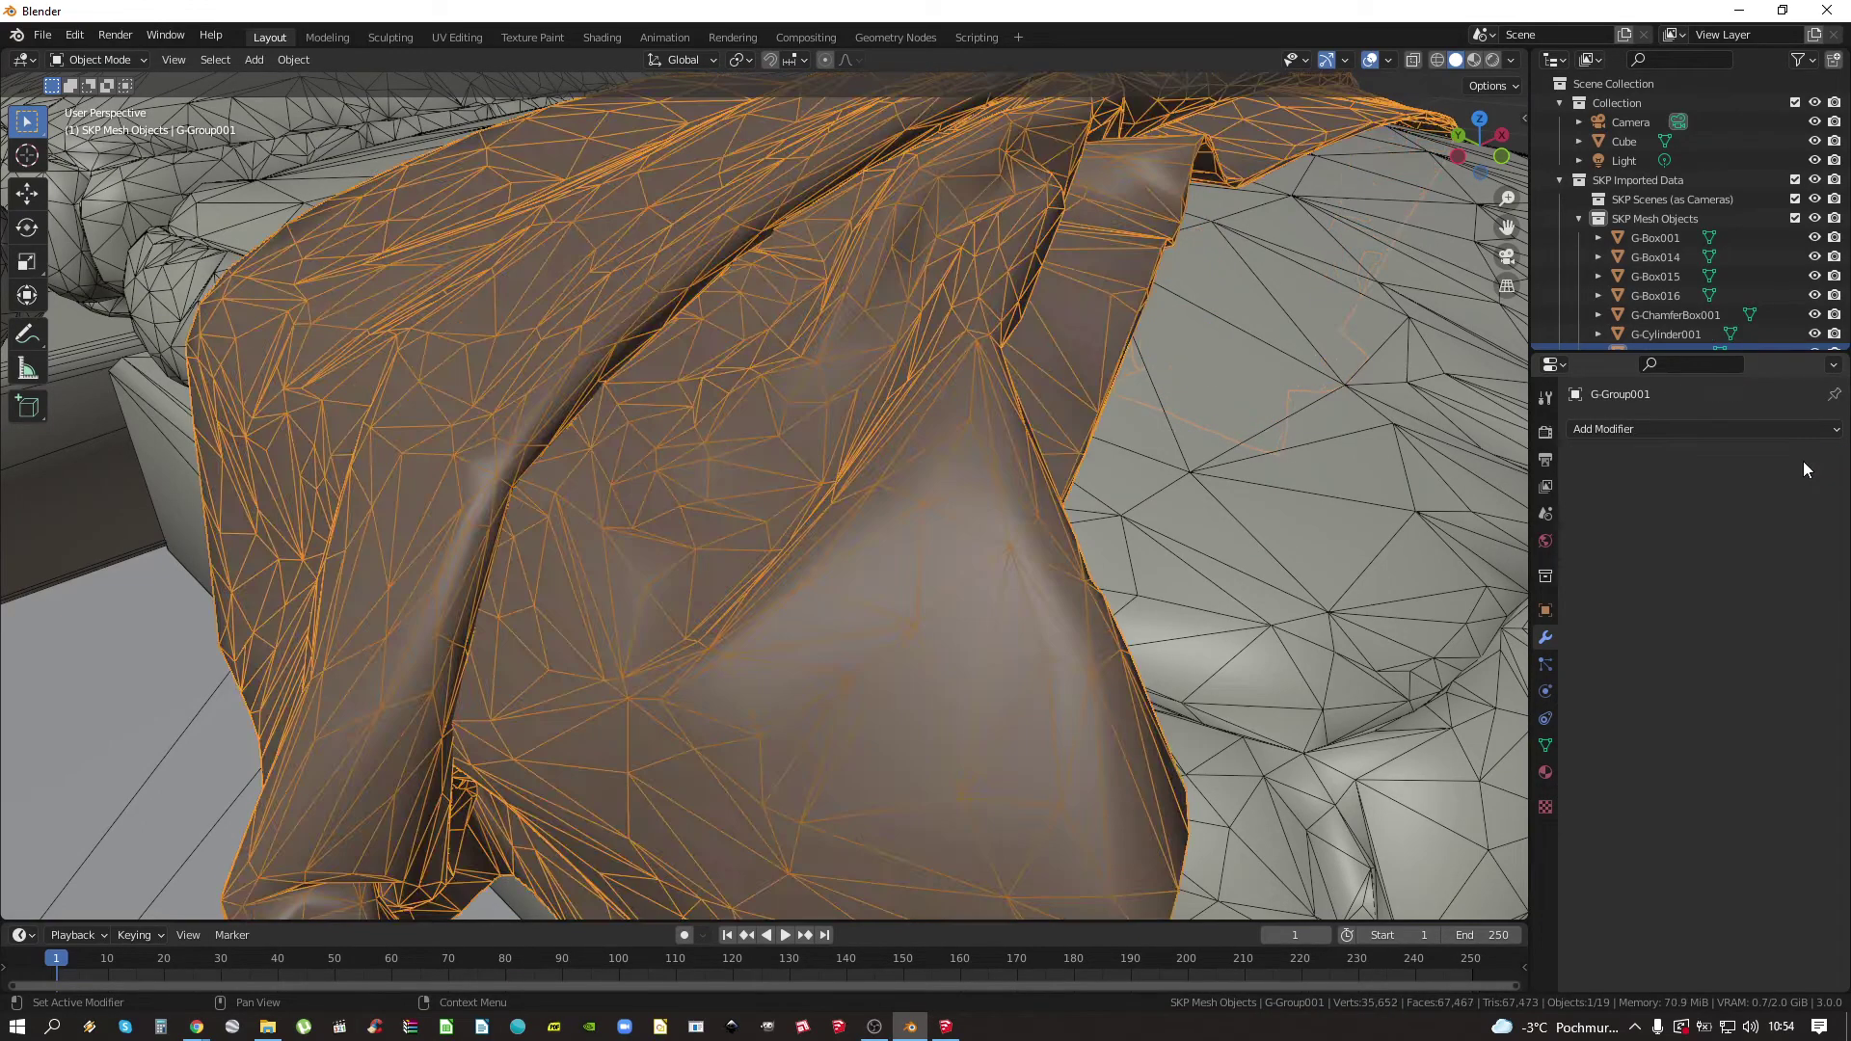
# - Orbit and zoom around the blanket and sofa to check the blanket's original mesh
pyautogui.moveTo(1209, 482); pyautogui.dragTo(883, 480, button='middle')
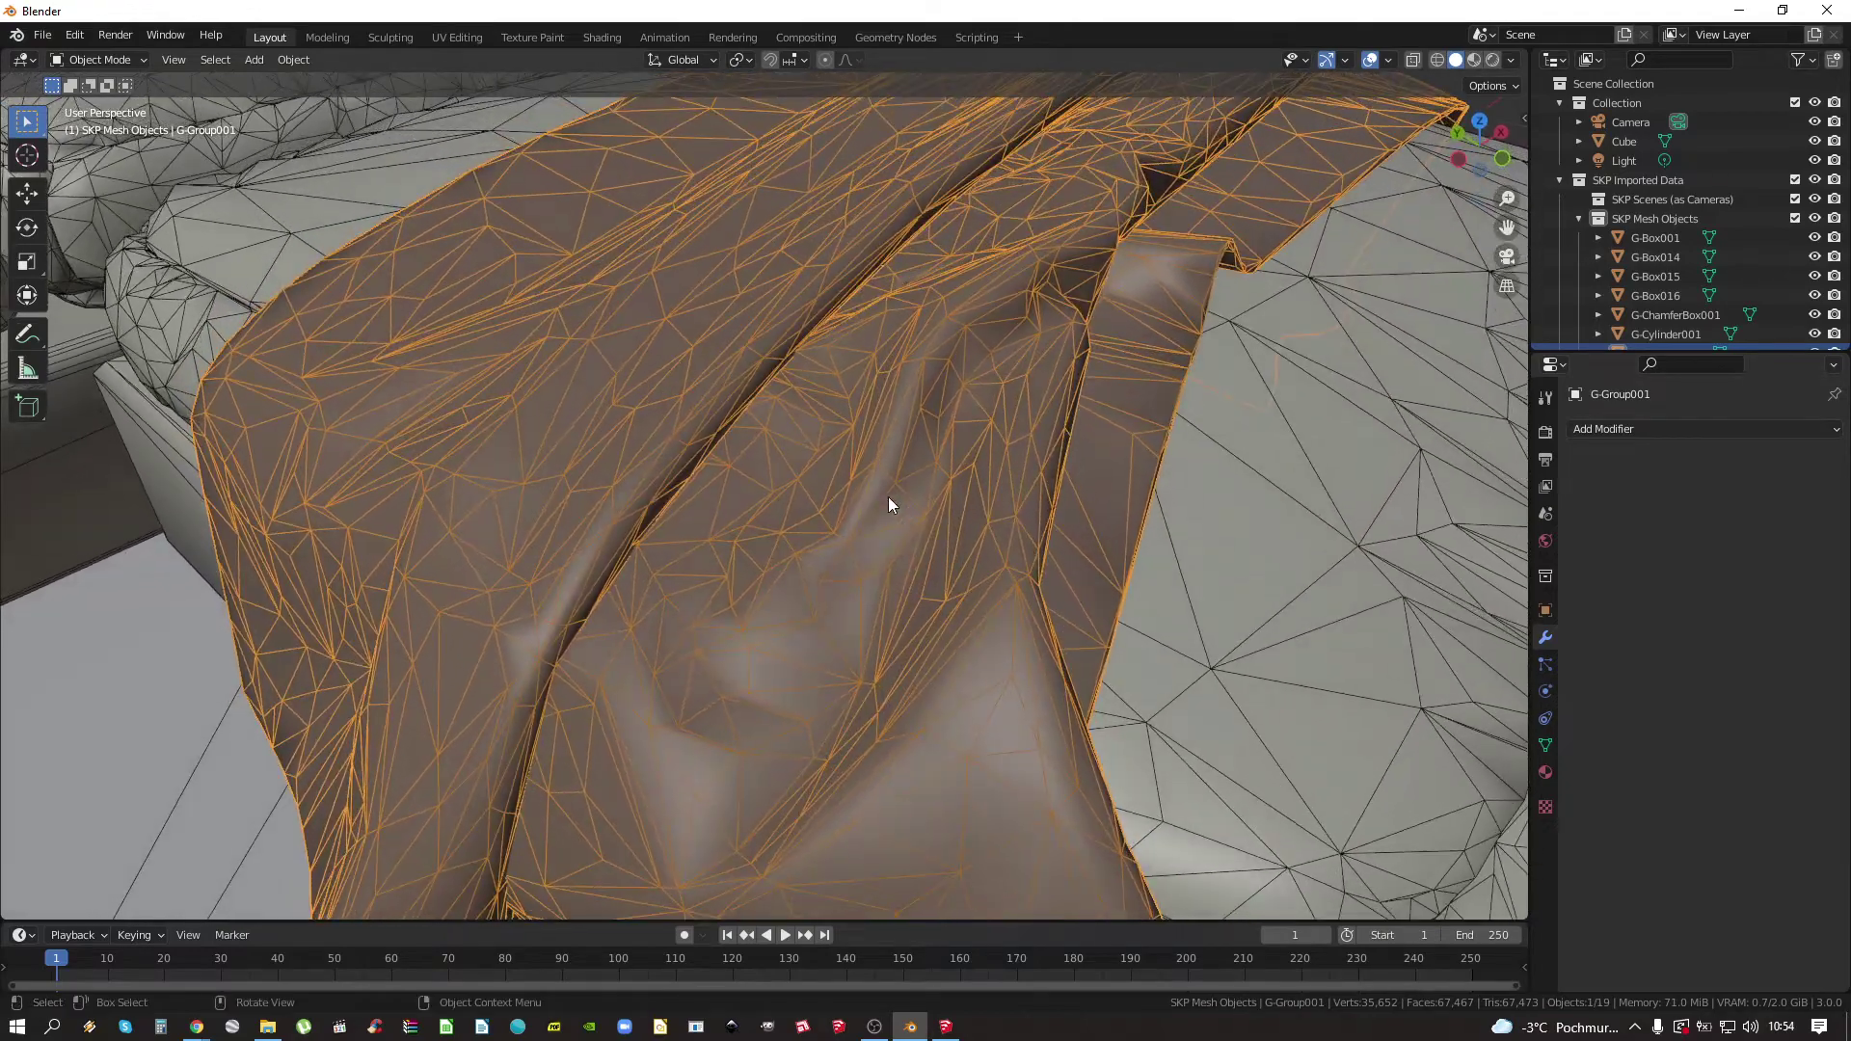
pyautogui.scroll(-5, 889, 496)
pyautogui.scroll(5, 893, 494)
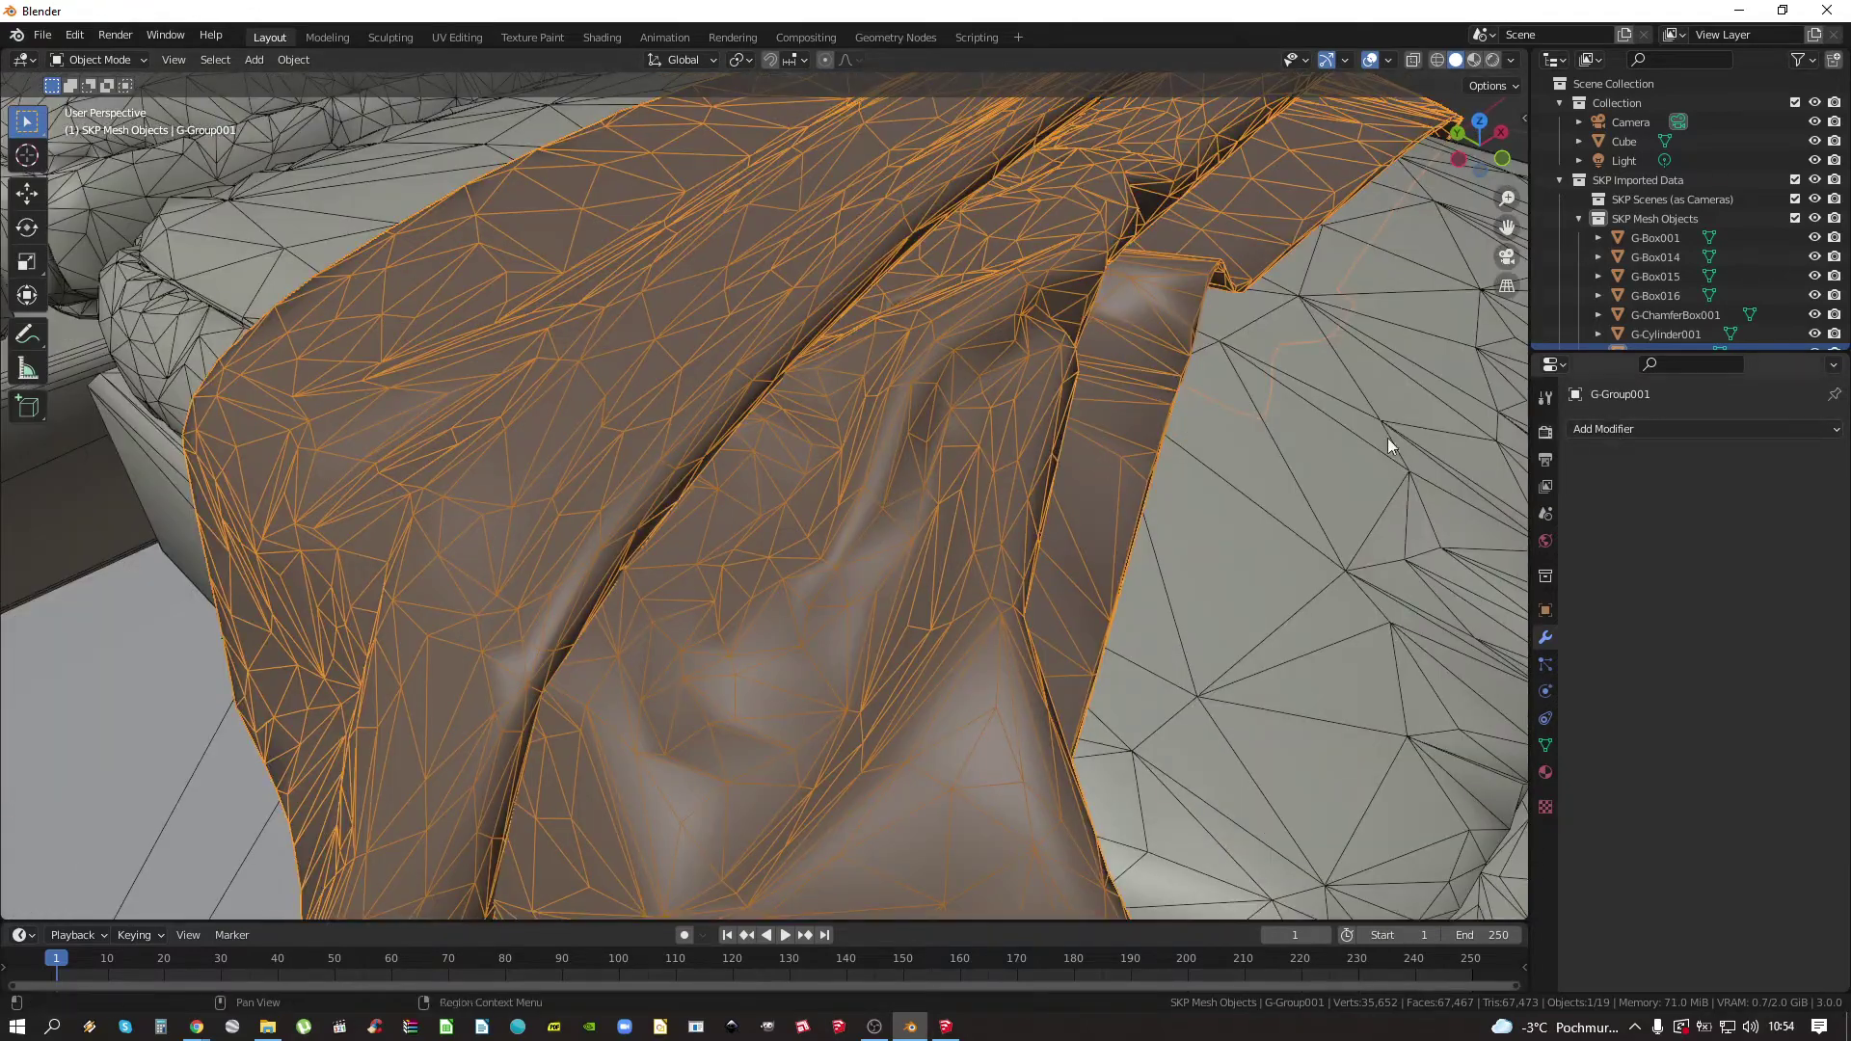
pyautogui.keyDown('shift'); pyautogui.moveTo(1386, 437); pyautogui.dragTo(958, 372, button='middle'); pyautogui.keyUp('shift')
pyautogui.scroll(2, 974, 363)
pyautogui.scroll(2, 990, 361)
pyautogui.scroll(2, 991, 356)
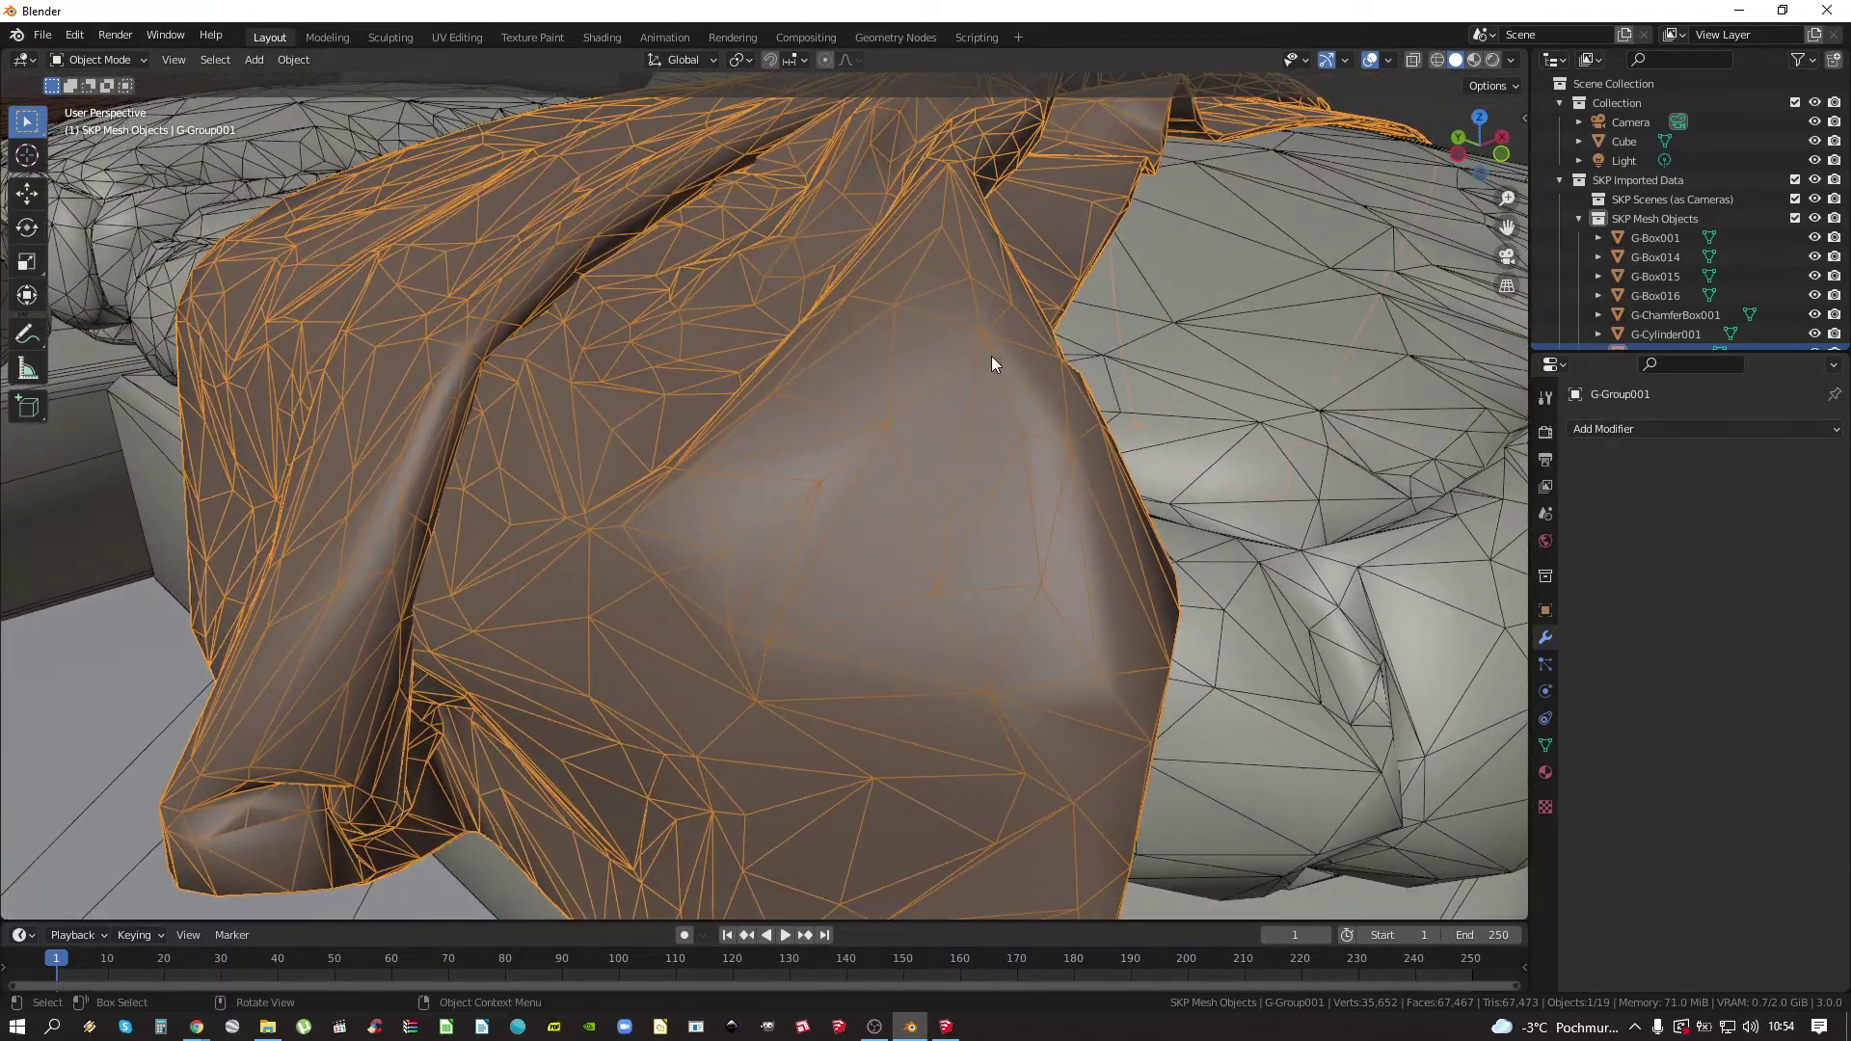
pyautogui.scroll(3, 813, 389)
pyautogui.moveTo(813, 390)
pyautogui.mouseDown(button='middle')
pyautogui.moveTo(845, 363)
pyautogui.moveTo(797, 467)
pyautogui.moveTo(832, 455)
pyautogui.moveTo(832, 428)
pyautogui.mouseUp(button='middle')
pyautogui.scroll(-5, 841, 434)
# - Deselect the blanket and orbit out to show the pouf, rug, cabinet and wall pictures
pyautogui.hotkey('alt', 'a')
pyautogui.scroll(-4, 870, 403)
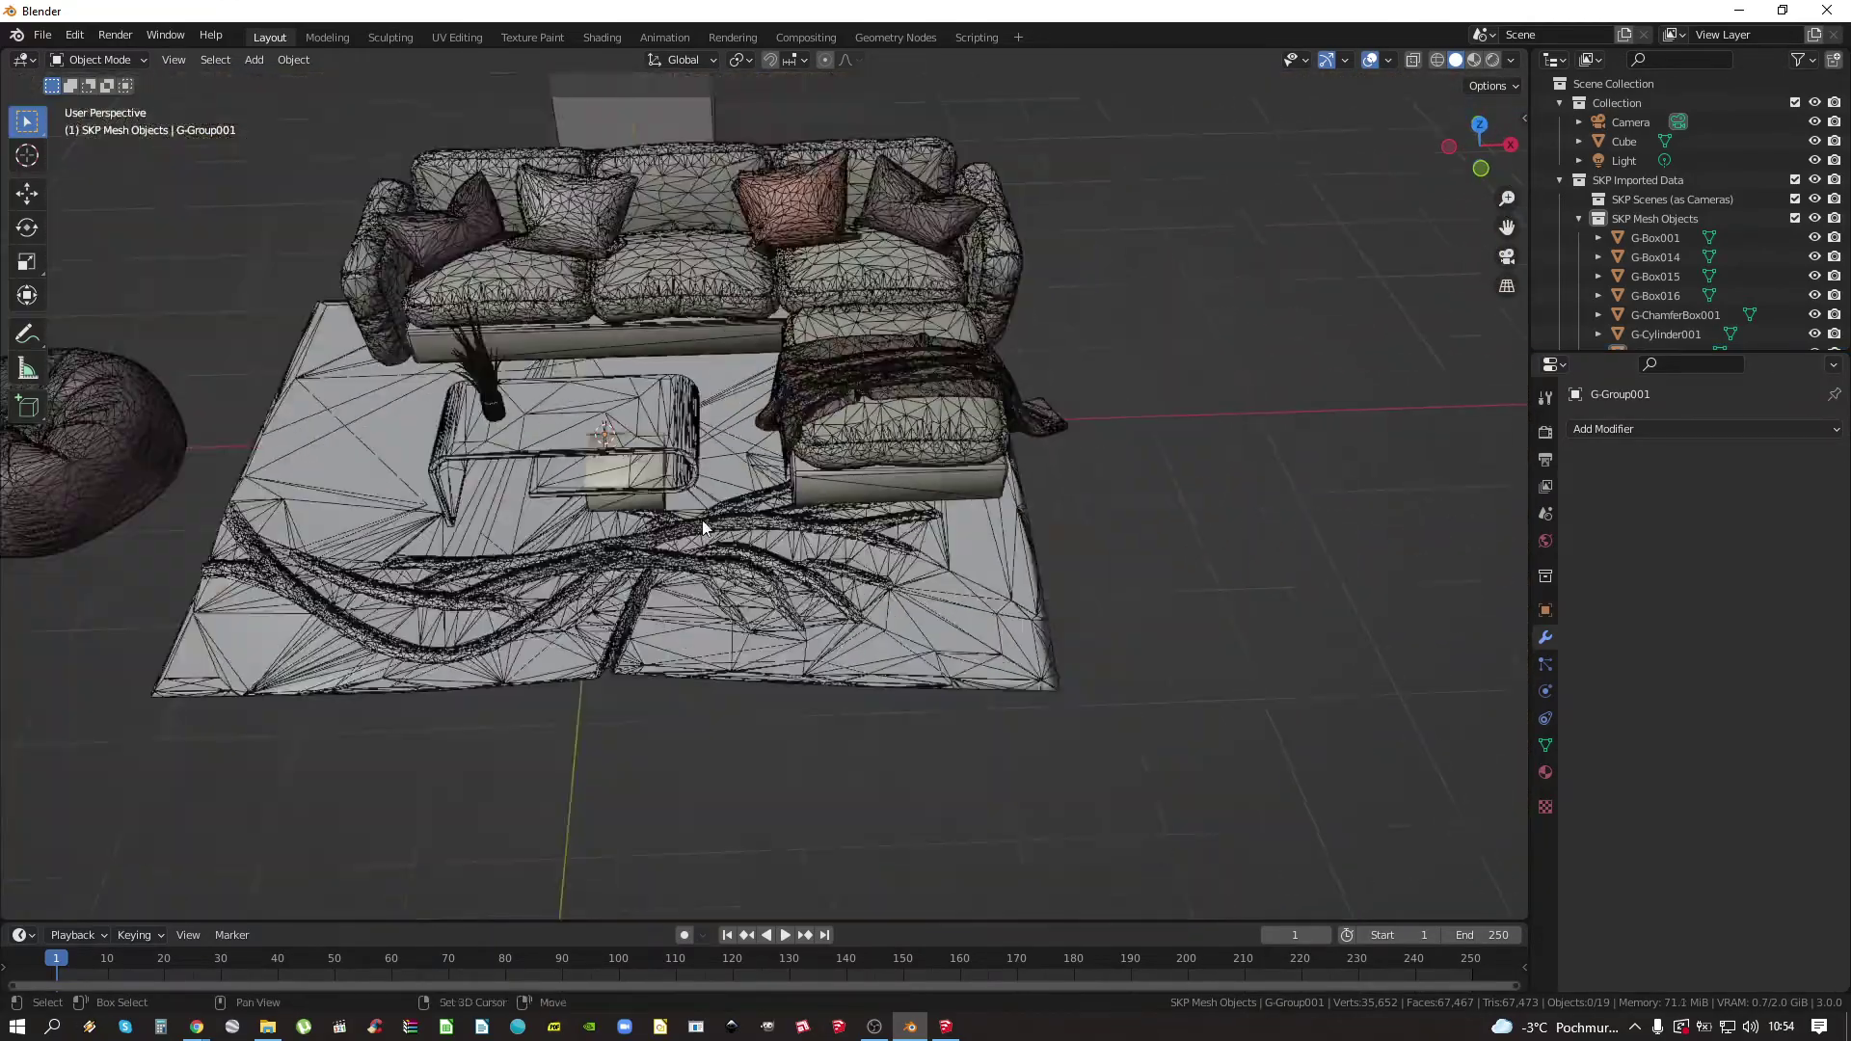
pyautogui.scroll(-2, 702, 519)
pyautogui.moveTo(702, 518); pyautogui.dragTo(727, 499, button='middle')
pyautogui.moveTo(1066, 351)
pyautogui.mouseDown(button='middle')
pyautogui.moveTo(1011, 391)
pyautogui.moveTo(949, 299)
pyautogui.mouseUp(button='middle')
# - Move the cube from behind the sofa to just left of the pouf
pyautogui.click(949, 299)
pyautogui.press('g')
pyautogui.click(513, 526)
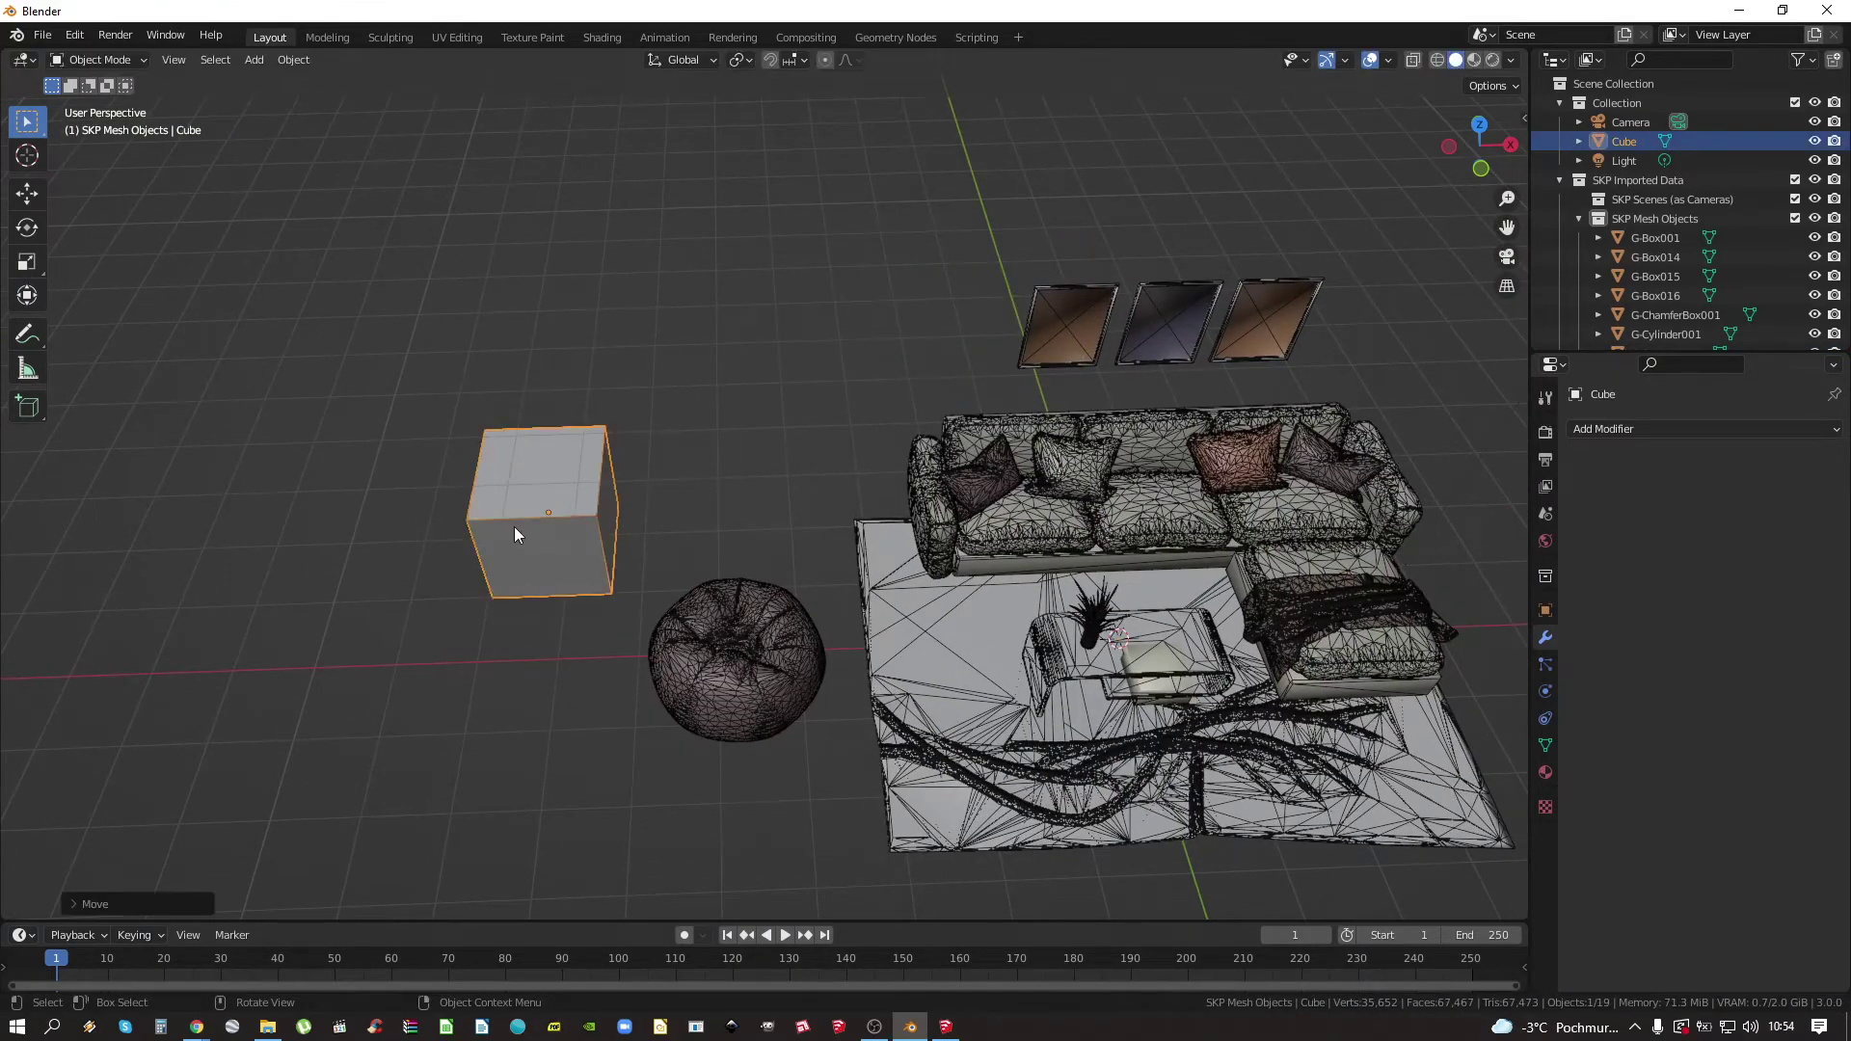
pyautogui.scroll(3, 513, 526)
pyautogui.moveTo(577, 494); pyautogui.dragTo(704, 436, button='middle')
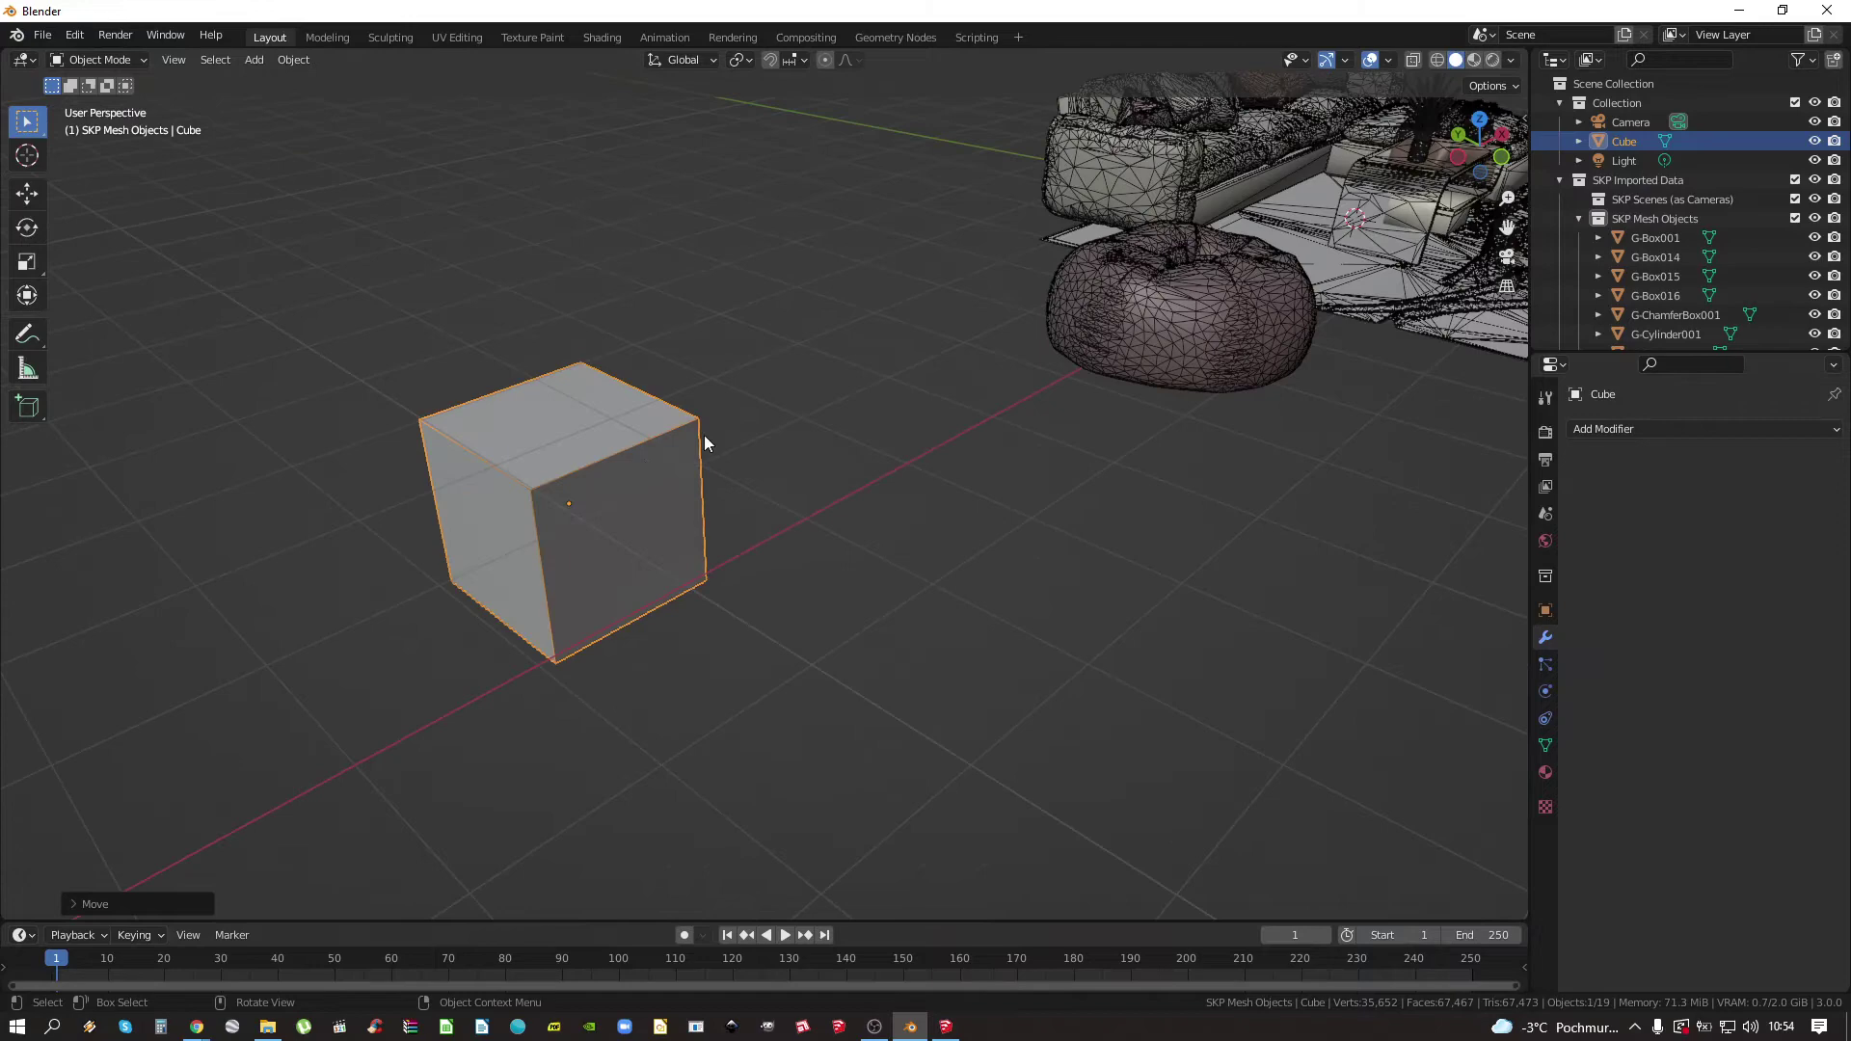
# - Add a Subdivision Surface modifier to the cube with viewport and render levels 3
pyautogui.click(1661, 429)
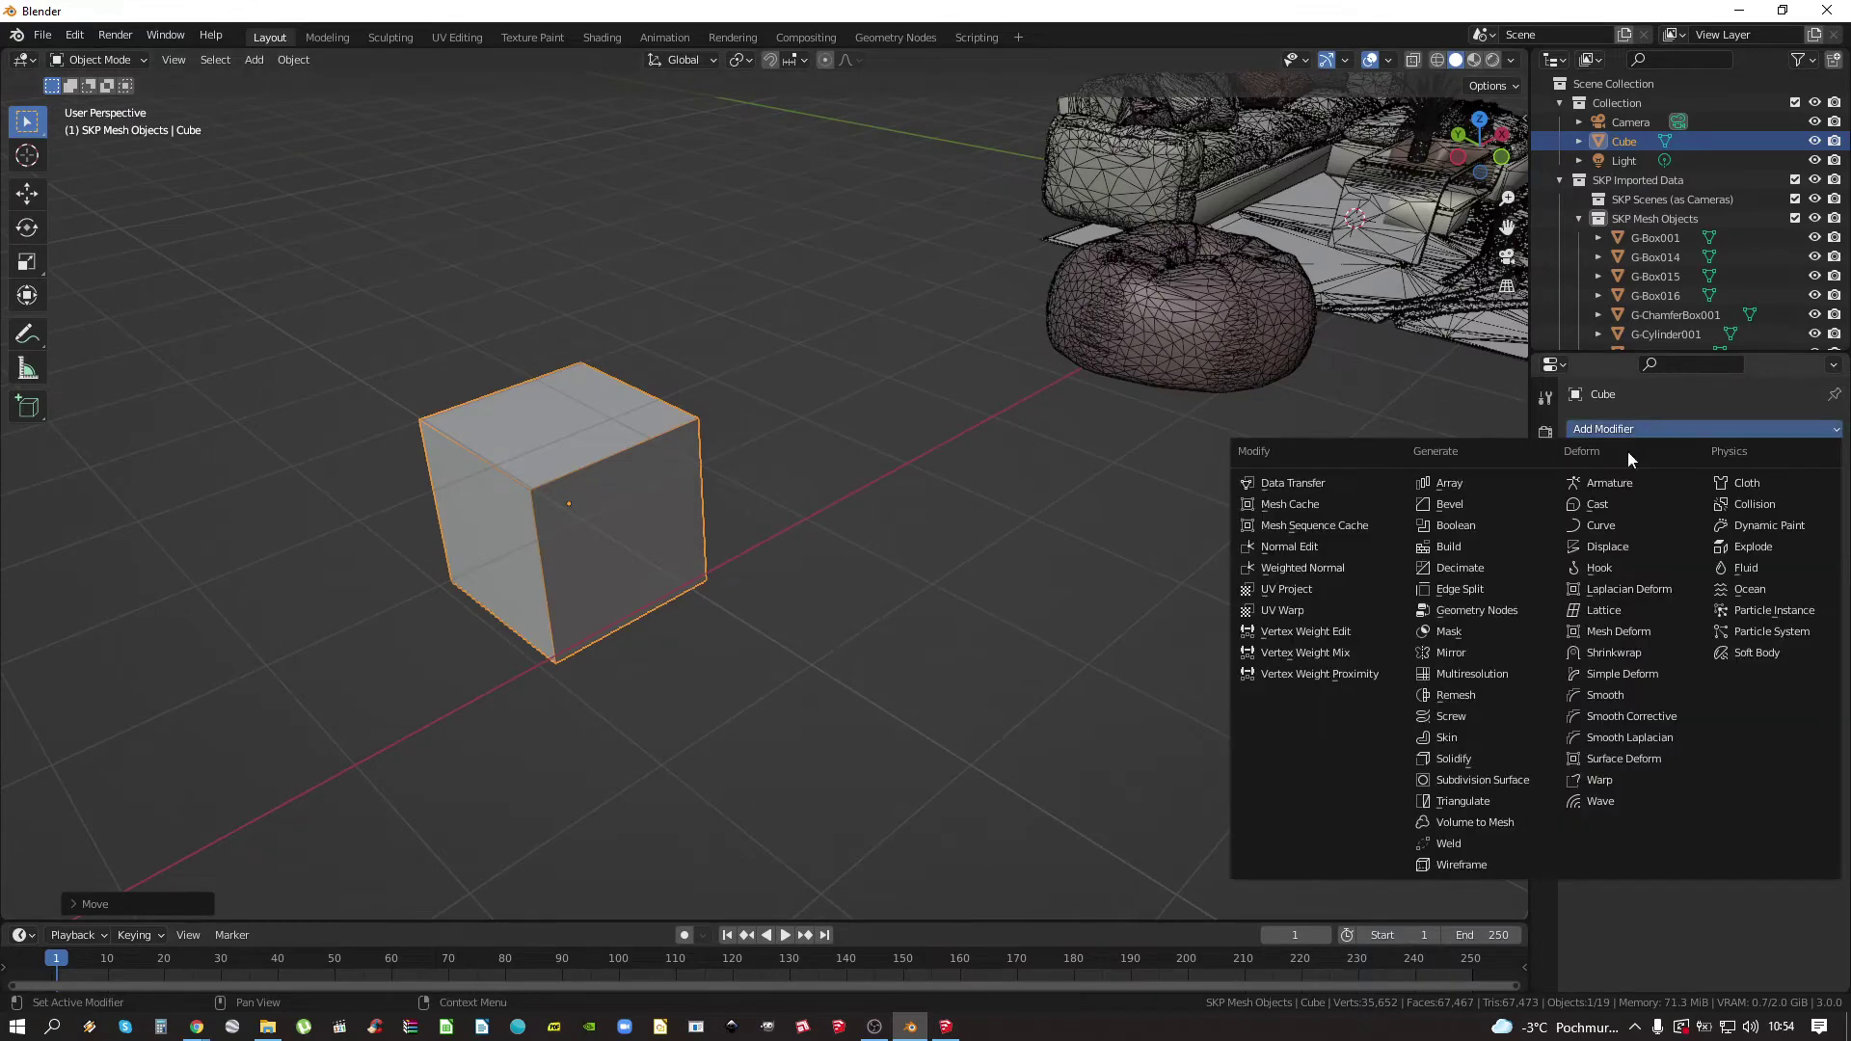
pyautogui.click(1480, 781)
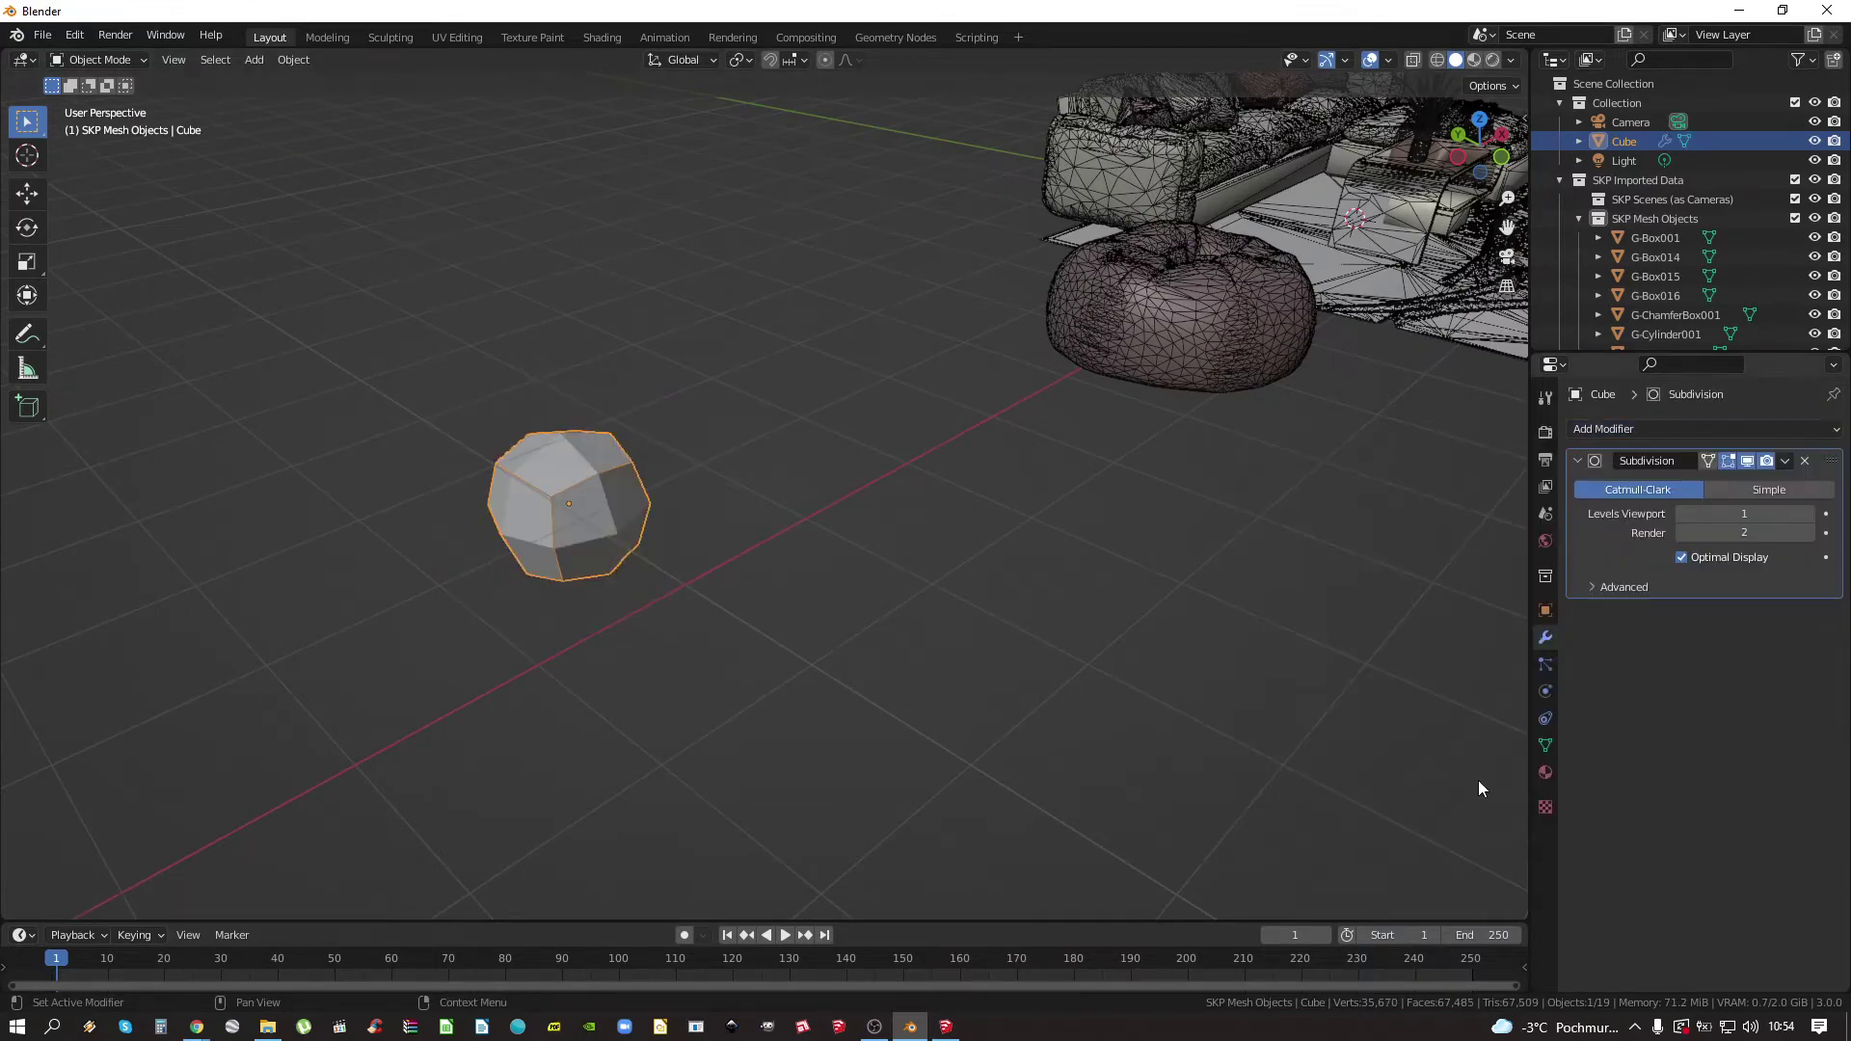
pyautogui.click(1810, 514)
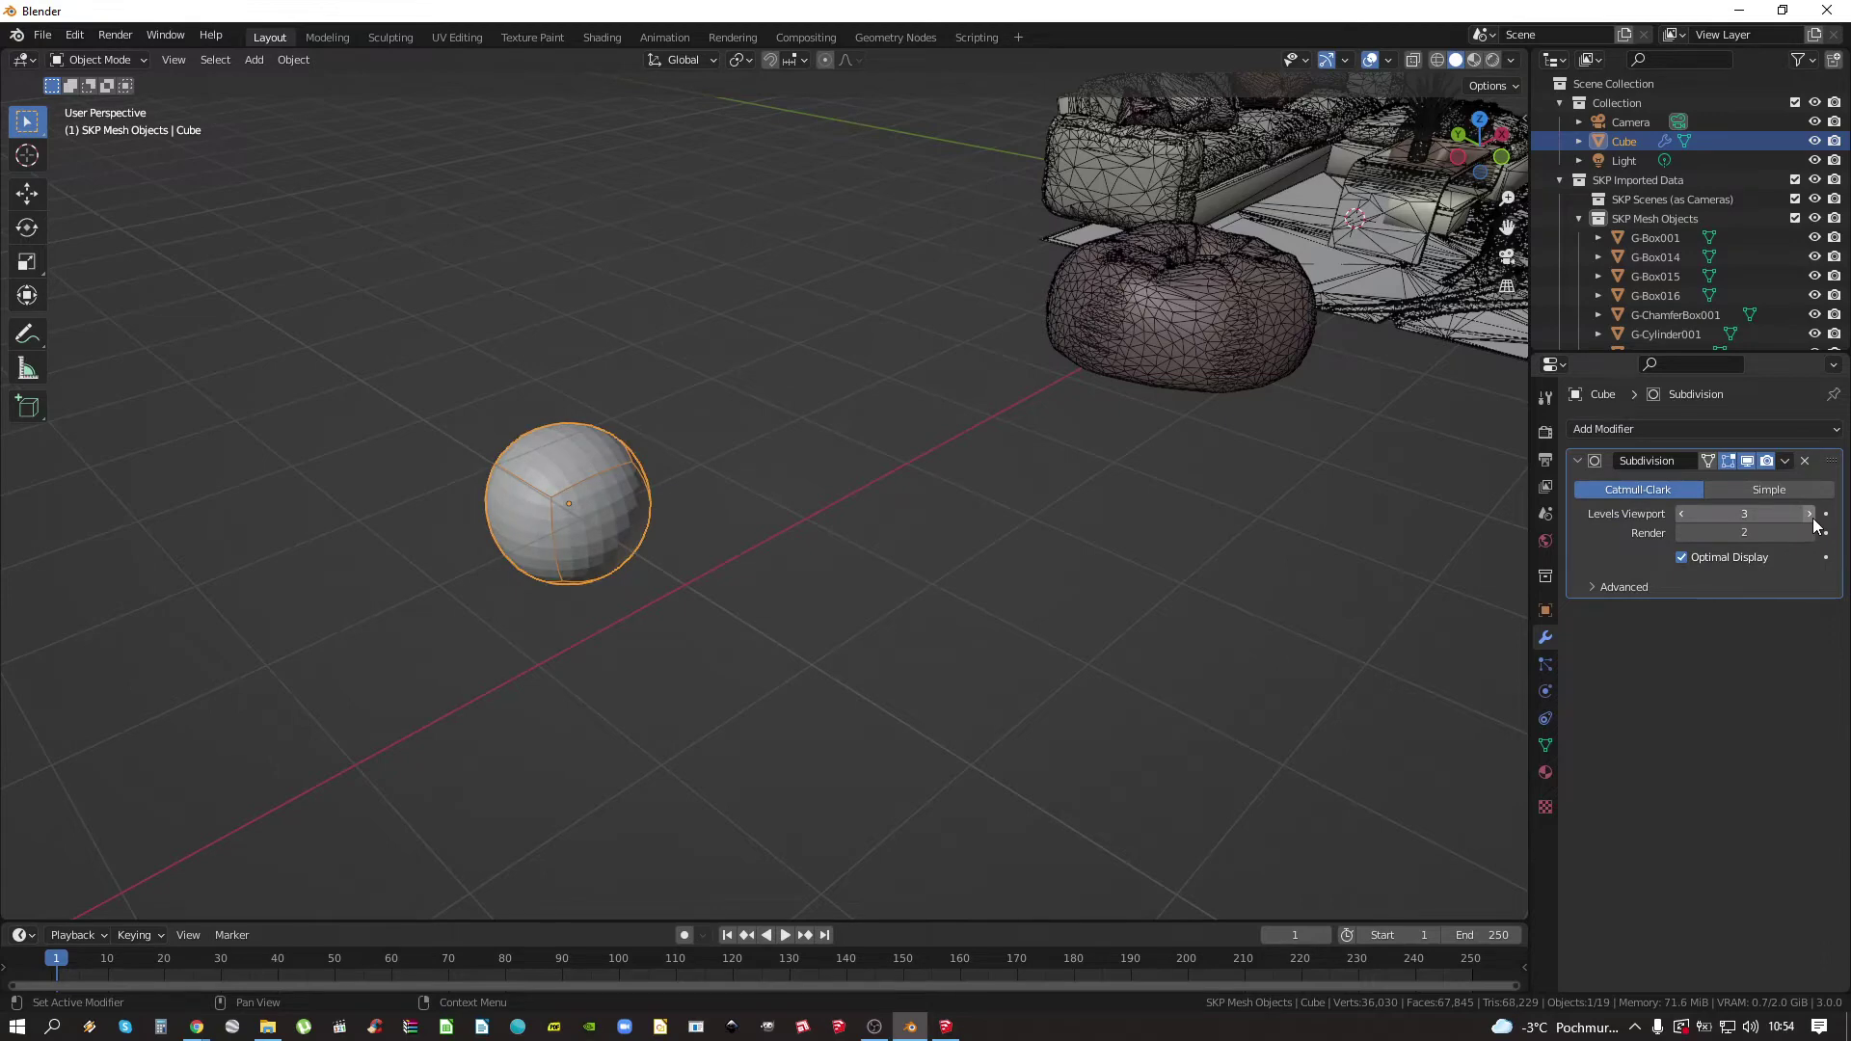
pyautogui.click(1810, 532)
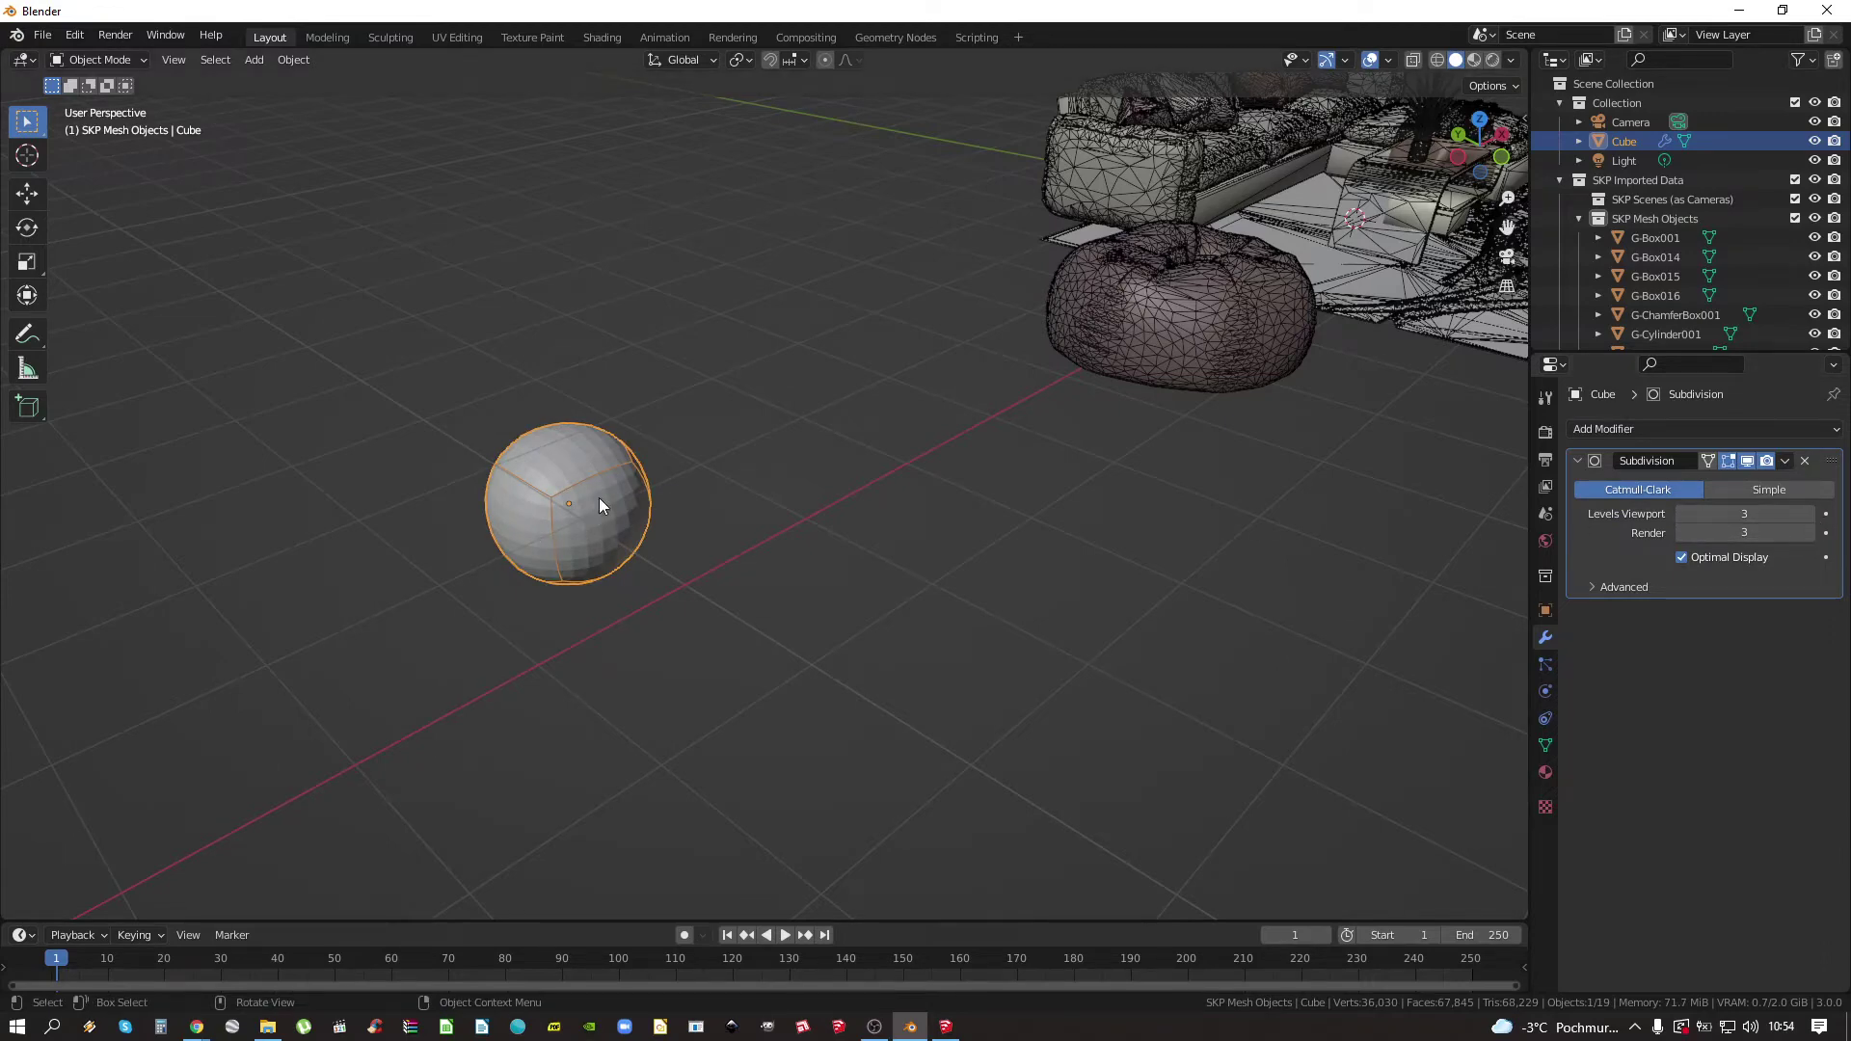
pyautogui.moveTo(599, 498); pyautogui.dragTo(623, 486, button='middle')
pyautogui.scroll(3, 623, 486)
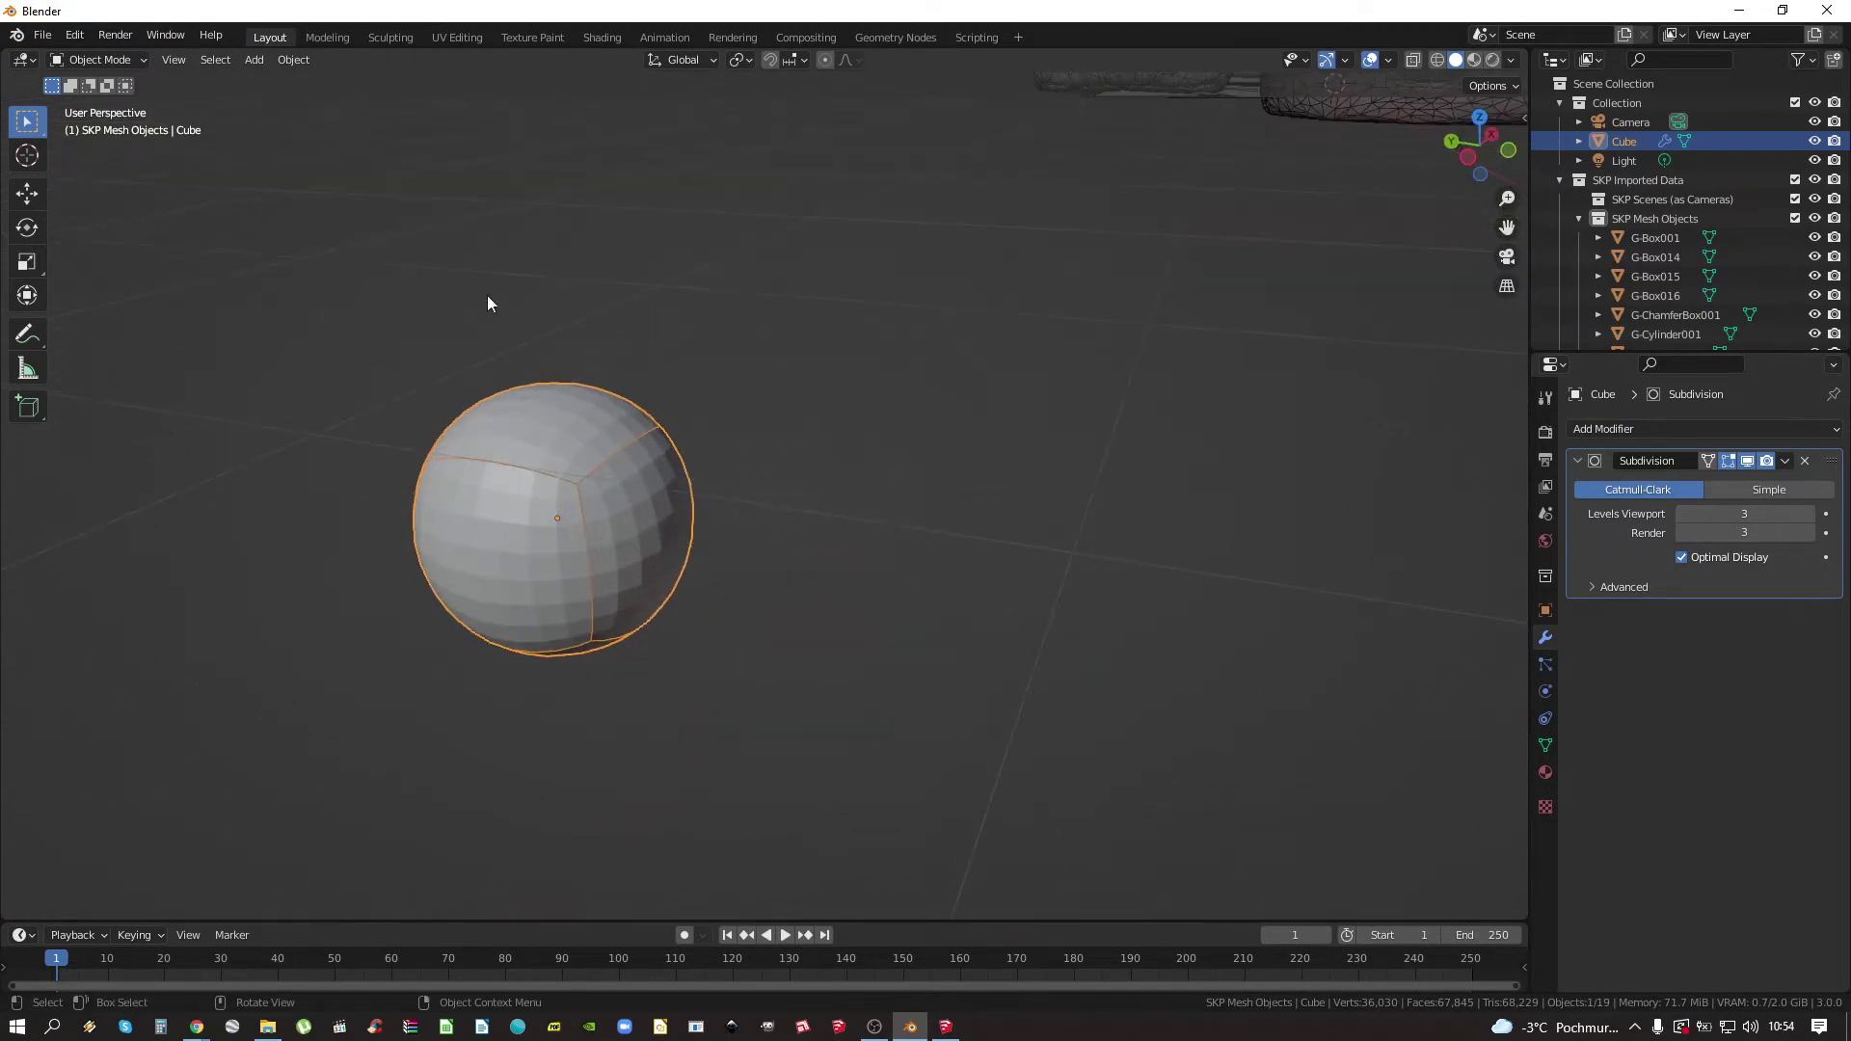
pyautogui.click(87, 61)
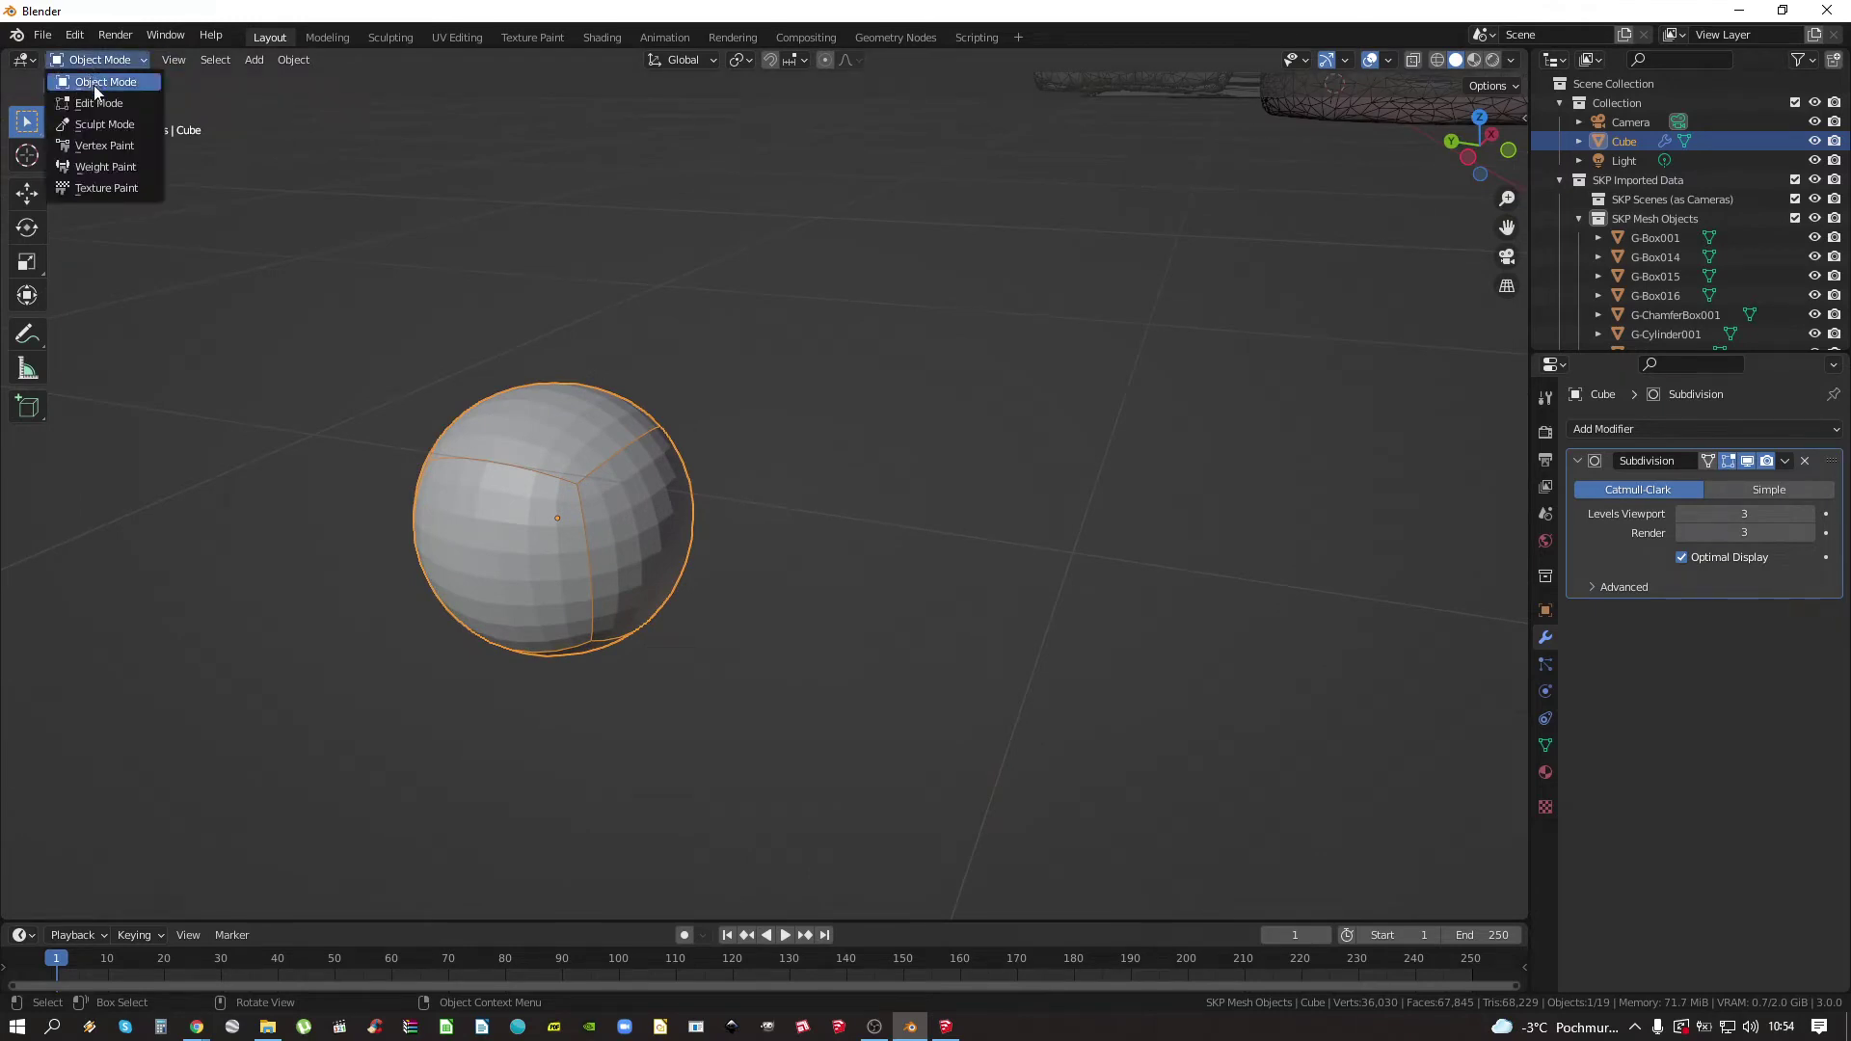
# - Enter Edit Mode in face select and select only the cube's top face
pyautogui.click(98, 102)
pyautogui.moveTo(498, 403); pyautogui.dragTo(512, 413, button='middle')
pyautogui.scroll(-2, 512, 413)
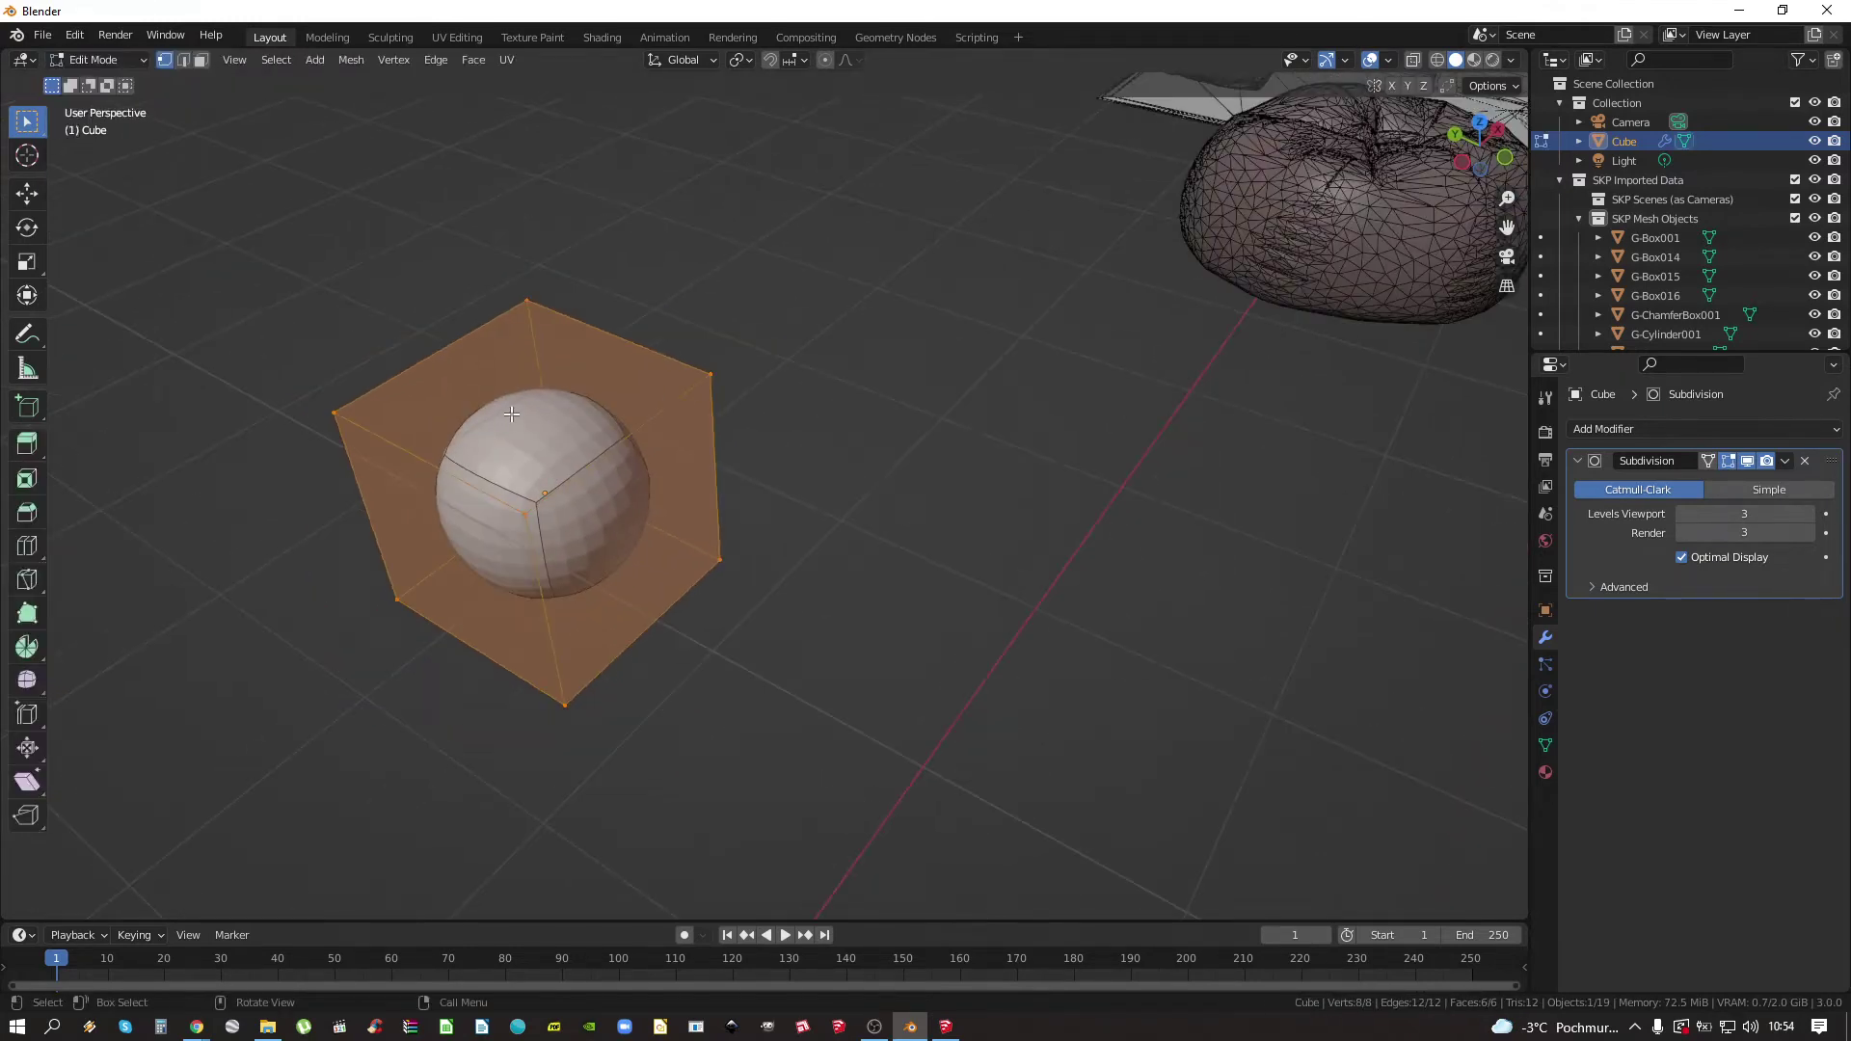
pyautogui.click(199, 64)
pyautogui.click(200, 62)
pyautogui.click(543, 398)
pyautogui.scroll(-3, 543, 397)
pyautogui.moveTo(542, 397)
pyautogui.mouseDown(button='middle')
pyautogui.moveTo(715, 467)
pyautogui.moveTo(714, 494)
pyautogui.mouseUp(button='middle')
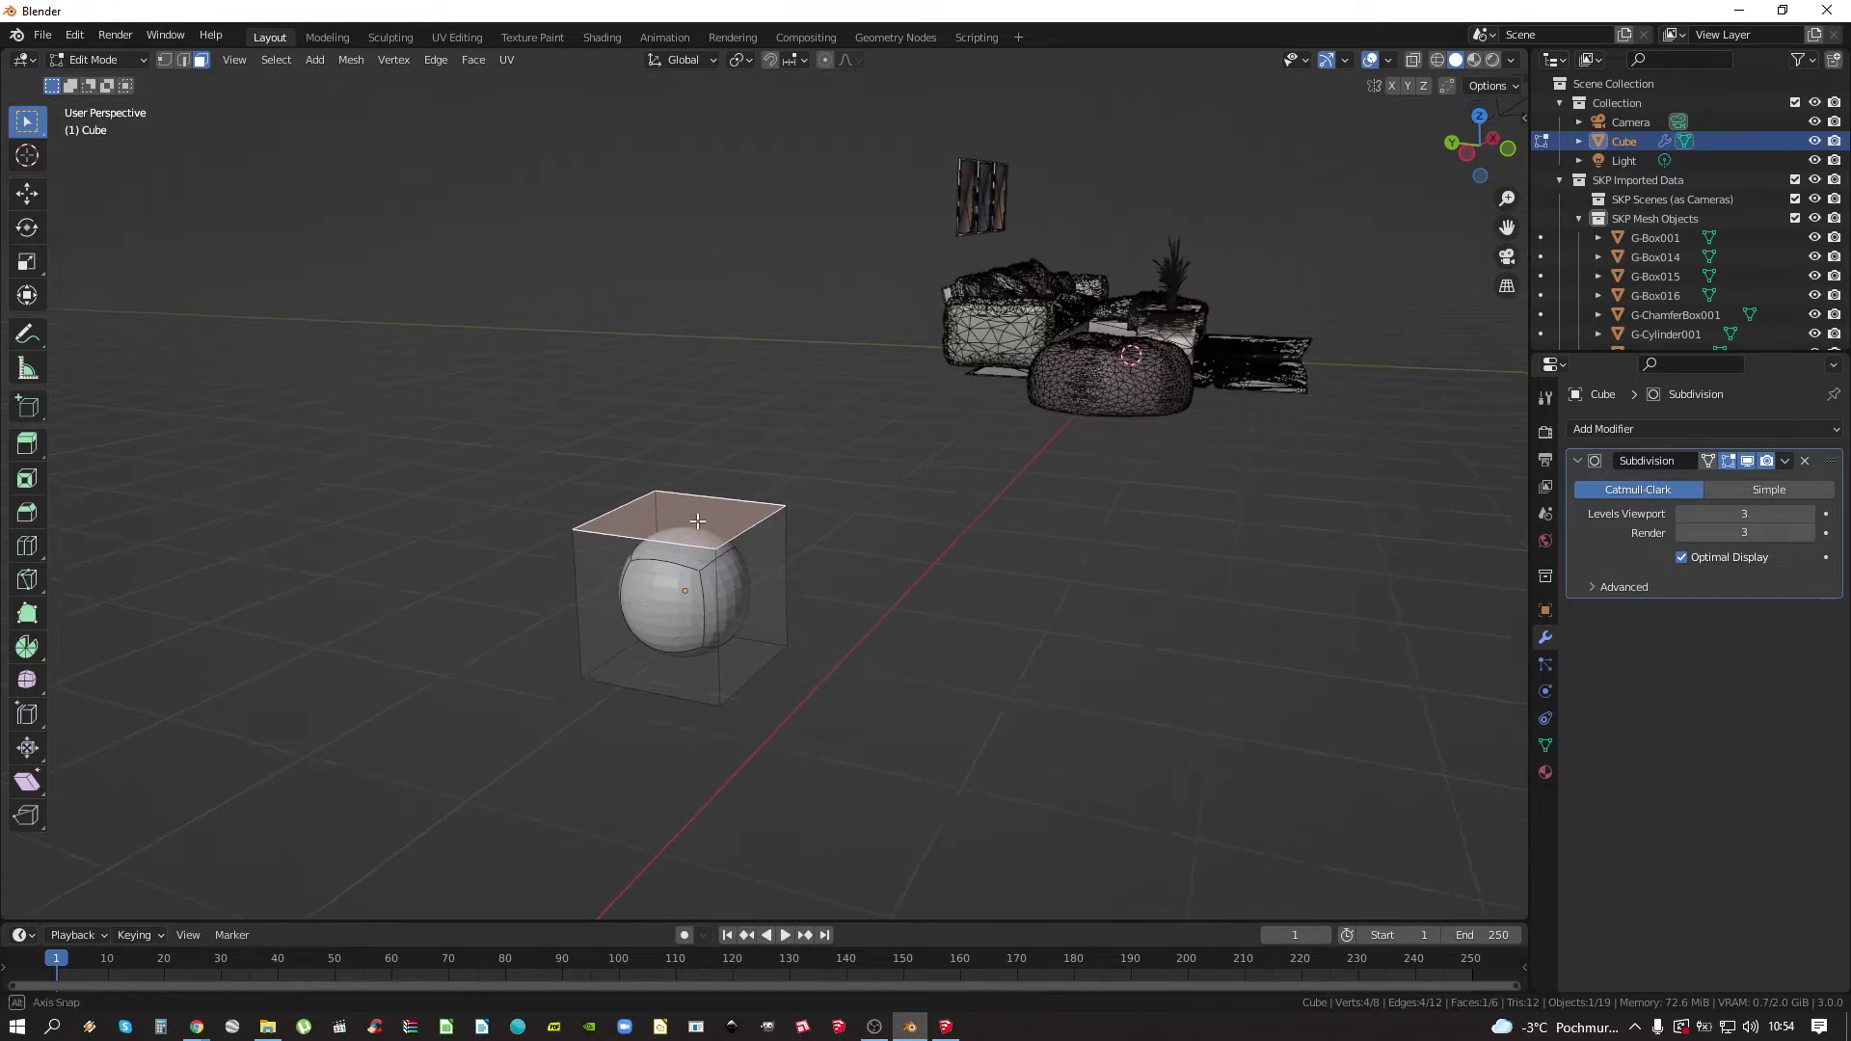
# - Extrude the top face upward four times into a tall column
pyautogui.press('e')
pyautogui.click(732, 393)
pyautogui.press('e')
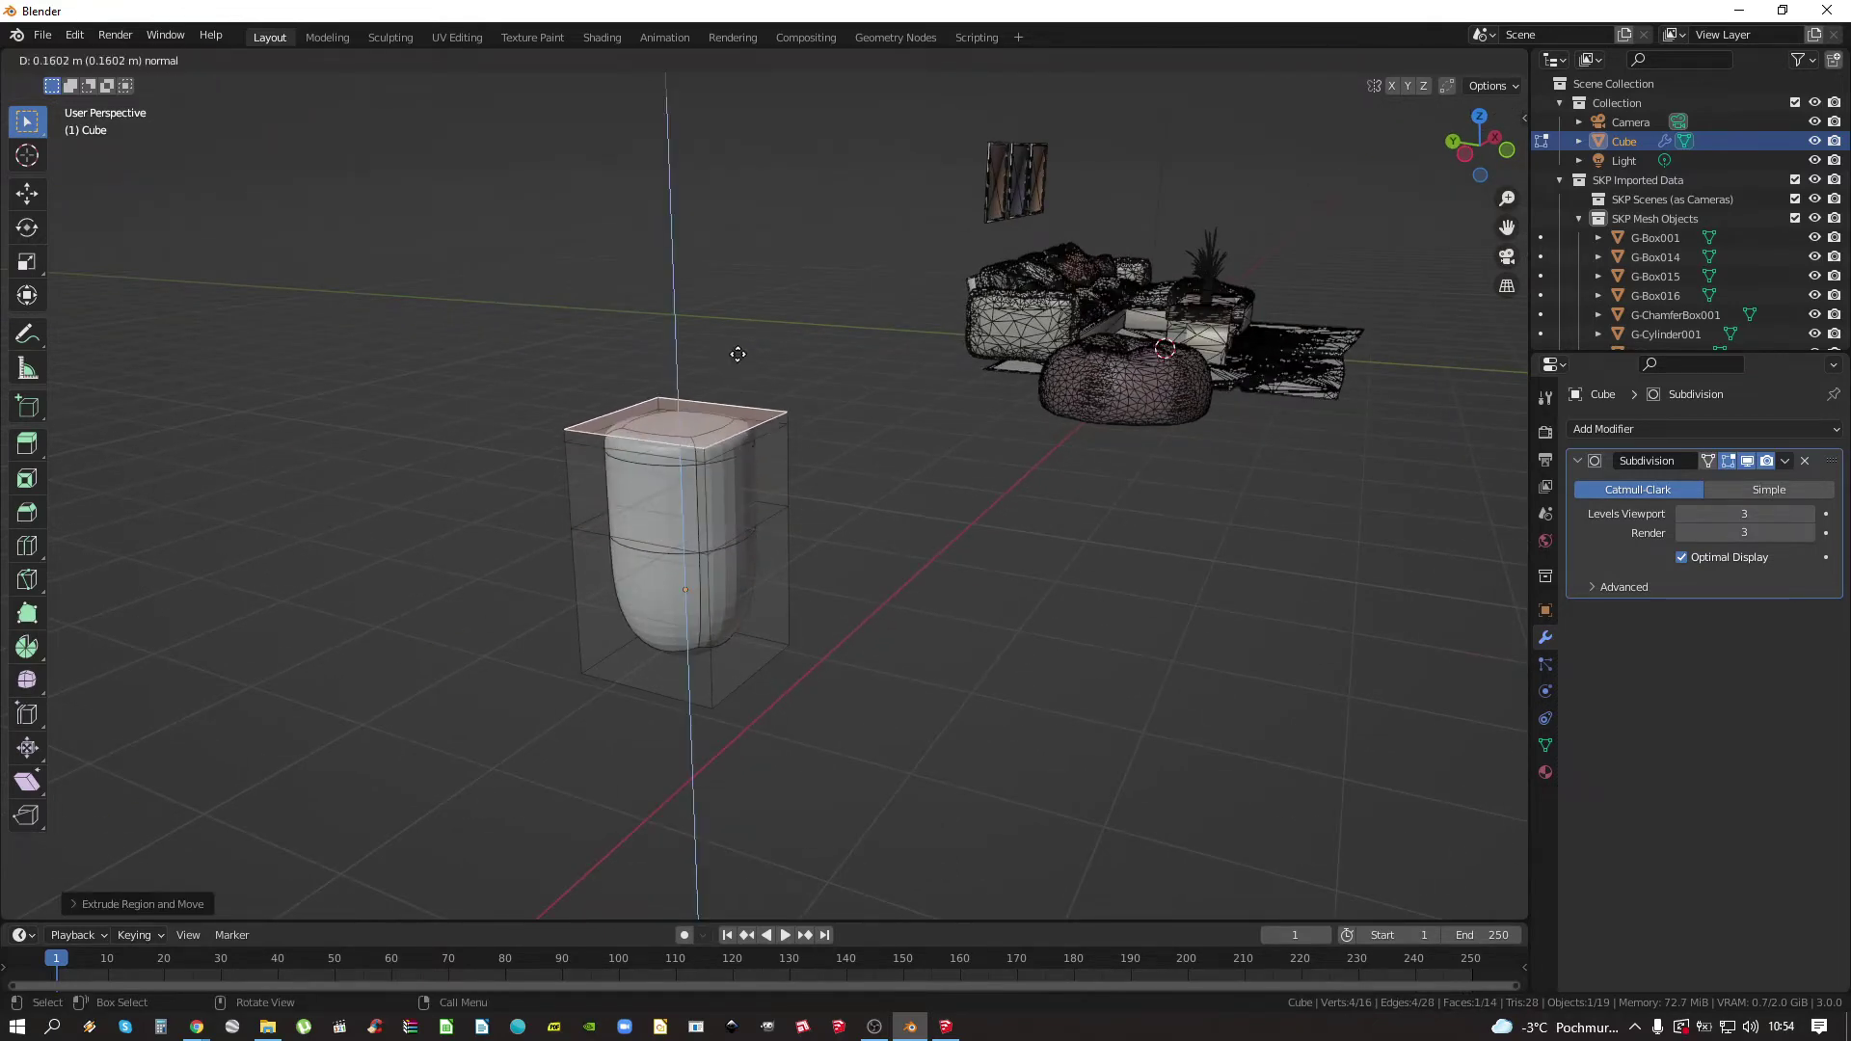
pyautogui.click(715, 282)
pyautogui.press('e')
pyautogui.click(699, 164)
pyautogui.moveTo(699, 164)
pyautogui.mouseDown(button='middle')
pyautogui.moveTo(675, 289)
pyautogui.moveTo(712, 391)
pyautogui.moveTo(790, 339)
pyautogui.moveTo(721, 316)
pyautogui.mouseUp(button='middle')
pyautogui.press('e')
pyautogui.click(671, 214)
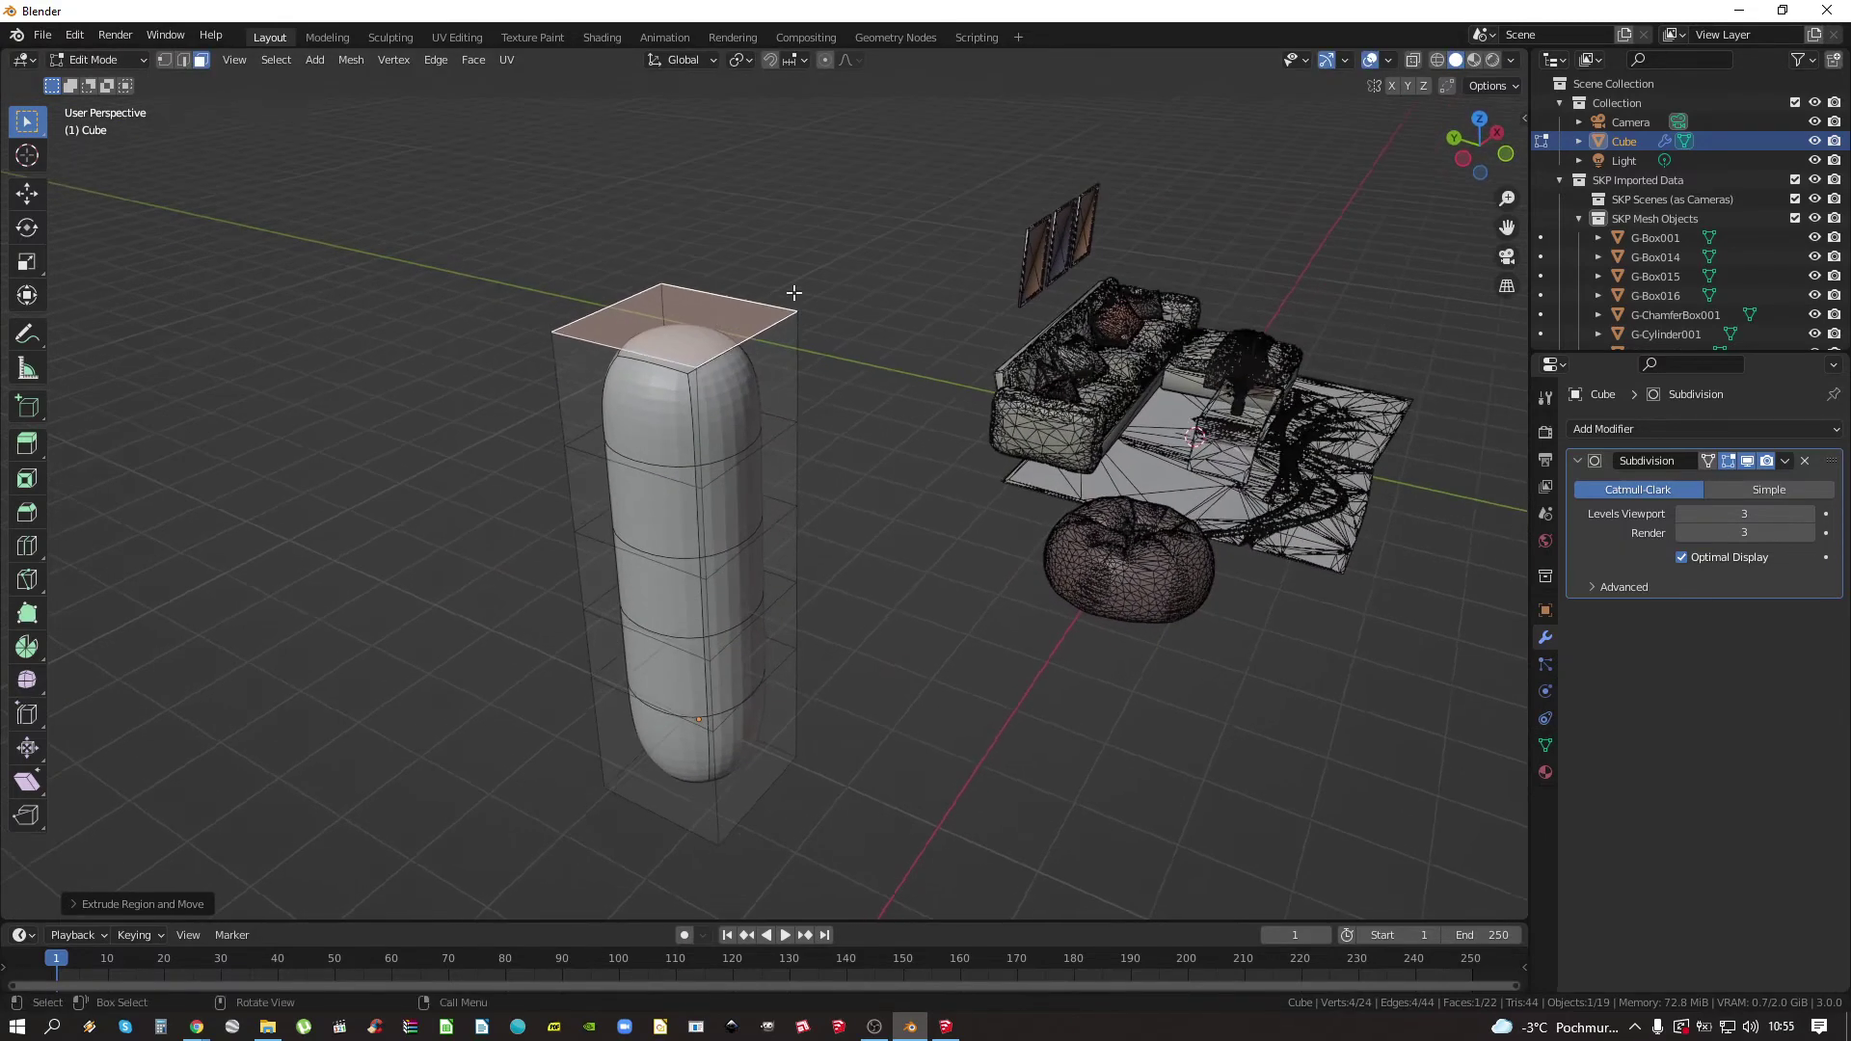
# - Turn on proportional editing and twist the top 360° around the Z axis
pyautogui.press('o')
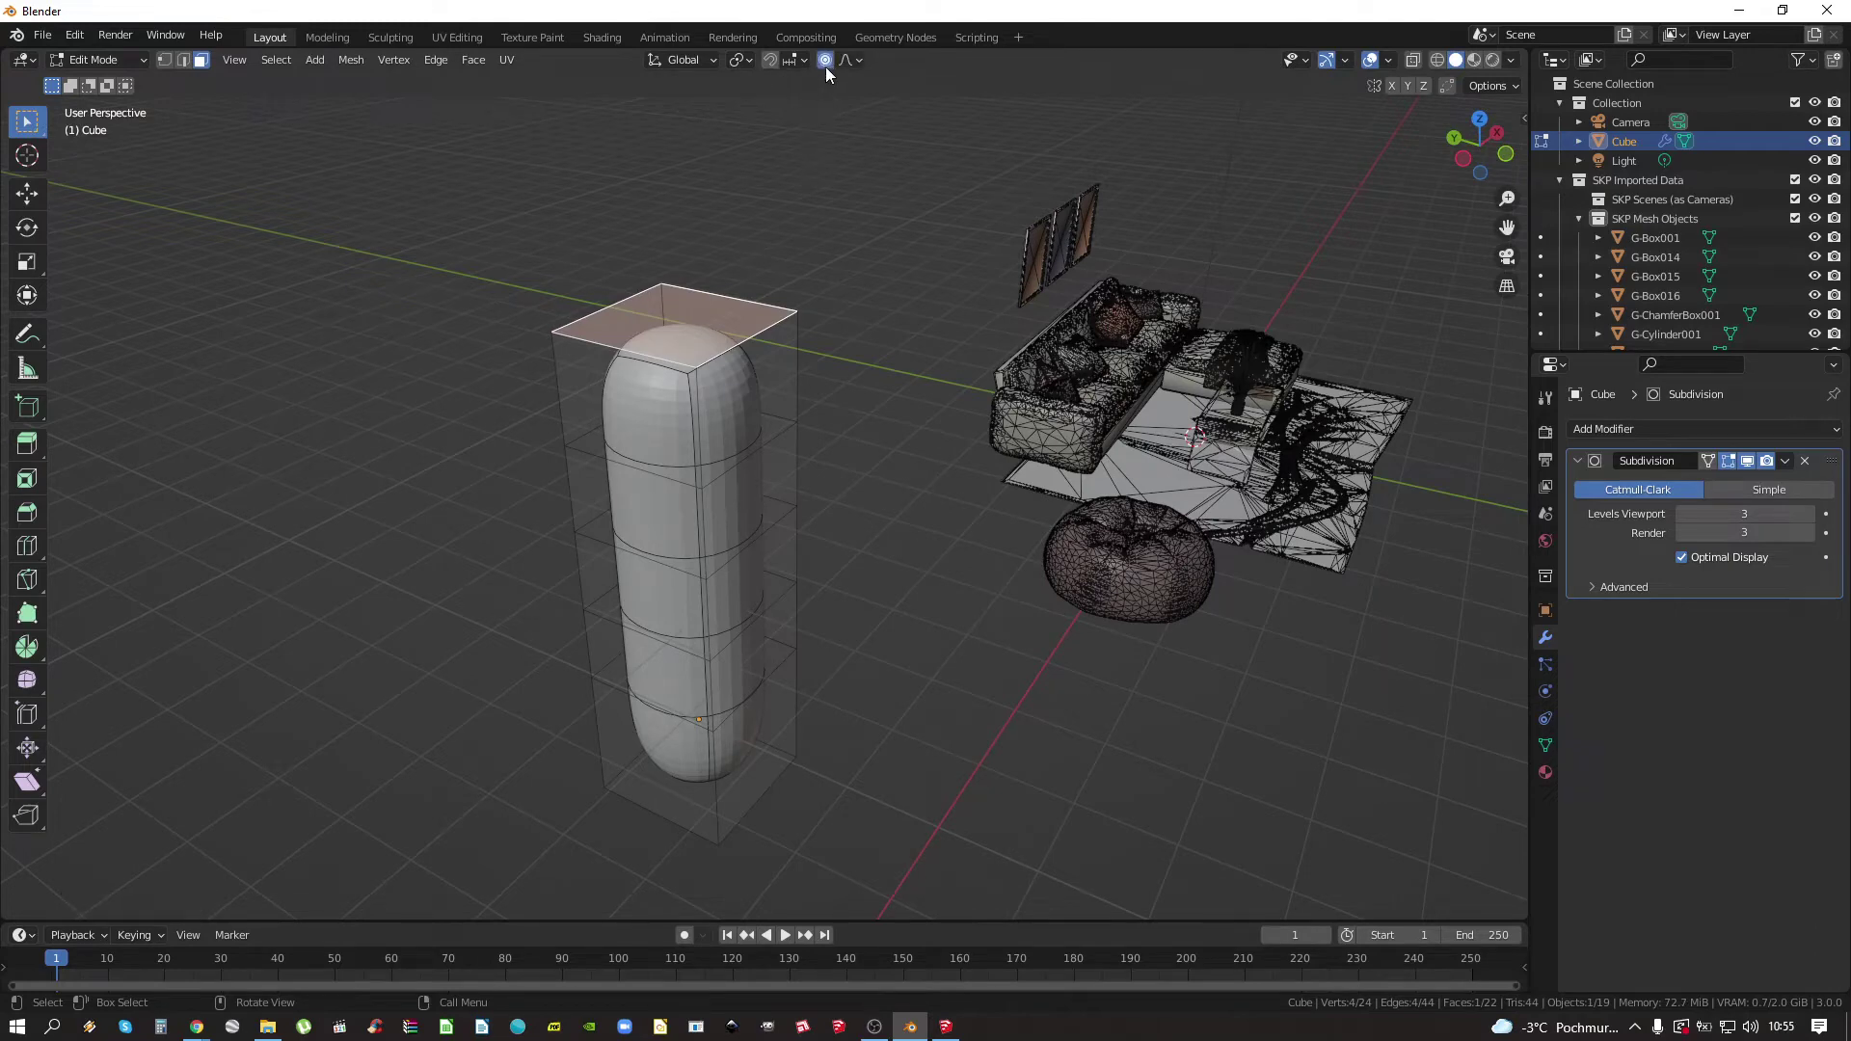
pyautogui.press('r')
pyautogui.press('z')
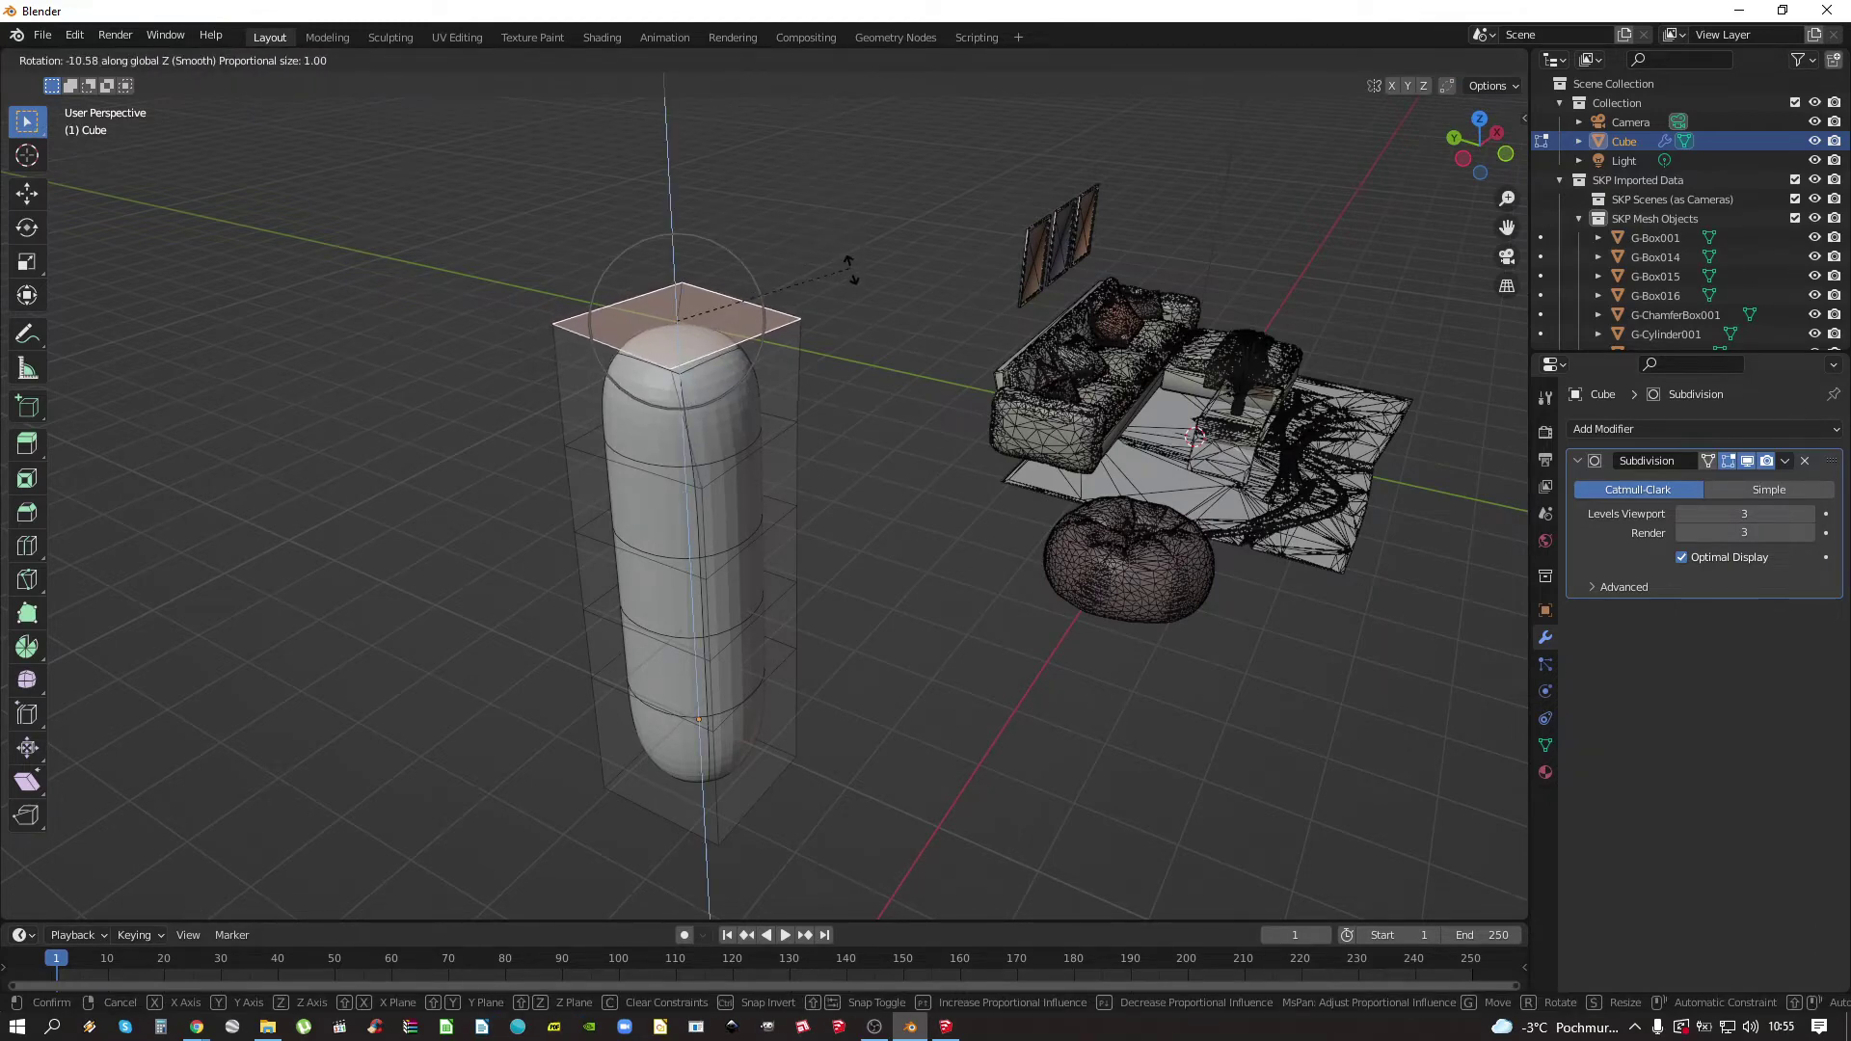
pyautogui.scroll(-7, 849, 386)
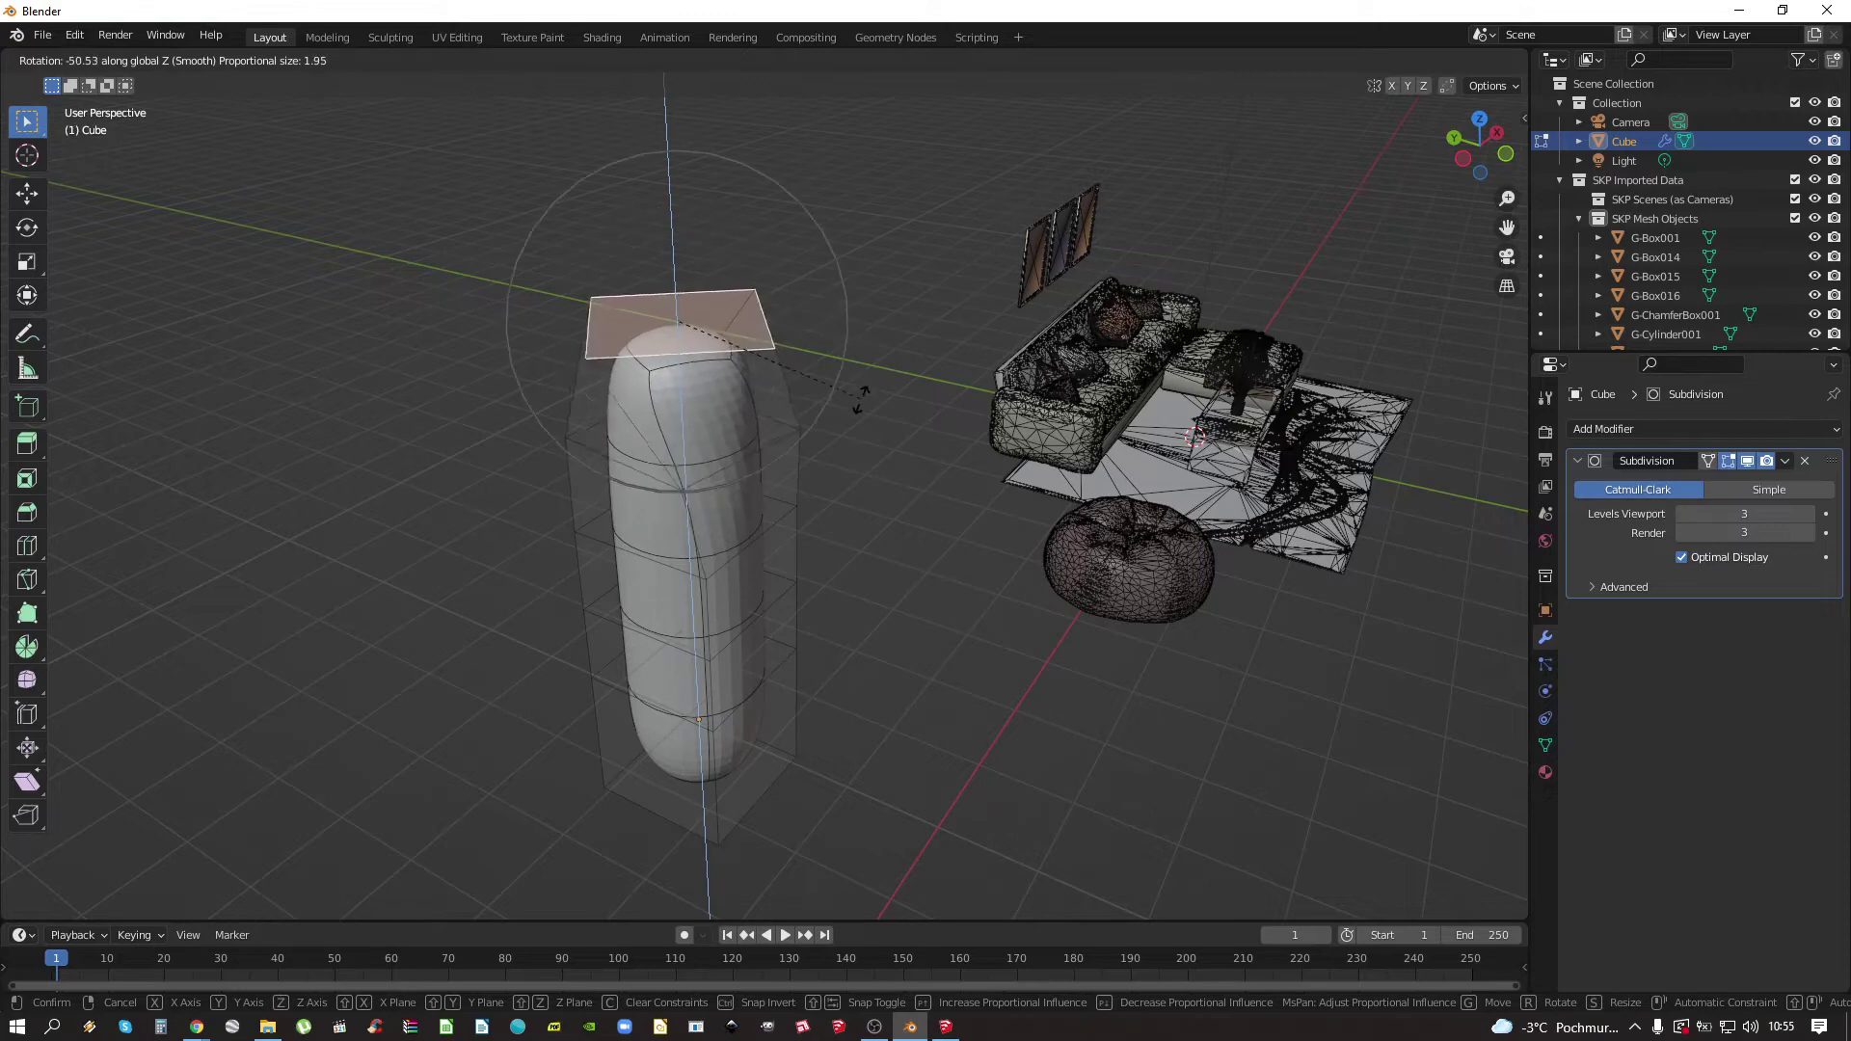
pyautogui.scroll(-2, 846, 401)
pyautogui.scroll(-5, 829, 453)
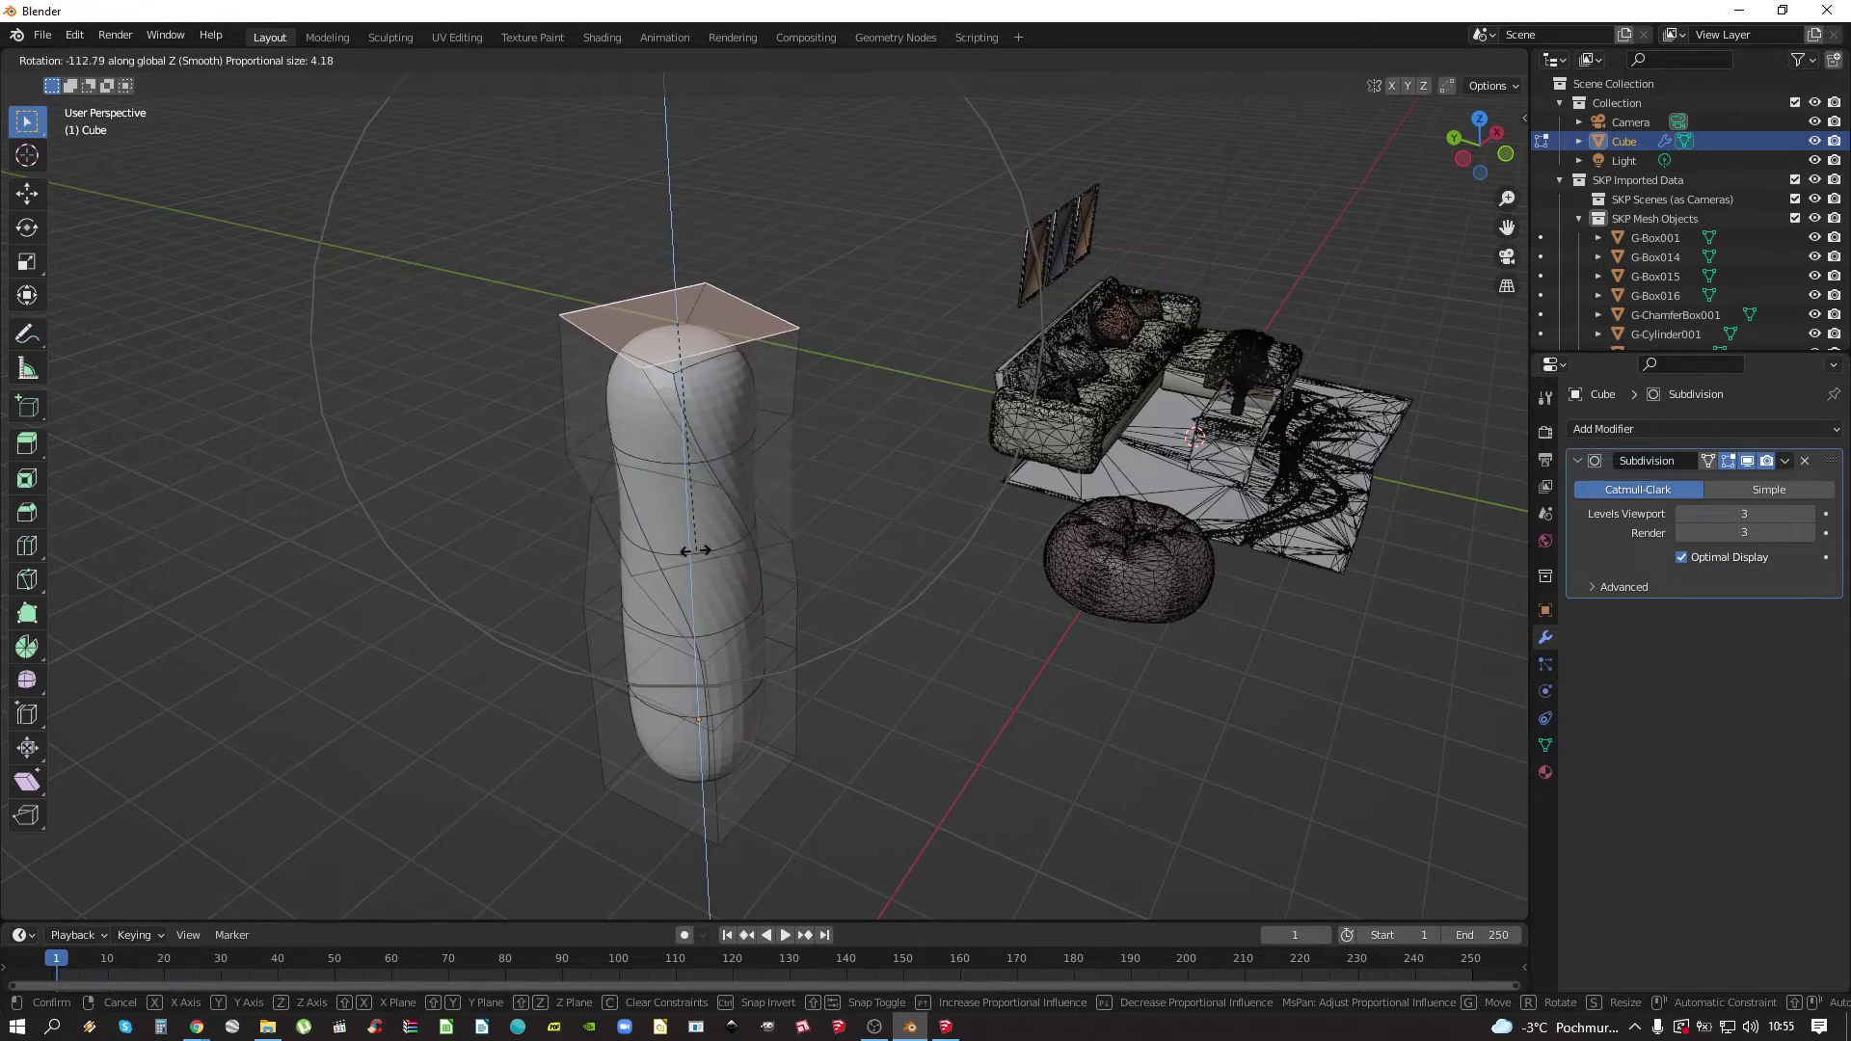
pyautogui.scroll(-2, 732, 540)
pyautogui.scroll(-3, 687, 552)
pyautogui.scroll(-2, 656, 540)
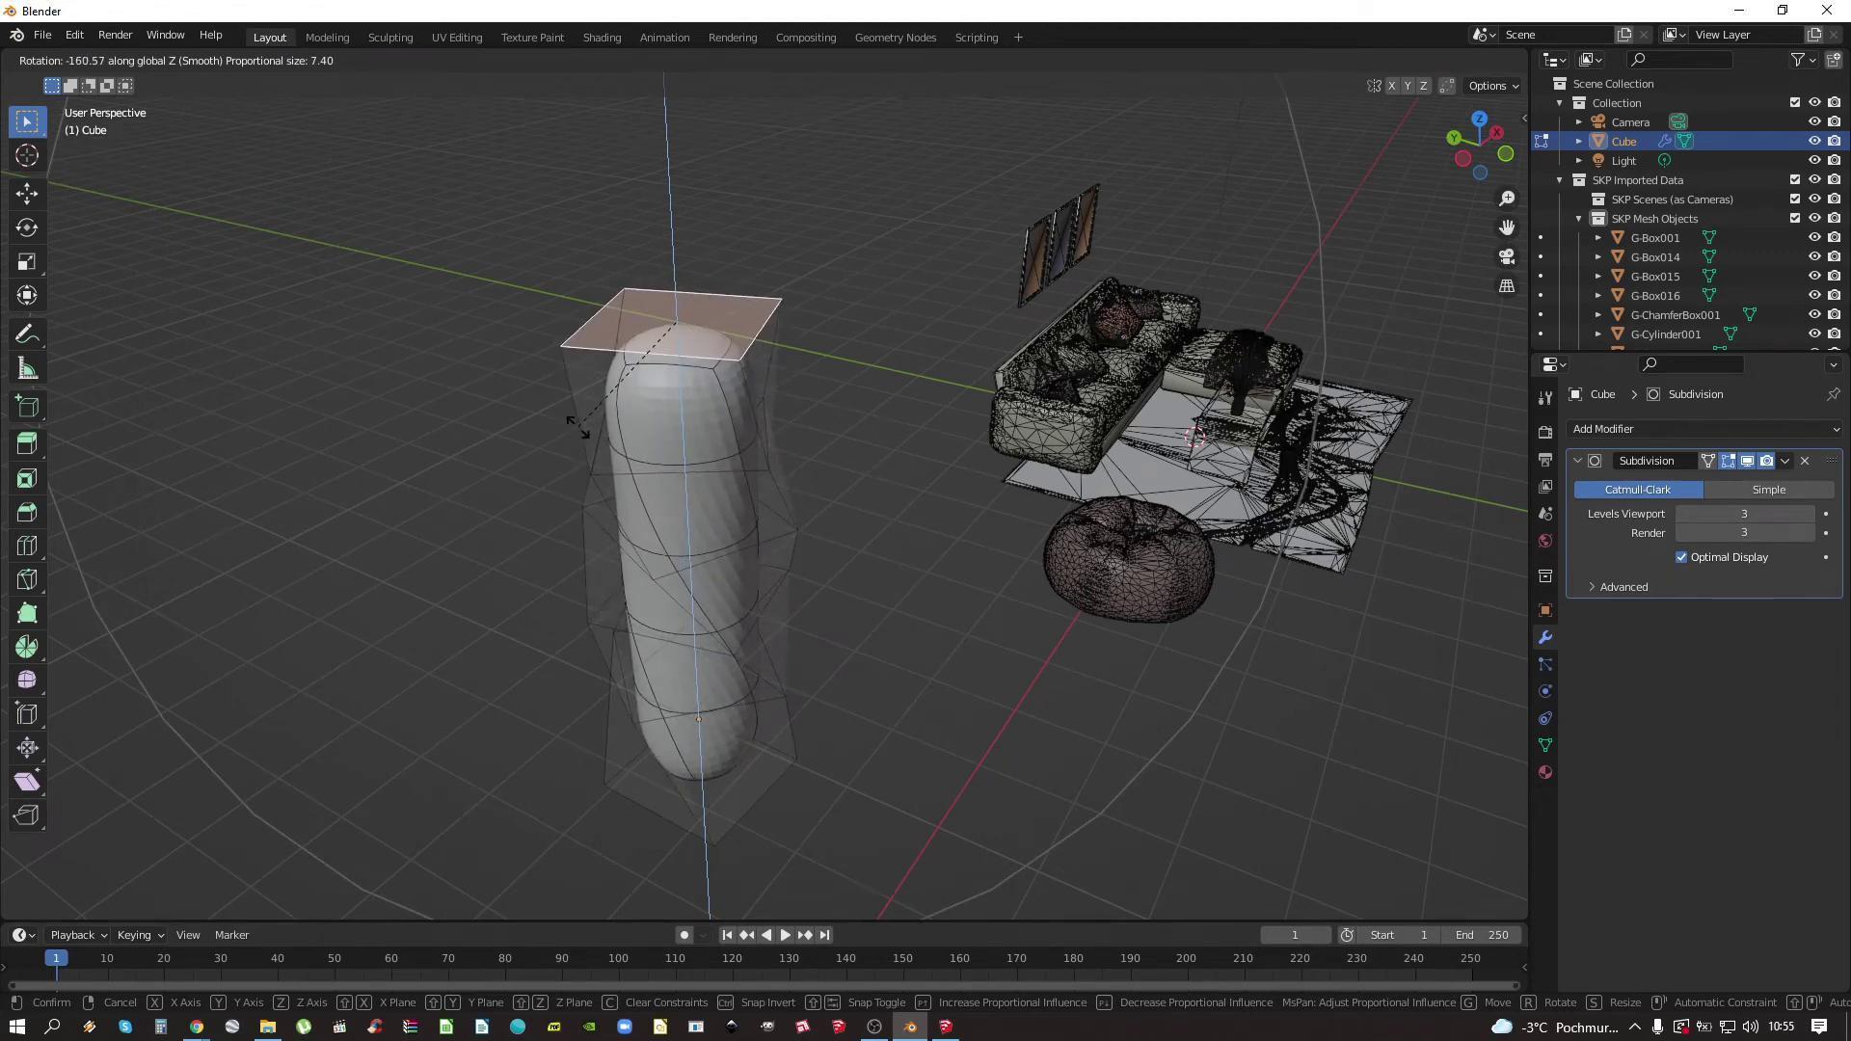
pyautogui.write('360')
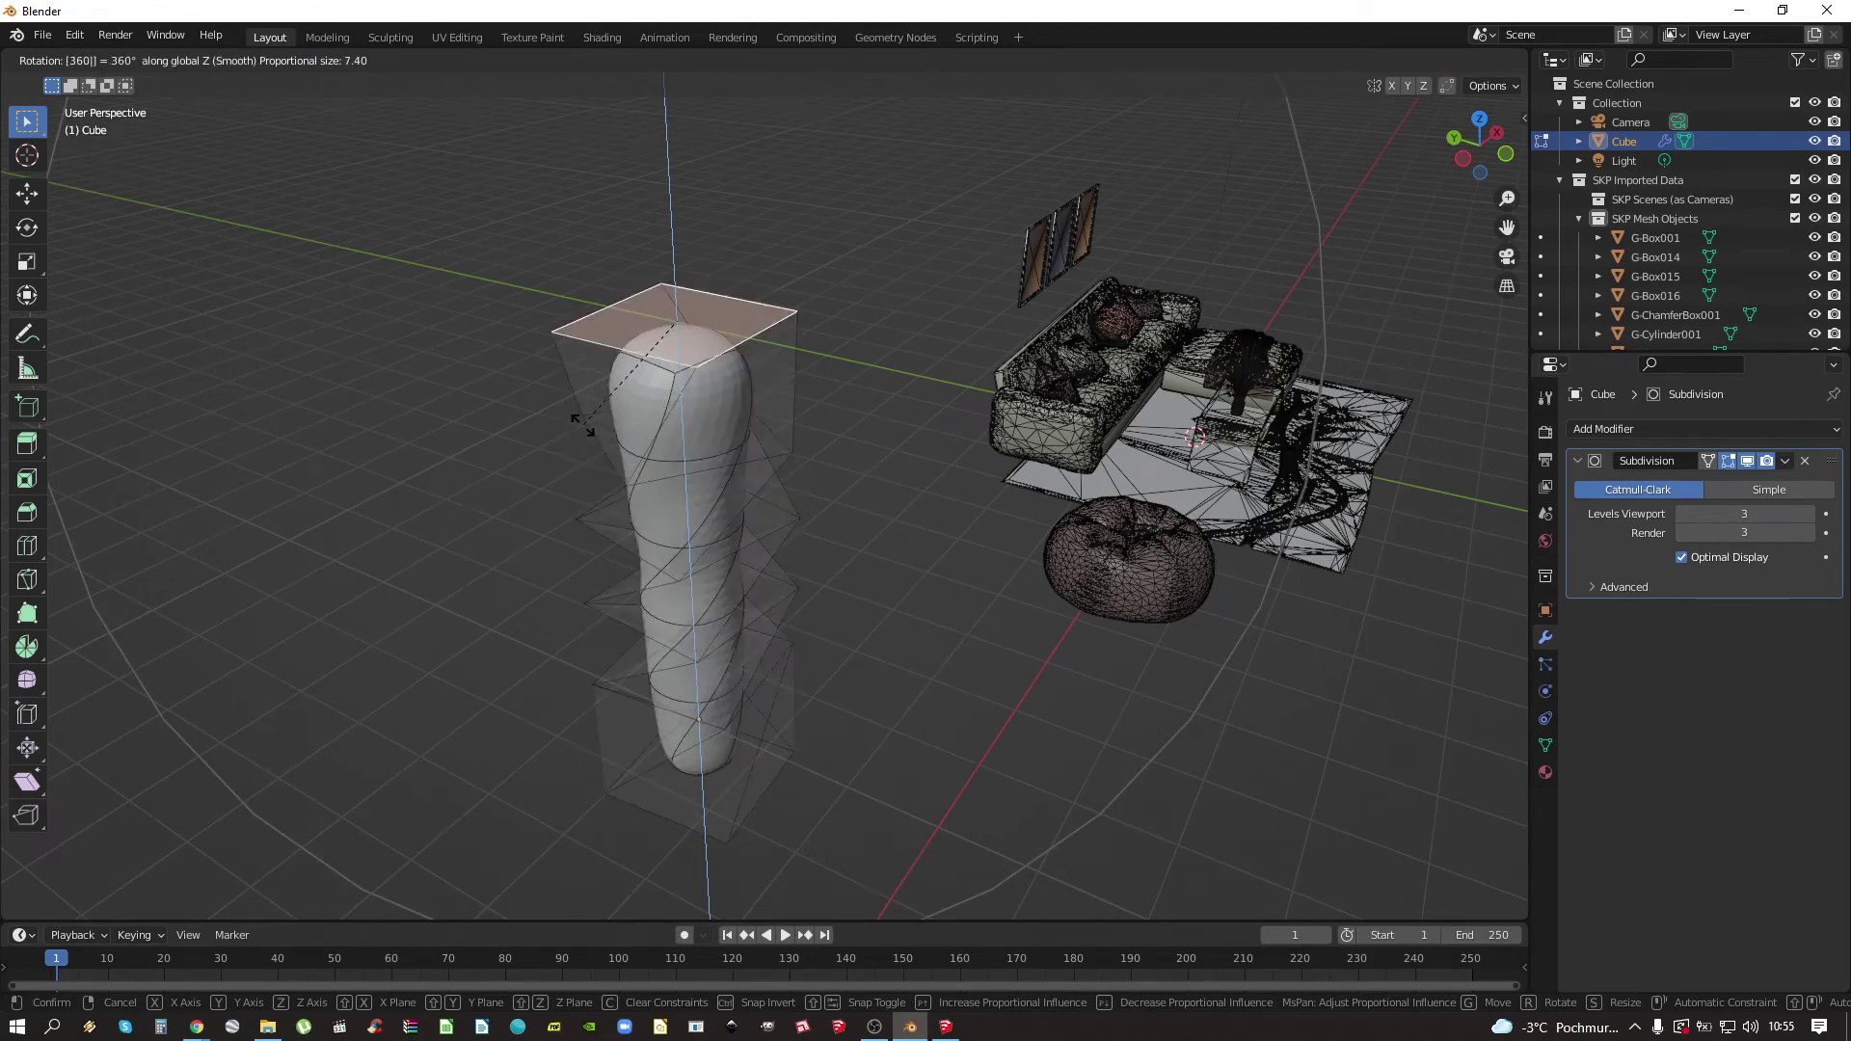
pyautogui.press('Return')
# - Scale up the column's bottom face and inset it to form a flared base
pyautogui.moveTo(725, 597); pyautogui.dragTo(764, 487, button='middle')
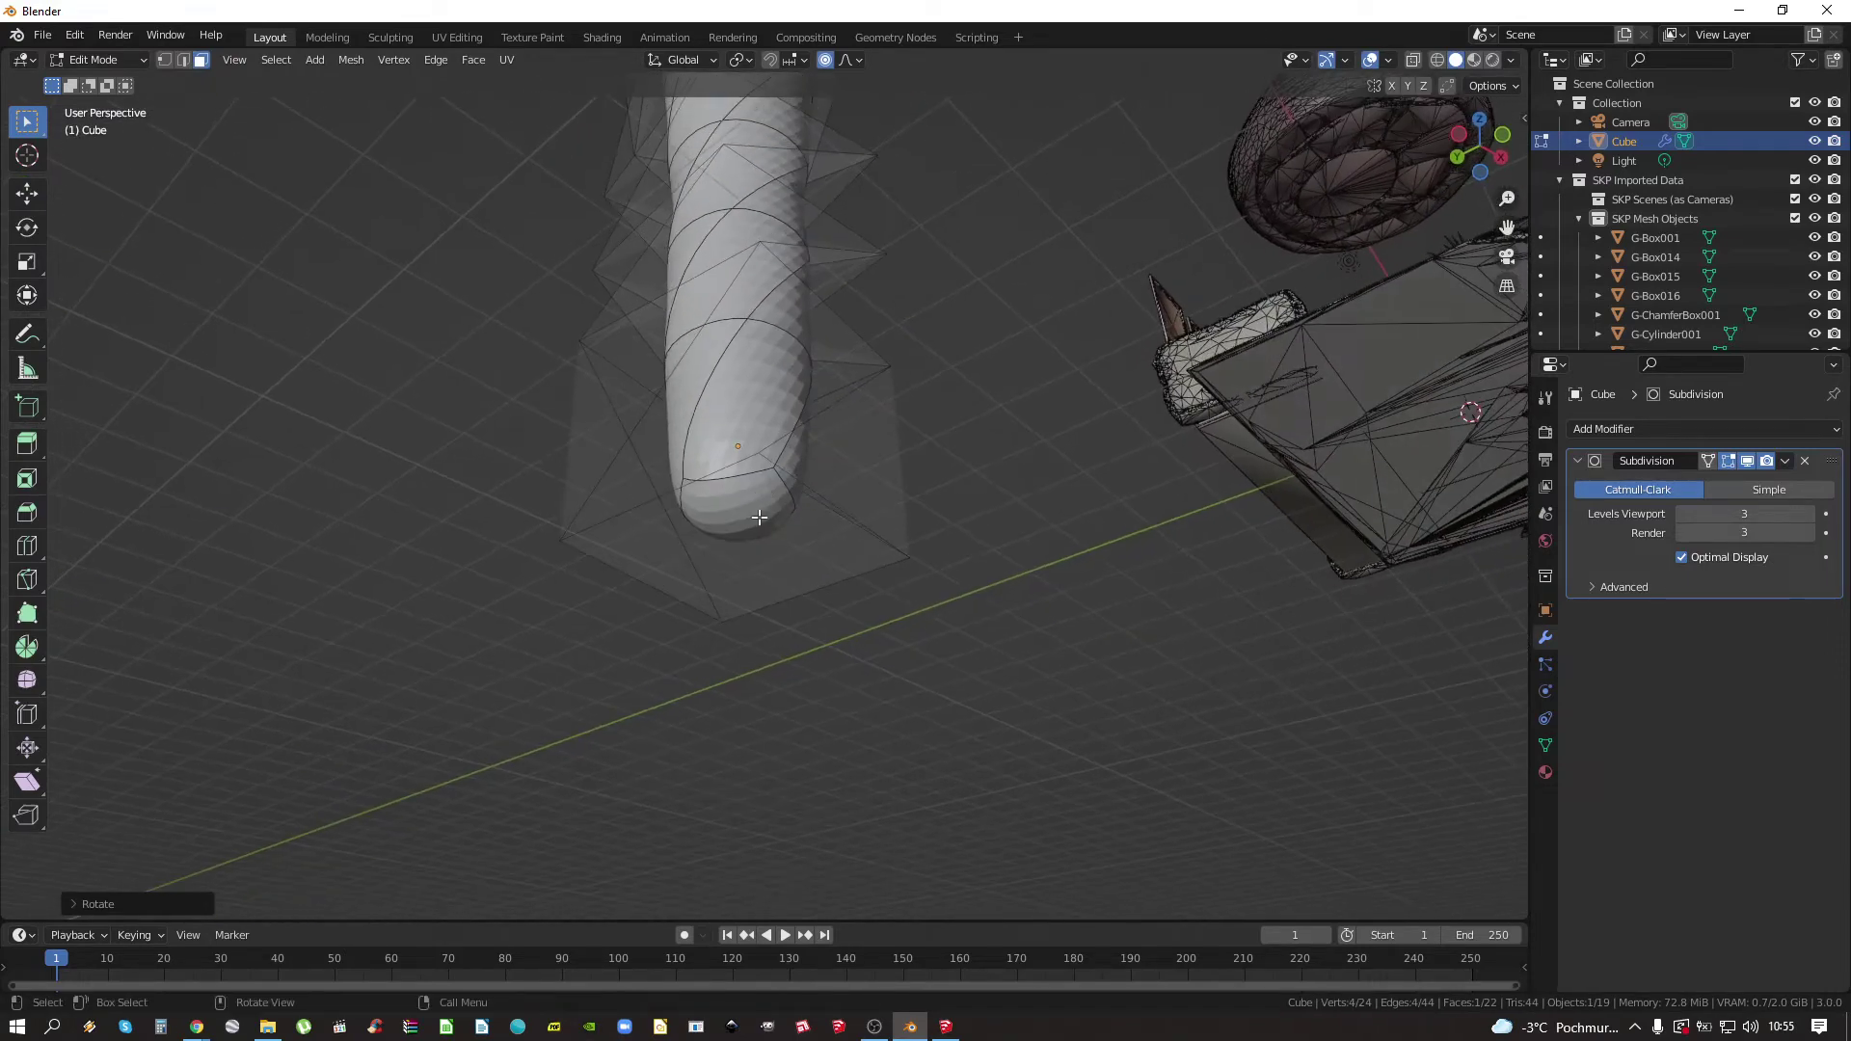
pyautogui.click(713, 564)
pyautogui.moveTo(714, 564); pyautogui.dragTo(799, 591, button='middle')
pyautogui.press('s')
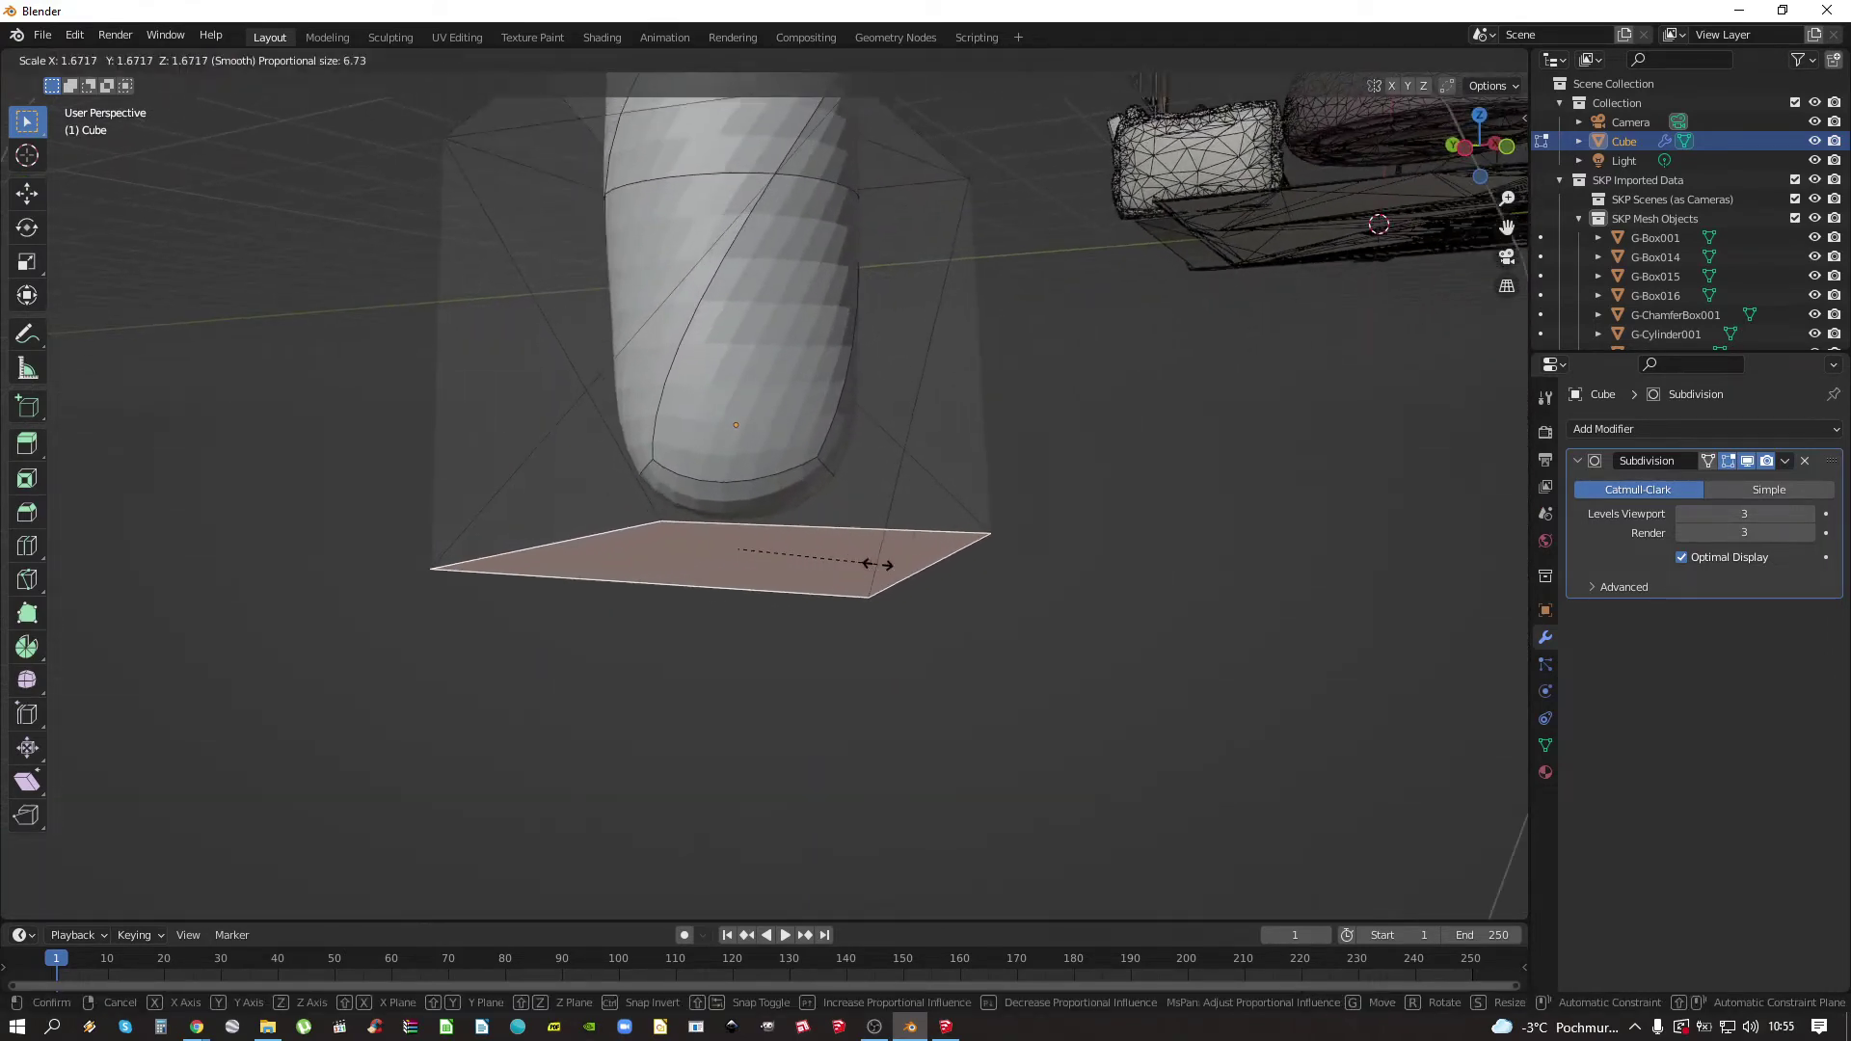
pyautogui.scroll(12, 867, 565)
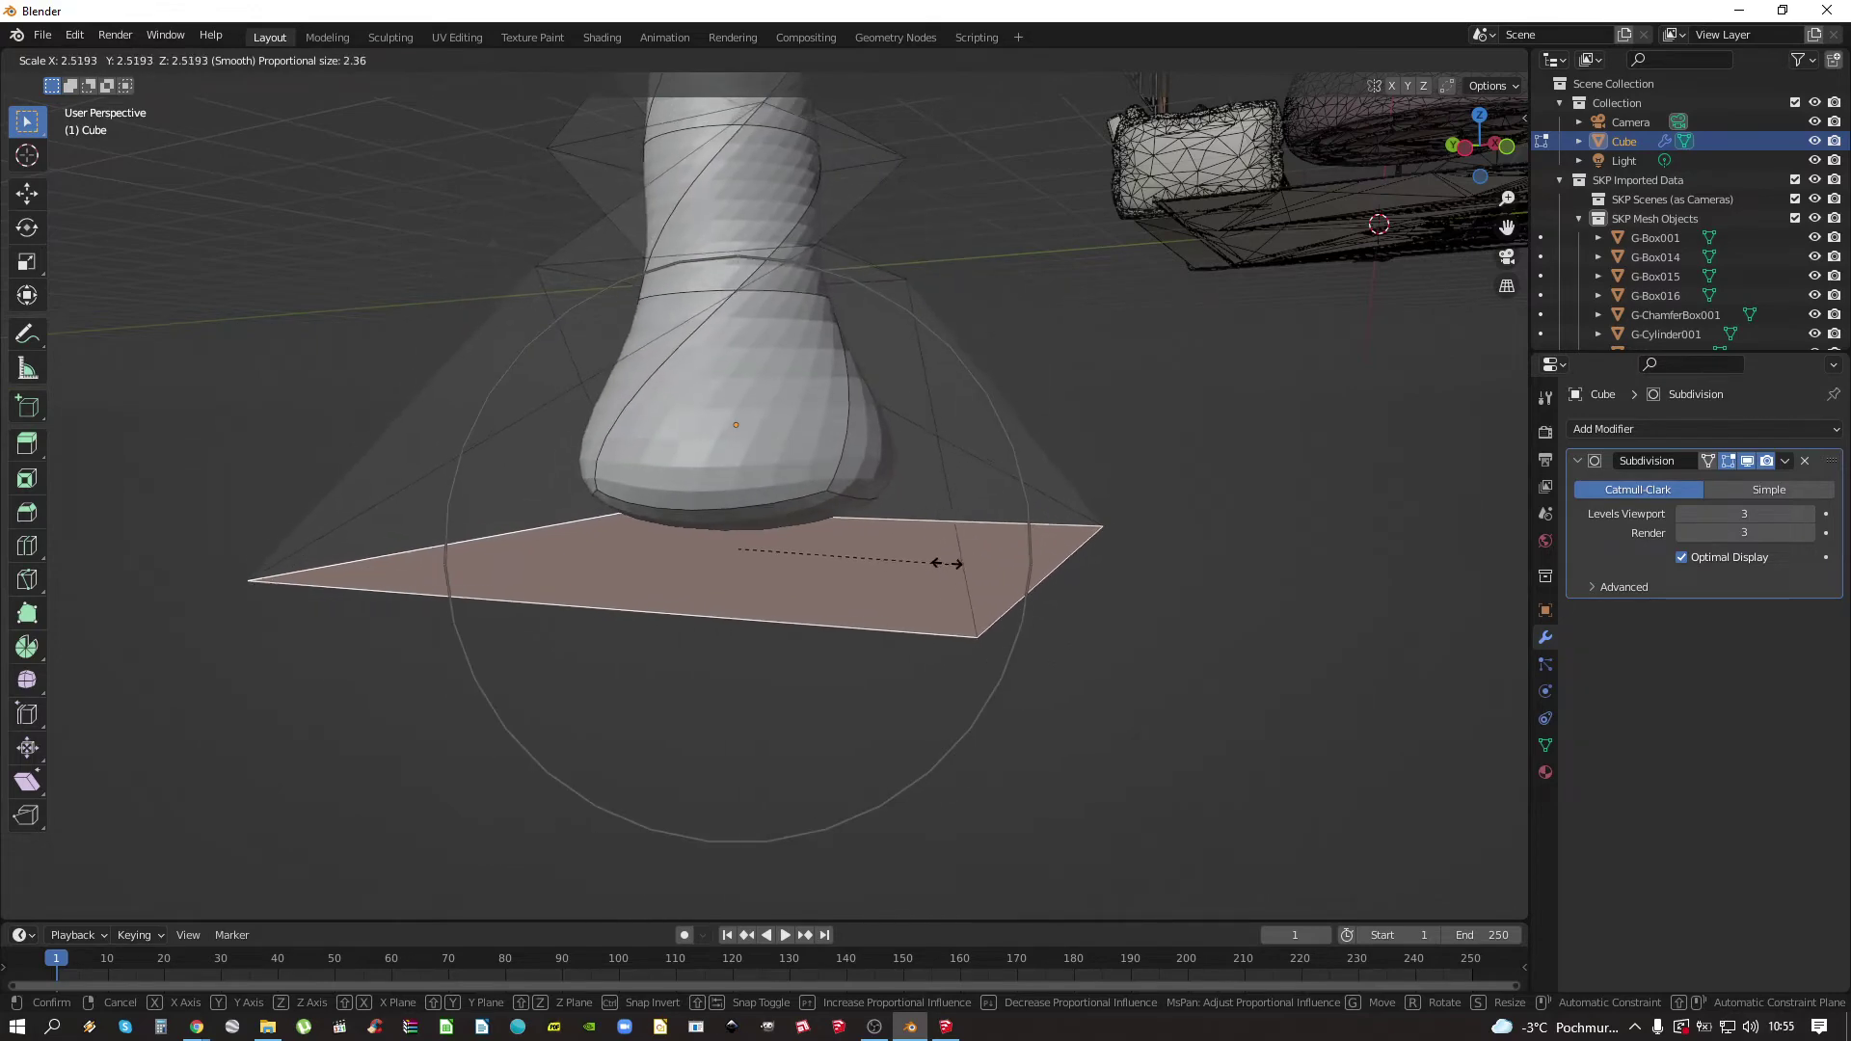
pyautogui.click(929, 559)
pyautogui.moveTo(929, 560)
pyautogui.mouseDown(button='middle')
pyautogui.moveTo(911, 454)
pyautogui.moveTo(850, 552)
pyautogui.mouseUp(button='middle')
pyautogui.press('i')
pyautogui.click(897, 415)
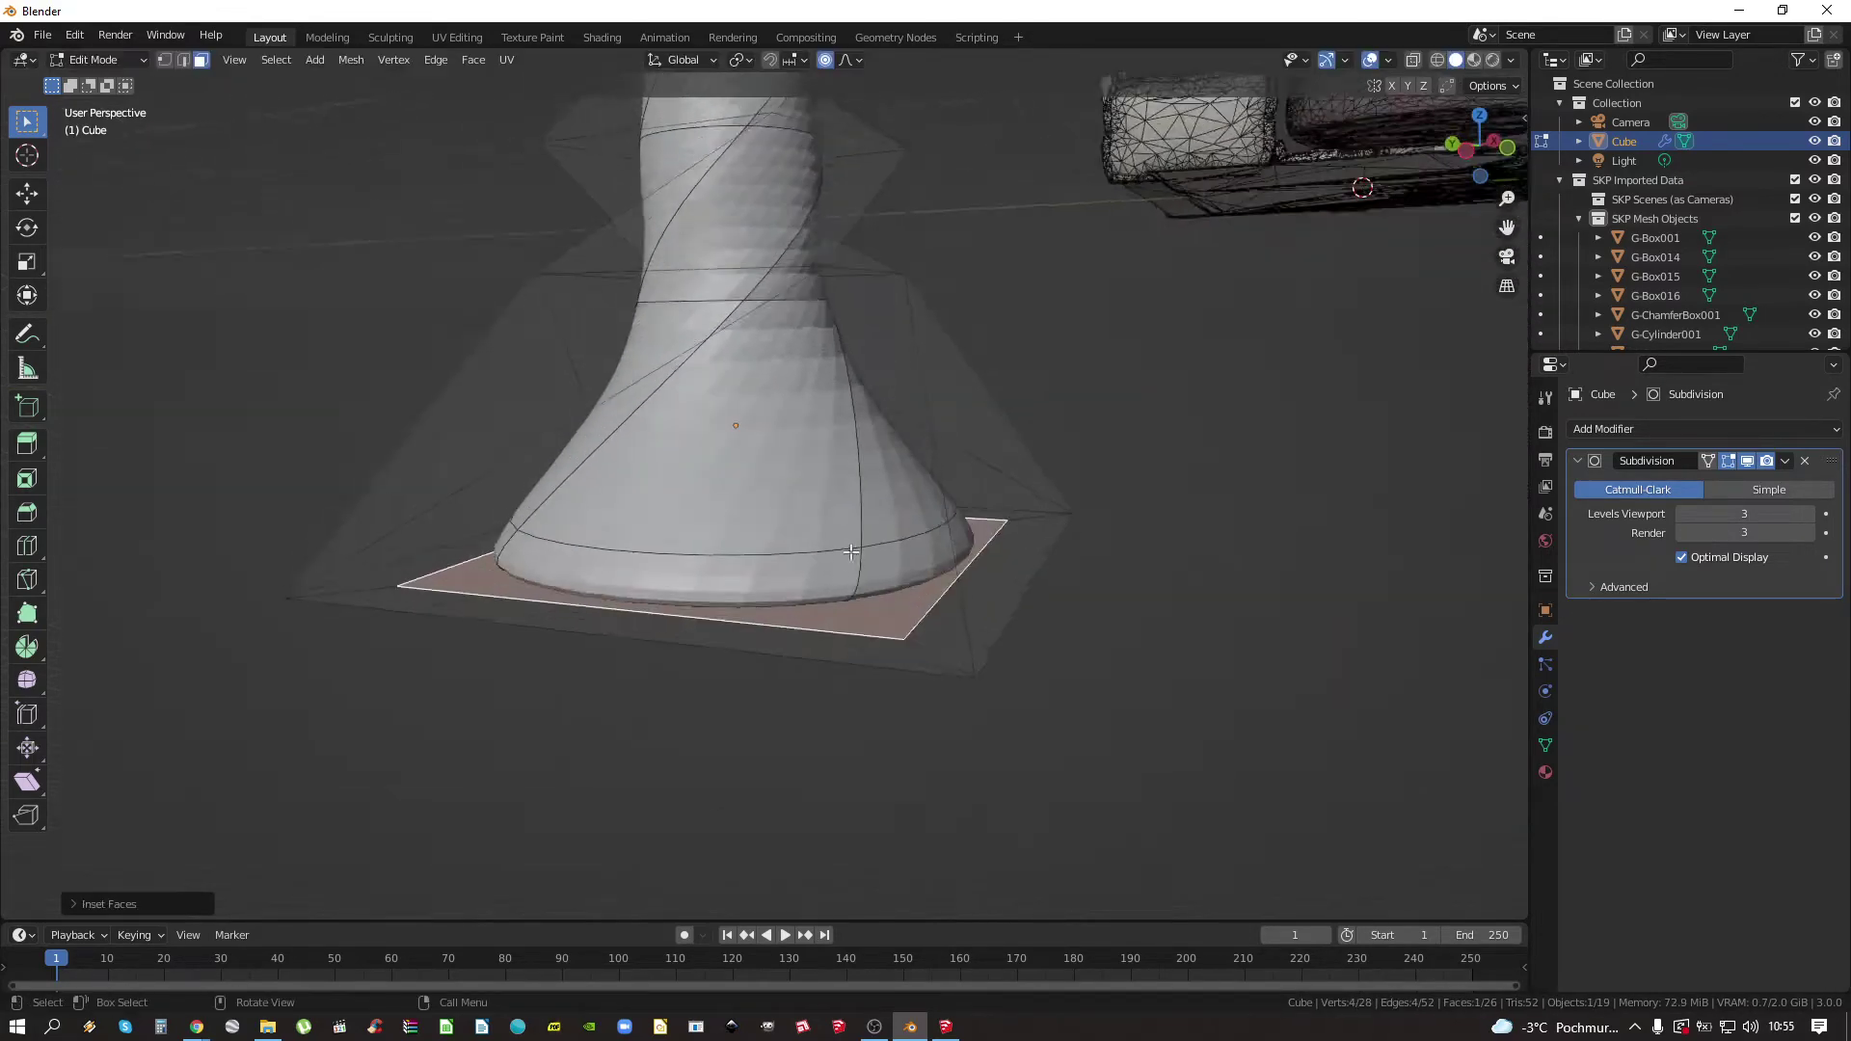
# - Select the vase's top face and scale it larger
pyautogui.scroll(-6, 851, 552)
pyautogui.moveTo(785, 366)
pyautogui.mouseDown(button='middle')
pyautogui.moveTo(802, 292)
pyautogui.moveTo(923, 286)
pyautogui.mouseUp(button='middle')
pyautogui.scroll(3, 801, 292)
pyautogui.click(808, 291)
pyautogui.press('s')
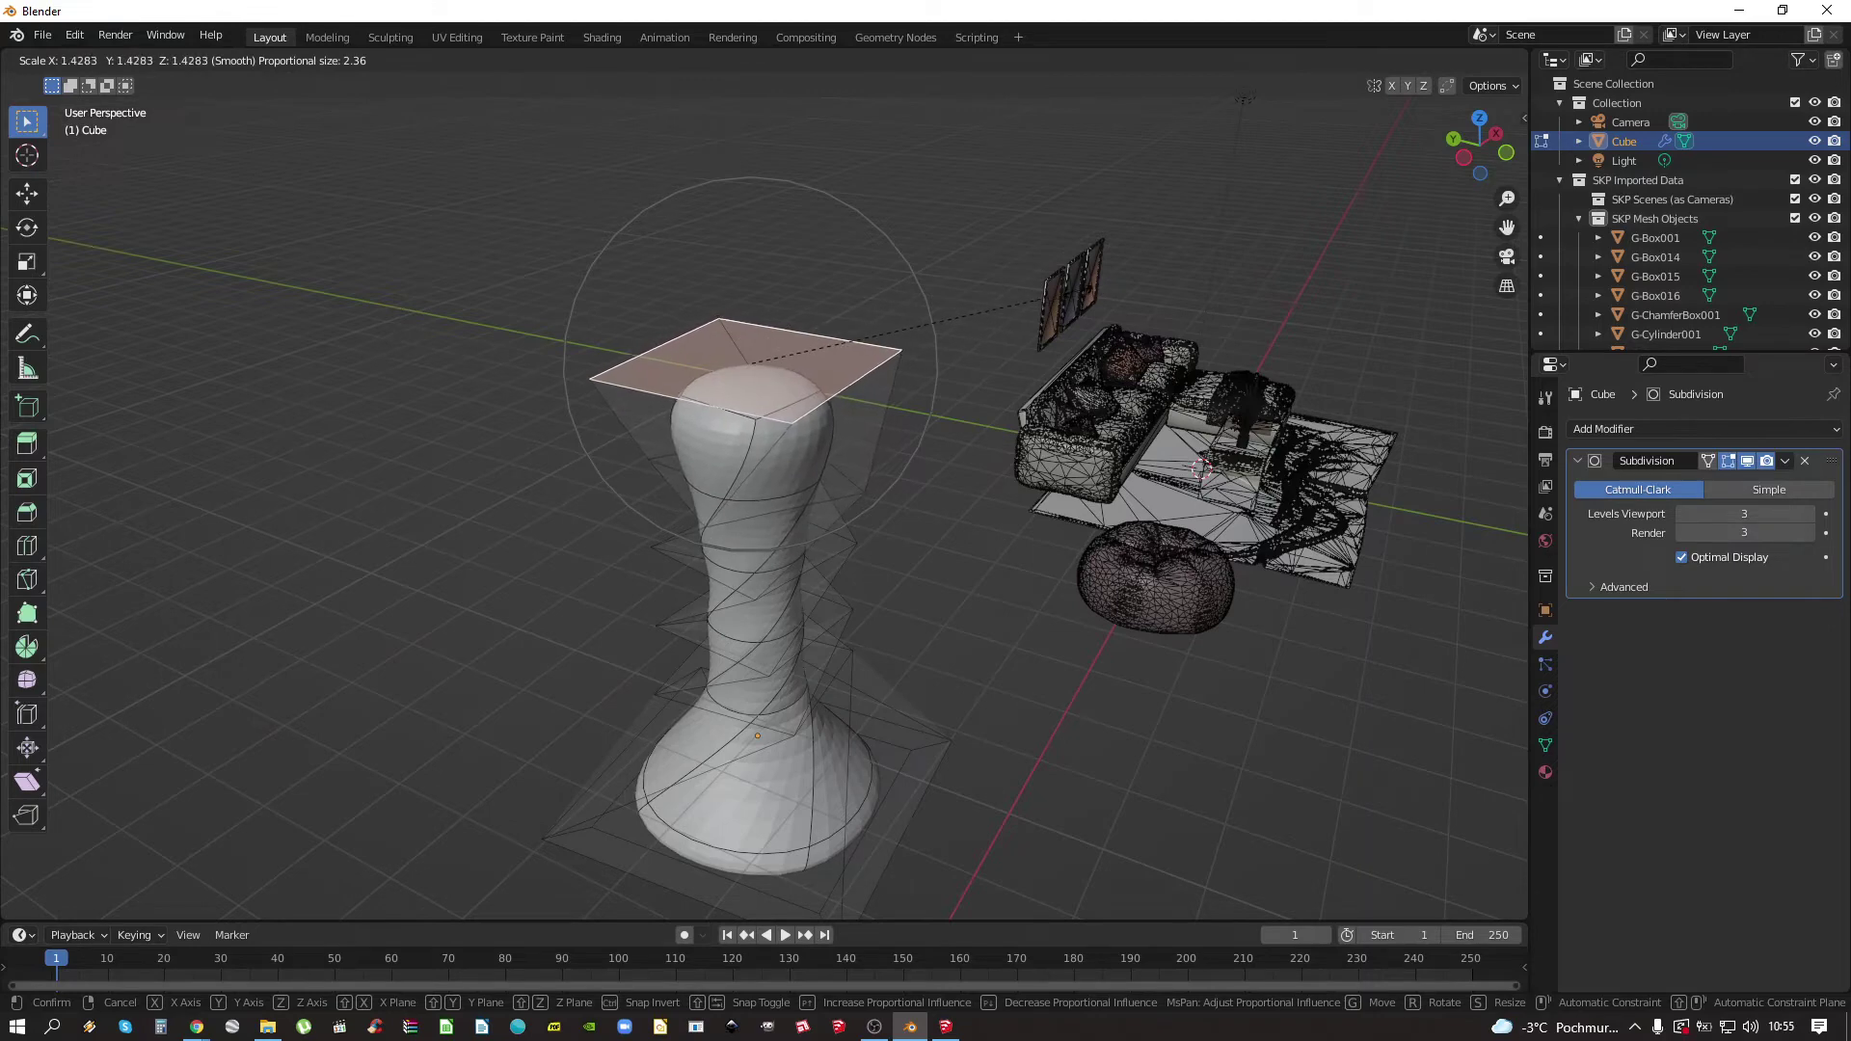
pyautogui.click(784, 555)
# - Scale the middle ring of faces outward into a bulge, then return to Object Mode
pyautogui.click(806, 586)
pyautogui.moveTo(806, 586); pyautogui.dragTo(813, 606, button='middle')
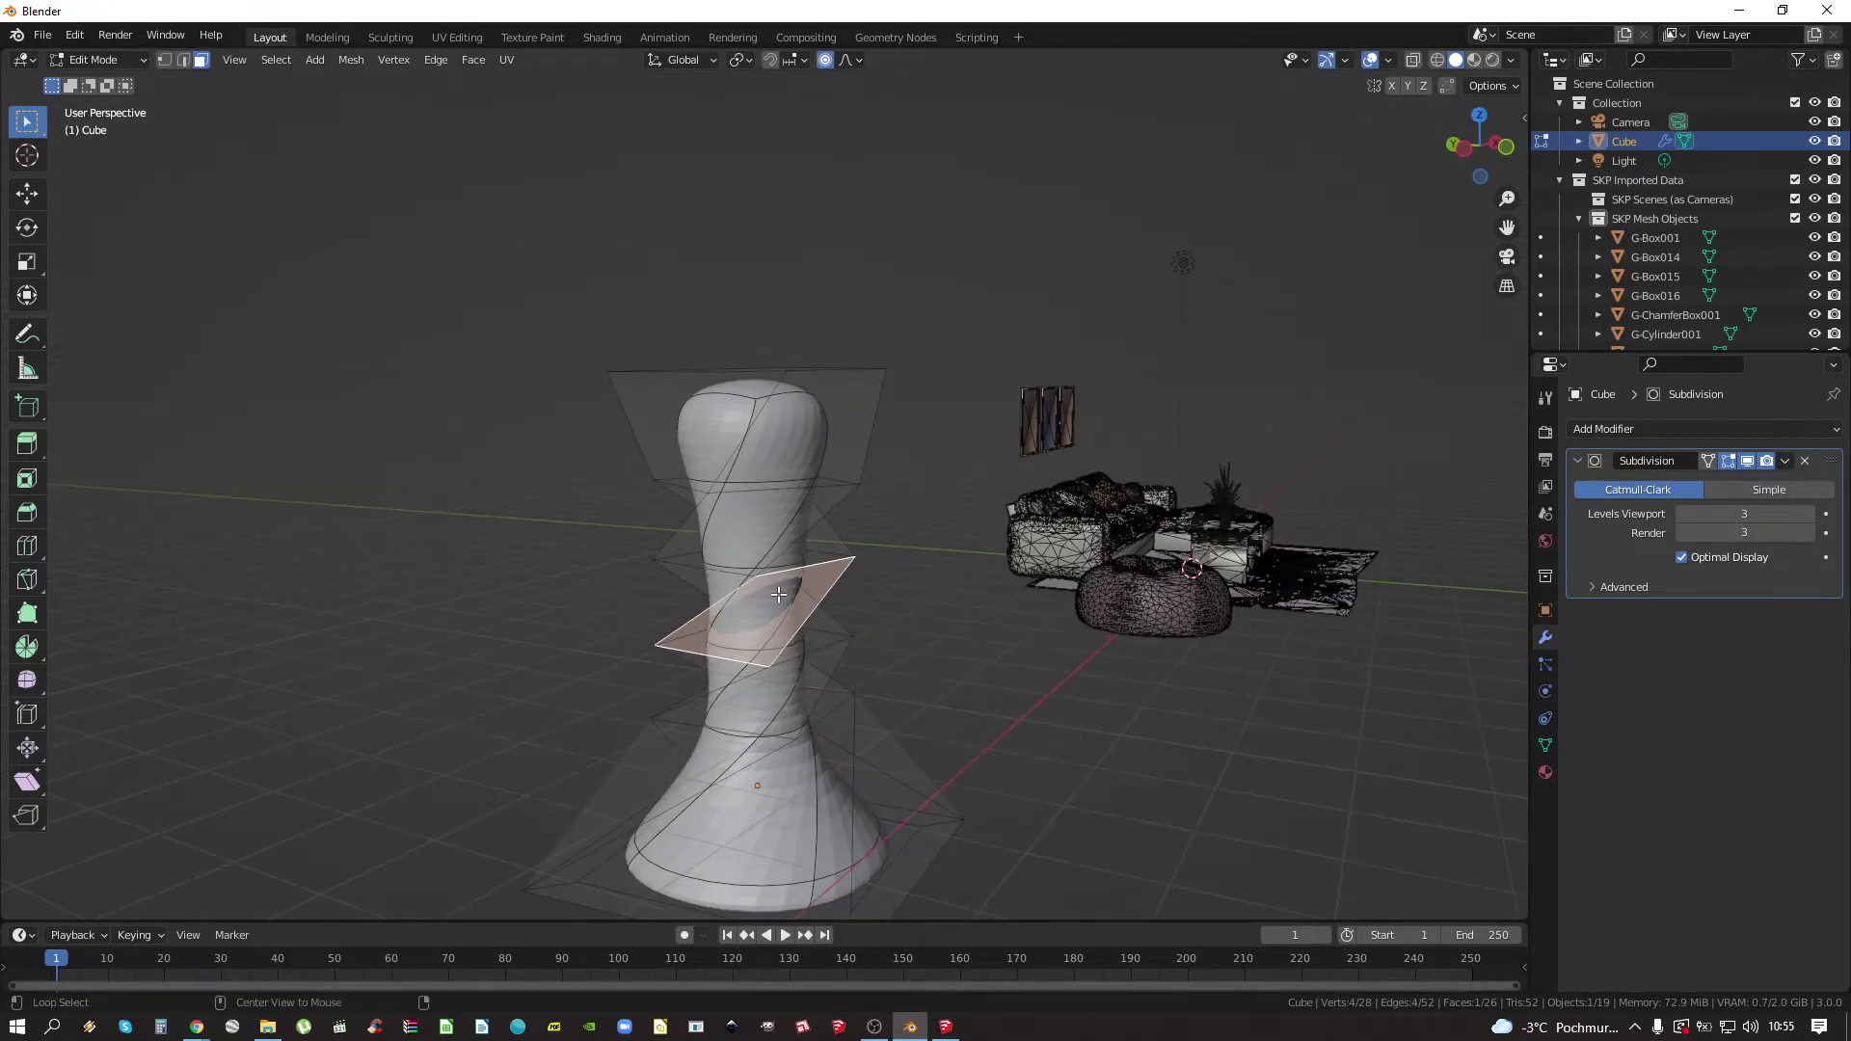
pyautogui.keyDown('alt'); pyautogui.click(814, 606); pyautogui.keyUp('alt')
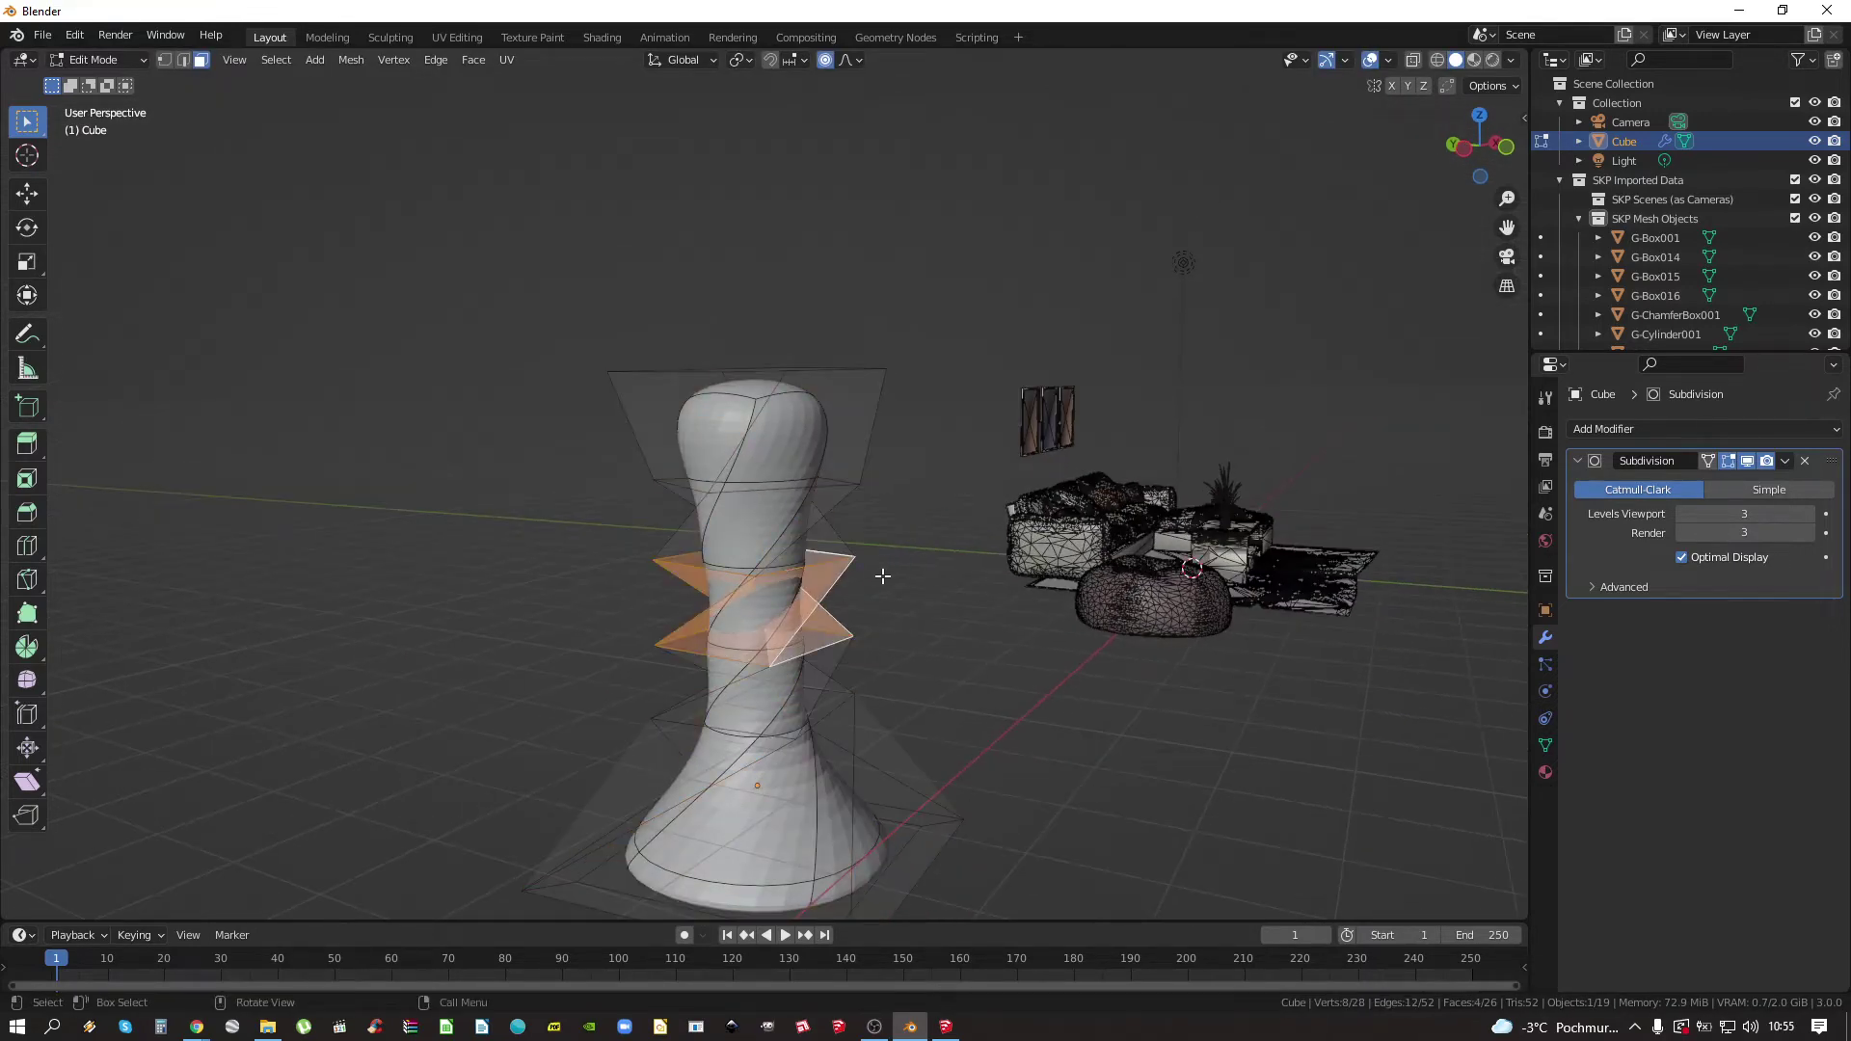
pyautogui.press('s')
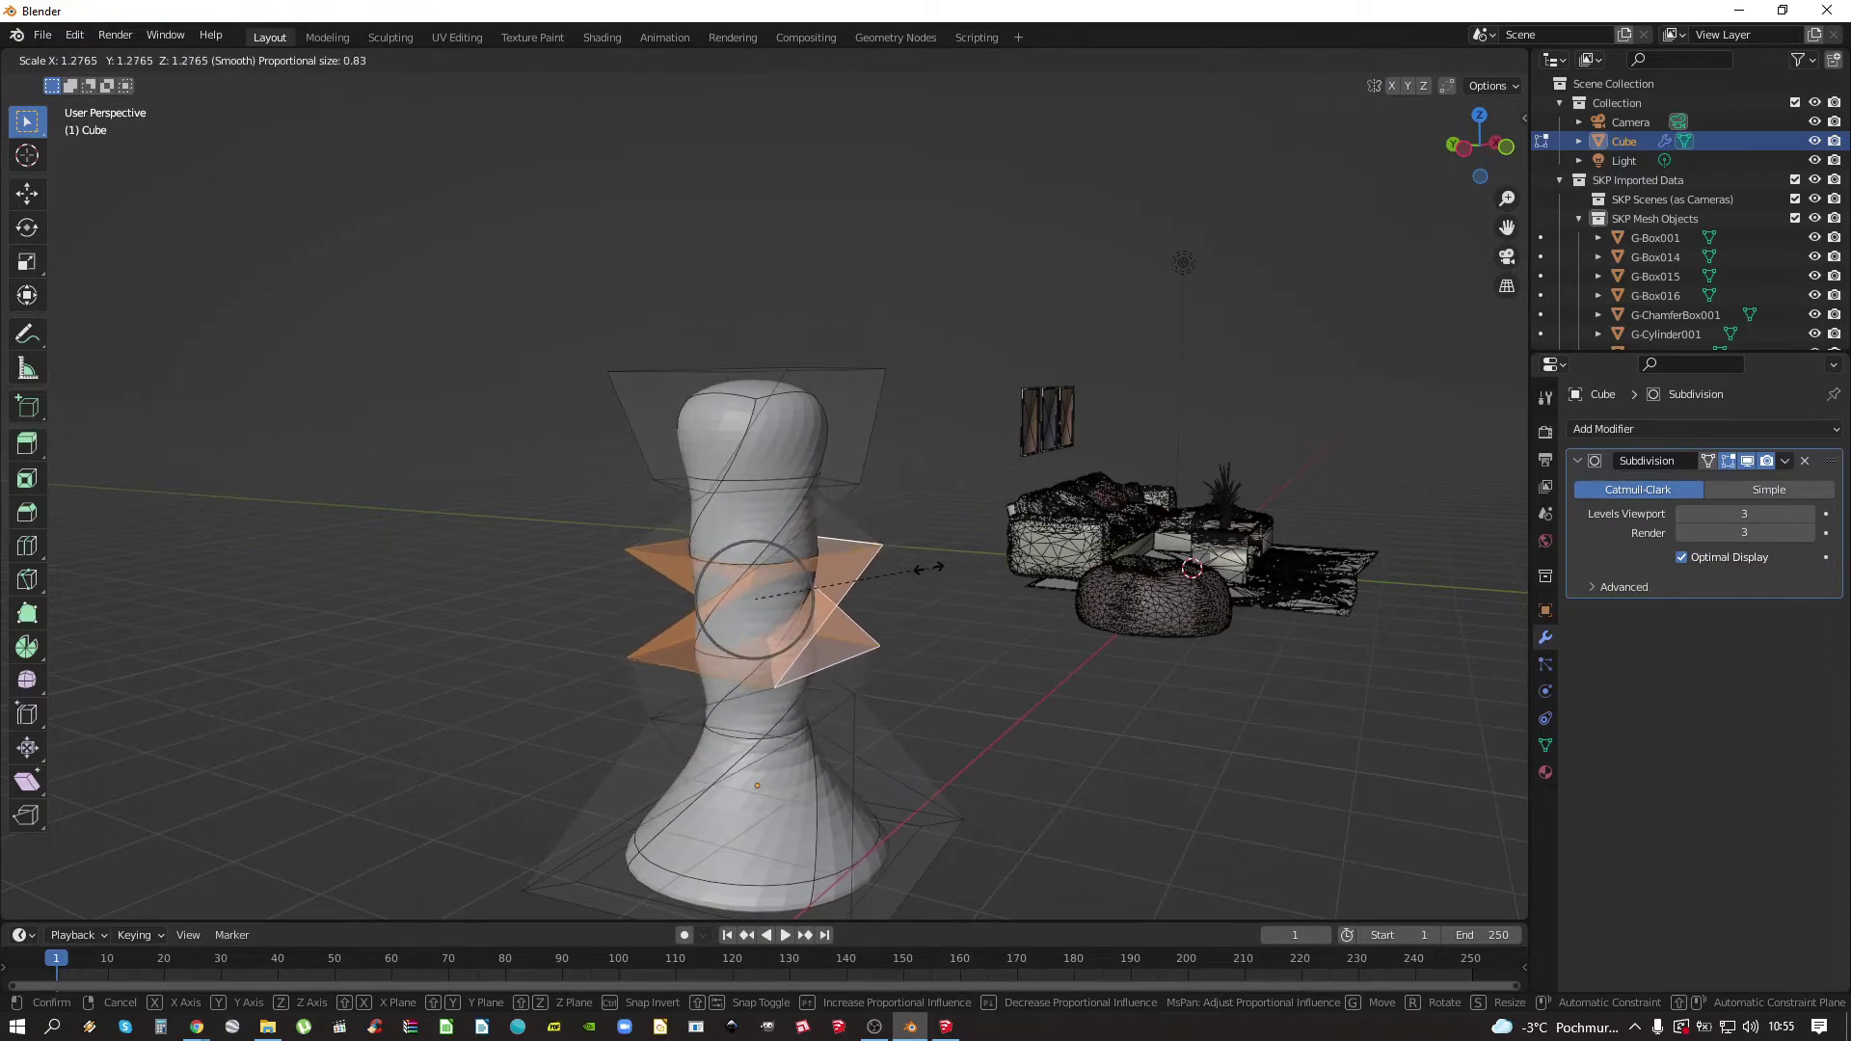
pyautogui.click(945, 569)
pyautogui.moveTo(944, 569)
pyautogui.mouseDown(button='middle')
pyautogui.moveTo(813, 590)
pyautogui.moveTo(787, 515)
pyautogui.mouseUp(button='middle')
pyautogui.press('Tab')
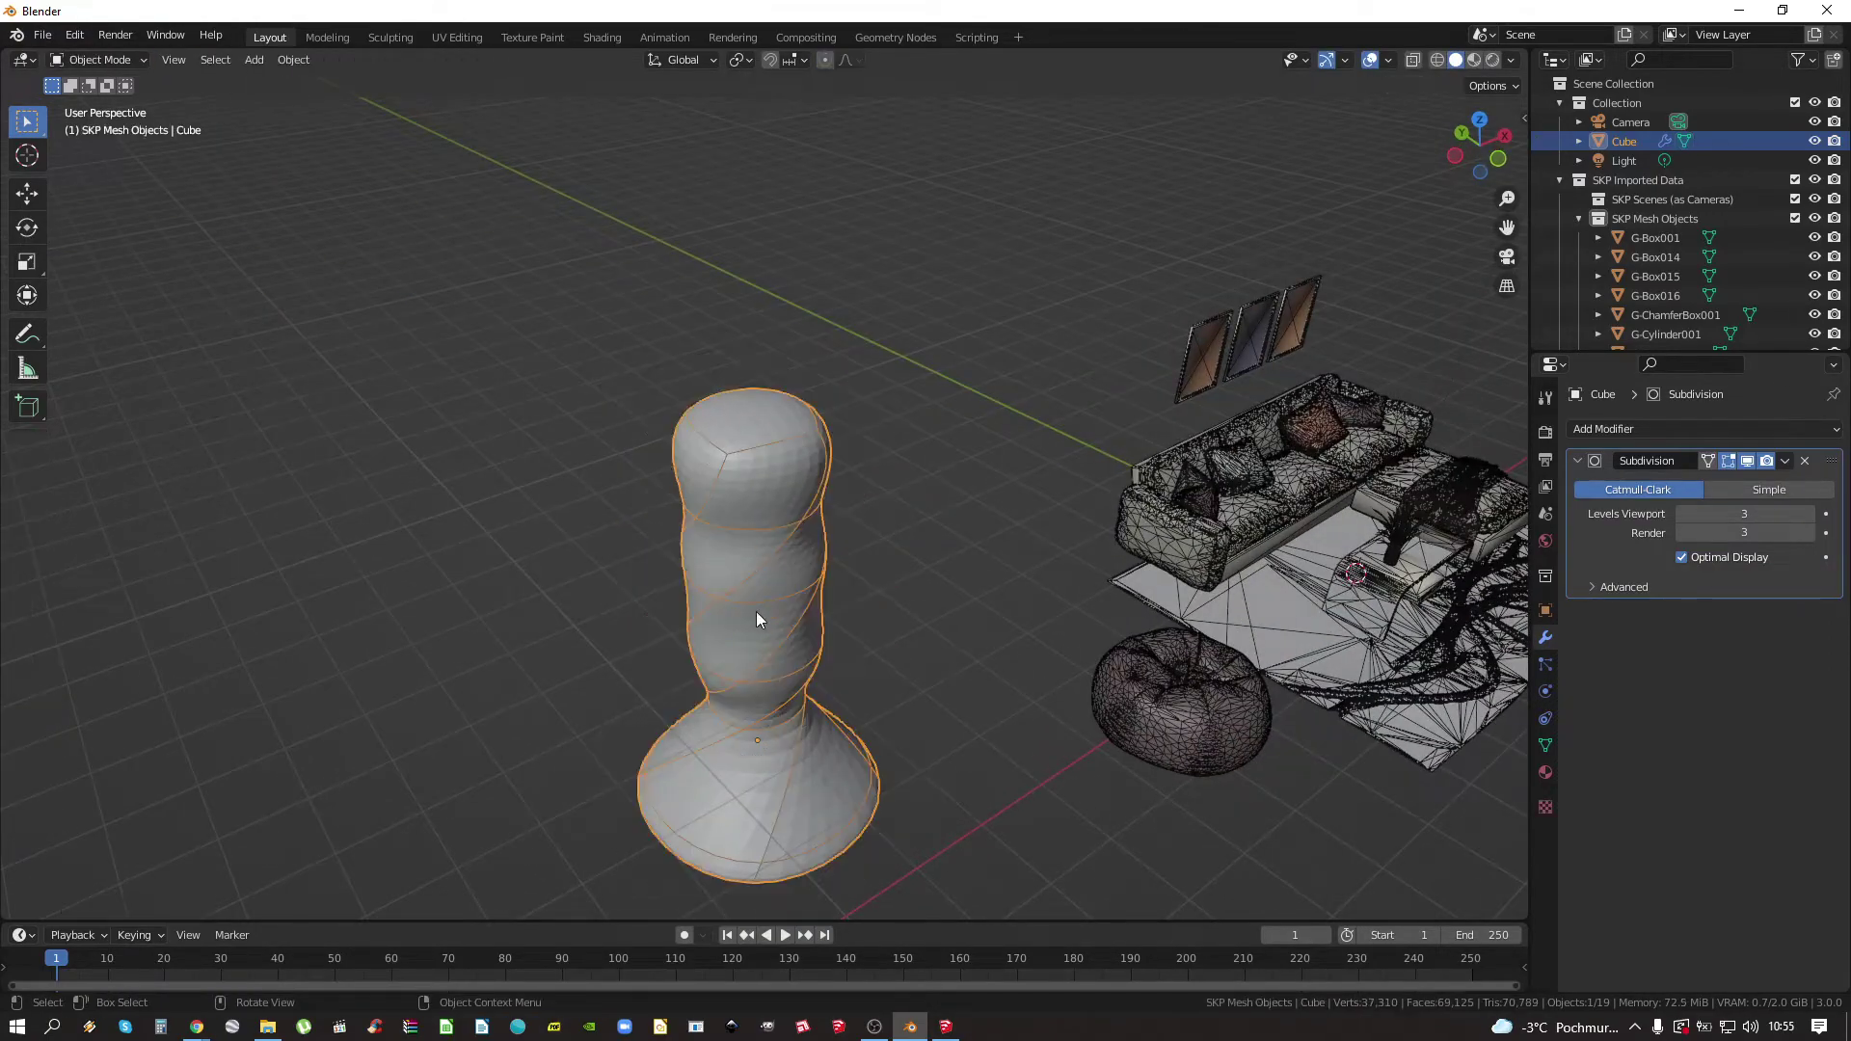
# - Apply the Subdivision Surface modifier permanently to the vase
pyautogui.moveTo(758, 619); pyautogui.dragTo(1028, 569, button='middle')
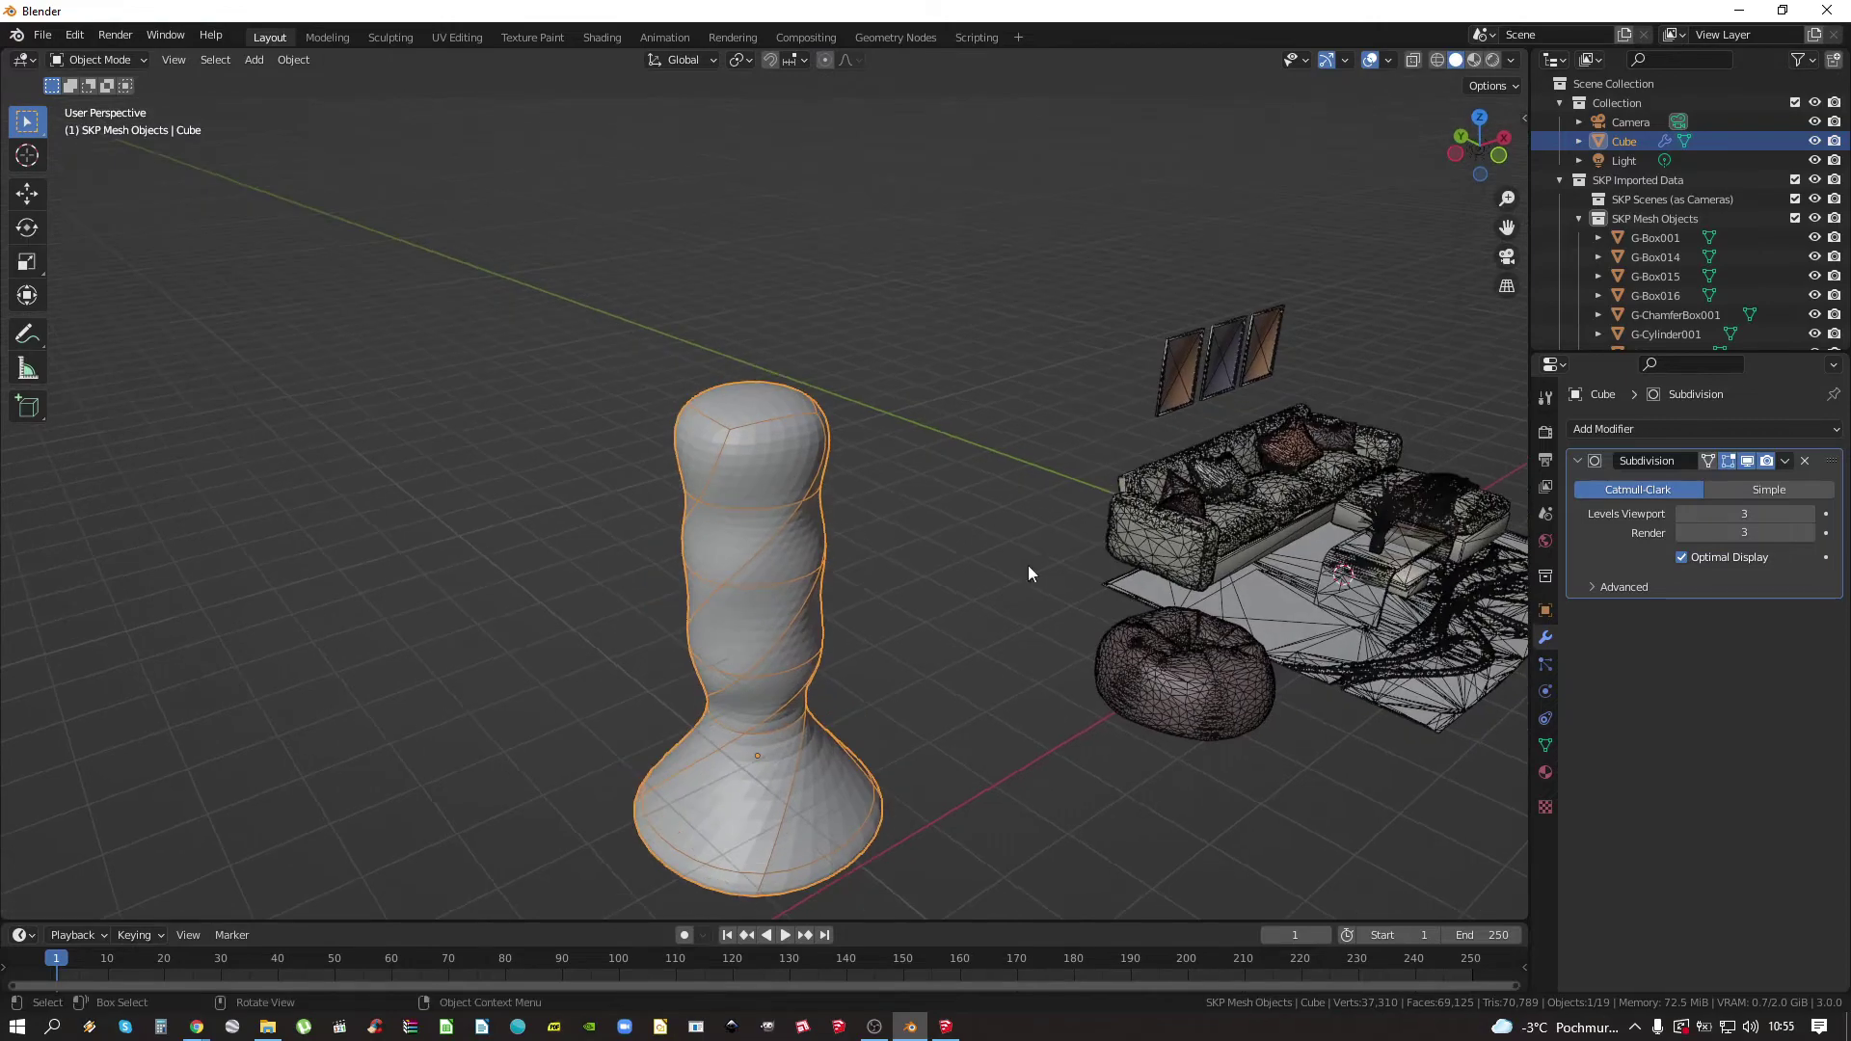
pyautogui.click(1785, 461)
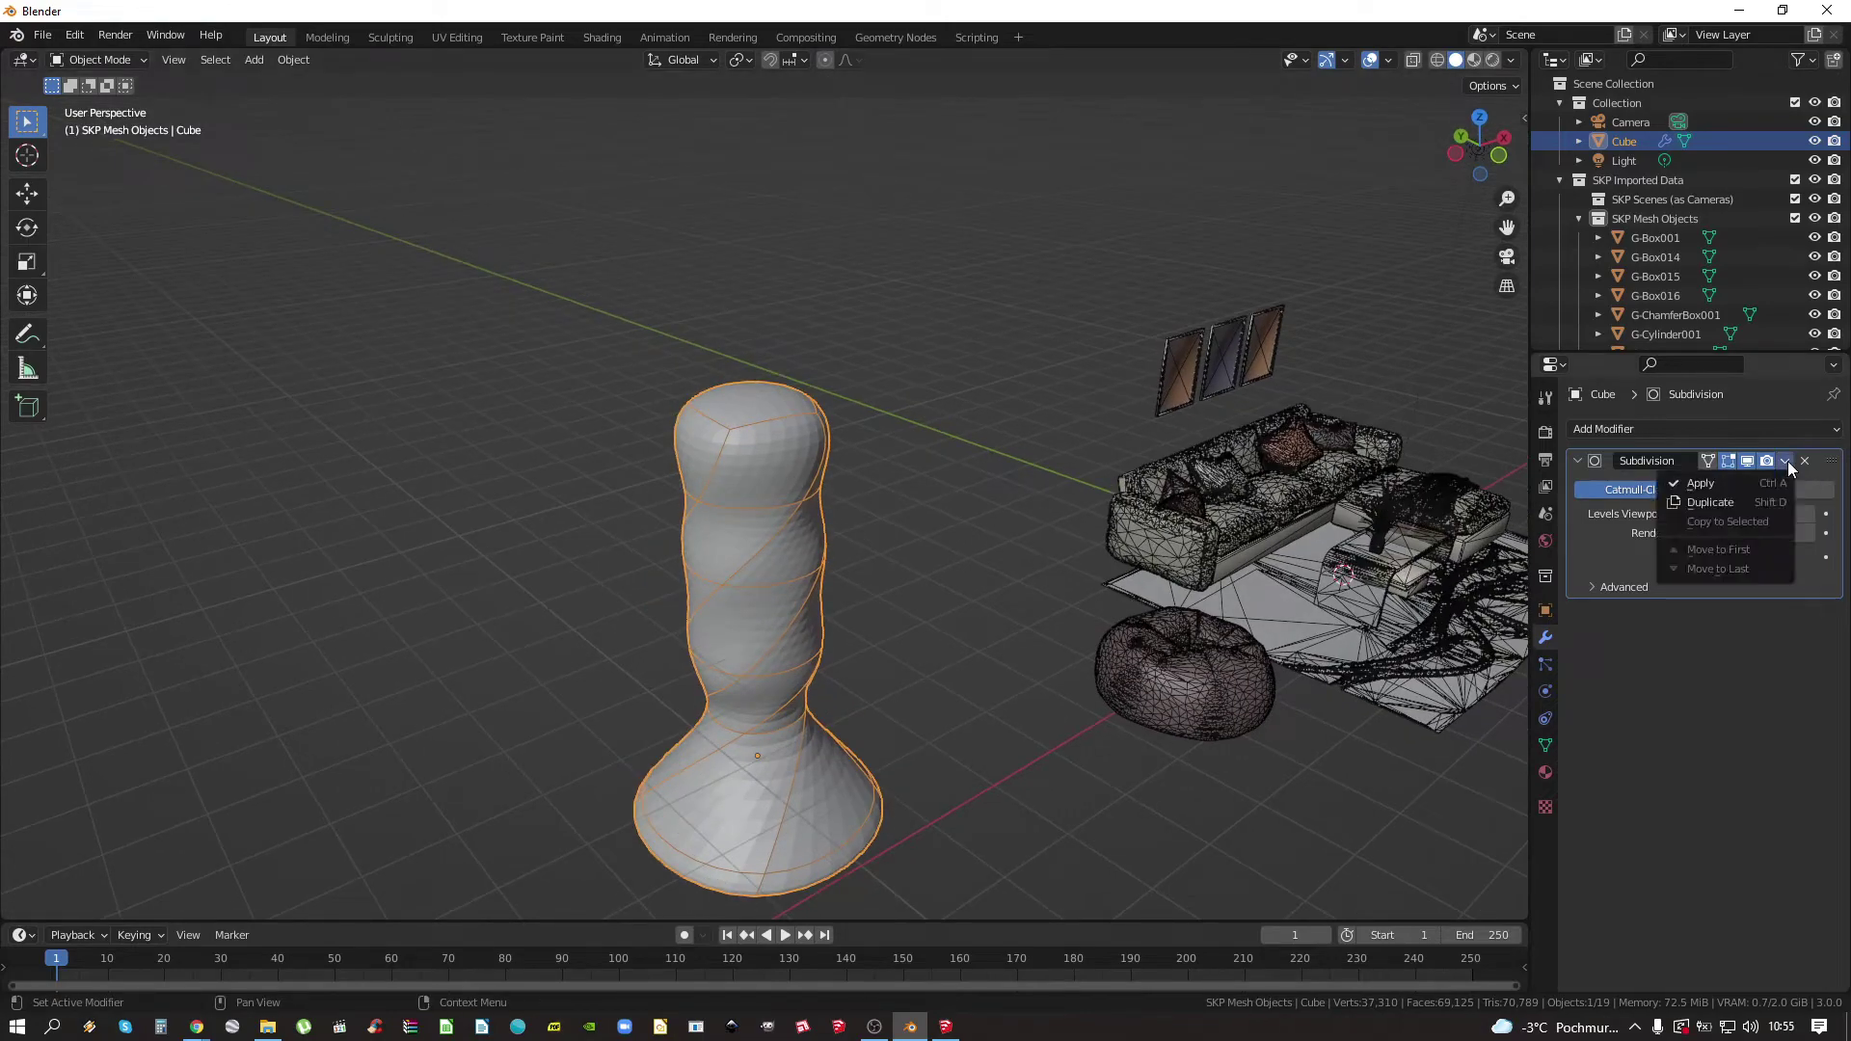
pyautogui.click(1711, 484)
pyautogui.scroll(5, 701, 538)
pyautogui.moveTo(772, 482)
pyautogui.mouseDown(button='middle')
pyautogui.moveTo(875, 500)
pyautogui.moveTo(827, 508)
pyautogui.moveTo(1310, 451)
pyautogui.mouseUp(button='middle')
# - Add a Decimate modifier and lower its Ratio to 0.1224 for a low-poly vase
pyautogui.click(1648, 428)
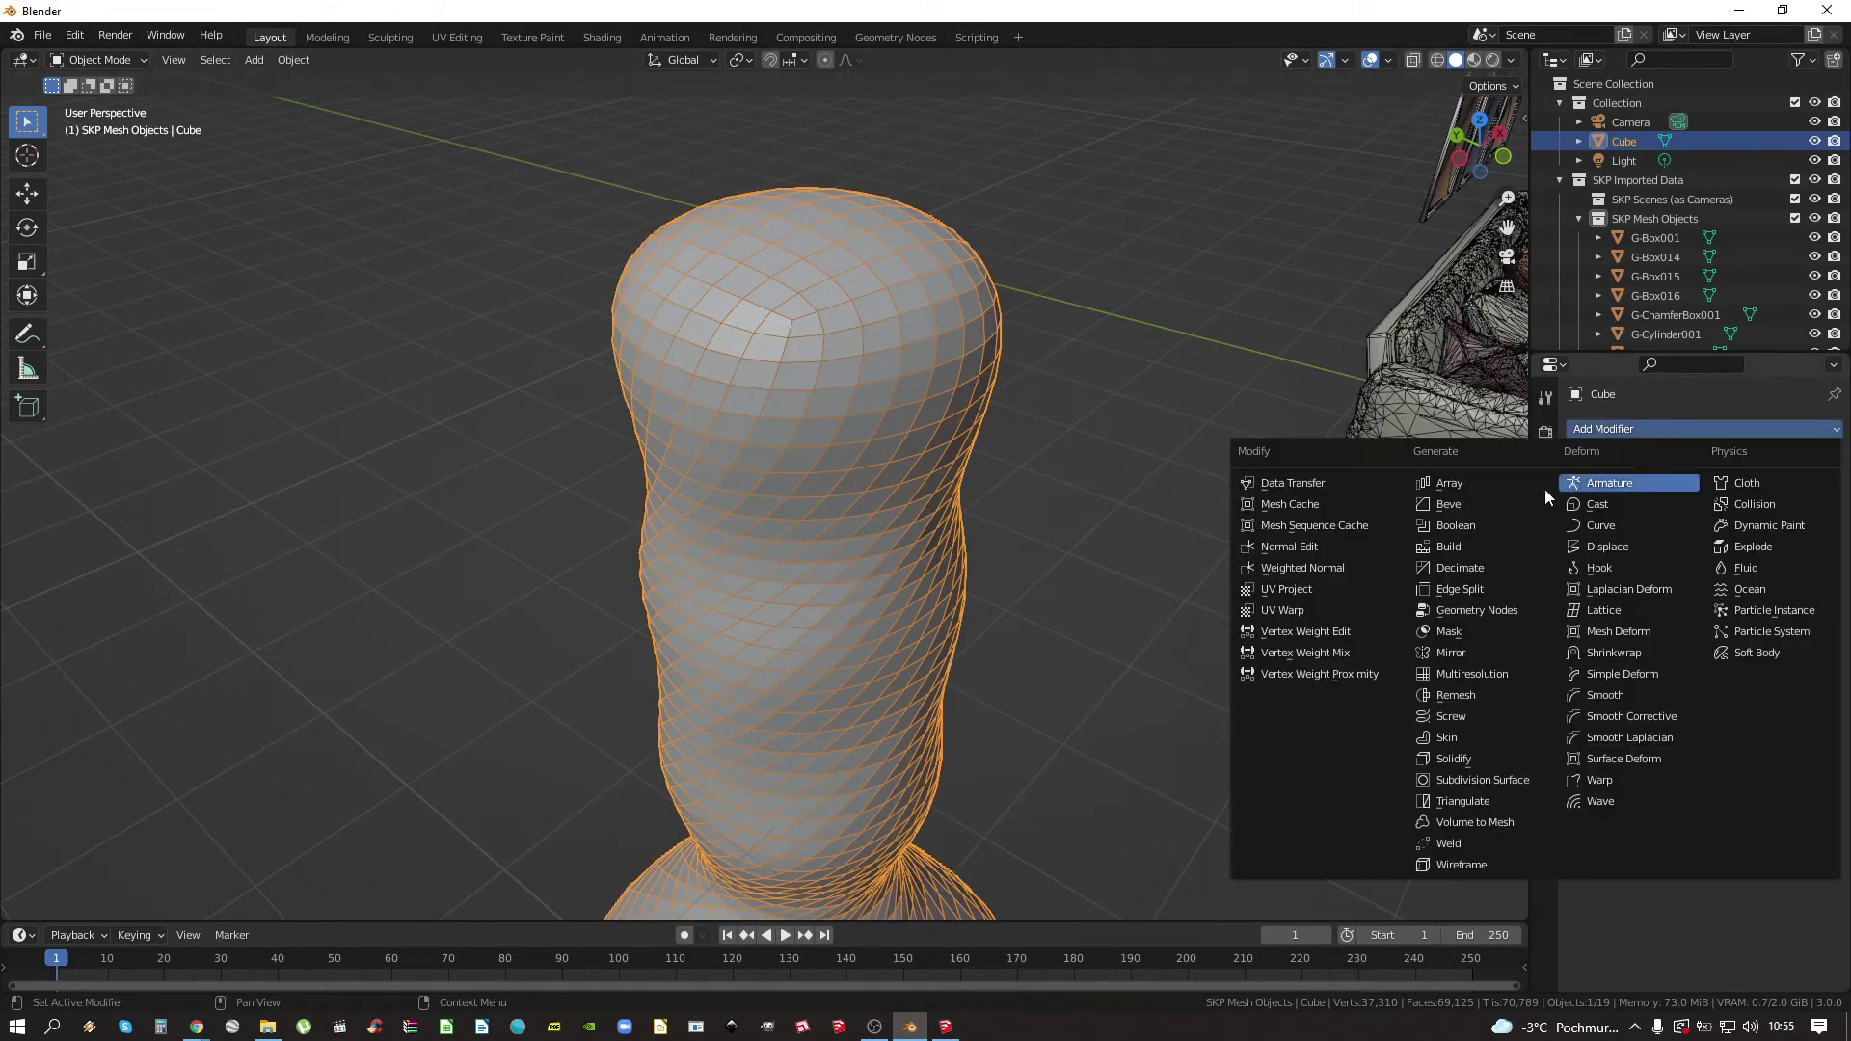
pyautogui.click(1448, 571)
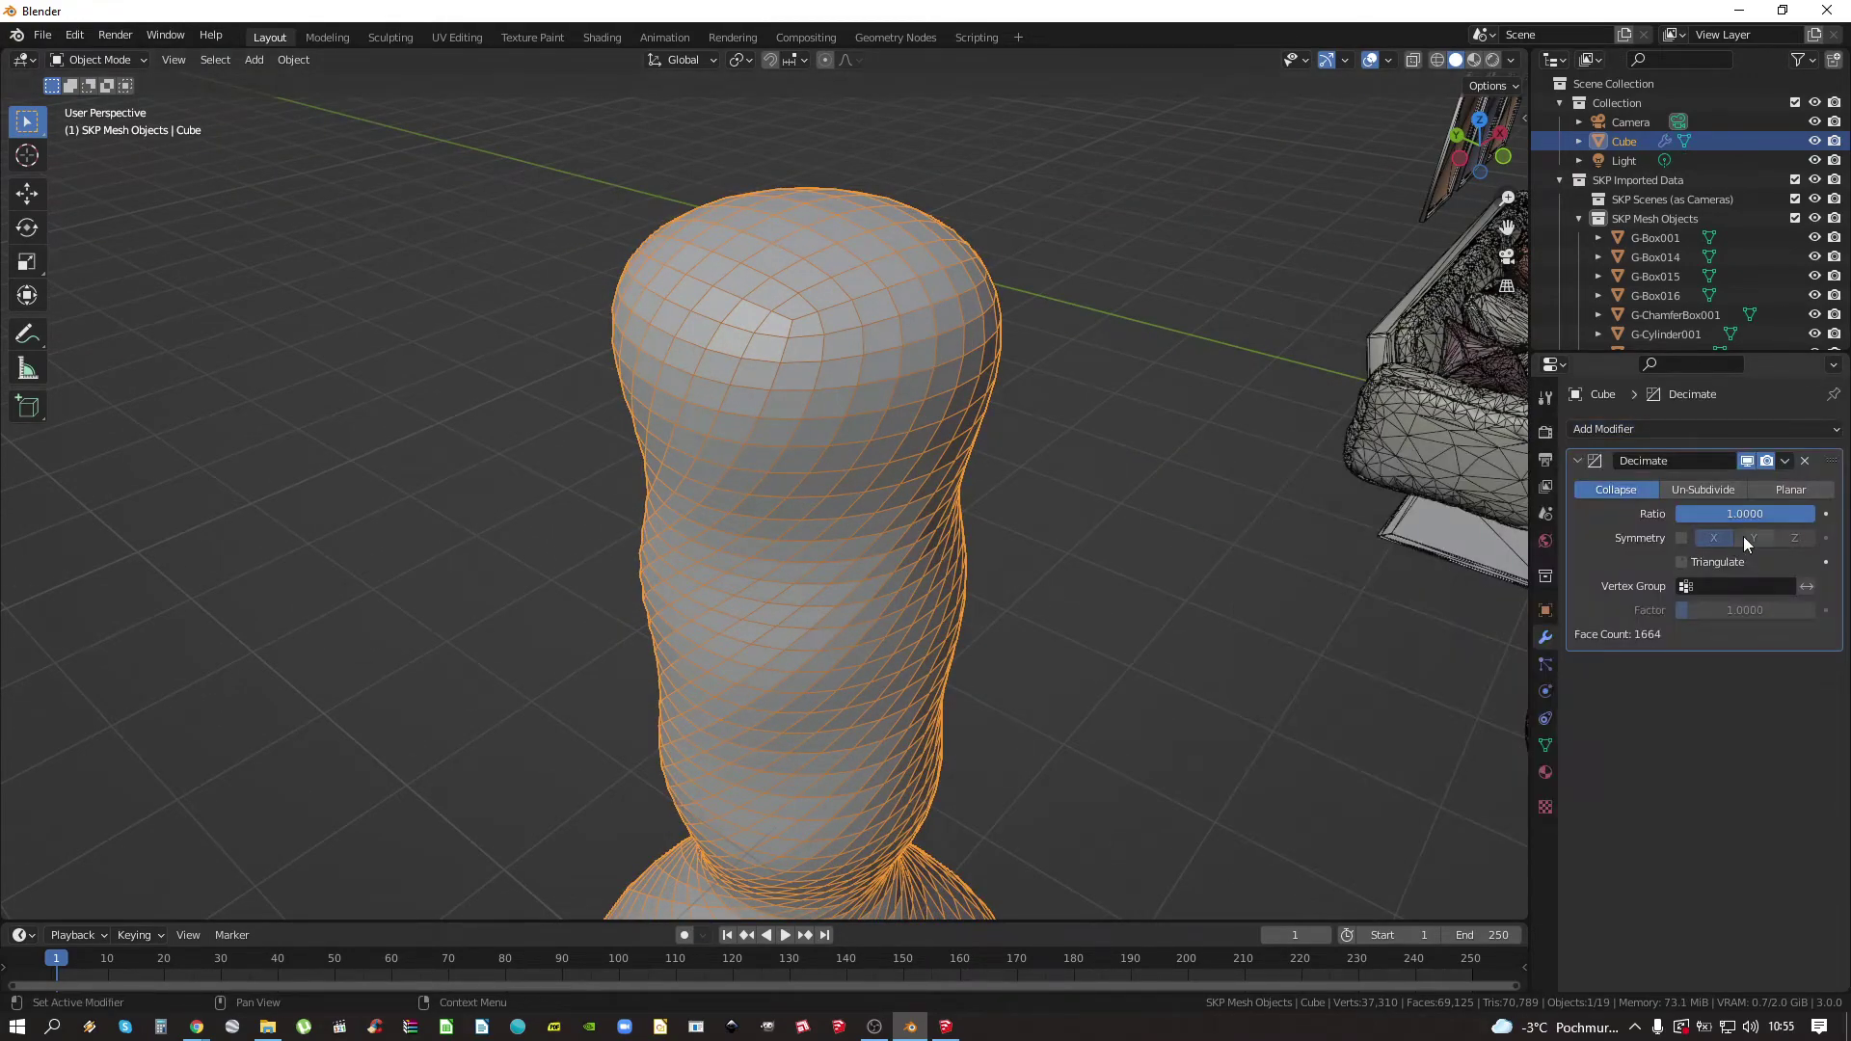
pyautogui.moveTo(1811, 513); pyautogui.dragTo(1693, 513)
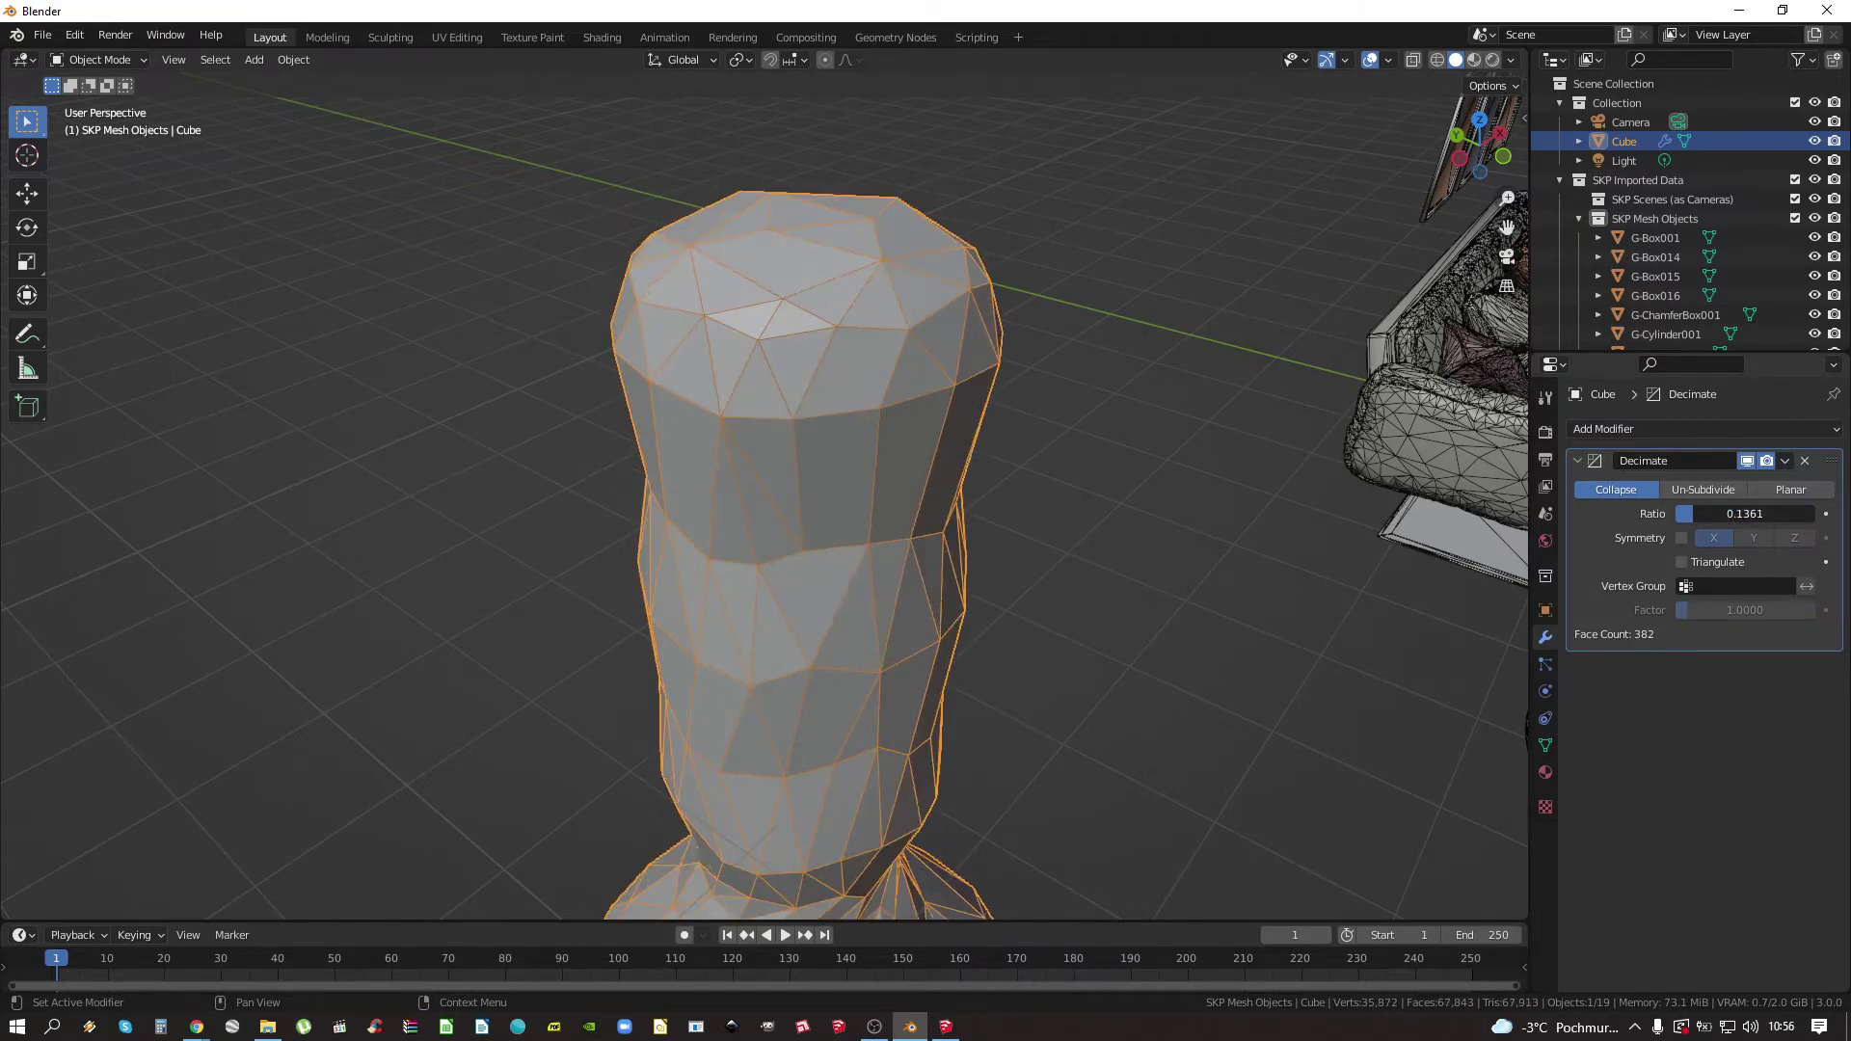
pyautogui.moveTo(993, 523)
pyautogui.mouseDown(button='middle')
pyautogui.moveTo(871, 482)
pyautogui.moveTo(896, 405)
pyautogui.moveTo(843, 674)
pyautogui.moveTo(875, 591)
pyautogui.moveTo(875, 649)
pyautogui.moveTo(1334, 578)
pyautogui.mouseUp(button='middle')
pyautogui.scroll(2, 948, 454)
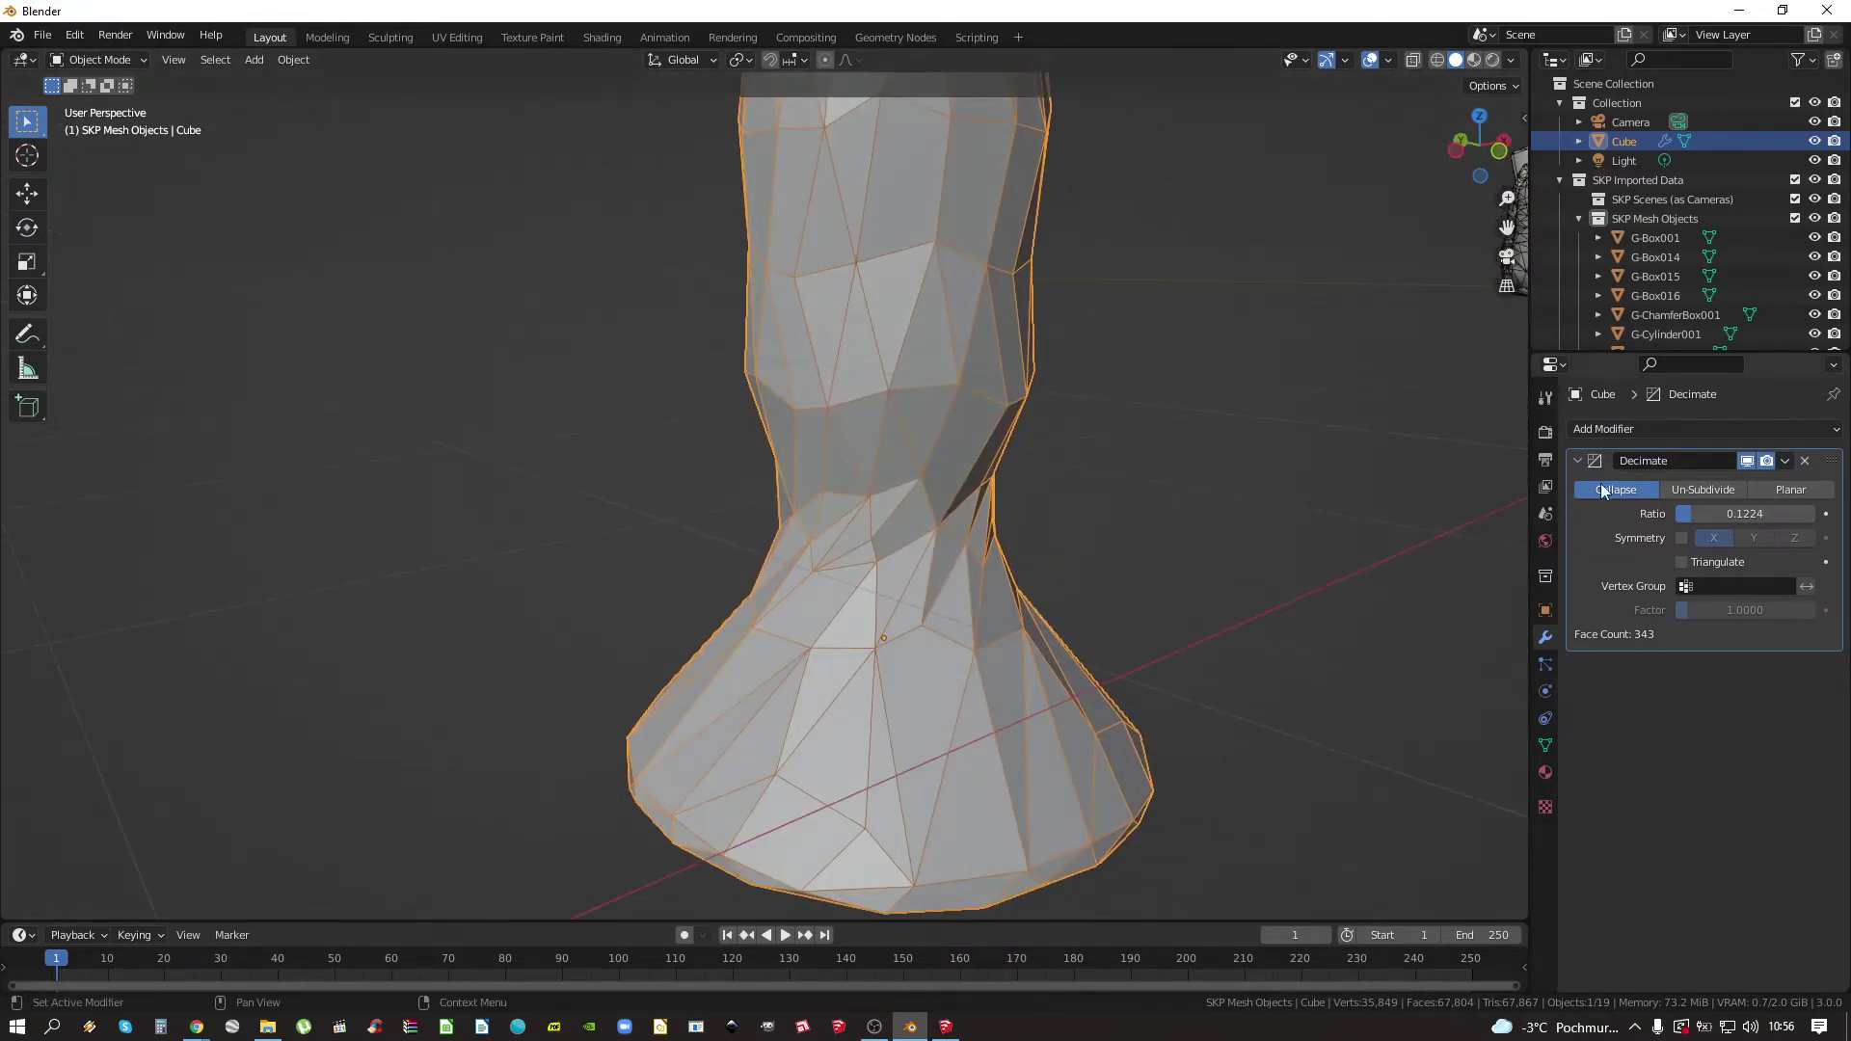
# - Add a Wireframe modifier with 0.0469 m thickness to the vase, then reselect it
pyautogui.click(1629, 432)
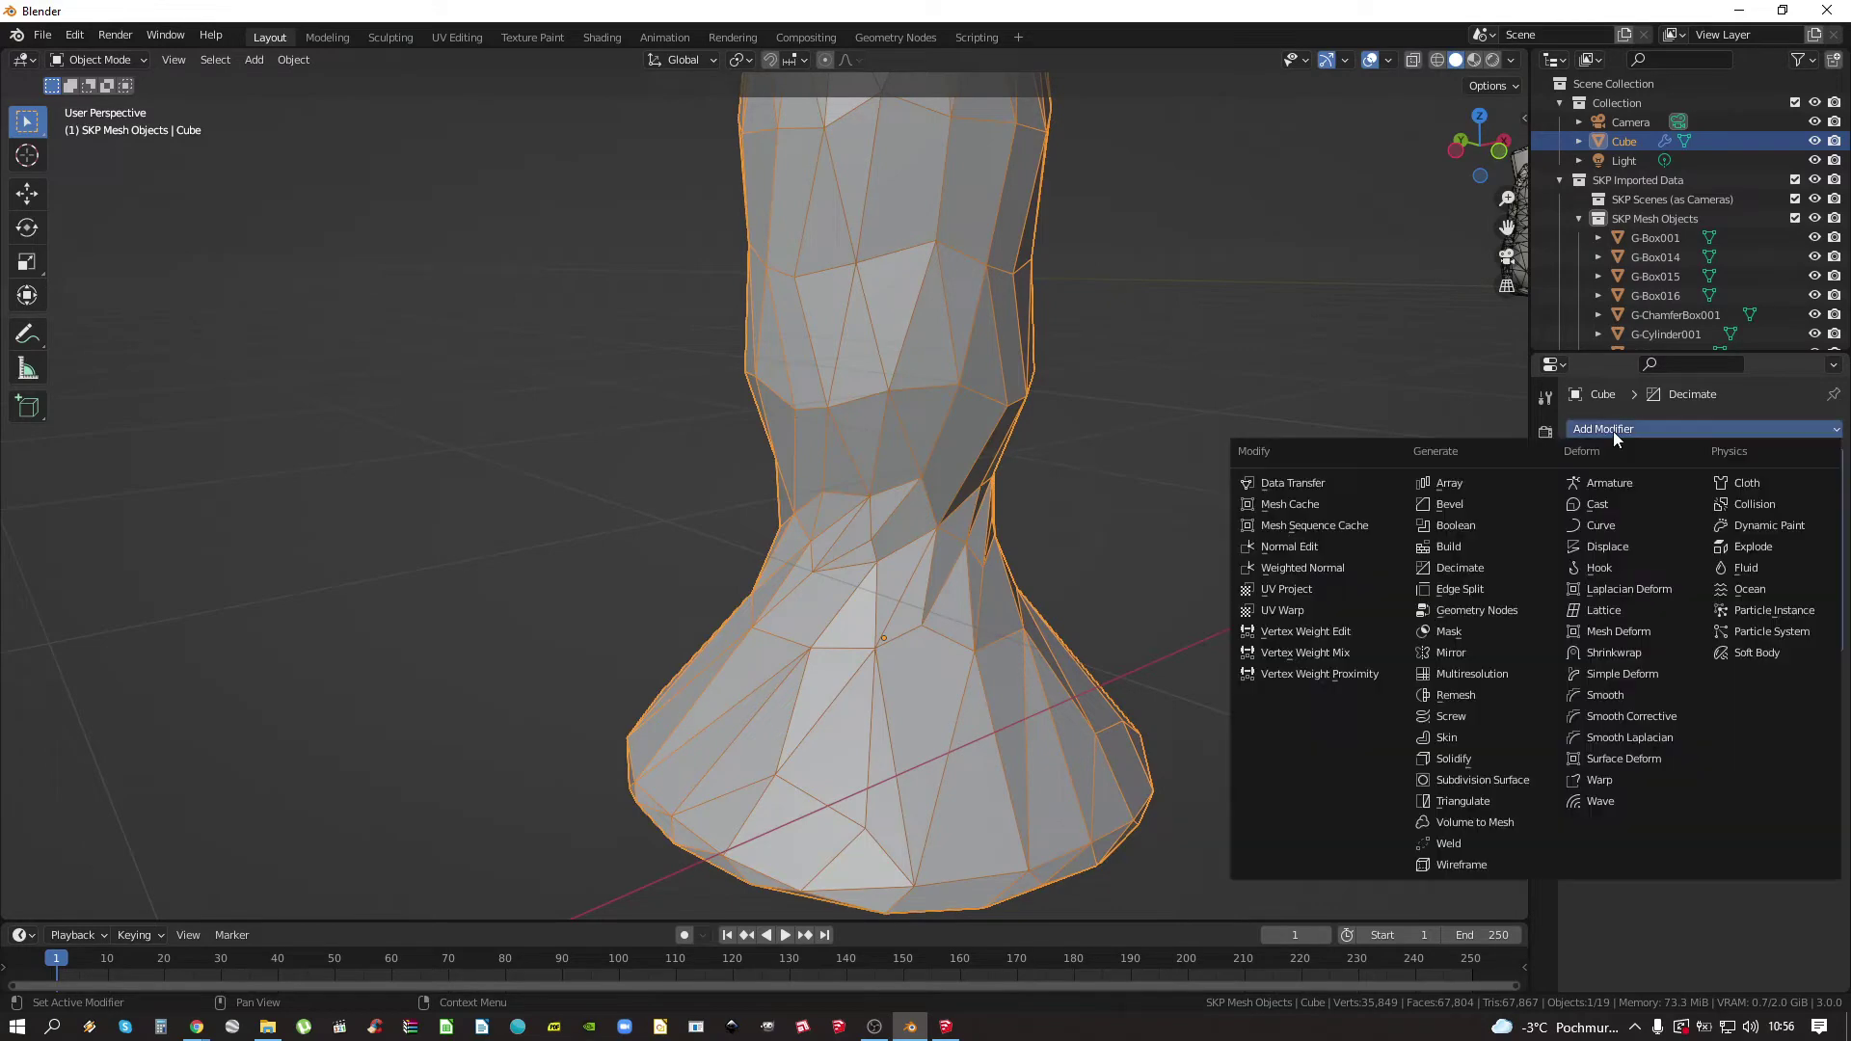
pyautogui.click(1460, 862)
pyautogui.scroll(5, 964, 686)
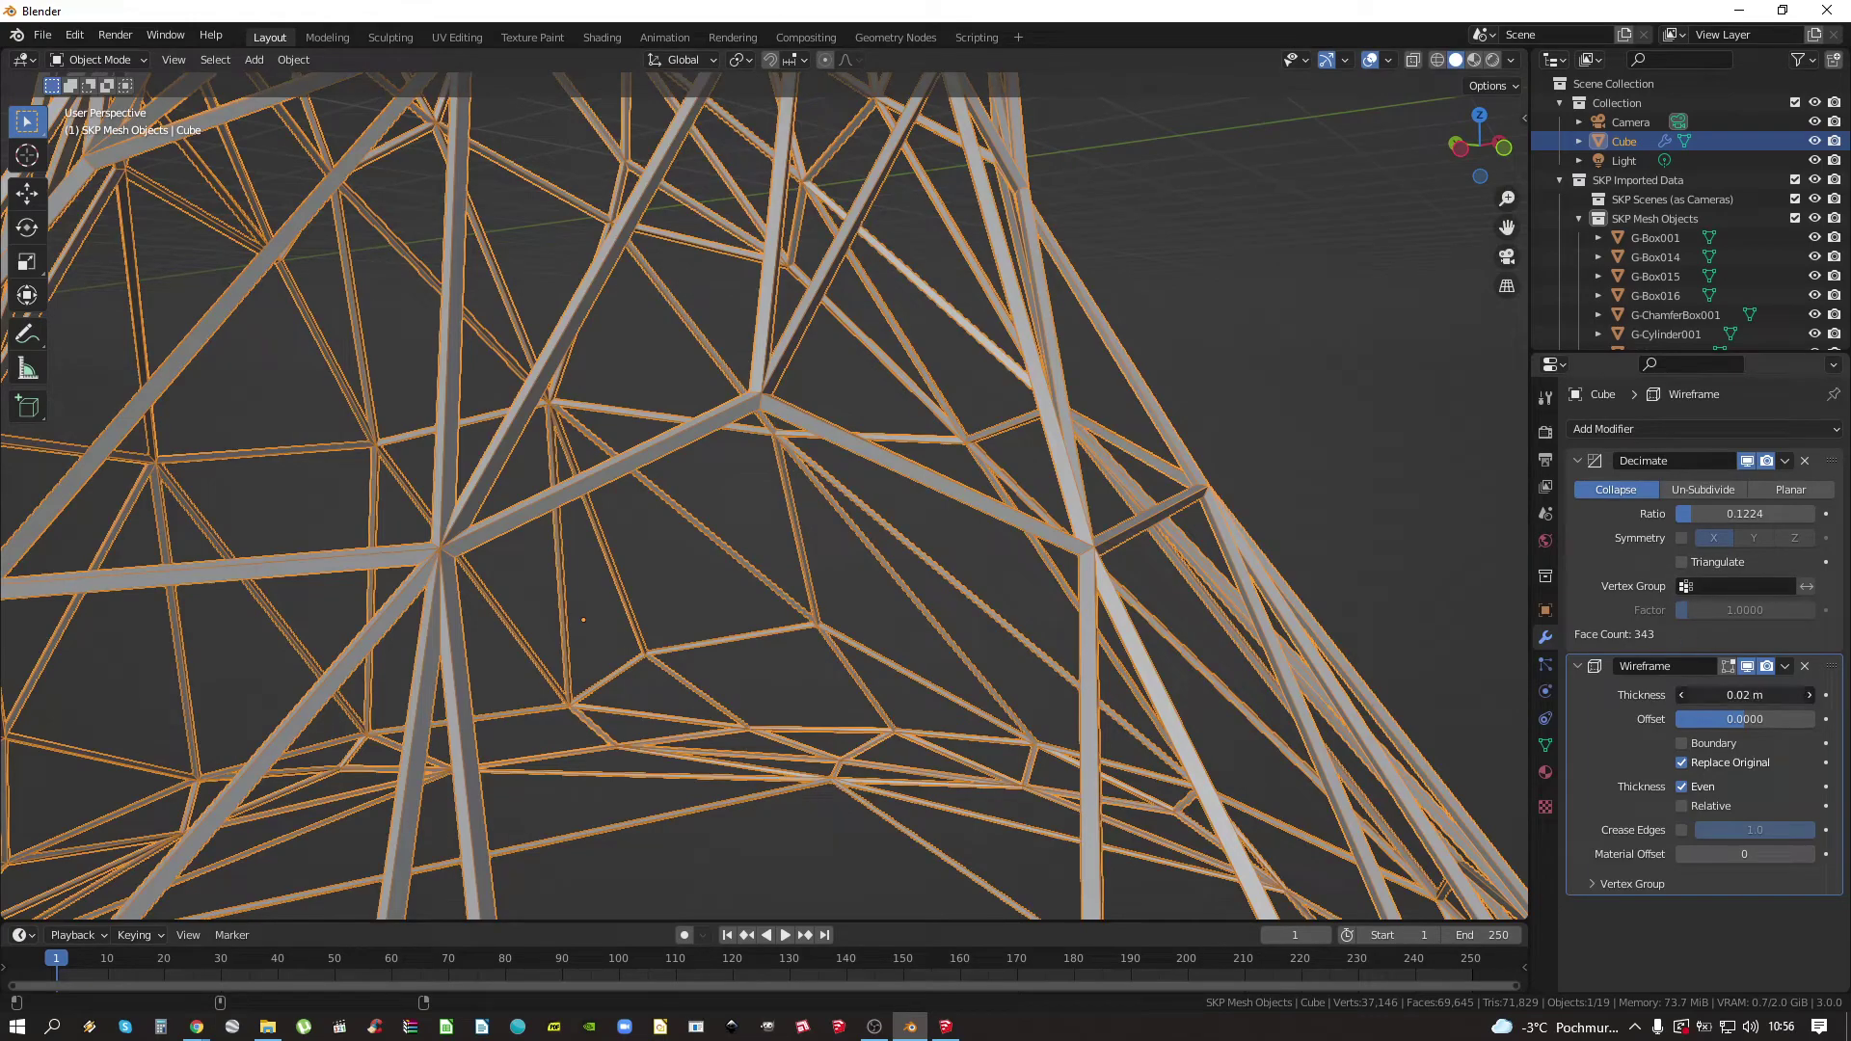
pyautogui.moveTo(1745, 694); pyautogui.dragTo(1769, 694)
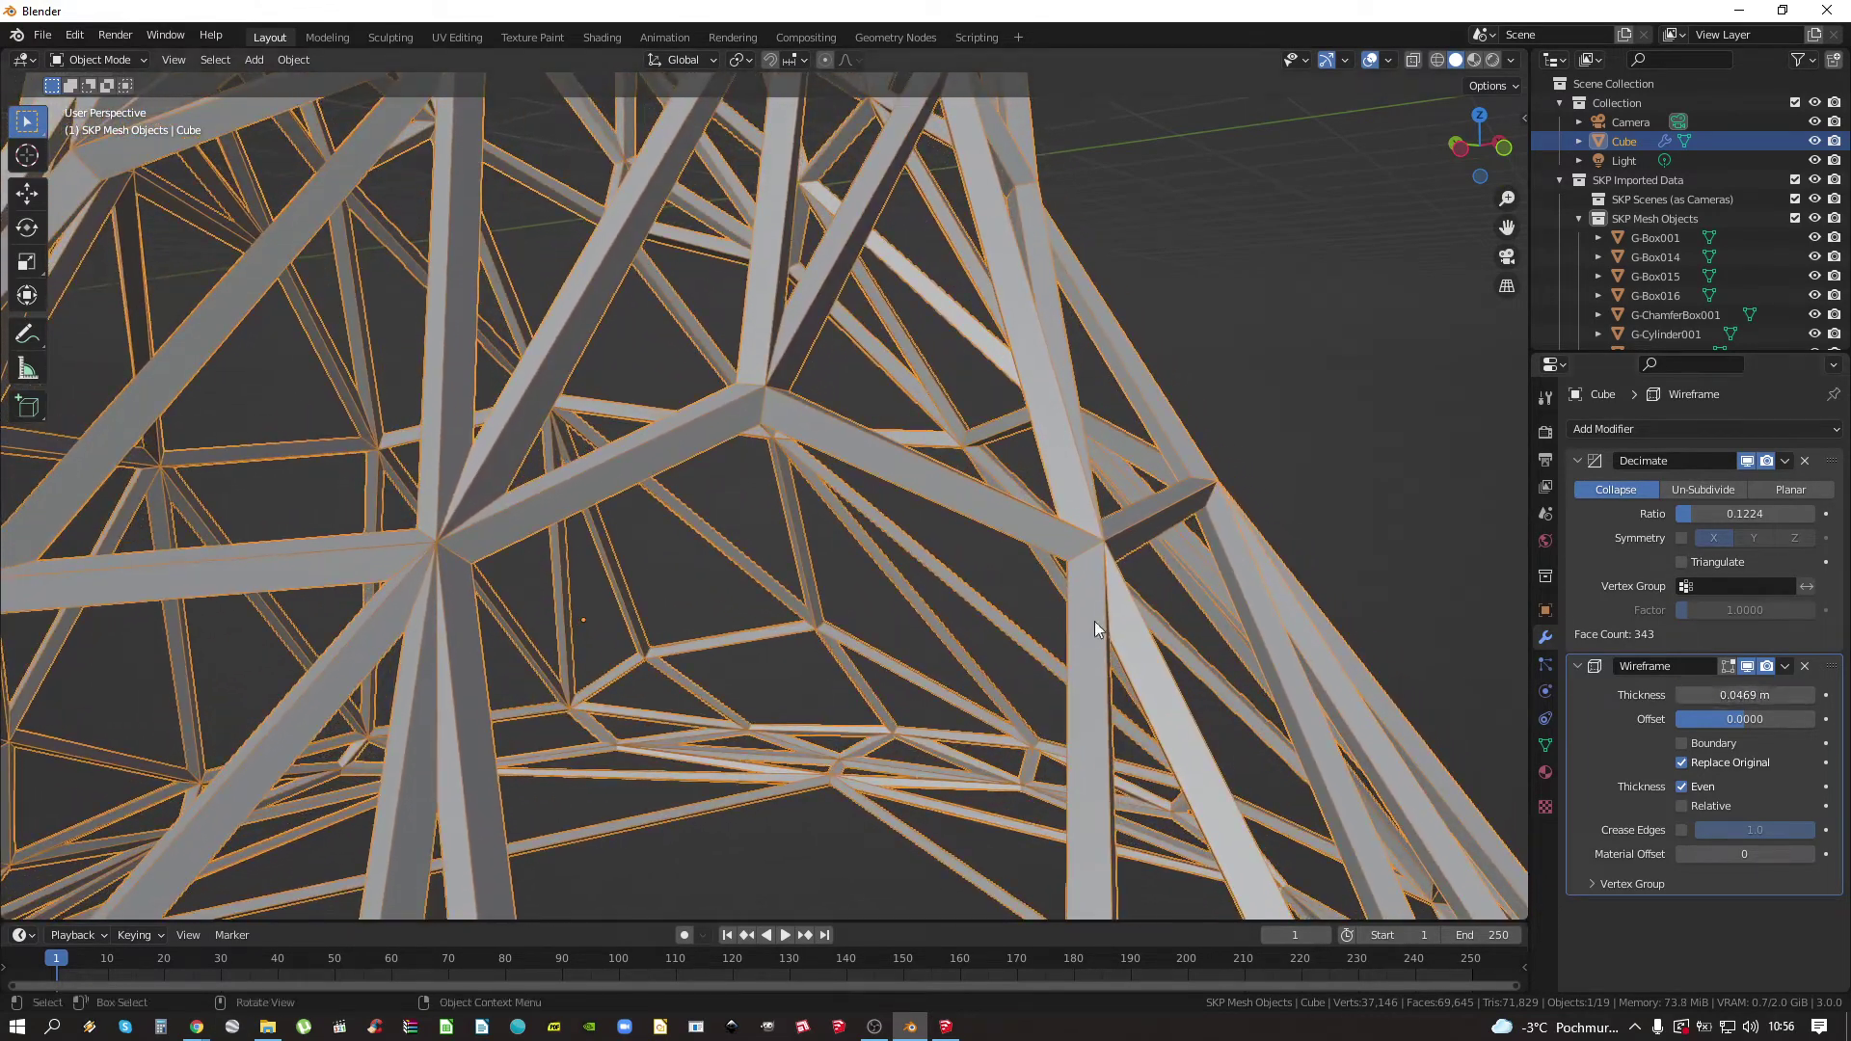
pyautogui.scroll(-3, 899, 638)
pyautogui.scroll(-6, 860, 541)
pyautogui.scroll(2, 939, 512)
pyautogui.hotkey('alt', 'a')
pyautogui.moveTo(939, 512)
pyautogui.mouseDown(button='middle')
pyautogui.moveTo(859, 545)
pyautogui.moveTo(905, 506)
pyautogui.moveTo(837, 578)
pyautogui.mouseUp(button='middle')
pyautogui.click(839, 593)
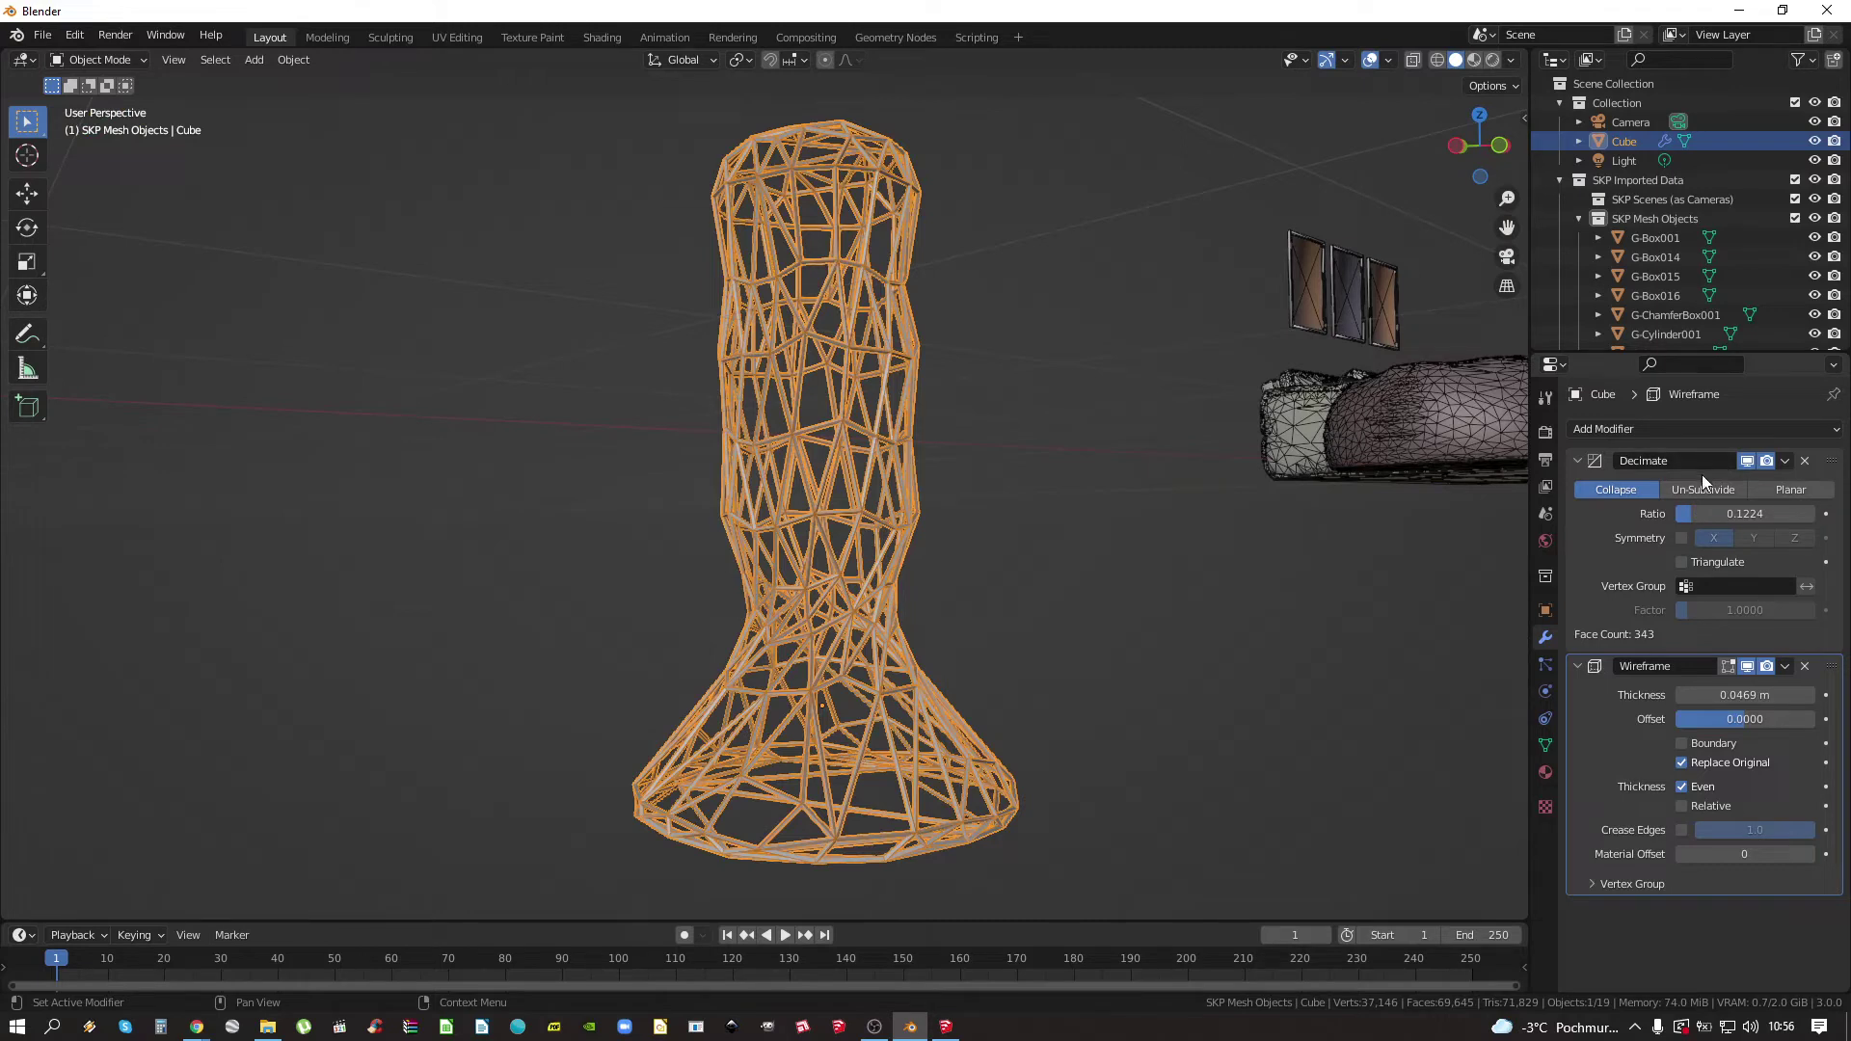
# - Apply the Decimate and Wireframe modifiers to the vase lattice mesh
pyautogui.click(1786, 461)
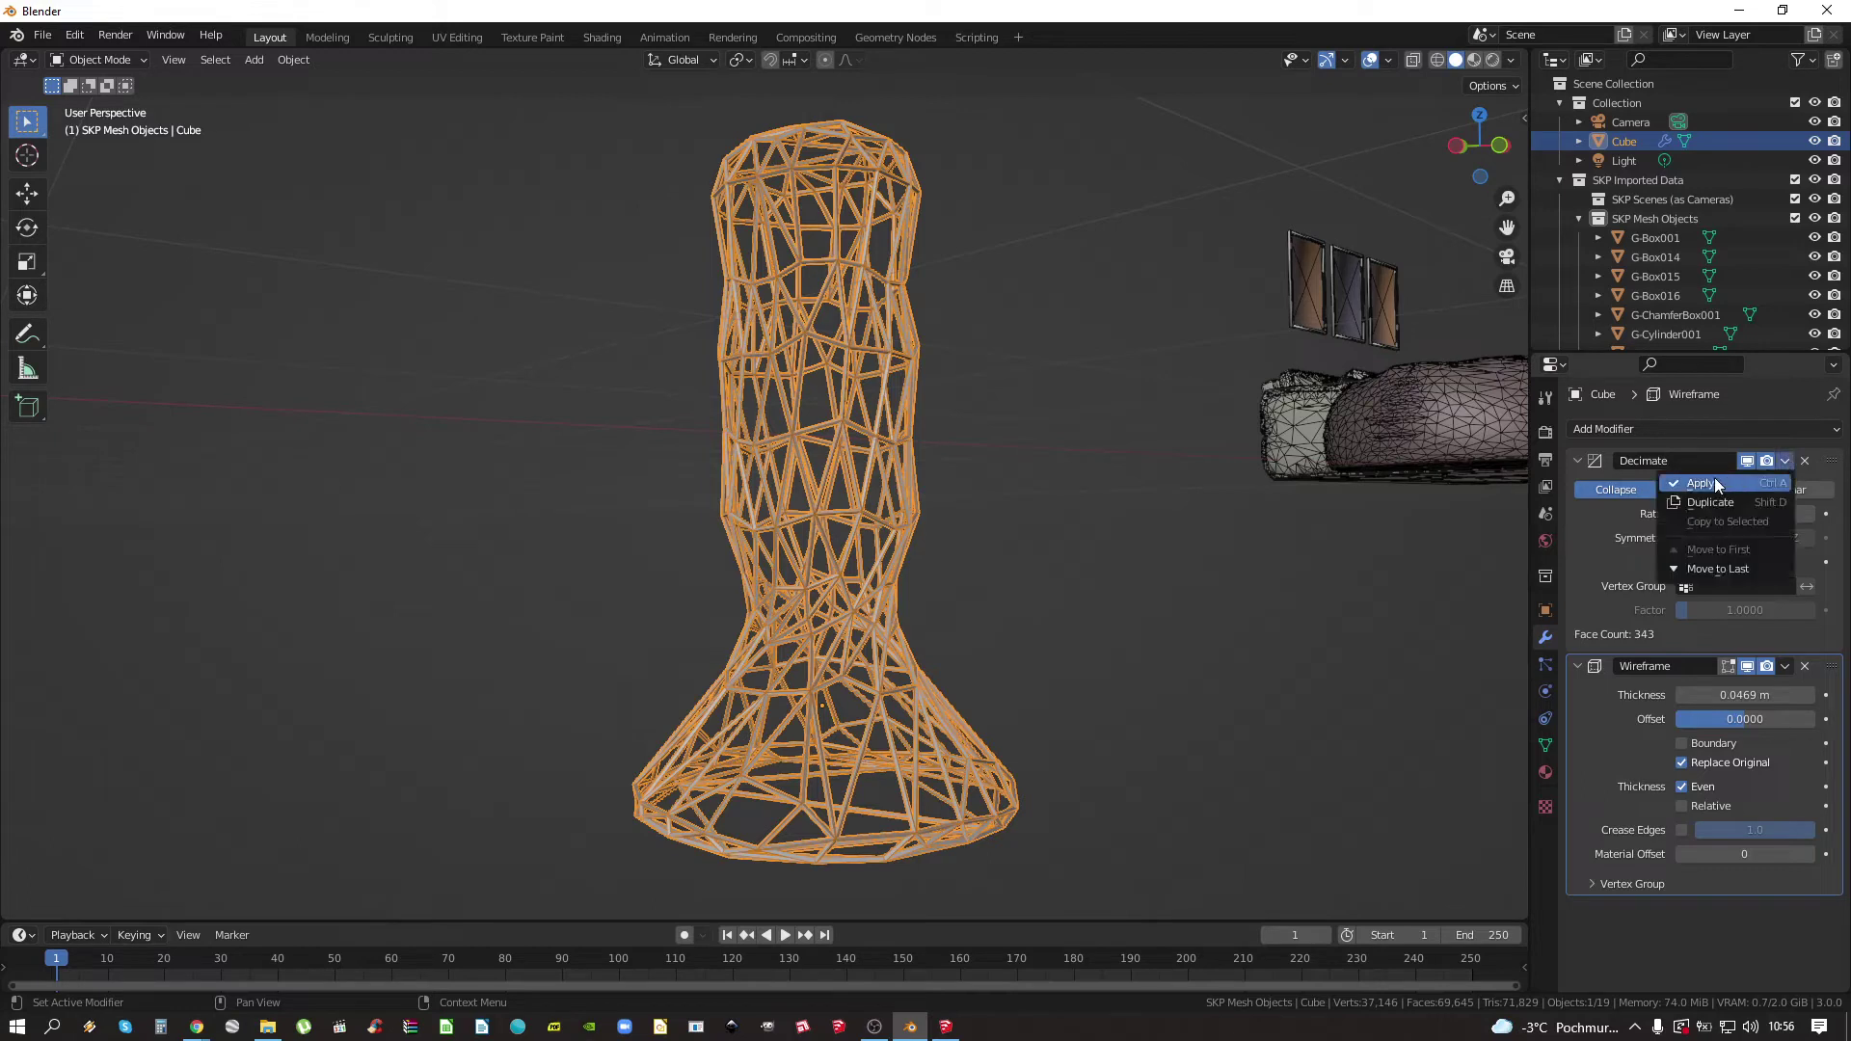
pyautogui.click(1707, 485)
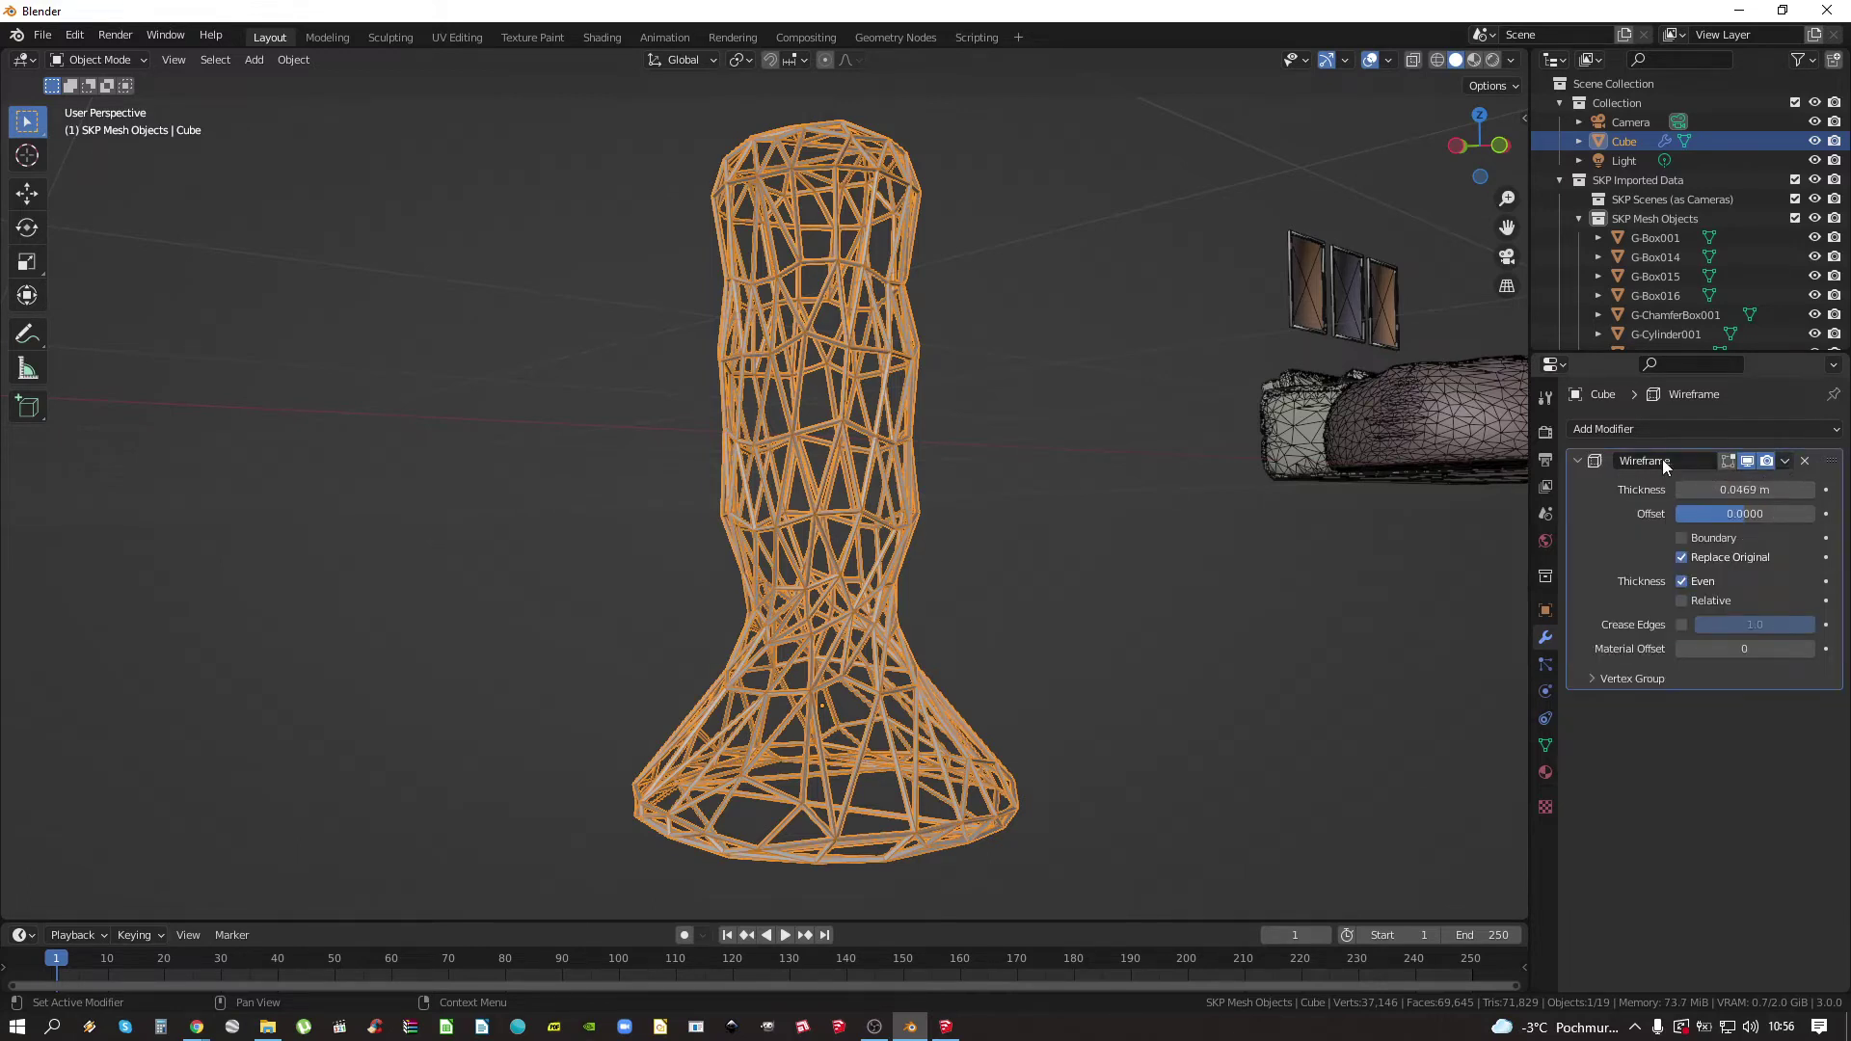
pyautogui.click(1786, 461)
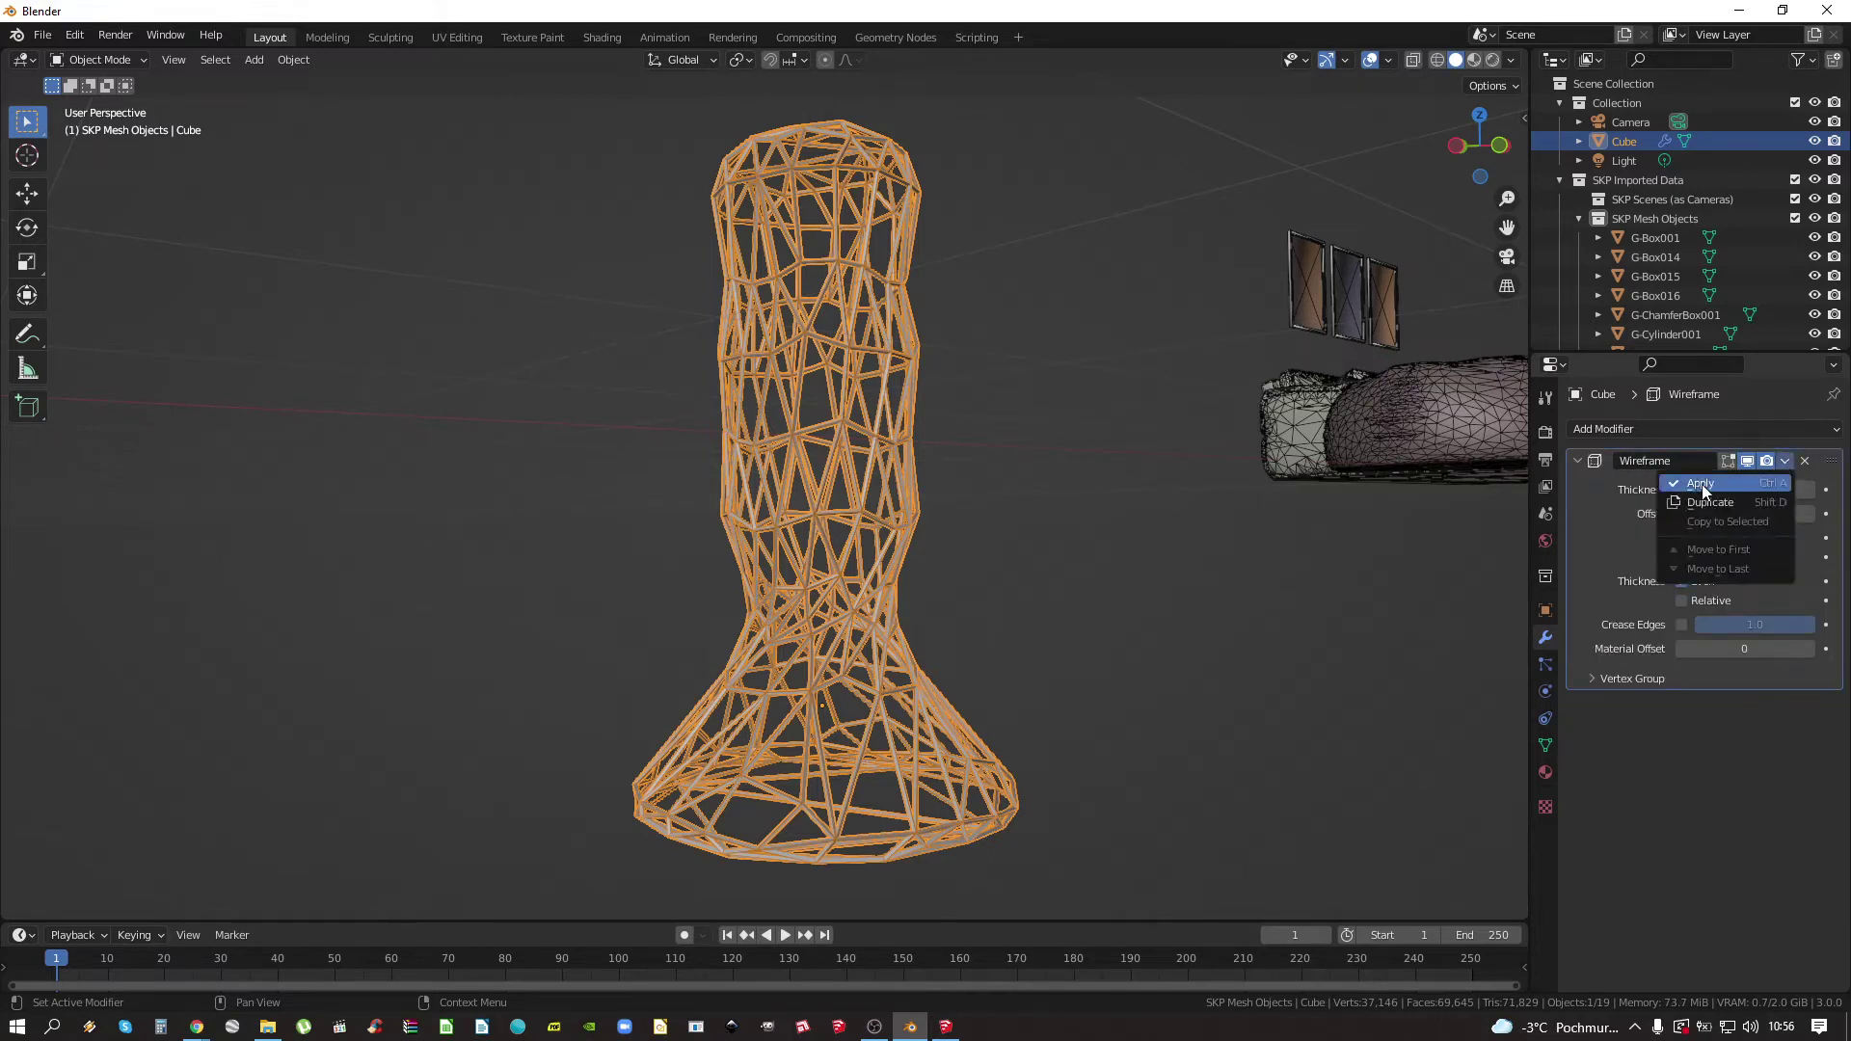
pyautogui.click(1707, 485)
pyautogui.moveTo(844, 448)
pyautogui.mouseDown(button='middle')
pyautogui.moveTo(808, 563)
pyautogui.moveTo(844, 571)
pyautogui.mouseUp(button='middle')
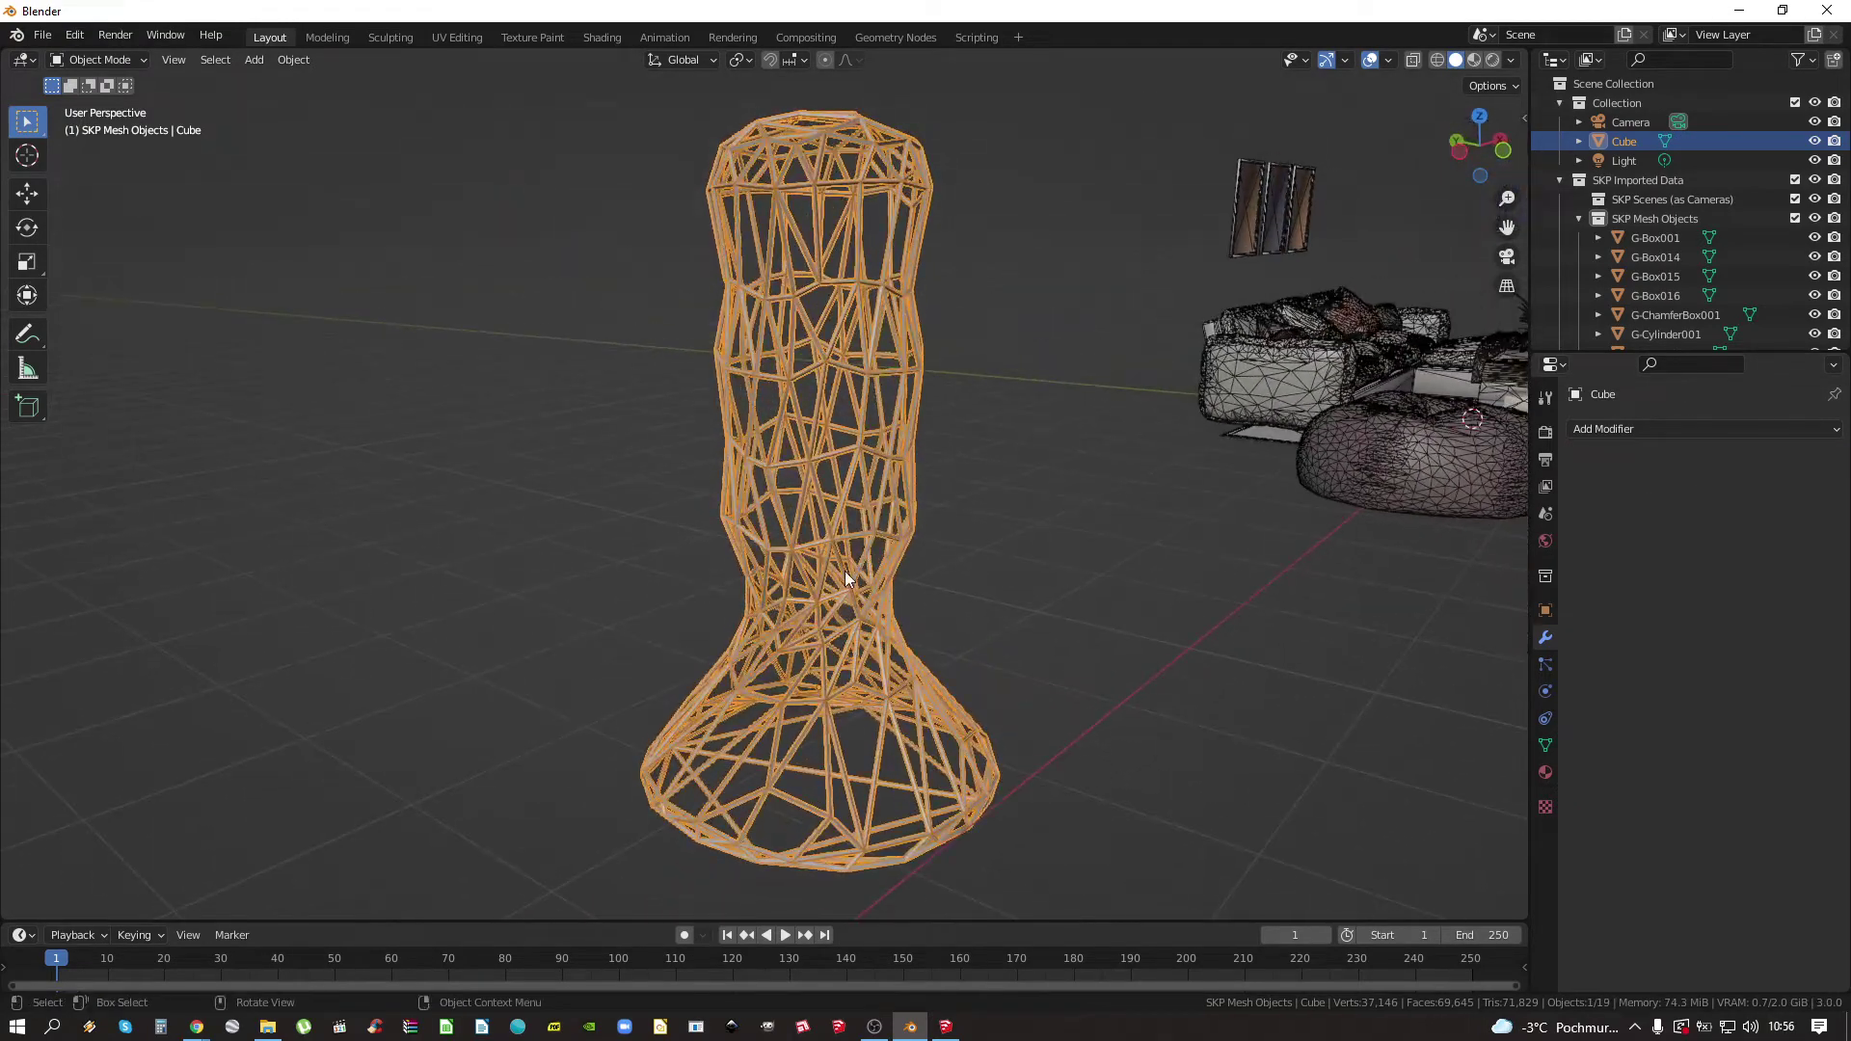
pyautogui.scroll(4, 955, 603)
pyautogui.scroll(-2, 849, 569)
# - Raise the vase lattice vertically along the Z axis
pyautogui.press('Tab')
pyautogui.scroll(-2, 823, 545)
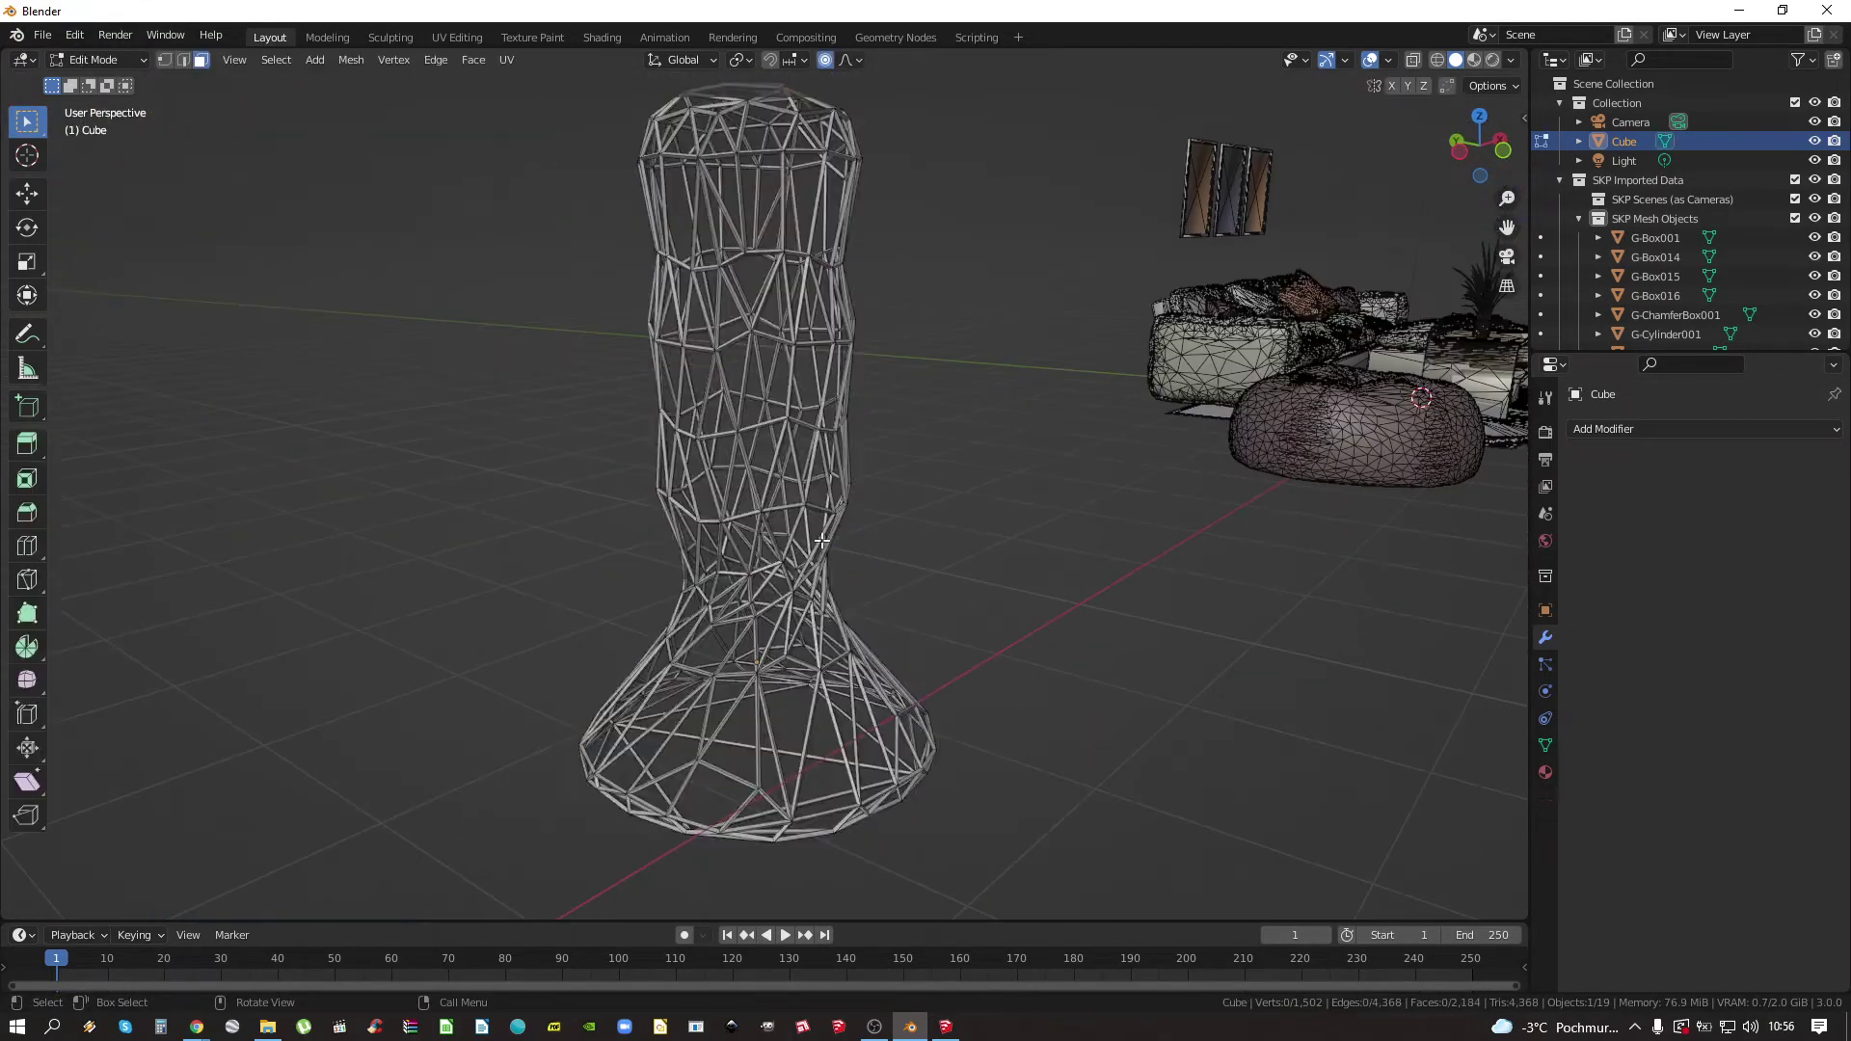
pyautogui.scroll(4, 822, 543)
pyautogui.press('Tab')
pyautogui.scroll(-3, 823, 543)
pyautogui.scroll(-1, 817, 581)
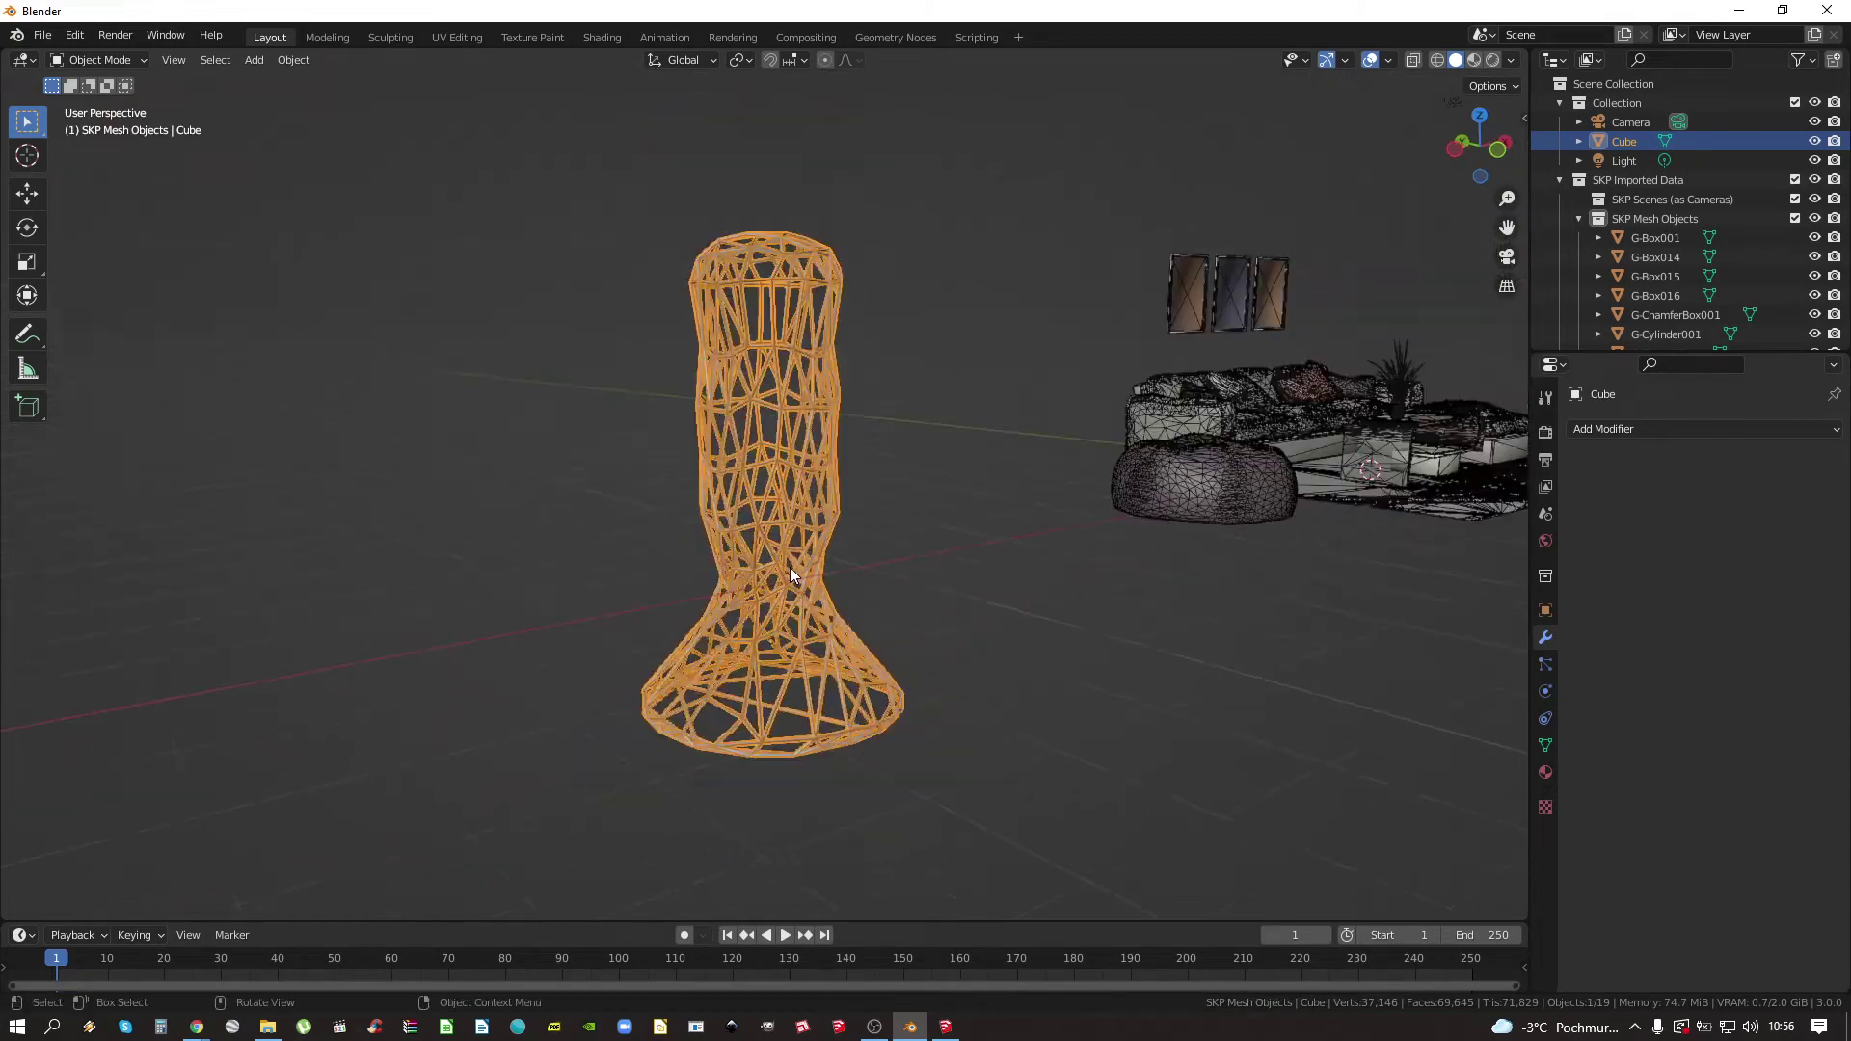
pyautogui.scroll(-1, 789, 567)
pyautogui.press('g')
pyautogui.press('z')
pyautogui.click(847, 443)
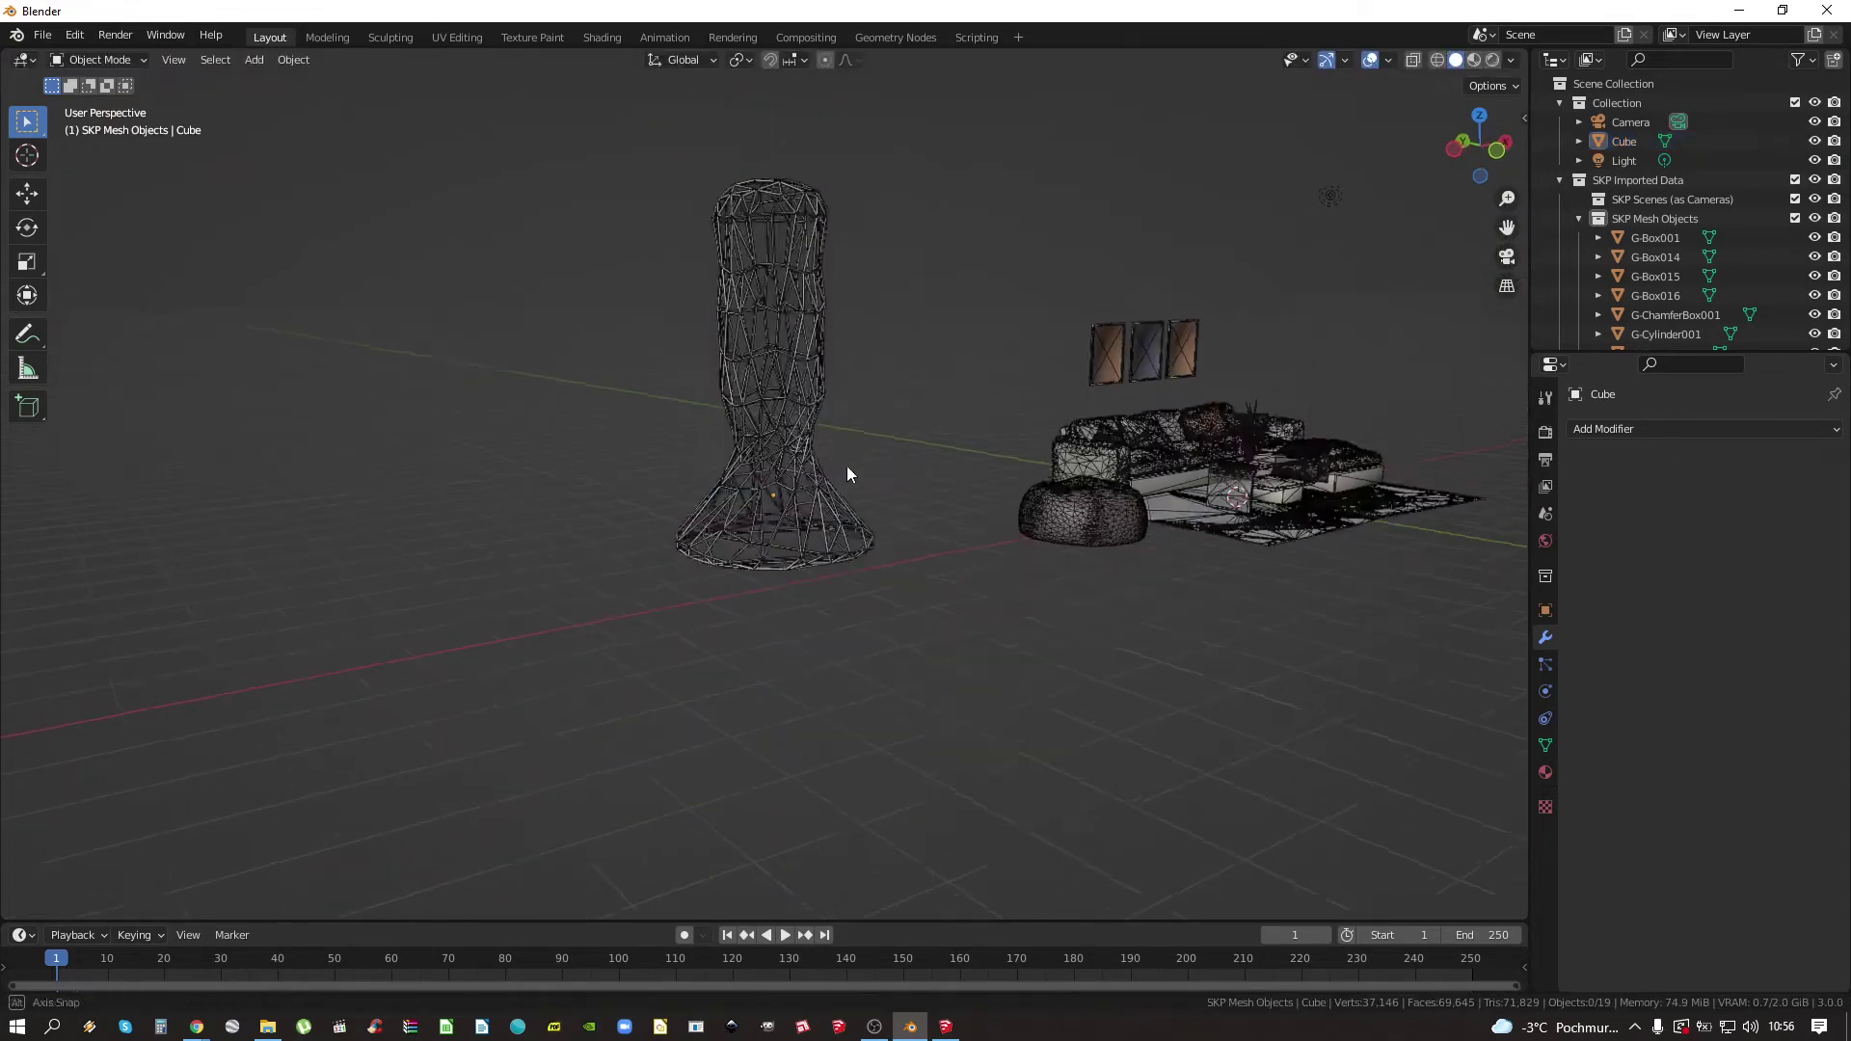
# - Select the vase lattice and scale it down
pyautogui.moveTo(847, 466); pyautogui.dragTo(790, 322, button='middle')
pyautogui.click(791, 330)
pyautogui.scroll(3, 947, 135)
pyautogui.press('s')
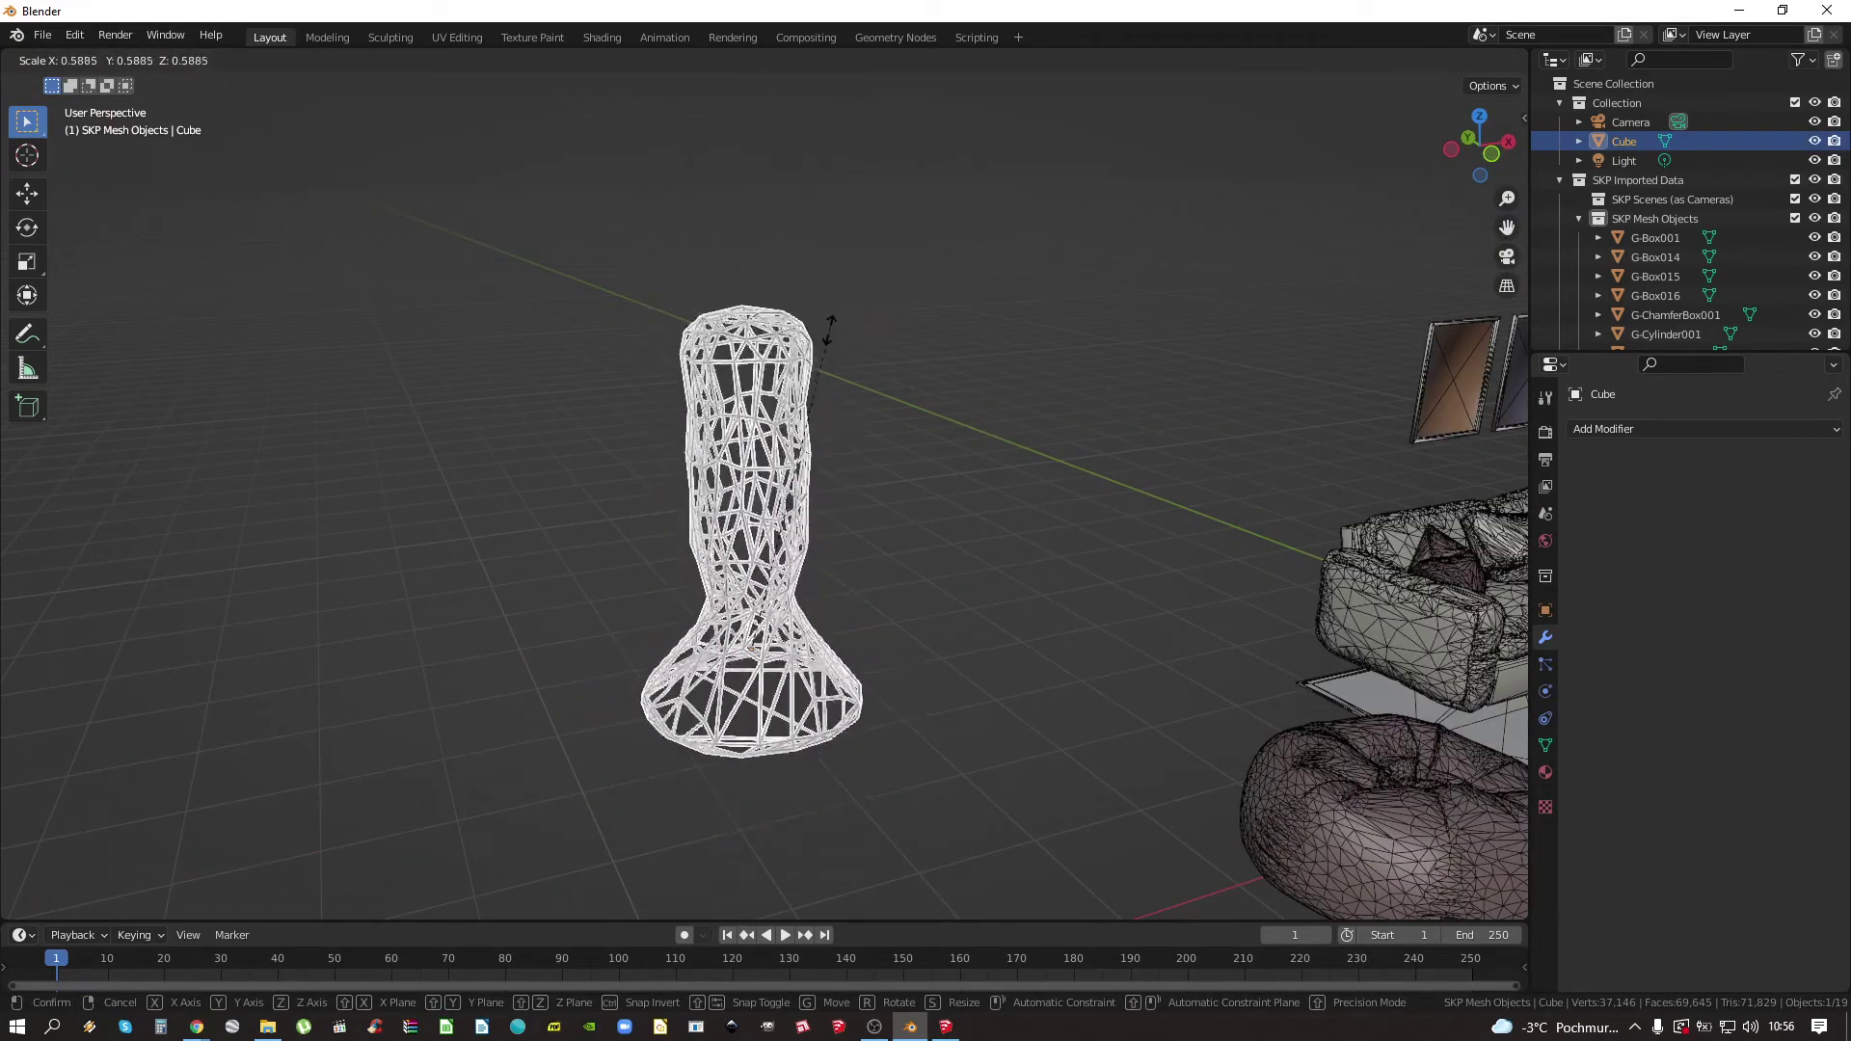
pyautogui.click(797, 439)
# - Move the shrunken vase over beside the sofa
pyautogui.moveTo(797, 439)
pyautogui.mouseDown(button='middle')
pyautogui.moveTo(881, 517)
pyautogui.moveTo(768, 675)
pyautogui.mouseUp(button='middle')
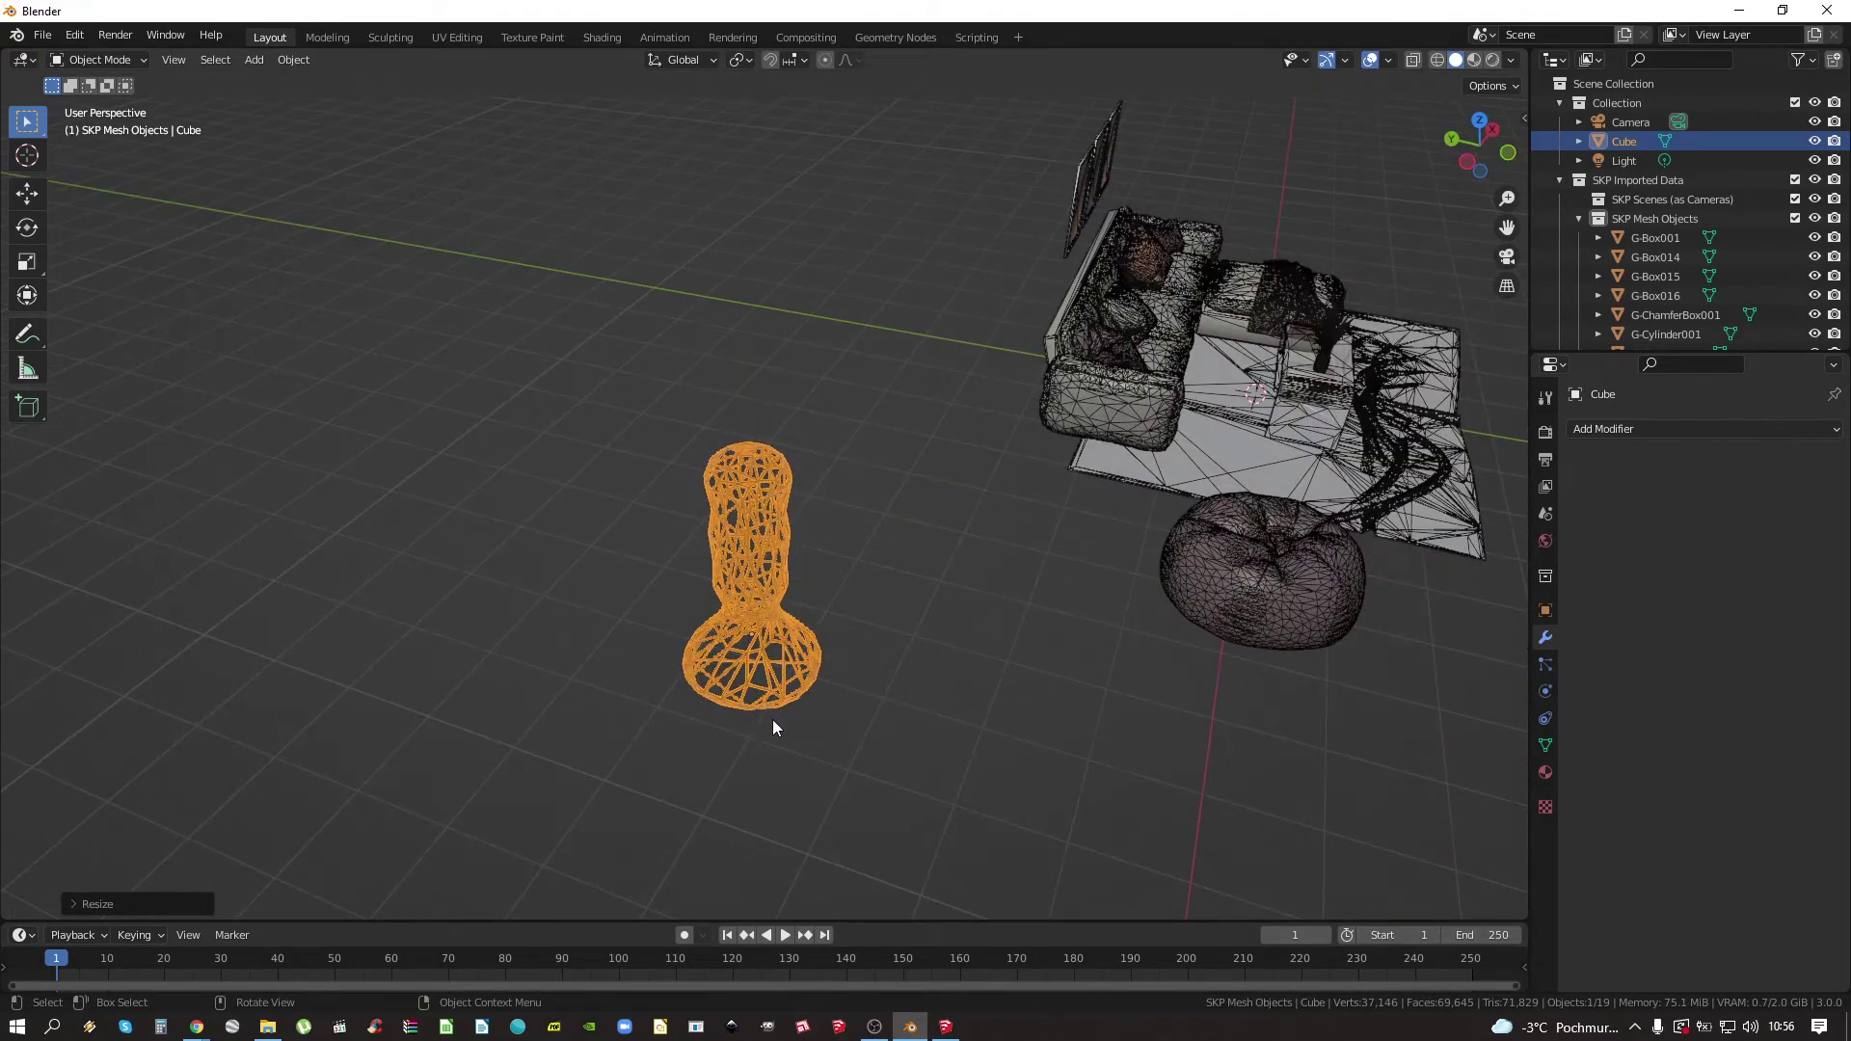
pyautogui.press('g')
pyautogui.click(1037, 767)
pyautogui.moveTo(1038, 767); pyautogui.dragTo(950, 697, button='middle')
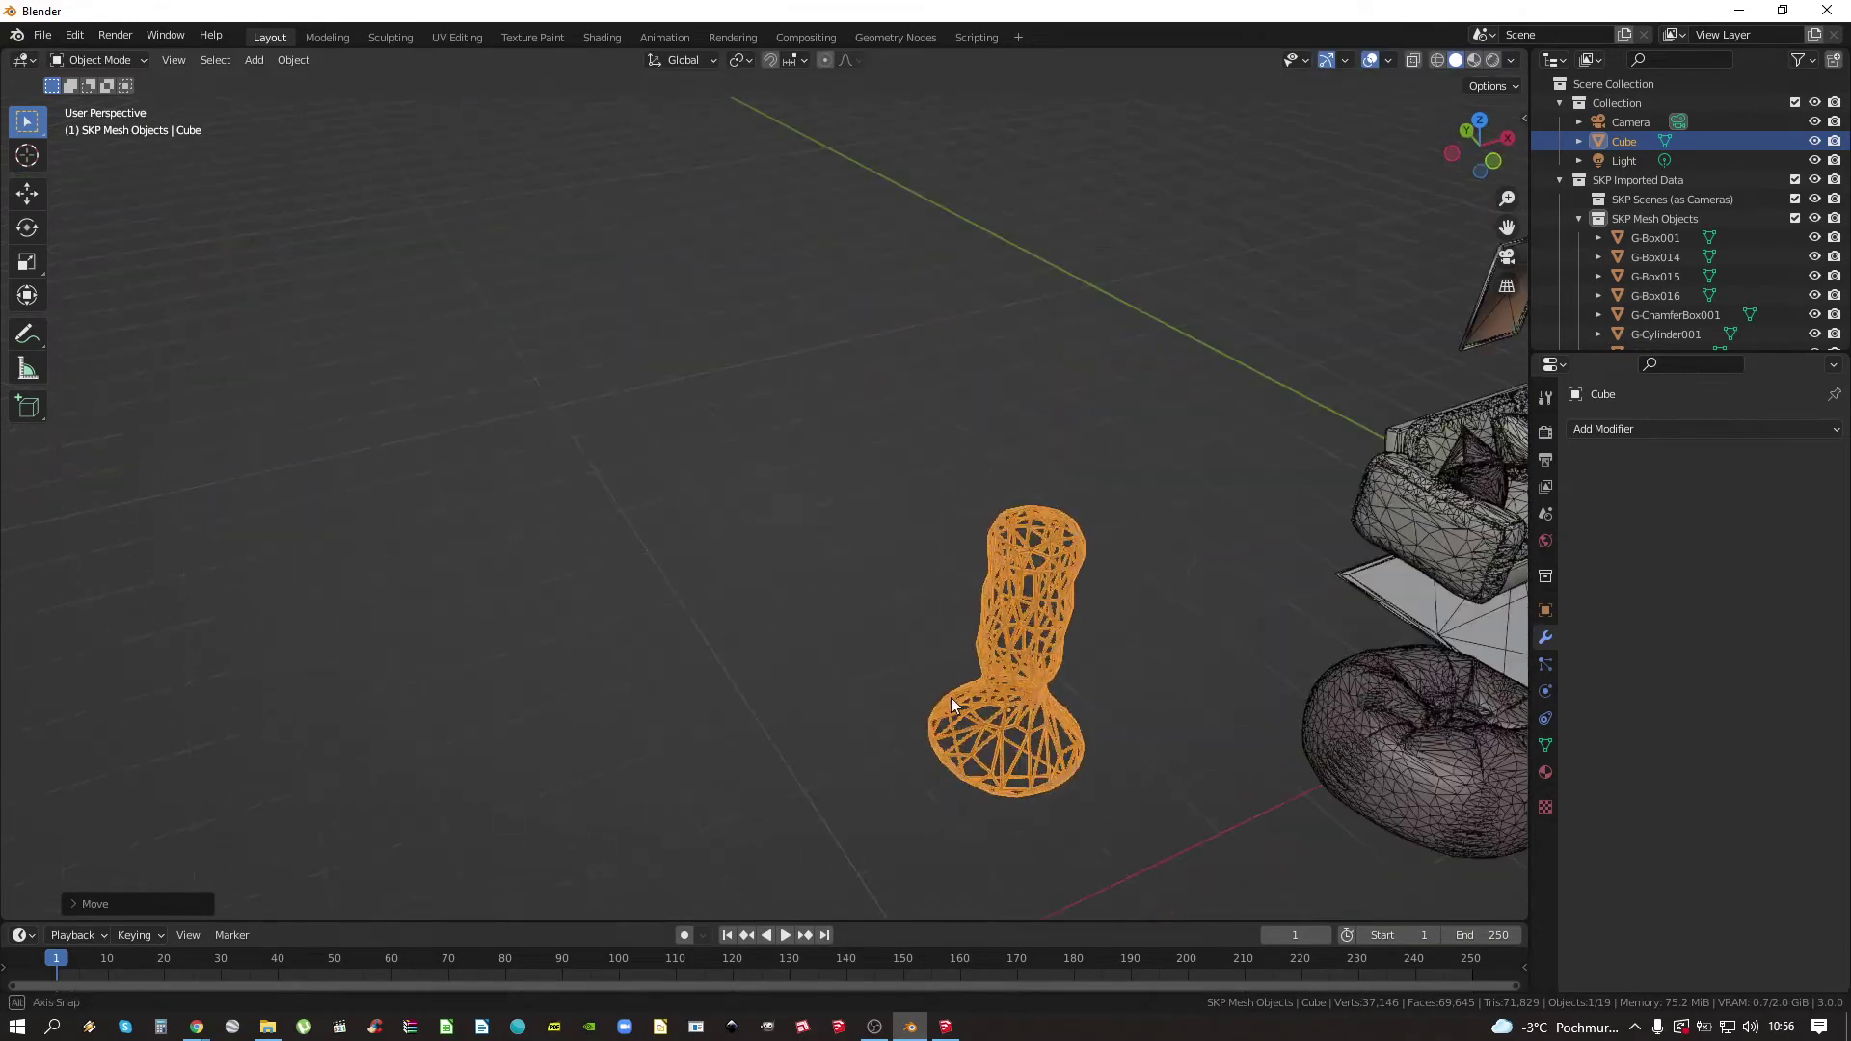
pyautogui.press('g')
pyautogui.click(1132, 754)
pyautogui.moveTo(1132, 754)
pyautogui.mouseDown(button='middle')
pyautogui.moveTo(885, 613)
pyautogui.moveTo(943, 584)
pyautogui.moveTo(552, 506)
pyautogui.mouseUp(button='middle')
pyautogui.scroll(10, 552, 506)
pyautogui.scroll(-10, 692, 538)
# - Reselect the vase lattice and switch it into Edit Mode
pyautogui.click(771, 483)
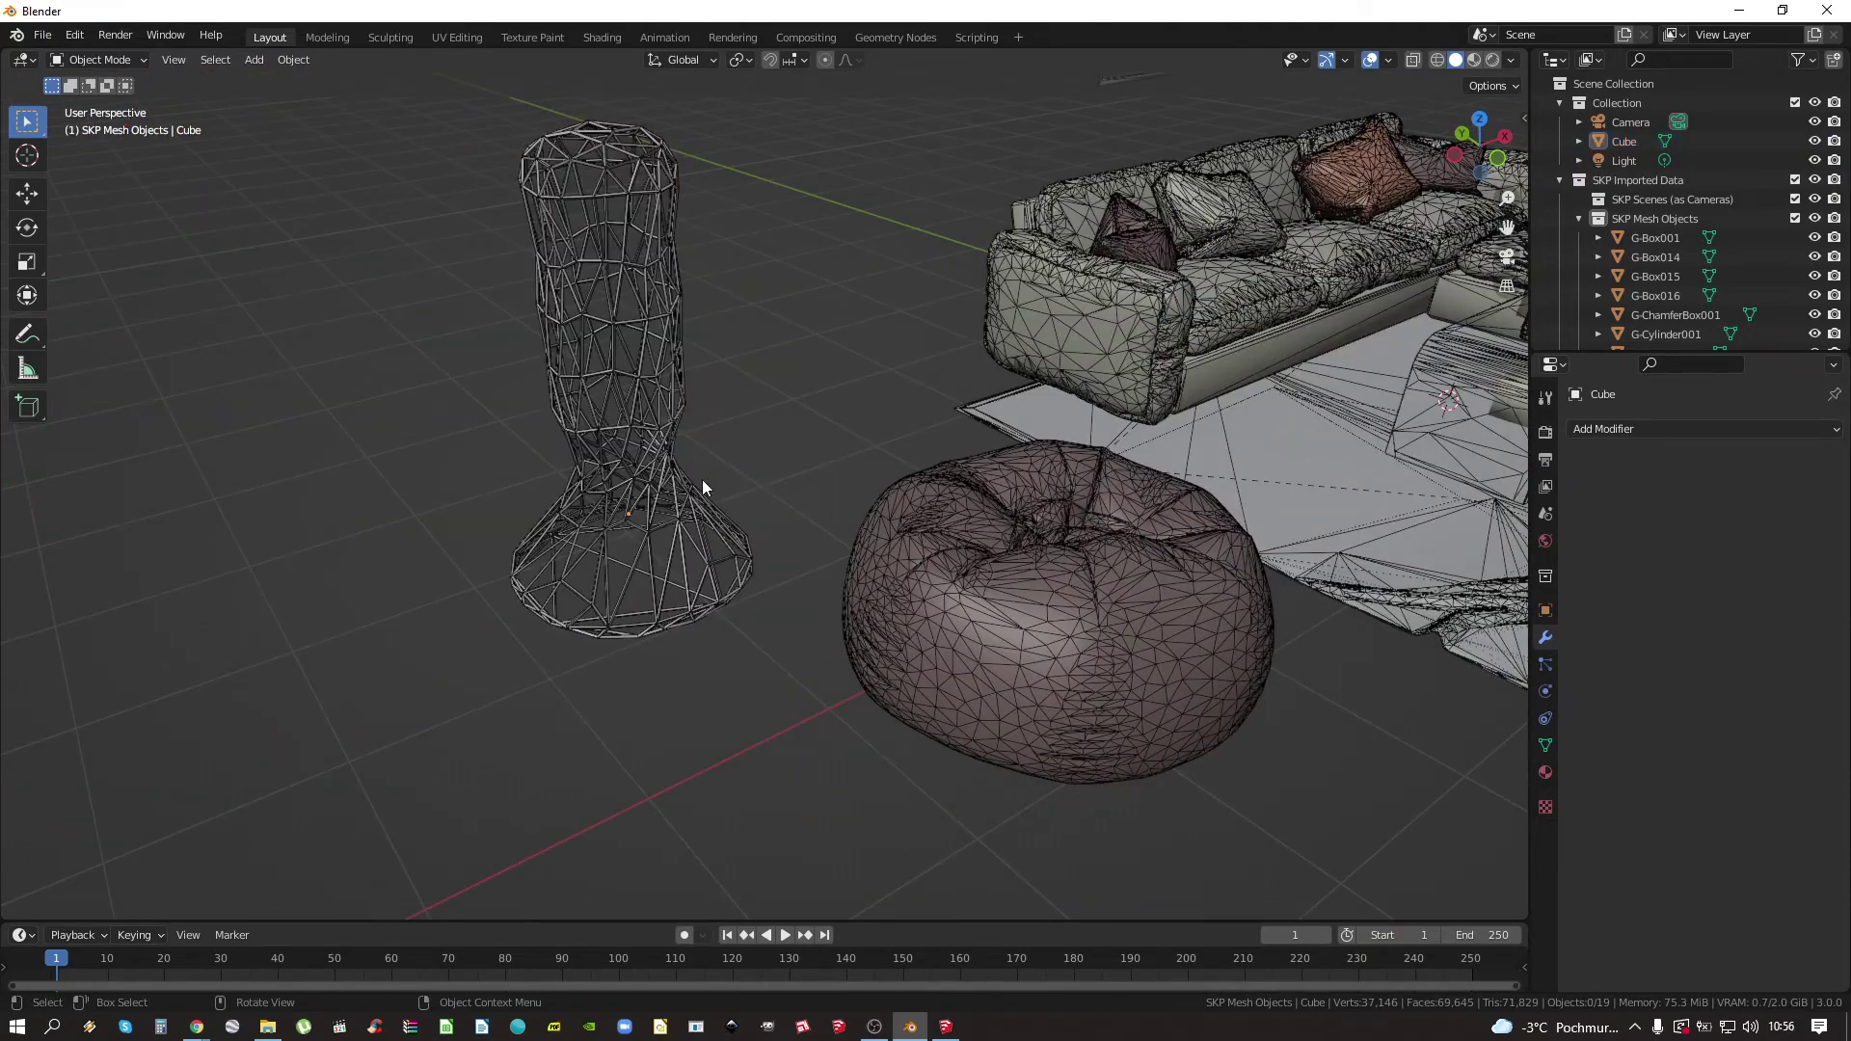
pyautogui.click(667, 417)
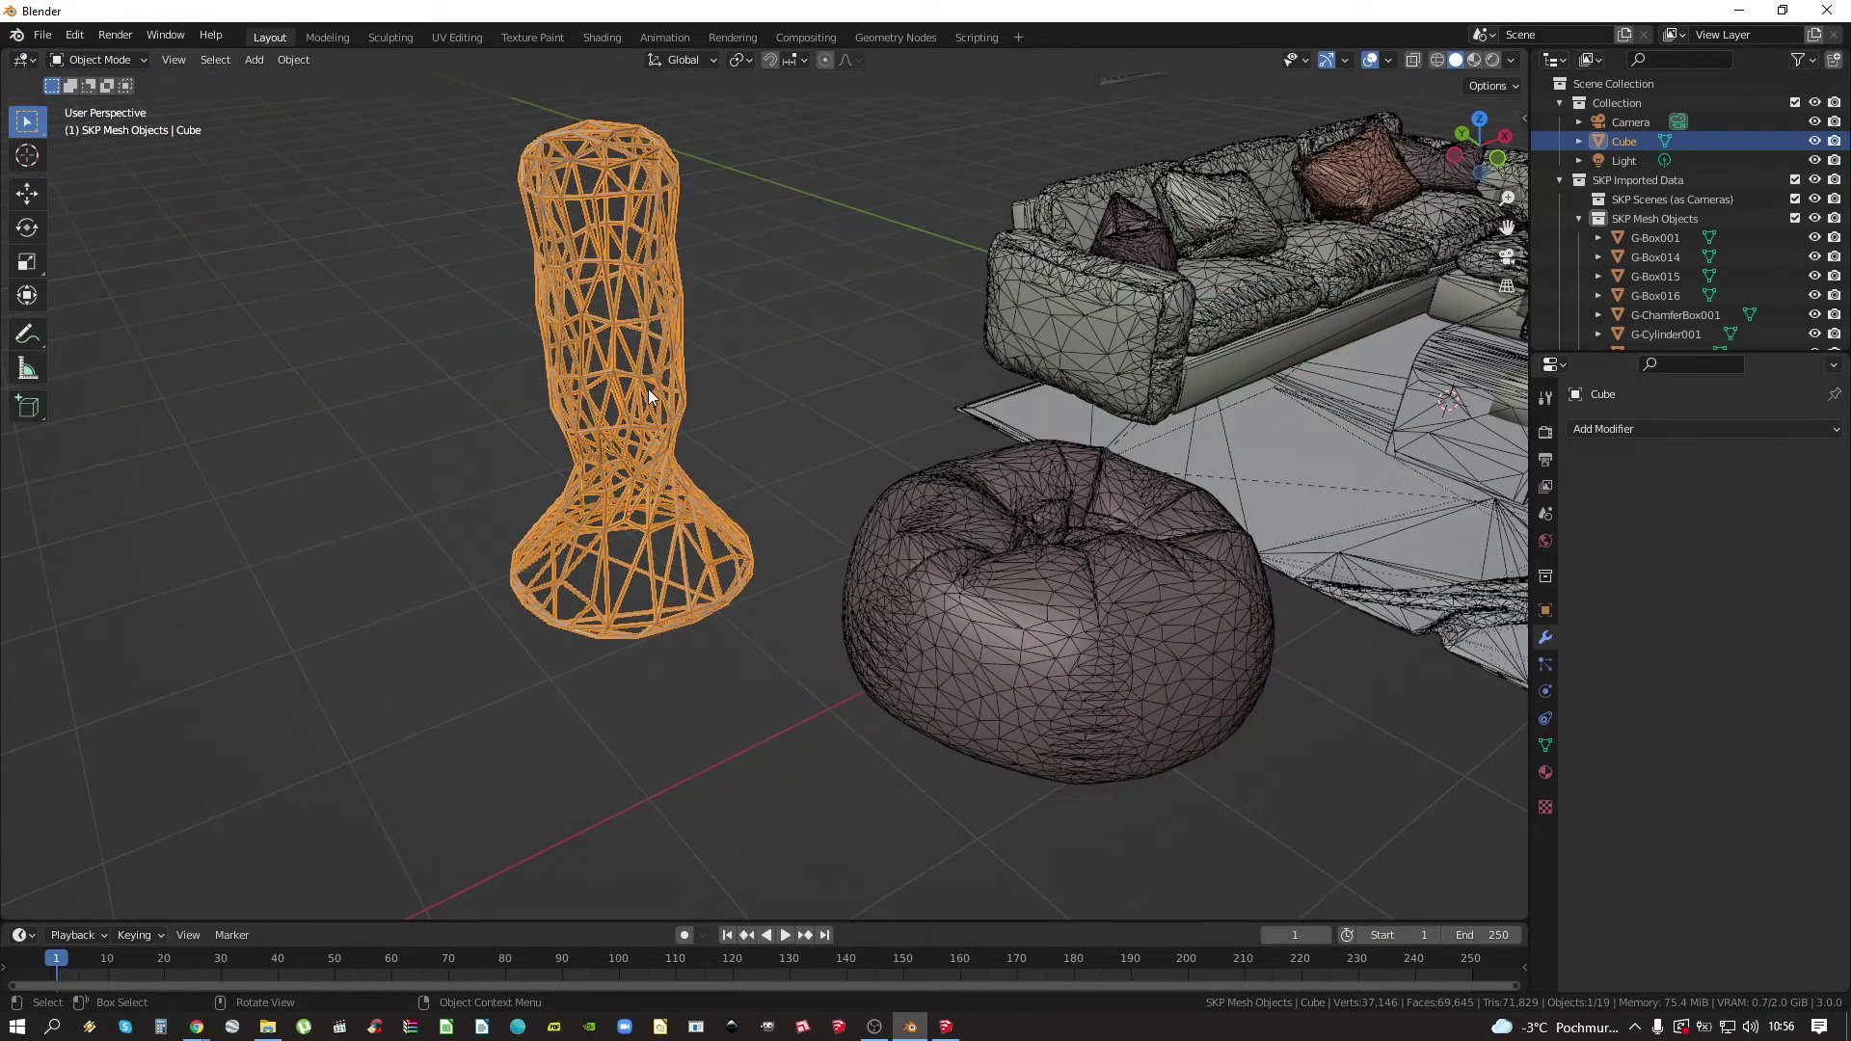
pyautogui.moveTo(673, 405)
pyautogui.mouseDown(button='middle')
pyautogui.moveTo(792, 563)
pyautogui.moveTo(788, 505)
pyautogui.mouseUp(button='middle')
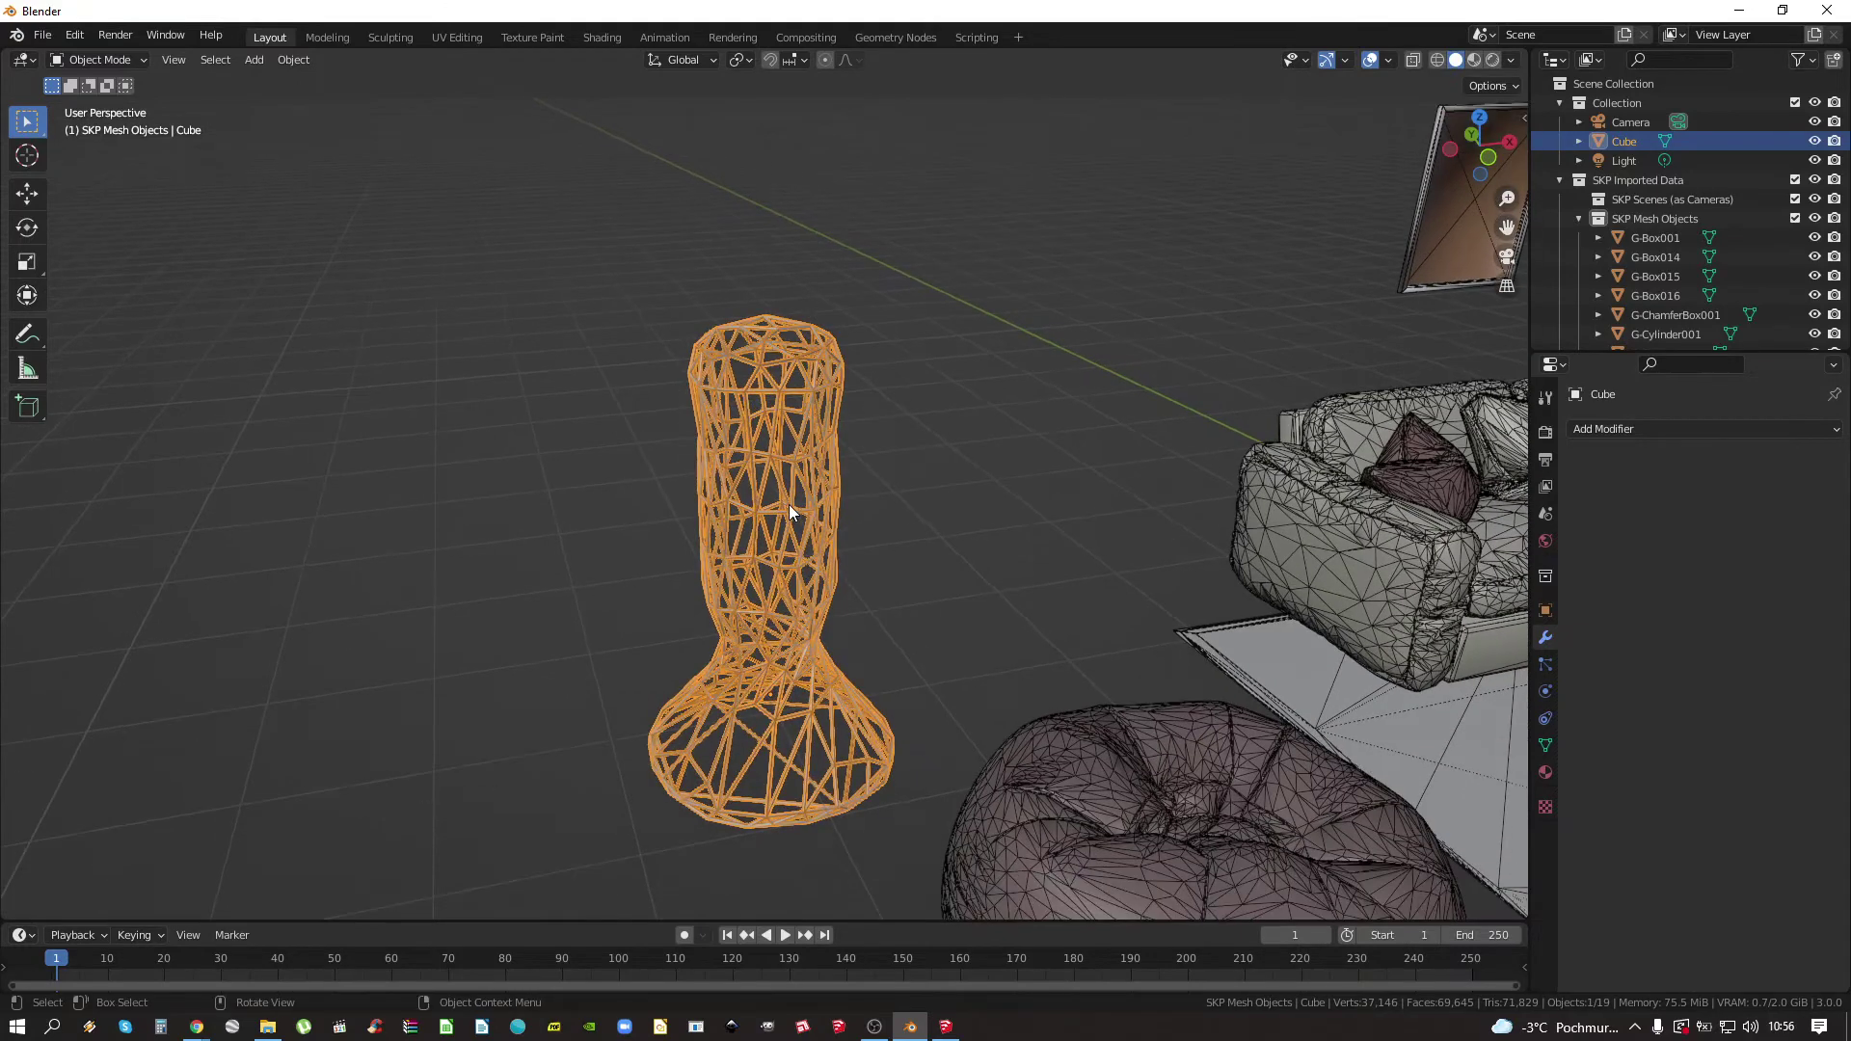
pyautogui.click(94, 60)
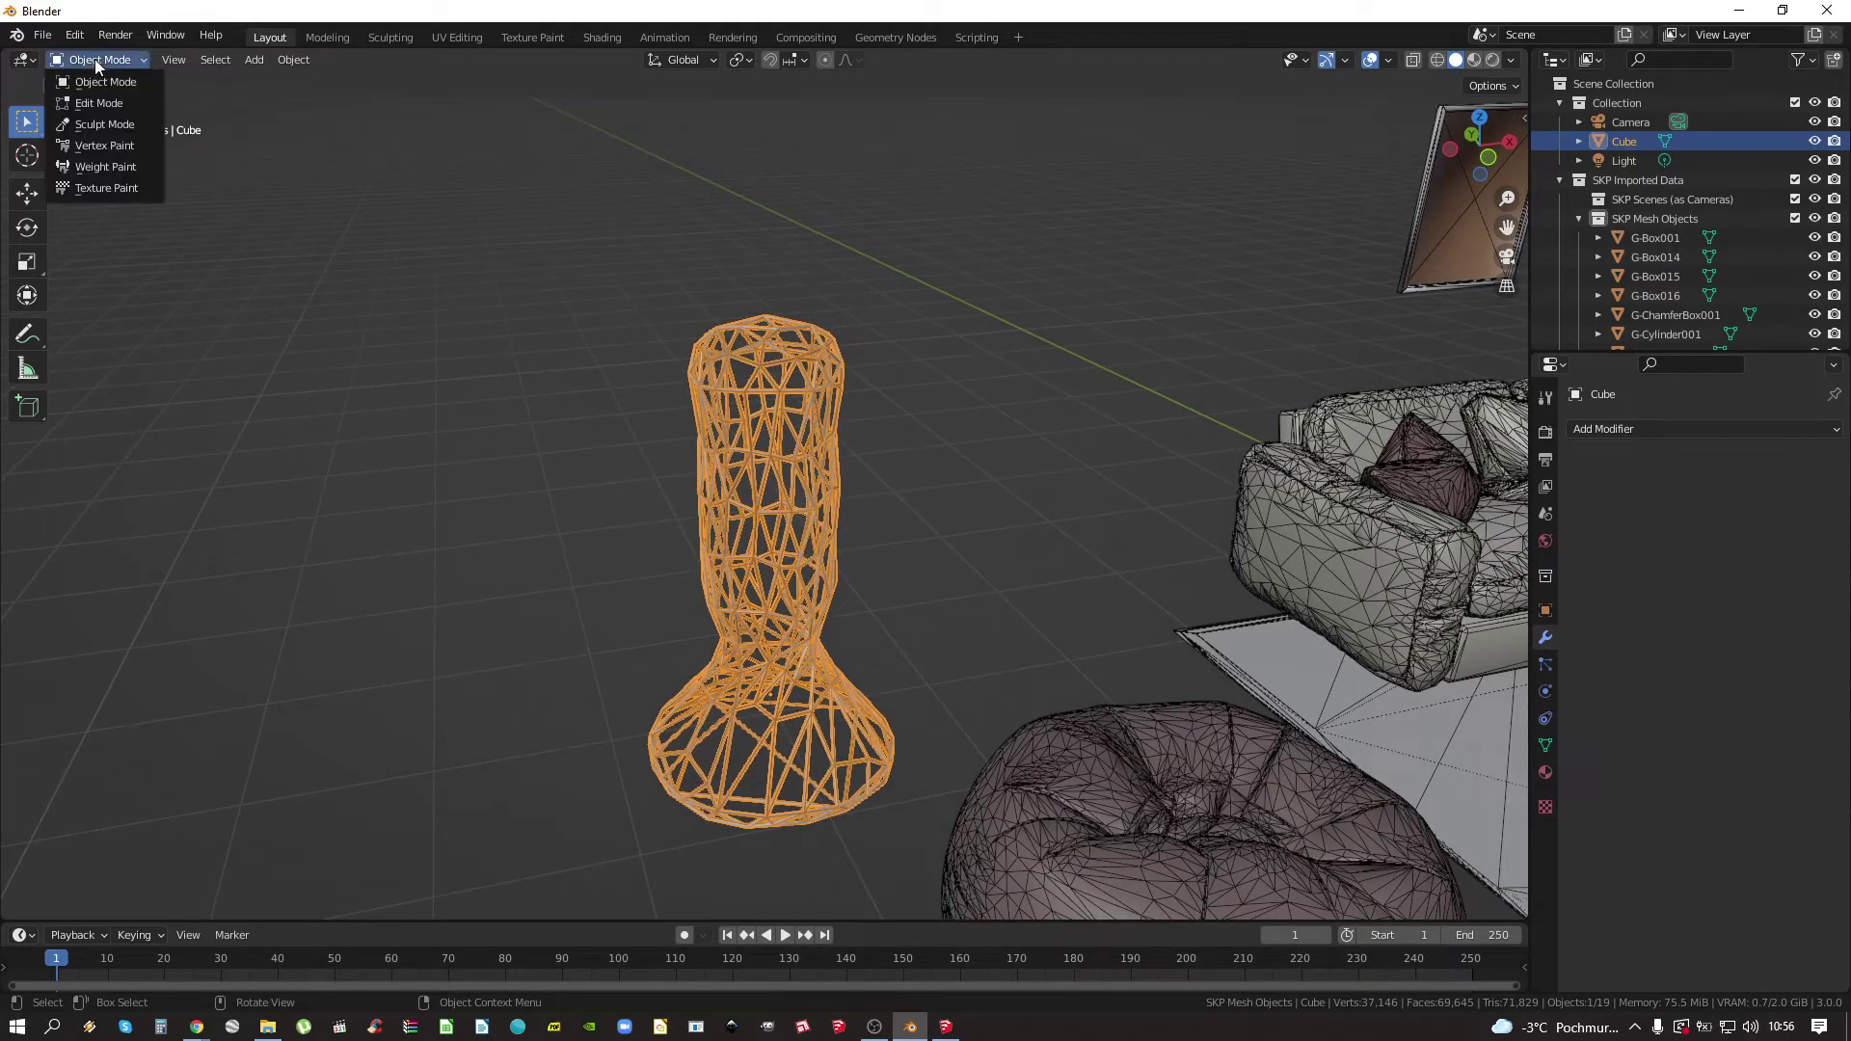
pyautogui.click(96, 99)
pyautogui.moveTo(723, 302); pyautogui.dragTo(735, 353, button='middle')
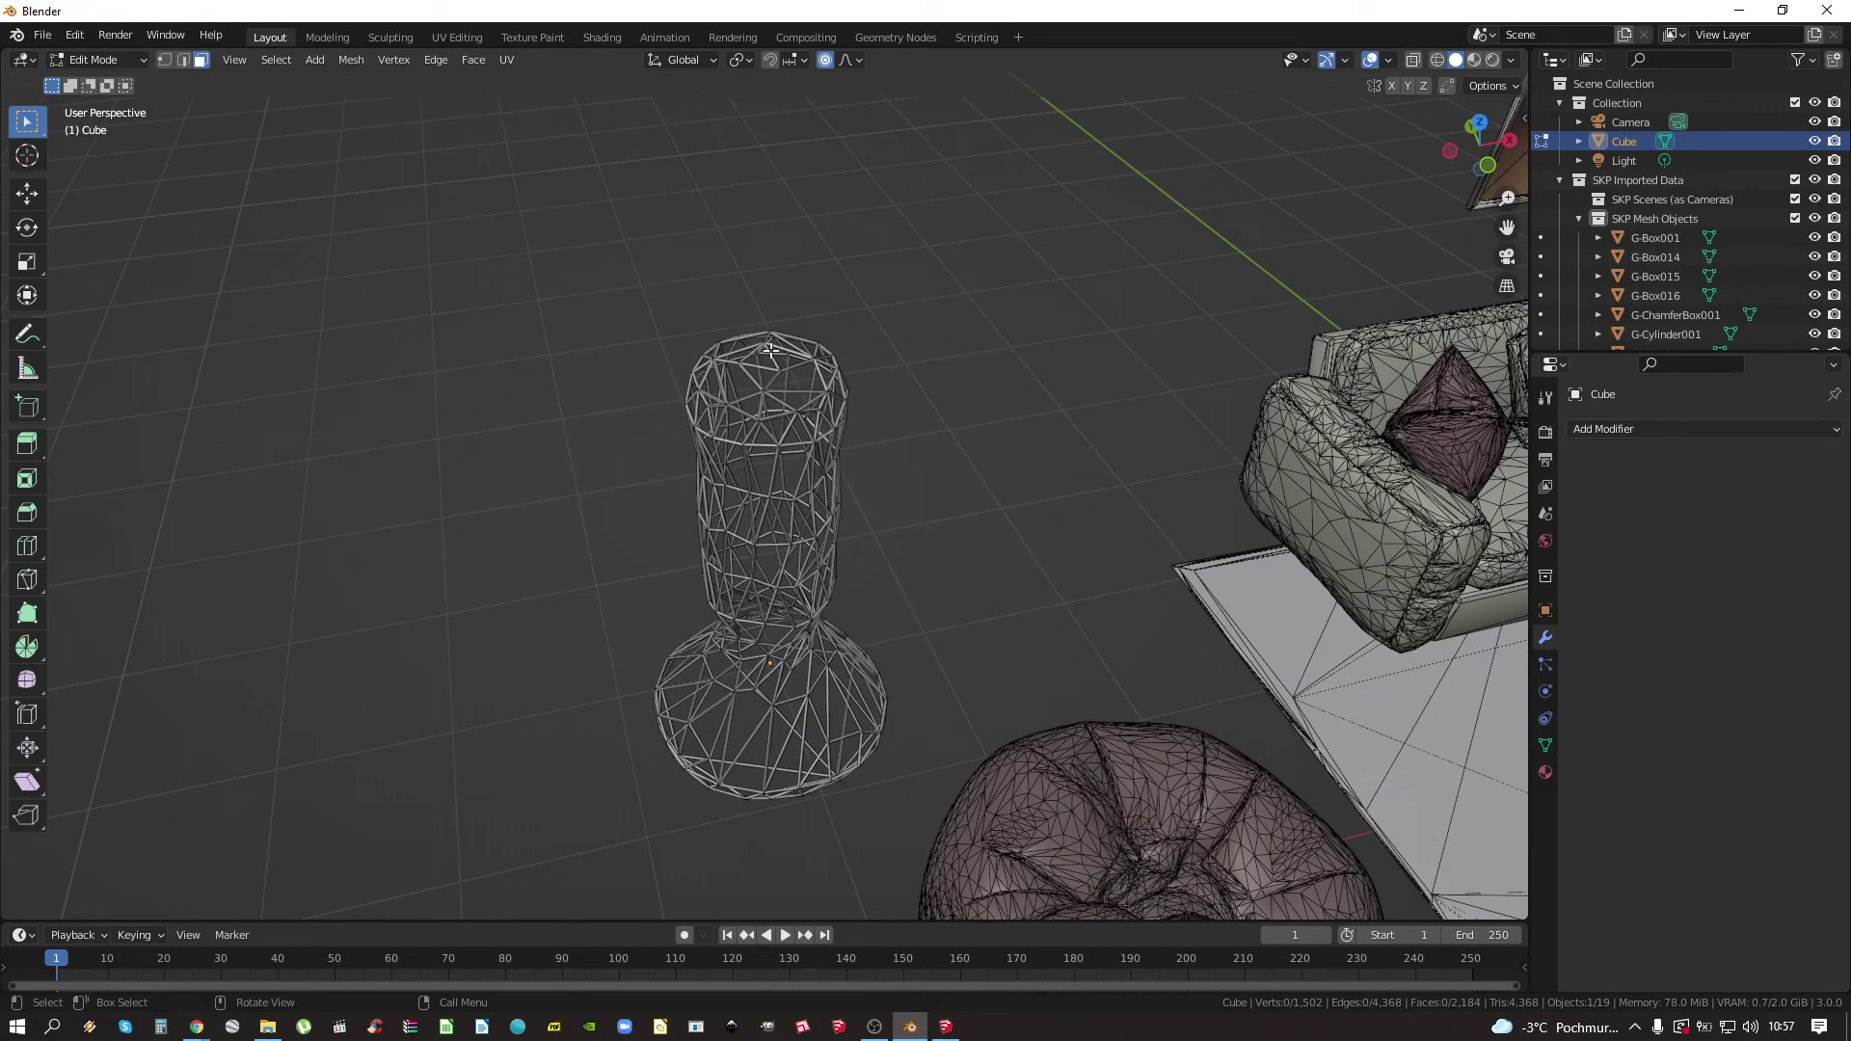
# - In vertex select, pull the vase's top vertex up along Z with proportional falloff
pyautogui.press('1')
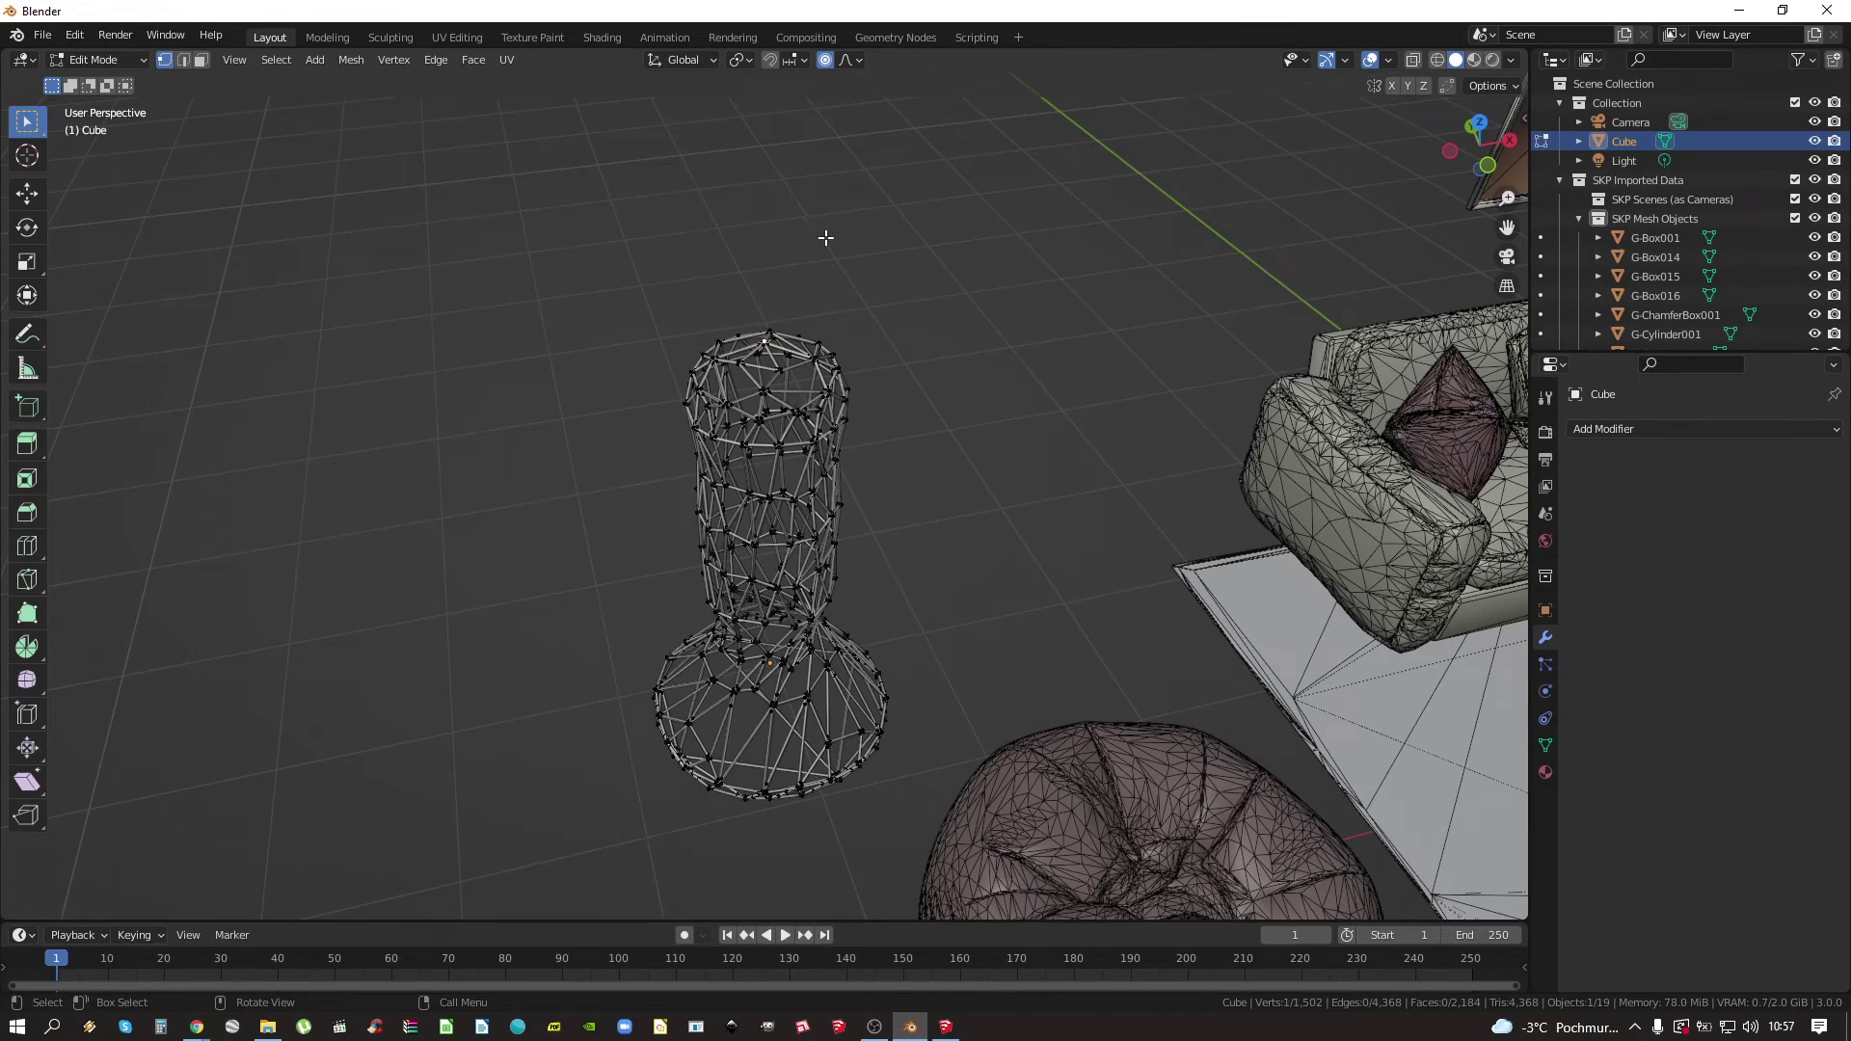
pyautogui.moveTo(825, 237); pyautogui.dragTo(800, 202, button='middle')
pyautogui.press('g')
pyautogui.press('z')
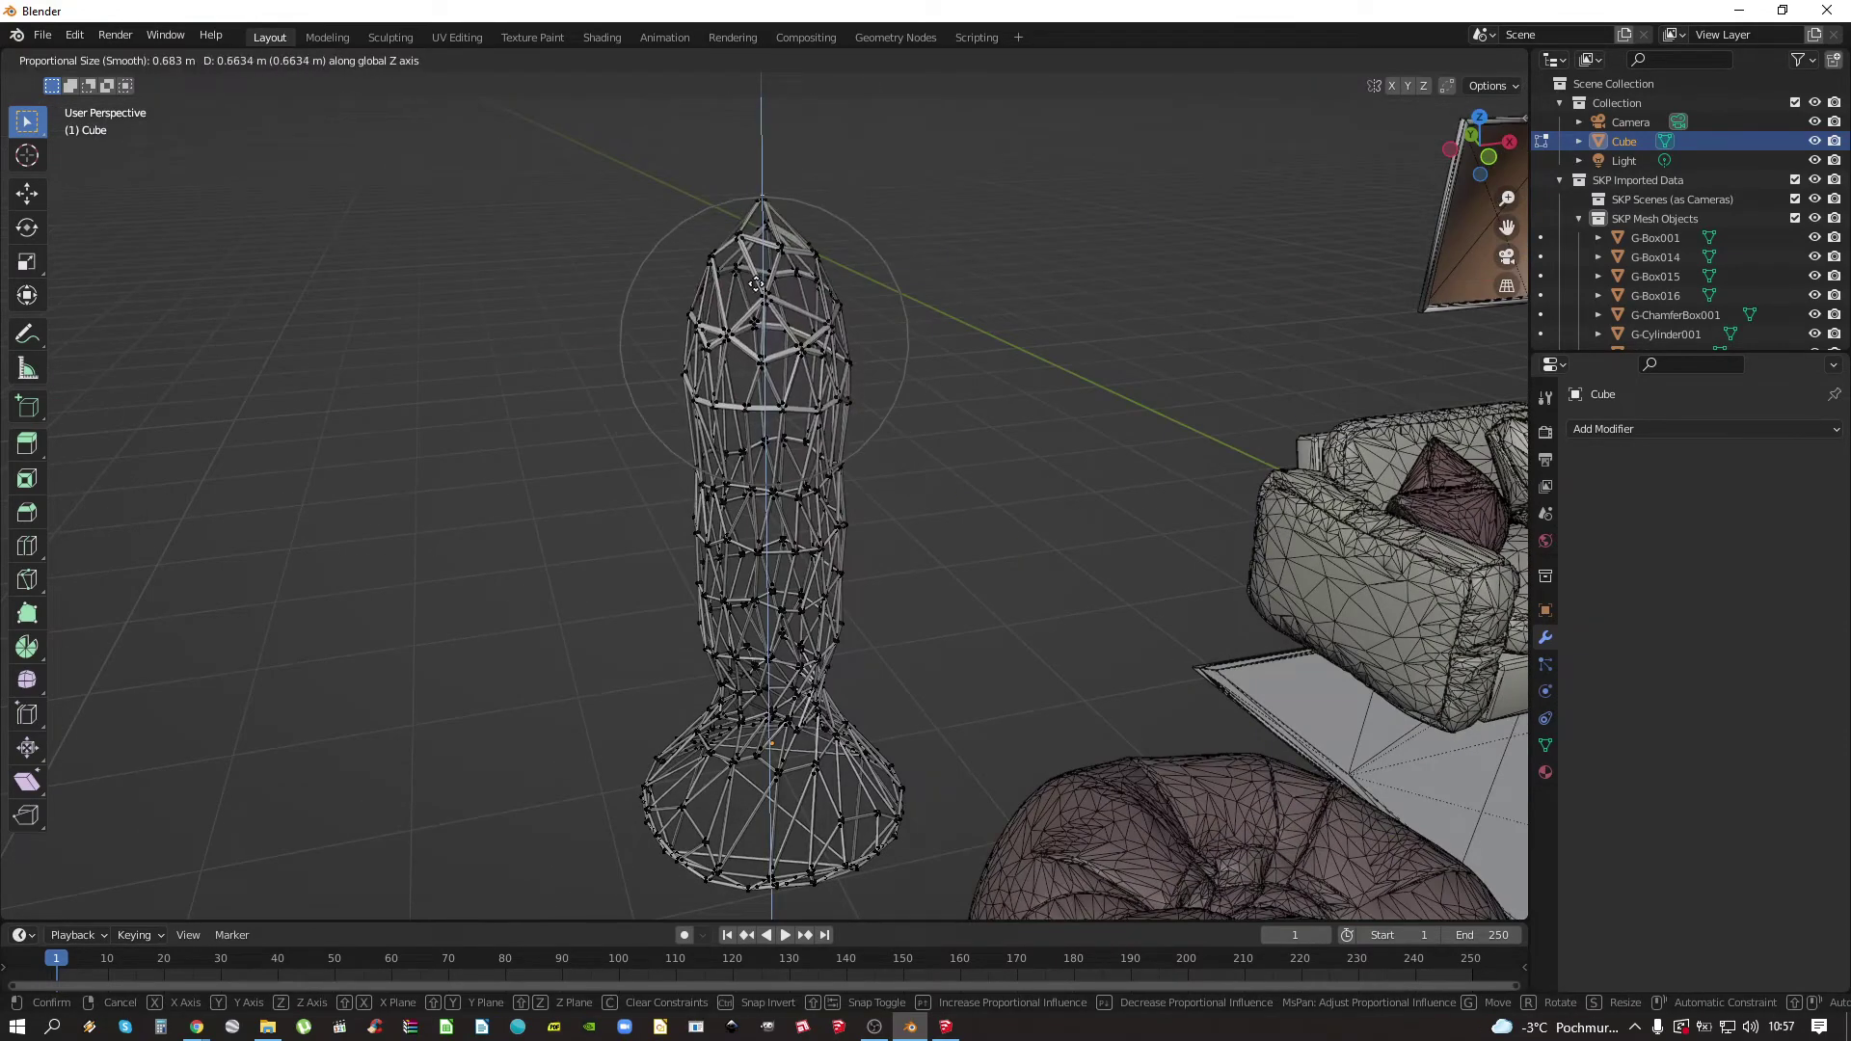
pyautogui.click(747, 310)
# - Try twisting the top around the Z axis with falloff, then cancel it
pyautogui.press('r')
pyautogui.press('z')
pyautogui.scroll(-3, 882, 517)
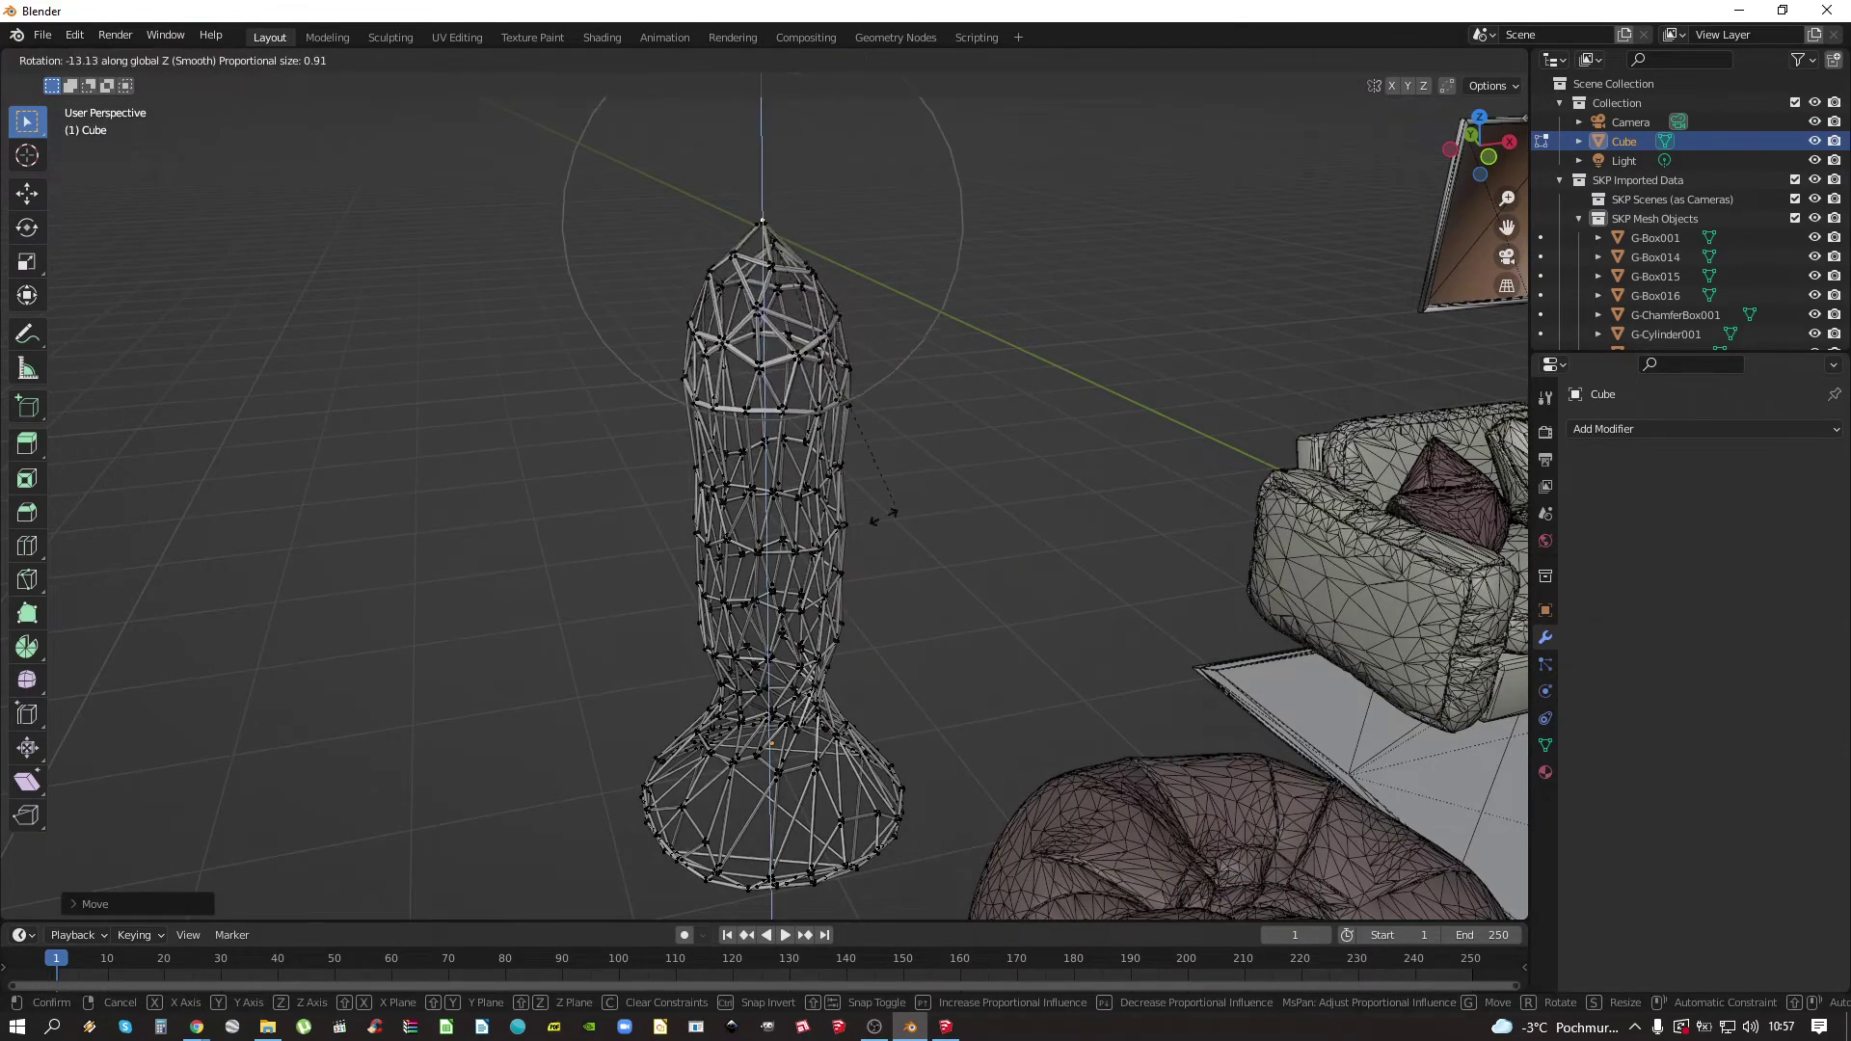
pyautogui.scroll(-15, 897, 433)
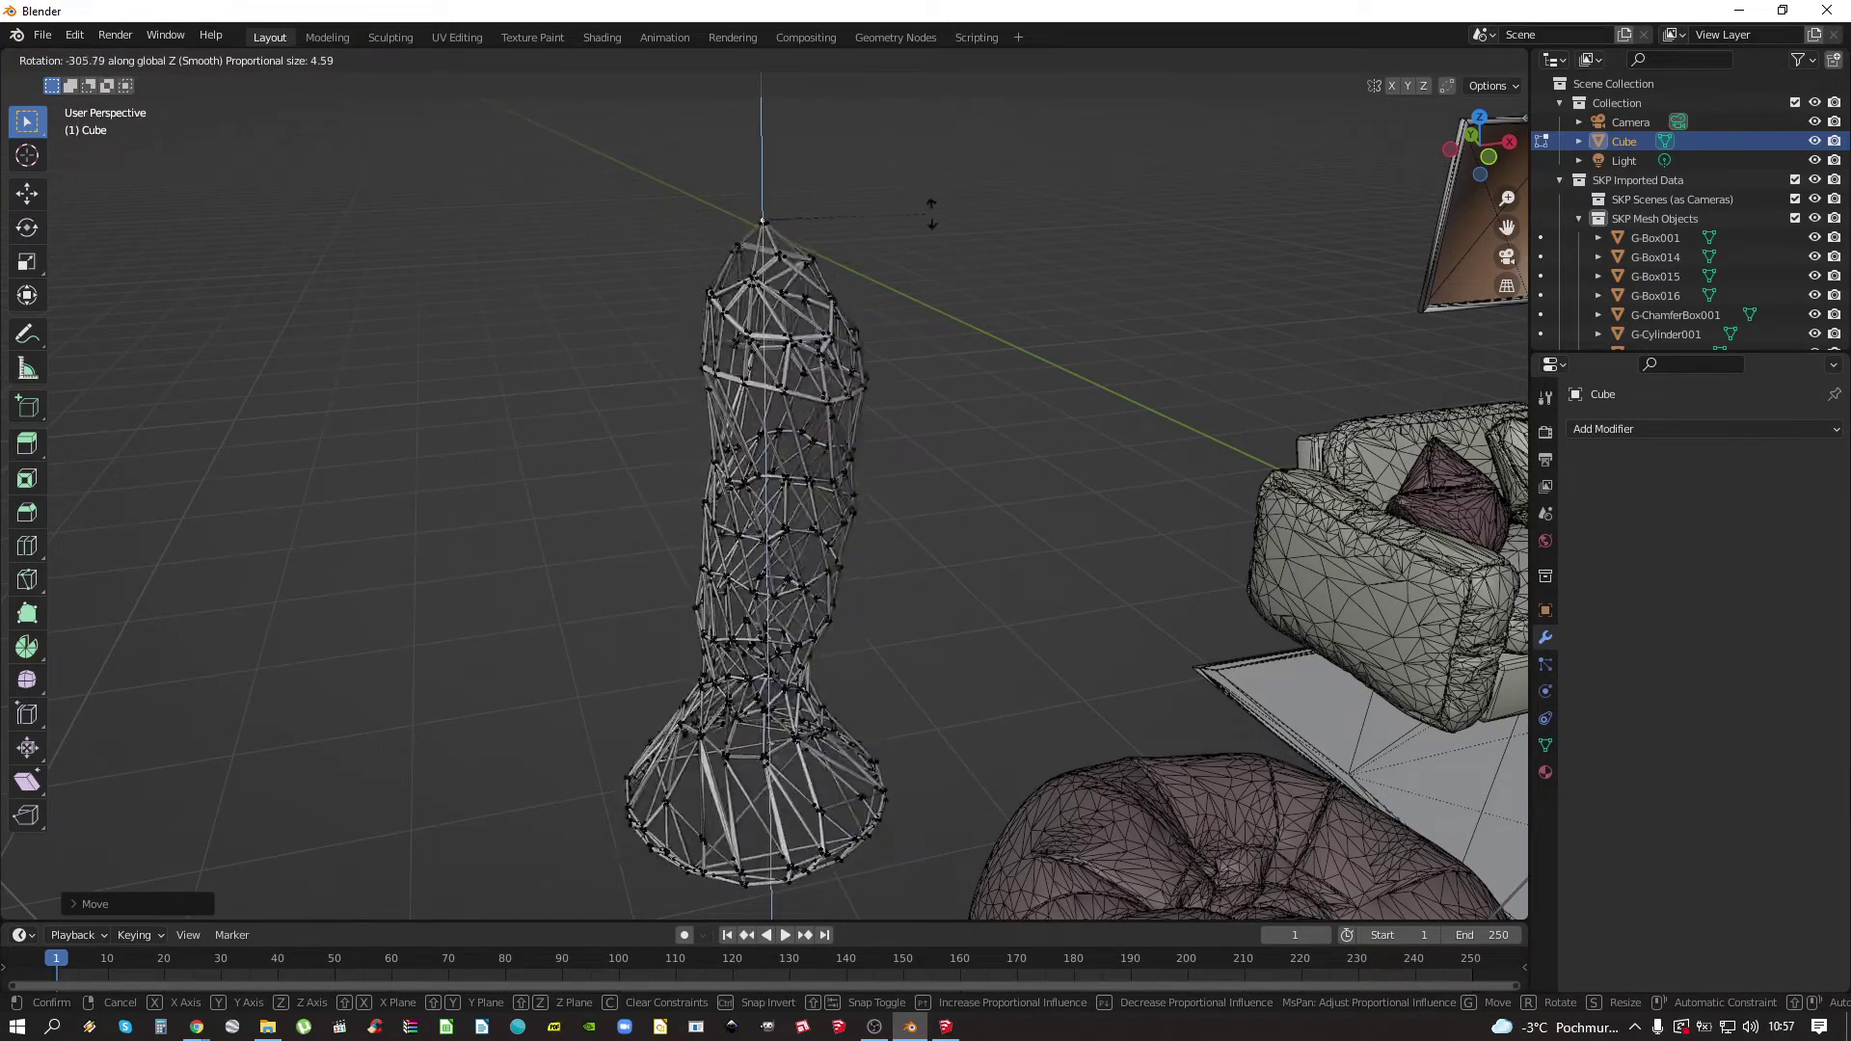
pyautogui.press('Escape')
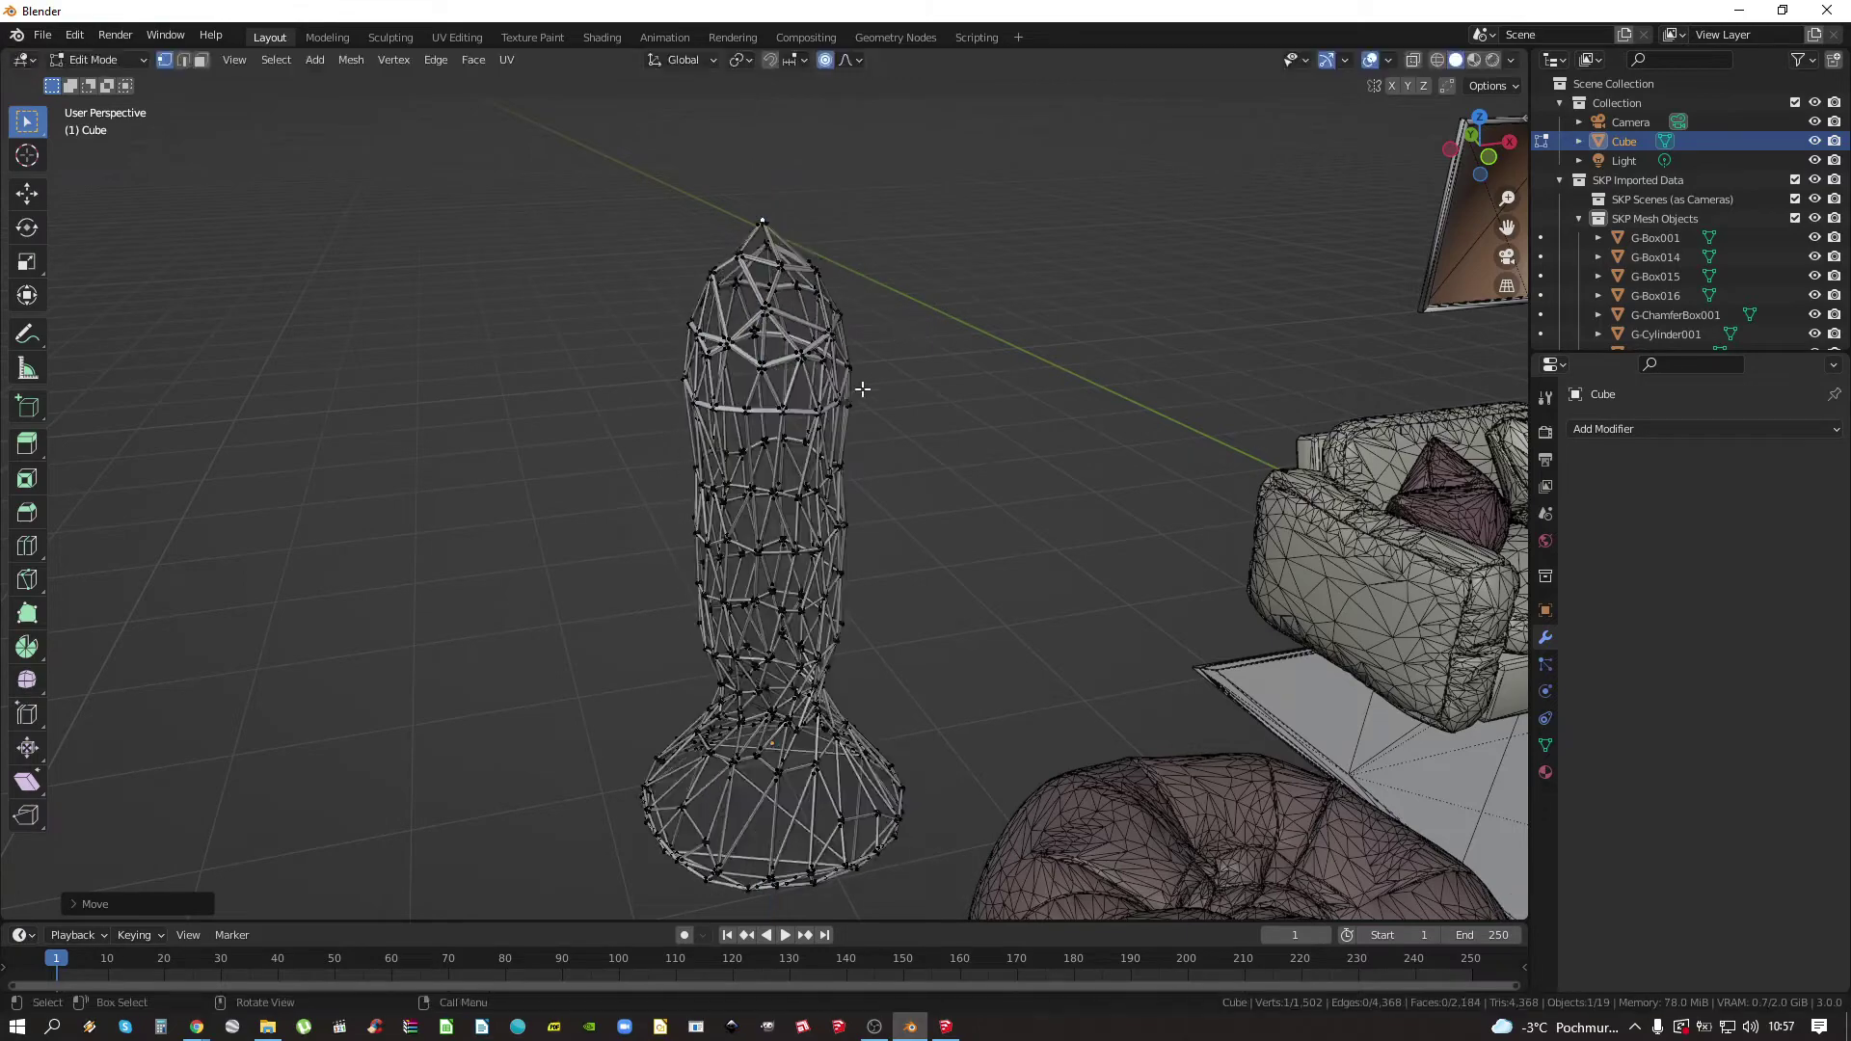
# - Try bending the top around the X axis with falloff, then cancel it
pyautogui.press('r')
pyautogui.press('x')
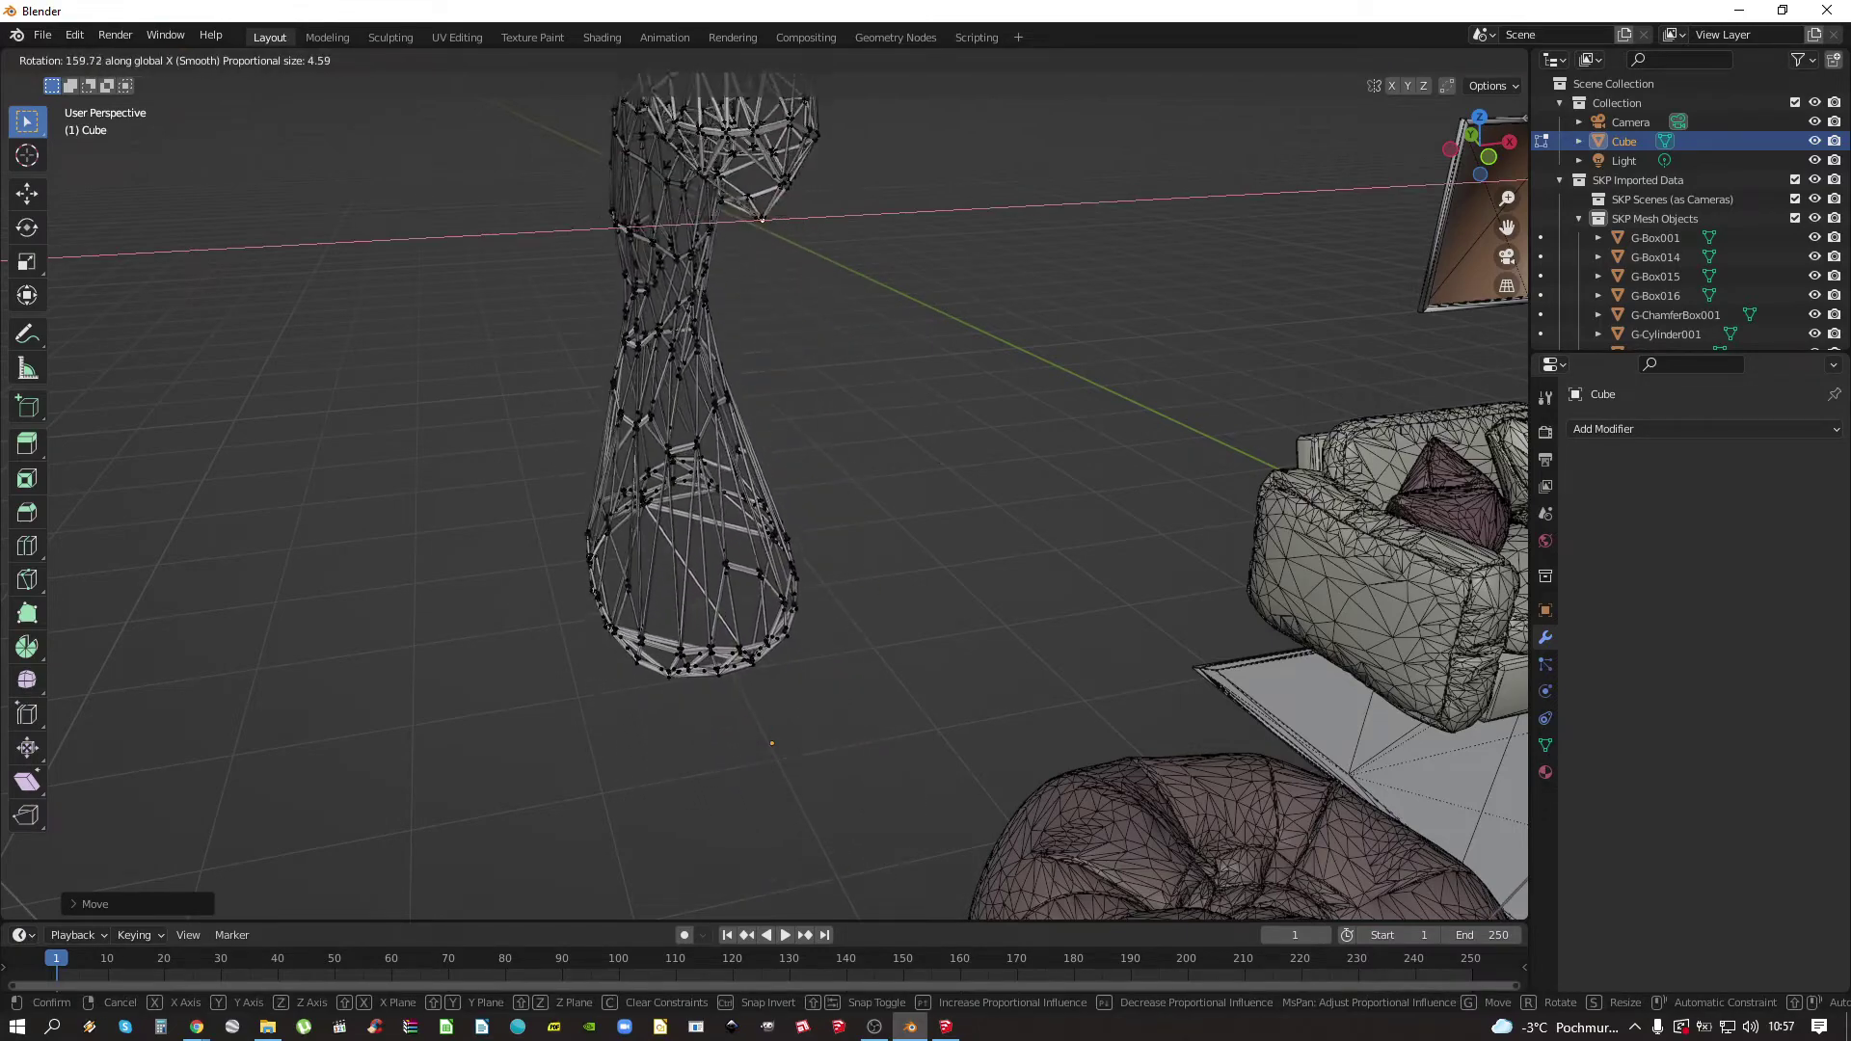
pyautogui.scroll(-1, 708, 279)
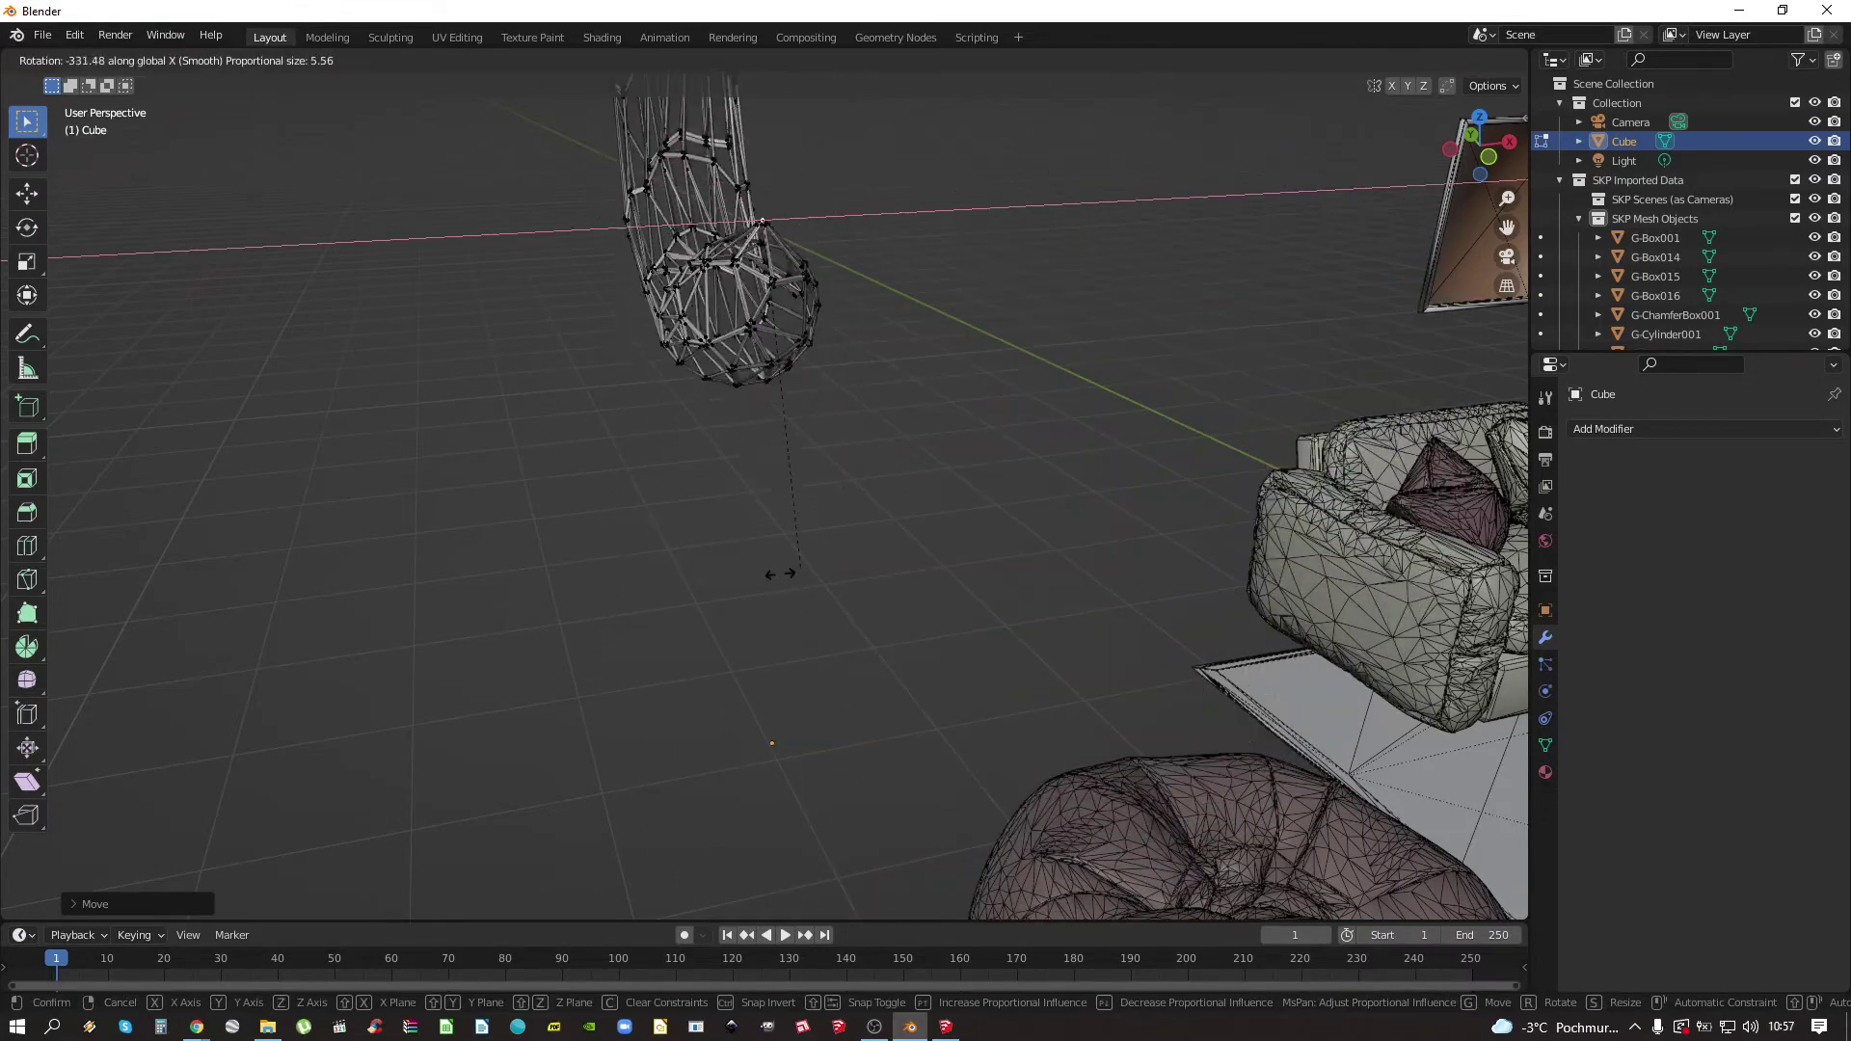
pyautogui.scroll(-4, 709, 279)
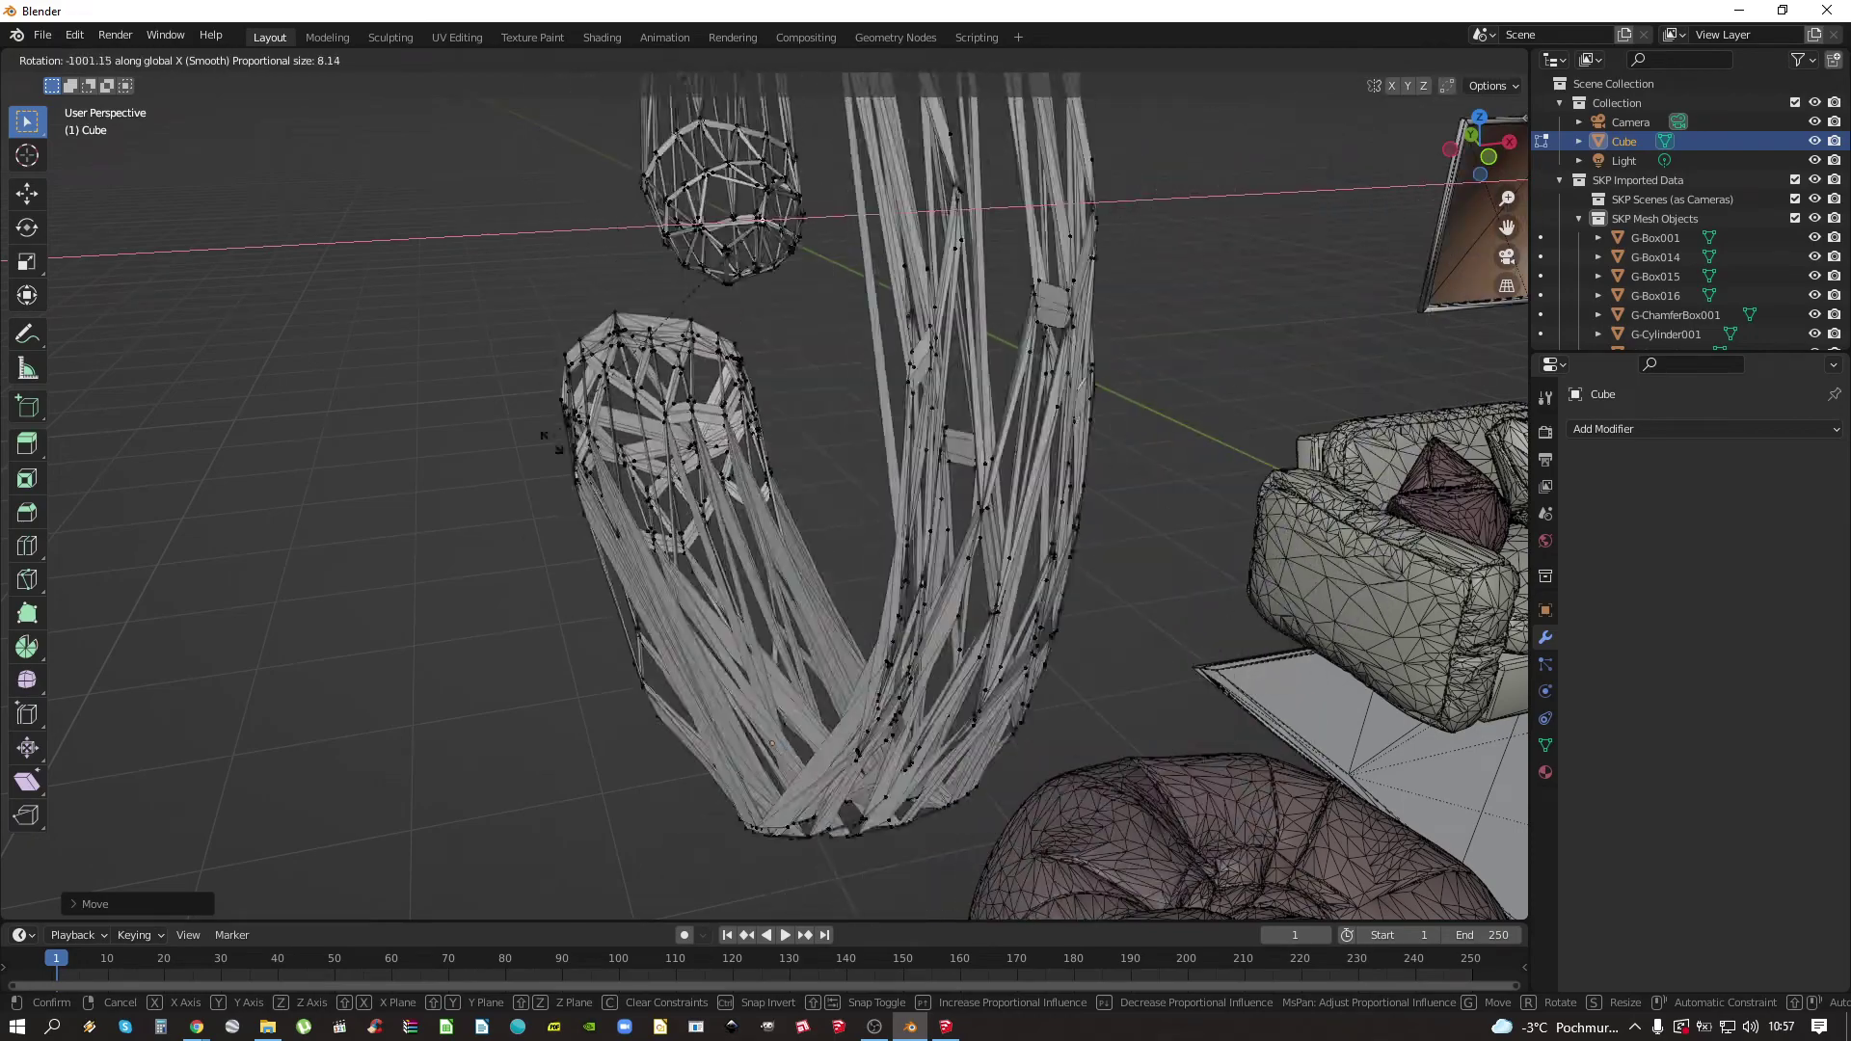
pyautogui.press('Escape')
pyautogui.scroll(-5, 774, 544)
pyautogui.scroll(-3, 774, 544)
pyautogui.scroll(-2, 774, 544)
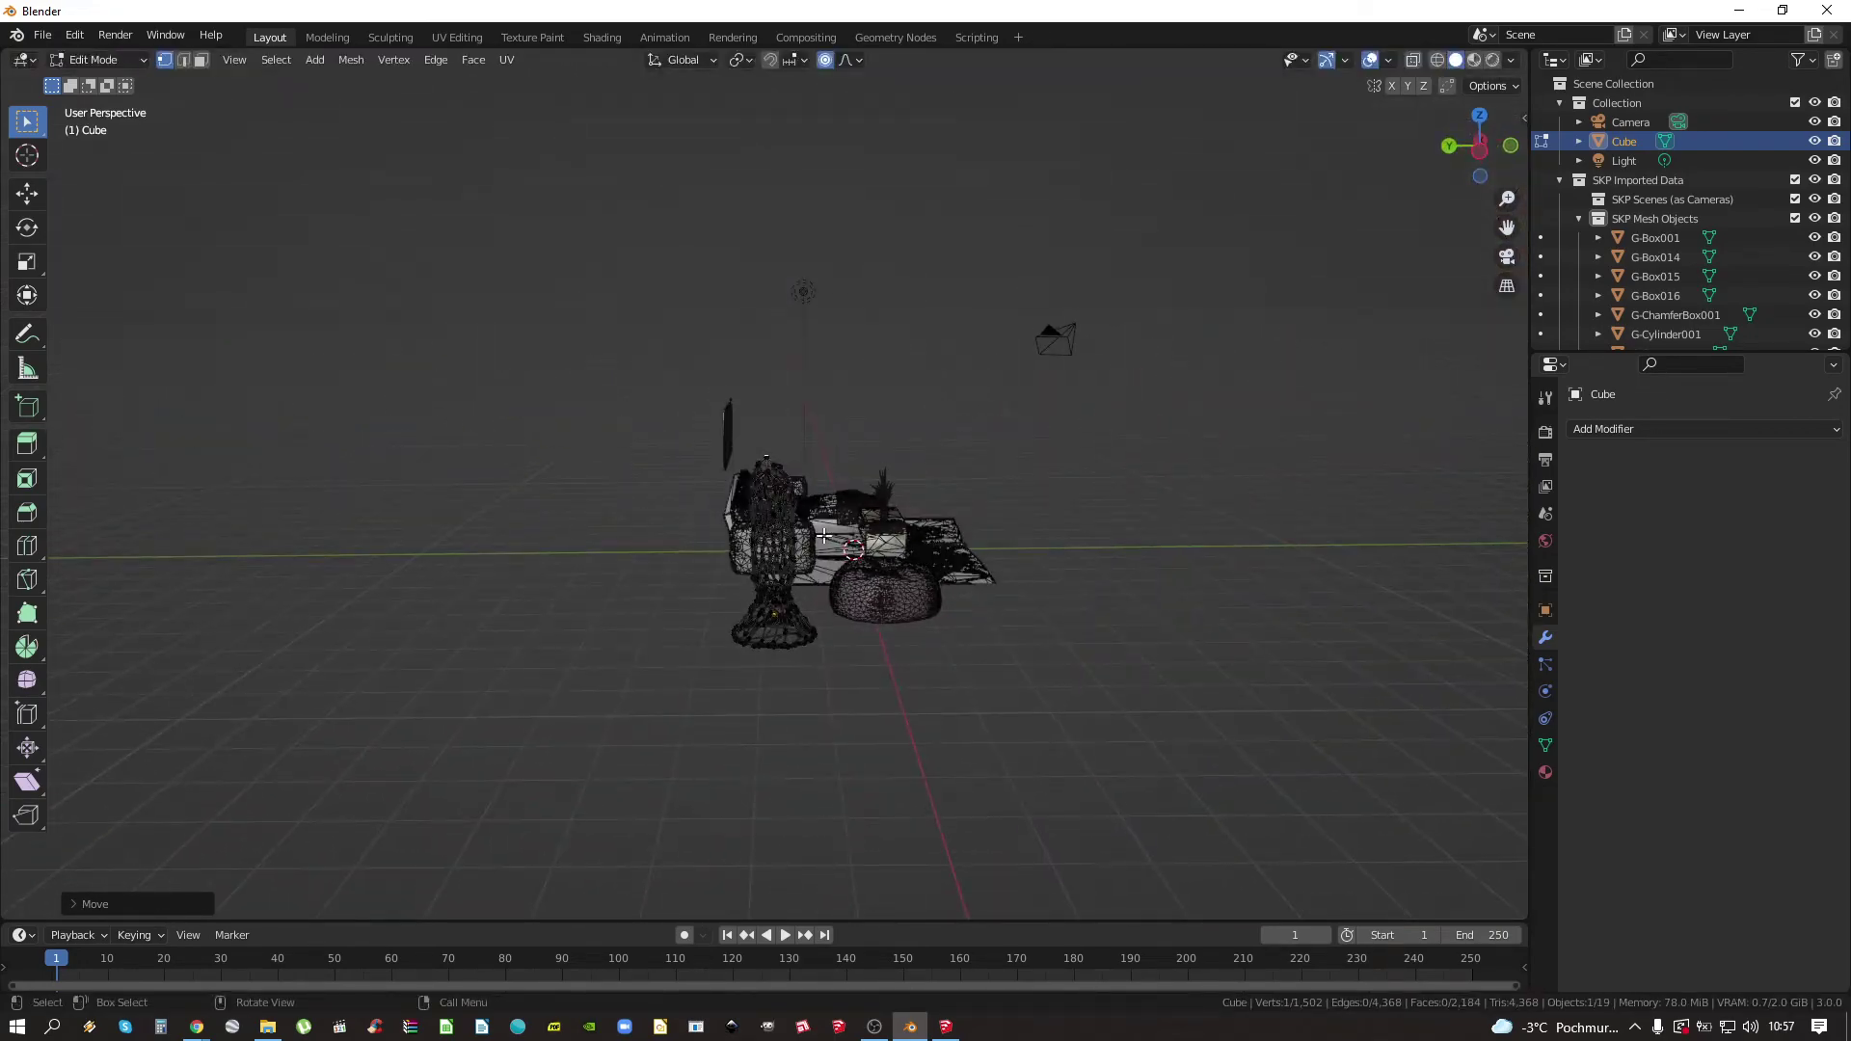
pyautogui.scroll(5, 775, 544)
pyautogui.scroll(1, 774, 544)
pyautogui.scroll(1, 766, 549)
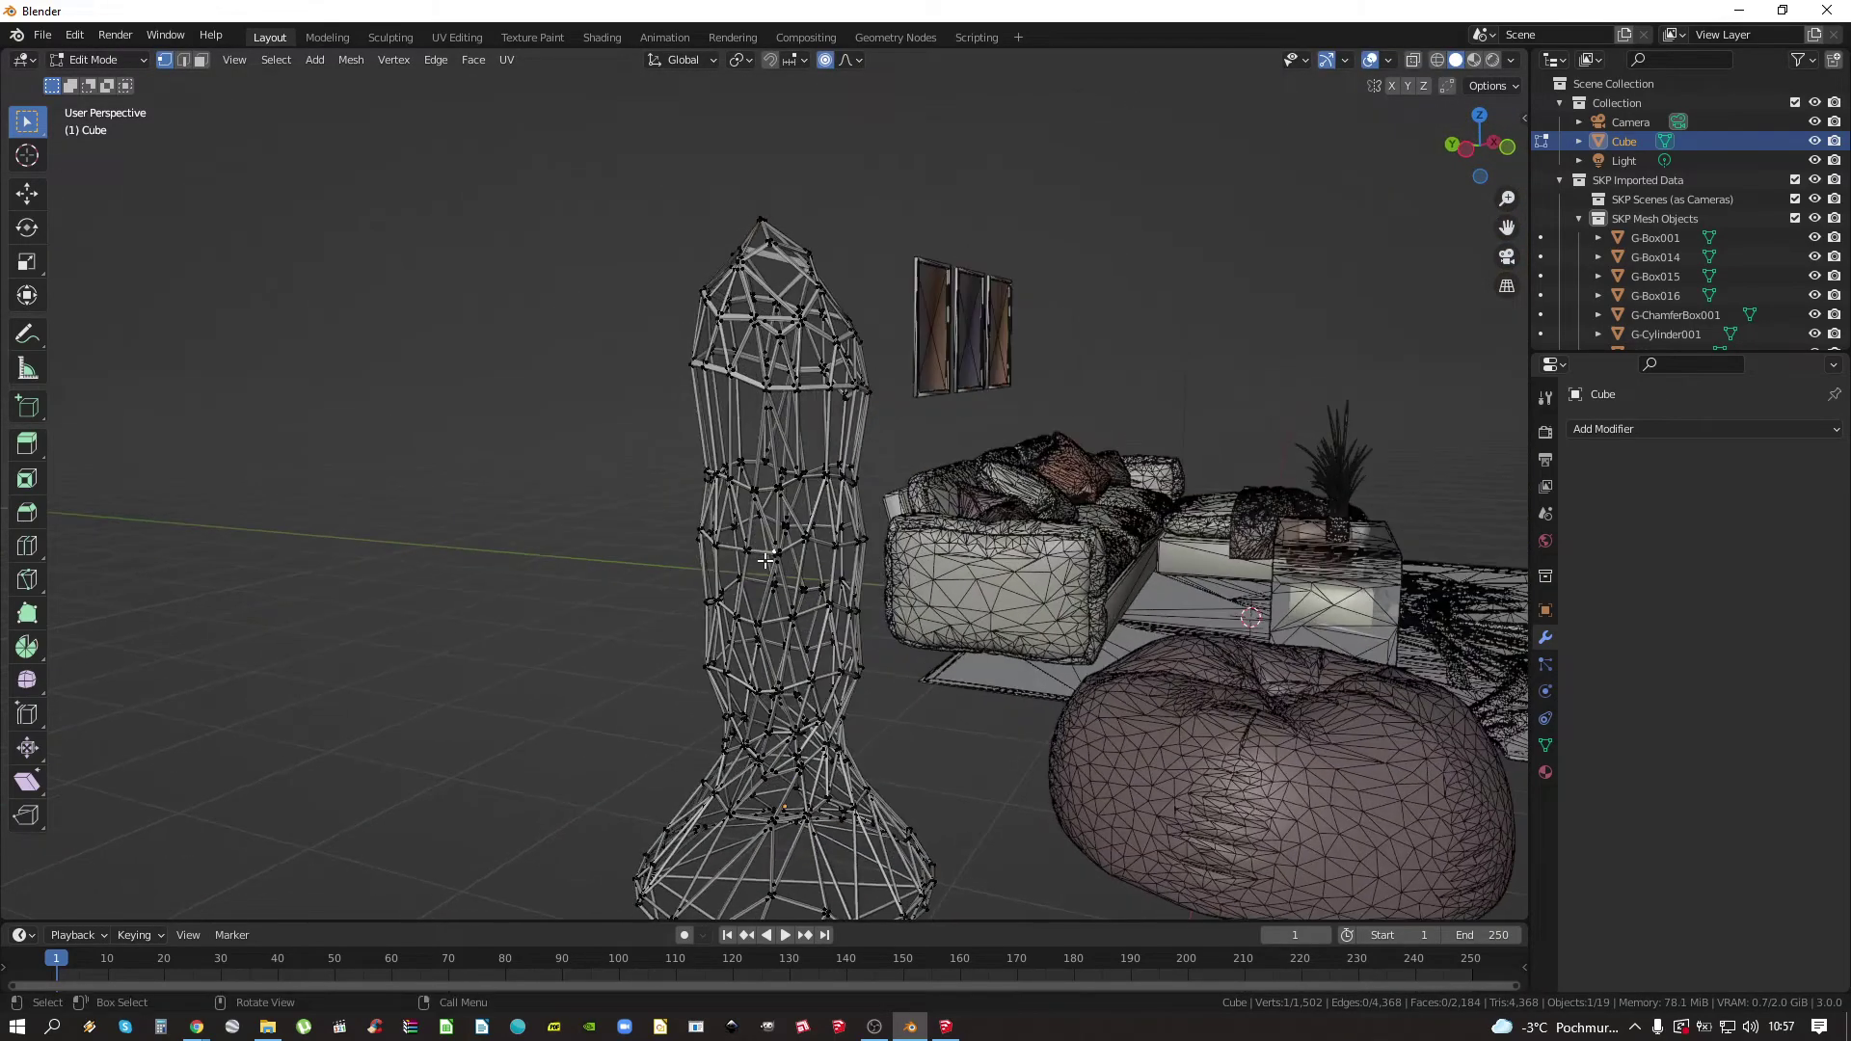
pyautogui.scroll(1, 720, 581)
# - Bend the top sideways along X, undo that bend, and return to Object Mode
pyautogui.press('g')
pyautogui.press('x')
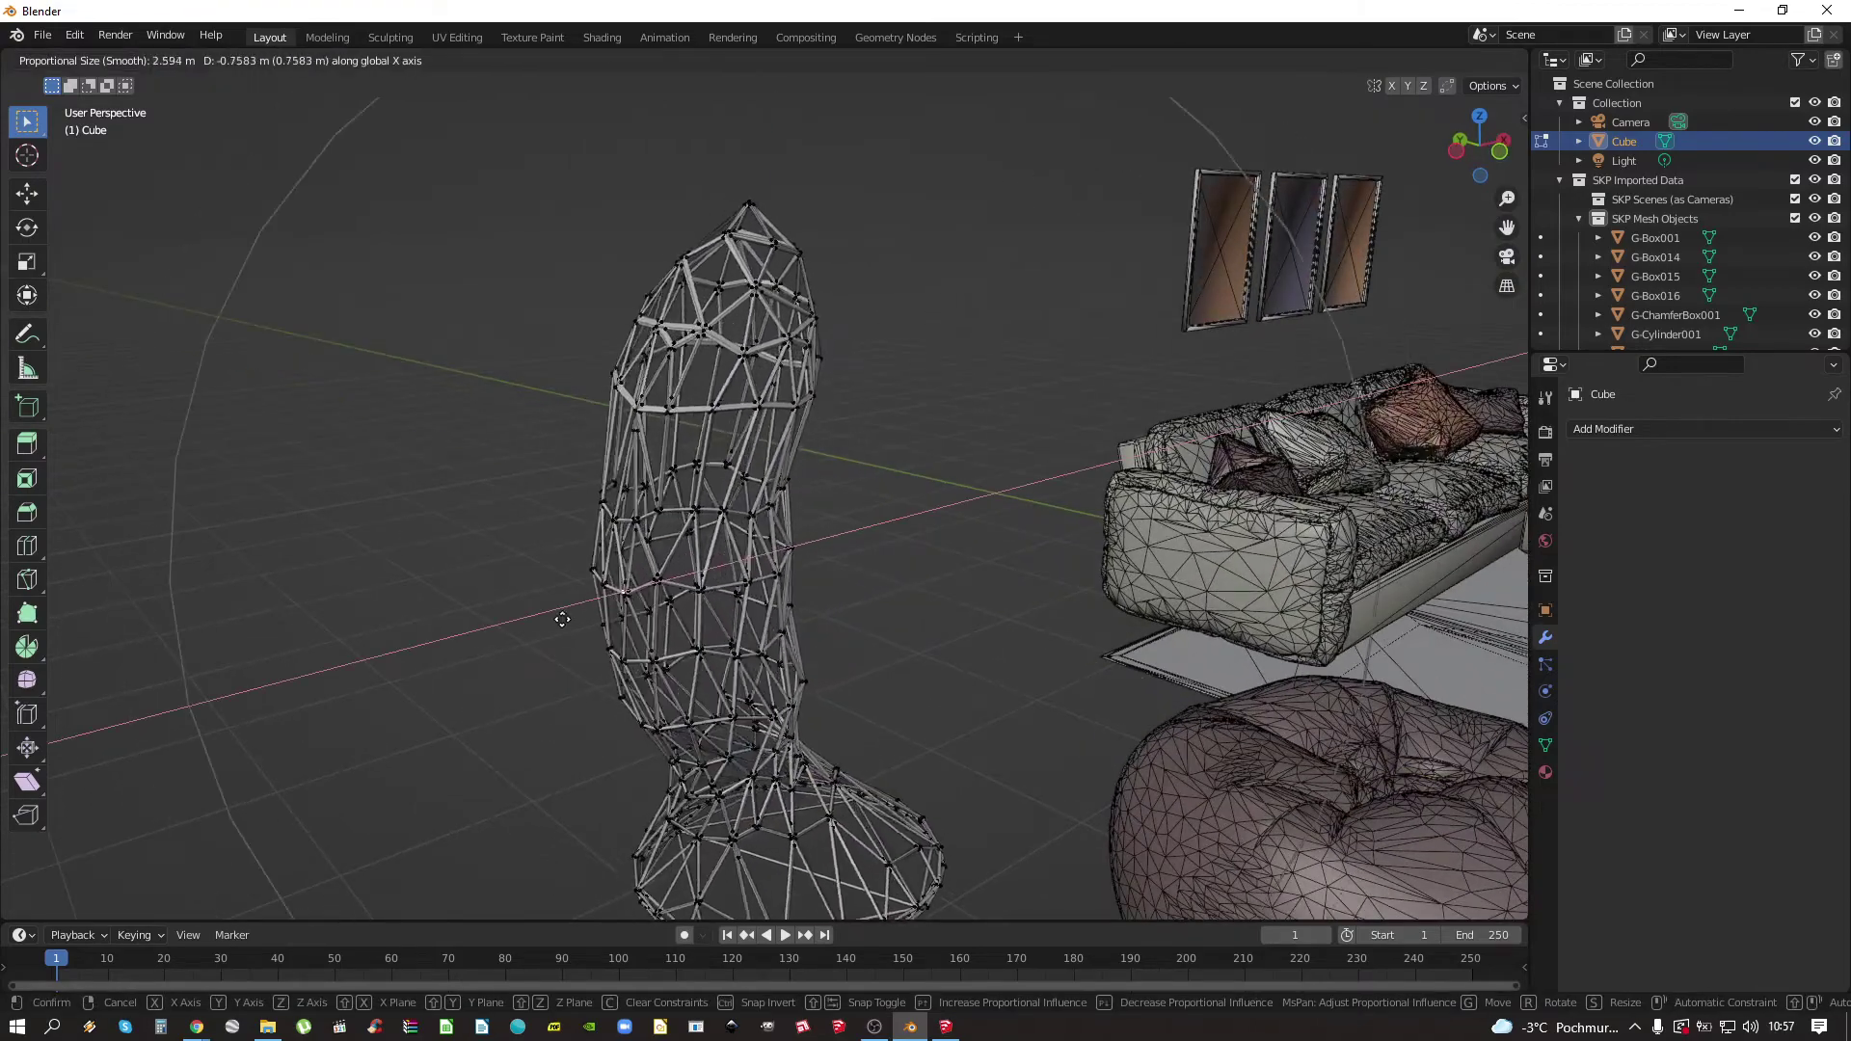
pyautogui.moveTo(539, 625); pyautogui.dragTo(959, 615, button='middle')
pyautogui.scroll(3, 958, 615)
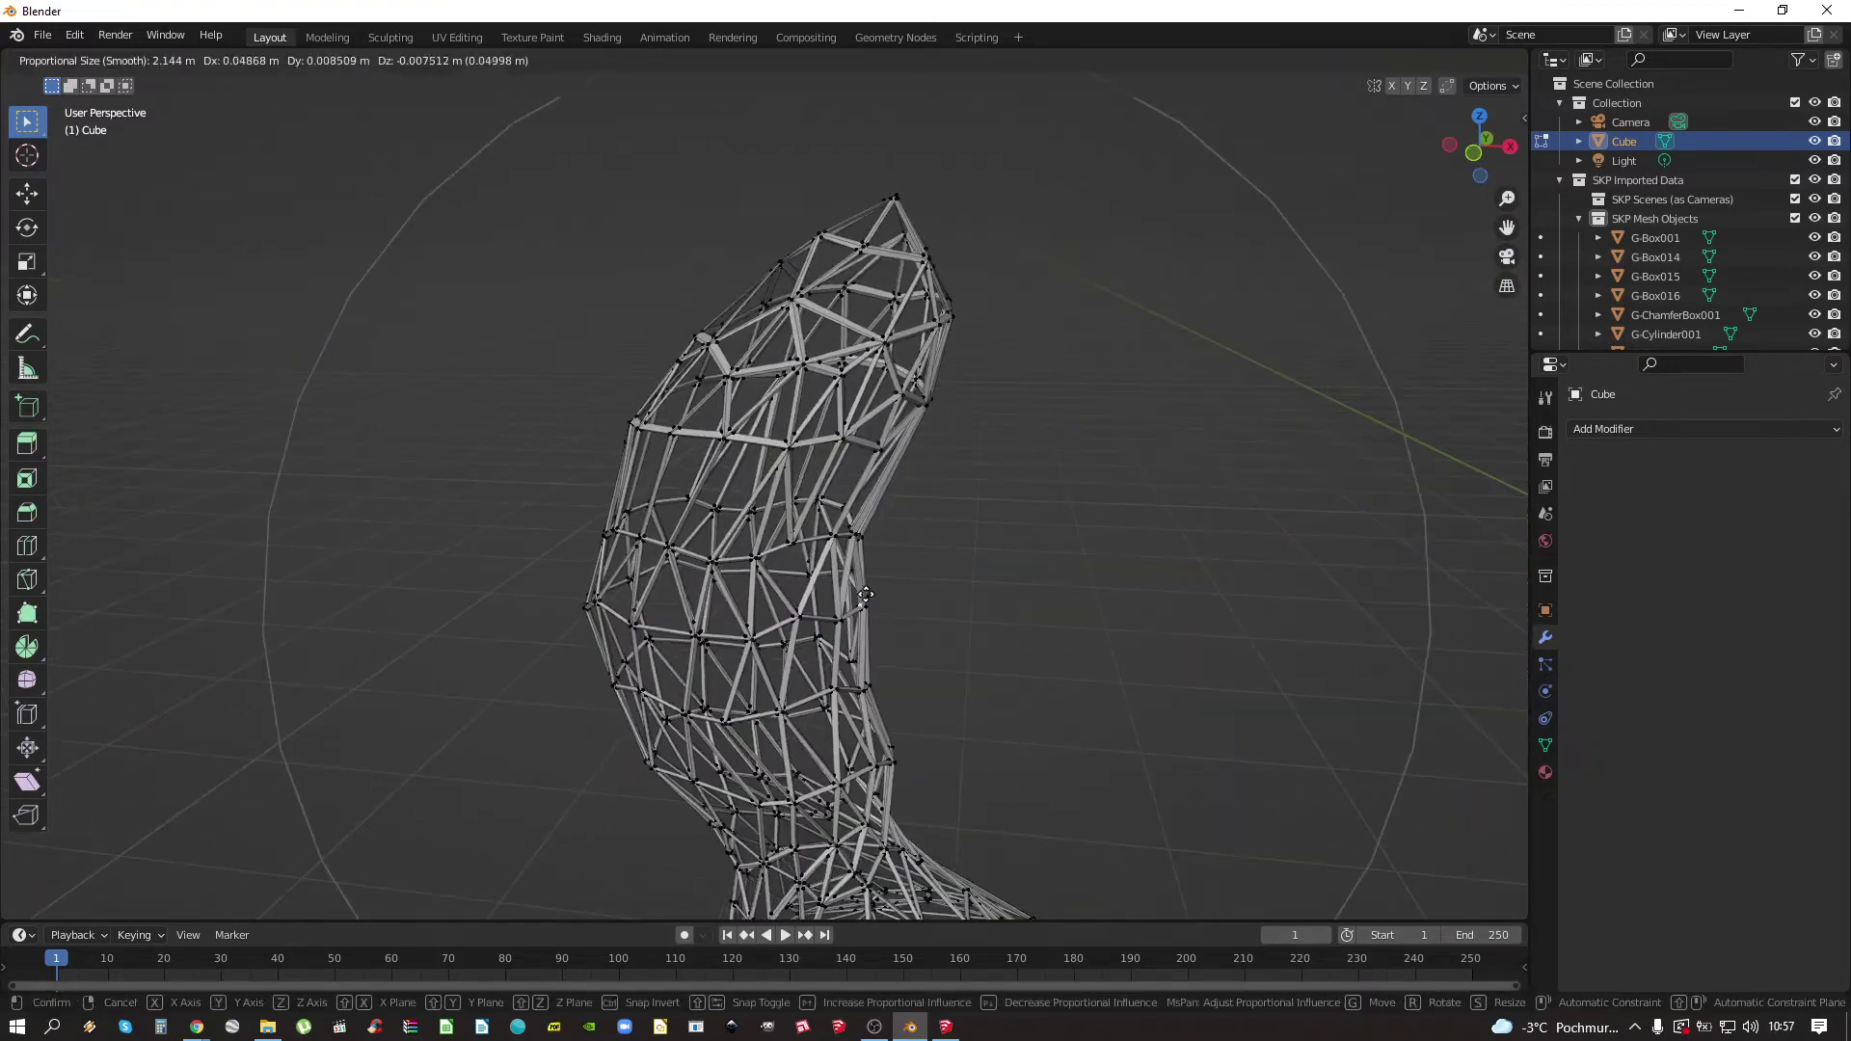
pyautogui.click(958, 615)
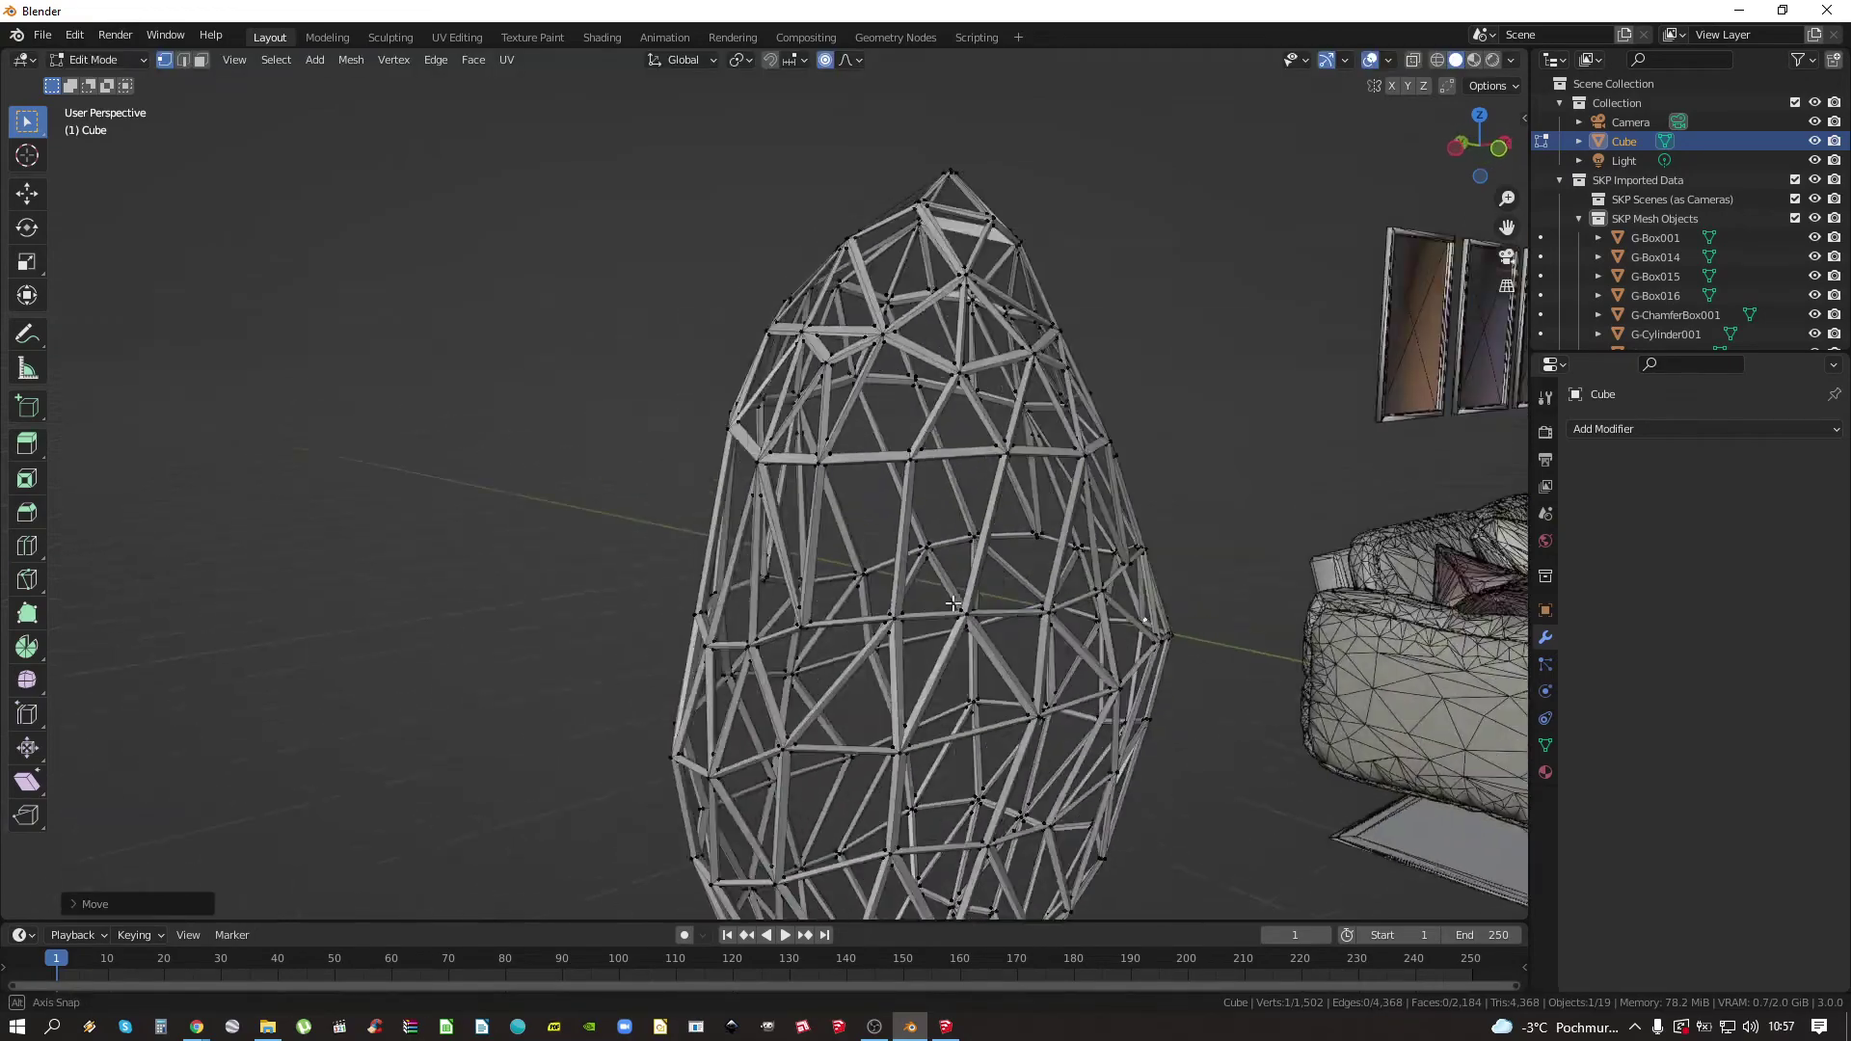
pyautogui.moveTo(959, 615)
pyautogui.mouseDown(button='middle')
pyautogui.moveTo(937, 595)
pyautogui.moveTo(883, 637)
pyautogui.moveTo(1015, 635)
pyautogui.moveTo(868, 629)
pyautogui.mouseUp(button='middle')
pyautogui.scroll(-5, 937, 595)
pyautogui.hotkey('ctrl', 'z')
pyautogui.hotkey('ctrl', 'z')
pyautogui.press('Tab')
pyautogui.scroll(4, 882, 637)
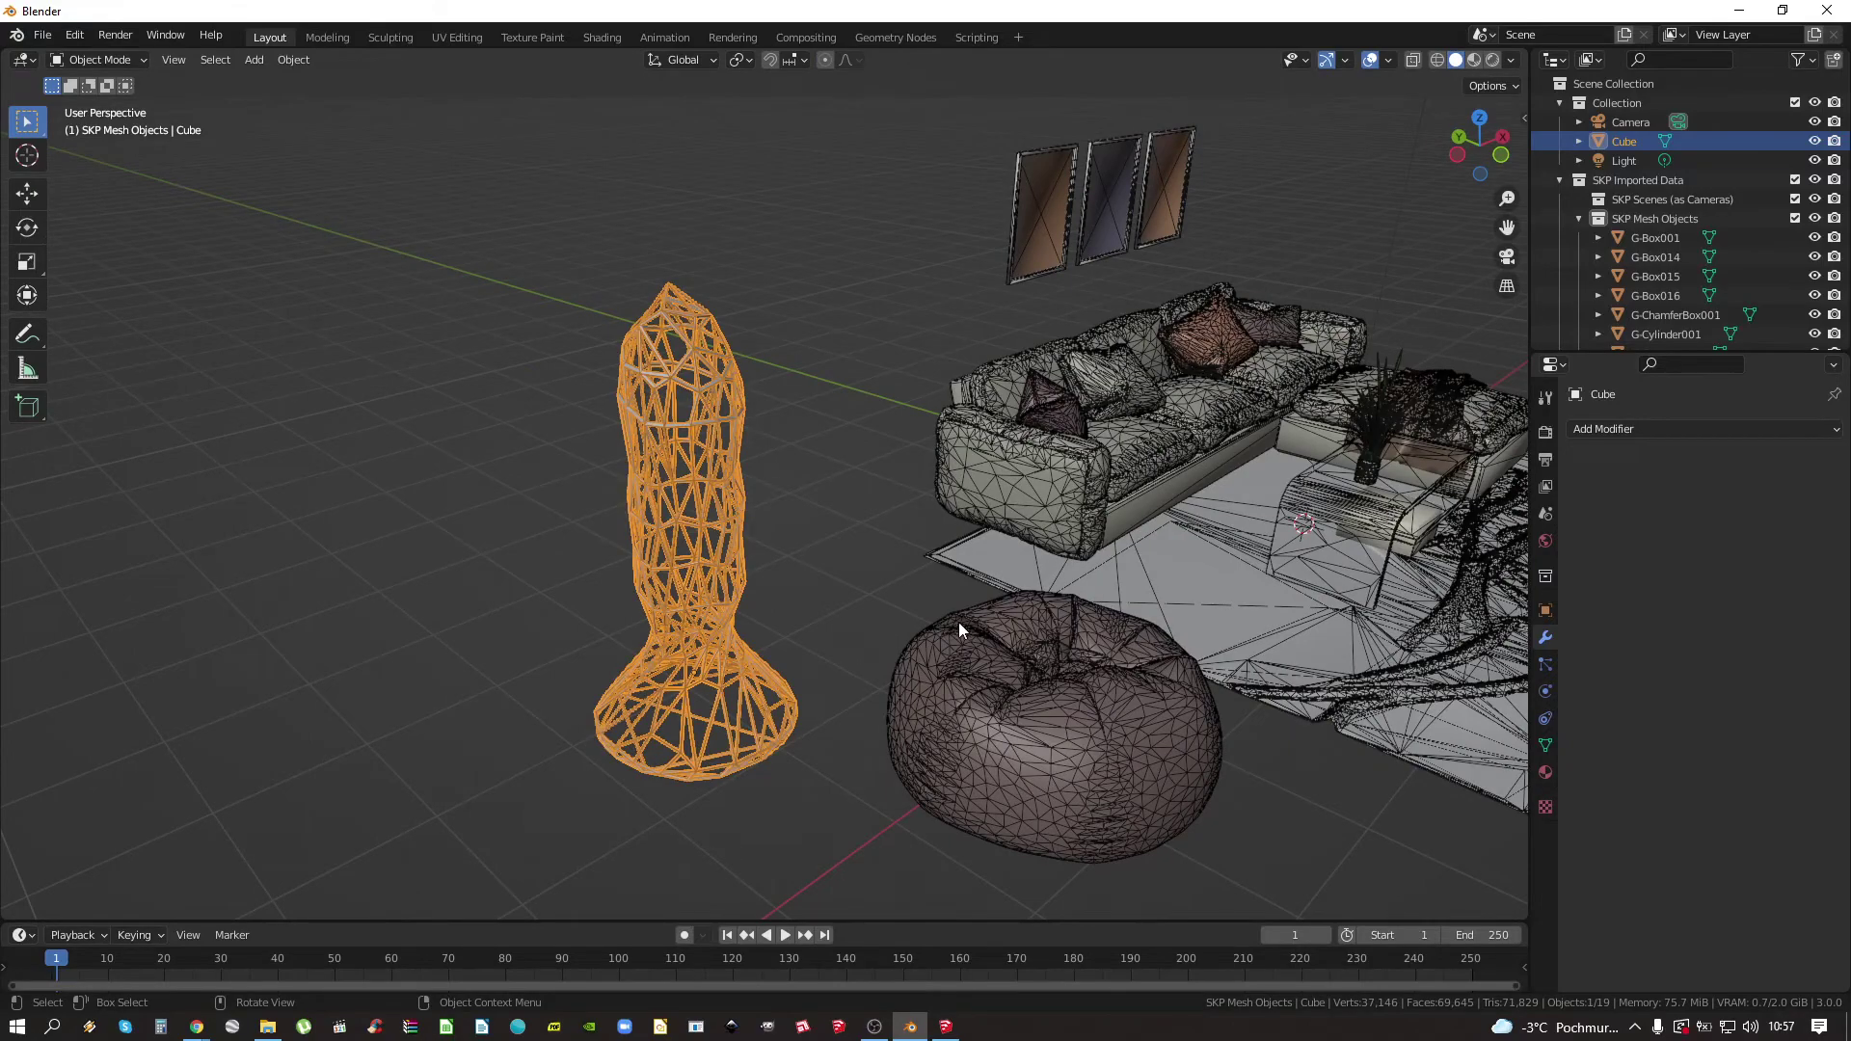
# - Try selecting the wire lamp, beanbag and sofa in the furniture scene
pyautogui.moveTo(806, 582)
pyautogui.mouseDown(button='middle')
pyautogui.moveTo(744, 609)
pyautogui.moveTo(777, 571)
pyautogui.moveTo(810, 570)
pyautogui.moveTo(807, 622)
pyautogui.moveTo(729, 605)
pyautogui.moveTo(767, 616)
pyautogui.moveTo(717, 554)
pyautogui.mouseUp(button='middle')
pyautogui.click(810, 570)
pyautogui.click(717, 554)
pyautogui.click(1028, 636)
pyautogui.click(1003, 482)
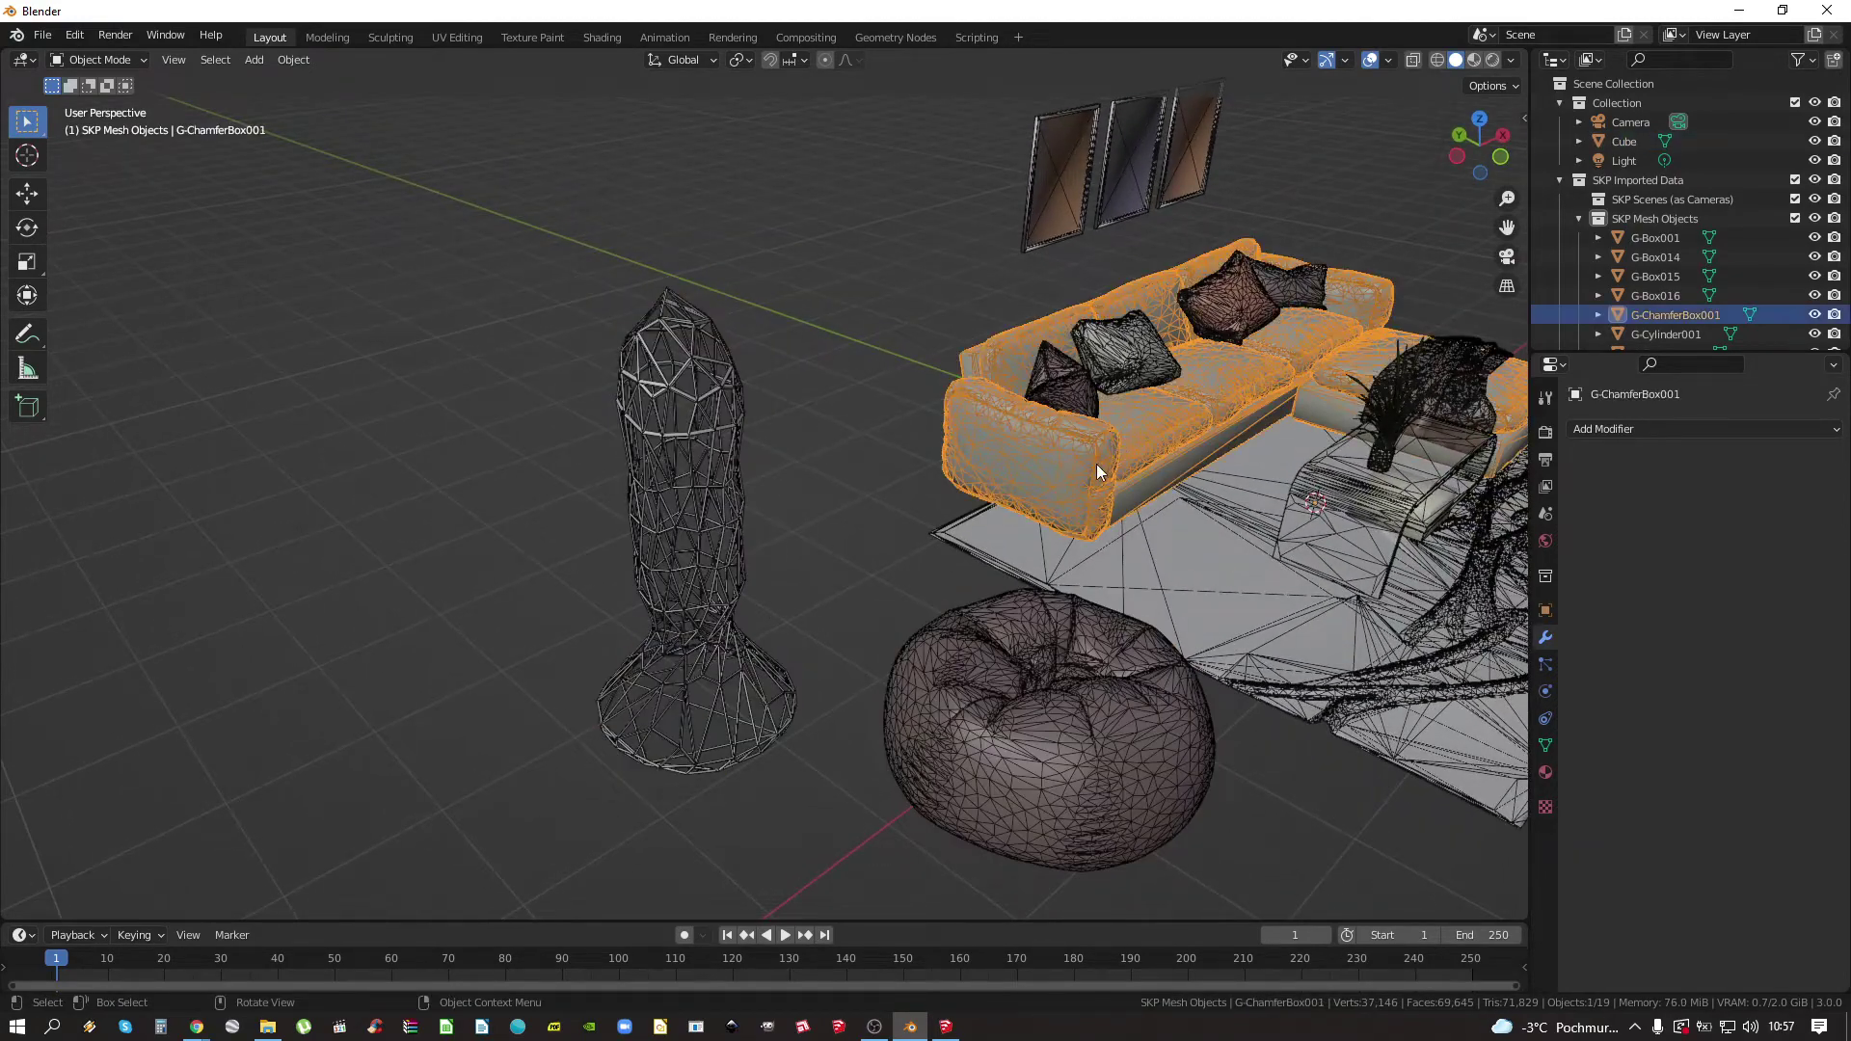
pyautogui.hotkey('ctrl', 'z')
pyautogui.hotkey('ctrl', 'z')
pyautogui.click(993, 626)
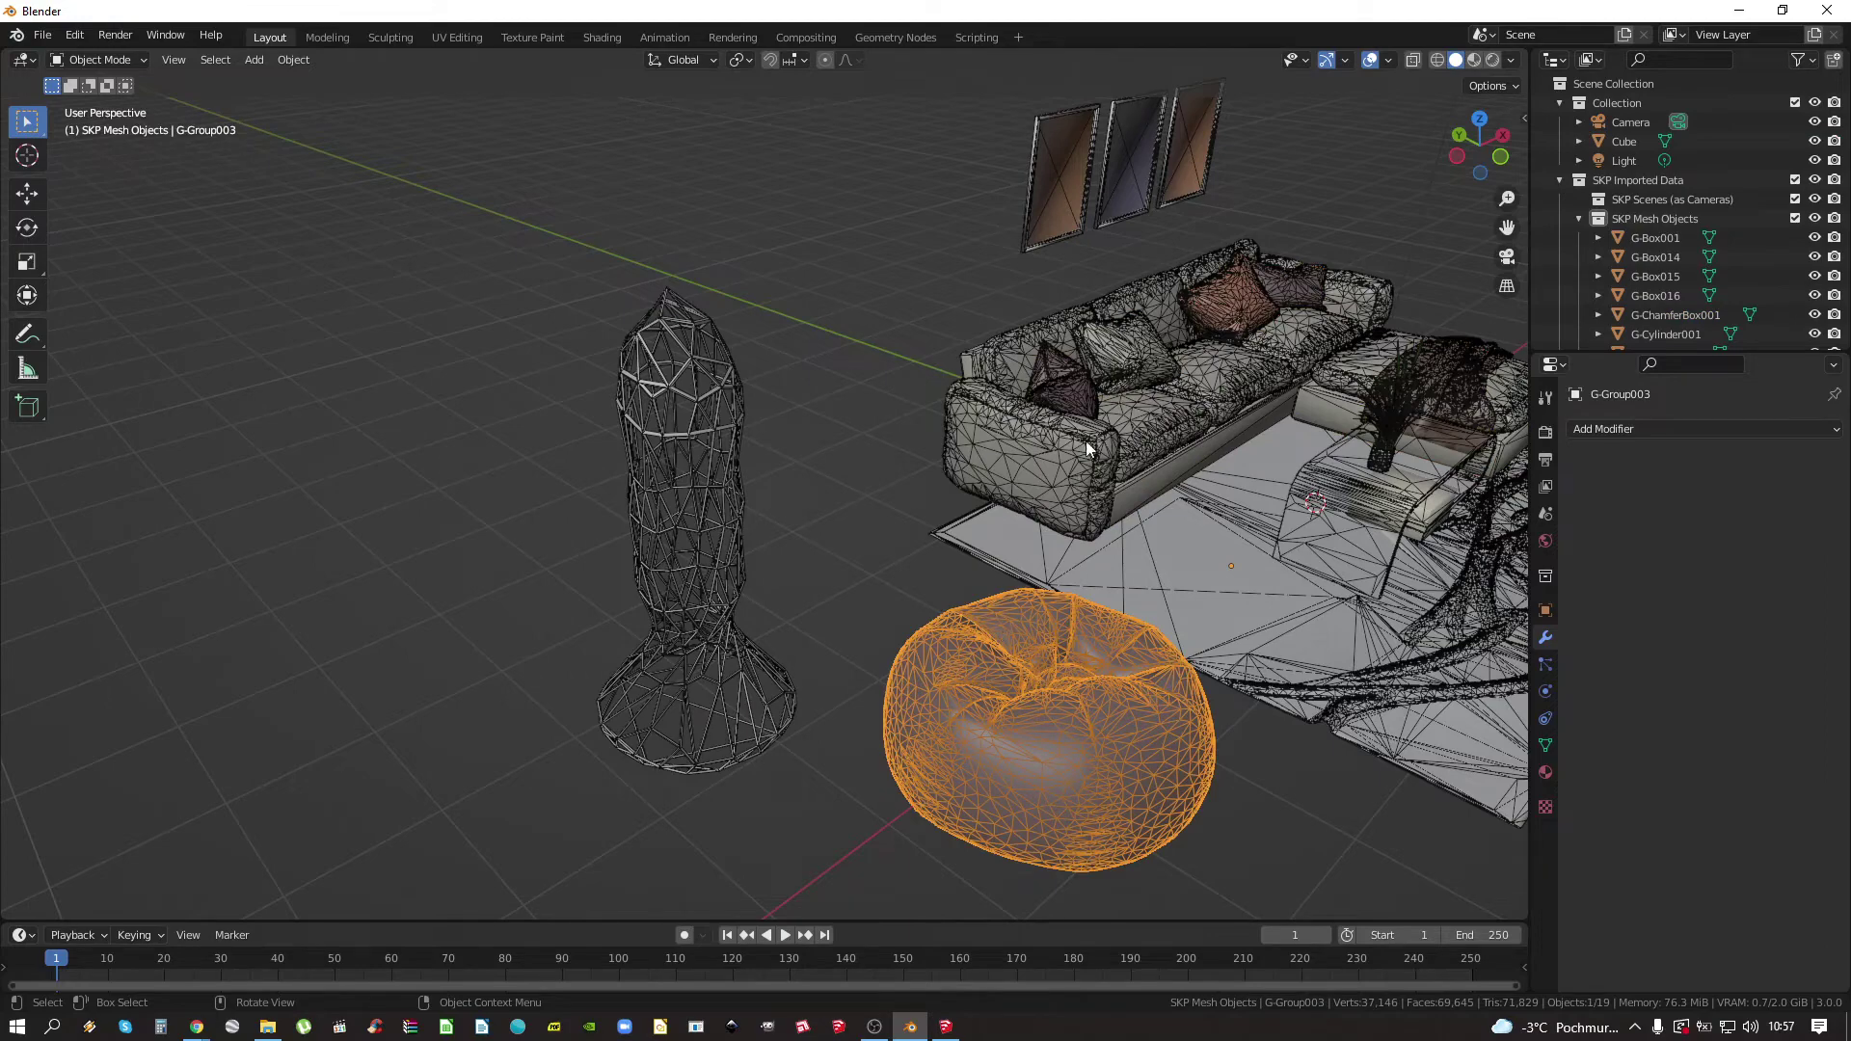
pyautogui.click(888, 1027)
pyautogui.click(1836, 885)
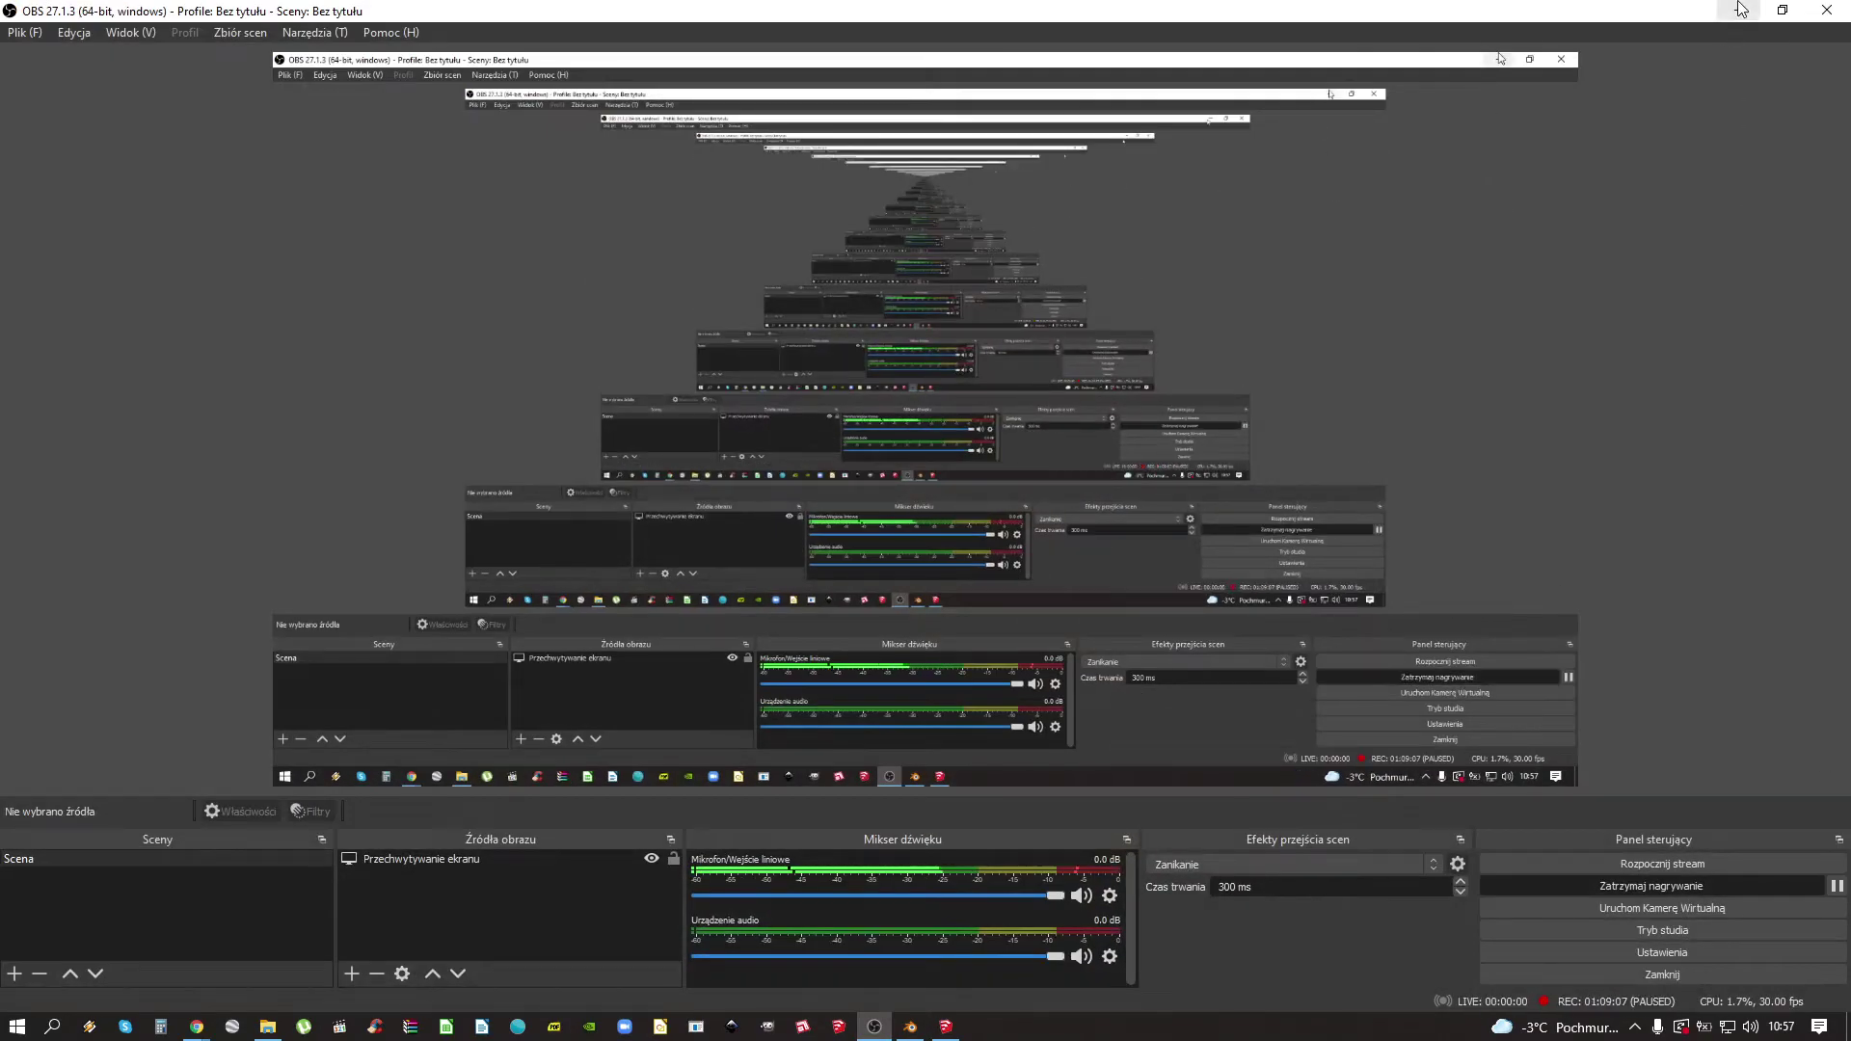
pyautogui.click(1741, 9)
# - Reselect the lamp and beanbag, then select the sofa and frame the view on it
pyautogui.moveTo(1051, 560)
pyautogui.mouseDown(button='middle')
pyautogui.moveTo(1074, 641)
pyautogui.moveTo(976, 604)
pyautogui.mouseUp(button='middle')
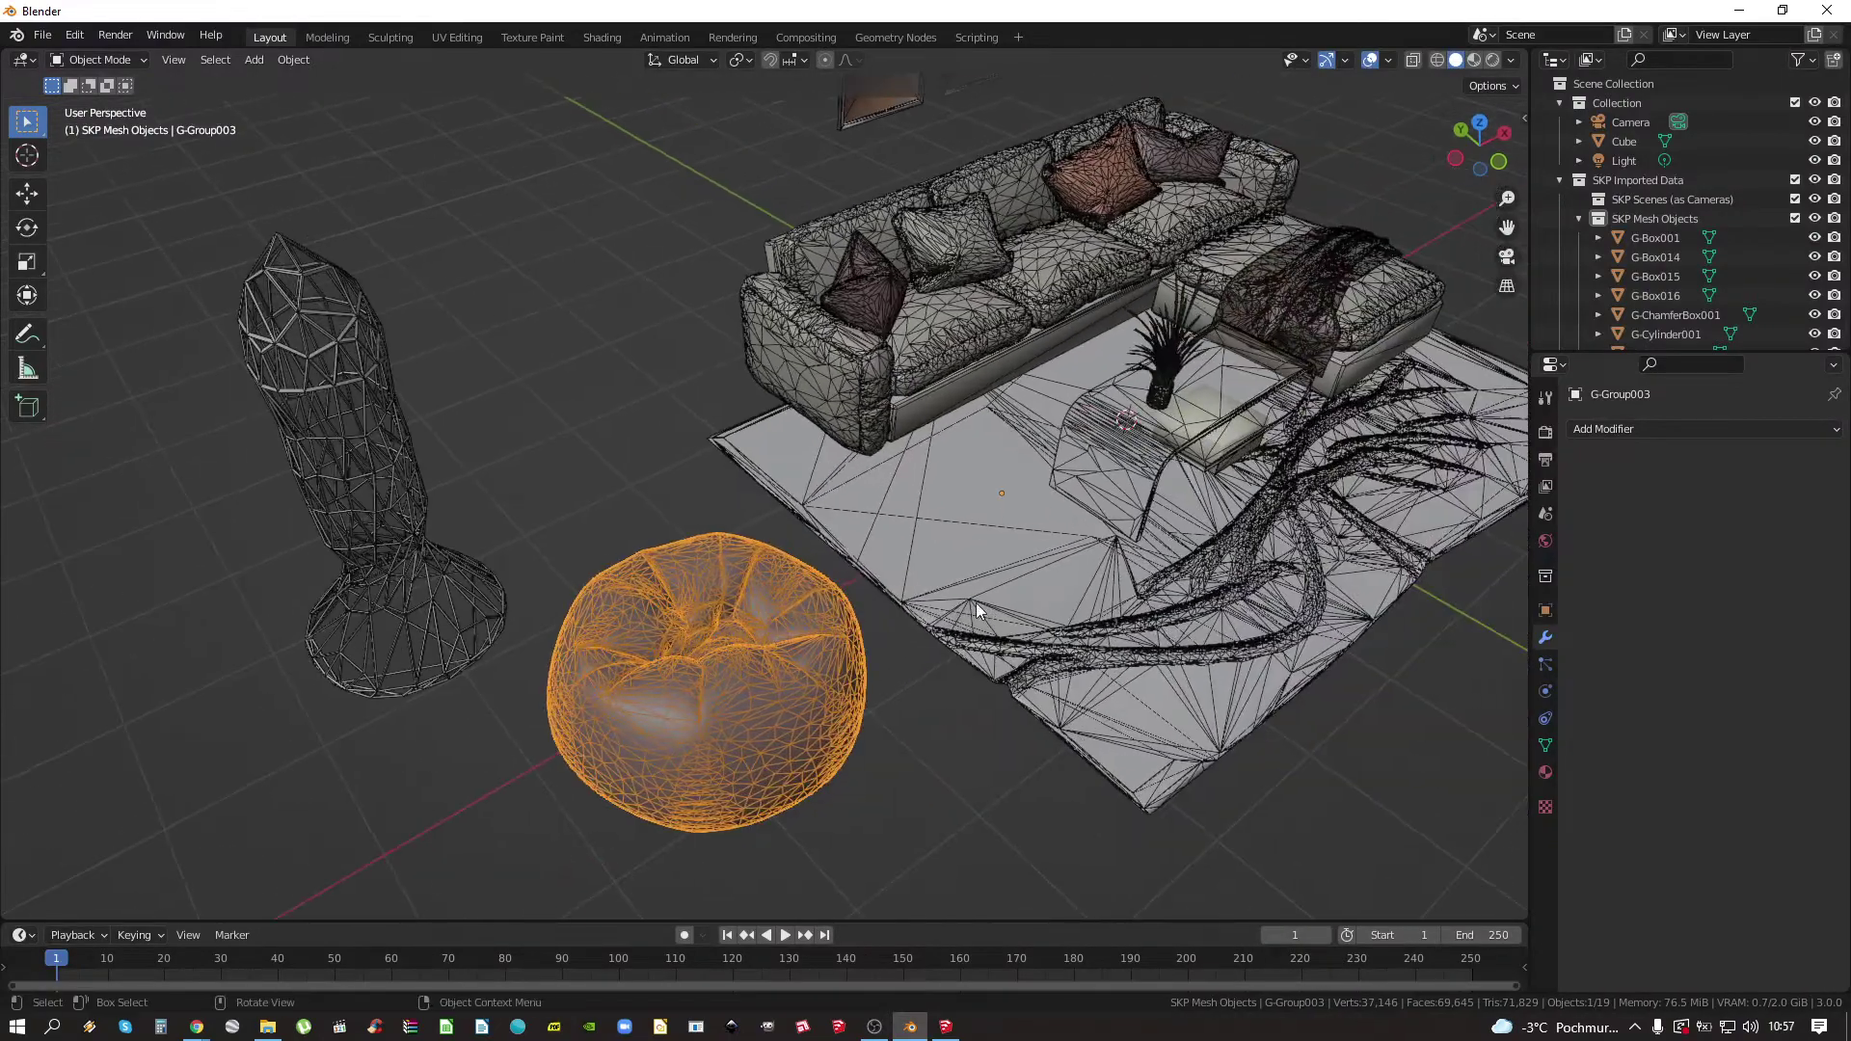
pyautogui.moveTo(766, 633)
pyautogui.mouseDown(button='middle')
pyautogui.moveTo(711, 616)
pyautogui.moveTo(696, 580)
pyautogui.mouseUp(button='middle')
pyautogui.click(563, 414)
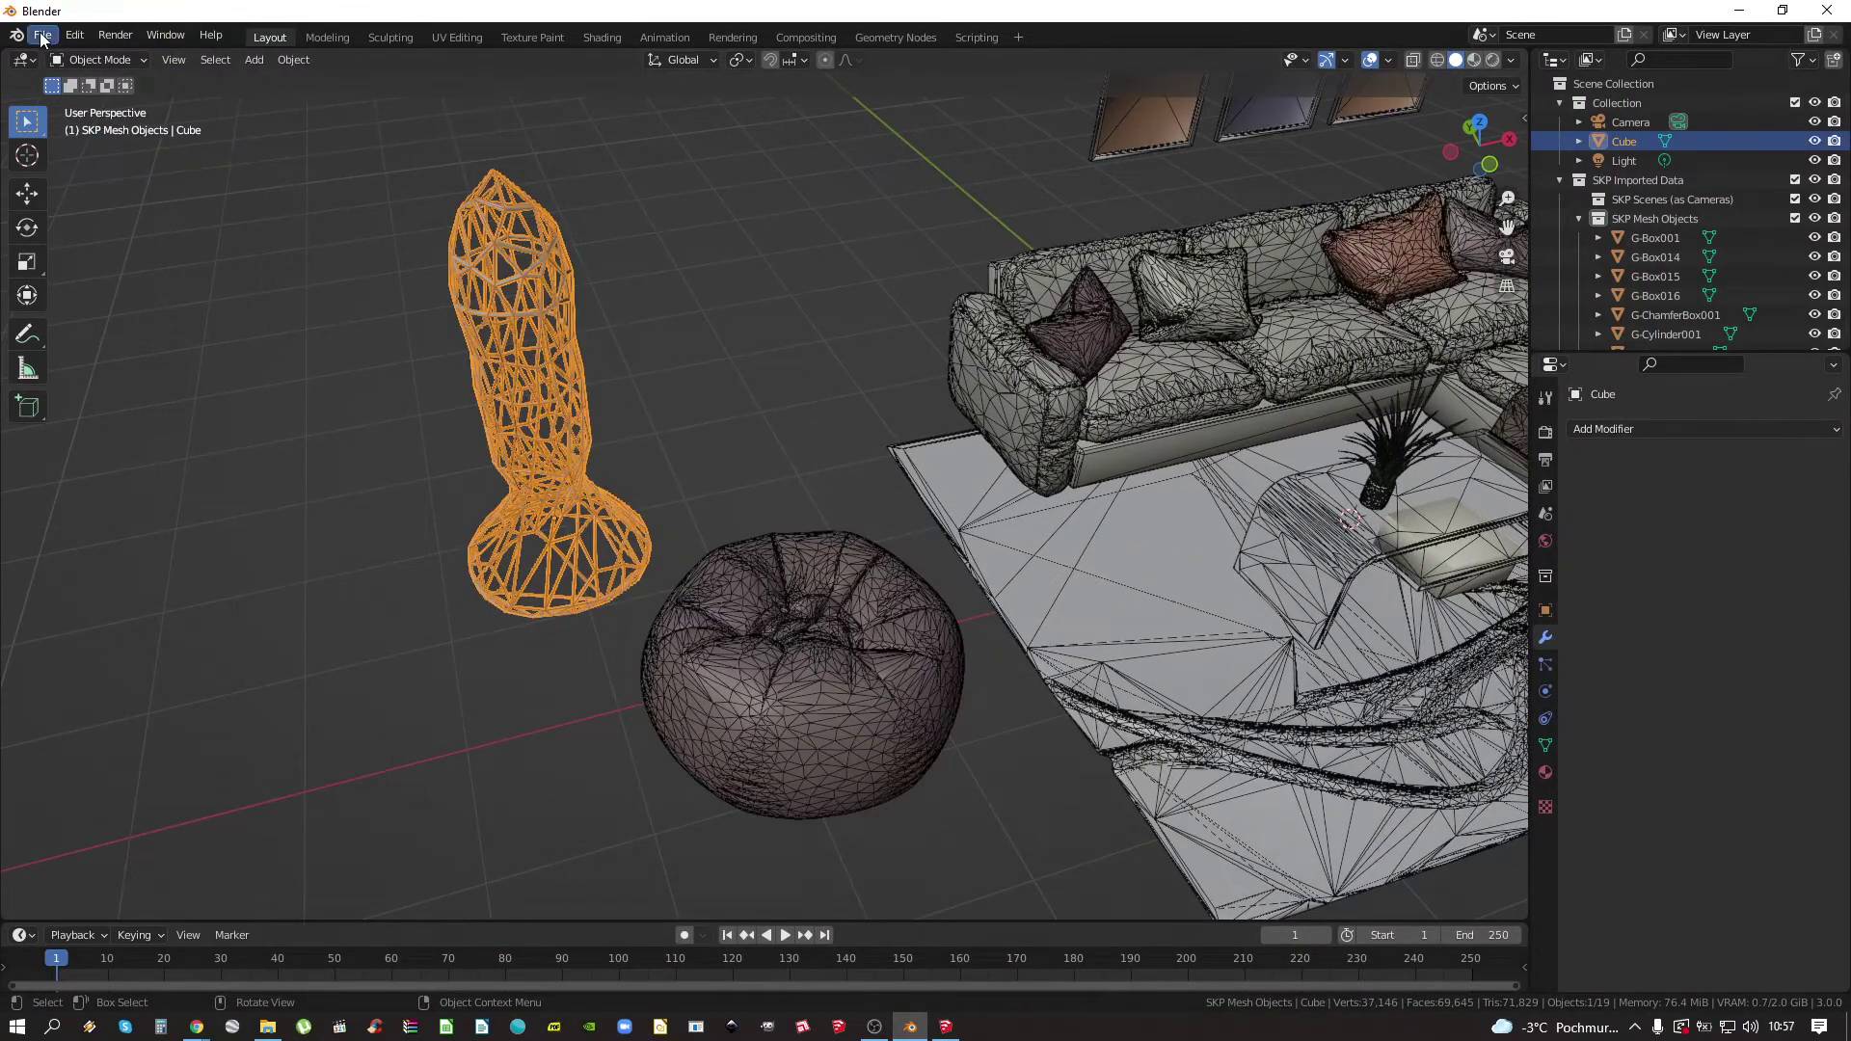
pyautogui.keyDown('shift'); pyautogui.click(742, 552); pyautogui.keyUp('shift')
pyautogui.click(582, 454)
pyautogui.click(704, 447)
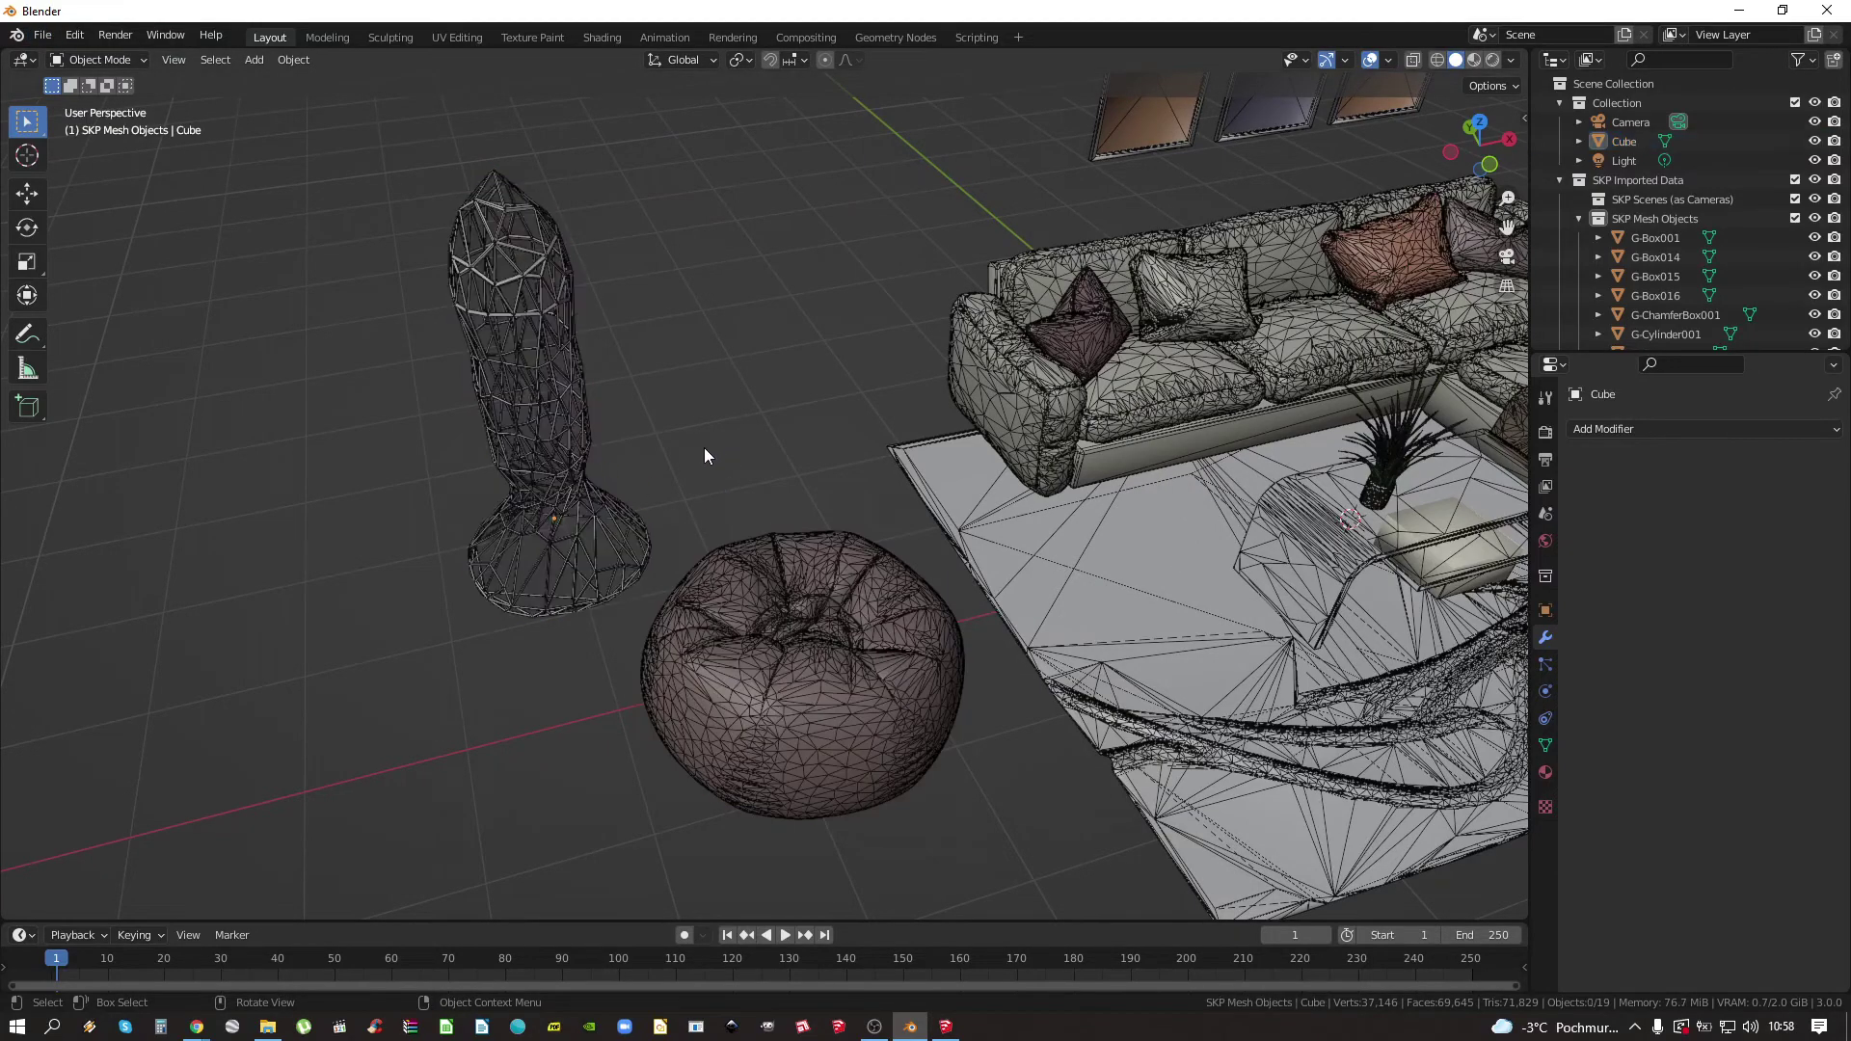
pyautogui.click(615, 504)
pyautogui.keyDown('shift'); pyautogui.click(733, 569); pyautogui.keyUp('shift')
pyautogui.click(1034, 378)
pyautogui.press('KP_Decimal')
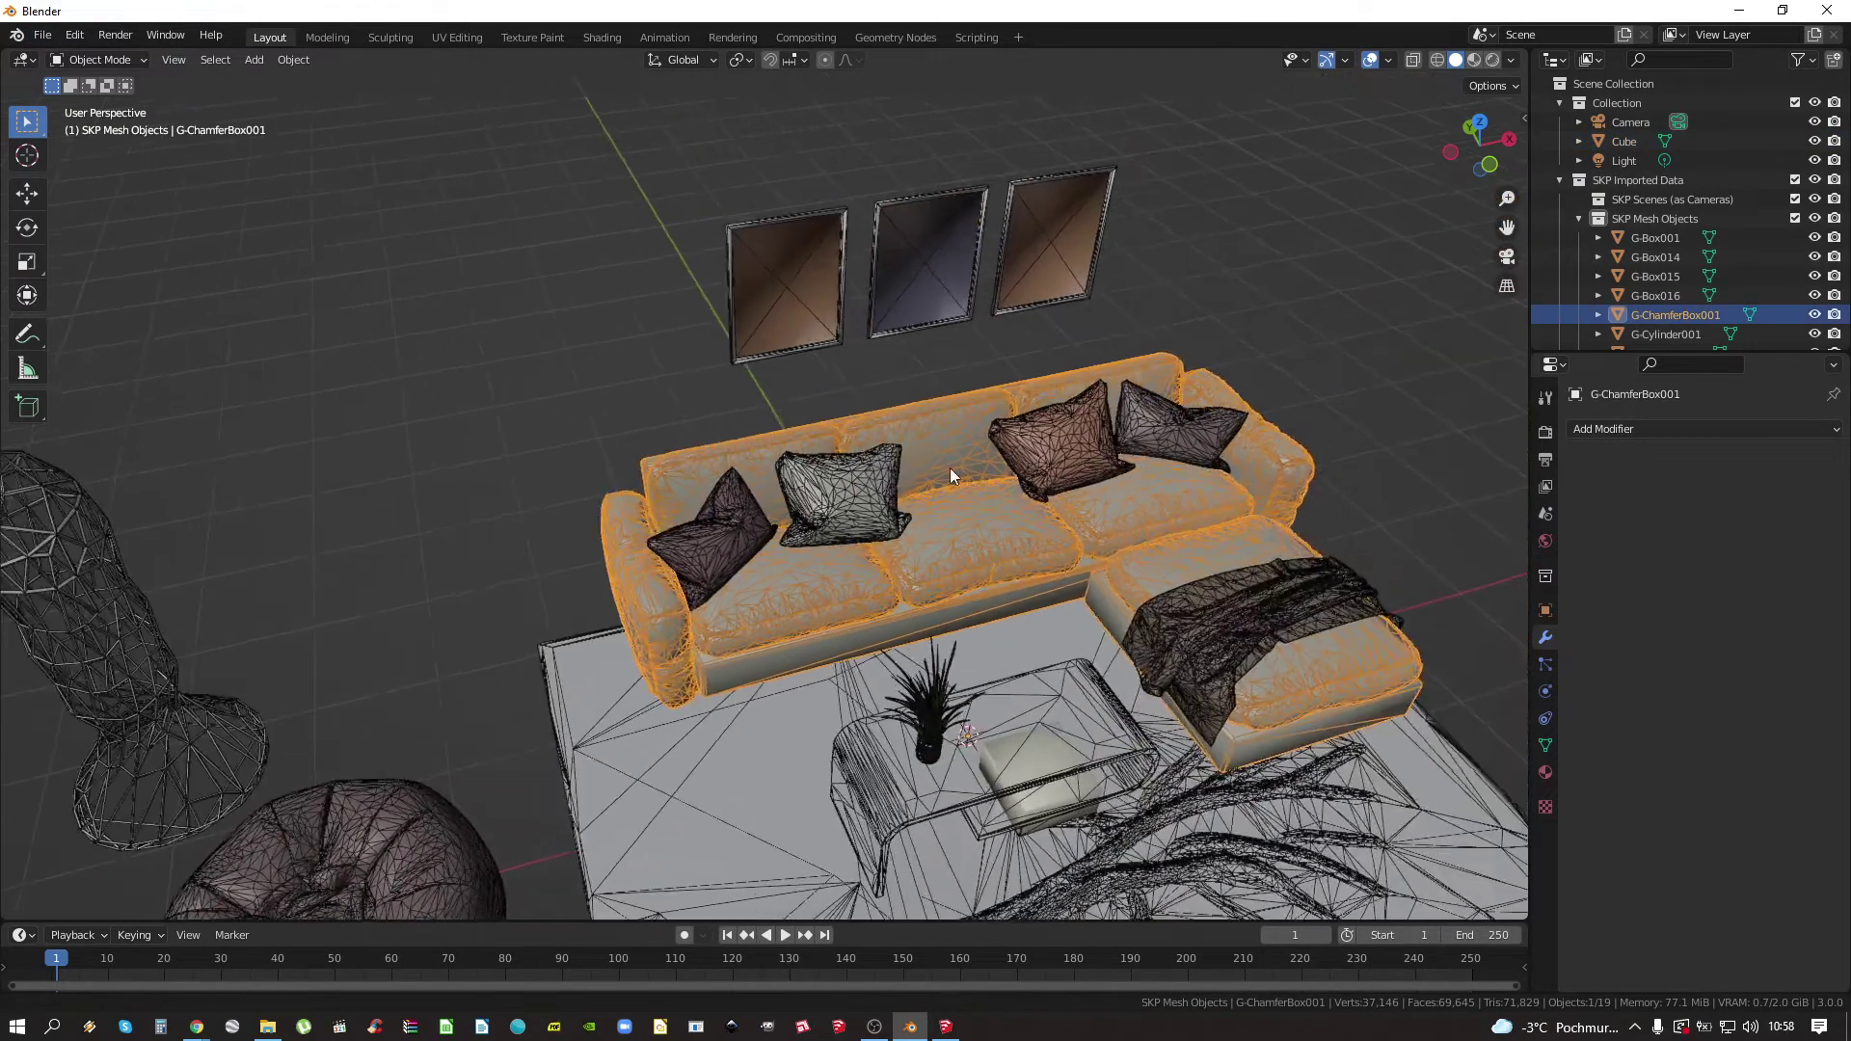
# - Join the four sofa pillows and the throw blanket into one object
pyautogui.click(770, 520)
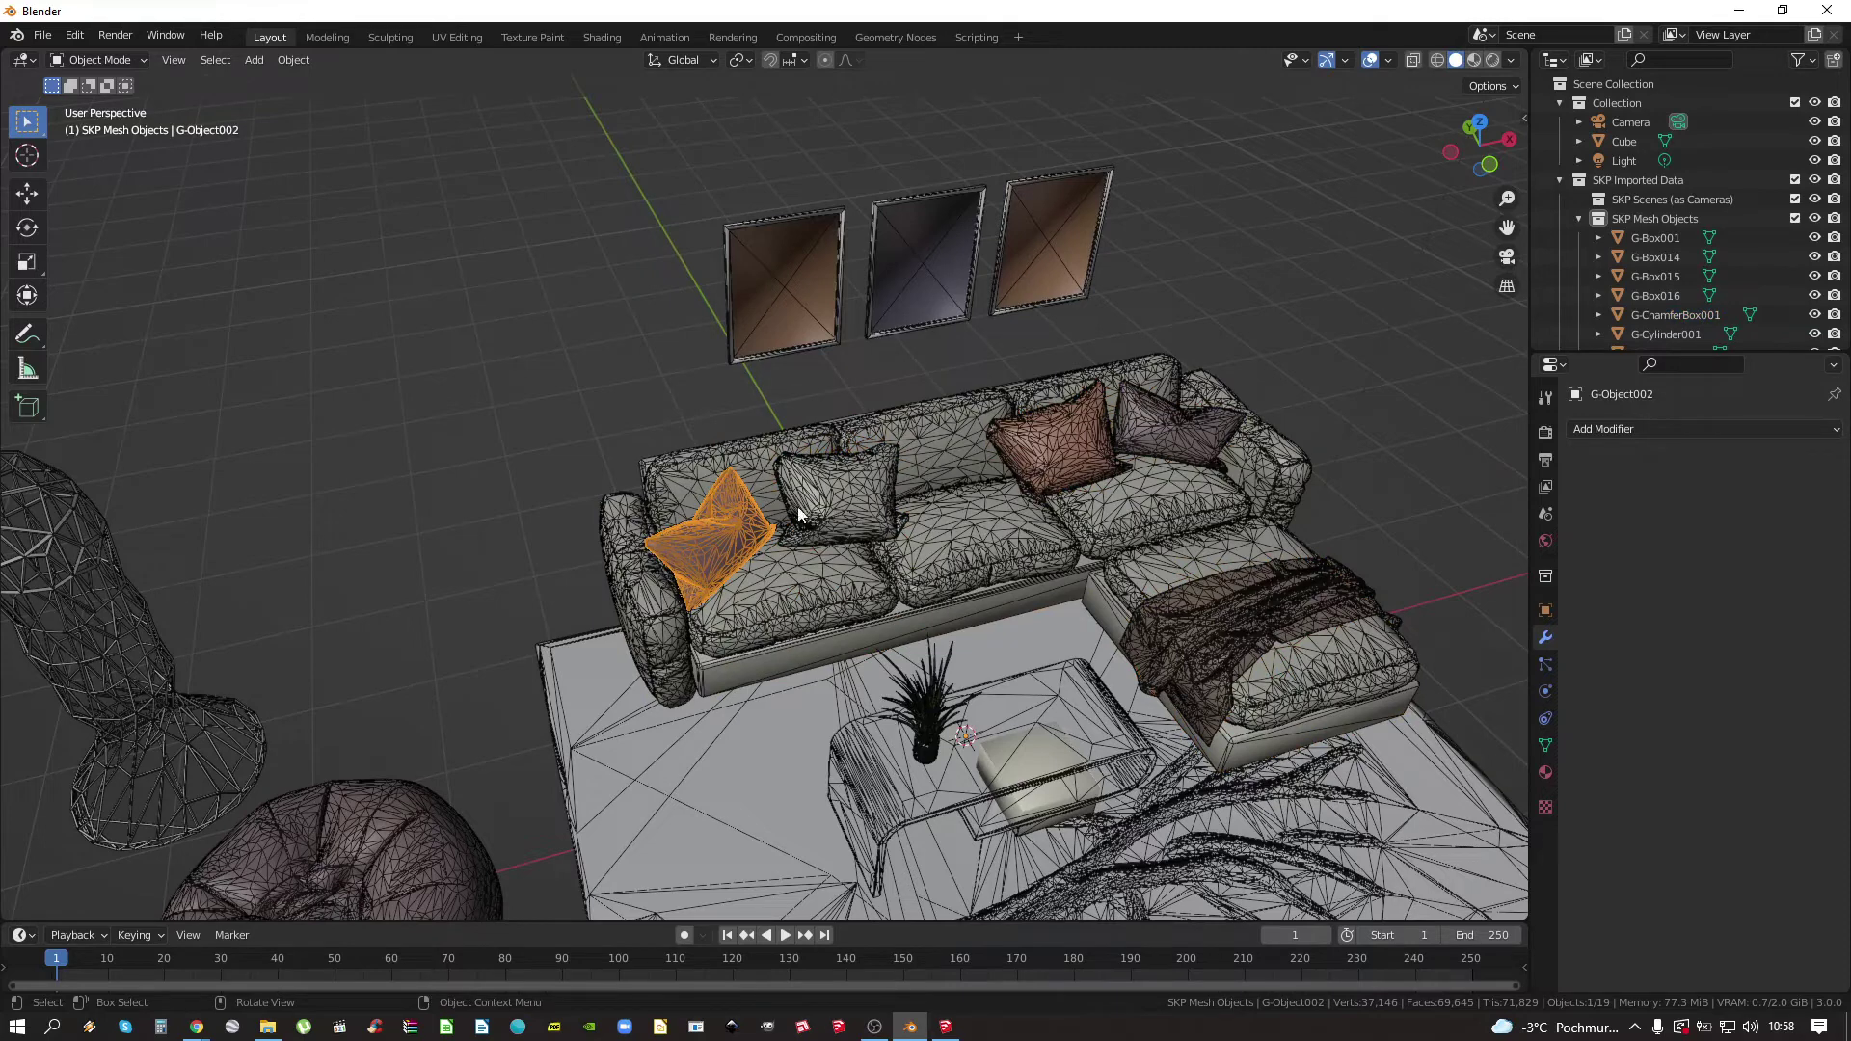
pyautogui.keyDown('shift'); pyautogui.click(837, 487); pyautogui.keyUp('shift')
pyautogui.keyDown('shift'); pyautogui.click(745, 511); pyautogui.keyUp('shift')
pyautogui.keyDown('shift'); pyautogui.click(1068, 453); pyautogui.keyUp('shift')
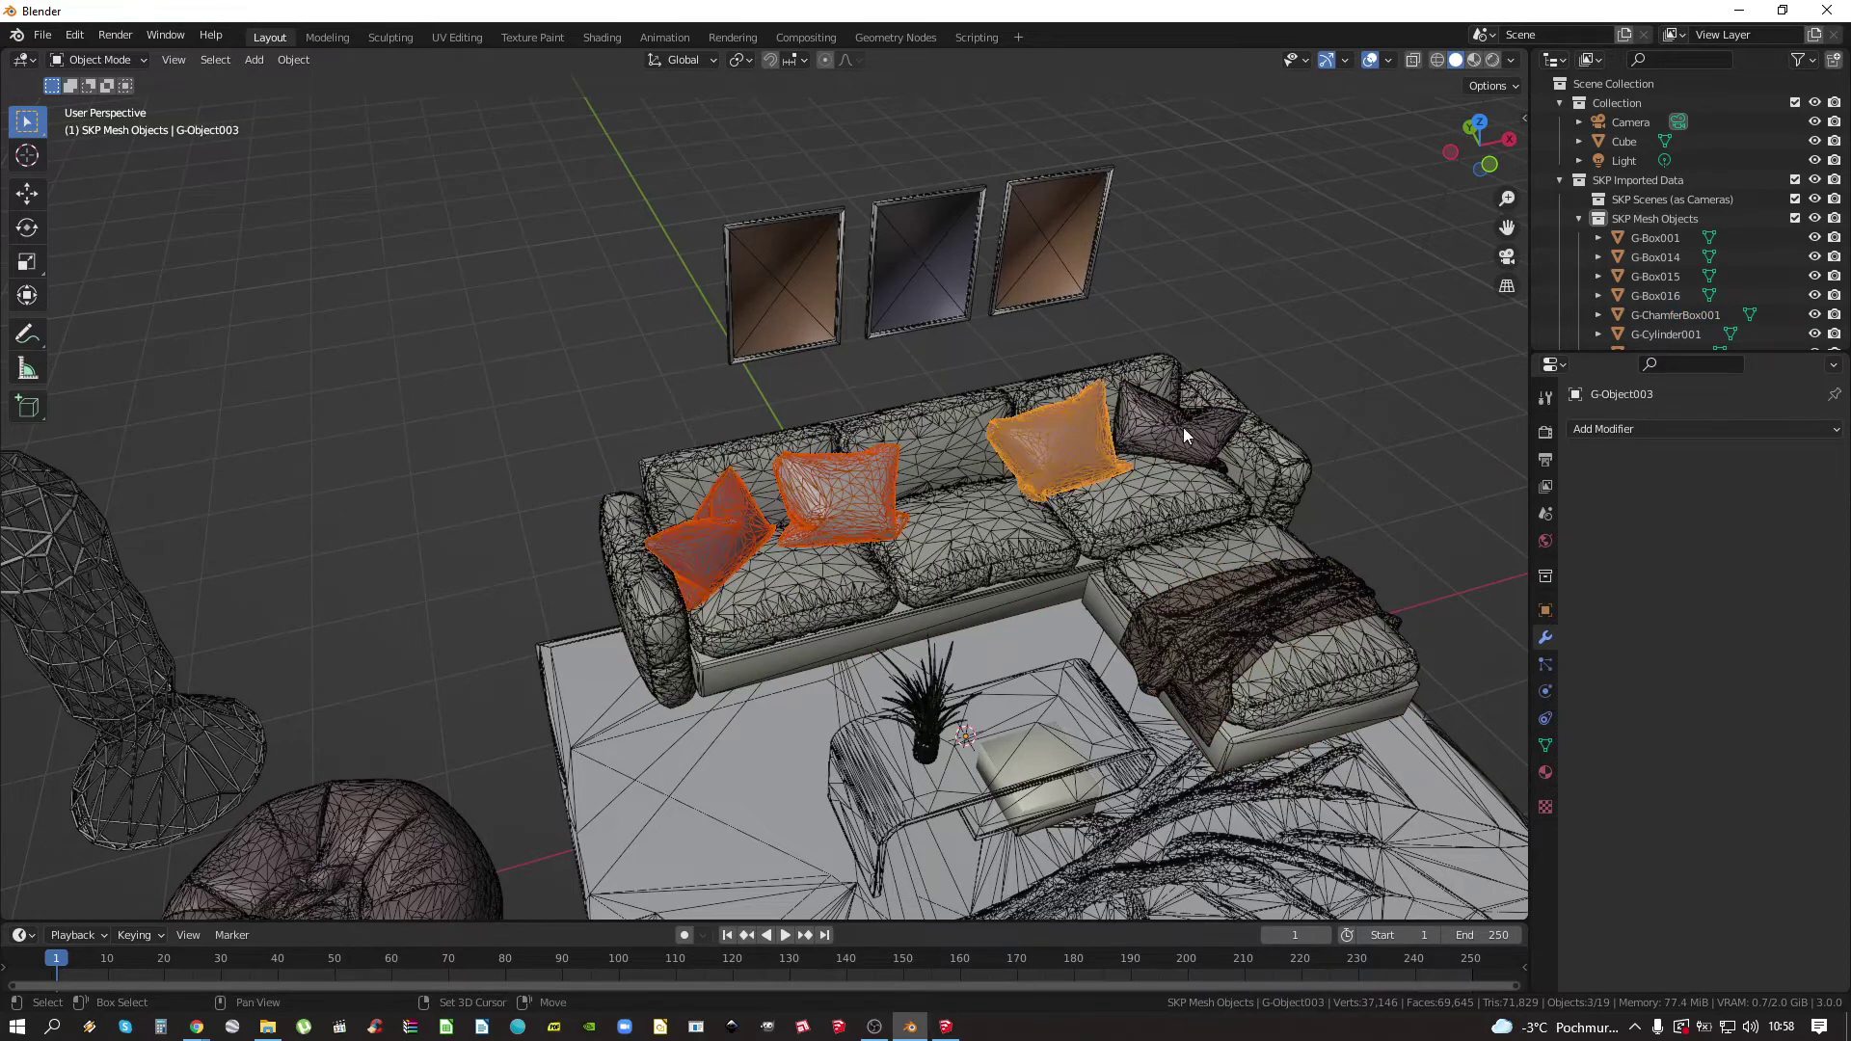
pyautogui.keyDown('shift'); pyautogui.click(1184, 438); pyautogui.keyUp('shift')
pyautogui.keyDown('shift'); pyautogui.click(1226, 588); pyautogui.keyUp('shift')
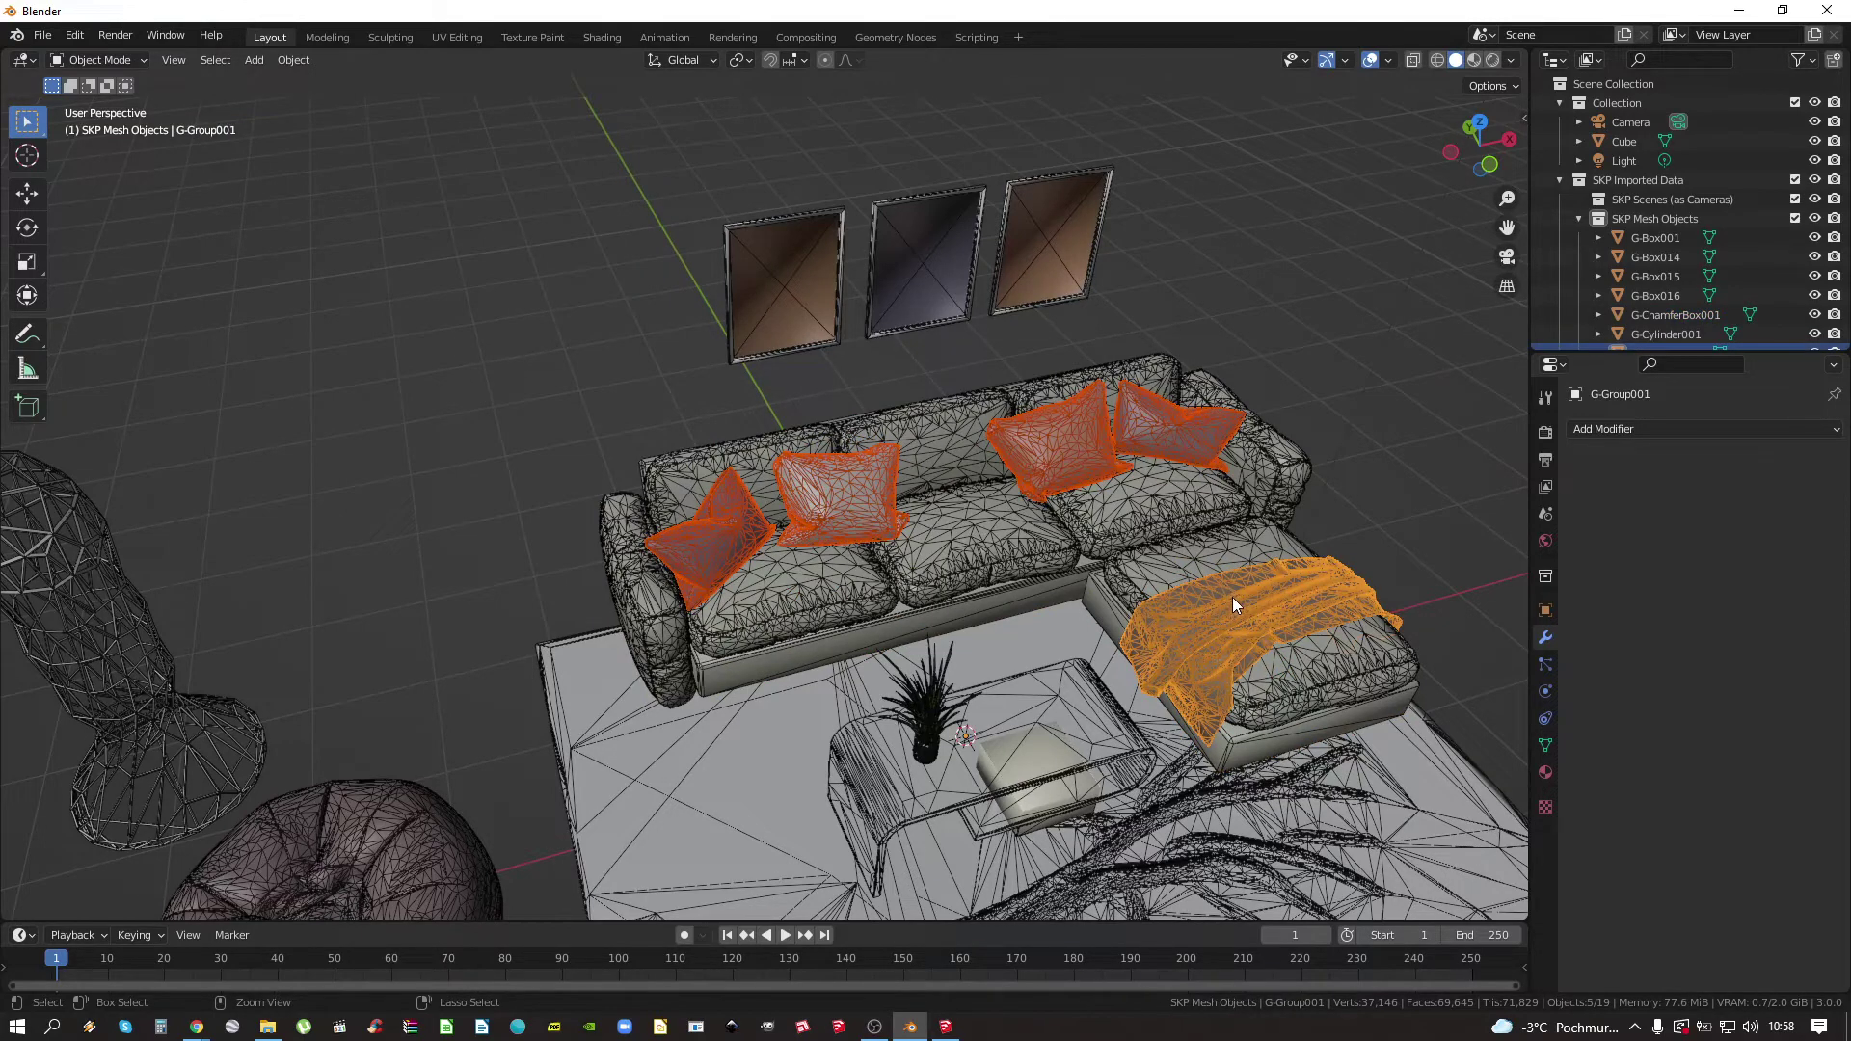
pyautogui.click(295, 60)
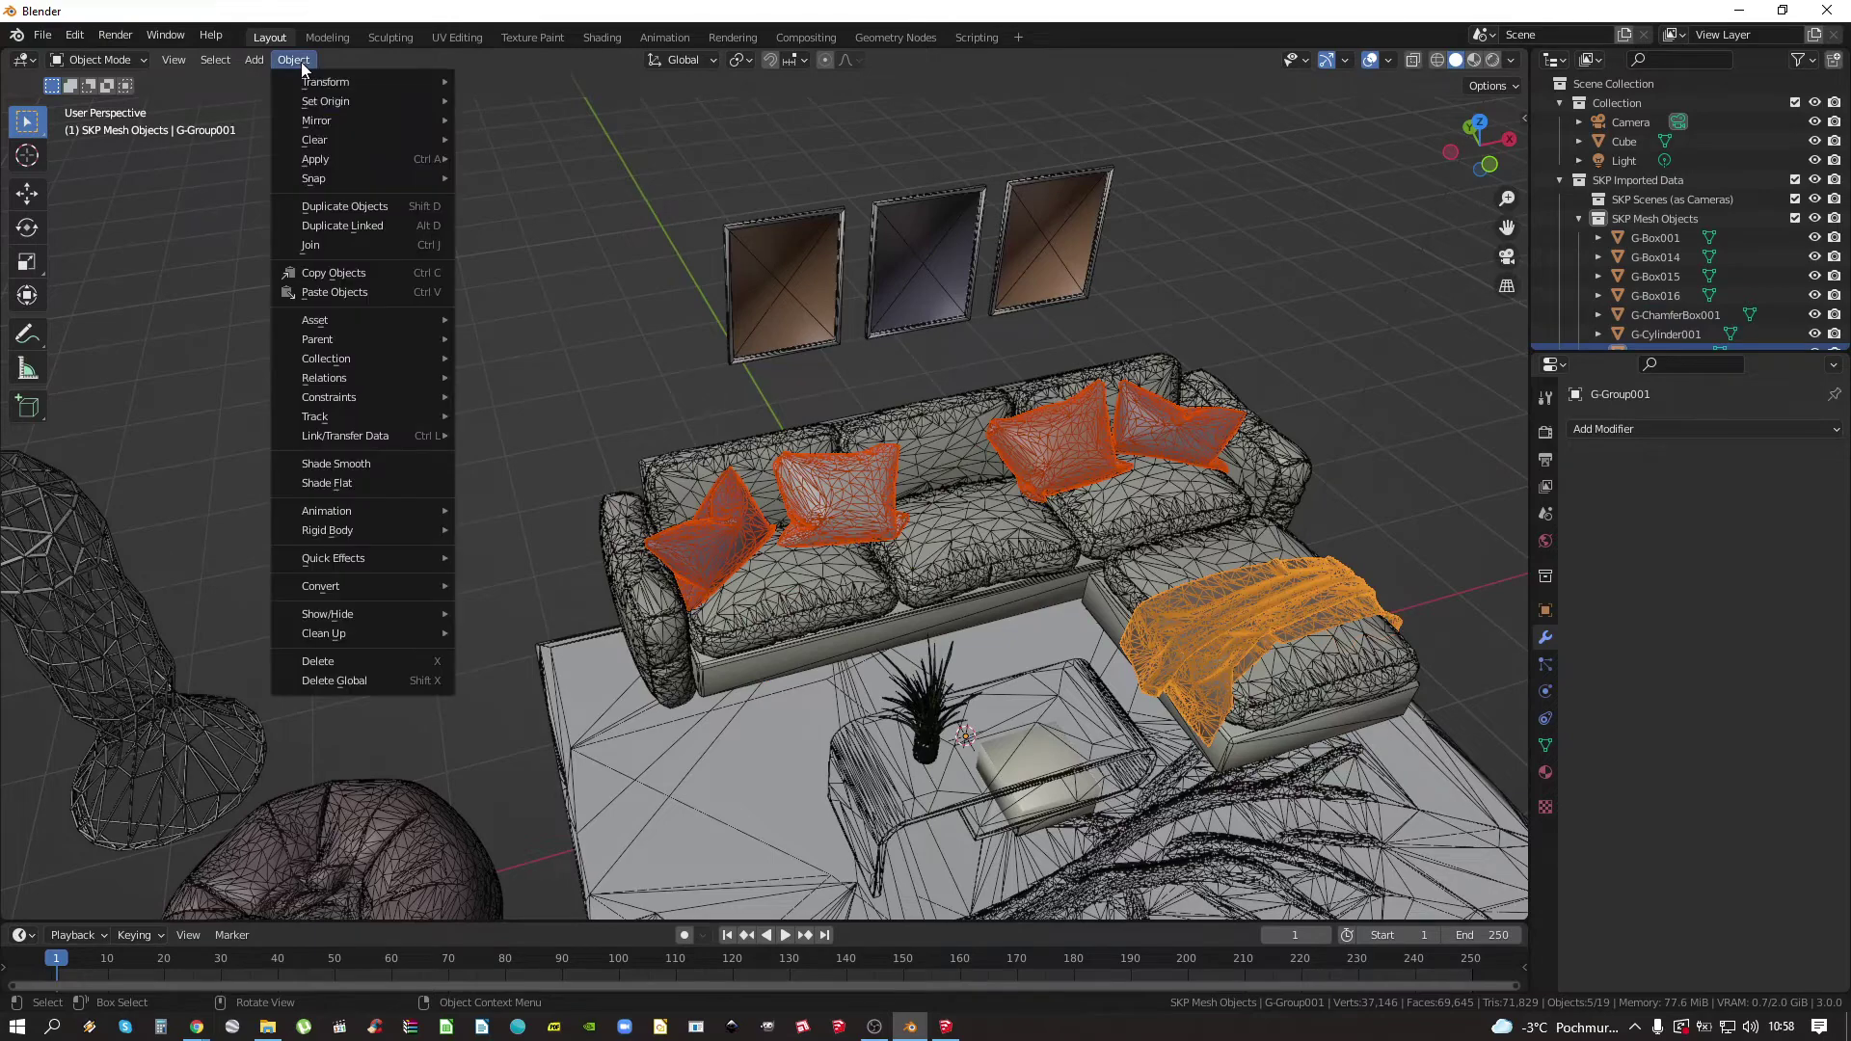
pyautogui.click(322, 238)
# - Select the sofa body, joined pillows and blanket, beanbag and wire lamp
pyautogui.click(1126, 520)
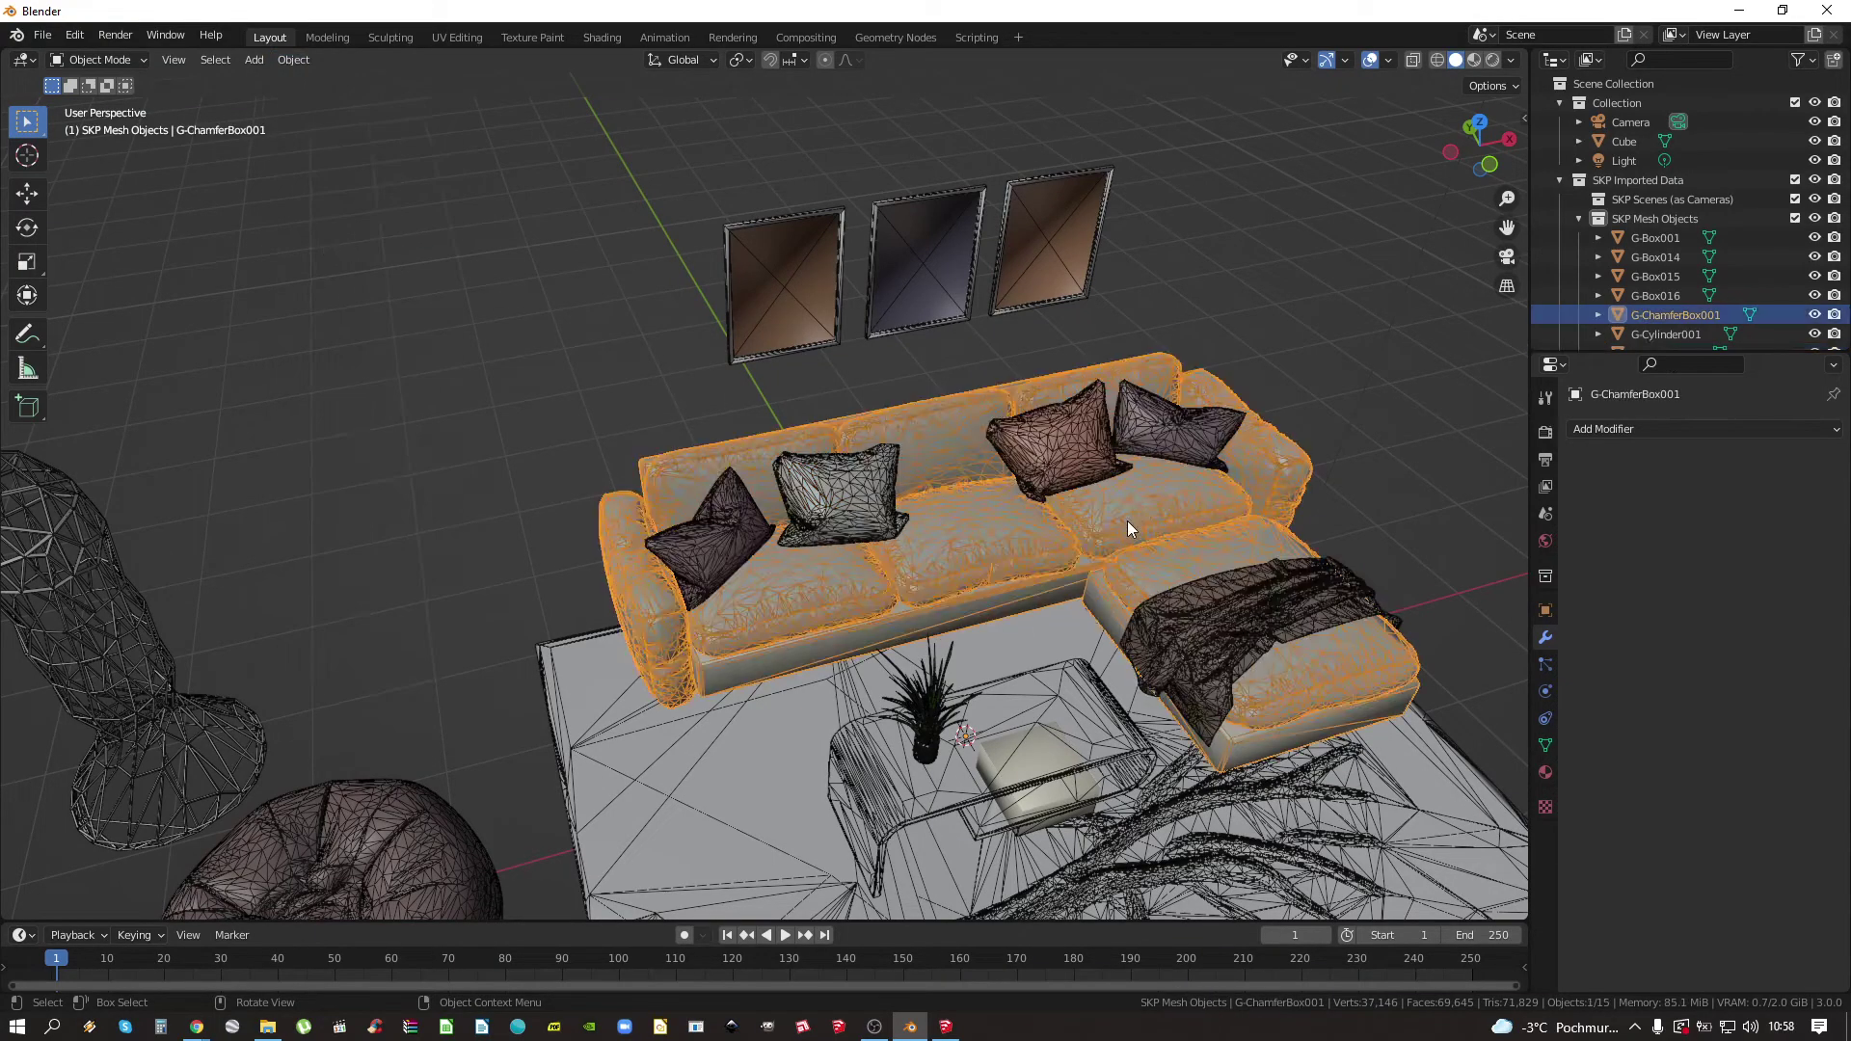
pyautogui.keyDown('shift'); pyautogui.click(1097, 468); pyautogui.keyUp('shift')
pyautogui.keyDown('shift'); pyautogui.moveTo(818, 619); pyautogui.dragTo(917, 529, button='middle'); pyautogui.keyUp('shift')
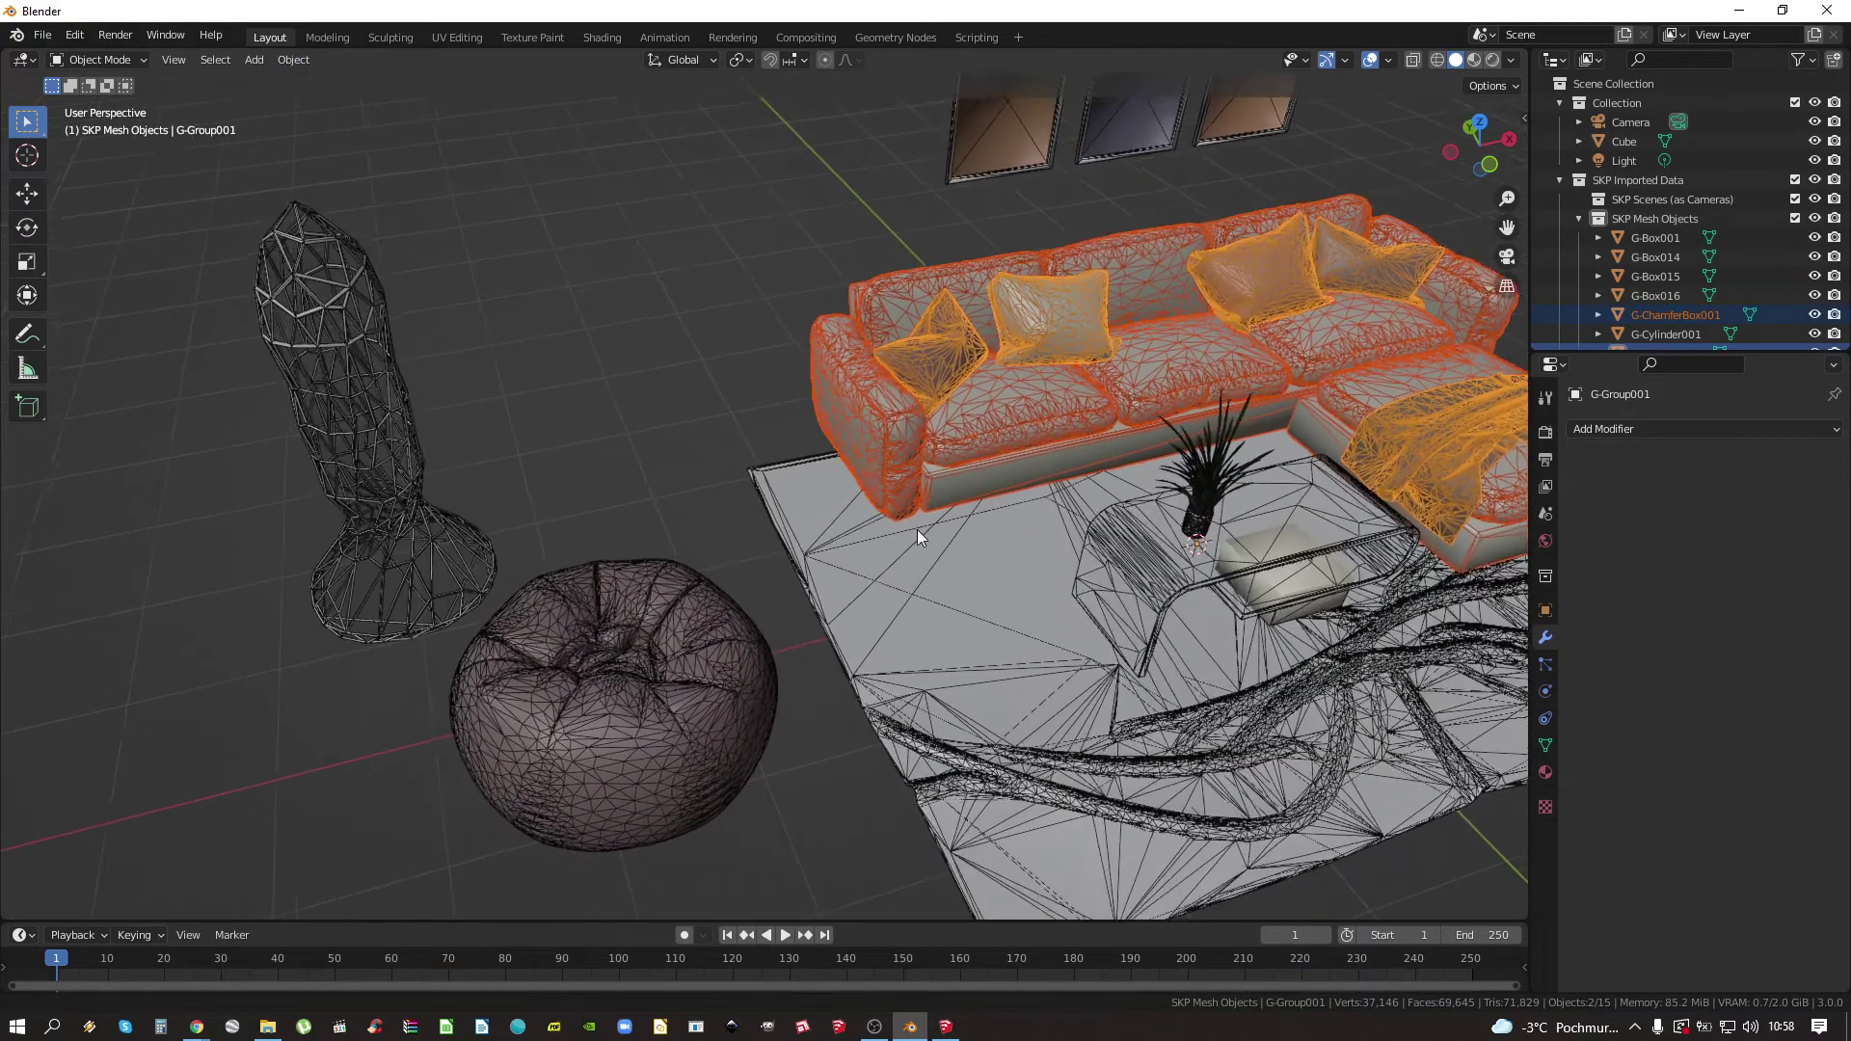
pyautogui.keyDown('shift'); pyautogui.click(663, 648); pyautogui.keyUp('shift')
pyautogui.keyDown('shift'); pyautogui.click(443, 477); pyautogui.keyUp('shift')
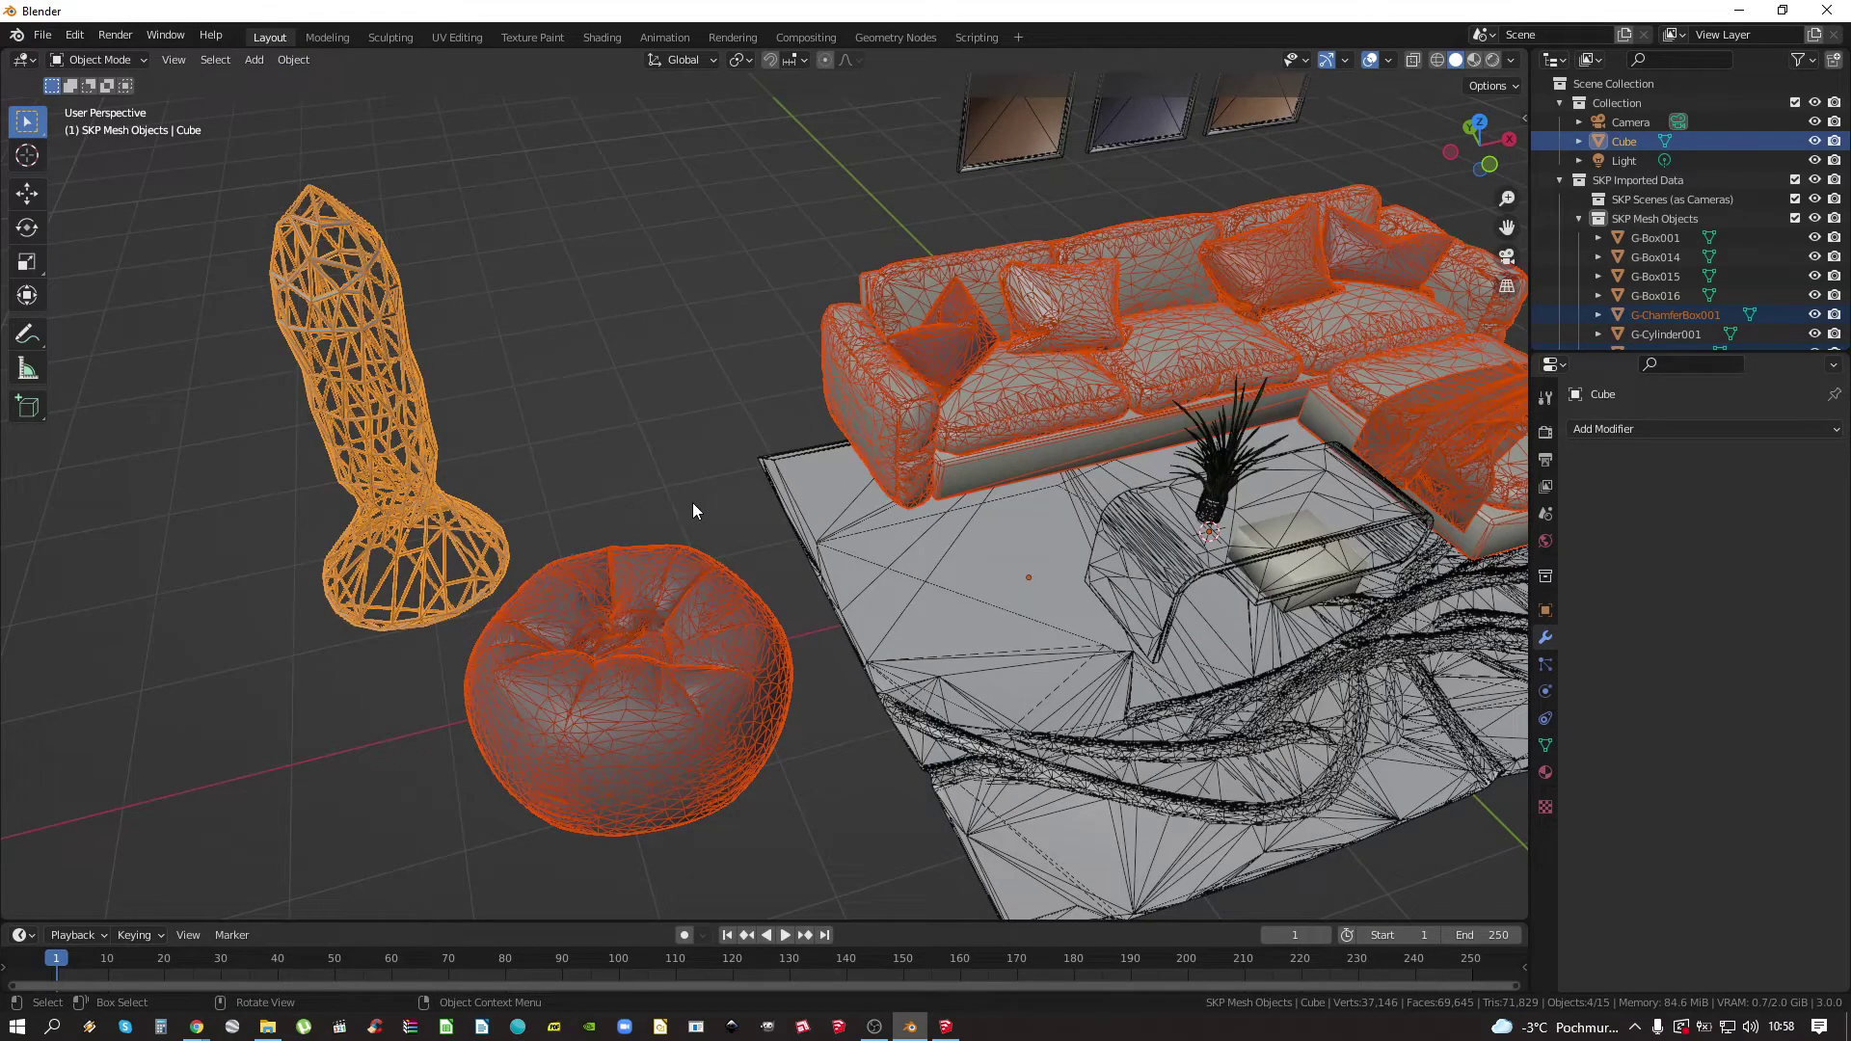
# - Export the selection to the Desktop as COLLADA 'sofa i lampa z drutu.dae'
pyautogui.click(56, 41)
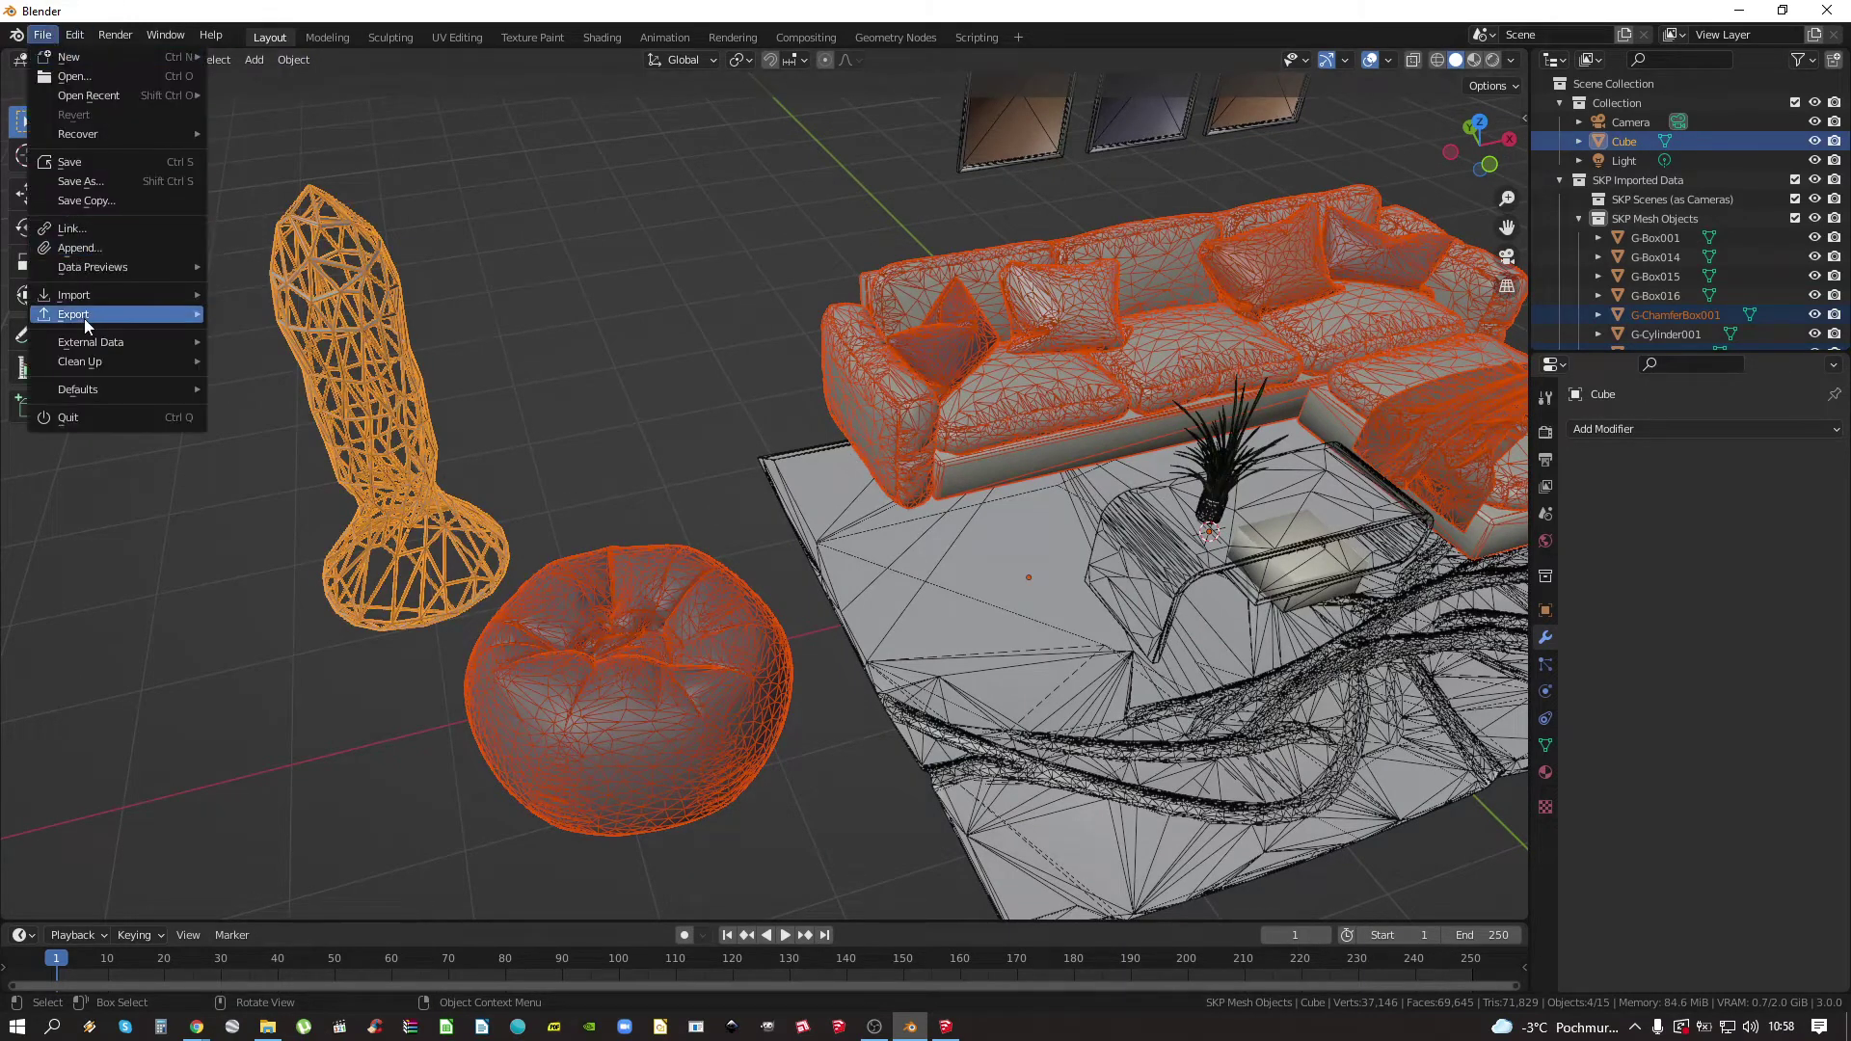
pyautogui.moveTo(73, 315)
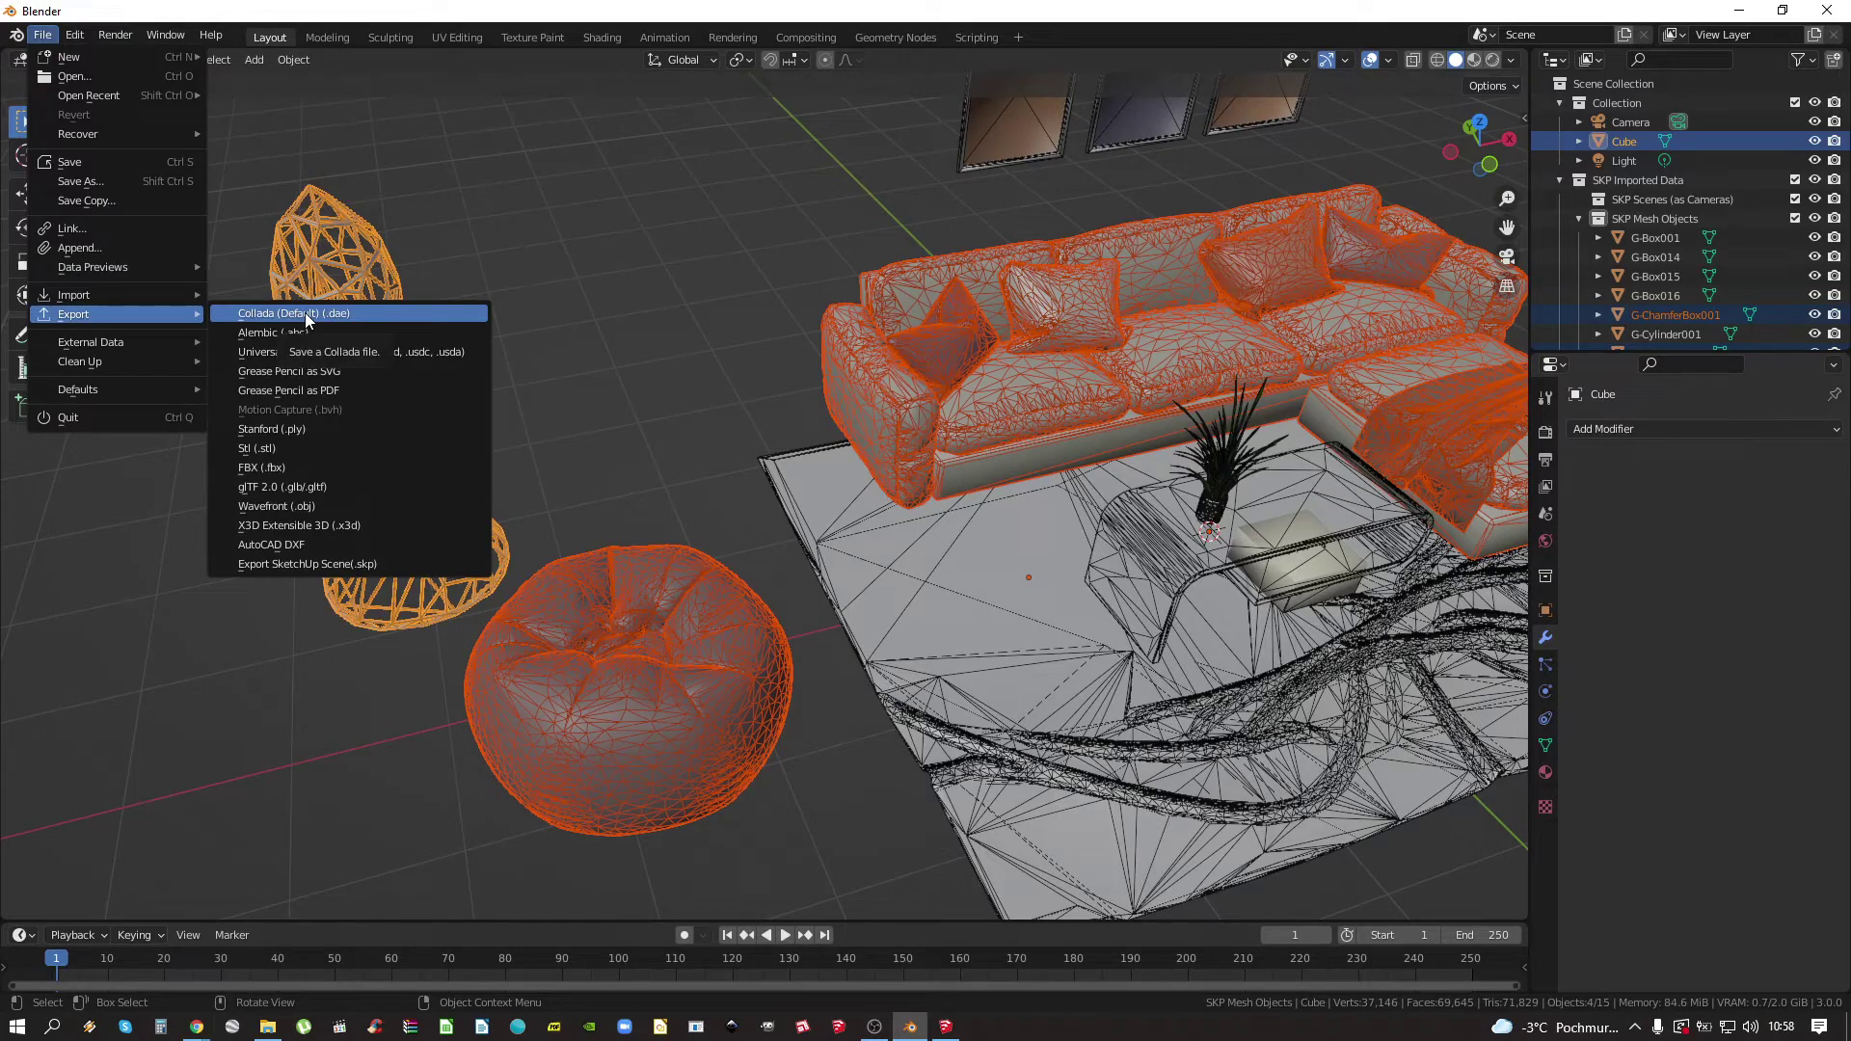
pyautogui.click(305, 312)
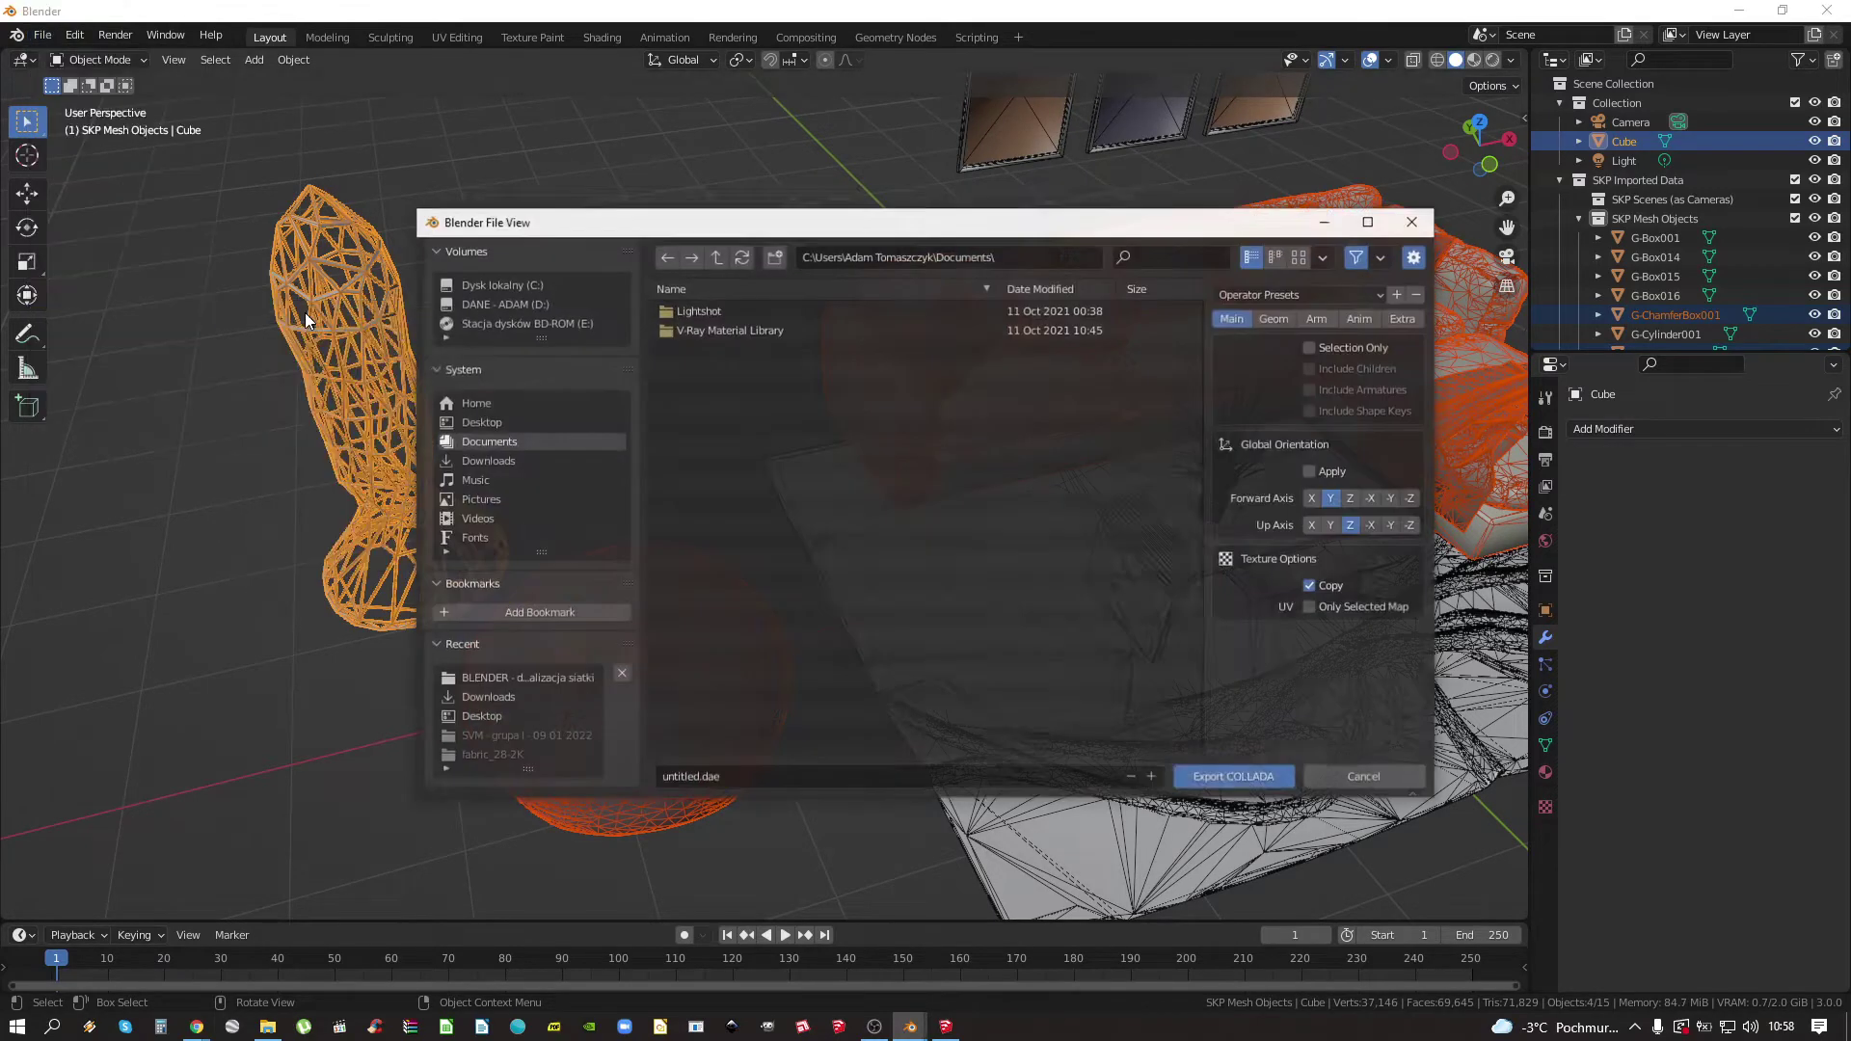
pyautogui.click(478, 425)
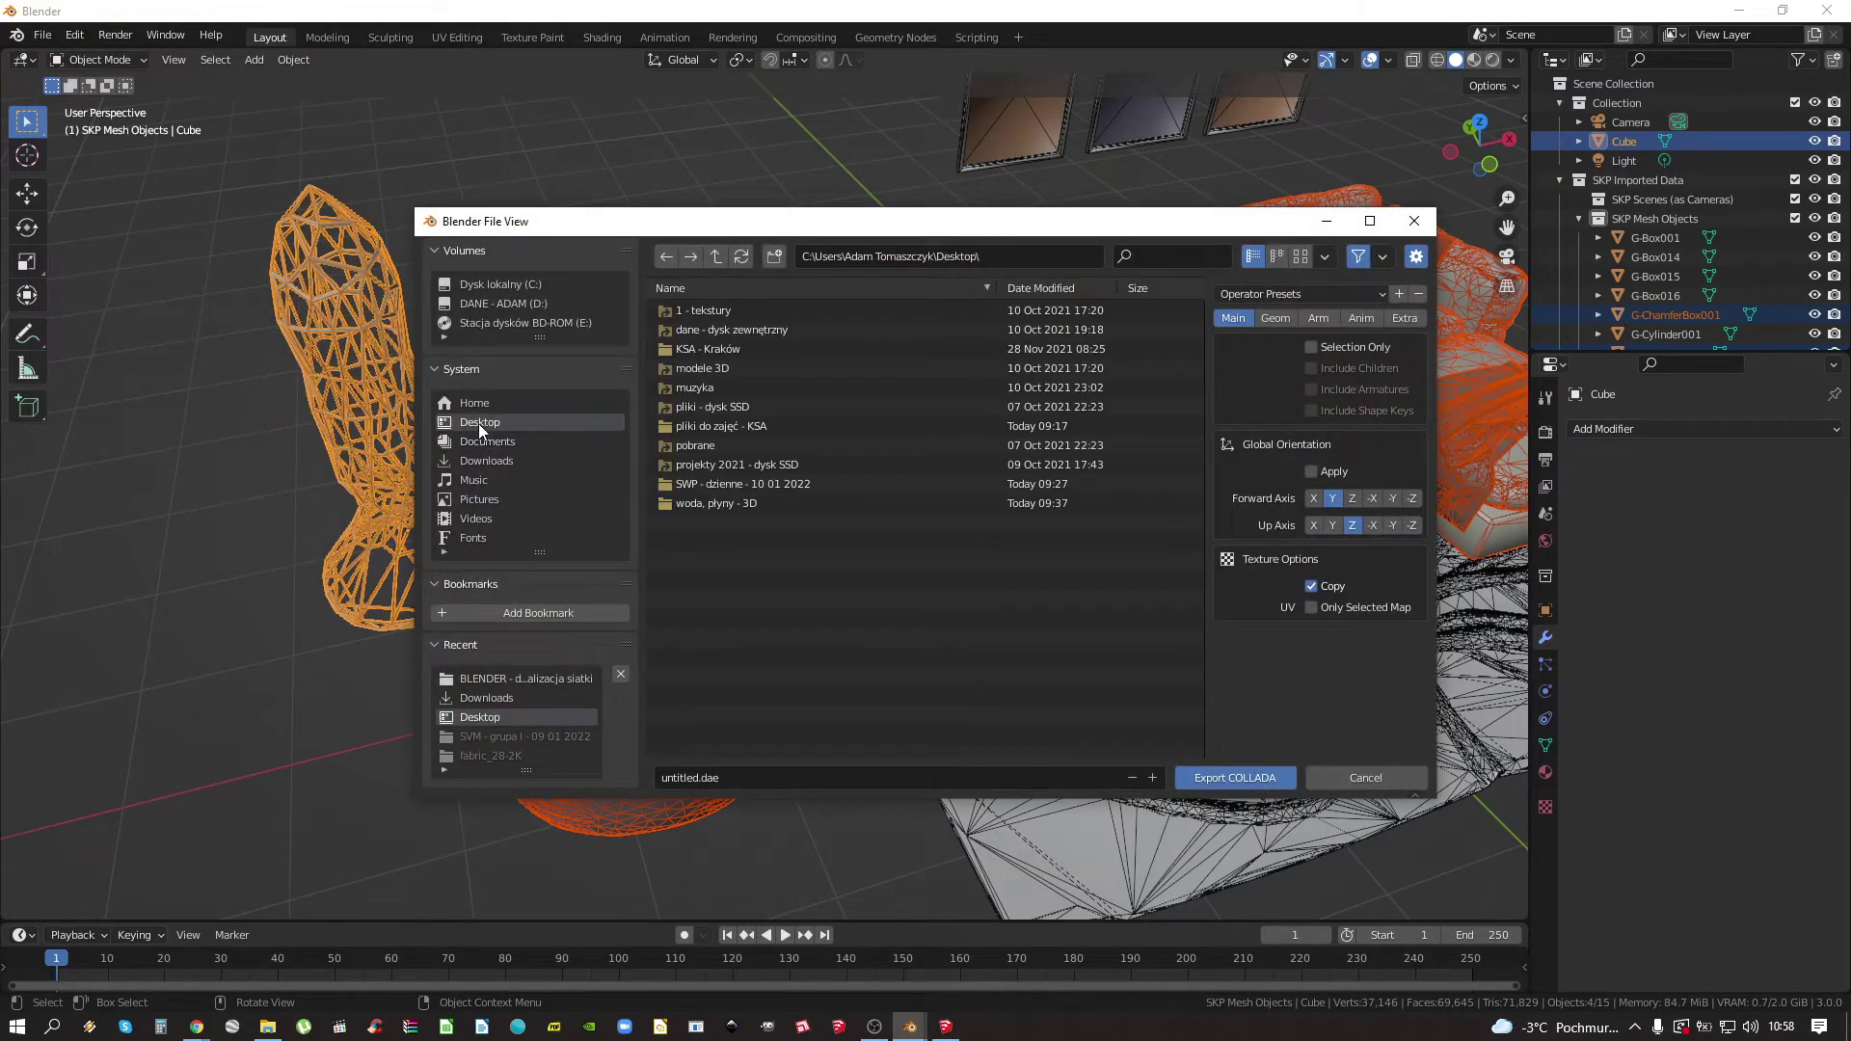
pyautogui.click(762, 775)
pyautogui.write('sofa i lampa z drutu')
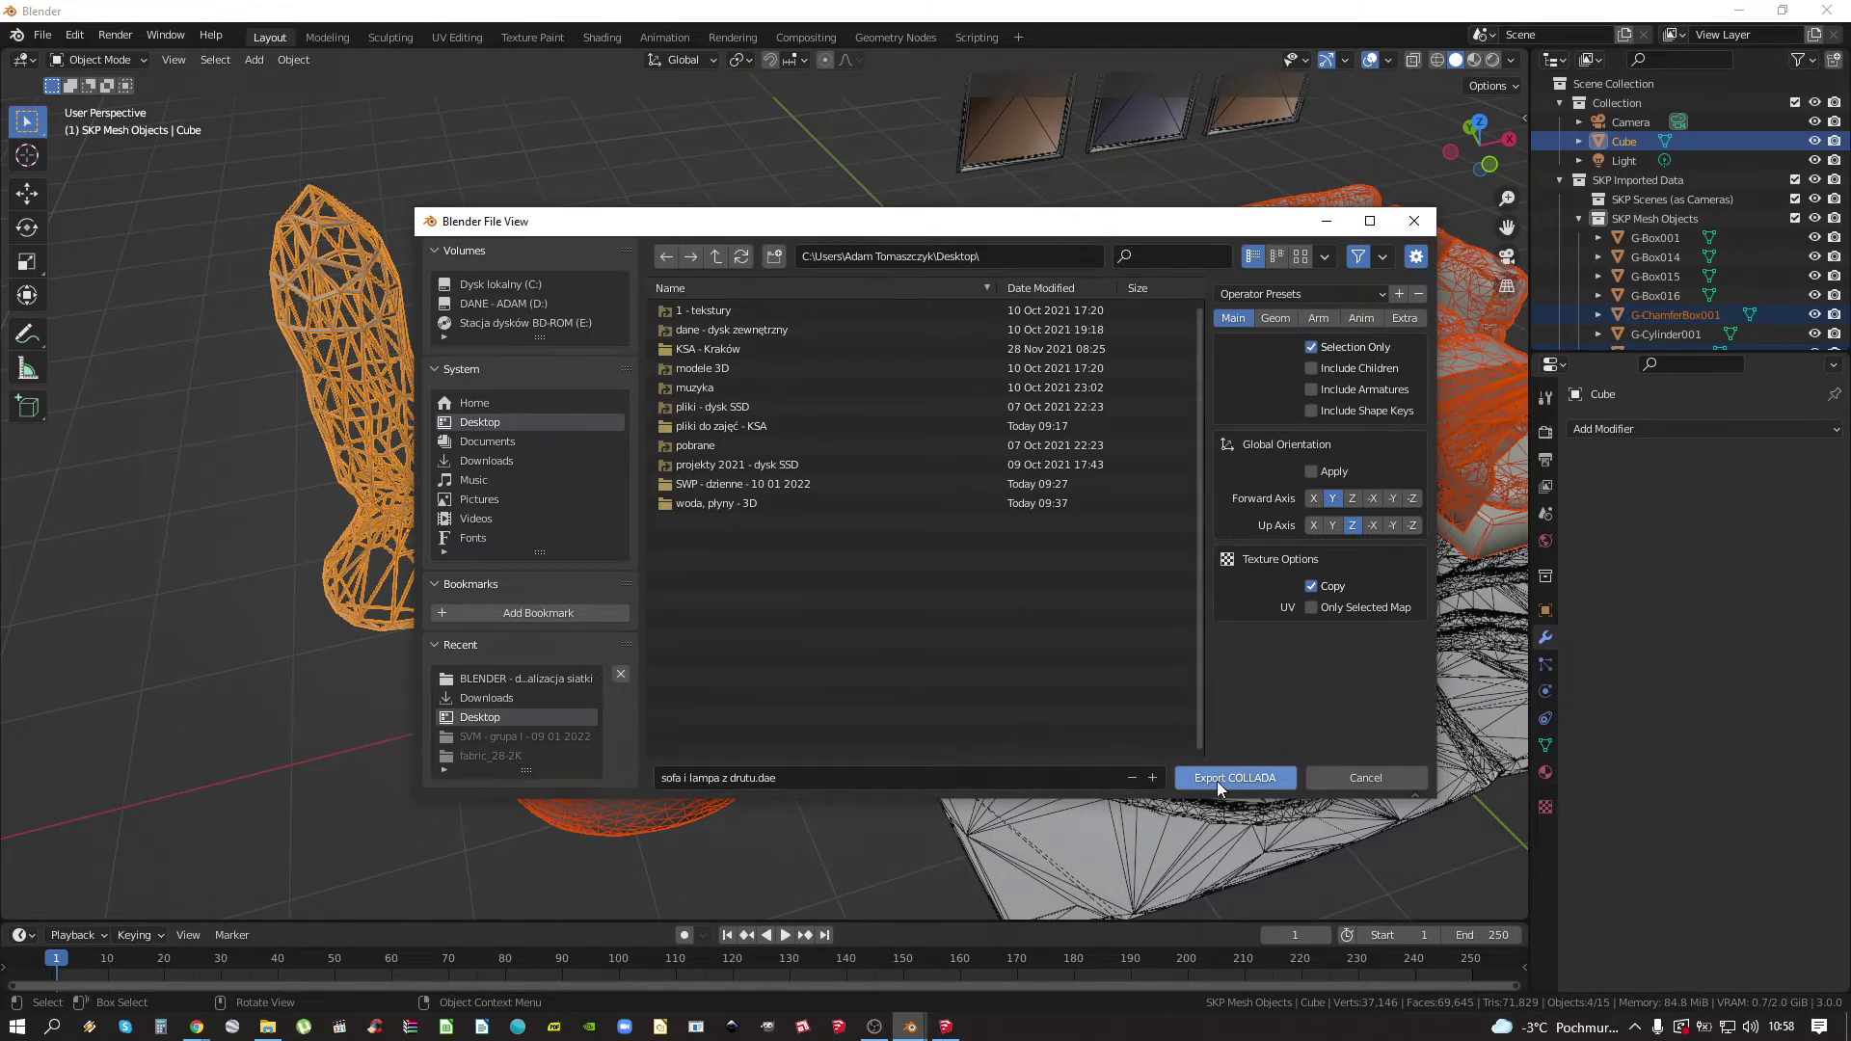
pyautogui.click(663, 777)
pyautogui.write('DAE -')
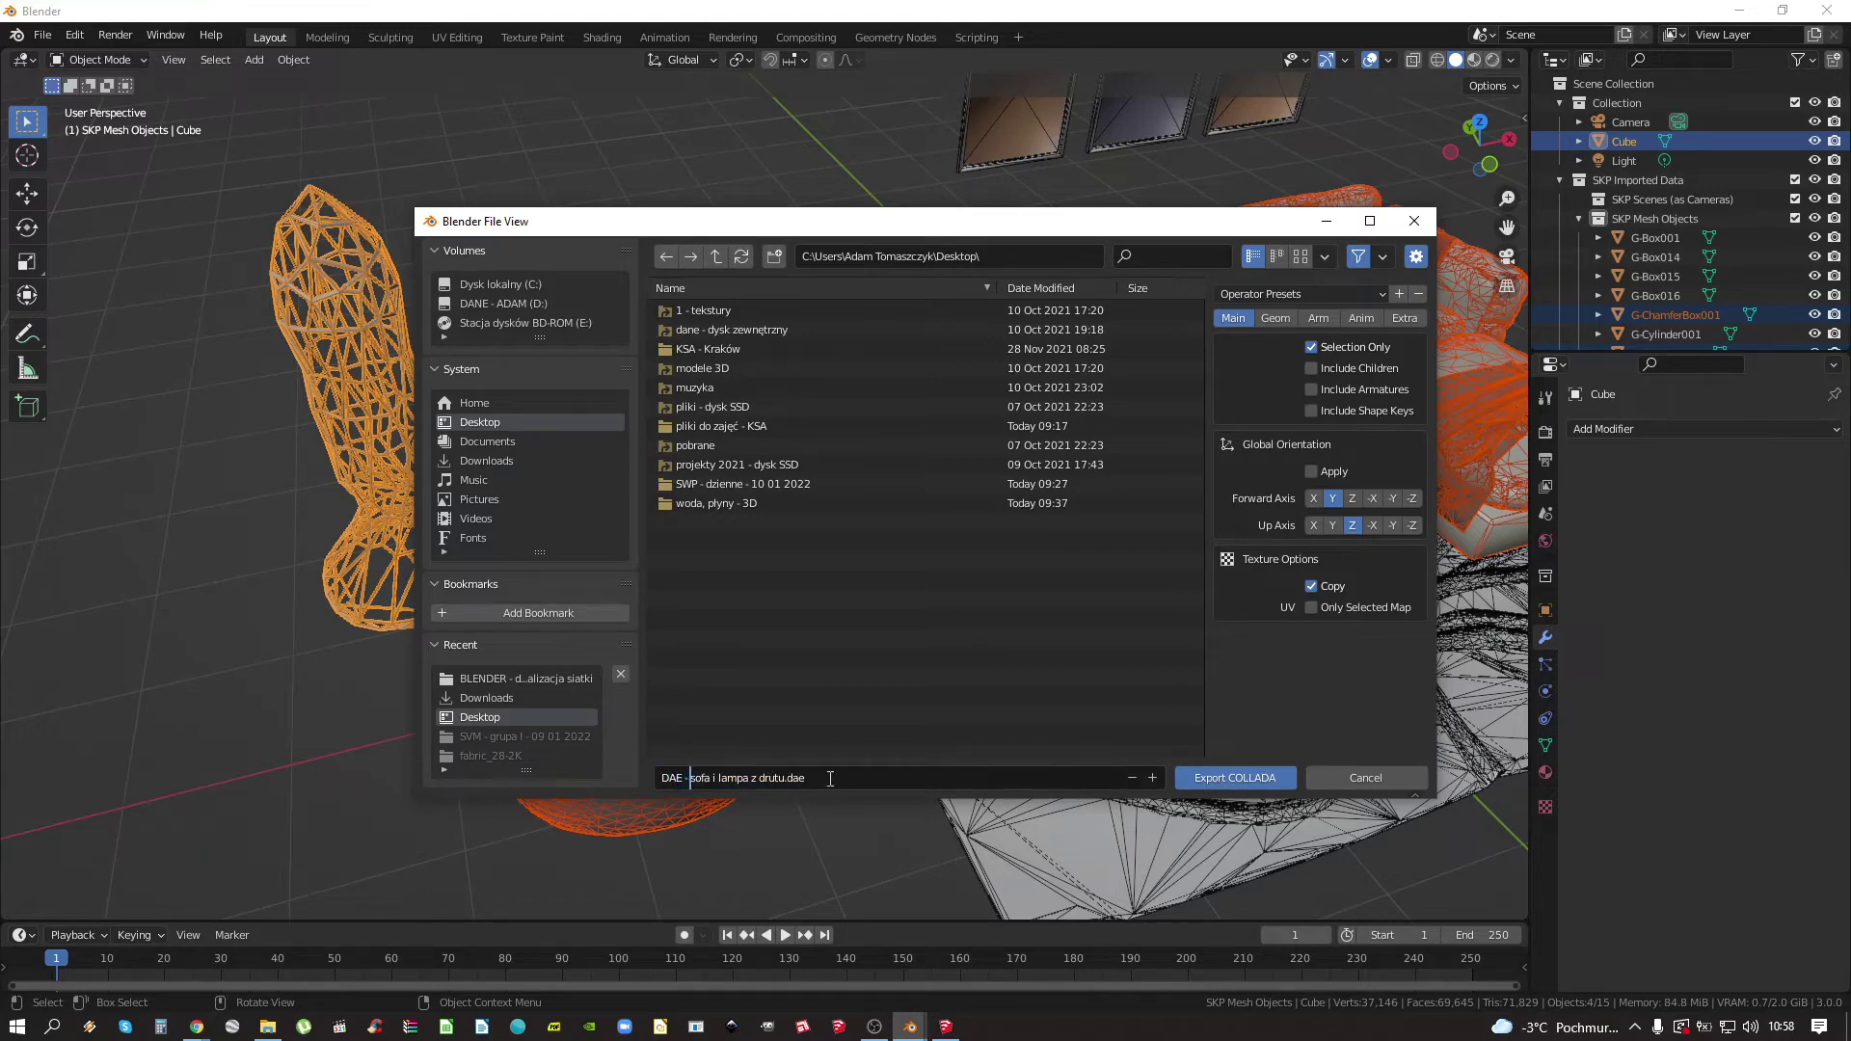
pyautogui.click(1252, 783)
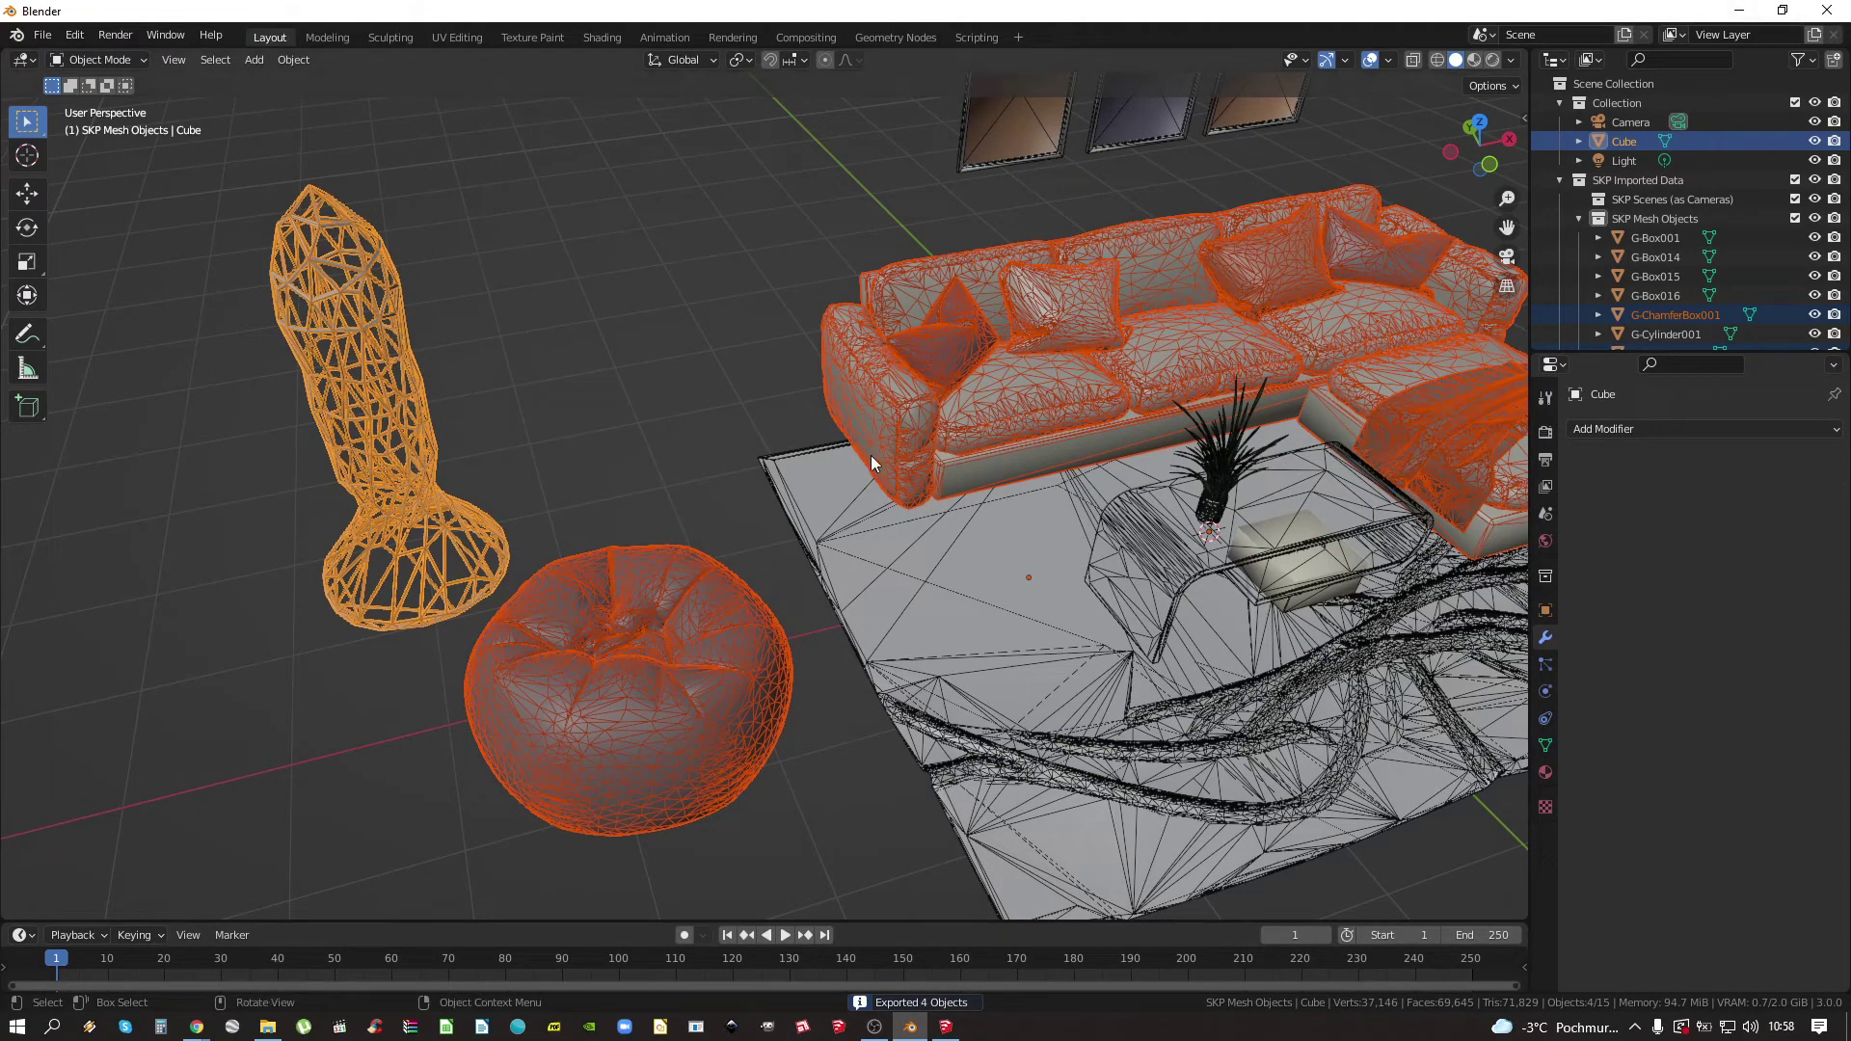
pyautogui.click(788, 448)
# - Save the Blender scene to the Desktop under the name 'zestaw sofa'
pyautogui.hotkey('ctrl', 's')
pyautogui.click(673, 374)
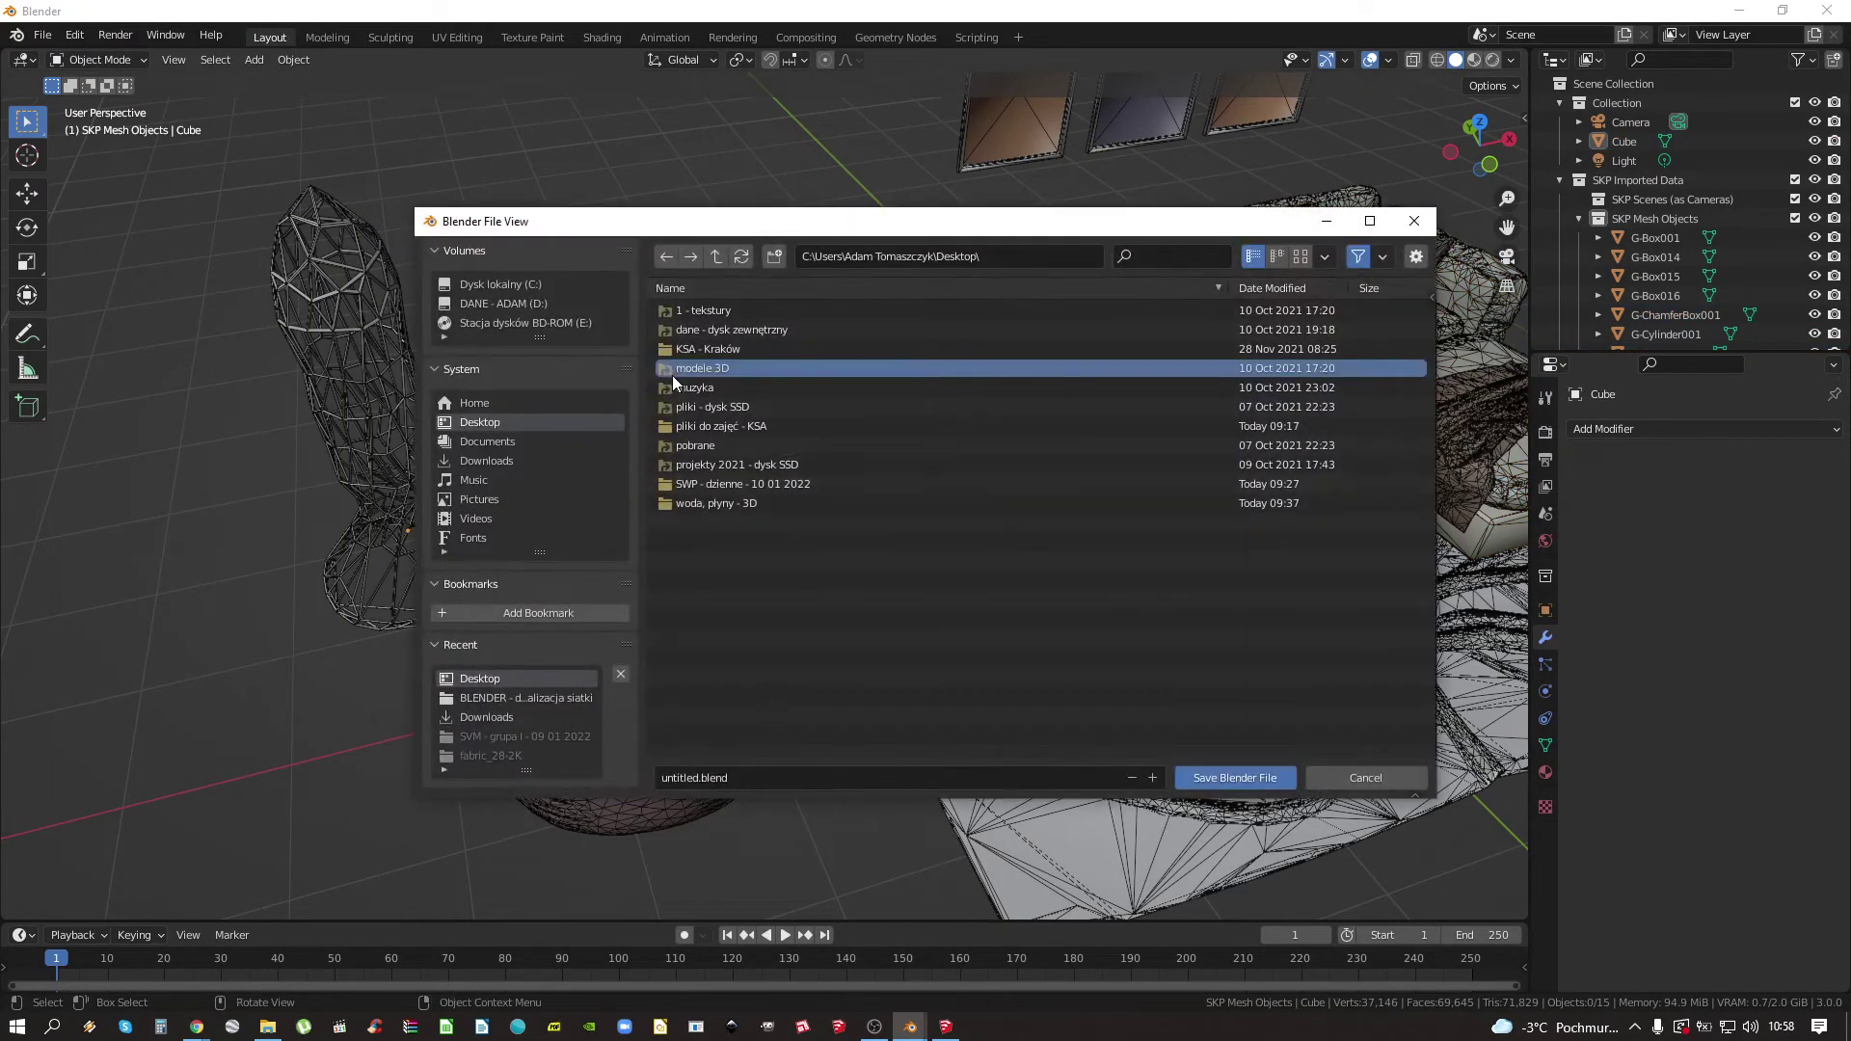
pyautogui.click(469, 425)
pyautogui.click(774, 777)
pyautogui.write('zestaw sofa')
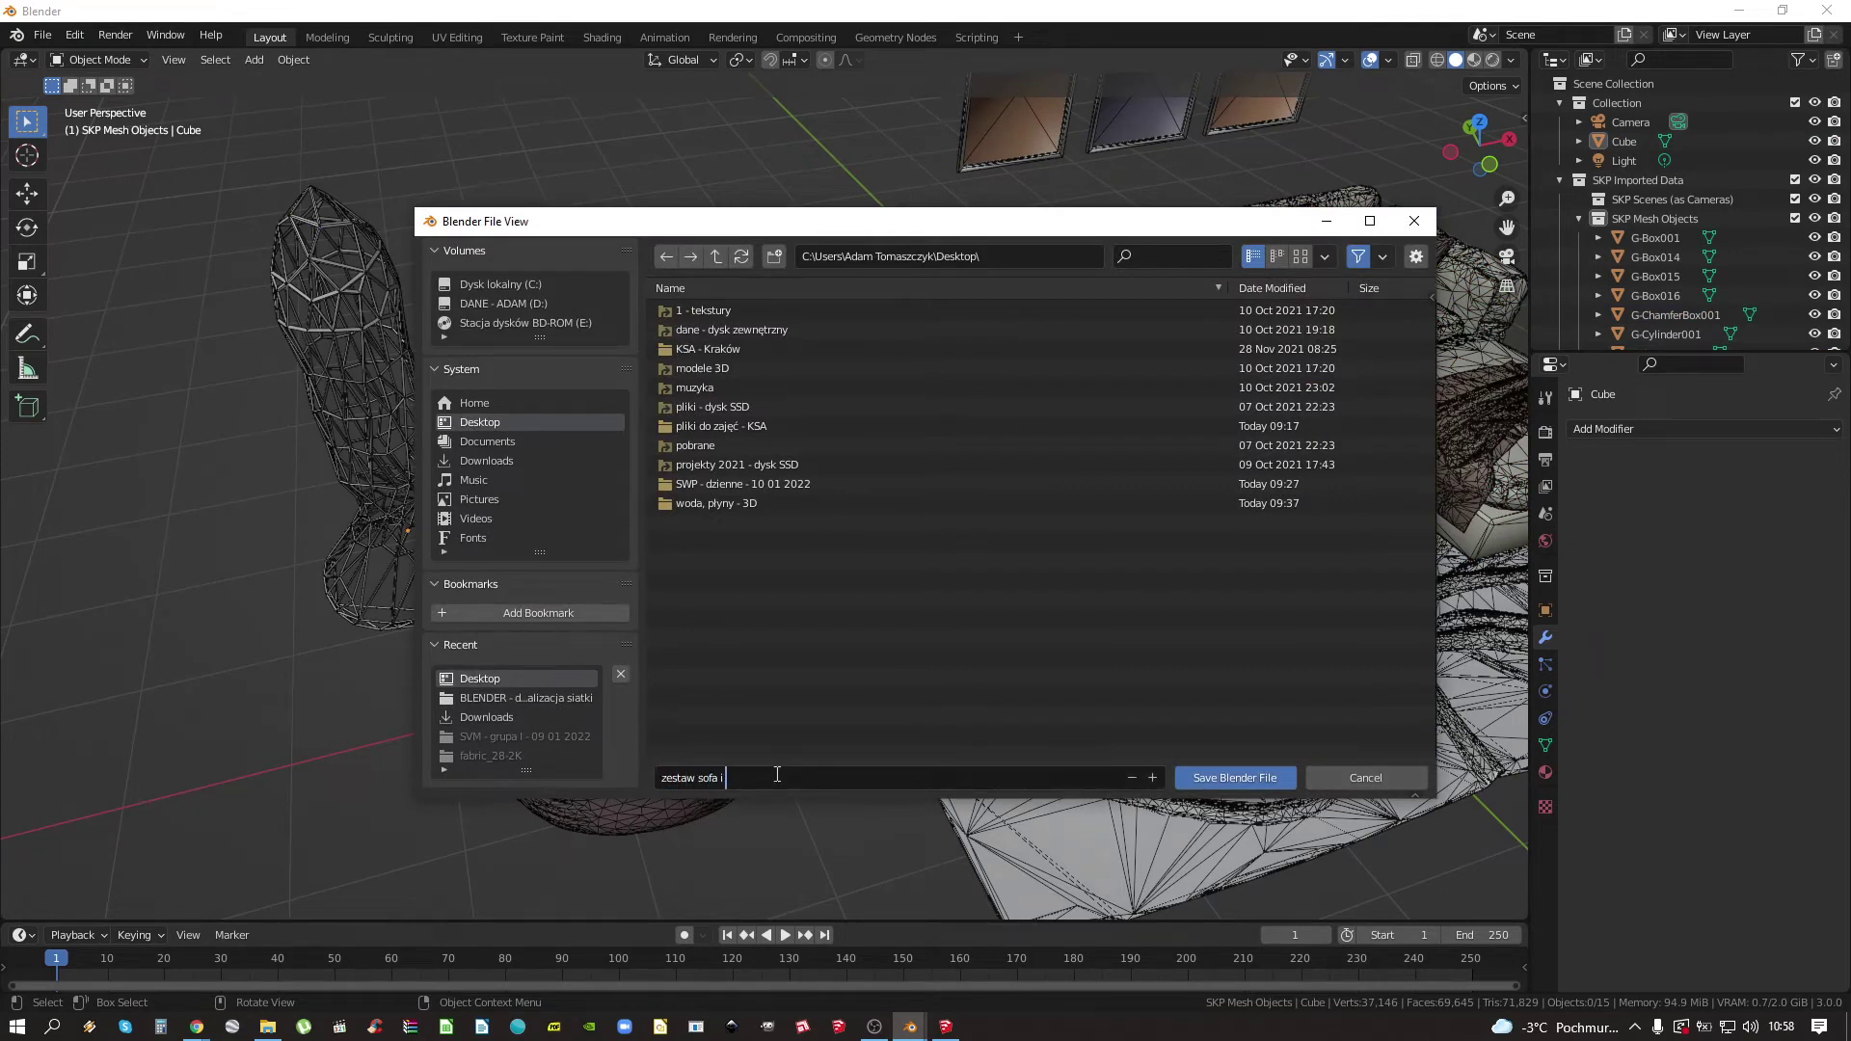
pyautogui.press('Return')
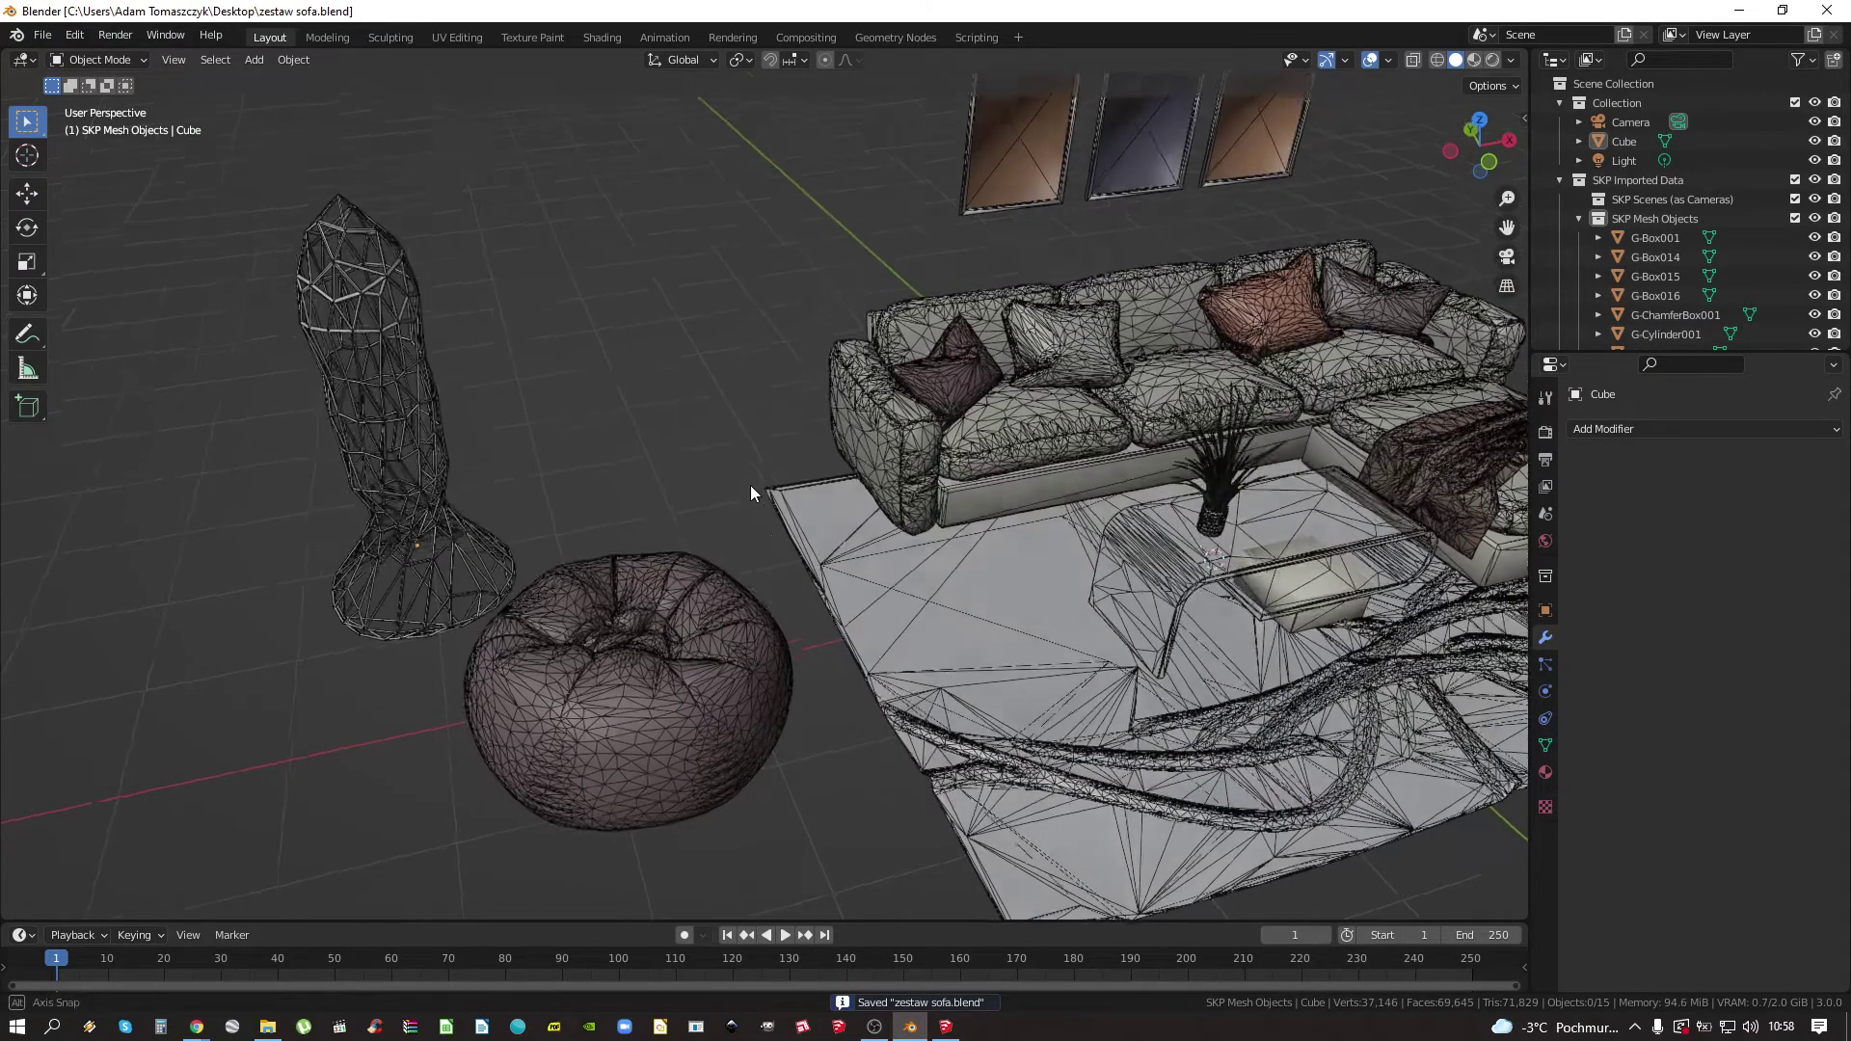
pyautogui.moveTo(751, 482); pyautogui.dragTo(1066, 469, button='middle')
pyautogui.scroll(2, 1067, 469)
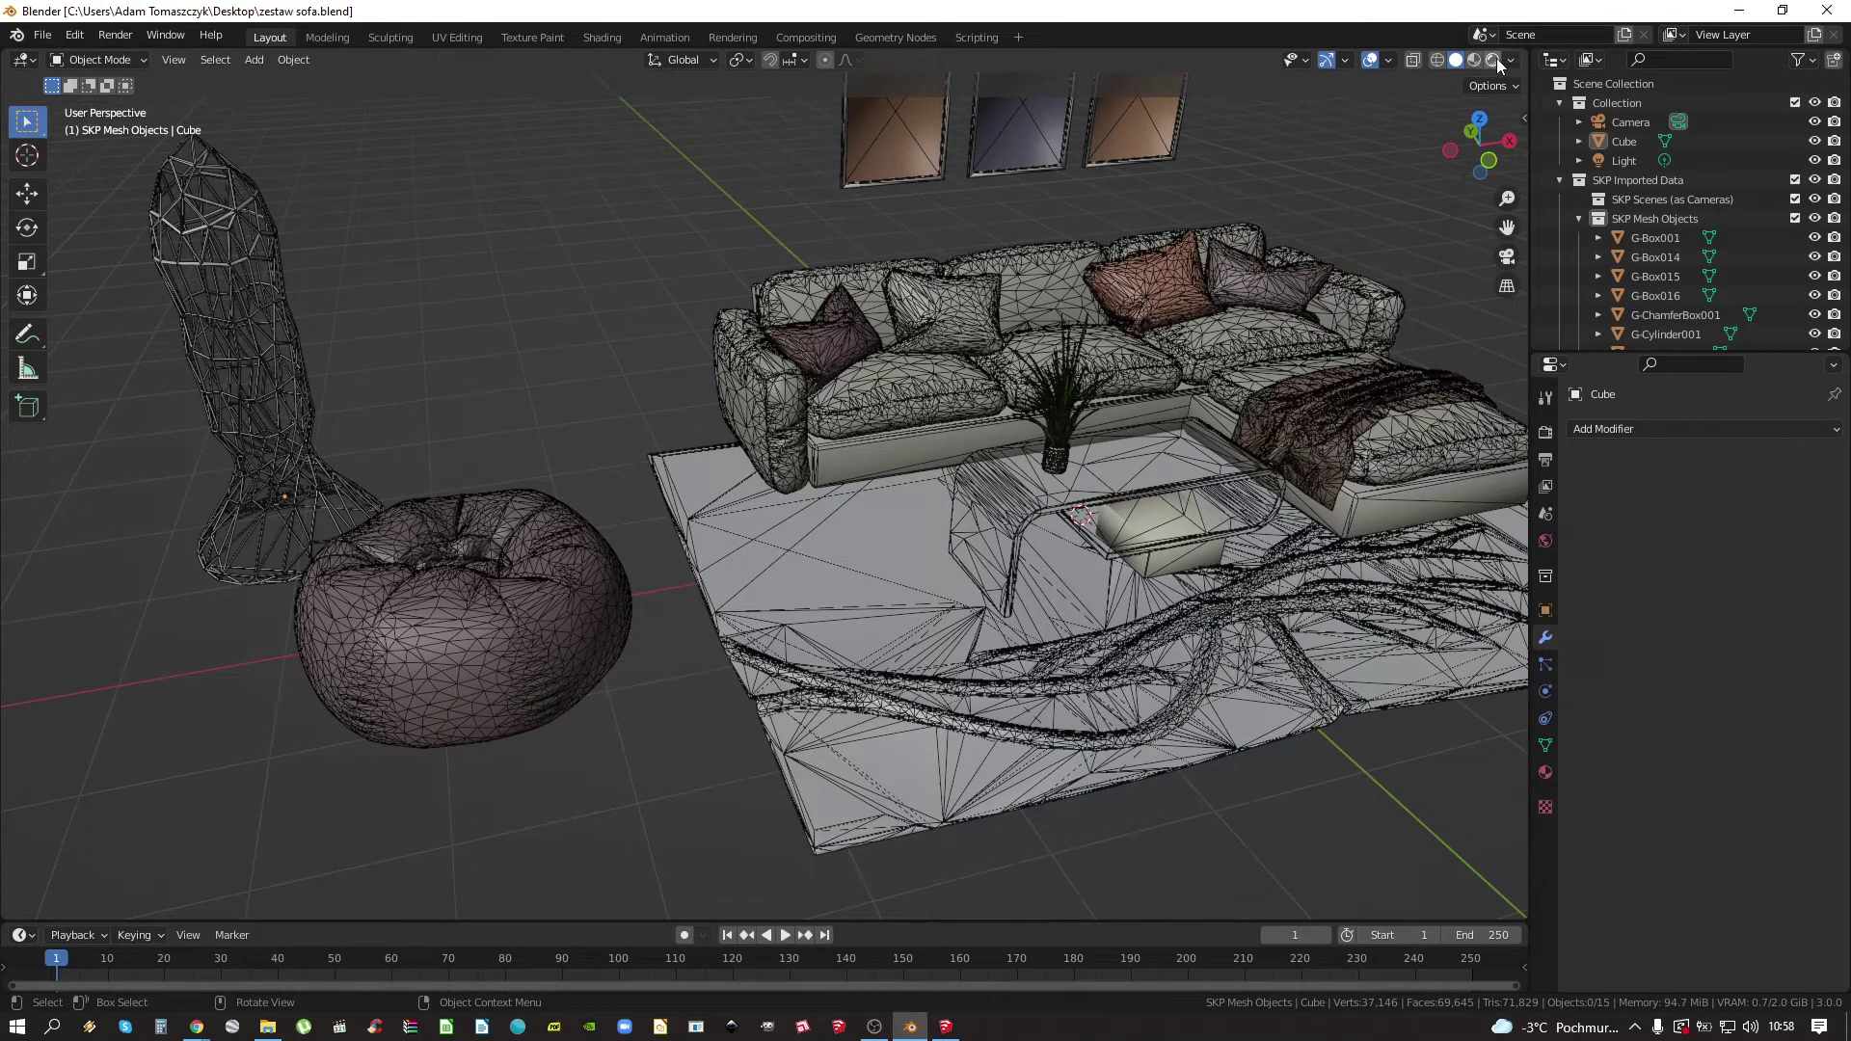
# - Switch the viewport to a rendered preview with the wireframe overlay turned off
pyautogui.click(1546, 434)
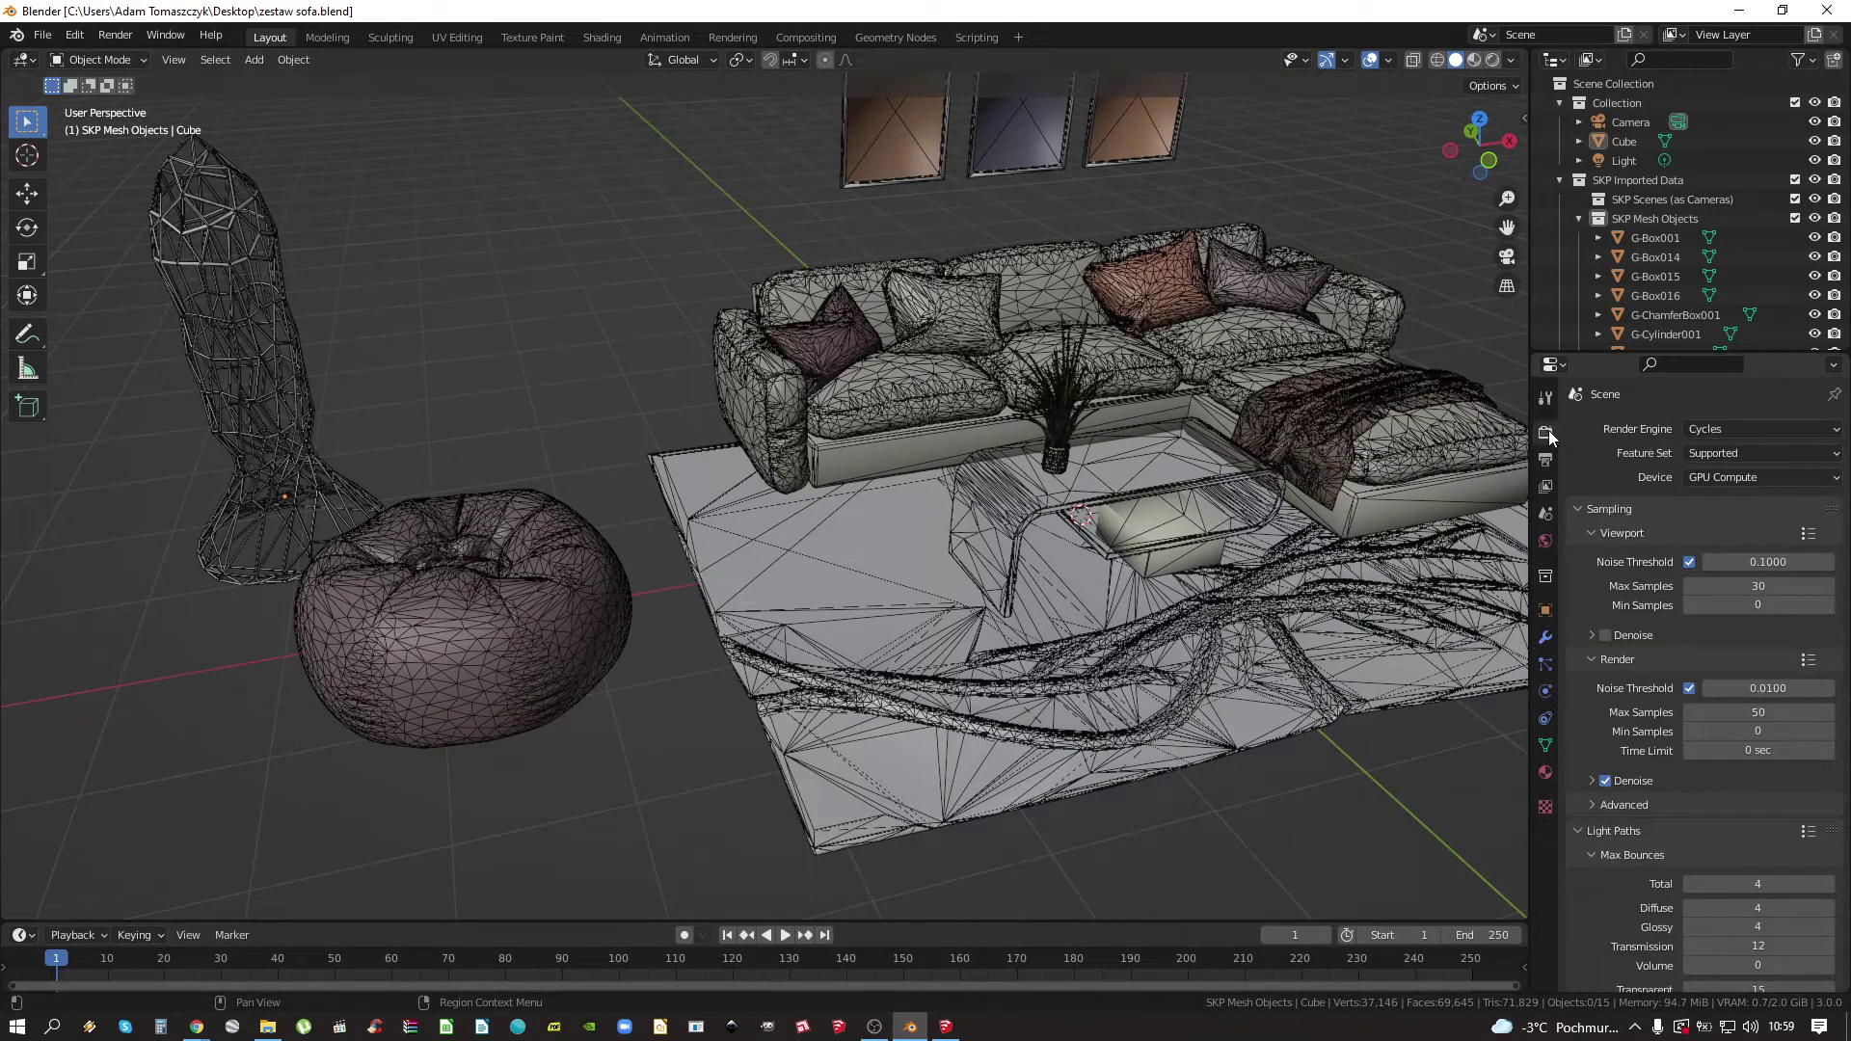
pyautogui.click(1494, 60)
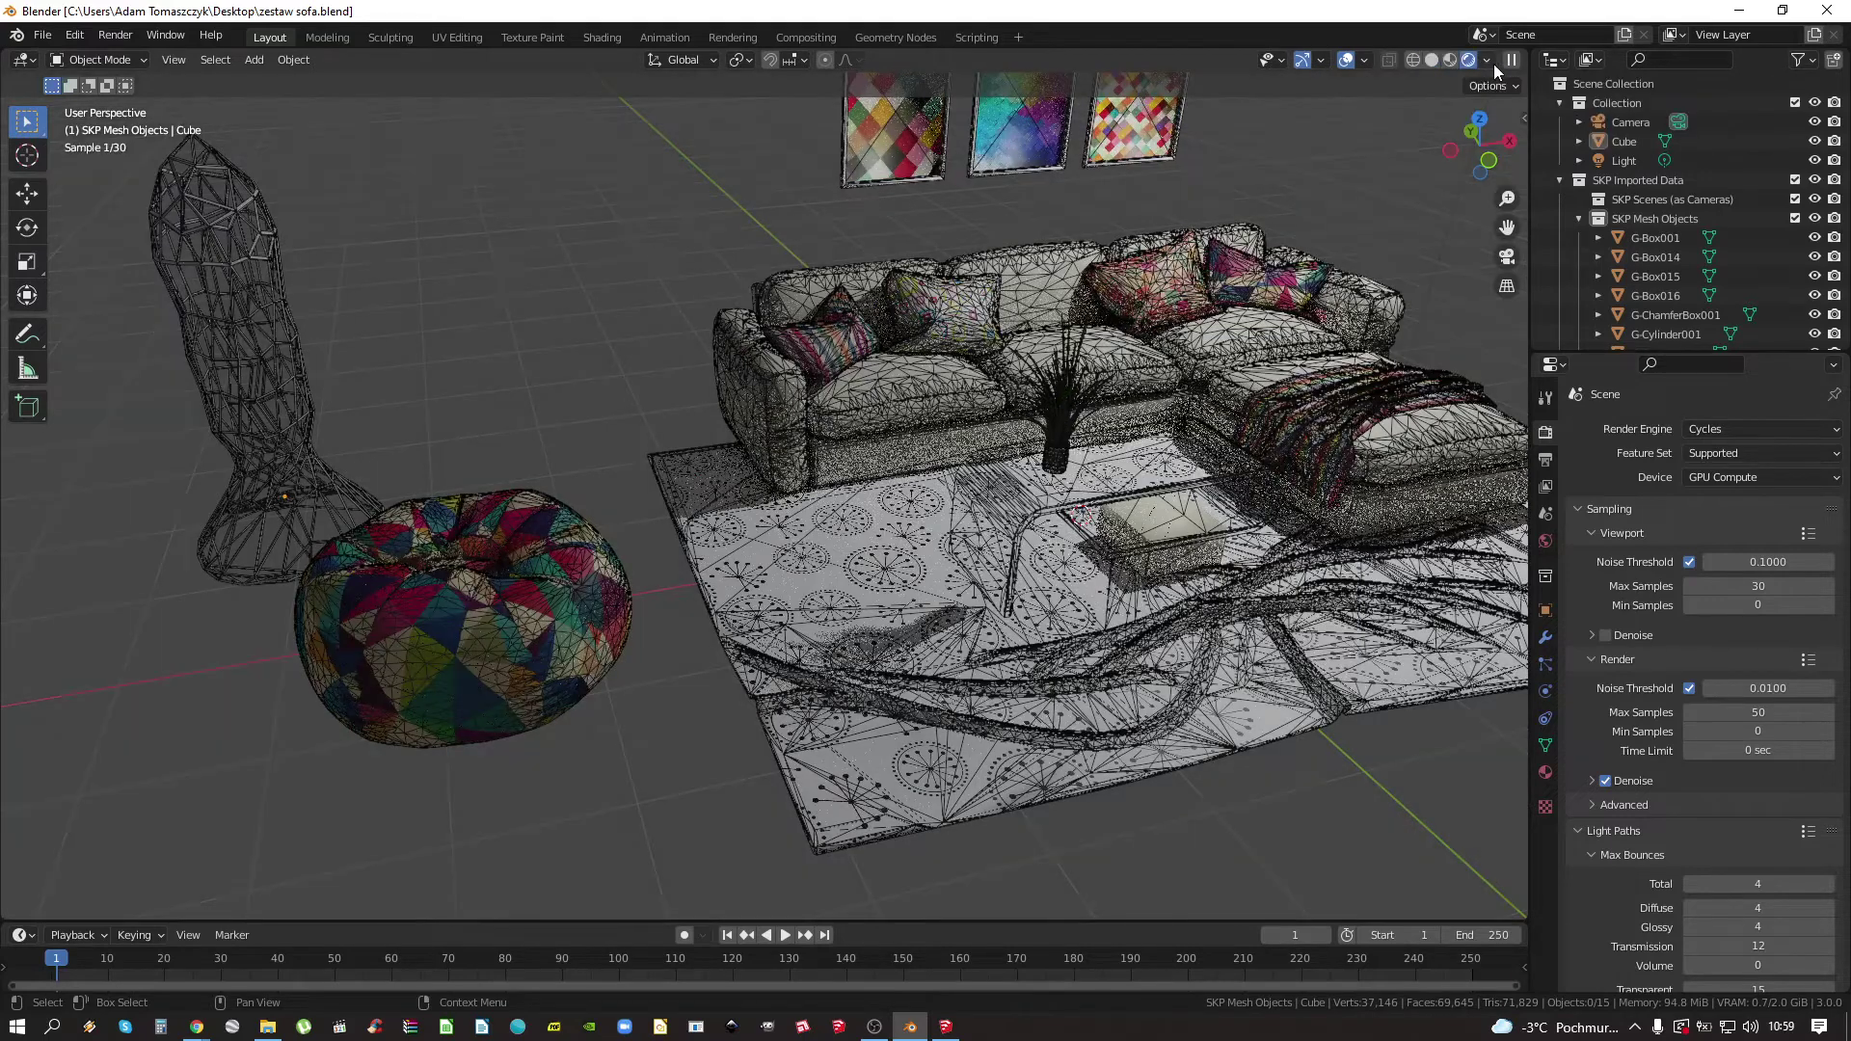
pyautogui.click(1366, 60)
pyautogui.click(1248, 387)
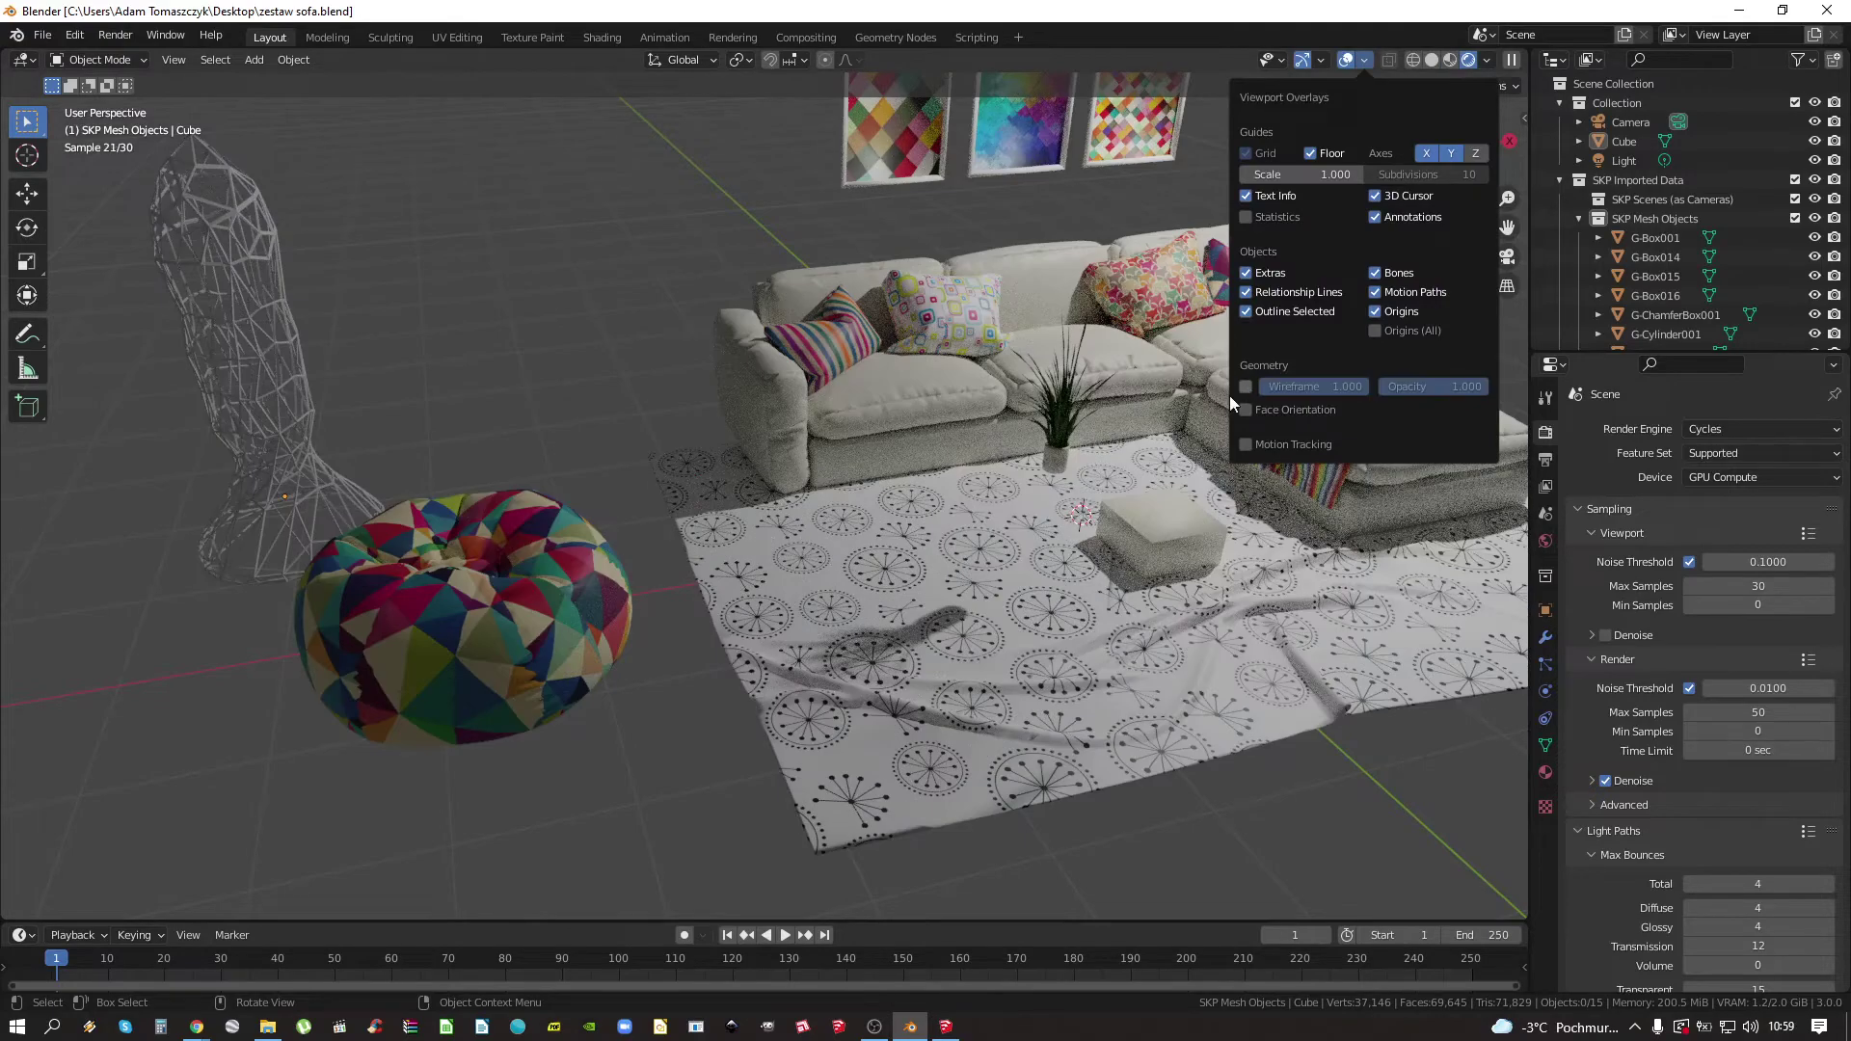
# - Orbit and zoom in to inspect the sofa fabric in the rendered preview
pyautogui.moveTo(760, 522)
pyautogui.mouseDown(button='middle')
pyautogui.moveTo(900, 544)
pyautogui.moveTo(864, 546)
pyautogui.mouseUp(button='middle')
pyautogui.scroll(5, 864, 546)
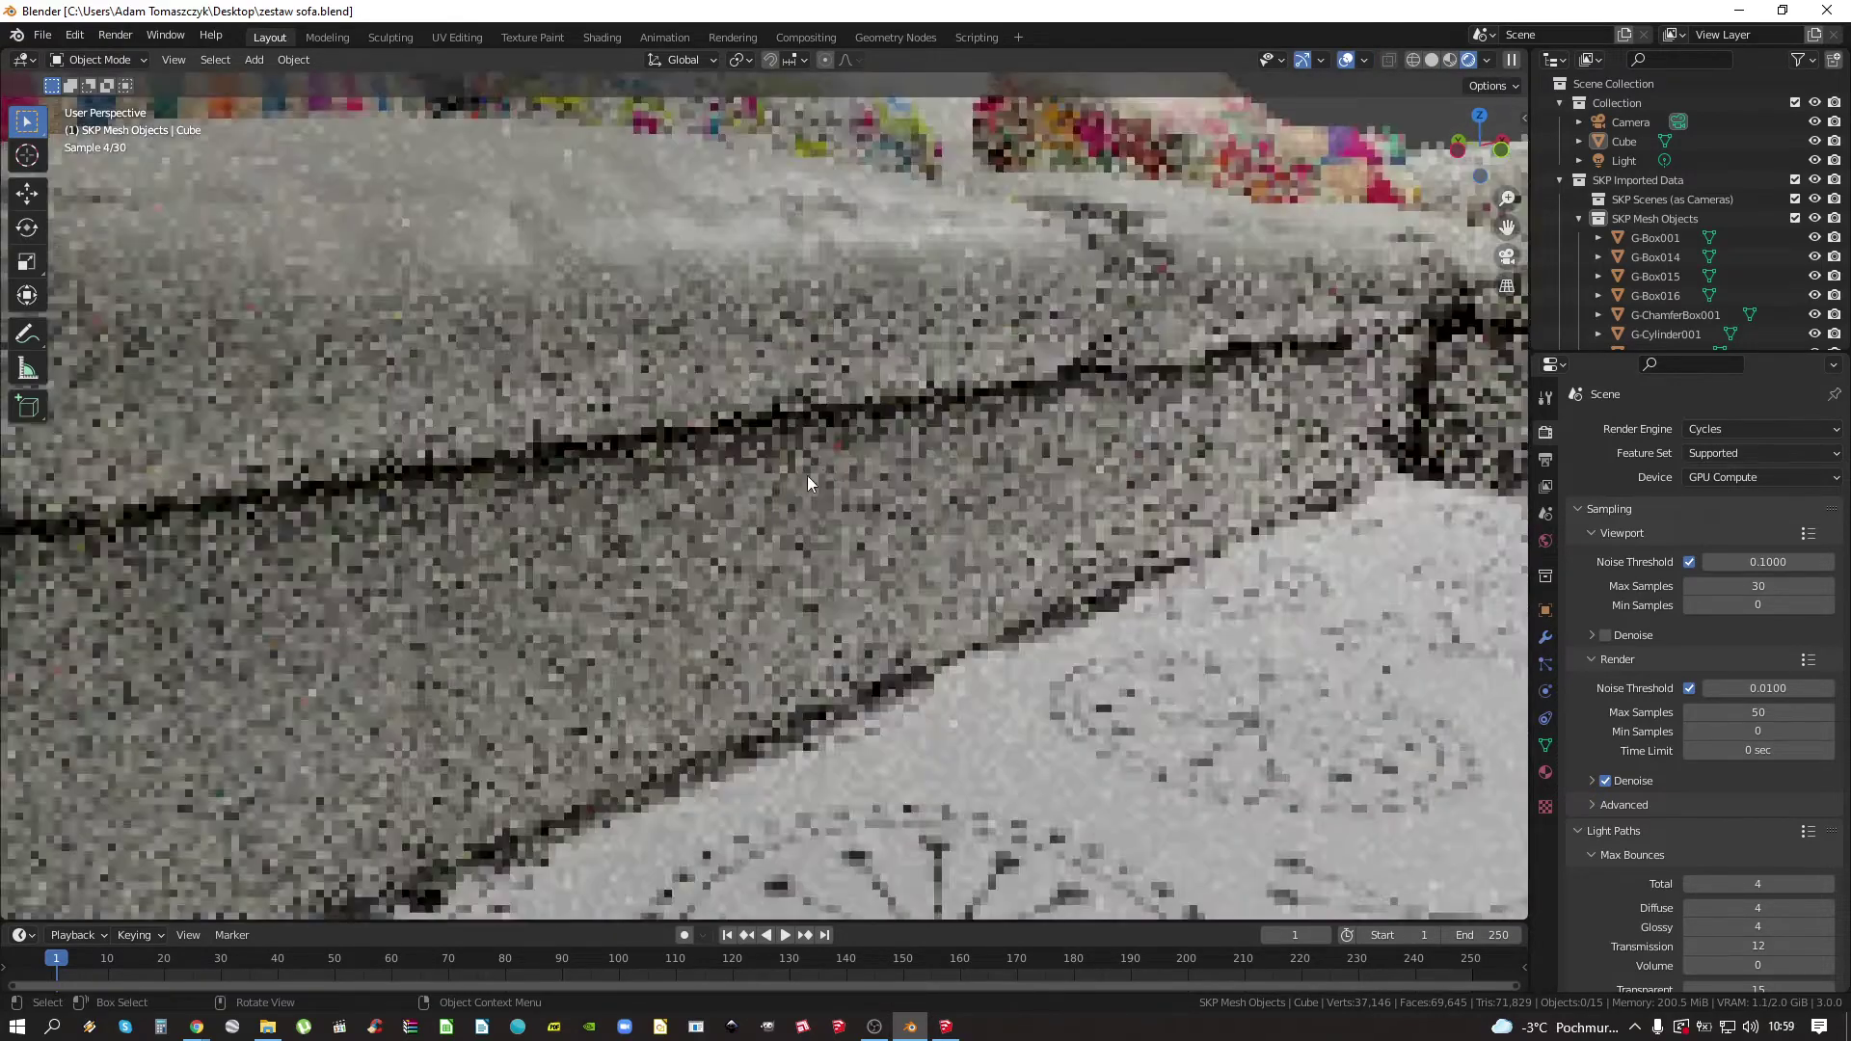
pyautogui.moveTo(807, 477)
pyautogui.mouseDown(button='middle')
pyautogui.moveTo(936, 410)
pyautogui.moveTo(894, 489)
pyautogui.moveTo(831, 478)
pyautogui.mouseUp(button='middle')
pyautogui.scroll(-5, 835, 478)
pyautogui.scroll(4, 838, 497)
pyautogui.scroll(-3, 829, 521)
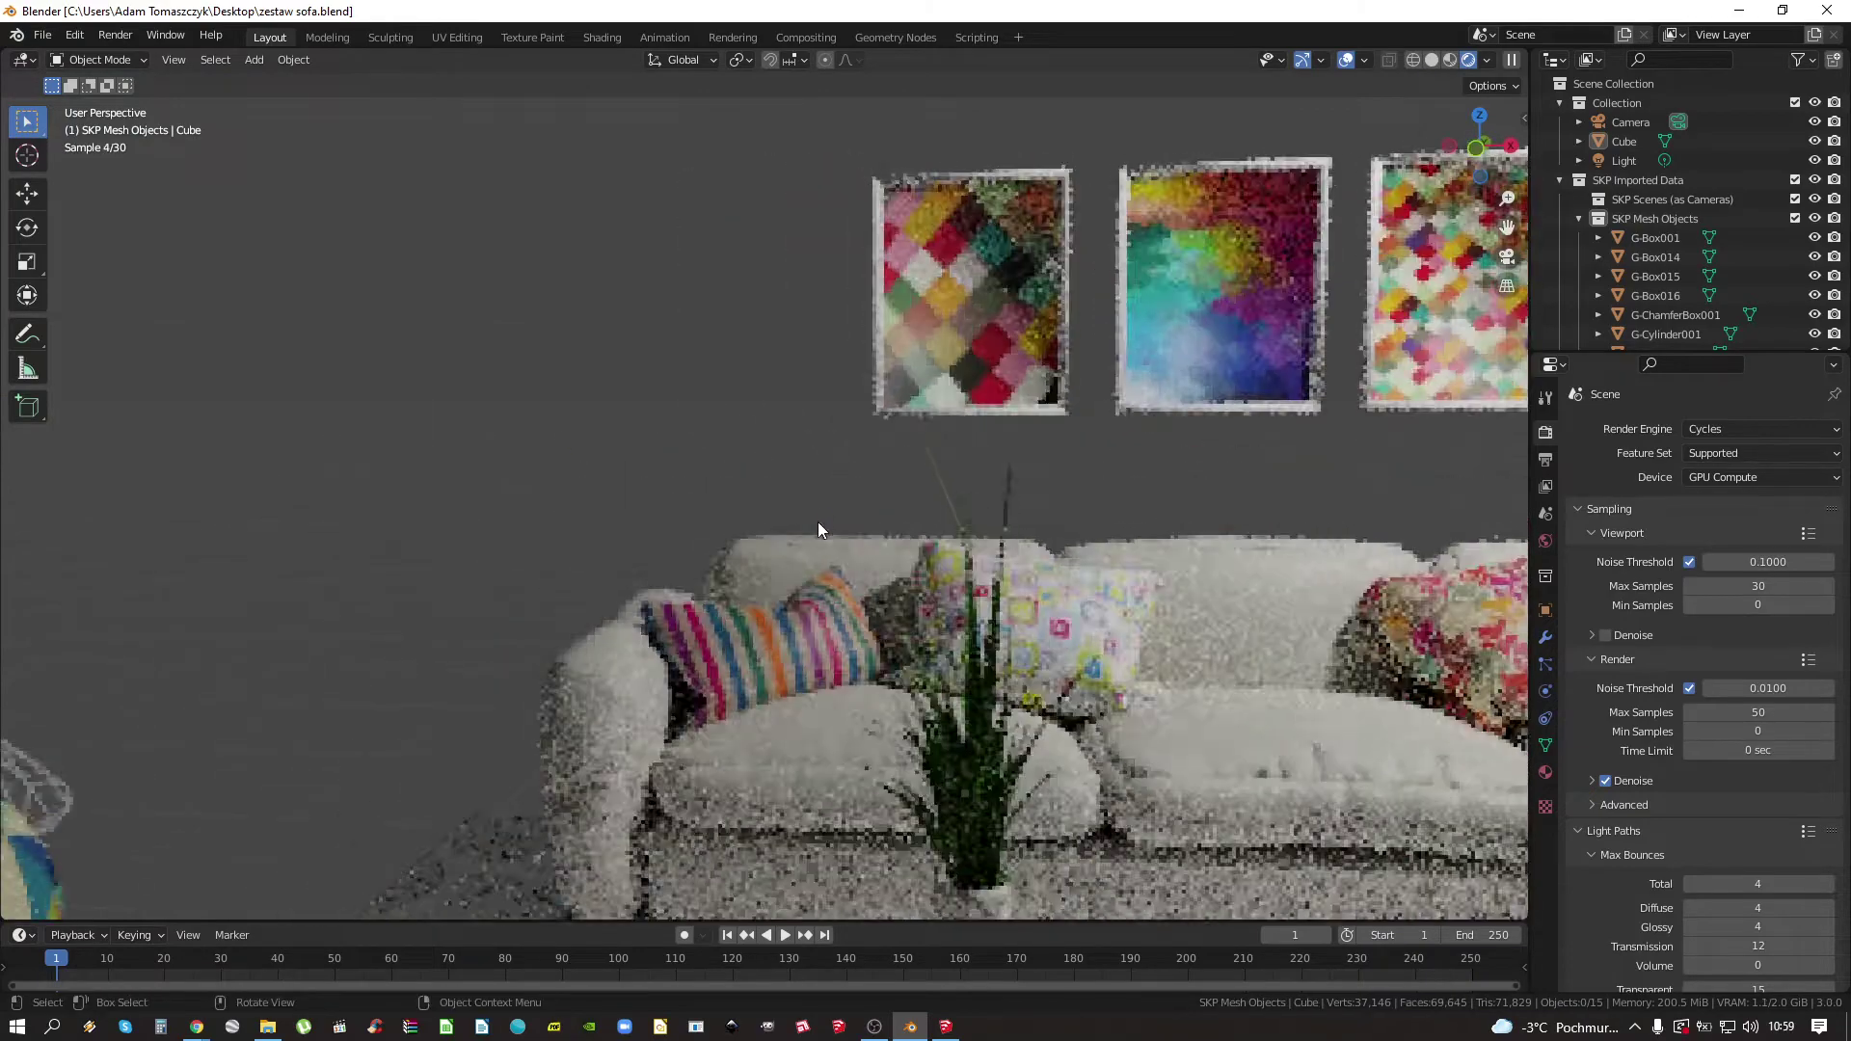
pyautogui.scroll(-3, 843, 534)
pyautogui.scroll(2, 849, 569)
# - Select the box on the rug, draw a render region enlarged to frame the sofa, and select the light
pyautogui.click(862, 595)
pyautogui.scroll(5, 862, 595)
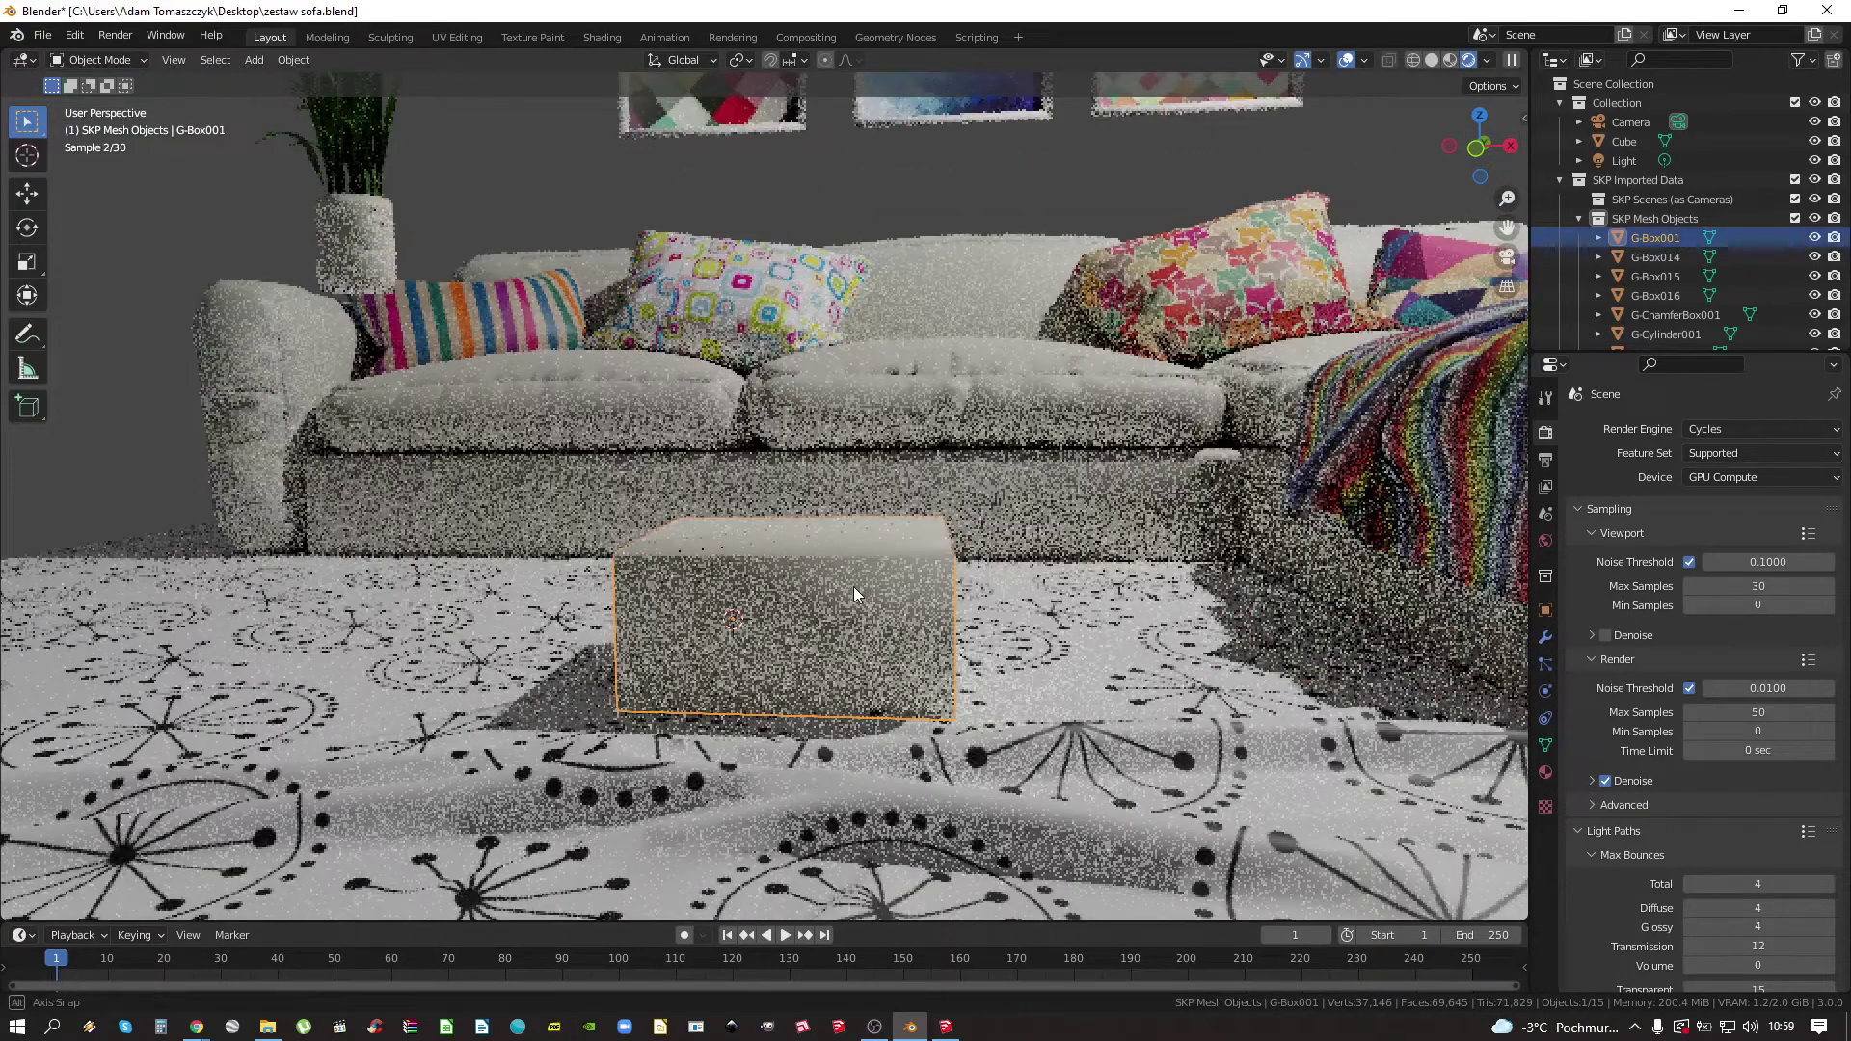
pyautogui.moveTo(853, 586)
pyautogui.mouseDown(button='middle')
pyautogui.moveTo(766, 599)
pyautogui.moveTo(807, 571)
pyautogui.mouseUp(button='middle')
pyautogui.hotkey('ctrl', 'b')
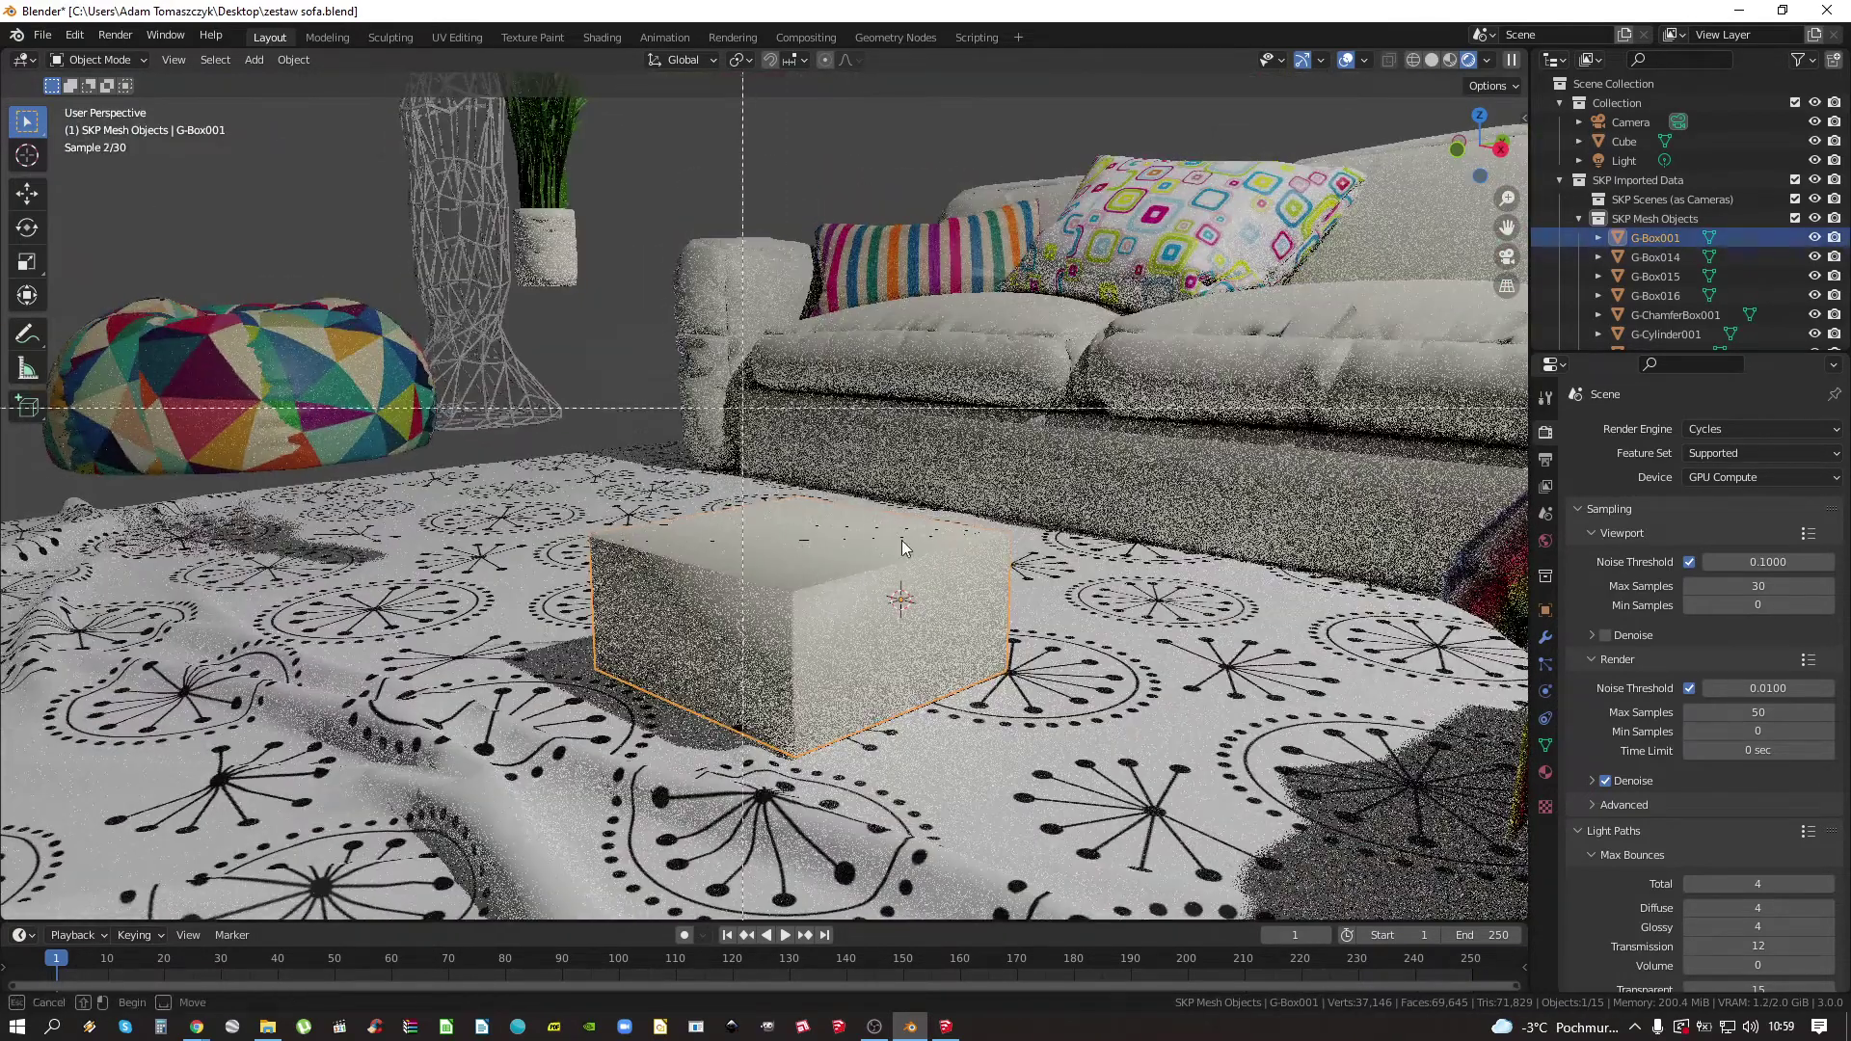
pyautogui.moveTo(790, 439); pyautogui.dragTo(1109, 779)
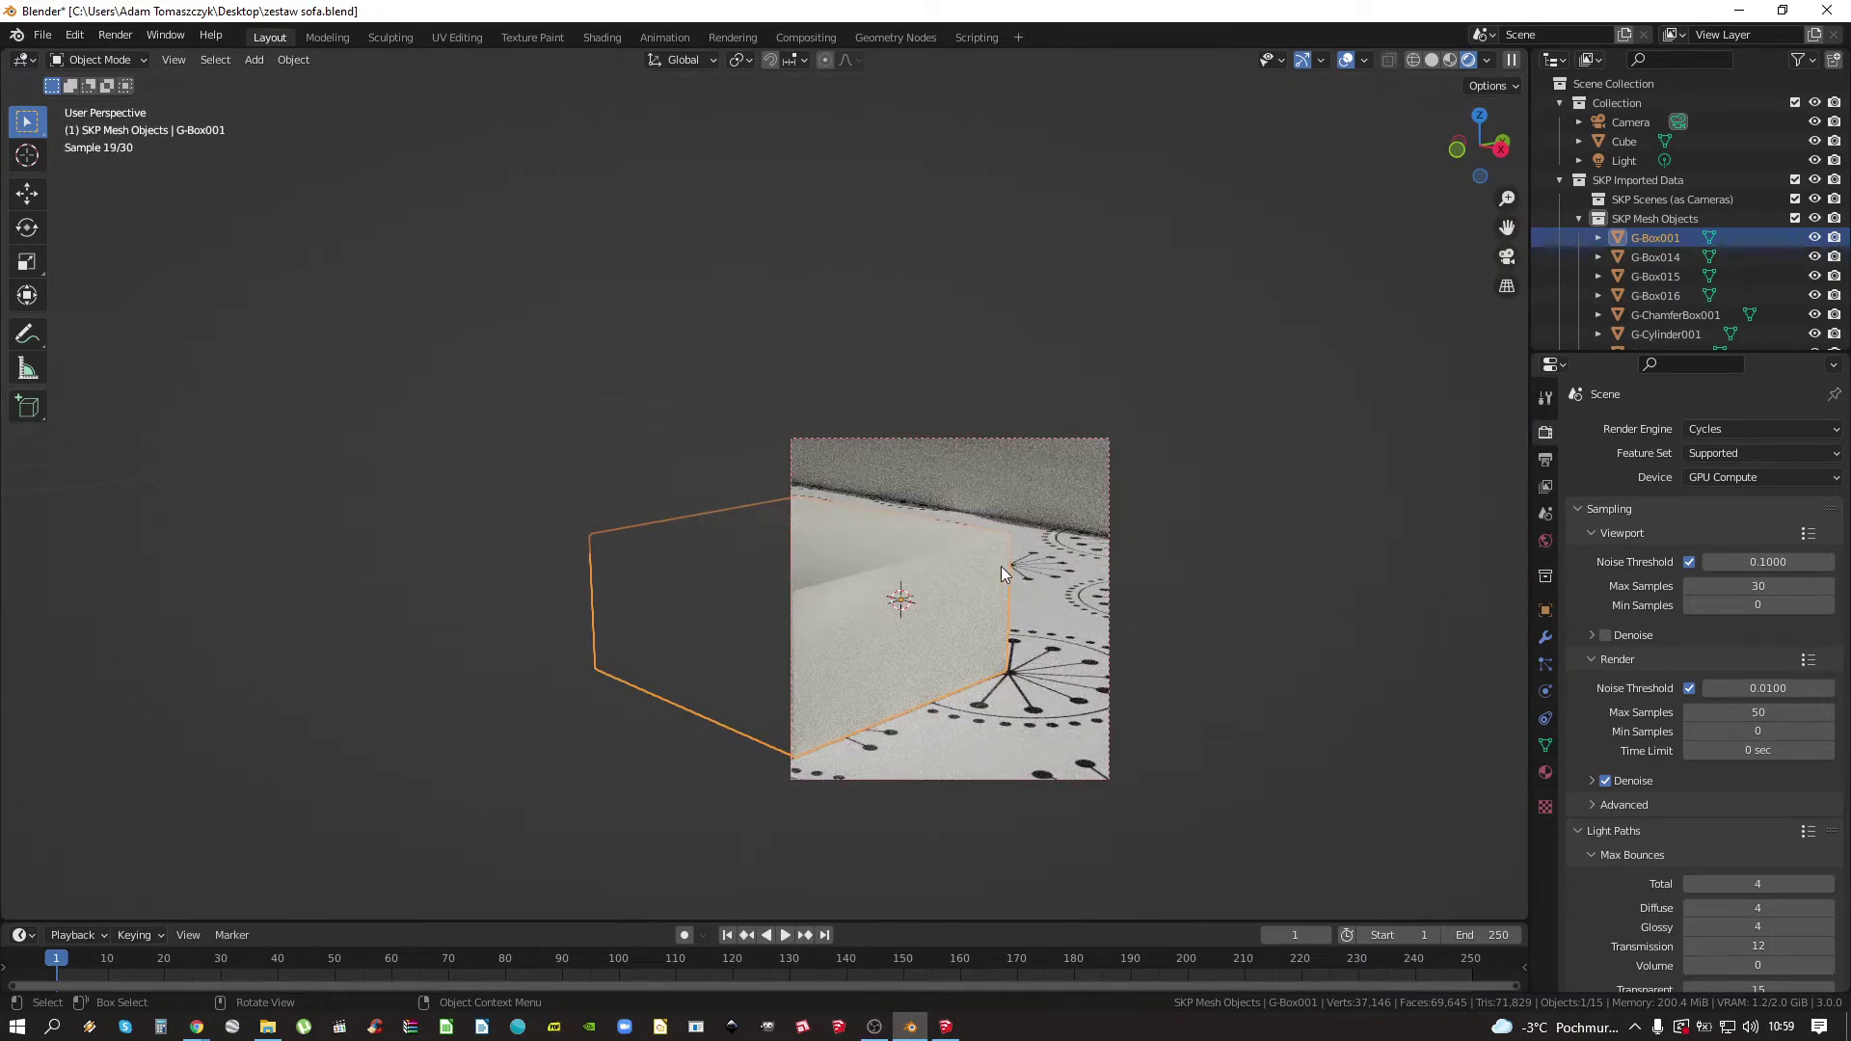
pyautogui.hotkey('ctrl', 'b')
pyautogui.moveTo(730, 283); pyautogui.dragTo(1128, 681)
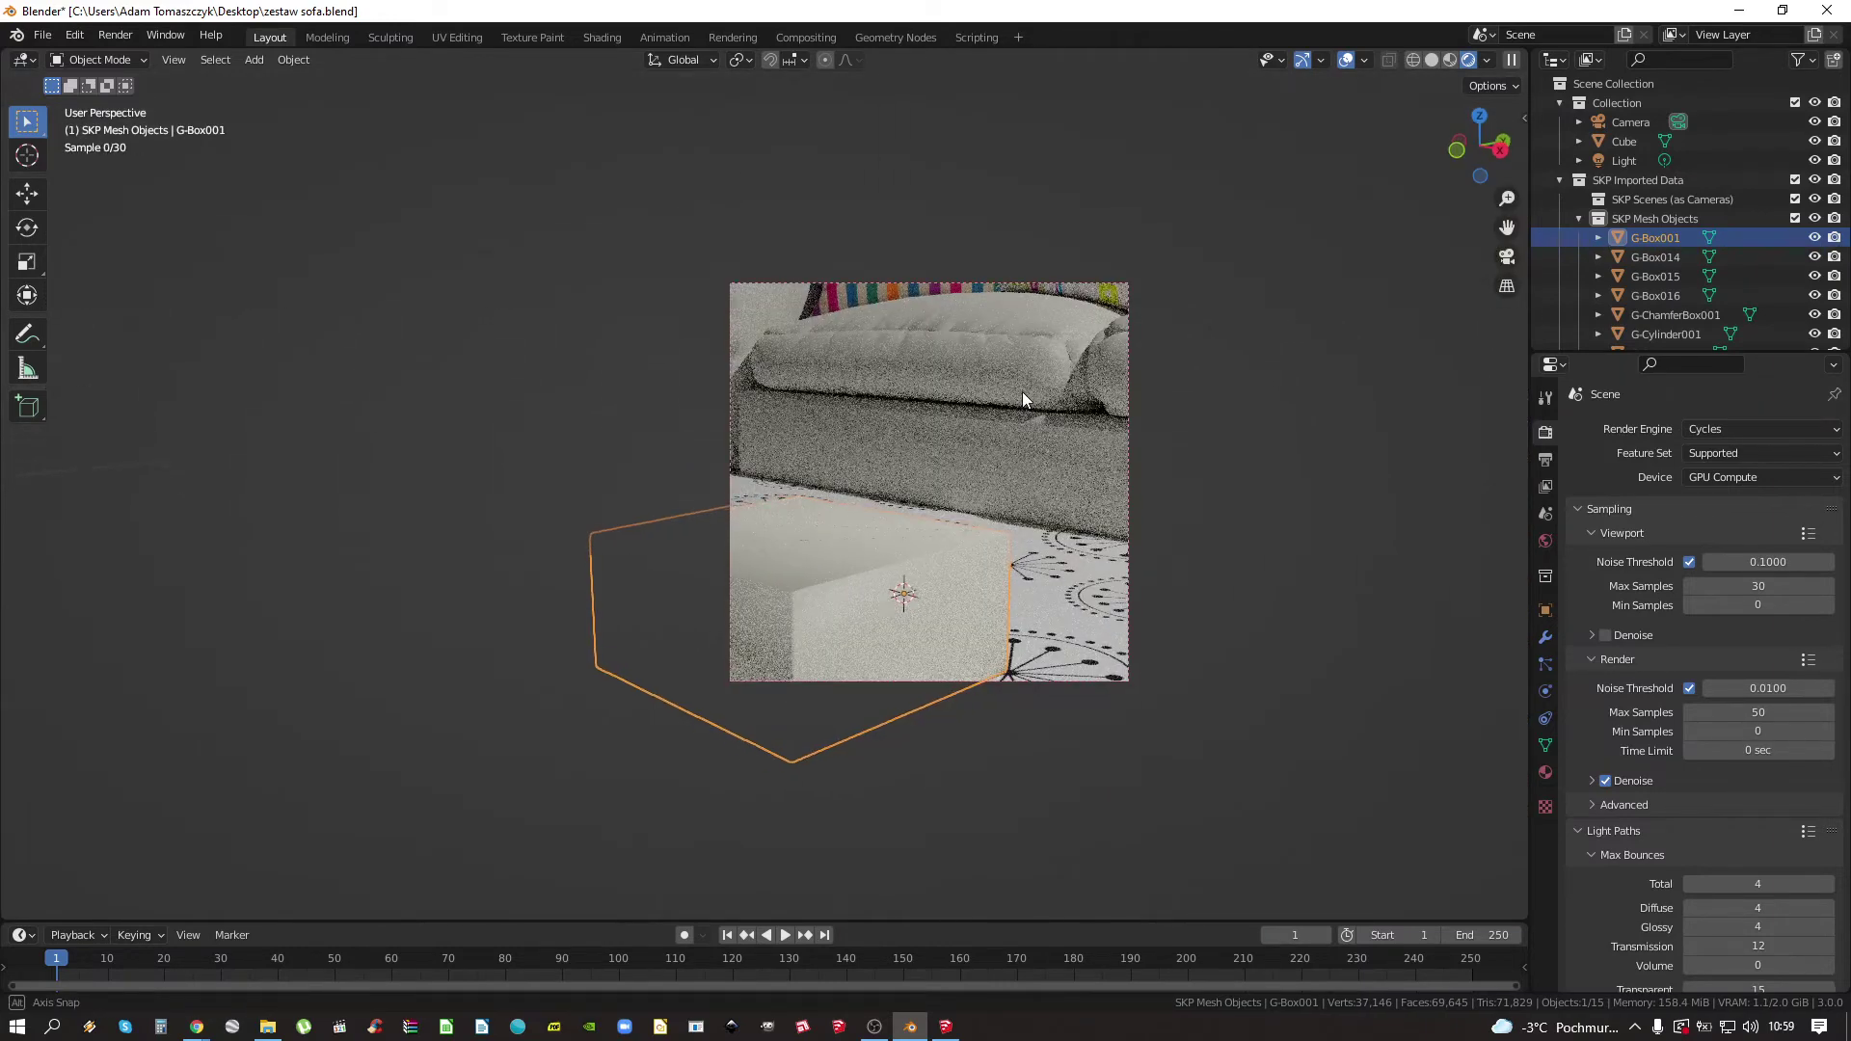
pyautogui.scroll(-4, 995, 421)
pyautogui.moveTo(995, 420)
pyautogui.mouseDown(button='middle')
pyautogui.moveTo(957, 491)
pyautogui.moveTo(975, 471)
pyautogui.mouseUp(button='middle')
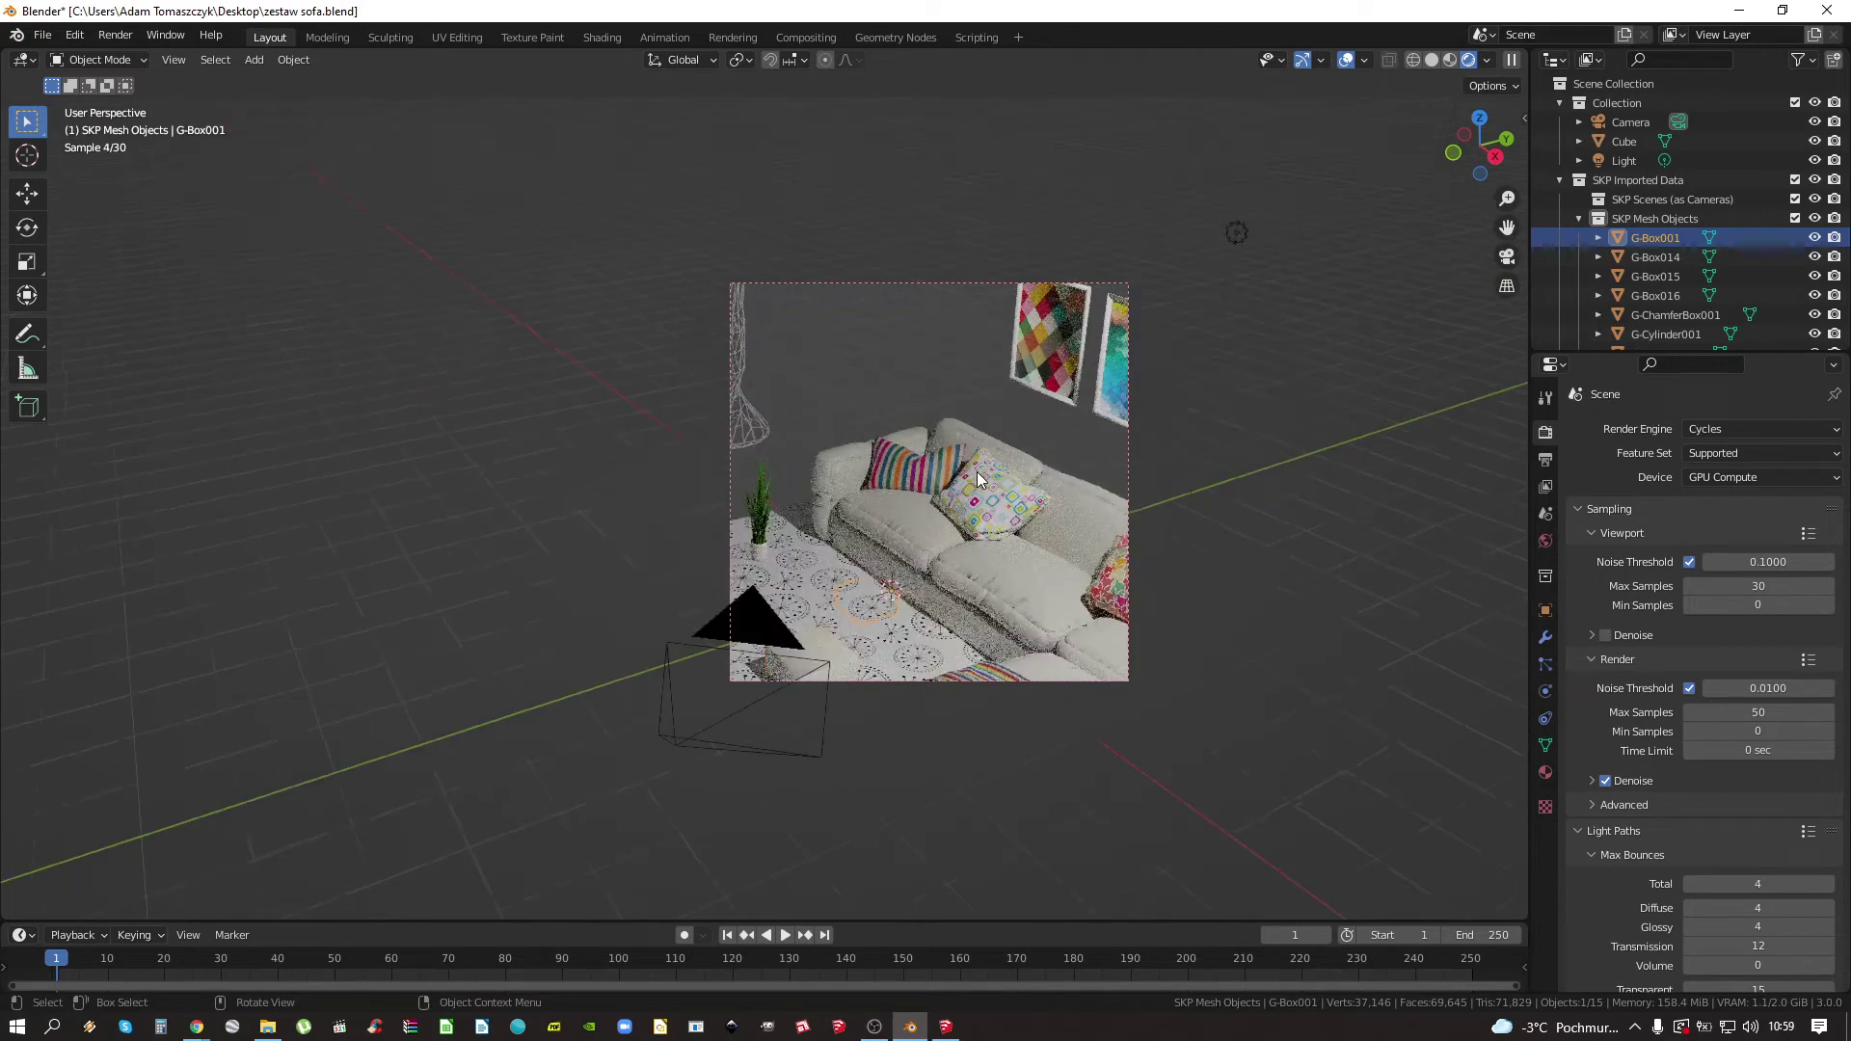
pyautogui.scroll(-2, 976, 472)
pyautogui.click(1144, 319)
# - Set the point light to 1052.6 W with a saturated hot pink colour
pyautogui.click(1547, 693)
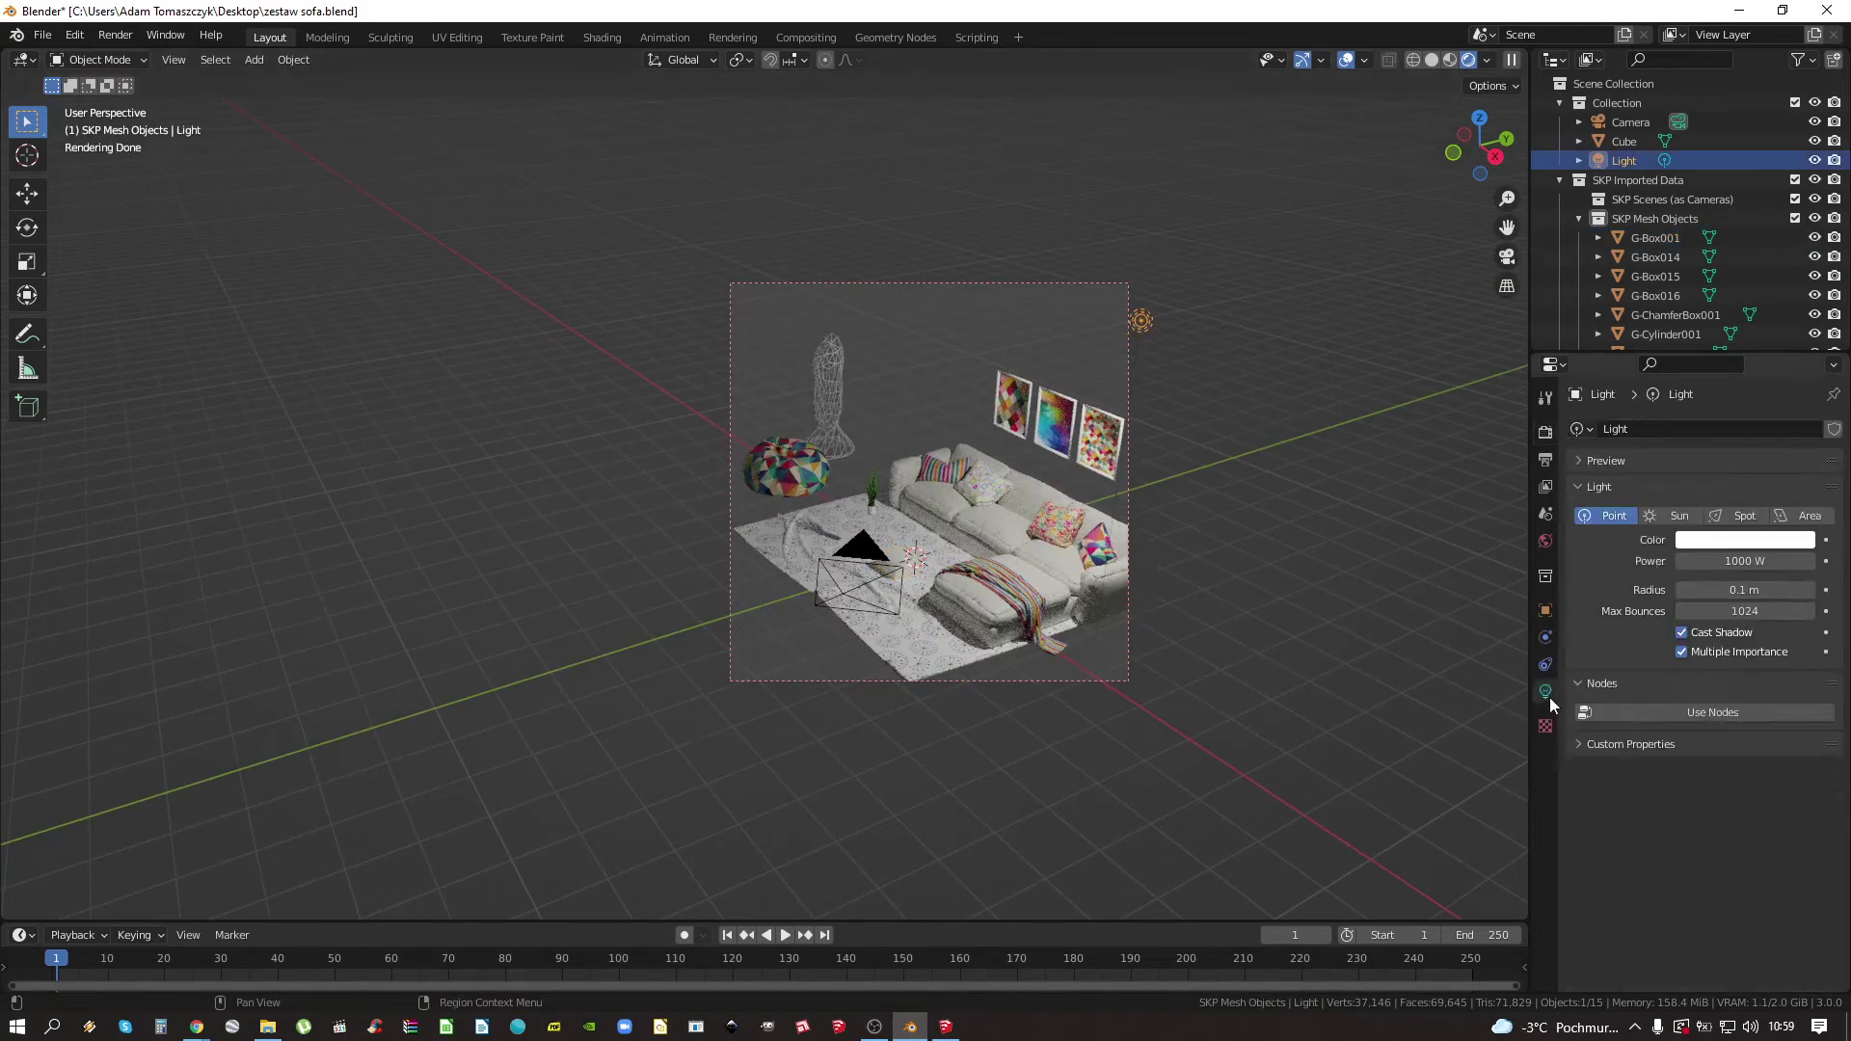
pyautogui.moveTo(1745, 561)
pyautogui.mouseDown()
pyautogui.moveTo(1774, 561)
pyautogui.moveTo(1714, 561)
pyautogui.mouseUp()
pyautogui.click(1697, 545)
pyautogui.moveTo(1716, 353); pyautogui.dragTo(1699, 420)
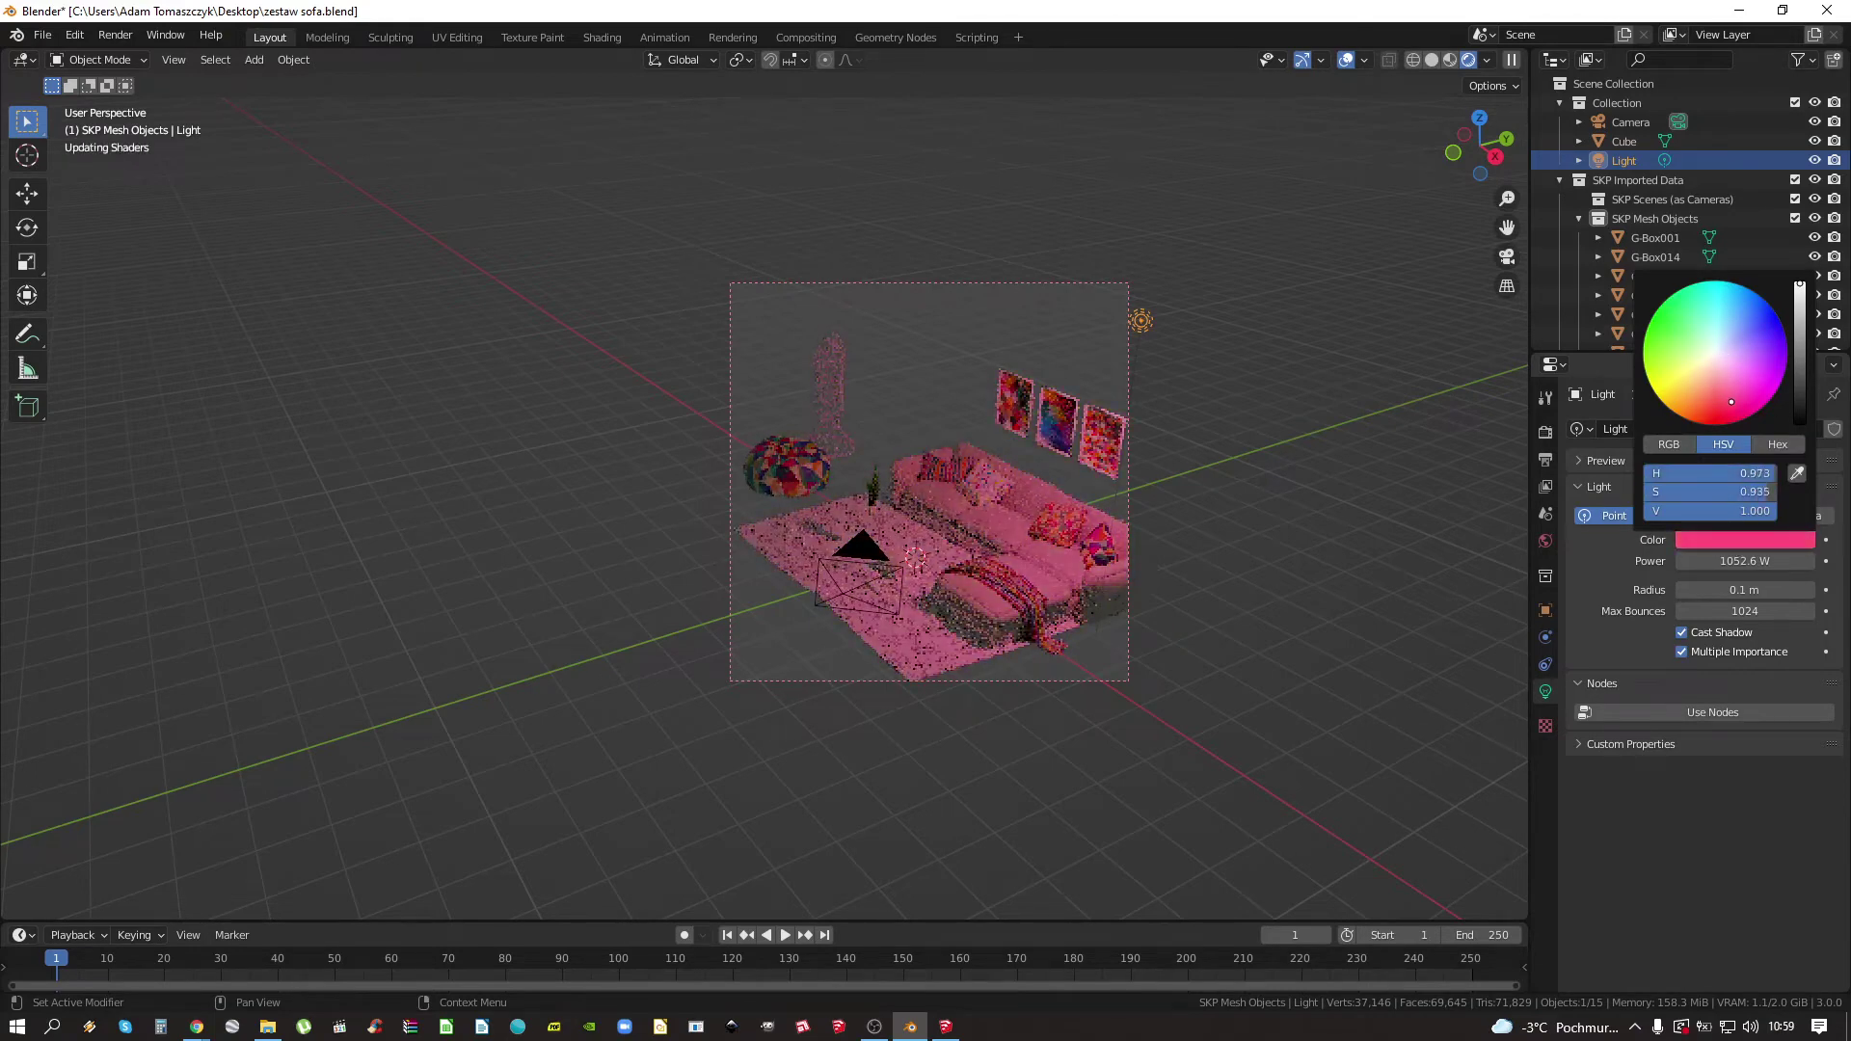
pyautogui.moveTo(1177, 502); pyautogui.dragTo(1096, 513, button='middle')
# - Clear the render region, switch to solid shading, save zestaw sofa.blend and minimise Blender
pyautogui.scroll(5, 1070, 521)
pyautogui.moveTo(998, 577)
pyautogui.mouseDown(button='middle')
pyautogui.moveTo(1022, 501)
pyautogui.moveTo(1012, 518)
pyautogui.mouseUp(button='middle')
pyautogui.moveTo(856, 544)
pyautogui.mouseDown(button='middle')
pyautogui.moveTo(917, 532)
pyautogui.moveTo(843, 512)
pyautogui.moveTo(883, 484)
pyautogui.moveTo(926, 499)
pyautogui.moveTo(1036, 470)
pyautogui.mouseUp(button='middle')
pyautogui.hotkey('ctrl', 'alt', 'b')
pyautogui.click(1489, 61)
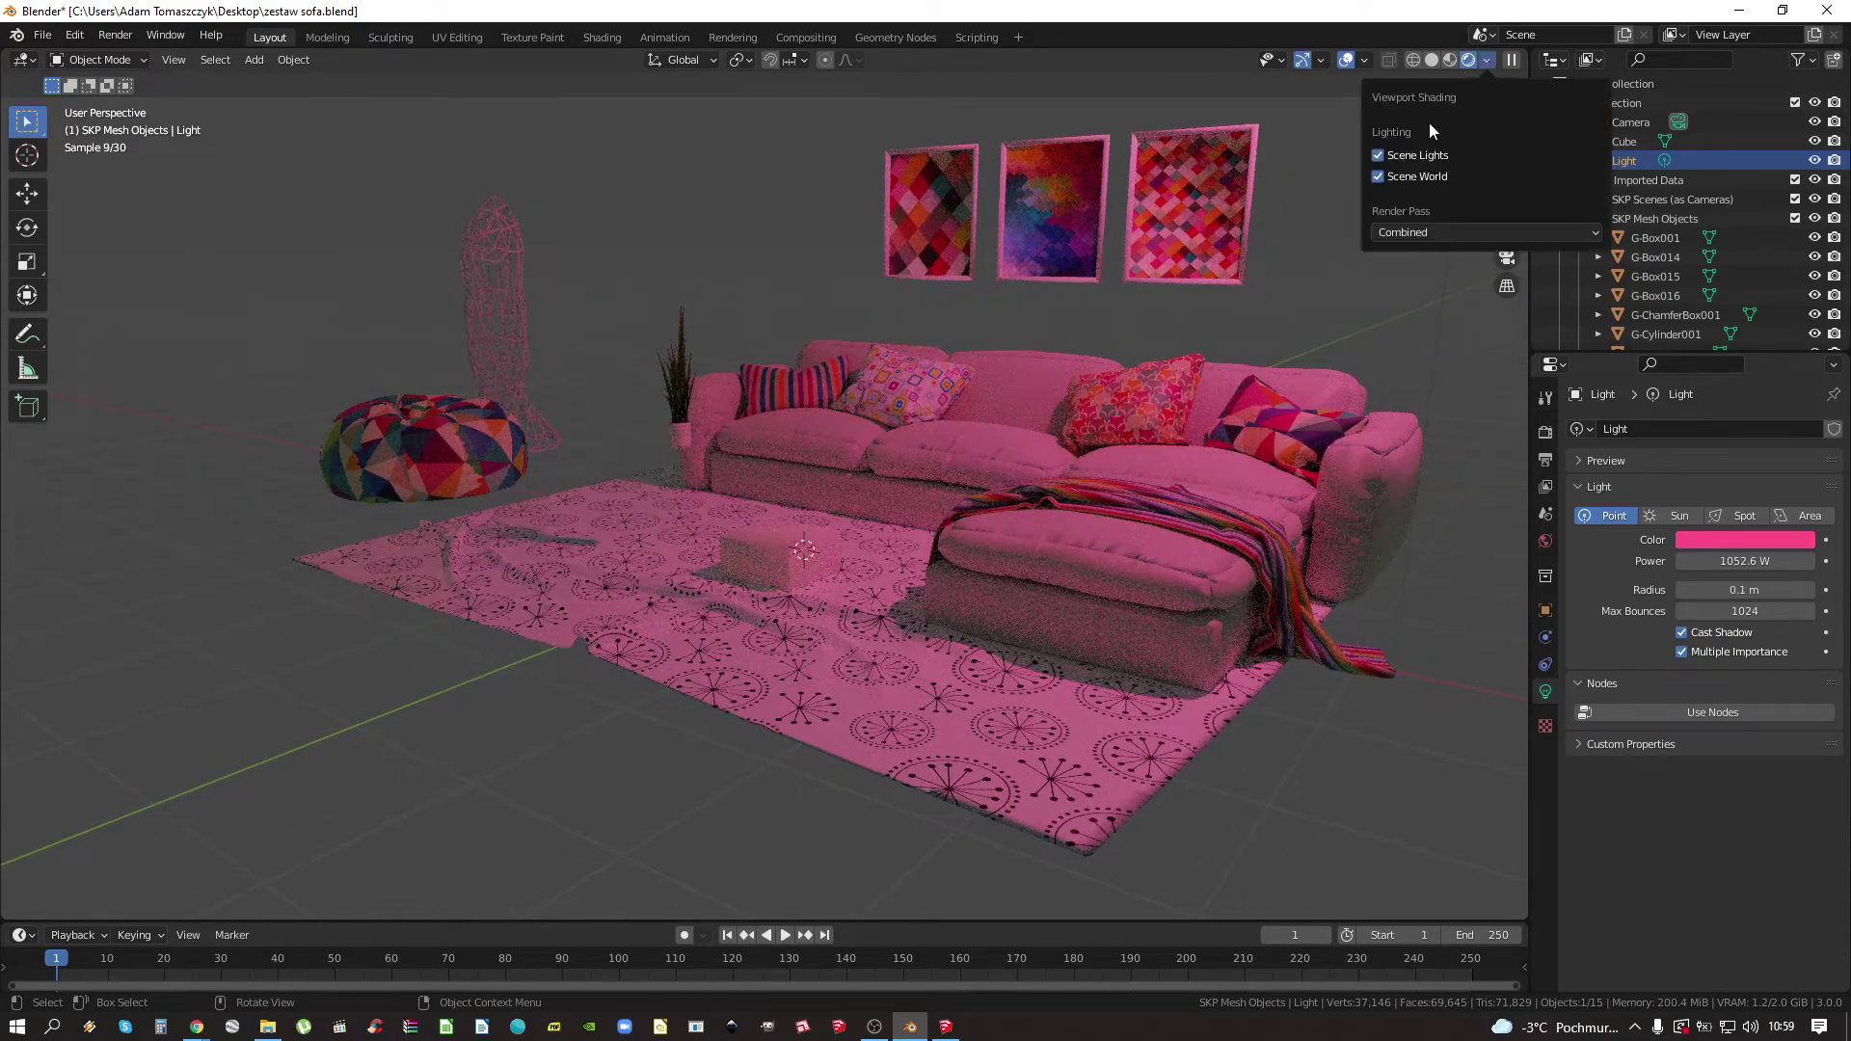
pyautogui.click(1432, 62)
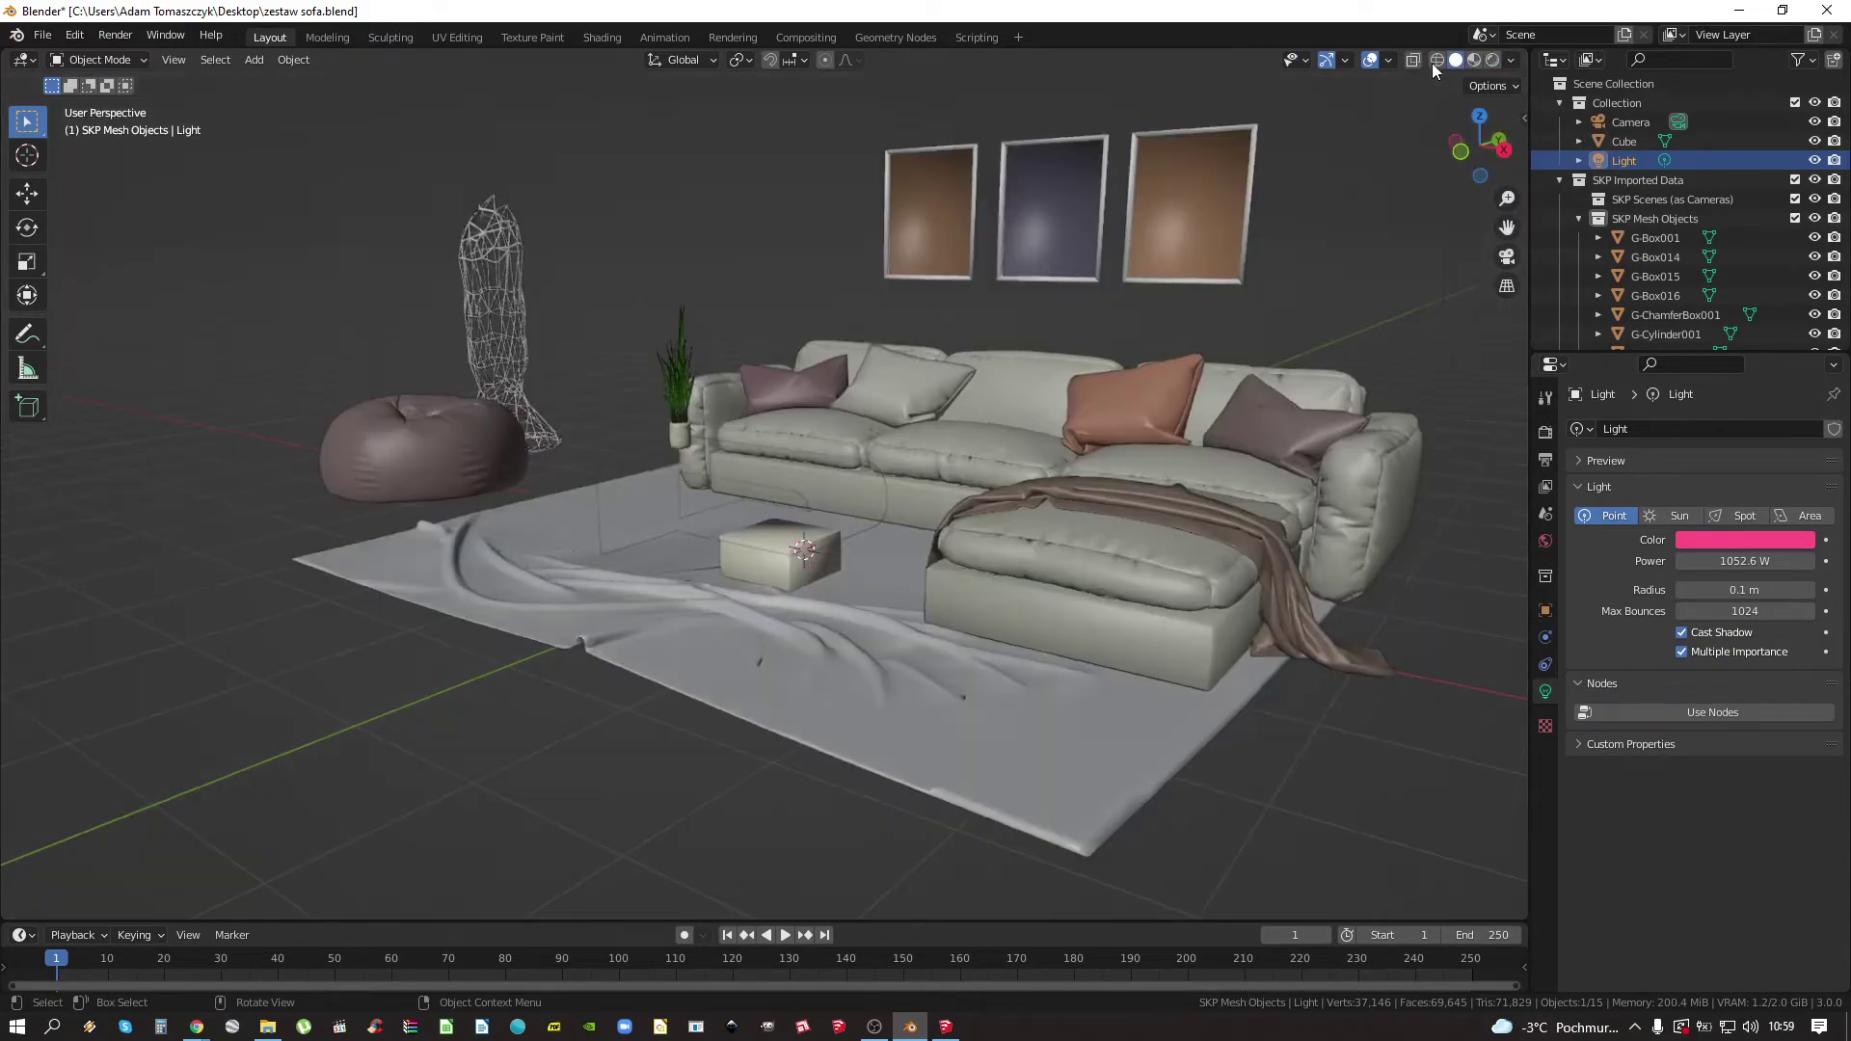
pyautogui.moveTo(974, 405)
pyautogui.mouseDown(button='middle')
pyautogui.moveTo(997, 426)
pyautogui.moveTo(1024, 570)
pyautogui.moveTo(884, 436)
pyautogui.mouseUp(button='middle')
pyautogui.hotkey('ctrl', 's')
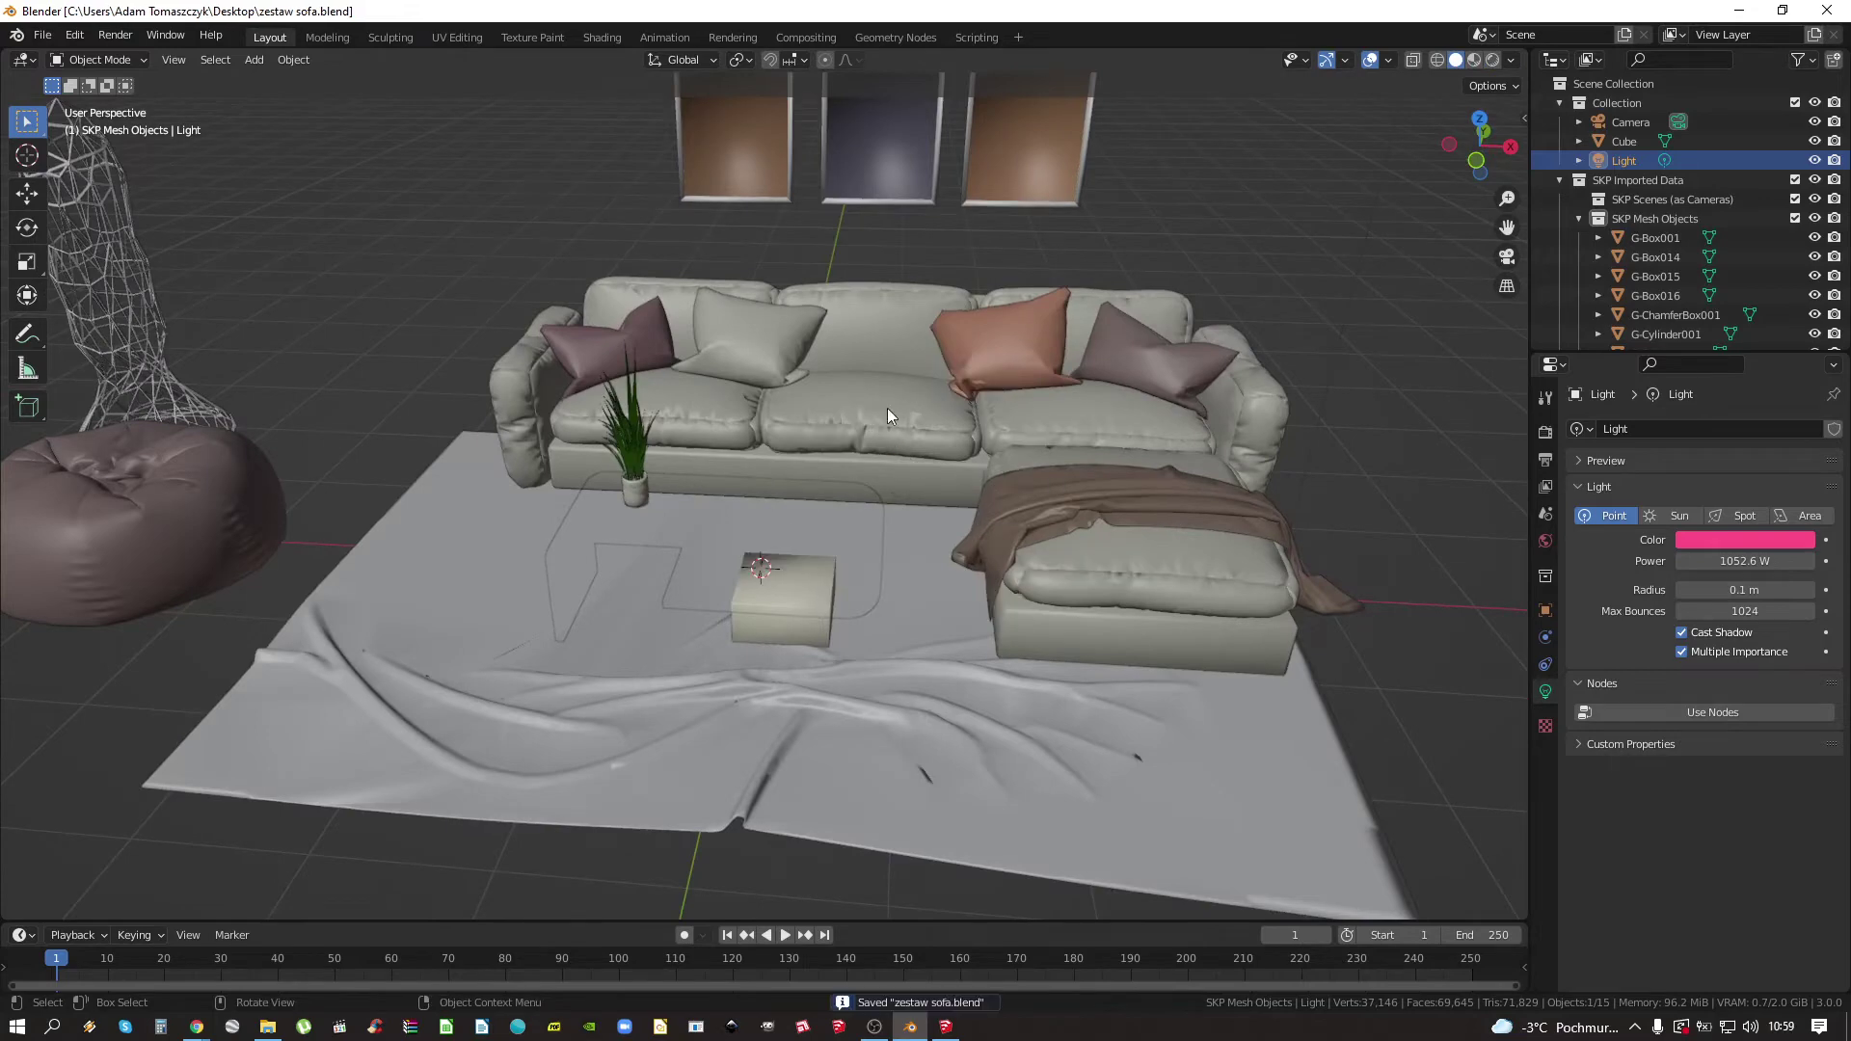
pyautogui.click(1828, 10)
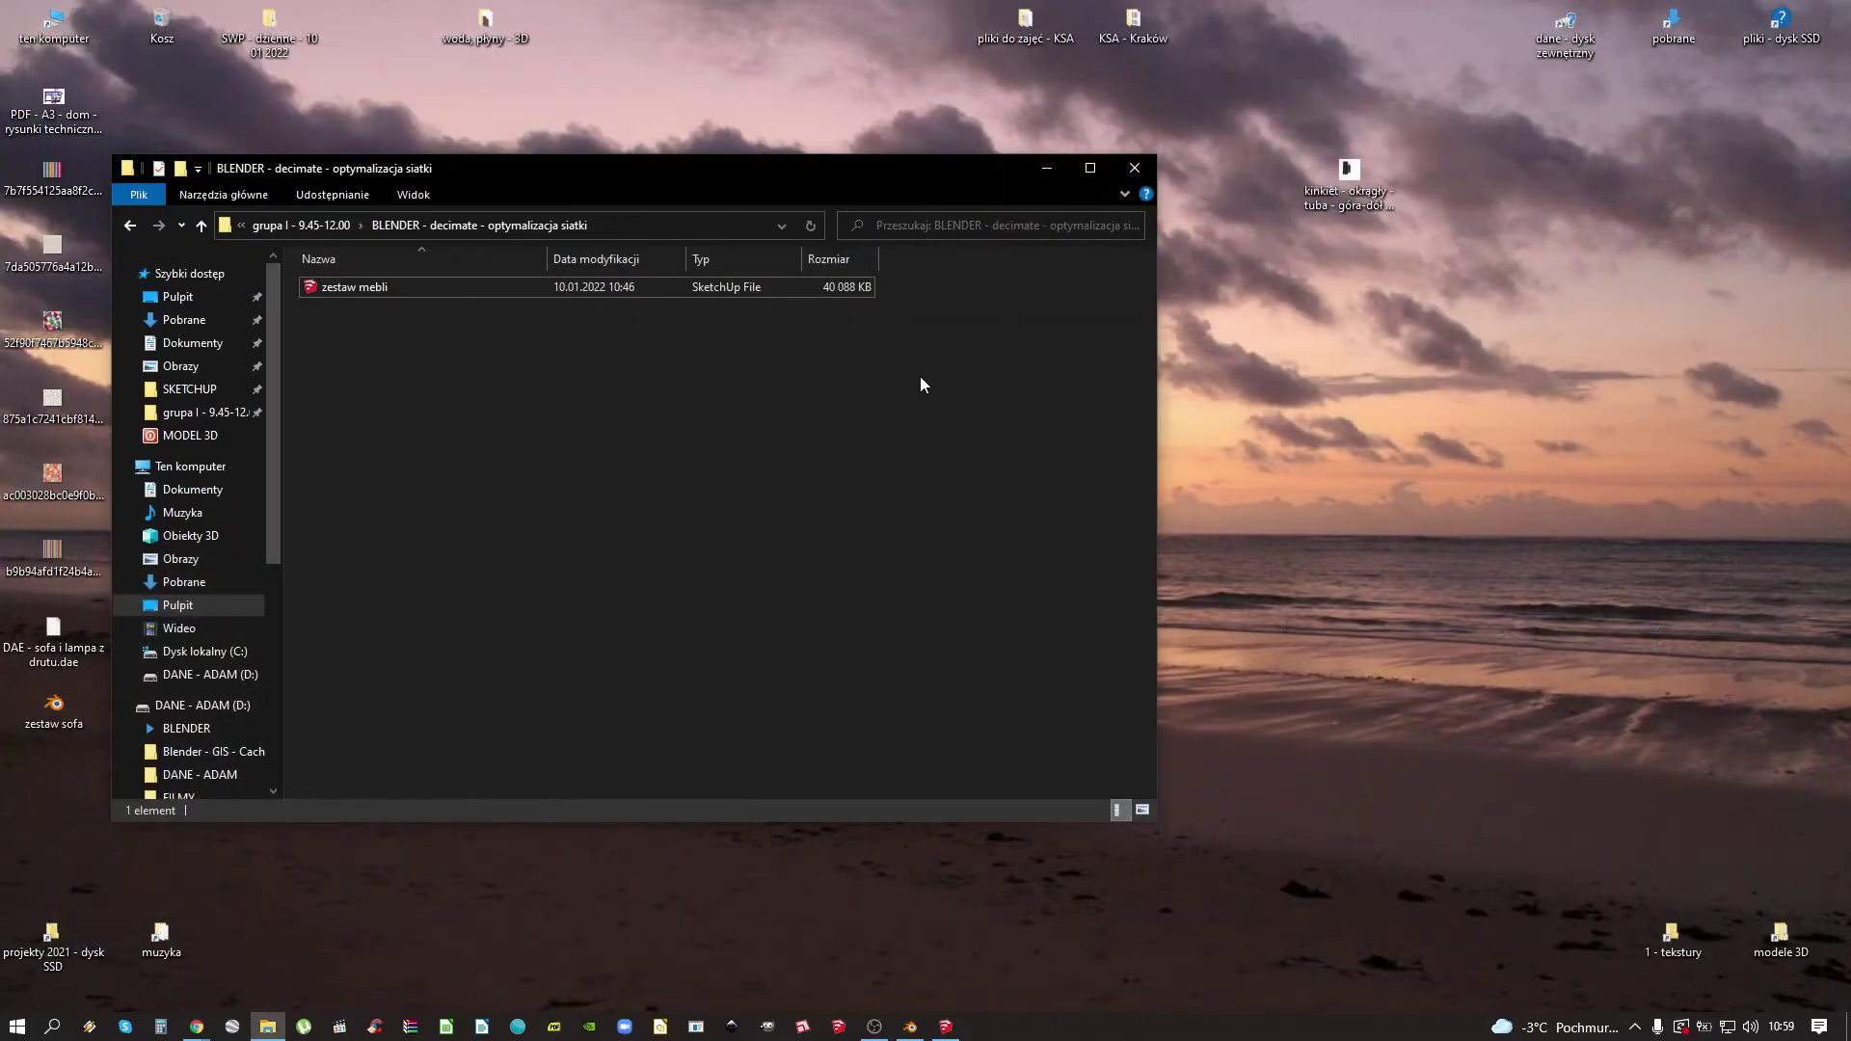
# - Return to SketchUp and start a new model without saving the ELEKTRYKA drawing
pyautogui.click(1135, 168)
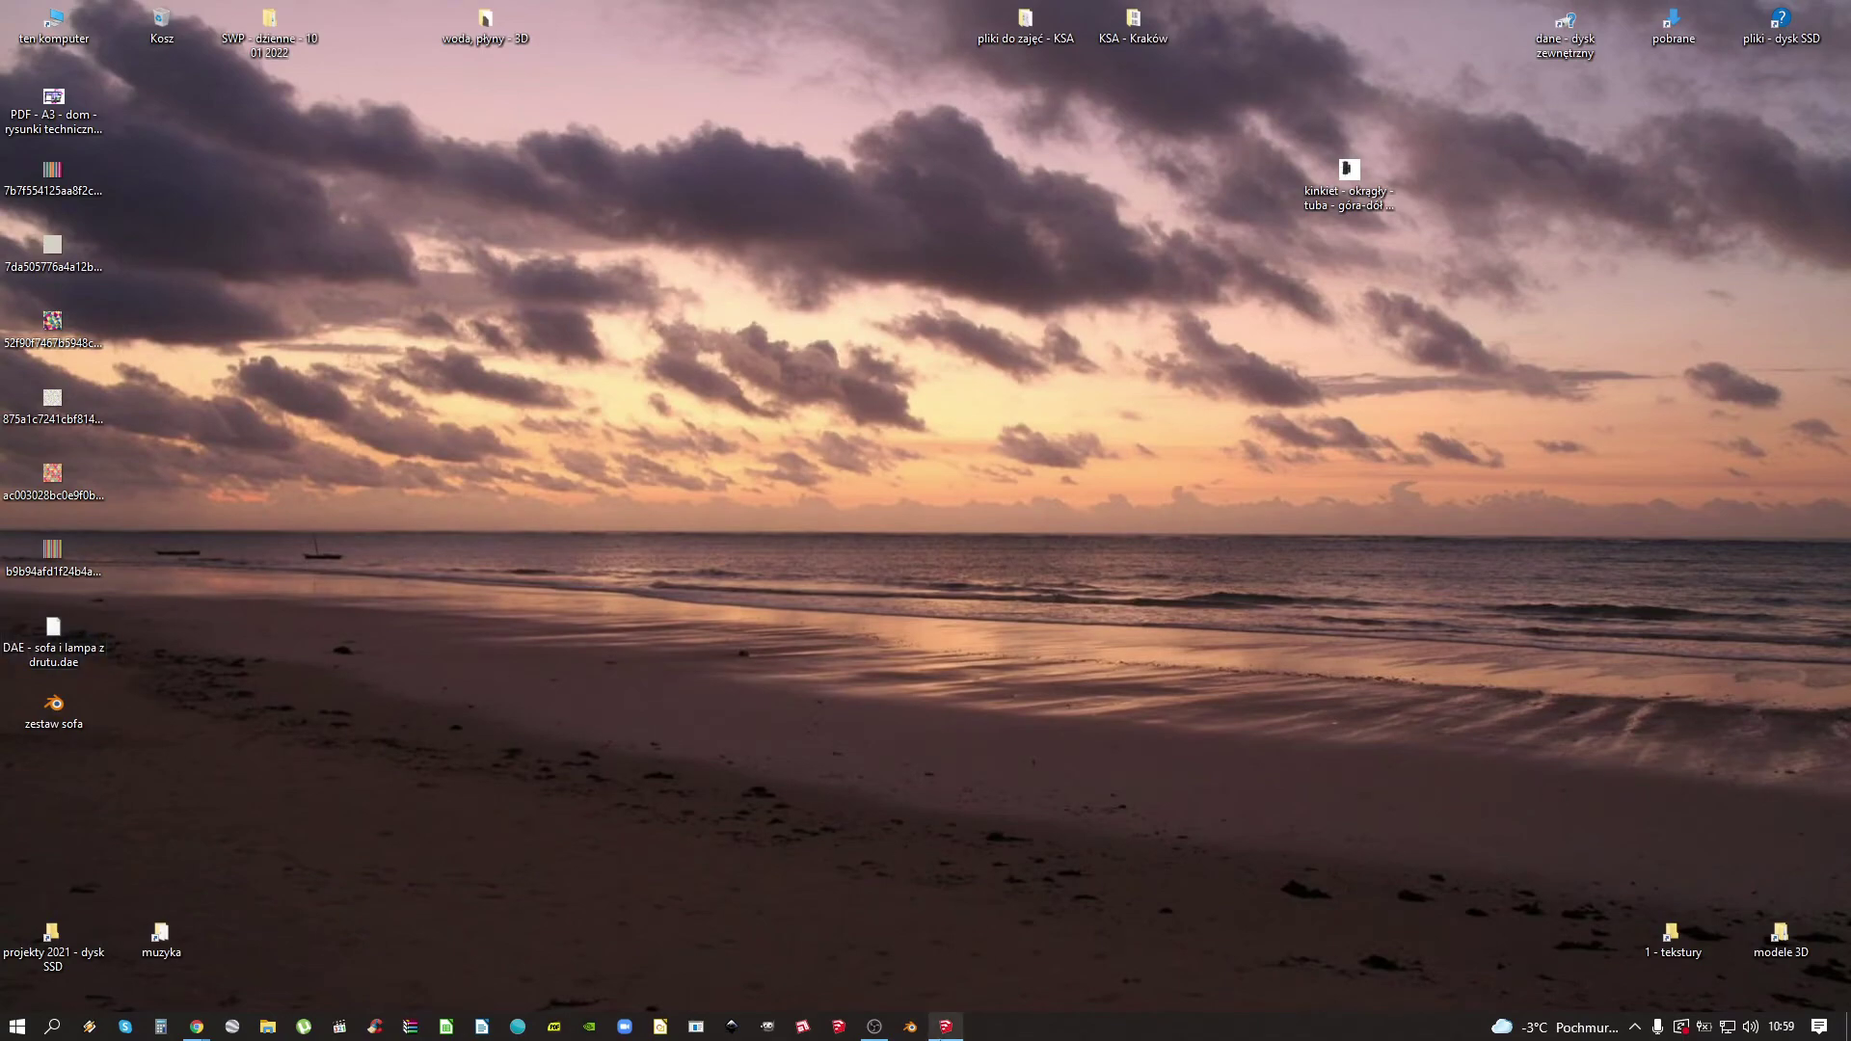
pyautogui.click(948, 1027)
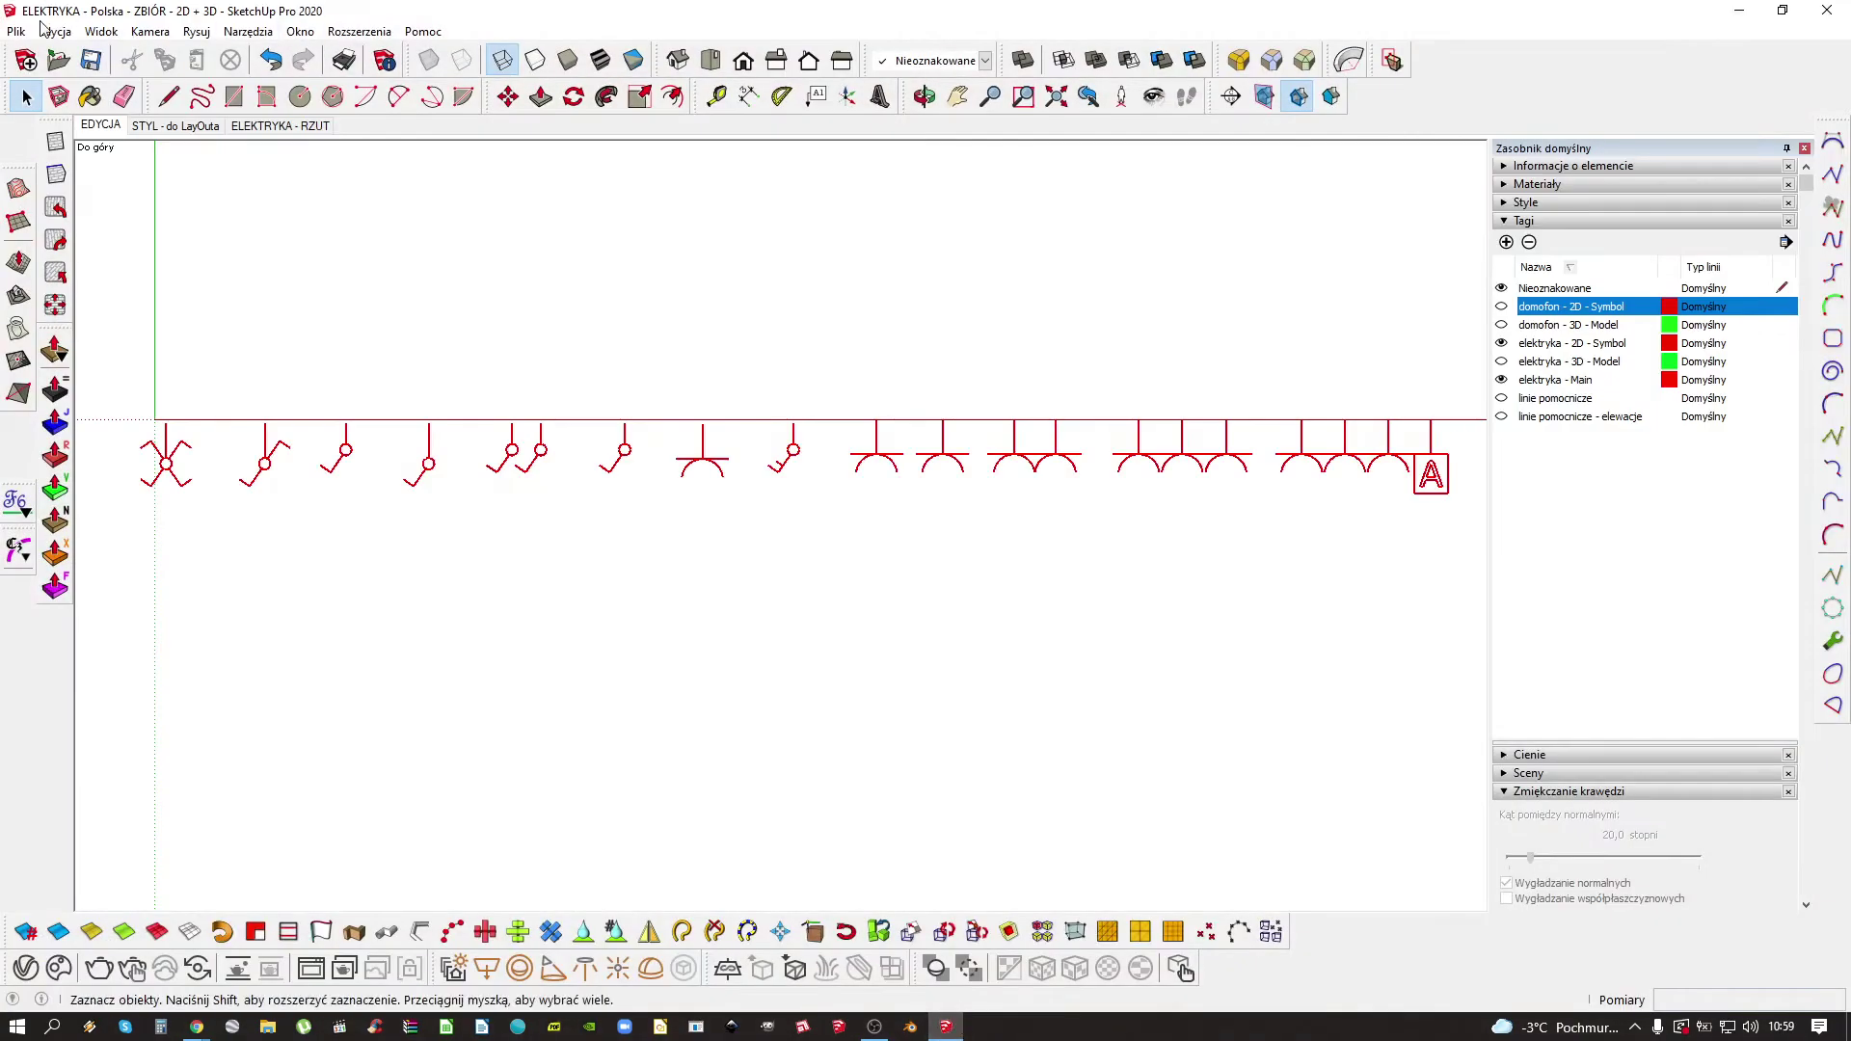
pyautogui.click(18, 31)
pyautogui.click(48, 53)
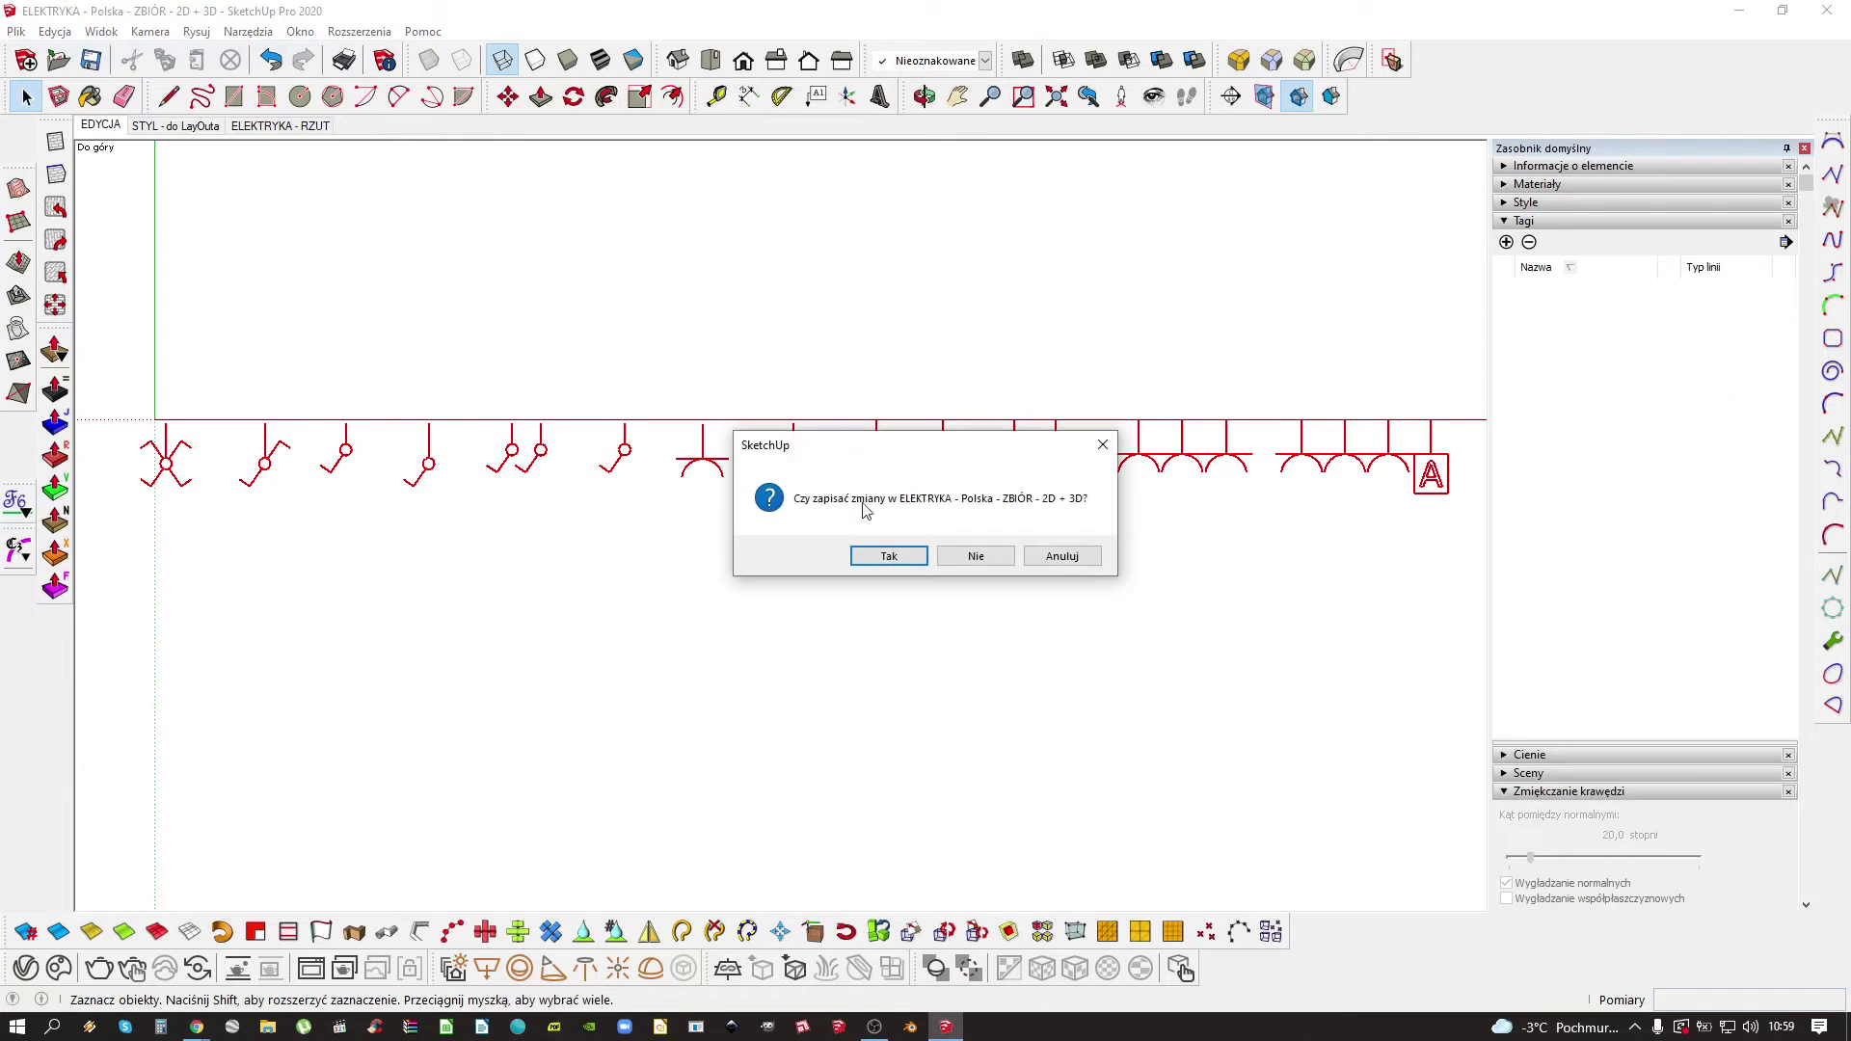
pyautogui.click(952, 560)
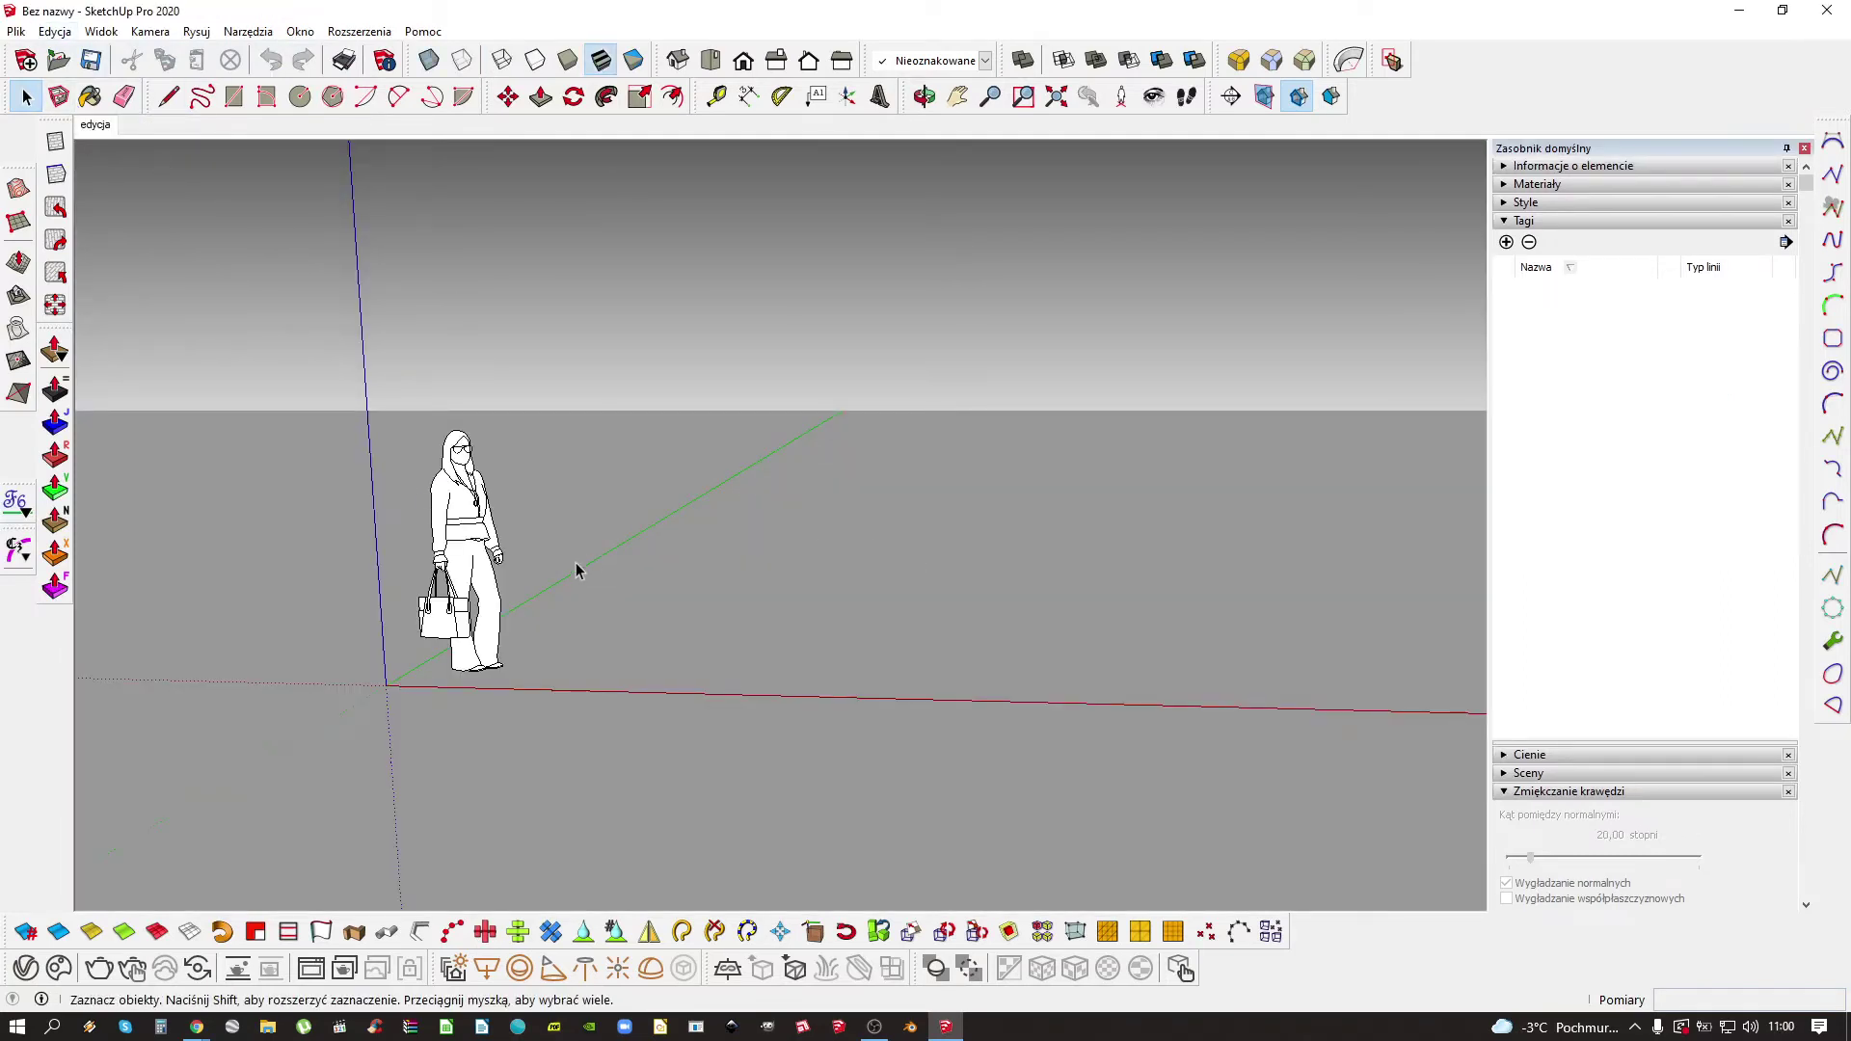
# - Draw a large rectangle on the ground and select its face and edges
pyautogui.press('r')
pyautogui.click(309, 704)
pyautogui.click(1266, 492)
pyautogui.press('space')
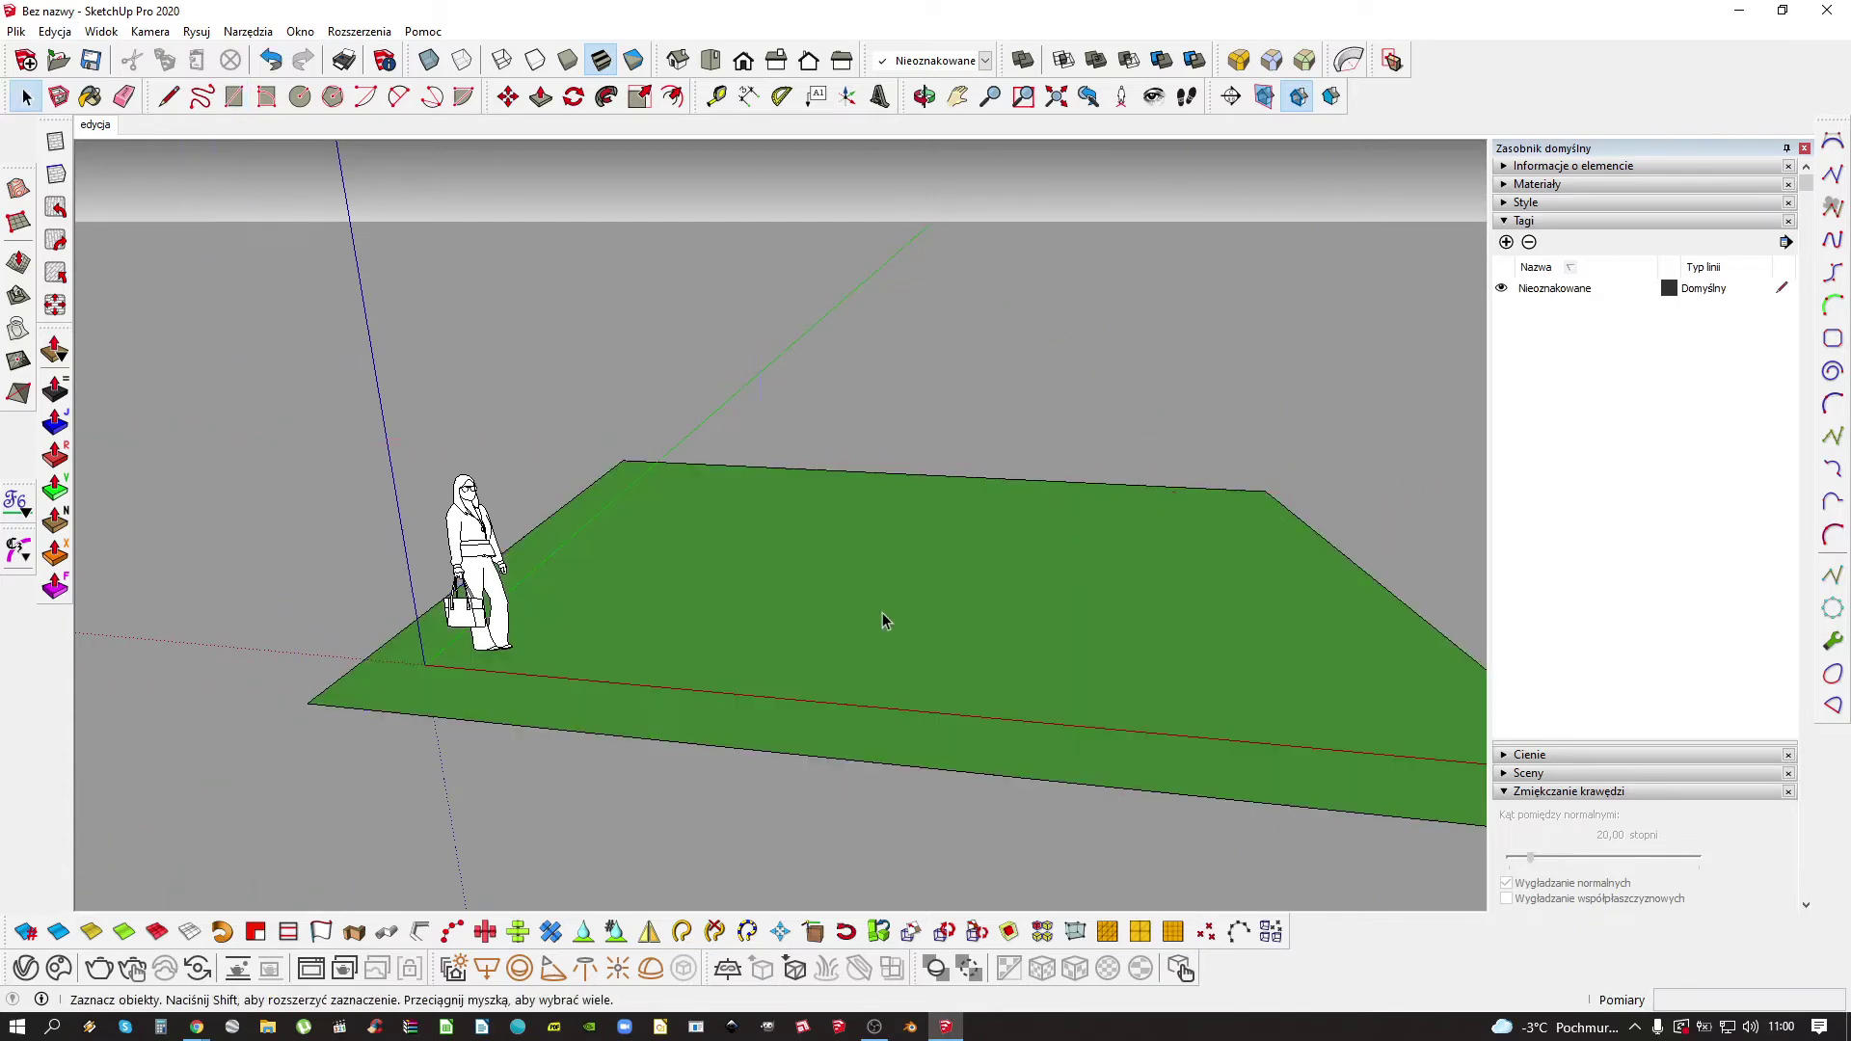
pyautogui.doubleClick(880, 620)
pyautogui.scroll(-2, 784, 619)
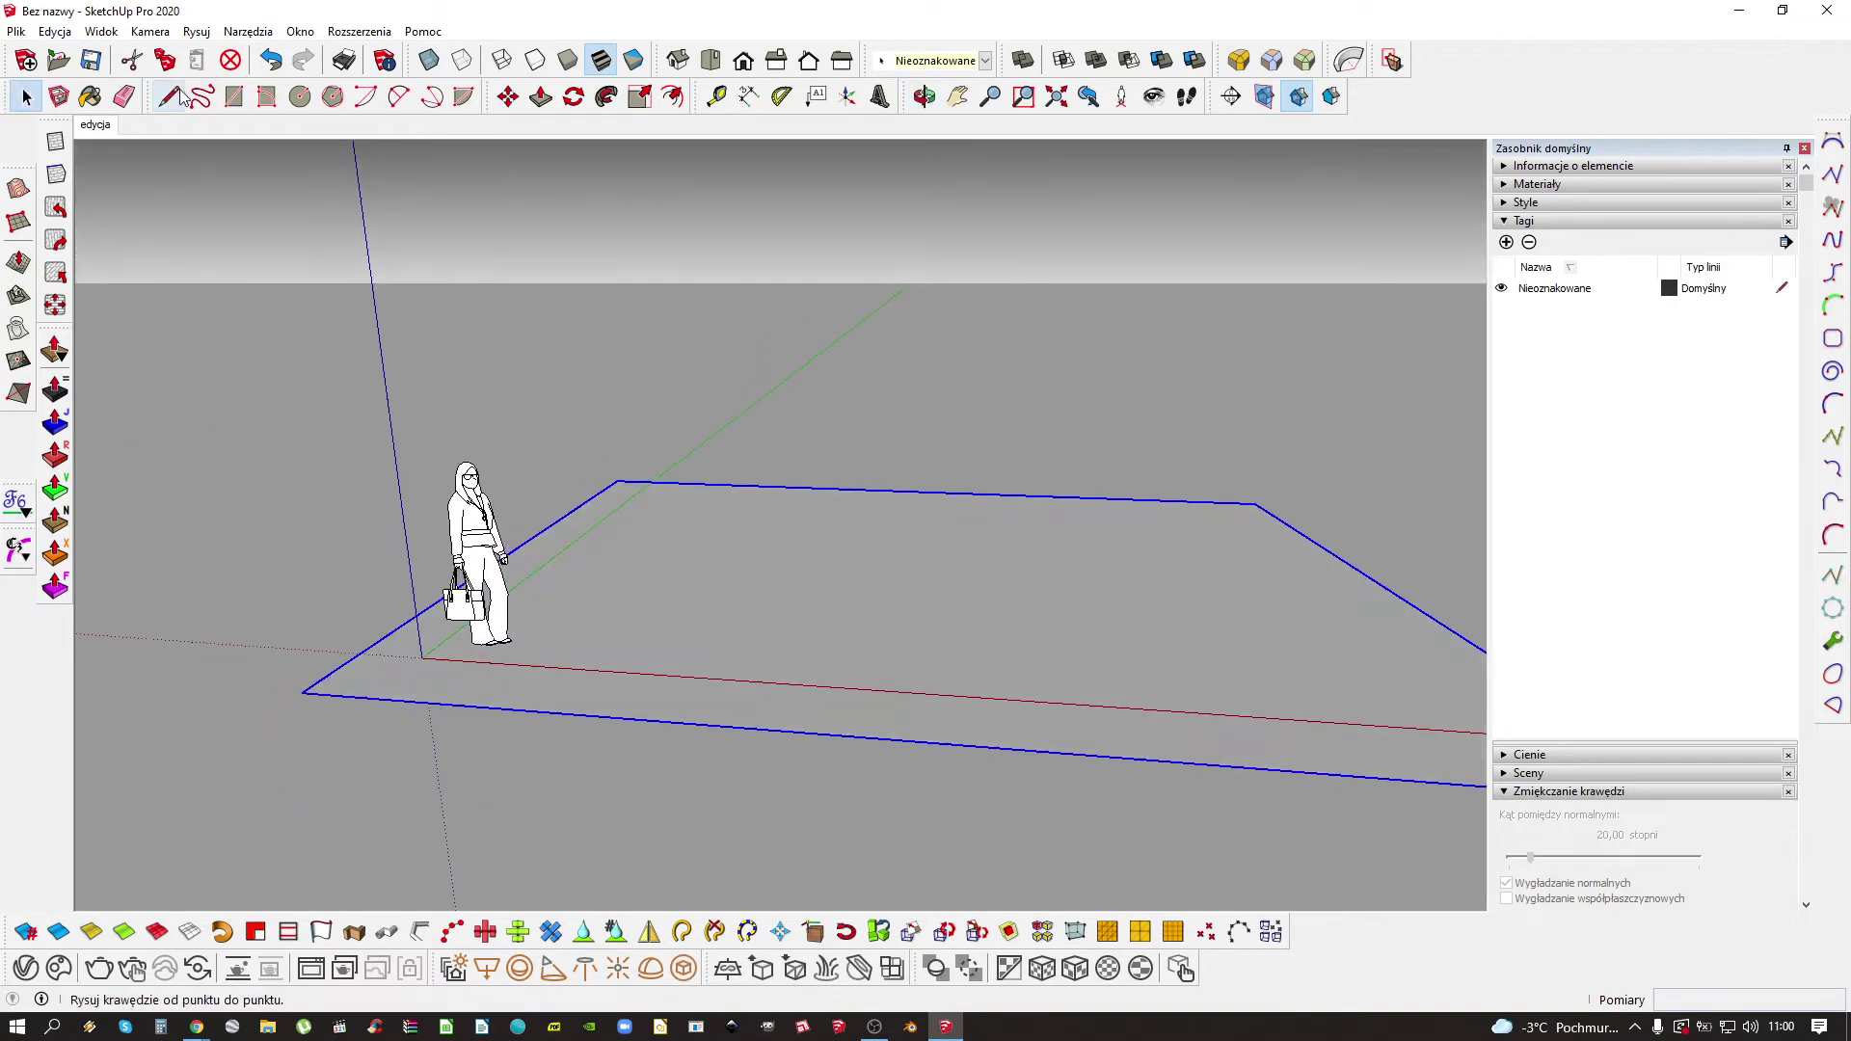
pyautogui.click(17, 30)
# - Import DAE - sofa i lampa z drutu.dae, accepting its DAE import options
pyautogui.click(113, 358)
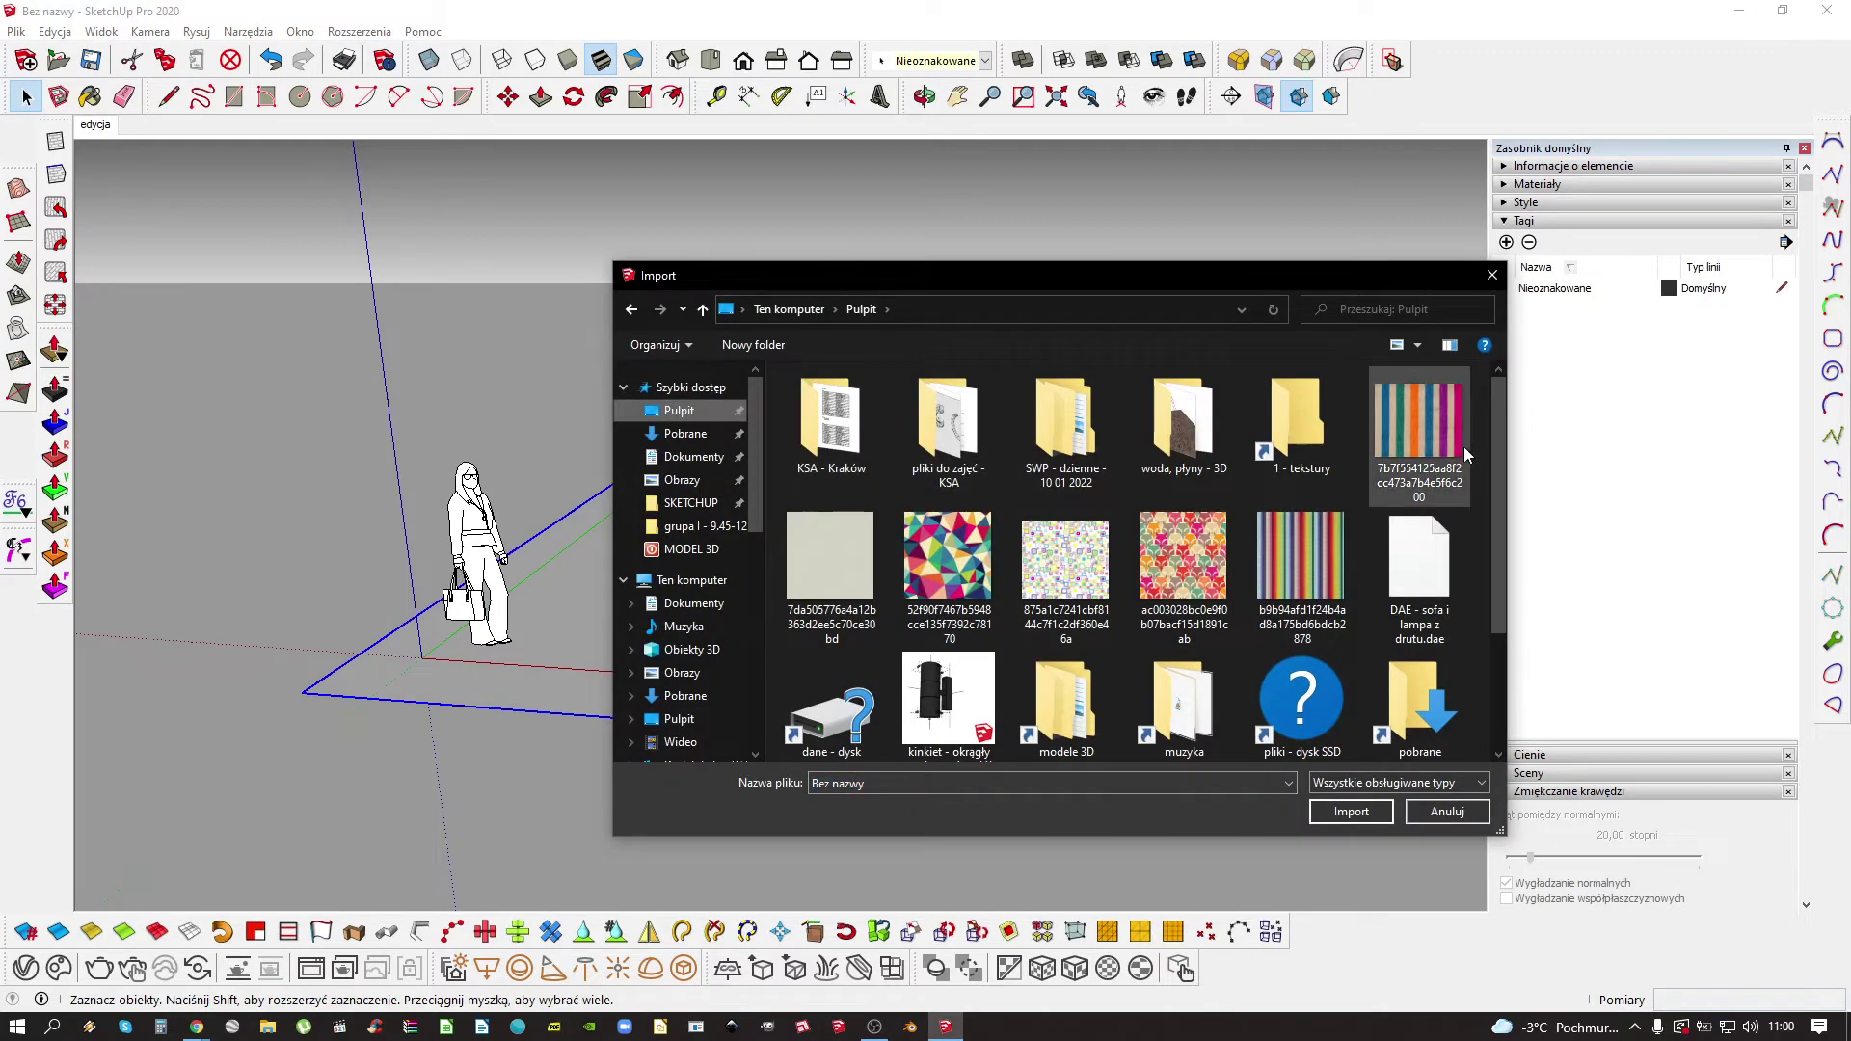
pyautogui.scroll(-2, 867, 434)
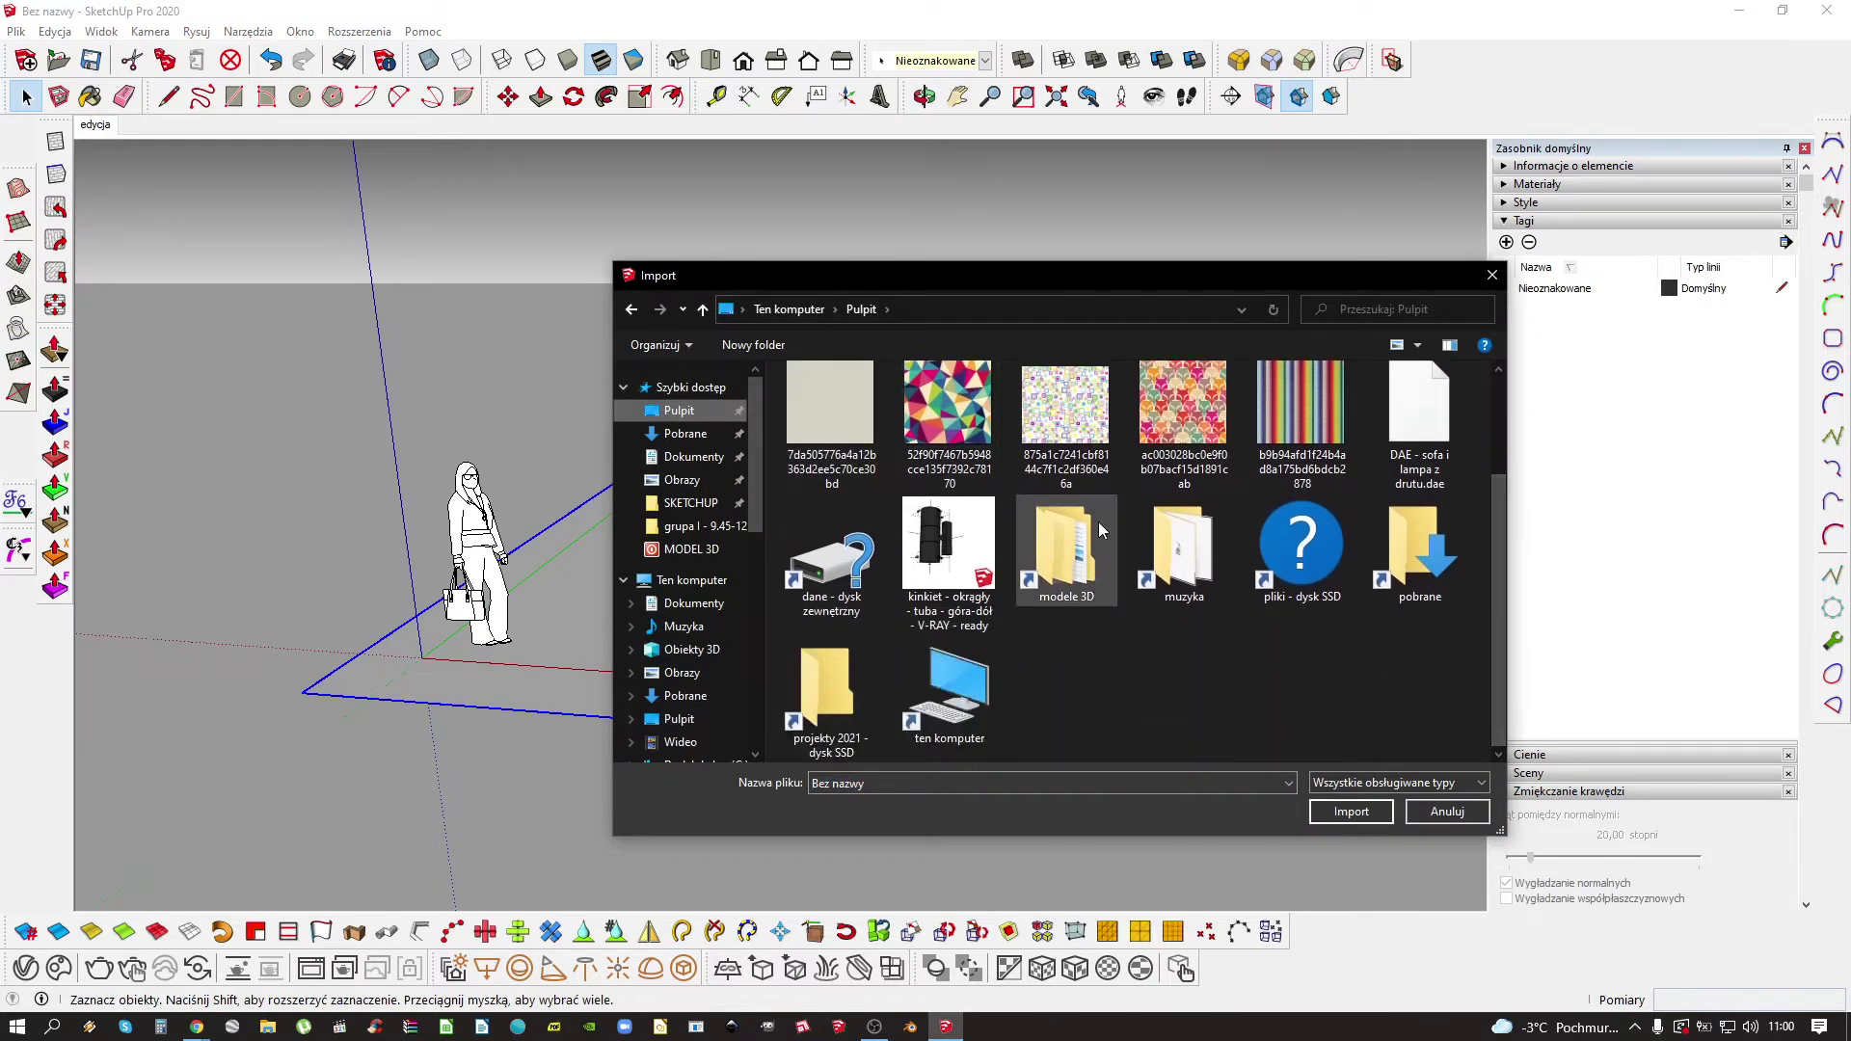
pyautogui.click(1422, 425)
pyautogui.click(1254, 812)
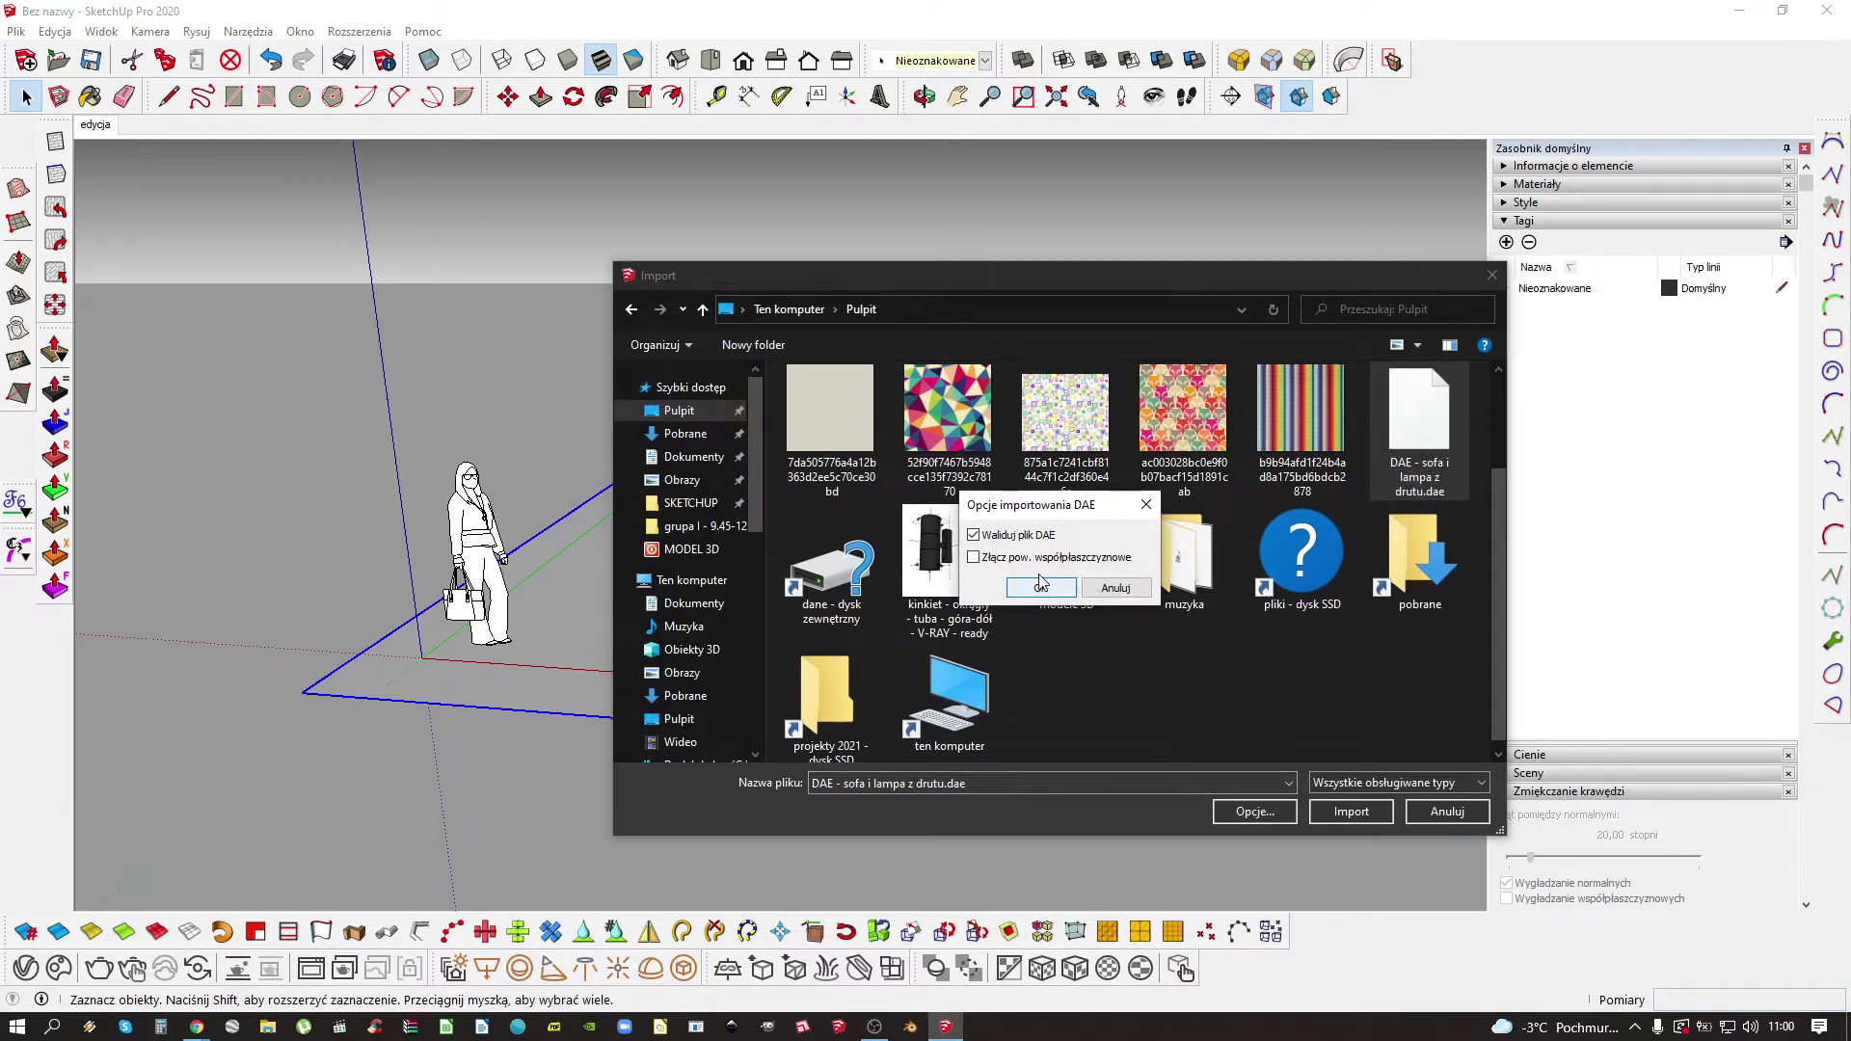
pyautogui.click(1041, 585)
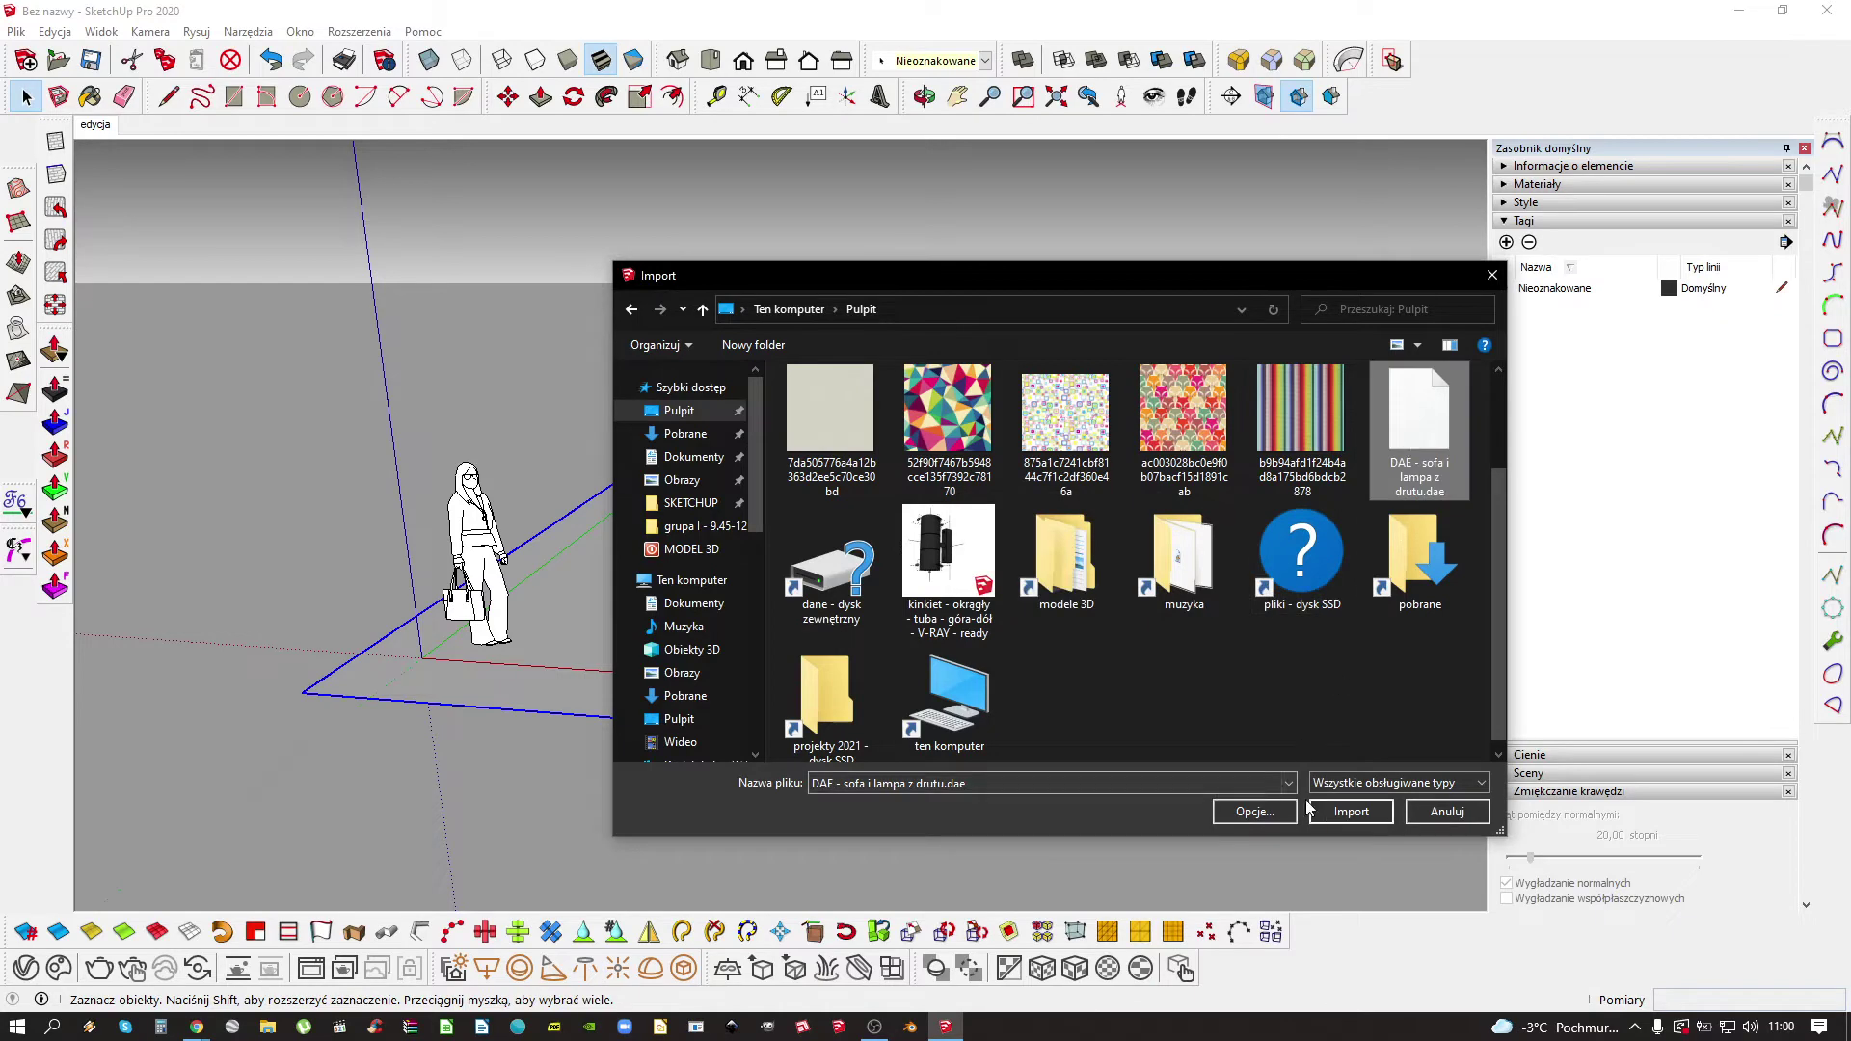
pyautogui.click(1351, 815)
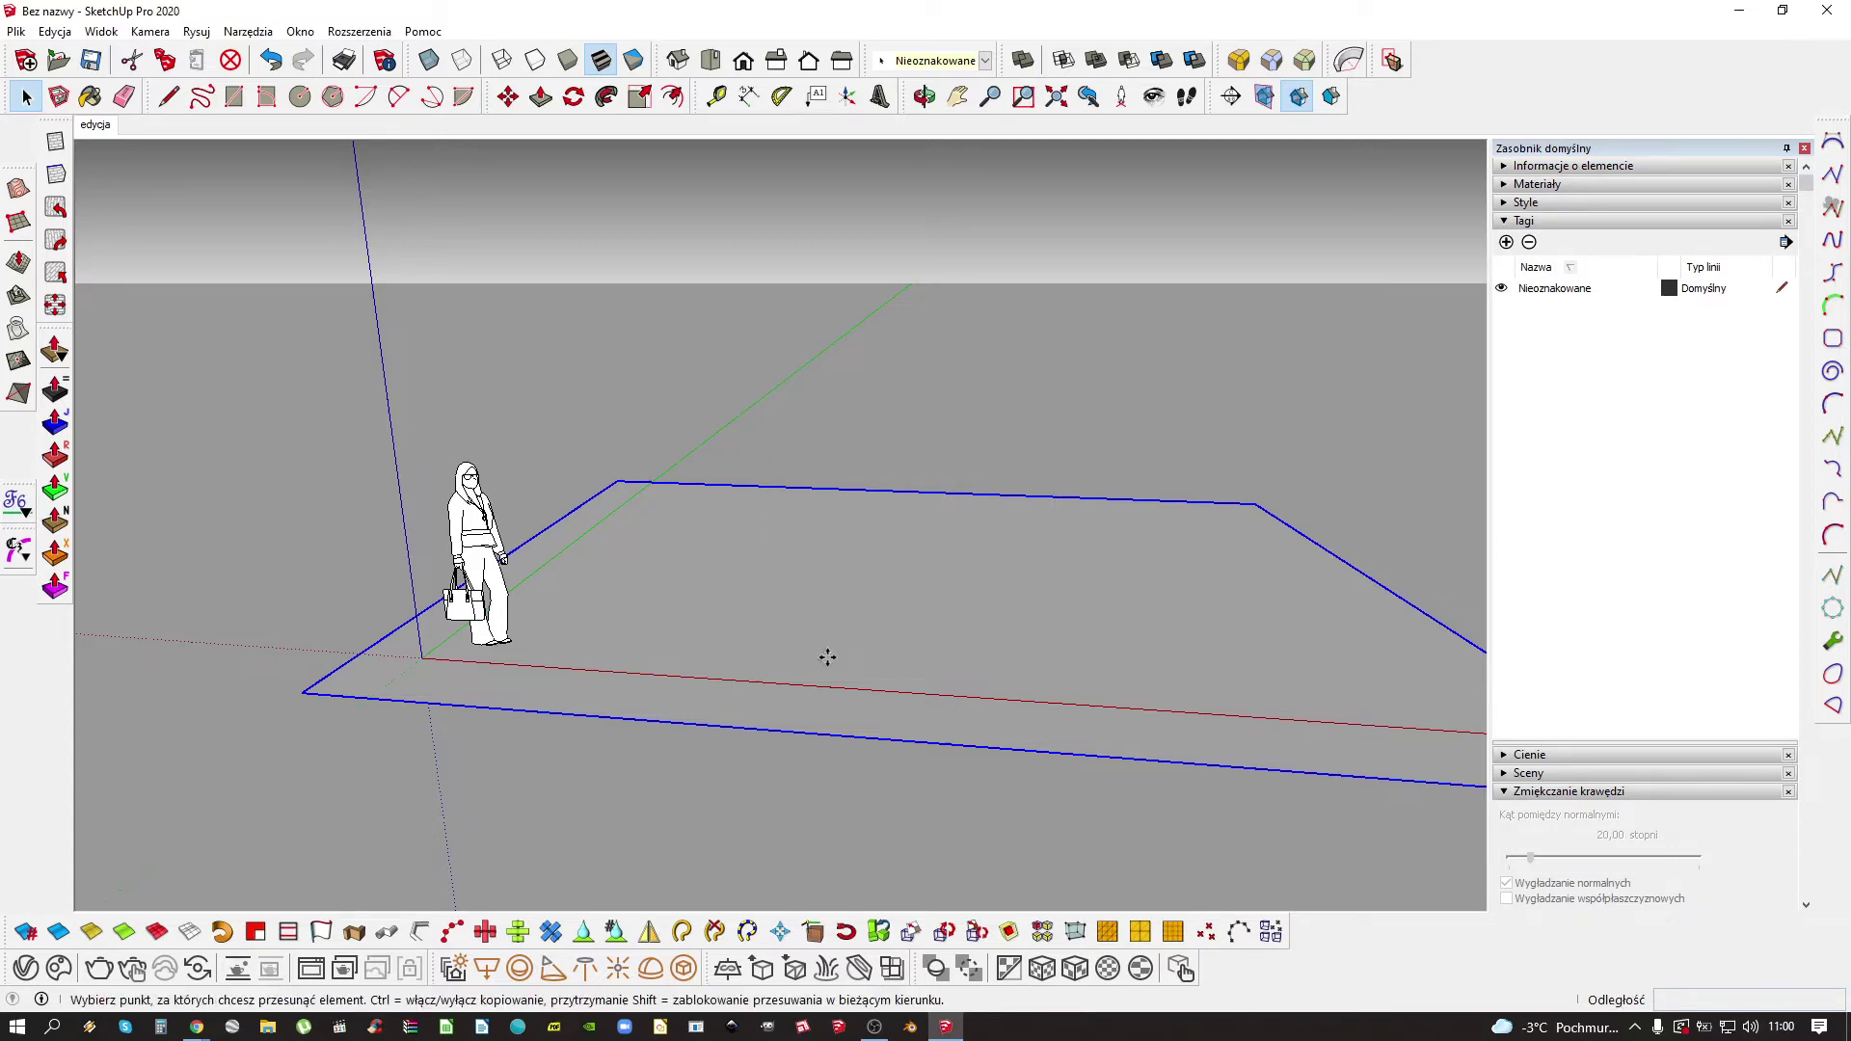
# - Place the imported sofa, beanbag and wire lamp on the rug
pyautogui.click(827, 658)
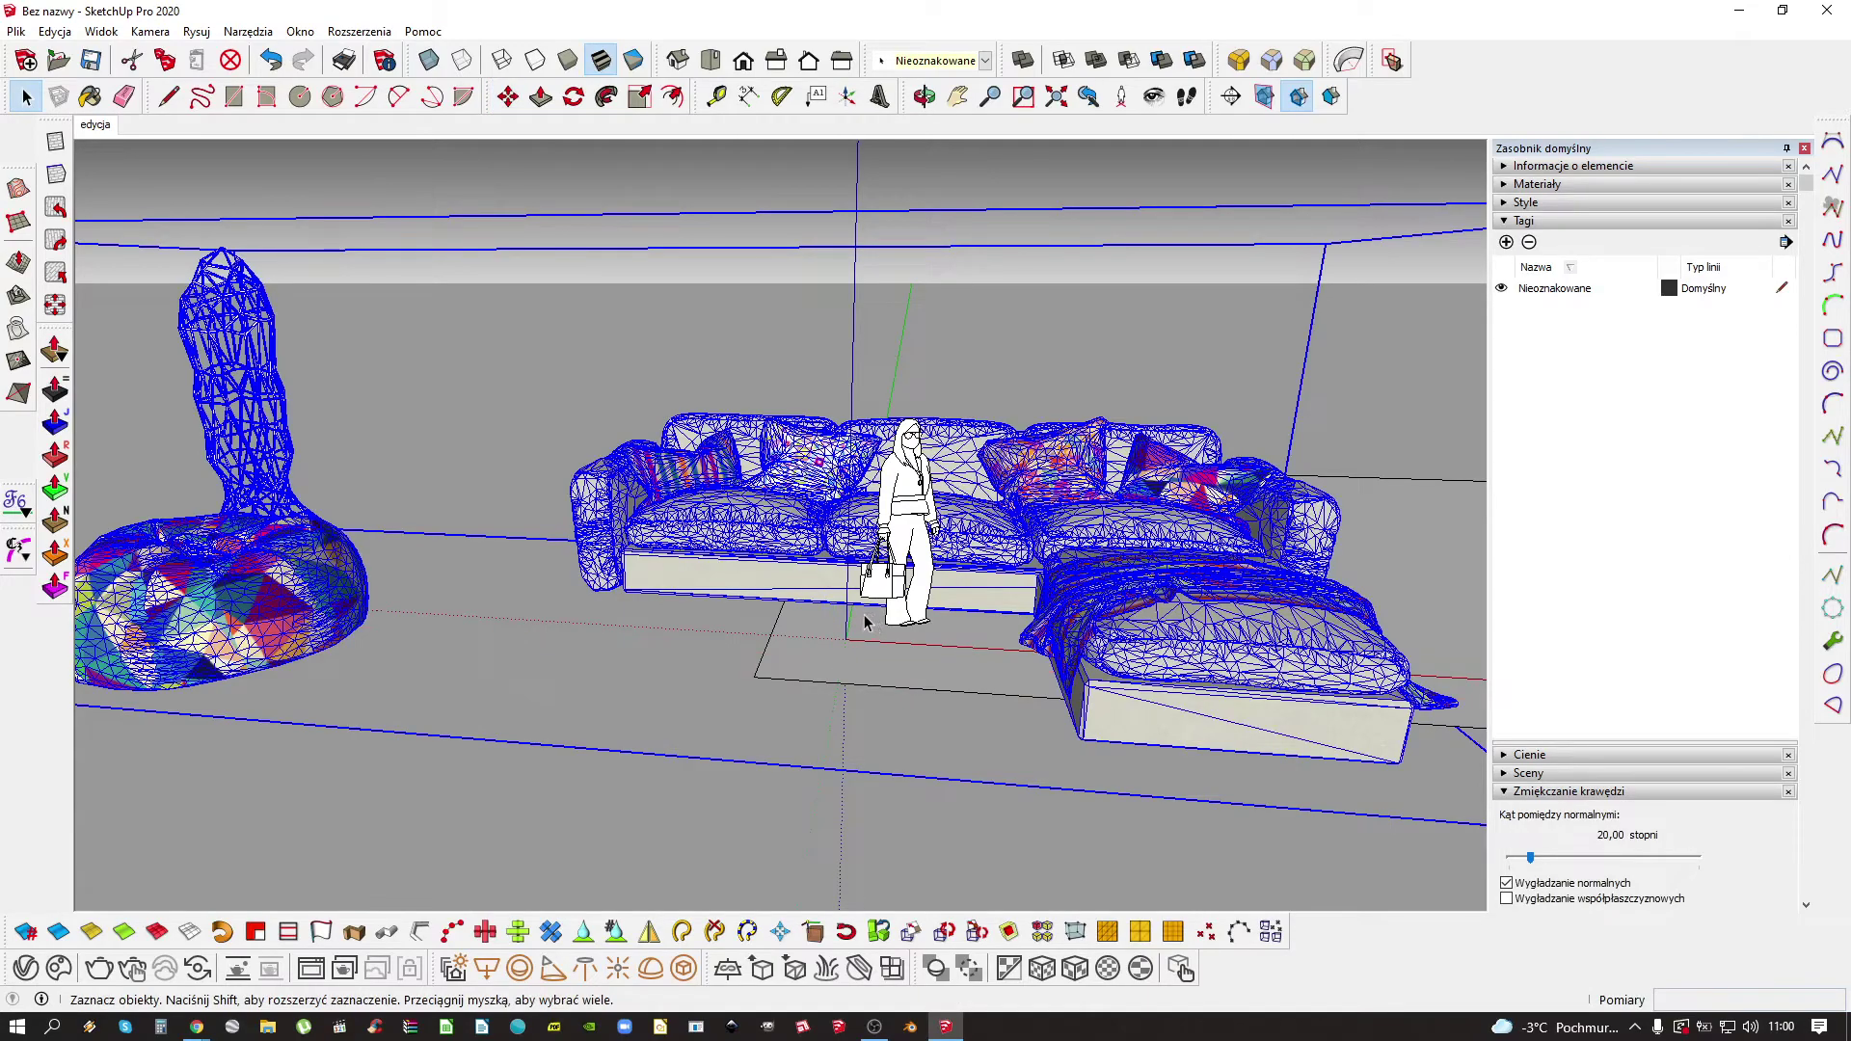
pyautogui.moveTo(865, 622)
pyautogui.mouseDown(button='middle')
pyautogui.moveTo(851, 681)
pyautogui.moveTo(640, 813)
pyautogui.moveTo(961, 728)
pyautogui.mouseUp(button='middle')
pyautogui.press('m')
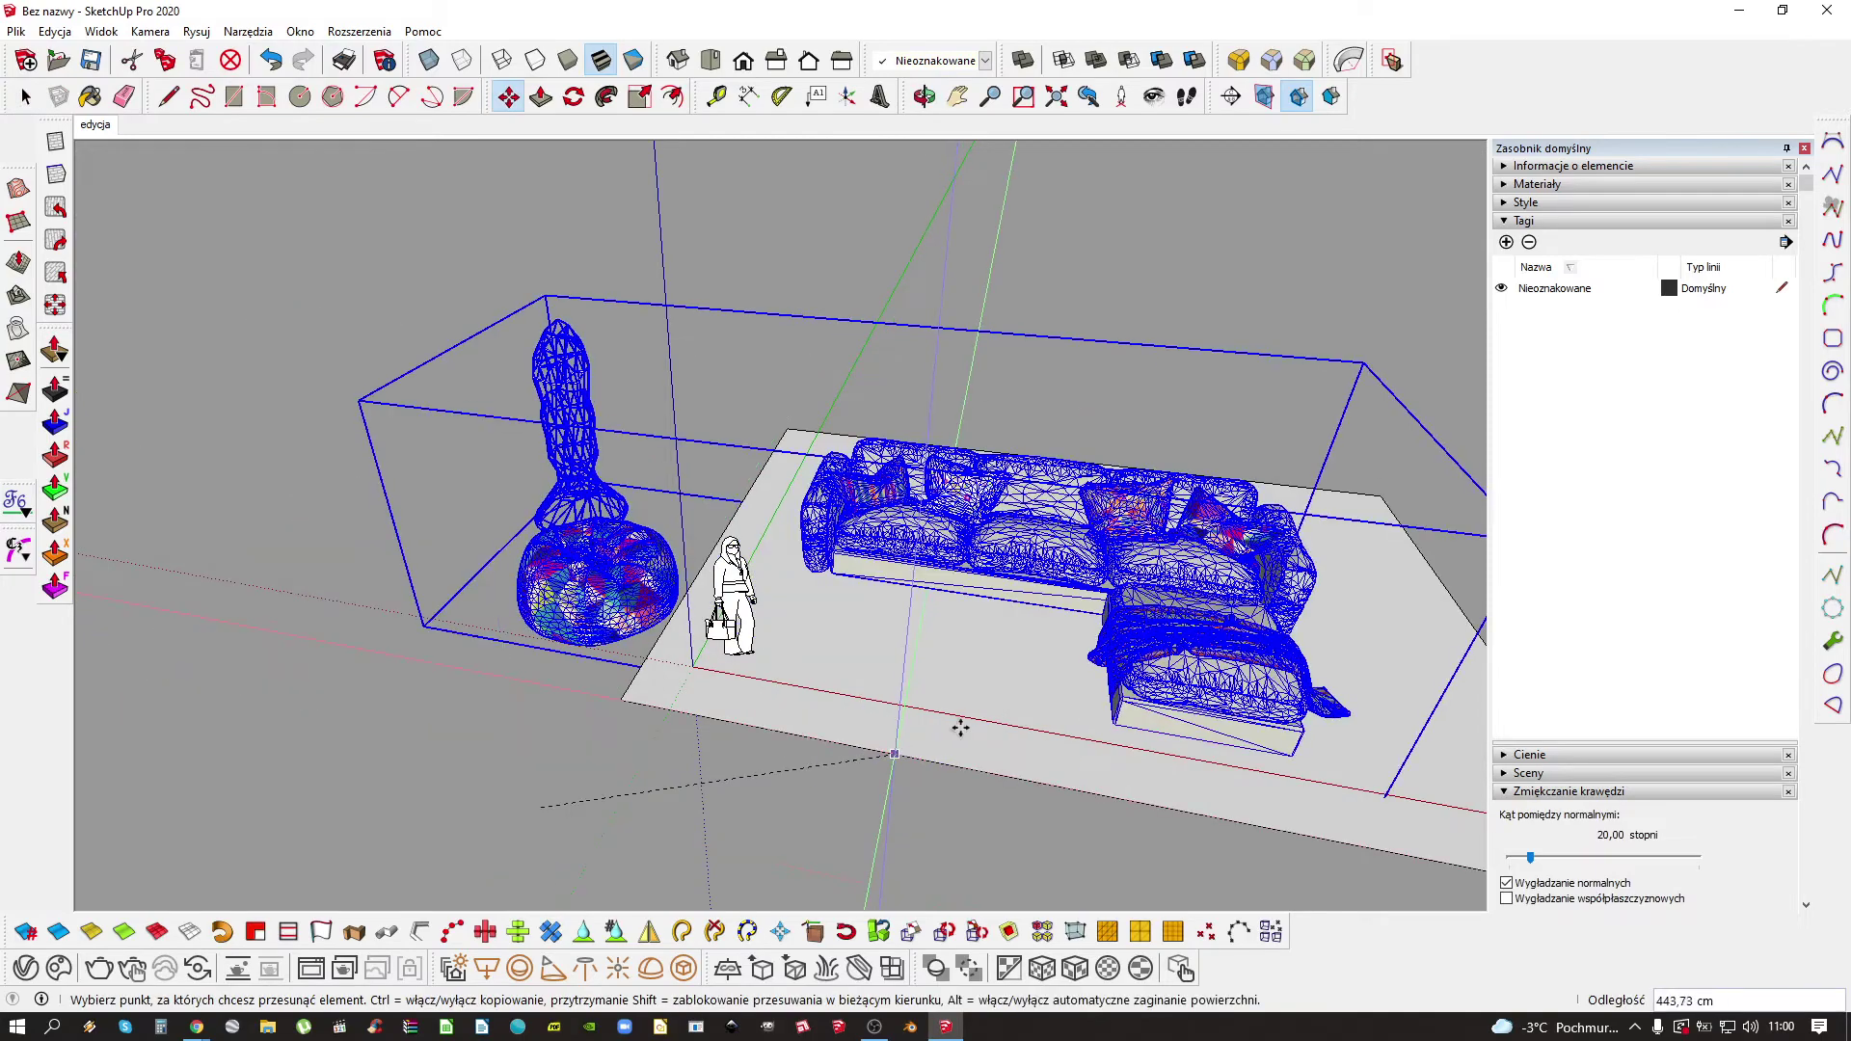
pyautogui.press('Escape')
pyautogui.press('space')
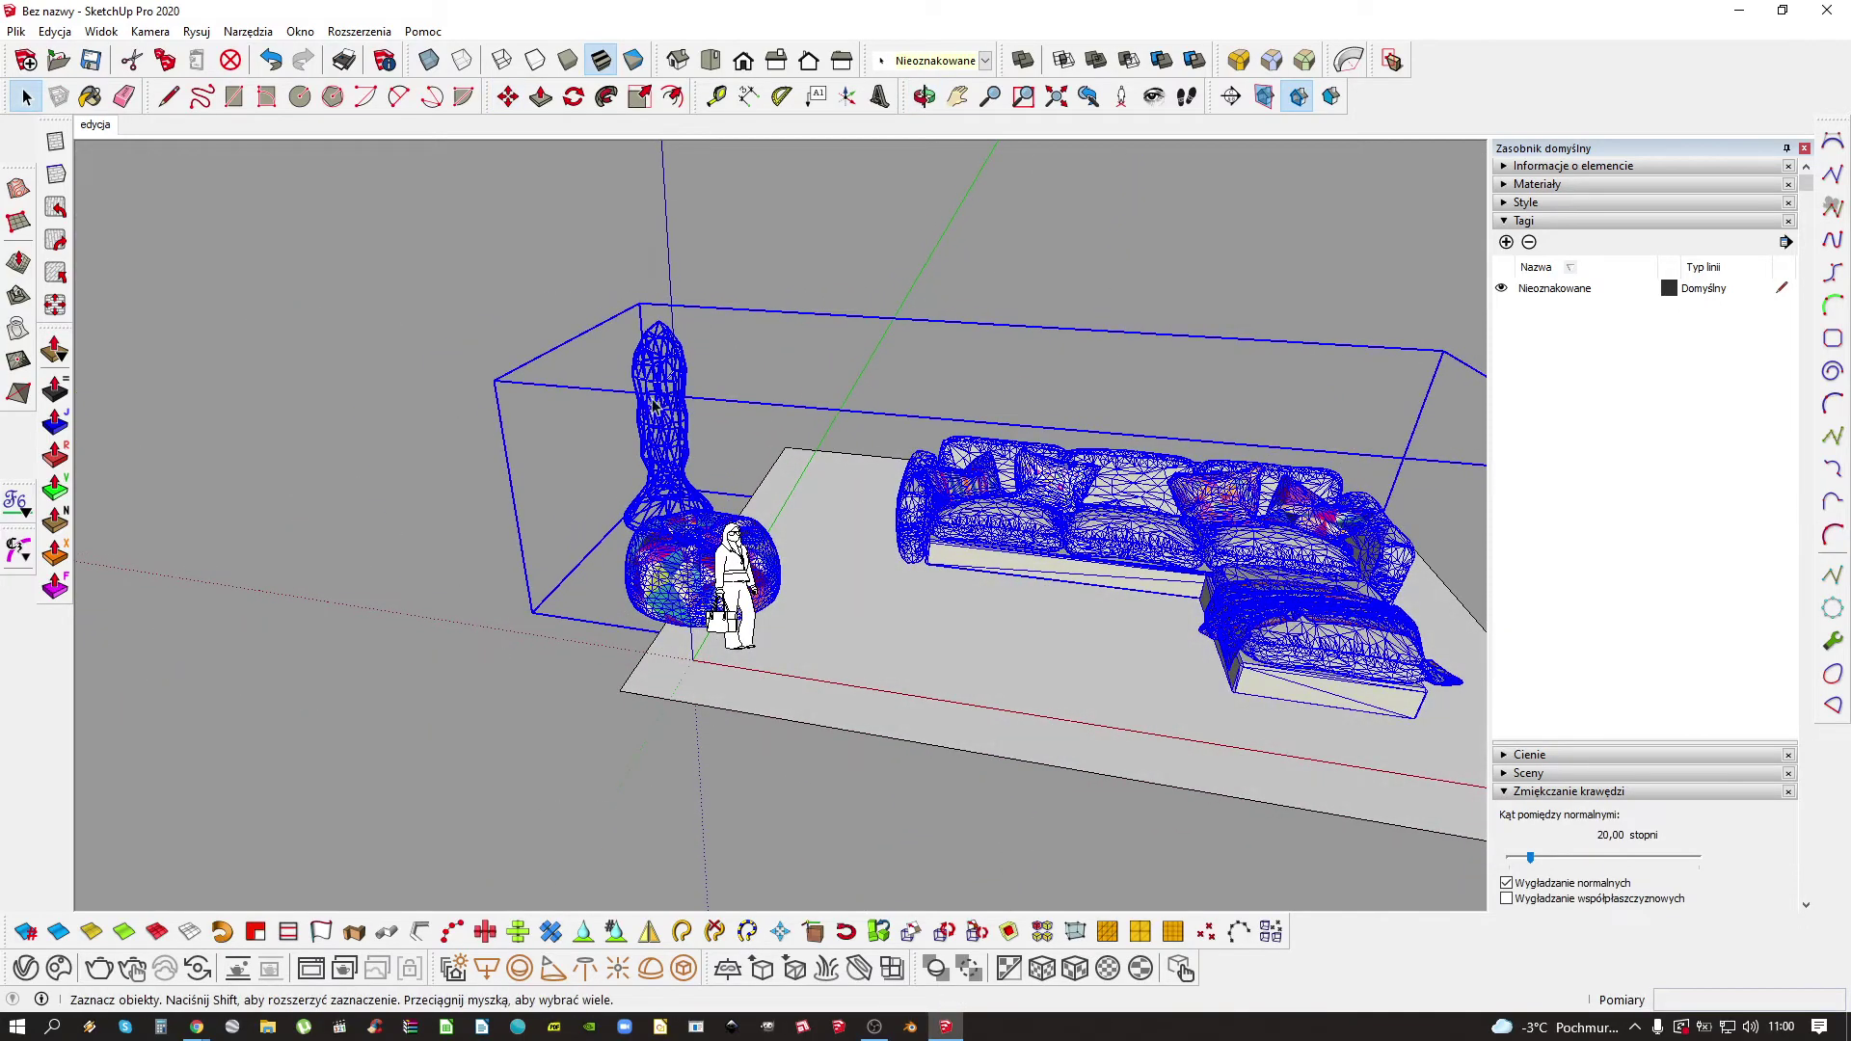
pyautogui.scroll(2, 654, 405)
pyautogui.moveTo(679, 449); pyautogui.dragTo(714, 625, button='middle')
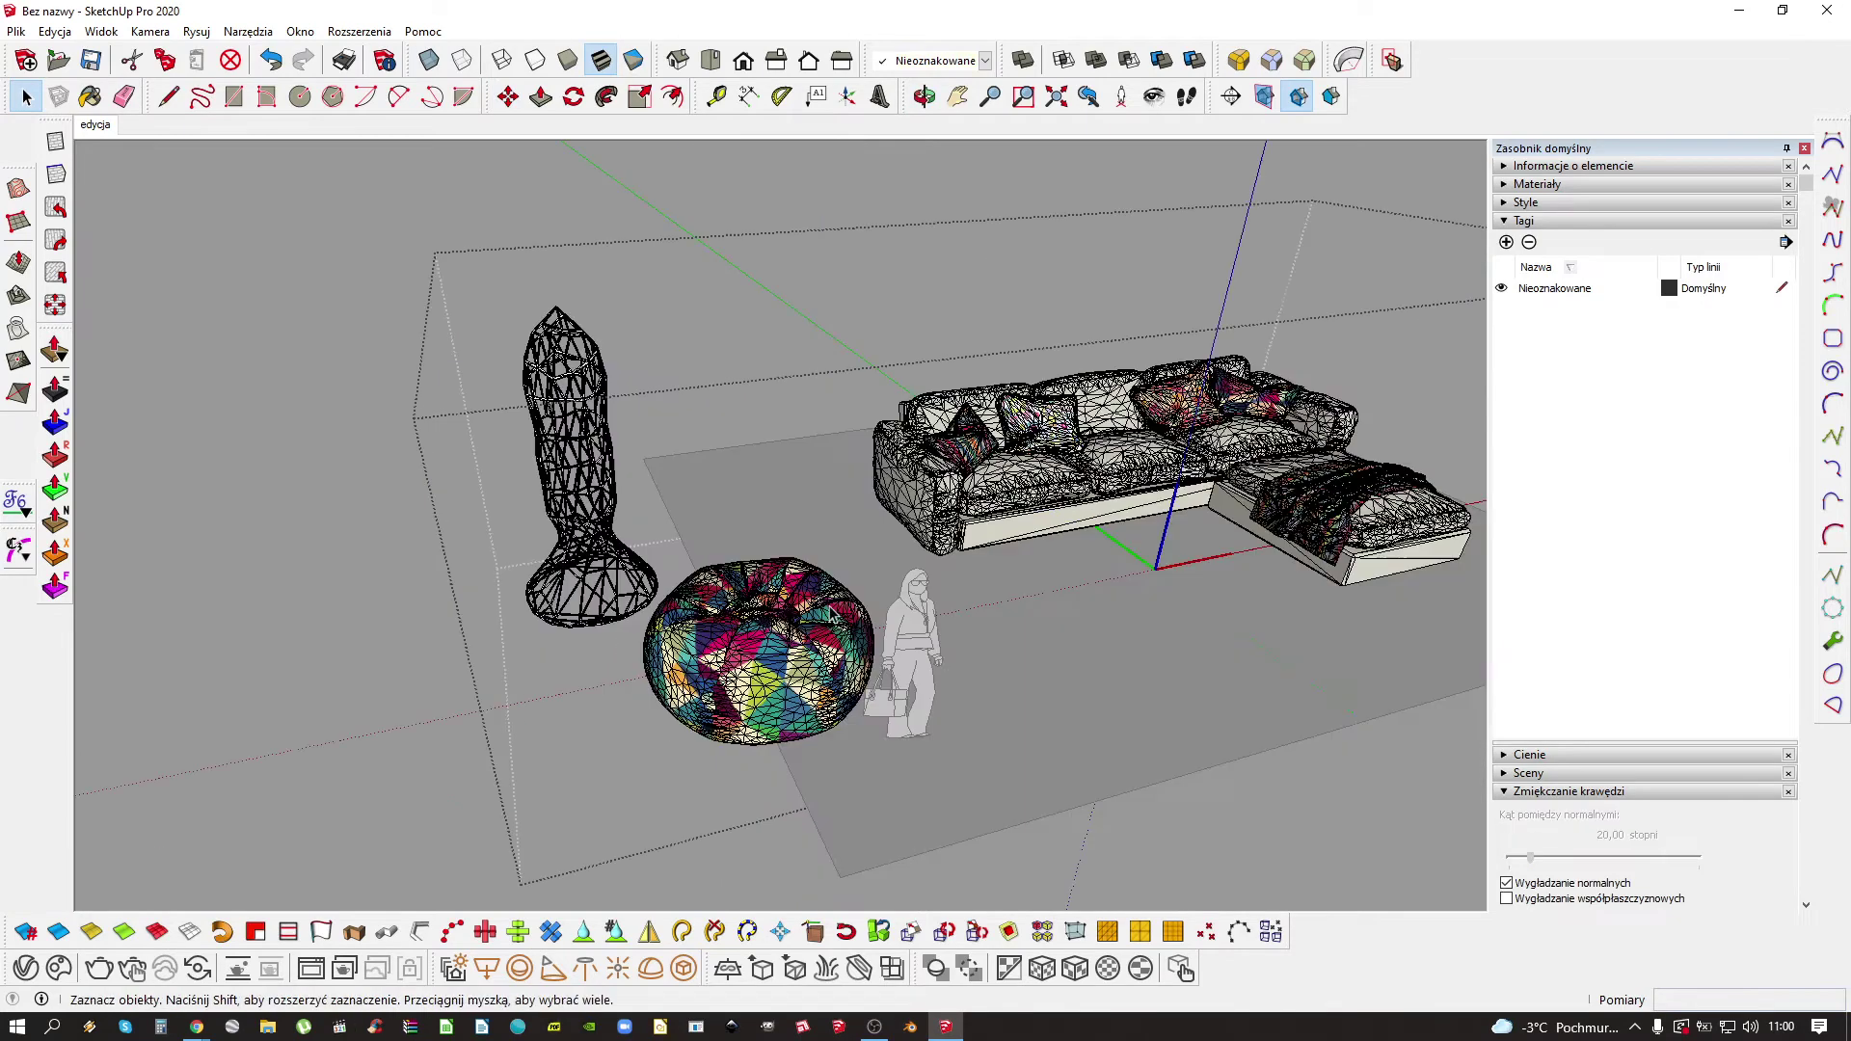
# - Select the beanbag and turn on Soften coplanar in the Soften Edges tray
pyautogui.click(769, 678)
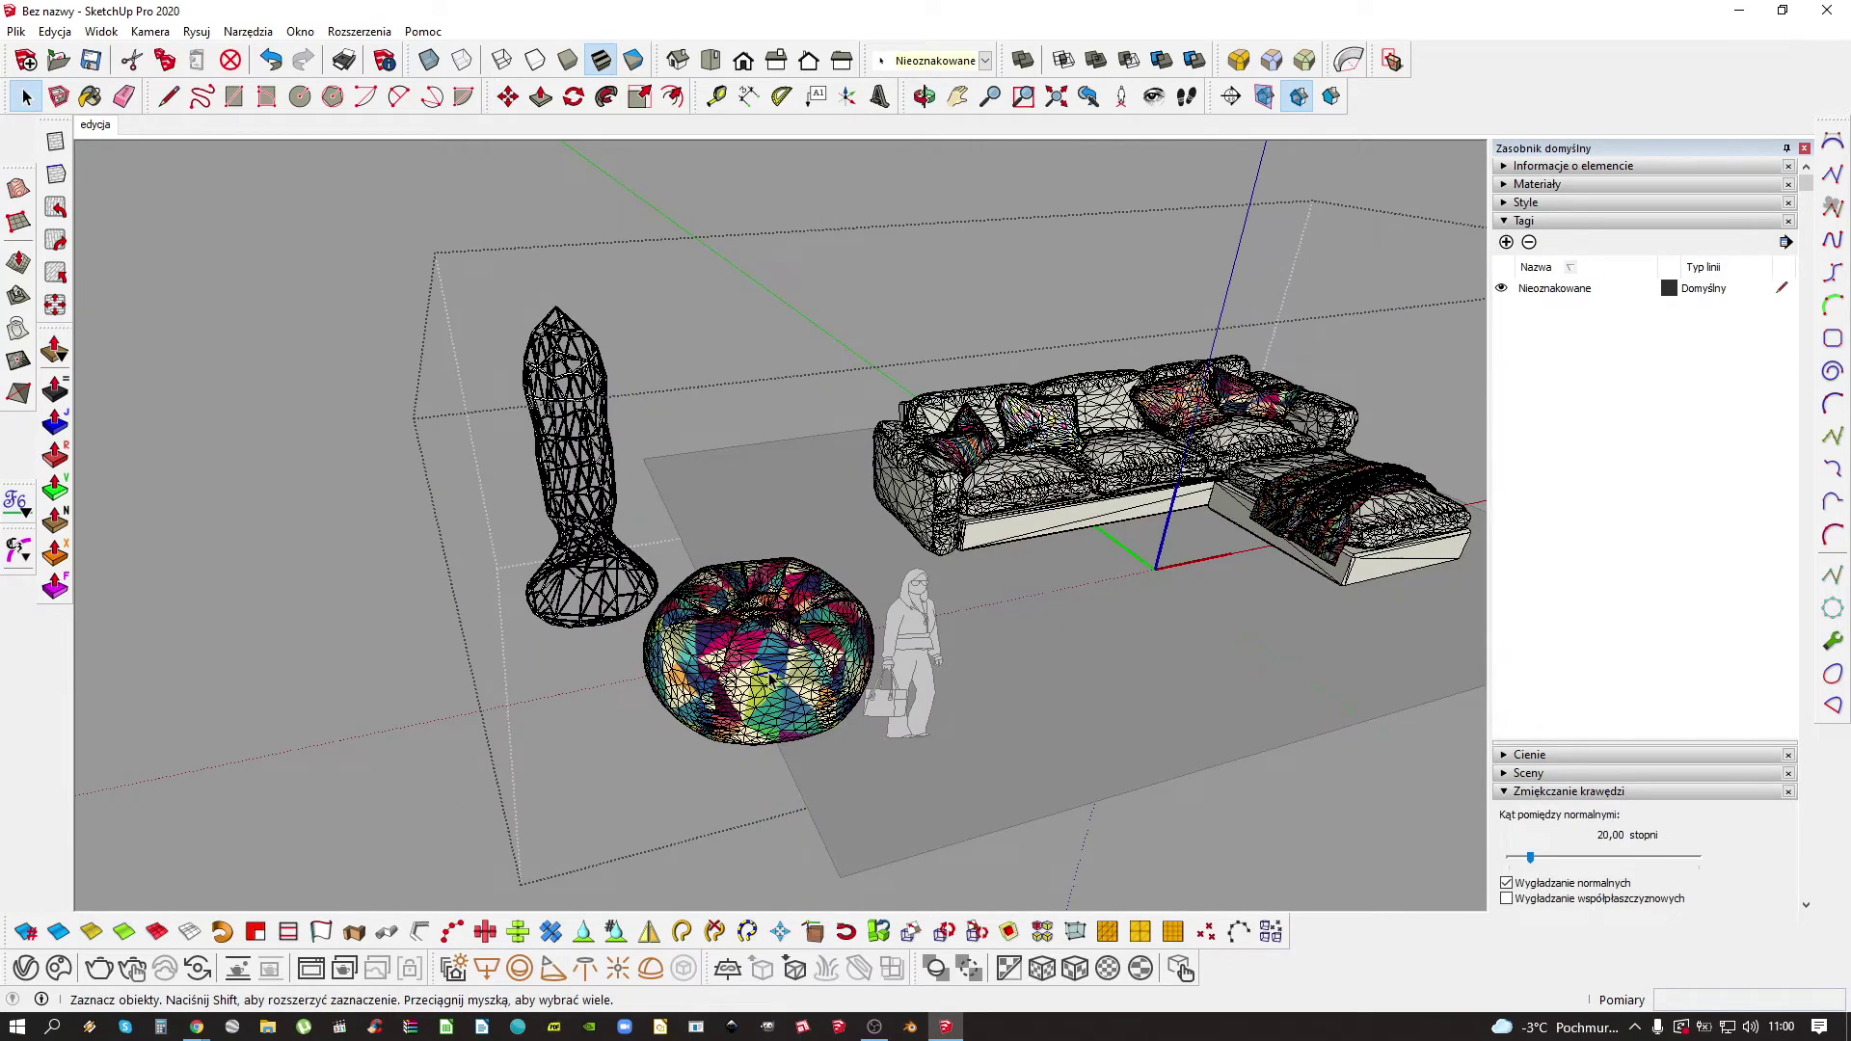
pyautogui.moveTo(771, 678)
pyautogui.mouseDown(button='middle')
pyautogui.moveTo(728, 597)
pyautogui.moveTo(858, 706)
pyautogui.mouseUp(button='middle')
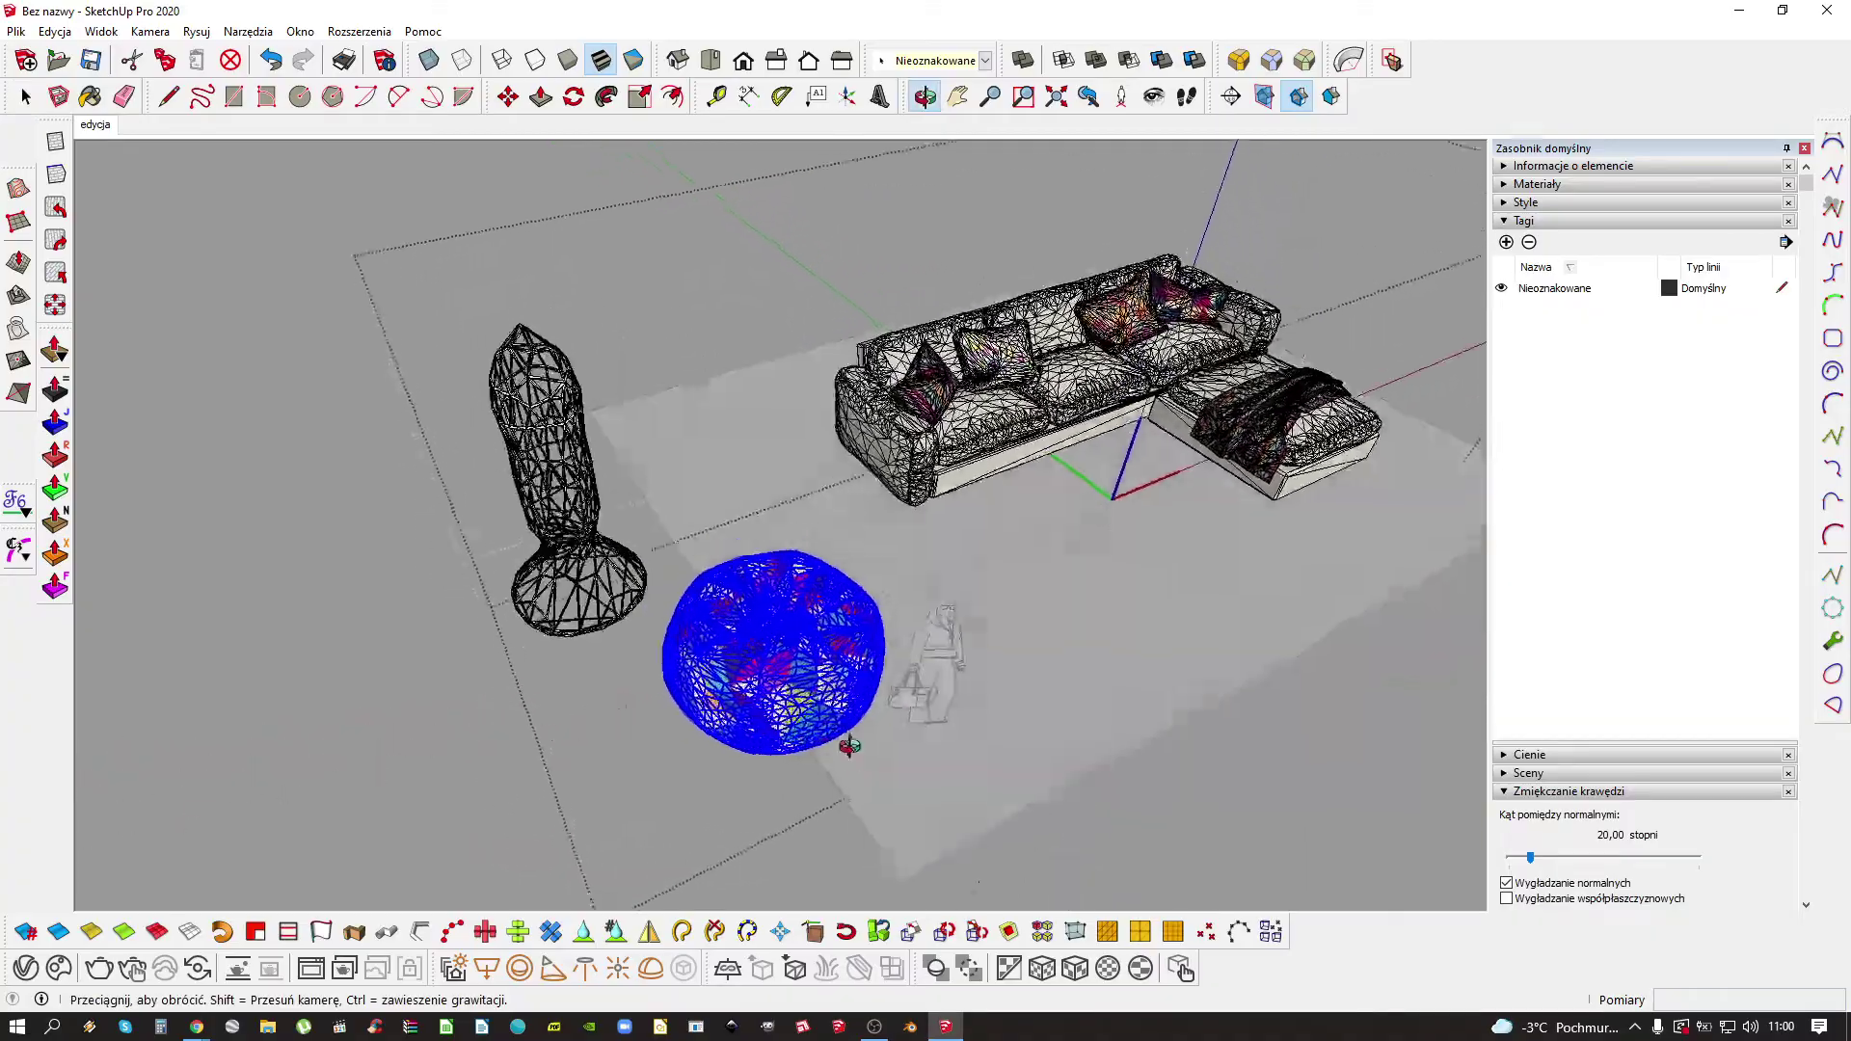
pyautogui.scroll(2, 858, 706)
pyautogui.scroll(2, 825, 683)
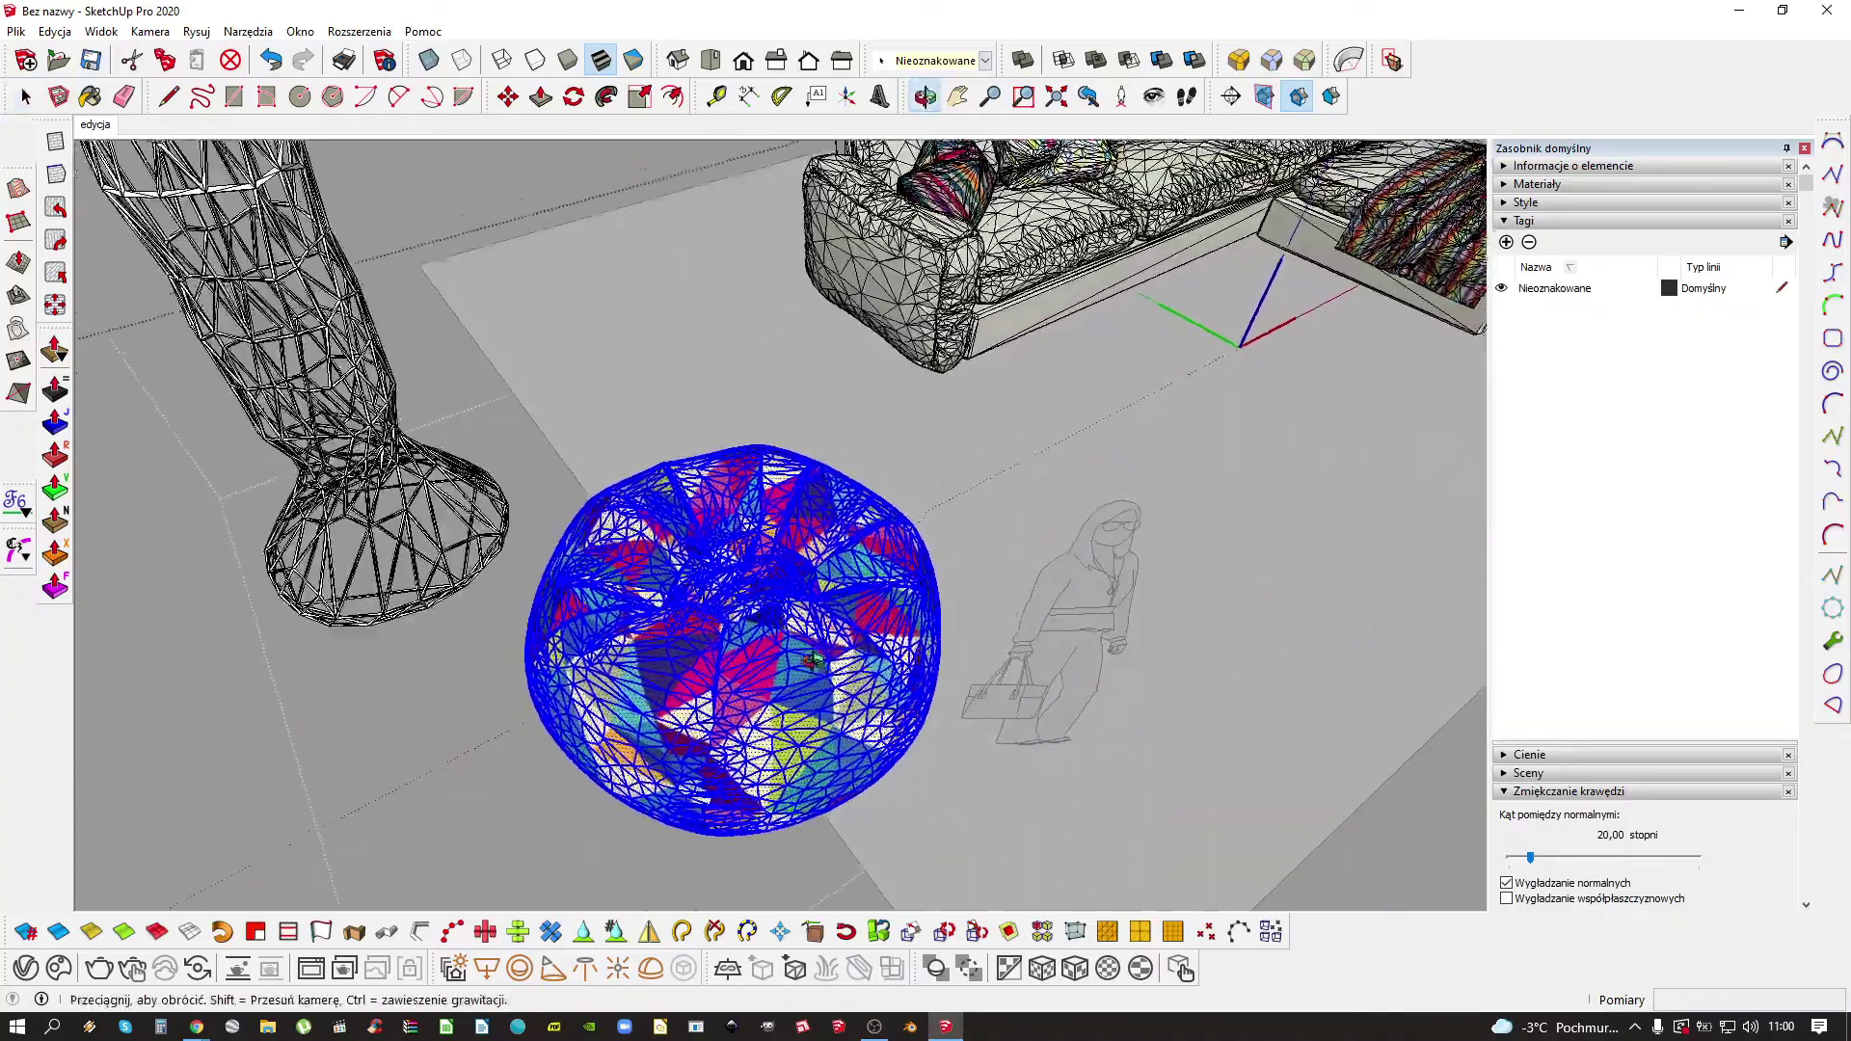
pyautogui.scroll(2, 793, 660)
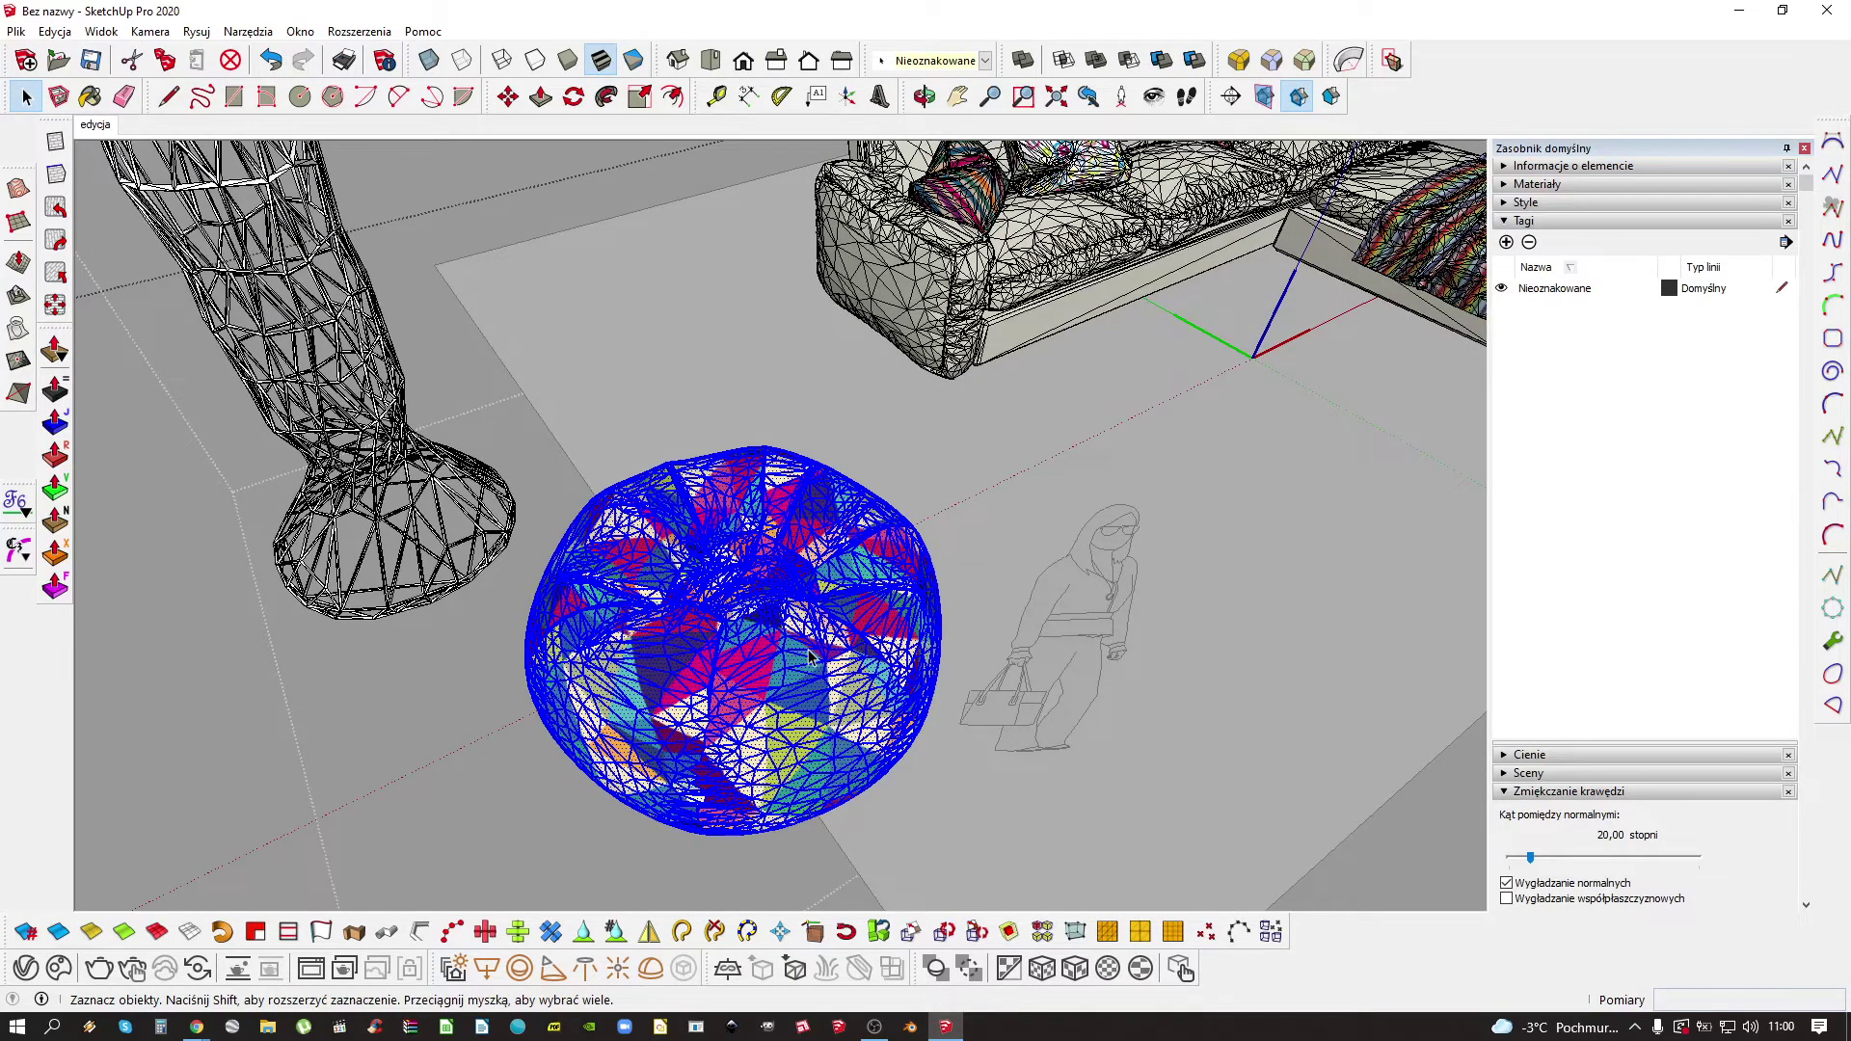
pyautogui.click(810, 656)
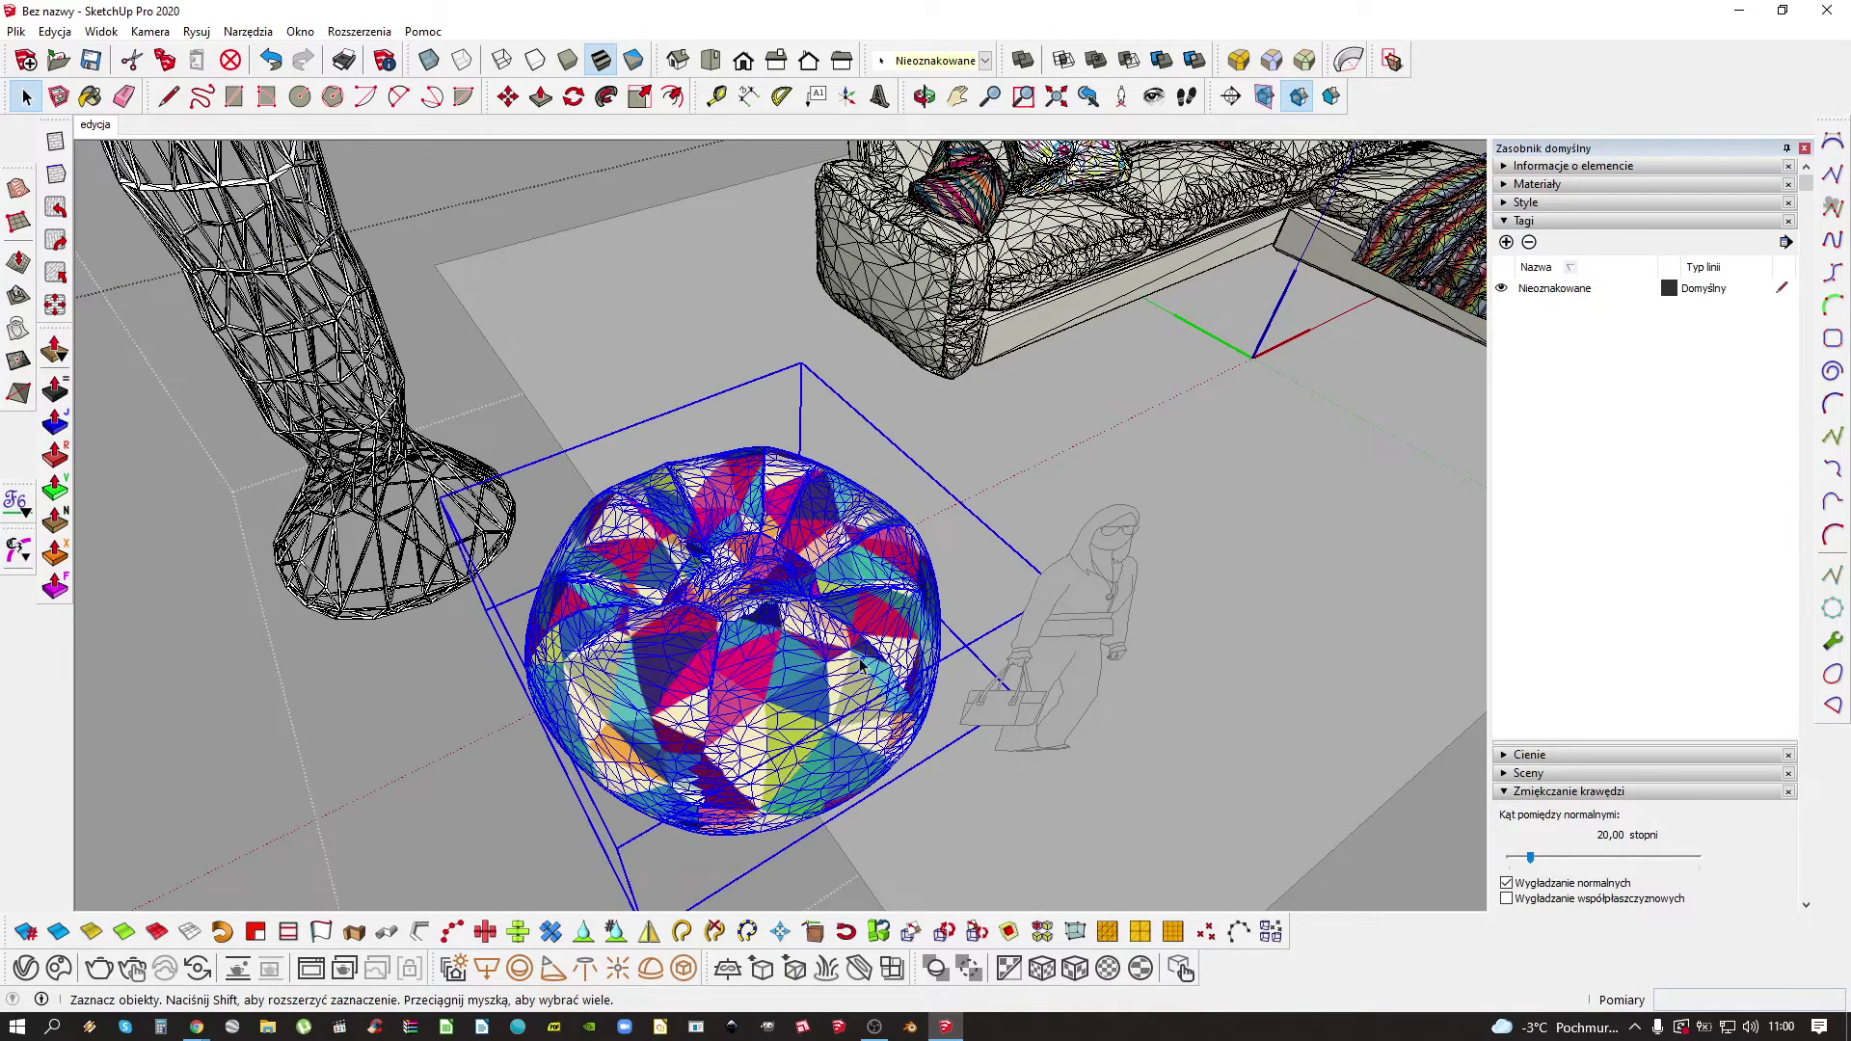
pyautogui.click(1507, 899)
# - Raise the beanbag's edge softening angle to 99,50 degrees
pyautogui.moveTo(1532, 857); pyautogui.dragTo(1554, 858)
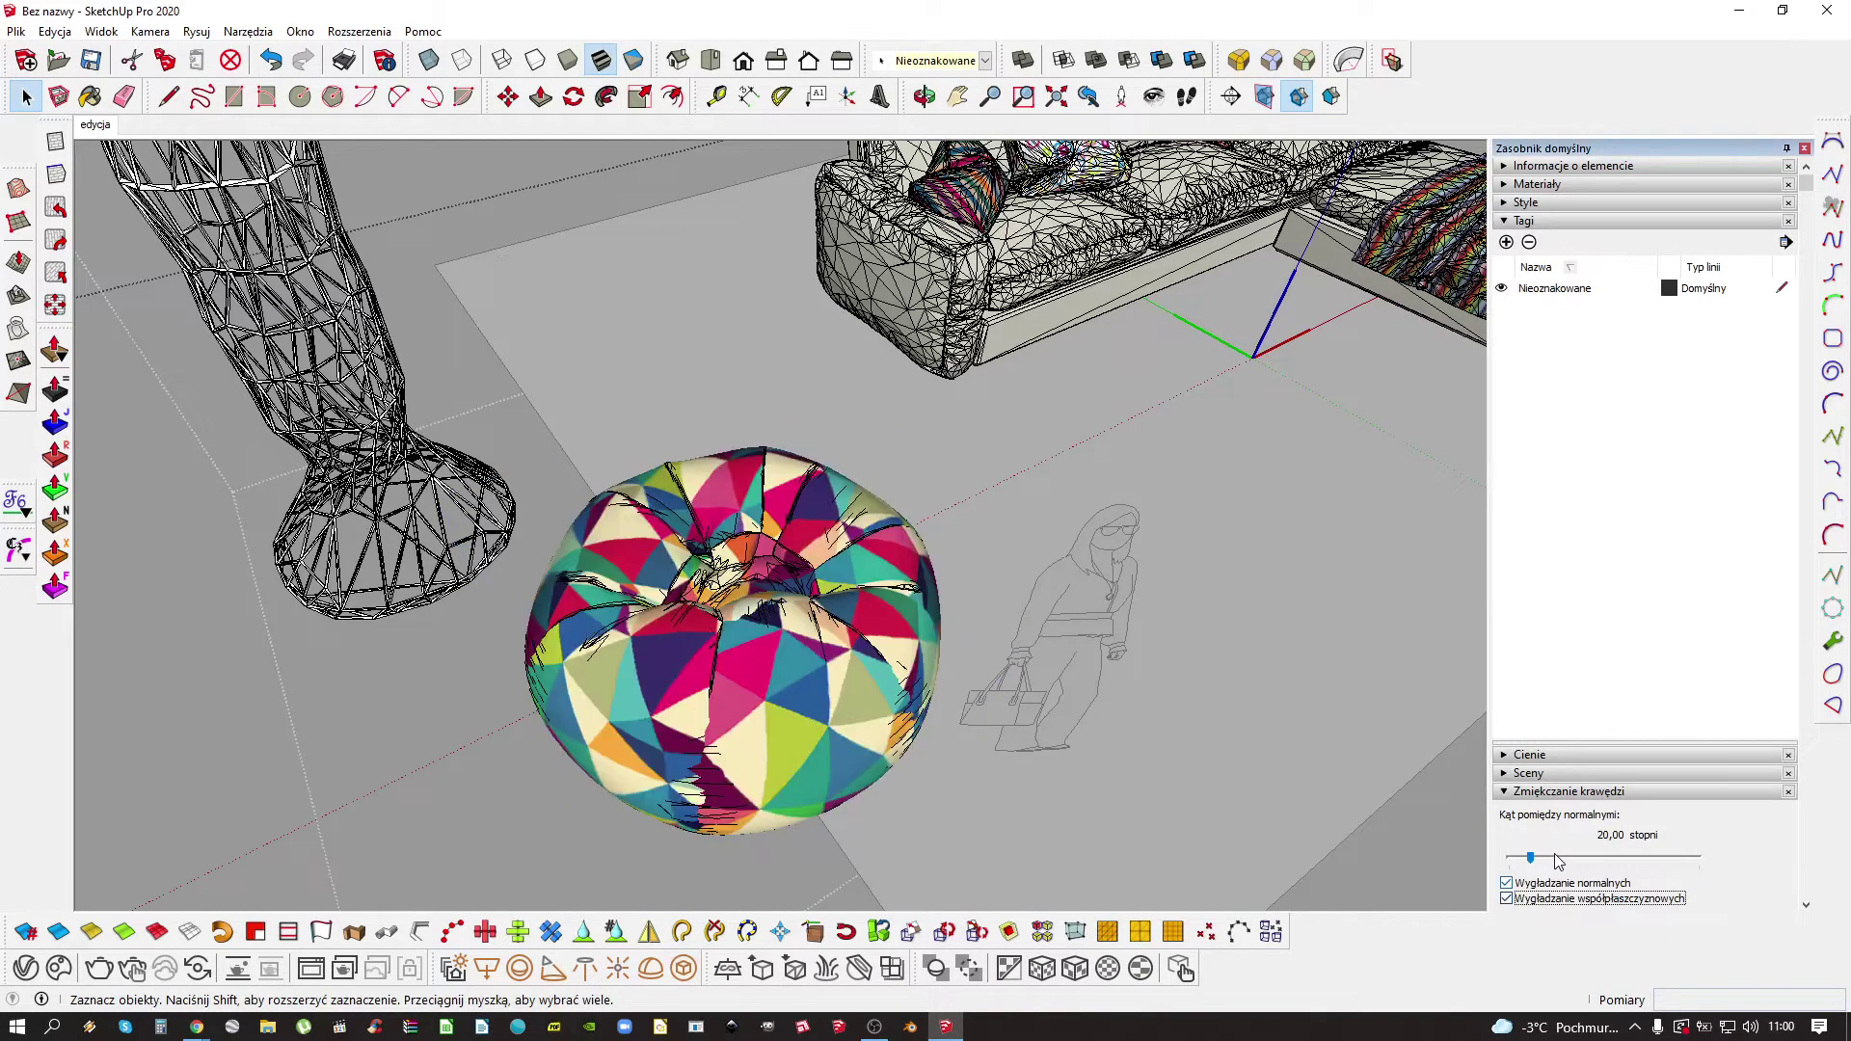
pyautogui.click(1595, 858)
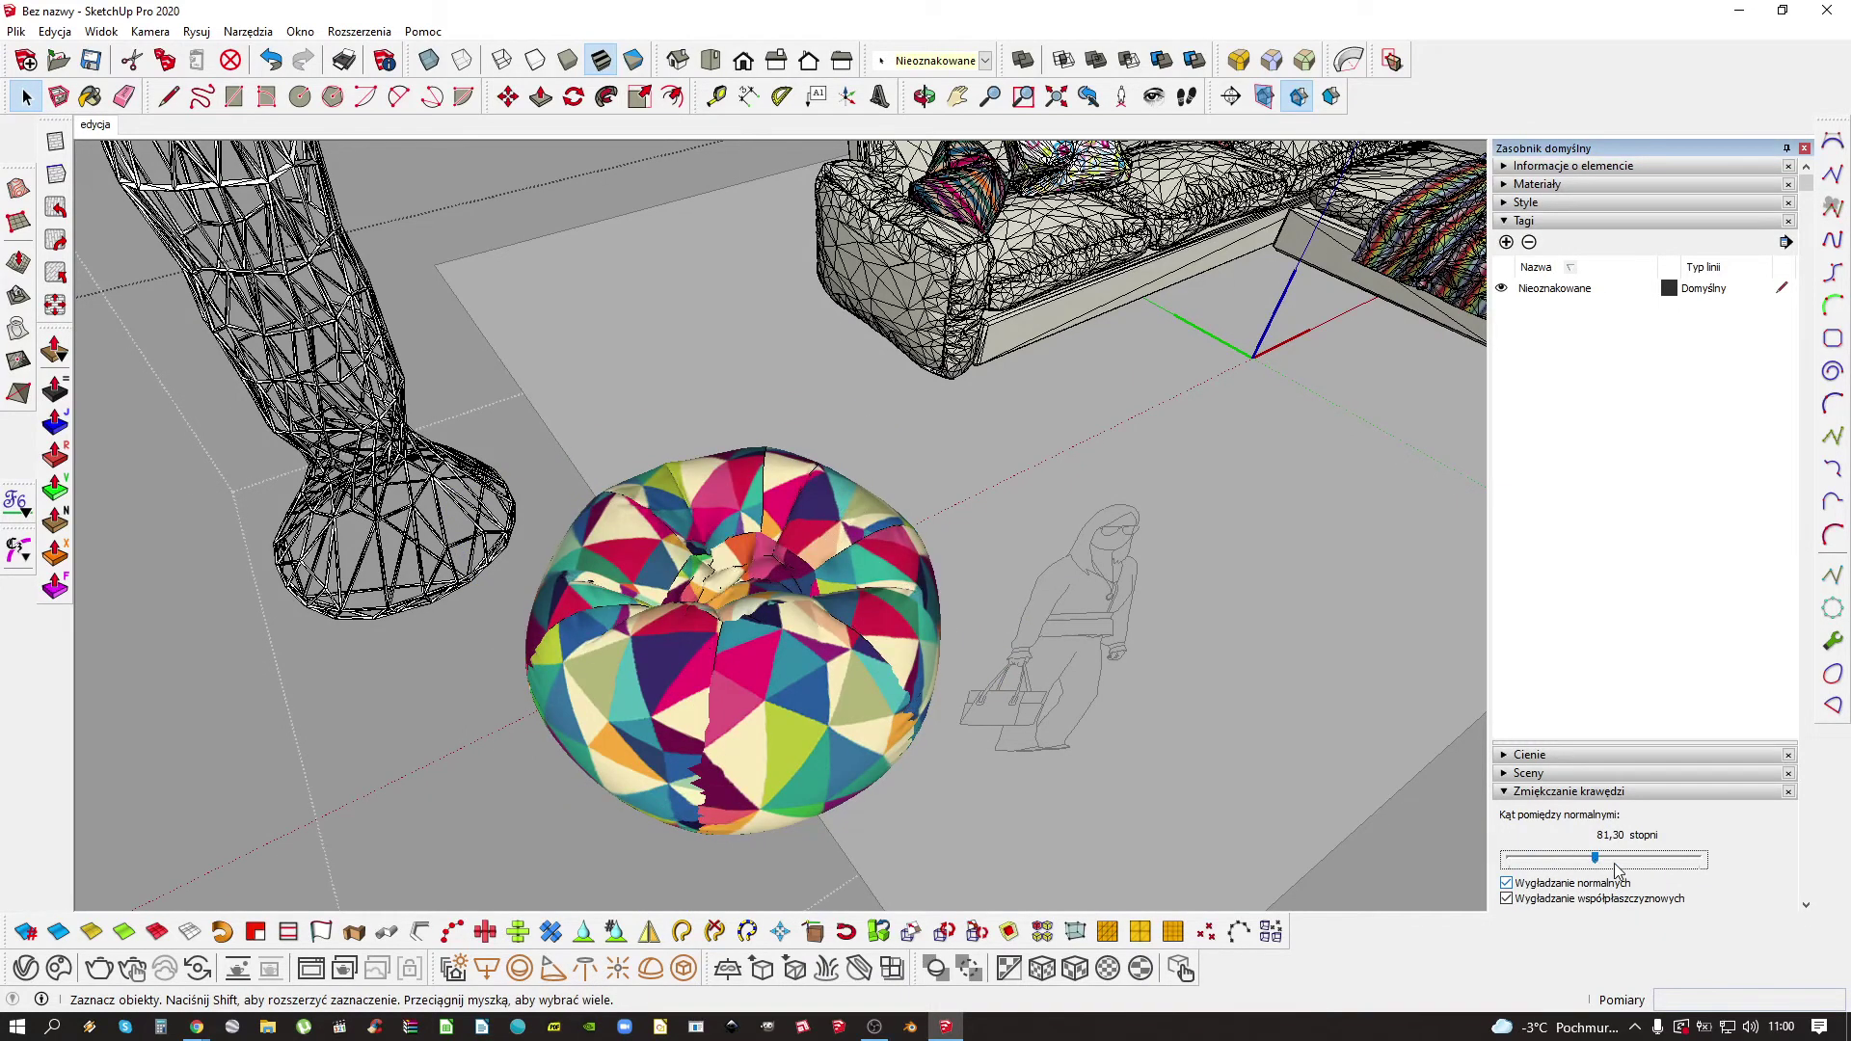
pyautogui.click(1615, 865)
# - Turn the beanbag into a component named 'pufa z…'
pyautogui.click(733, 561)
pyautogui.rightClick(713, 542)
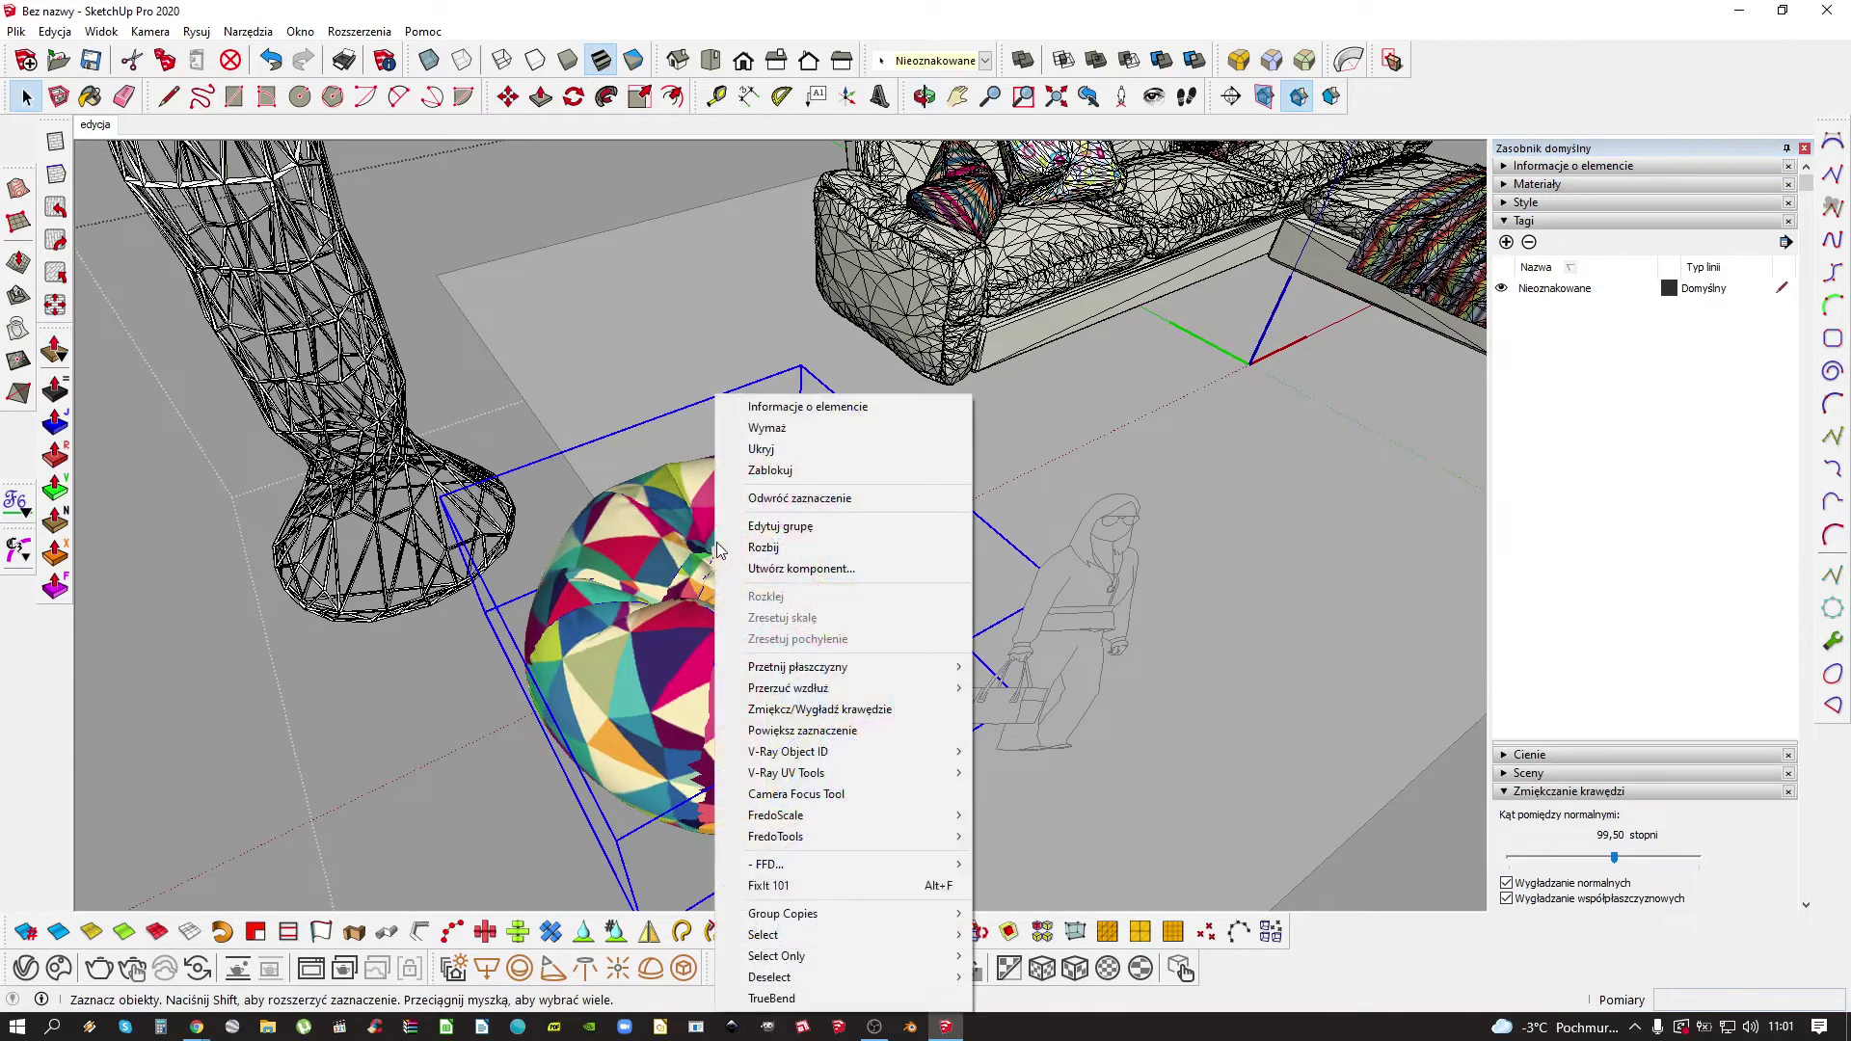
pyautogui.click(829, 567)
pyautogui.write('pufa z groszkiem')
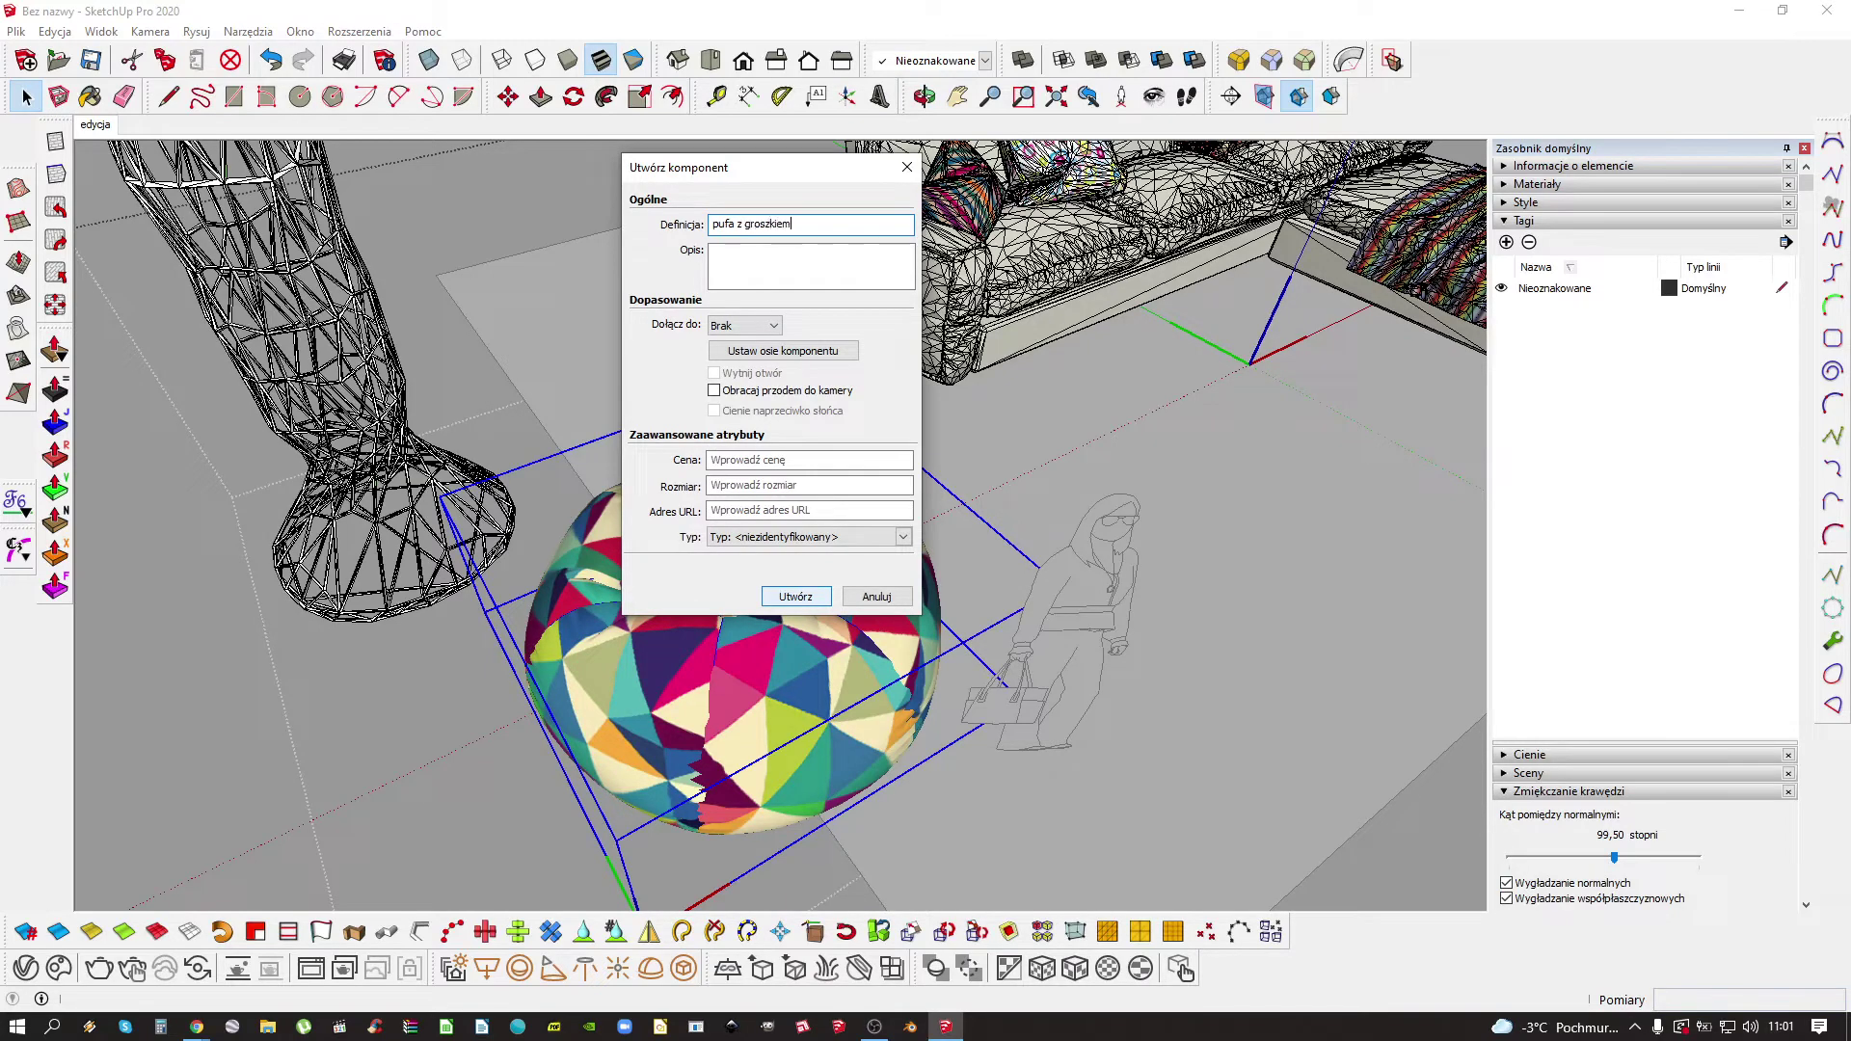
pyautogui.click(826, 596)
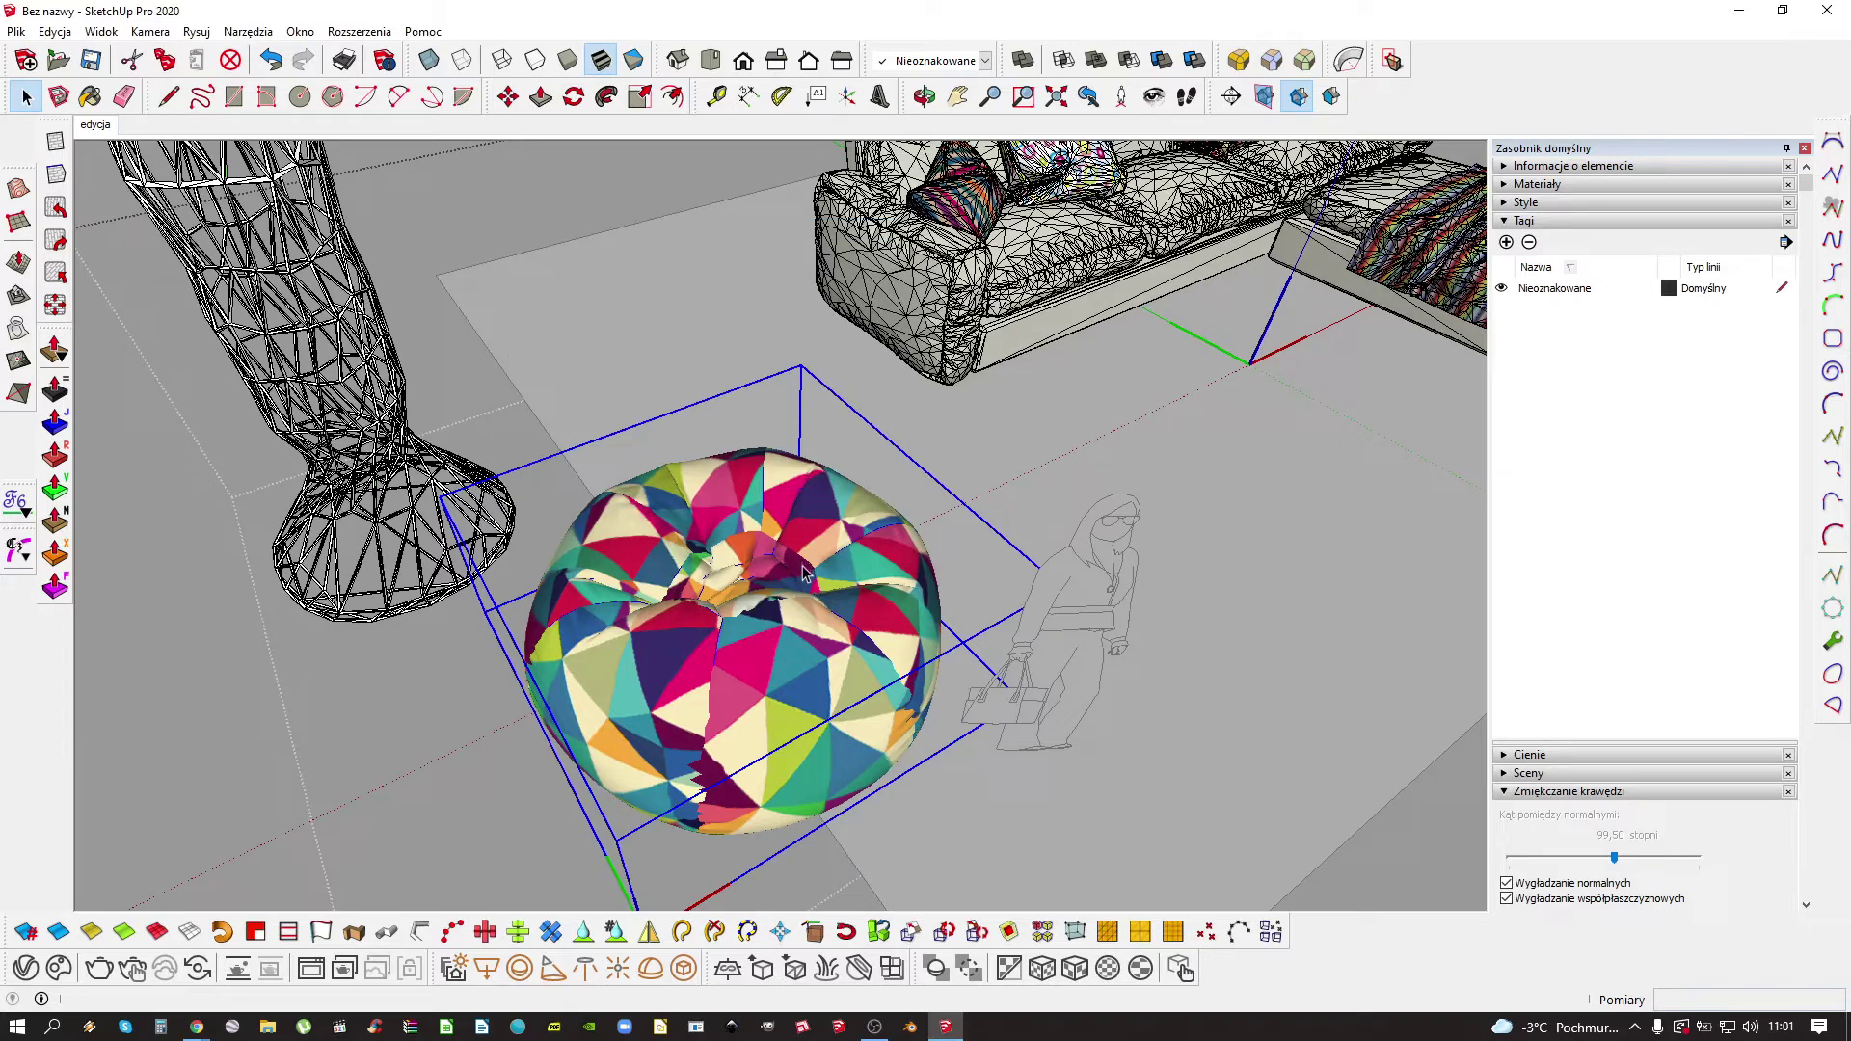
pyautogui.moveTo(806, 576); pyautogui.dragTo(675, 521, button='middle')
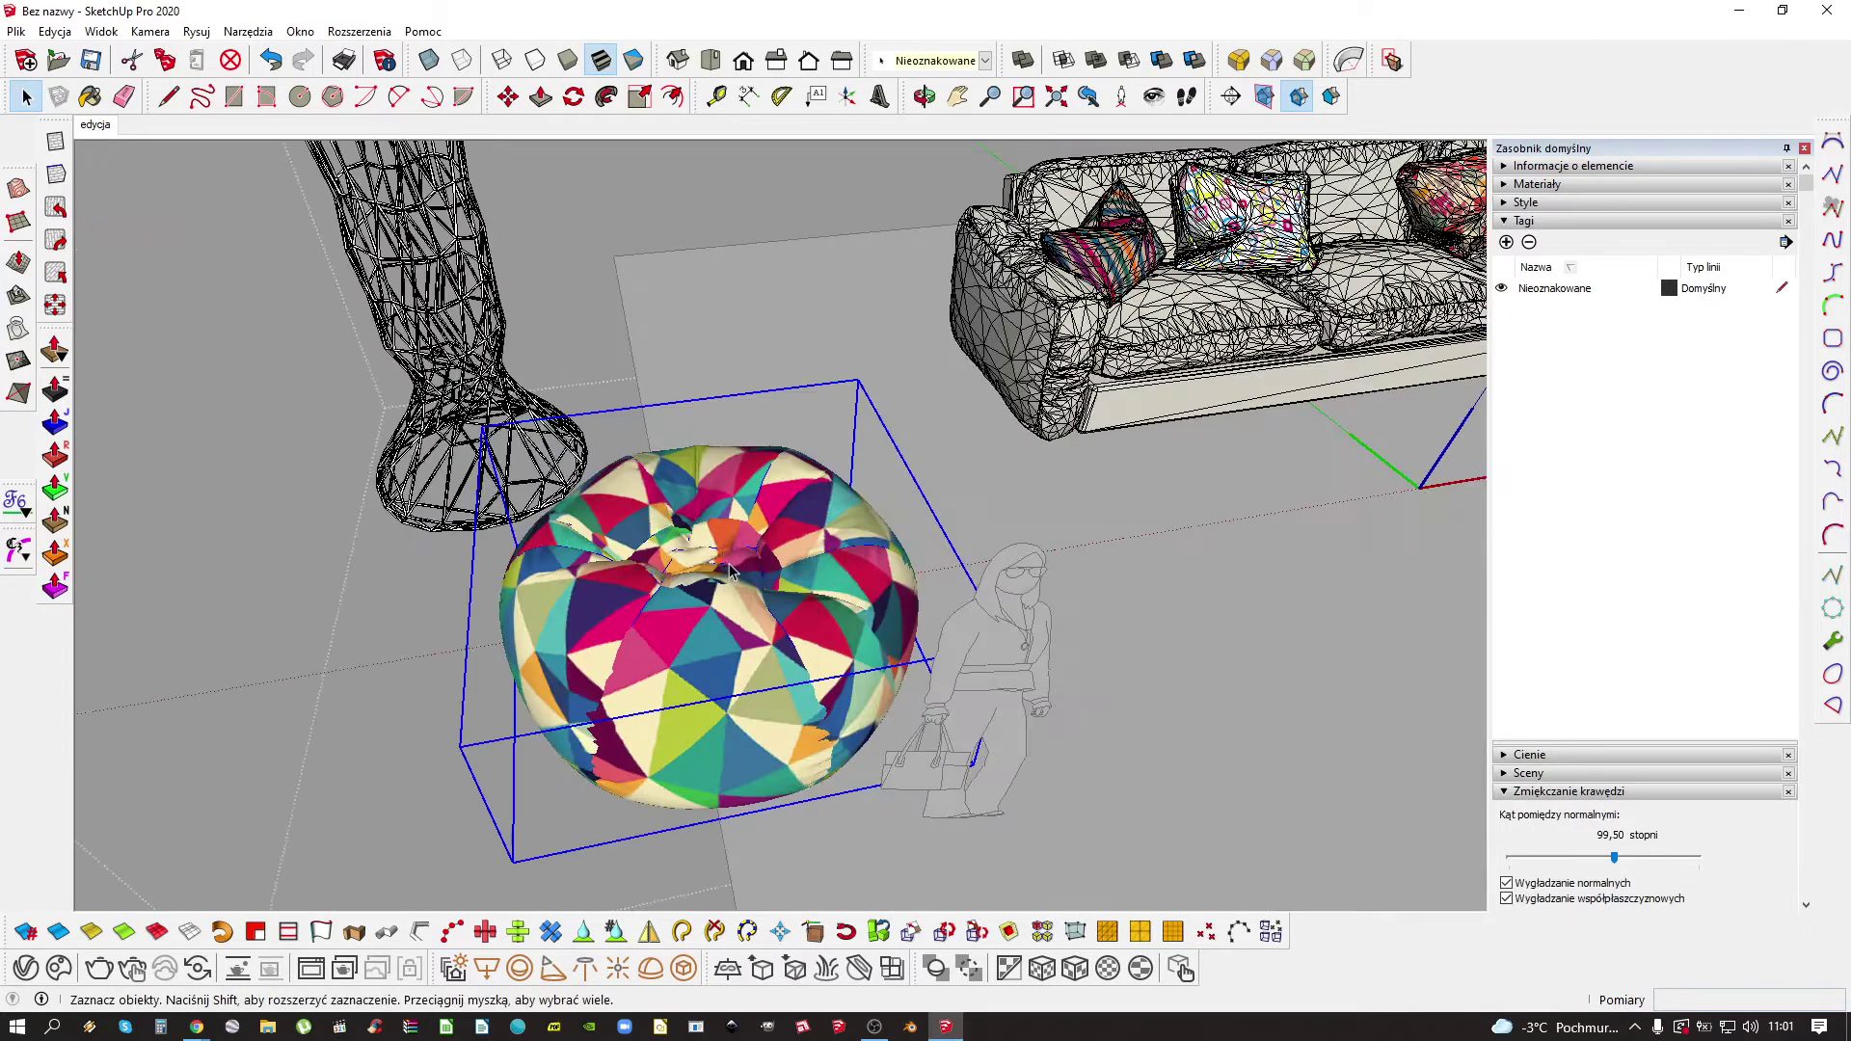
# - Select the wire lamp and set its edge softening to 41,10 degrees
pyautogui.click(560, 463)
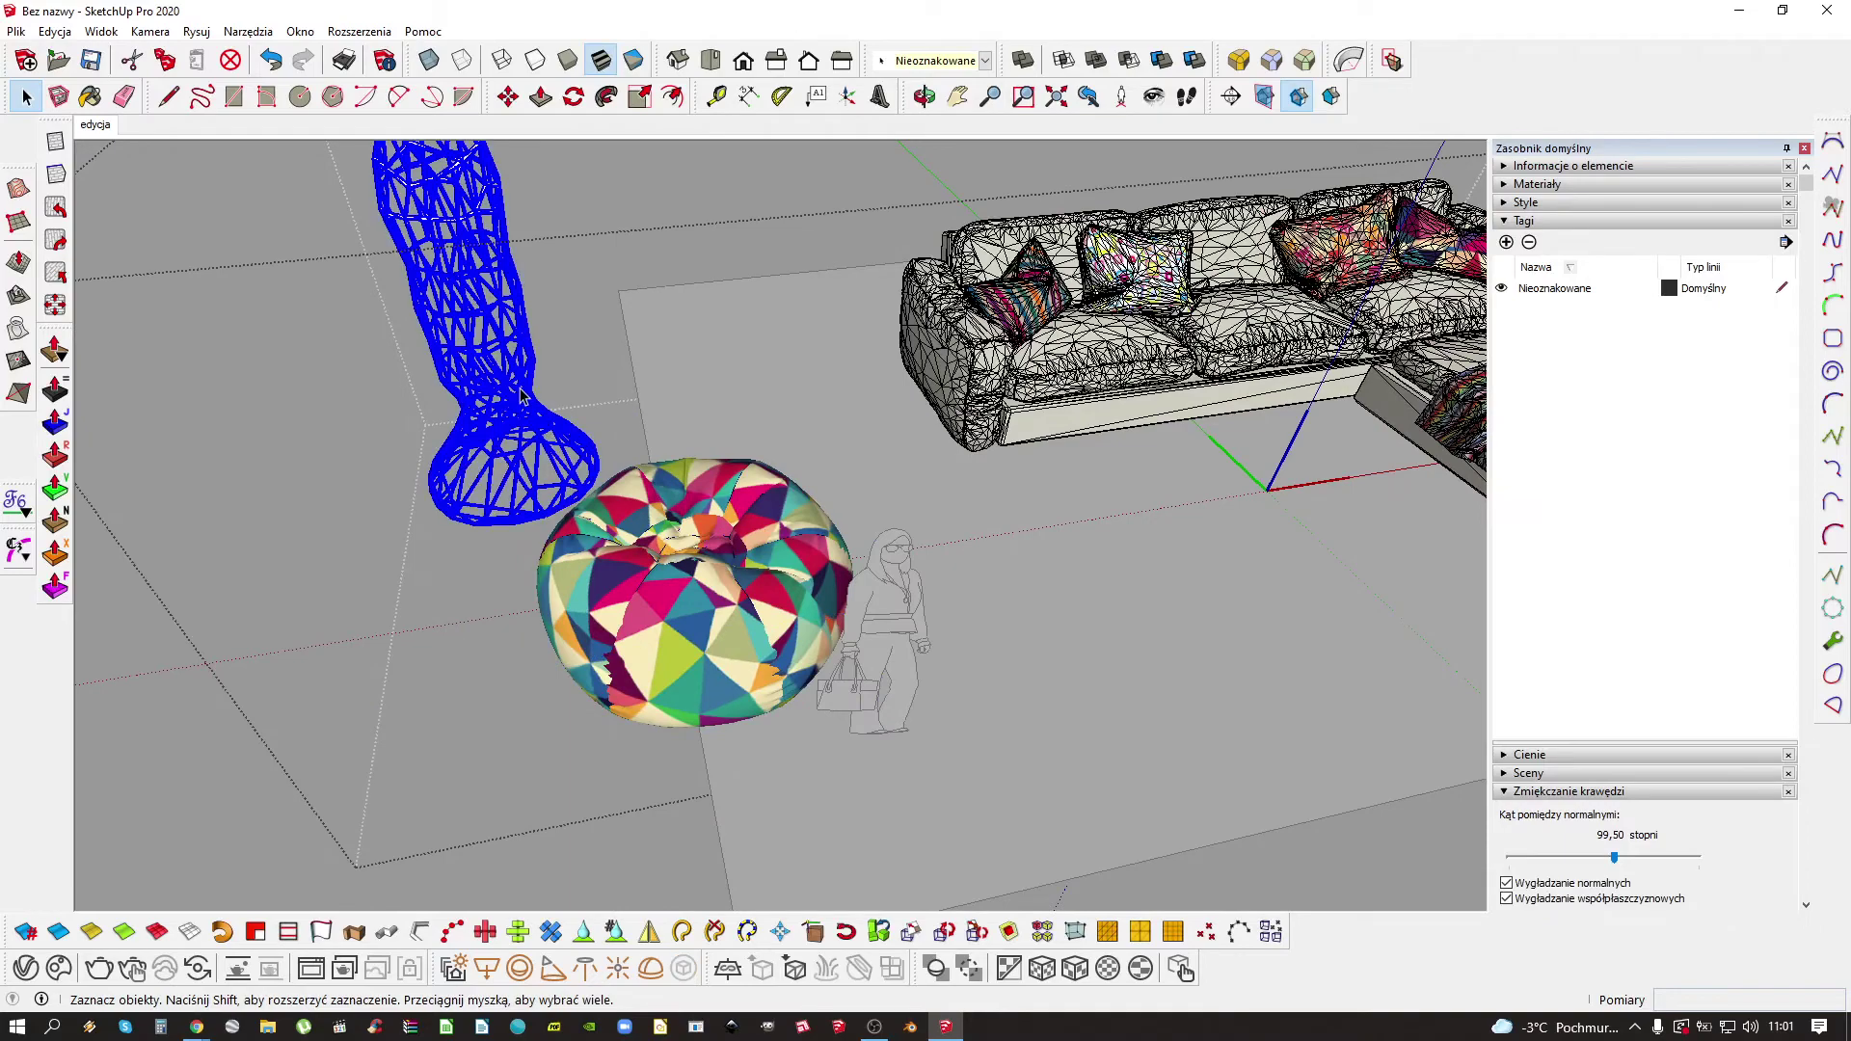
pyautogui.moveTo(559, 462); pyautogui.dragTo(662, 540, button='middle')
pyautogui.click(653, 528)
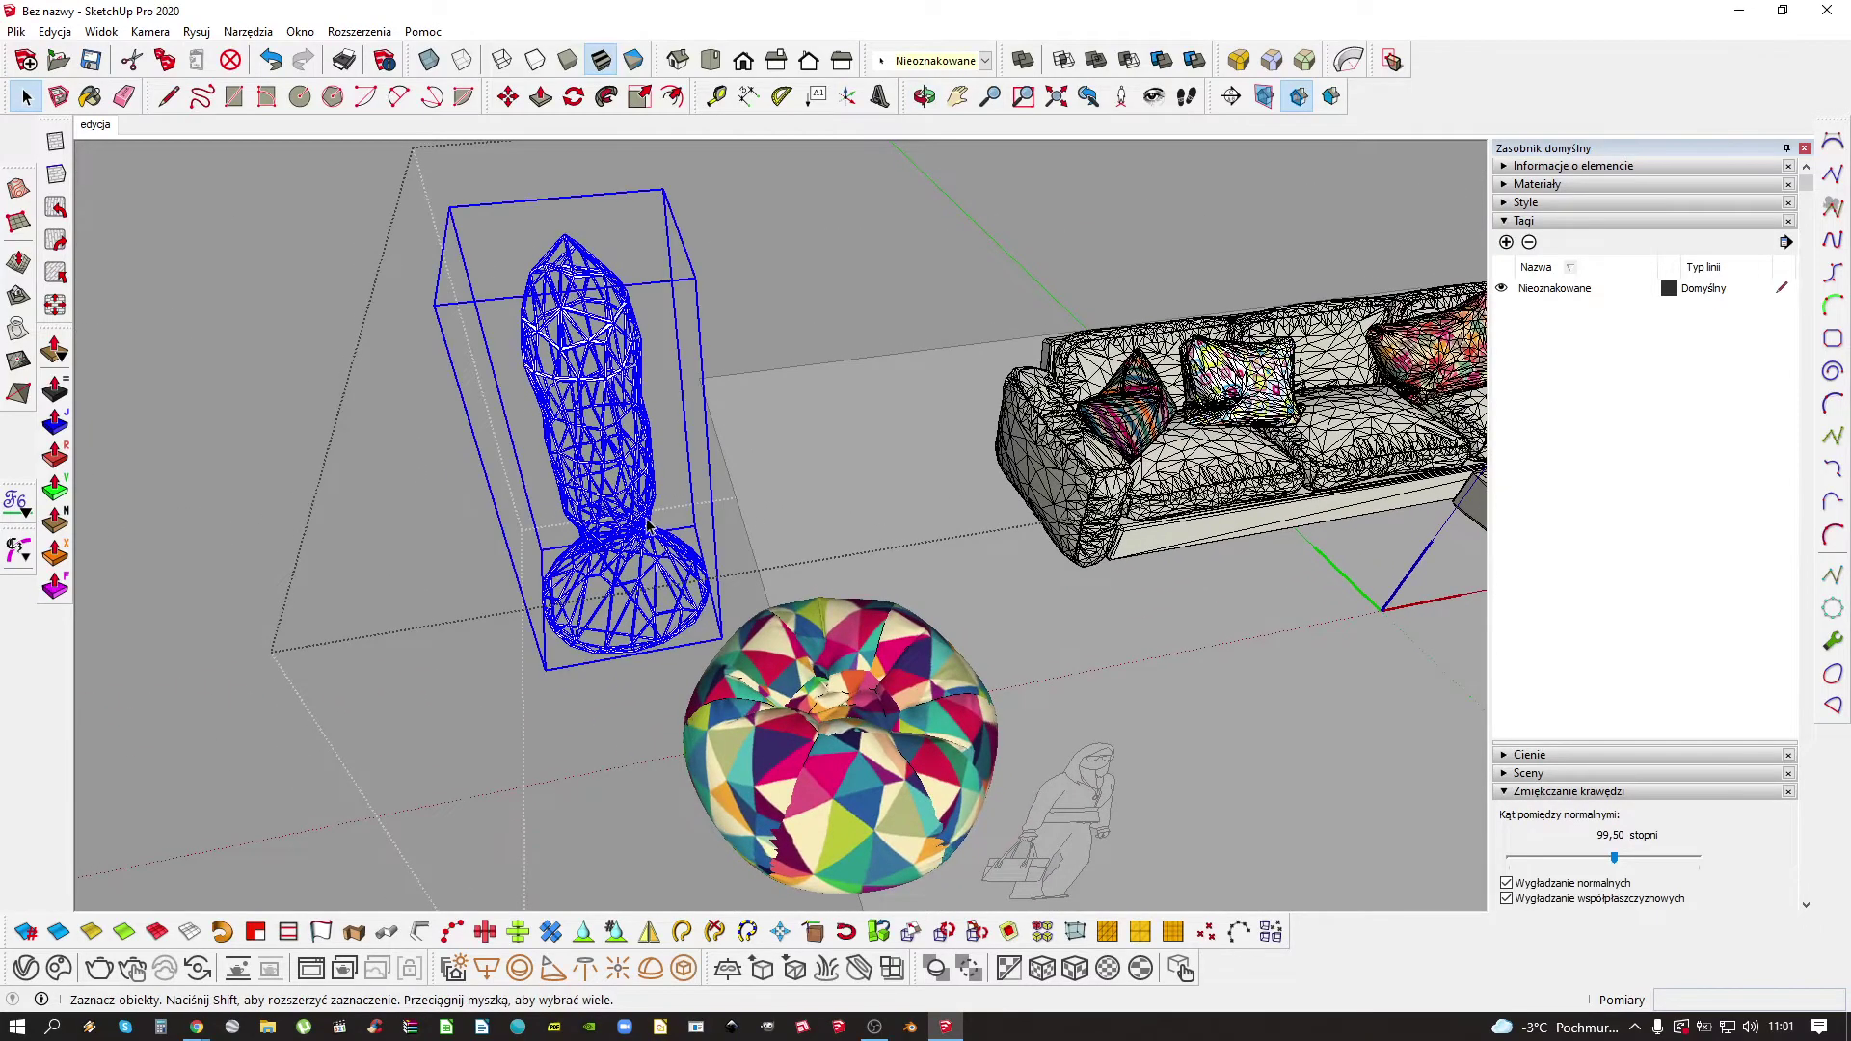
pyautogui.moveTo(1616, 861); pyautogui.dragTo(1613, 859)
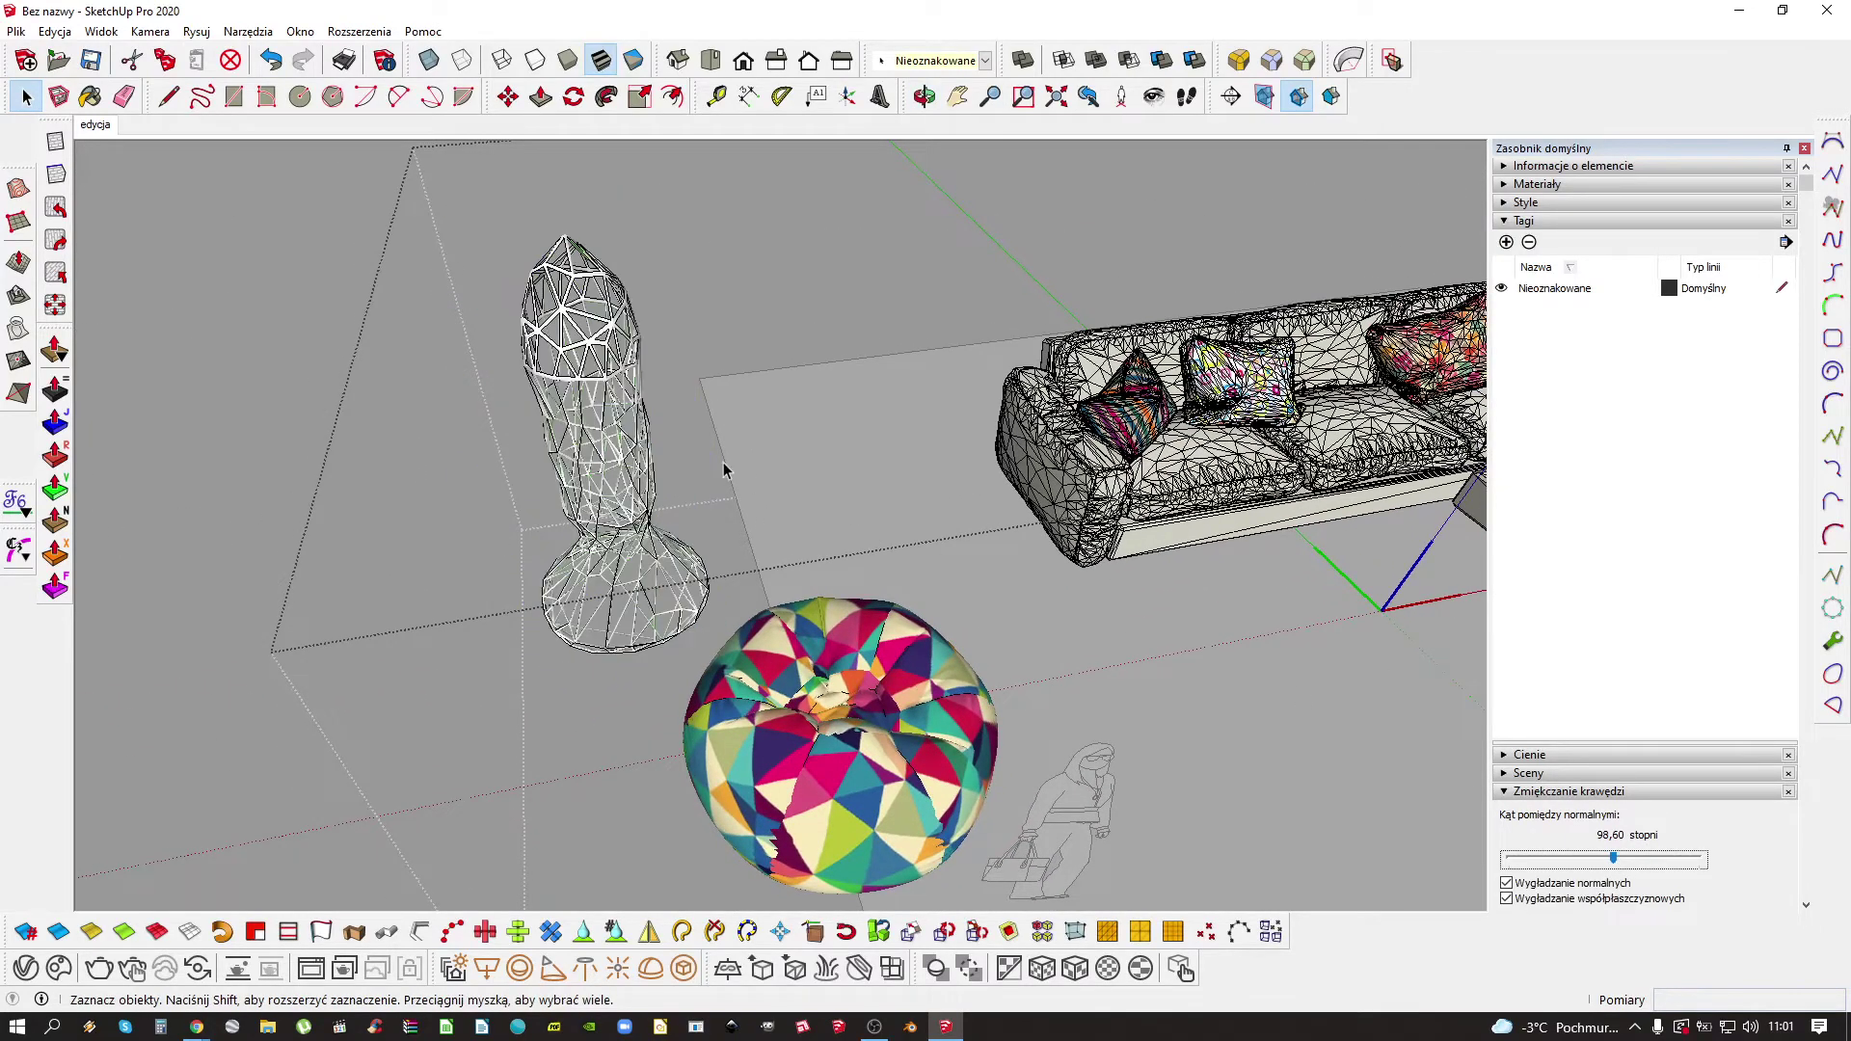
pyautogui.click(639, 437)
pyautogui.scroll(2, 640, 437)
pyautogui.scroll(3, 612, 415)
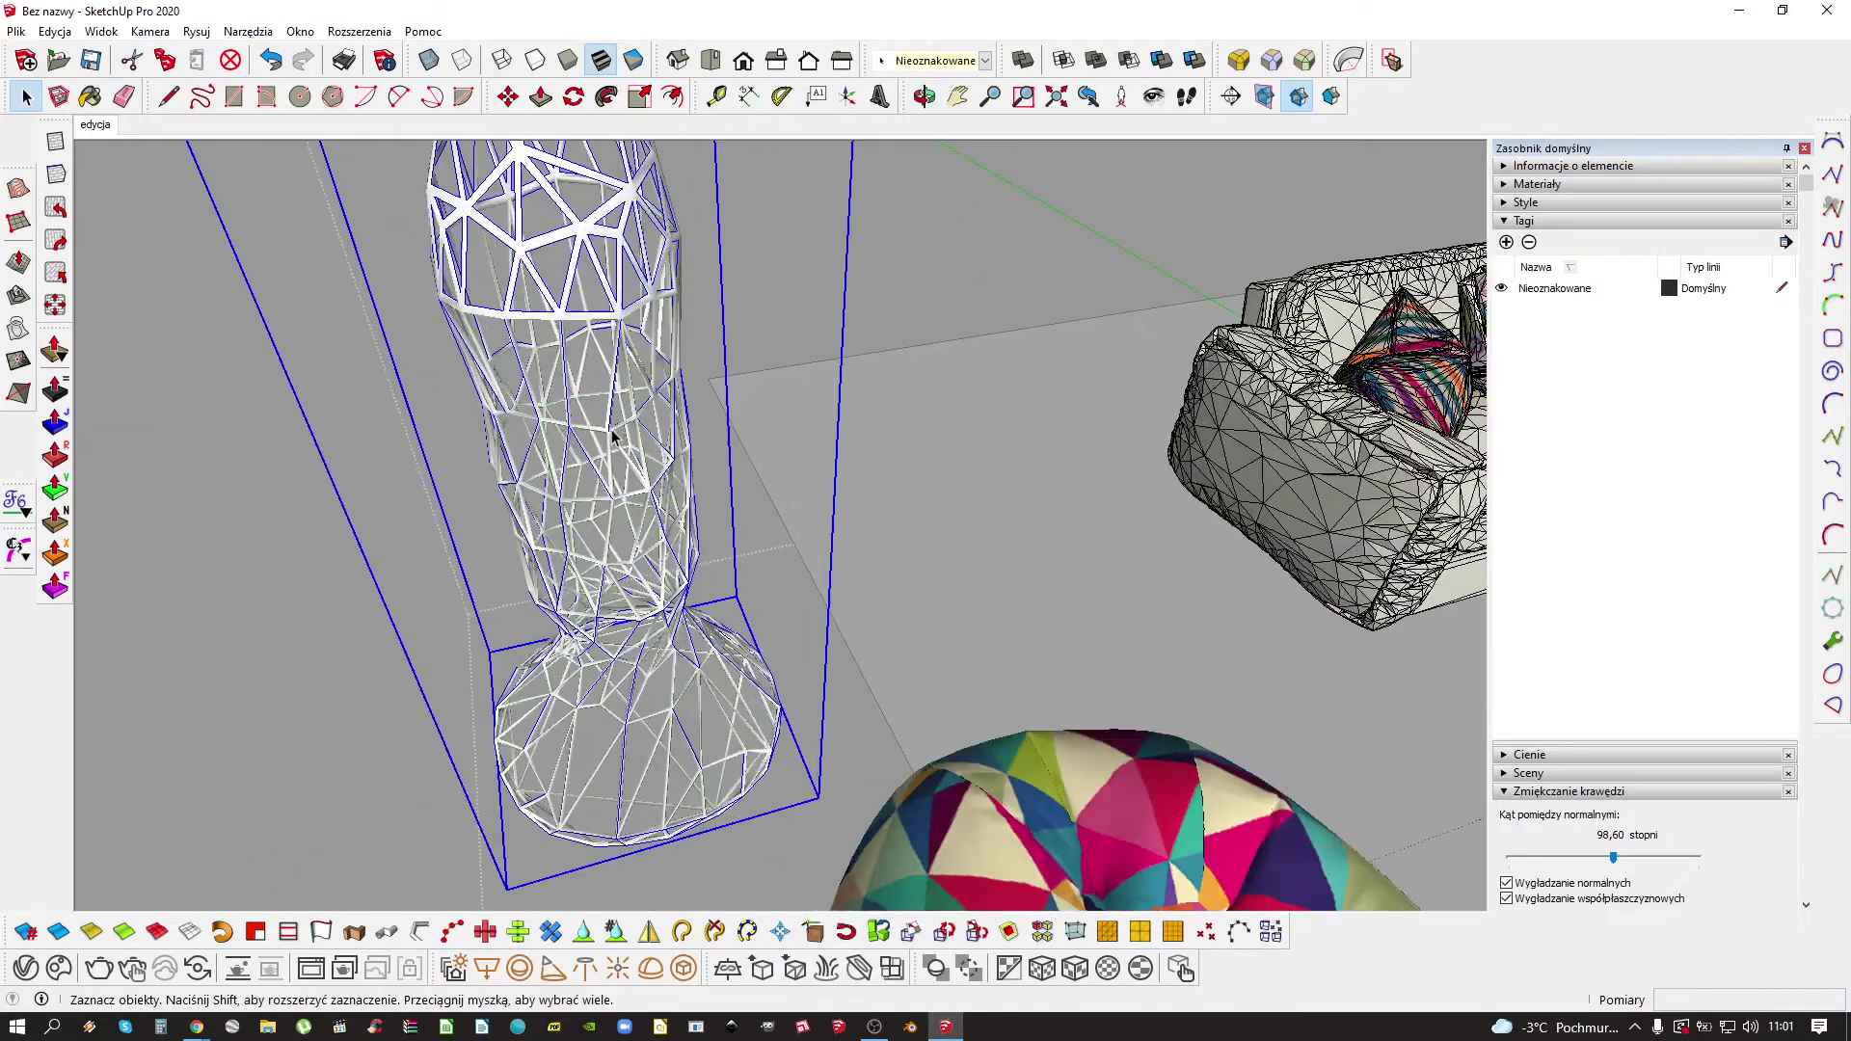
pyautogui.scroll(3, 611, 413)
pyautogui.scroll(2, 611, 413)
pyautogui.click(1558, 864)
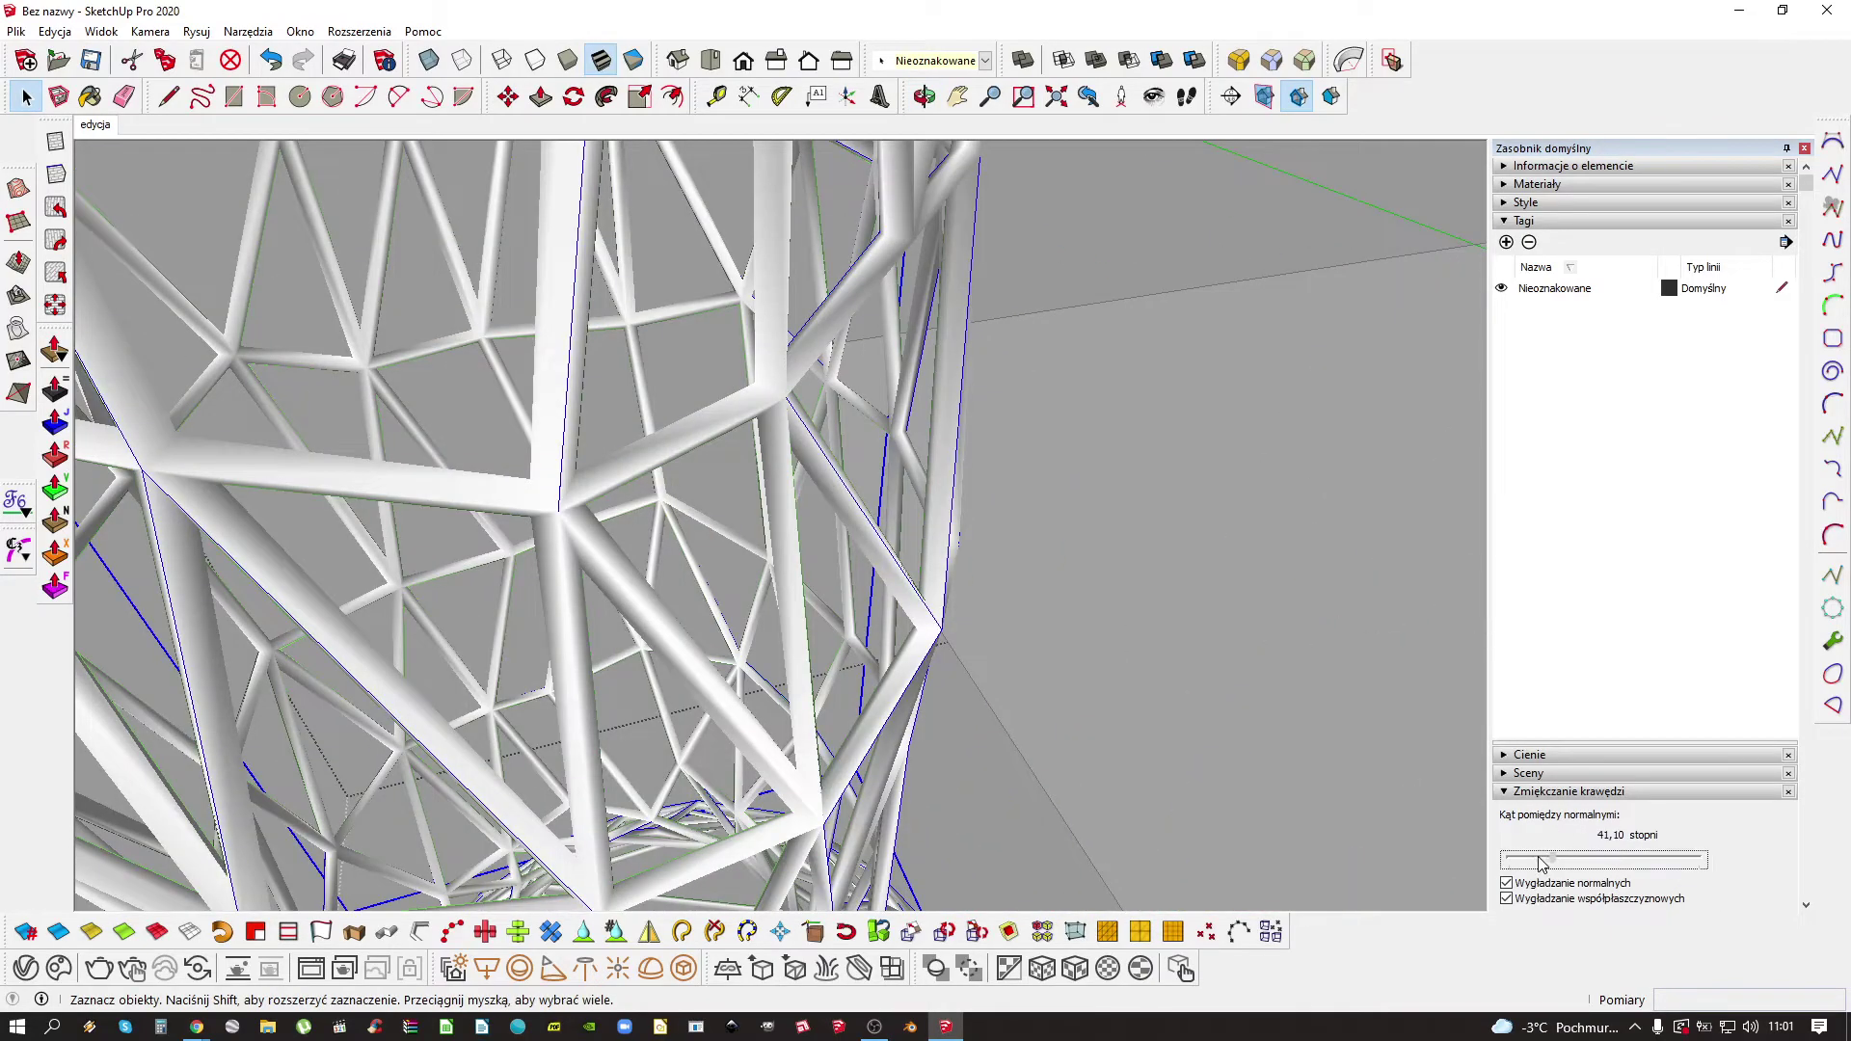
pyautogui.scroll(-2, 748, 497)
pyautogui.scroll(-3, 762, 485)
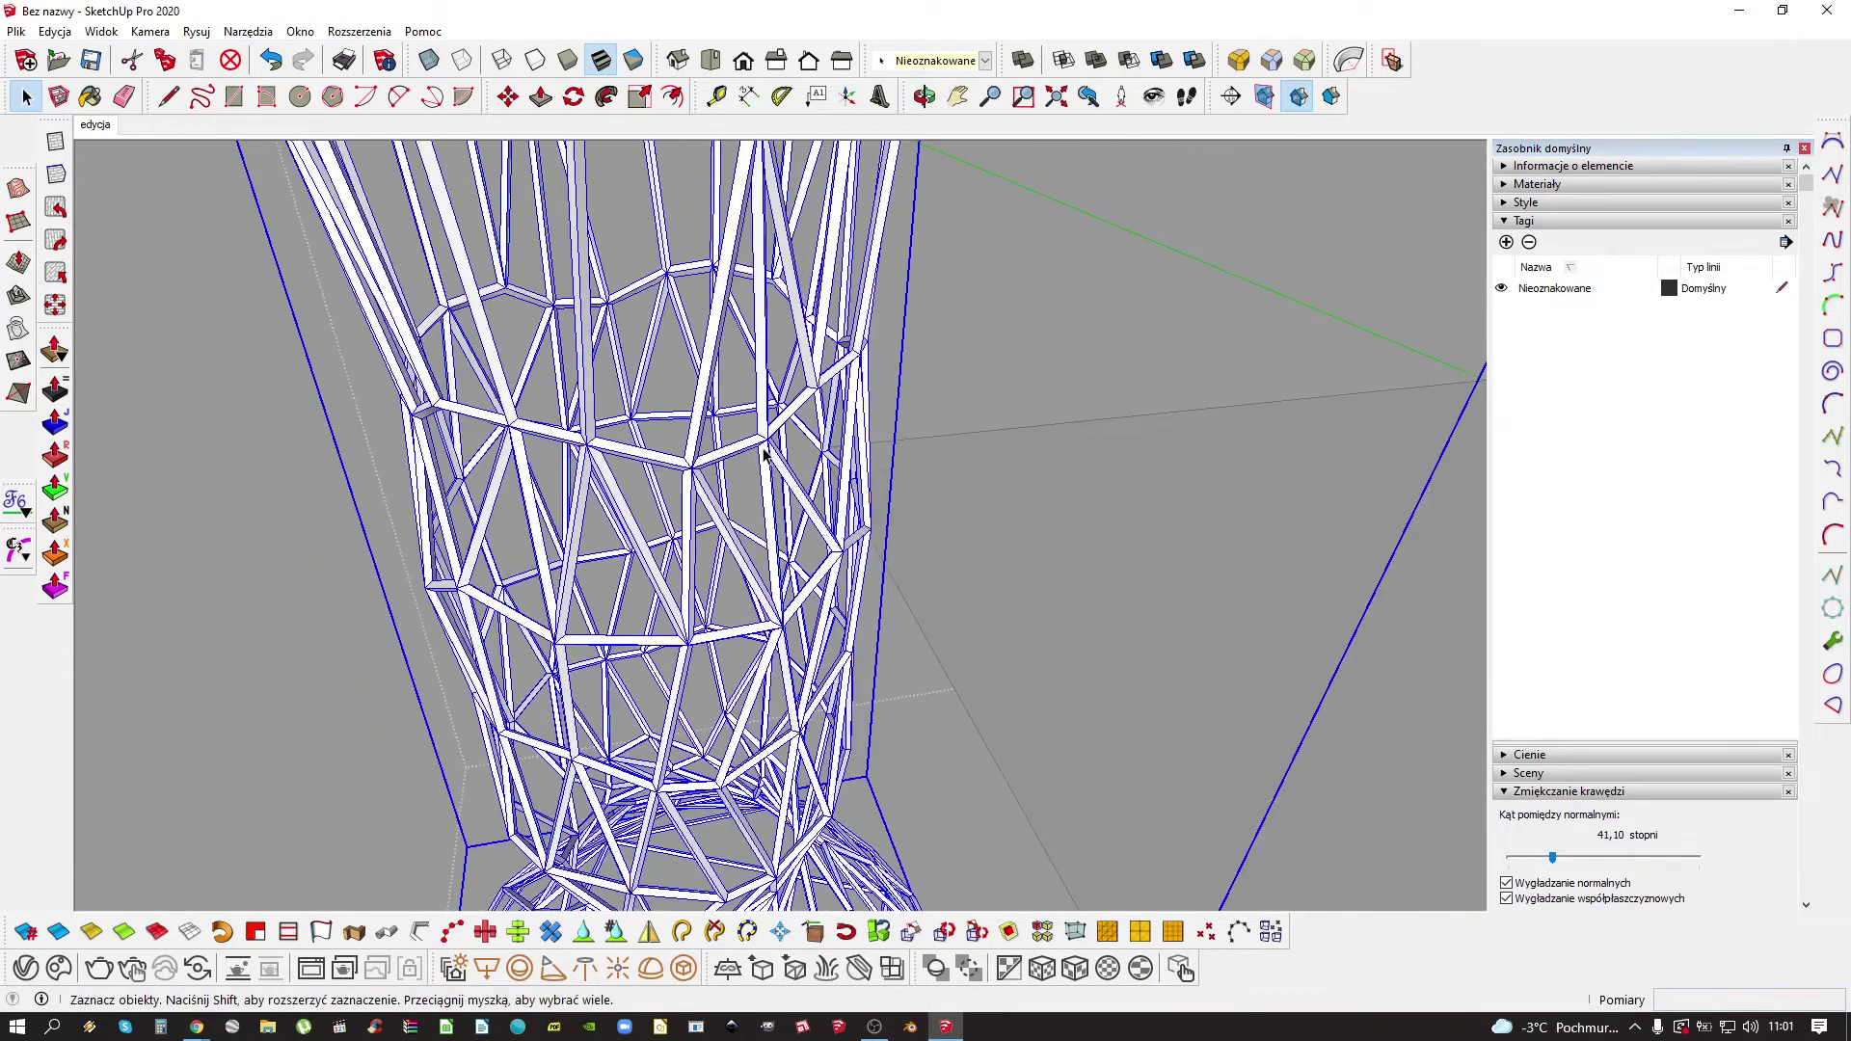
# - Scale the wire lamp down to about 0,41 of its size
pyautogui.press('s')
pyautogui.scroll(-3, 790, 386)
pyautogui.scroll(-1, 846, 256)
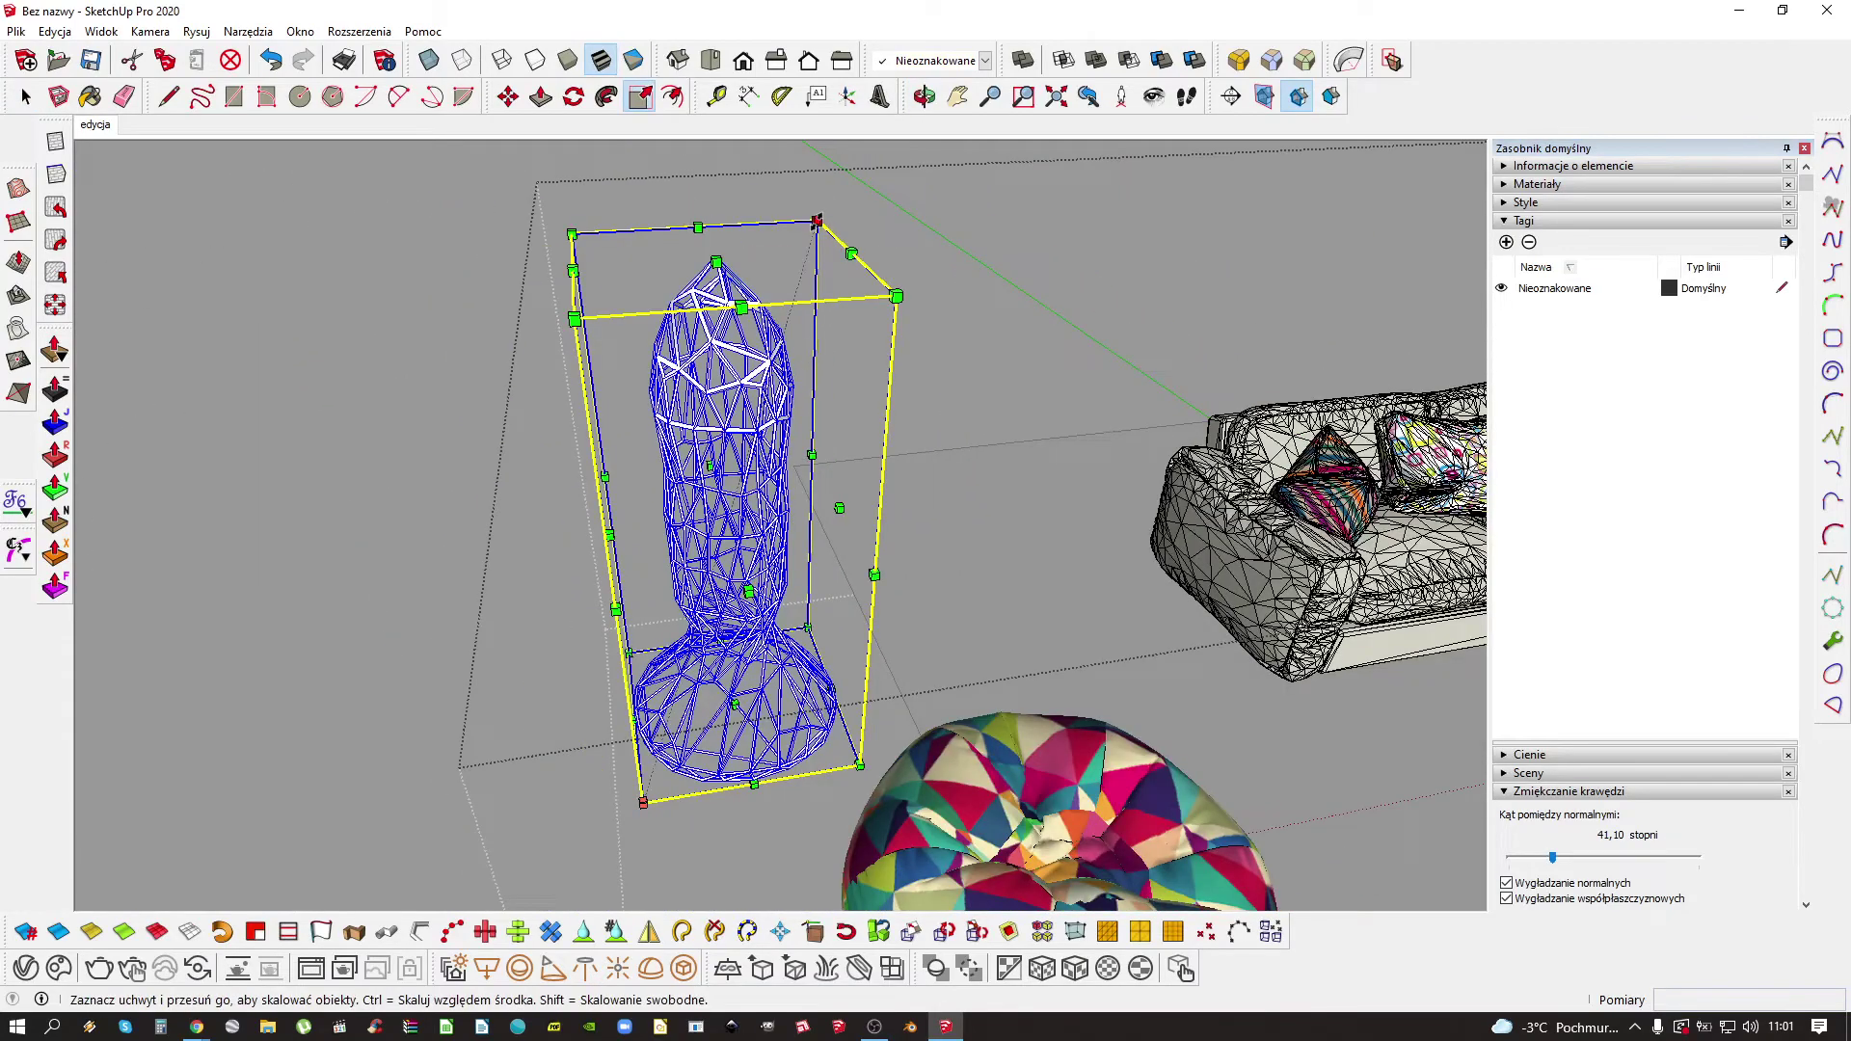
pyautogui.moveTo(818, 221); pyautogui.dragTo(699, 570)
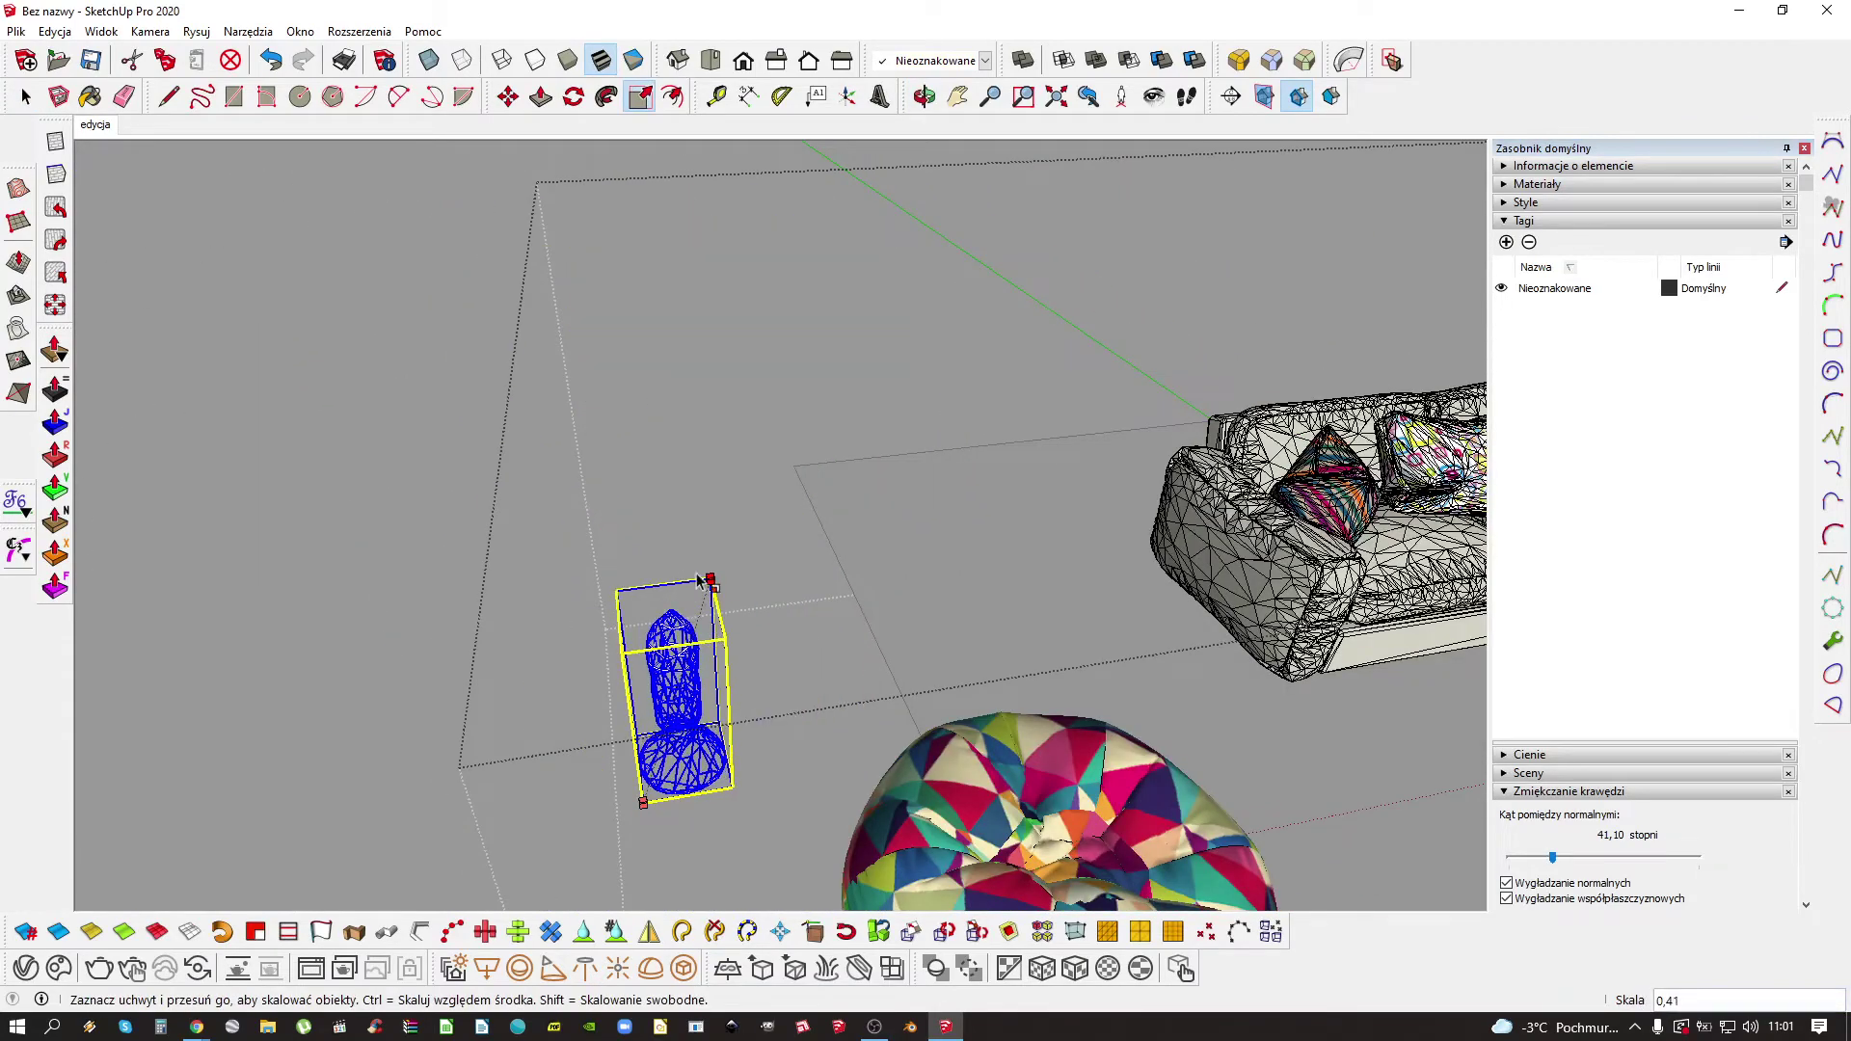
pyautogui.press('space')
pyautogui.scroll(2, 942, 566)
pyautogui.scroll(4, 798, 501)
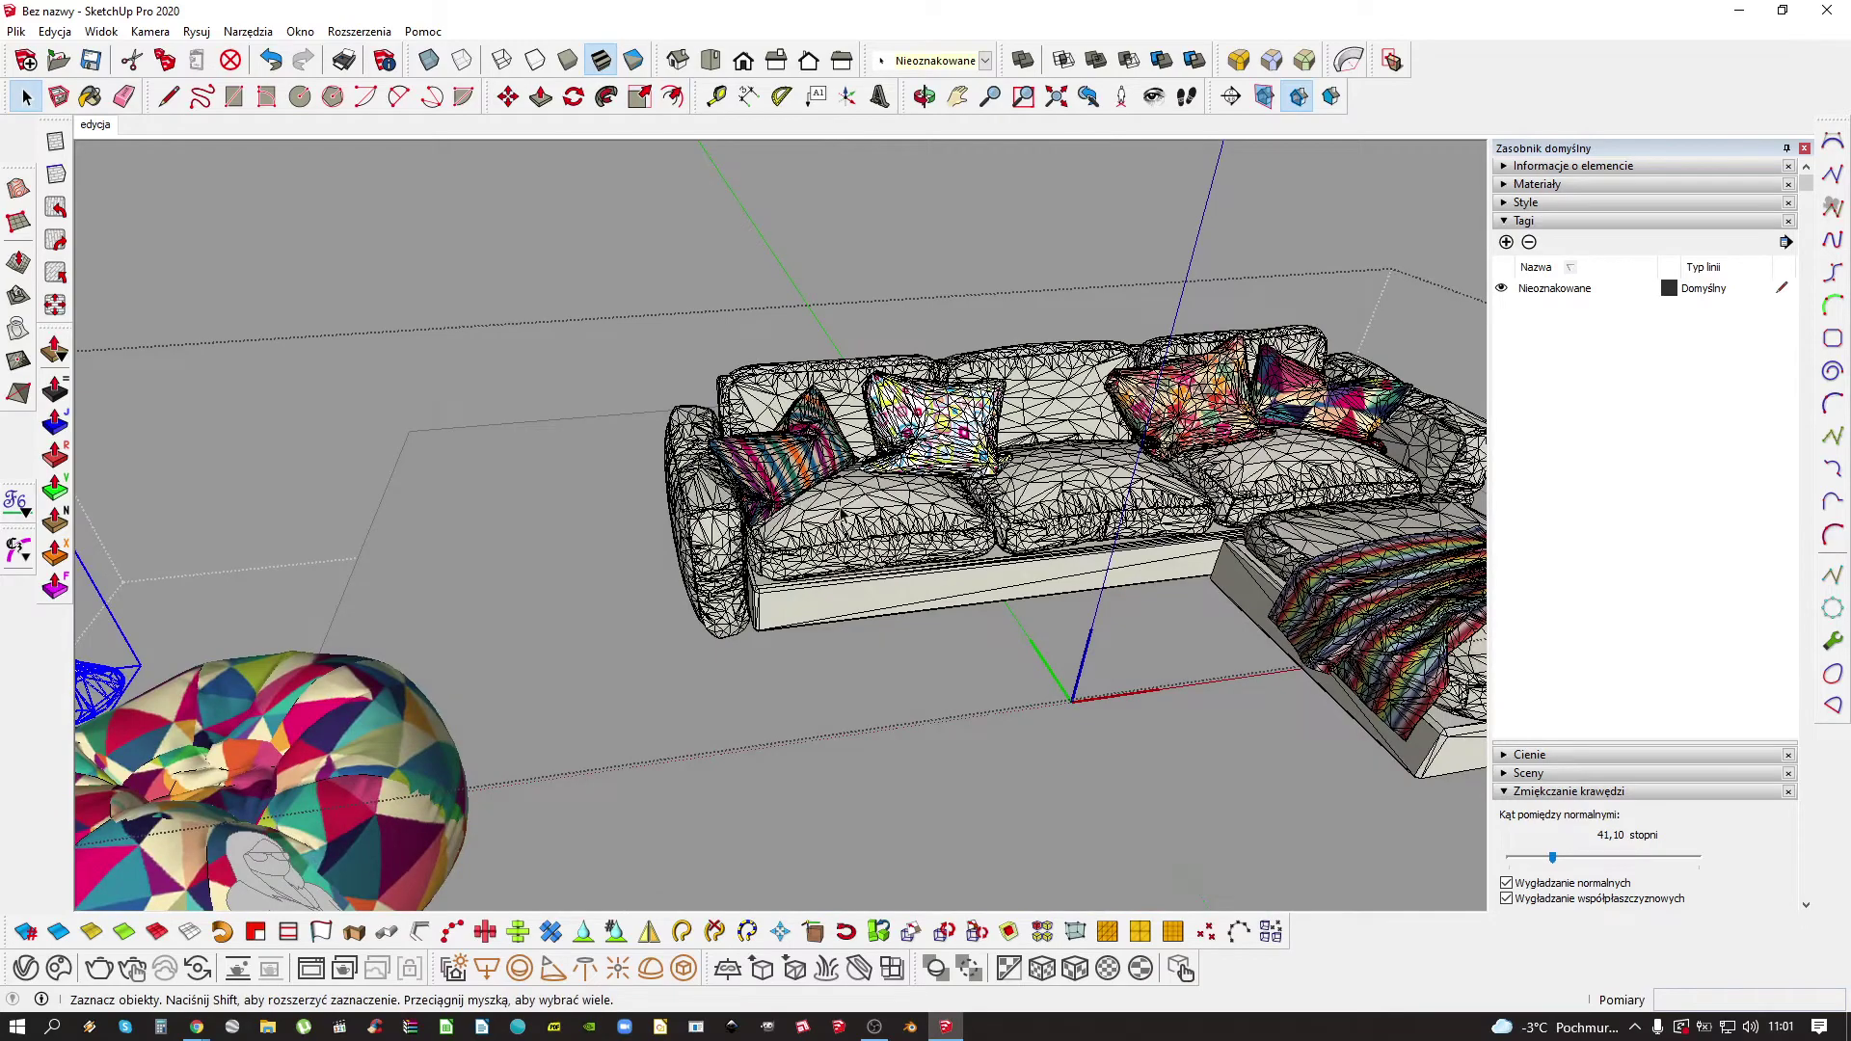
# - Group the throw on the chaise and soften its edges to 46,50 degrees
pyautogui.moveTo(844, 516); pyautogui.dragTo(885, 529, button='middle')
pyautogui.click(885, 529)
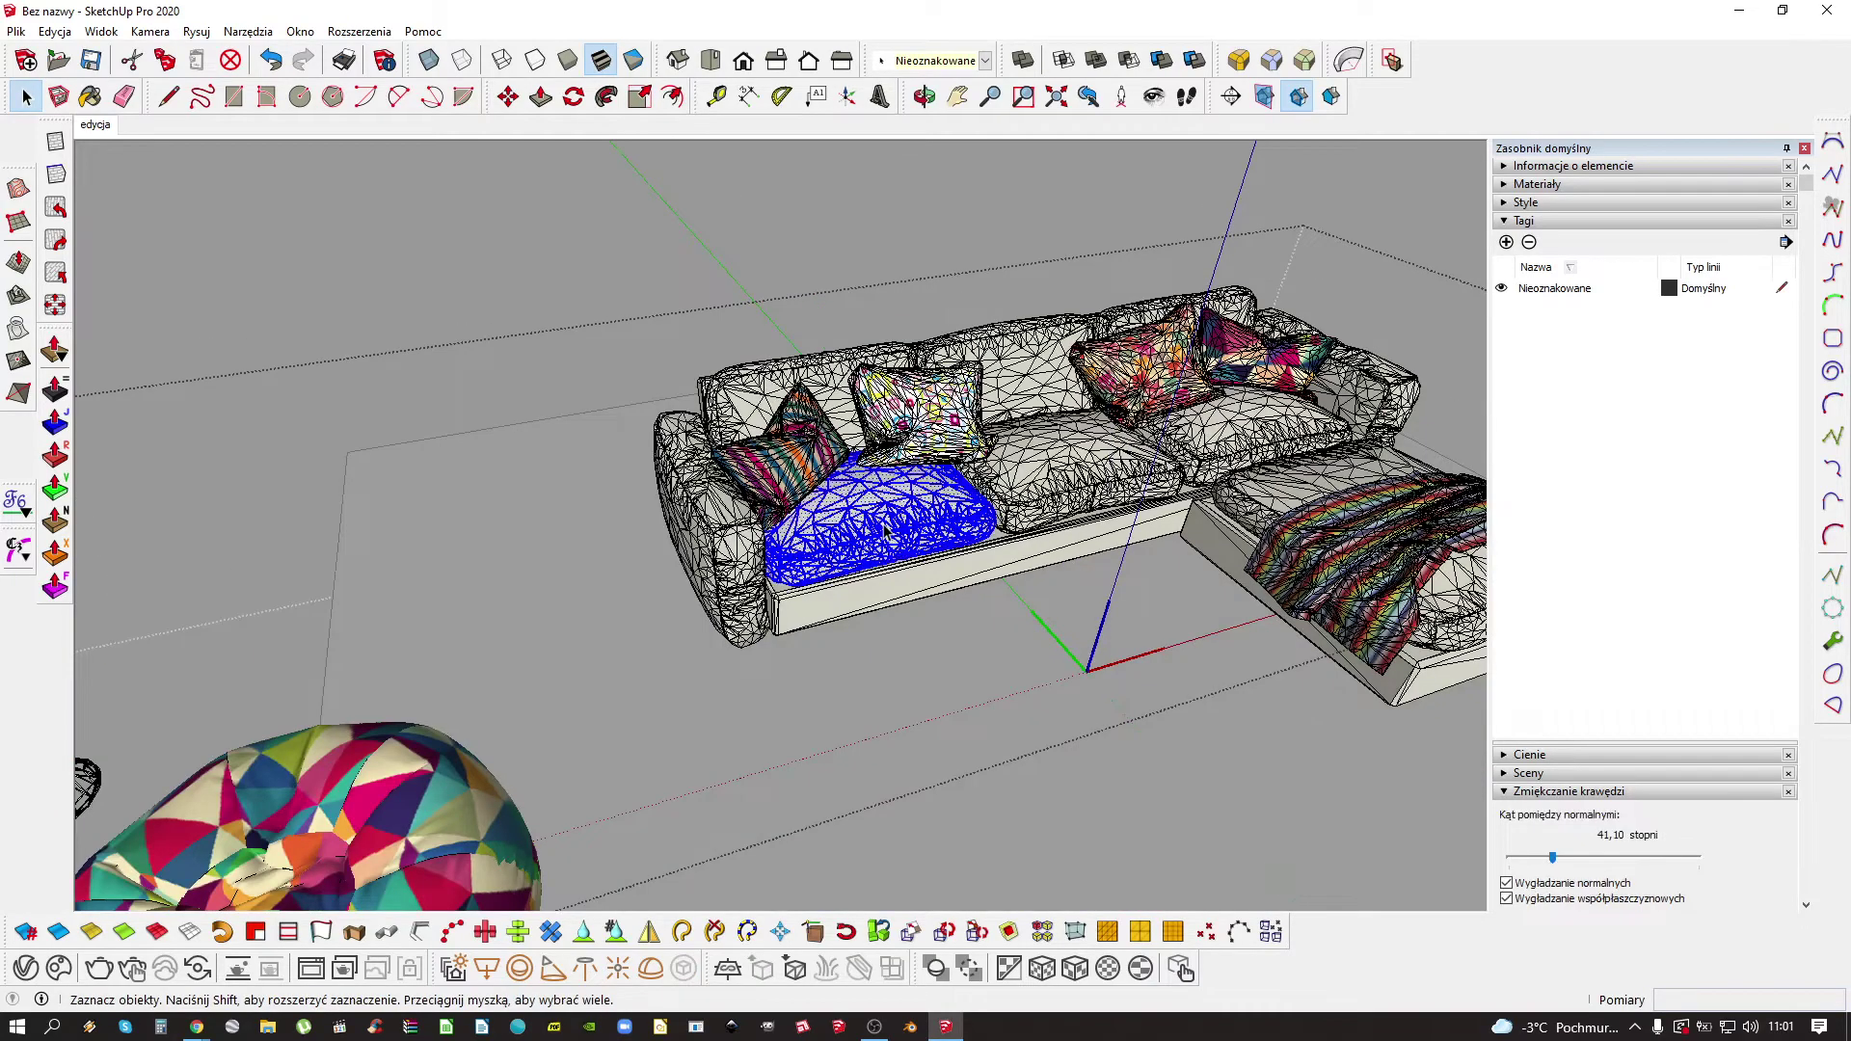
pyautogui.moveTo(948, 537); pyautogui.dragTo(785, 516, button='middle')
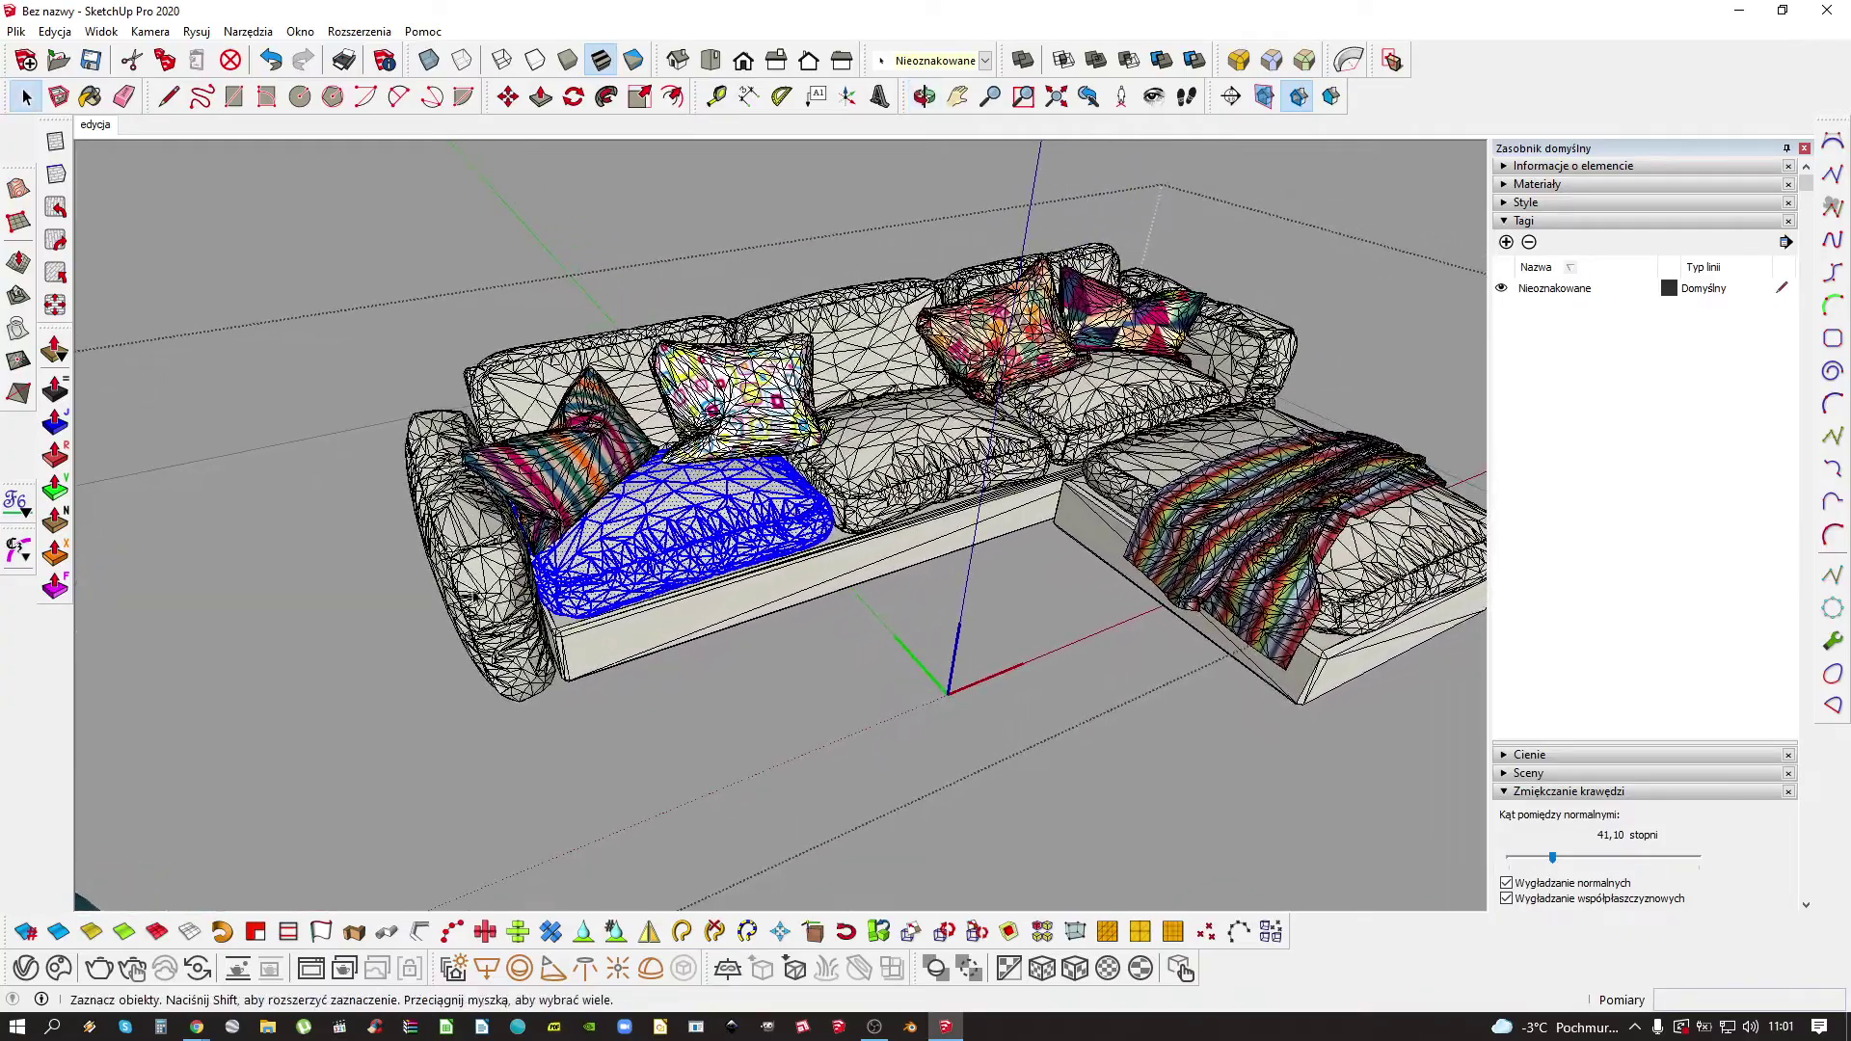
pyautogui.click(521, 586)
pyautogui.scroll(-3, 520, 585)
pyautogui.moveTo(969, 585); pyautogui.dragTo(1056, 515, button='middle')
pyautogui.press('Escape')
pyautogui.click(1089, 506)
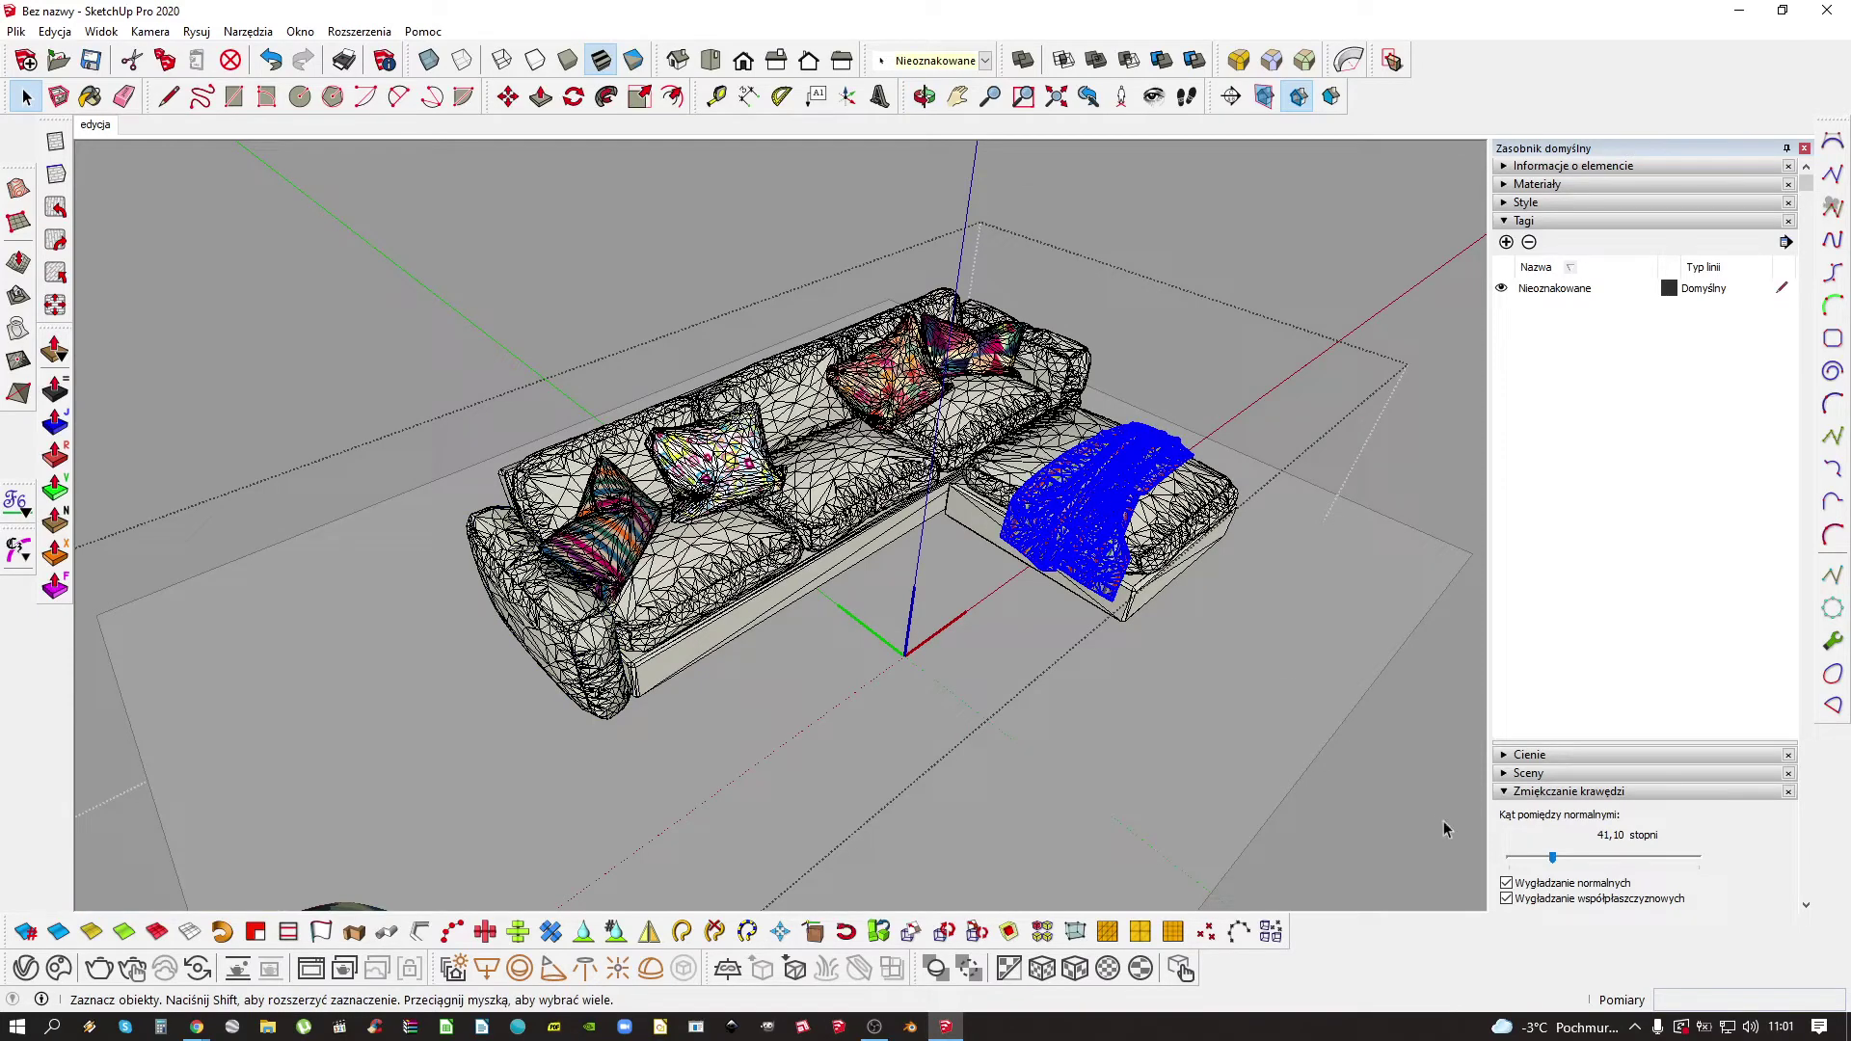
pyautogui.hotkey('ctrl', 'g')
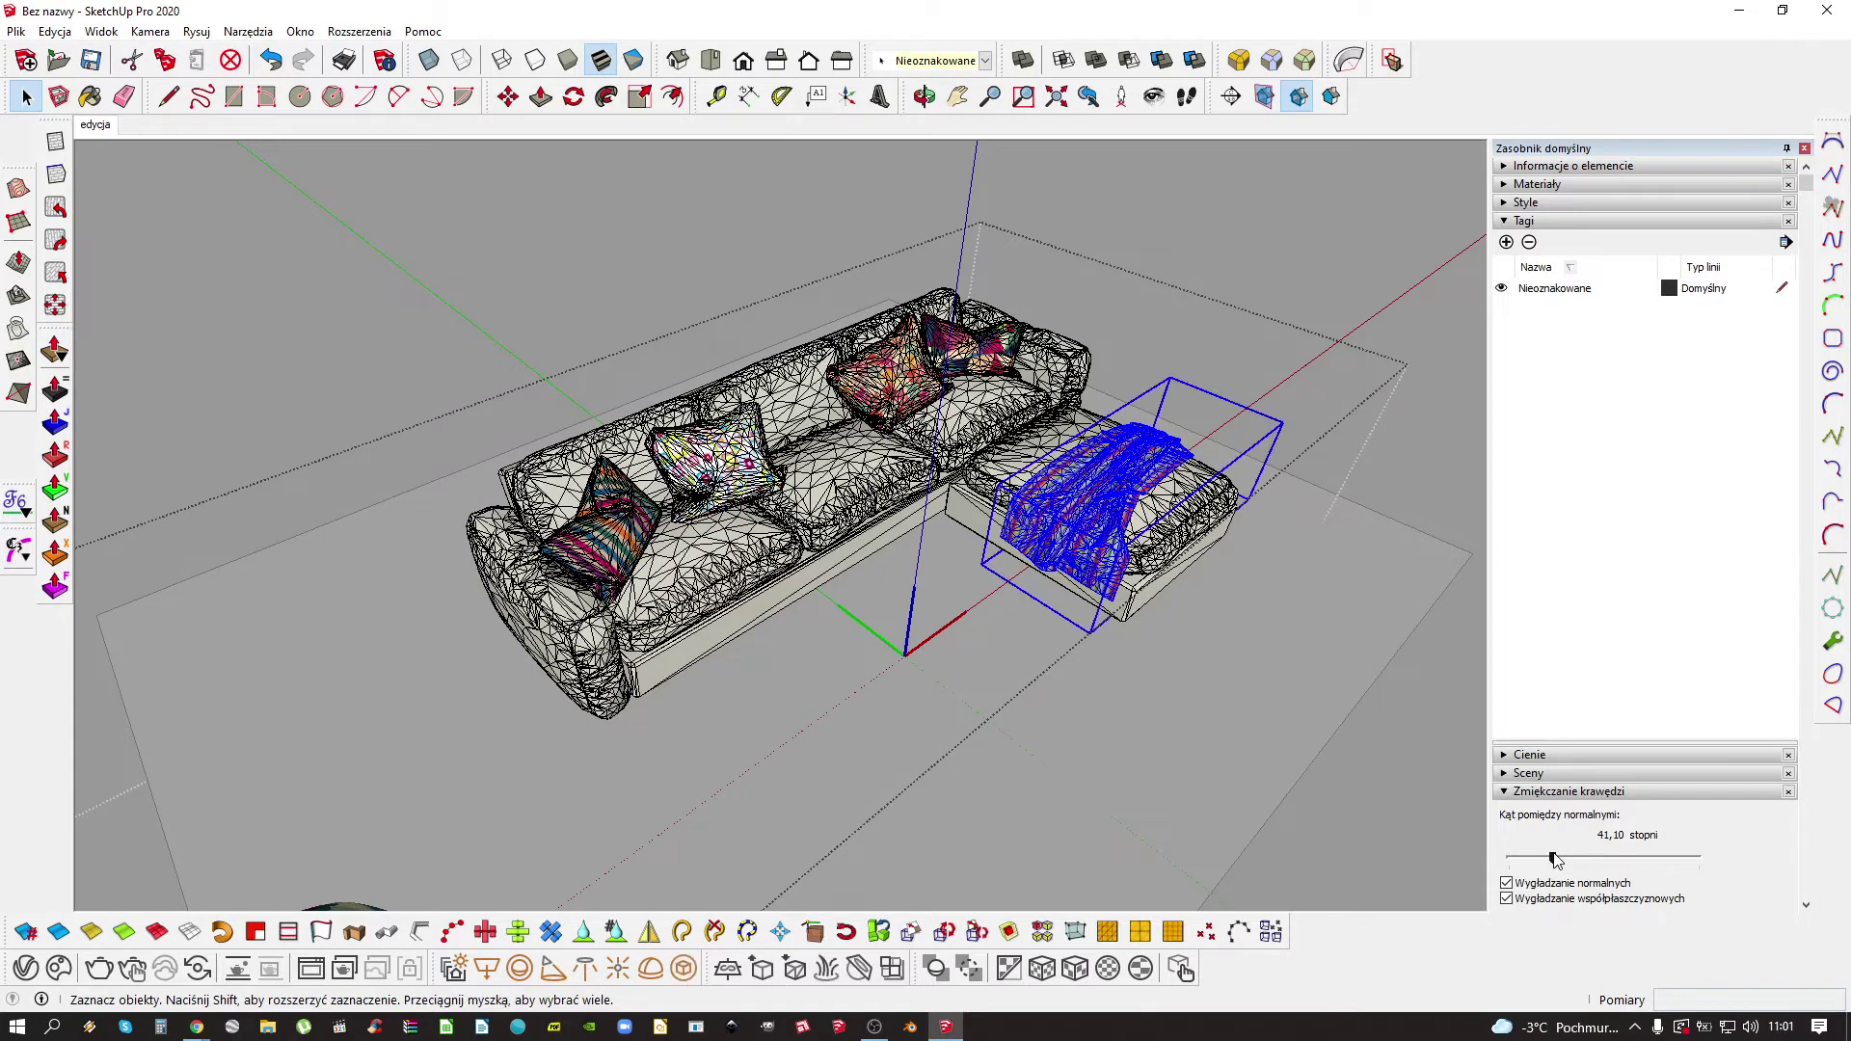
pyautogui.moveTo(1559, 855); pyautogui.dragTo(1564, 855)
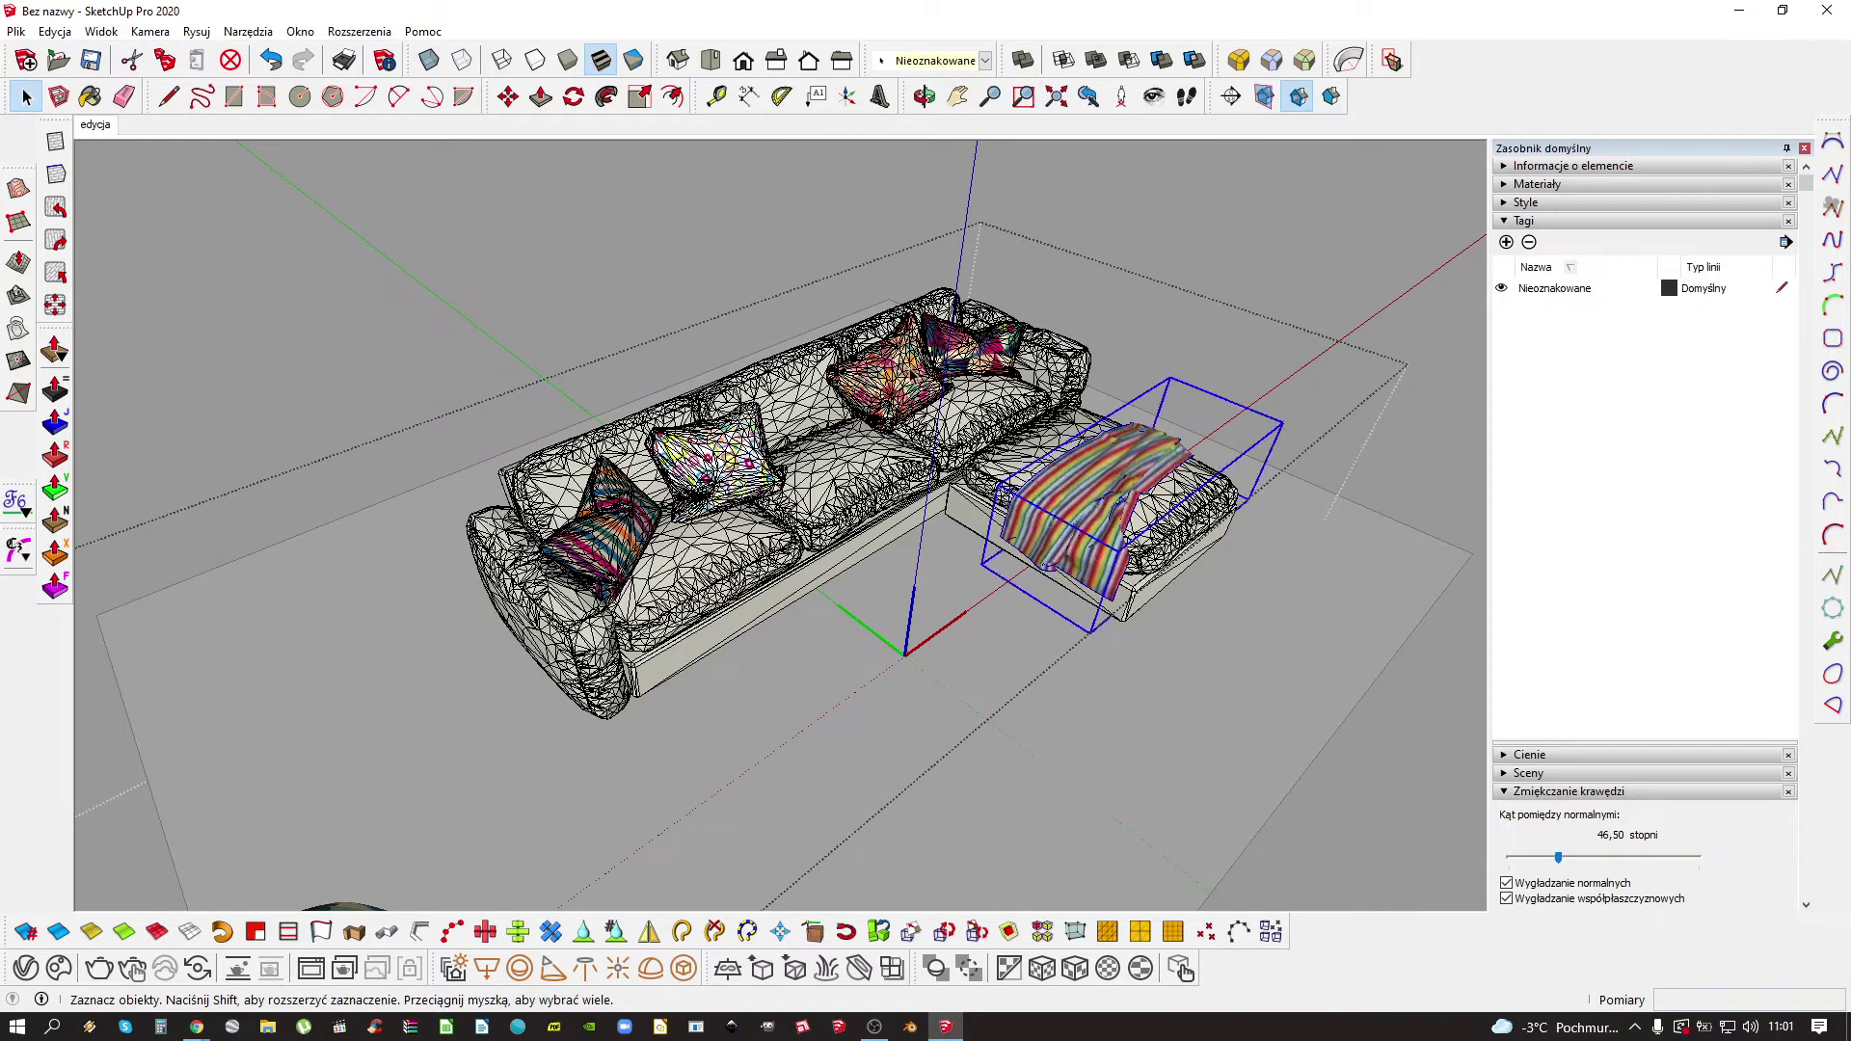
# - Soften the back pillow and striped front-left pillow edges up to 67,60 degrees
pyautogui.click(926, 361)
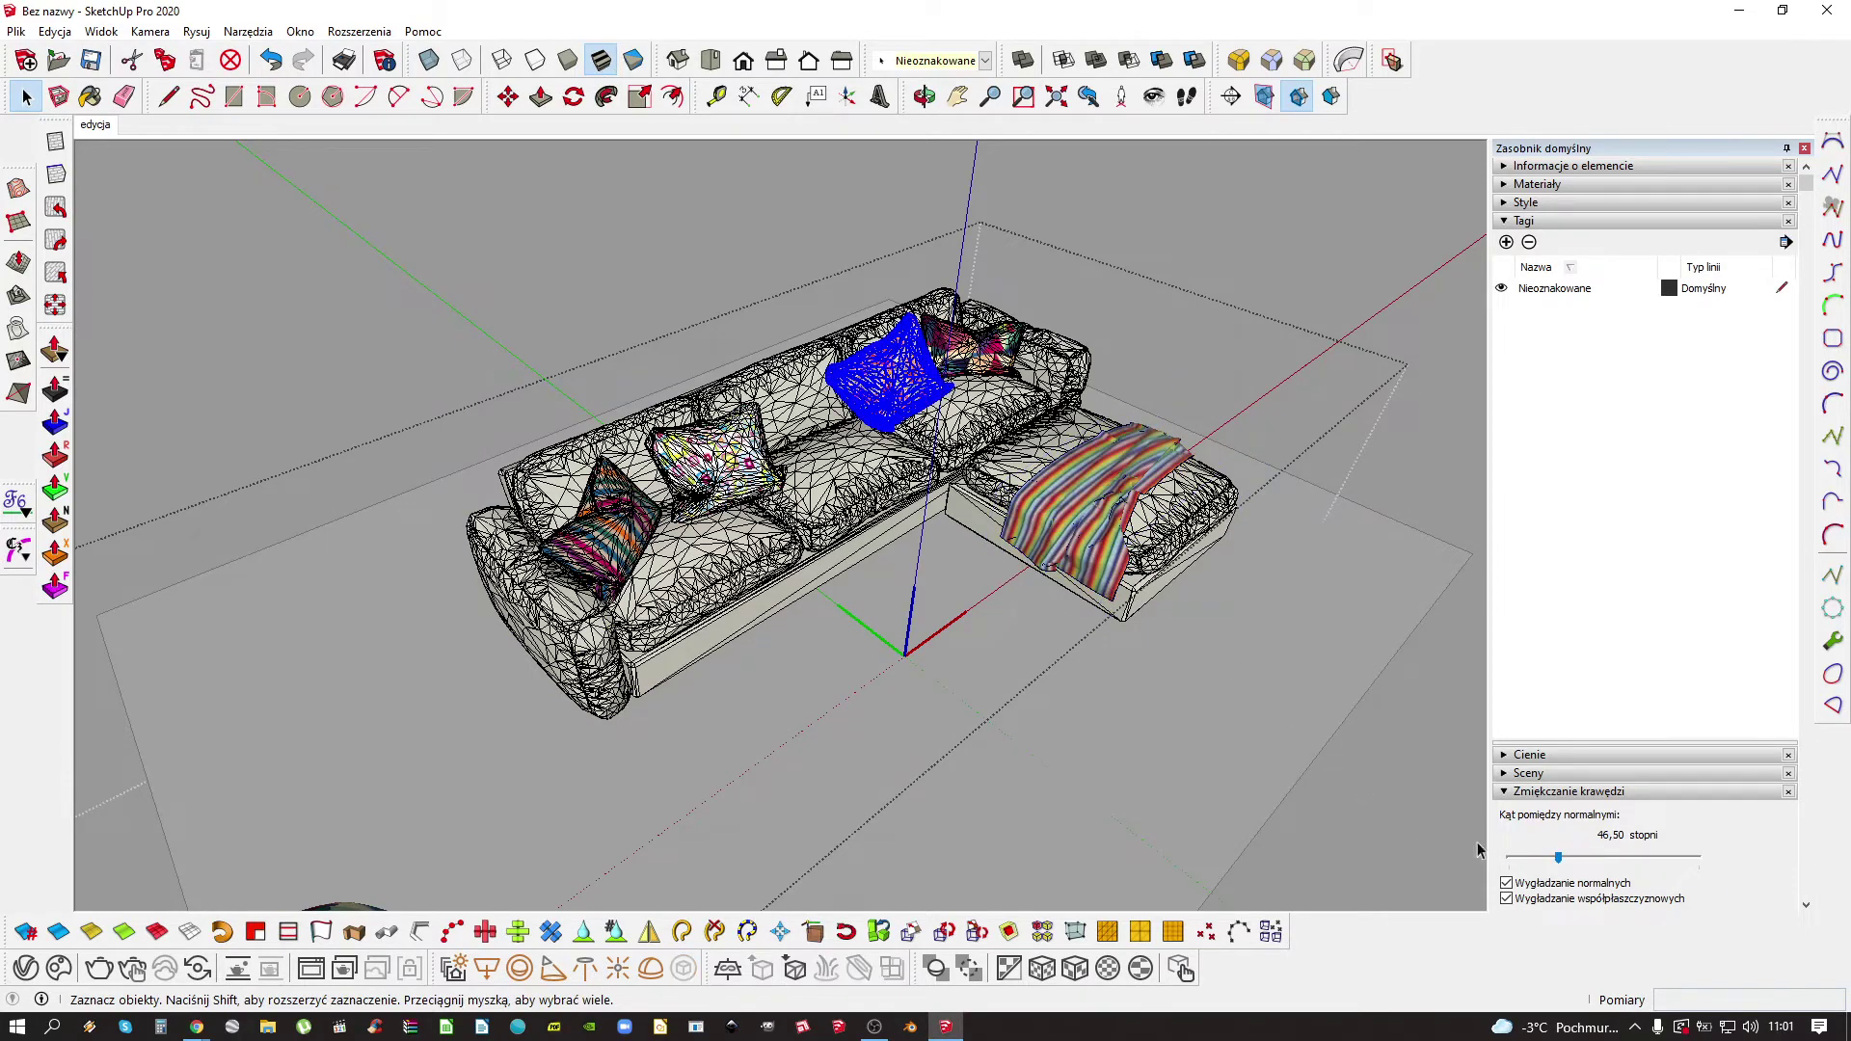
pyautogui.moveTo(1558, 856); pyautogui.dragTo(1579, 857)
pyautogui.click(718, 469)
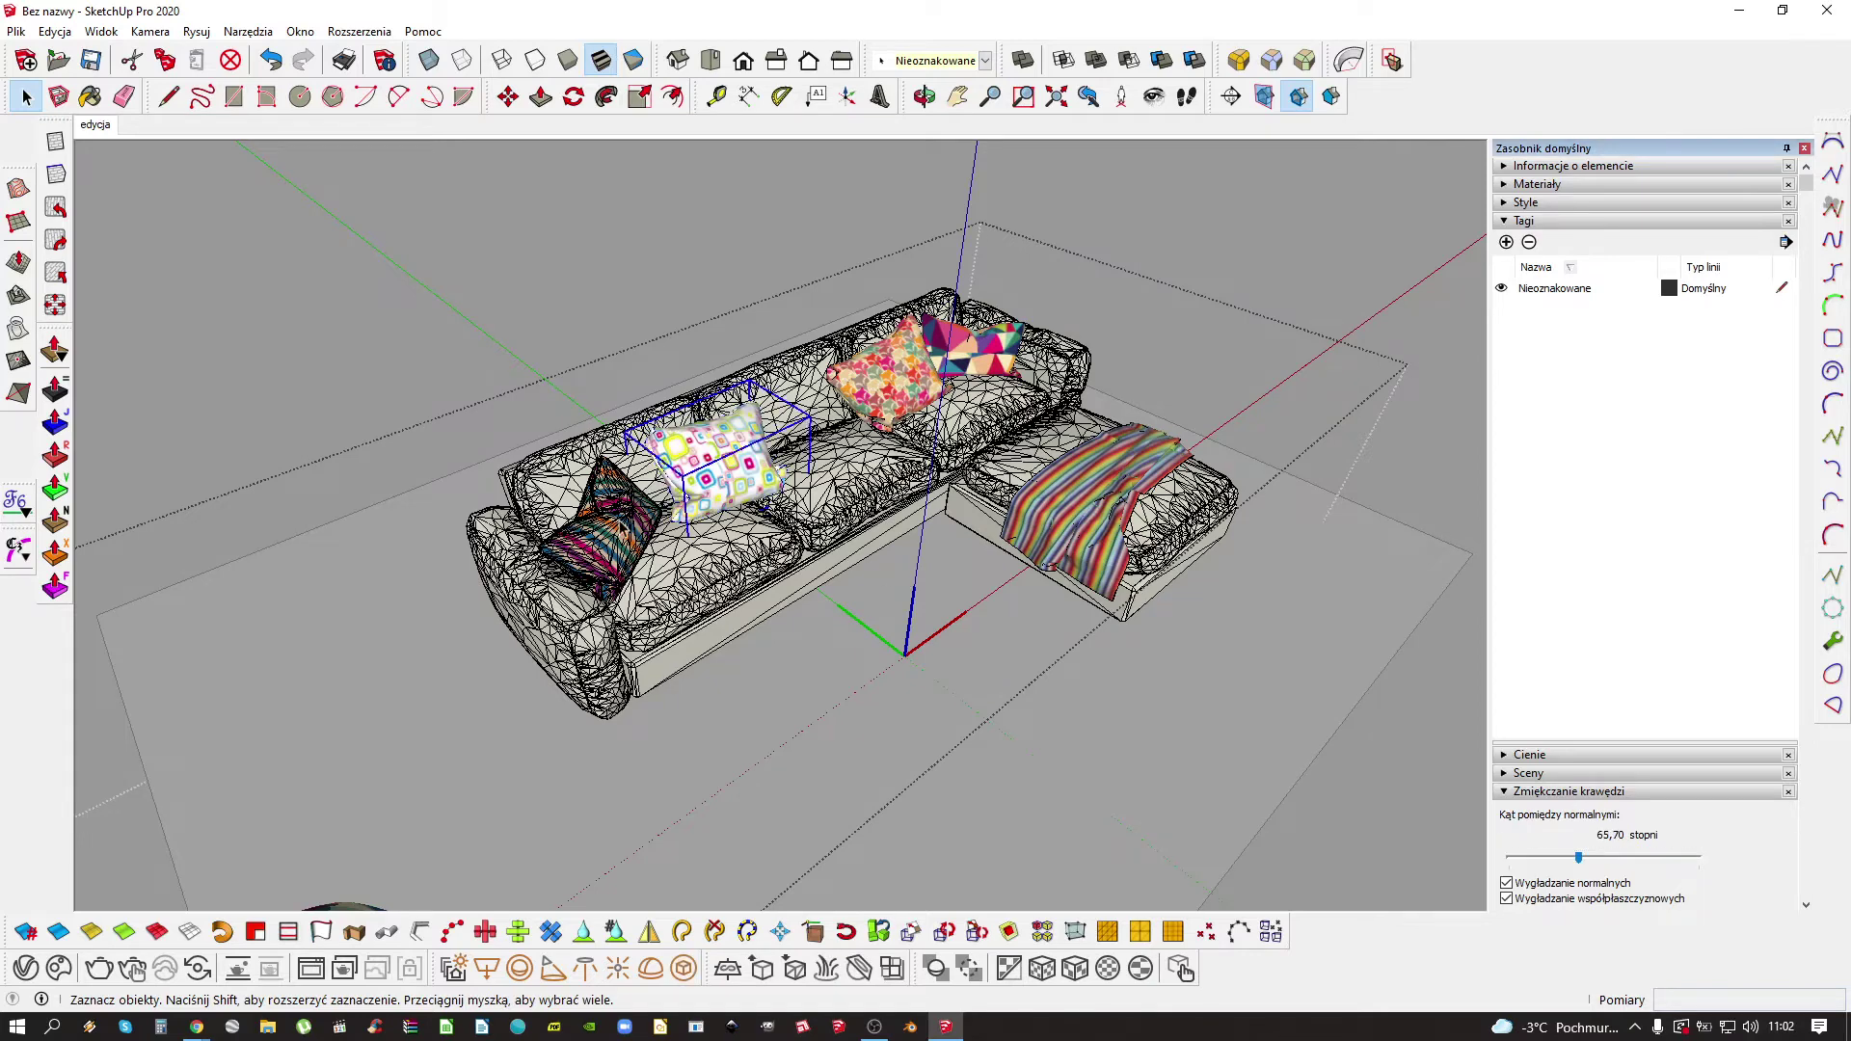
pyautogui.click(602, 528)
pyautogui.moveTo(1584, 864); pyautogui.dragTo(1587, 864)
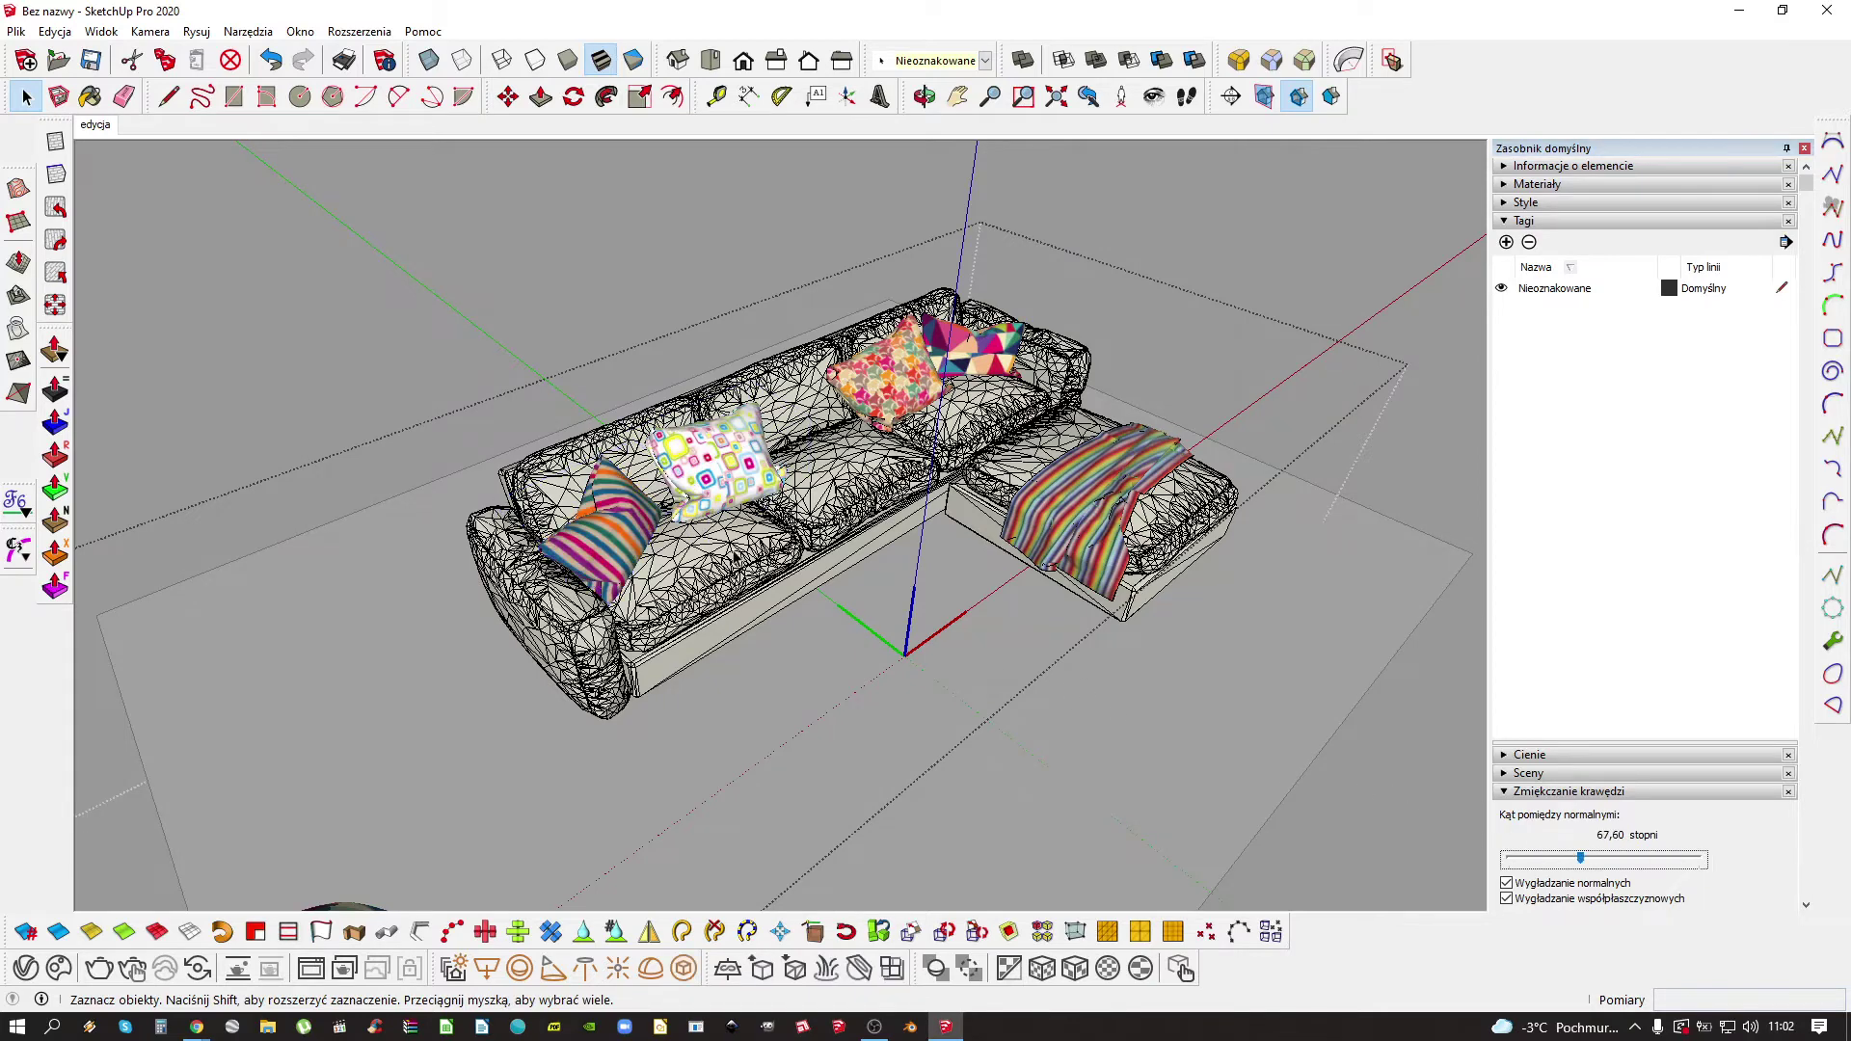
# - Group the entire sofa with pillows and throw and soften its edges to 83,10 degrees
pyautogui.click(735, 557)
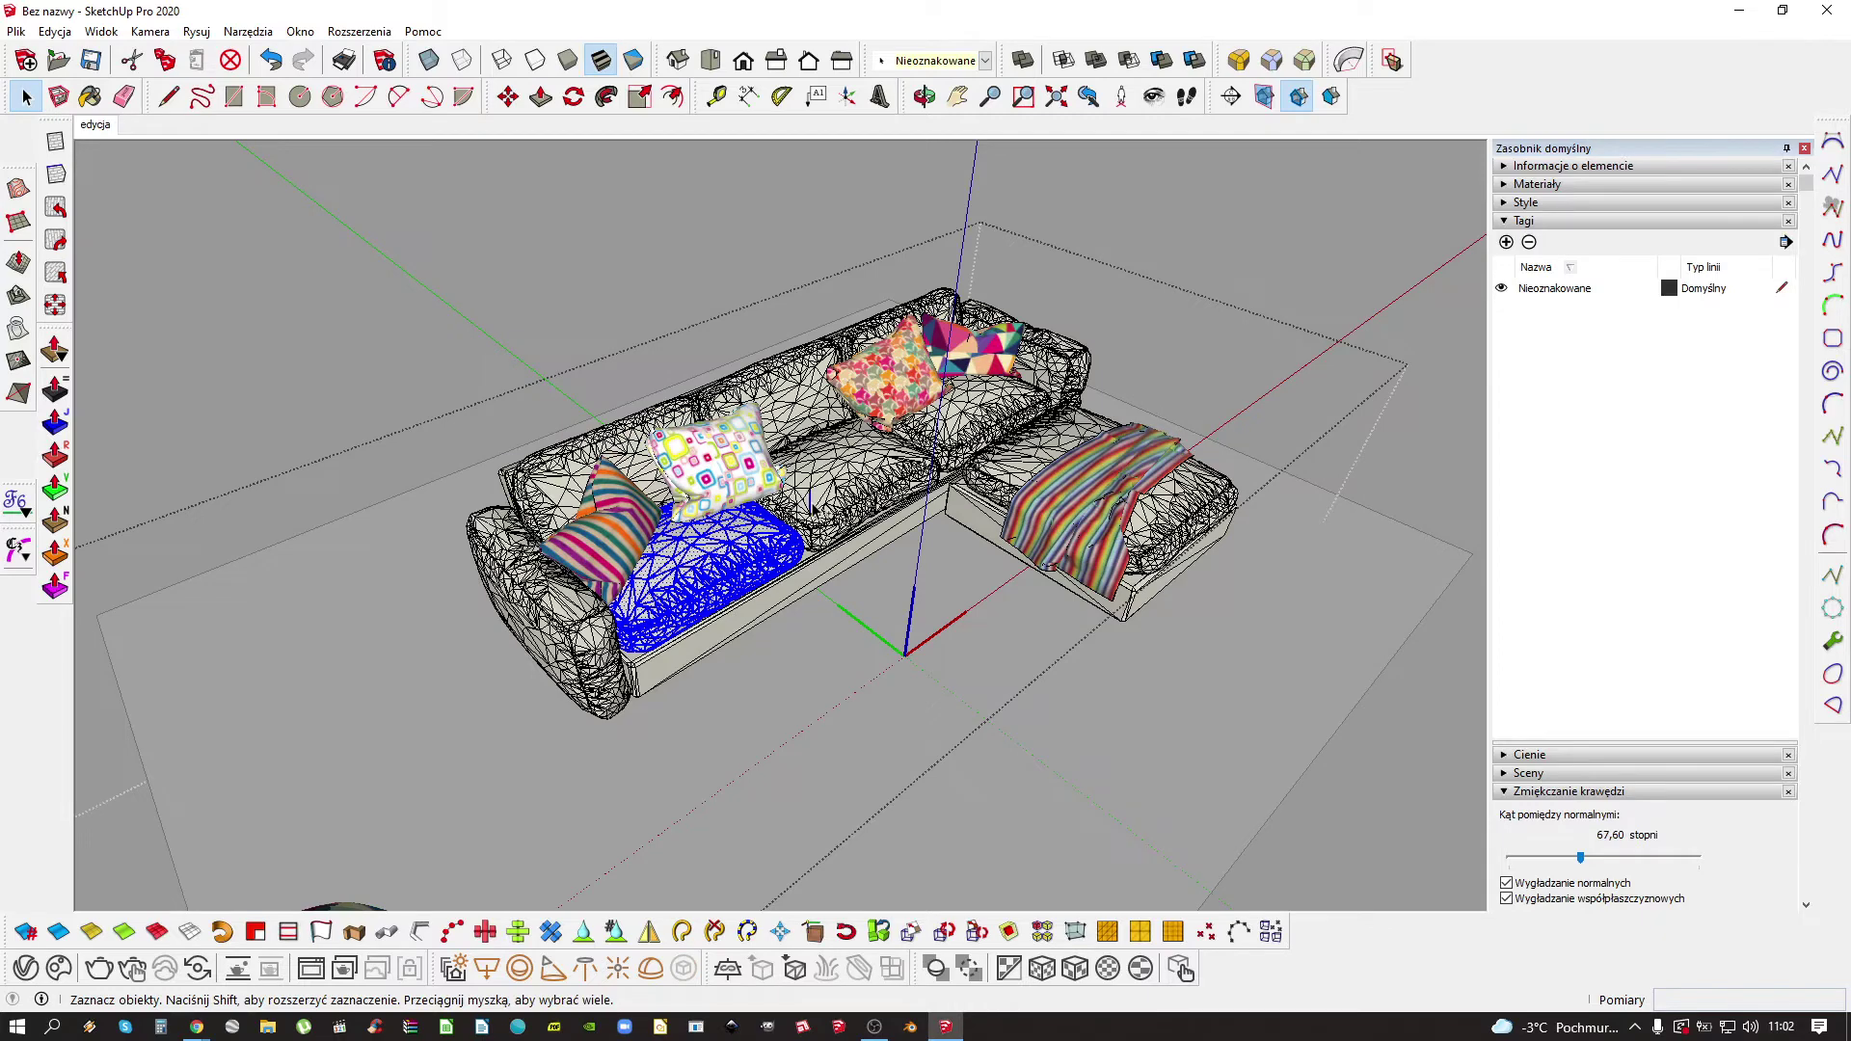
pyautogui.keyDown('shift'); pyautogui.click(811, 502); pyautogui.keyUp('shift')
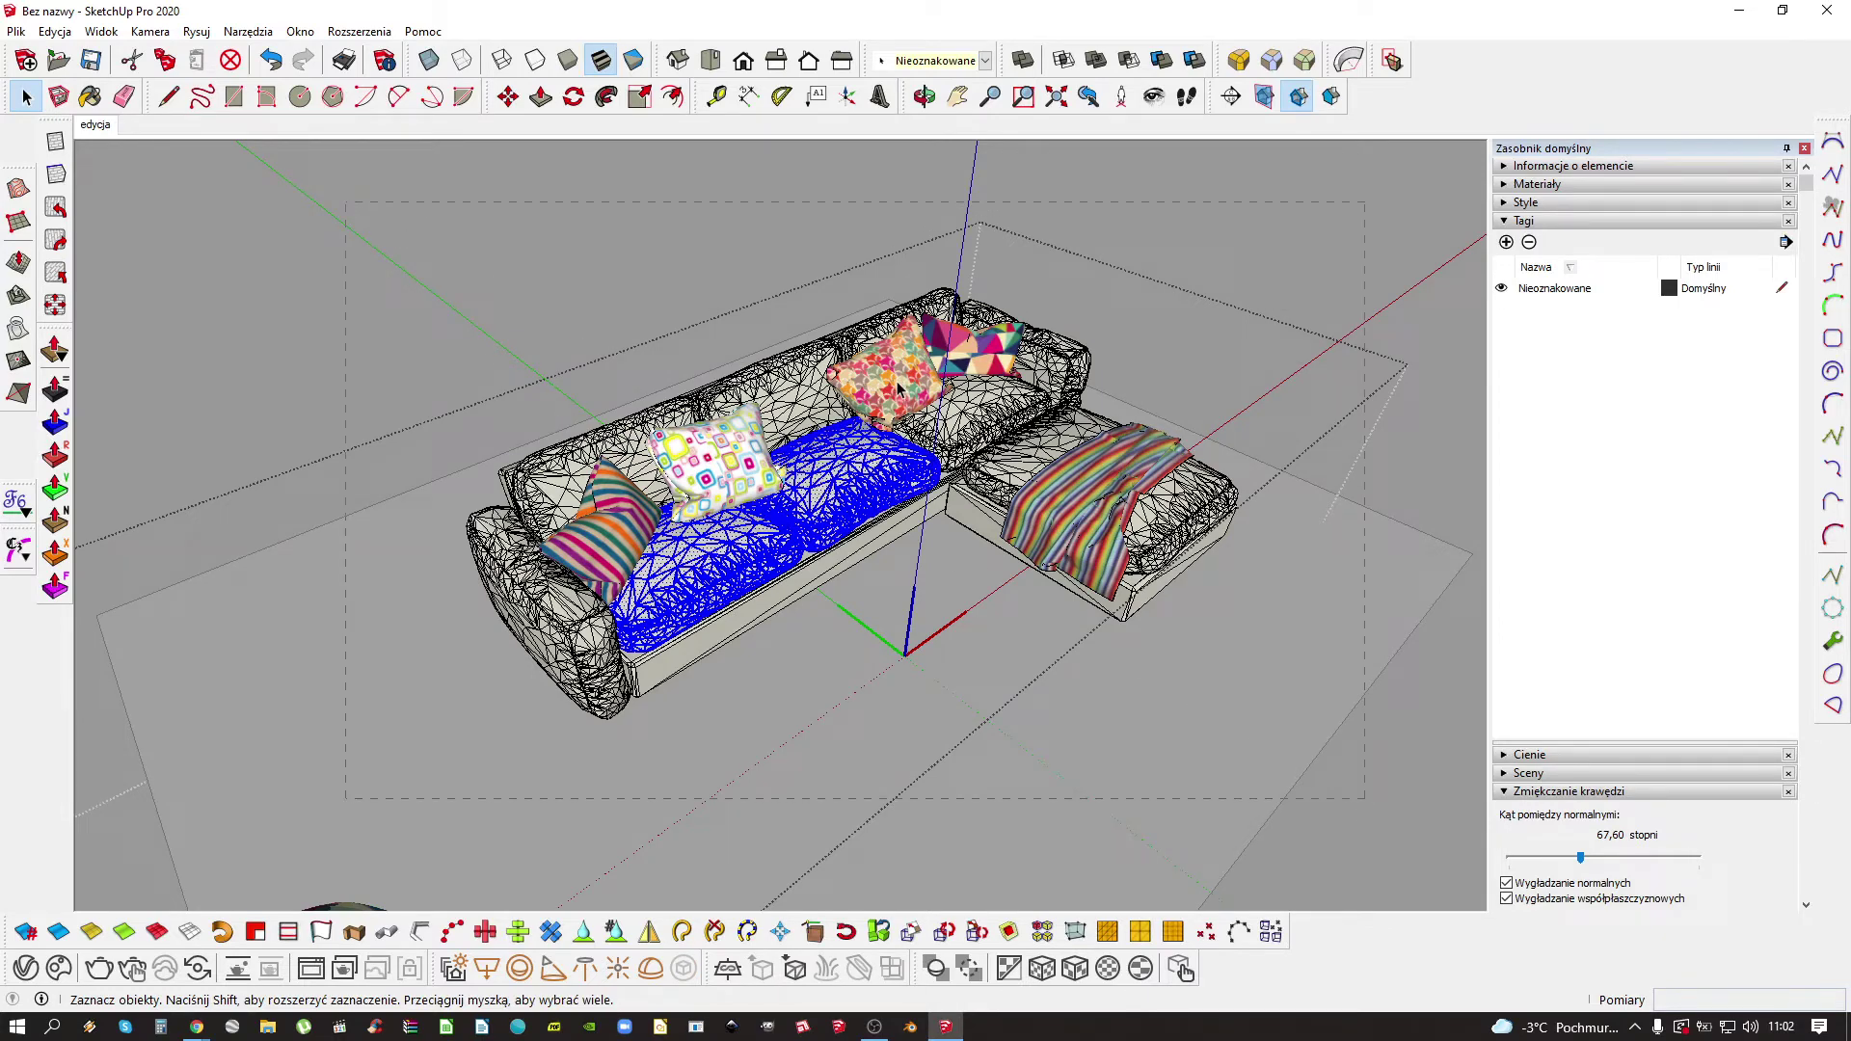
pyautogui.hotkey('ctrl', 'a')
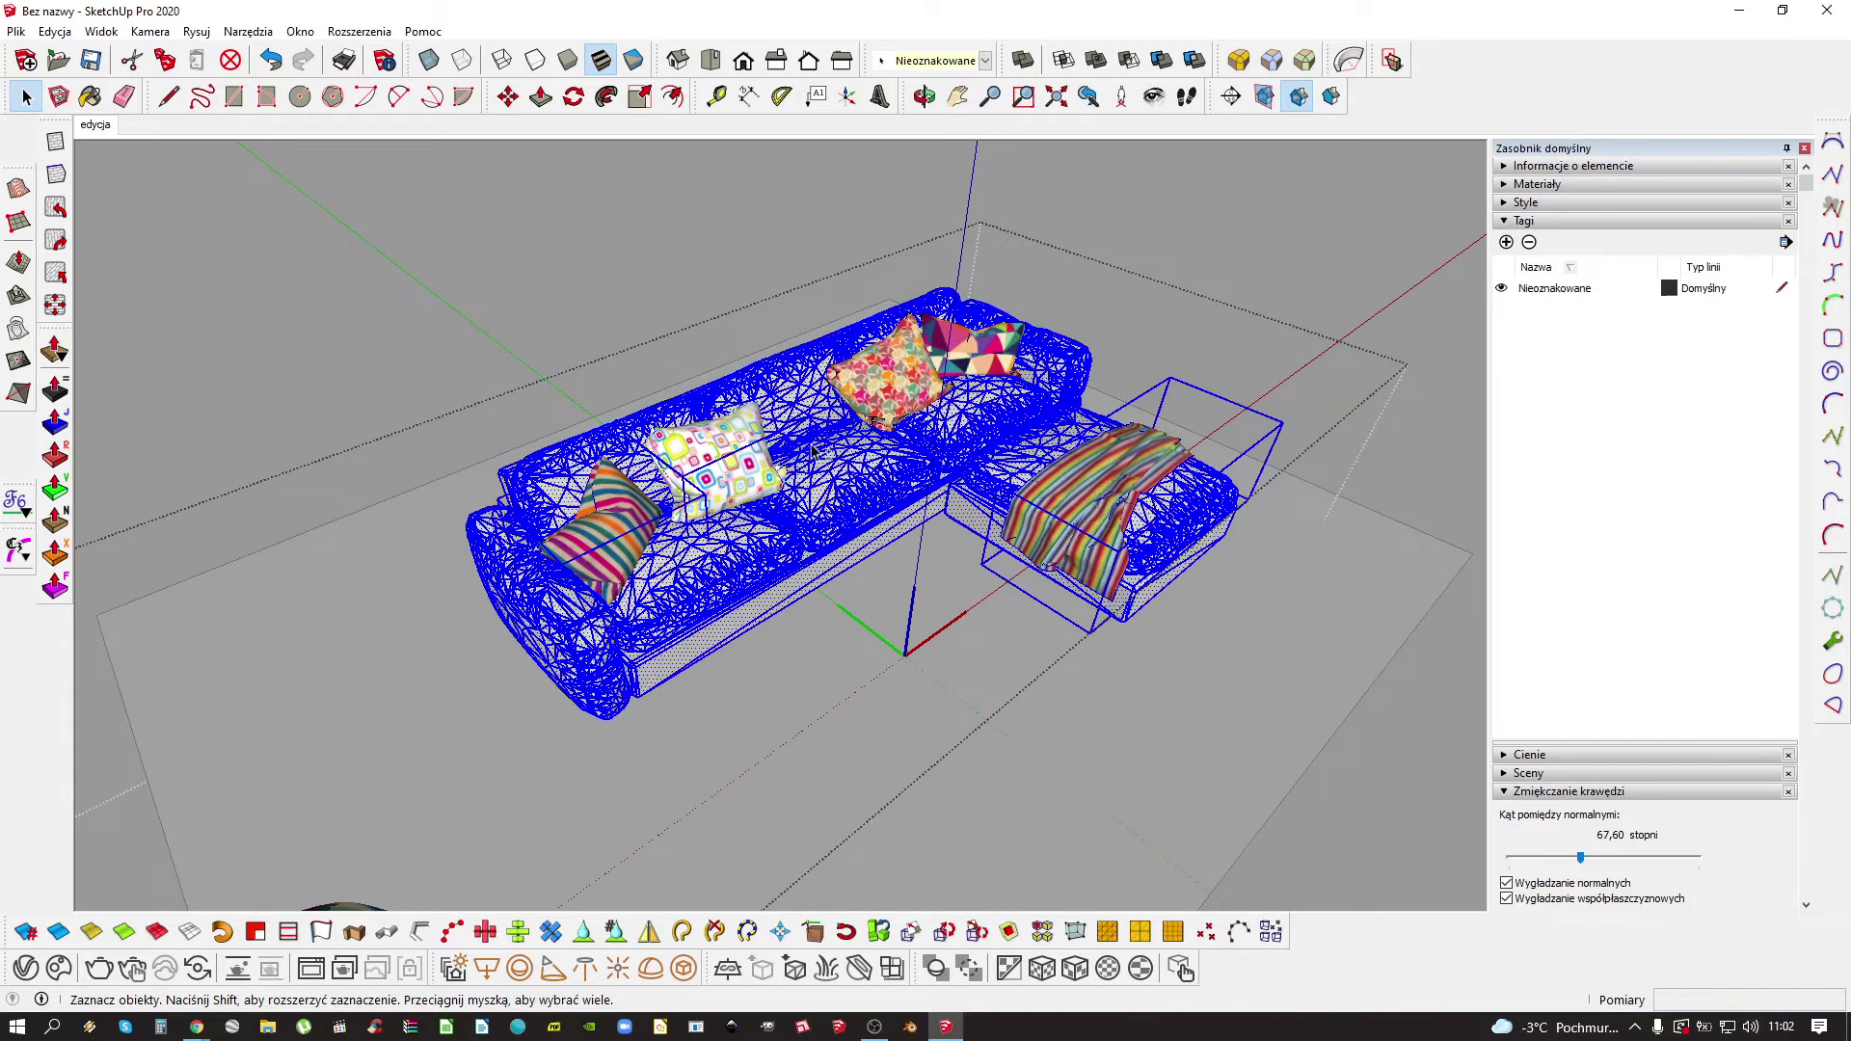
pyautogui.moveTo(701, 513); pyautogui.dragTo(918, 482, button='middle')
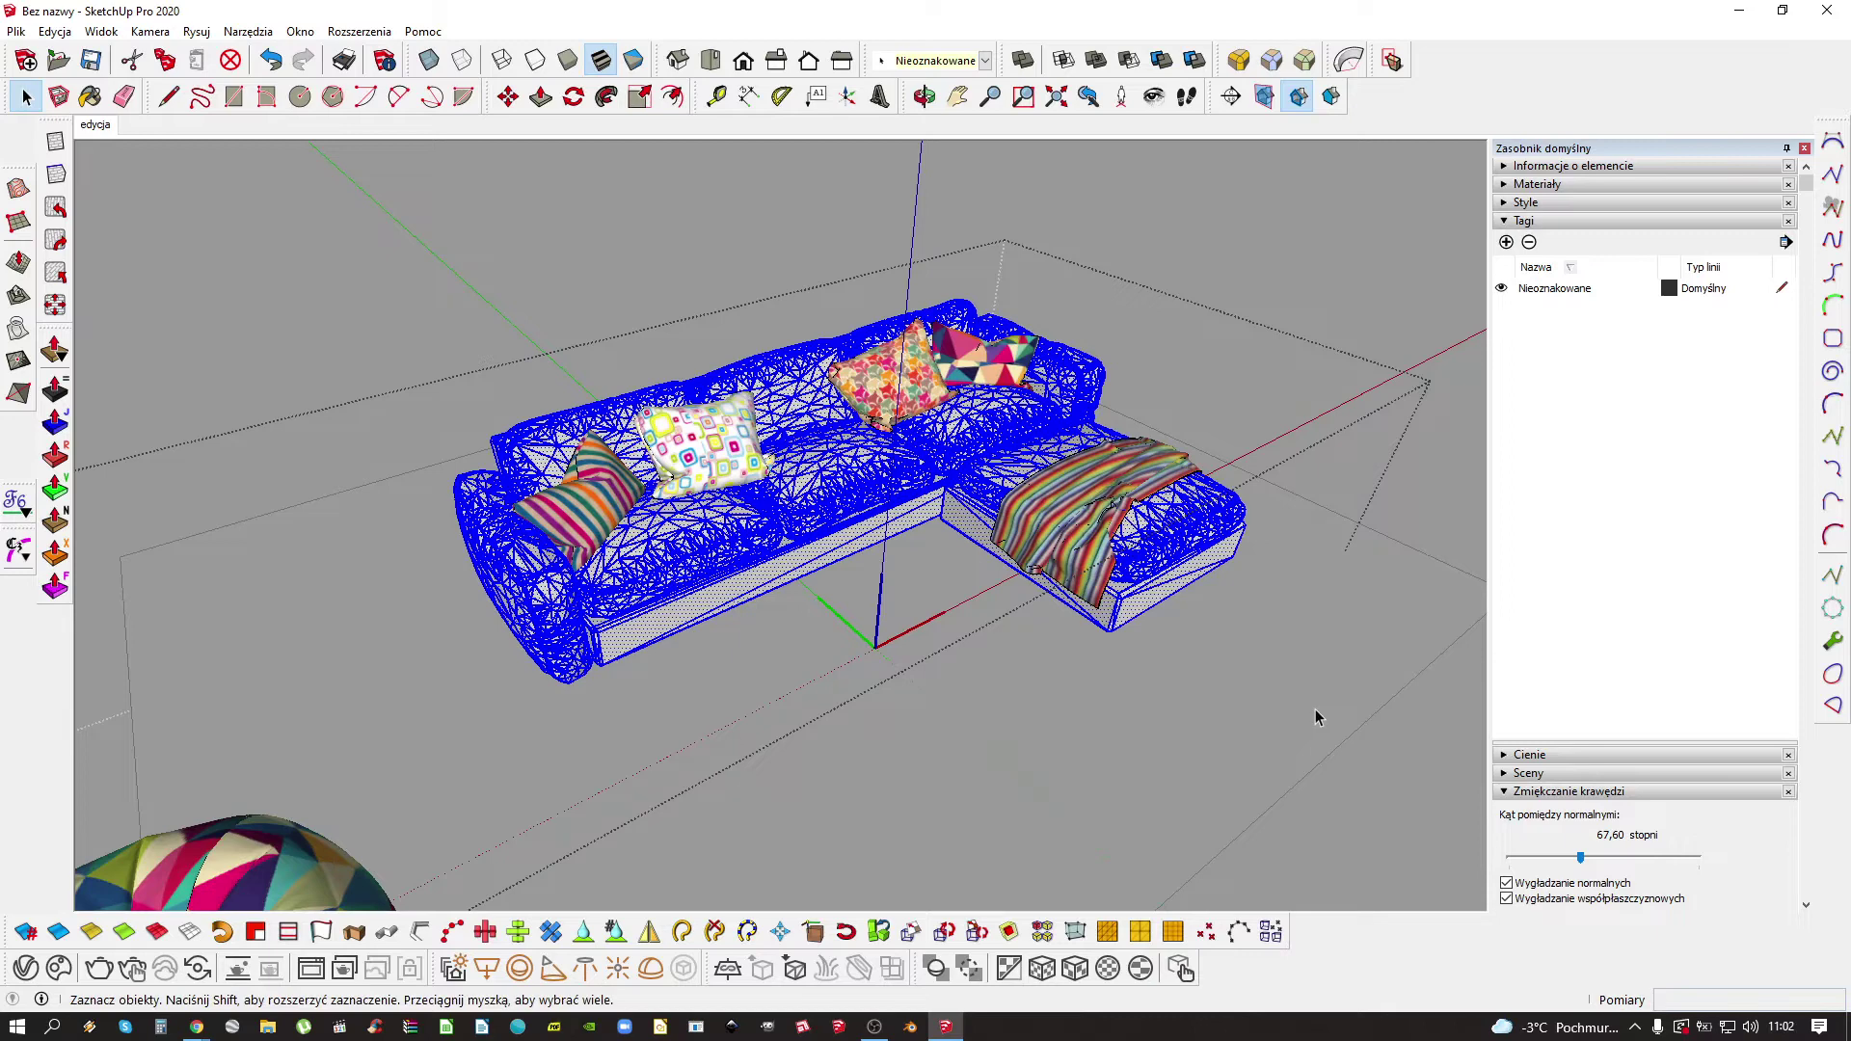
pyautogui.hotkey('ctrl', 'g')
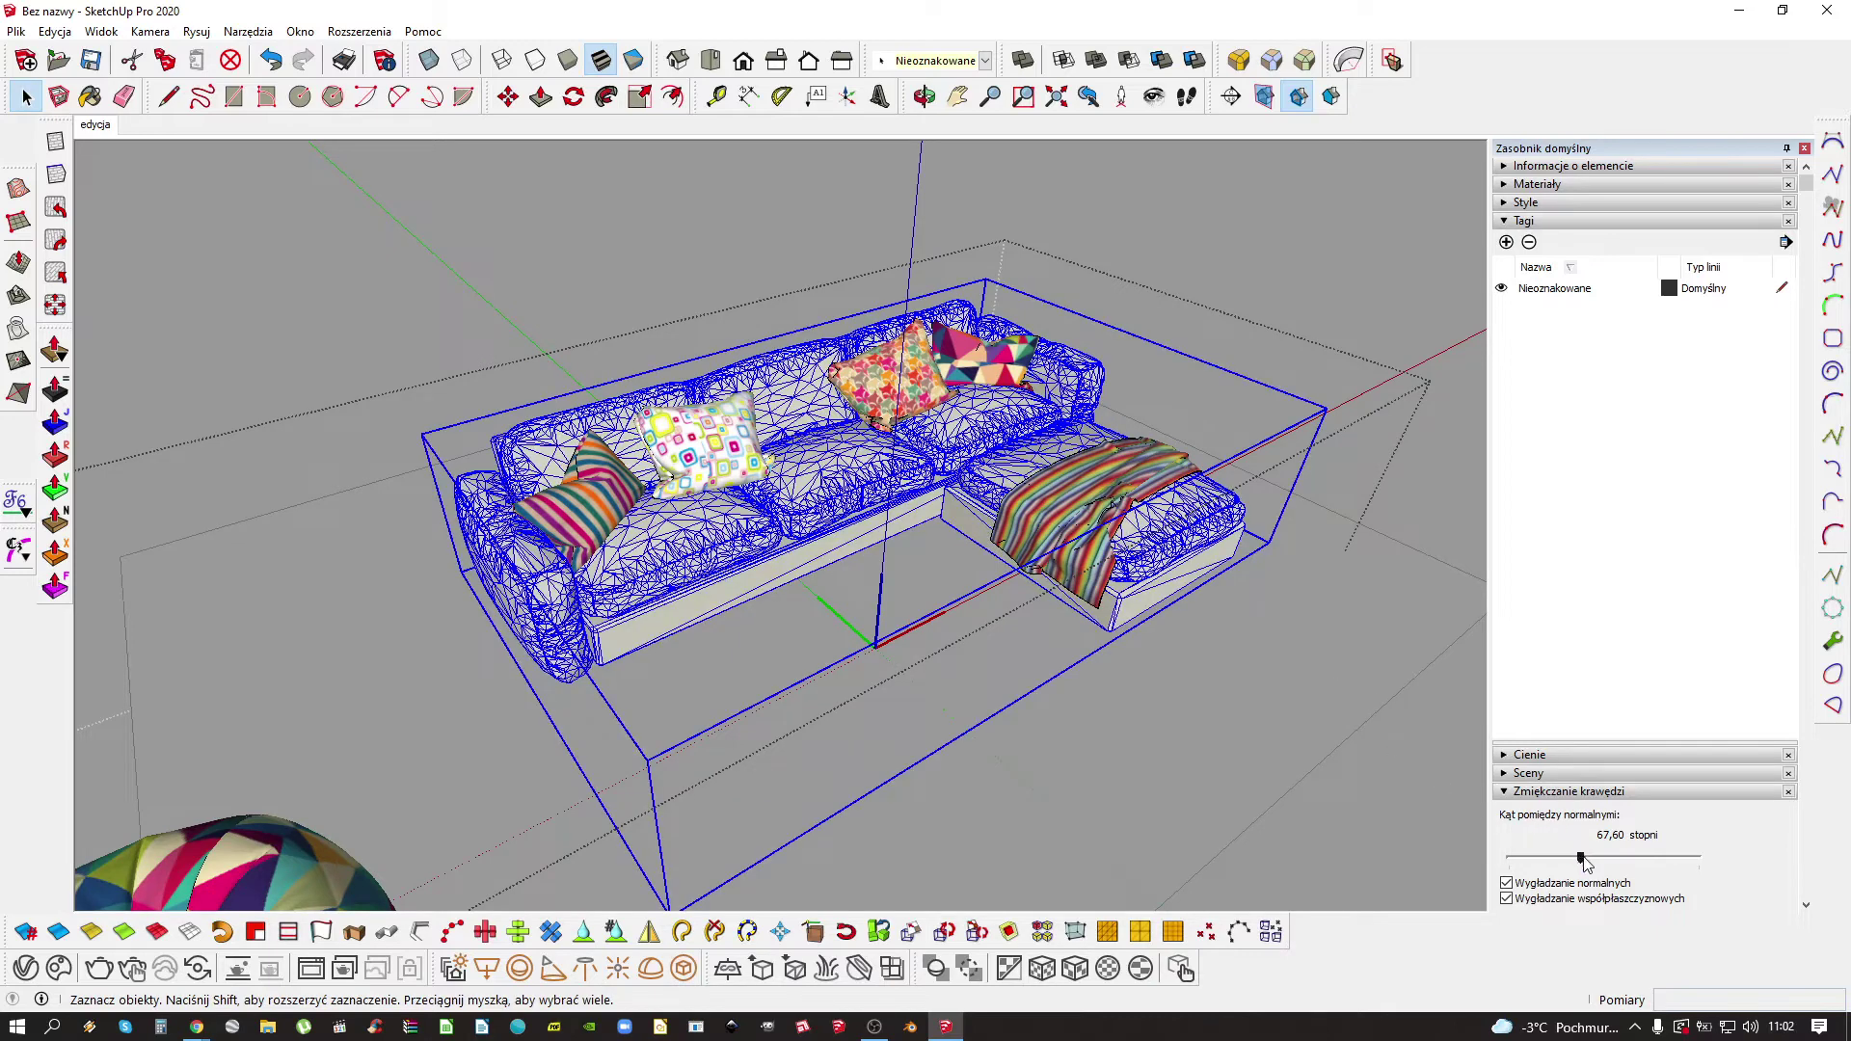
pyautogui.moveTo(1581, 857); pyautogui.dragTo(1585, 857)
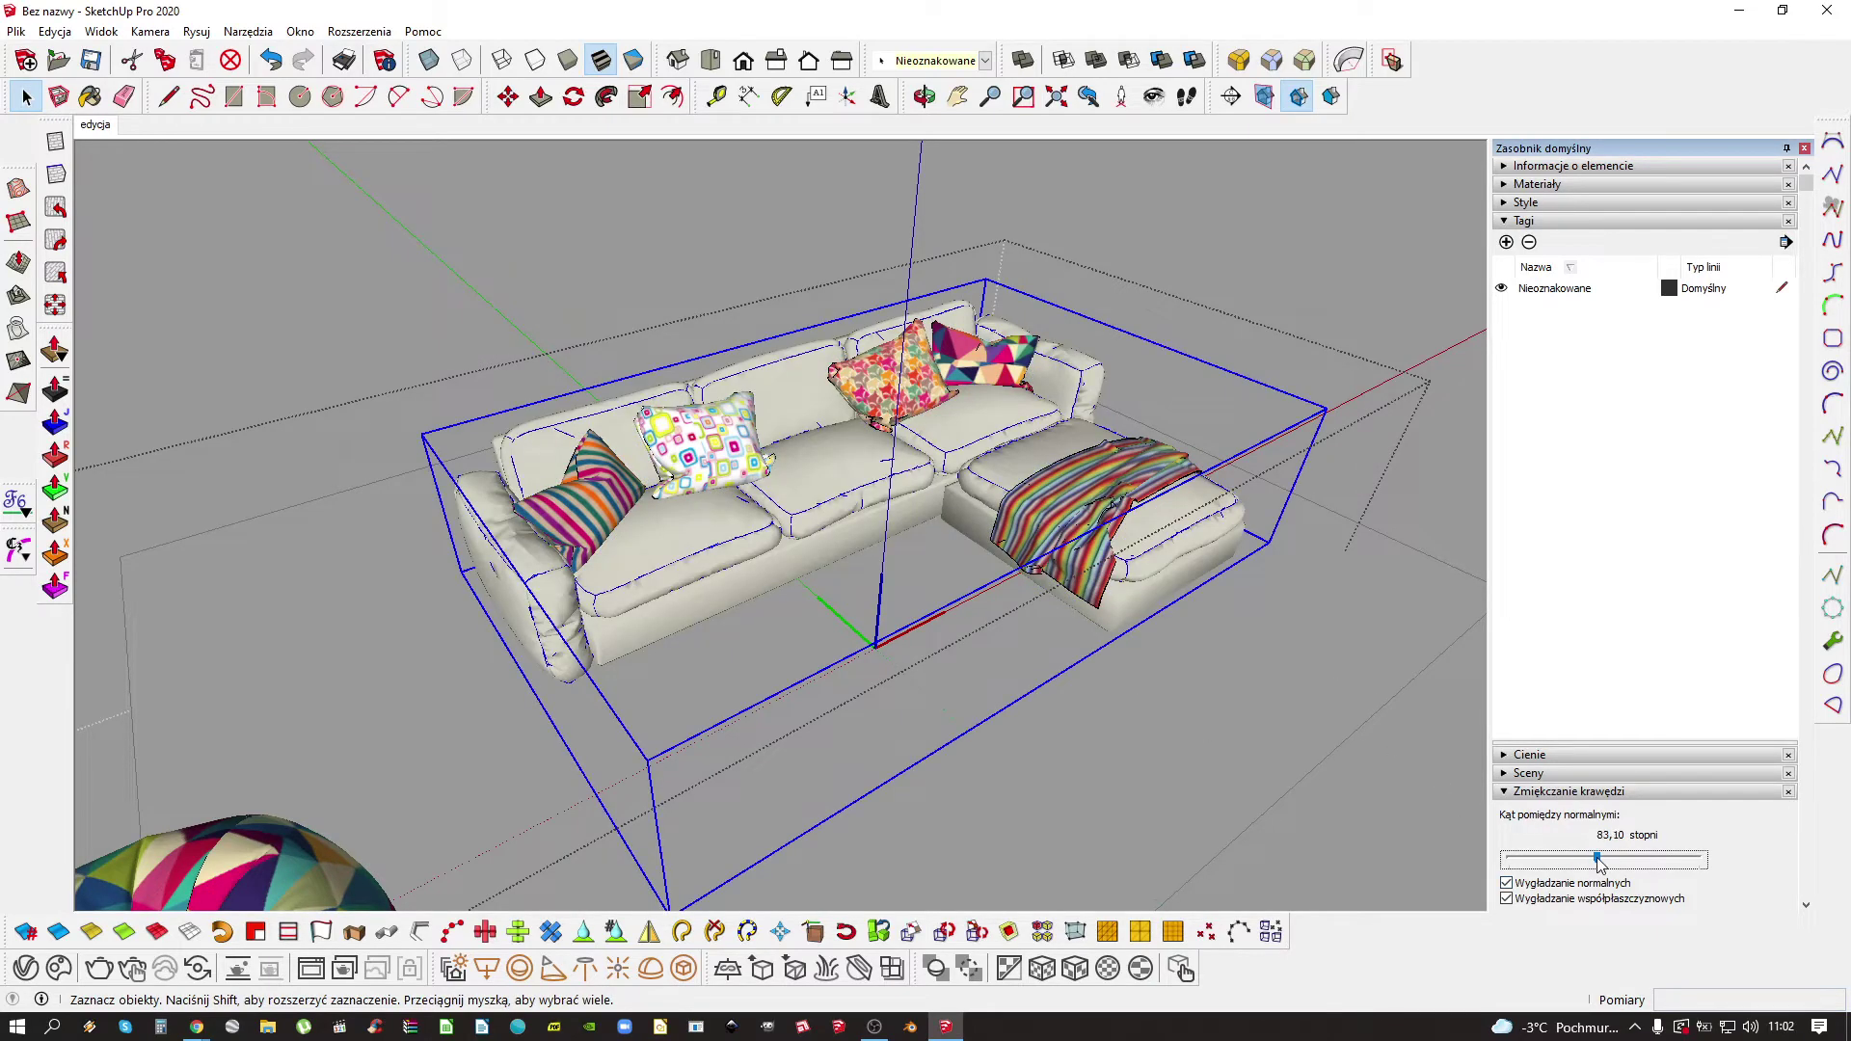
pyautogui.moveTo(820, 598)
pyautogui.mouseDown(button='middle')
pyautogui.moveTo(977, 583)
pyautogui.moveTo(824, 551)
pyautogui.moveTo(839, 545)
pyautogui.mouseUp(button='middle')
# - Reload the model, then make the box-selected sofa a component named 'sofa'
pyautogui.rightClick(837, 545)
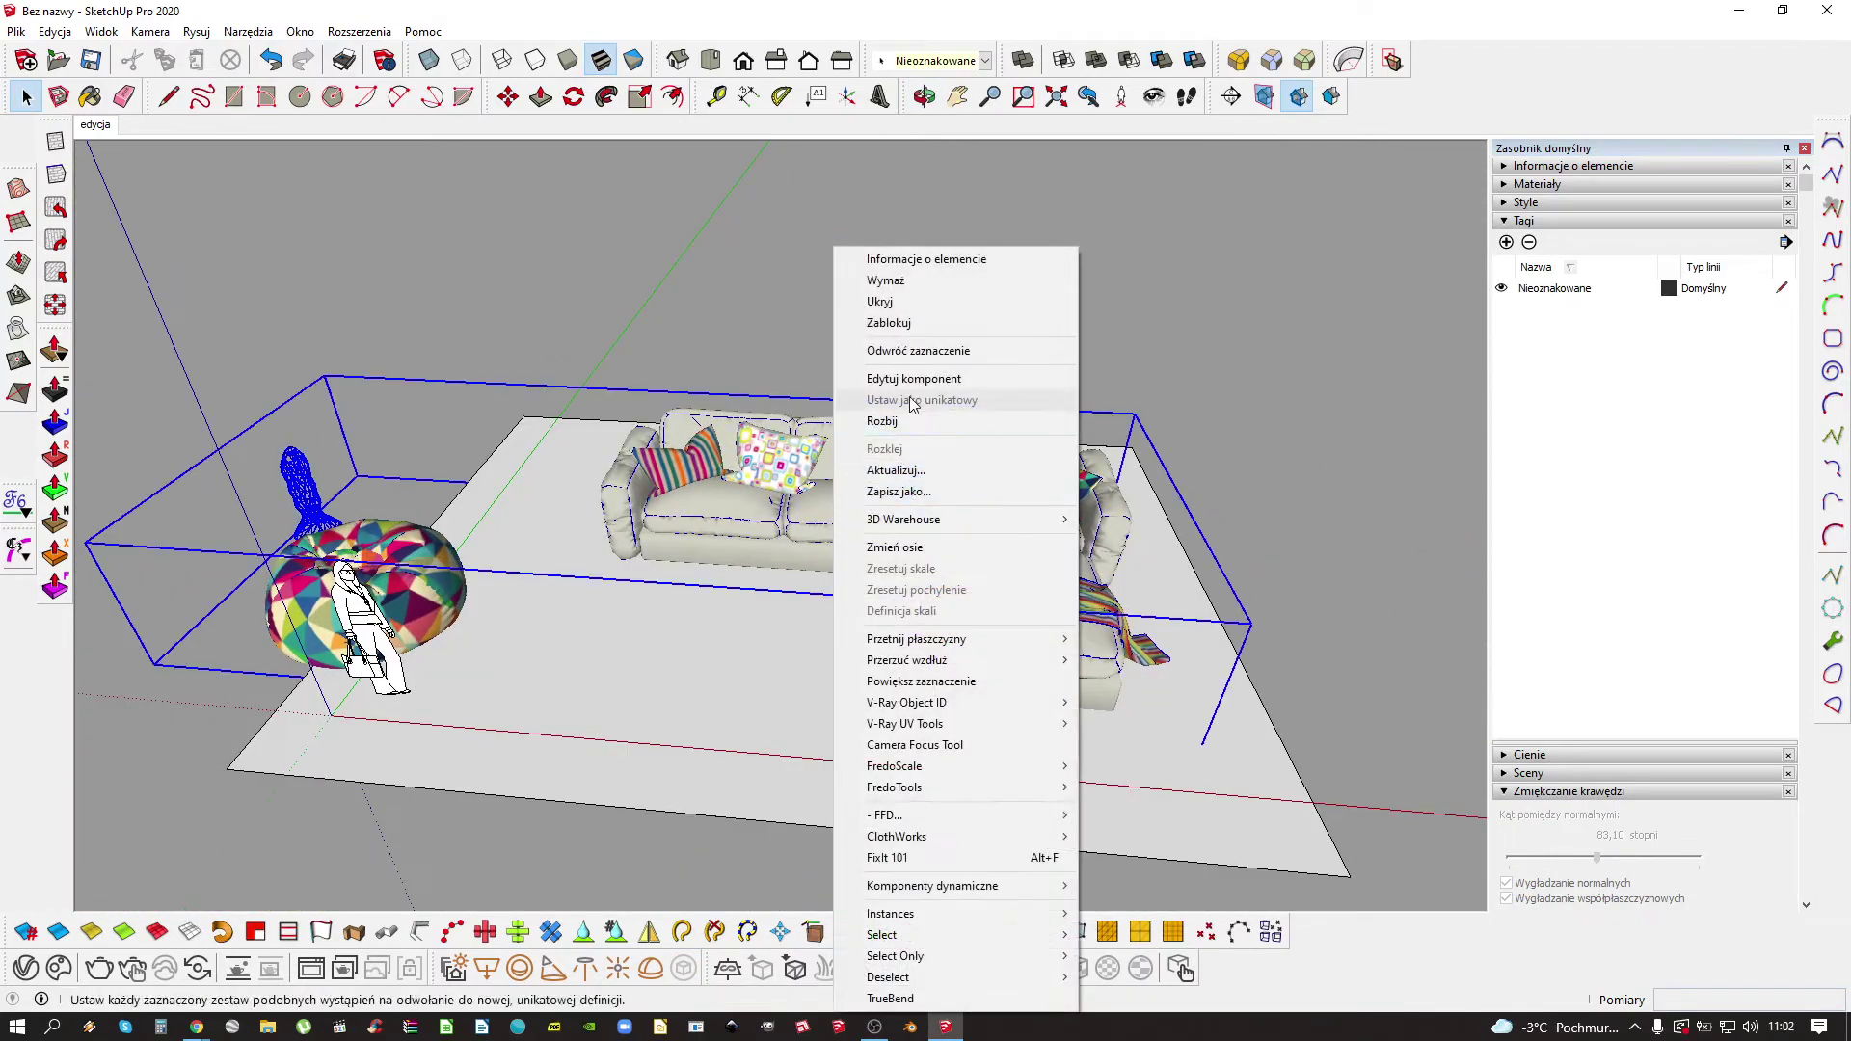
pyautogui.click(895, 470)
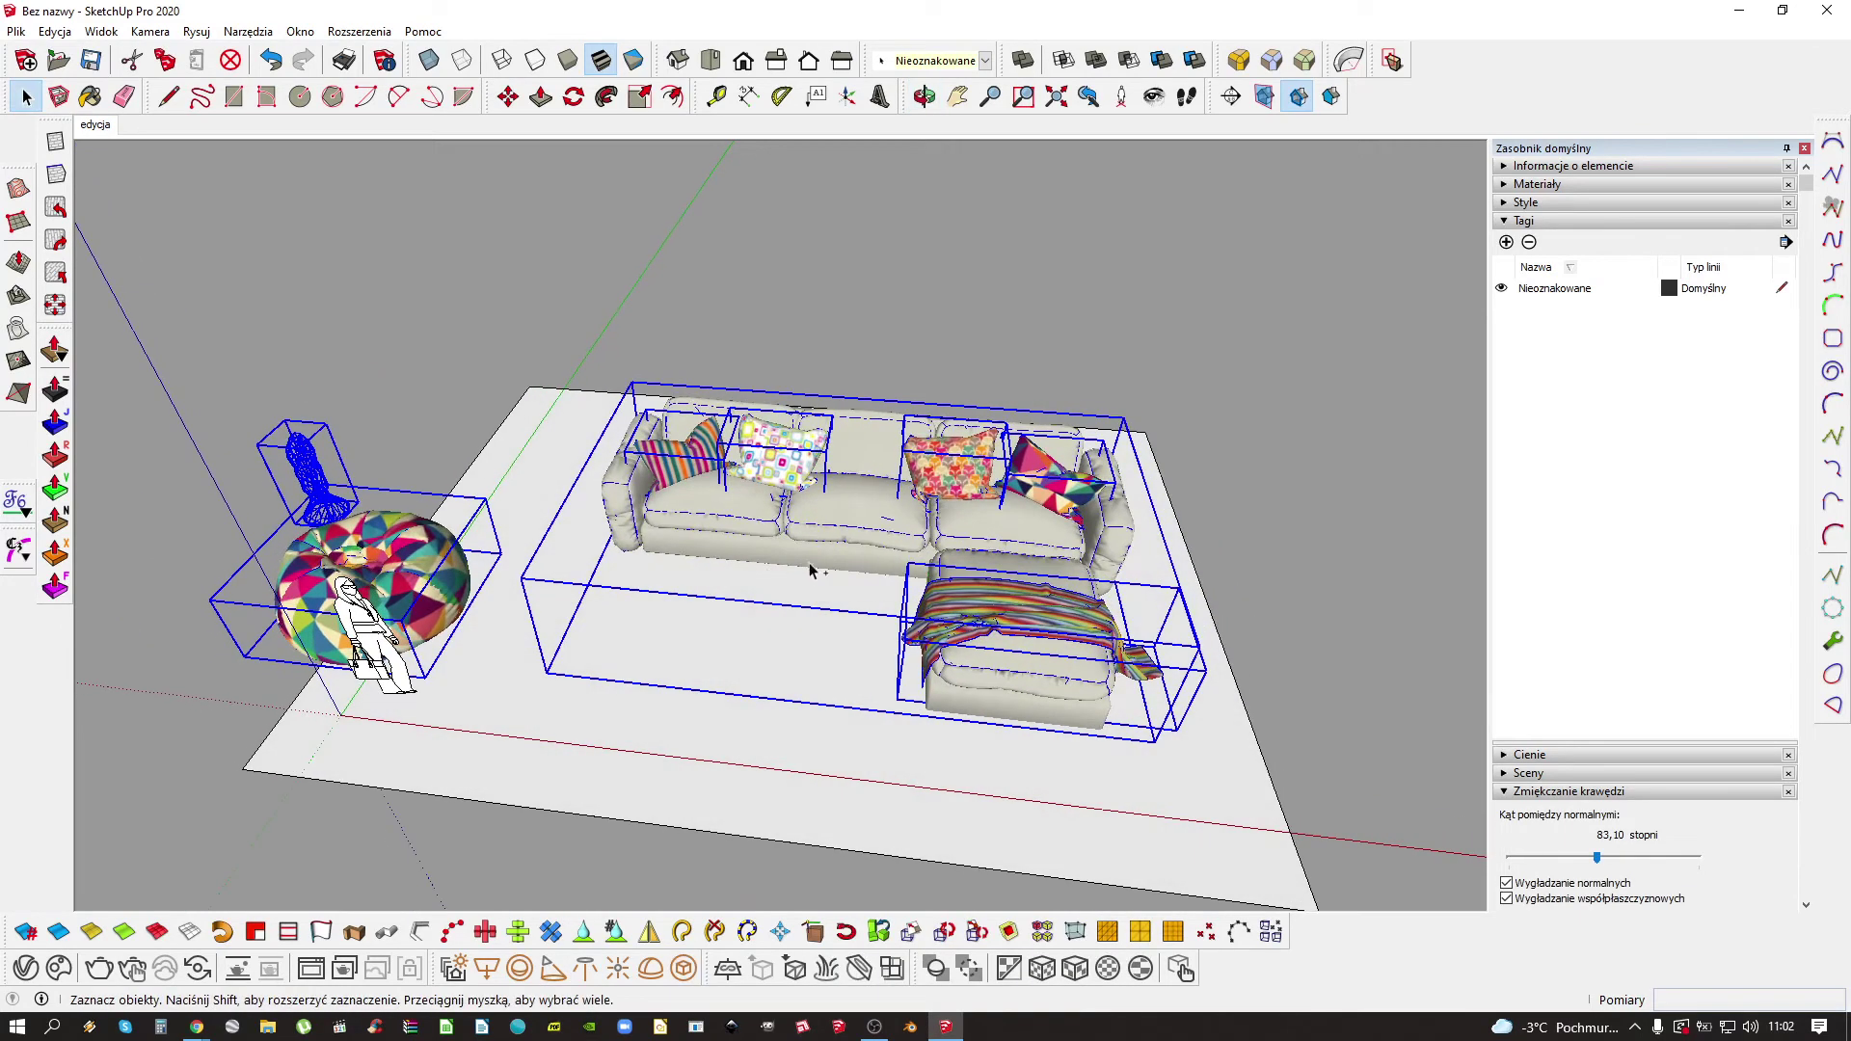
pyautogui.press('Escape')
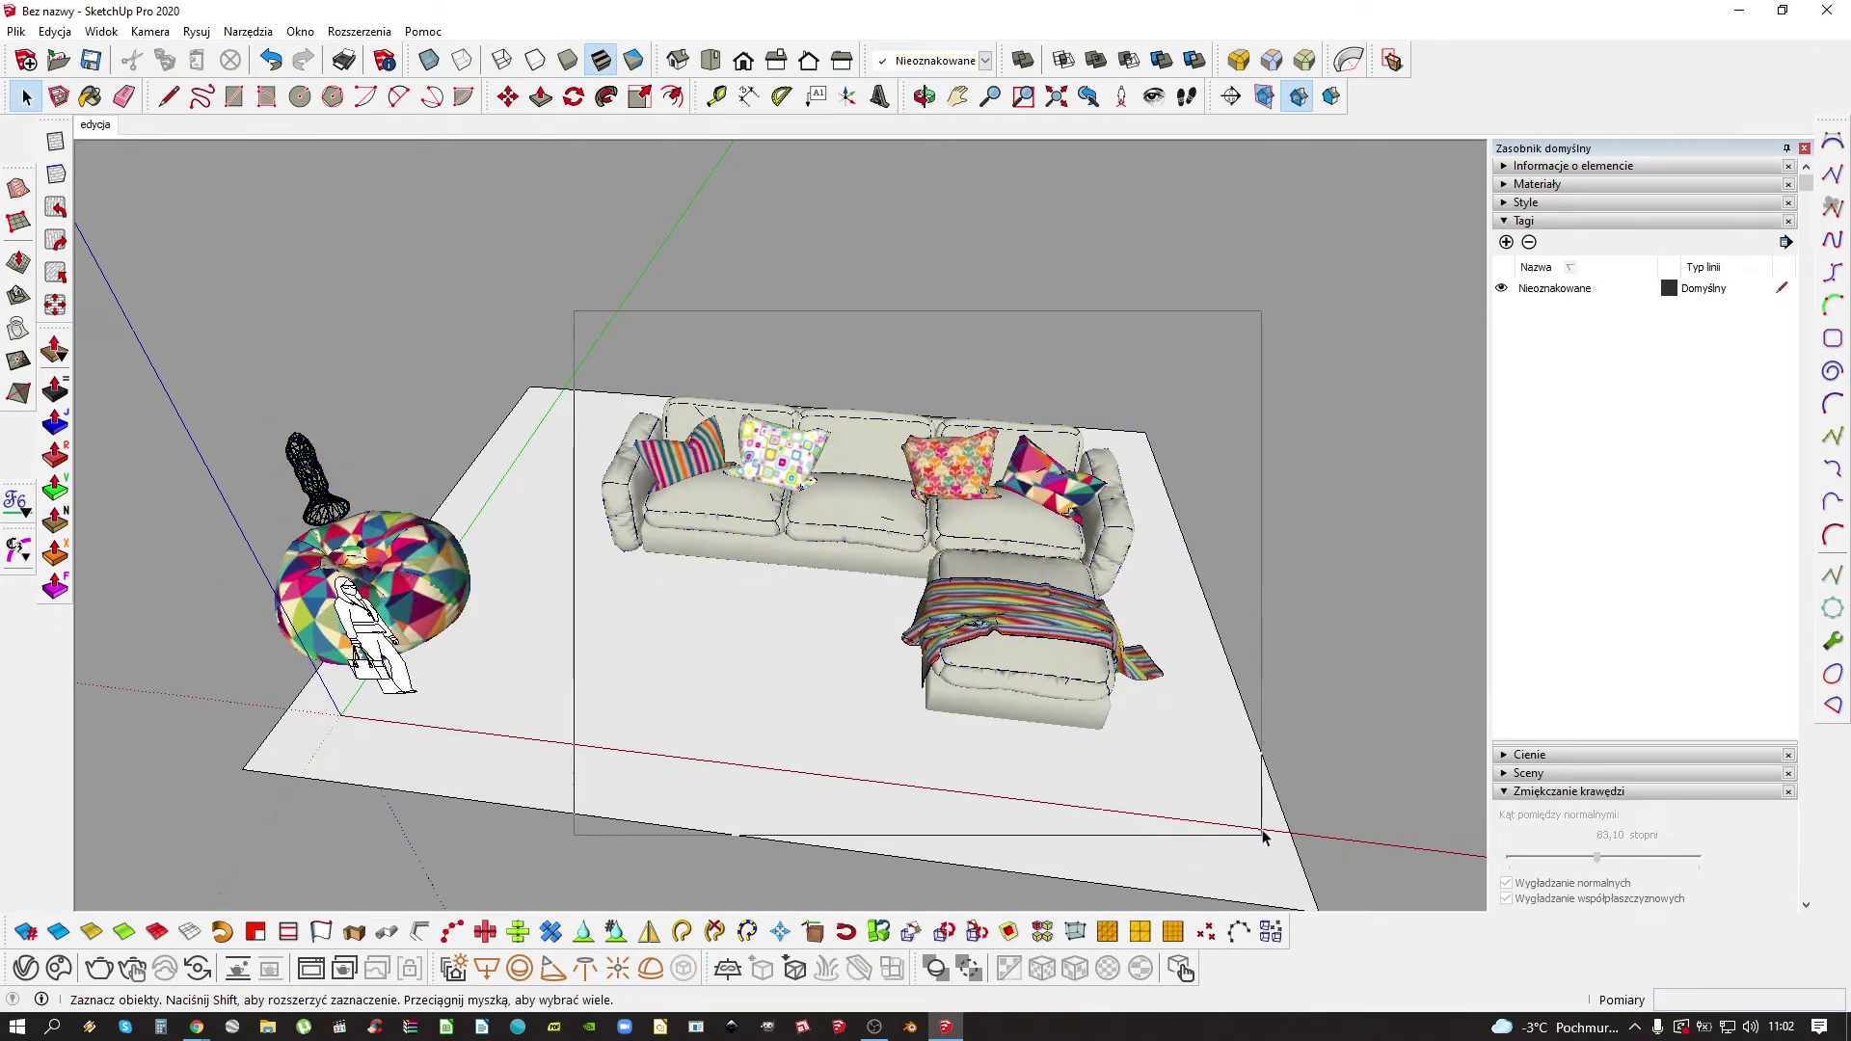
pyautogui.moveTo(1053, 675); pyautogui.dragTo(1261, 827)
pyautogui.moveTo(1137, 702); pyautogui.dragTo(1113, 664, button='middle')
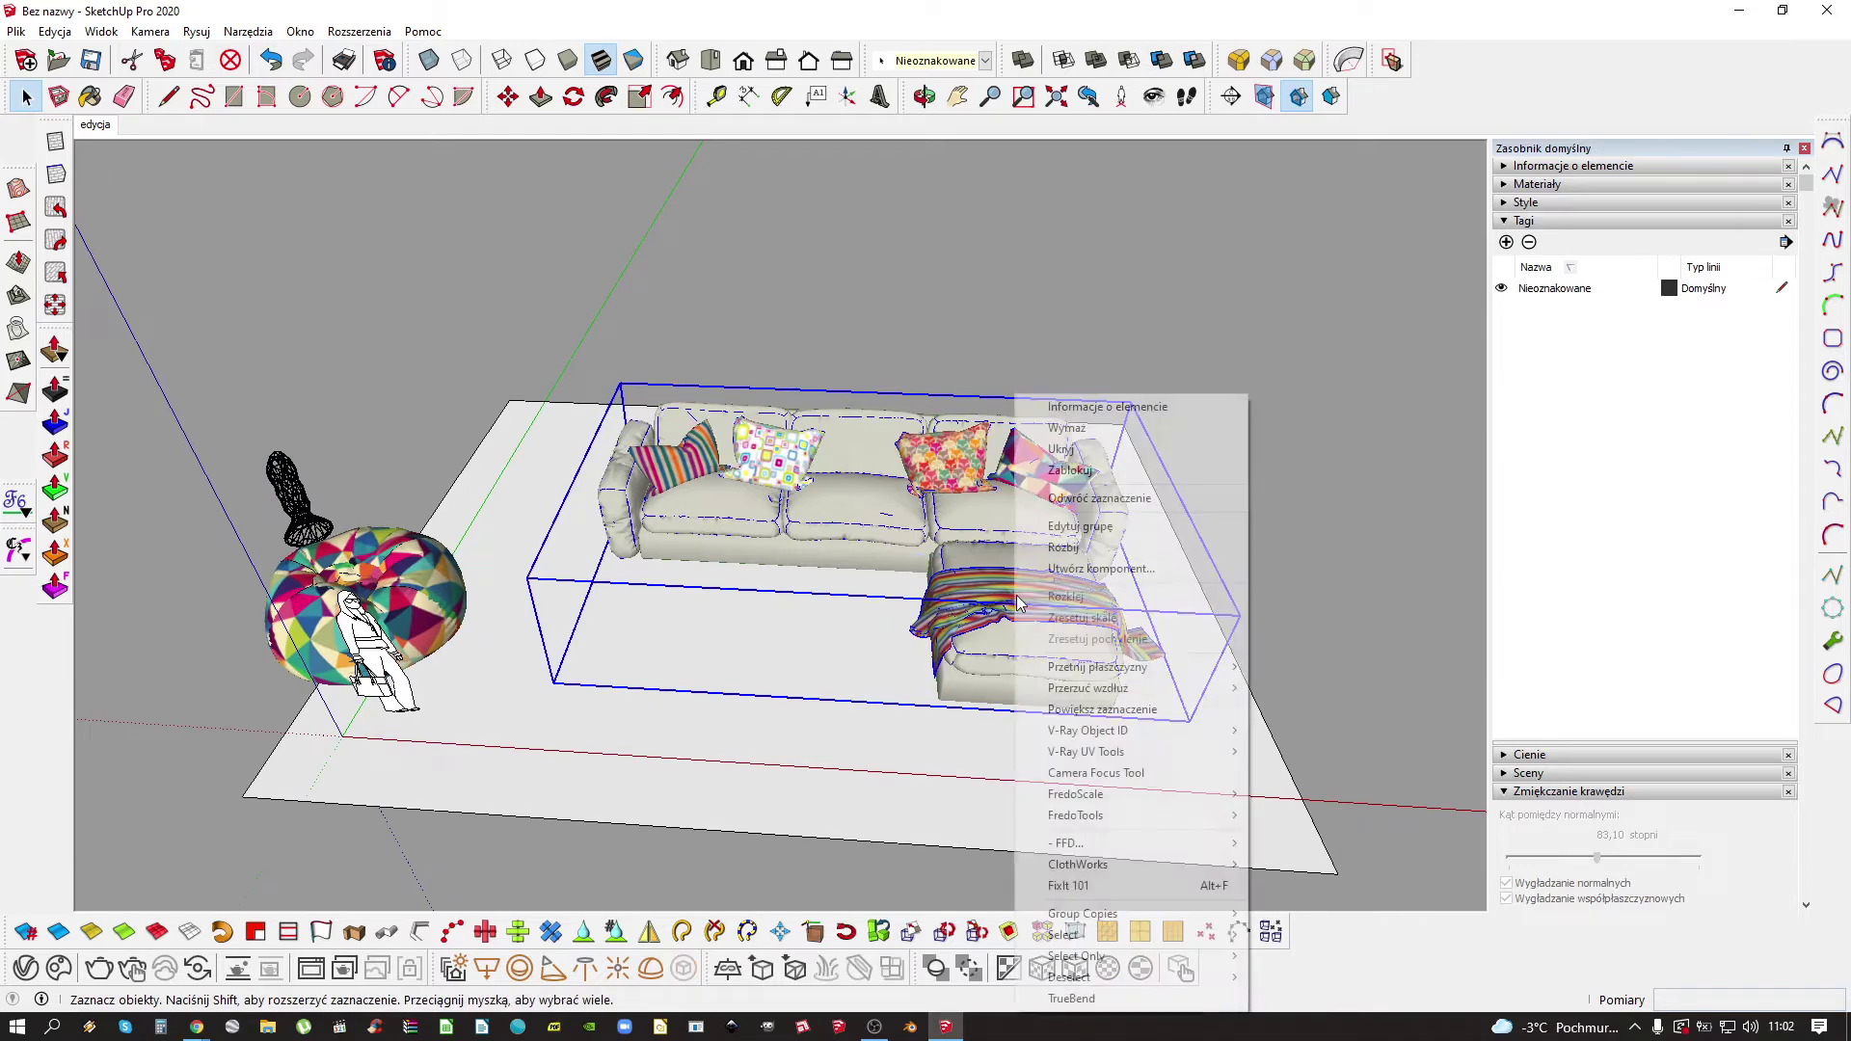
pyautogui.rightClick(1015, 662)
pyautogui.click(1118, 571)
pyautogui.write('sofa')
pyautogui.press('Return')
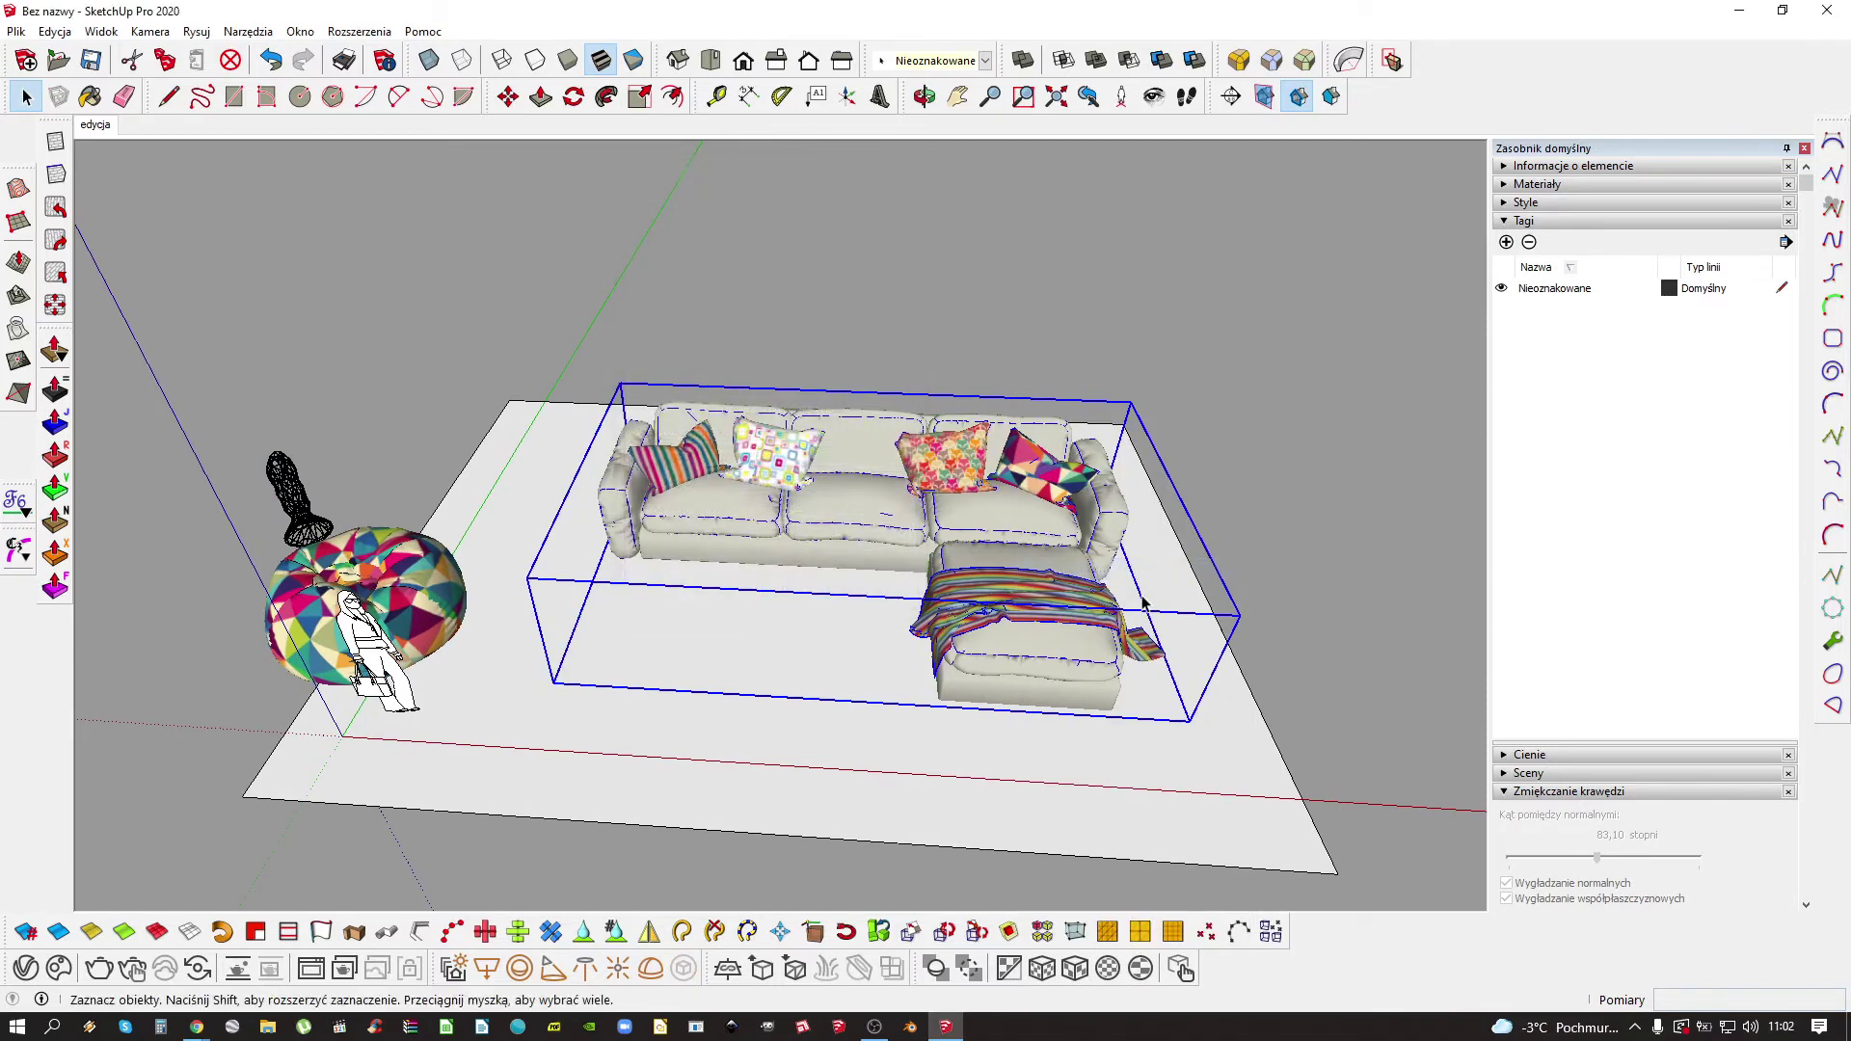
# - Move the person figure from the beanbag to stand beside the sofa
pyautogui.moveTo(1053, 593); pyautogui.dragTo(574, 585, button='middle')
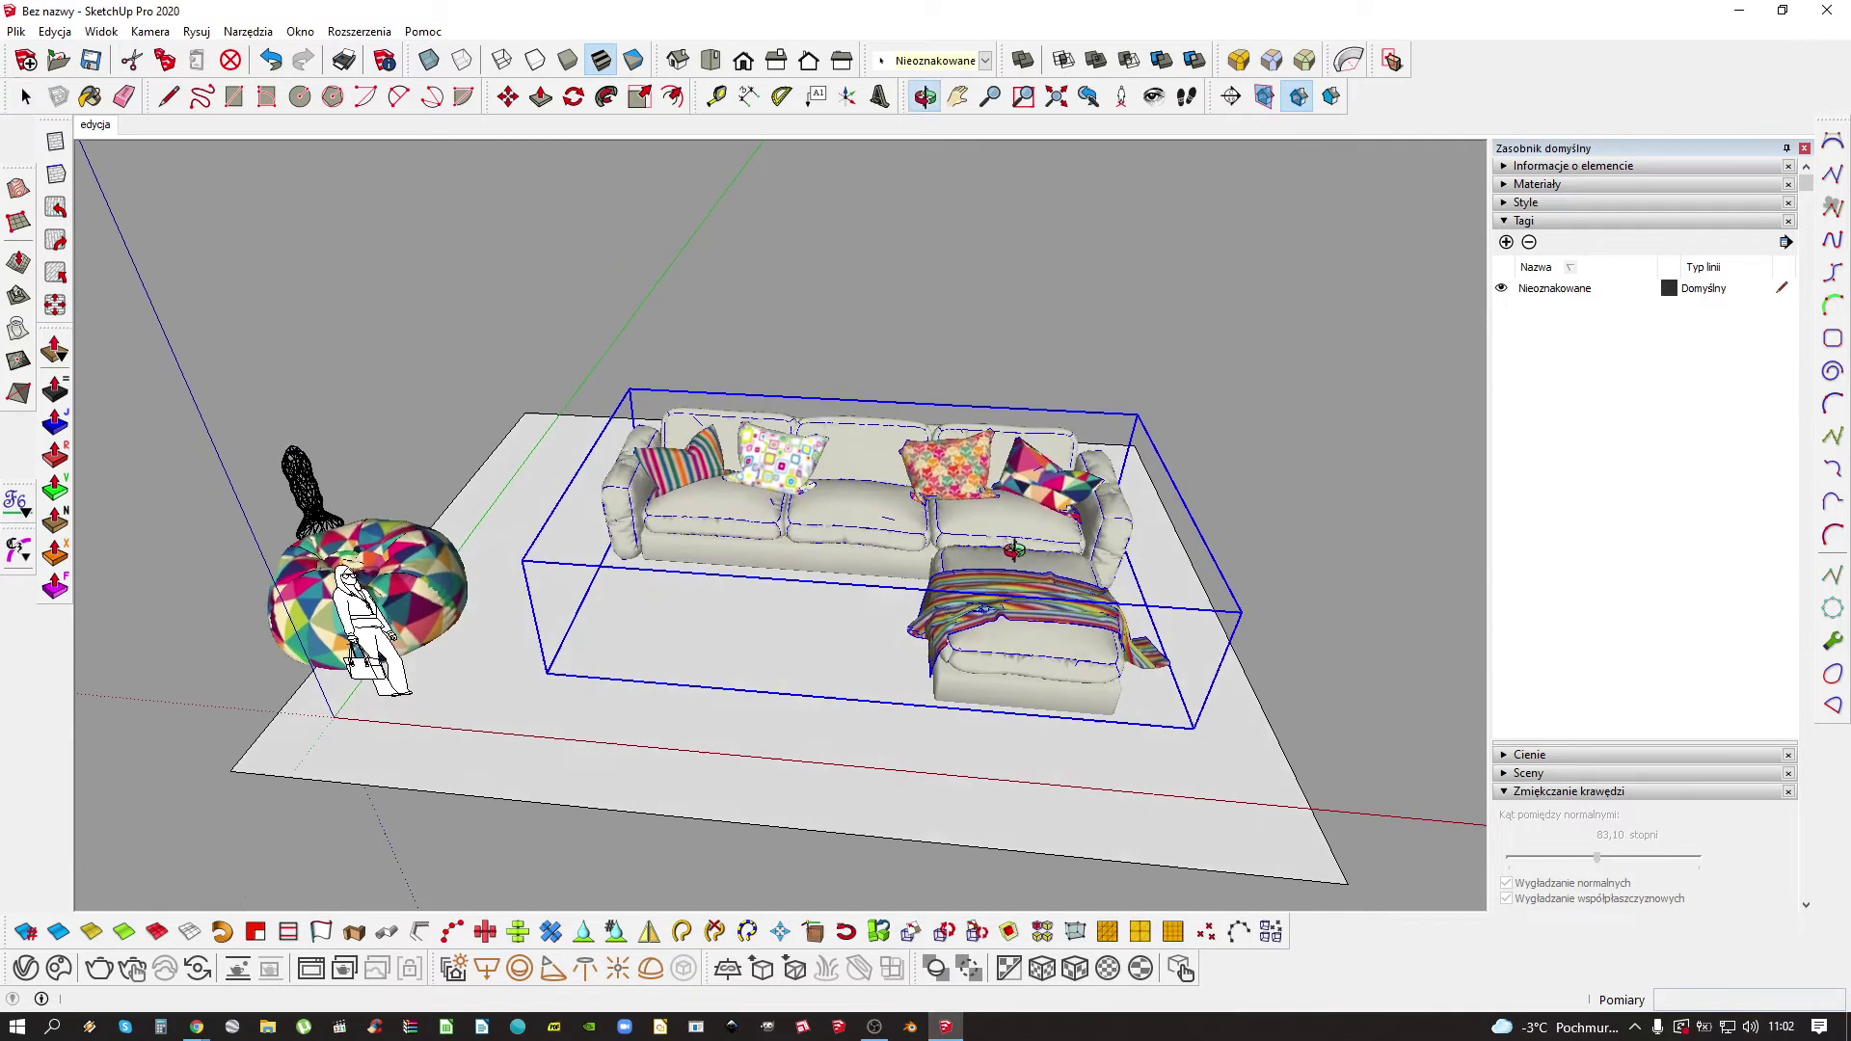
pyautogui.click(368, 640)
pyautogui.press('m')
pyautogui.moveTo(581, 688); pyautogui.dragTo(735, 619)
pyautogui.moveTo(735, 619)
pyautogui.mouseDown(button='middle')
pyautogui.moveTo(750, 542)
pyautogui.moveTo(988, 355)
pyautogui.mouseUp(button='middle')
# - Select the sofa group and open it for editing
pyautogui.press('space')
pyautogui.scroll(5, 855, 503)
pyautogui.press('l')
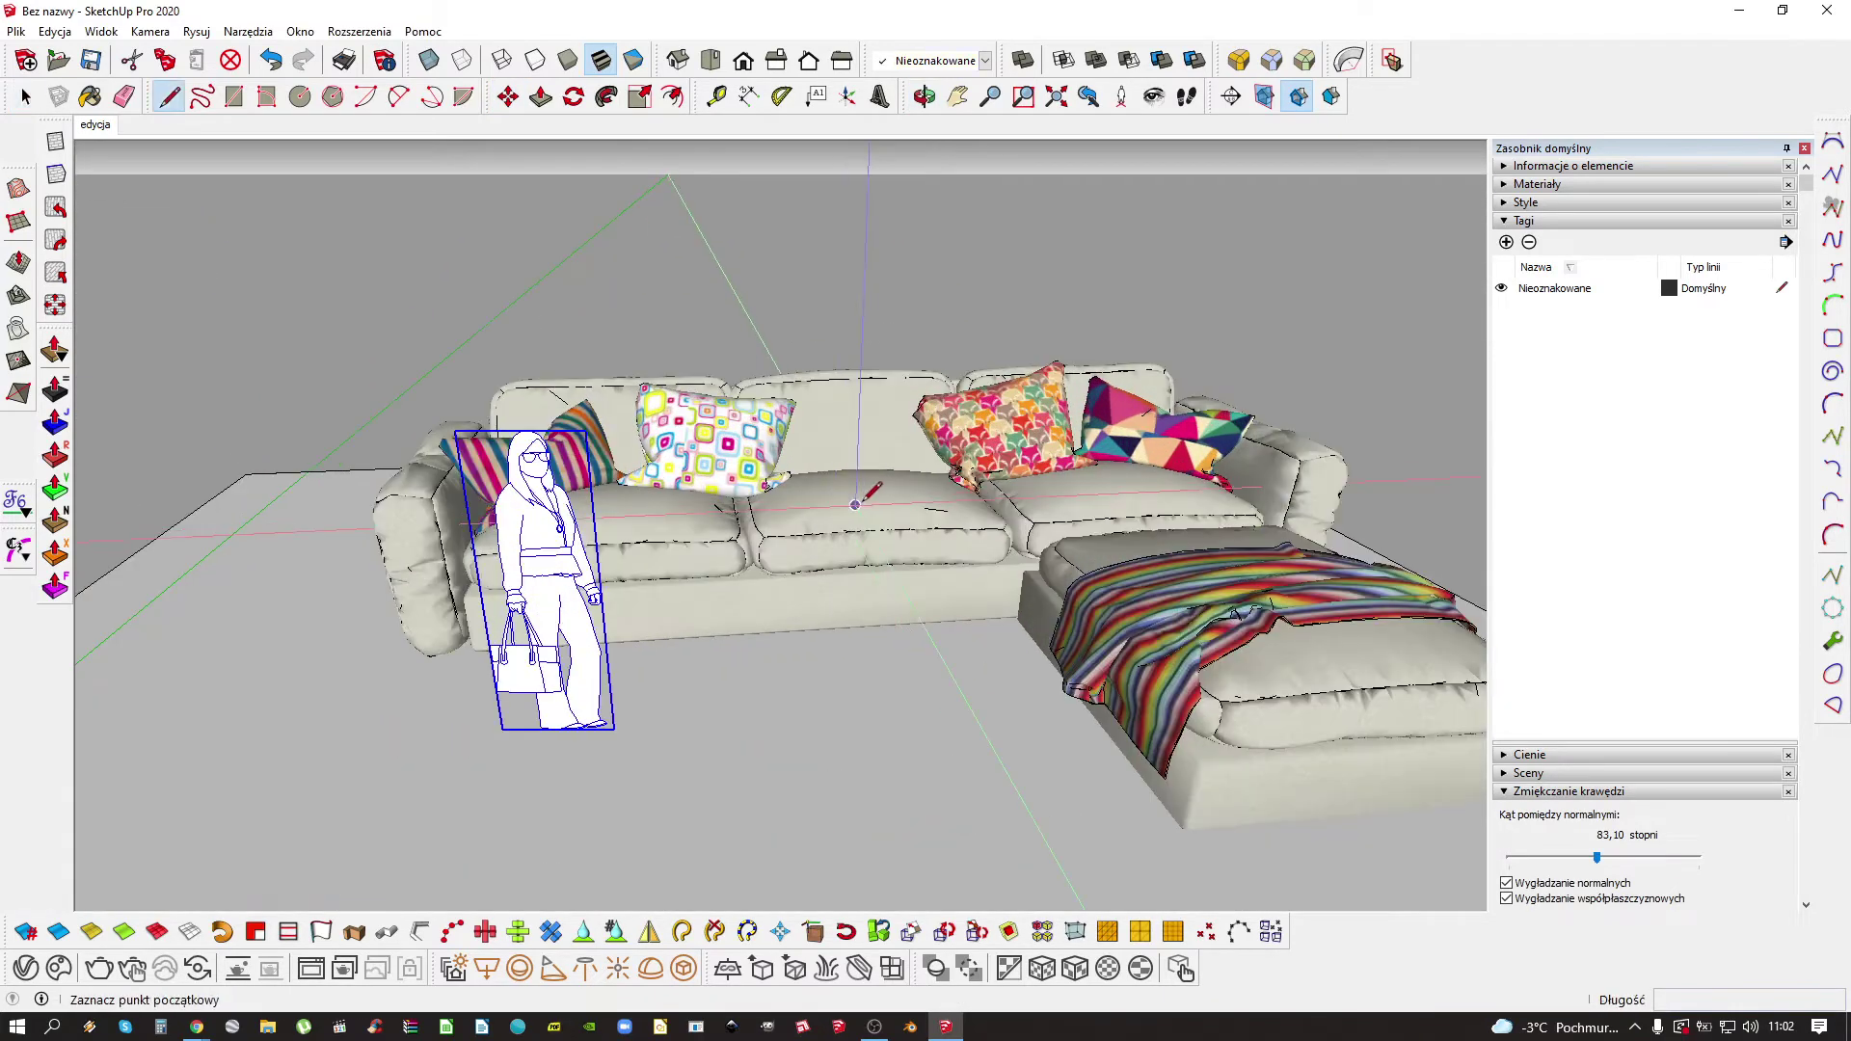
pyautogui.press('space')
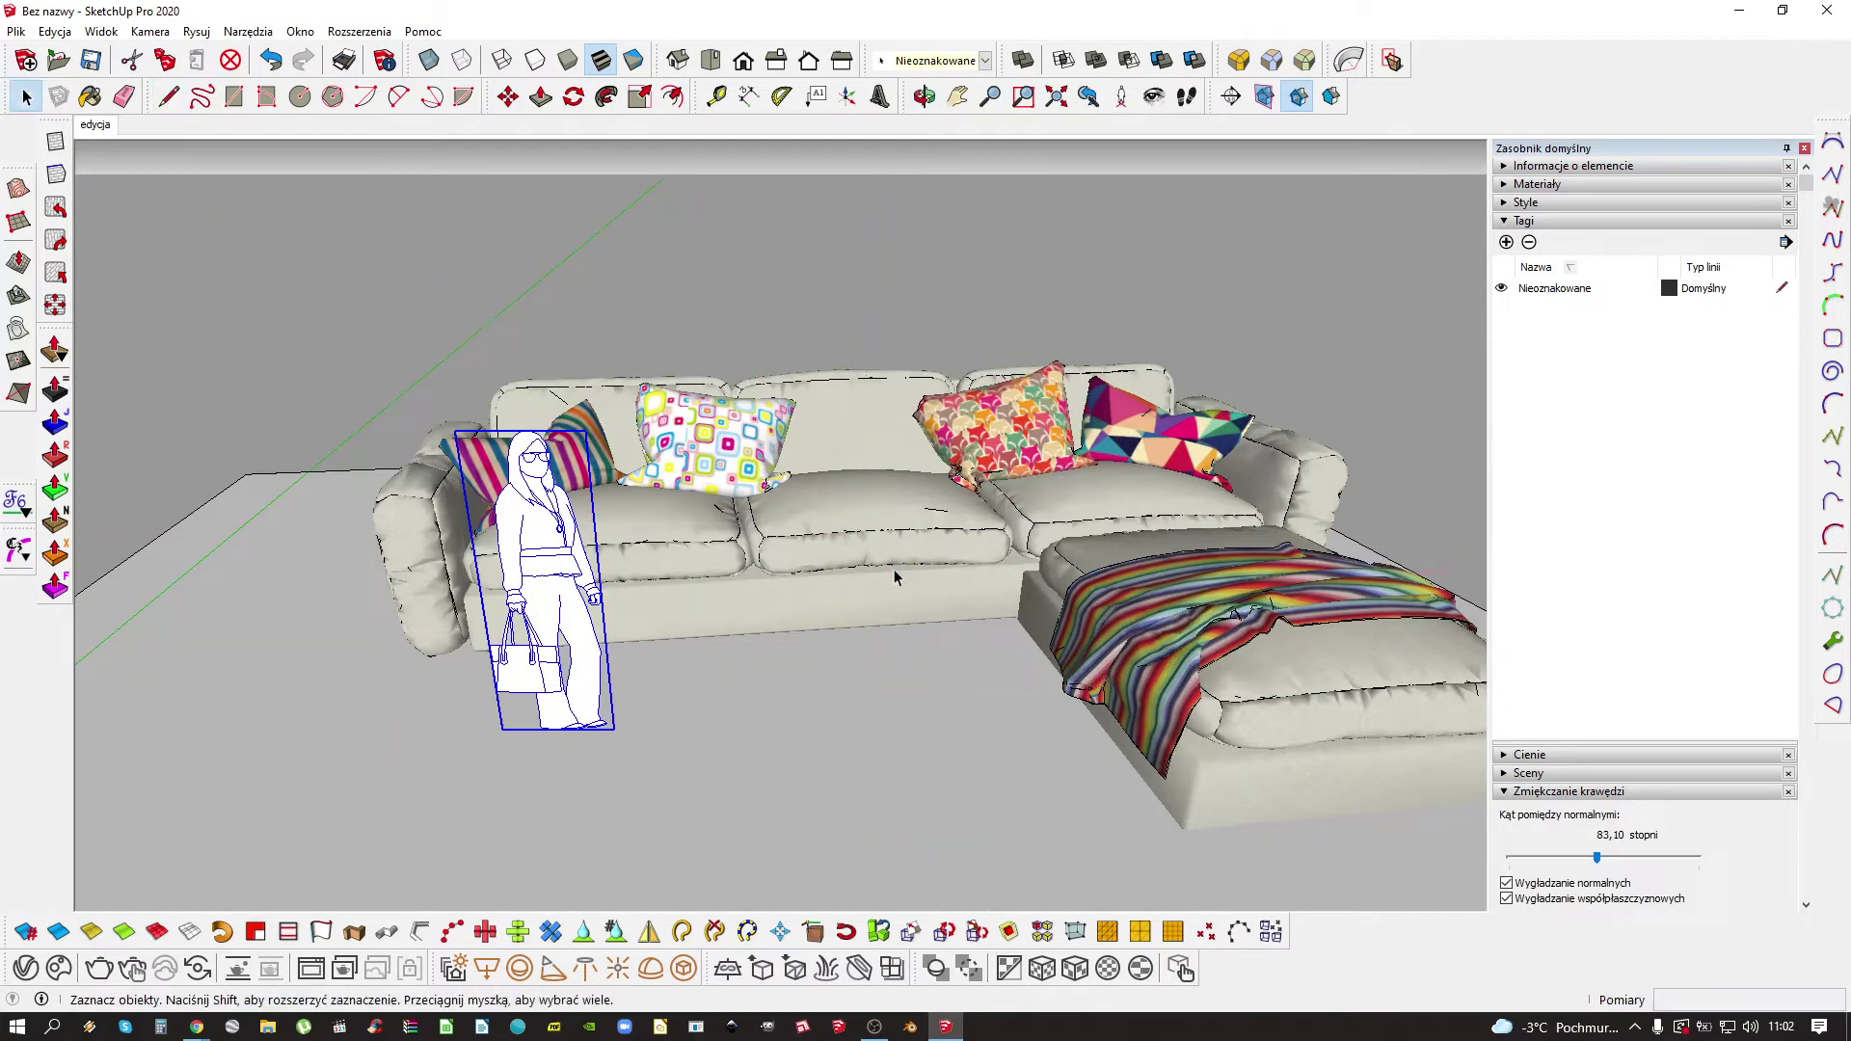
pyautogui.scroll(-2, 916, 579)
pyautogui.scroll(-2, 926, 569)
pyautogui.click(947, 559)
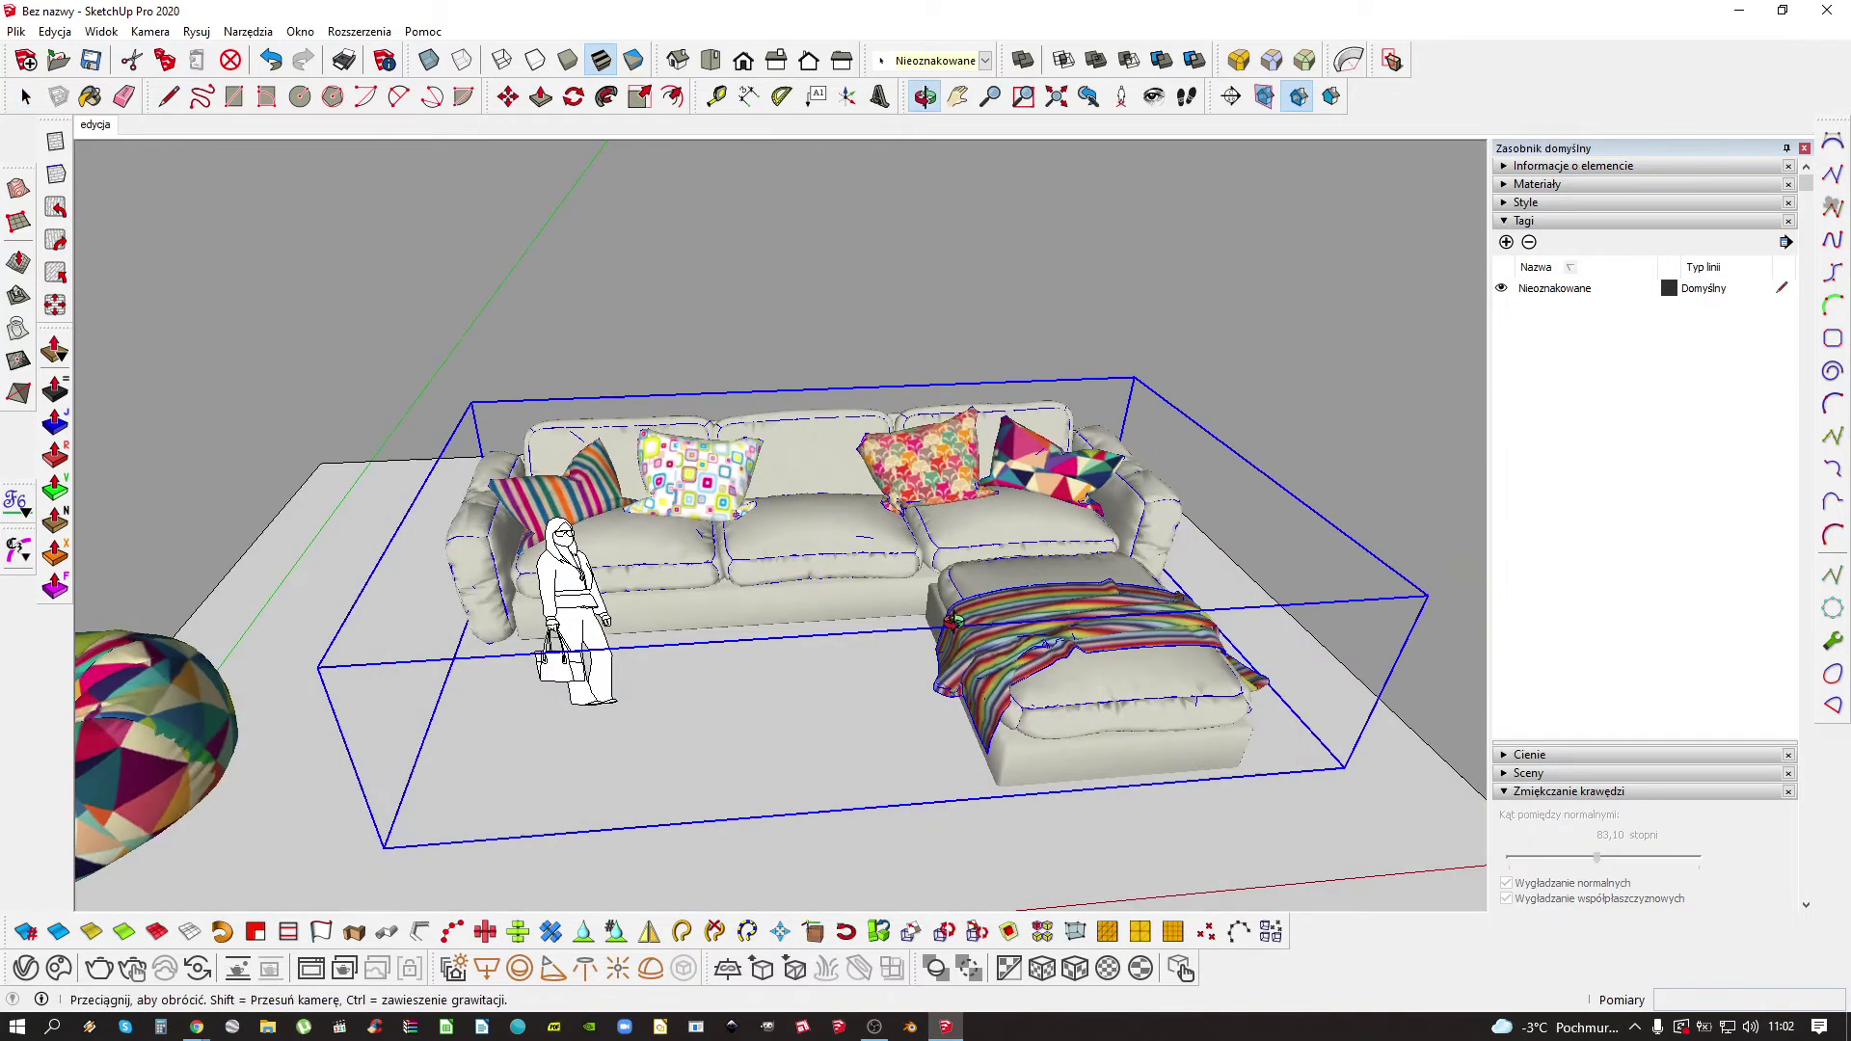
pyautogui.doubleClick(827, 548)
# - Resize the sofa group with Tape Measure so its reference edge measures 45 cm
pyautogui.scroll(3, 827, 548)
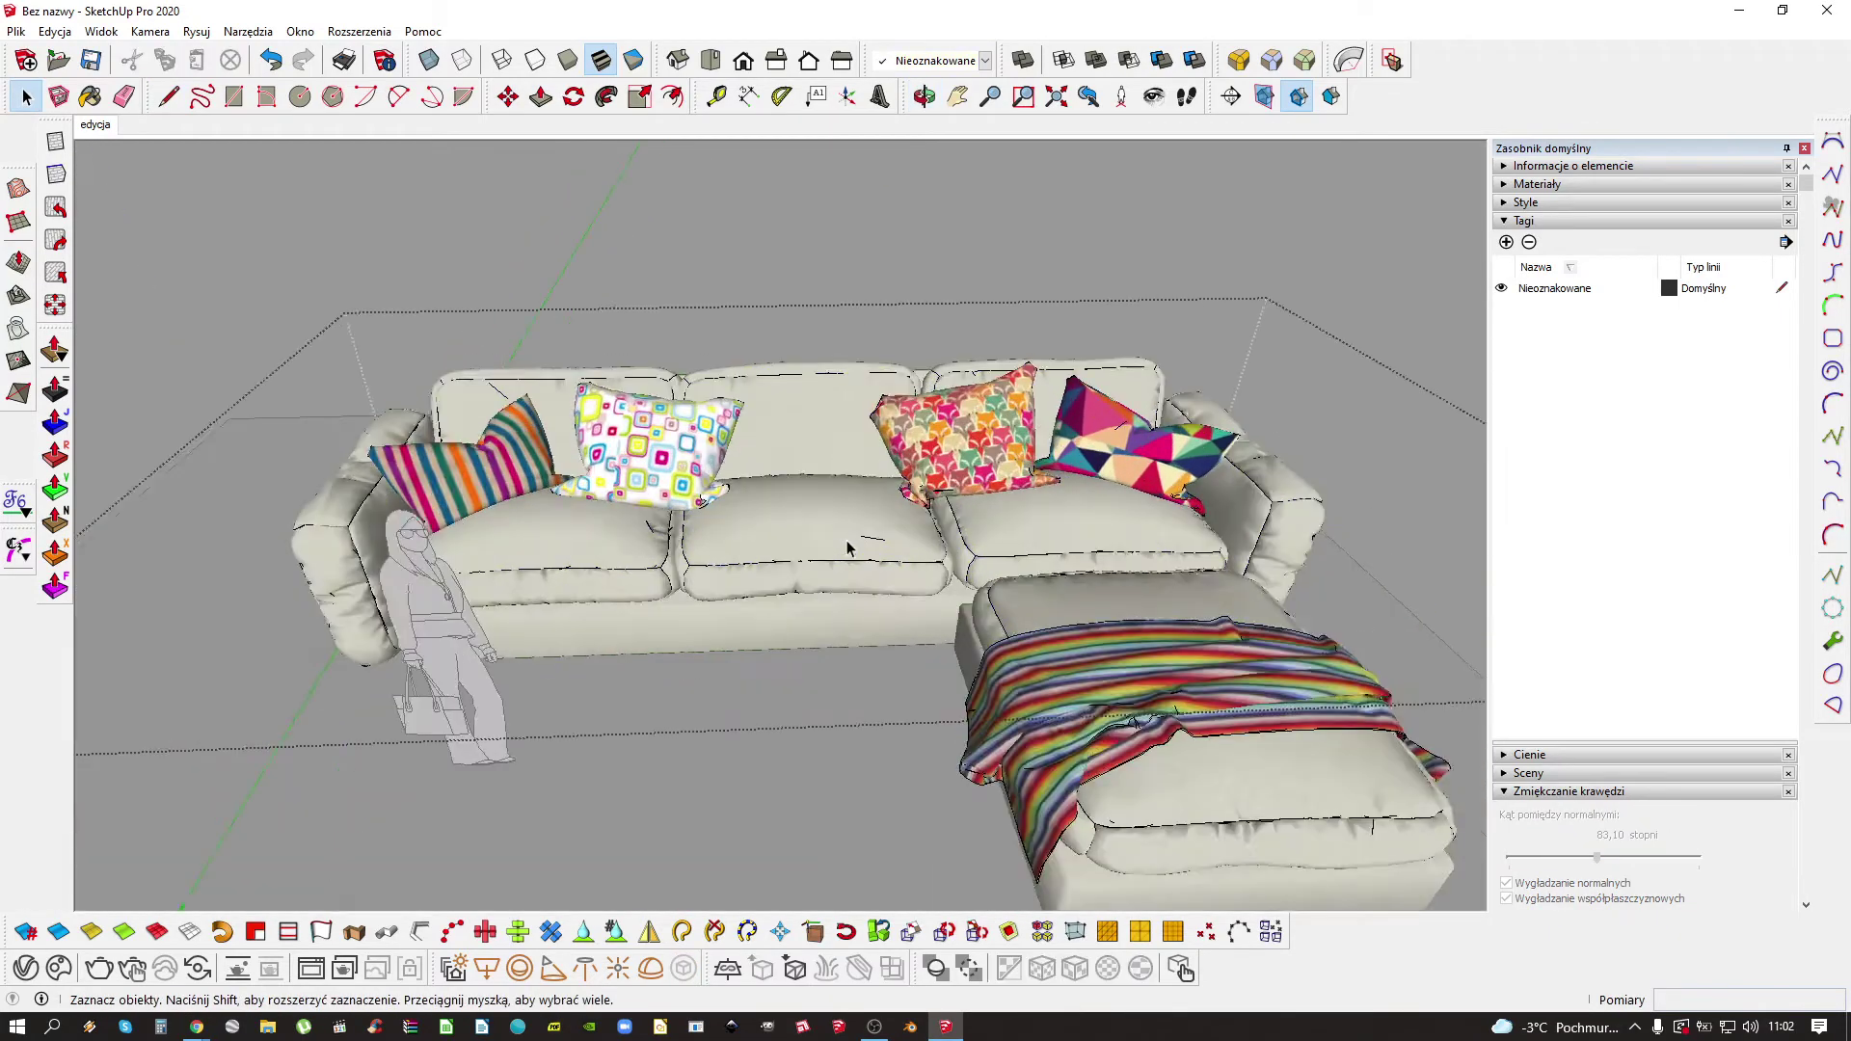
pyautogui.moveTo(846, 537)
pyautogui.mouseDown(button='middle')
pyautogui.moveTo(855, 716)
pyautogui.moveTo(844, 492)
pyautogui.moveTo(1302, 426)
pyautogui.moveTo(756, 331)
pyautogui.moveTo(780, 278)
pyautogui.moveTo(901, 736)
pyautogui.moveTo(928, 672)
pyautogui.mouseUp(button='middle')
pyautogui.press('l')
pyautogui.click(905, 615)
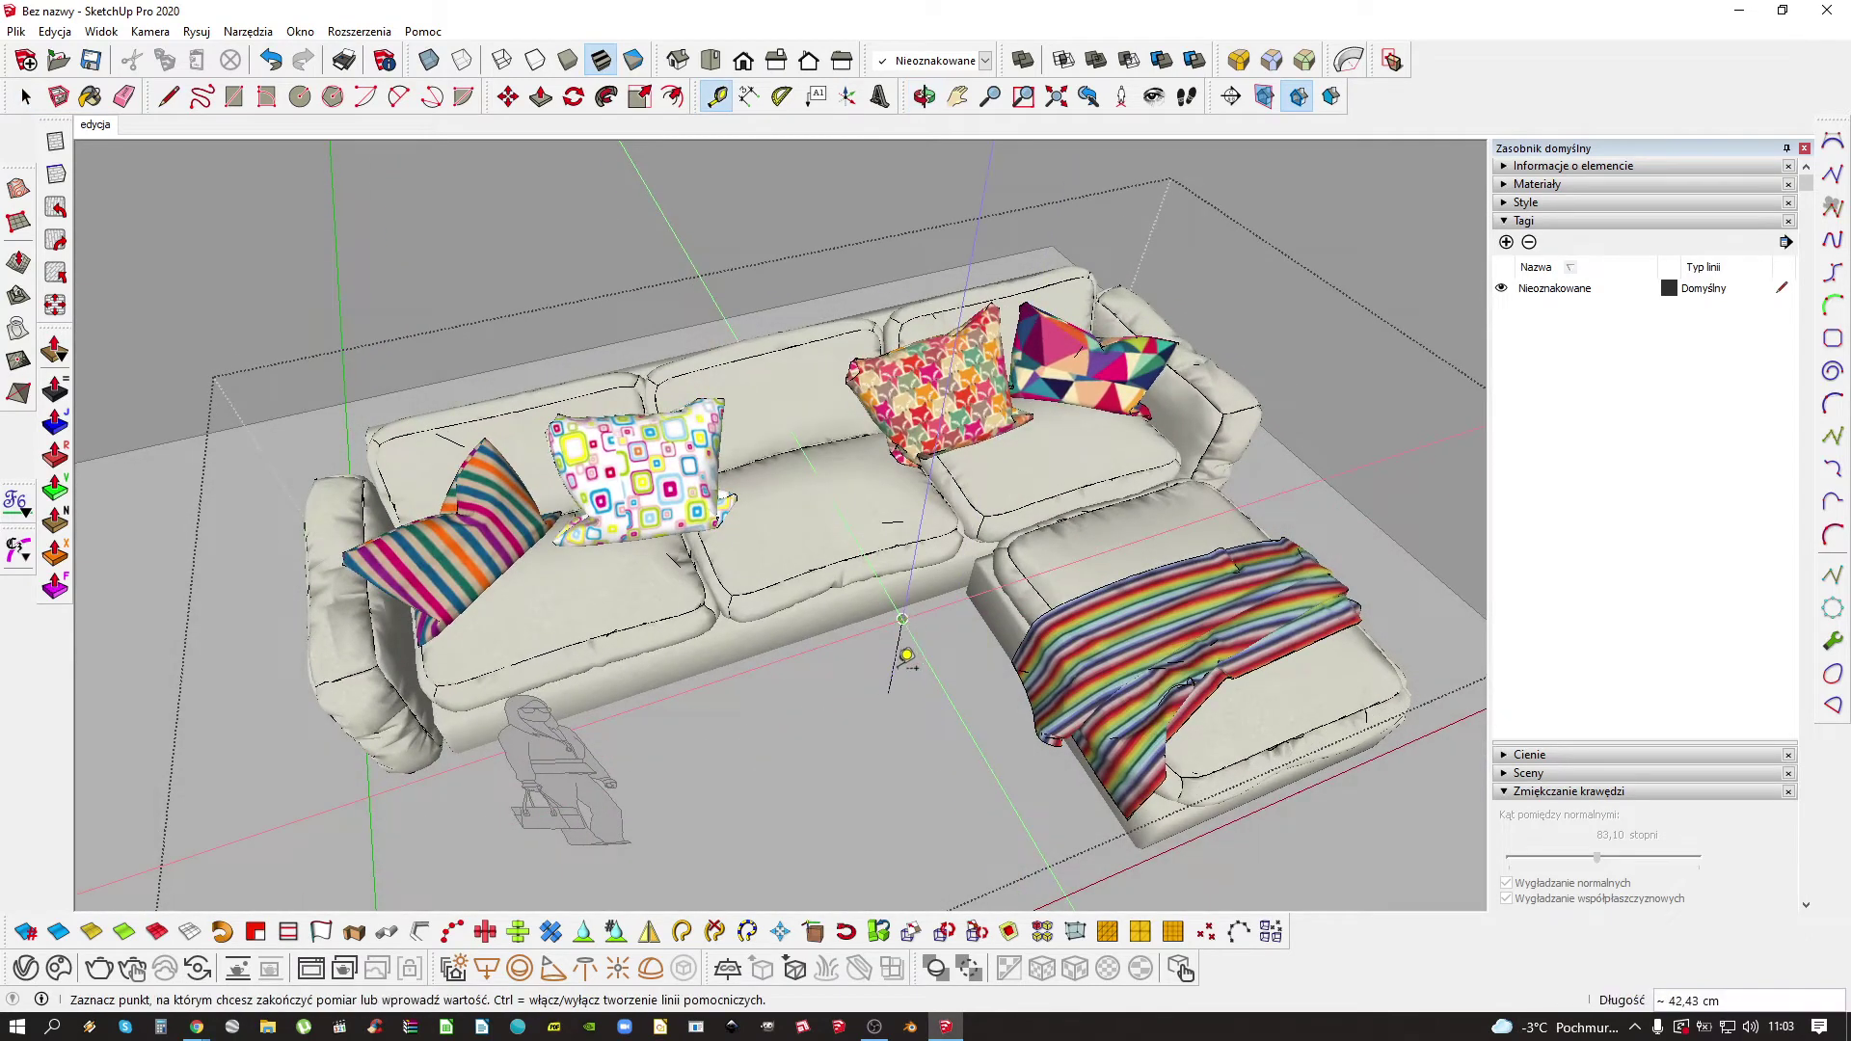
pyautogui.click(902, 679)
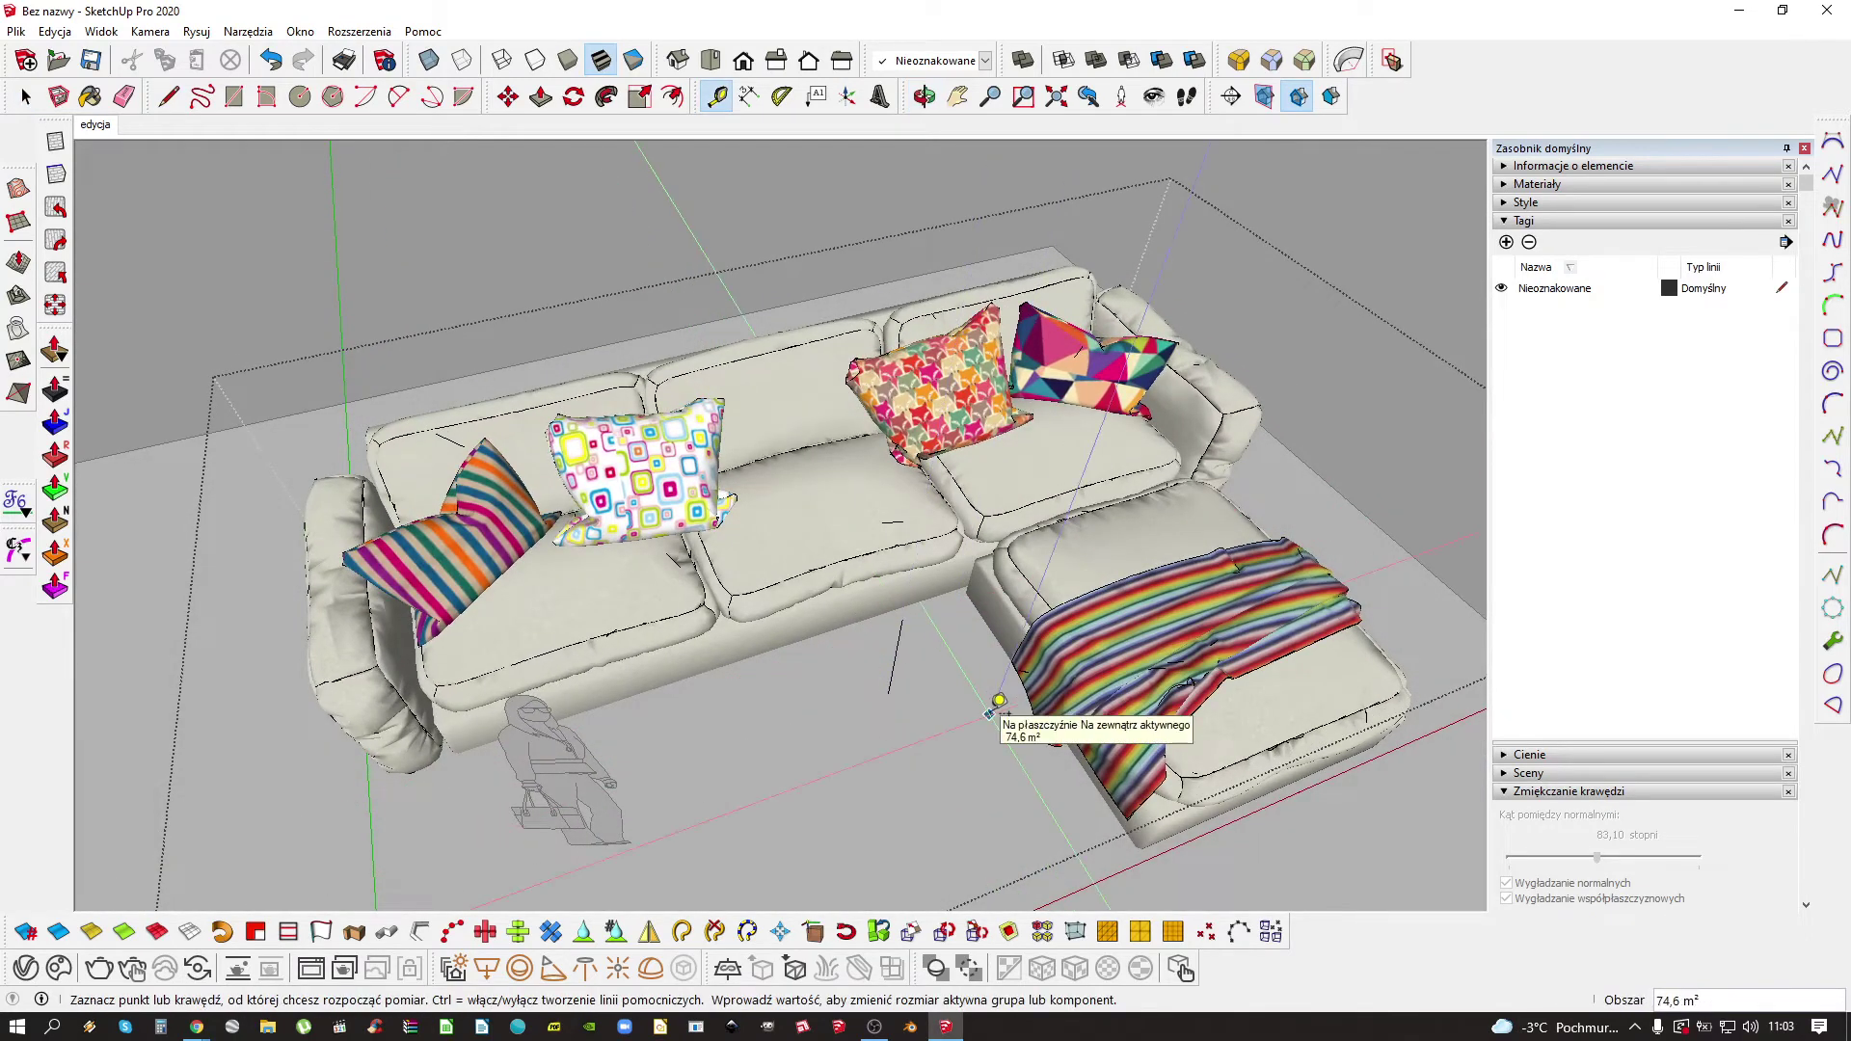
pyautogui.press('Return')
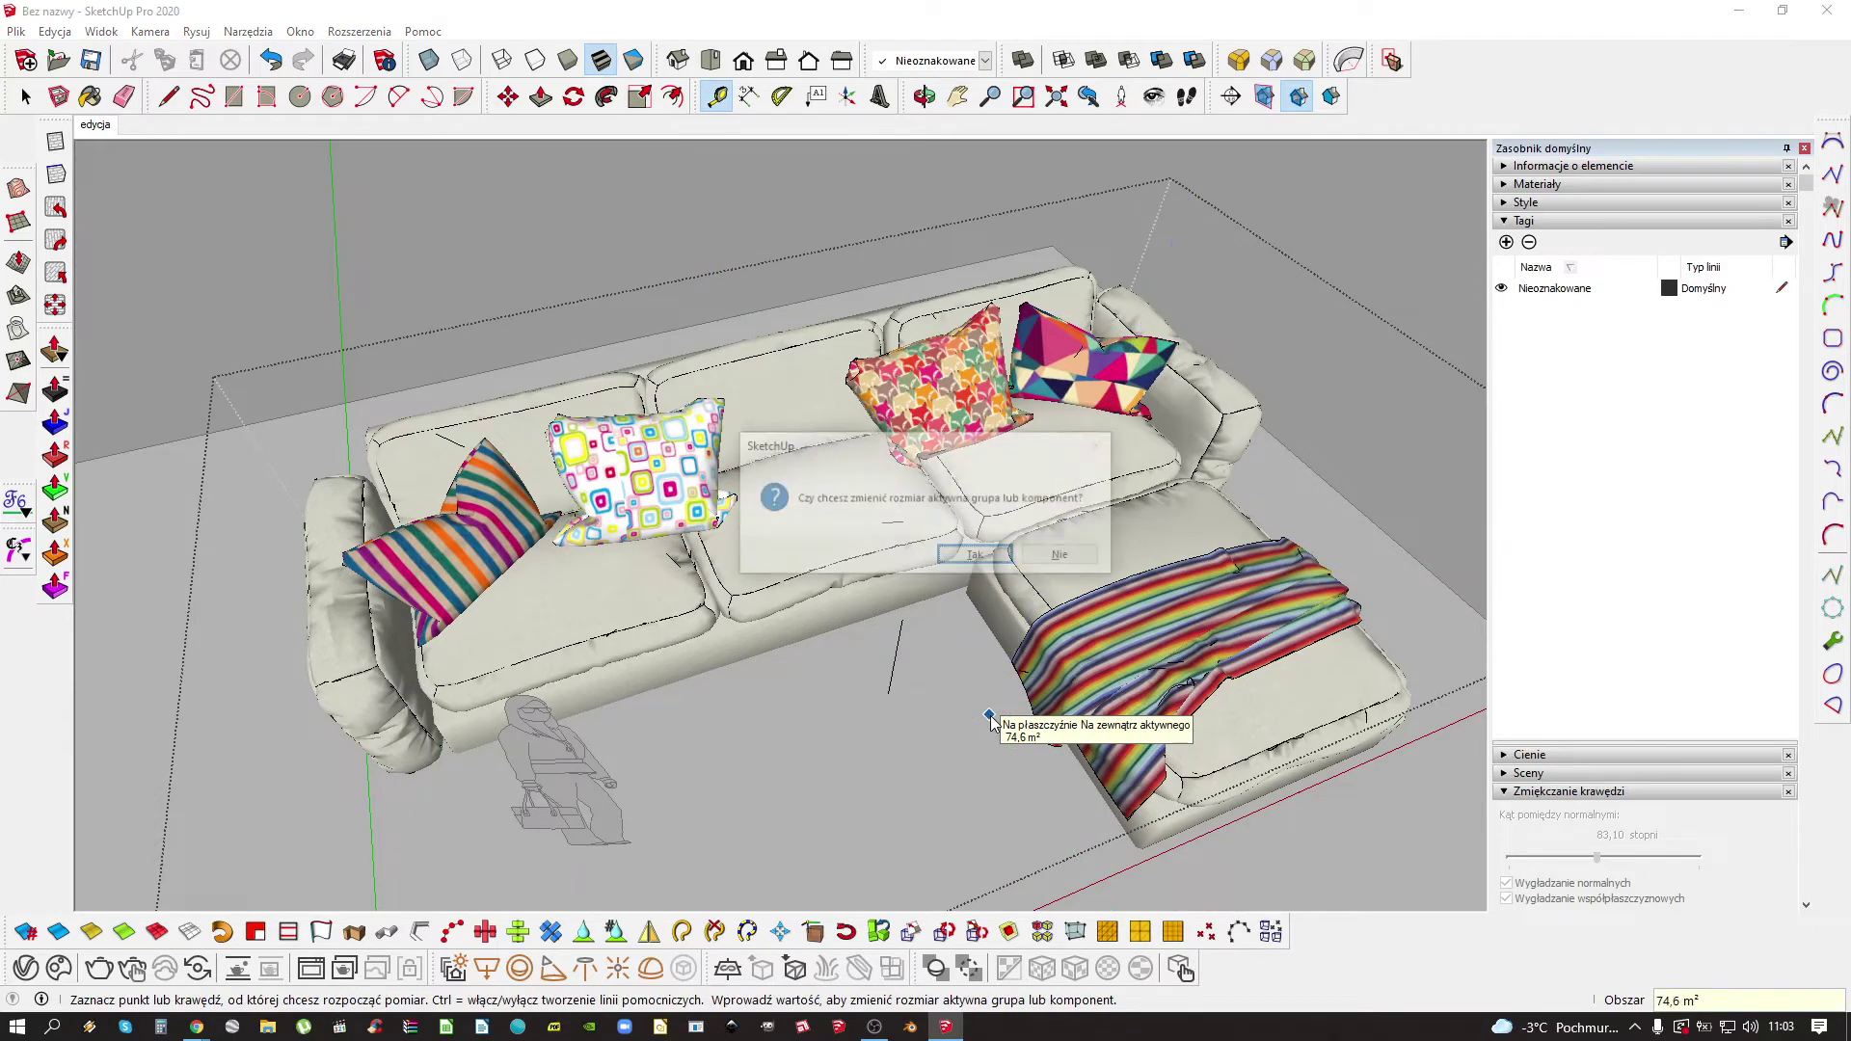
pyautogui.press('Return')
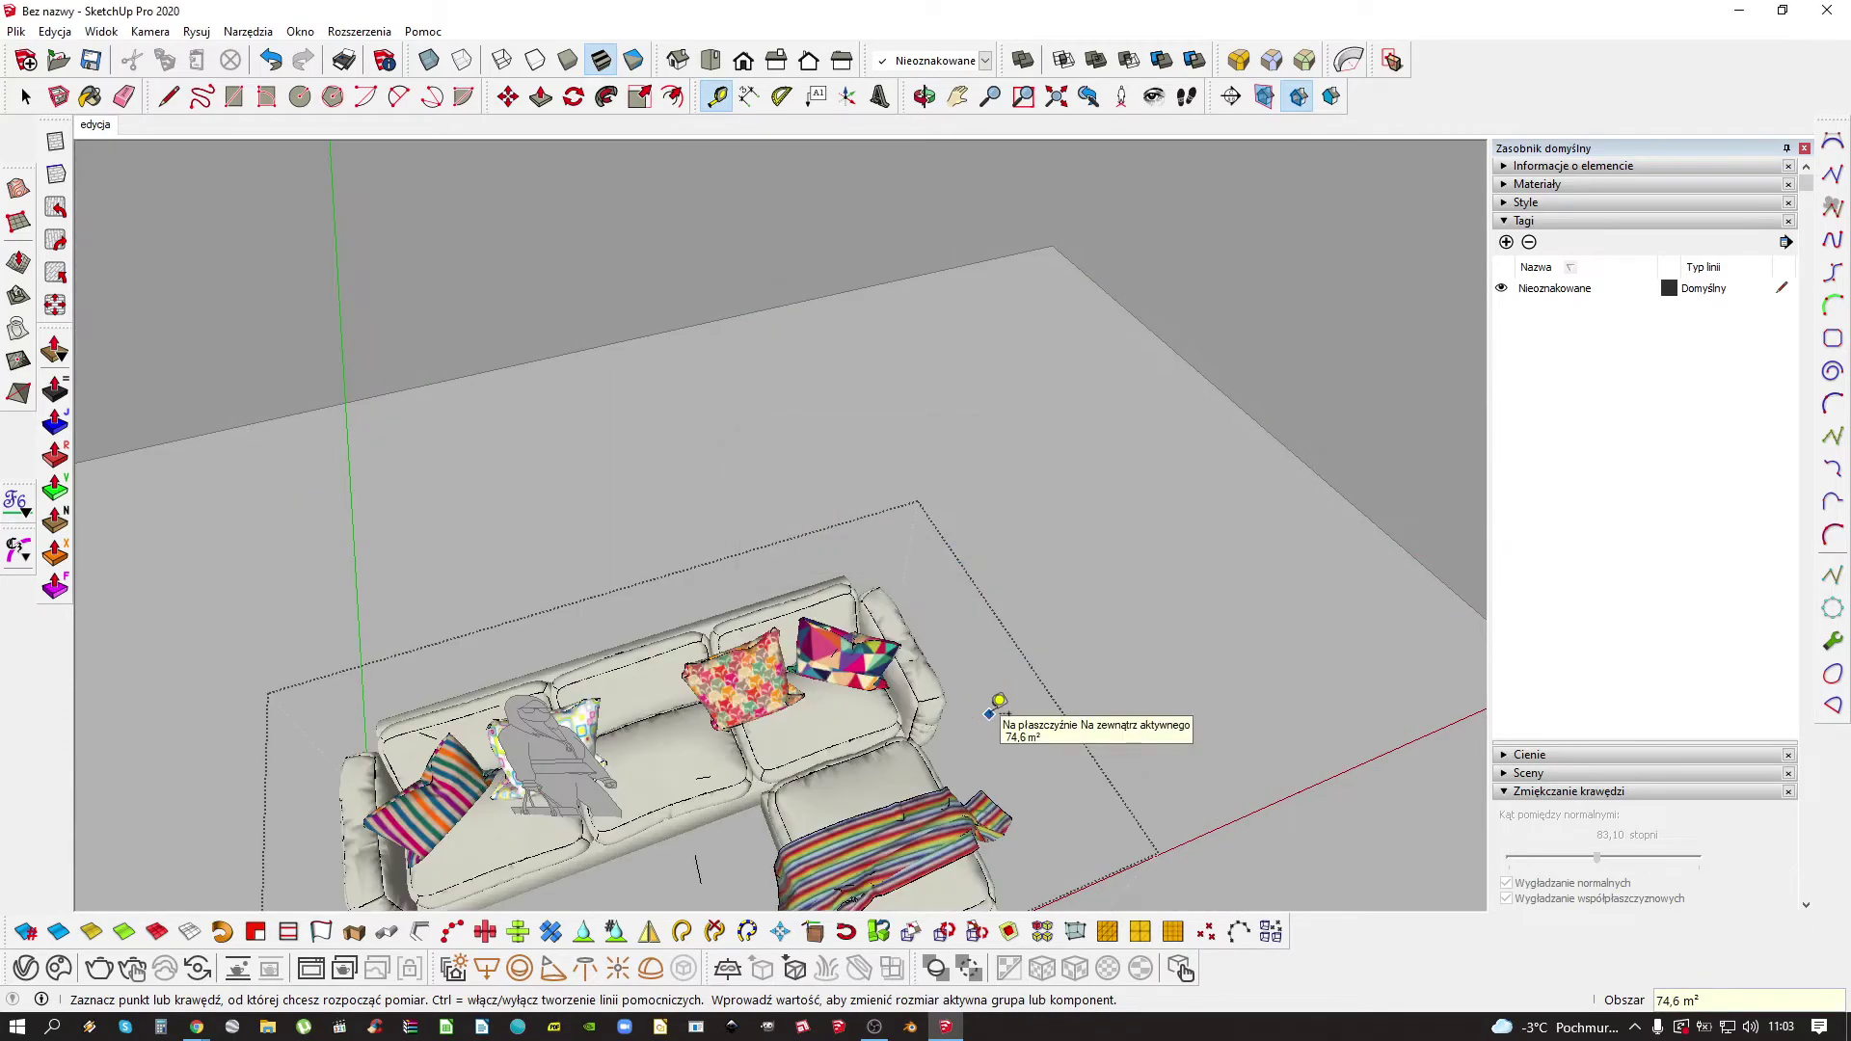
# - Enlarge the sofa slightly with the Scale tool
pyautogui.moveTo(991, 711)
pyautogui.mouseDown(button='middle')
pyautogui.moveTo(982, 466)
pyautogui.moveTo(1211, 488)
pyautogui.moveTo(1096, 443)
pyautogui.moveTo(1446, 496)
pyautogui.moveTo(1083, 421)
pyautogui.moveTo(1083, 480)
pyautogui.moveTo(727, 756)
pyautogui.mouseUp(button='middle')
pyautogui.press('s')
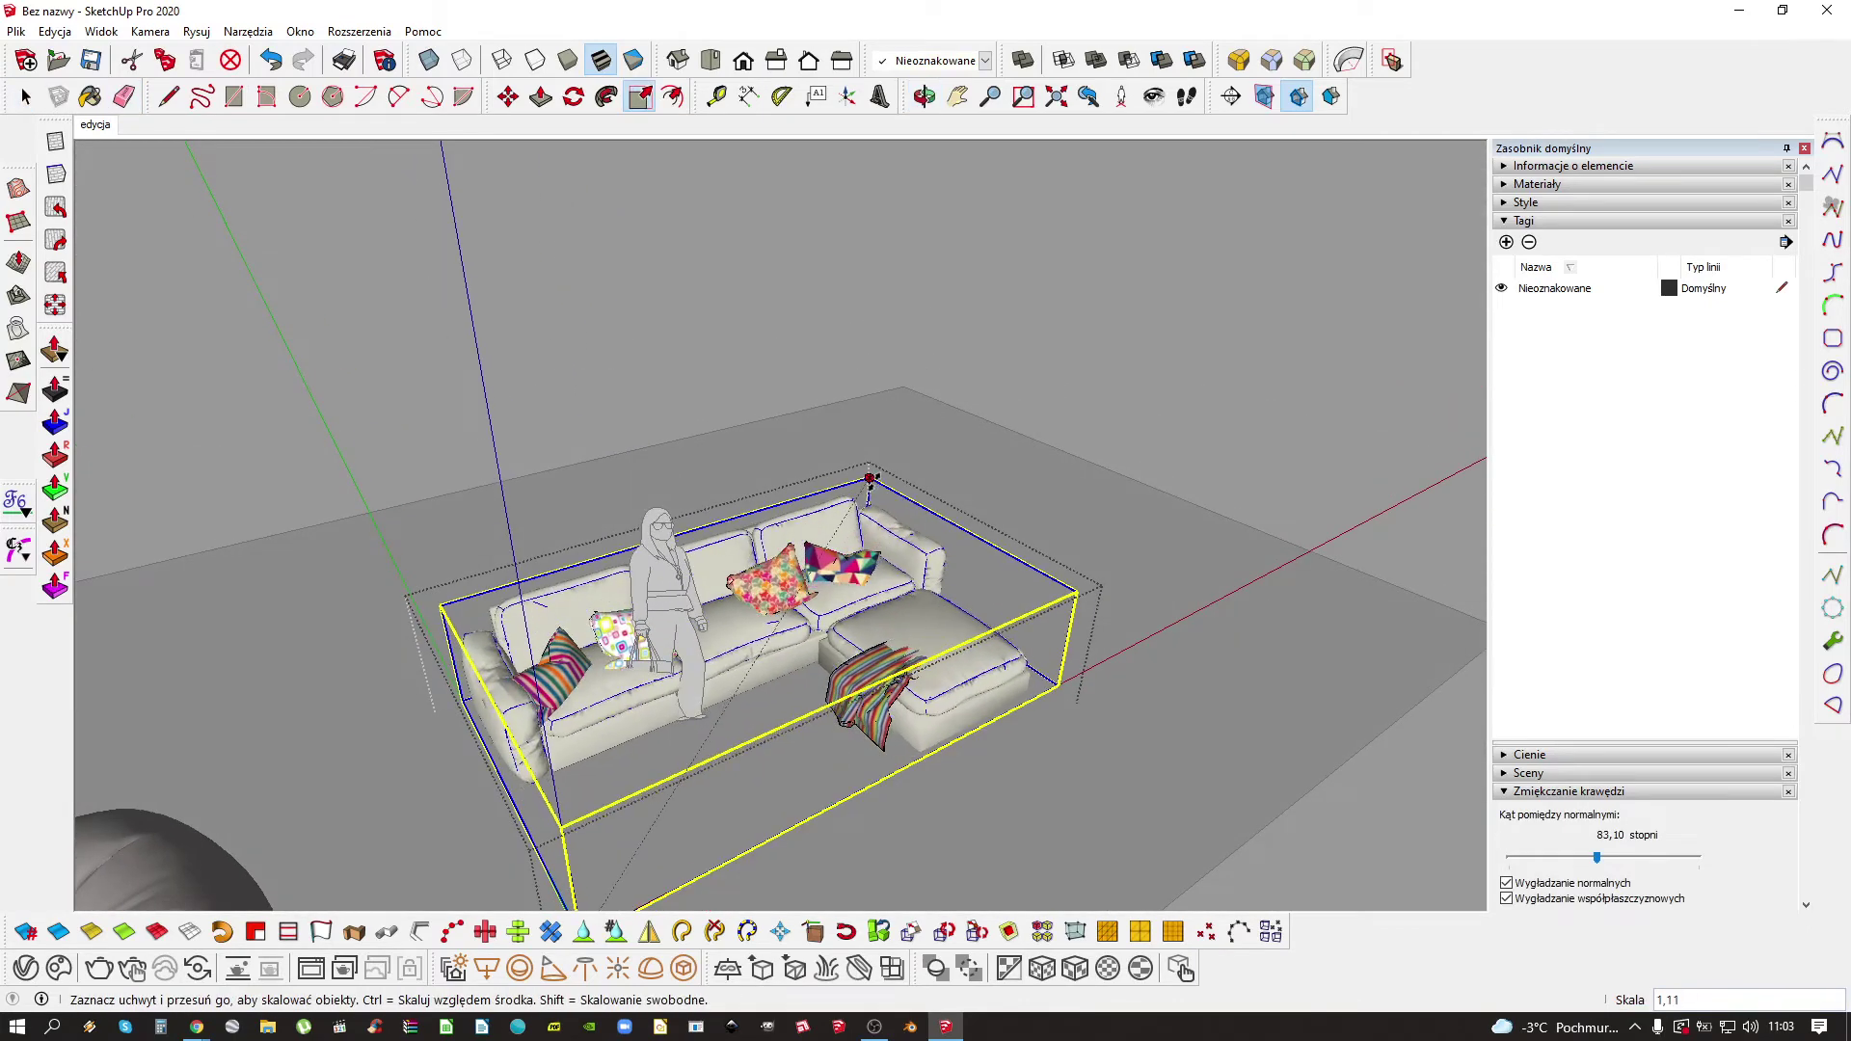
pyautogui.press('space')
pyautogui.press('s')
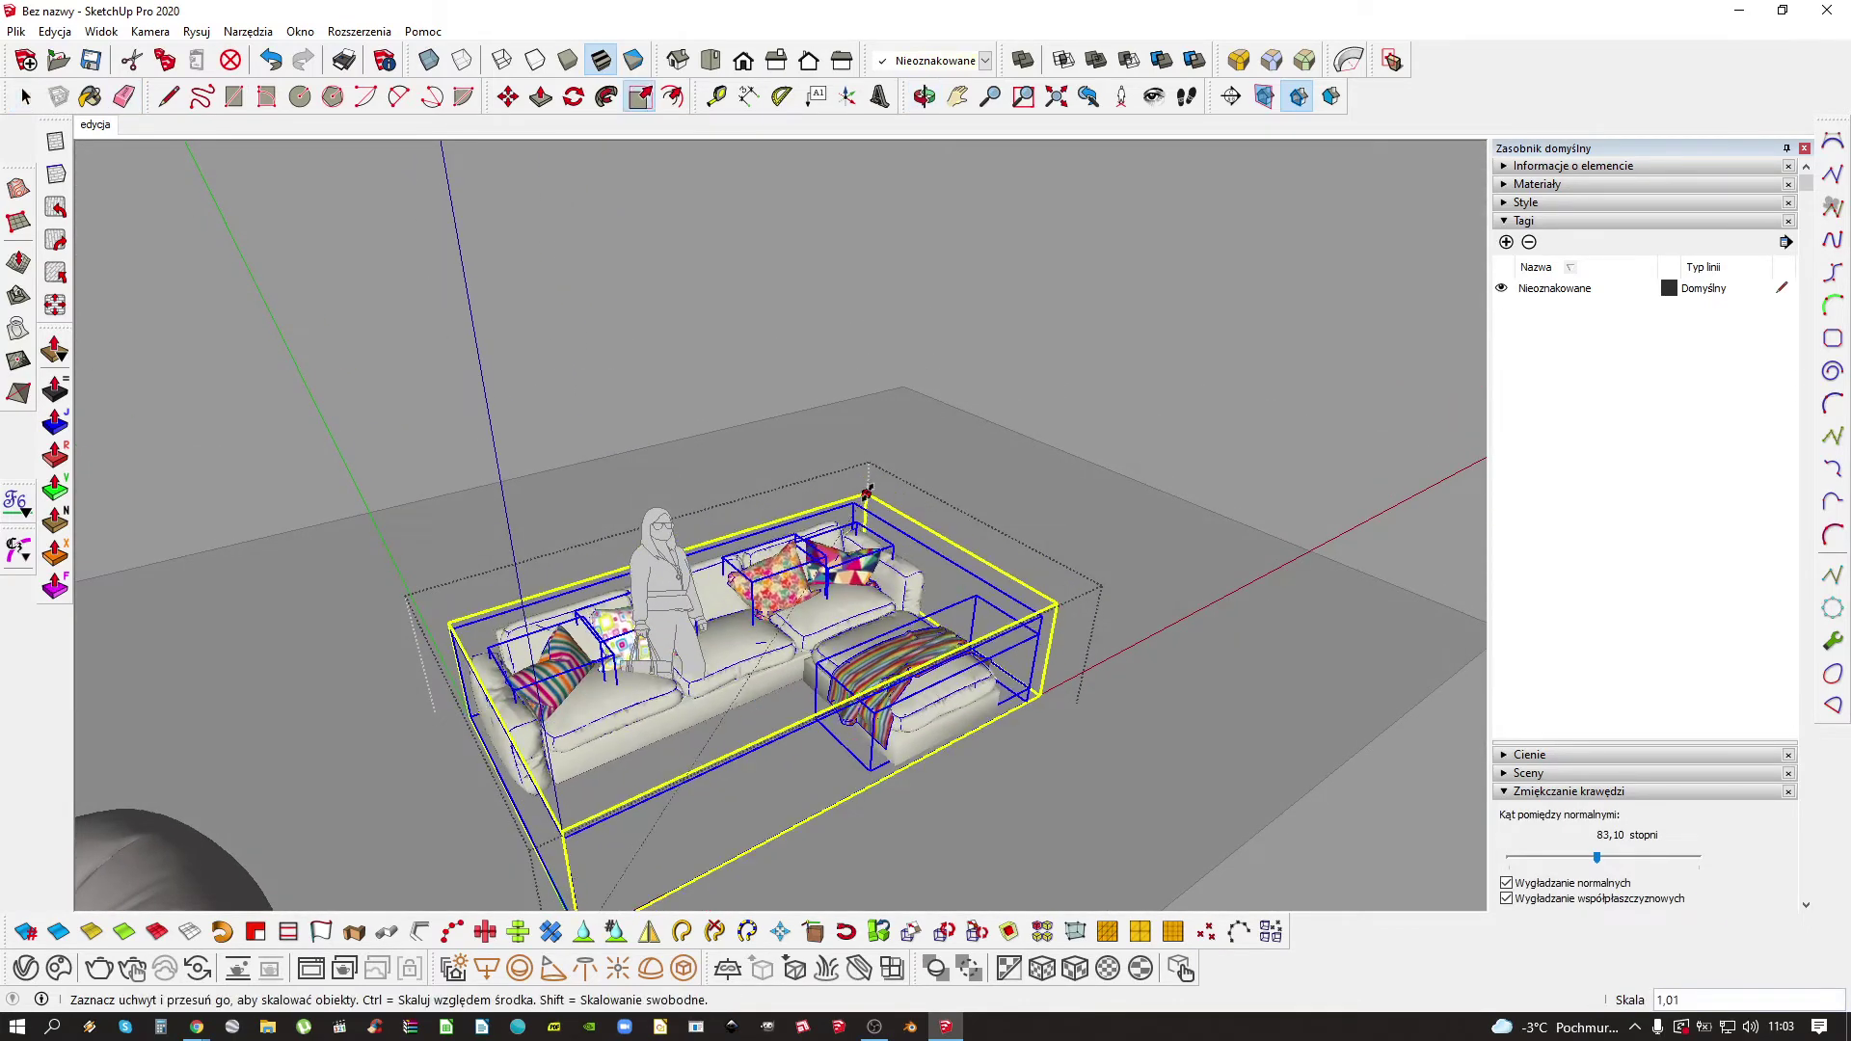
pyautogui.moveTo(878, 523); pyautogui.dragTo(813, 628)
pyautogui.press('space')
pyautogui.moveTo(812, 629)
pyautogui.mouseDown(button='middle')
pyautogui.moveTo(675, 617)
pyautogui.moveTo(800, 646)
pyautogui.mouseUp(button='middle')
# - Delete the person figure, undo it, then move the figure left of the sofa
pyautogui.click(665, 636)
pyautogui.press('Delete')
pyautogui.hotkey('ctrl', 'z')
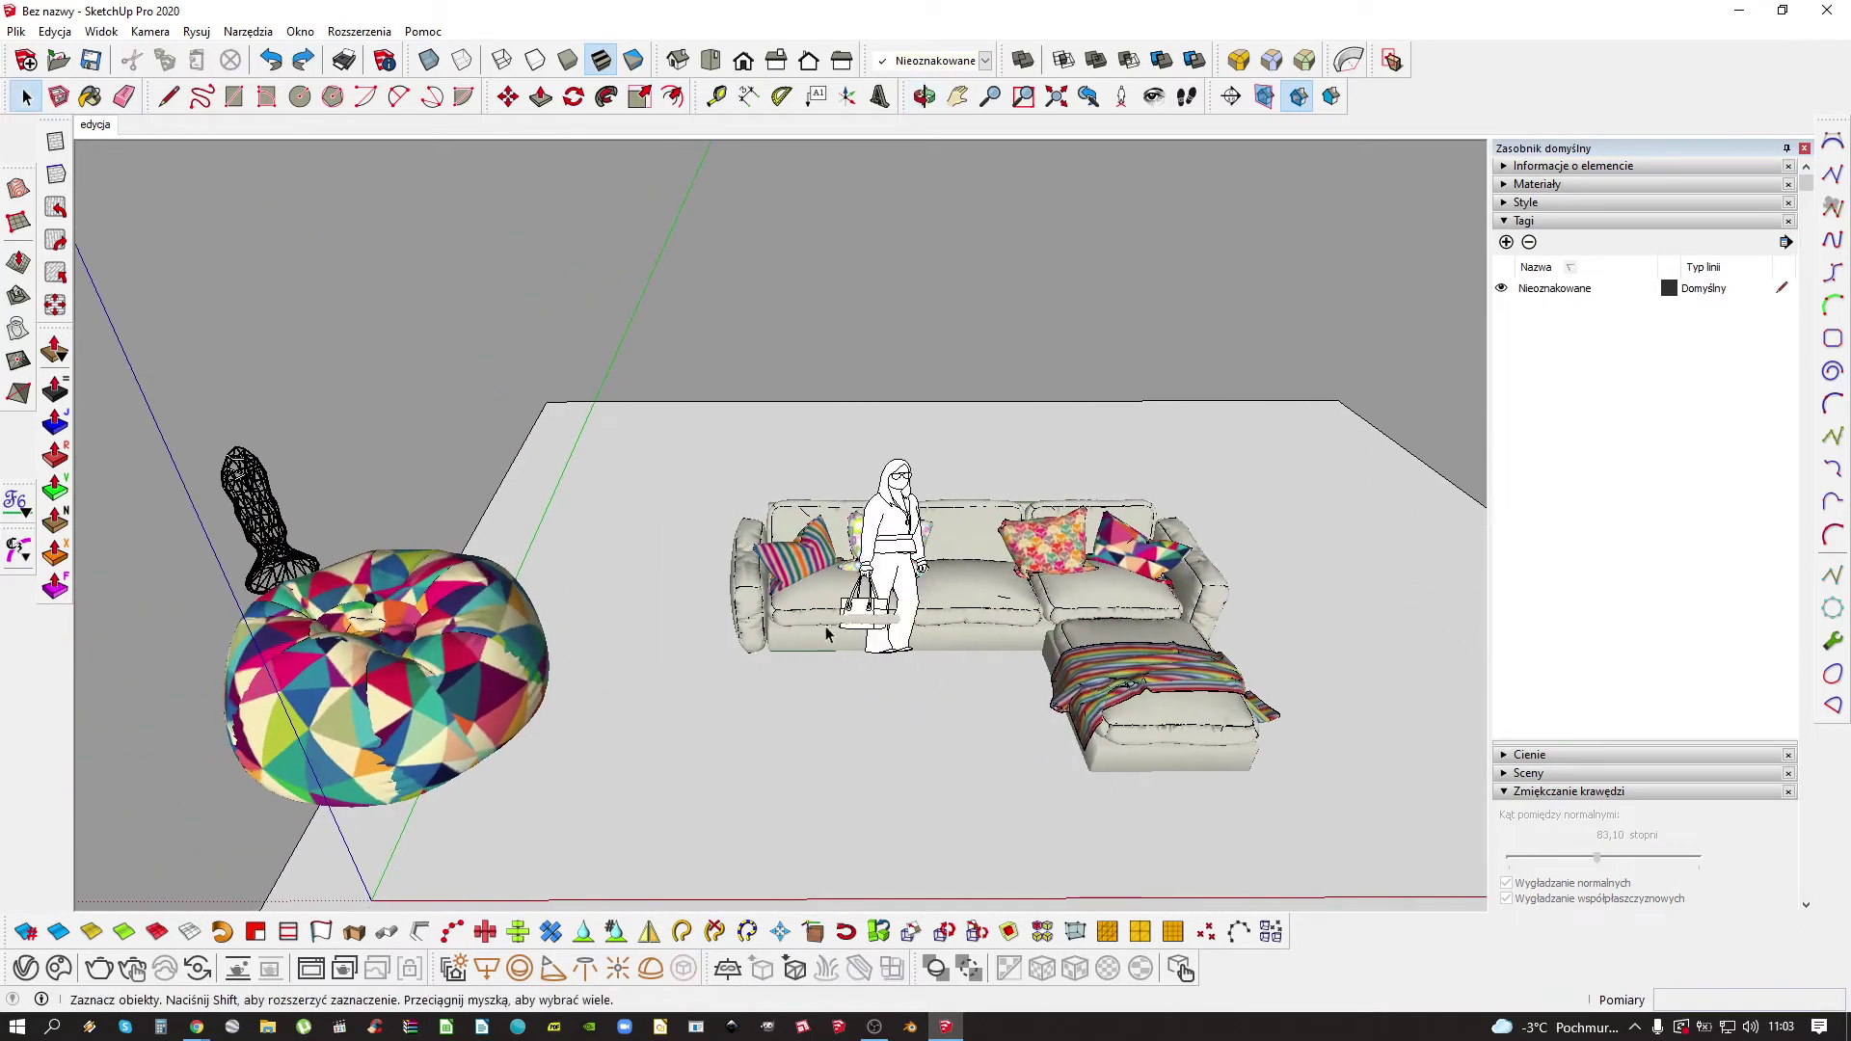
pyautogui.press('m')
pyautogui.click(883, 718)
pyautogui.click(686, 768)
# - Scale the beanbag pouf down to about 0.72
pyautogui.press('space')
pyautogui.moveTo(685, 769); pyautogui.dragTo(540, 598, button='middle')
pyautogui.click(540, 598)
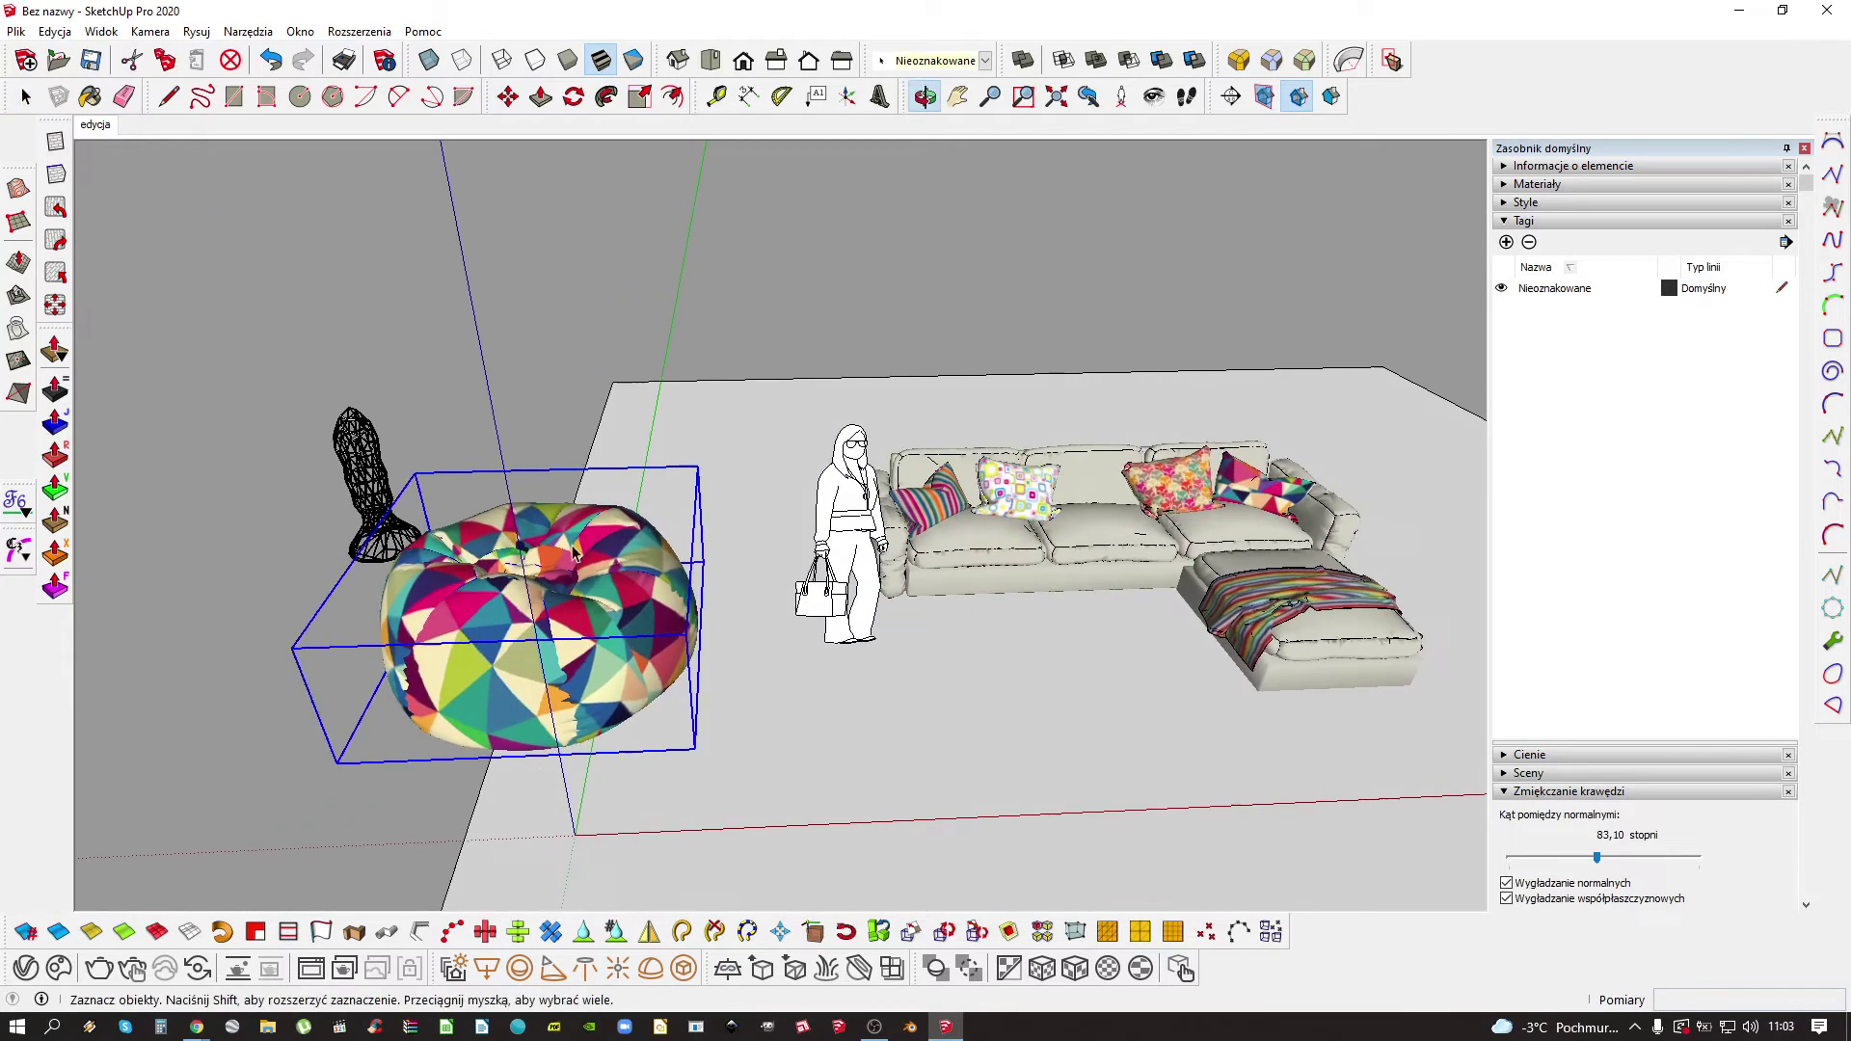
pyautogui.press('s')
pyautogui.moveTo(405, 513)
pyautogui.mouseDown()
pyautogui.moveTo(431, 485)
pyautogui.moveTo(453, 555)
pyautogui.mouseUp()
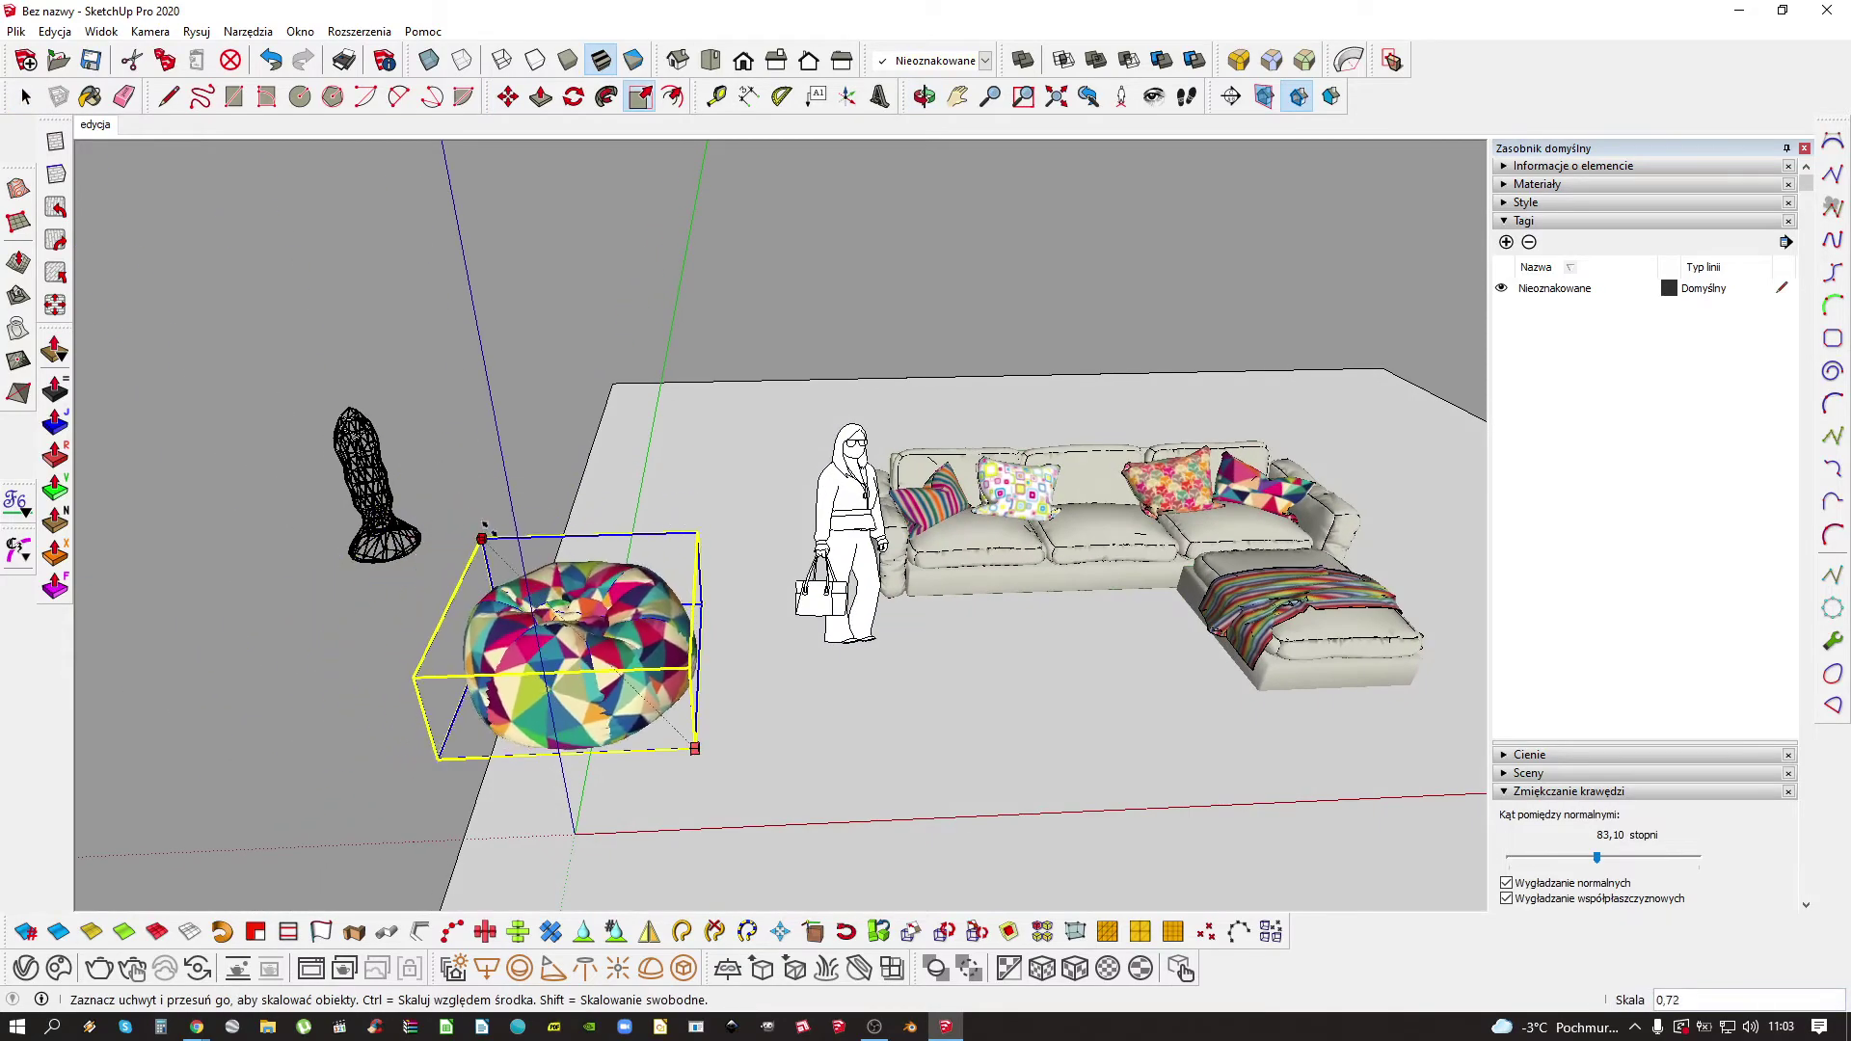
pyautogui.moveTo(453, 555)
pyautogui.mouseDown(button='middle')
pyautogui.moveTo(714, 485)
pyautogui.moveTo(806, 793)
pyautogui.mouseUp(button='middle')
pyautogui.press('space')
# - Delete the person figure from the scene
pyautogui.click(831, 536)
pyautogui.press('Delete')
pyautogui.moveTo(831, 536); pyautogui.dragTo(668, 579, button='middle')
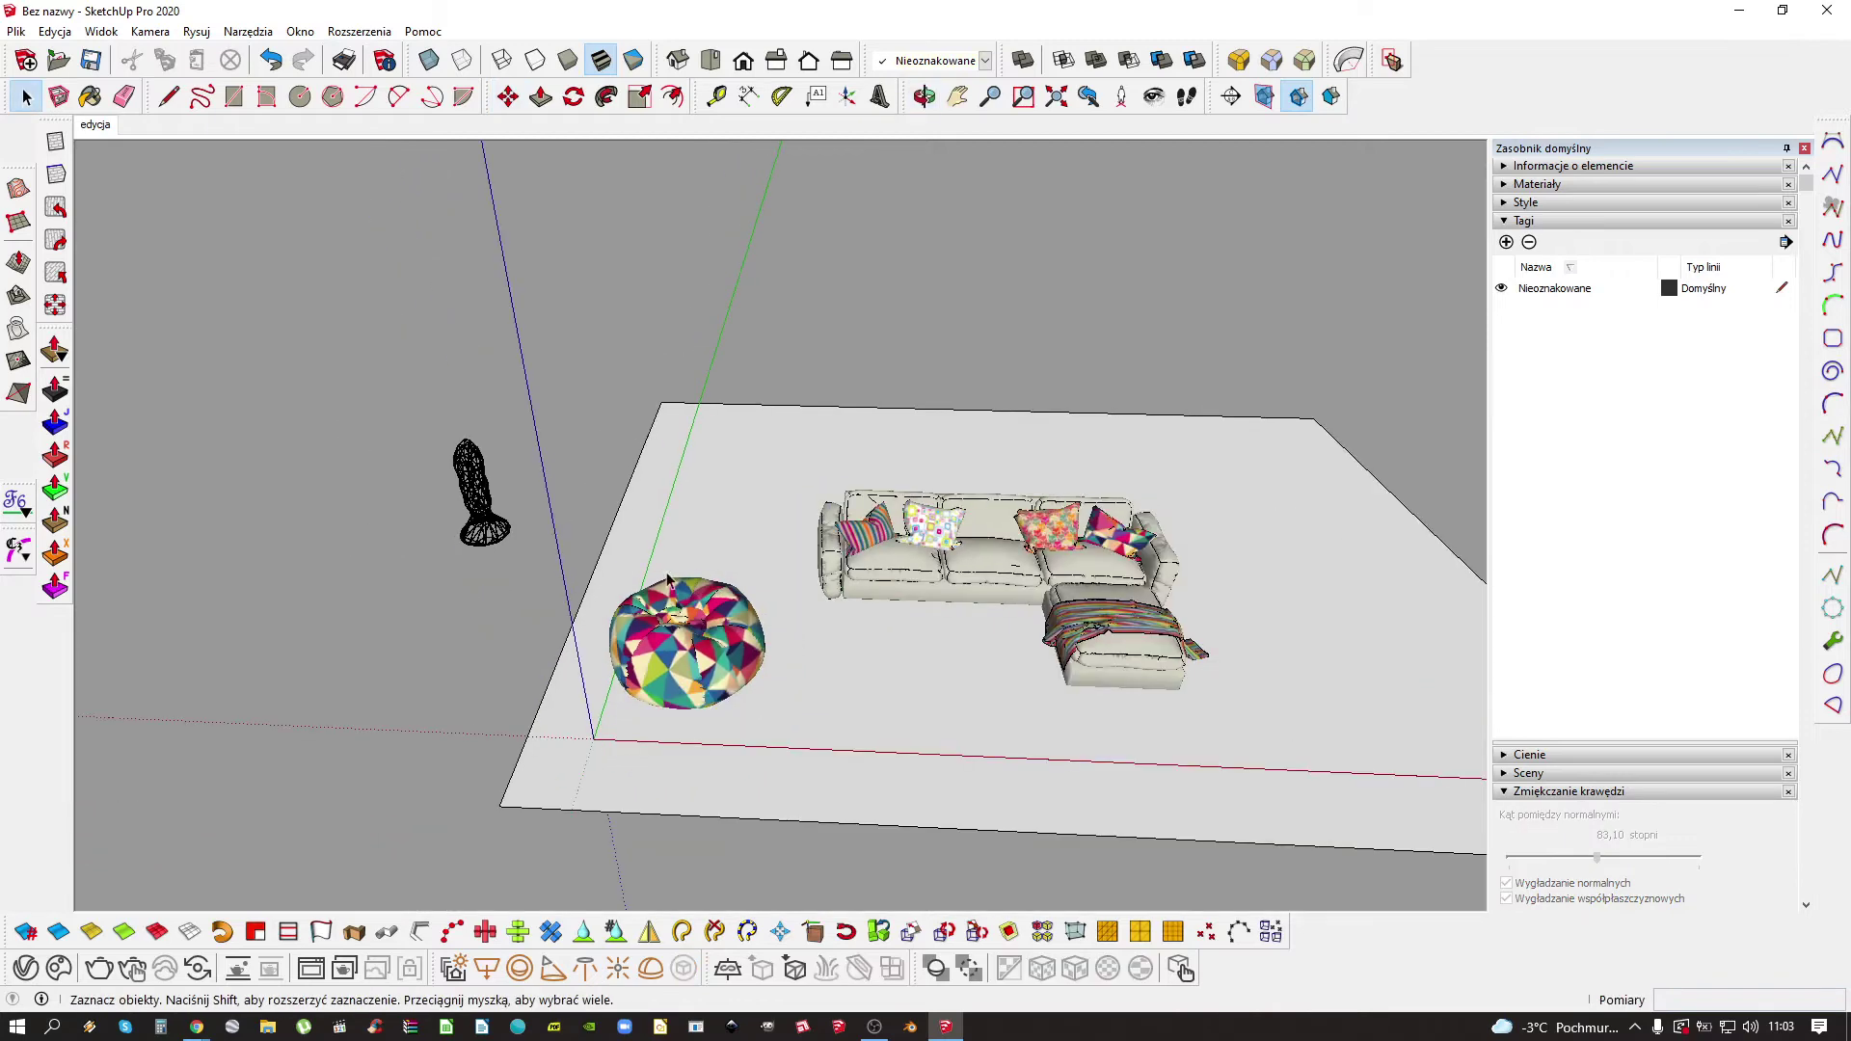
pyautogui.scroll(3, 502, 521)
# - Move the wire lamp onto the floor beside the pouf
pyautogui.press('m')
pyautogui.moveTo(517, 587); pyautogui.dragTo(846, 575)
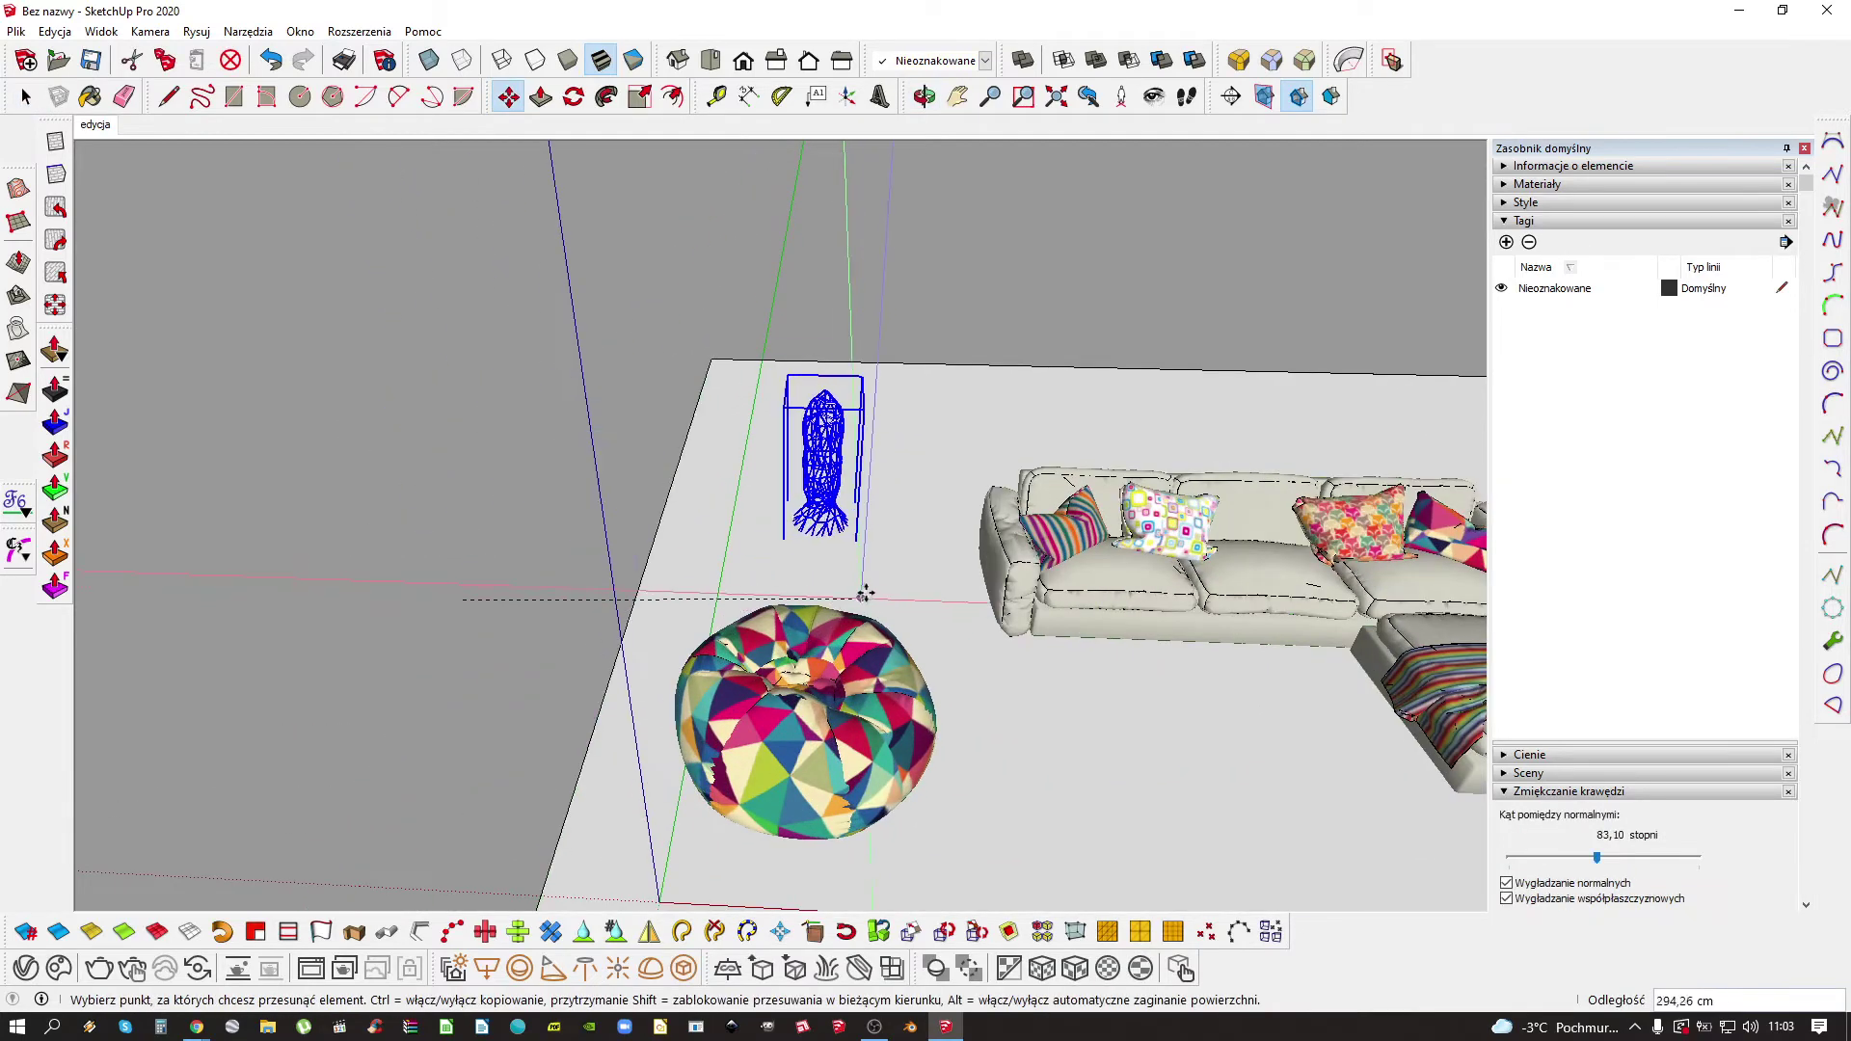
pyautogui.scroll(3, 846, 575)
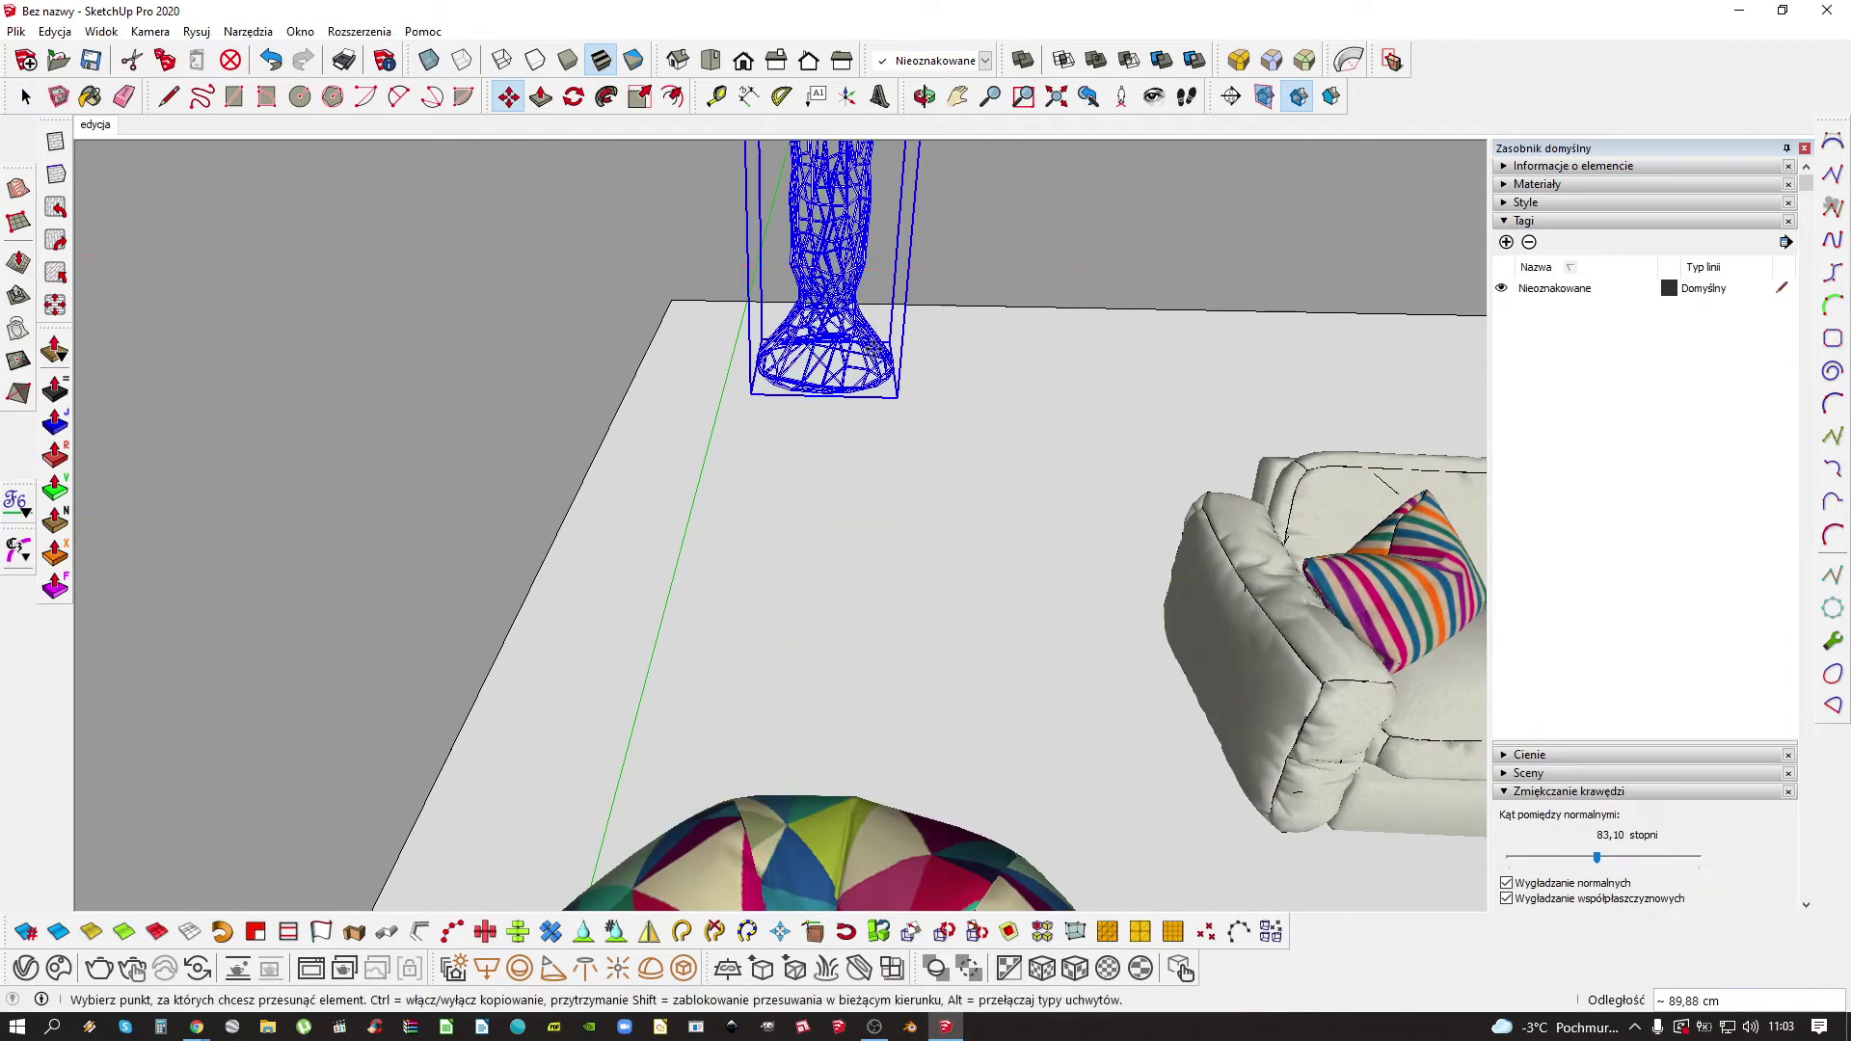
pyautogui.scroll(2, 915, 413)
pyautogui.click(905, 405)
pyautogui.scroll(-3, 943, 612)
pyautogui.scroll(-2, 943, 613)
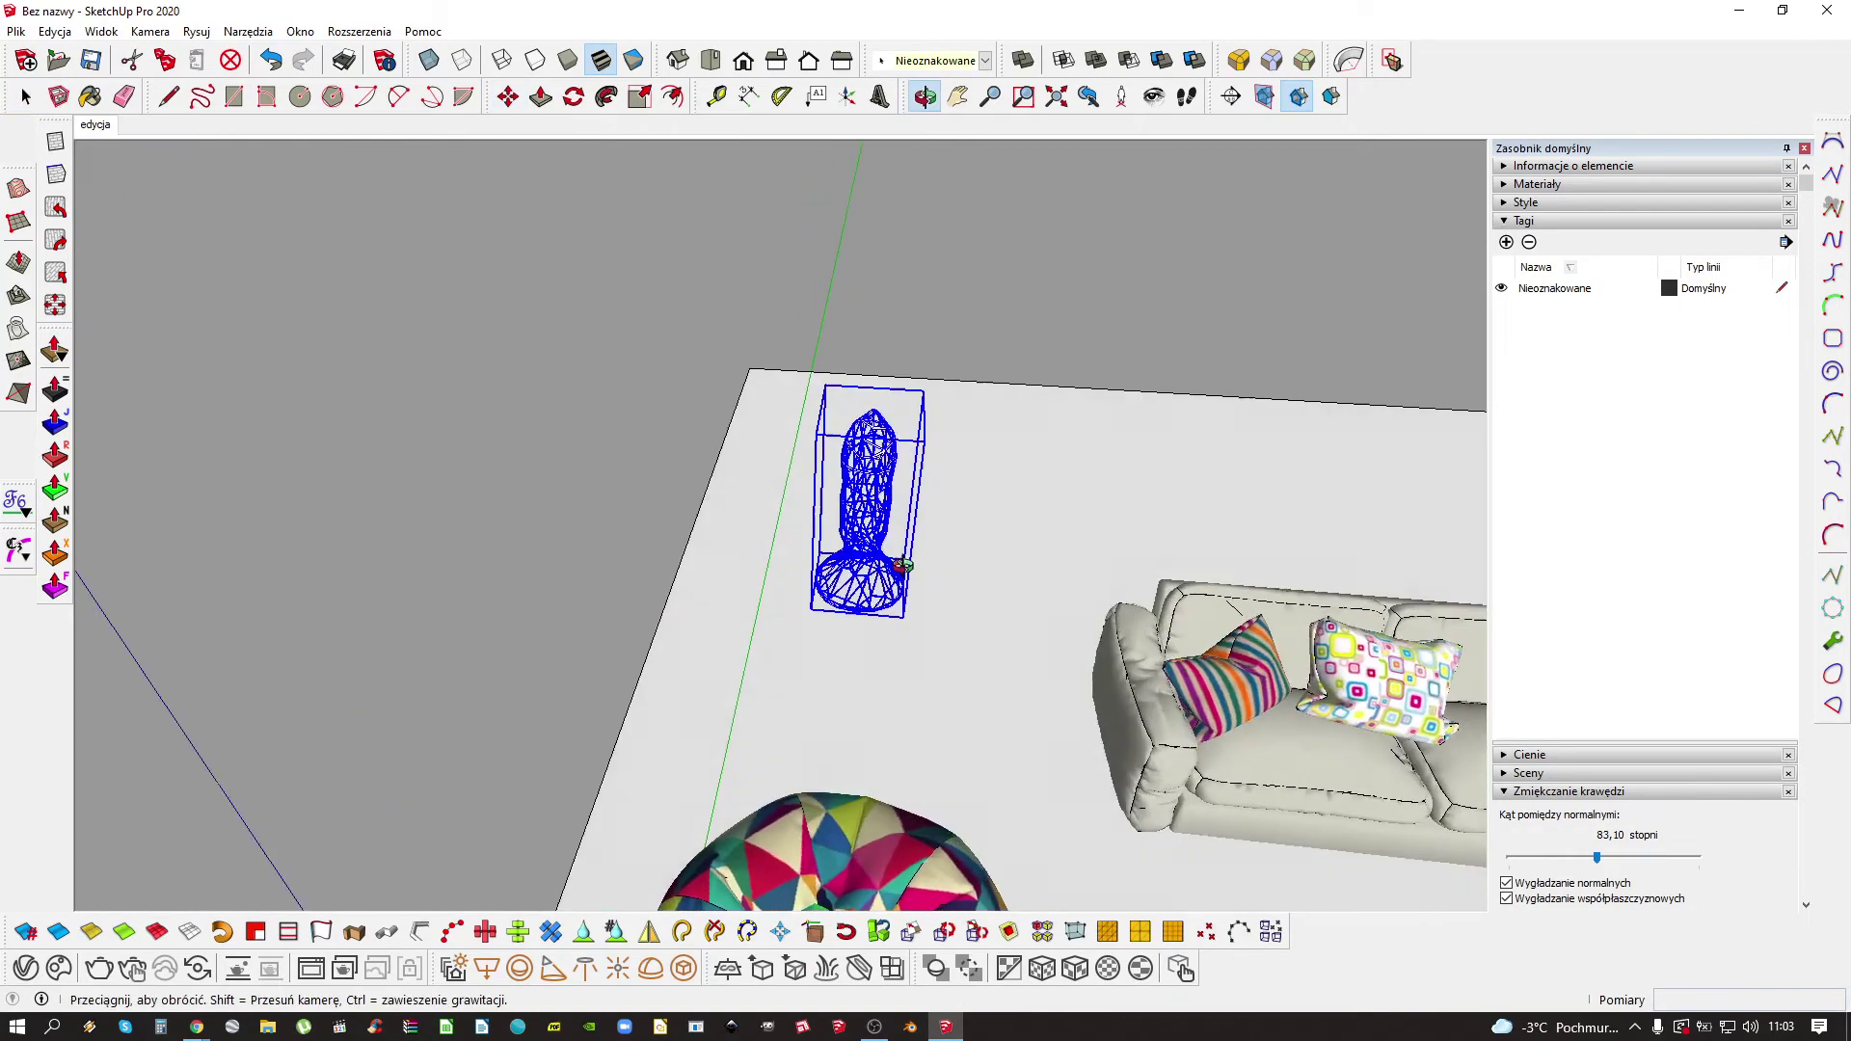
pyautogui.scroll(3, 876, 600)
pyautogui.press('space')
pyautogui.scroll(3, 876, 600)
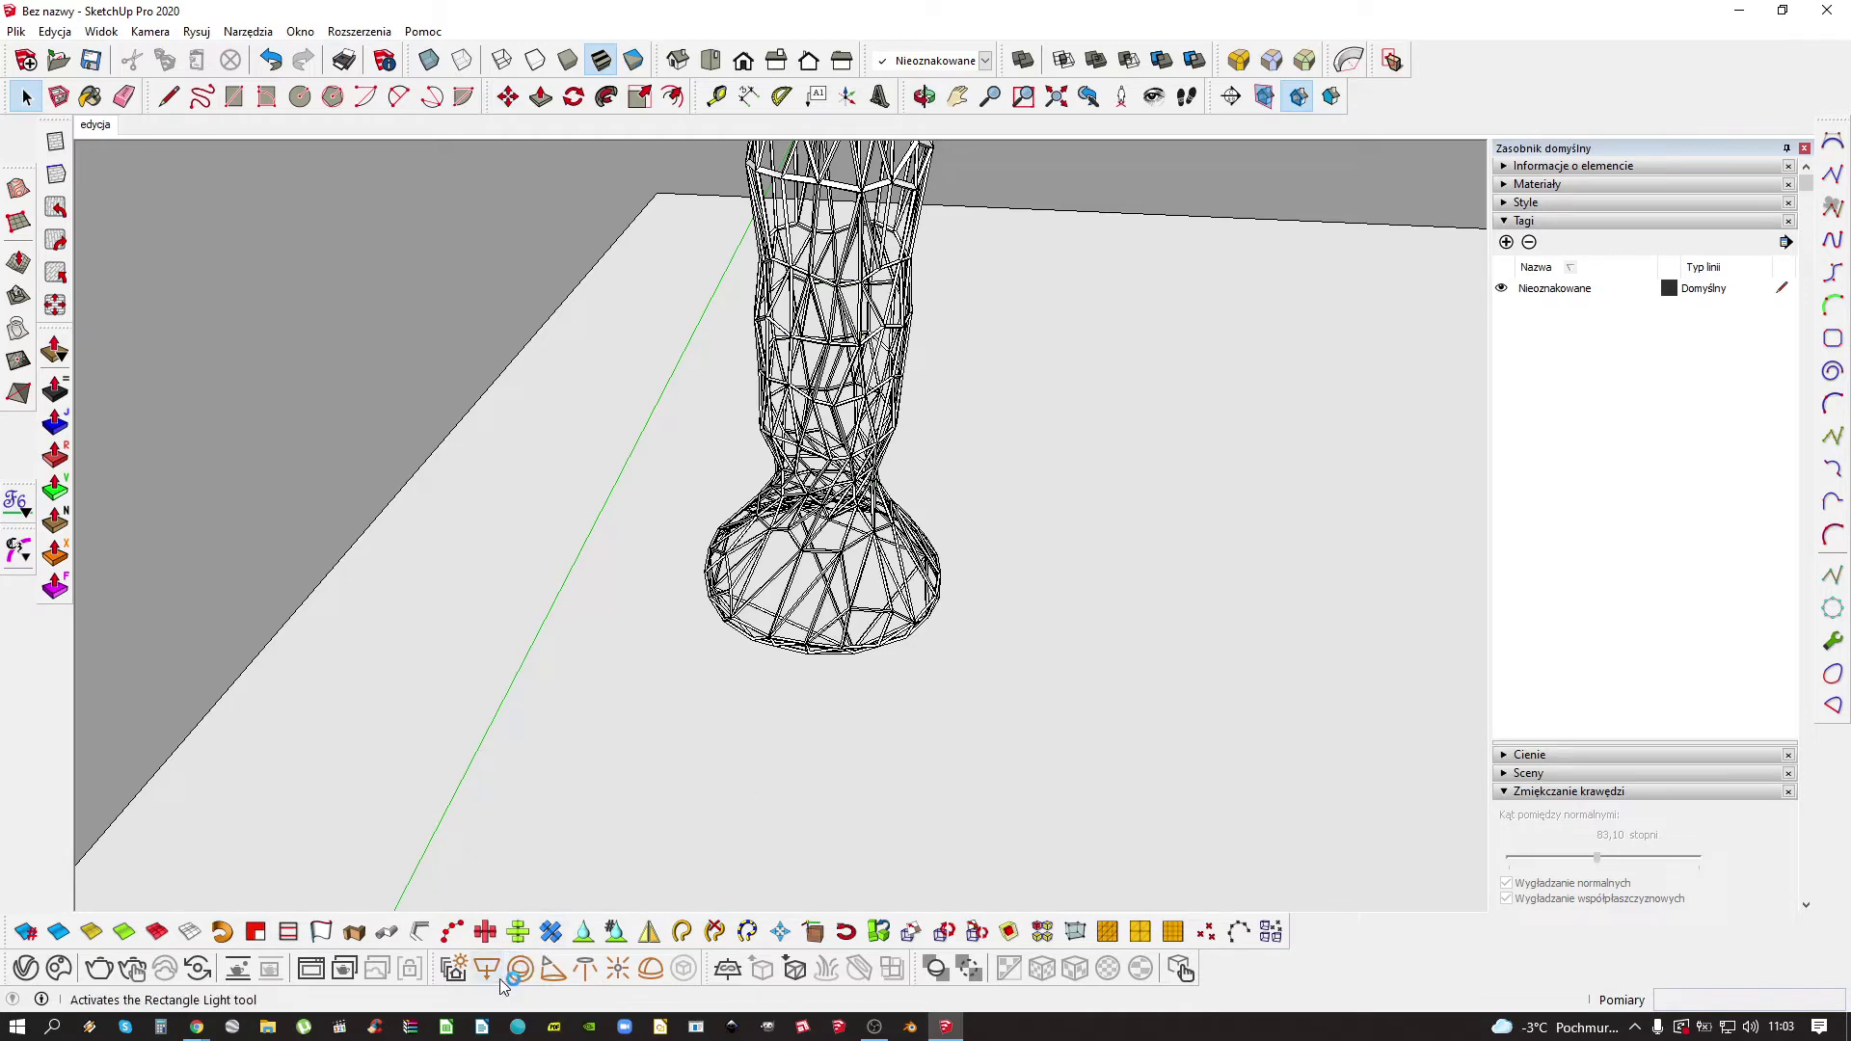
# - Orbit around the wire lamp and select the small circle component
pyautogui.moveTo(986, 653)
pyautogui.mouseDown(button='middle')
pyautogui.moveTo(842, 674)
pyautogui.moveTo(923, 665)
pyautogui.mouseUp(button='middle')
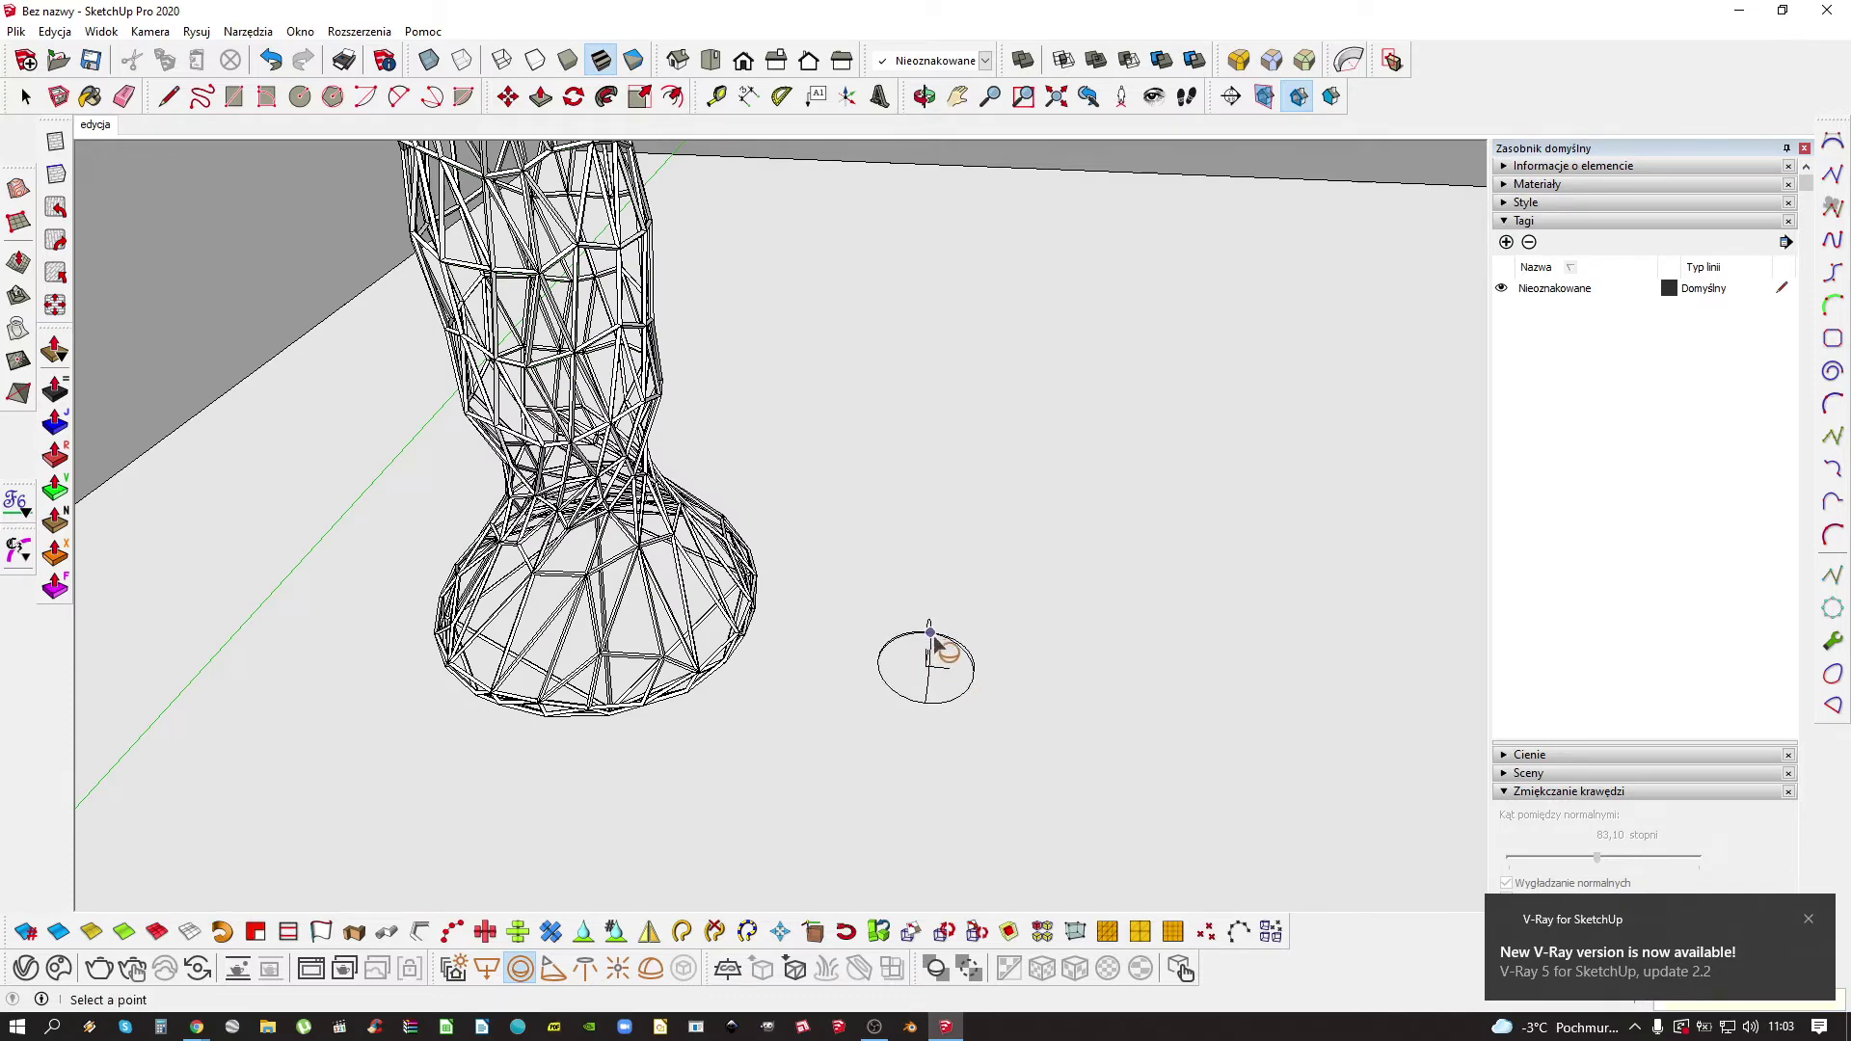
pyautogui.moveTo(943, 644); pyautogui.dragTo(924, 570, button='middle')
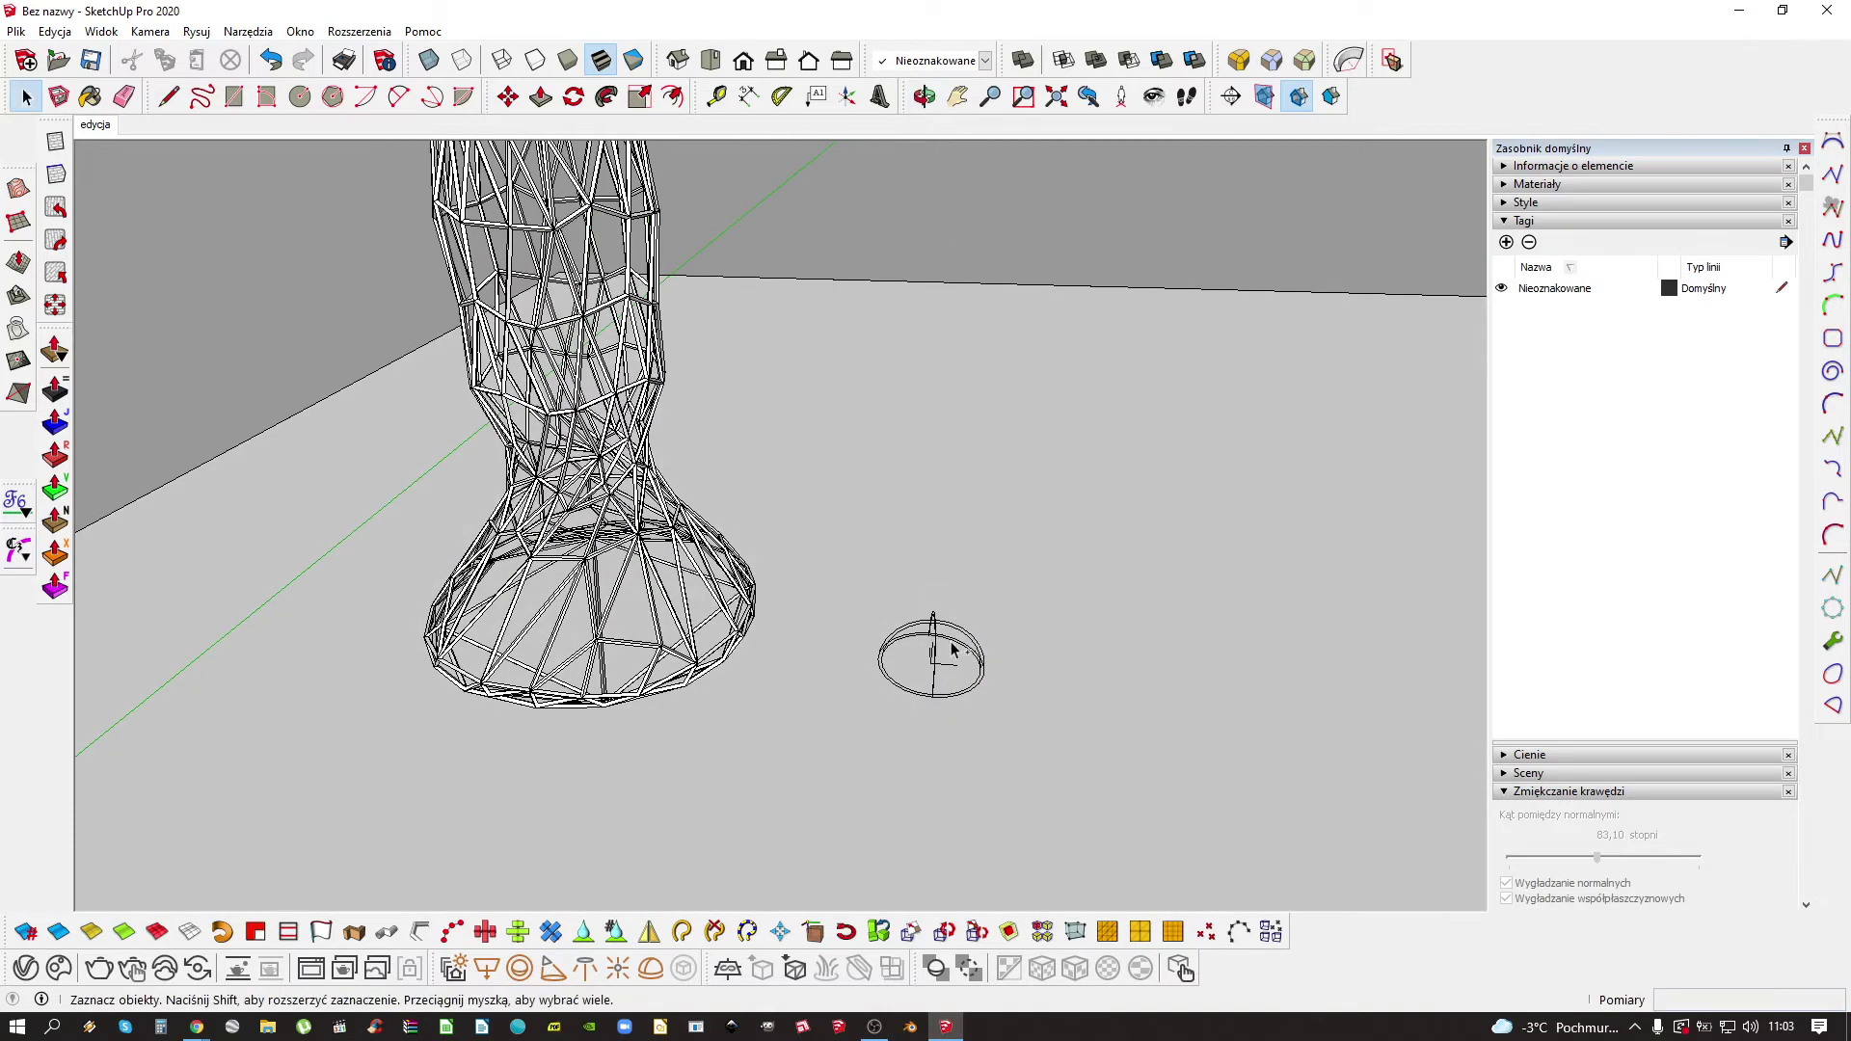
pyautogui.press('space')
pyautogui.moveTo(929, 638); pyautogui.dragTo(868, 665, button='middle')
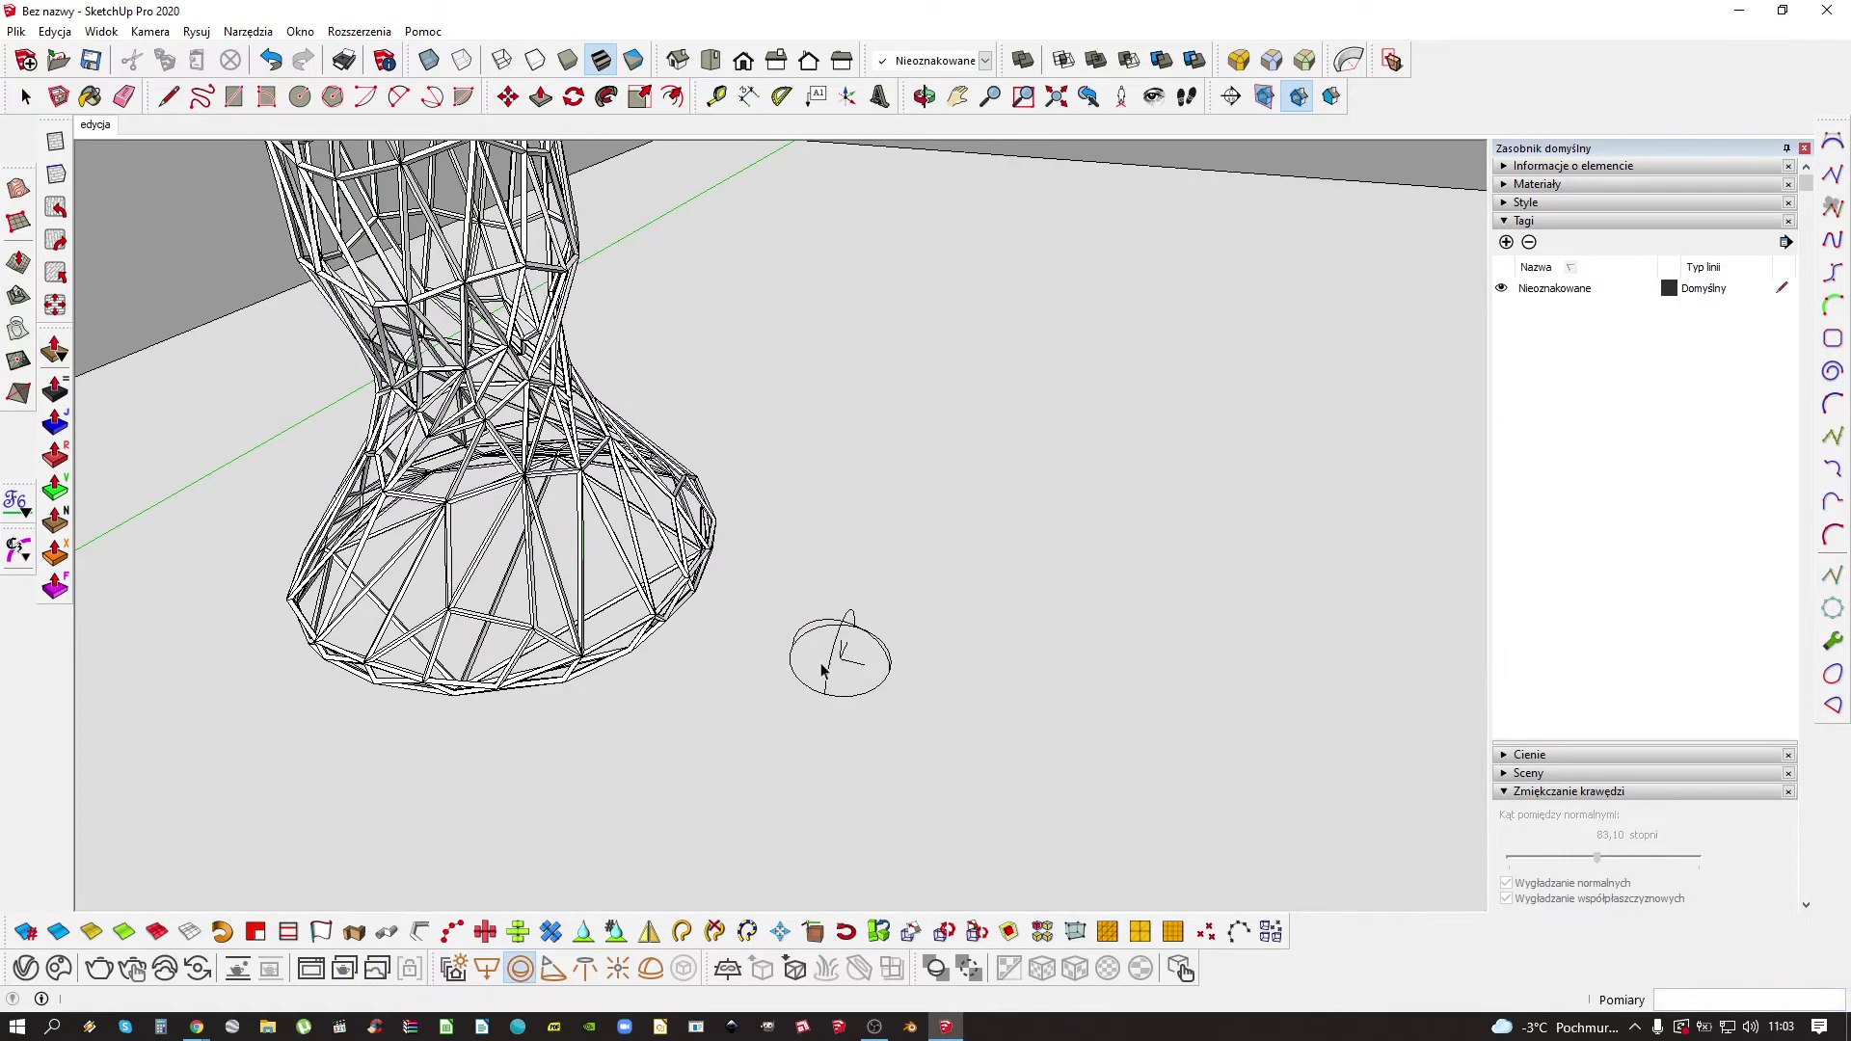
pyautogui.press('space')
pyautogui.click(847, 648)
pyautogui.moveTo(846, 648)
pyautogui.mouseDown(button='middle')
pyautogui.moveTo(841, 668)
pyautogui.moveTo(672, 651)
pyautogui.moveTo(694, 415)
pyautogui.moveTo(681, 166)
pyautogui.mouseUp(button='middle')
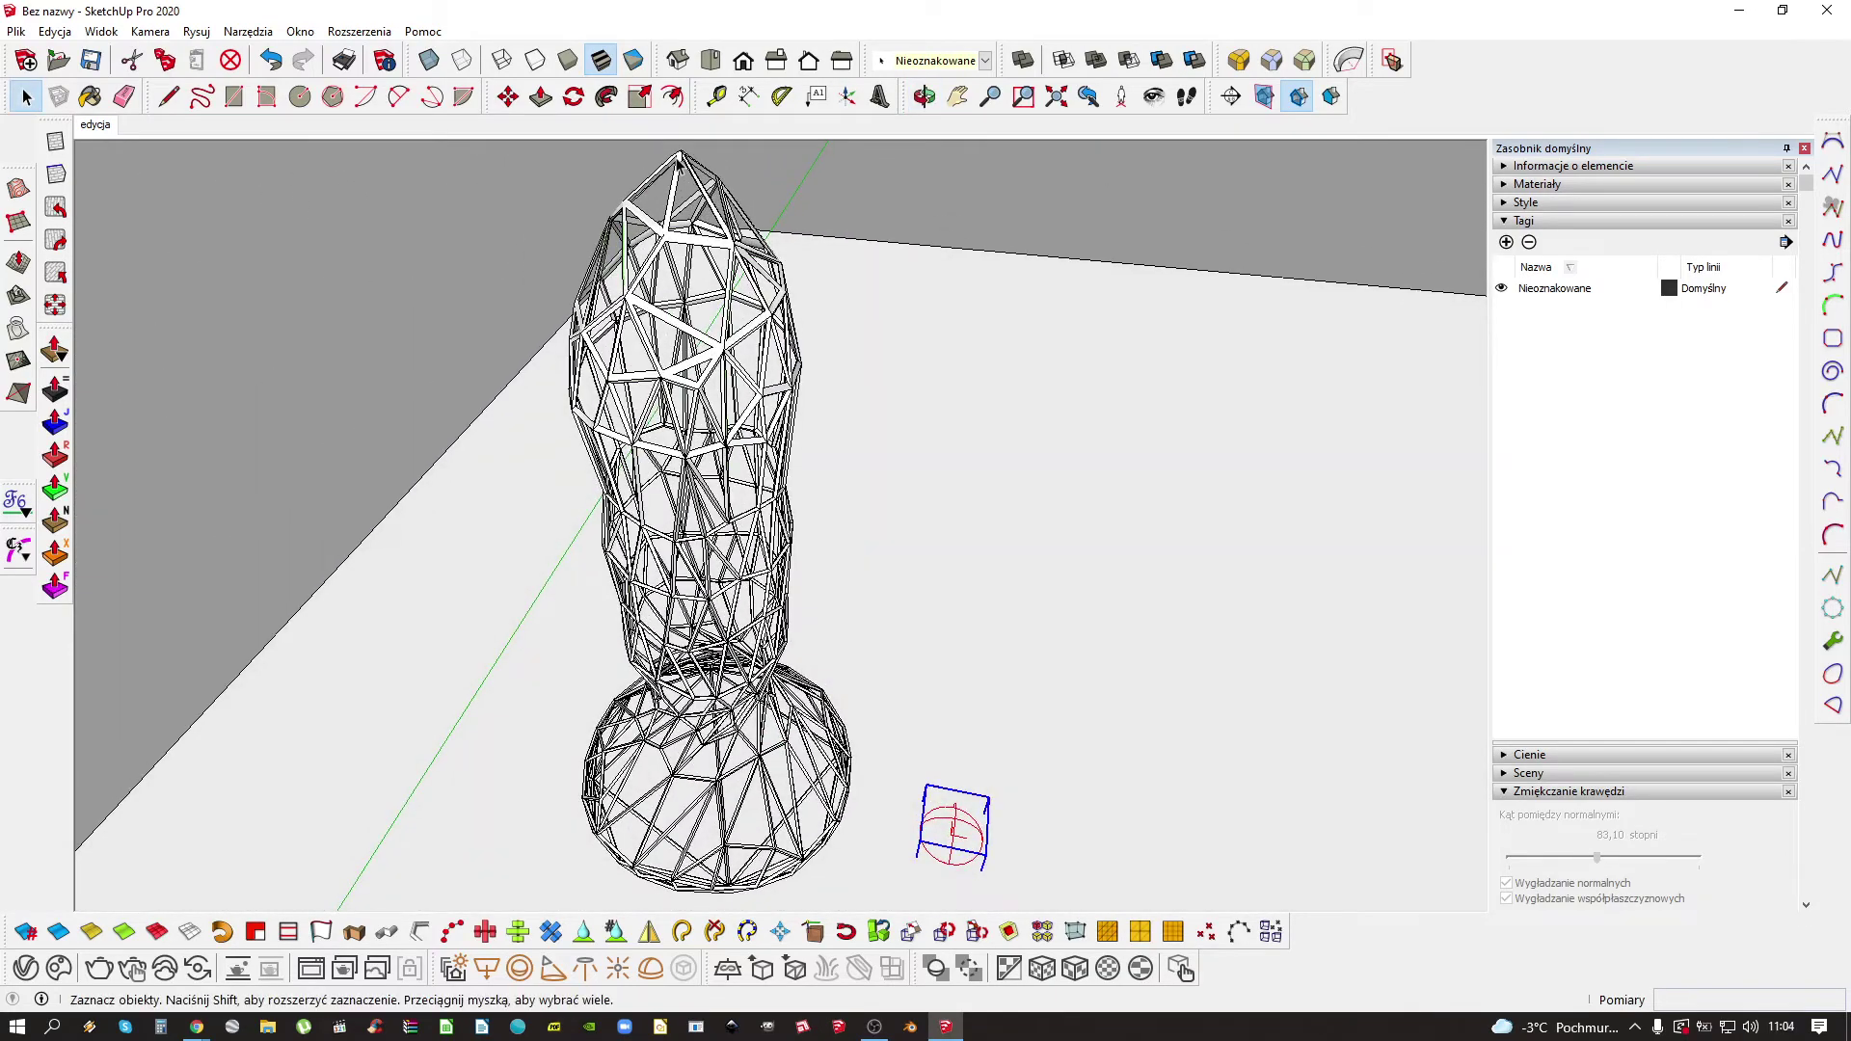
pyautogui.scroll(3, 686, 251)
# - Draw a line from the lamp's top toward its base and open the lamp group for editing
pyautogui.press('l')
pyautogui.click(689, 299)
pyautogui.moveTo(690, 294)
pyautogui.mouseDown(button='middle')
pyautogui.moveTo(892, 603)
pyautogui.moveTo(901, 703)
pyautogui.moveTo(849, 627)
pyautogui.mouseUp(button='middle')
pyautogui.press('space')
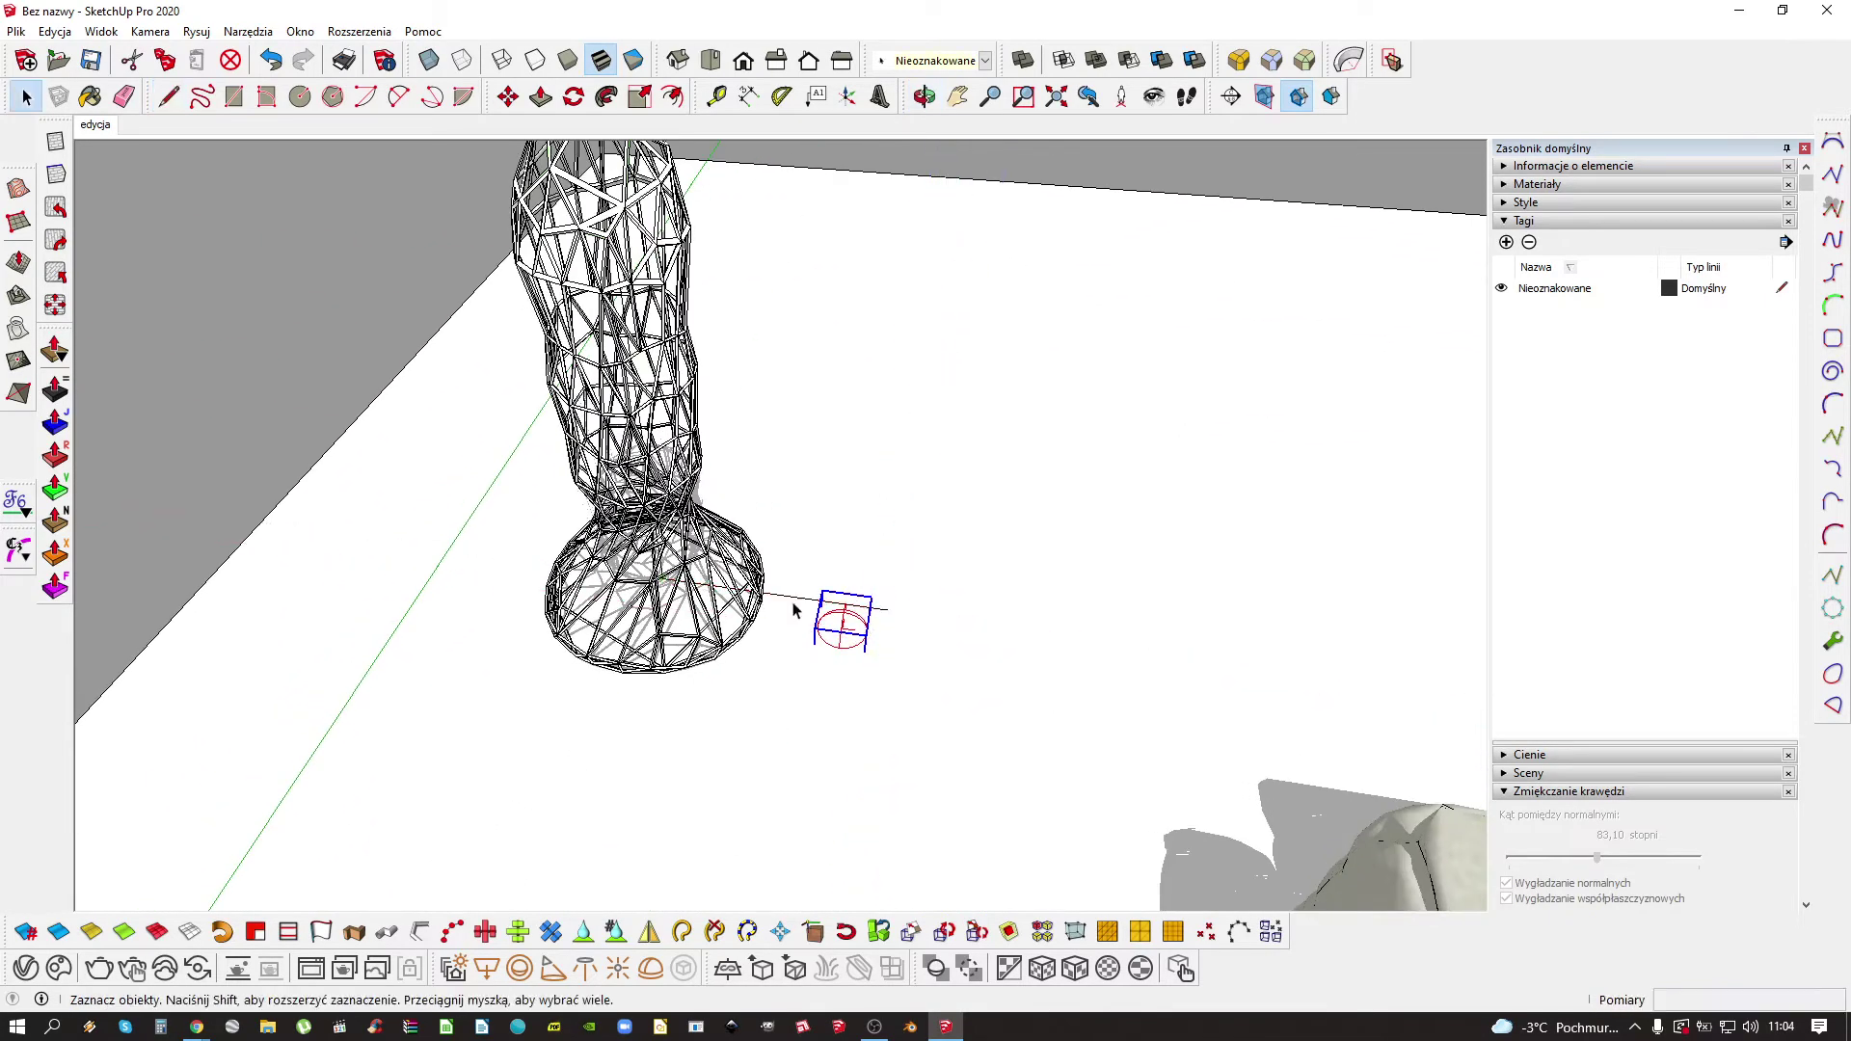
pyautogui.scroll(2, 796, 607)
pyautogui.doubleClick(711, 602)
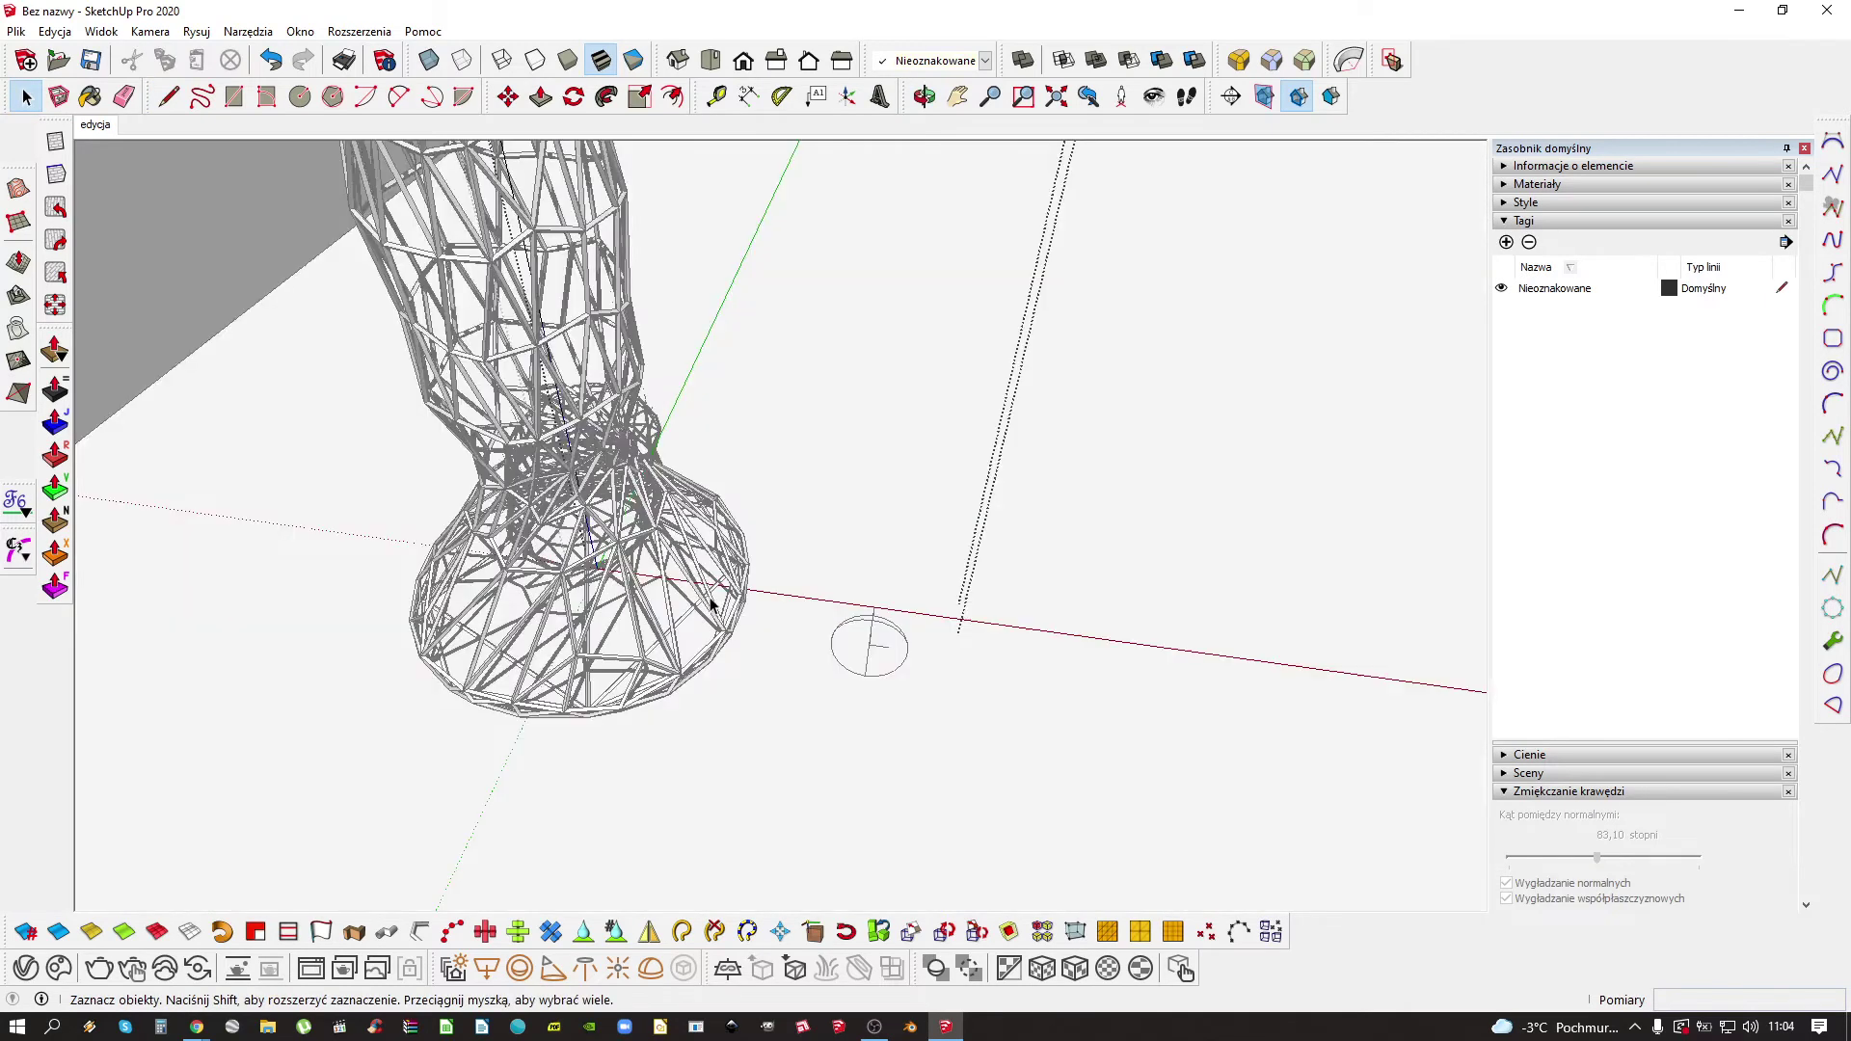
pyautogui.moveTo(726, 600); pyautogui.dragTo(749, 575, button='middle')
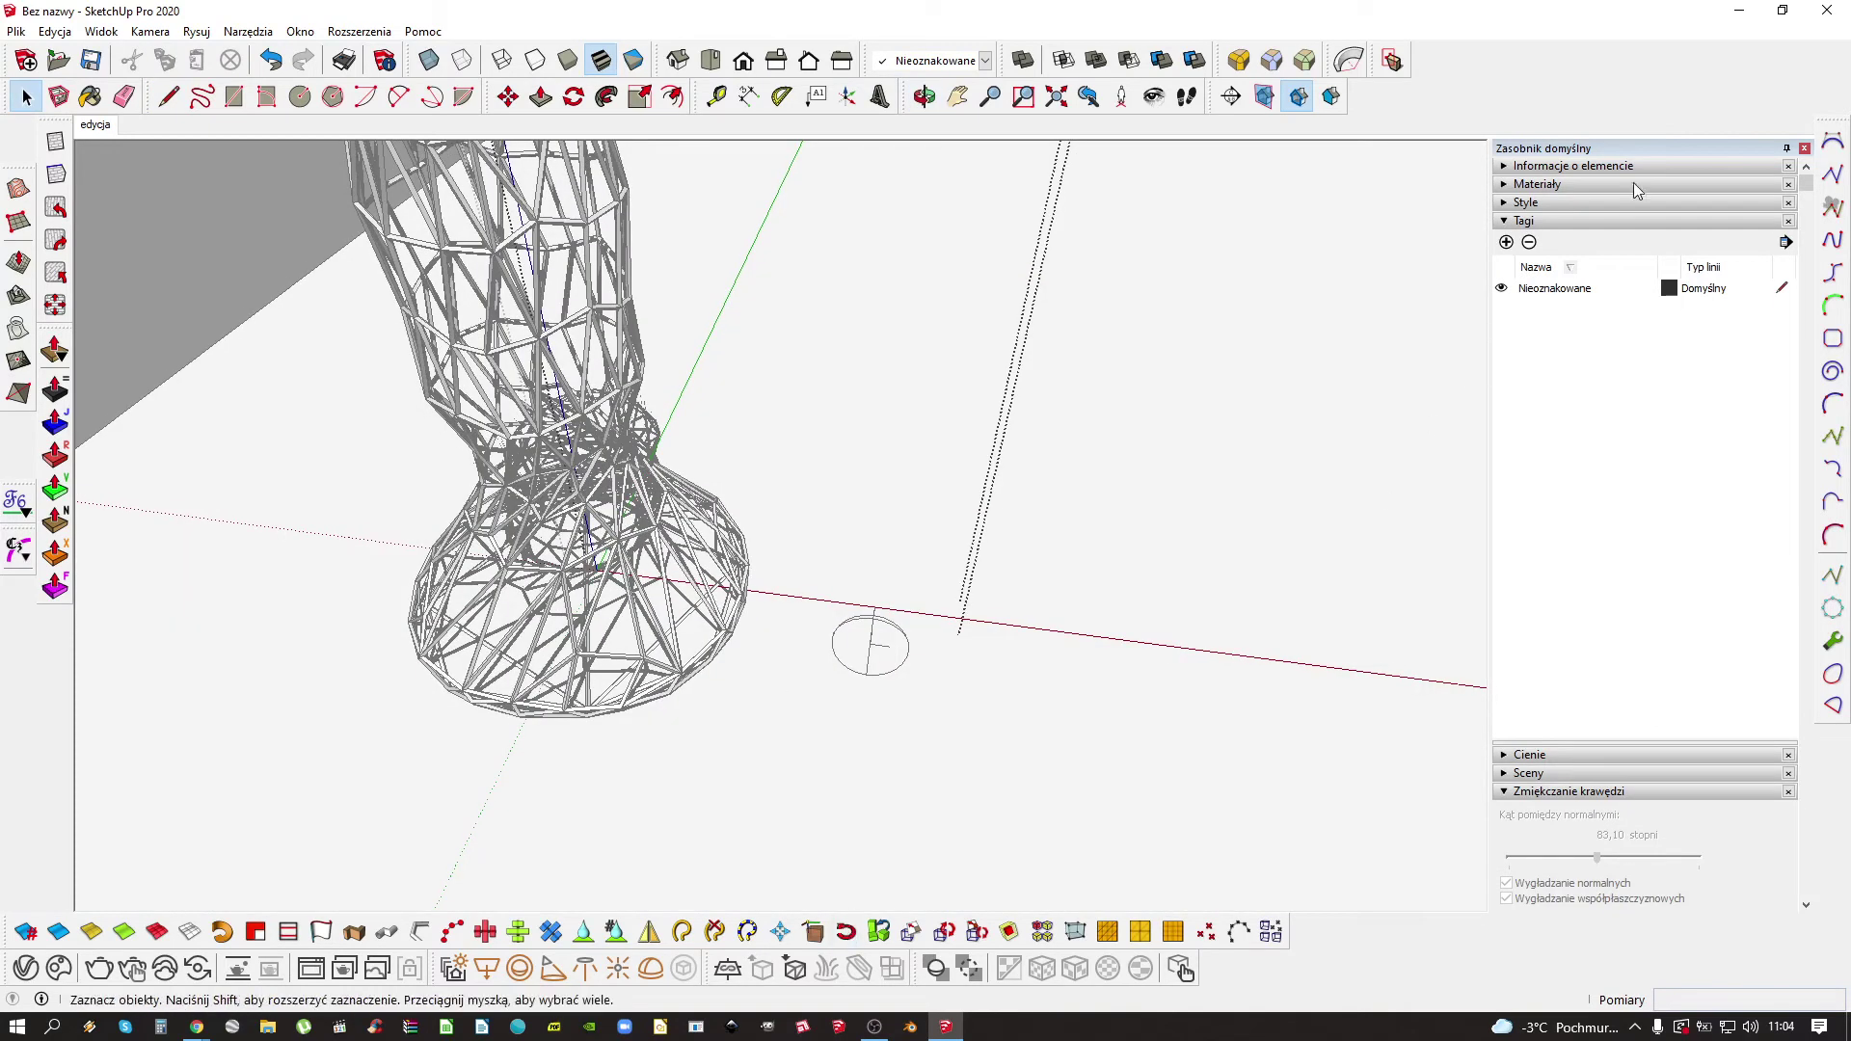
pyautogui.click(1550, 222)
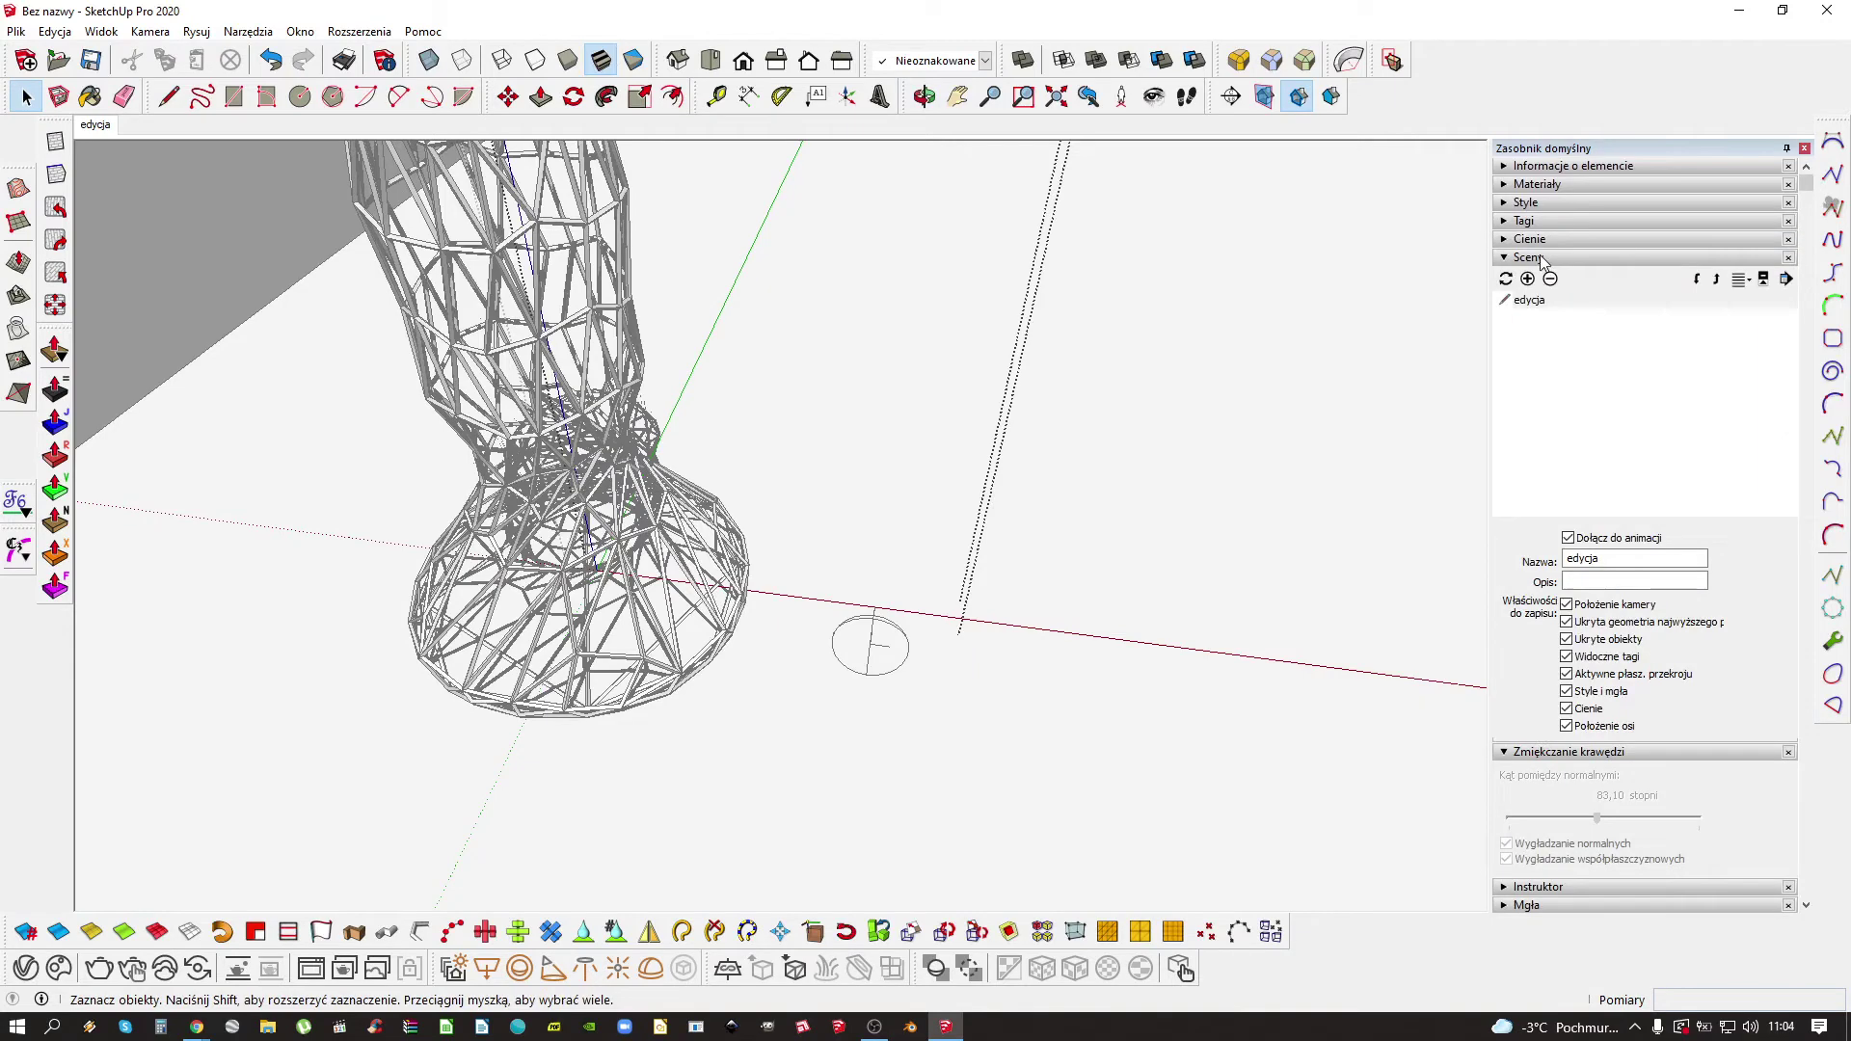
# - Rotate the line 90° about its endpoint so it stands vertically through the lamp
pyautogui.click(1511, 263)
pyautogui.moveTo(872, 562); pyautogui.dragTo(762, 632, button='middle')
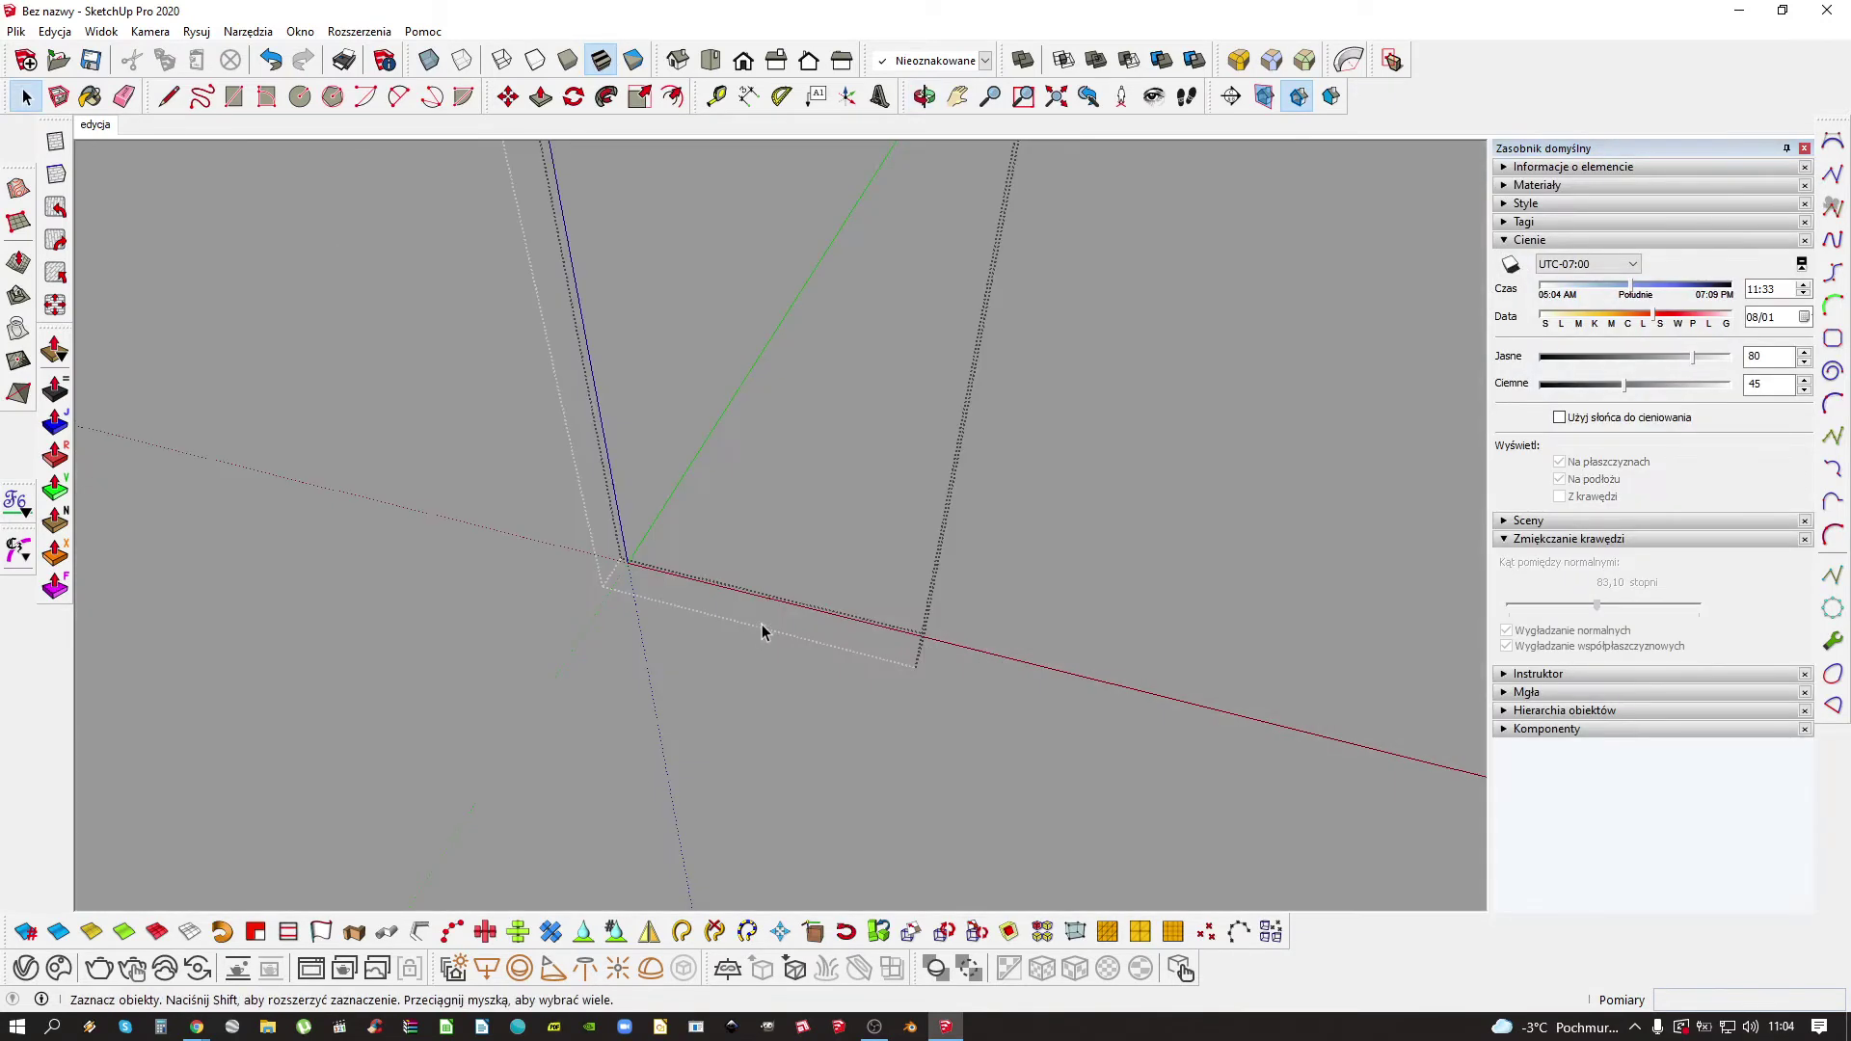
pyautogui.press('q')
pyautogui.click(627, 562)
pyautogui.click(690, 577)
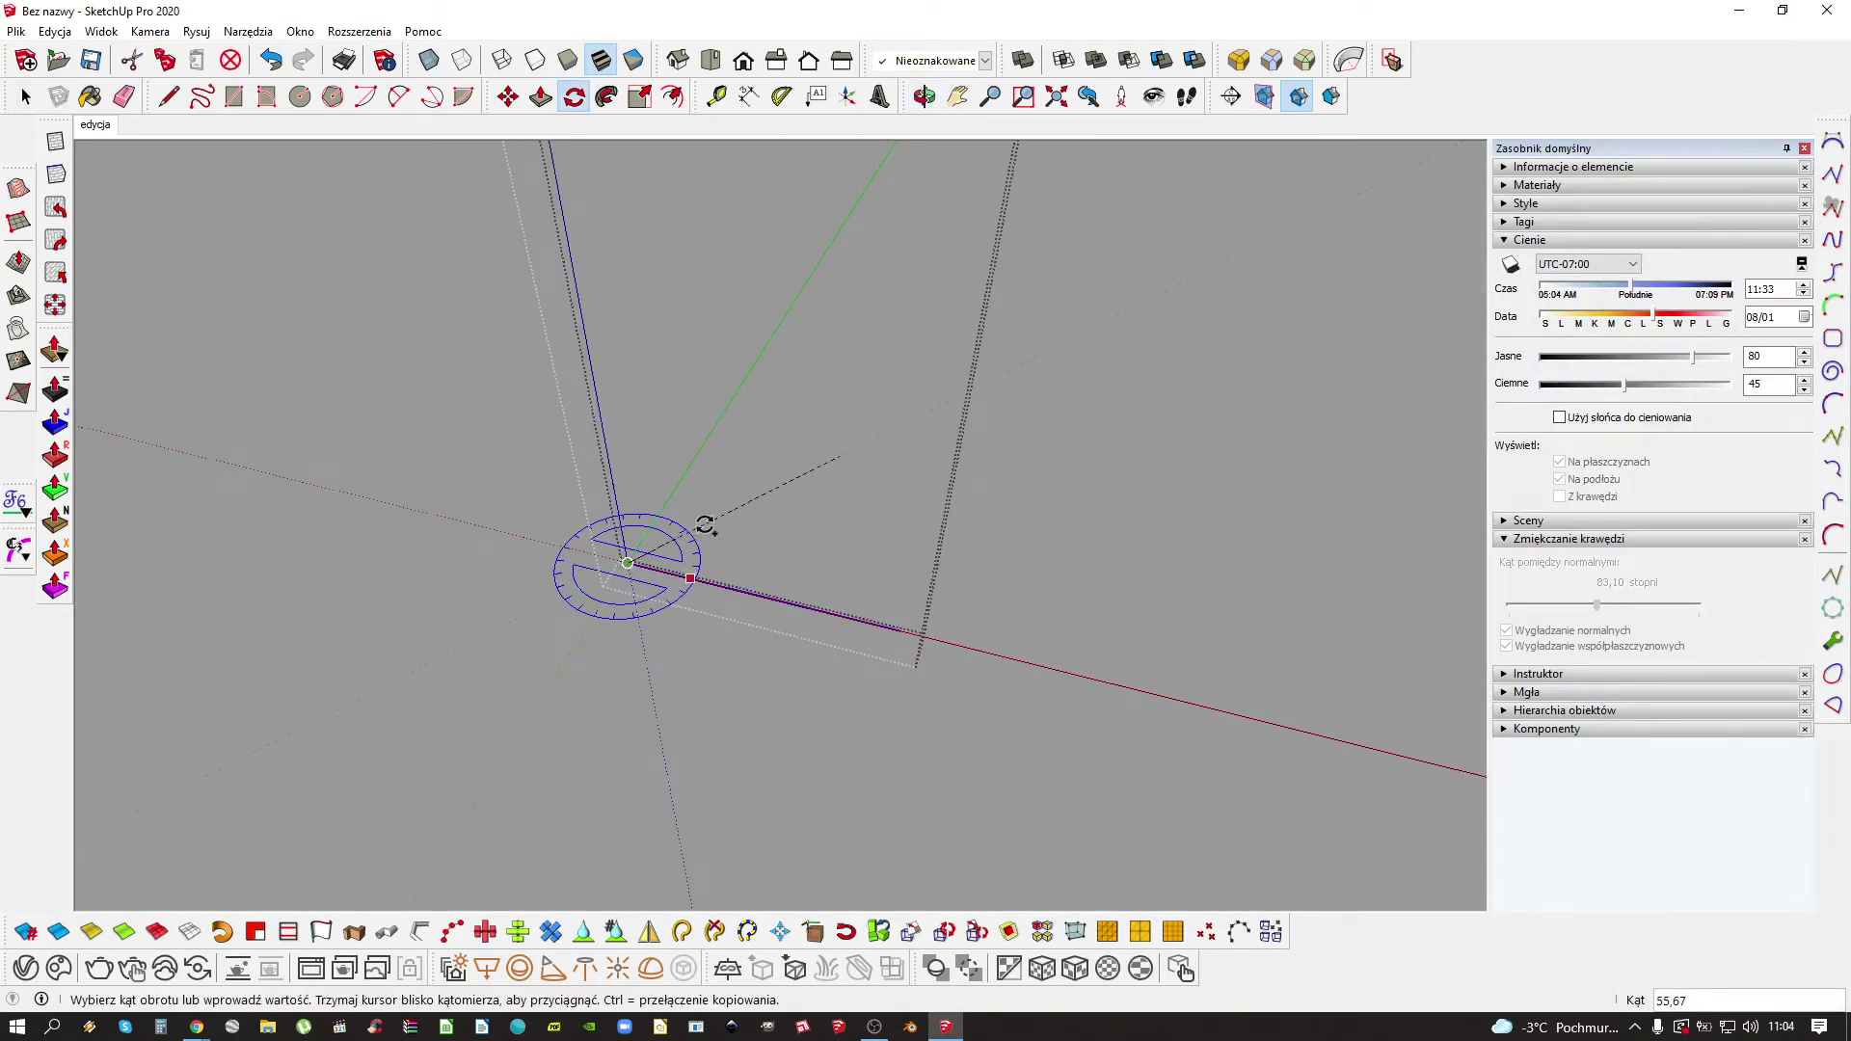
pyautogui.write('90')
pyautogui.press('Return')
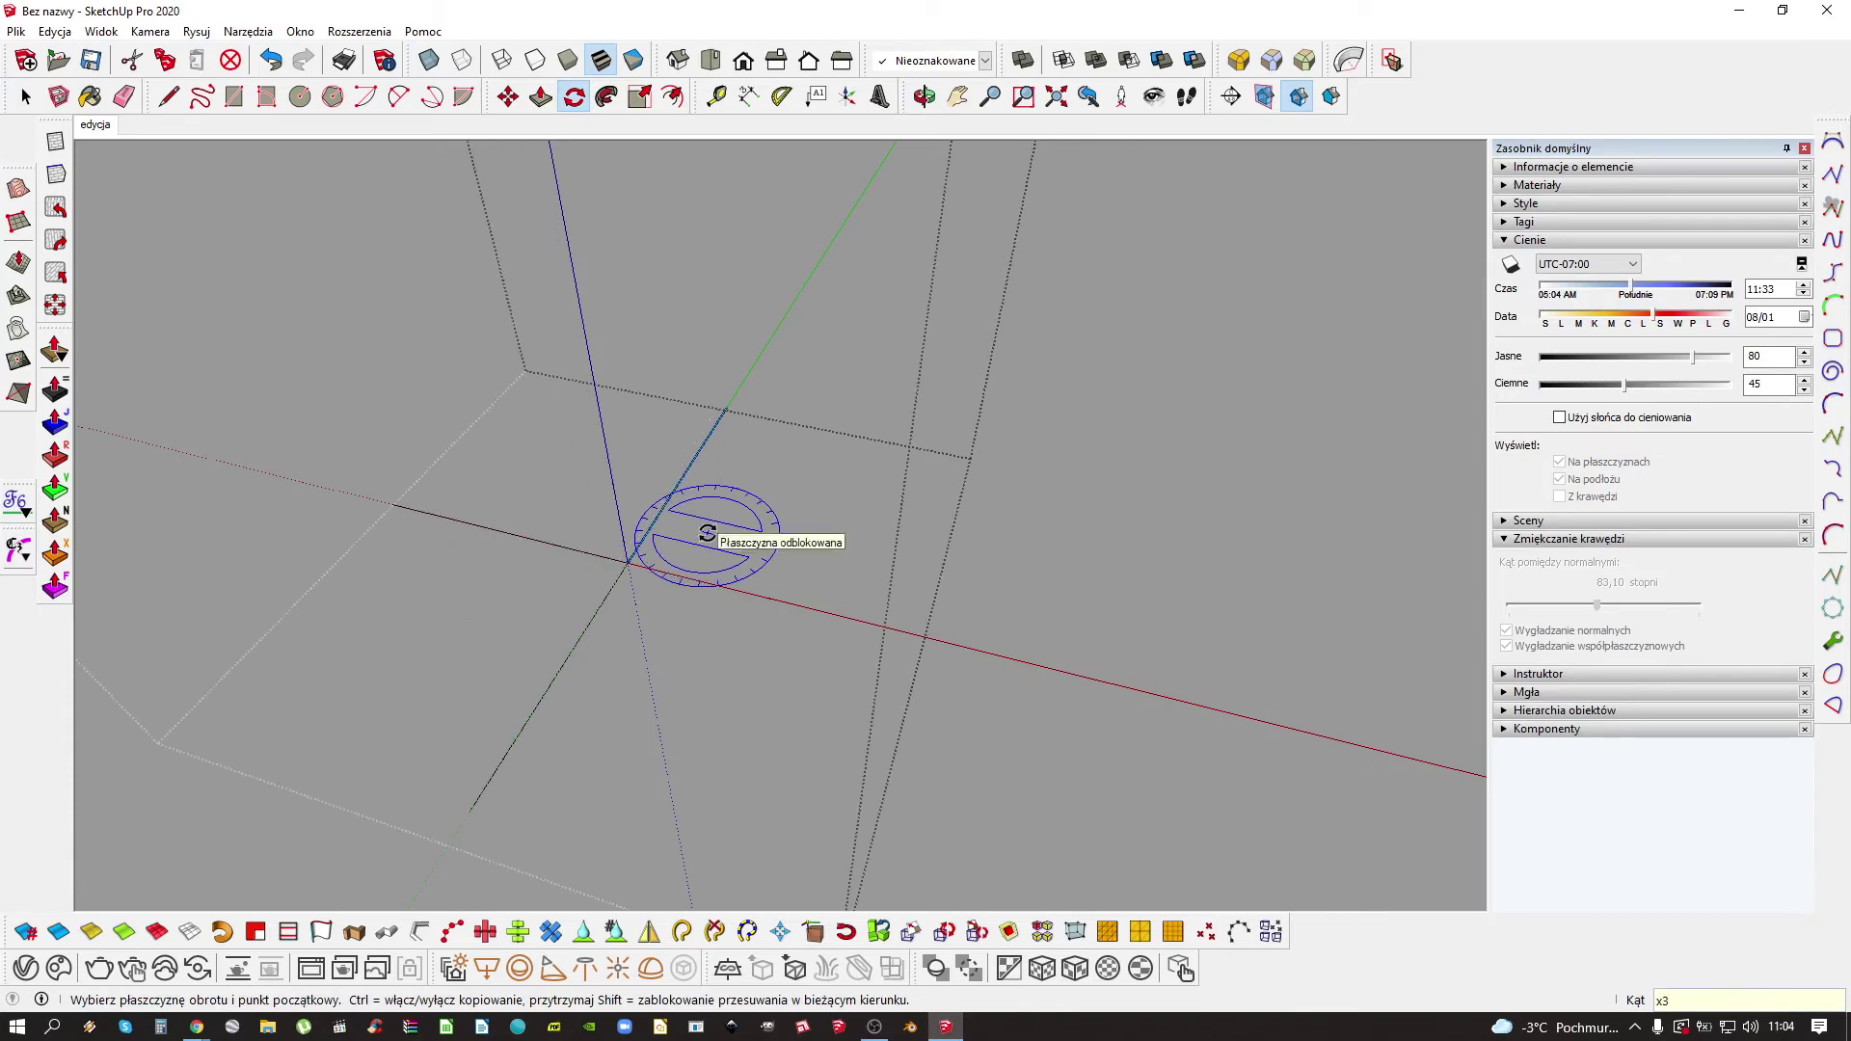
pyautogui.press('space')
# - Leave the group, reopen the lamp group and orbit to see the lamp and sofa
pyautogui.moveTo(723, 571)
pyautogui.mouseDown(button='middle')
pyautogui.moveTo(781, 629)
pyautogui.moveTo(968, 443)
pyautogui.mouseUp(button='middle')
pyautogui.press('Escape')
pyautogui.click(745, 702)
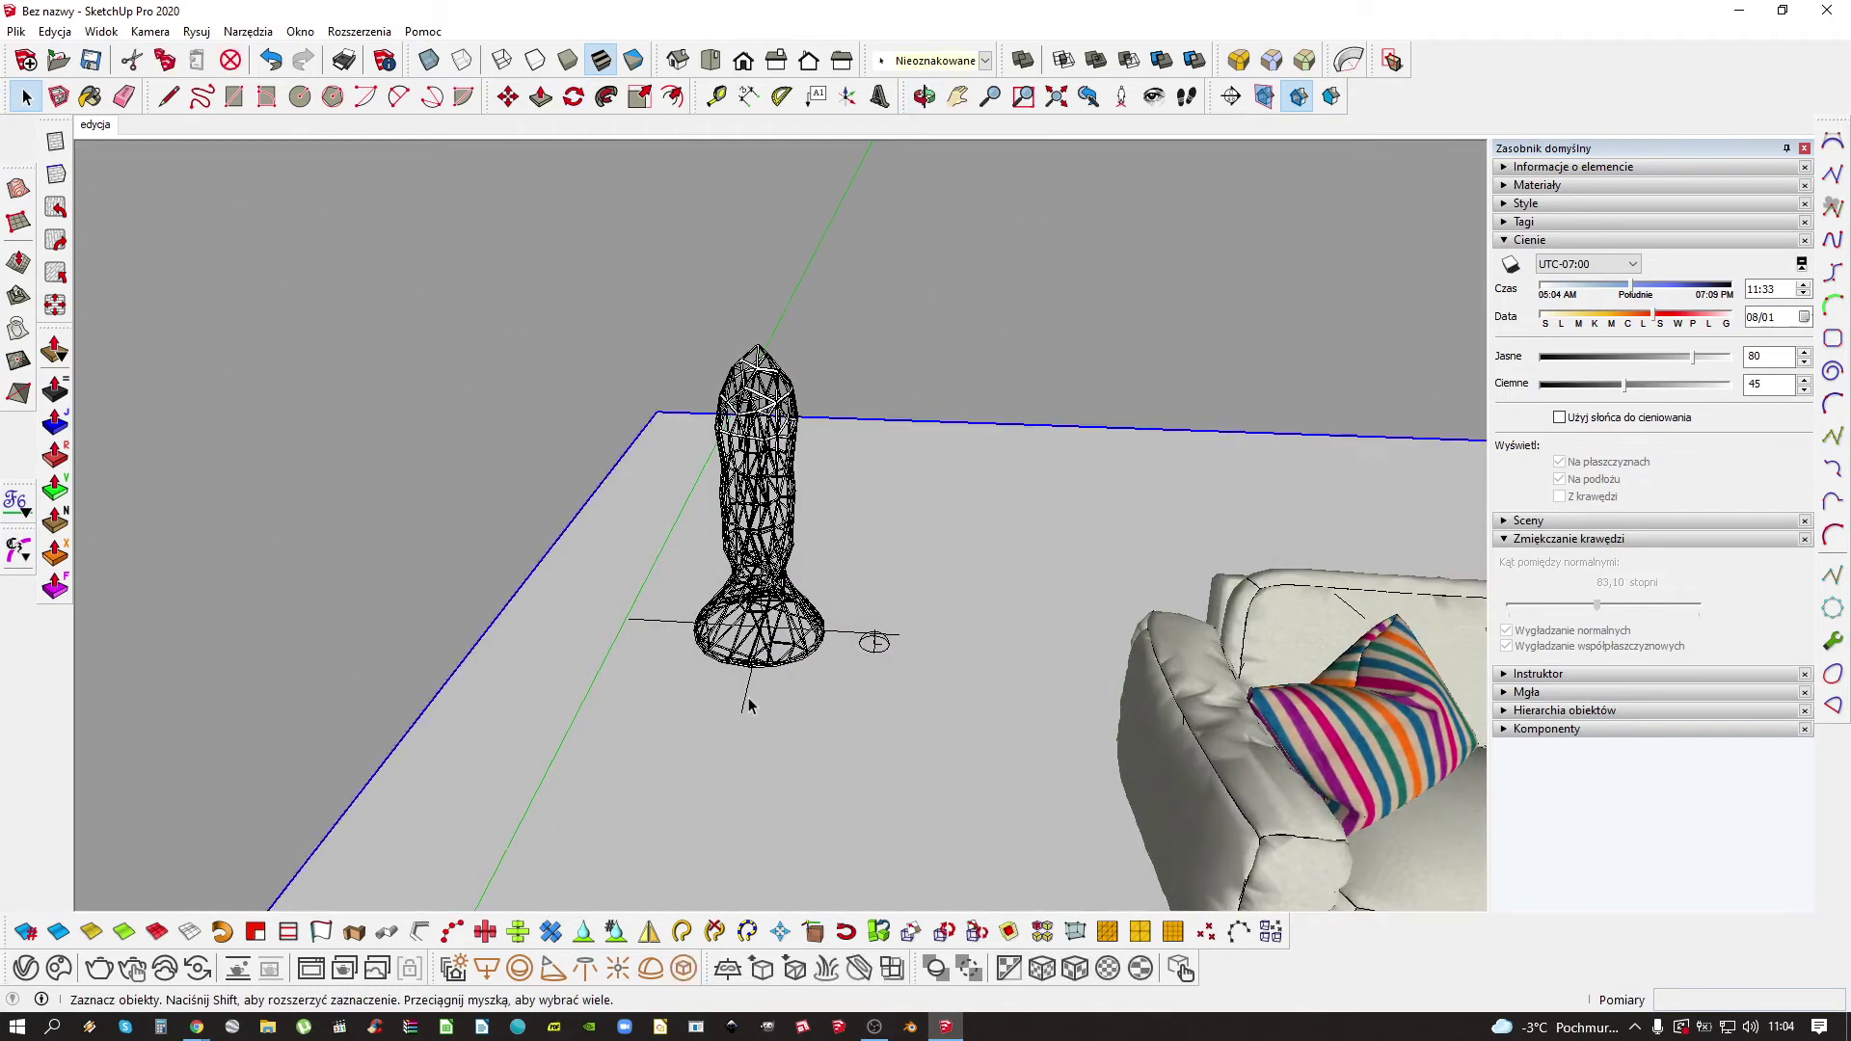
pyautogui.doubleClick(744, 697)
pyautogui.moveTo(786, 497); pyautogui.dragTo(699, 512, button='middle')
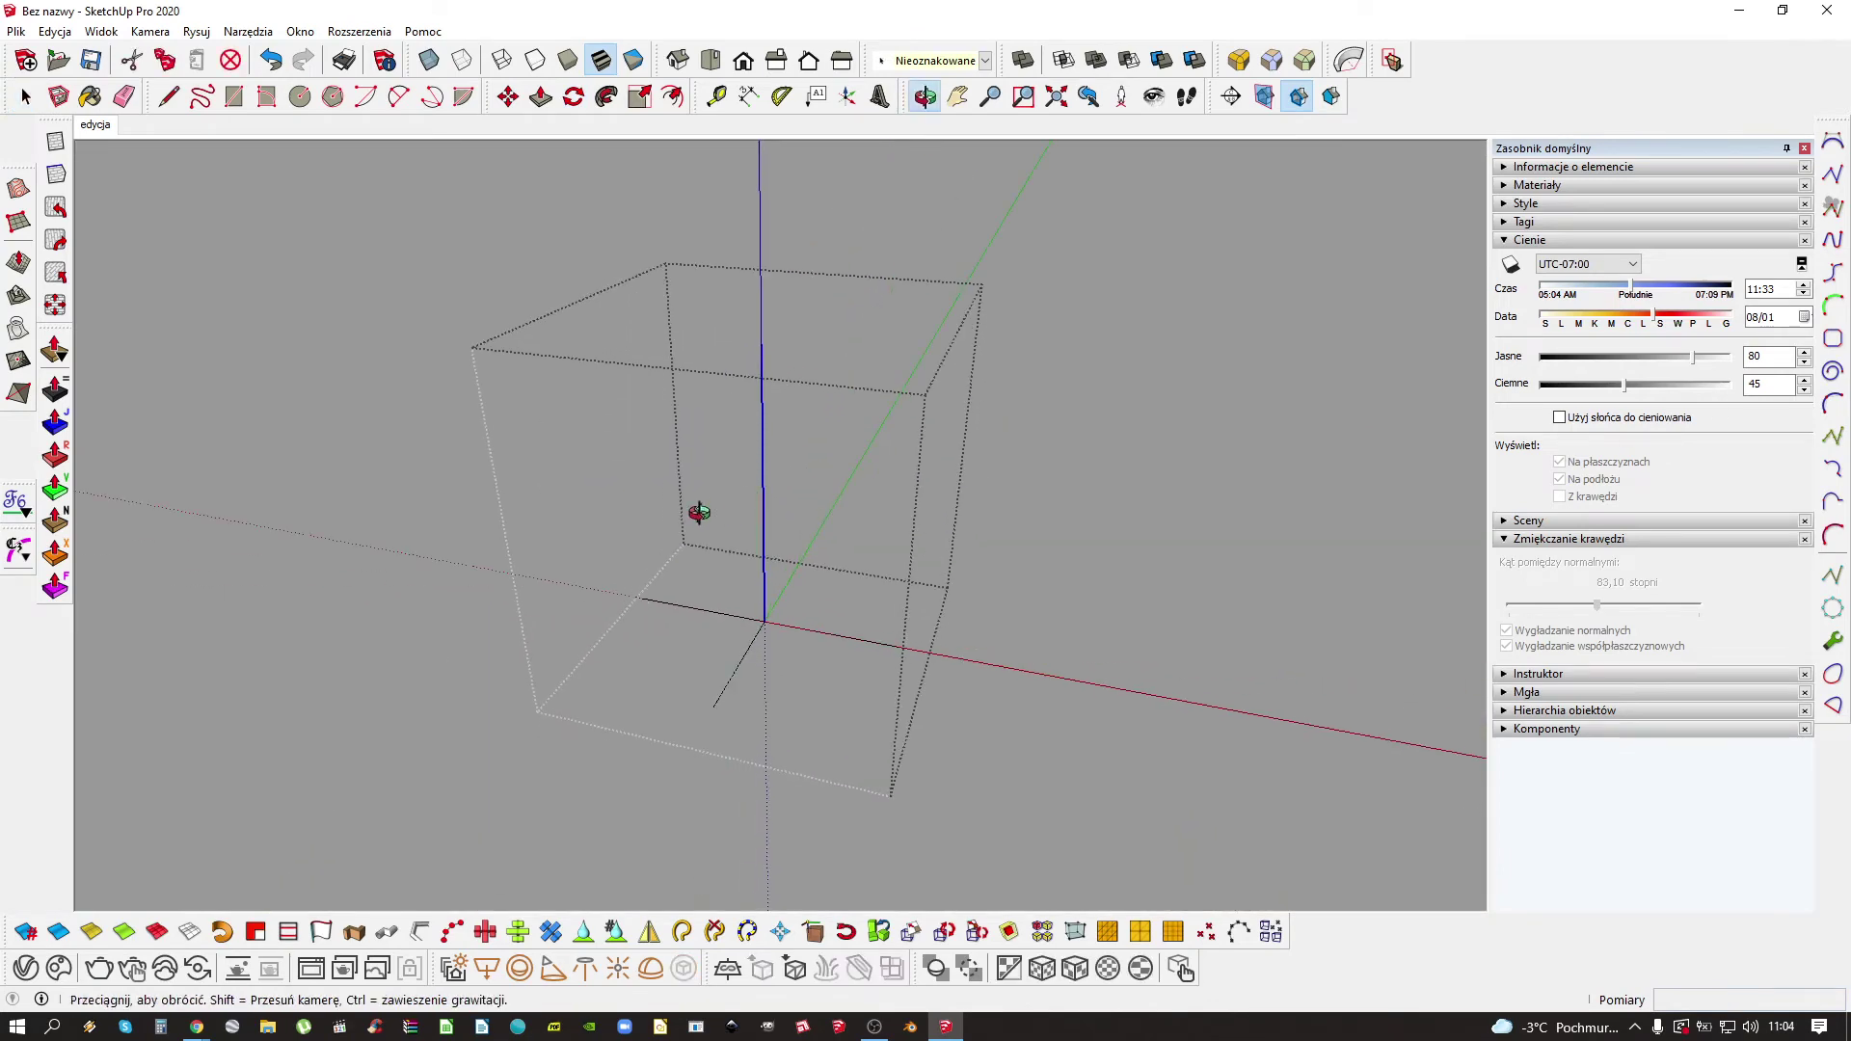
pyautogui.moveTo(839, 578)
pyautogui.mouseDown(button='middle')
pyautogui.moveTo(711, 546)
pyautogui.moveTo(860, 546)
pyautogui.mouseUp(button='middle')
pyautogui.press('s')
pyautogui.press('space')
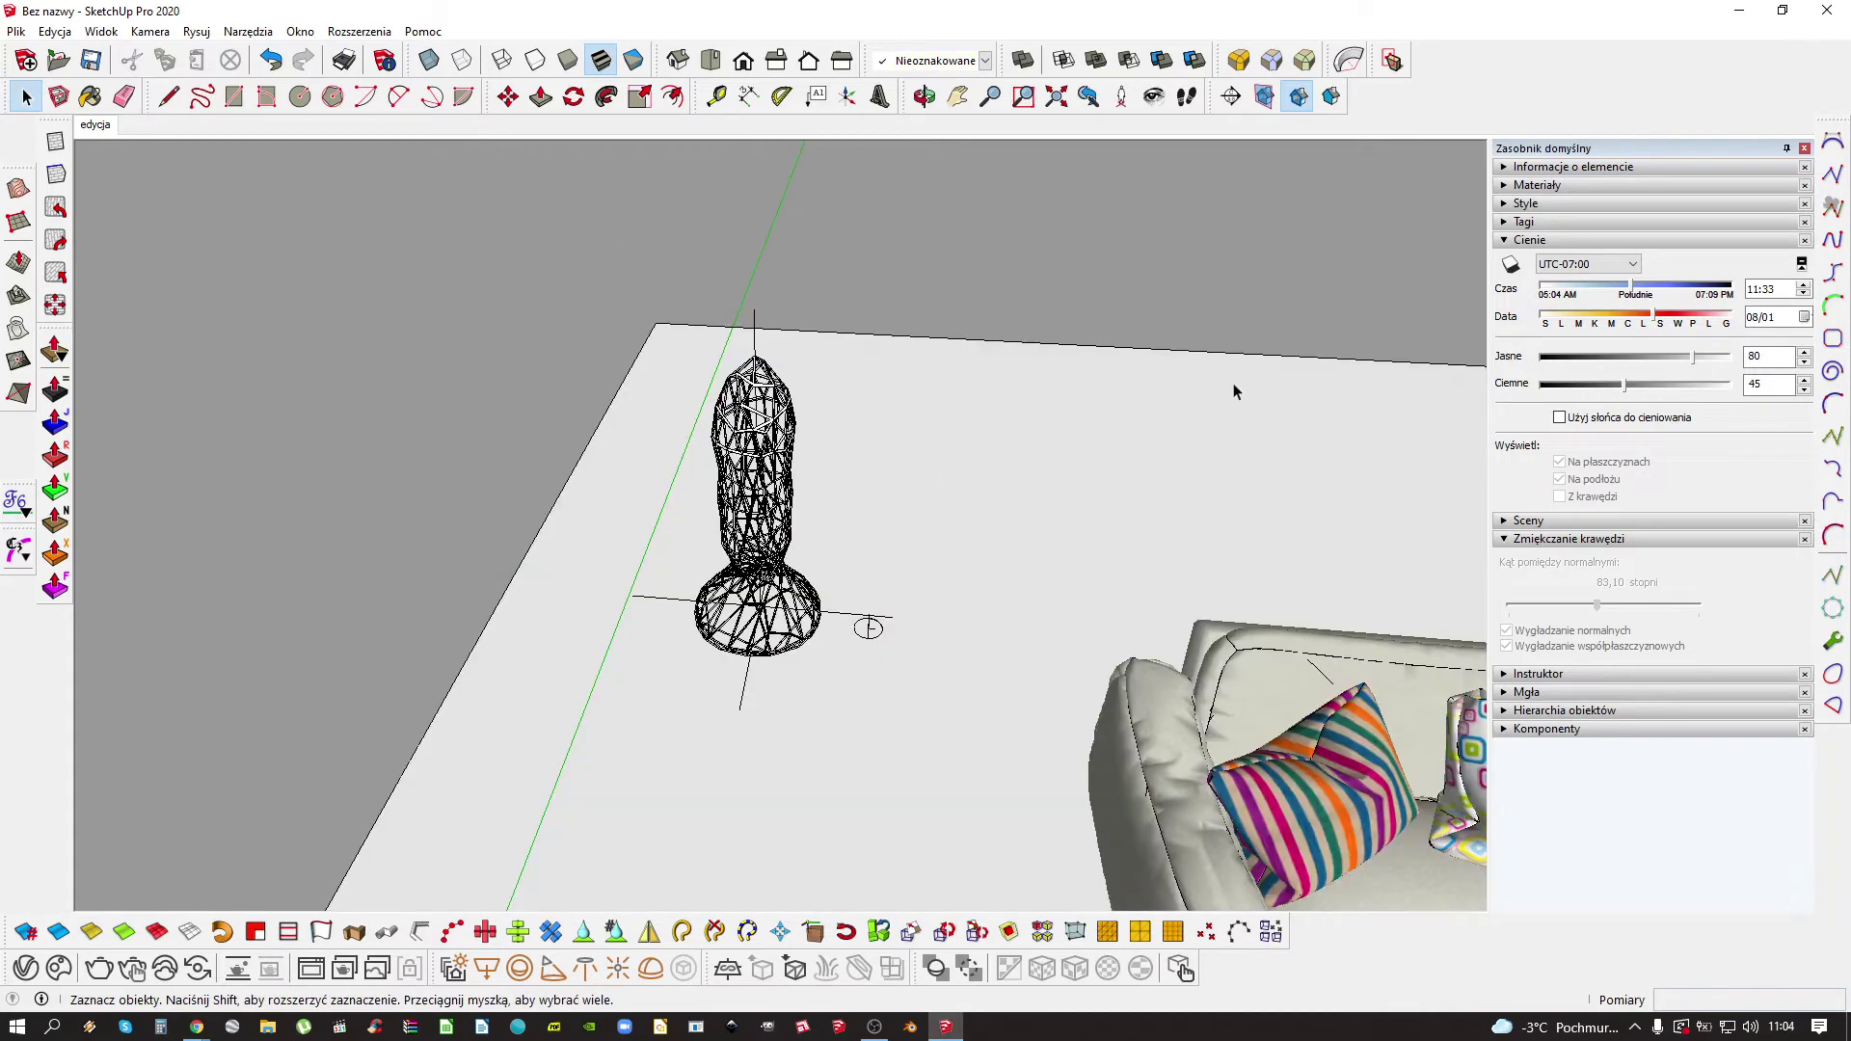
pyautogui.click(1547, 241)
pyautogui.write('linie pomocnicze')
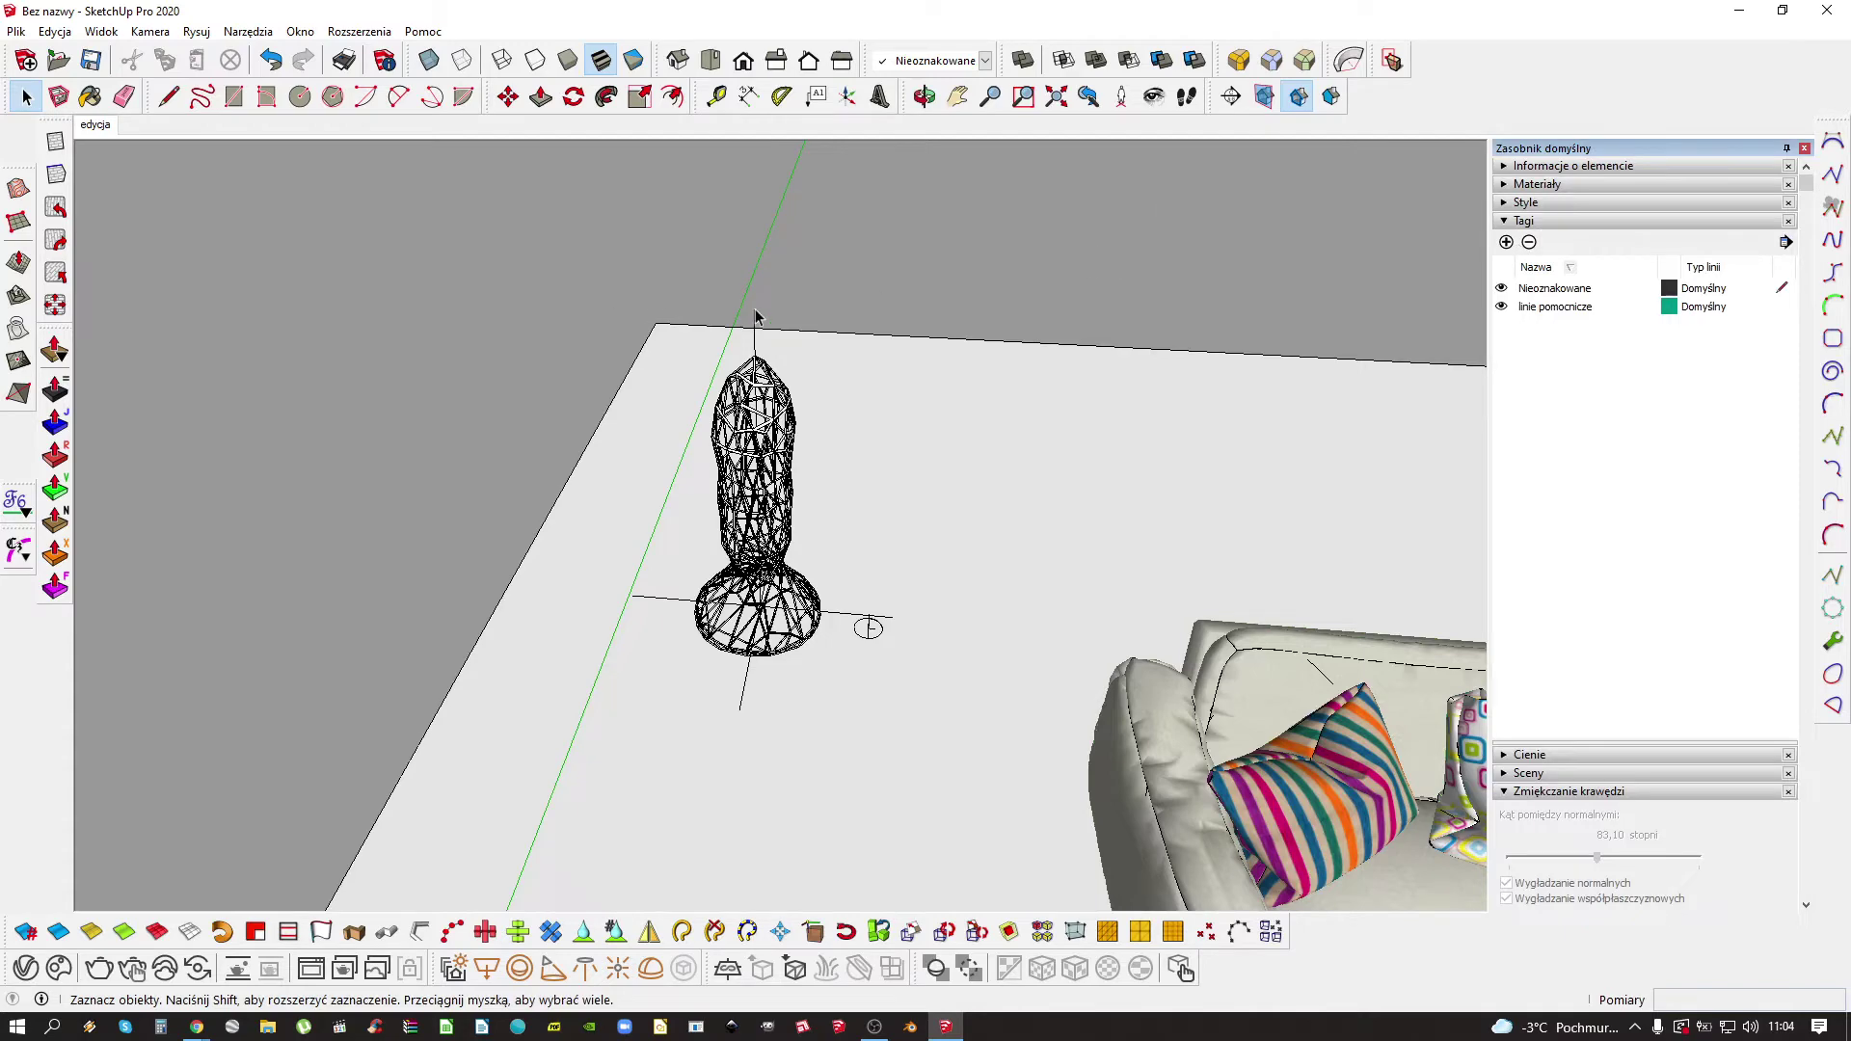
# - Assign the lamp's helper lines to the 'linie pomocnicze' tag
pyautogui.click(755, 316)
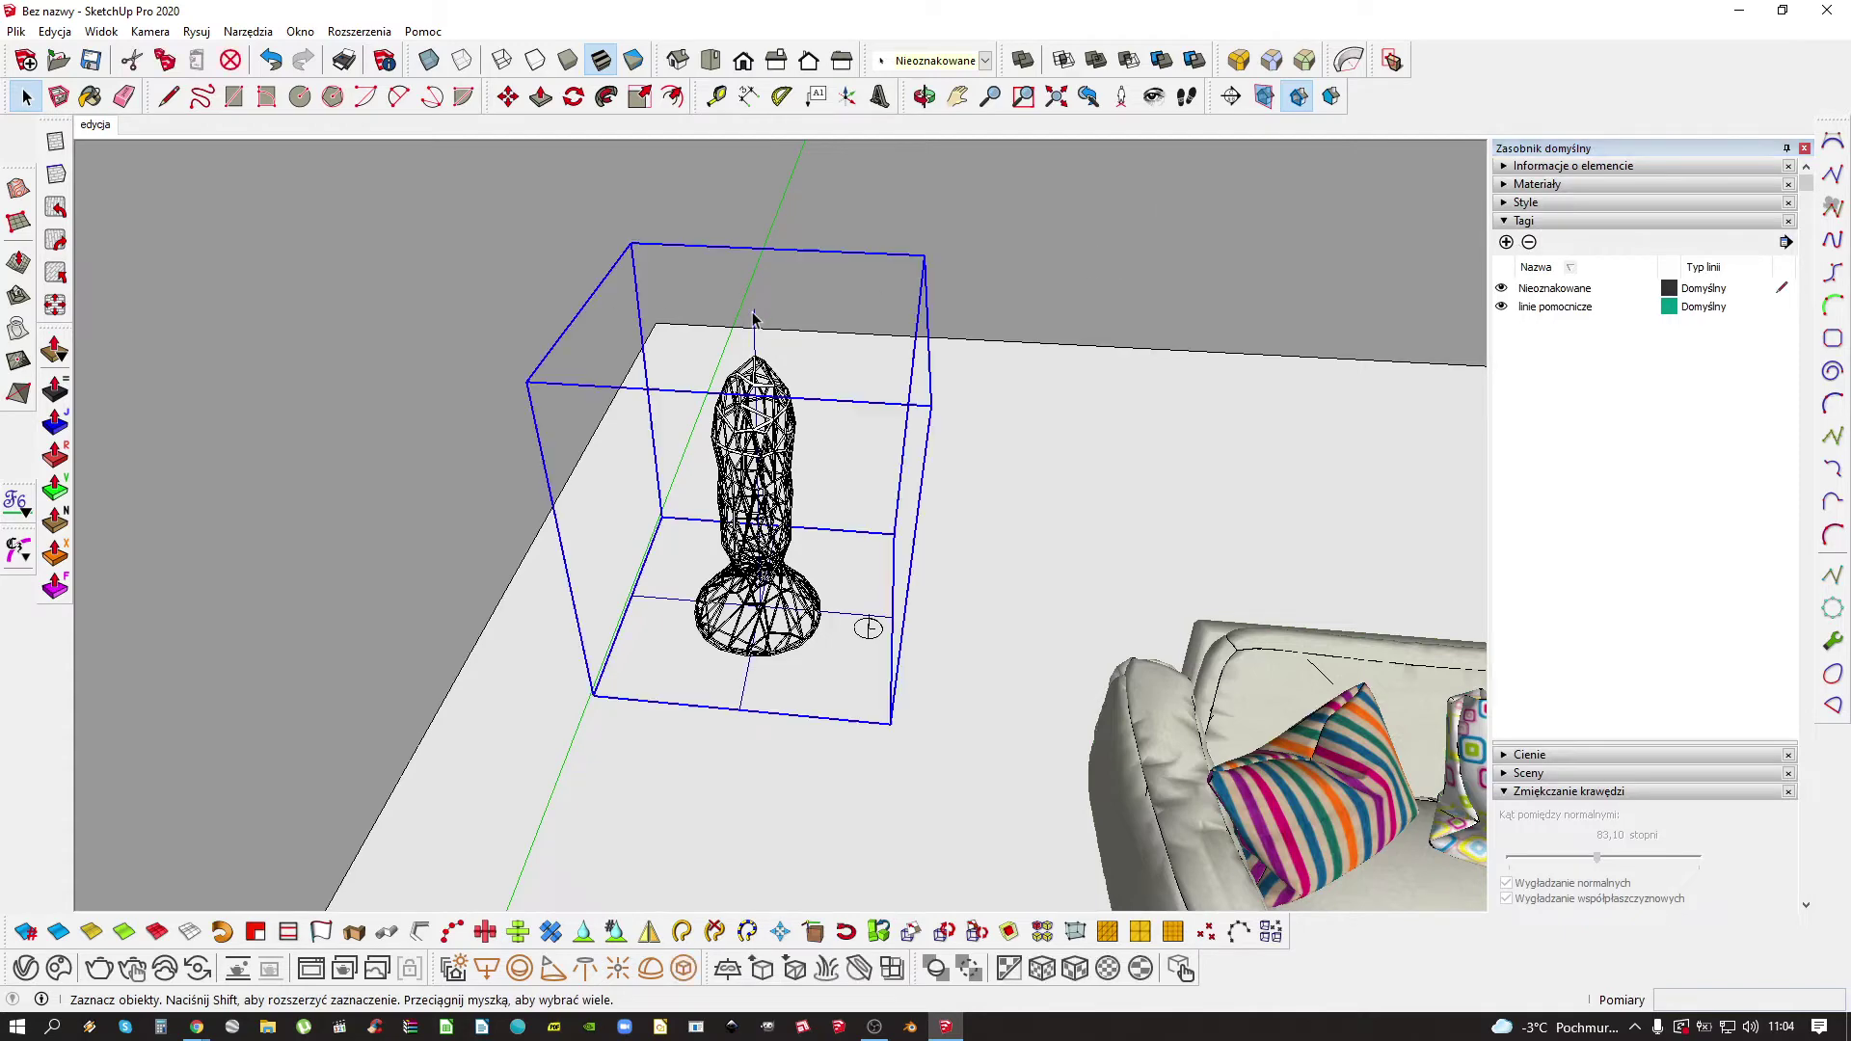
pyautogui.click(972, 61)
pyautogui.moveTo(940, 332); pyautogui.dragTo(916, 347, button='middle')
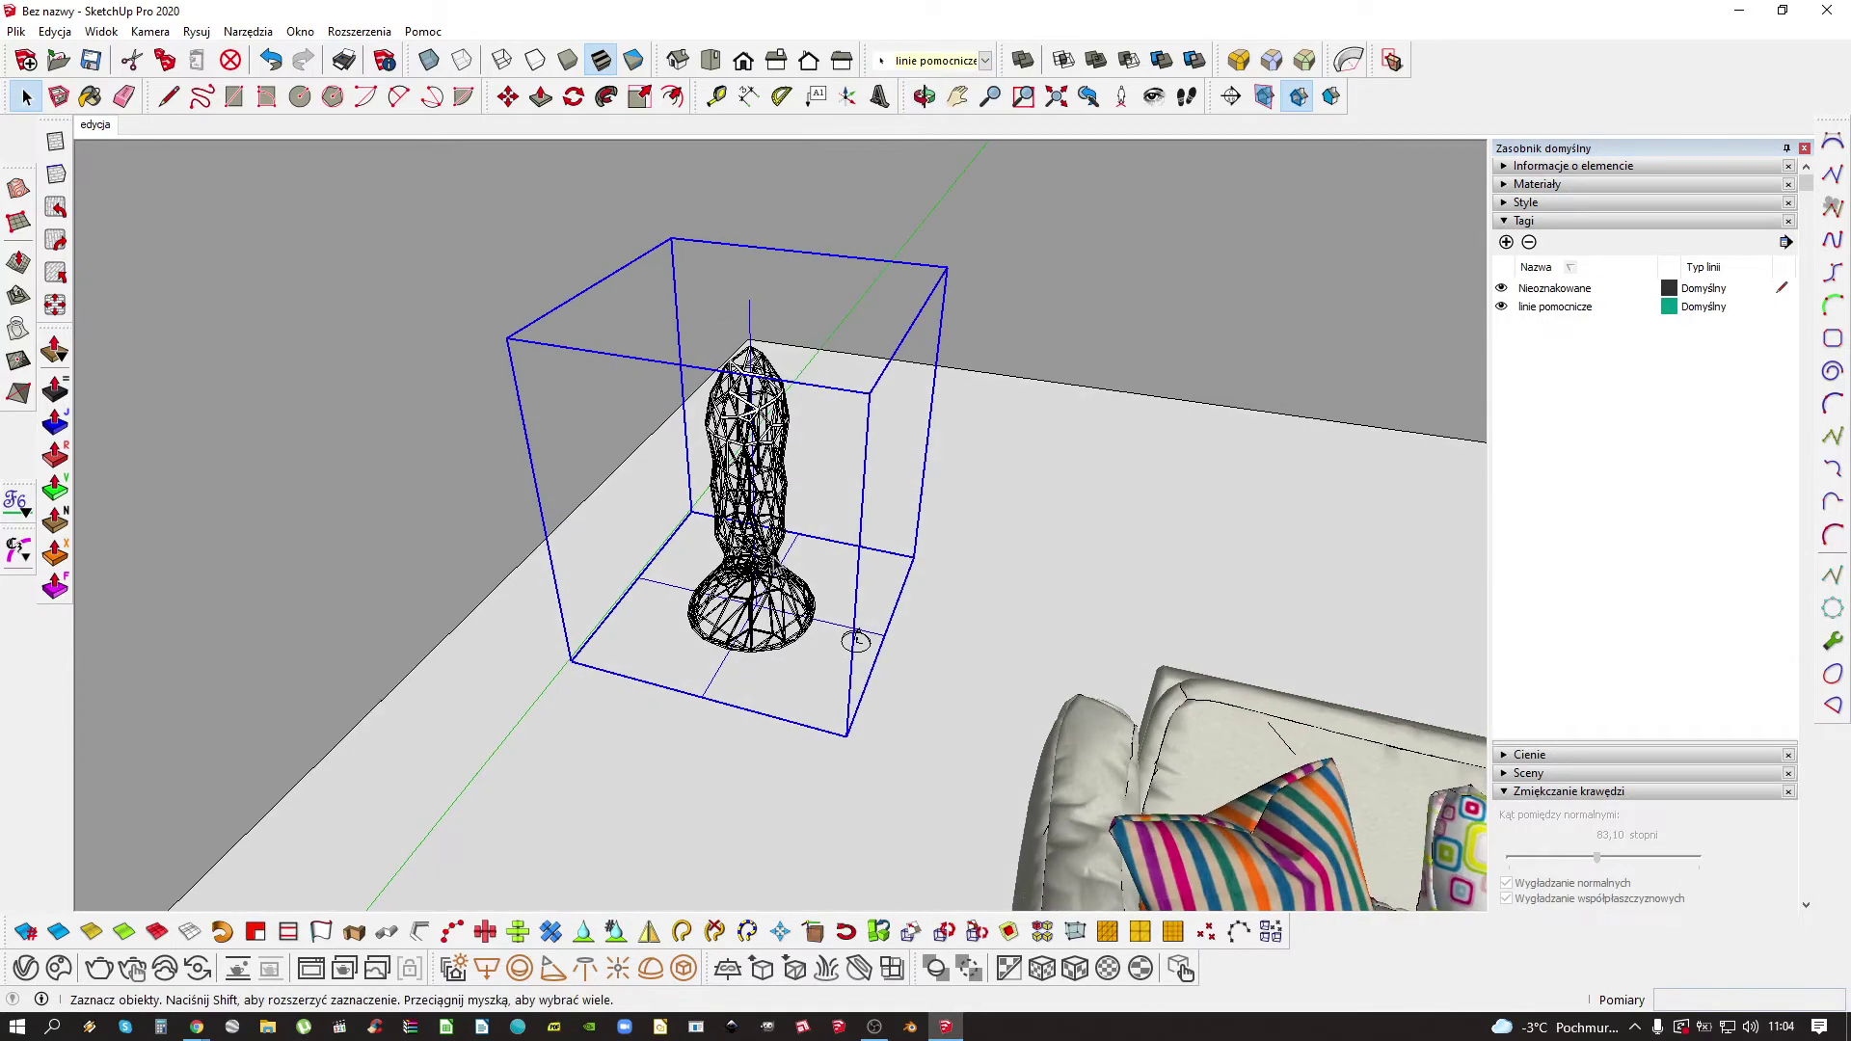
pyautogui.click(856, 641)
pyautogui.scroll(4, 856, 641)
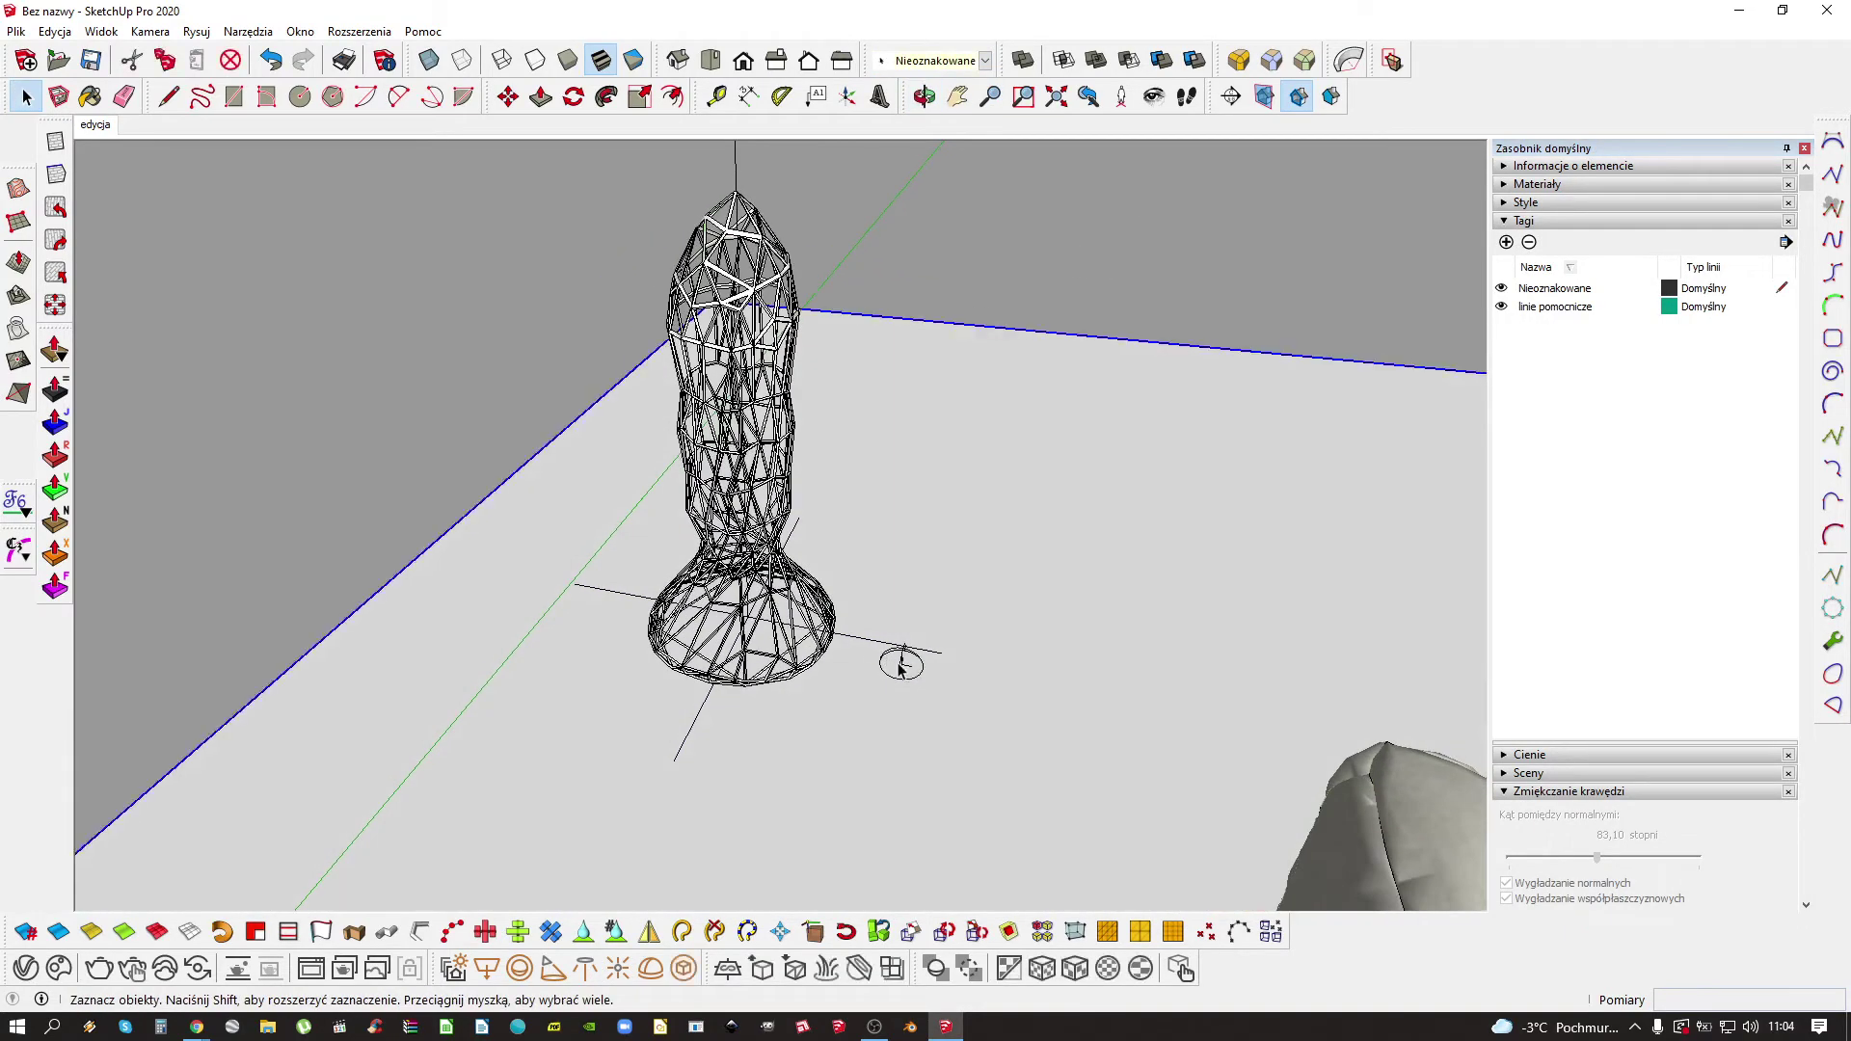
# - Move the small circle component up into the lamp's neck and reopen the lamp
pyautogui.click(920, 685)
pyautogui.scroll(3, 926, 687)
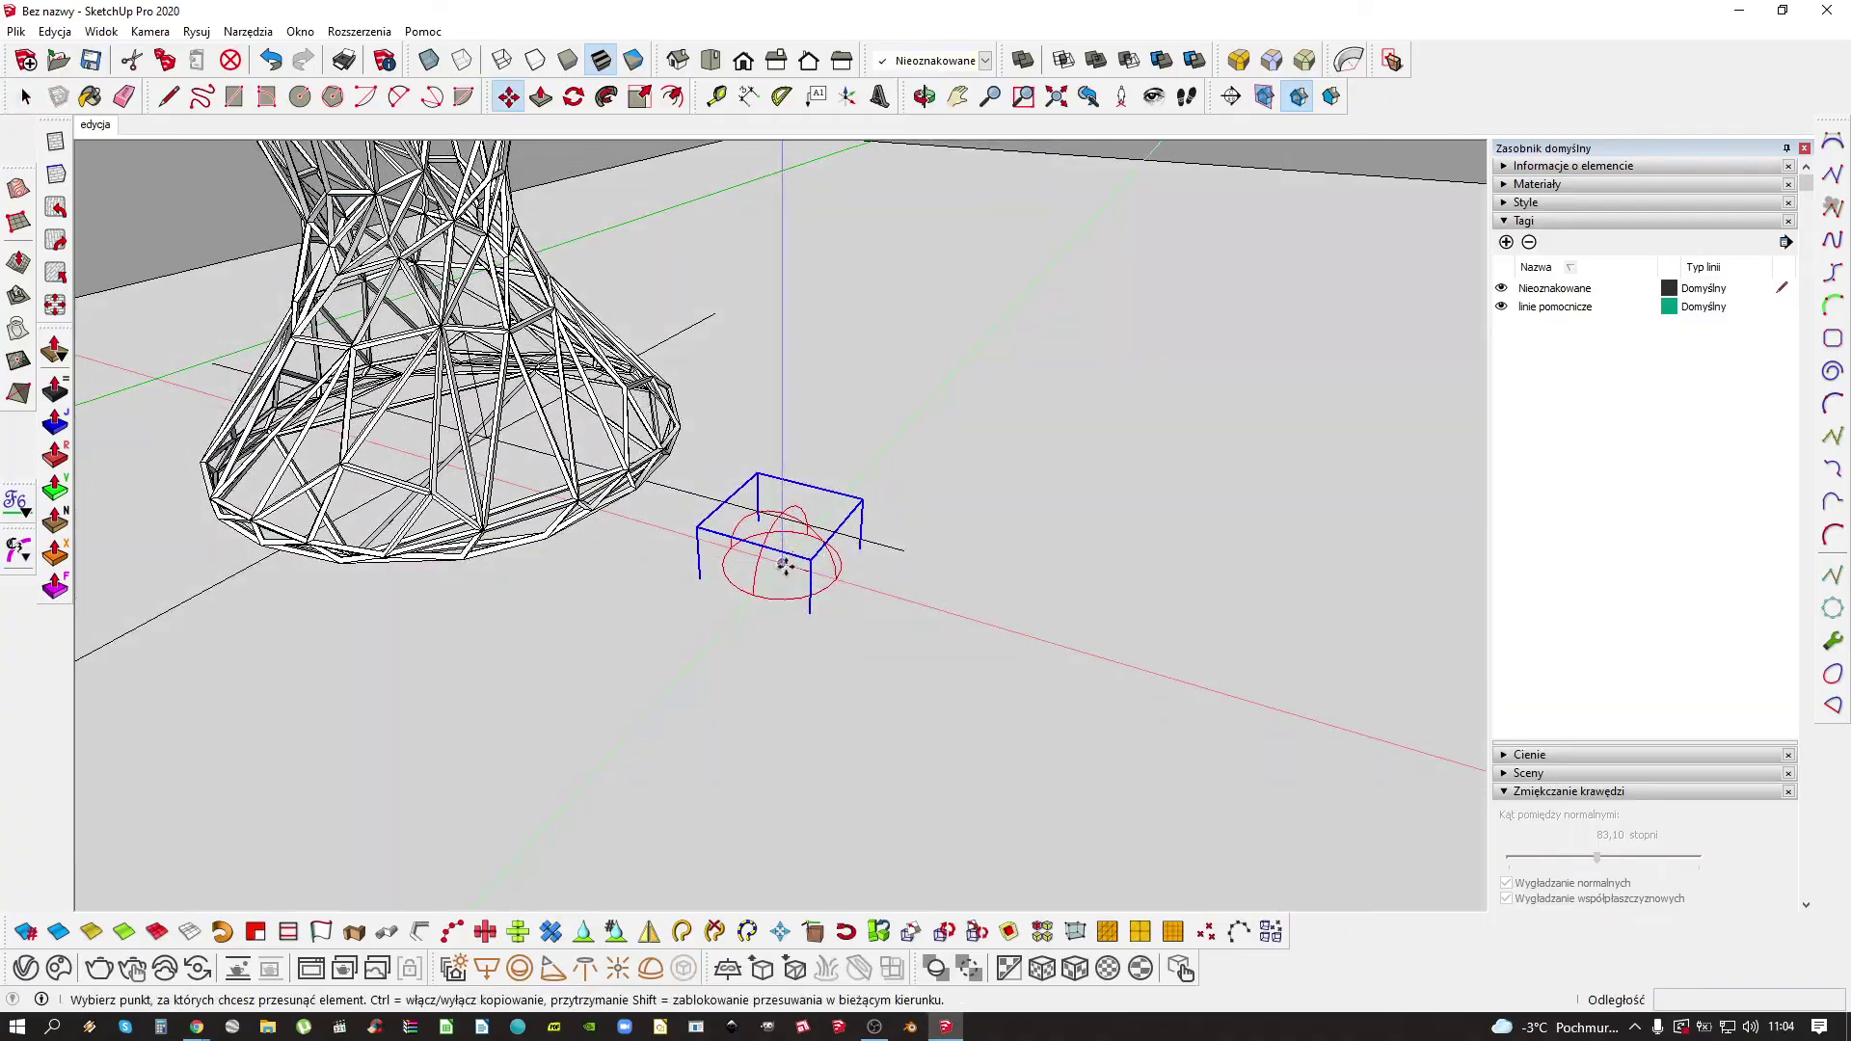
pyautogui.moveTo(943, 690)
pyautogui.mouseDown(button='middle')
pyautogui.moveTo(757, 582)
pyautogui.moveTo(839, 436)
pyautogui.moveTo(810, 415)
pyautogui.mouseUp(button='middle')
pyautogui.scroll(3, 756, 581)
pyautogui.scroll(2, 839, 436)
pyautogui.scroll(5, 810, 414)
pyautogui.press('m')
pyautogui.click(762, 367)
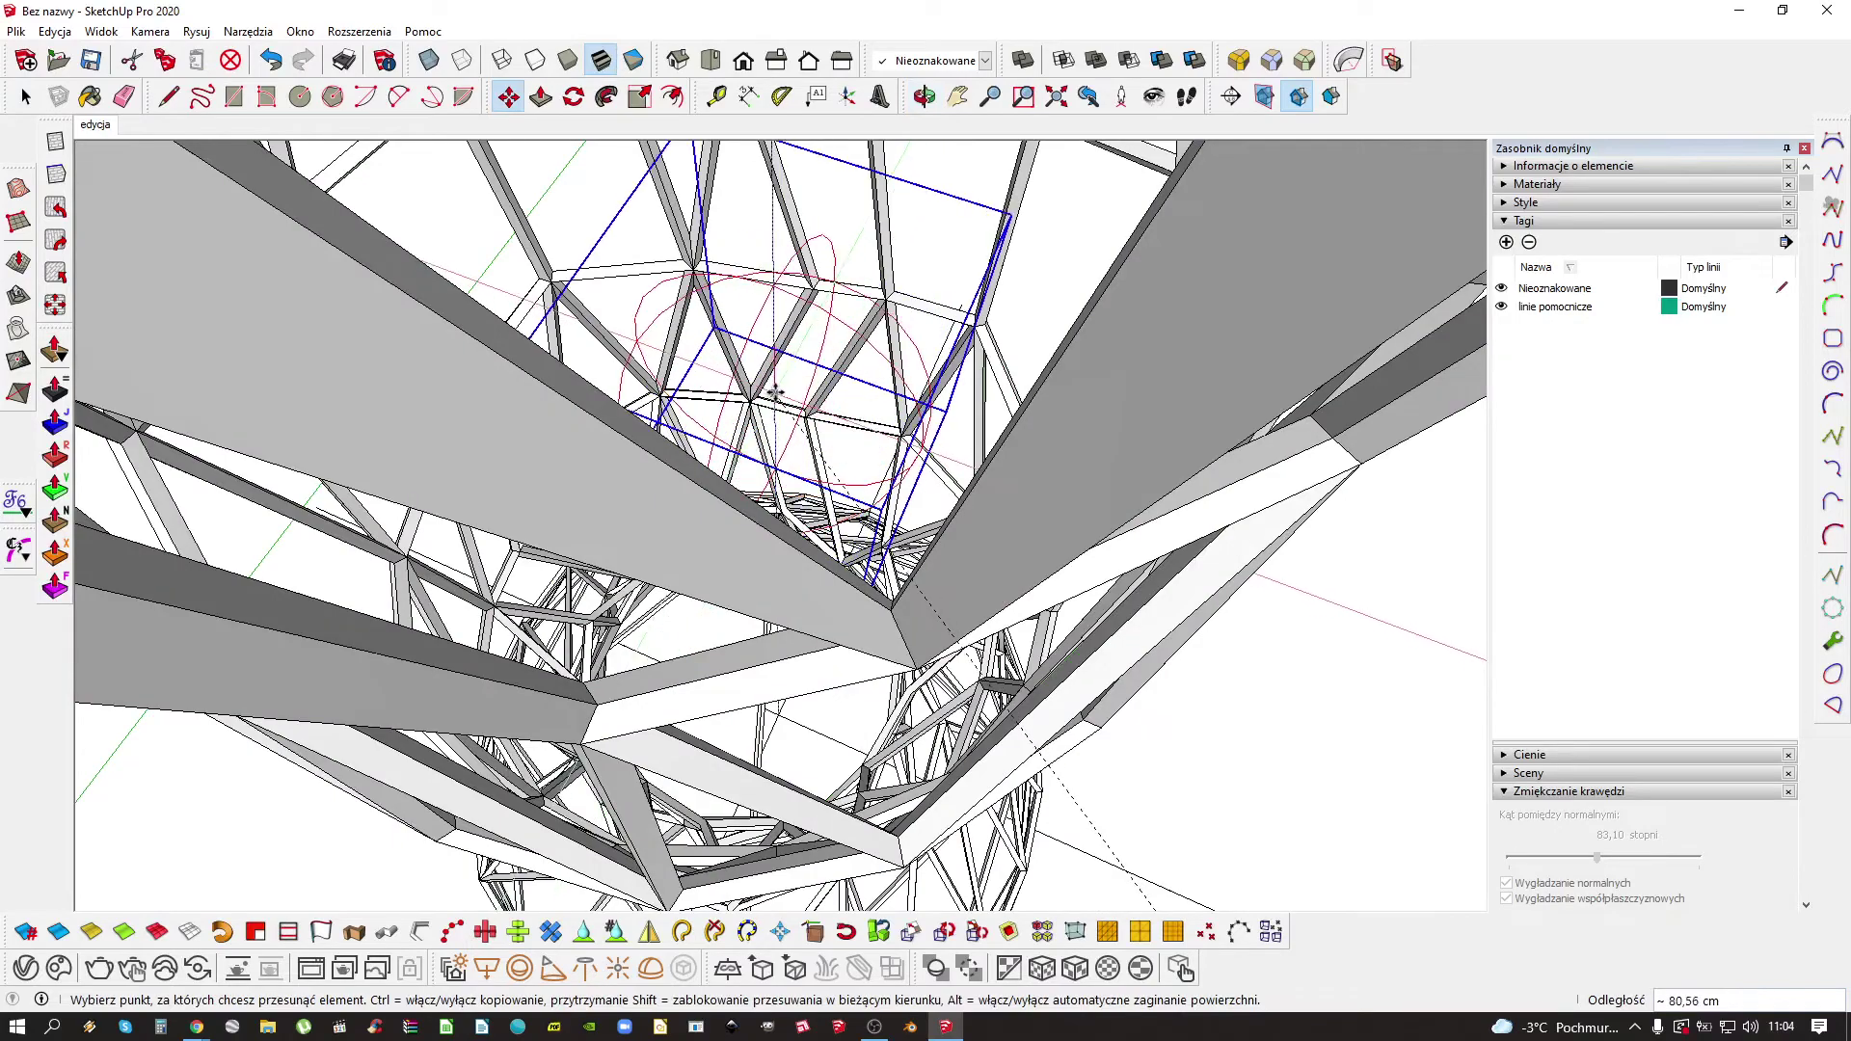
pyautogui.press('space')
pyautogui.scroll(-5, 781, 395)
pyautogui.scroll(-4, 796, 405)
pyautogui.scroll(-3, 810, 416)
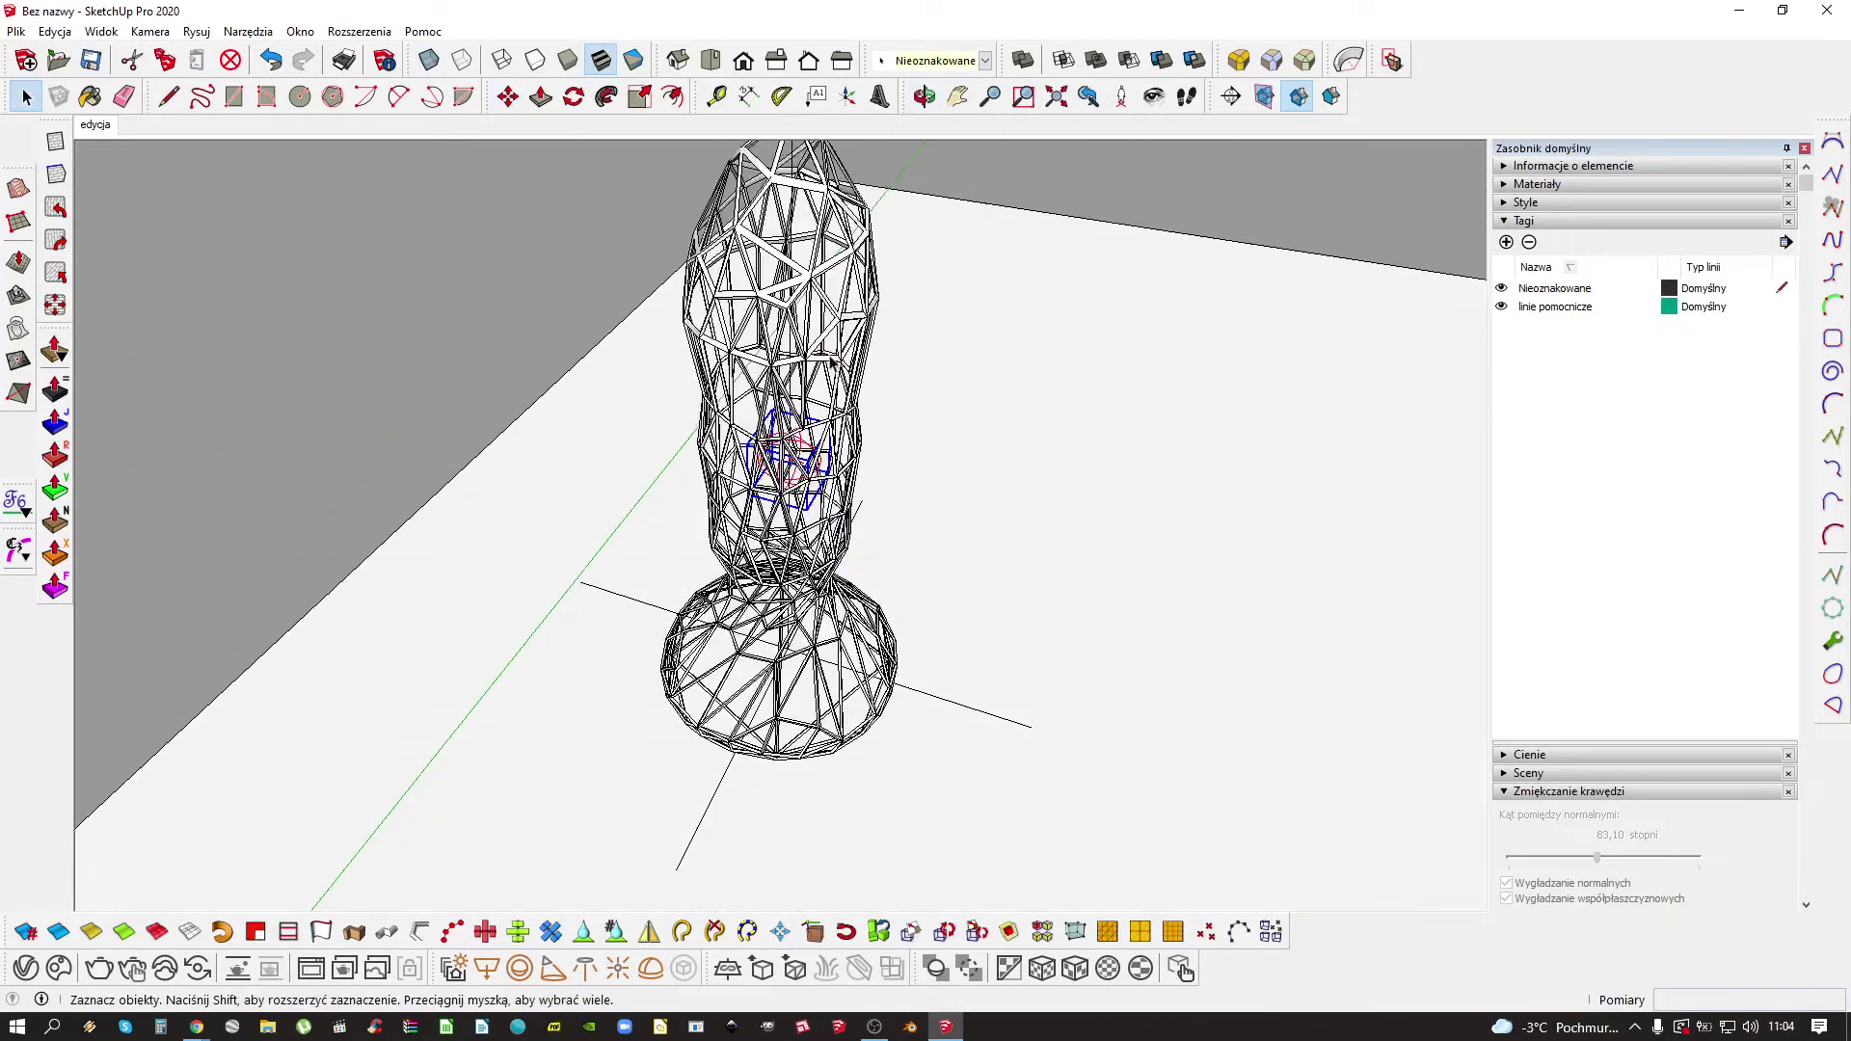
pyautogui.doubleClick(815, 421)
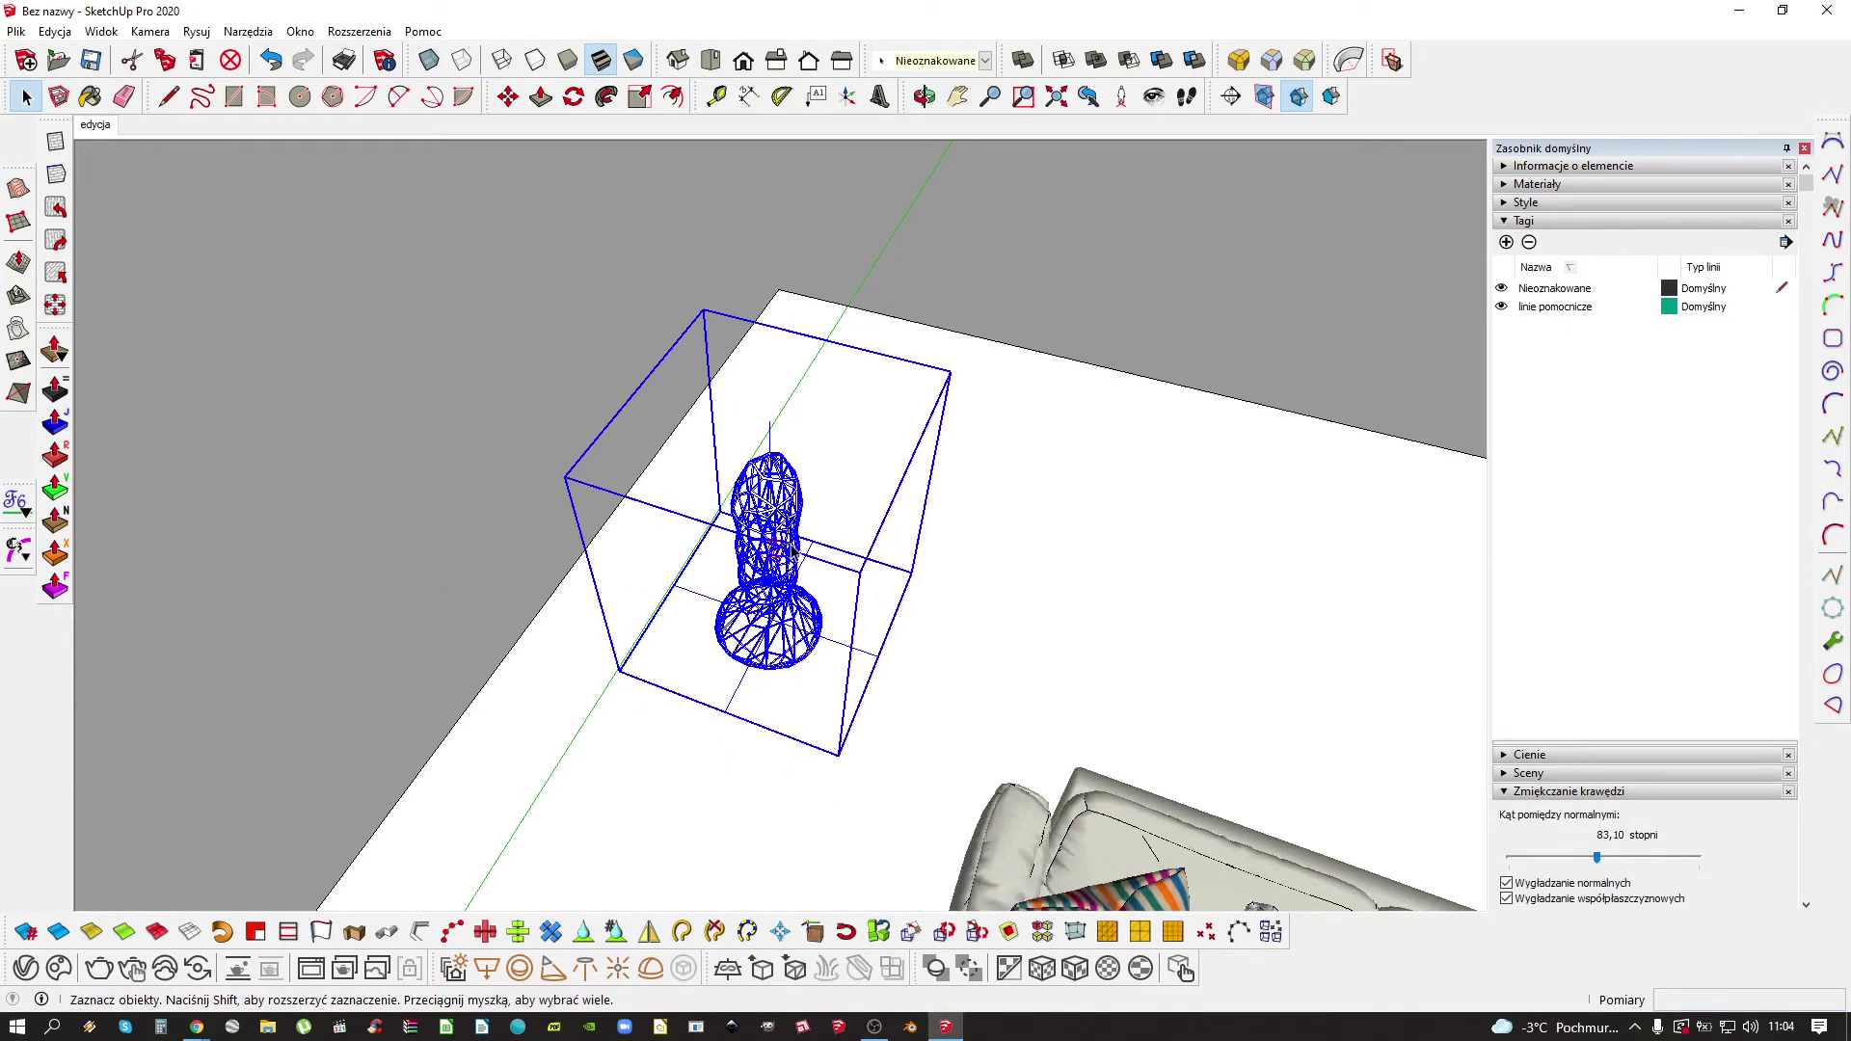
# - Turn the wire lamp into a component
pyautogui.rightClick(793, 375)
pyautogui.click(842, 550)
pyautogui.write('lampa z dru')
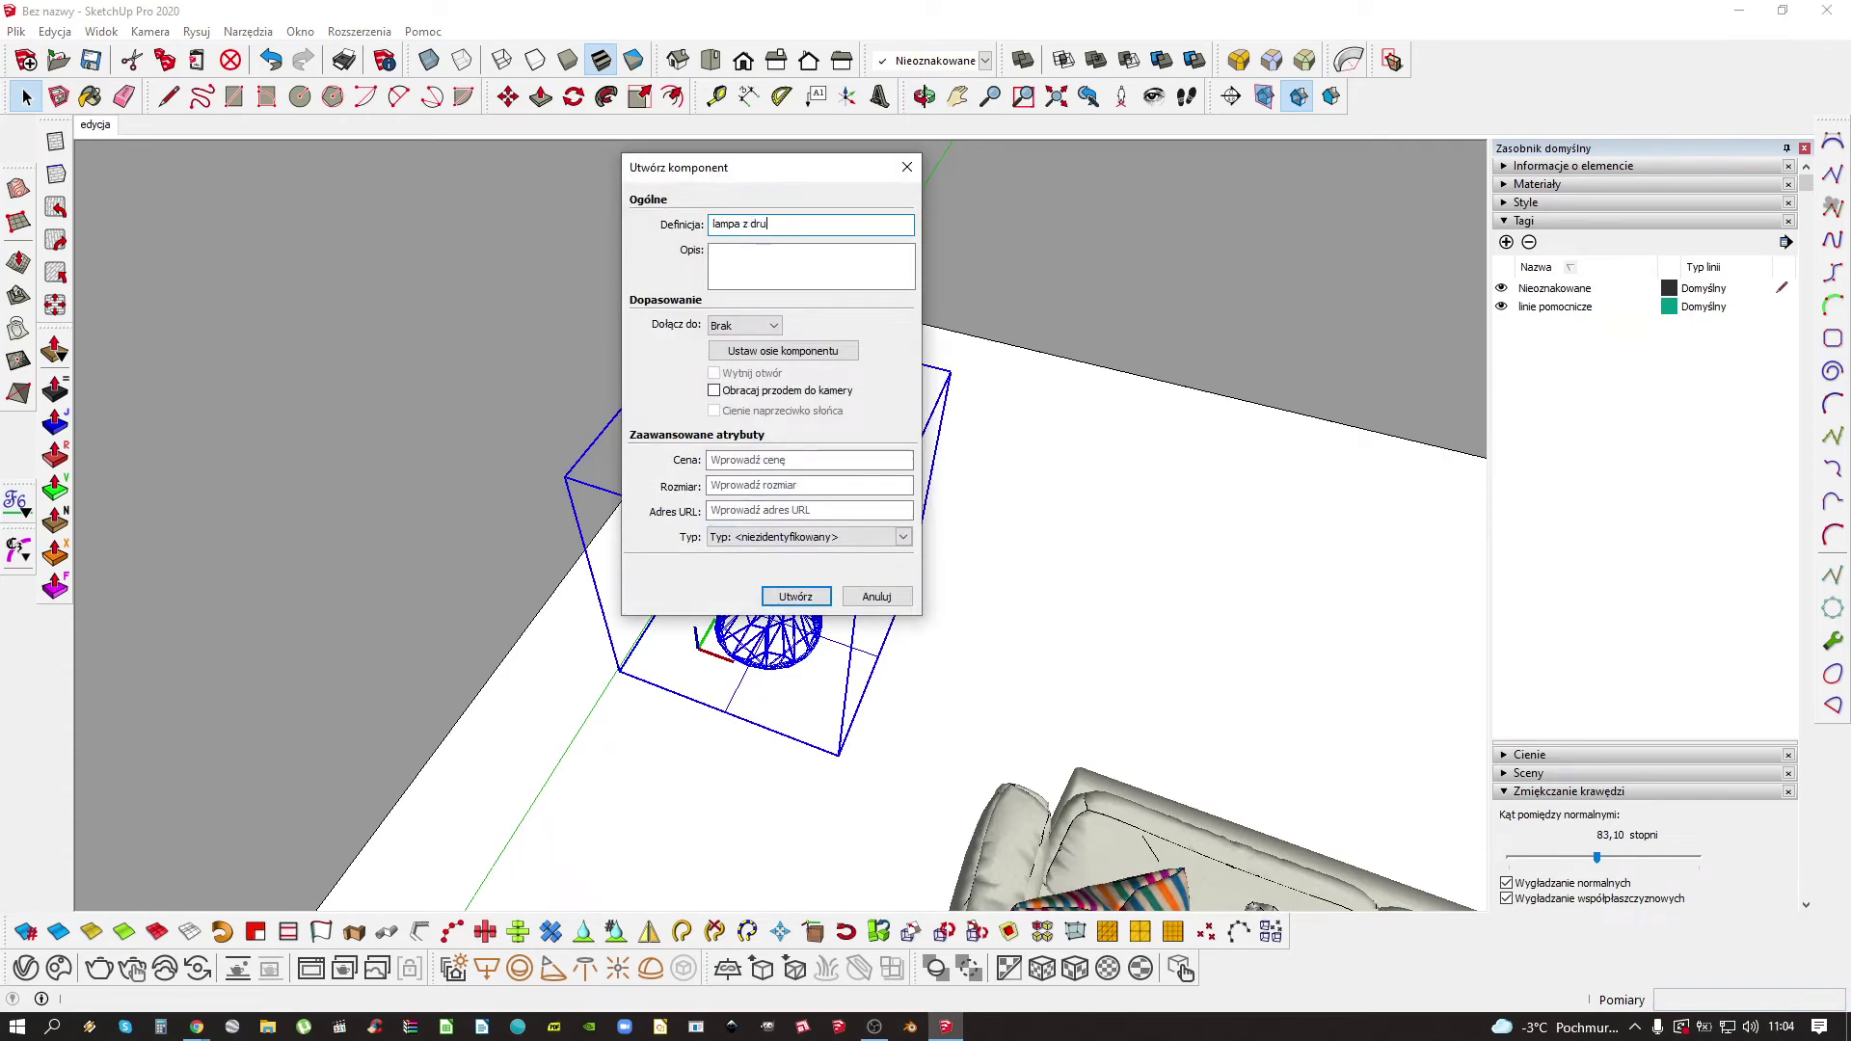
pyautogui.write('tu')
pyautogui.press('Return')
pyautogui.scroll(-2, 830, 669)
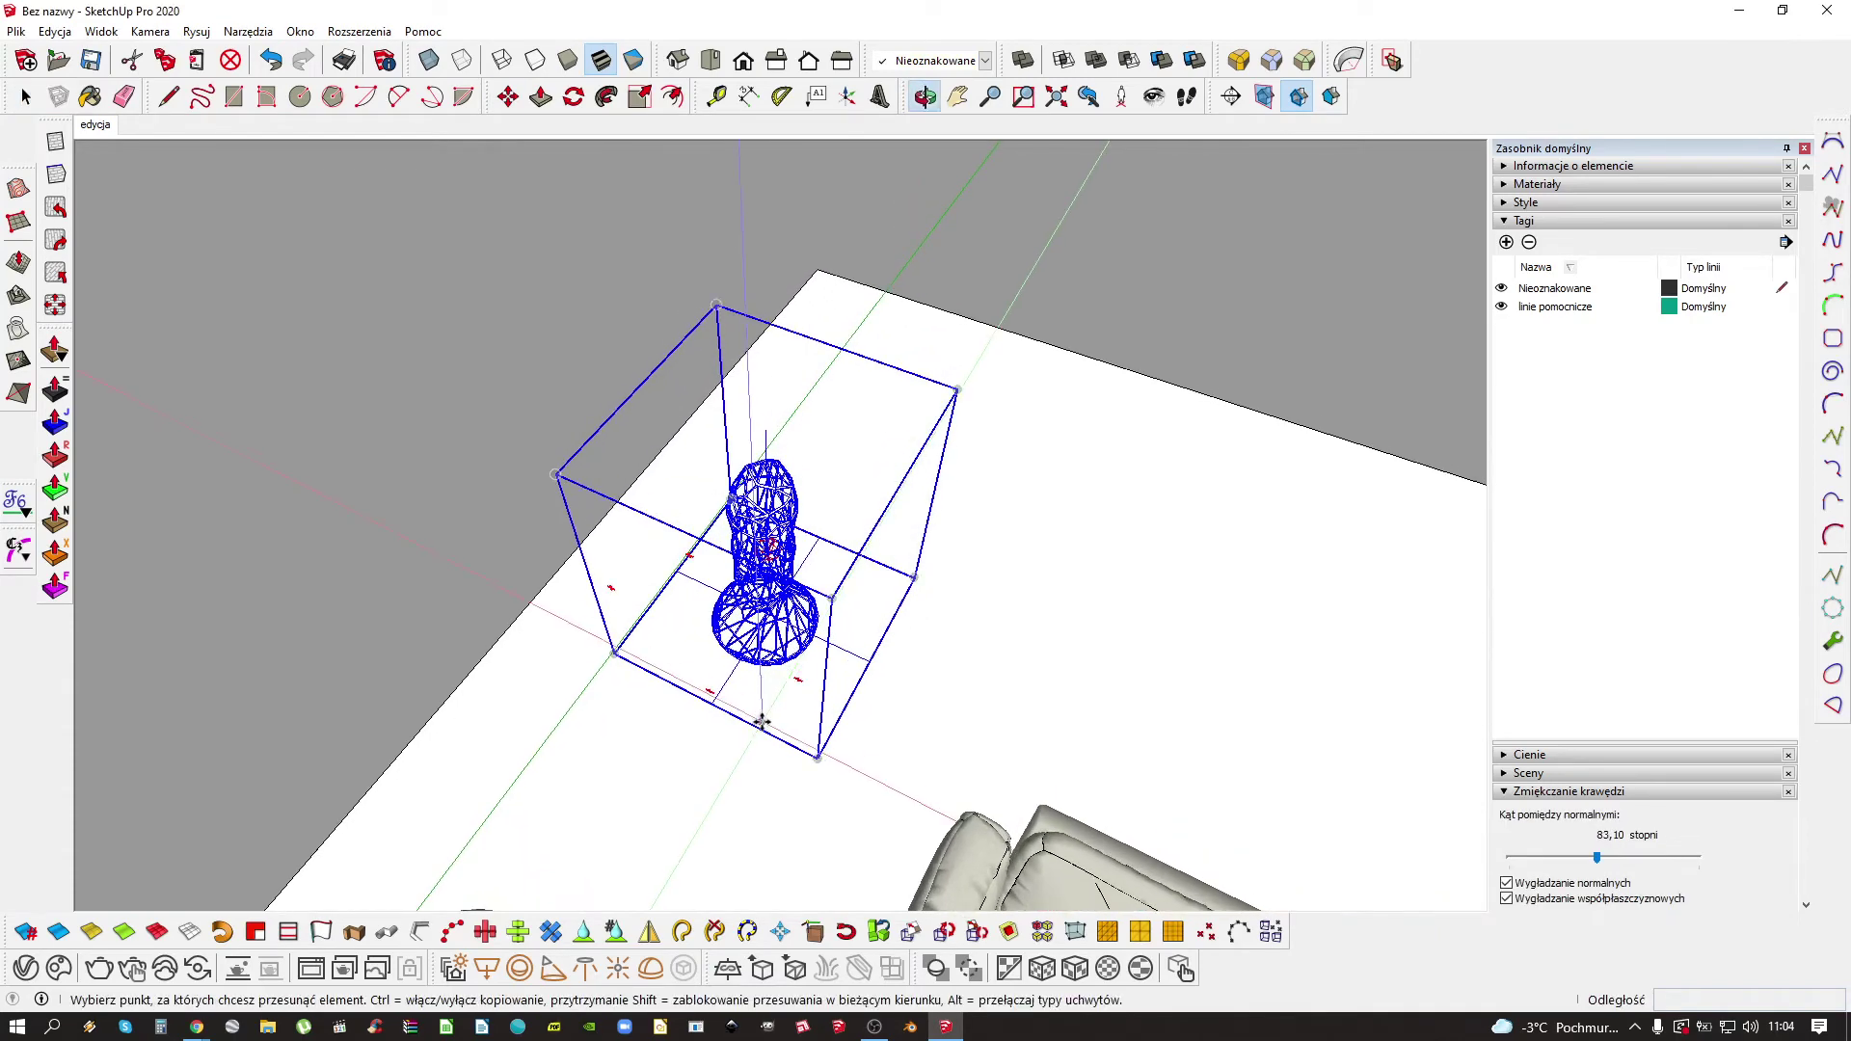
# - Copy the lamp to the right as a third lamp and shrink it
pyautogui.press('m')
pyautogui.press('ctrl')
pyautogui.click(827, 709)
pyautogui.click(1045, 748)
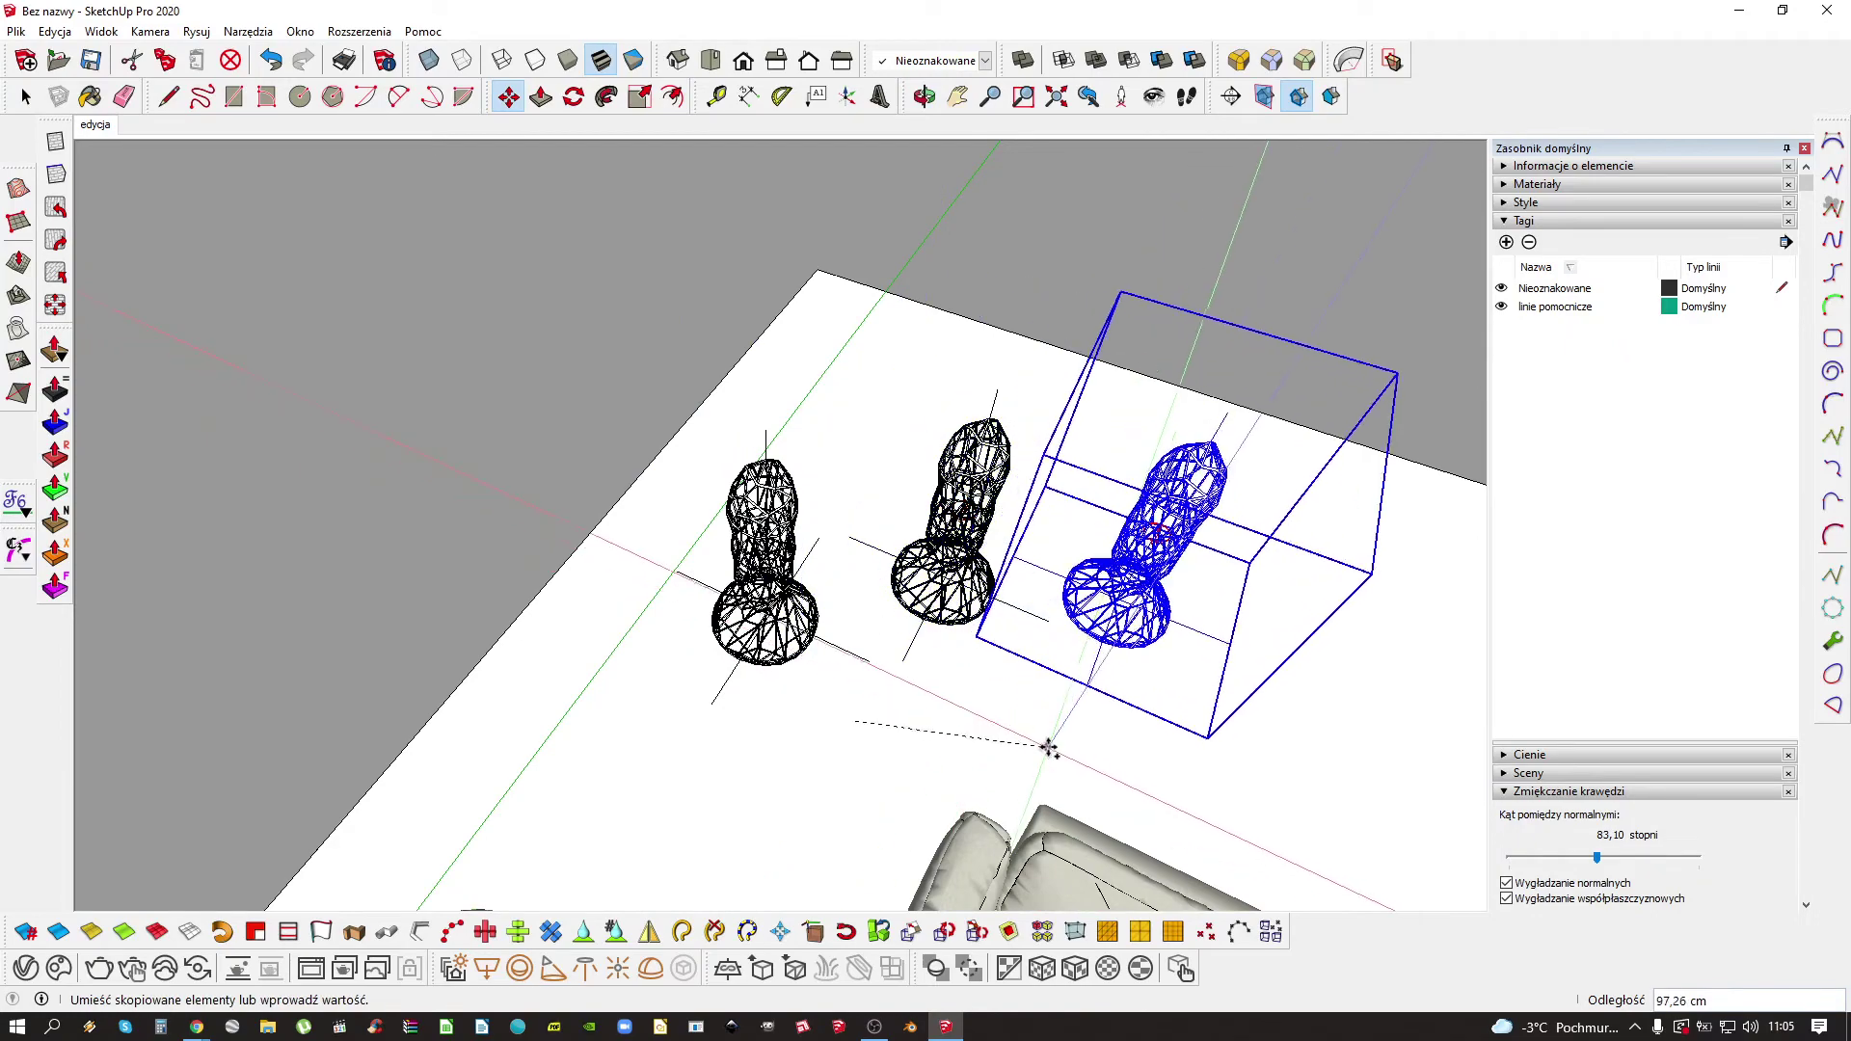
pyautogui.scroll(3, 917, 591)
pyautogui.press('s')
pyautogui.moveTo(1178, 268); pyautogui.dragTo(1084, 311)
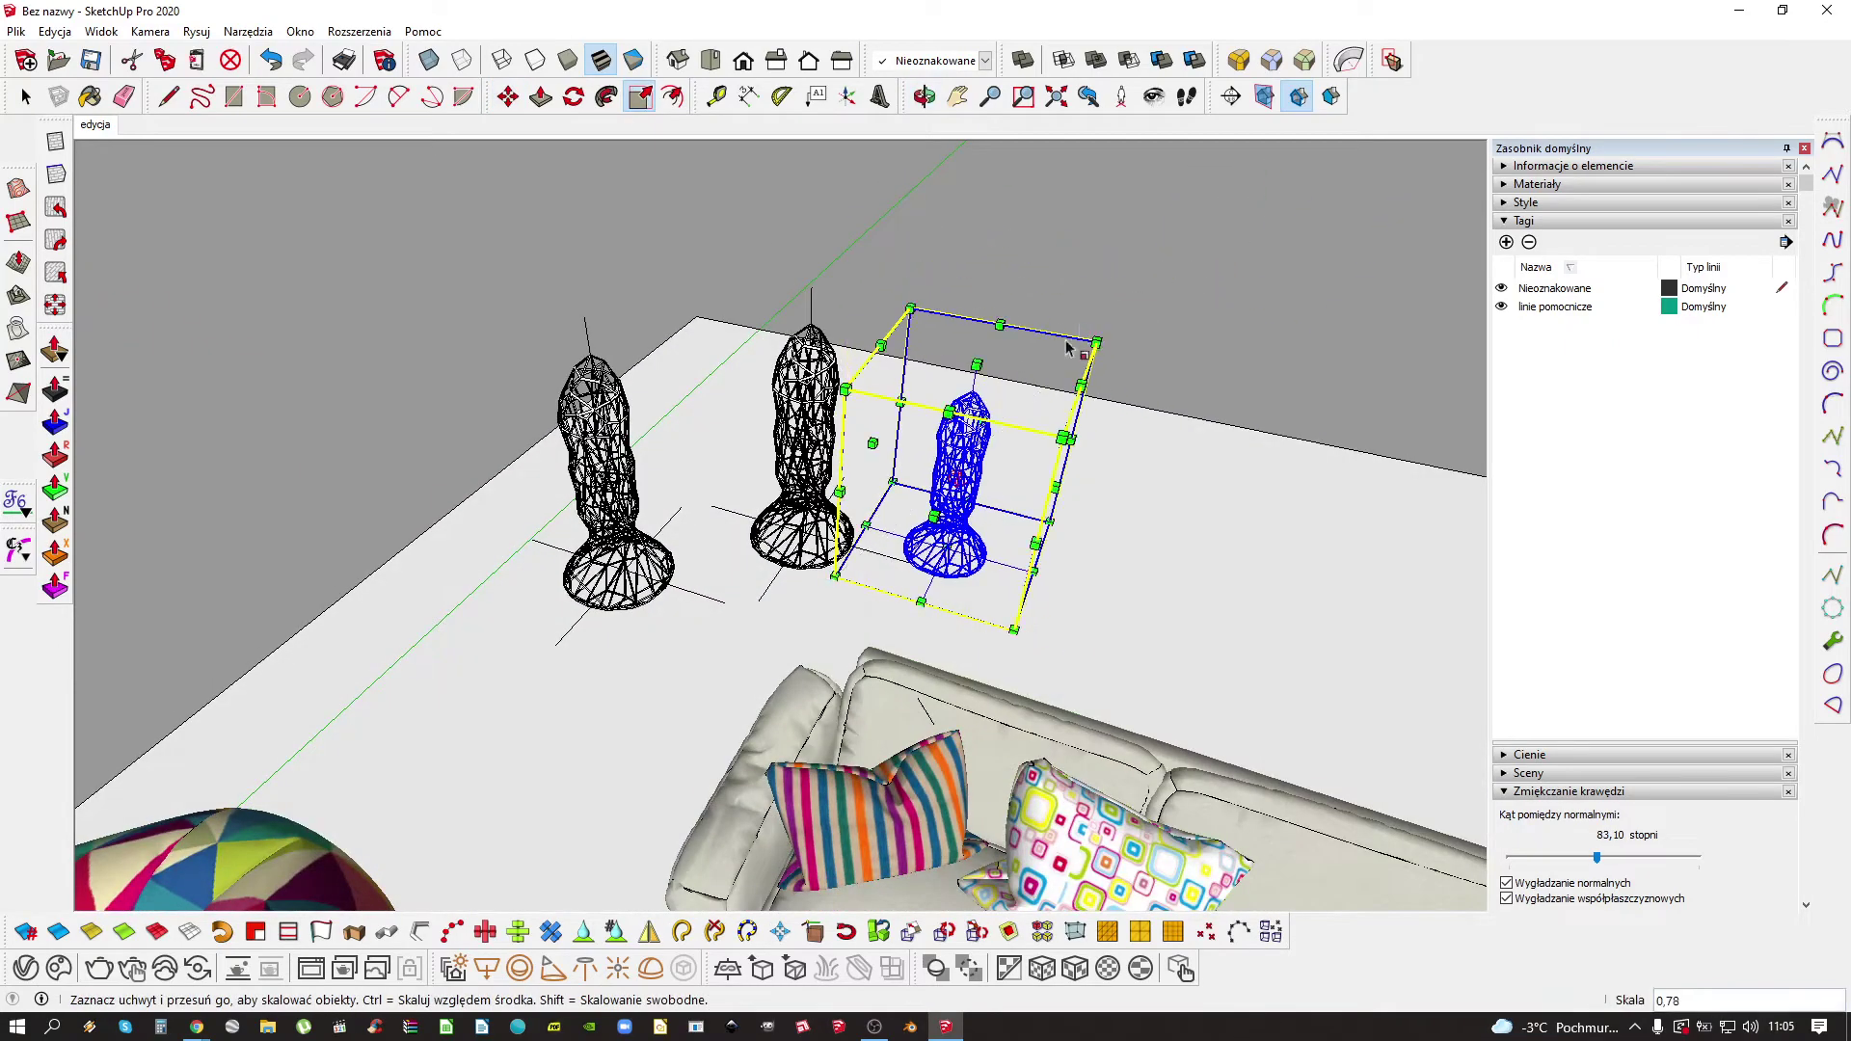
pyautogui.press('space')
# - Enlarge the middle lamp, tilt it, and move it further left
pyautogui.click(806, 434)
pyautogui.press('s')
pyautogui.moveTo(996, 265); pyautogui.dragTo(999, 211)
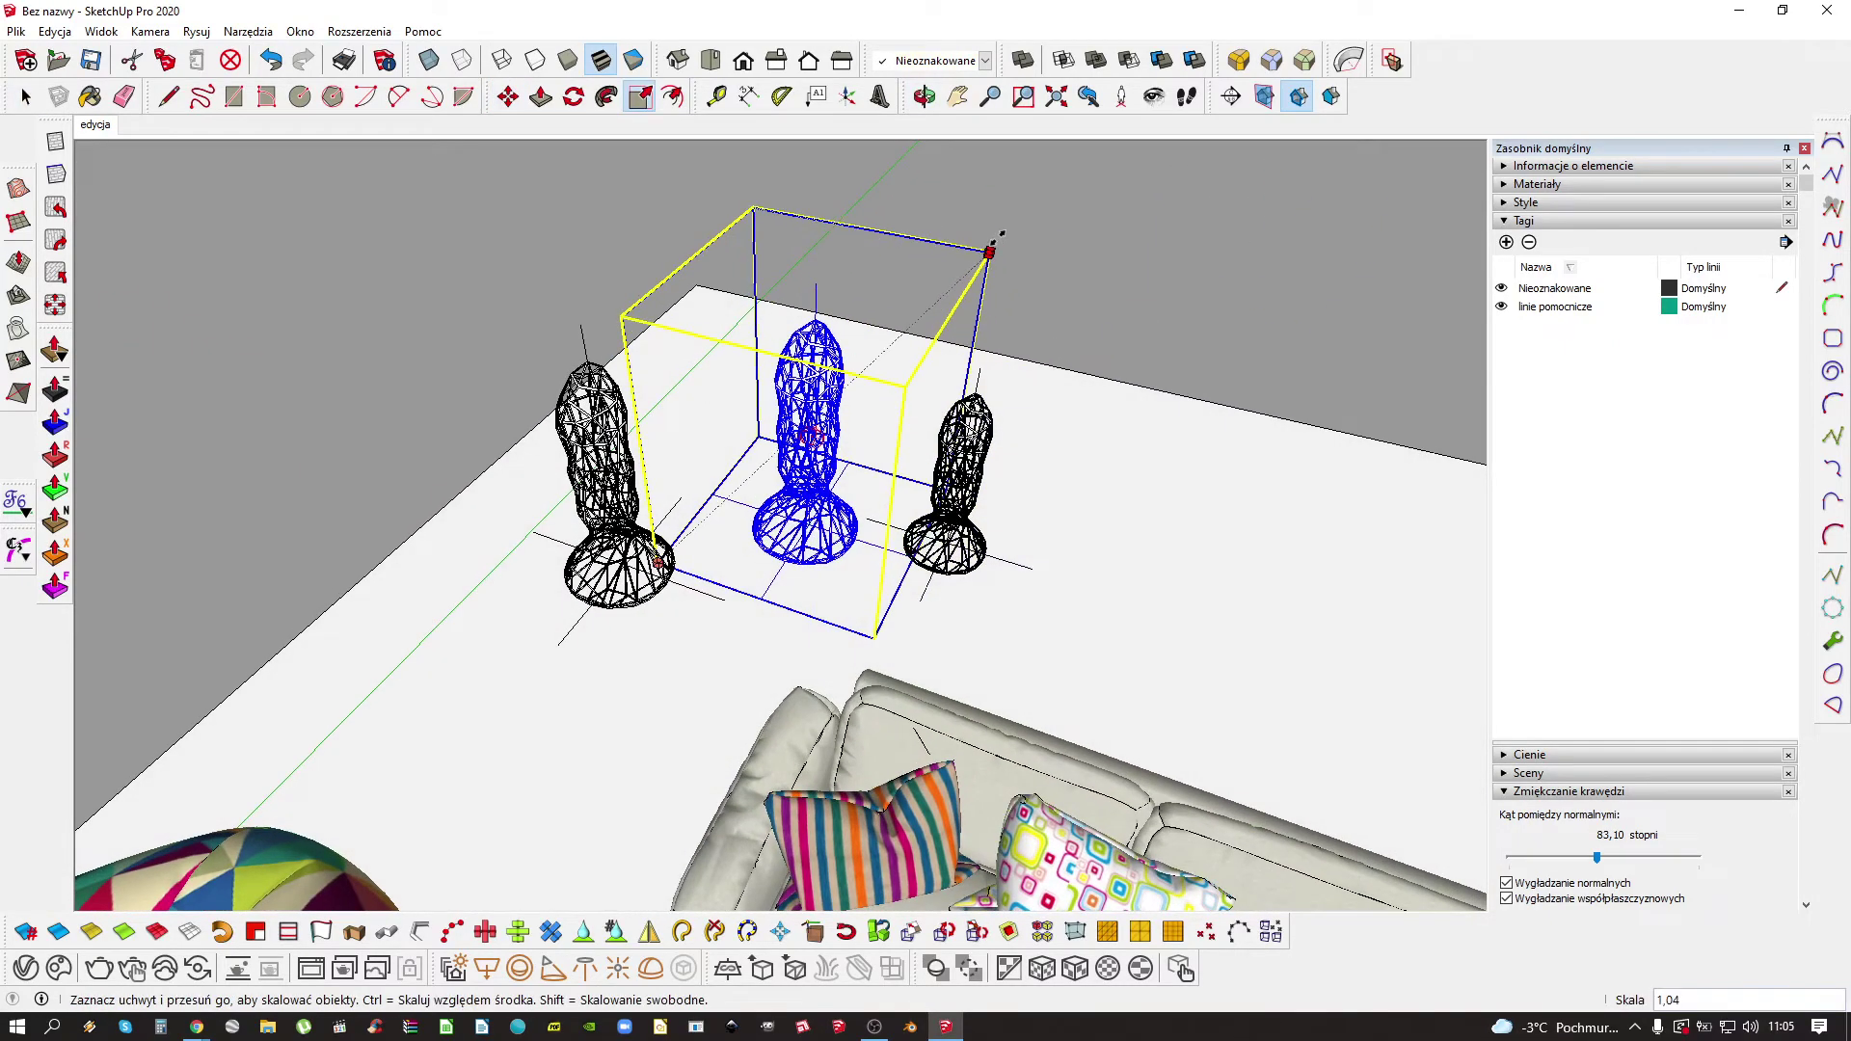
pyautogui.moveTo(900, 401); pyautogui.dragTo(813, 579, button='middle')
pyautogui.press('q')
pyautogui.click(904, 551)
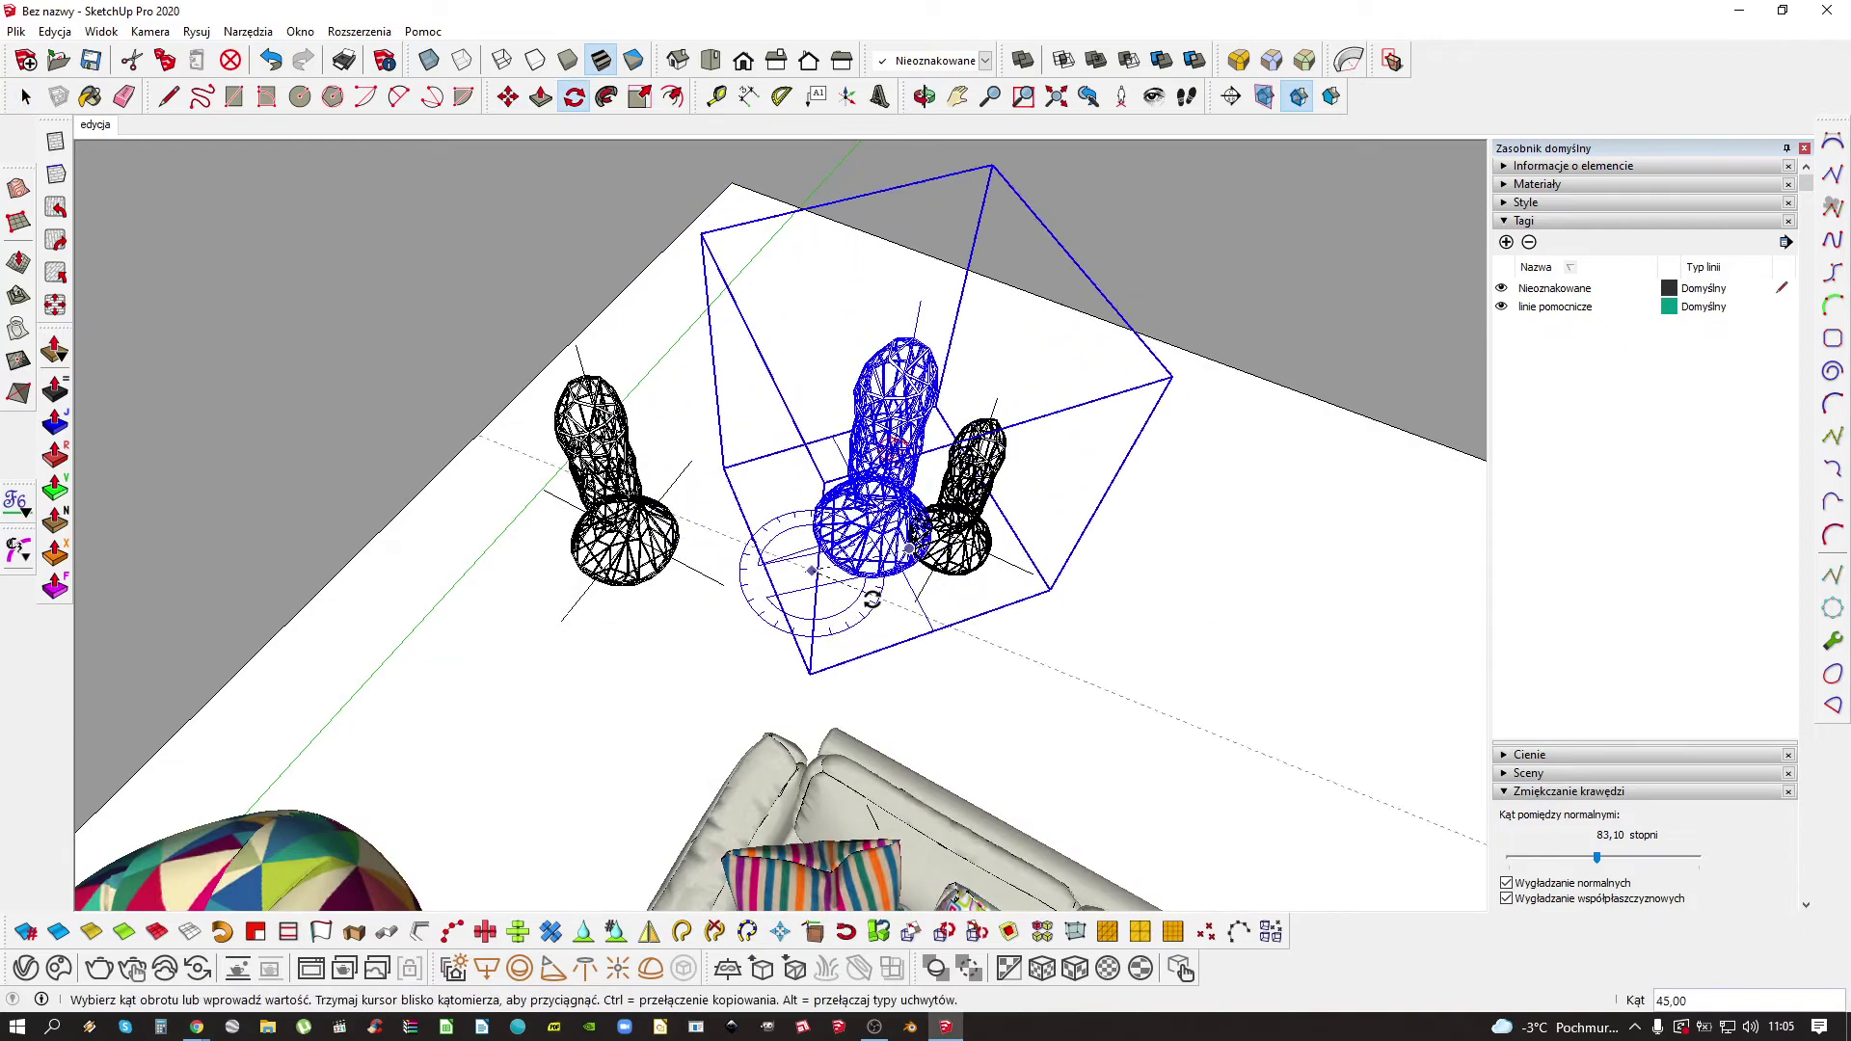
pyautogui.click(829, 632)
pyautogui.press('m')
pyautogui.click(997, 695)
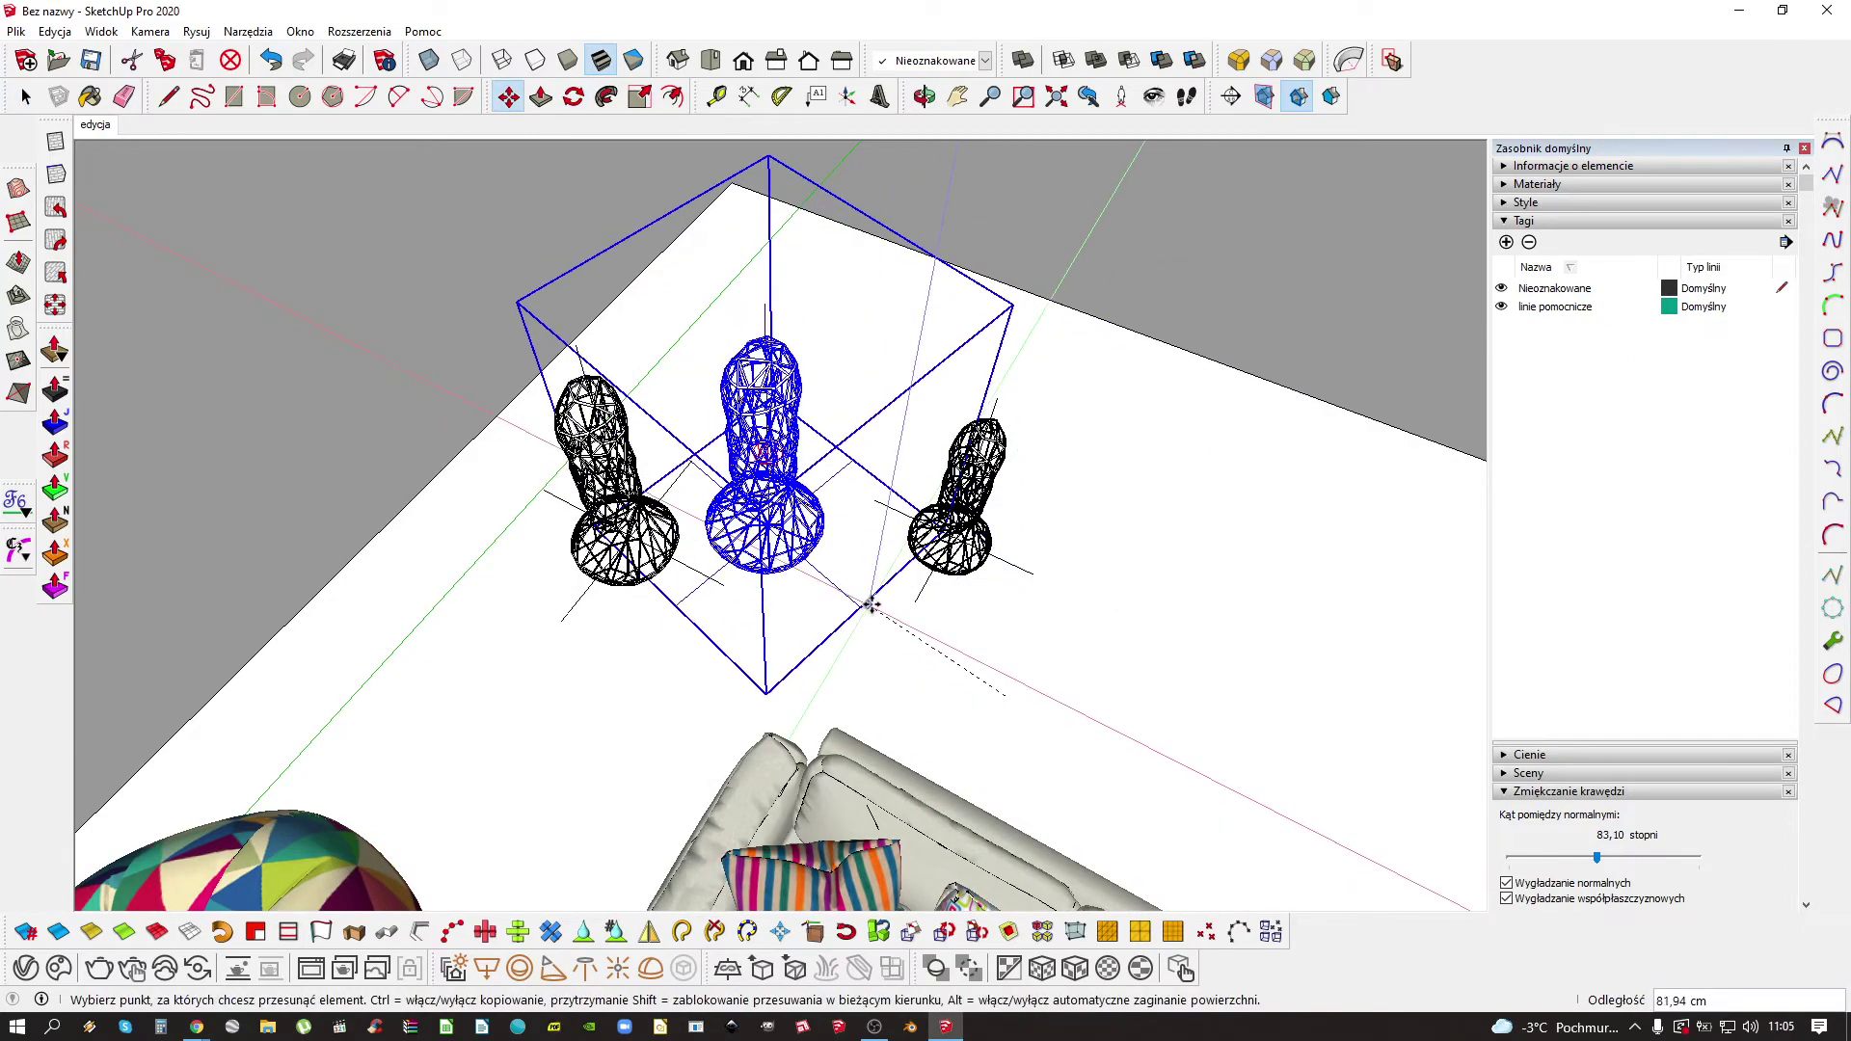
pyautogui.click(844, 607)
# - Rotate the small right lamp and orbit the view to frame all three lamps
pyautogui.press('space')
pyautogui.click(974, 540)
pyautogui.scroll(3, 910, 591)
pyautogui.press('q')
pyautogui.click(909, 590)
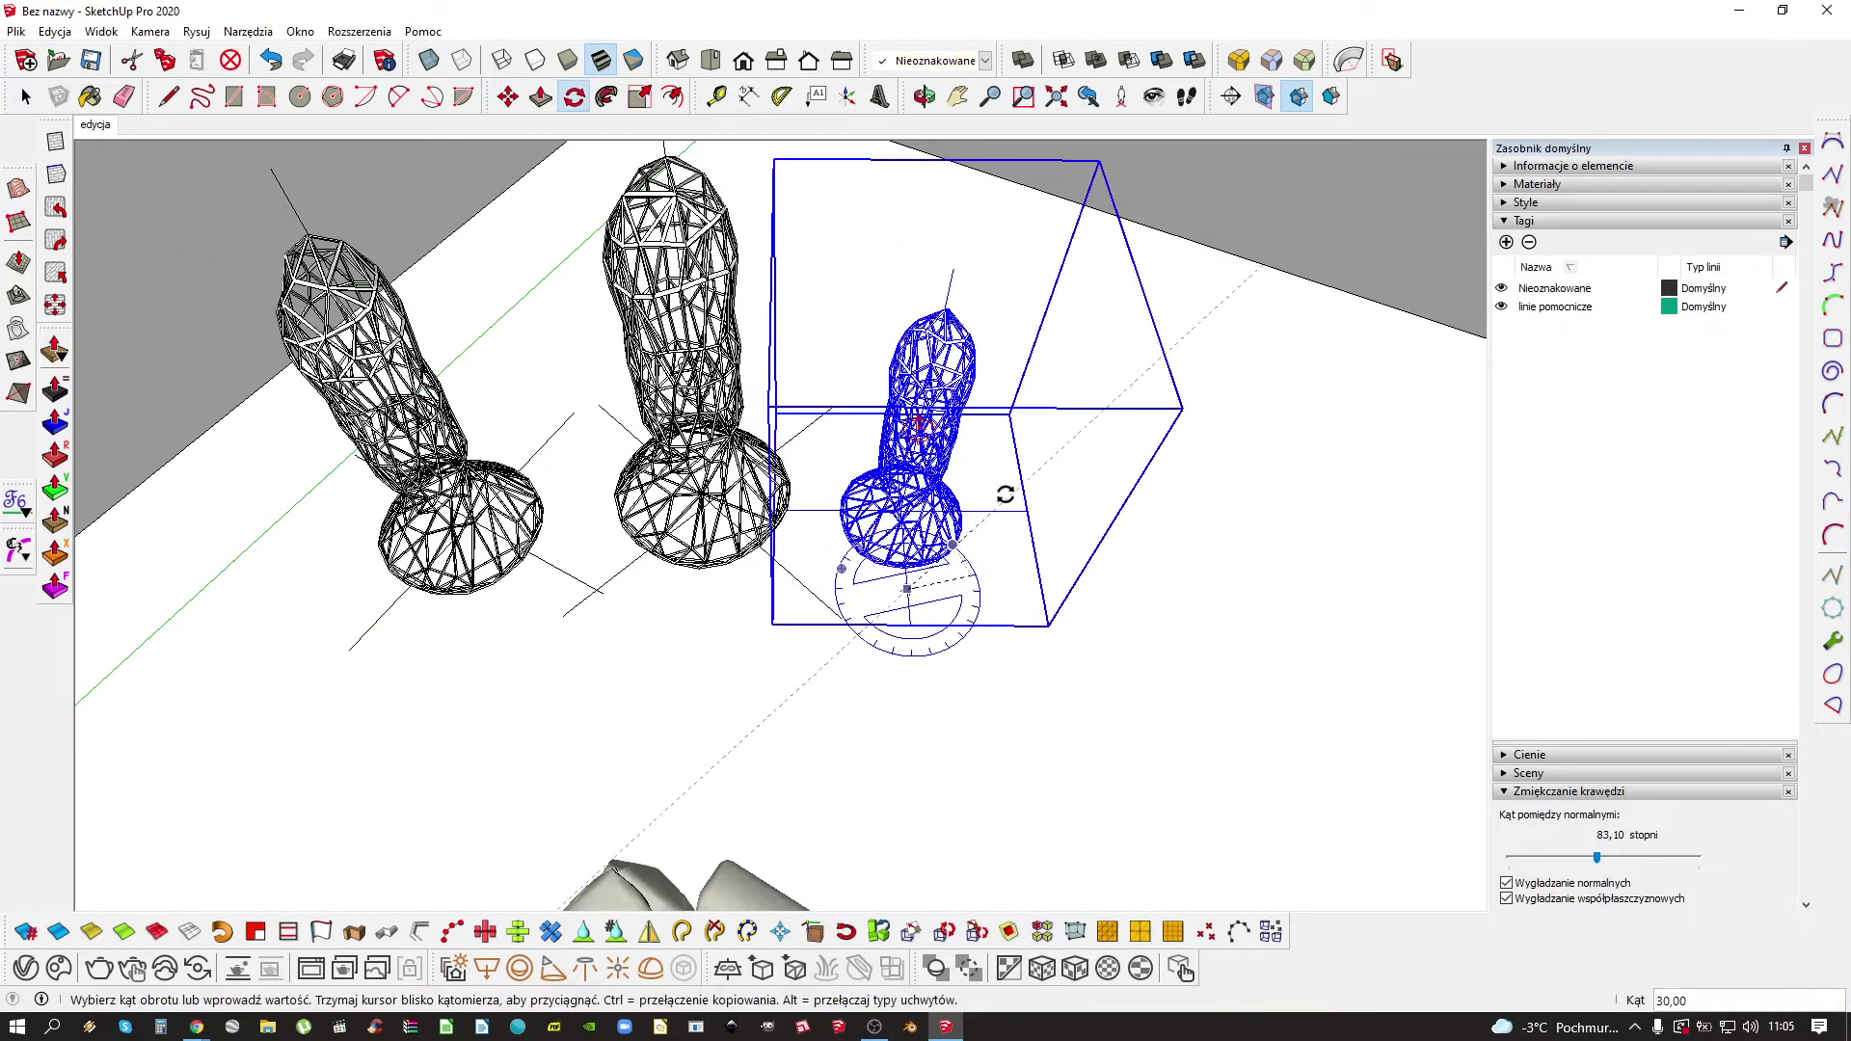
pyautogui.click(943, 649)
pyautogui.press('m')
pyautogui.press('space')
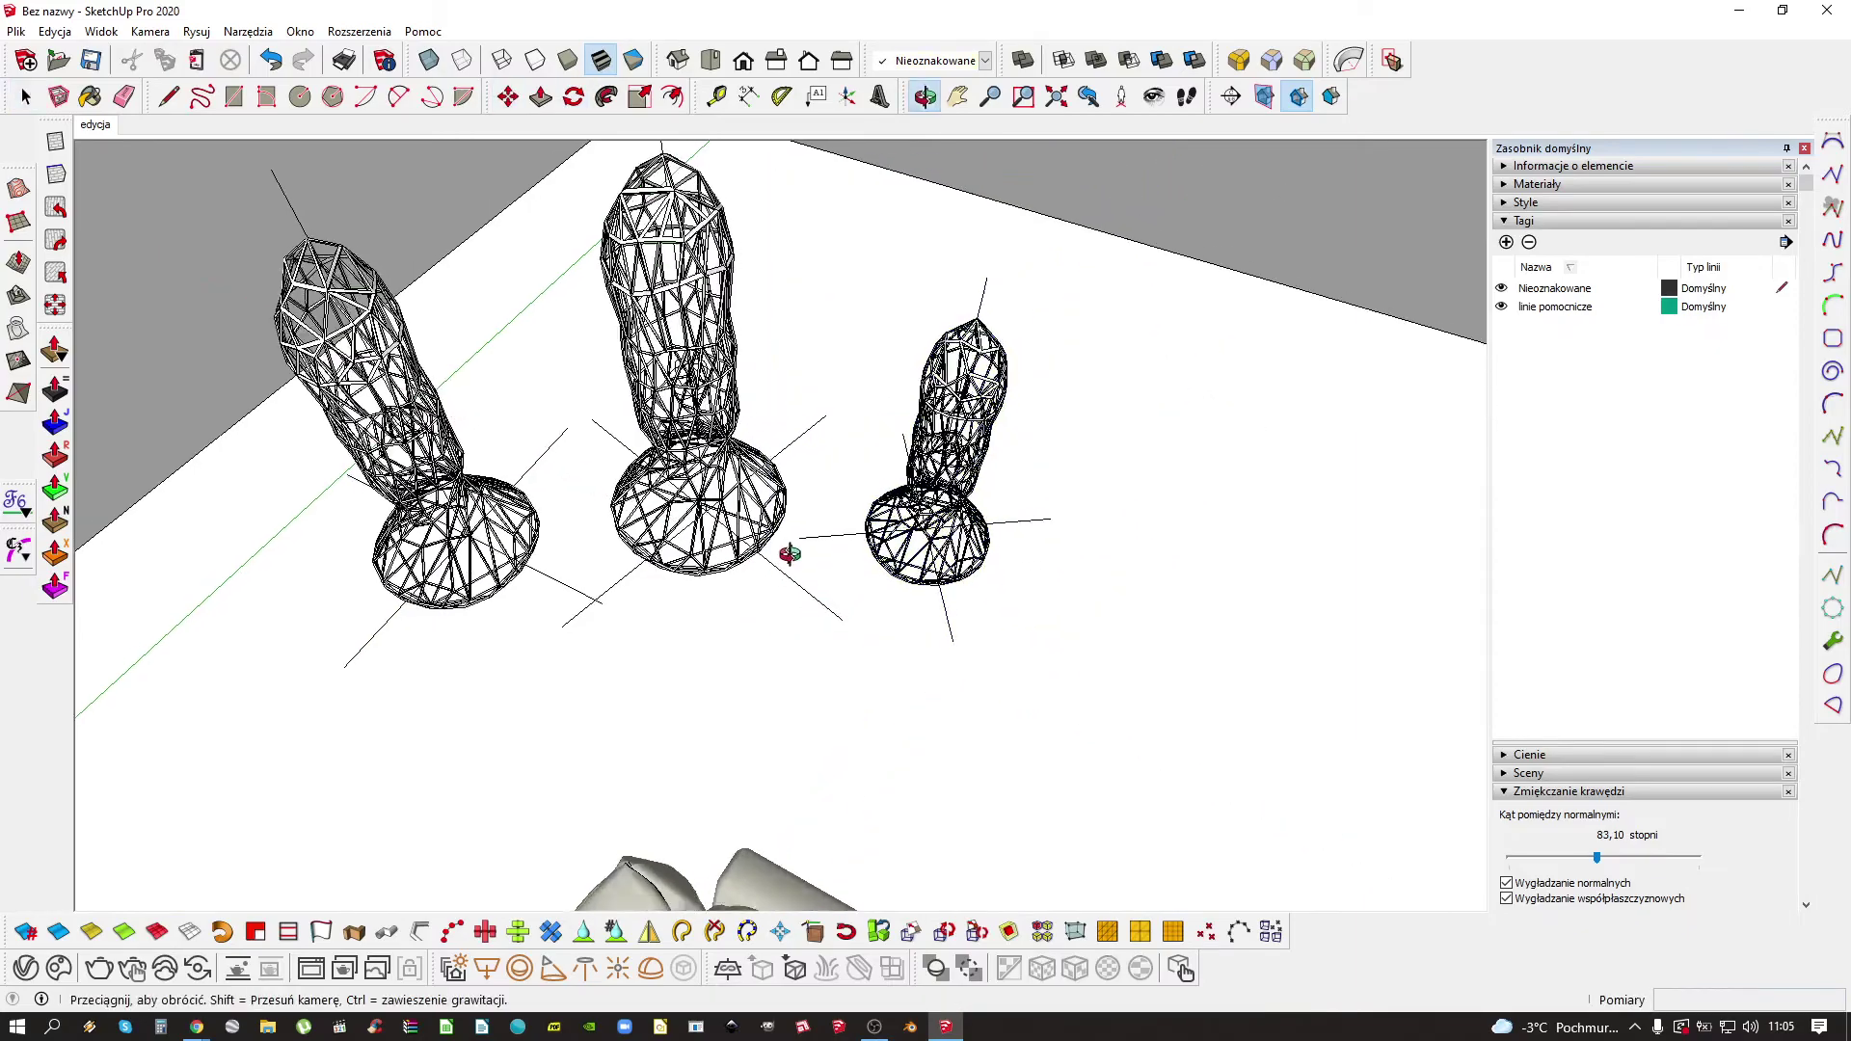
pyautogui.moveTo(943, 653)
pyautogui.mouseDown(button='middle')
pyautogui.moveTo(854, 503)
pyautogui.moveTo(819, 540)
pyautogui.mouseUp(button='middle')
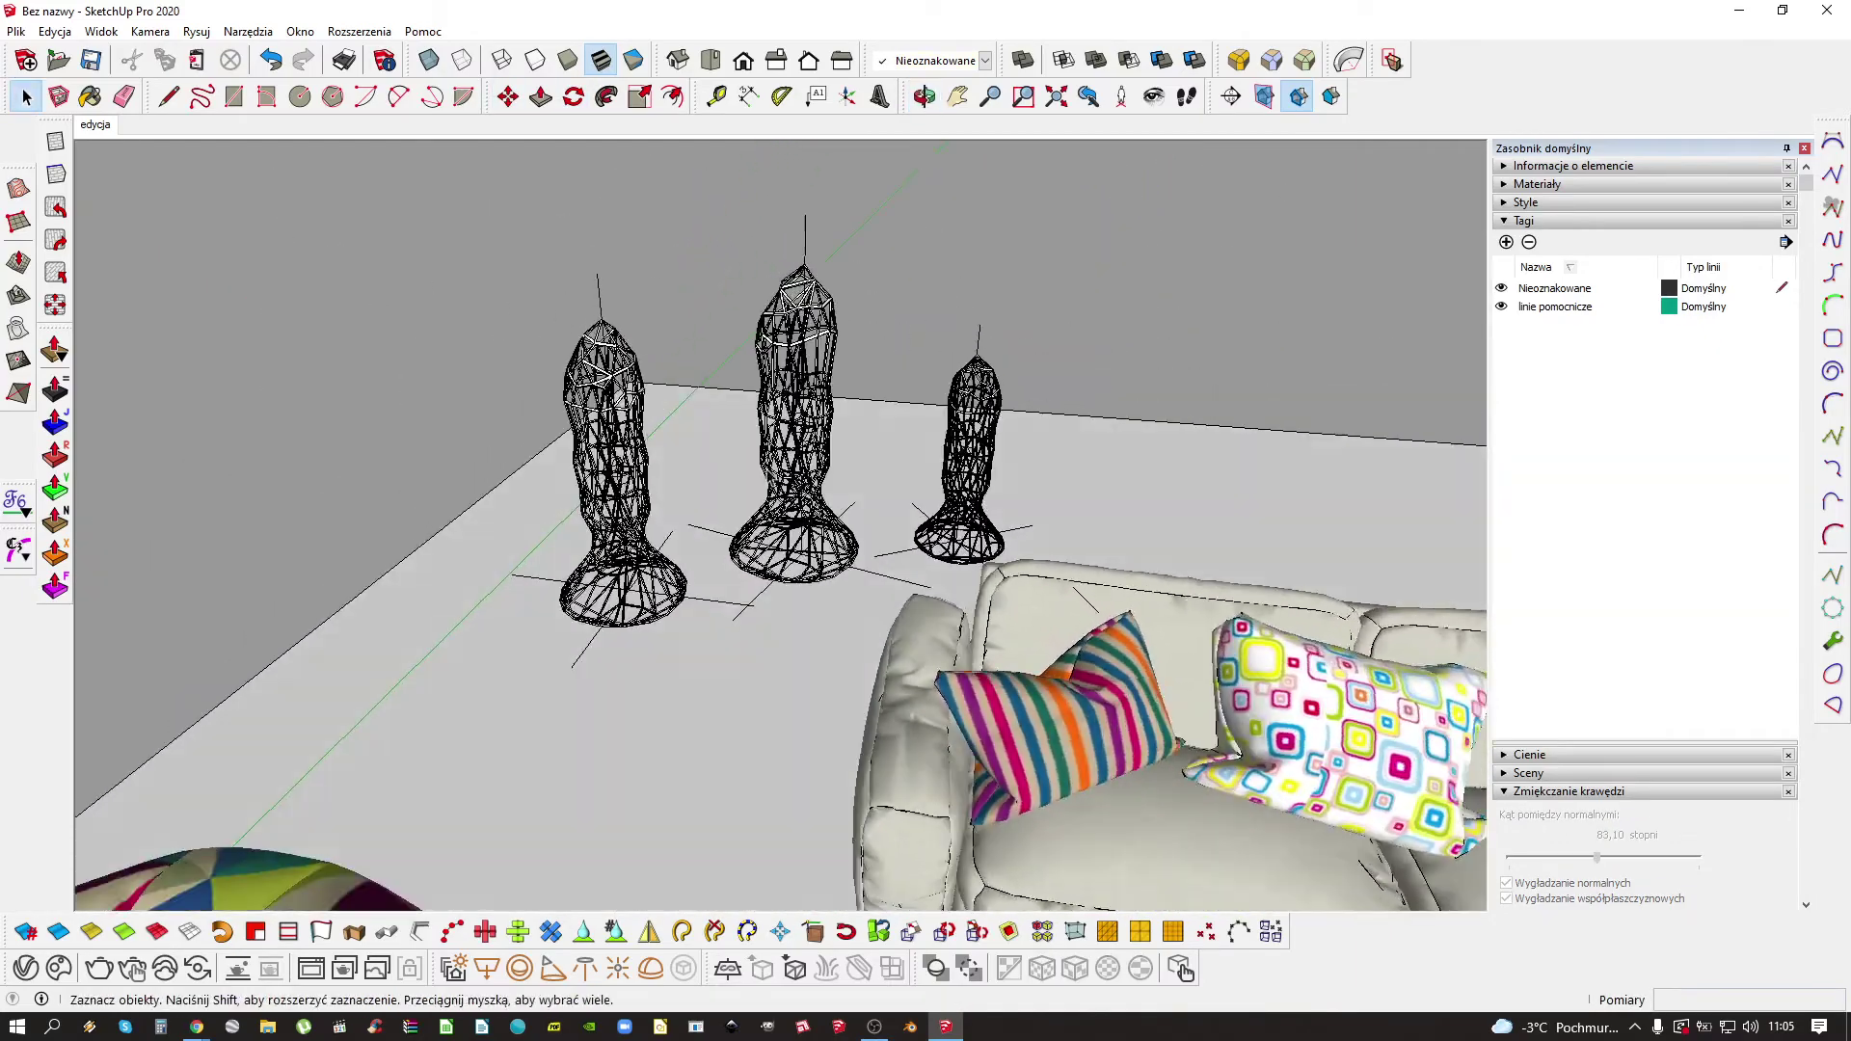
pyautogui.scroll(4, 793, 622)
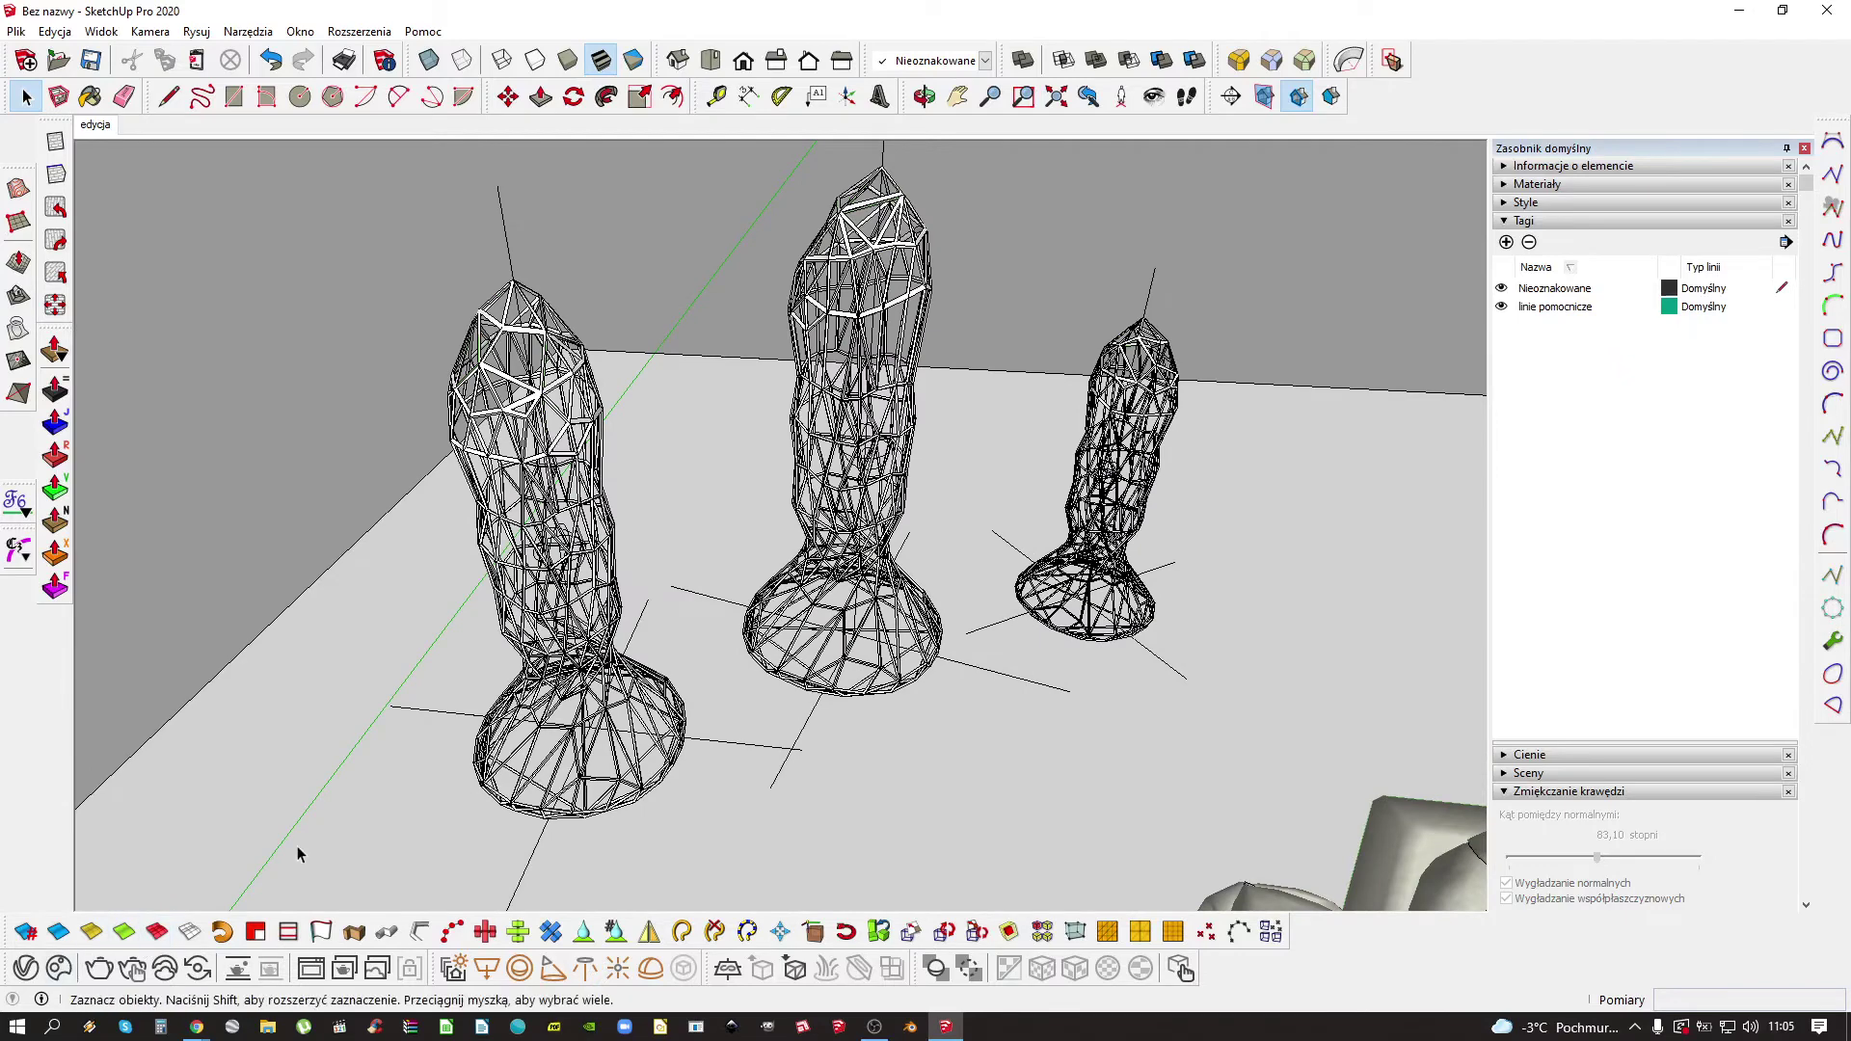
# - Switch the V-Ray render engine to CUDA in the Asset Editor settings
pyautogui.moveTo(298, 853); pyautogui.dragTo(86, 940, button='middle')
pyautogui.click(27, 970)
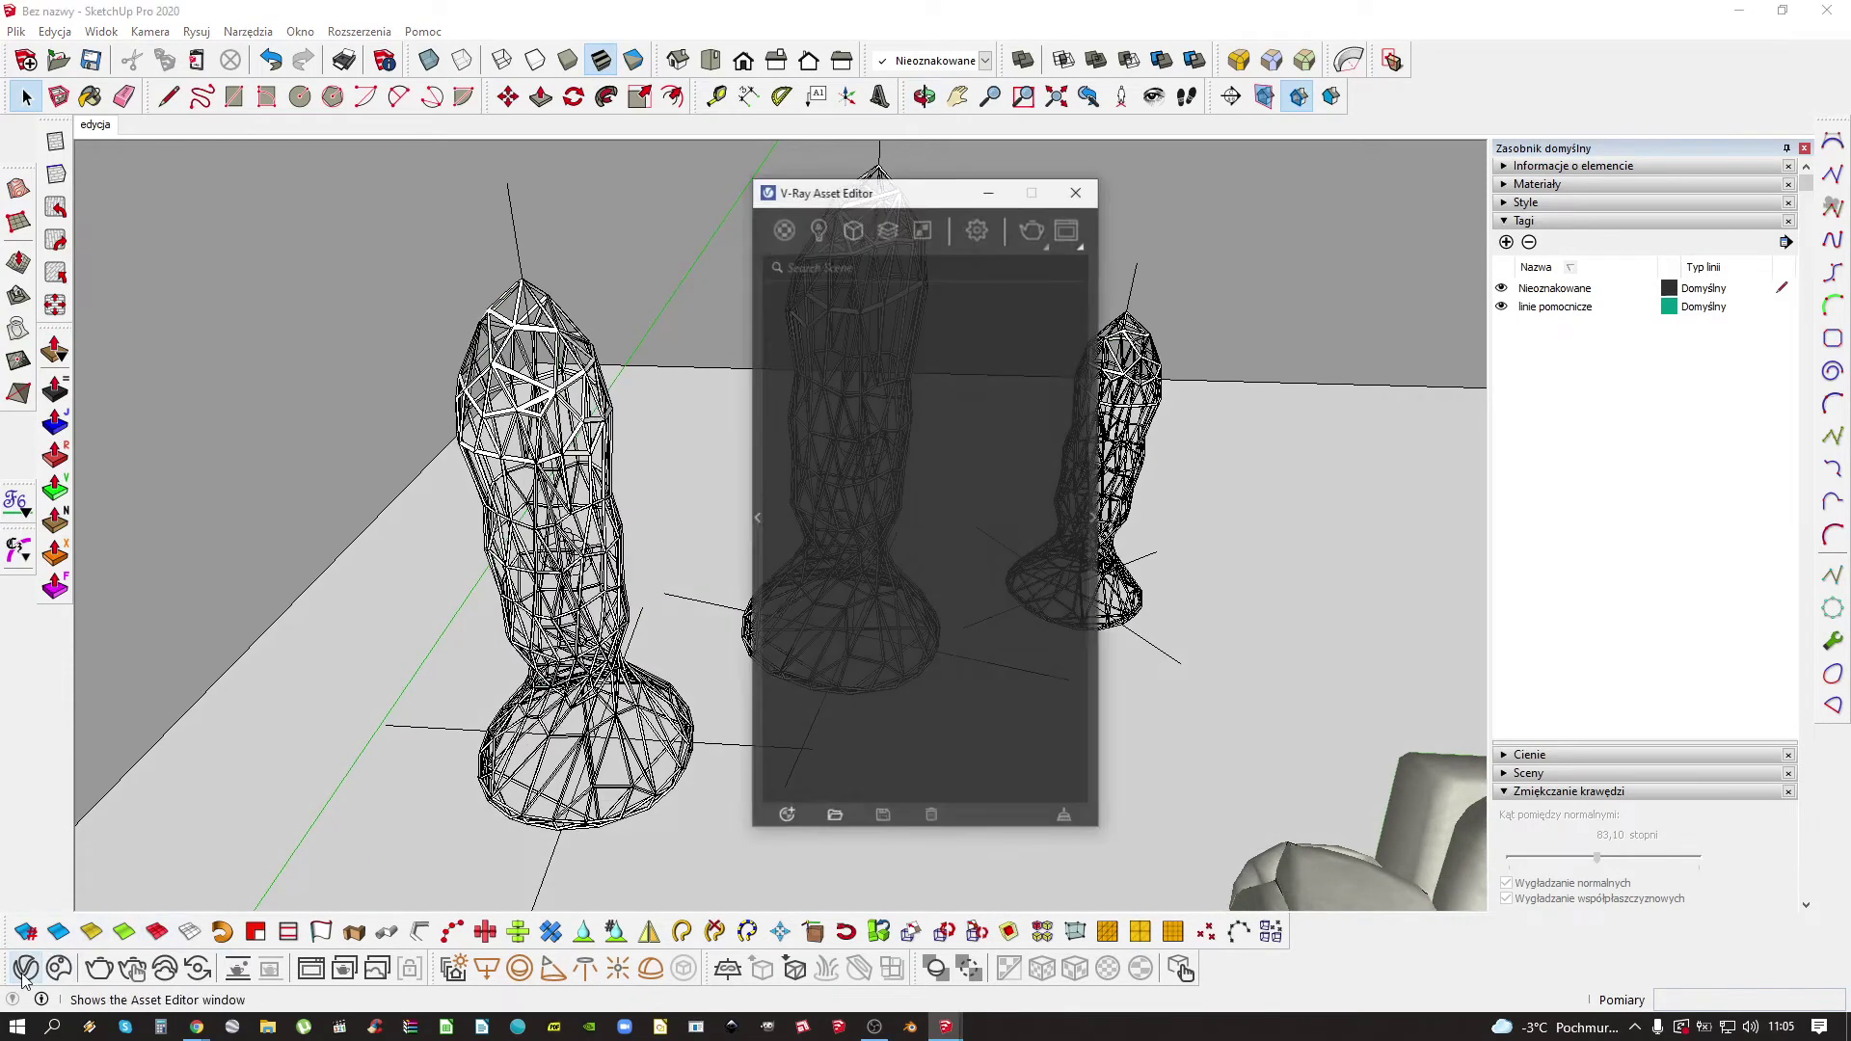
pyautogui.click(810, 229)
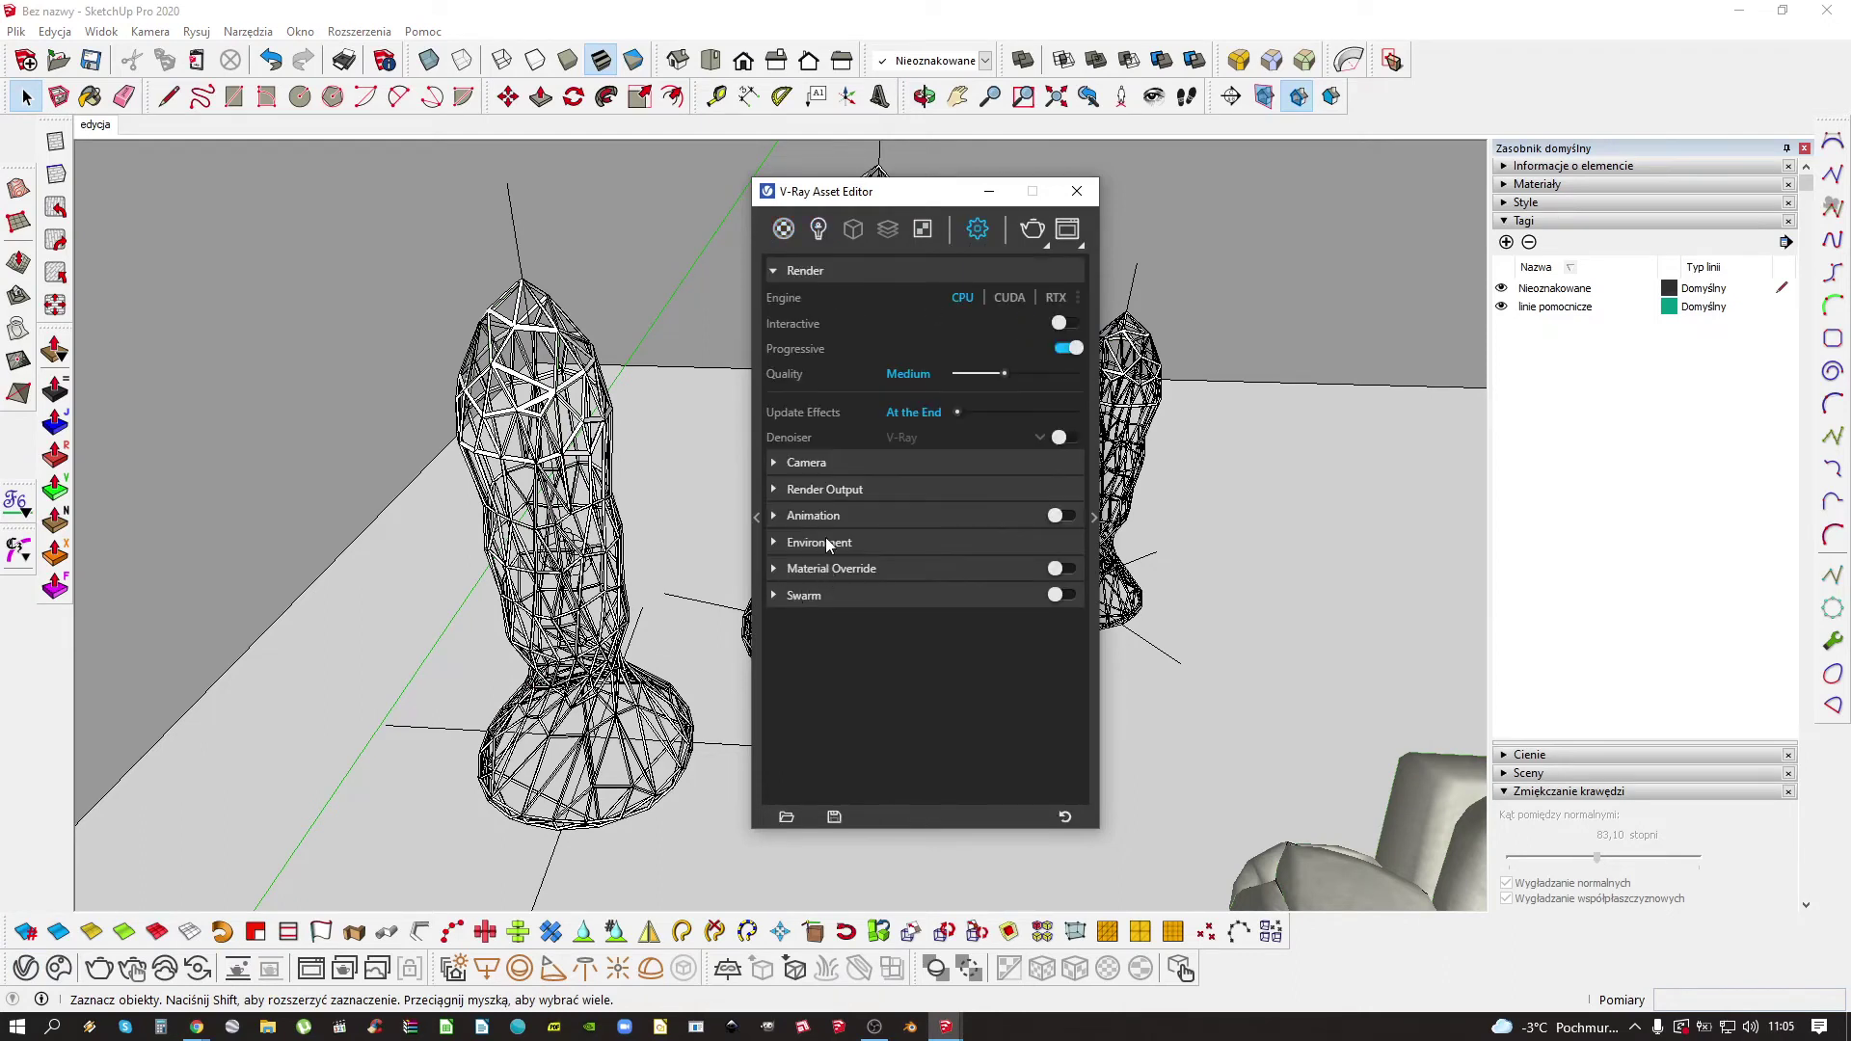
pyautogui.click(851, 494)
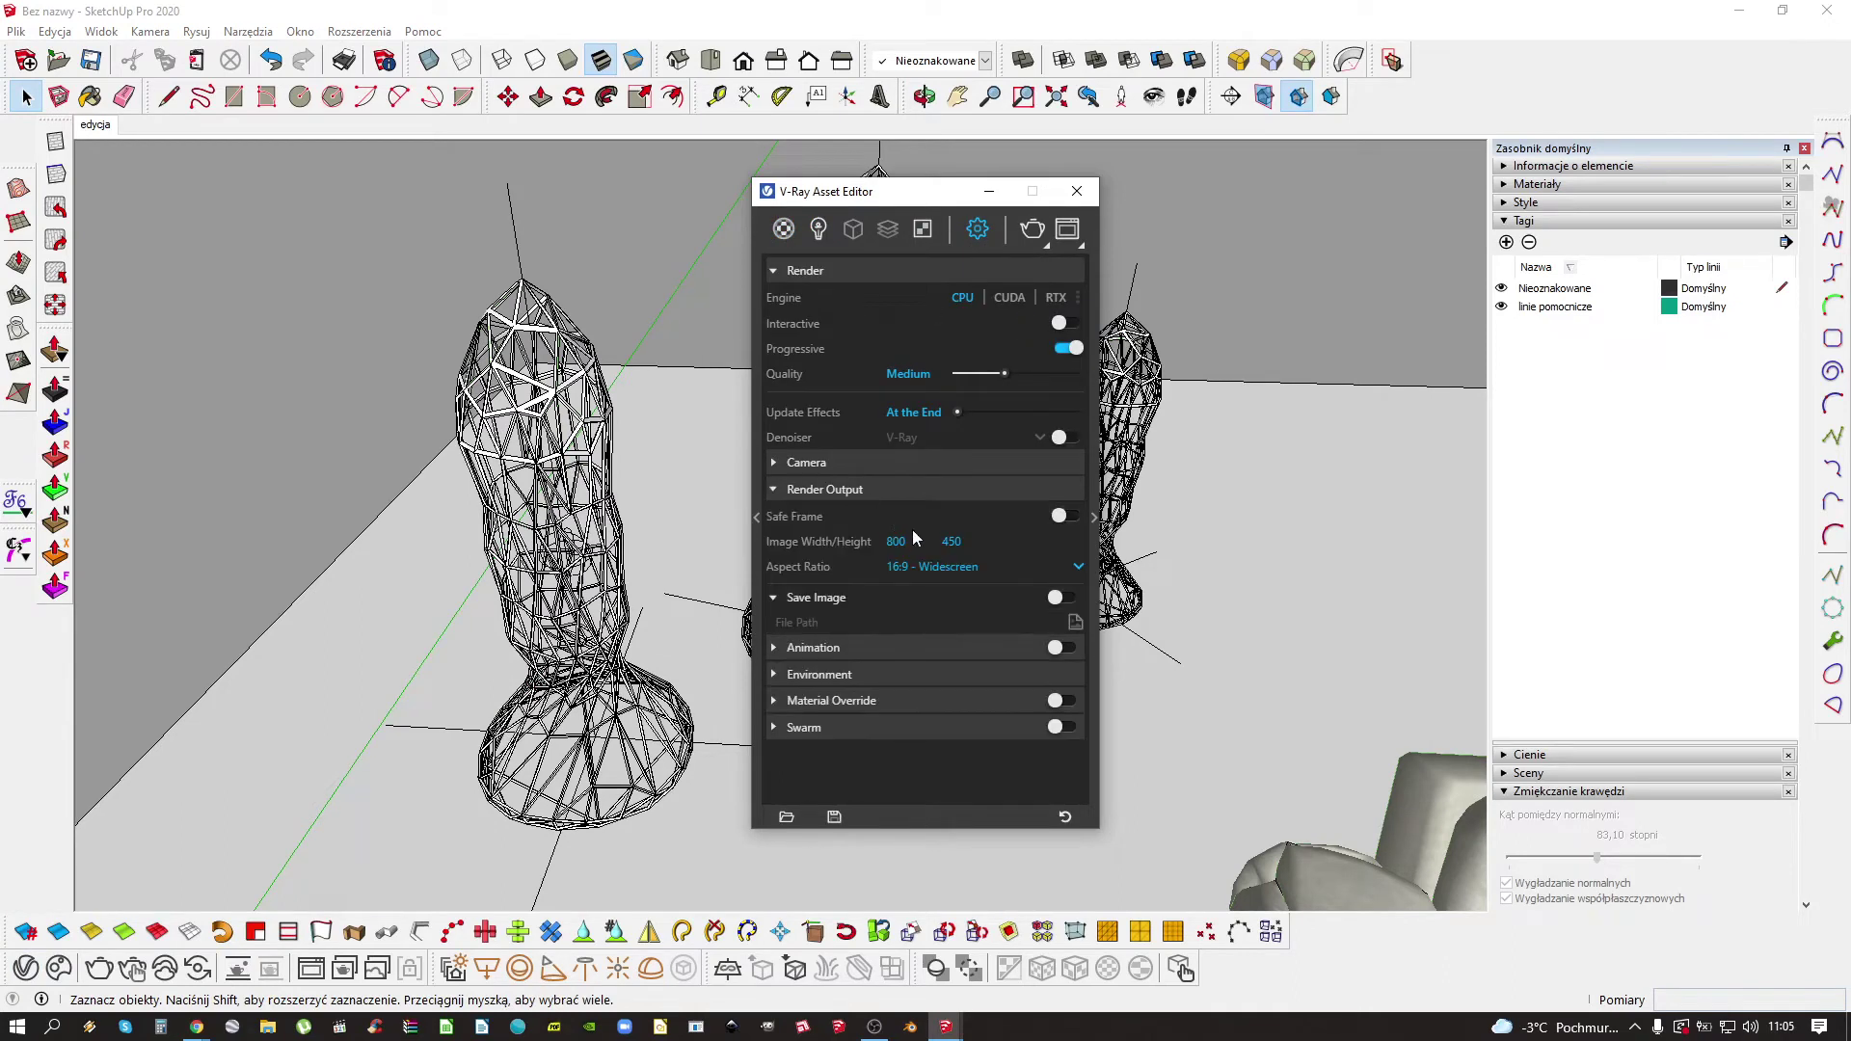
pyautogui.click(1091, 349)
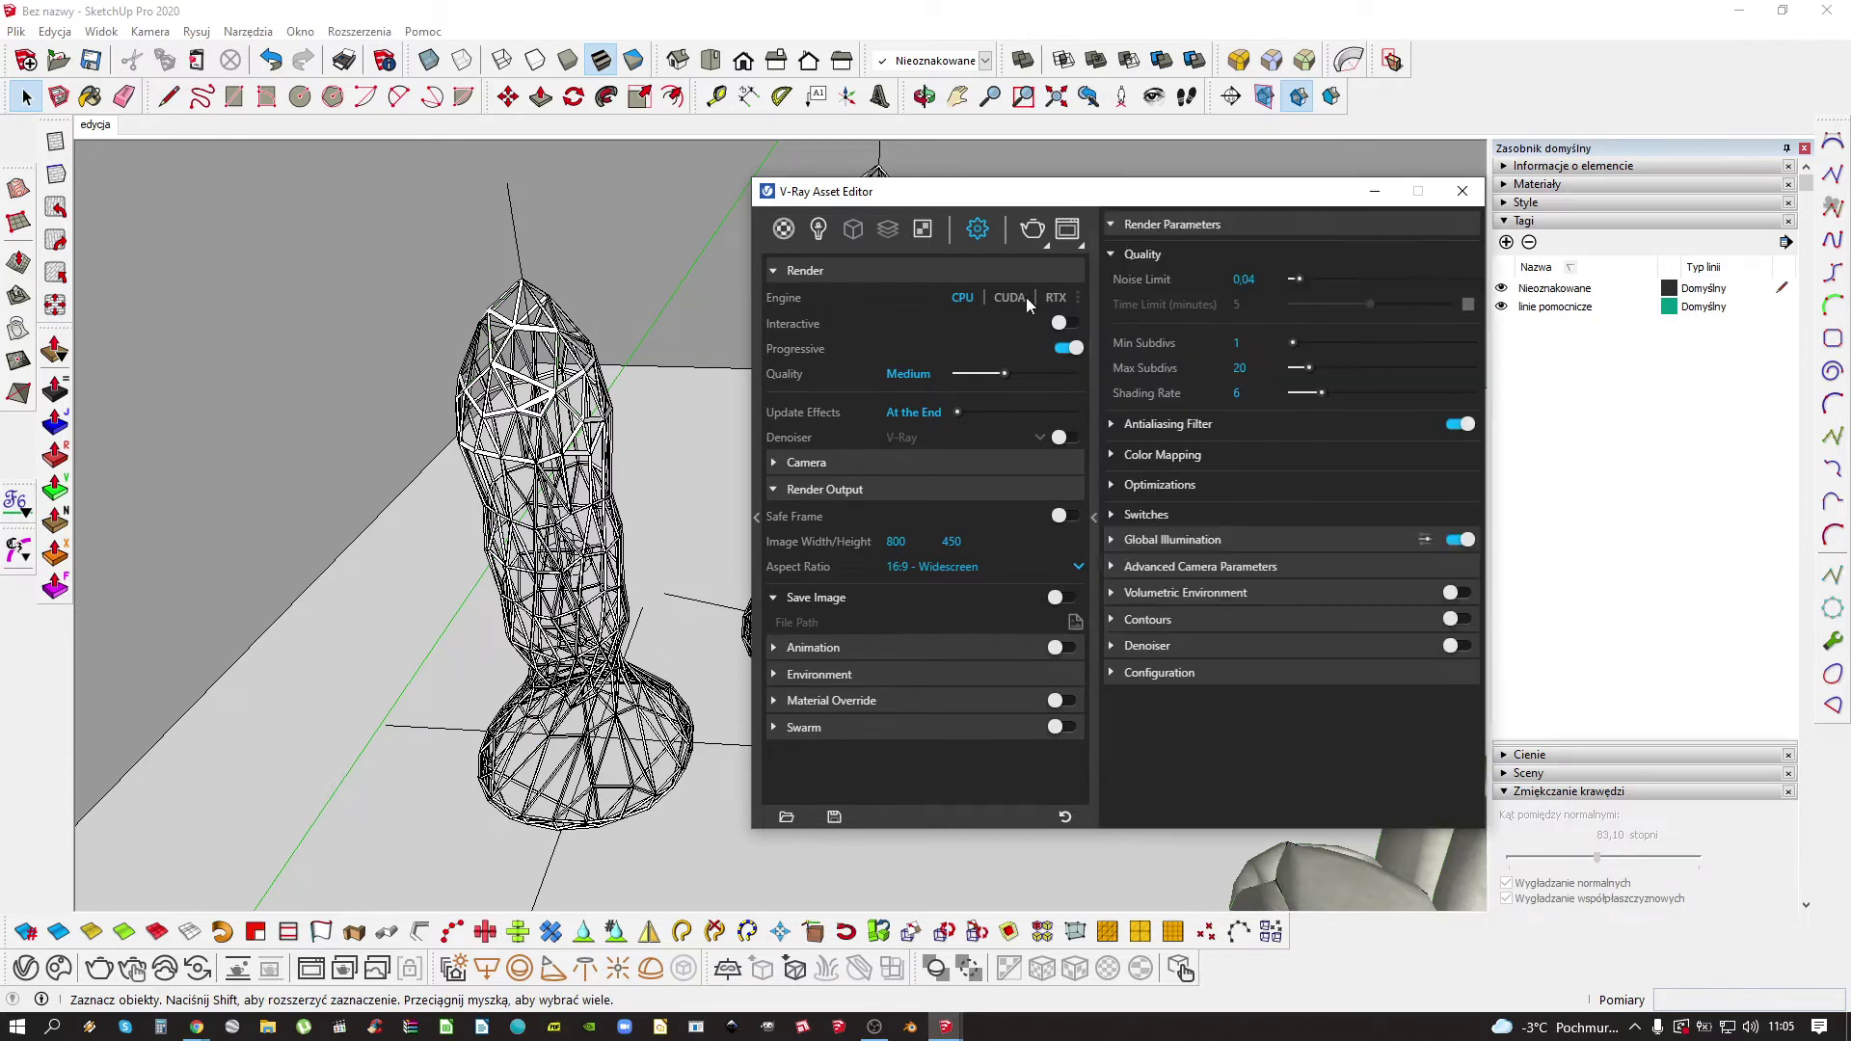
pyautogui.click(1009, 297)
pyautogui.click(1067, 348)
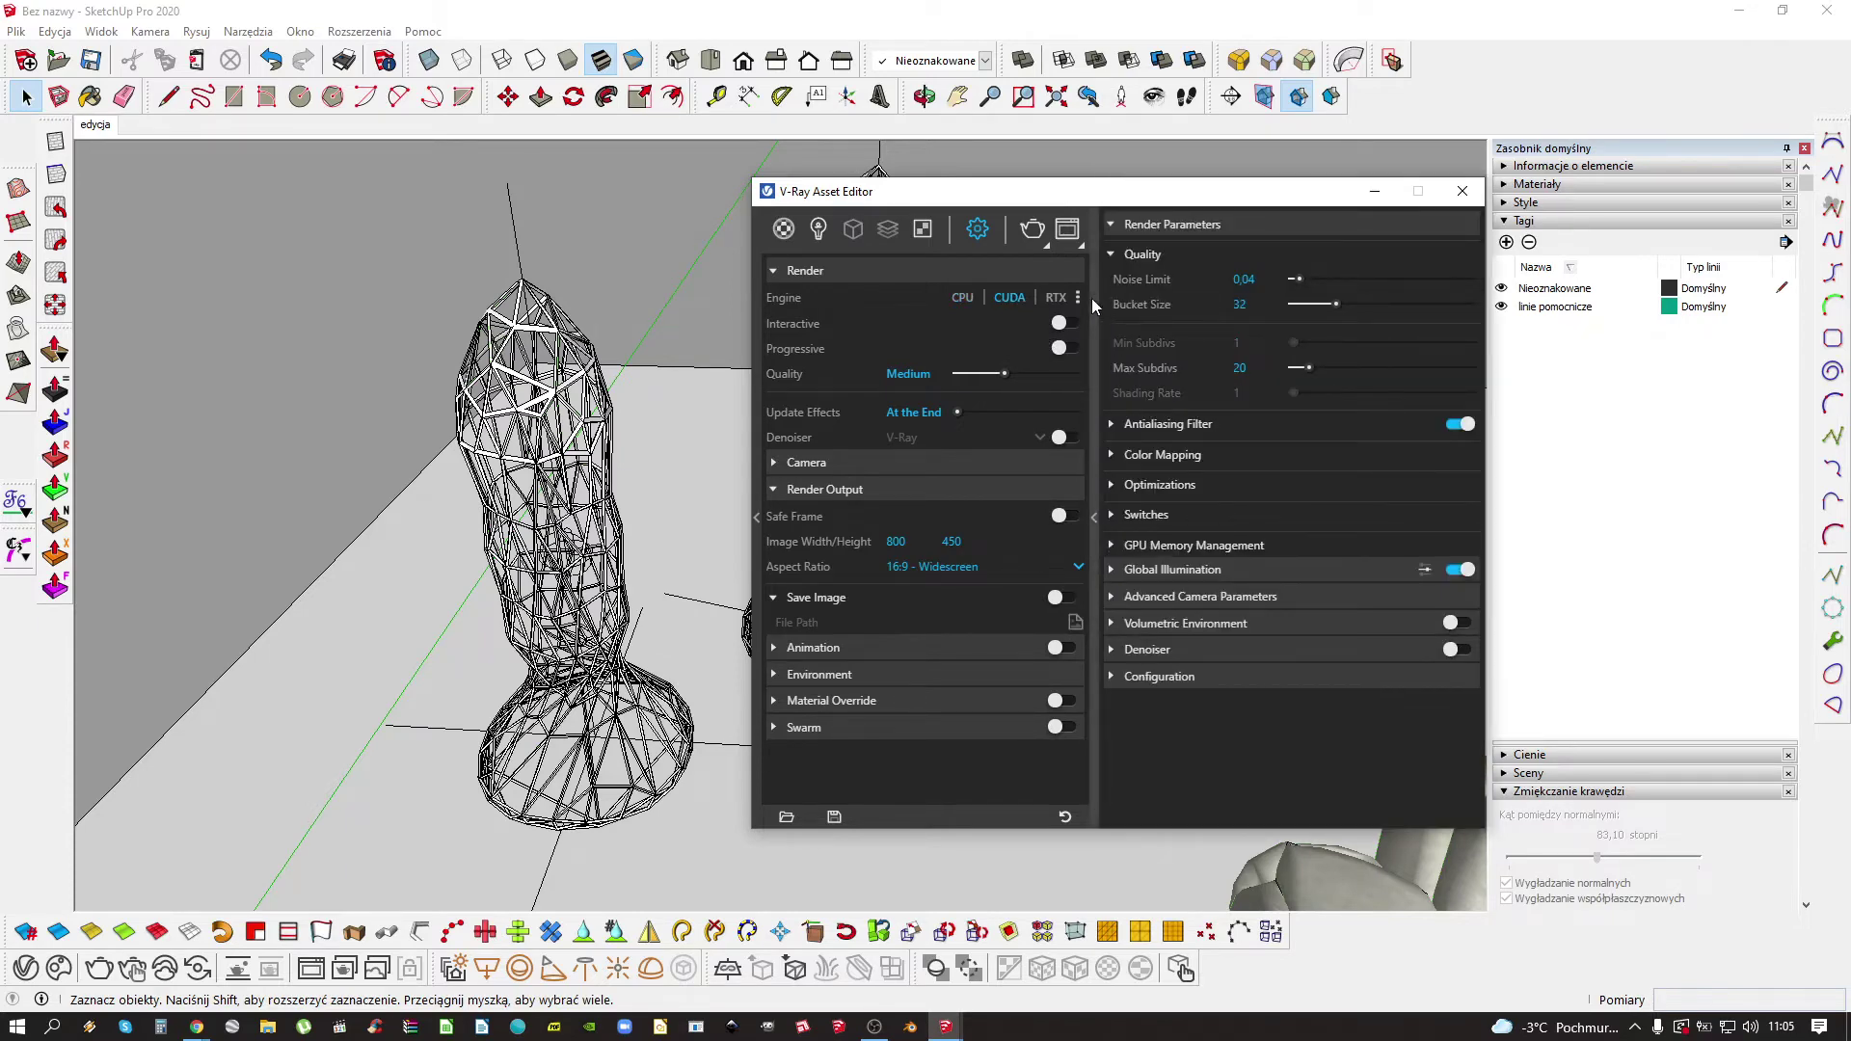
pyautogui.click(1078, 298)
# - Set Max Subdivs to 10 and enable the Intel Open Image Denoise denoiser
pyautogui.click(1240, 368)
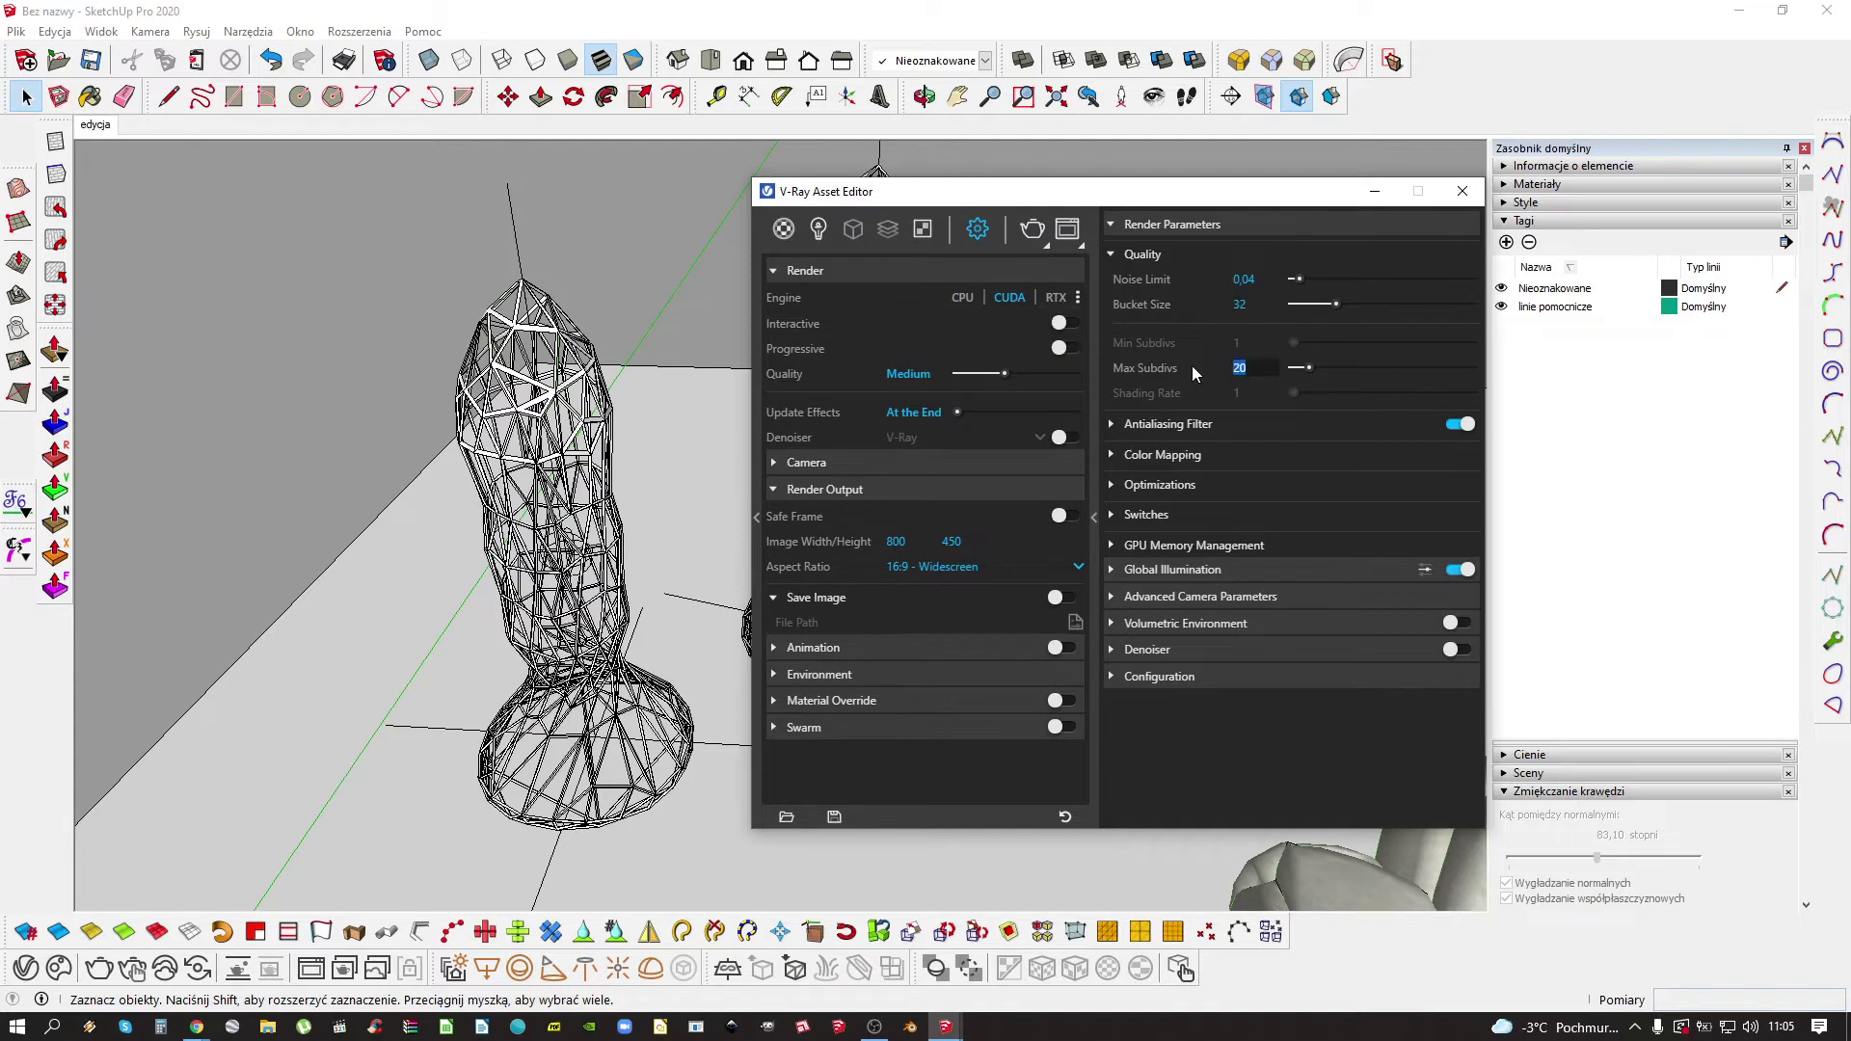
pyautogui.write('10')
pyautogui.press('Return')
pyautogui.click(1193, 649)
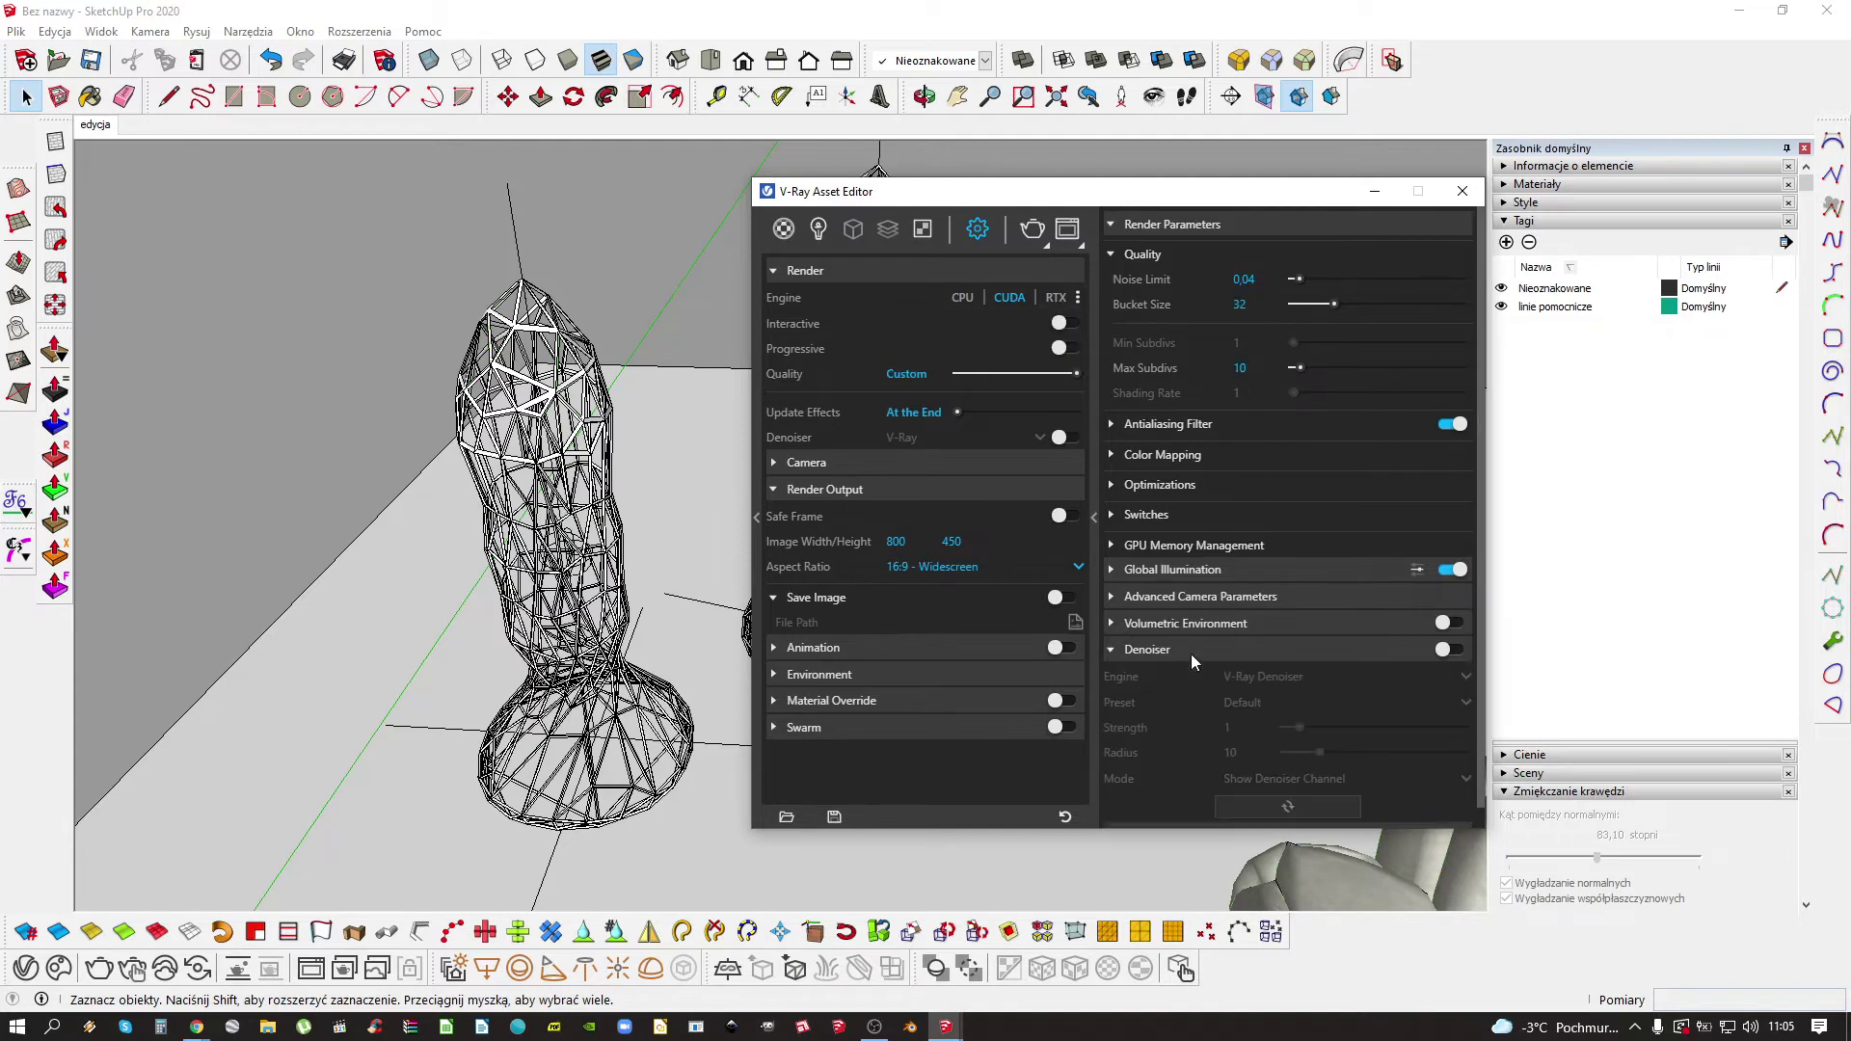
pyautogui.click(1450, 649)
pyautogui.click(1282, 679)
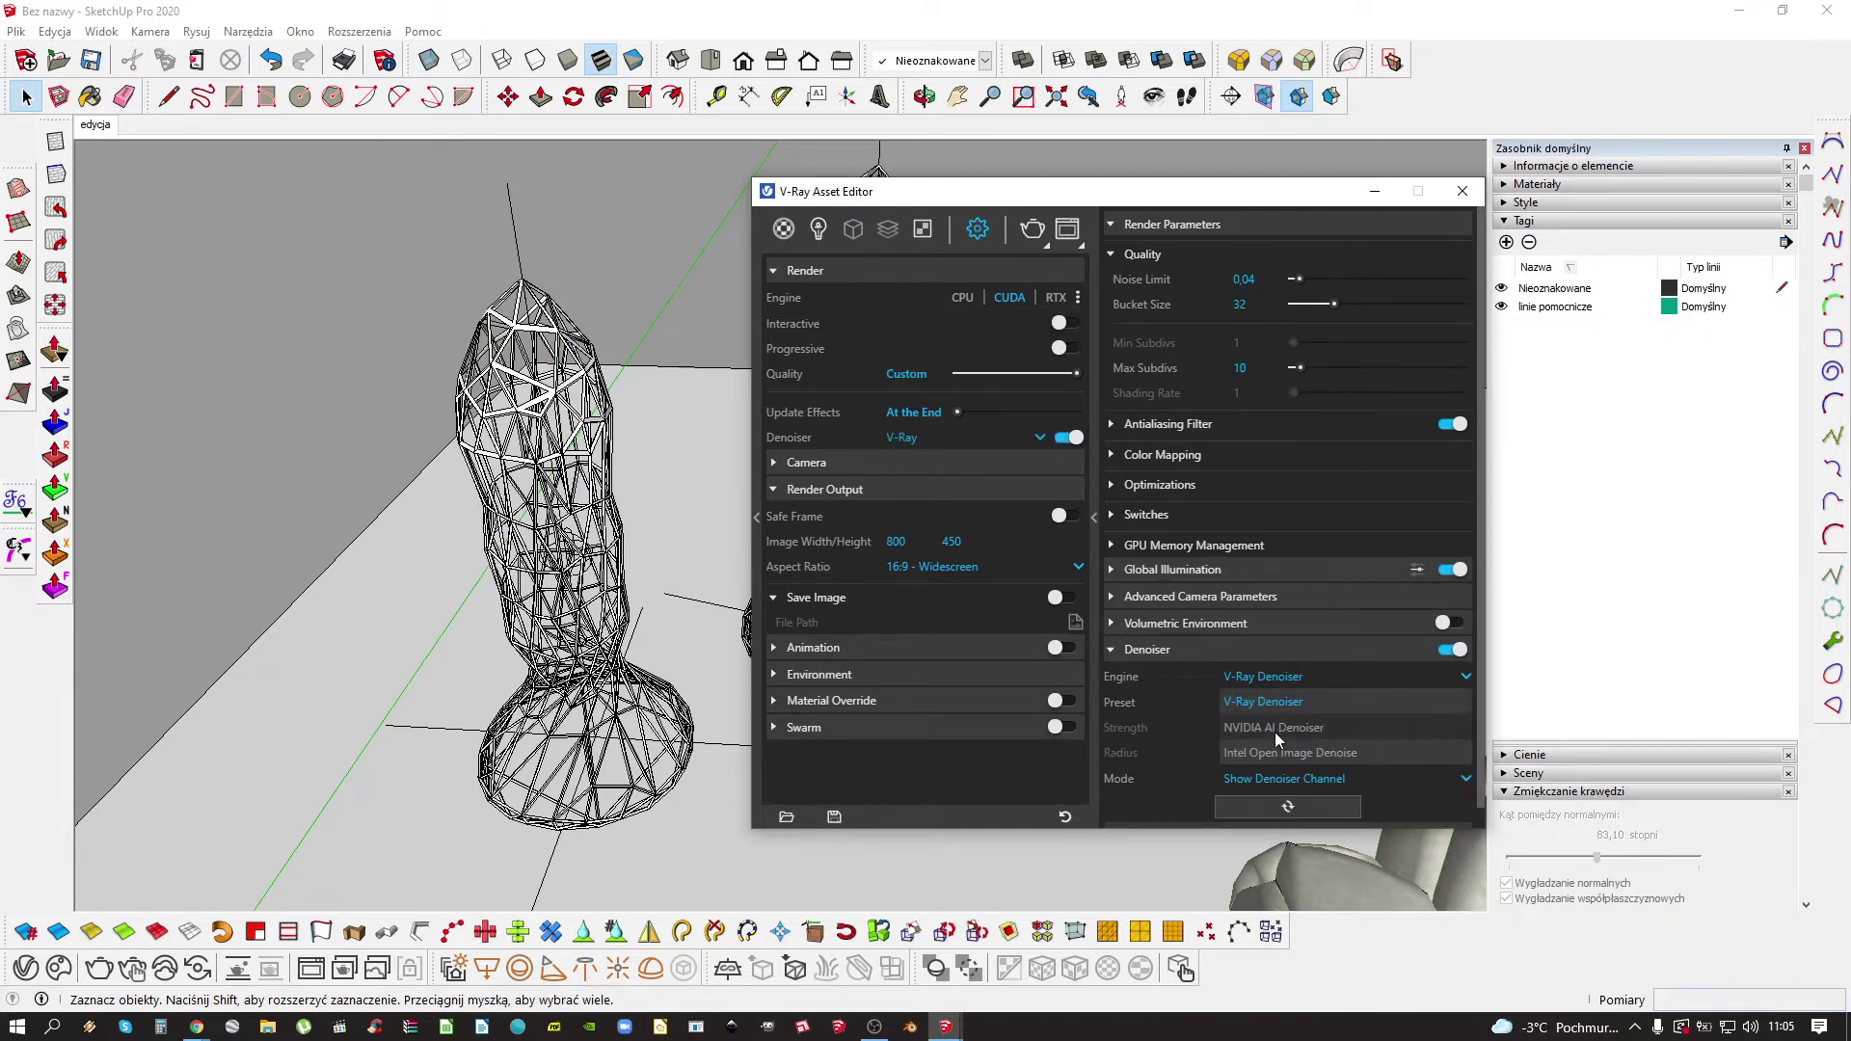
pyautogui.click(1268, 740)
# - Set the render output width to 2000 pixels (2000×1125) and close the Asset Editor
pyautogui.click(827, 489)
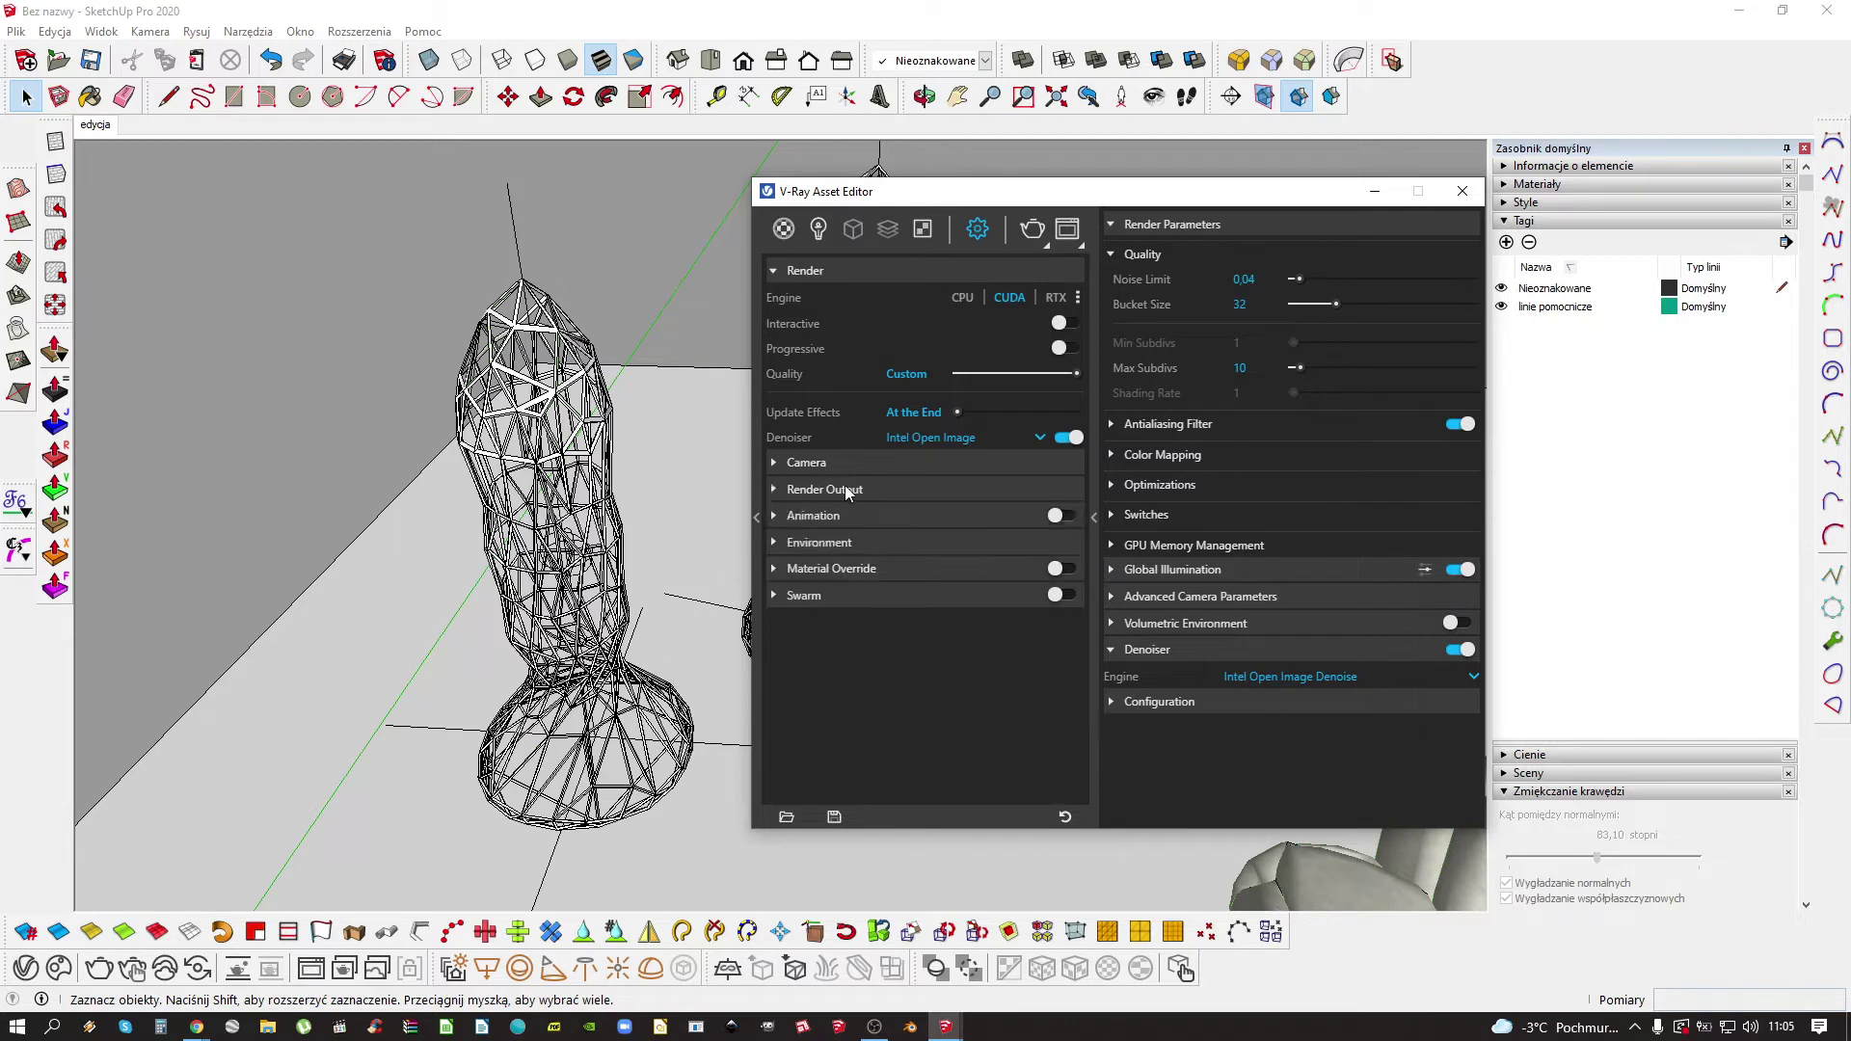
pyautogui.click(895, 541)
pyautogui.write('2000')
pyautogui.press('Return')
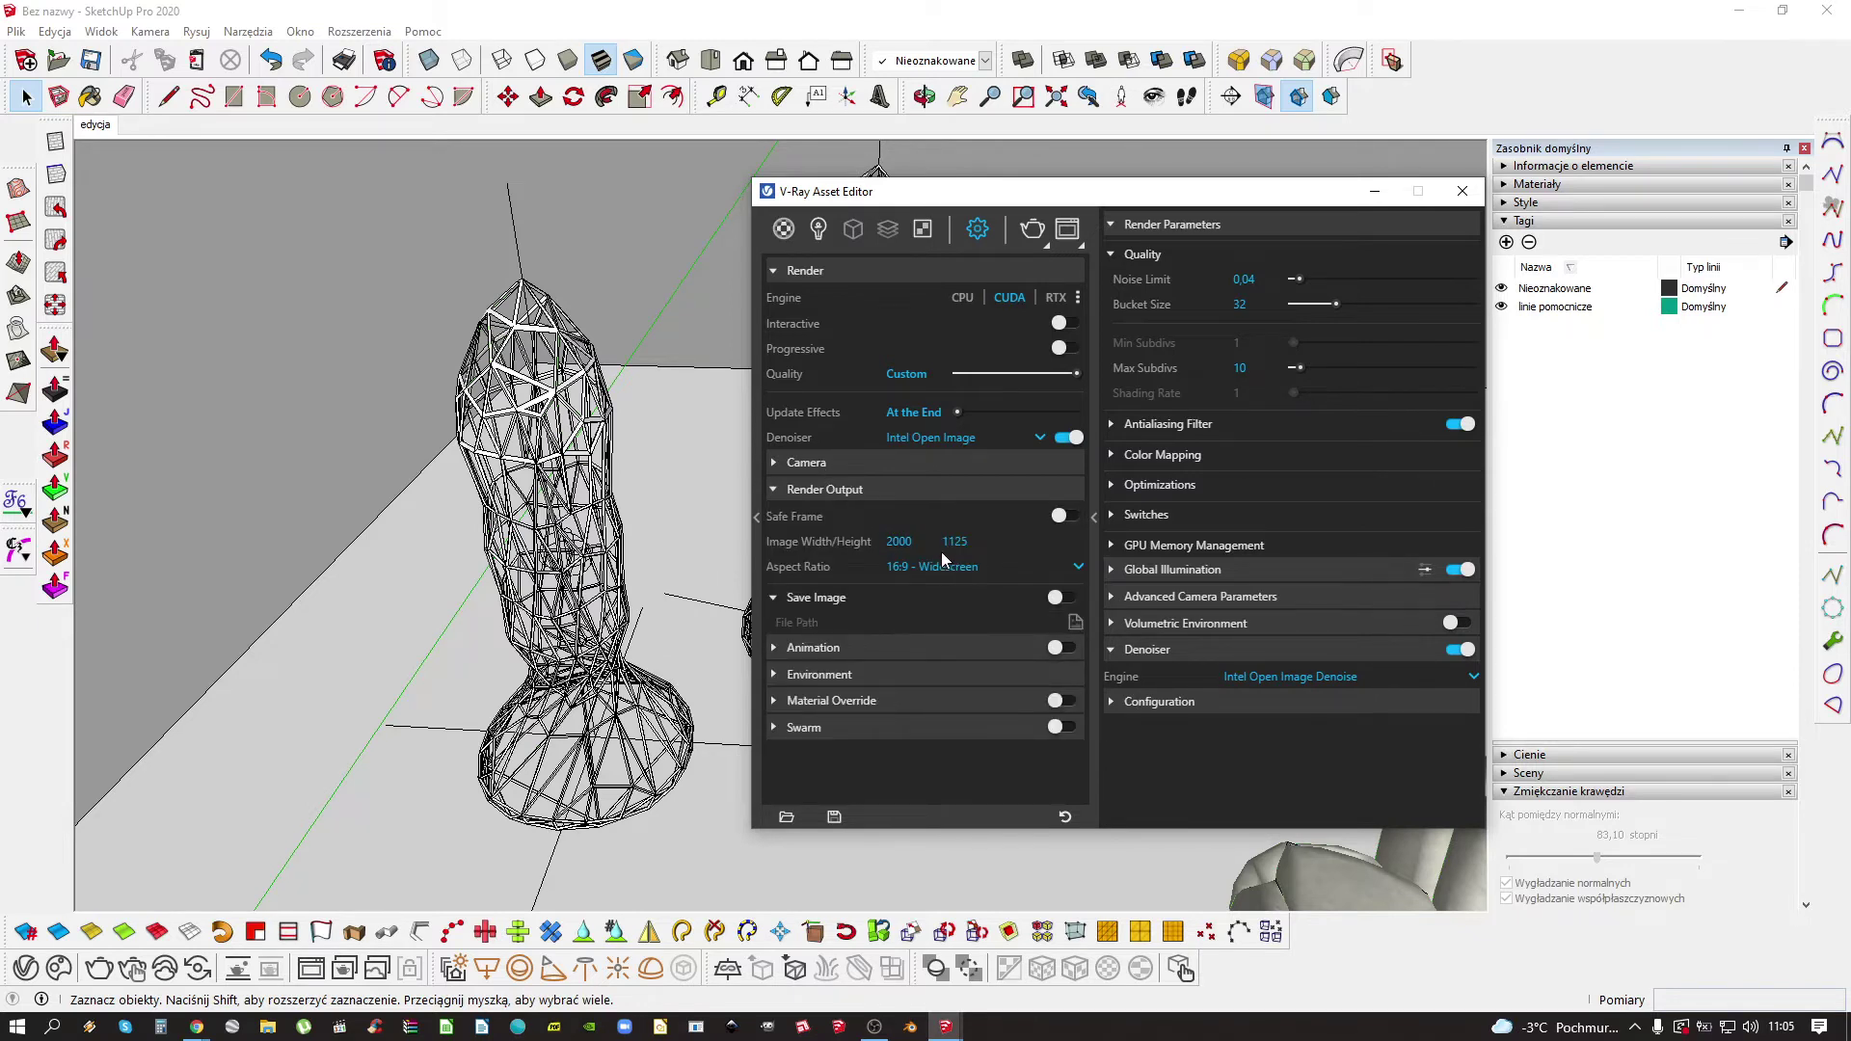
pyautogui.click(820, 460)
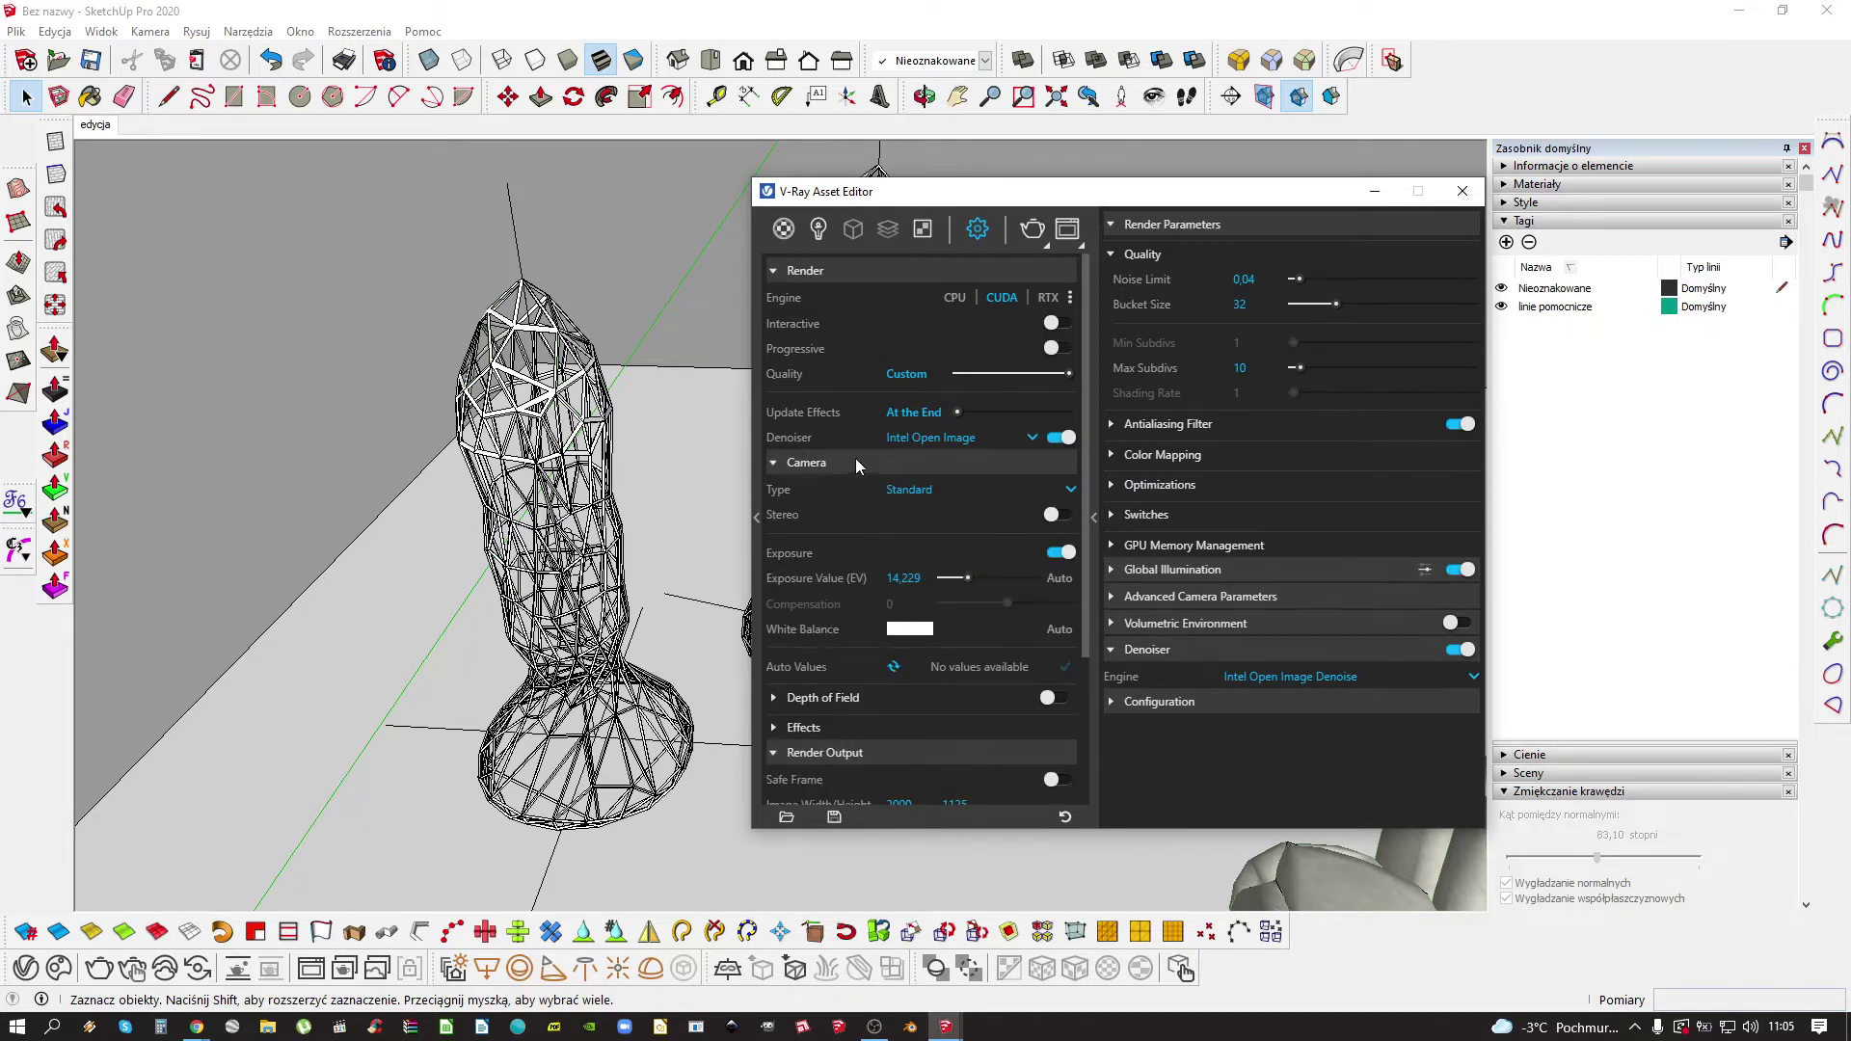
pyautogui.click(917, 463)
pyautogui.click(1462, 191)
# - Zoom and orbit the view to see the sofa, beanbag and wire lamps up close
pyautogui.scroll(-5, 867, 482)
pyautogui.scroll(-5, 868, 482)
pyautogui.moveTo(859, 424)
pyautogui.mouseDown(button='middle')
pyautogui.moveTo(860, 489)
pyautogui.moveTo(972, 569)
pyautogui.moveTo(1248, 537)
pyautogui.moveTo(909, 578)
pyautogui.moveTo(976, 600)
pyautogui.moveTo(1042, 513)
pyautogui.moveTo(1050, 536)
pyautogui.mouseUp(button='middle')
pyautogui.scroll(-3, 859, 489)
pyautogui.scroll(3, 972, 569)
pyautogui.scroll(3, 1247, 537)
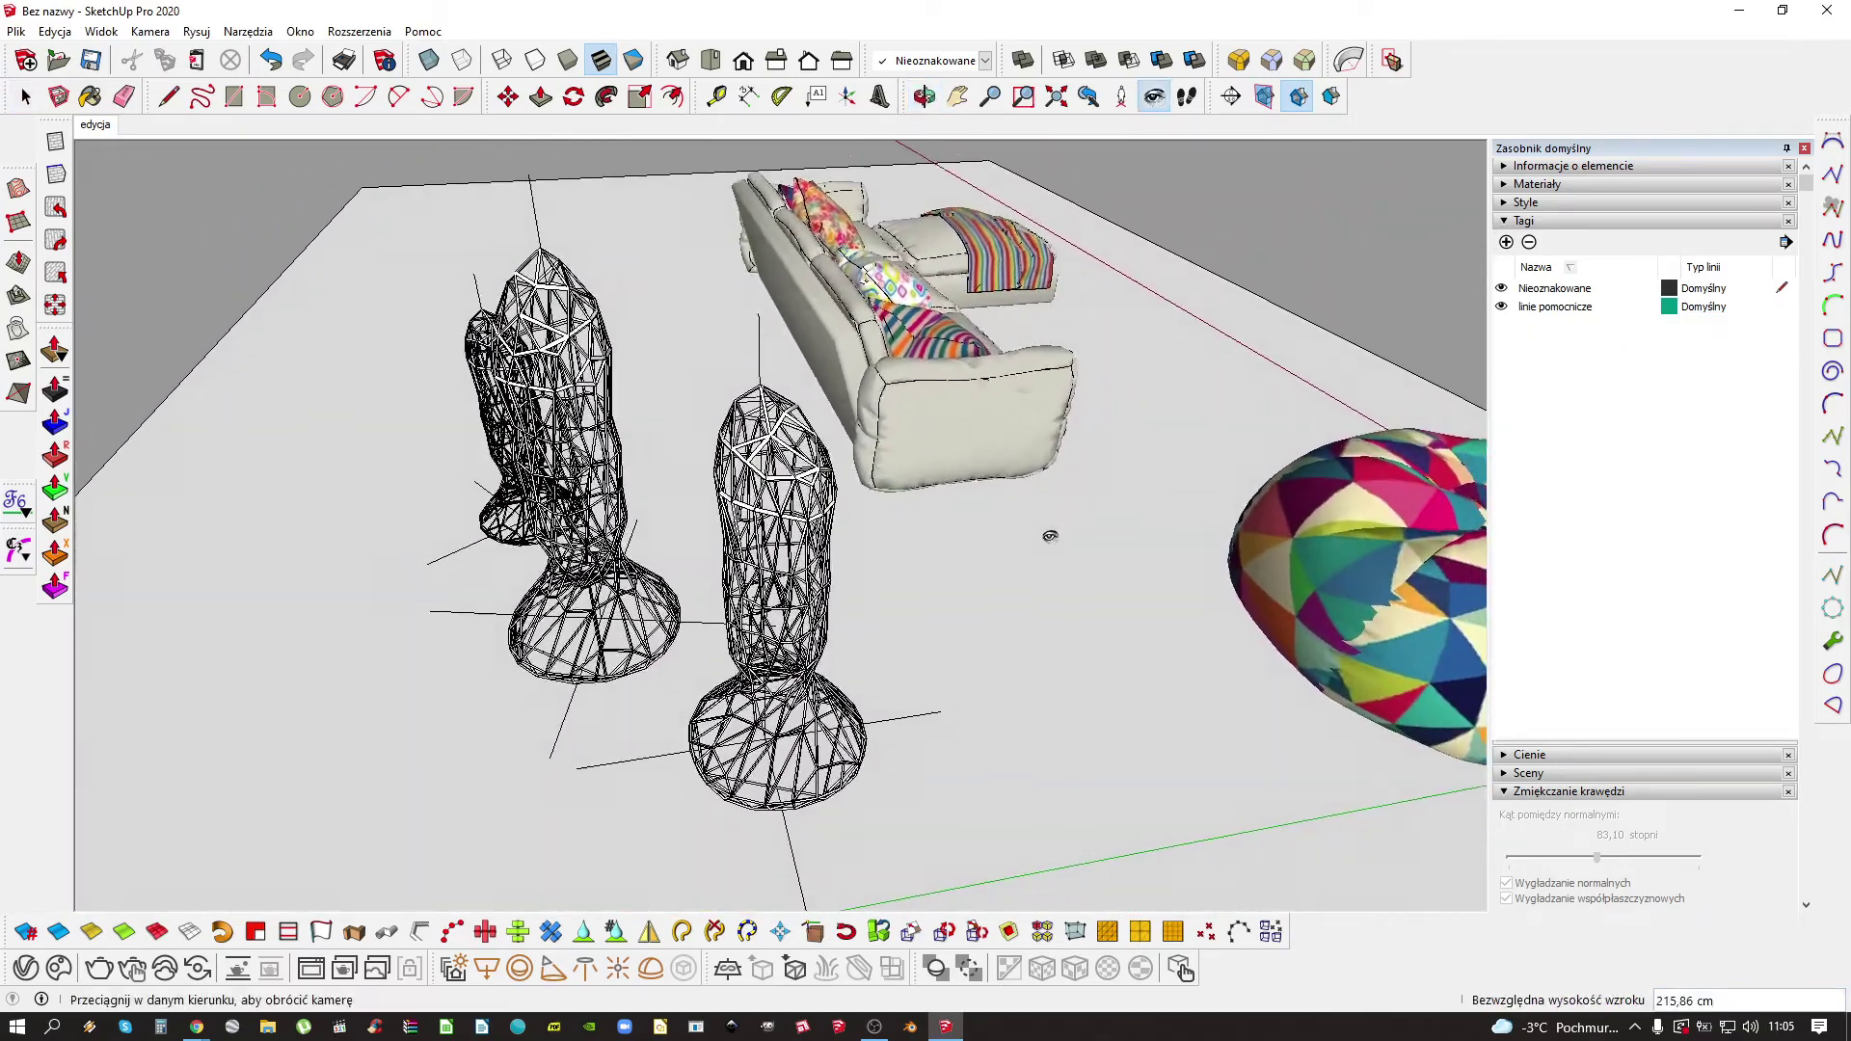
# - Save the model as 'zoptymalizowane siatki' in Desktop > SWP > grupa I > BLENDER - decimate - optymalizacja siatki
pyautogui.click(91, 59)
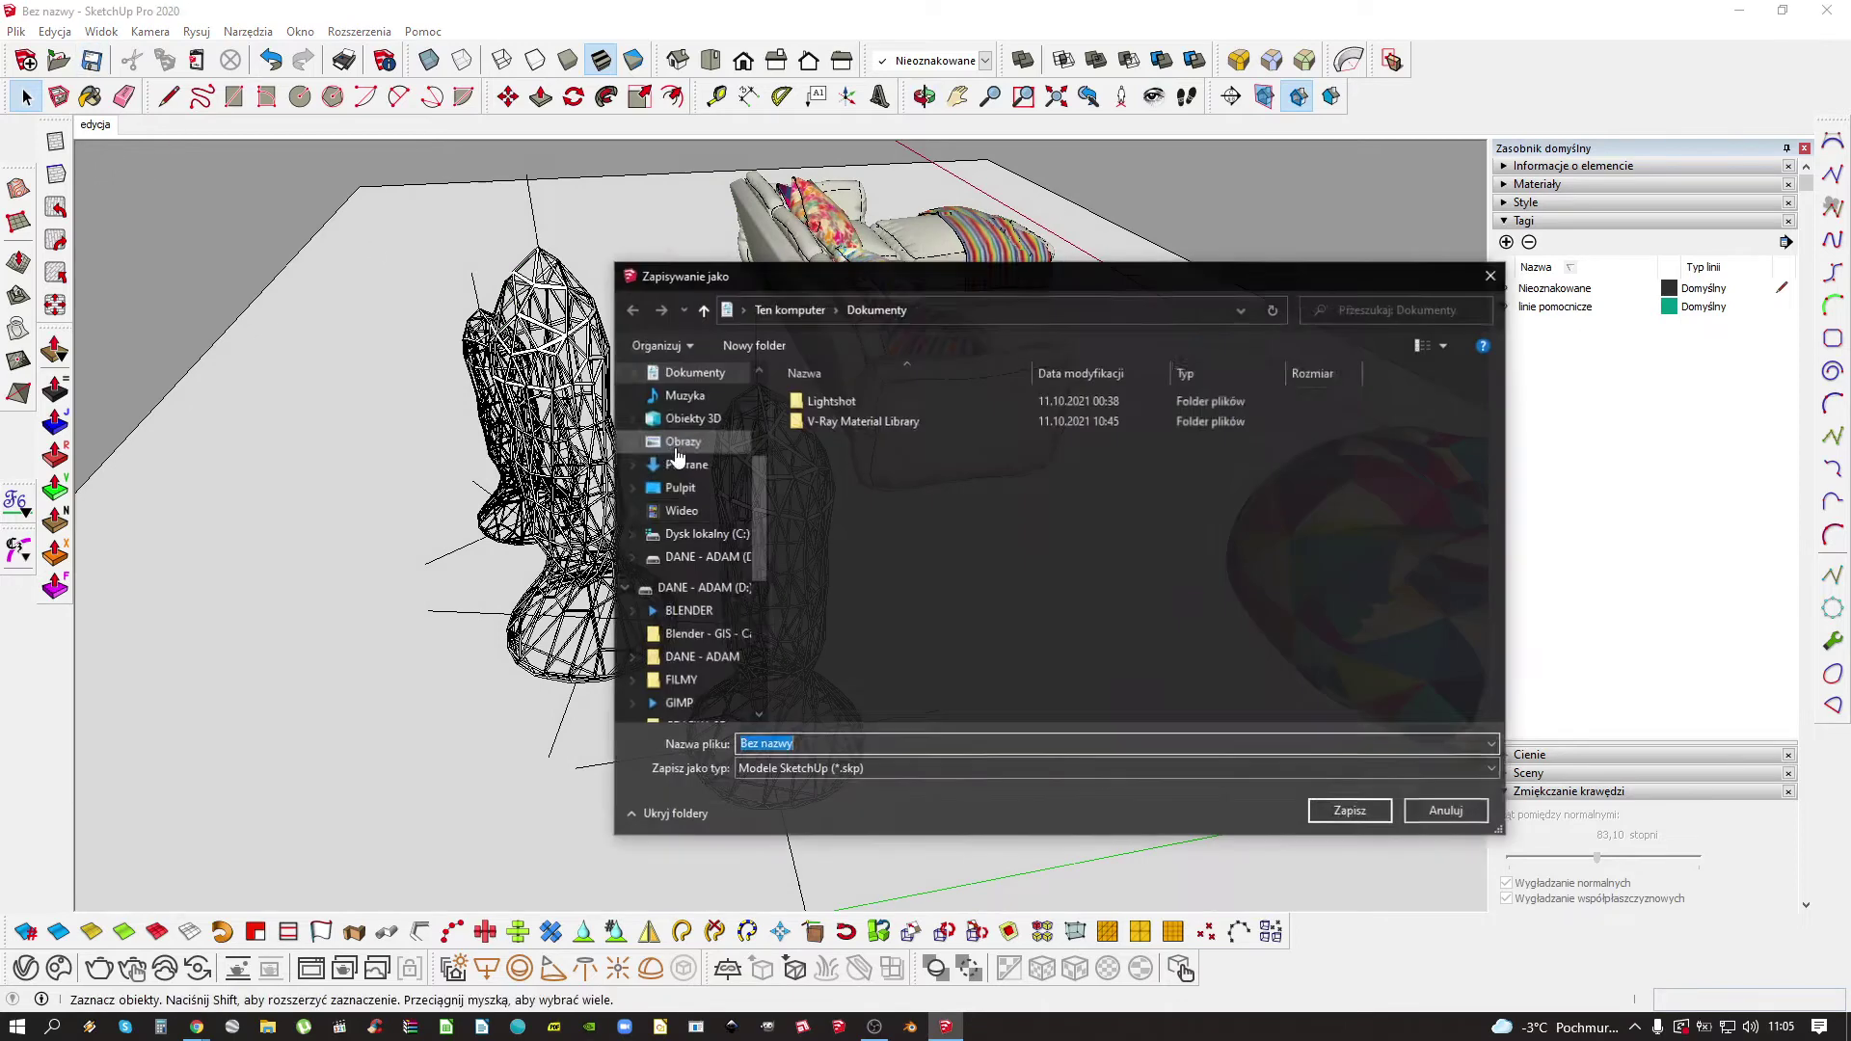
pyautogui.scroll(5, 678, 456)
pyautogui.click(680, 411)
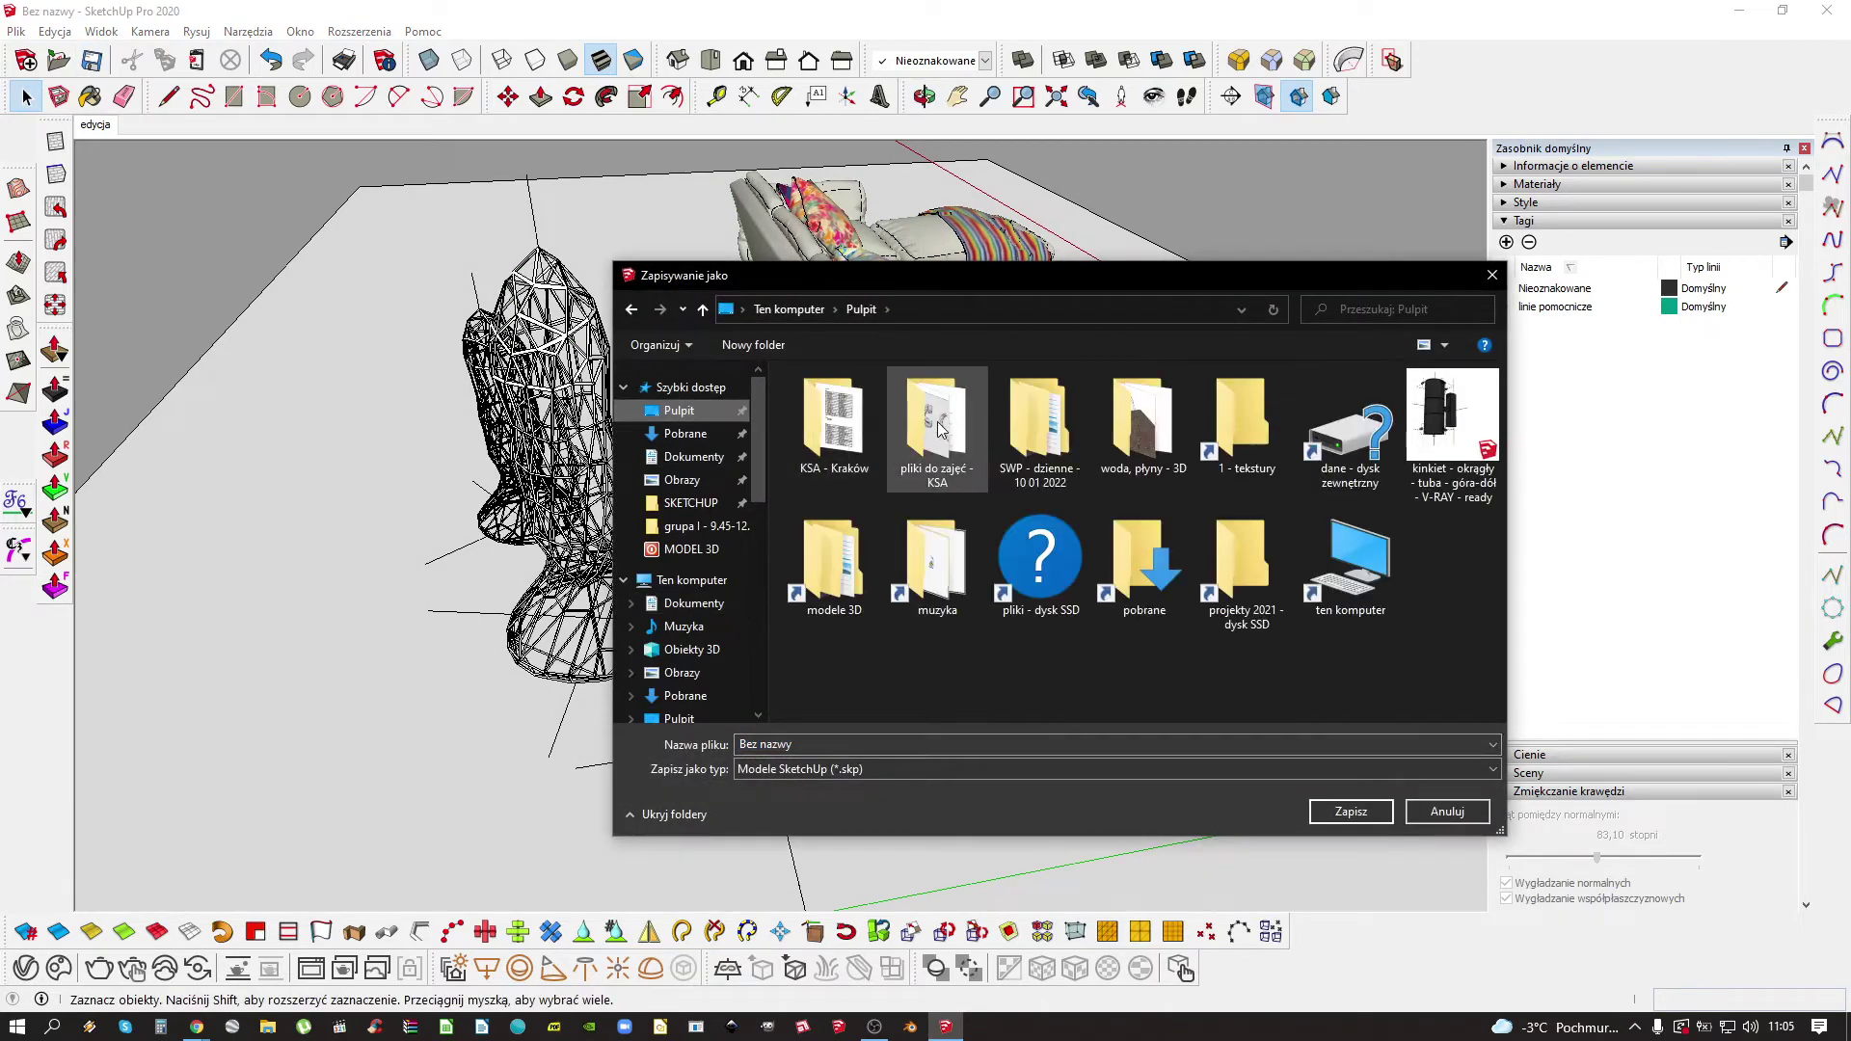
pyautogui.doubleClick(1039, 424)
pyautogui.doubleClick(848, 400)
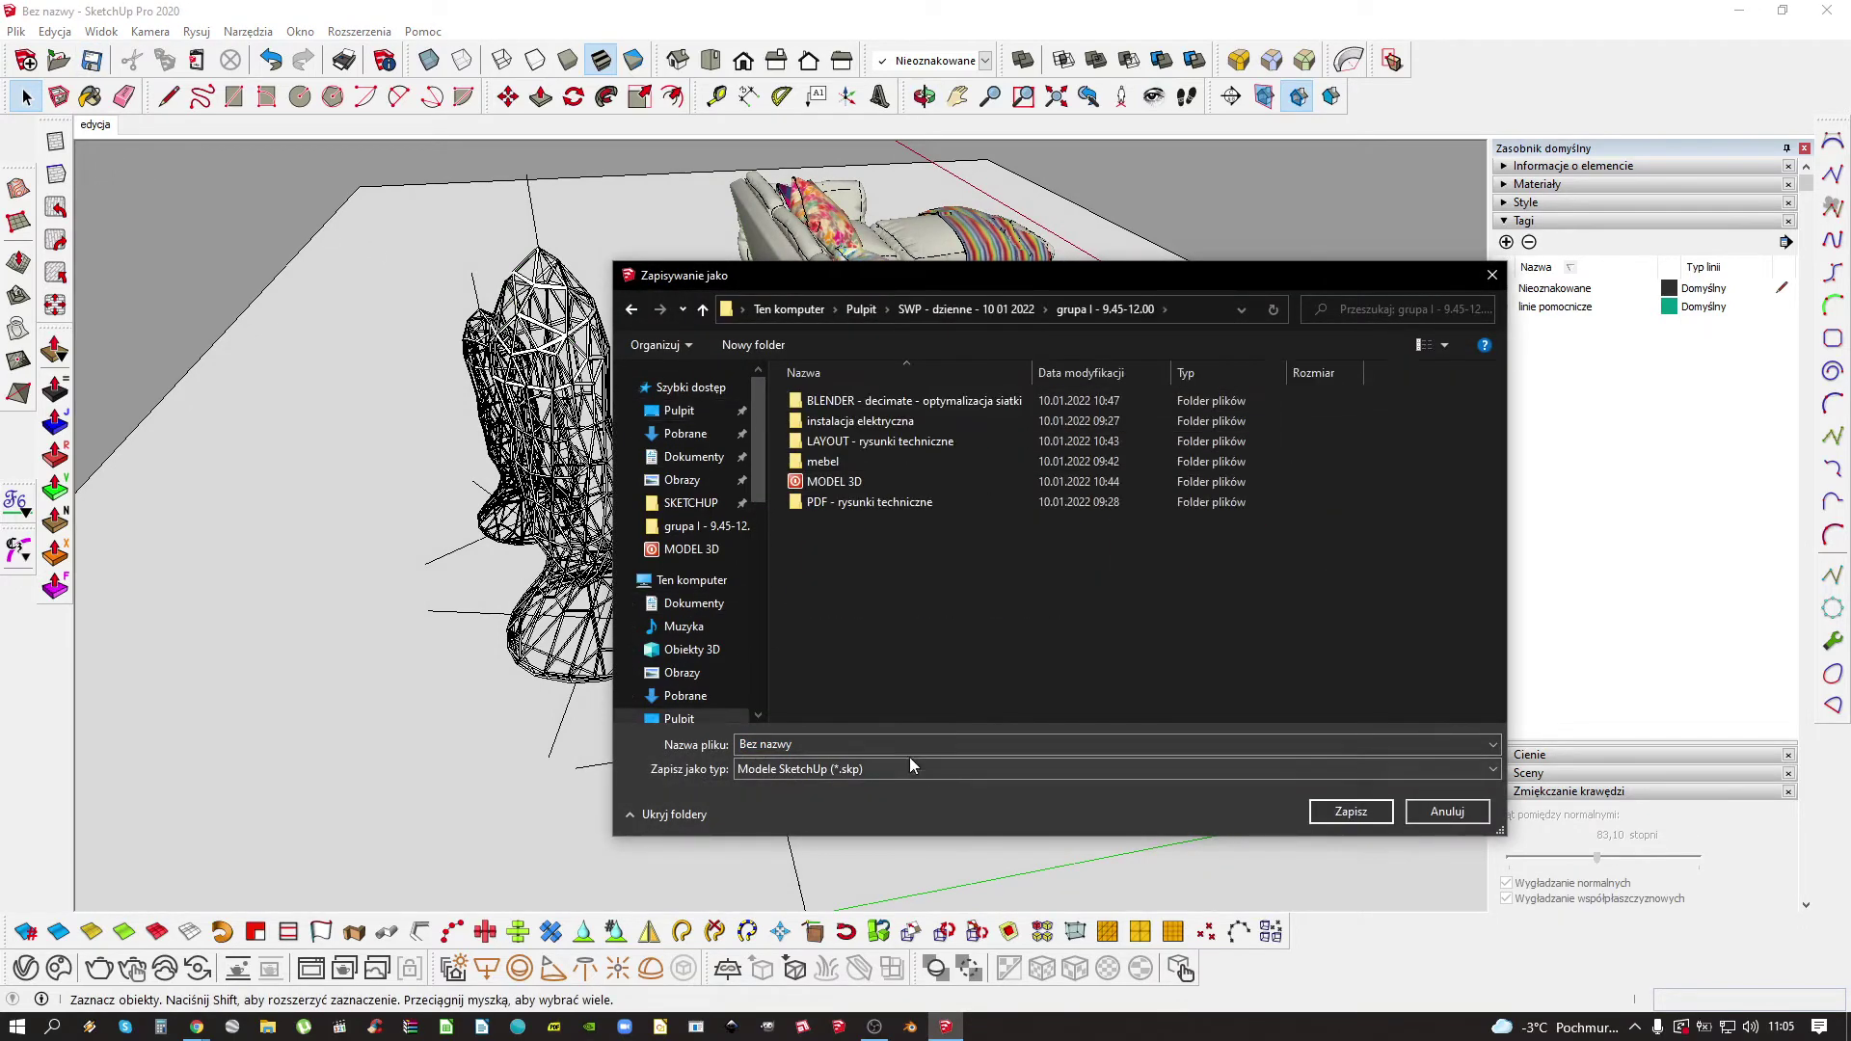
pyautogui.doubleClick(868, 400)
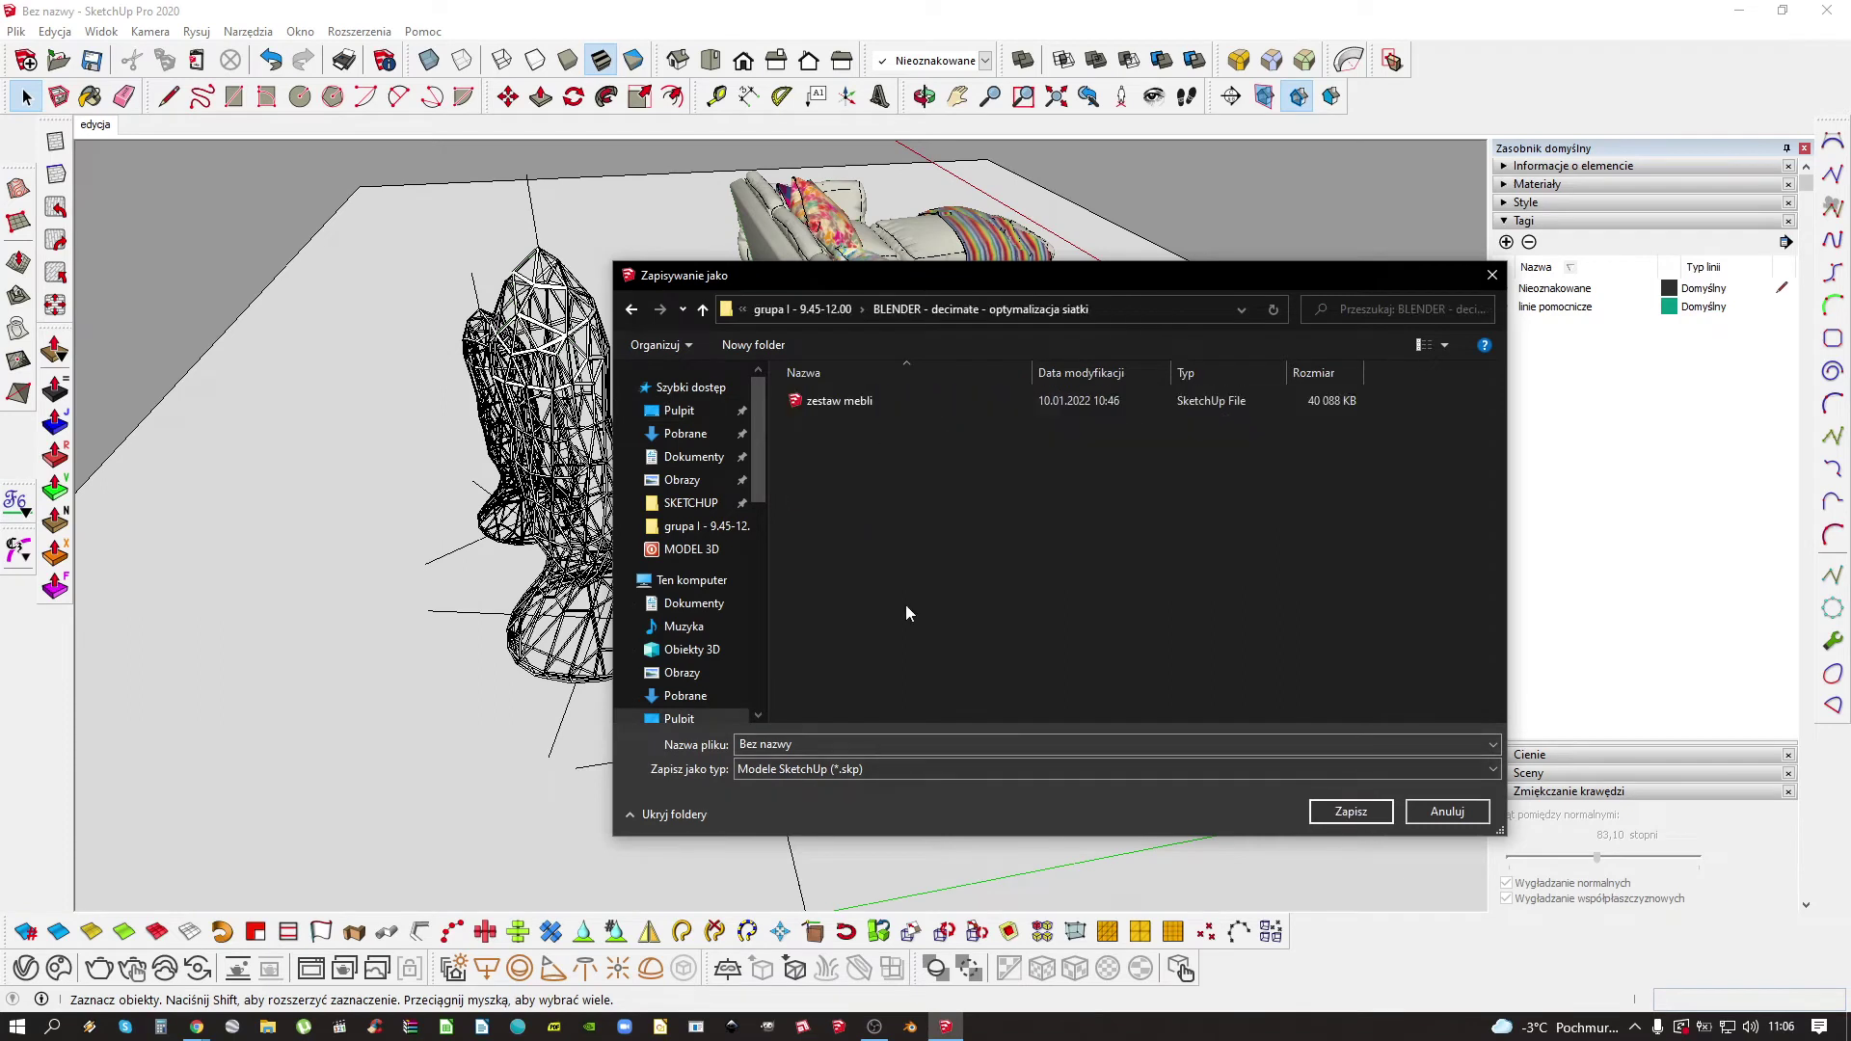
pyautogui.click(904, 749)
pyautogui.write('zopty')
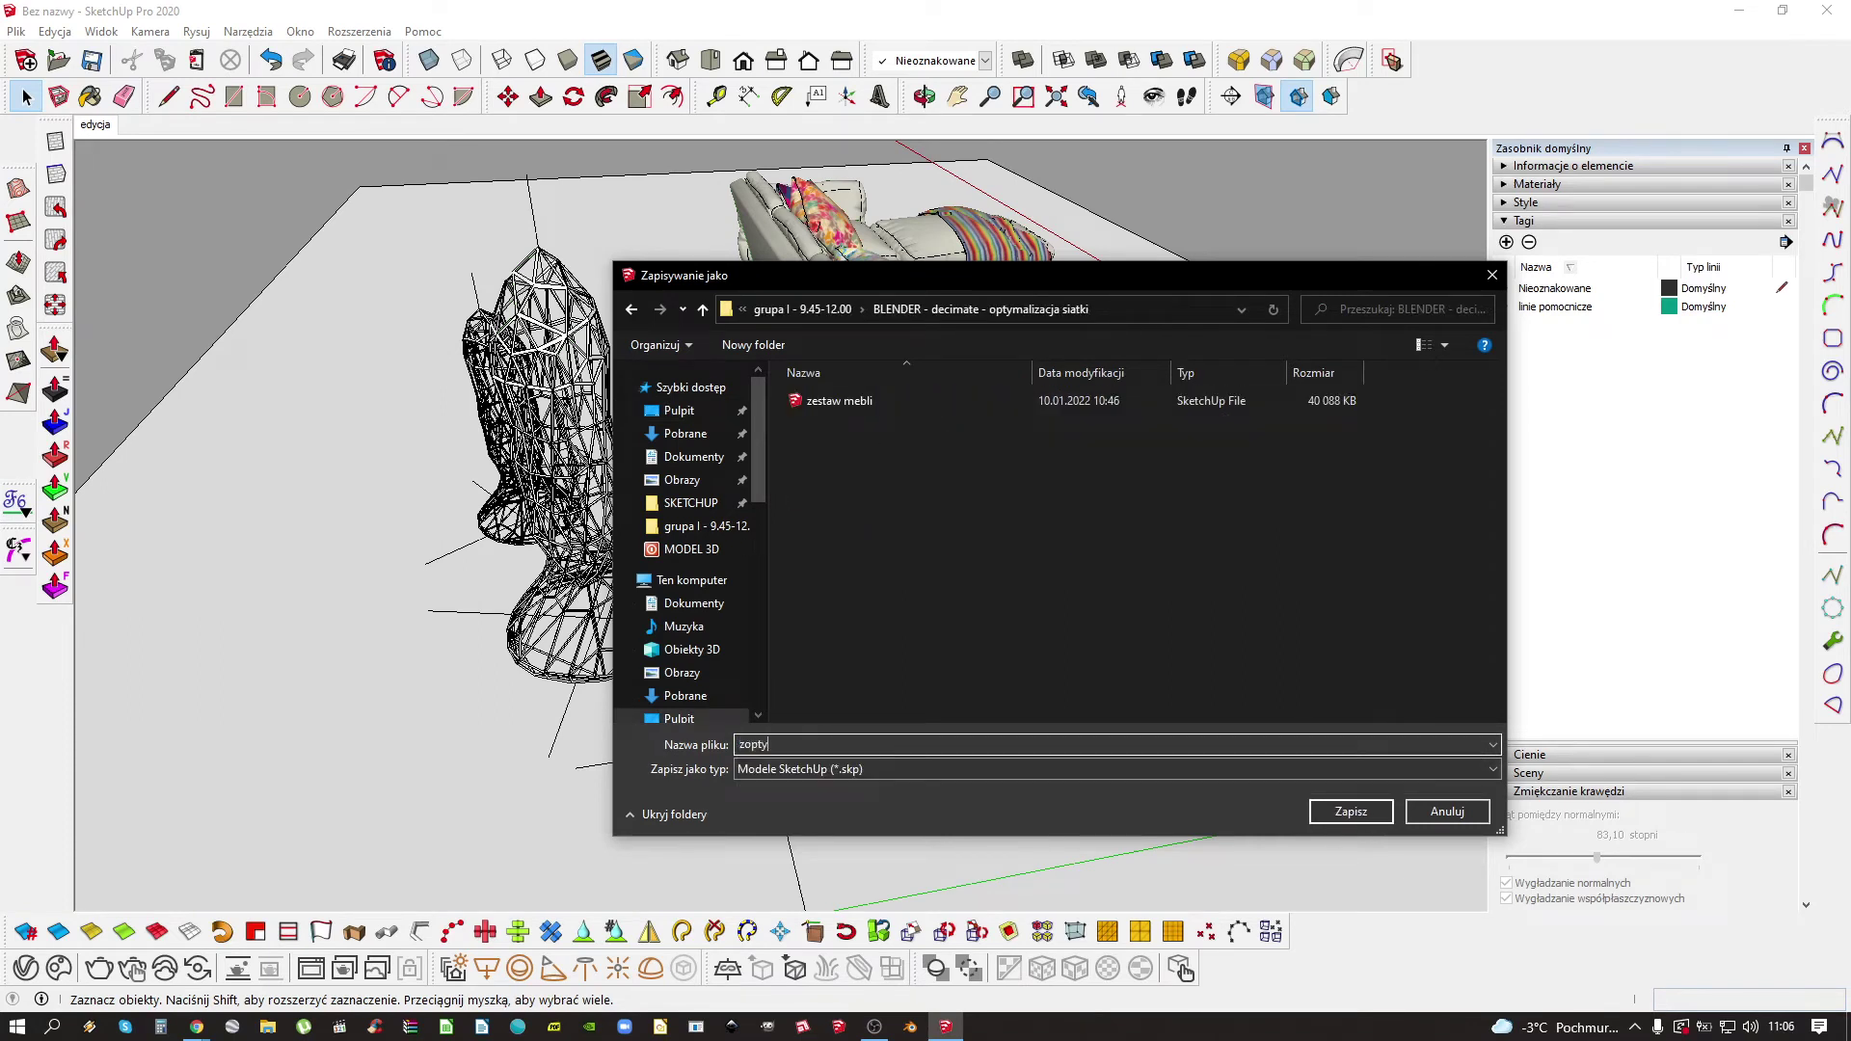
pyautogui.write('malizowane siatk')
pyautogui.write('i')
pyautogui.press('Return')
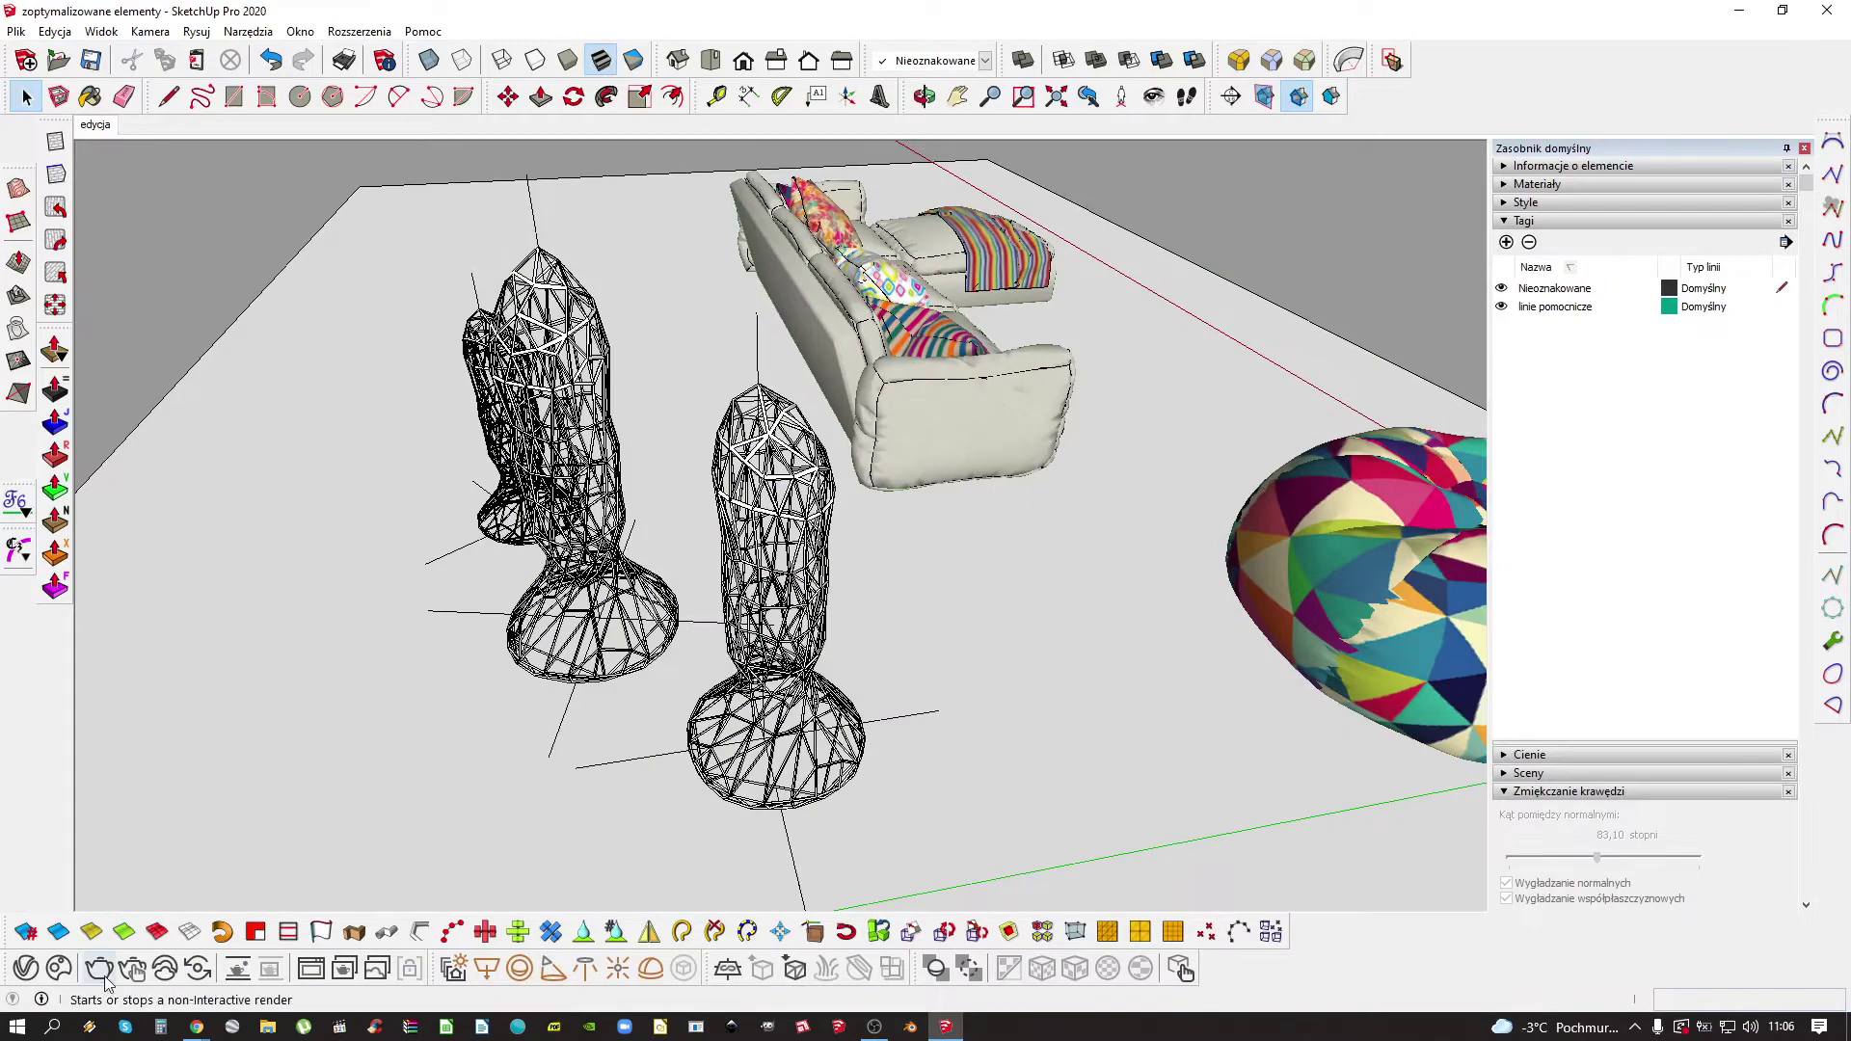
# - Start a V-Ray render, enlarge its Frame Buffer window, and launch Blender
pyautogui.click(128, 965)
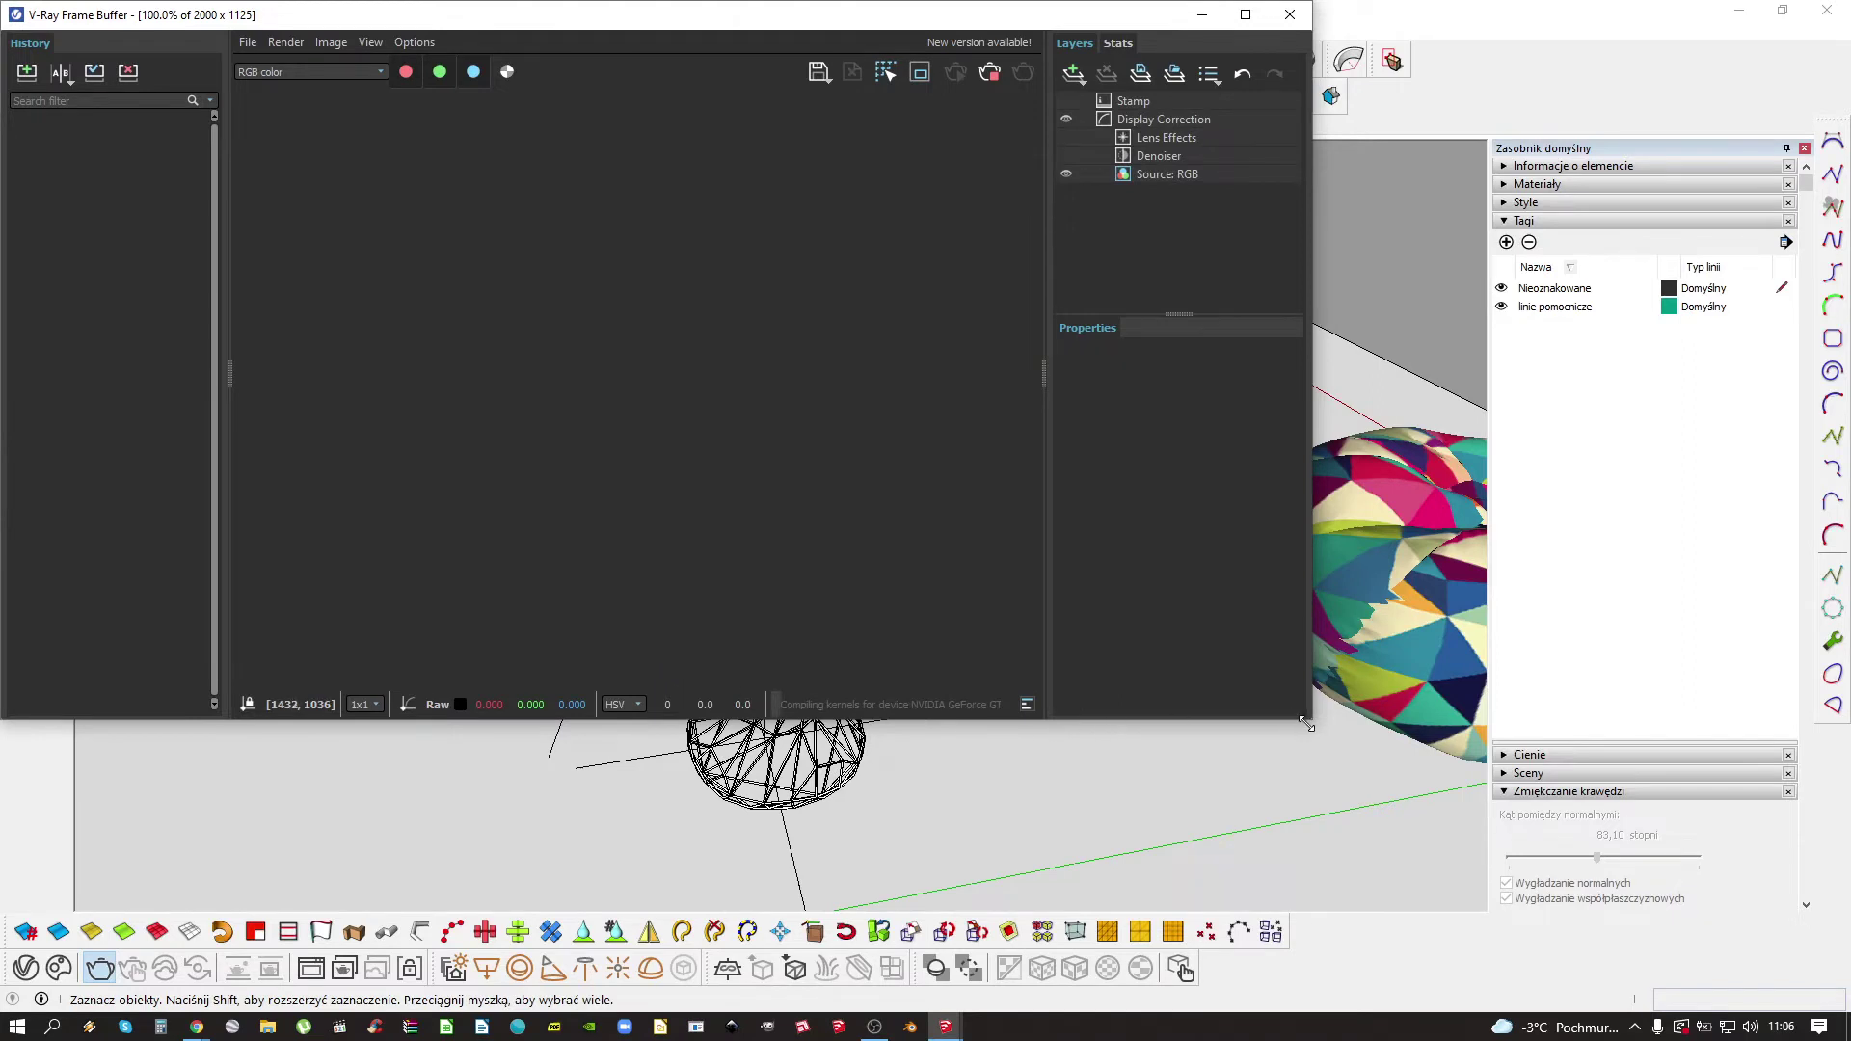
pyautogui.moveTo(1311, 718)
pyautogui.mouseDown()
pyautogui.moveTo(1601, 840)
pyautogui.moveTo(1583, 832)
pyautogui.mouseUp()
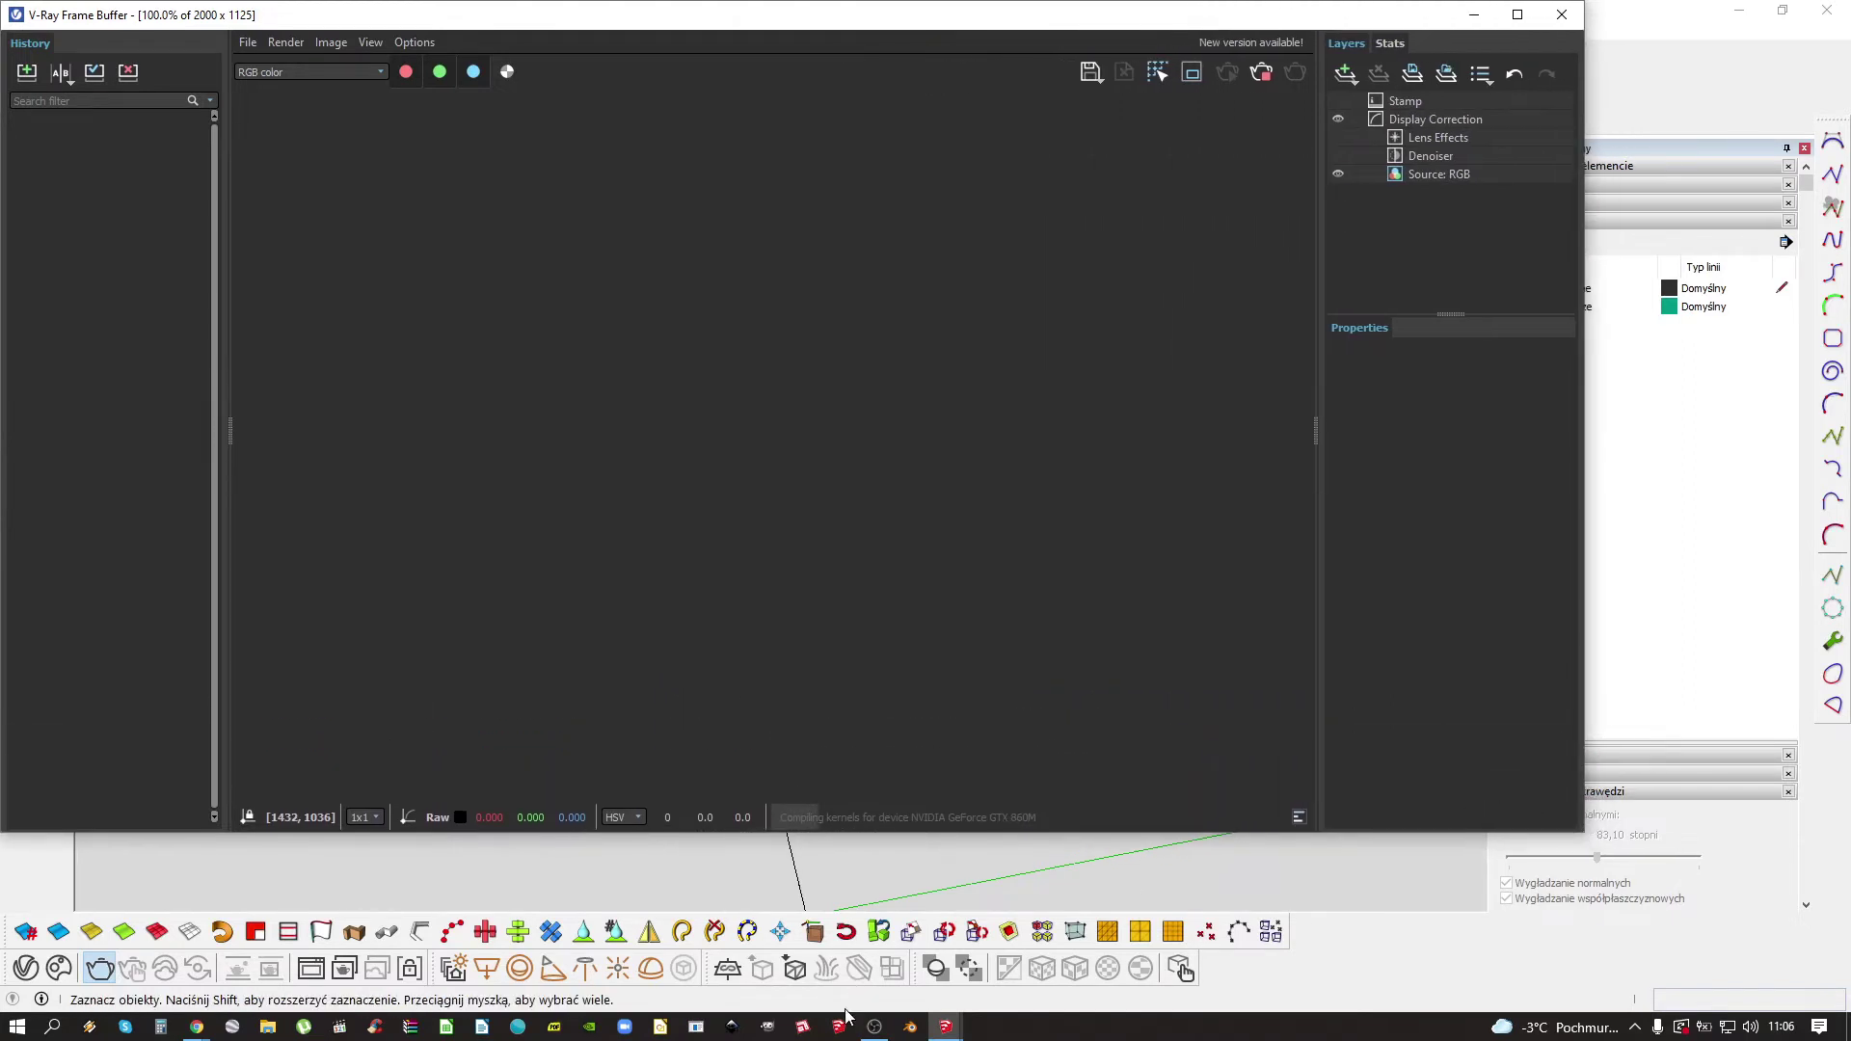
pyautogui.click(910, 1028)
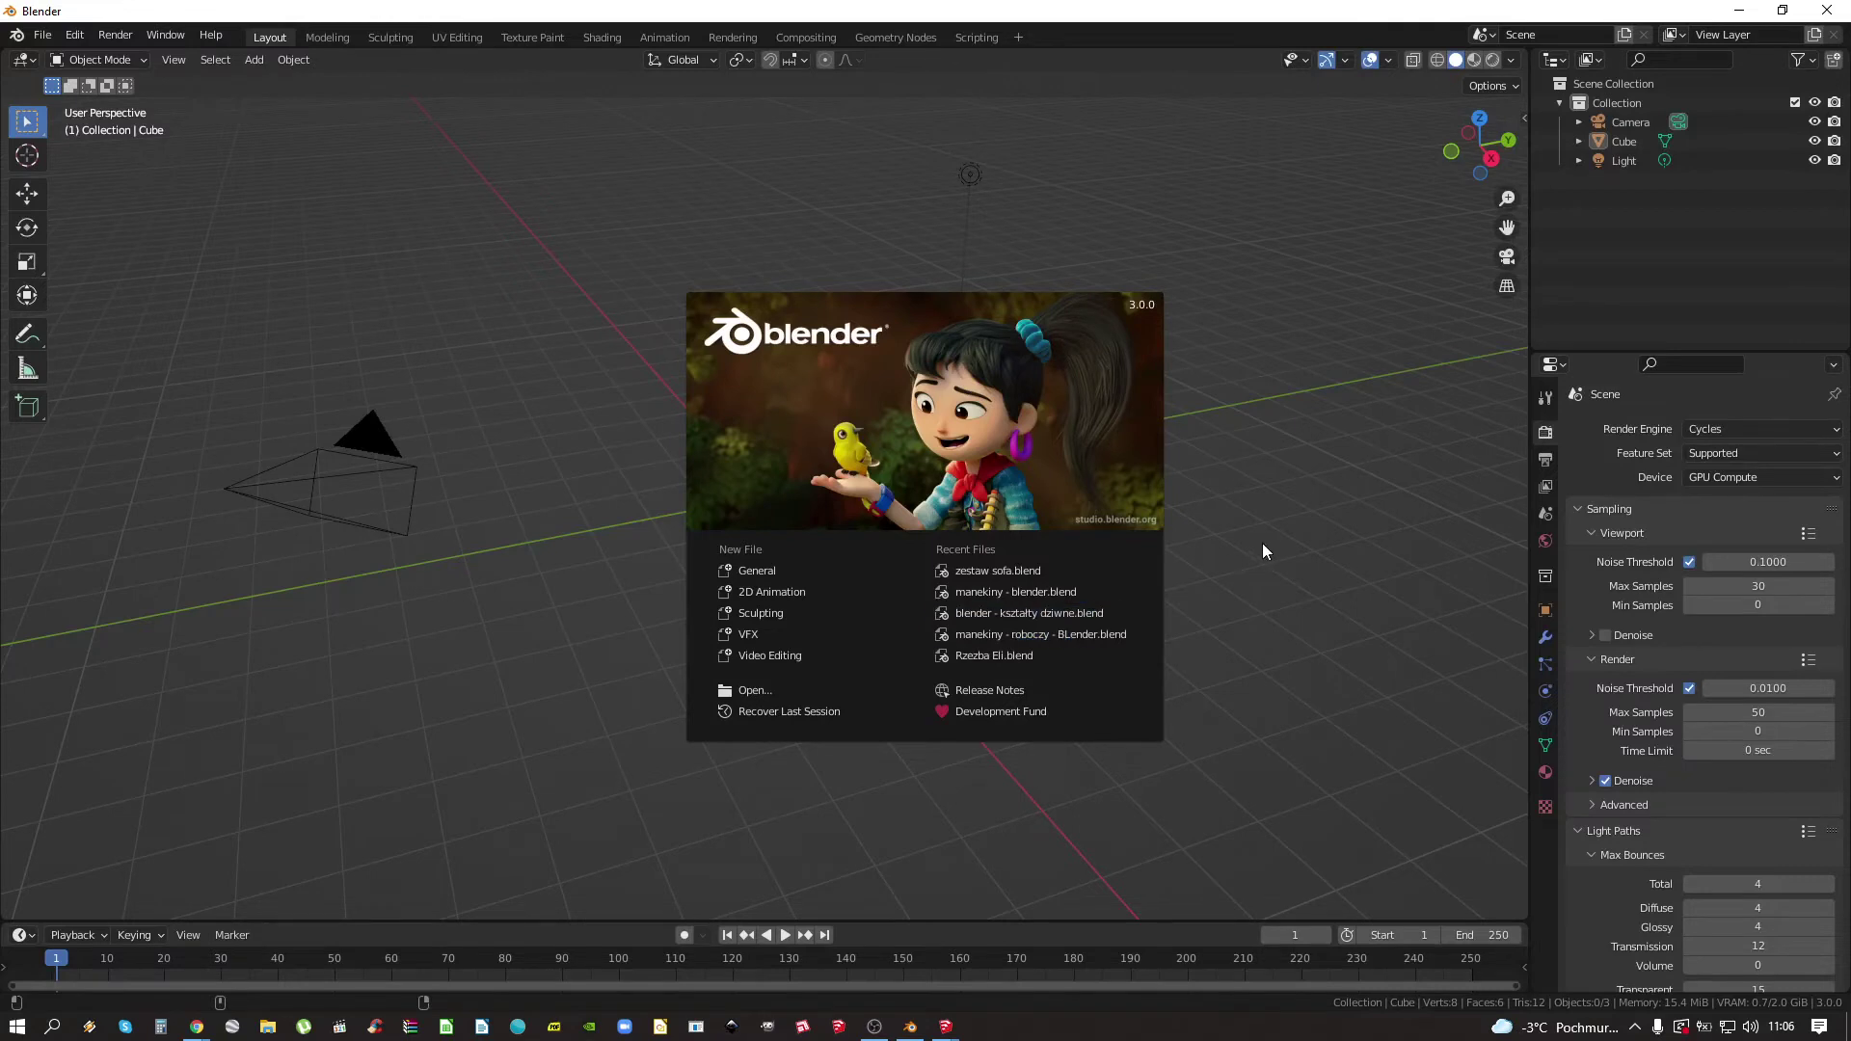
# - Replace Blender's default cube with a plane and scale the plane up
pyautogui.click(773, 569)
pyautogui.moveTo(907, 565); pyautogui.dragTo(819, 531, button='middle')
pyautogui.click(799, 502)
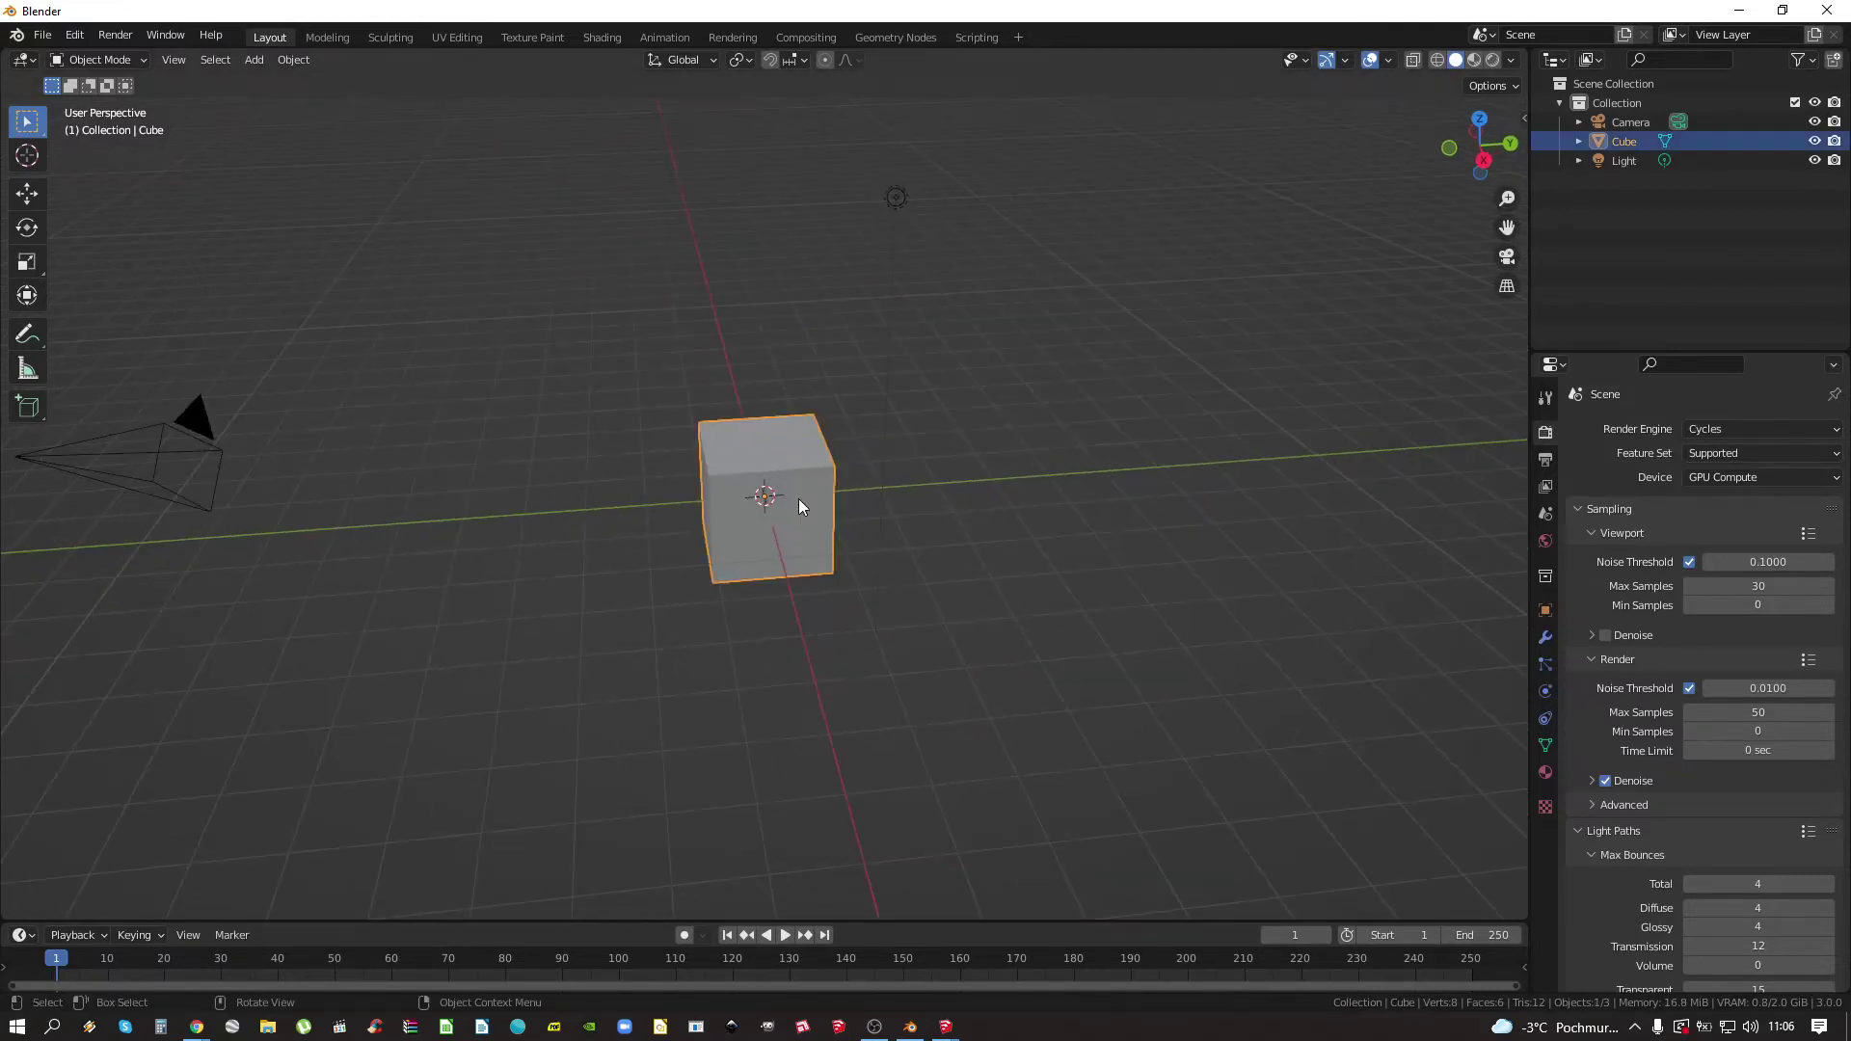
pyautogui.press('Delete')
pyautogui.hotkey('shift', 'a')
pyautogui.click(900, 500)
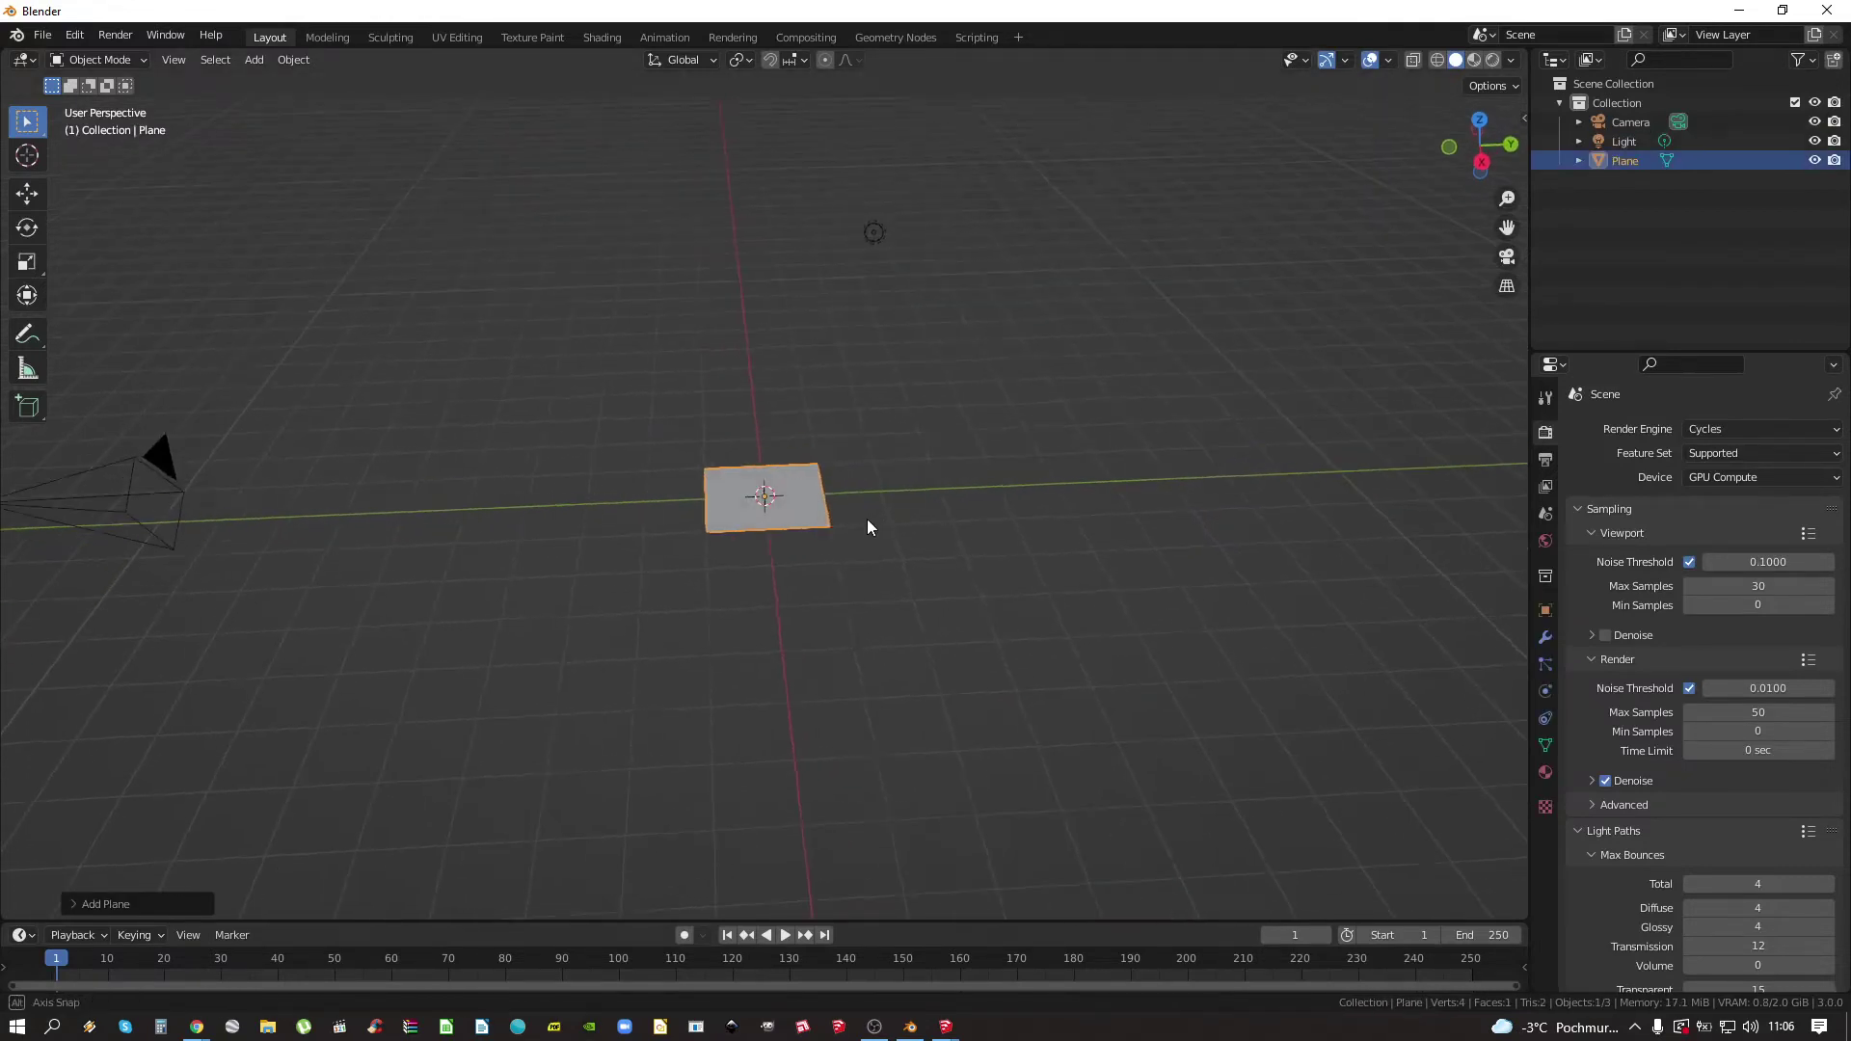
pyautogui.press('s')
pyautogui.click(780, 521)
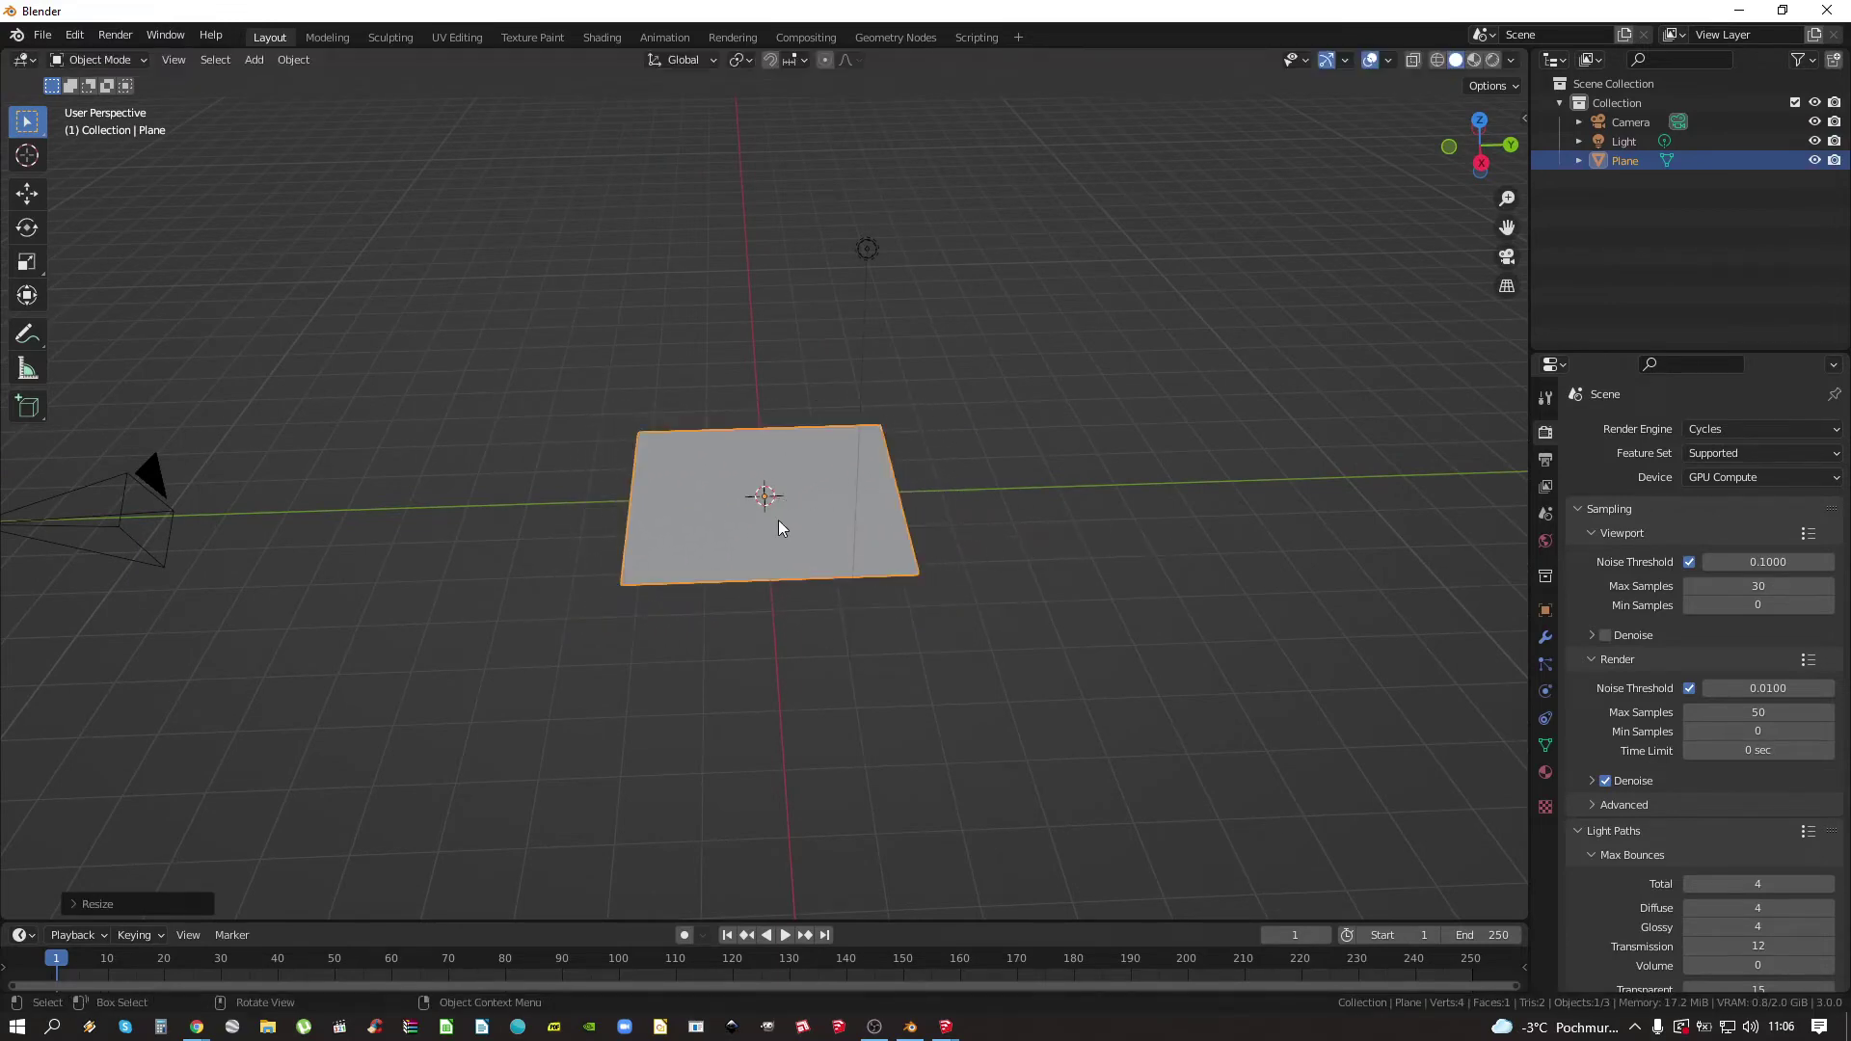
pyautogui.moveTo(779, 527); pyautogui.dragTo(771, 501, button='middle')
pyautogui.press('s')
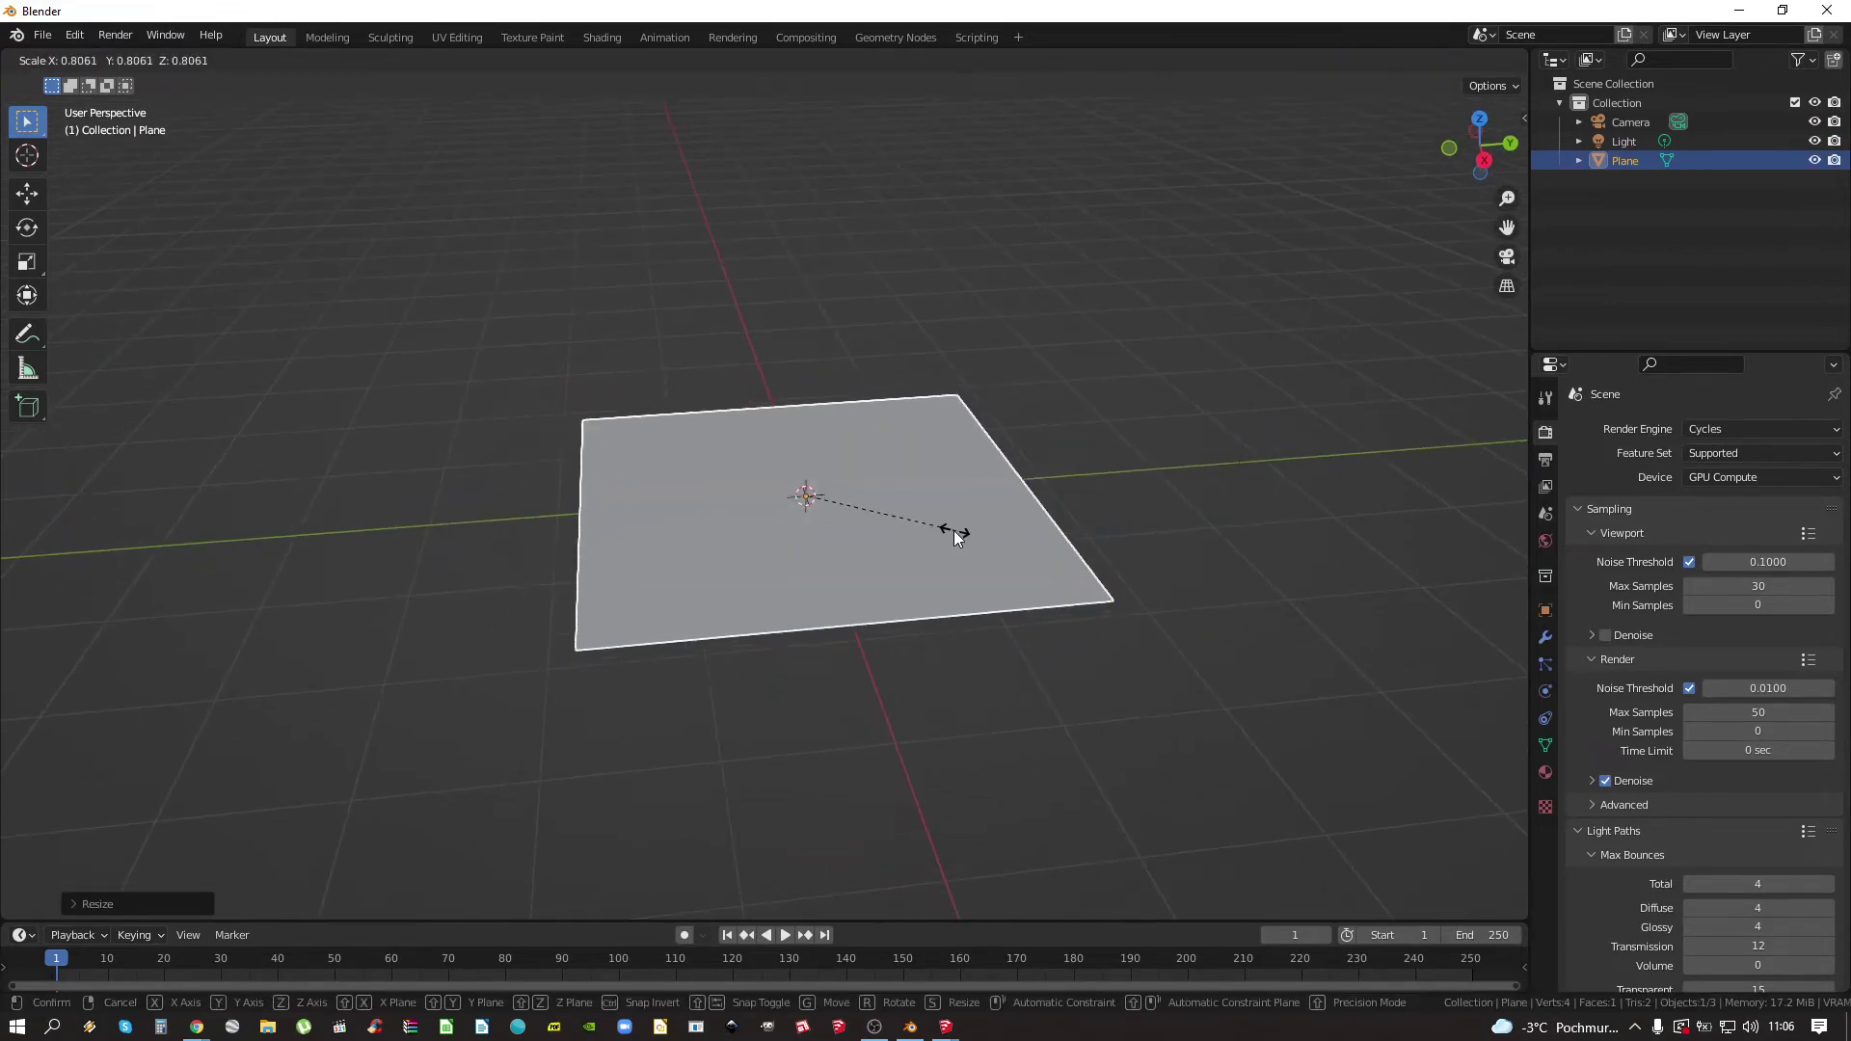
pyautogui.click(952, 530)
pyautogui.moveTo(952, 530); pyautogui.dragTo(887, 551, button='middle')
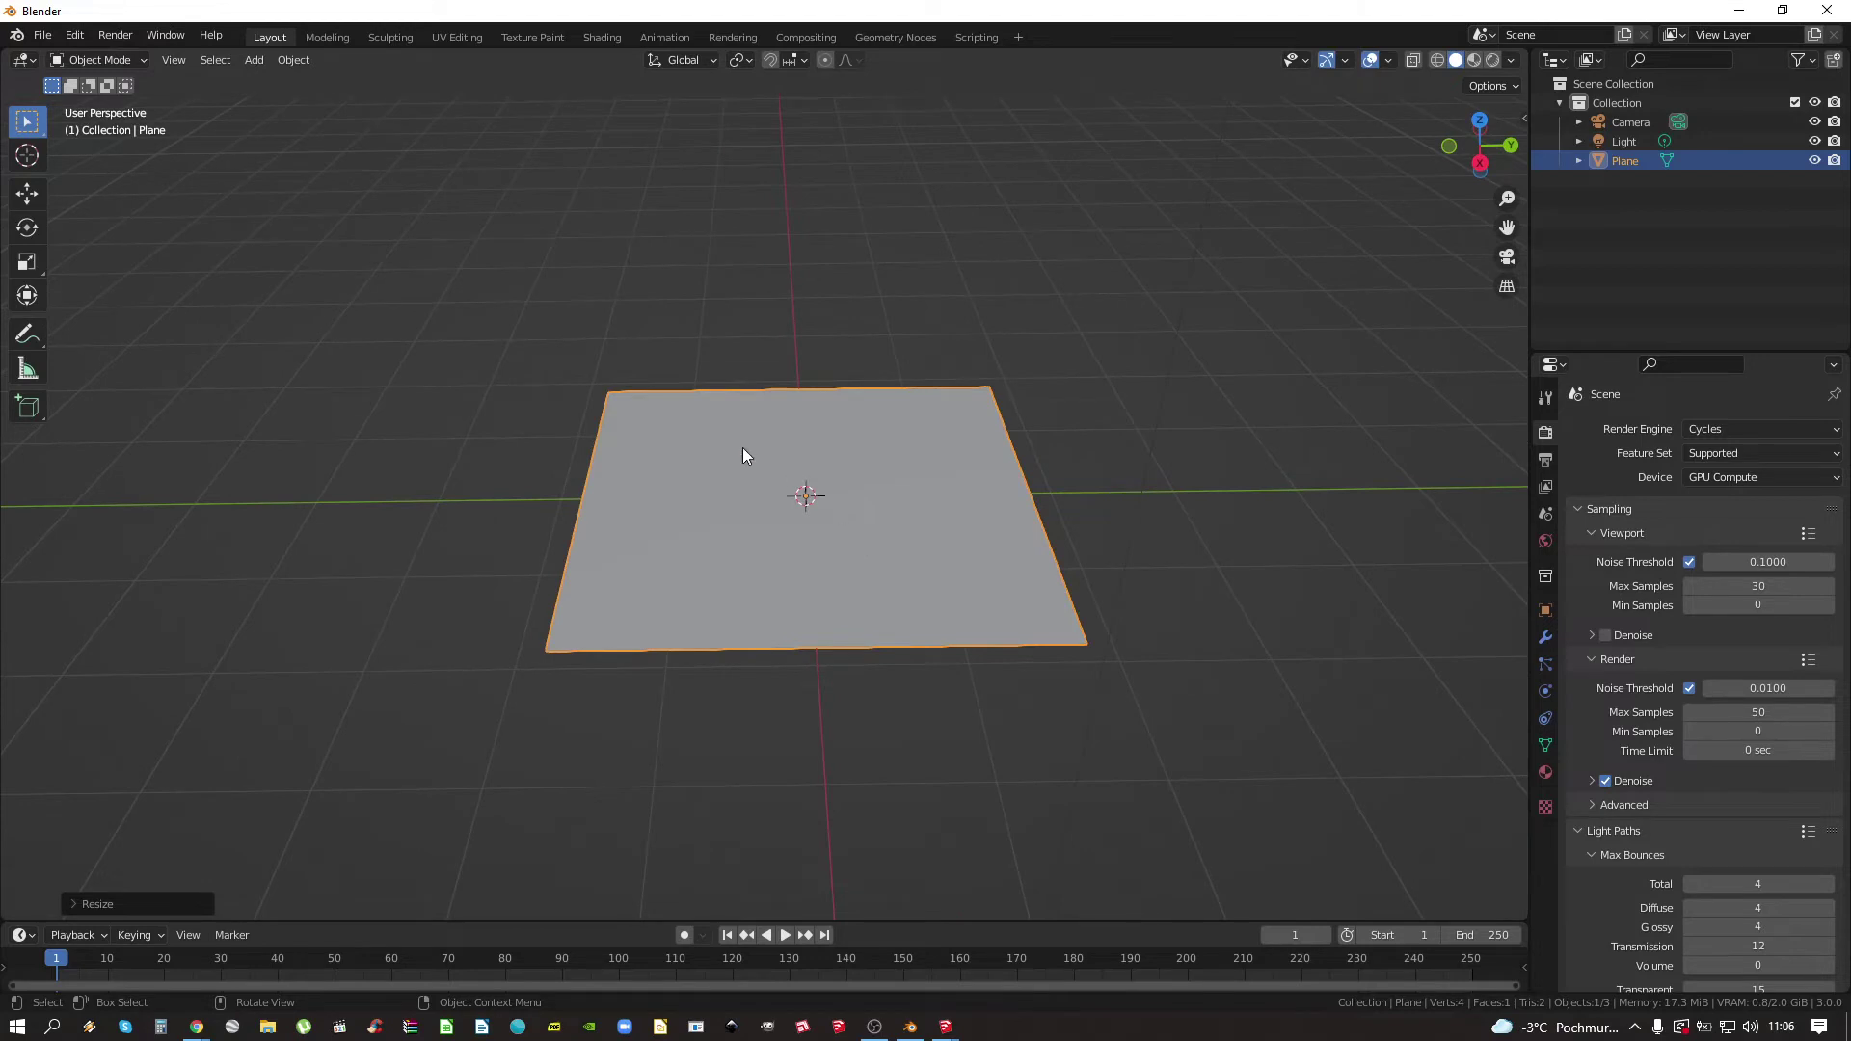
# - In Edit Mode, subdivide the plane repeatedly, then switch it to Sculpt Mode
pyautogui.click(96, 62)
pyautogui.click(95, 101)
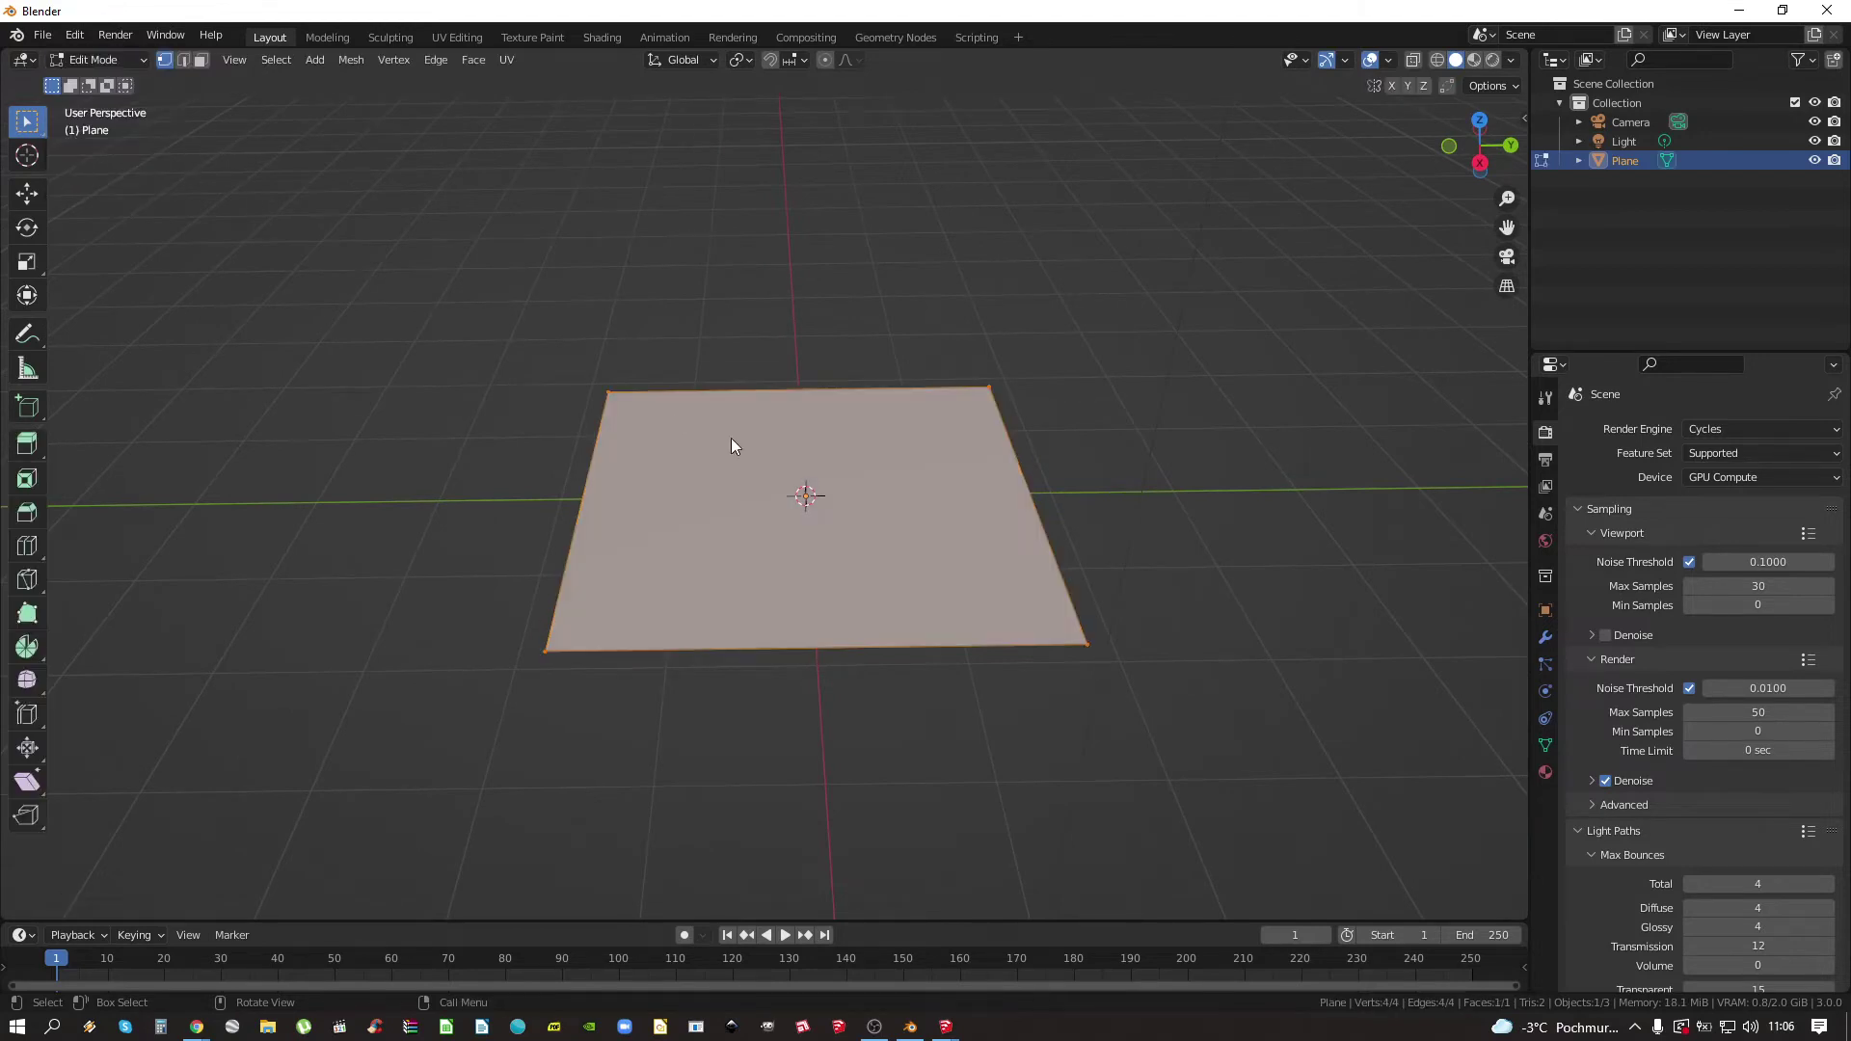
pyautogui.rightClick(730, 438)
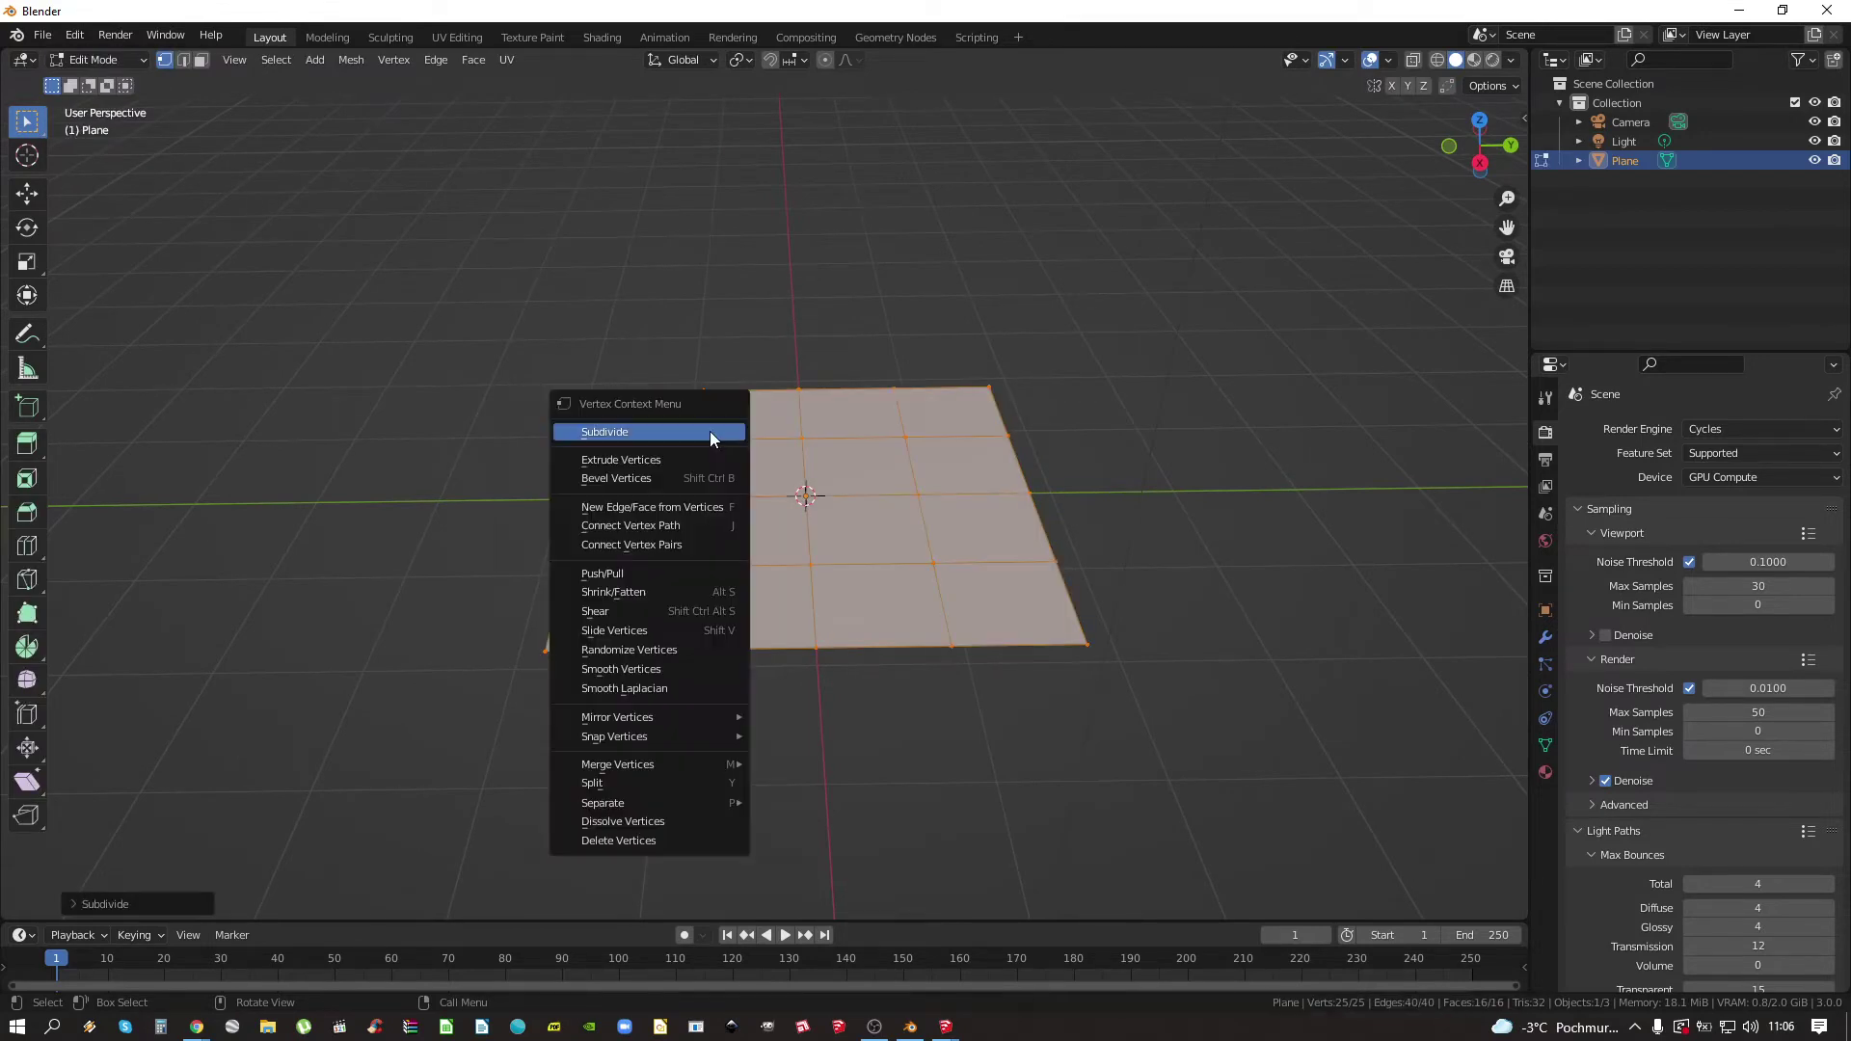
pyautogui.click(709, 439)
pyautogui.rightClick(709, 431)
pyautogui.click(710, 431)
pyautogui.rightClick(710, 431)
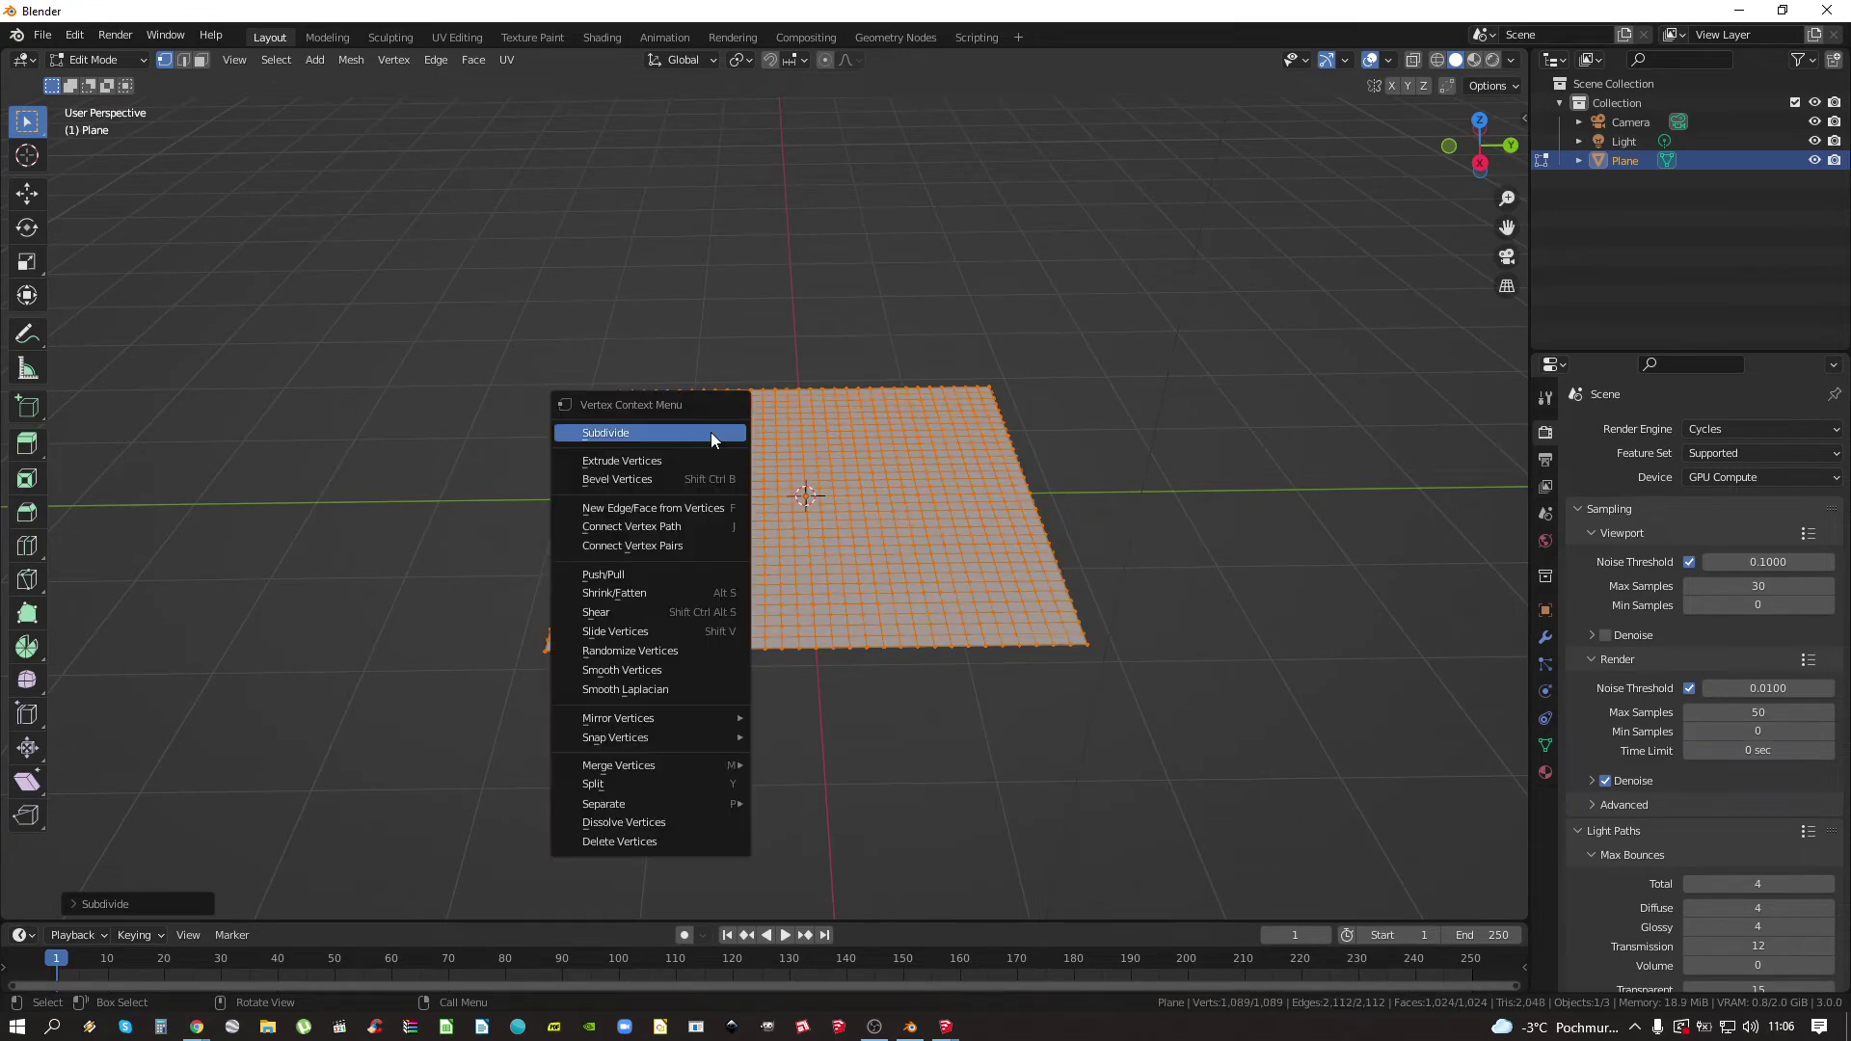
pyautogui.click(711, 432)
pyautogui.rightClick(711, 432)
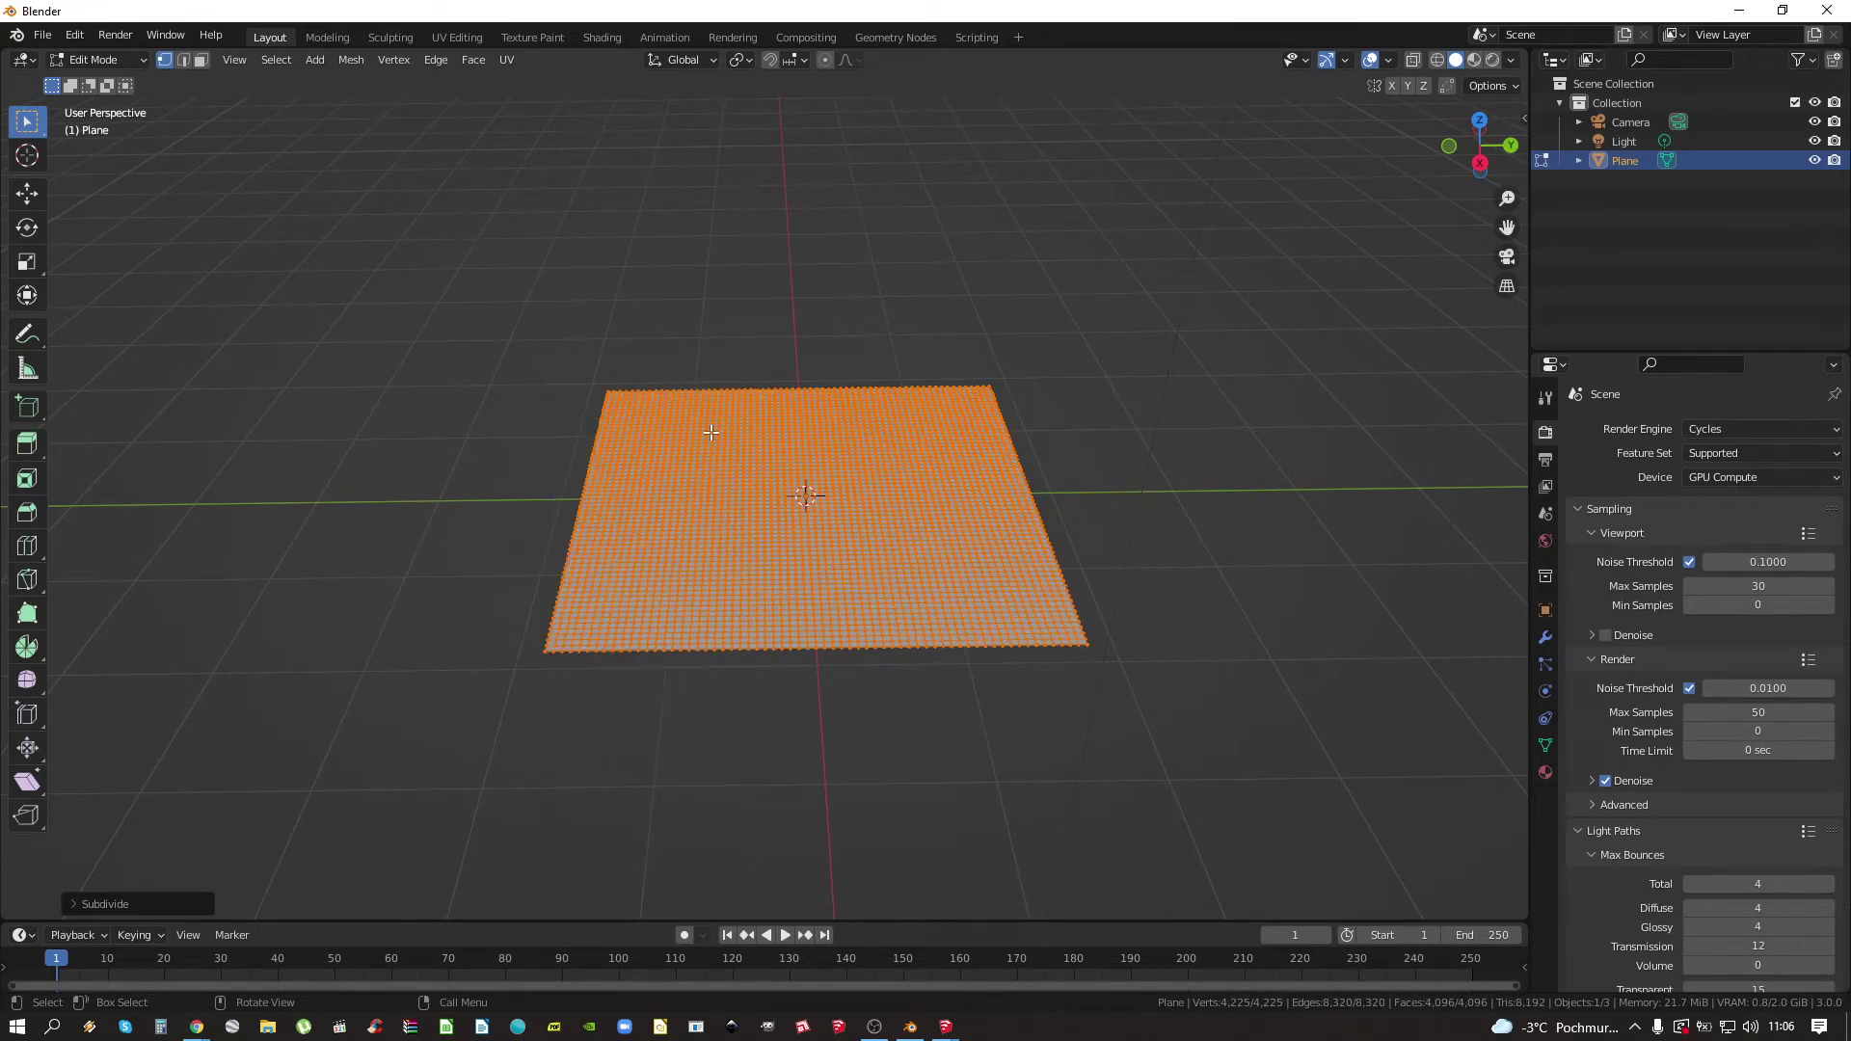
pyautogui.click(97, 60)
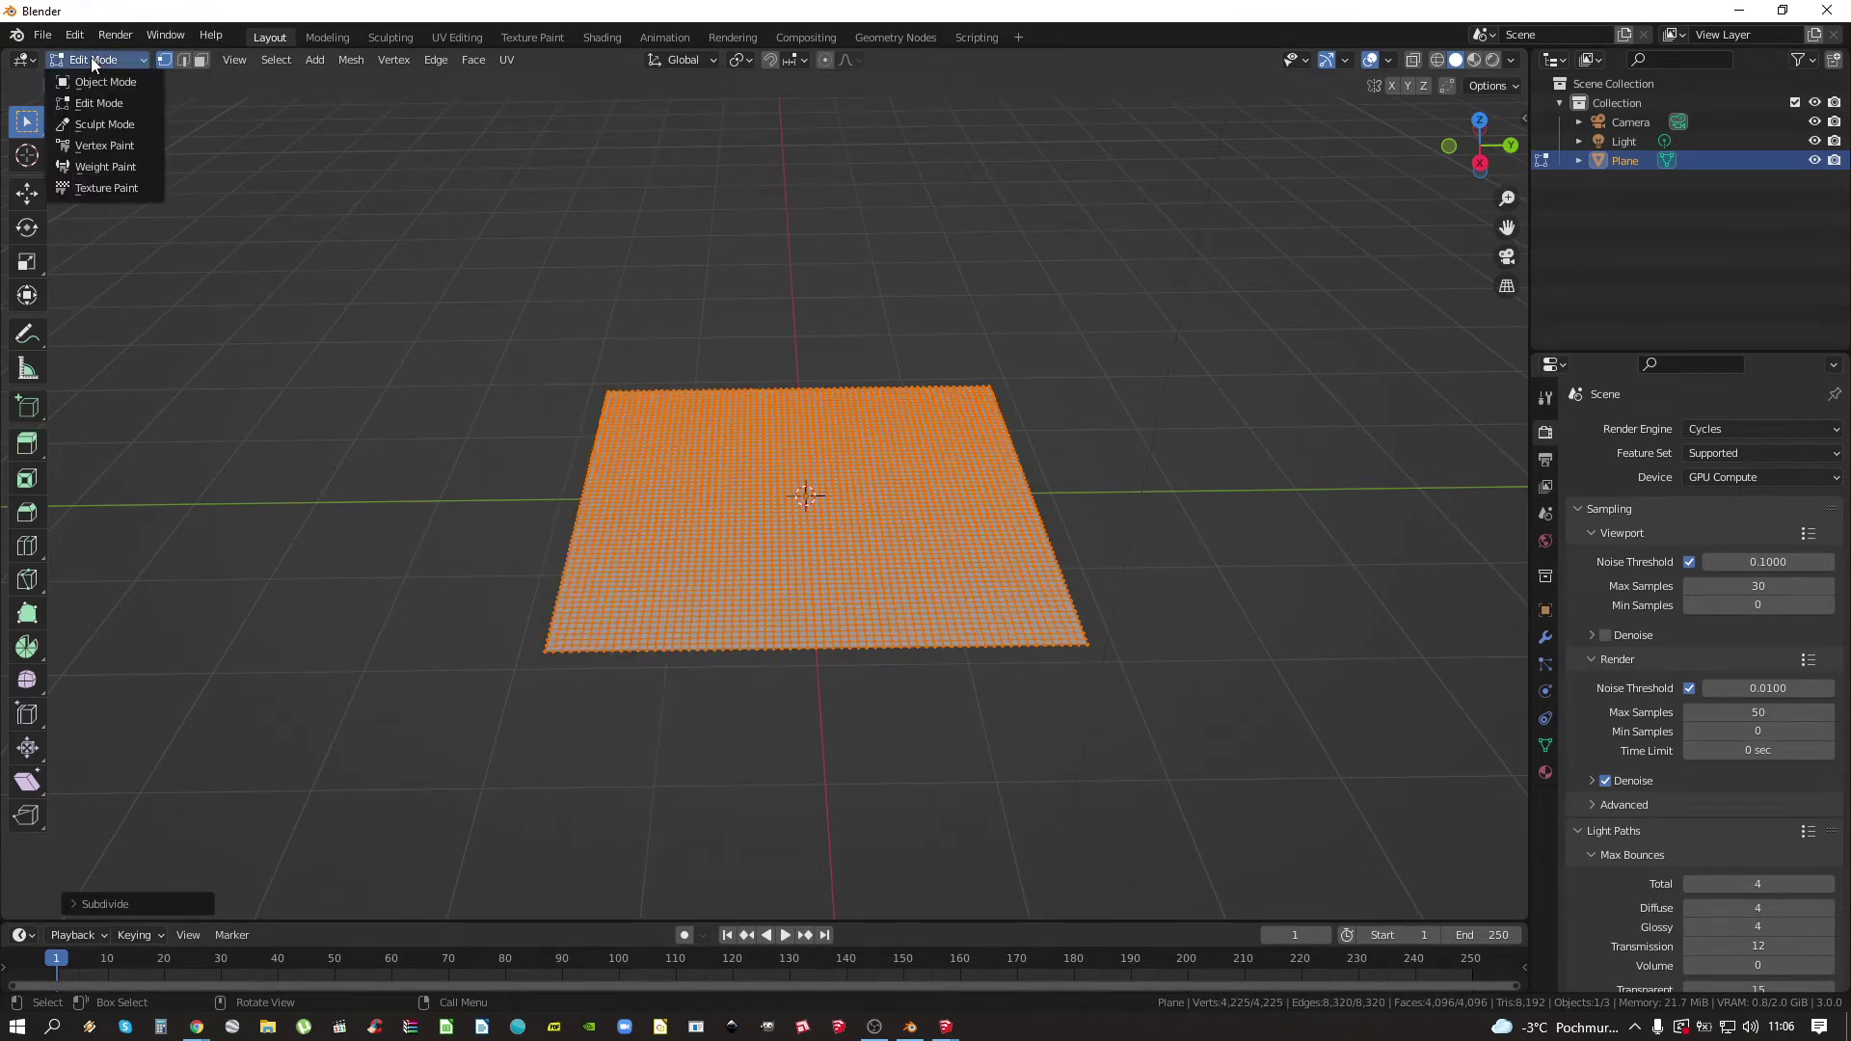
pyautogui.click(105, 126)
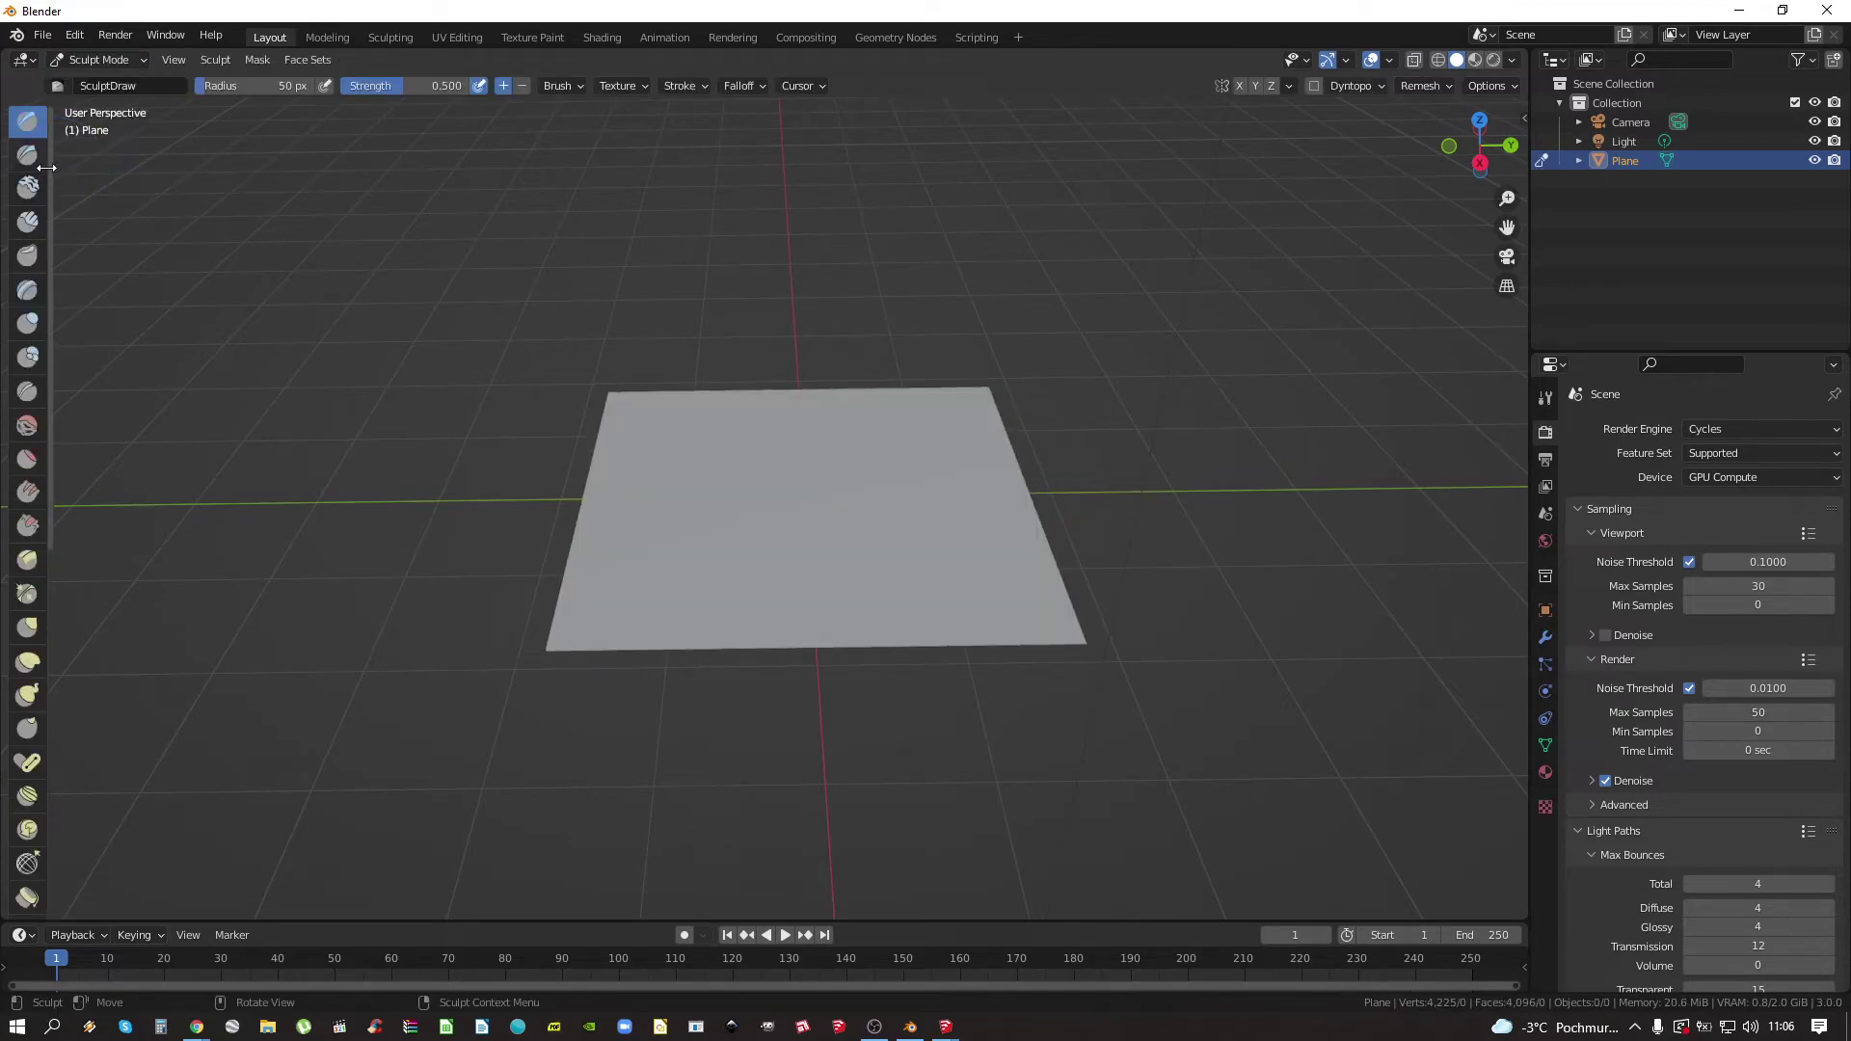
# - Select the Cloth brush with Grab deformation and Plane force falloff
pyautogui.moveTo(53, 165); pyautogui.dragTo(126, 166)
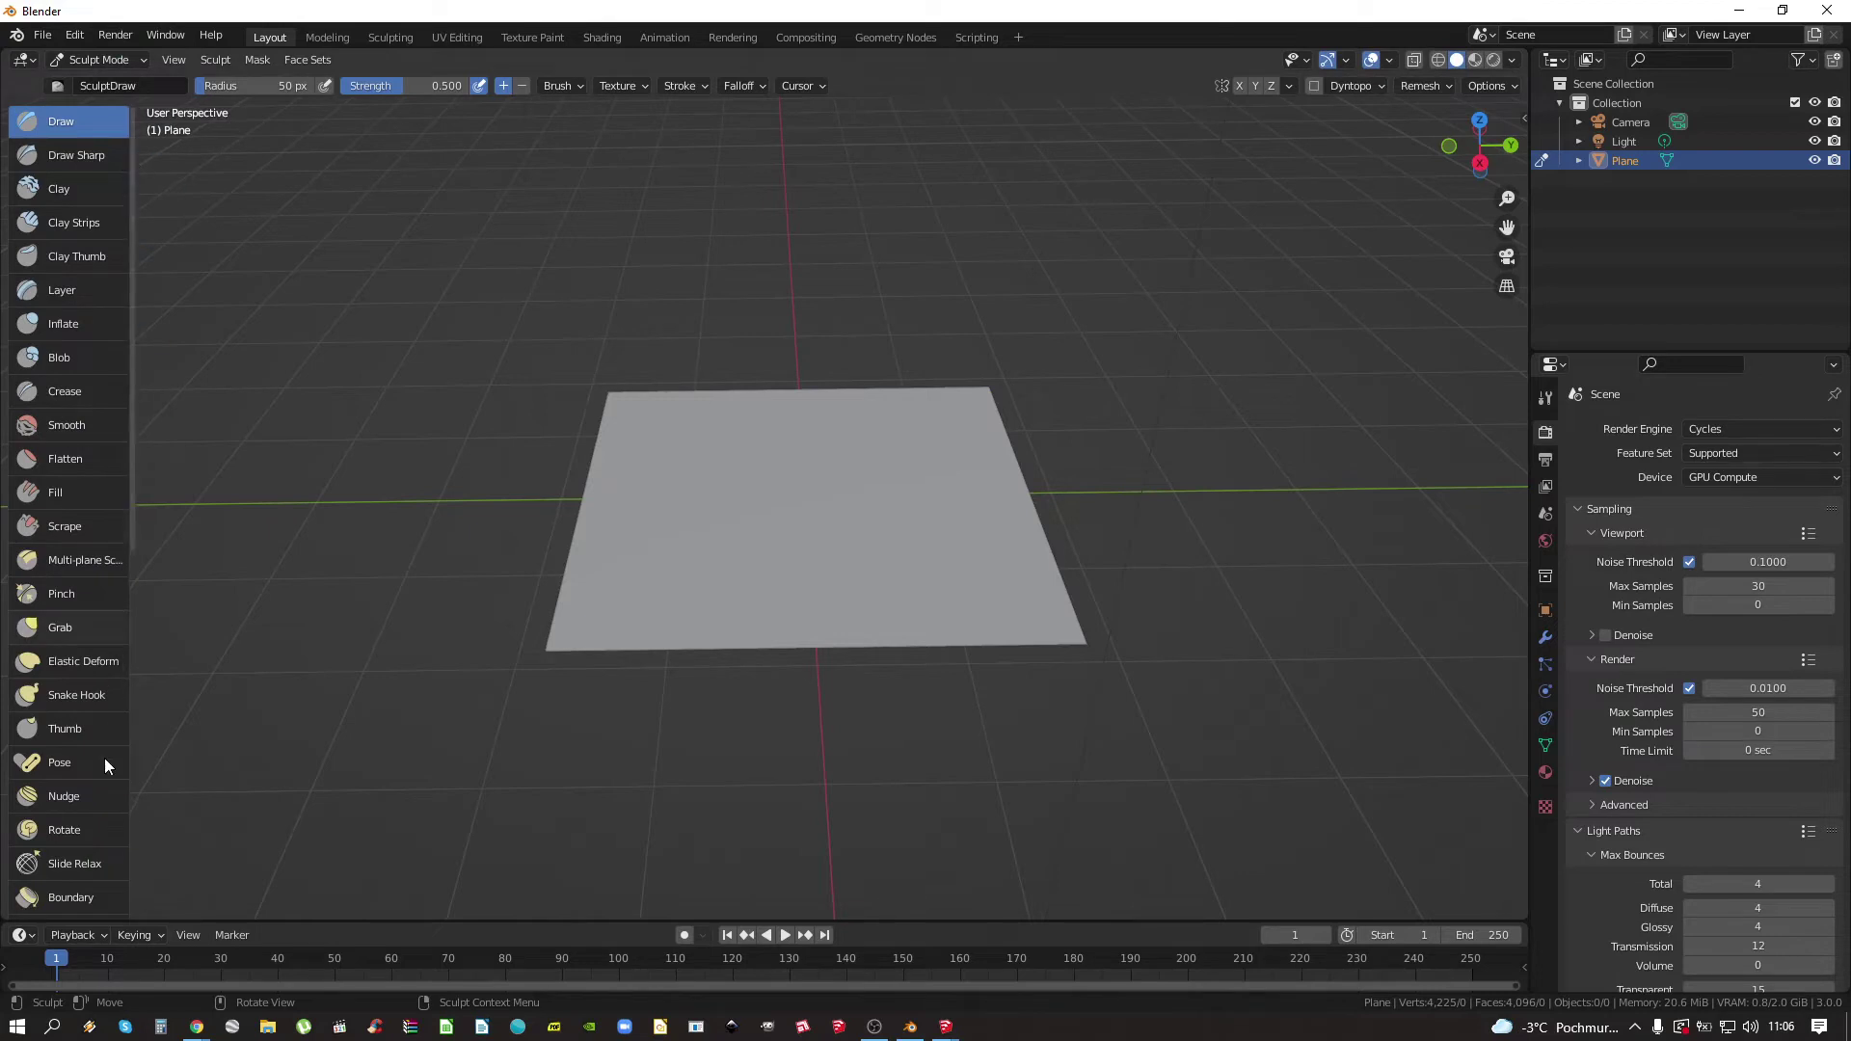
pyautogui.scroll(-4, 104, 758)
pyautogui.scroll(-3, 82, 752)
pyautogui.click(44, 661)
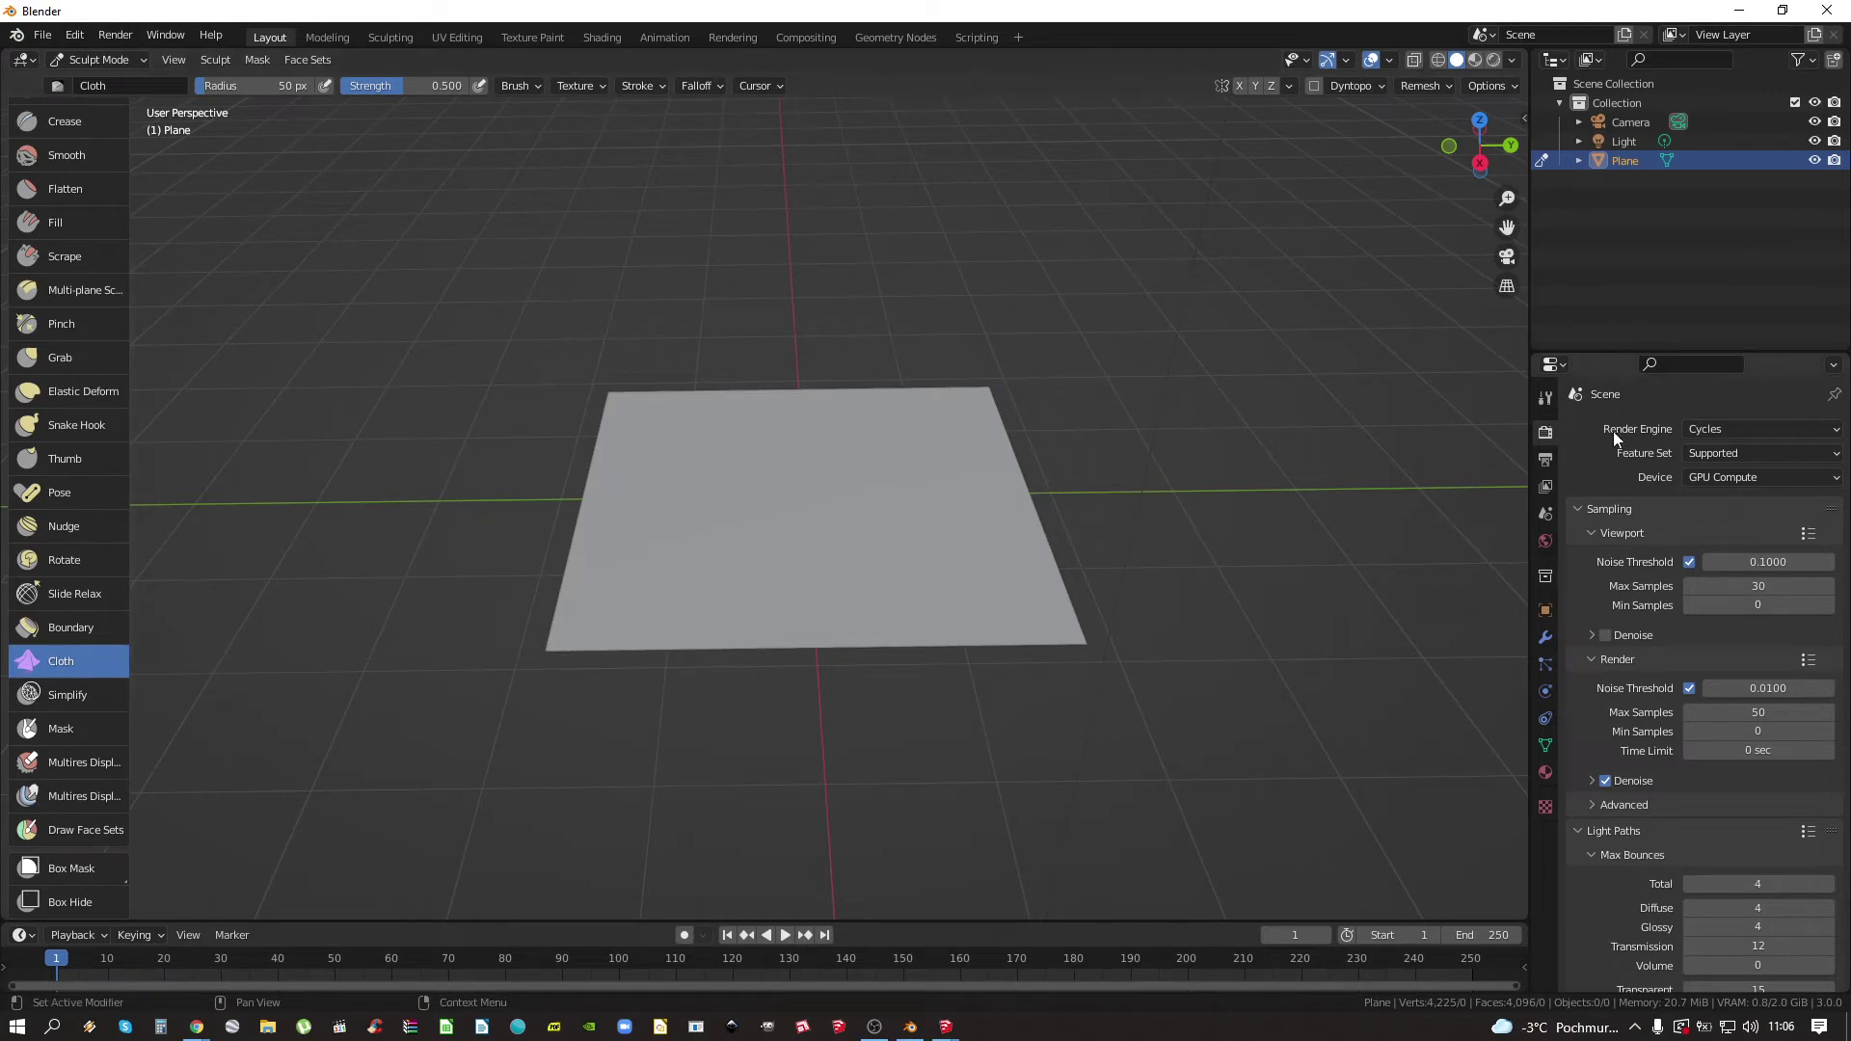
pyautogui.click(1545, 399)
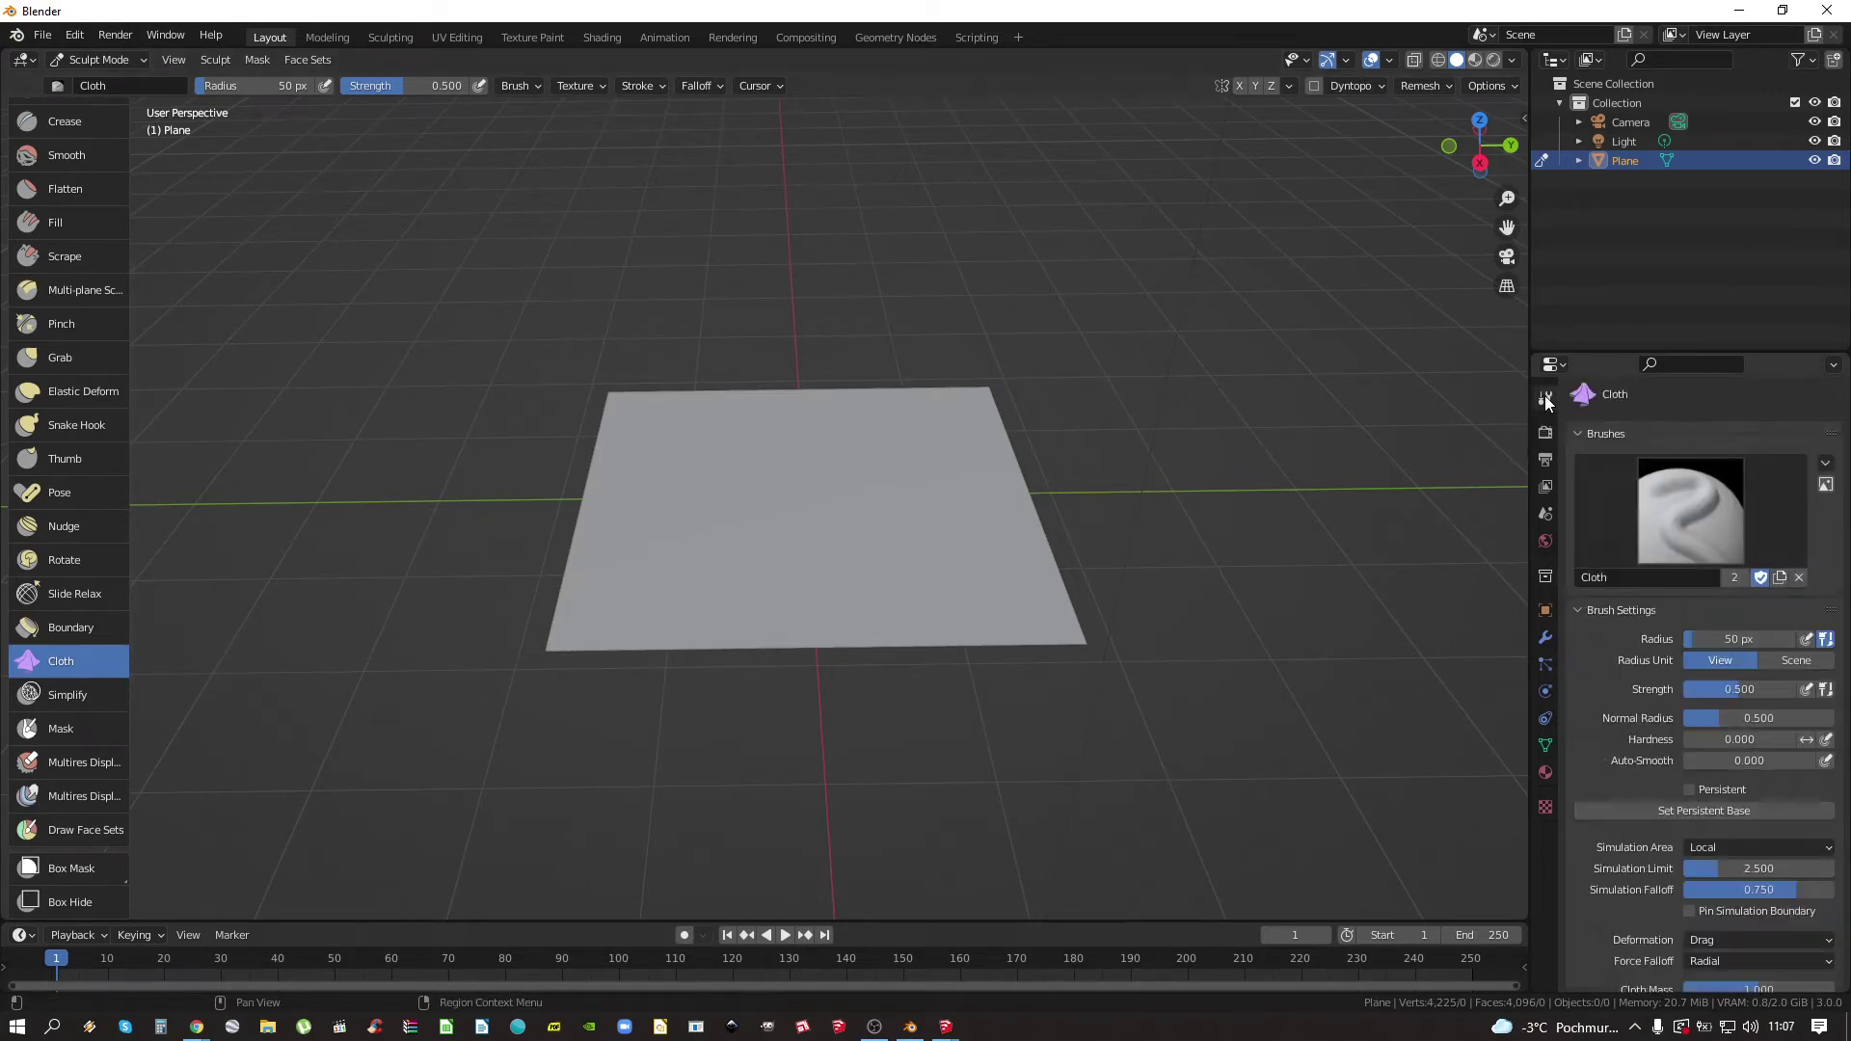
pyautogui.scroll(-2, 1663, 667)
pyautogui.scroll(-3, 1663, 671)
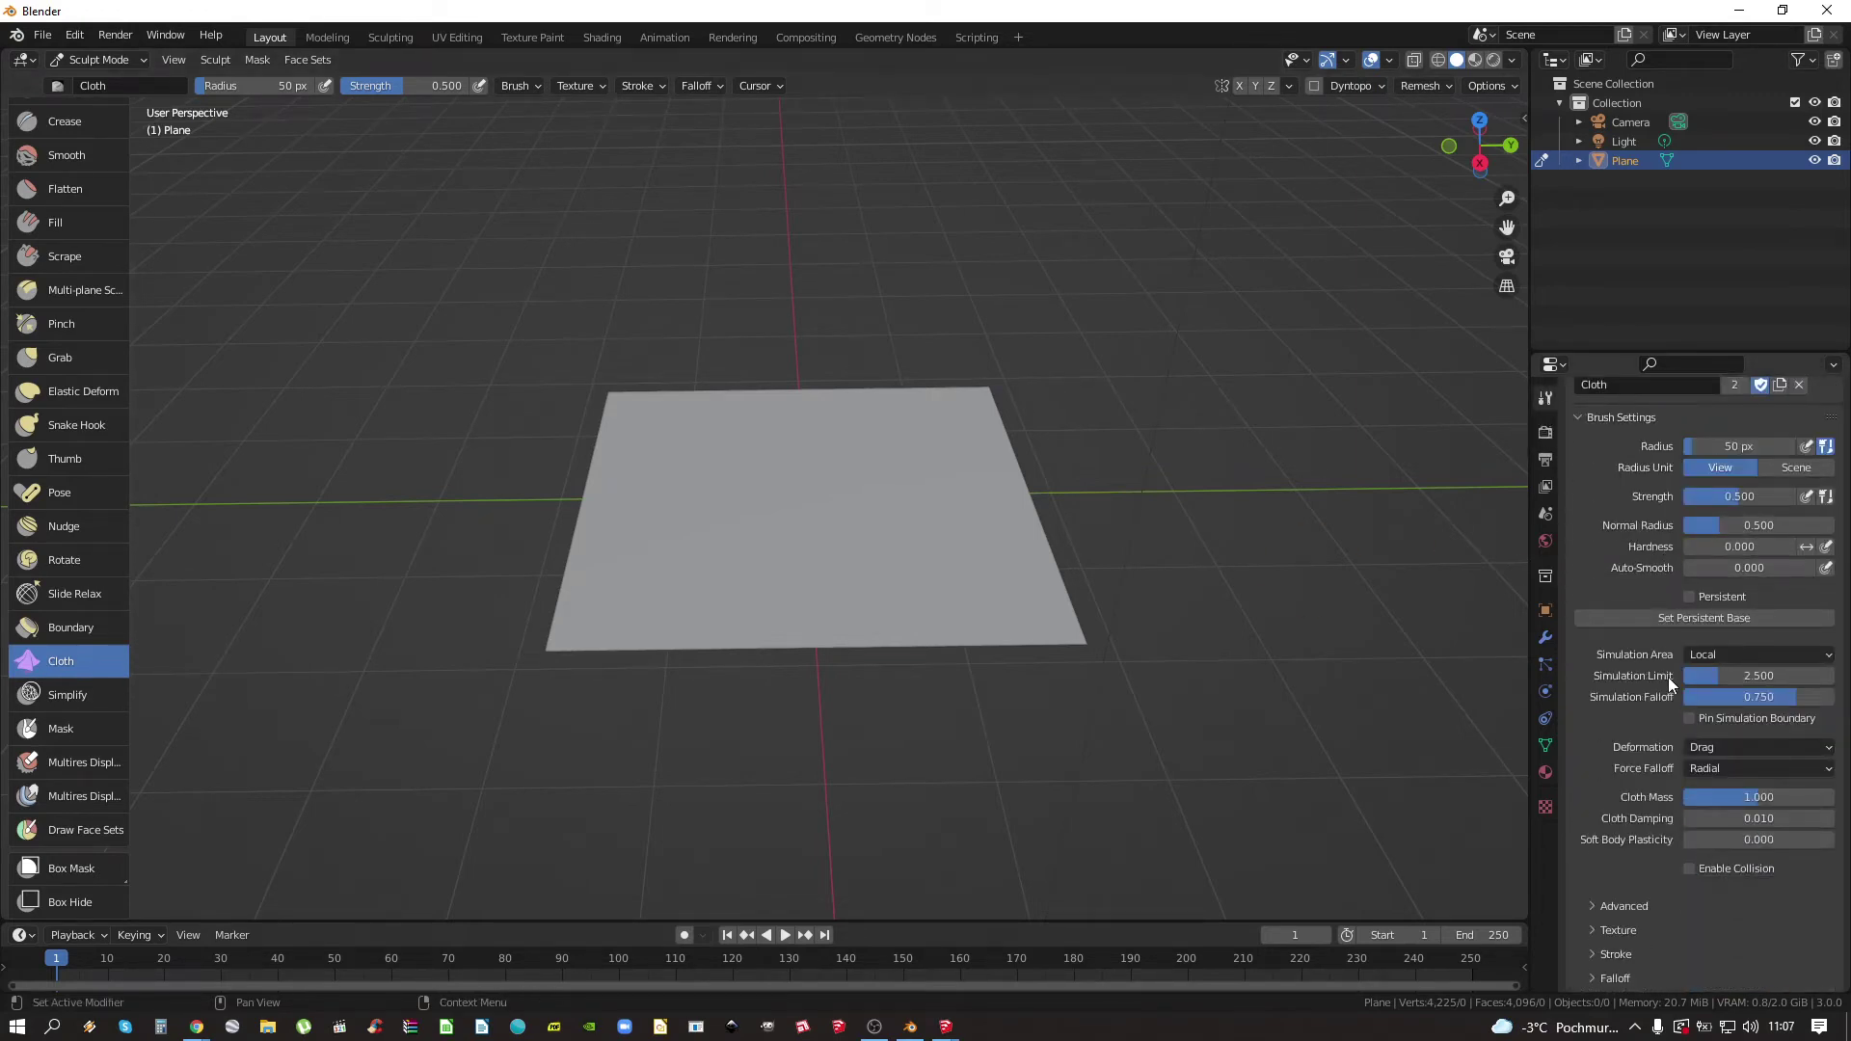
pyautogui.click(1716, 747)
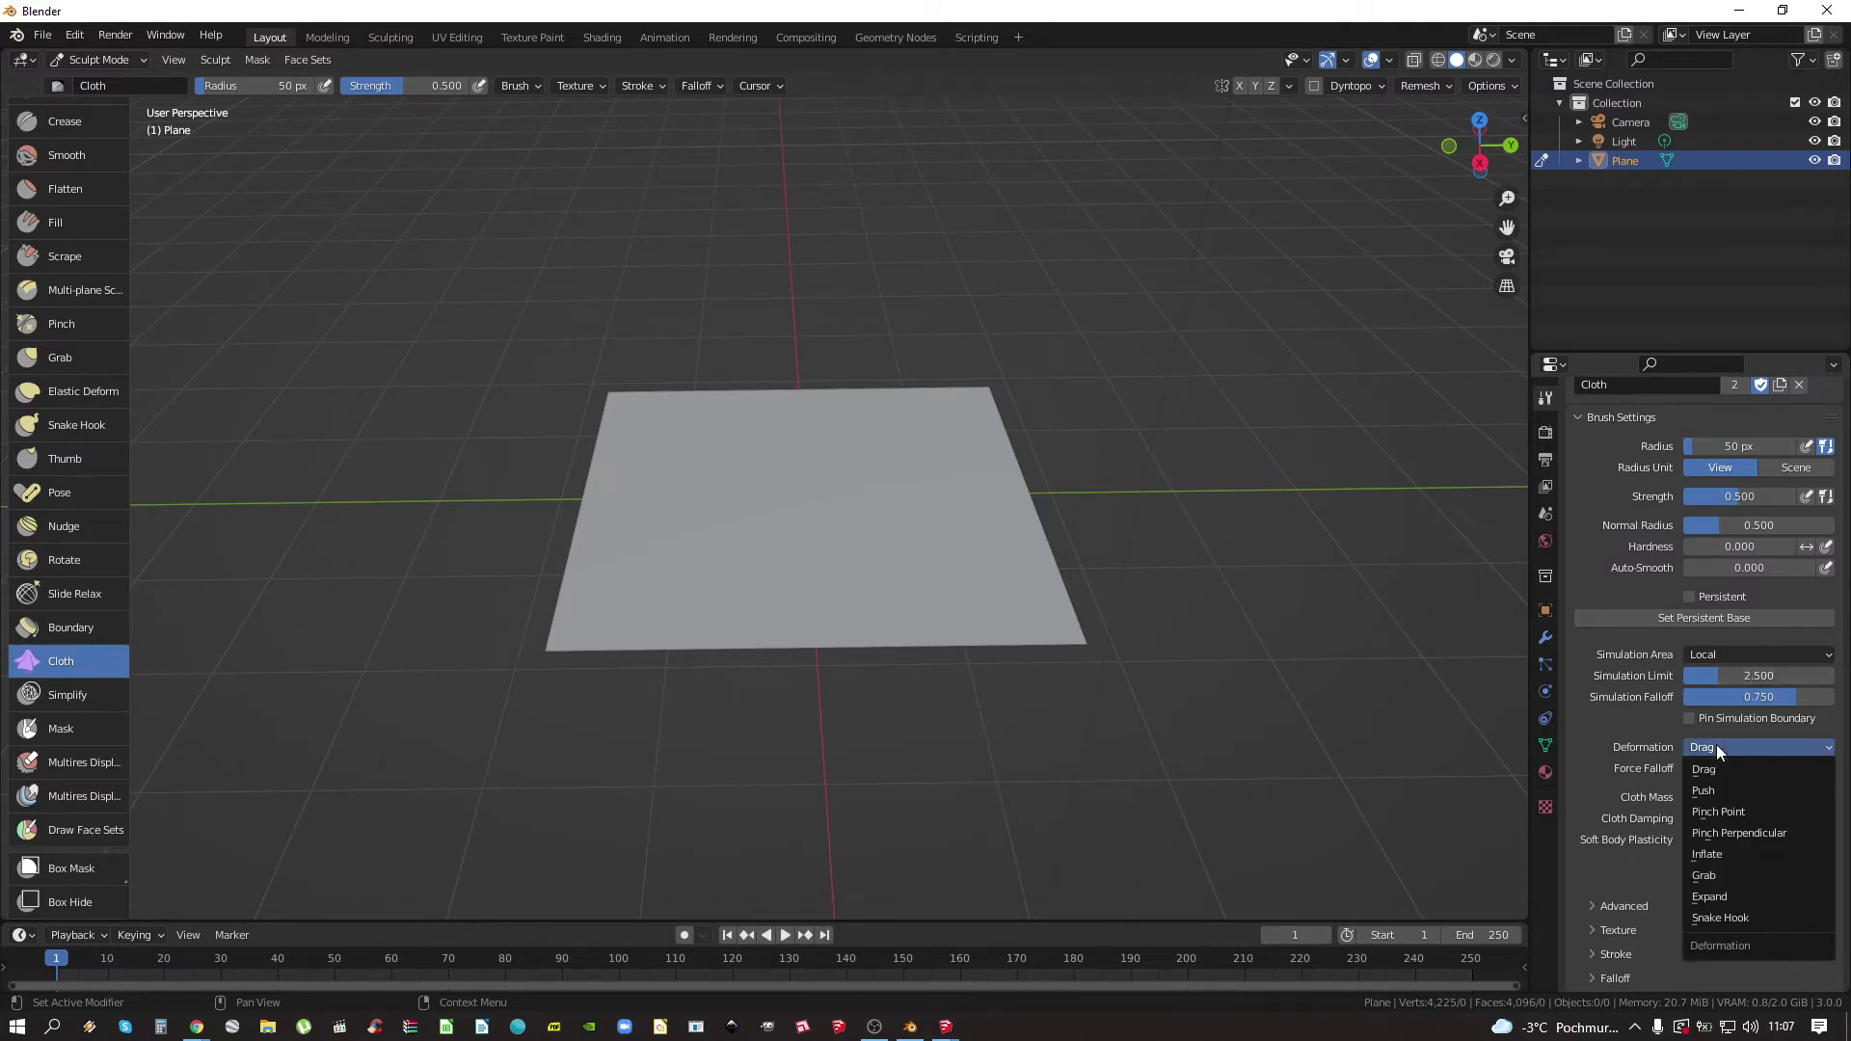
pyautogui.click(1719, 875)
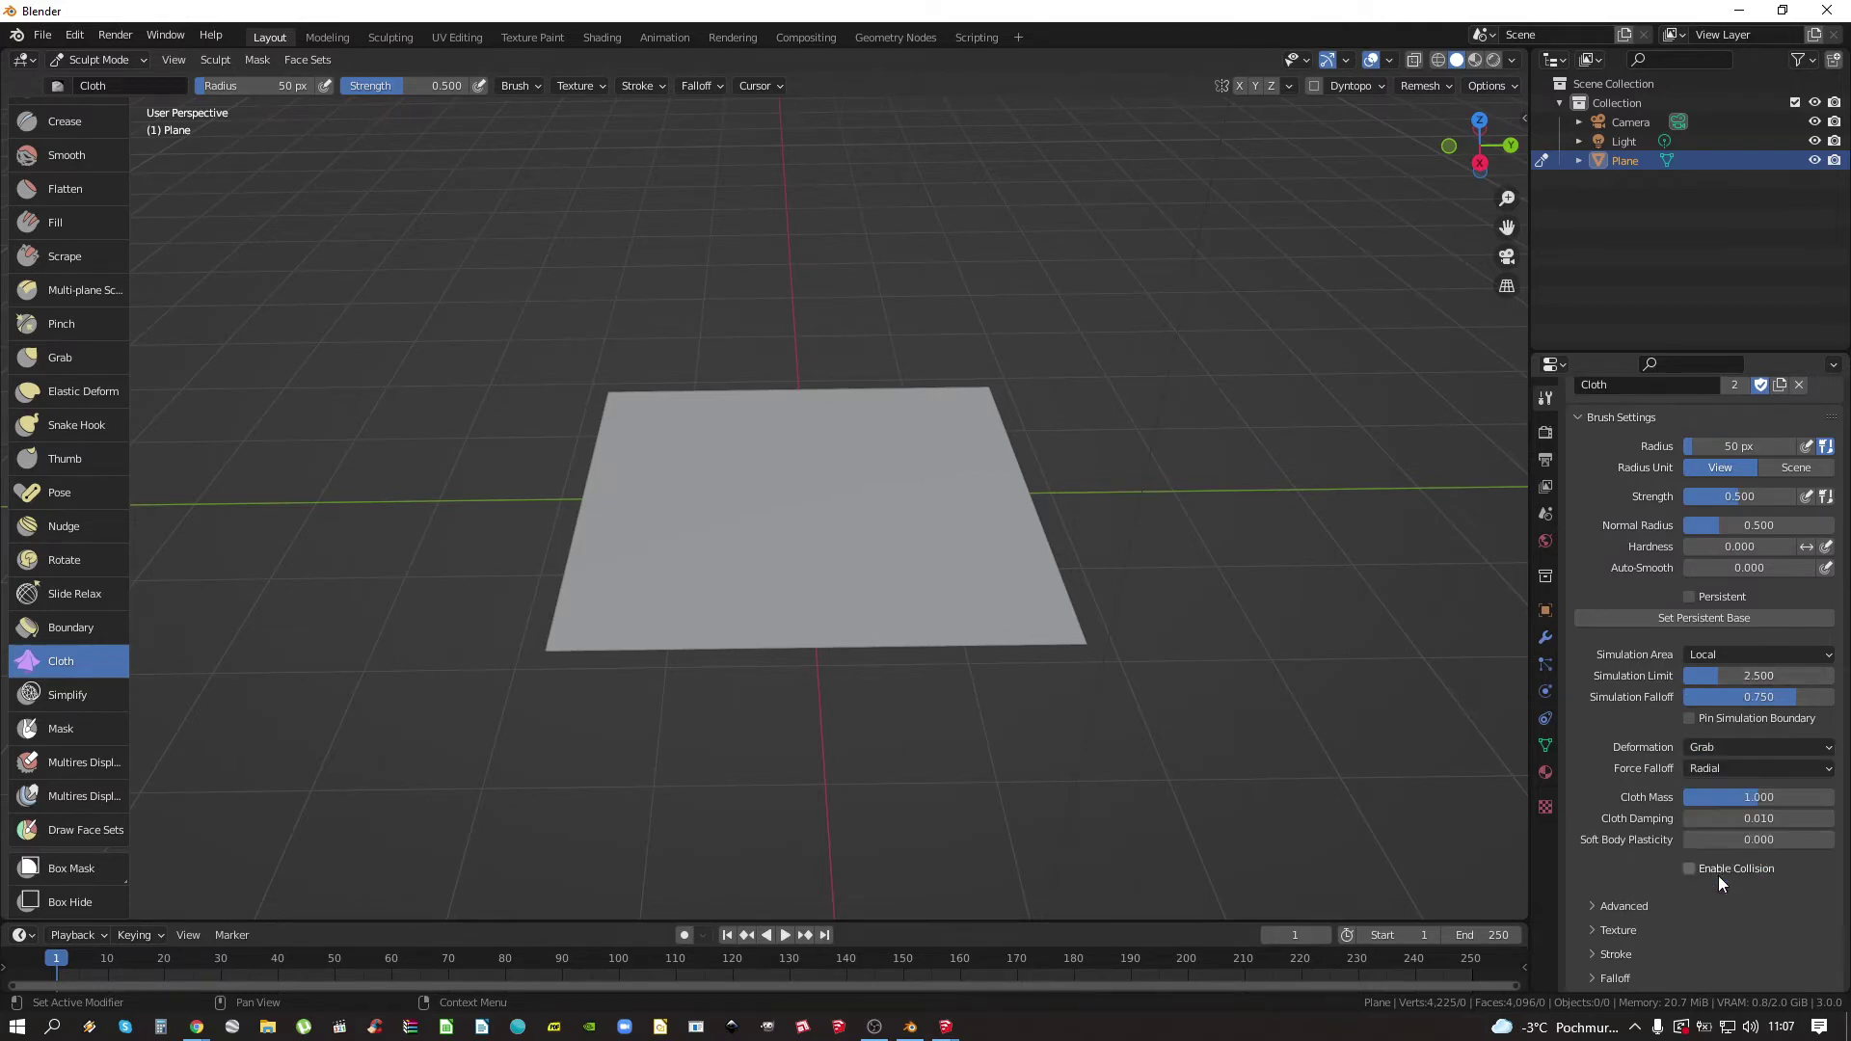
pyautogui.click(1728, 766)
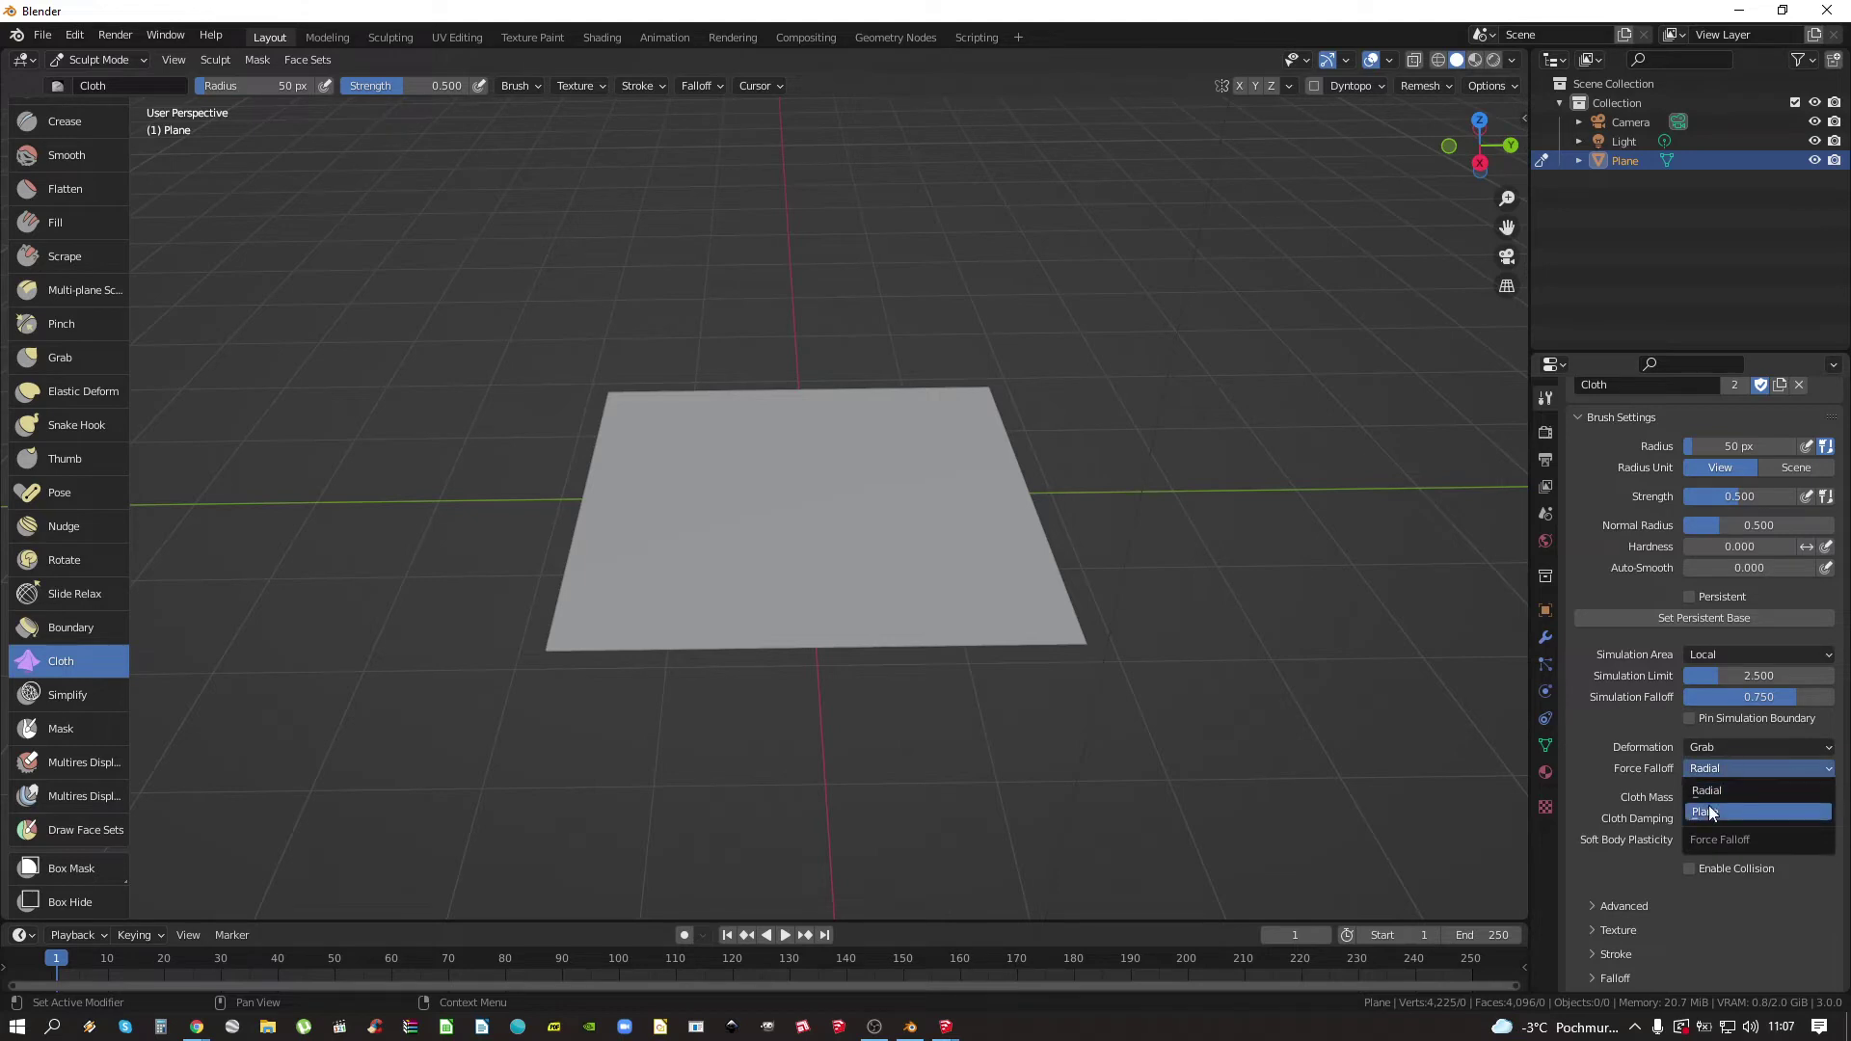
pyautogui.click(1710, 811)
# - Drag cloth folds into the plane's edges and corners, adjusting force falloff midway
pyautogui.moveTo(1004, 515); pyautogui.dragTo(971, 529, button='middle')
pyautogui.moveTo(984, 537); pyautogui.dragTo(861, 517)
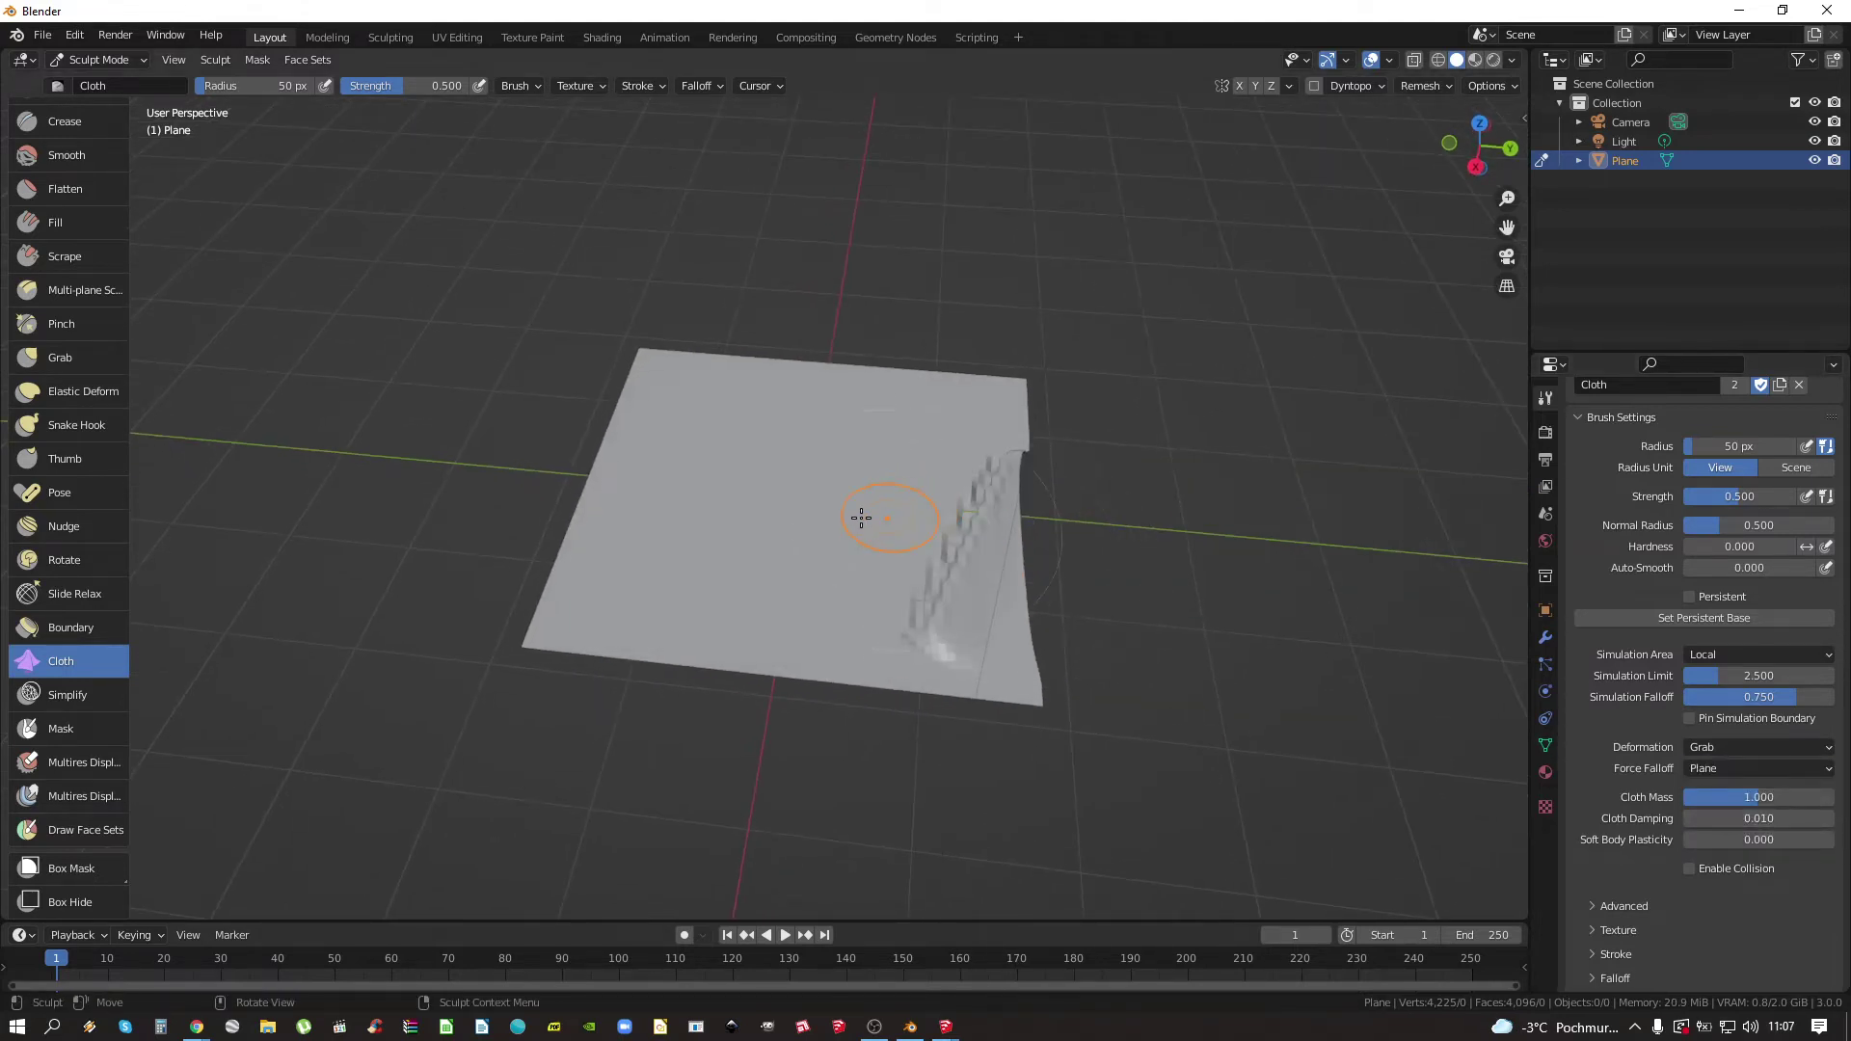
pyautogui.moveTo(649, 508)
pyautogui.mouseDown()
pyautogui.moveTo(735, 565)
pyautogui.moveTo(962, 403)
pyautogui.mouseUp()
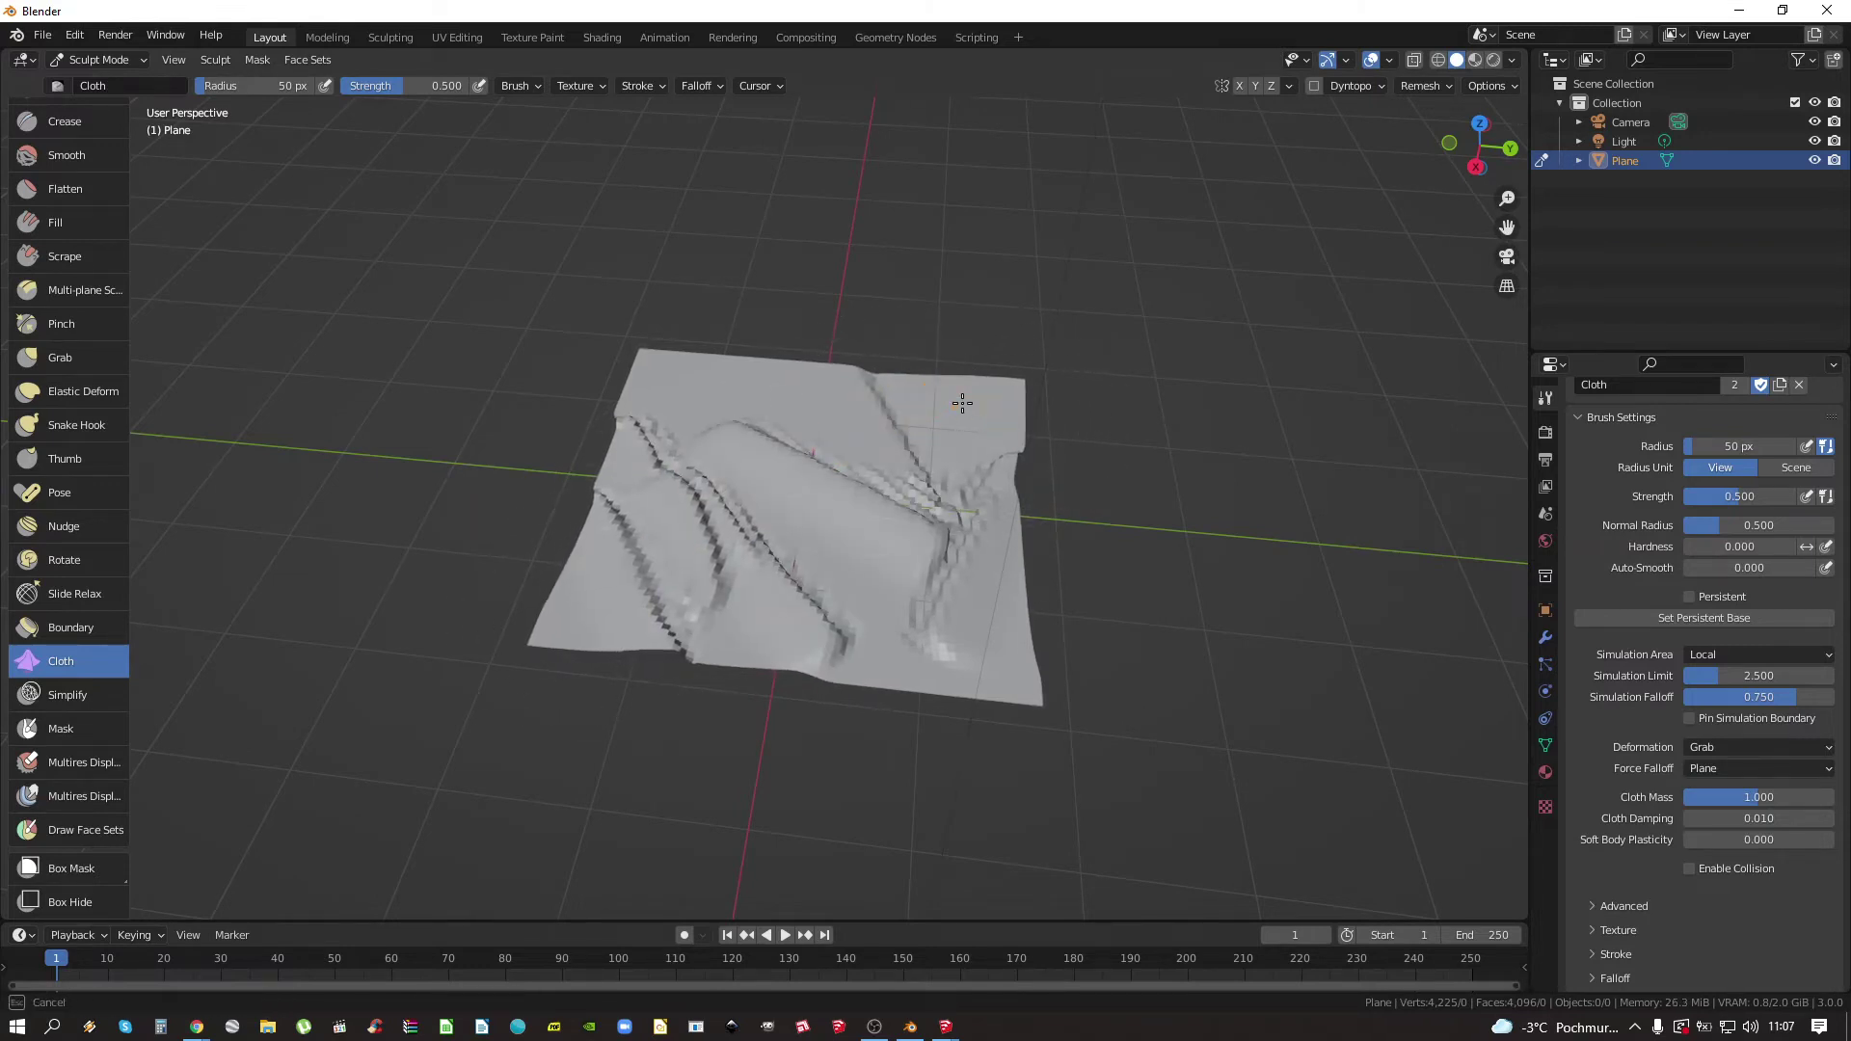
pyautogui.moveTo(962, 403); pyautogui.dragTo(742, 376)
pyautogui.click(1722, 769)
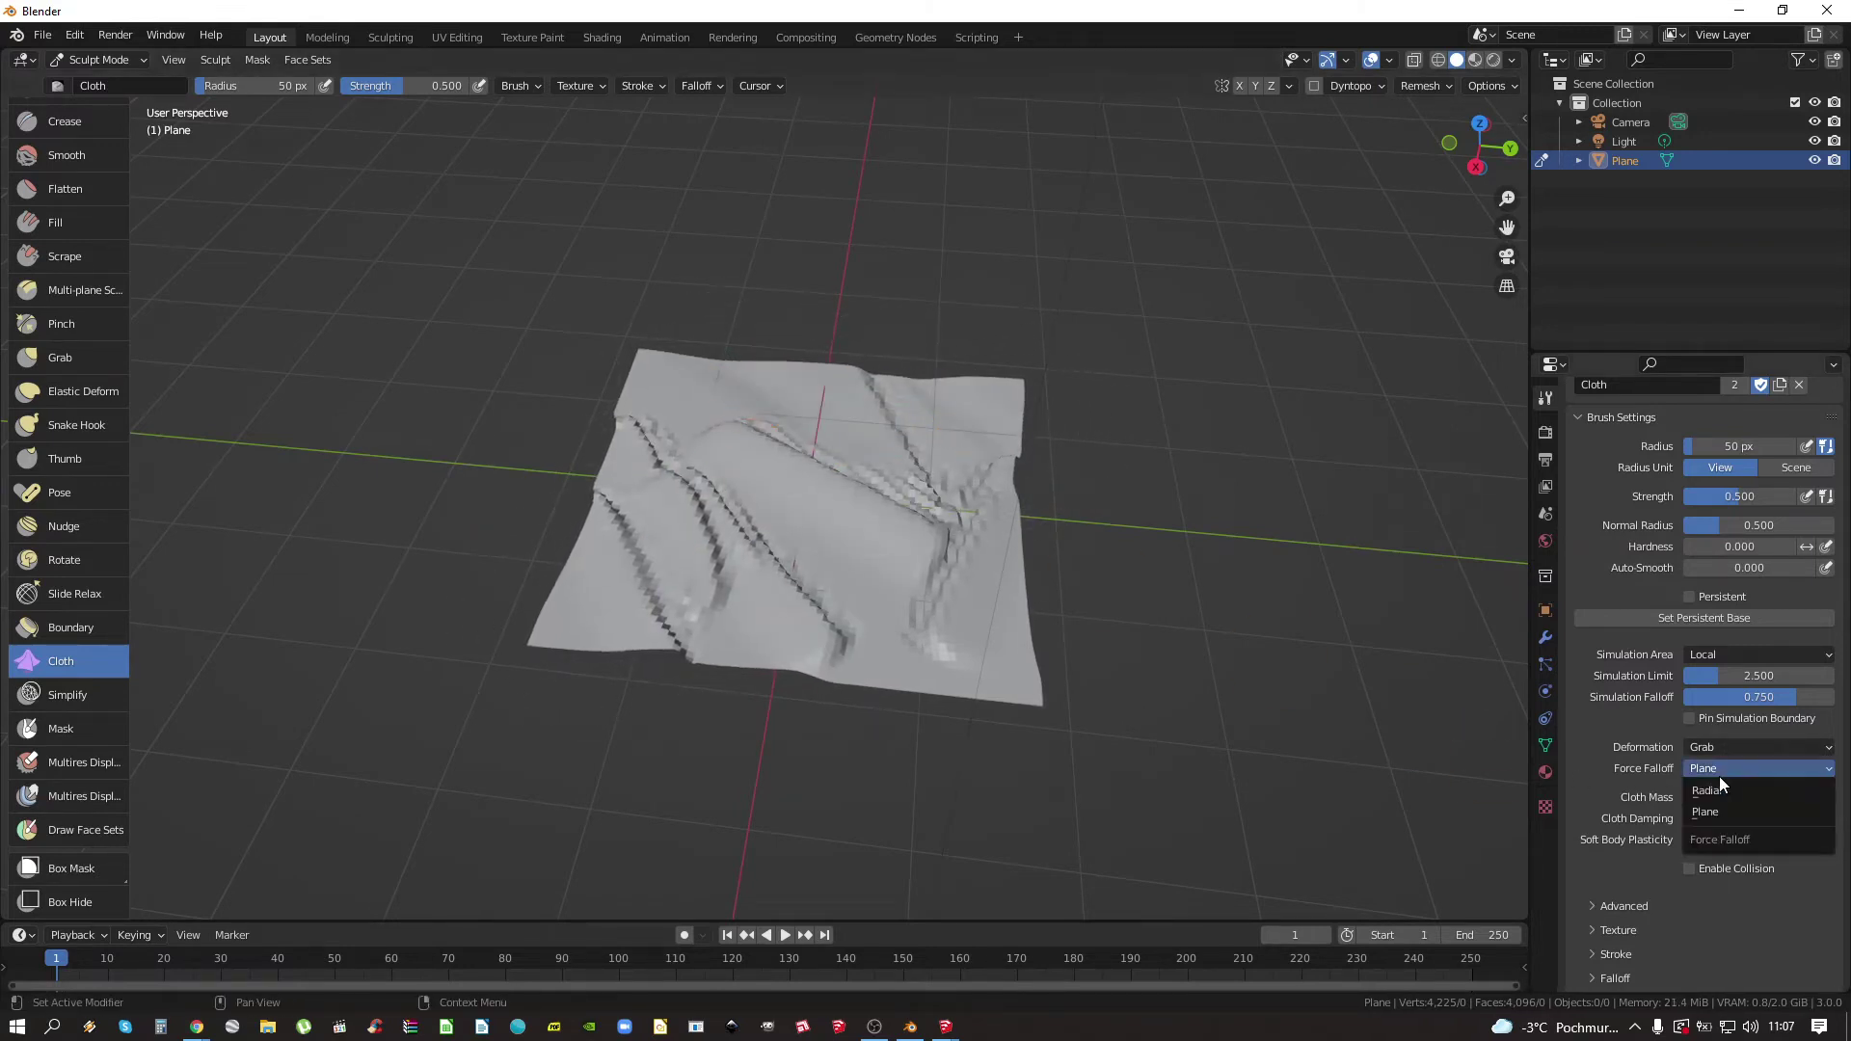
pyautogui.scroll(2, 762, 400)
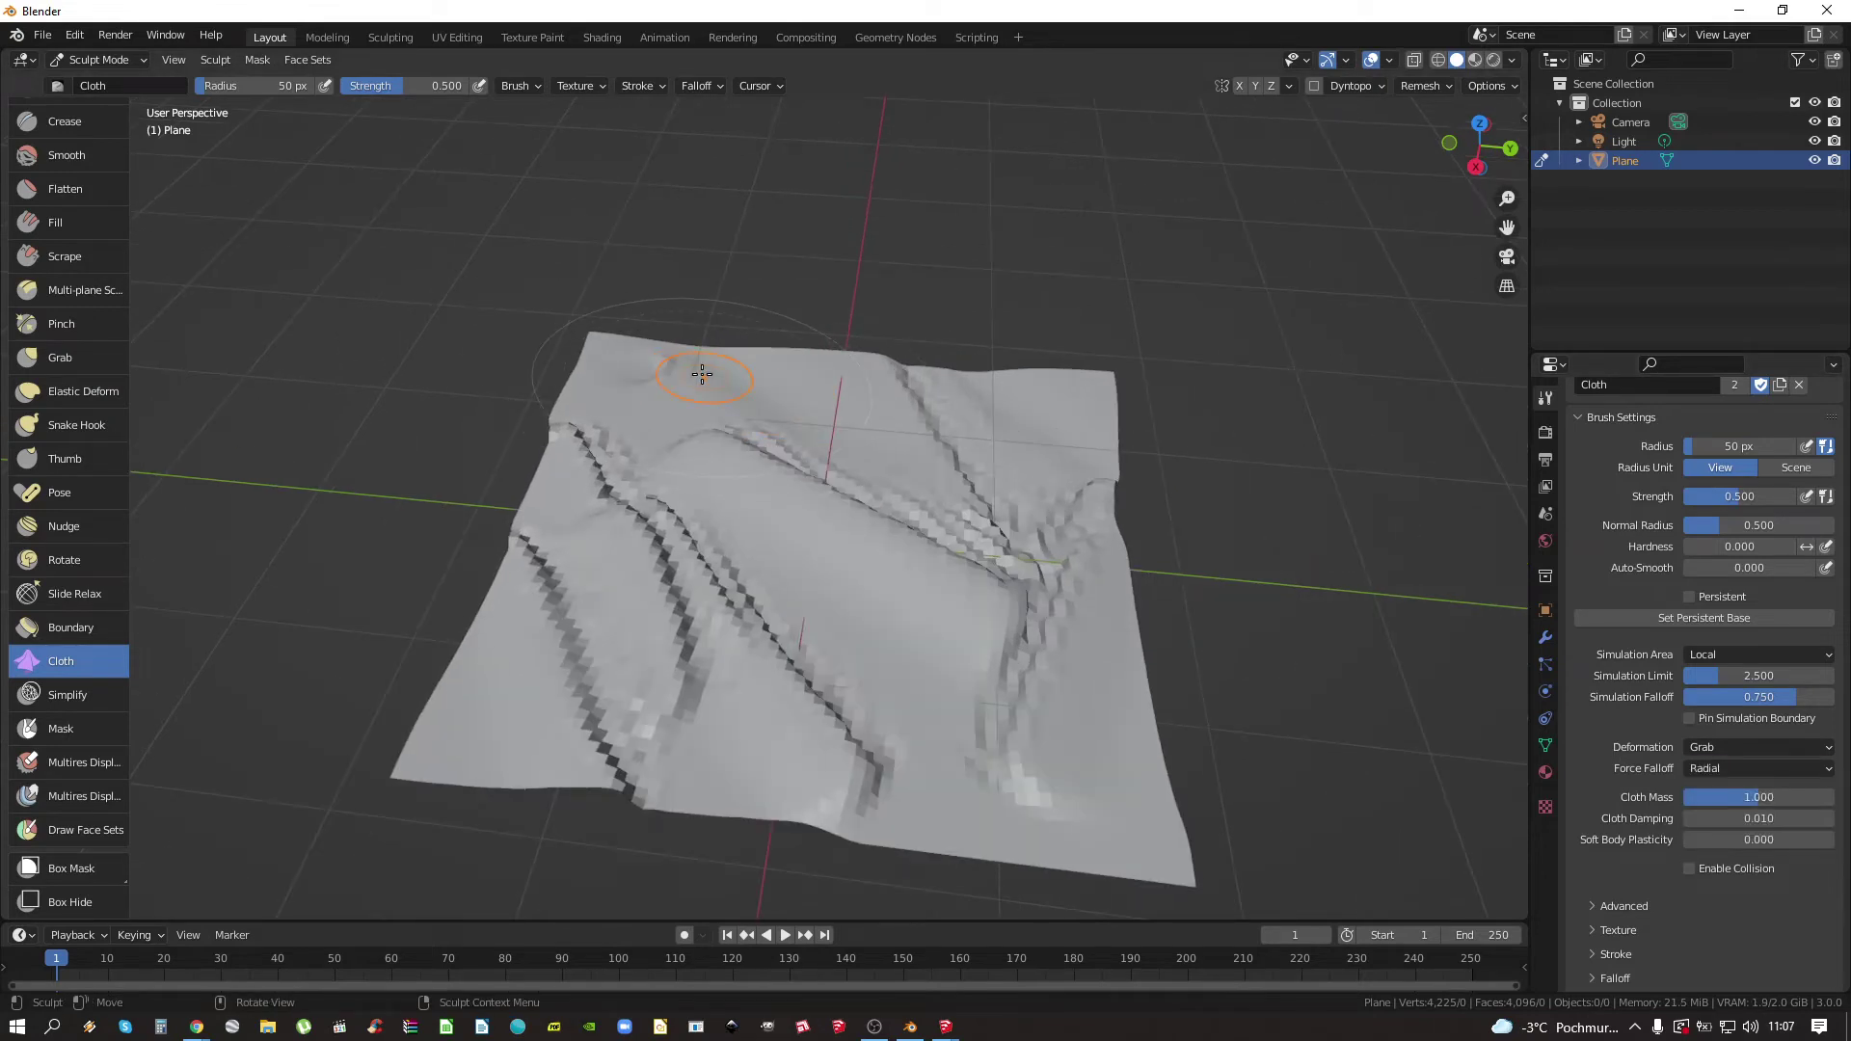
pyautogui.moveTo(1053, 405)
pyautogui.mouseDown()
pyautogui.moveTo(1062, 620)
pyautogui.moveTo(998, 579)
pyautogui.mouseUp()
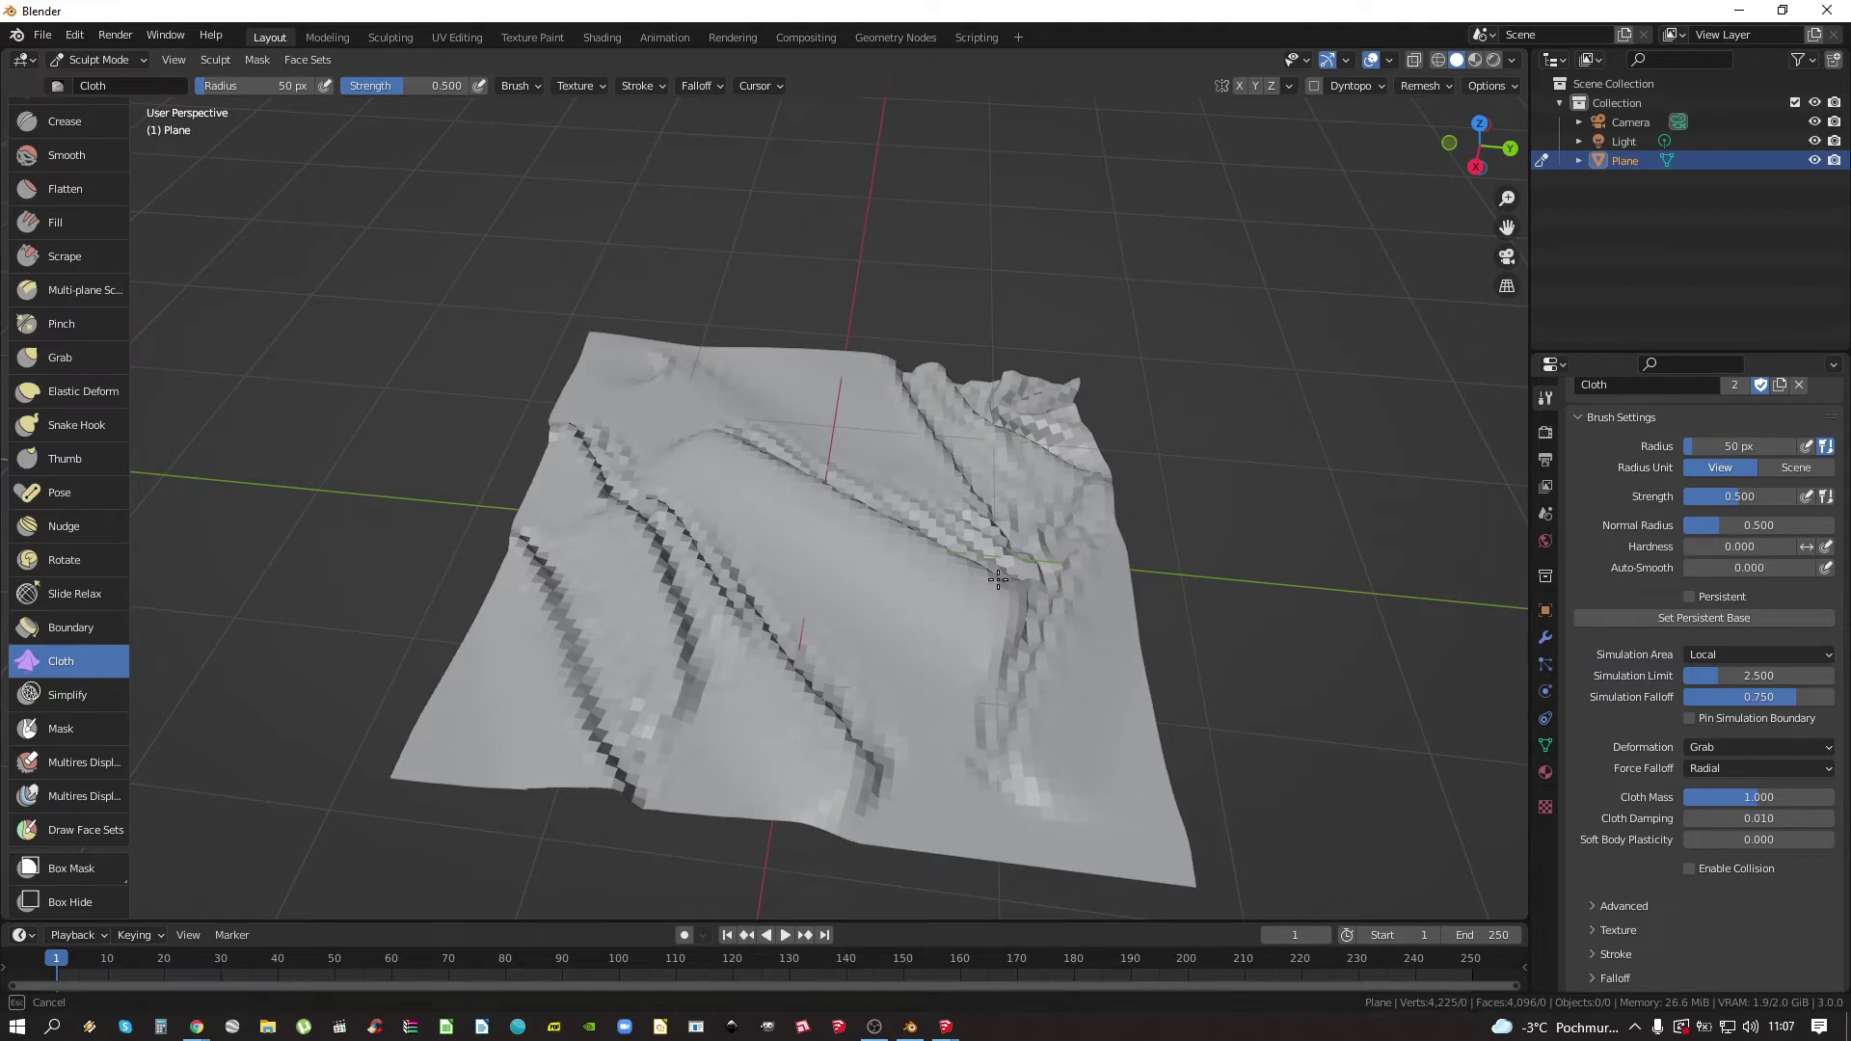
pyautogui.moveTo(998, 578); pyautogui.dragTo(1003, 586)
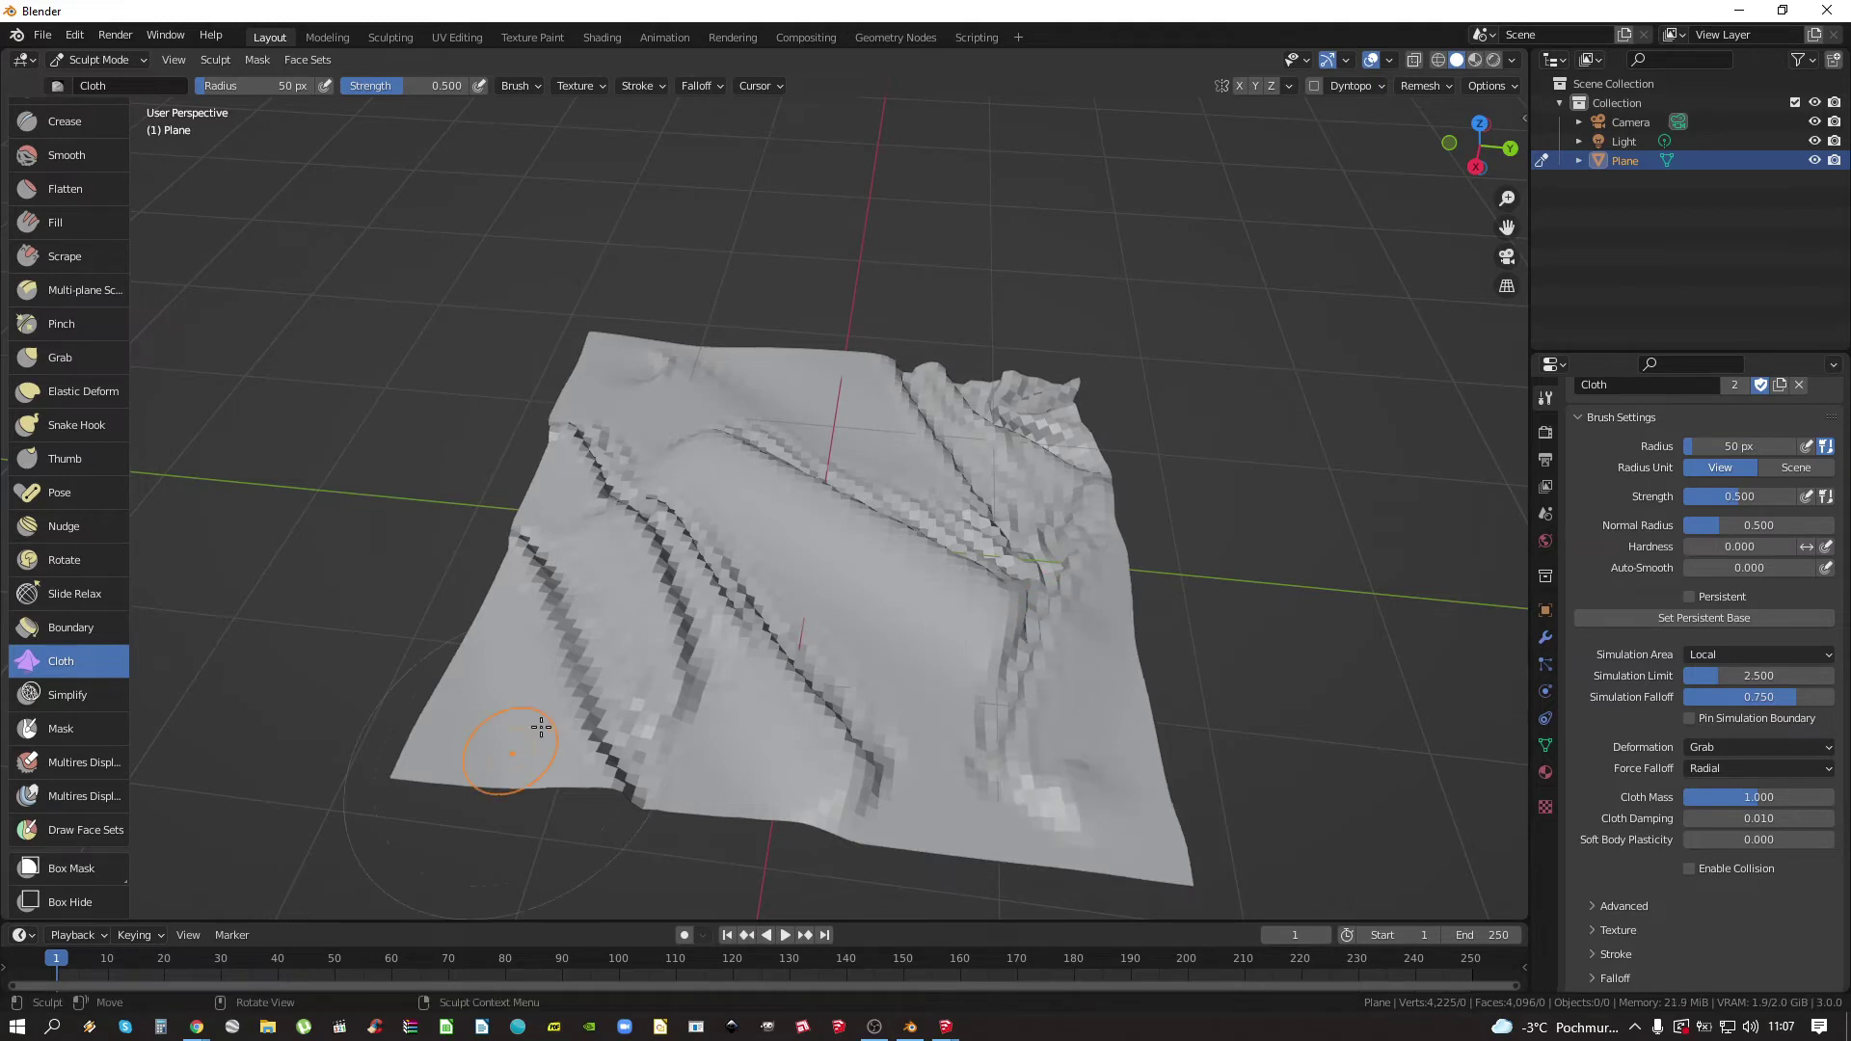
pyautogui.moveTo(541, 727); pyautogui.dragTo(816, 624)
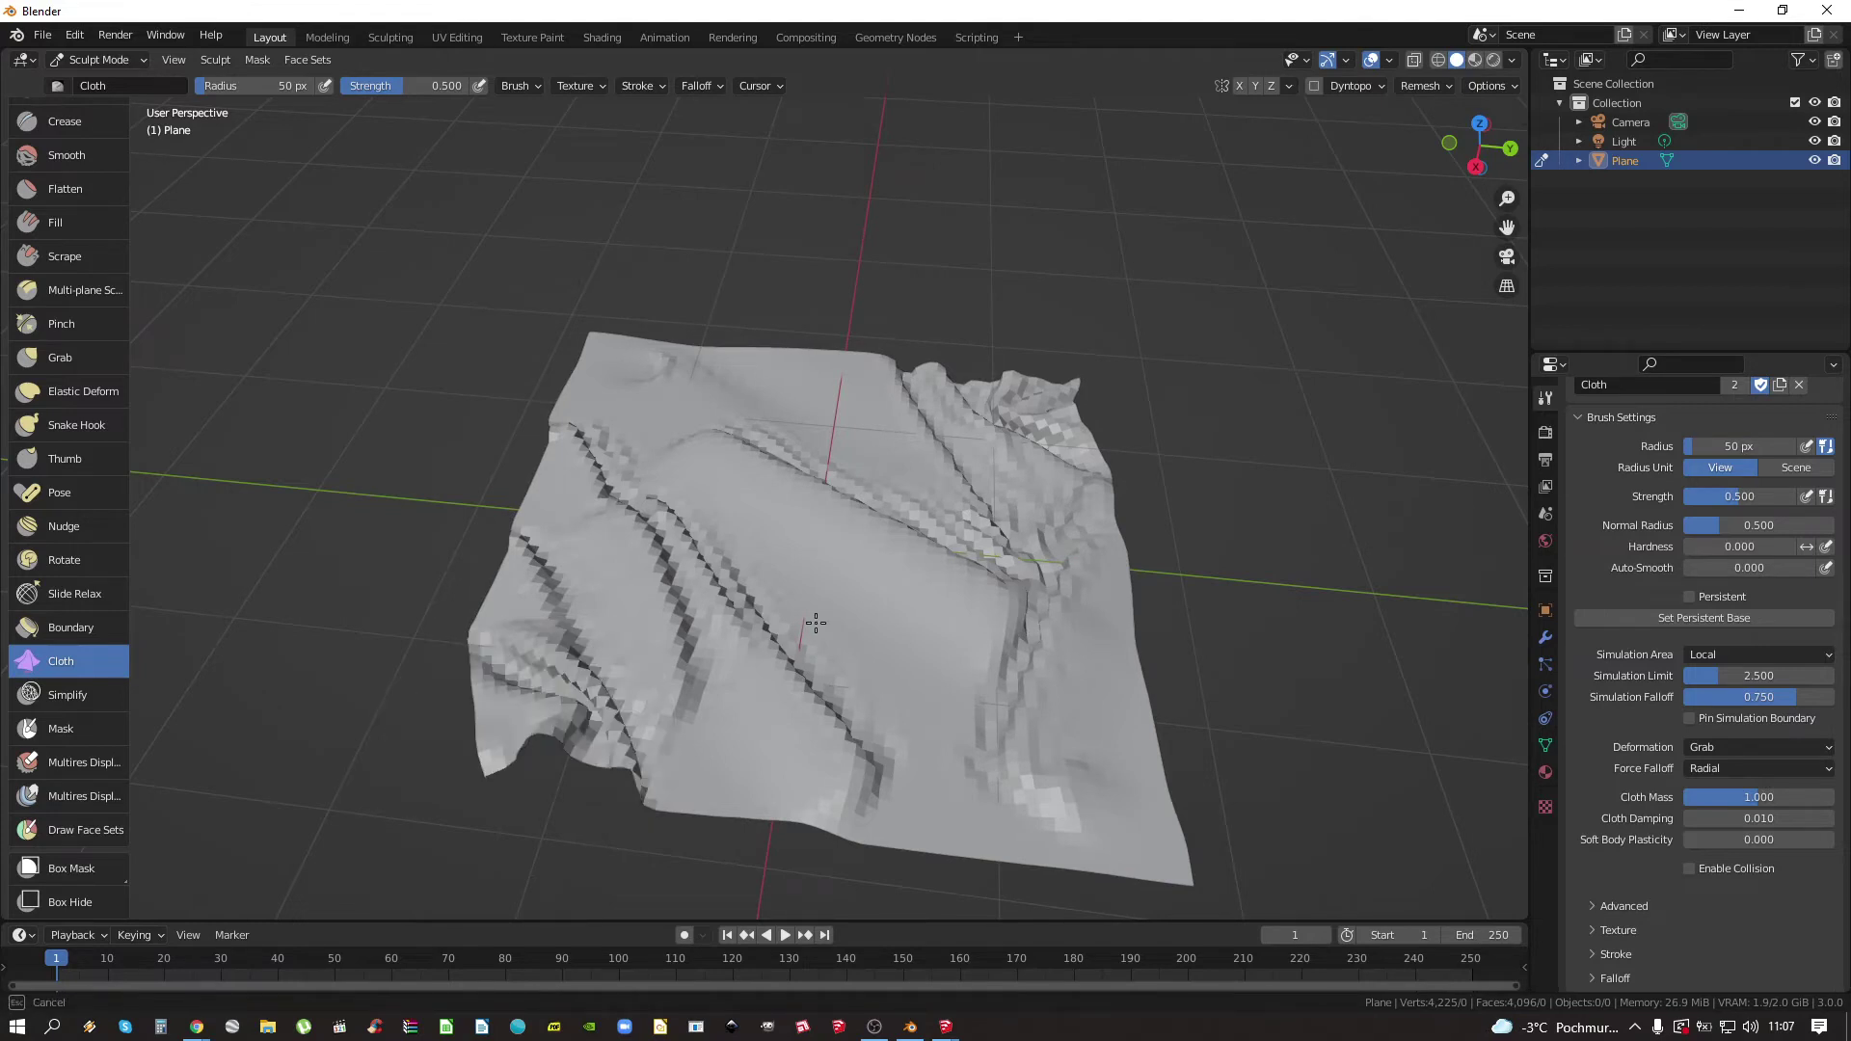
pyautogui.moveTo(815, 624); pyautogui.dragTo(83, 777, button='middle')
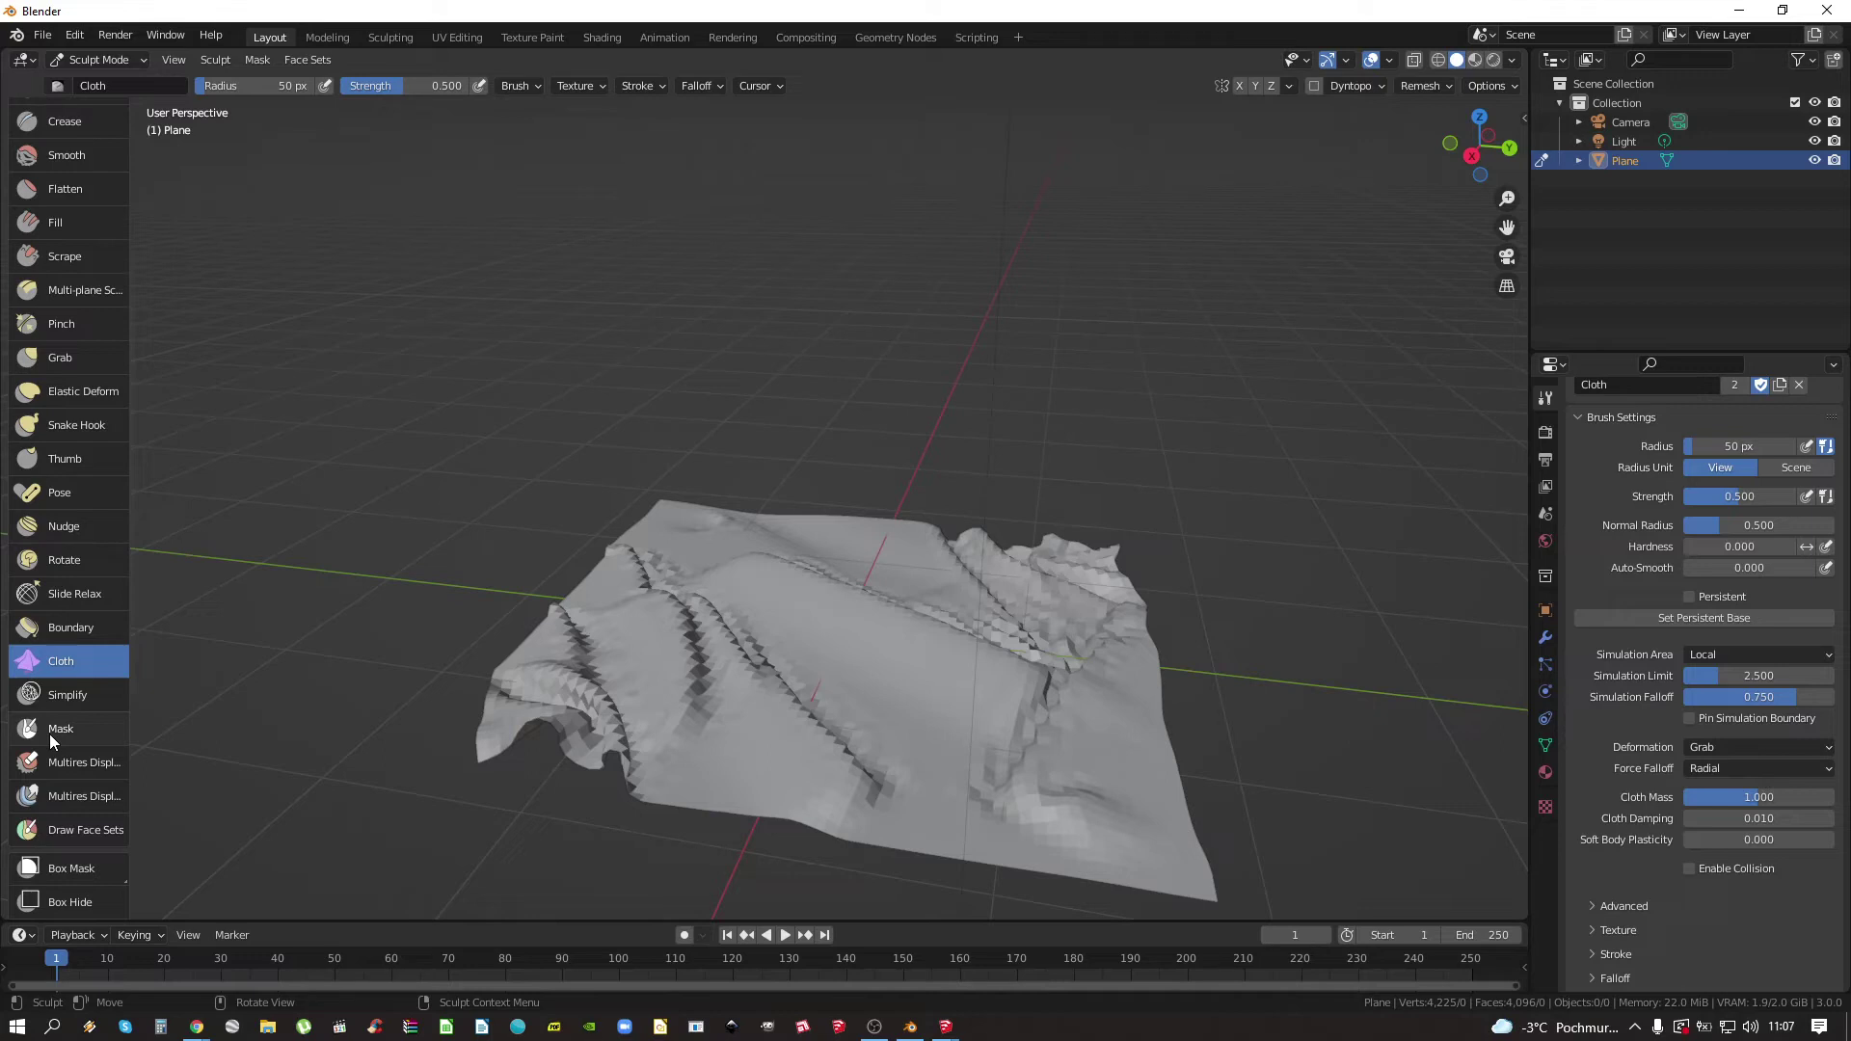
# - Switch to the Mask brush and mask the cloth's lower-left corner
pyautogui.click(50, 732)
pyautogui.moveTo(386, 752); pyautogui.dragTo(499, 760, button='middle')
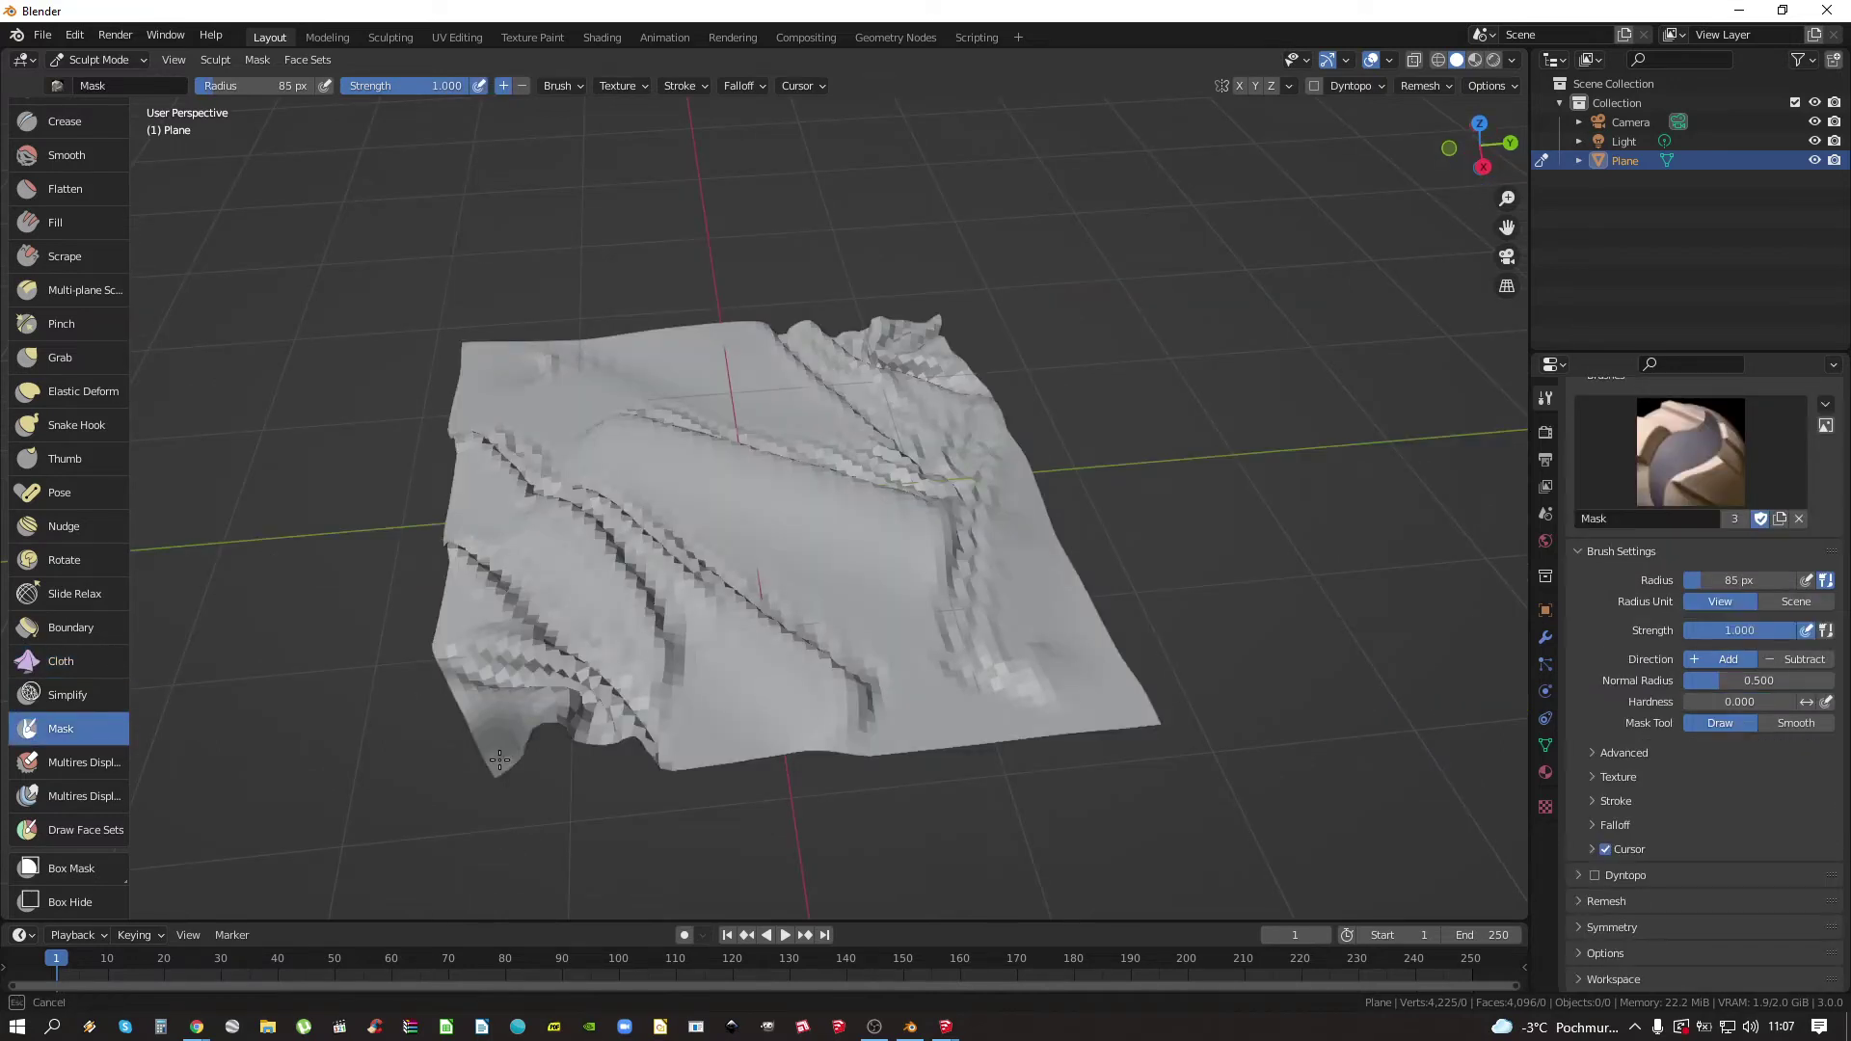
pyautogui.click(499, 760)
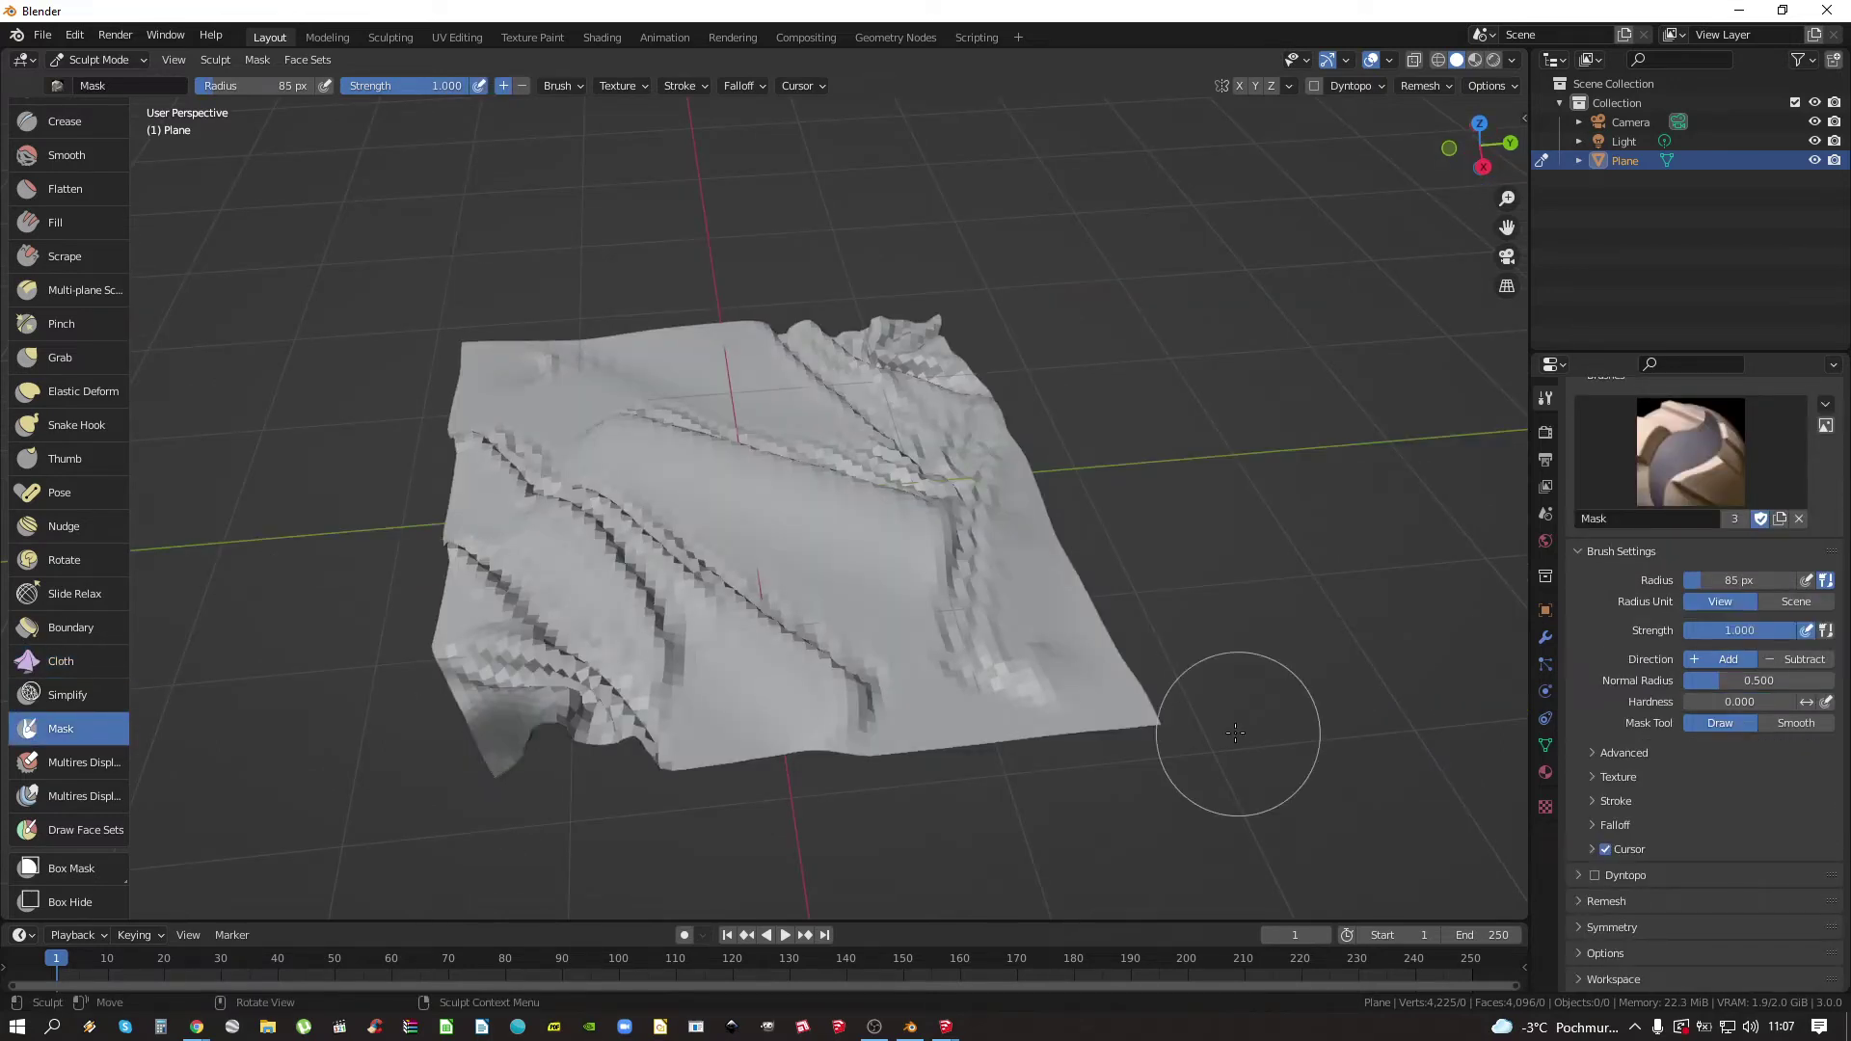
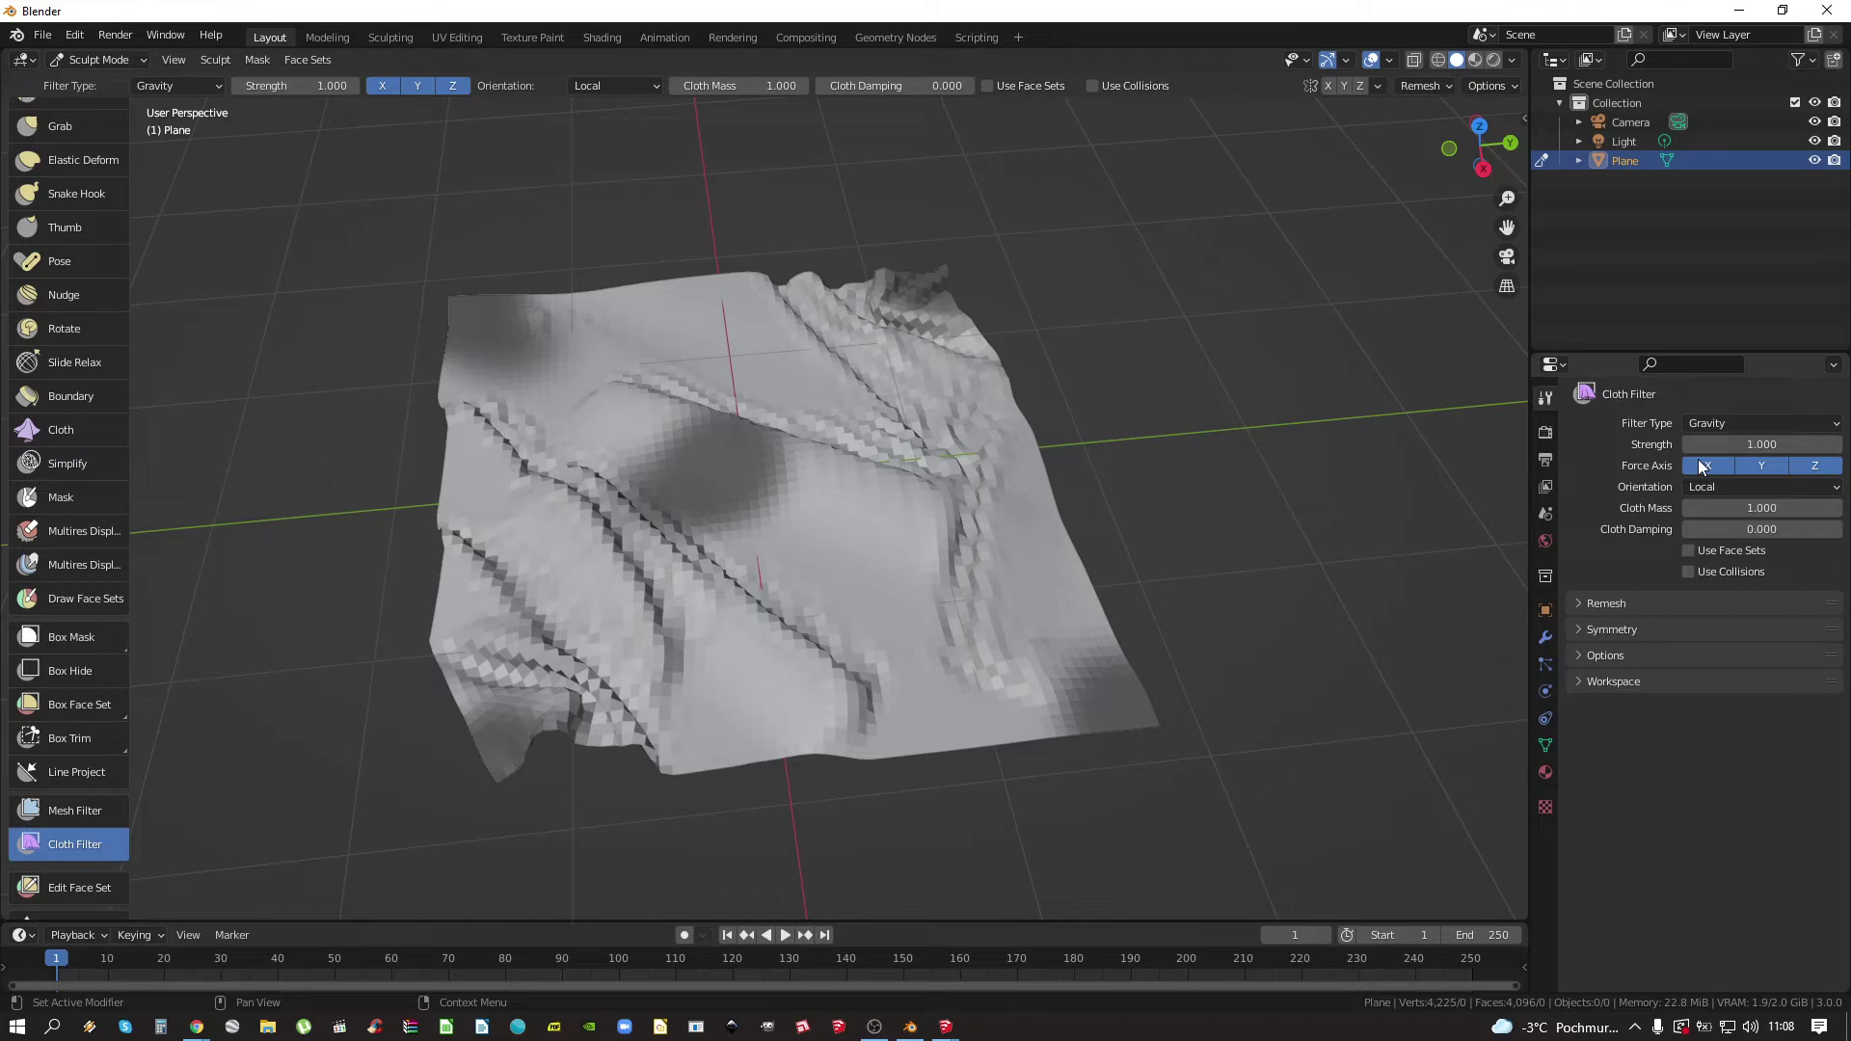
# - Return the cloth to Object Mode and add a Subdivision Surface modifier
pyautogui.moveTo(945, 569); pyautogui.dragTo(807, 573, button='middle')
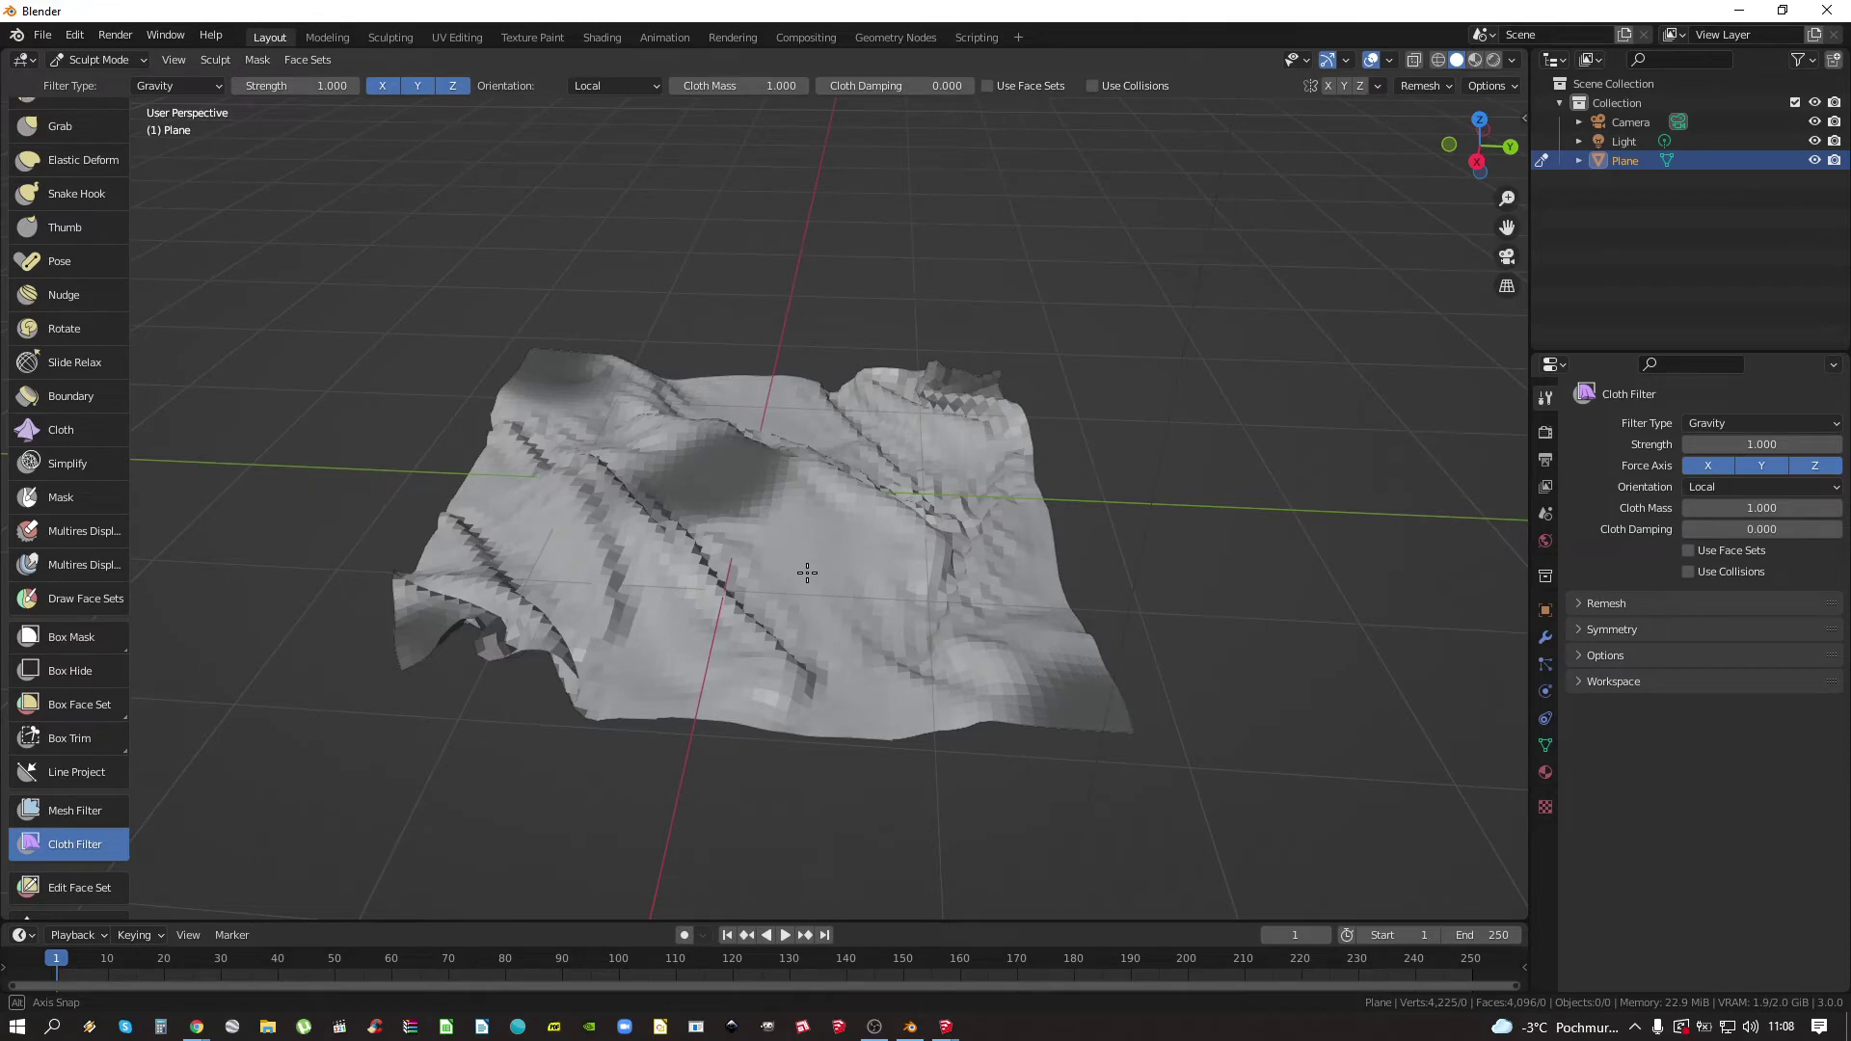
pyautogui.moveTo(807, 573); pyautogui.dragTo(836, 509, button='middle')
pyautogui.hotkey('ctrl', 'Tab')
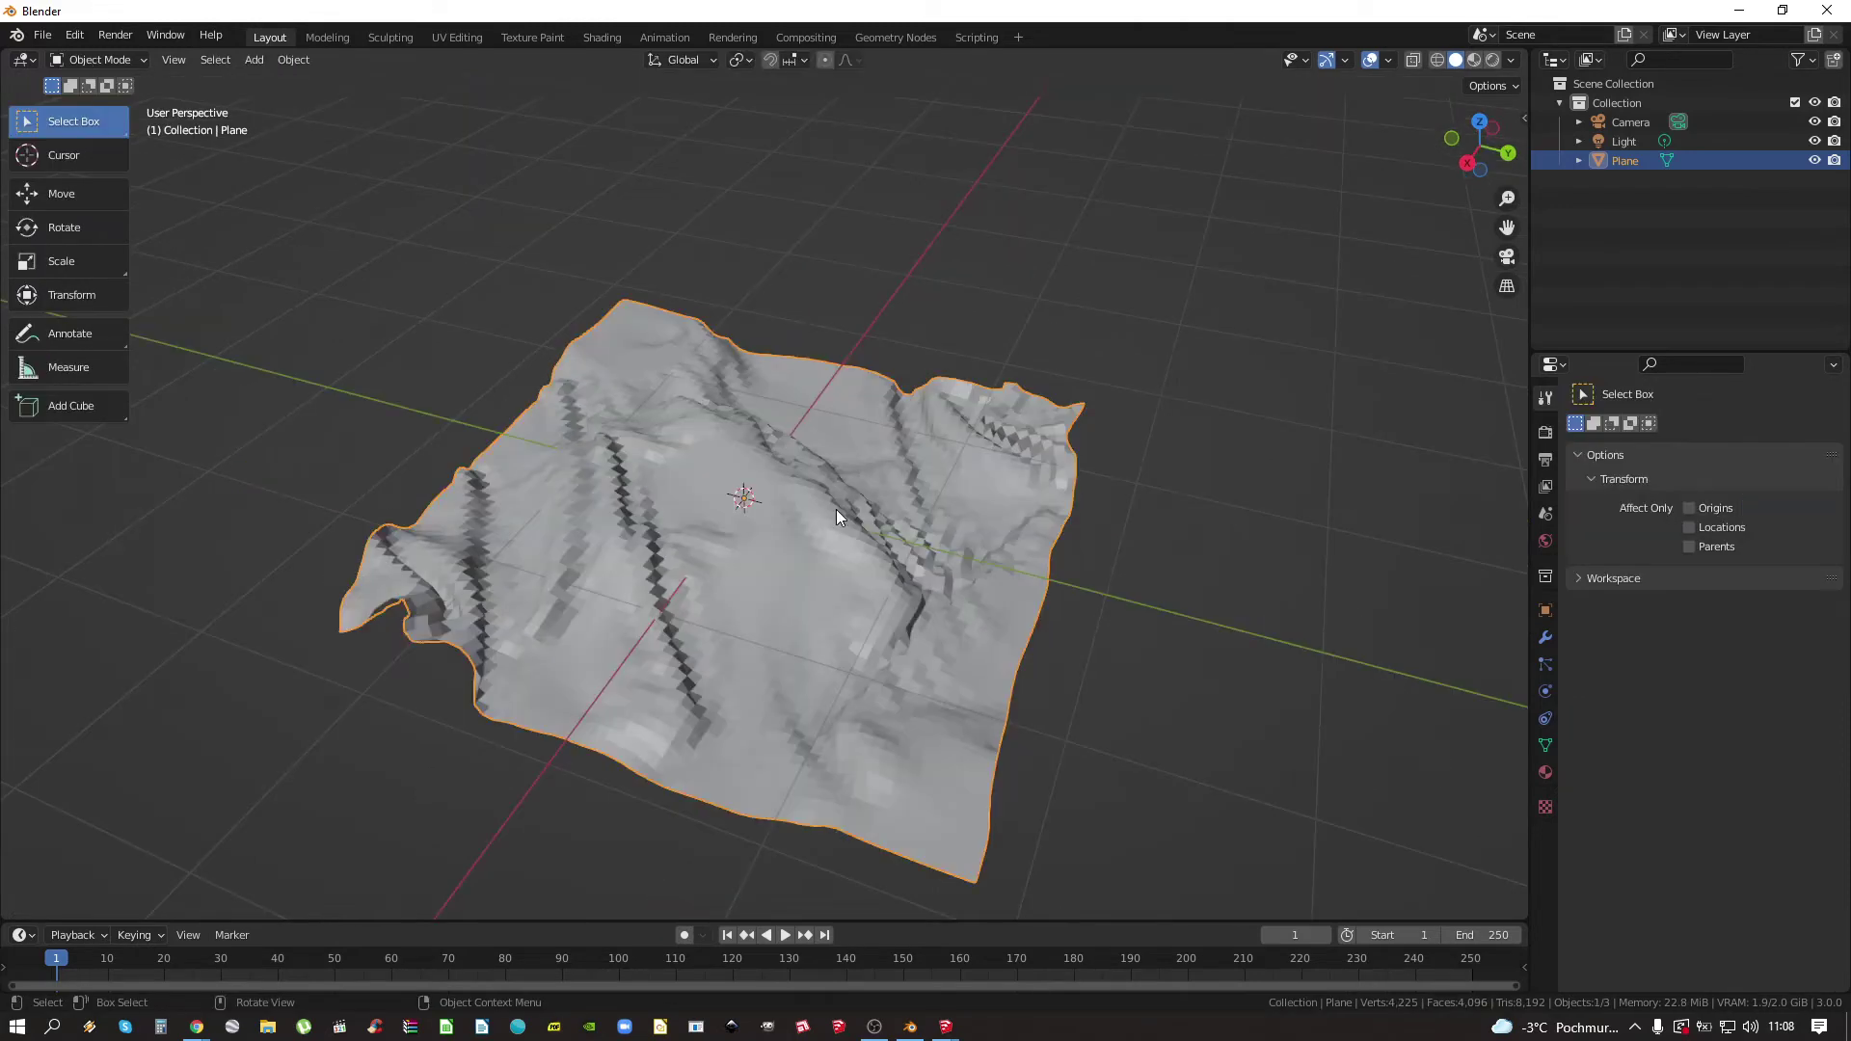
pyautogui.click(1545, 637)
pyautogui.click(1614, 429)
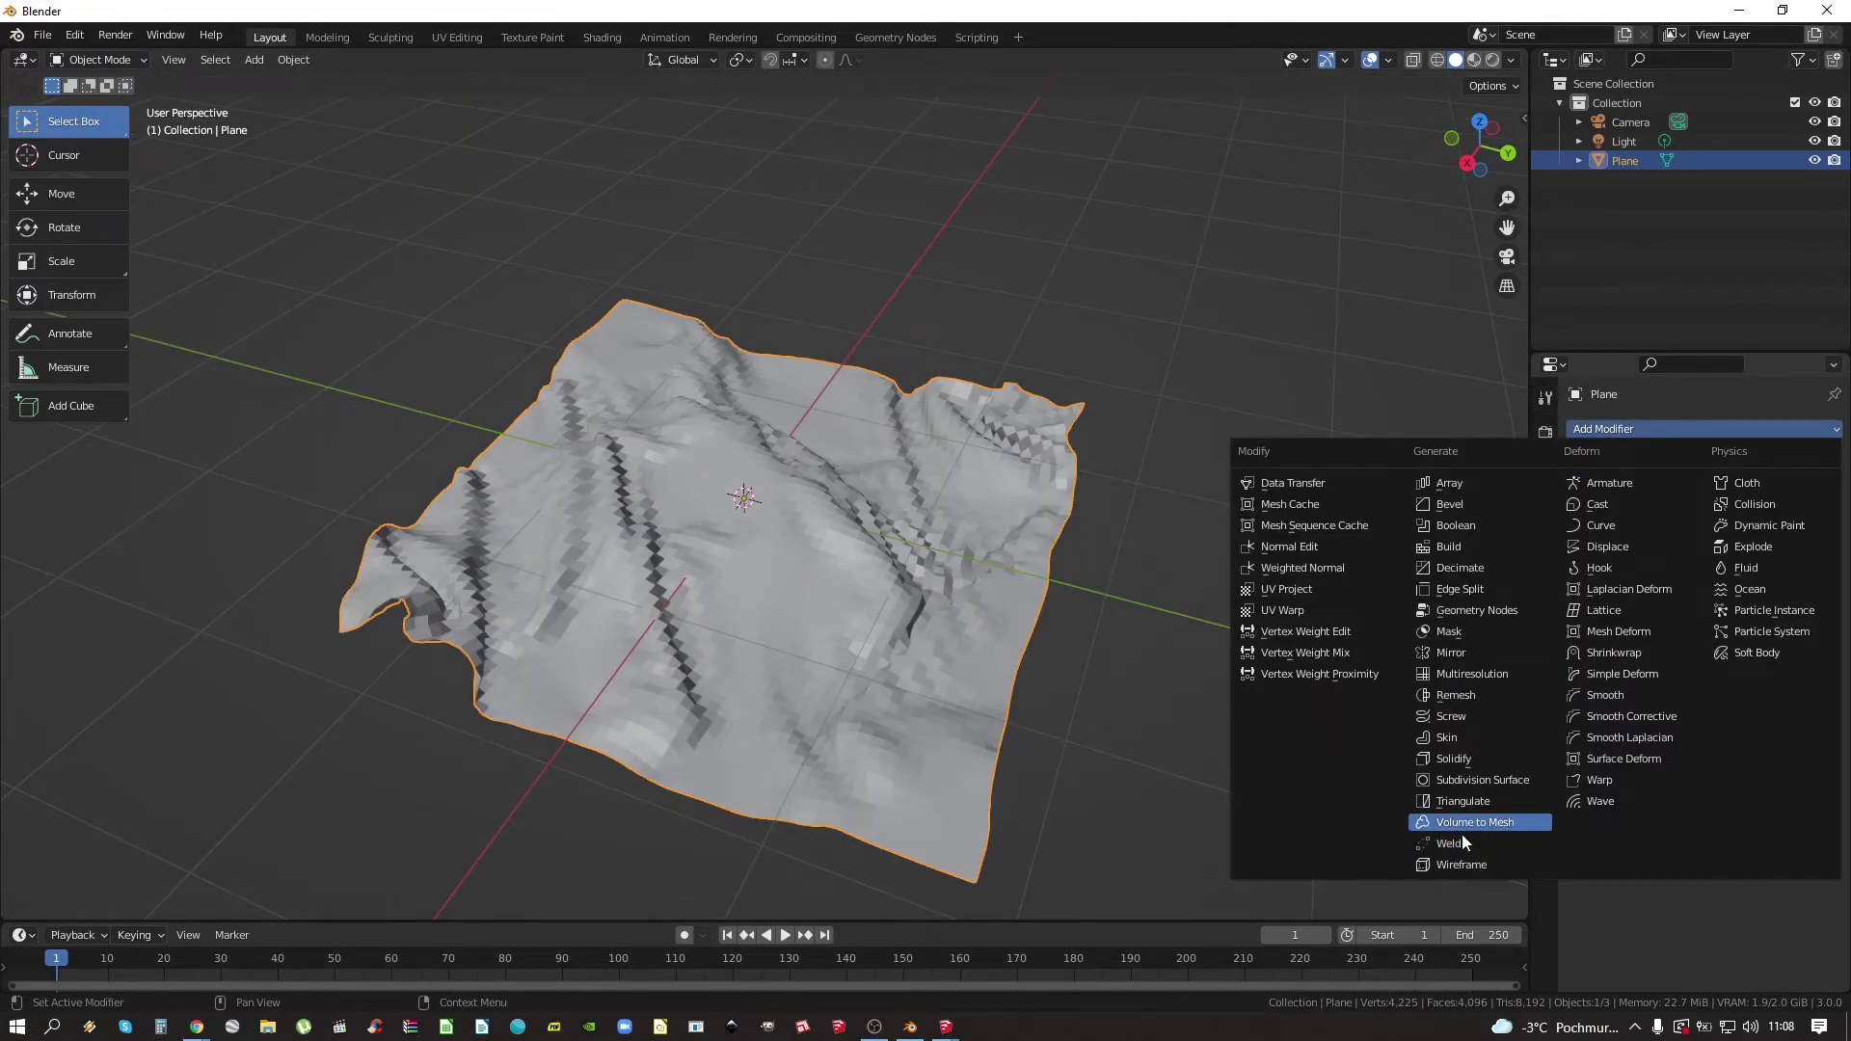
pyautogui.click(1471, 779)
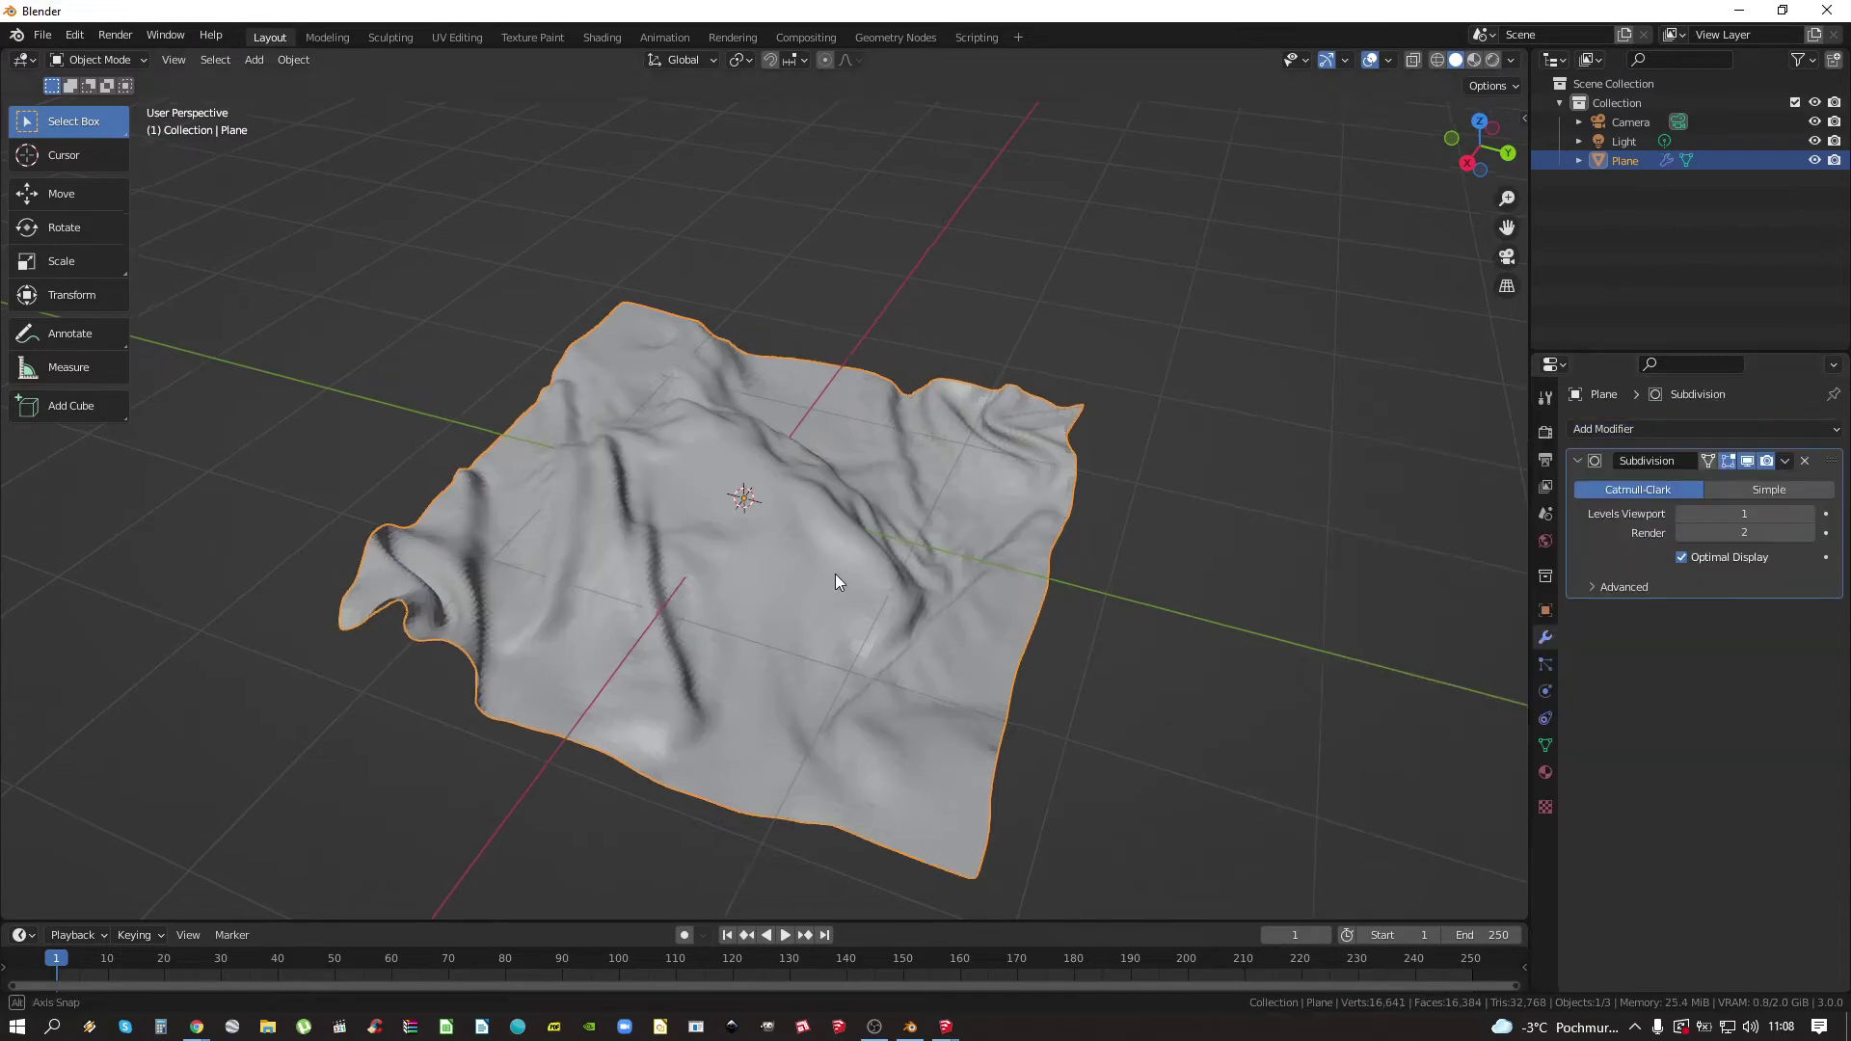
# - Set the subdivision viewport level to 2 and apply the modifier permanently
pyautogui.moveTo(835, 575); pyautogui.dragTo(627, 534, button='middle')
pyautogui.scroll(5, 656, 540)
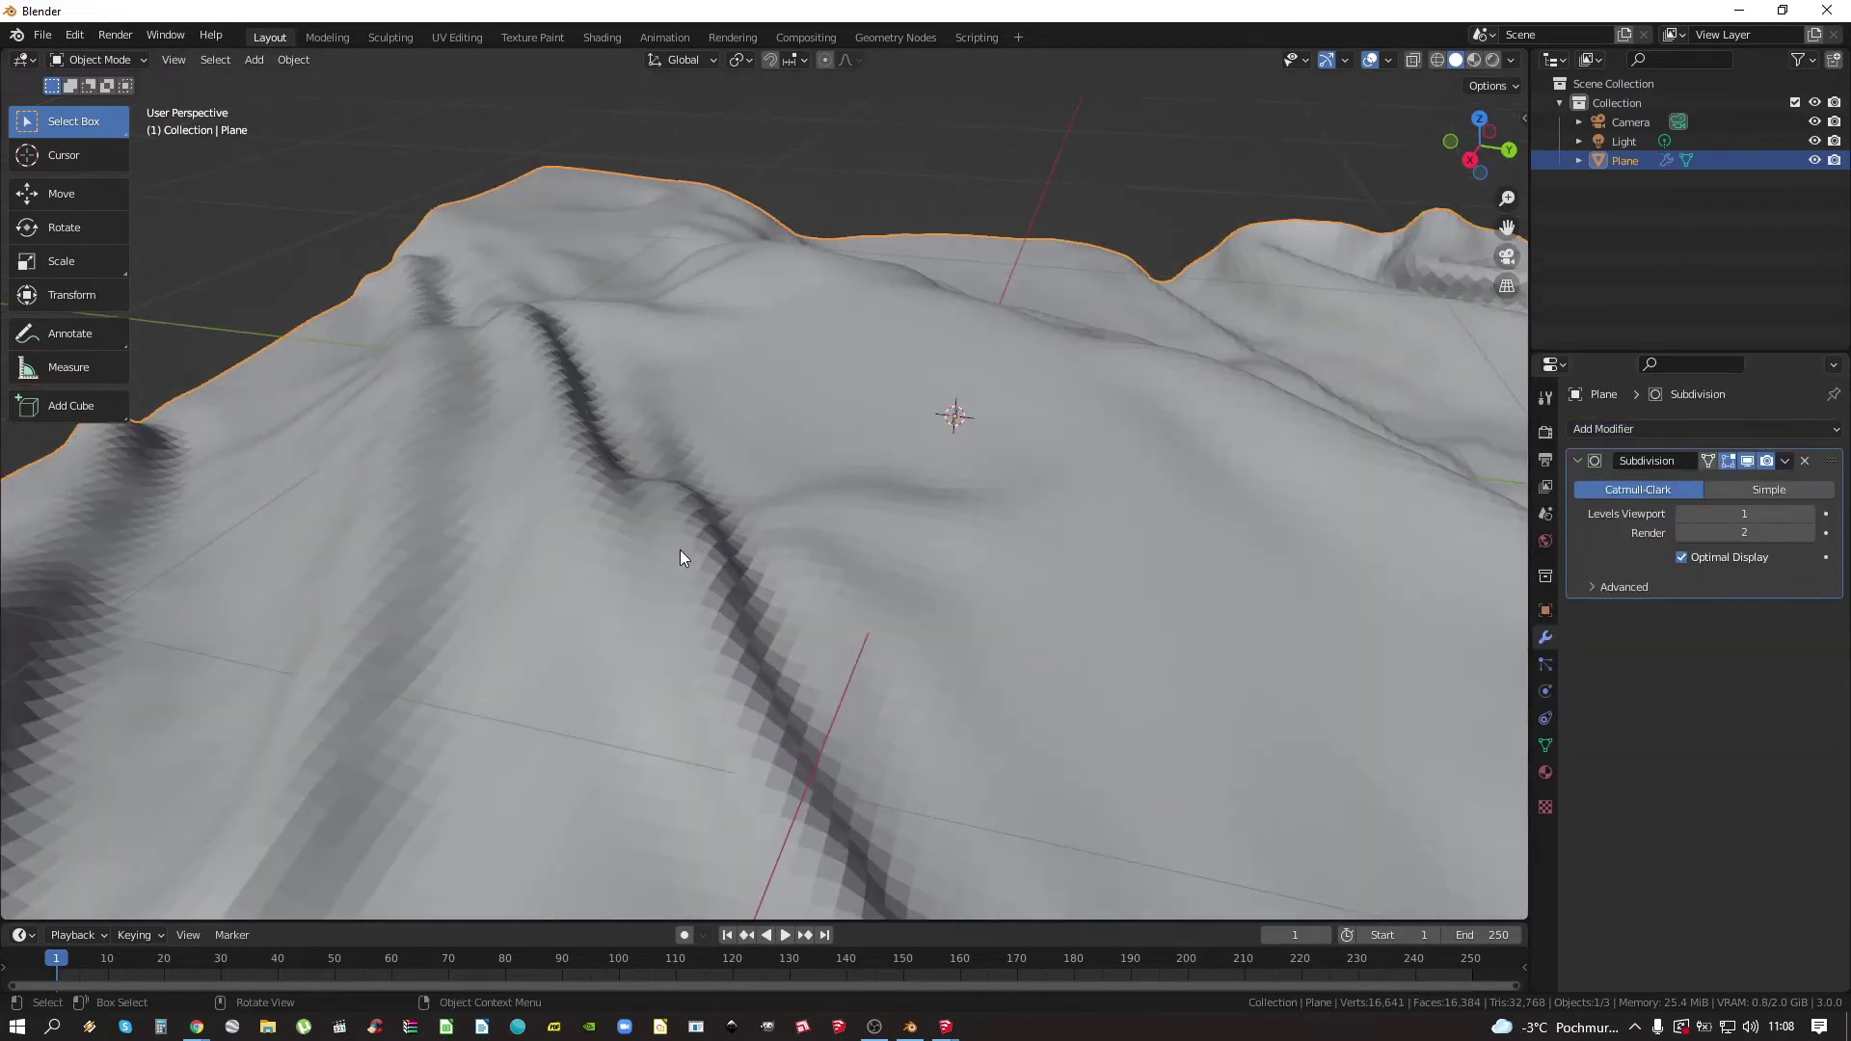
pyautogui.click(1809, 513)
pyautogui.moveTo(959, 484)
pyautogui.mouseDown(button='middle')
pyautogui.moveTo(911, 432)
pyautogui.moveTo(897, 464)
pyautogui.moveTo(921, 461)
pyautogui.mouseUp(button='middle')
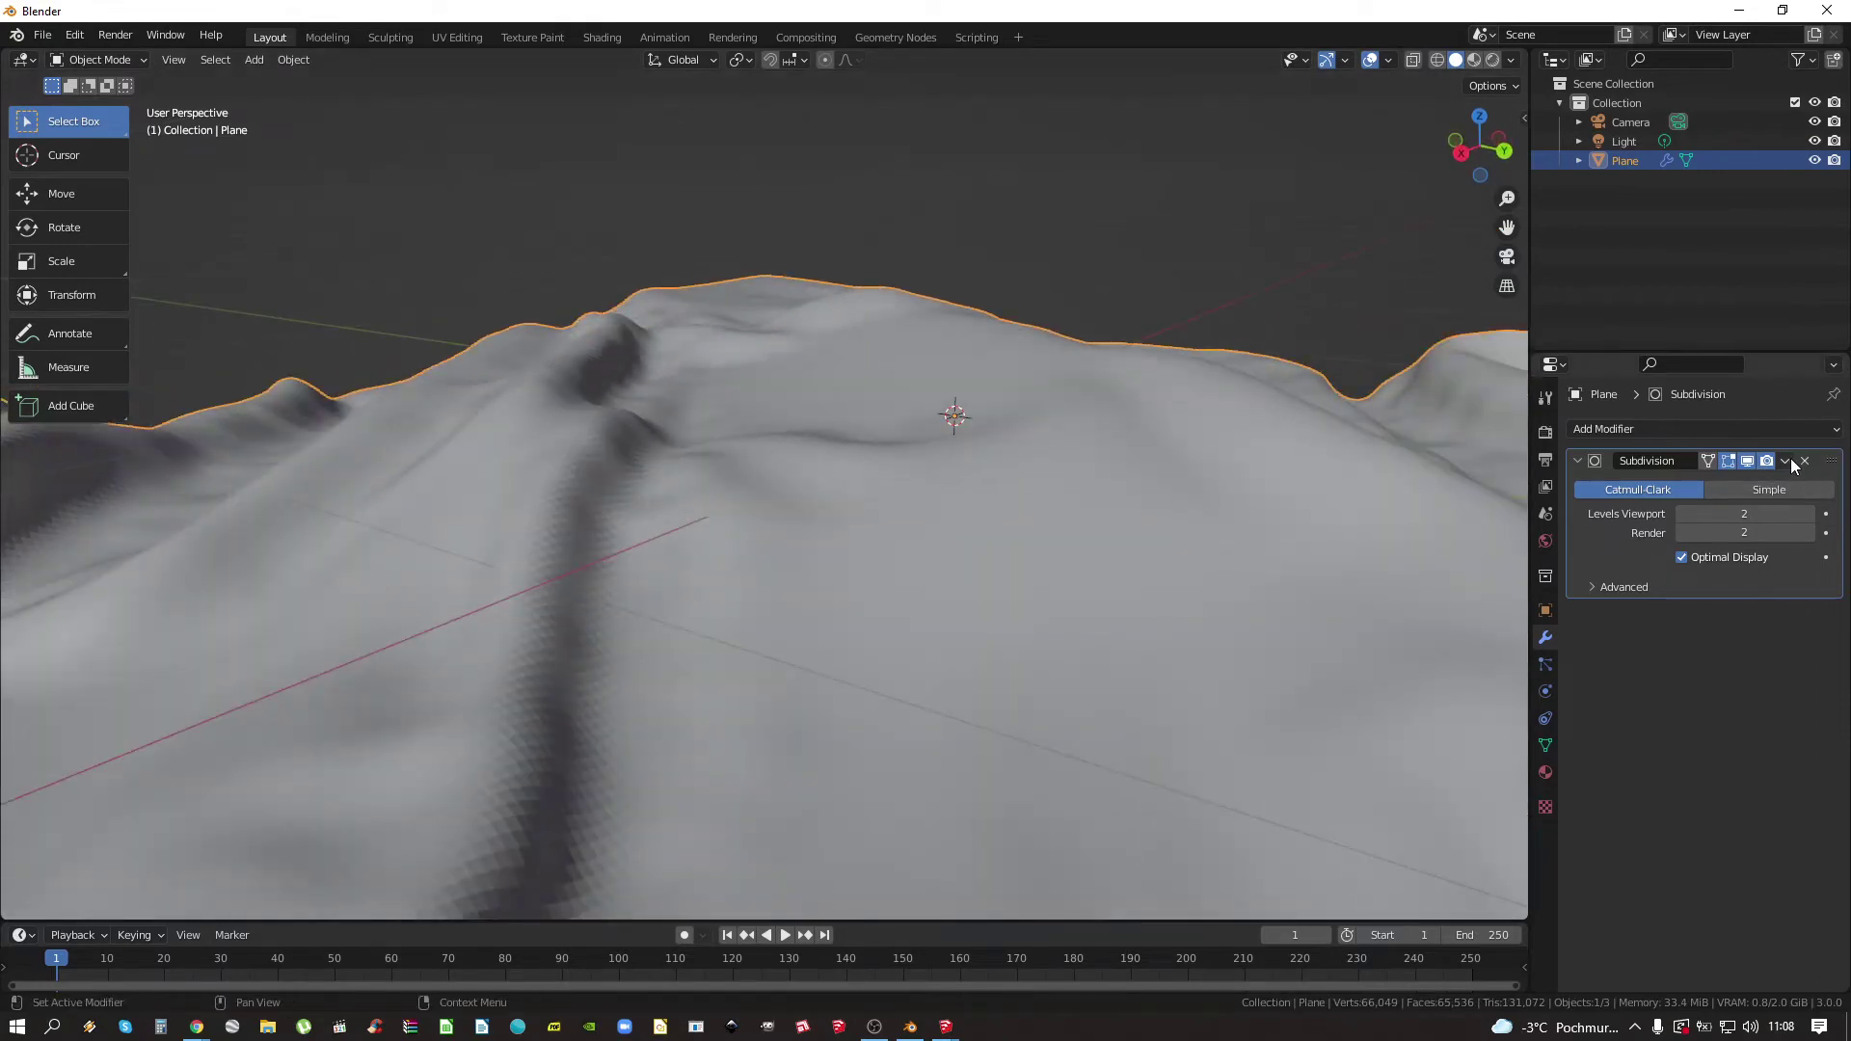
pyautogui.click(1793, 466)
pyautogui.click(1706, 487)
# - Turn on the Wireframe overlay to show the cloth's mesh
pyautogui.moveTo(1253, 473)
pyautogui.mouseDown(button='middle')
pyautogui.moveTo(1109, 467)
pyautogui.moveTo(1373, 206)
pyautogui.mouseUp(button='middle')
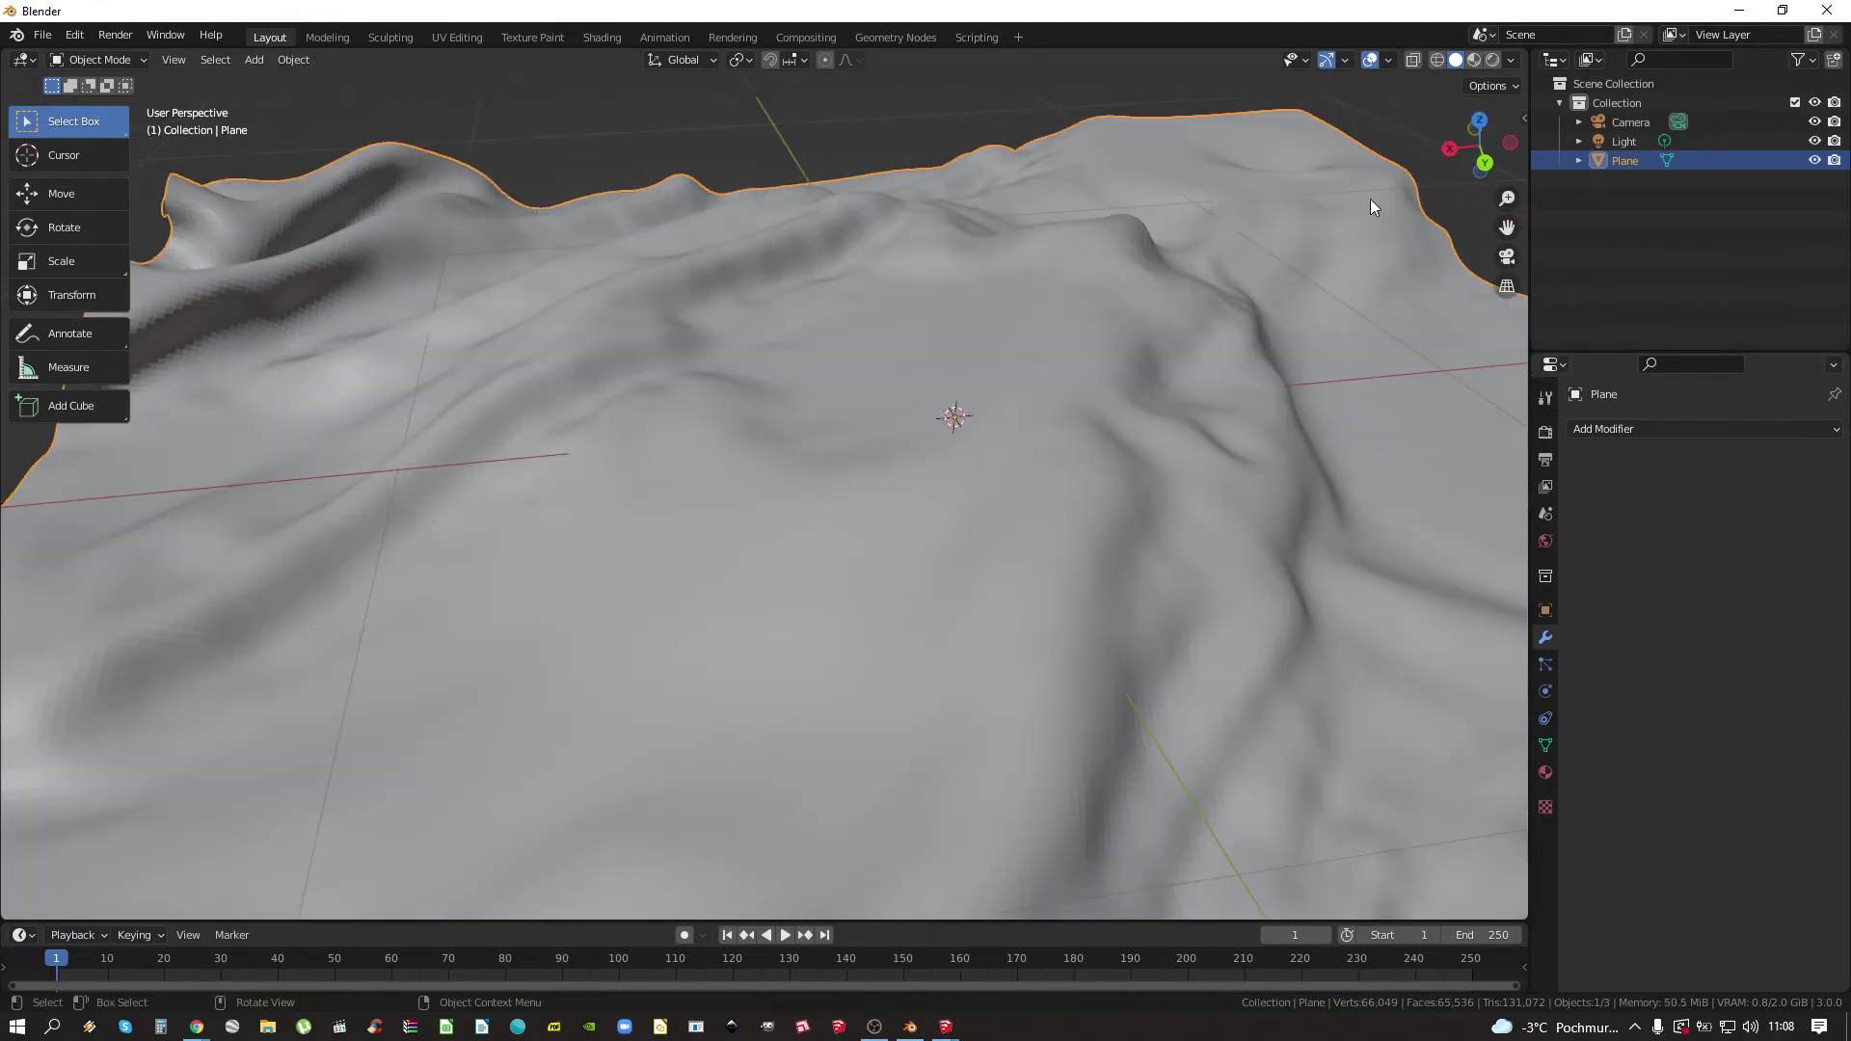
pyautogui.click(1389, 60)
pyautogui.click(1269, 388)
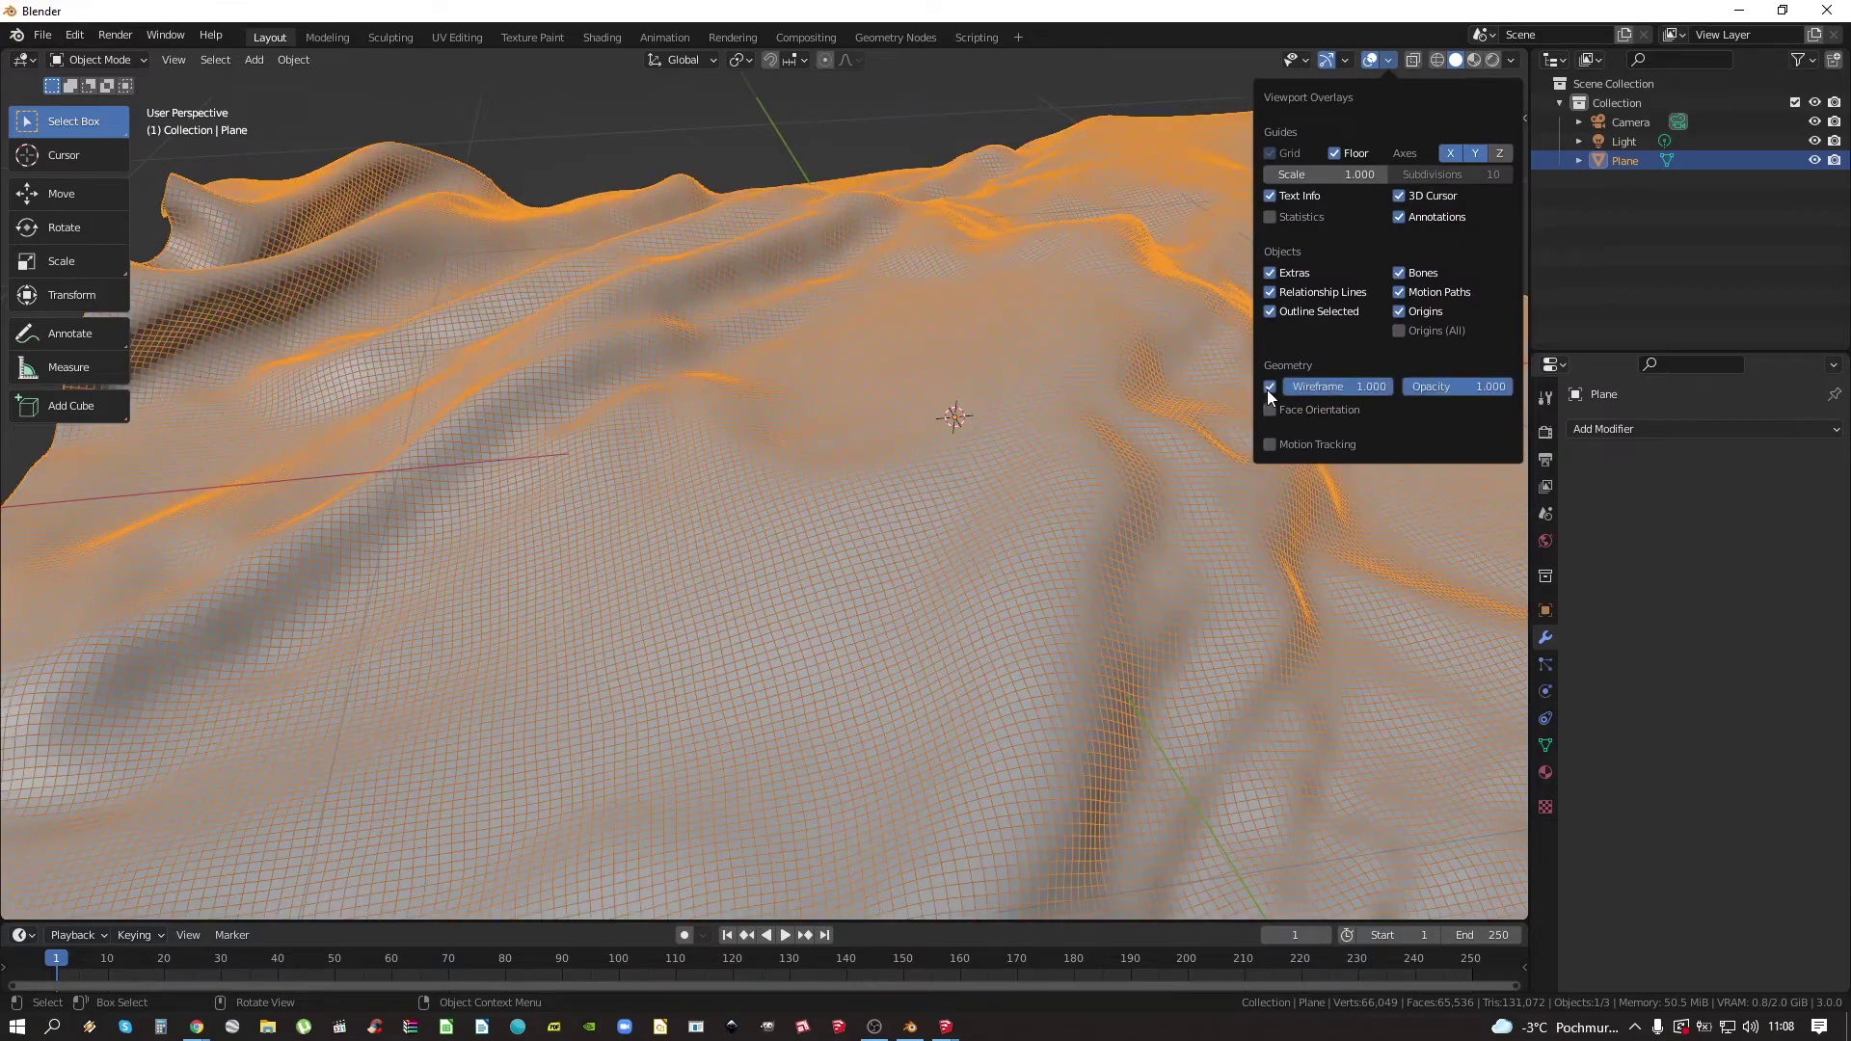
pyautogui.moveTo(779, 437)
pyautogui.mouseDown(button='middle')
pyautogui.moveTo(866, 428)
pyautogui.moveTo(950, 474)
pyautogui.moveTo(973, 515)
pyautogui.moveTo(932, 477)
pyautogui.mouseUp(button='middle')
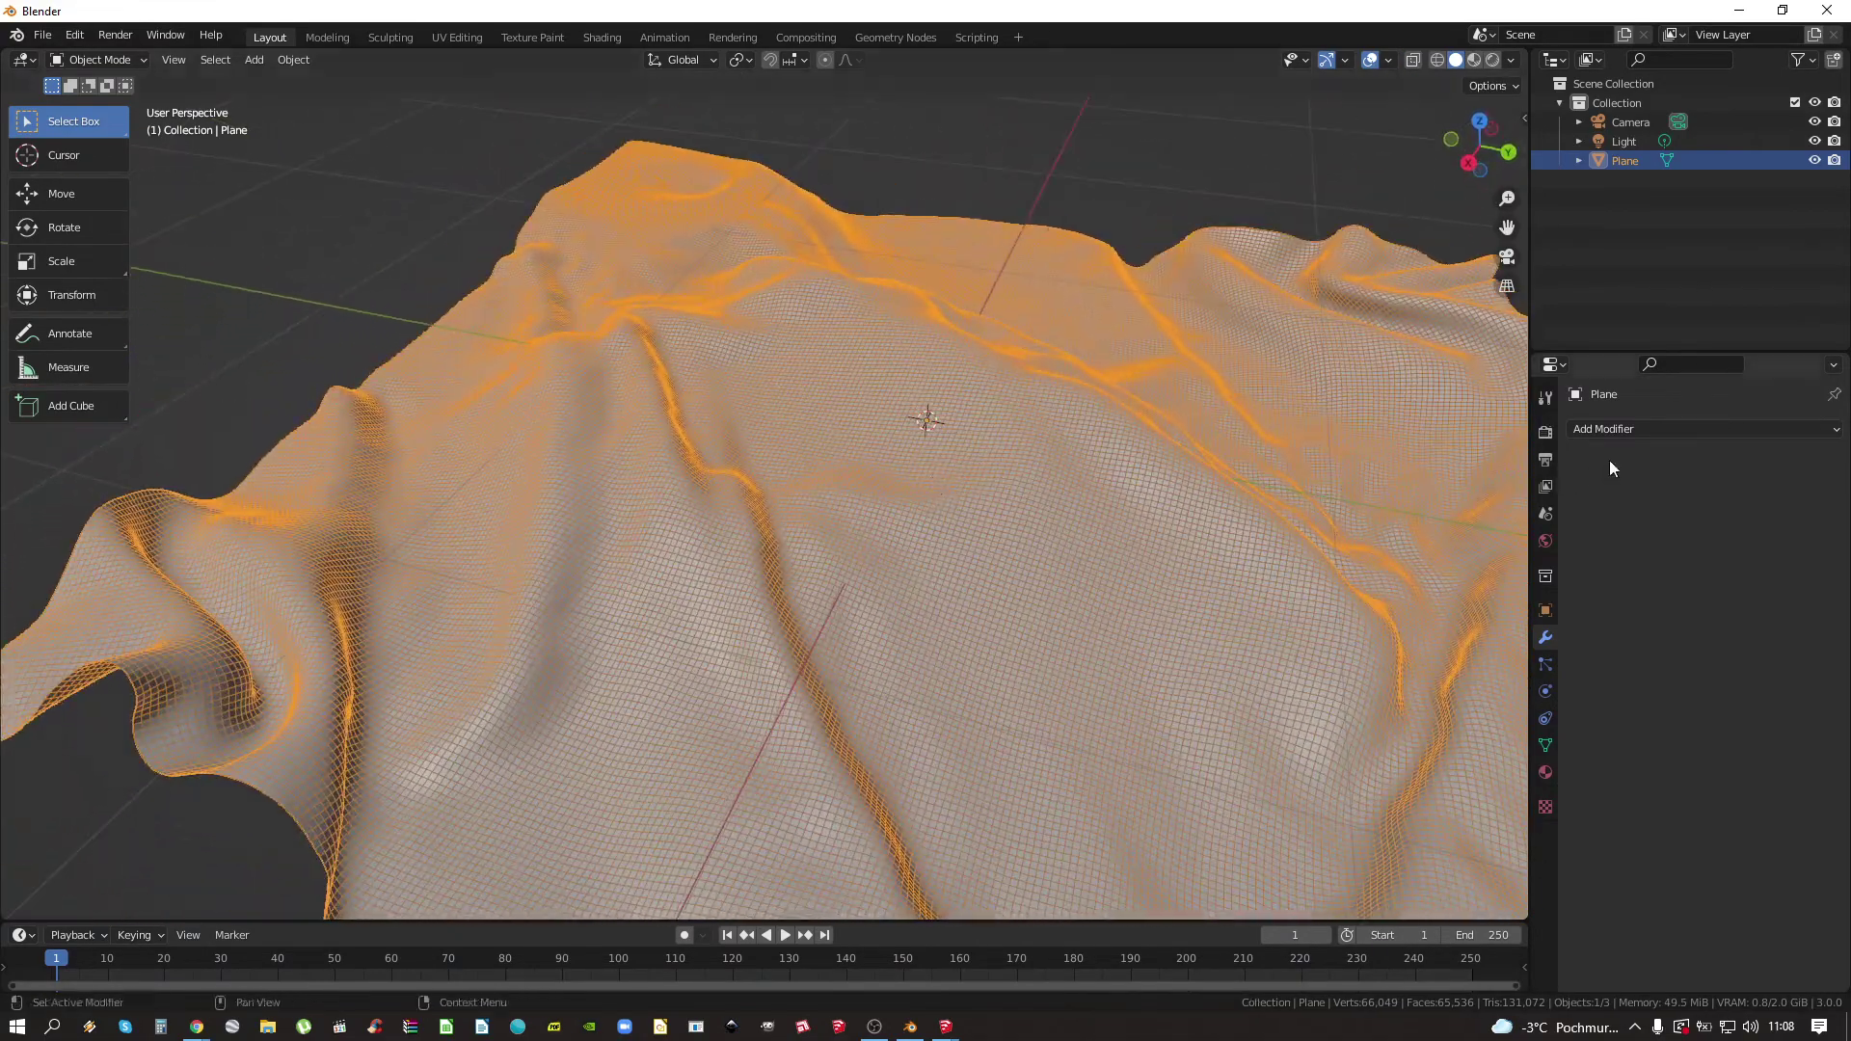
pyautogui.click(1624, 428)
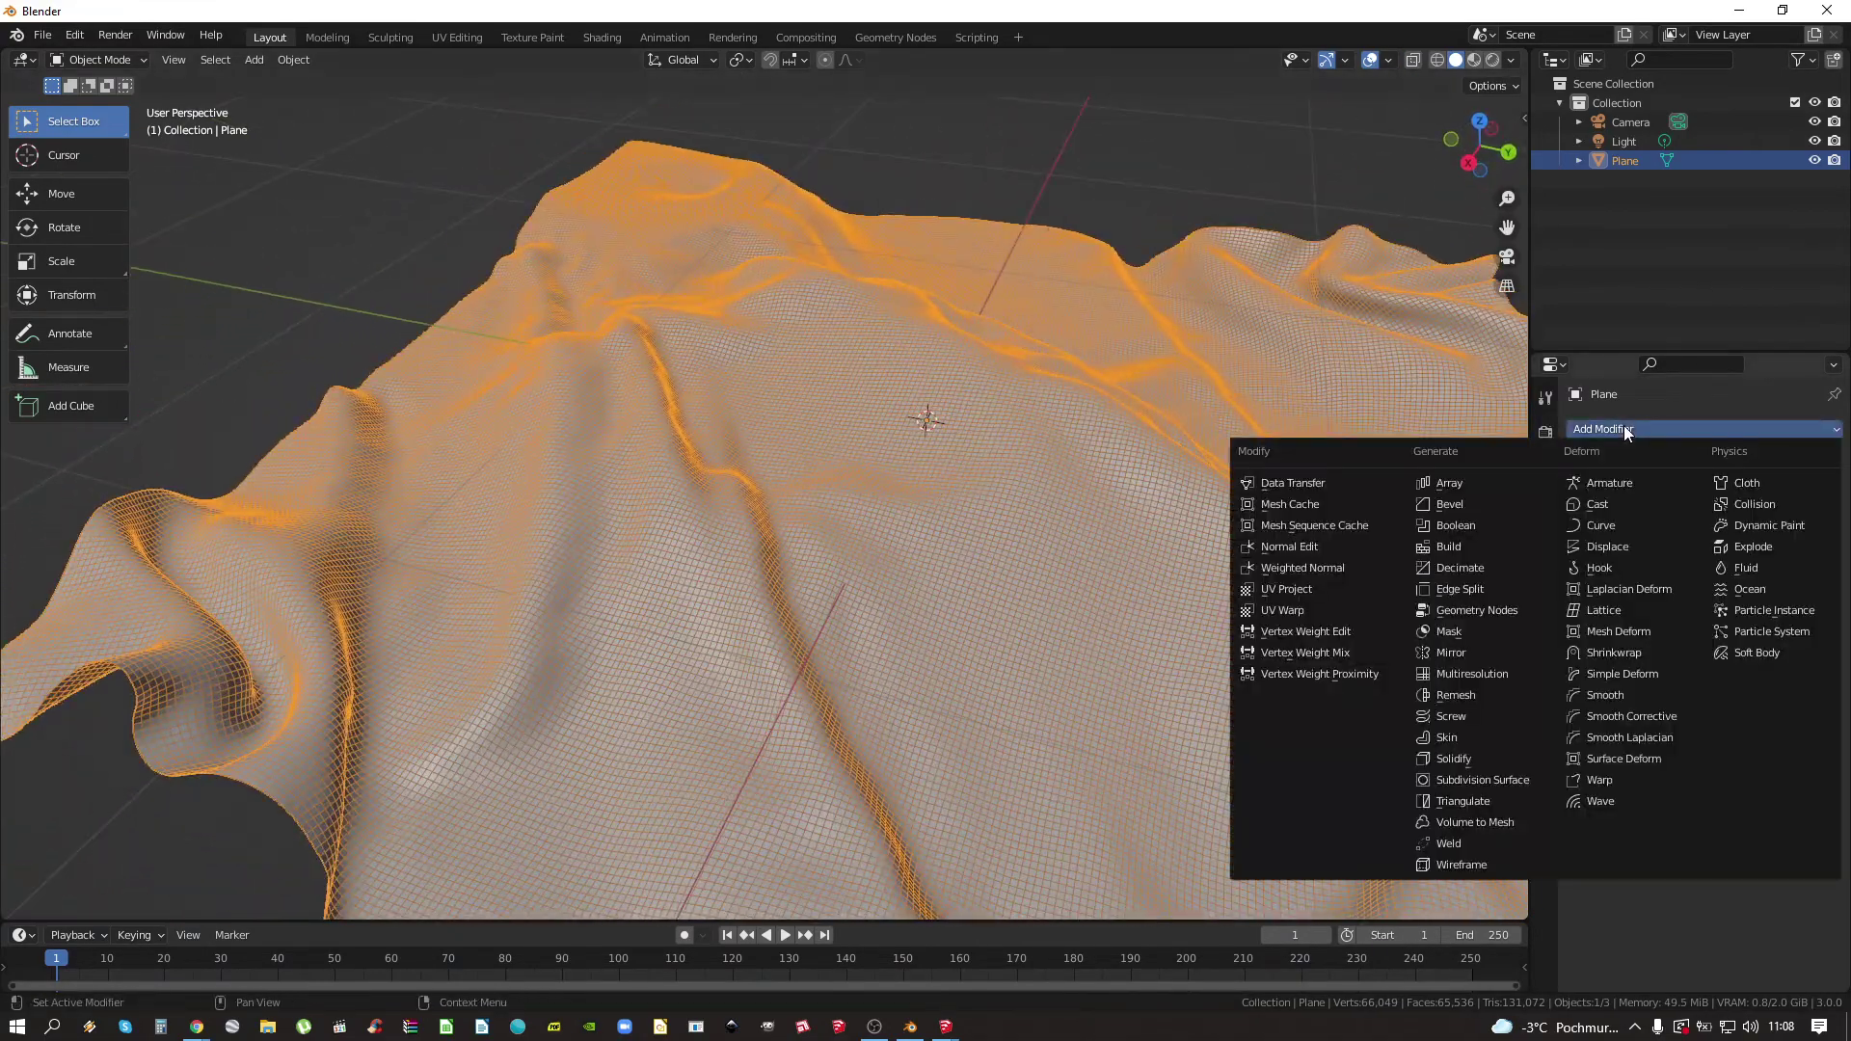
# - Add a Decimate modifier at ratio 0.1 and apply it, leaving 13,106 faces
pyautogui.click(1471, 567)
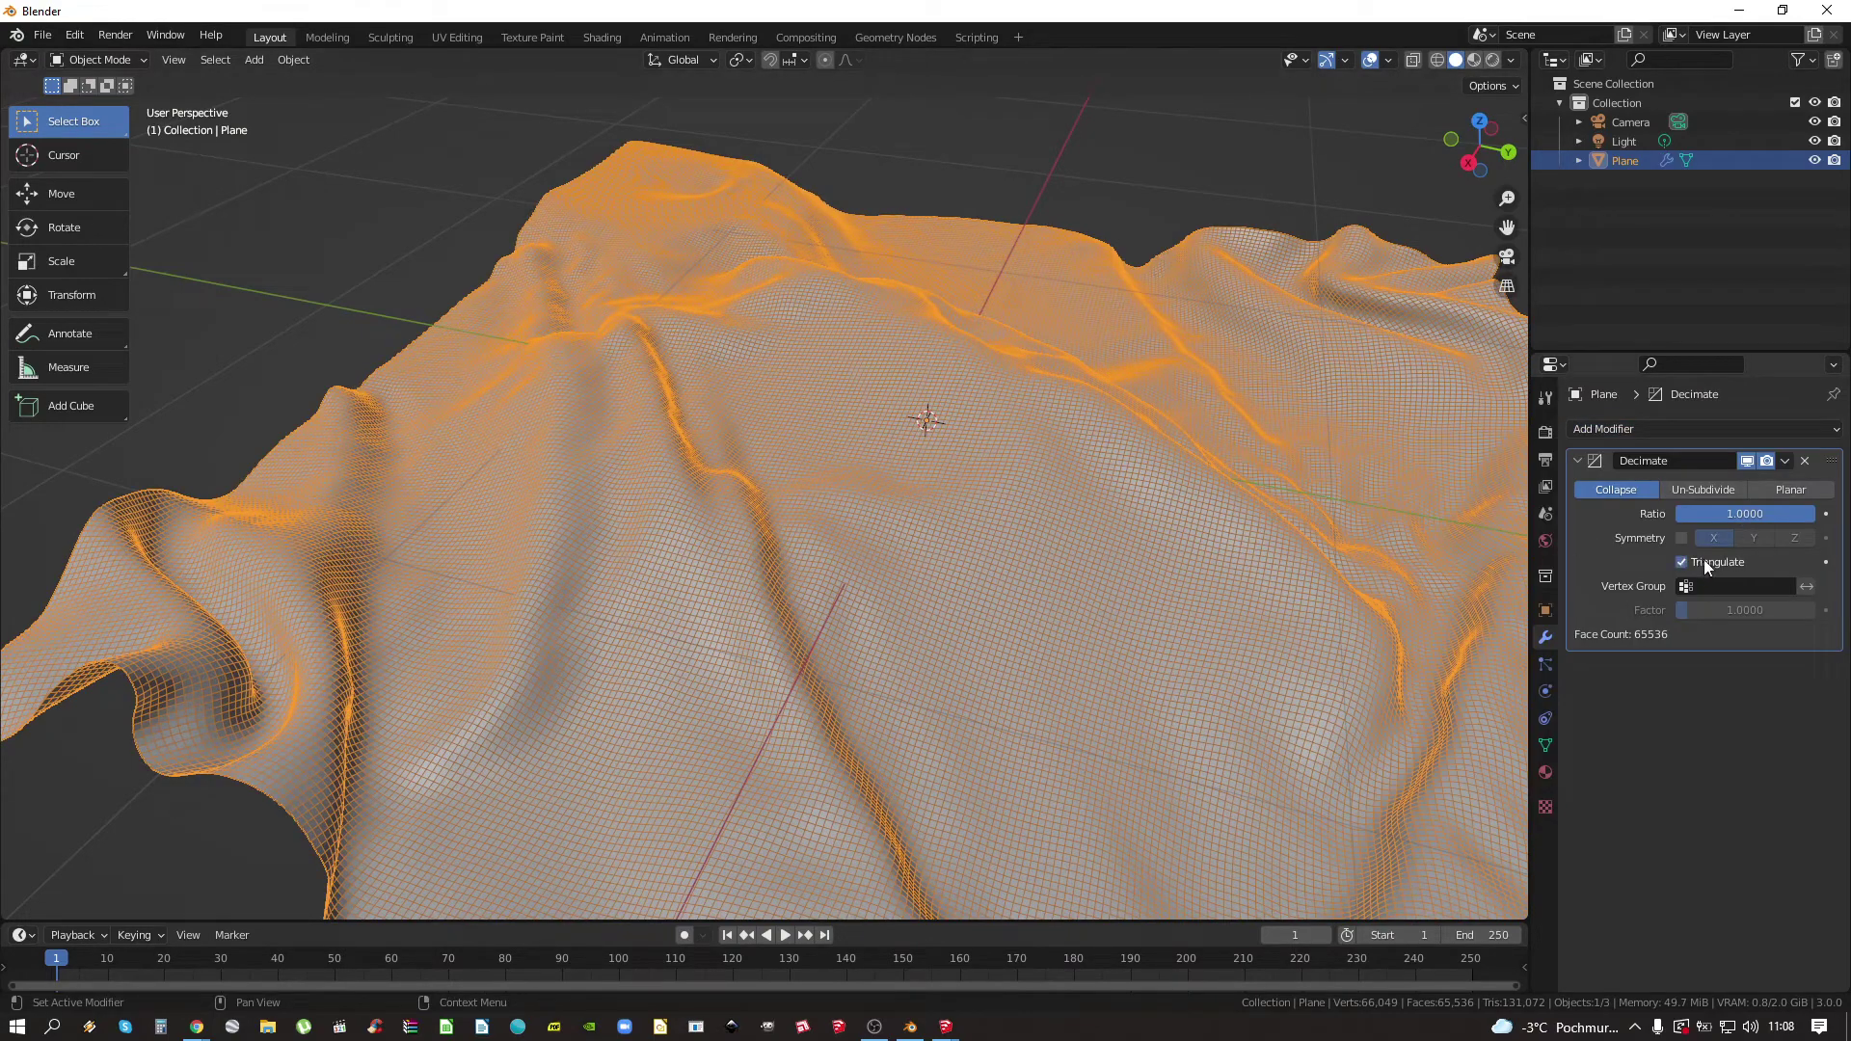
pyautogui.moveTo(1813, 514)
pyautogui.mouseDown()
pyautogui.moveTo(1682, 518)
pyautogui.moveTo(1697, 514)
pyautogui.mouseUp()
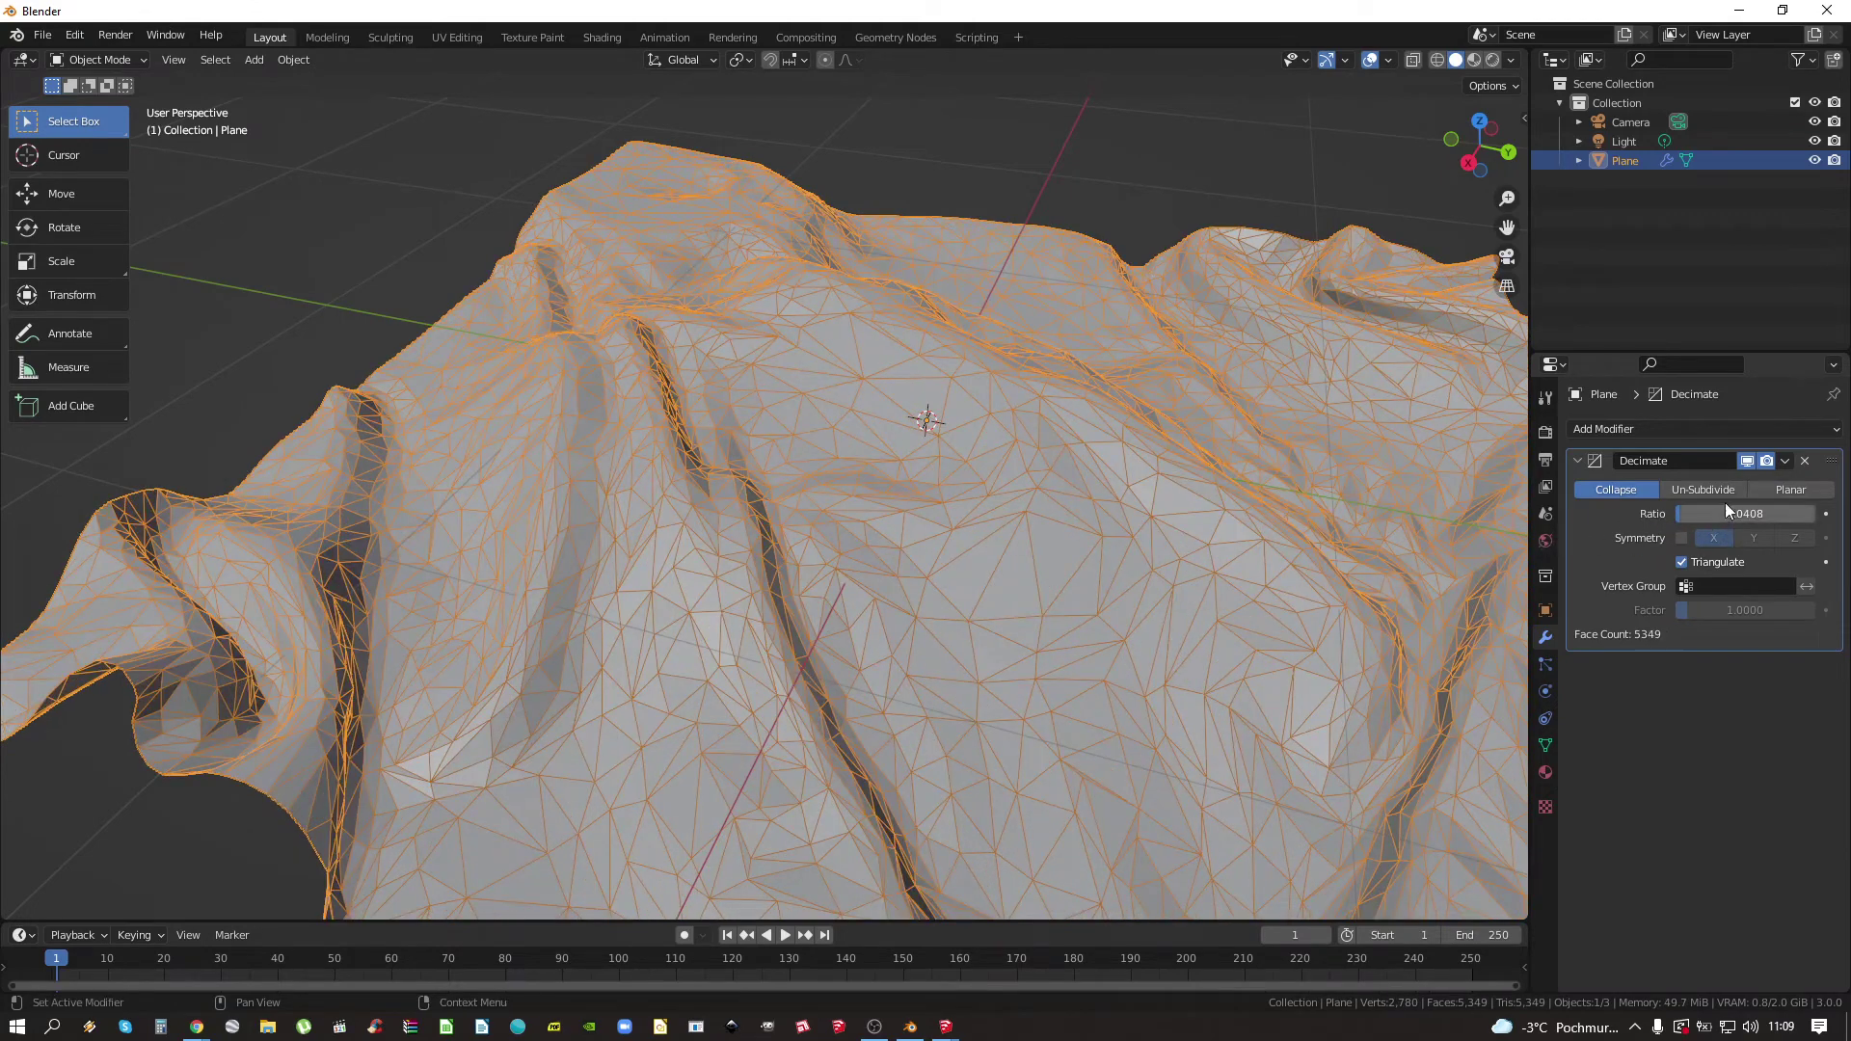
pyautogui.click(1732, 514)
pyautogui.write('8')
pyautogui.press('Return')
pyautogui.click(1755, 511)
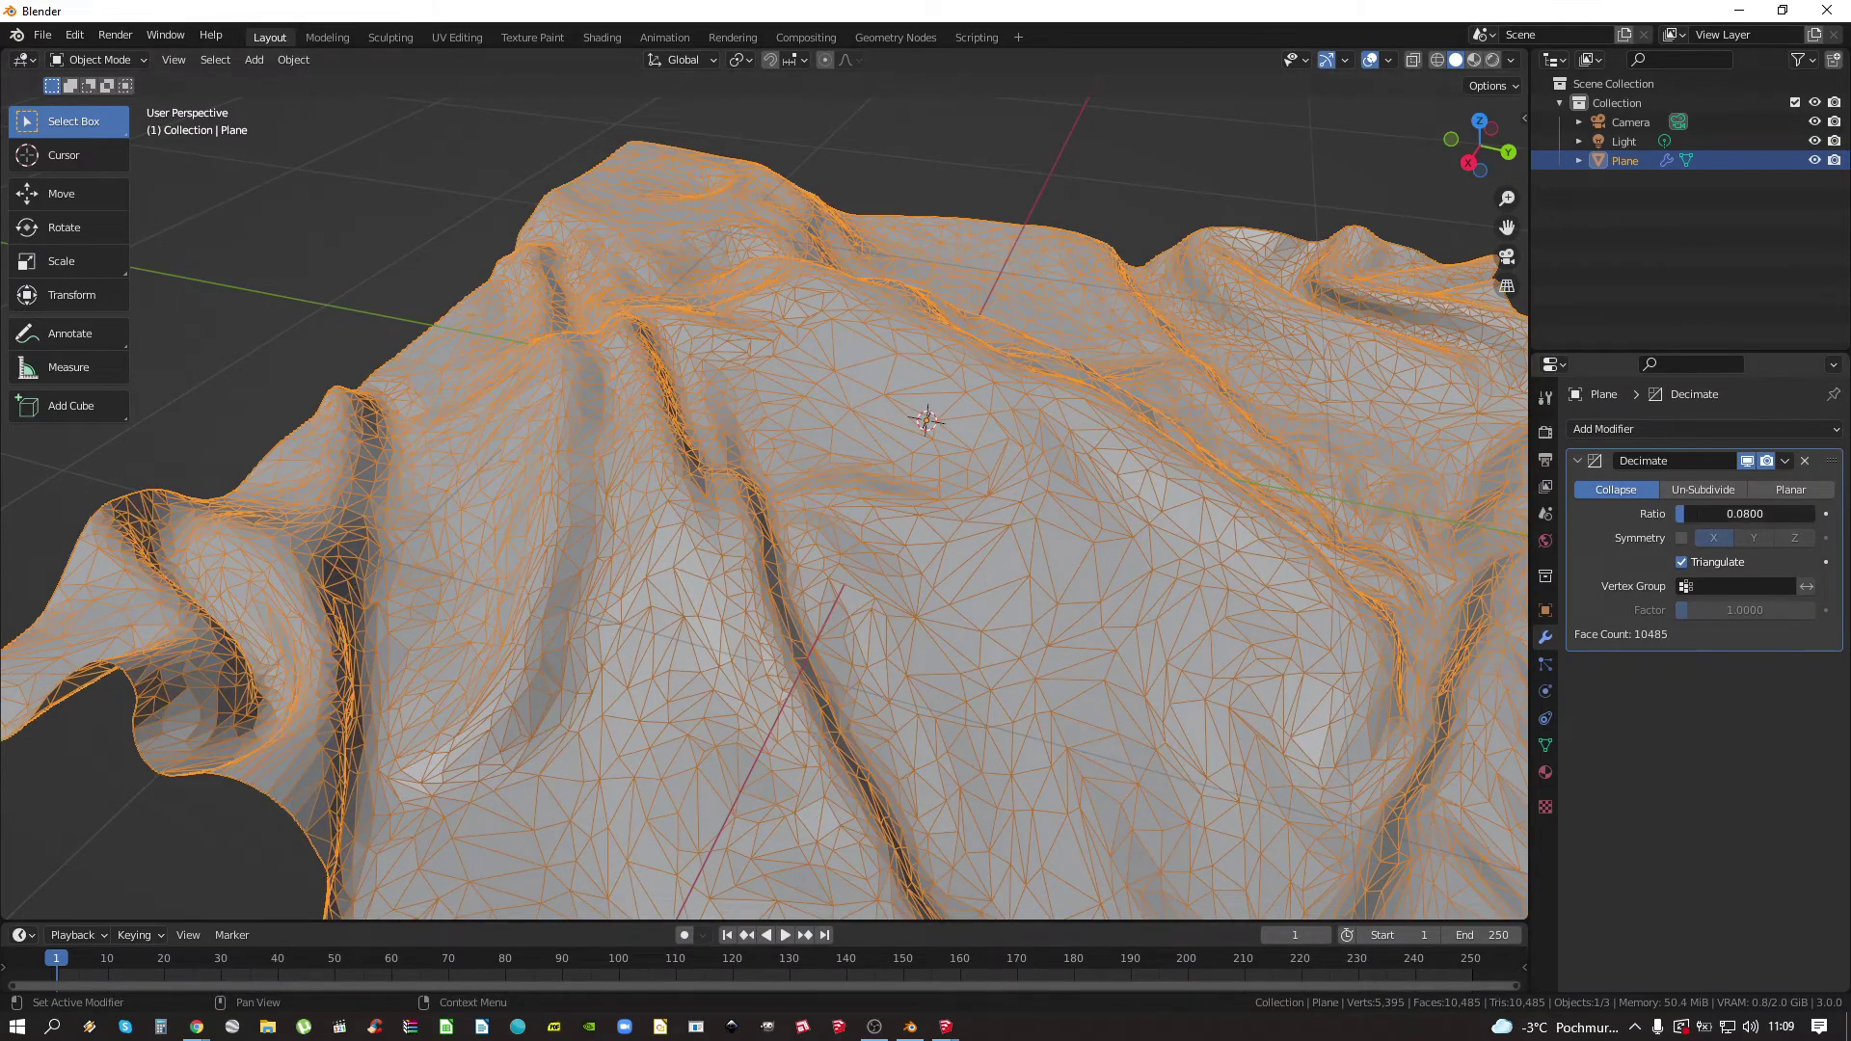
pyautogui.click(1720, 514)
pyautogui.write('0.1000')
pyautogui.press('Return')
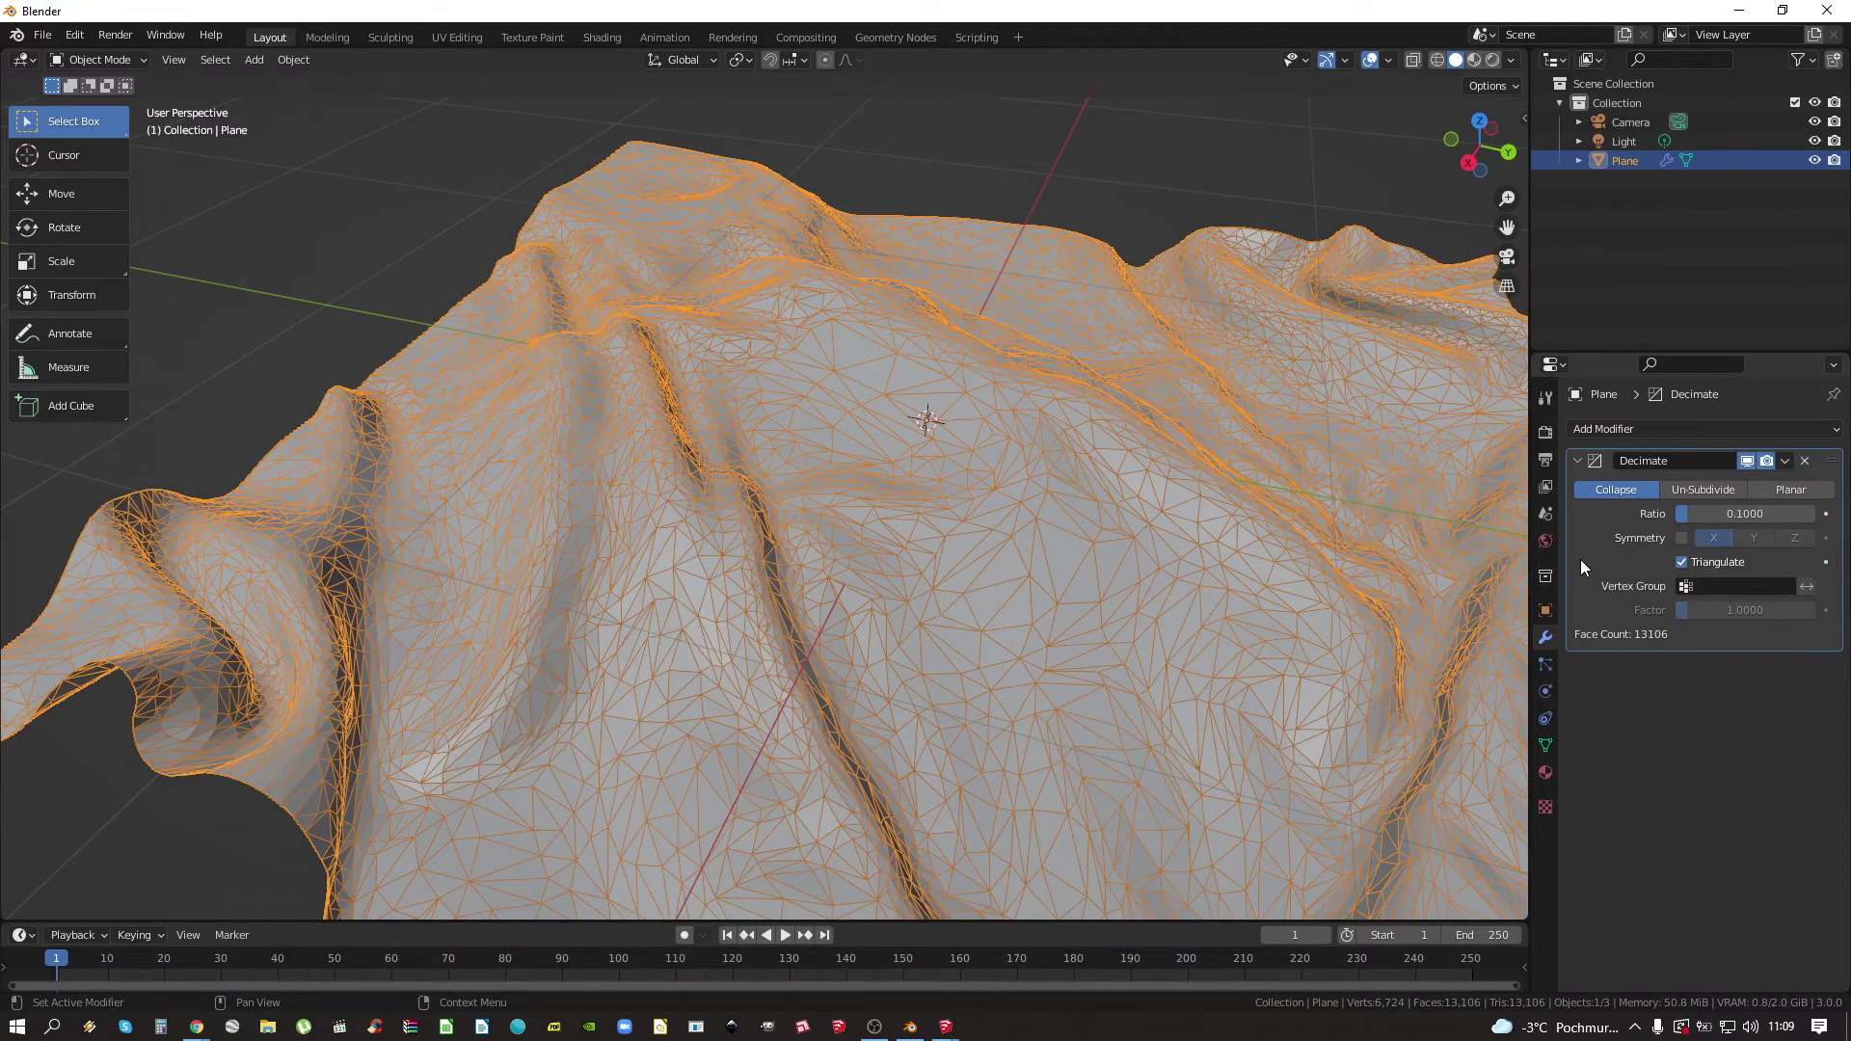
pyautogui.click(1787, 461)
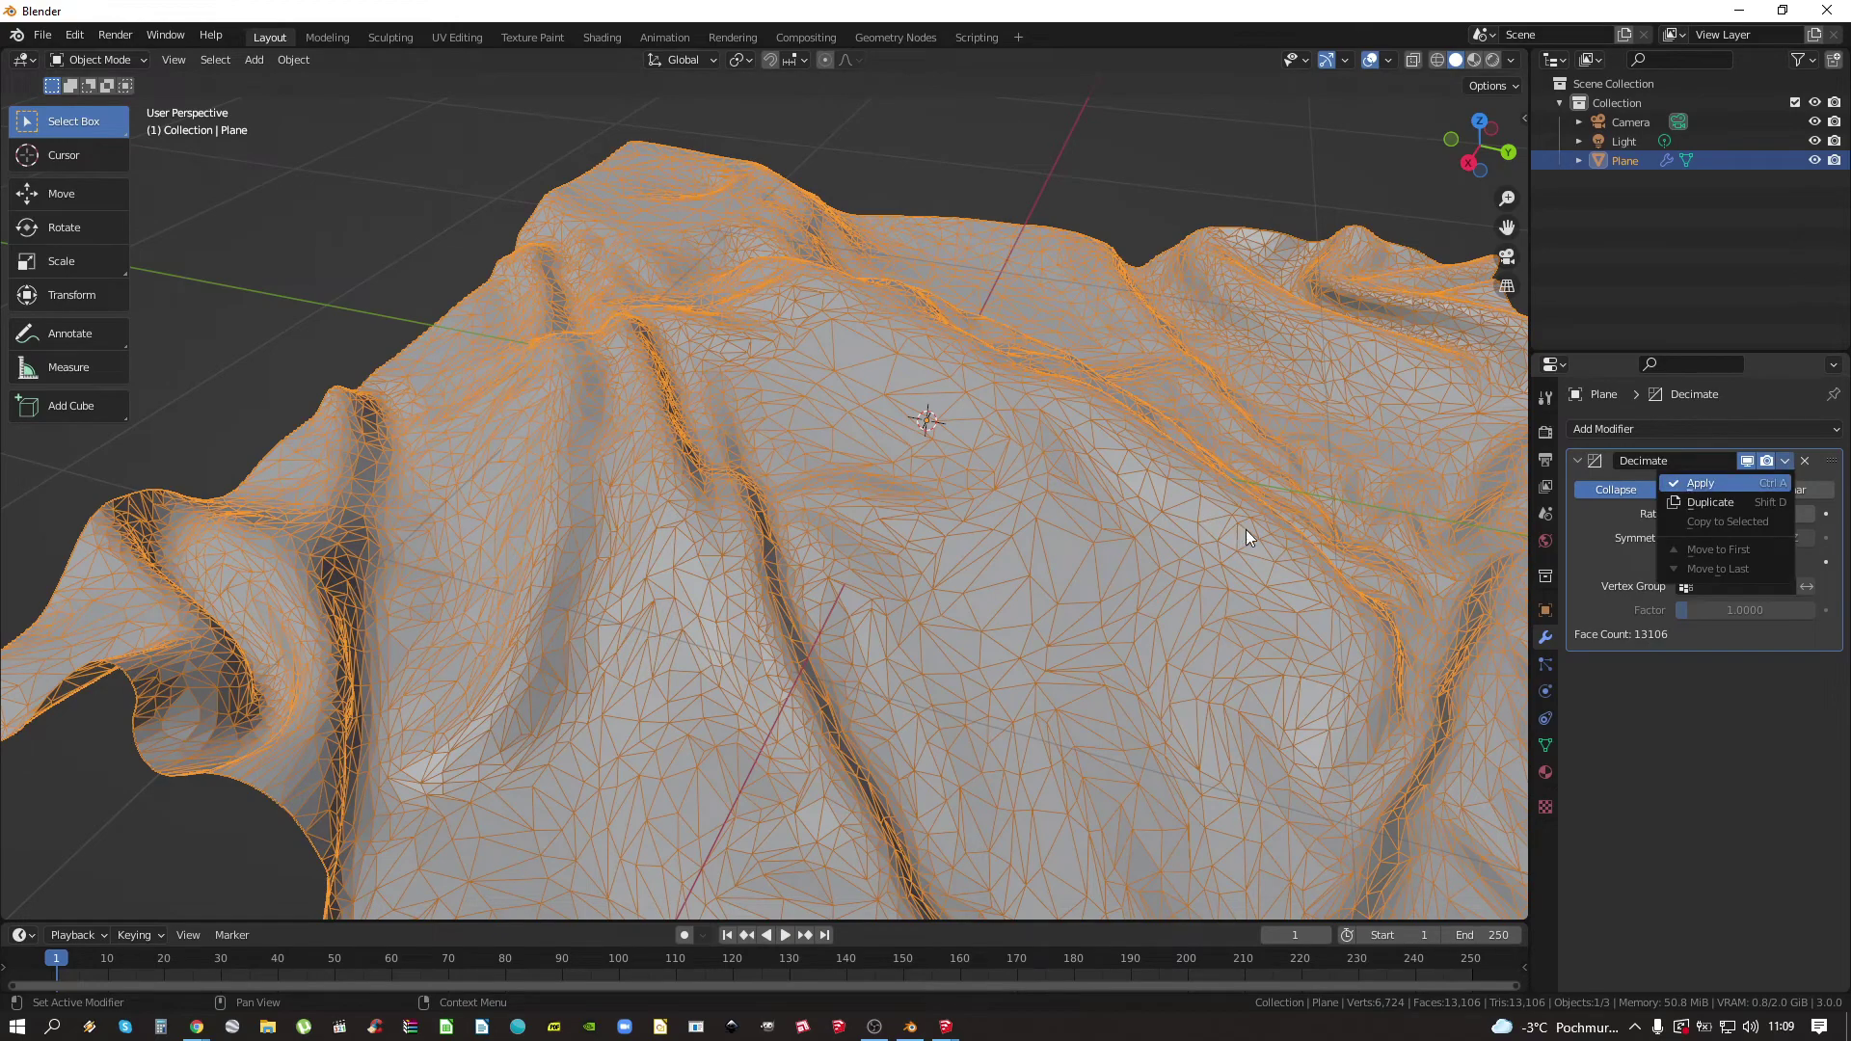
pyautogui.press('Return')
pyautogui.moveTo(1244, 538)
pyautogui.mouseDown(button='middle')
pyautogui.moveTo(1085, 482)
pyautogui.moveTo(1356, 118)
pyautogui.mouseUp(button='middle')
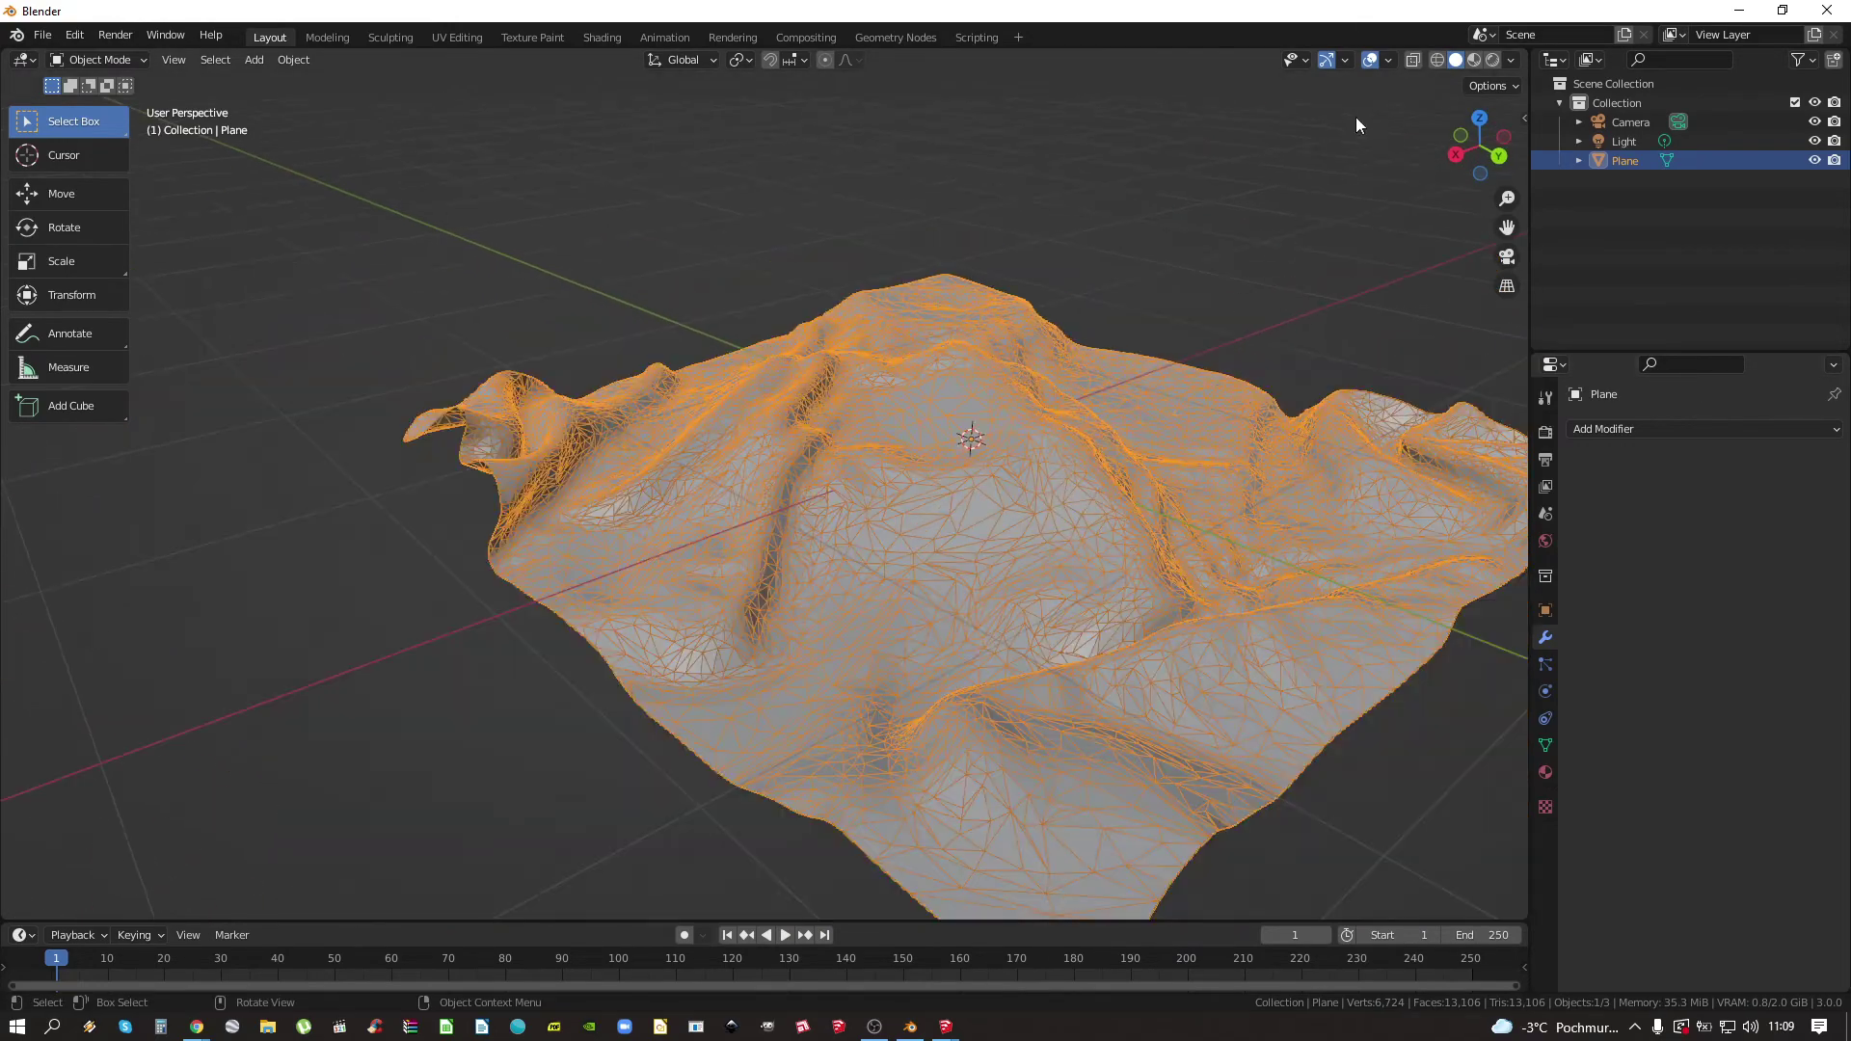
# - Hide the Wireframe overlay and select the cloth plane
pyautogui.click(1346, 59)
pyautogui.click(1389, 60)
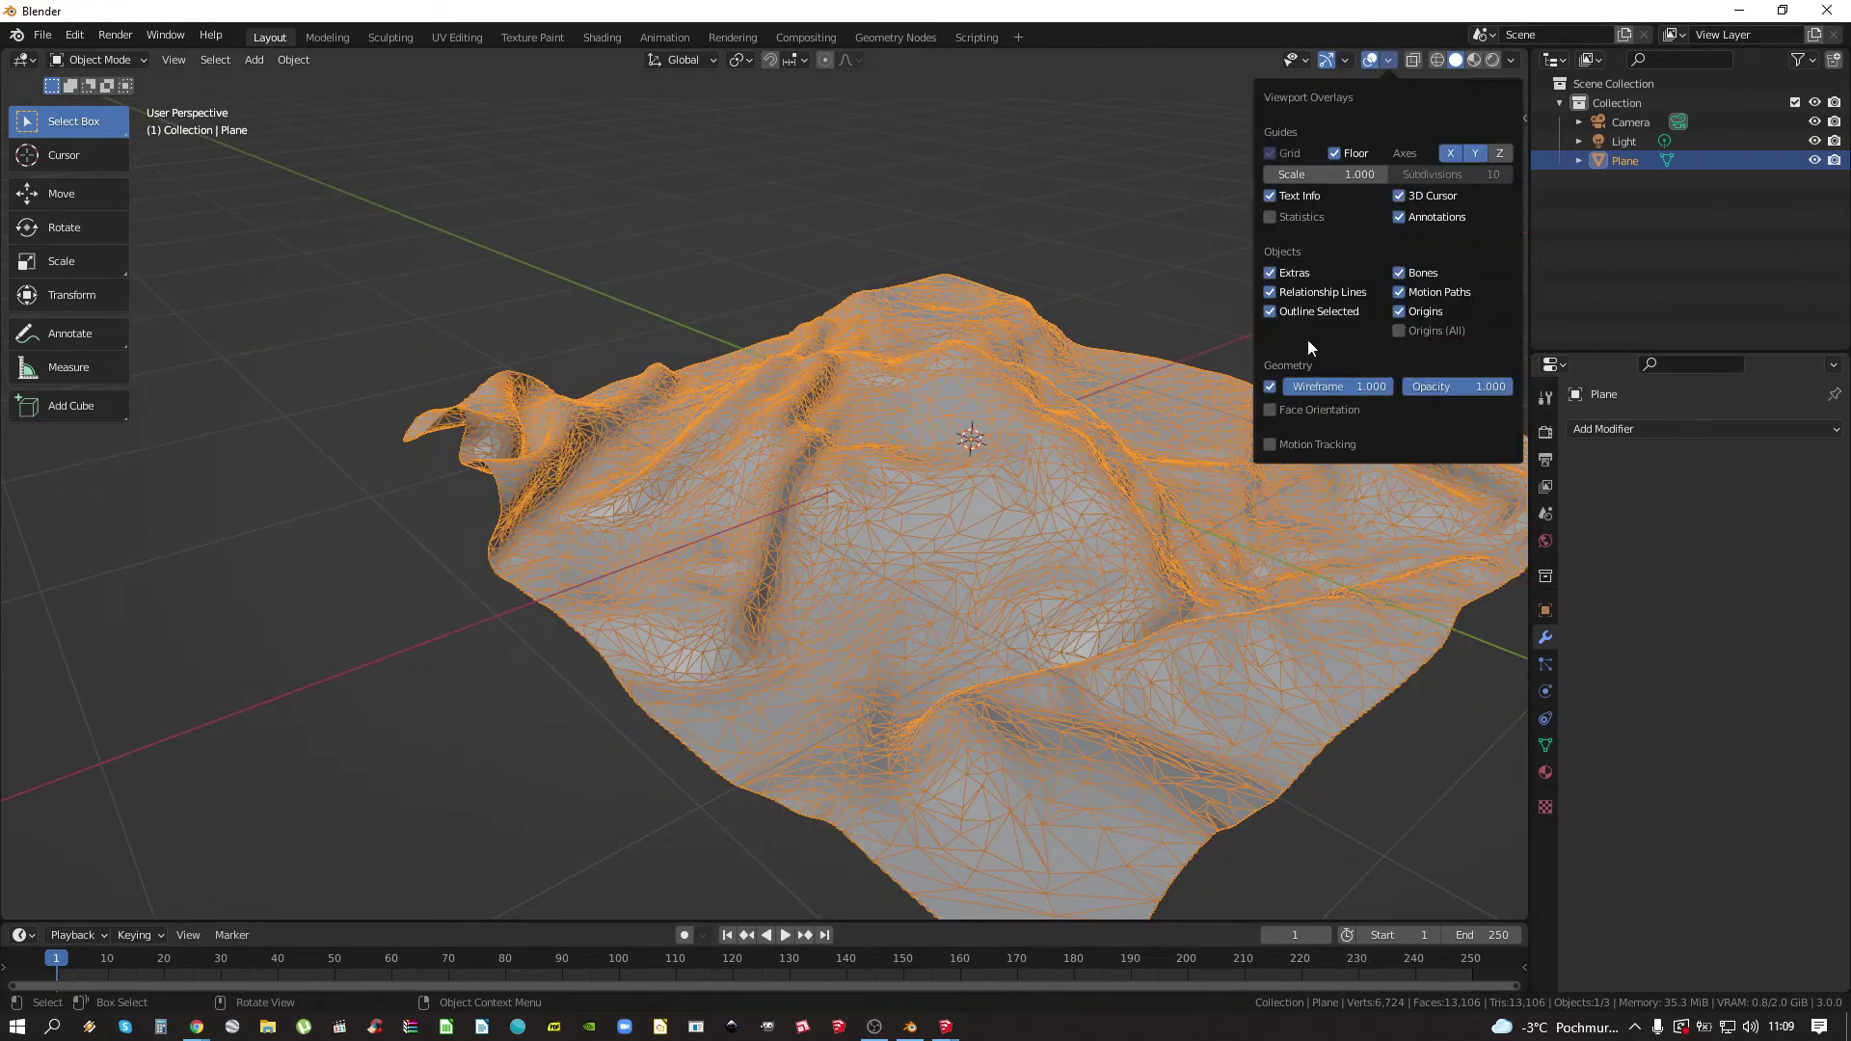
pyautogui.click(1270, 359)
pyautogui.click(1122, 276)
pyautogui.moveTo(1121, 277)
pyautogui.mouseDown(button='middle')
pyautogui.moveTo(1021, 442)
pyautogui.moveTo(1097, 335)
pyautogui.mouseUp(button='middle')
pyautogui.click(1008, 404)
pyautogui.rightClick(1009, 403)
pyautogui.press('Escape')
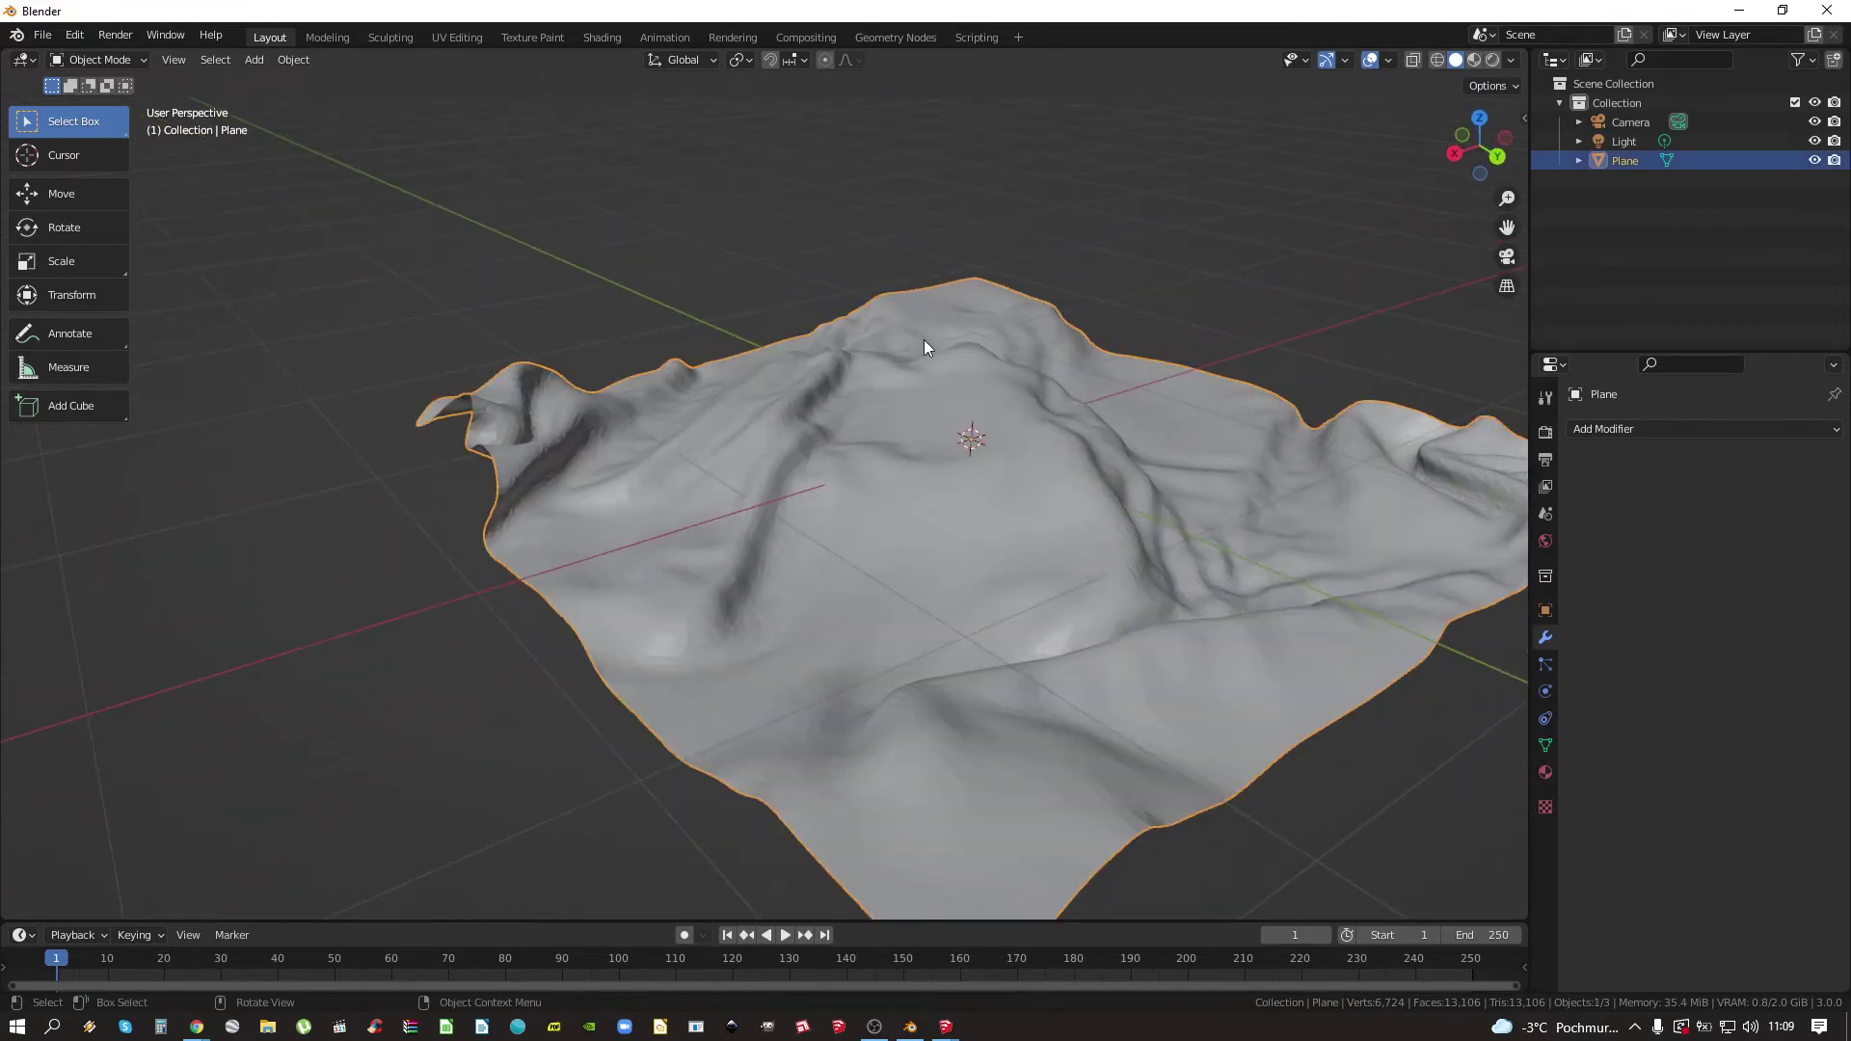
# - Export only the selected cloth as a Collada file to the Desktop
pyautogui.press('F3')
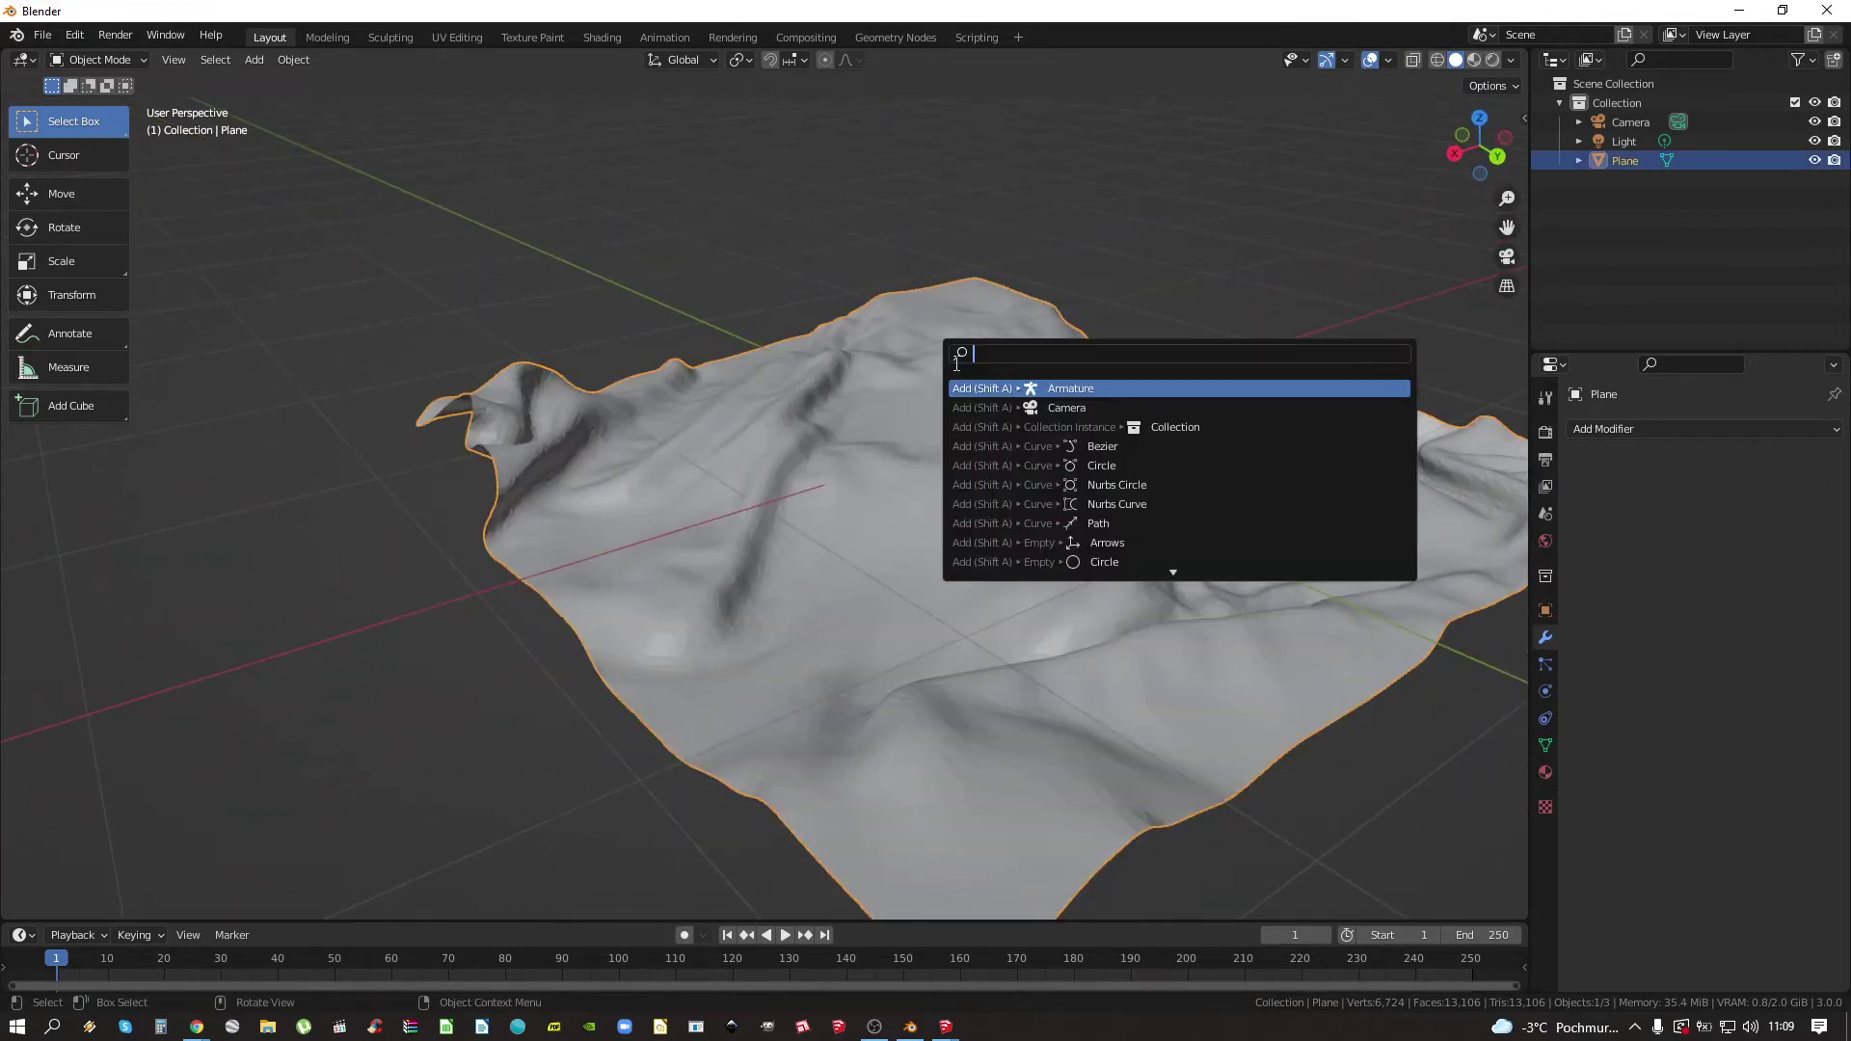
pyautogui.write('export c')
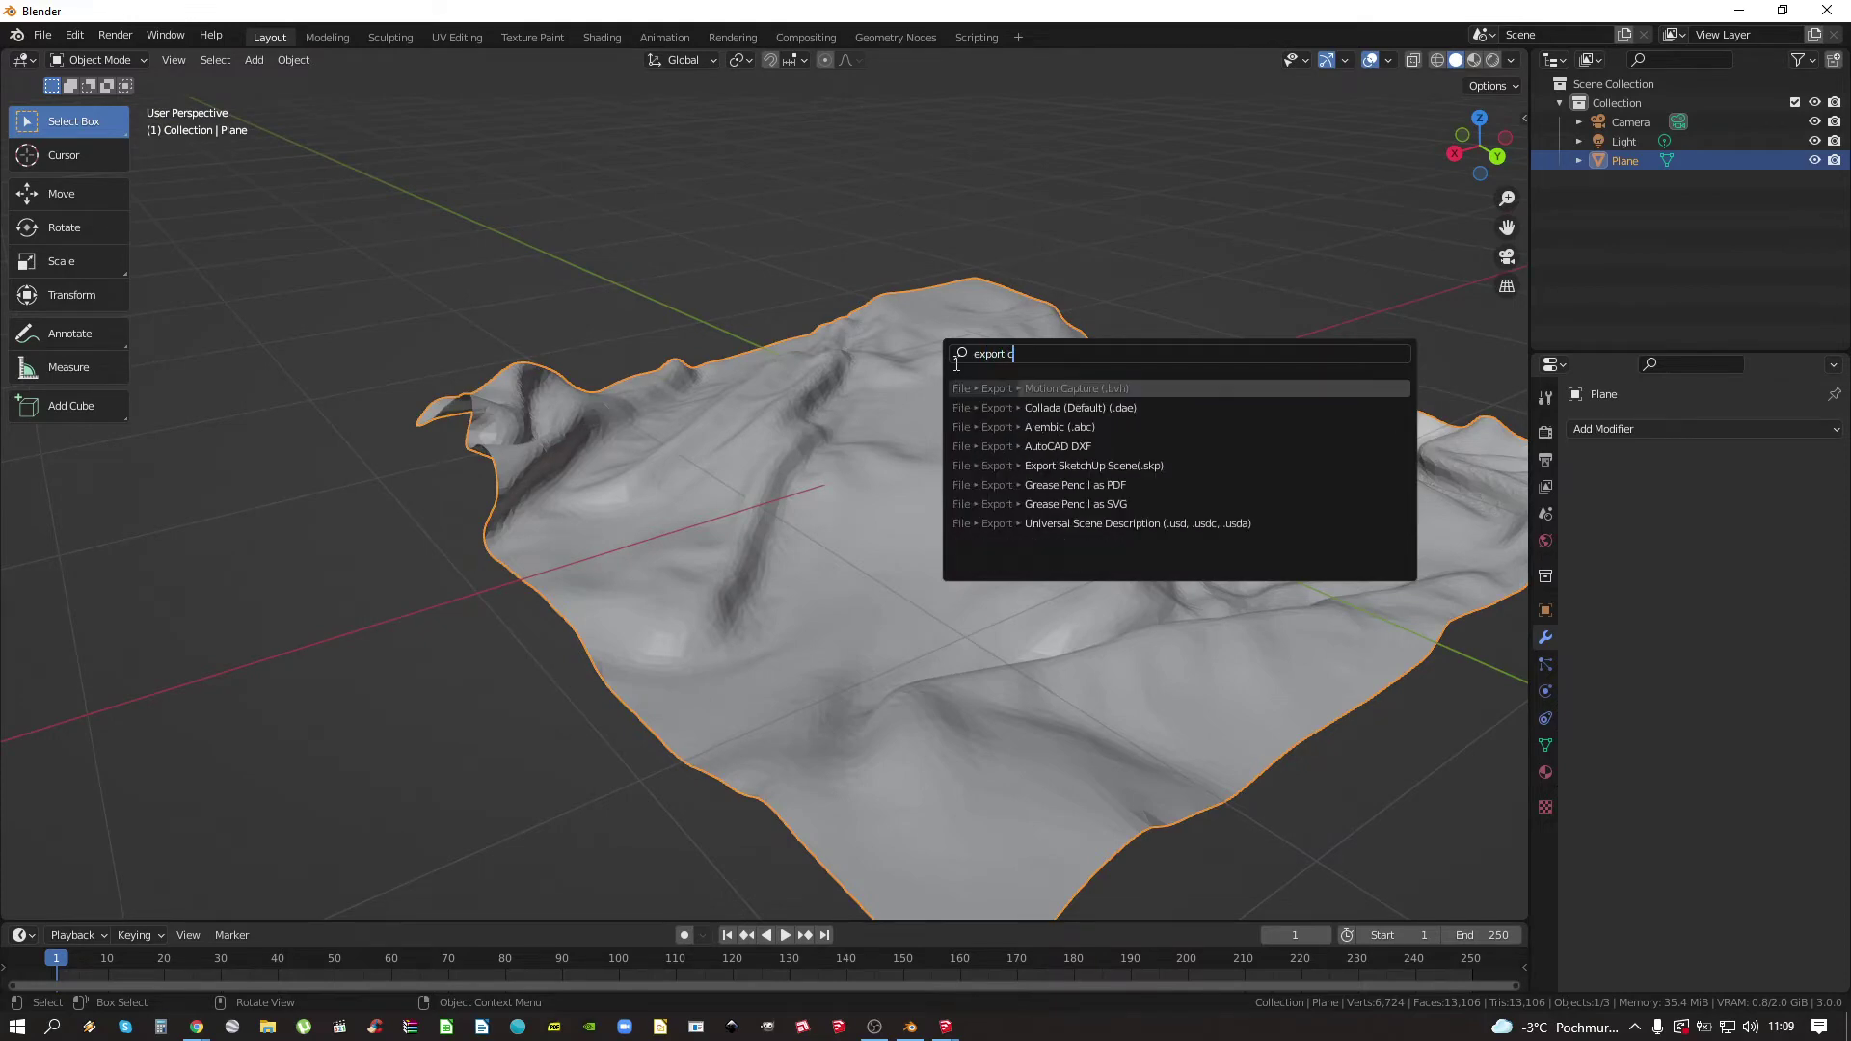
pyautogui.write('ool')
pyautogui.press('BackSpace')
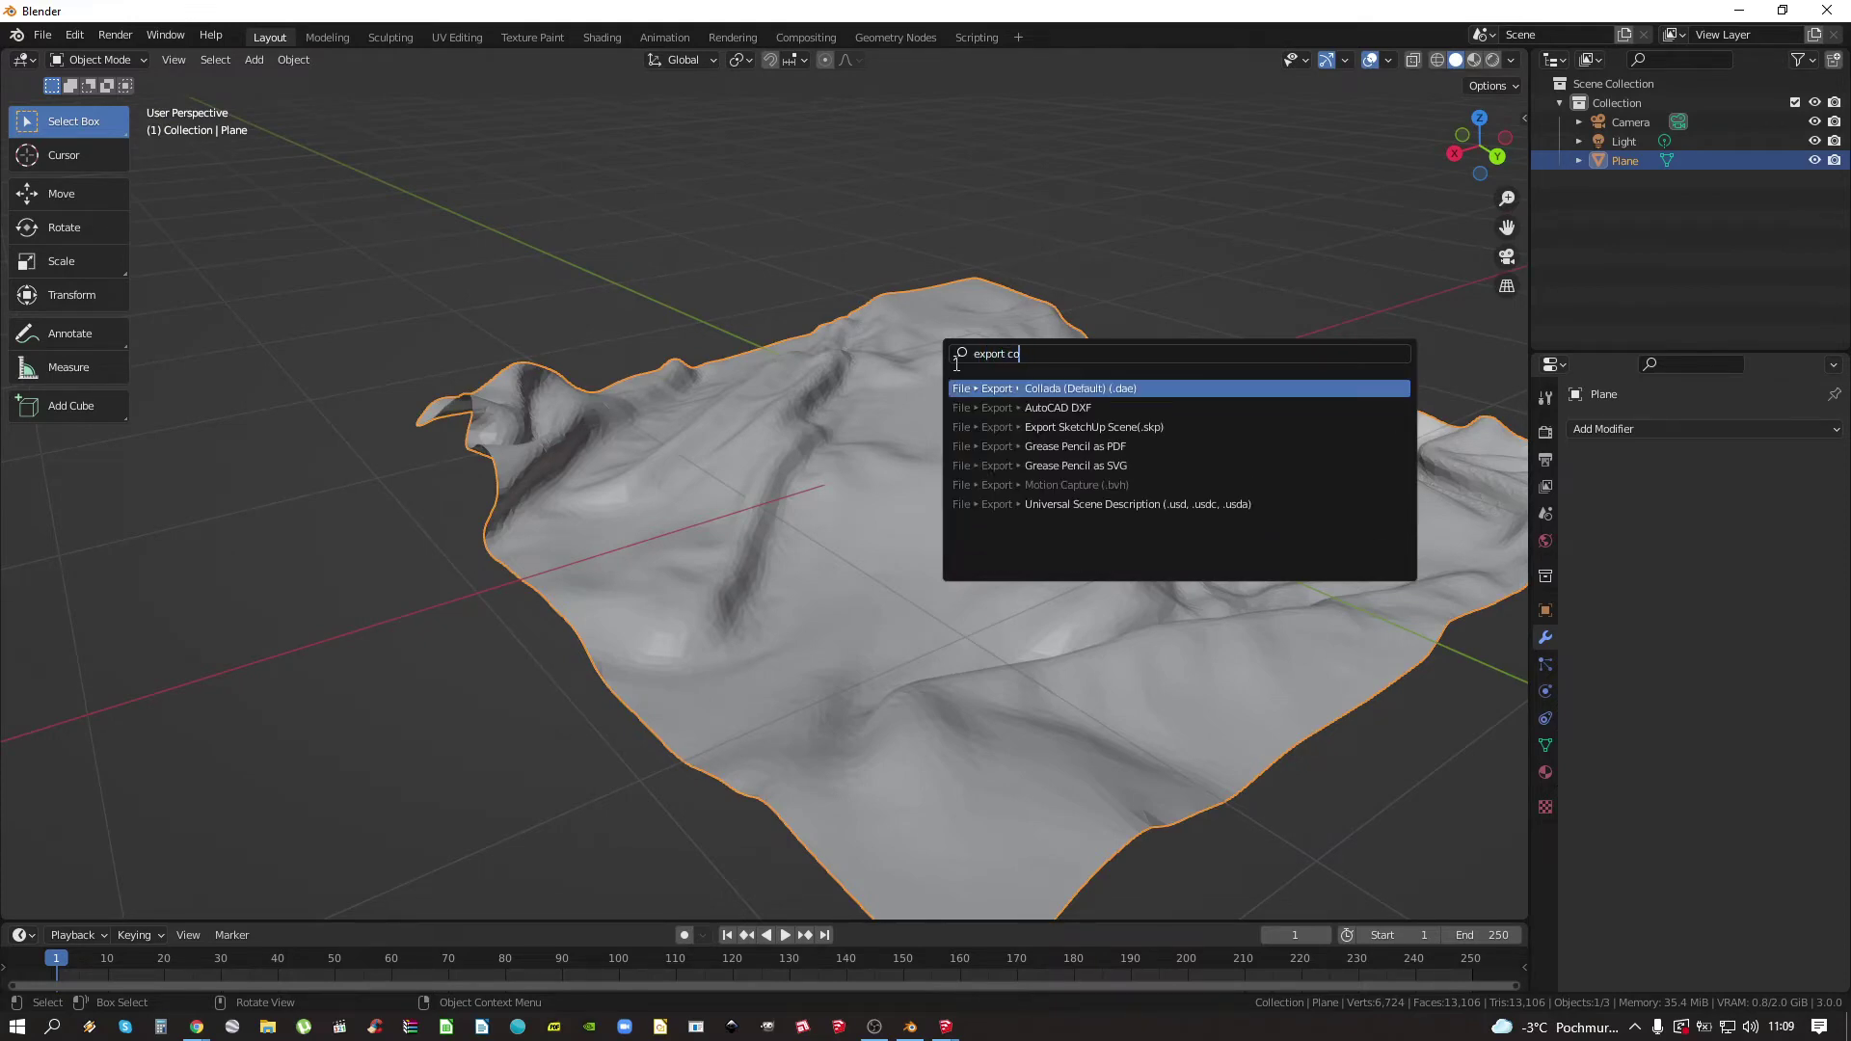
pyautogui.write('l')
pyautogui.press('Return')
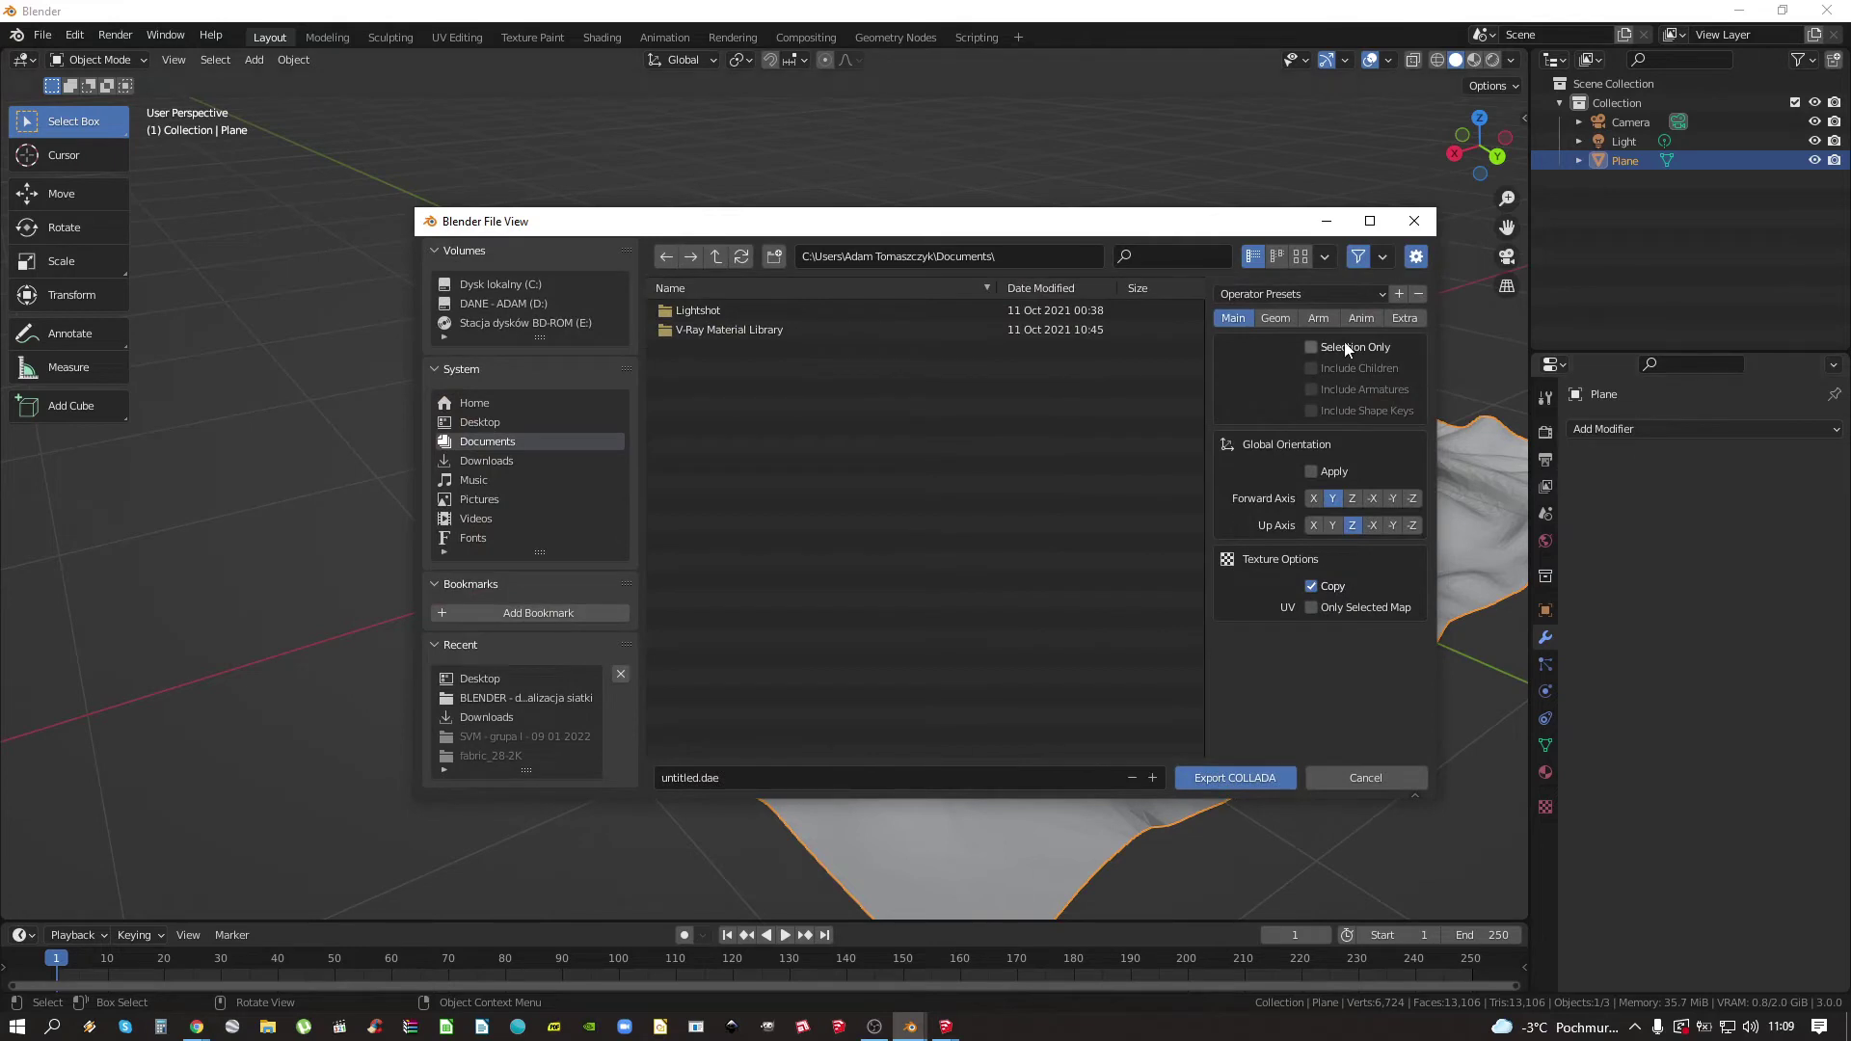
pyautogui.click(1347, 349)
pyautogui.click(491, 423)
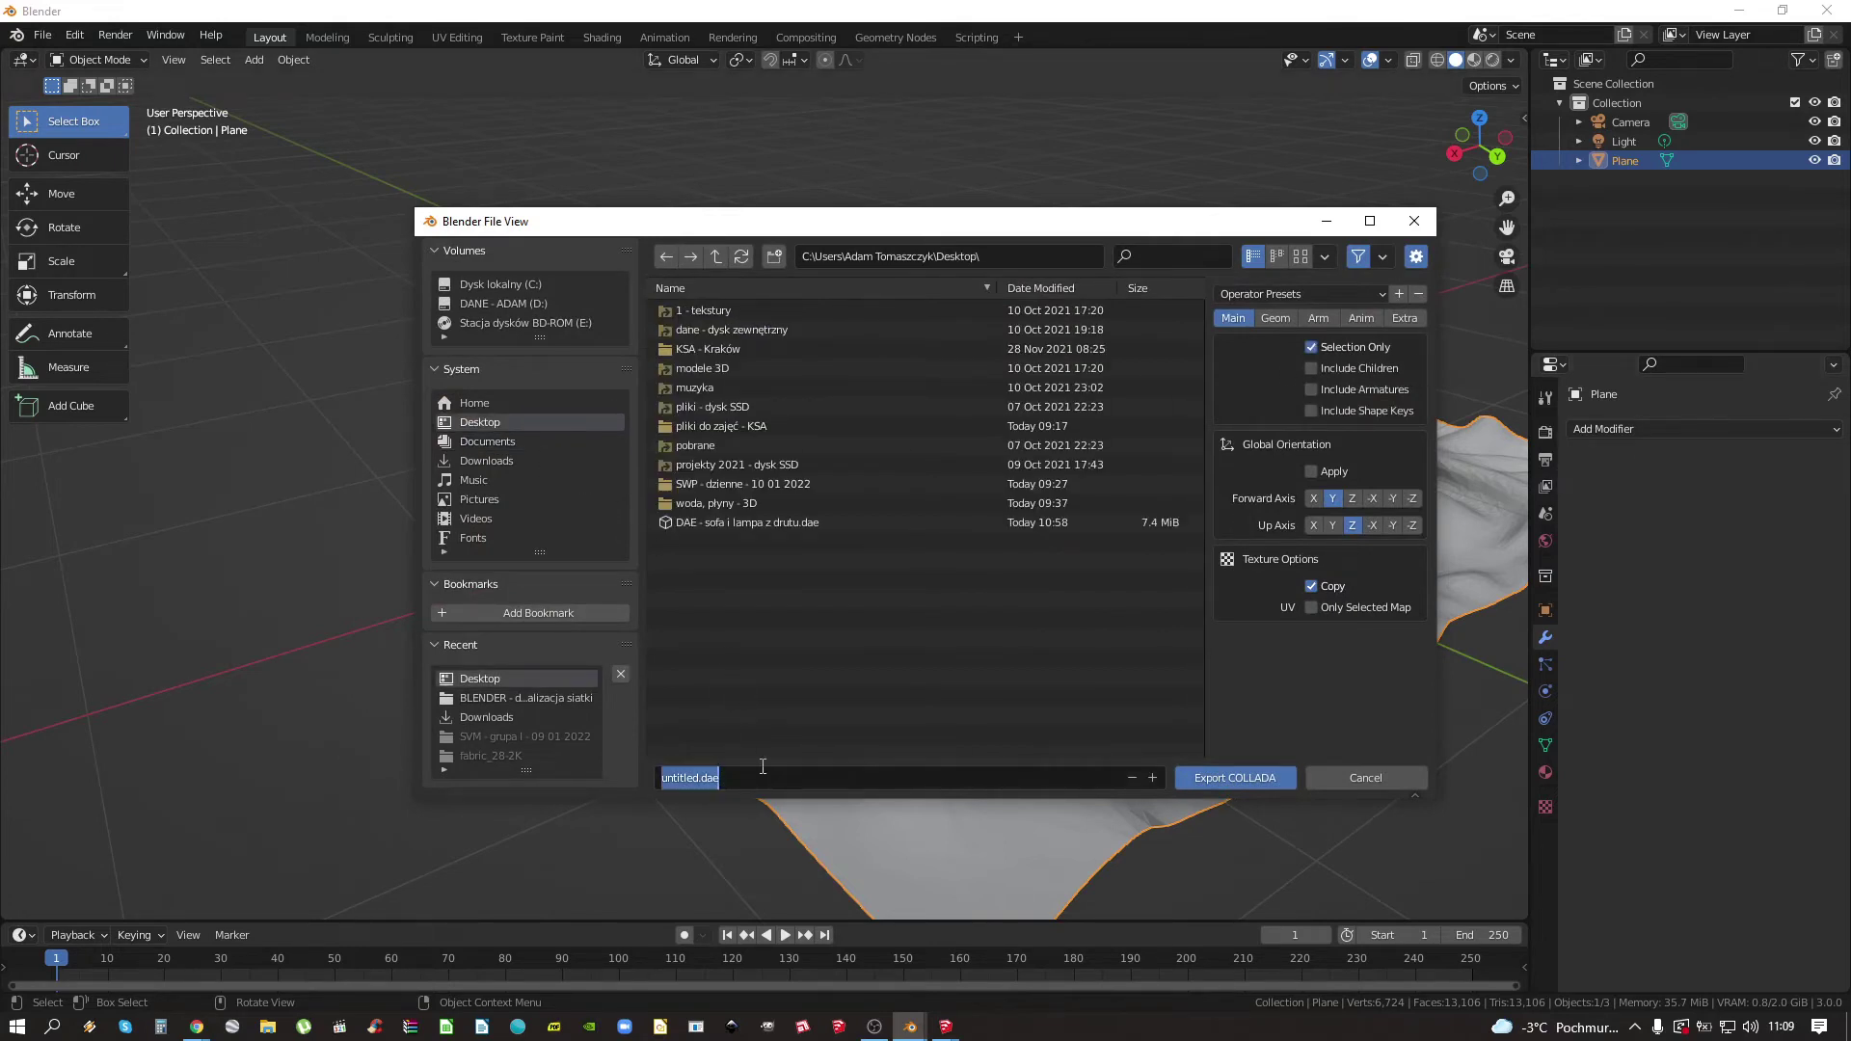
pyautogui.write('tkanina - z blender')
pyautogui.press('Return')
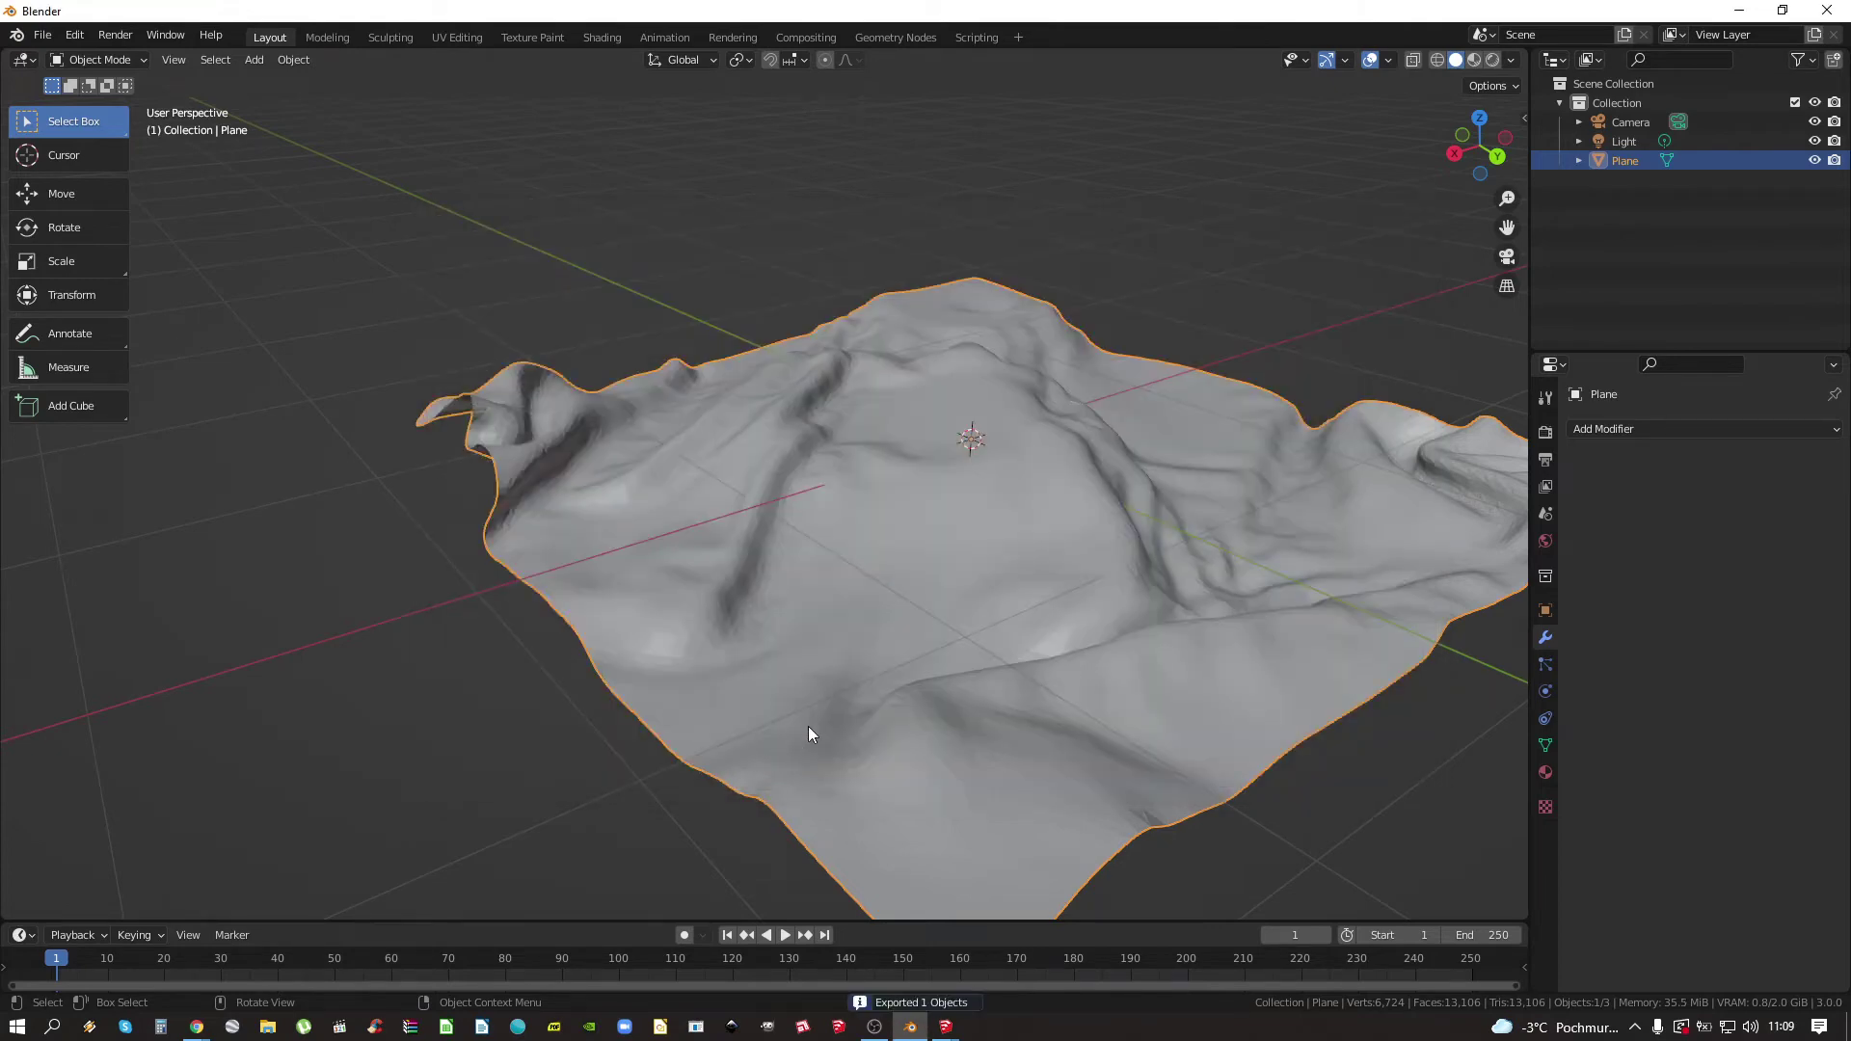
# - Save the Blender project as tkanina.blend
pyautogui.hotkey('ctrl', 's')
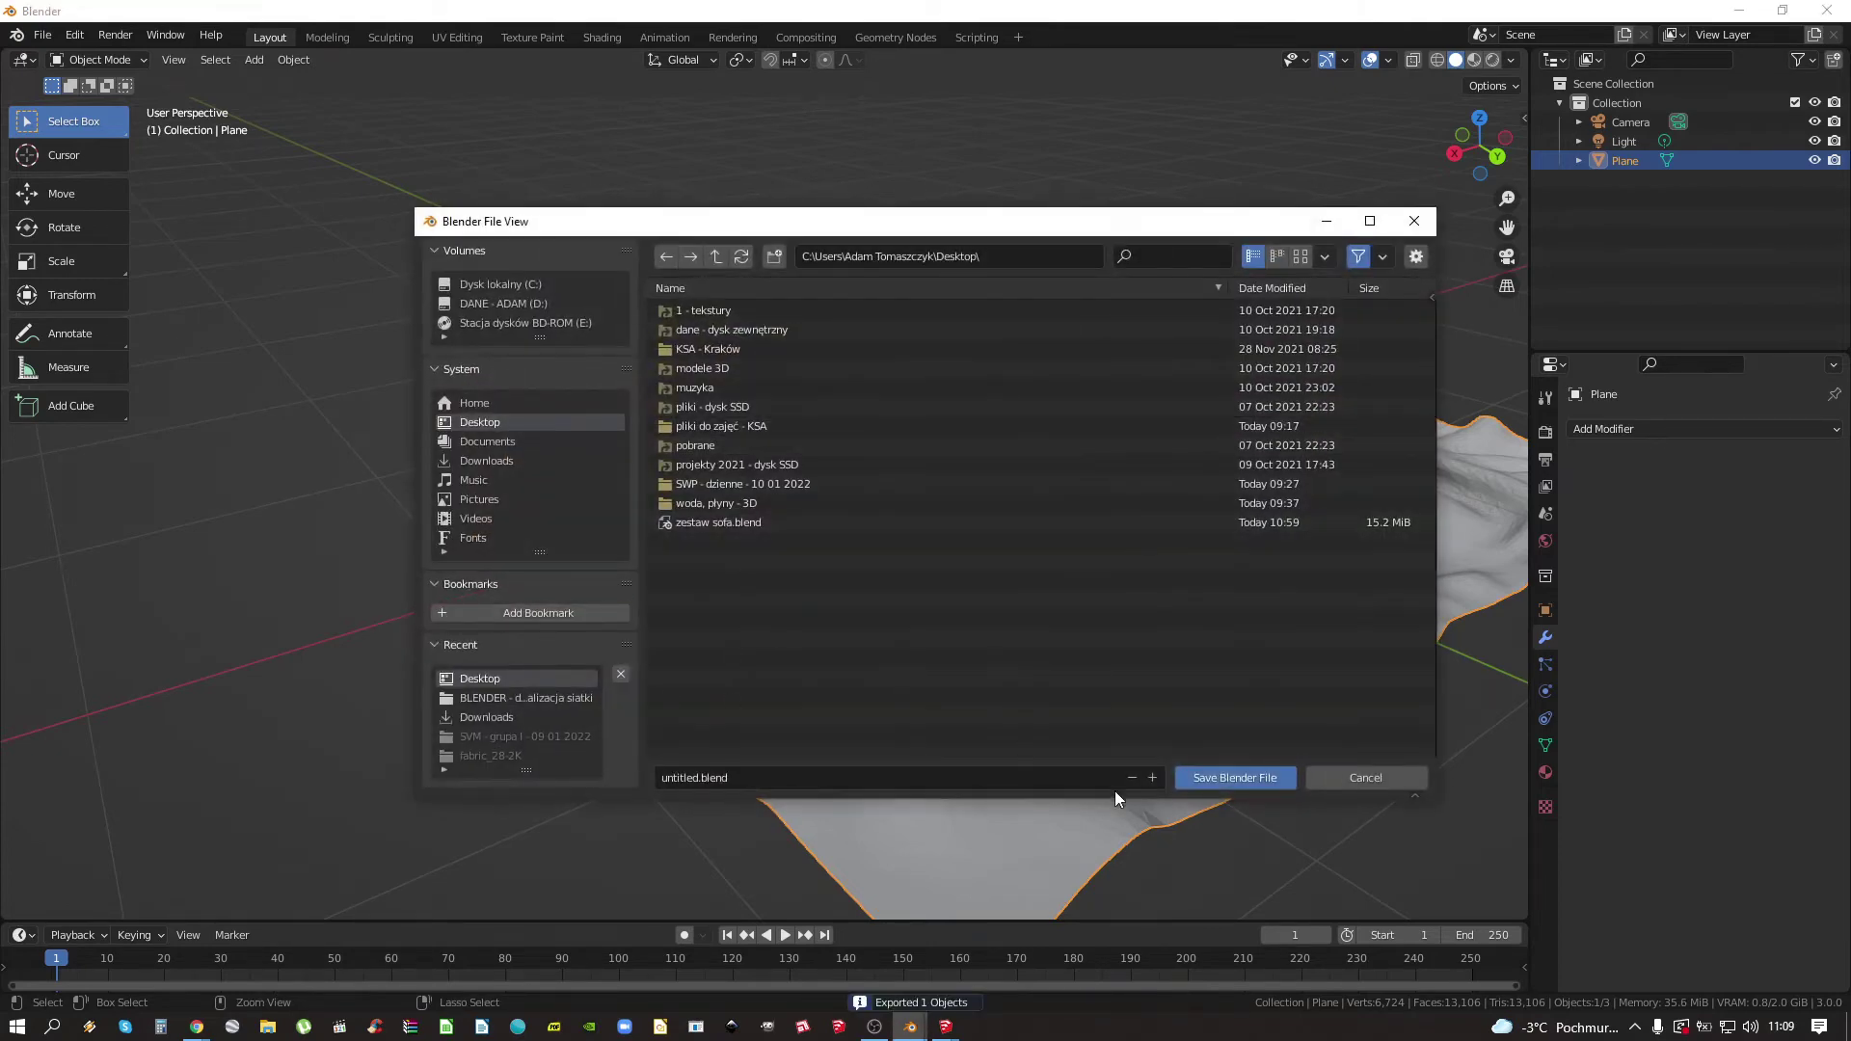
pyautogui.click(899, 777)
pyautogui.press('BackSpace')
pyautogui.write('tkani')
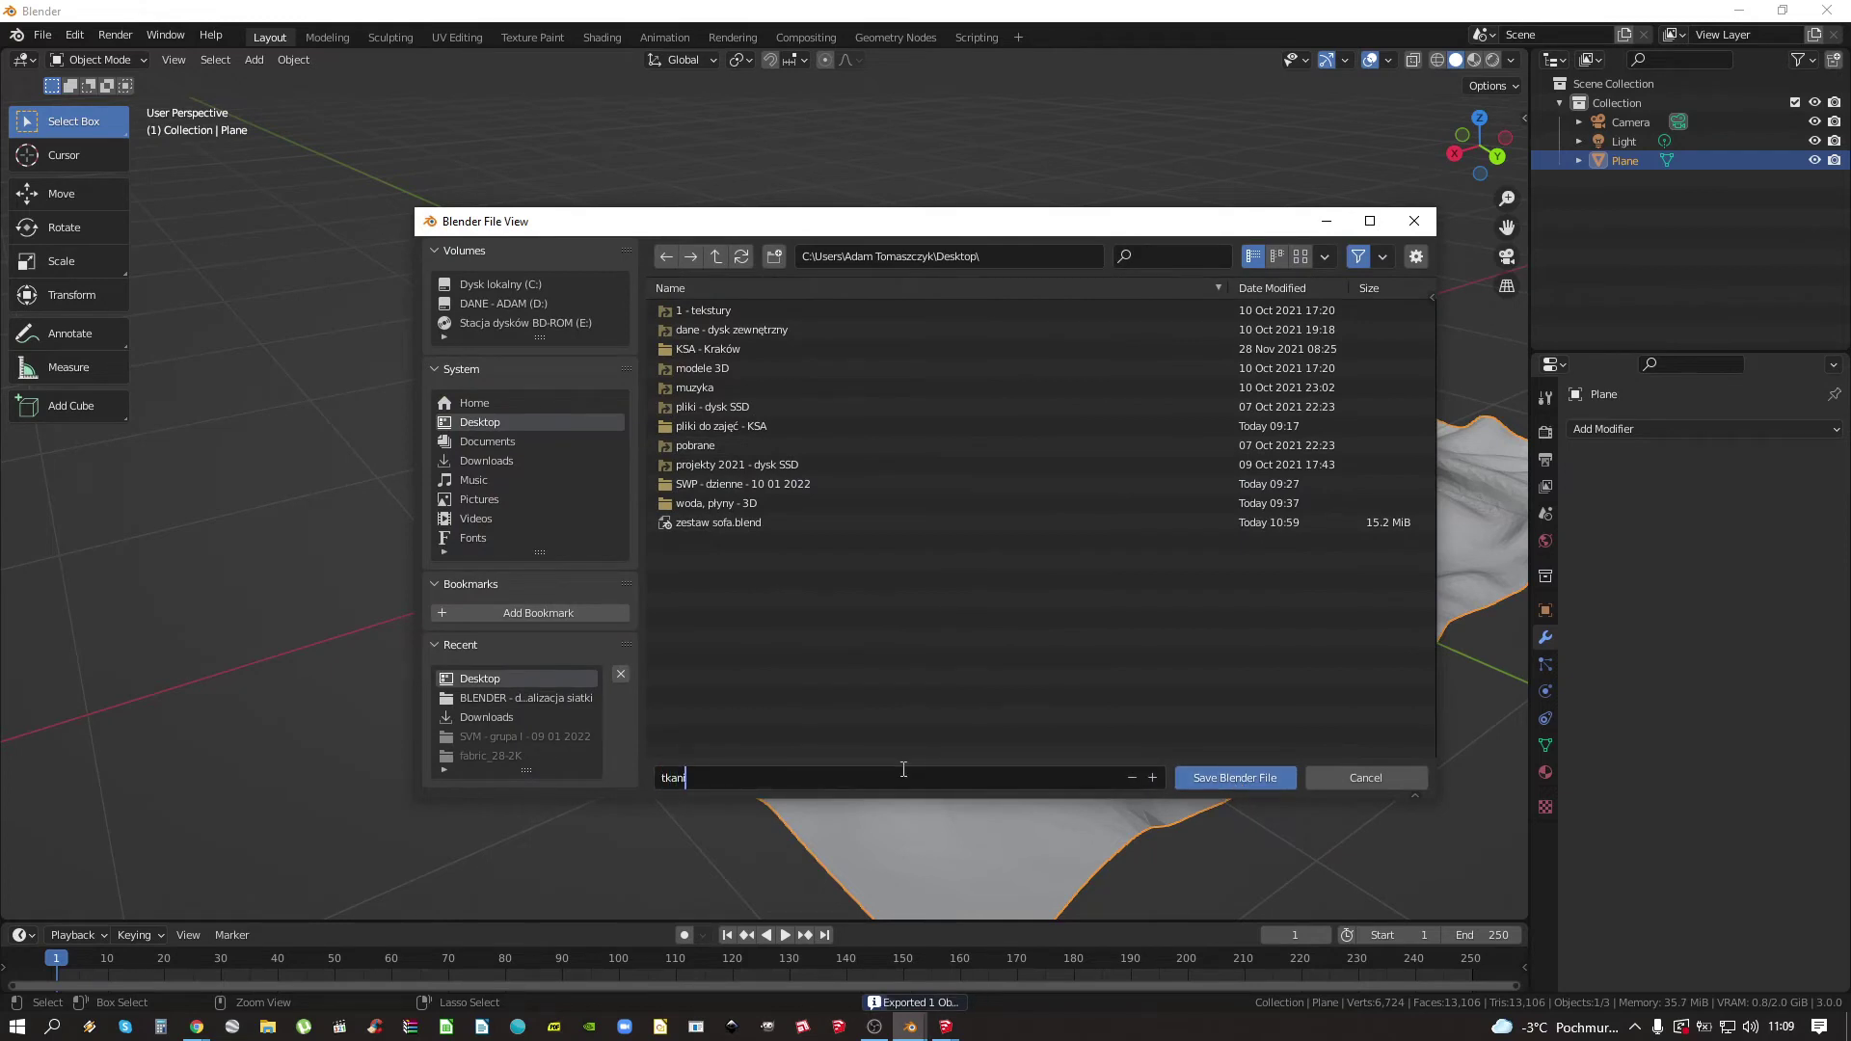
pyautogui.write('na')
pyautogui.press('Return')
pyautogui.press('Return')
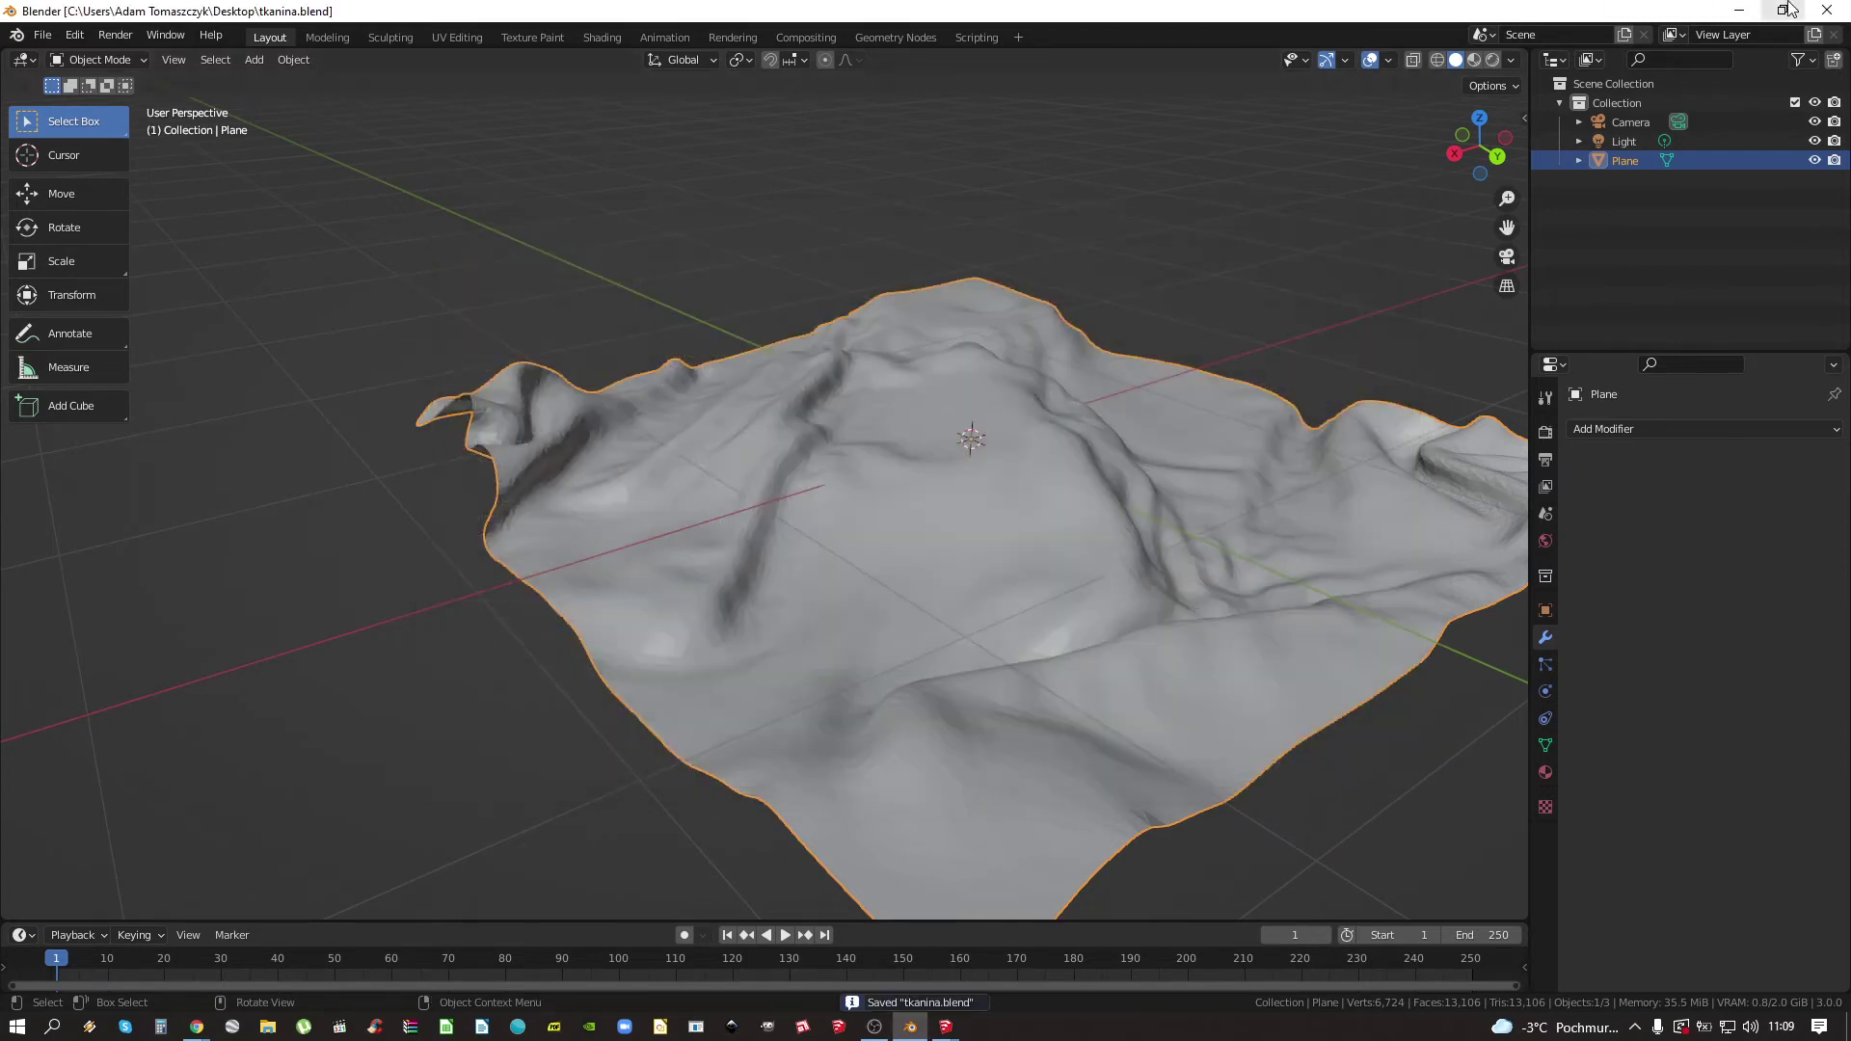
# - Close Blender and inspect the glowing lamps and sofa in the V-Ray render
pyautogui.click(1835, 10)
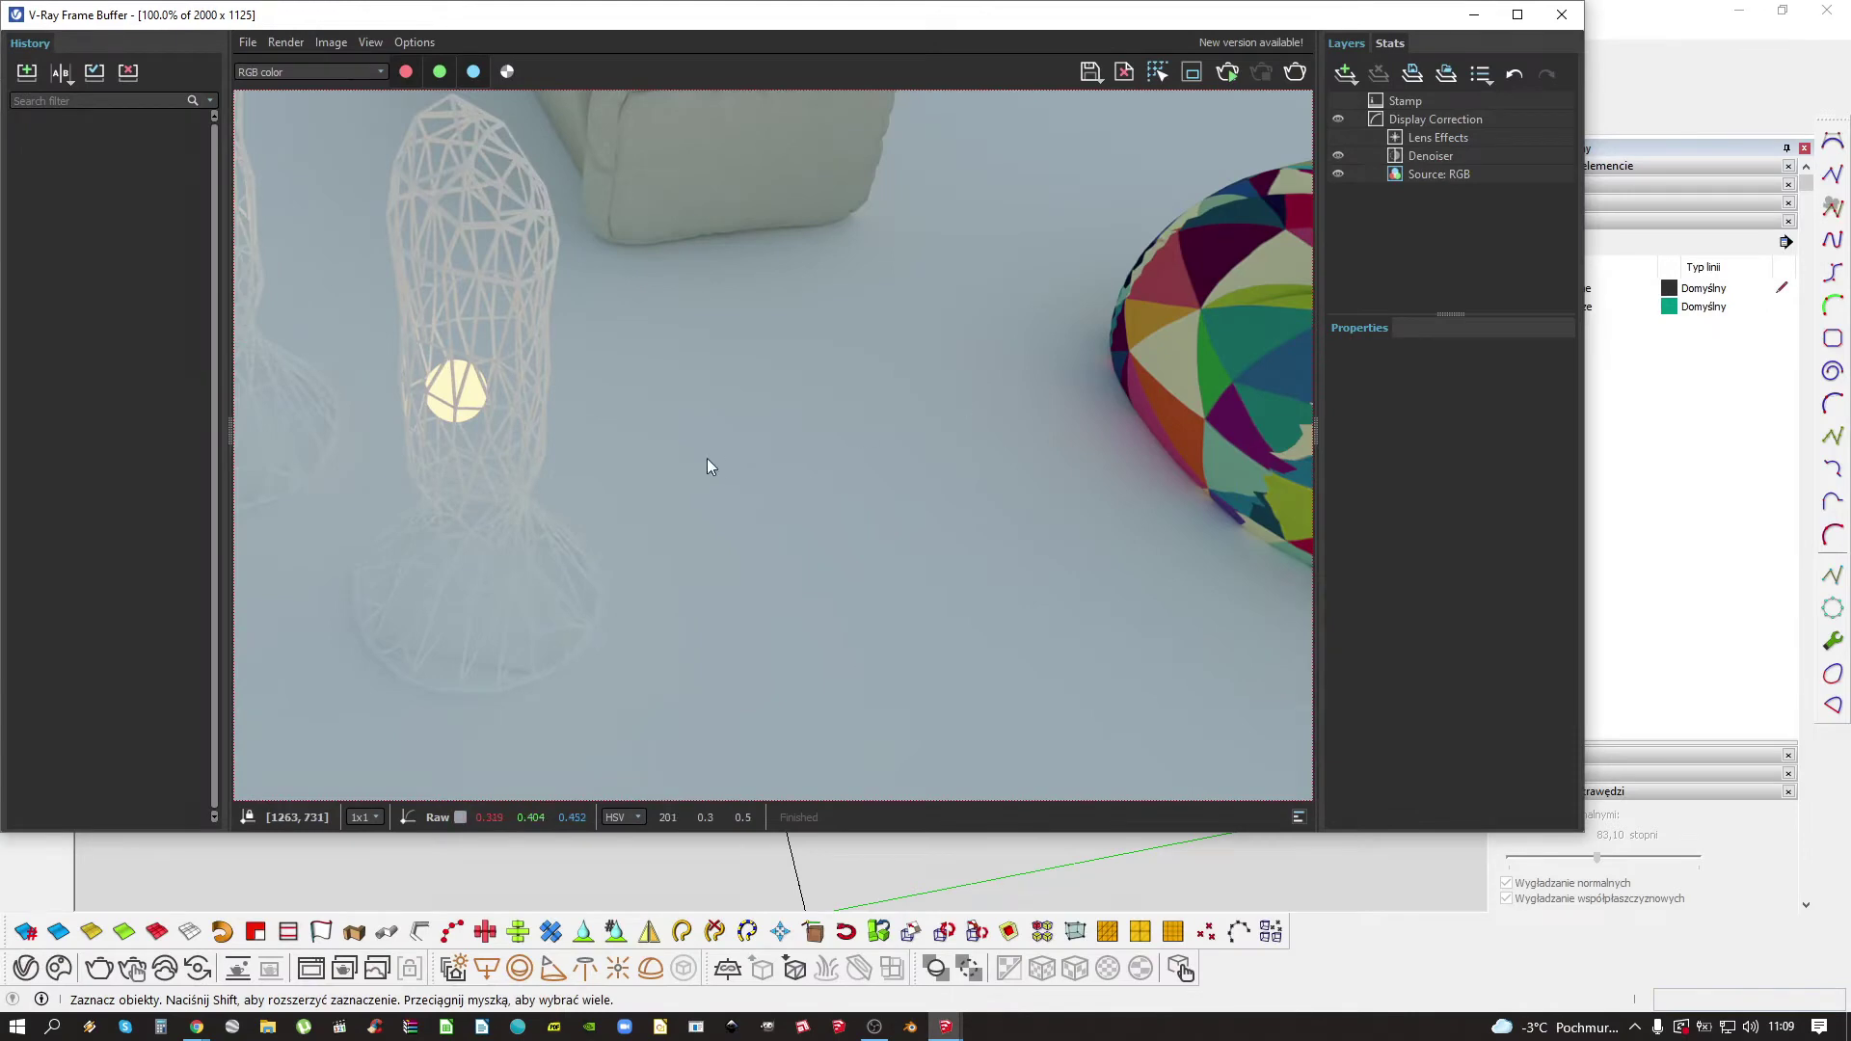
pyautogui.moveTo(708, 467); pyautogui.dragTo(806, 405, button='middle')
pyautogui.moveTo(616, 283); pyautogui.dragTo(723, 443, button='middle')
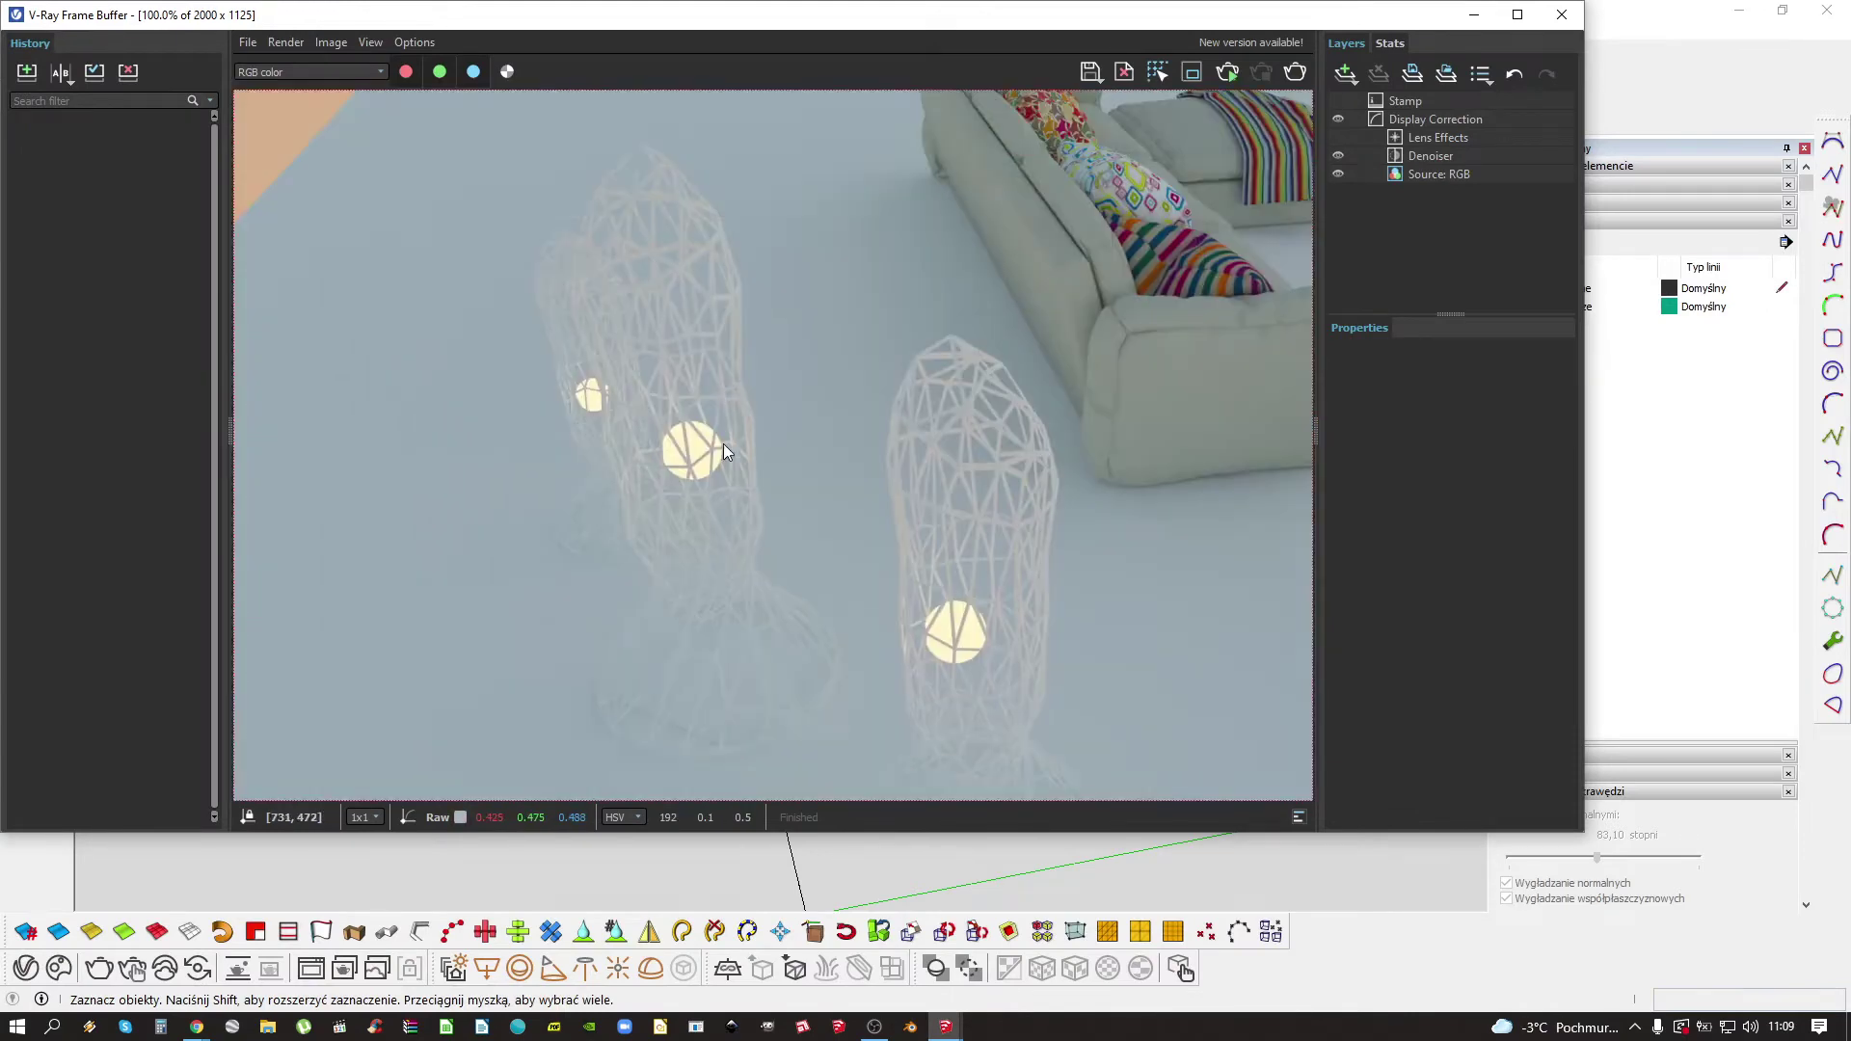
pyautogui.scroll(1, 860, 526)
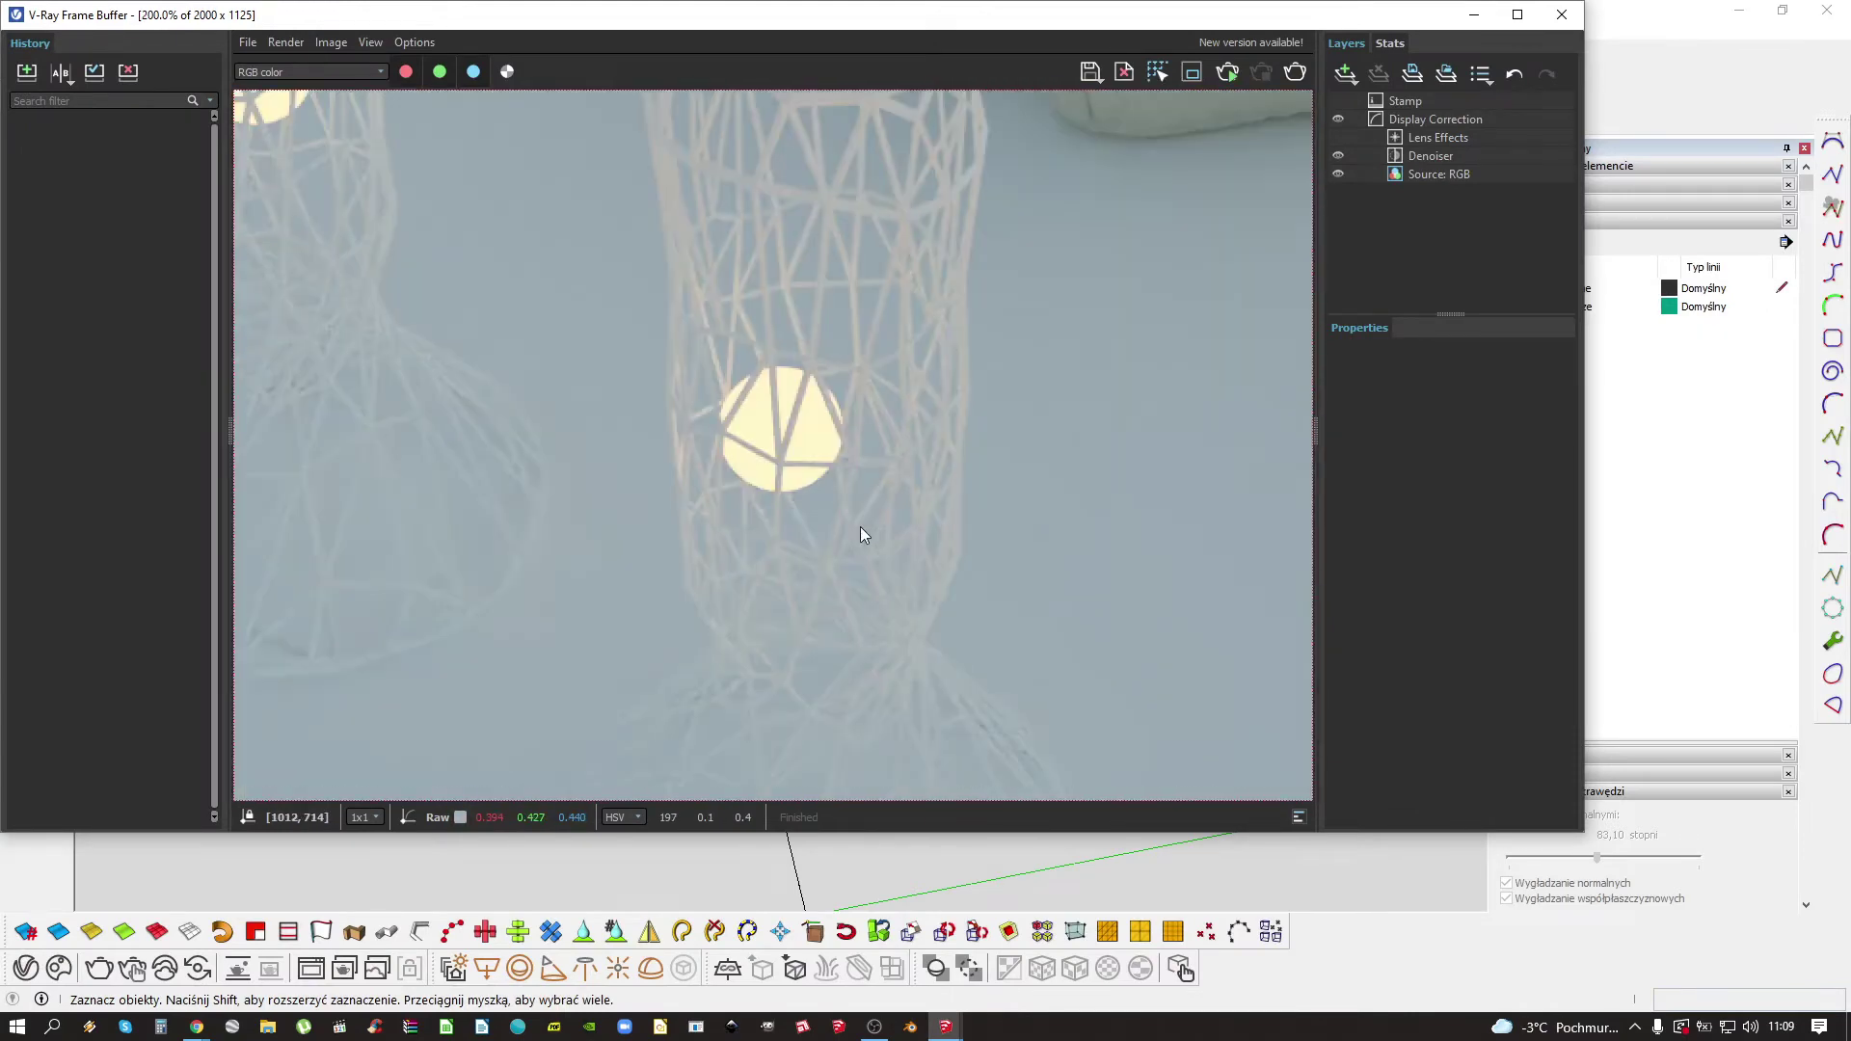
pyautogui.scroll(-1, 866, 524)
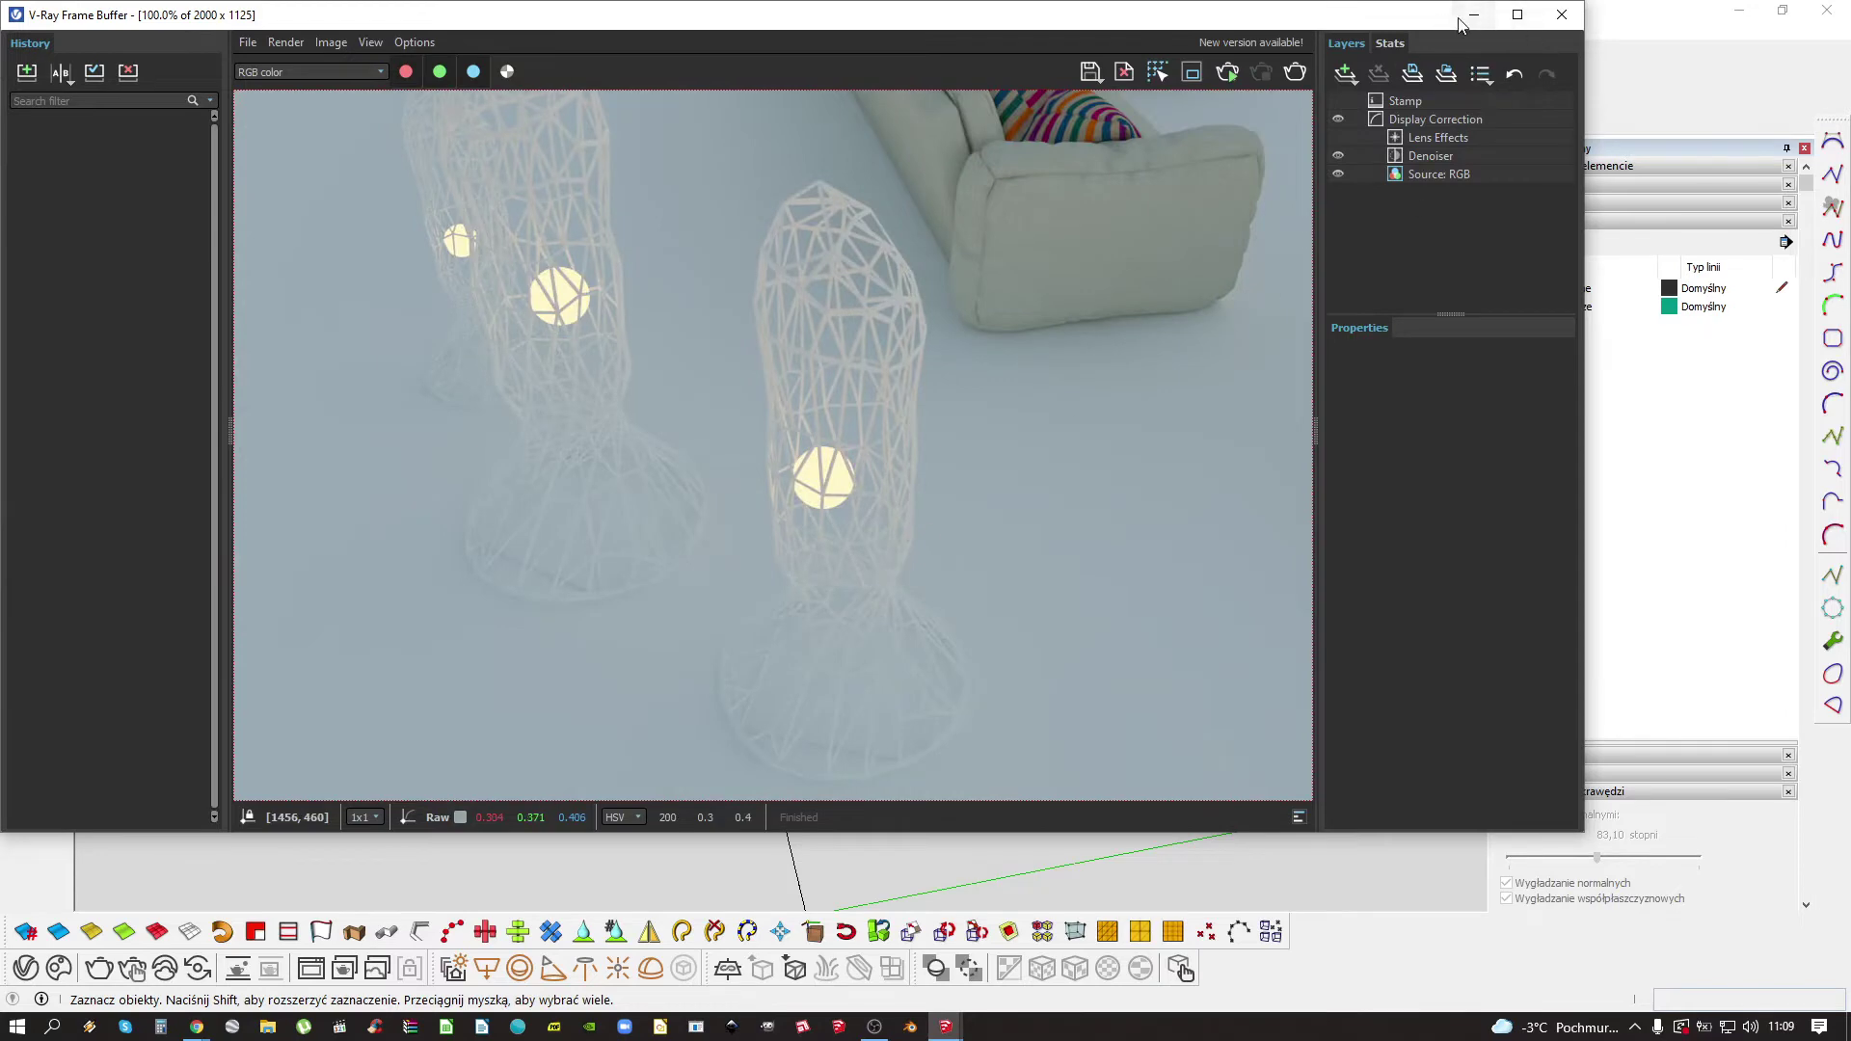
pyautogui.moveTo(1107, 224); pyautogui.dragTo(957, 426, button='middle')
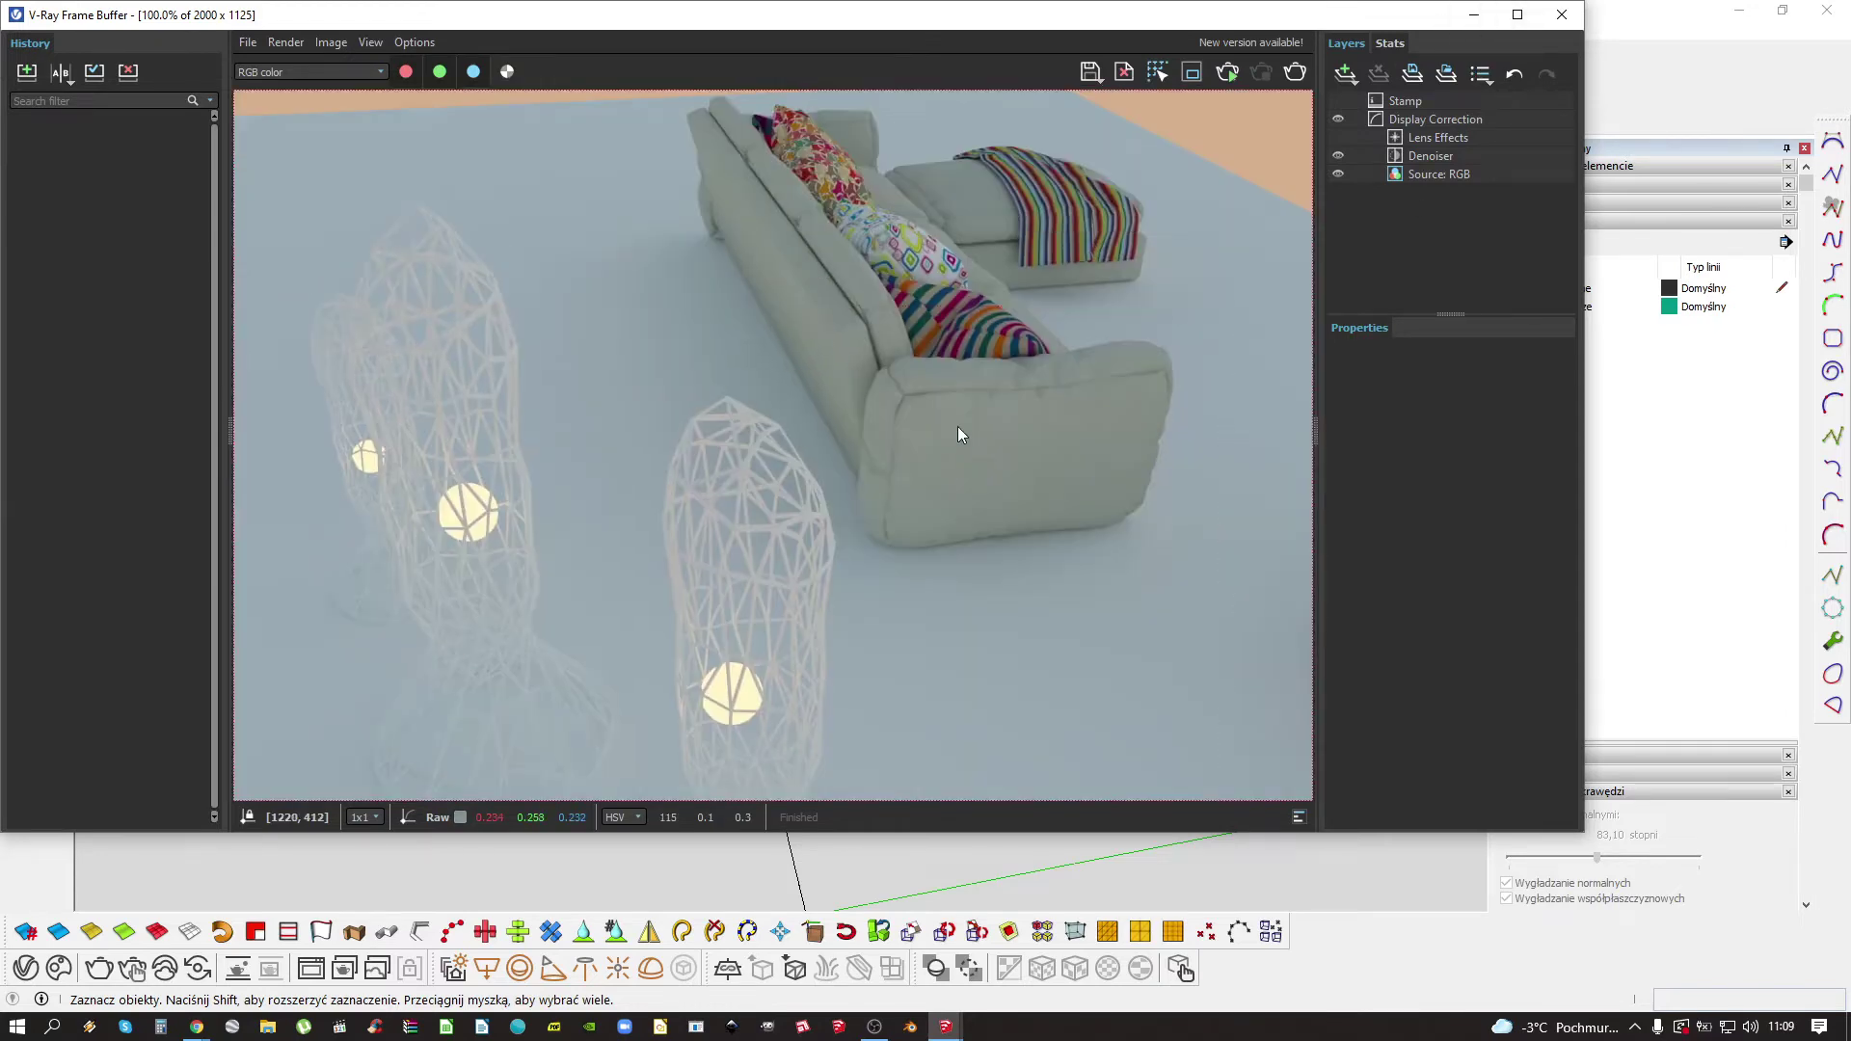
pyautogui.scroll(2, 968, 331)
pyautogui.moveTo(968, 331); pyautogui.dragTo(891, 282, button='middle')
pyautogui.scroll(-1, 980, 353)
# - Pan across the render to inspect the patterned ball, sofa and wireframe lamps
pyautogui.moveTo(980, 362); pyautogui.dragTo(665, 310, button='middle')
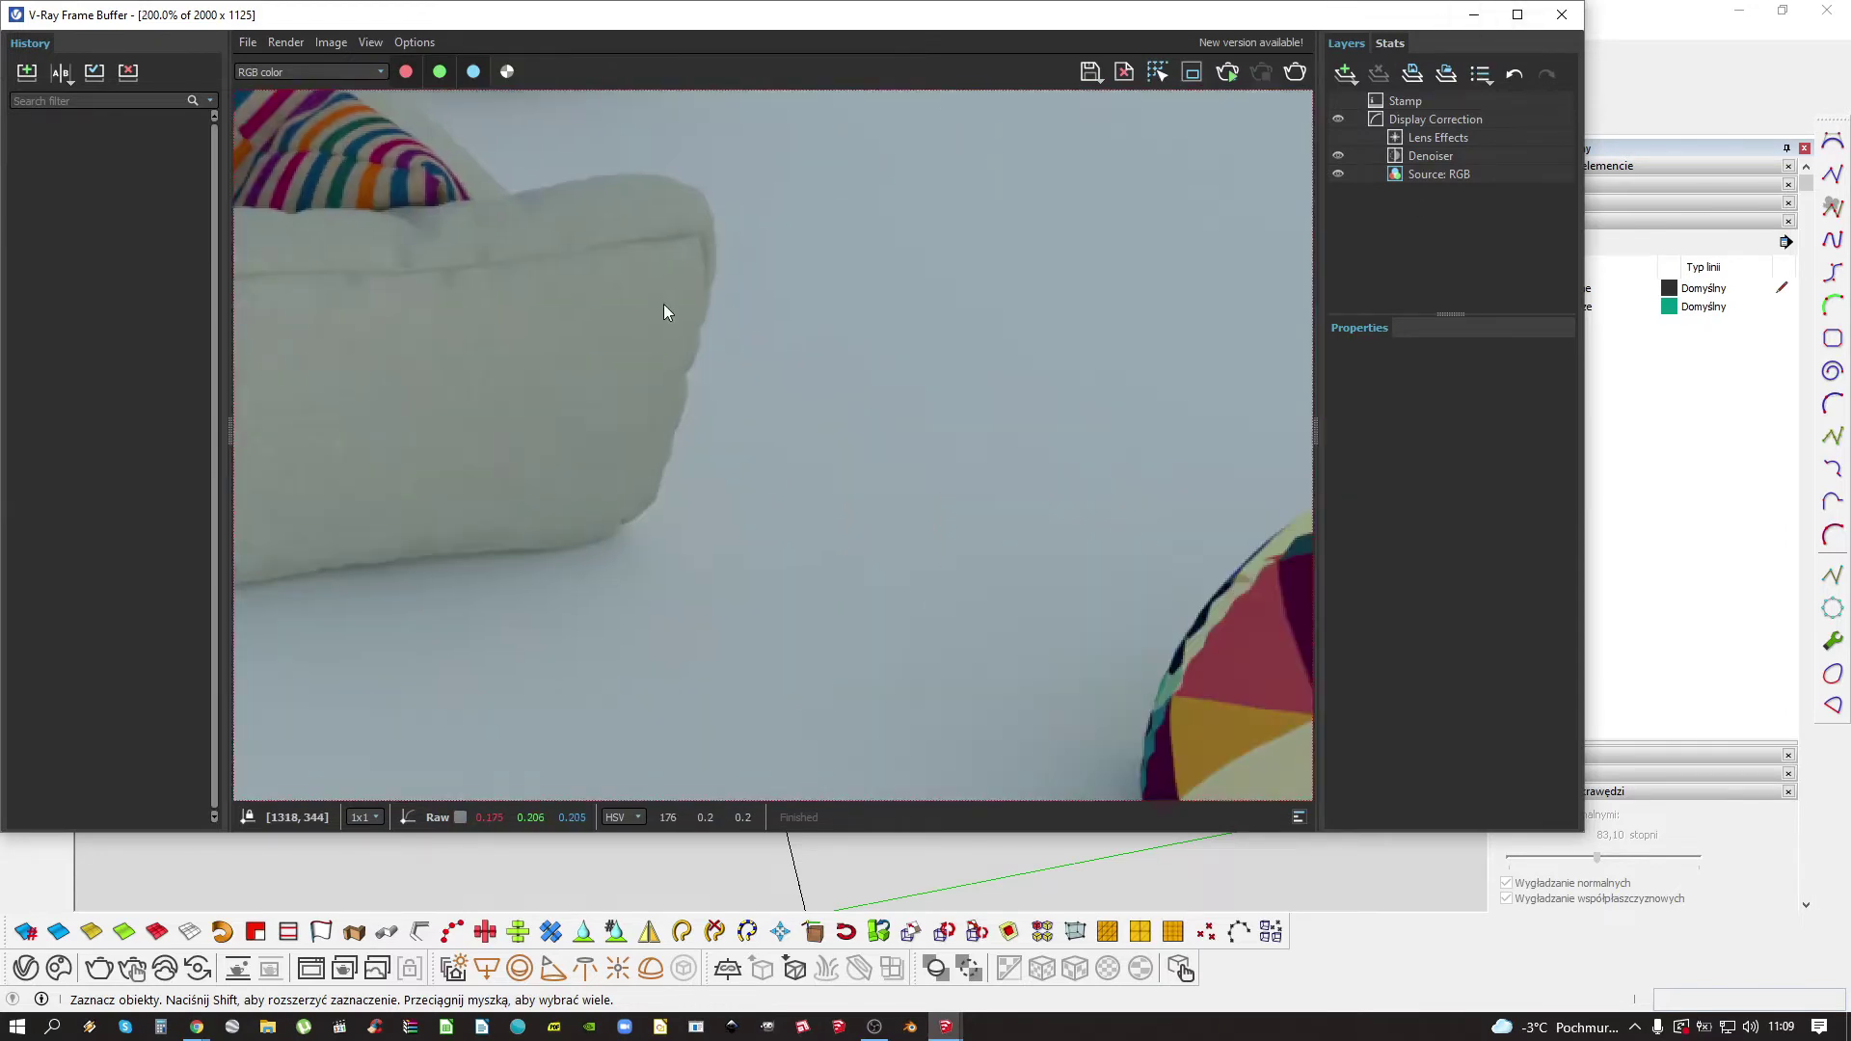
pyautogui.scroll(-2, 1009, 495)
pyautogui.scroll(2, 1170, 483)
pyautogui.moveTo(1170, 483); pyautogui.dragTo(792, 502, button='middle')
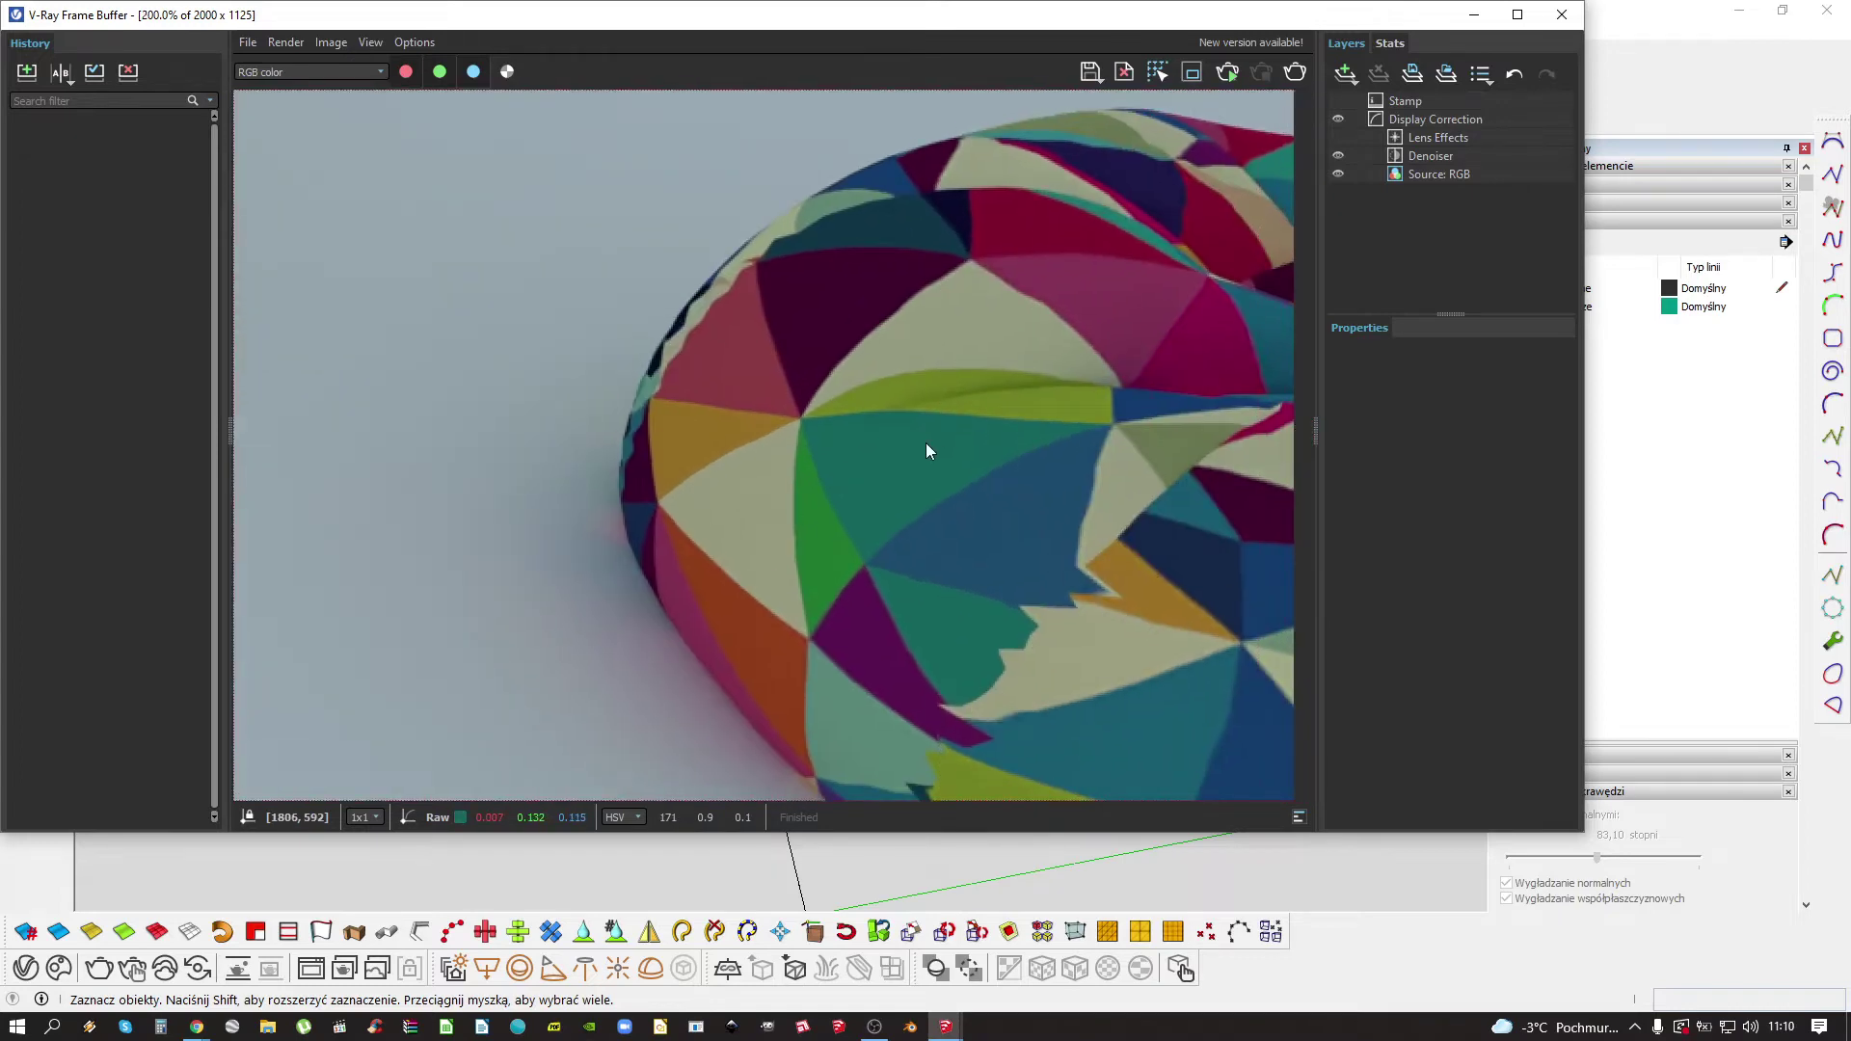
pyautogui.scroll(-1, 928, 450)
pyautogui.moveTo(740, 302)
pyautogui.mouseDown(button='middle')
pyautogui.moveTo(983, 632)
pyautogui.moveTo(1030, 468)
pyautogui.mouseUp(button='middle')
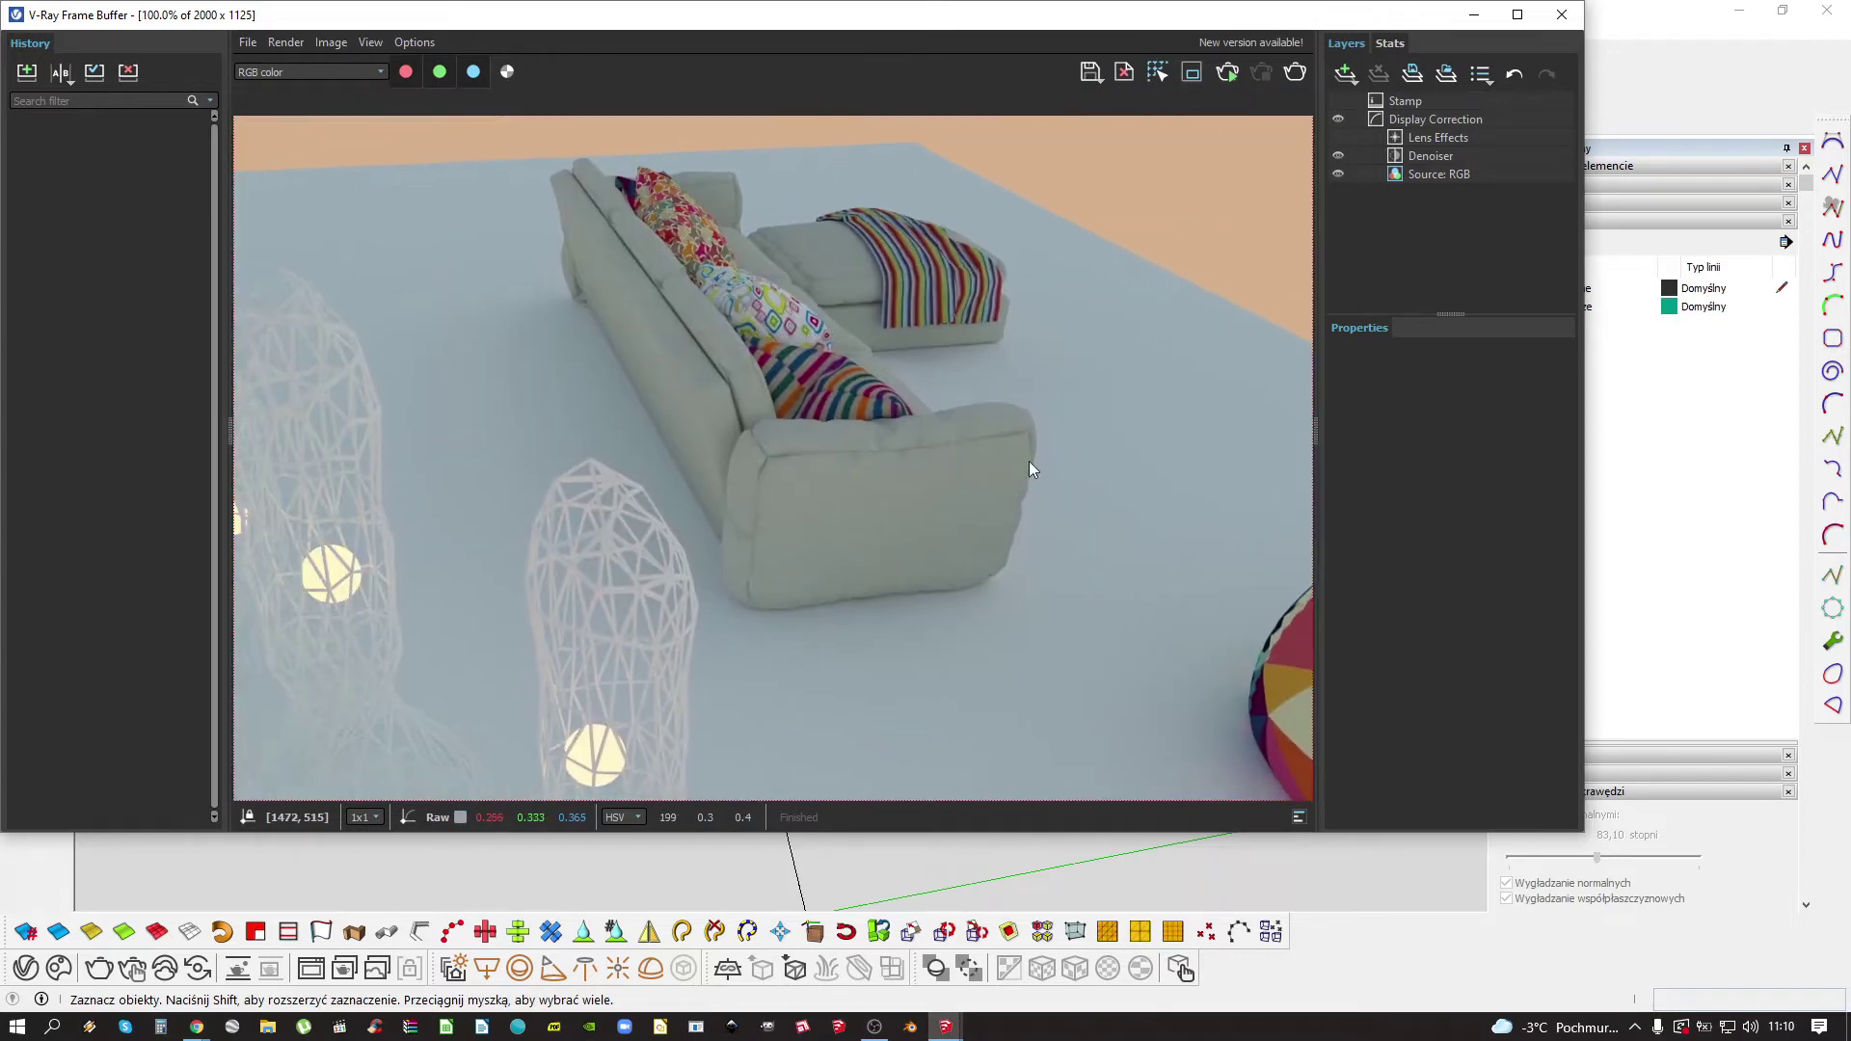
pyautogui.scroll(1, 858, 231)
# - Minimize the render and show the scene lights in the V-Ray Asset Editor
pyautogui.click(1473, 14)
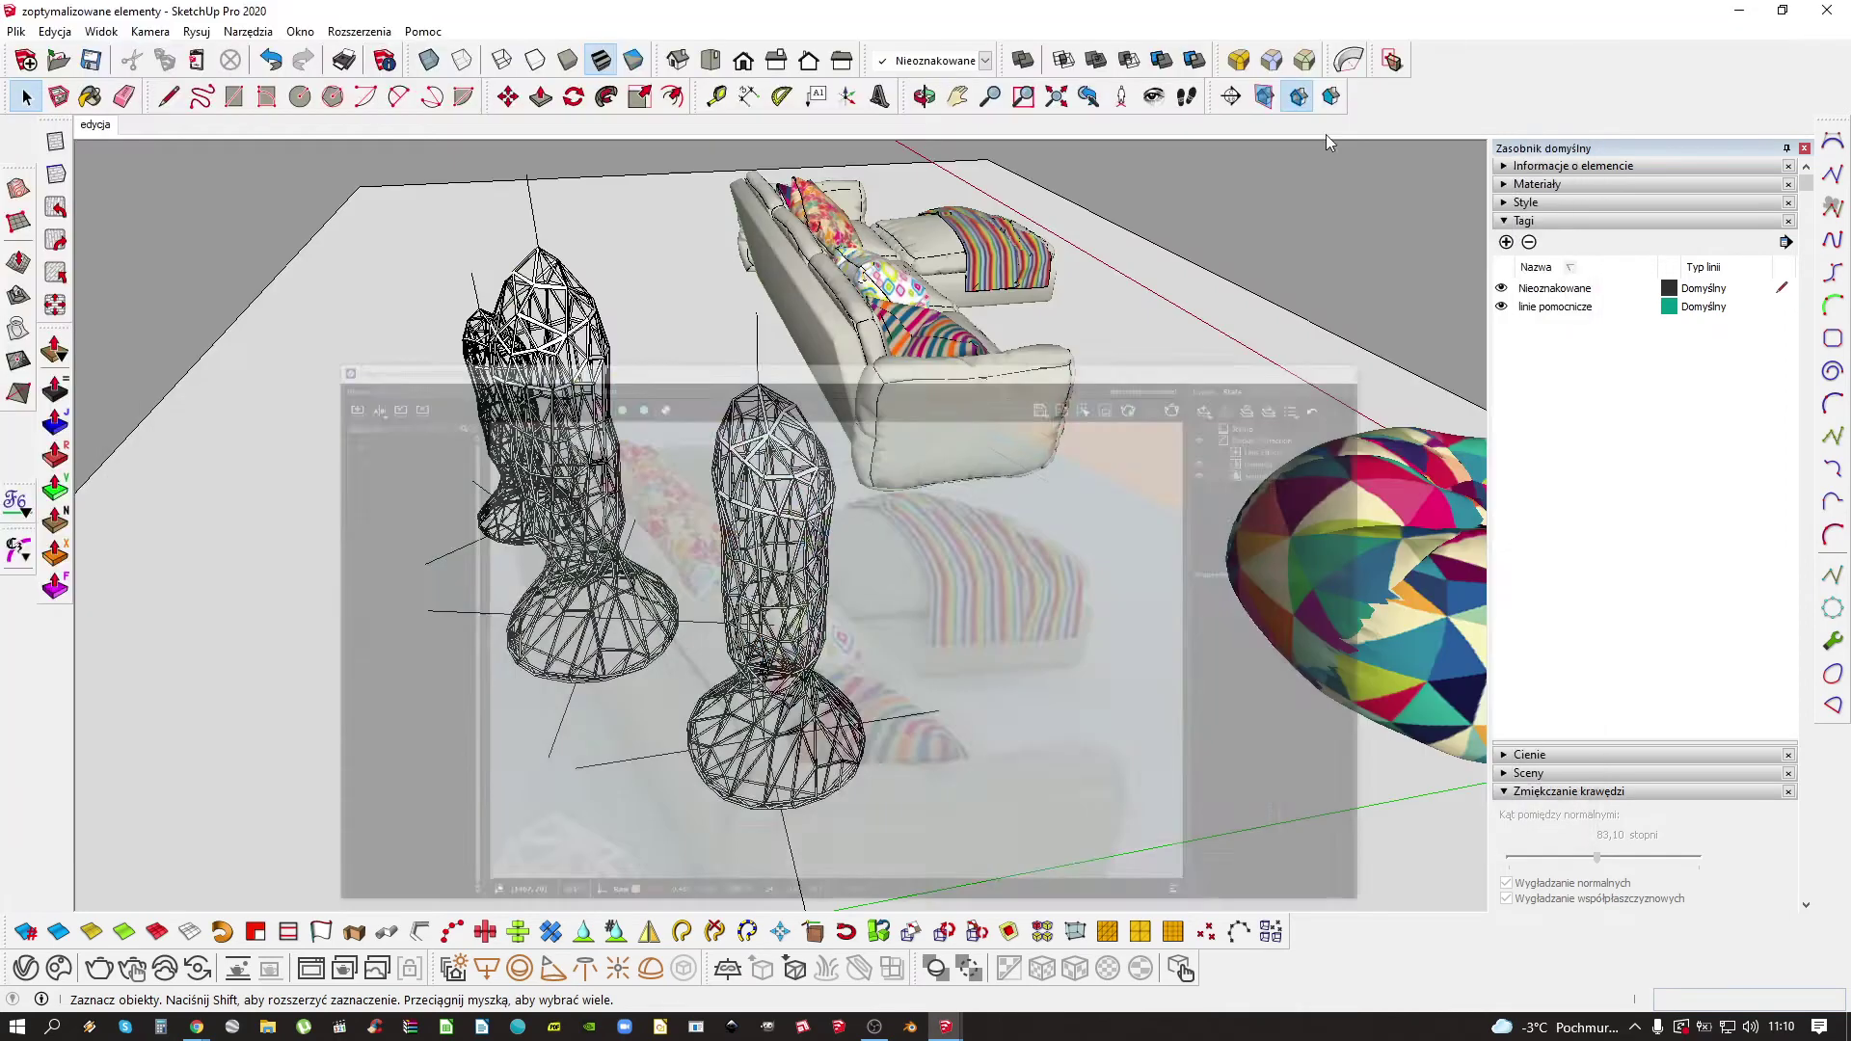
pyautogui.click(25, 968)
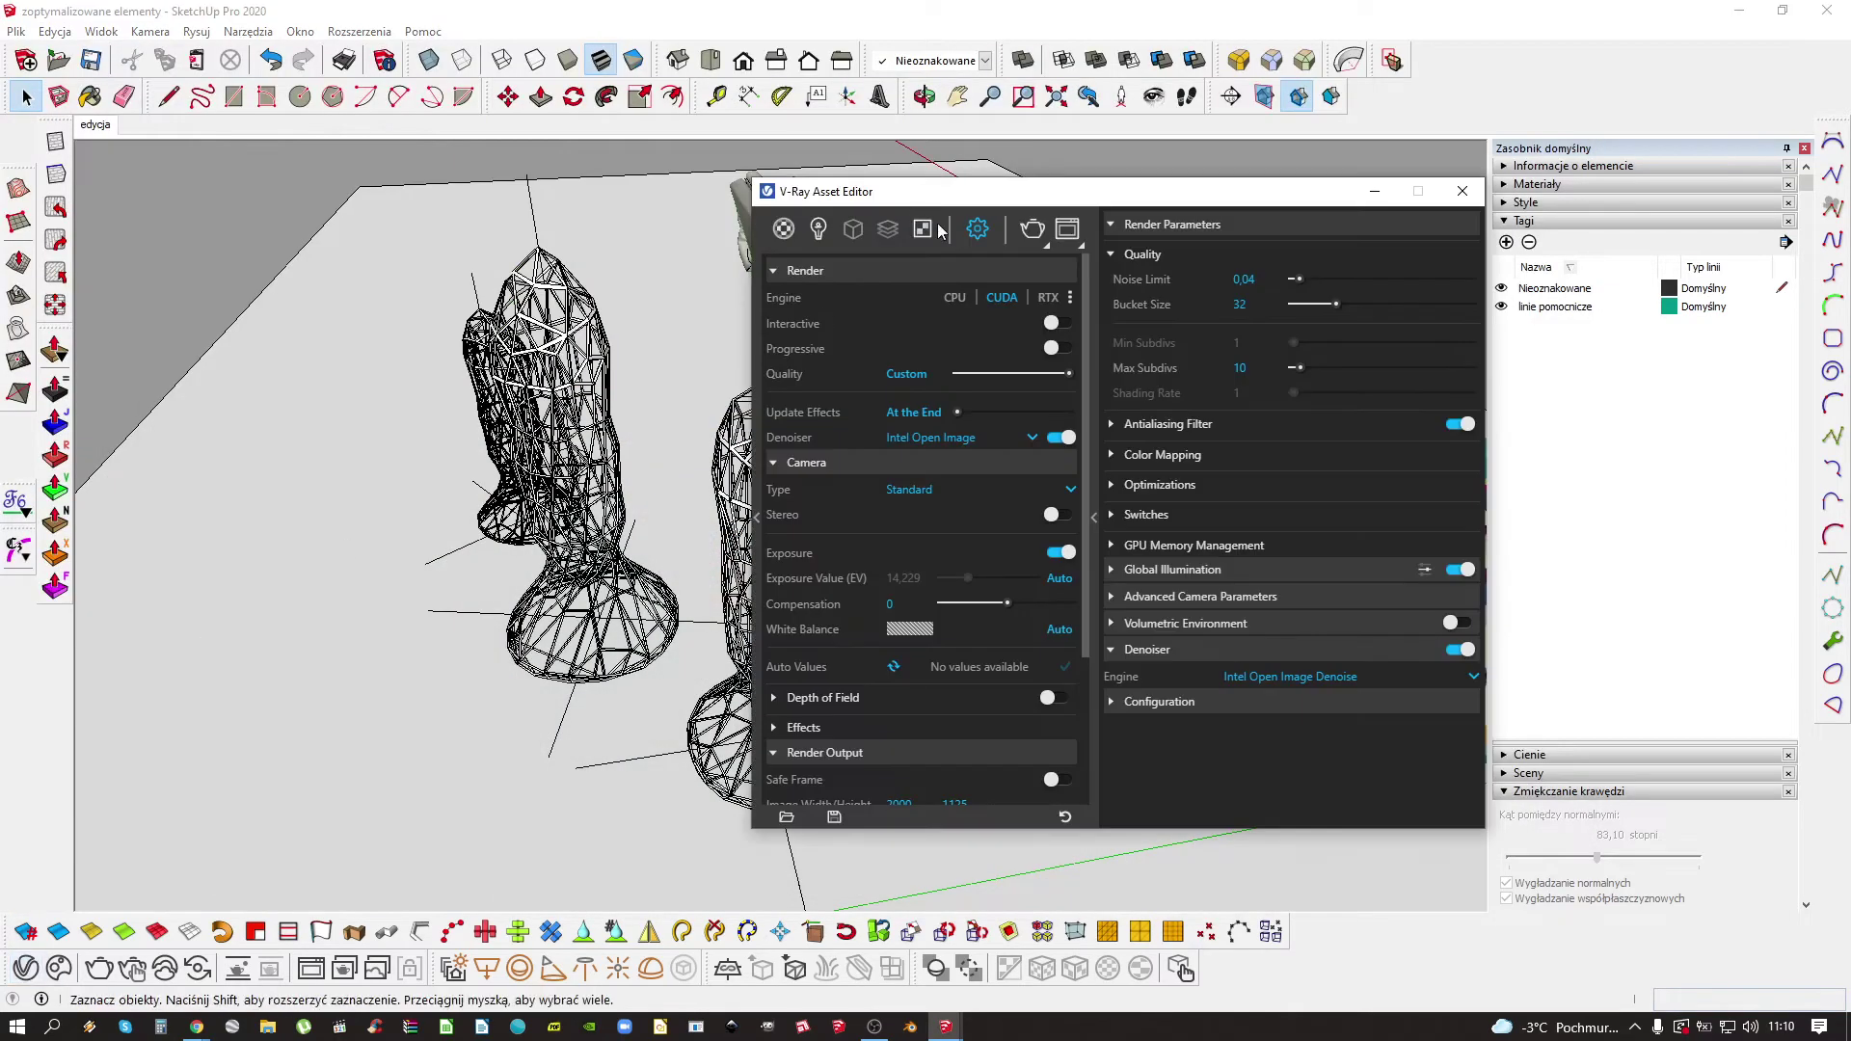
pyautogui.scroll(-1, 968, 721)
pyautogui.scroll(-2, 945, 690)
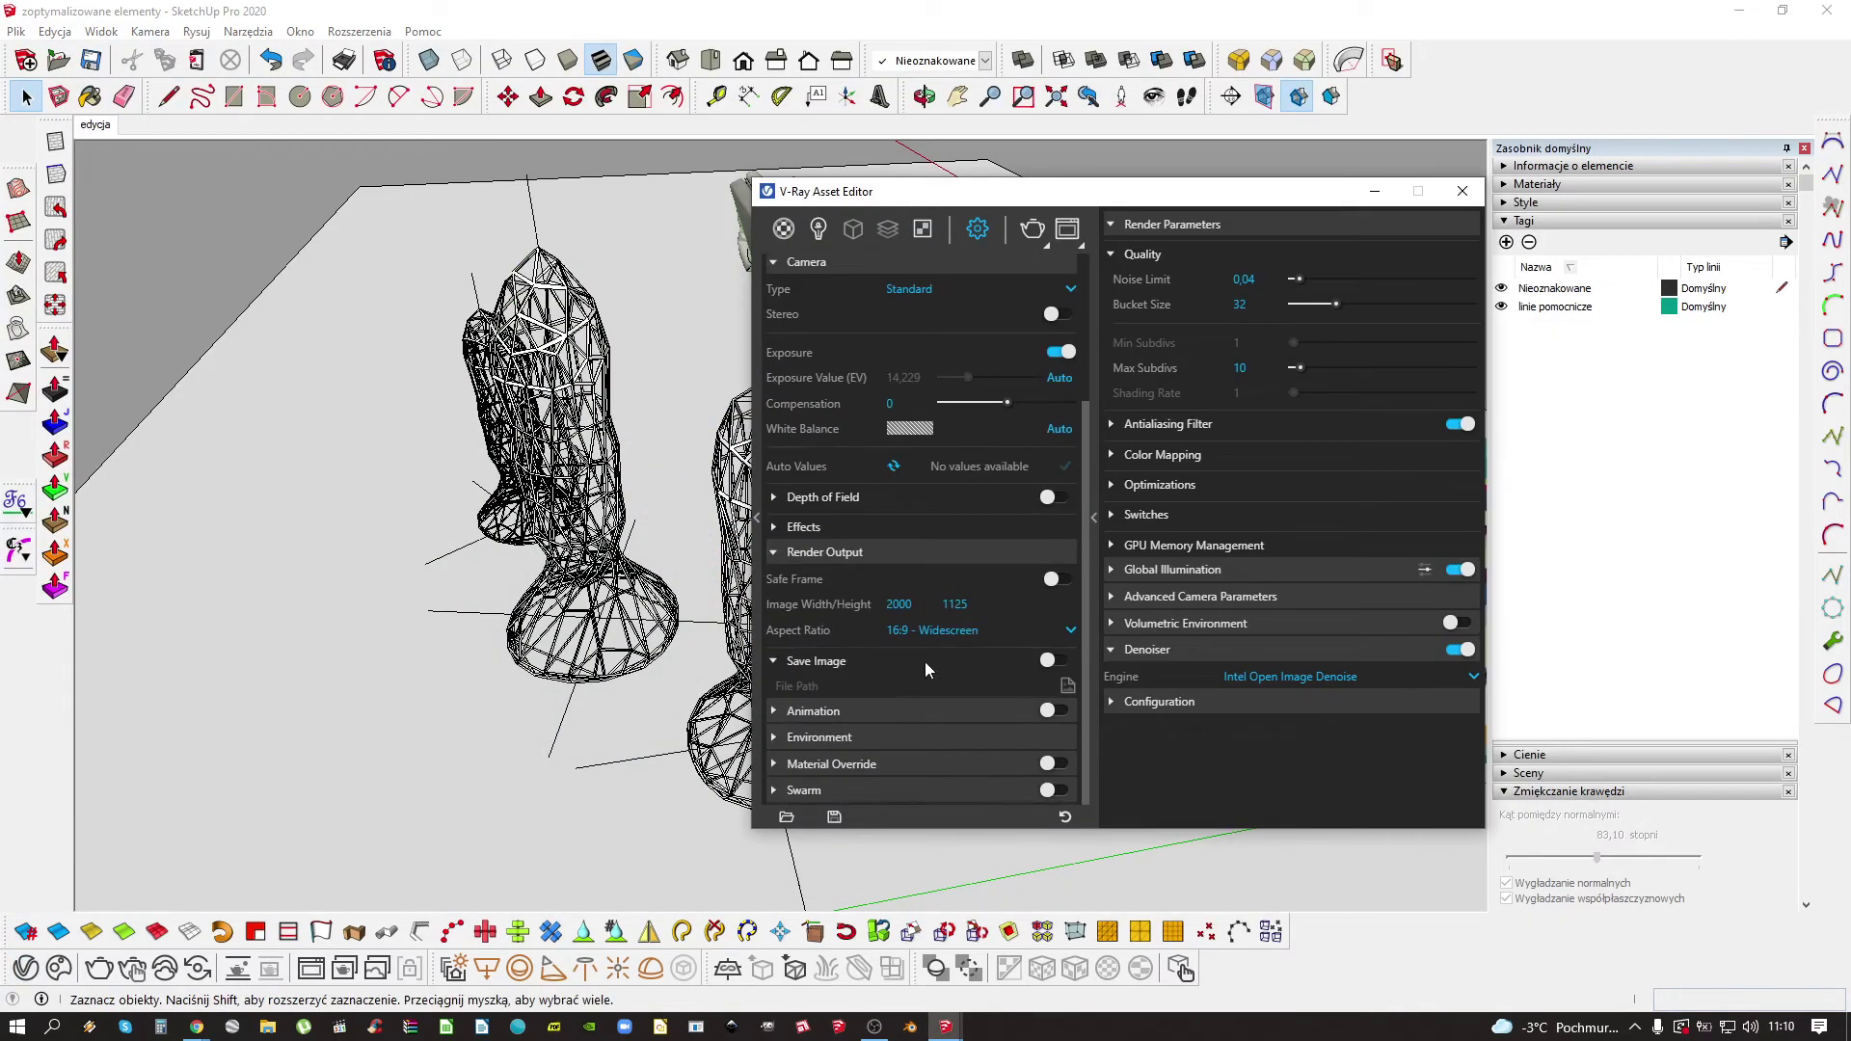
pyautogui.click(1046, 742)
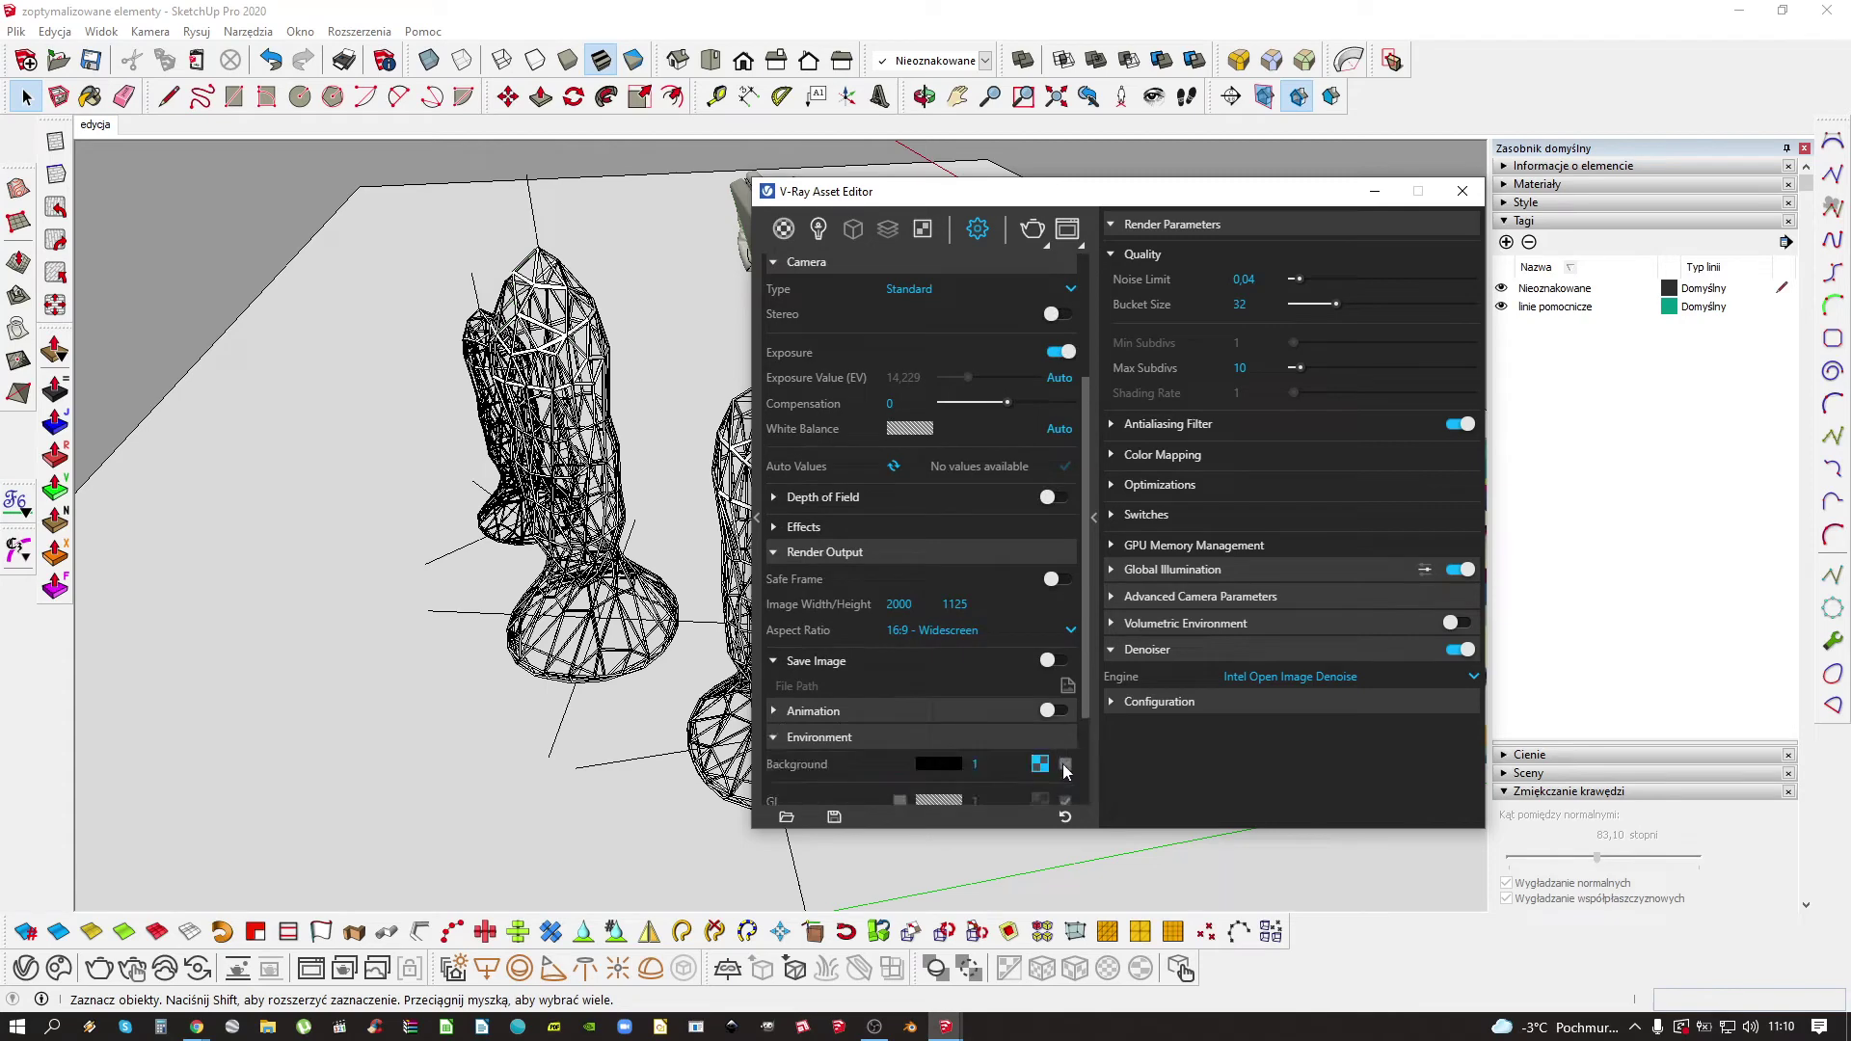
pyautogui.click(820, 229)
# - Set the Sphere Light intensity to 300 and give it a warmer colour
pyautogui.doubleClick(1024, 321)
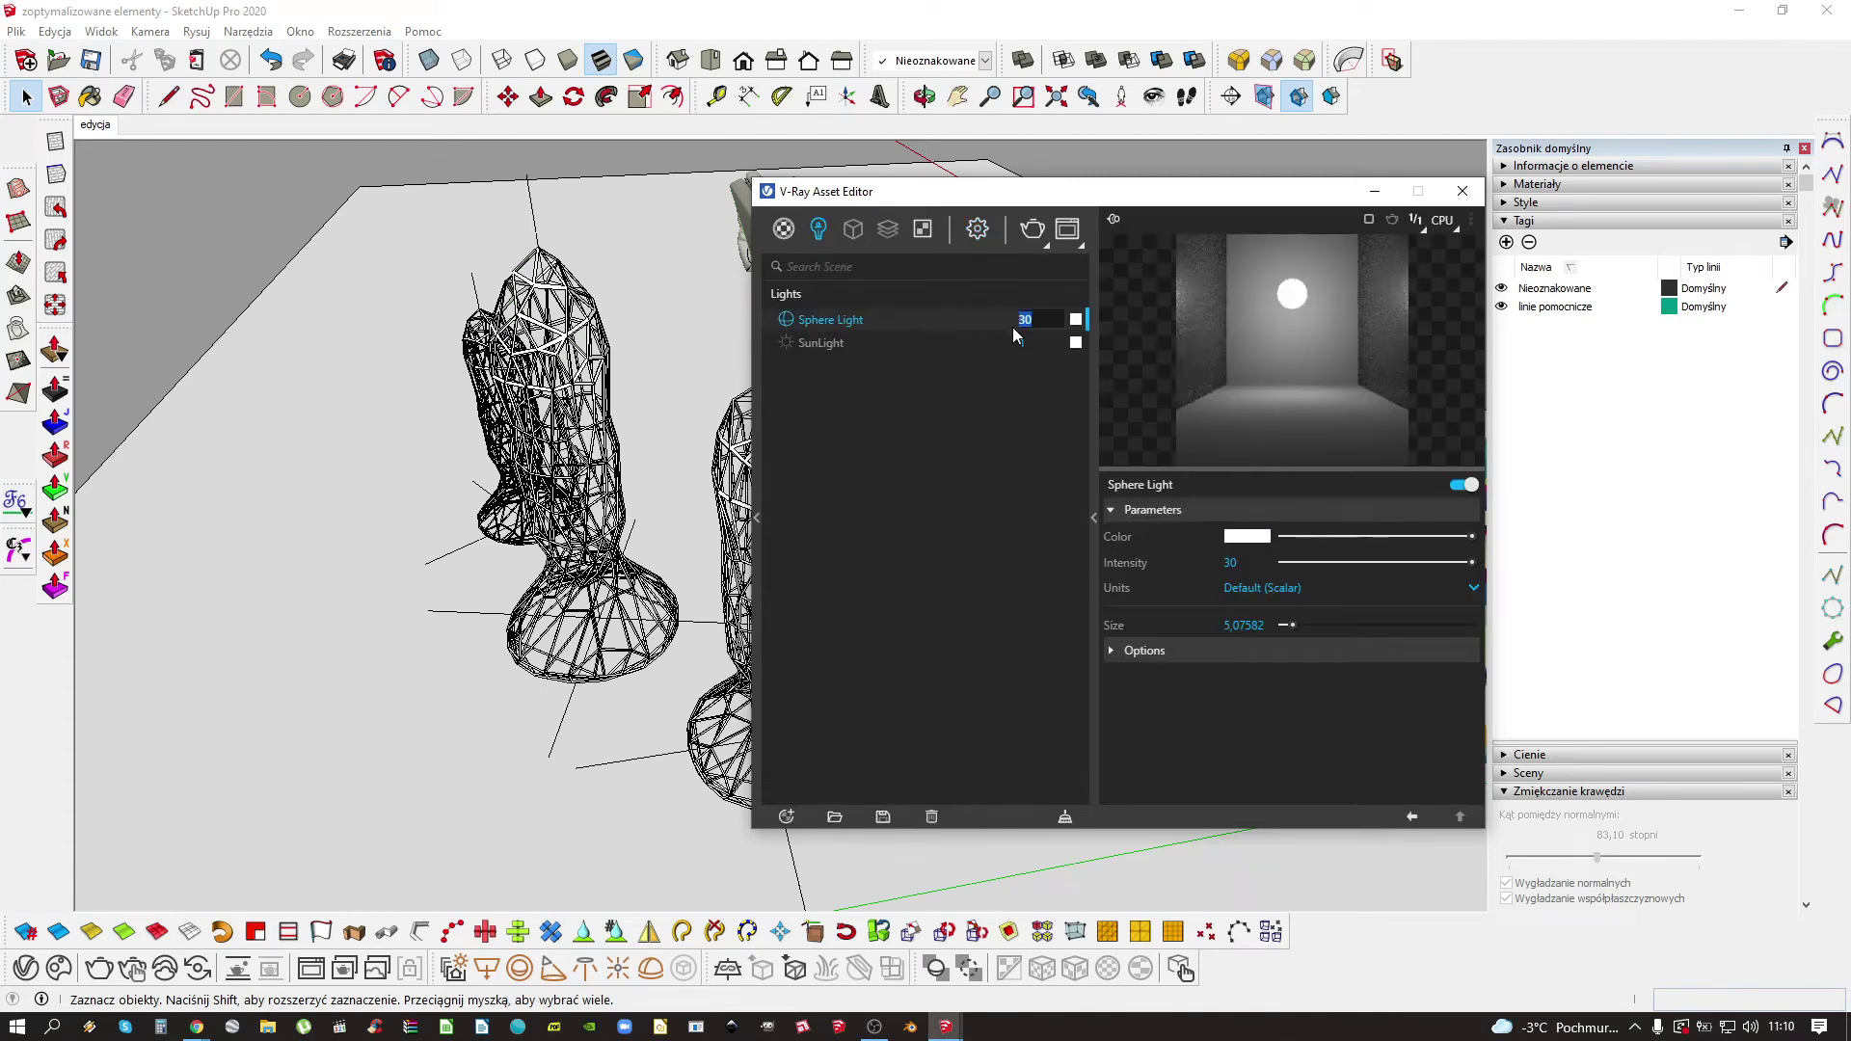
pyautogui.write('00')
pyautogui.press('Return')
pyautogui.click(1254, 538)
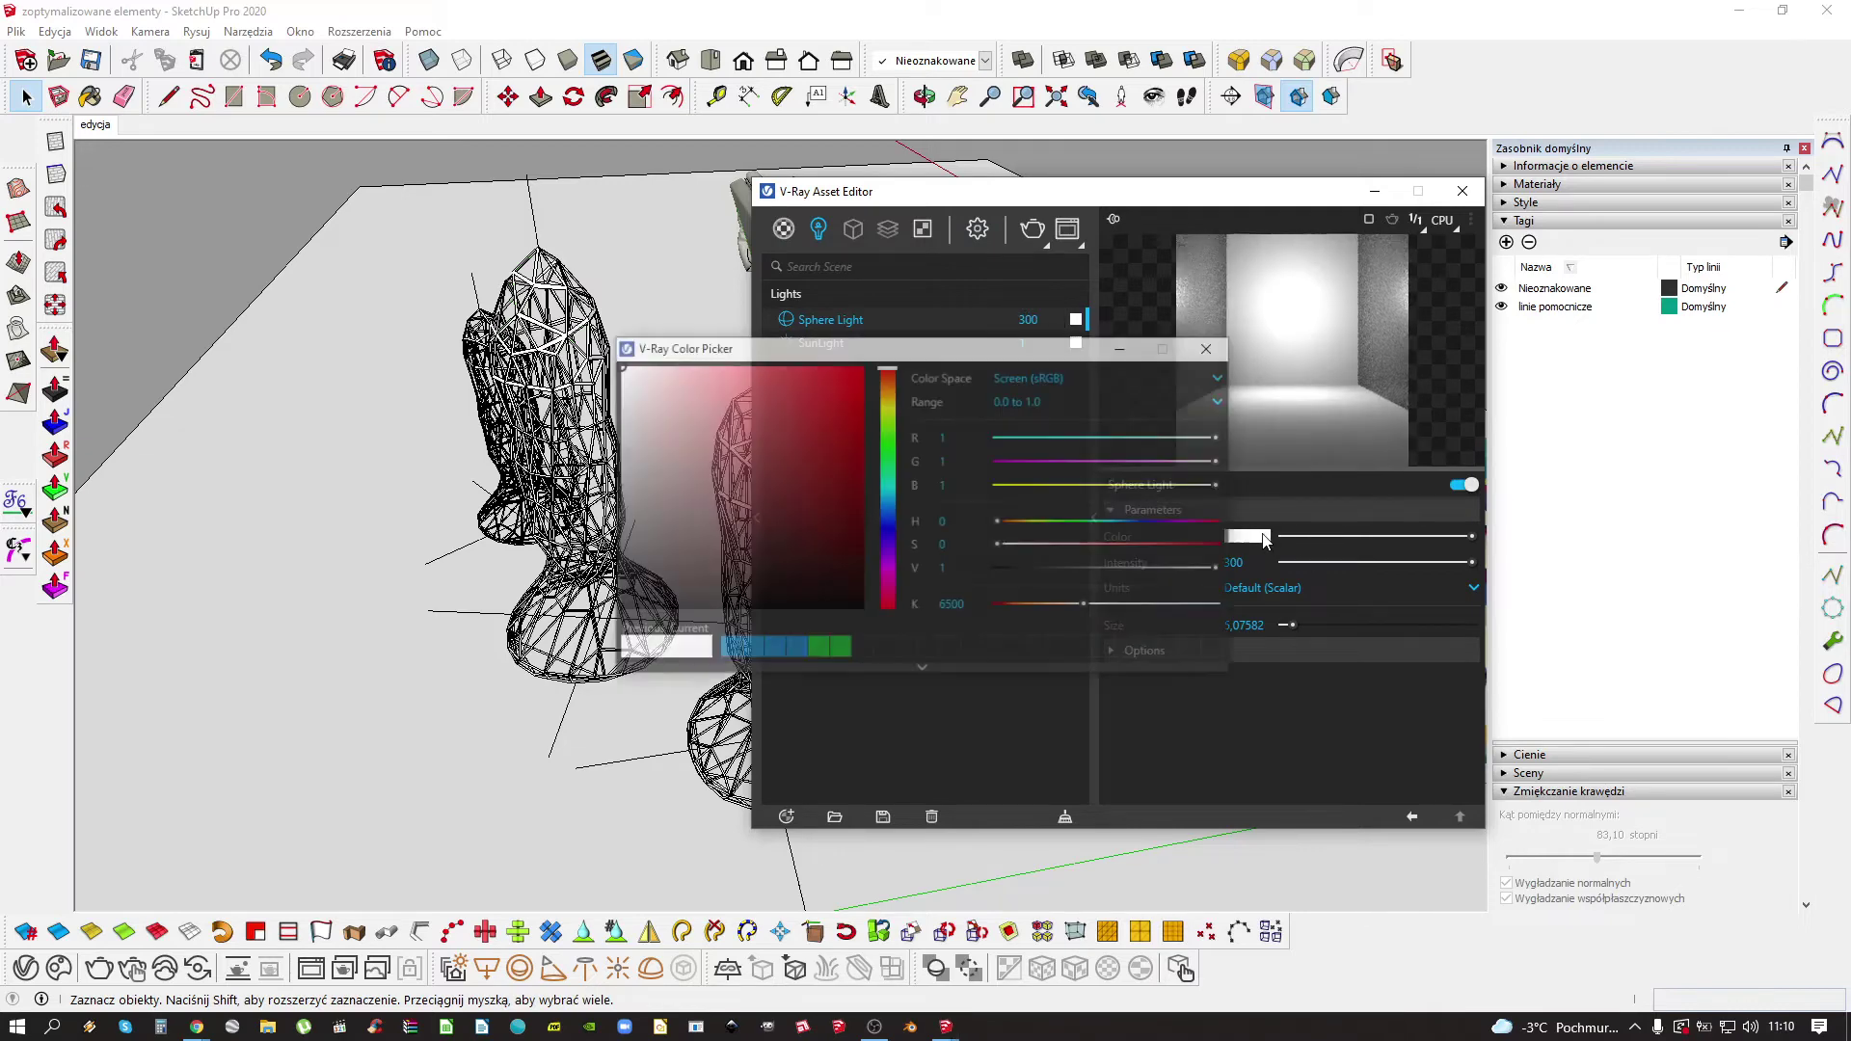
pyautogui.click(1068, 605)
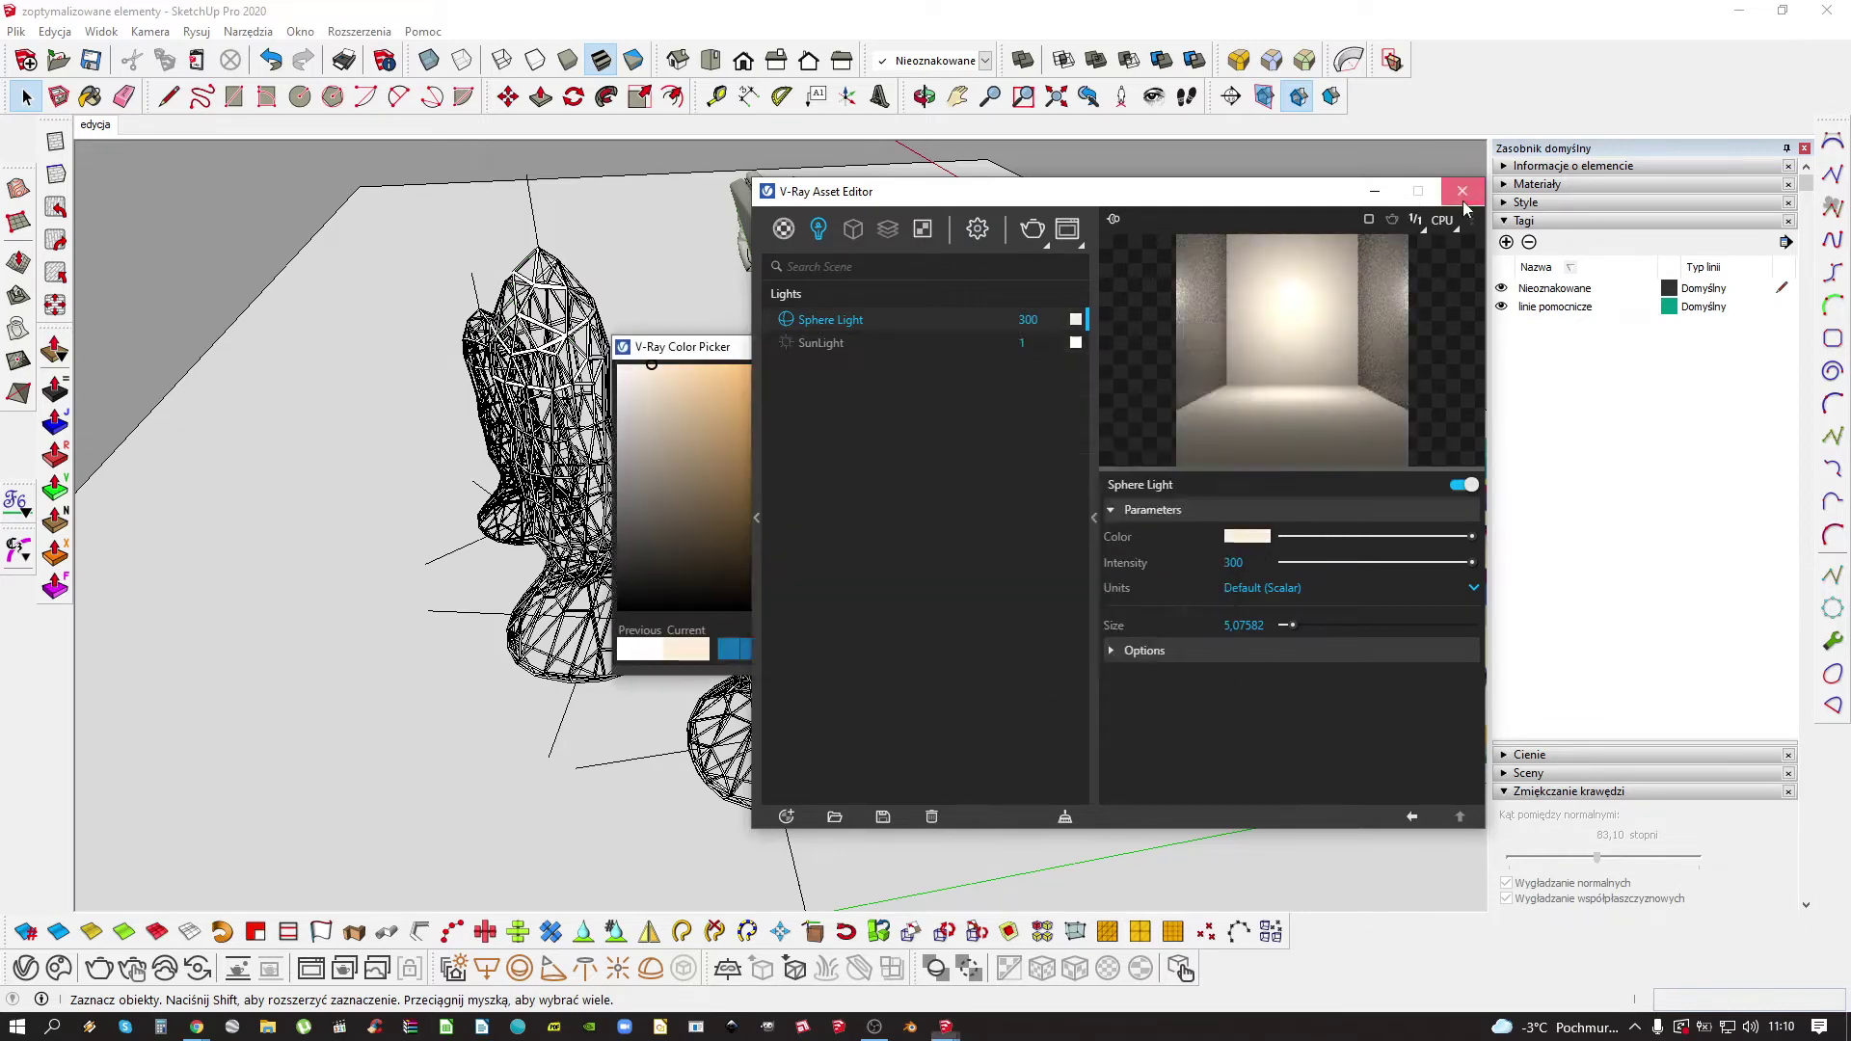
pyautogui.click(1211, 347)
pyautogui.moveTo(683, 571)
pyautogui.mouseDown(button='middle')
pyautogui.moveTo(893, 659)
pyautogui.moveTo(723, 736)
pyautogui.mouseUp(button='middle')
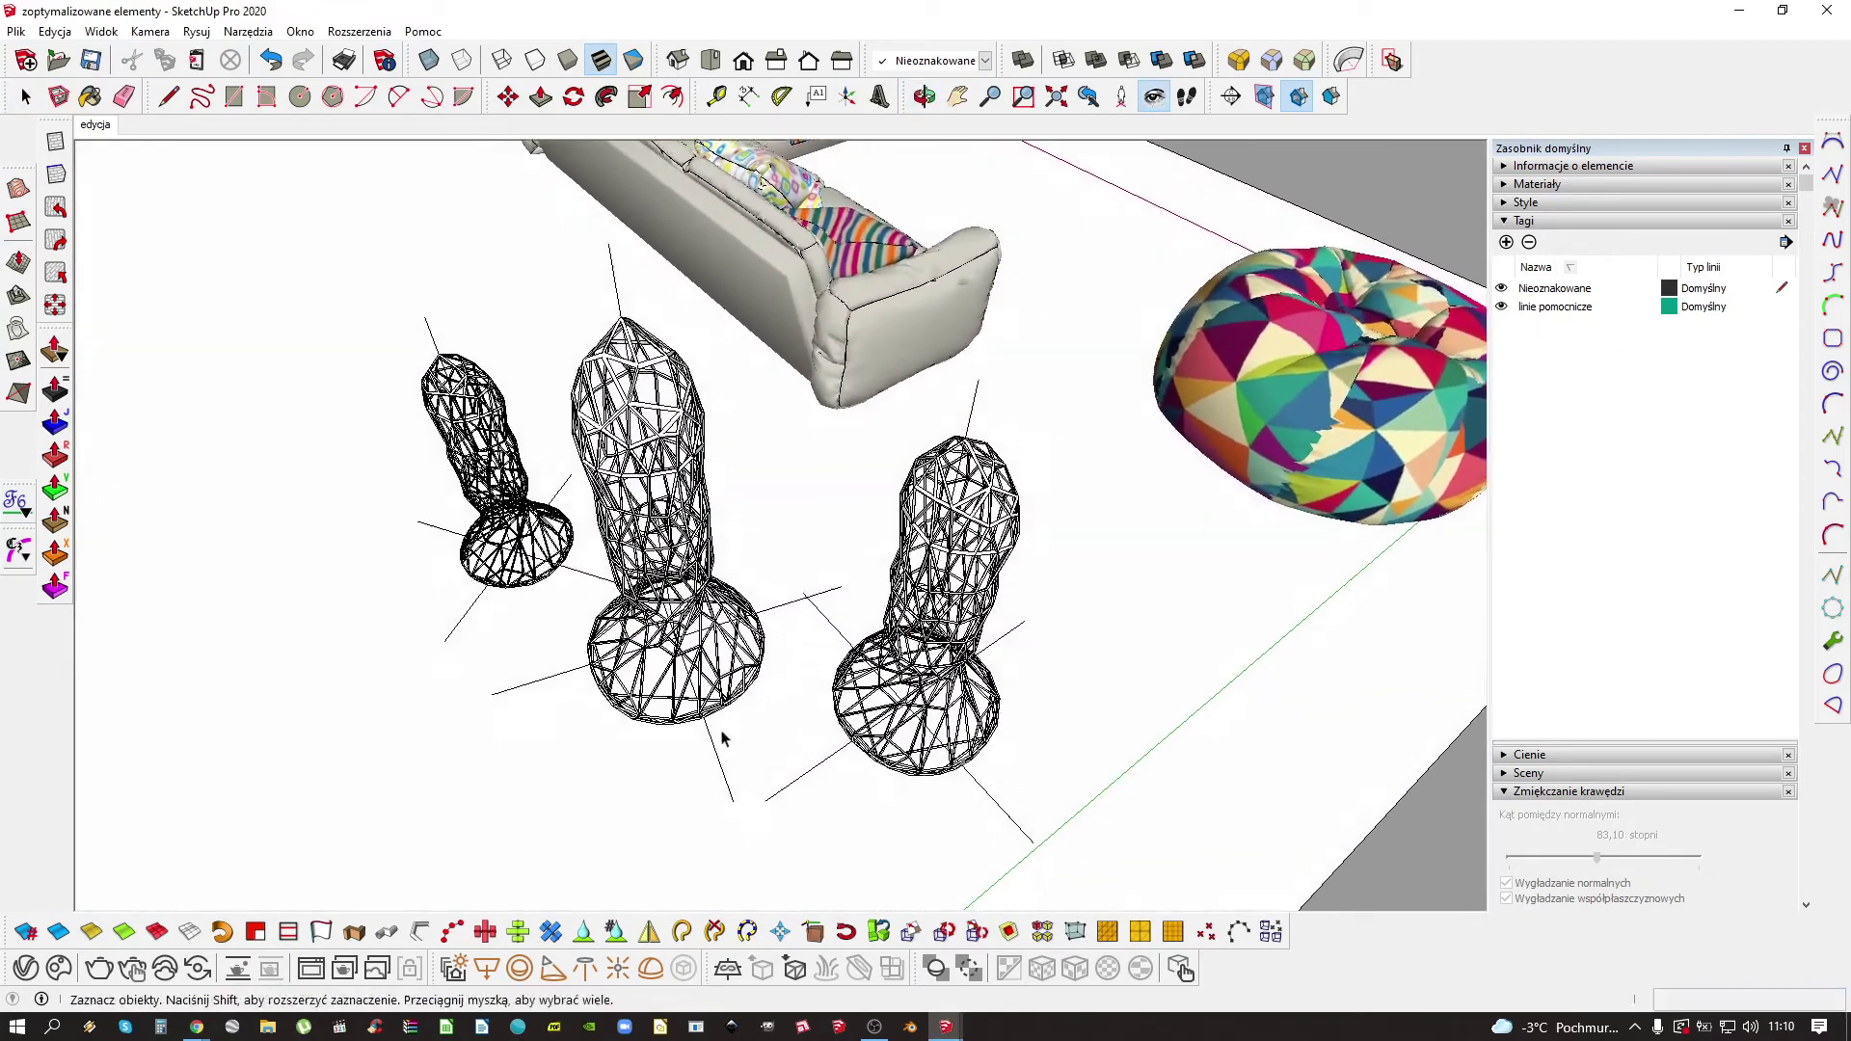
# - Bring up the Materials tray listing the model's existing materials
pyautogui.scroll(2, 670, 453)
pyautogui.press('b')
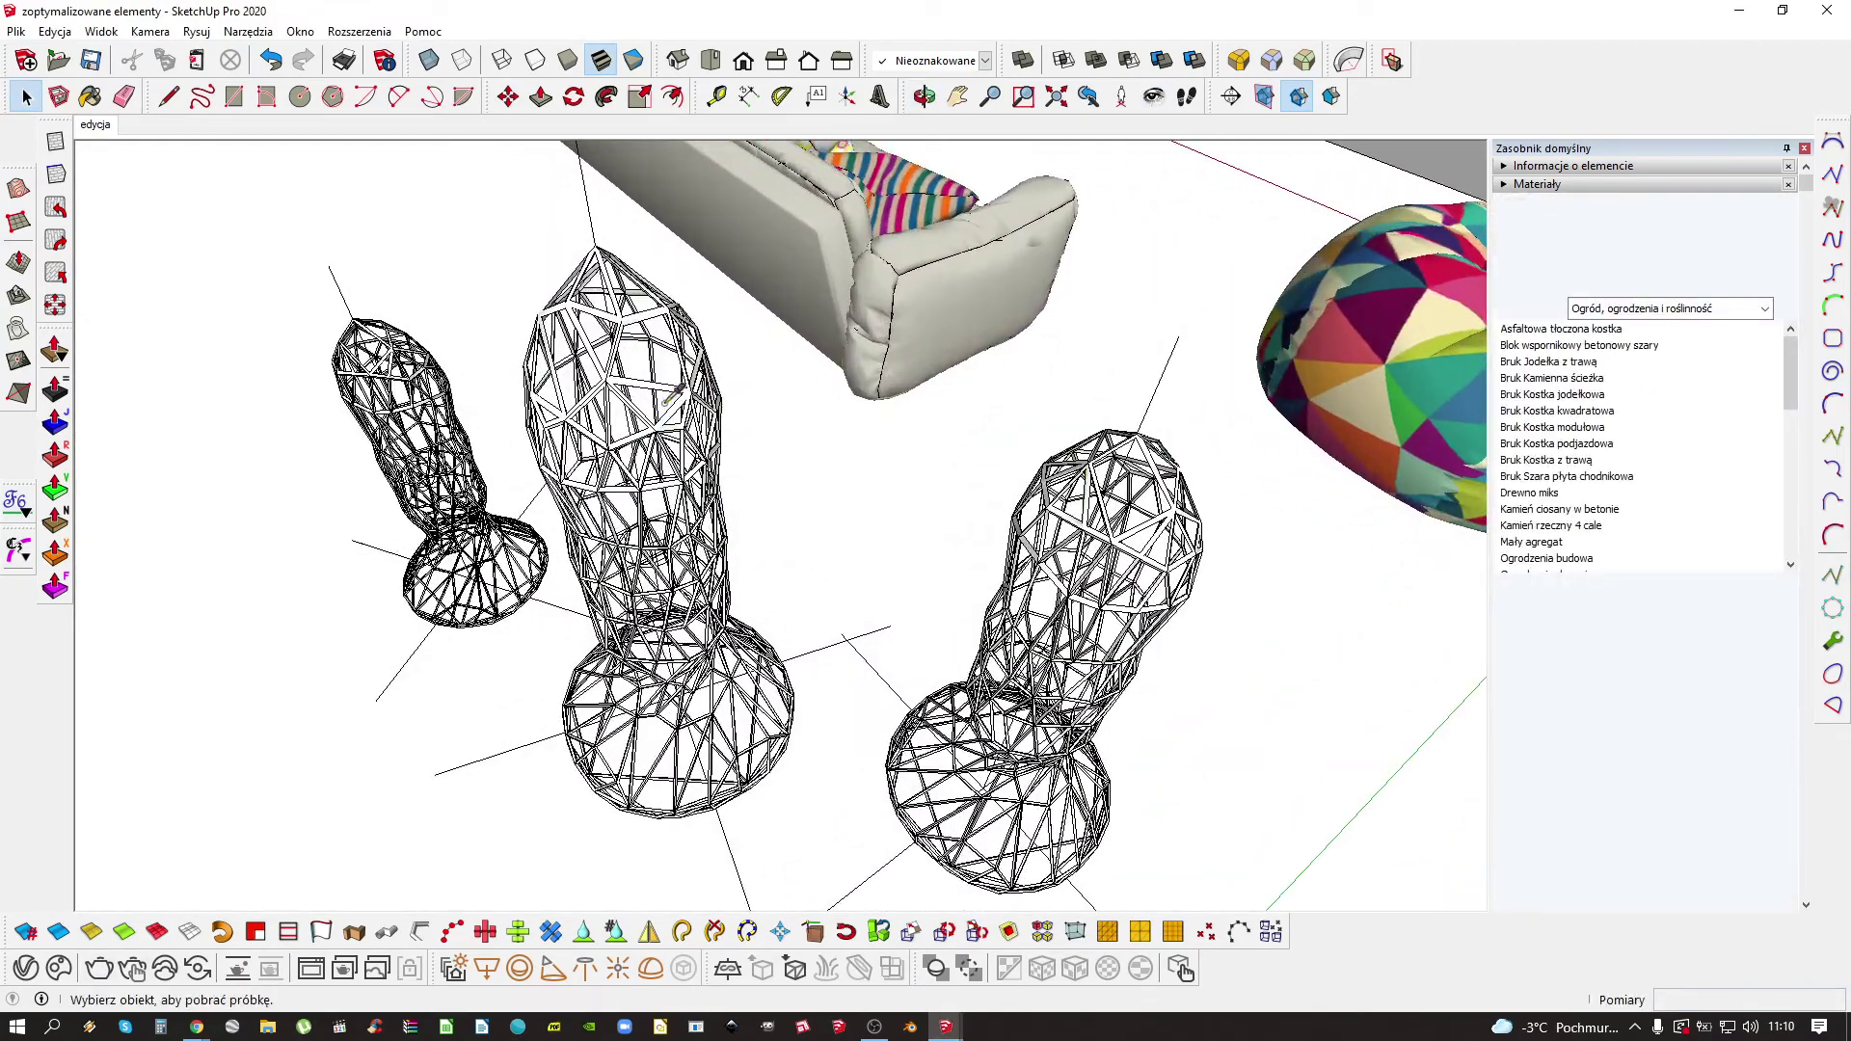
pyautogui.press('space')
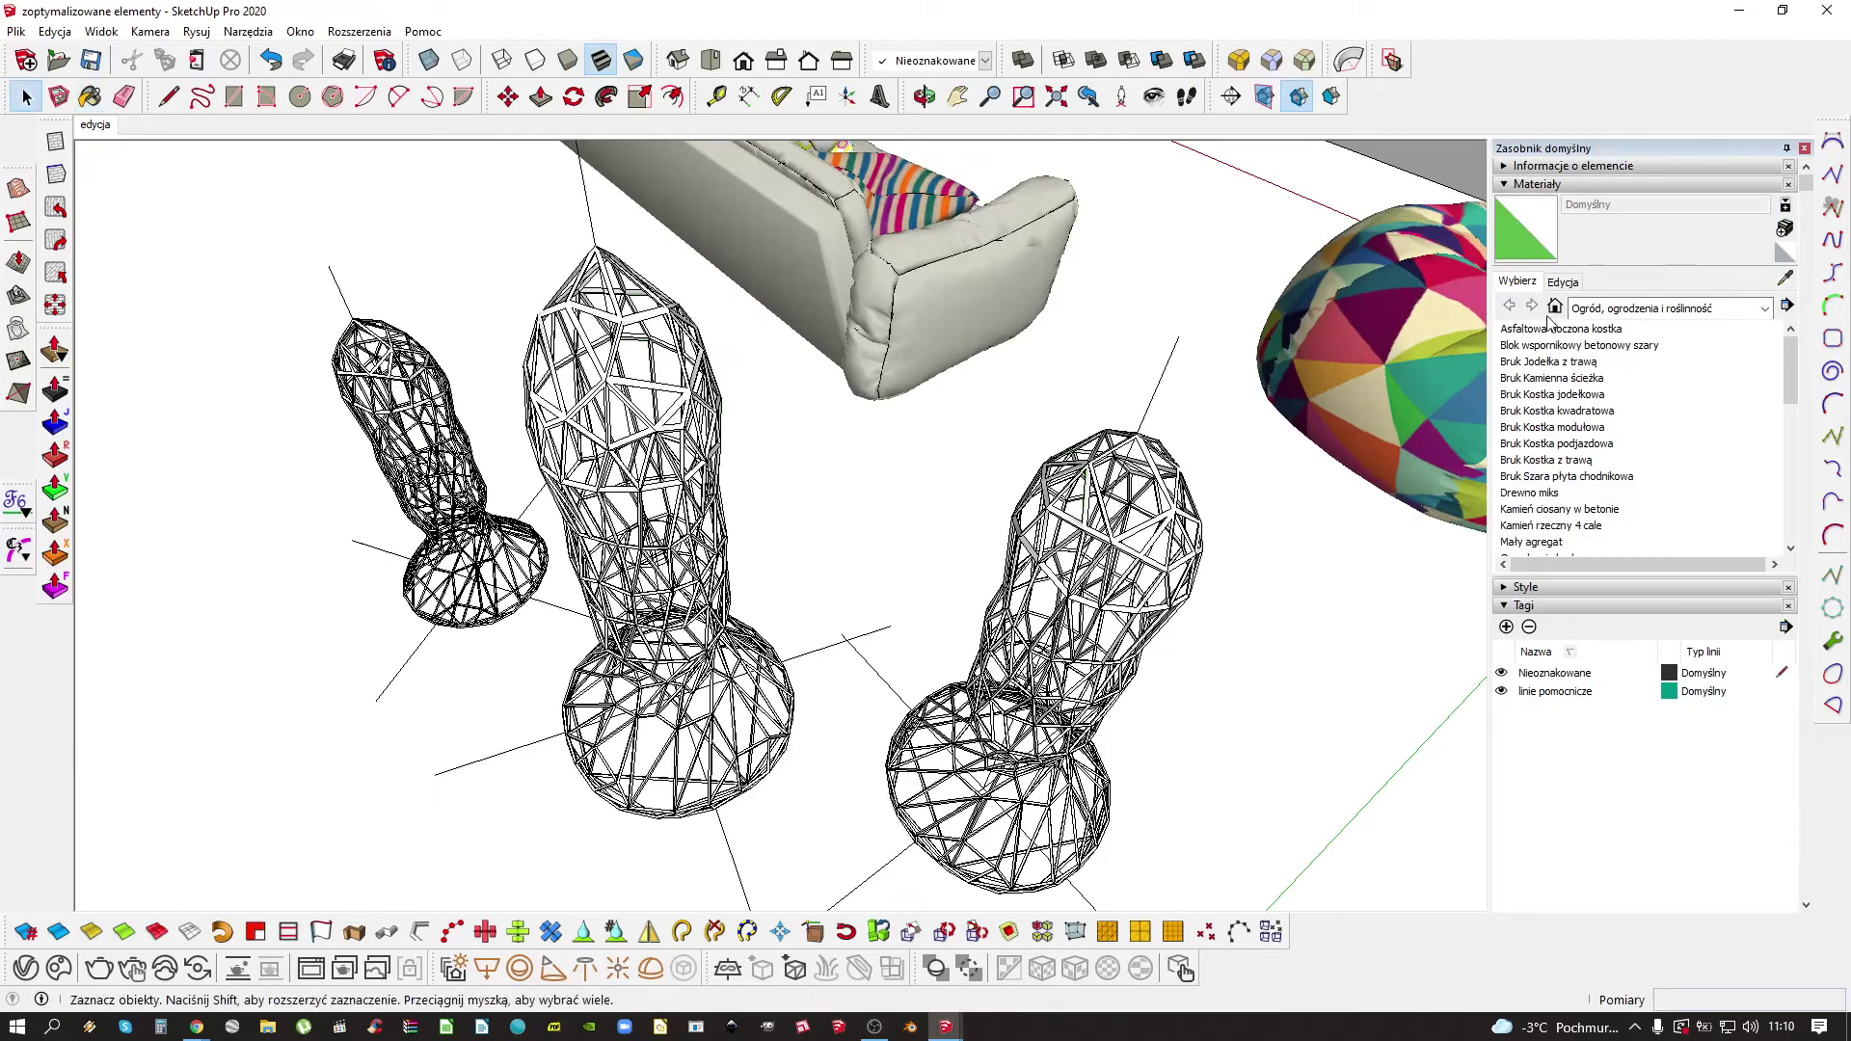
pyautogui.click(1554, 307)
pyautogui.scroll(1, 971, 537)
pyautogui.scroll(3, 1170, 488)
pyautogui.press('b')
pyautogui.scroll(2, 1181, 404)
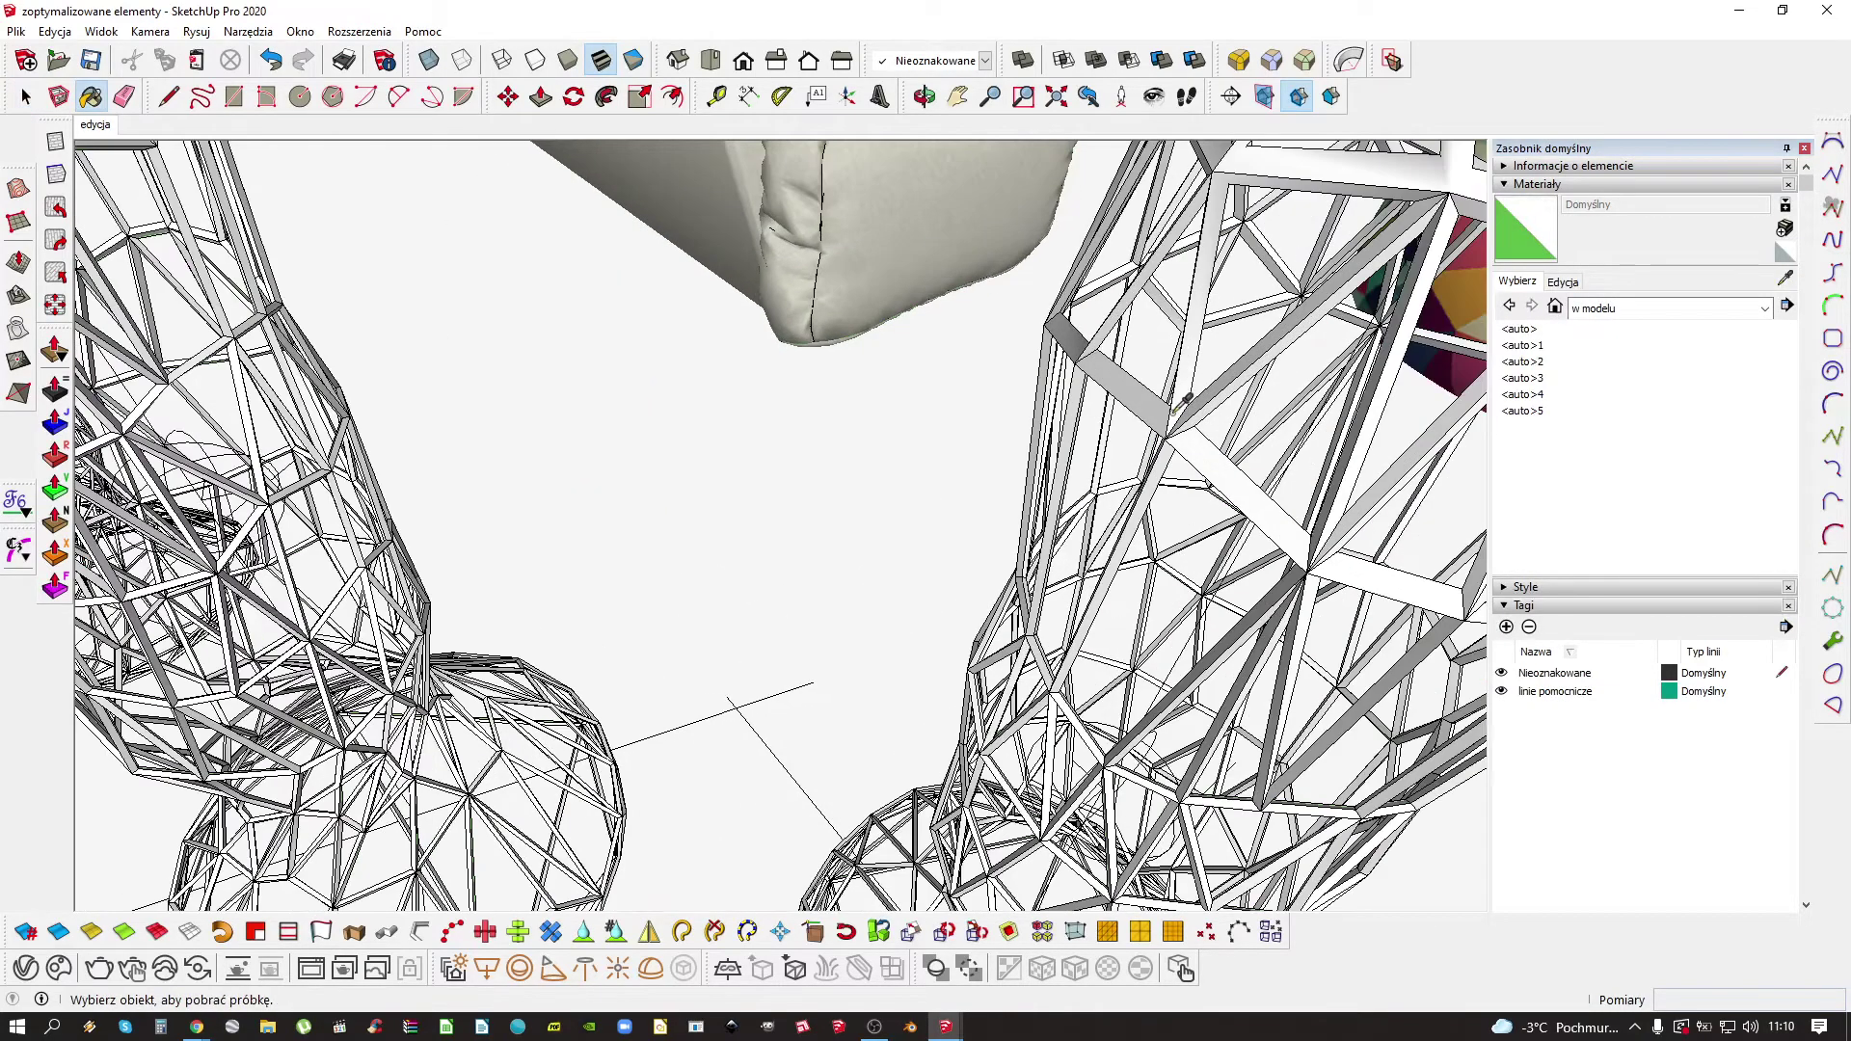
# - Create a new dark grey material named 'lampa - drut'
pyautogui.click(1785, 229)
pyautogui.doubleClick(745, 221)
pyautogui.write('lampa - drut')
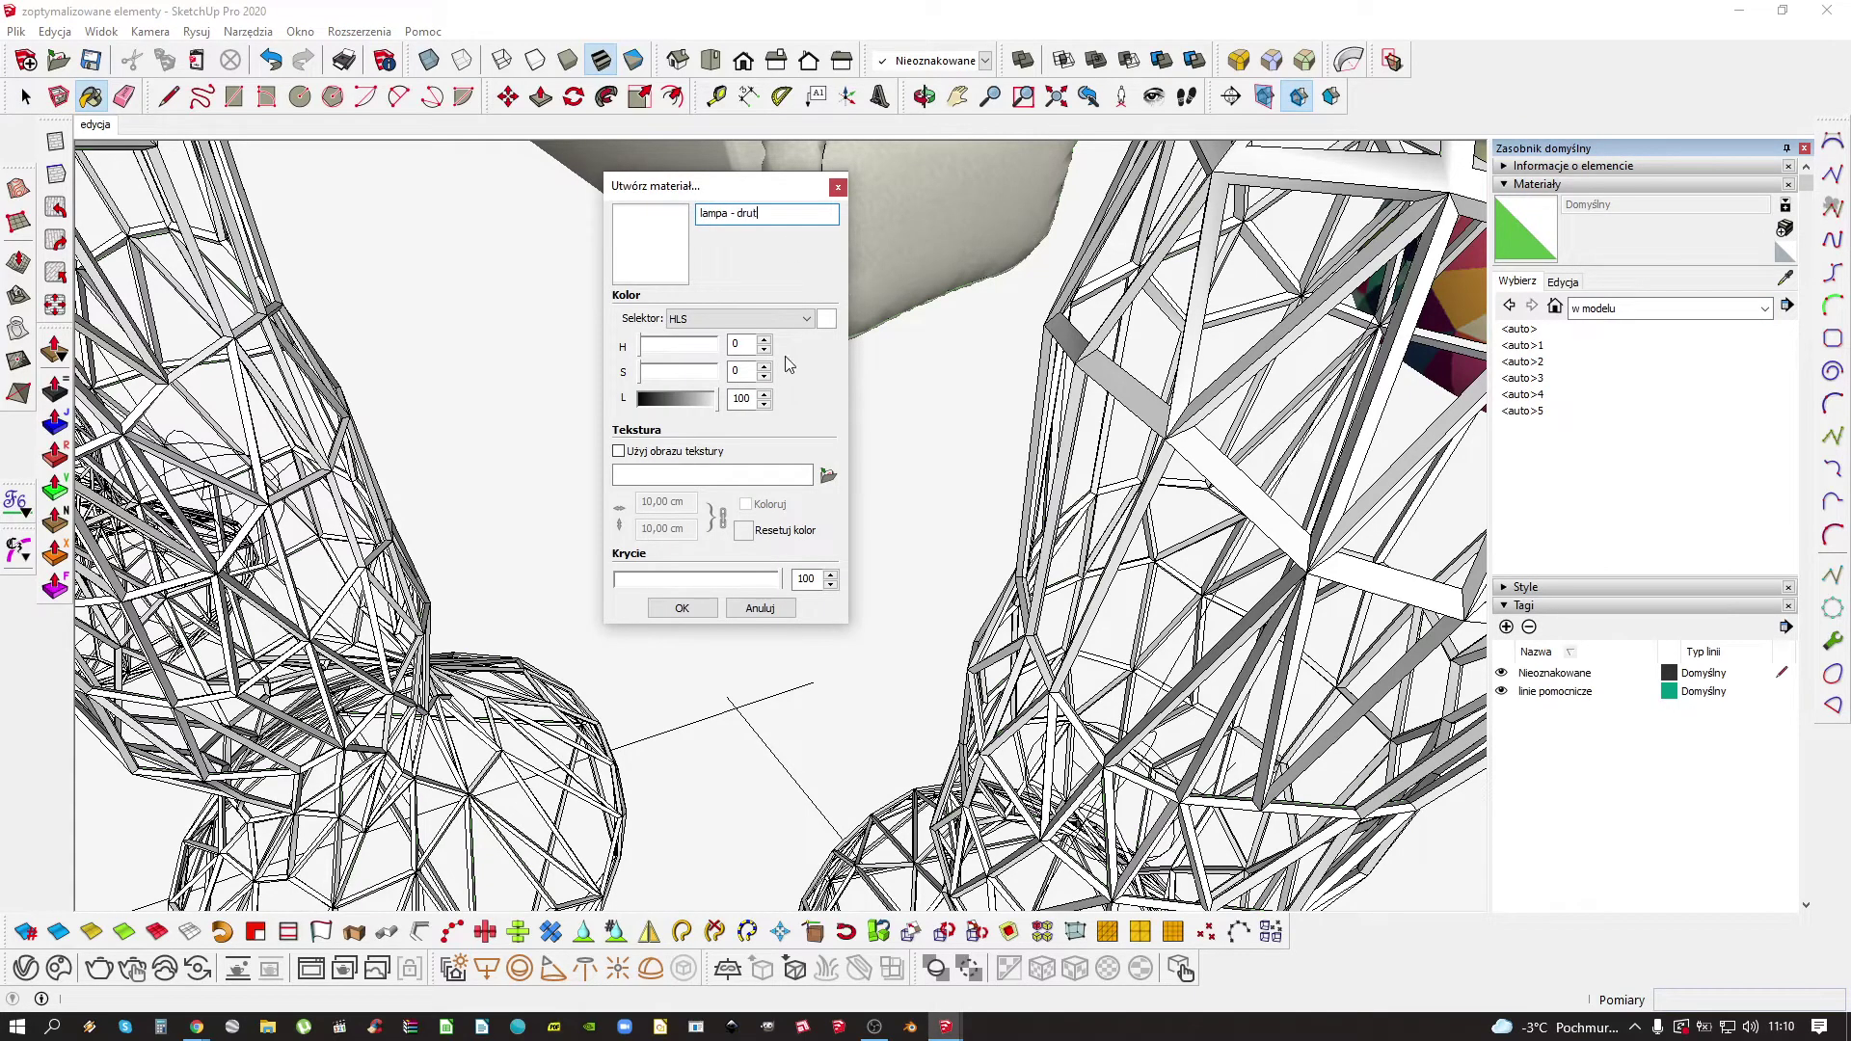
pyautogui.moveTo(717, 398); pyautogui.dragTo(667, 398)
pyautogui.click(682, 607)
# - Paint the whole wireframe model with lampa - drut
pyautogui.moveTo(675, 608); pyautogui.dragTo(1040, 526, button='middle')
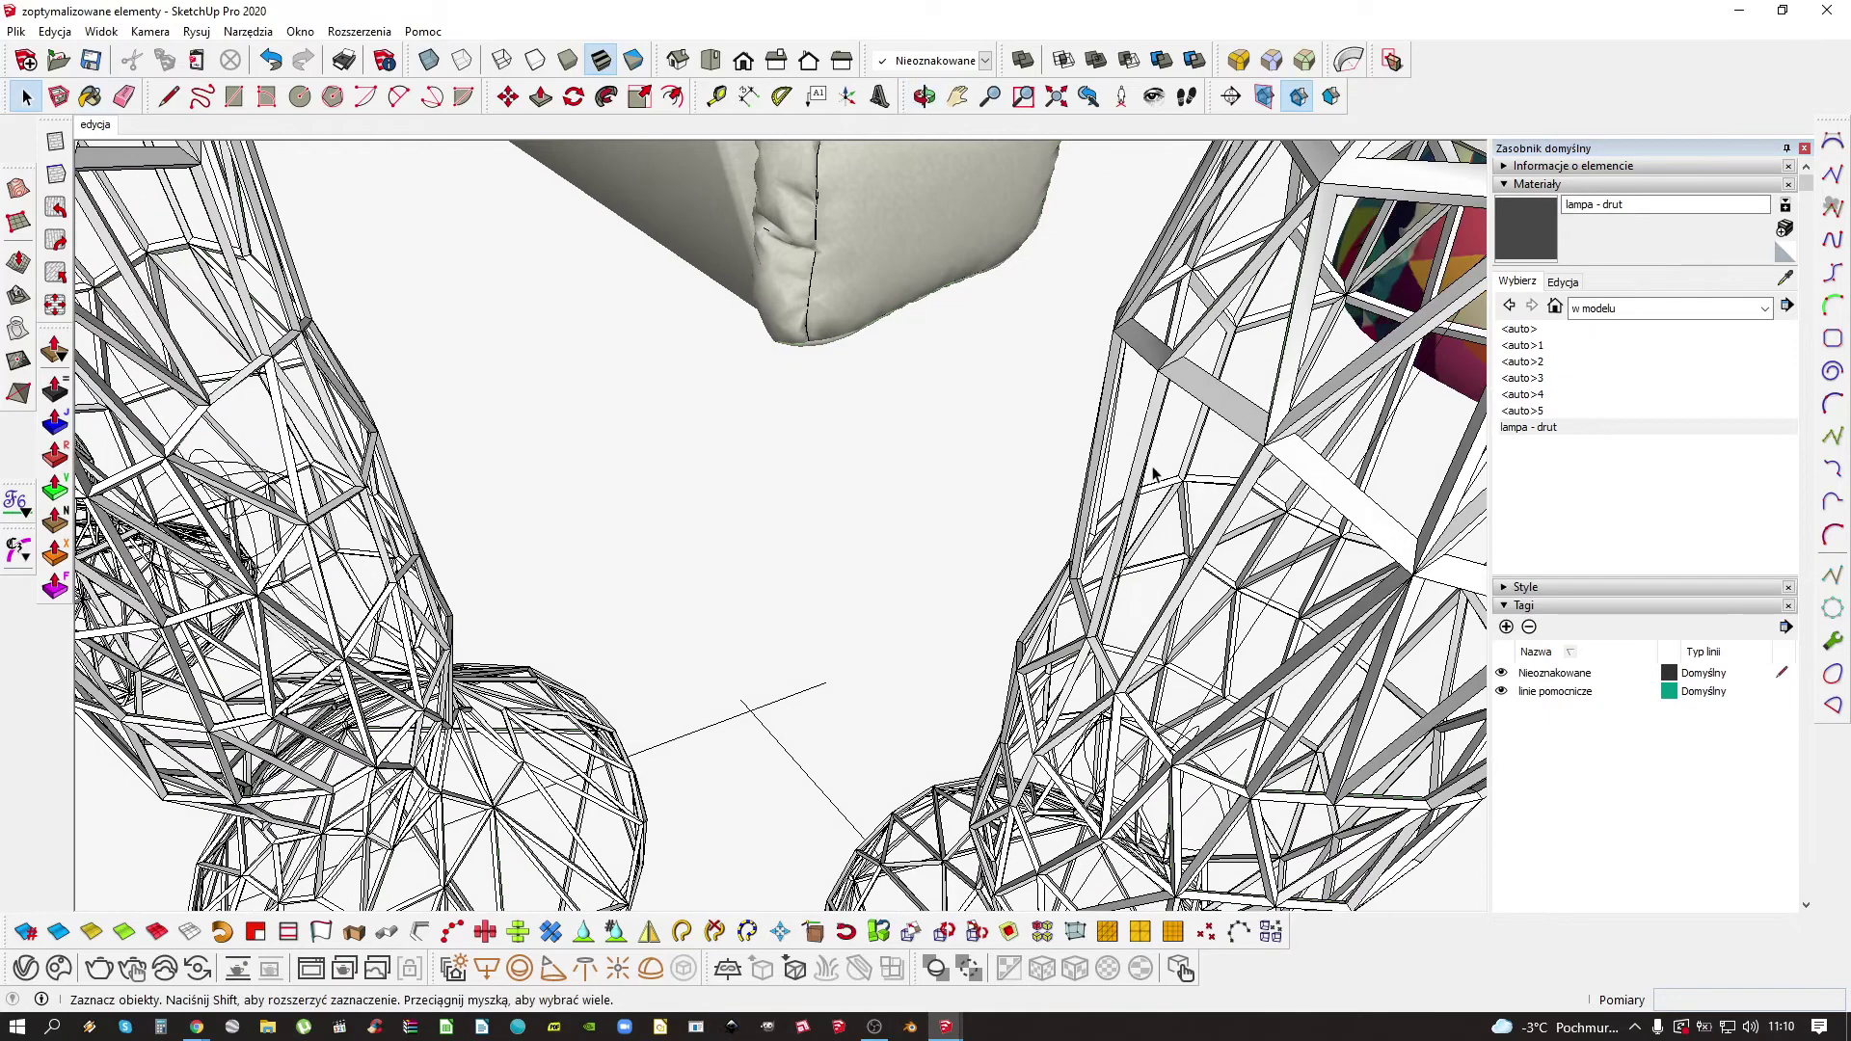
pyautogui.hotkey('ctrl', 'a')
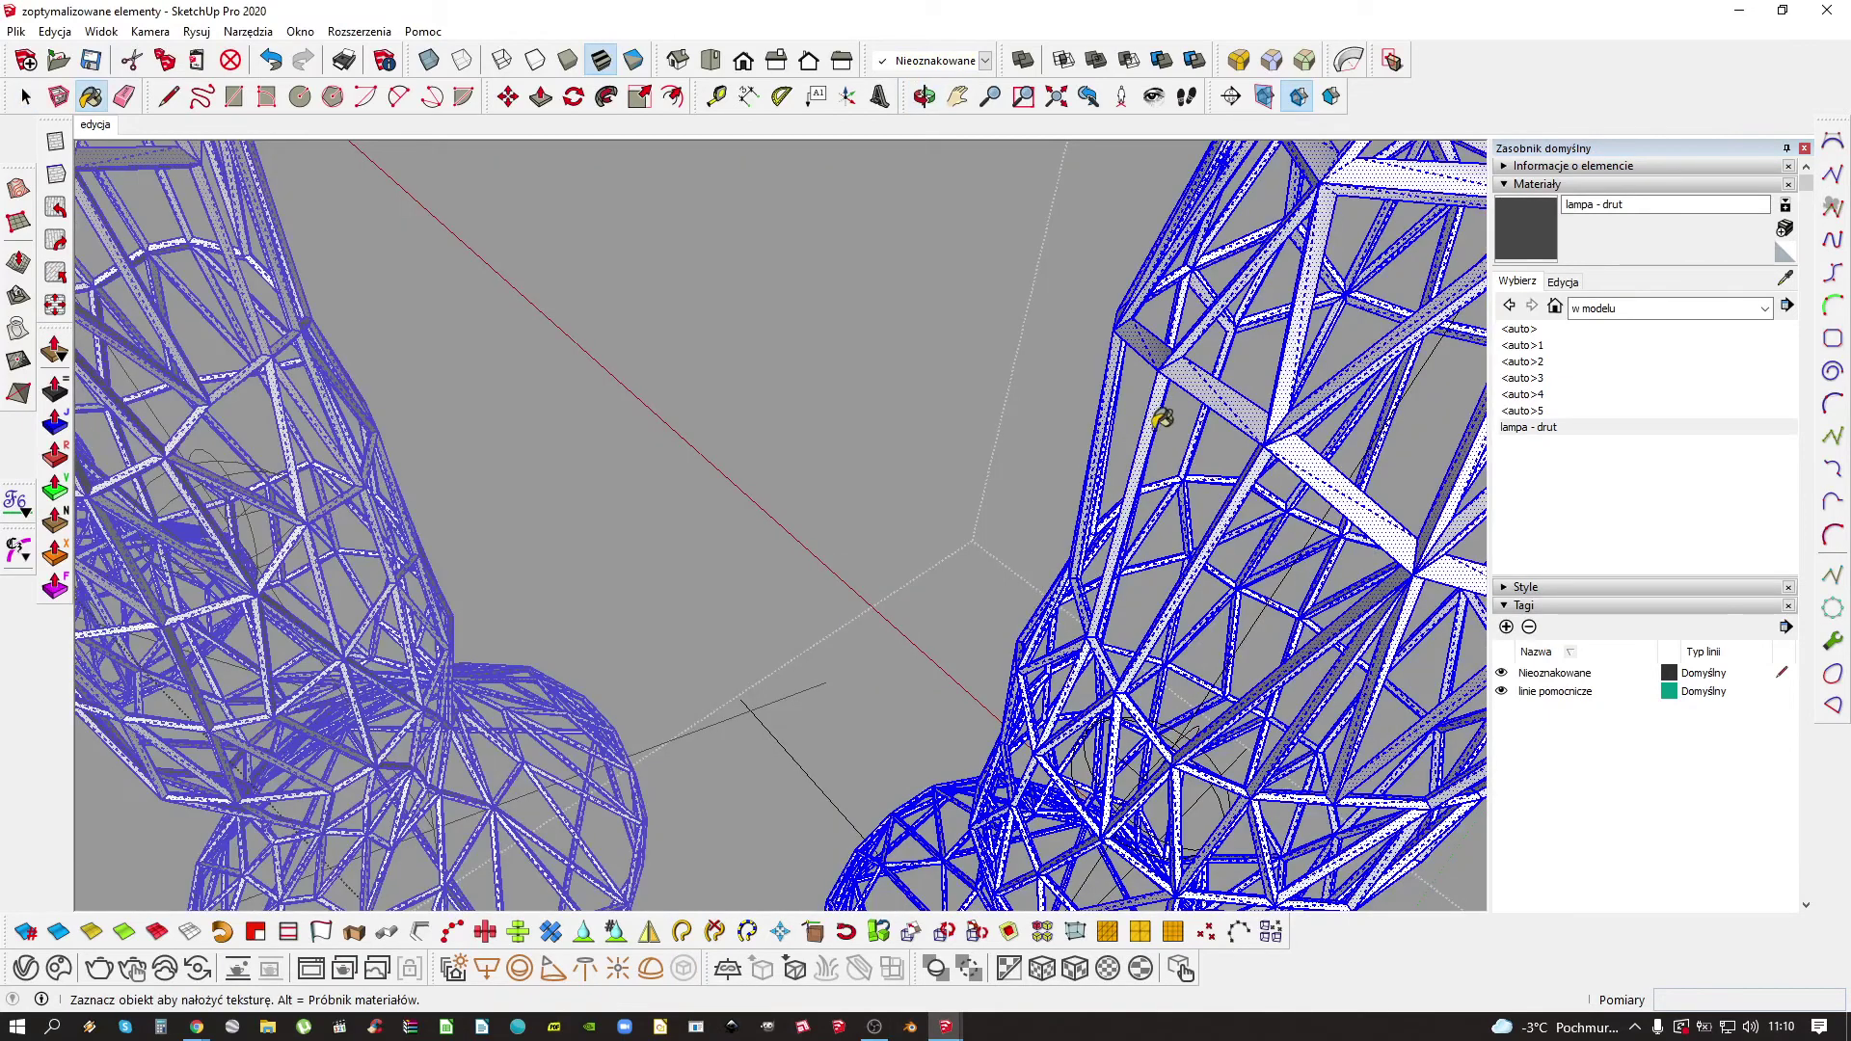
pyautogui.click(1051, 463)
pyautogui.press('space')
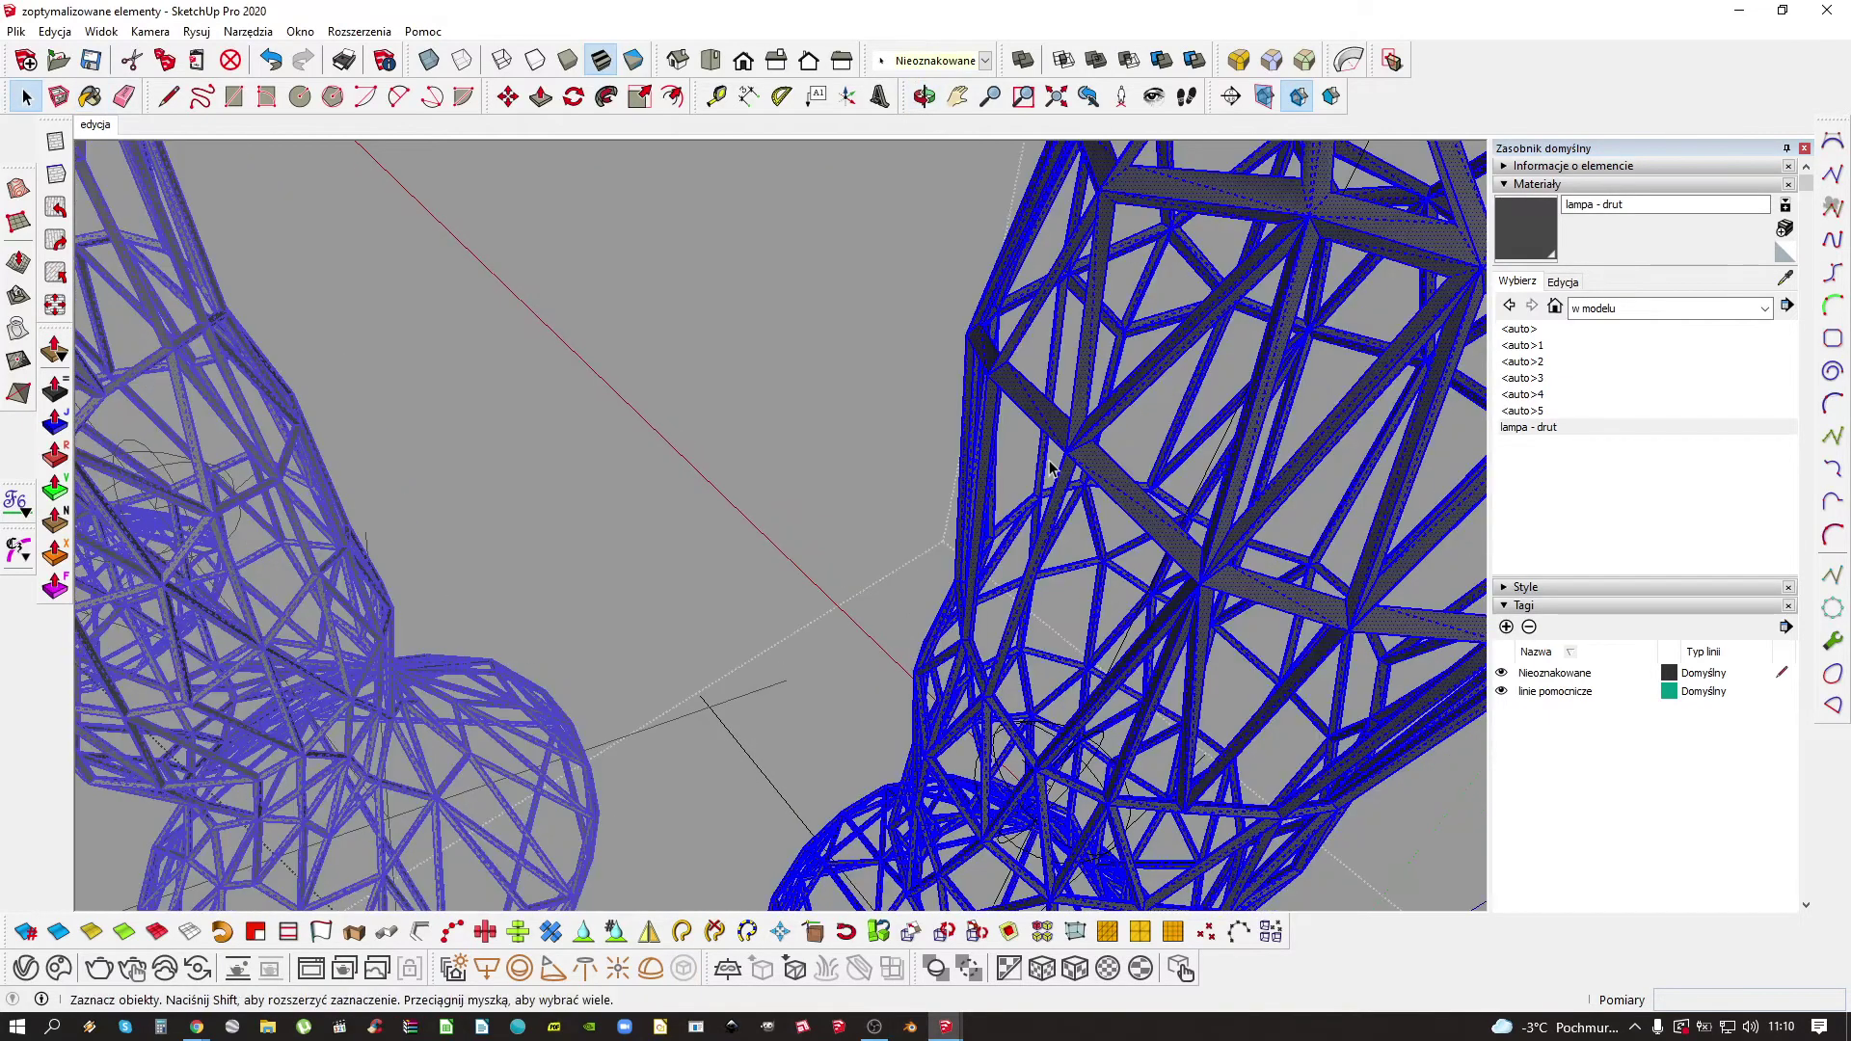
# - In the V-Ray Asset Editor, make lampa - drut reflective with 0.7 glossiness
pyautogui.scroll(-1, 1044, 469)
pyautogui.scroll(-2, 1044, 470)
pyautogui.scroll(-2, 1051, 469)
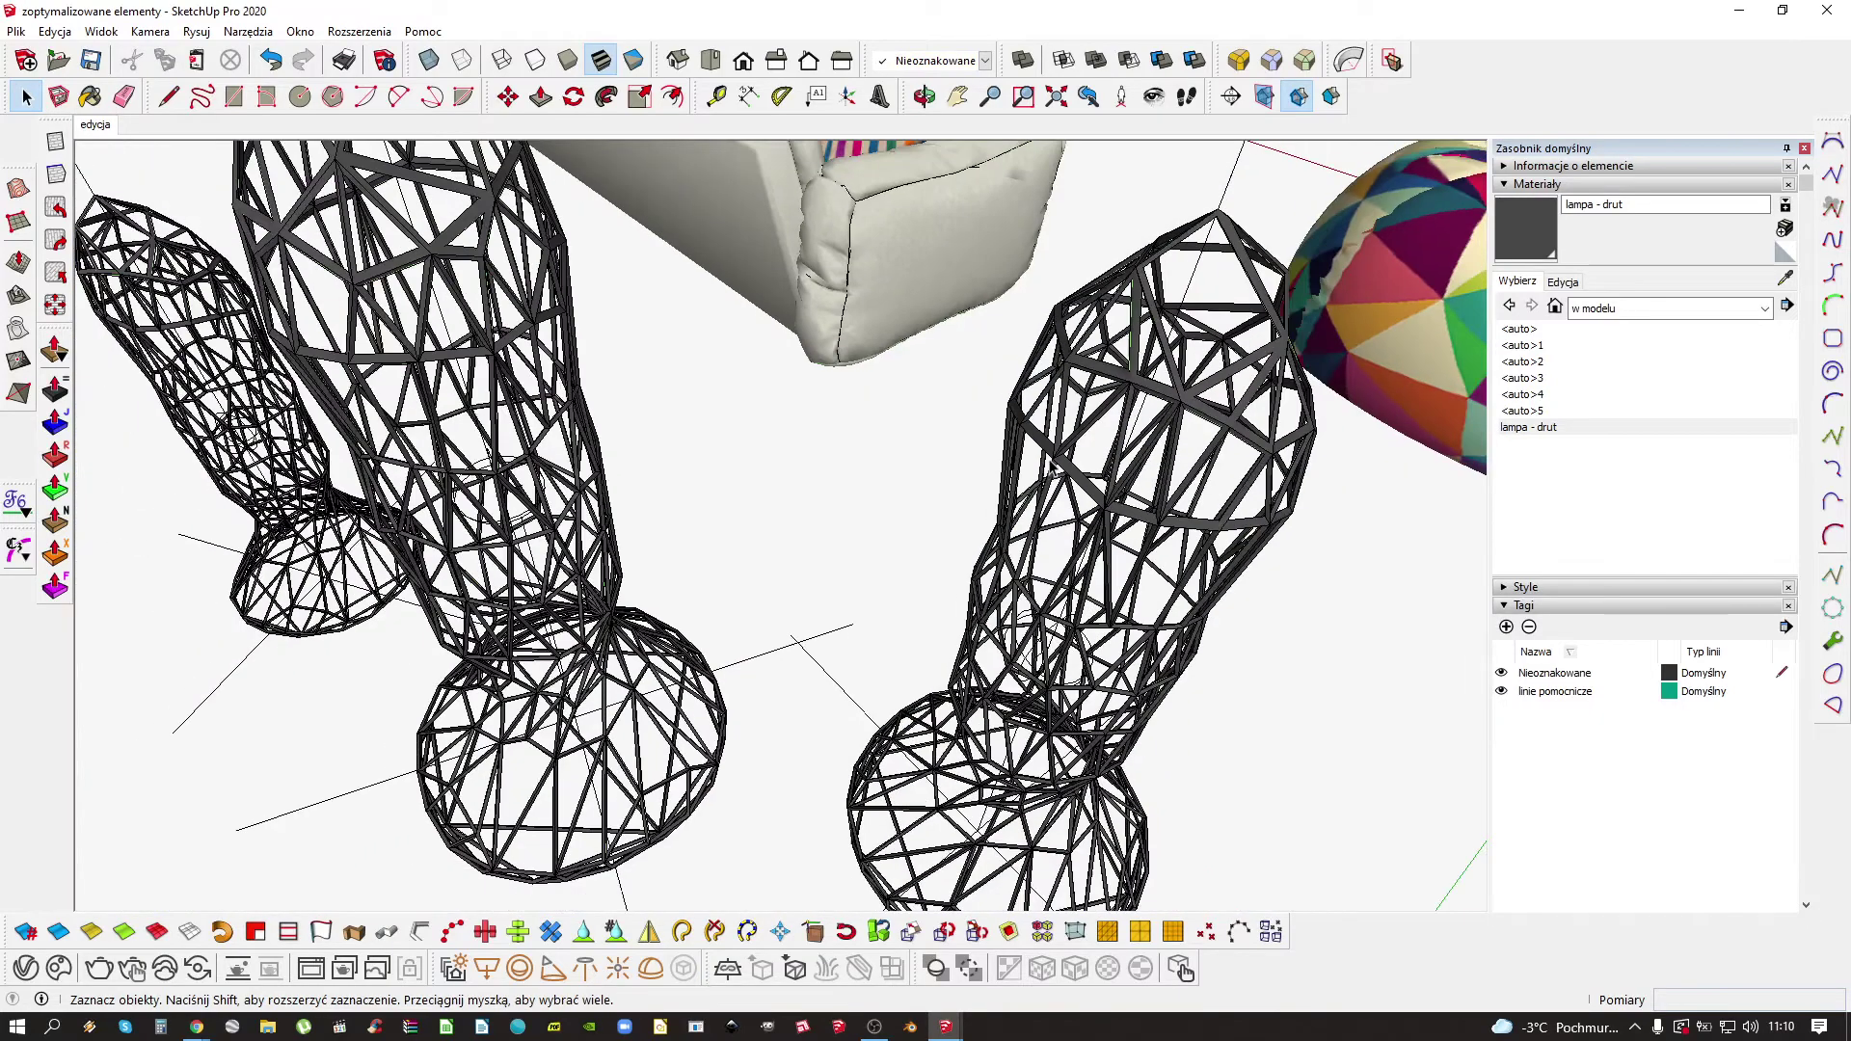
pyautogui.click(59, 968)
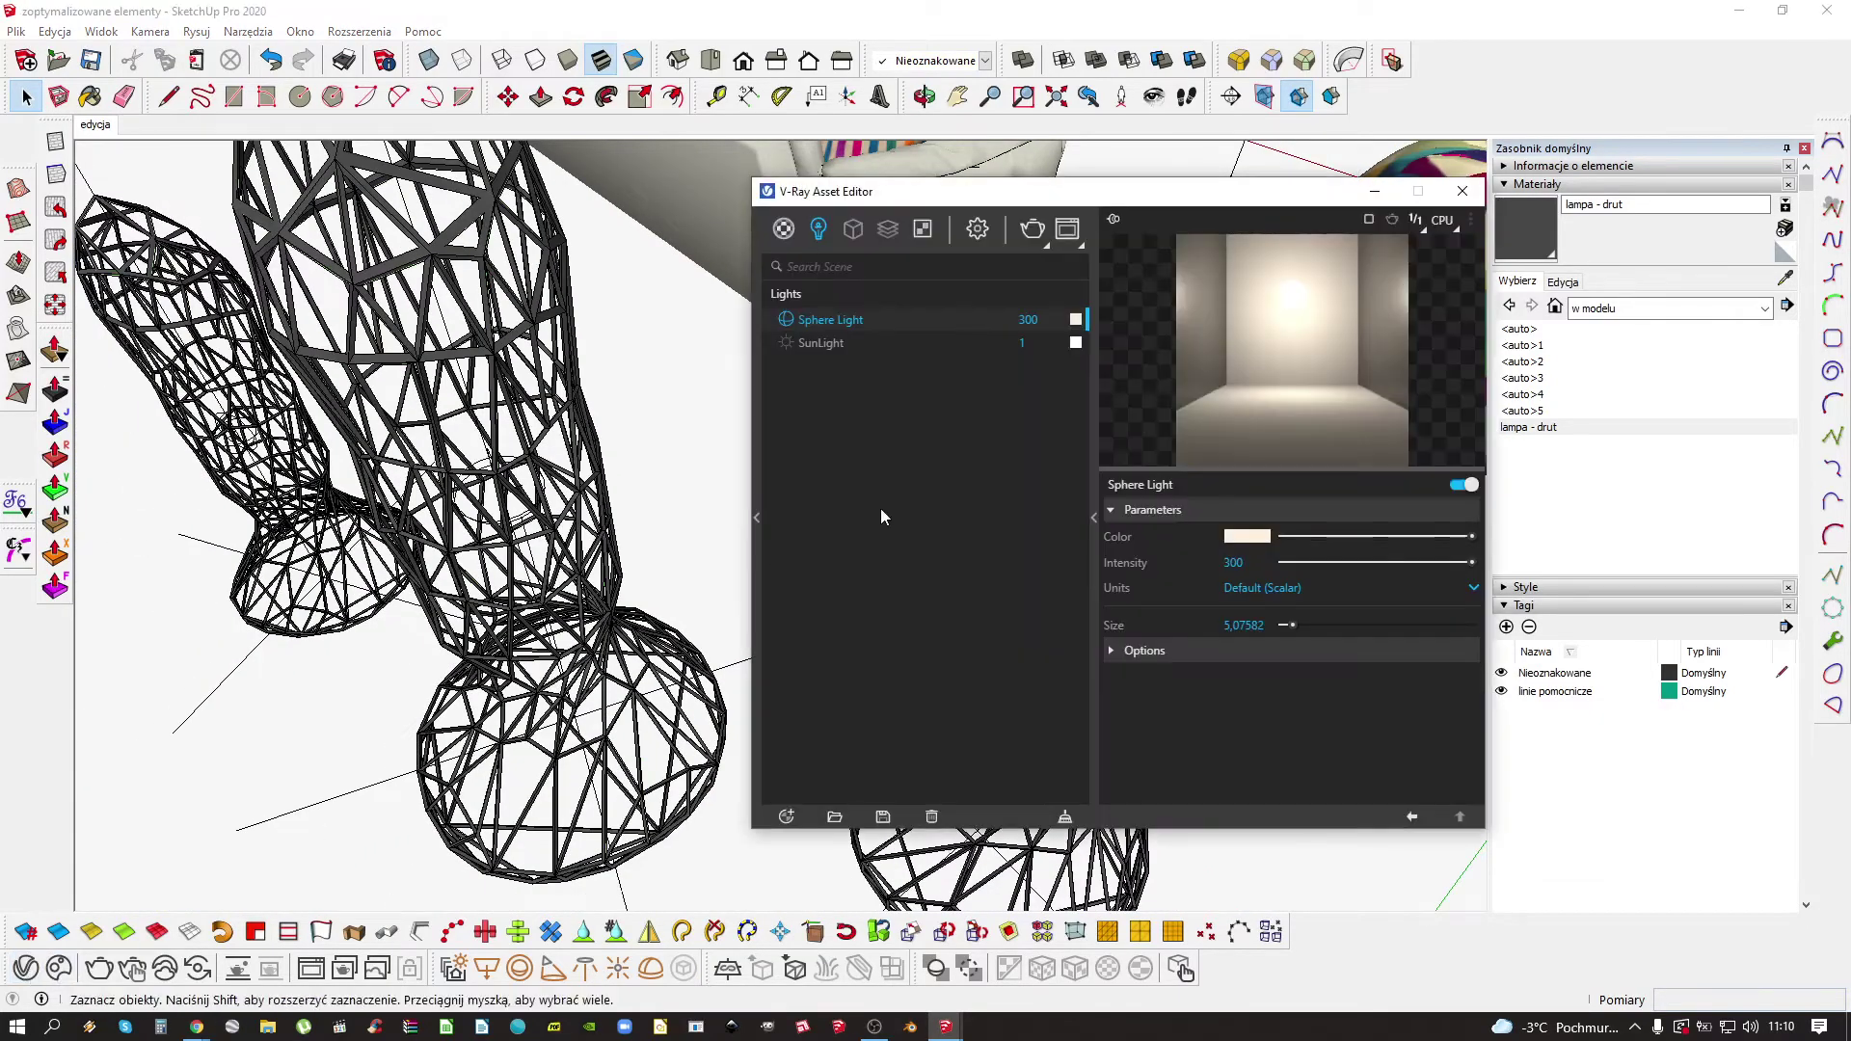
pyautogui.click(784, 230)
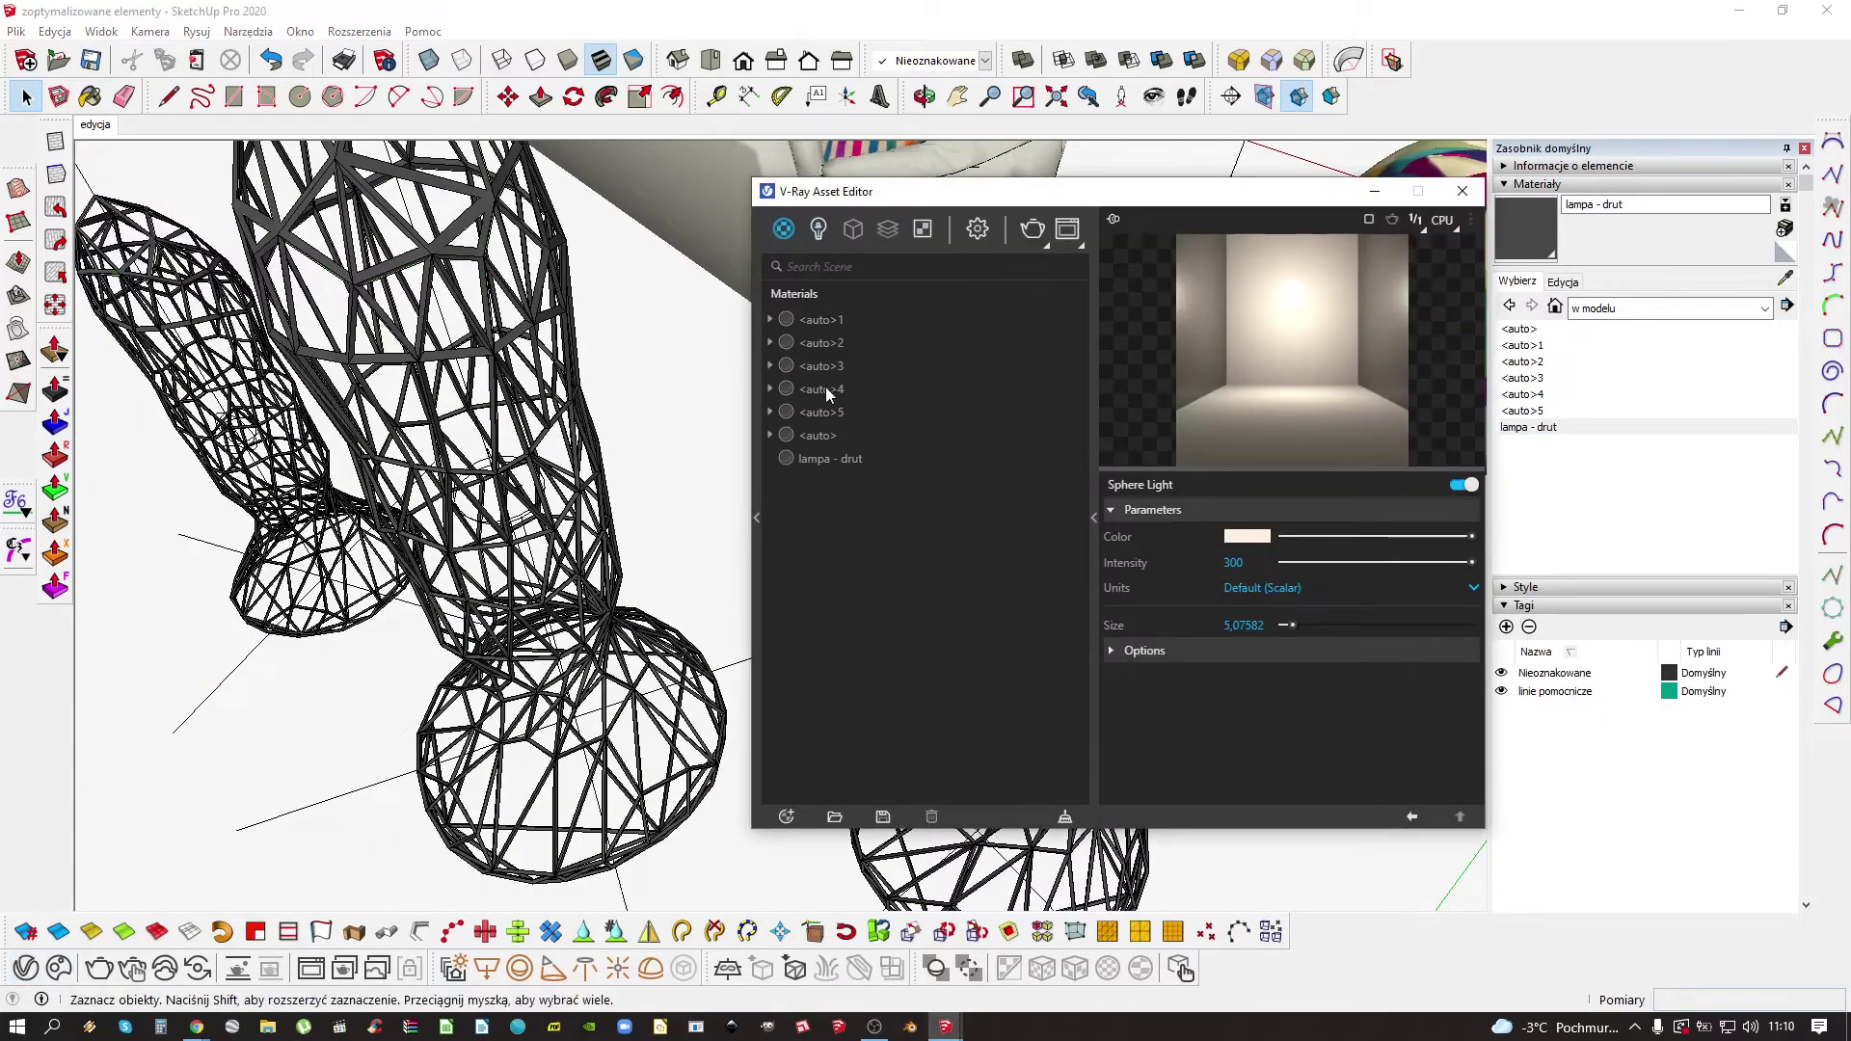
pyautogui.click(823, 461)
pyautogui.moveTo(1293, 622)
pyautogui.mouseDown()
pyautogui.moveTo(1410, 622)
pyautogui.moveTo(1375, 647)
pyautogui.mouseUp()
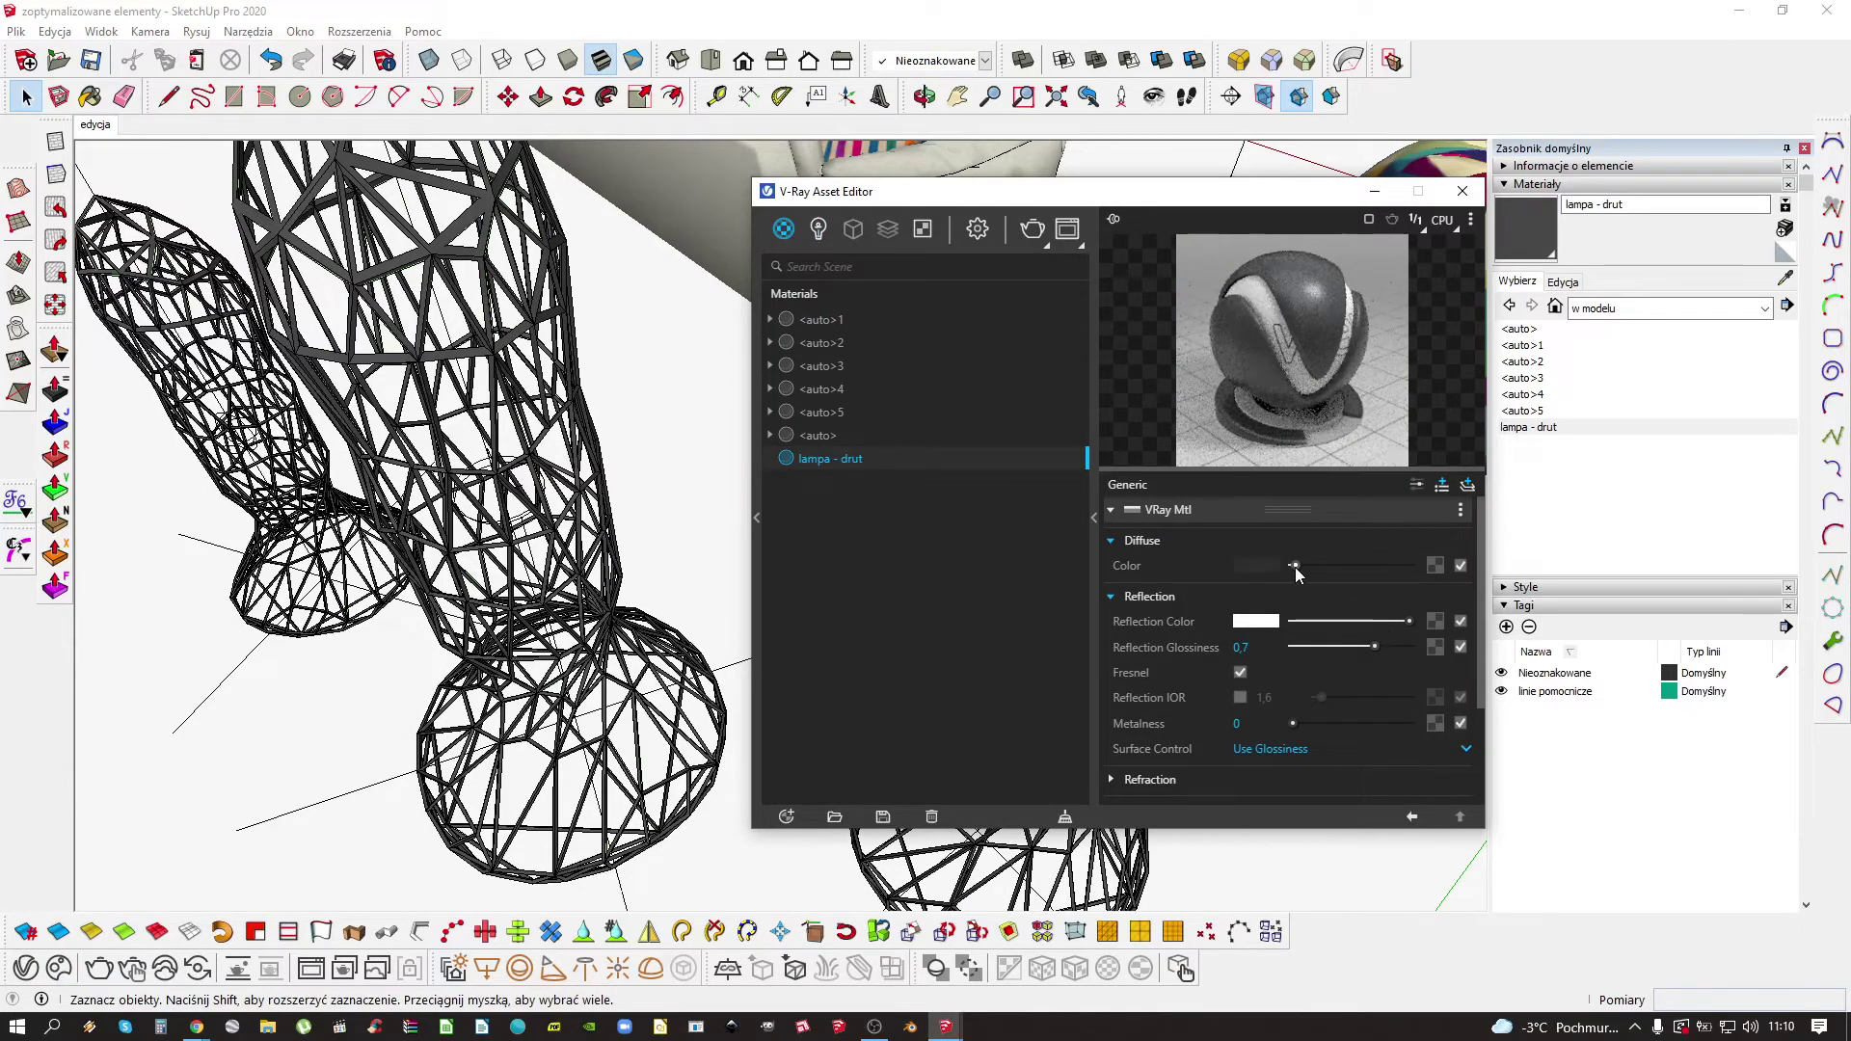
pyautogui.click(1463, 191)
pyautogui.moveTo(1013, 434); pyautogui.dragTo(880, 498, button='middle')
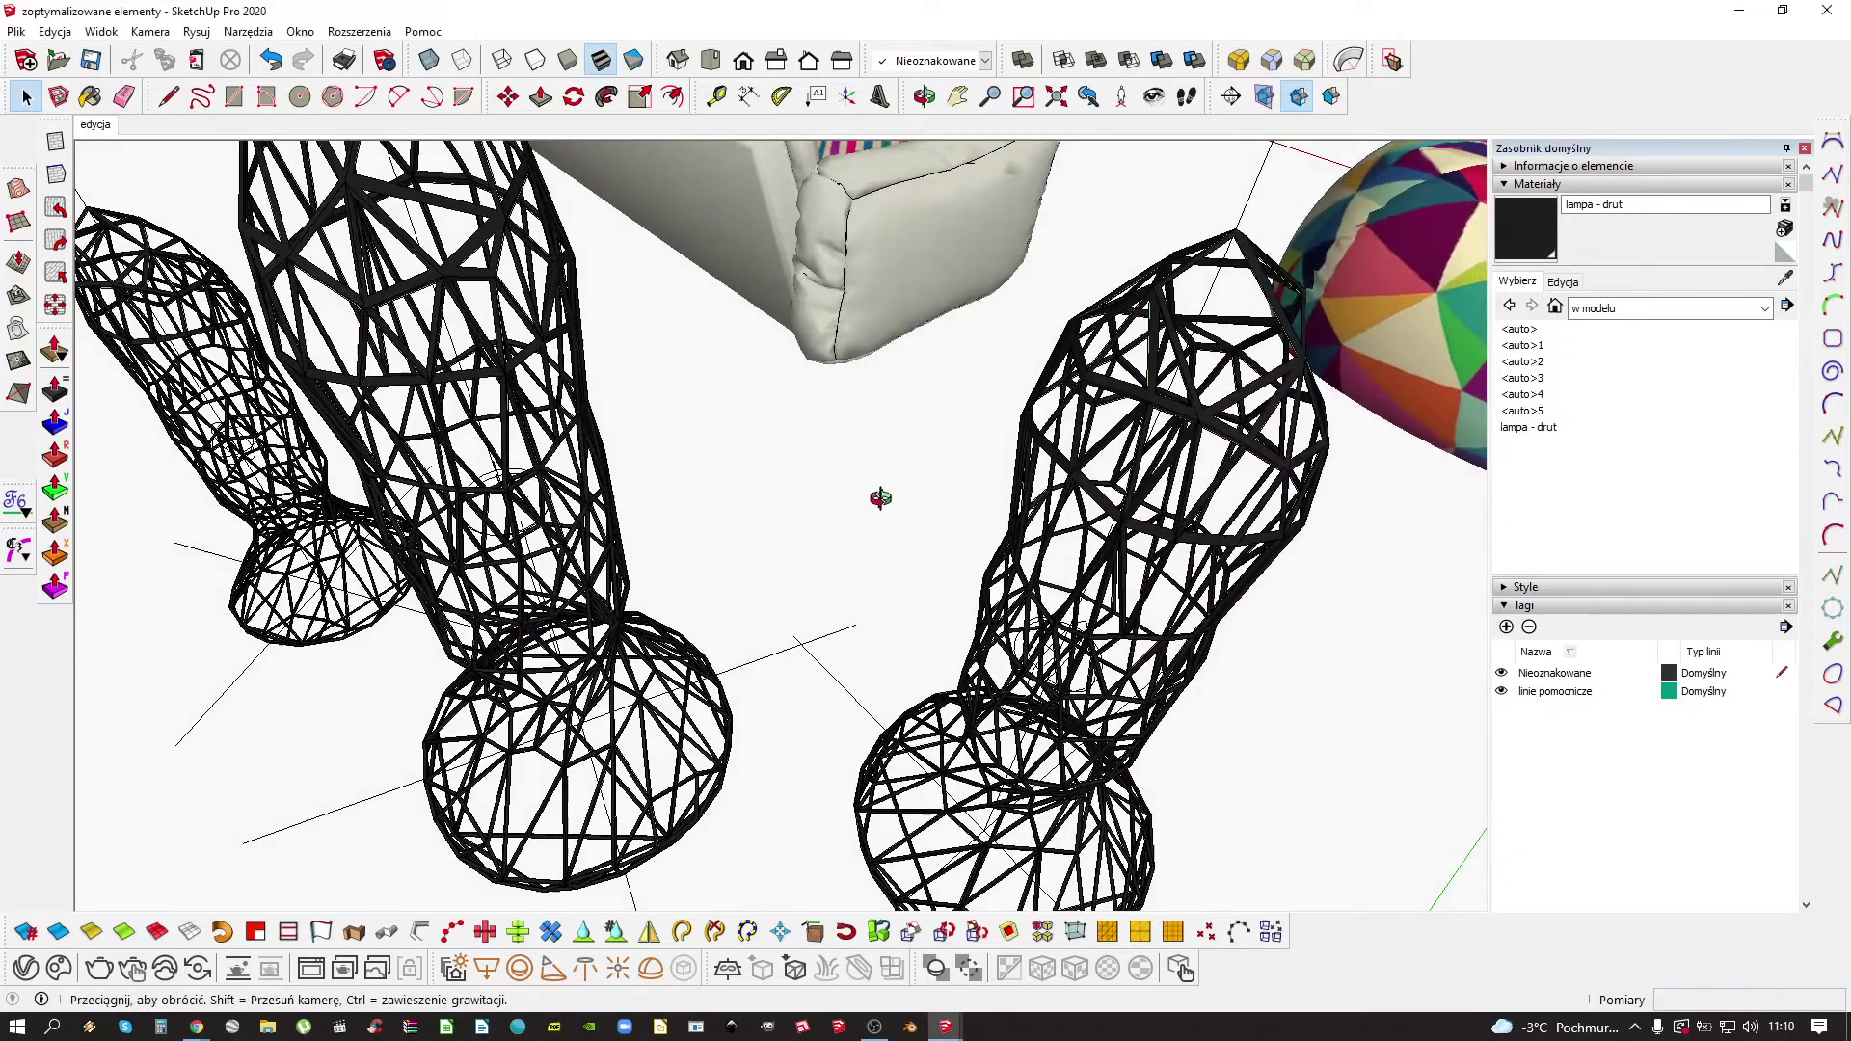
pyautogui.scroll(-5, 880, 498)
pyautogui.moveTo(901, 578)
pyautogui.mouseDown(button='middle')
pyautogui.moveTo(881, 612)
pyautogui.moveTo(860, 603)
pyautogui.mouseUp(button='middle')
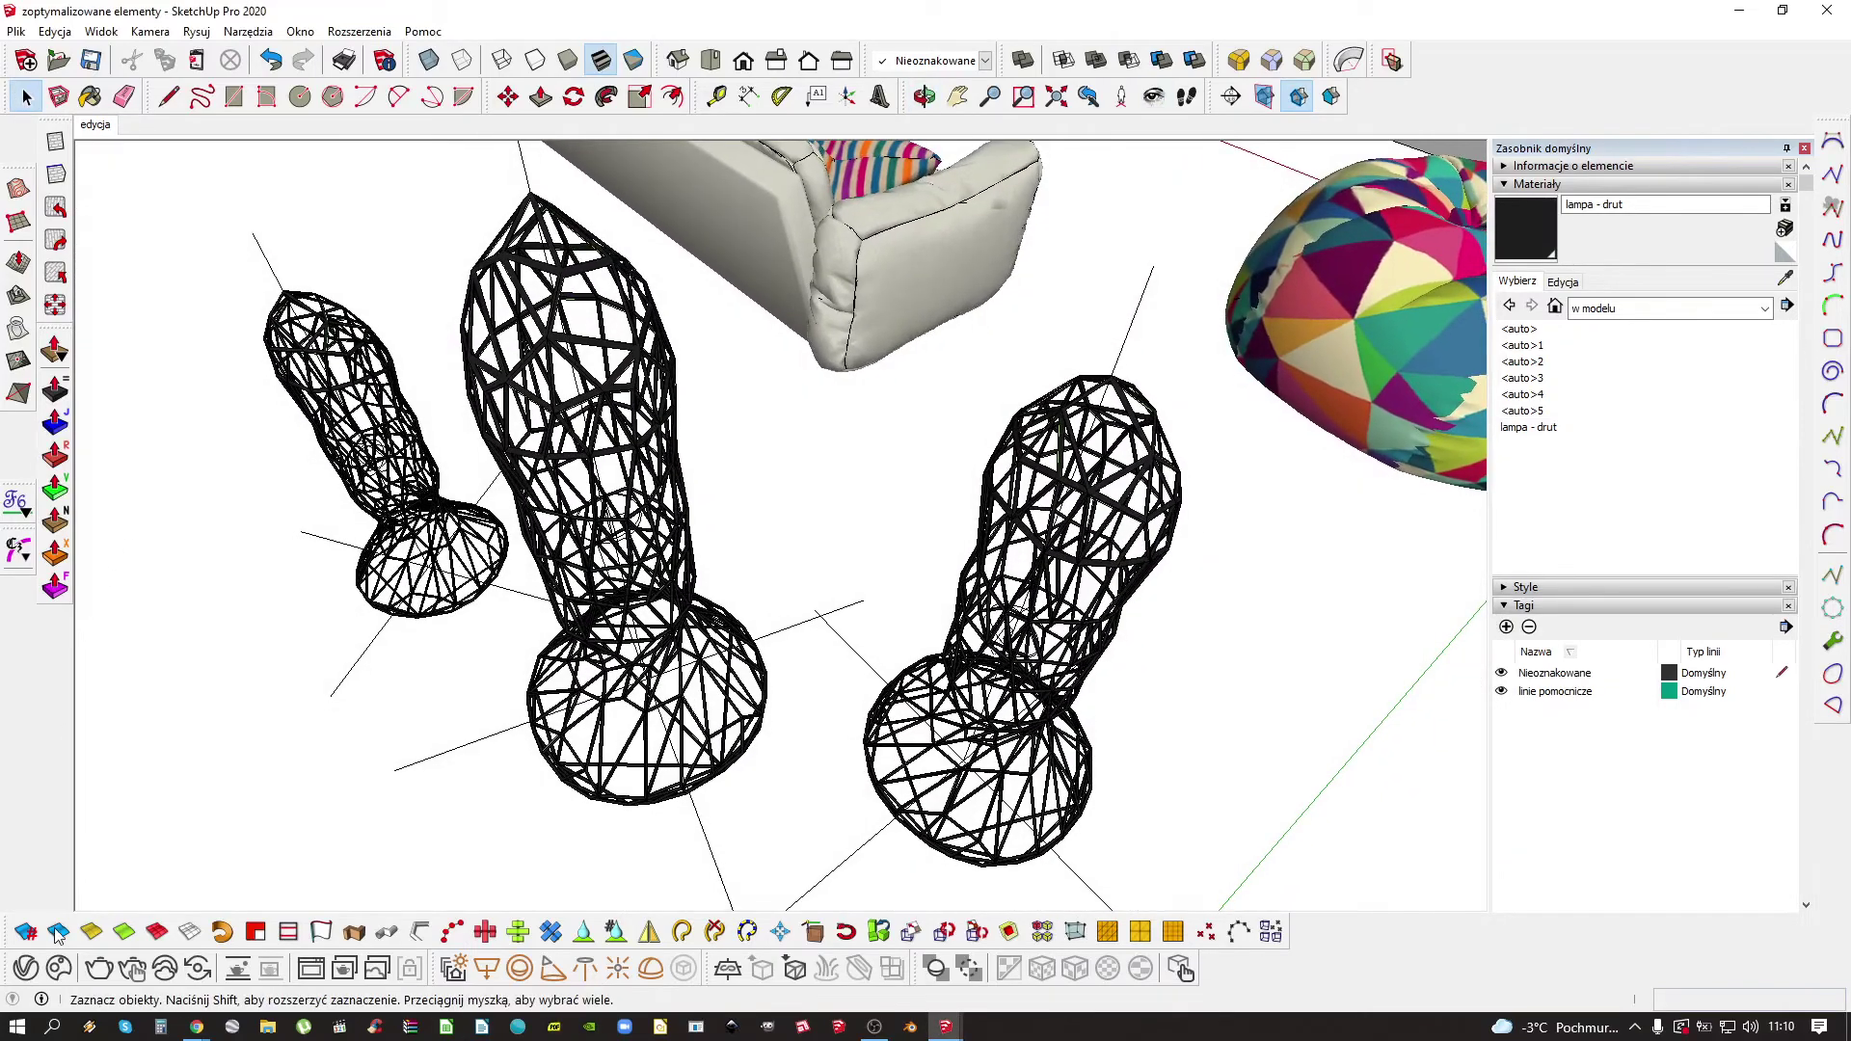
# - Start a new V-Ray render and zoom in and out on the result
pyautogui.click(102, 968)
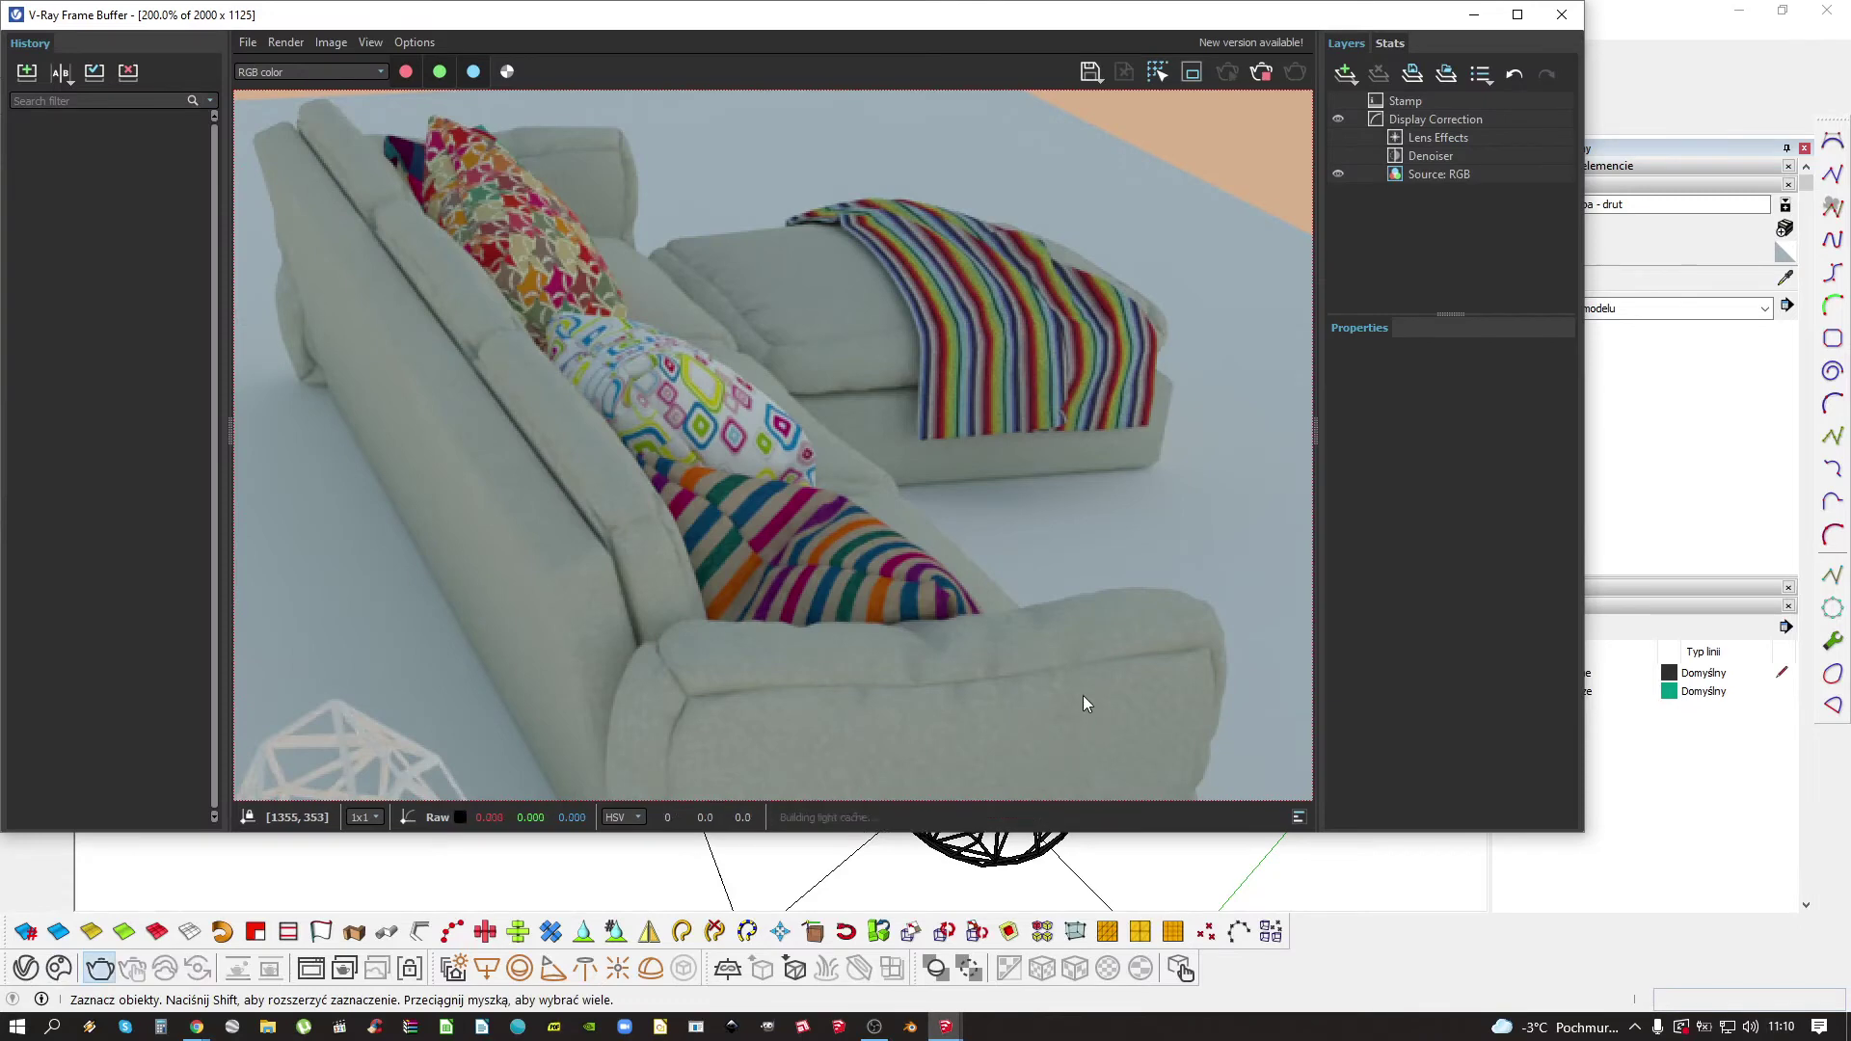
pyautogui.scroll(-2, 1001, 638)
pyautogui.scroll(-1, 993, 642)
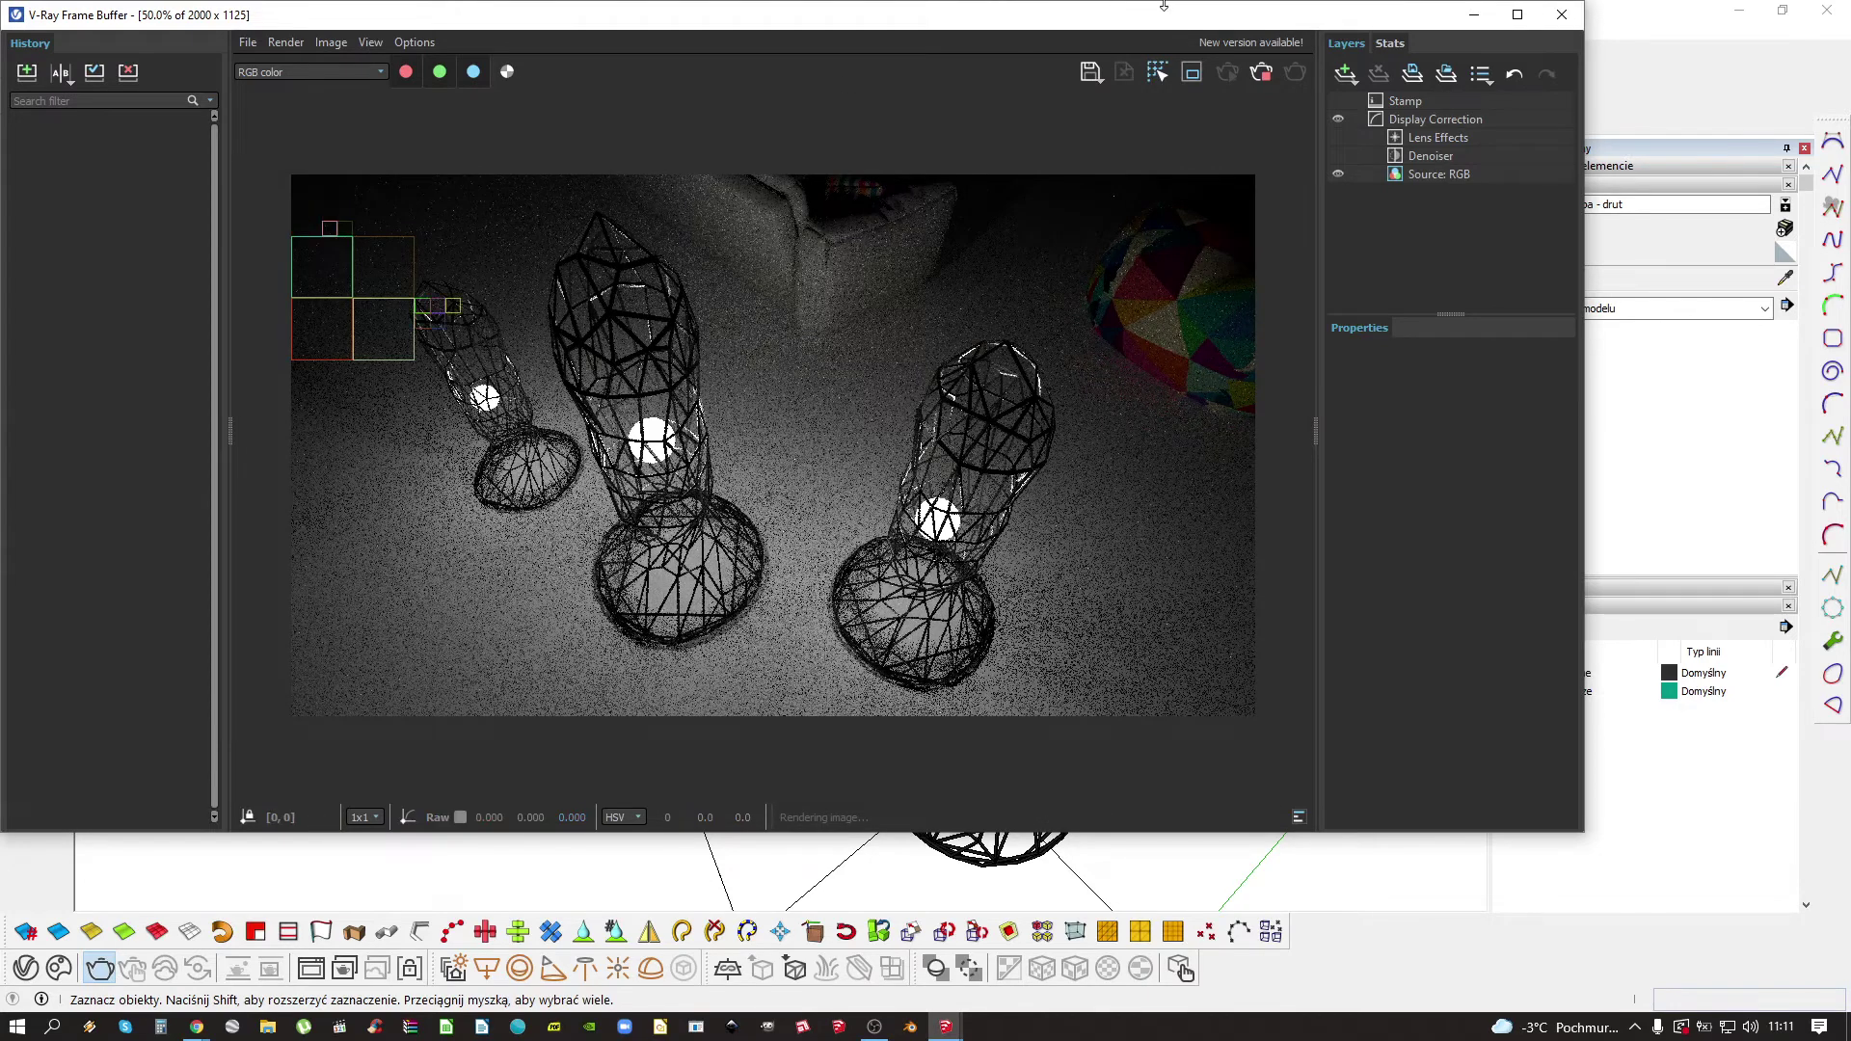
pyautogui.scroll(1, 971, 478)
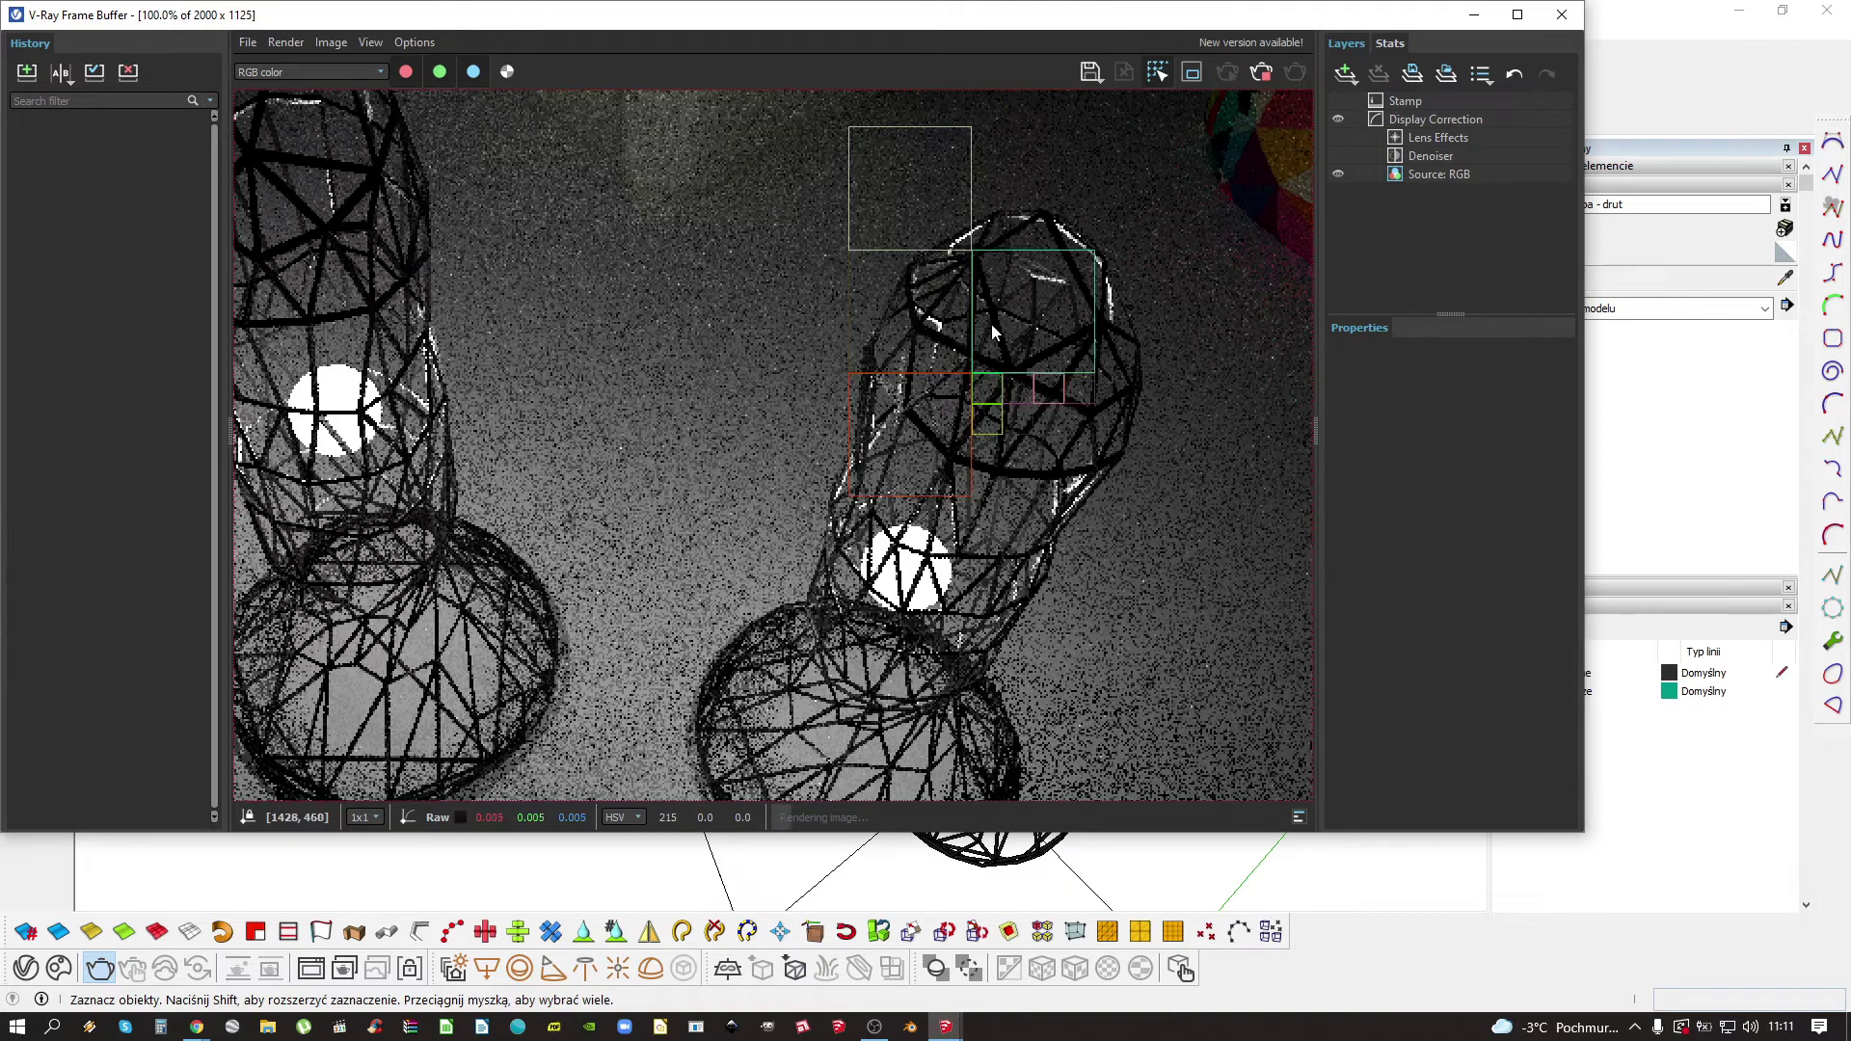
pyautogui.scroll(1, 981, 335)
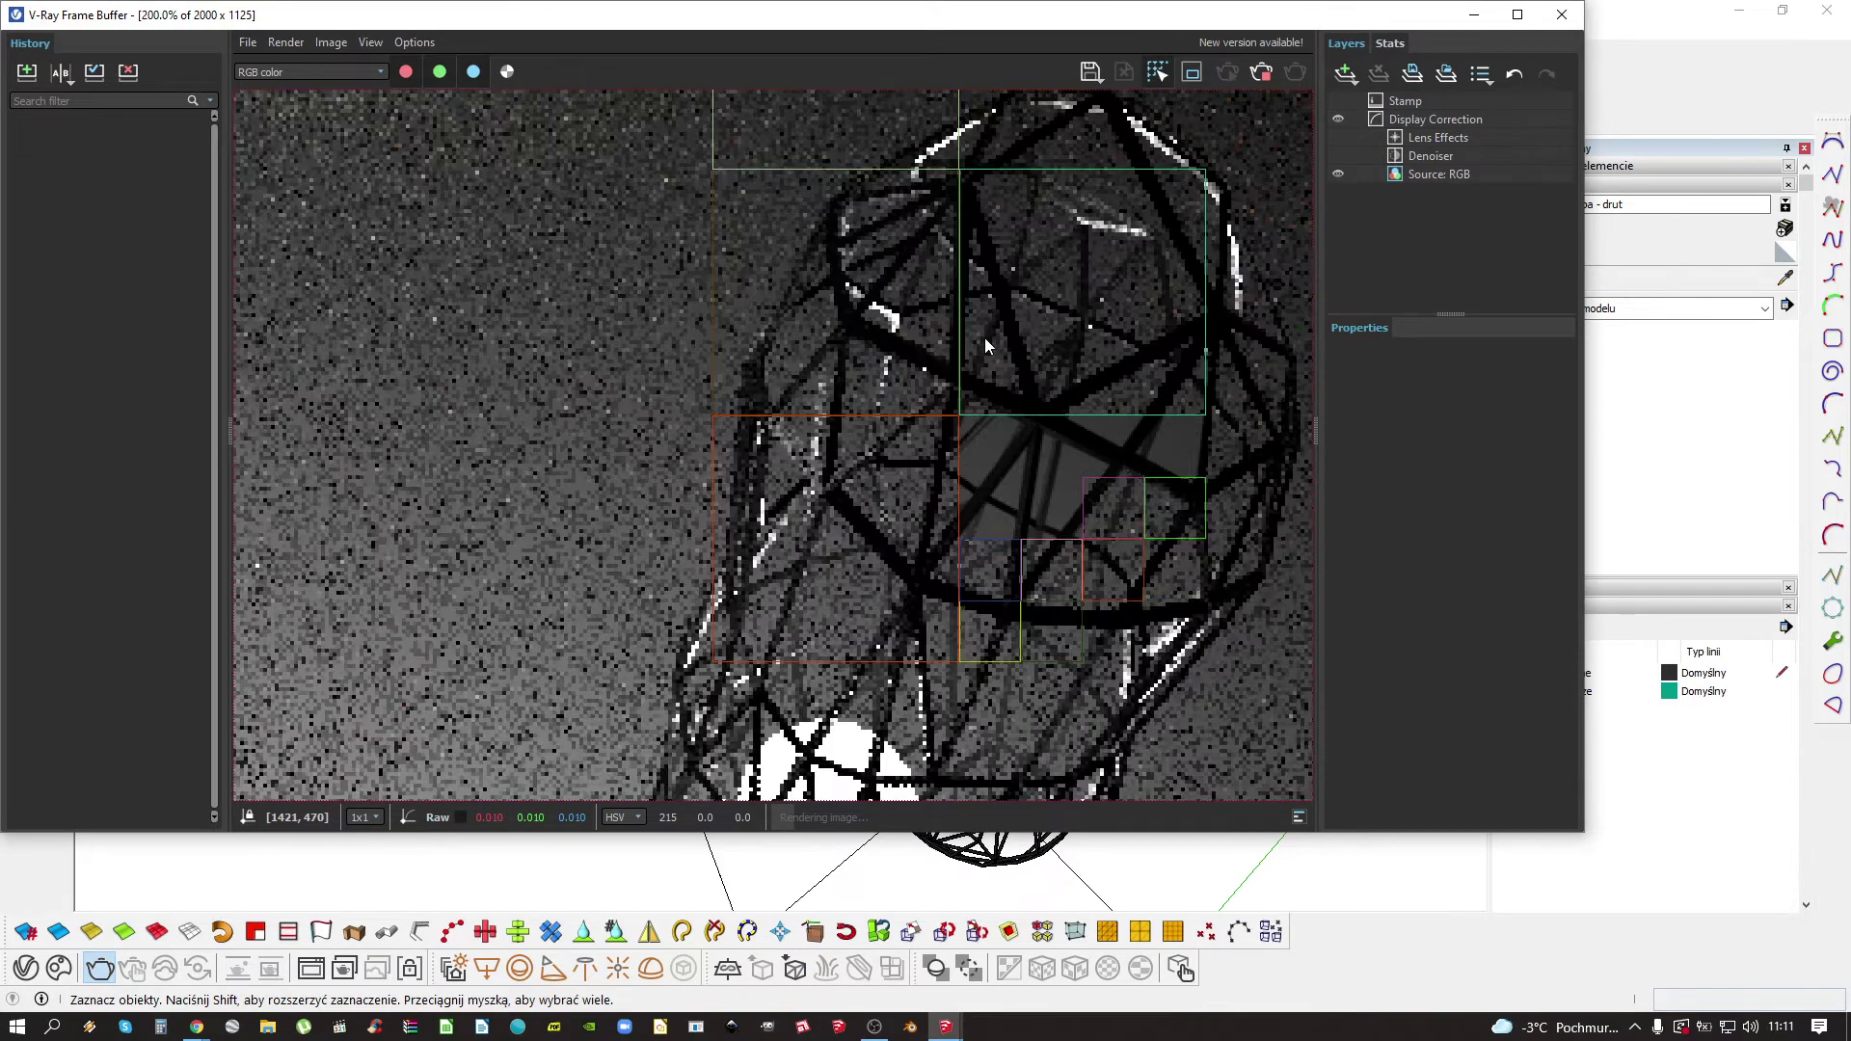
pyautogui.scroll(1, 1014, 490)
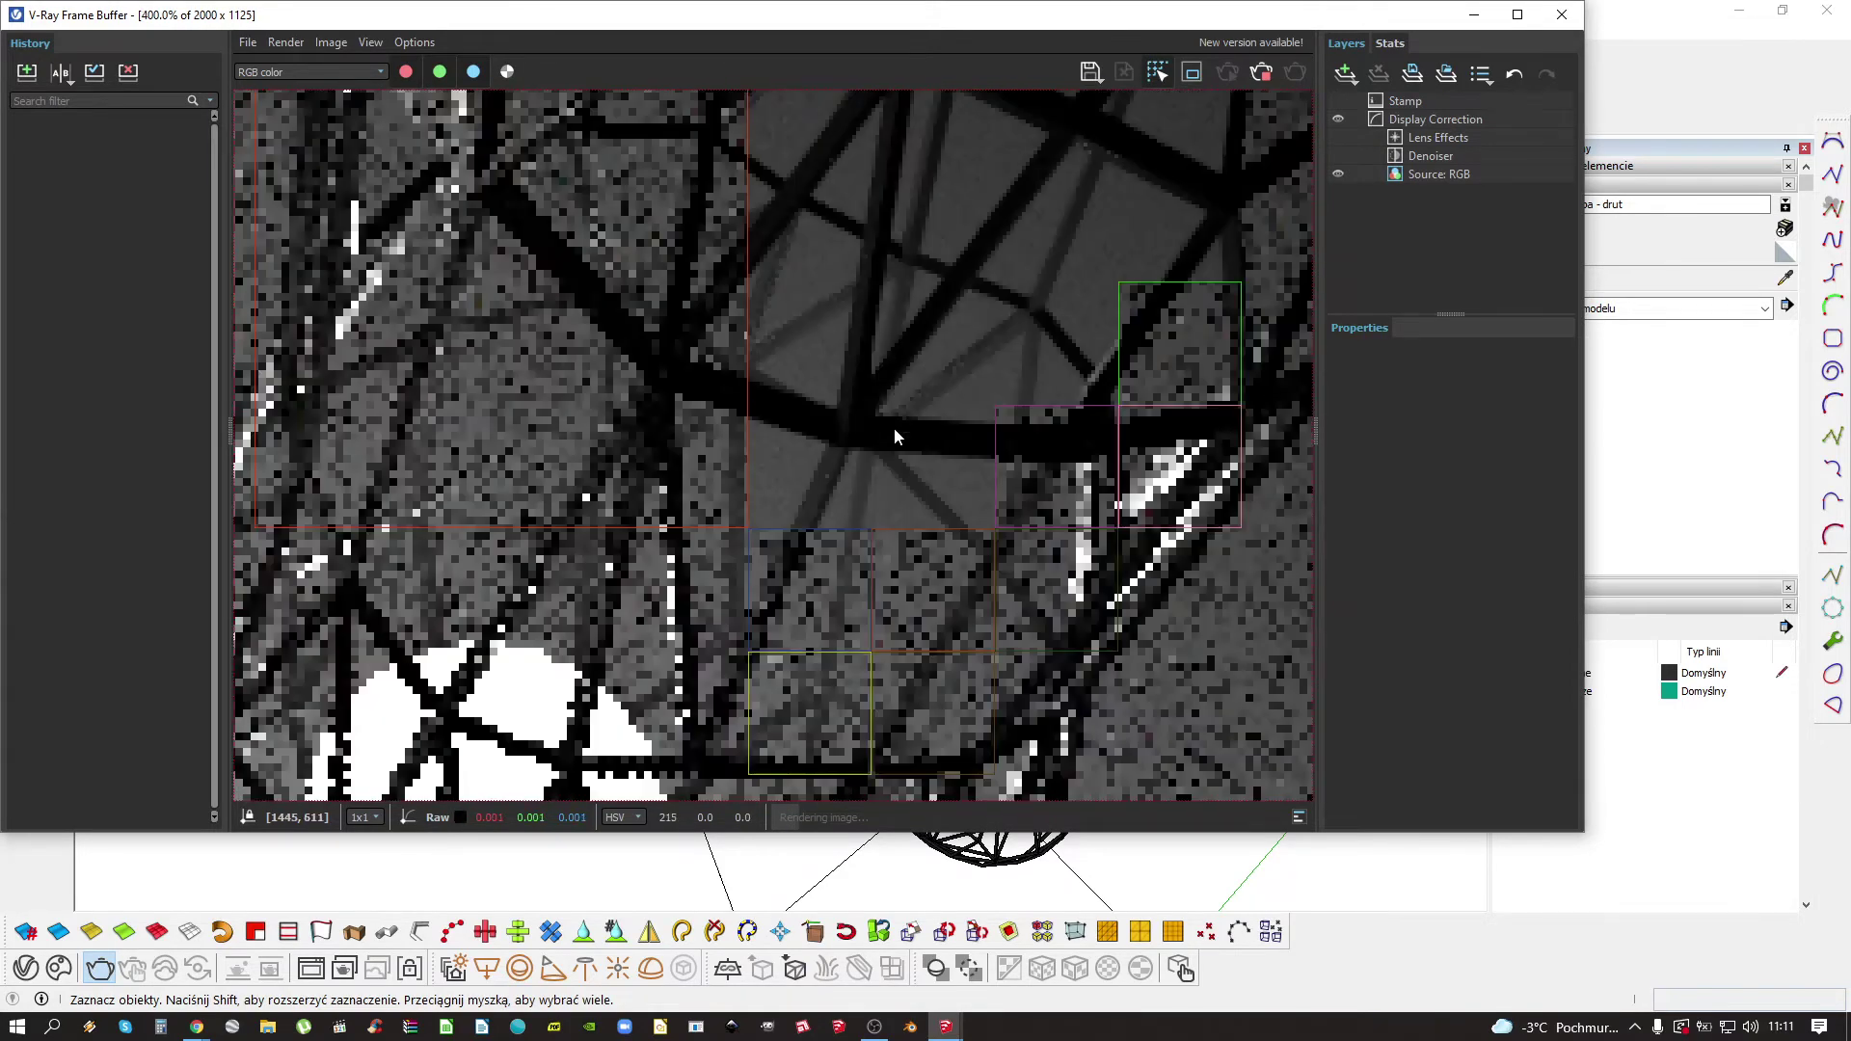
pyautogui.scroll(-1, 893, 426)
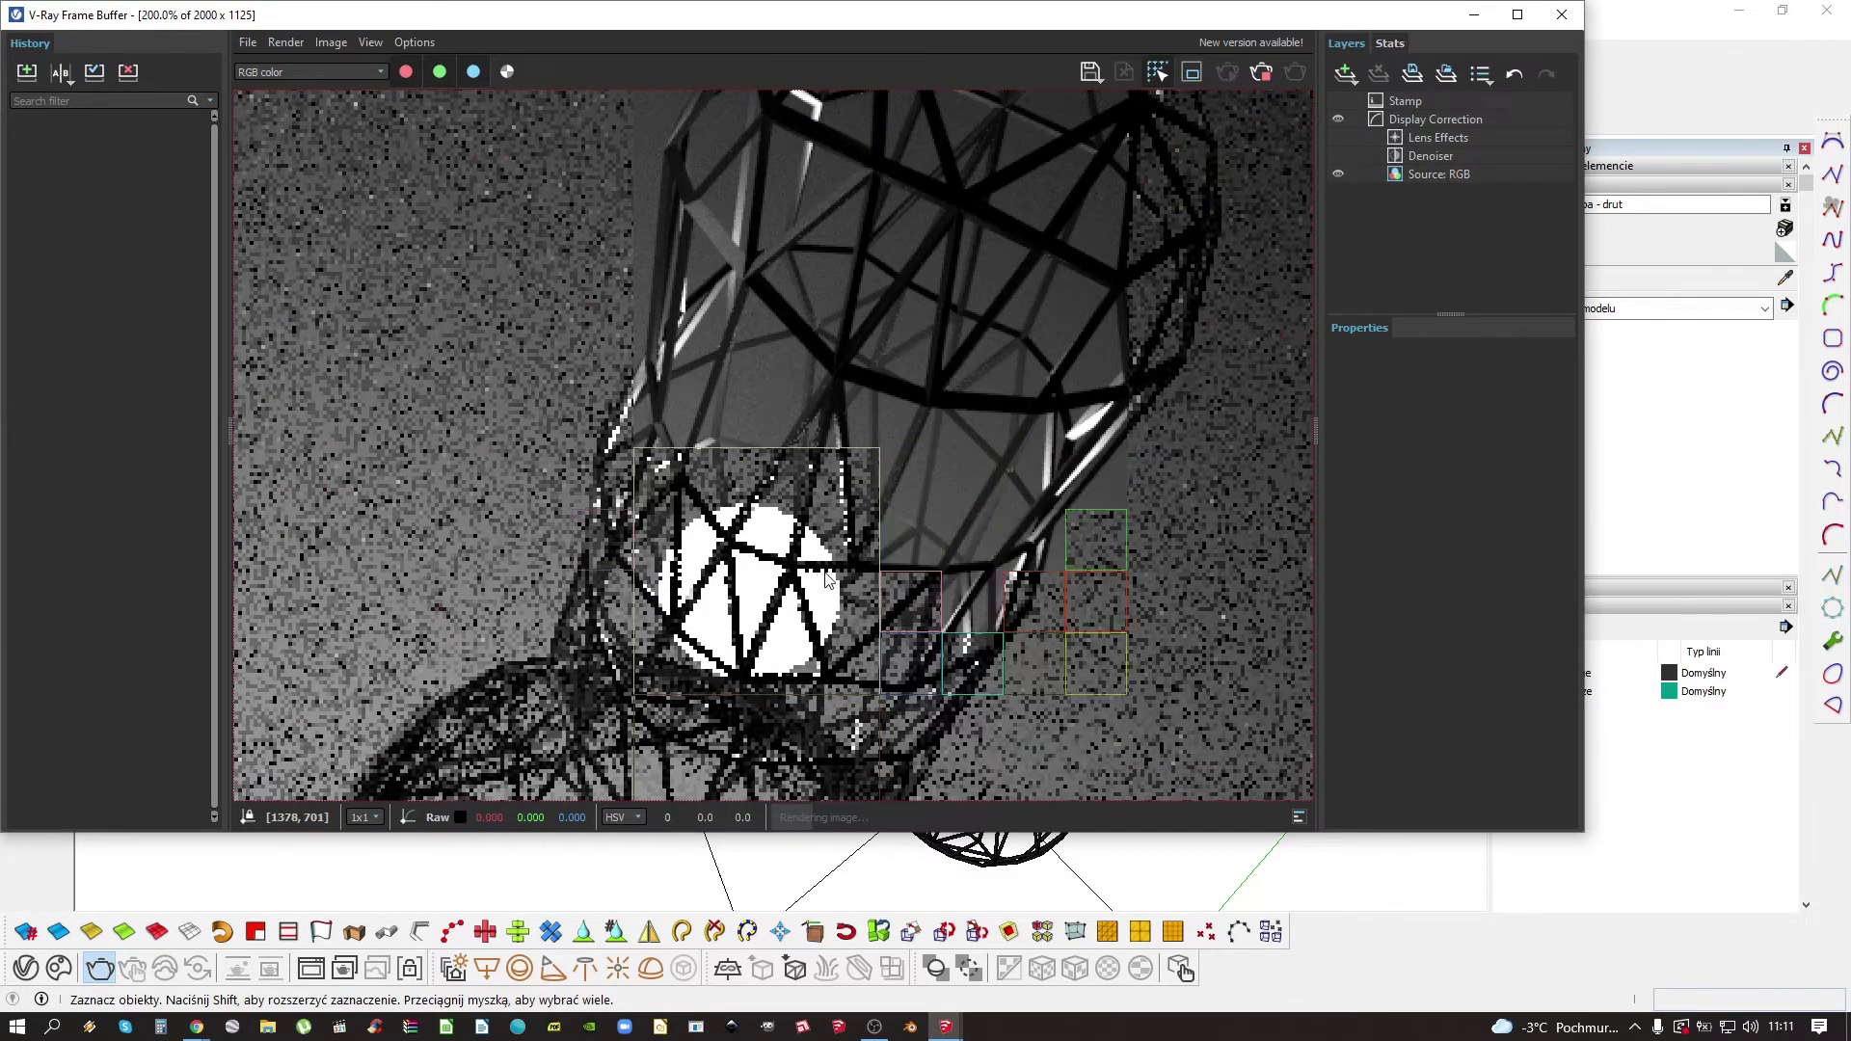
pyautogui.scroll(-1, 897, 508)
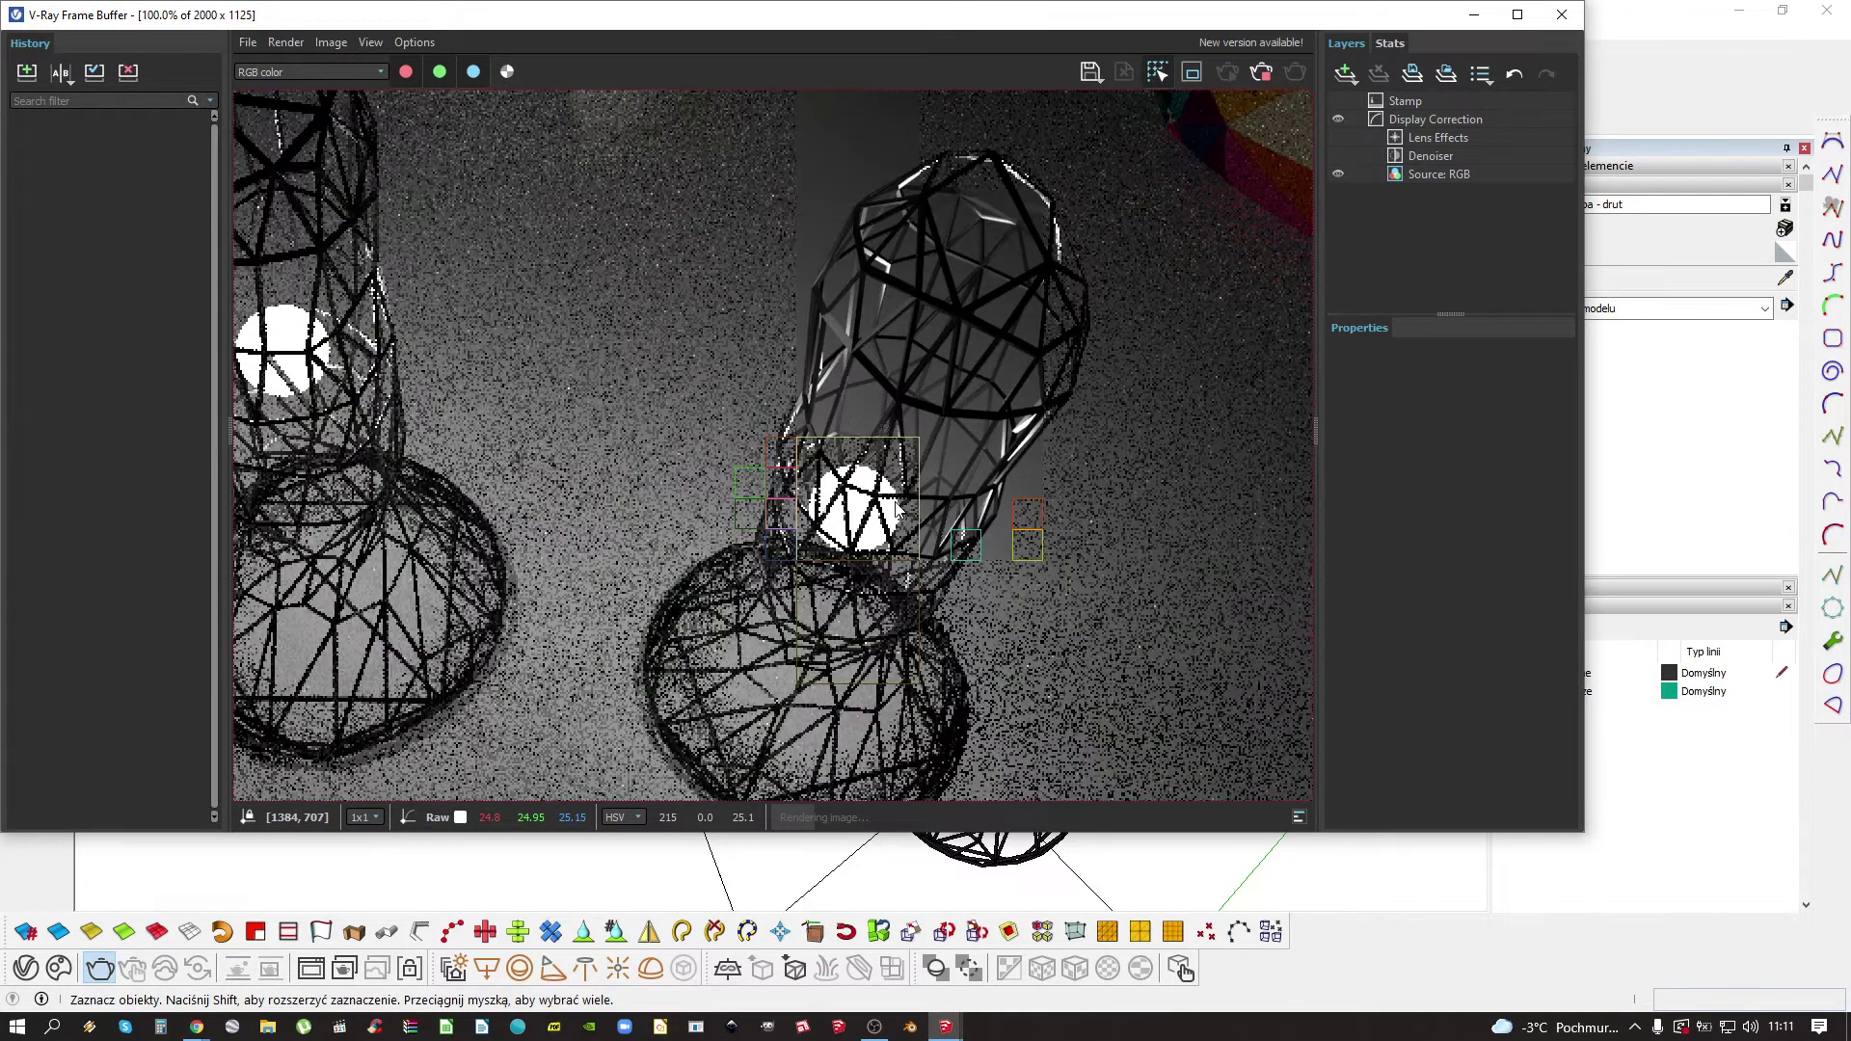
pyautogui.scroll(-1, 897, 508)
pyautogui.scroll(1, 605, 414)
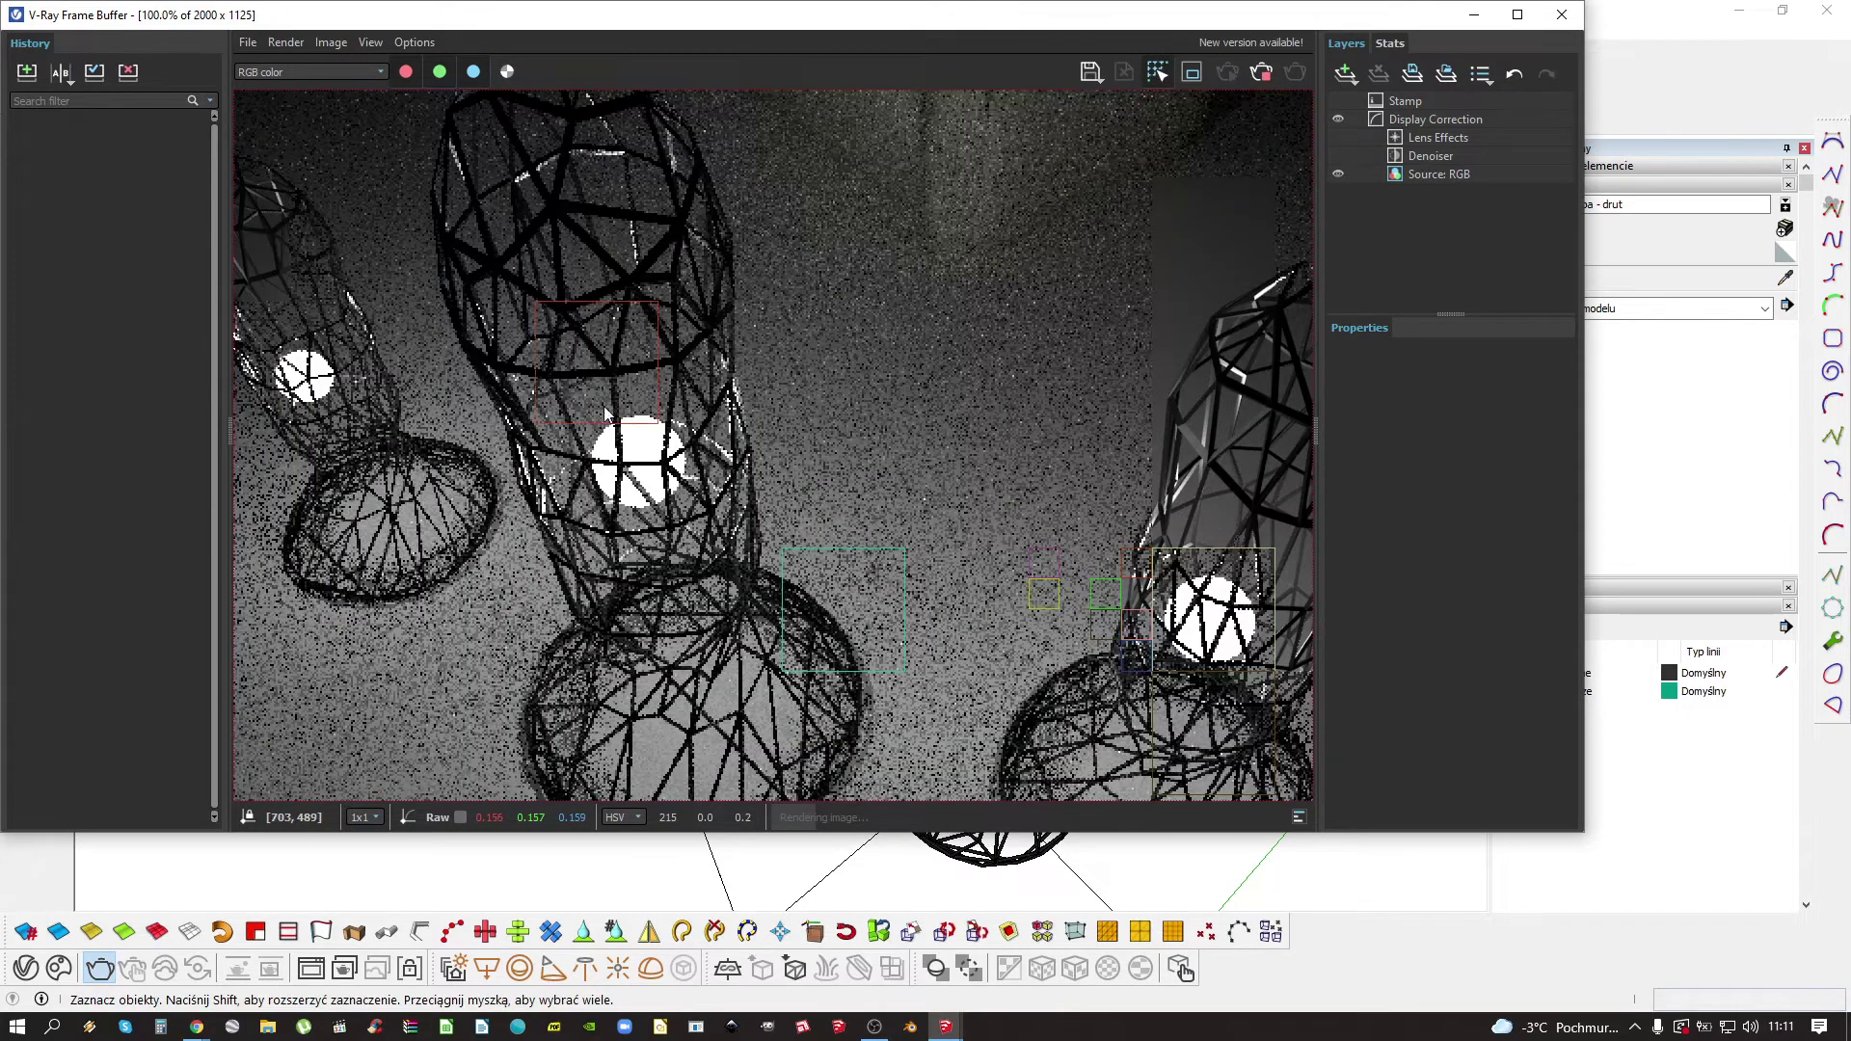
# - Pan the render over the right-hand lamp, then abort rendering and close the frame buffer
pyautogui.moveTo(605, 415); pyautogui.dragTo(821, 427, button='middle')
pyautogui.moveTo(528, 488); pyautogui.dragTo(773, 483, button='middle')
pyautogui.scroll(-1, 773, 483)
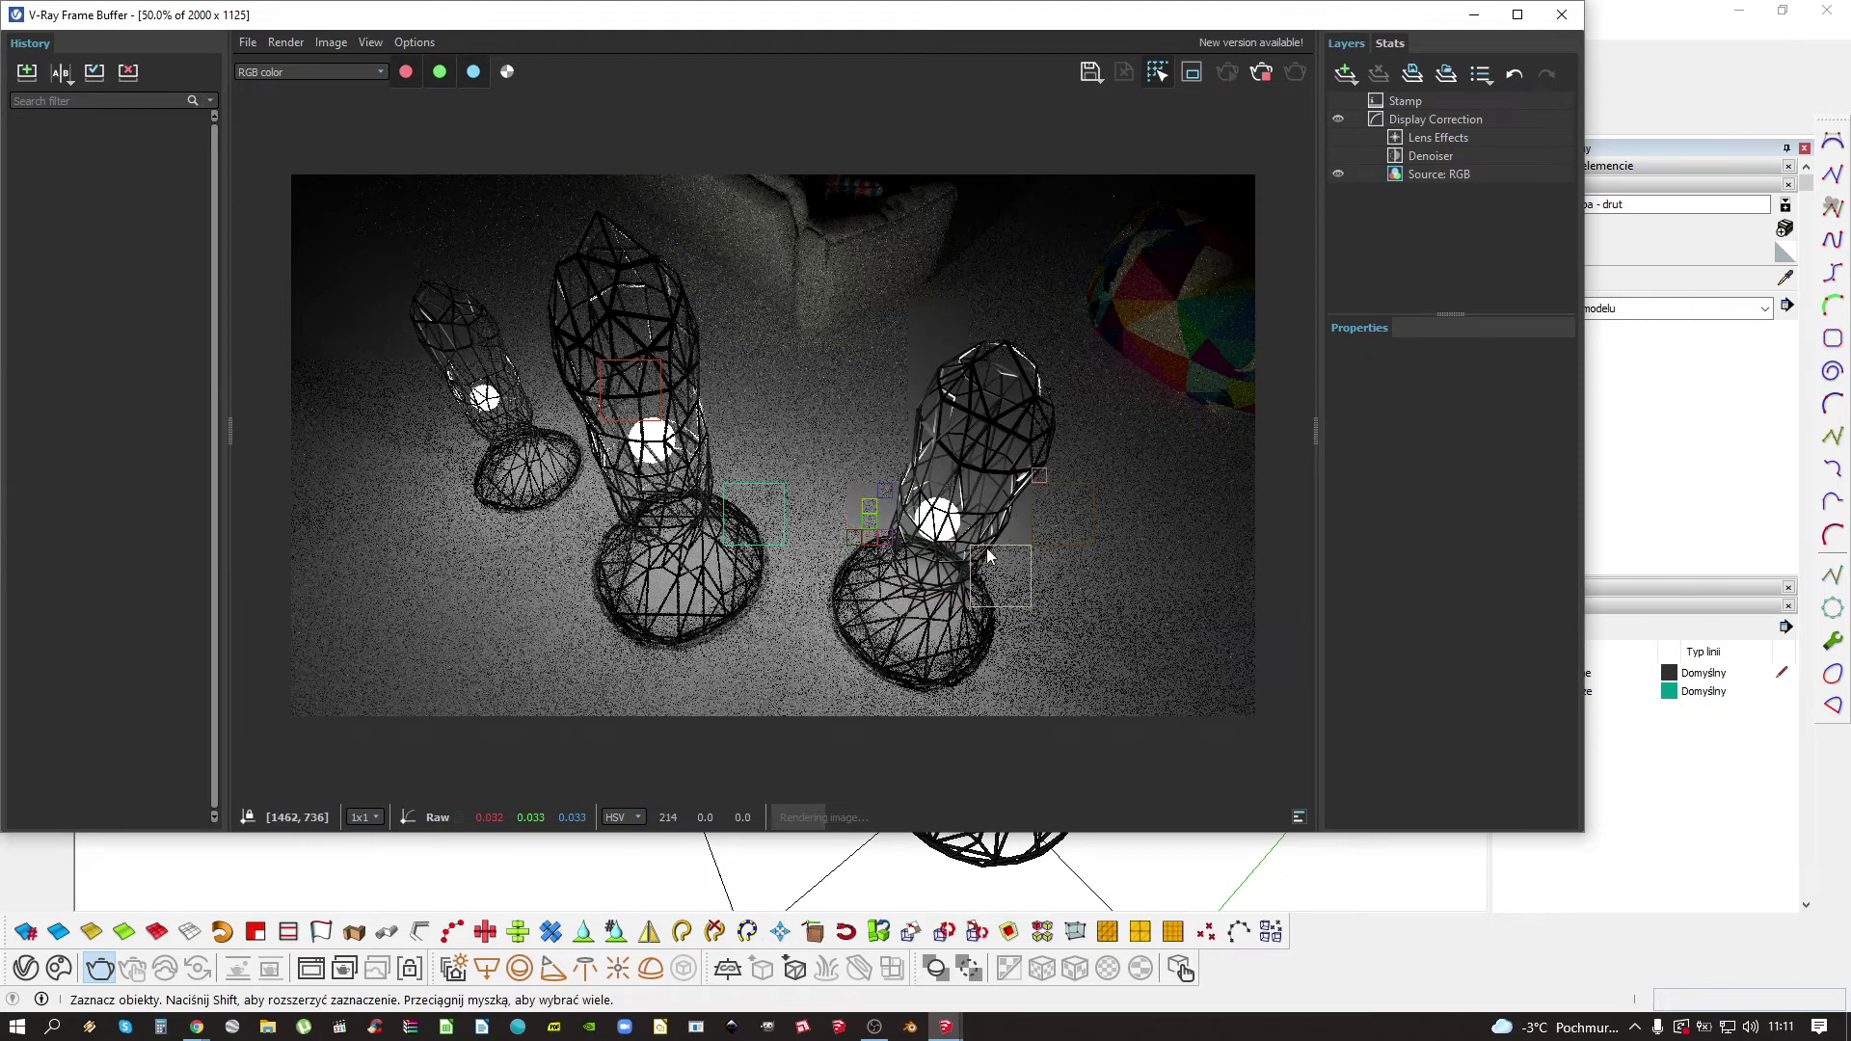
pyautogui.scroll(1, 987, 555)
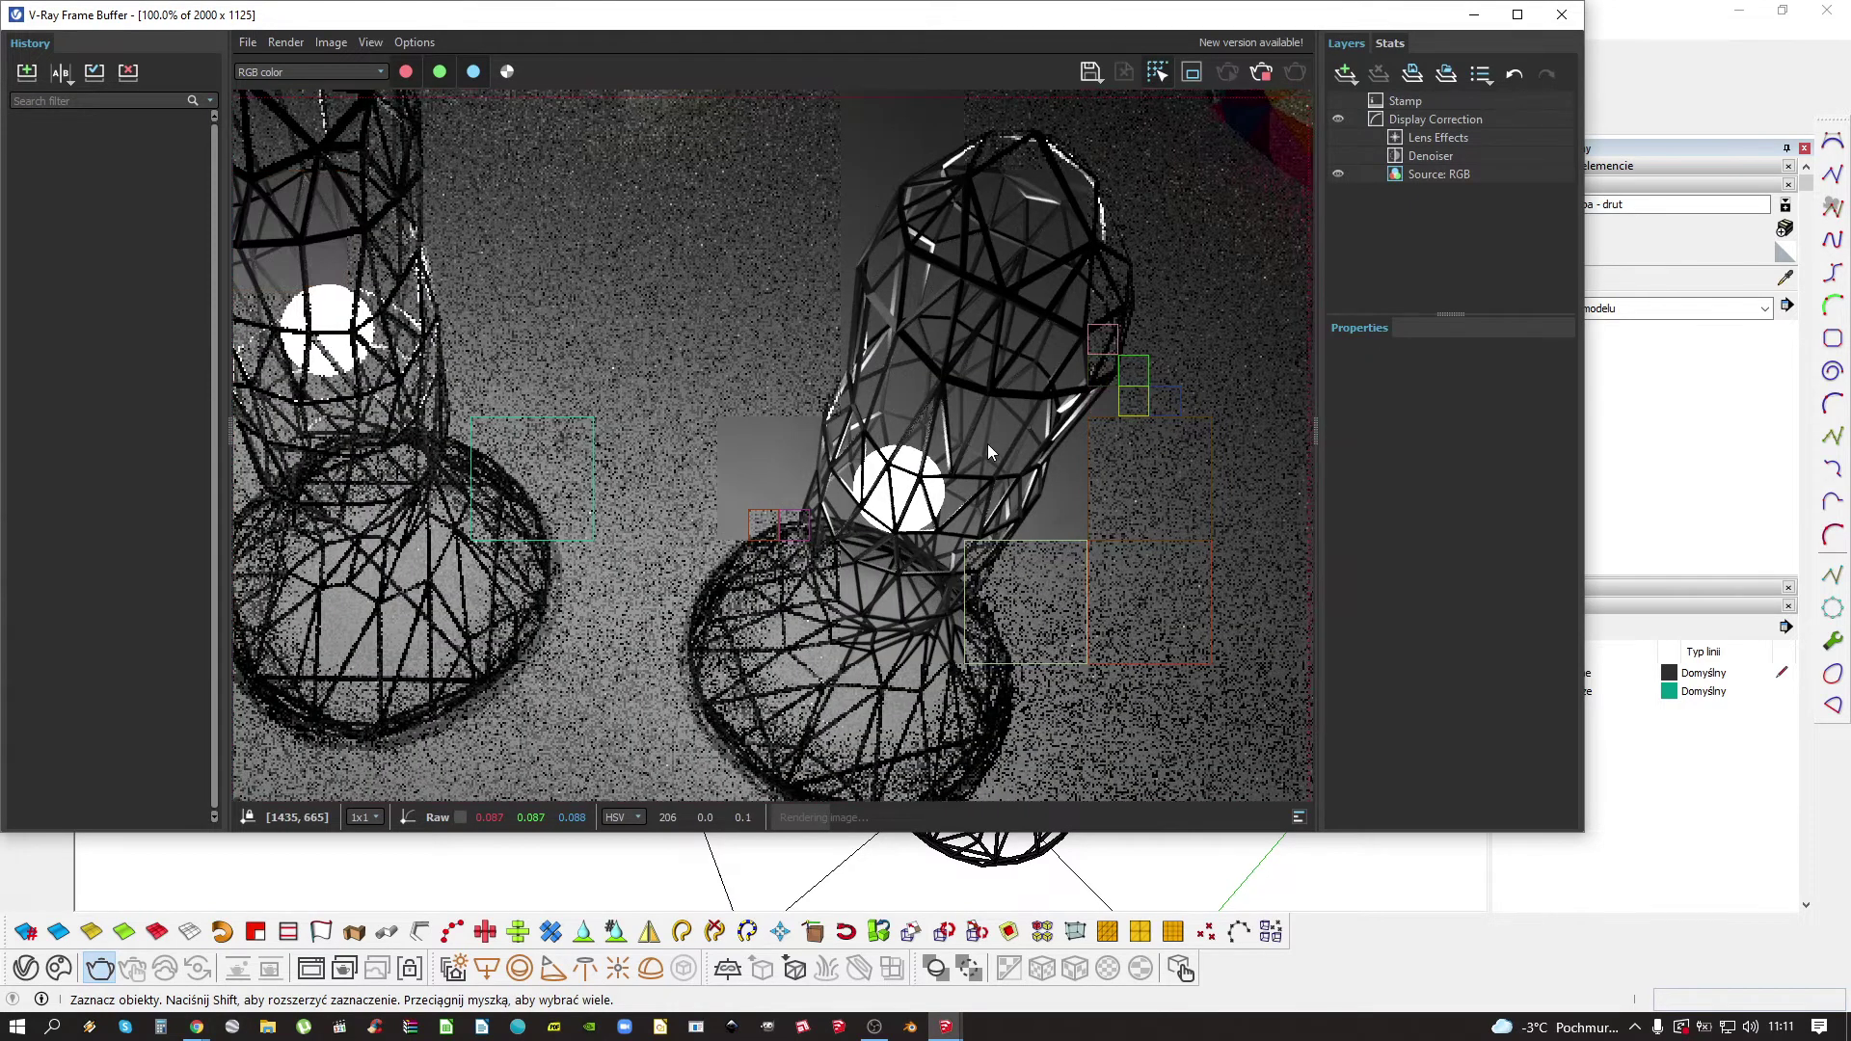
pyautogui.moveTo(988, 443); pyautogui.dragTo(947, 465, button='middle')
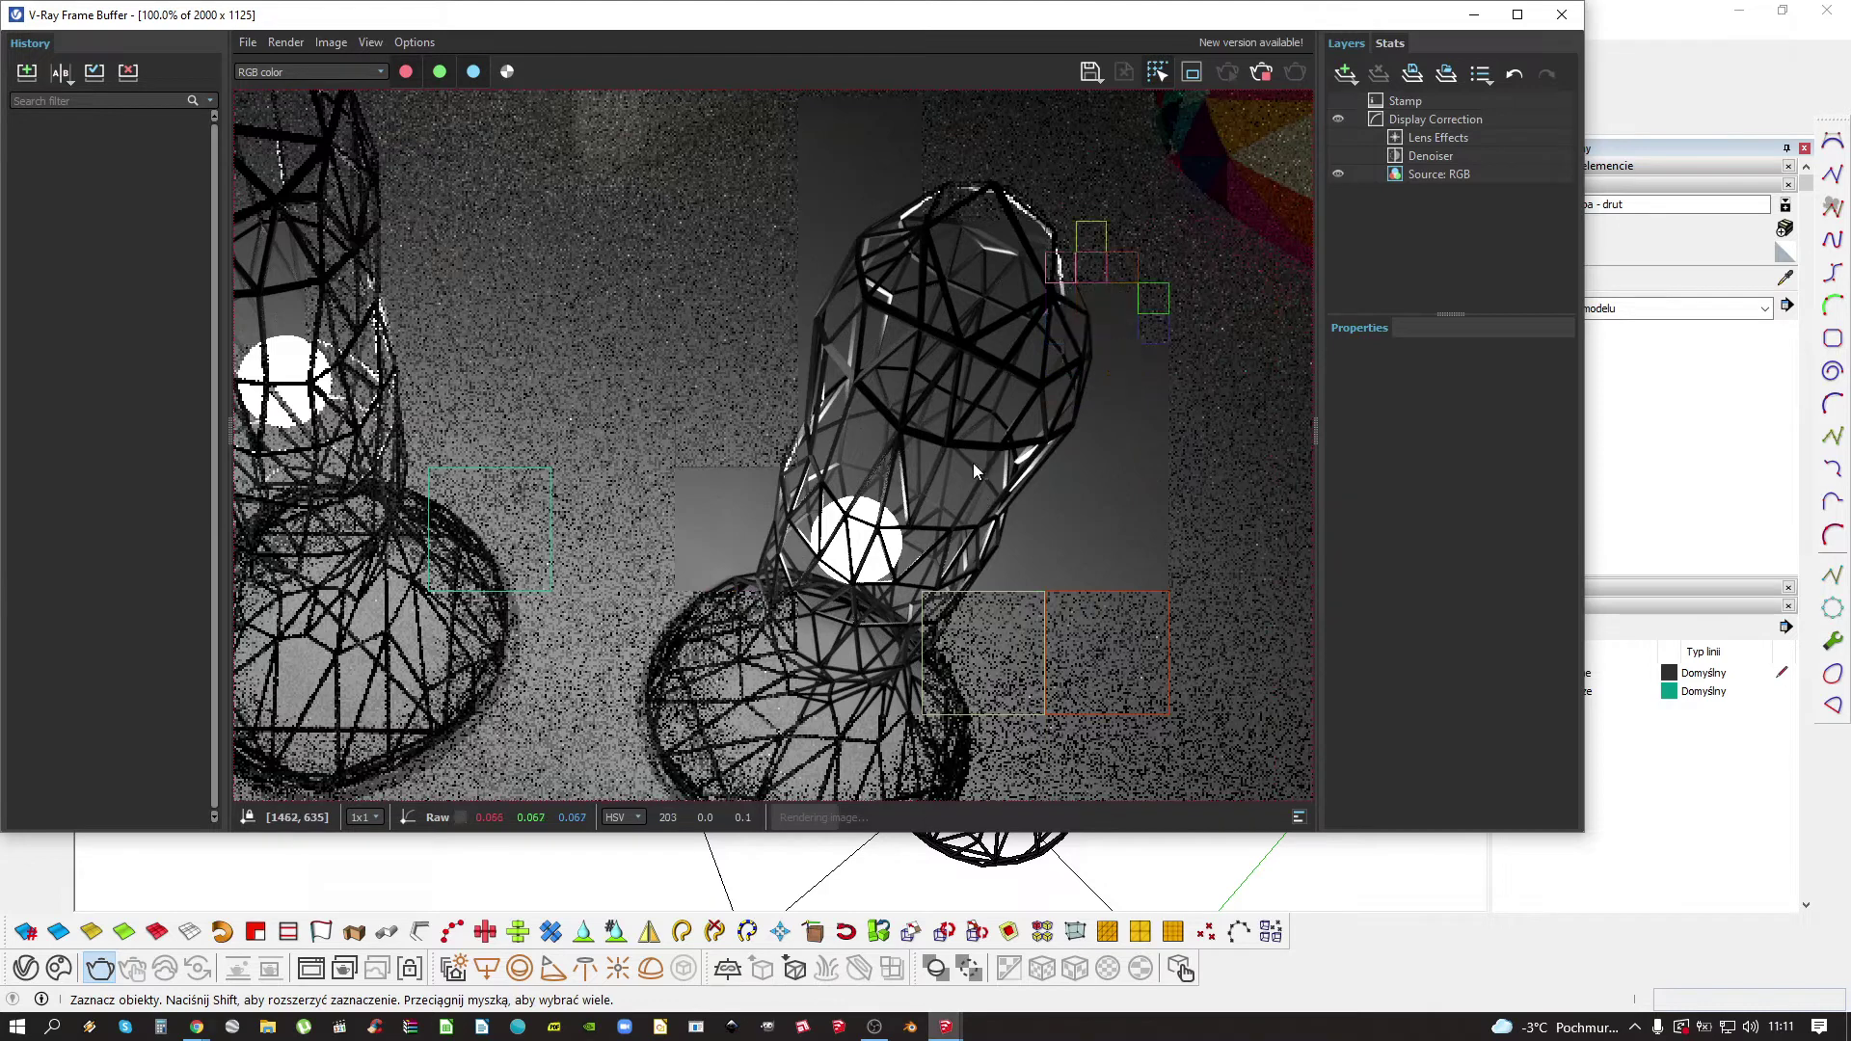
pyautogui.moveTo(972, 382); pyautogui.dragTo(889, 376, button='middle')
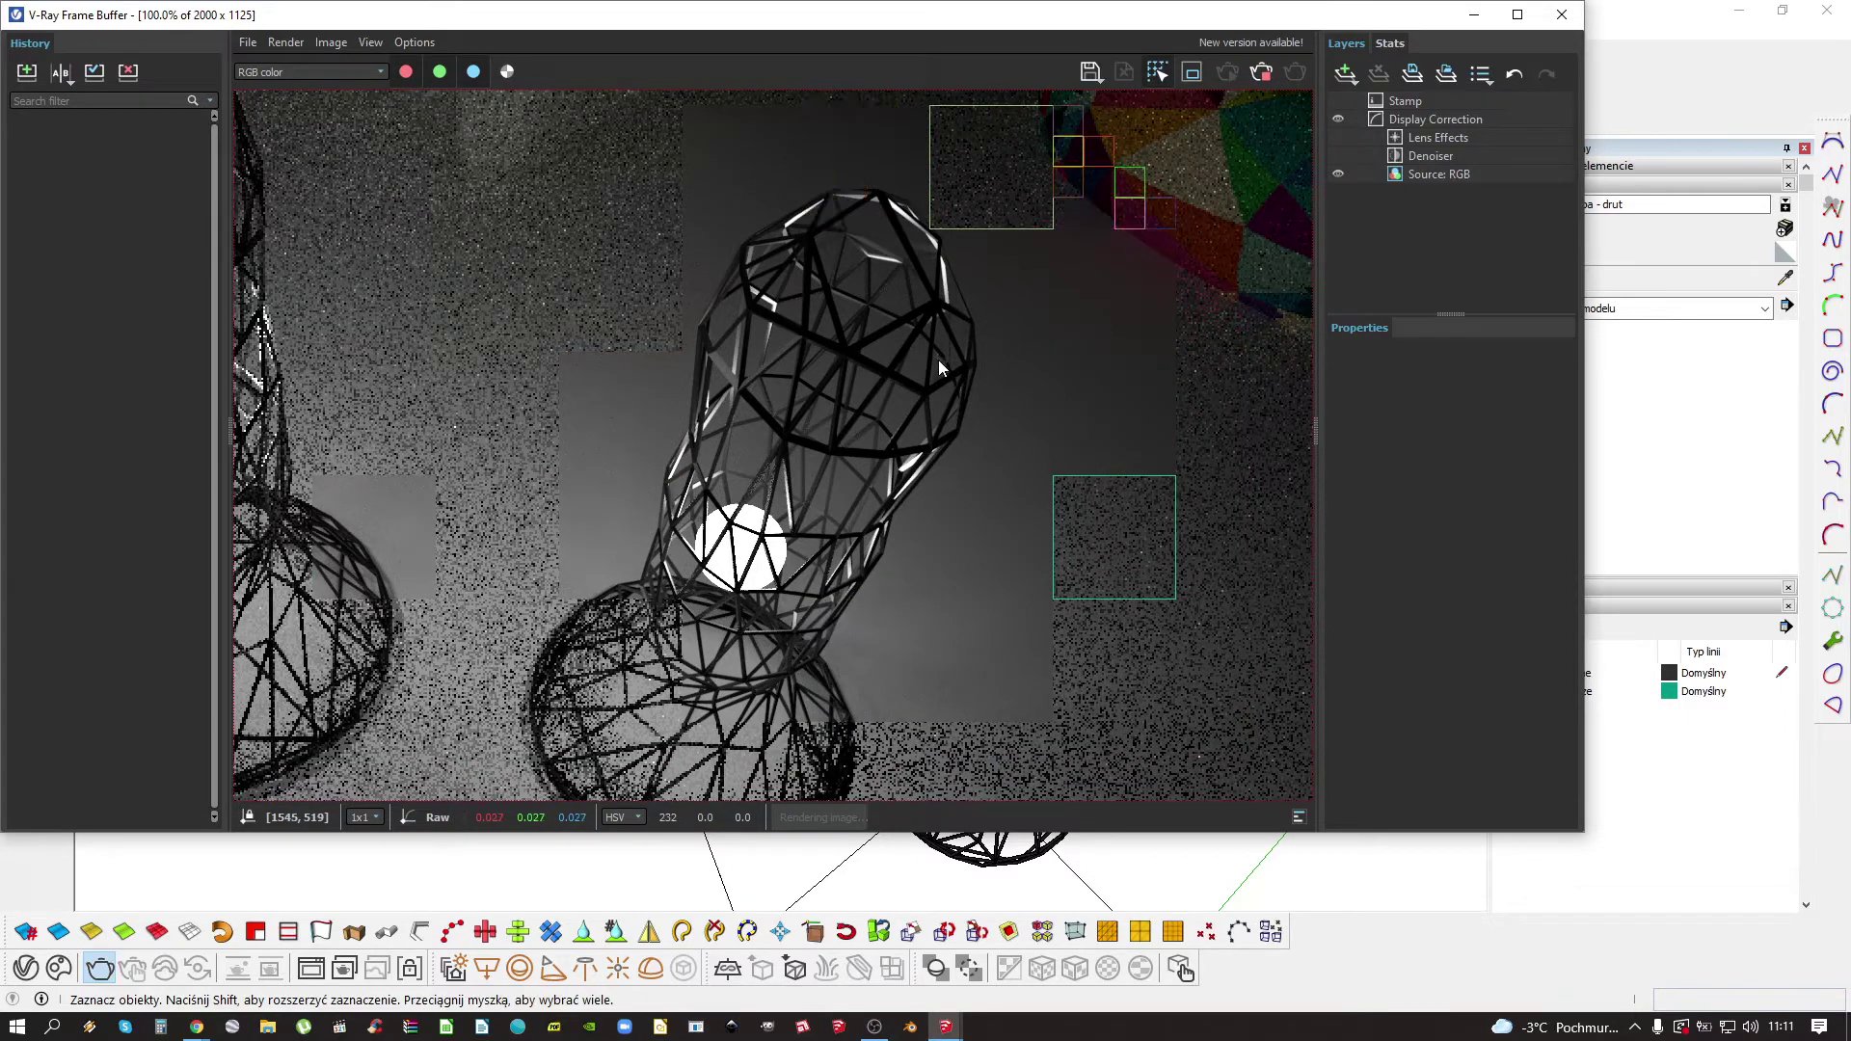
pyautogui.moveTo(883, 489); pyautogui.dragTo(870, 386, button='middle')
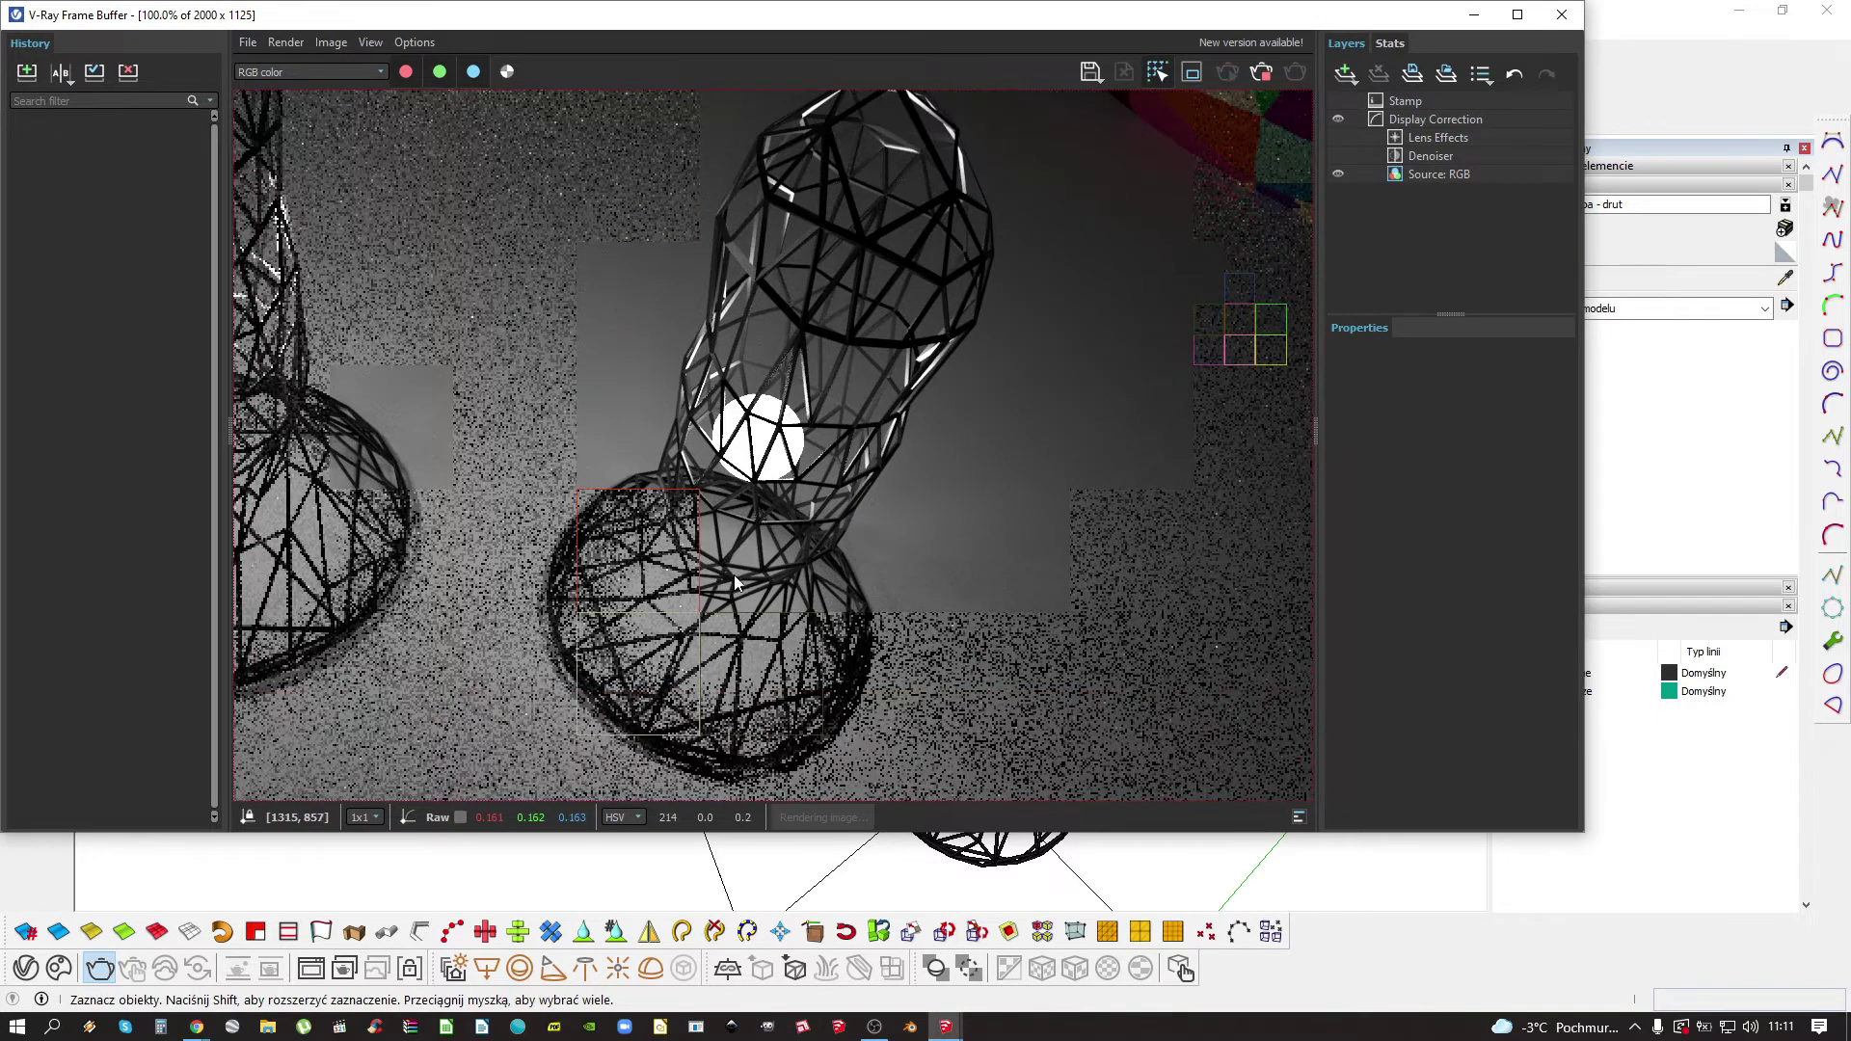
pyautogui.scroll(1, 738, 570)
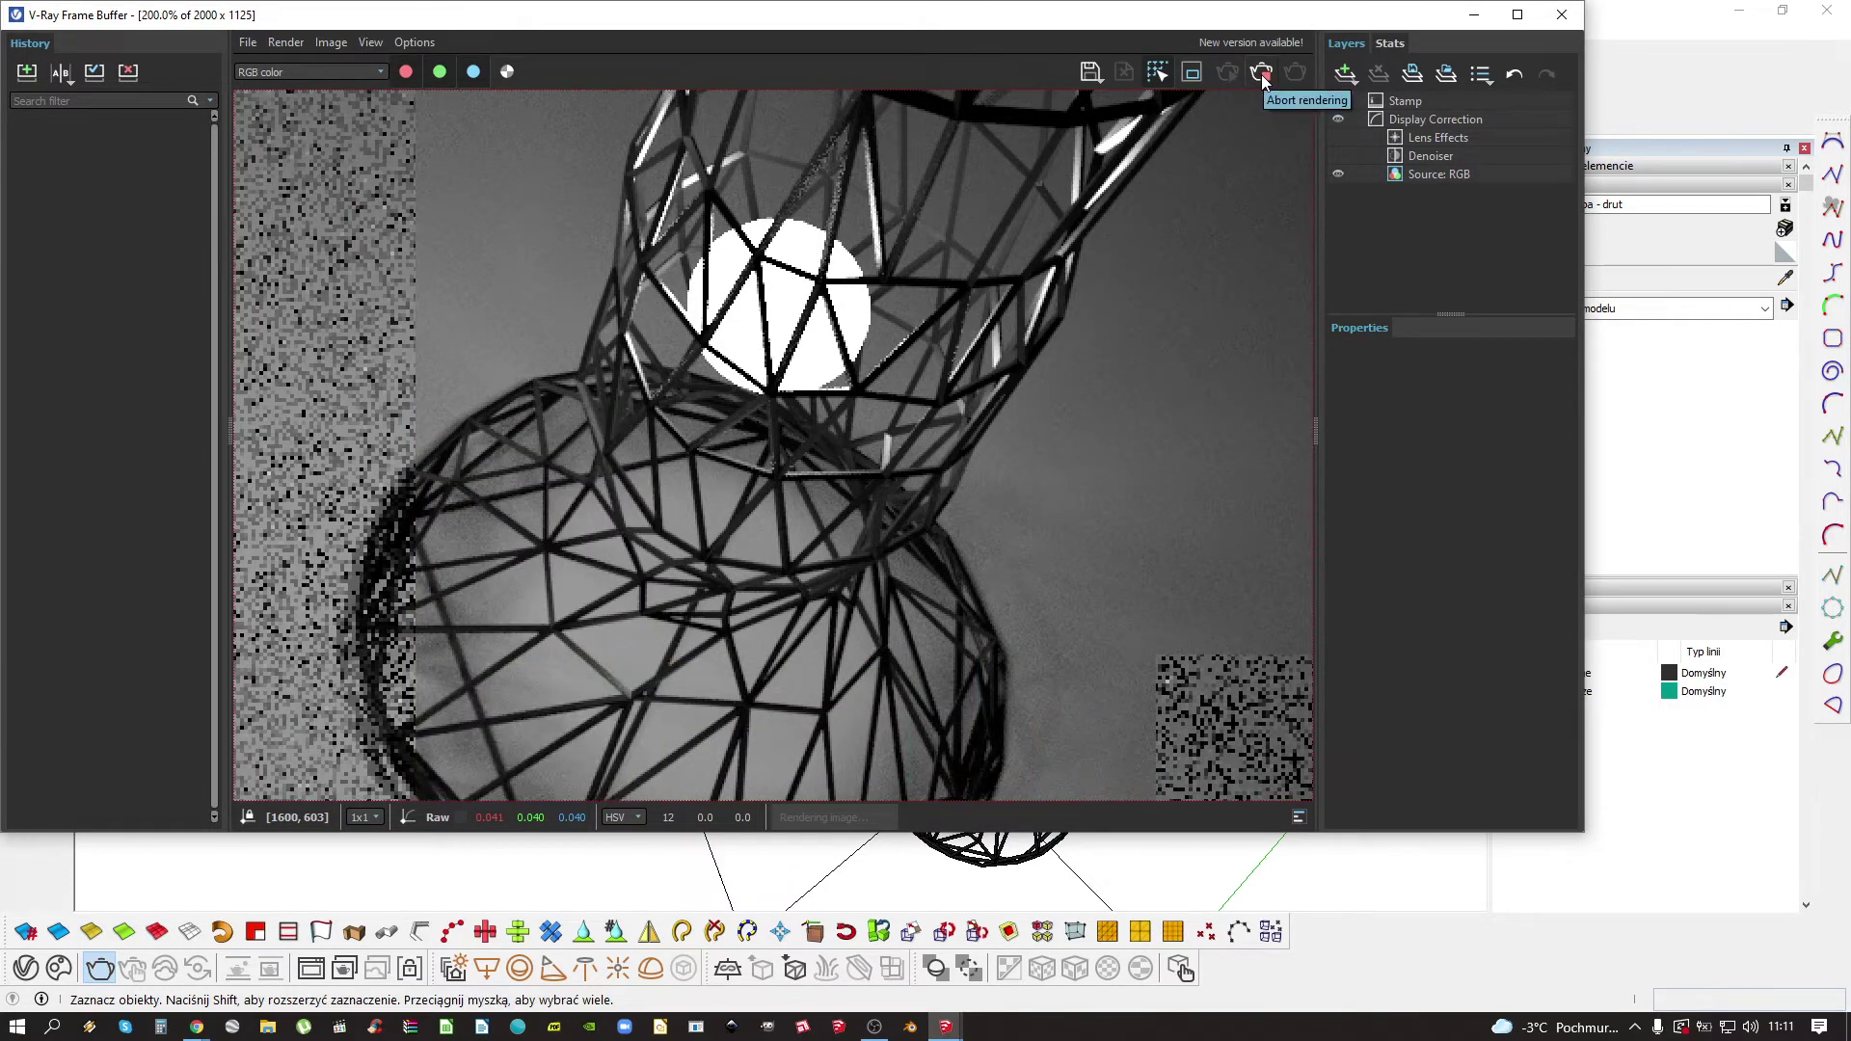
pyautogui.click(1264, 75)
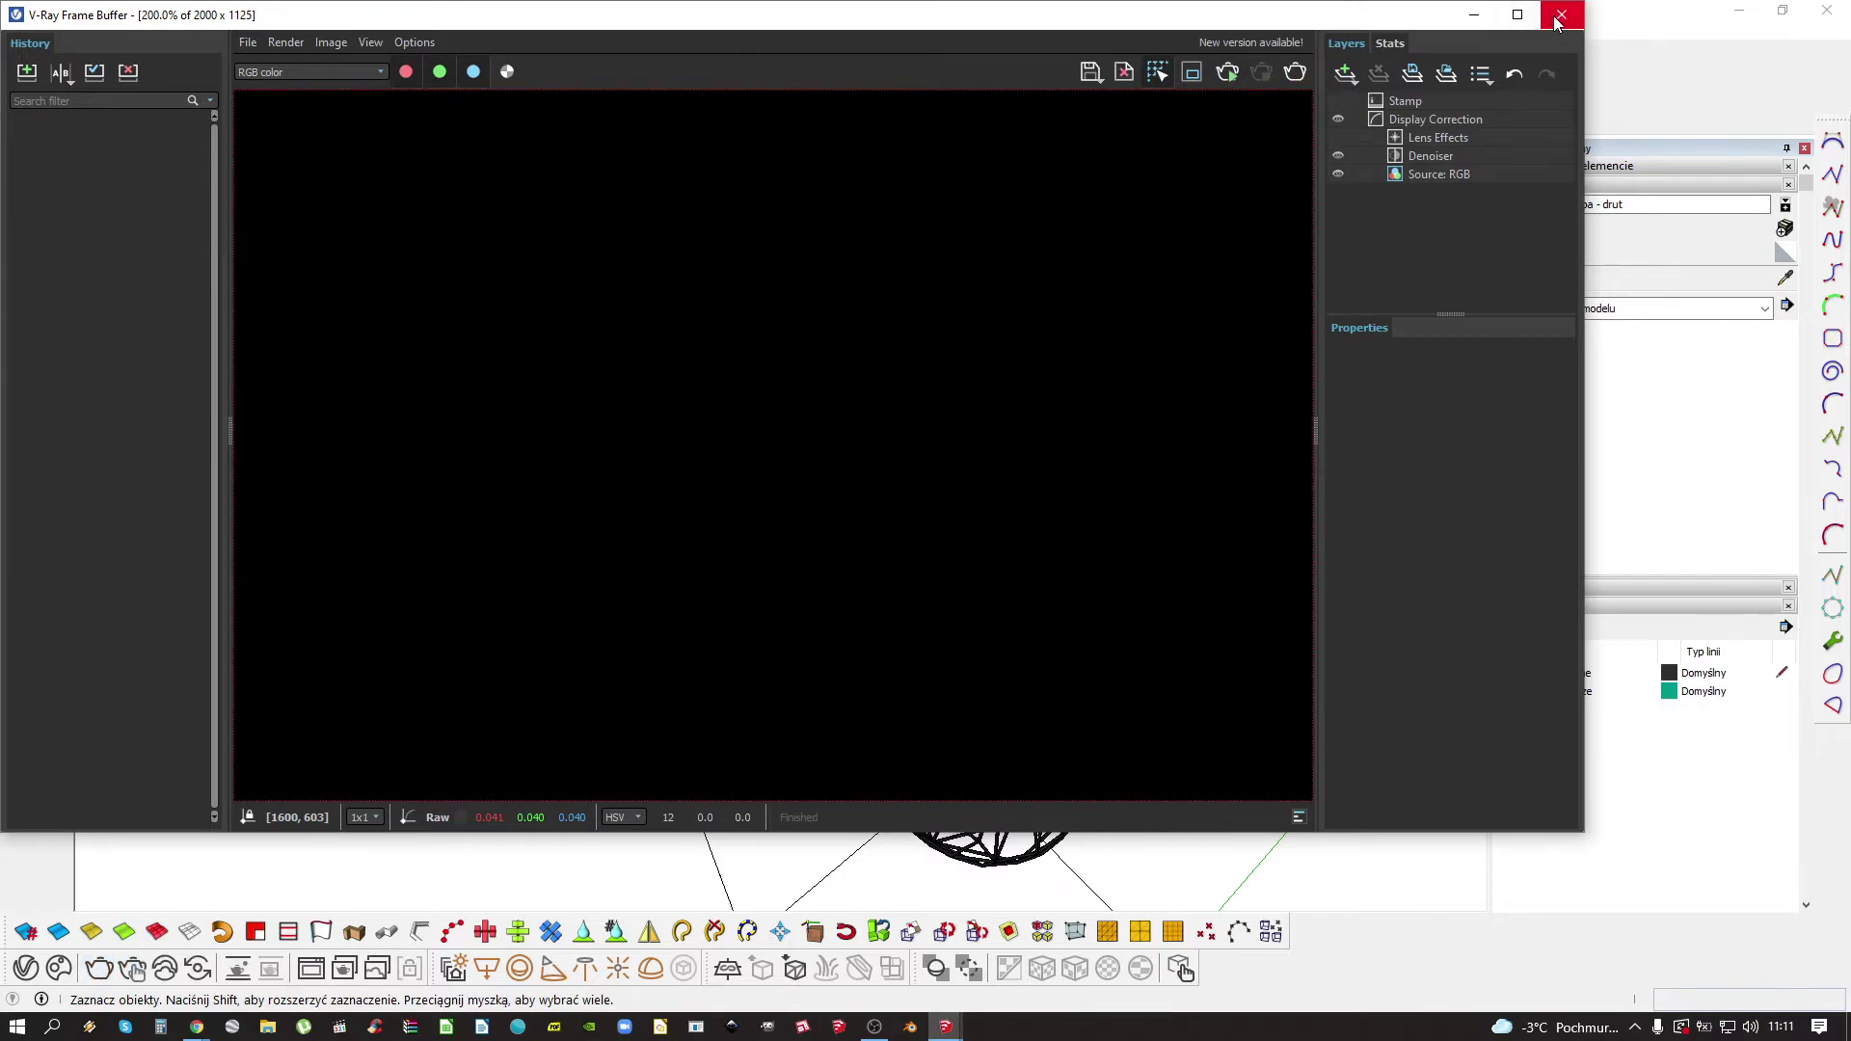
pyautogui.click(1562, 14)
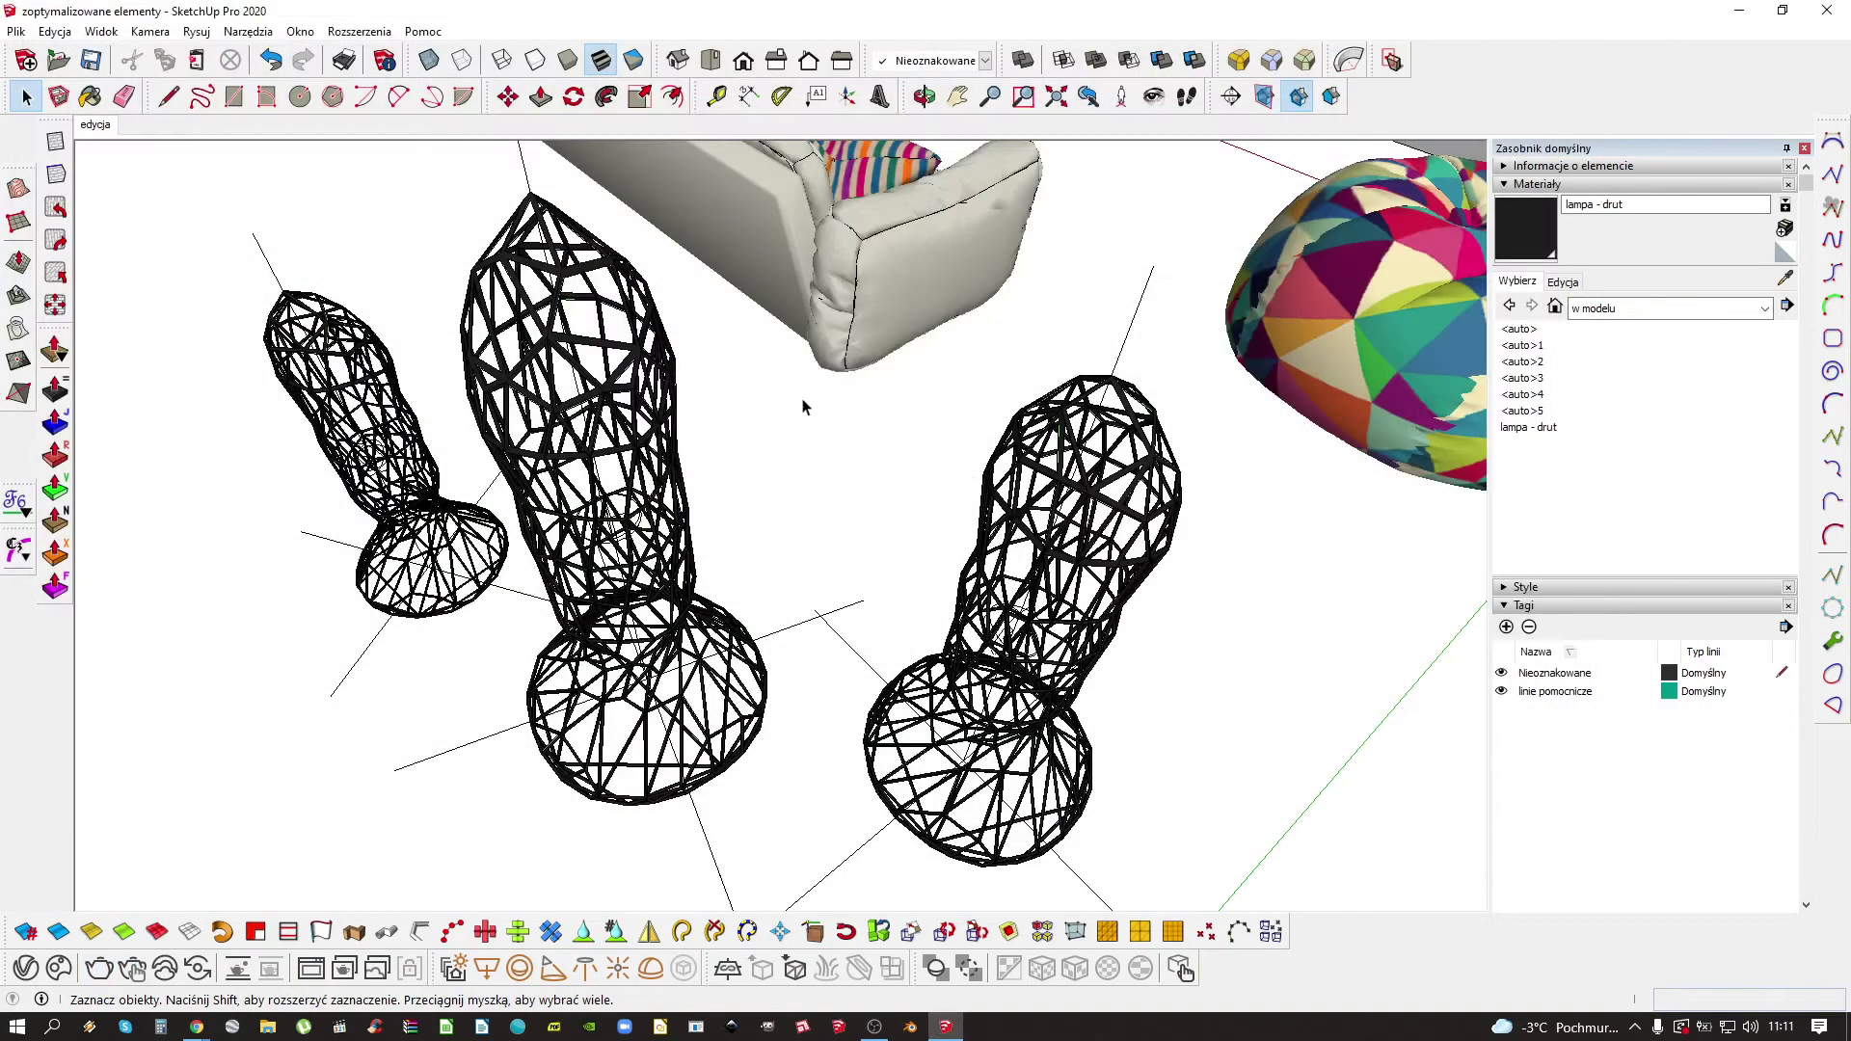
# - Import tkanina - z blender.dae and place the fabric mesh in the room
pyautogui.moveTo(805, 406); pyautogui.dragTo(663, 413, button='middle')
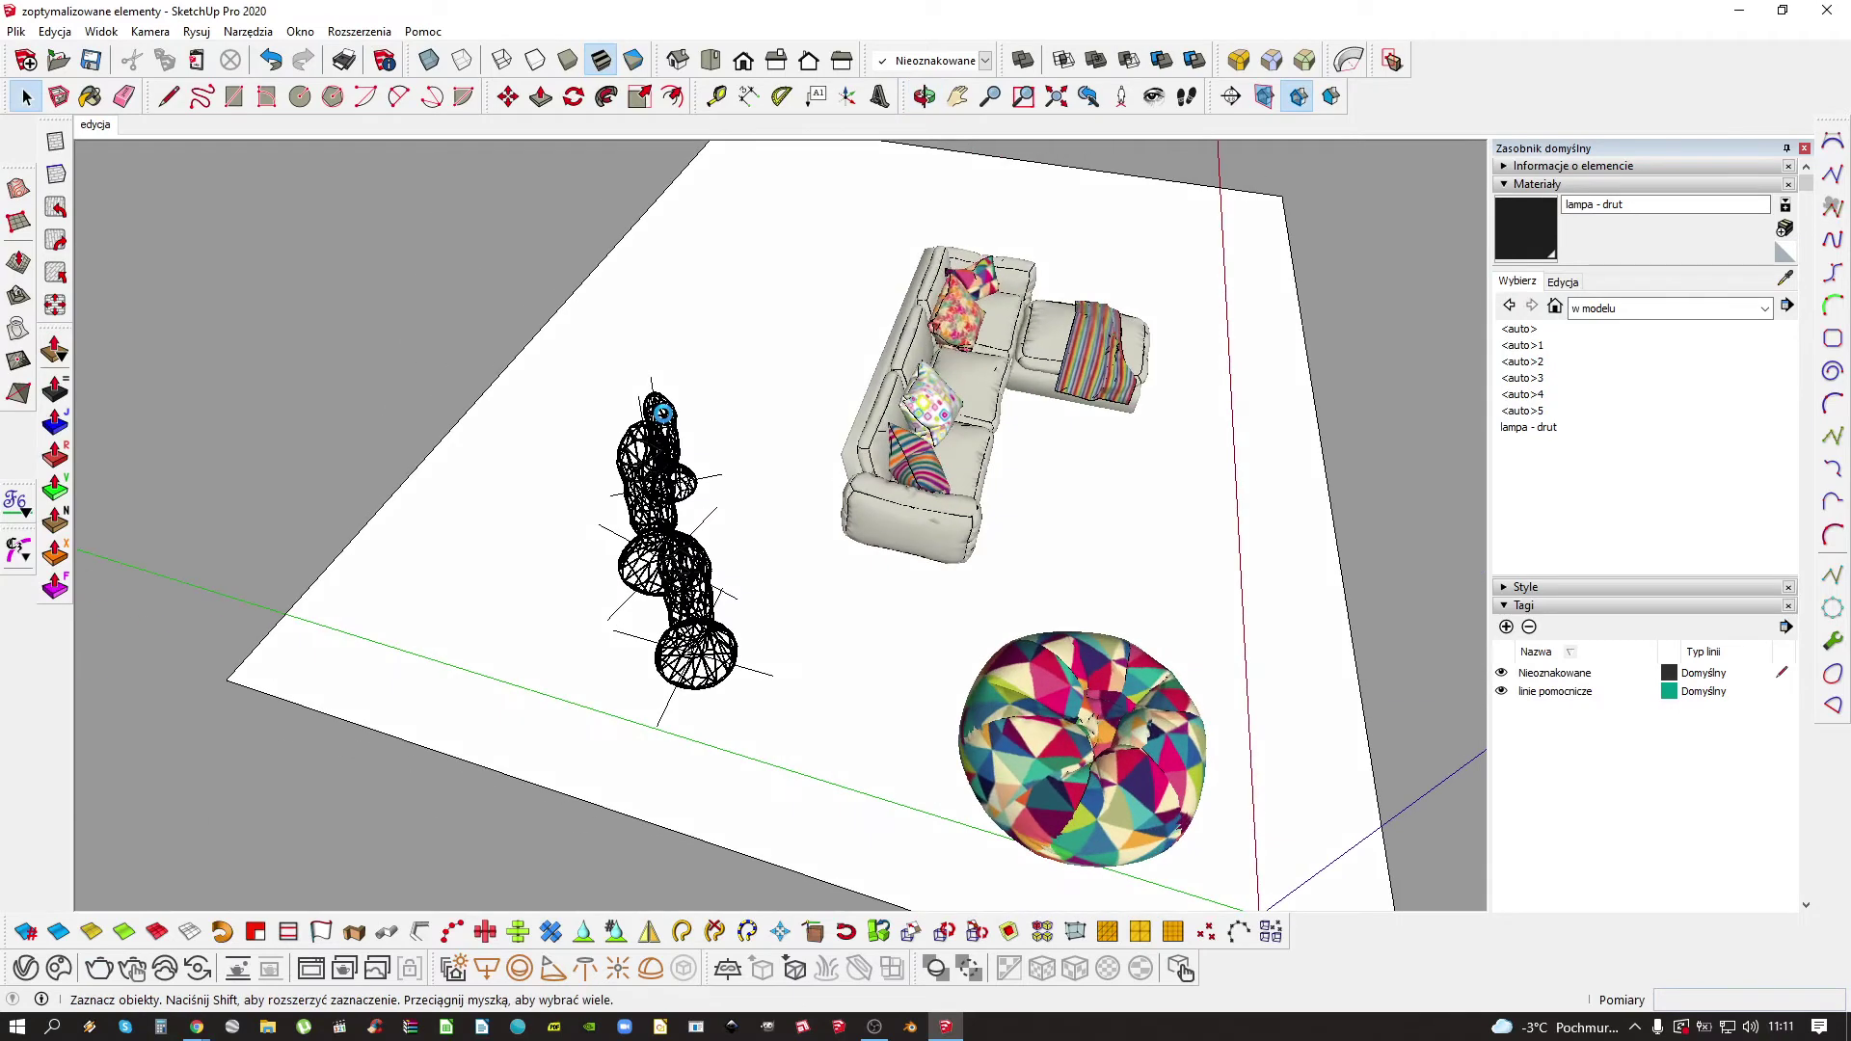
pyautogui.click(16, 31)
pyautogui.click(77, 350)
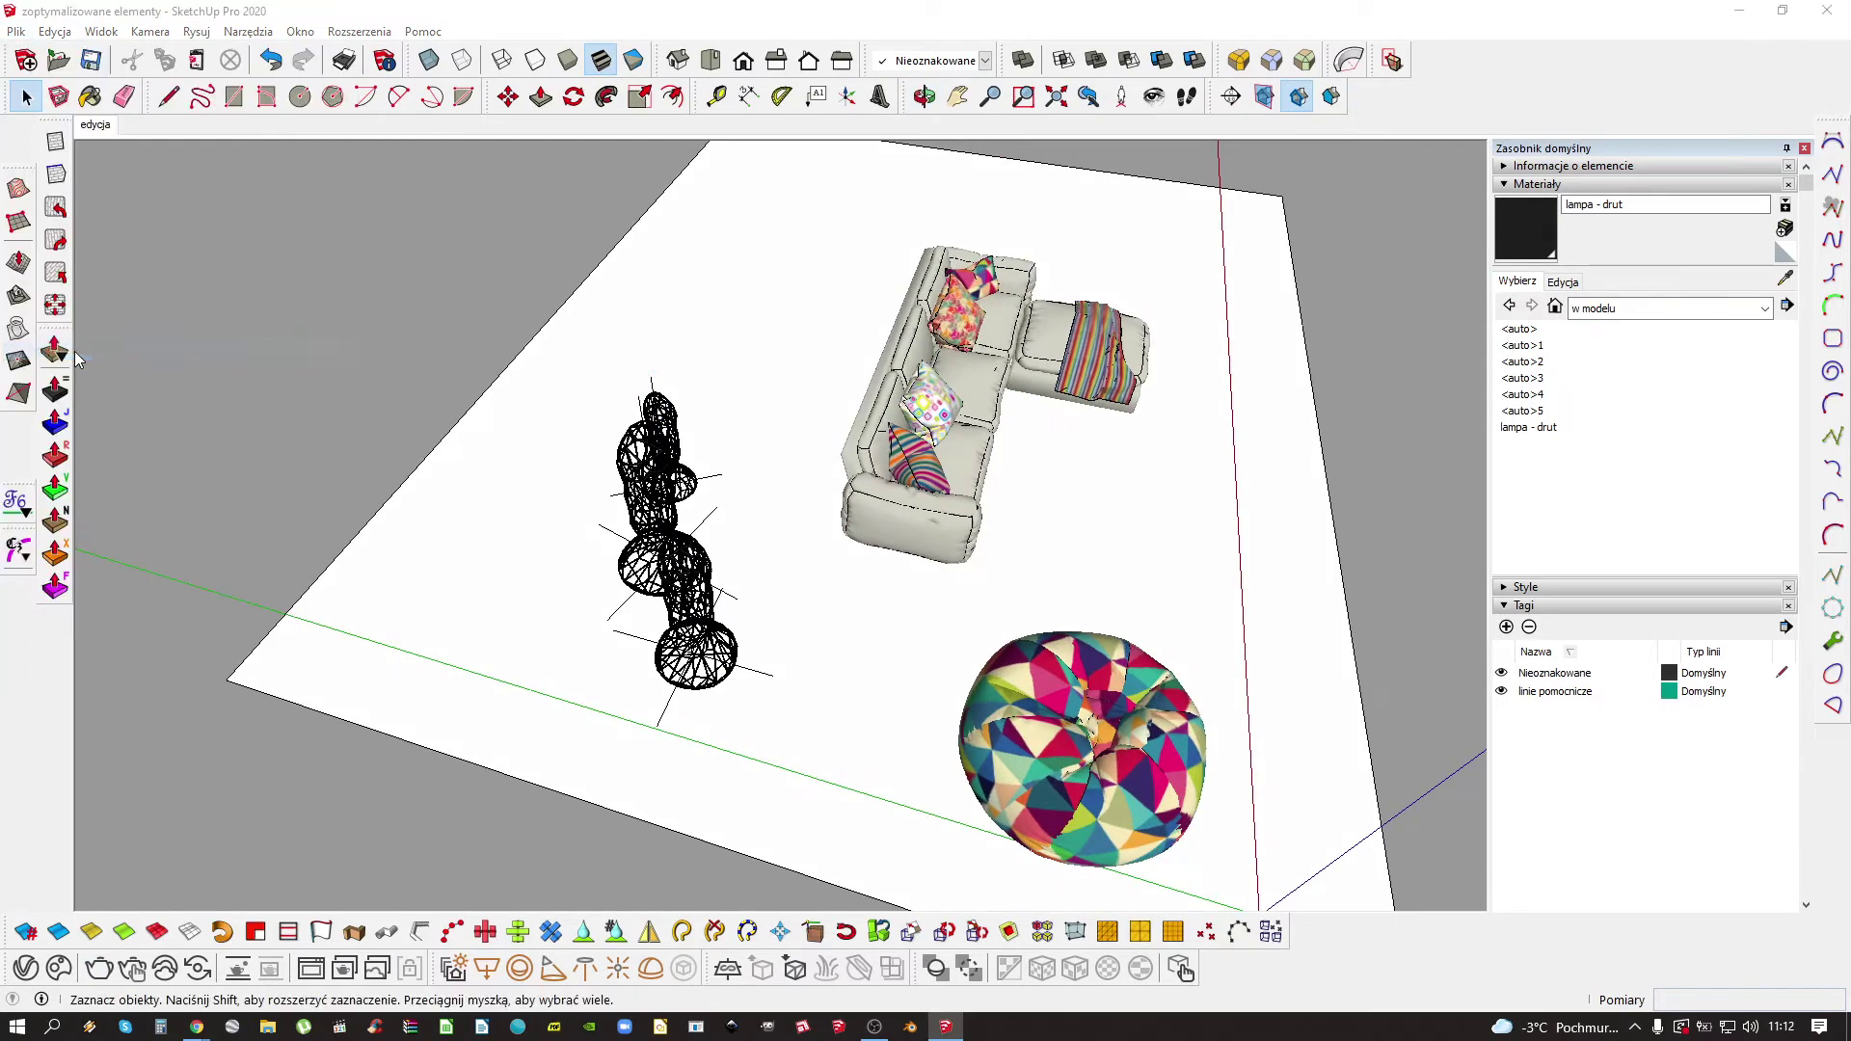
pyautogui.scroll(-1, 1051, 694)
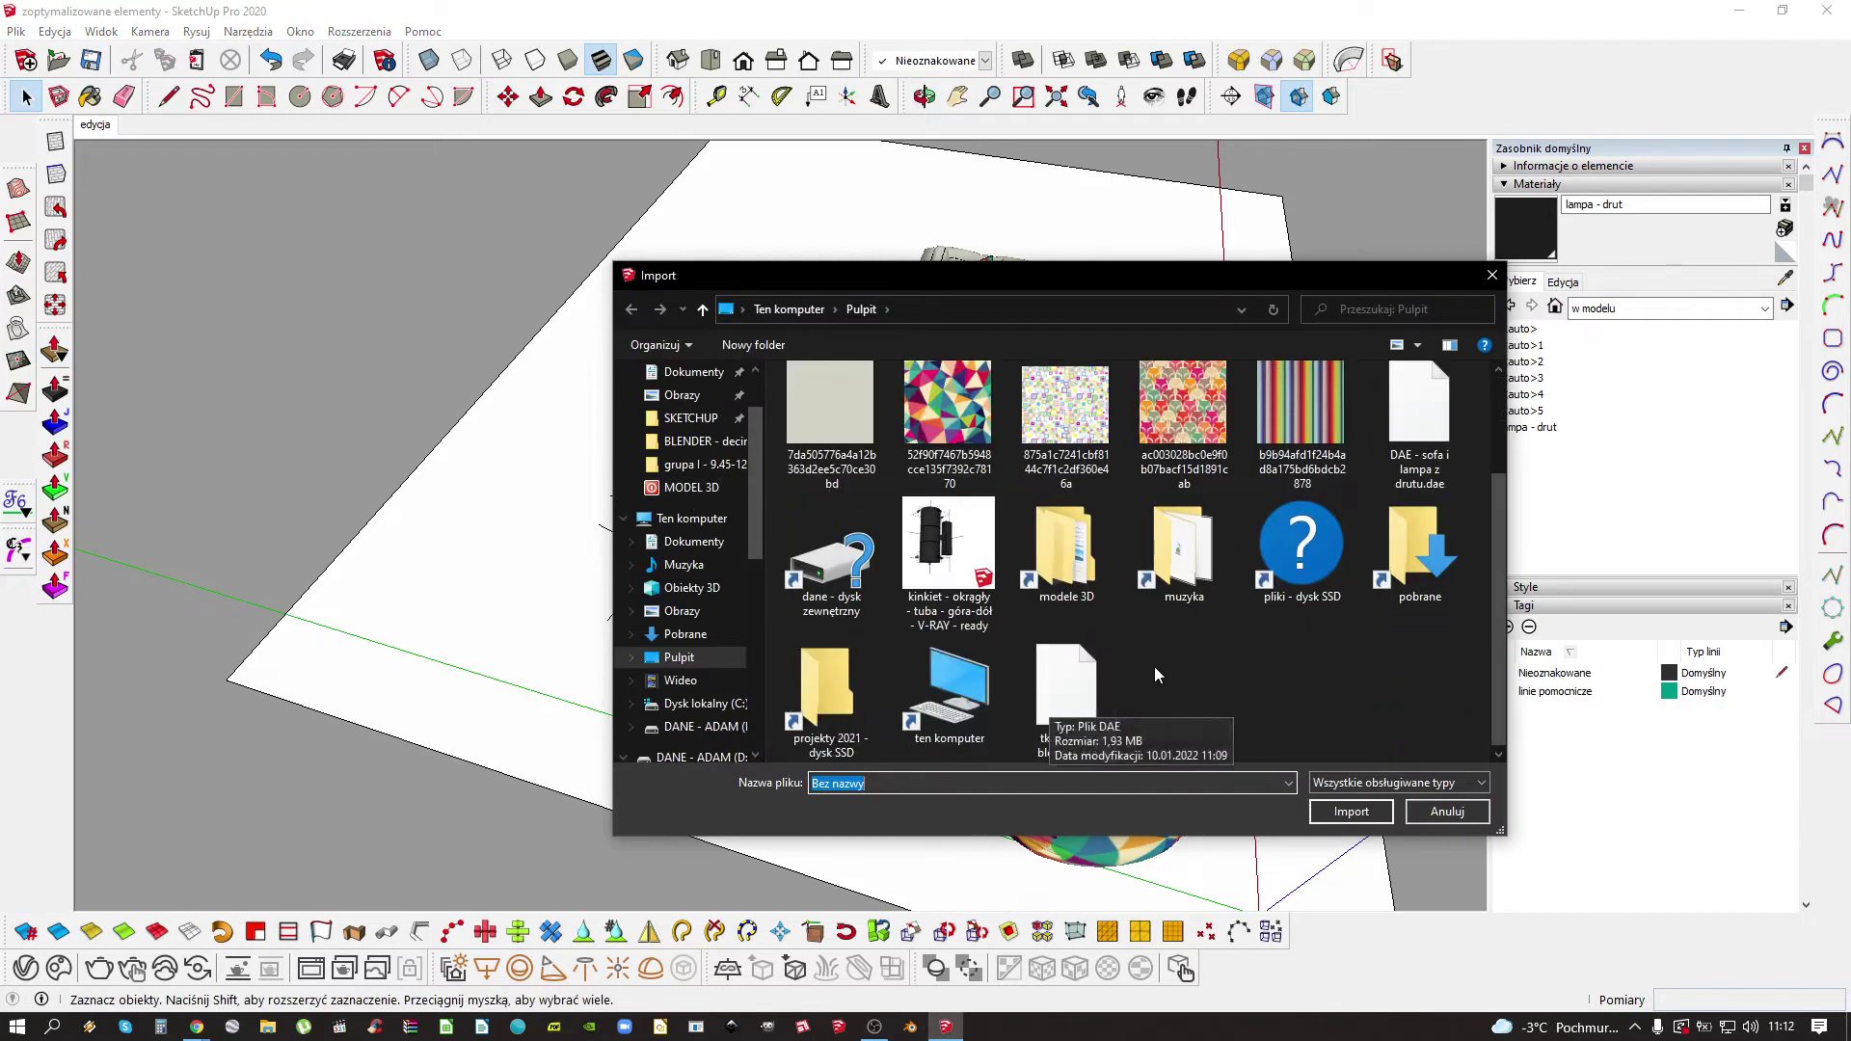
pyautogui.click(1060, 684)
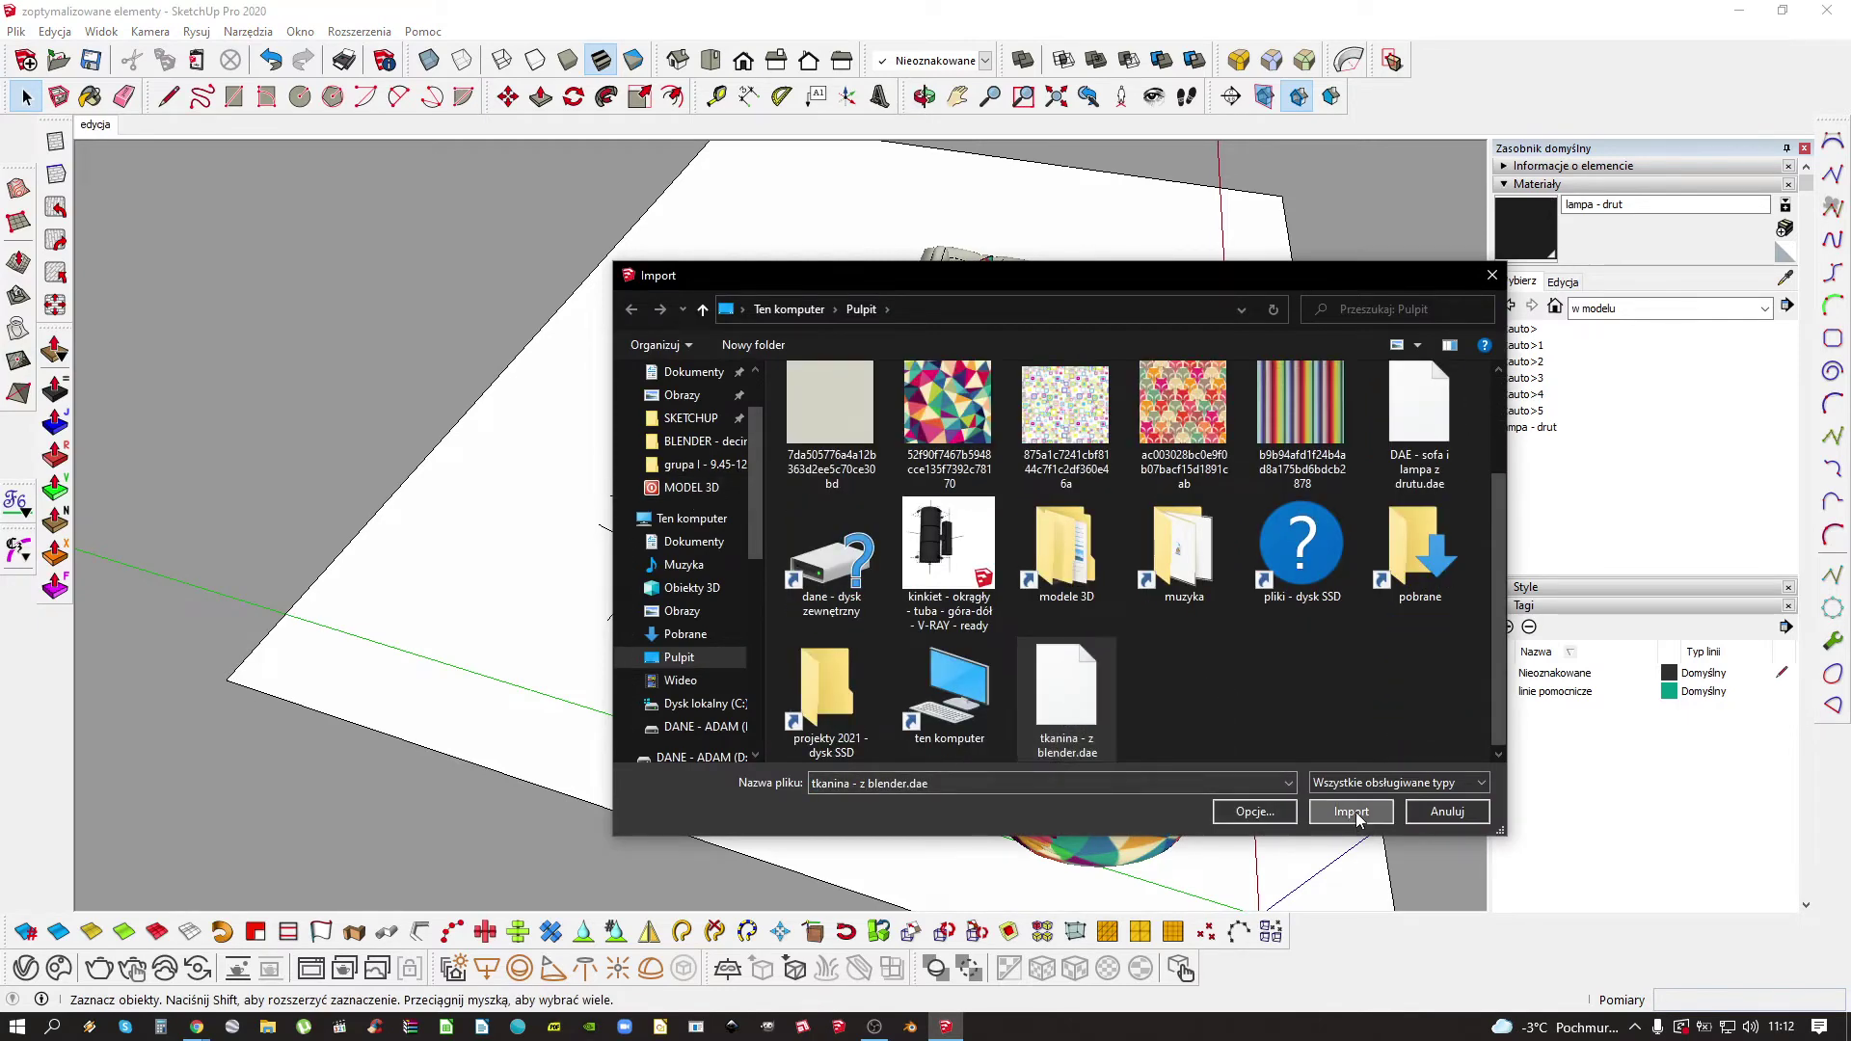
pyautogui.click(1351, 811)
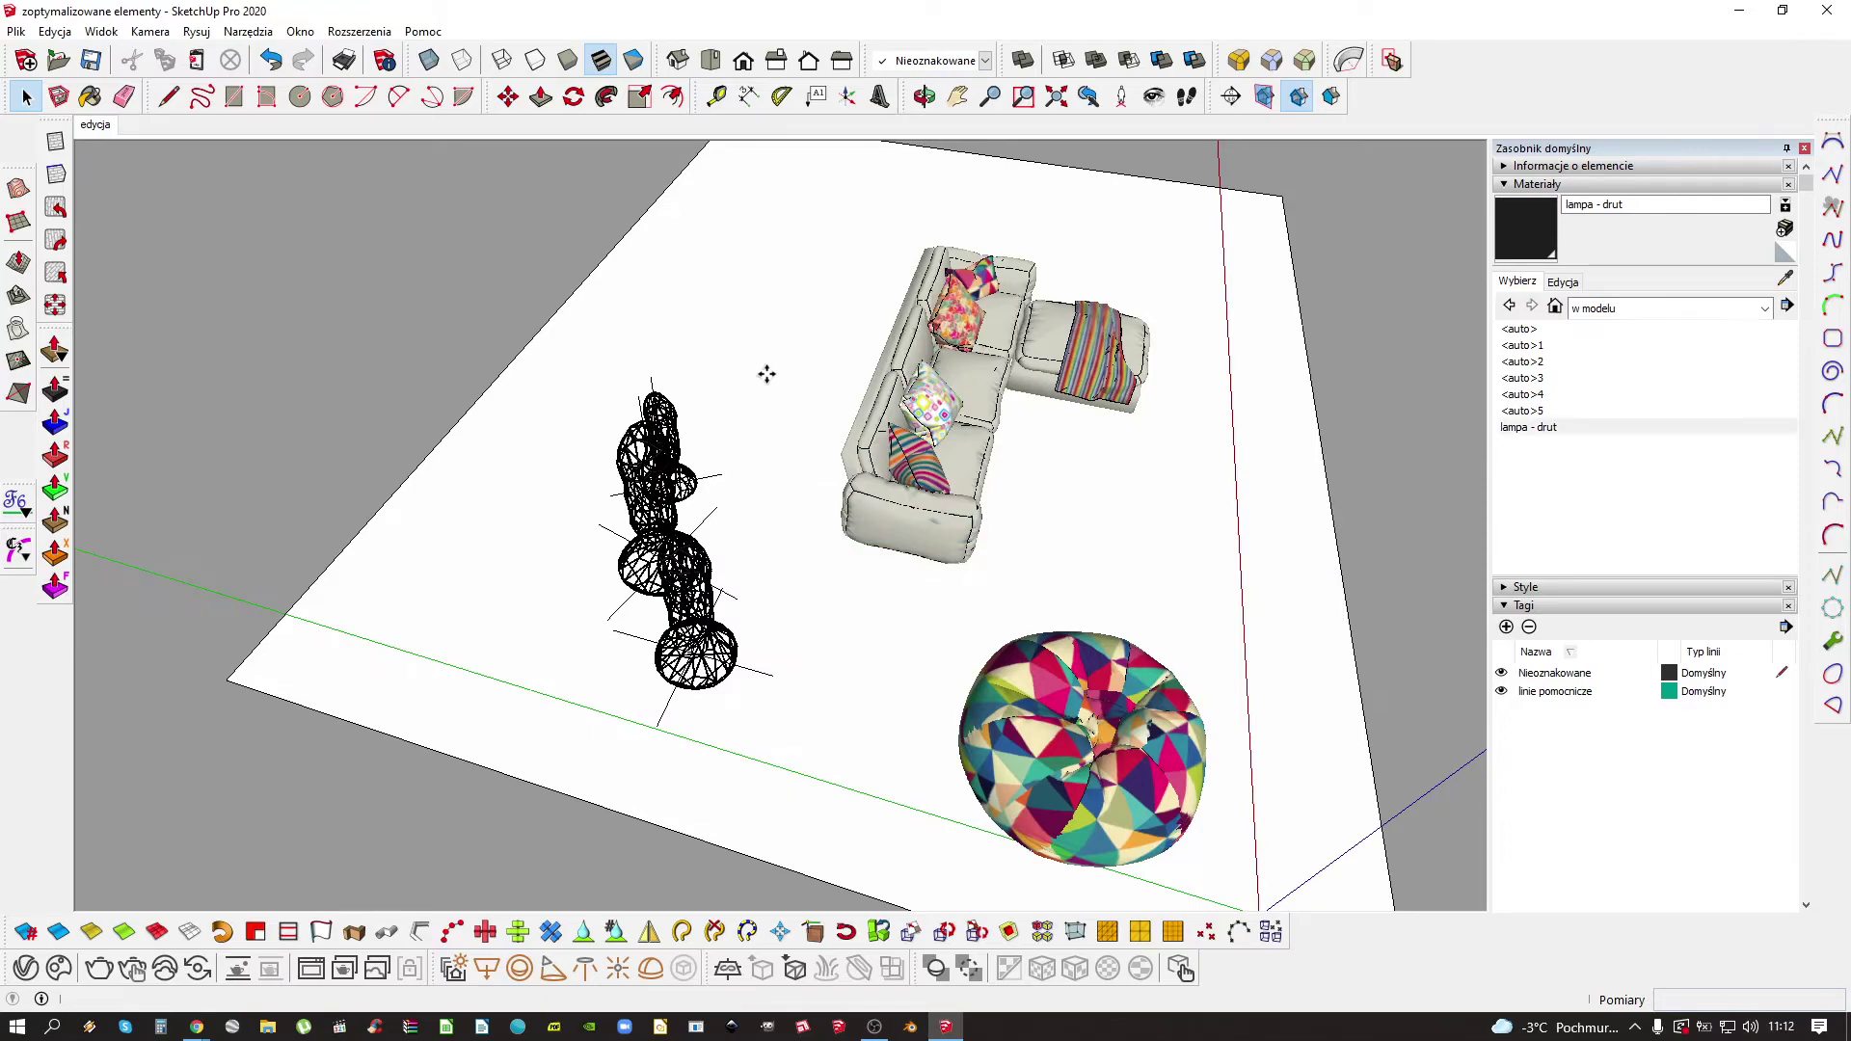
pyautogui.click(766, 374)
# - Shrink the cloth mesh and move it onto the floor beside the beanbag
pyautogui.scroll(-5, 845, 457)
pyautogui.press('s')
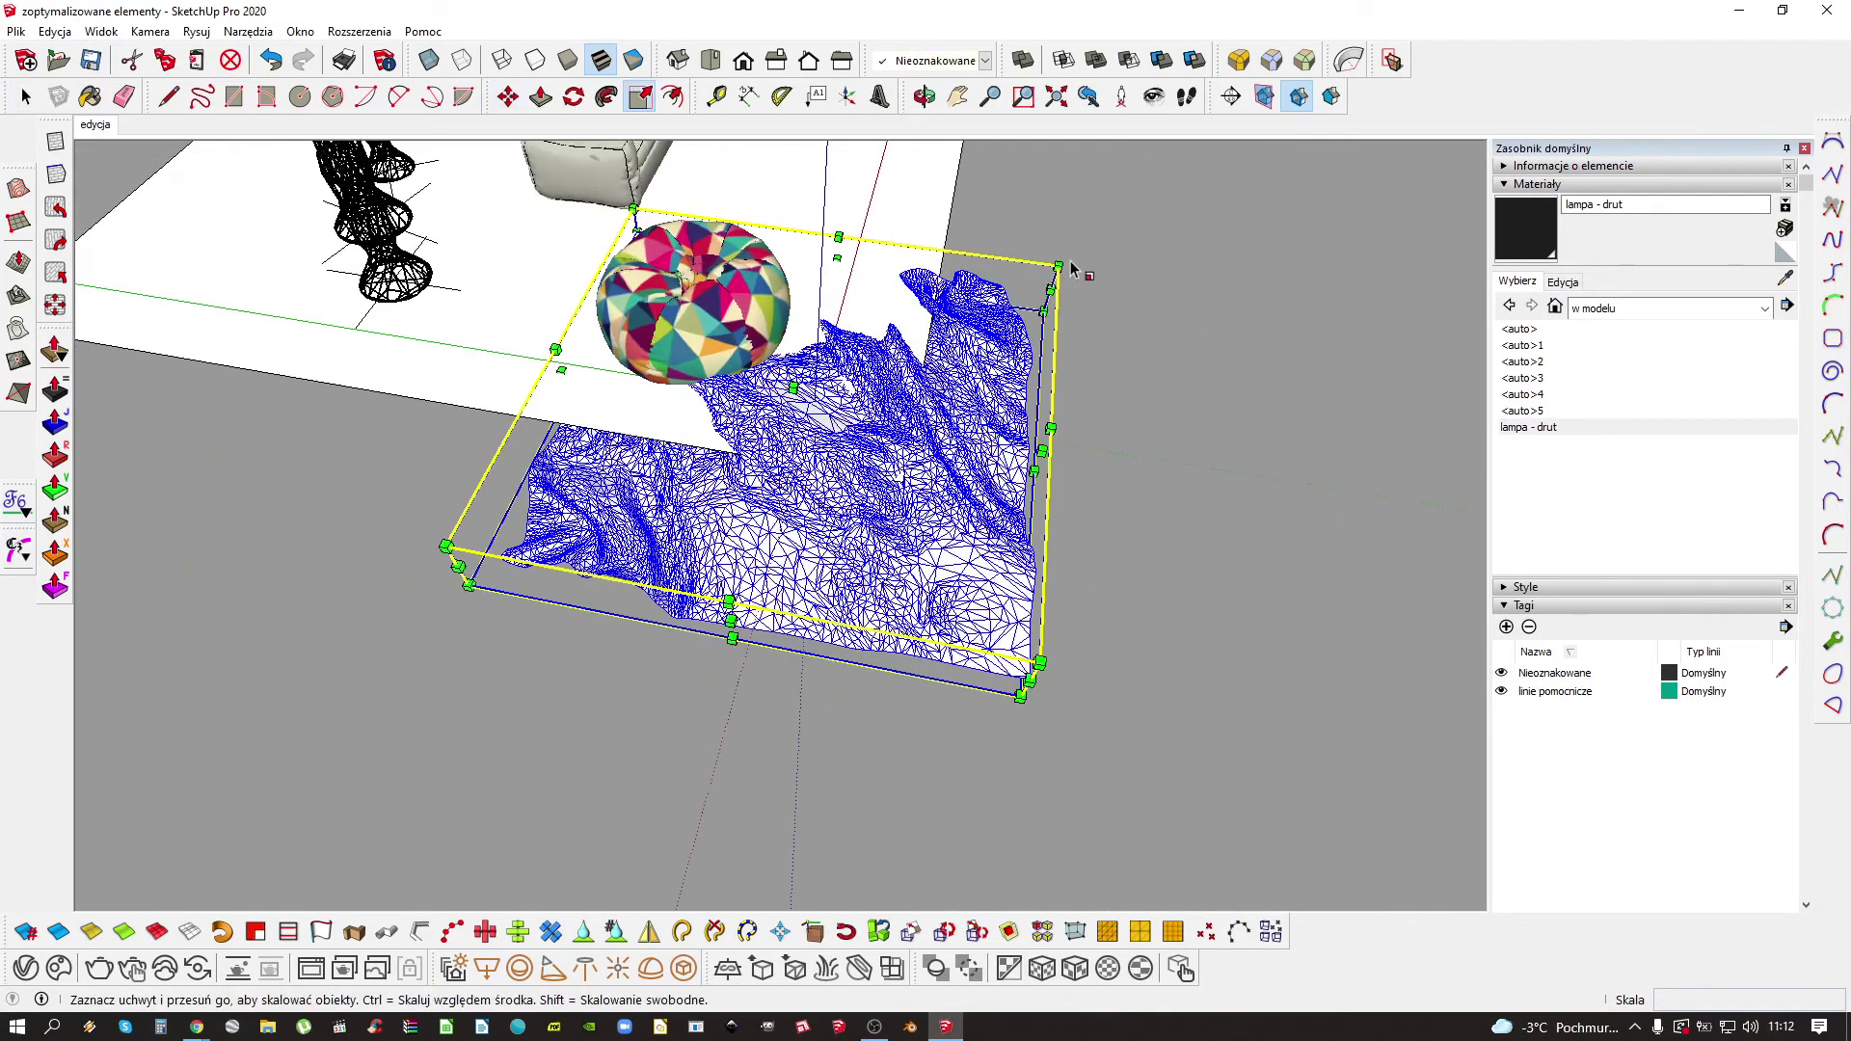
pyautogui.moveTo(1067, 273); pyautogui.dragTo(800, 405)
pyautogui.press('m')
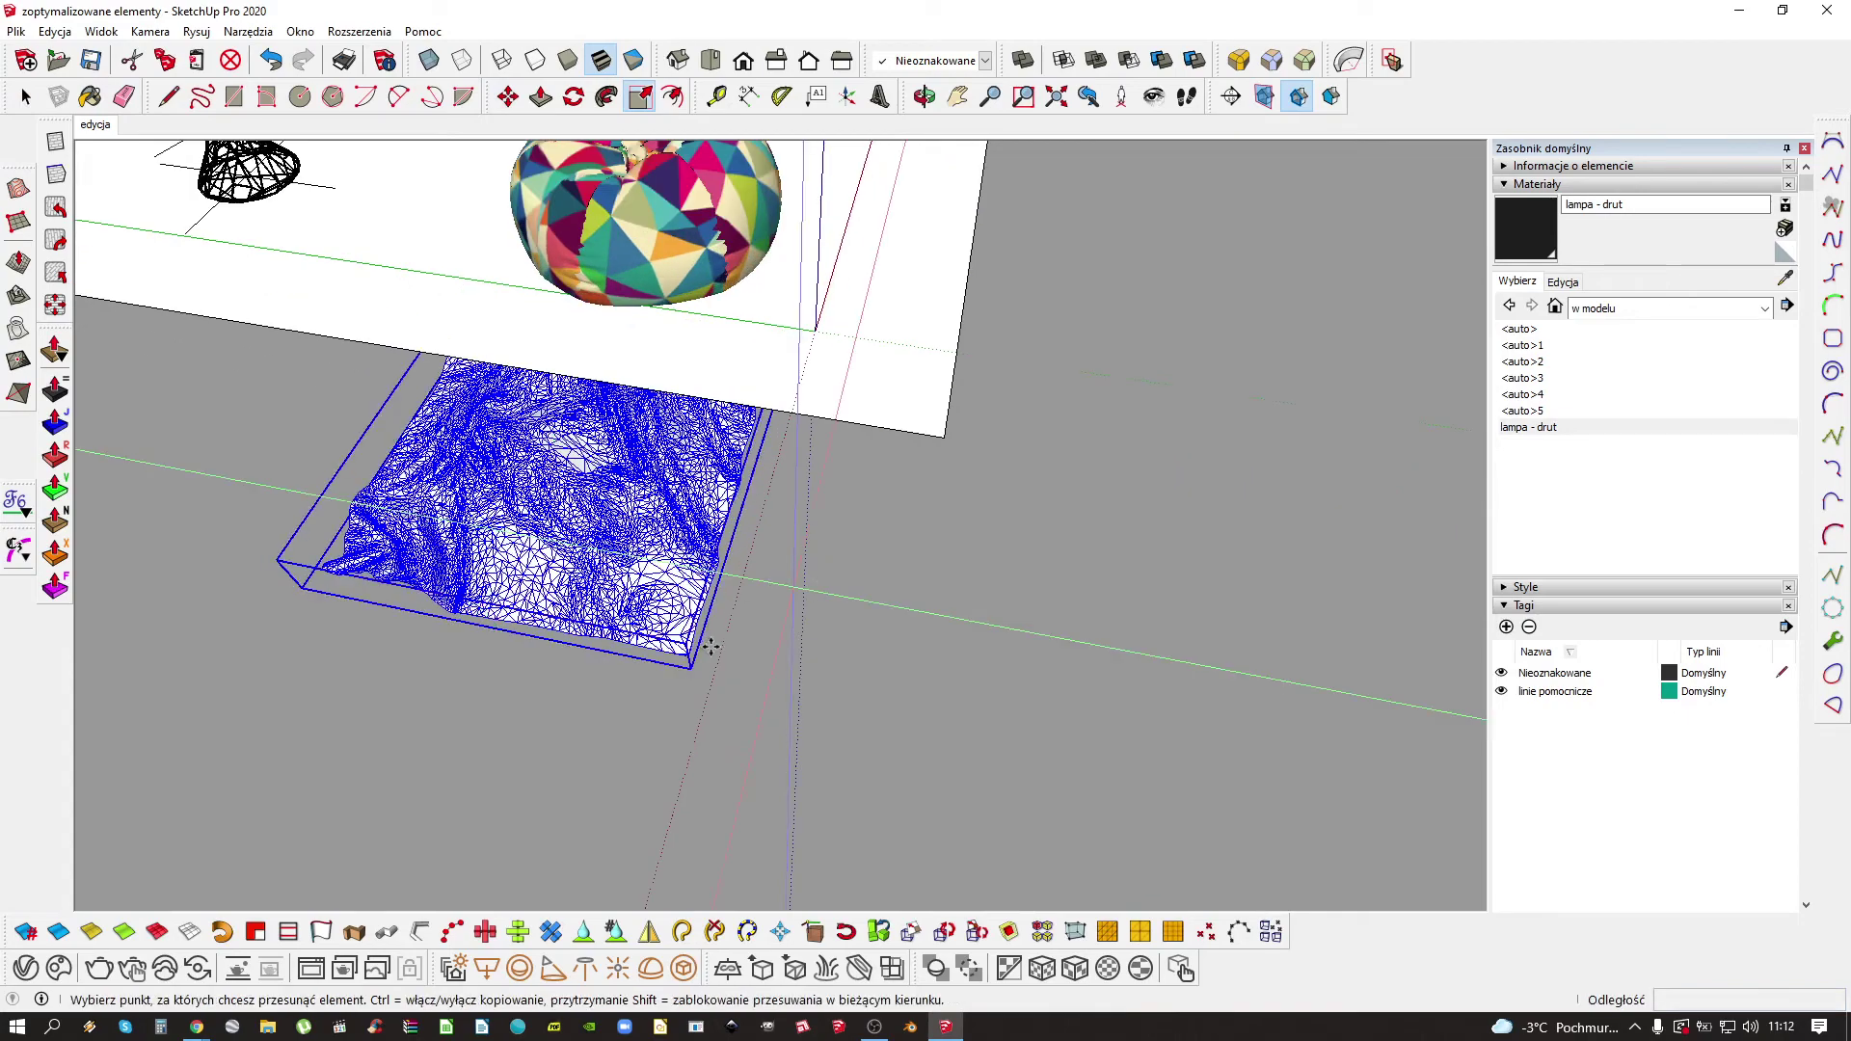
pyautogui.click(731, 632)
pyautogui.click(879, 358)
pyautogui.scroll(3, 879, 357)
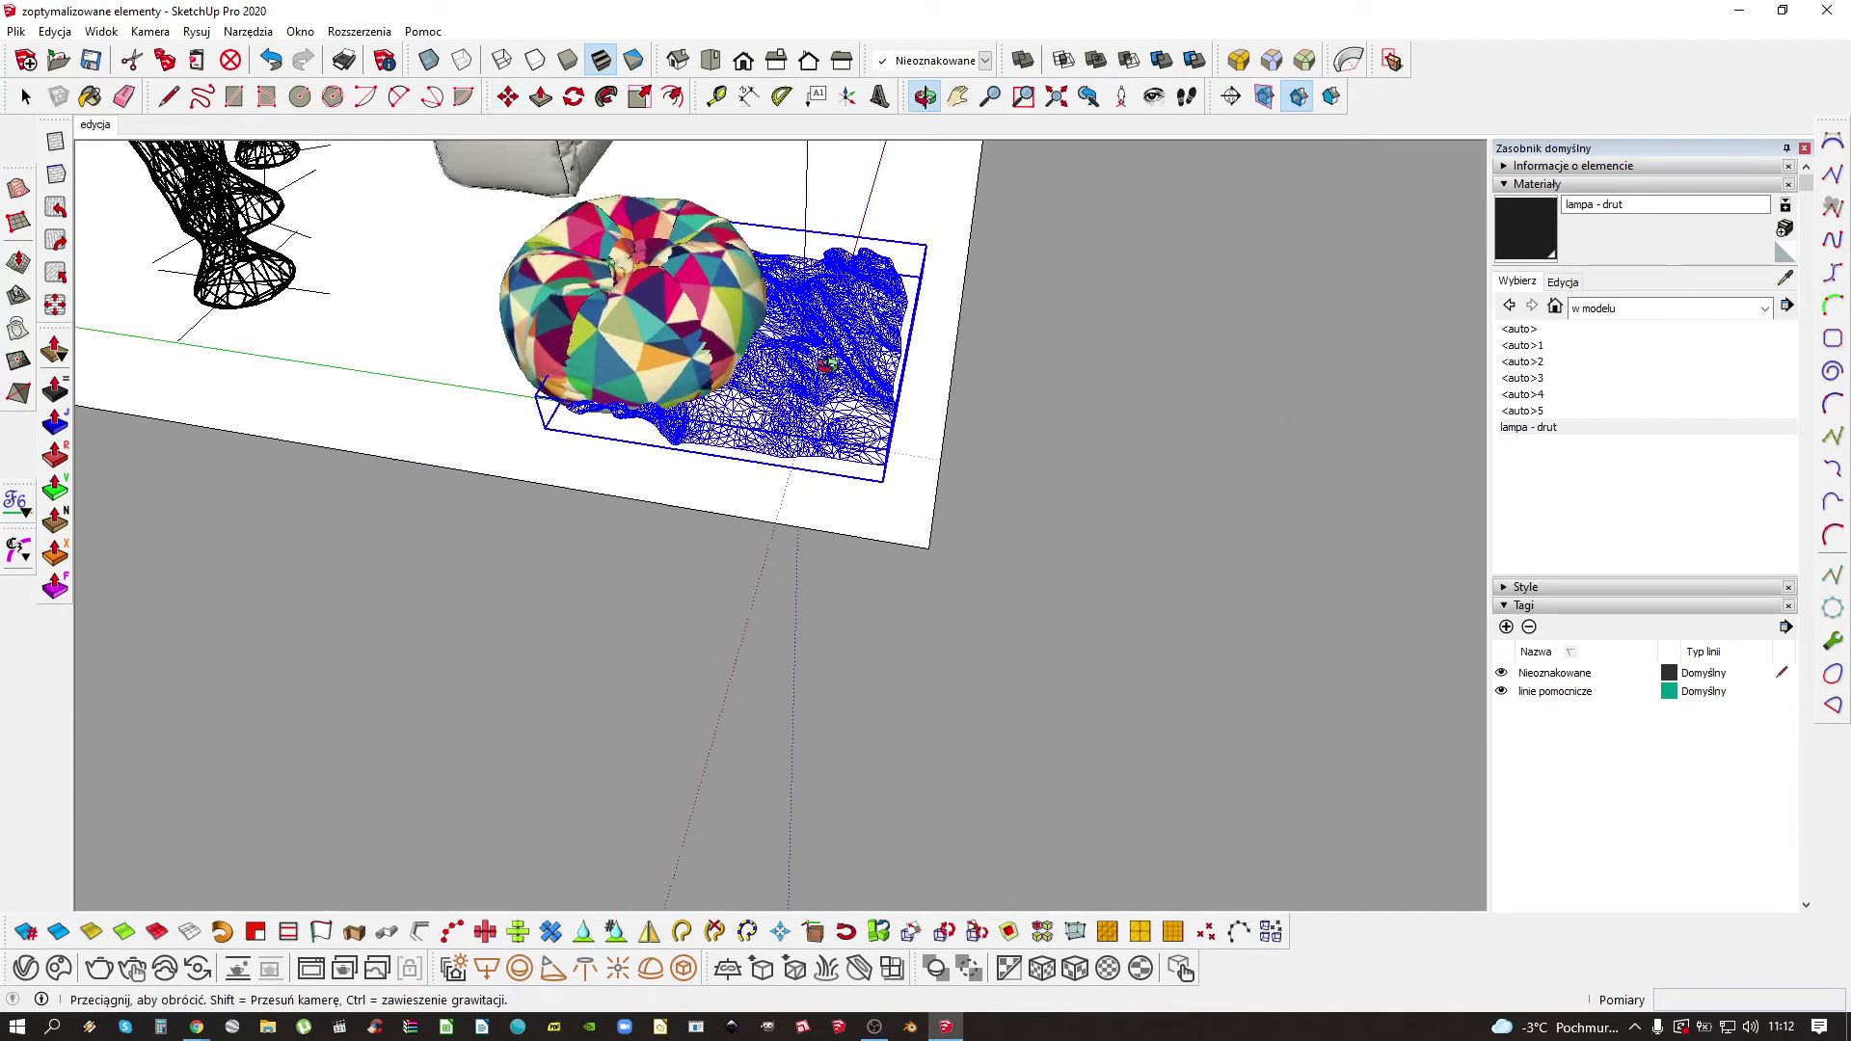
pyautogui.press('s')
pyautogui.scroll(2, 665, 260)
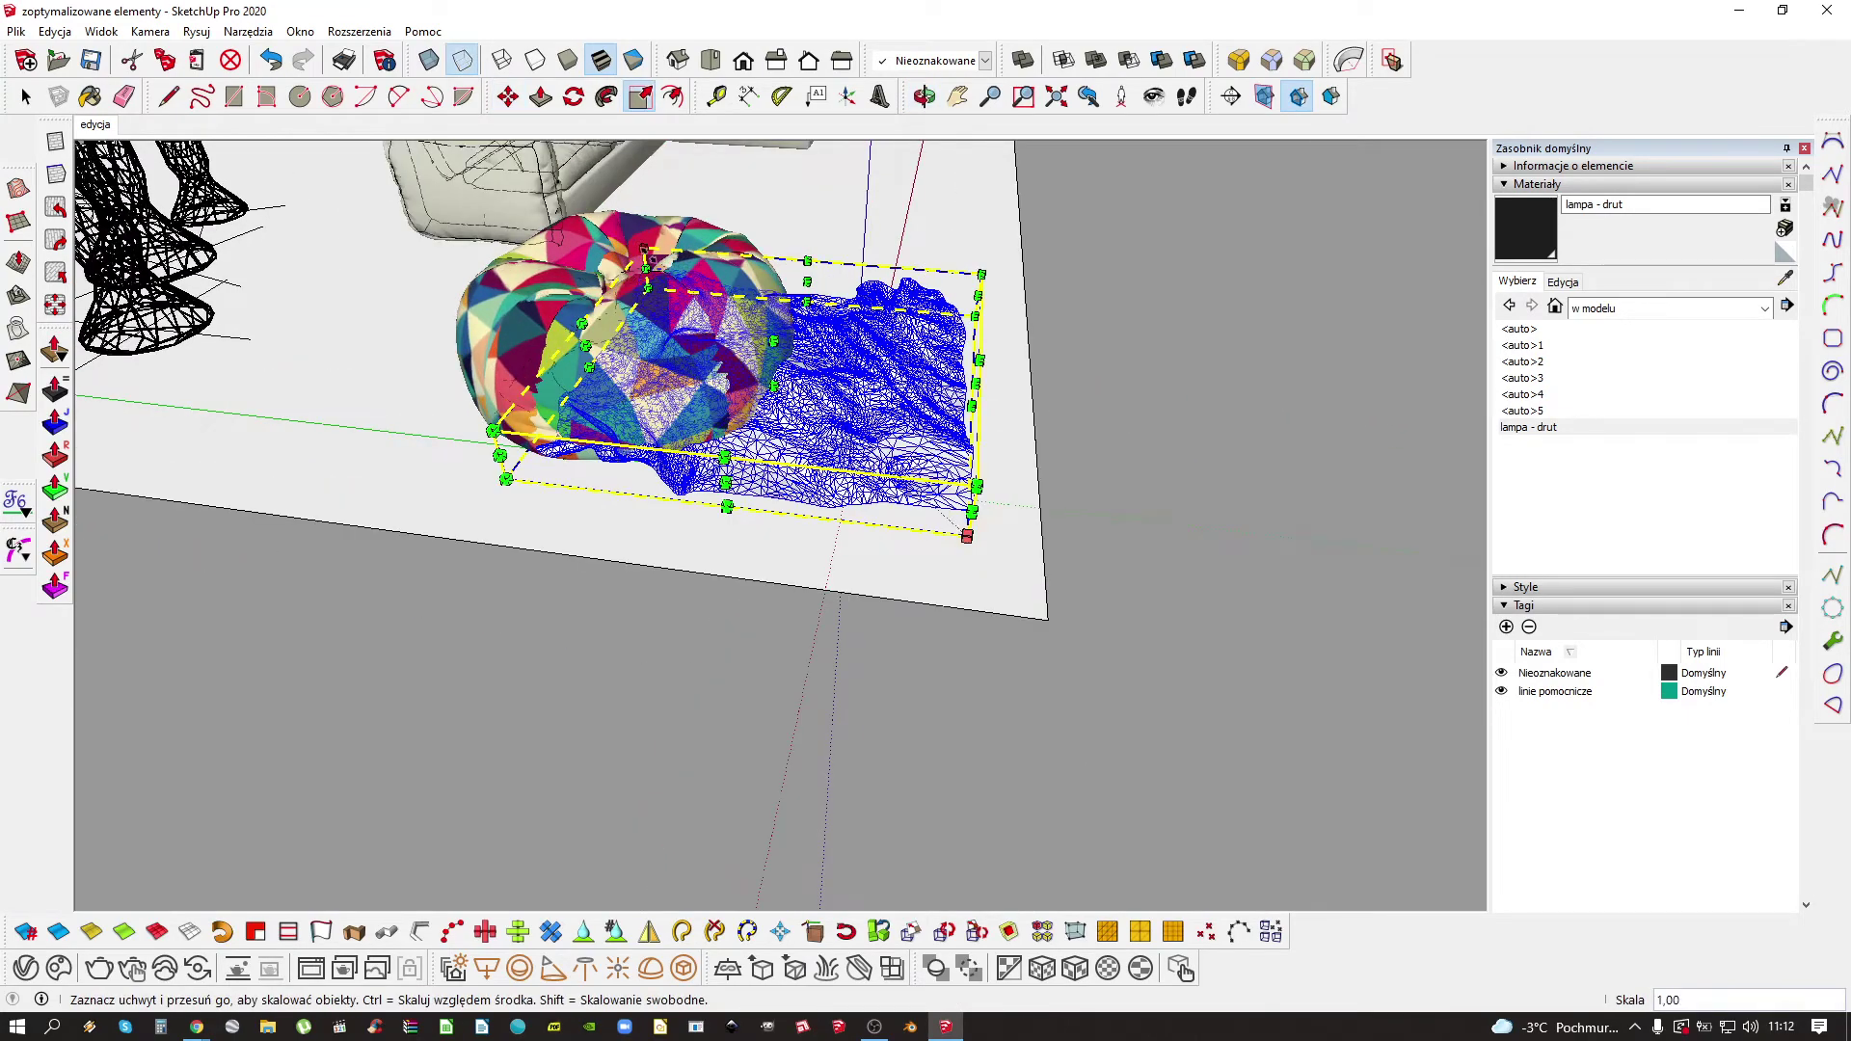
pyautogui.moveTo(646, 253); pyautogui.dragTo(819, 355)
pyautogui.press('space')
pyautogui.scroll(2, 899, 425)
pyautogui.scroll(1, 892, 443)
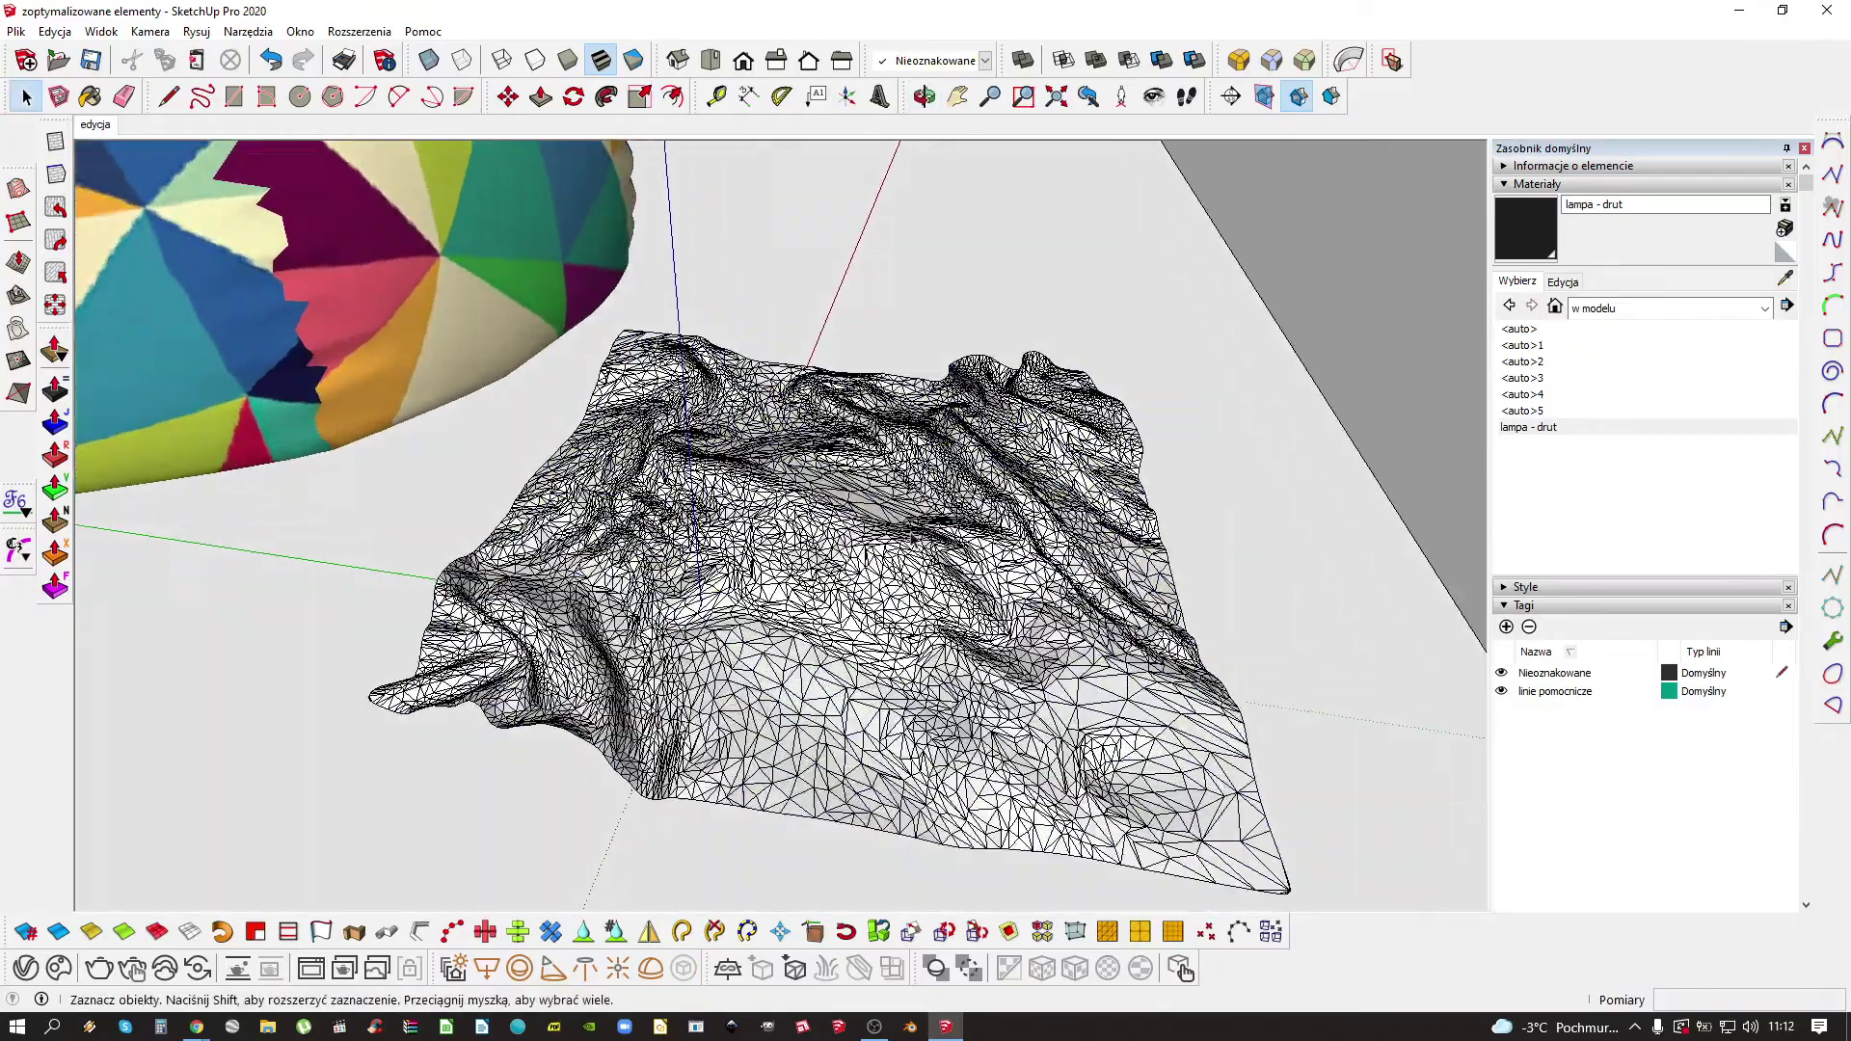
pyautogui.scroll(2, 885, 468)
pyautogui.scroll(1, 880, 490)
# - Soften the cloth mesh's edges at 78,60° with smooth normals so it looks smooth
pyautogui.click(1594, 187)
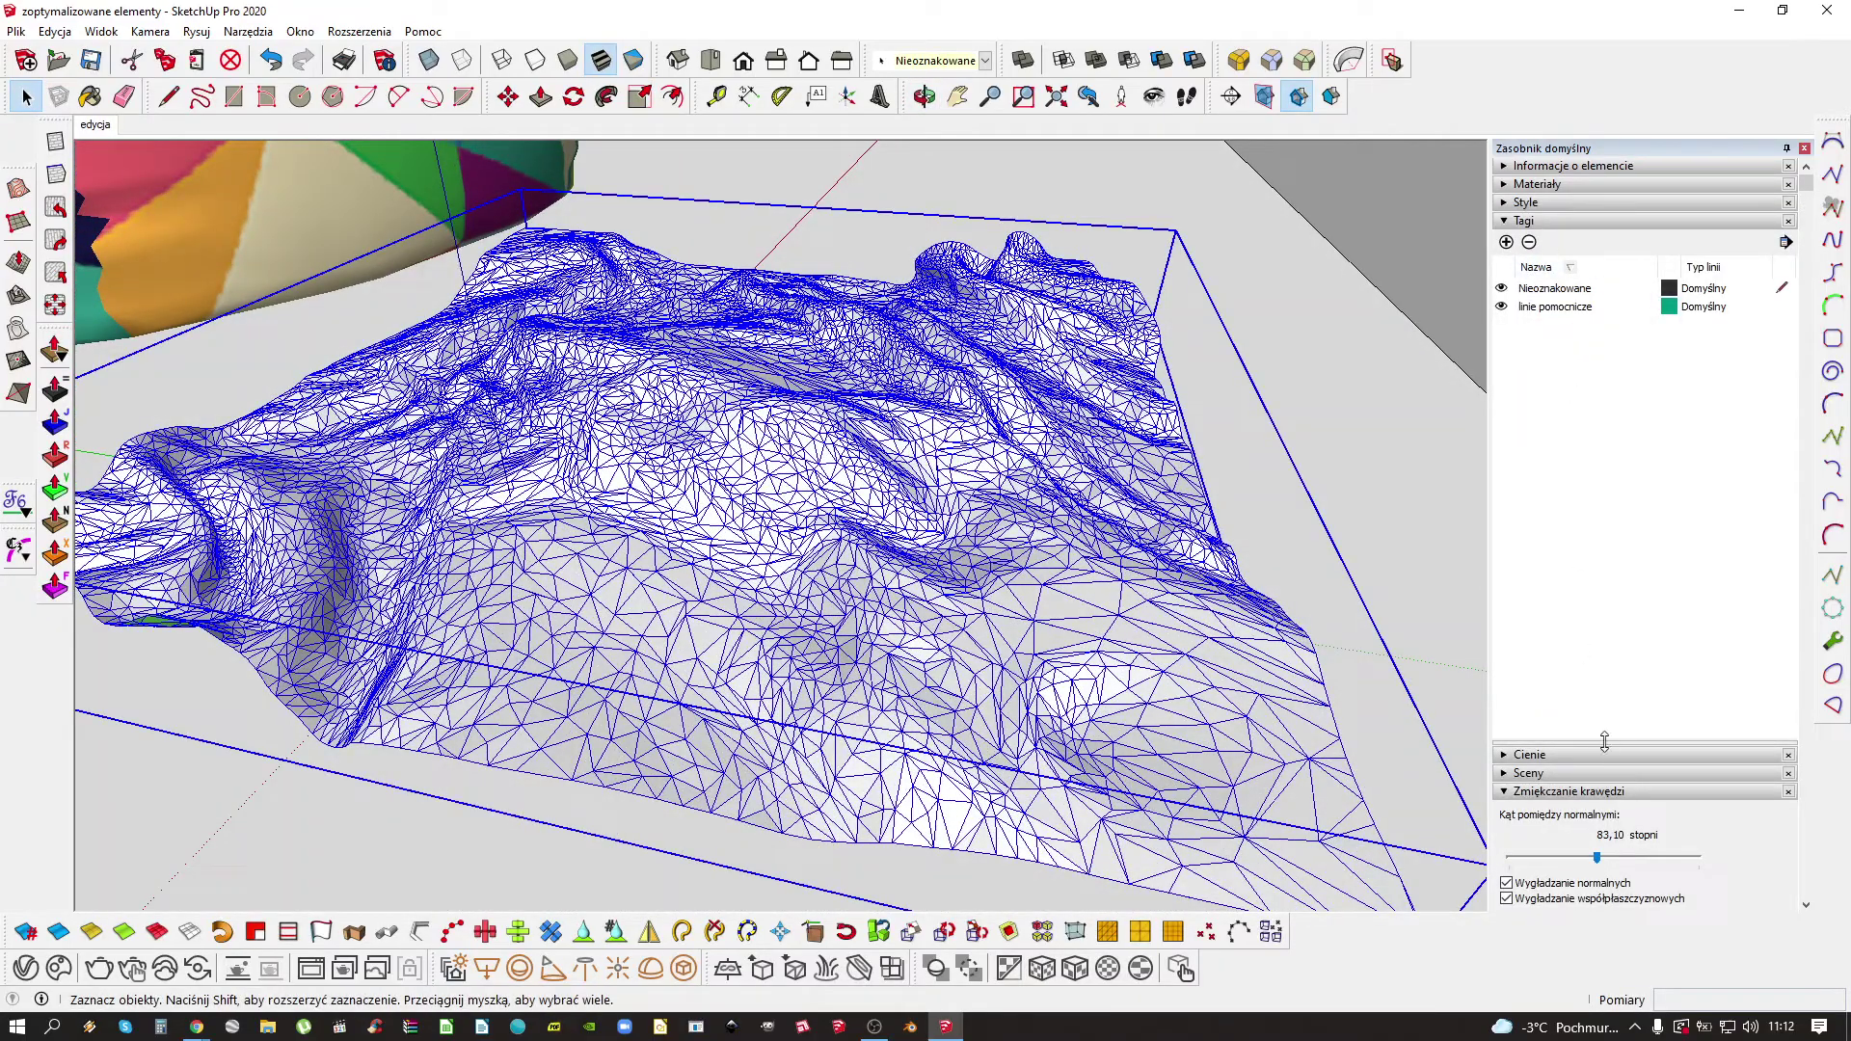
pyautogui.moveTo(1604, 741); pyautogui.dragTo(1626, 466)
pyautogui.click(1587, 221)
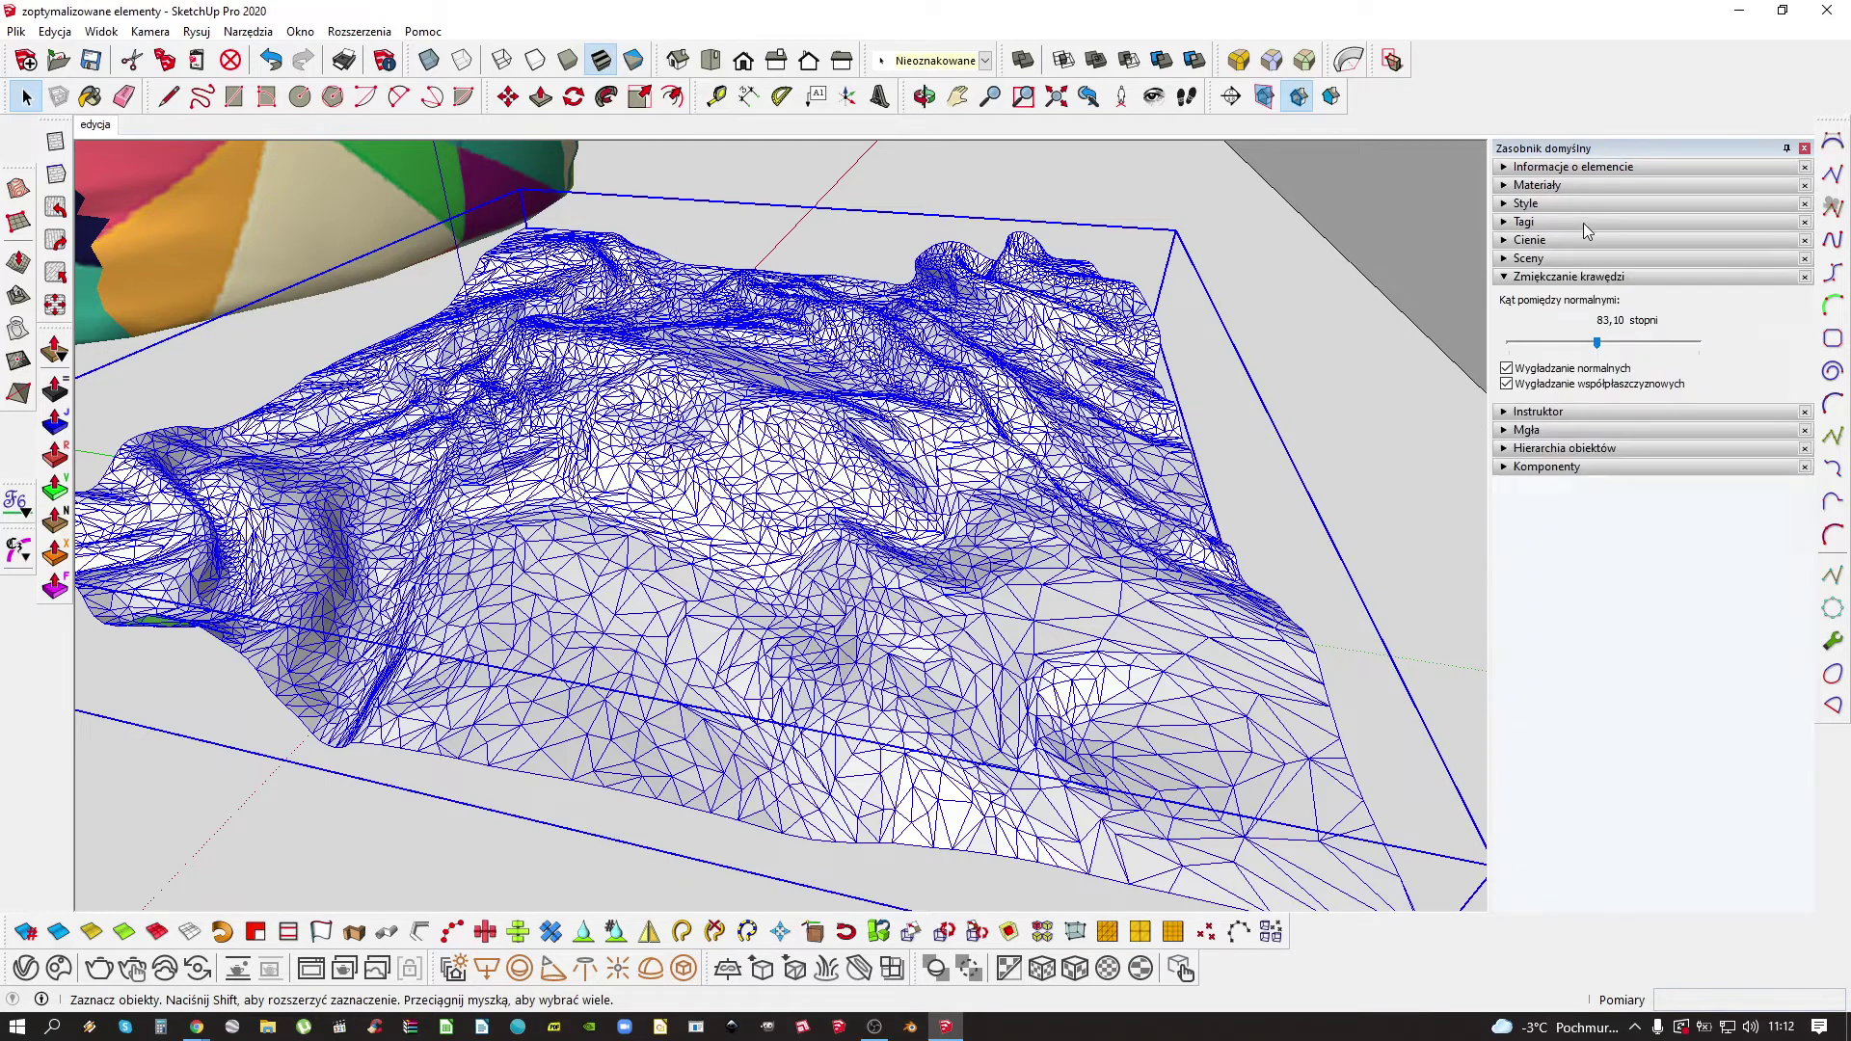
pyautogui.click(1586, 344)
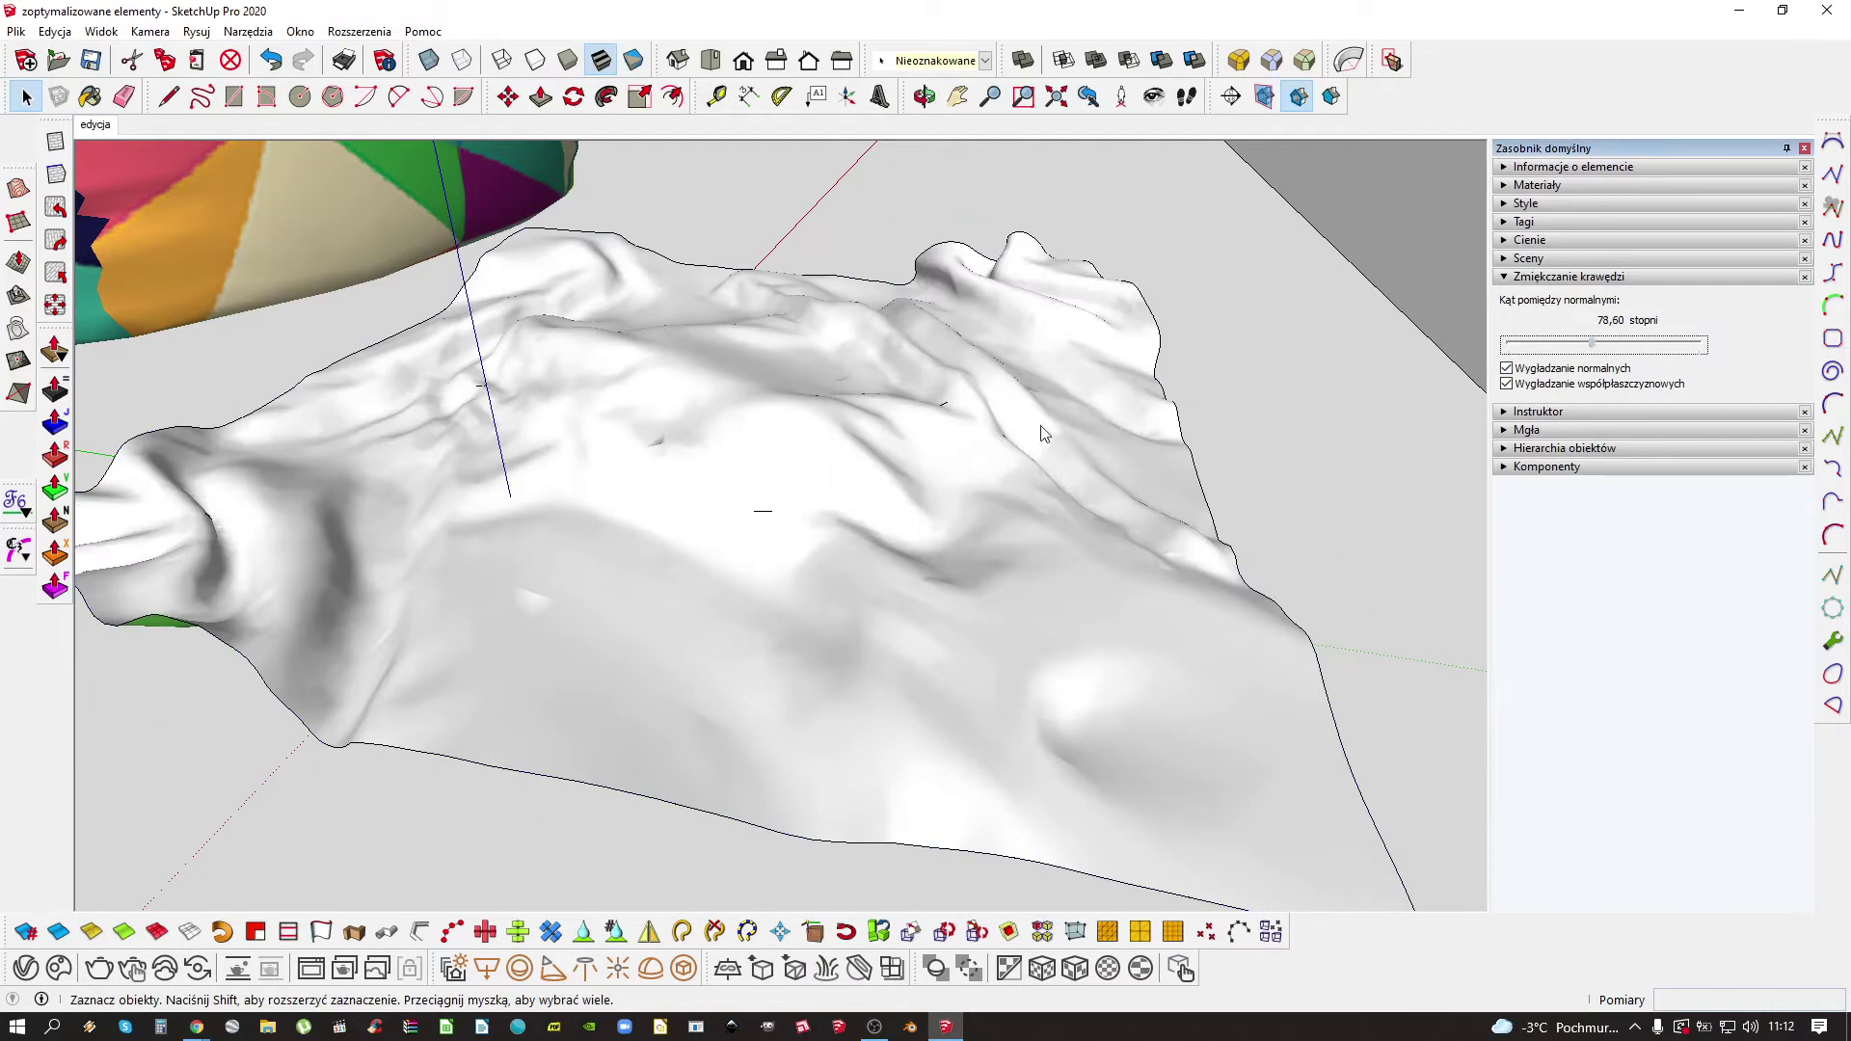
pyautogui.moveTo(863, 481)
pyautogui.mouseDown(button='middle')
pyautogui.moveTo(753, 483)
pyautogui.moveTo(1003, 528)
pyautogui.moveTo(801, 449)
pyautogui.moveTo(991, 517)
pyautogui.moveTo(1028, 488)
pyautogui.moveTo(1000, 595)
pyautogui.mouseUp(button='middle')
pyautogui.scroll(-3, 800, 449)
# - Move the cloth mesh over beside the lamp bases
pyautogui.press('m')
pyautogui.click(889, 687)
pyautogui.scroll(3, 769, 499)
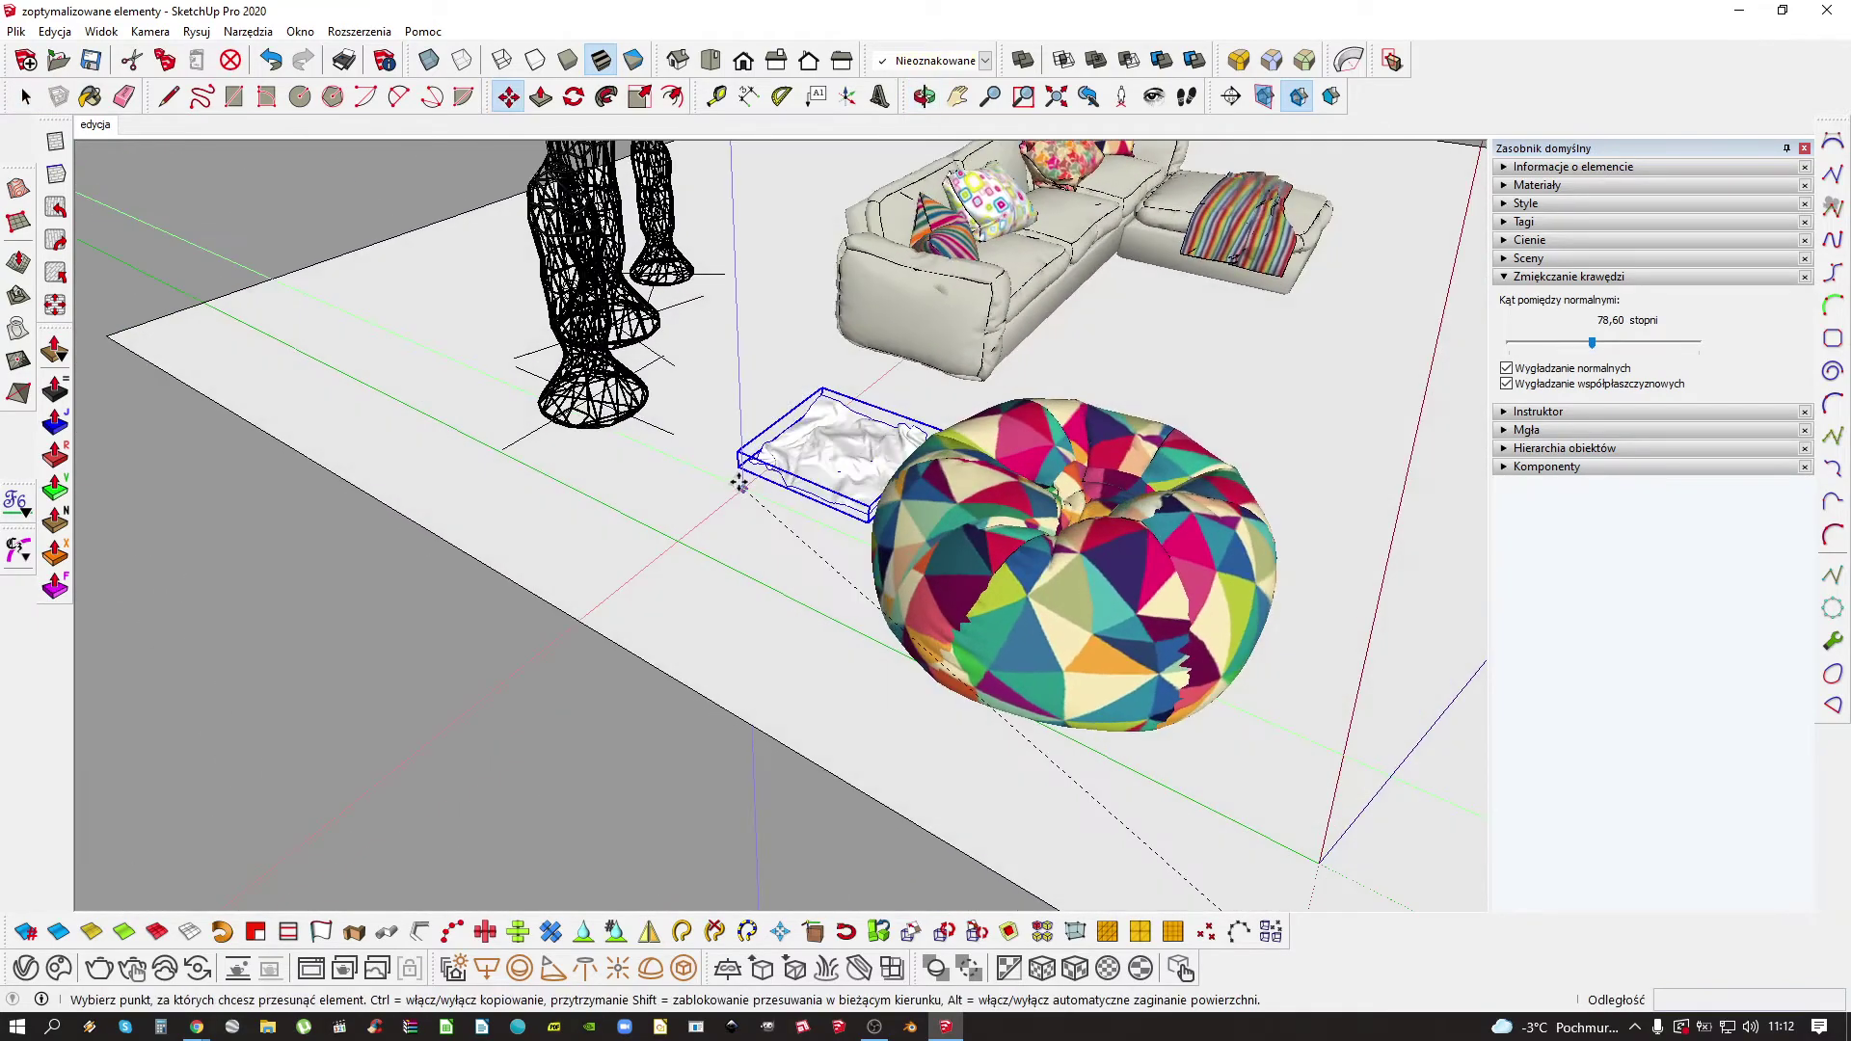
pyautogui.click(704, 393)
pyautogui.scroll(-2, 704, 393)
pyautogui.press('b')
pyautogui.scroll(3, 1039, 335)
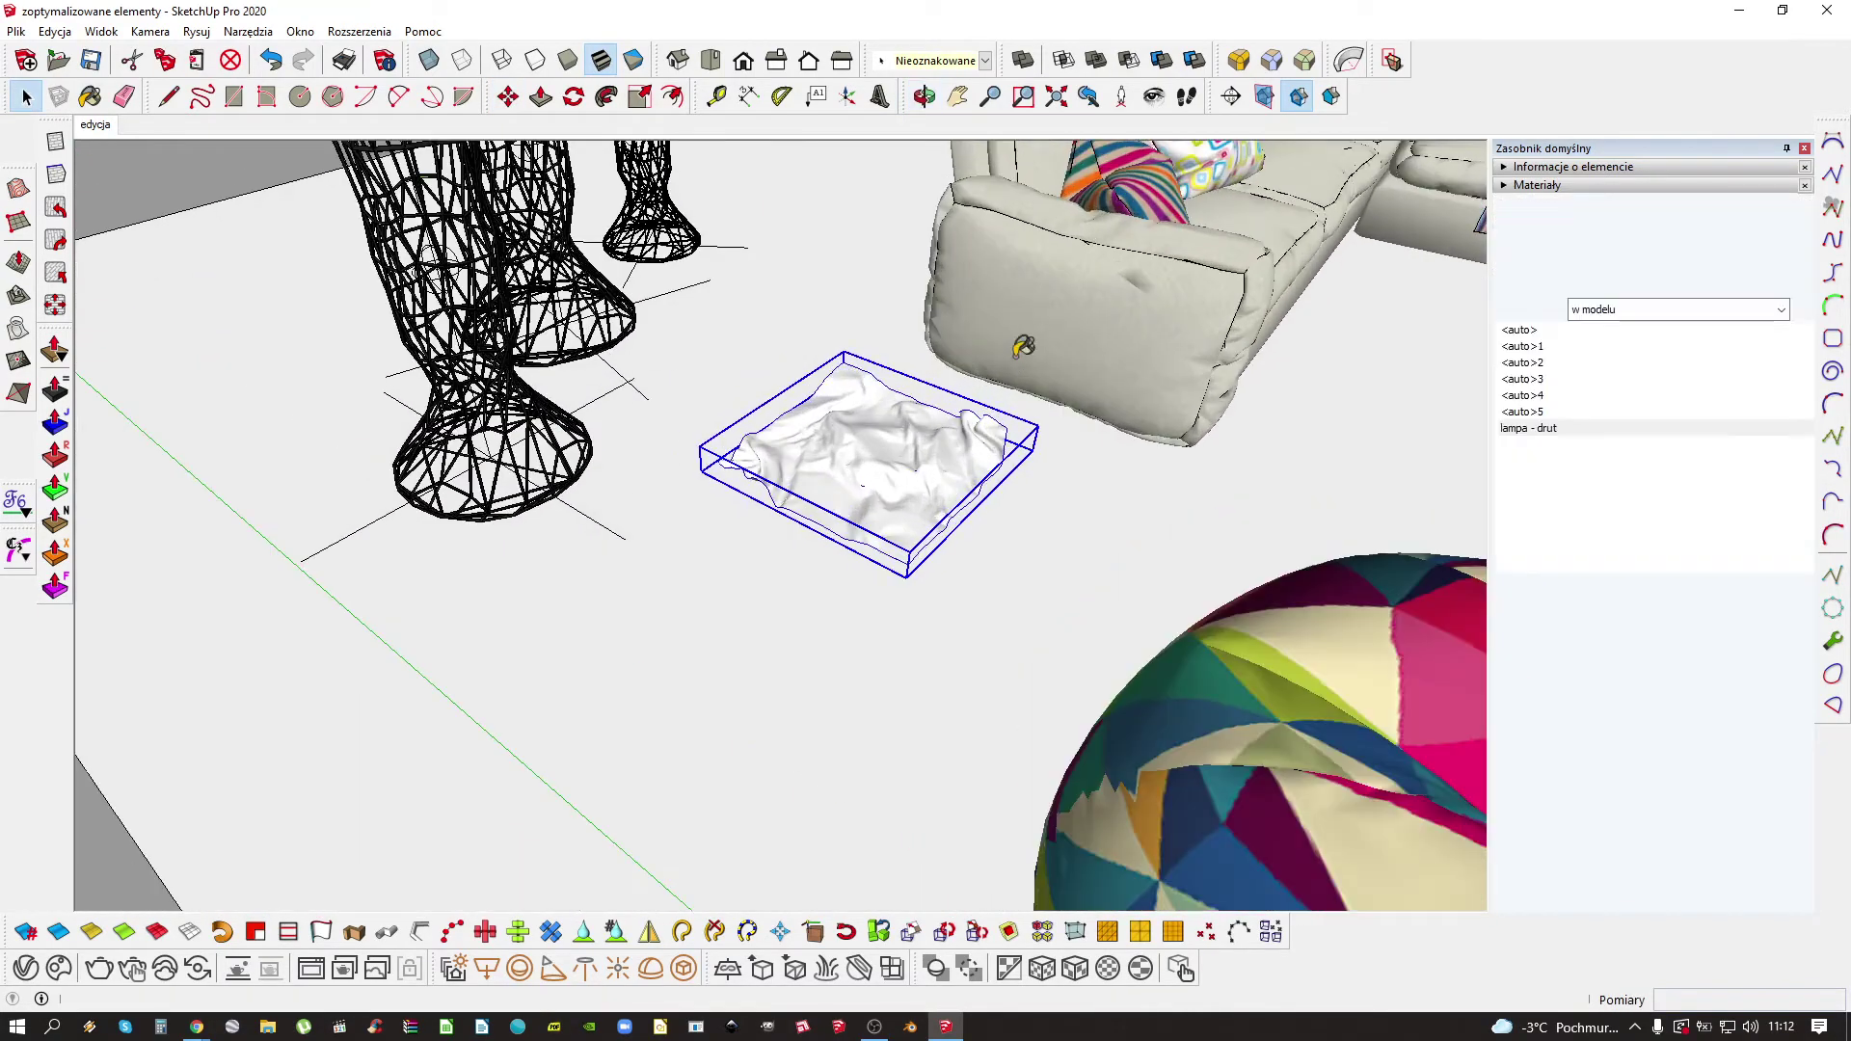
pyautogui.press('space')
pyautogui.scroll(2, 880, 461)
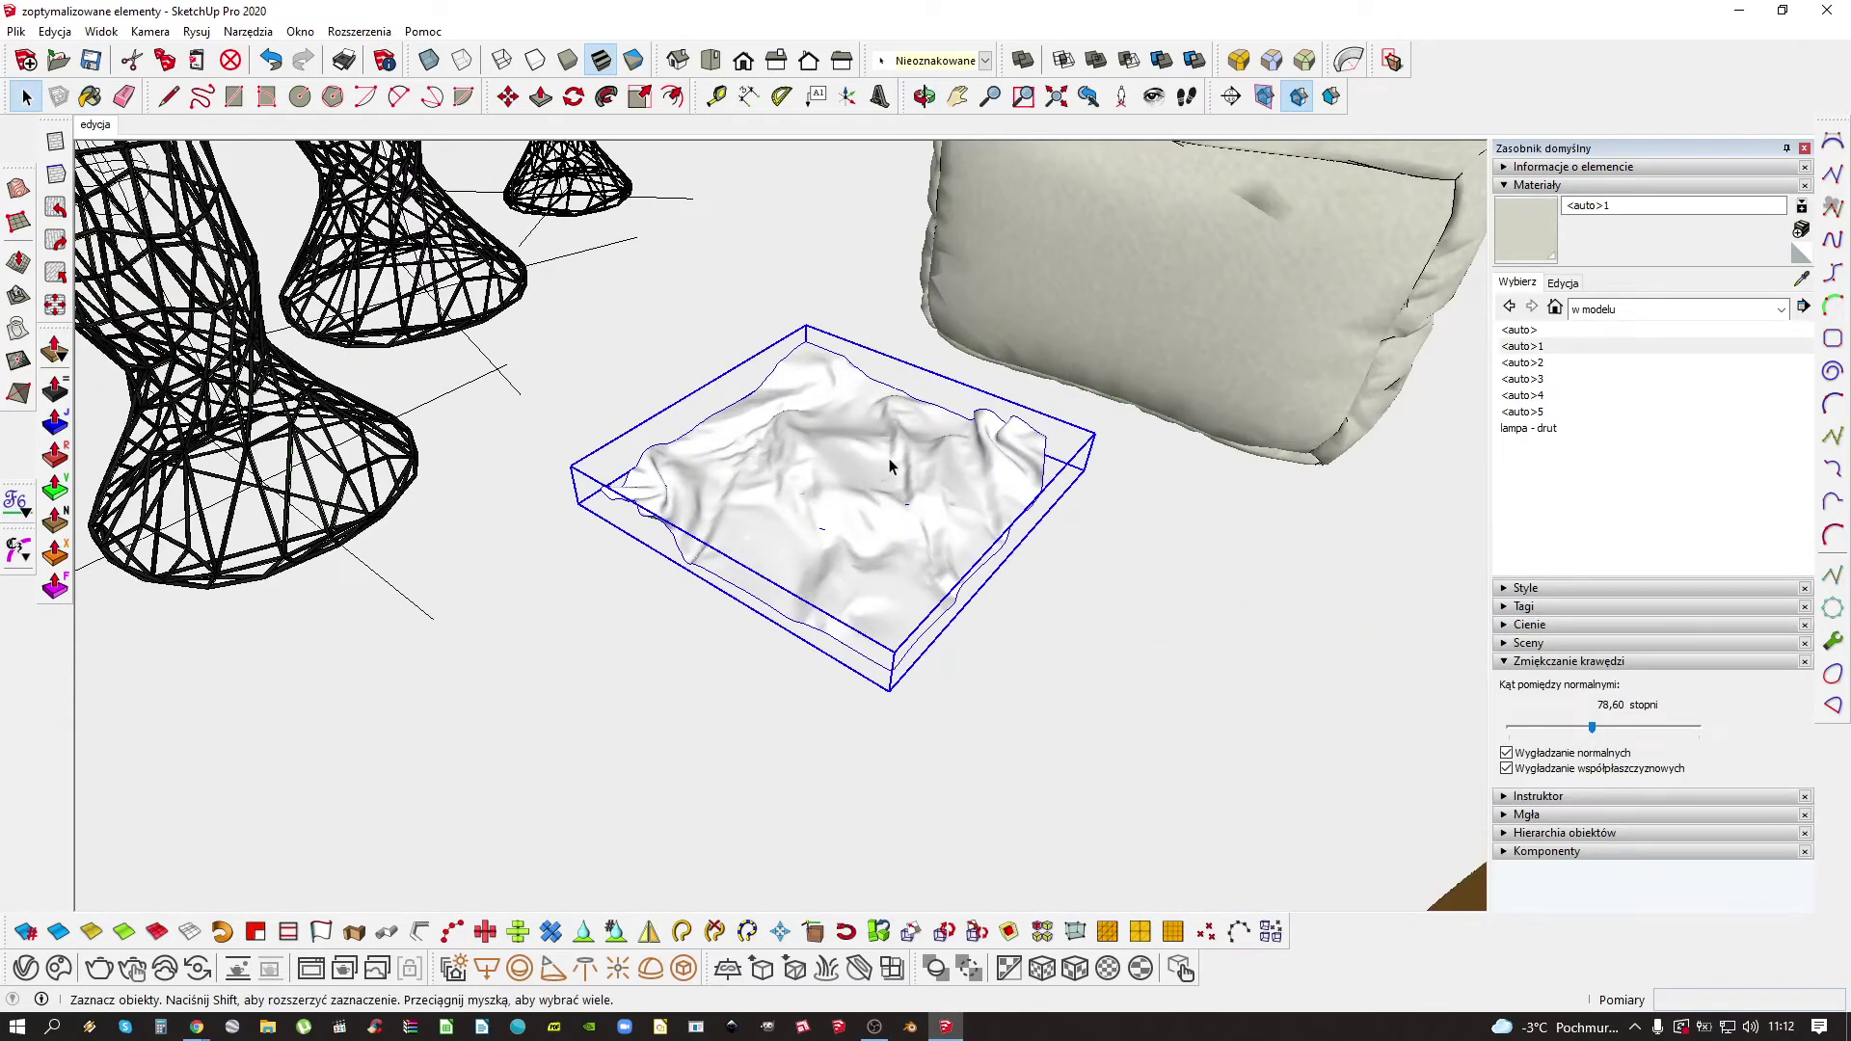
# - Paint the cloth surface inside its group with the cream <auto>1 material
pyautogui.doubleClick(889, 466)
pyautogui.click(889, 465)
pyautogui.press('b')
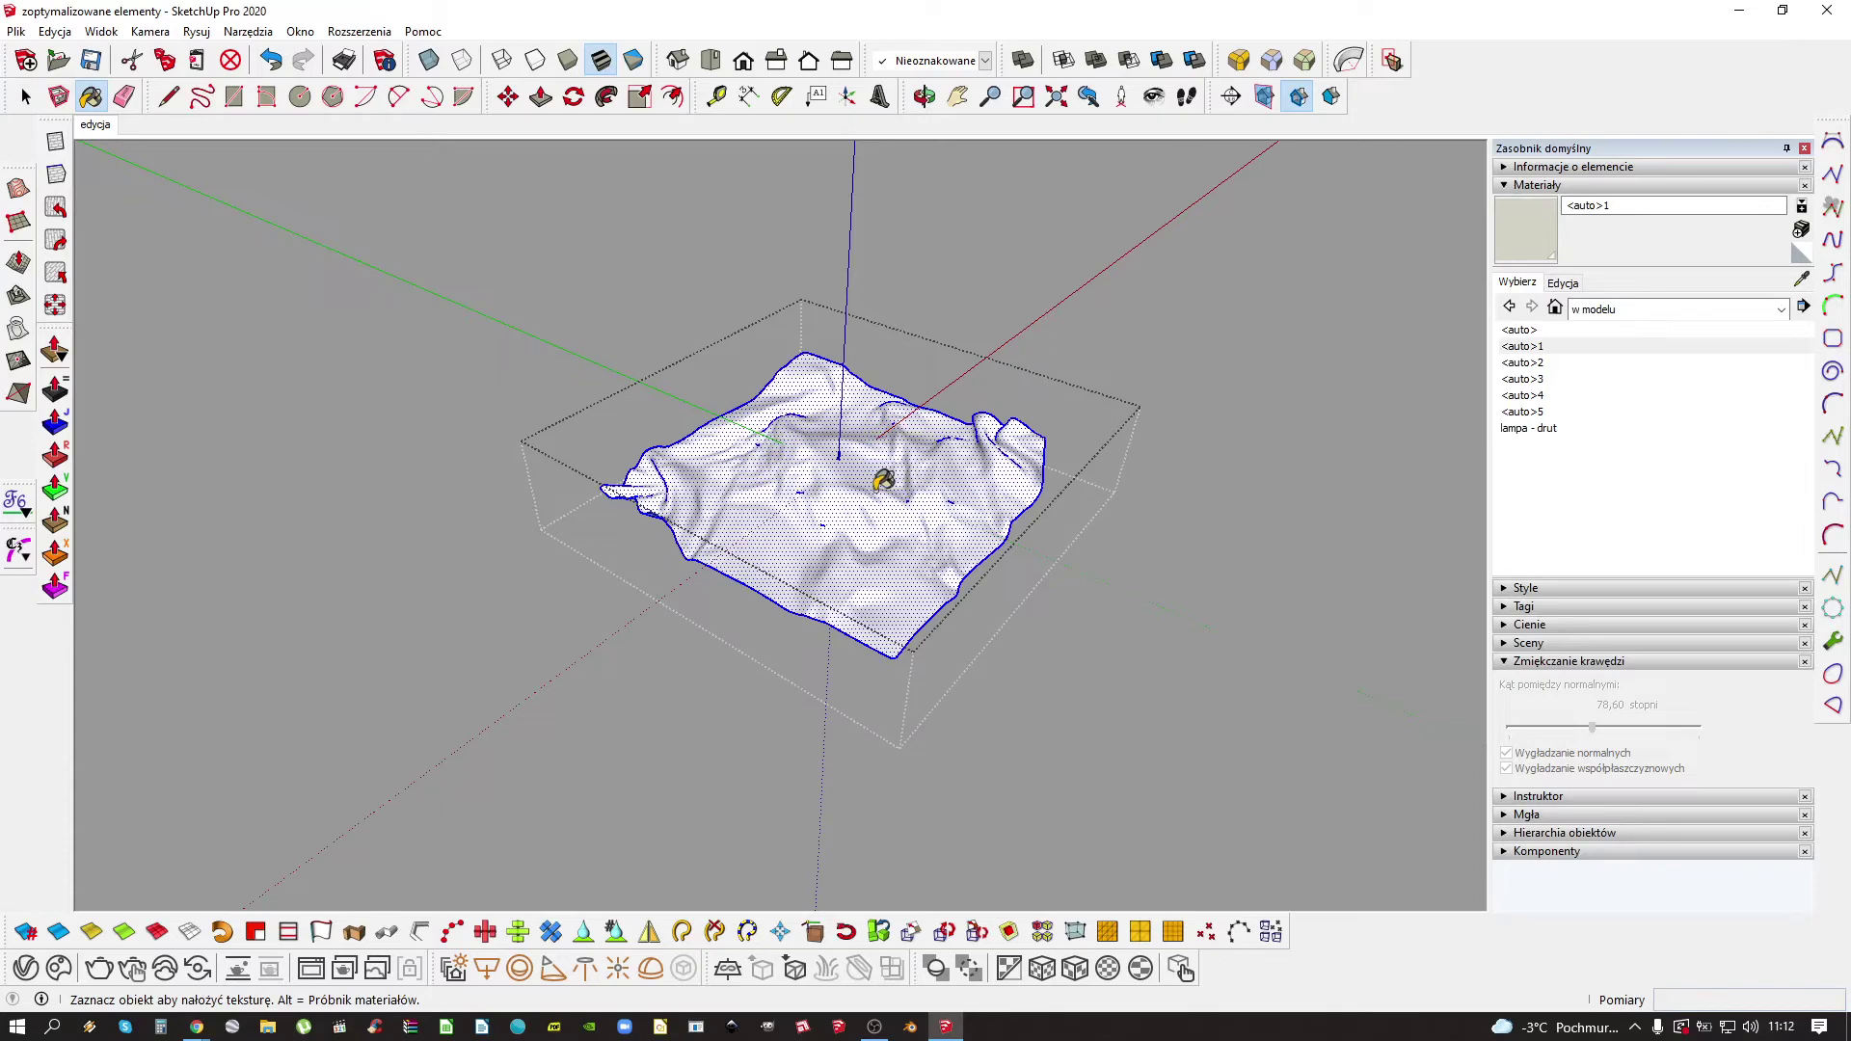
pyautogui.moveTo(883, 479); pyautogui.dragTo(944, 480, button='middle')
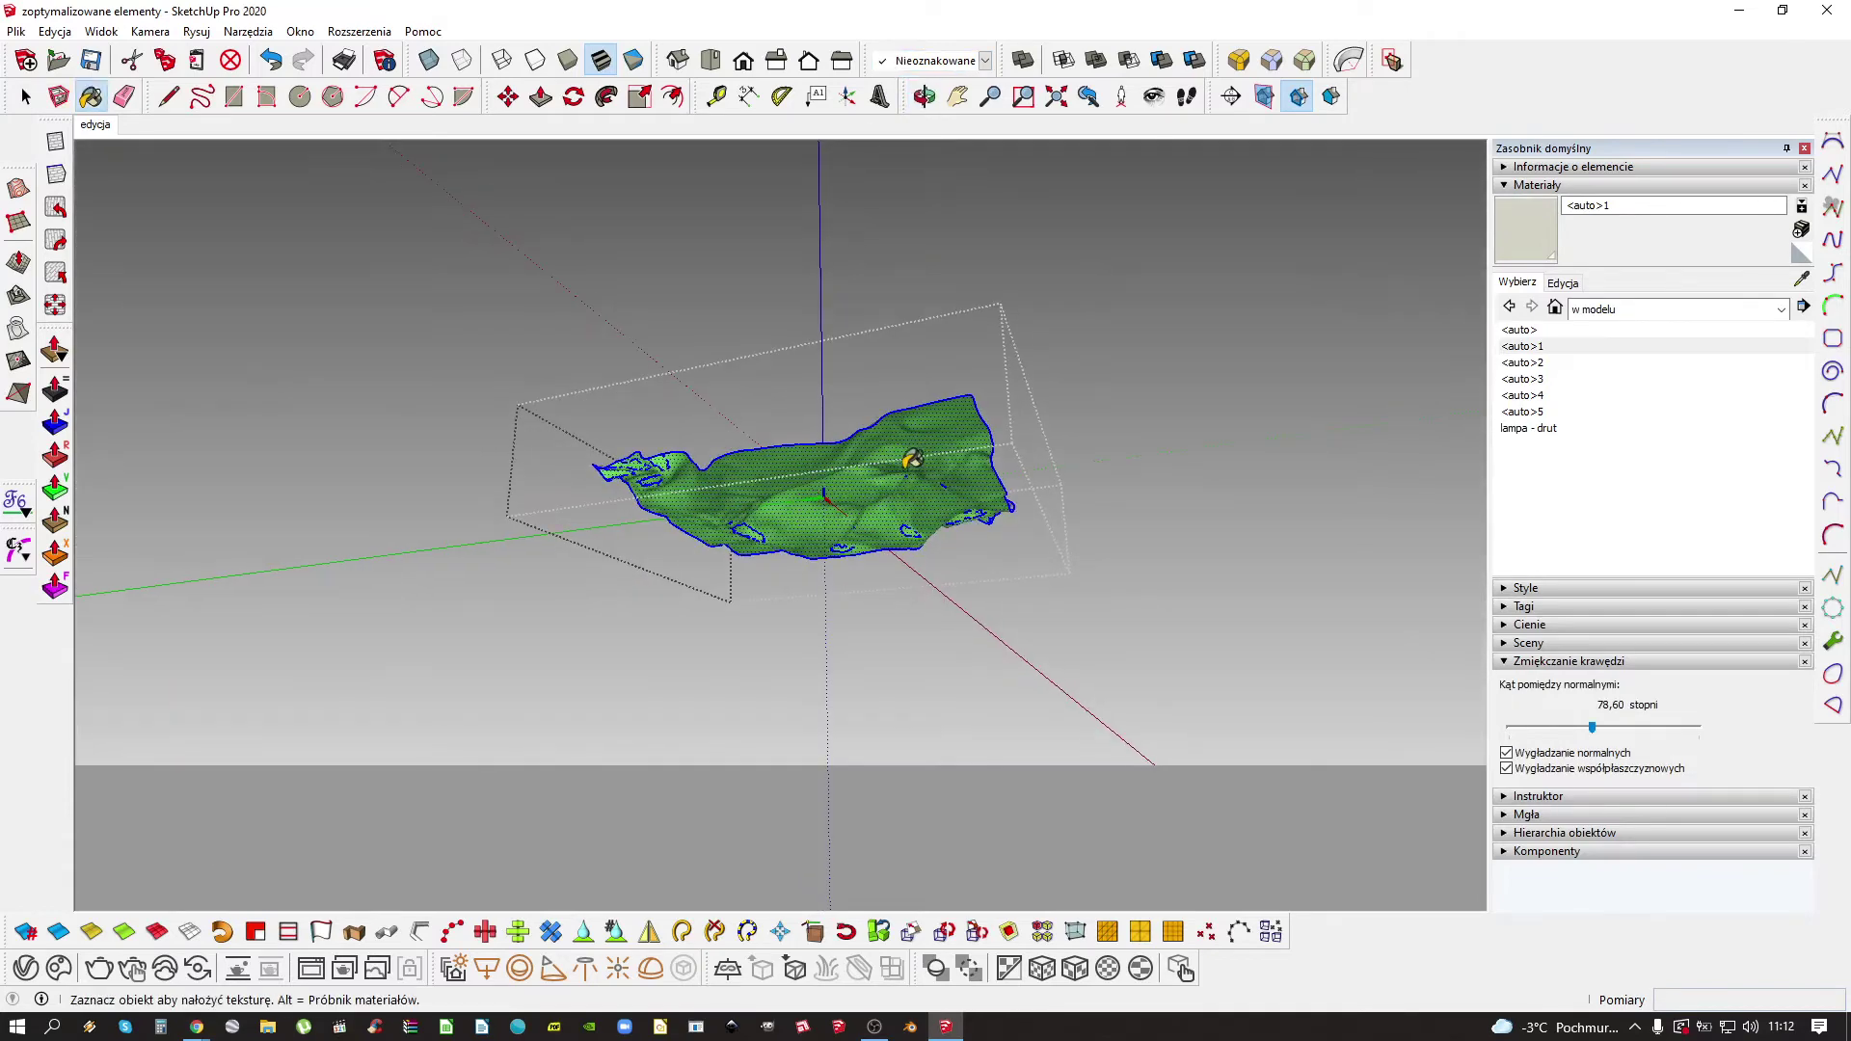
pyautogui.click(872, 498)
pyautogui.moveTo(872, 498); pyautogui.dragTo(835, 566, button='middle')
pyautogui.press('space')
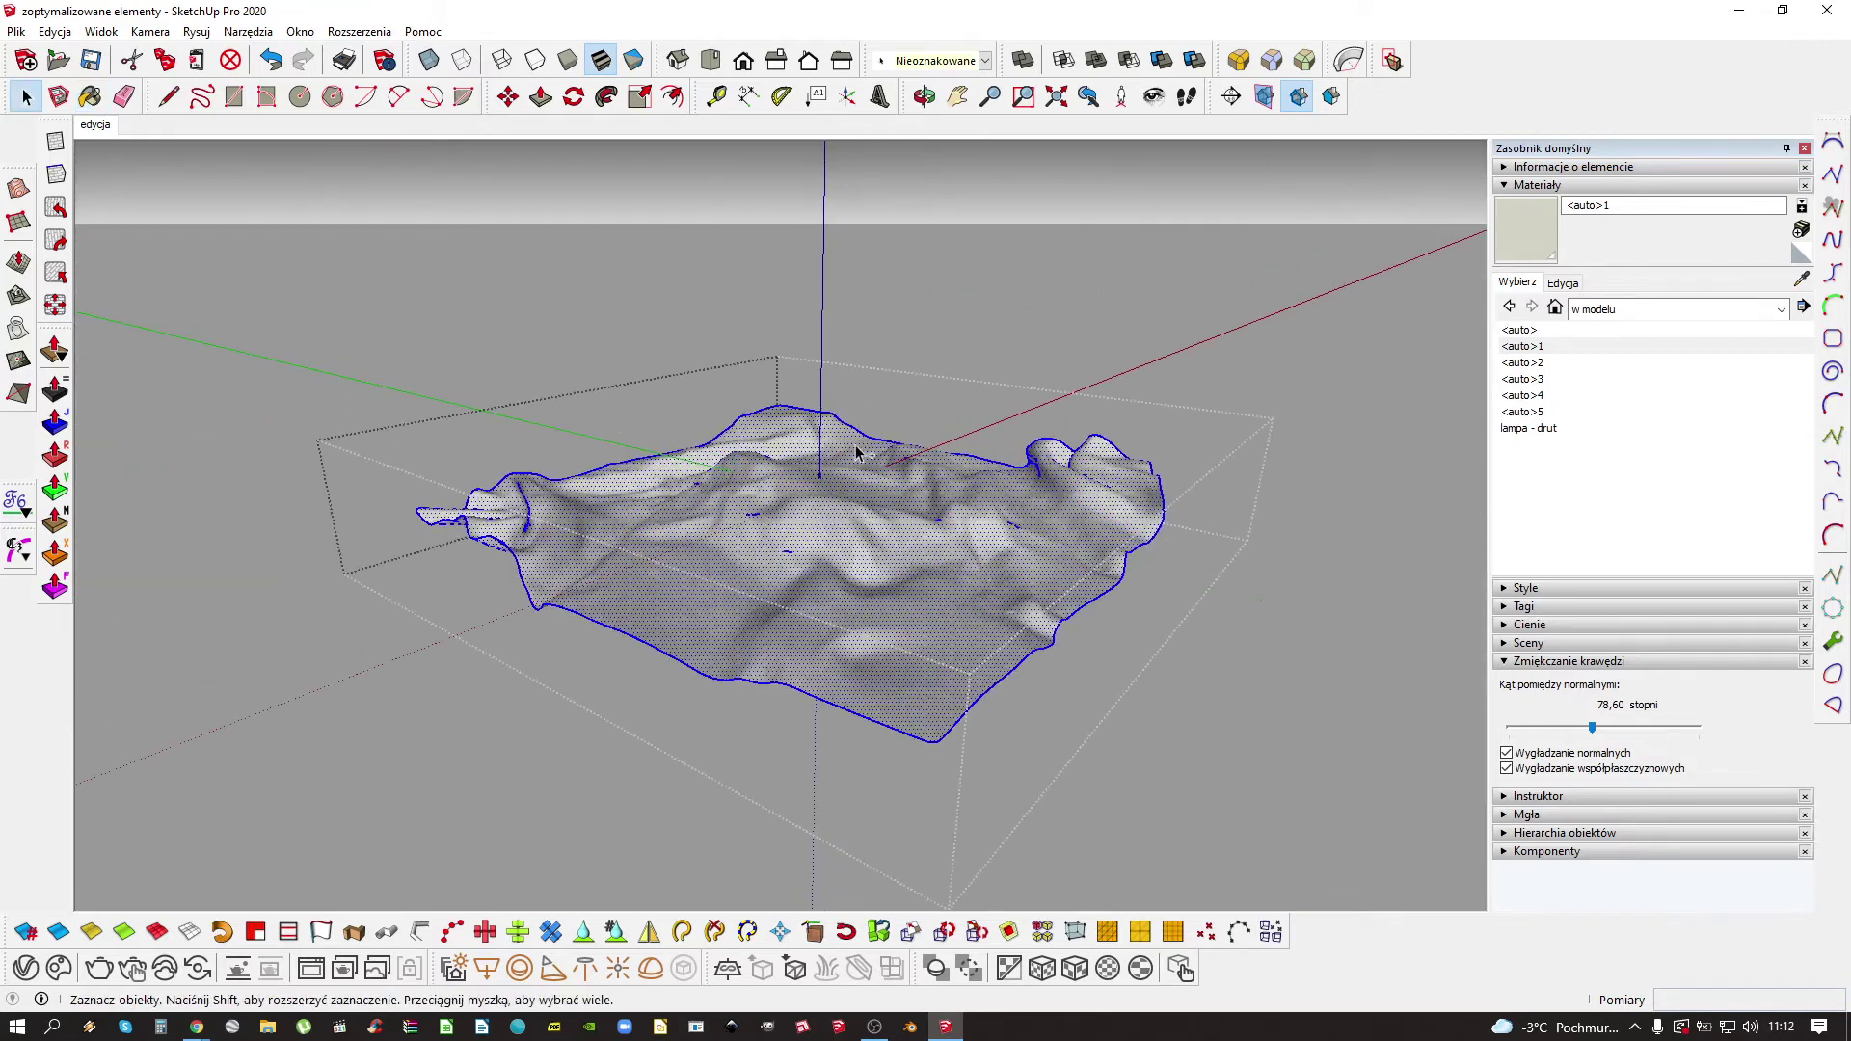
pyautogui.scroll(5, 773, 562)
pyautogui.scroll(-3, 791, 568)
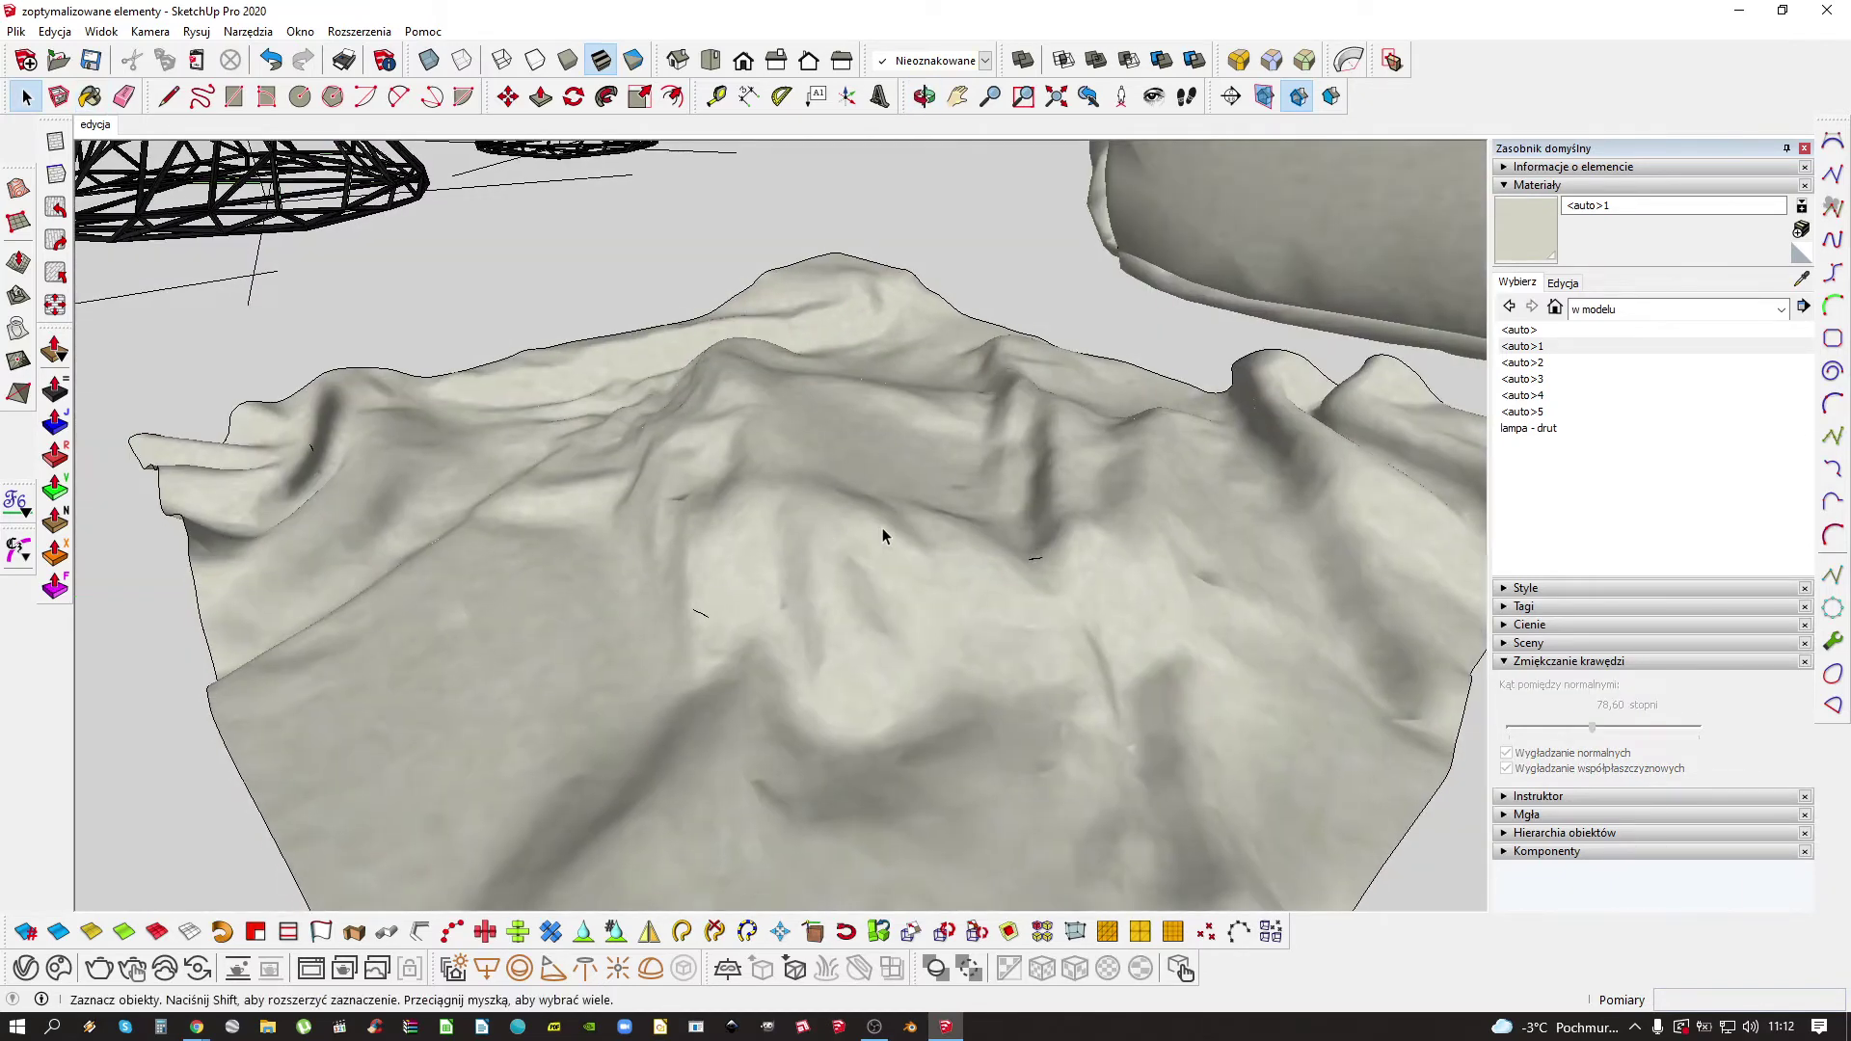
pyautogui.scroll(4, 868, 526)
pyautogui.scroll(3, 772, 526)
# - Apply a world tri-planar texture projection to the cloth
pyautogui.rightClick(760, 520)
pyautogui.click(713, 472)
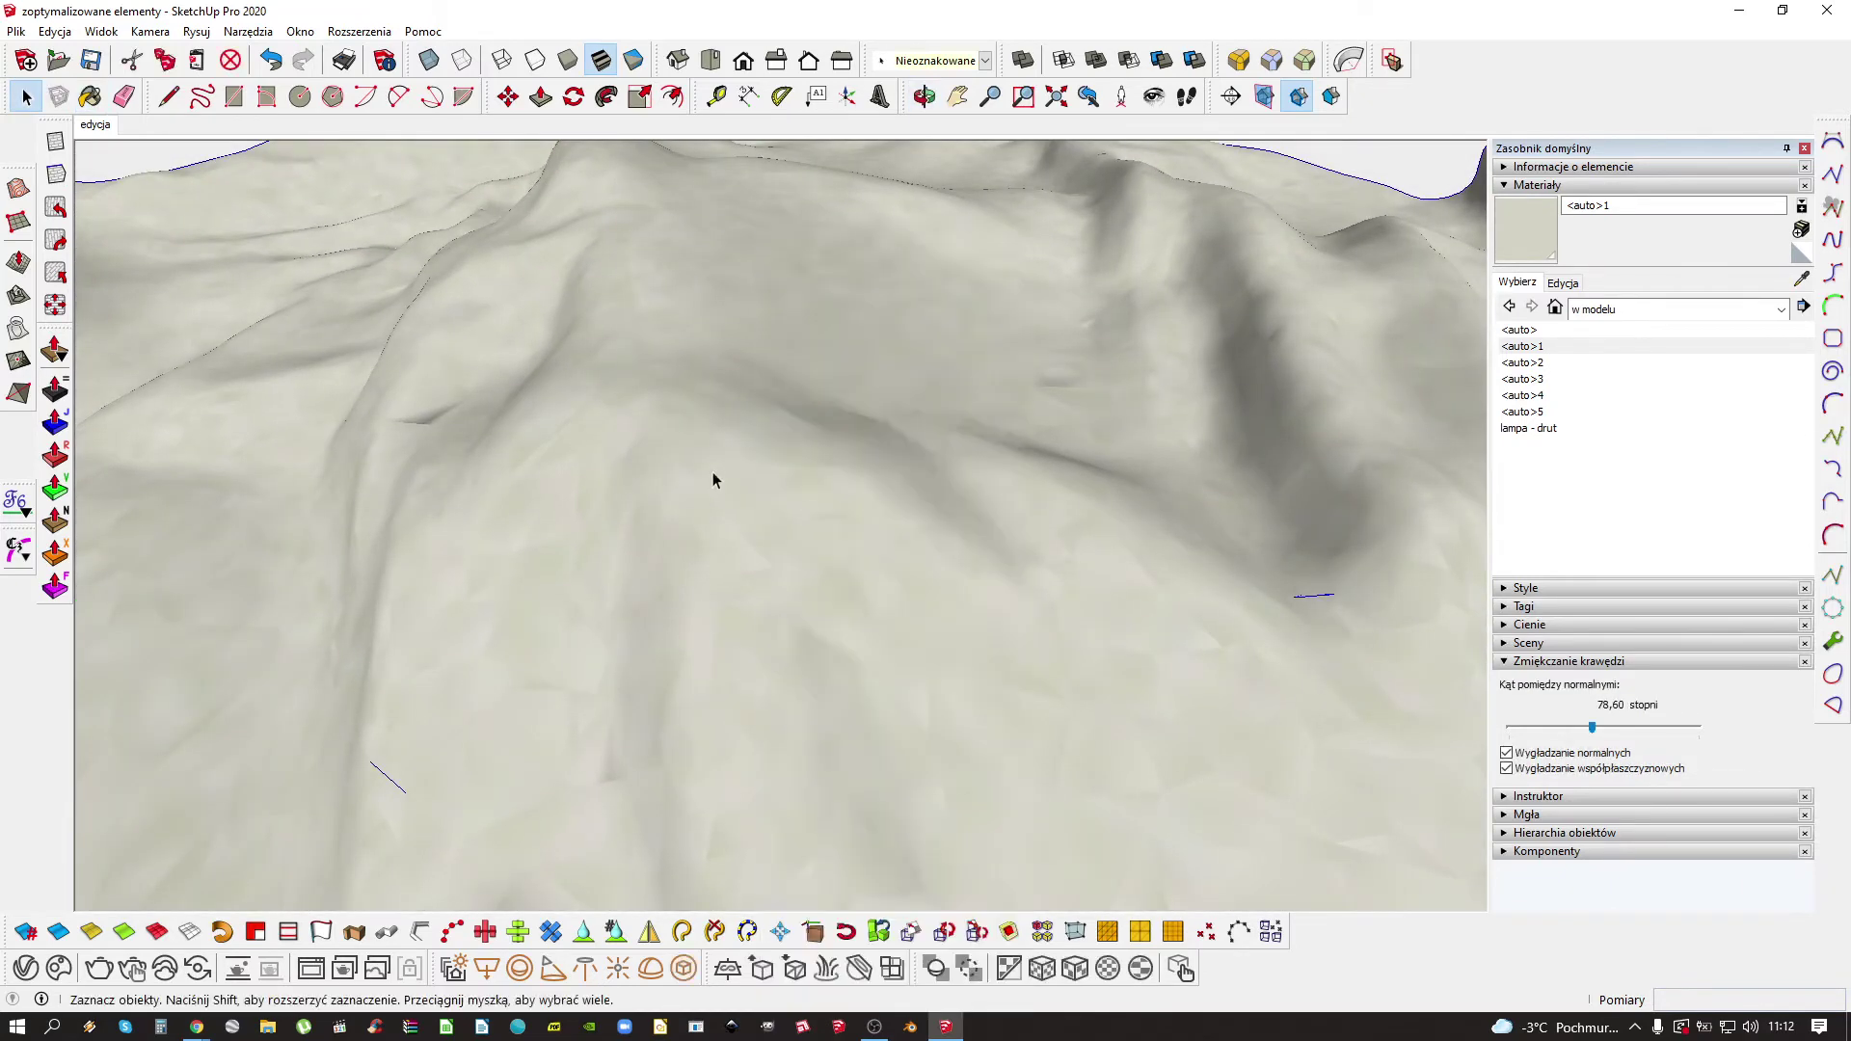
pyautogui.scroll(-2, 723, 461)
pyautogui.rightClick(731, 447)
pyautogui.moveTo(803, 723)
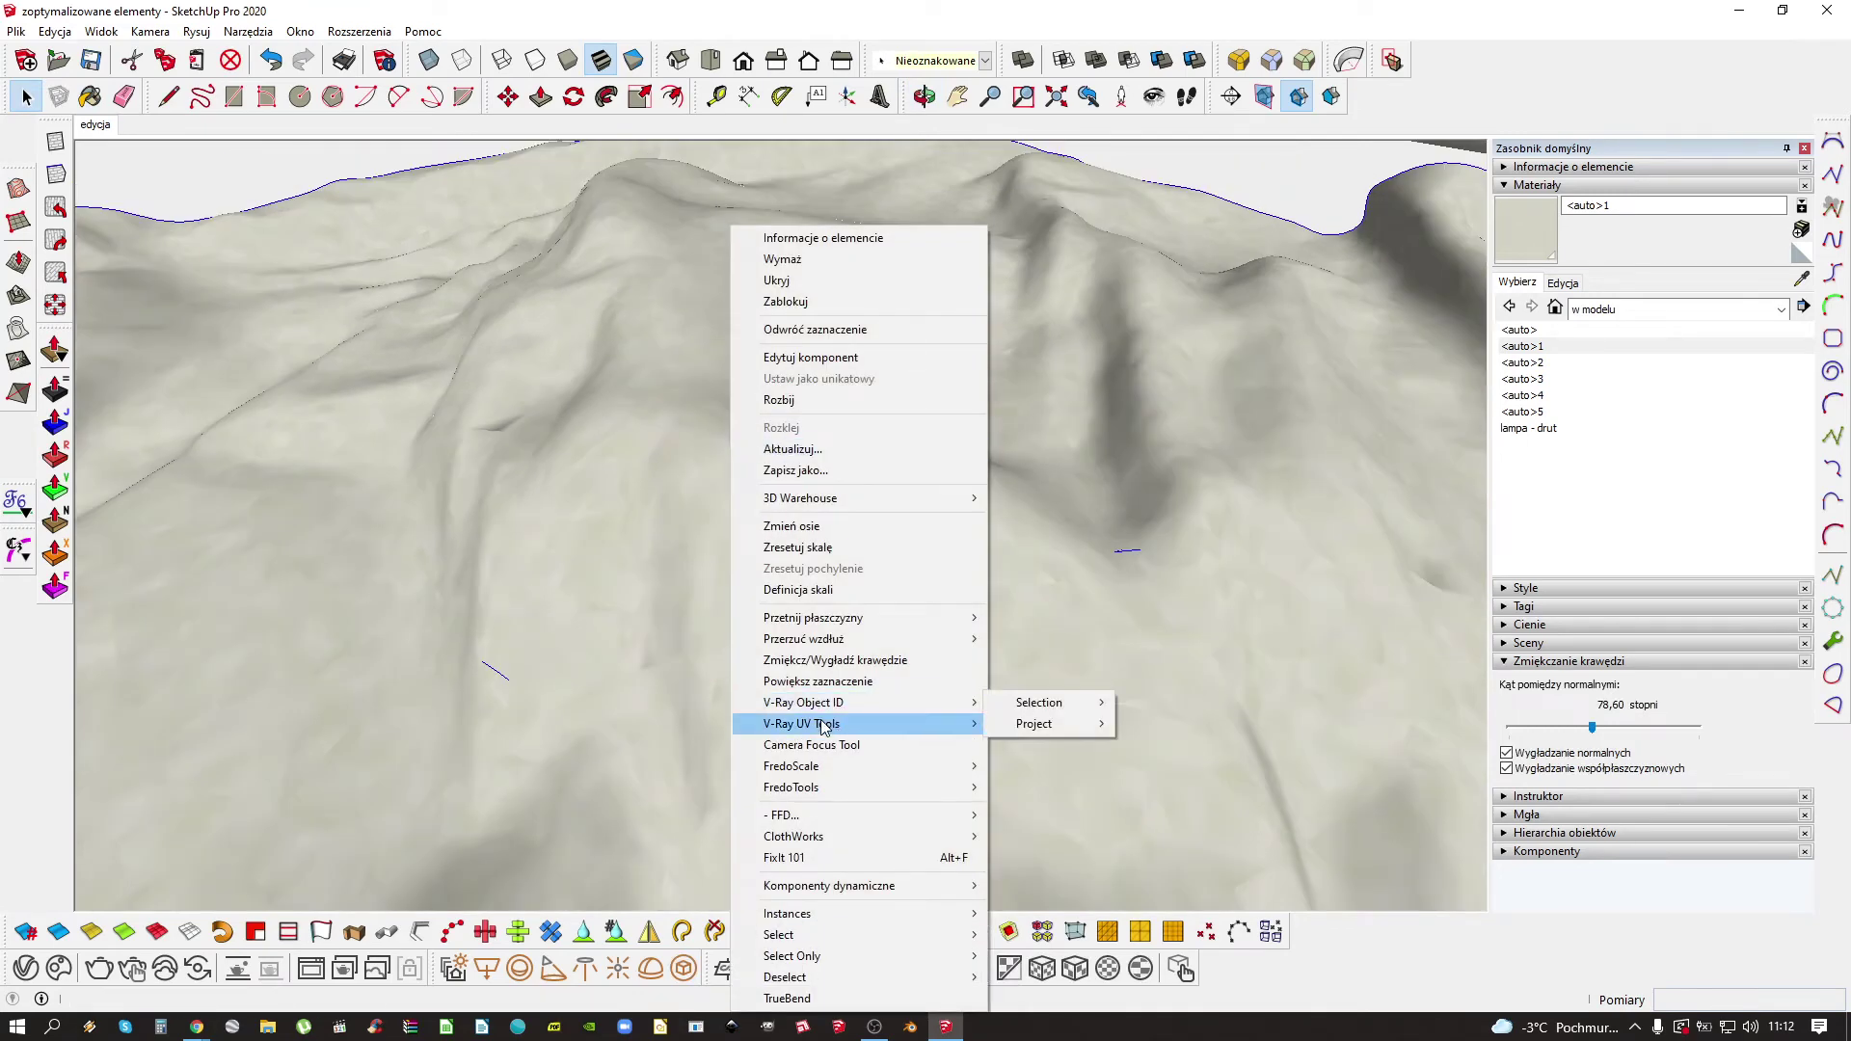
pyautogui.click(1074, 724)
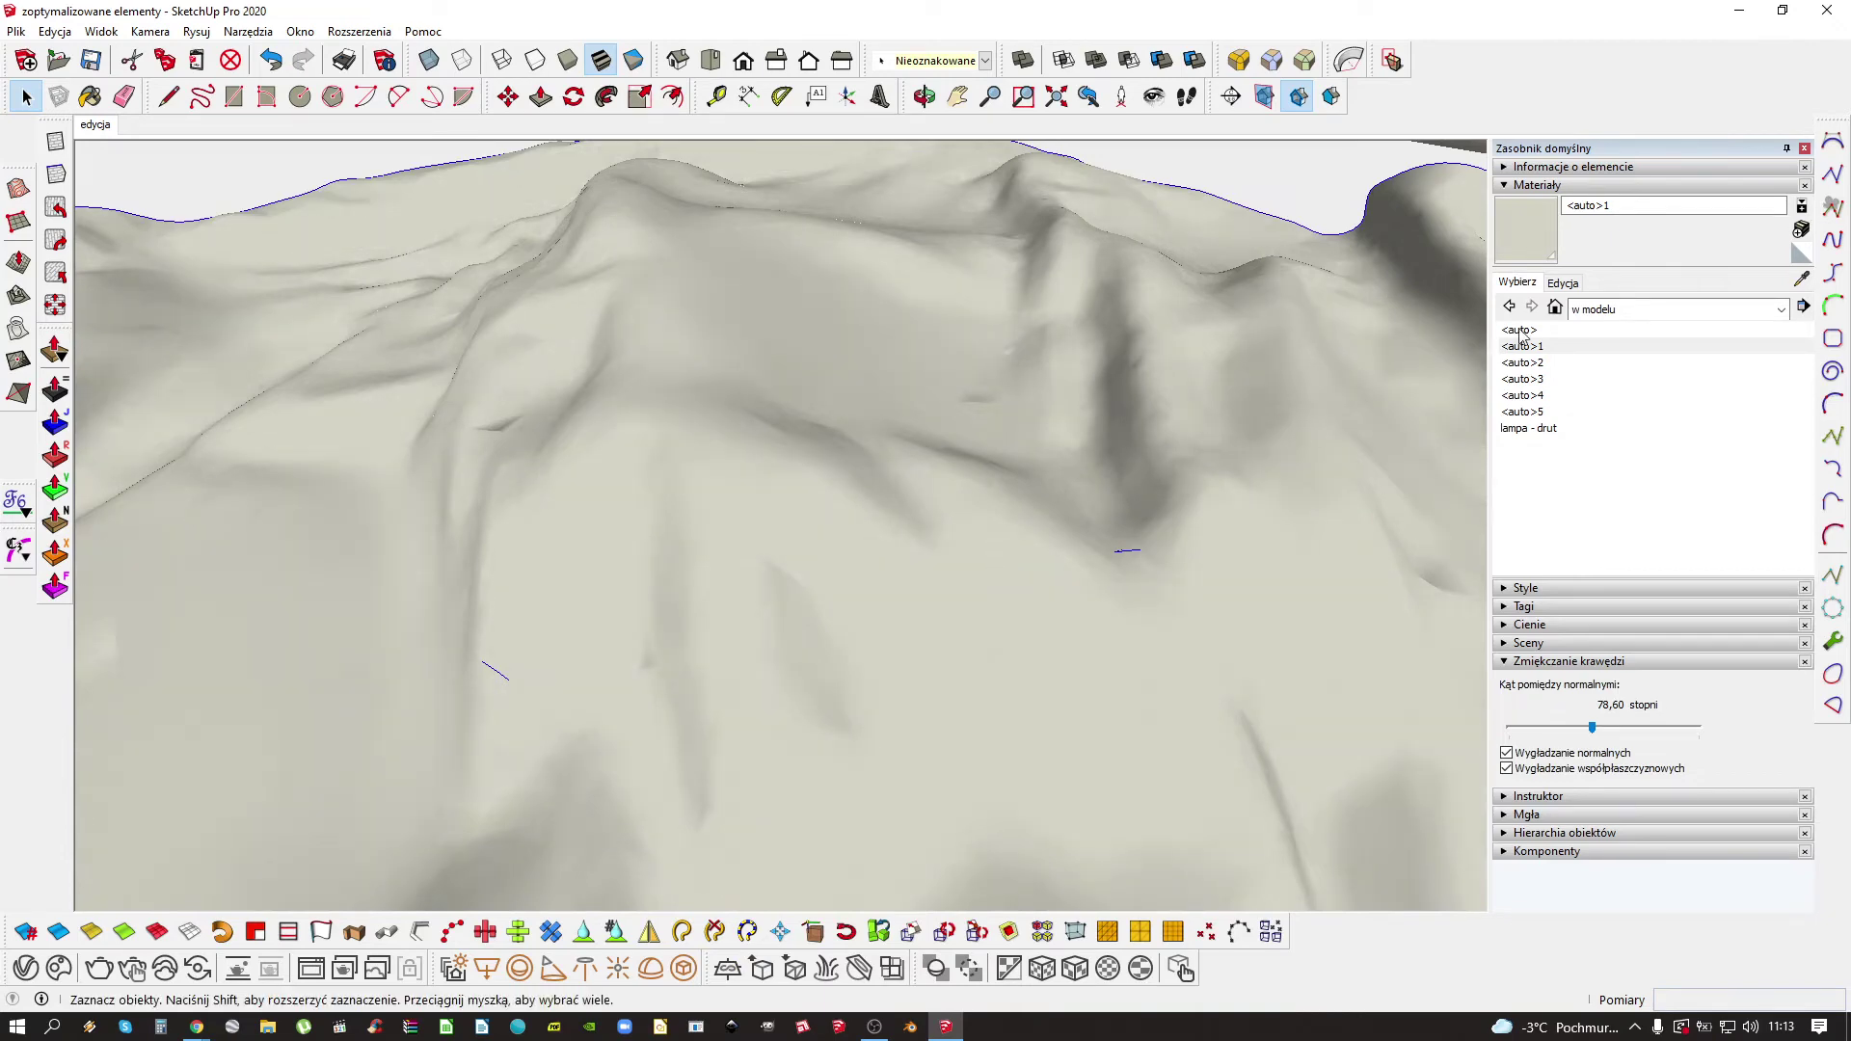
# - Change the material's texture width from 2,54 cm to 50
pyautogui.click(1563, 282)
pyautogui.click(1534, 502)
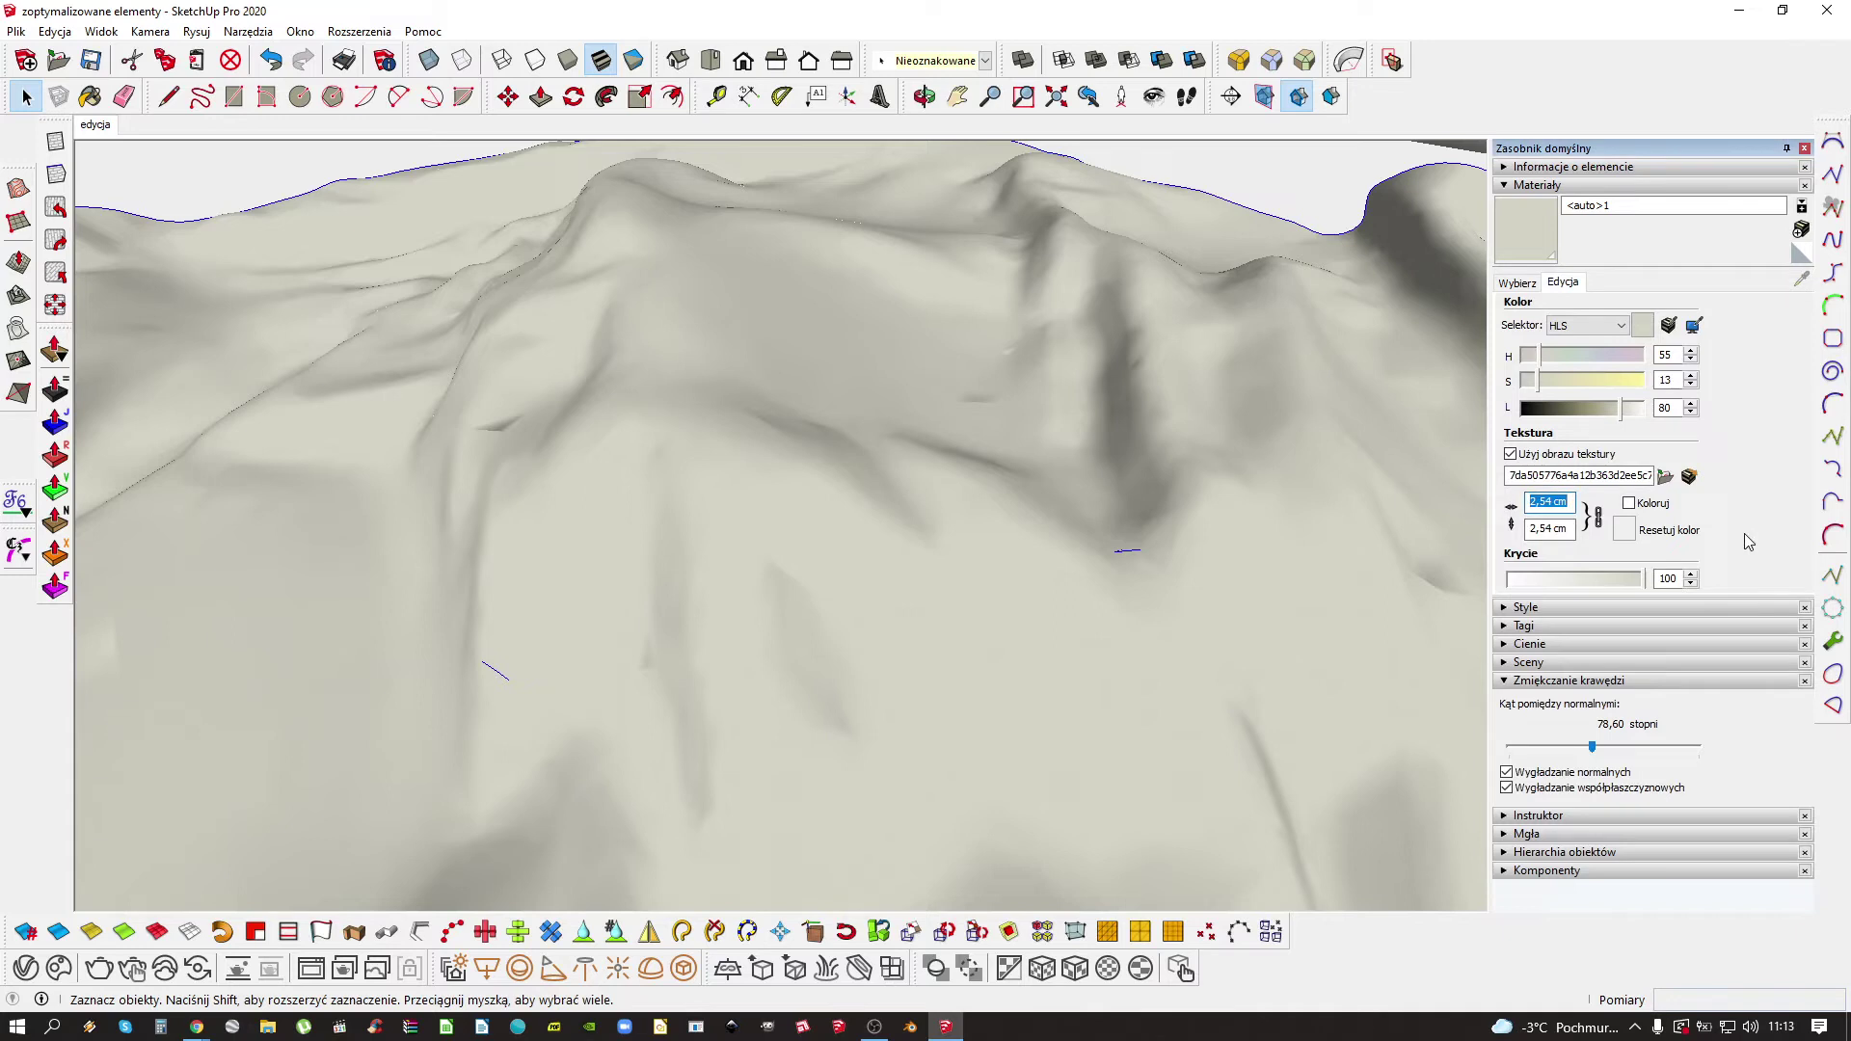
pyautogui.write('50')
pyautogui.click(1518, 283)
# - Orbit to a tilted view of the terrain and start a V-Ray render
pyautogui.scroll(3, 932, 599)
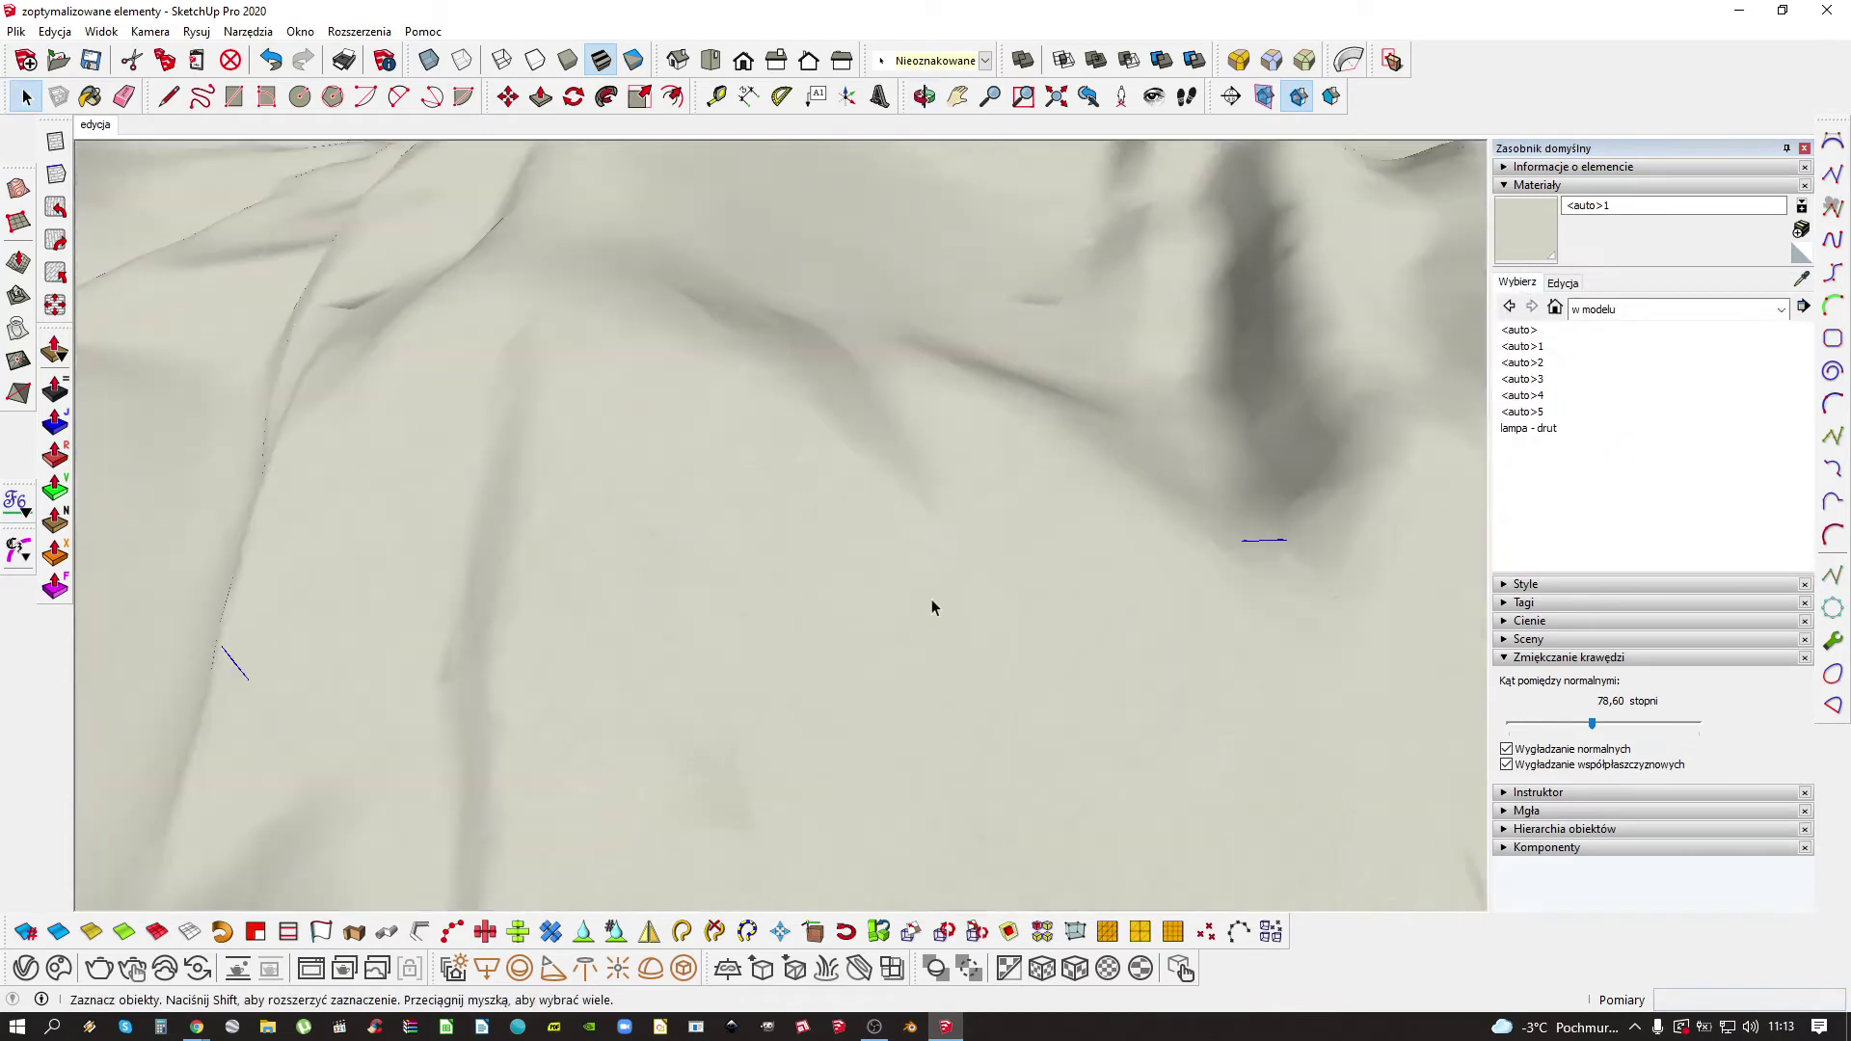
pyautogui.scroll(3, 941, 540)
pyautogui.scroll(2, 941, 538)
pyautogui.scroll(-4, 943, 546)
pyautogui.moveTo(1066, 574)
pyautogui.mouseDown(button='middle')
pyautogui.moveTo(863, 504)
pyautogui.moveTo(938, 466)
pyautogui.moveTo(845, 492)
pyautogui.moveTo(1095, 504)
pyautogui.moveTo(1042, 518)
pyautogui.mouseUp(button='middle')
pyautogui.click(96, 969)
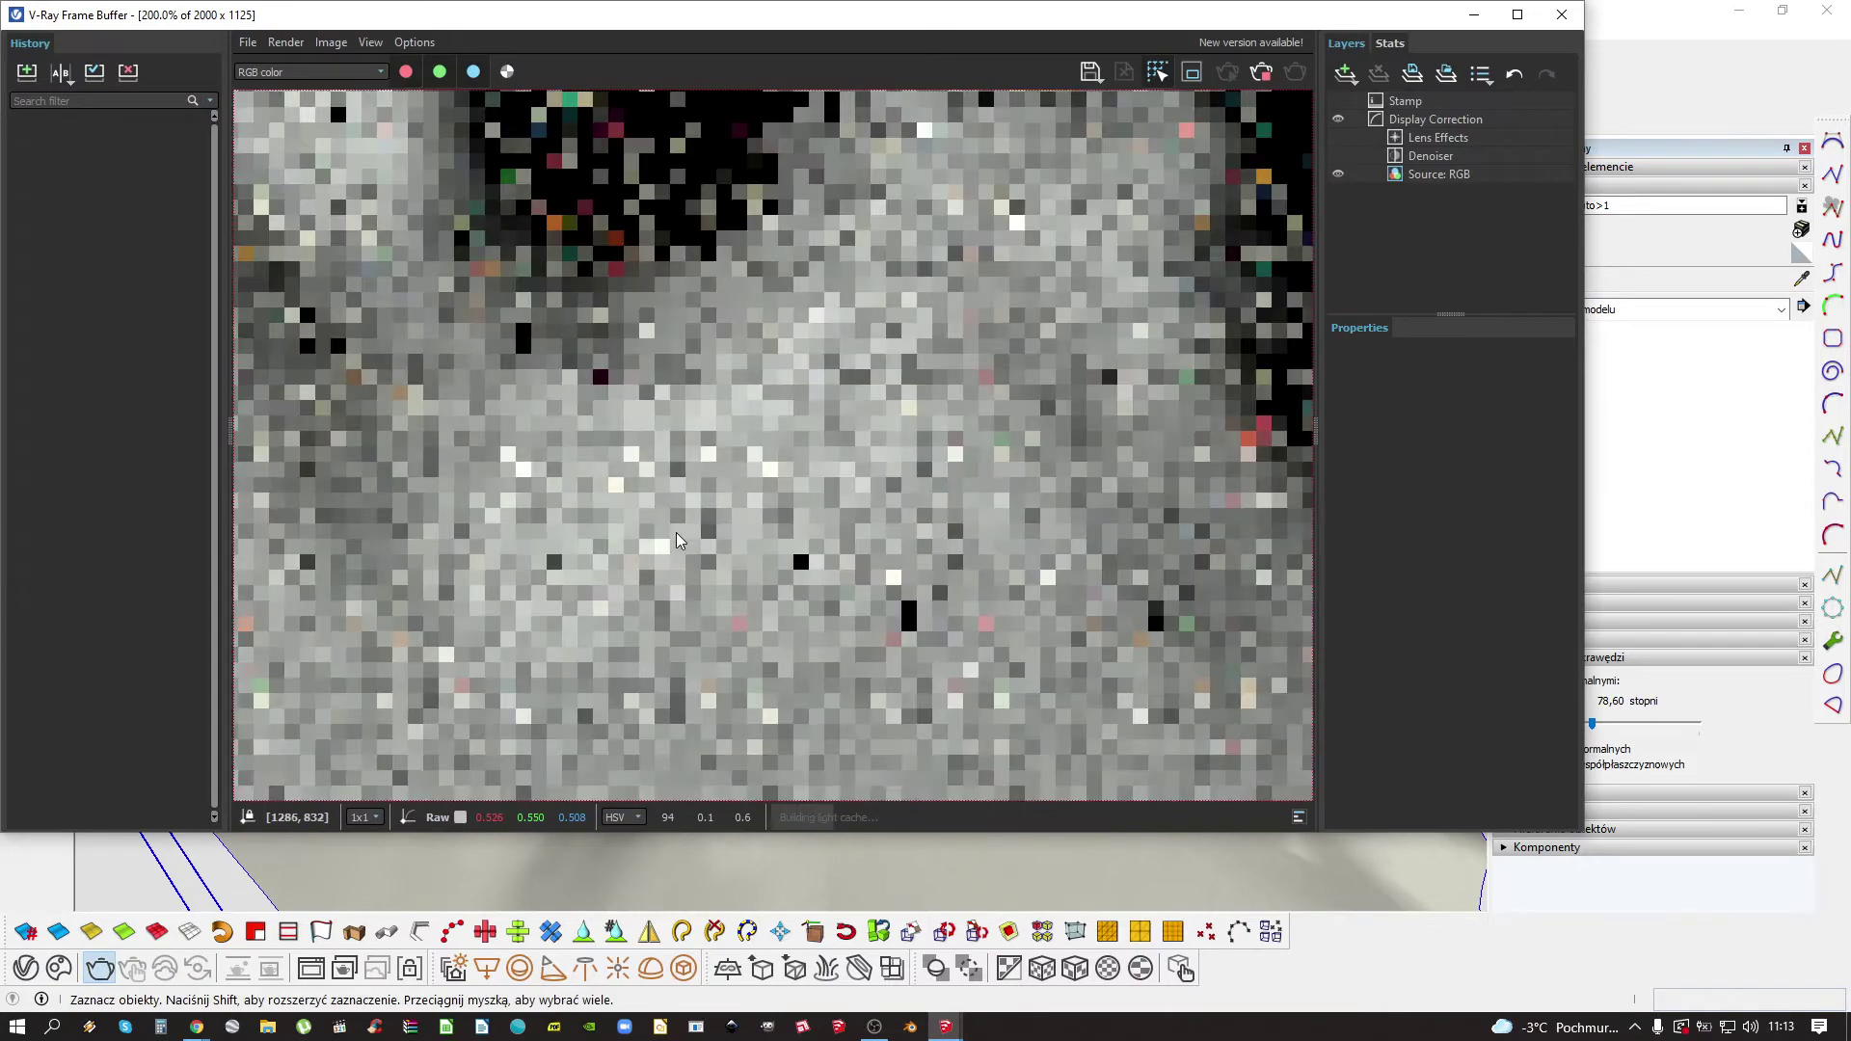
# - Zoom the frame buffer out and in to inspect the noisy render, then abort it
pyautogui.scroll(-1, 679, 532)
pyautogui.scroll(-1, 726, 472)
pyautogui.scroll(-1, 744, 446)
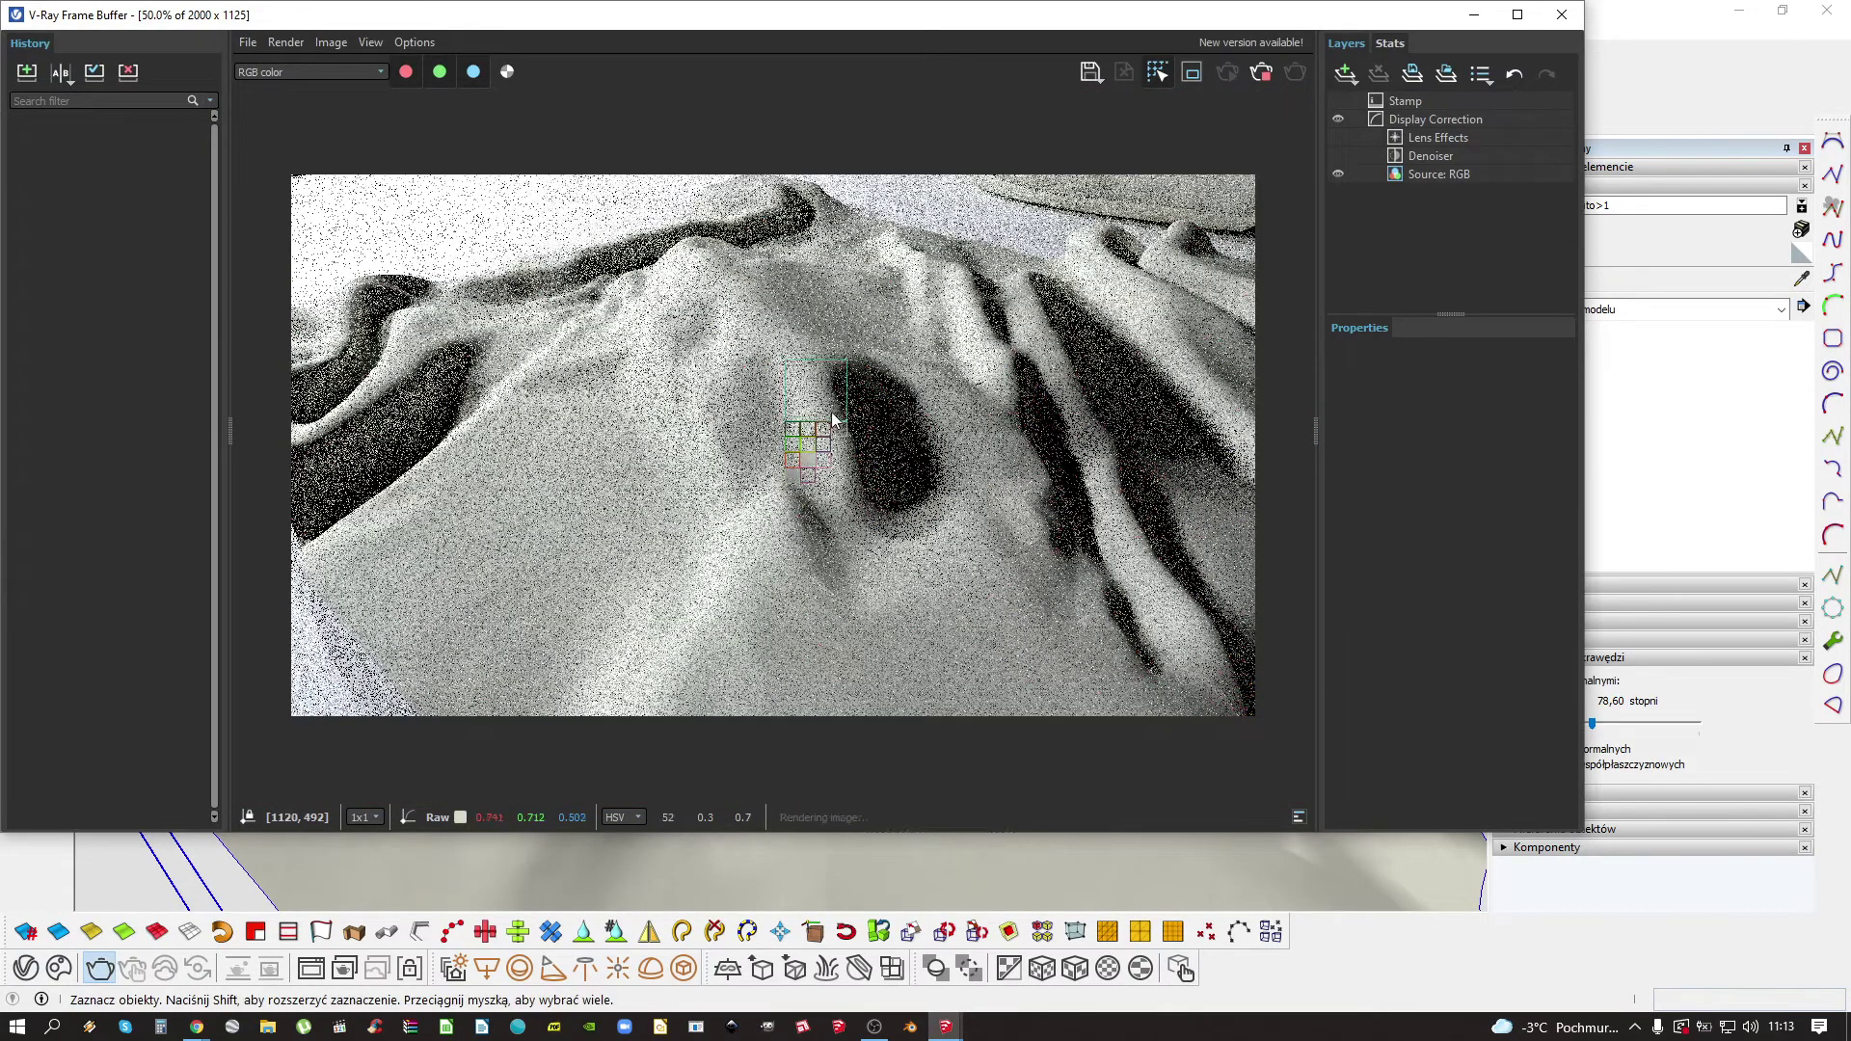
pyautogui.scroll(1, 839, 434)
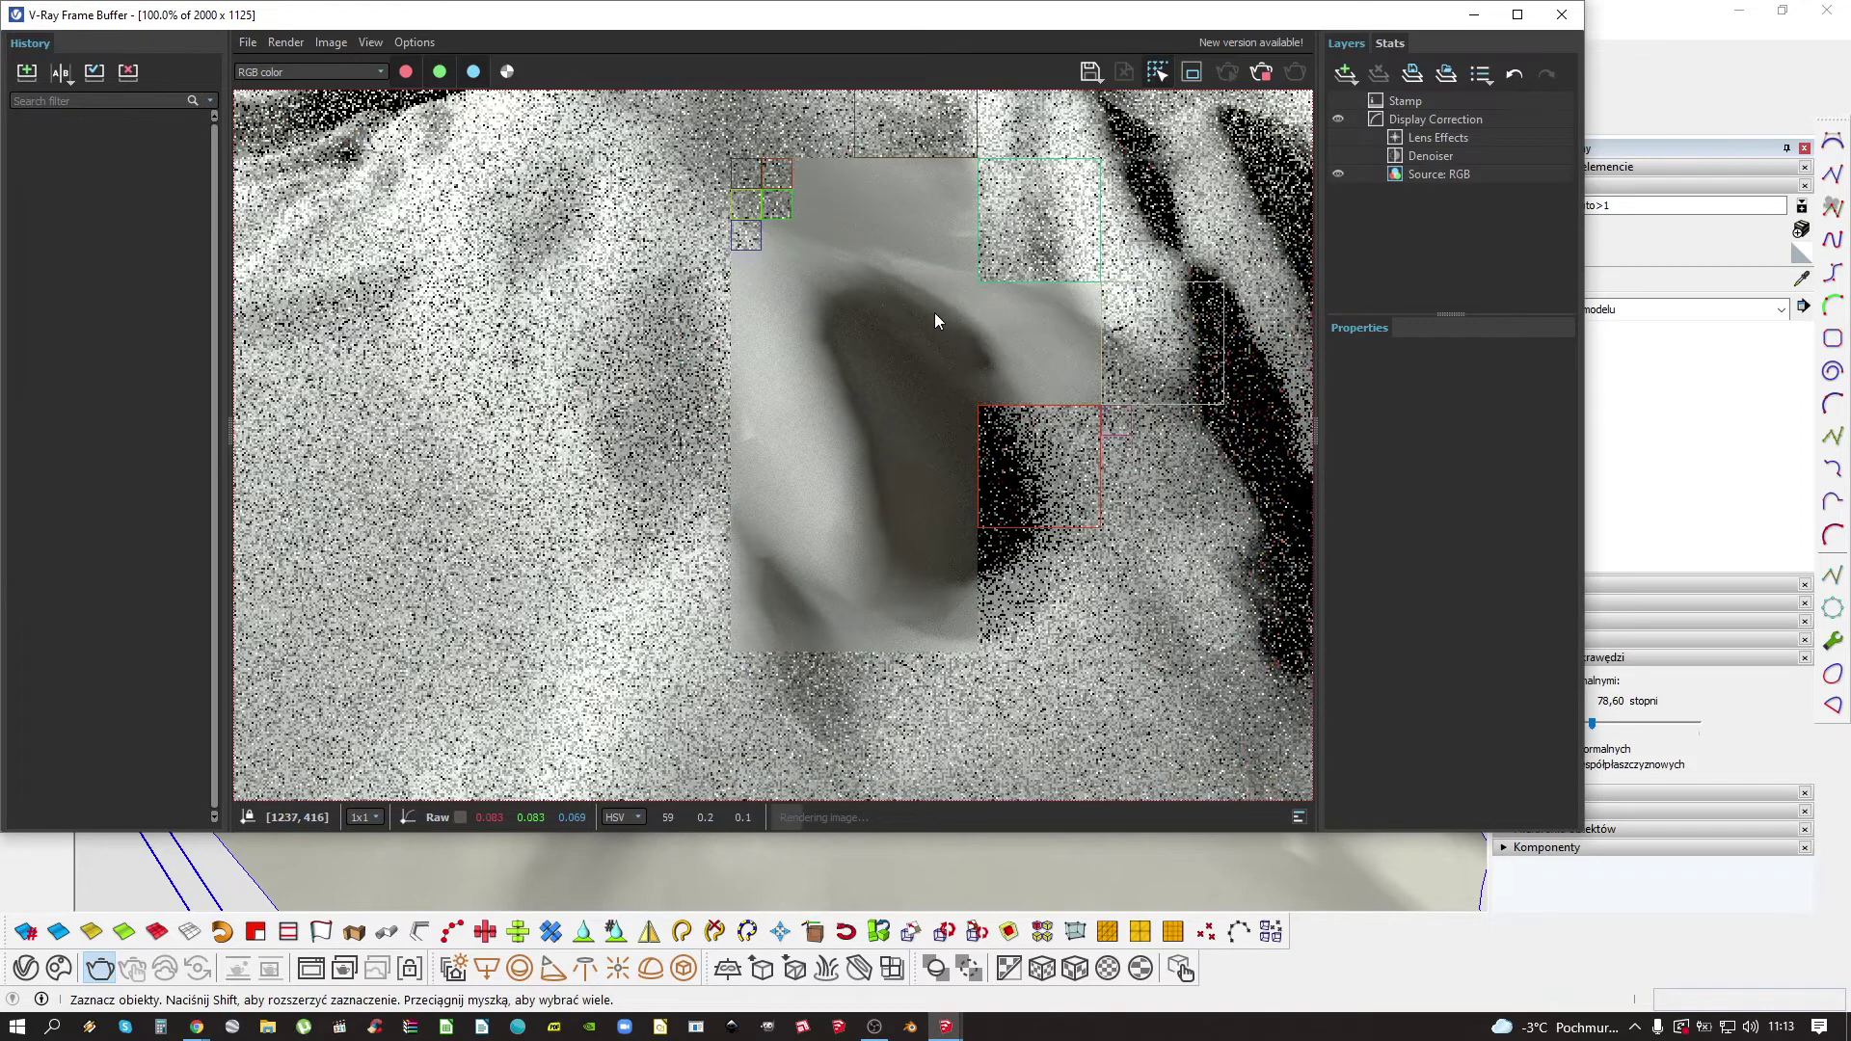
pyautogui.click(1261, 78)
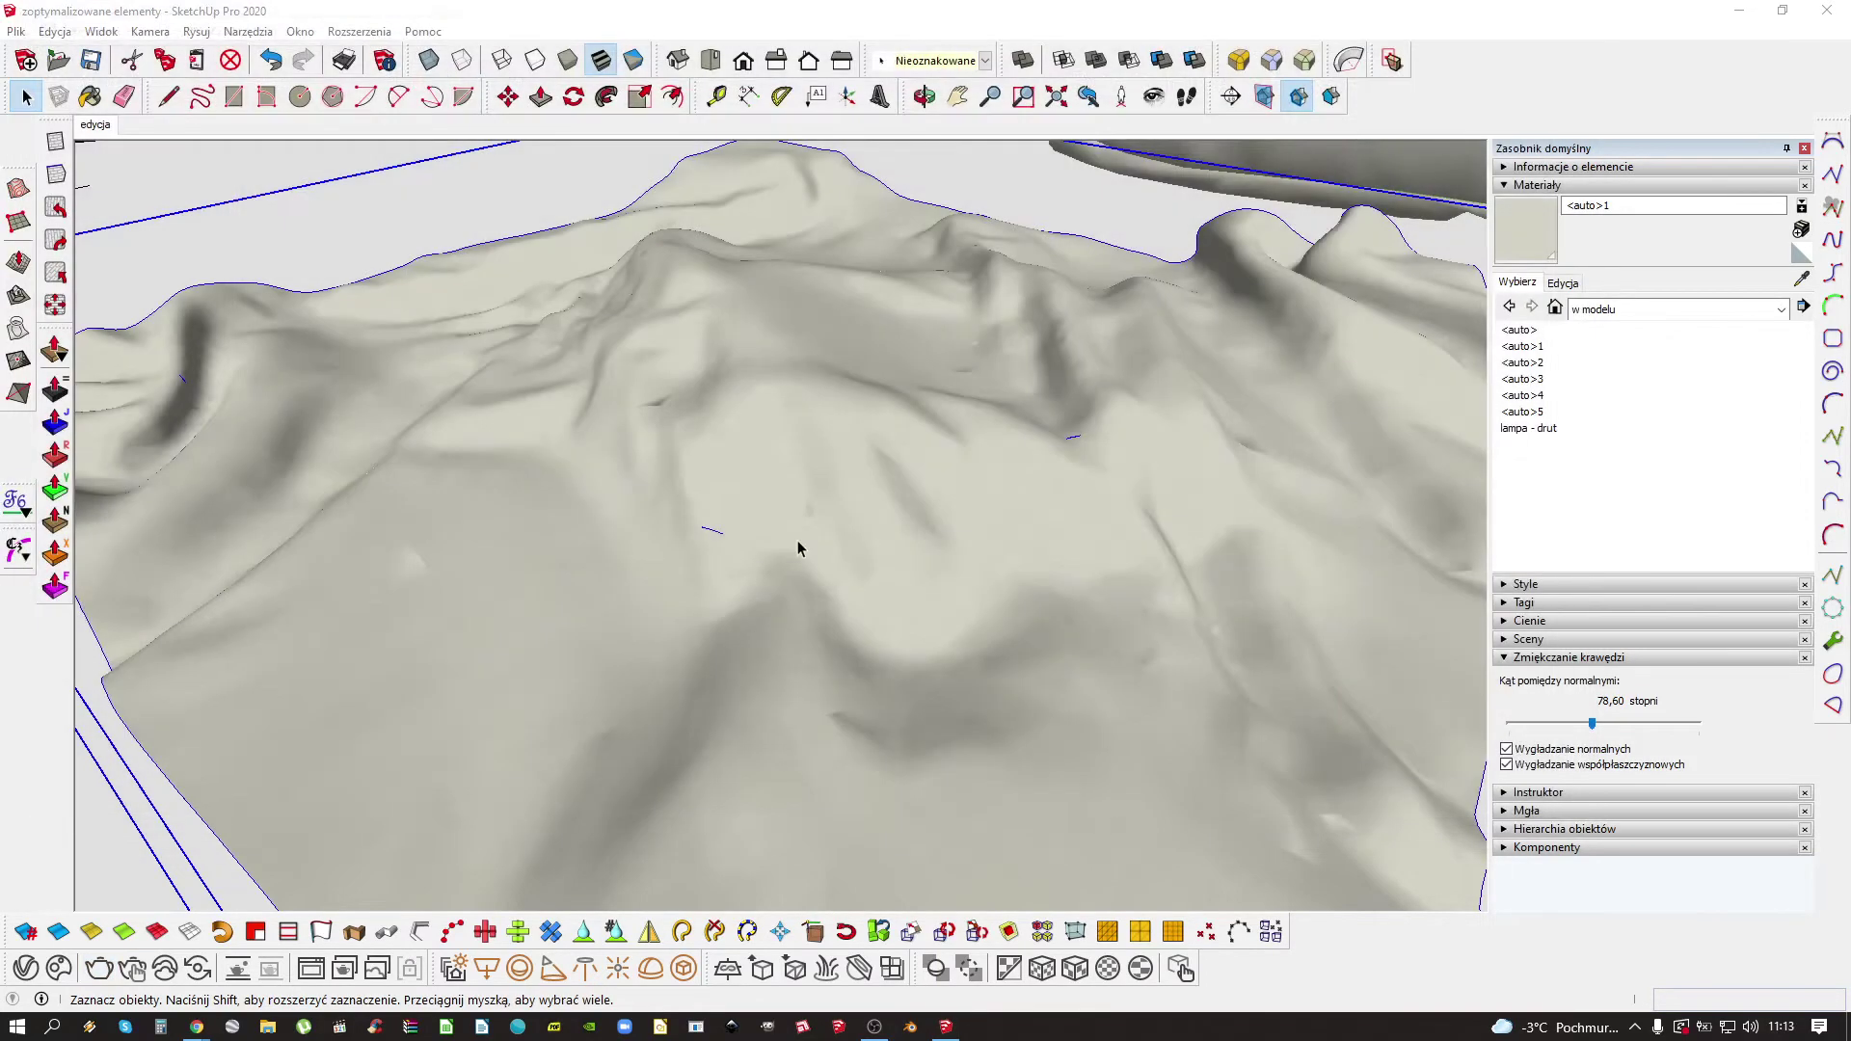
# - Orbit and zoom from the terrain box over to a close-up of the patterned pouf
pyautogui.scroll(-5, 883, 547)
pyautogui.moveTo(915, 508)
pyautogui.mouseDown(button='middle')
pyautogui.moveTo(926, 489)
pyautogui.moveTo(799, 508)
pyautogui.moveTo(992, 446)
pyautogui.mouseUp(button='middle')
pyautogui.scroll(-3, 848, 508)
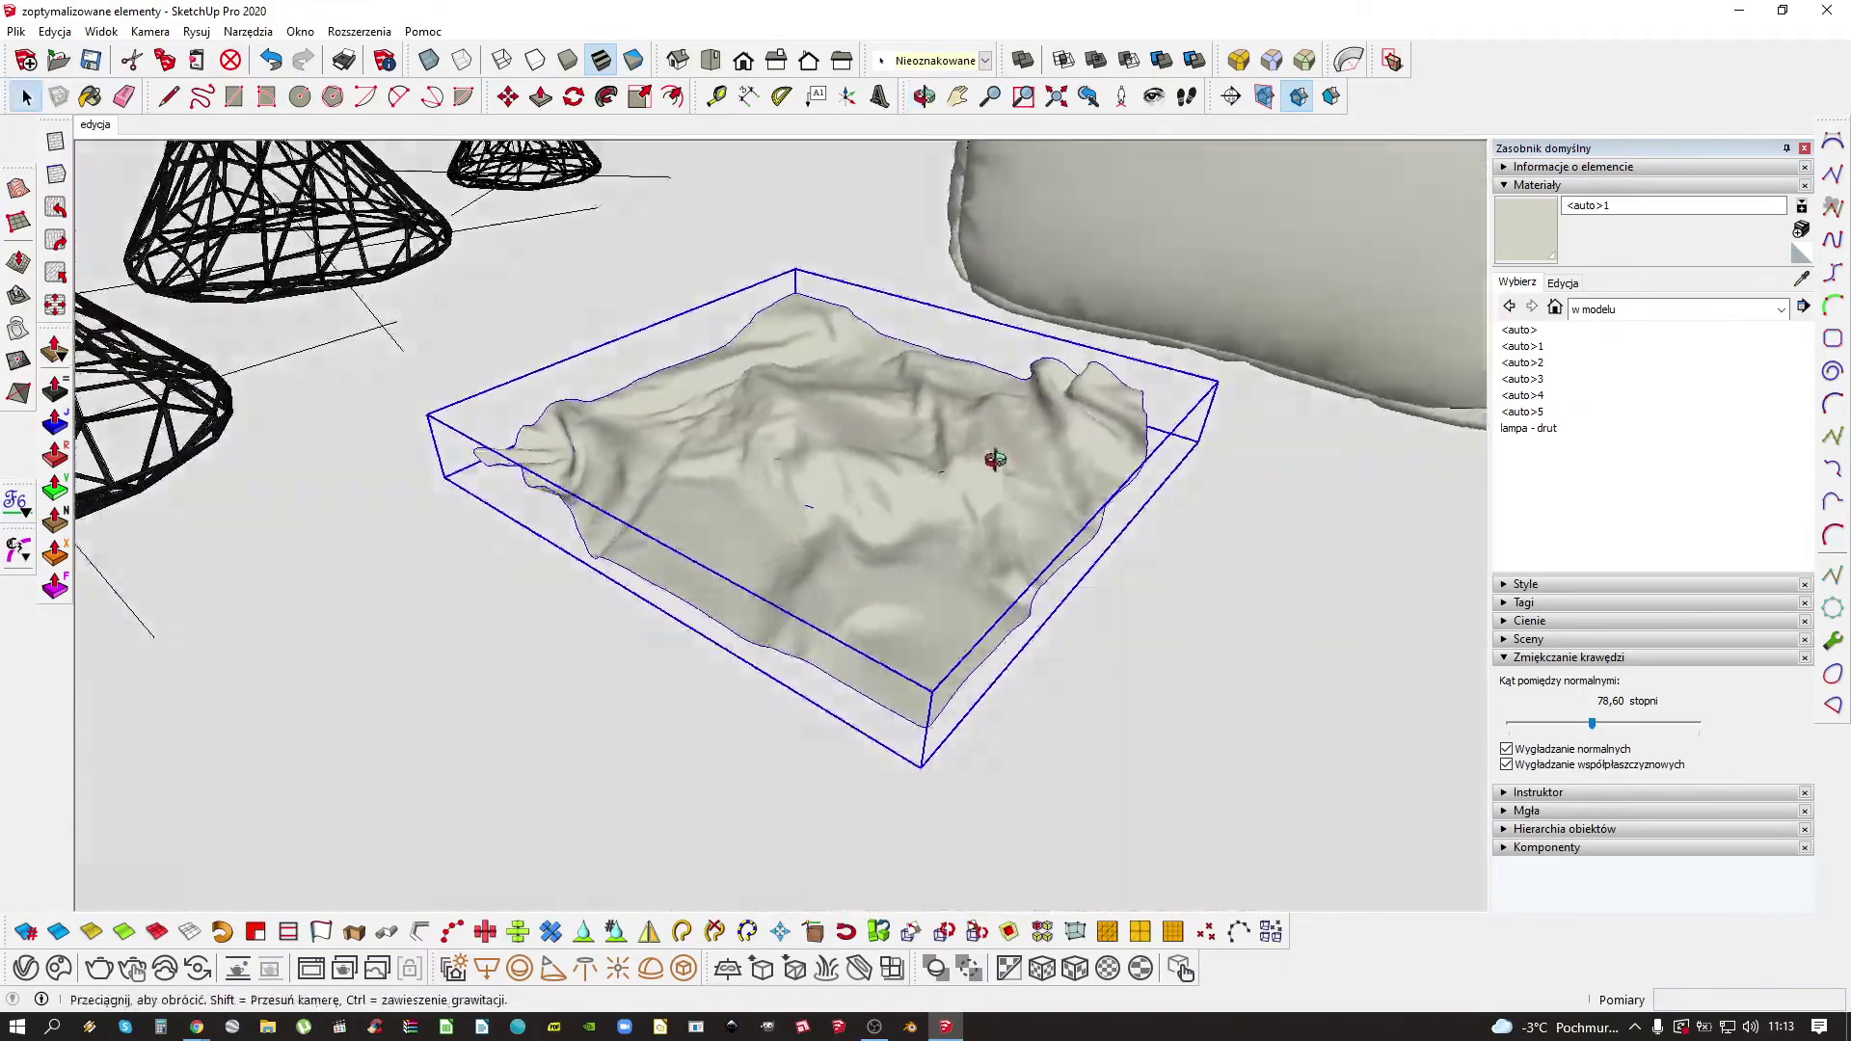
pyautogui.scroll(3, 768, 659)
pyautogui.moveTo(768, 658)
pyautogui.mouseDown(button='middle')
pyautogui.moveTo(1046, 446)
pyautogui.moveTo(785, 591)
pyautogui.moveTo(792, 533)
pyautogui.moveTo(889, 403)
pyautogui.moveTo(1269, 368)
pyautogui.moveTo(943, 427)
pyautogui.moveTo(868, 511)
pyautogui.moveTo(831, 595)
pyautogui.moveTo(770, 576)
pyautogui.moveTo(824, 530)
pyautogui.moveTo(800, 540)
pyautogui.mouseUp(button='middle')
pyautogui.scroll(3, 769, 576)
pyautogui.scroll(-2, 770, 577)
pyautogui.scroll(3, 829, 525)
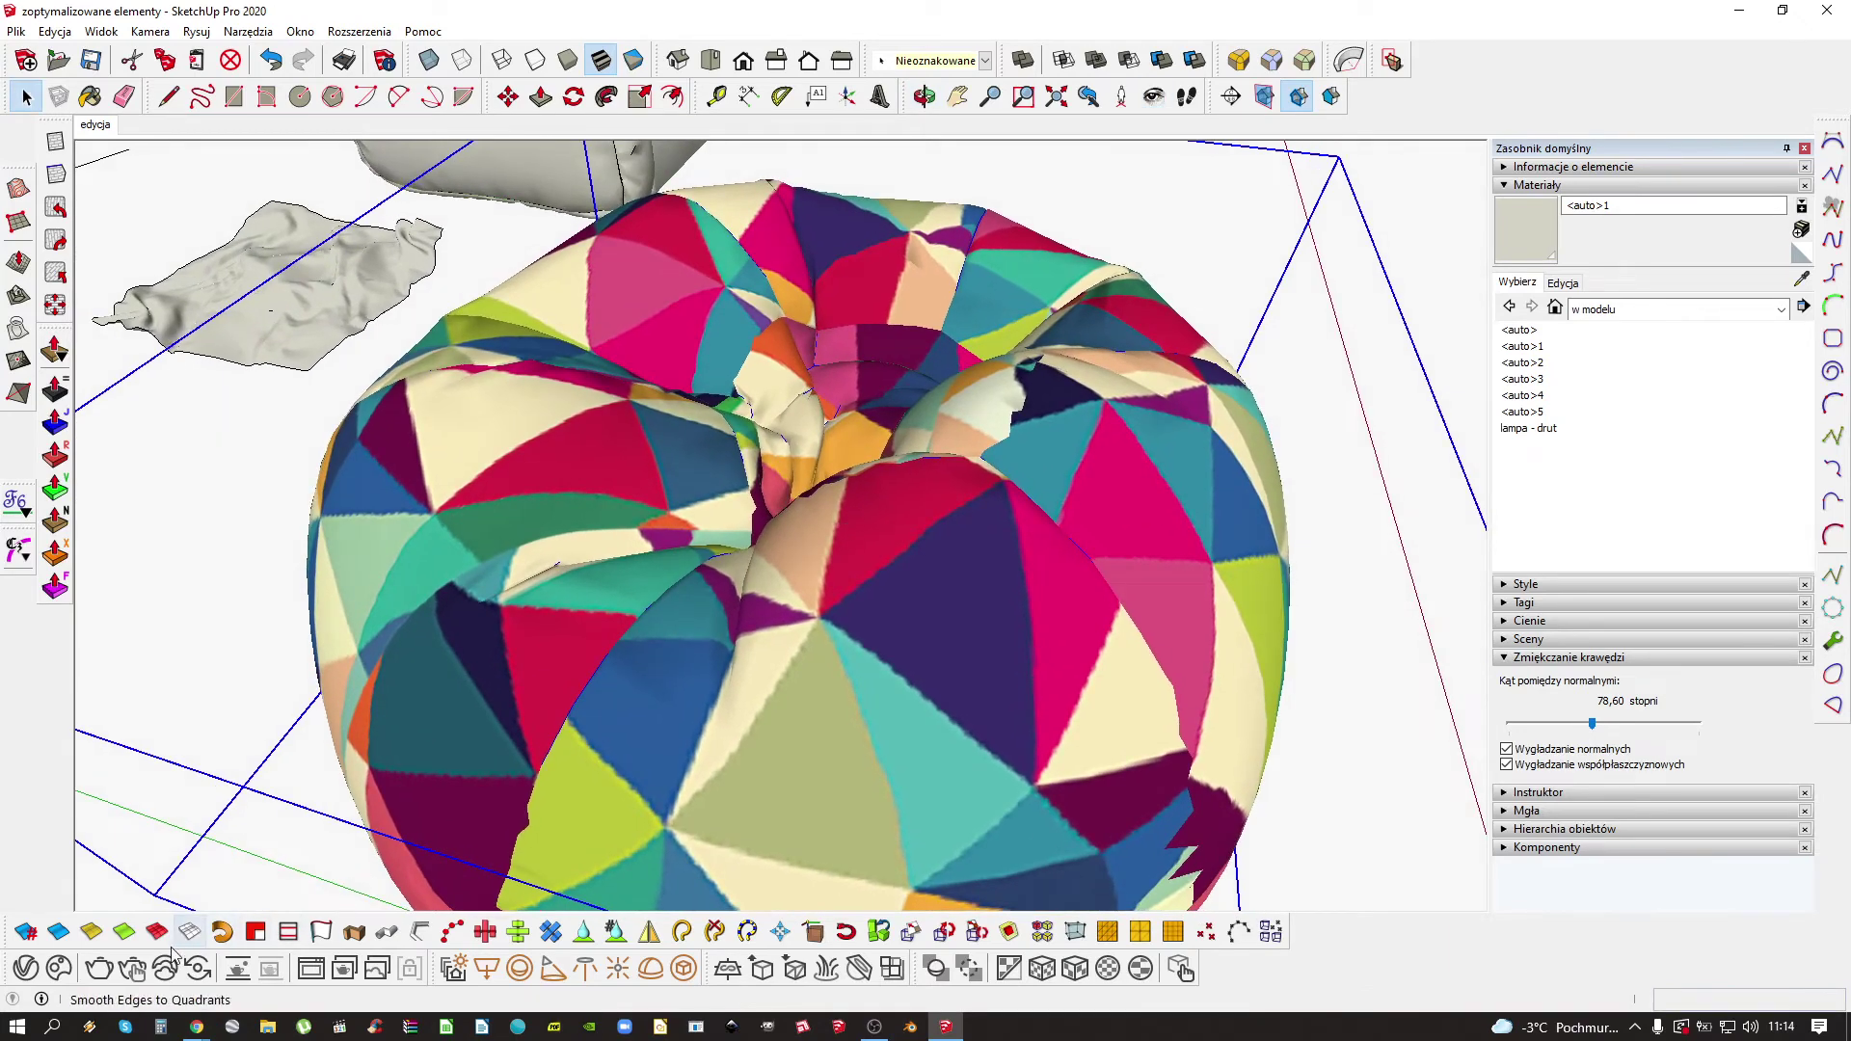
# - Render the pouf close-up, zoom the frame buffer to check it, then abort
pyautogui.click(106, 974)
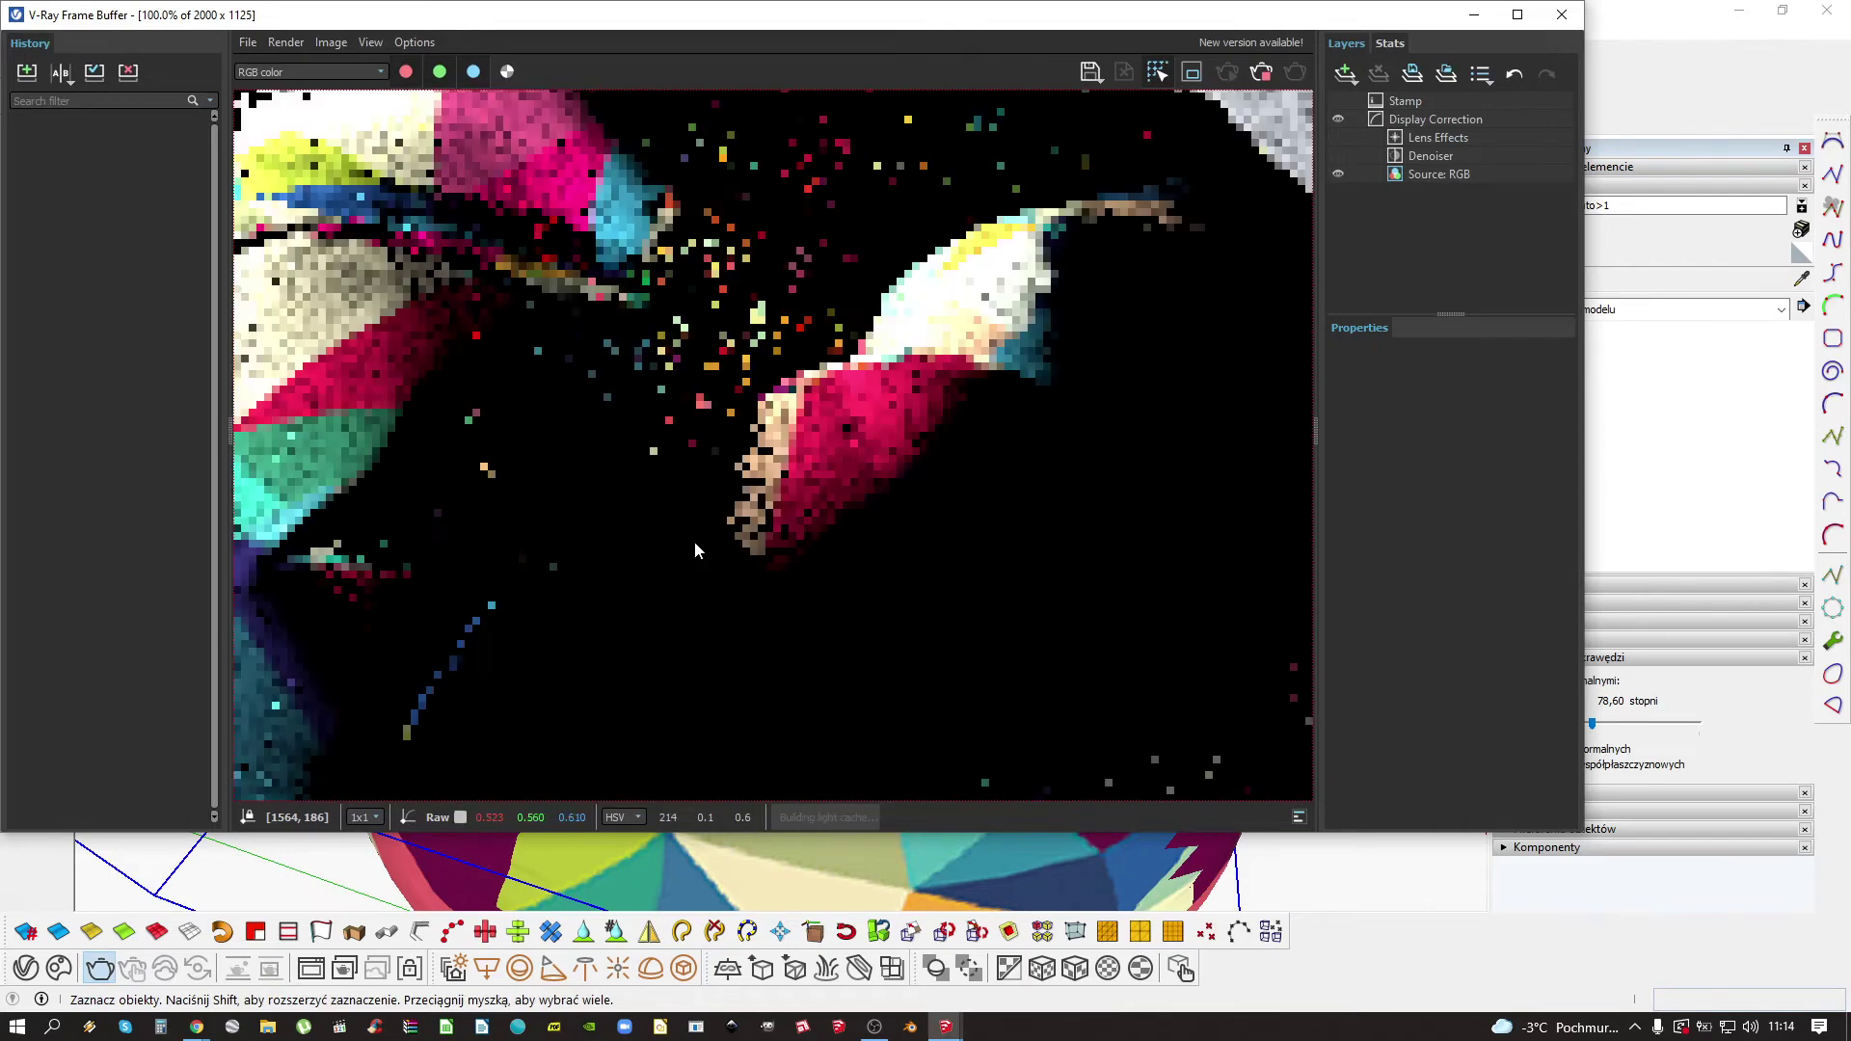
pyautogui.scroll(-3, 738, 482)
pyautogui.scroll(1, 736, 479)
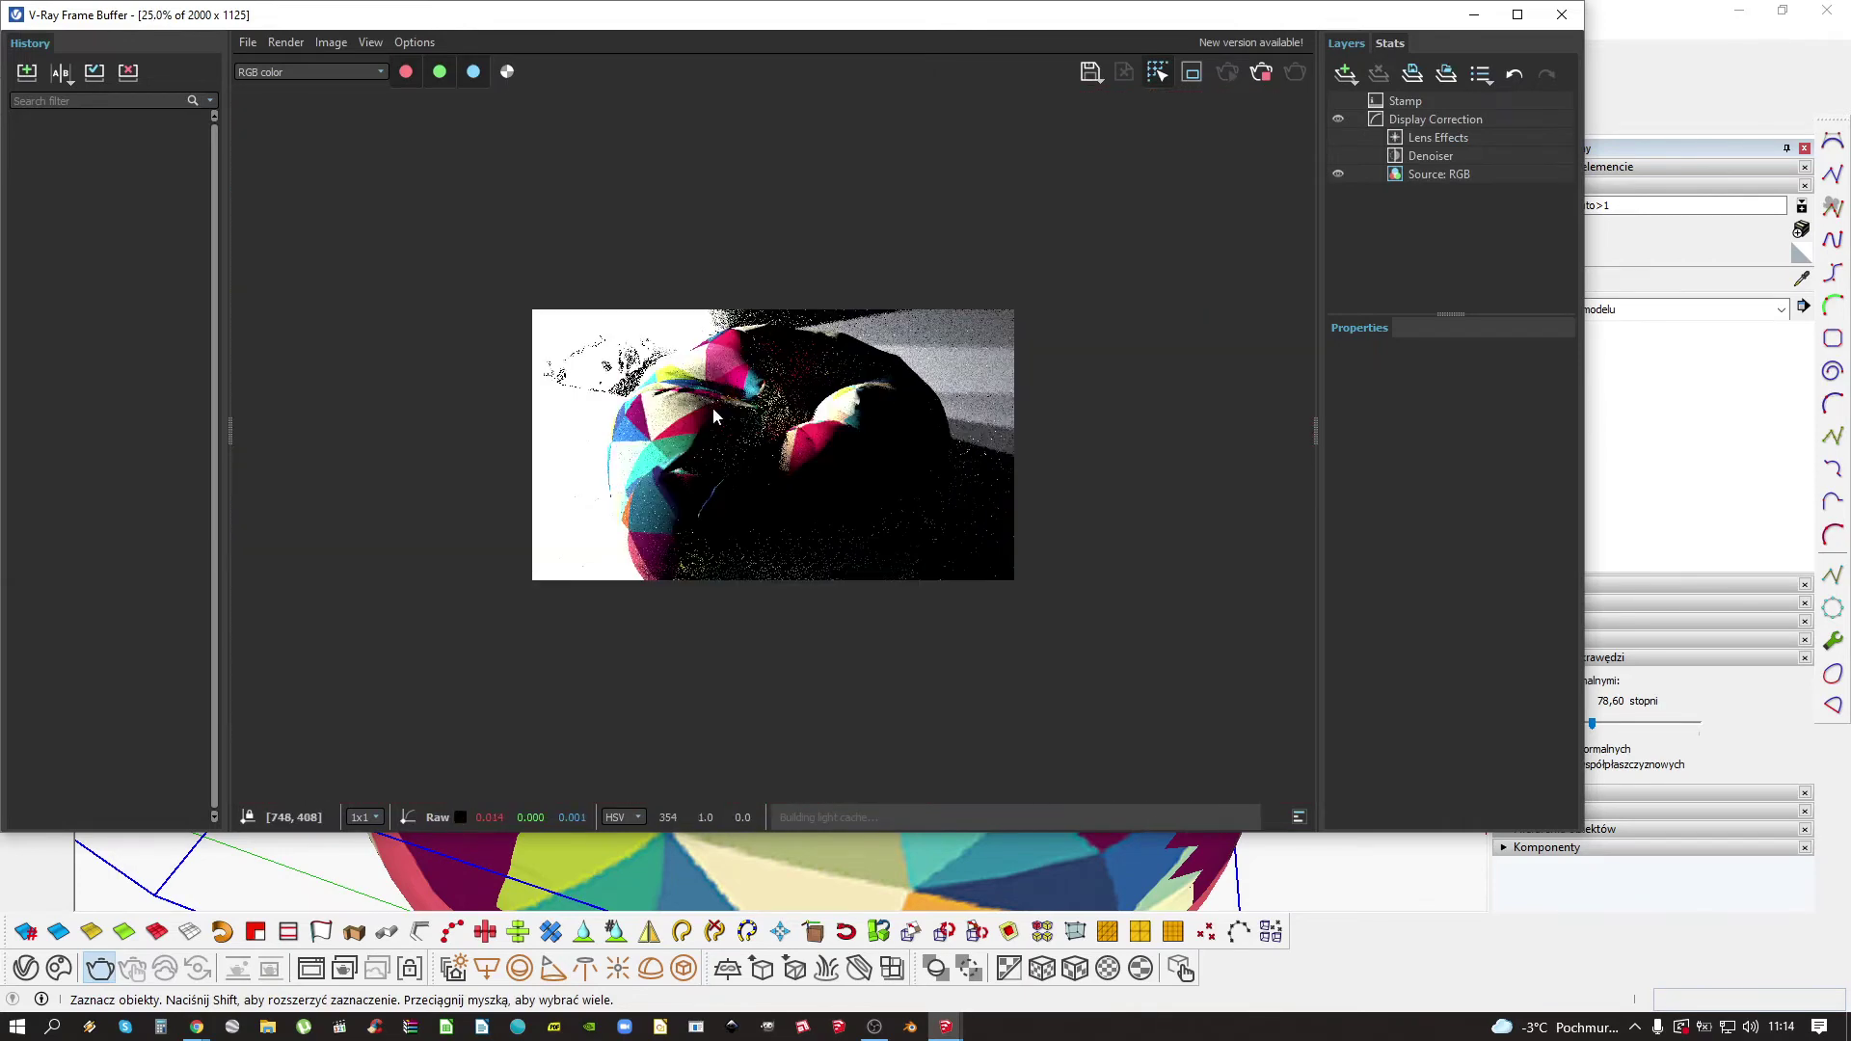
pyautogui.scroll(1, 733, 429)
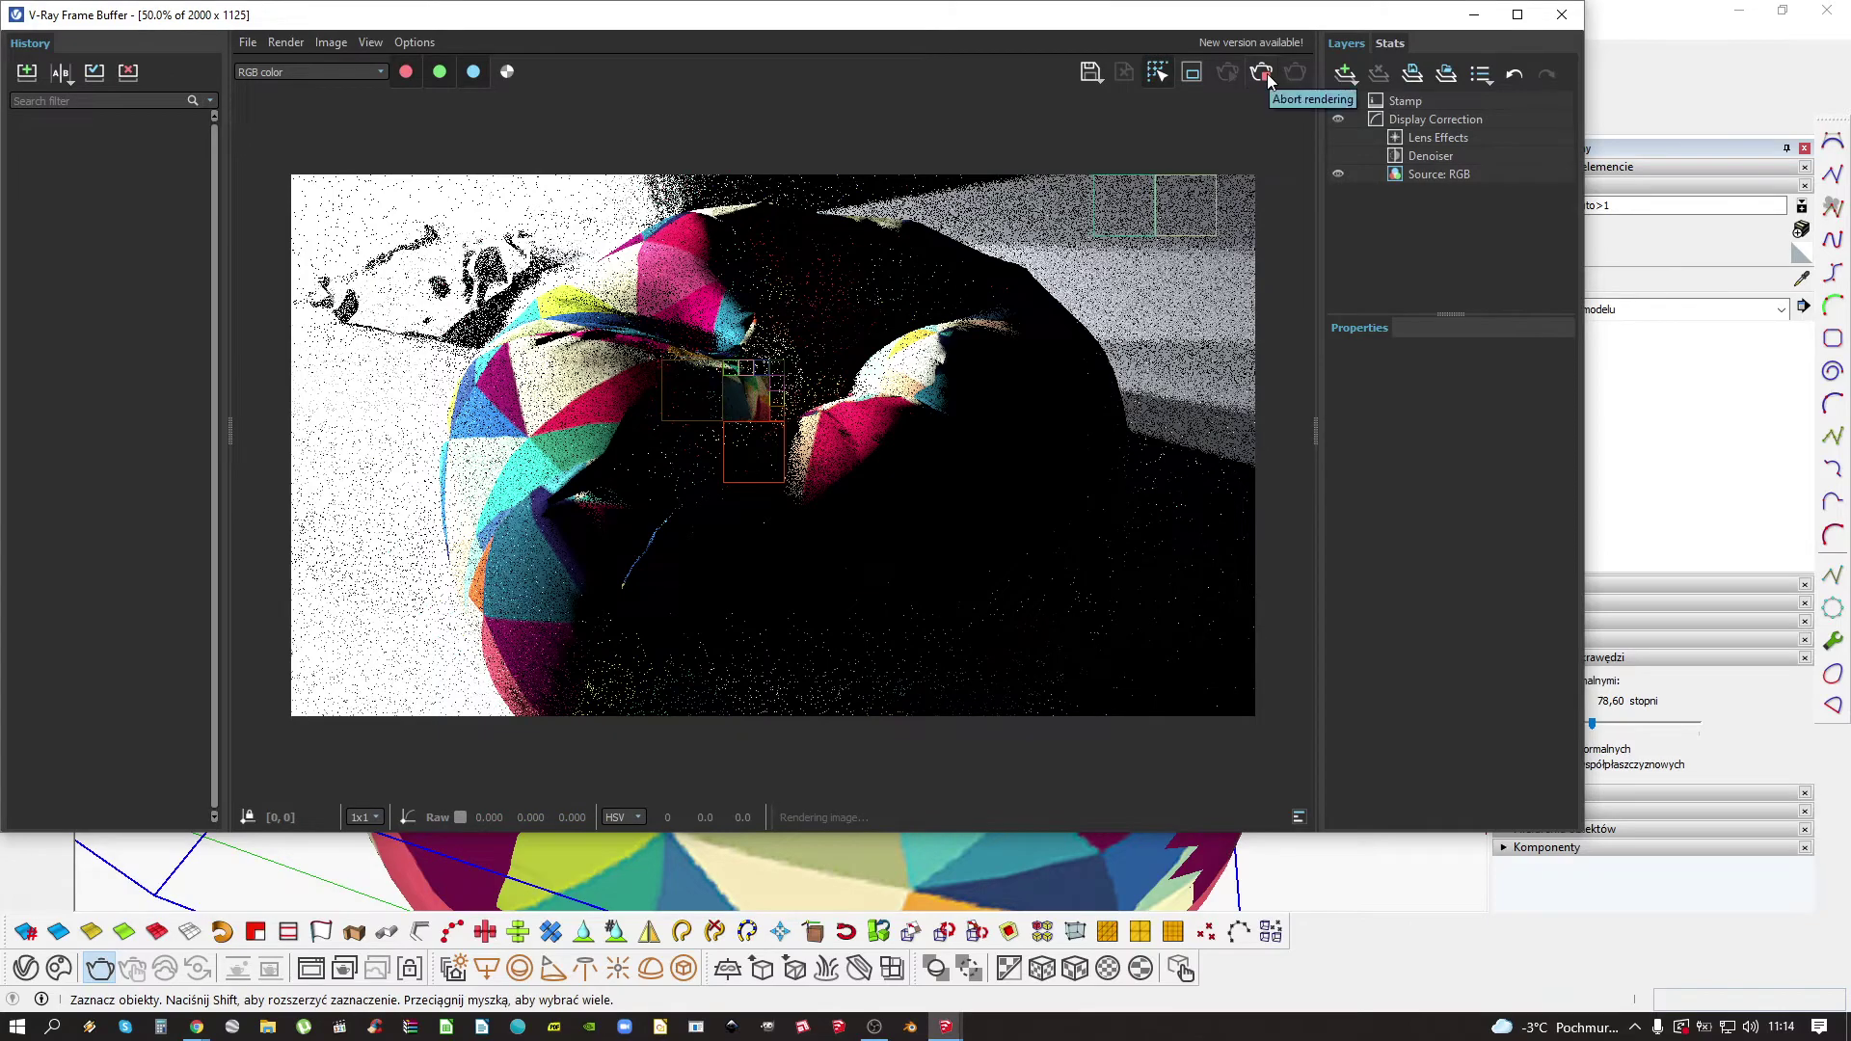
pyautogui.click(1561, 14)
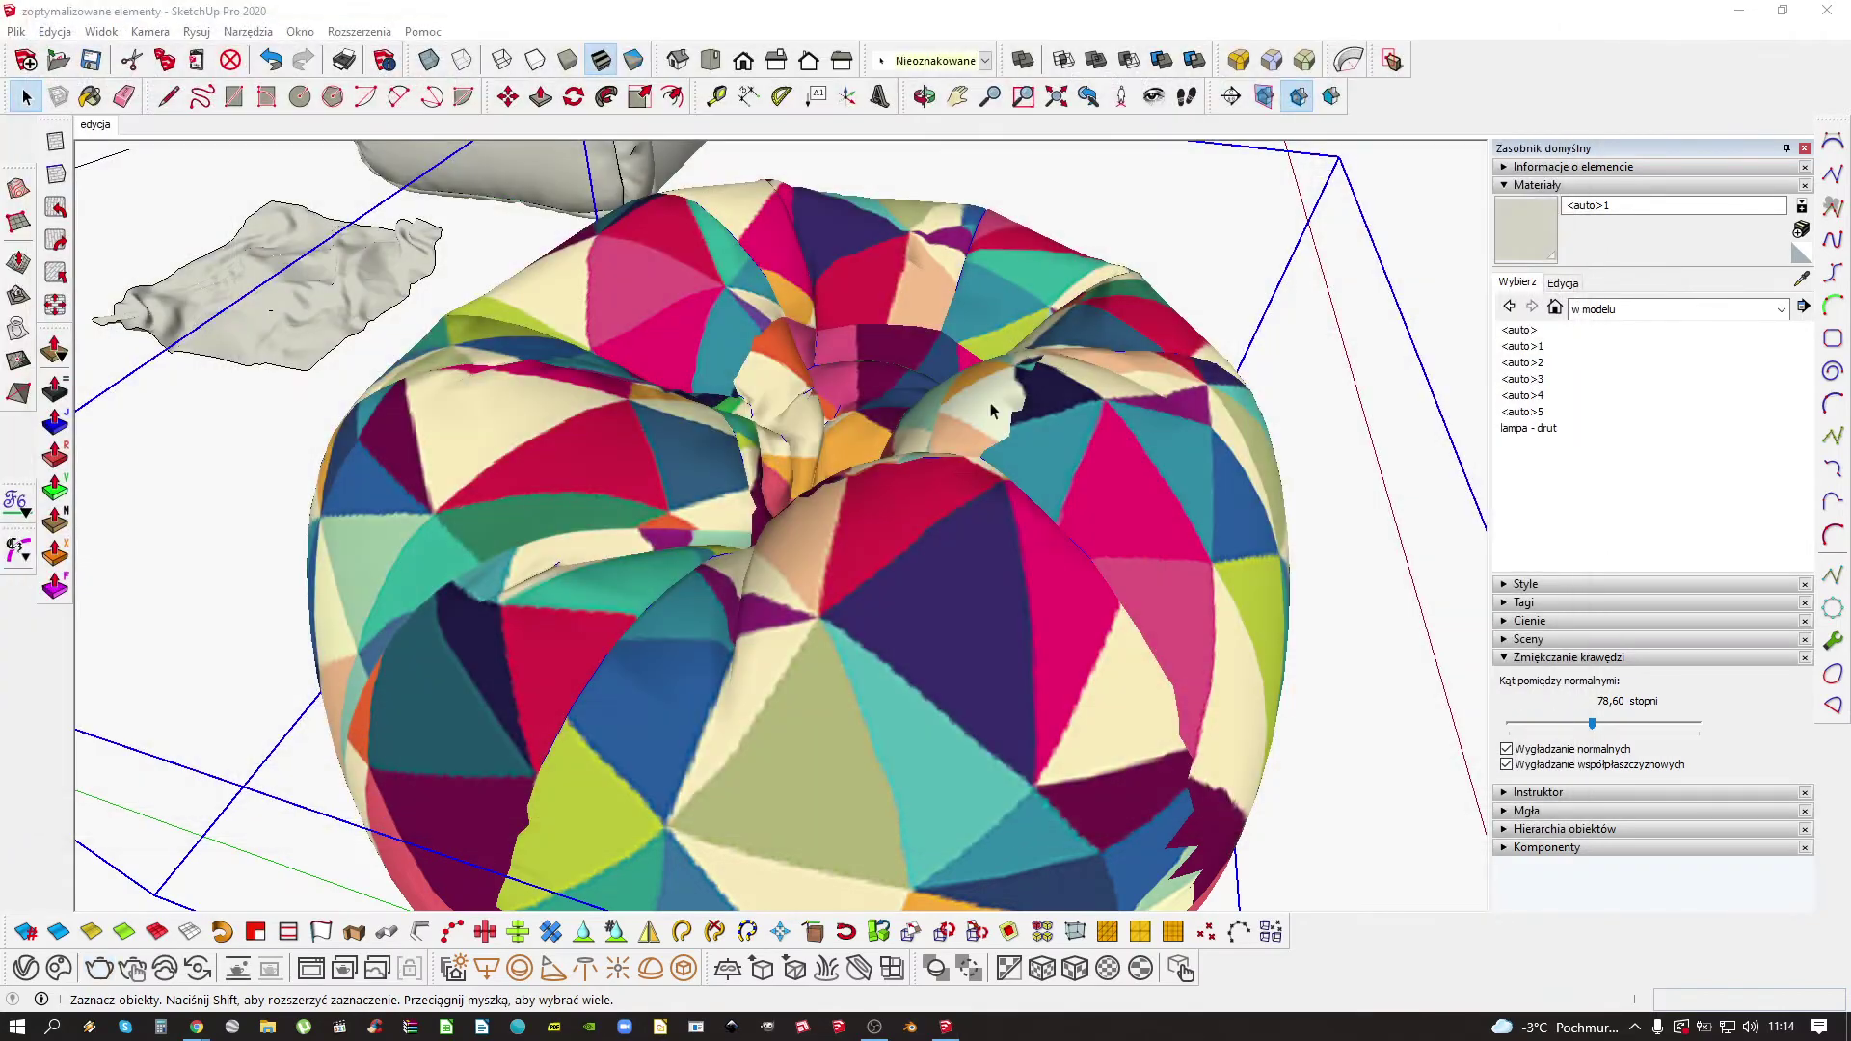
# - Zoom out and orbit to an overview of the lamps, sofa, cloth and pouf
pyautogui.scroll(-10, 1030, 519)
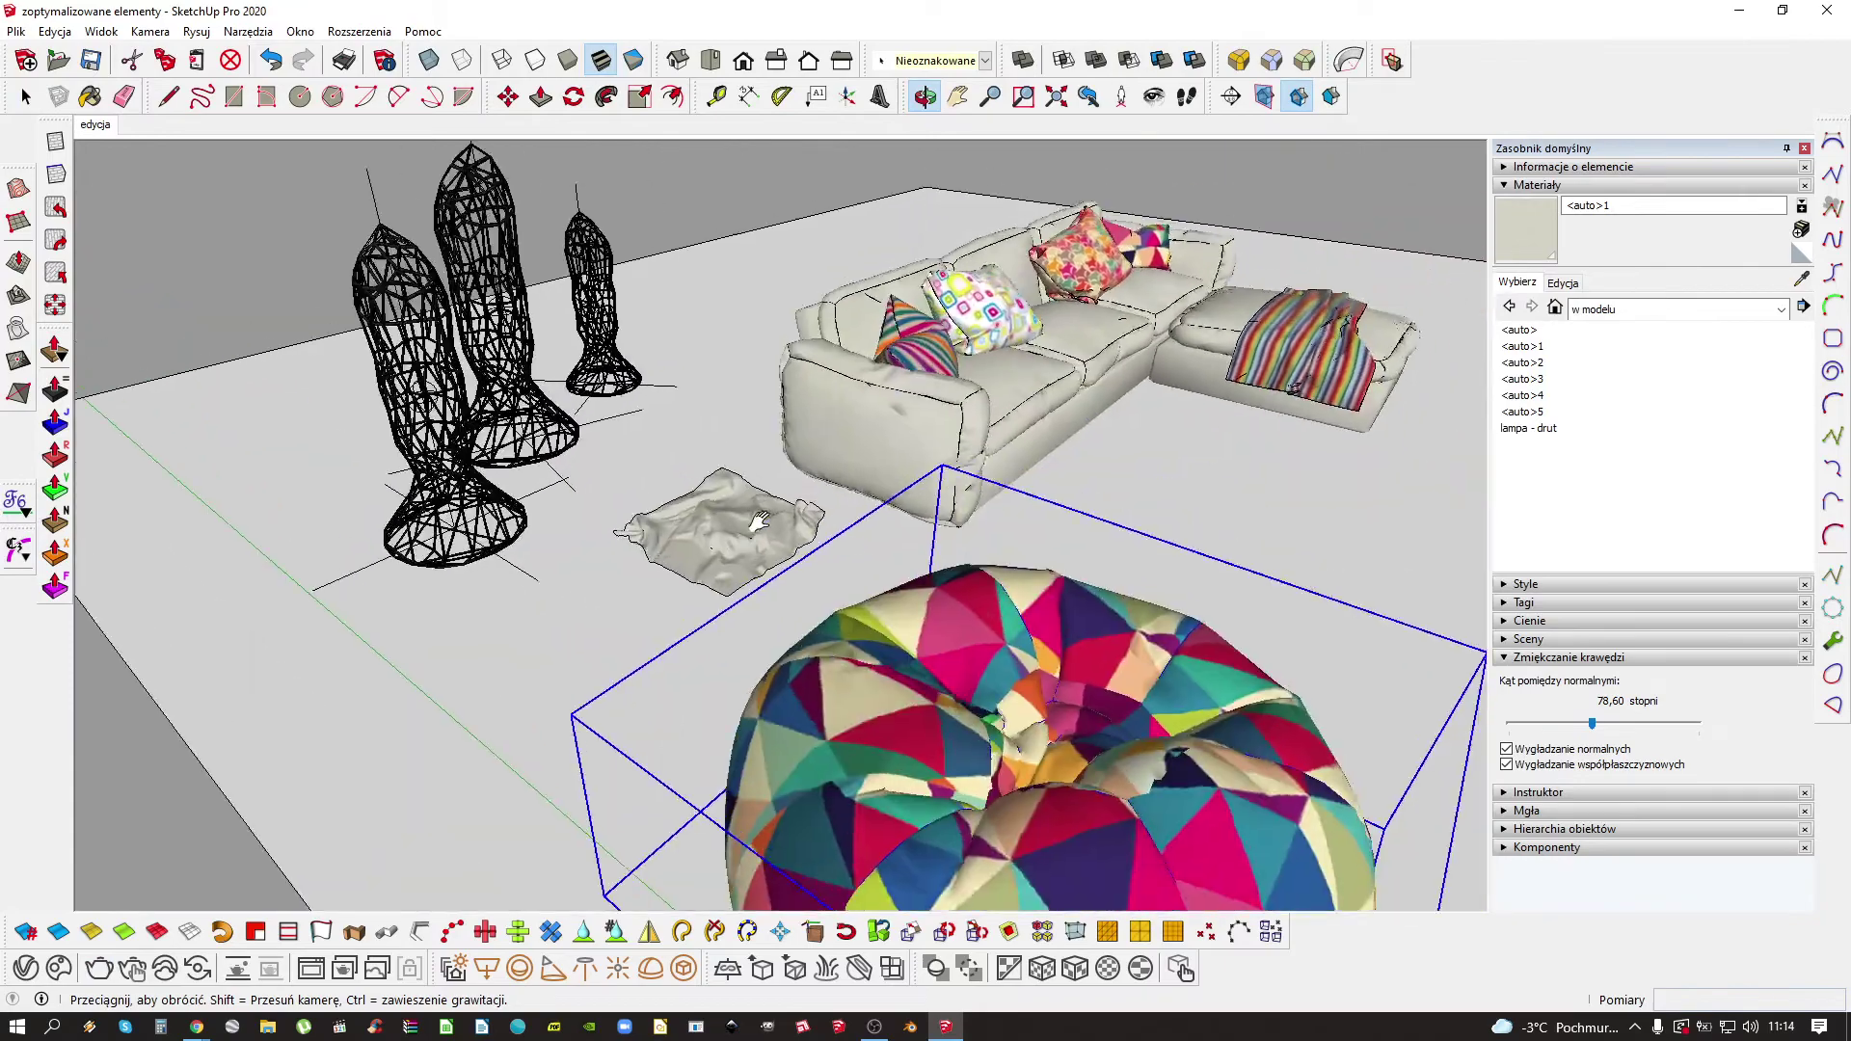
pyautogui.moveTo(759, 521); pyautogui.dragTo(926, 564)
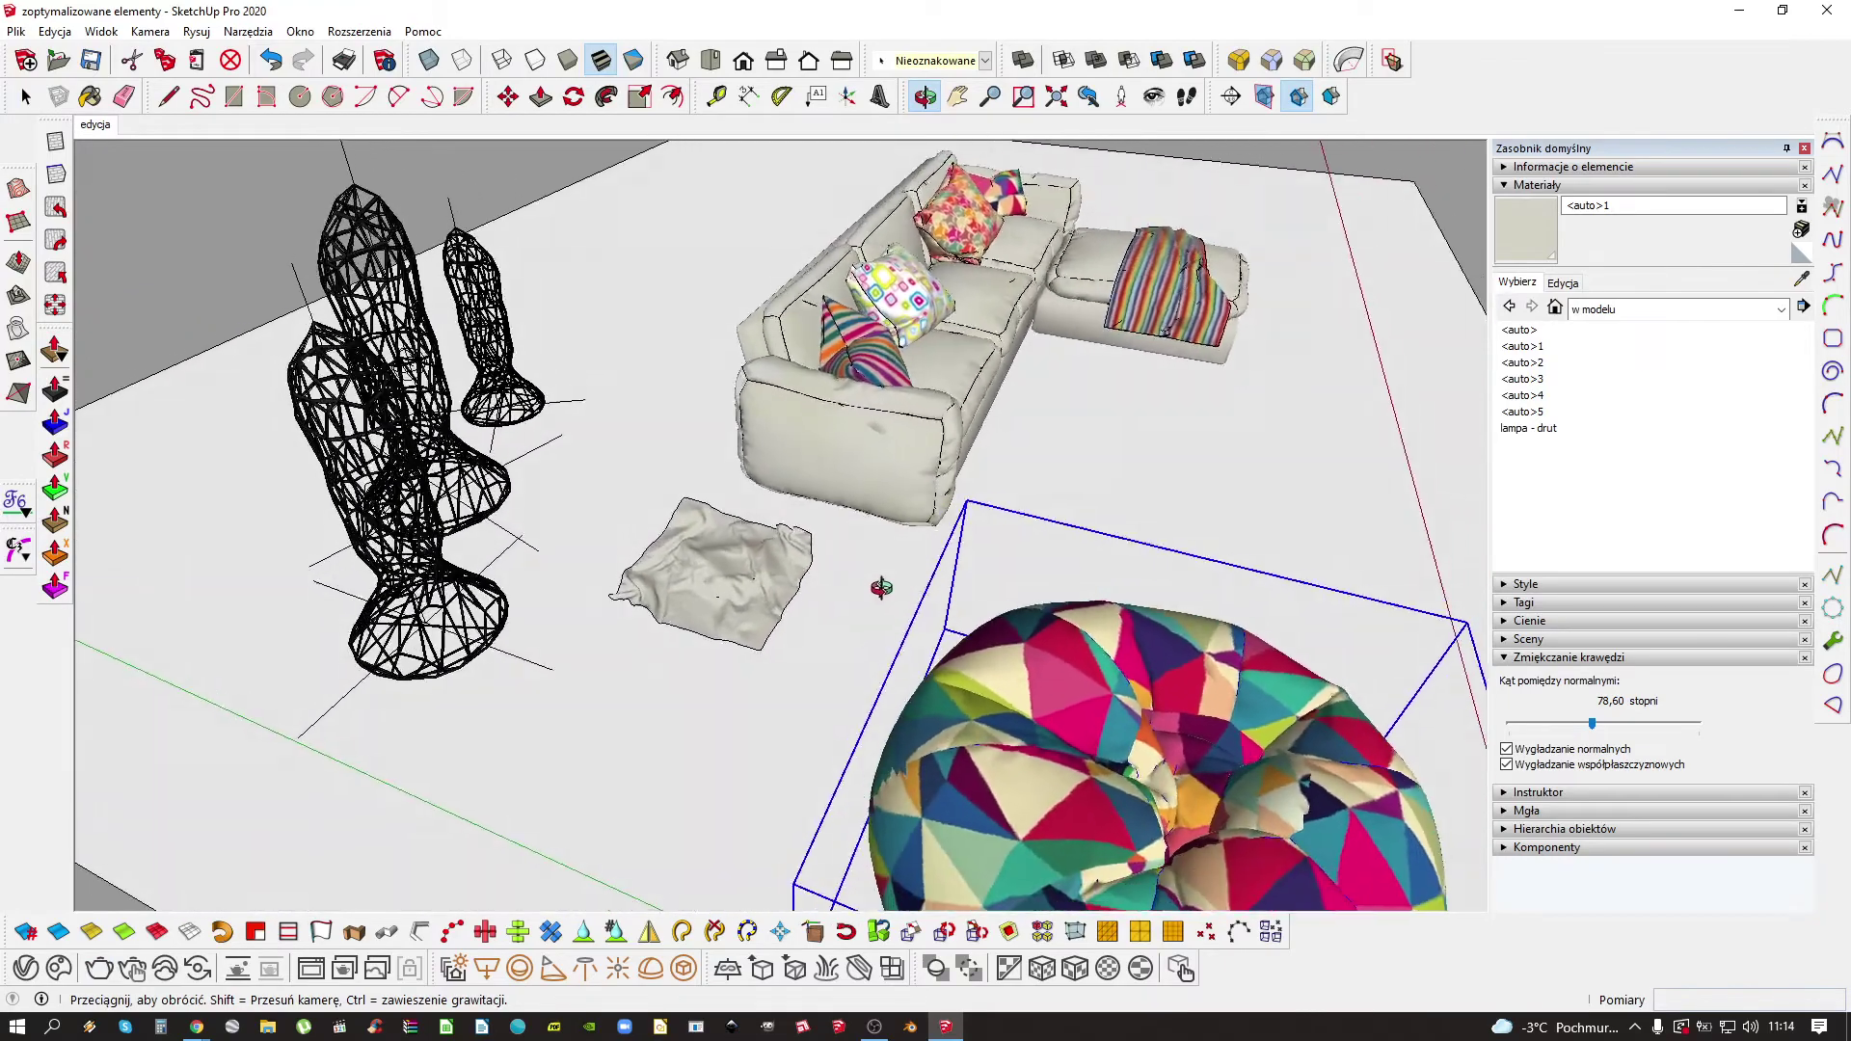
pyautogui.press('space')
pyautogui.scroll(-3, 926, 564)
pyautogui.moveTo(960, 535); pyautogui.dragTo(913, 553, button='middle')
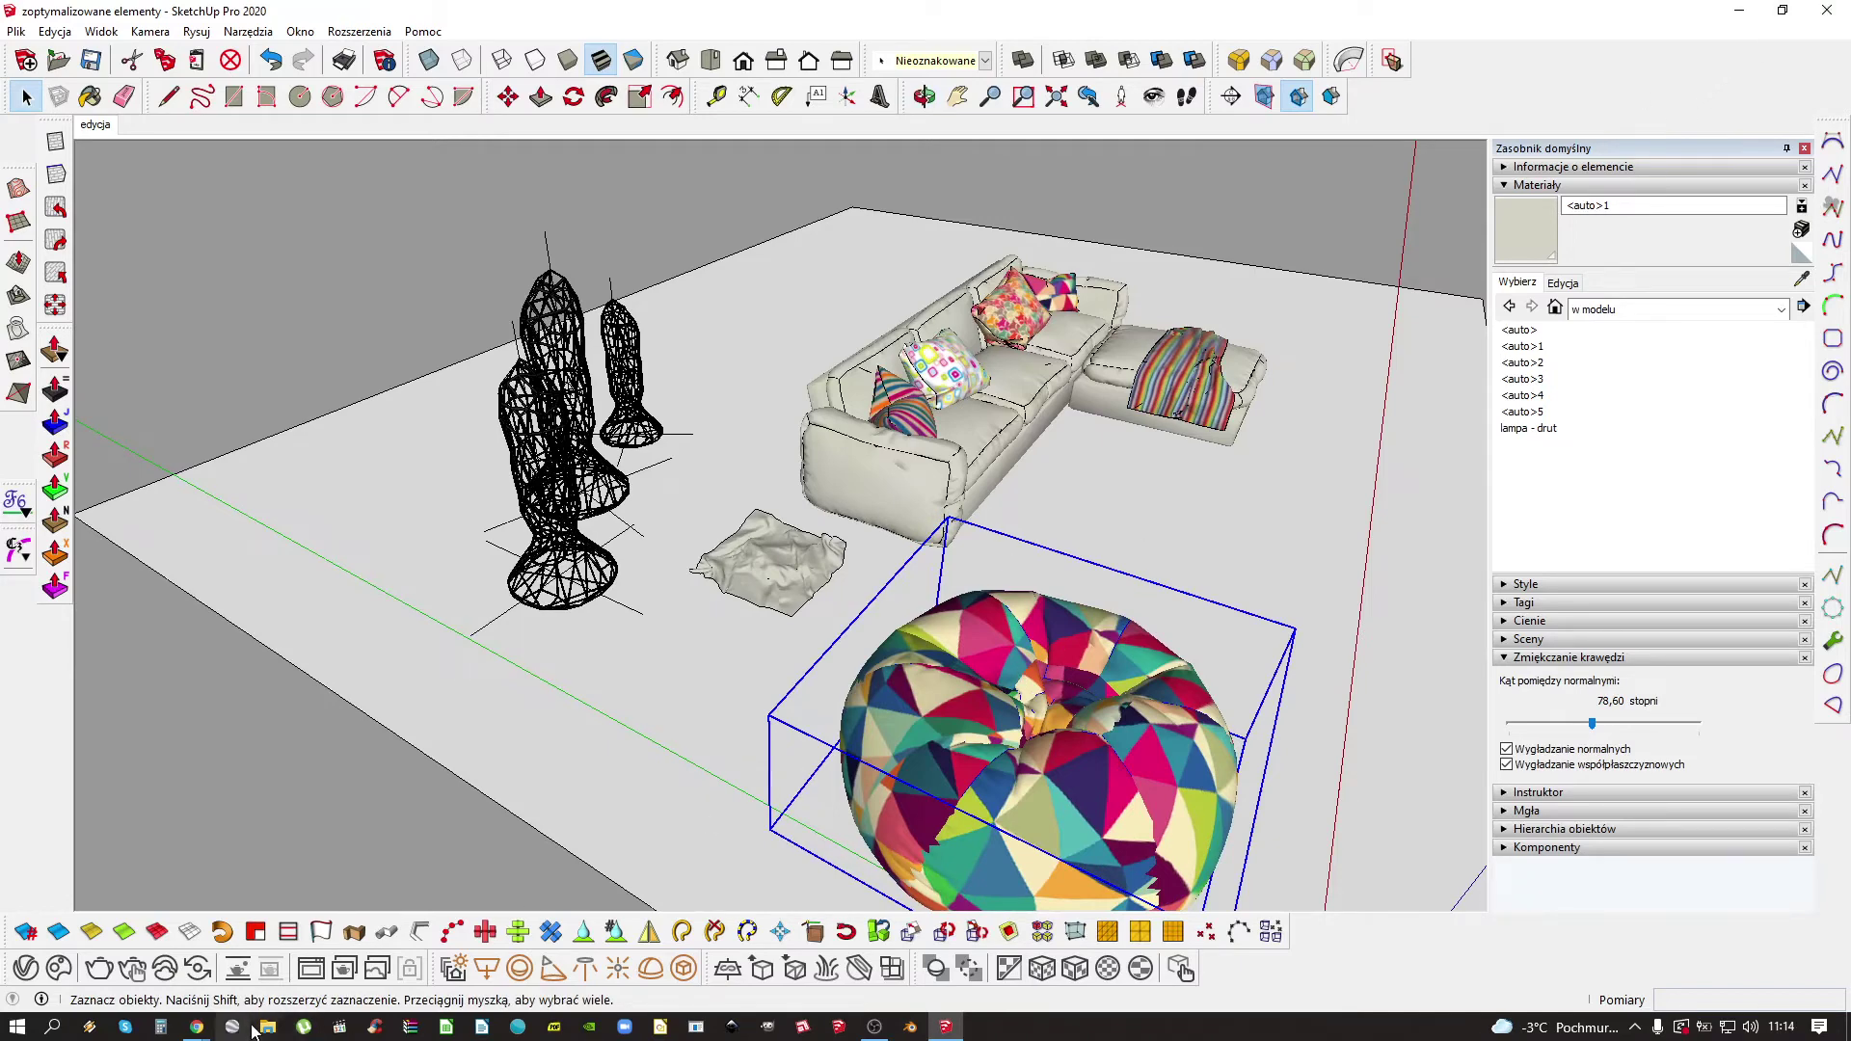
# - Search 3D Warehouse in the browser for 'lion' models
pyautogui.click(196, 1028)
pyautogui.click(106, 896)
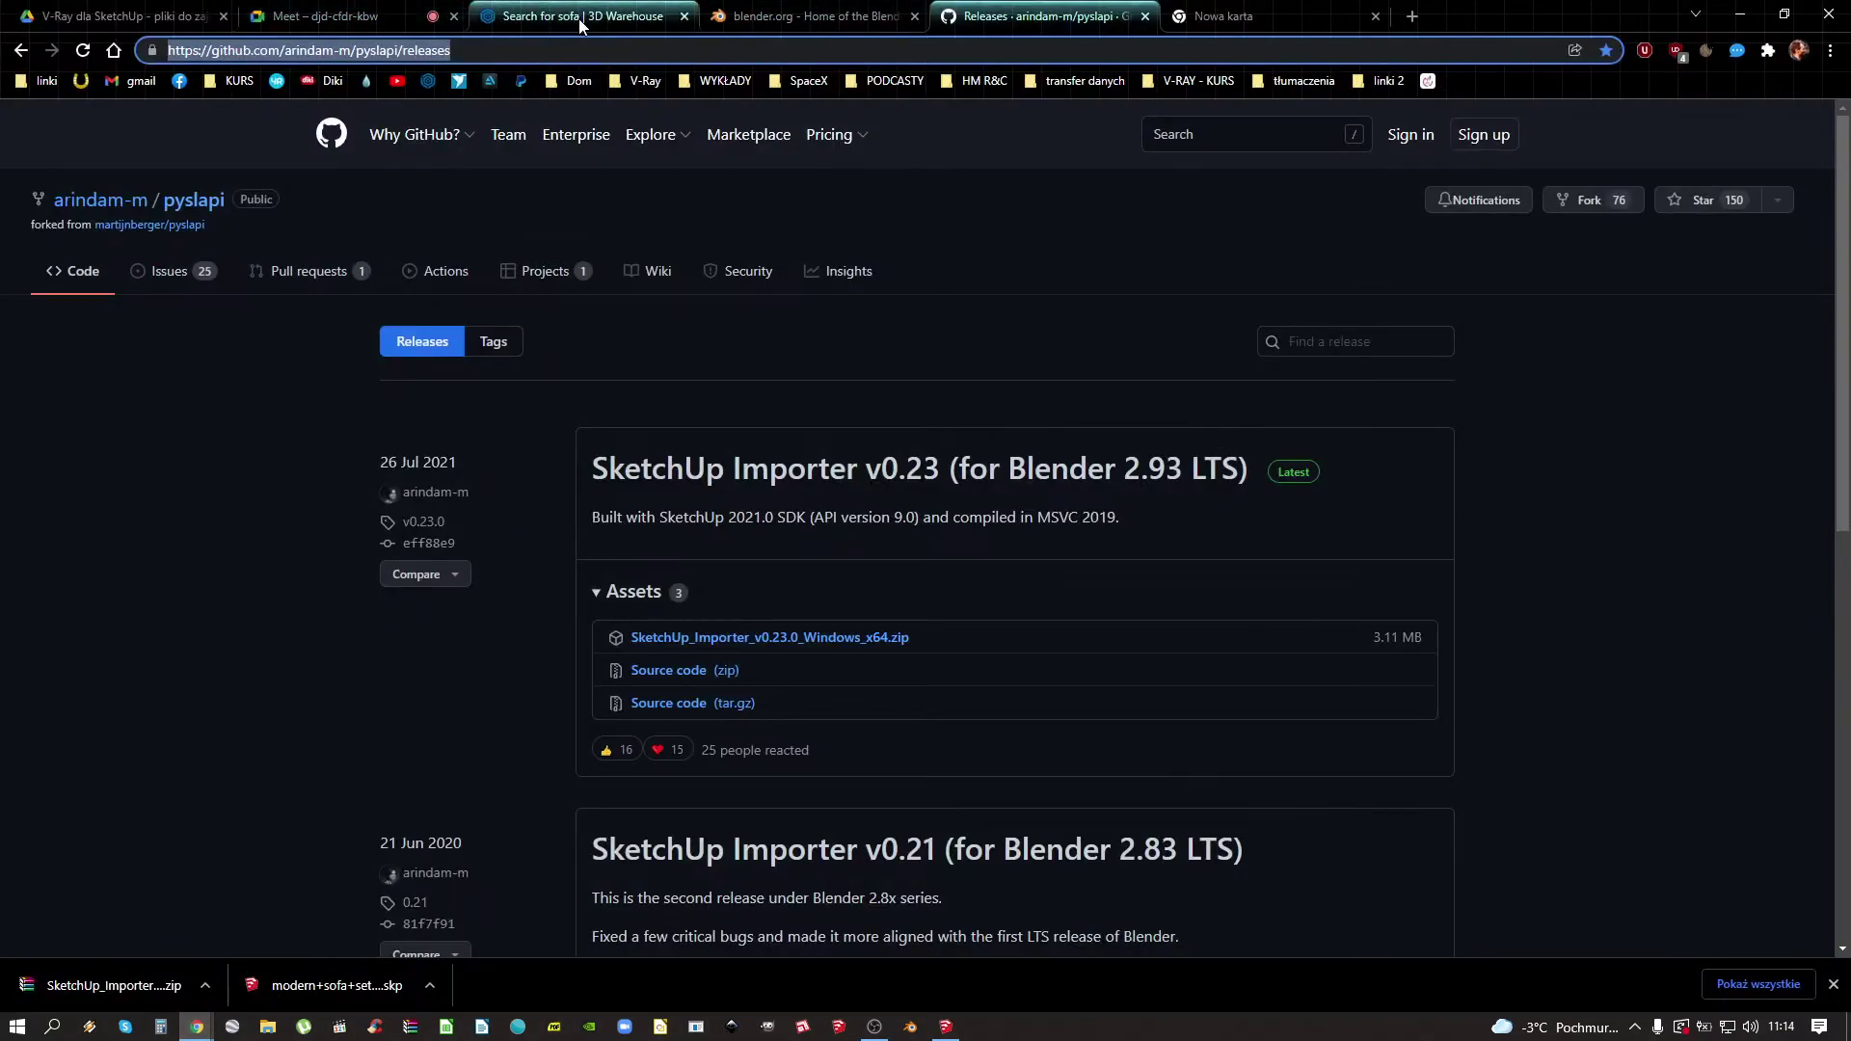
pyautogui.click(588, 16)
pyautogui.click(1244, 150)
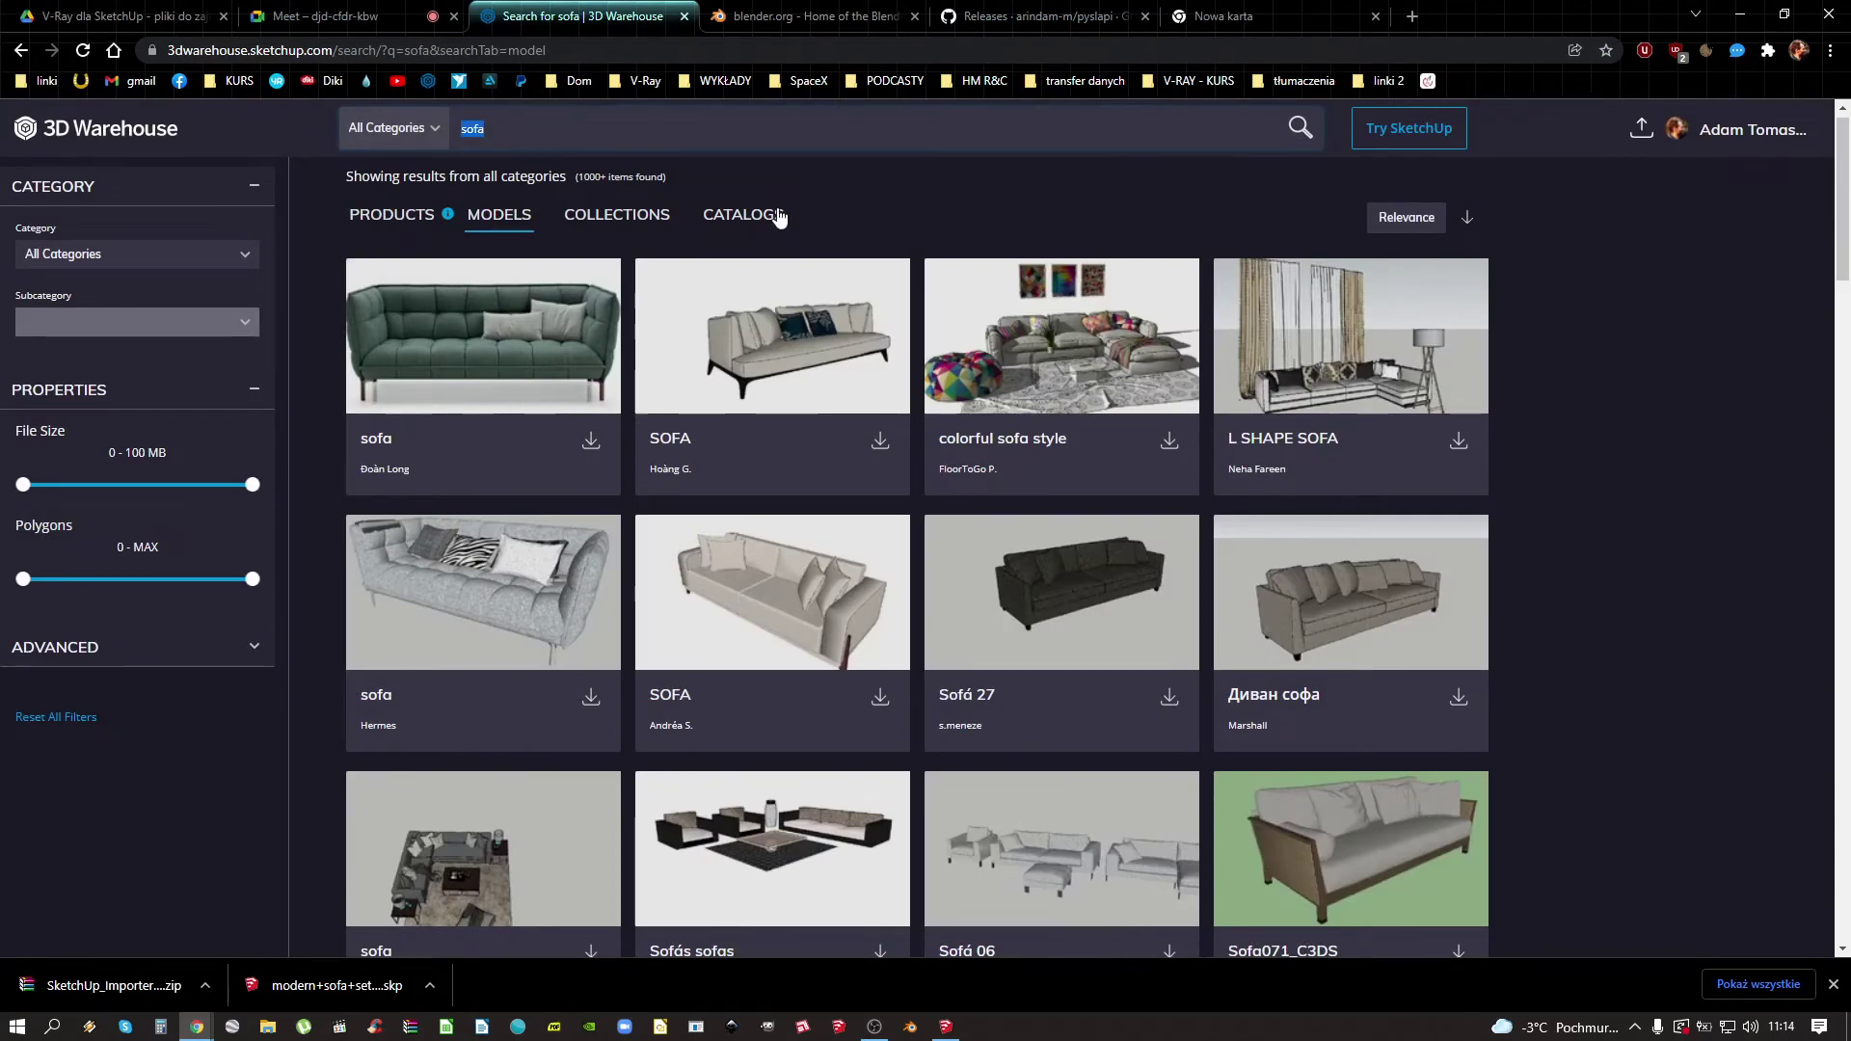
pyautogui.write('lion')
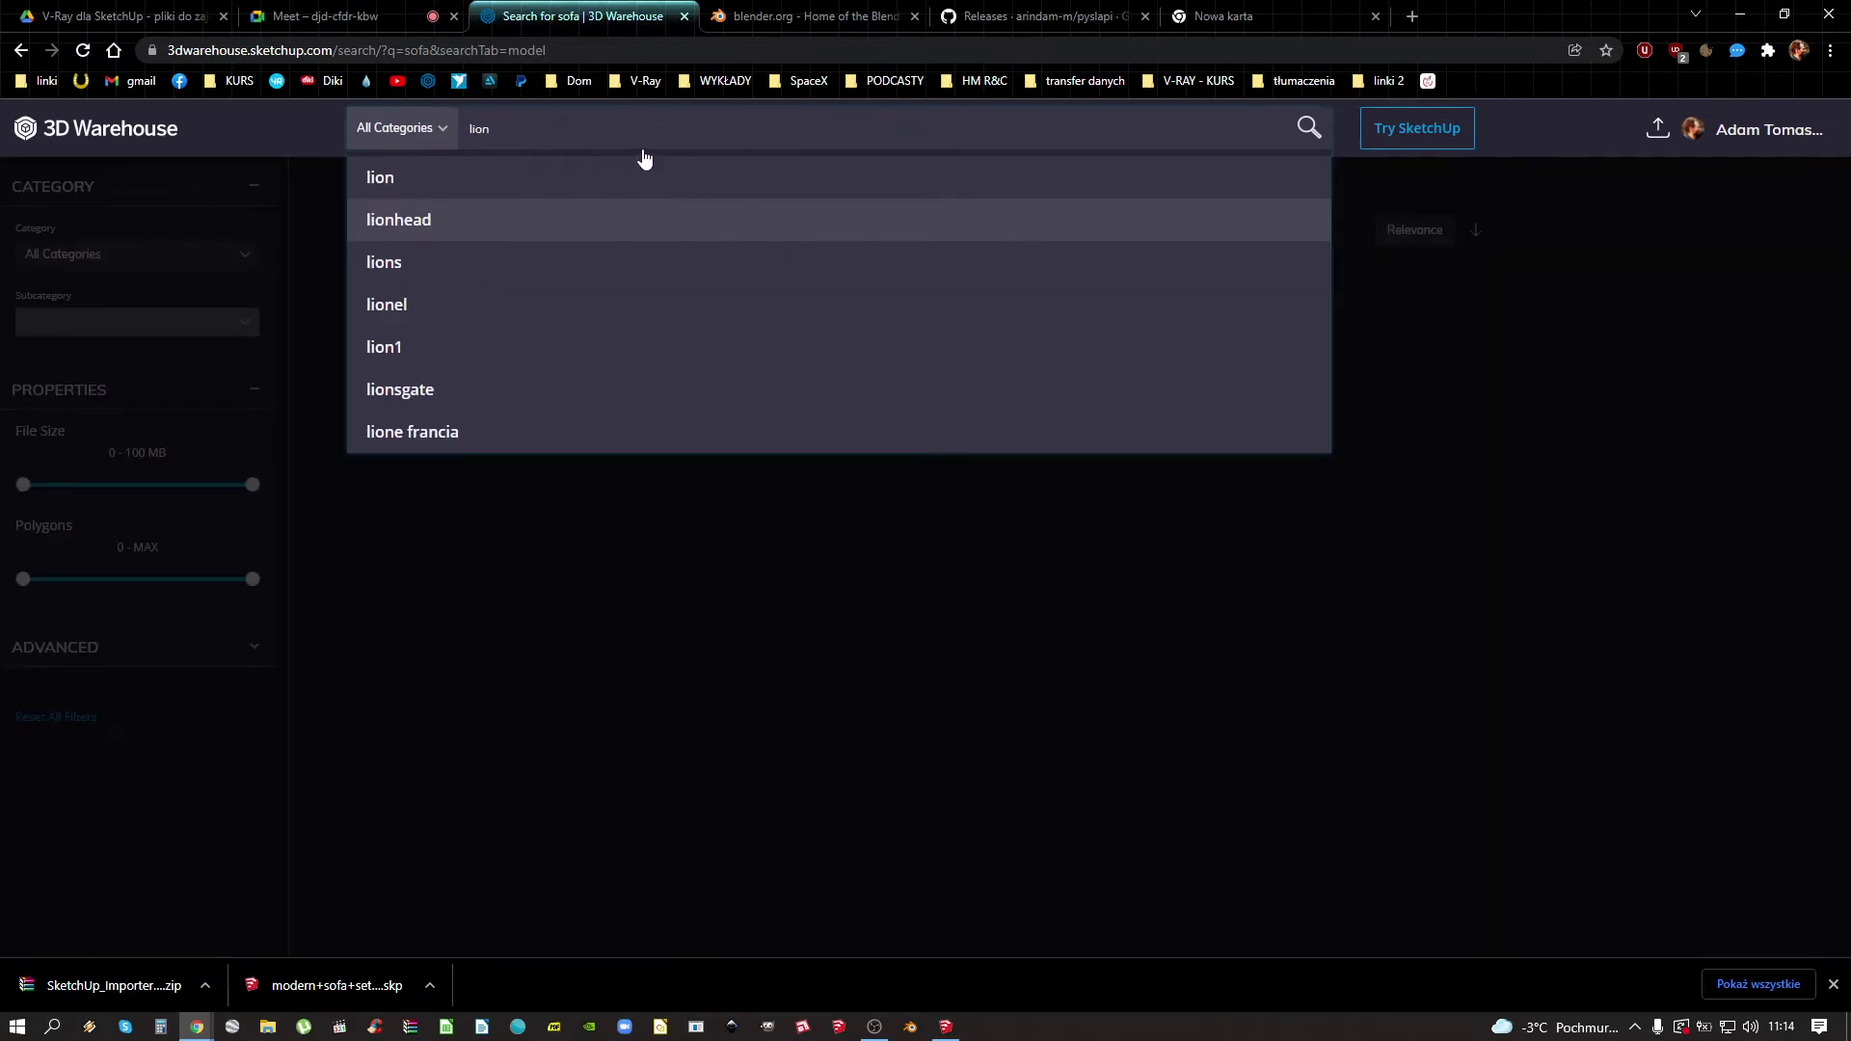
pyautogui.click(645, 160)
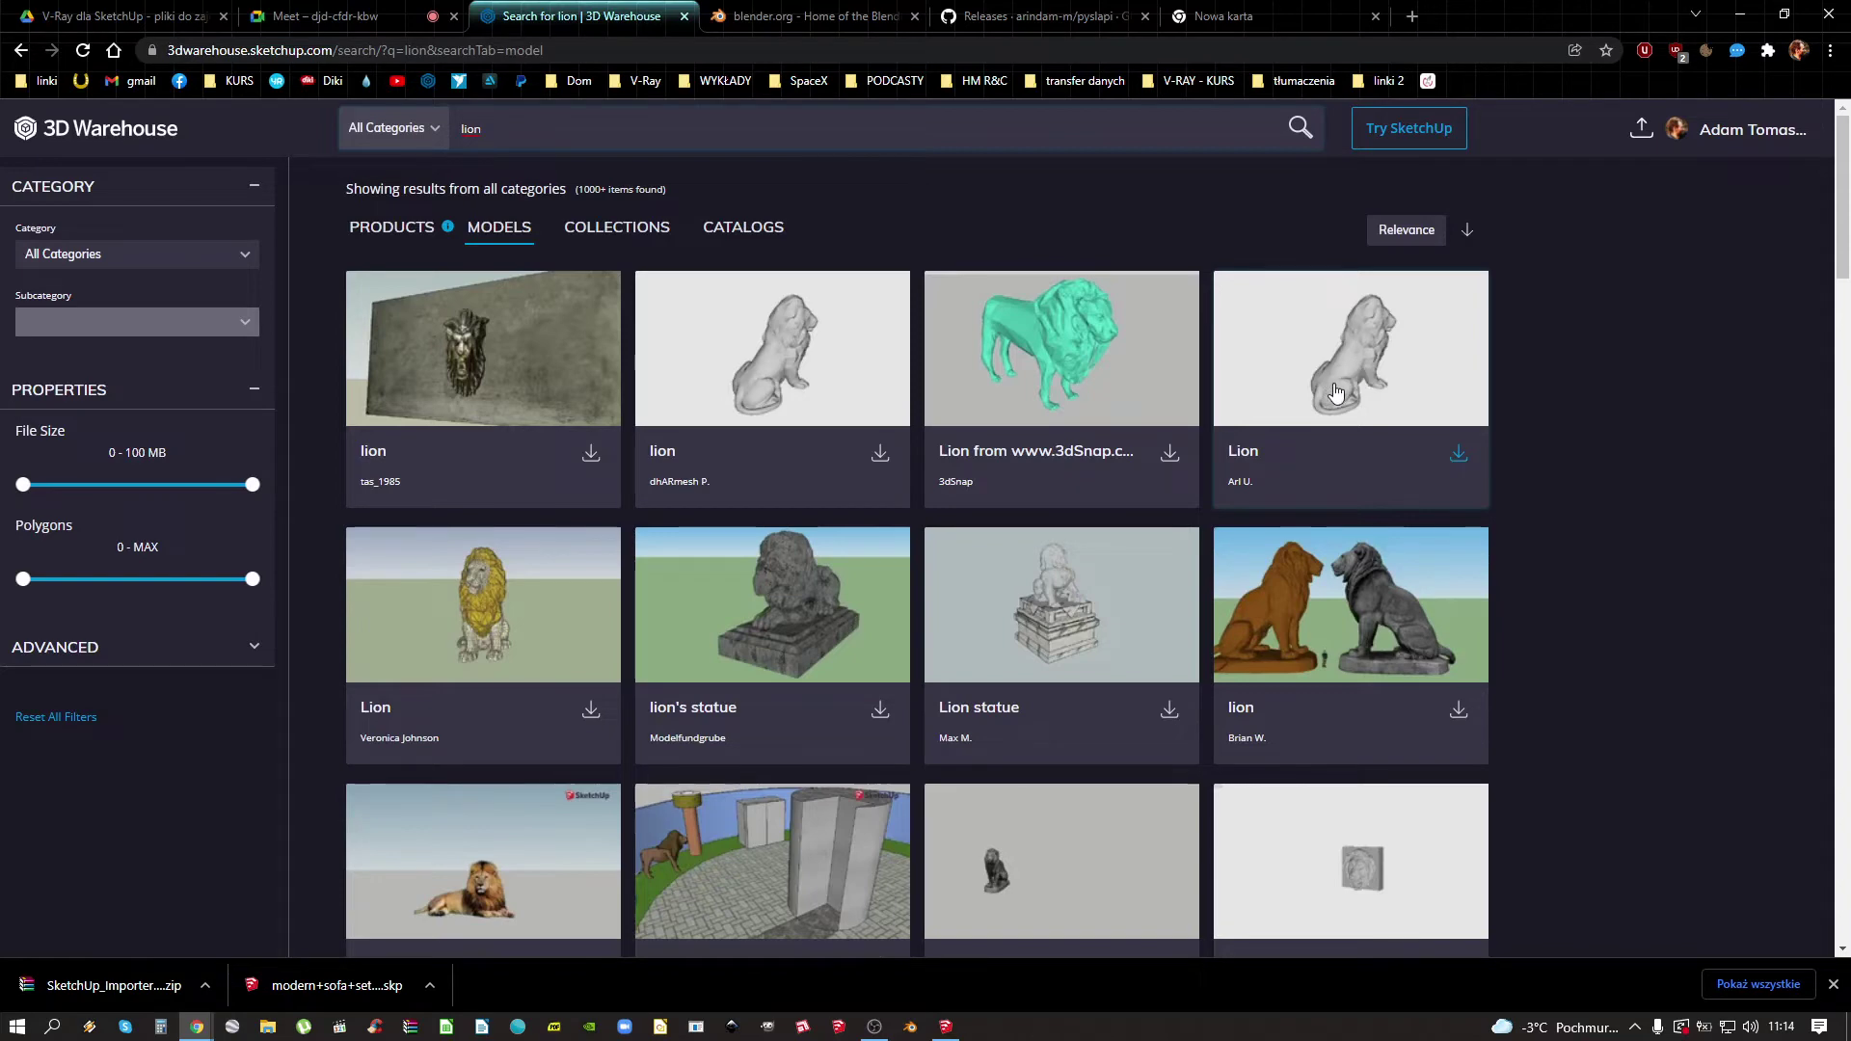
# - Download the seated Lion model as a SketchUp 2019 model
pyautogui.click(1373, 376)
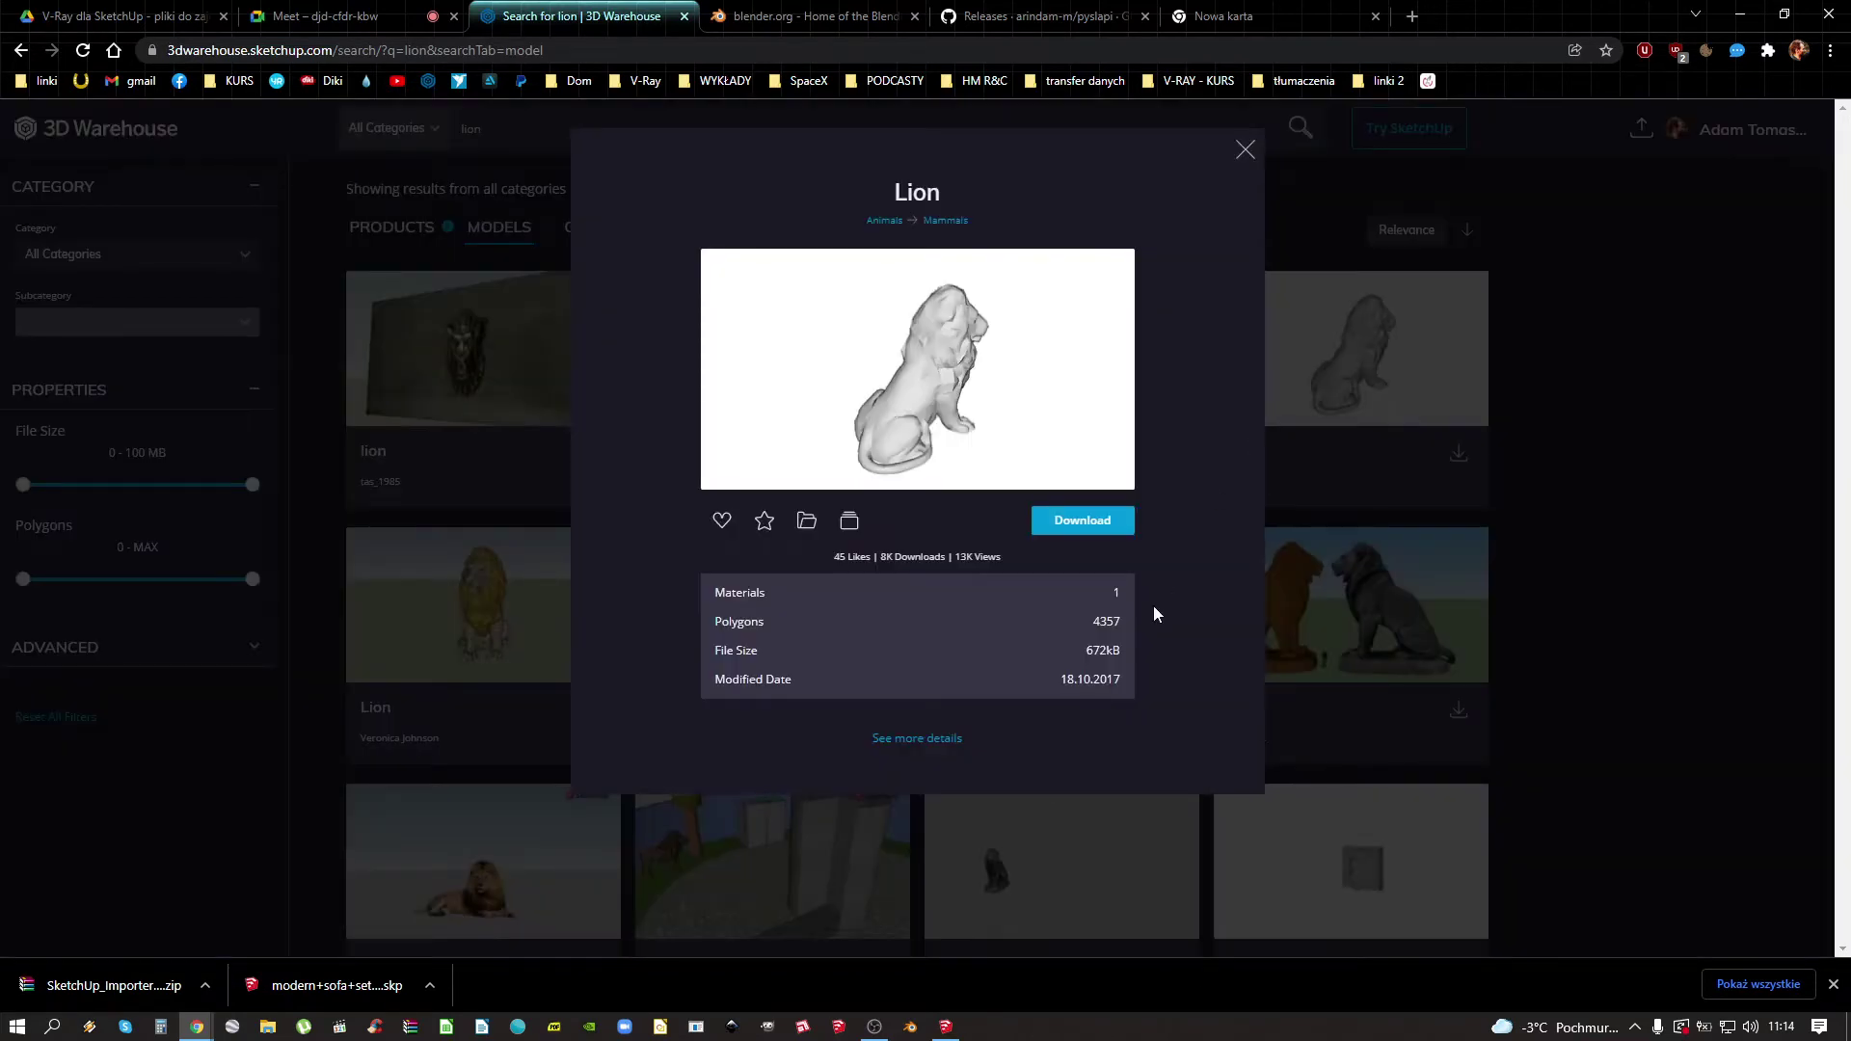
pyautogui.click(1088, 523)
pyautogui.click(1078, 618)
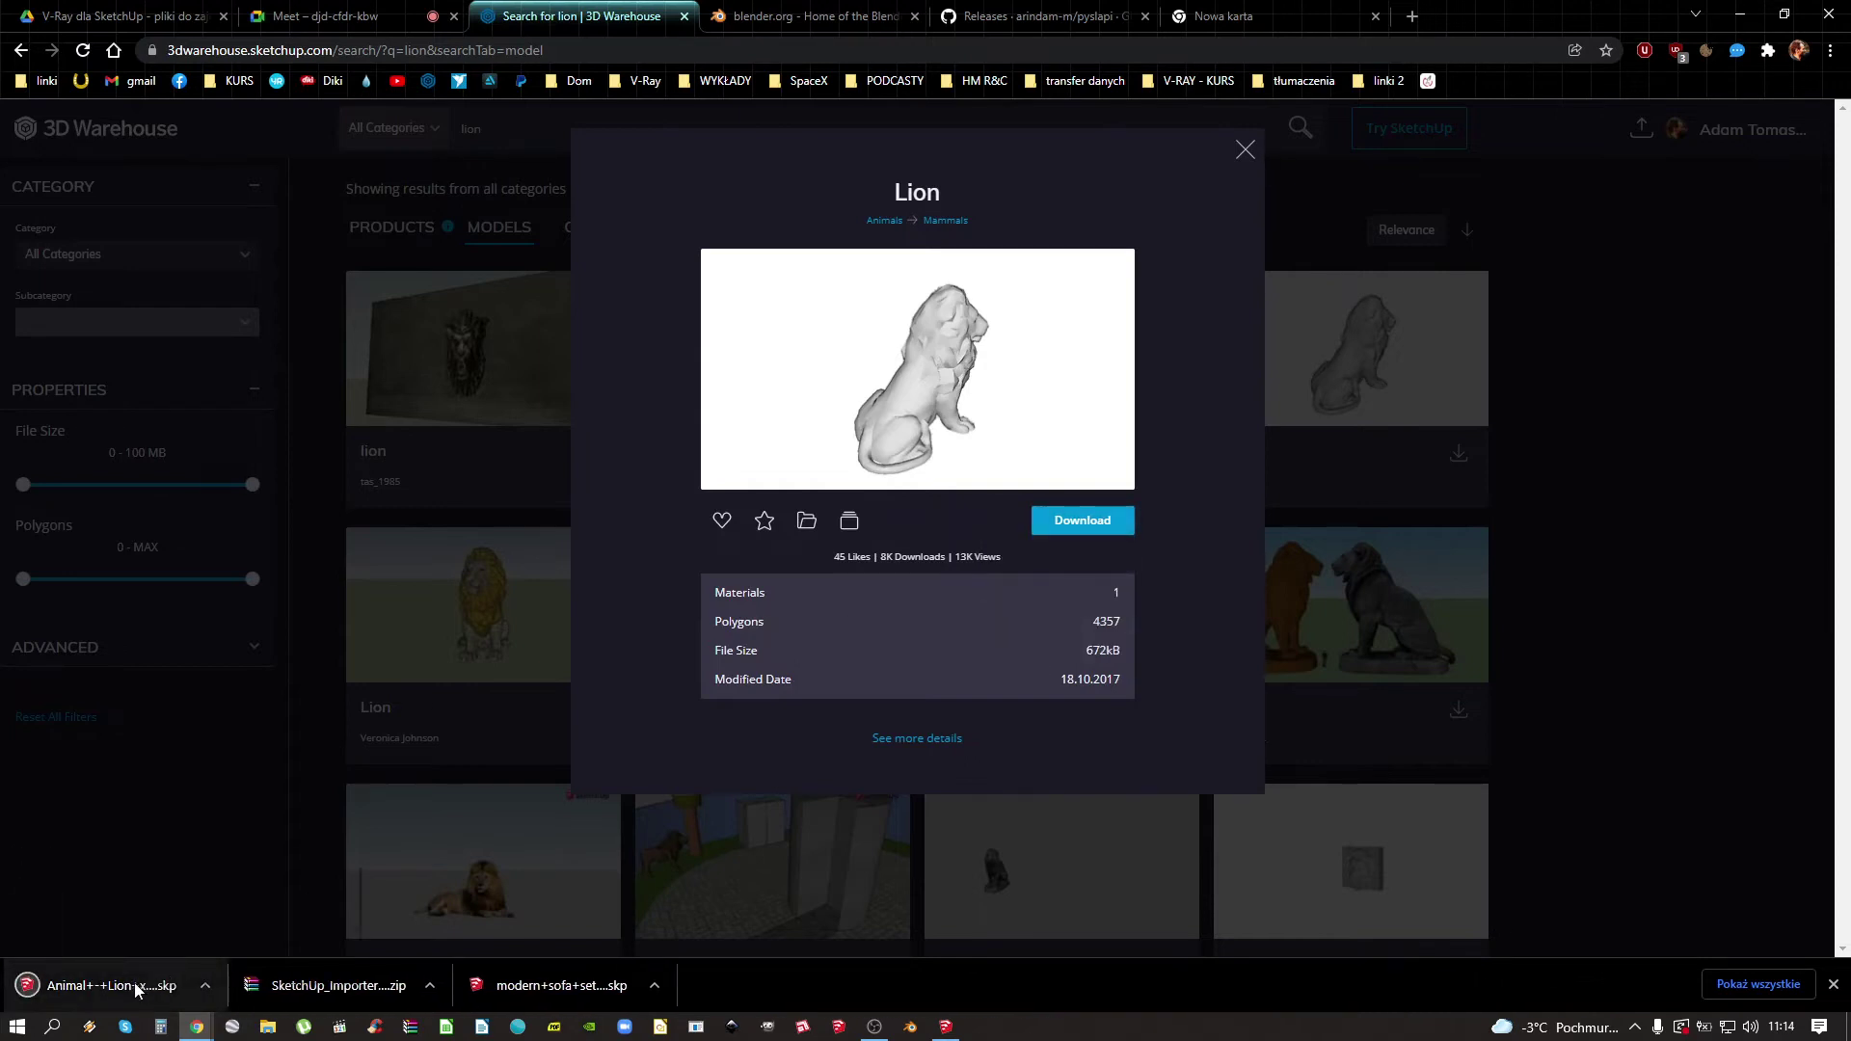
# - Paste the downloaded lion file into Desktop > SWP > grupa I > BLENDER - decimate folder
pyautogui.rightClick(135, 982)
pyautogui.click(178, 969)
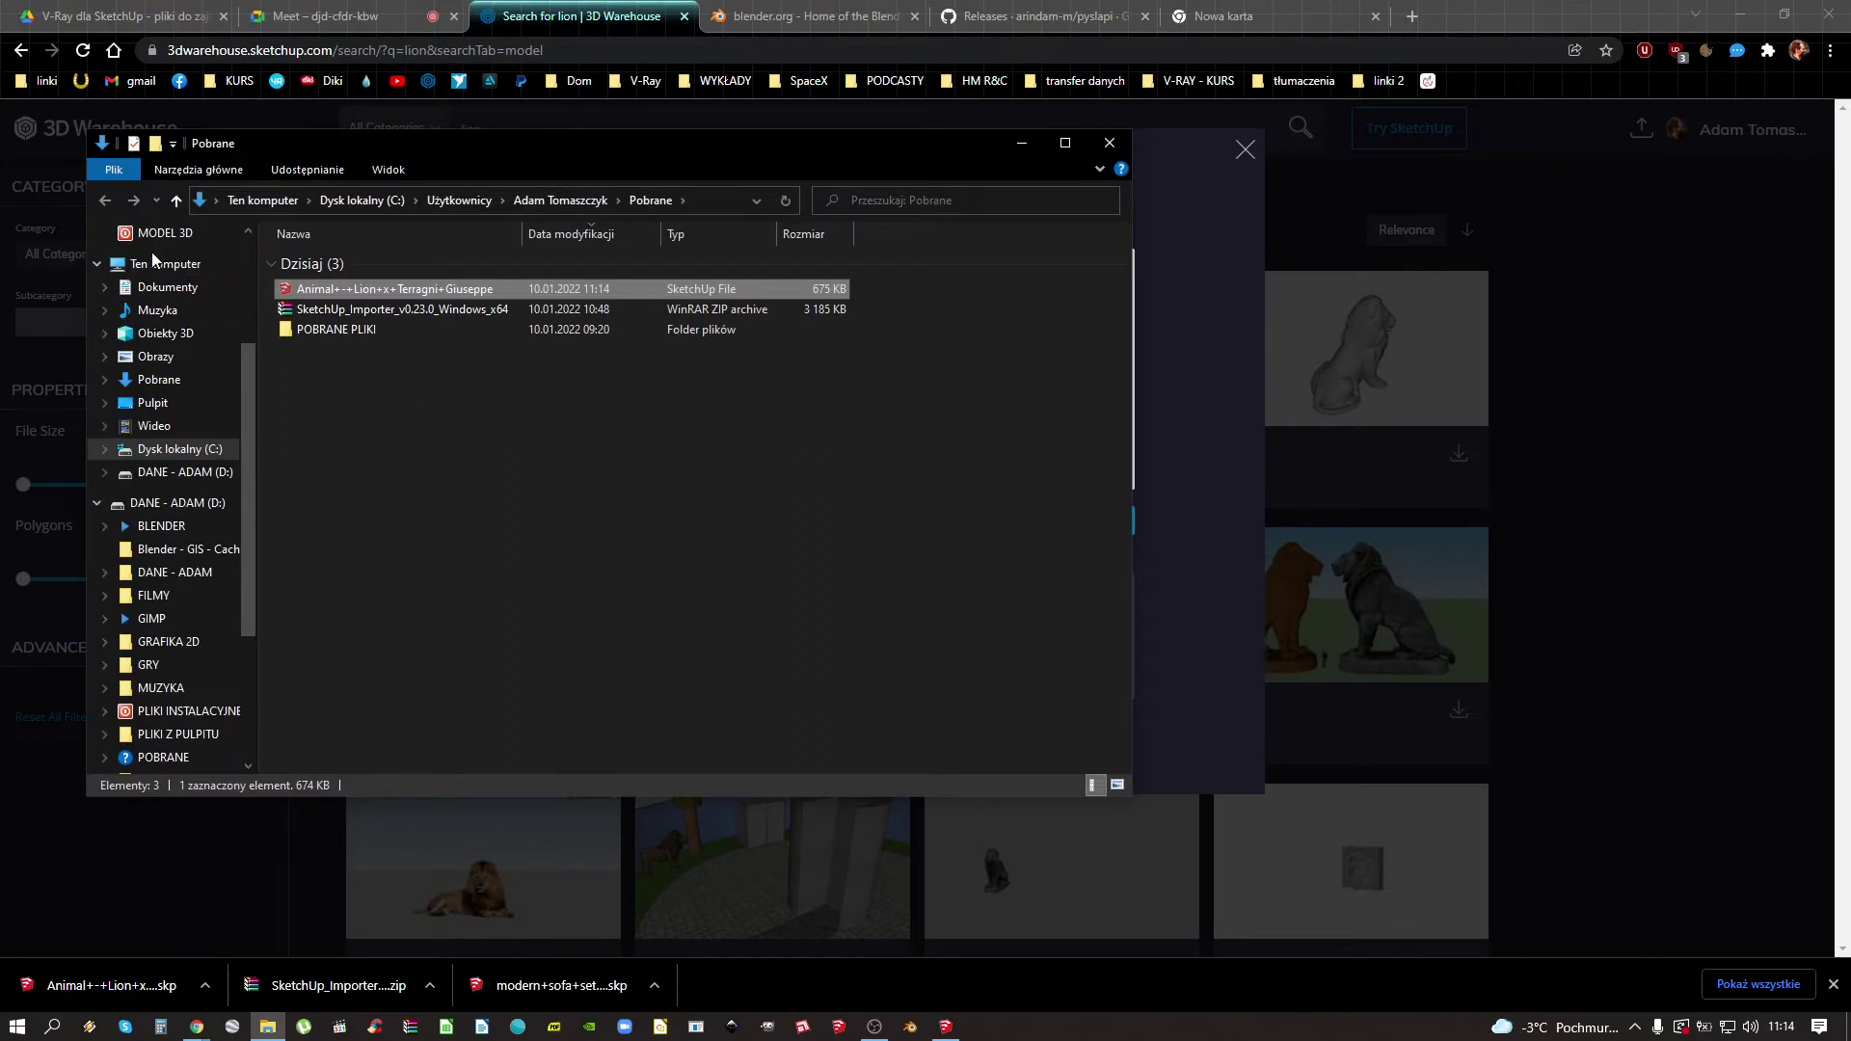
pyautogui.scroll(3, 156, 275)
pyautogui.click(152, 271)
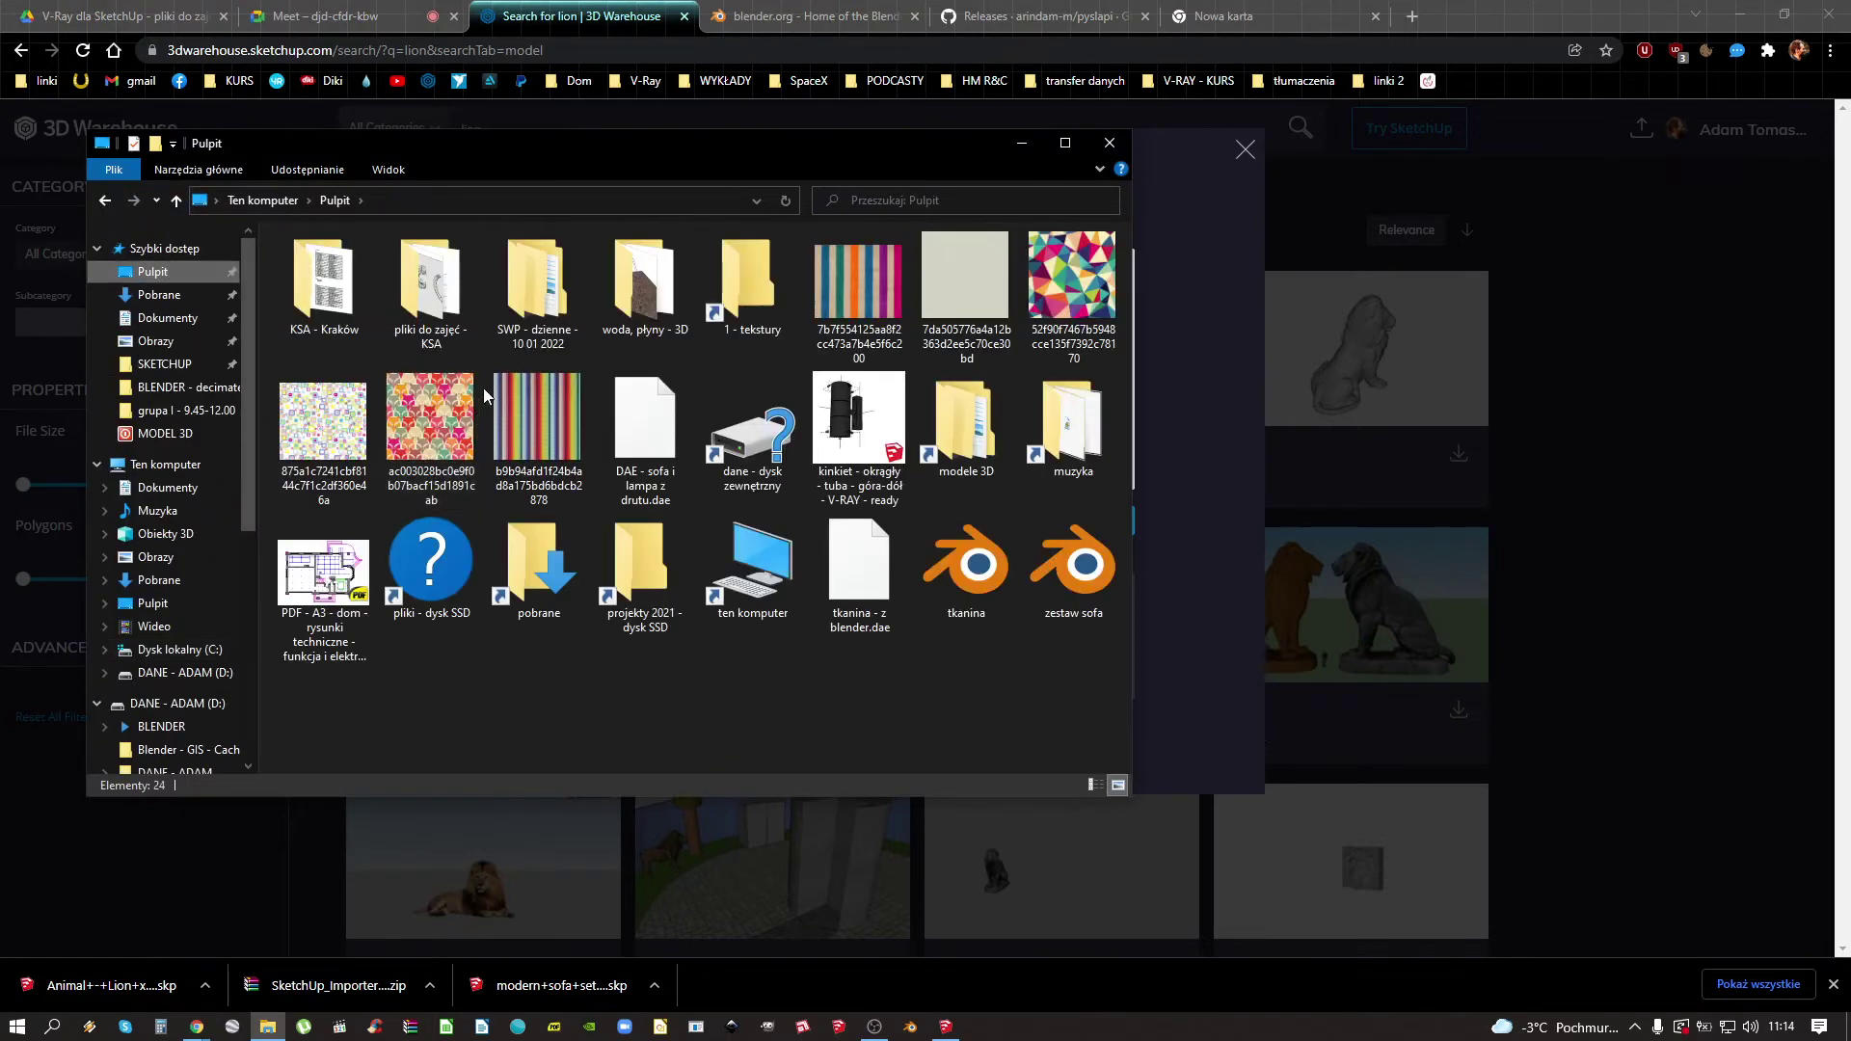
pyautogui.doubleClick(536, 289)
pyautogui.rightClick(557, 485)
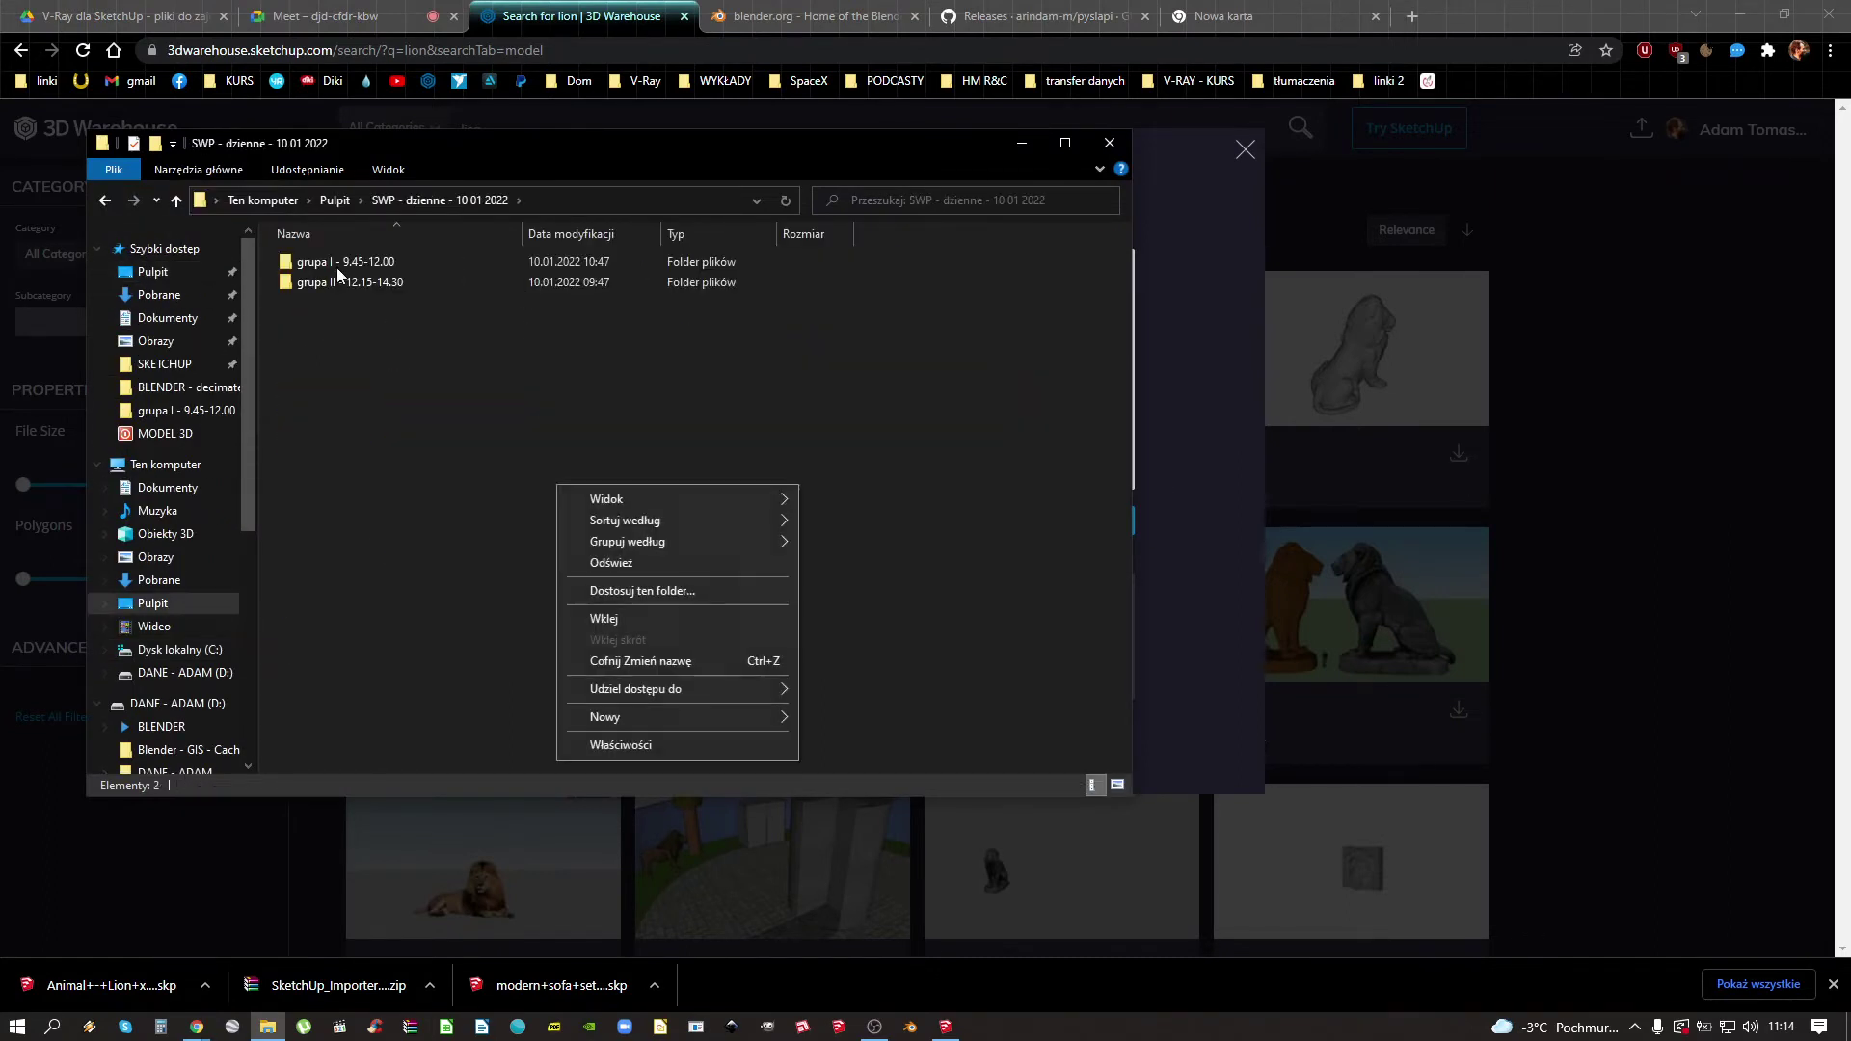
pyautogui.doubleClick(338, 268)
pyautogui.rightClick(461, 495)
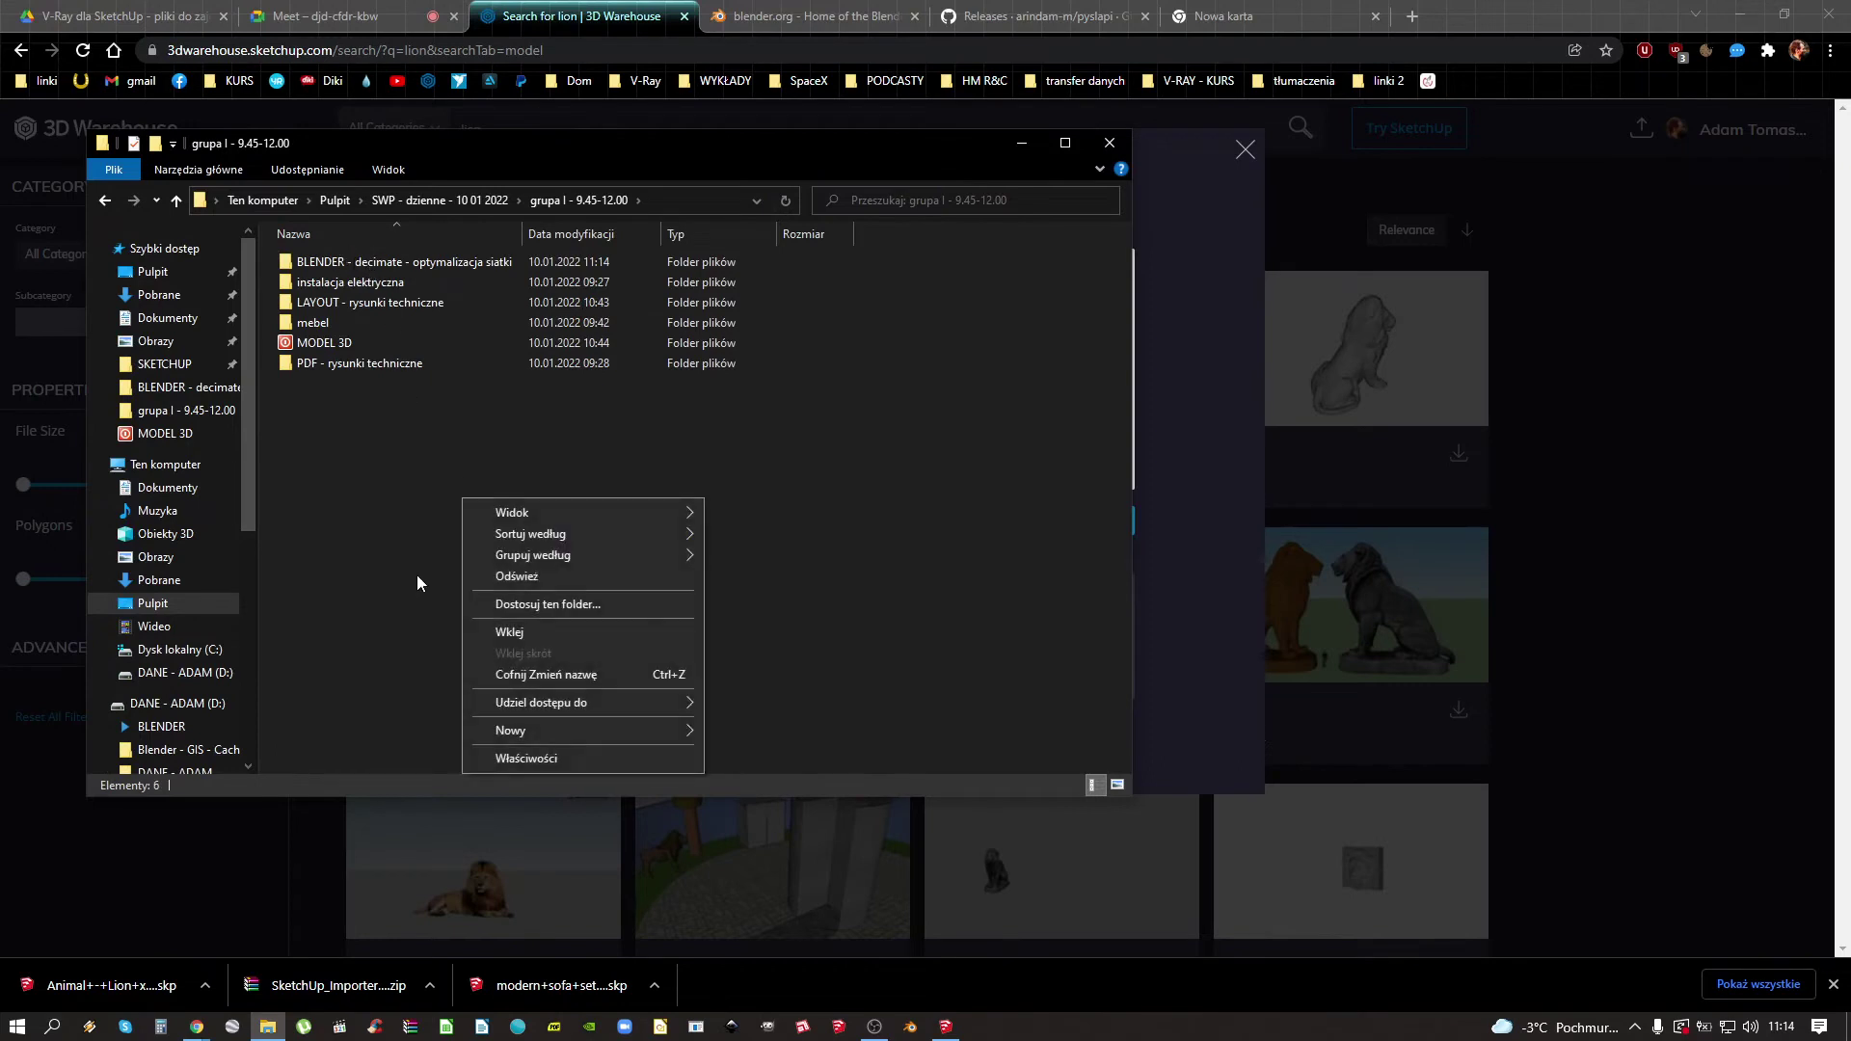
pyautogui.doubleClick(395, 260)
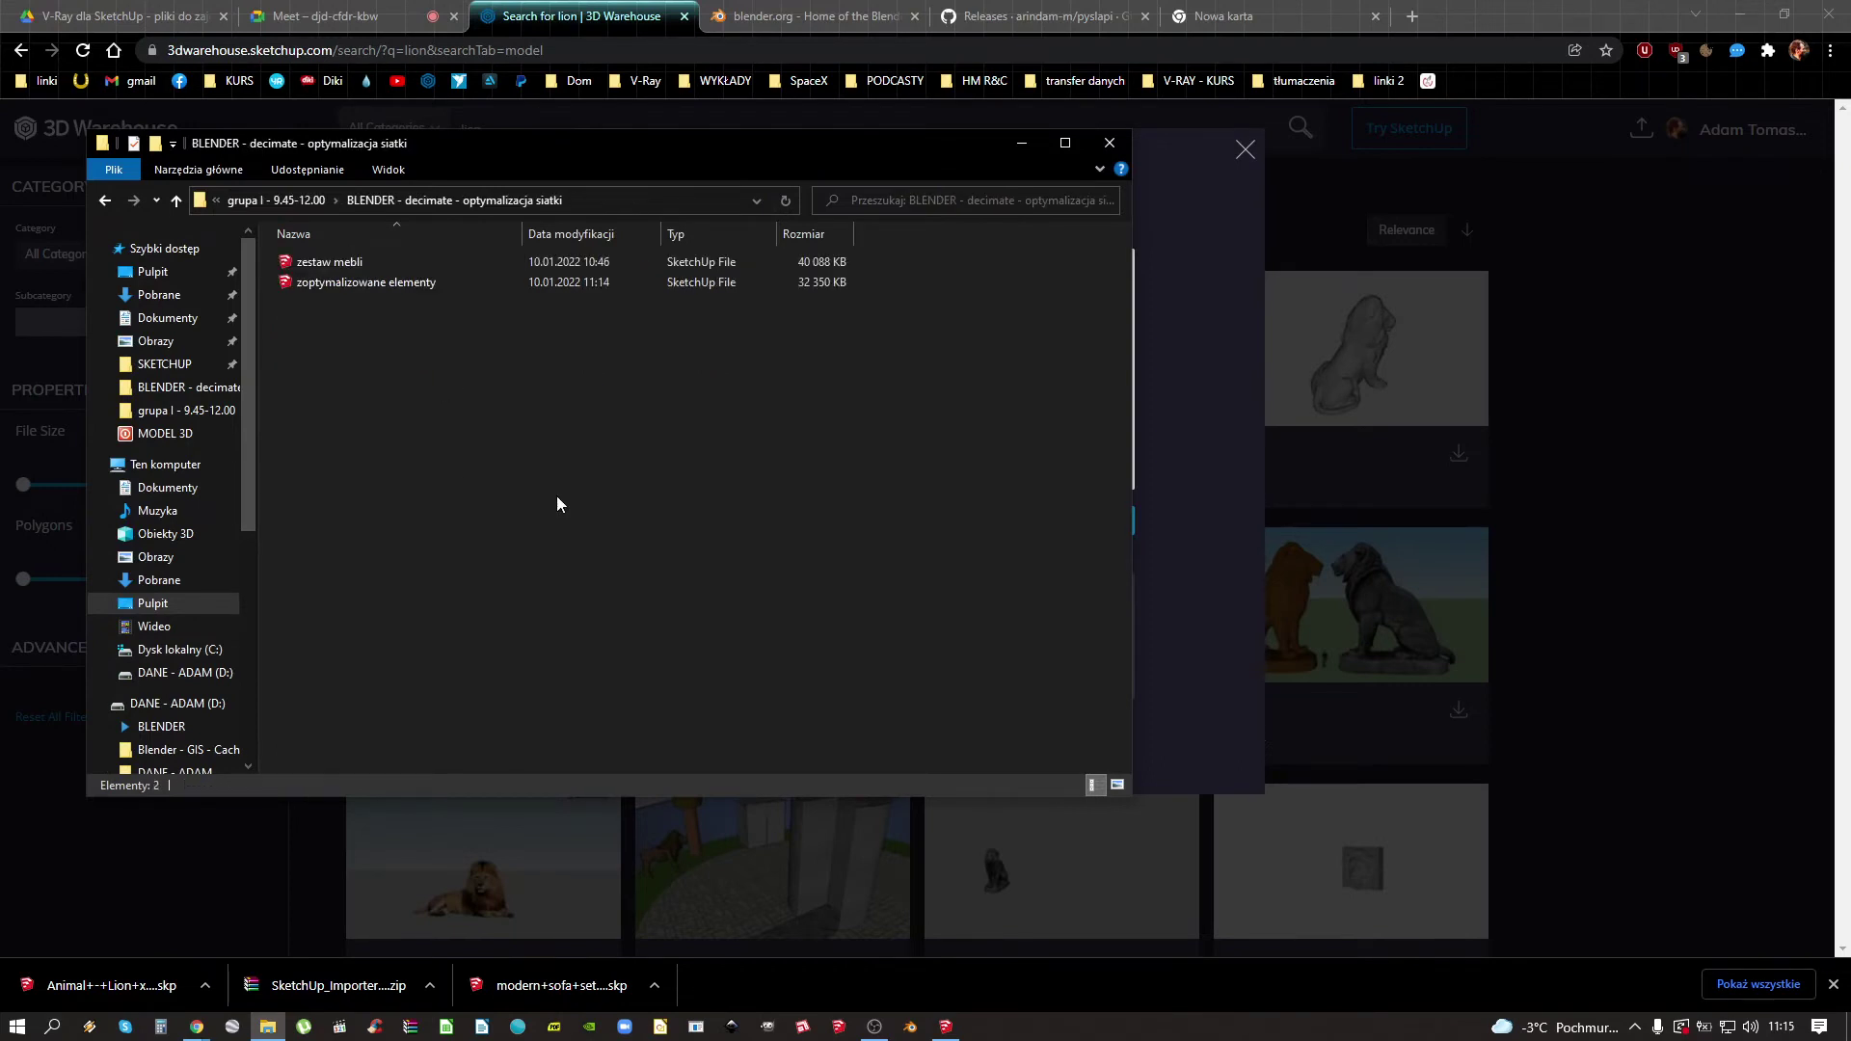
pyautogui.rightClick(551, 485)
pyautogui.click(607, 615)
# - Rename the pasted lion file to 'lew - MODEL 3D'
pyautogui.press('F2')
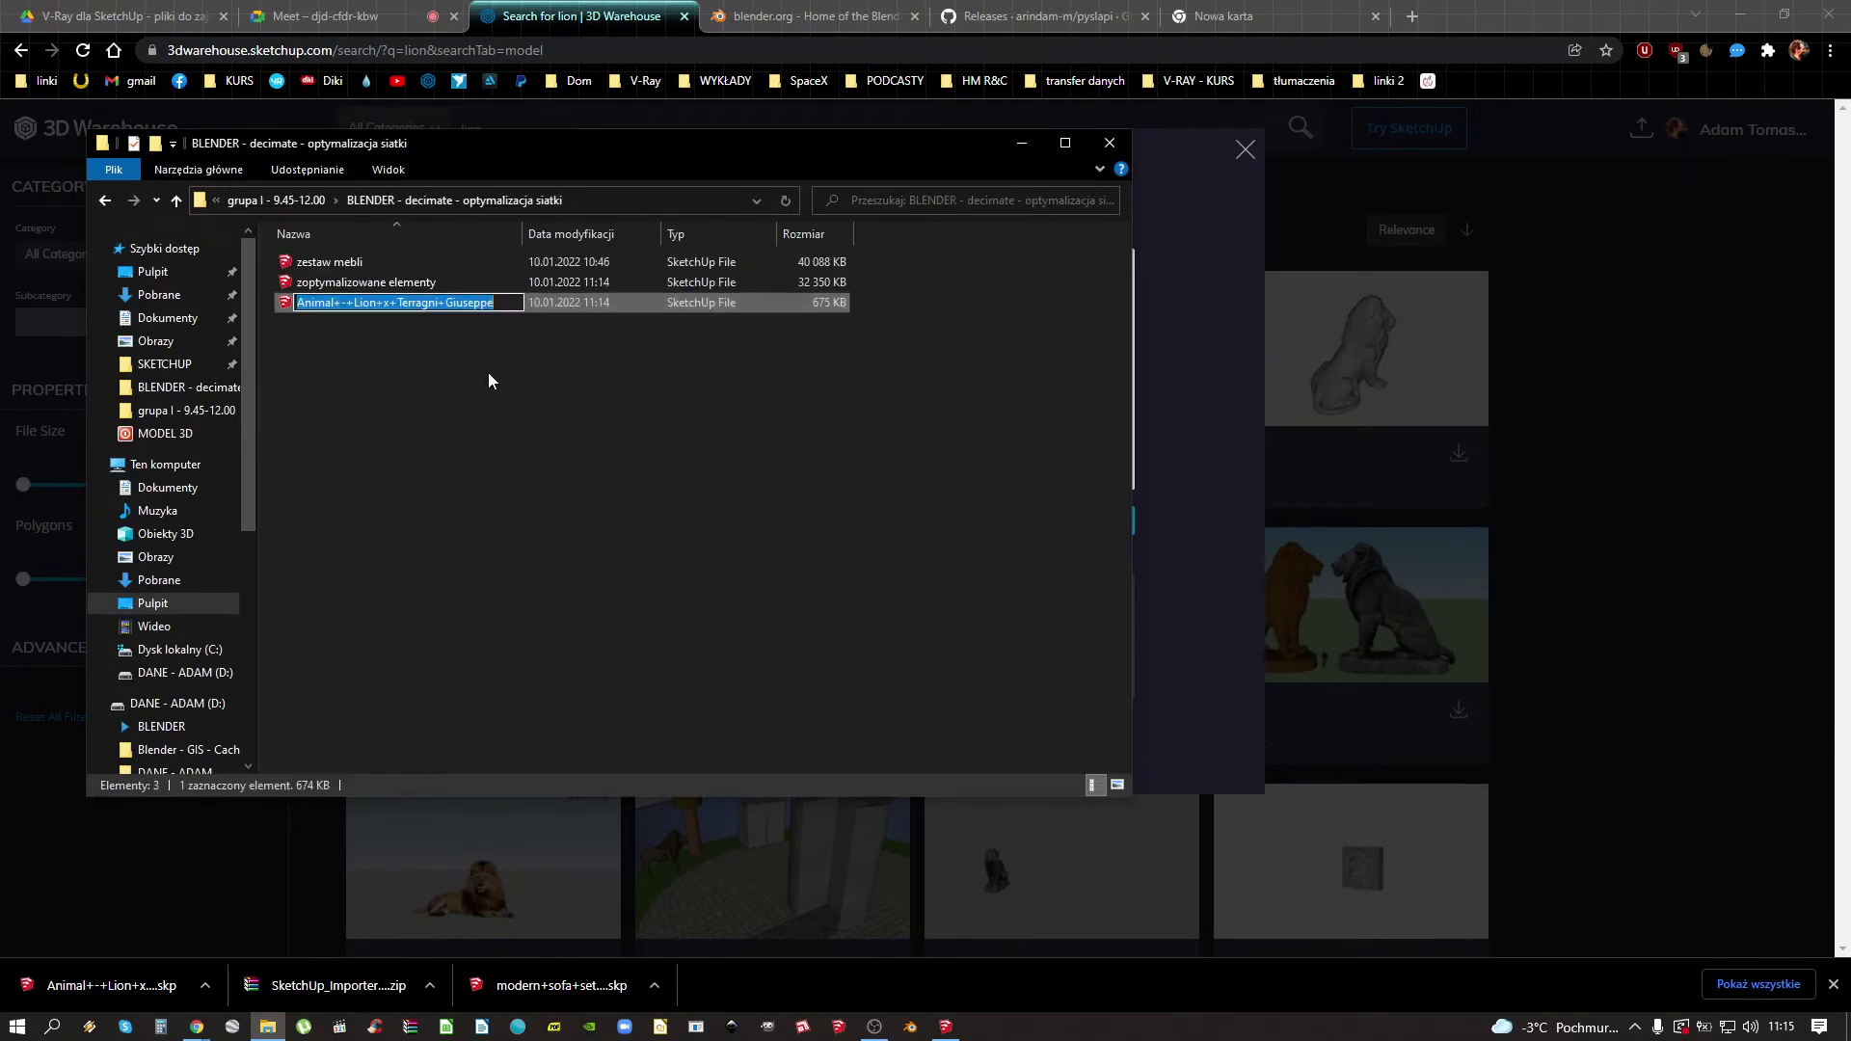
pyautogui.write('lew - ')
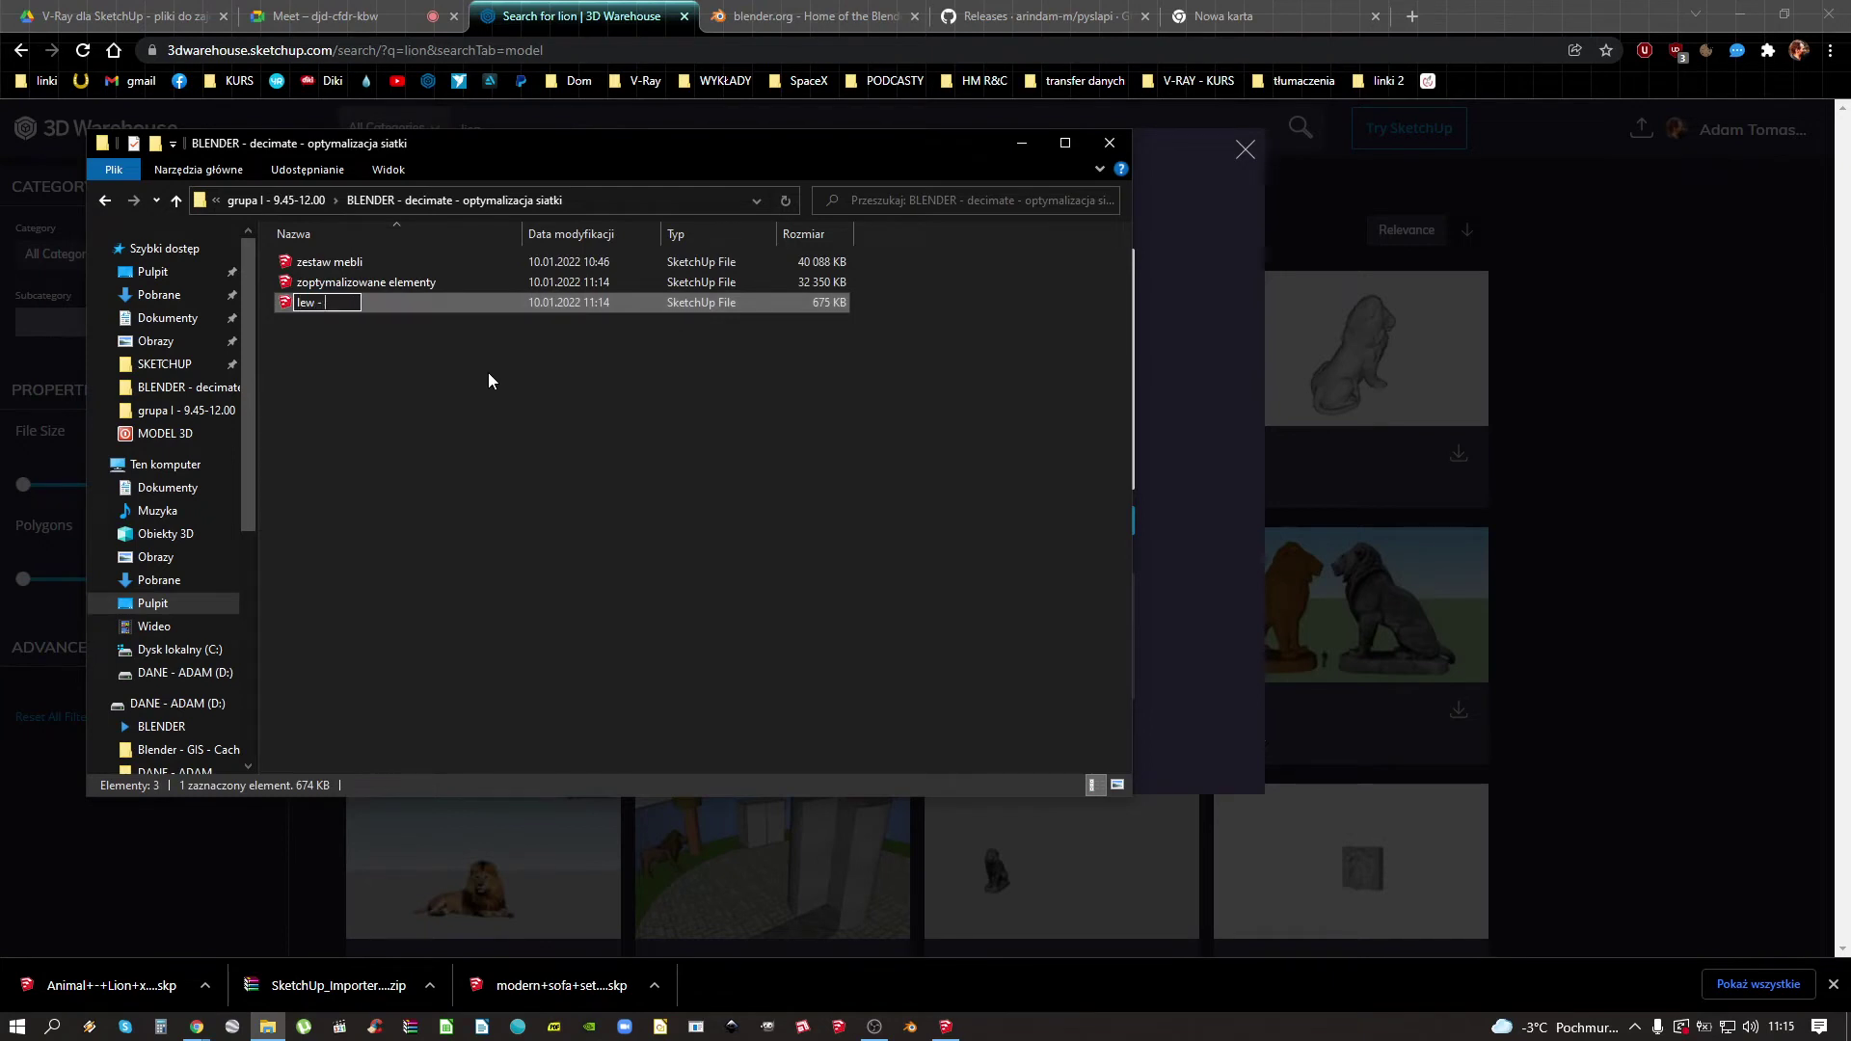
pyautogui.write('MODEL 3D')
pyautogui.press('Return')
pyautogui.click(910, 1026)
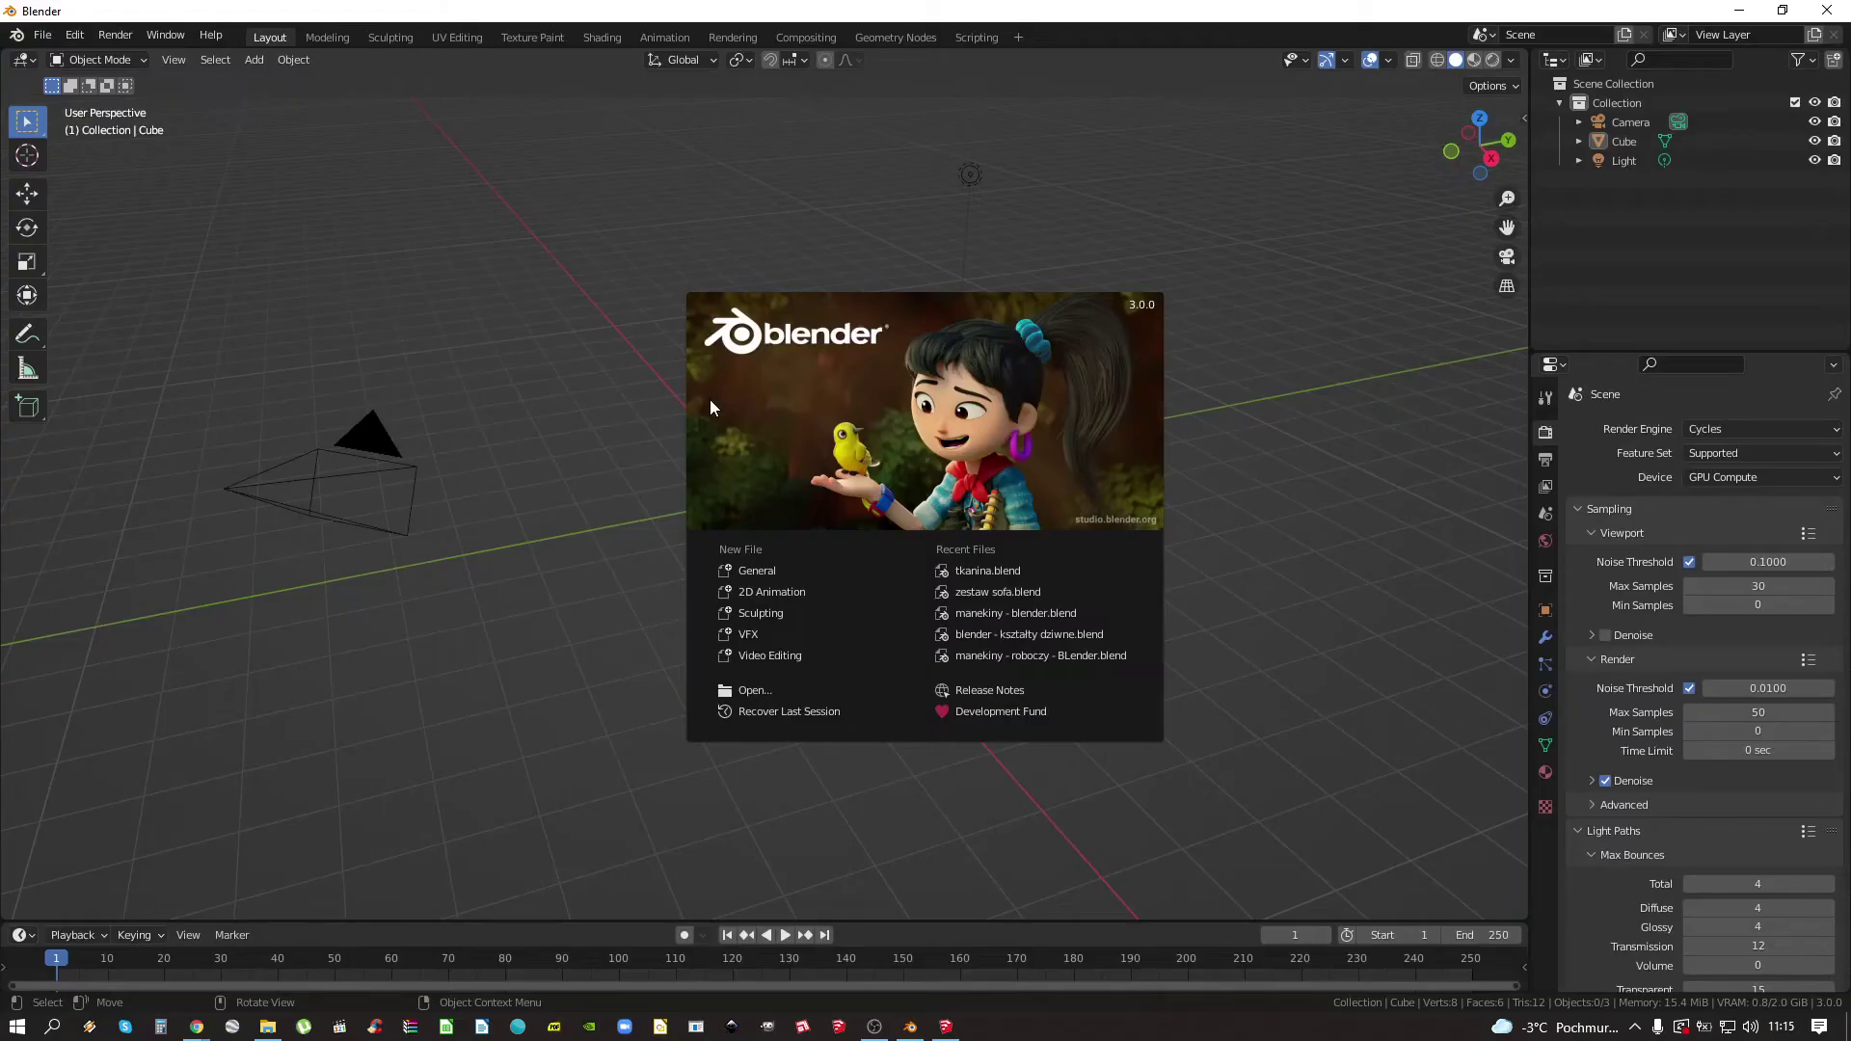
# - Move the default cube aside and pick lew - MODEL 3D.skp for SKP import
pyautogui.click(611, 396)
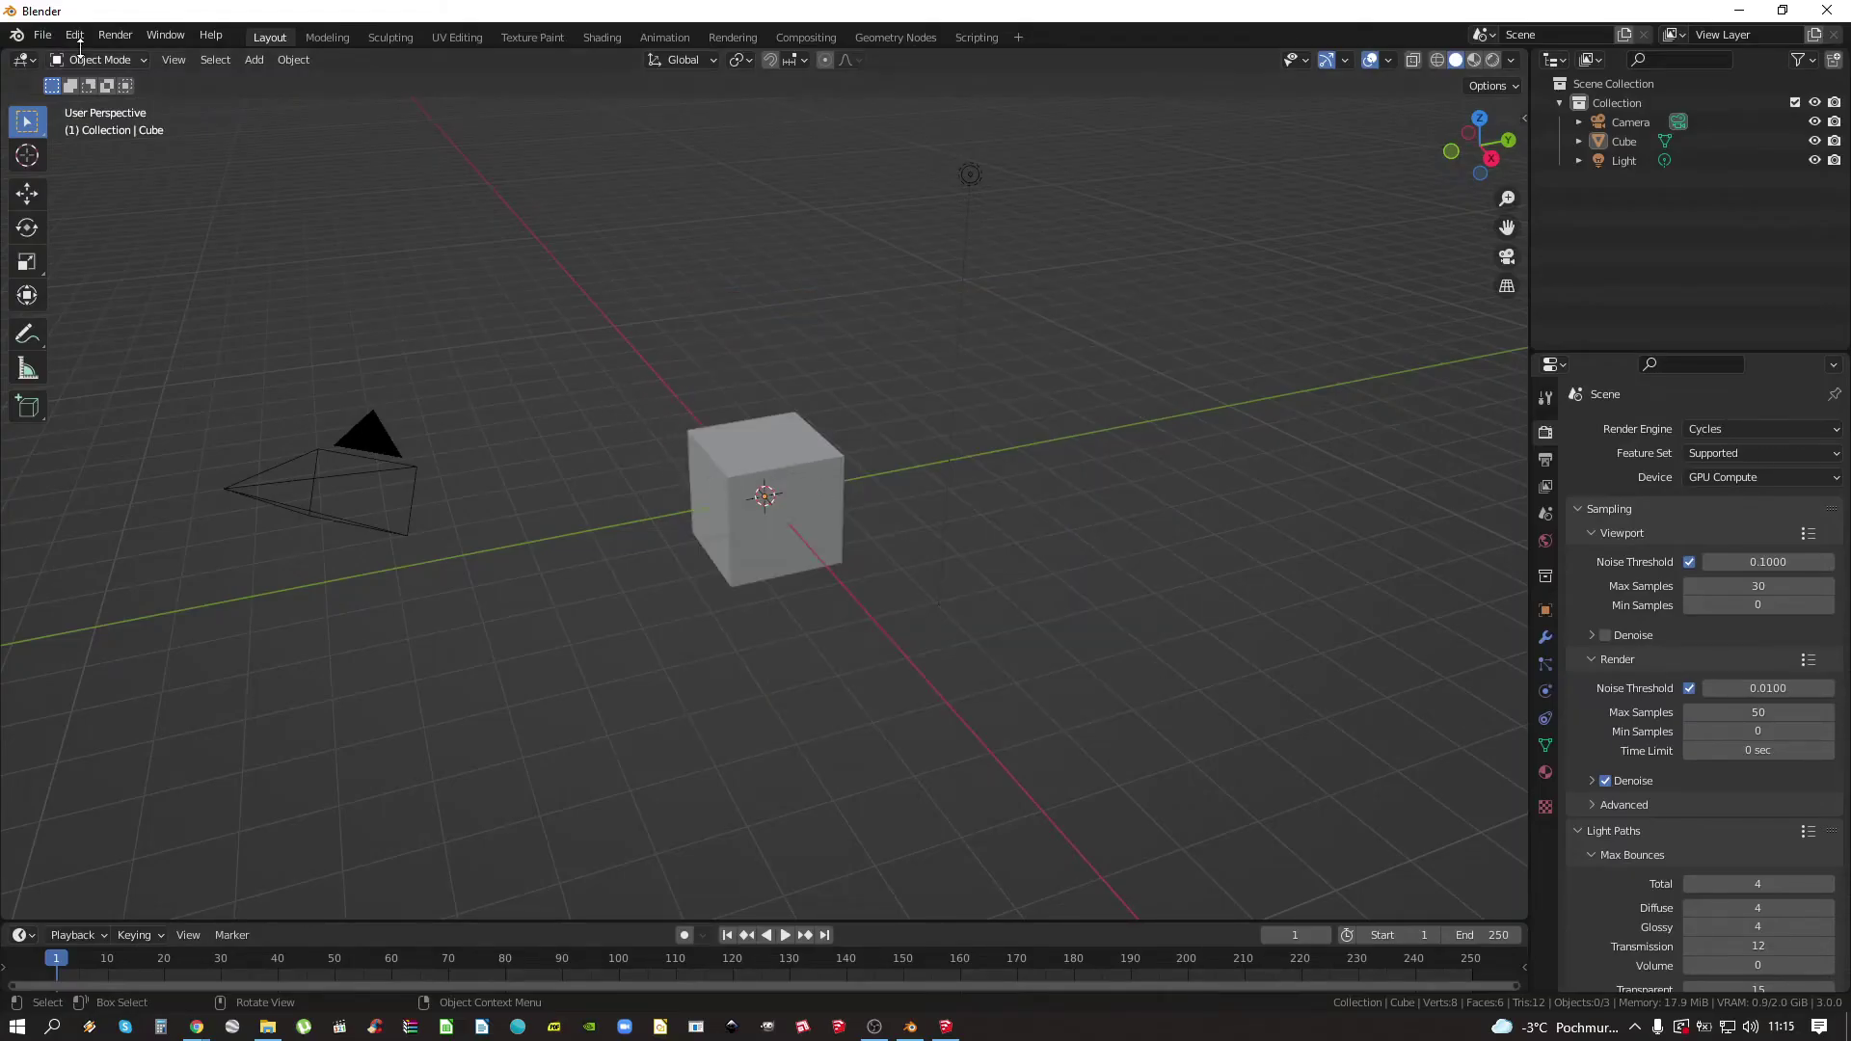
pyautogui.moveTo(758, 489); pyautogui.dragTo(918, 394)
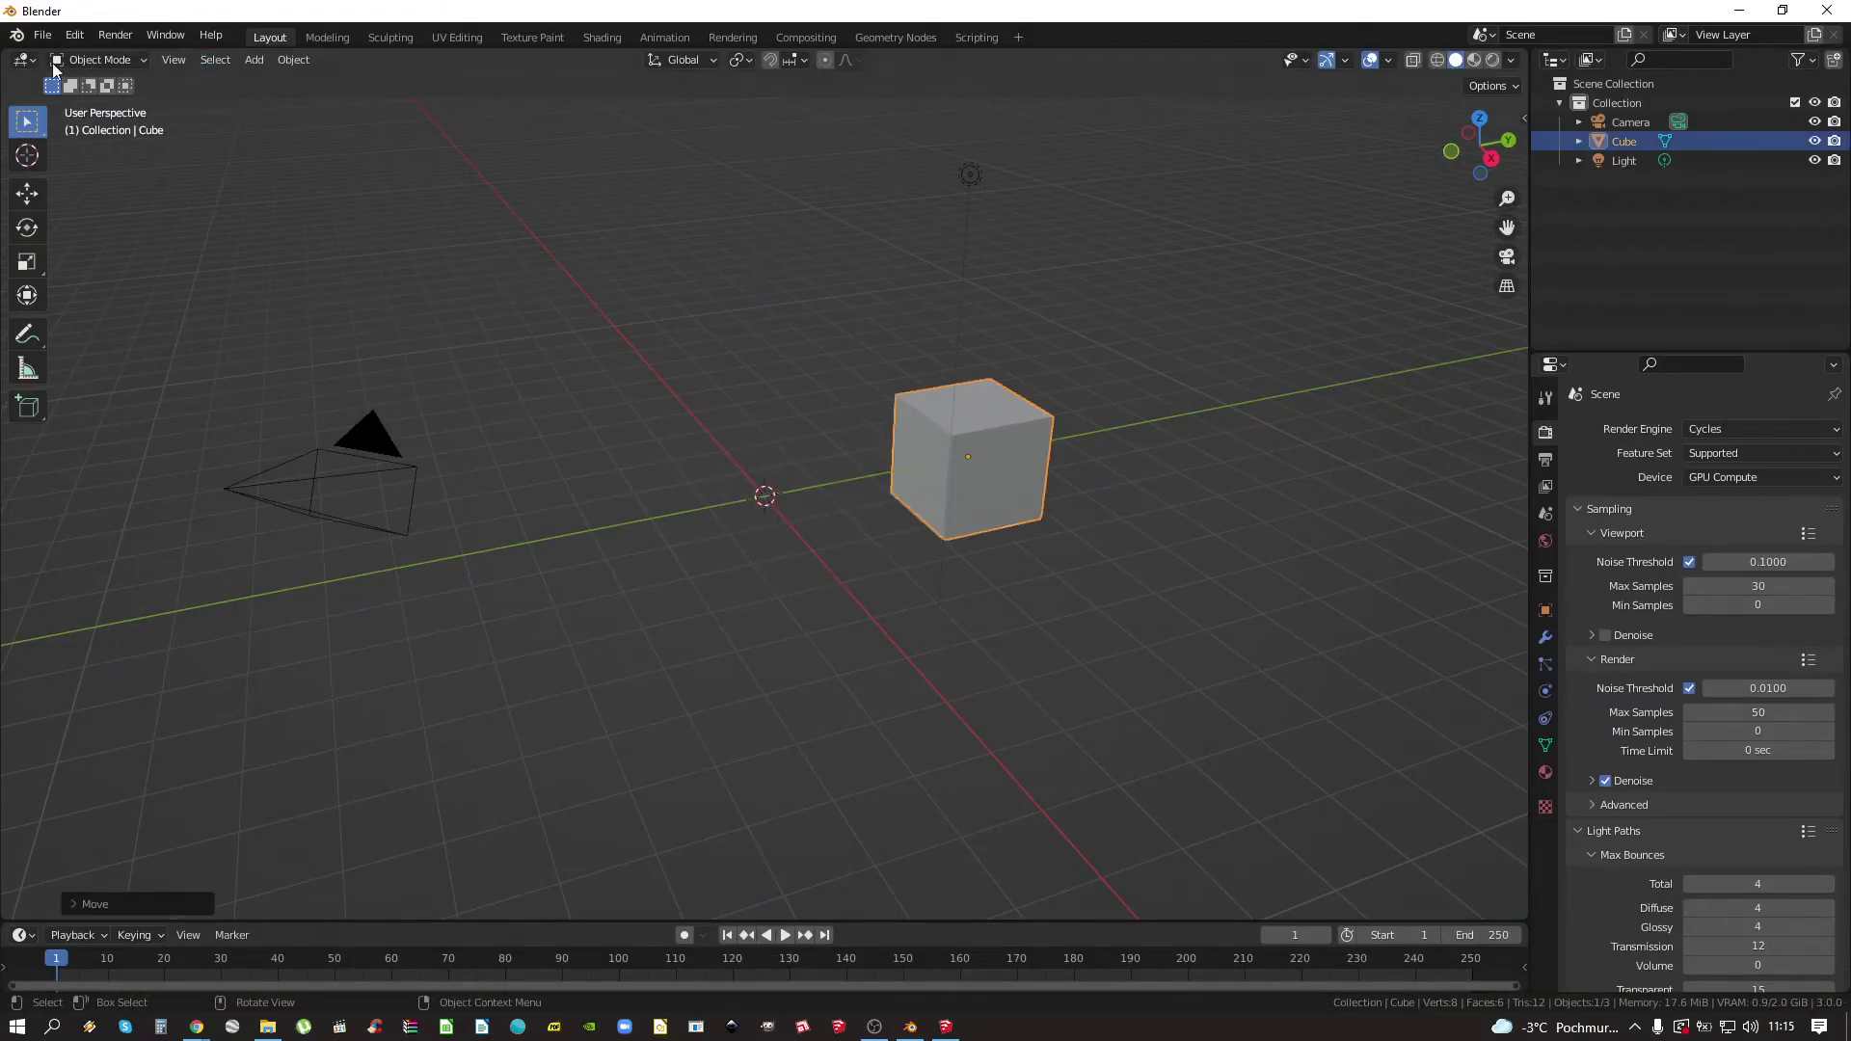
pyautogui.click(43, 35)
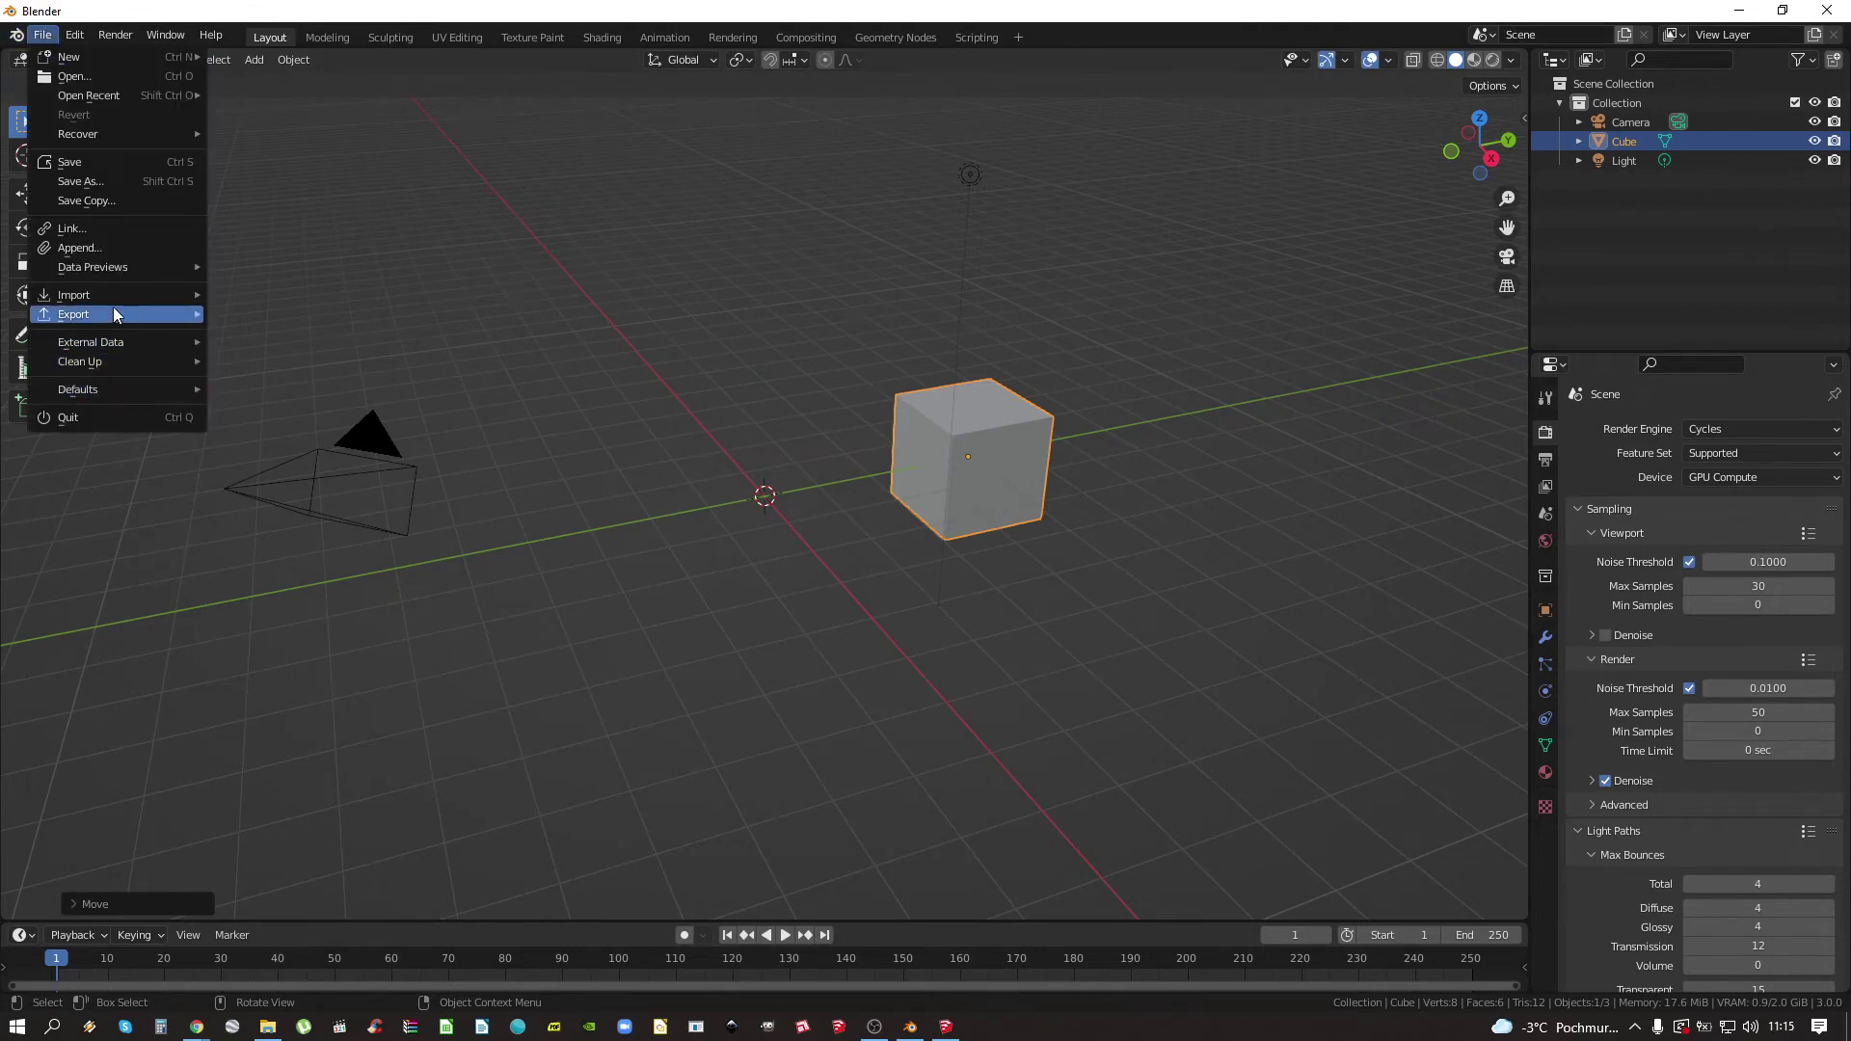
pyautogui.moveTo(73, 293)
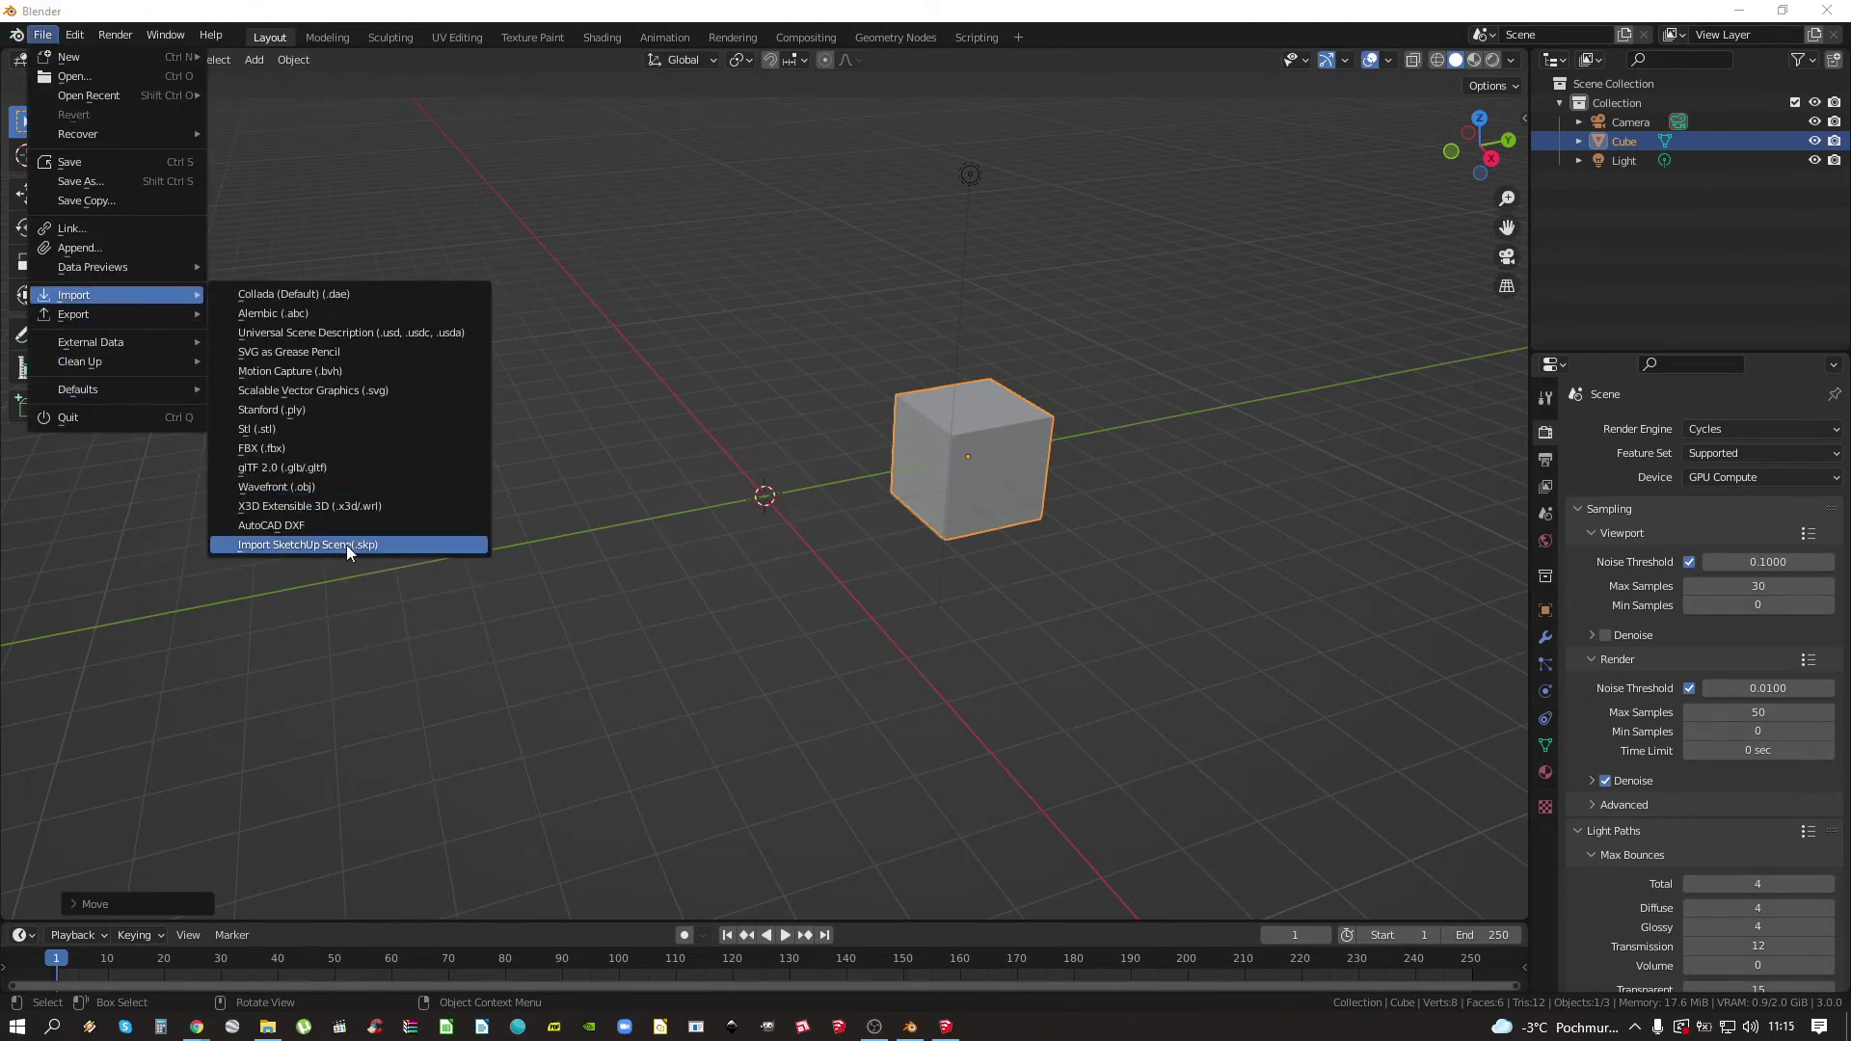
pyautogui.click(345, 546)
pyautogui.click(482, 424)
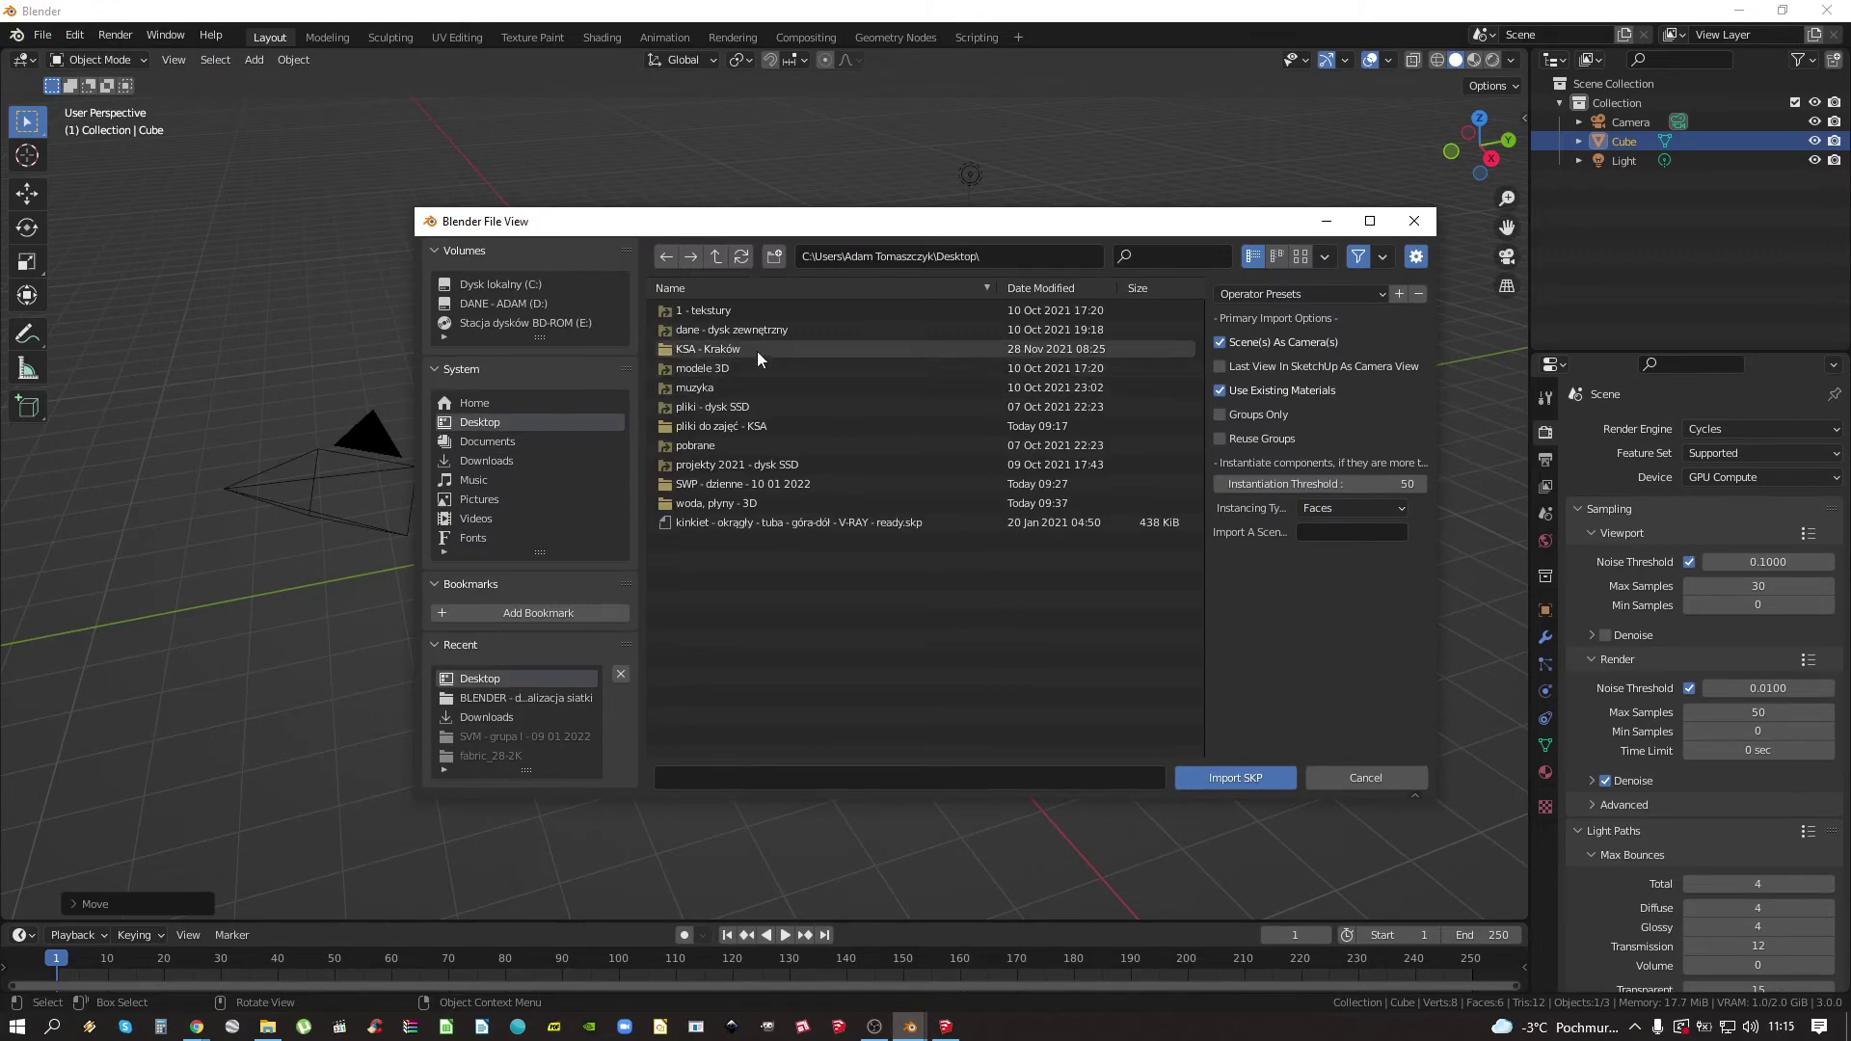
pyautogui.doubleClick(725, 482)
pyautogui.doubleClick(725, 311)
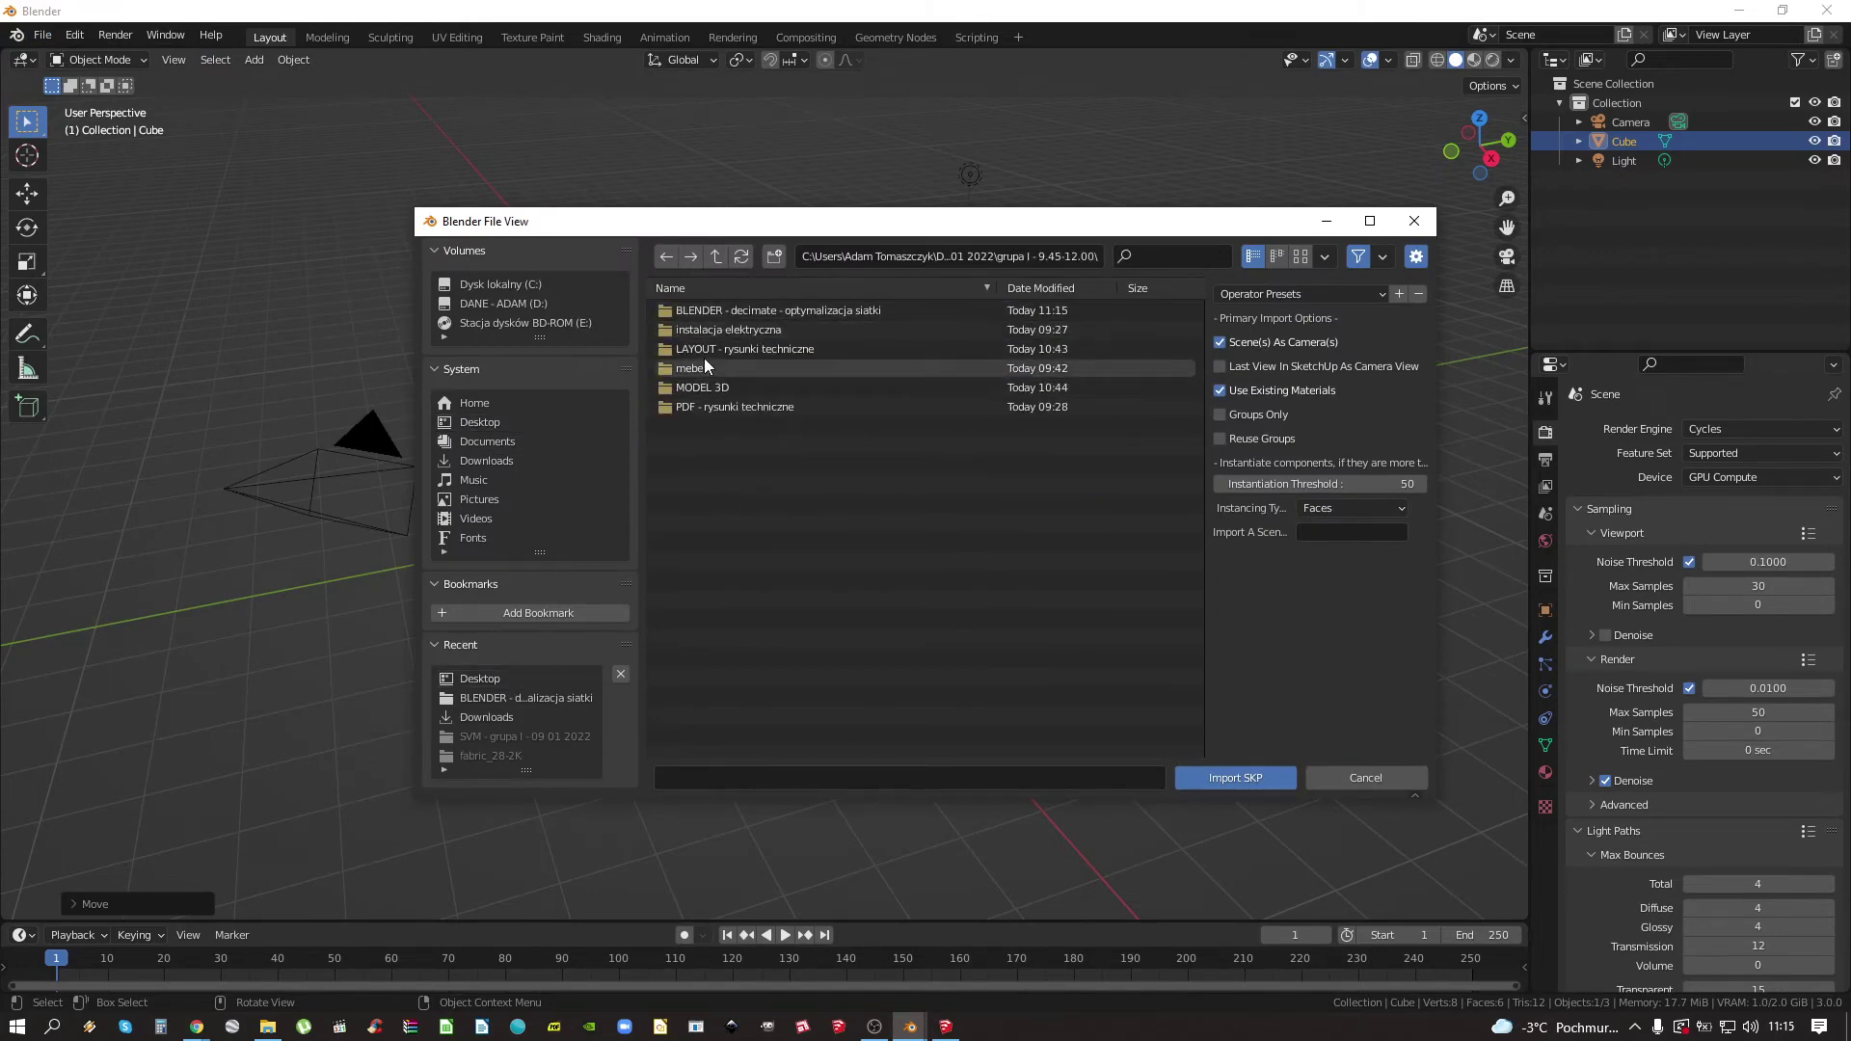
pyautogui.doubleClick(733, 310)
pyautogui.click(714, 310)
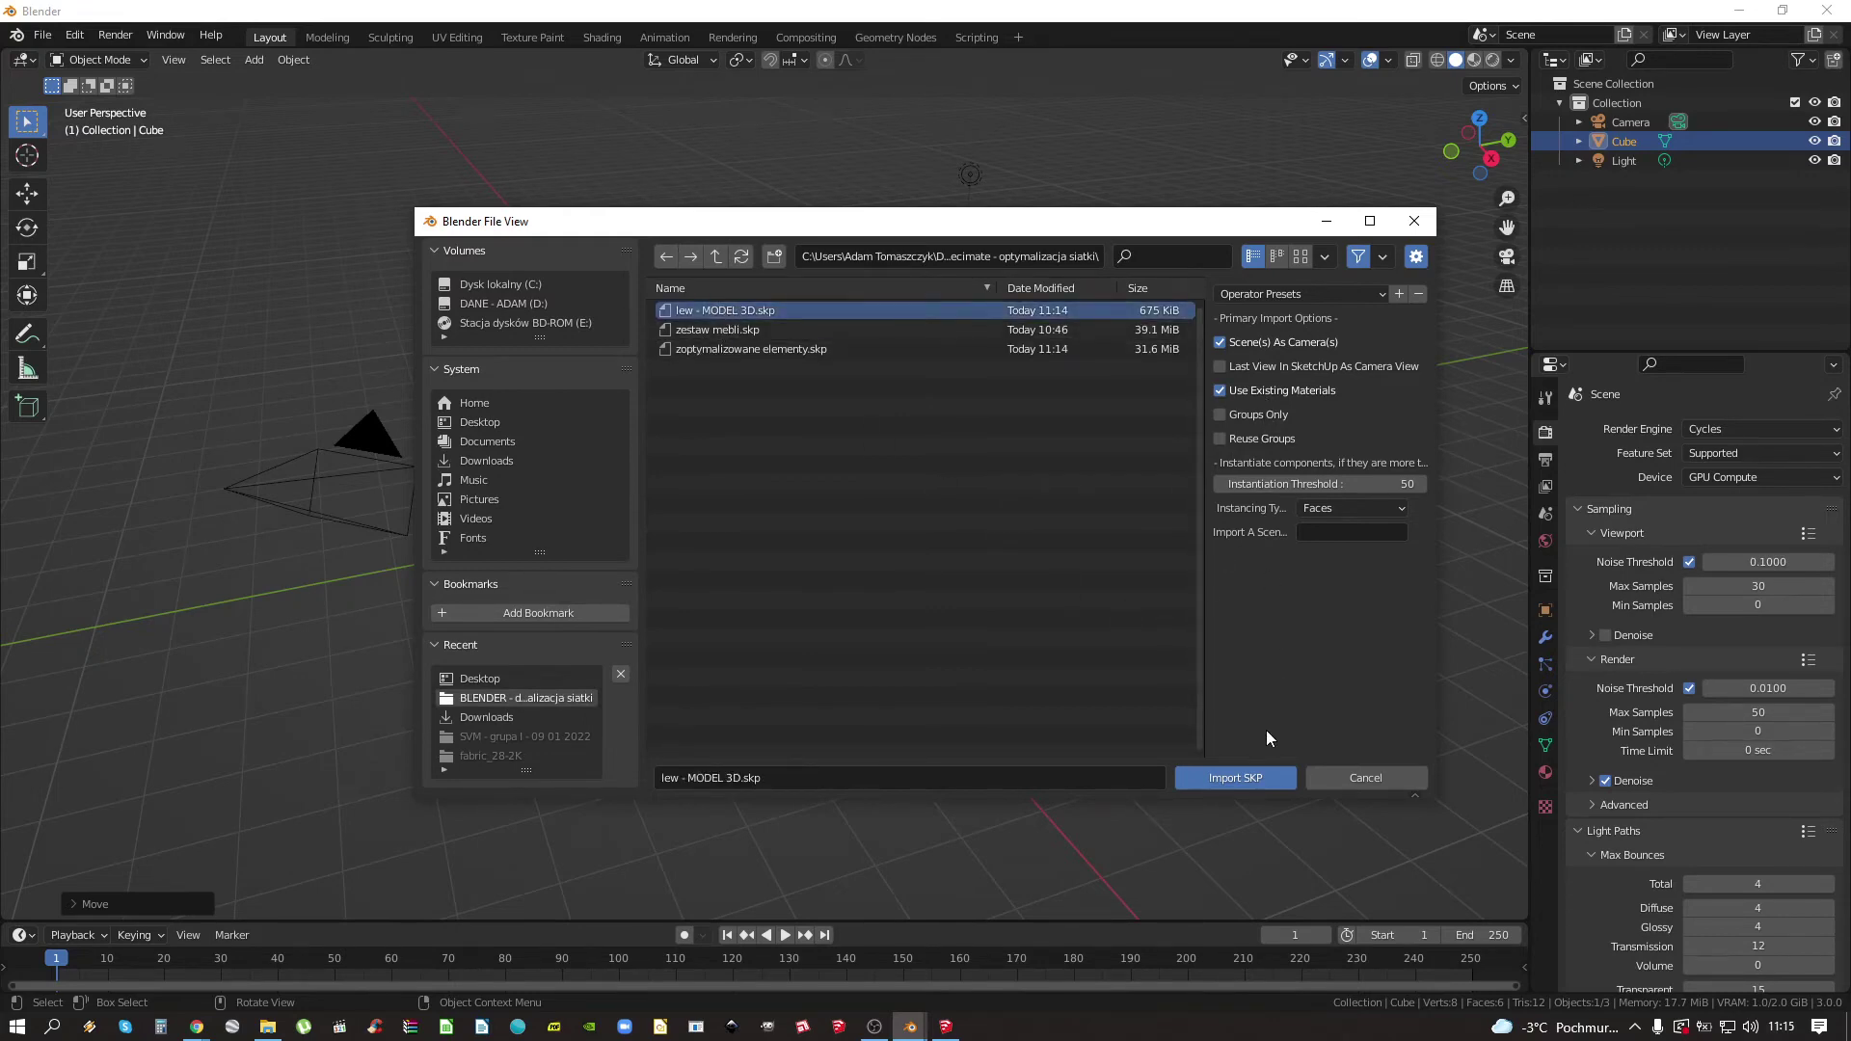
# - Set Instantiation Threshold to 1294 and import the lion beside the cube
pyautogui.click(1341, 484)
pyautogui.write('1294')
pyautogui.press('Return')
pyautogui.click(1238, 779)
pyautogui.moveTo(794, 558)
pyautogui.mouseDown(button='middle')
pyautogui.moveTo(833, 499)
pyautogui.moveTo(822, 465)
pyautogui.mouseUp(button='middle')
pyautogui.scroll(4, 833, 500)
pyautogui.scroll(3, 824, 454)
# - Select the lion and briefly show, then hide, its mesh wireframe overlay
pyautogui.click(827, 426)
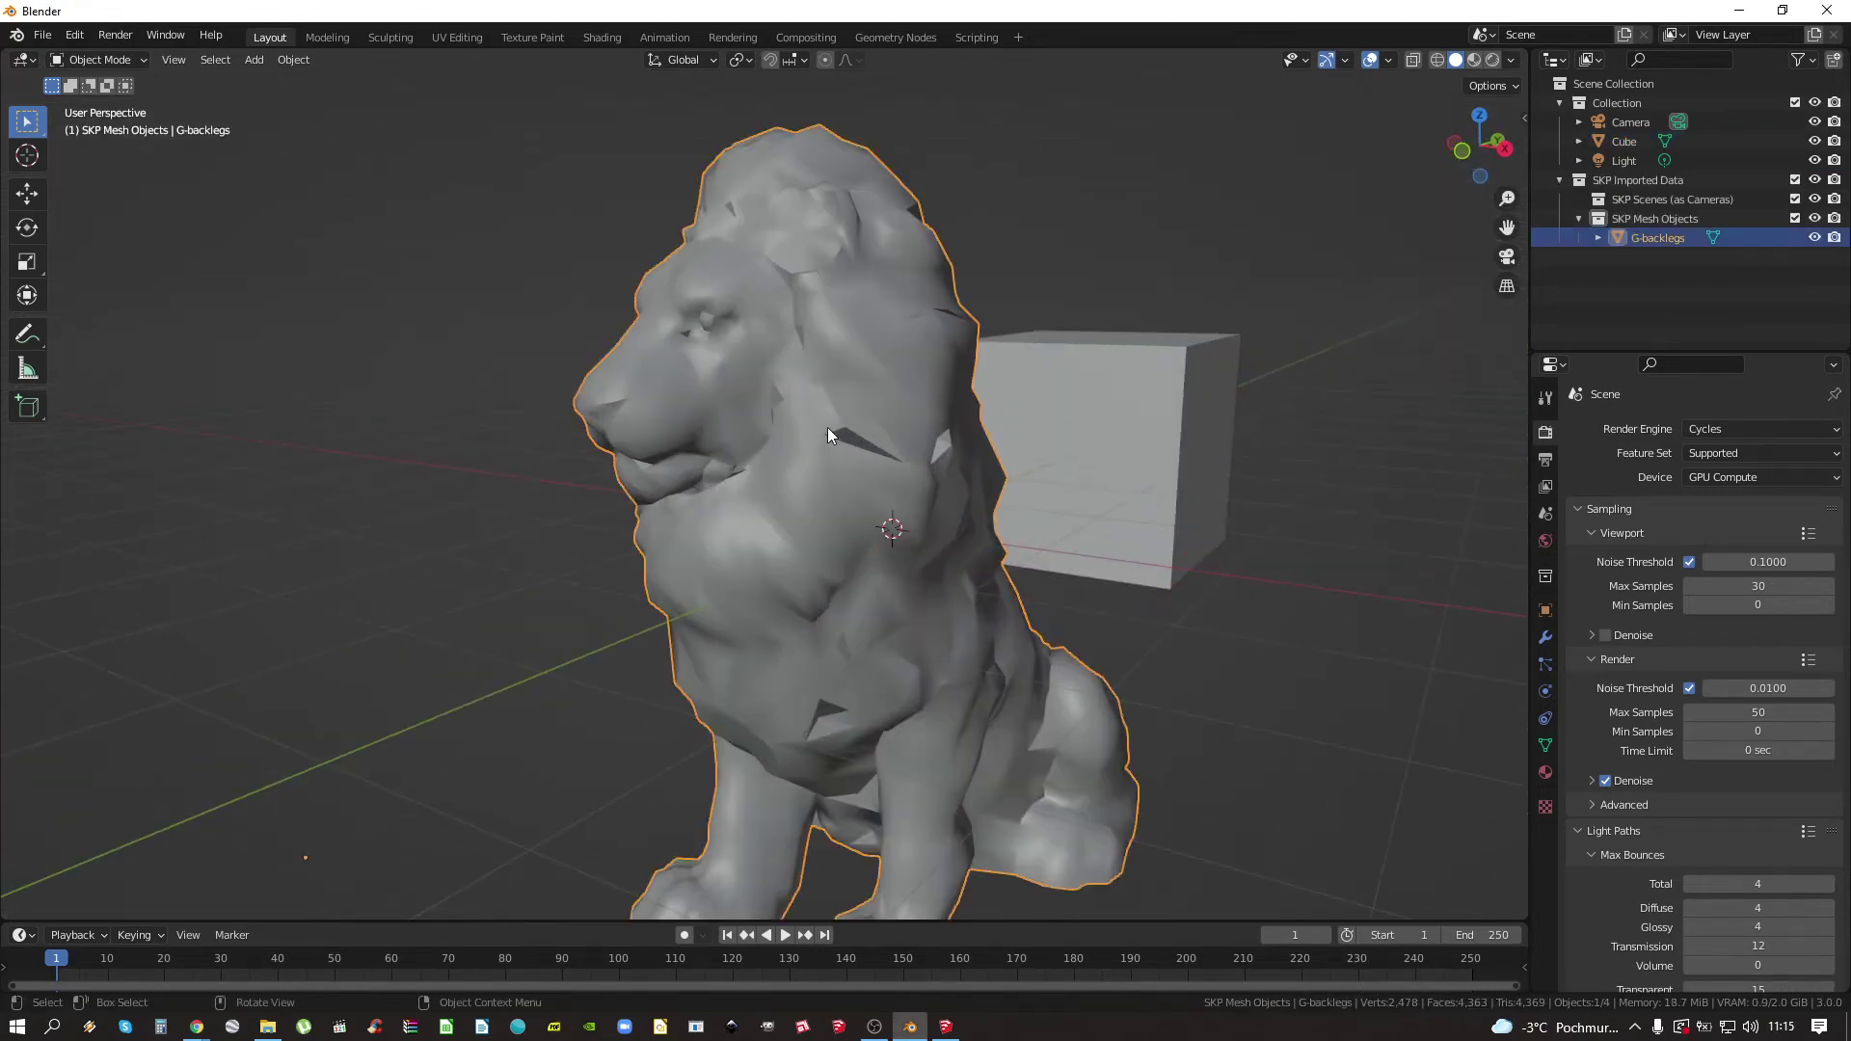
pyautogui.click(1391, 61)
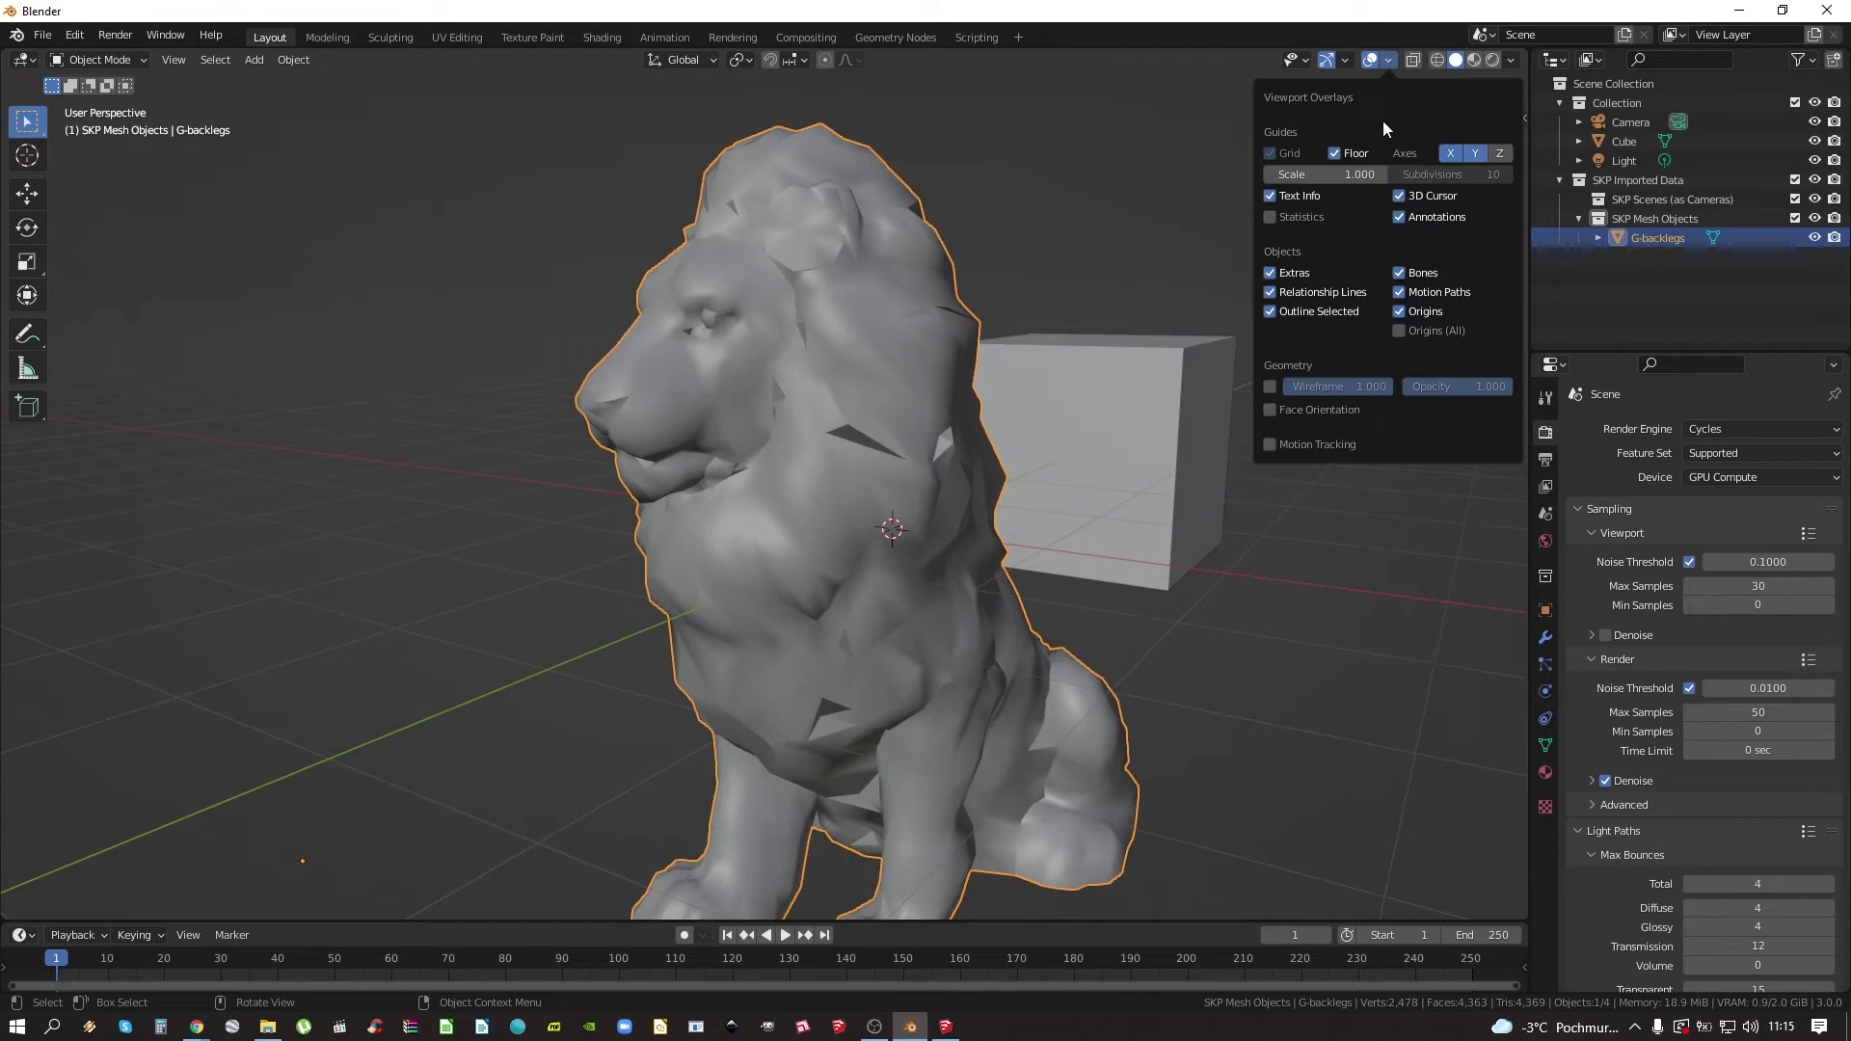
pyautogui.click(1271, 386)
pyautogui.moveTo(1047, 467); pyautogui.dragTo(771, 481, button='middle')
pyautogui.click(1388, 64)
pyautogui.click(1271, 387)
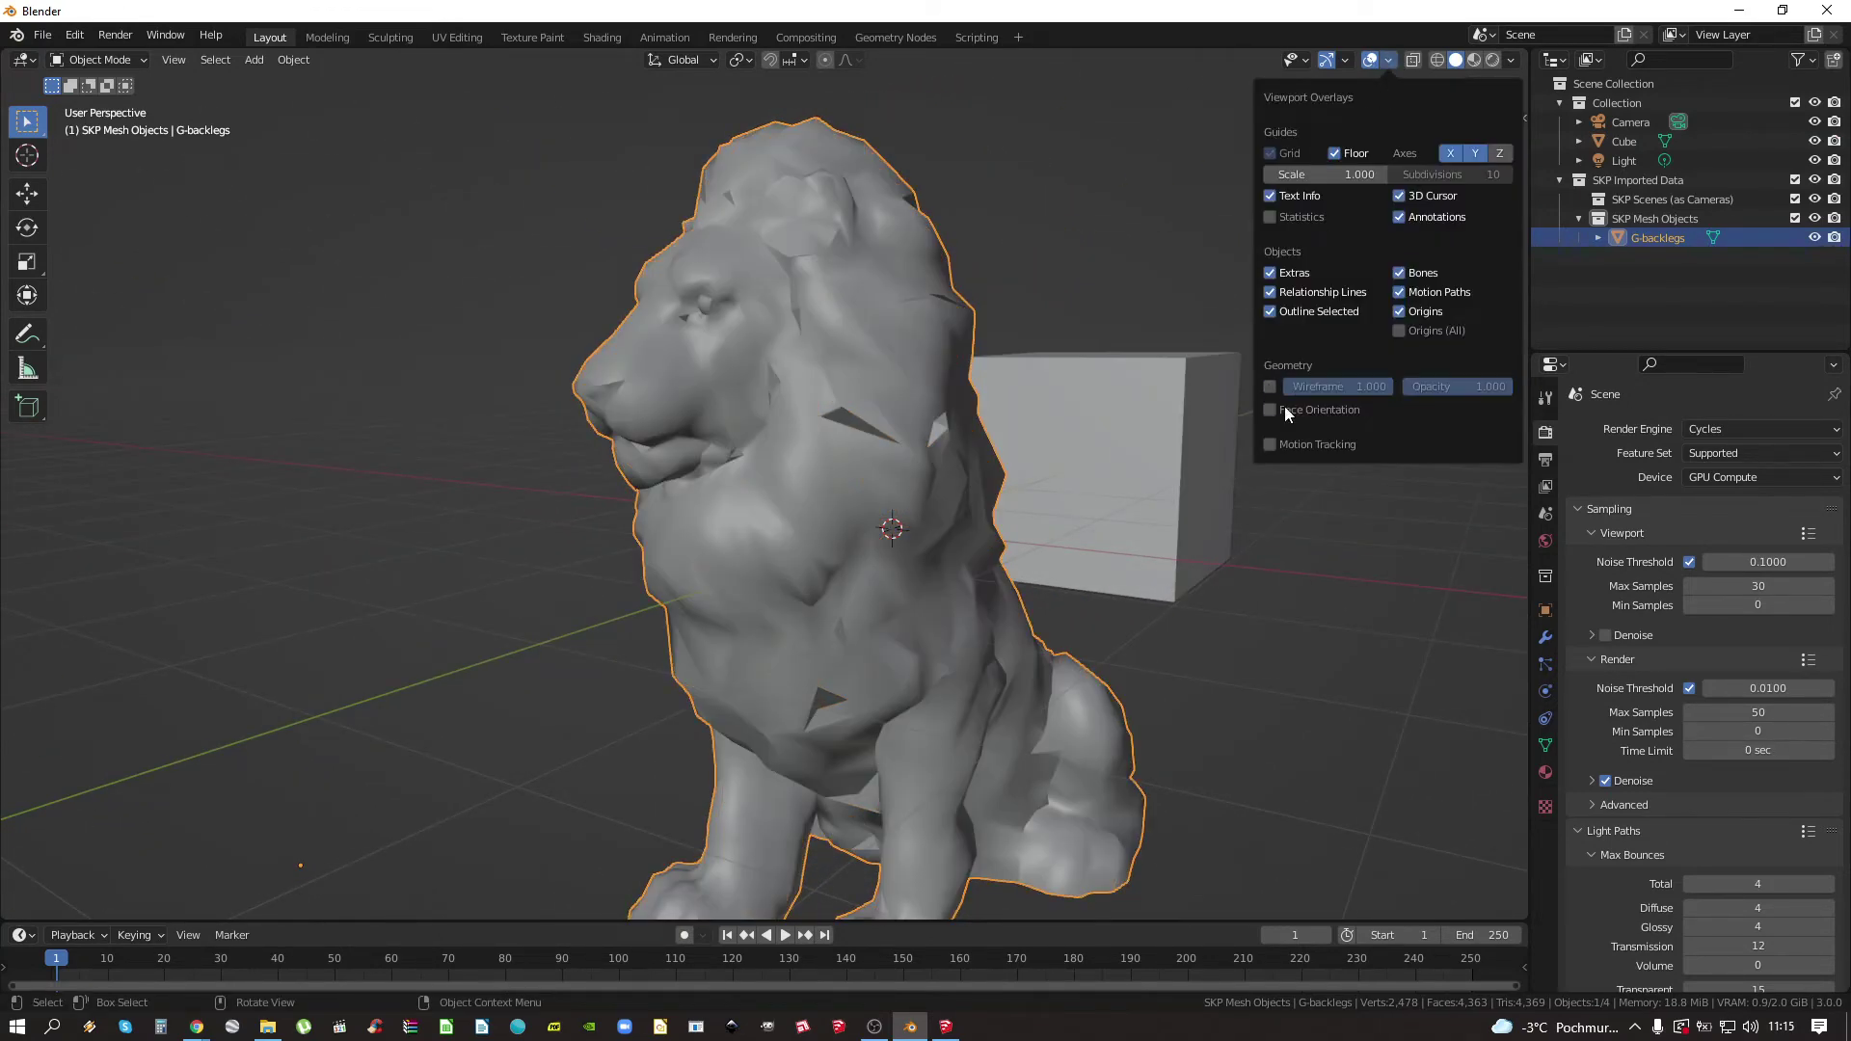
# - Add a Decimate modifier to the lion and lower its ratio to 0.3197
pyautogui.click(1545, 638)
pyautogui.click(1606, 425)
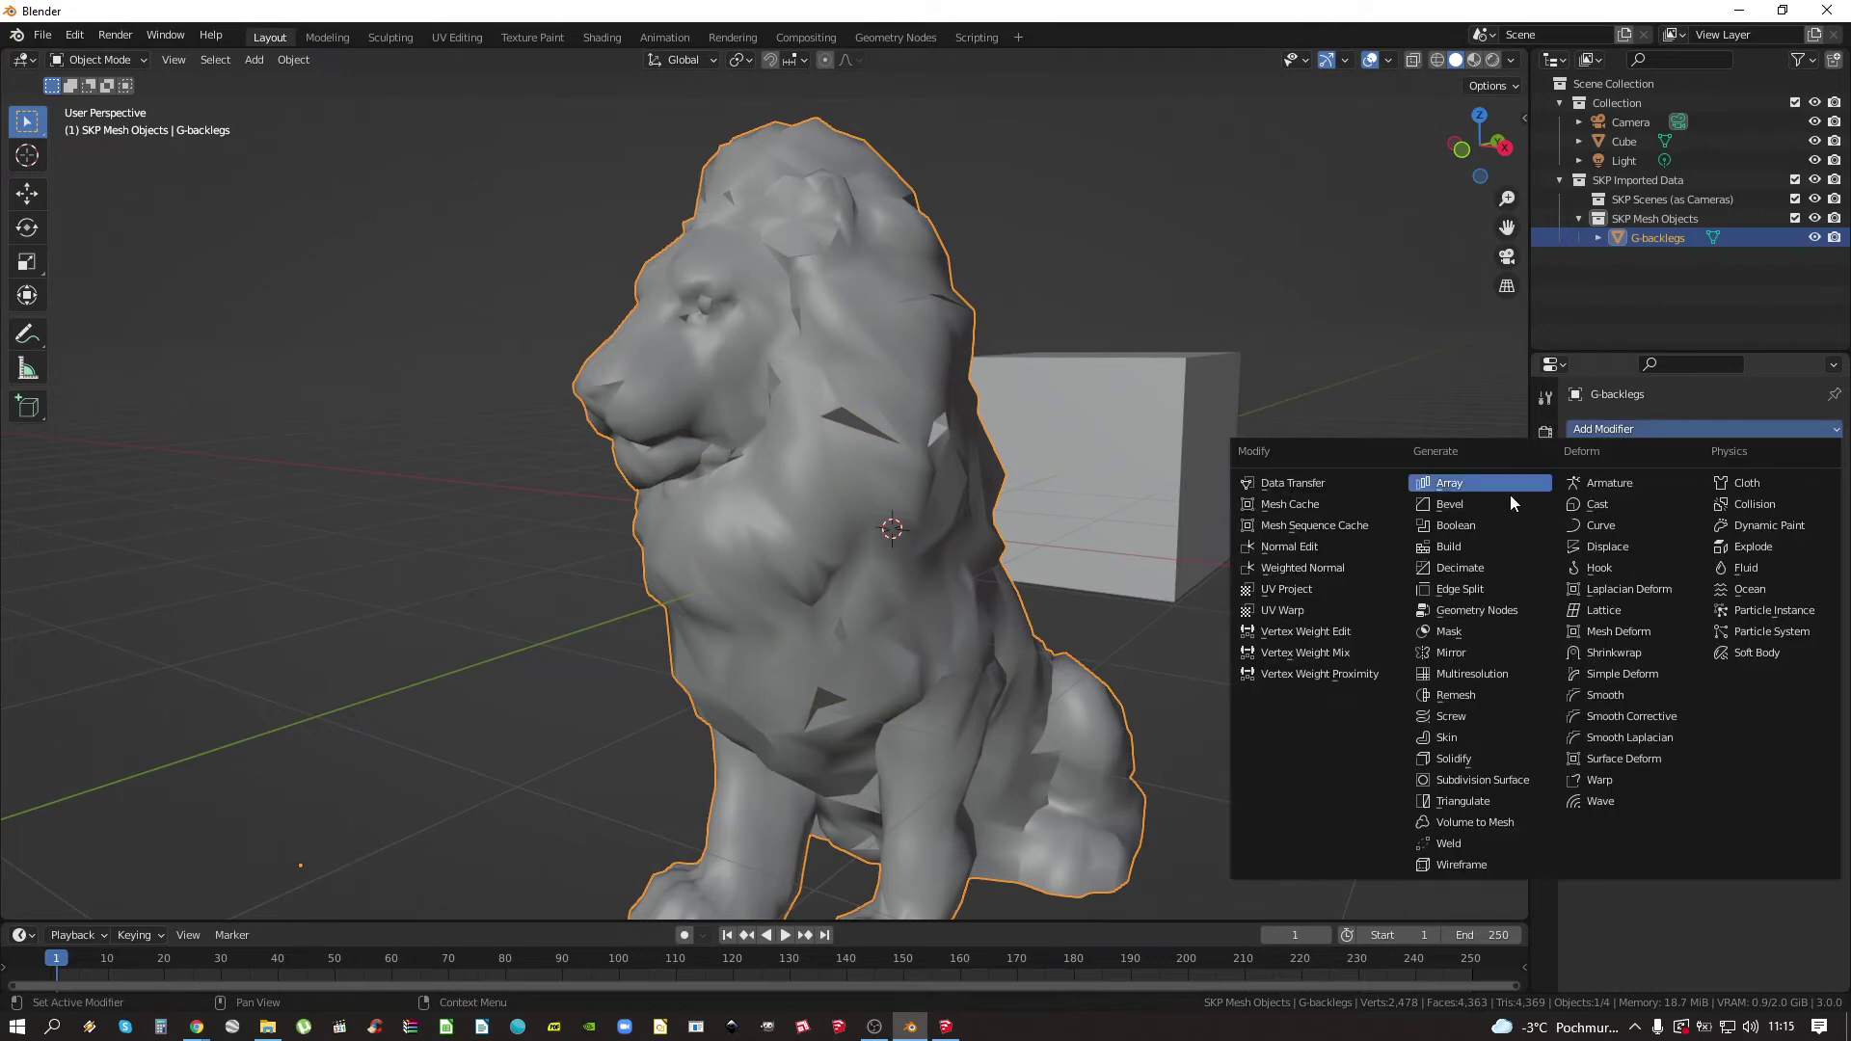
pyautogui.click(1459, 569)
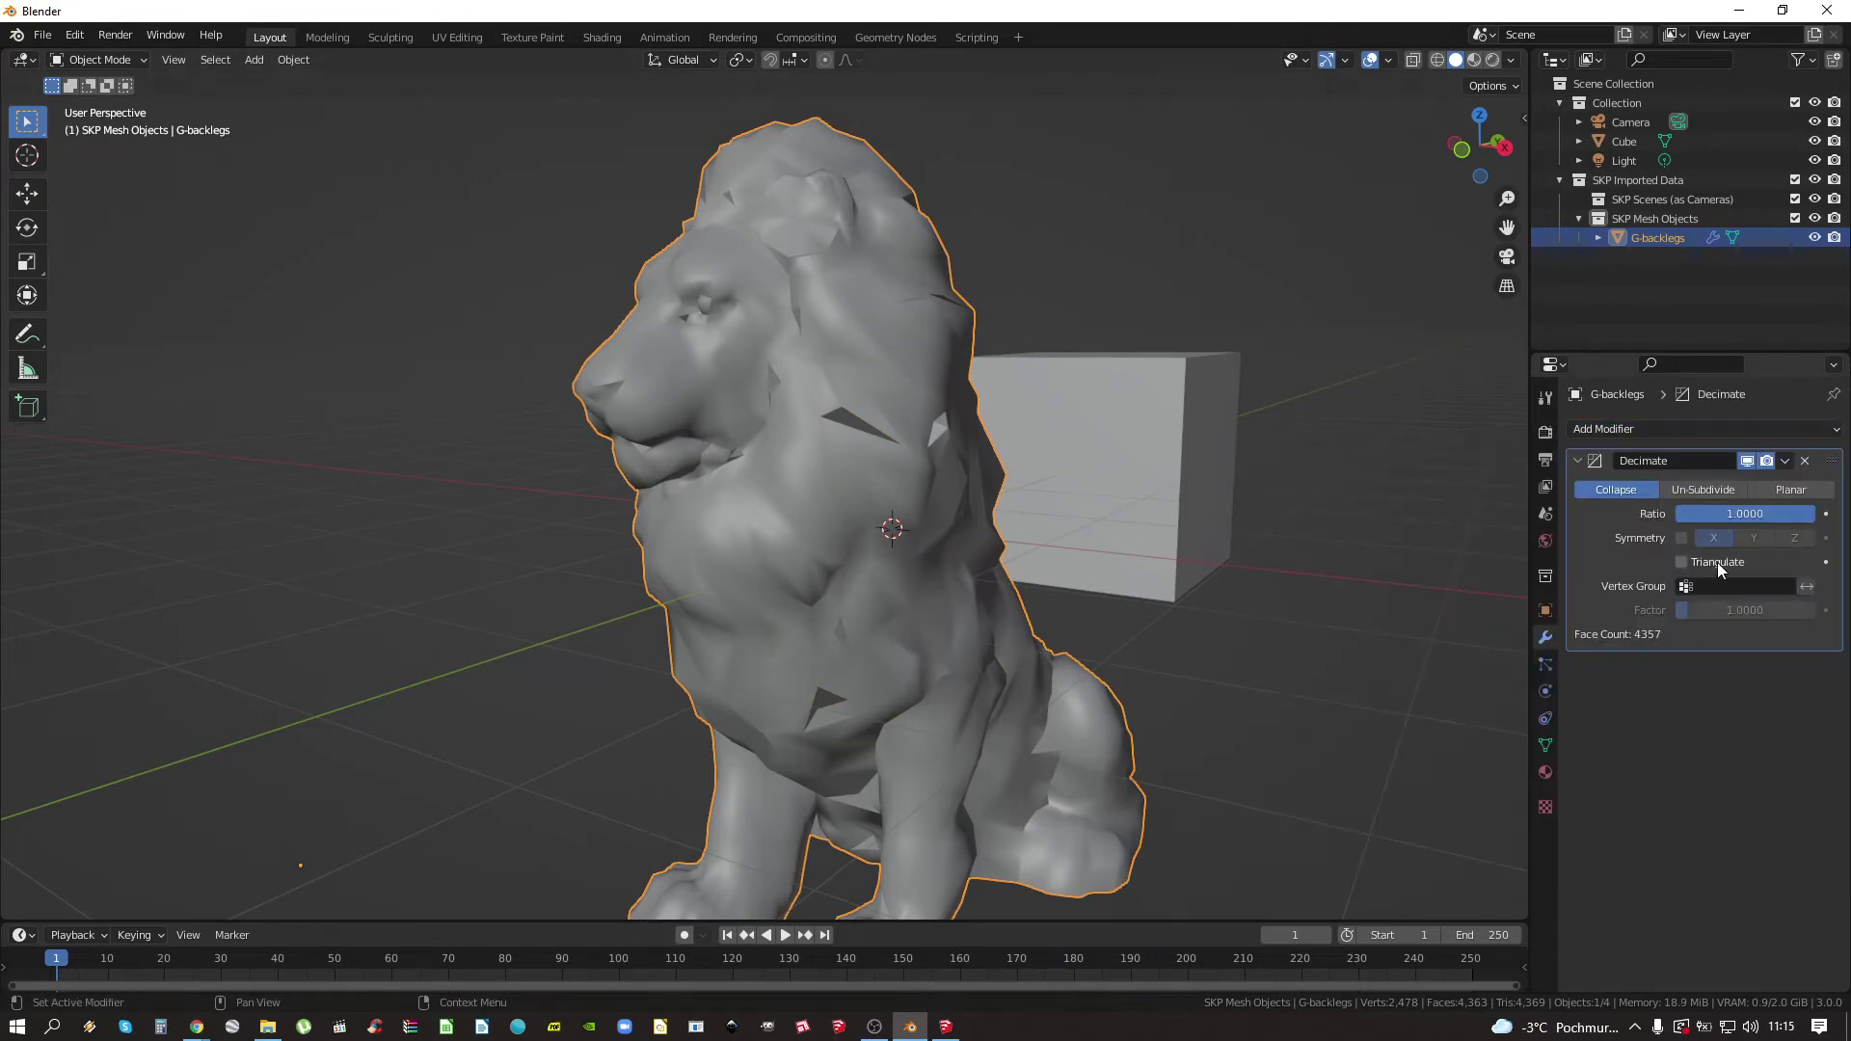
pyautogui.moveTo(1751, 519); pyautogui.dragTo(1721, 519)
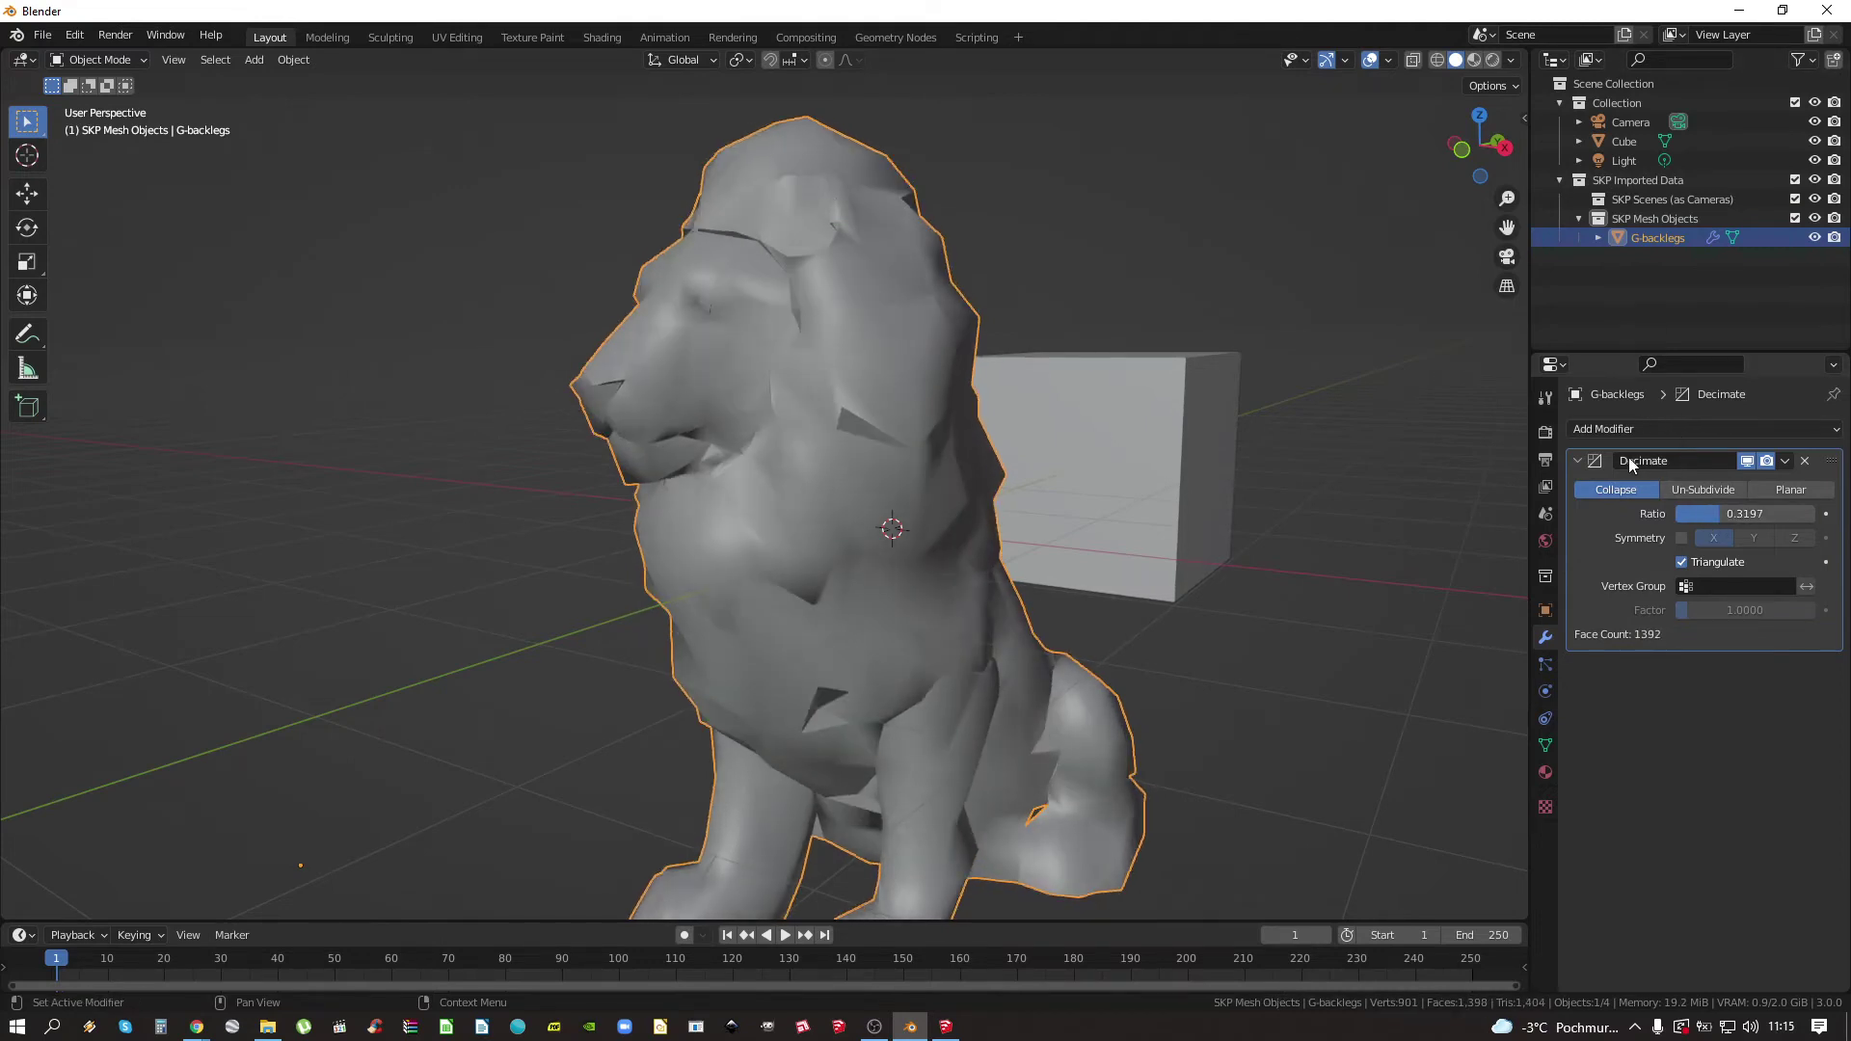
pyautogui.click(1598, 426)
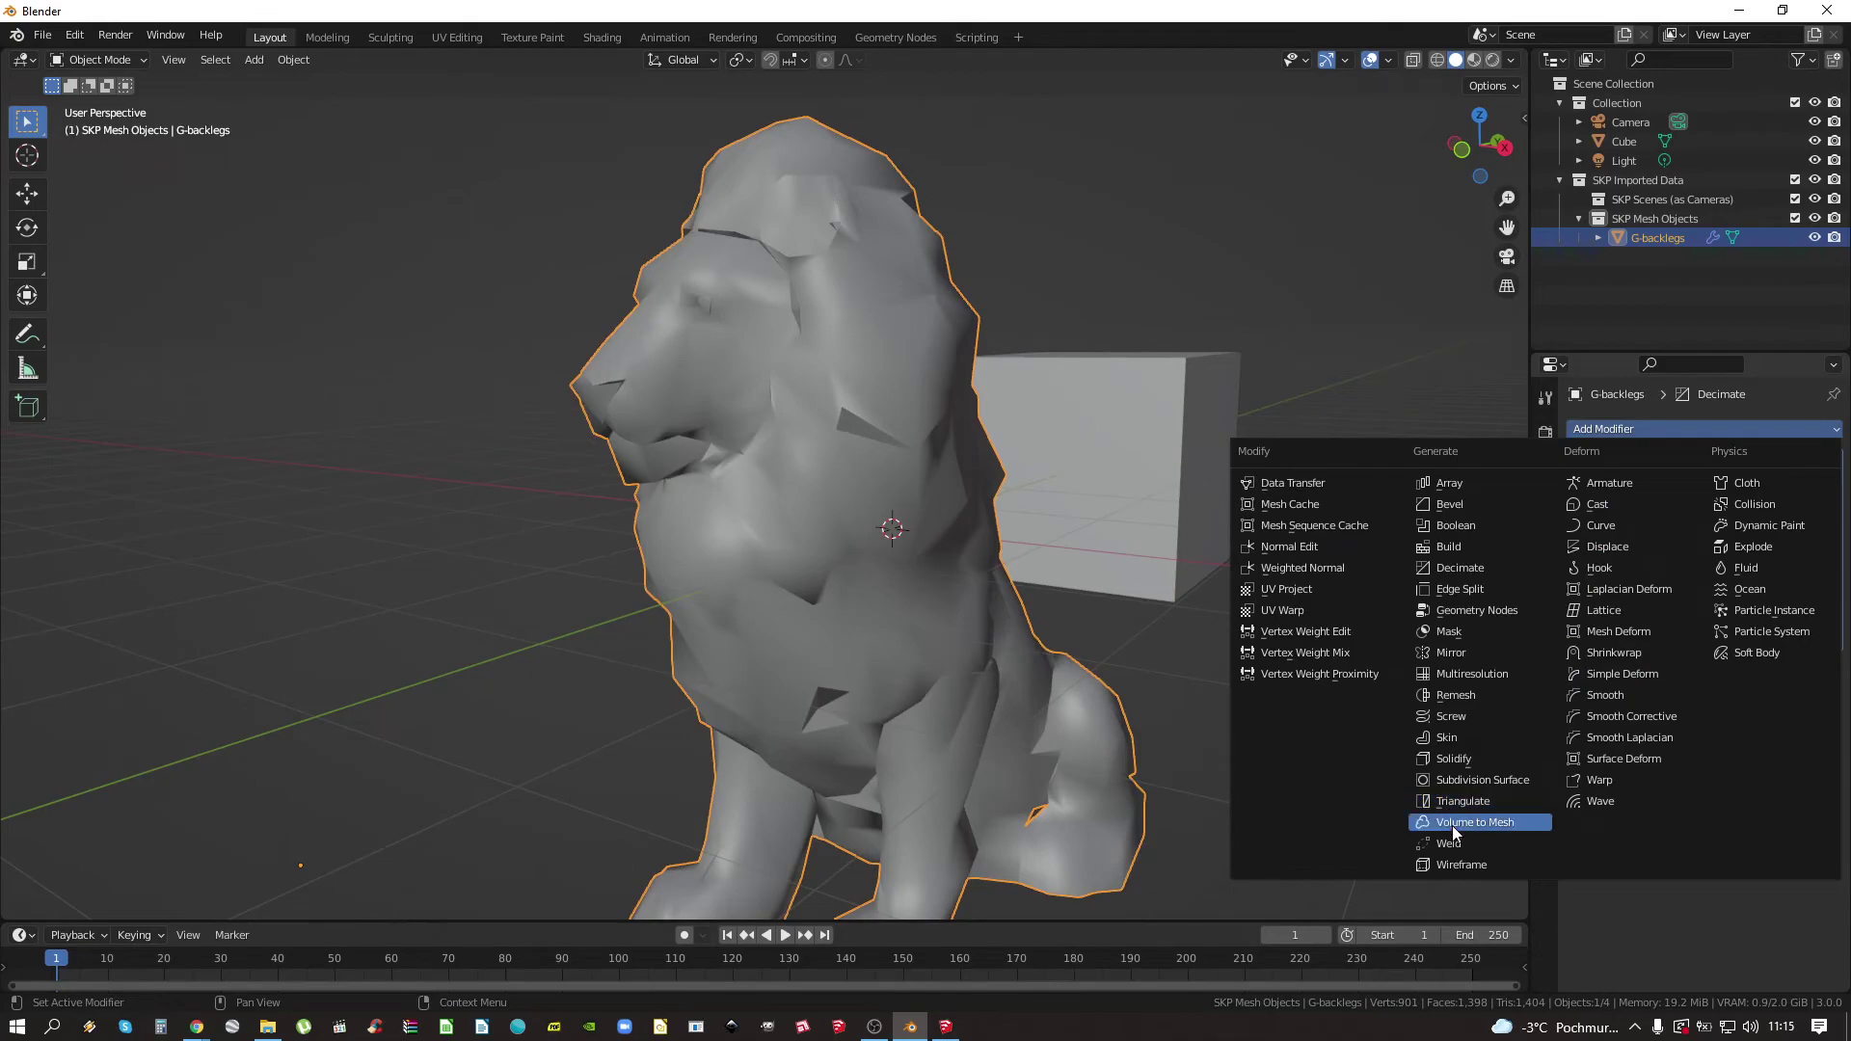
# - Add a Wireframe modifier to the lion and reselect the lattice mesh
pyautogui.click(1449, 862)
pyautogui.moveTo(842, 484)
pyautogui.mouseDown(button='middle')
pyautogui.moveTo(663, 448)
pyautogui.moveTo(729, 436)
pyautogui.moveTo(788, 478)
pyautogui.moveTo(790, 528)
pyautogui.moveTo(727, 430)
pyautogui.mouseUp(button='middle')
pyautogui.click(703, 451)
pyautogui.rightClick(703, 452)
pyautogui.press('Escape')
pyautogui.scroll(2, 744, 456)
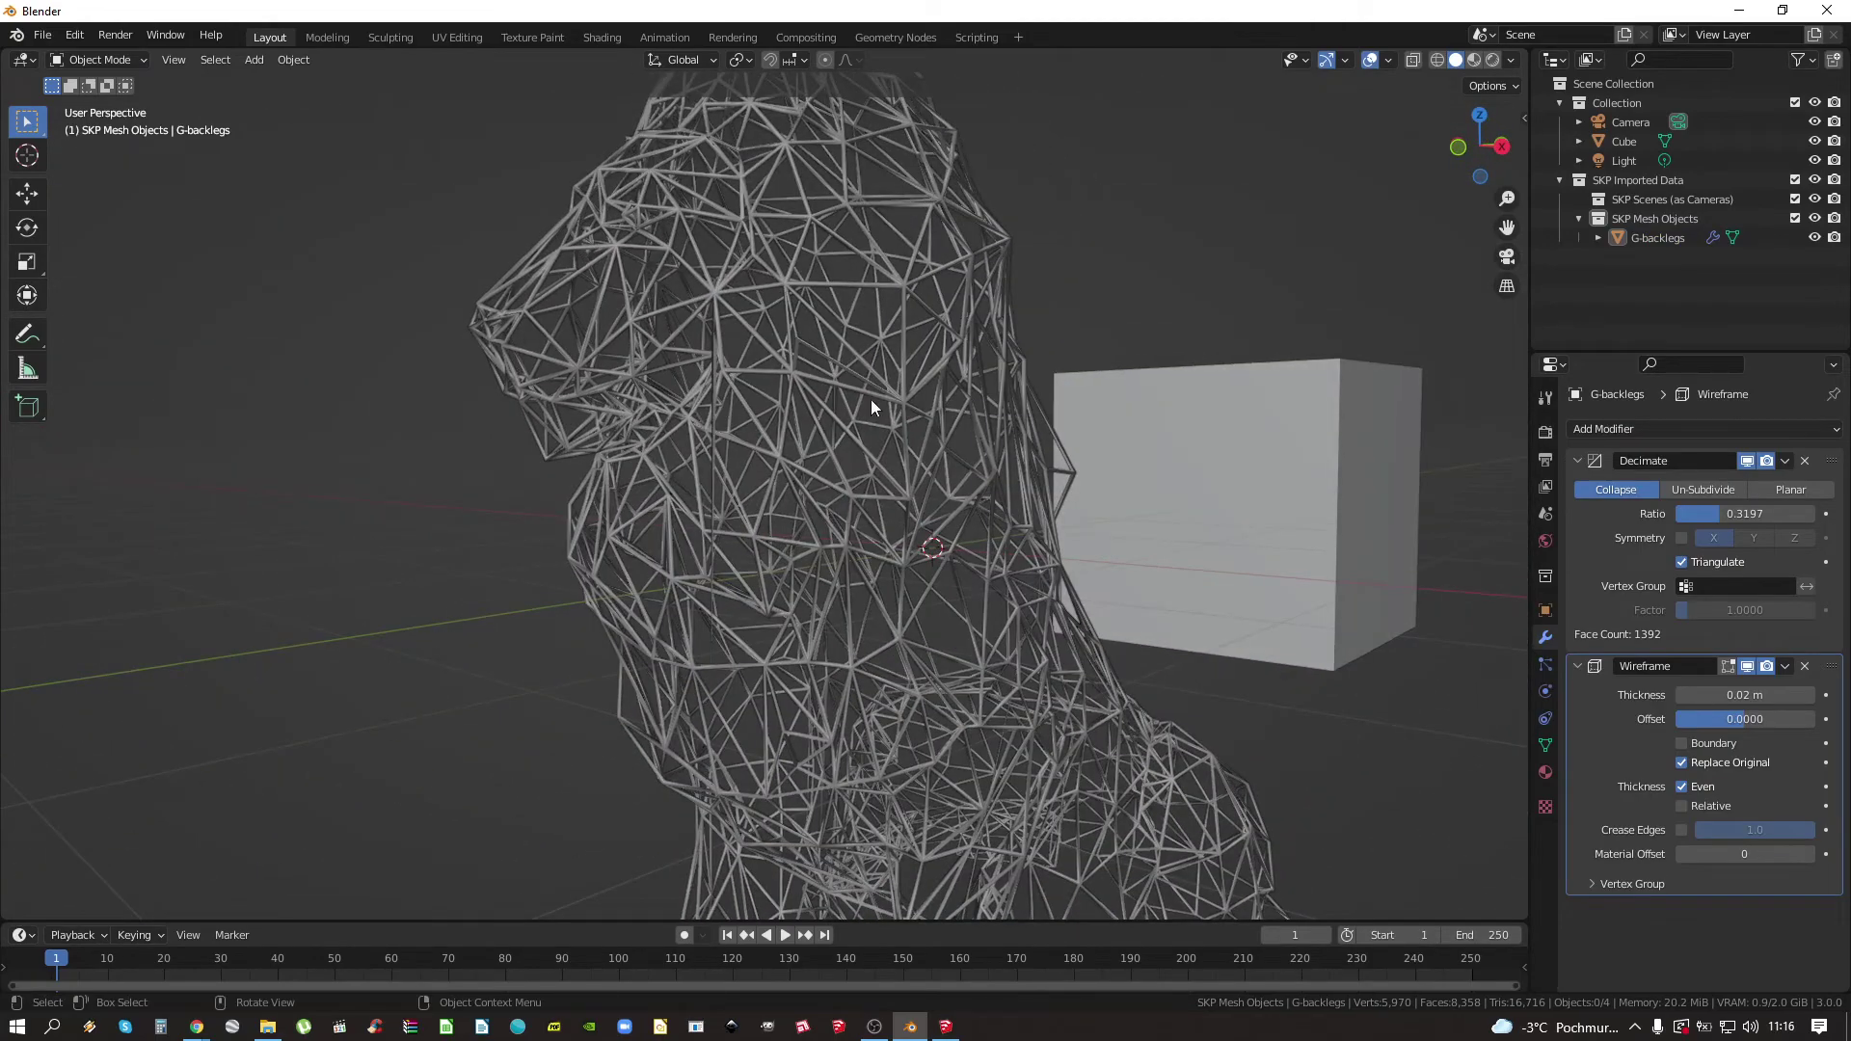
pyautogui.click(819, 328)
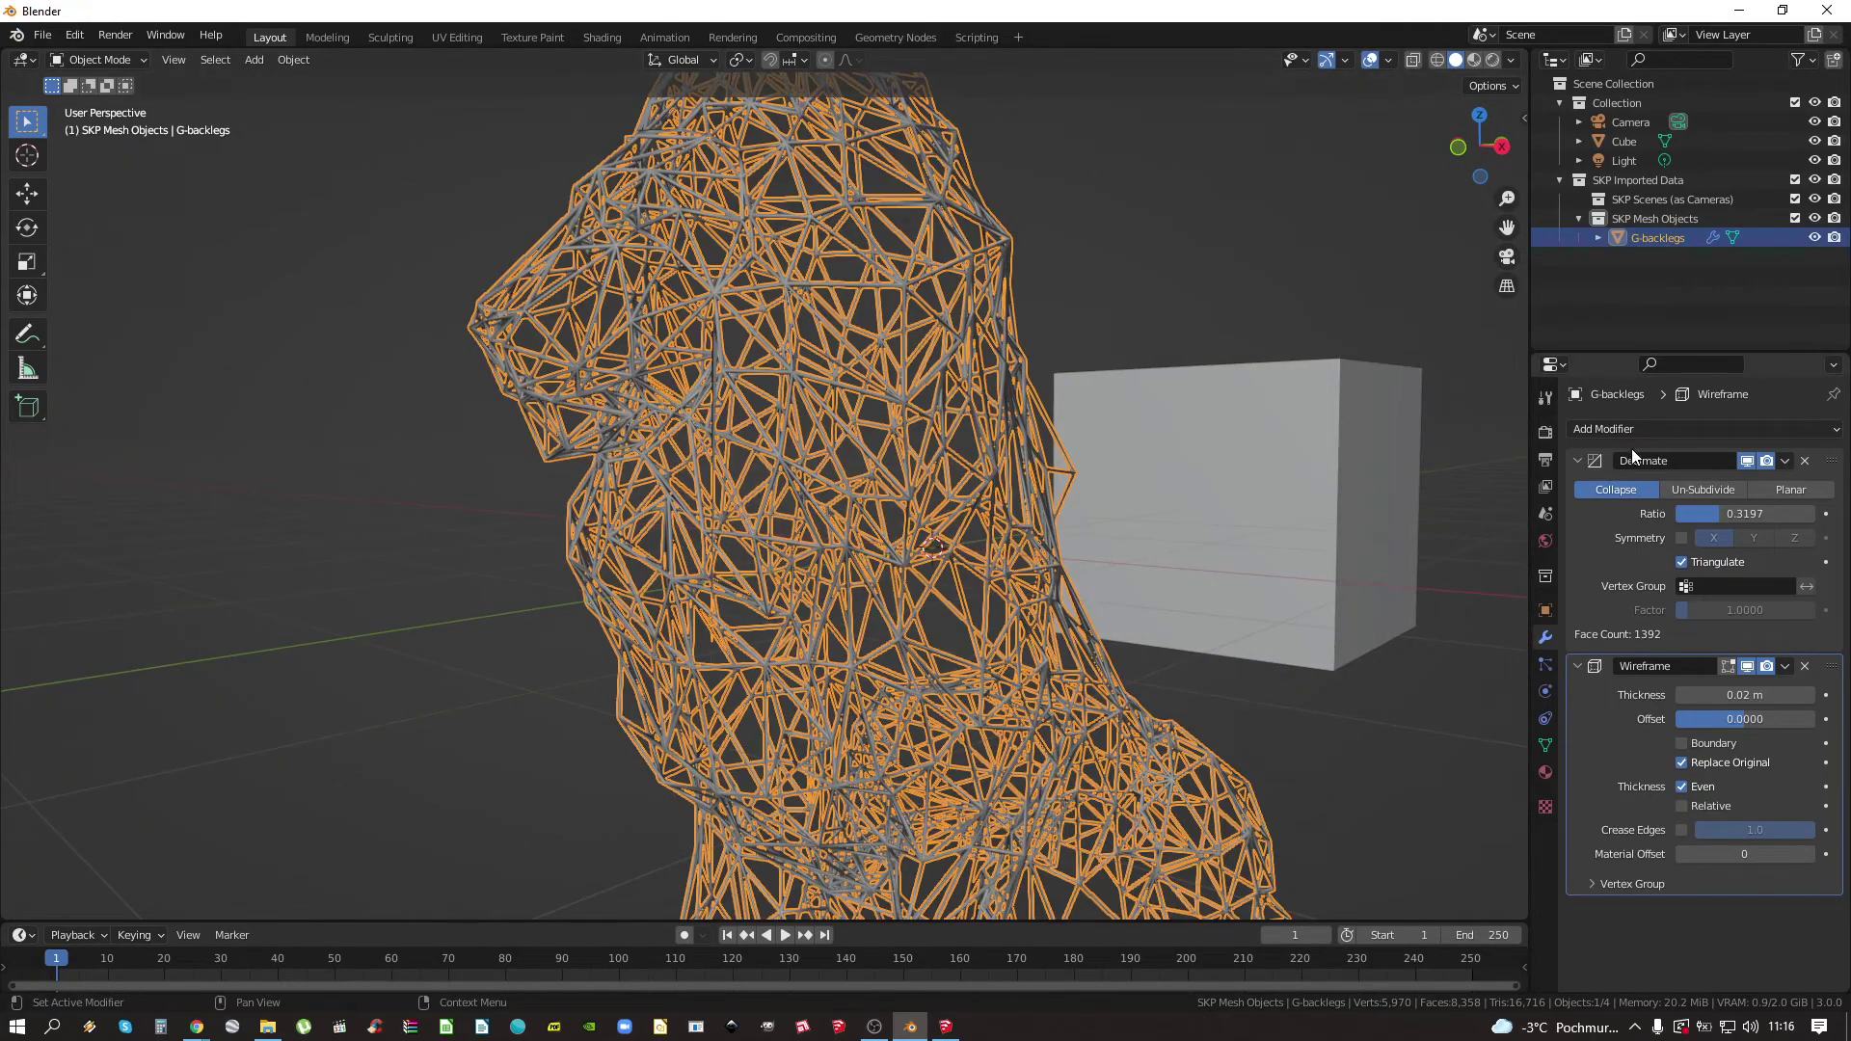
# - Add a Subdivision Surface modifier and set the Decimate ratio to 0.1
pyautogui.click(1595, 429)
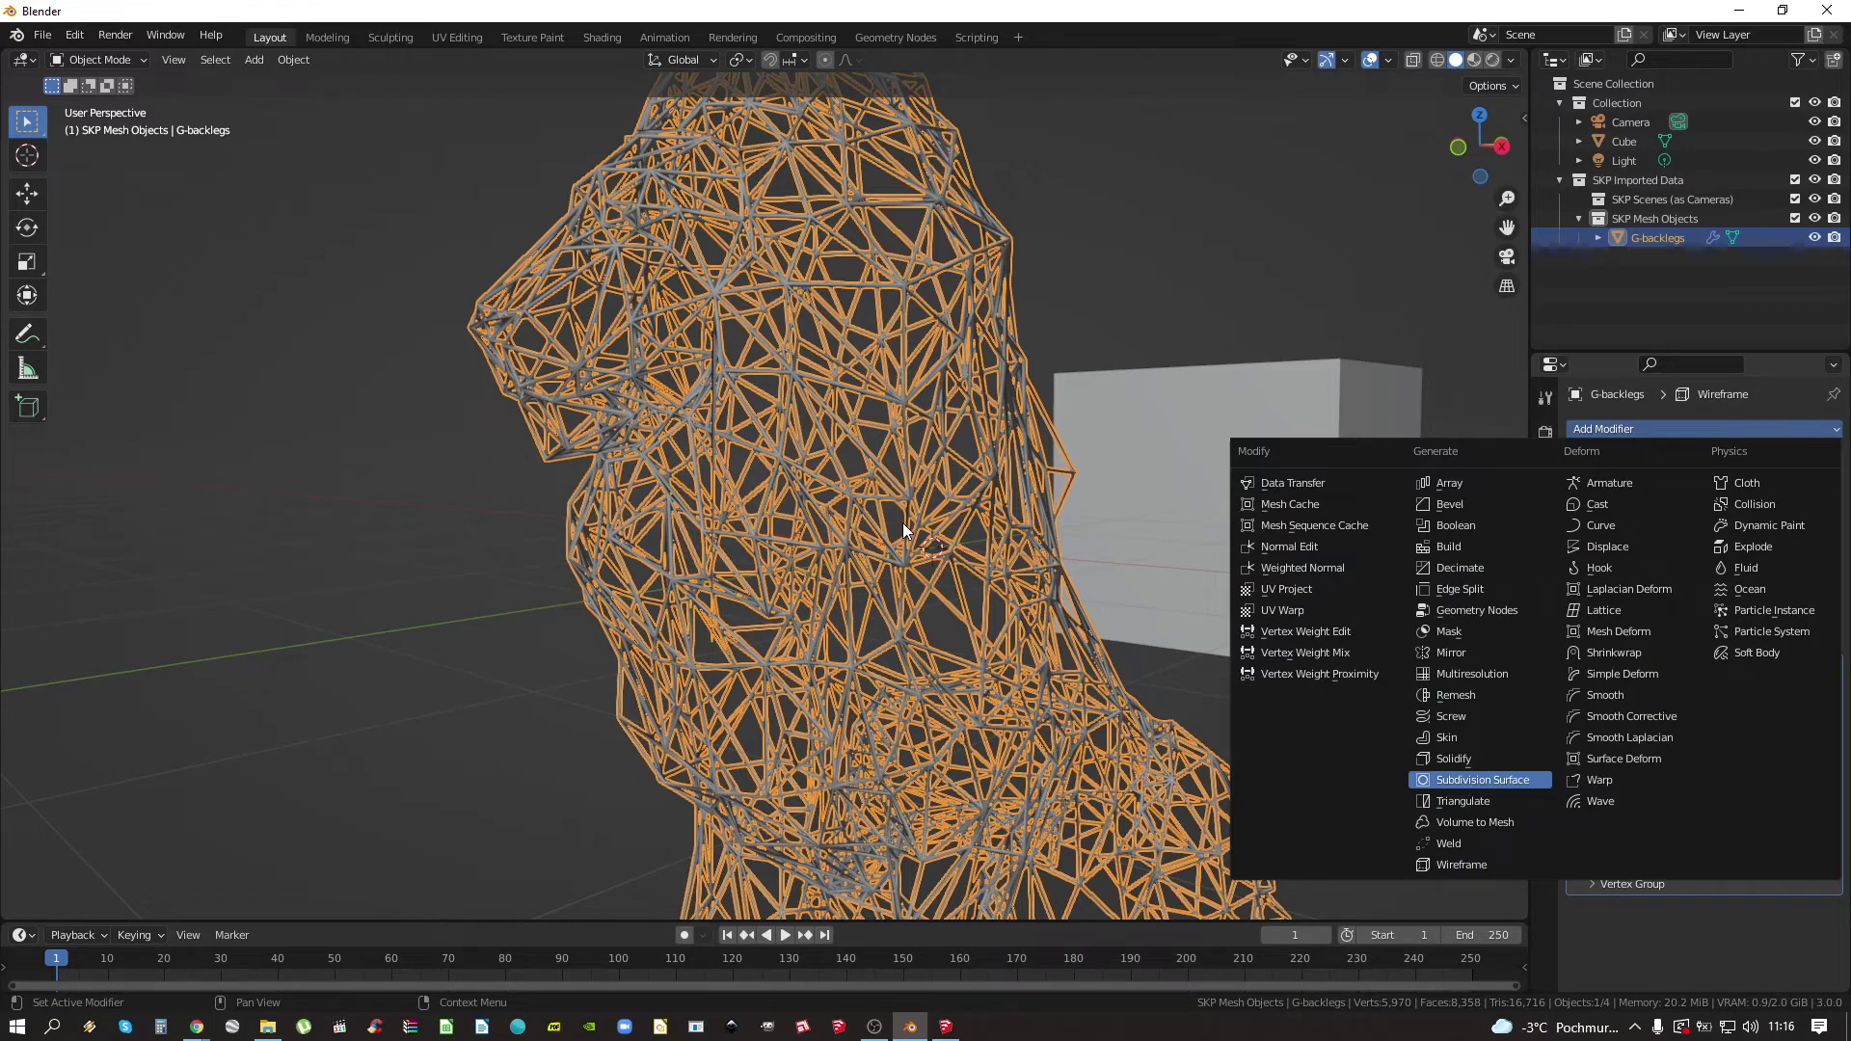
pyautogui.press('Return')
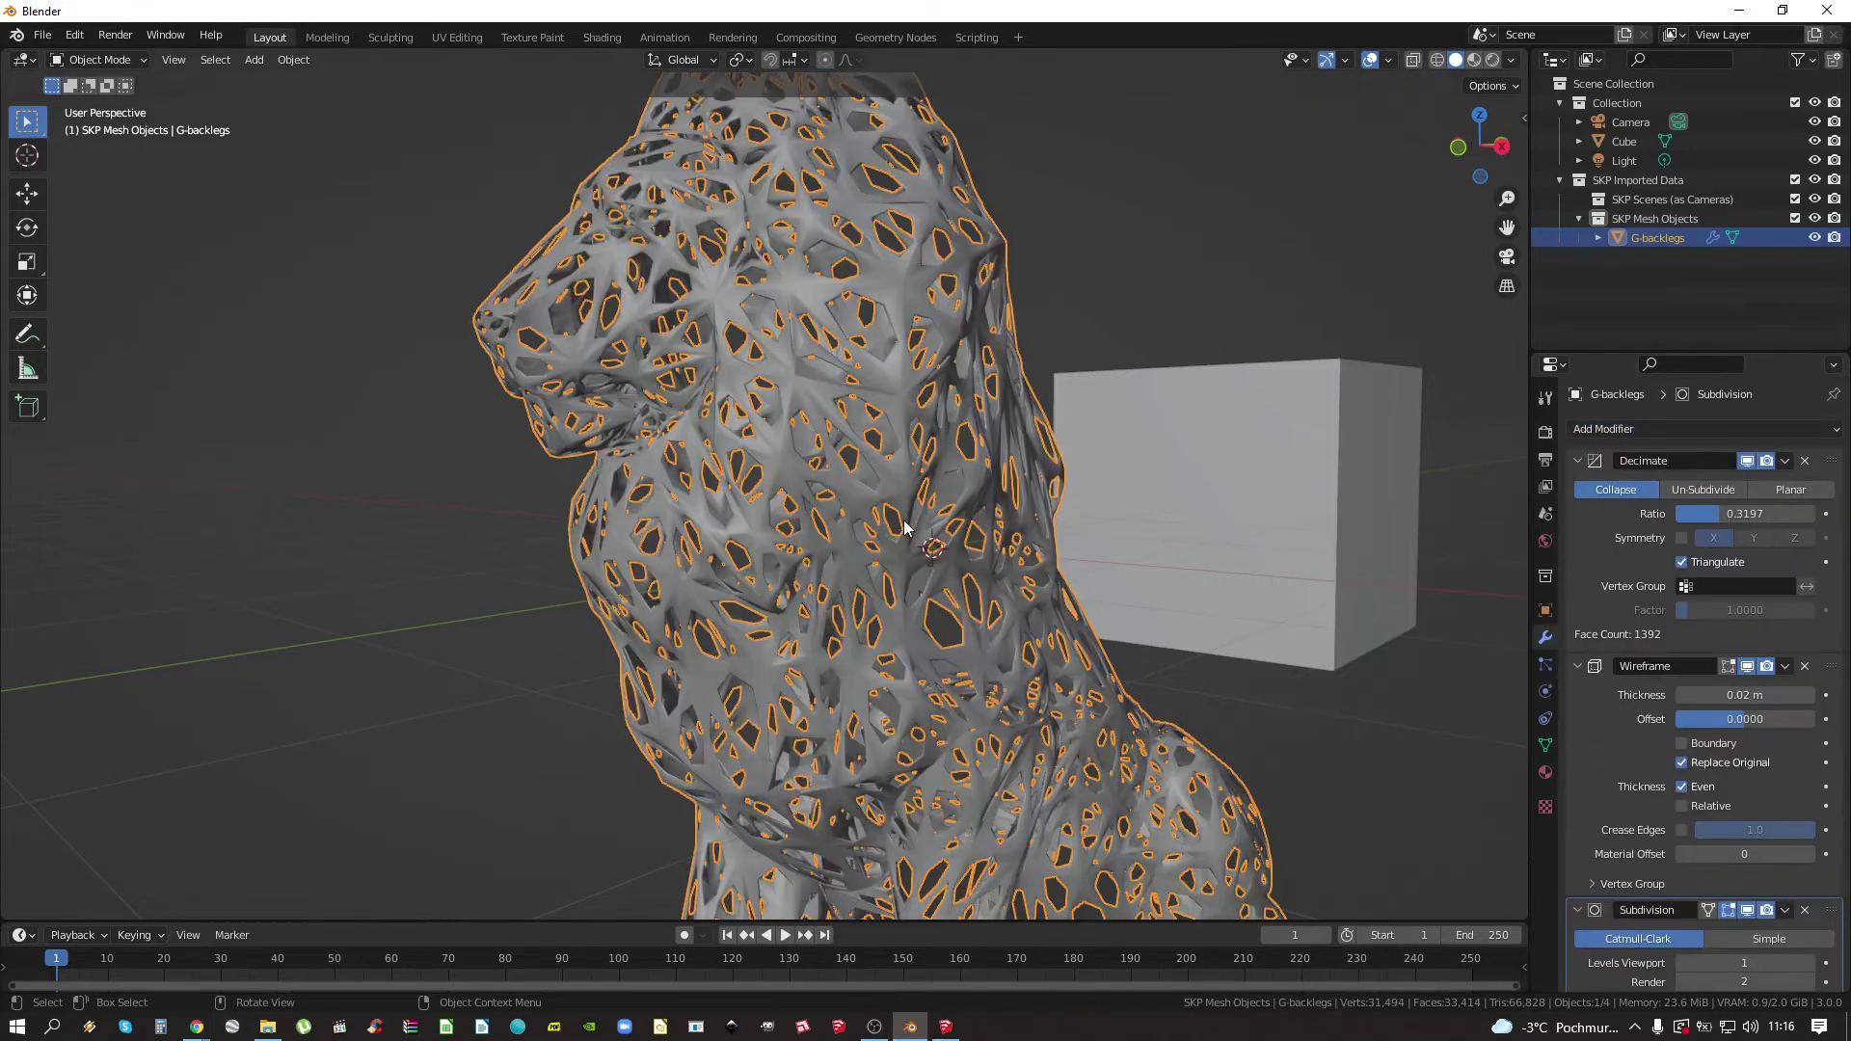
pyautogui.moveTo(845, 496); pyautogui.dragTo(1089, 607, button='middle')
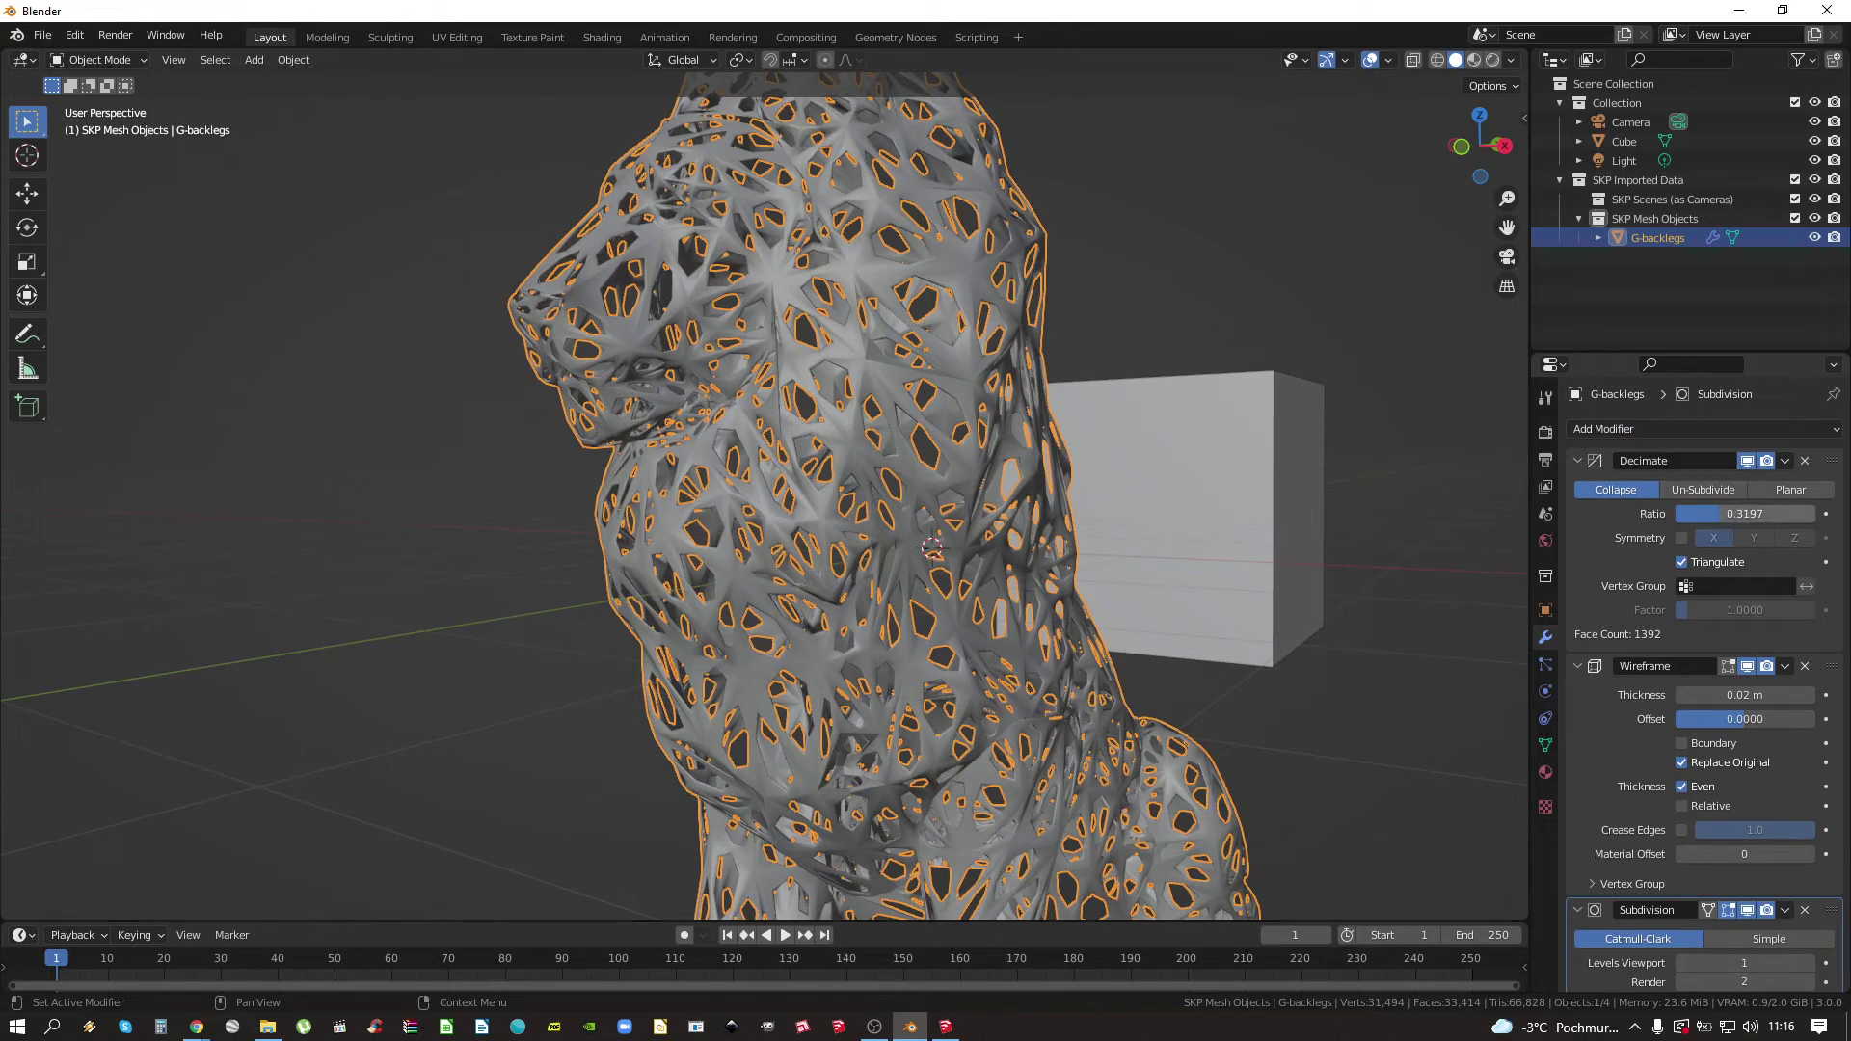
pyautogui.click(1716, 516)
pyautogui.write('0.1')
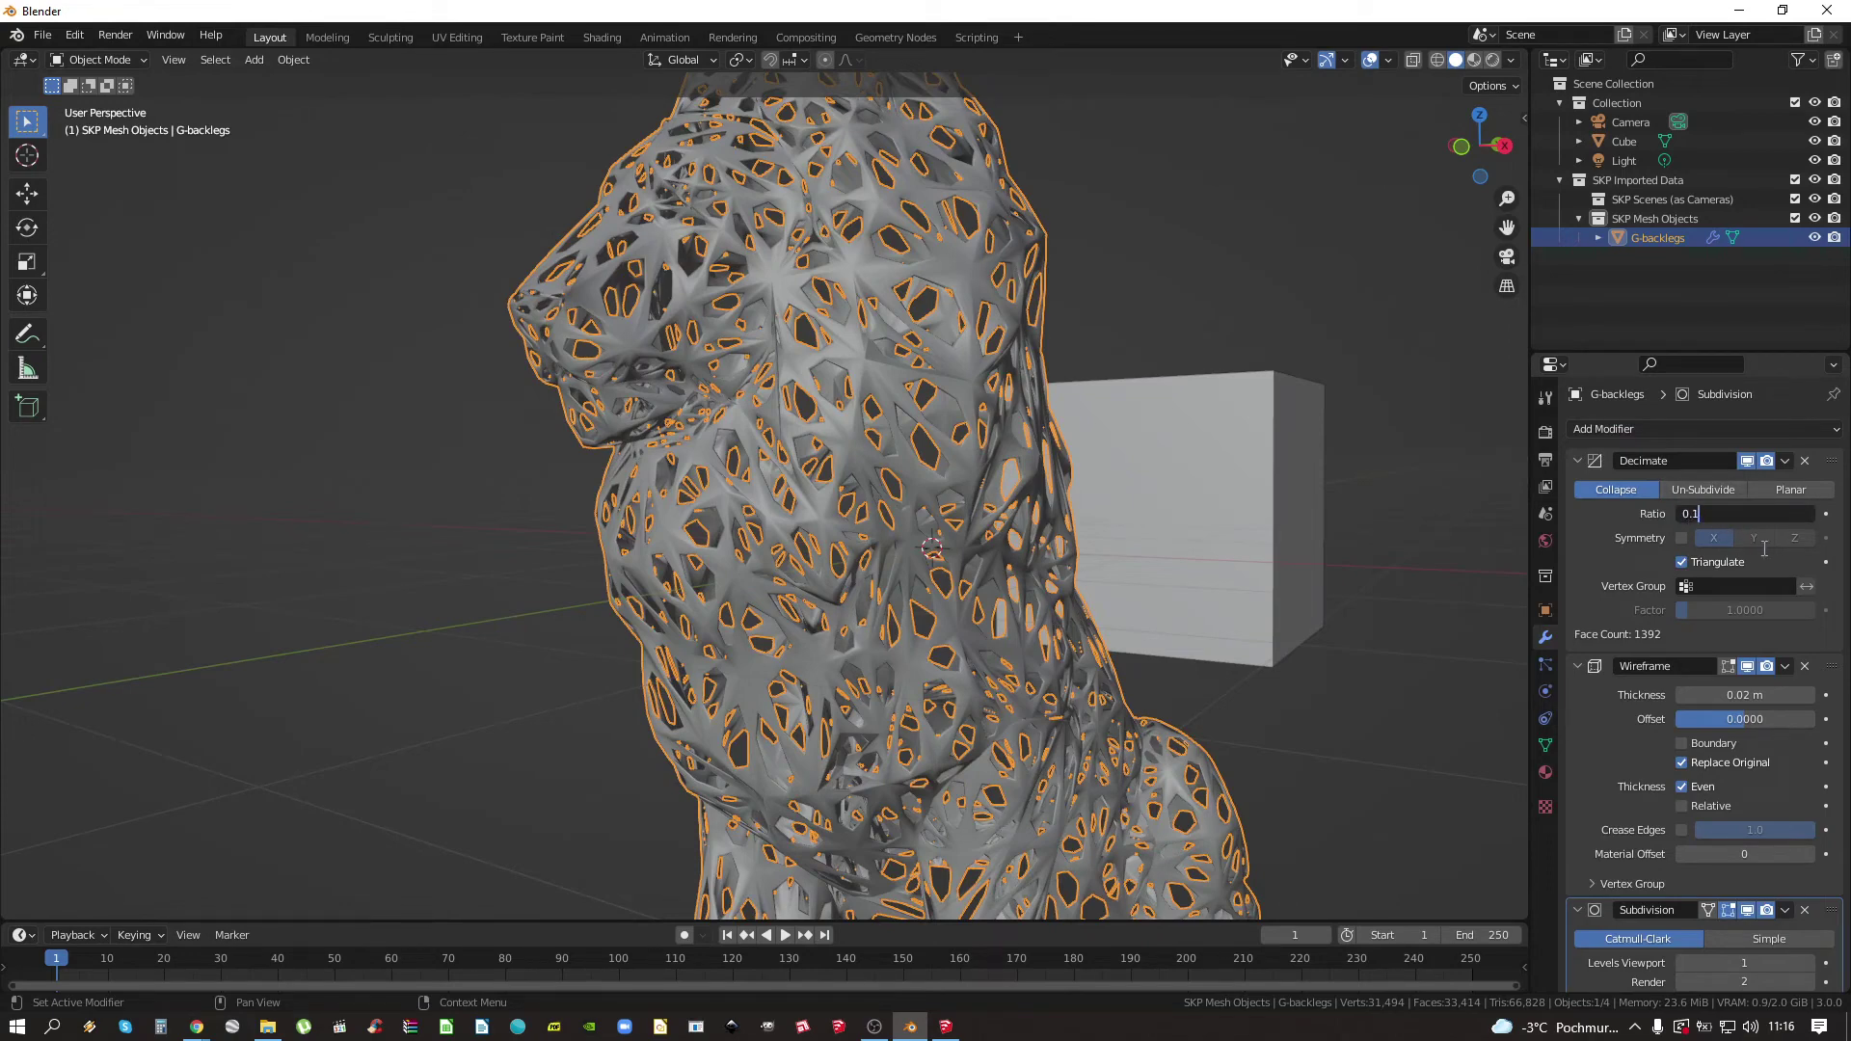
pyautogui.press('Return')
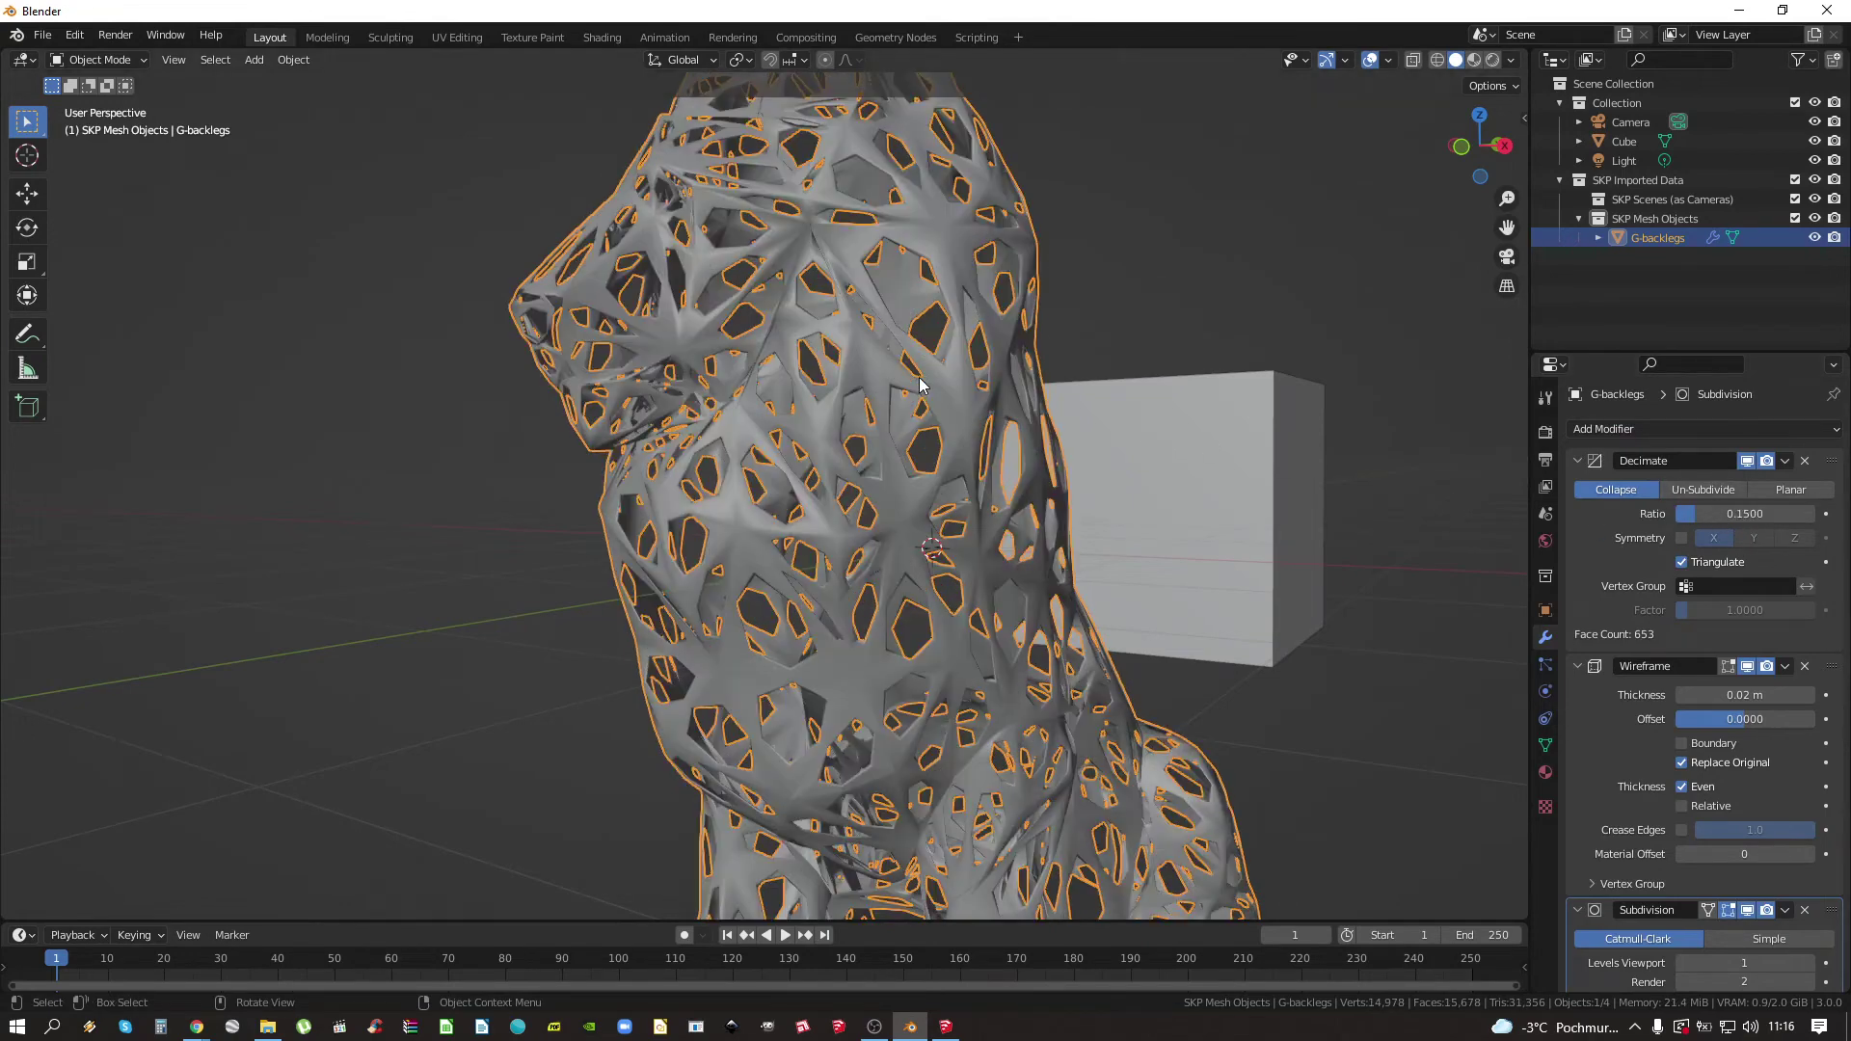
pyautogui.click(1778, 516)
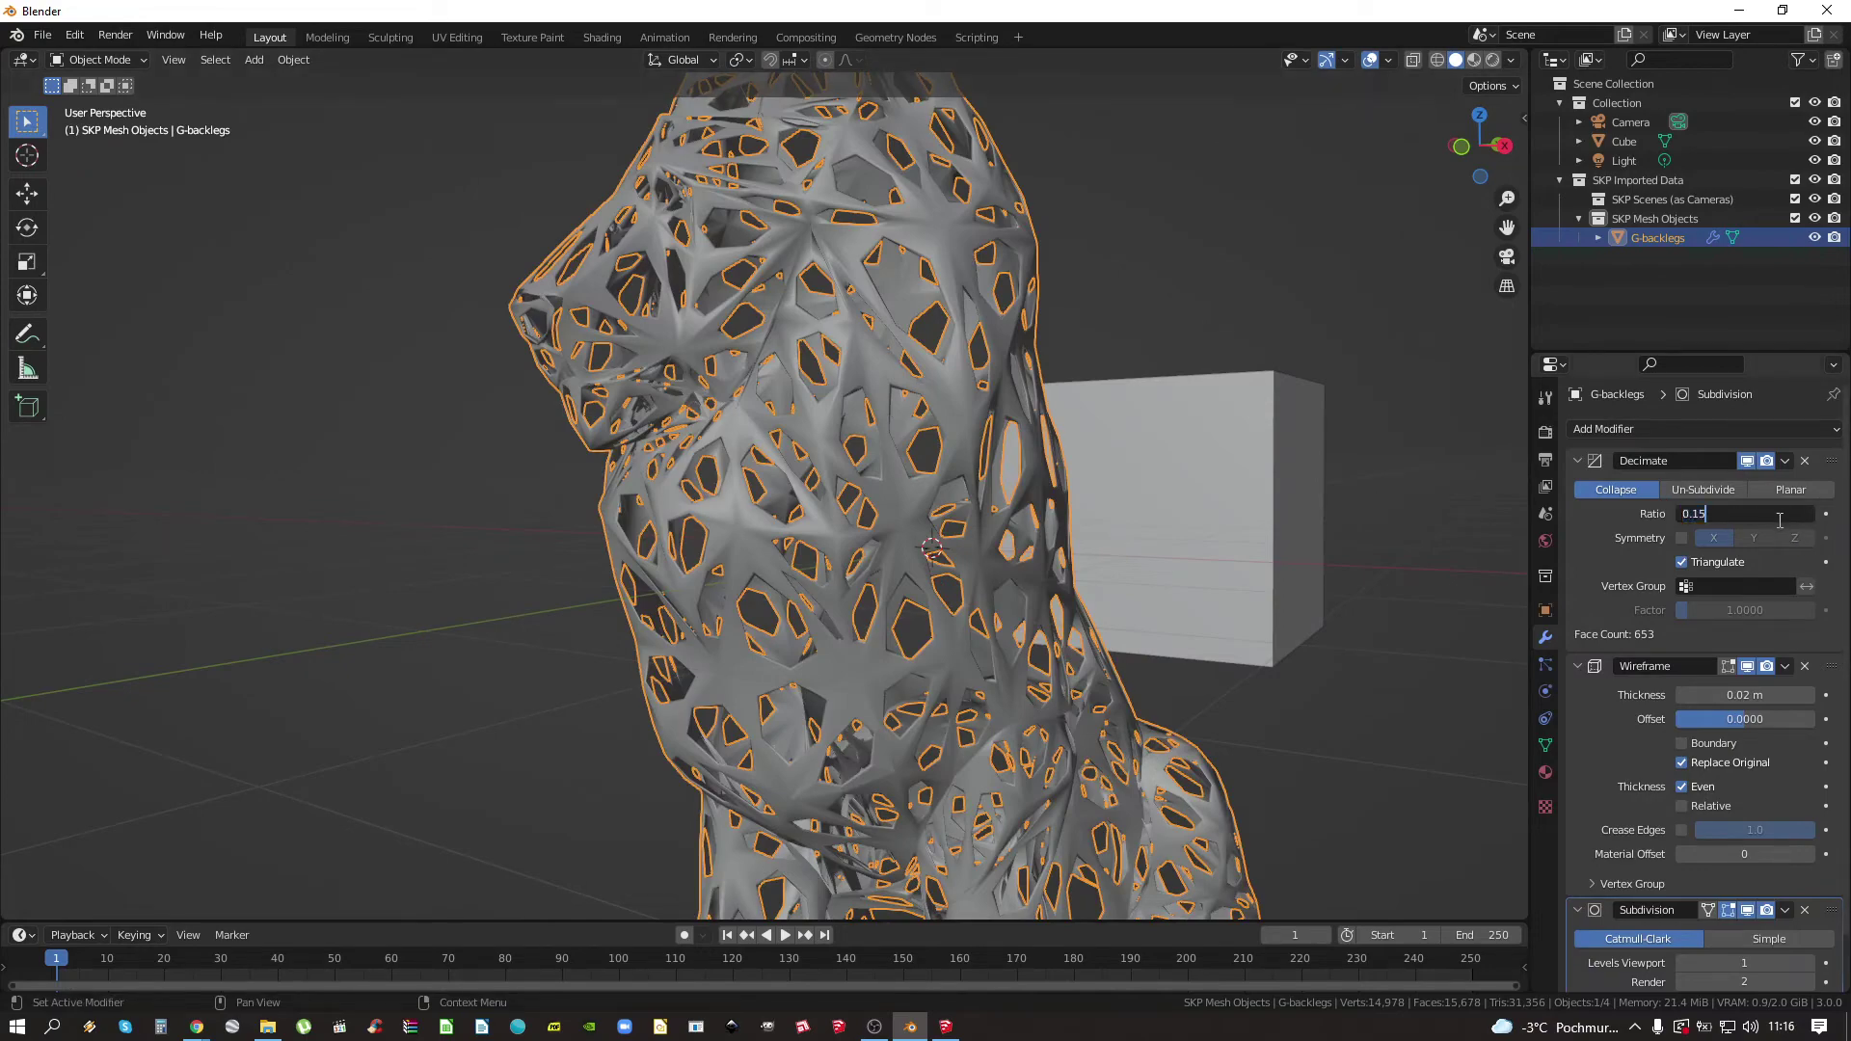
pyautogui.write('0.')
pyautogui.press('Return')
# - Raise the Subdivision Surface viewport level to 3
pyautogui.moveTo(1017, 494)
pyautogui.mouseDown(button='middle')
pyautogui.moveTo(741, 437)
pyautogui.moveTo(846, 480)
pyautogui.mouseUp(button='middle')
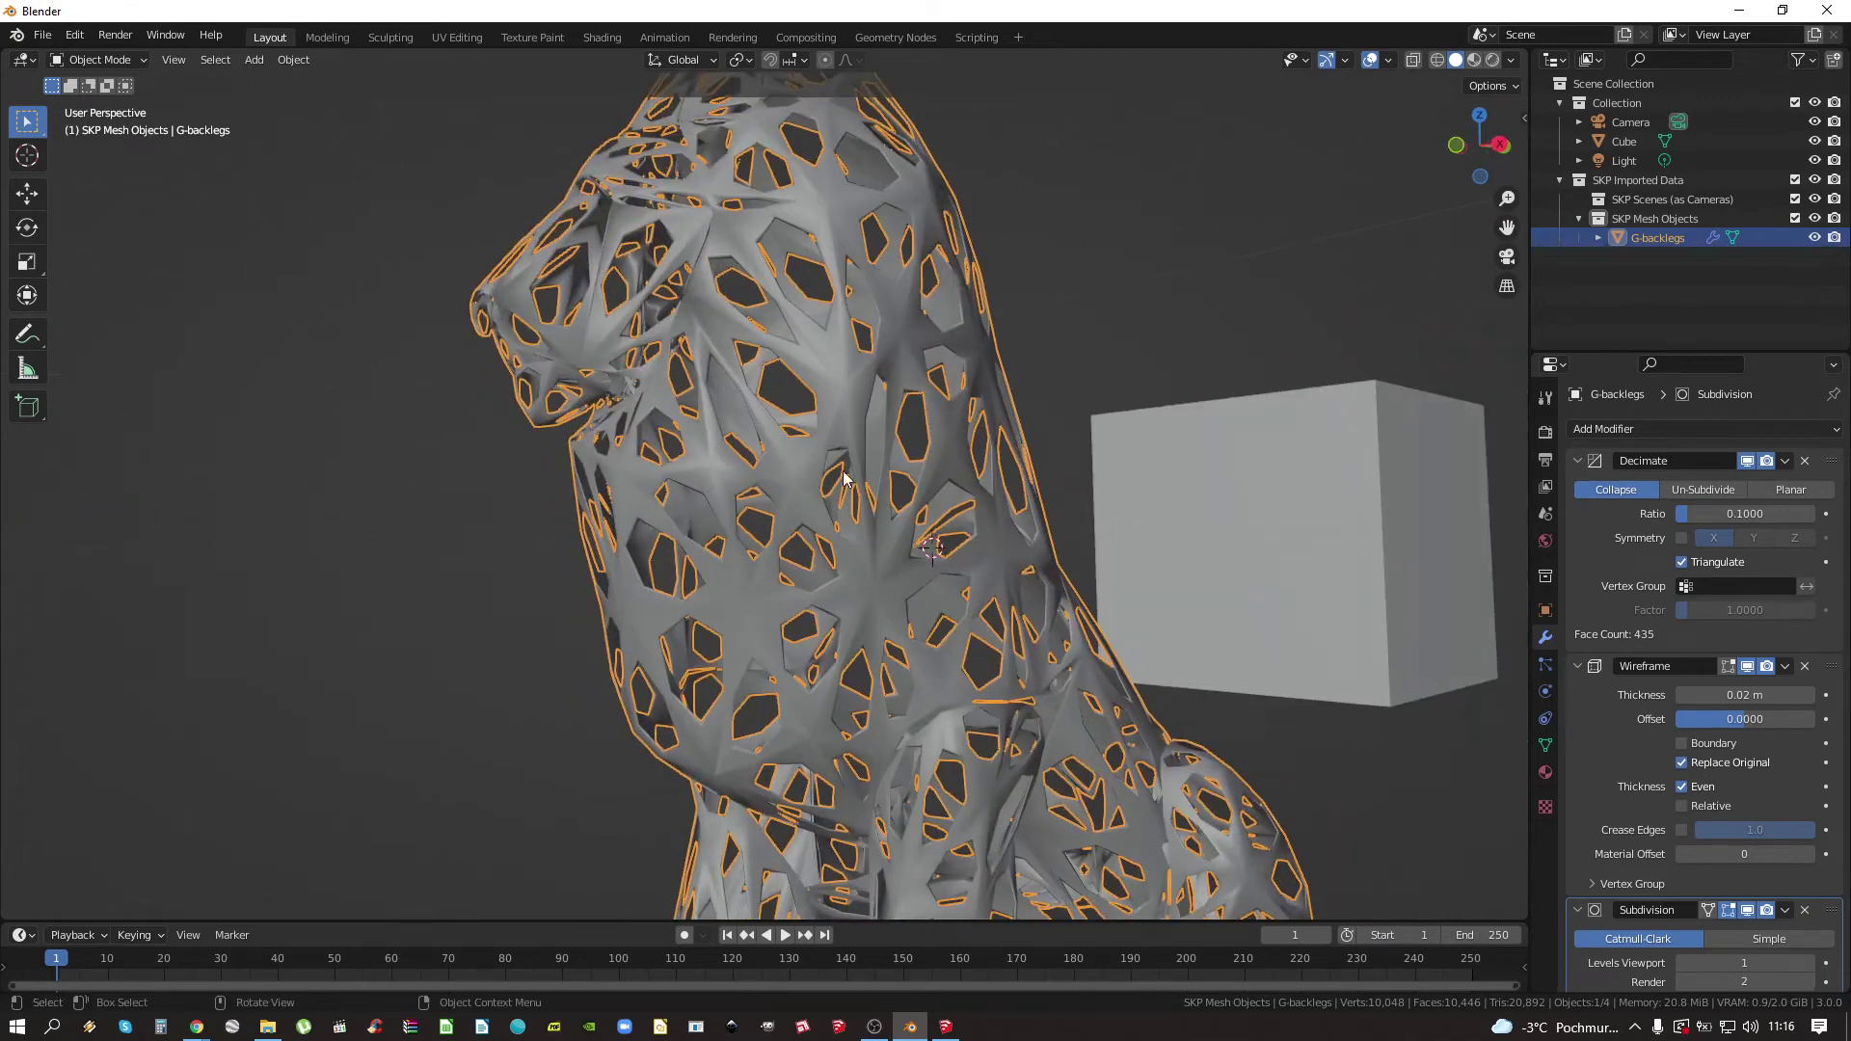
pyautogui.scroll(-2, 1749, 743)
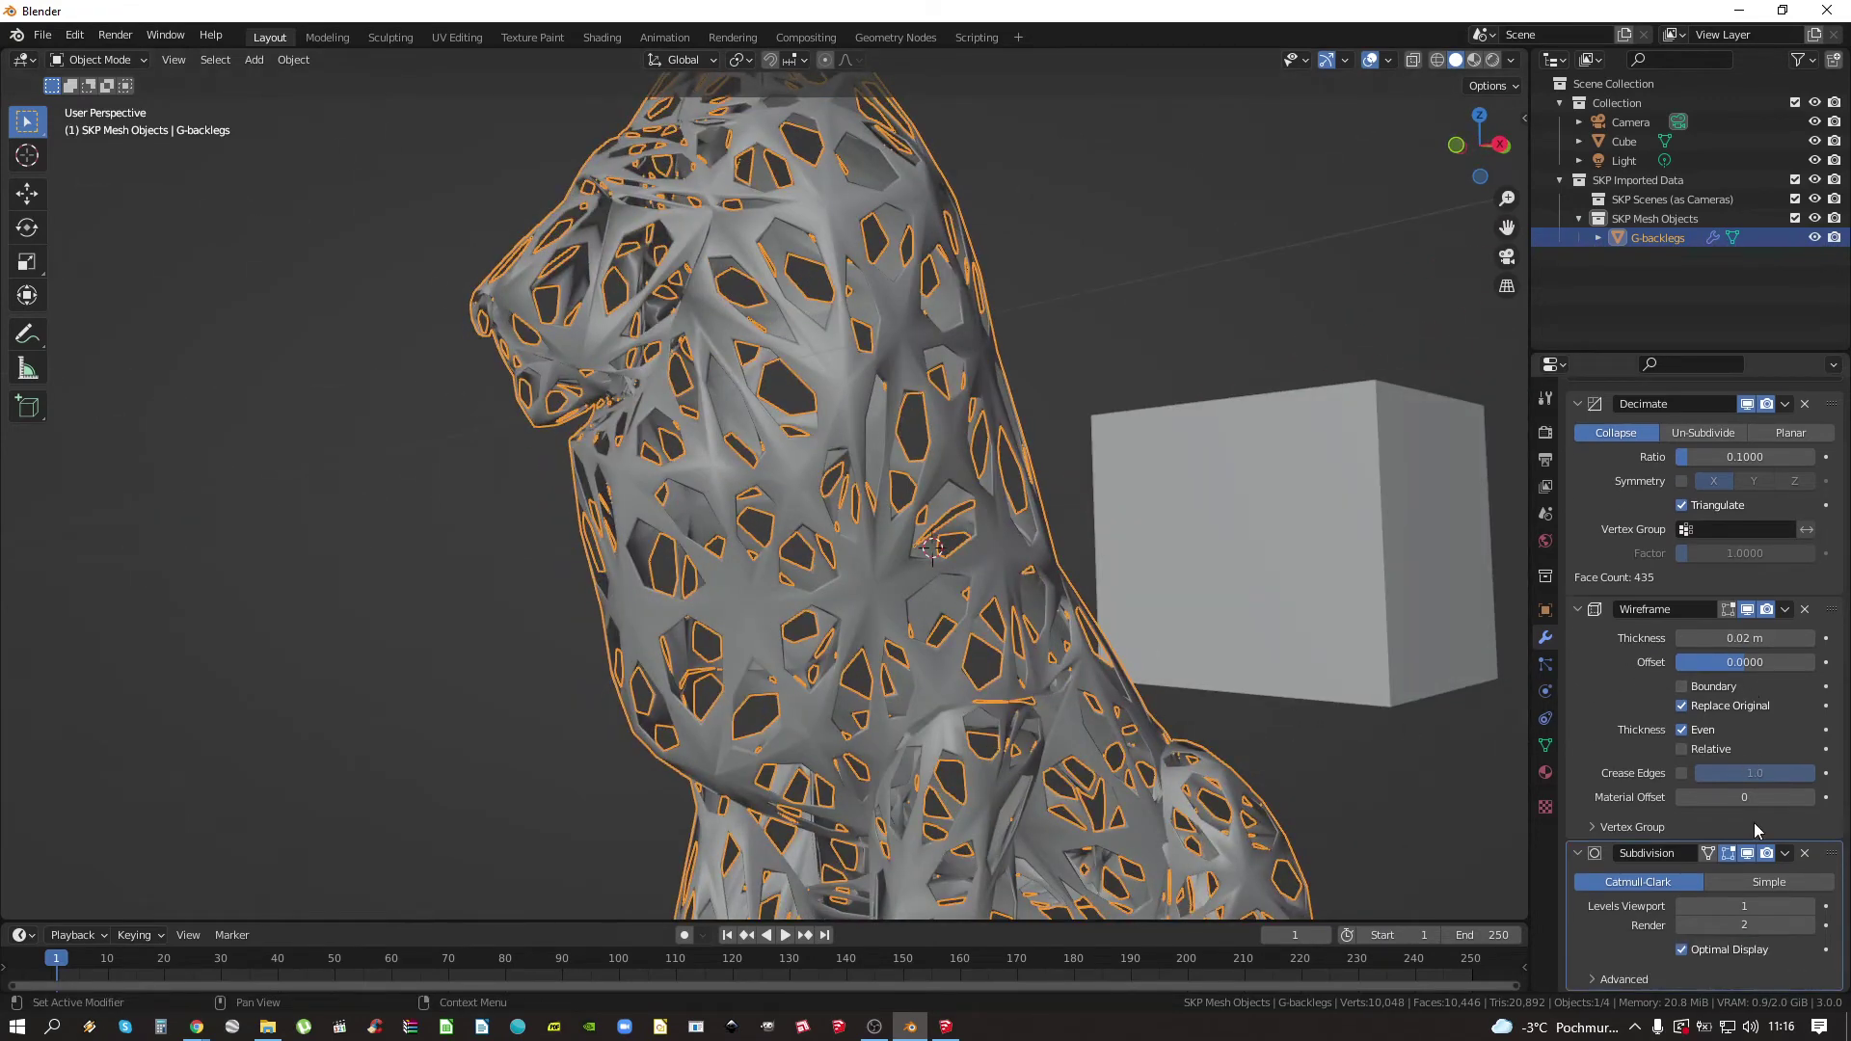
pyautogui.click(1809, 907)
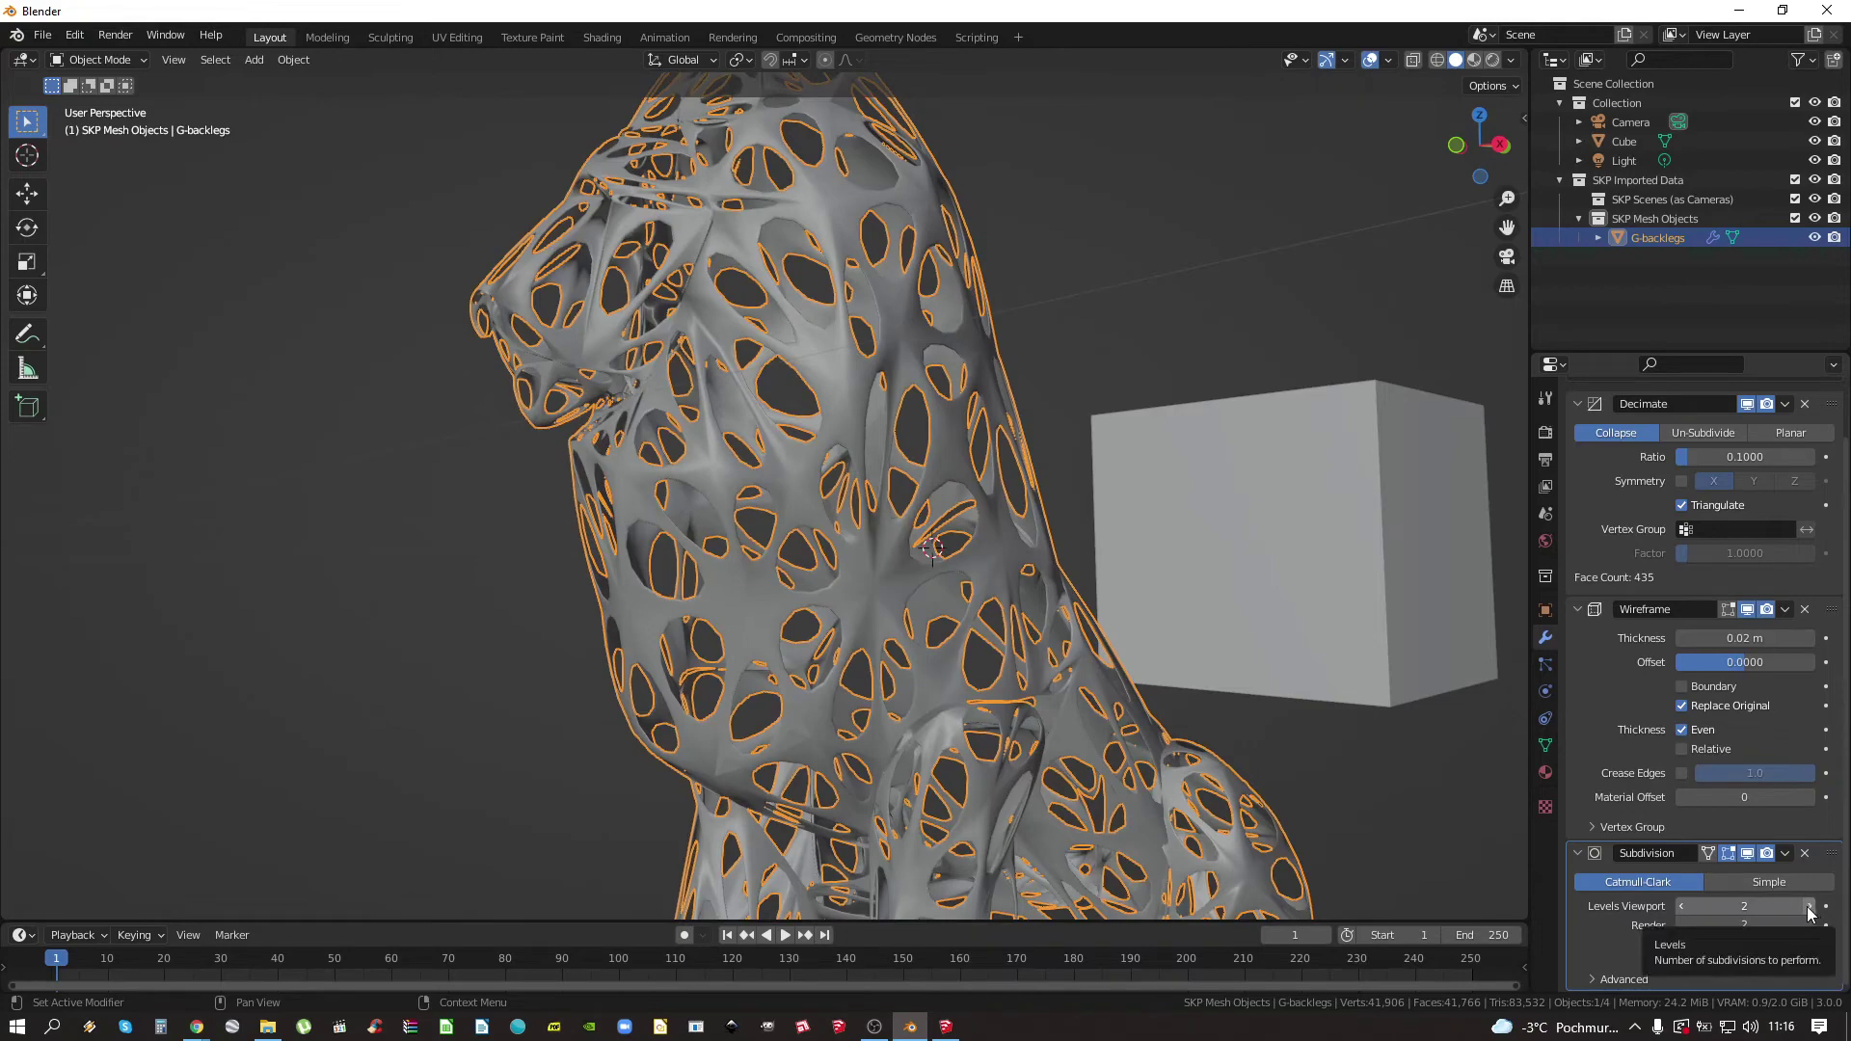
pyautogui.click(1810, 907)
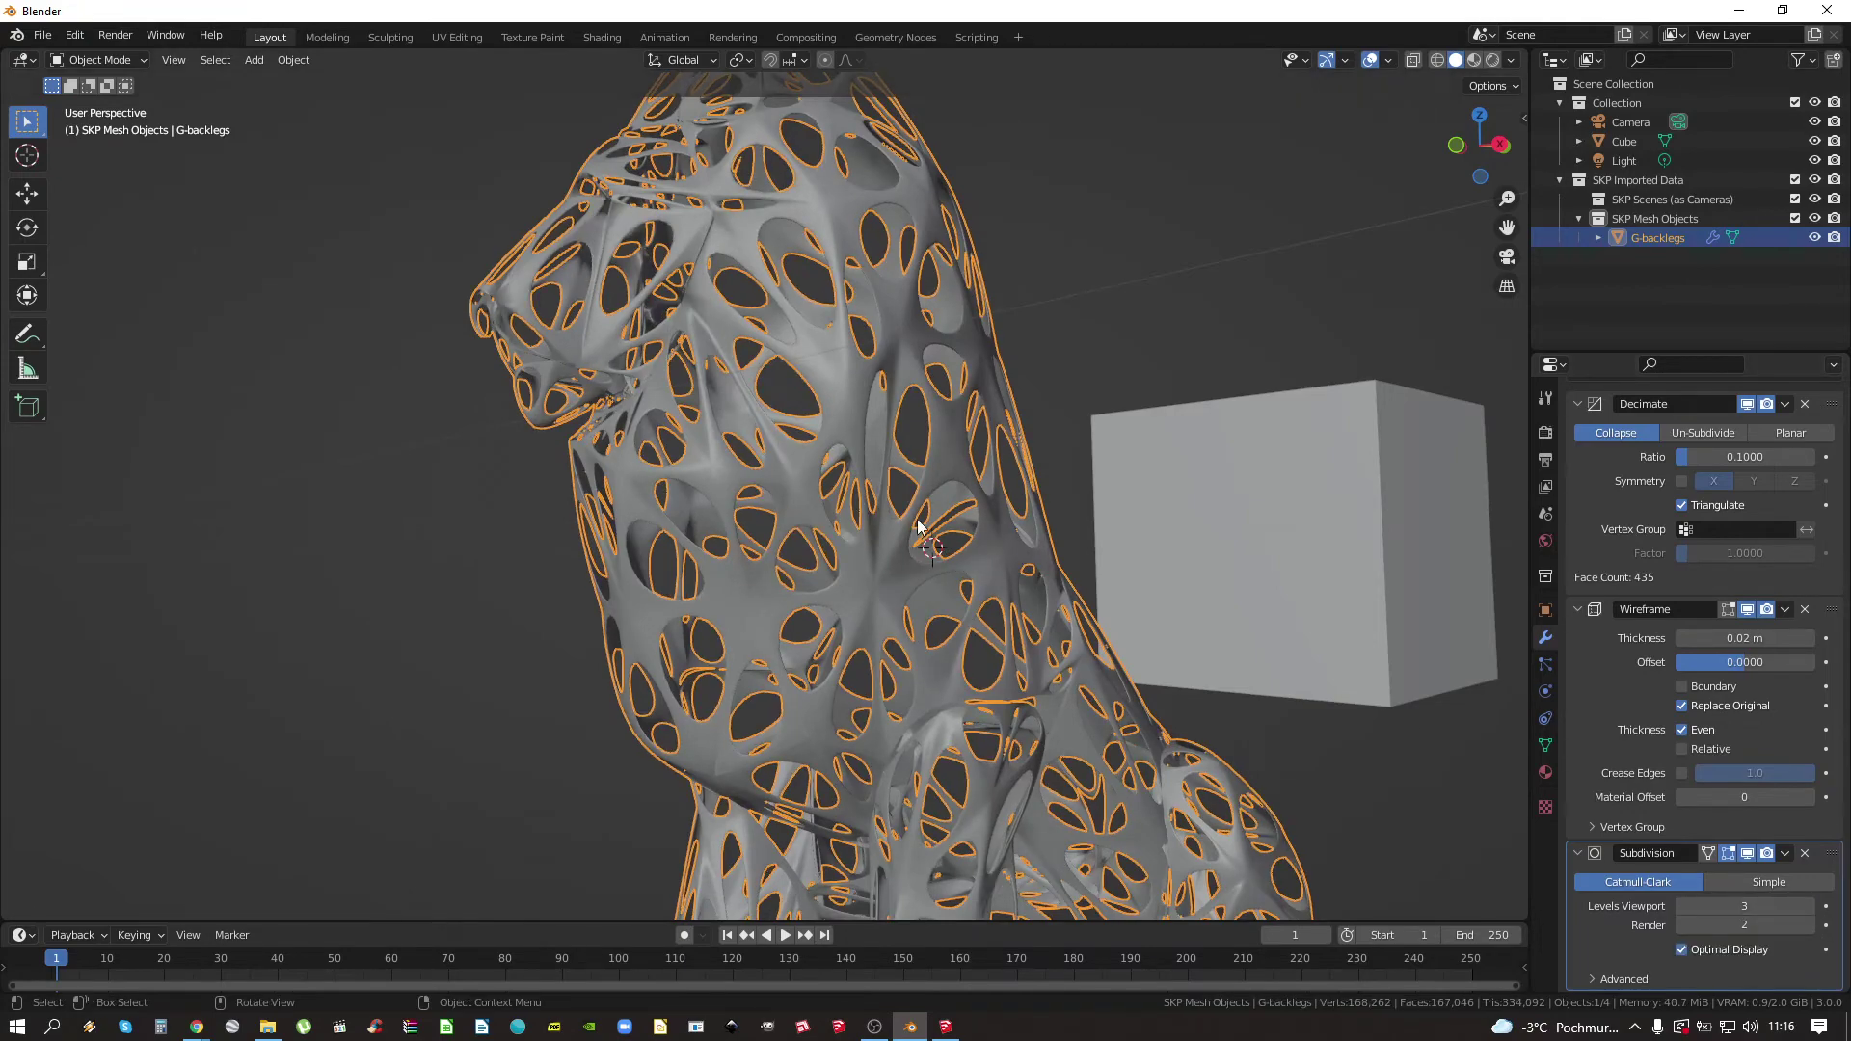
pyautogui.moveTo(868, 405)
pyautogui.mouseDown(button='middle')
pyautogui.moveTo(813, 383)
pyautogui.moveTo(712, 488)
pyautogui.moveTo(1012, 380)
pyautogui.moveTo(927, 329)
pyautogui.moveTo(750, 411)
pyautogui.moveTo(783, 528)
pyautogui.moveTo(770, 495)
pyautogui.mouseUp(button='middle')
# - Deselect and orbit to inspect the smooth lattice, briefly toggling the wireframe overlay
pyautogui.click(711, 488)
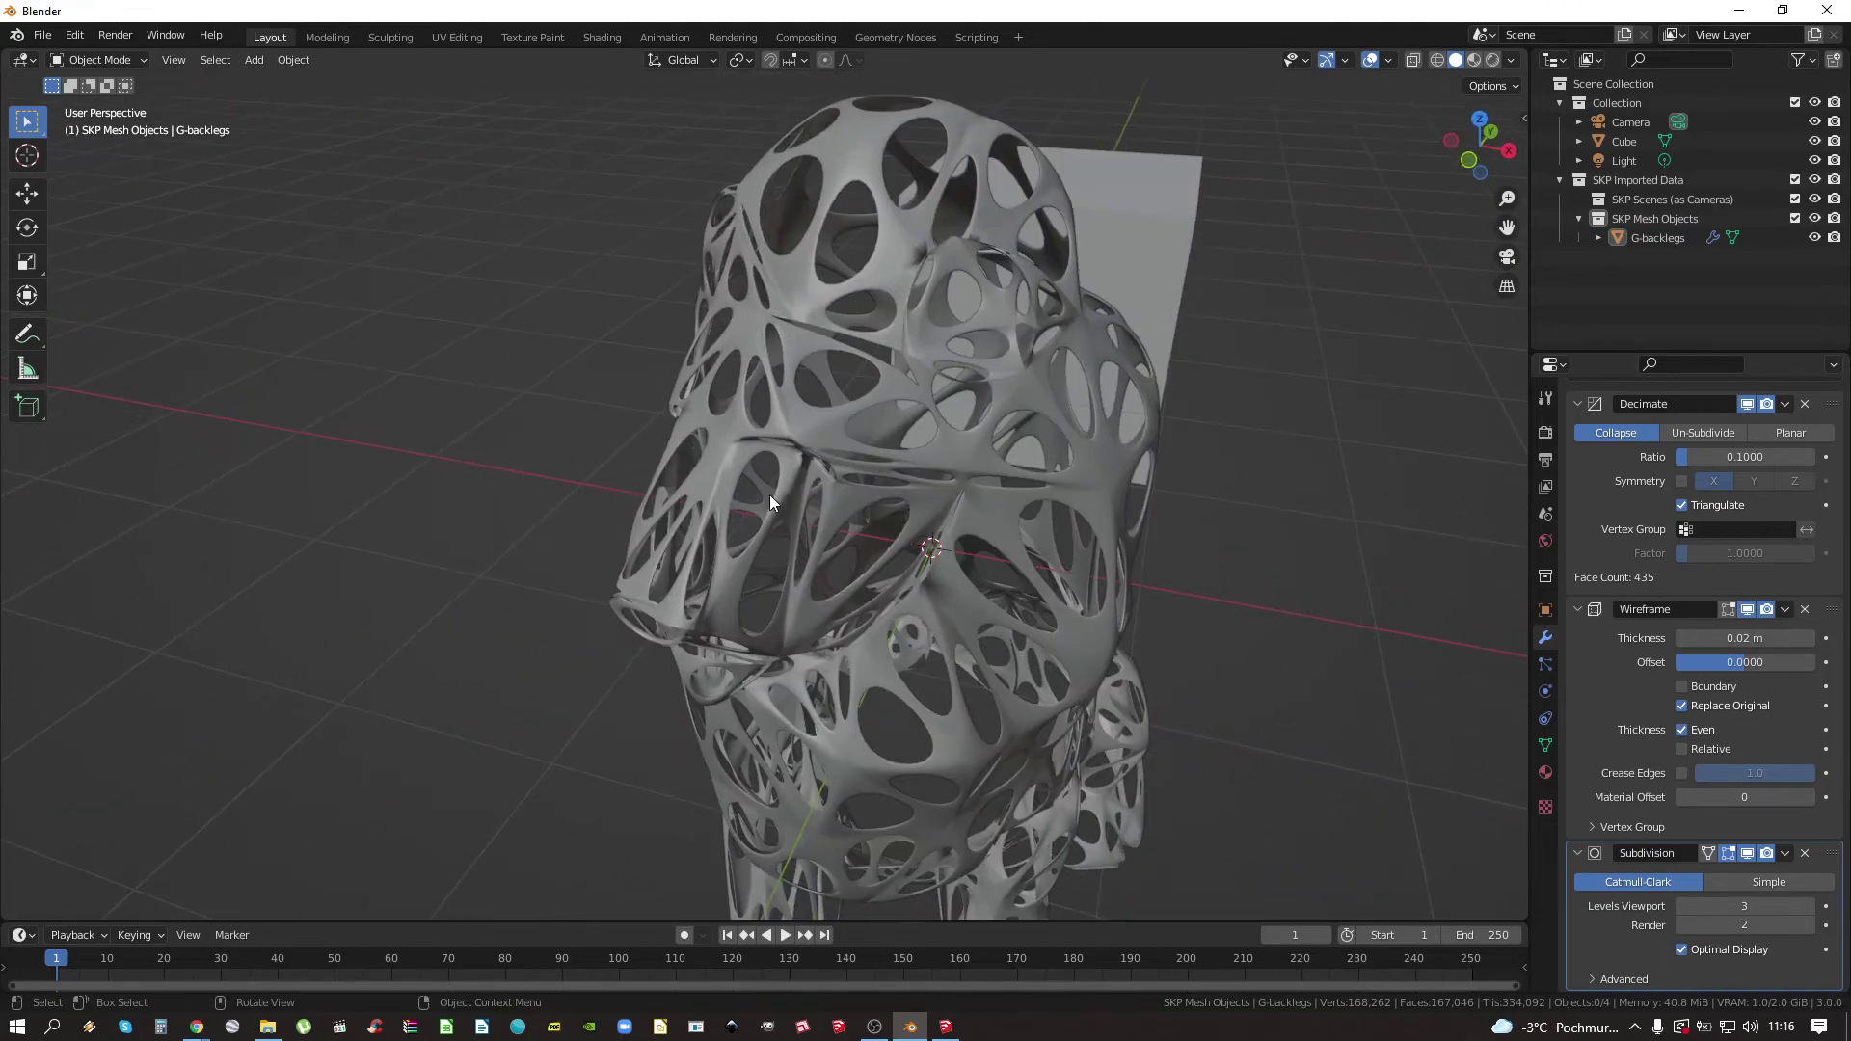
pyautogui.scroll(5, 875, 484)
pyautogui.moveTo(918, 534)
pyautogui.mouseDown(button='middle')
pyautogui.moveTo(1033, 541)
pyautogui.moveTo(1435, 150)
pyautogui.mouseUp(button='middle')
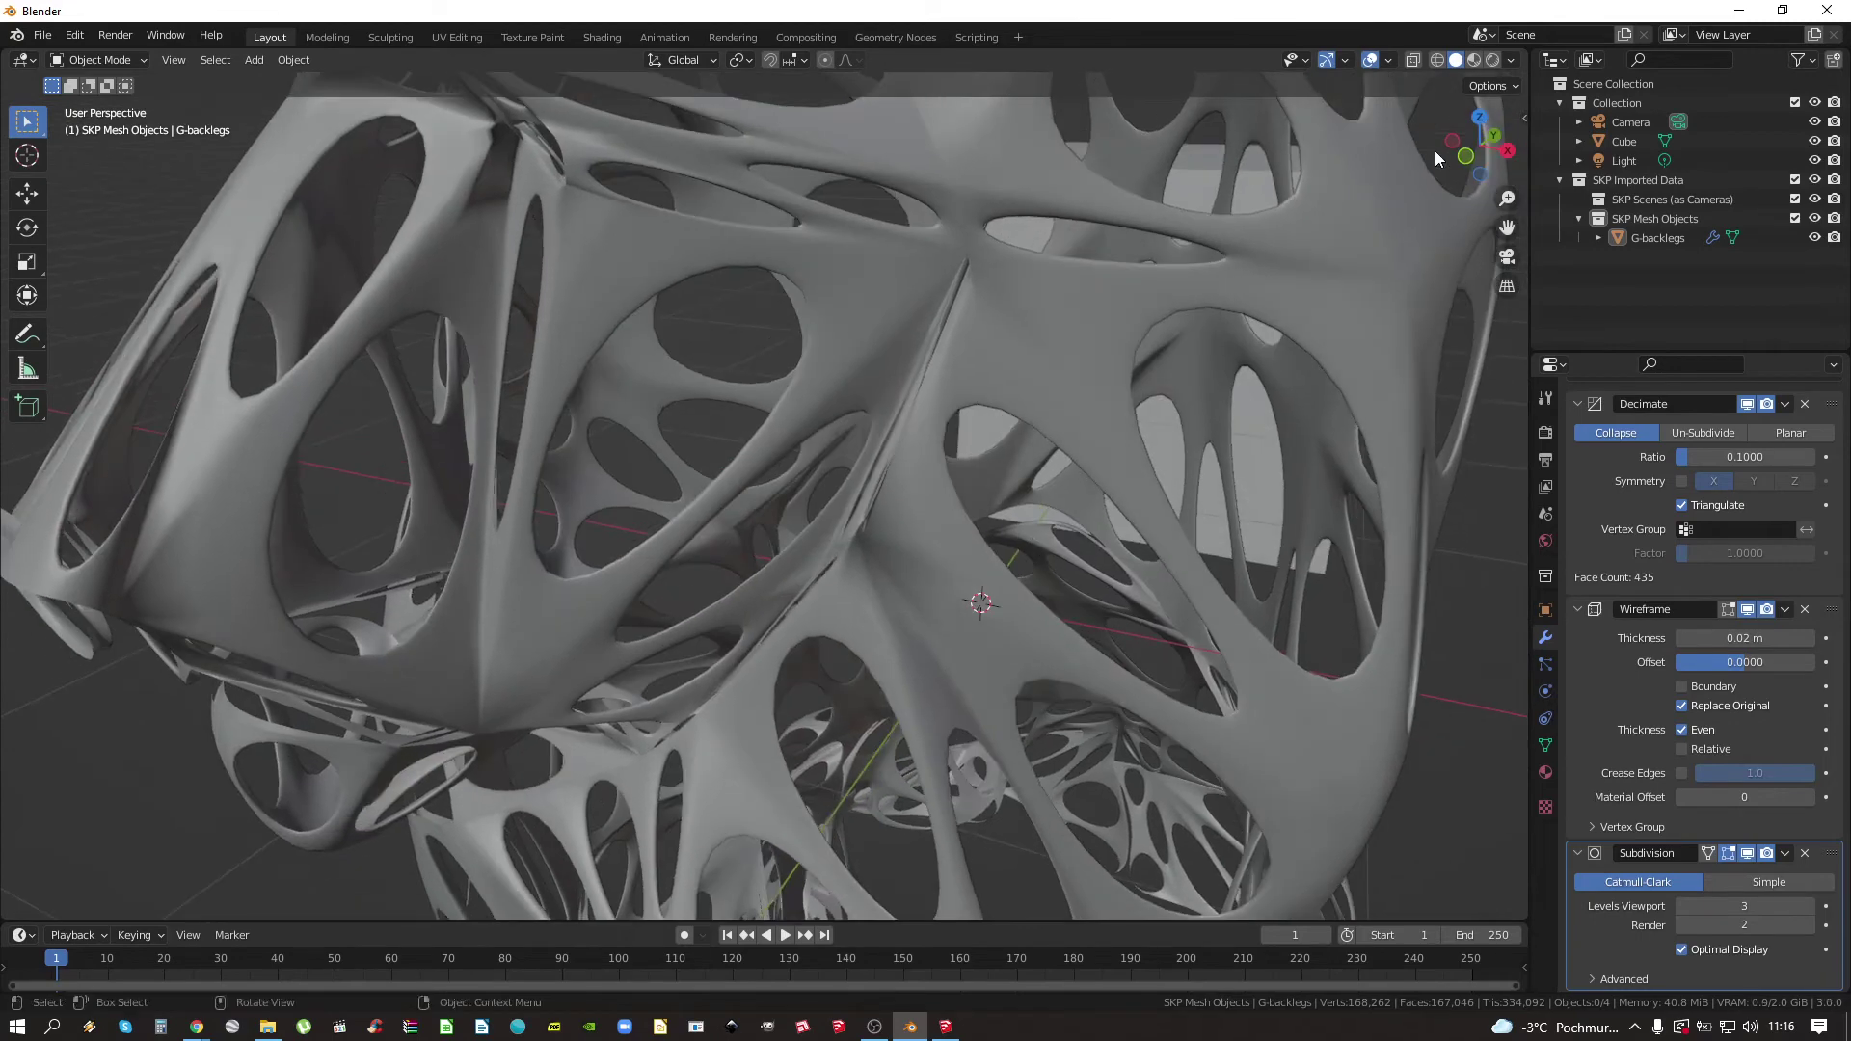
pyautogui.click(1385, 61)
pyautogui.click(1269, 386)
pyautogui.scroll(2, 1734, 409)
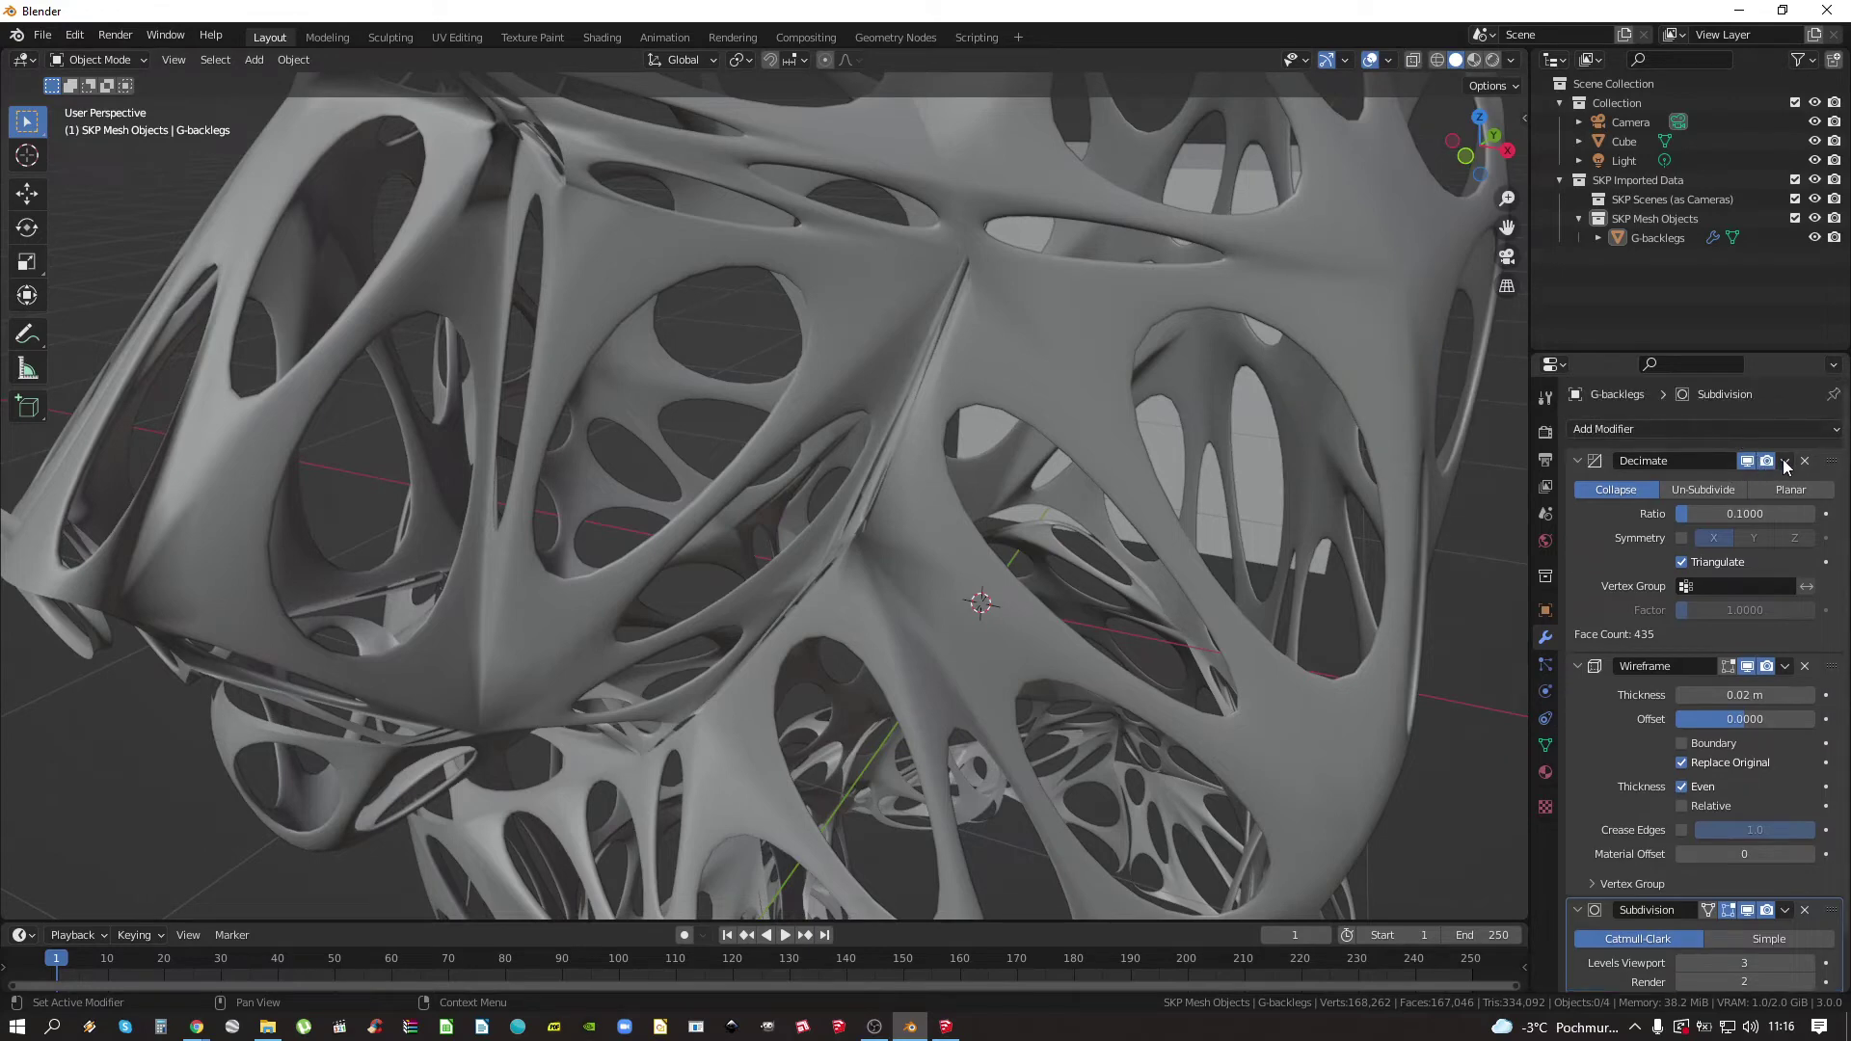
# - Apply the Decimate, Wireframe and Subdivision modifiers permanently
pyautogui.click(1784, 461)
pyautogui.click(1710, 485)
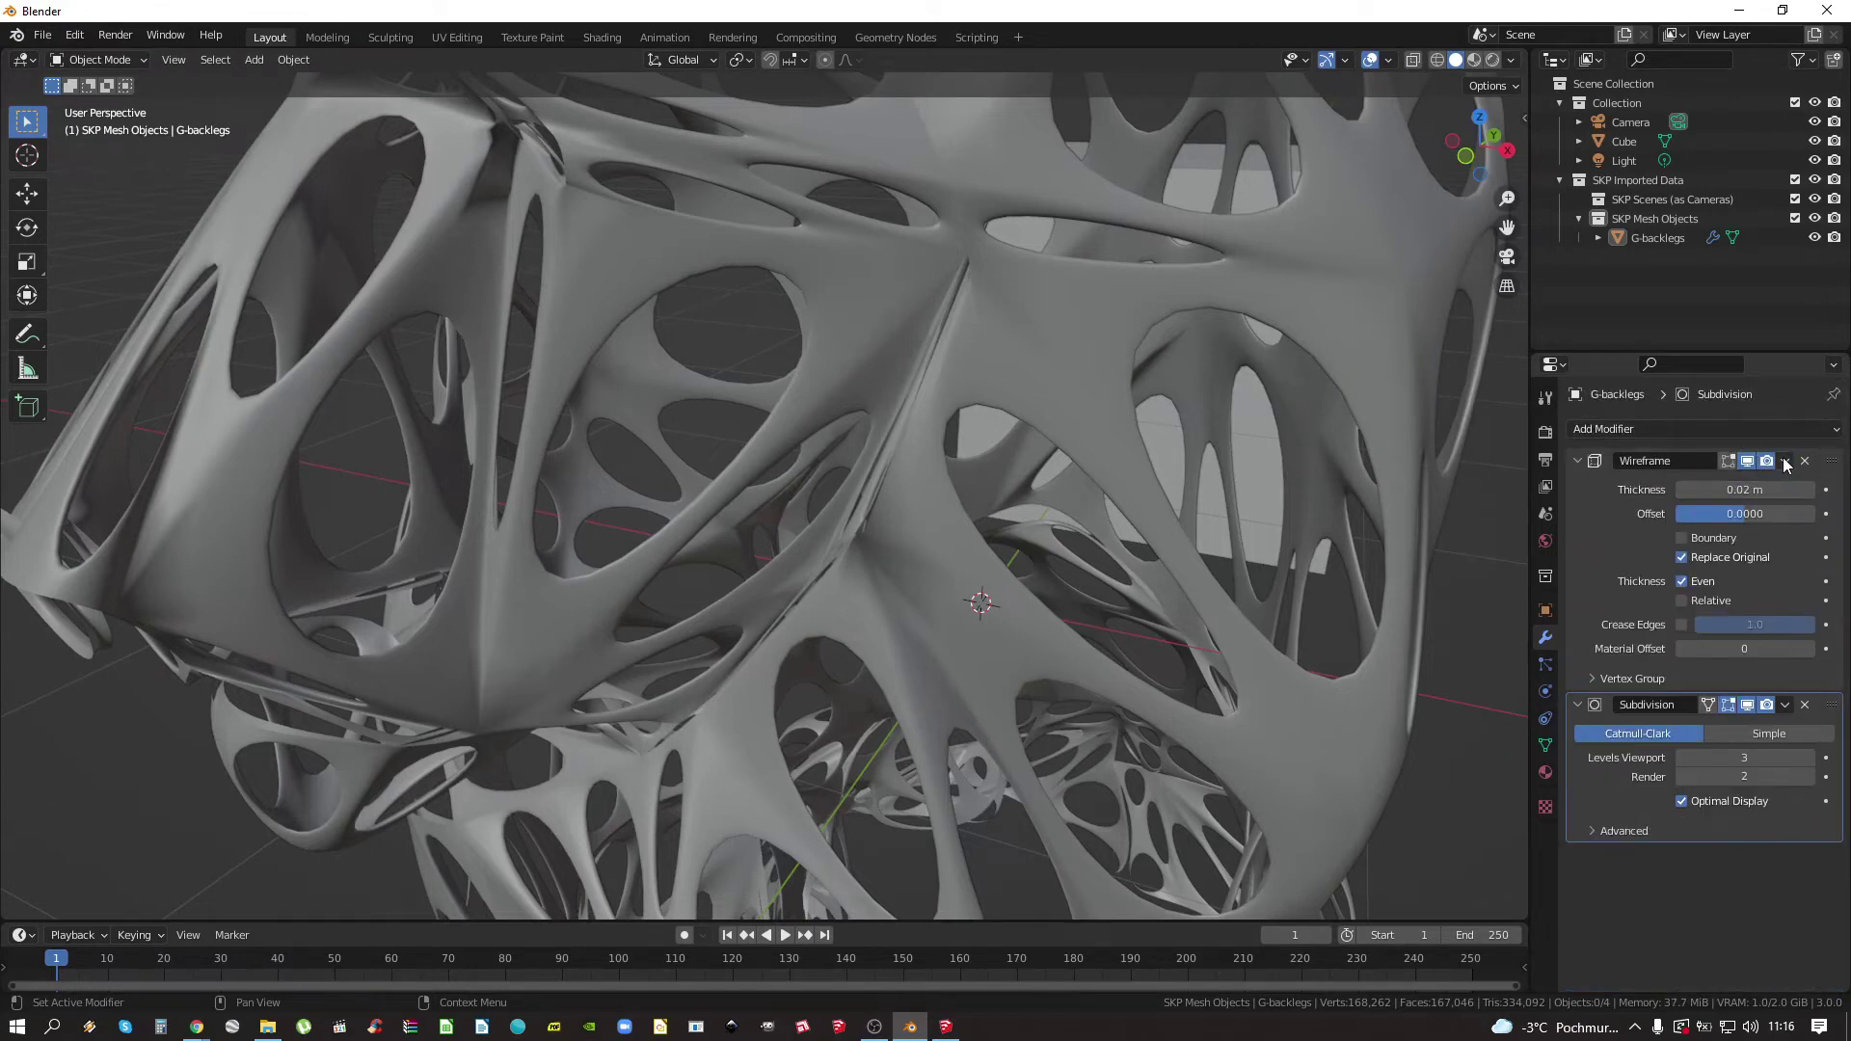
pyautogui.click(1784, 461)
pyautogui.click(1734, 486)
pyautogui.click(1785, 461)
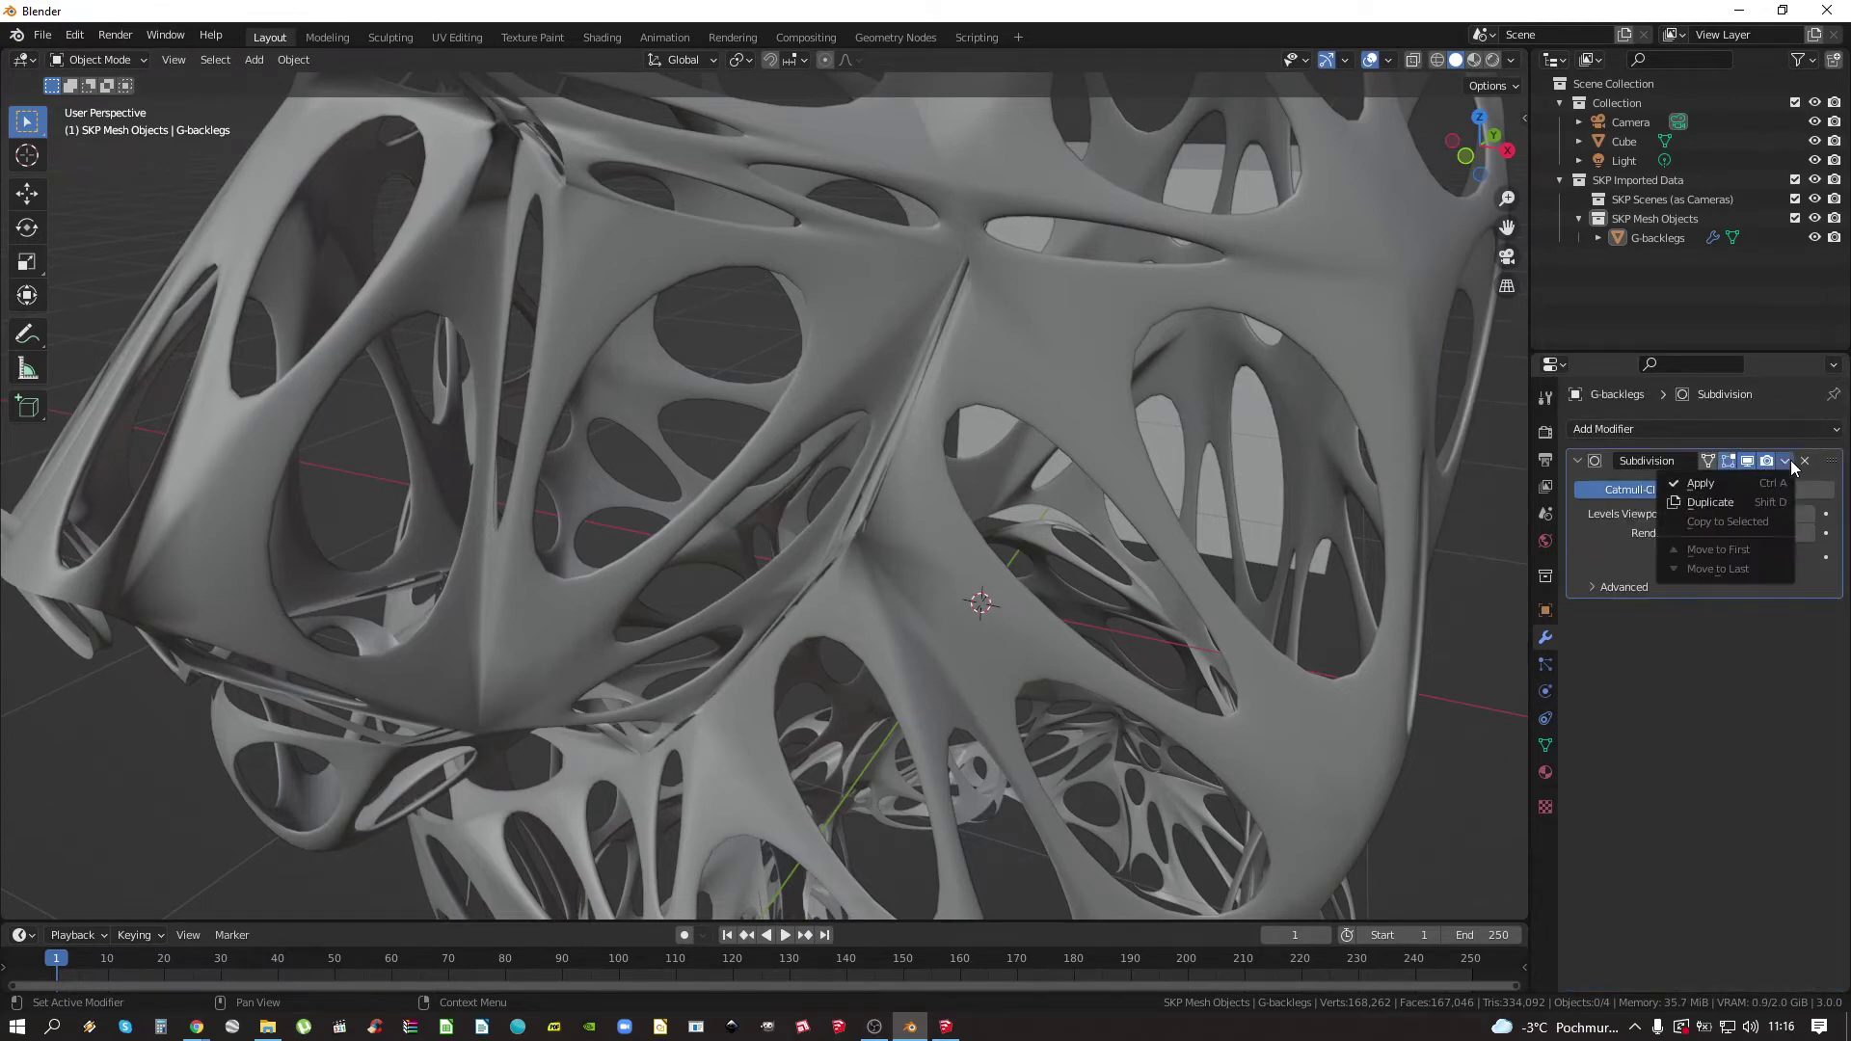
pyautogui.click(1722, 486)
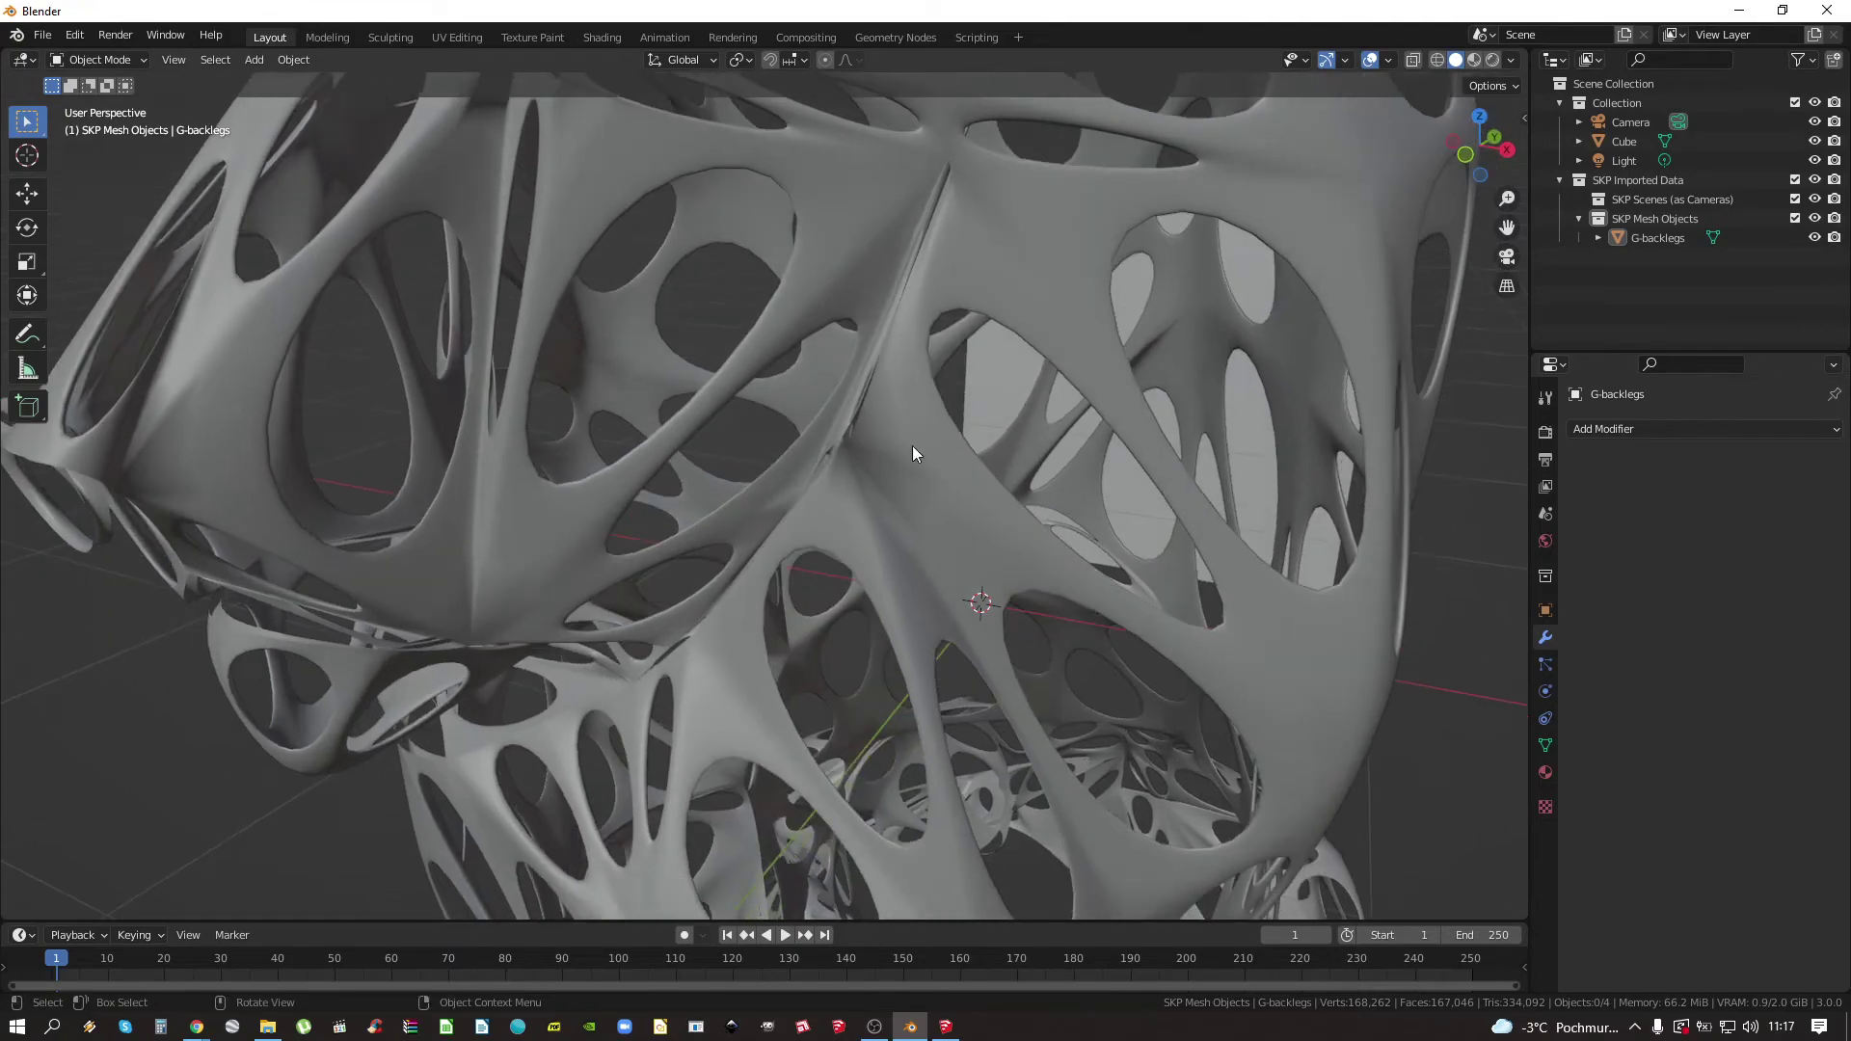
# - Select the lattice mesh and turn on the wireframe overlay to inspect it
pyautogui.click(912, 446)
pyautogui.click(1390, 61)
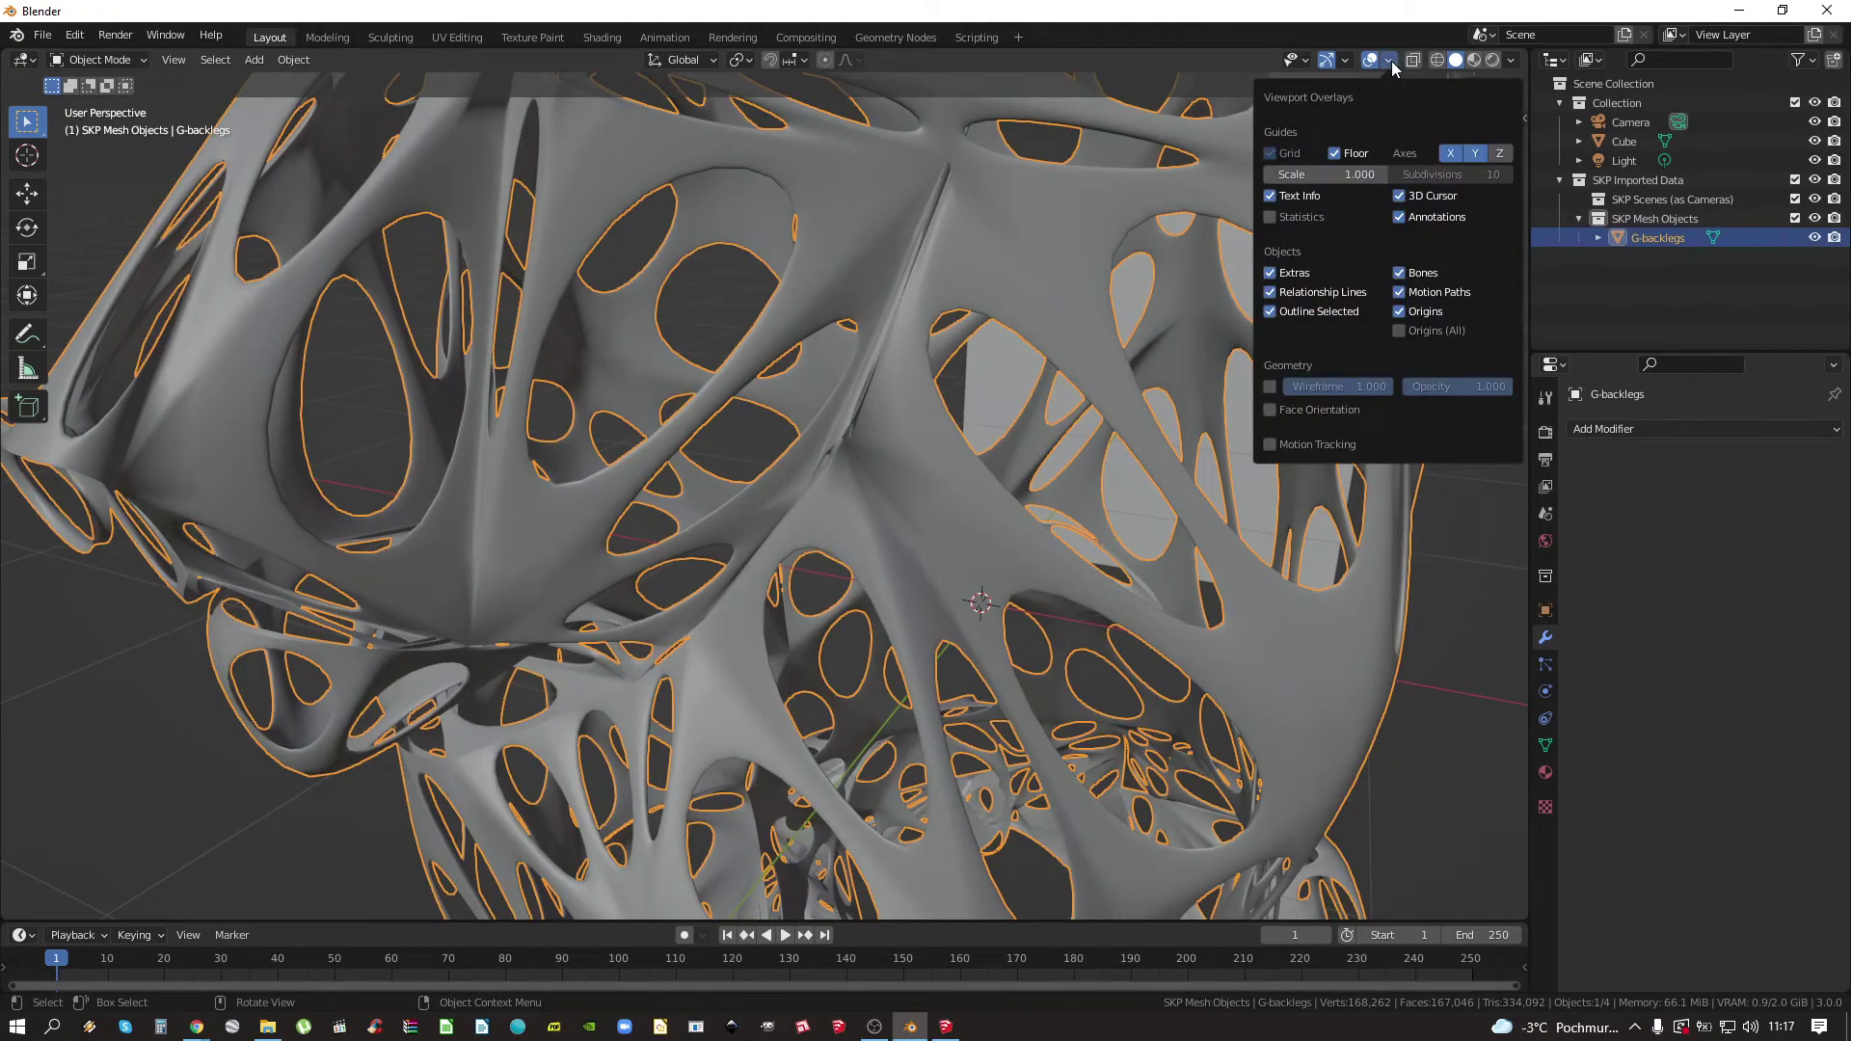
pyautogui.click(1270, 386)
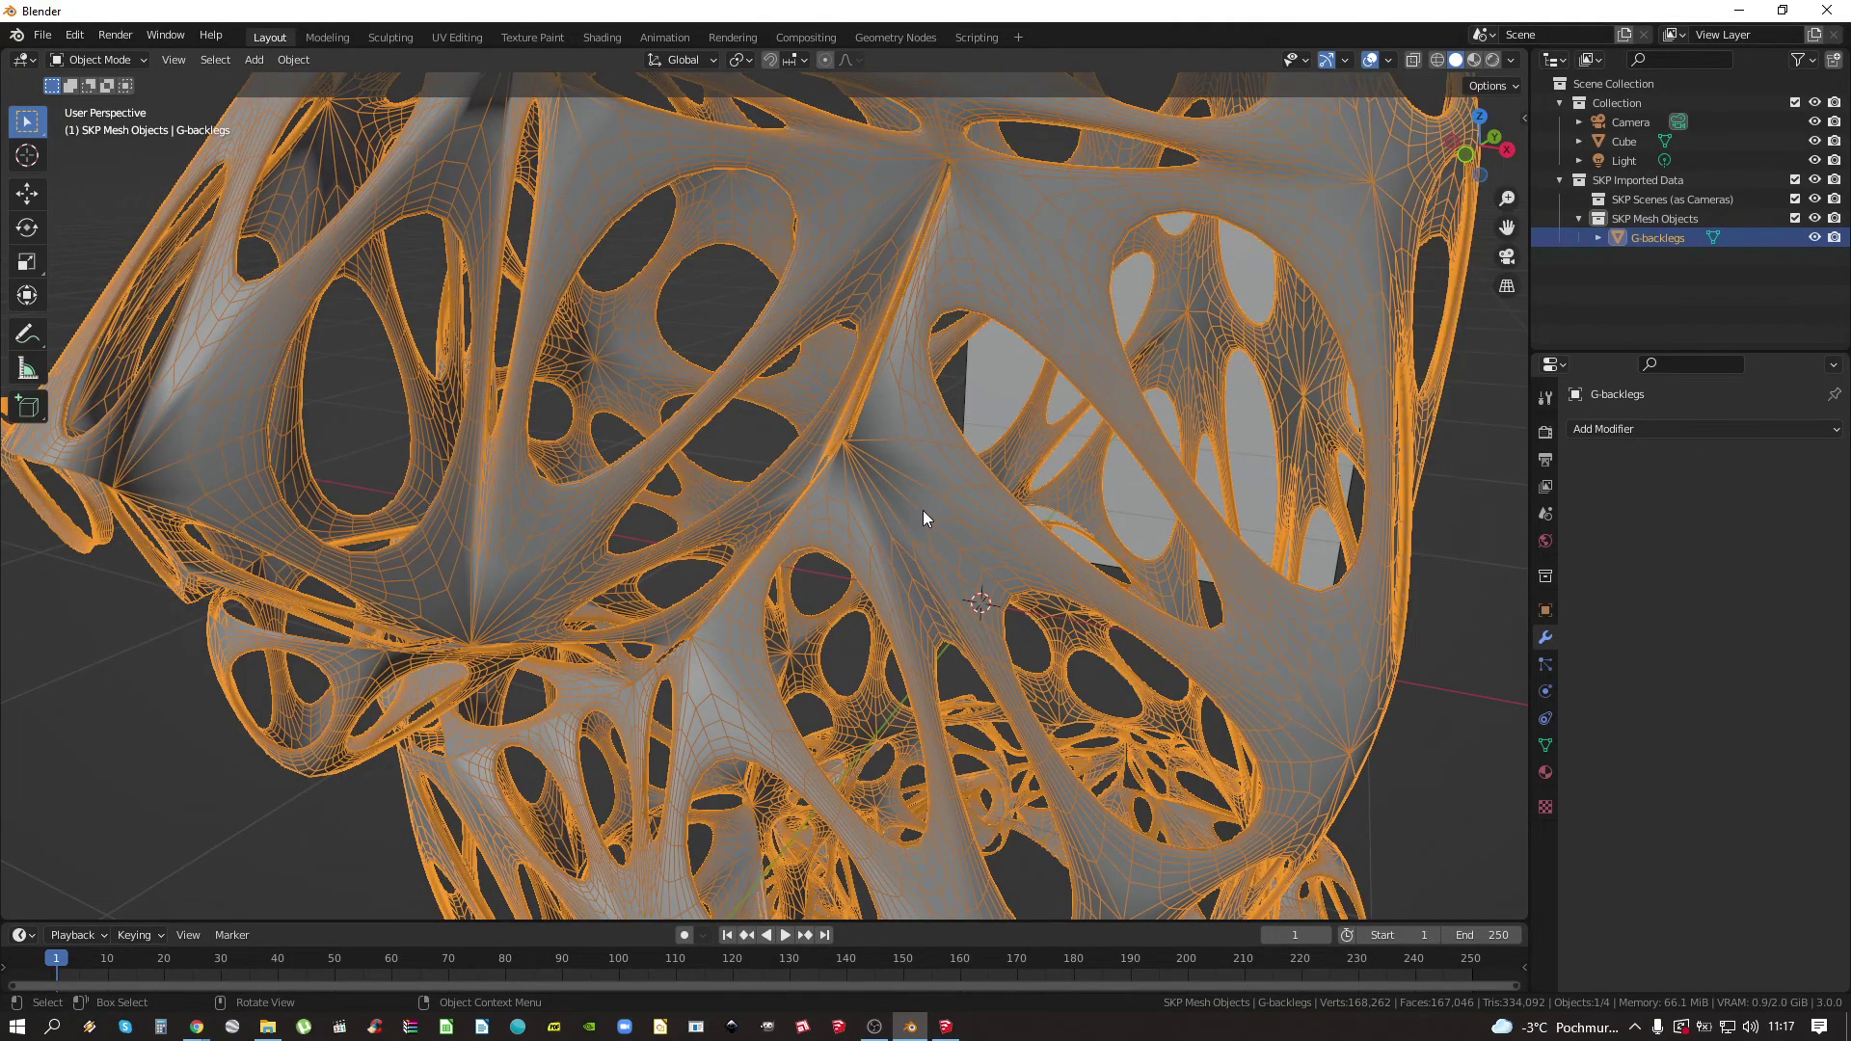
pyautogui.moveTo(923, 511); pyautogui.dragTo(922, 443, button='middle')
pyautogui.scroll(5, 943, 619)
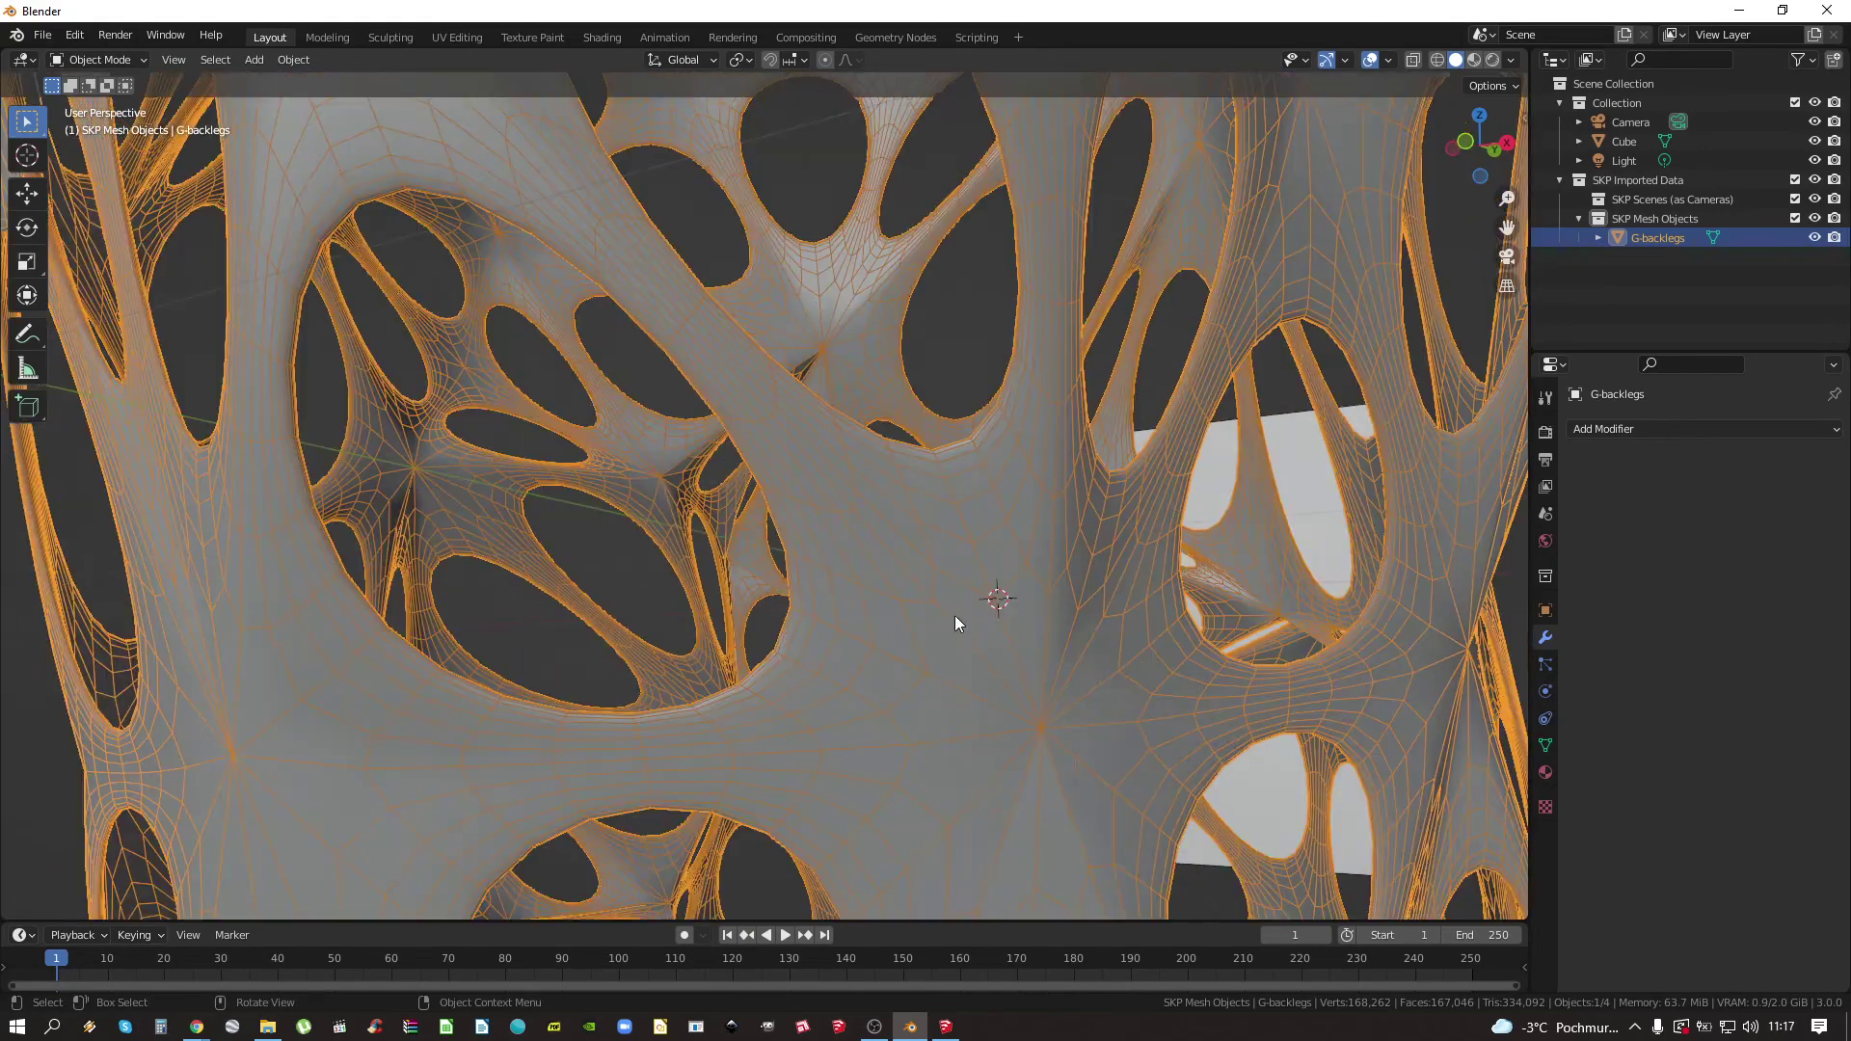
pyautogui.scroll(-3, 962, 599)
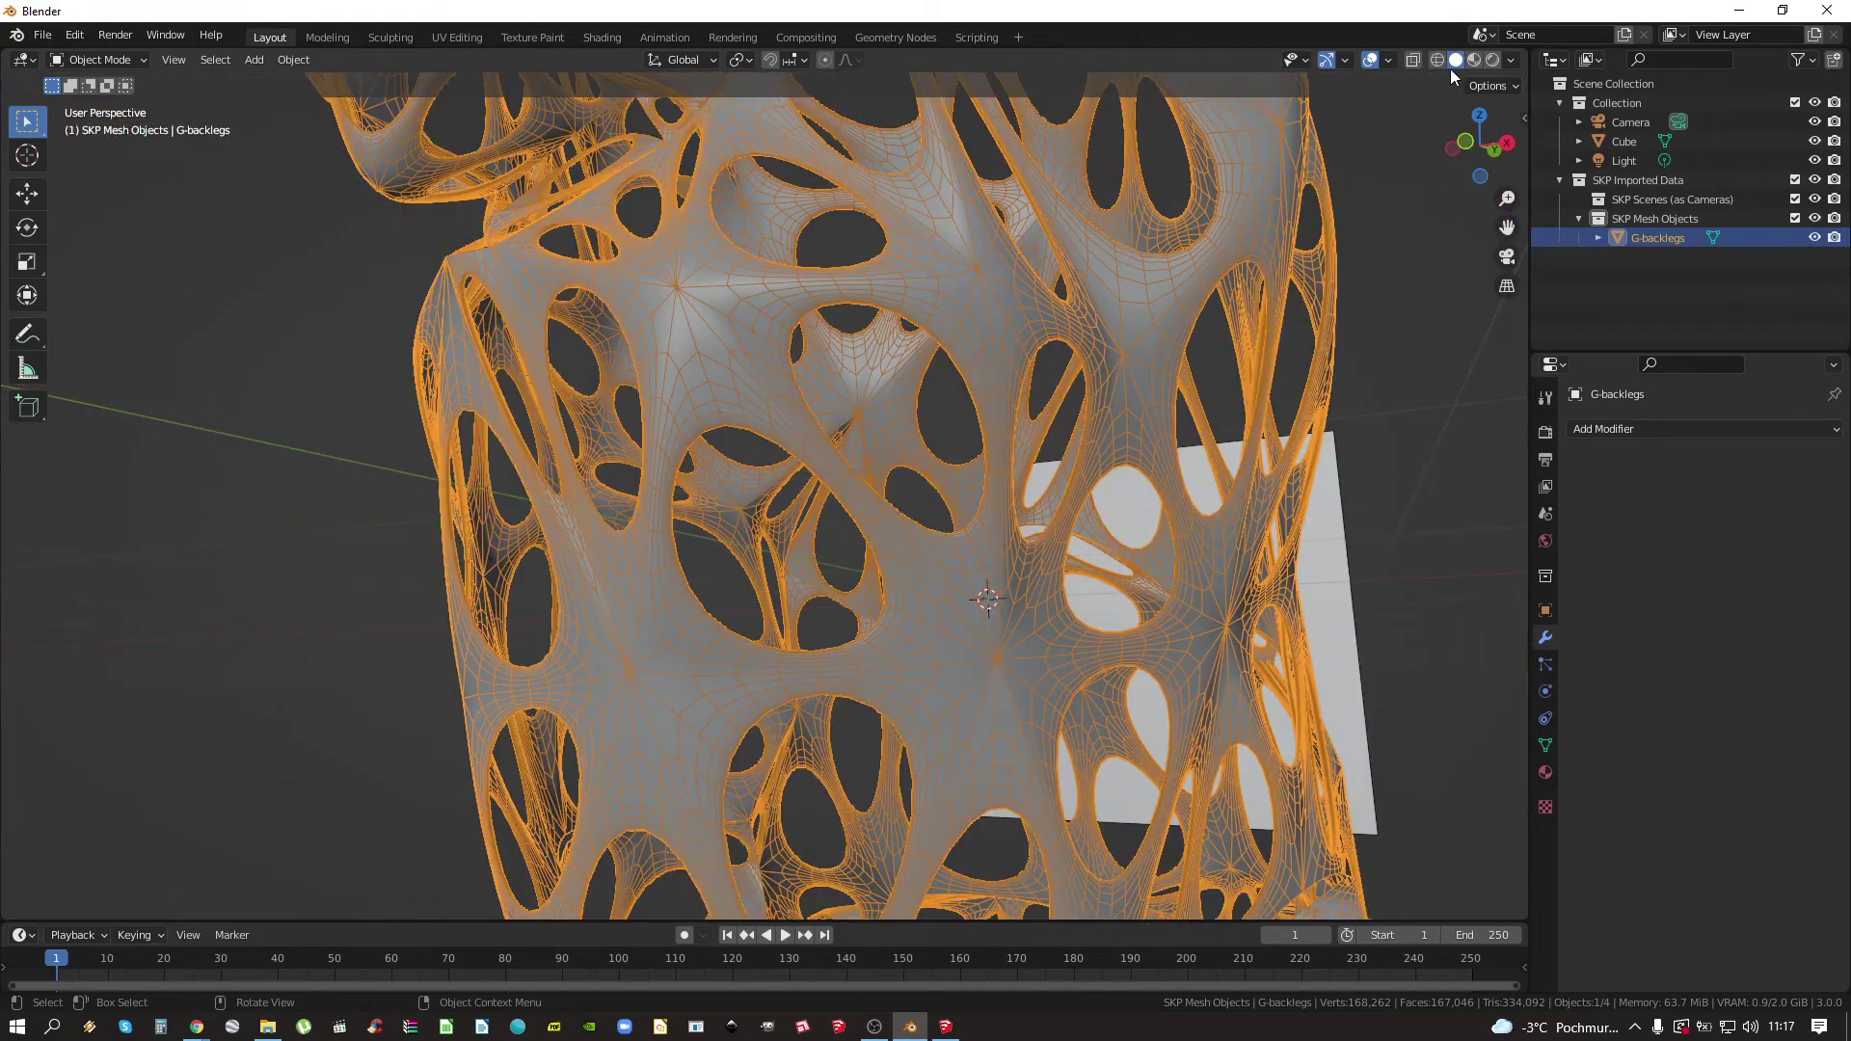
# - Add a new Decimate modifier at ratio 0.2 to the lattice and apply it
pyautogui.click(1629, 432)
pyautogui.click(1469, 565)
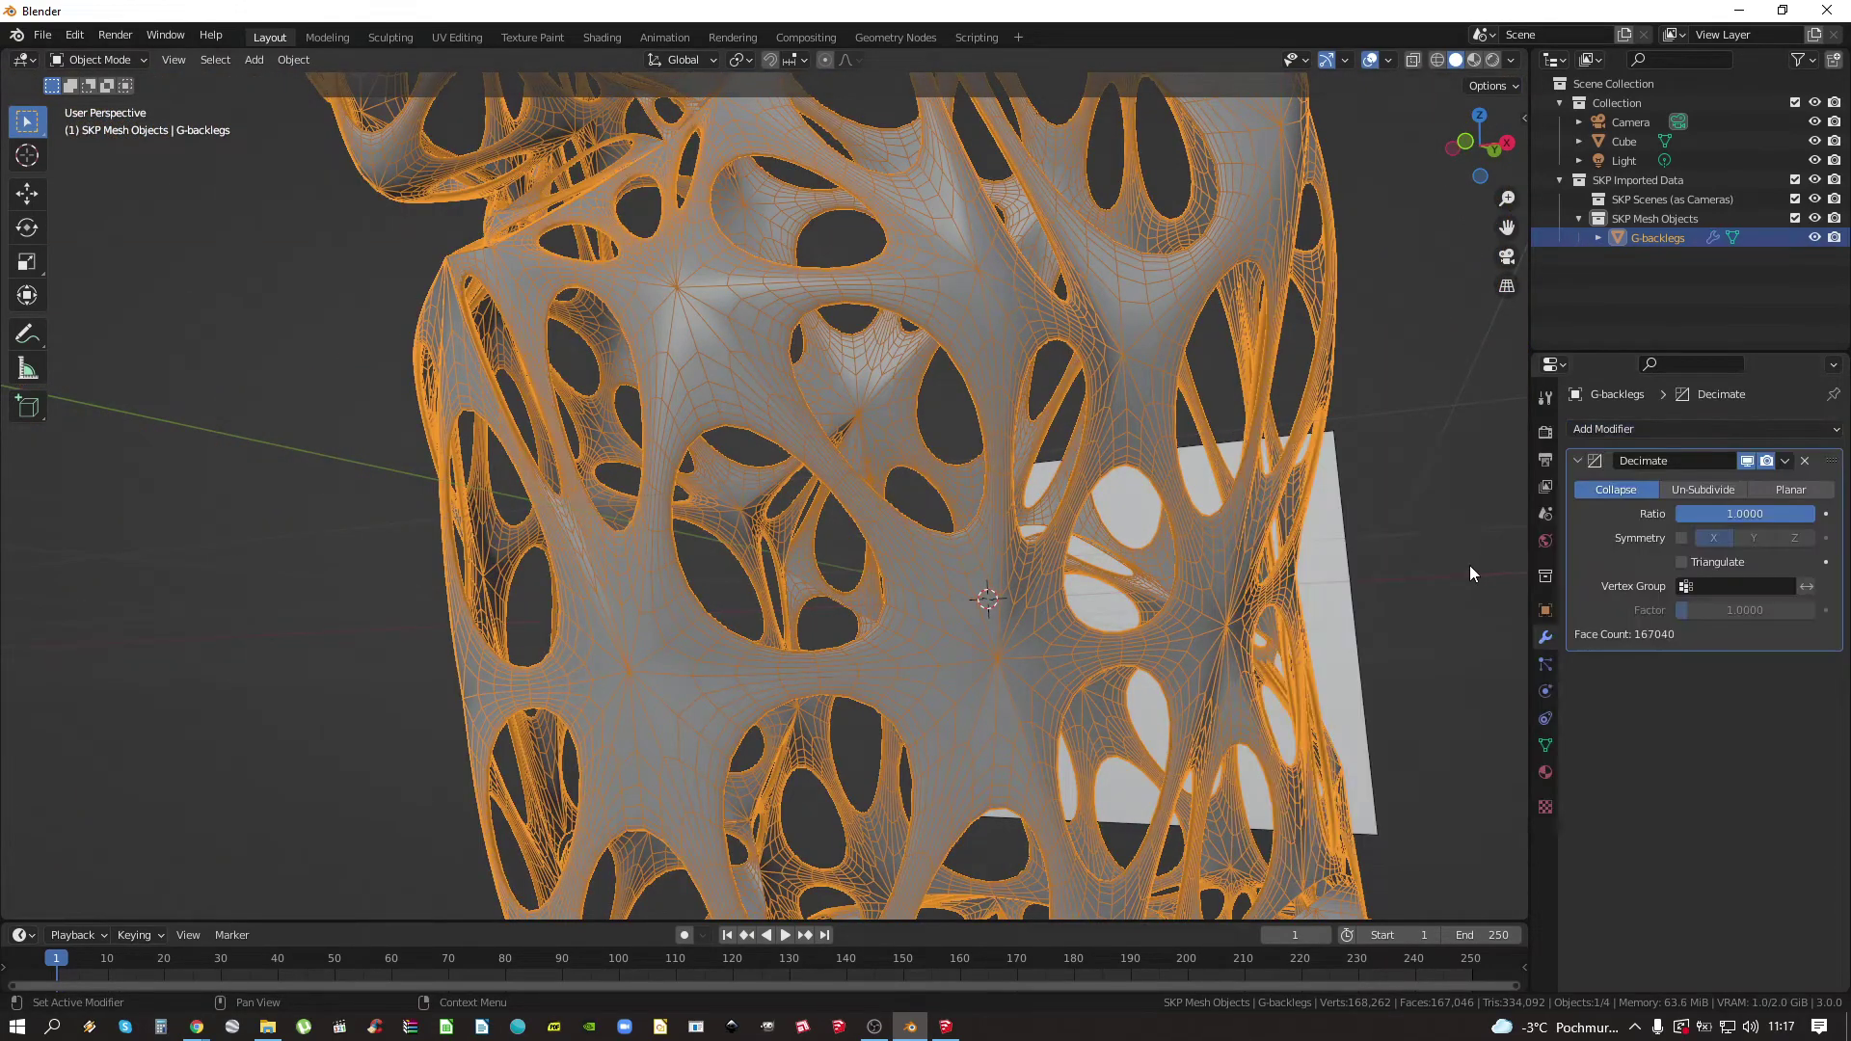
pyautogui.click(1755, 513)
pyautogui.write('0.2')
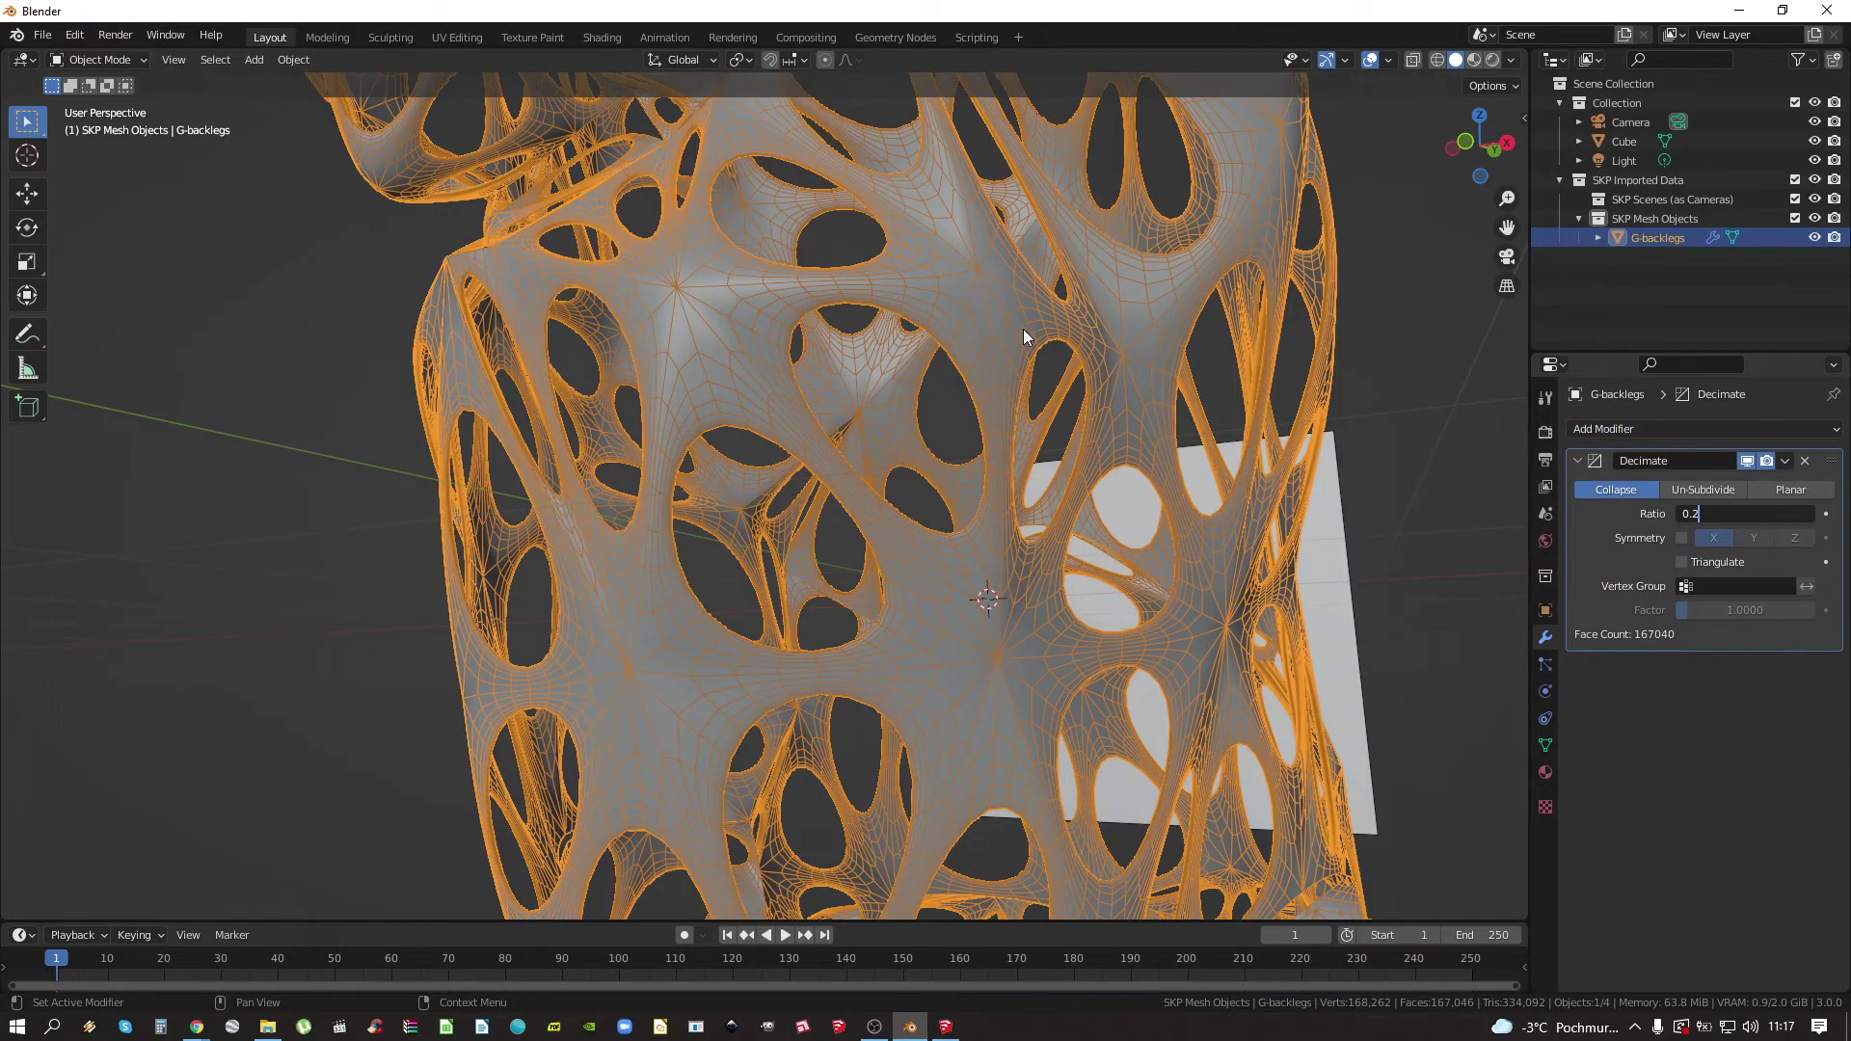
pyautogui.press('Return')
pyautogui.moveTo(1008, 317)
pyautogui.mouseDown(button='middle')
pyautogui.moveTo(946, 432)
pyautogui.moveTo(1014, 446)
pyautogui.moveTo(908, 401)
pyautogui.moveTo(943, 600)
pyautogui.moveTo(935, 425)
pyautogui.moveTo(955, 434)
pyautogui.mouseUp(button='middle')
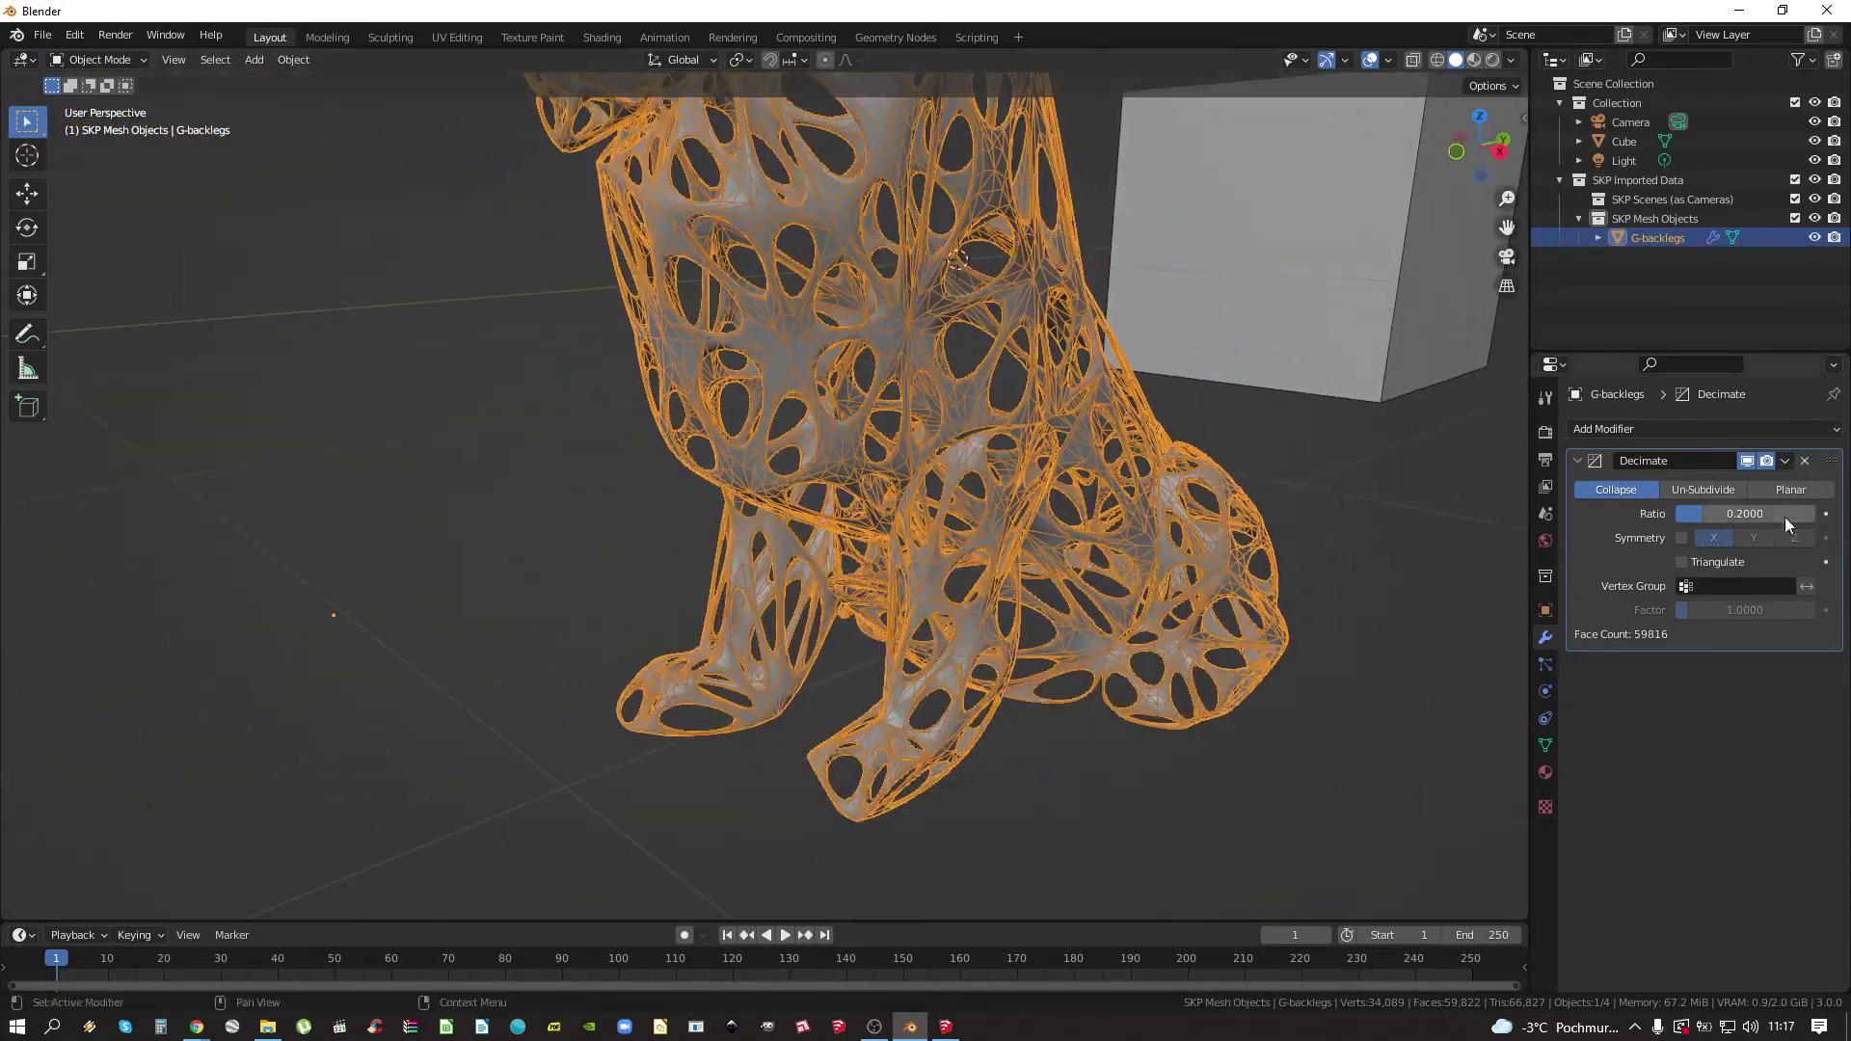
pyautogui.click(1786, 461)
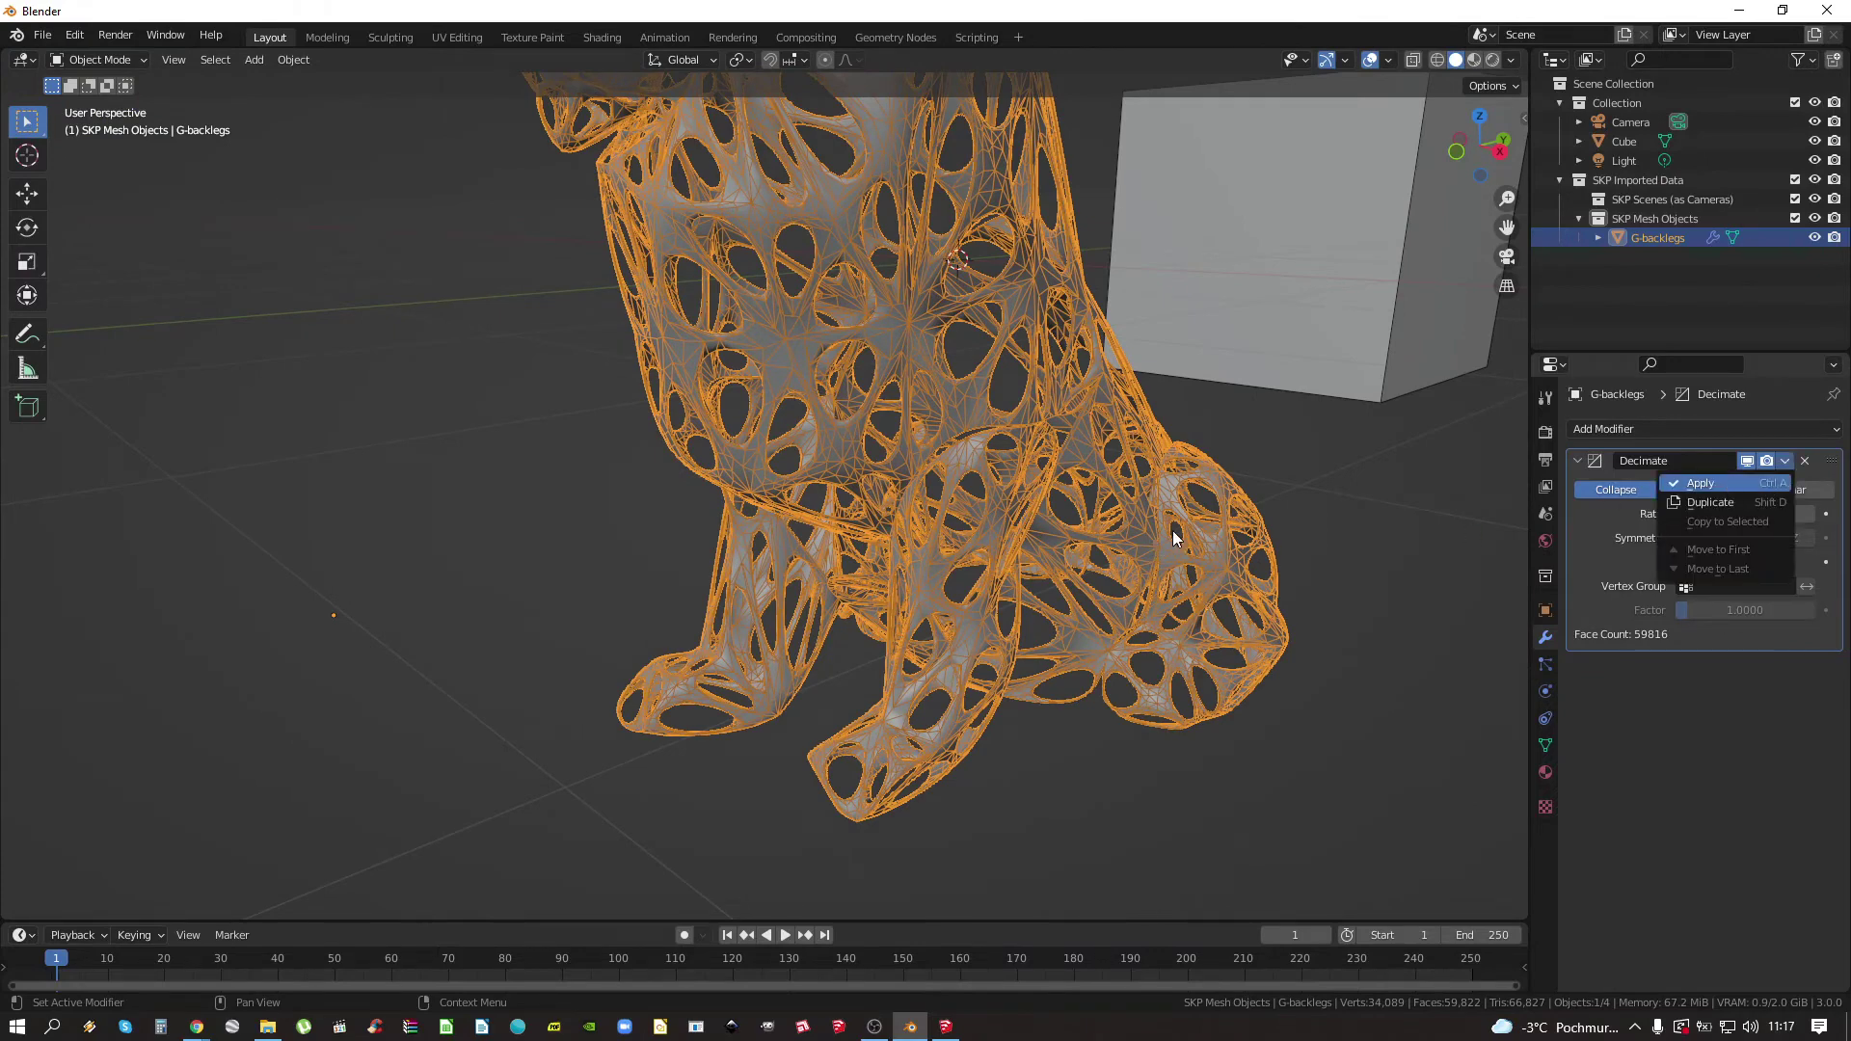
pyautogui.hotkey('ctrl', 'a')
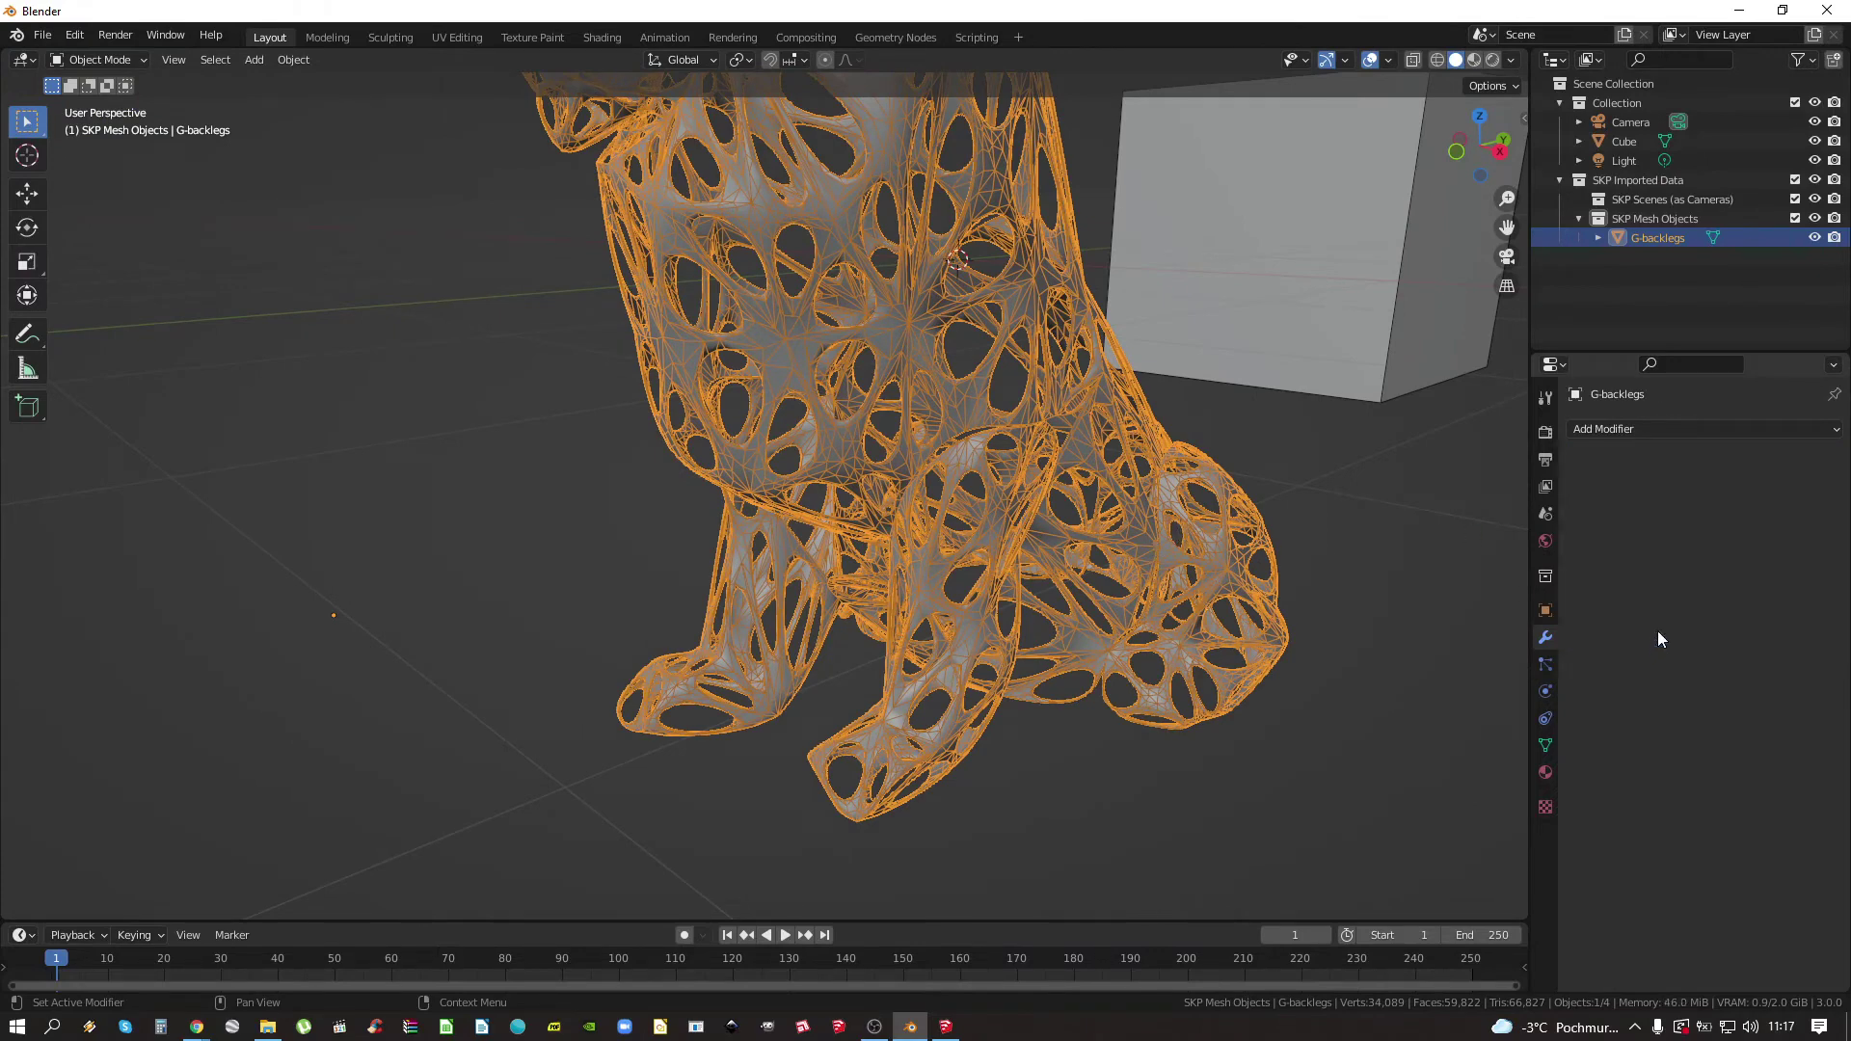
# - Undo the 0.2 decimation apply and try Triangulate on, then off
pyautogui.moveTo(860, 319); pyautogui.dragTo(877, 338, button='middle')
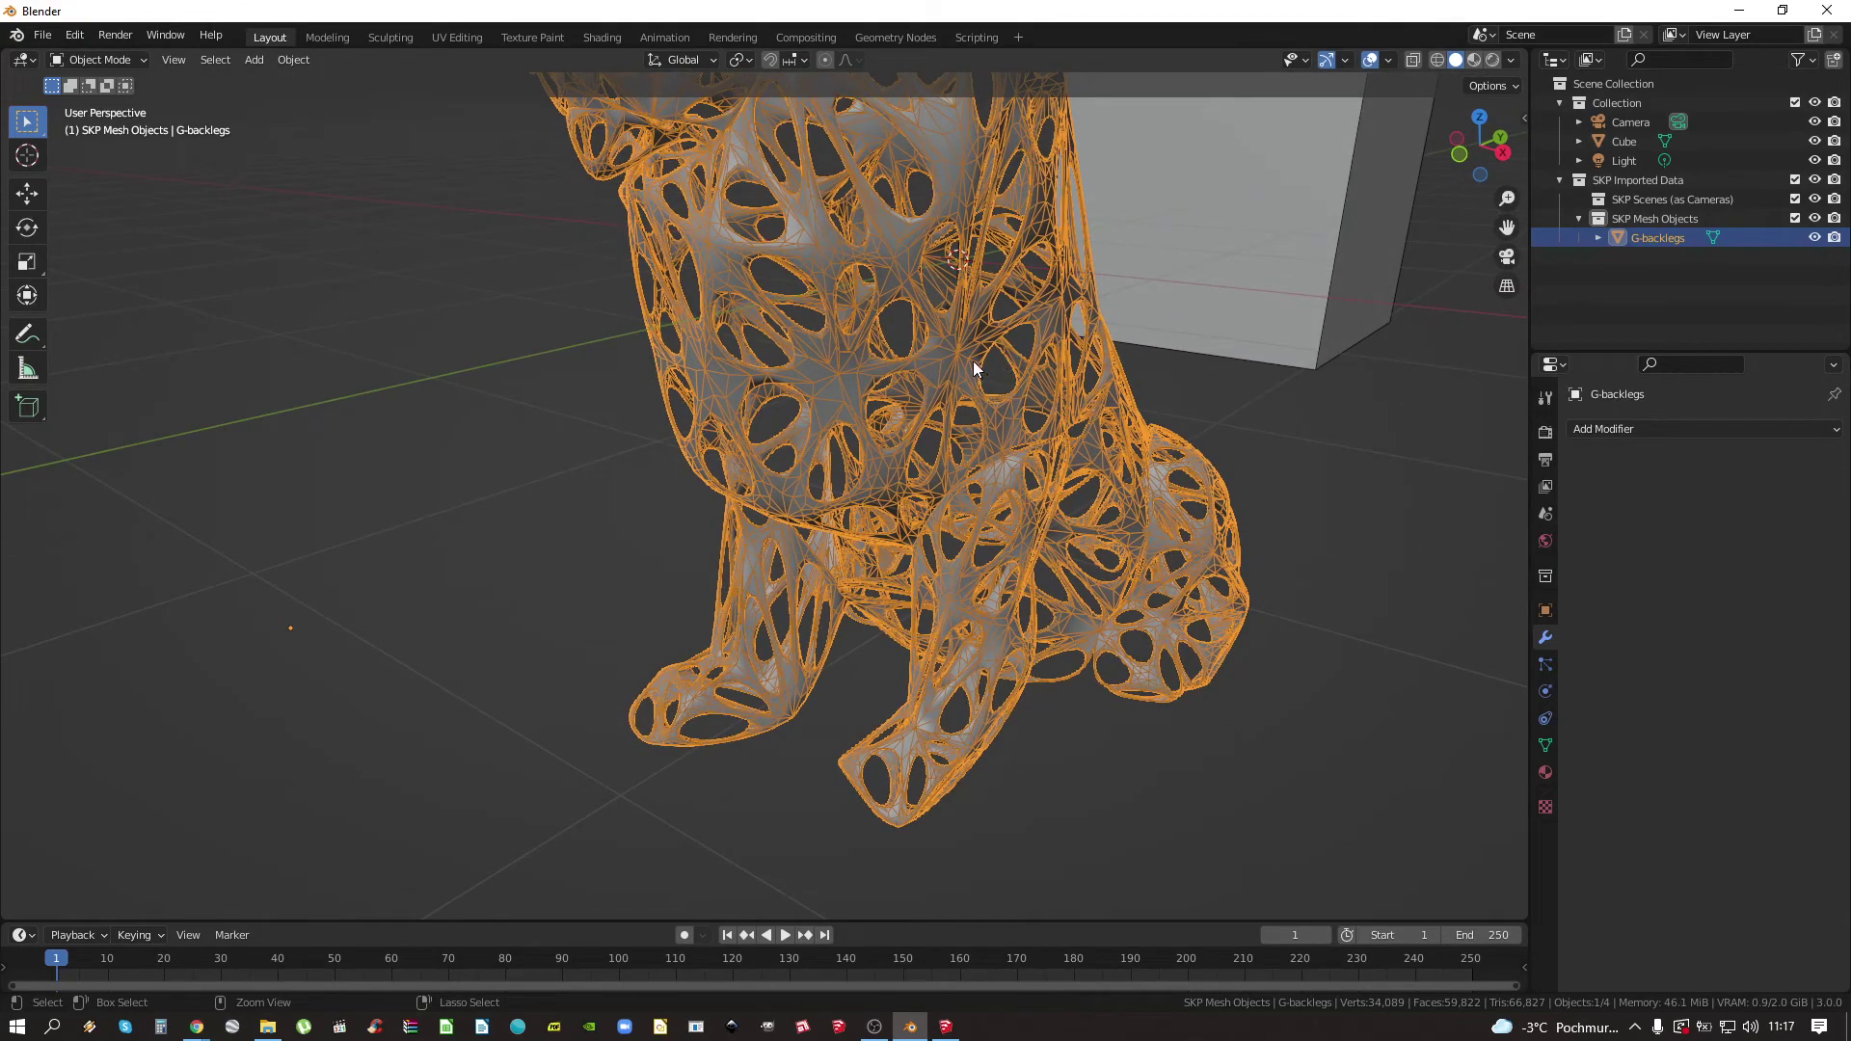
pyautogui.moveTo(974, 361)
pyautogui.mouseDown(button='middle')
pyautogui.moveTo(1016, 350)
pyautogui.moveTo(1190, 415)
pyautogui.mouseUp(button='middle')
pyautogui.hotkey('ctrl', 'z')
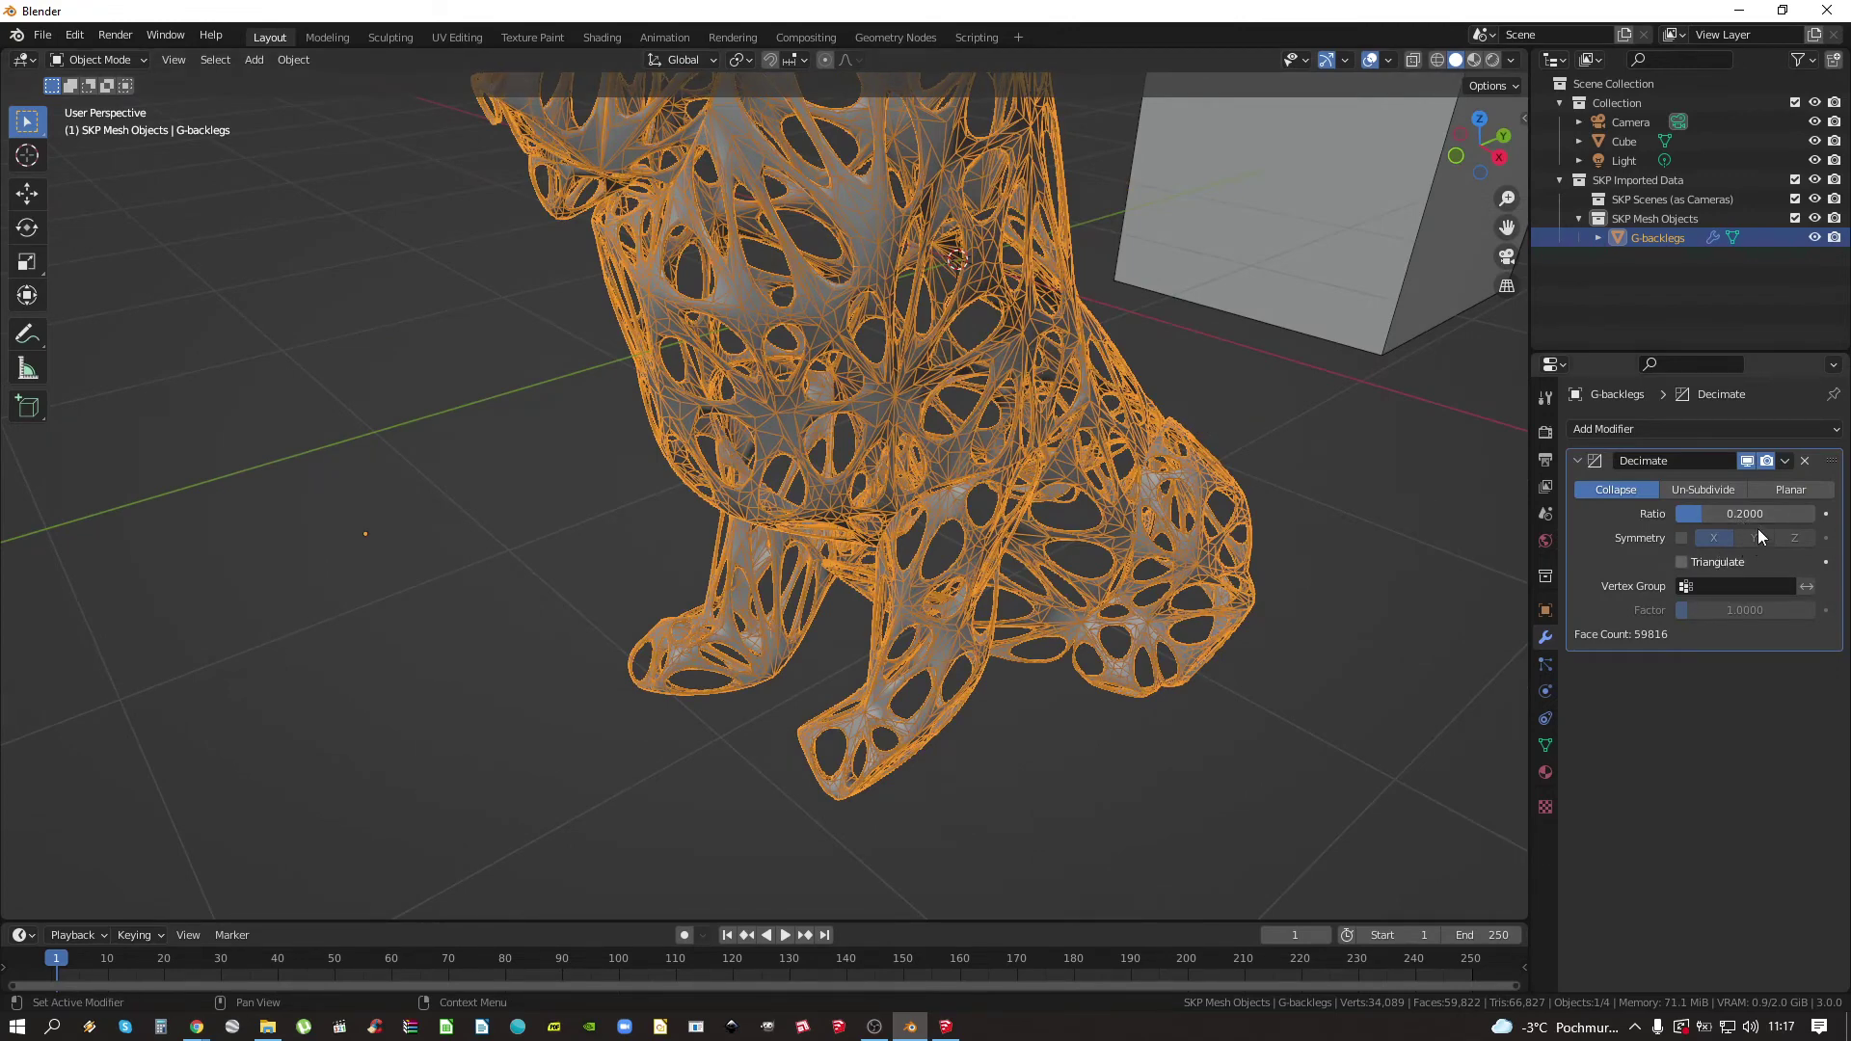
pyautogui.click(1683, 562)
pyautogui.click(1682, 562)
# - Set the Decimate ratio to 0.05, then to 0.1 for 31,549 faces
pyautogui.doubleClick(1746, 518)
pyautogui.press('Right')
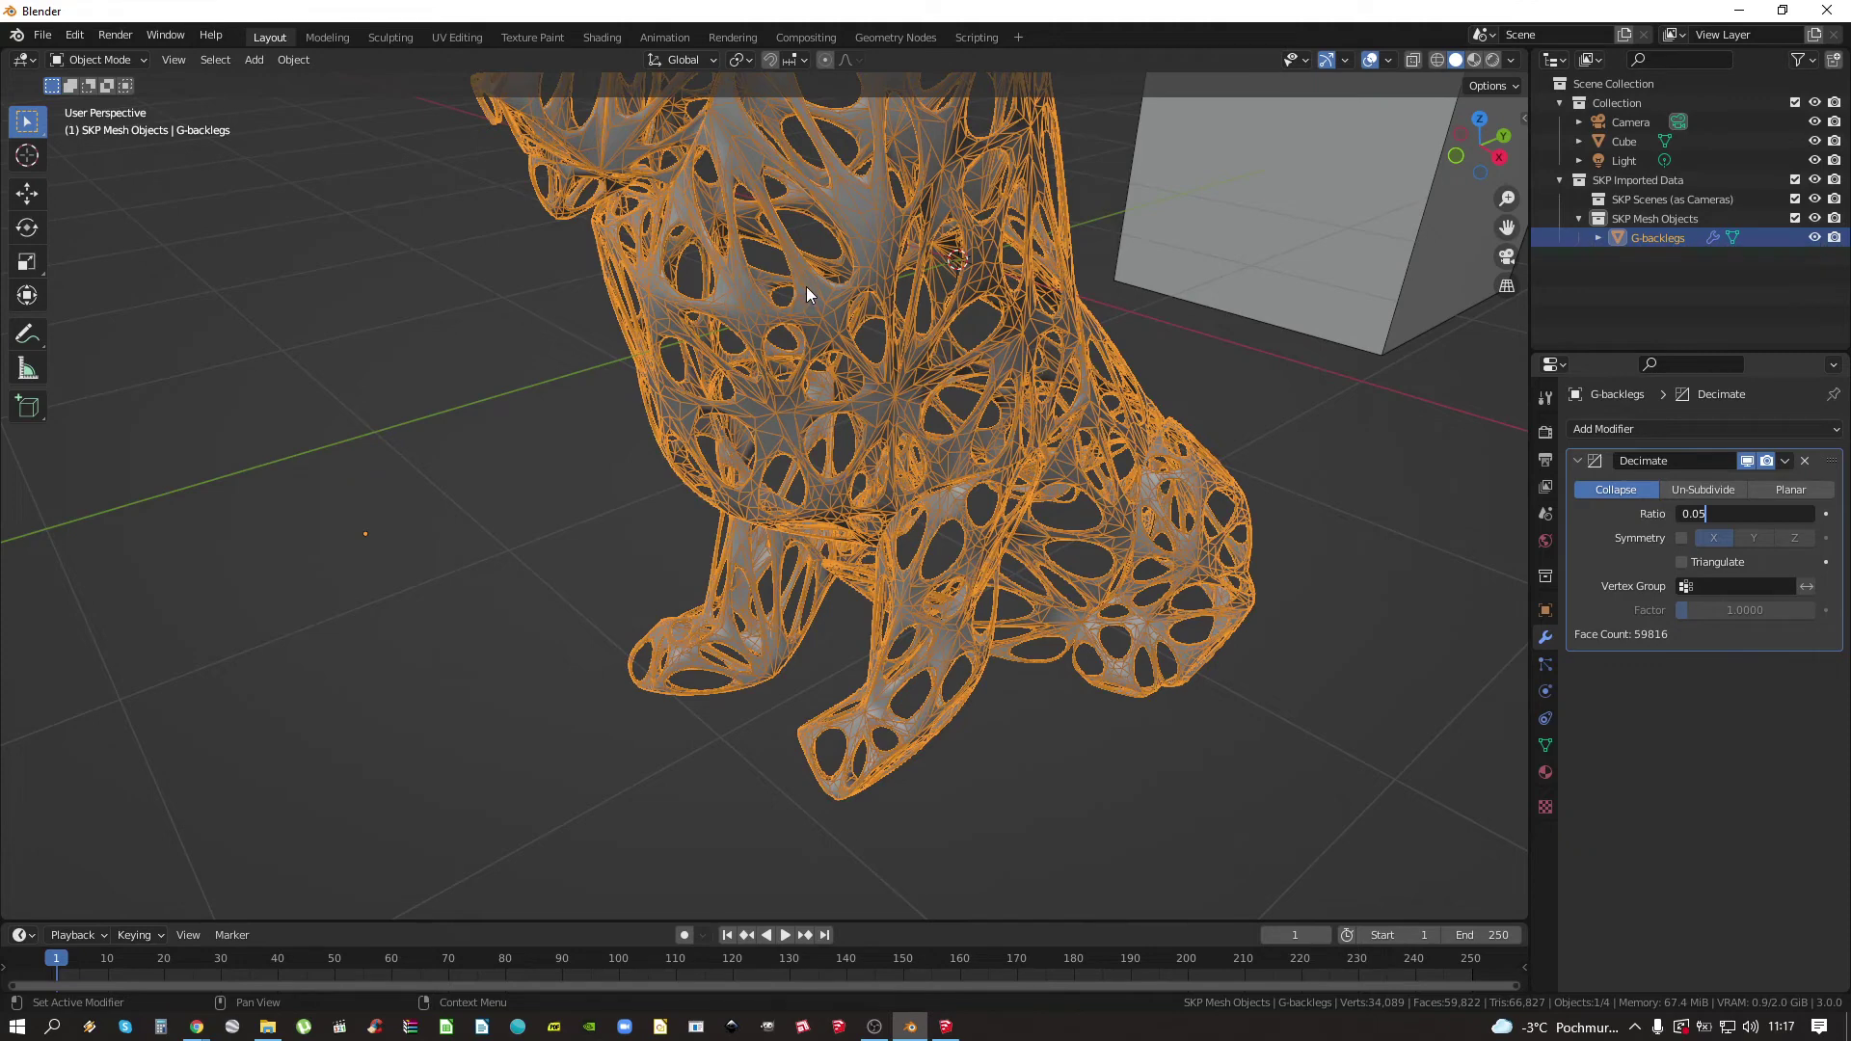
pyautogui.press('Return')
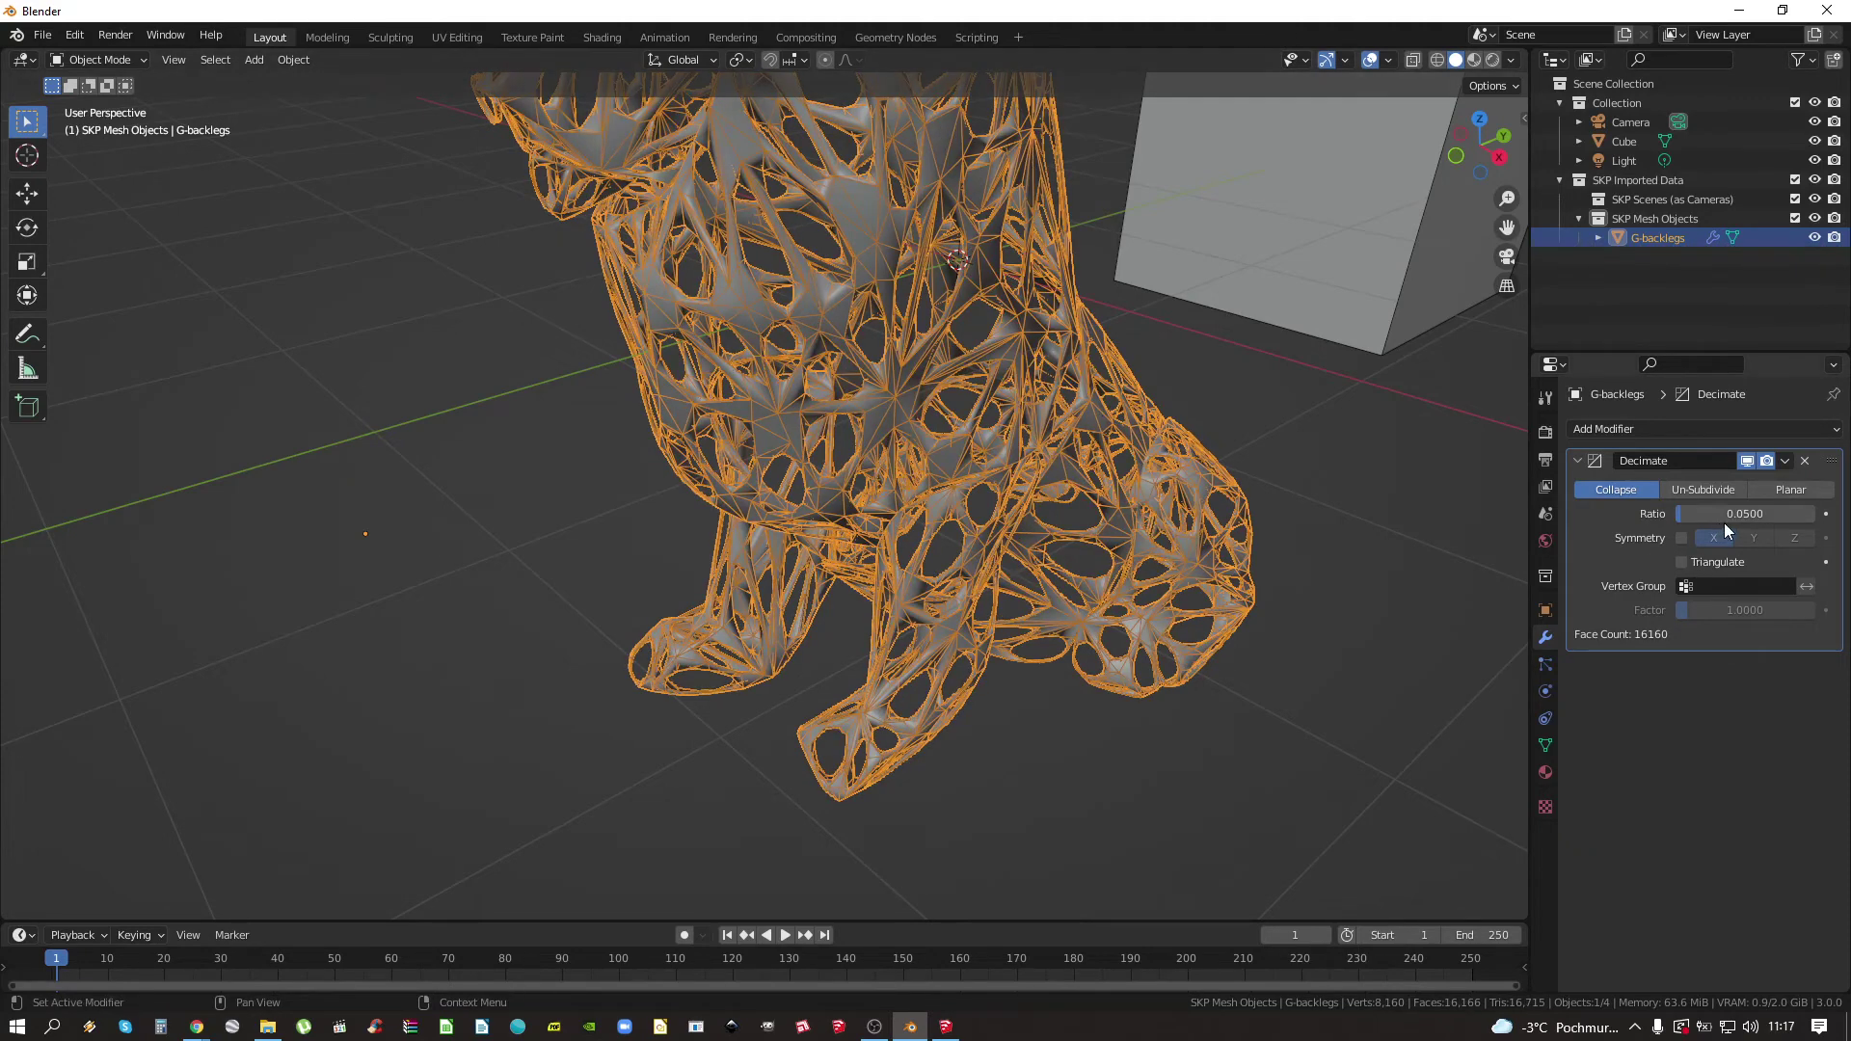
pyautogui.click(1742, 518)
pyautogui.write('0.0')
pyautogui.press('Return')
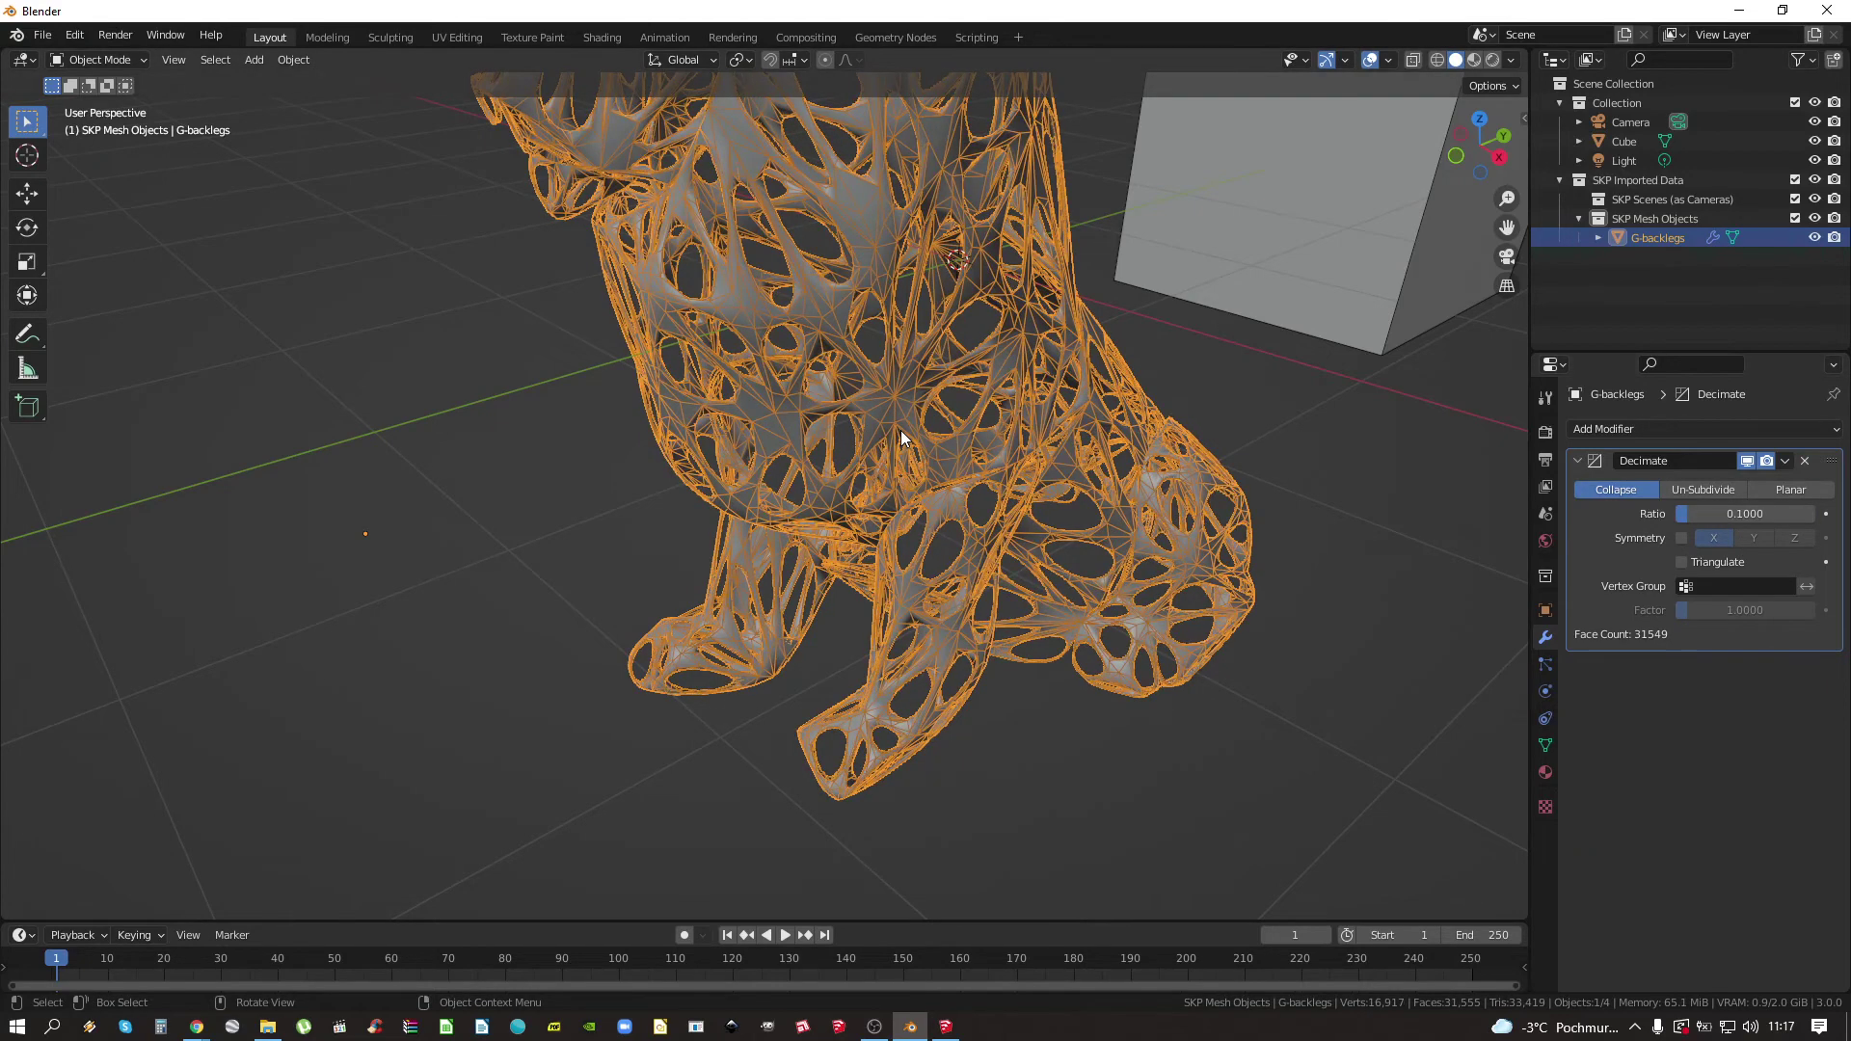
pyautogui.scroll(3, 848, 313)
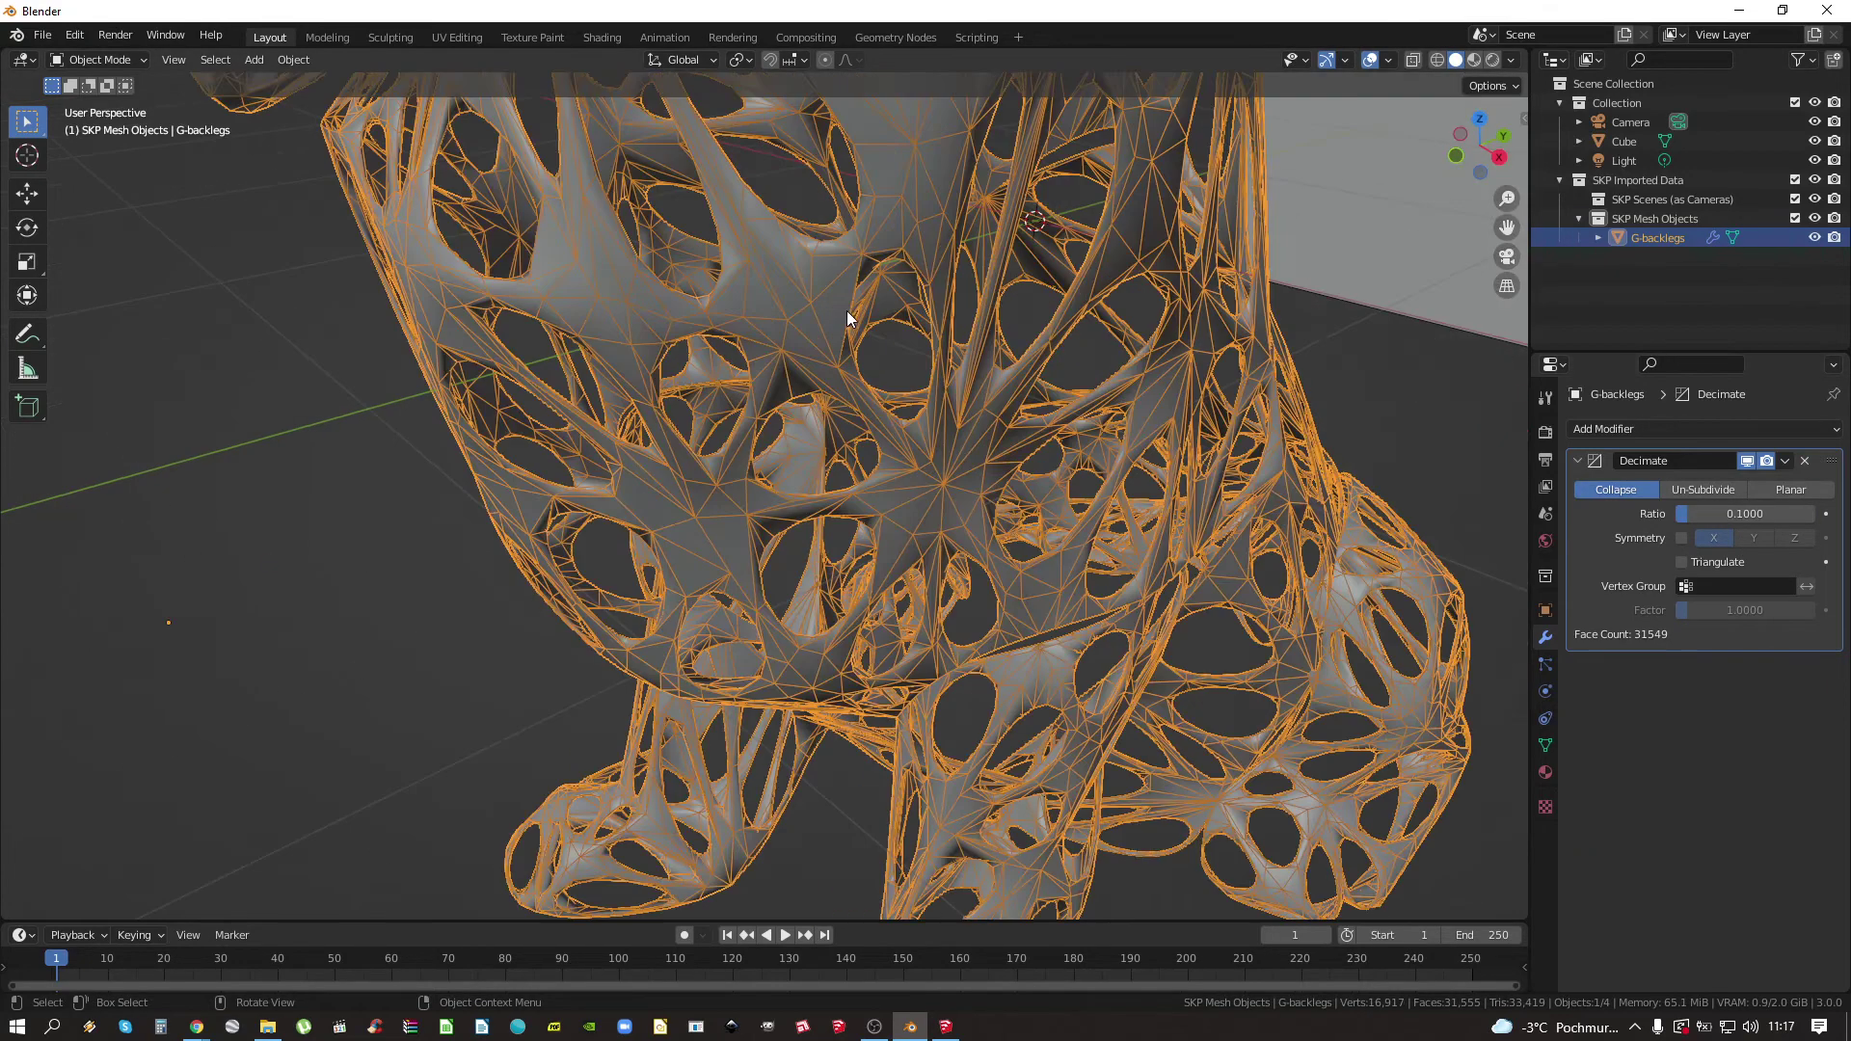
pyautogui.click(1786, 464)
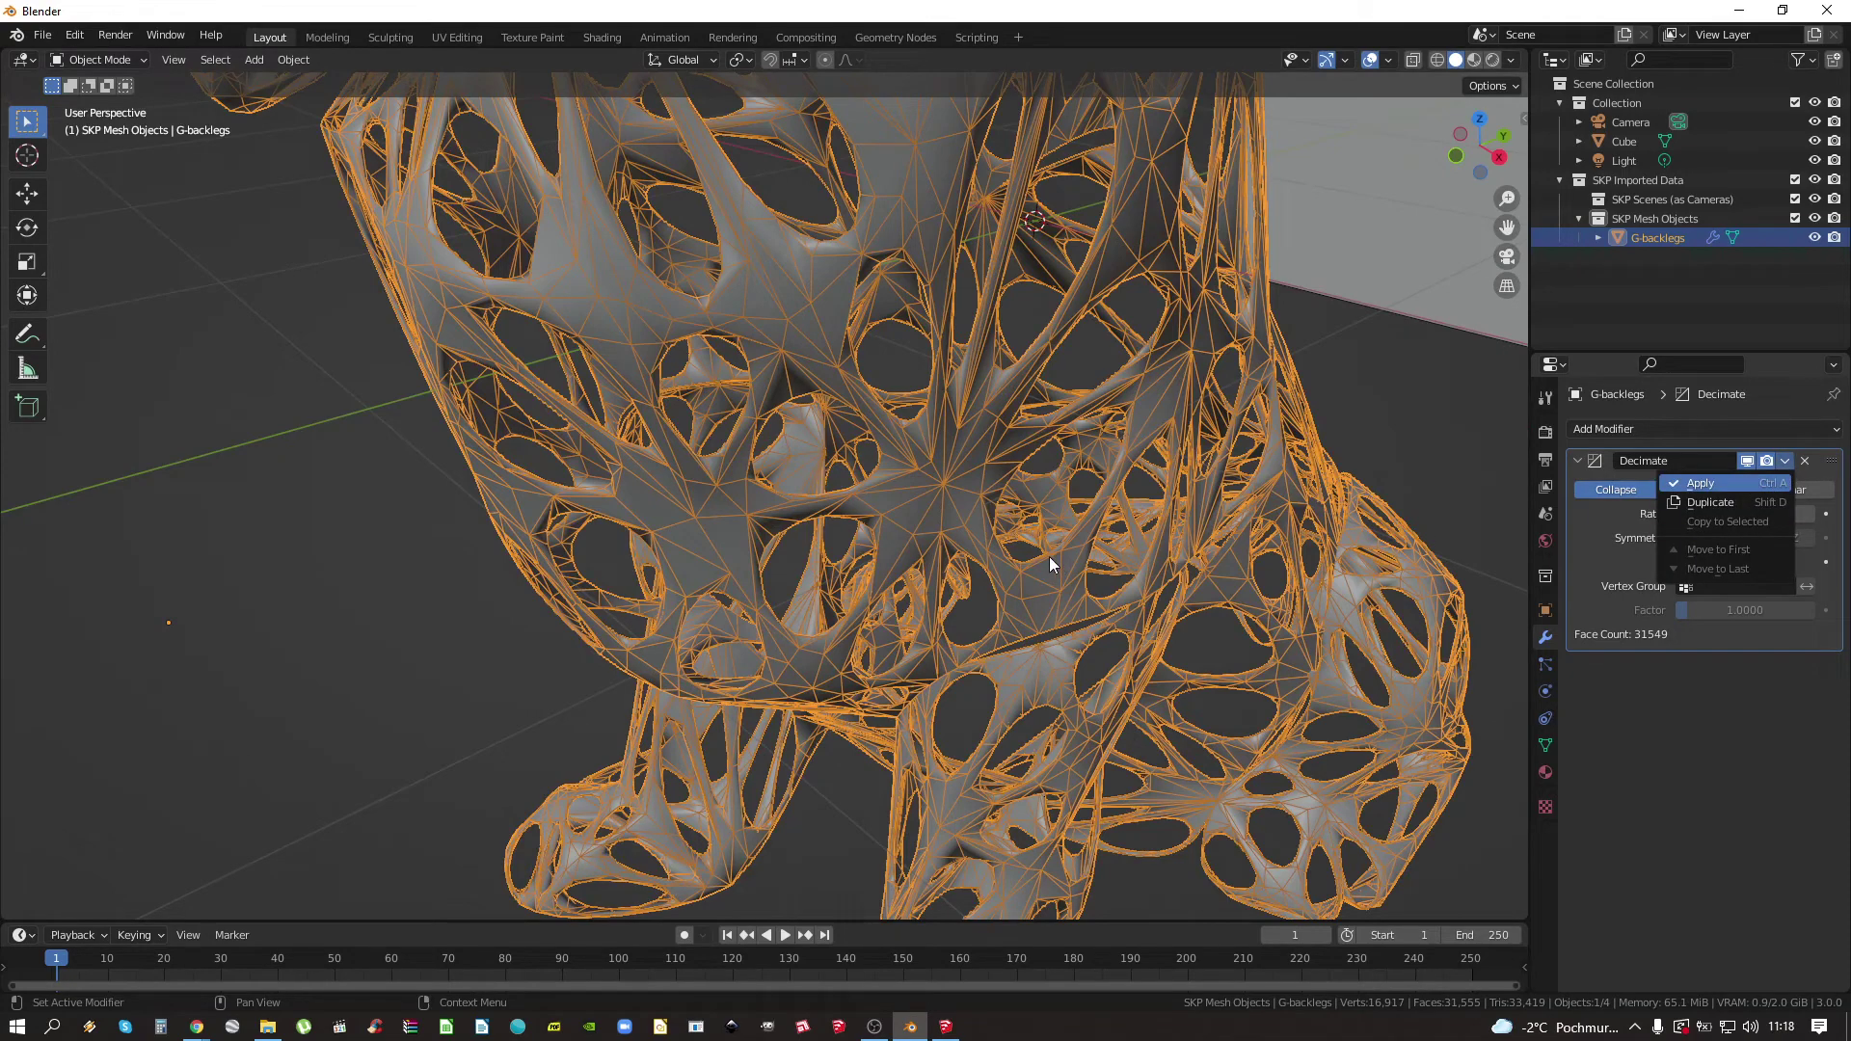
# - Apply the 0.1 decimation and hide the wireframe overlay
pyautogui.hotkey('ctrl', 'a')
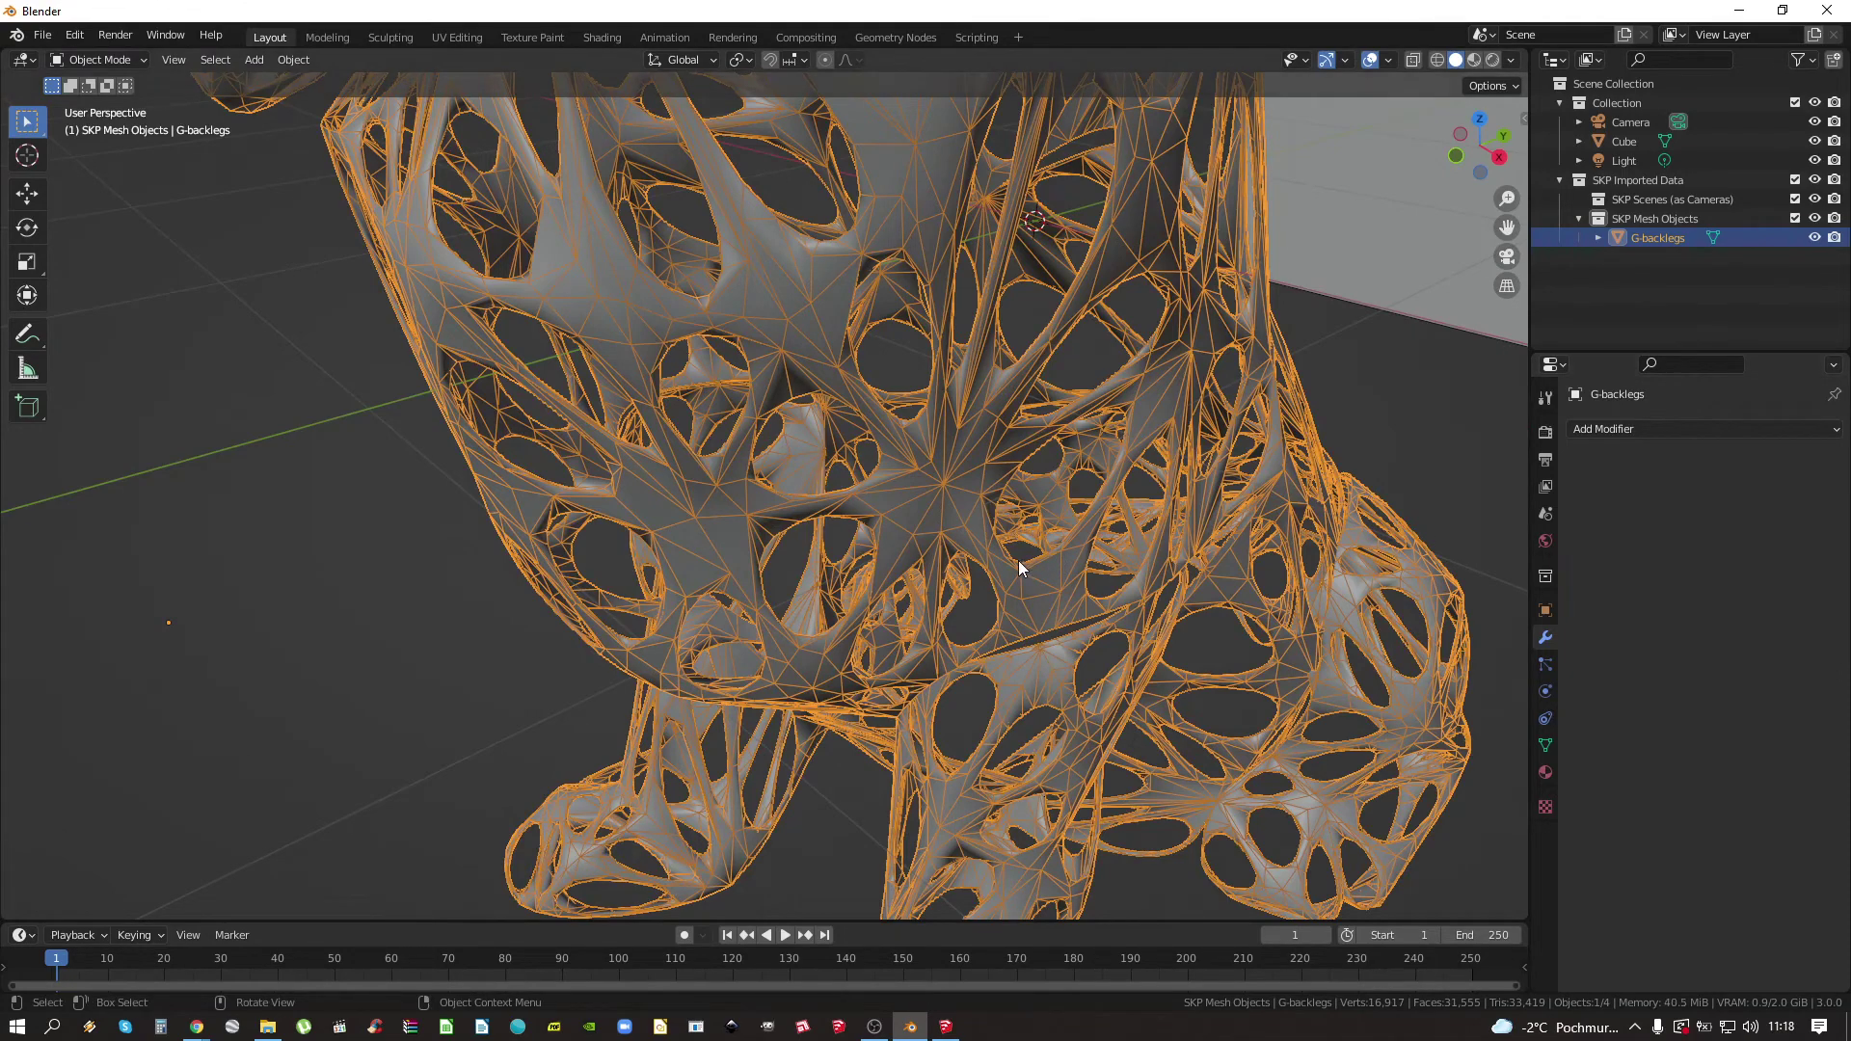
pyautogui.scroll(-5, 982, 515)
pyautogui.click(1389, 60)
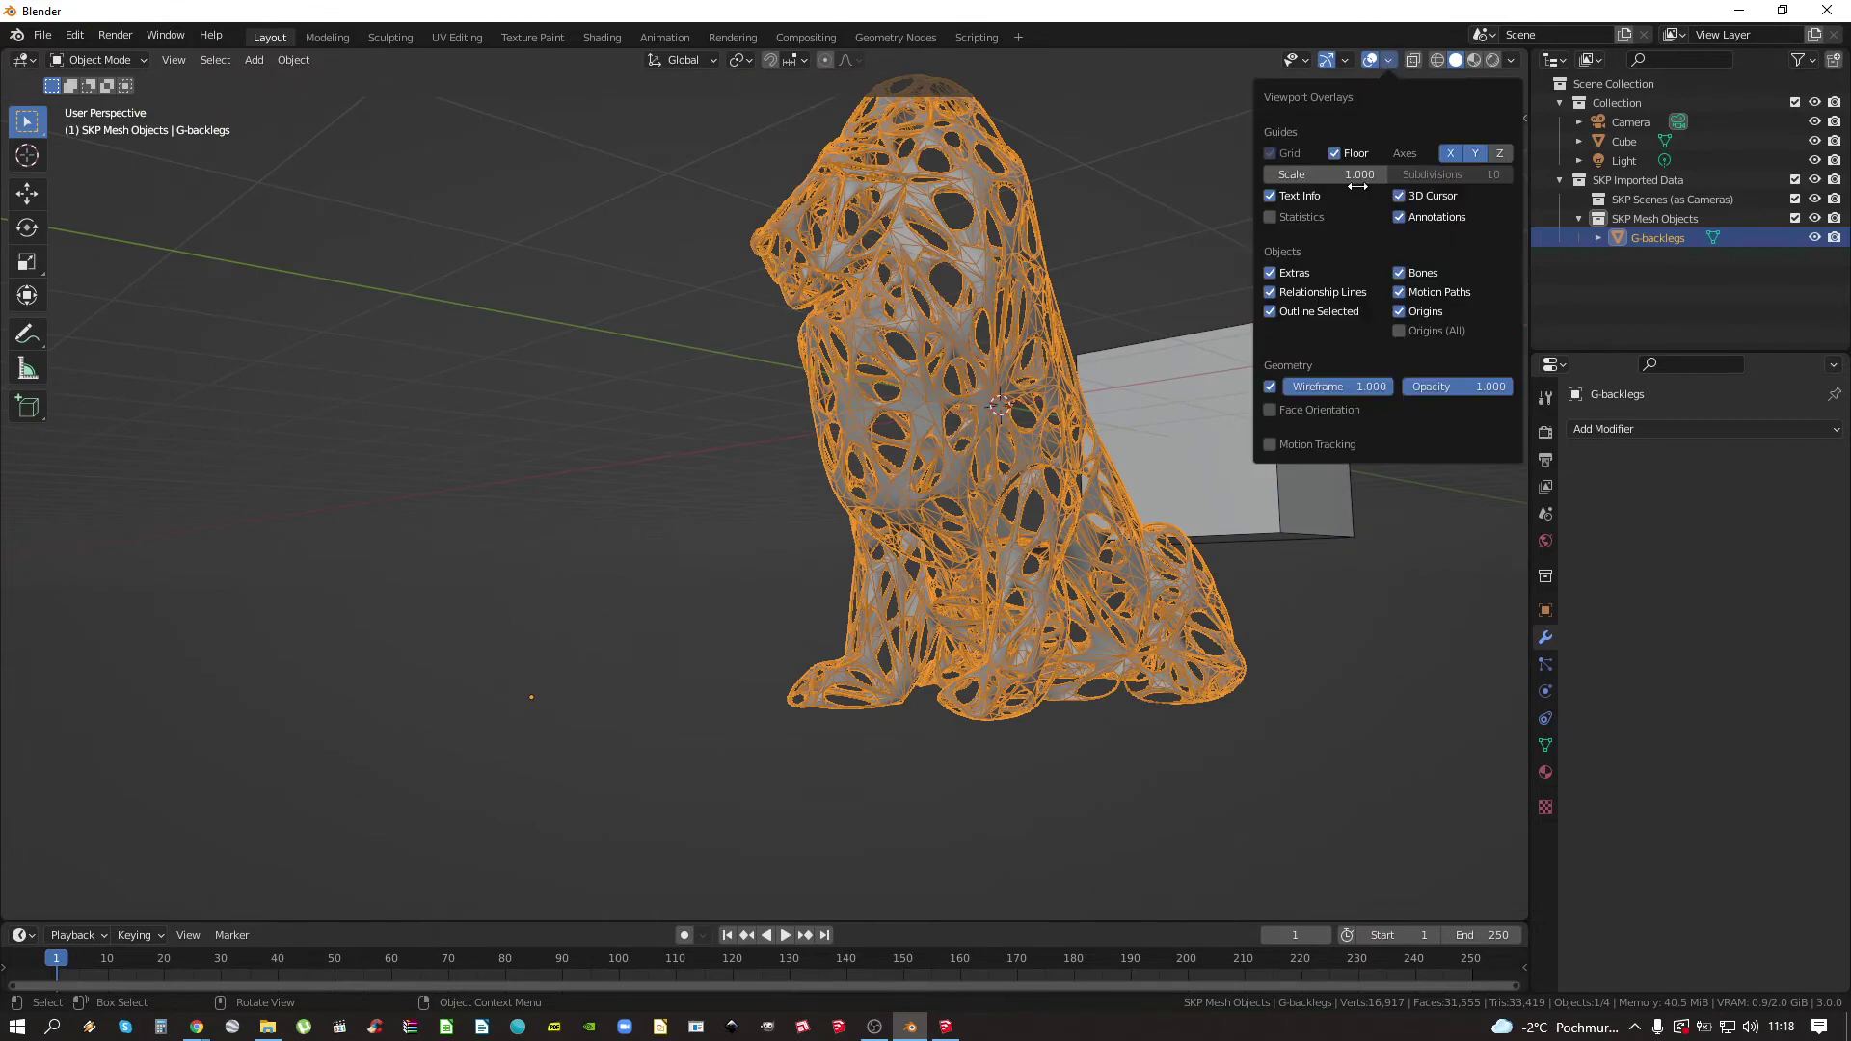
pyautogui.click(1271, 387)
pyautogui.moveTo(1093, 351); pyautogui.dragTo(899, 384, button='middle')
pyautogui.rightClick(899, 384)
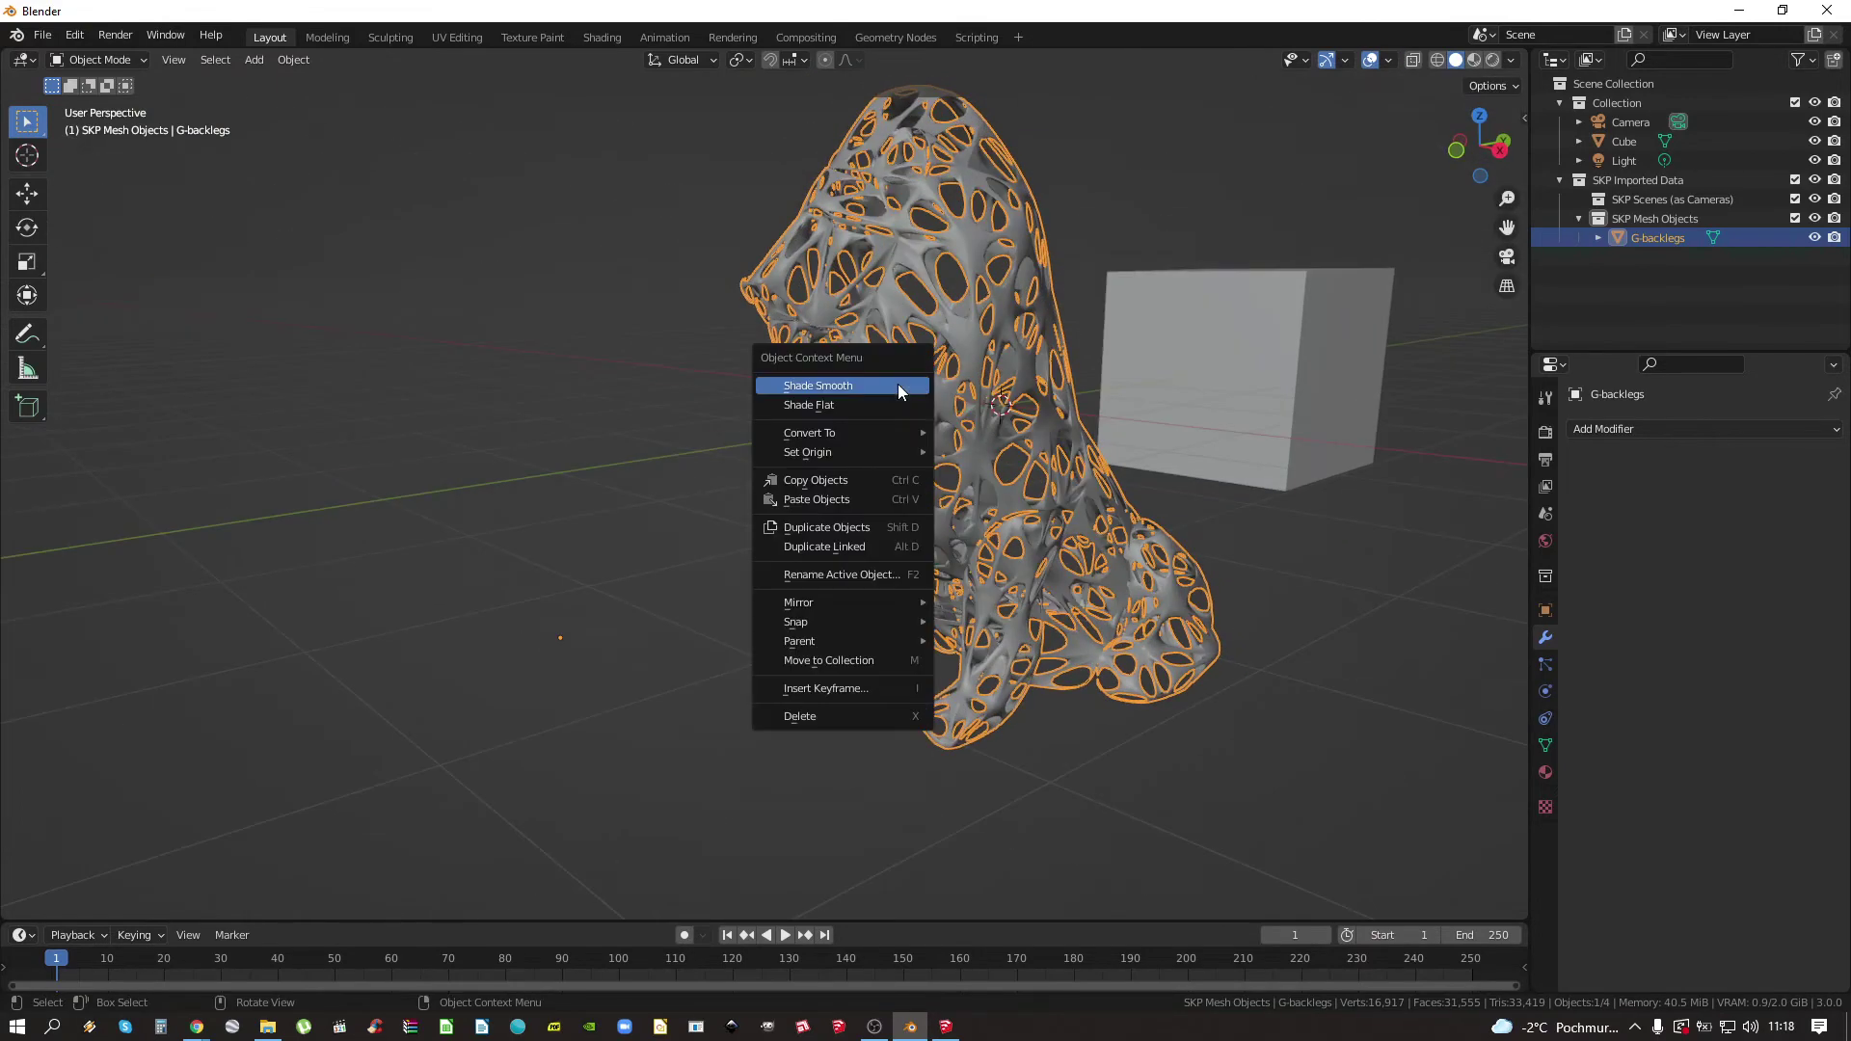
# - Export the selected lion only as untitled.dae COLLADA to the Desktop
pyautogui.press('F3')
pyautogui.write('e')
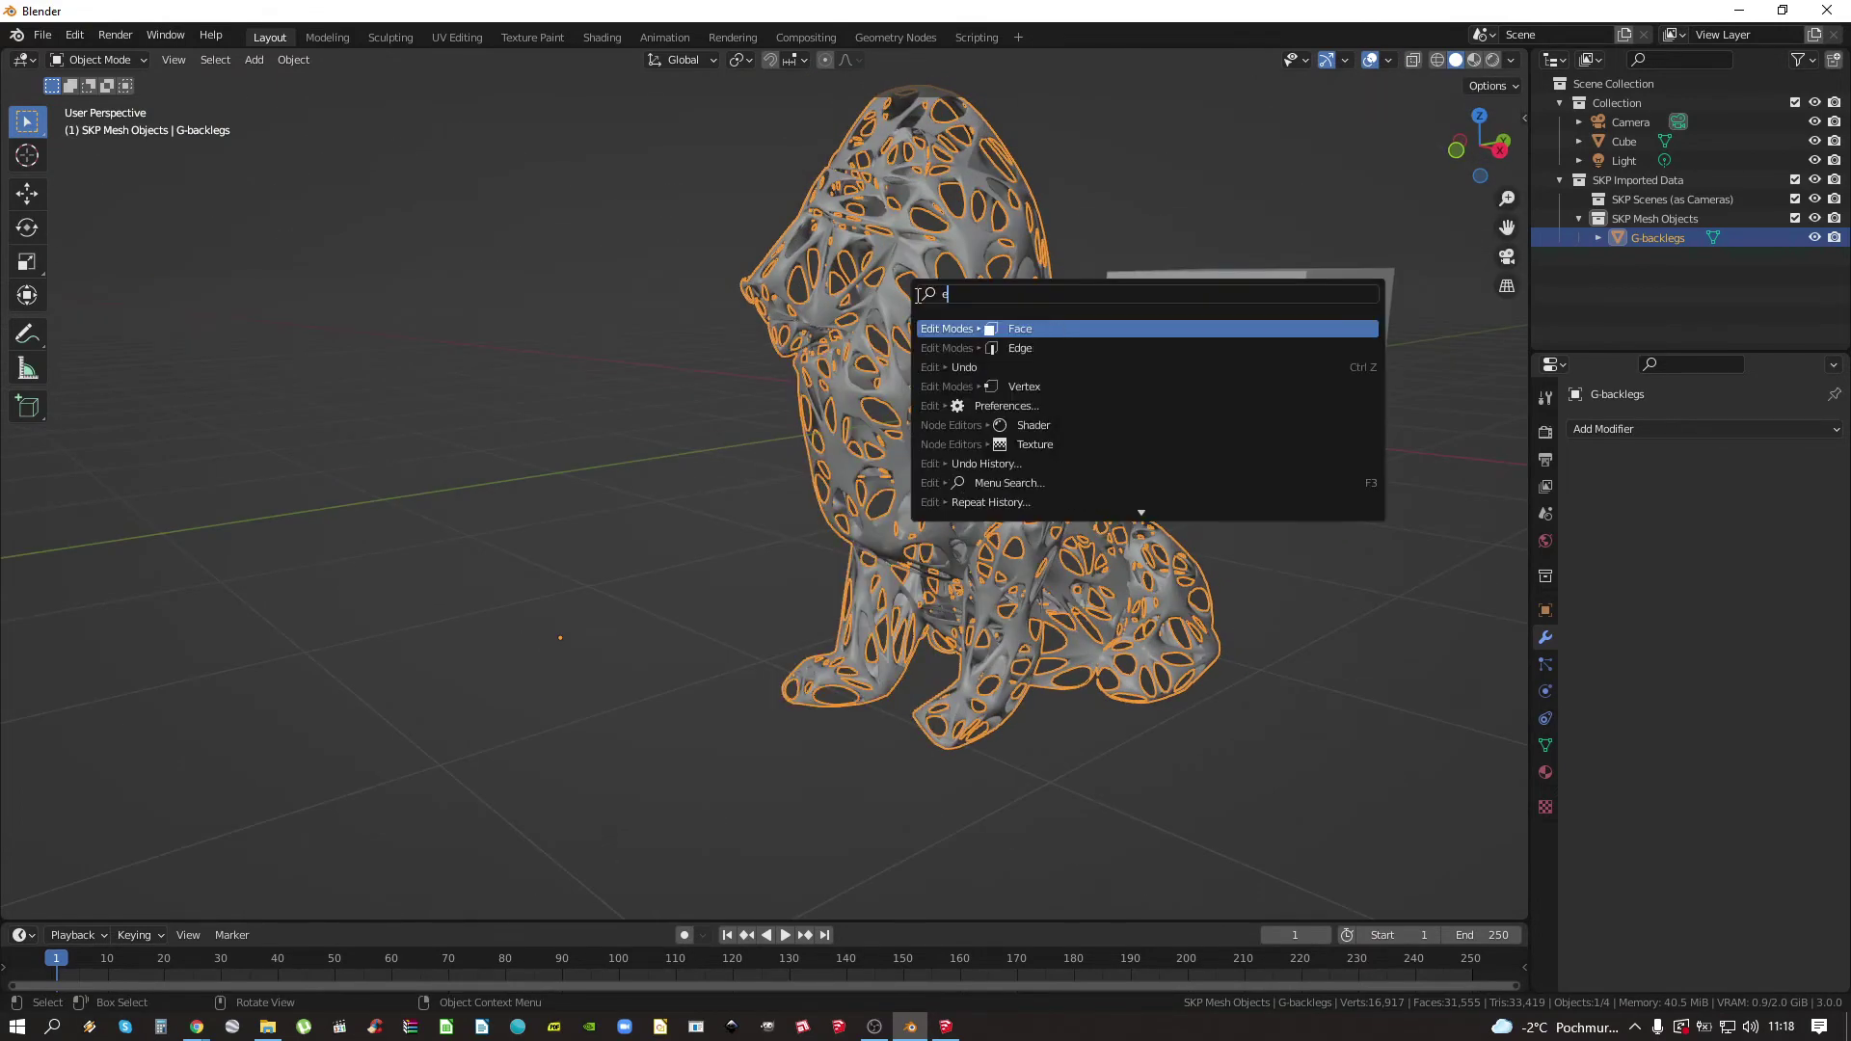
pyautogui.write('xpo')
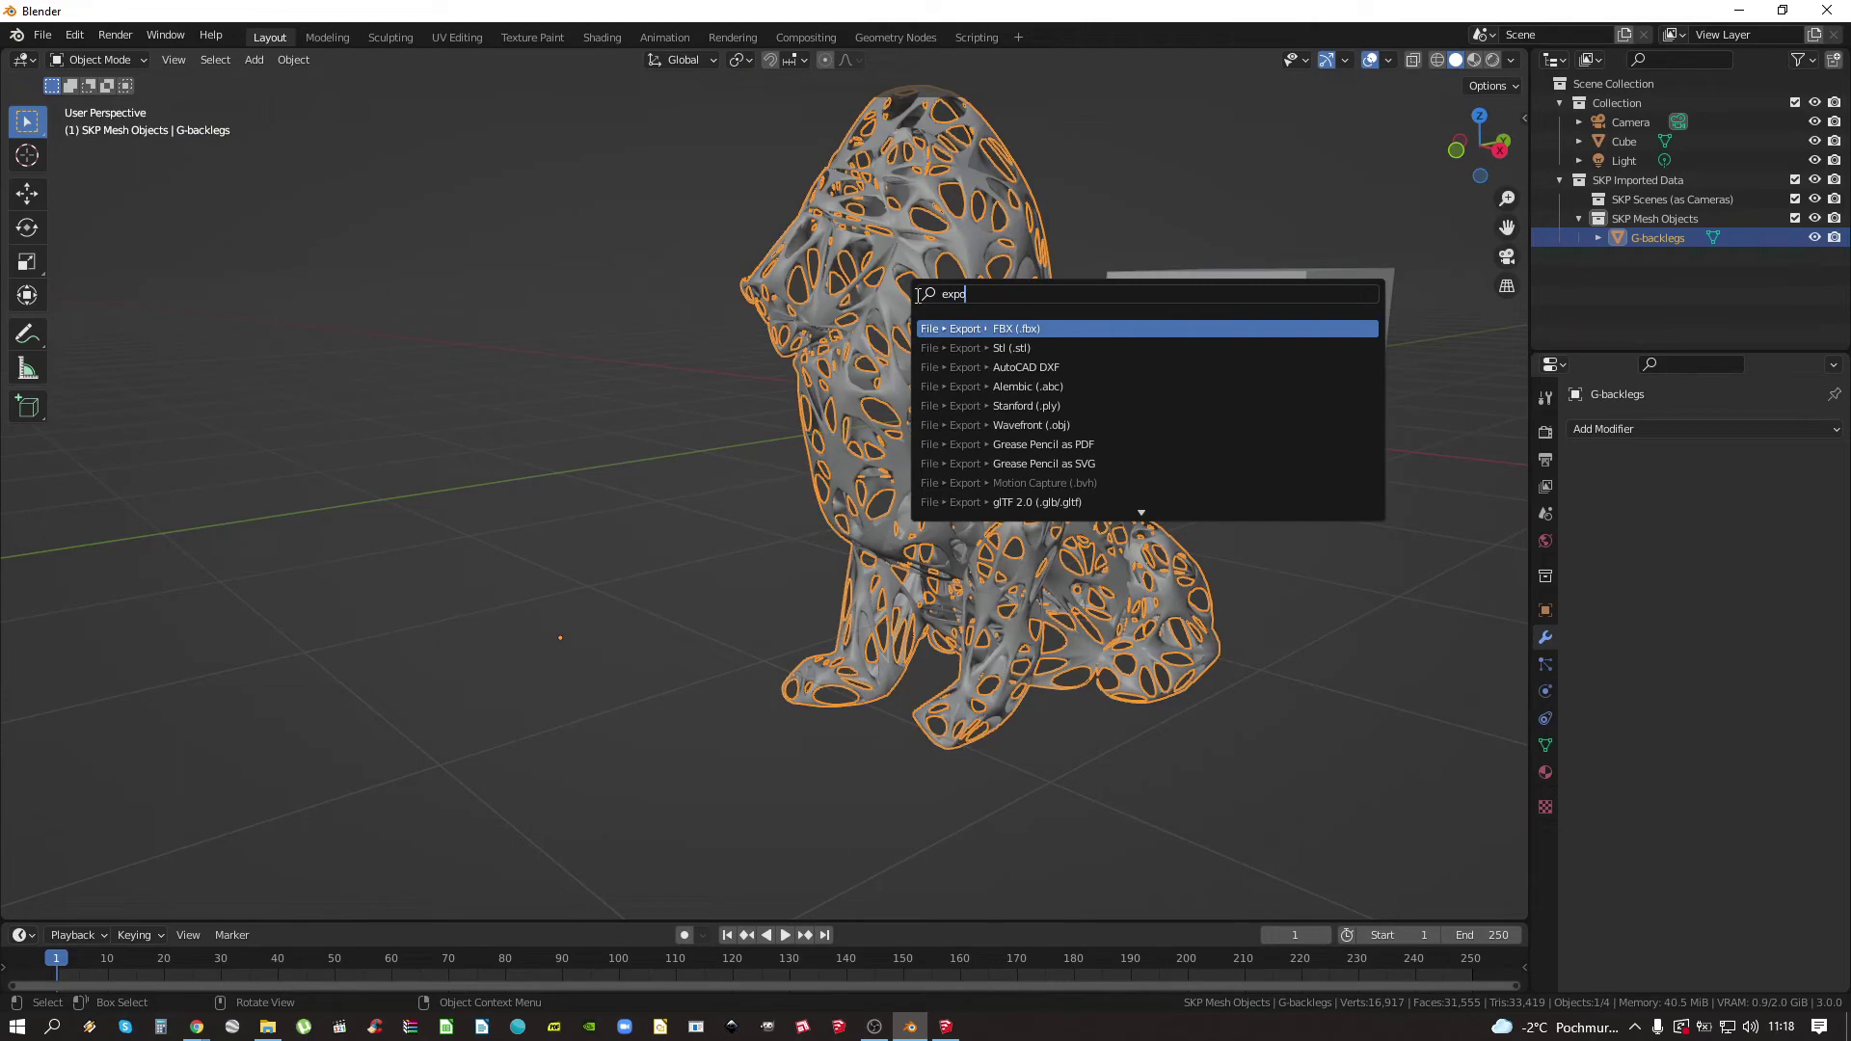
pyautogui.write('trt colo')
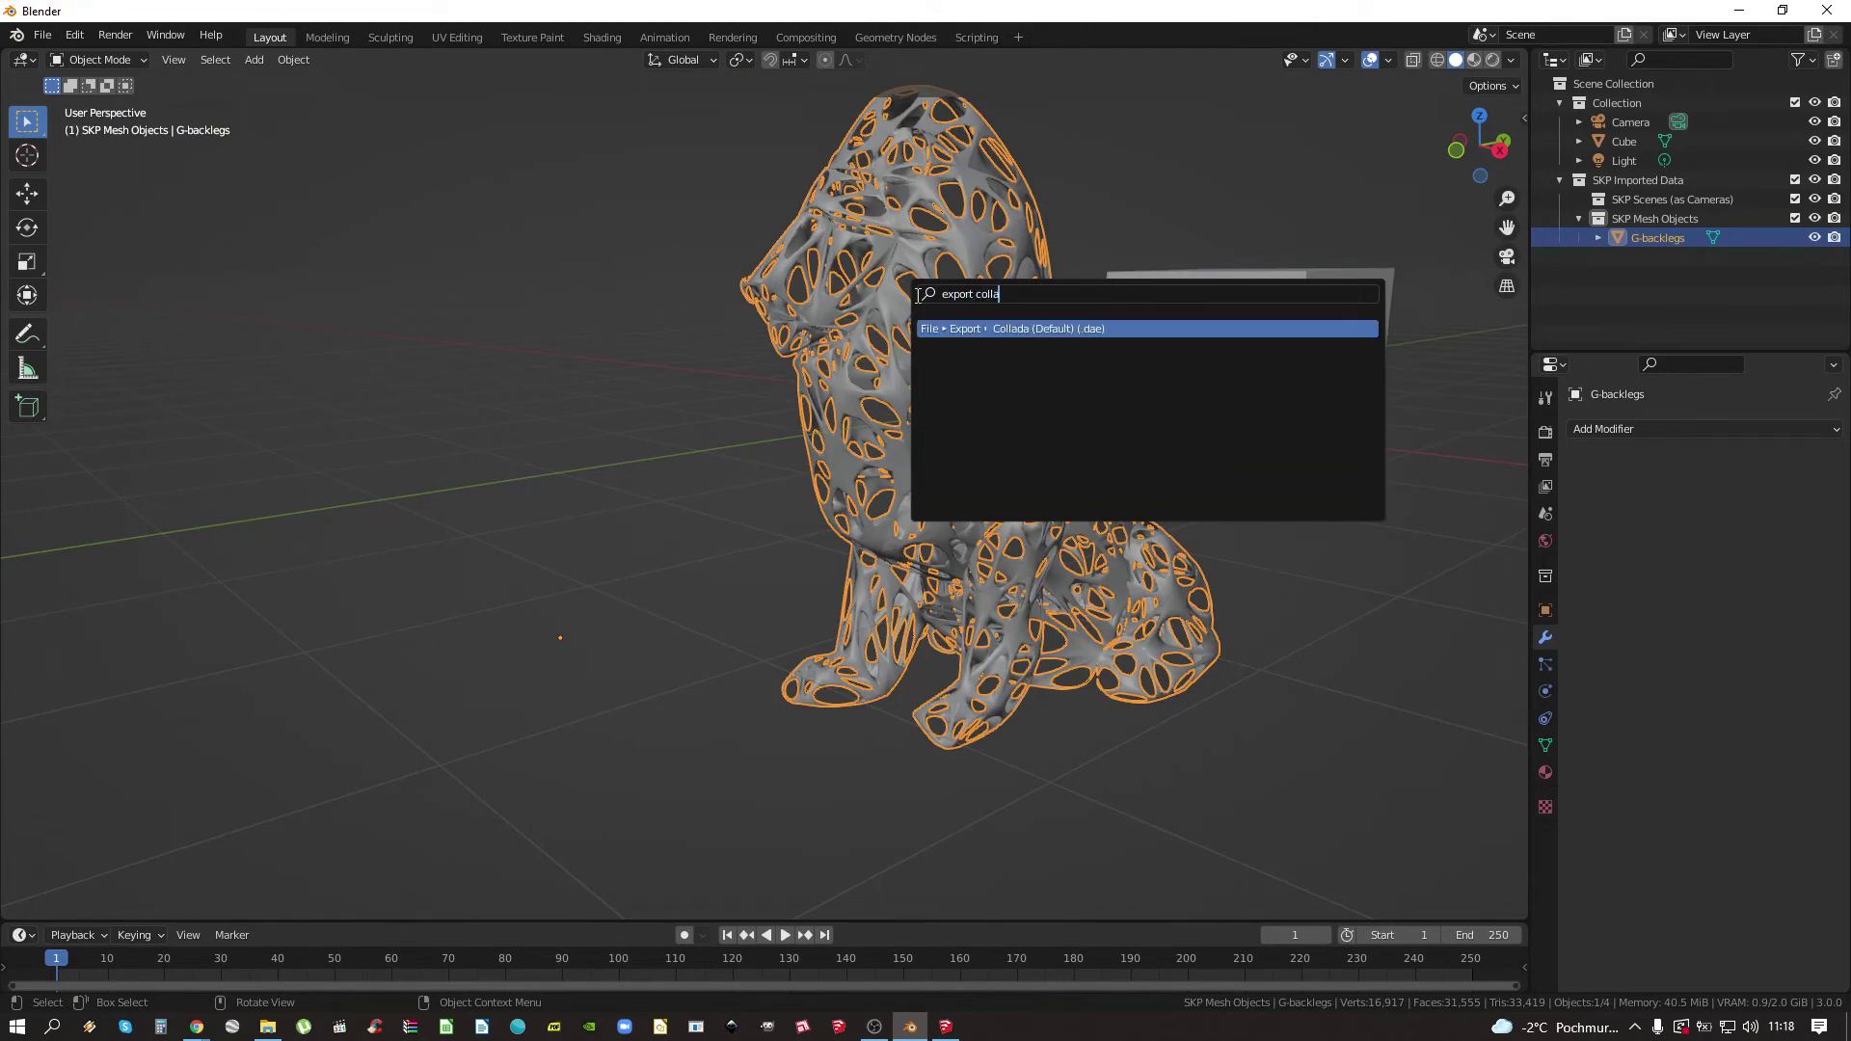
pyautogui.click(1033, 333)
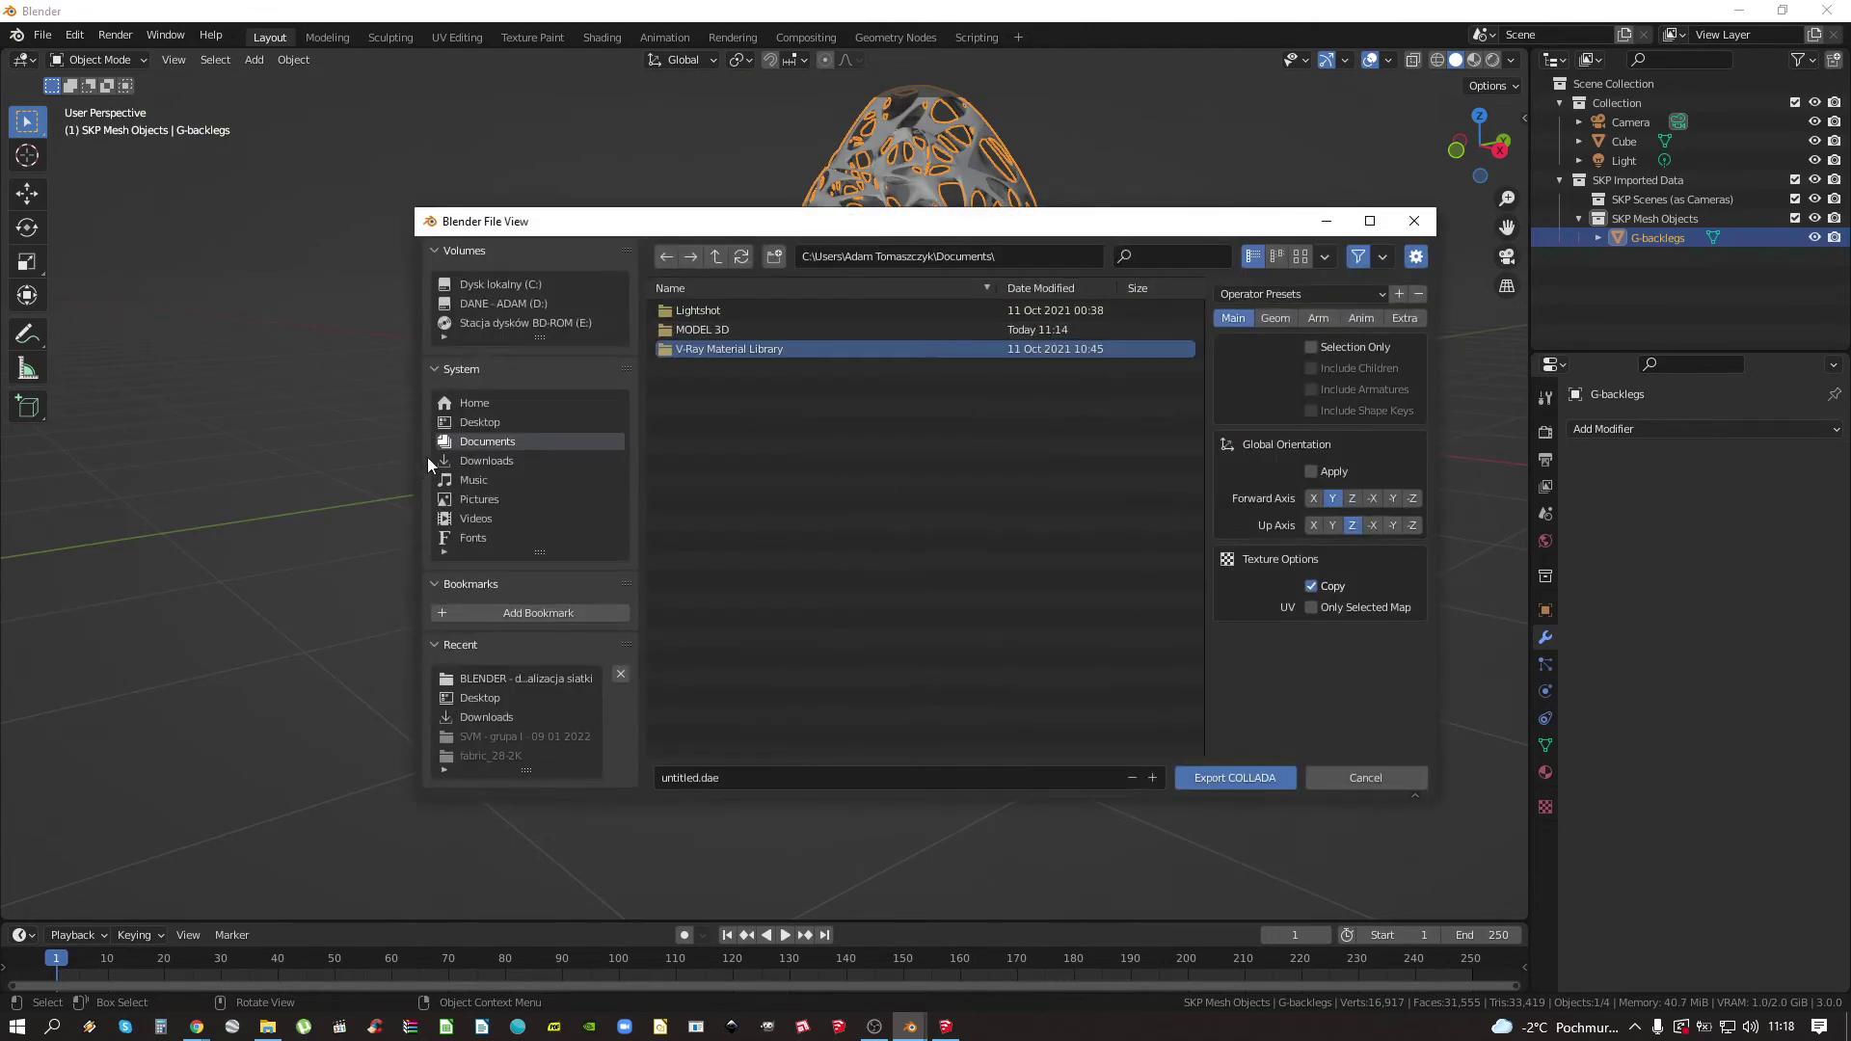
pyautogui.click(494, 424)
pyautogui.click(1348, 346)
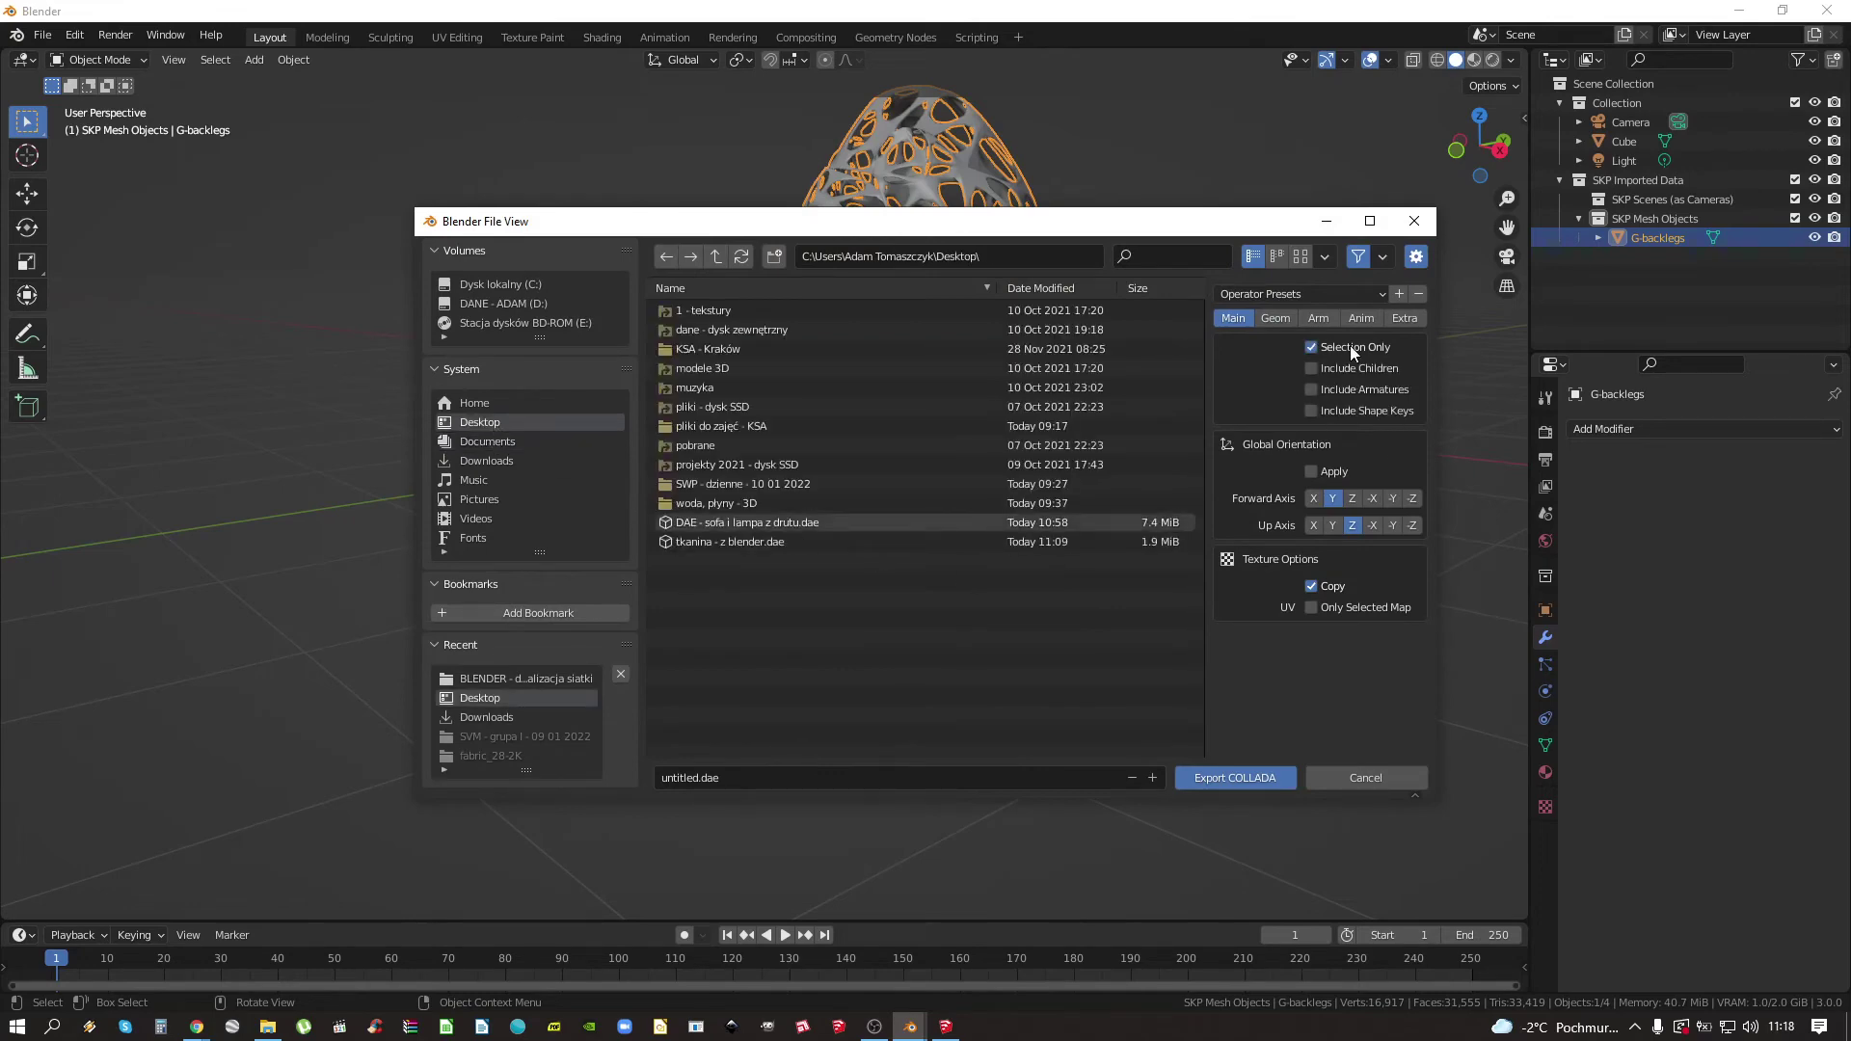
pyautogui.click(1248, 777)
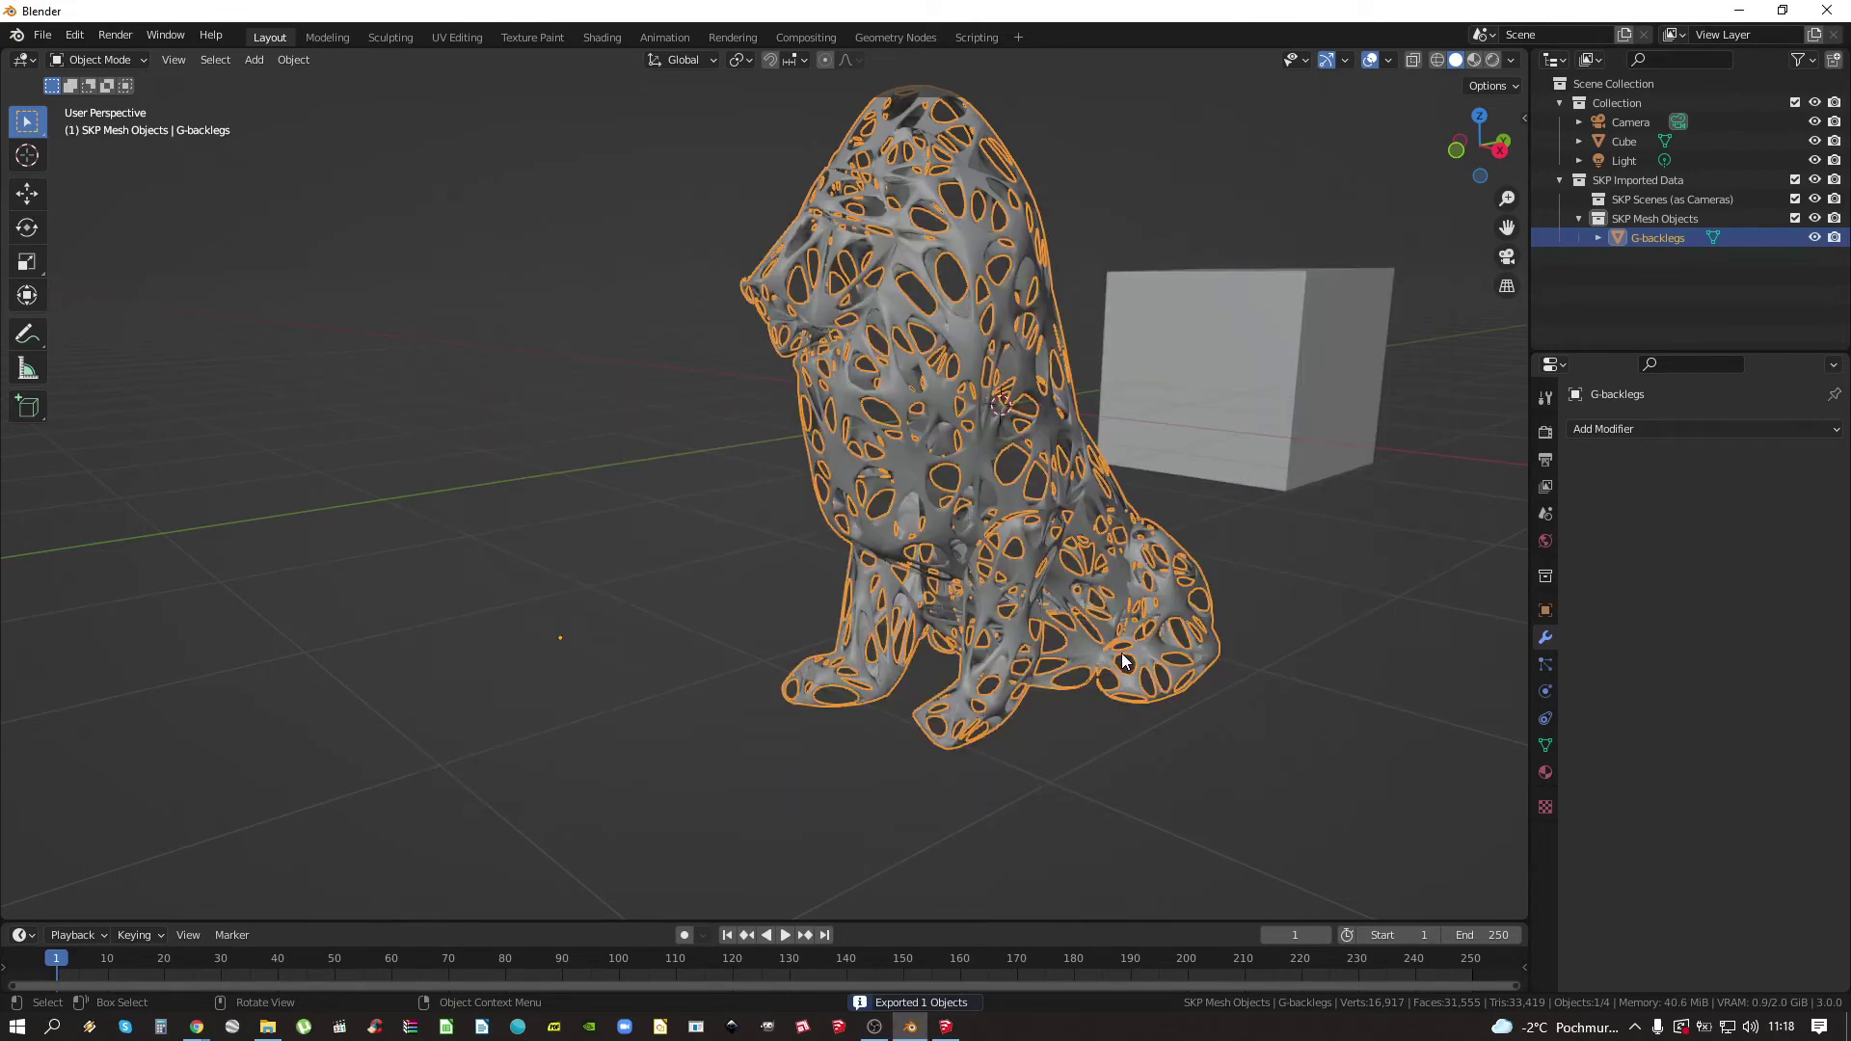
pyautogui.click(1738, 10)
# - Close the Lion preview and file explorer, and start a new SketchUp model
pyautogui.click(1176, 163)
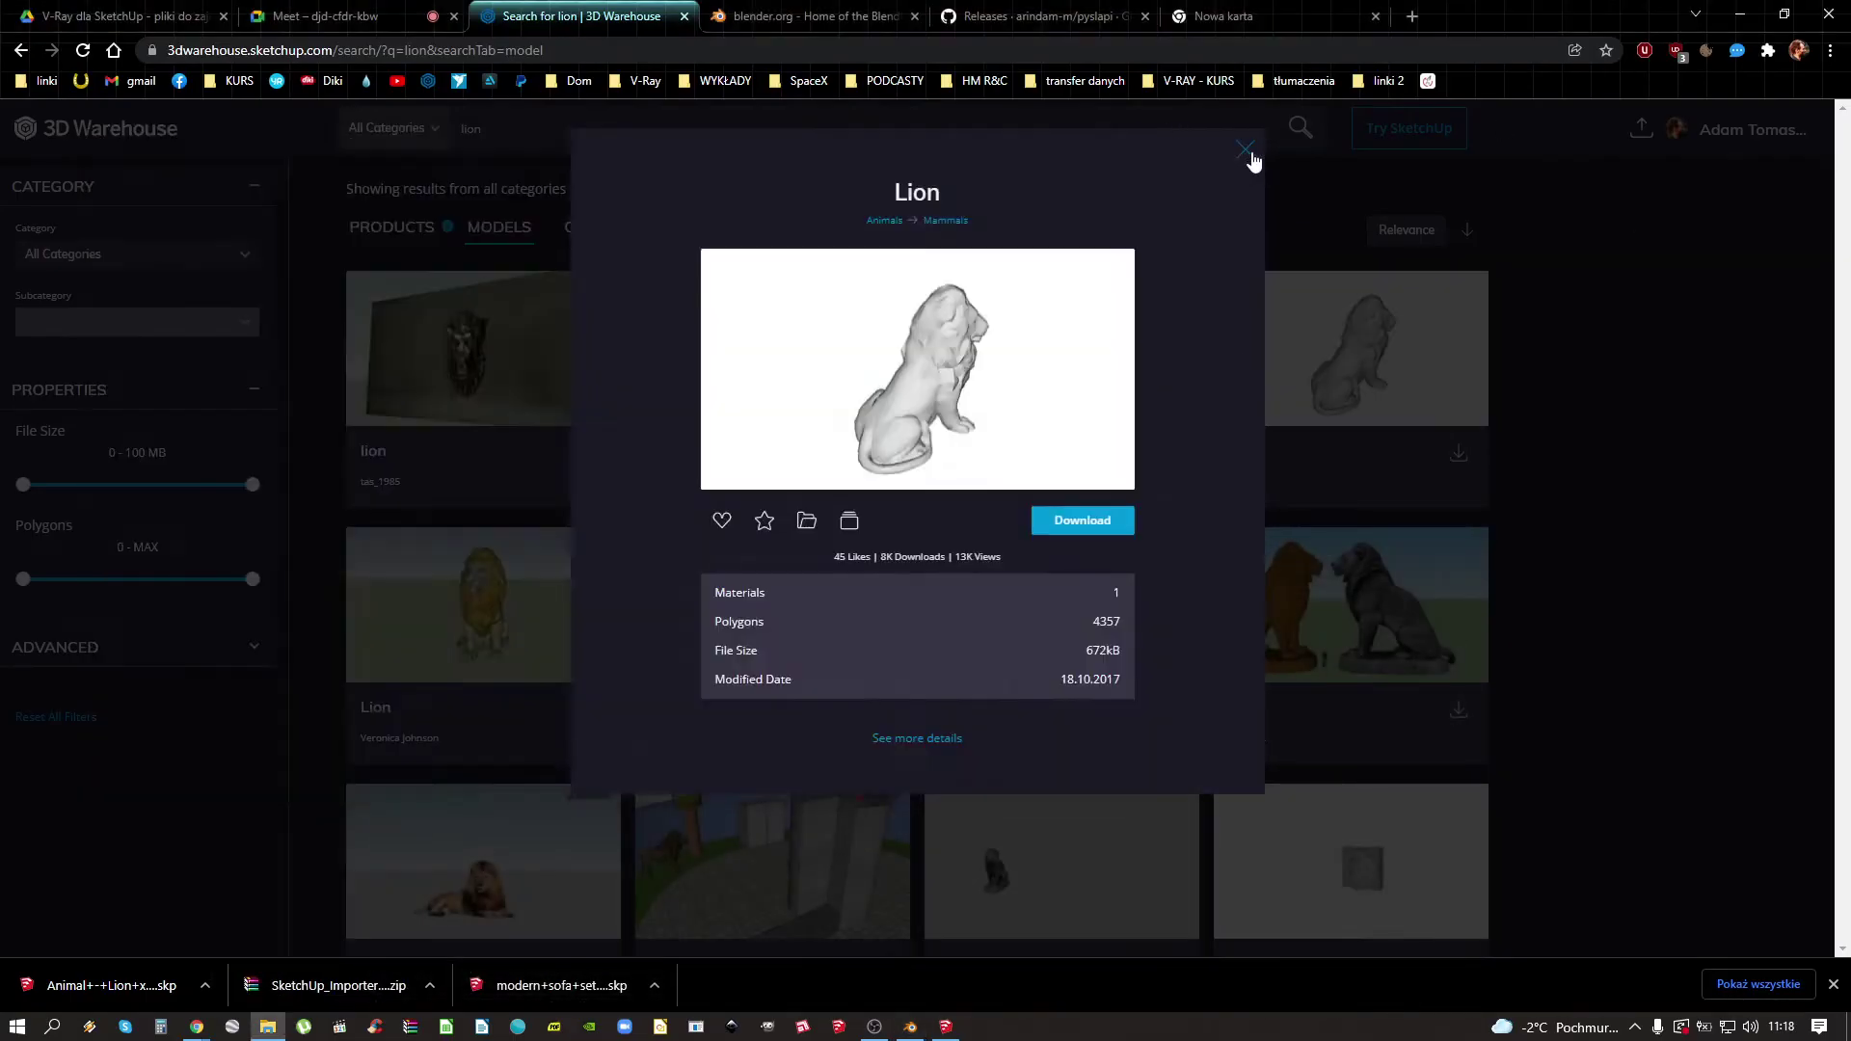
pyautogui.click(1245, 149)
pyautogui.click(1741, 16)
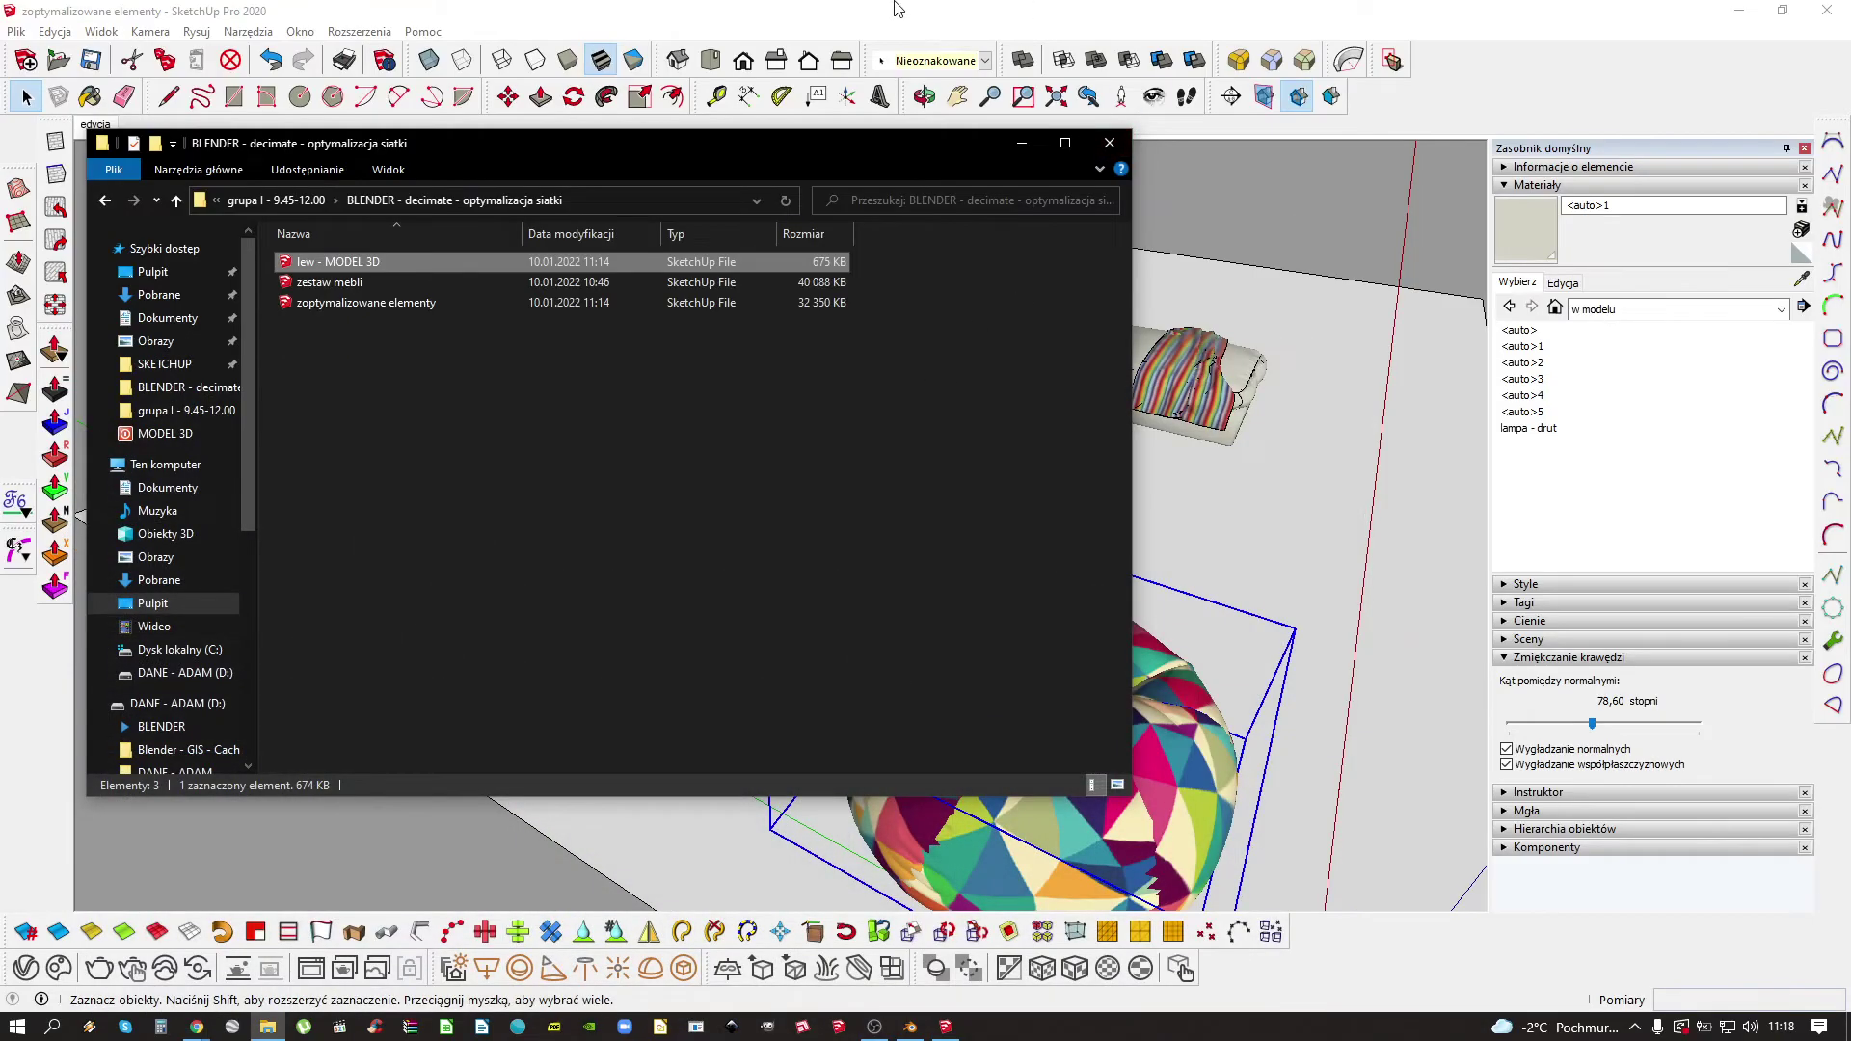
pyautogui.click(1109, 142)
pyautogui.click(16, 30)
pyautogui.click(36, 56)
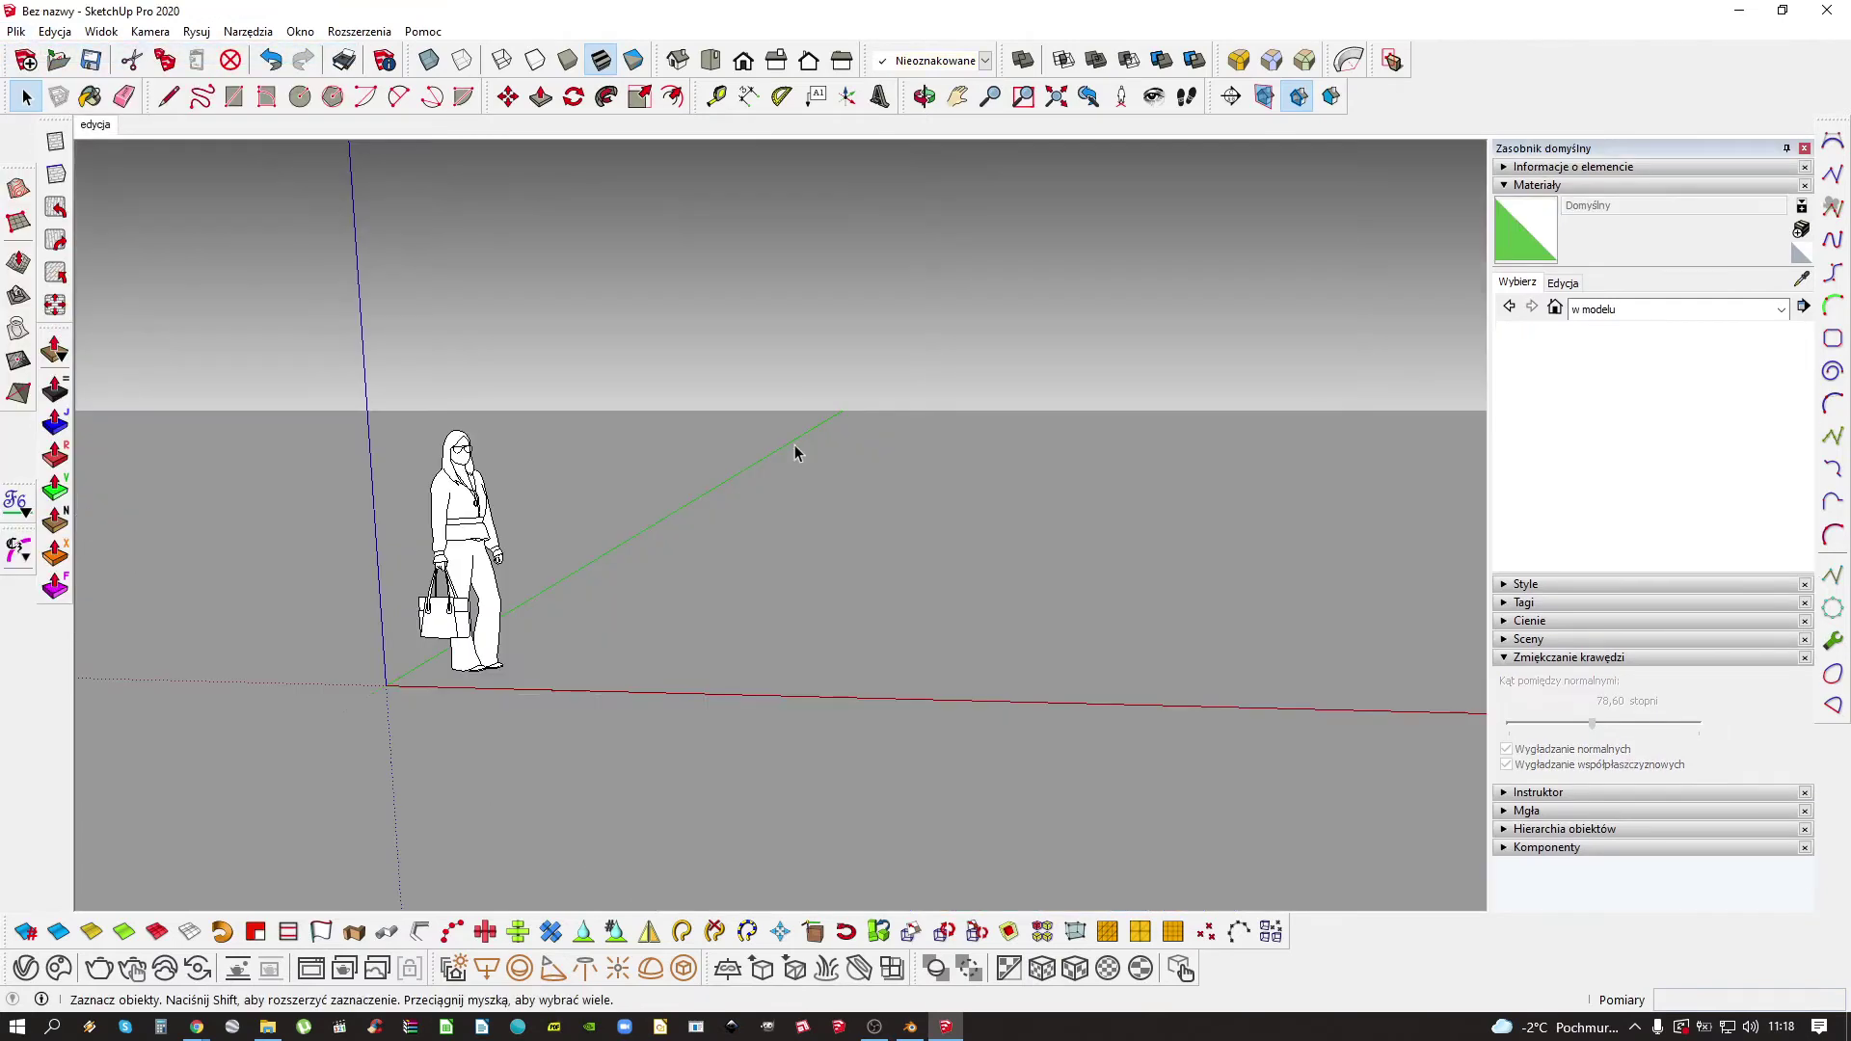
# - Draw a rectangle from the origin and delete its face, keeping the edges
pyautogui.moveTo(795, 453); pyautogui.dragTo(801, 521, button='middle')
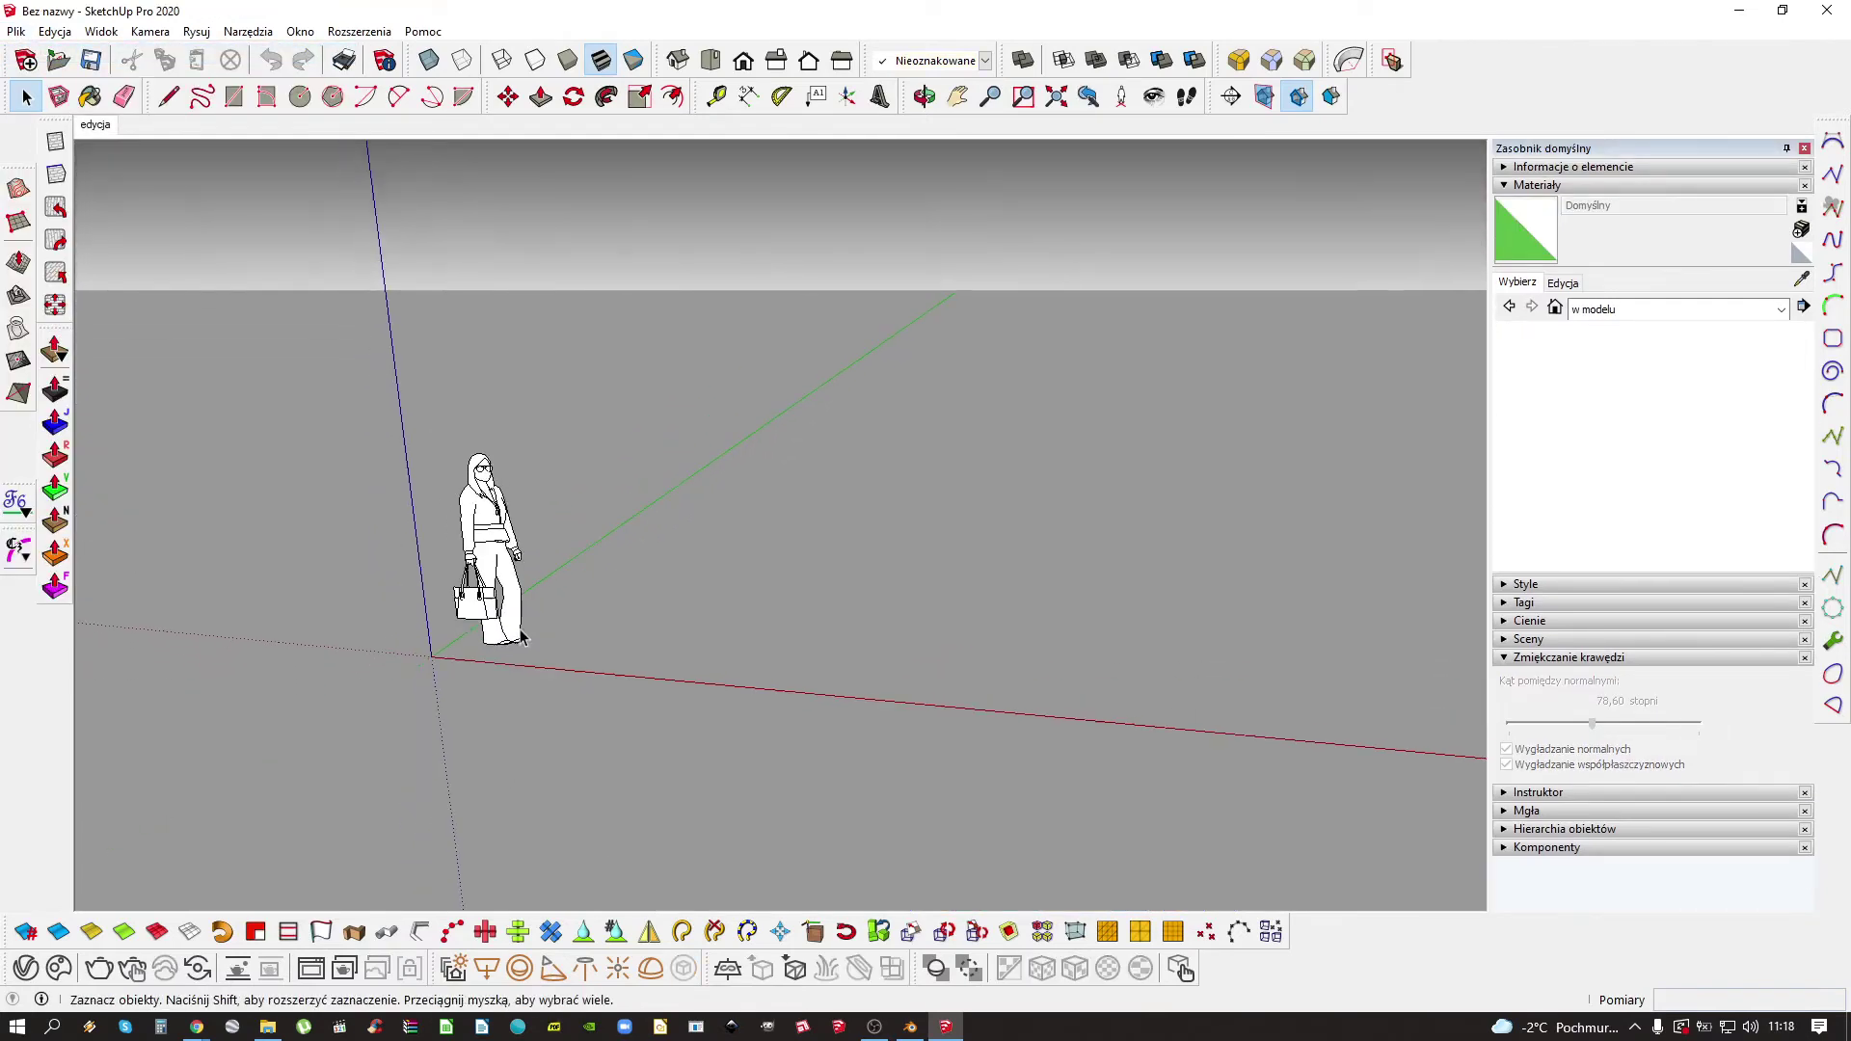
pyautogui.press('r')
pyautogui.click(441, 653)
pyautogui.click(1157, 524)
pyautogui.press('space')
pyautogui.click(928, 587)
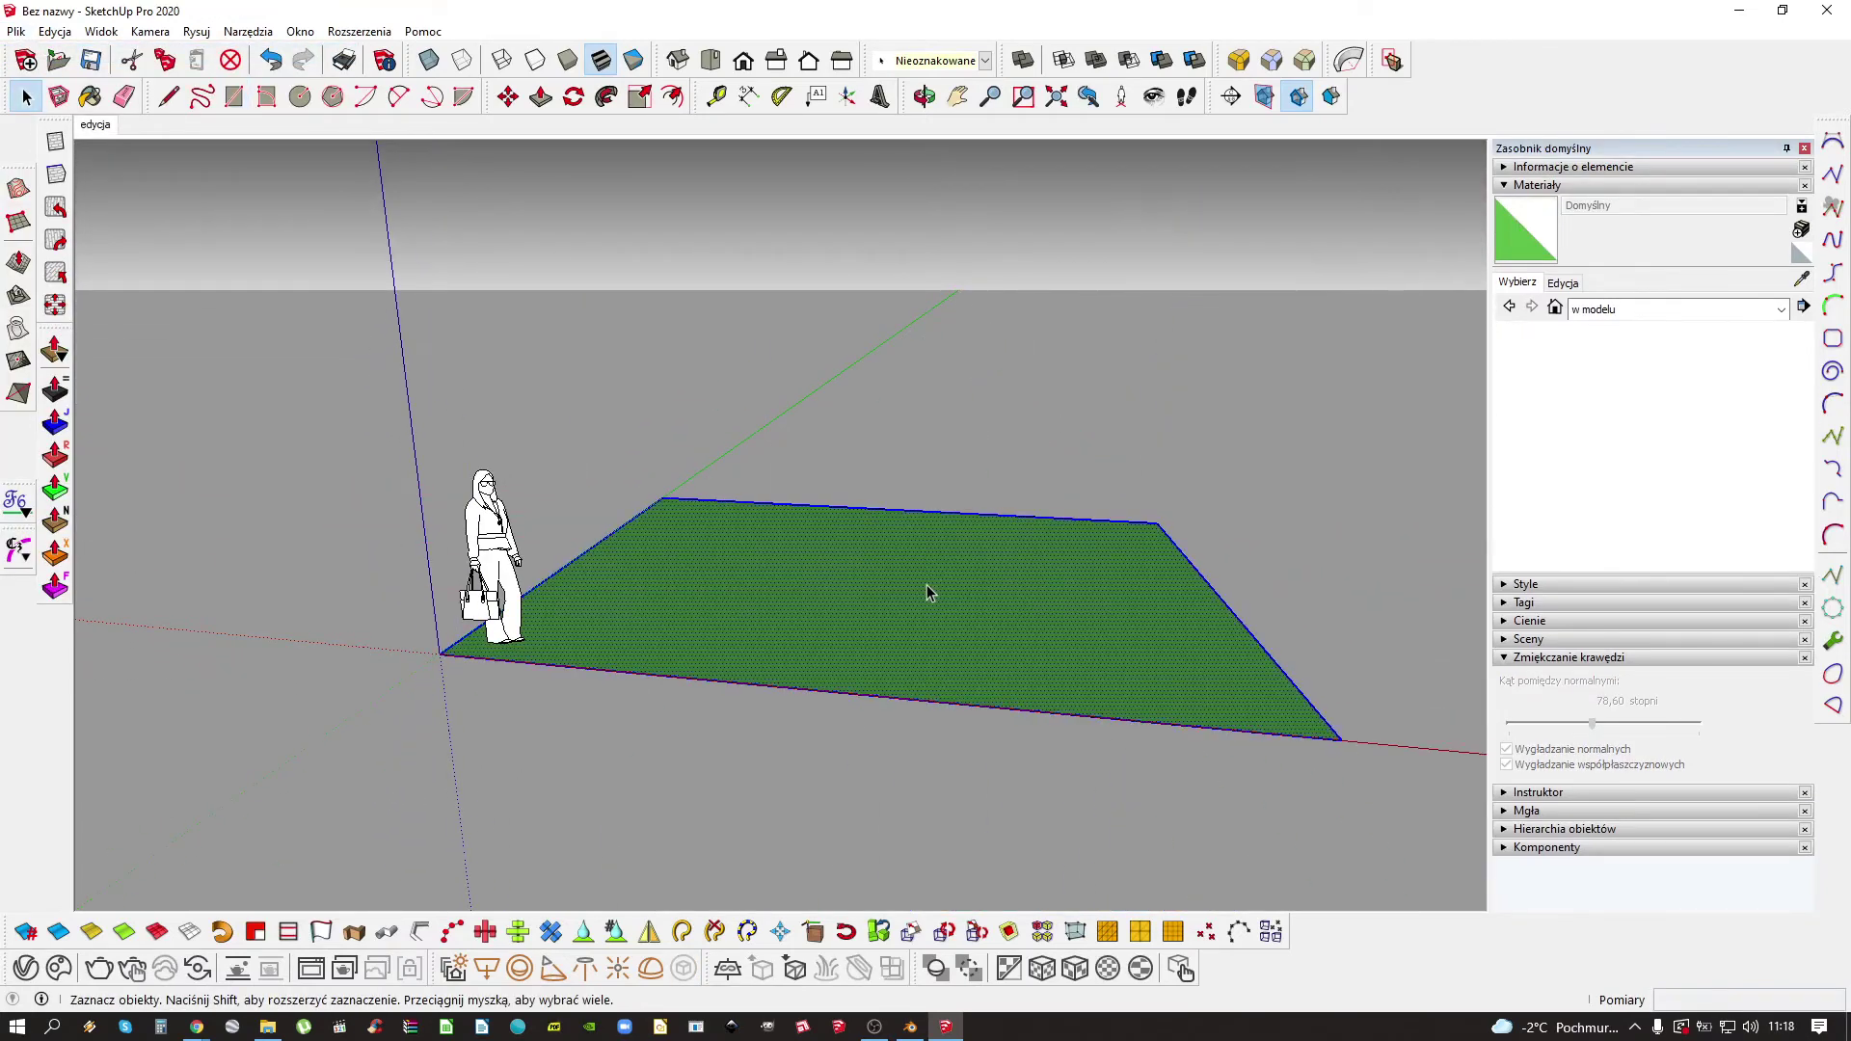
pyautogui.press('Delete')
pyautogui.click(16, 31)
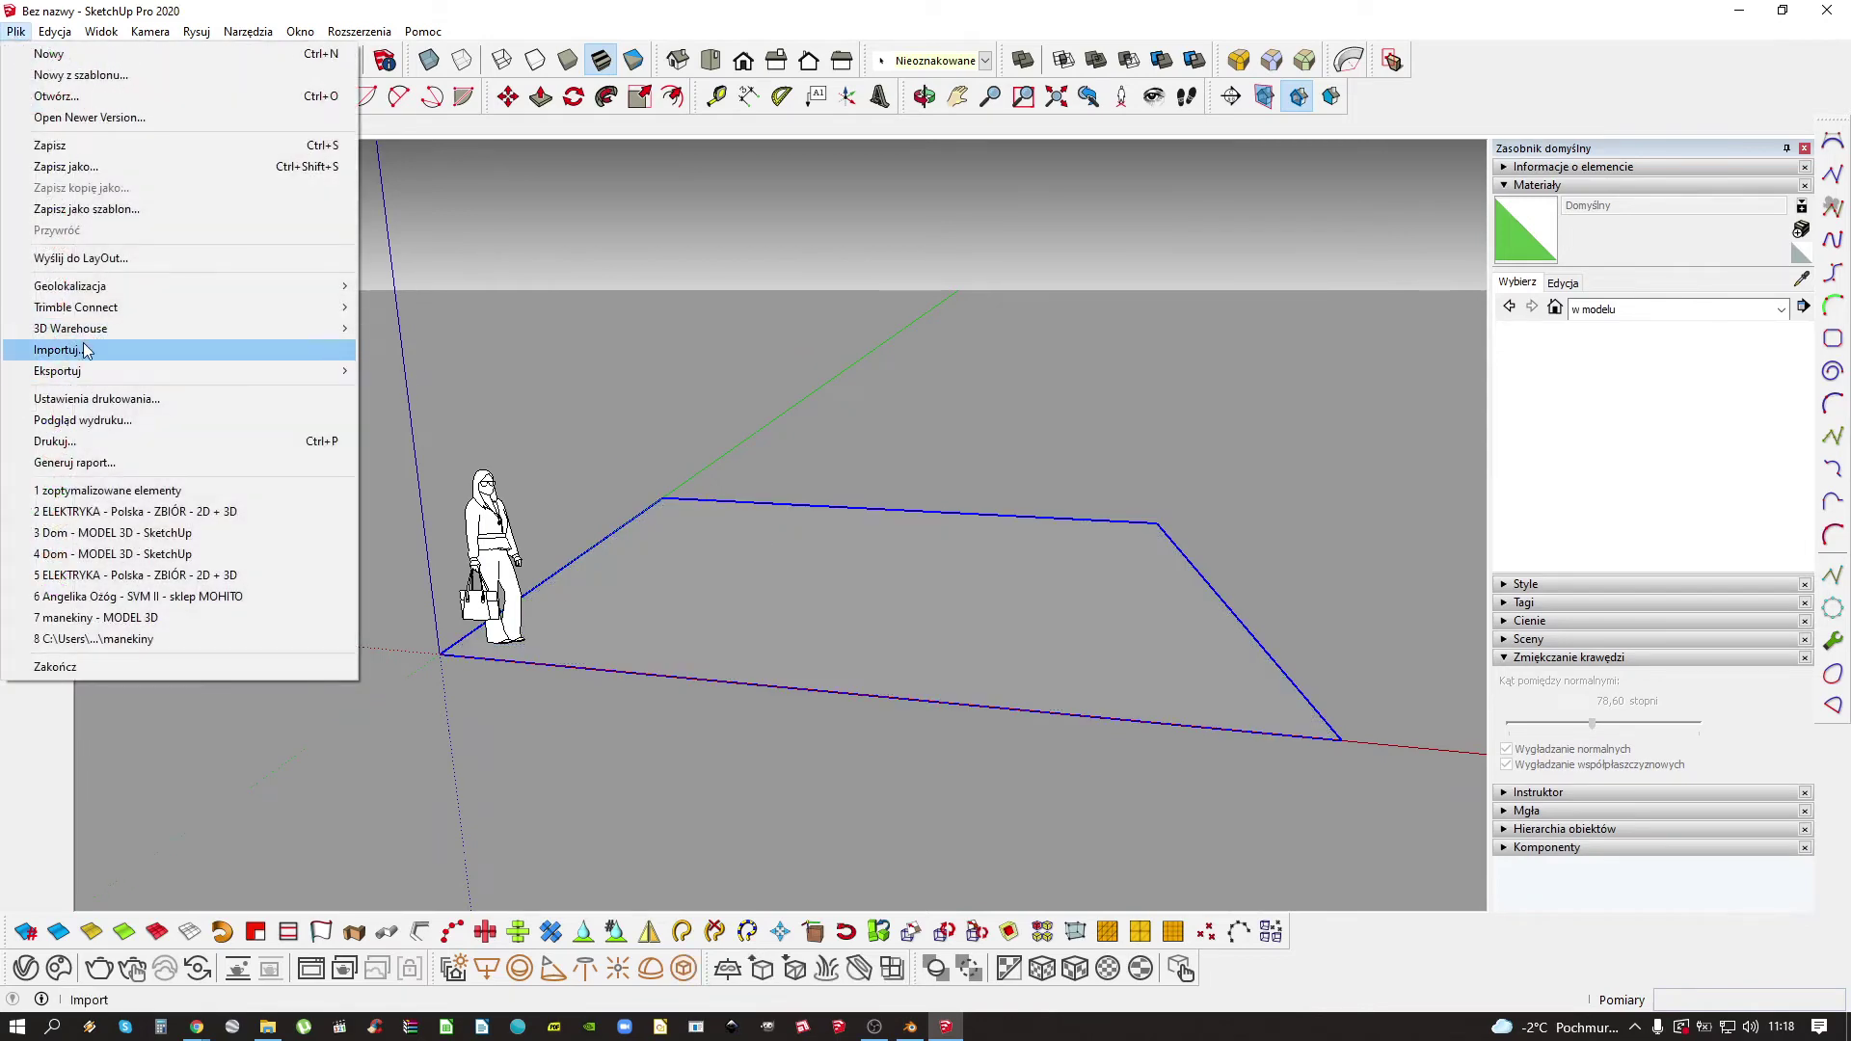
# - Pick untitled.dae on the Desktop, check its properties, and import it
pyautogui.click(57, 350)
pyautogui.click(691, 494)
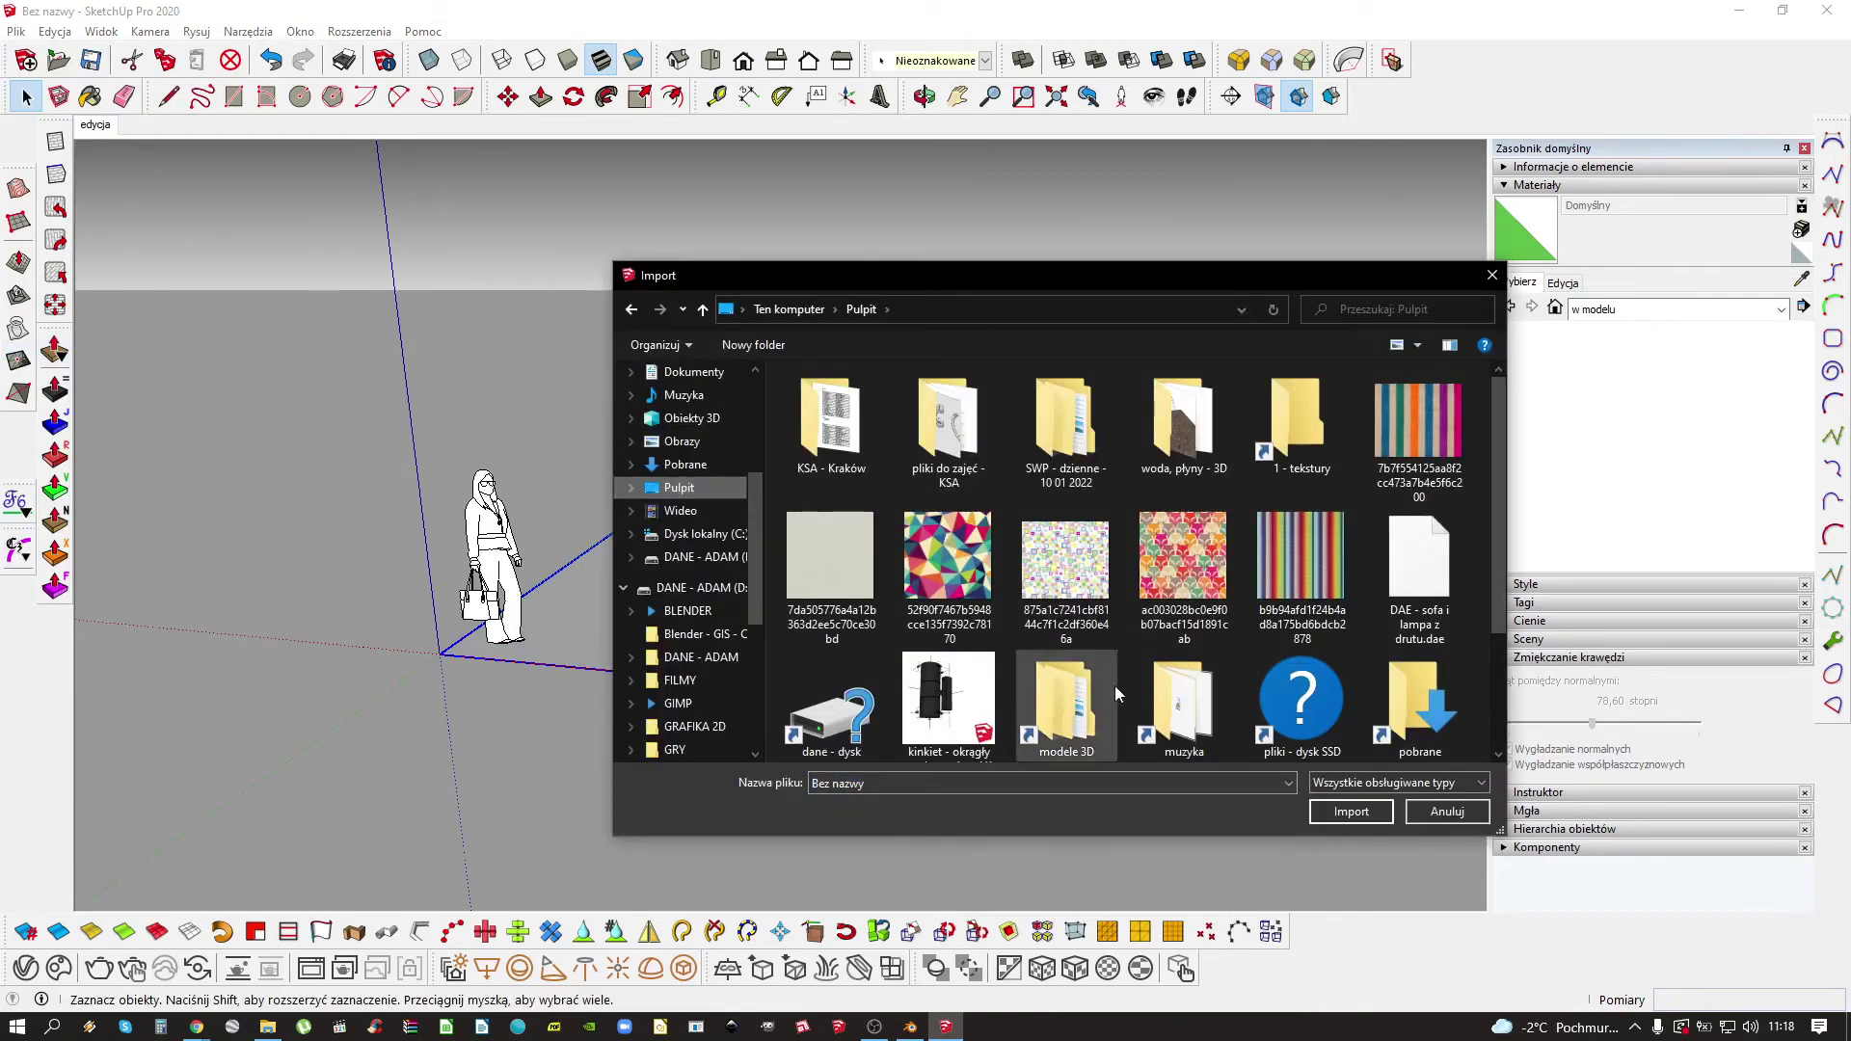
pyautogui.moveTo(1496, 458); pyautogui.dragTo(1484, 552)
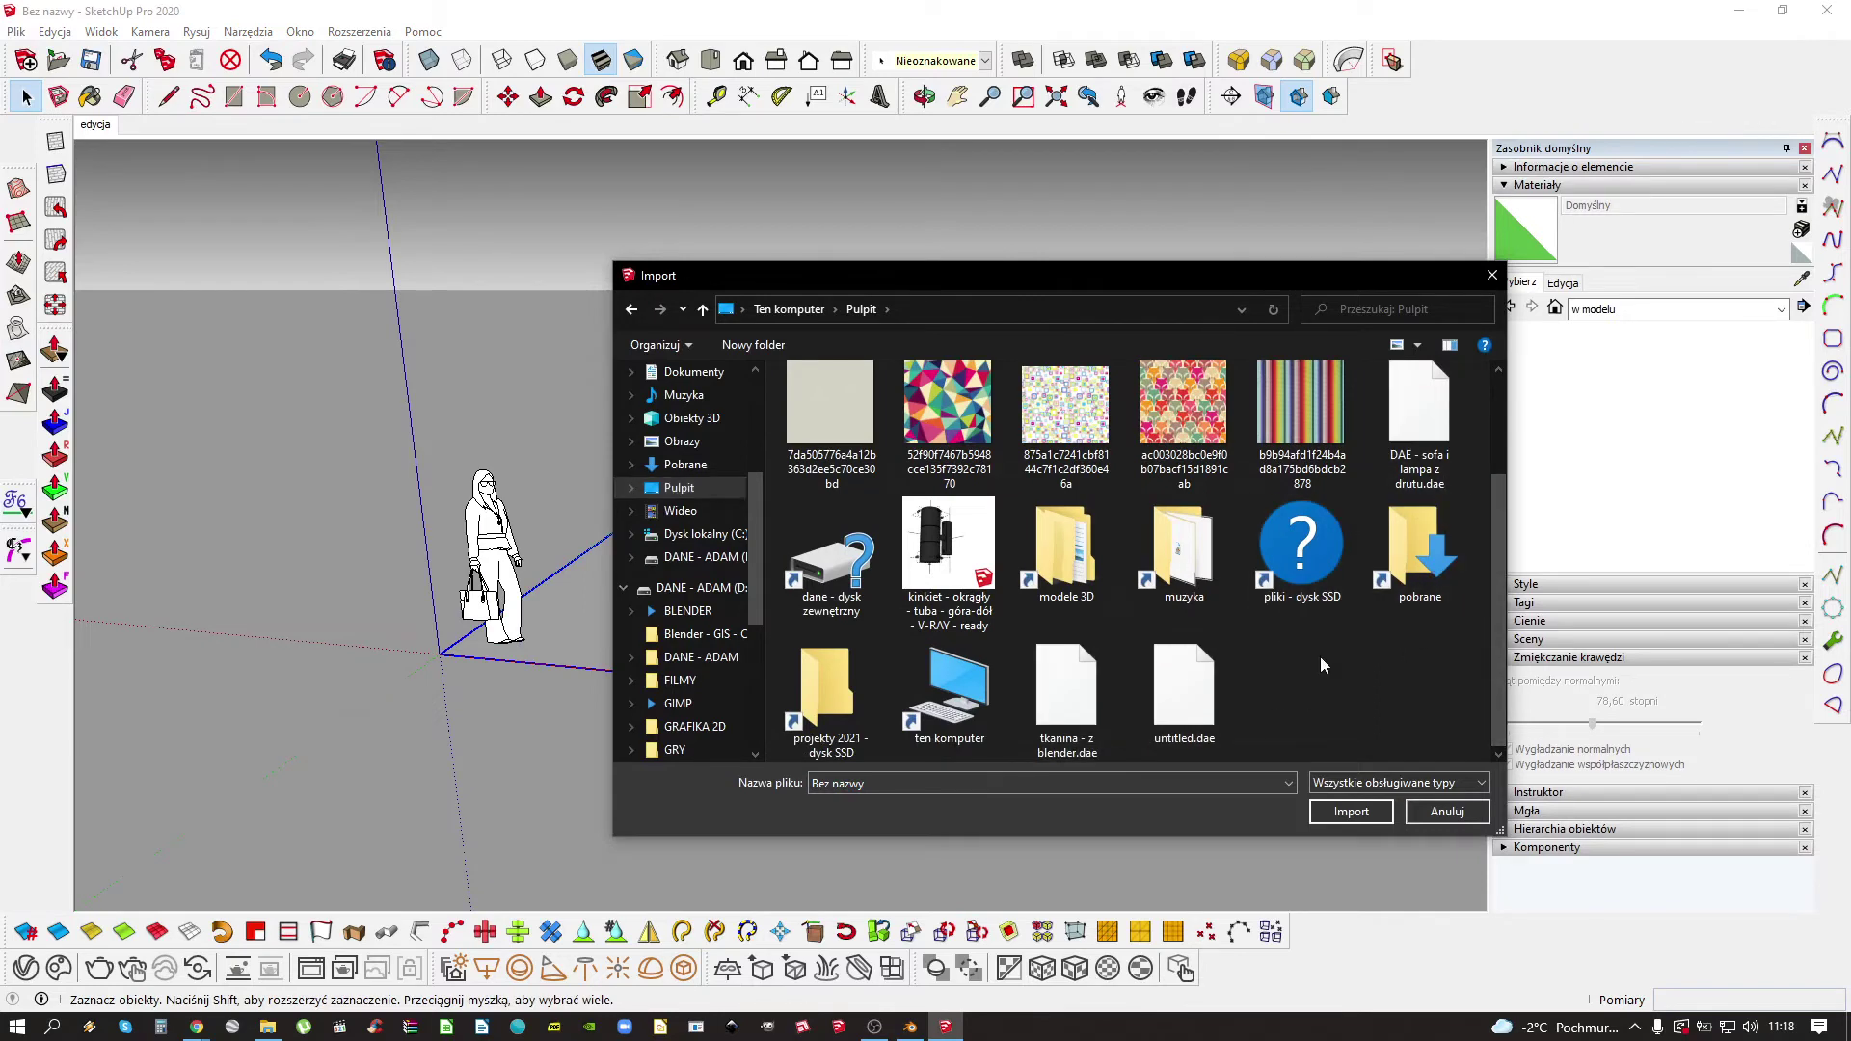
pyautogui.click(1184, 690)
pyautogui.scroll(2, 1310, 686)
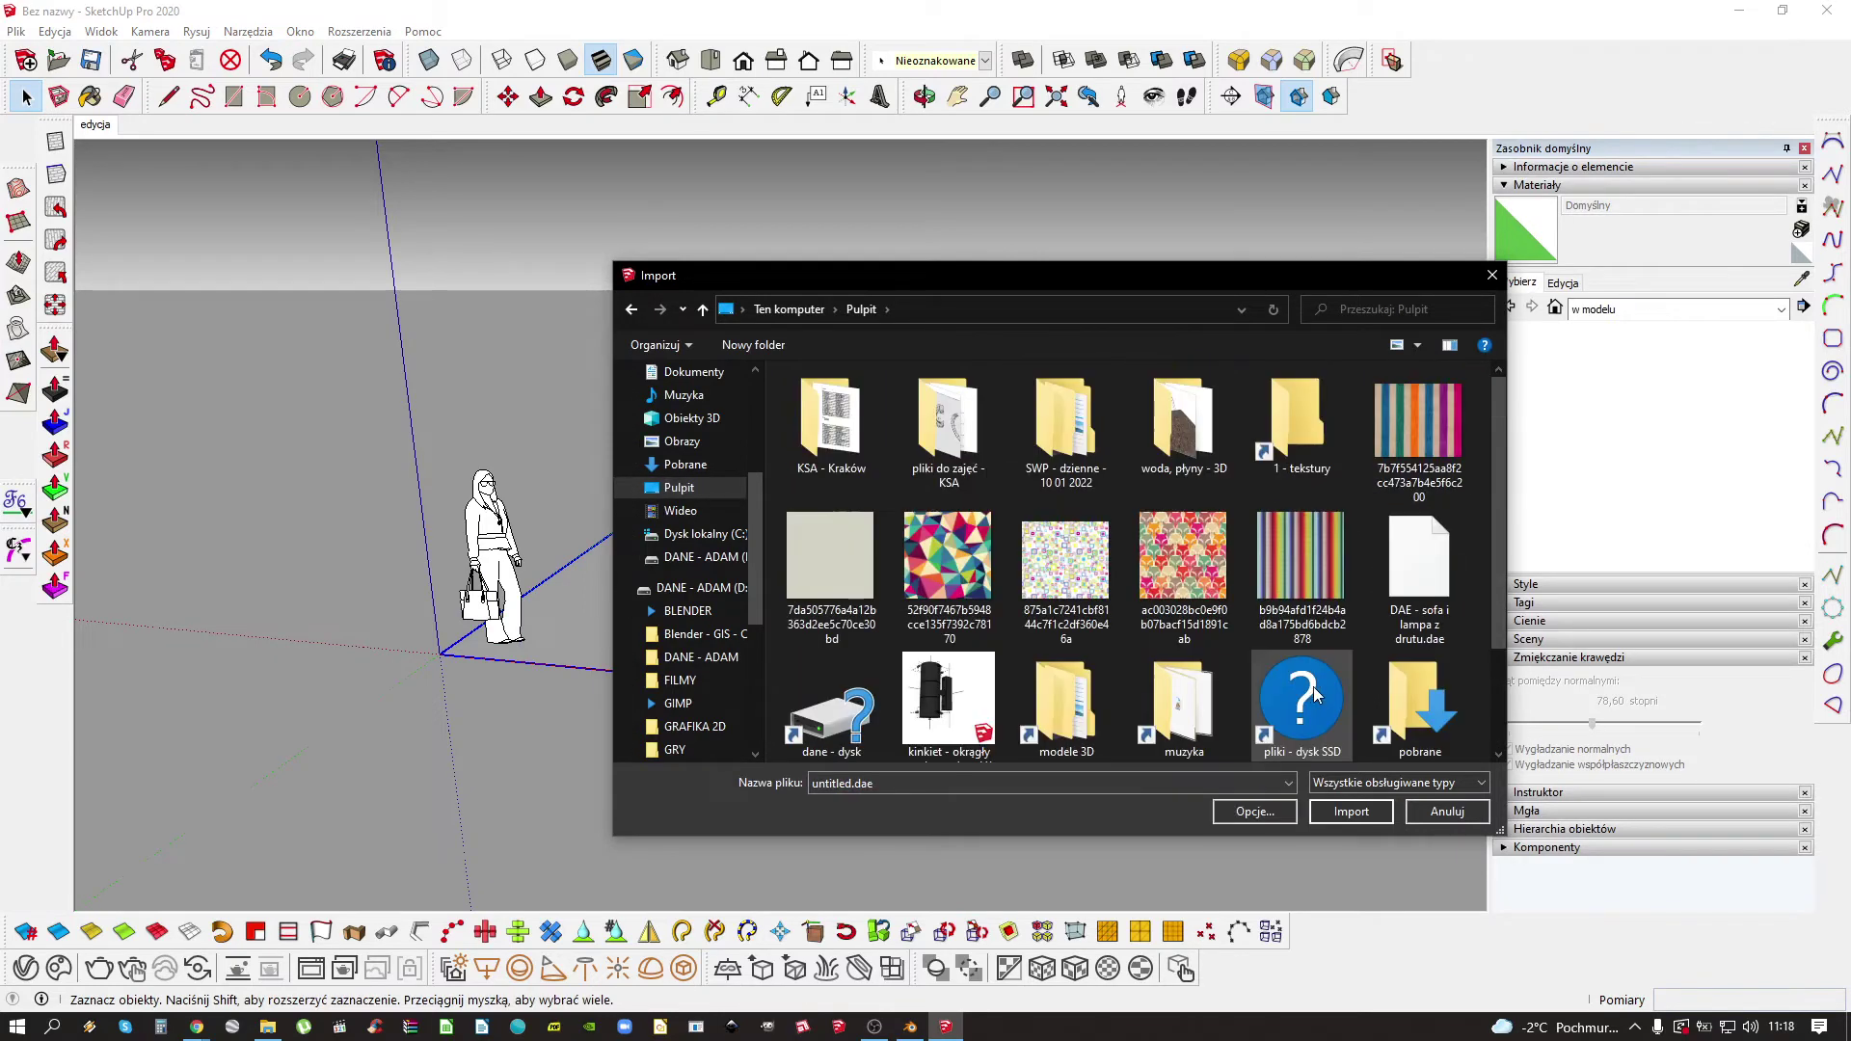
pyautogui.scroll(-2, 1313, 694)
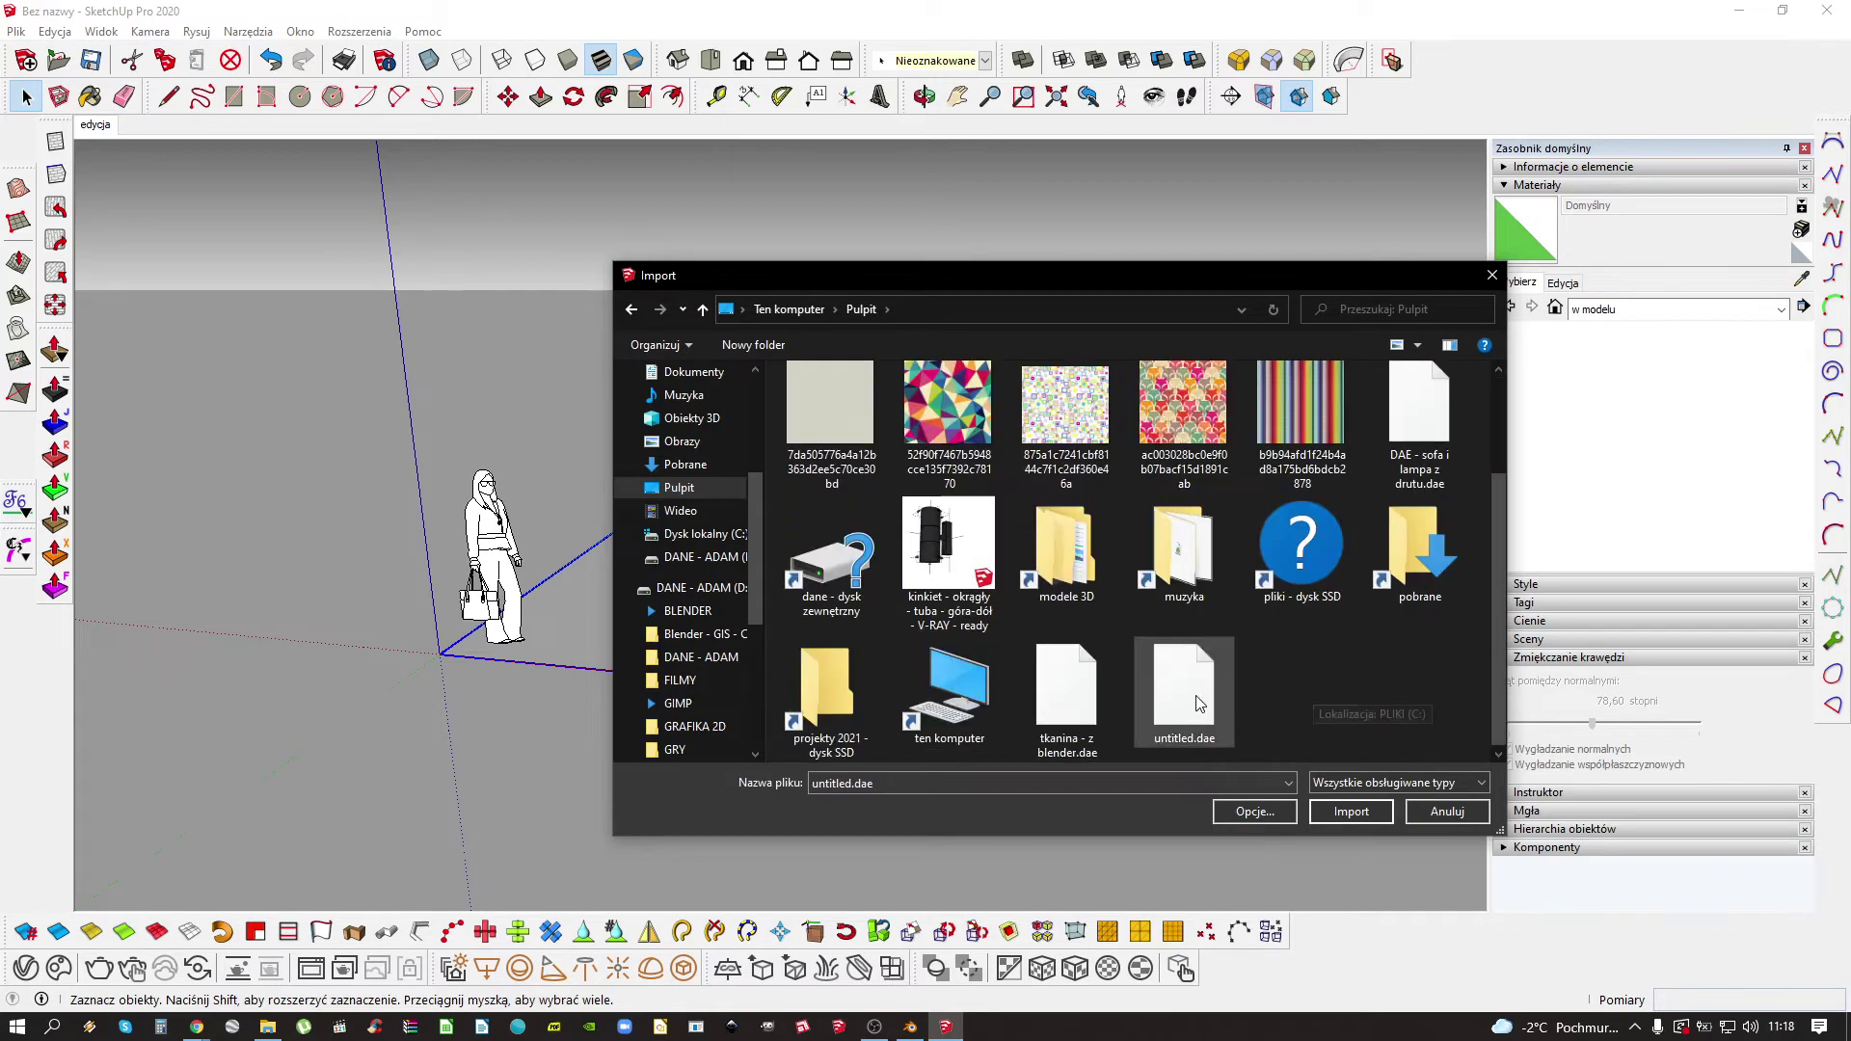
pyautogui.rightClick(1208, 741)
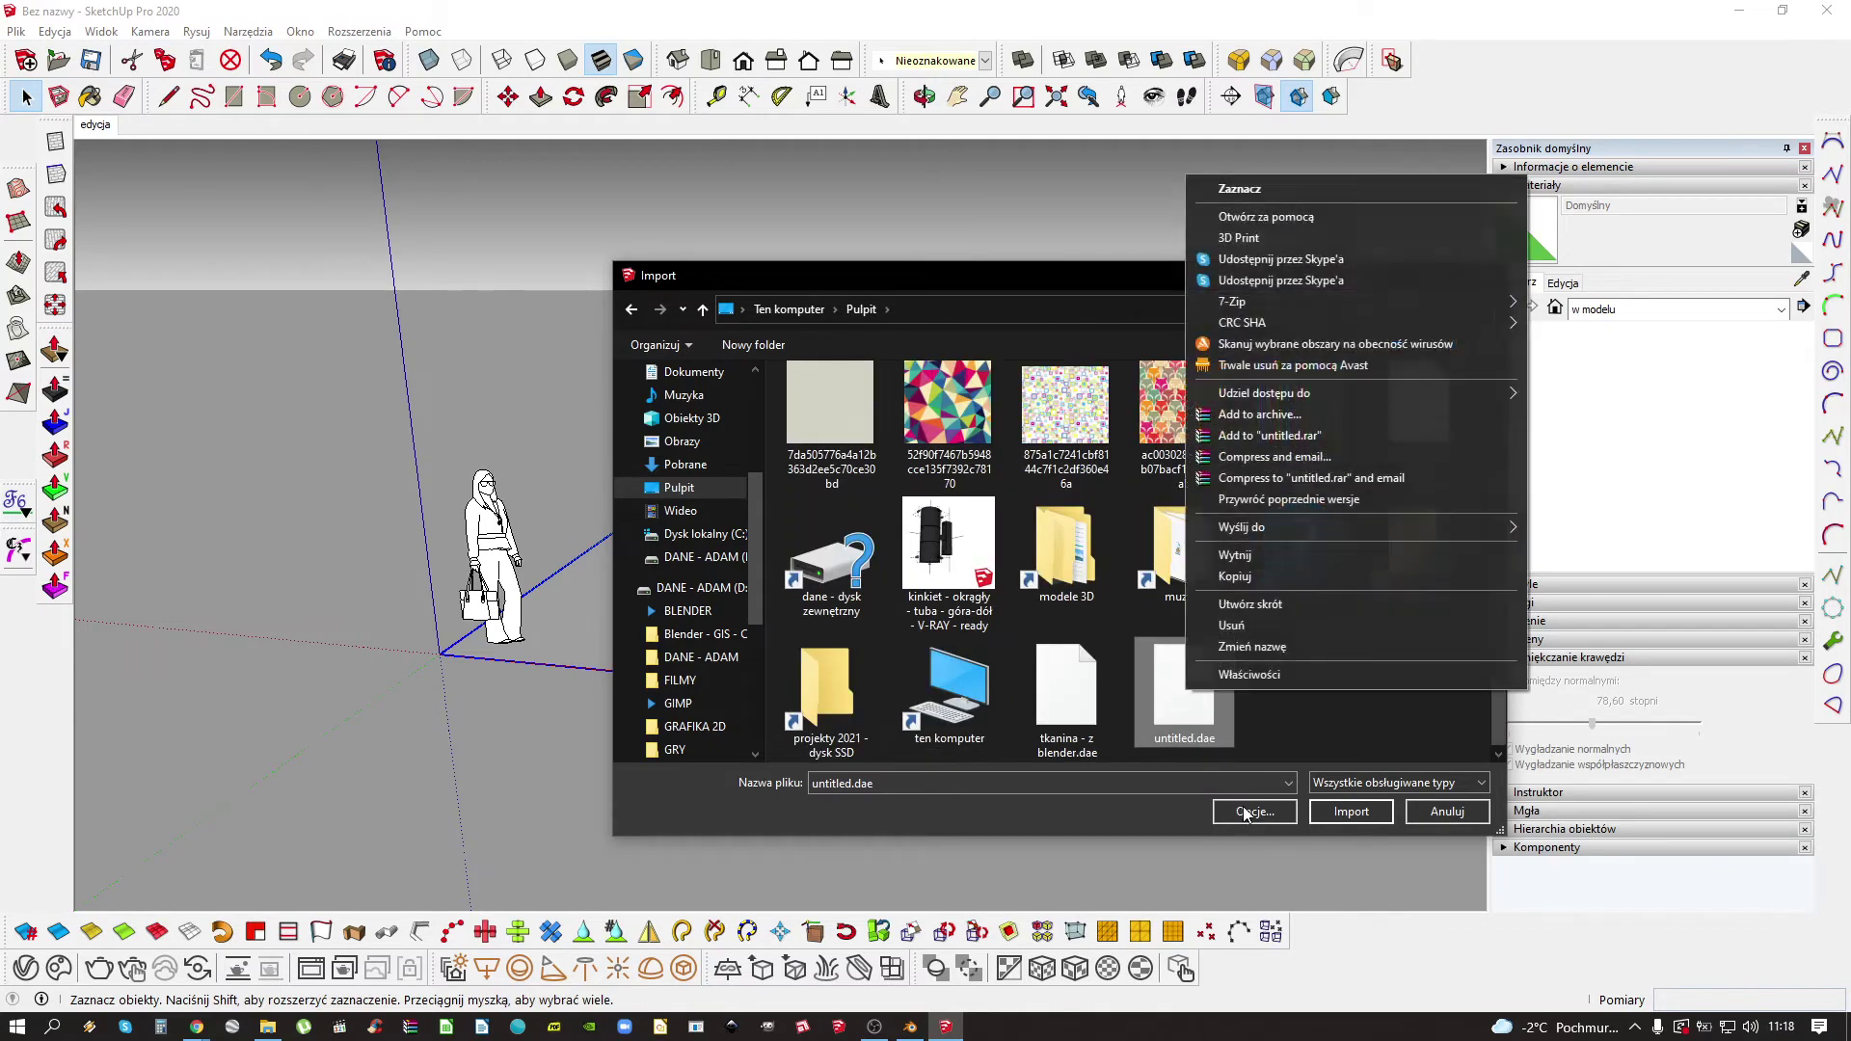
pyautogui.click(1296, 681)
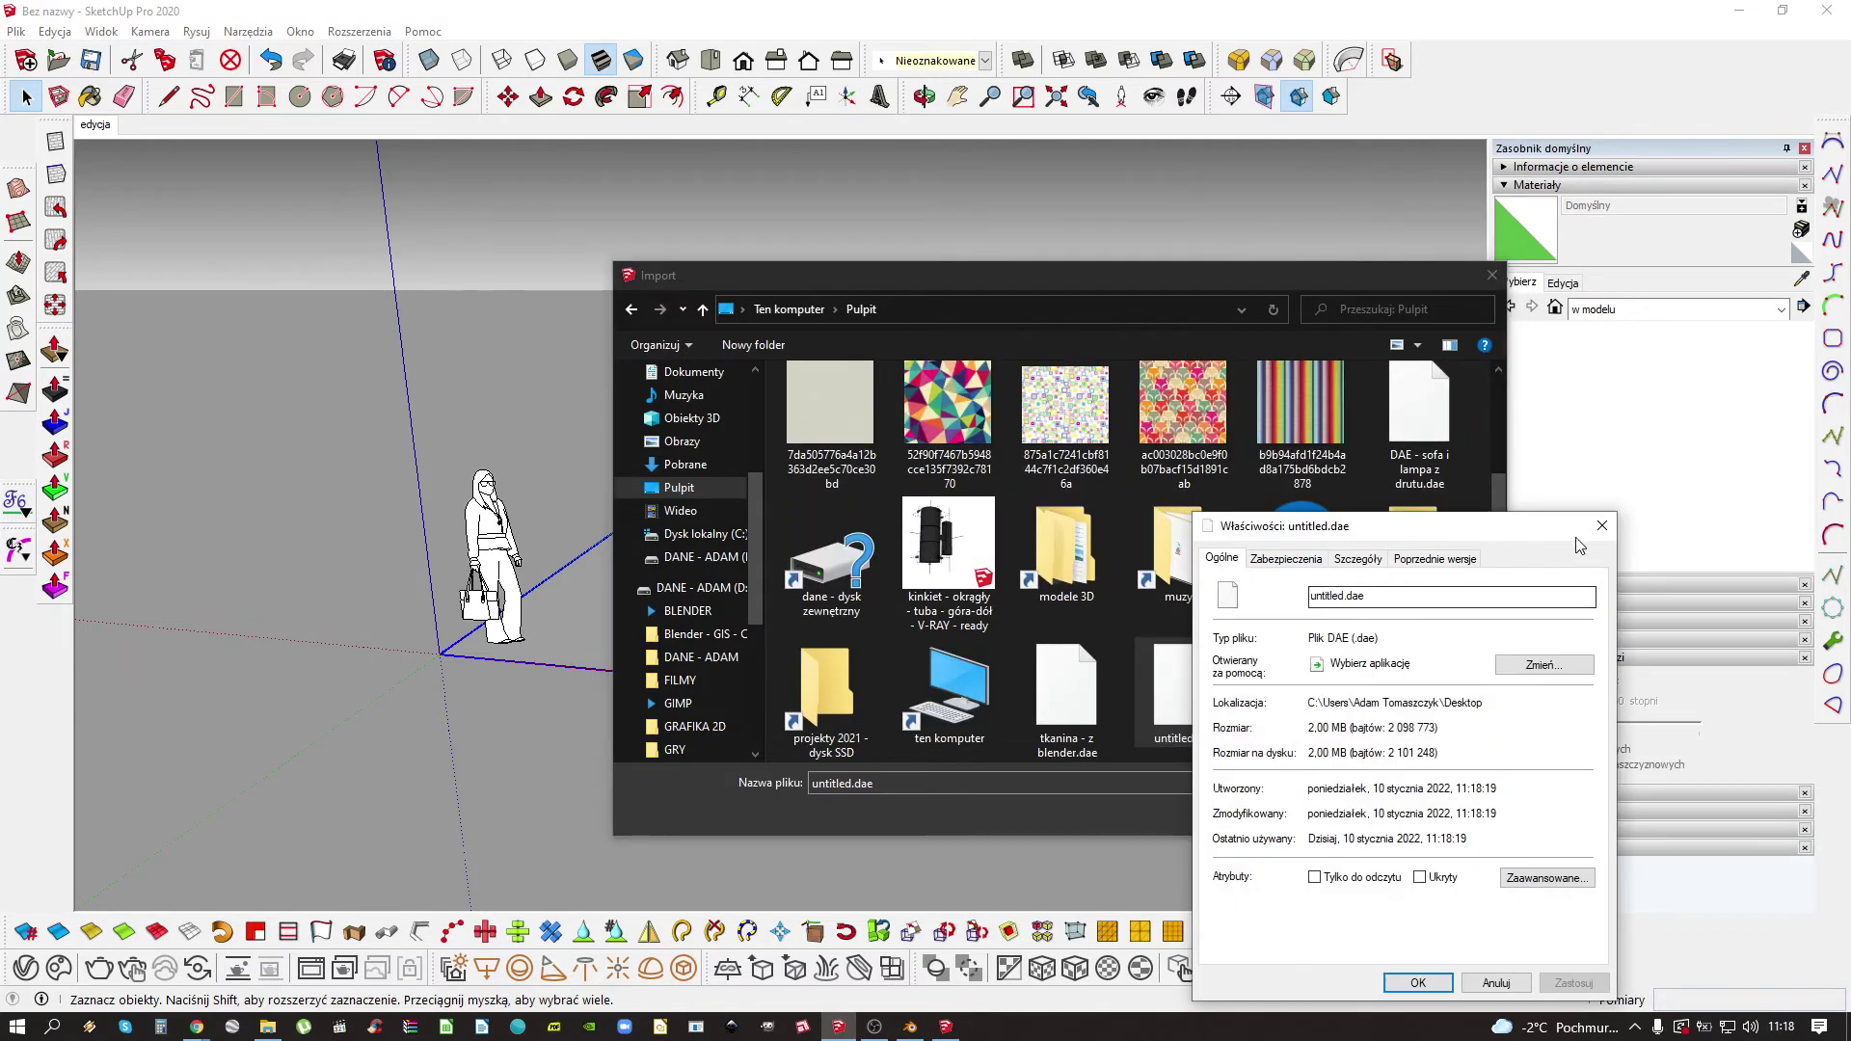
pyautogui.click(1603, 526)
pyautogui.click(1328, 681)
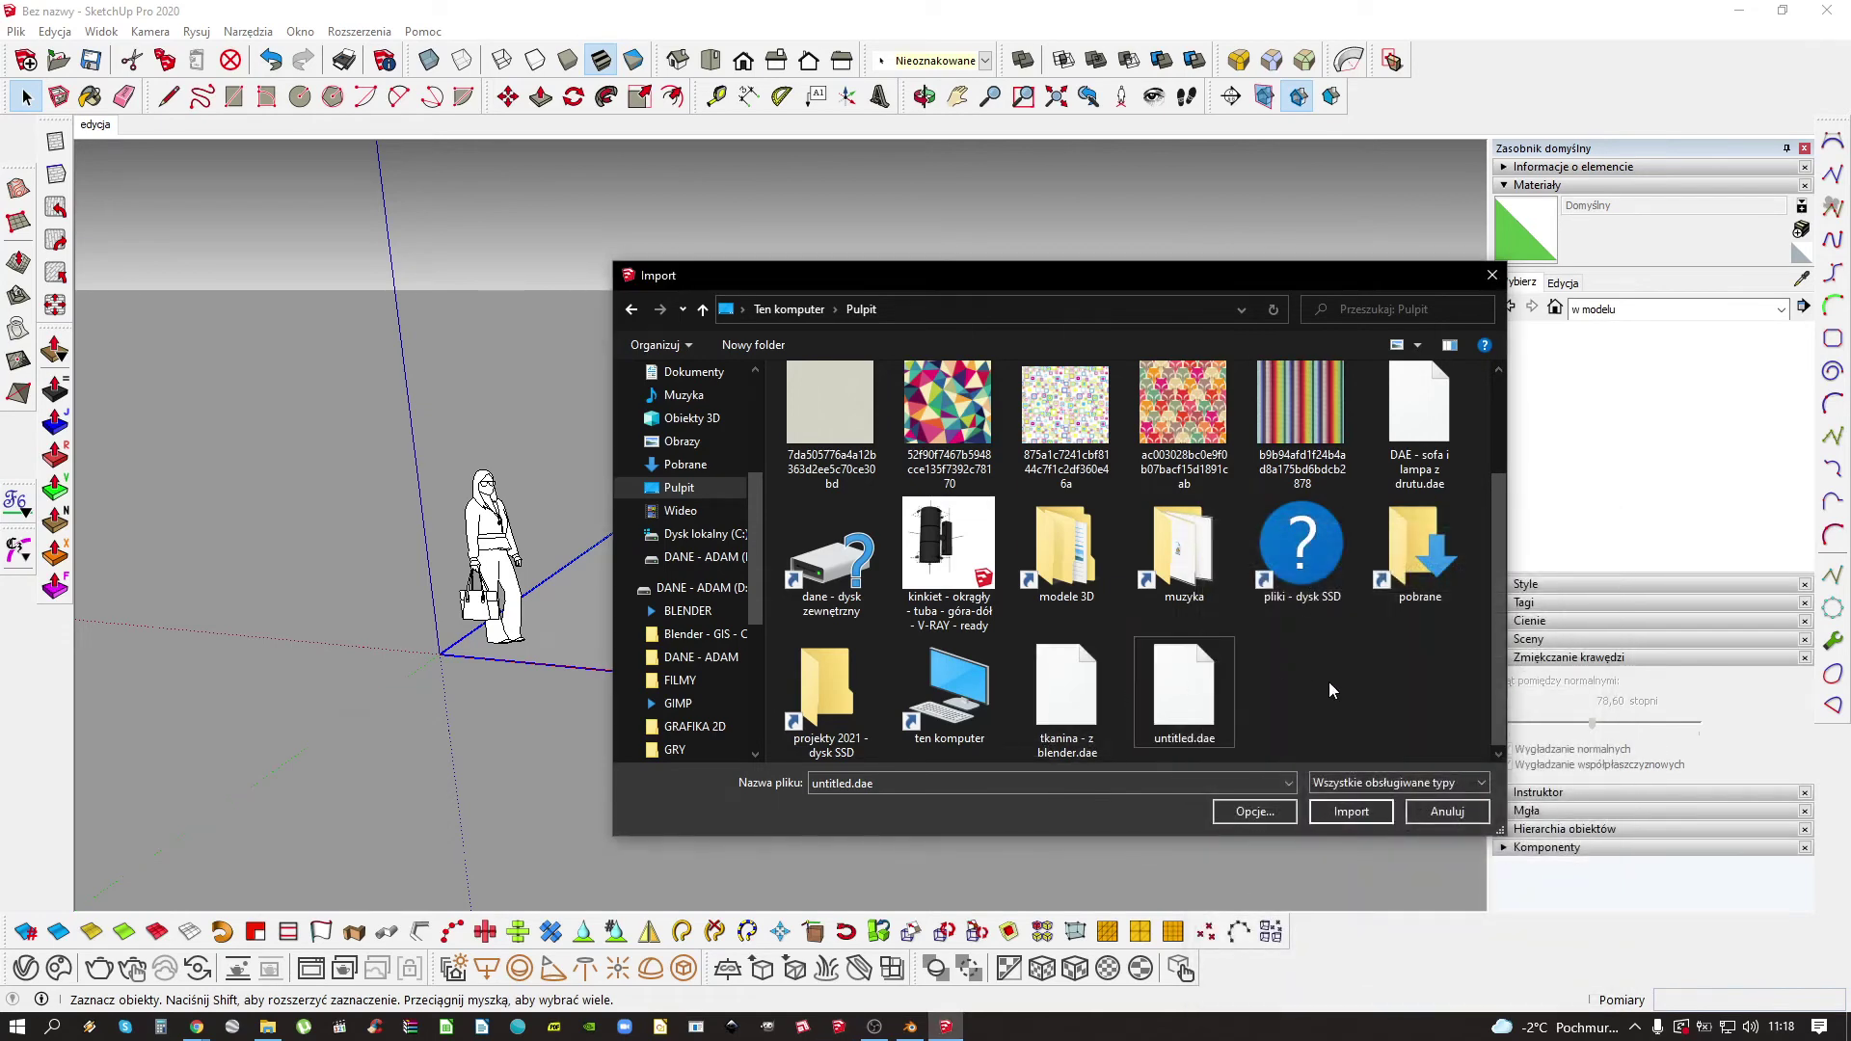
pyautogui.click(1226, 692)
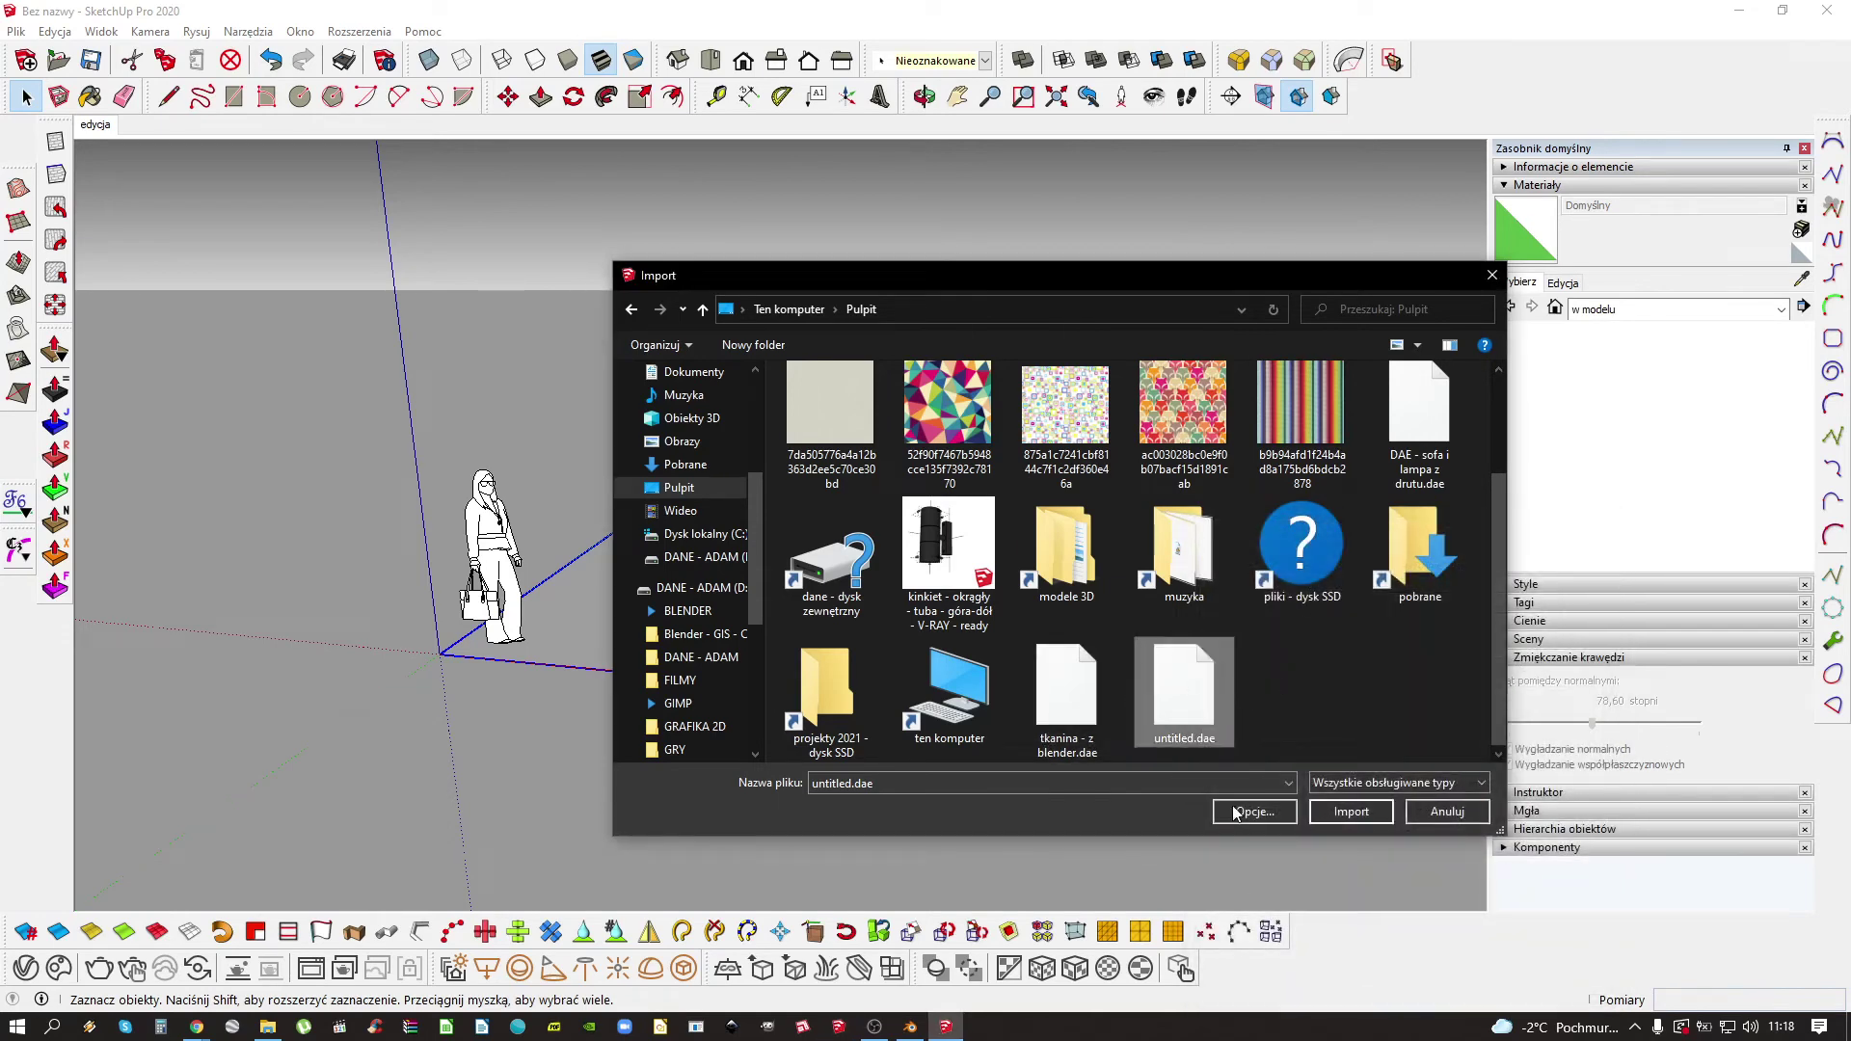
pyautogui.click(1341, 813)
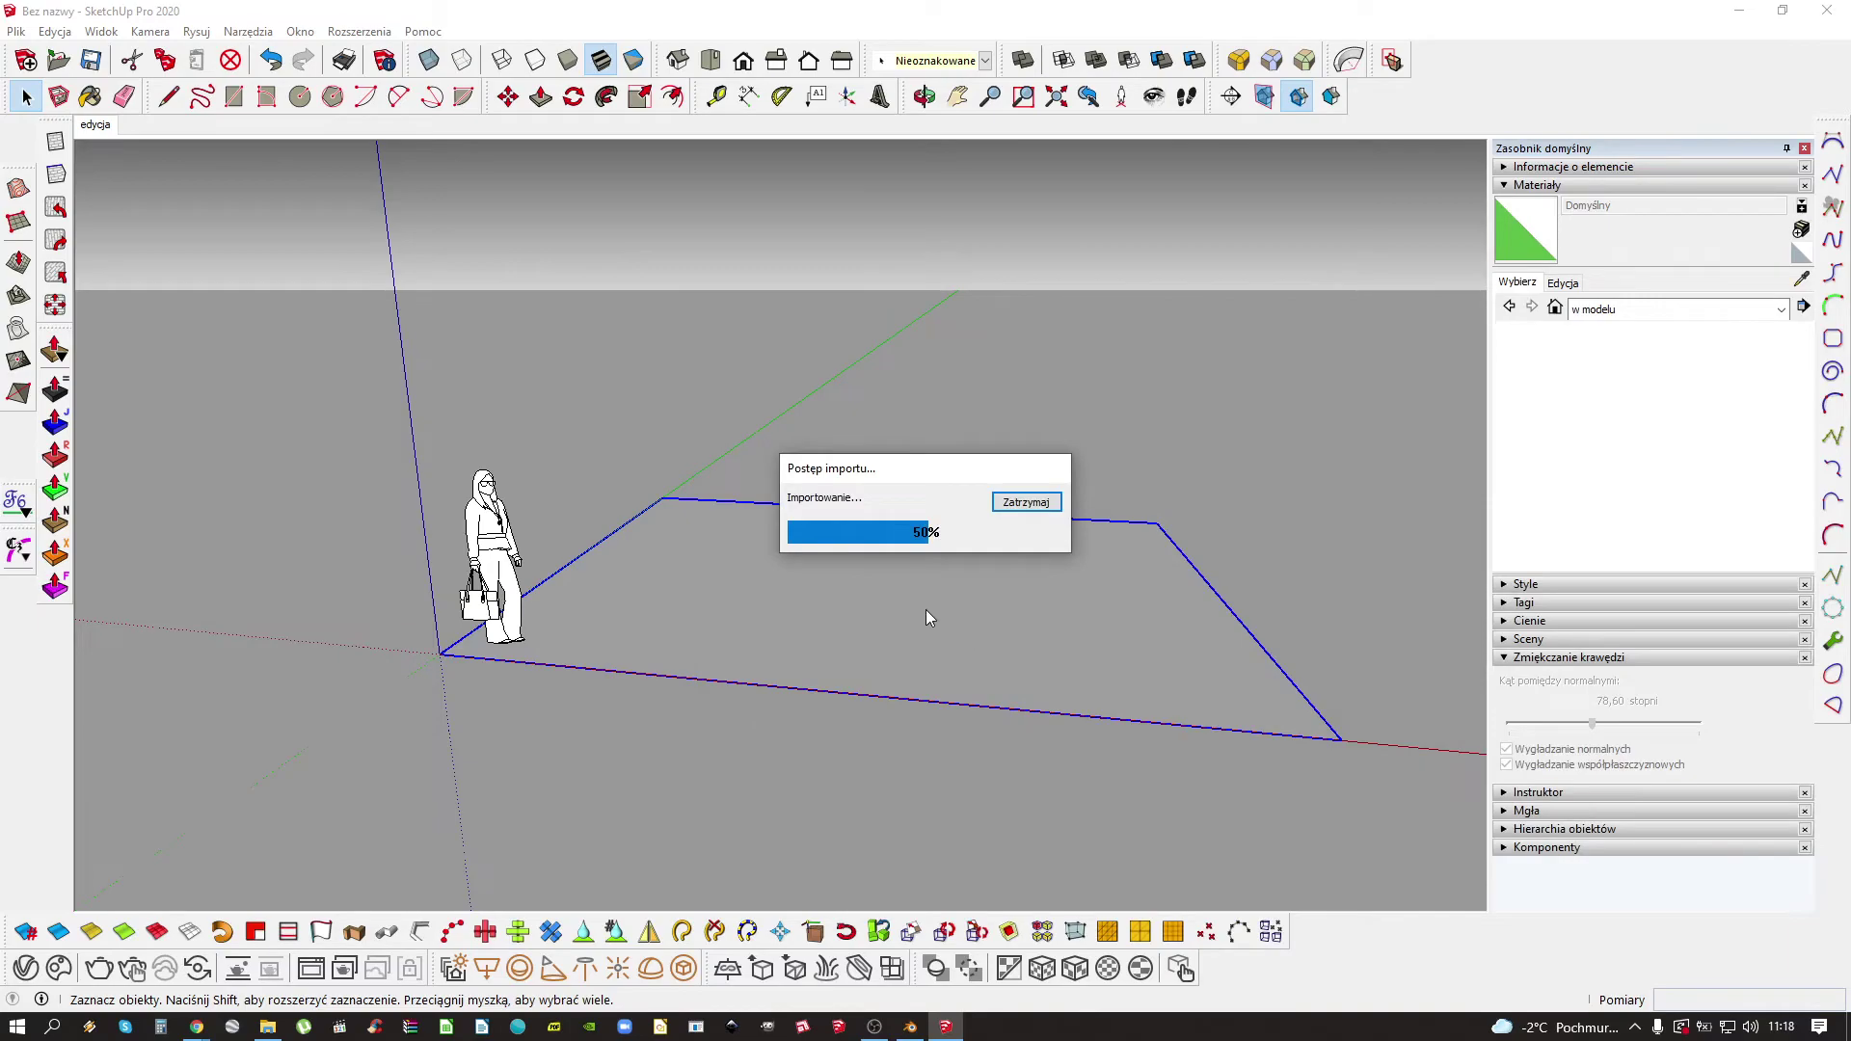
# - Place the imported lion and move it beside the standing figure
pyautogui.click(877, 598)
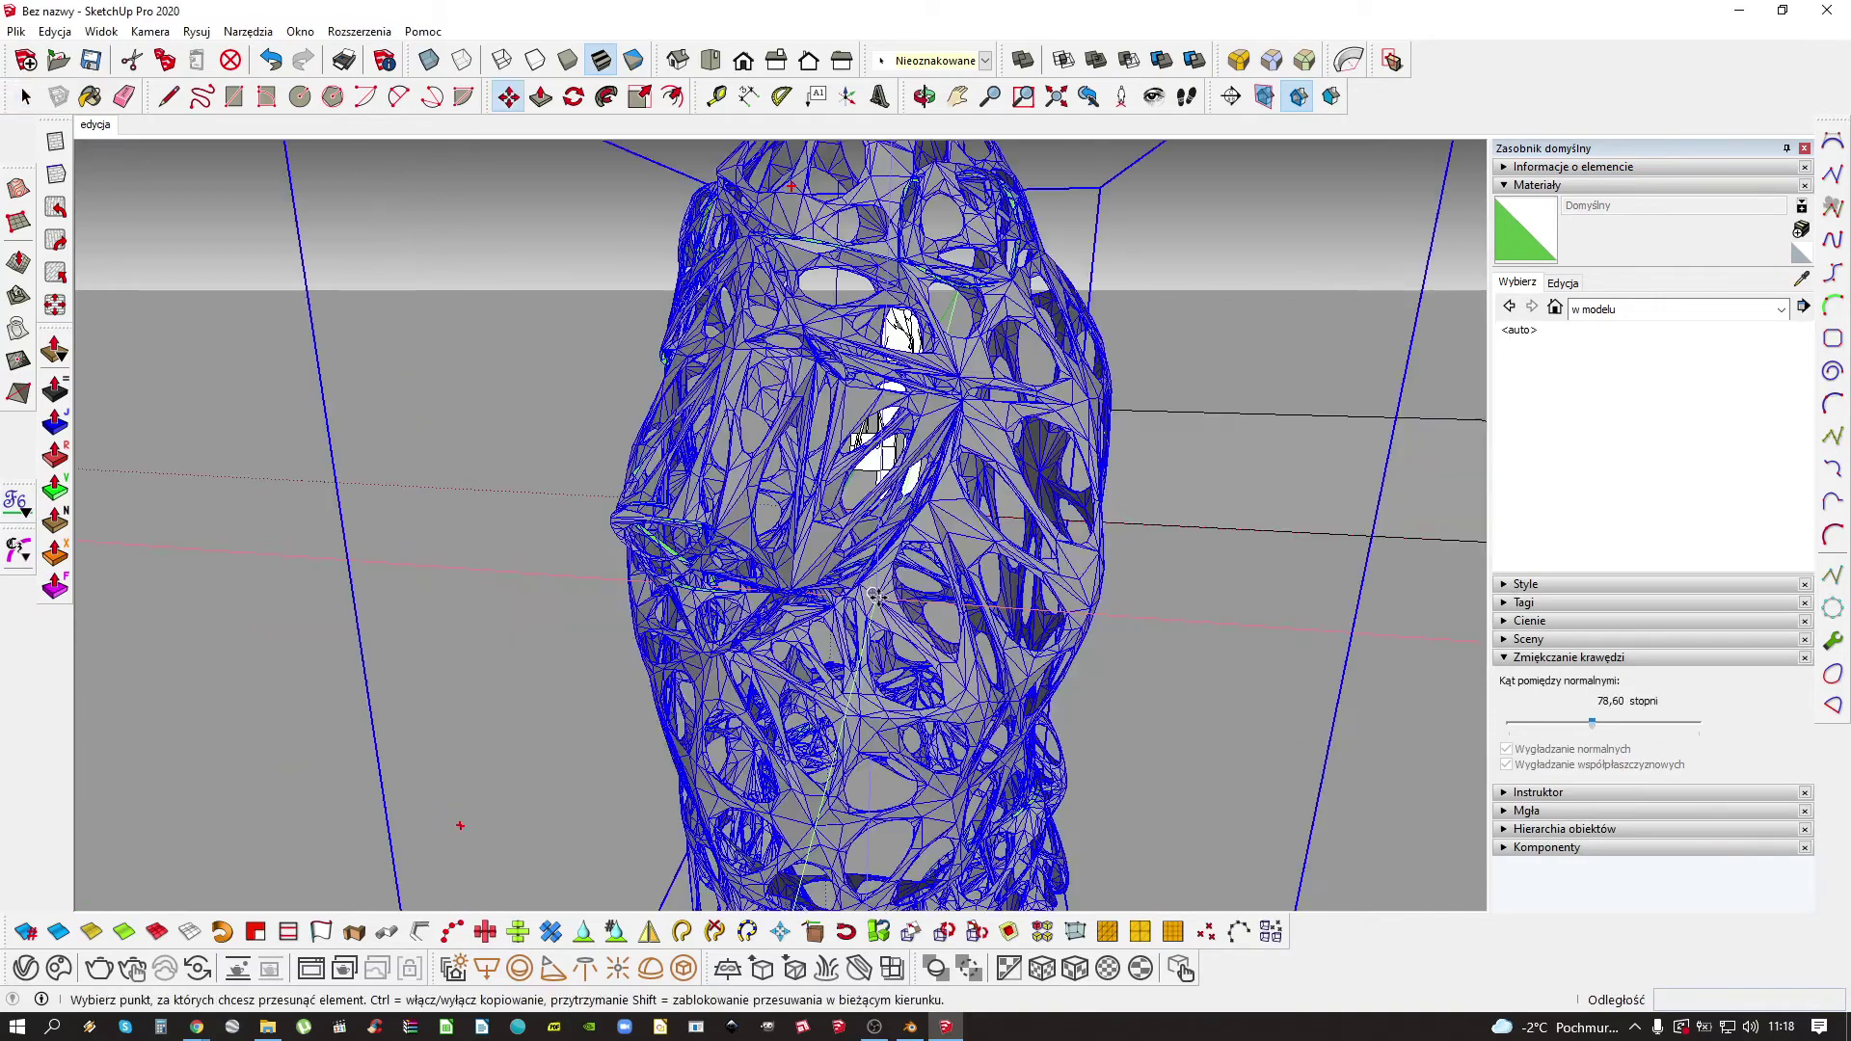
pyautogui.scroll(-5, 459, 810)
pyautogui.moveTo(459, 810); pyautogui.dragTo(562, 631, button='middle')
pyautogui.scroll(-3, 562, 631)
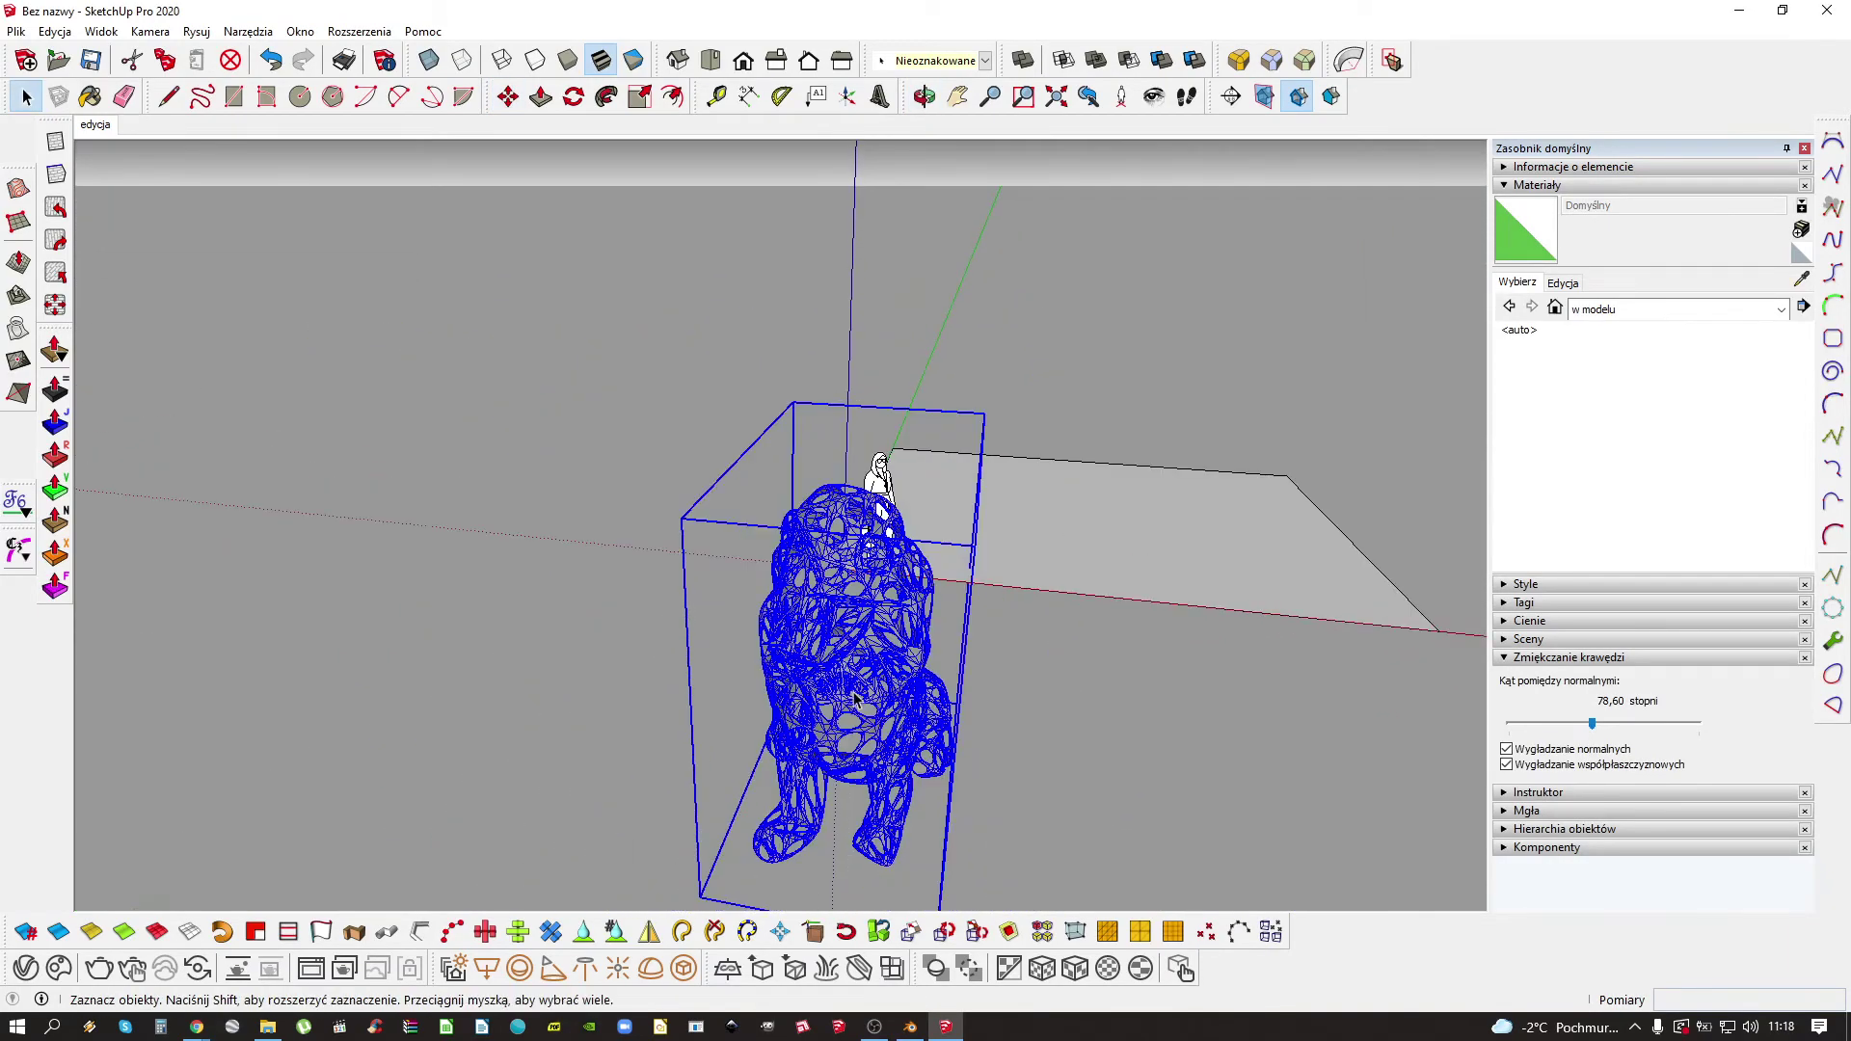
pyautogui.press('m')
pyautogui.moveTo(615, 859); pyautogui.dragTo(995, 565)
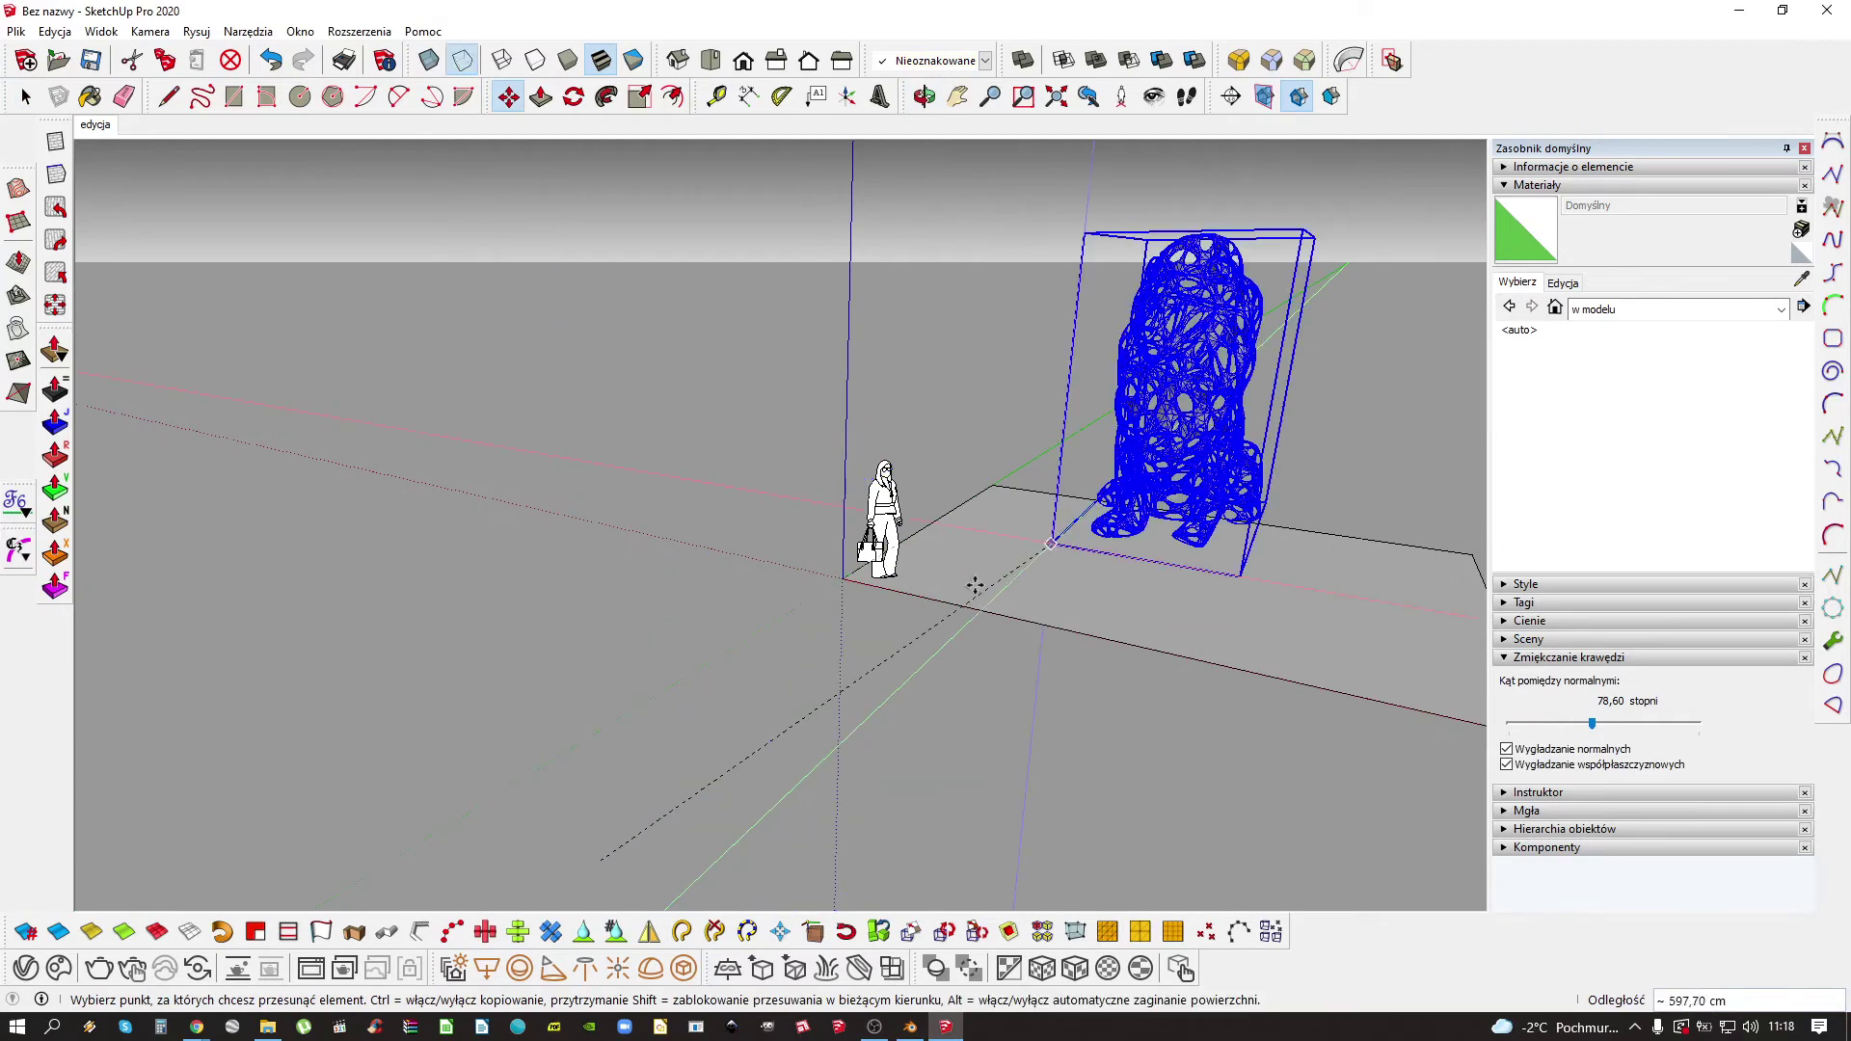
pyautogui.moveTo(1058, 473)
pyautogui.mouseDown(button='middle')
pyautogui.moveTo(1053, 533)
pyautogui.moveTo(993, 557)
pyautogui.mouseUp(button='middle')
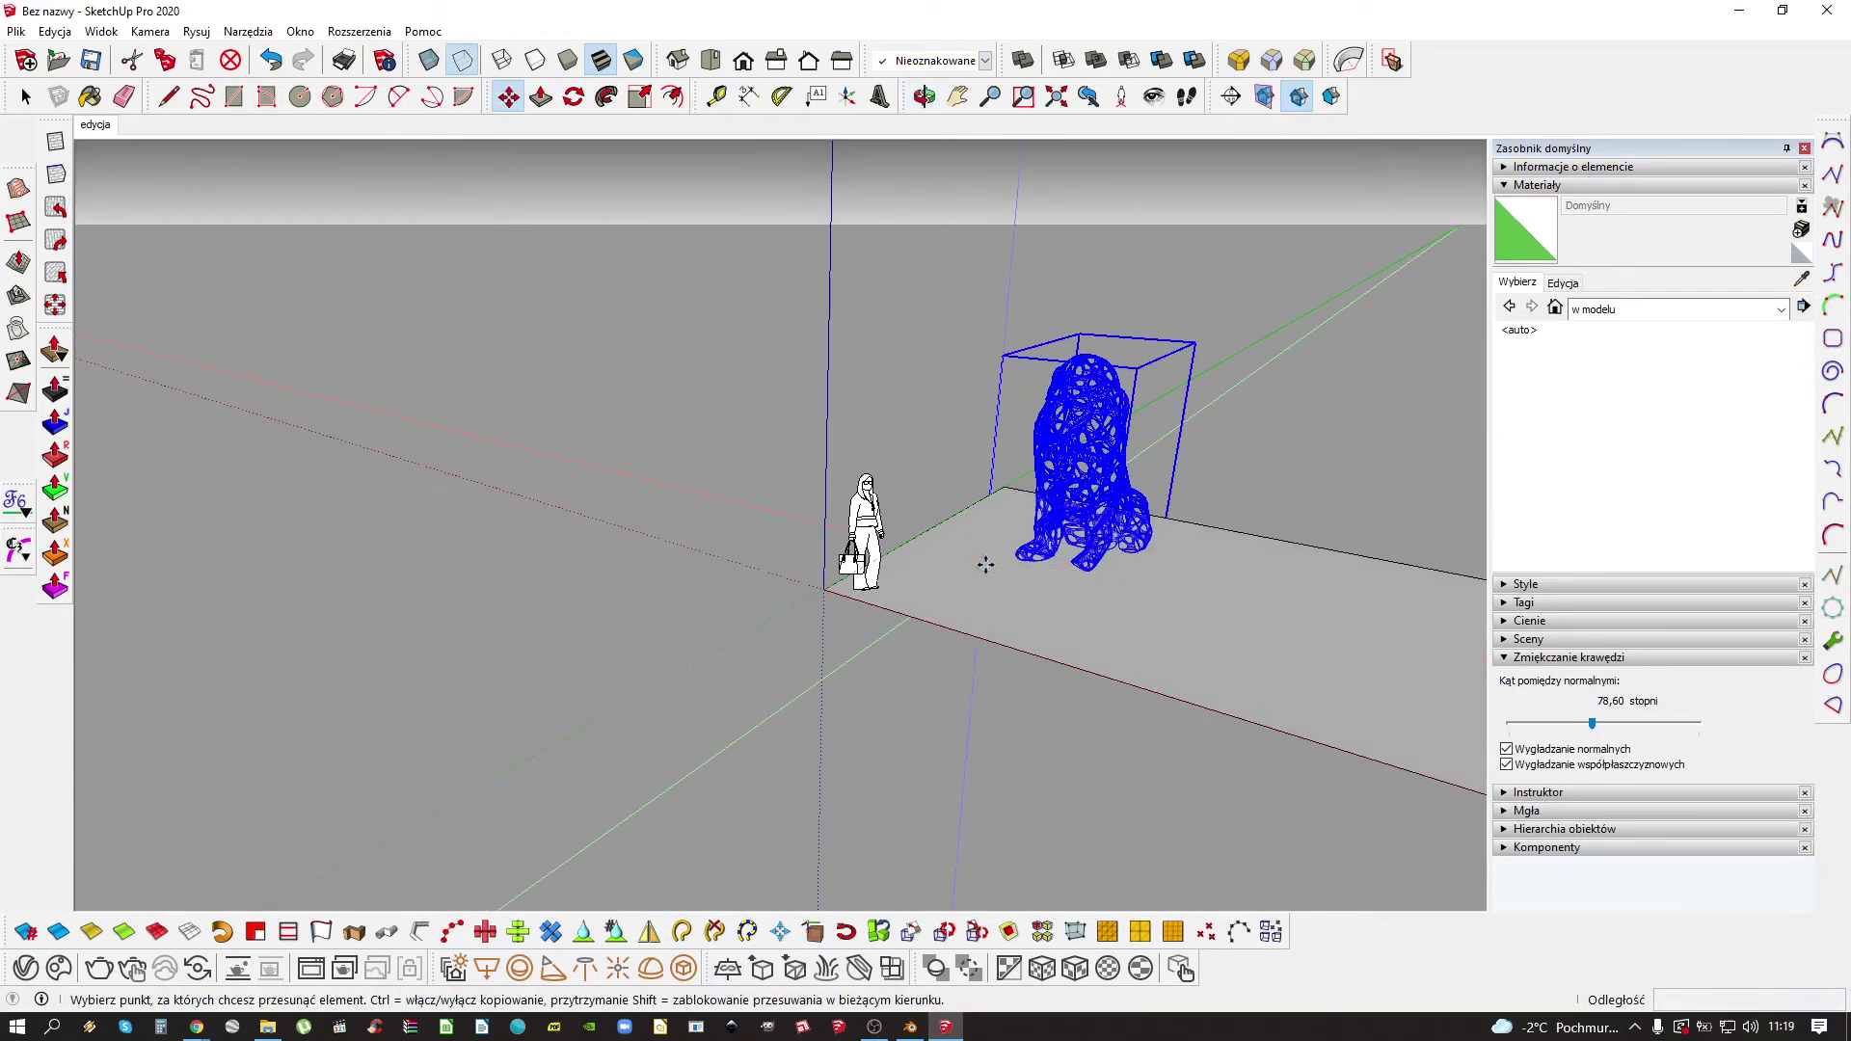
pyautogui.moveTo(993, 557); pyautogui.dragTo(936, 587)
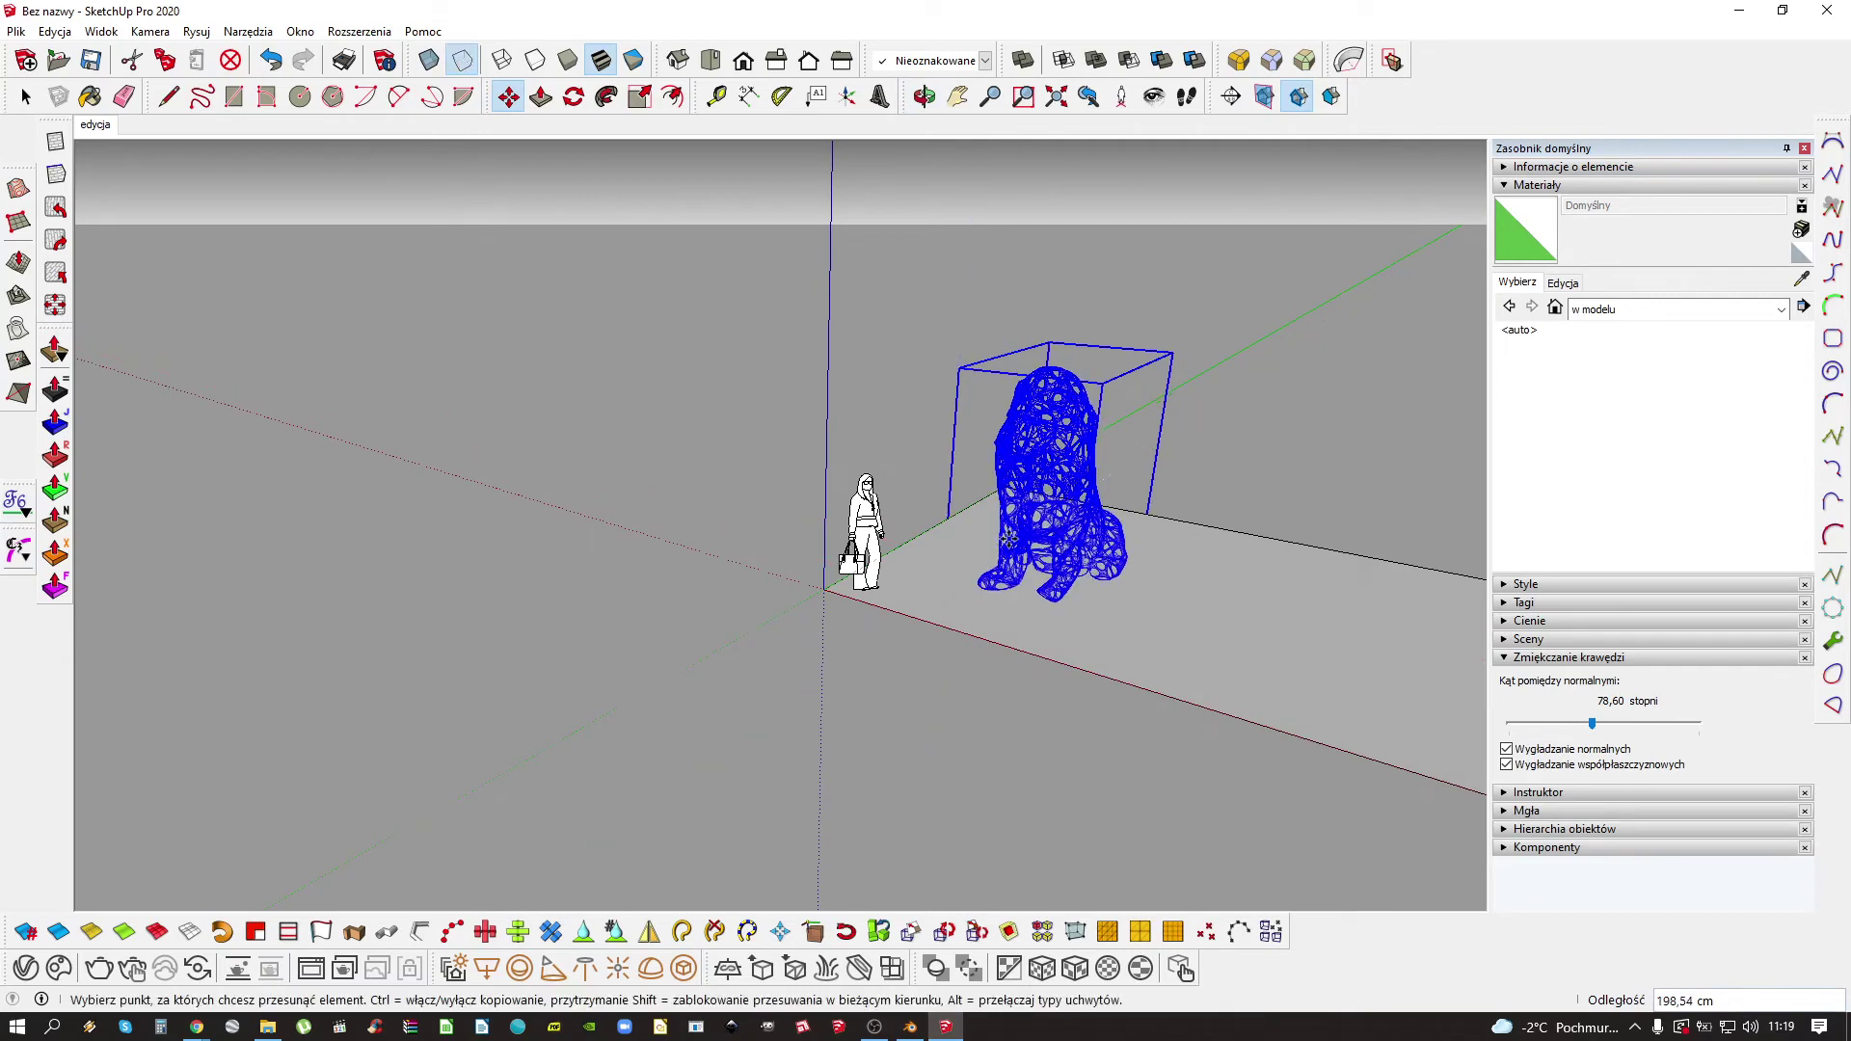
pyautogui.moveTo(942, 588)
pyautogui.mouseDown(button='middle')
pyautogui.moveTo(946, 517)
pyautogui.moveTo(1025, 331)
pyautogui.mouseUp(button='middle')
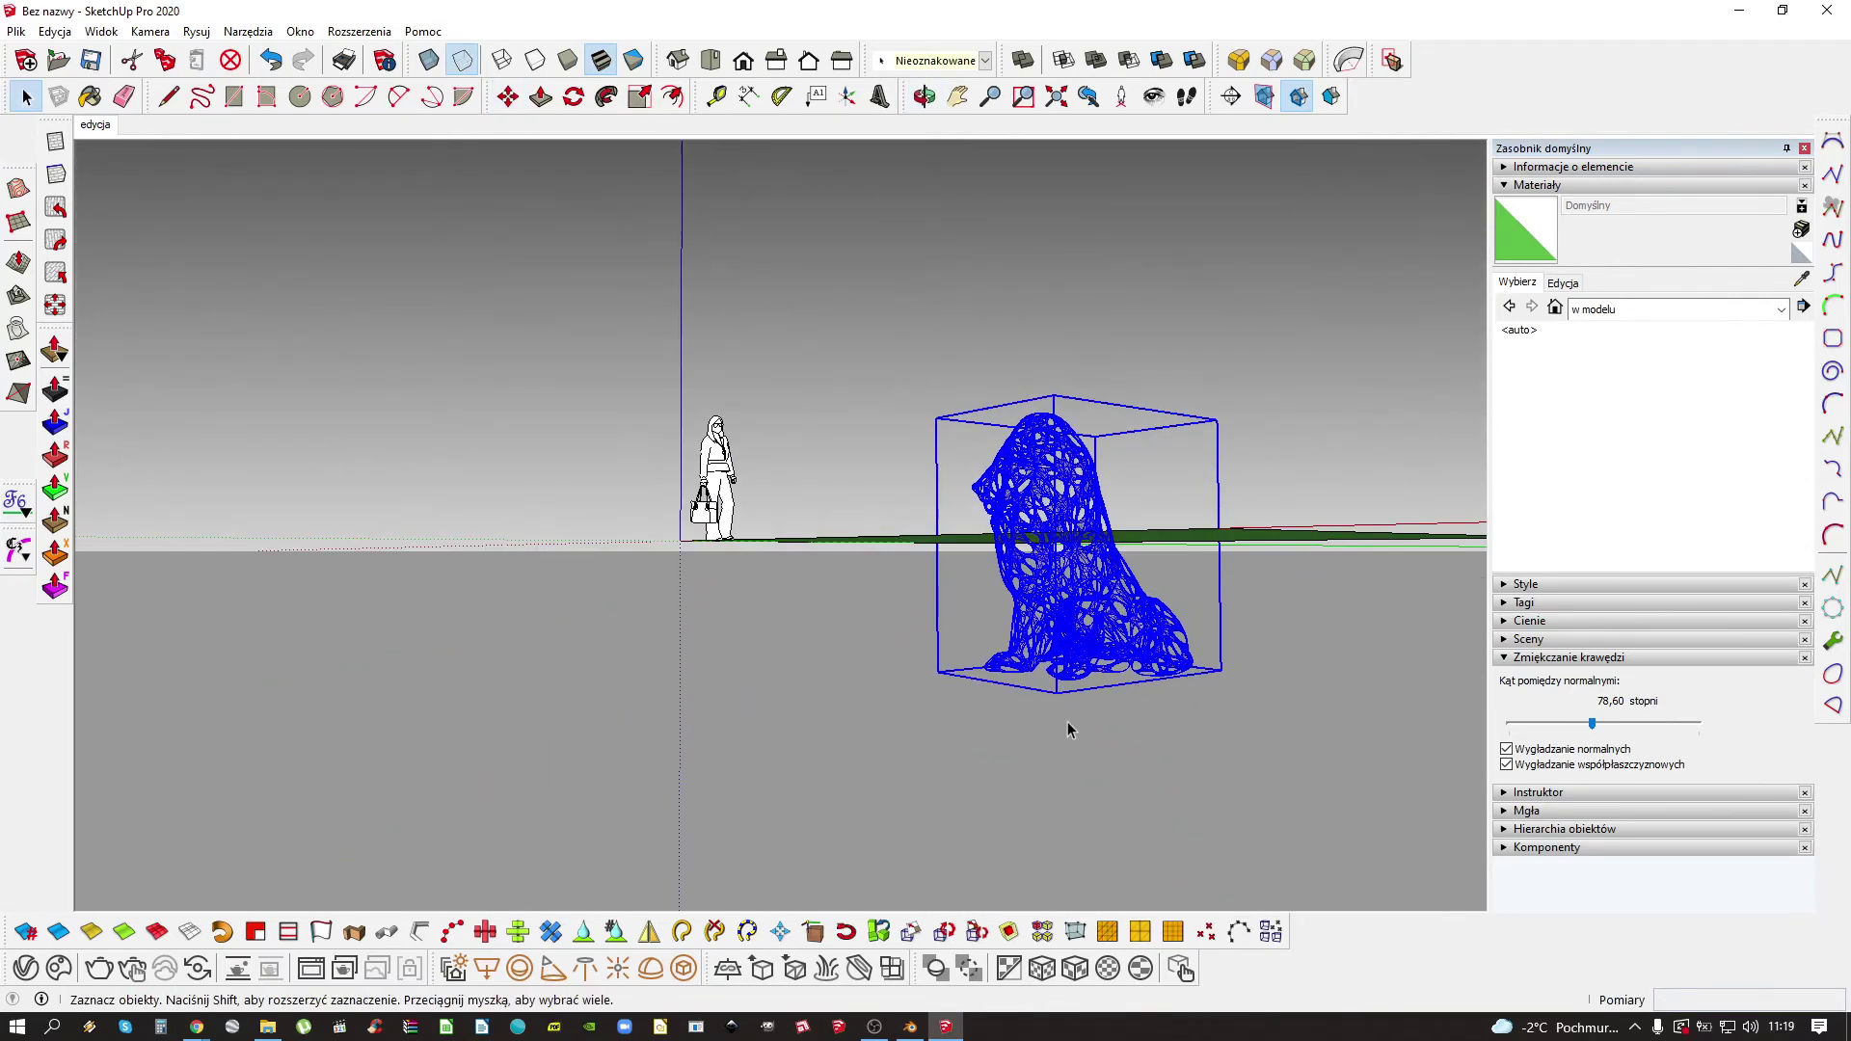
# - Fine-tune the lion's position and enlarge it with Scale
pyautogui.press('m')
pyautogui.moveTo(1080, 718)
pyautogui.mouseDown(button='middle')
pyautogui.moveTo(1032, 818)
pyautogui.moveTo(931, 548)
pyautogui.moveTo(945, 521)
pyautogui.moveTo(877, 682)
pyautogui.moveTo(813, 658)
pyautogui.mouseUp(button='middle')
pyautogui.press('s')
pyautogui.scroll(-3, 935, 498)
pyautogui.scroll(5, 876, 682)
pyautogui.scroll(5, 813, 659)
pyautogui.press('space')
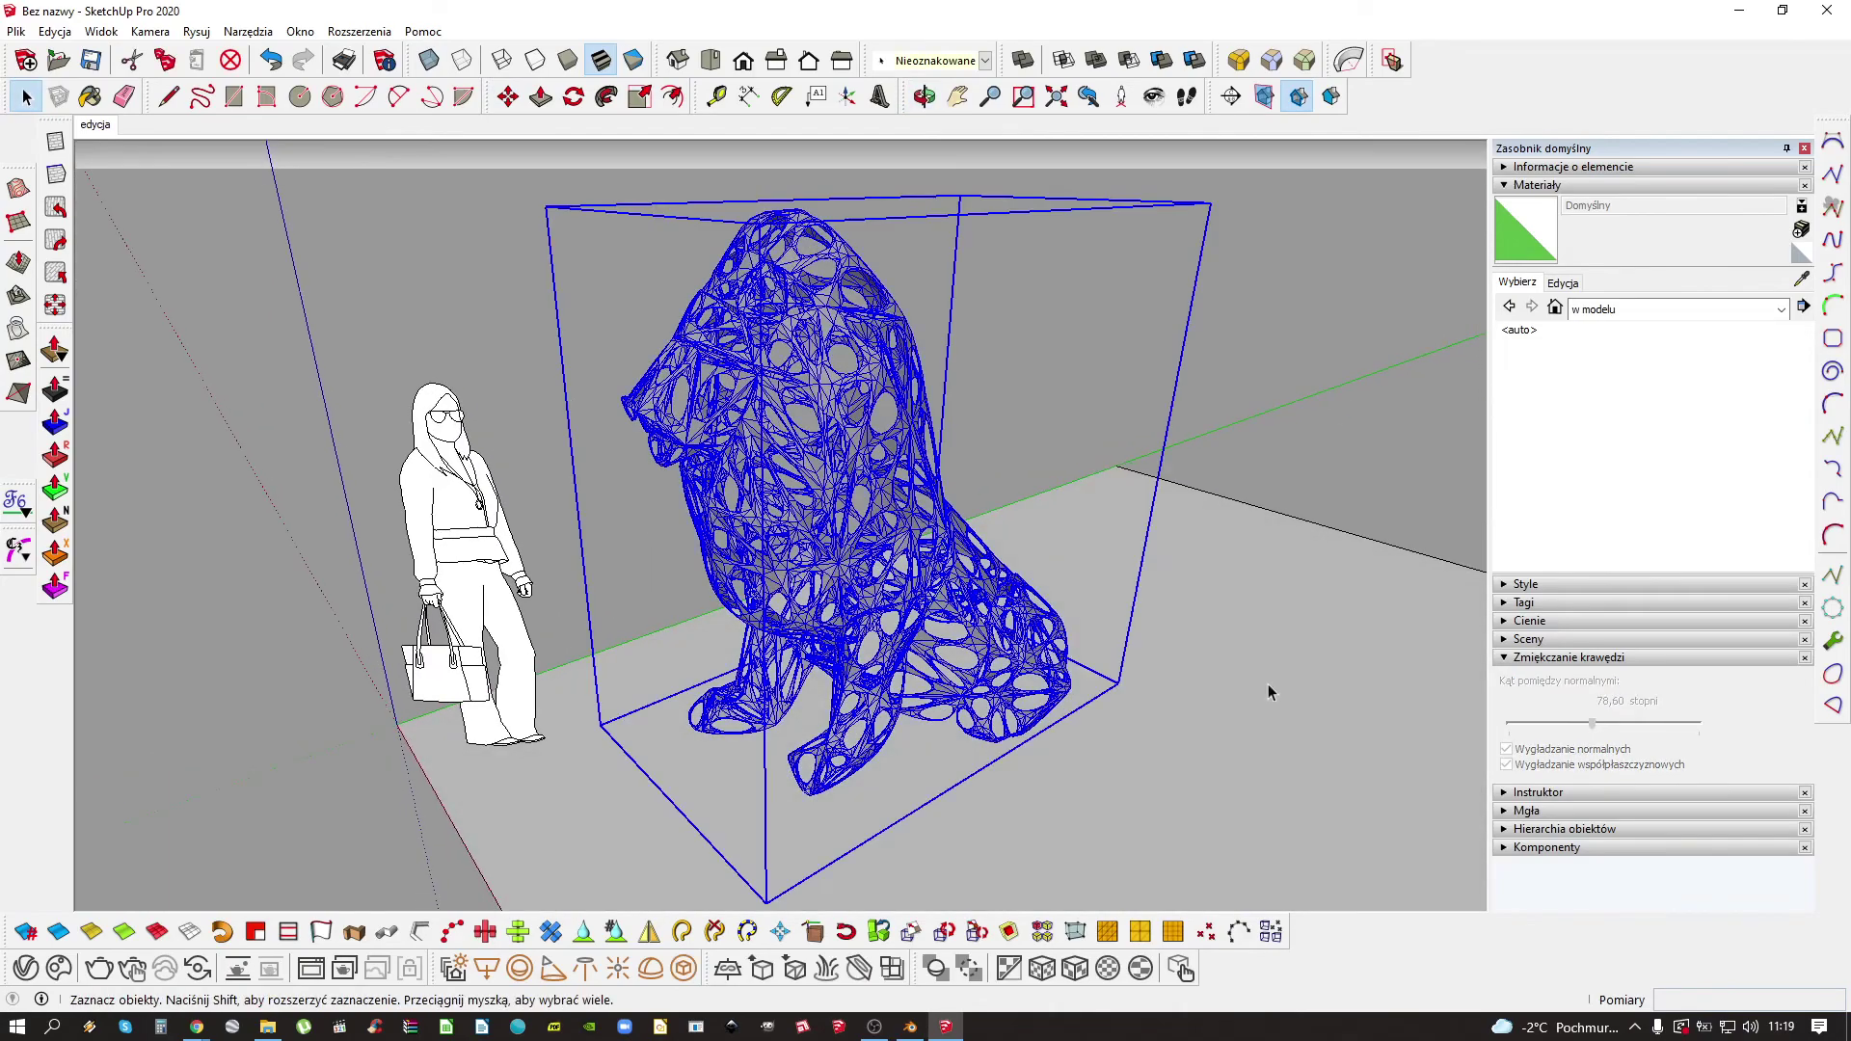
# - Scale the lion down to 0.82 of its size
pyautogui.click(1592, 727)
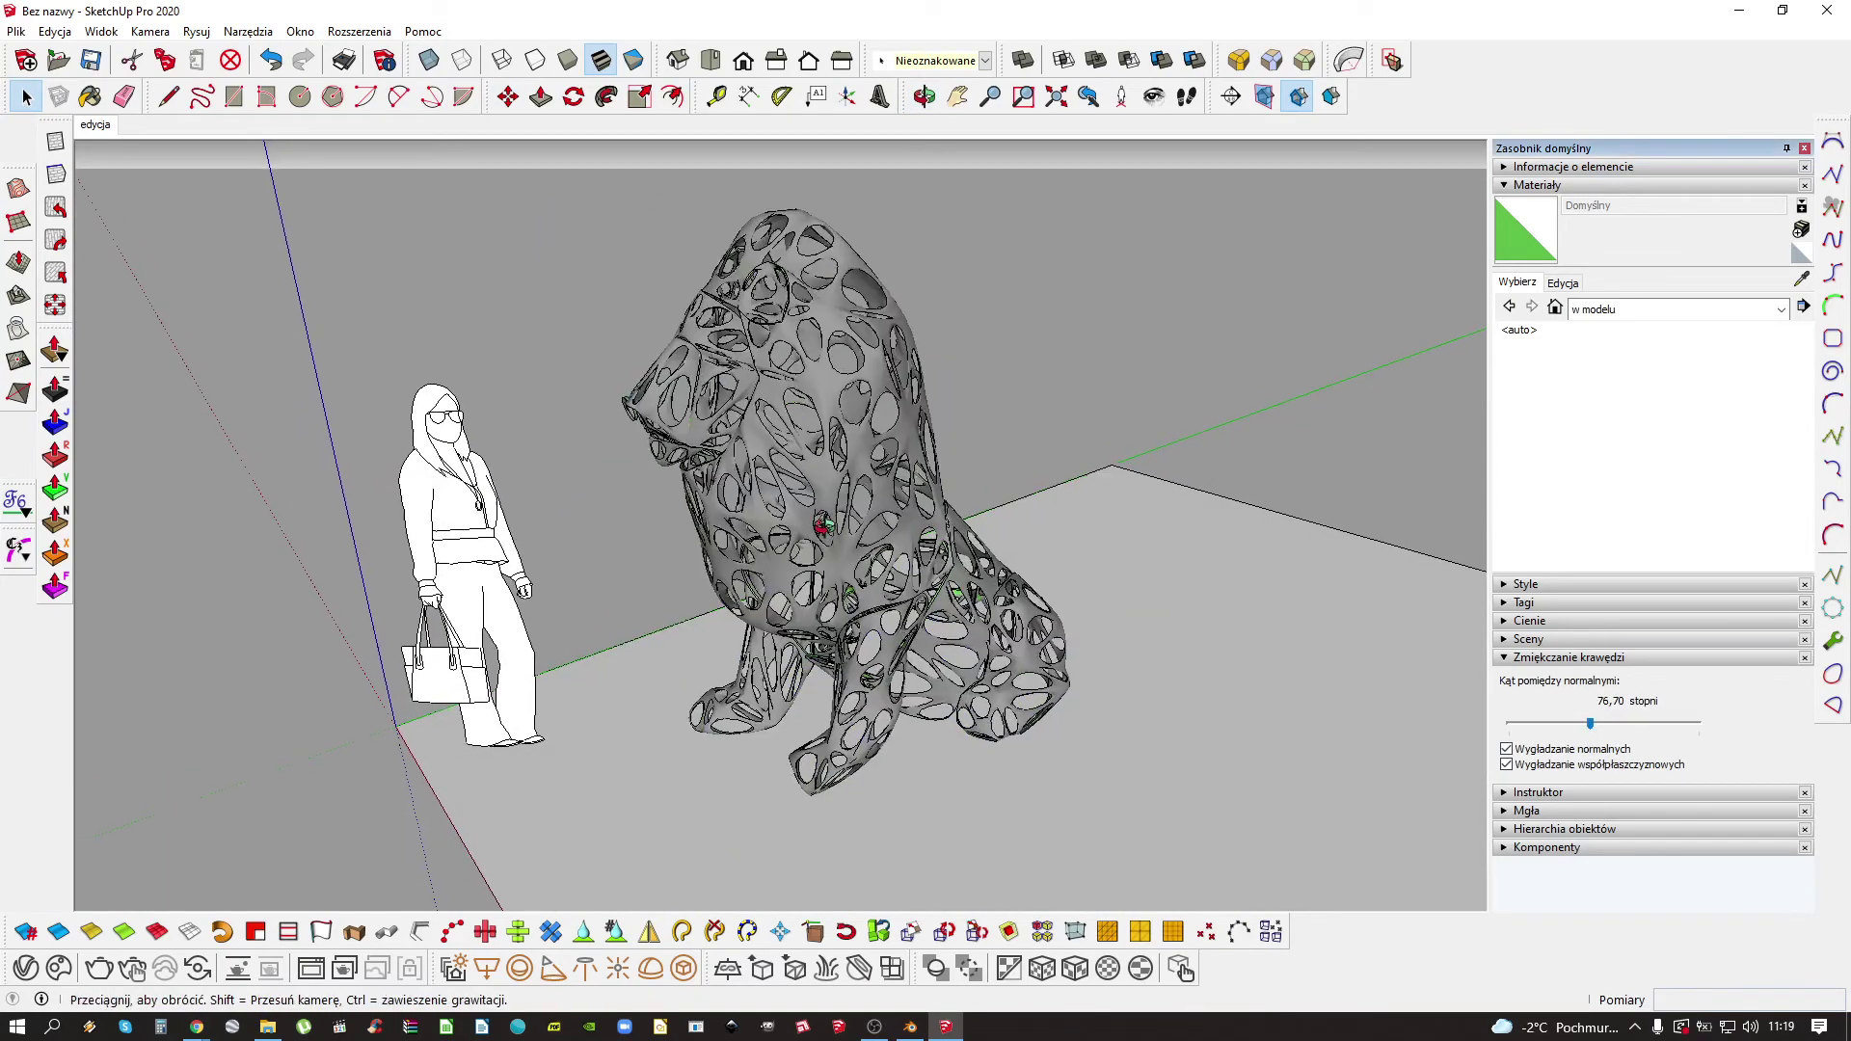
pyautogui.moveTo(868, 540)
pyautogui.mouseDown(button='middle')
pyautogui.moveTo(810, 494)
pyautogui.moveTo(916, 276)
pyautogui.mouseUp(button='middle')
pyautogui.click(810, 494)
pyautogui.press('s')
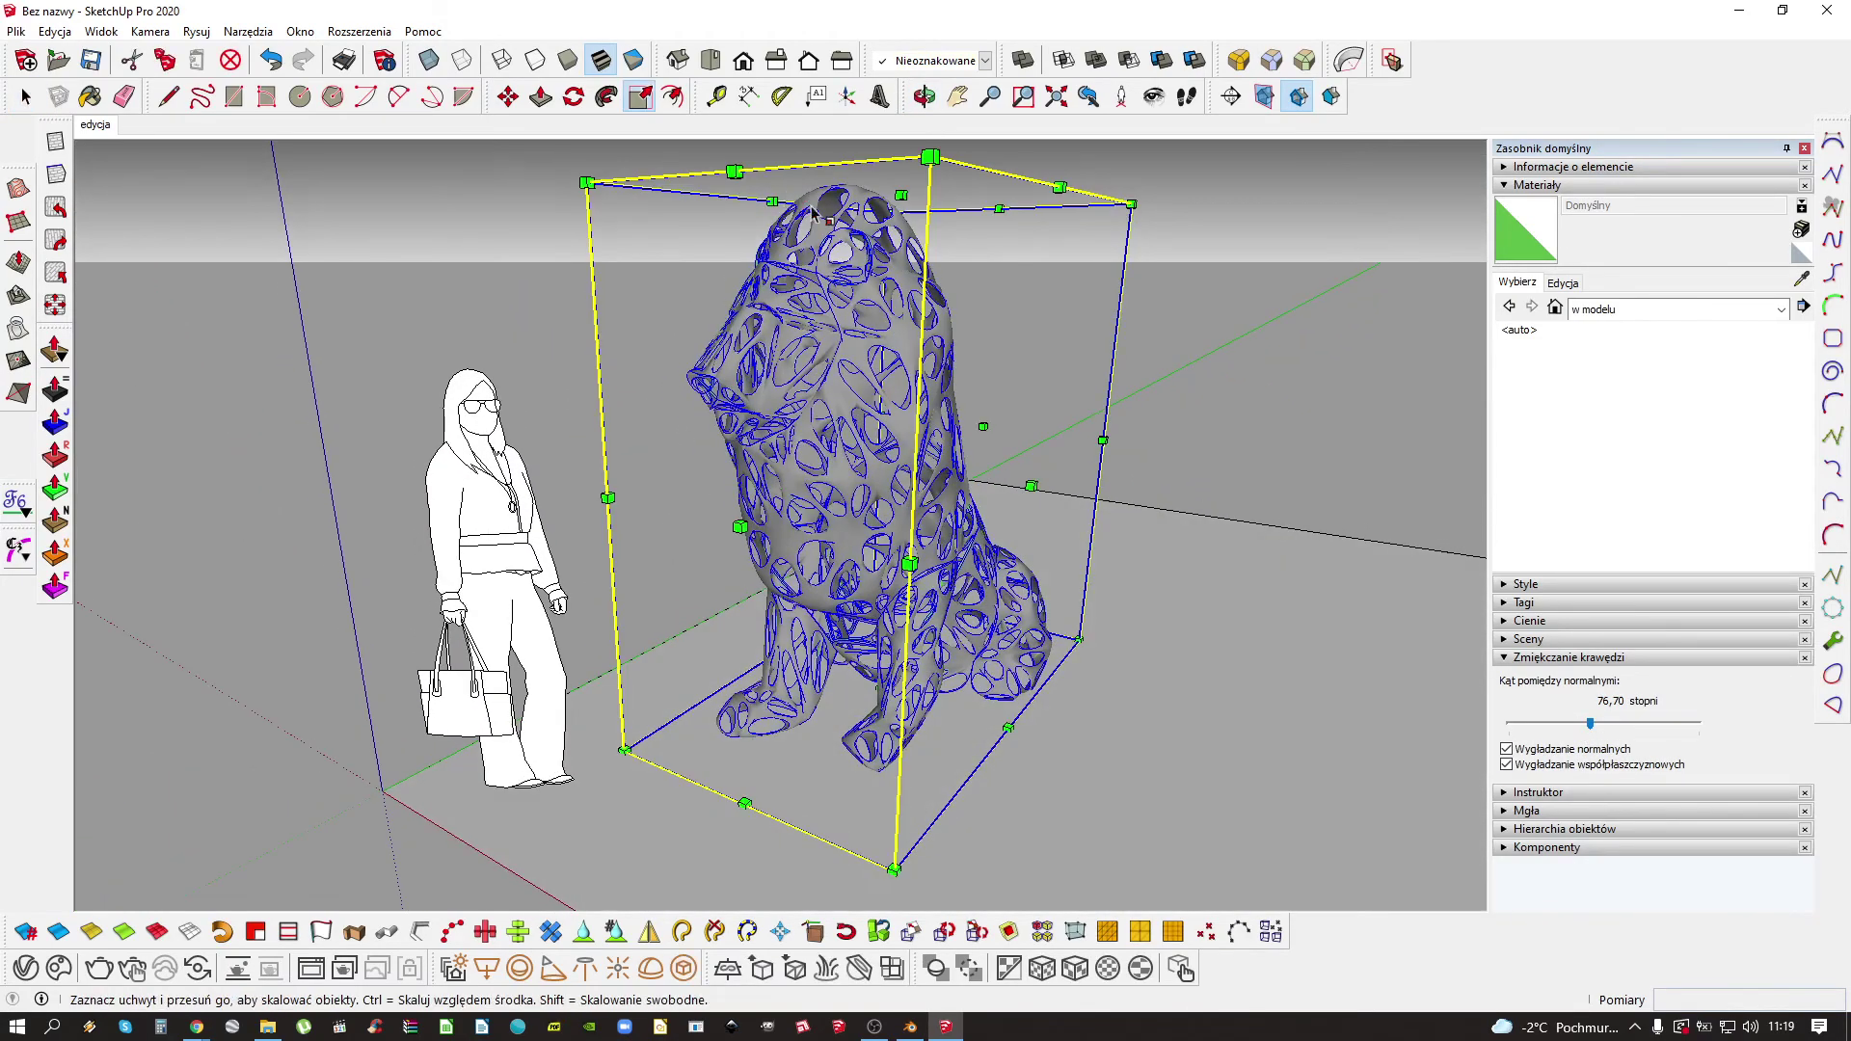
pyautogui.moveTo(885, 210); pyautogui.dragTo(847, 584)
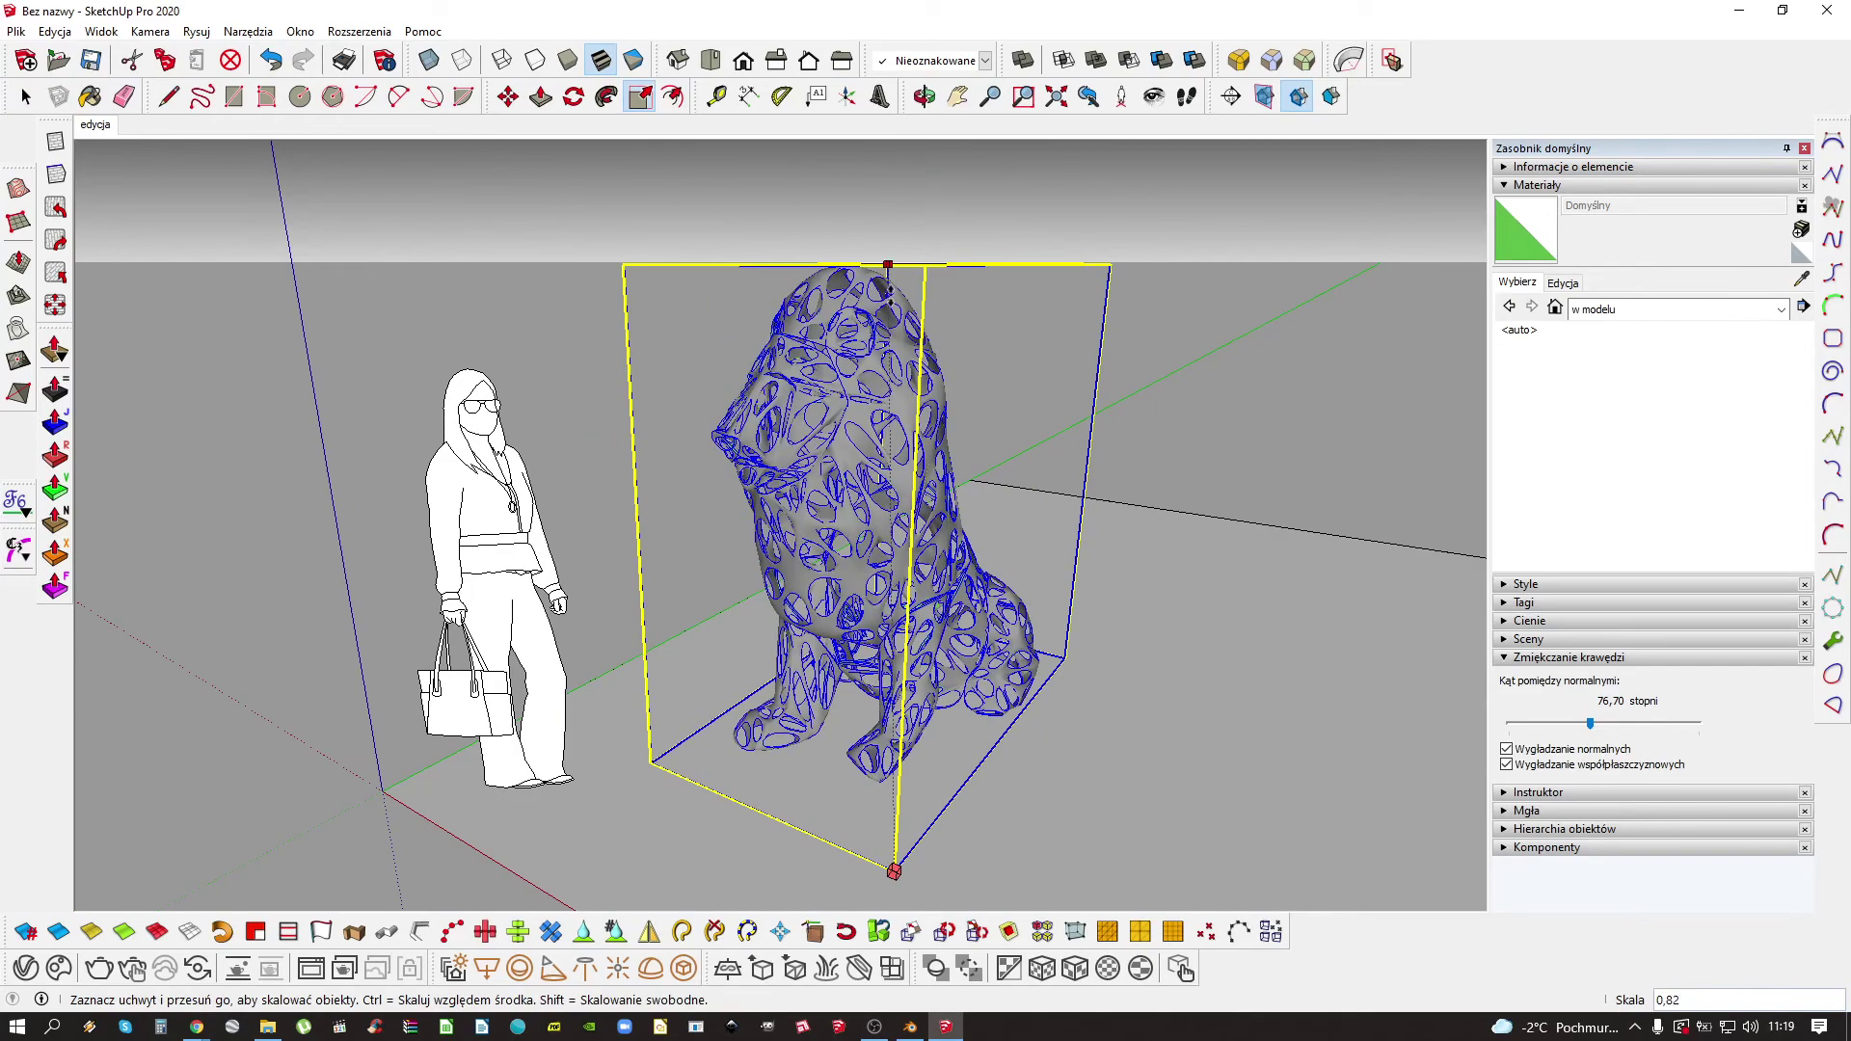
pyautogui.press('space')
pyautogui.scroll(3, 847, 584)
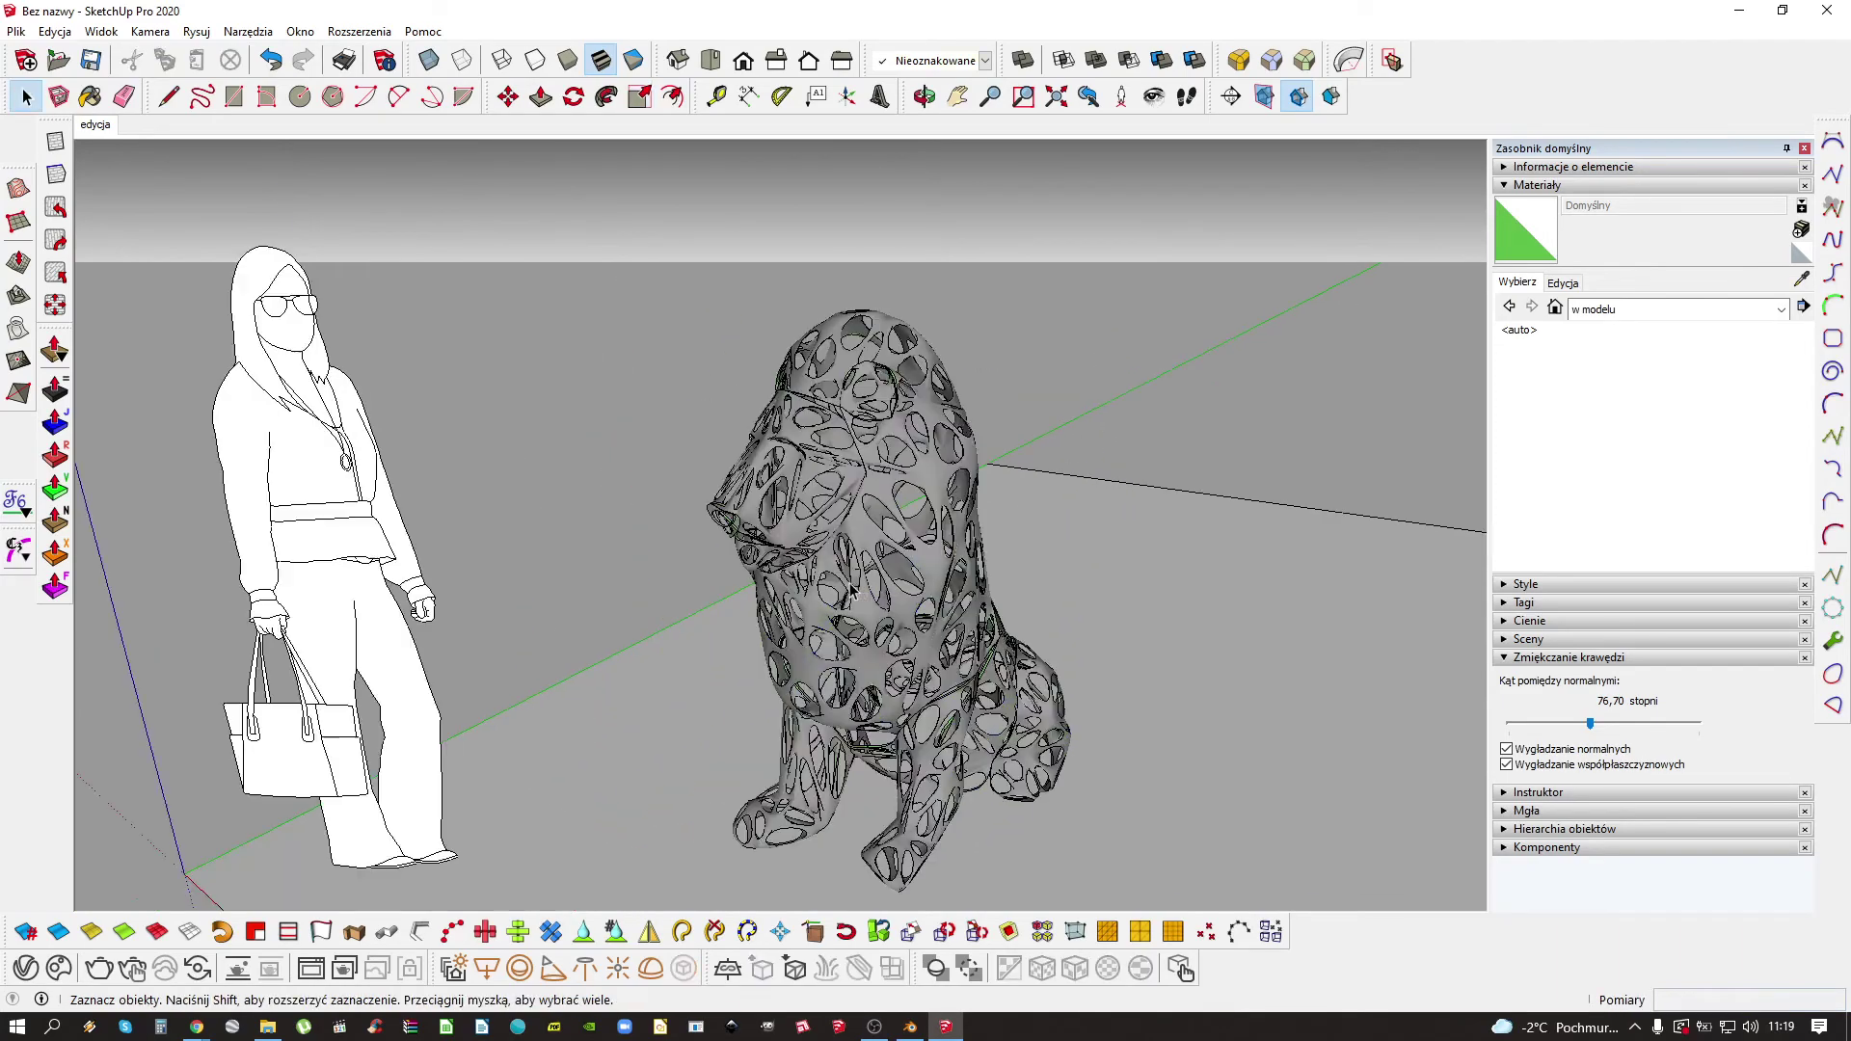
pyautogui.scroll(3, 846, 583)
pyautogui.moveTo(846, 583)
pyautogui.mouseDown(button='middle')
pyautogui.moveTo(638, 498)
pyautogui.moveTo(1282, 525)
pyautogui.mouseUp(button='middle')
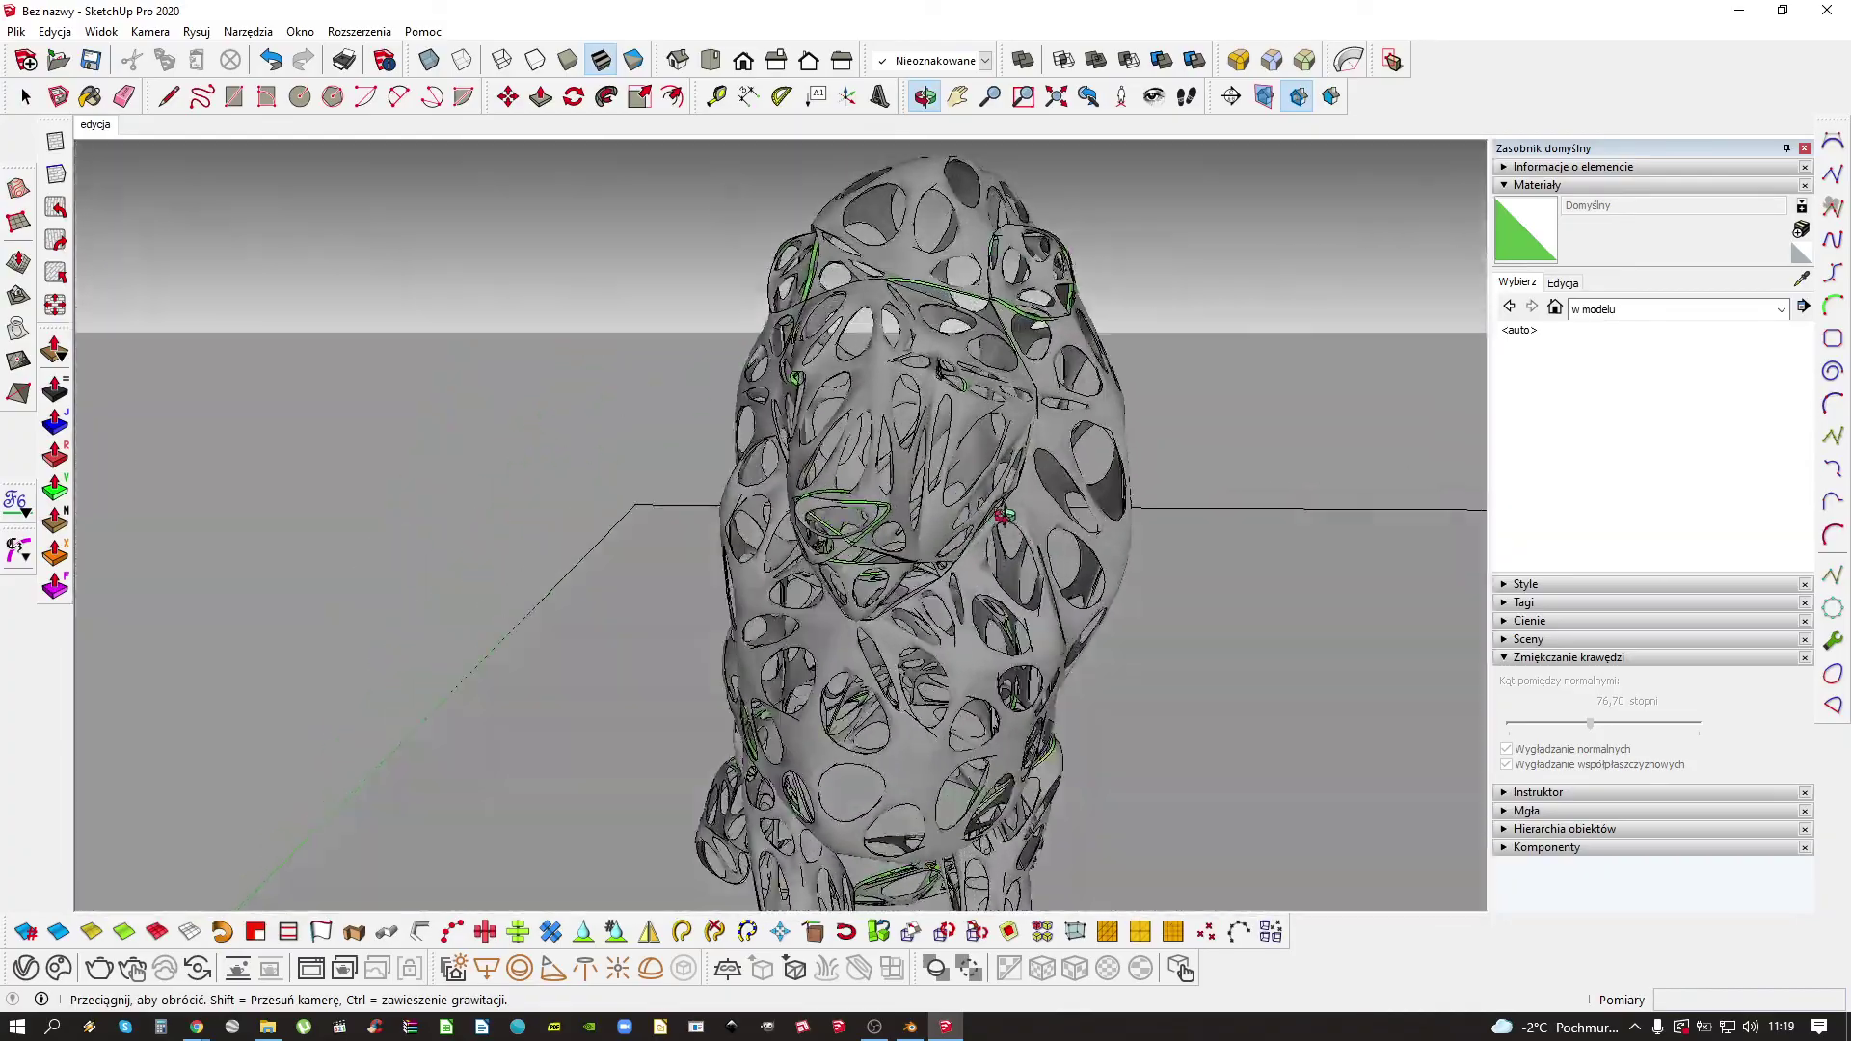
pyautogui.moveTo(1282, 525); pyautogui.dragTo(786, 485, button='middle')
# - Sample the lion's grey material and paint its green faces grey
pyautogui.press('b')
pyautogui.keyDown('alt'); pyautogui.click(786, 485); pyautogui.keyUp('alt')
pyautogui.press('space')
pyautogui.scroll(3, 761, 501)
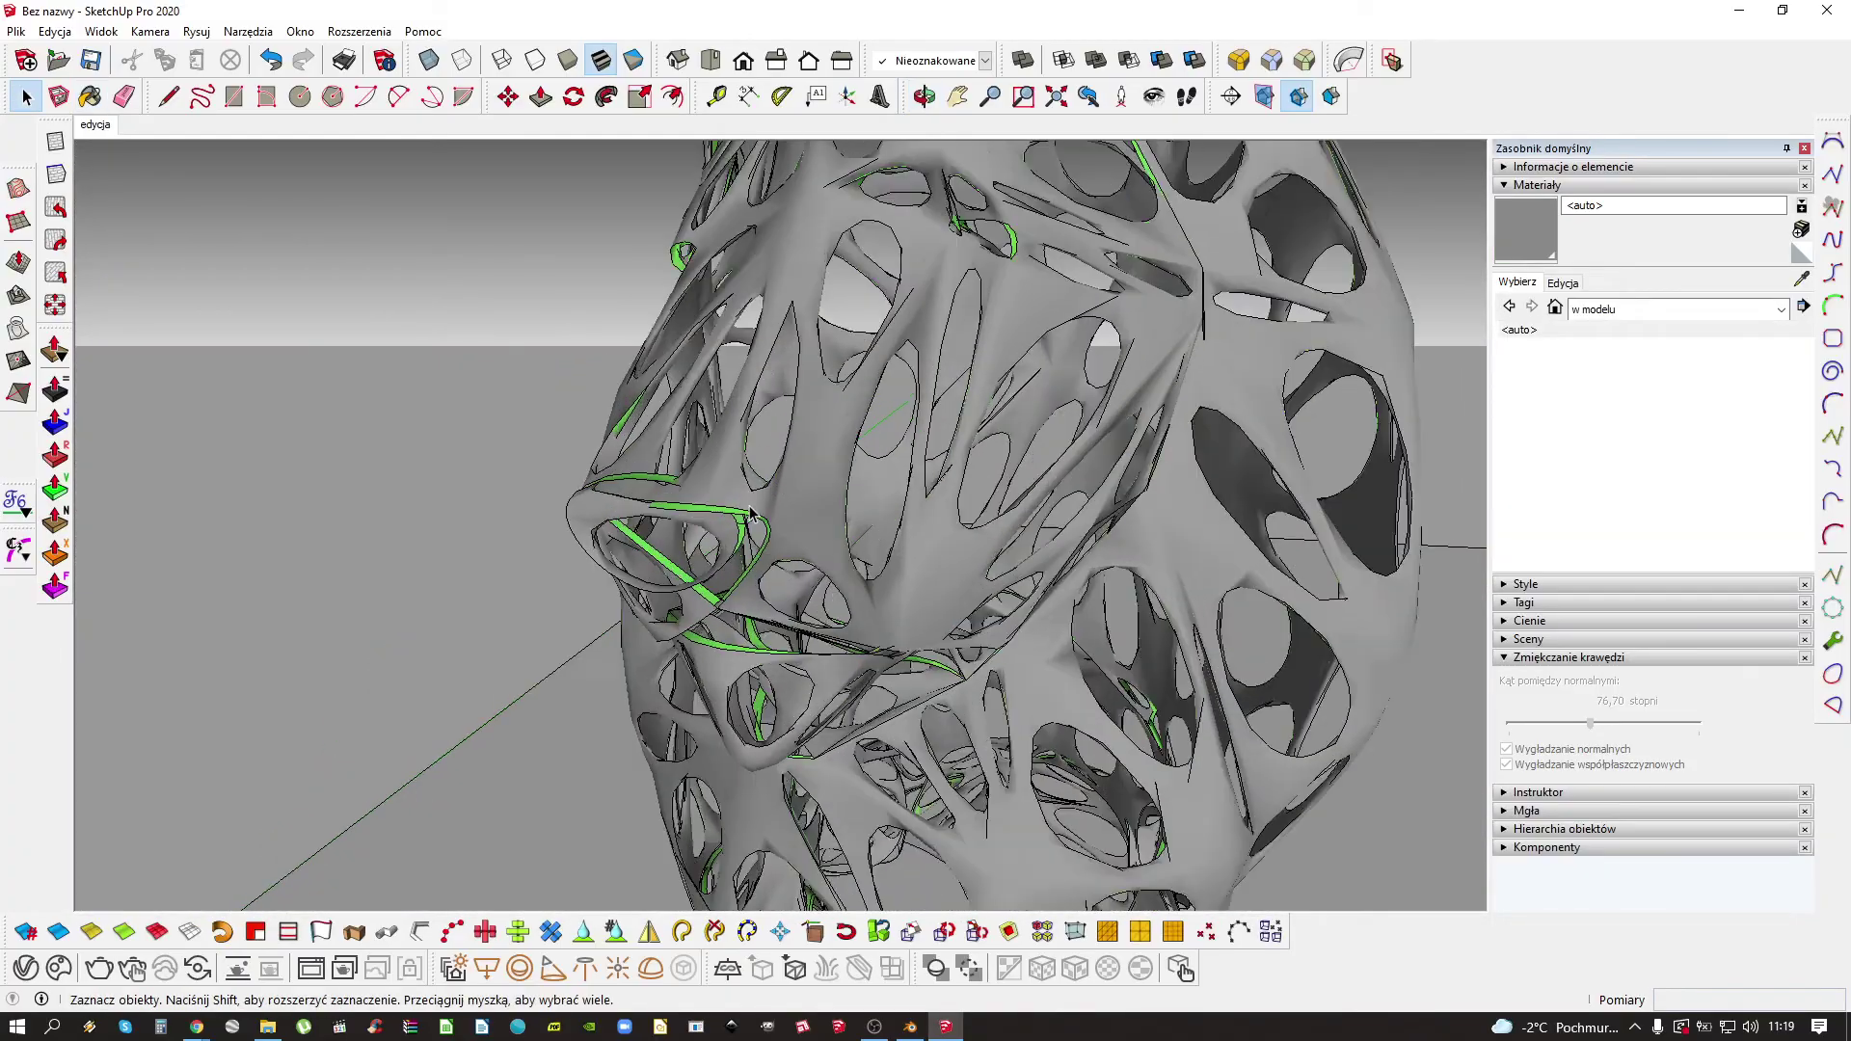
pyautogui.click(746, 521)
pyautogui.moveTo(728, 504); pyautogui.dragTo(701, 497, button='middle')
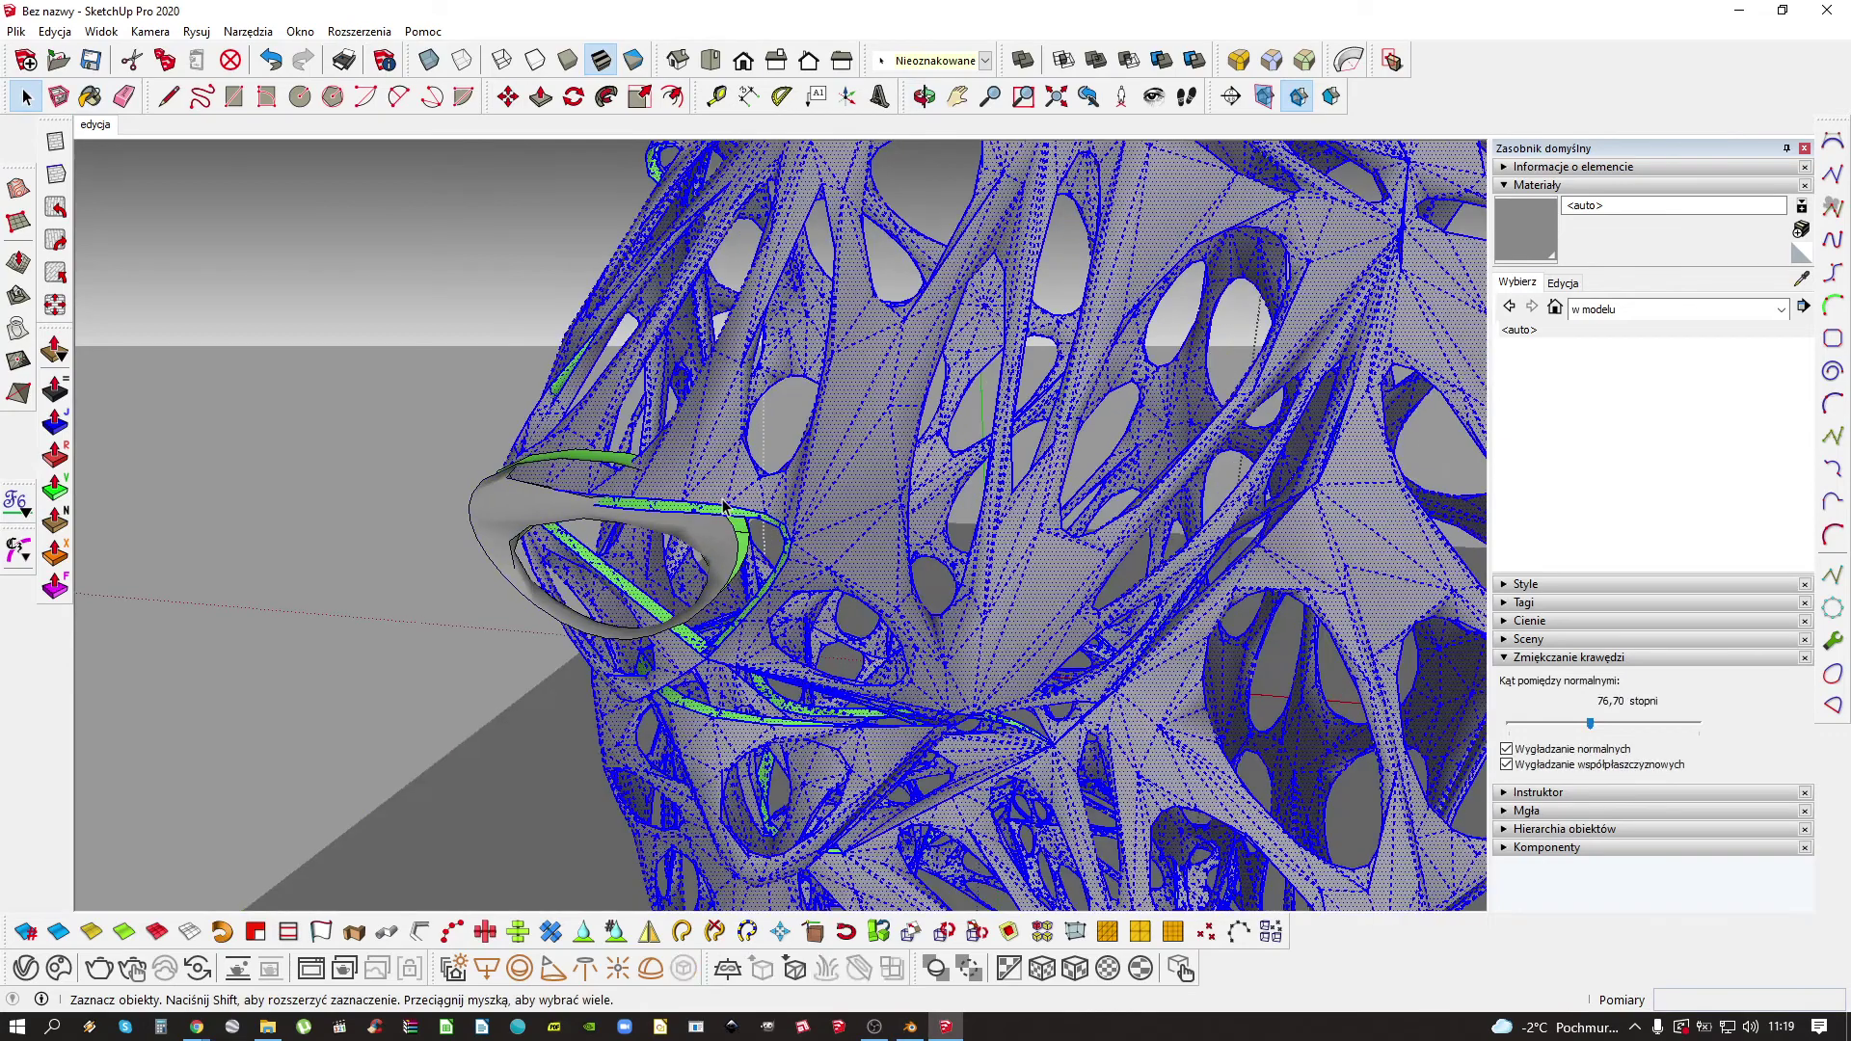
pyautogui.press('b')
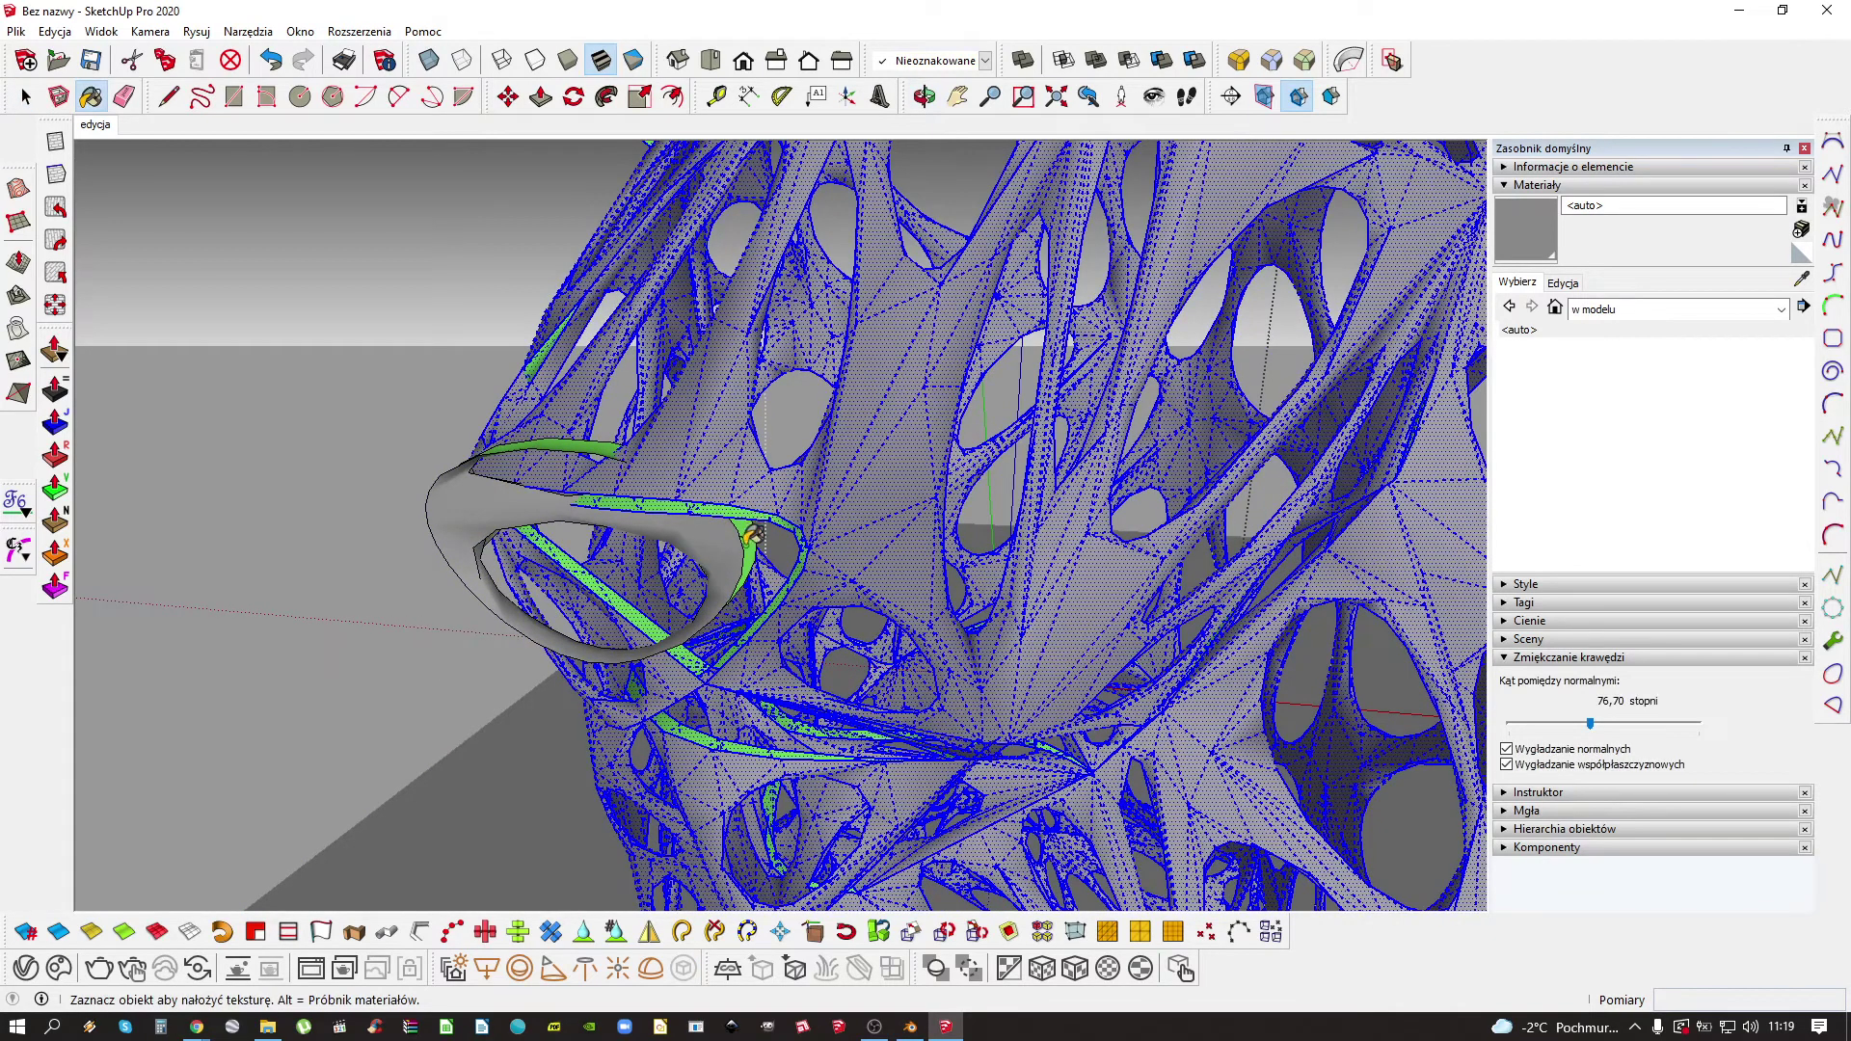
pyautogui.click(764, 536)
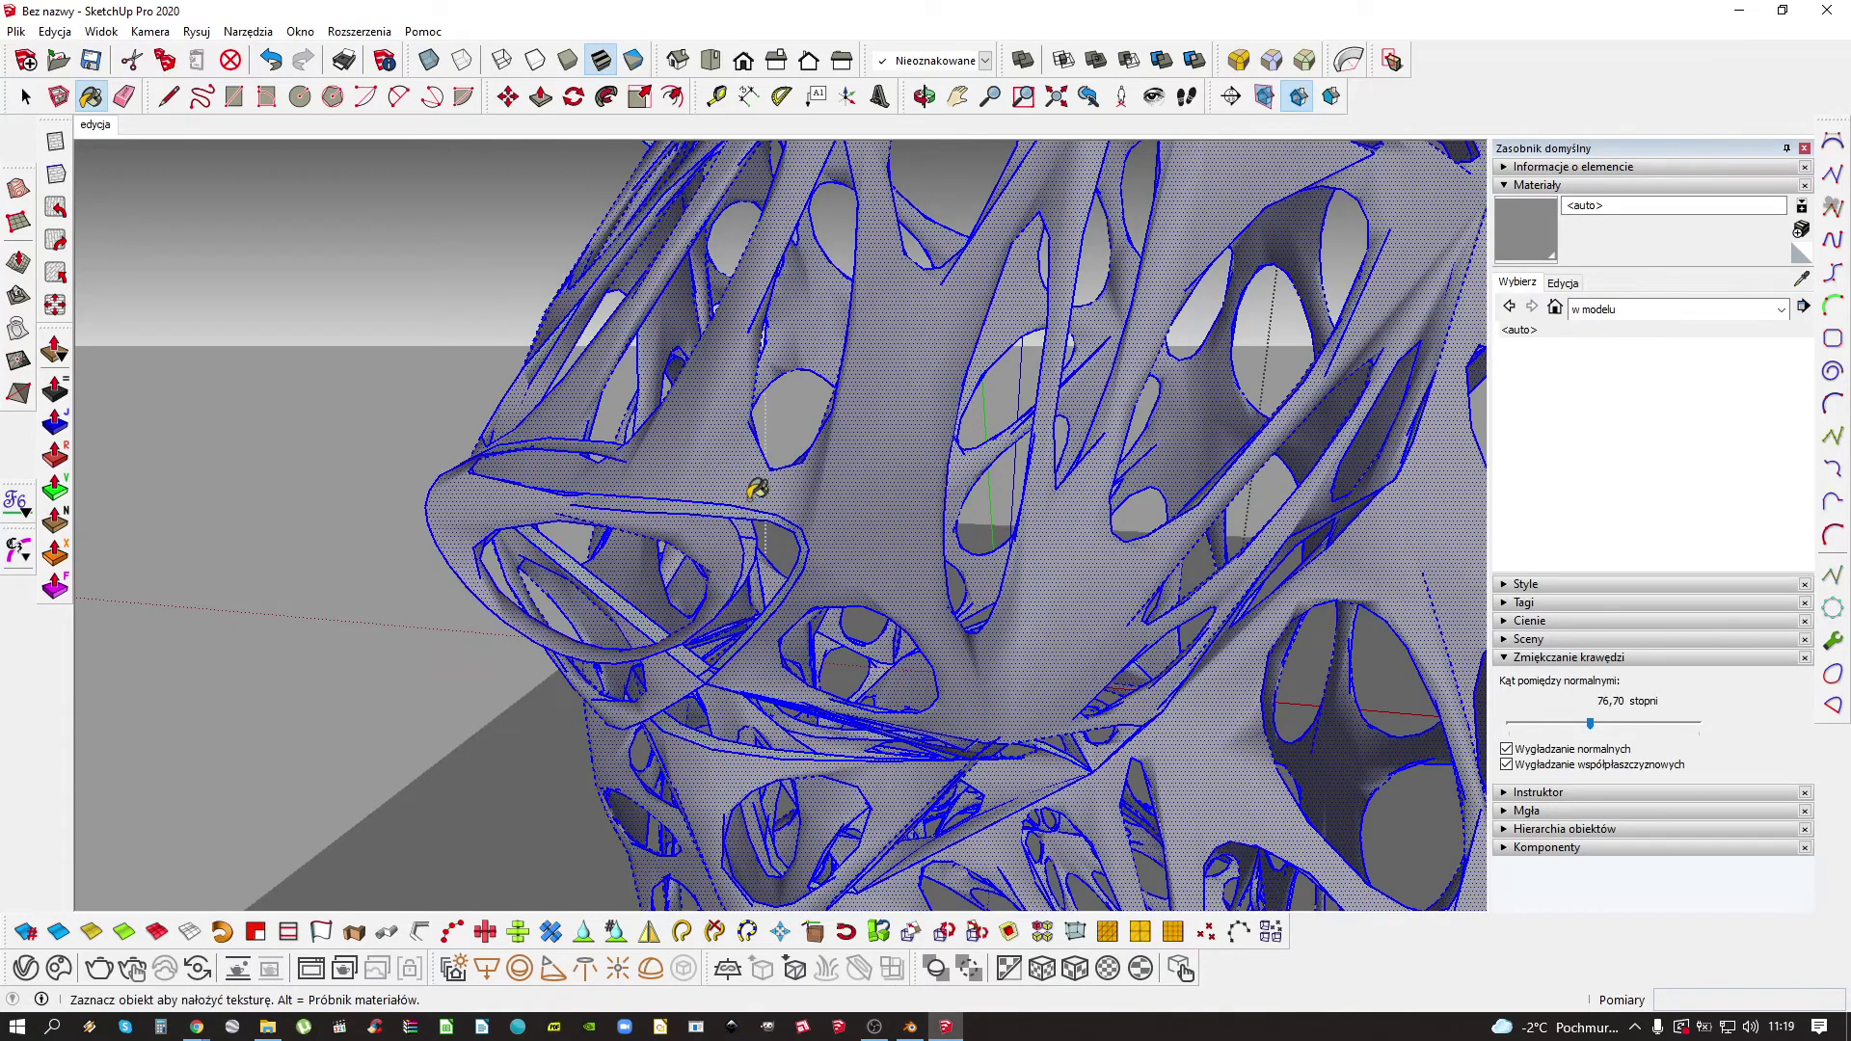
pyautogui.press('space')
pyautogui.scroll(-5, 815, 502)
pyautogui.scroll(-3, 815, 502)
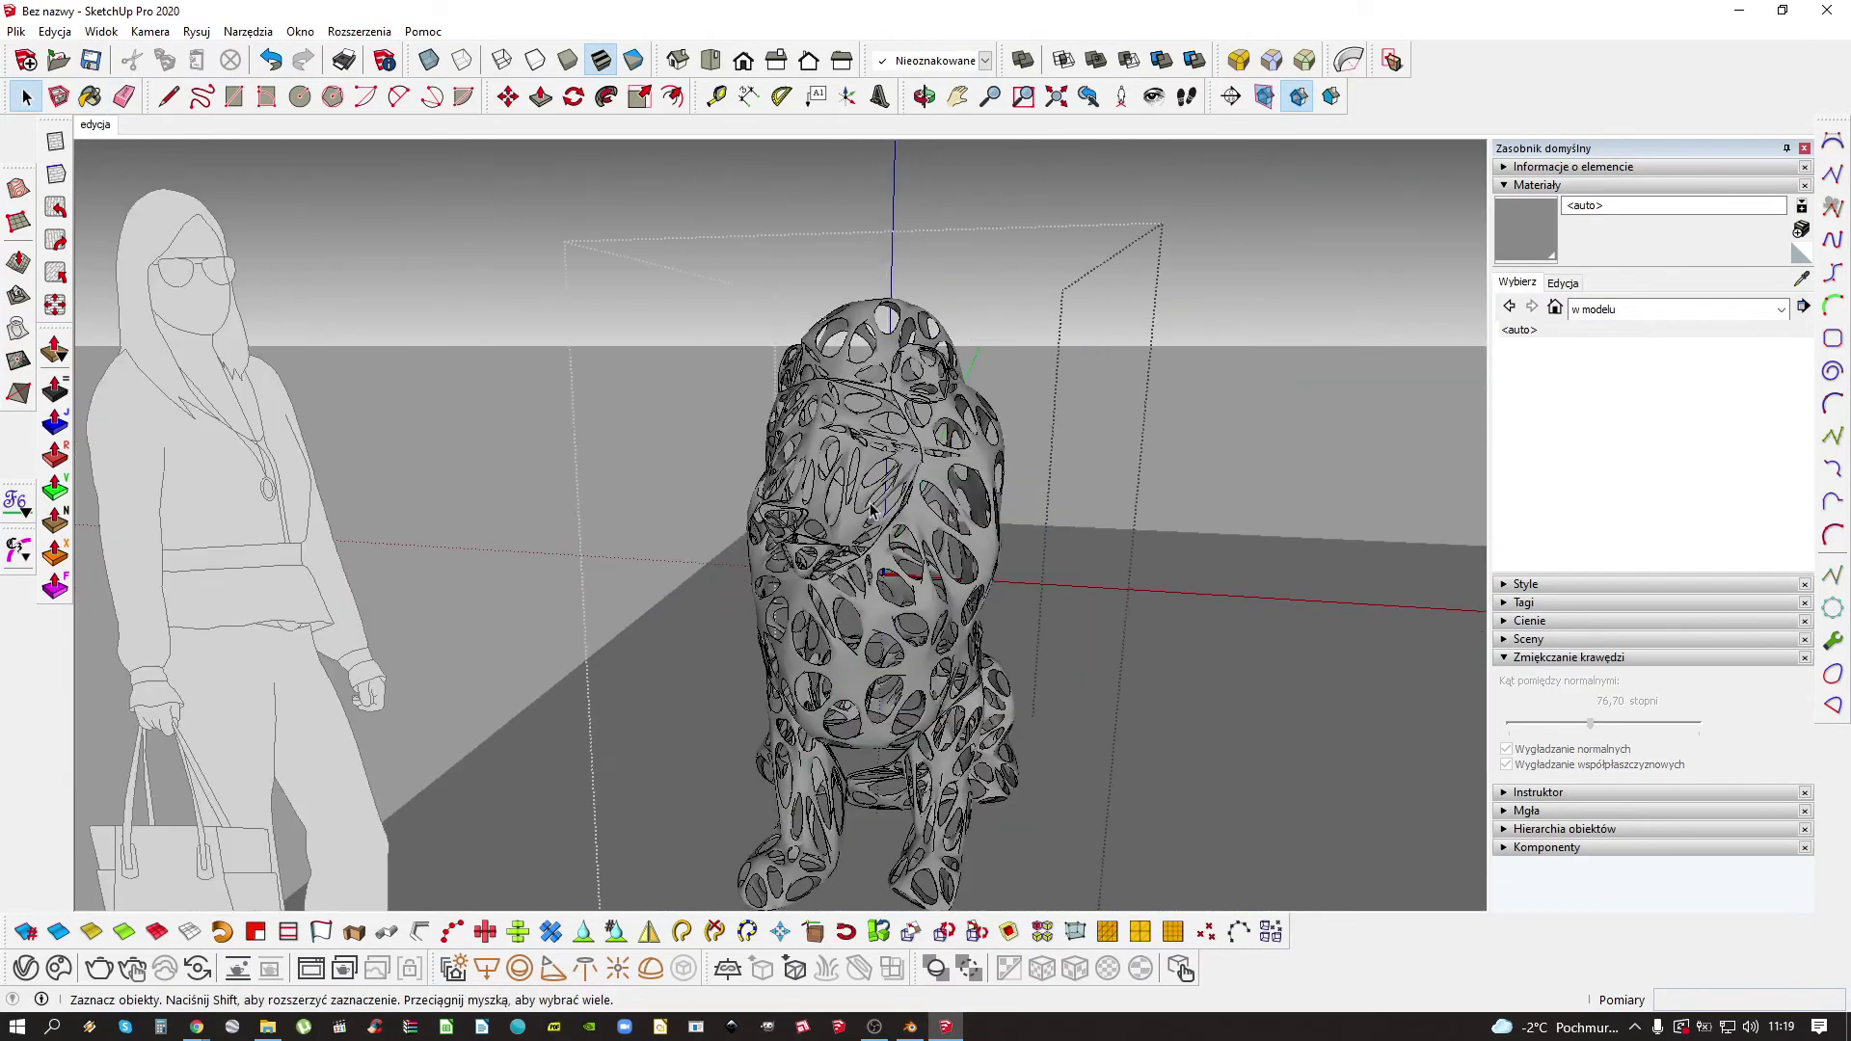
pyautogui.moveTo(829, 540)
pyautogui.mouseDown(button='middle')
pyautogui.moveTo(877, 625)
pyautogui.moveTo(779, 503)
pyautogui.mouseUp(button='middle')
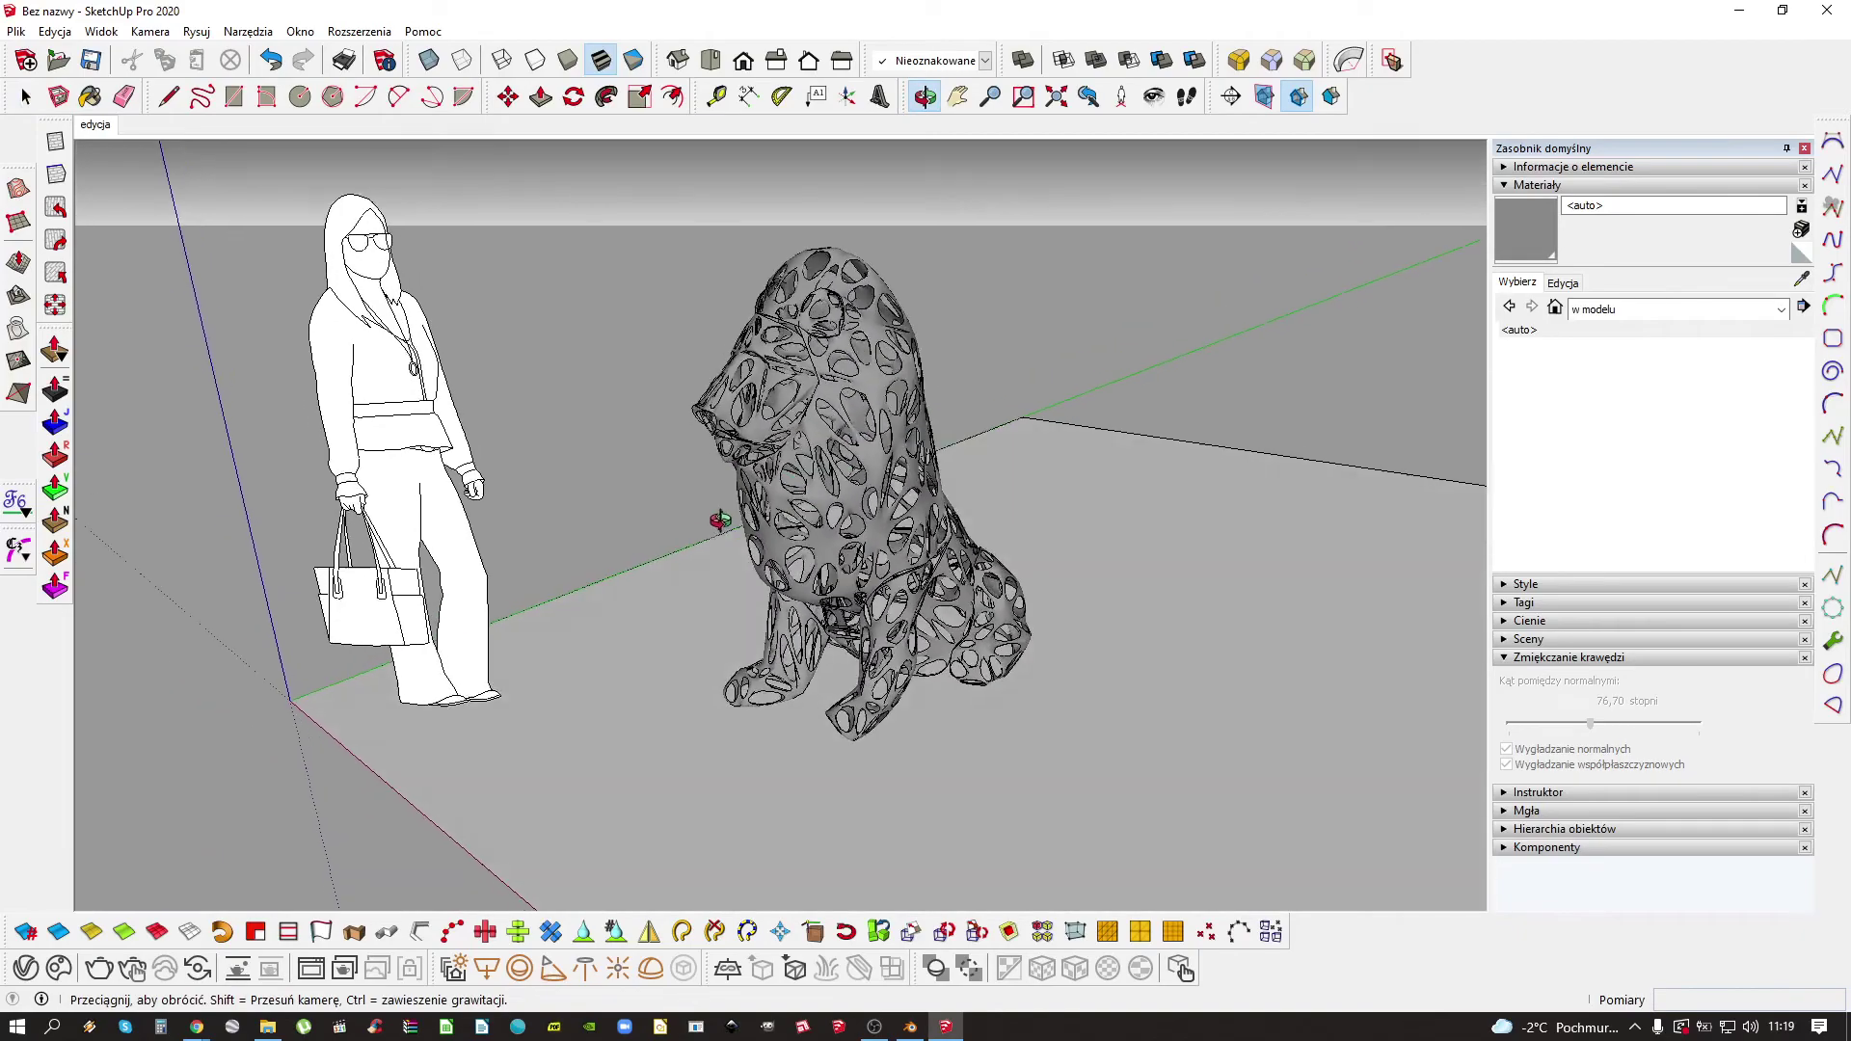
pyautogui.scroll(2, 779, 503)
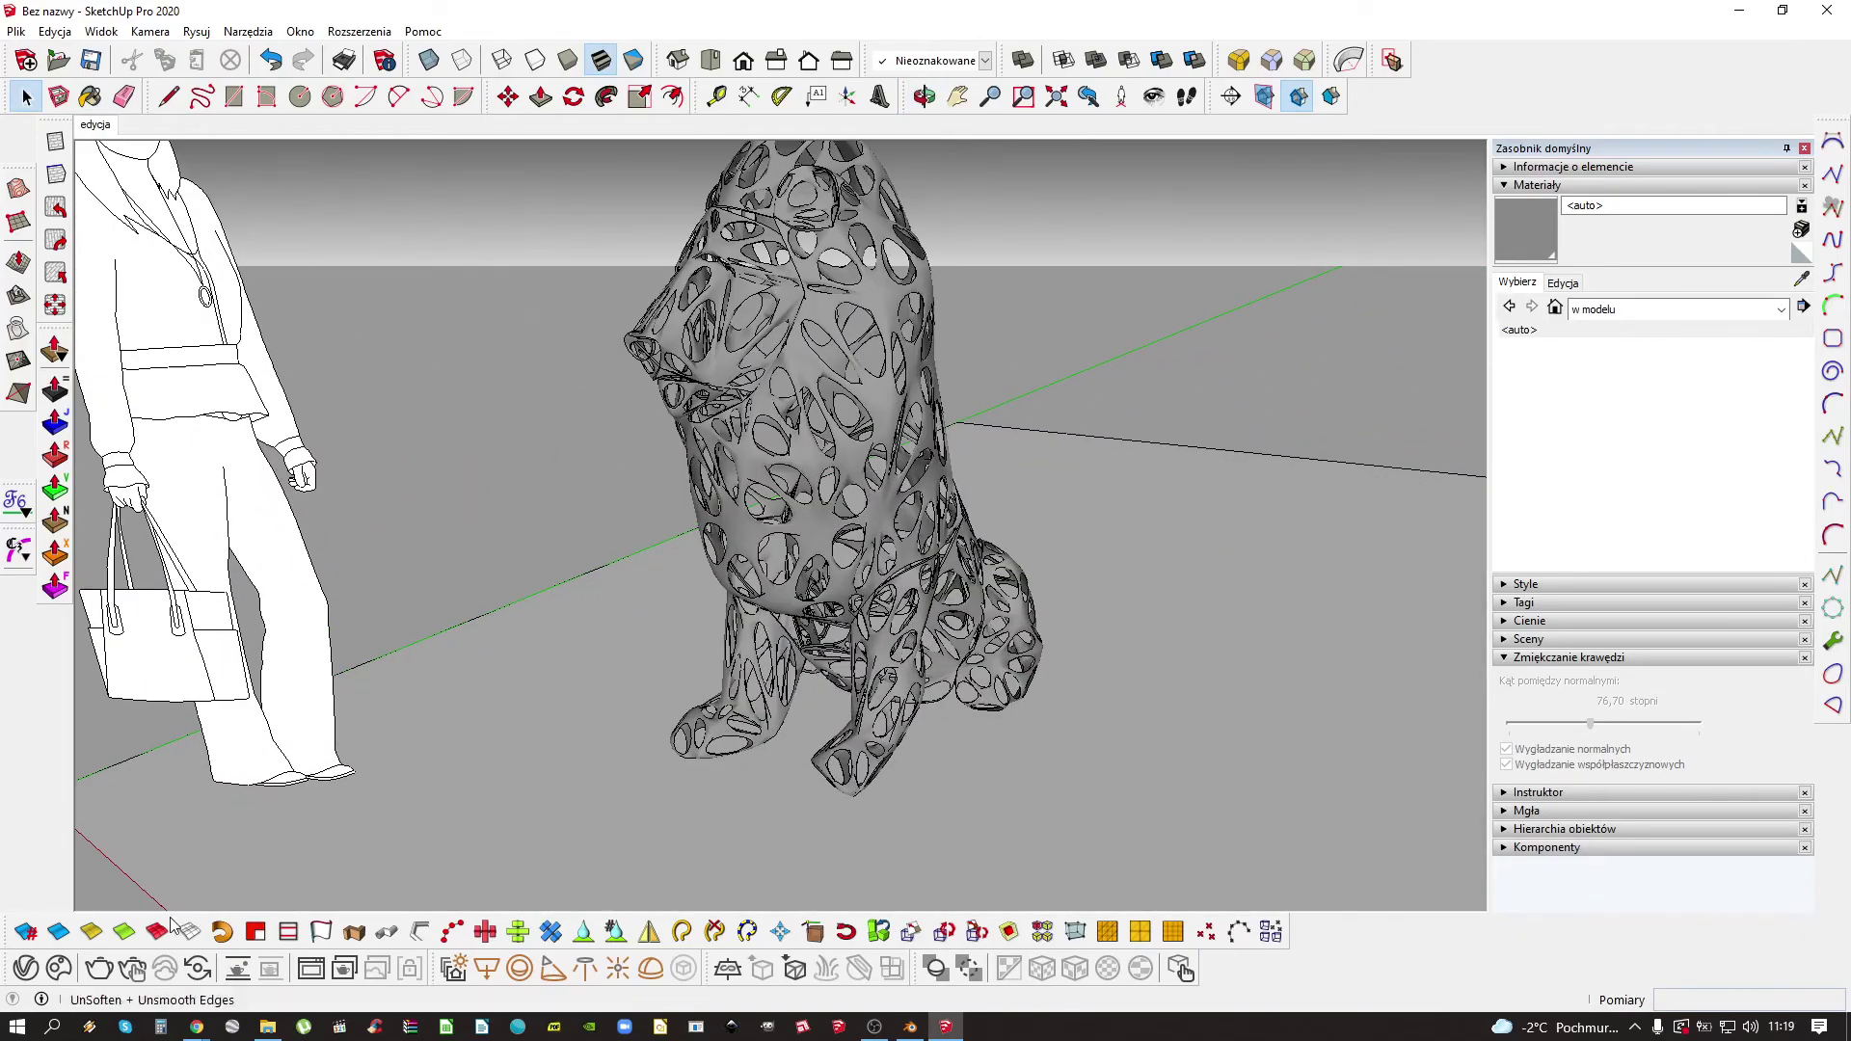
# - Rename the material 'lew - lakier', darken its diffuse, and give it white reflection at 0.8 glossiness
pyautogui.click(29, 969)
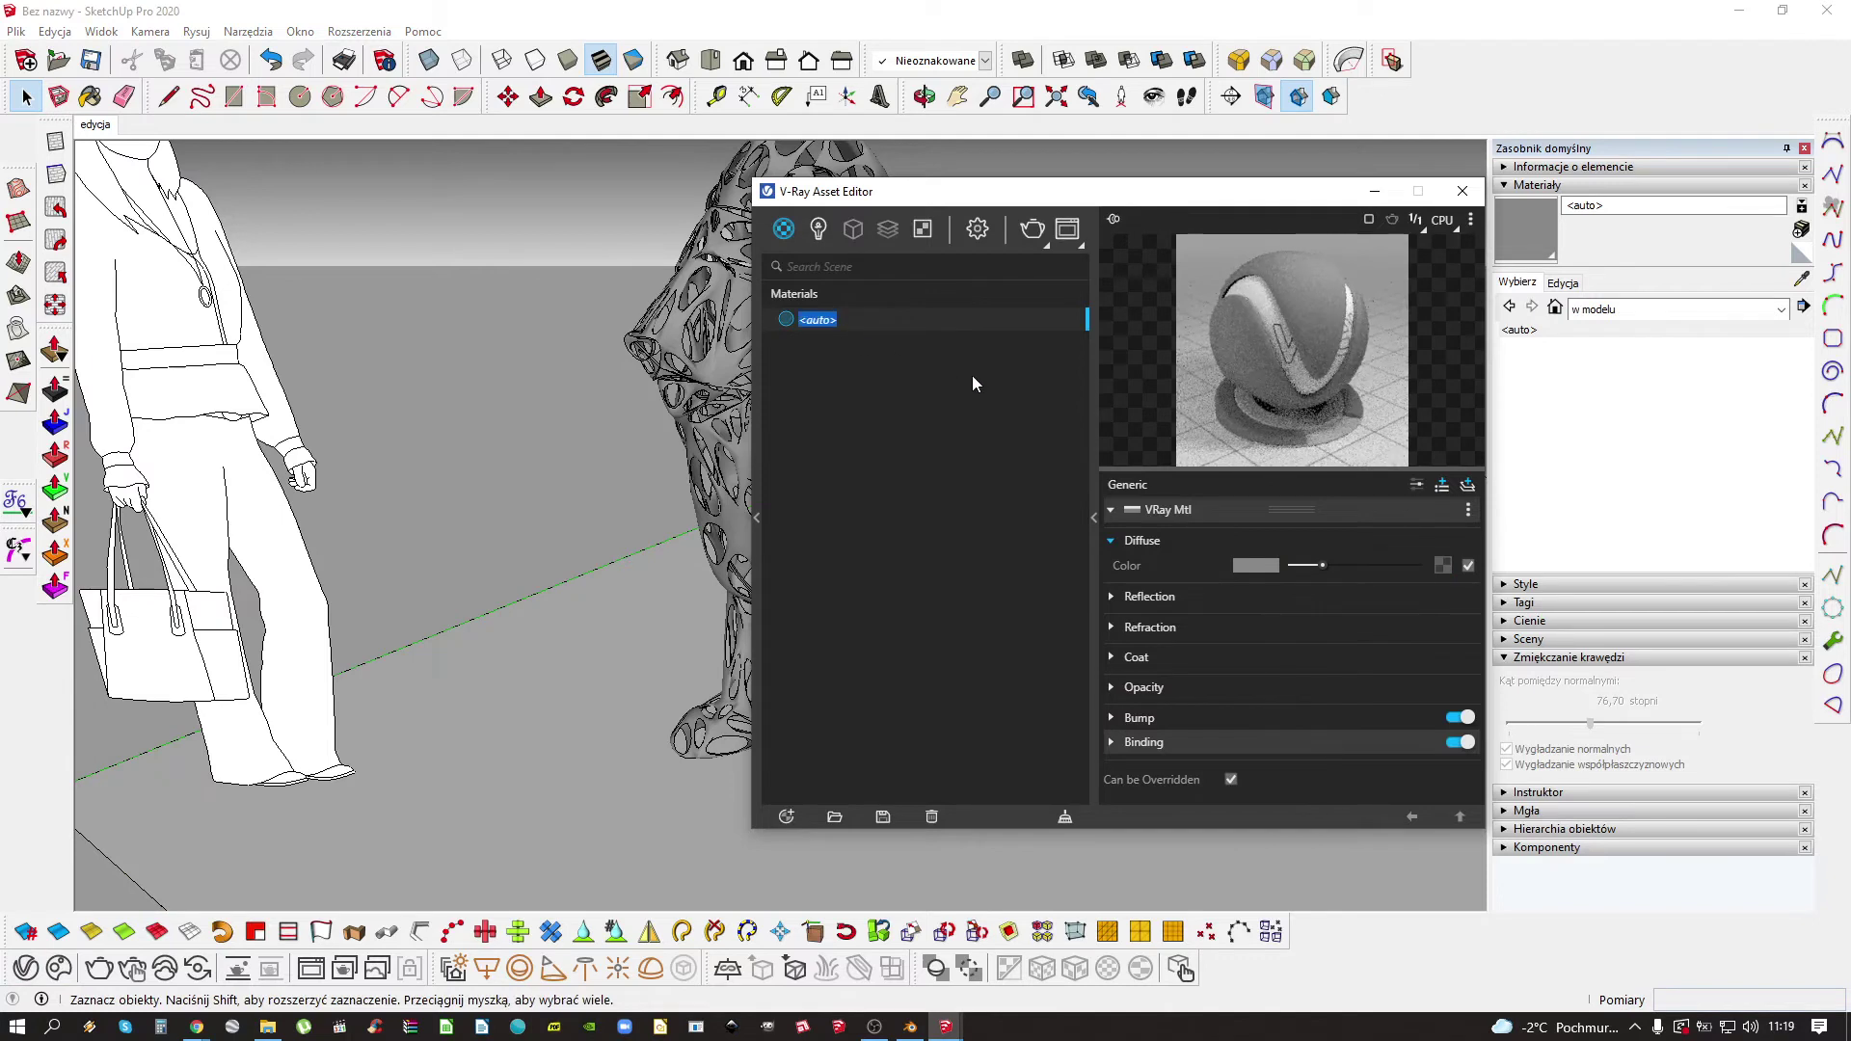
pyautogui.write('lew - lakier')
pyautogui.press('Return')
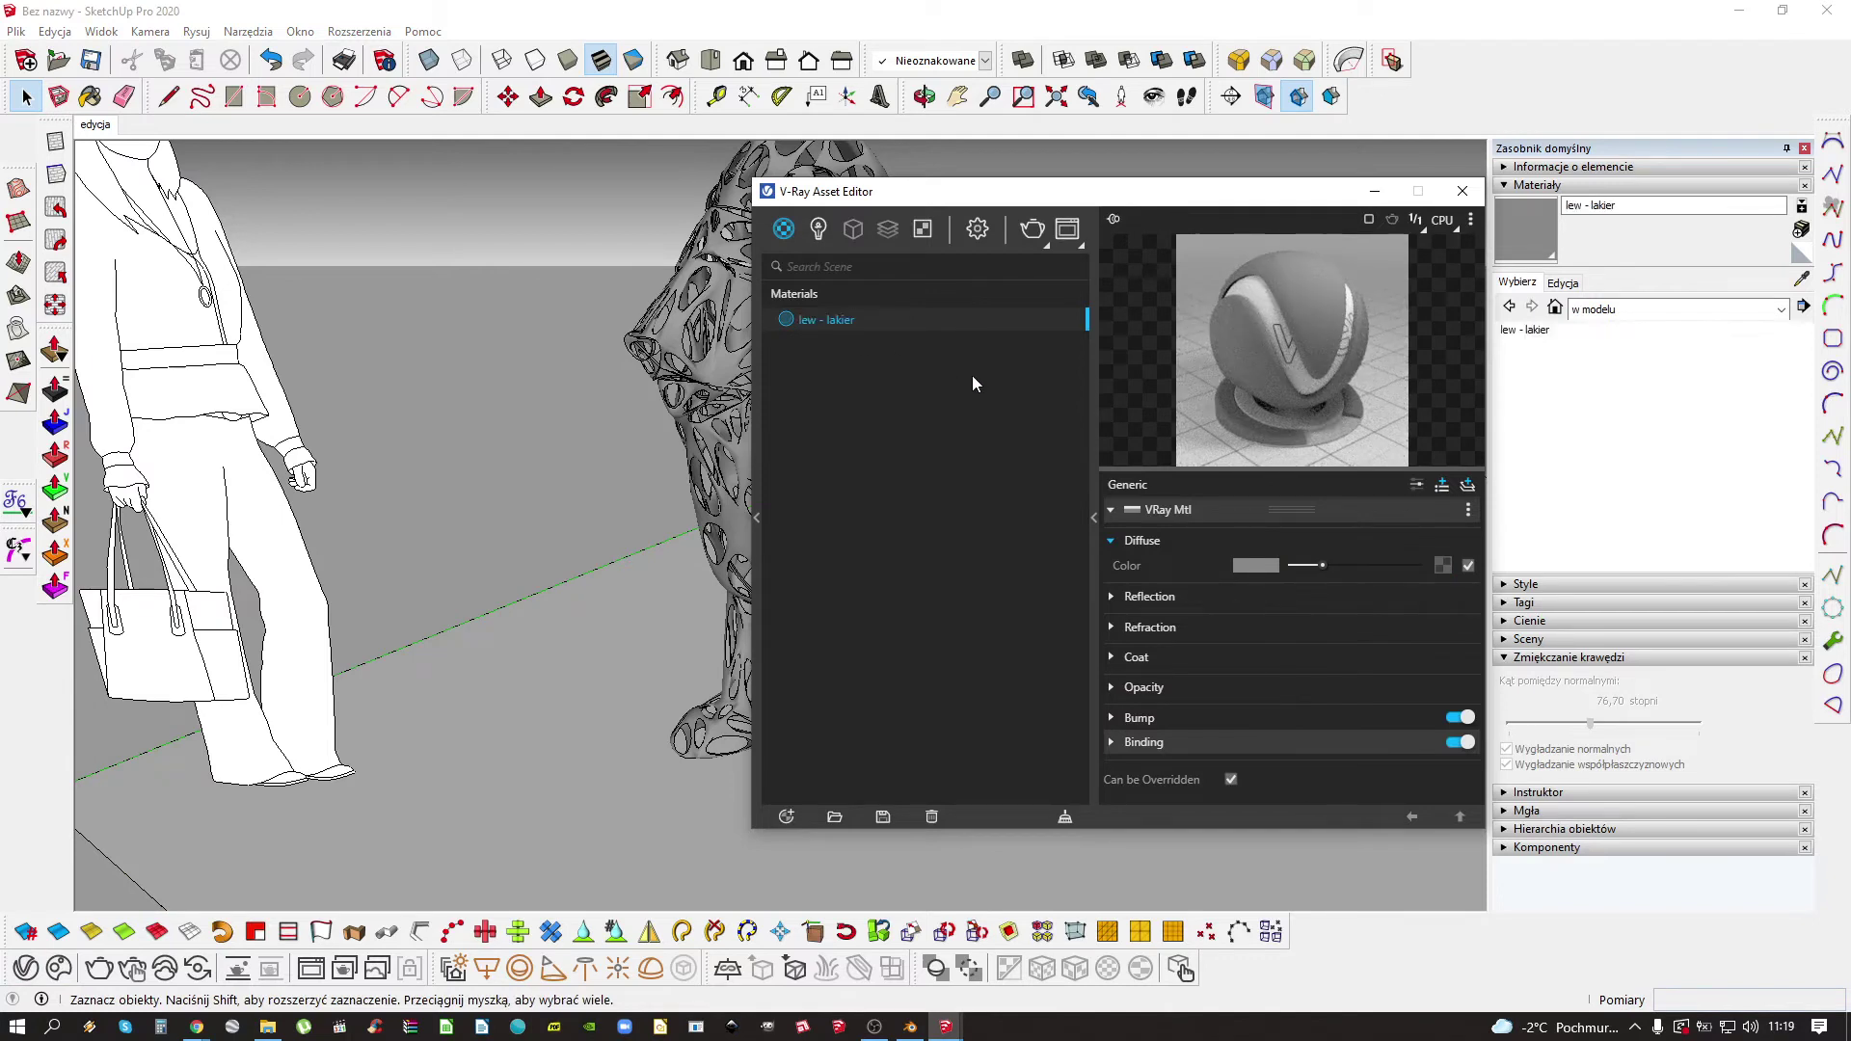
pyautogui.moveTo(1323, 565)
pyautogui.mouseDown()
pyautogui.moveTo(1299, 565)
pyautogui.moveTo(1410, 621)
pyautogui.mouseUp()
pyautogui.click(1245, 598)
pyautogui.click(1386, 648)
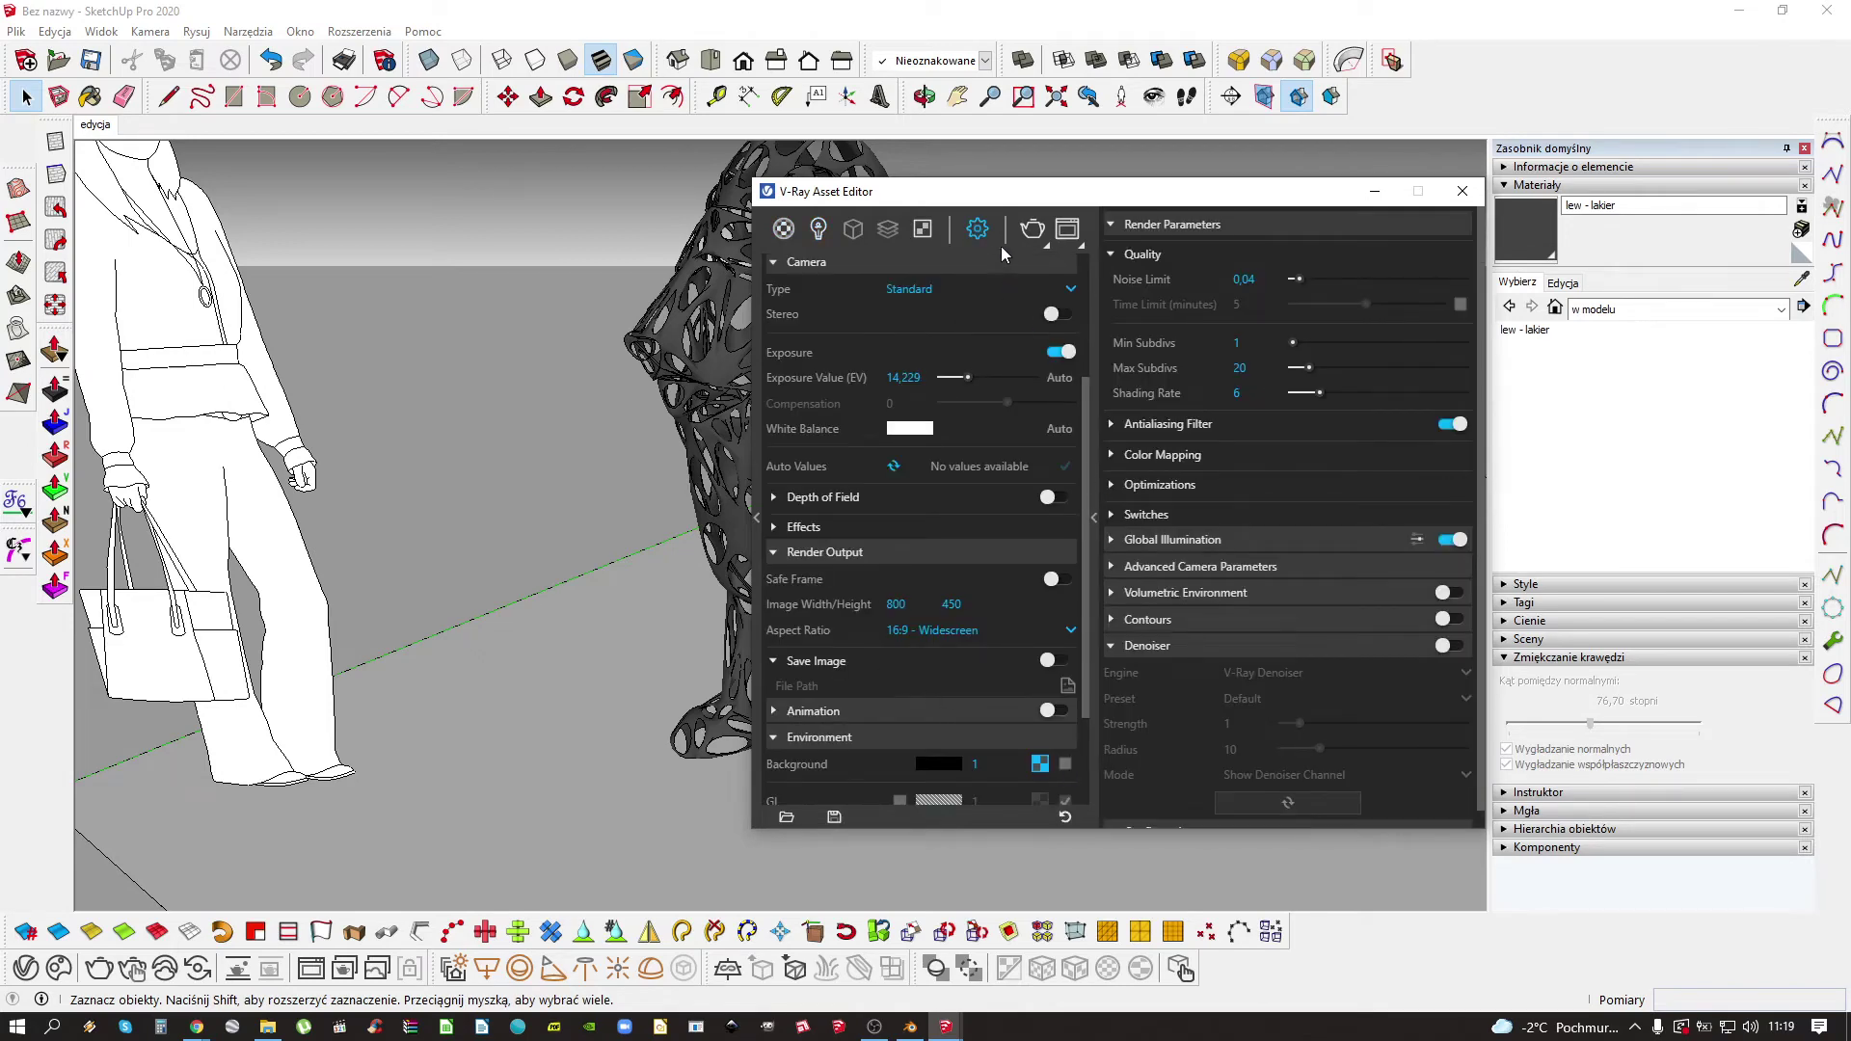
# - Switch the V-Ray render engine to CUDA with Max Subdivs 8
pyautogui.scroll(3, 1035, 437)
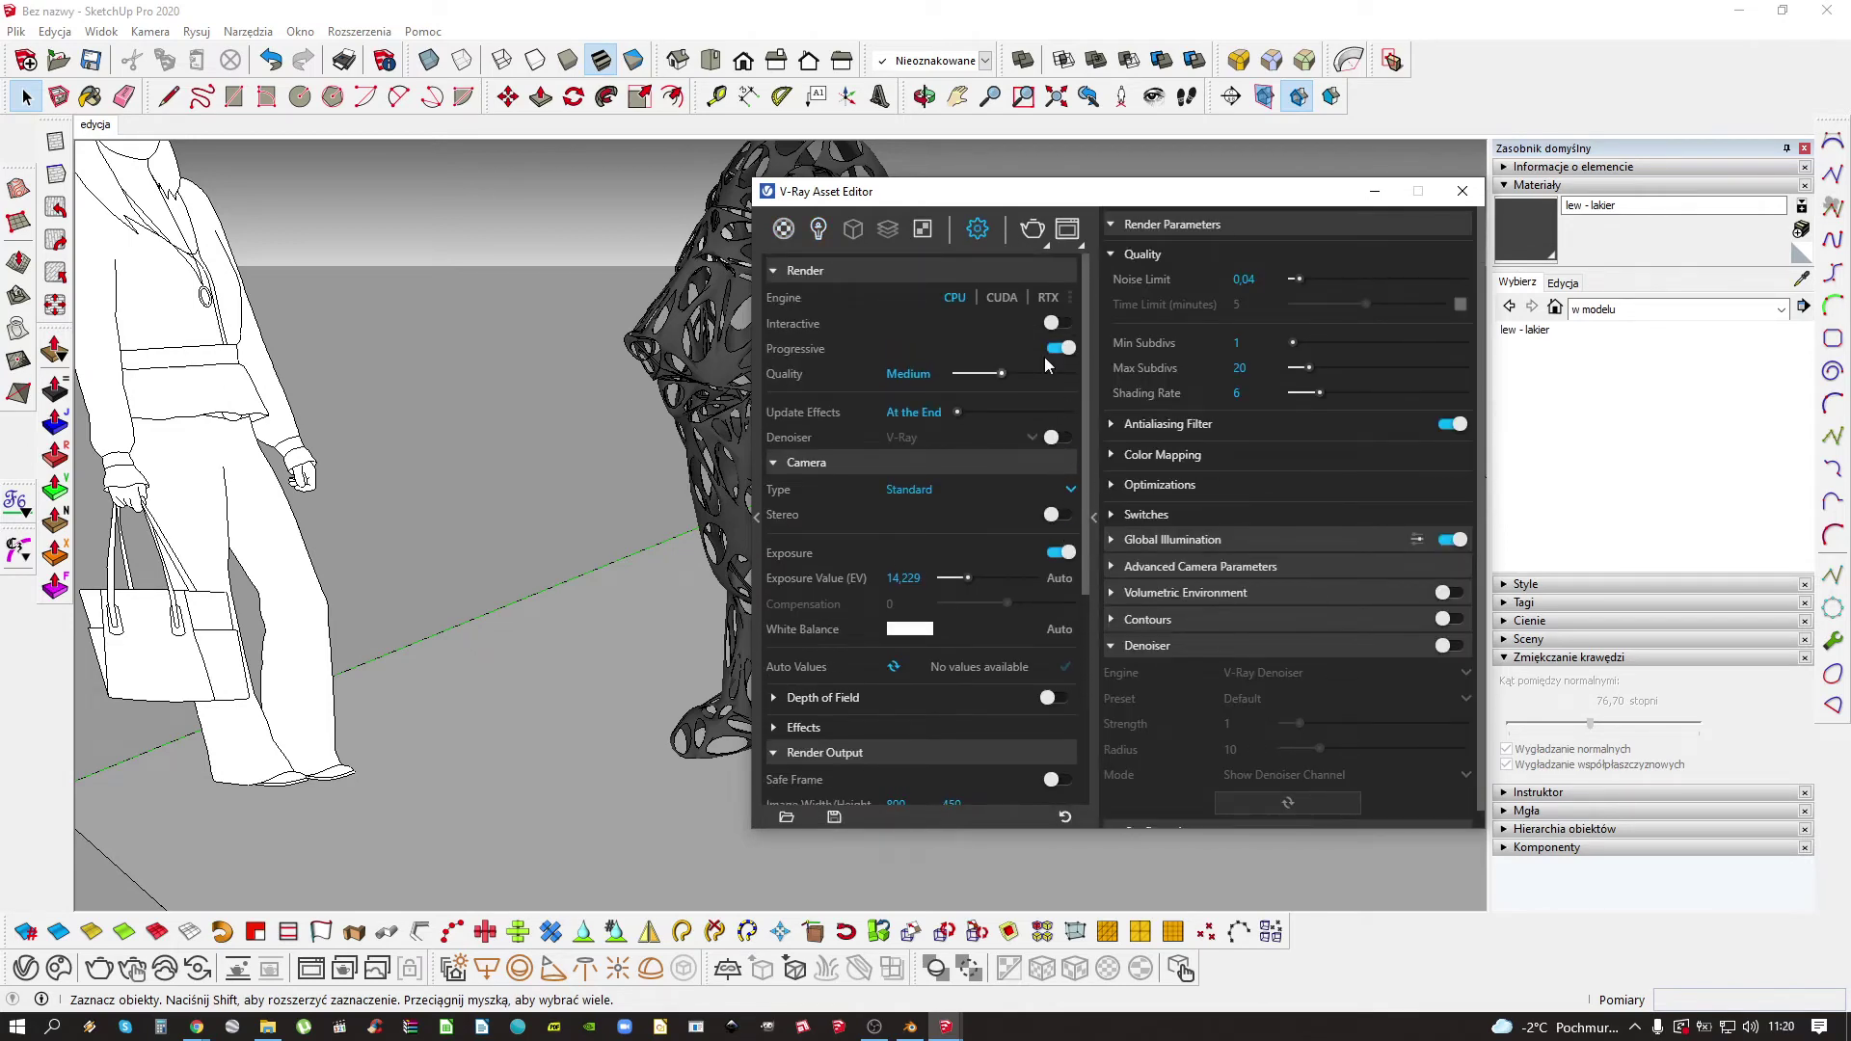
pyautogui.click(1003, 299)
pyautogui.click(1069, 298)
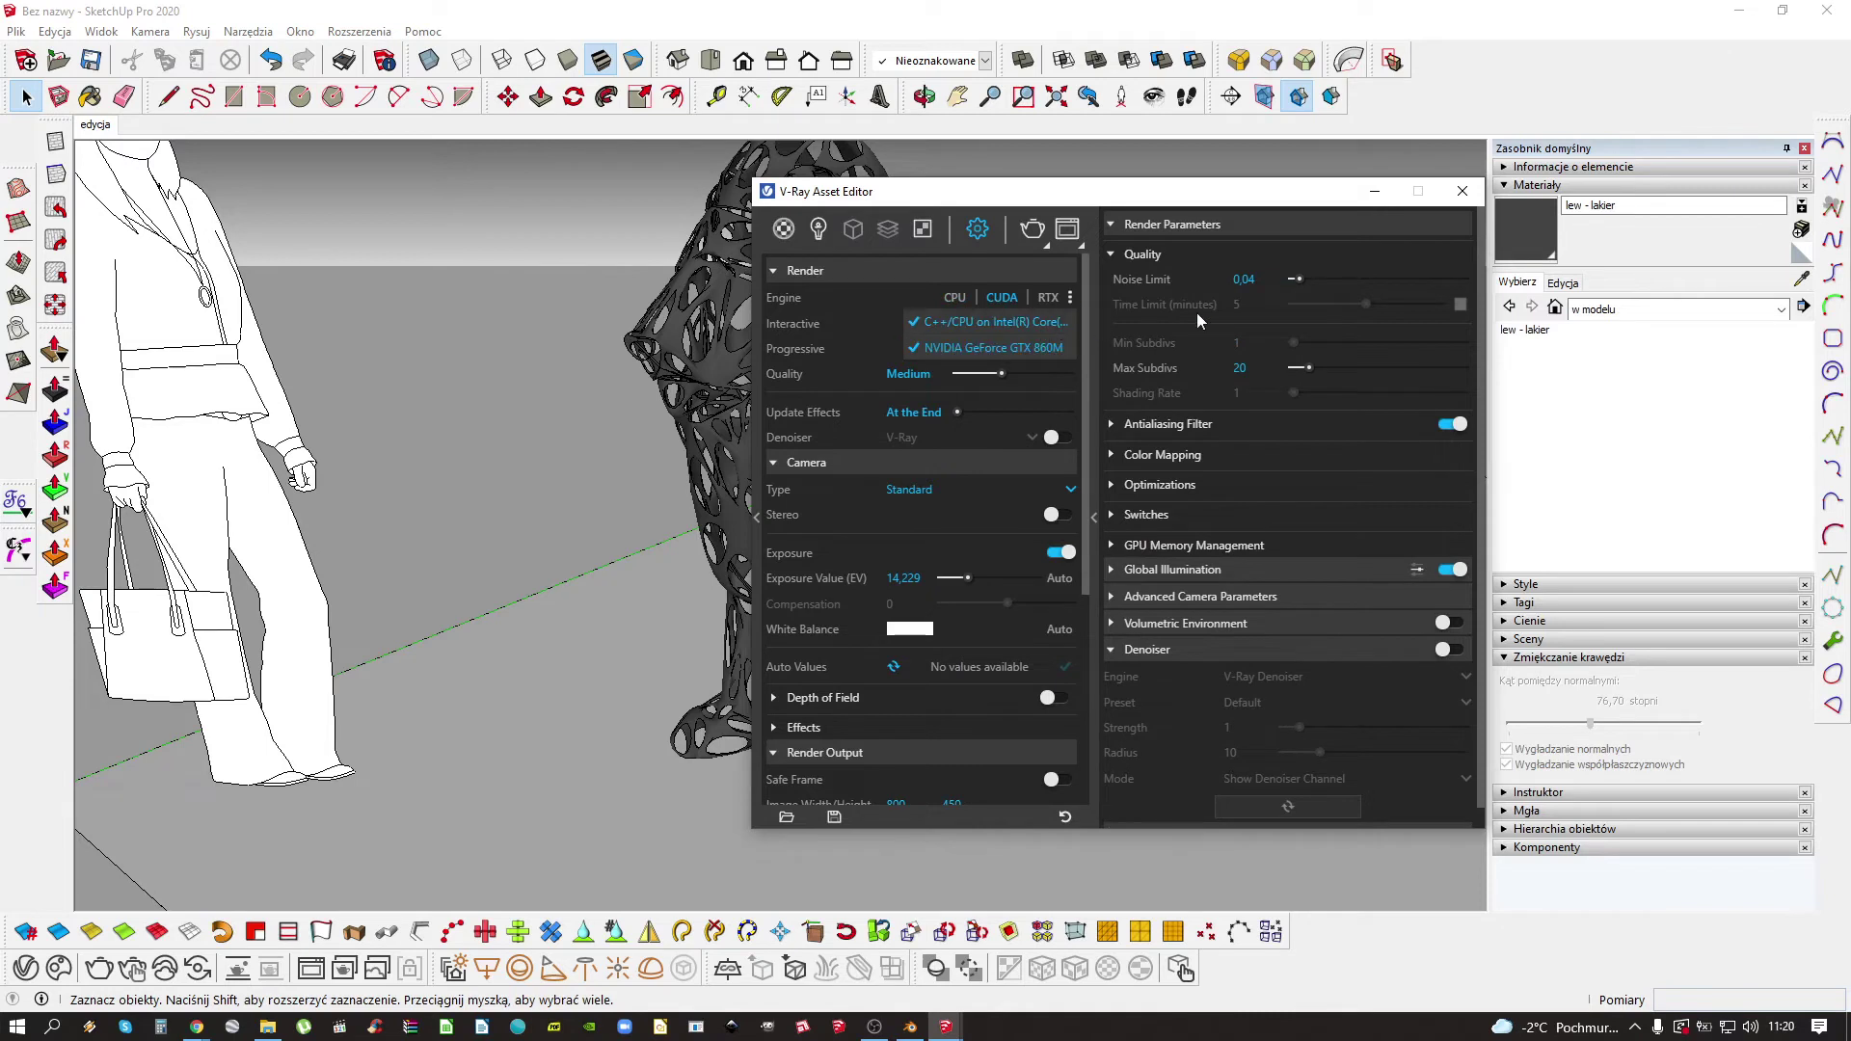
pyautogui.click(1252, 370)
pyautogui.write('8')
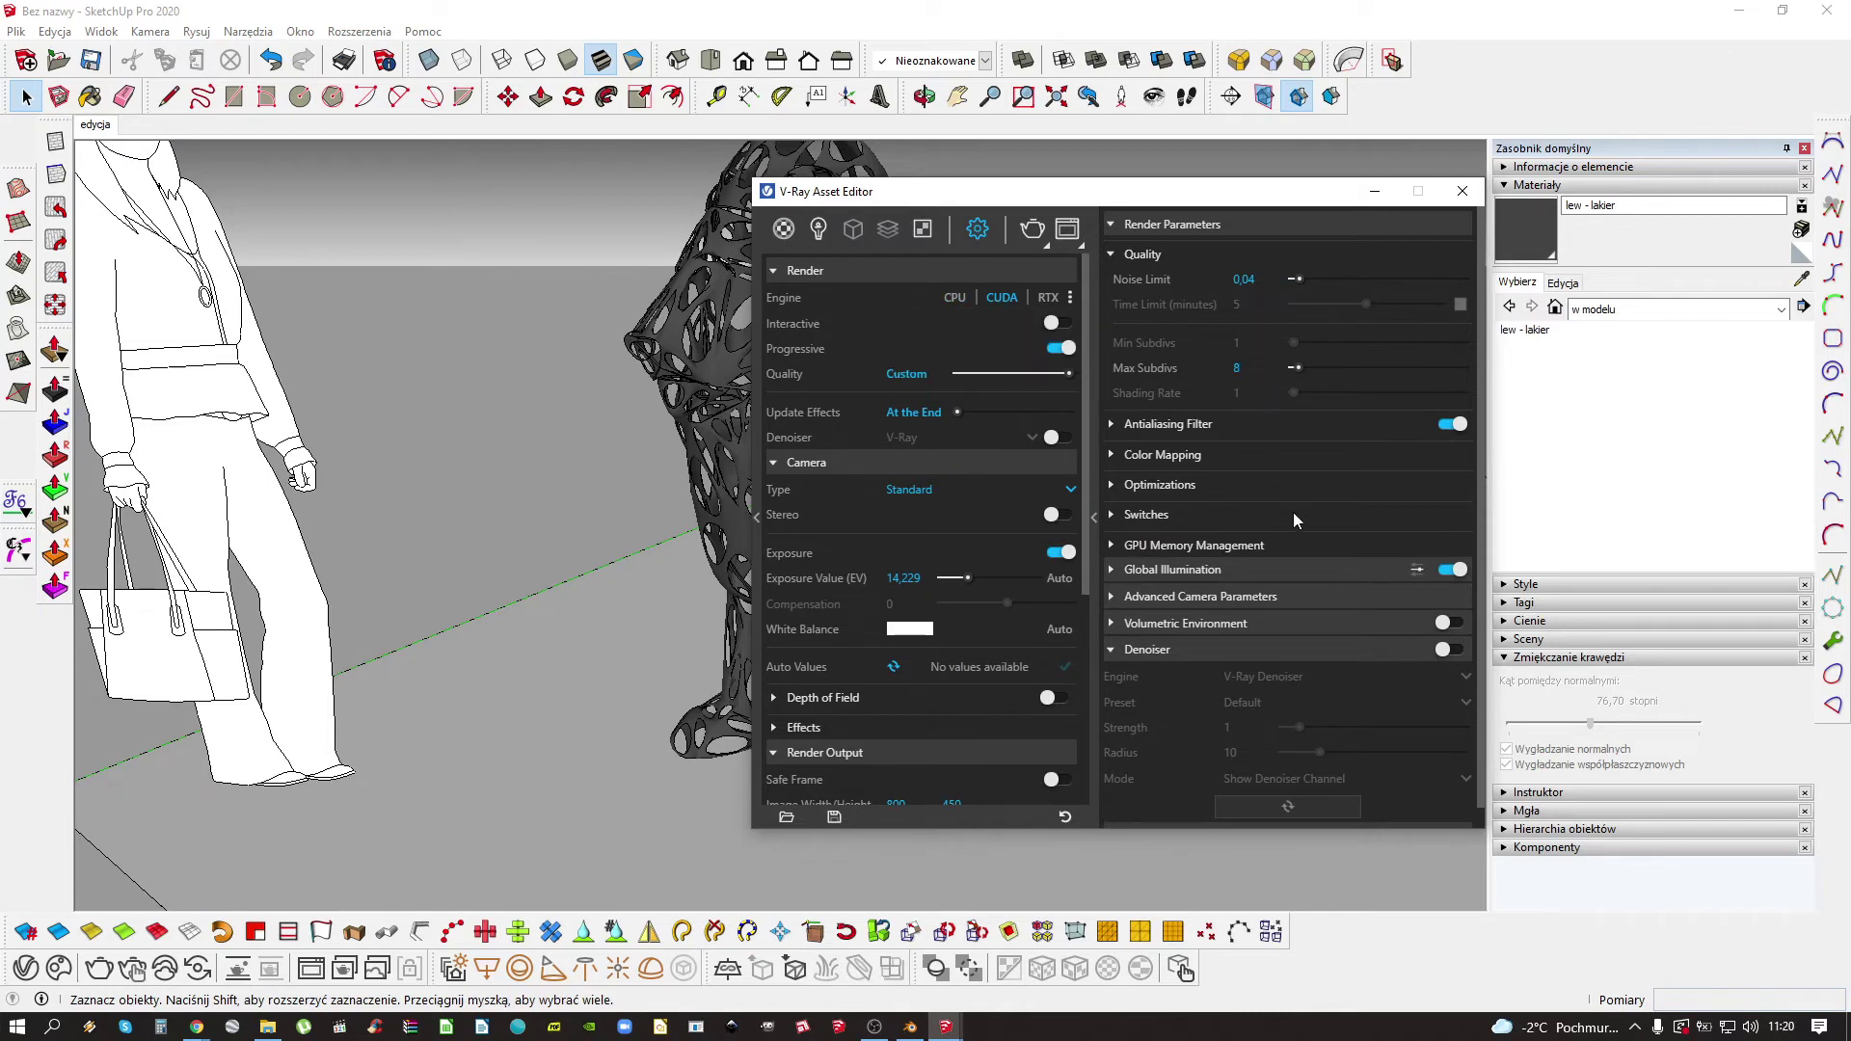
# - Enable the denoiser using Intel Open Image Denoise and close the V-Ray settings
pyautogui.click(1449, 650)
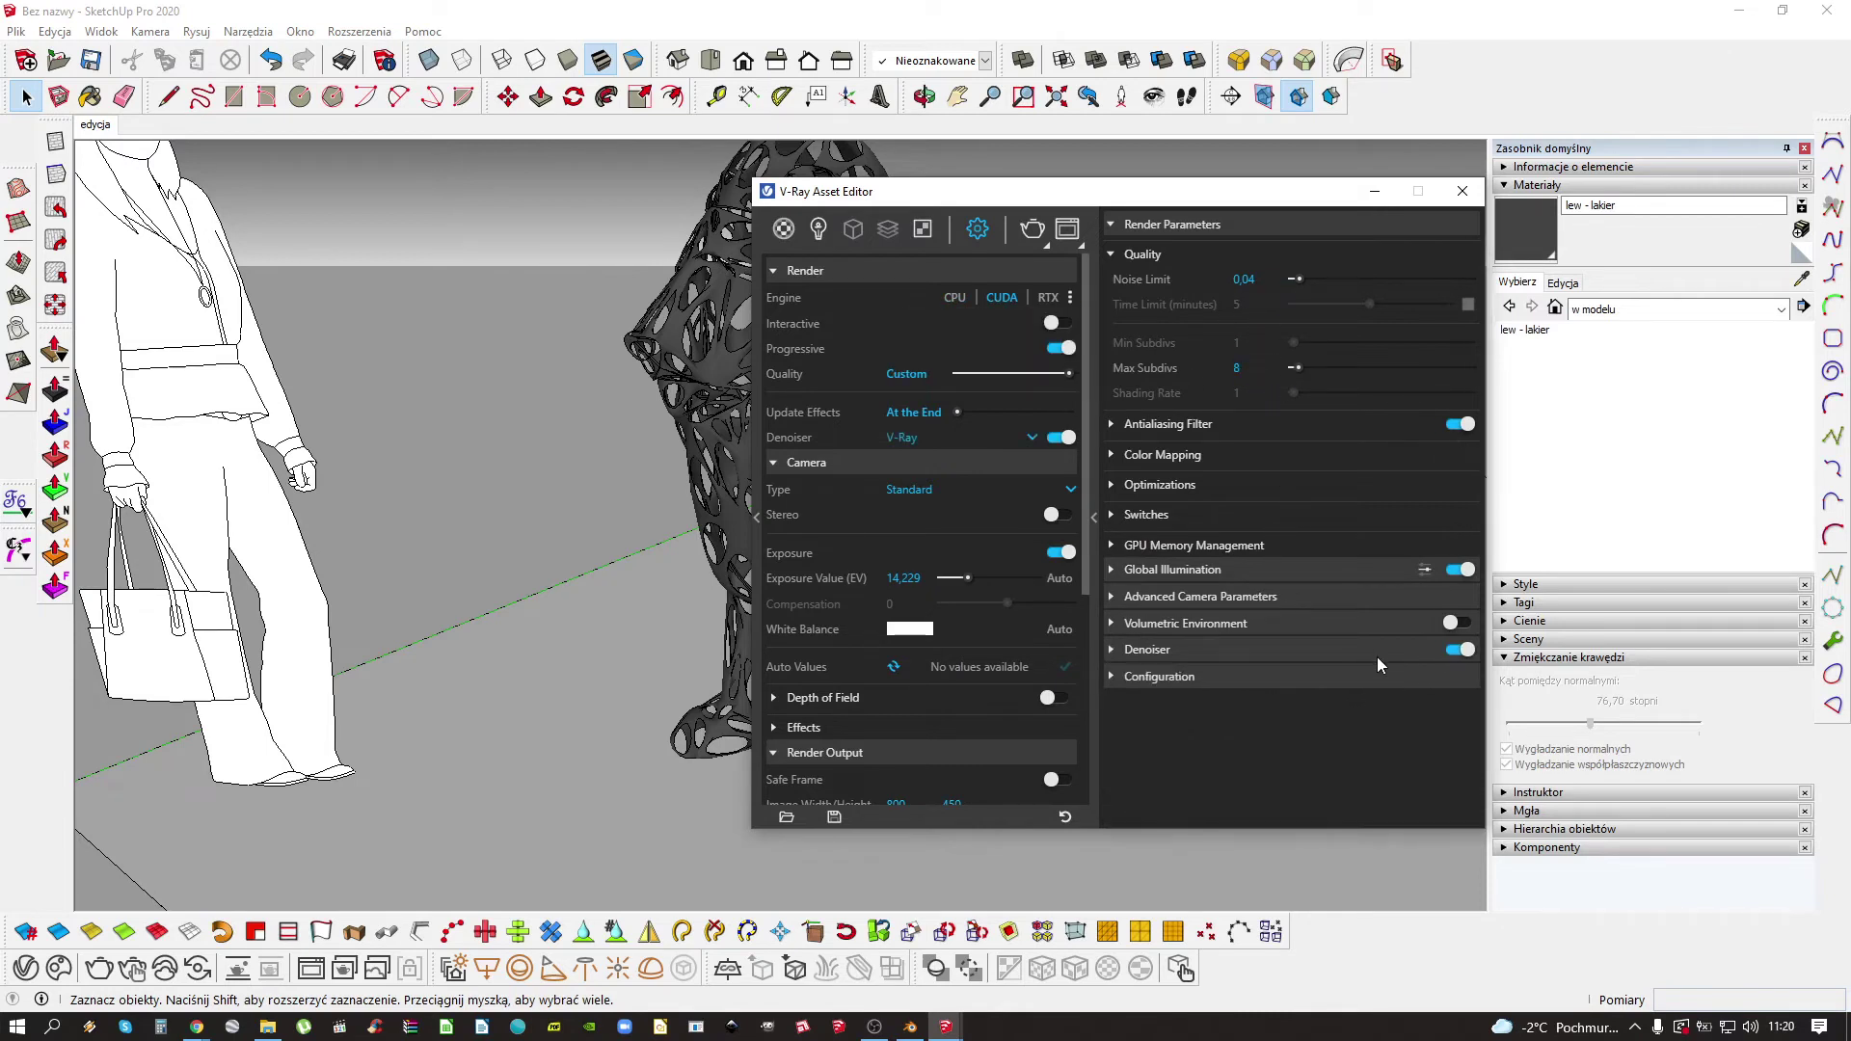
pyautogui.click(1314, 654)
pyautogui.click(1271, 681)
pyautogui.click(1294, 721)
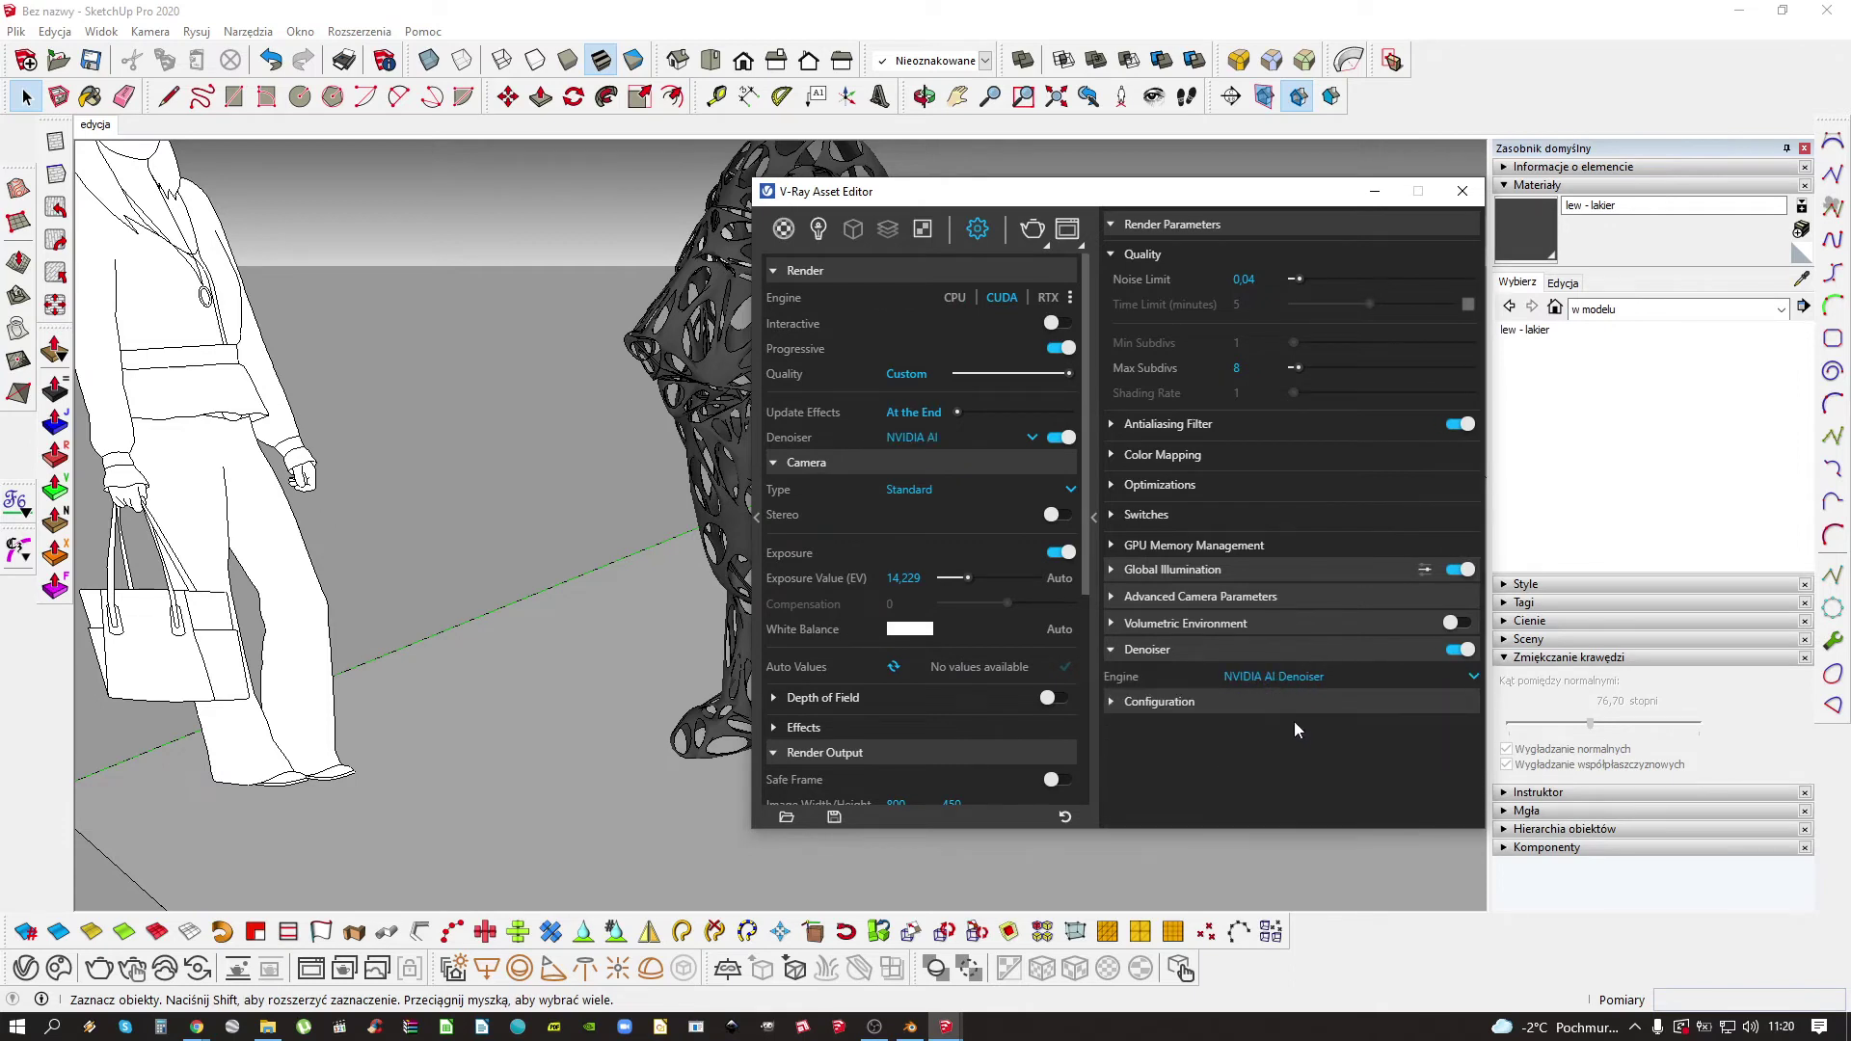
pyautogui.click(1298, 675)
pyautogui.click(1292, 752)
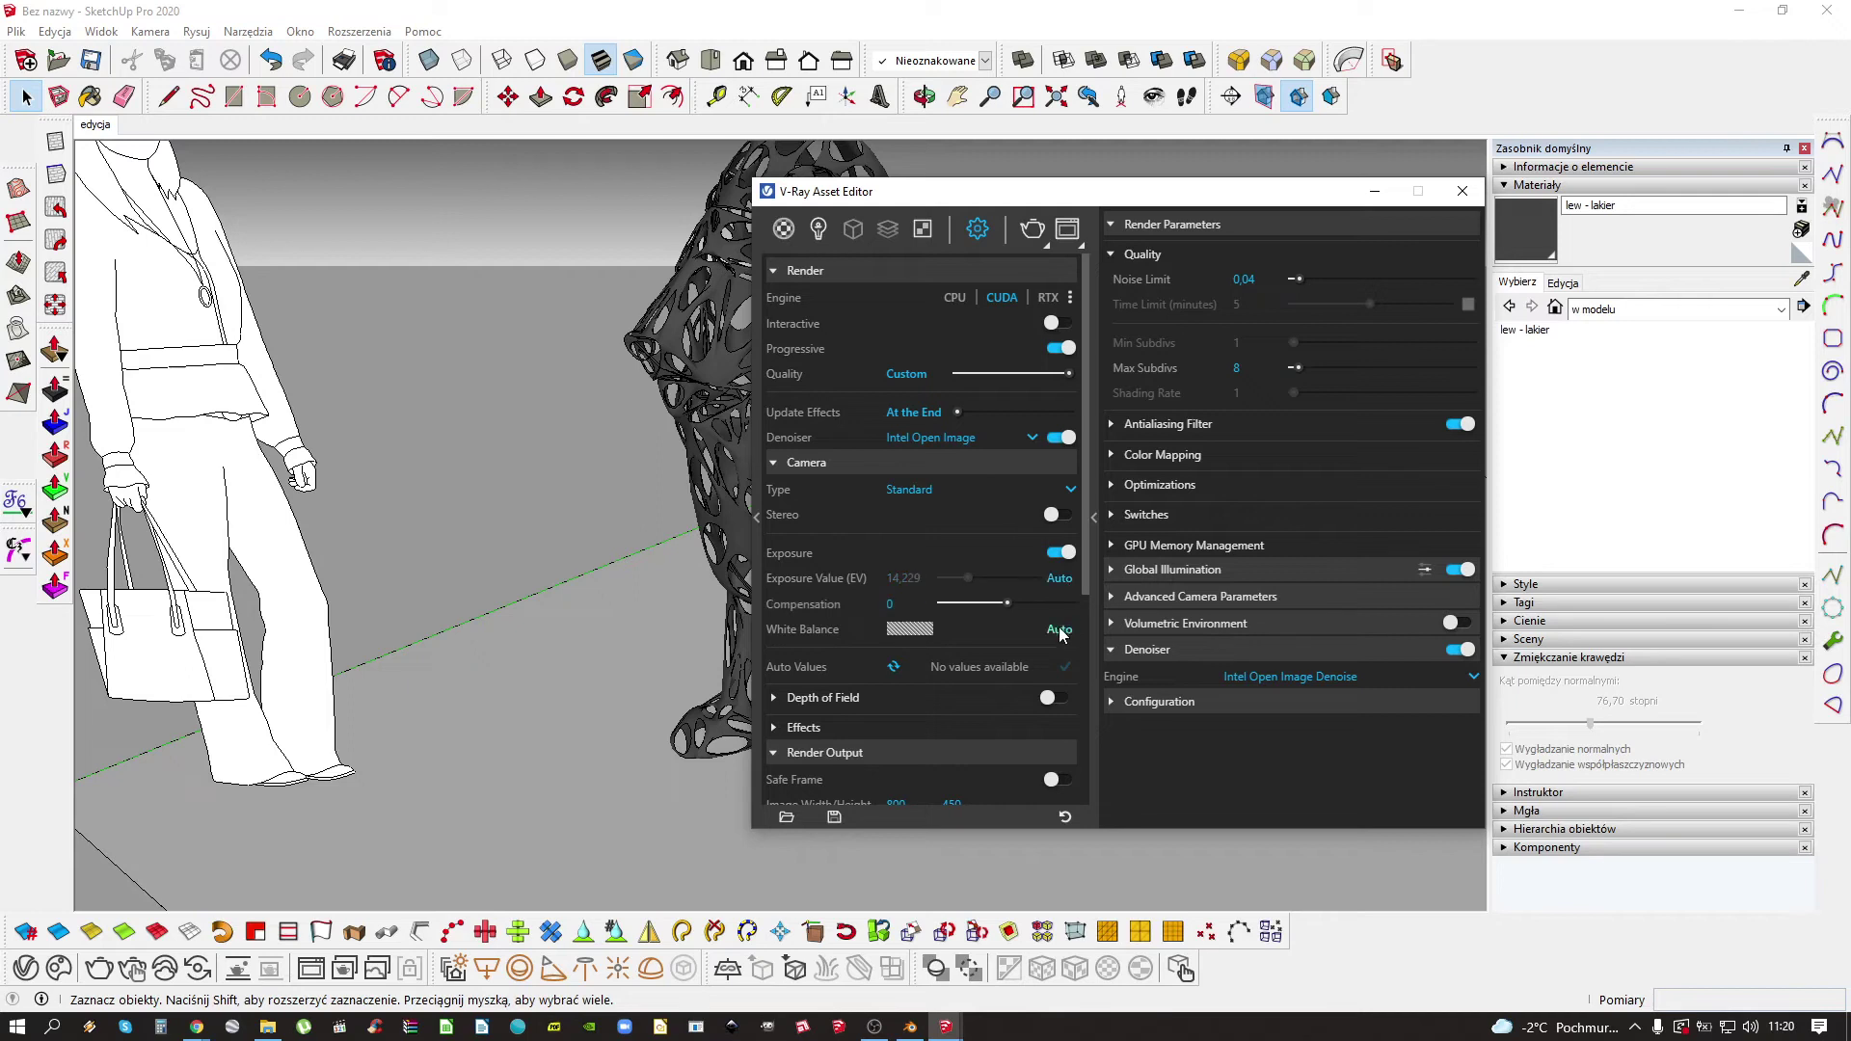
pyautogui.scroll(-3, 861, 720)
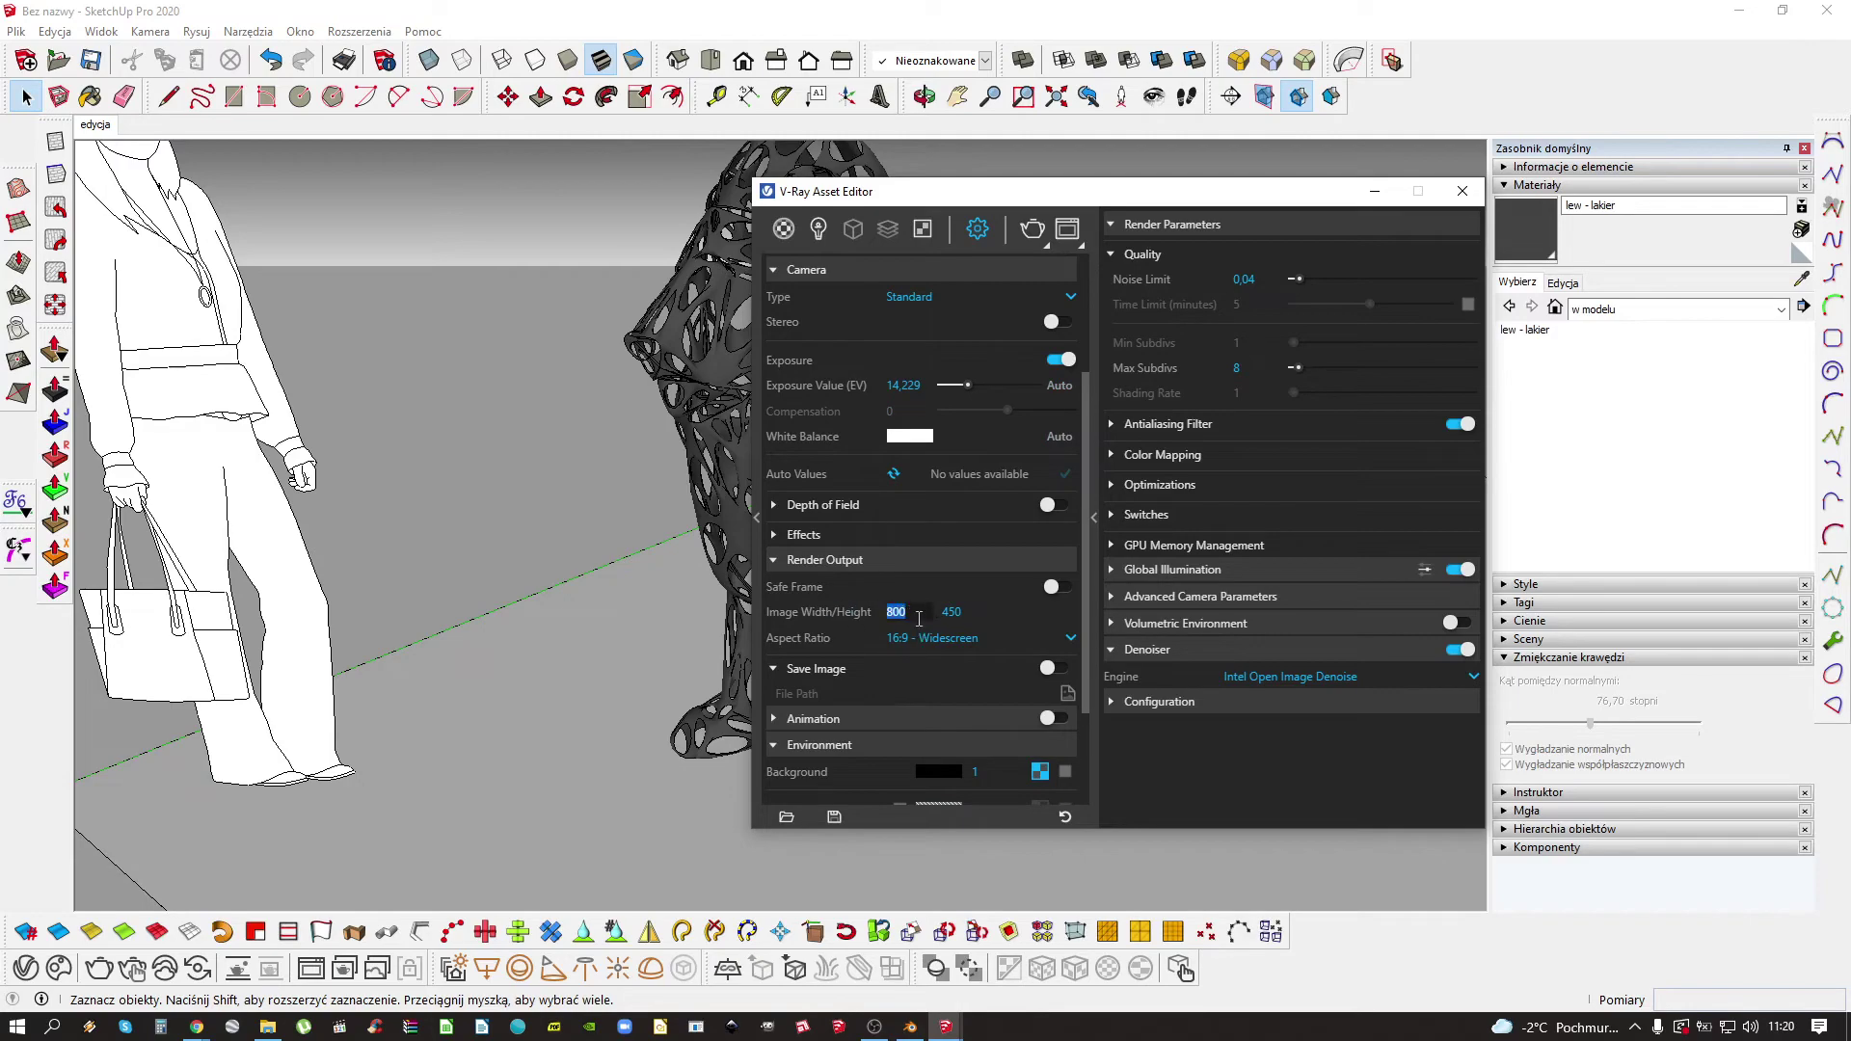
pyautogui.click(1374, 191)
pyautogui.moveTo(1254, 386); pyautogui.dragTo(911, 632, button='middle')
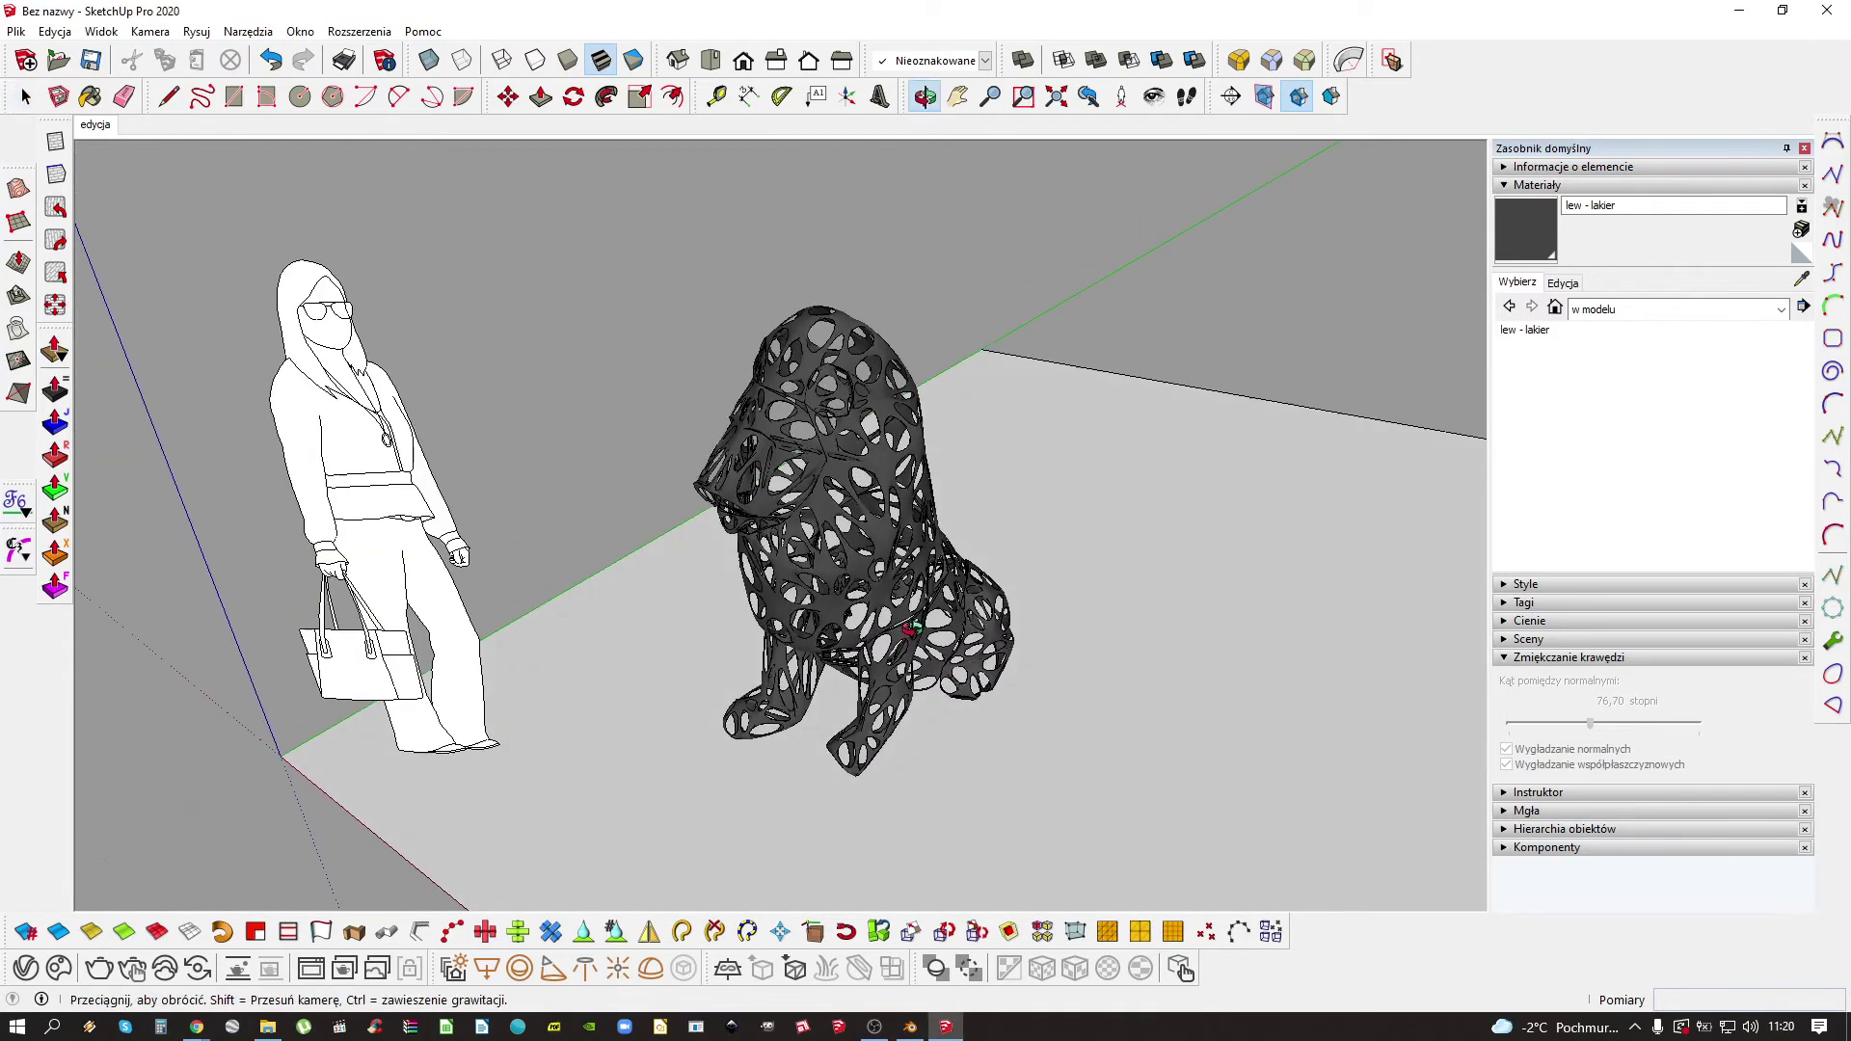
# - Place a V-Ray sphere light beside the lion and set its intensity to 300
pyautogui.press('space')
pyautogui.click(525, 976)
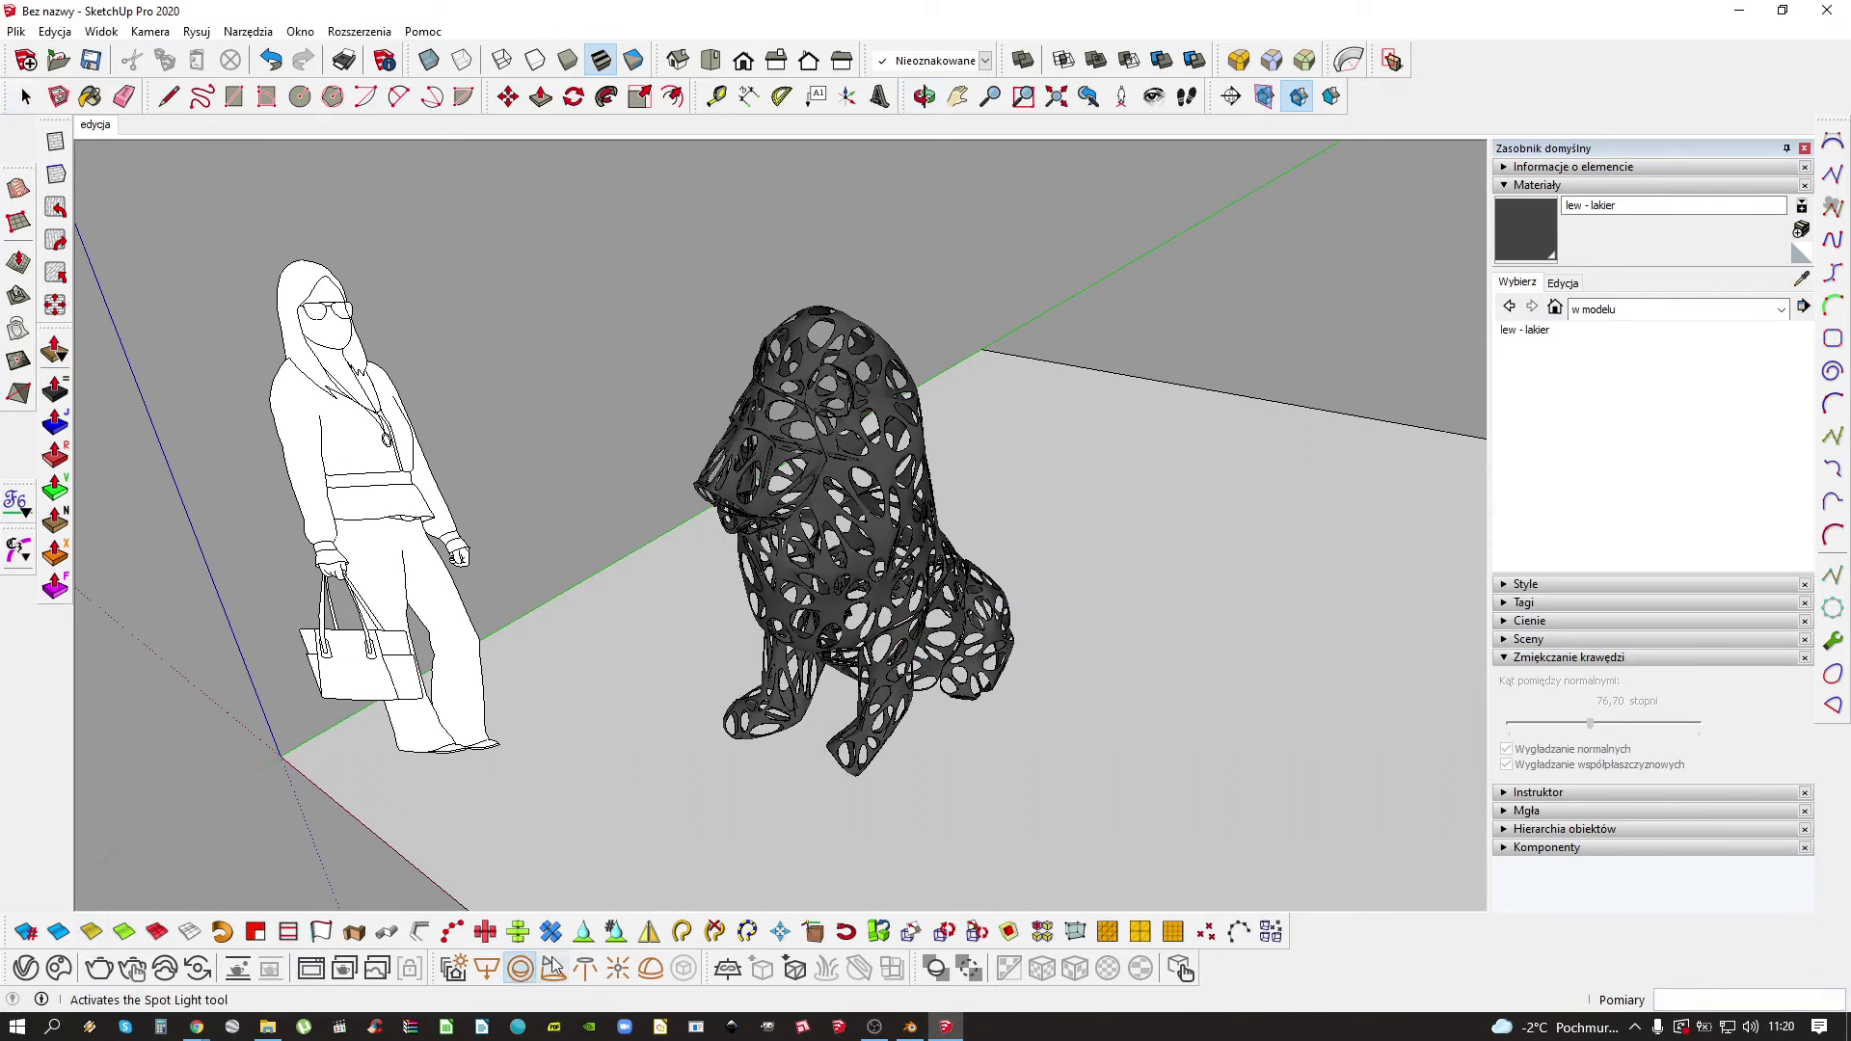
pyautogui.click(1059, 775)
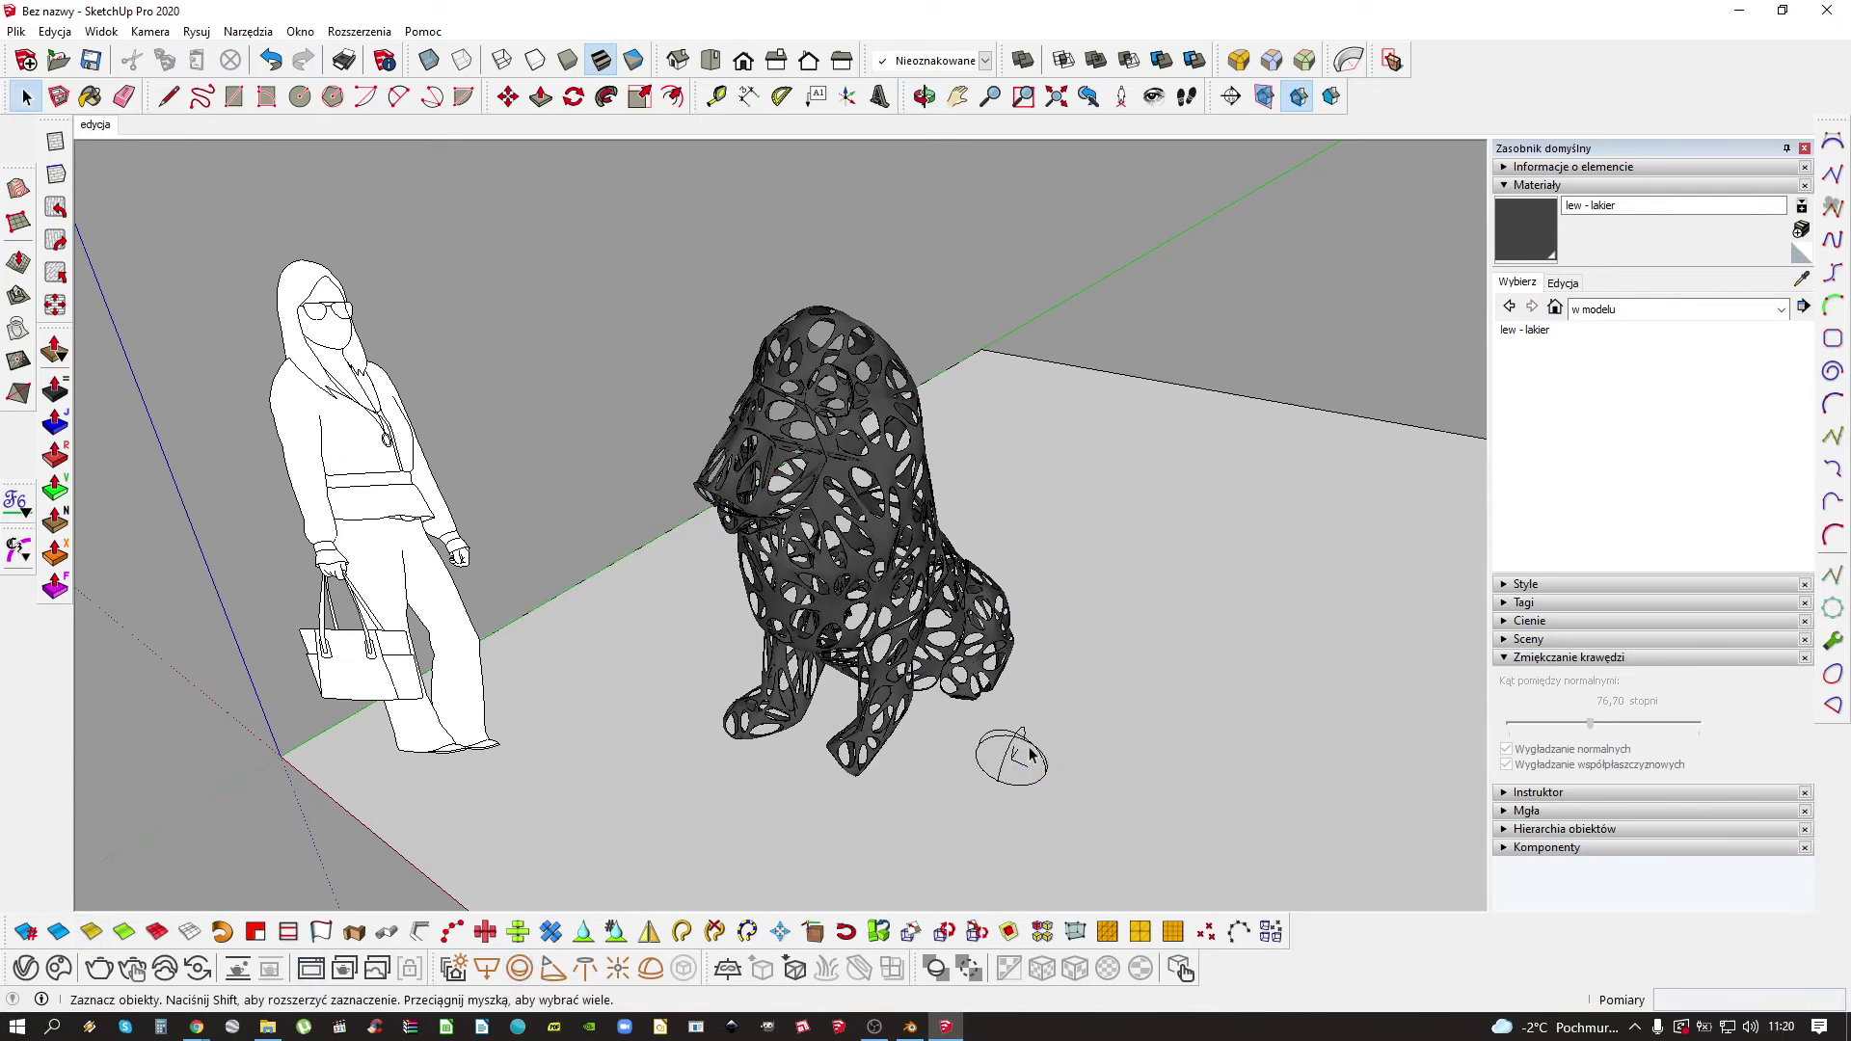
pyautogui.click(25, 968)
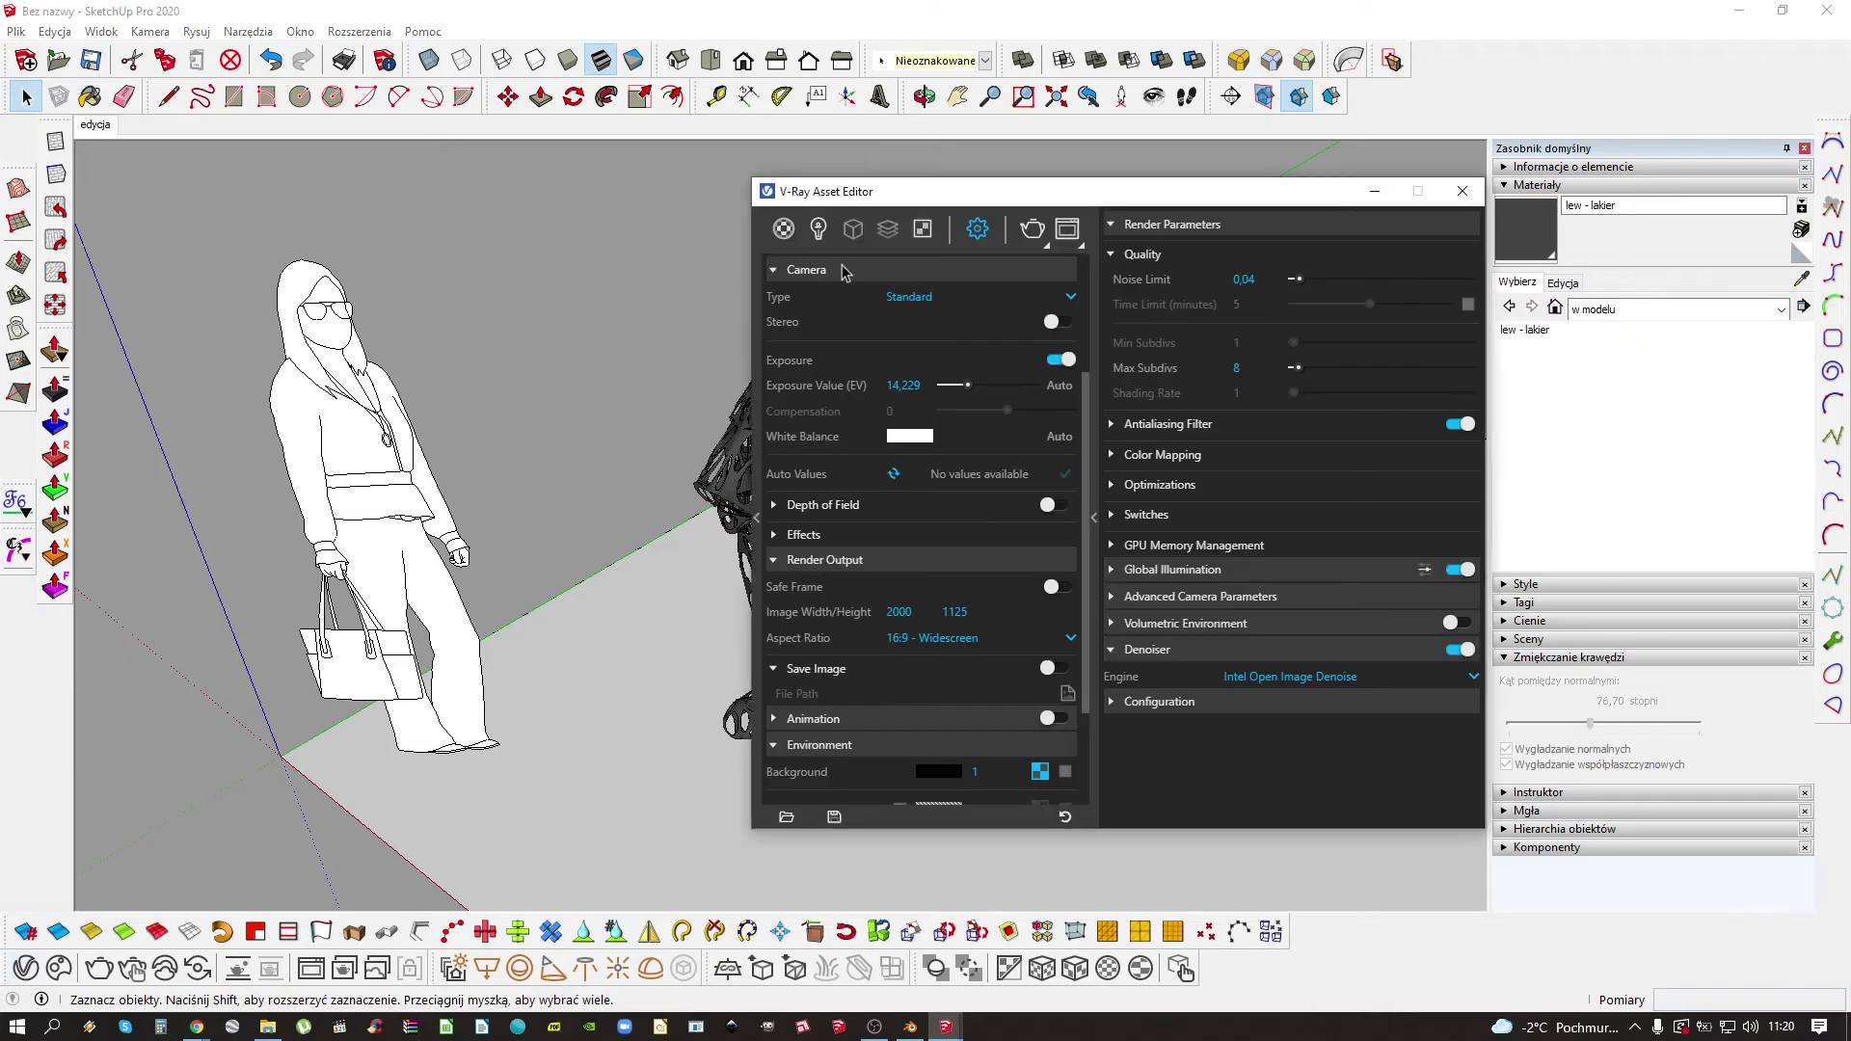
pyautogui.click(817, 229)
pyautogui.doubleClick(1025, 319)
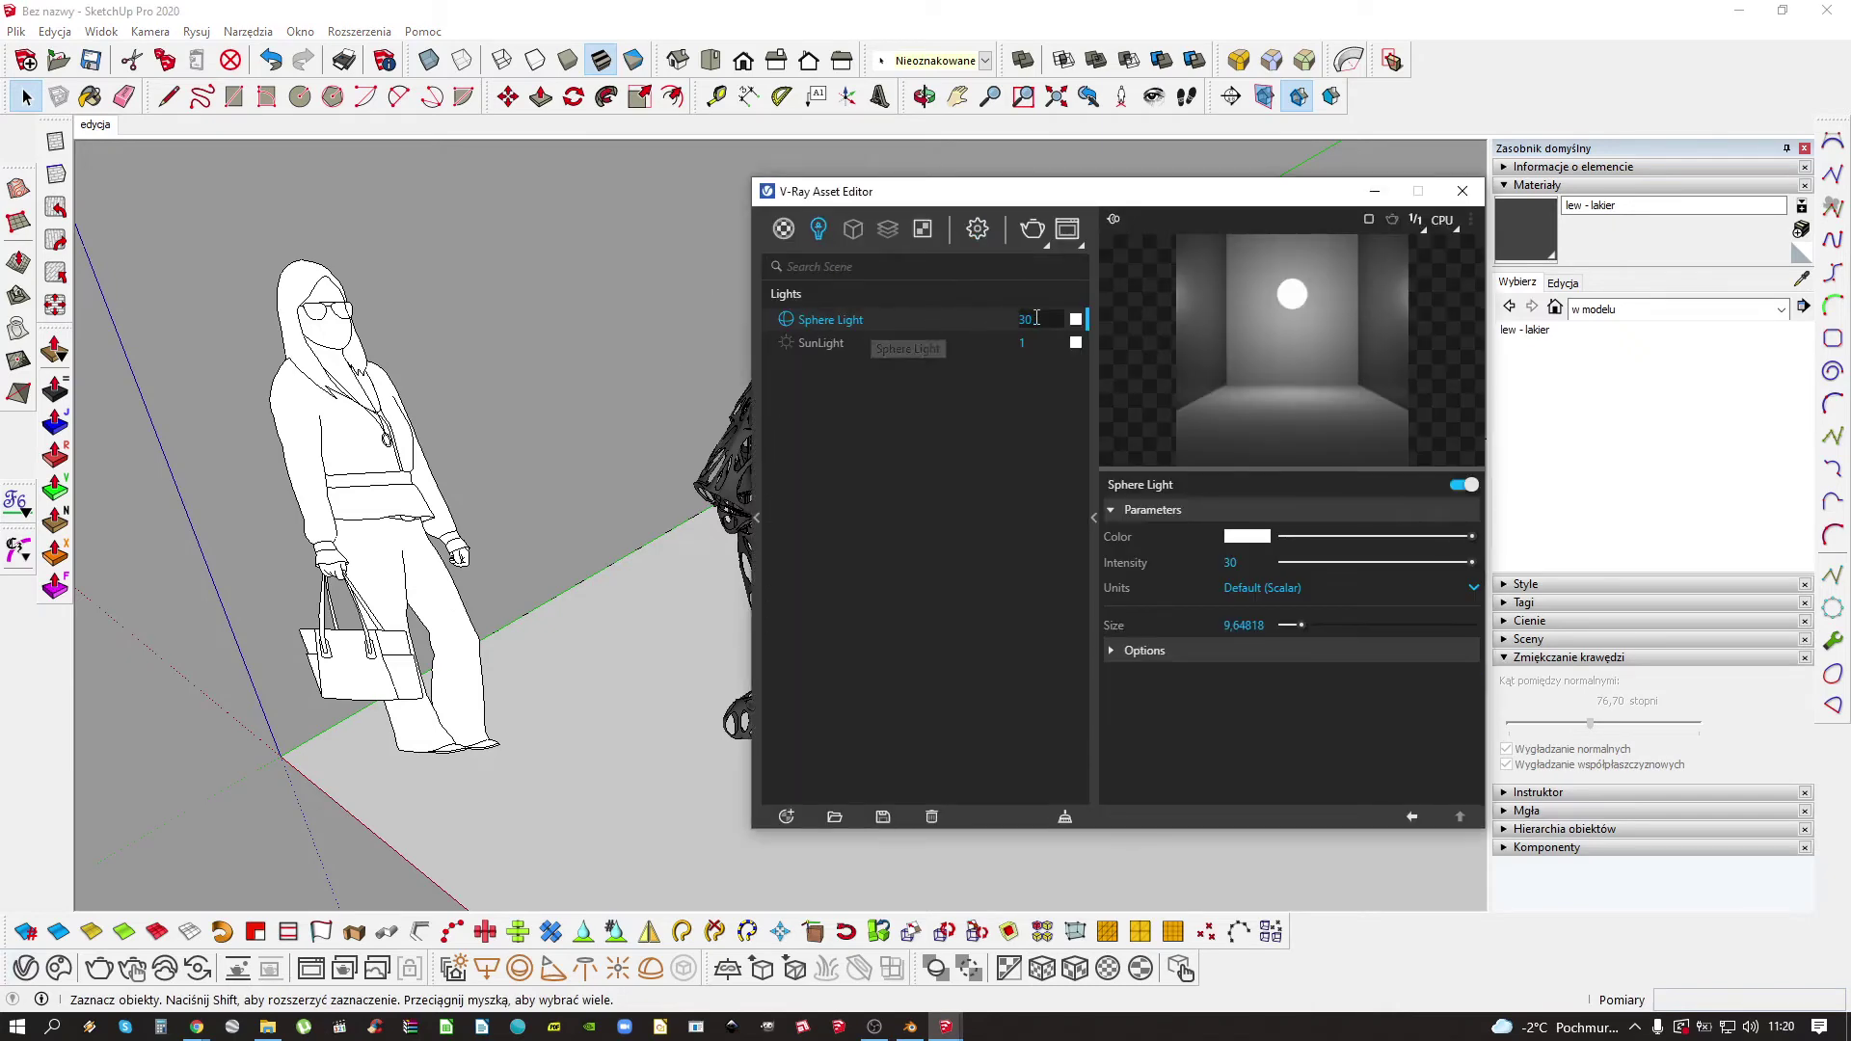
pyautogui.press('Return')
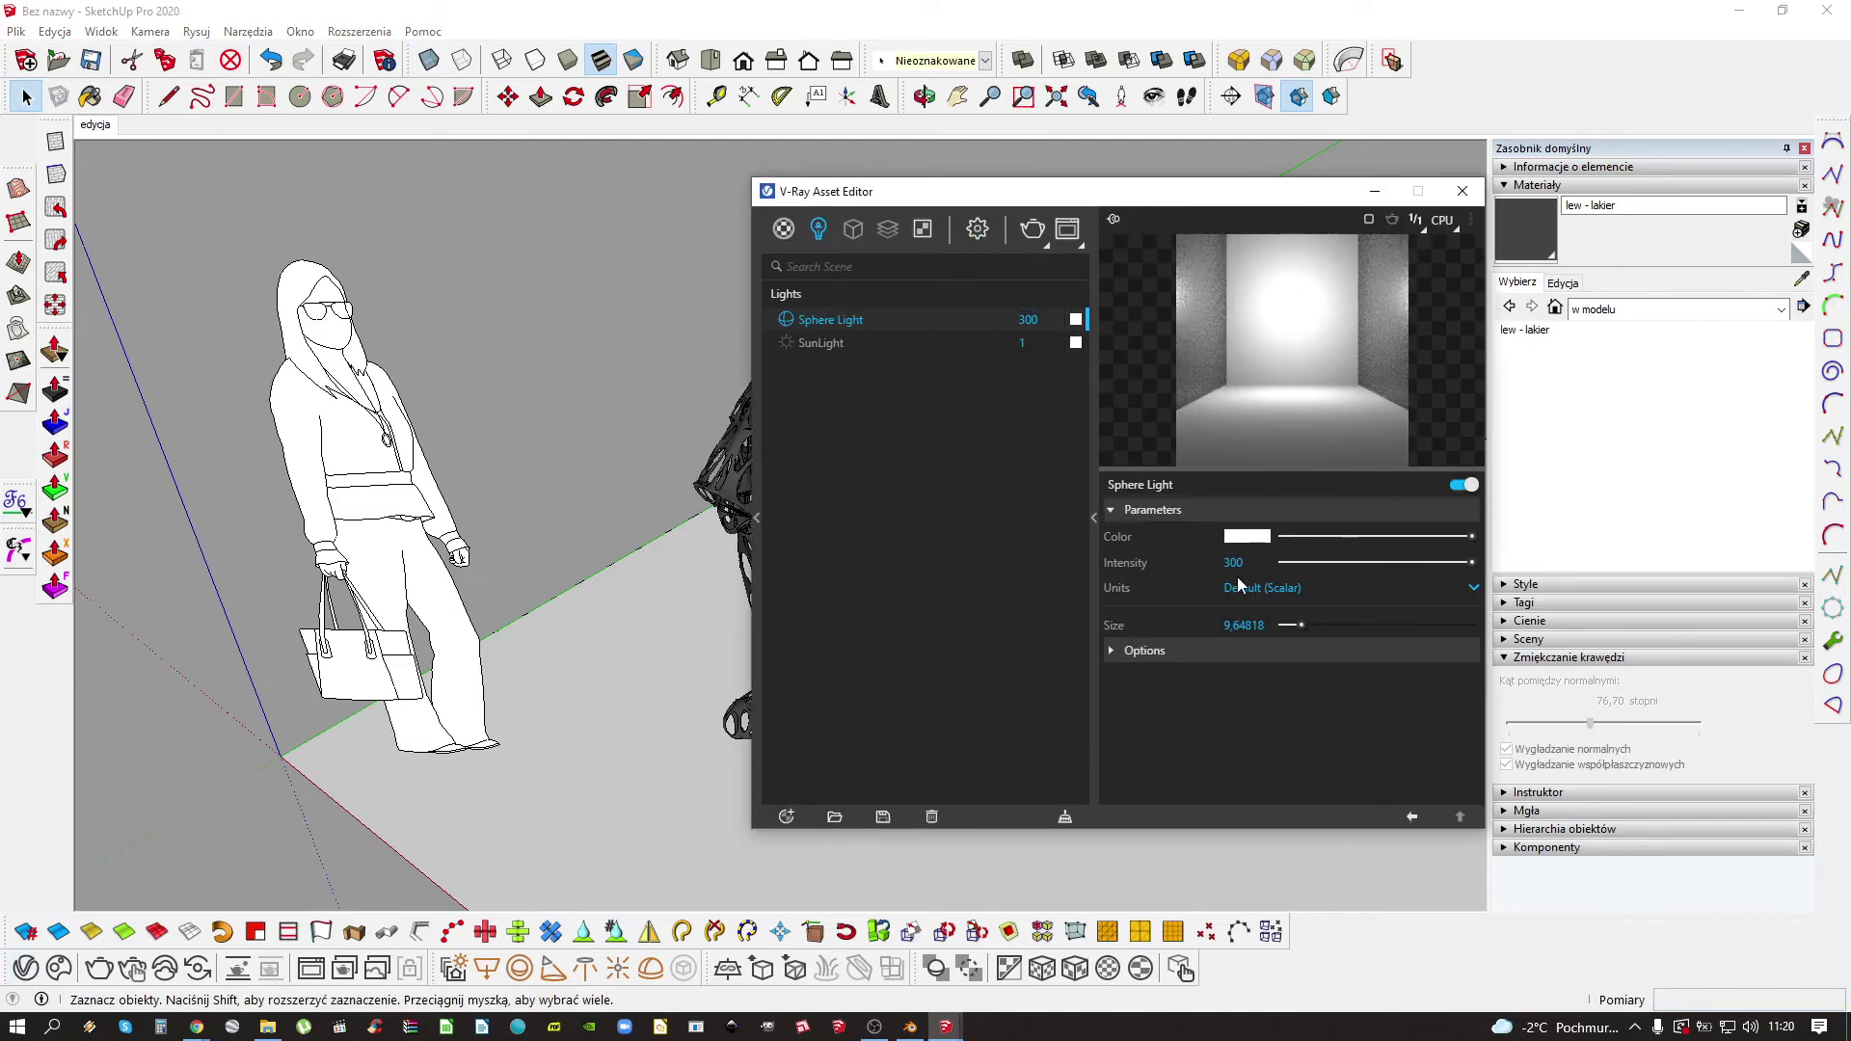
# - Warm the sphere light's colour to about 4942 K and pick it up to move
pyautogui.click(1247, 537)
pyautogui.moveTo(1081, 609); pyautogui.dragTo(1059, 605)
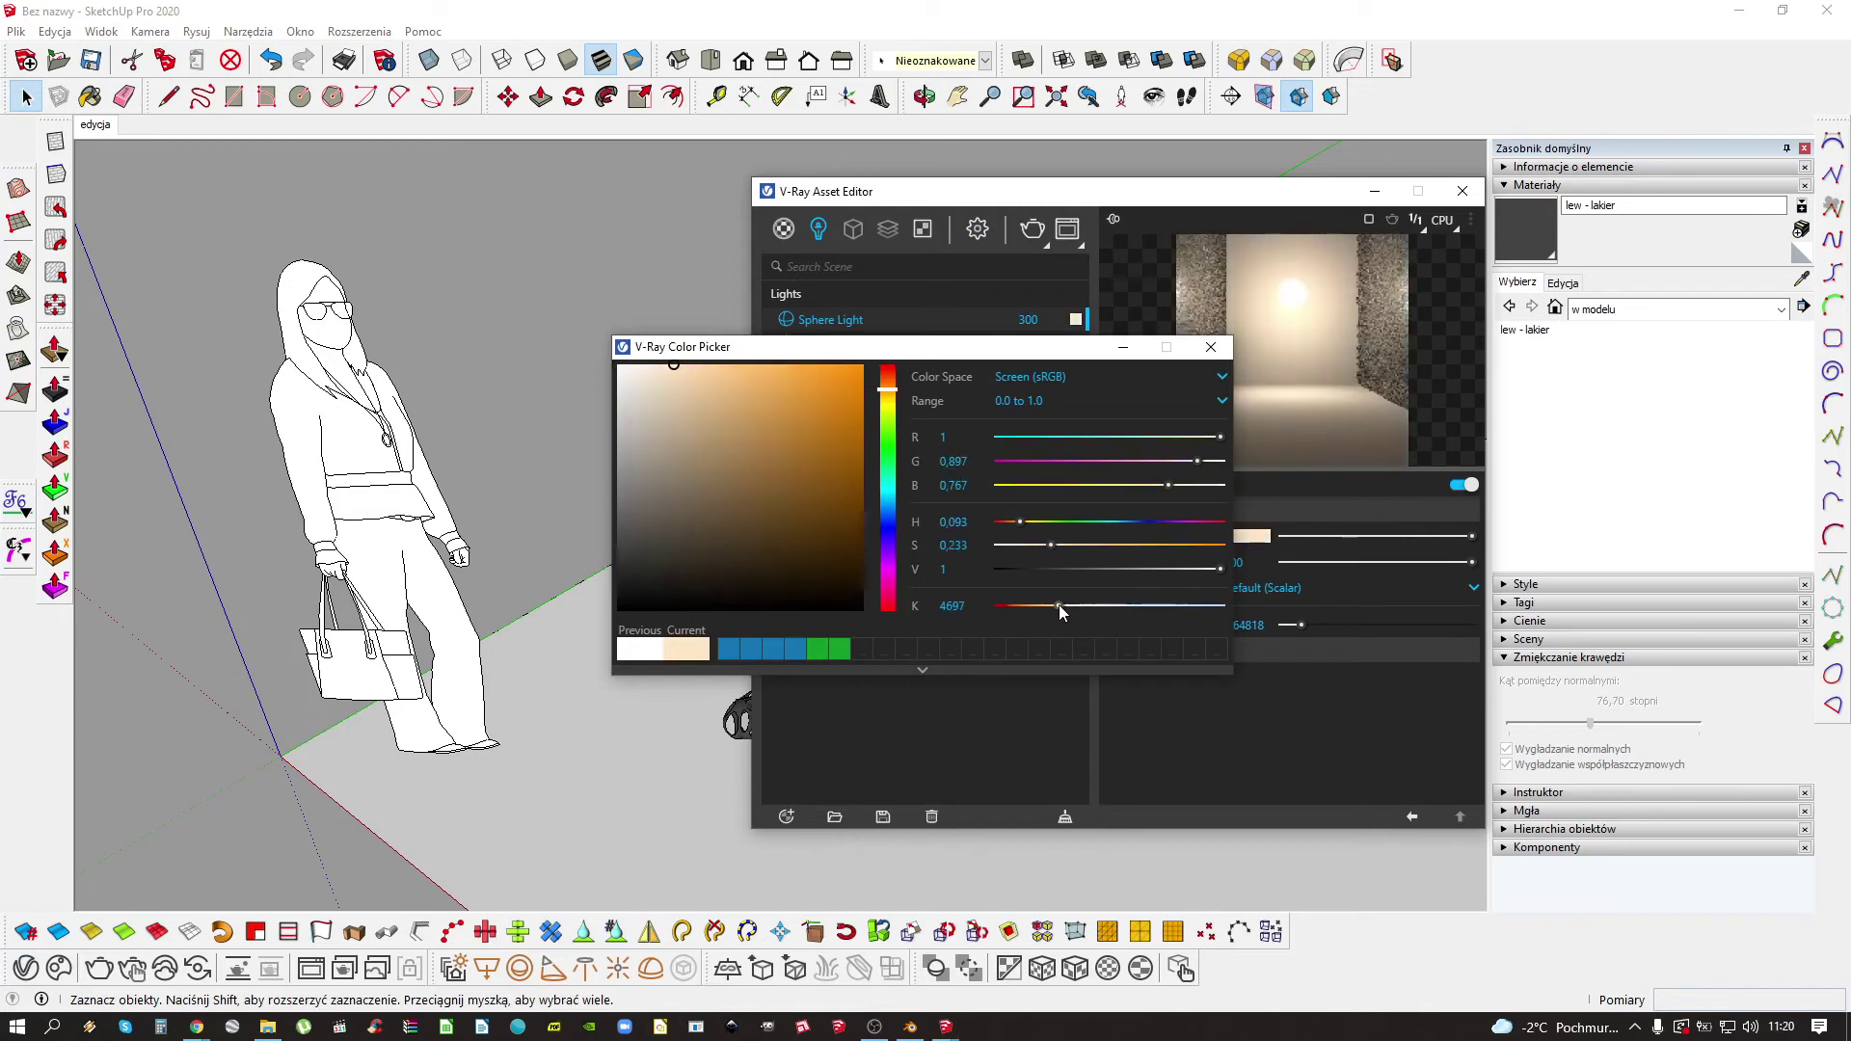
pyautogui.click(1463, 197)
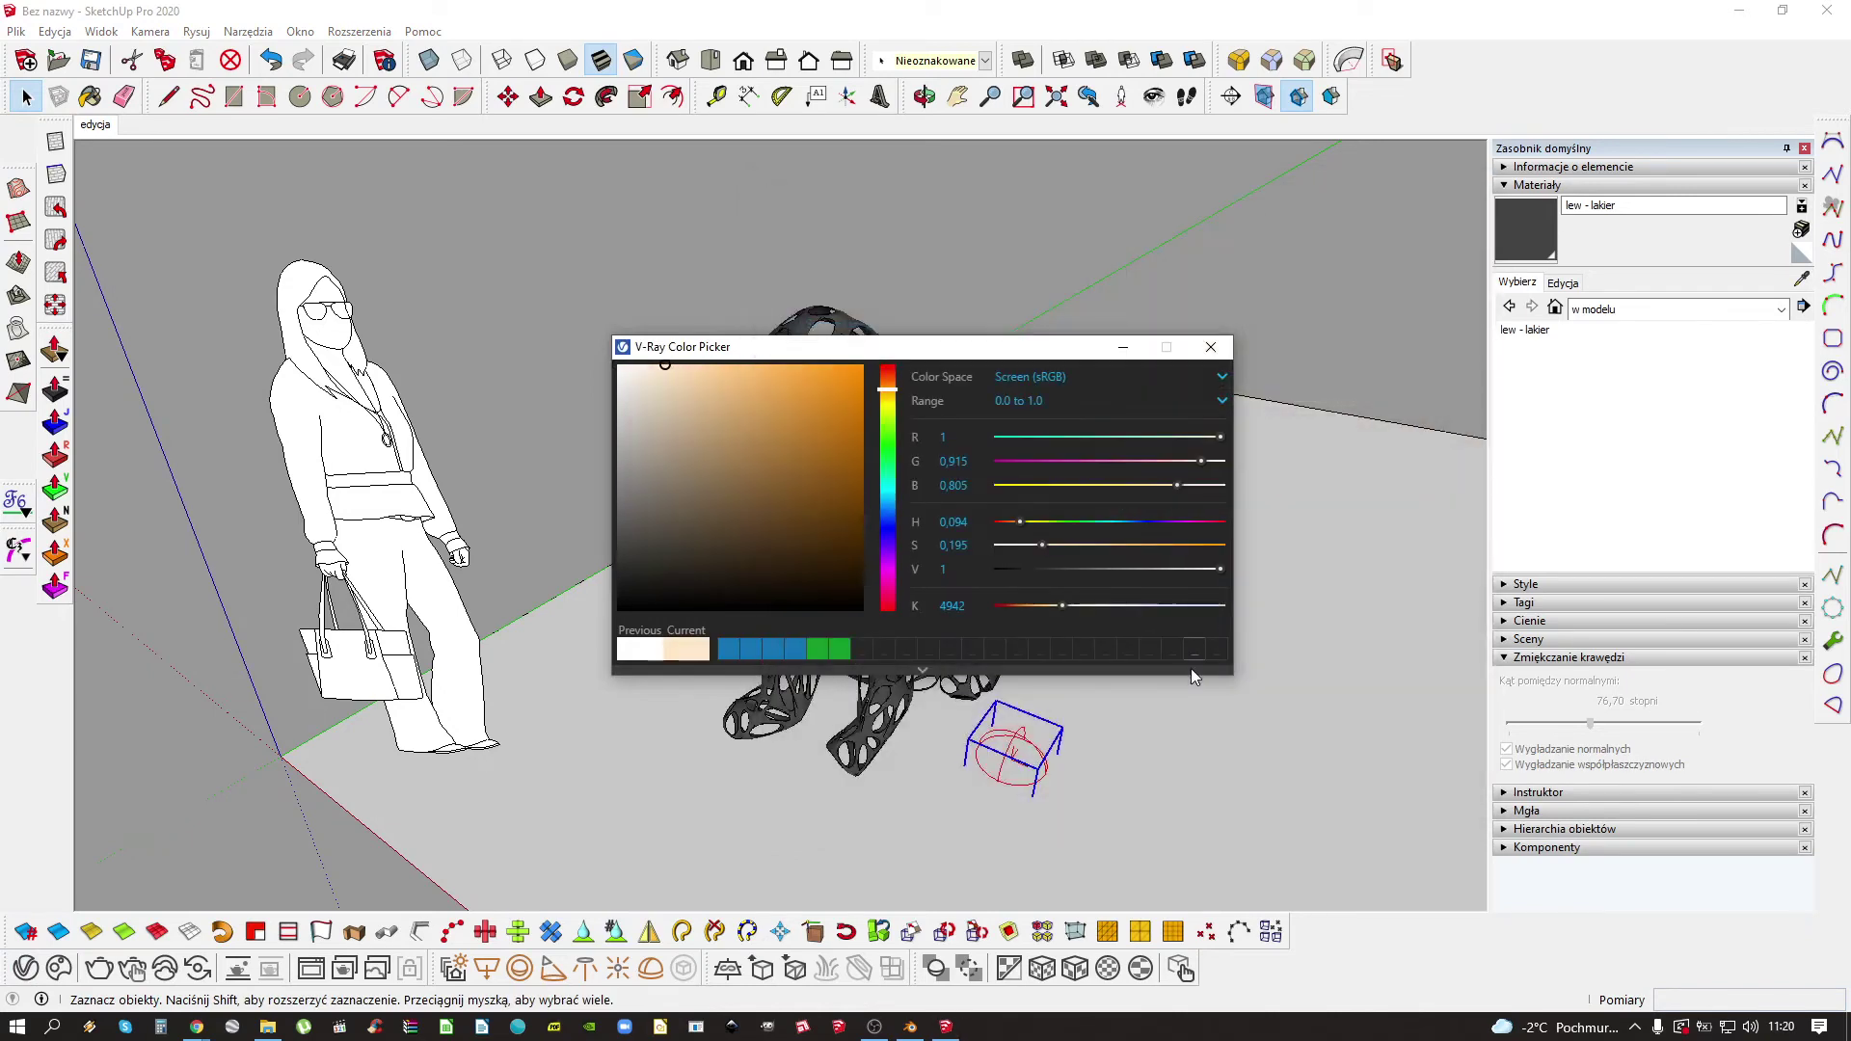
pyautogui.click(1211, 347)
pyautogui.moveTo(1032, 724)
pyautogui.mouseDown(button='middle')
pyautogui.moveTo(1002, 739)
pyautogui.moveTo(1125, 629)
pyautogui.moveTo(1150, 504)
pyautogui.mouseUp(button='middle')
pyautogui.press('m')
pyautogui.click(1008, 735)
# - Drop the sphere light inside the lion's head and check it from Top view
pyautogui.press('k')
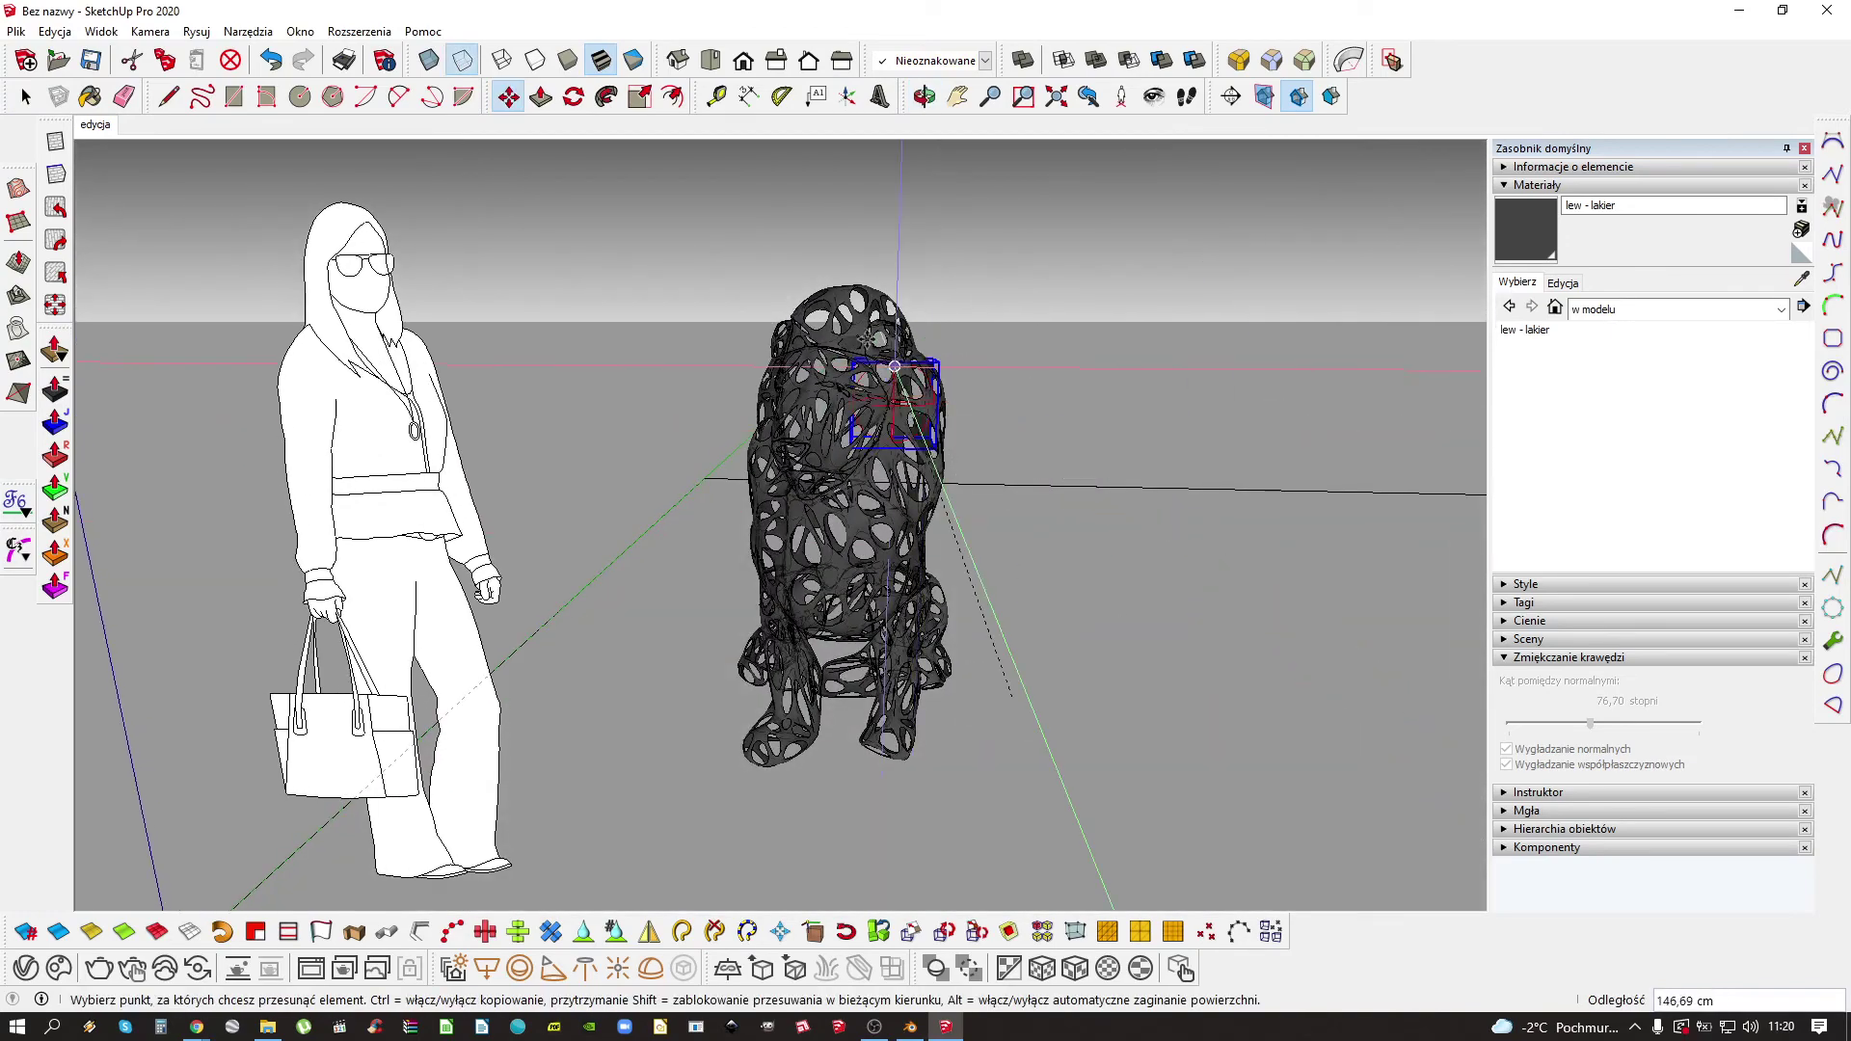
pyautogui.click(859, 330)
pyautogui.press('space')
pyautogui.press('F3')
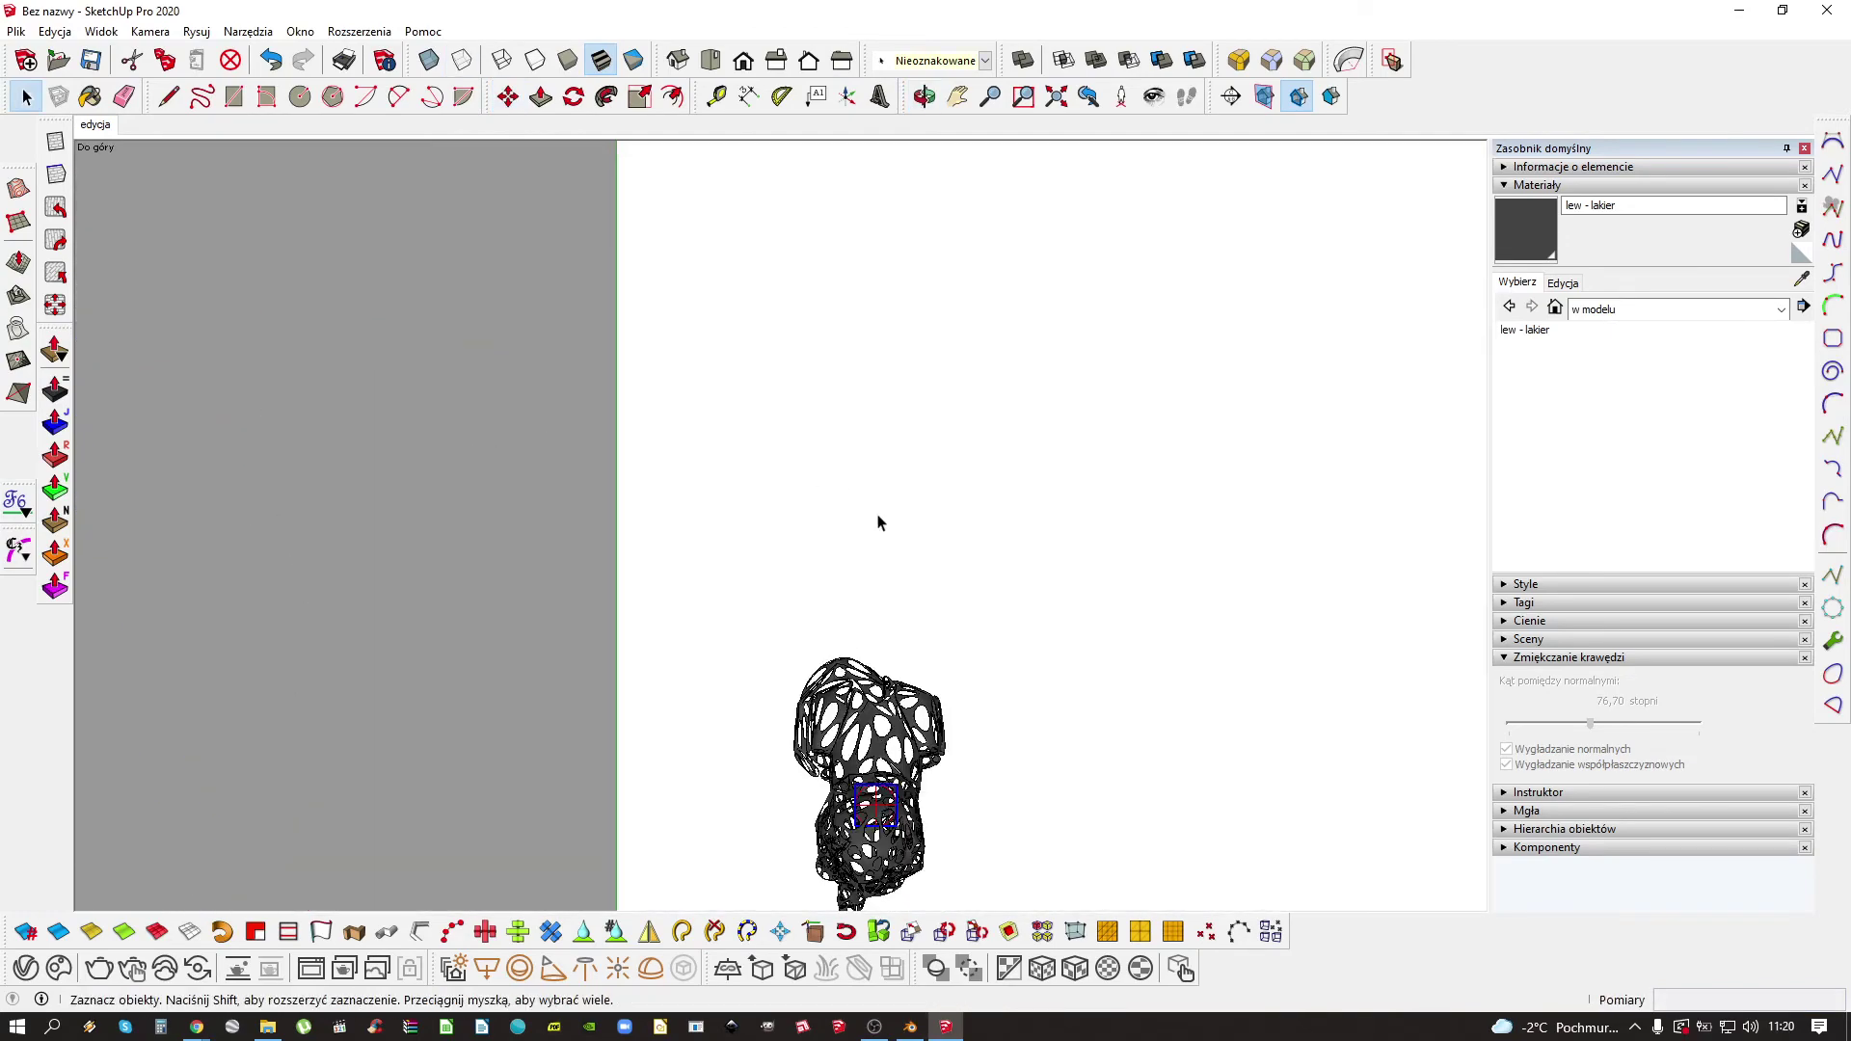
pyautogui.scroll(-2, 943, 810)
pyautogui.scroll(3, 1013, 723)
pyautogui.scroll(3, 1060, 636)
# - Adjust the light's position and height in Front view, then delete the woman figure
pyautogui.press('m')
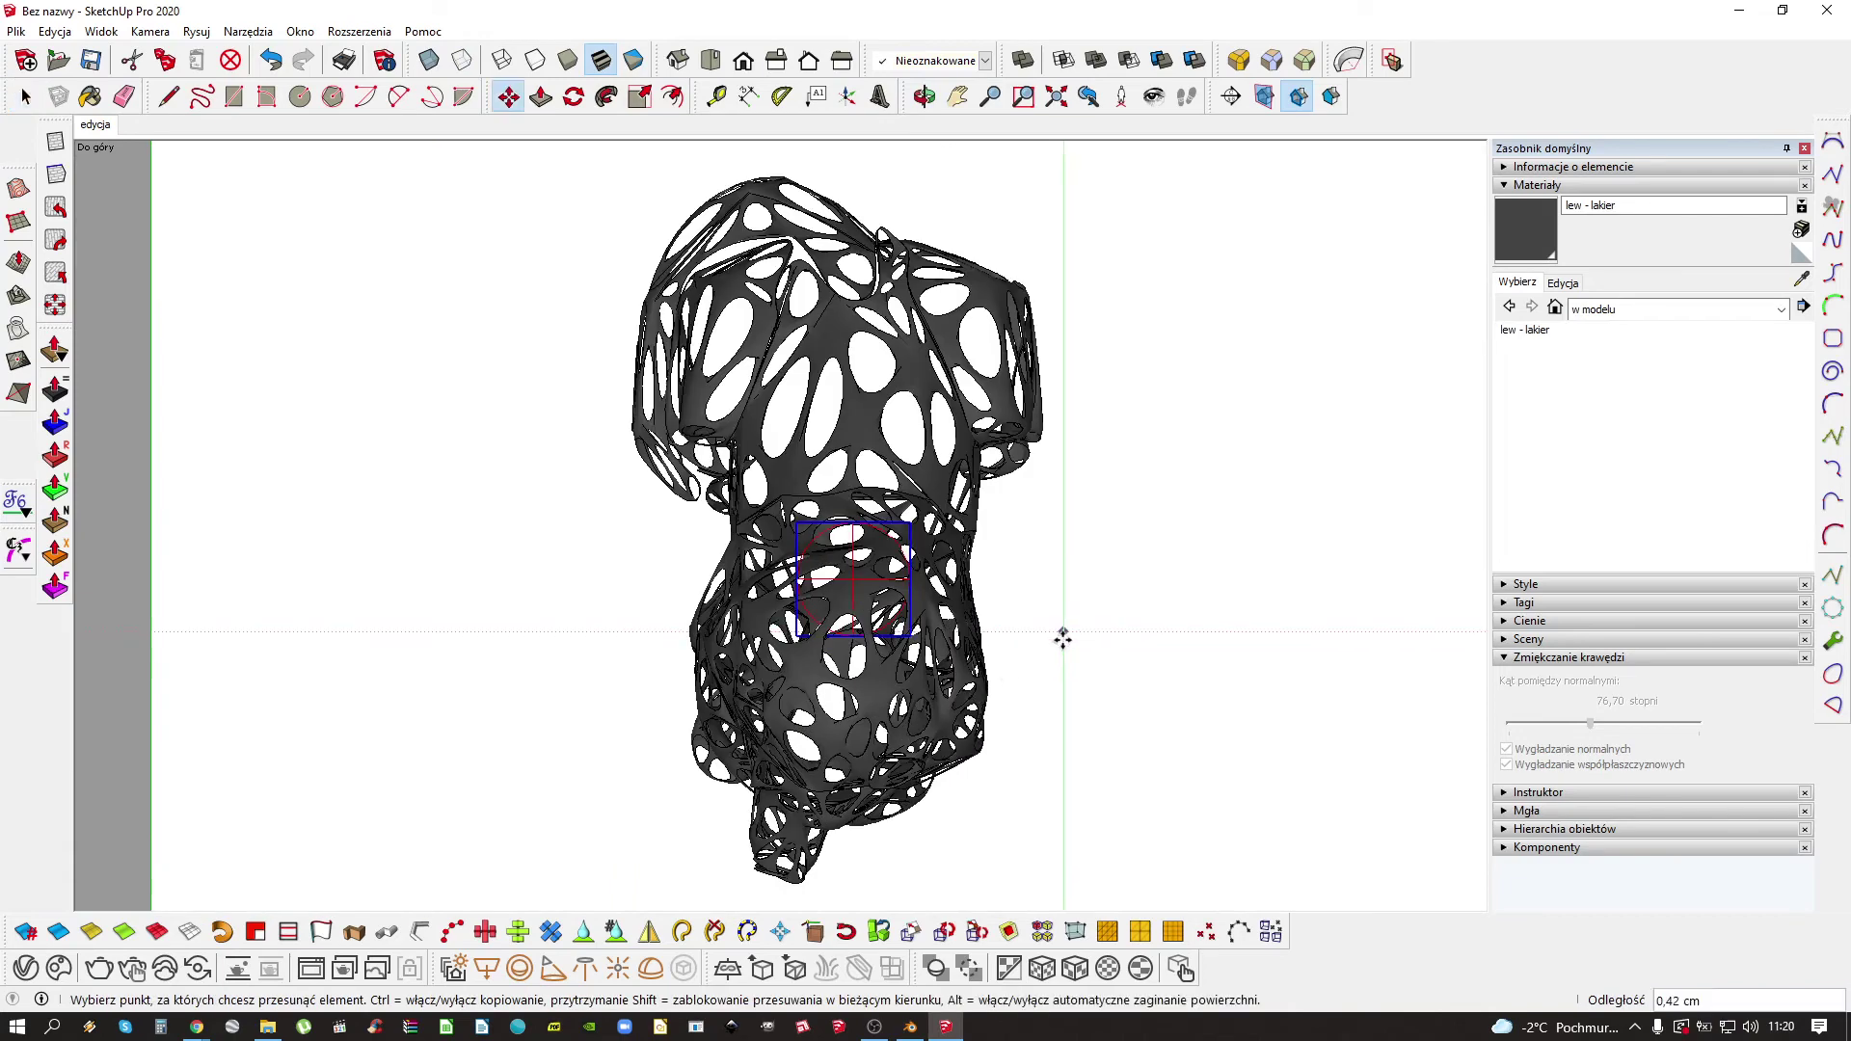
pyautogui.moveTo(1050, 735)
pyautogui.mouseDown(button='middle')
pyautogui.moveTo(1039, 558)
pyautogui.moveTo(962, 529)
pyautogui.mouseUp(button='middle')
pyautogui.press('F4')
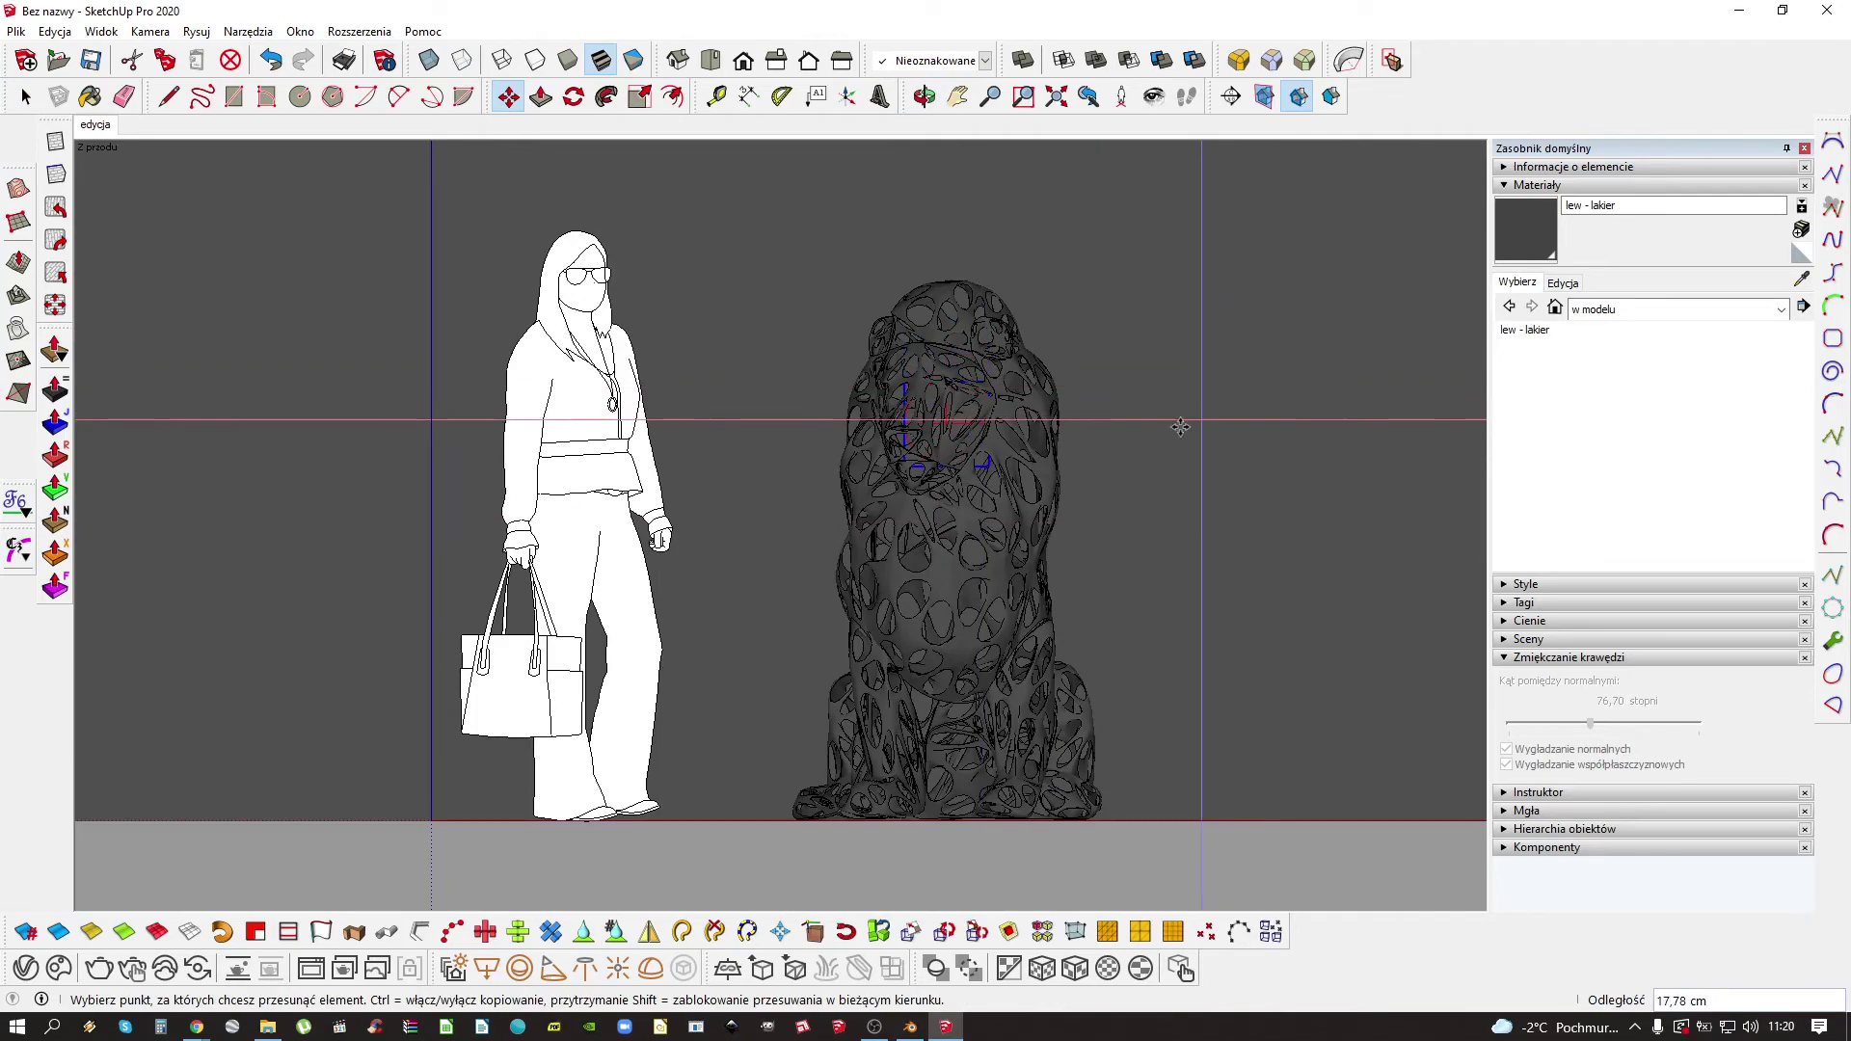
pyautogui.moveTo(1177, 425)
pyautogui.mouseDown(button='middle')
pyautogui.moveTo(923, 584)
pyautogui.moveTo(702, 647)
pyautogui.mouseUp(button='middle')
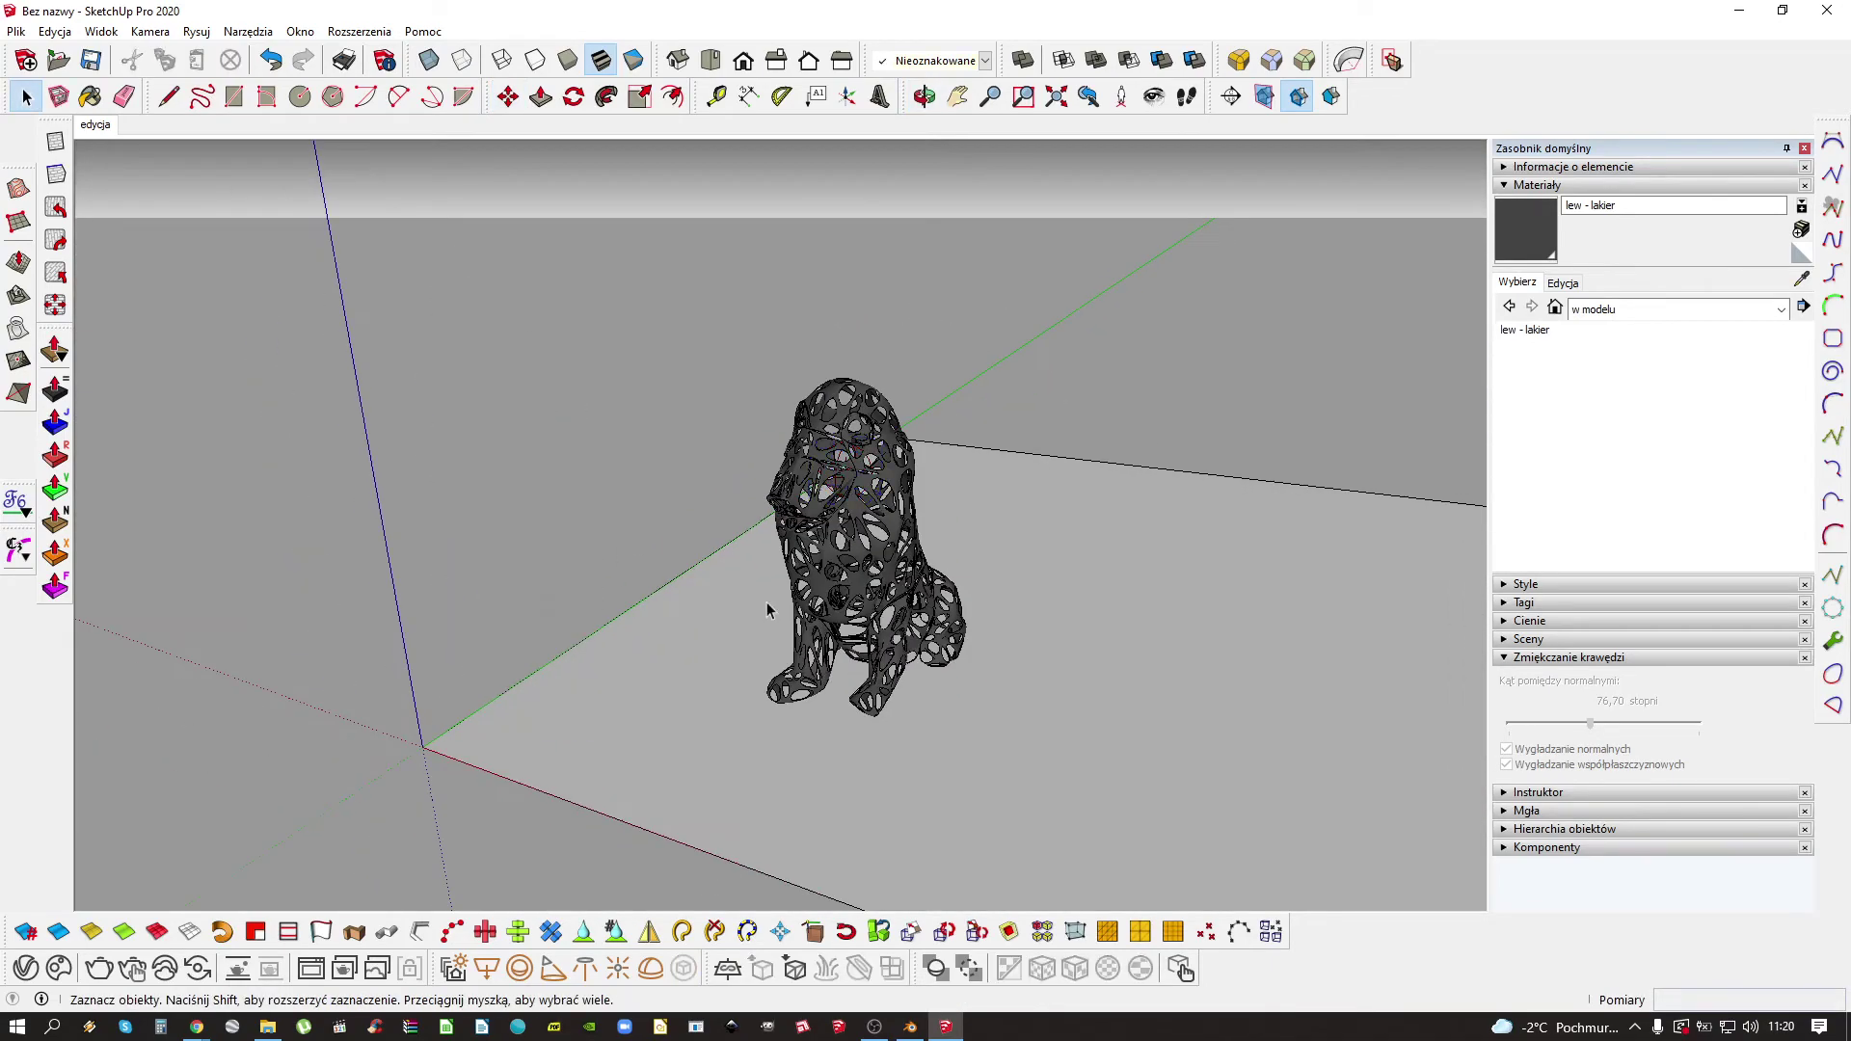
pyautogui.press('space')
pyautogui.scroll(-5, 703, 648)
# - Stretch the ground plane about 2.37 times along the green axis, then zoom back to the lion
pyautogui.press('s')
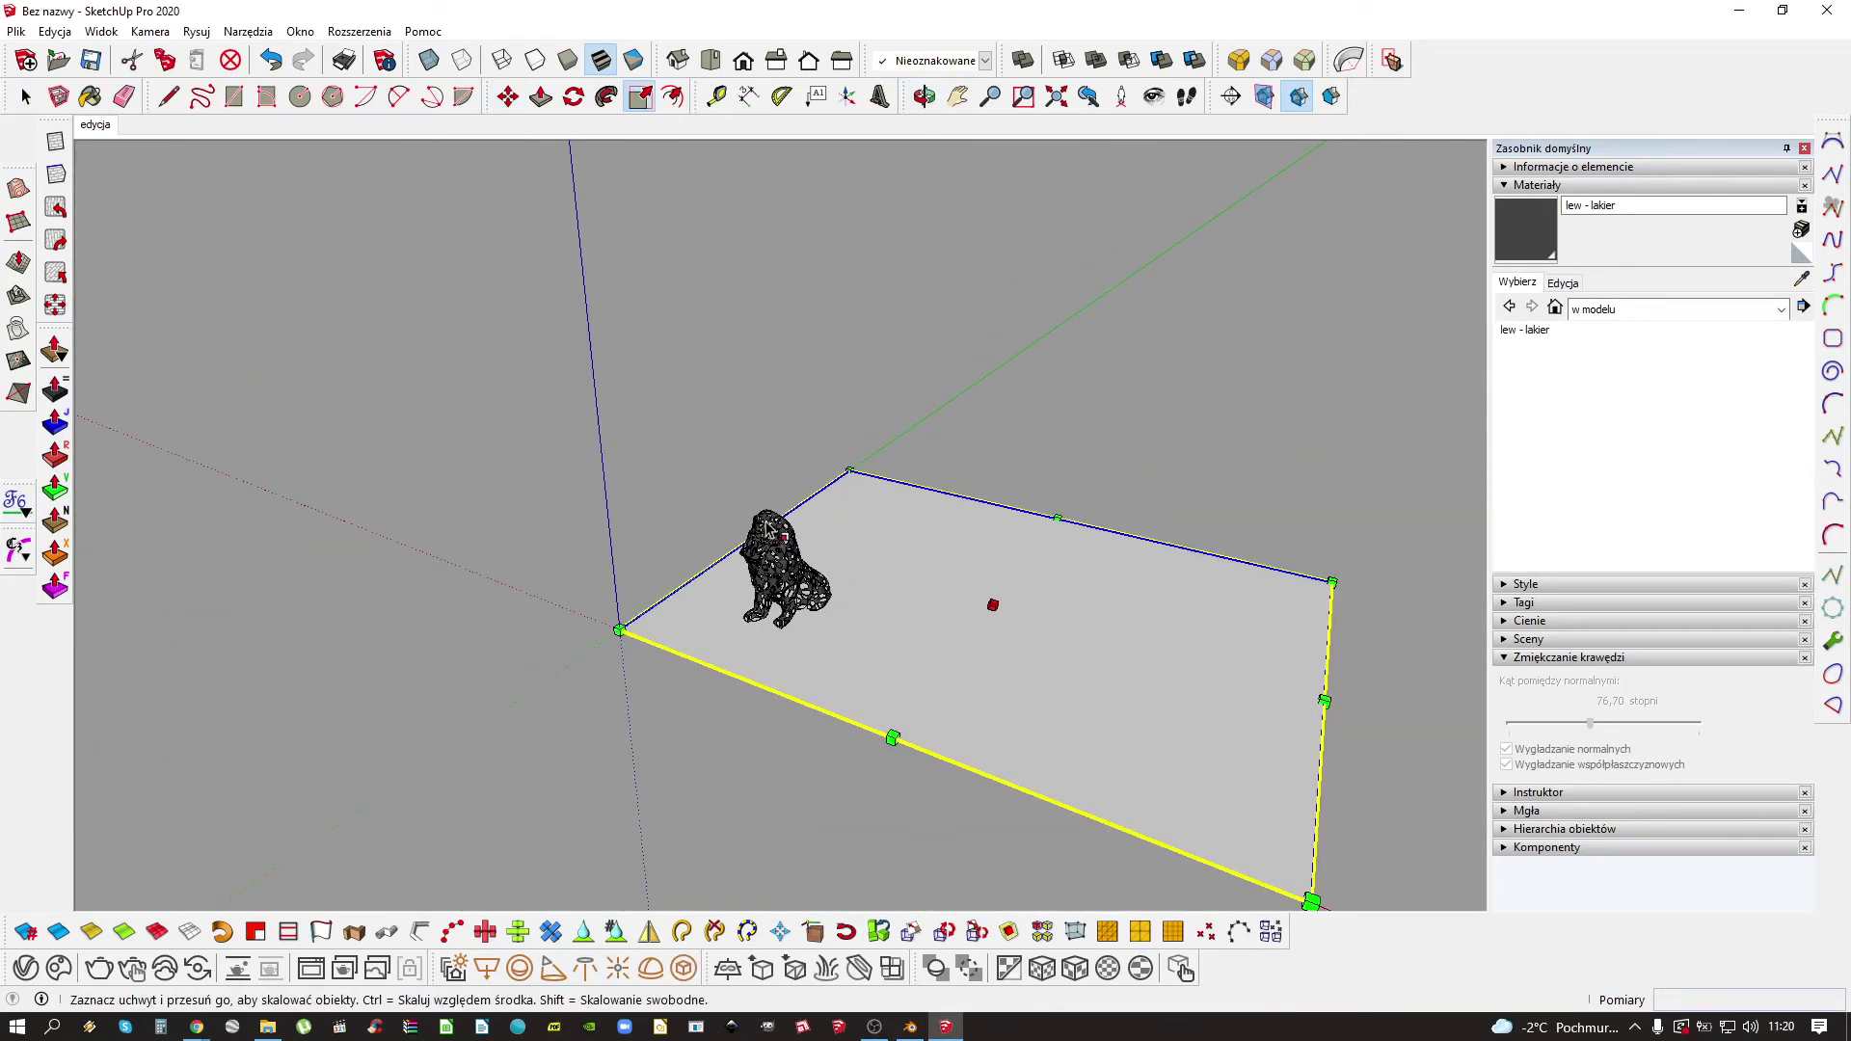
pyautogui.moveTo(893, 737); pyautogui.dragTo(586, 865)
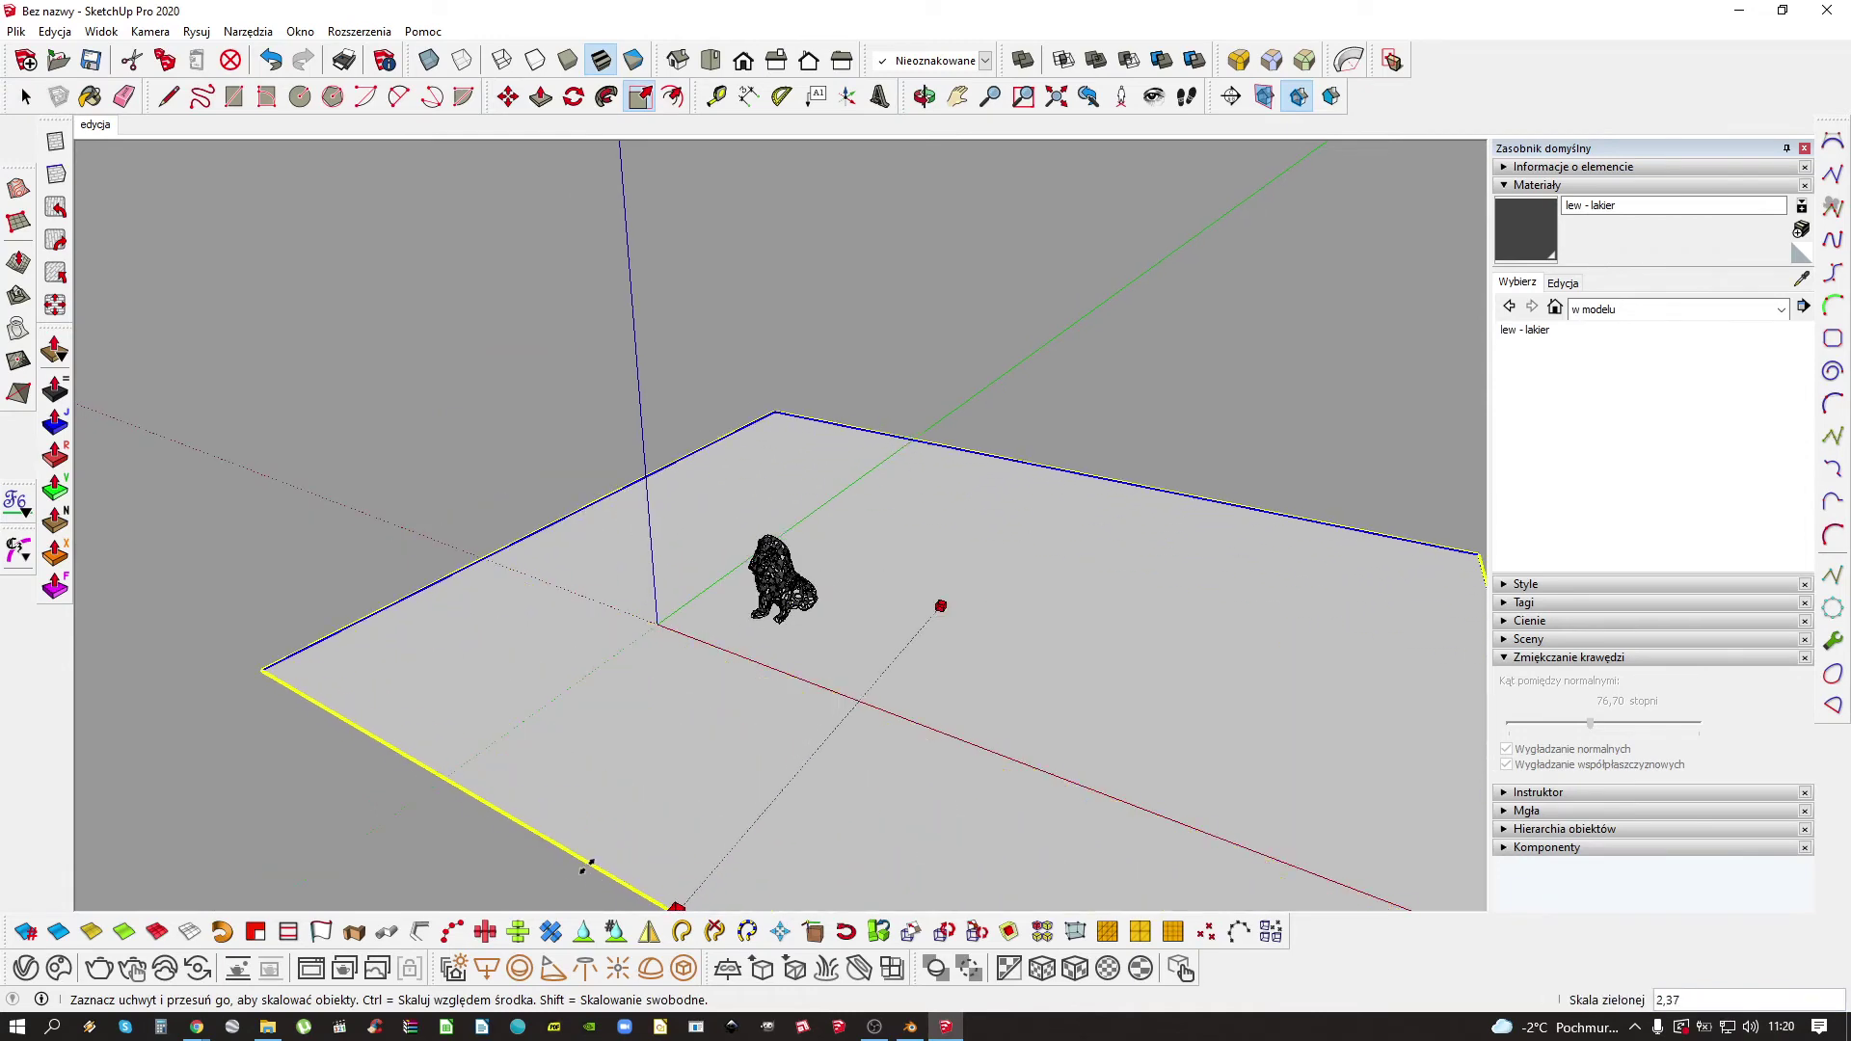
pyautogui.press('space')
pyautogui.scroll(5, 703, 599)
pyautogui.moveTo(703, 599)
pyautogui.mouseDown(button='middle')
pyautogui.moveTo(849, 622)
pyautogui.moveTo(804, 668)
pyautogui.moveTo(855, 468)
pyautogui.moveTo(754, 475)
pyautogui.mouseUp(button='middle')
pyautogui.press('z')
pyautogui.scroll(-2, 820, 617)
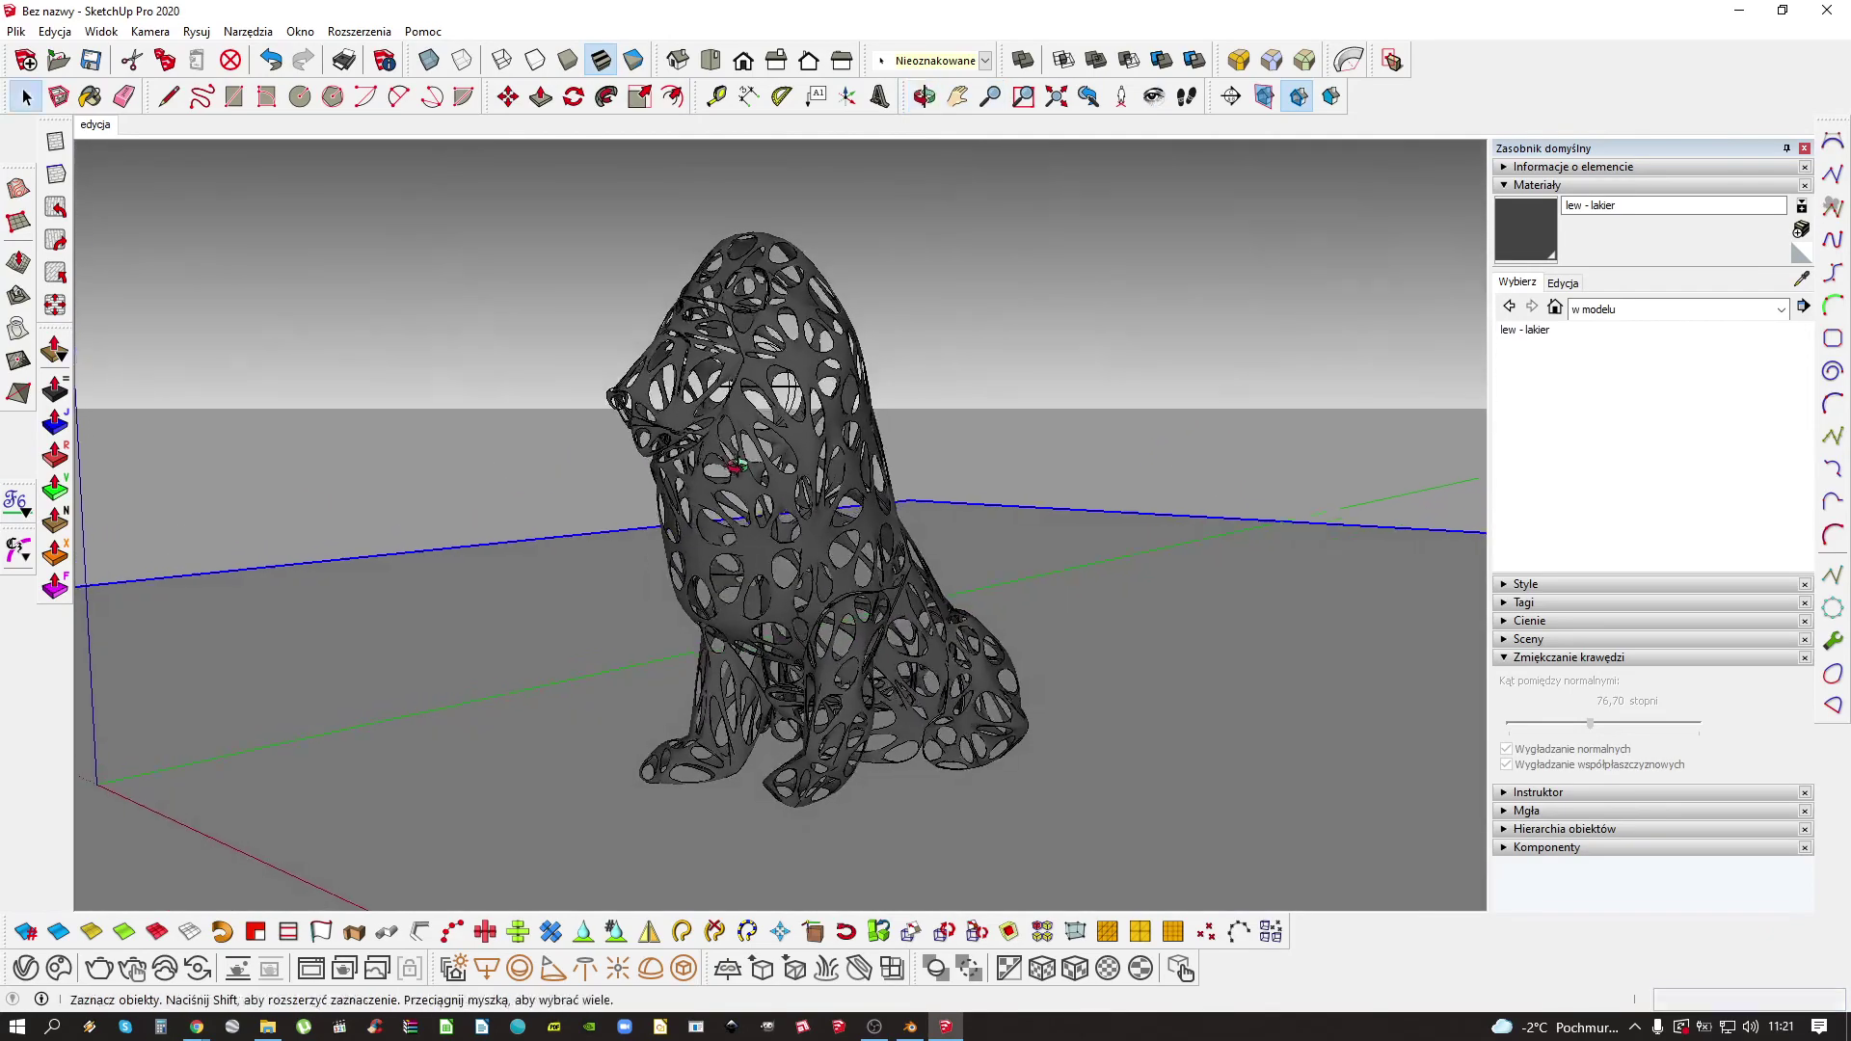
pyautogui.press('space')
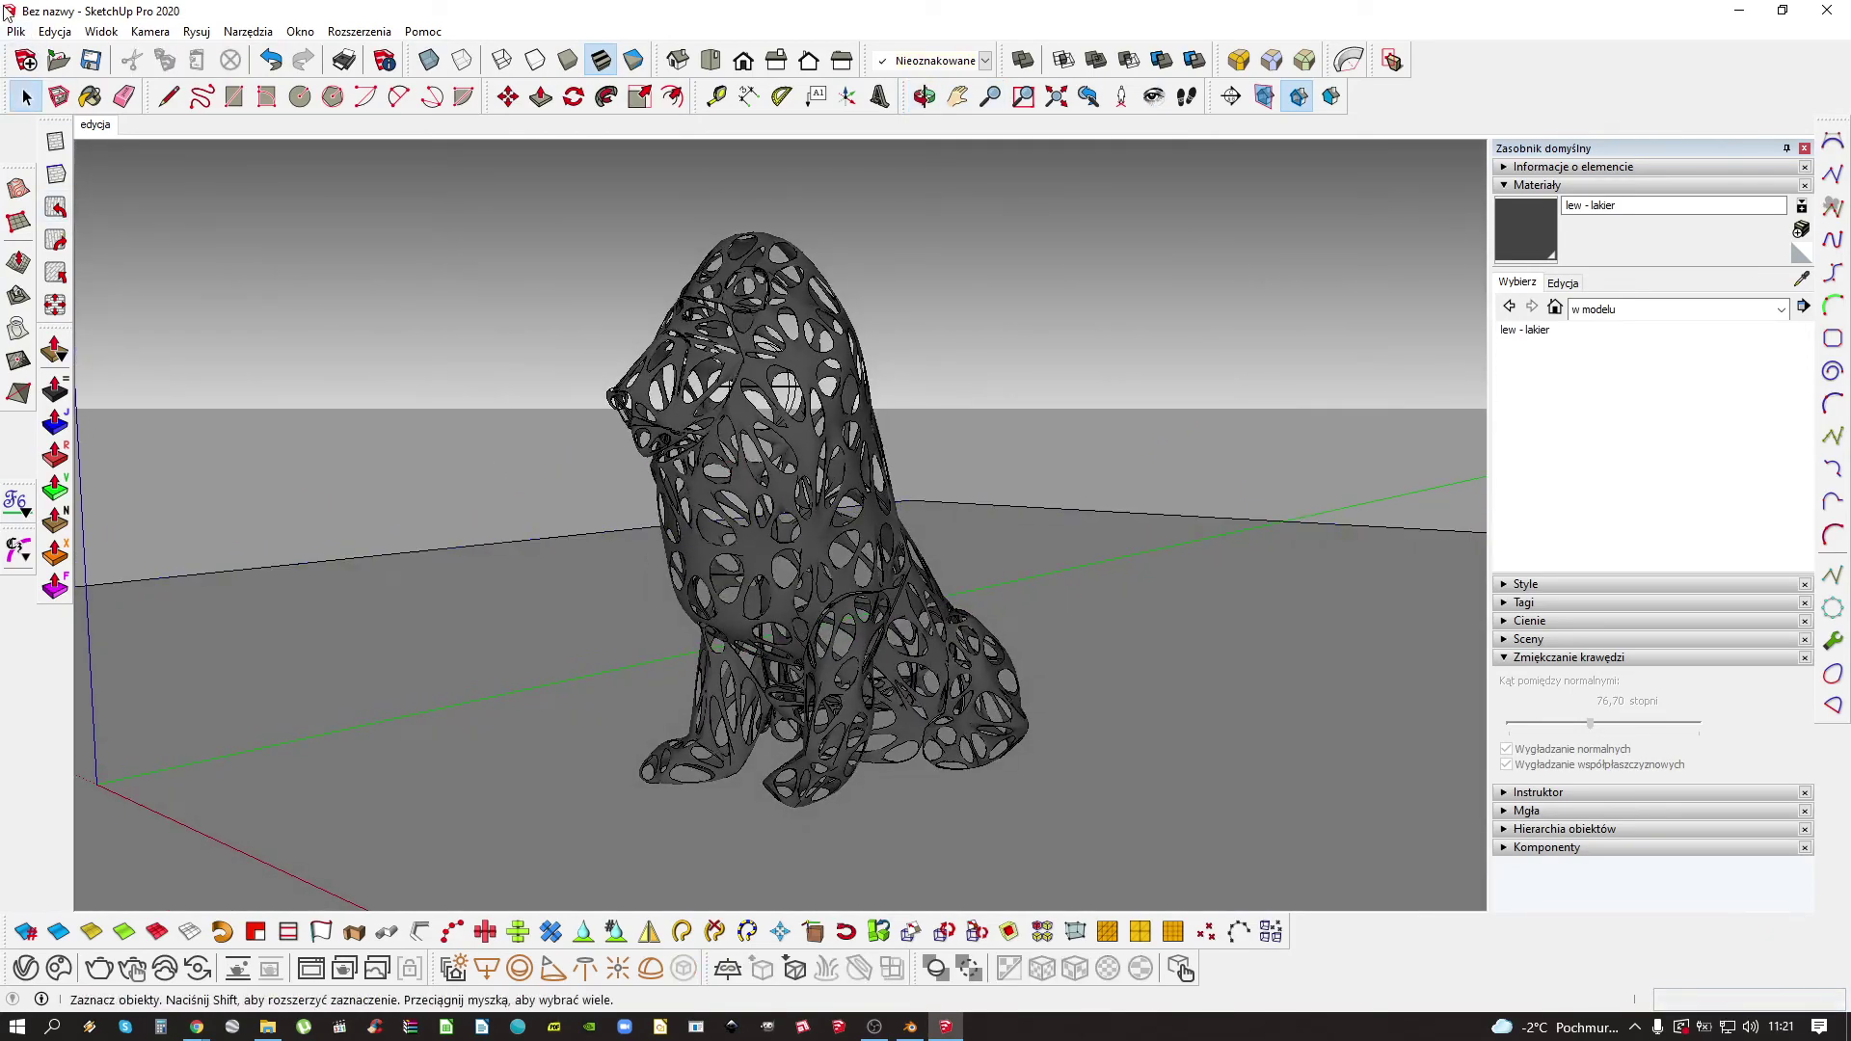
# - Save the model as 'lew'
pyautogui.click(18, 31)
pyautogui.click(378, 314)
pyautogui.hotkey('ctrl', 's')
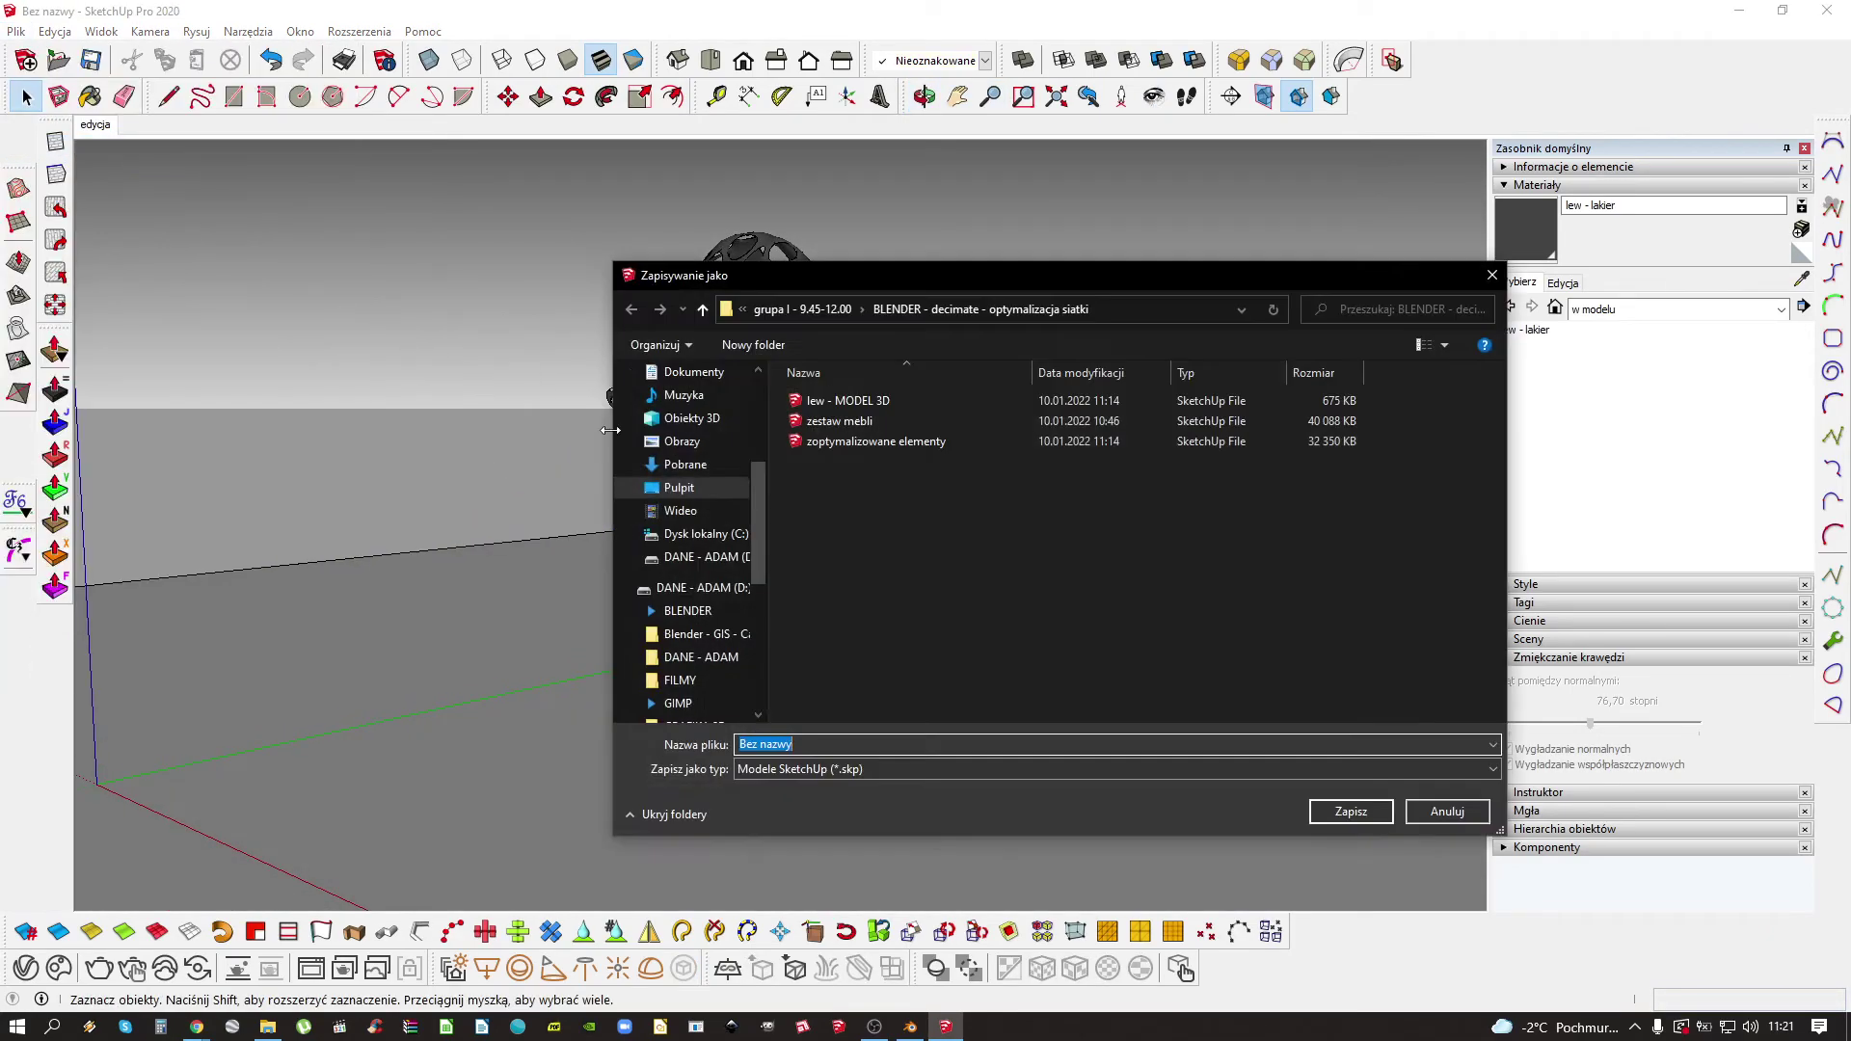
pyautogui.write('lew')
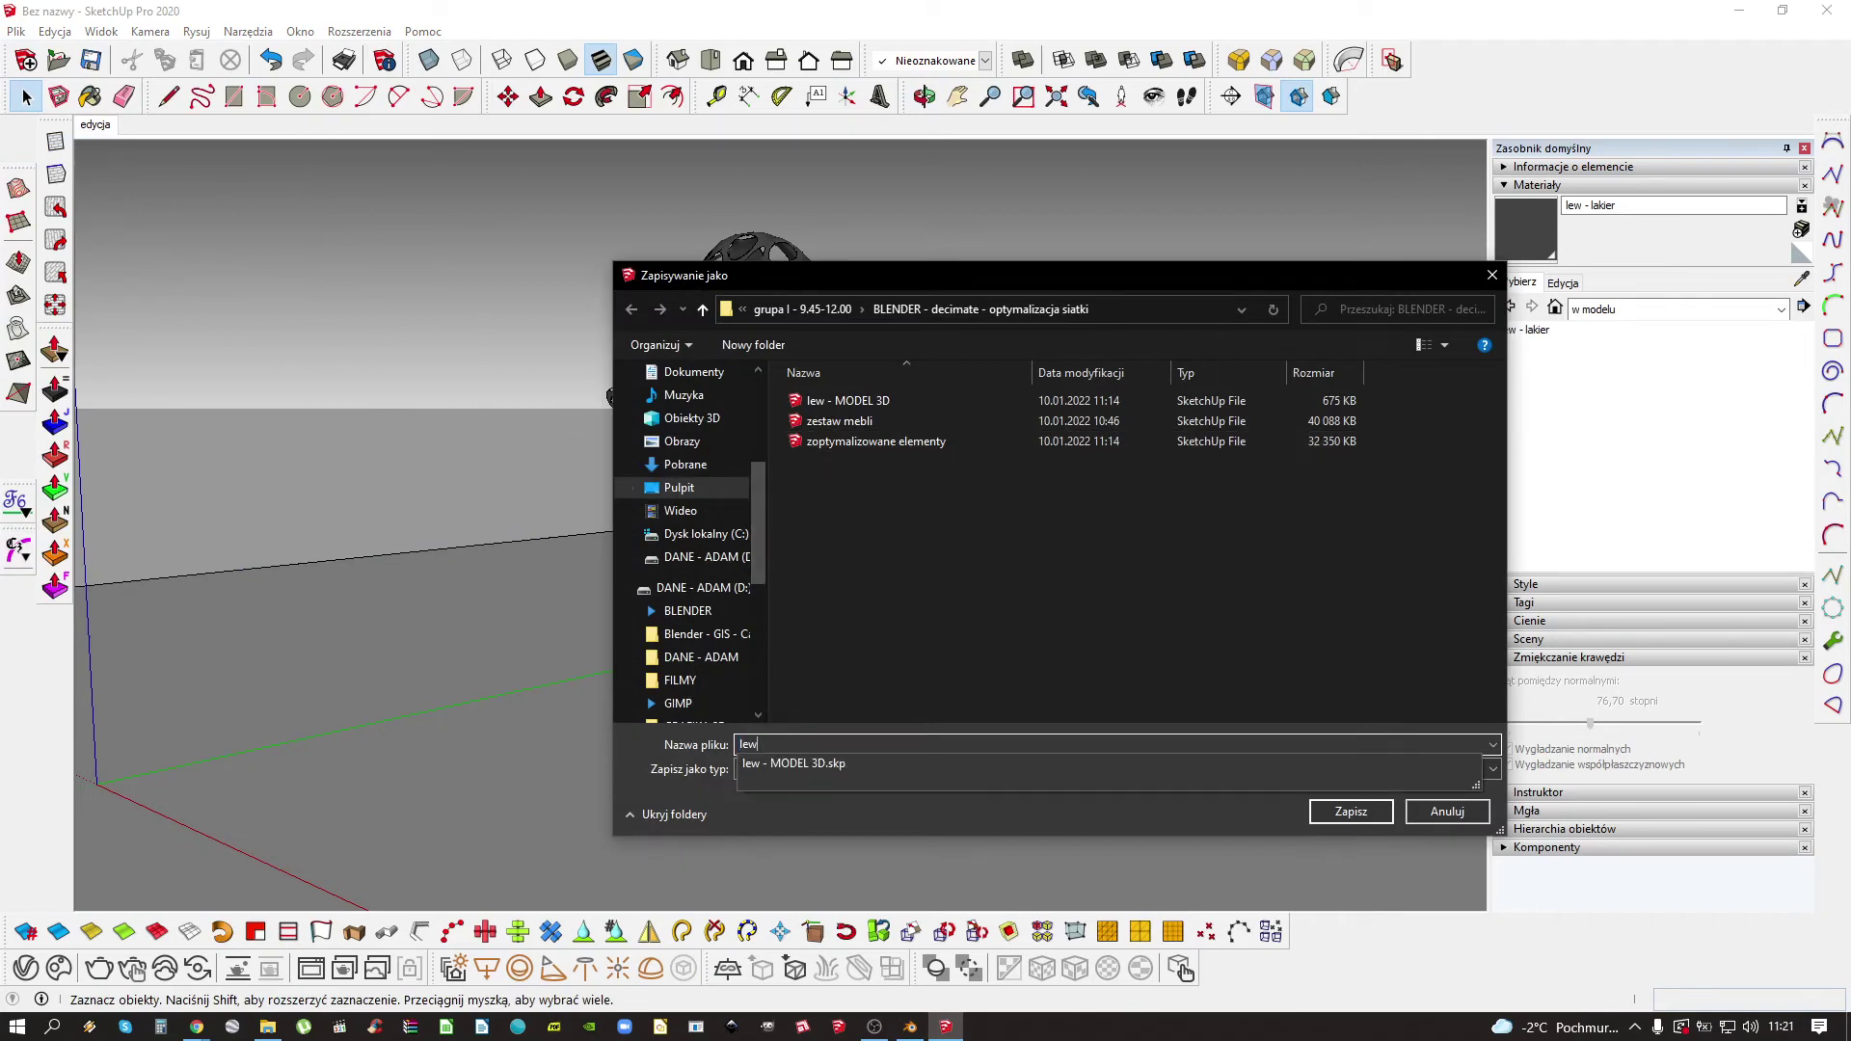
pyautogui.press('Return')
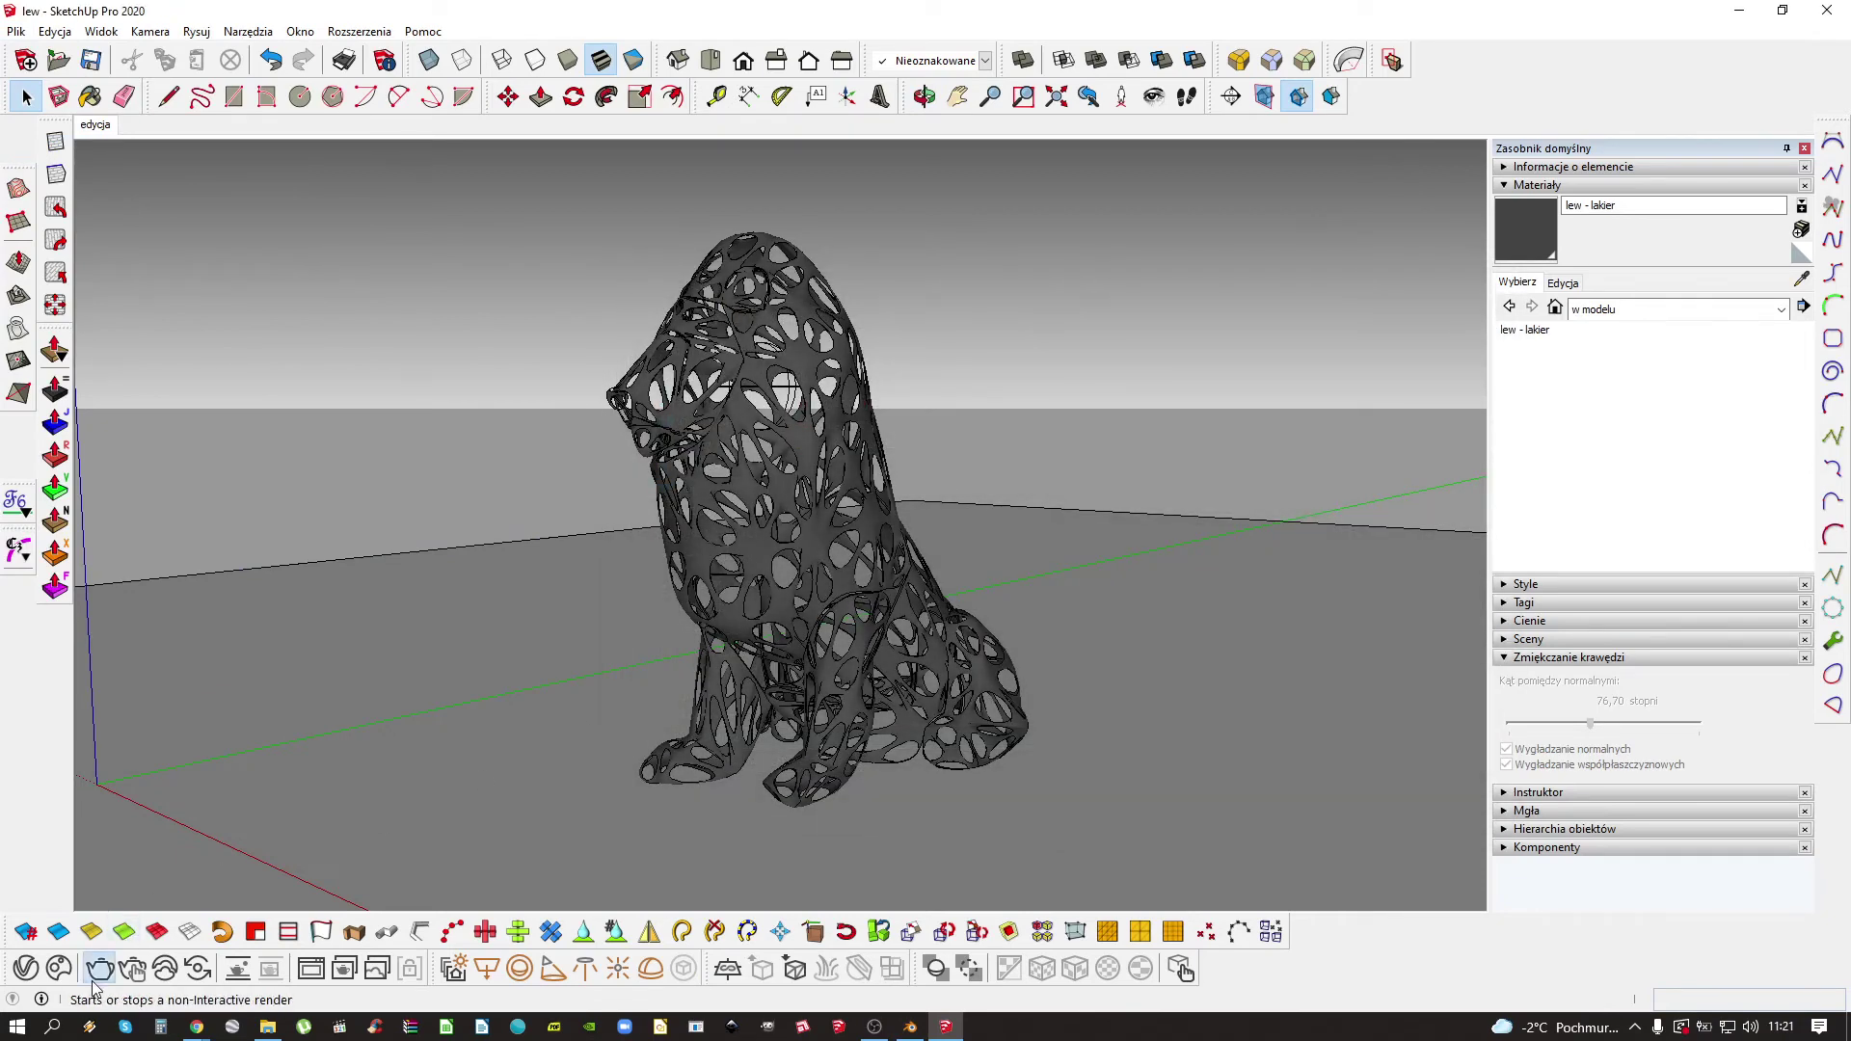
# - Render a V-Ray test image, inspect the lion's glowing head, then close the Frame Buffer
pyautogui.click(93, 980)
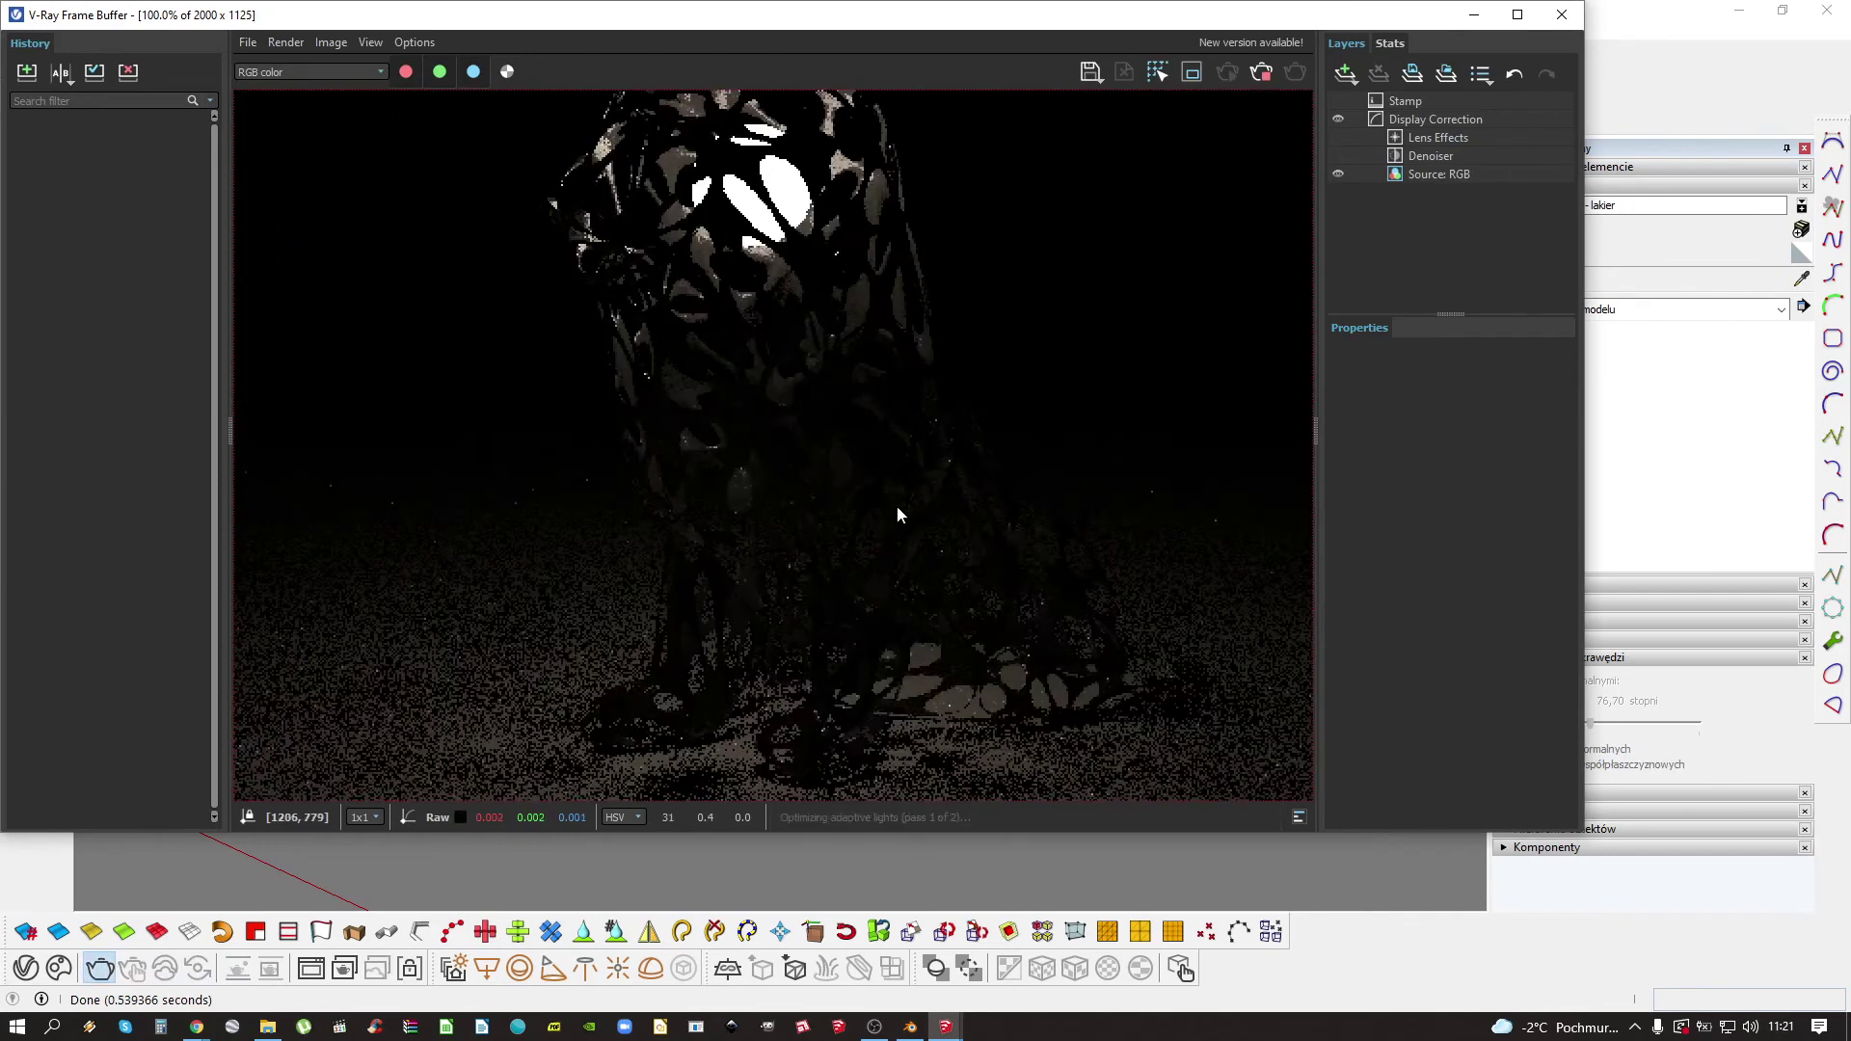
pyautogui.moveTo(802, 382); pyautogui.dragTo(820, 507, button='middle')
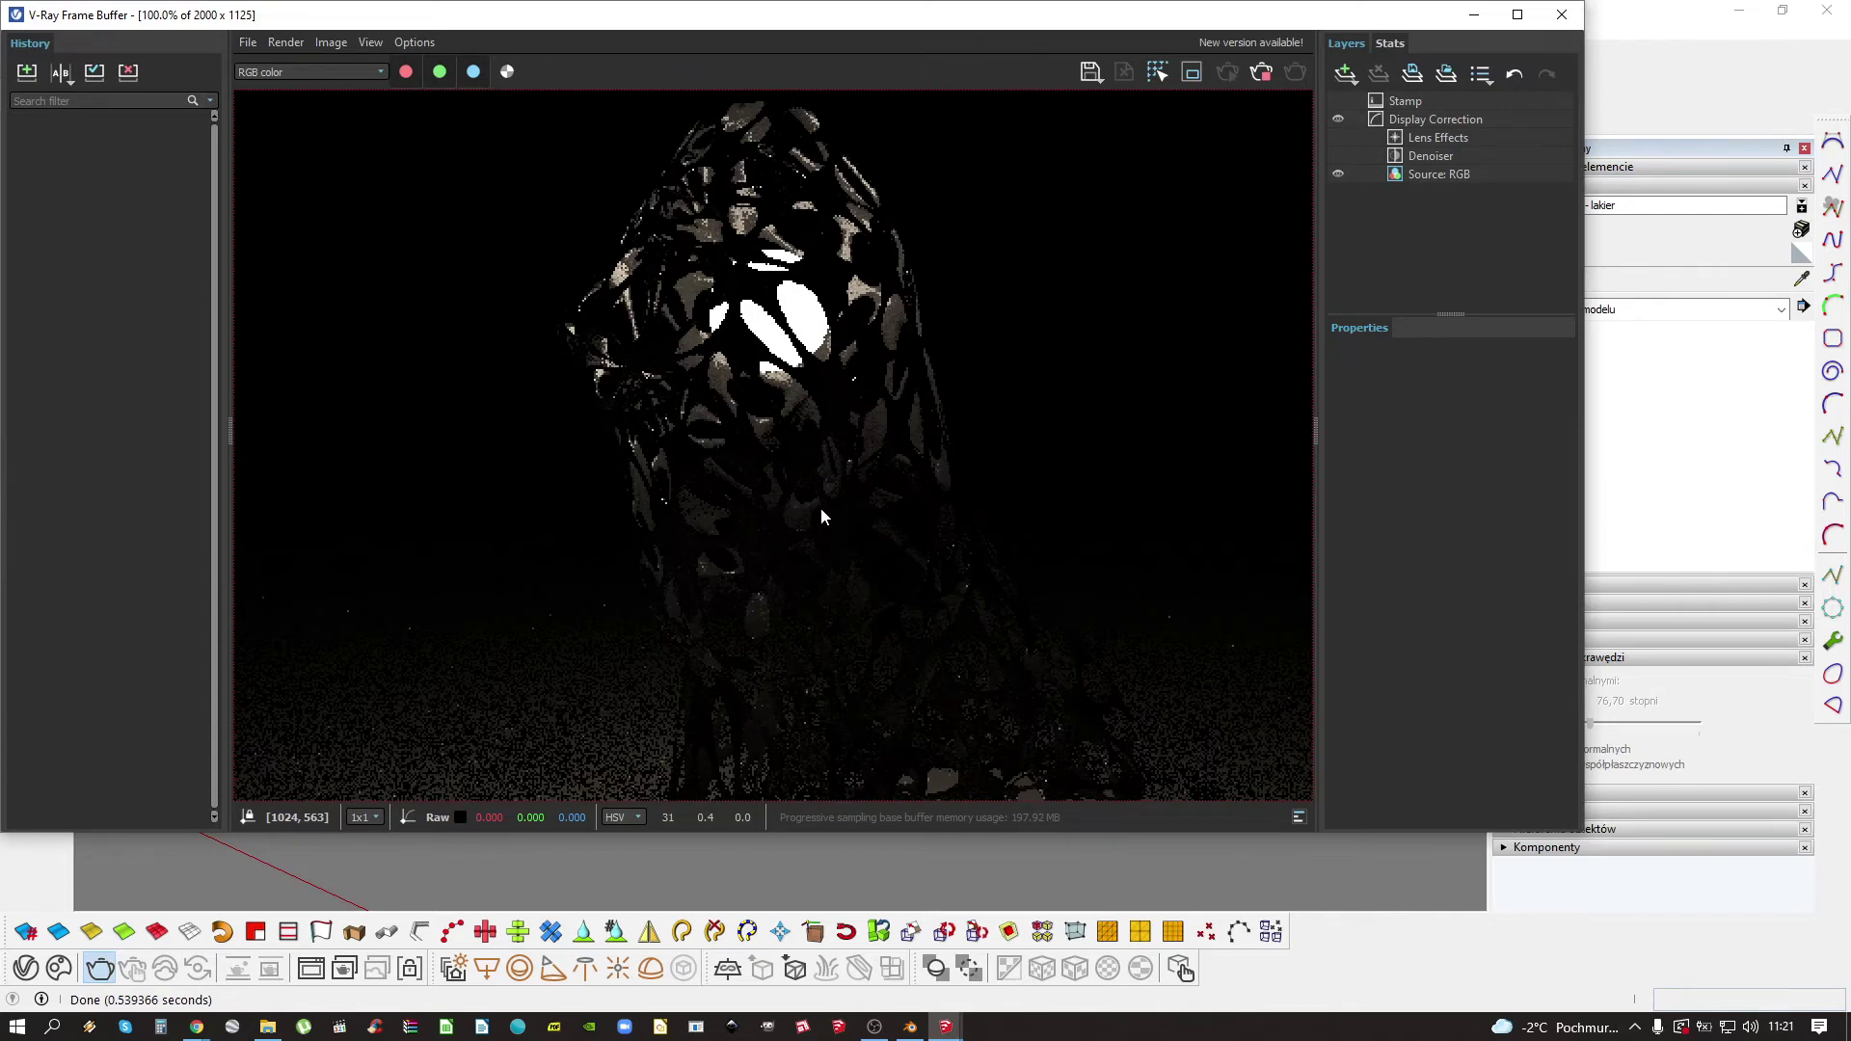
pyautogui.scroll(2, 770, 389)
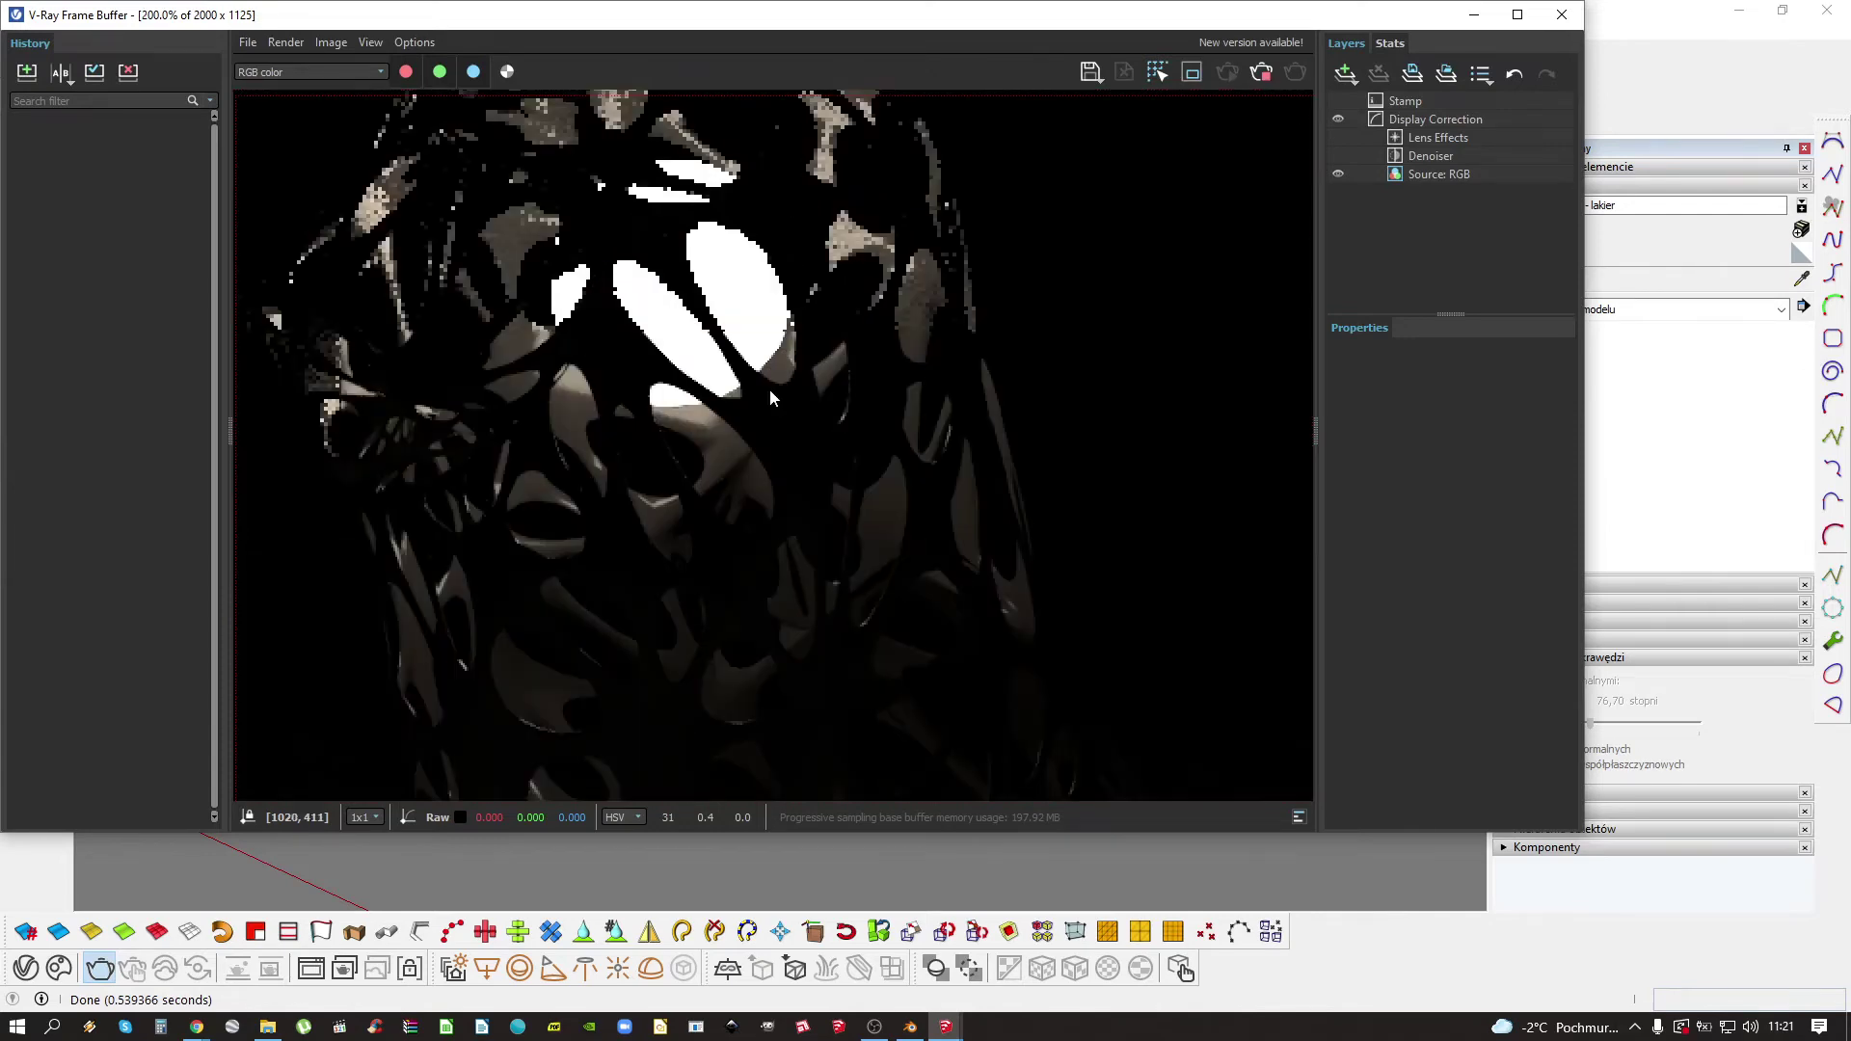
pyautogui.scroll(-2, 769, 389)
pyautogui.scroll(-1, 769, 390)
pyautogui.click(1562, 15)
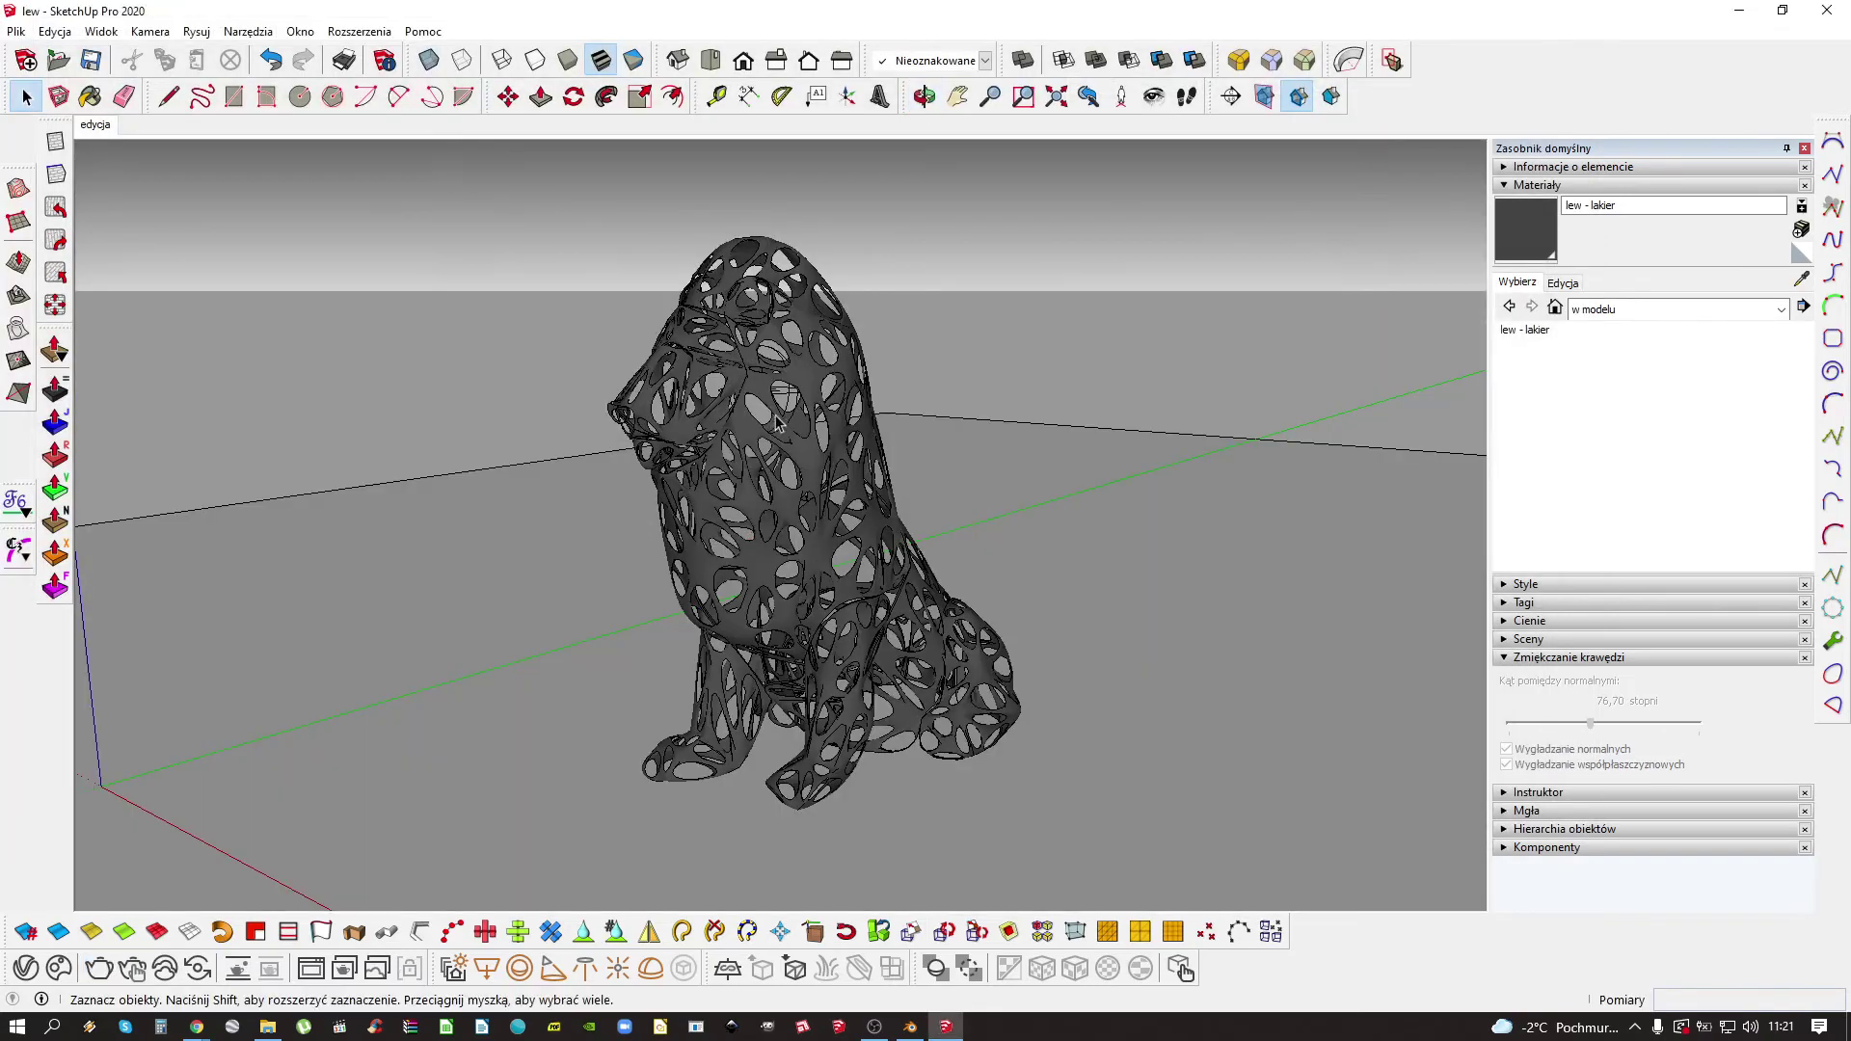
pyautogui.scroll(3, 952, 376)
pyautogui.moveTo(952, 376)
pyautogui.mouseDown(button='middle')
pyautogui.moveTo(776, 441)
pyautogui.moveTo(1045, 431)
pyautogui.moveTo(1087, 566)
pyautogui.moveTo(931, 736)
pyautogui.moveTo(759, 390)
pyautogui.moveTo(888, 540)
pyautogui.moveTo(457, 349)
pyautogui.mouseUp(button='middle')
pyautogui.scroll(3, 759, 389)
pyautogui.scroll(-1, 869, 497)
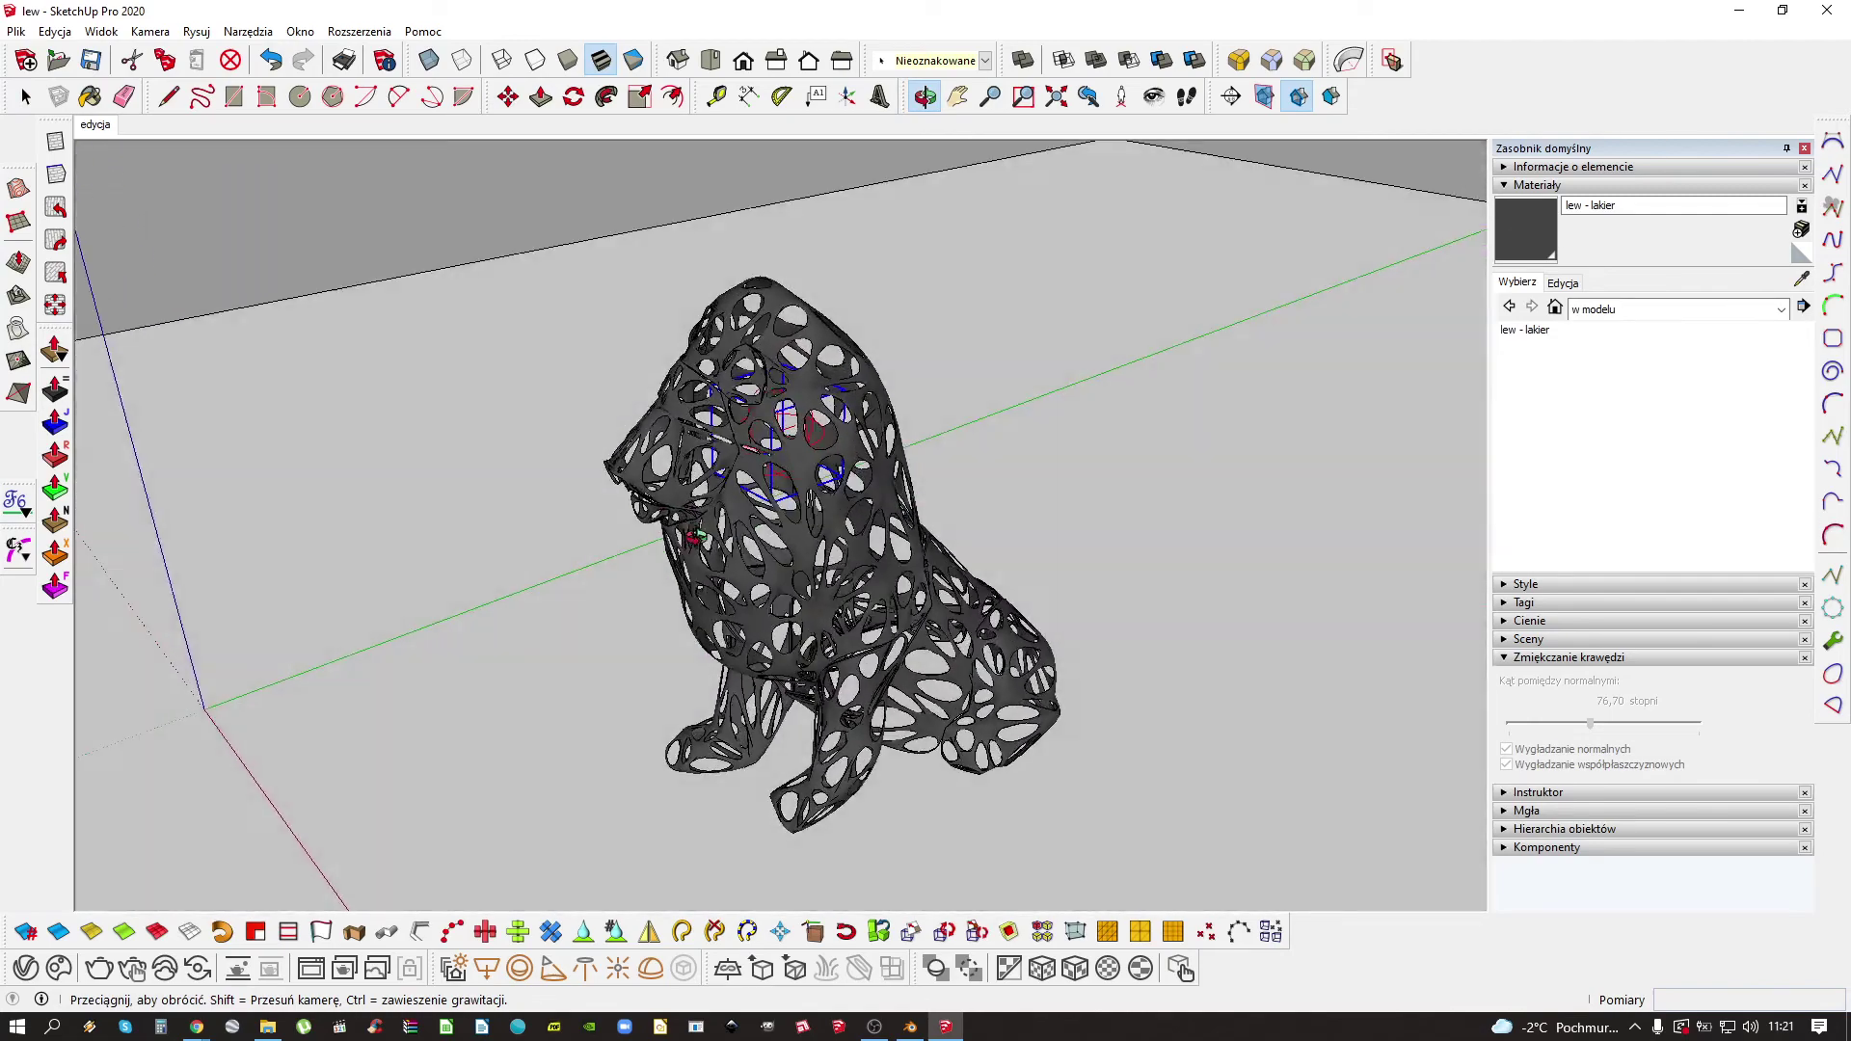
pyautogui.moveTo(457, 349); pyautogui.dragTo(906, 644, button='middle')
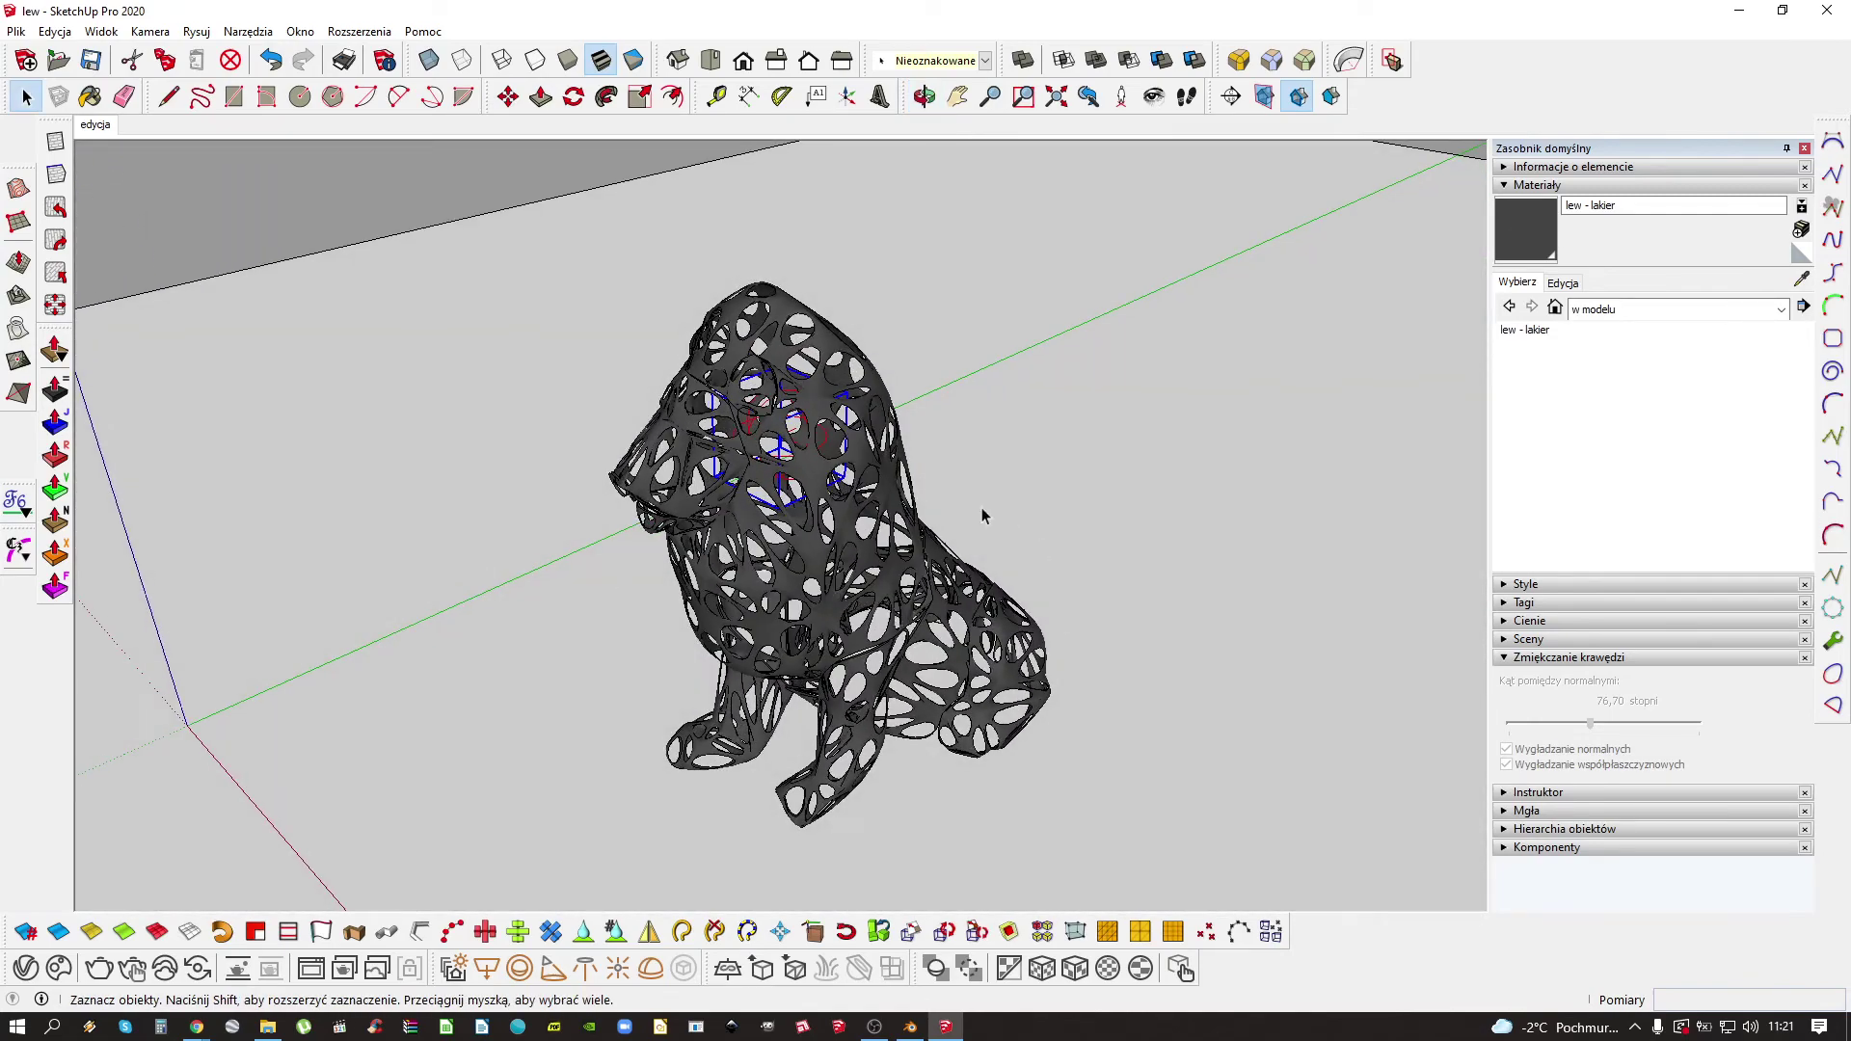
pyautogui.moveTo(925, 678)
pyautogui.mouseDown(button='middle')
pyautogui.moveTo(823, 472)
pyautogui.moveTo(838, 519)
pyautogui.moveTo(629, 355)
pyautogui.moveTo(298, 217)
pyautogui.mouseUp(button='middle')
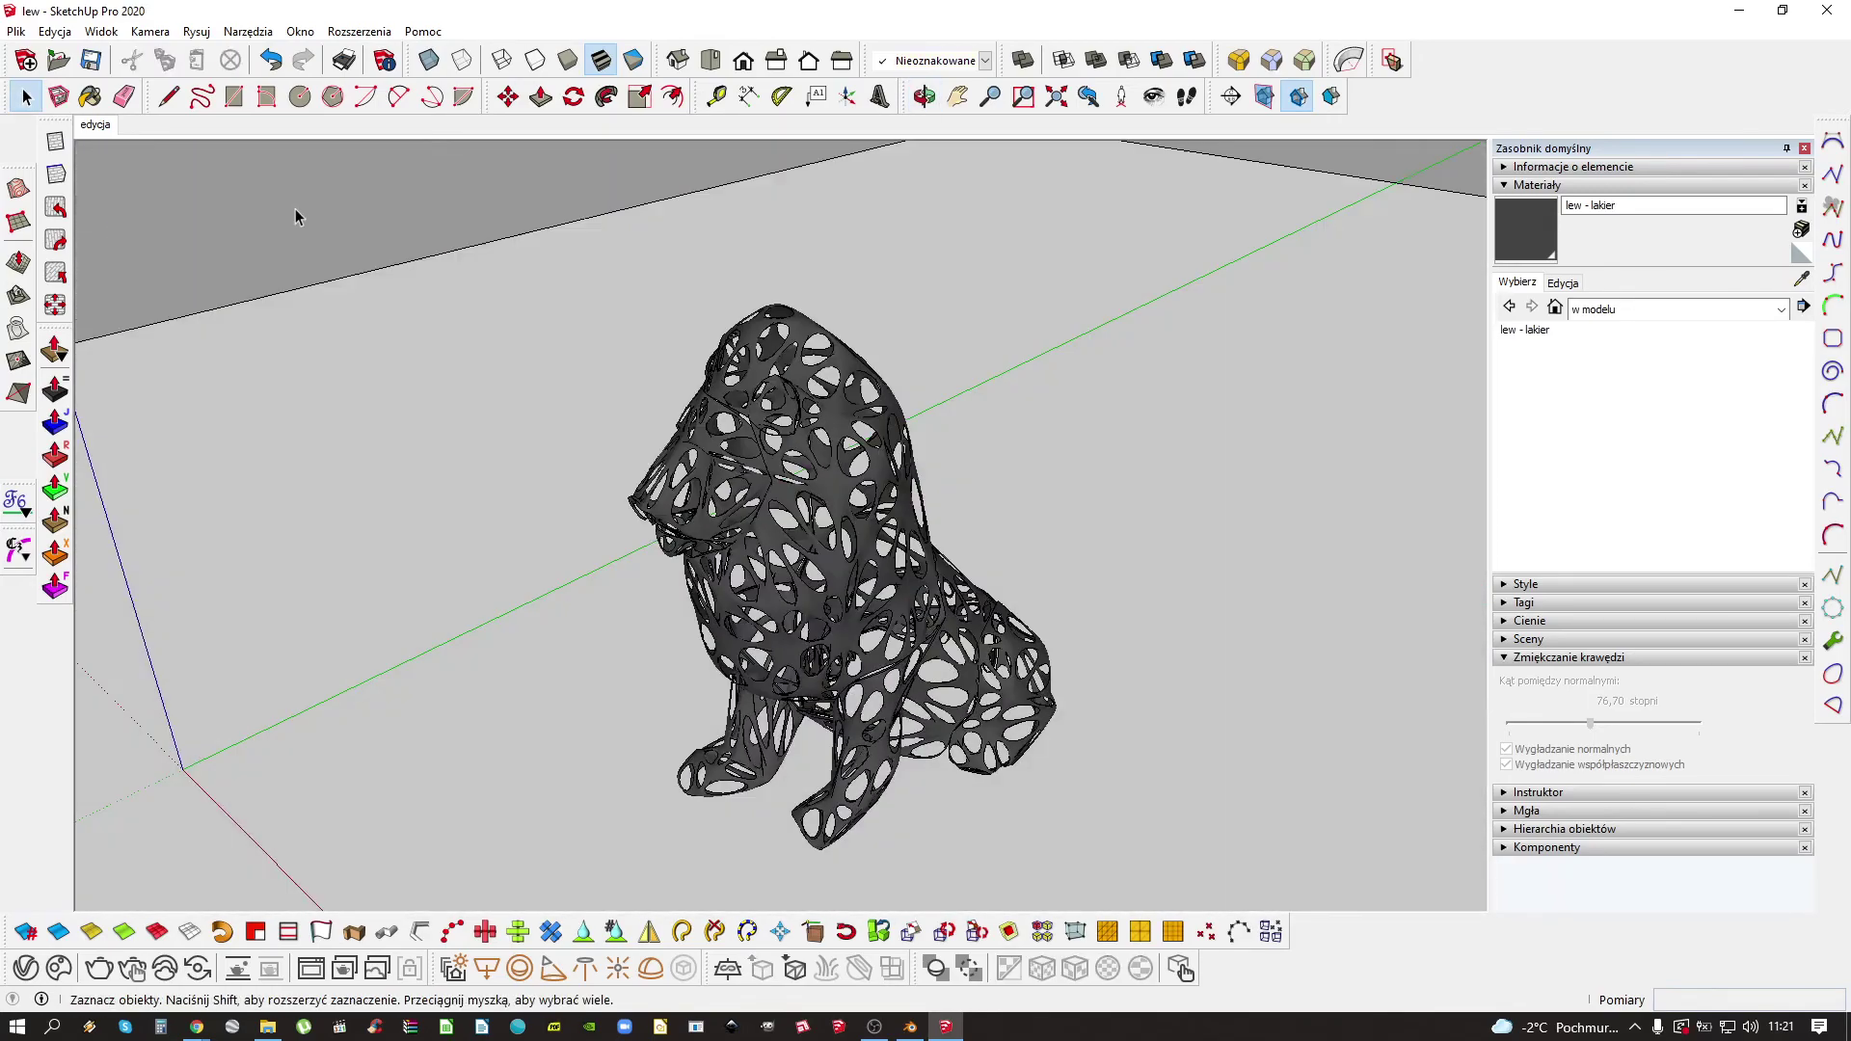
# - Import the 'lew - MODEL 3D' file from the BLENDER - decimate - optymalizacja siatki folder
pyautogui.click(16, 29)
pyautogui.click(114, 357)
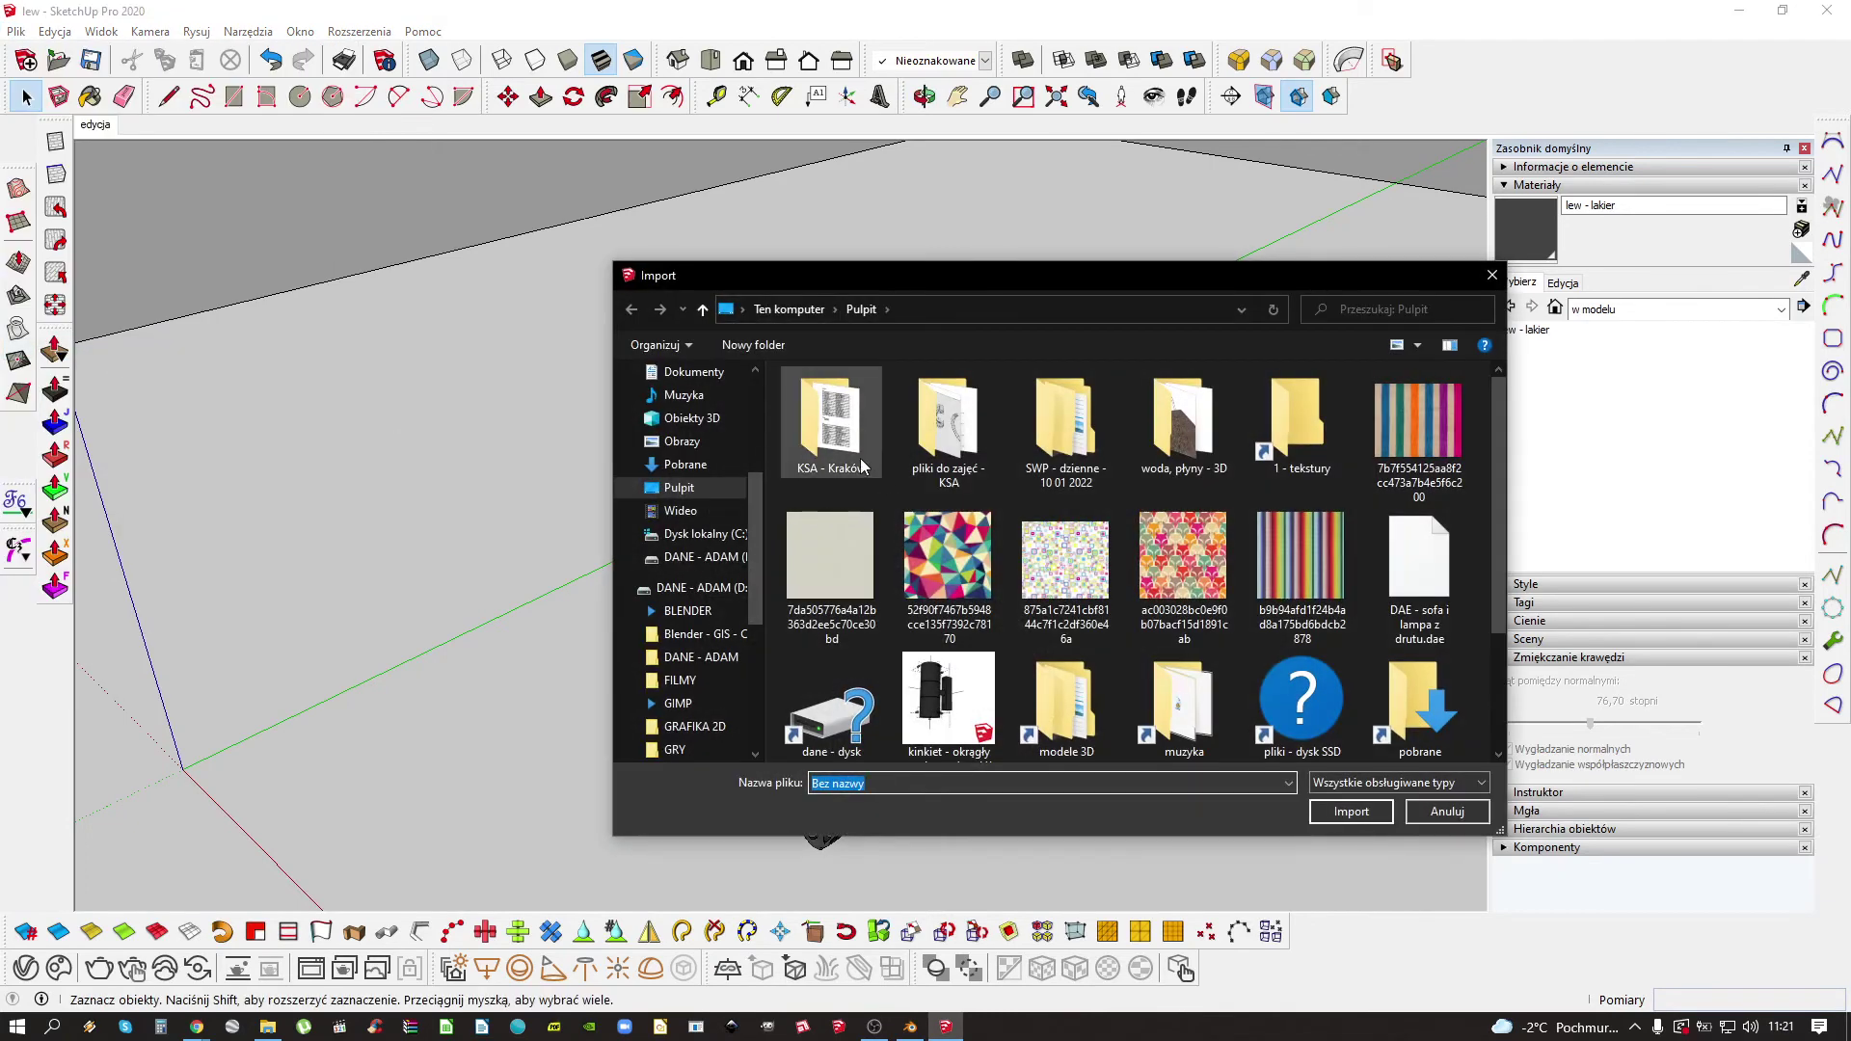
pyautogui.doubleClick(1066, 429)
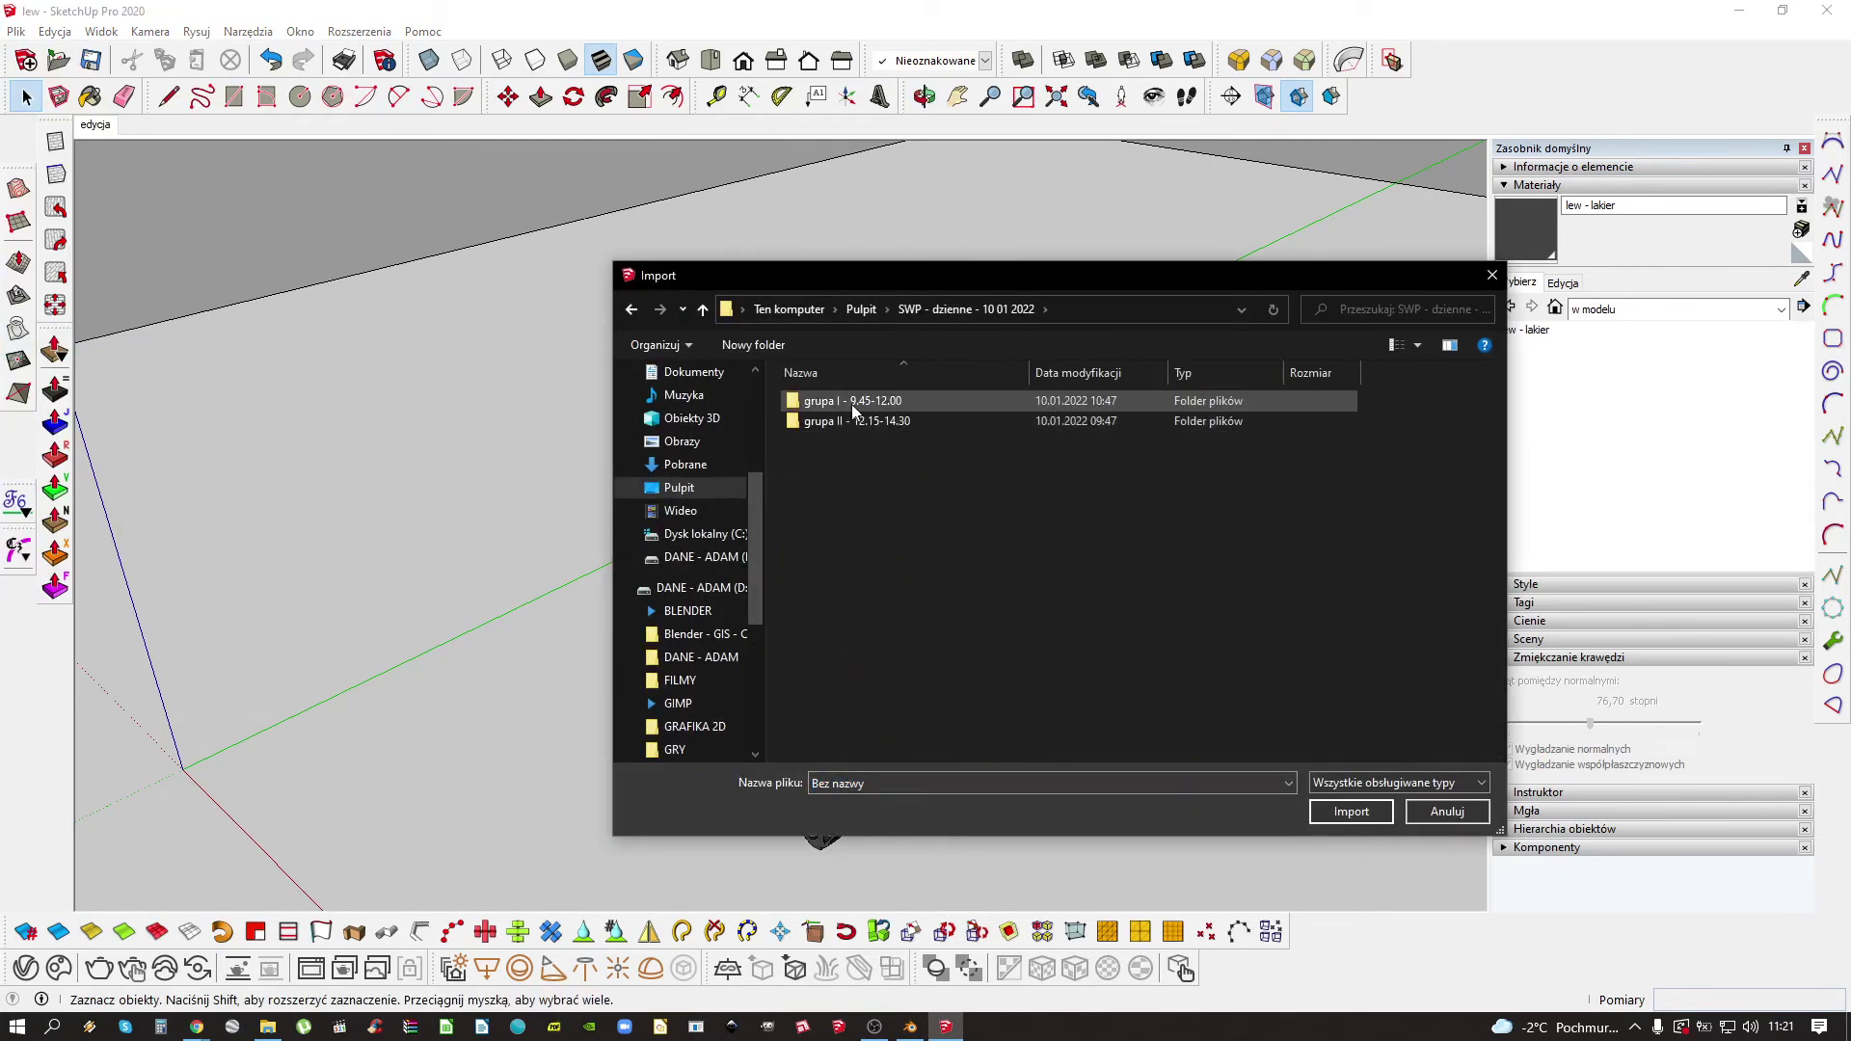
pyautogui.doubleClick(855, 403)
pyautogui.click(831, 479)
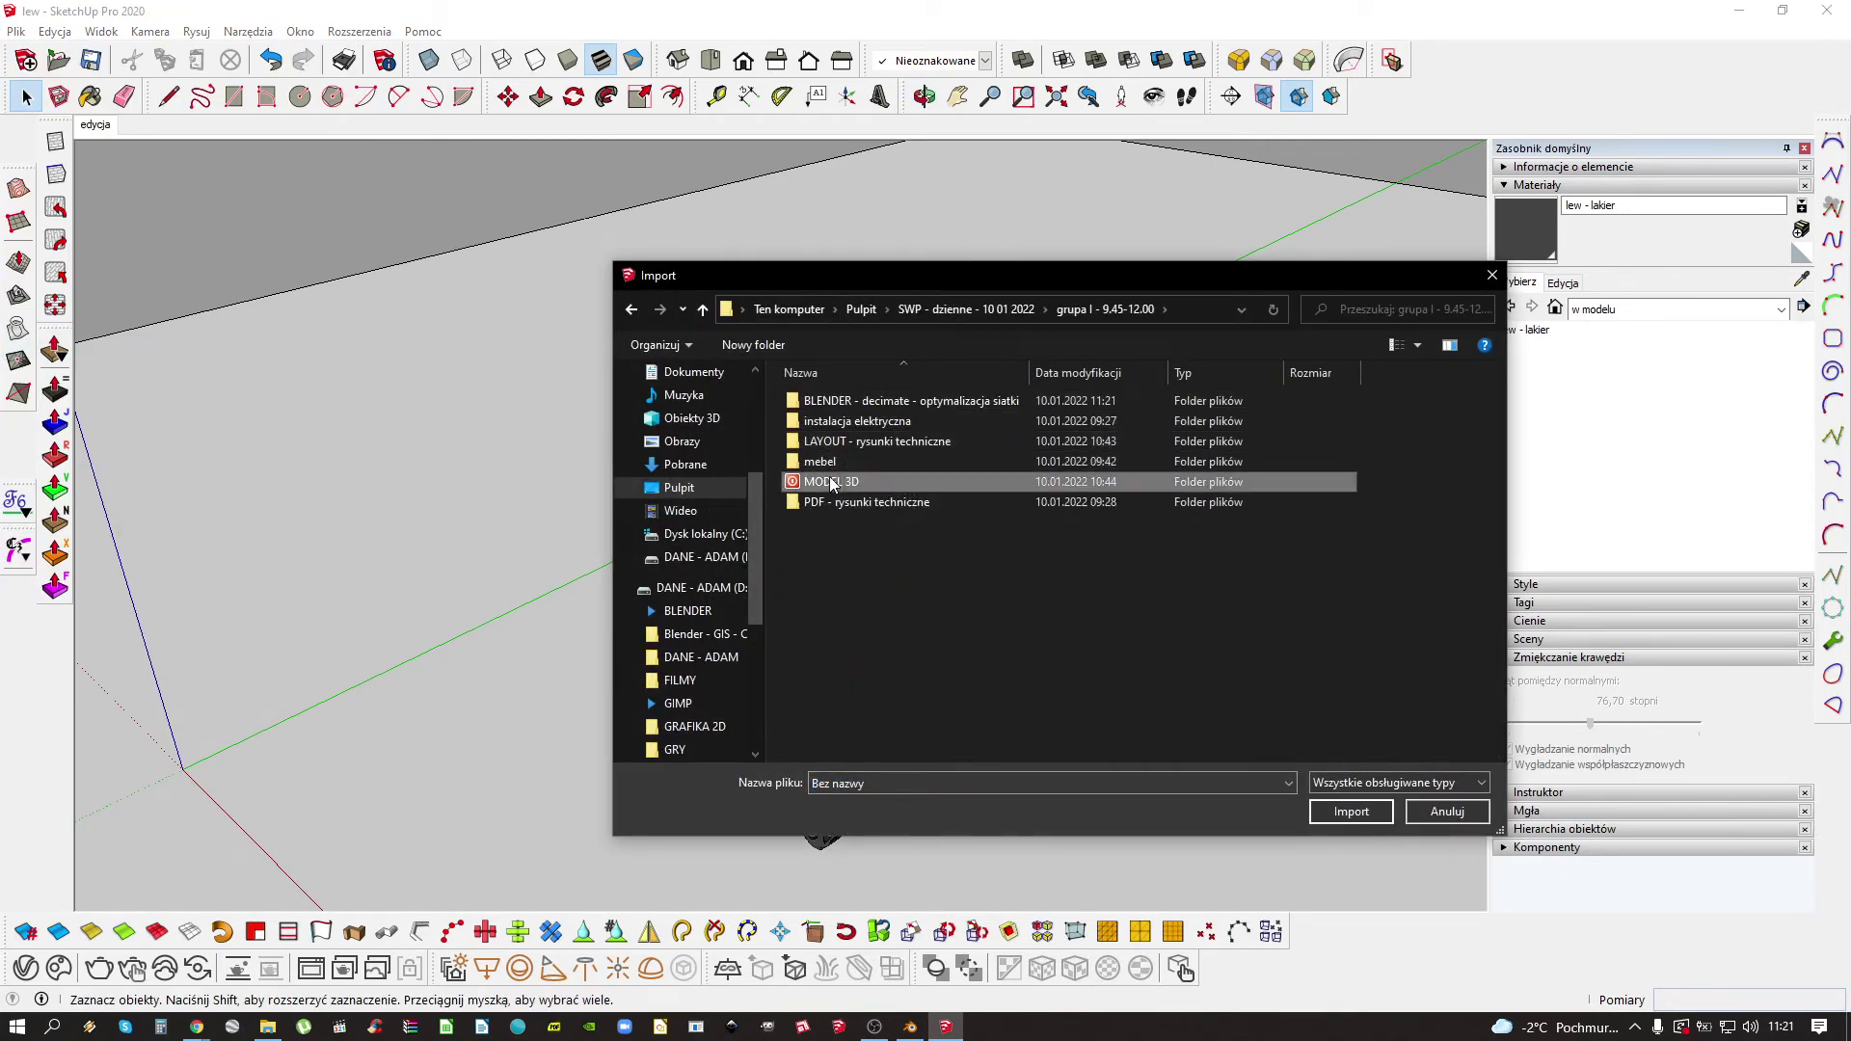
pyautogui.doubleClick(860, 403)
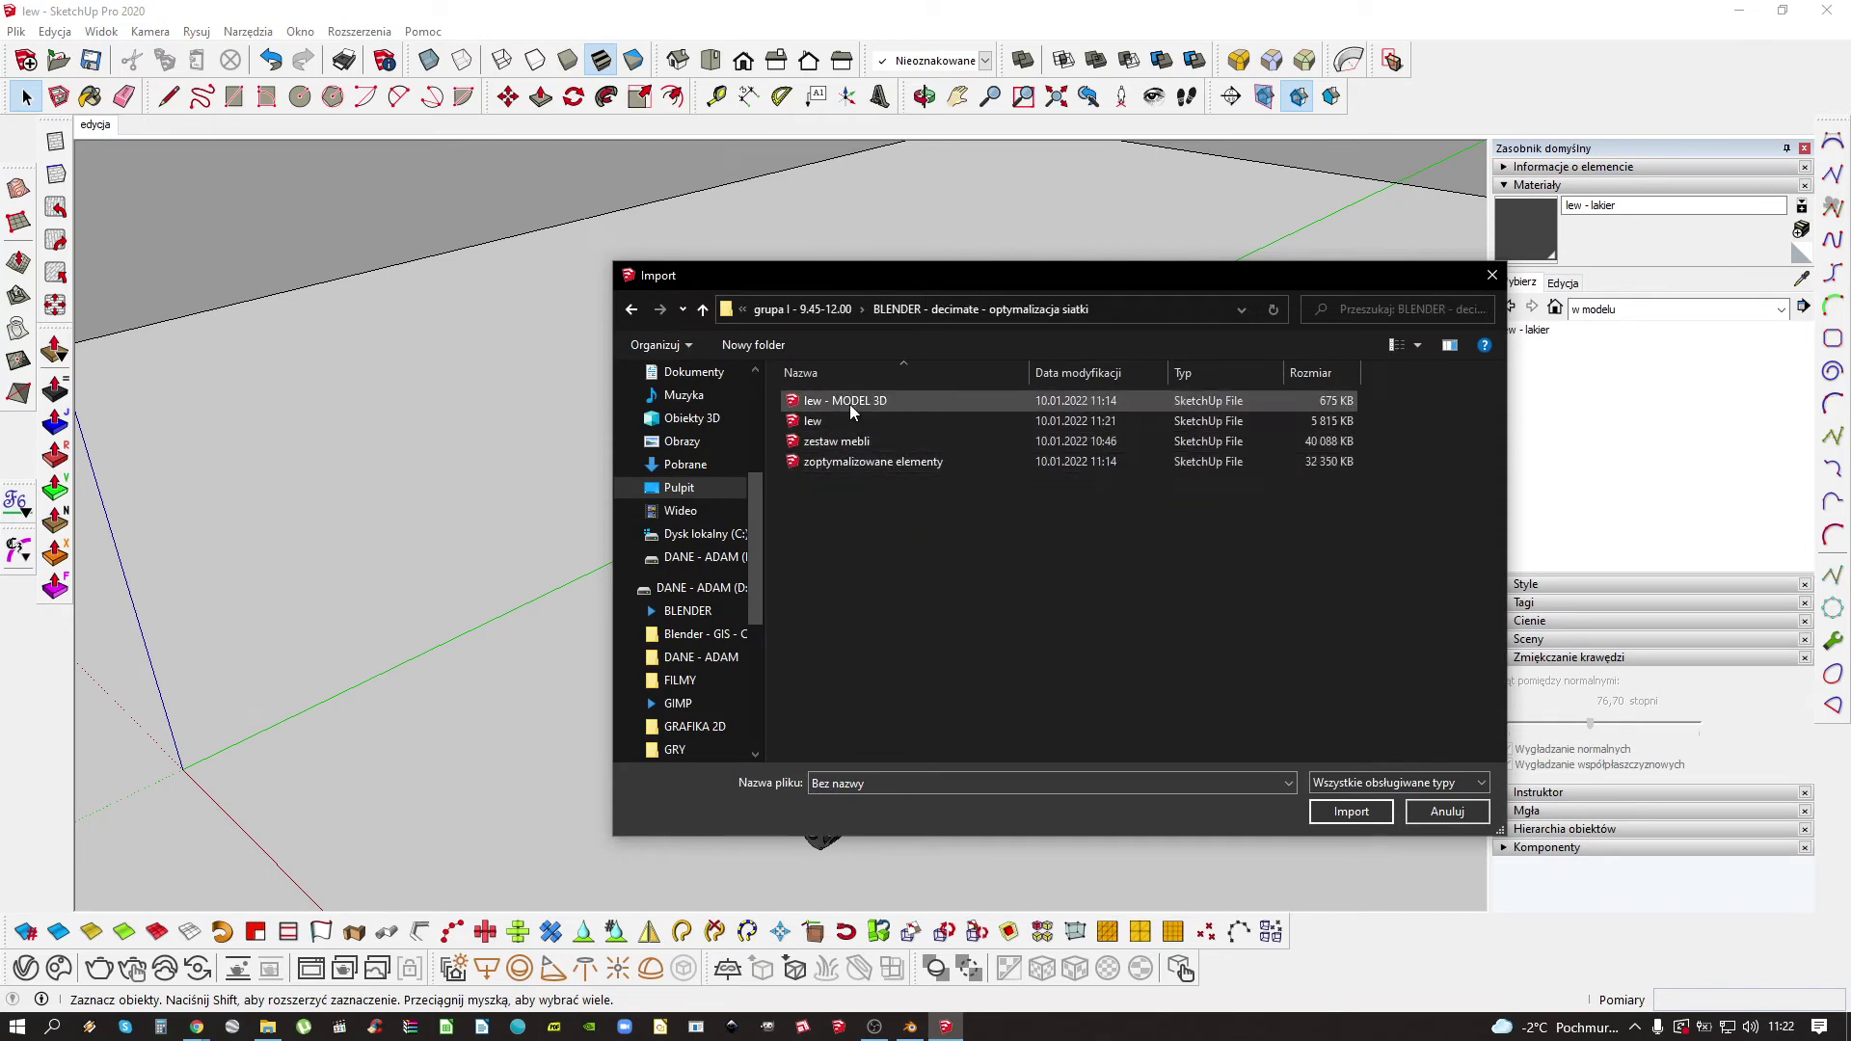
pyautogui.click(850, 403)
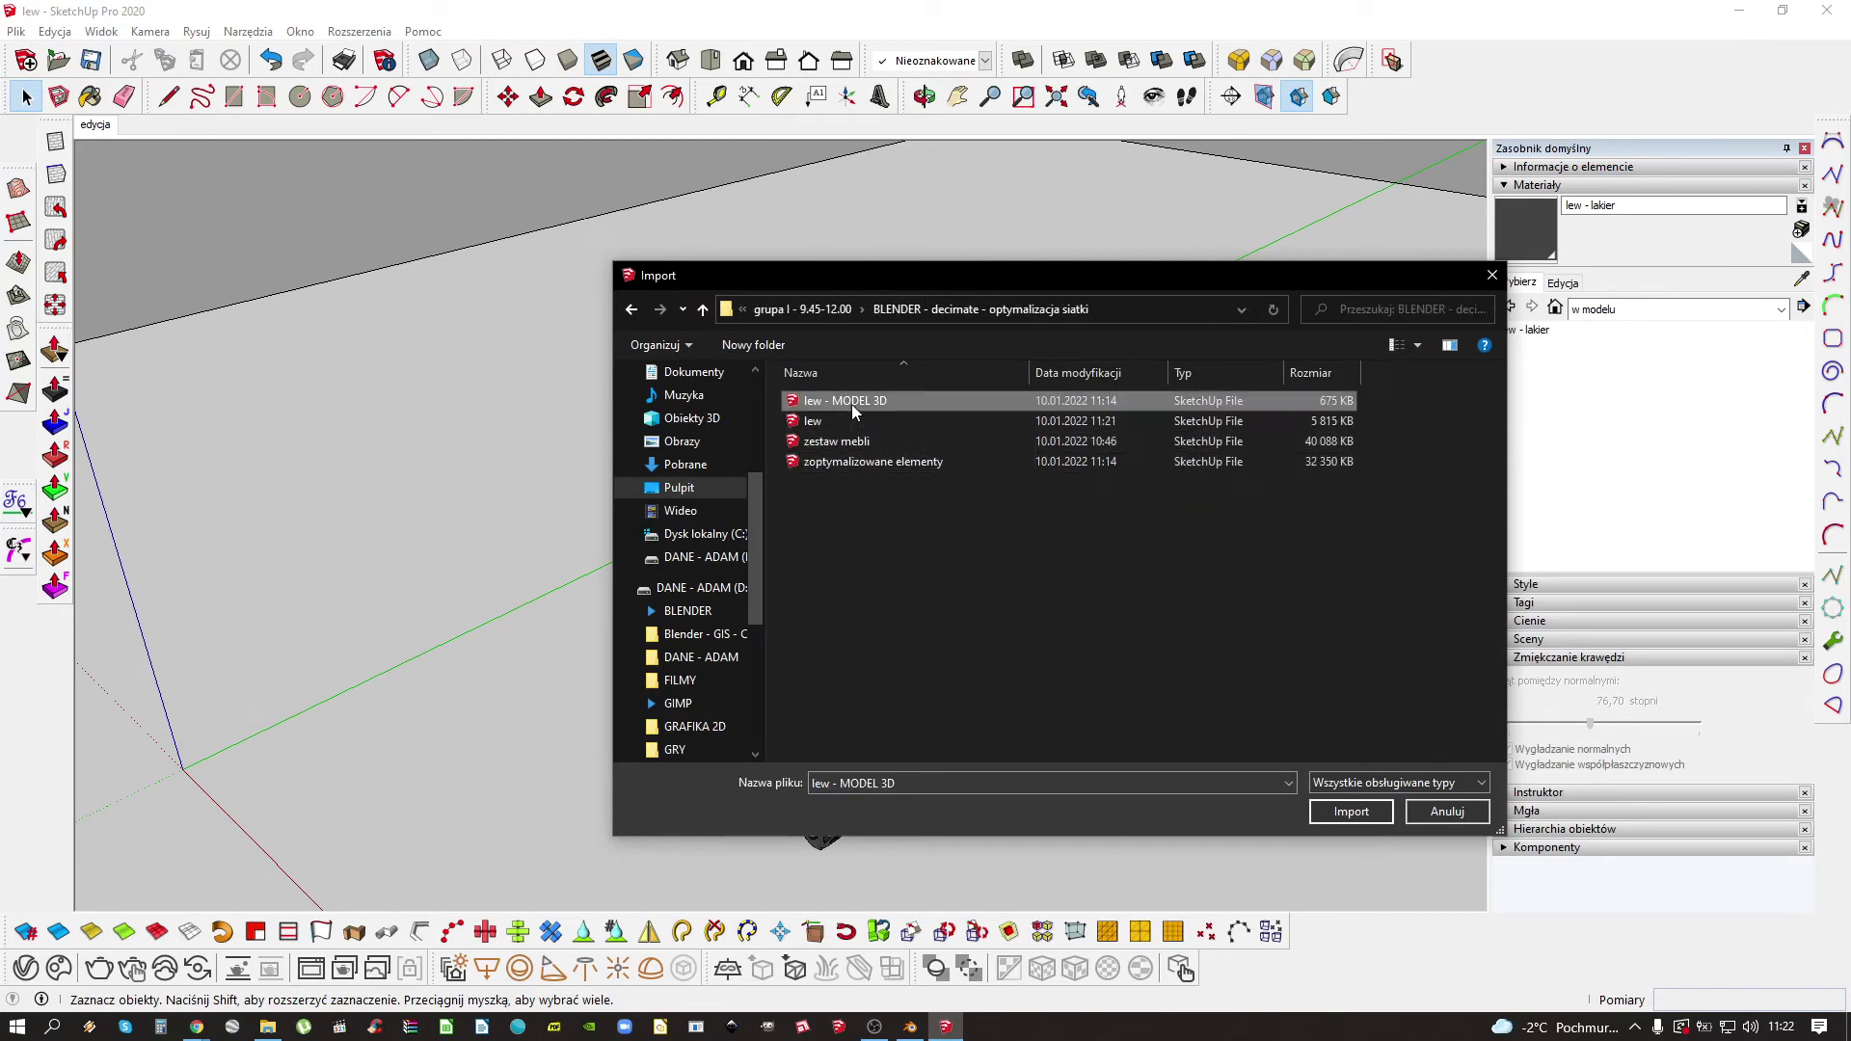
pyautogui.click(1351, 813)
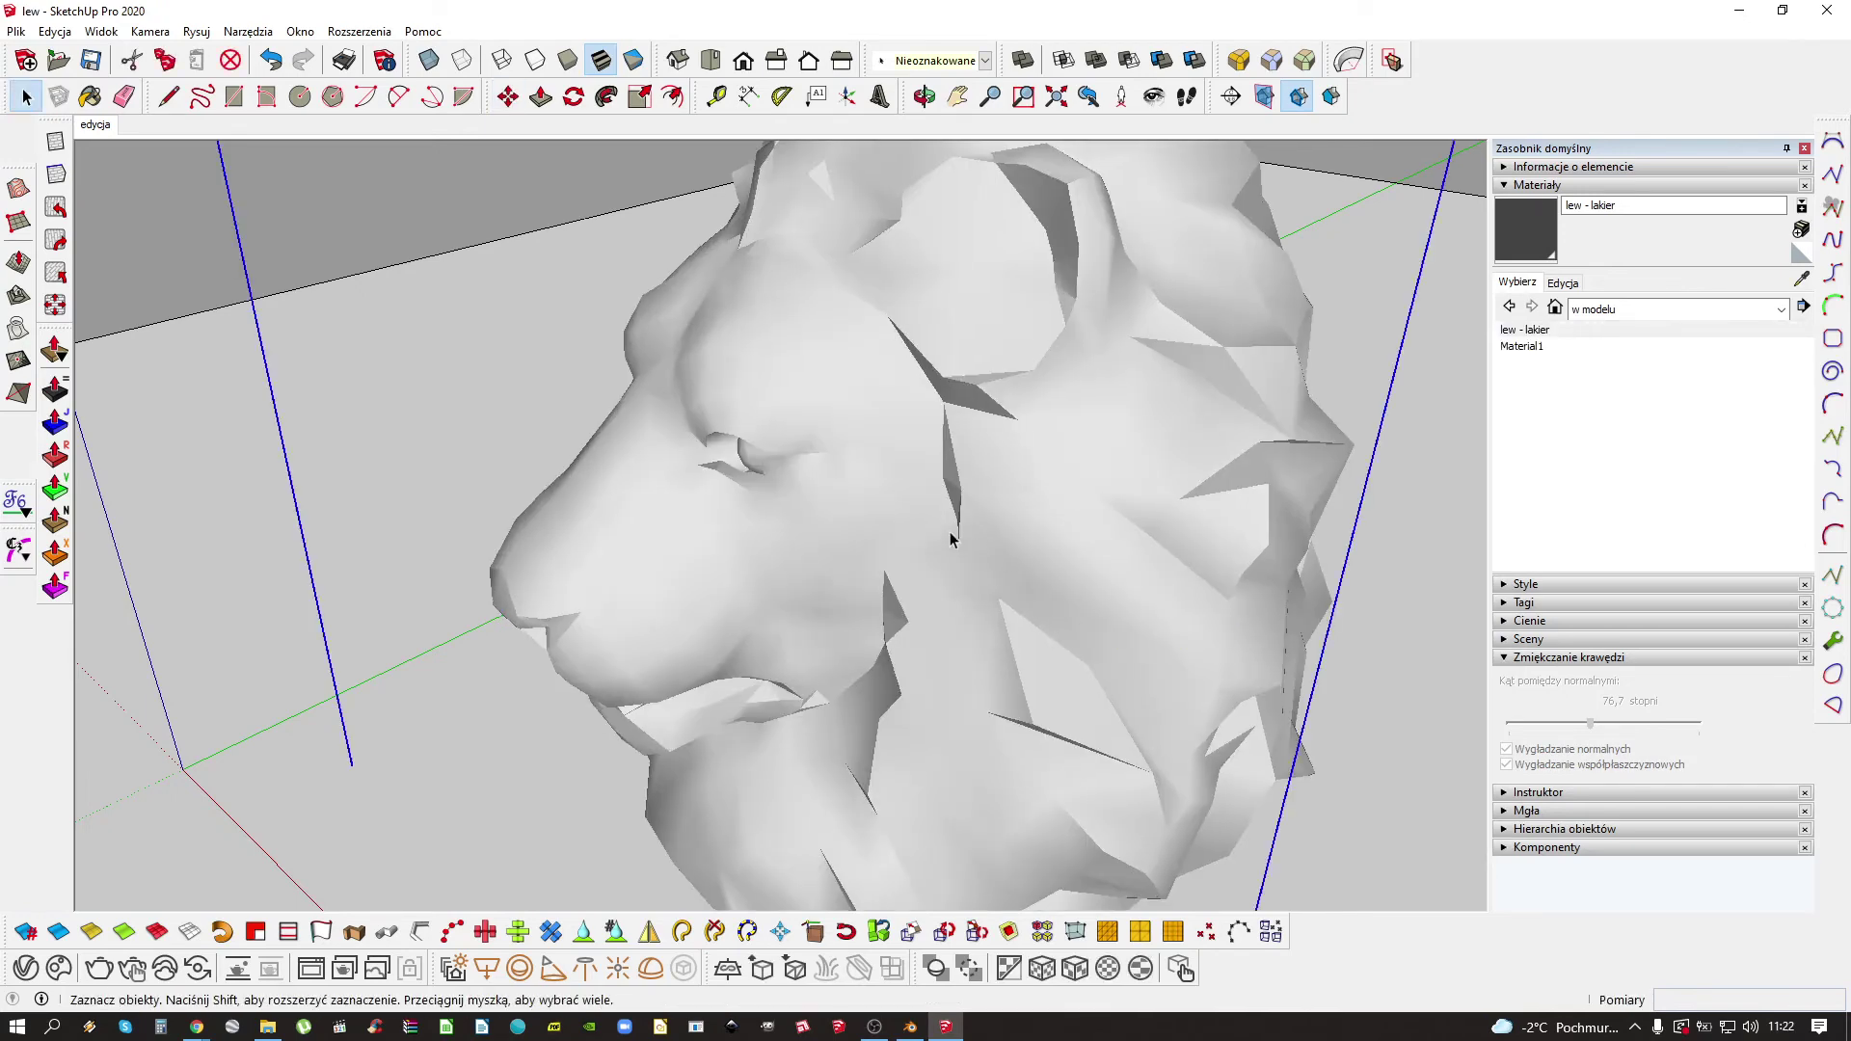
pyautogui.scroll(-5, 950, 538)
# - Shrink the imported solid lion to half size
pyautogui.press('s')
pyautogui.moveTo(950, 538); pyautogui.dragTo(1196, 542, button='middle')
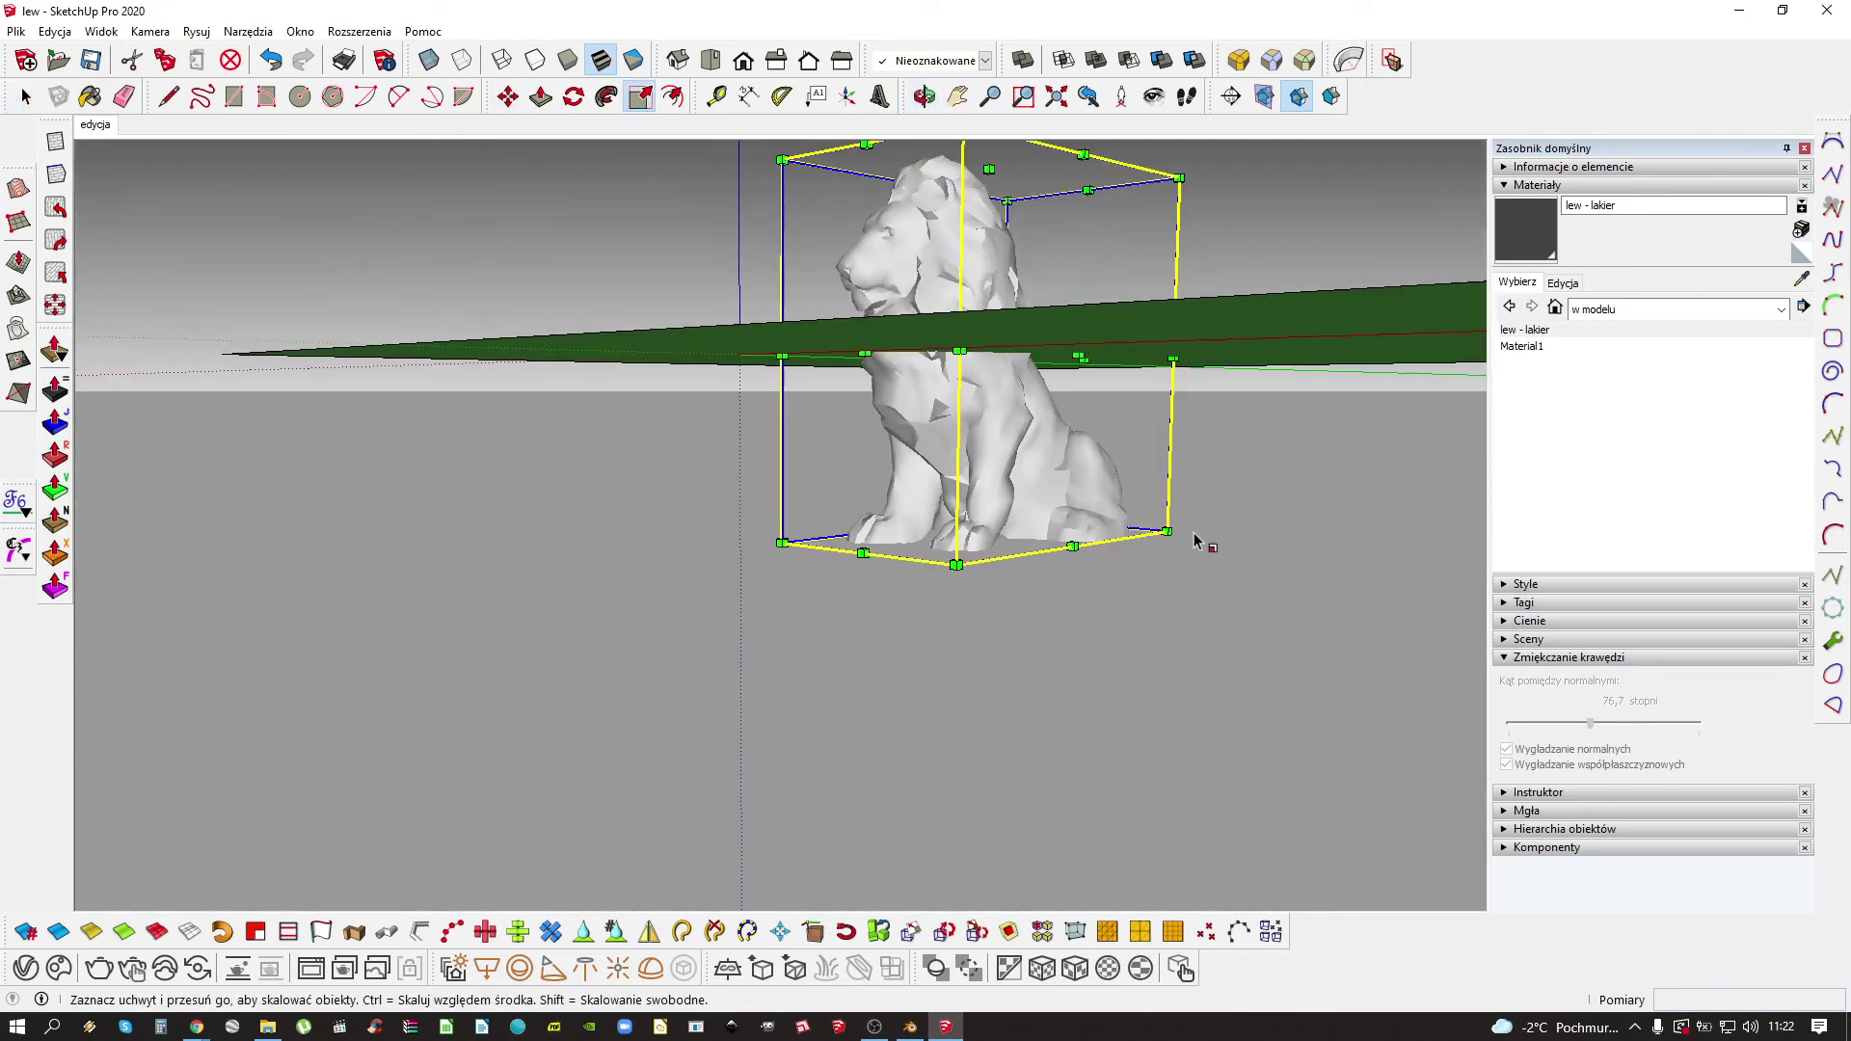
pyautogui.moveTo(1168, 531); pyautogui.dragTo(1012, 385)
pyautogui.scroll(-3, 1012, 385)
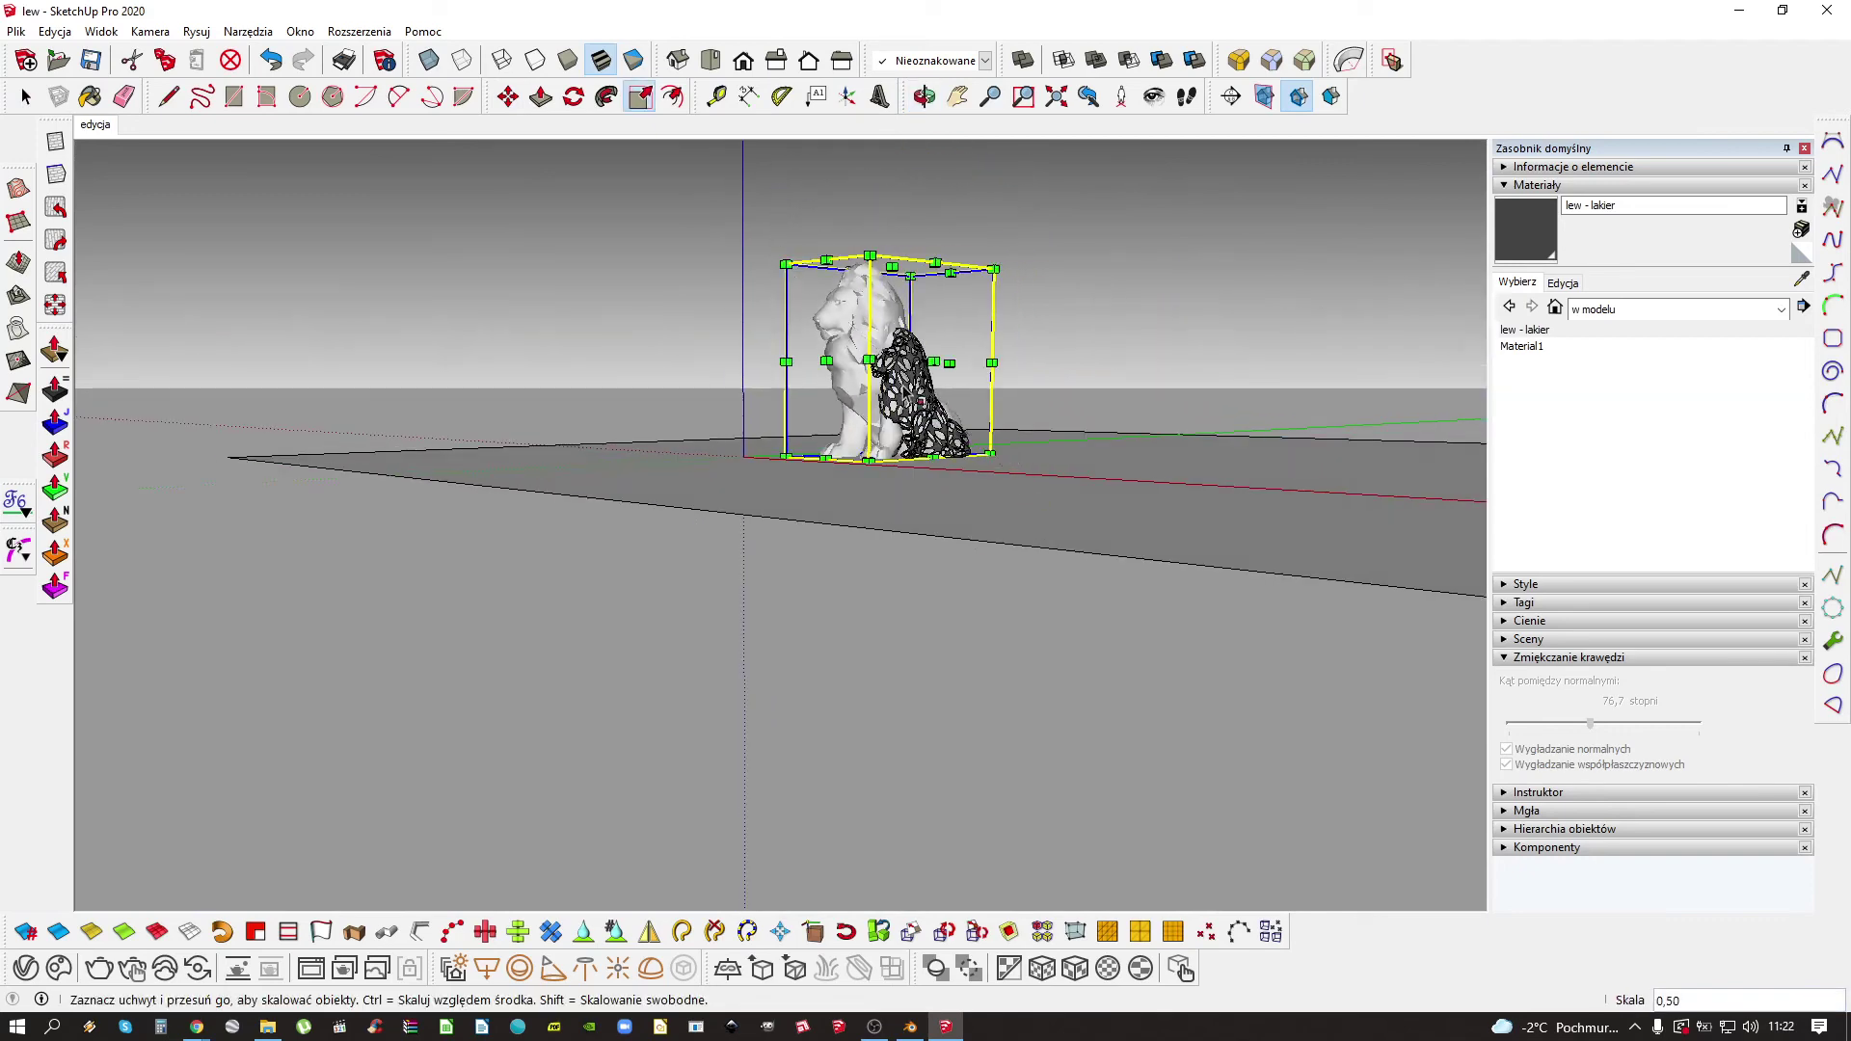
pyautogui.moveTo(1013, 384); pyautogui.dragTo(916, 366, button='middle')
pyautogui.hotkey('ctrl', 'z')
pyautogui.press('space')
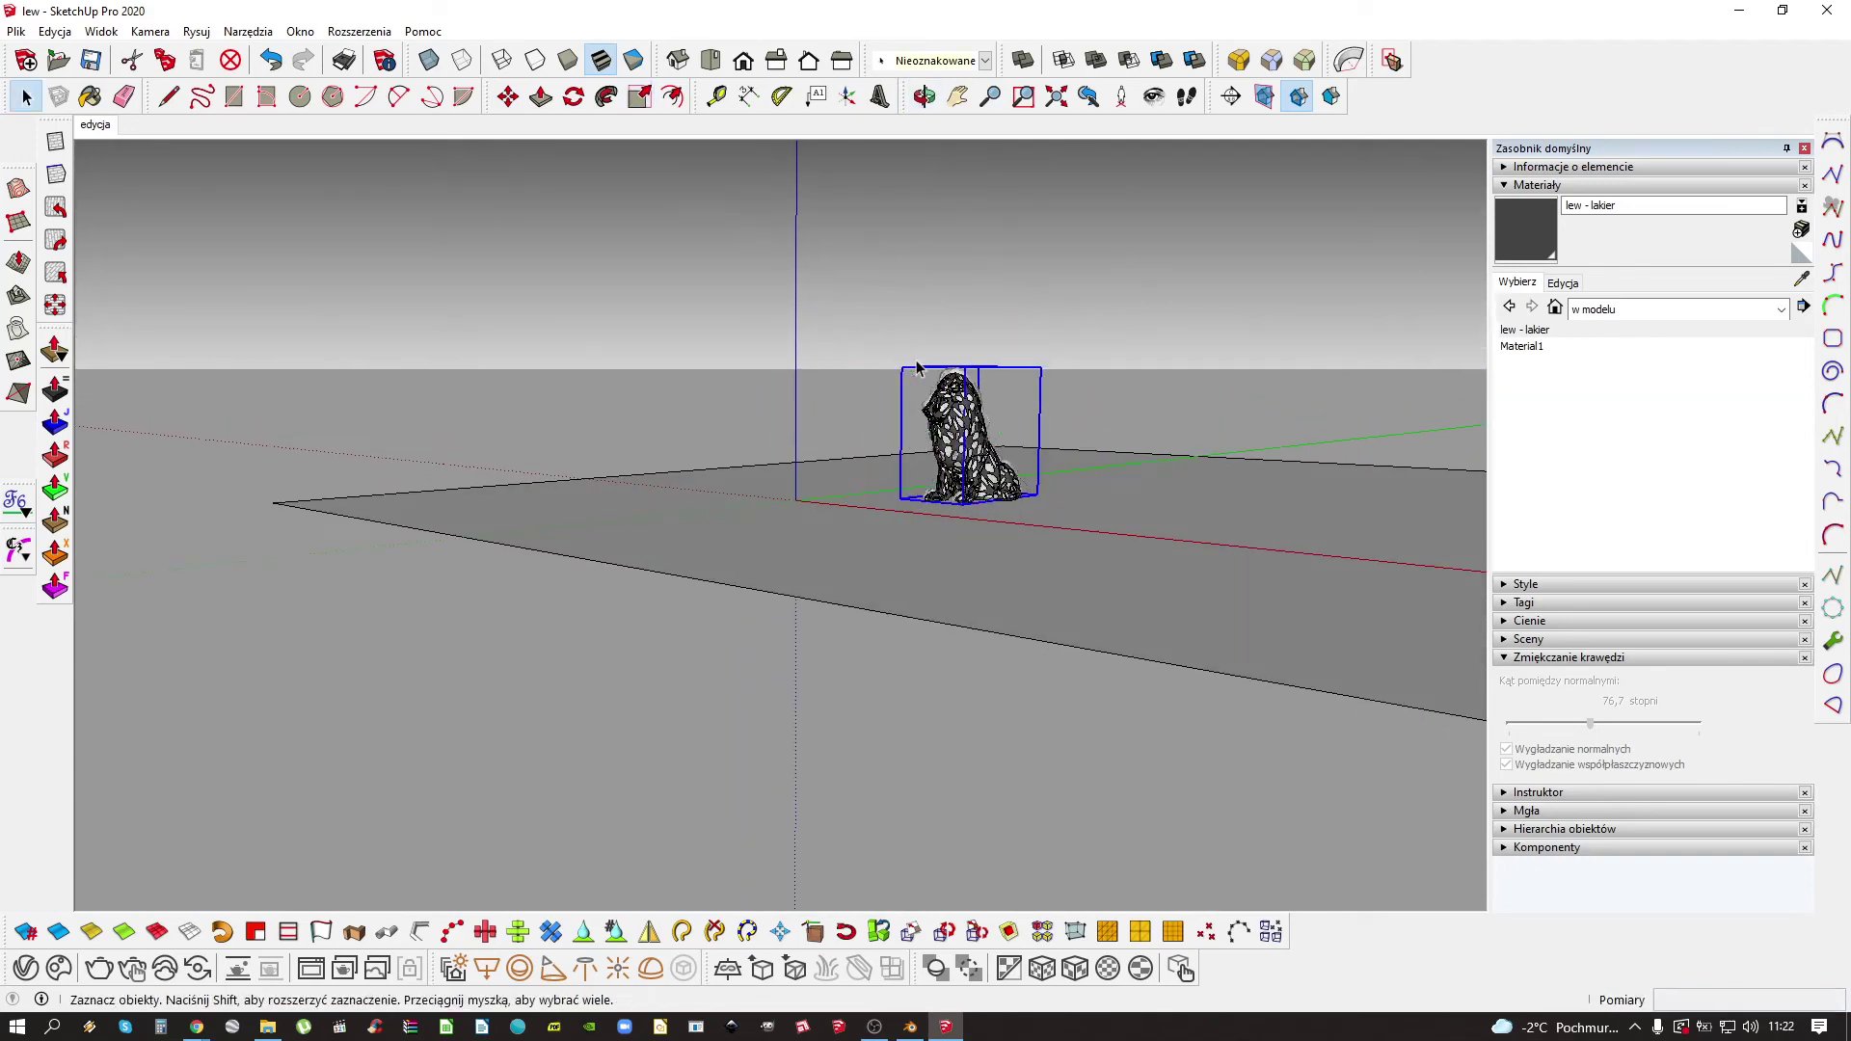
# - In Top view, move the solid lion over the Voronoi lion and shrink it to fit
pyautogui.press('t')
pyautogui.scroll(3, 1062, 607)
pyautogui.scroll(3, 994, 628)
pyautogui.press('m')
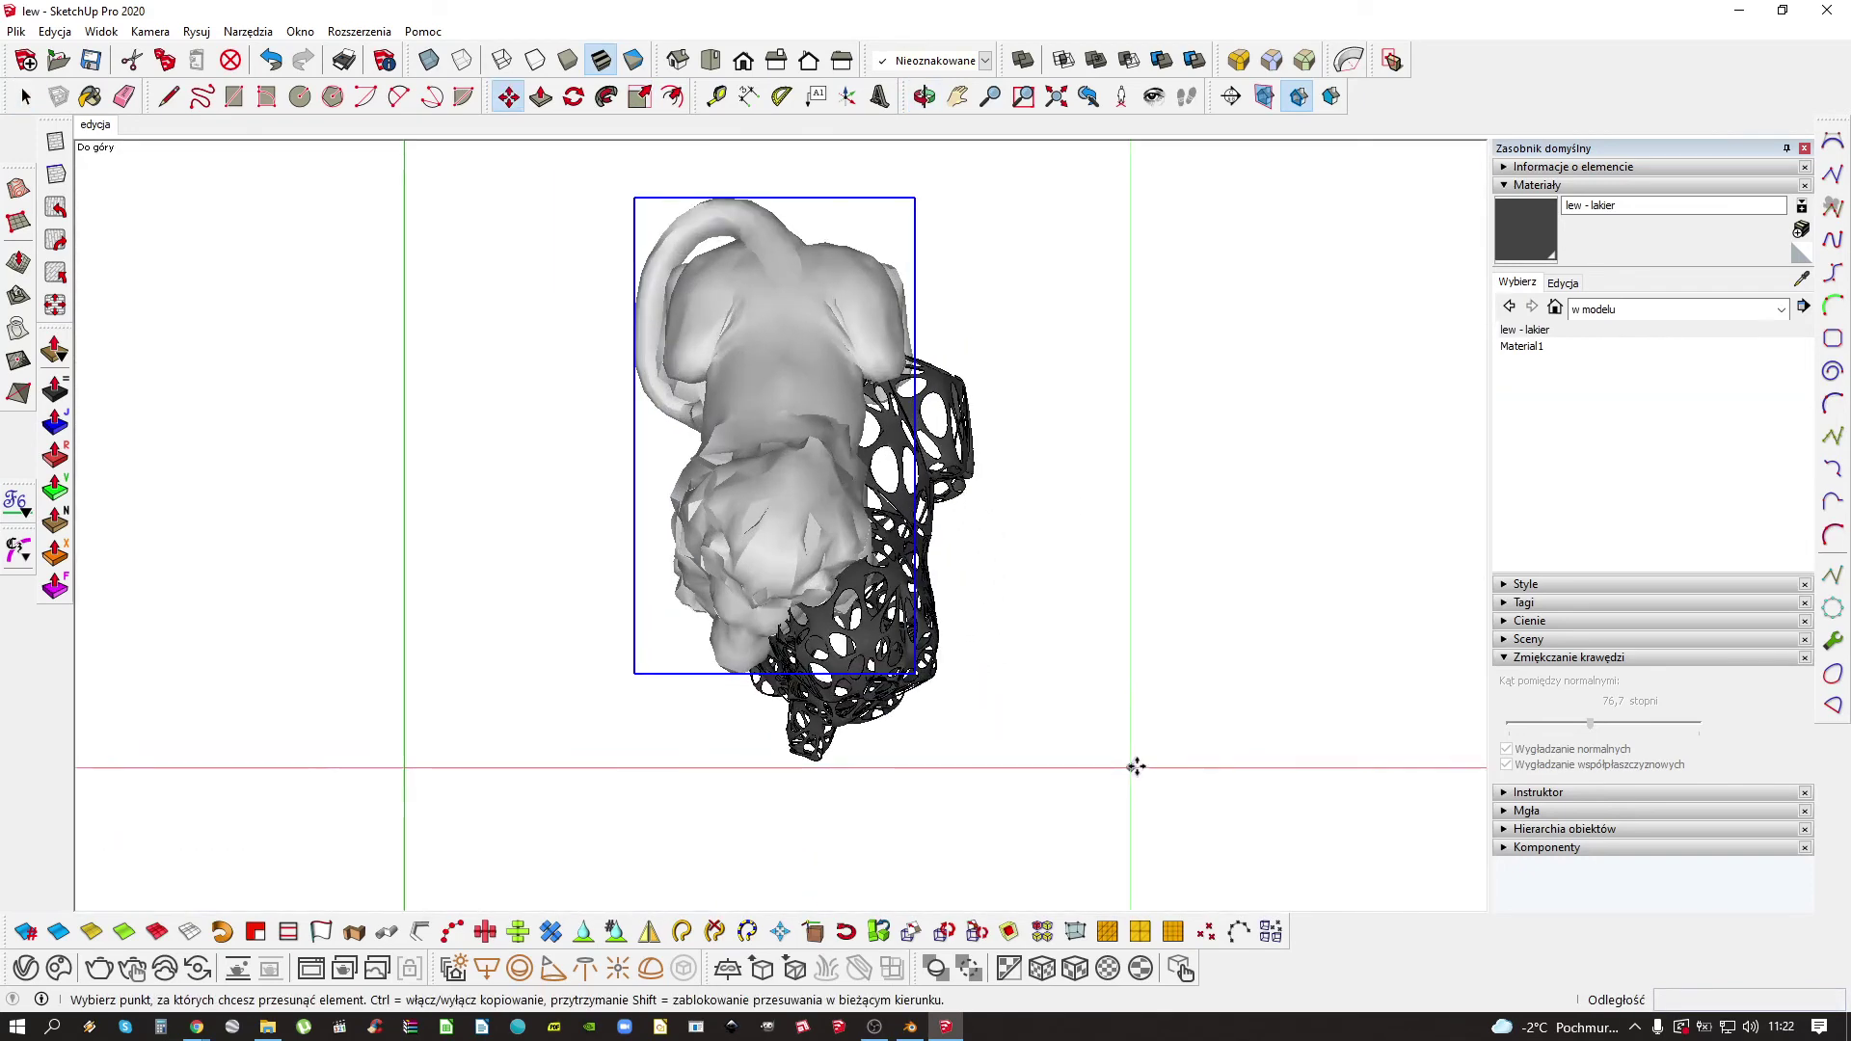
pyautogui.click(1136, 766)
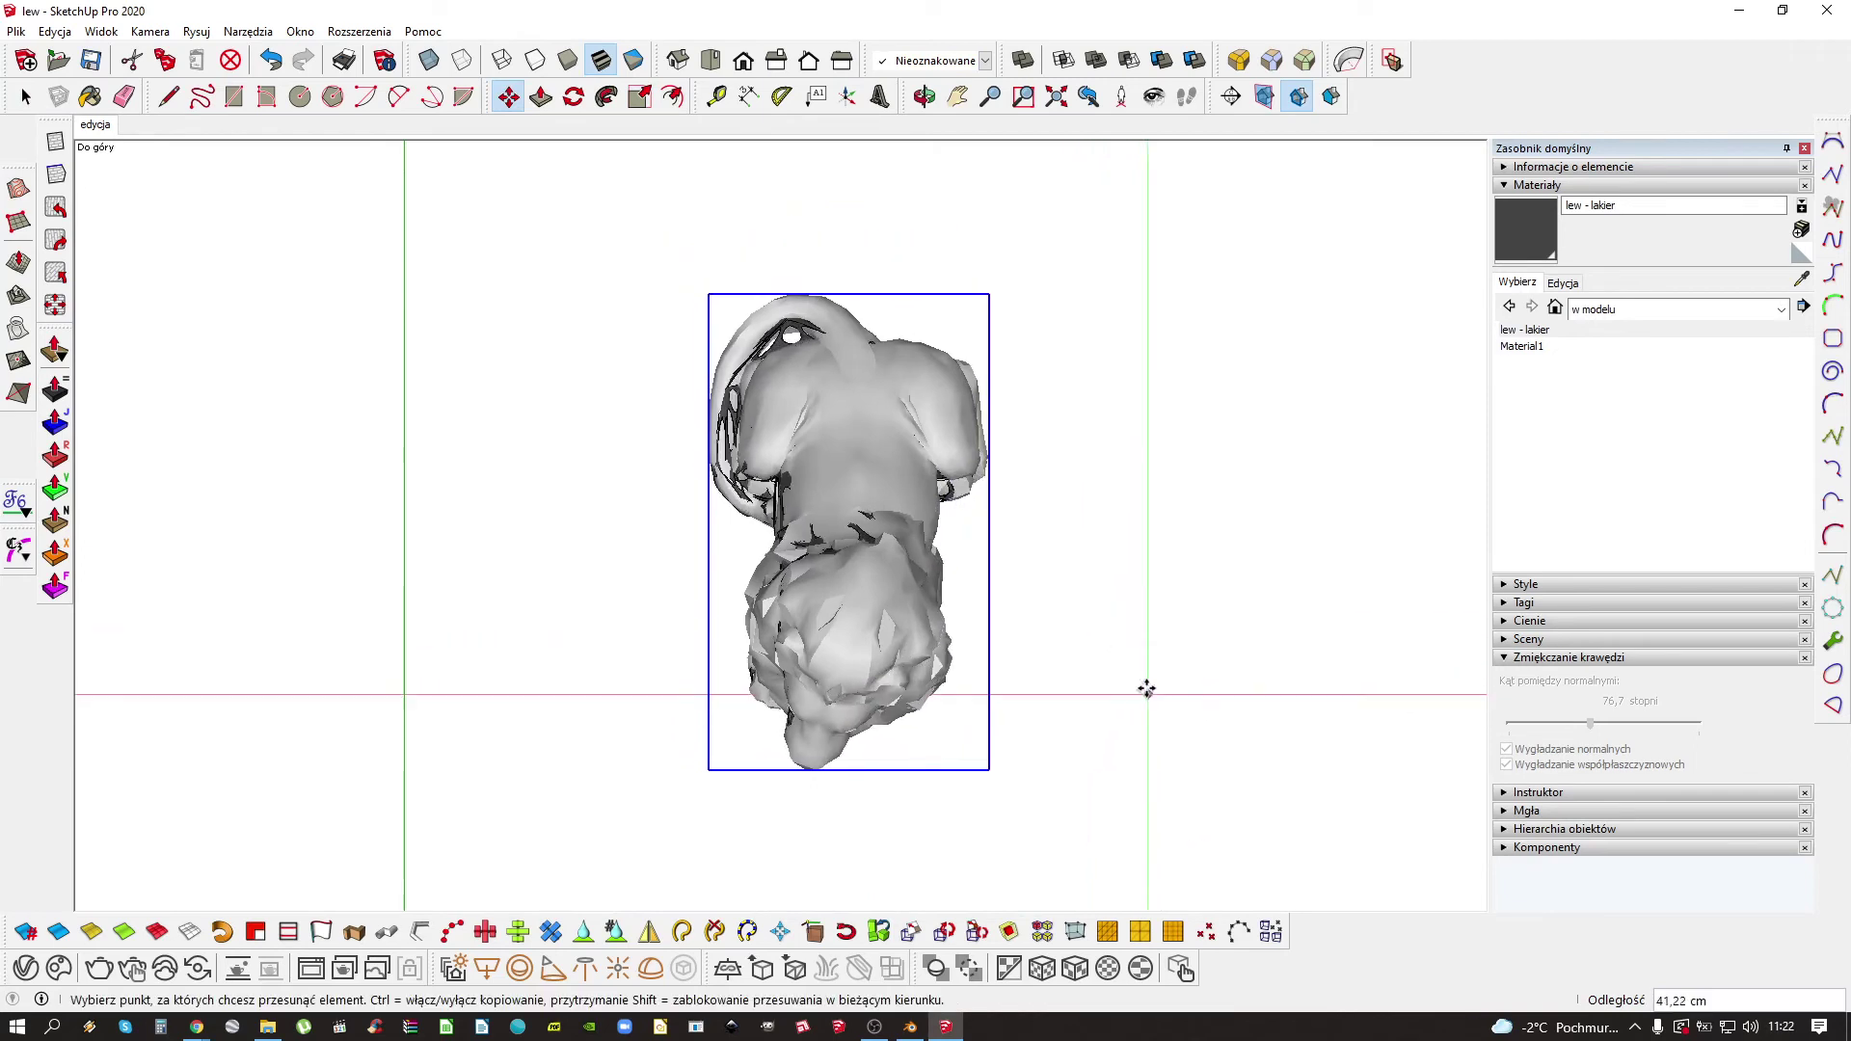
pyautogui.press('s')
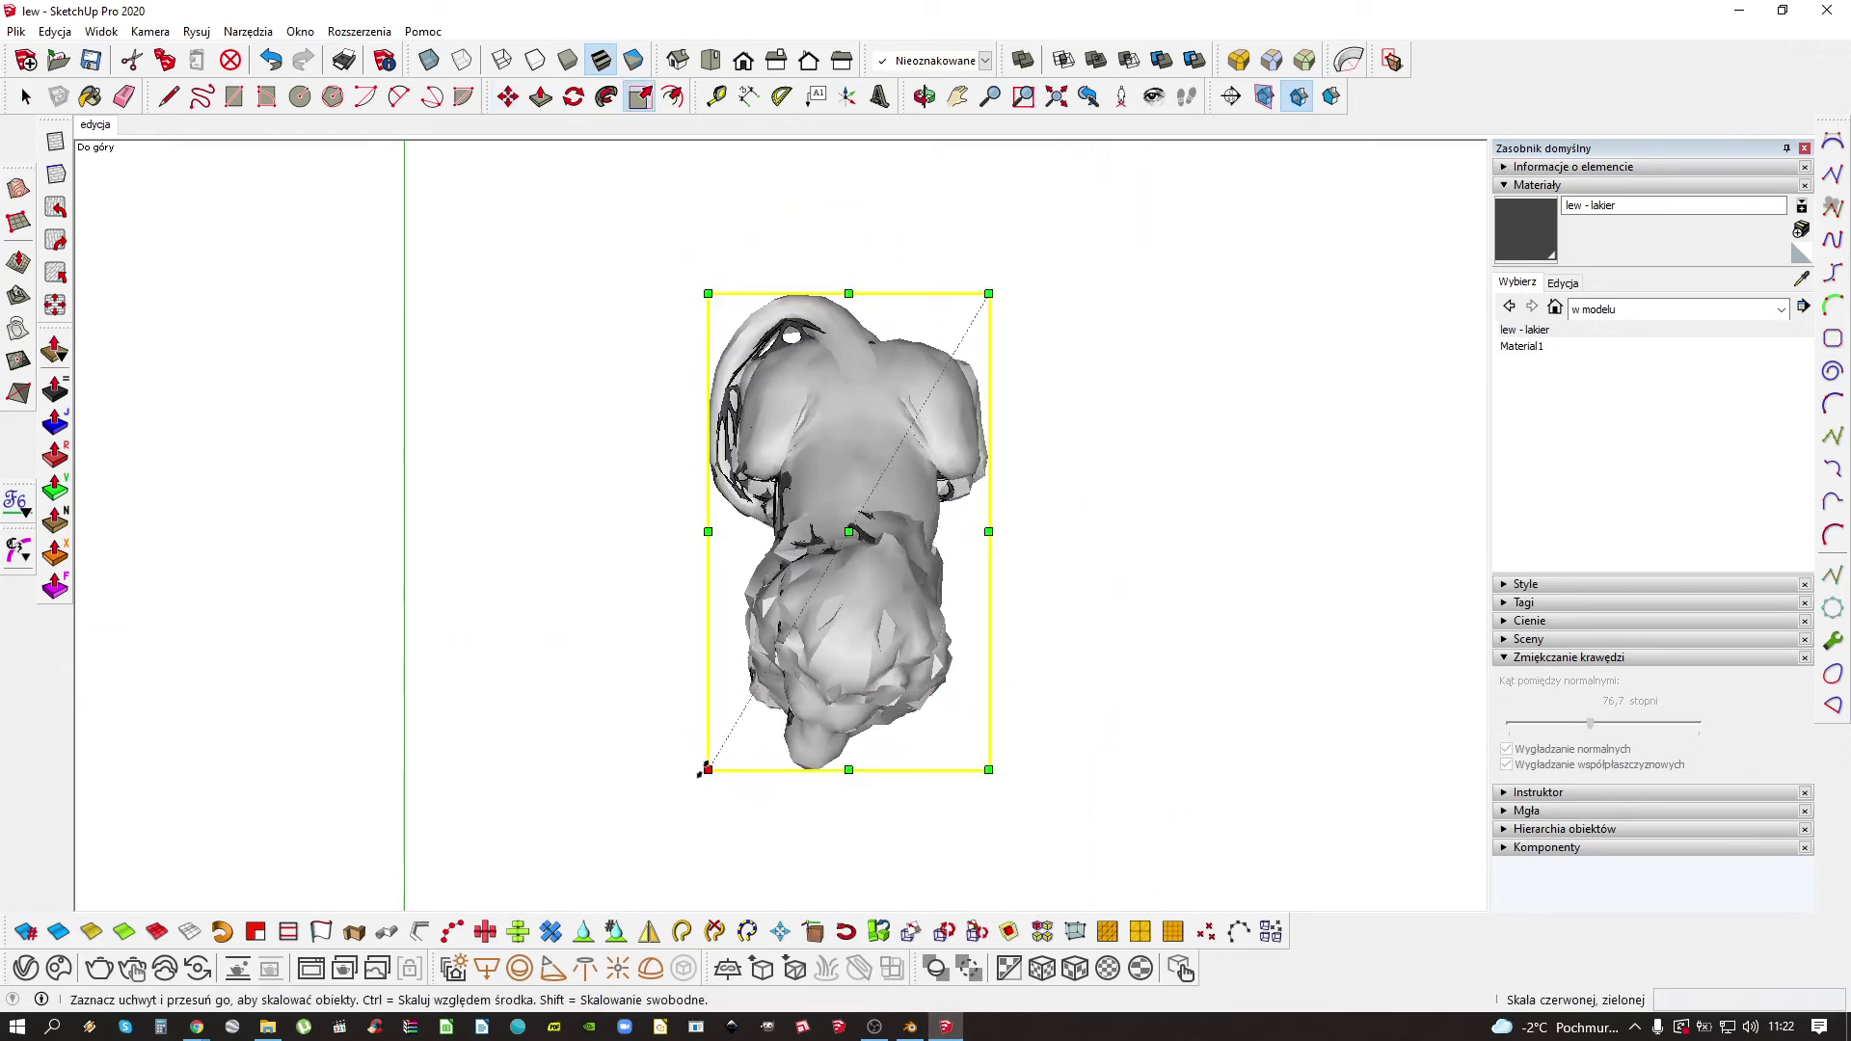
pyautogui.moveTo(702, 771); pyautogui.dragTo(730, 739)
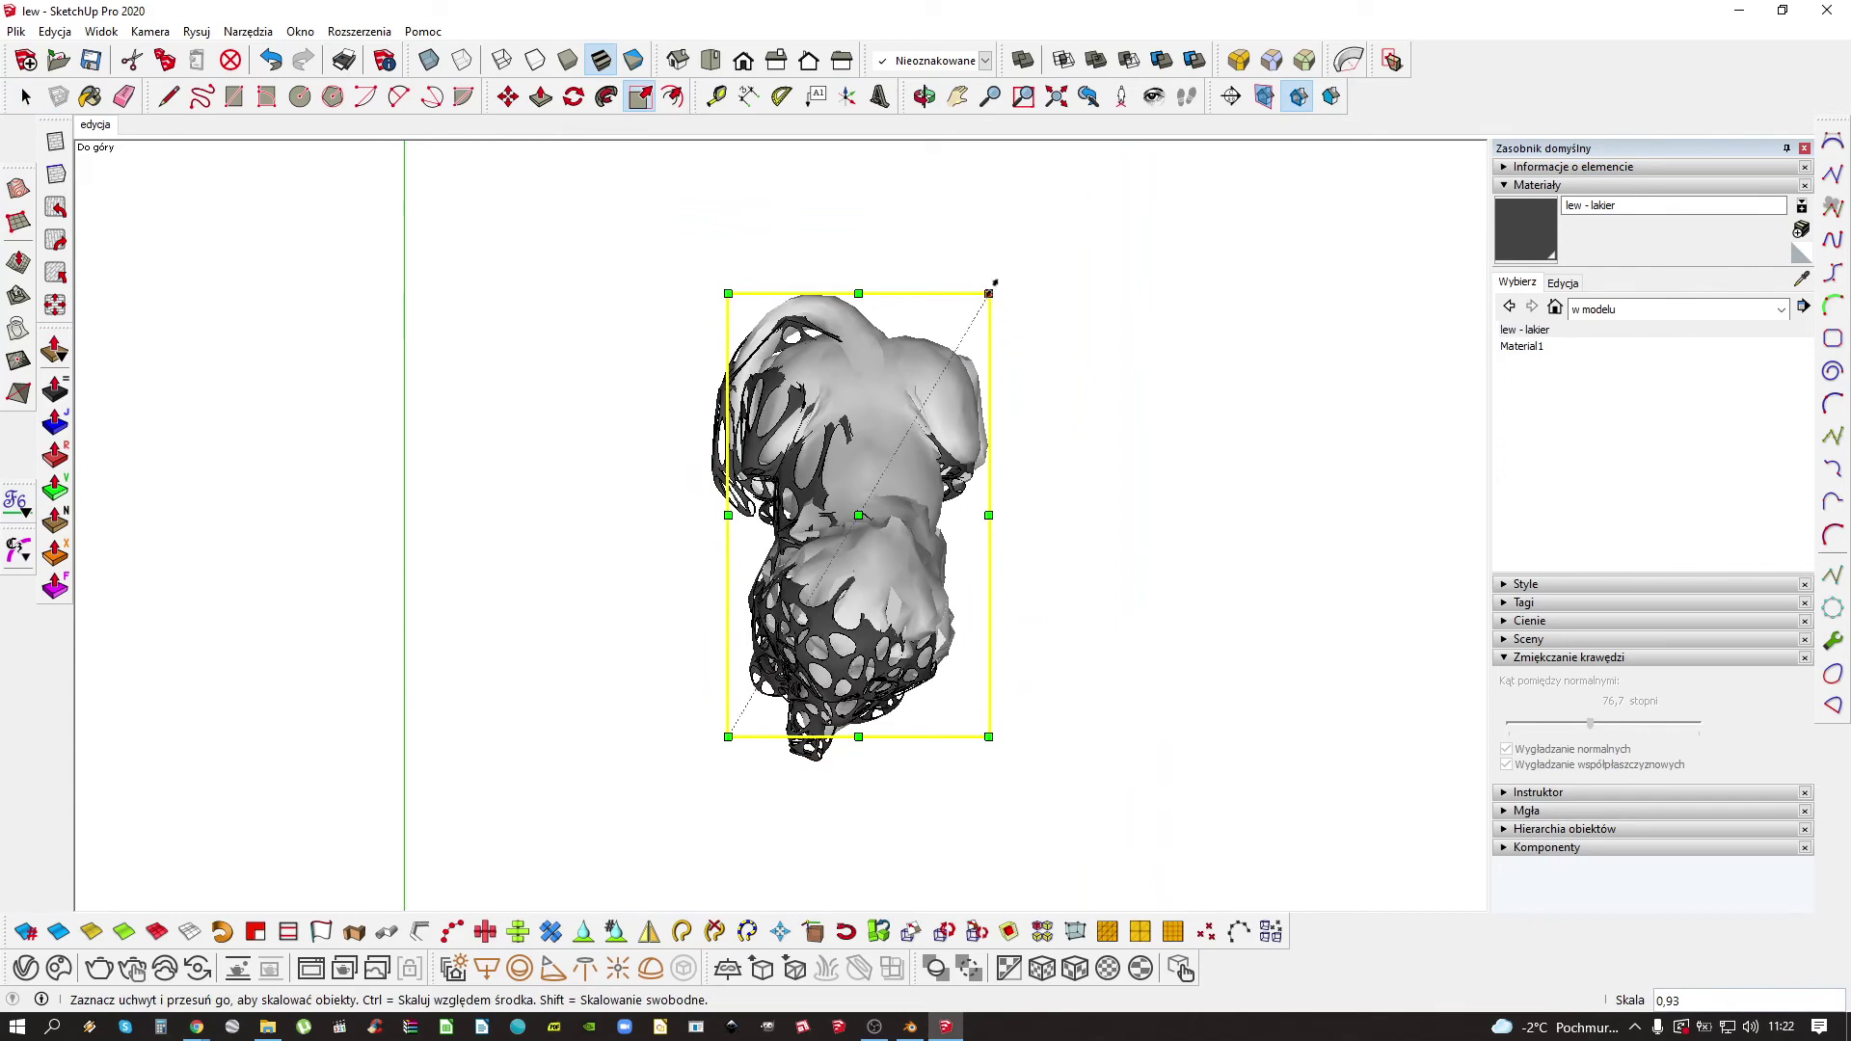
pyautogui.moveTo(994, 284); pyautogui.dragTo(970, 321)
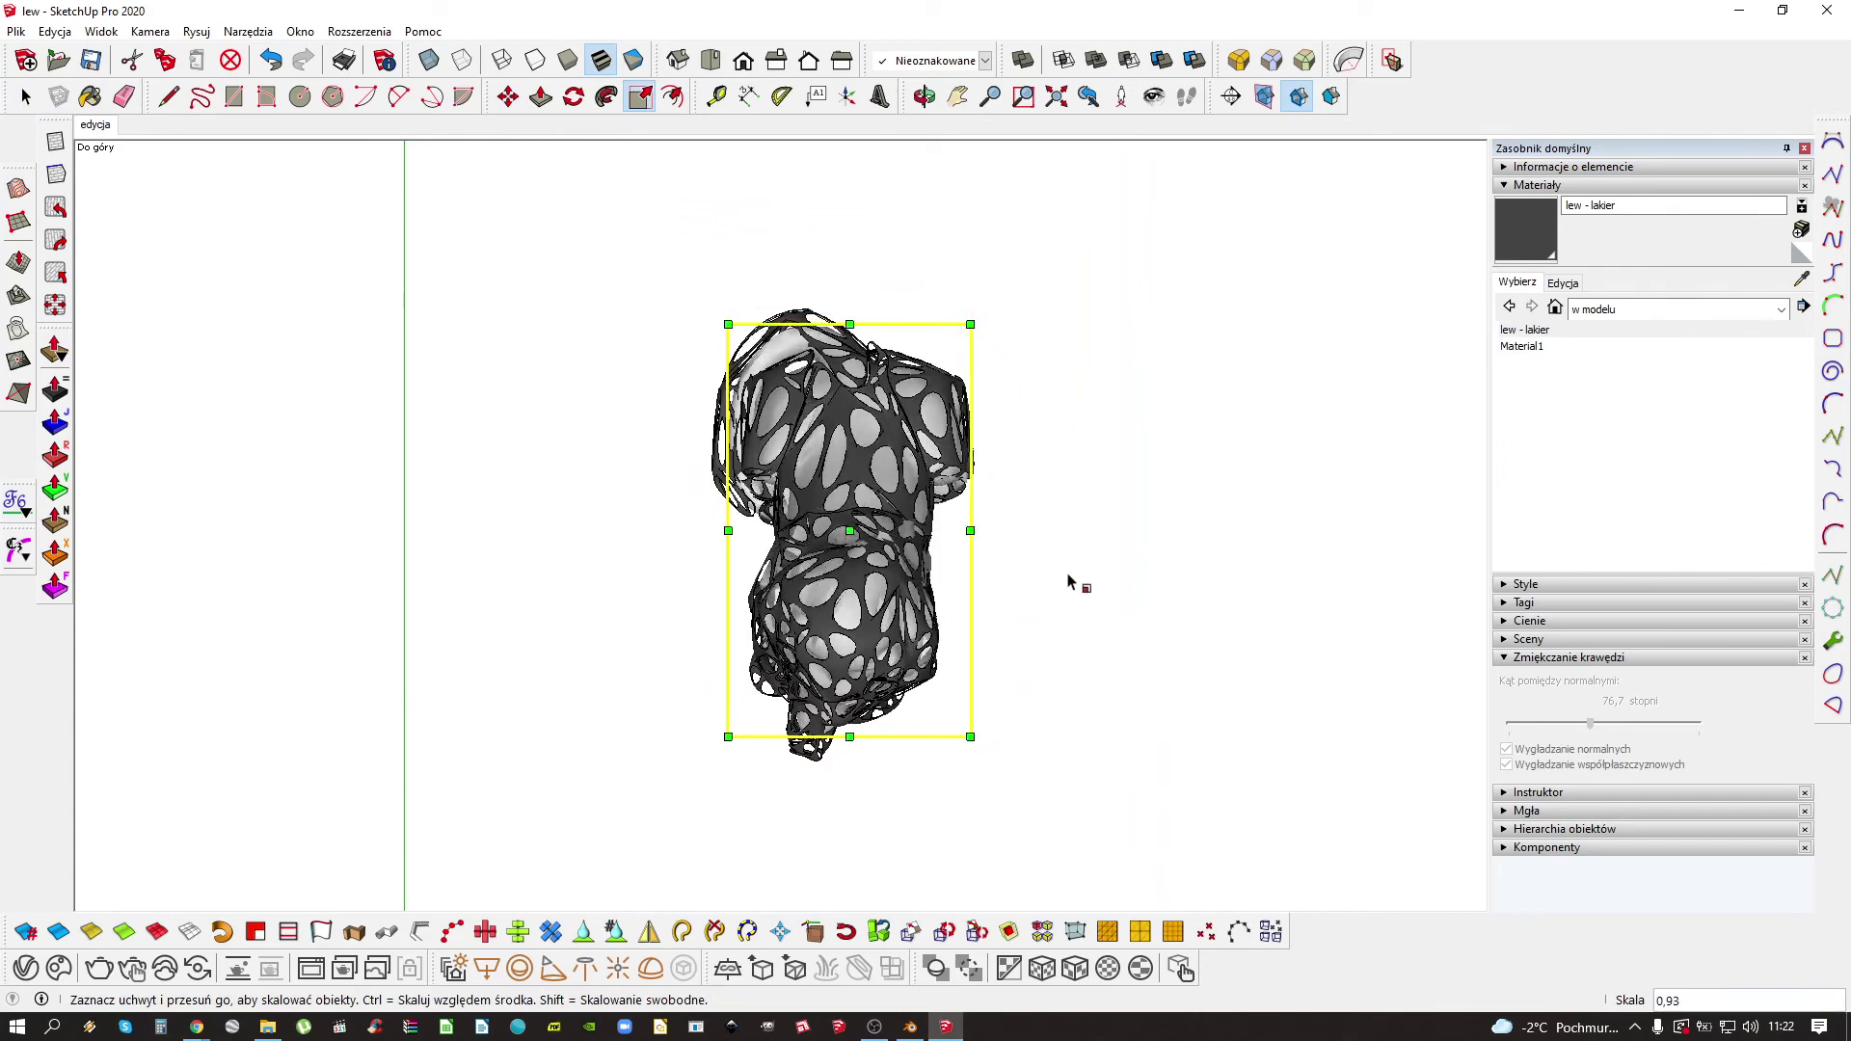
# - Shrink the lion slightly to 0.98 and check its fit inside the shell from lower angles
pyautogui.press('m')
pyautogui.scroll(2, 1060, 588)
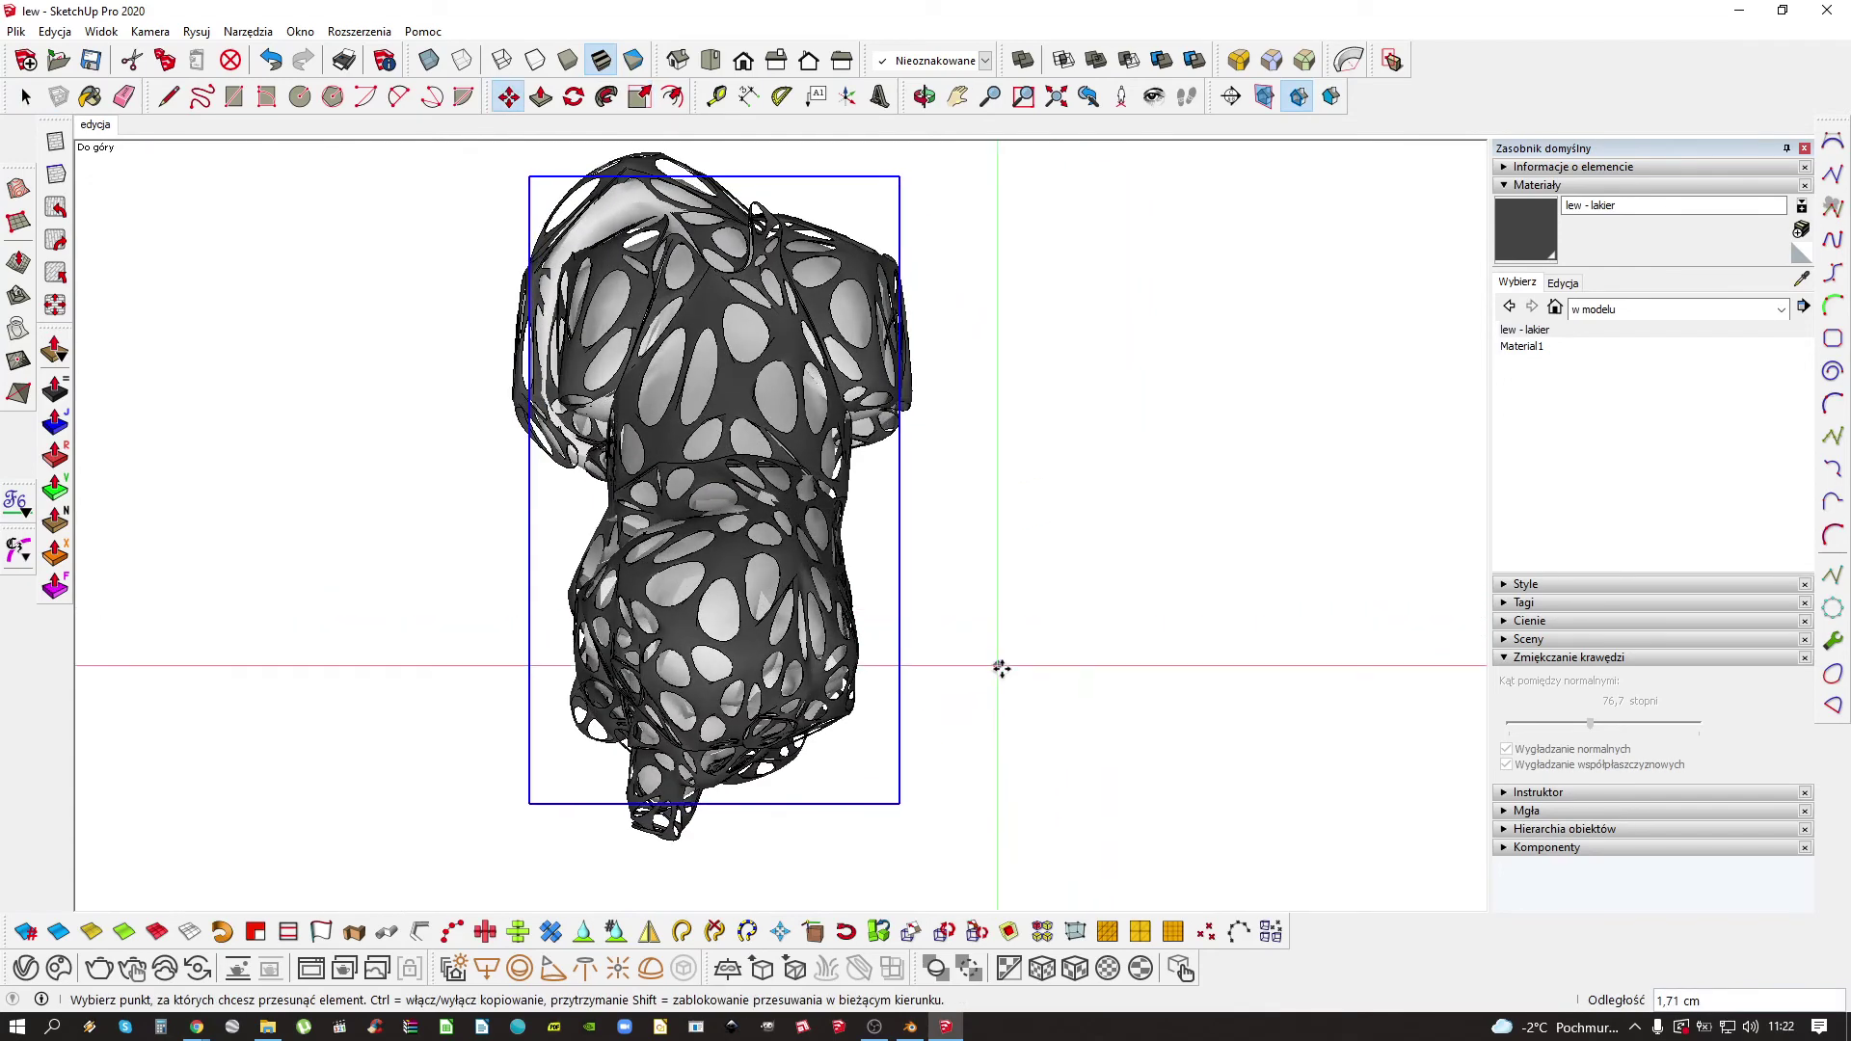
pyautogui.moveTo(1001, 668)
pyautogui.mouseDown(button='middle')
pyautogui.moveTo(954, 436)
pyautogui.moveTo(958, 453)
pyautogui.mouseUp(button='middle')
pyautogui.press('s')
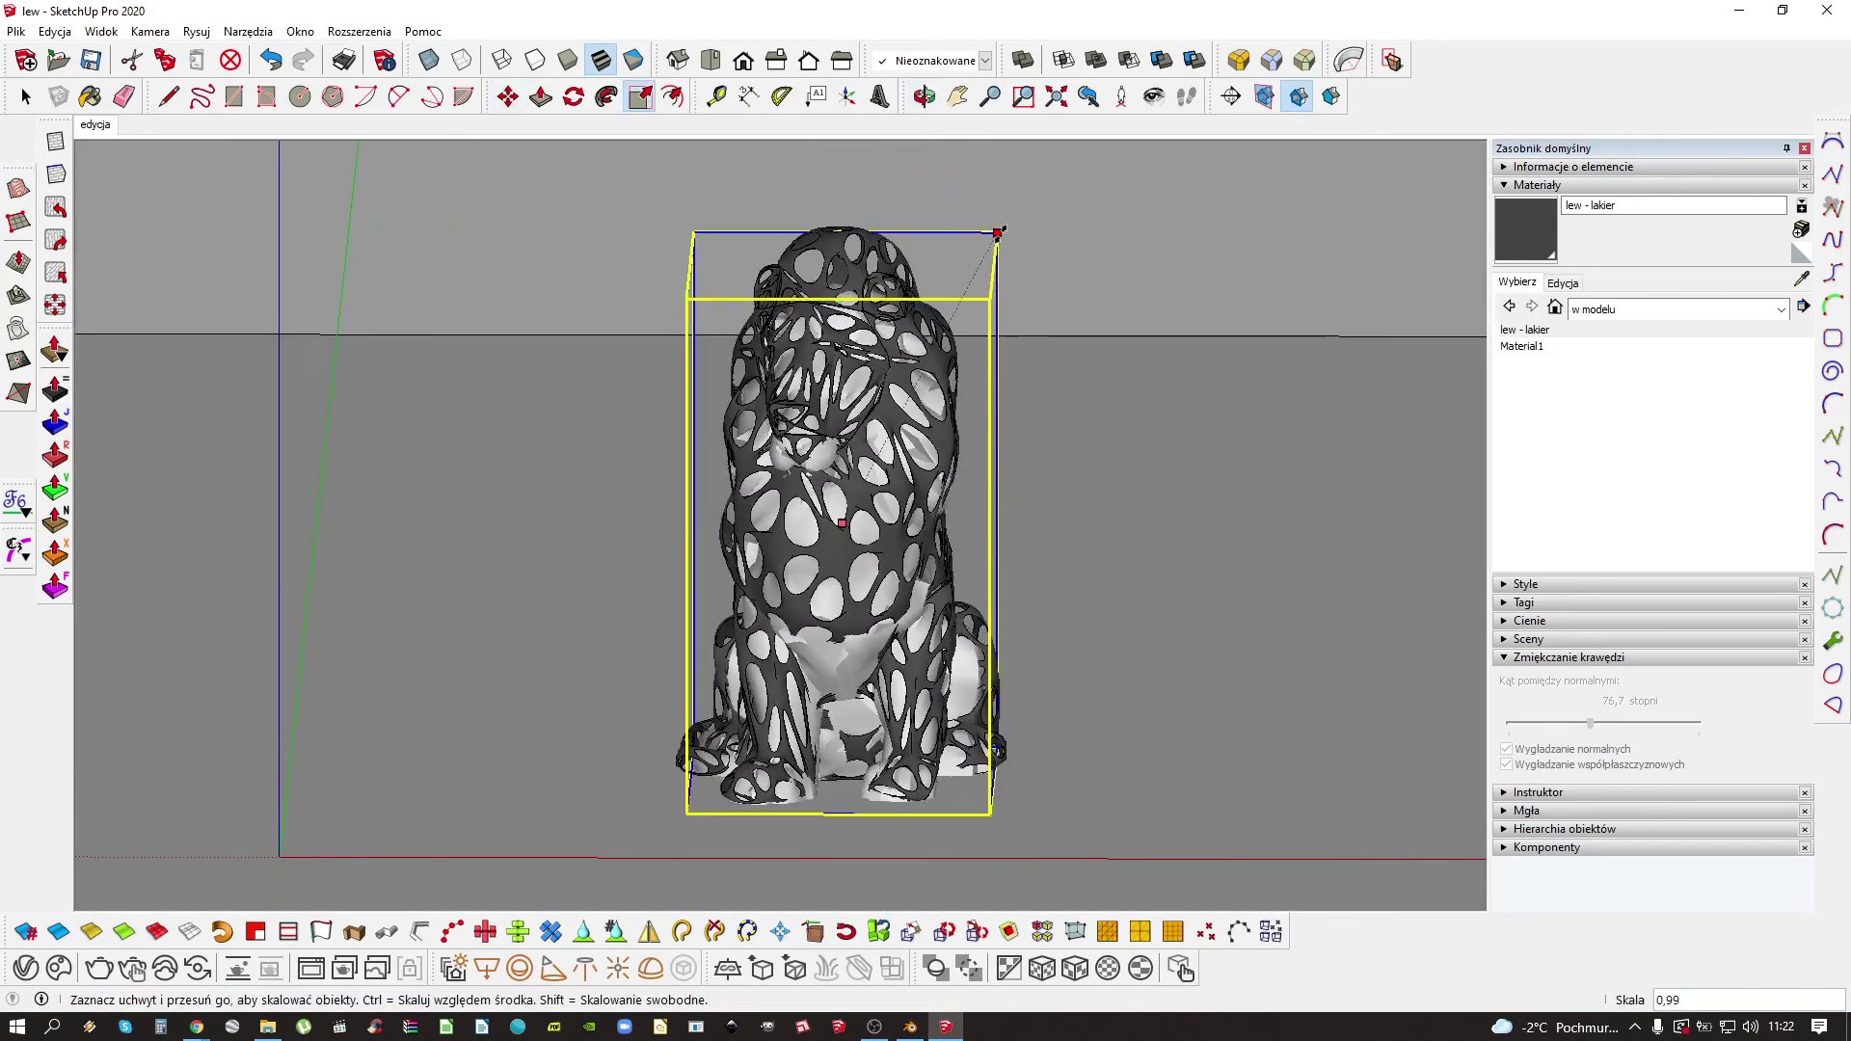
pyautogui.moveTo(999, 233); pyautogui.dragTo(1008, 239)
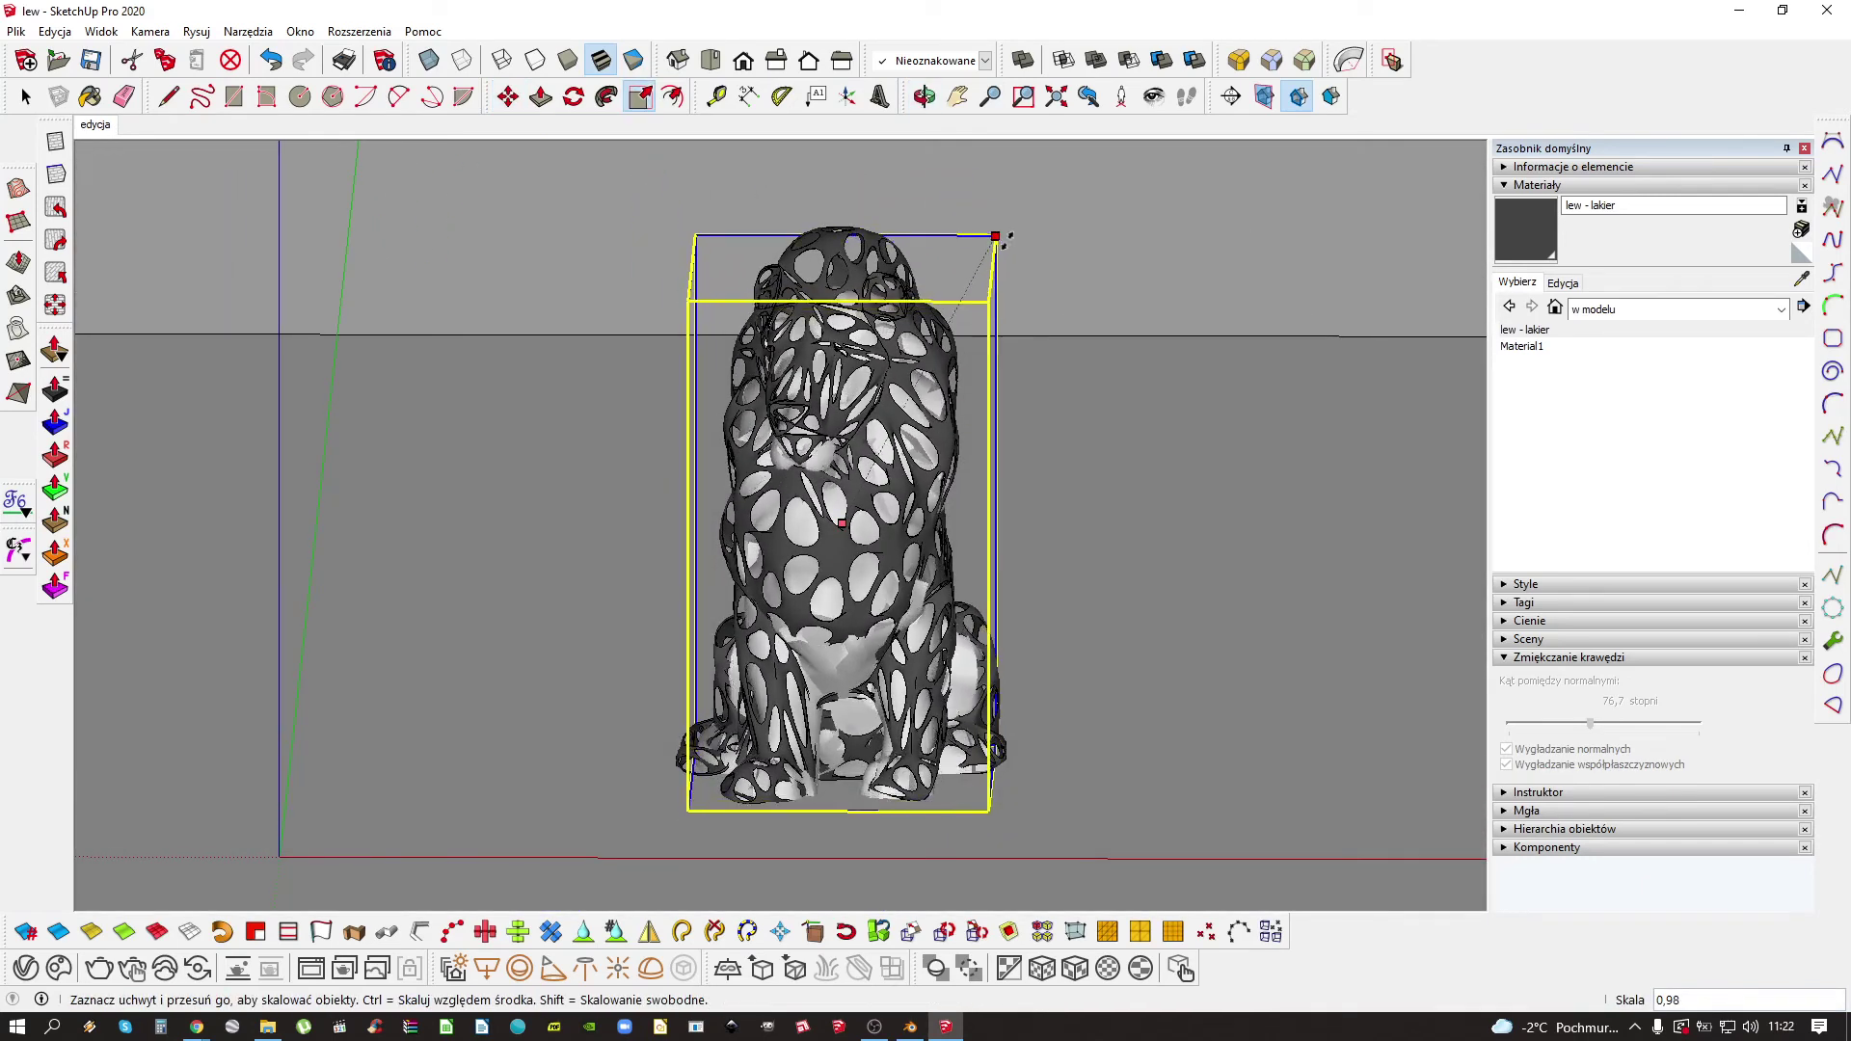
pyautogui.moveTo(1008, 239); pyautogui.dragTo(1003, 232)
pyautogui.scroll(2, 846, 786)
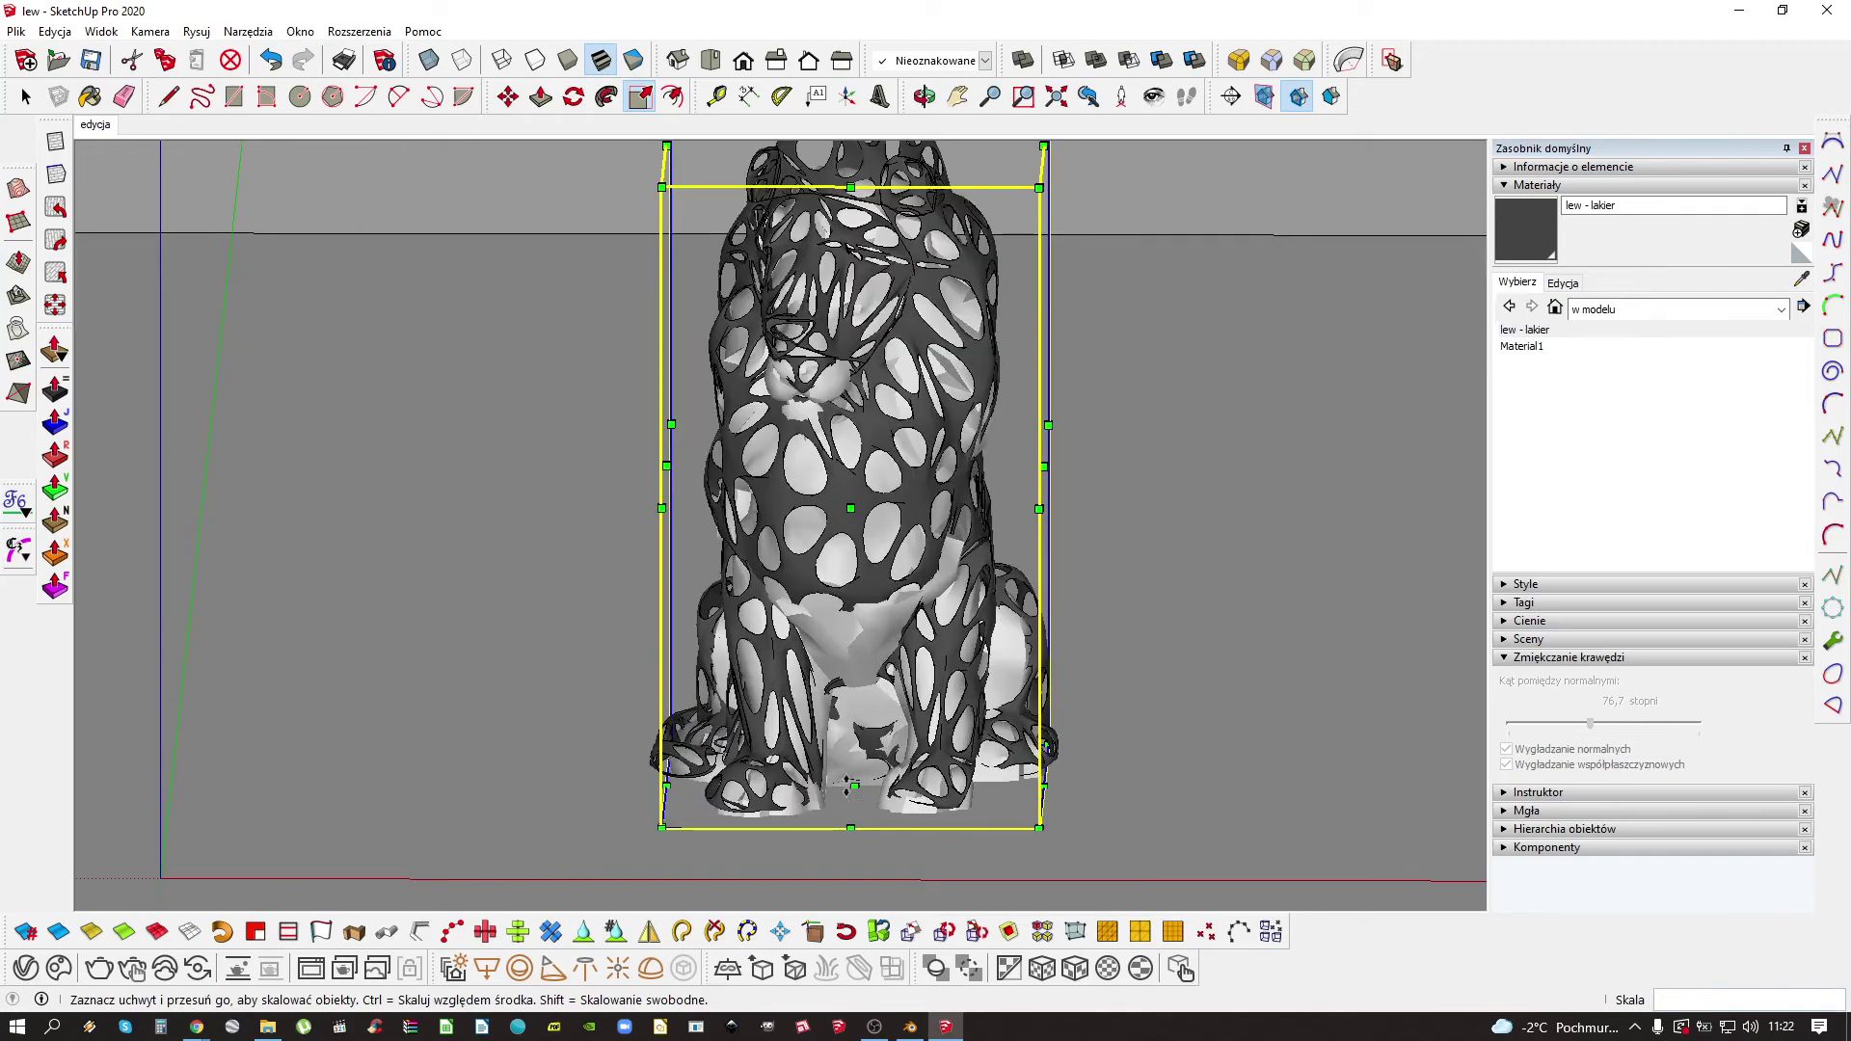
pyautogui.moveTo(1032, 839)
pyautogui.mouseDown(button='middle')
pyautogui.moveTo(868, 772)
pyautogui.moveTo(958, 537)
pyautogui.mouseUp(button='middle')
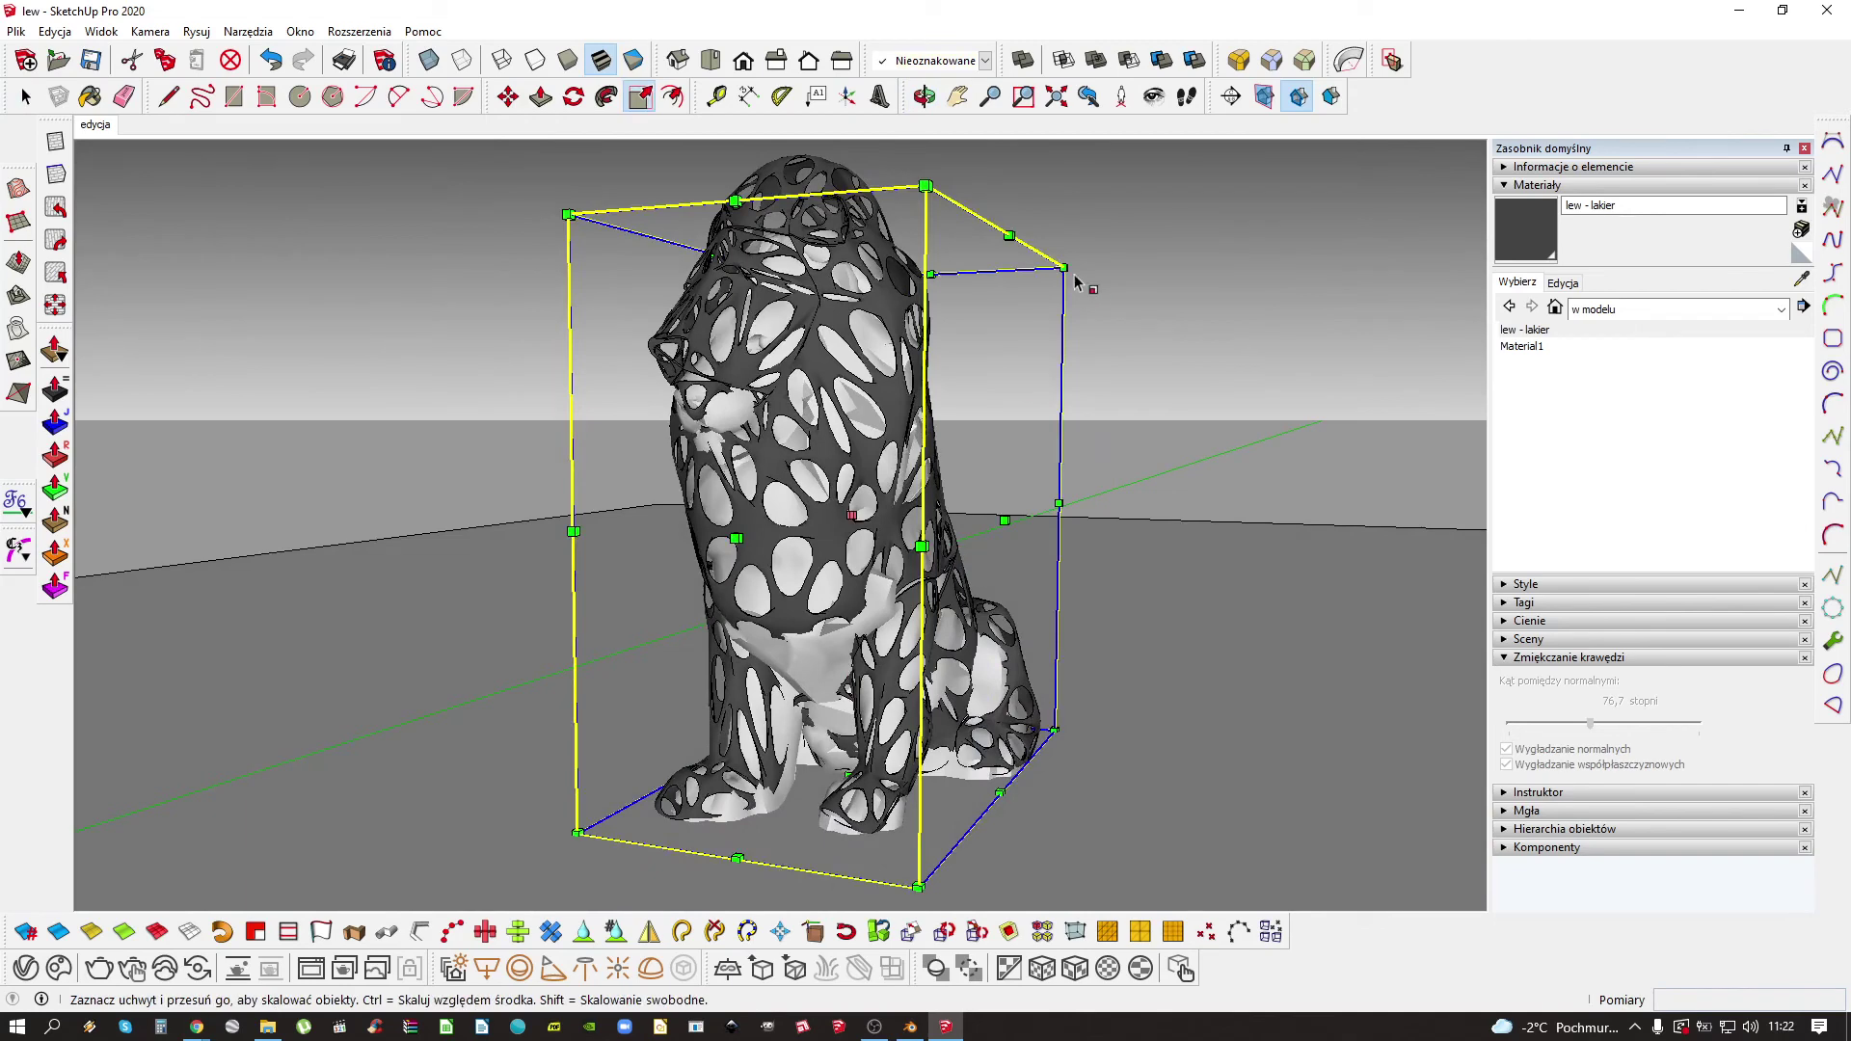
pyautogui.moveTo(1063, 268); pyautogui.dragTo(854, 256)
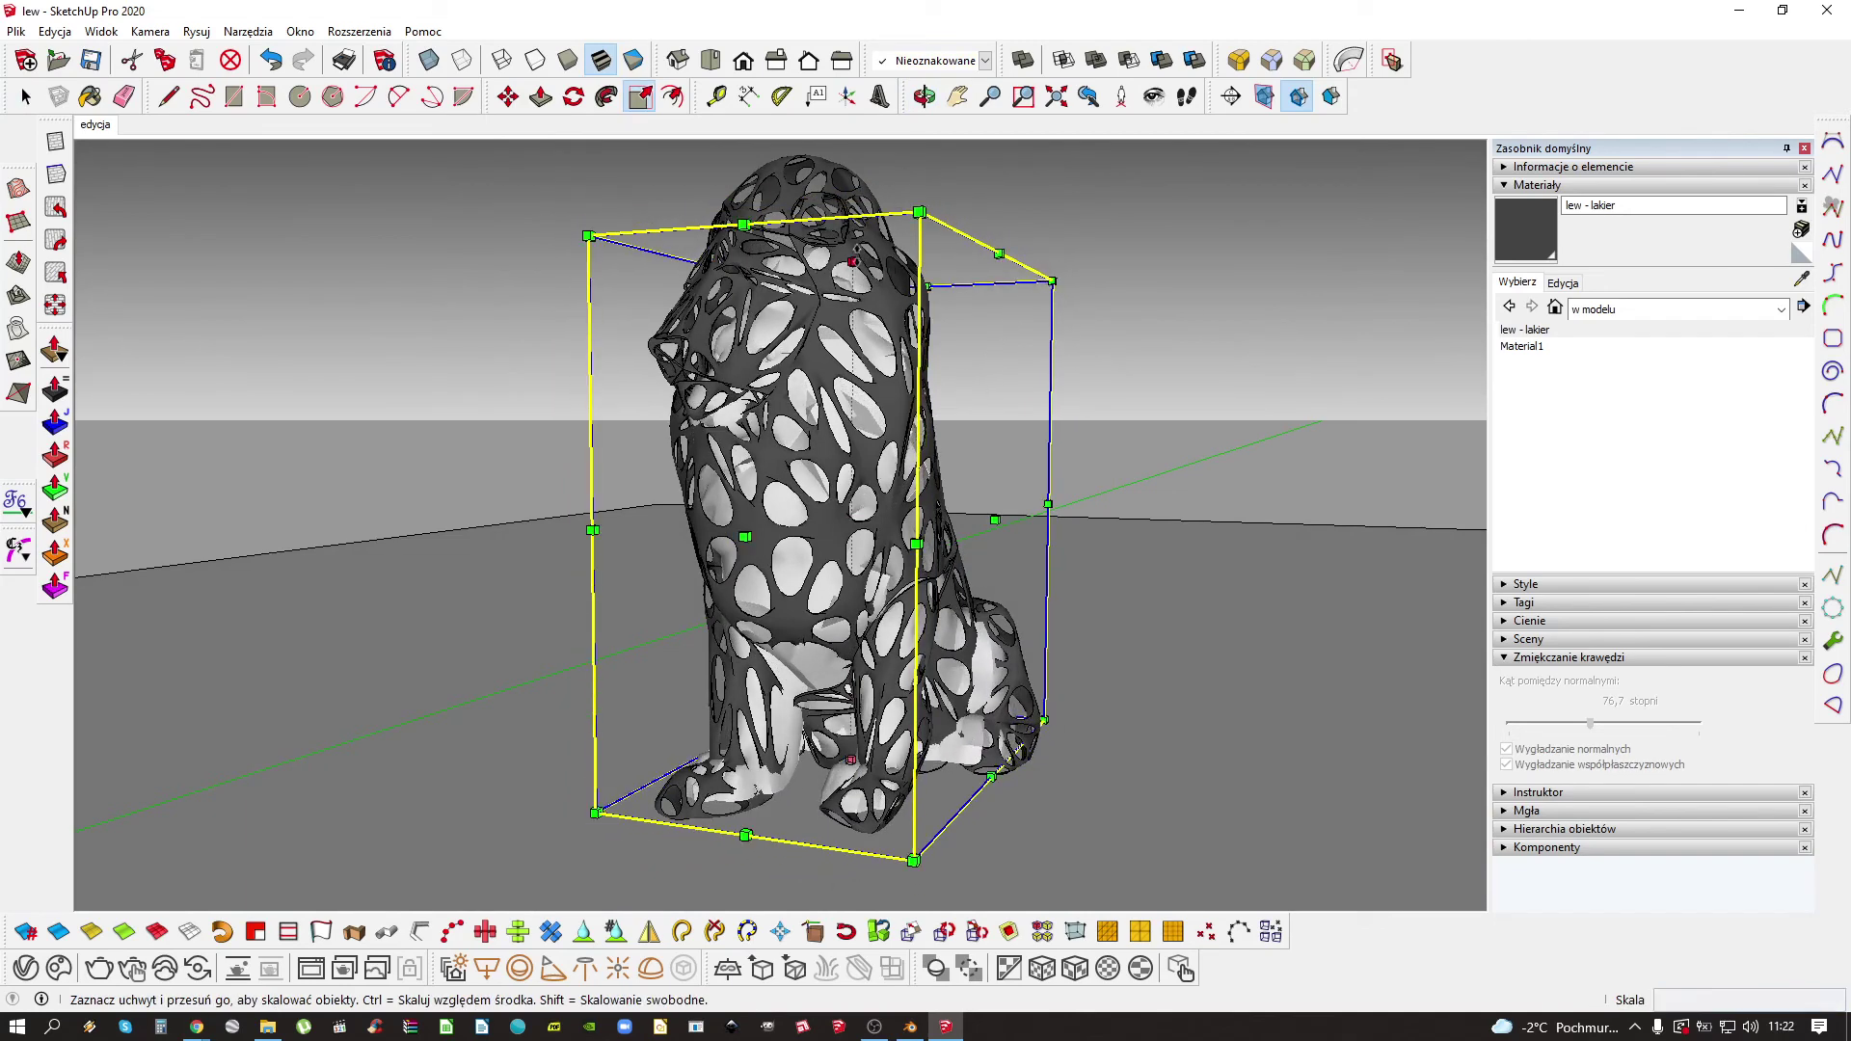
pyautogui.press('Escape')
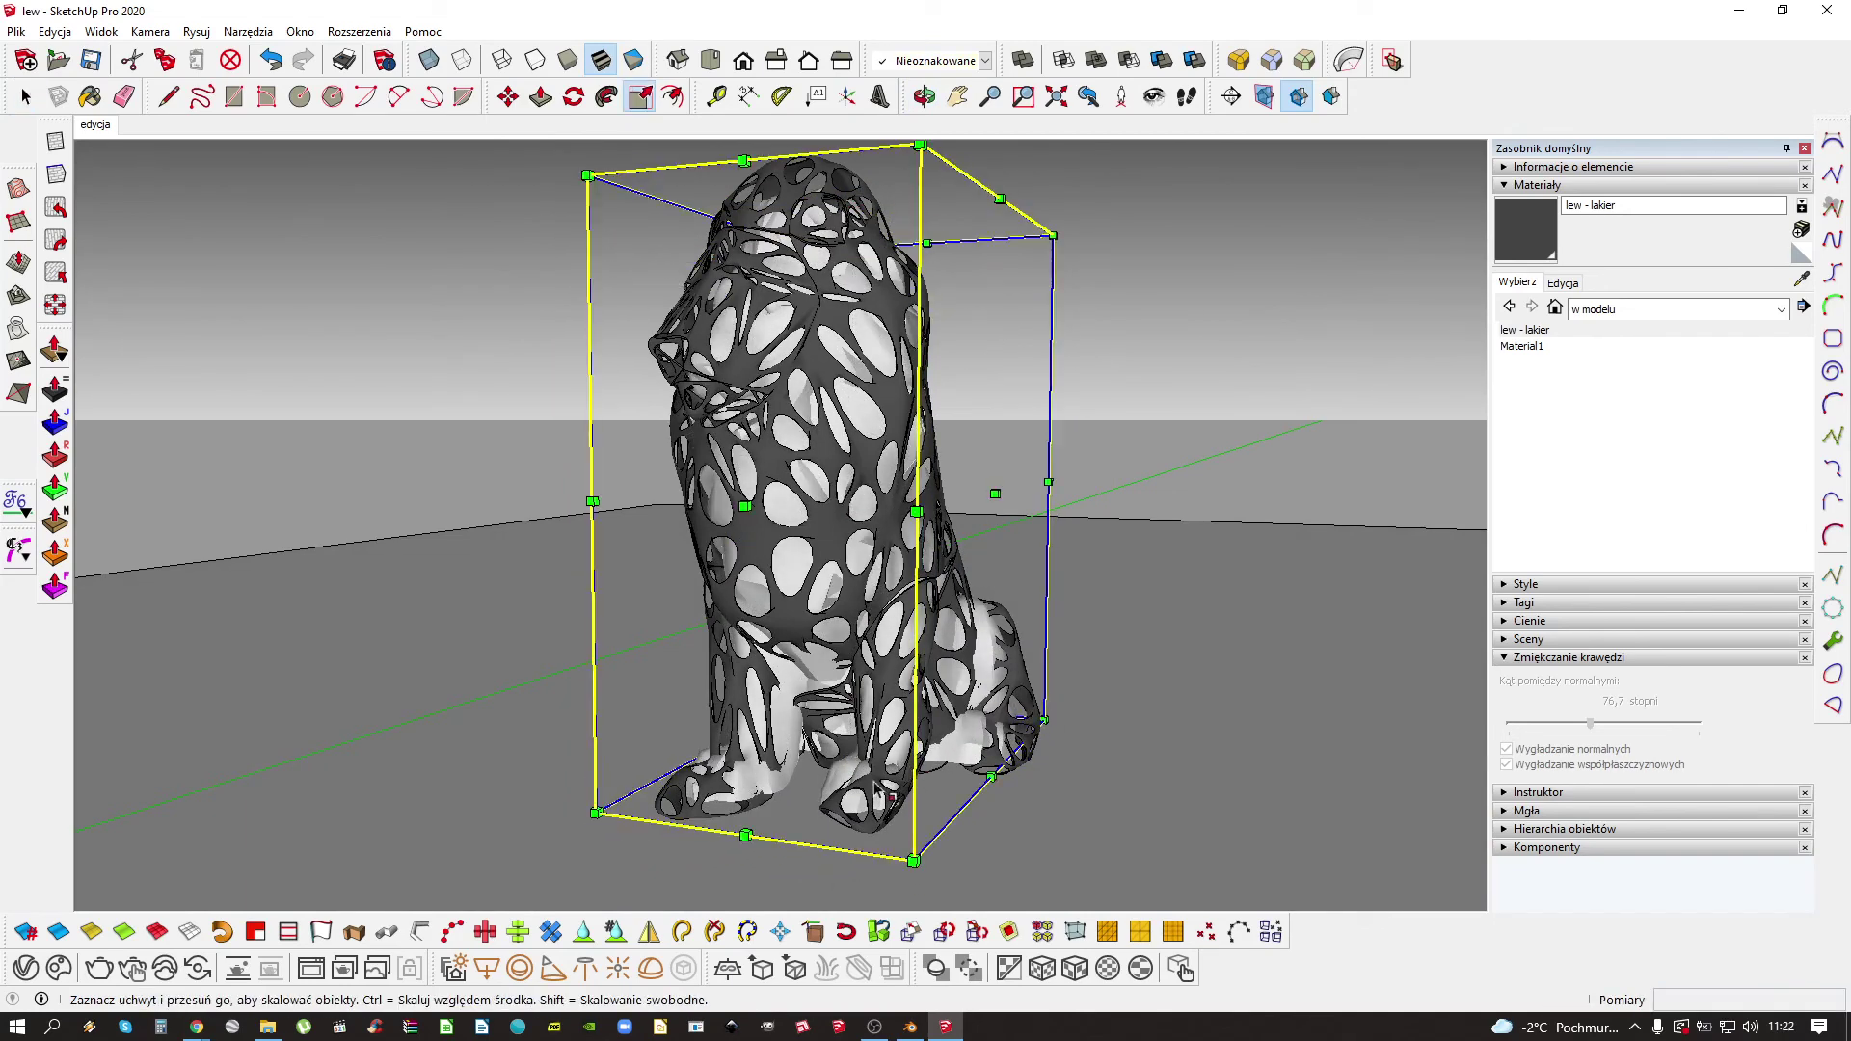
pyautogui.moveTo(851, 759); pyautogui.dragTo(475, 732, button='middle')
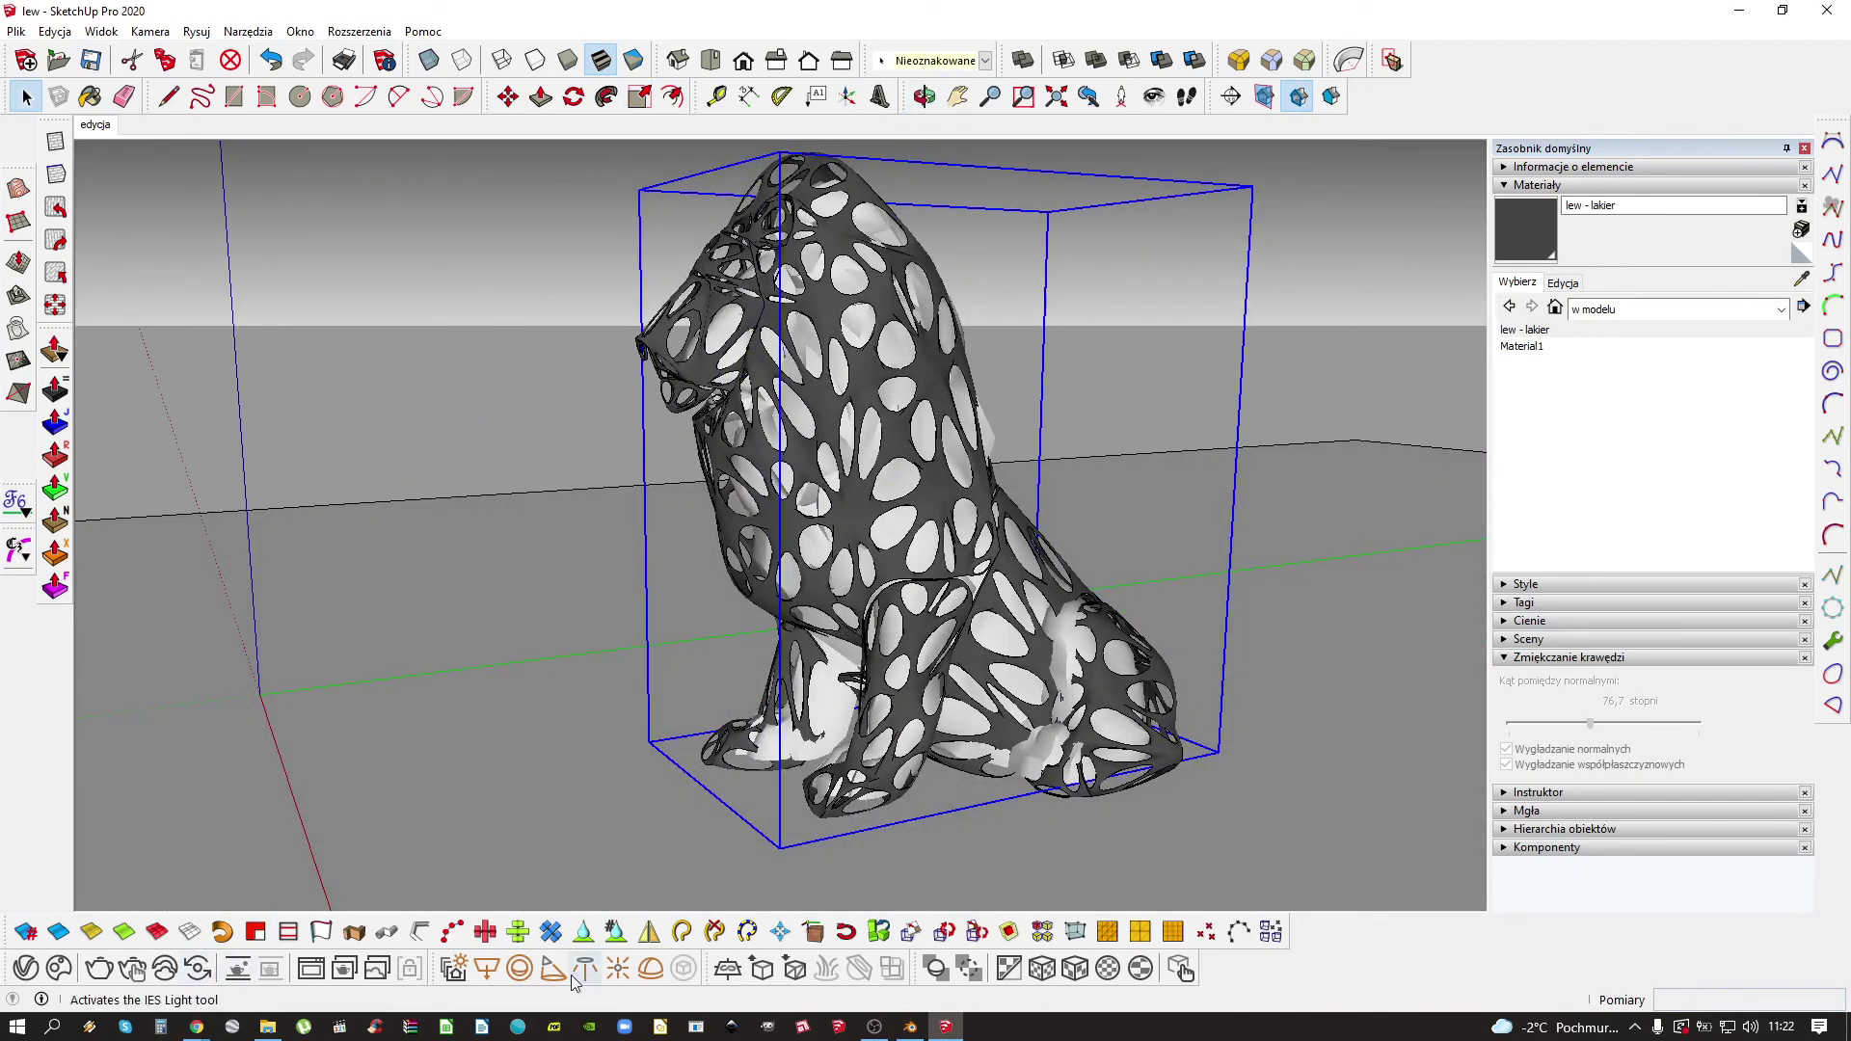
# - Select the solid lion group and convert it into a V-Ray mesh light
pyautogui.moveTo(921, 619)
pyautogui.mouseDown(button='middle')
pyautogui.moveTo(914, 557)
pyautogui.moveTo(930, 590)
pyautogui.mouseUp(button='middle')
pyautogui.click(930, 592)
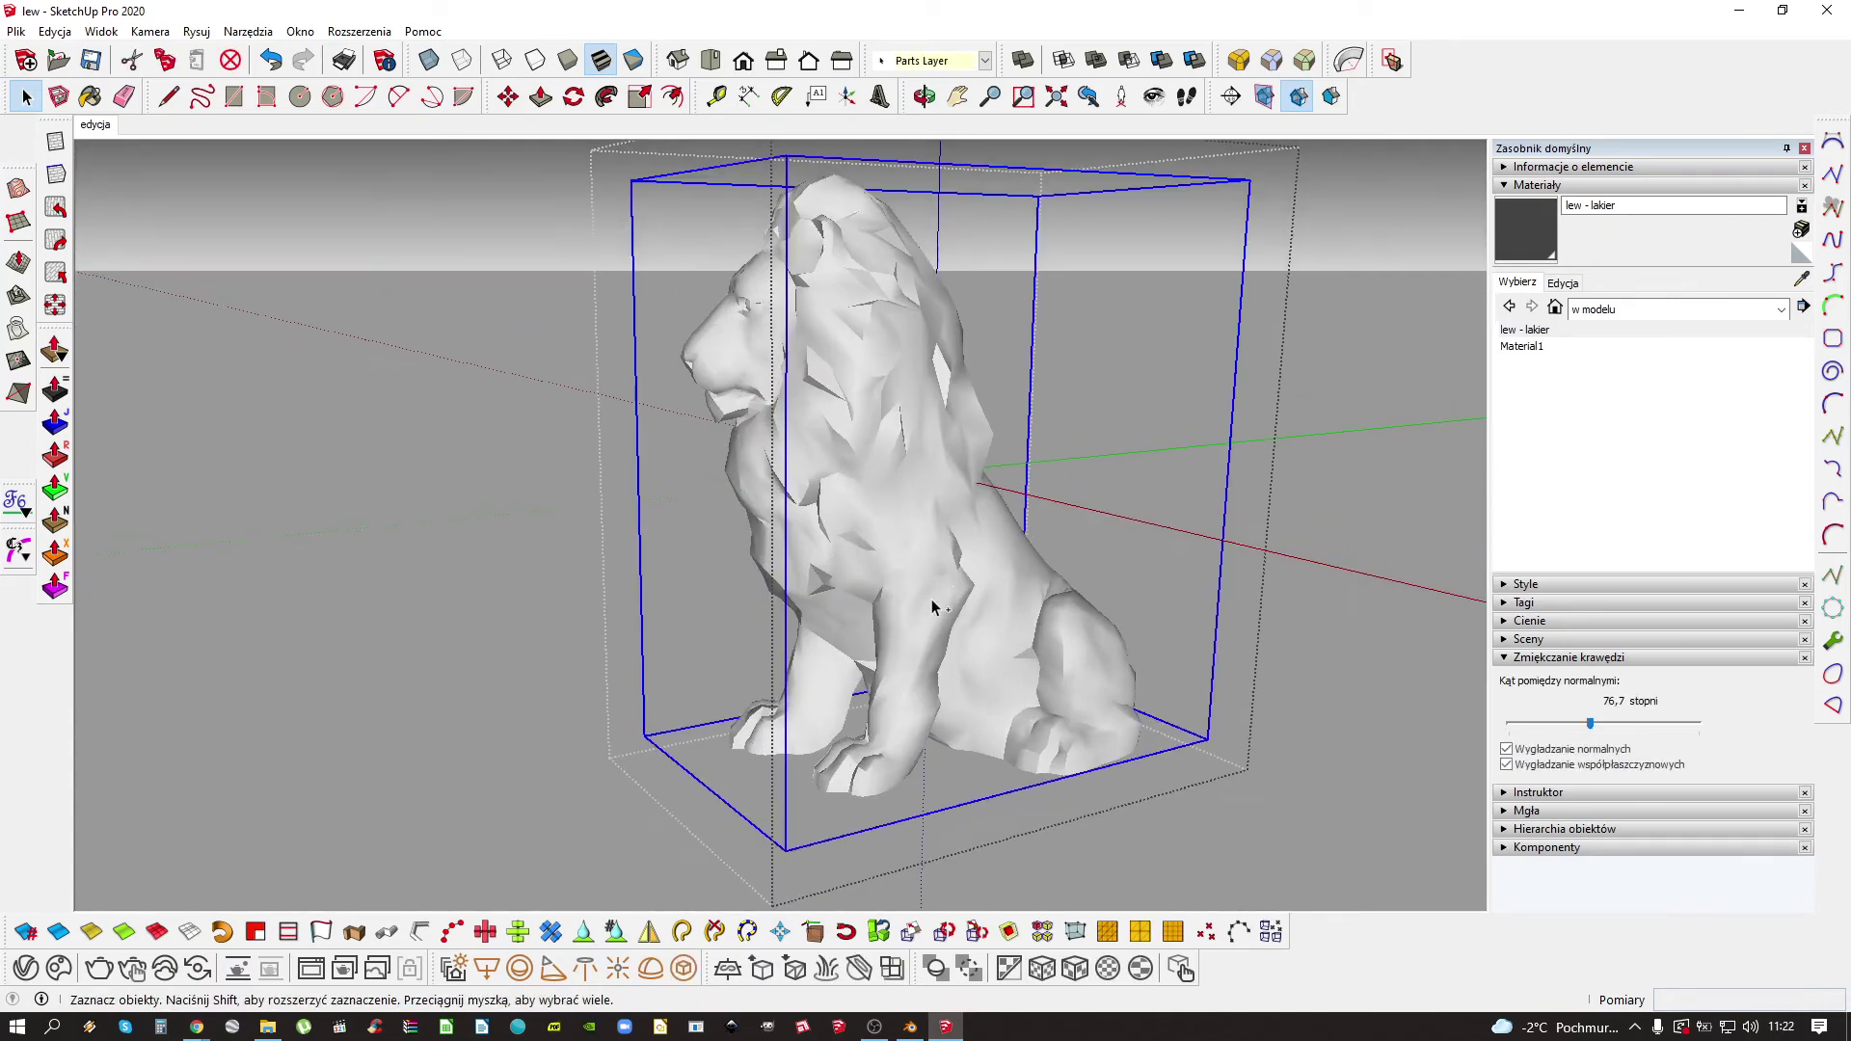
pyautogui.tripleClick(883, 577)
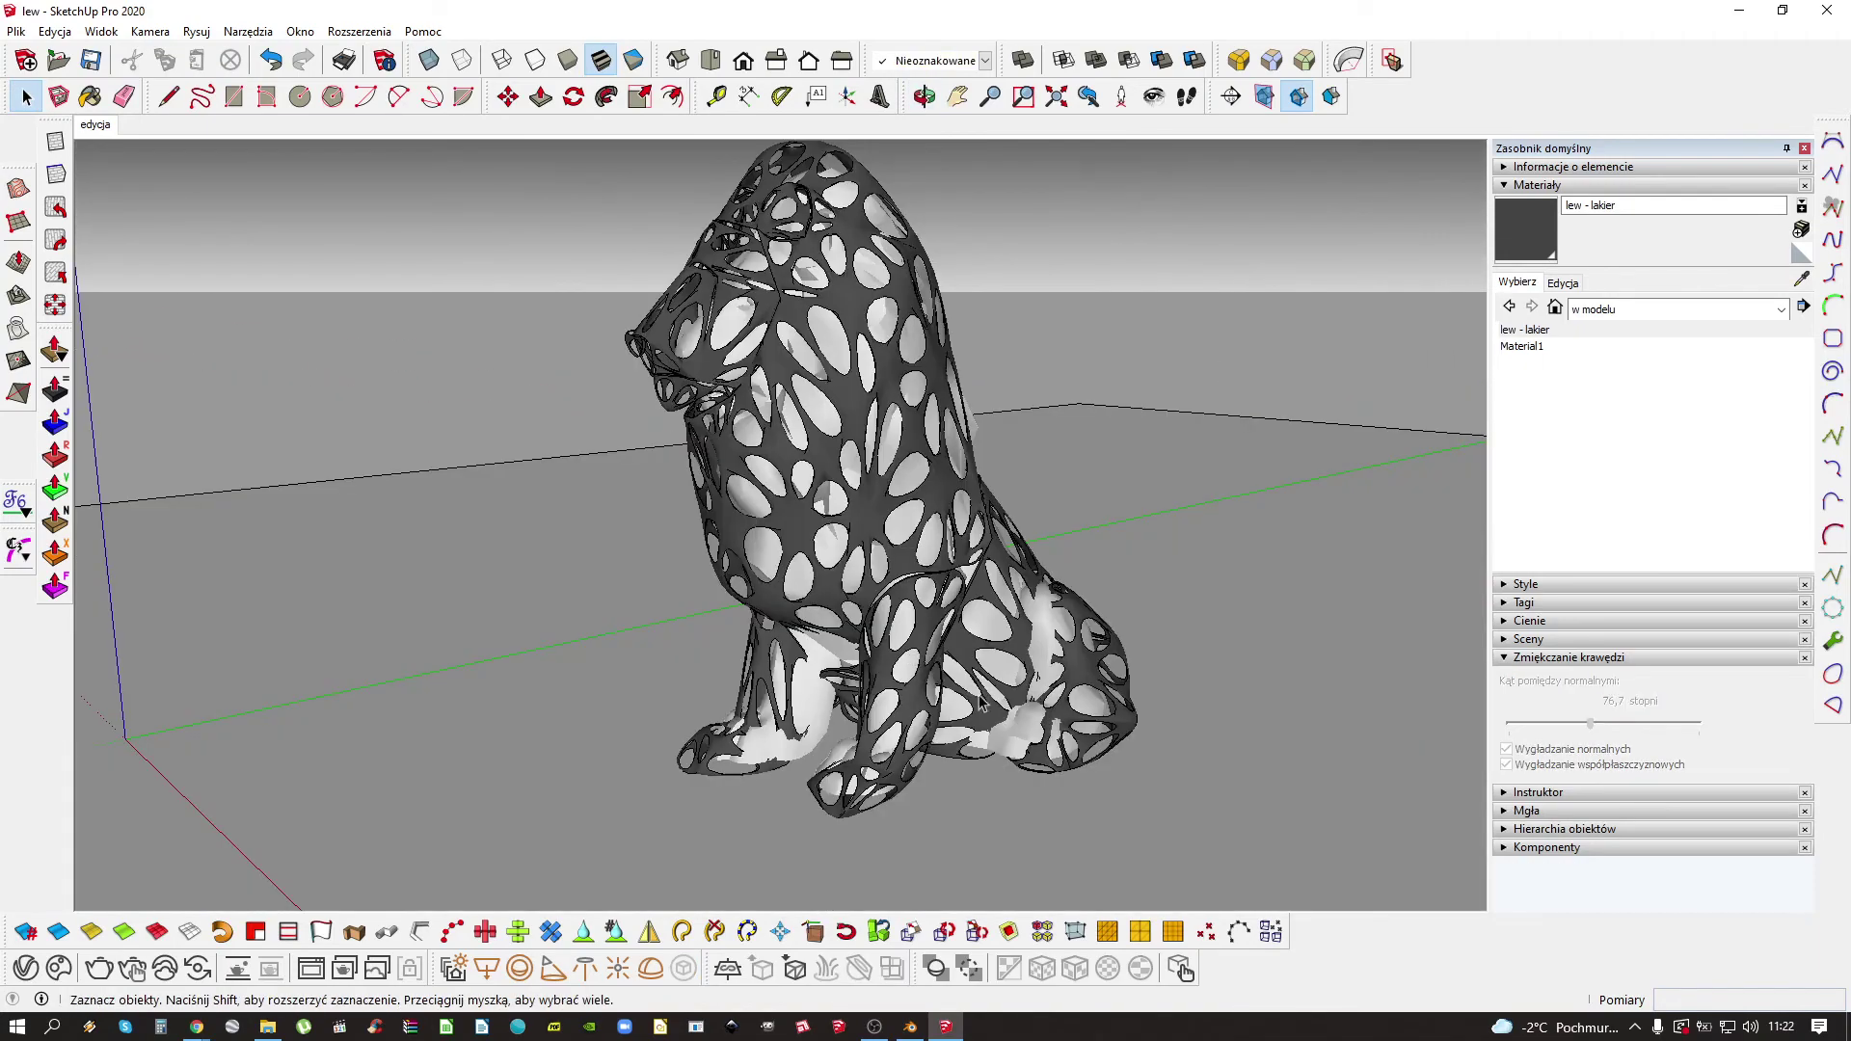
pyautogui.scroll(3, 981, 701)
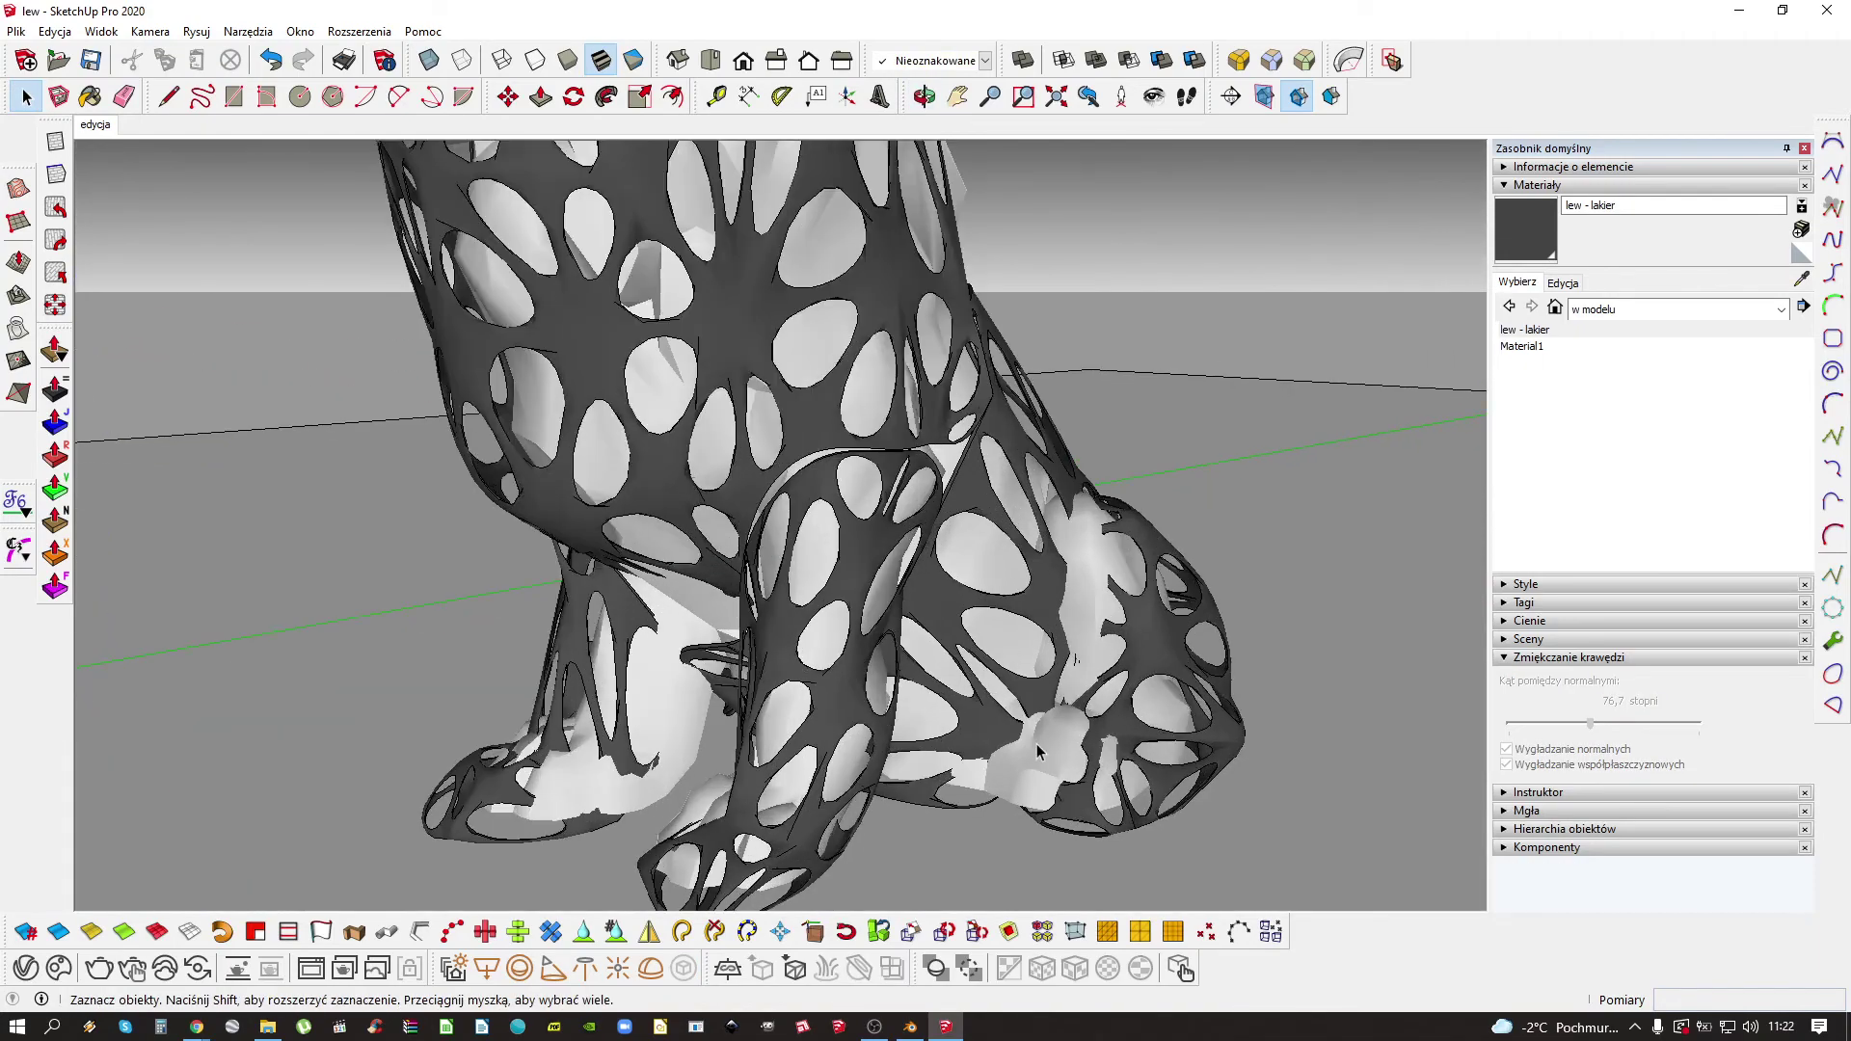
pyautogui.click(1047, 756)
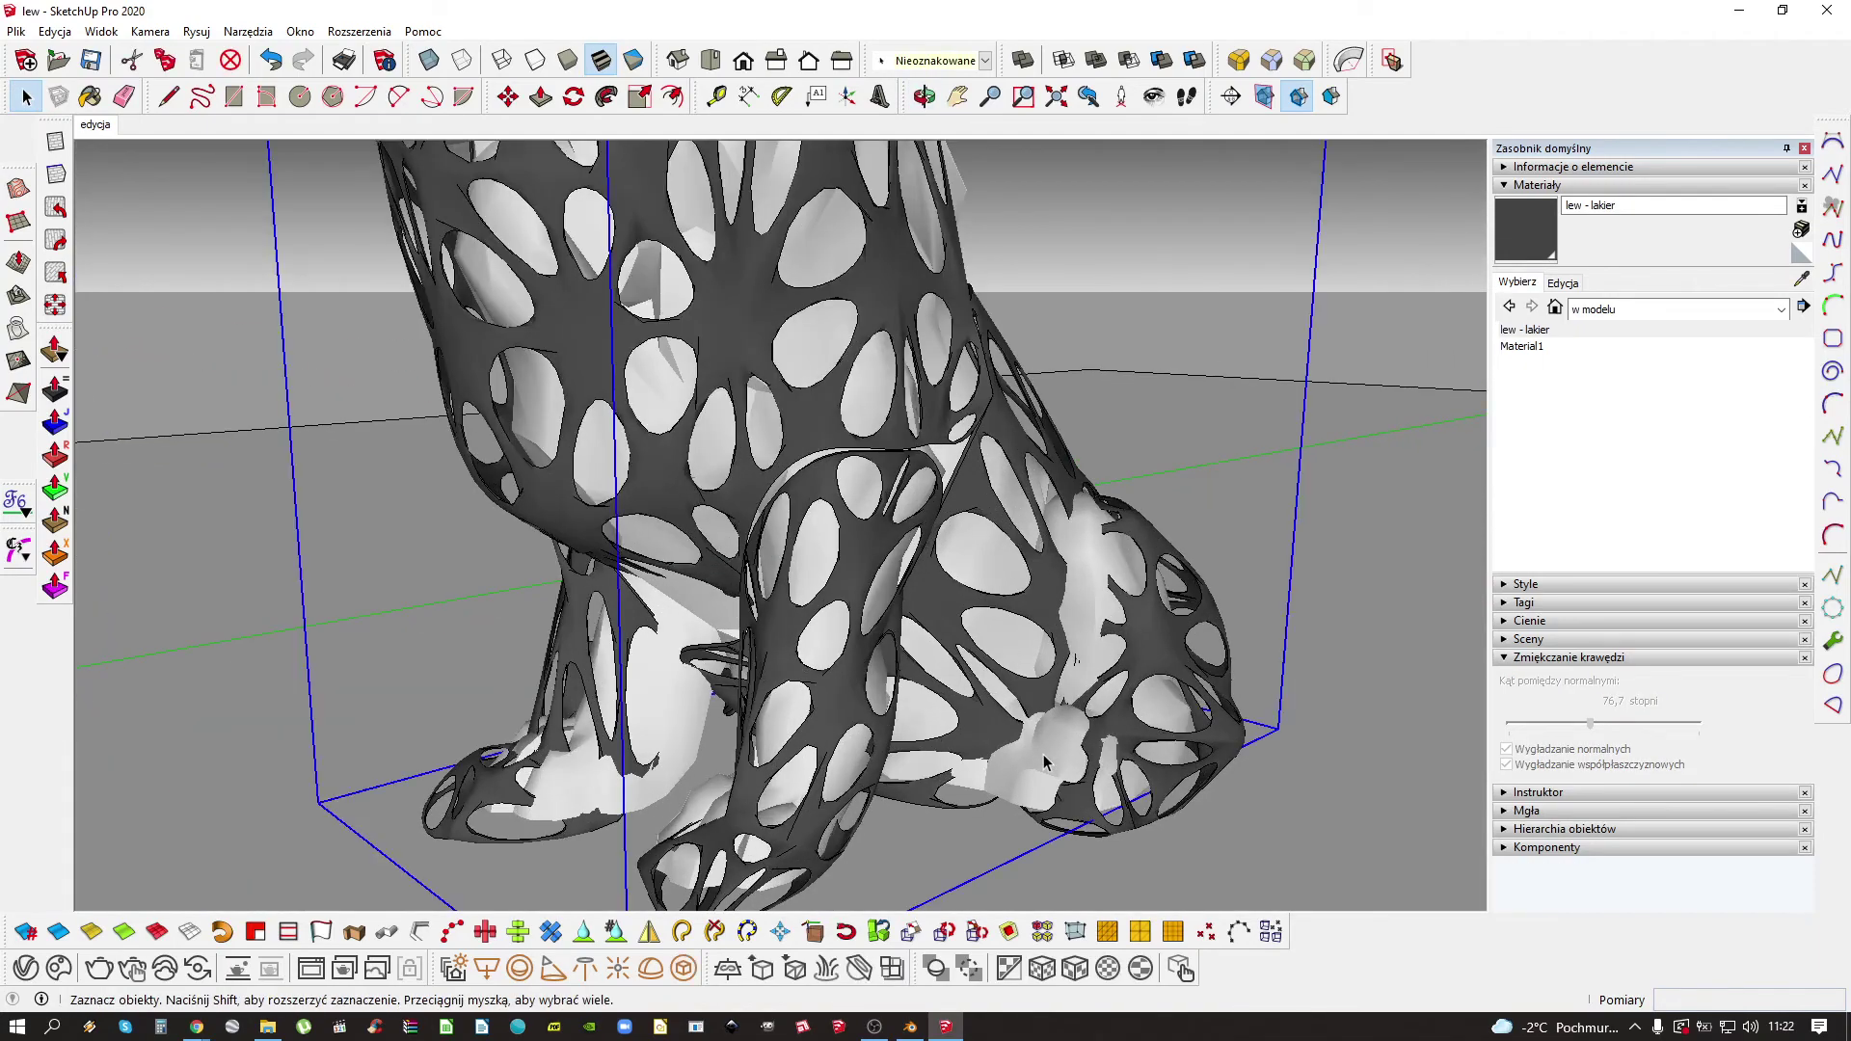
pyautogui.click(691, 972)
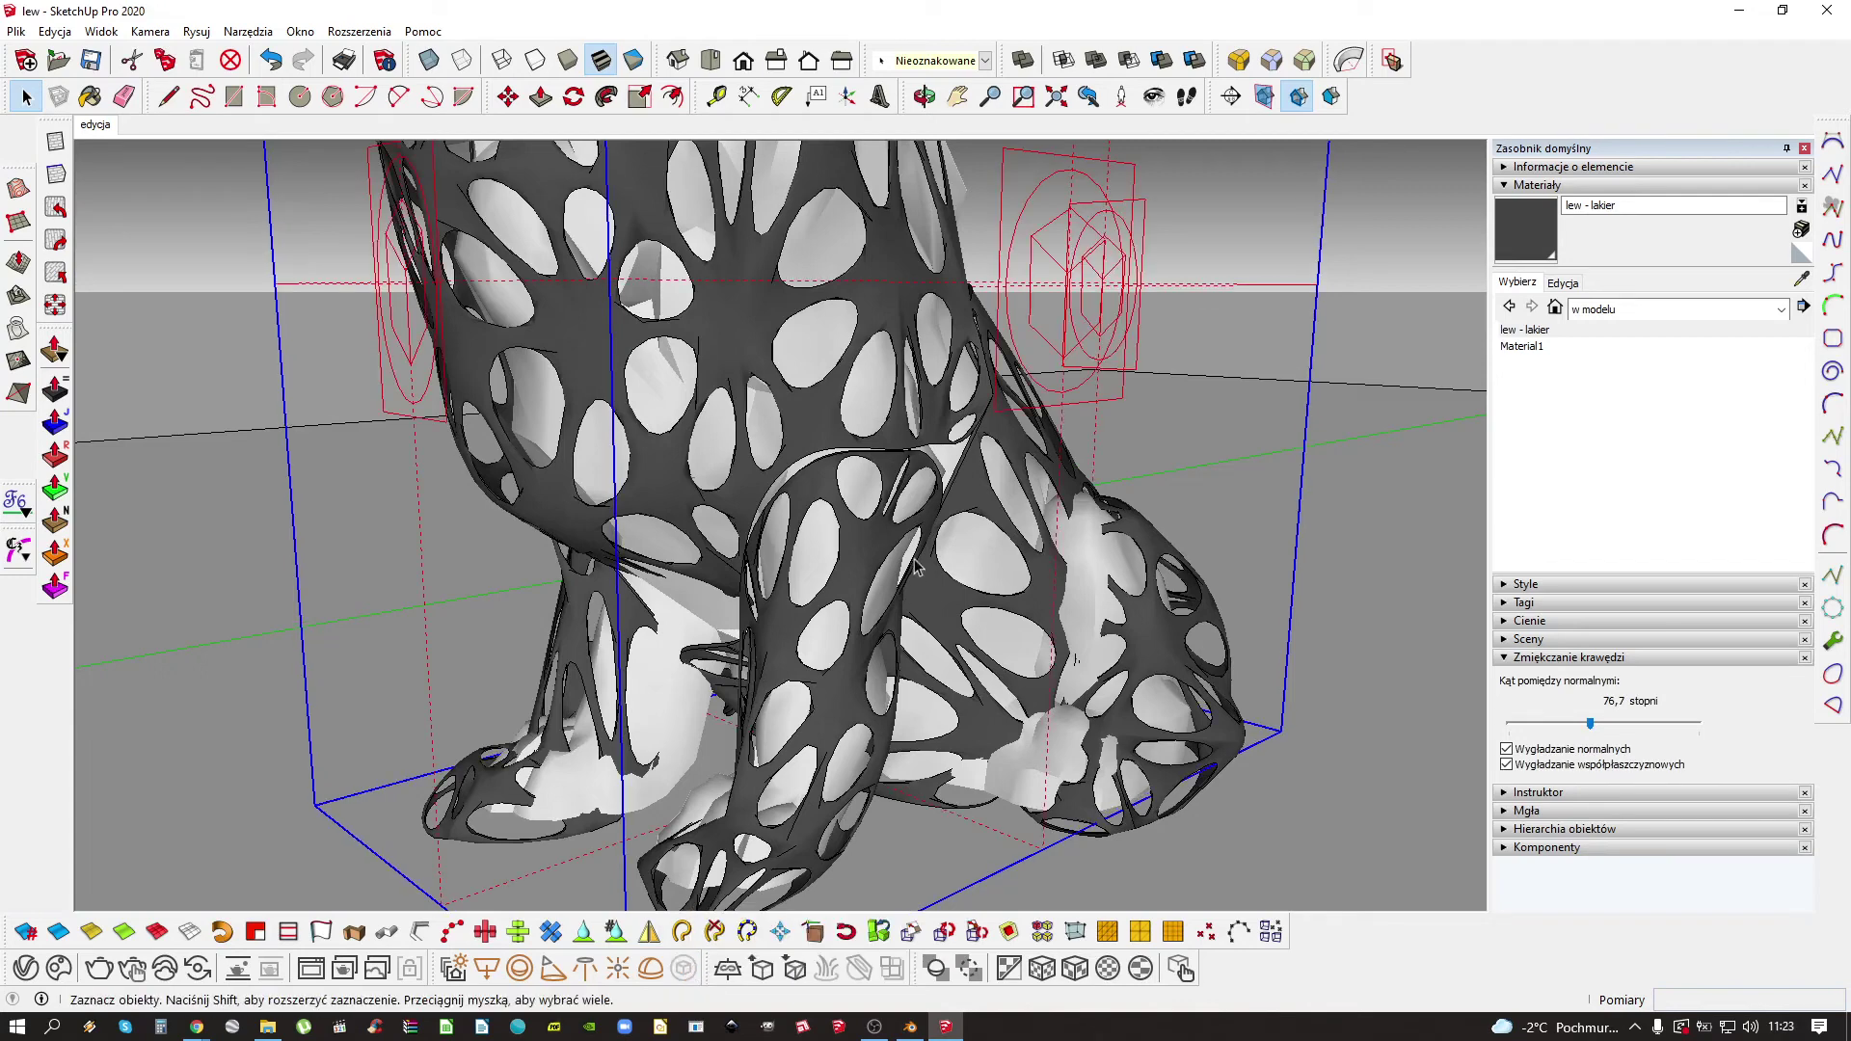
# - Give the Mesh Light intensity 100 and a warm 5250 K colour
pyautogui.click(25, 968)
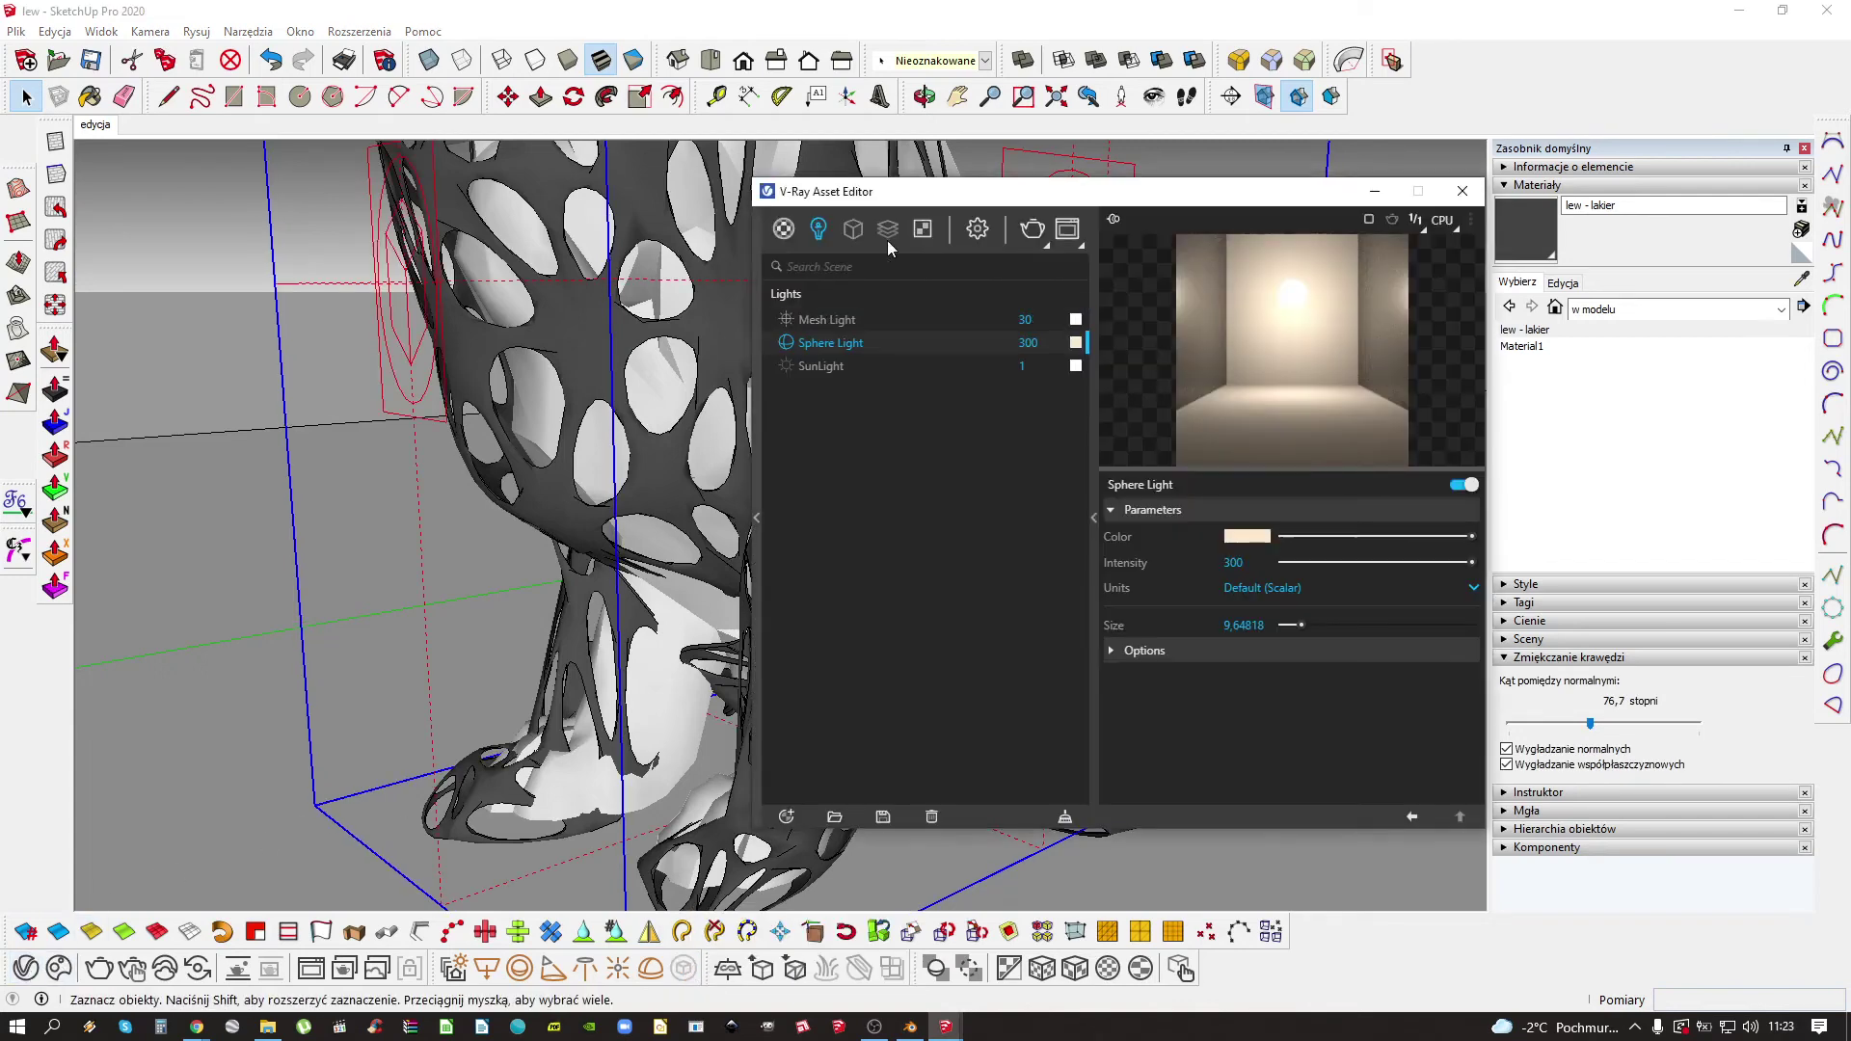
pyautogui.click(847, 324)
pyautogui.click(1044, 320)
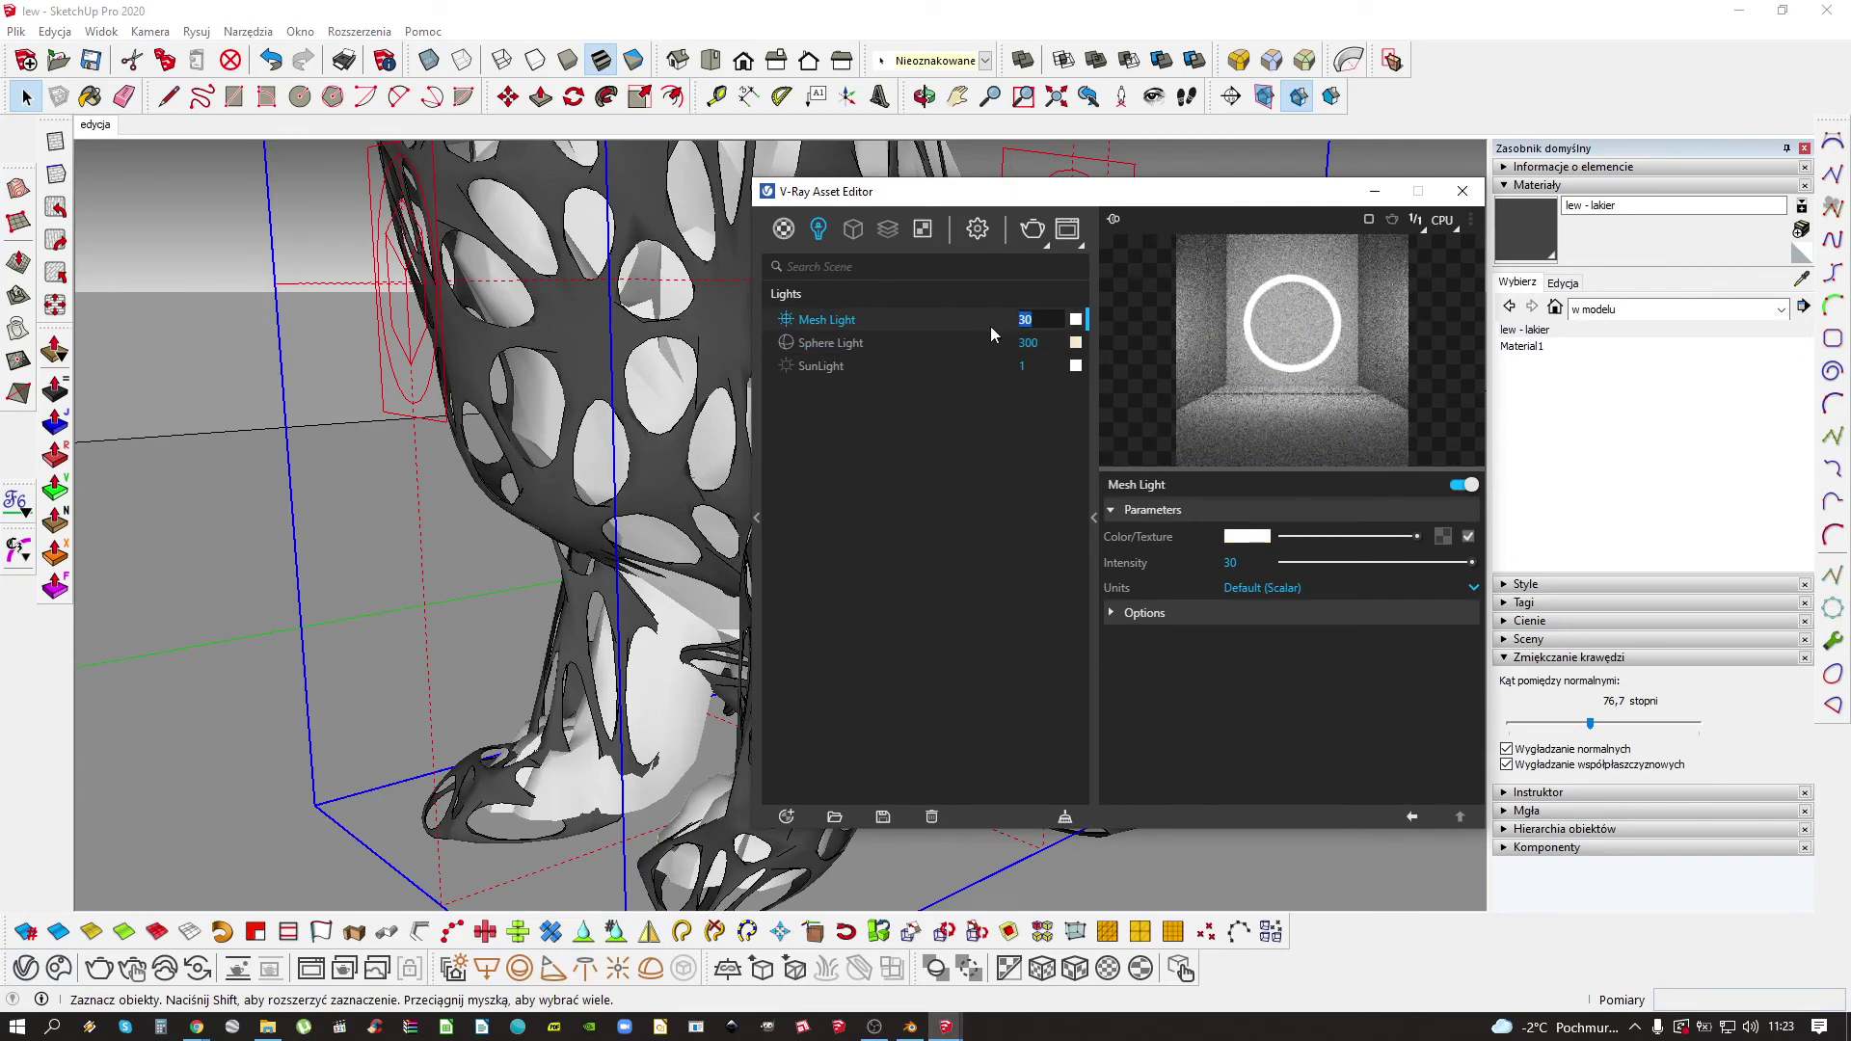
pyautogui.write('100')
pyautogui.press('Return')
pyautogui.click(1247, 536)
pyautogui.click(1067, 607)
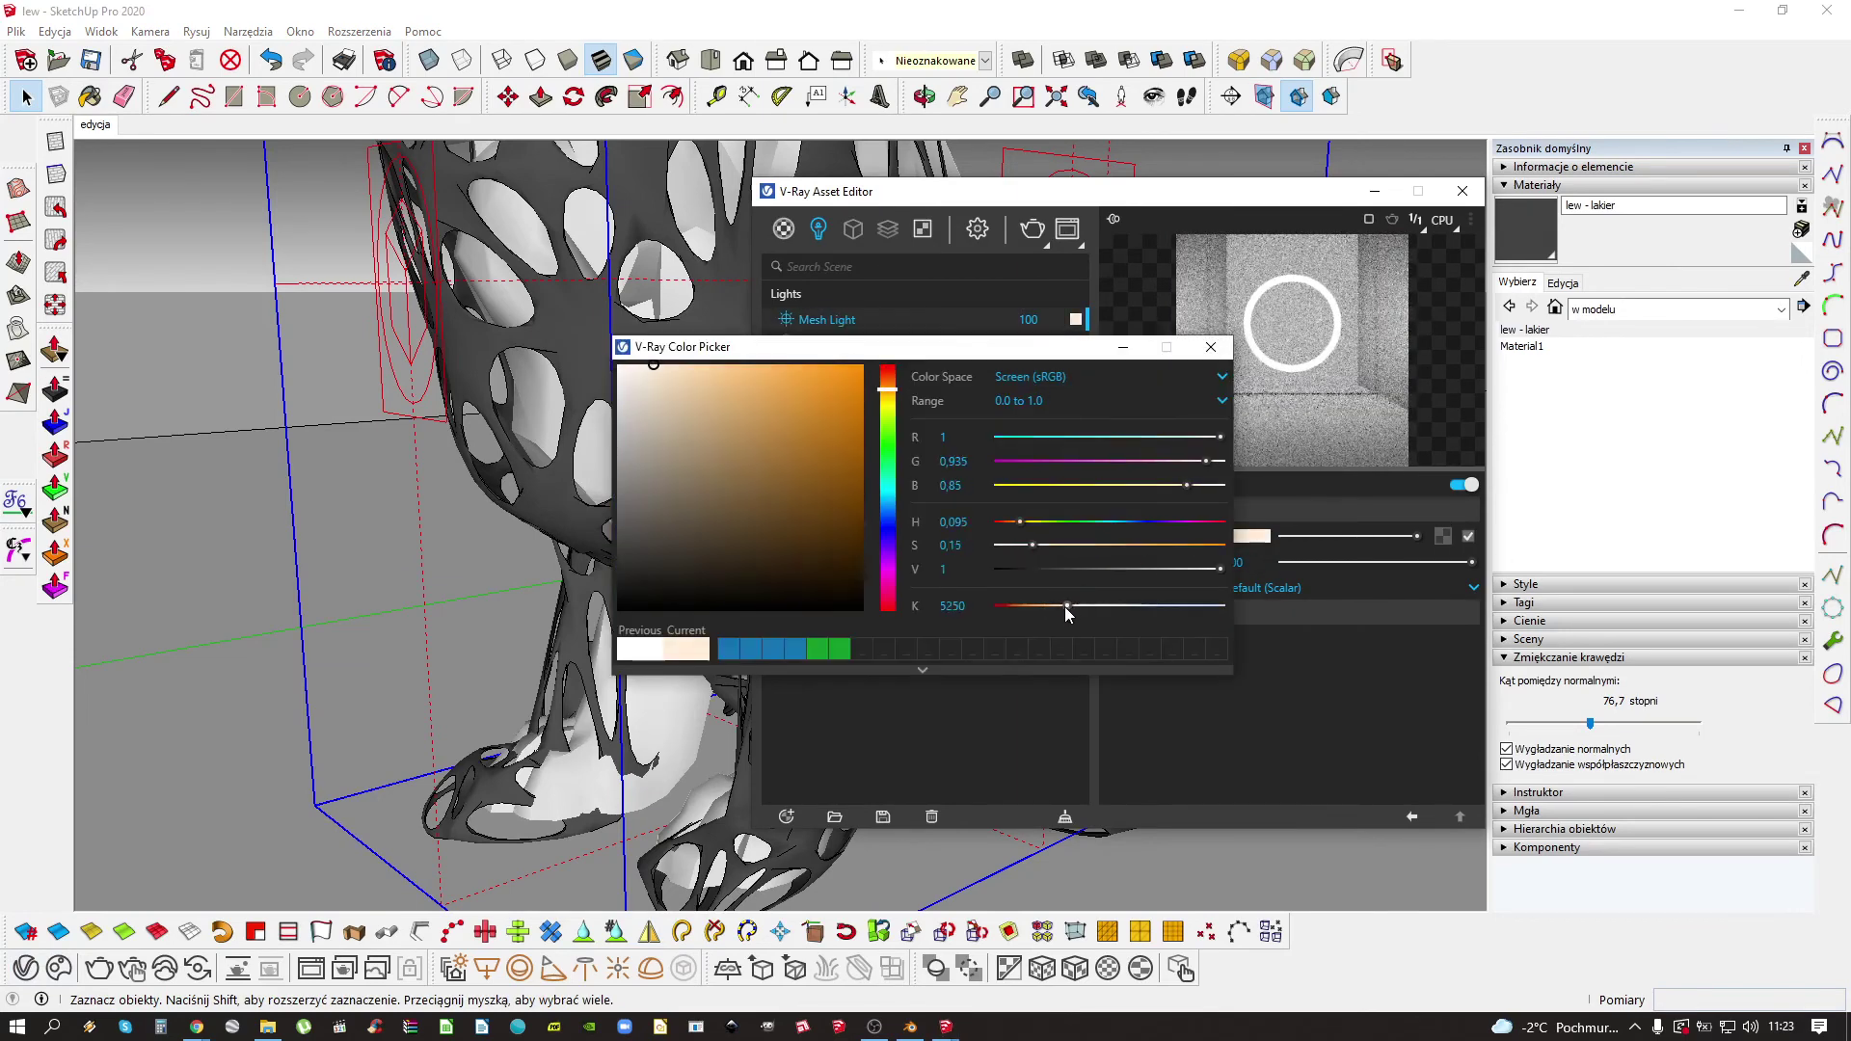
pyautogui.click(1463, 191)
pyautogui.click(1211, 347)
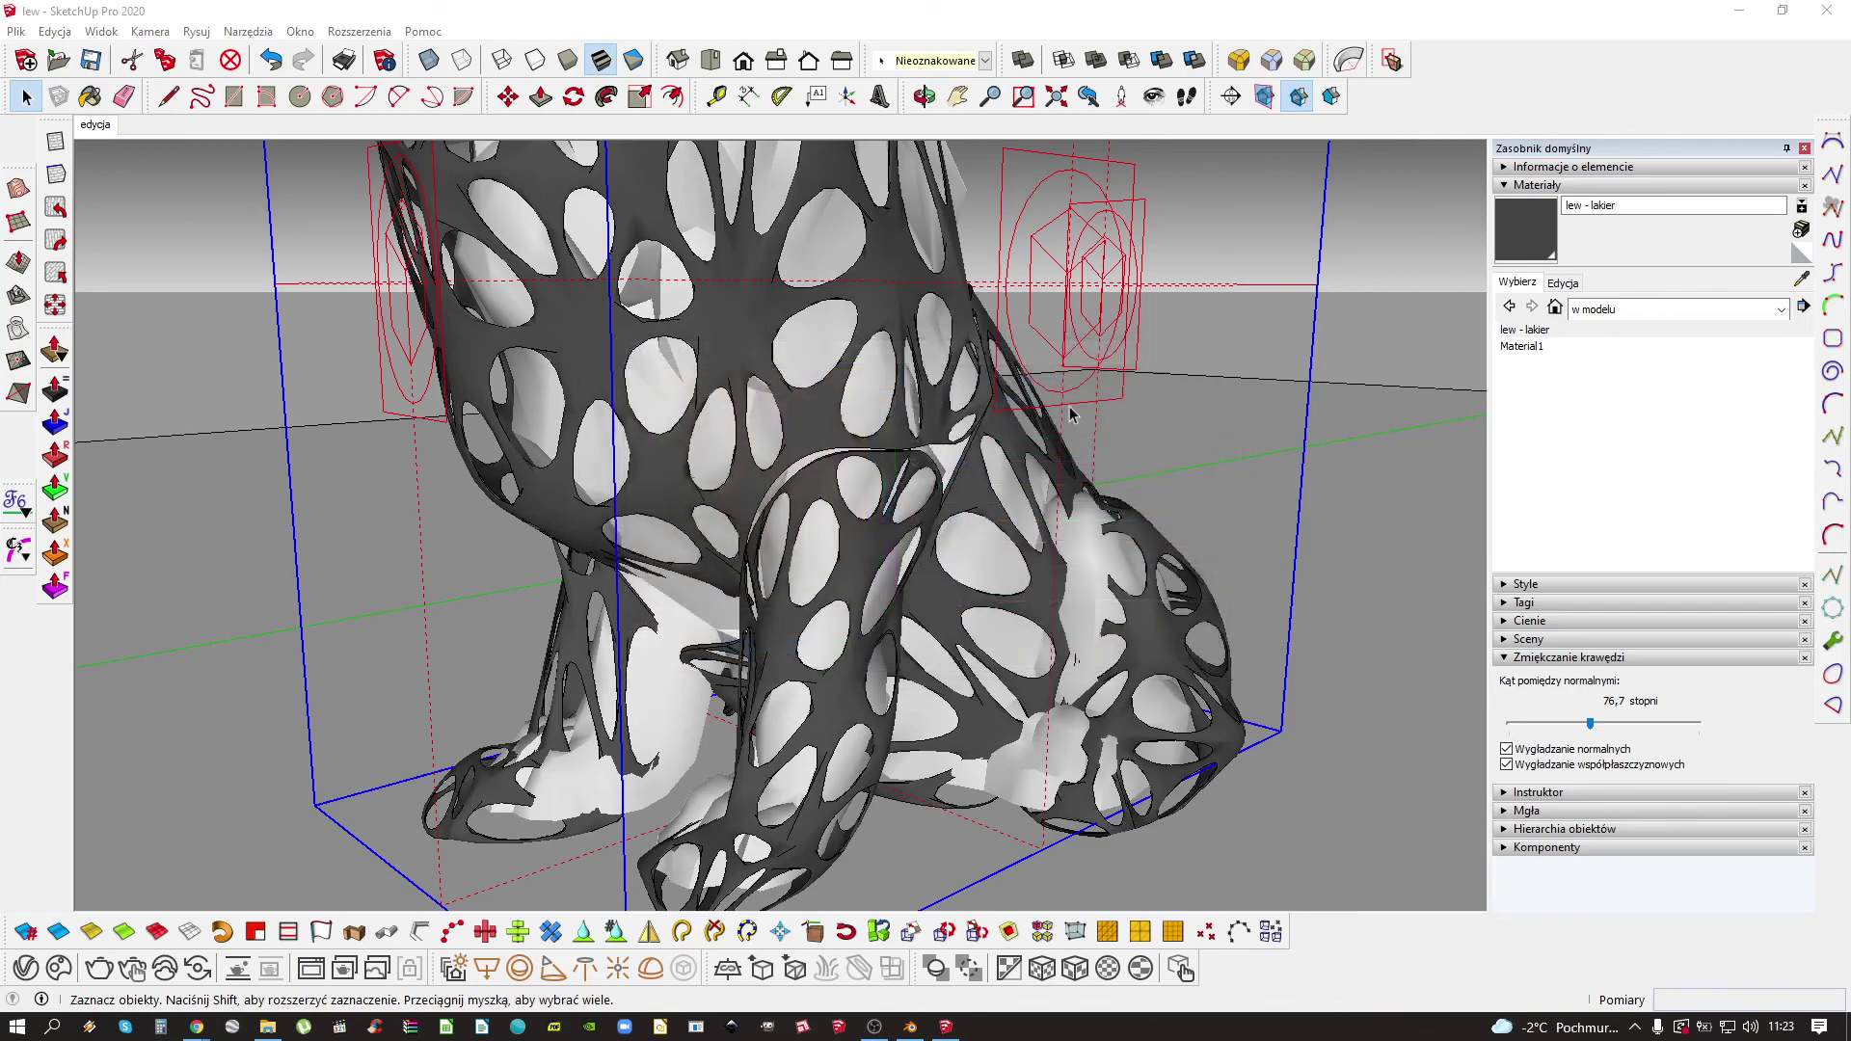
# - Frame the whole lion and render the glowing scene
pyautogui.scroll(-5, 1071, 414)
pyautogui.moveTo(1070, 414)
pyautogui.mouseDown(button='middle')
pyautogui.moveTo(993, 500)
pyautogui.moveTo(861, 494)
pyautogui.mouseUp(button='middle')
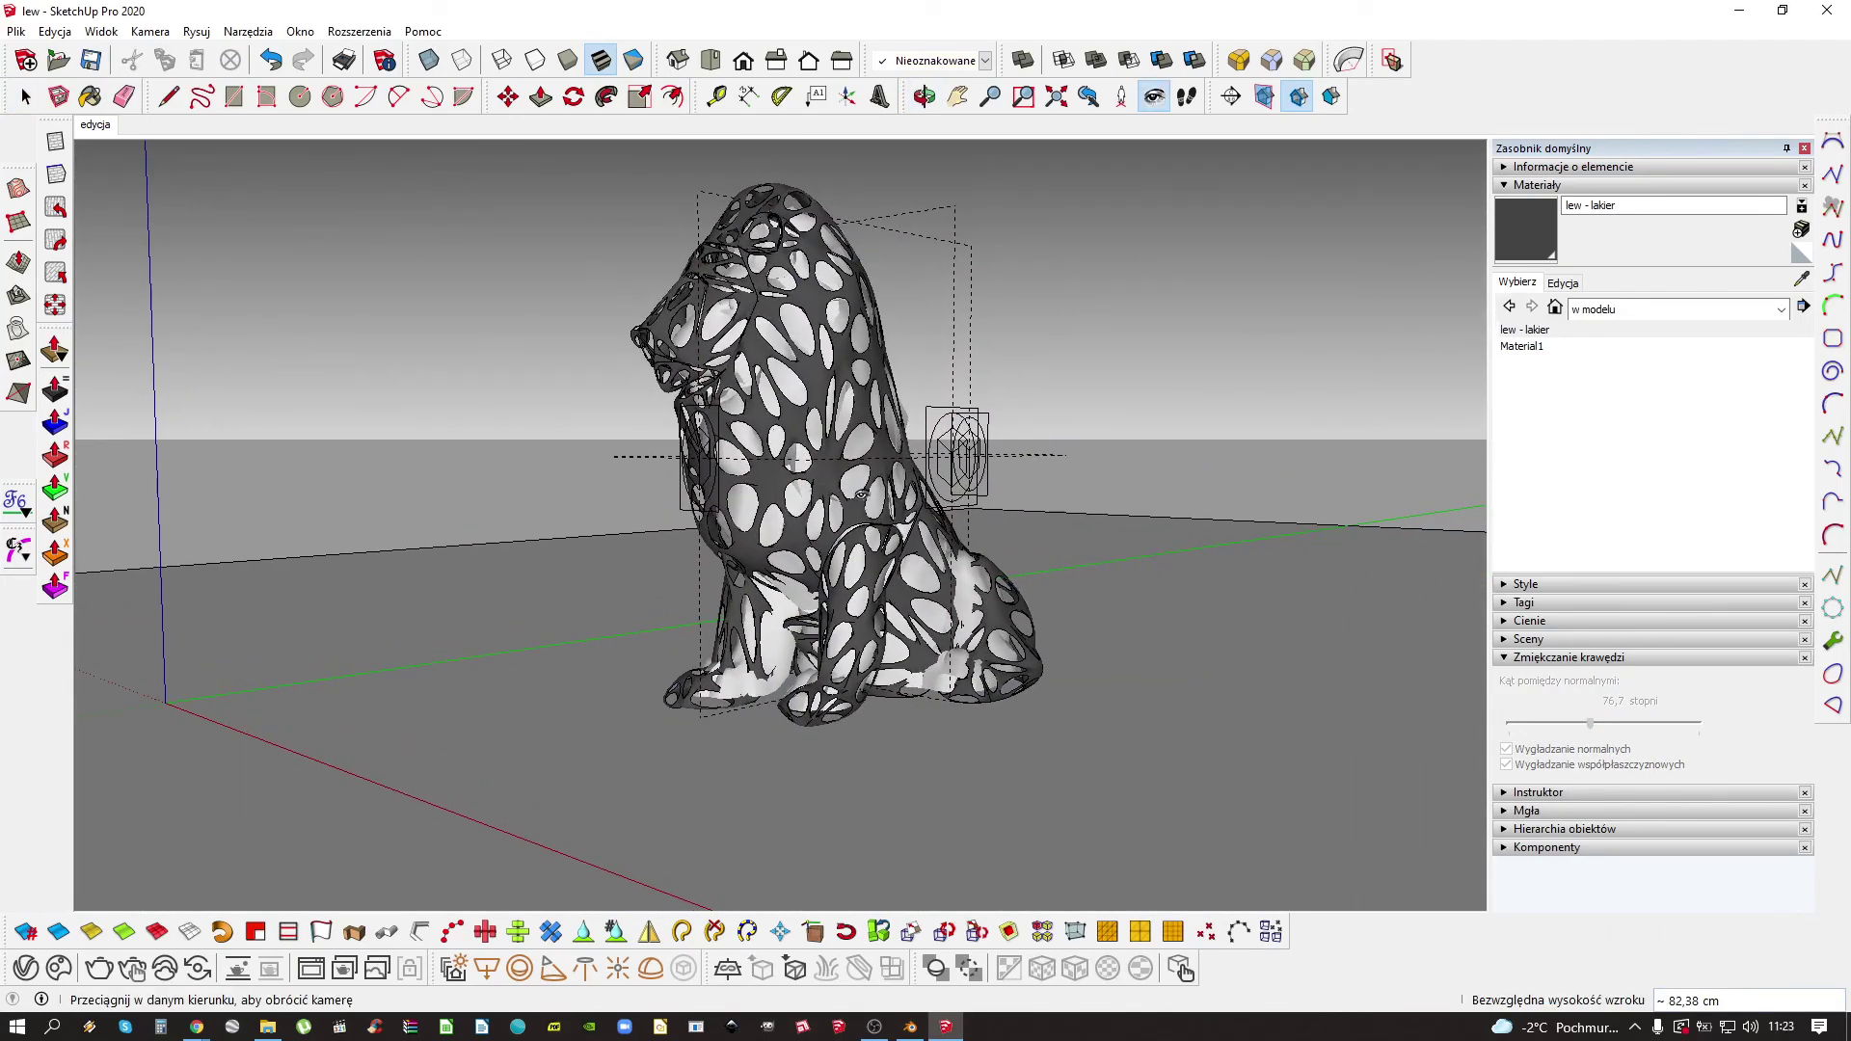
pyautogui.click(99, 968)
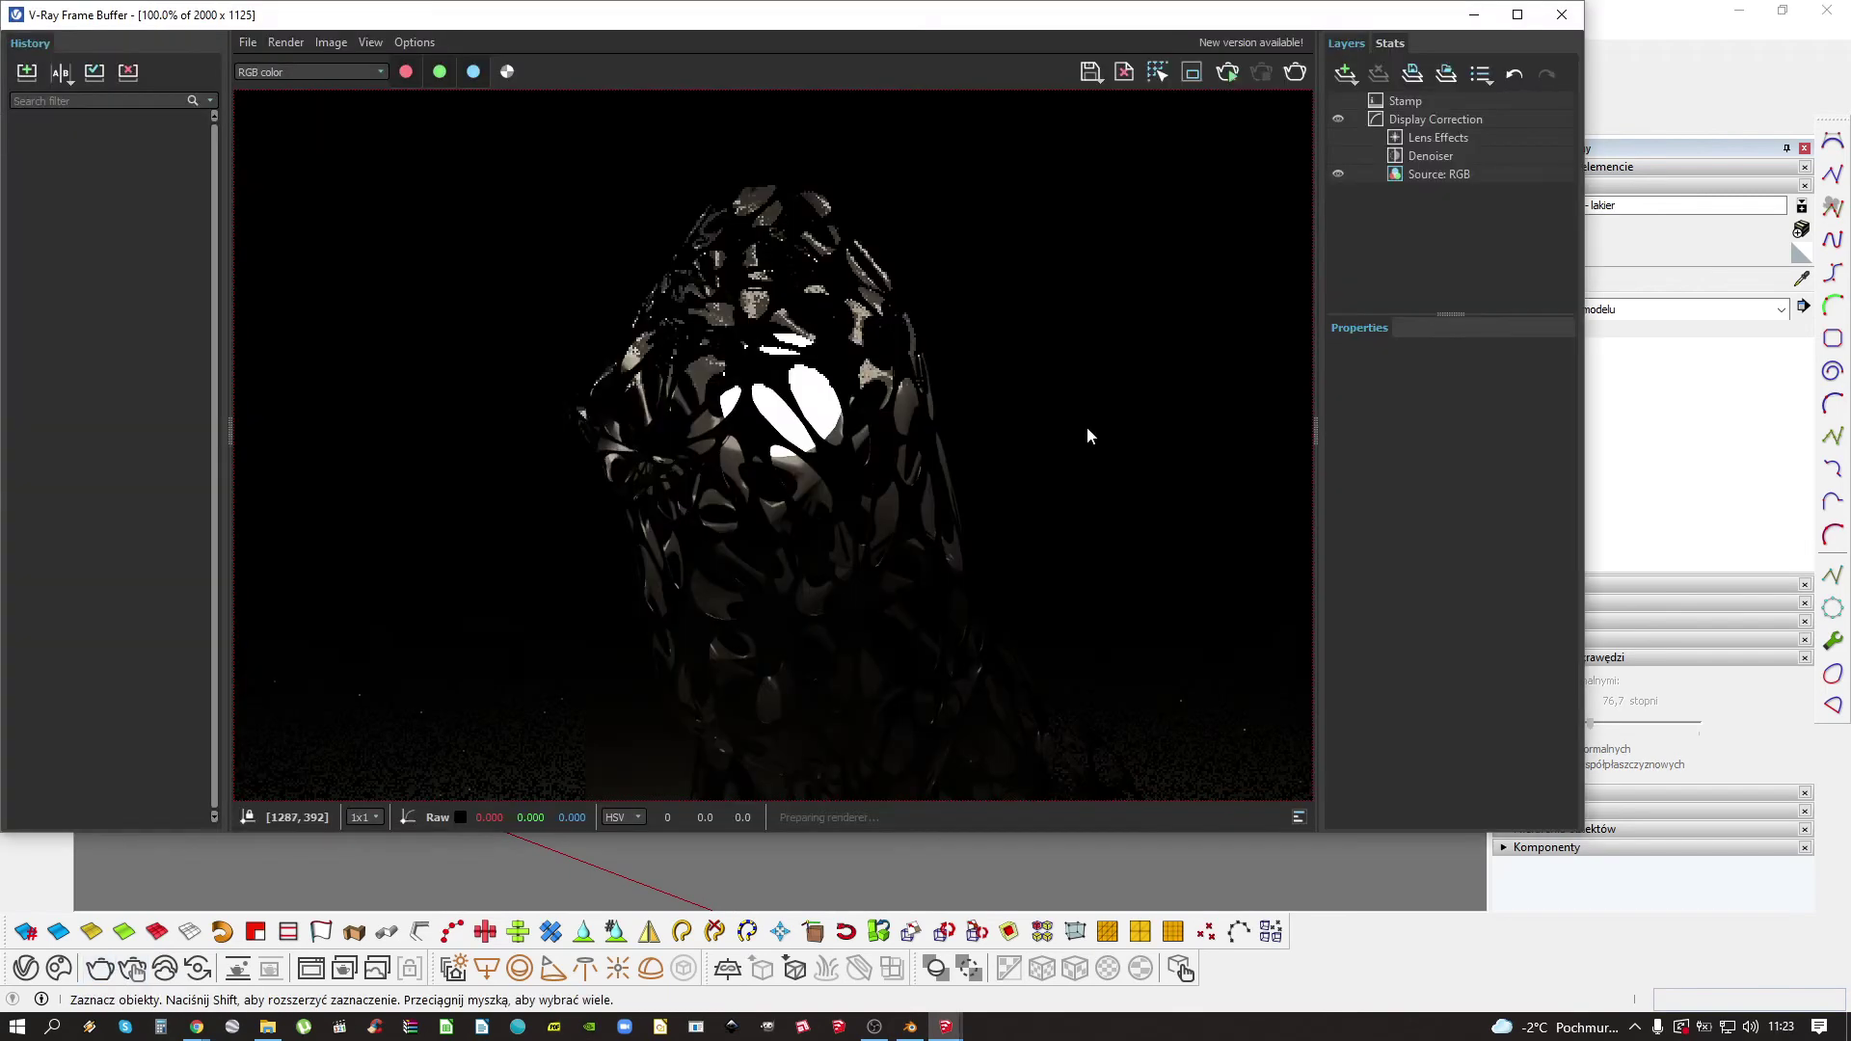
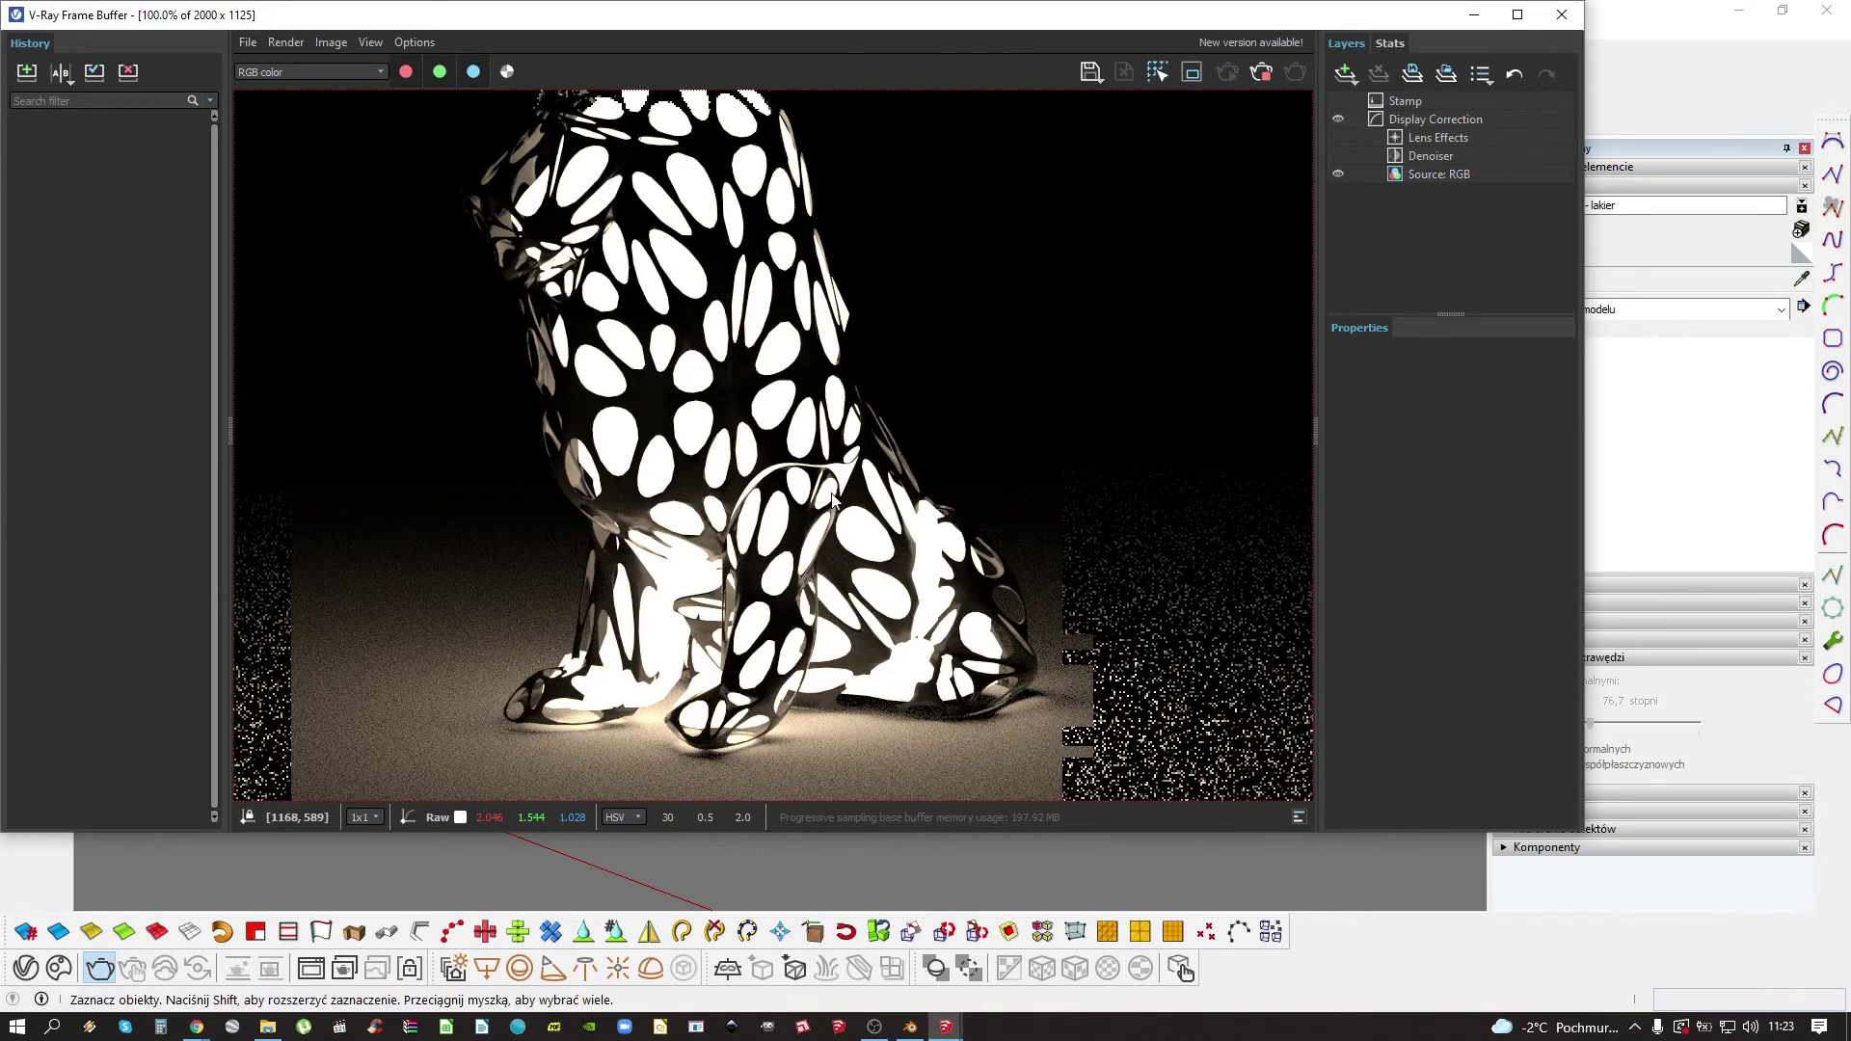
# - Pan and zoom around the finished lion render toward the lion's head
pyautogui.moveTo(950, 595); pyautogui.dragTo(955, 534, button='middle')
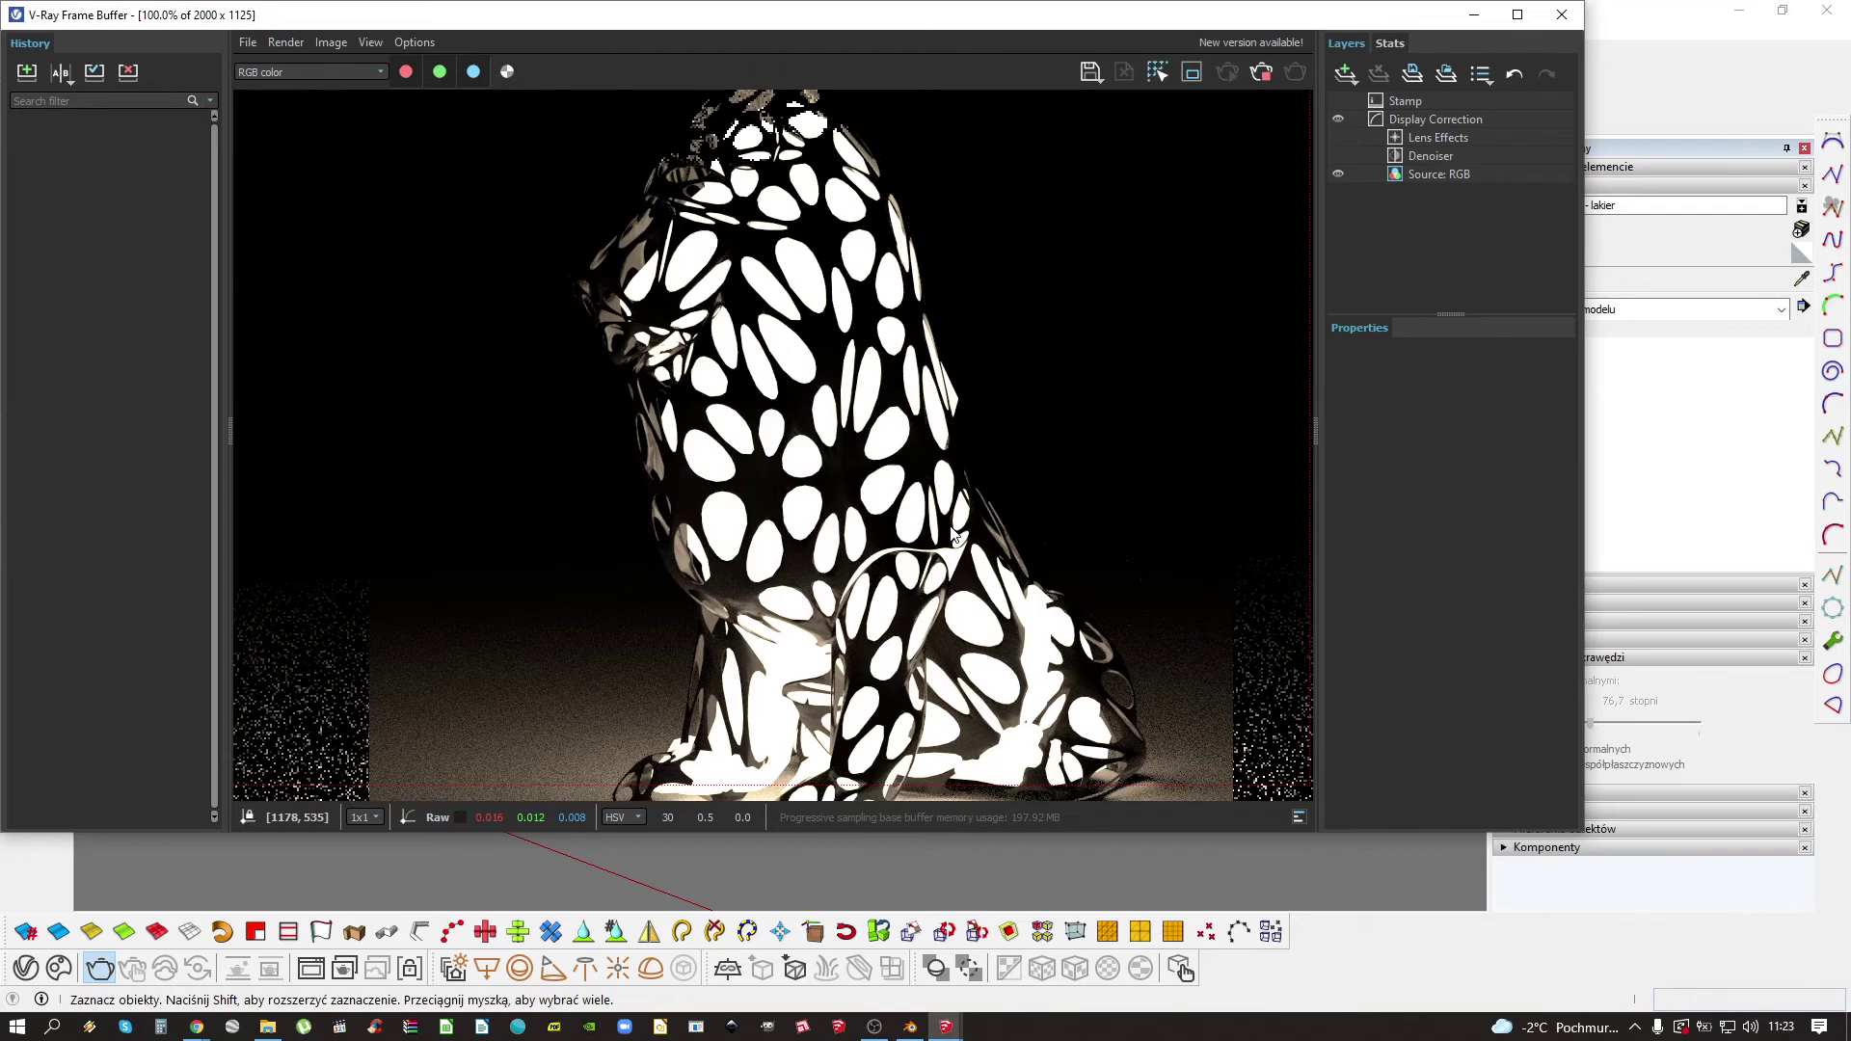
pyautogui.moveTo(954, 535); pyautogui.dragTo(906, 490, button='middle')
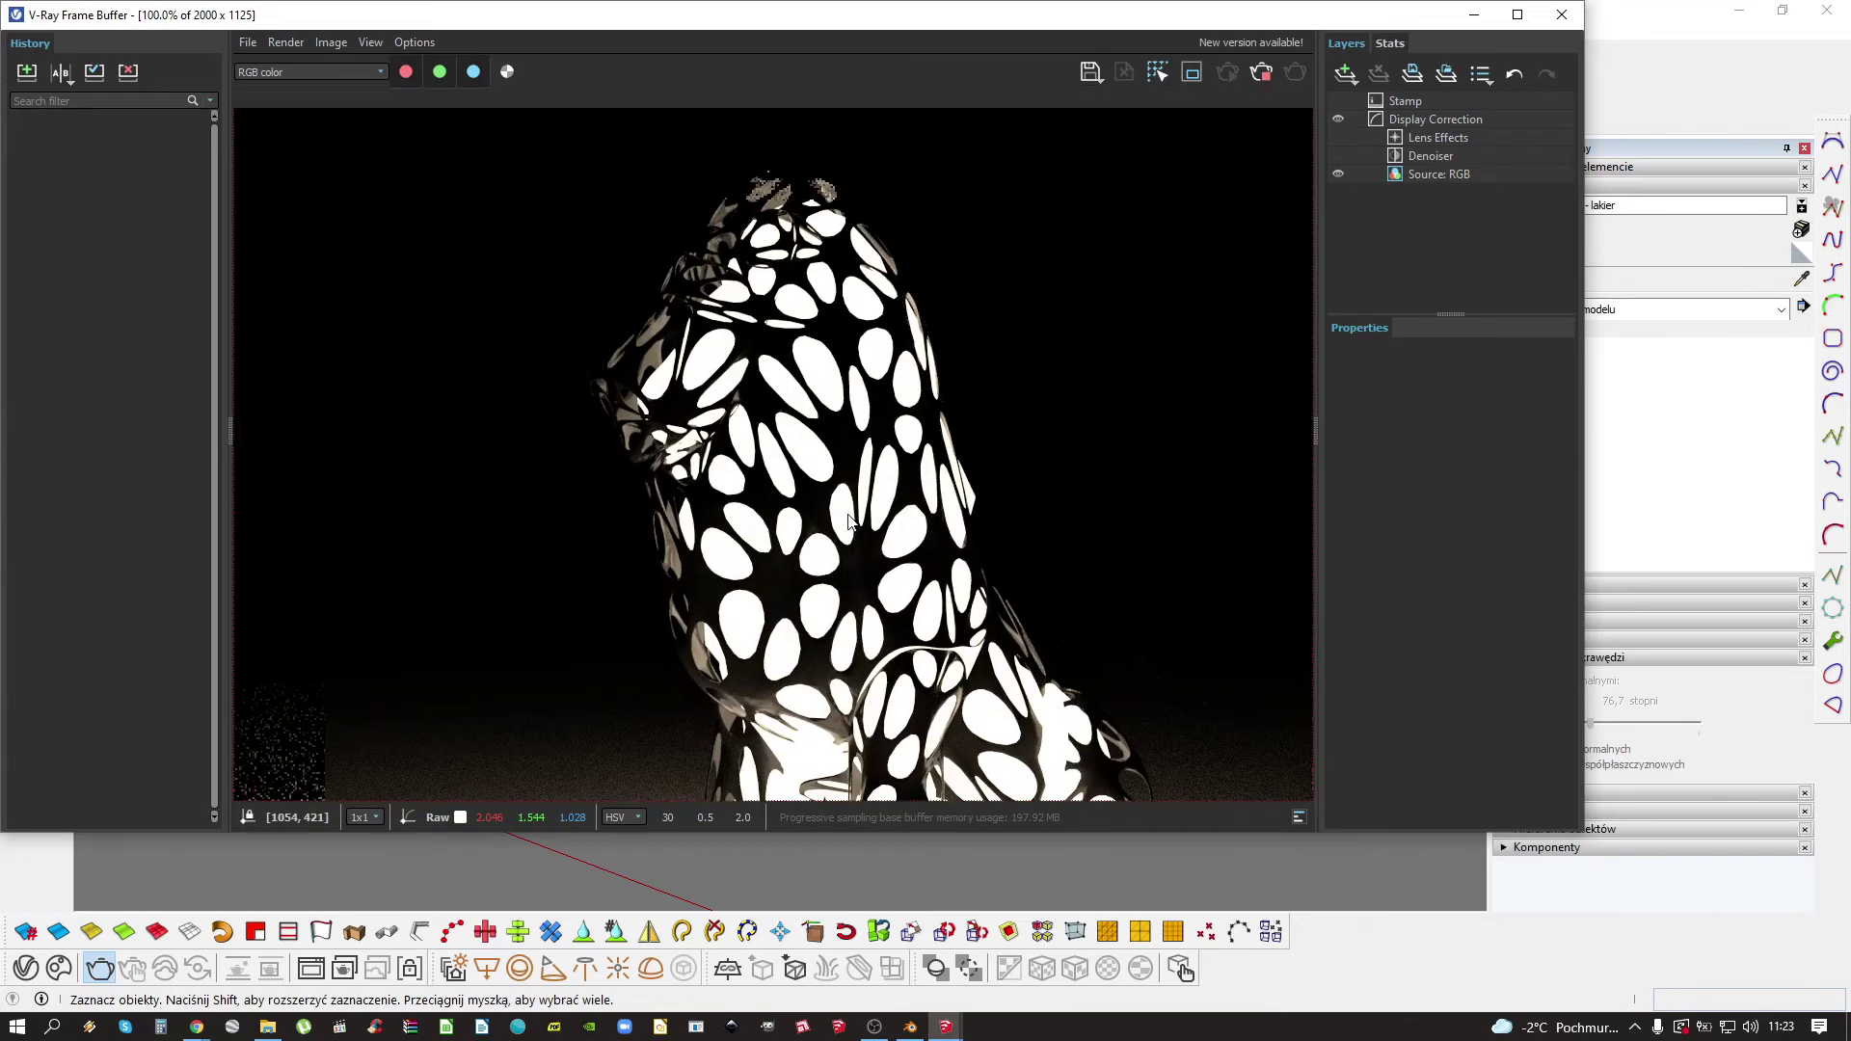
pyautogui.scroll(2, 848, 521)
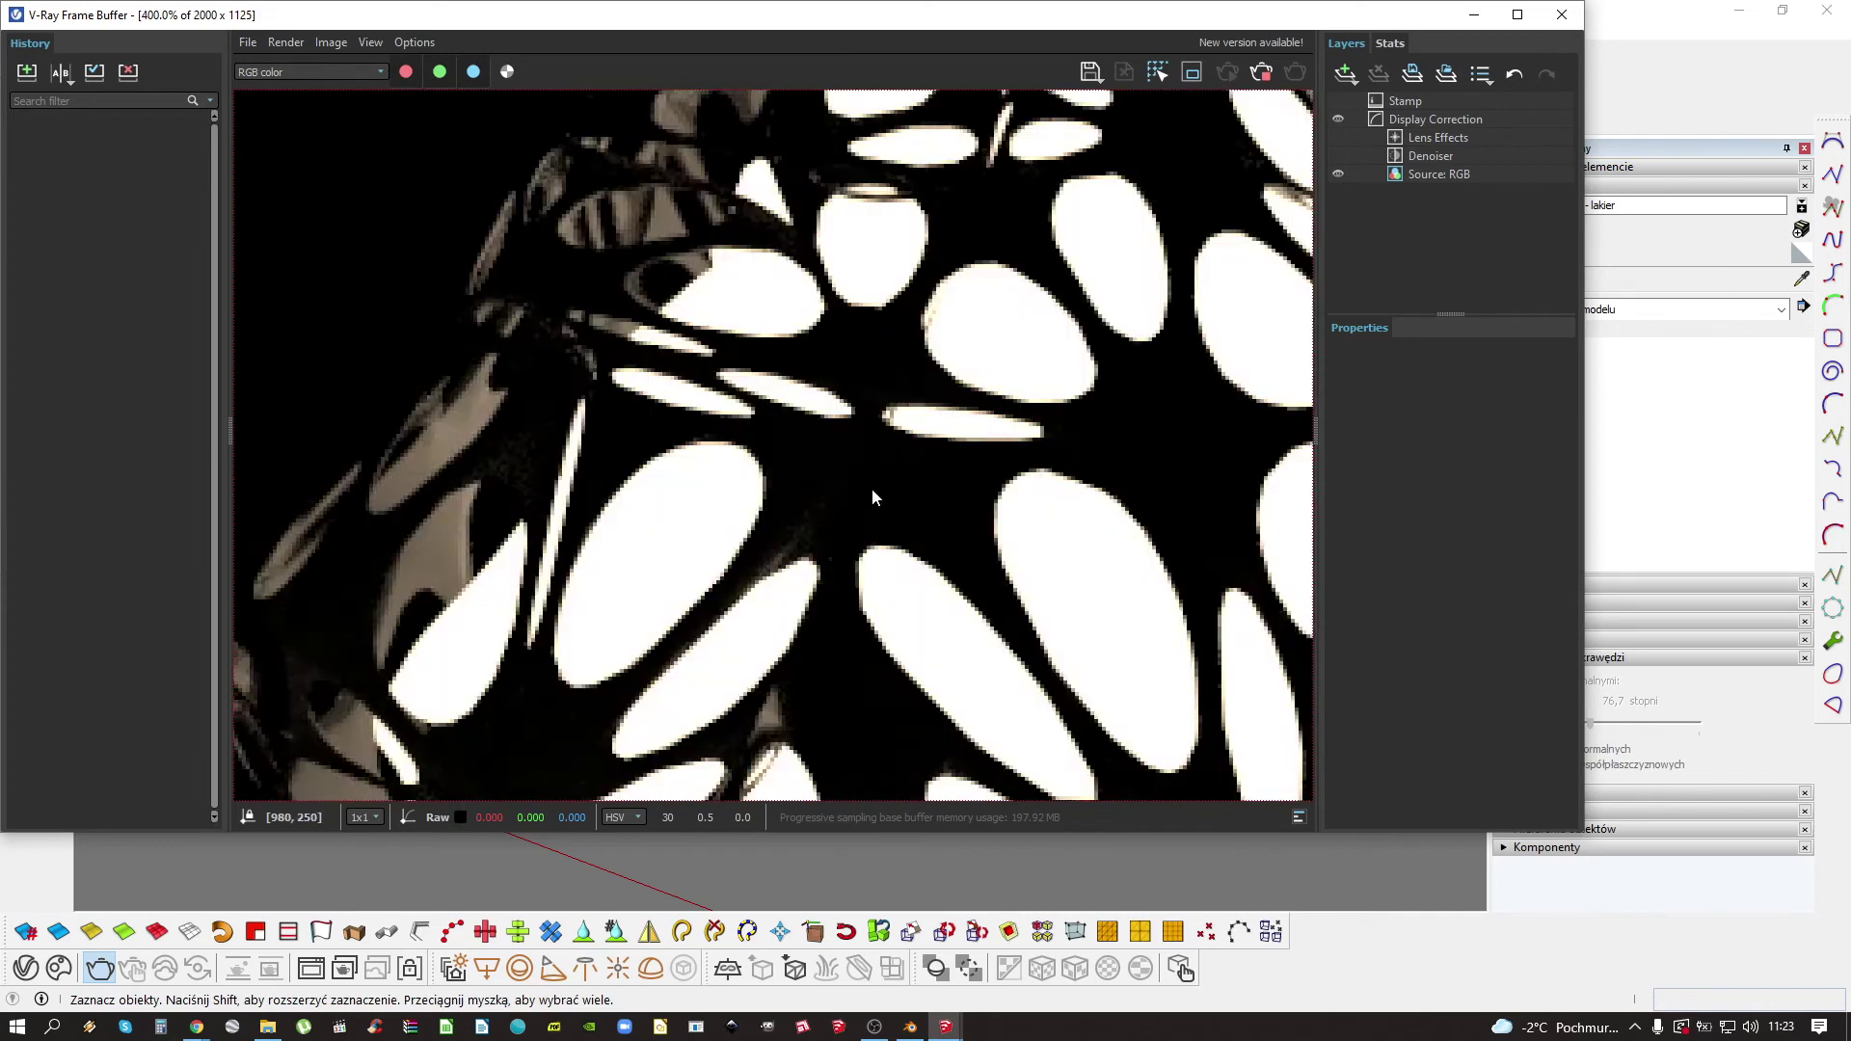
pyautogui.scroll(-1, 872, 488)
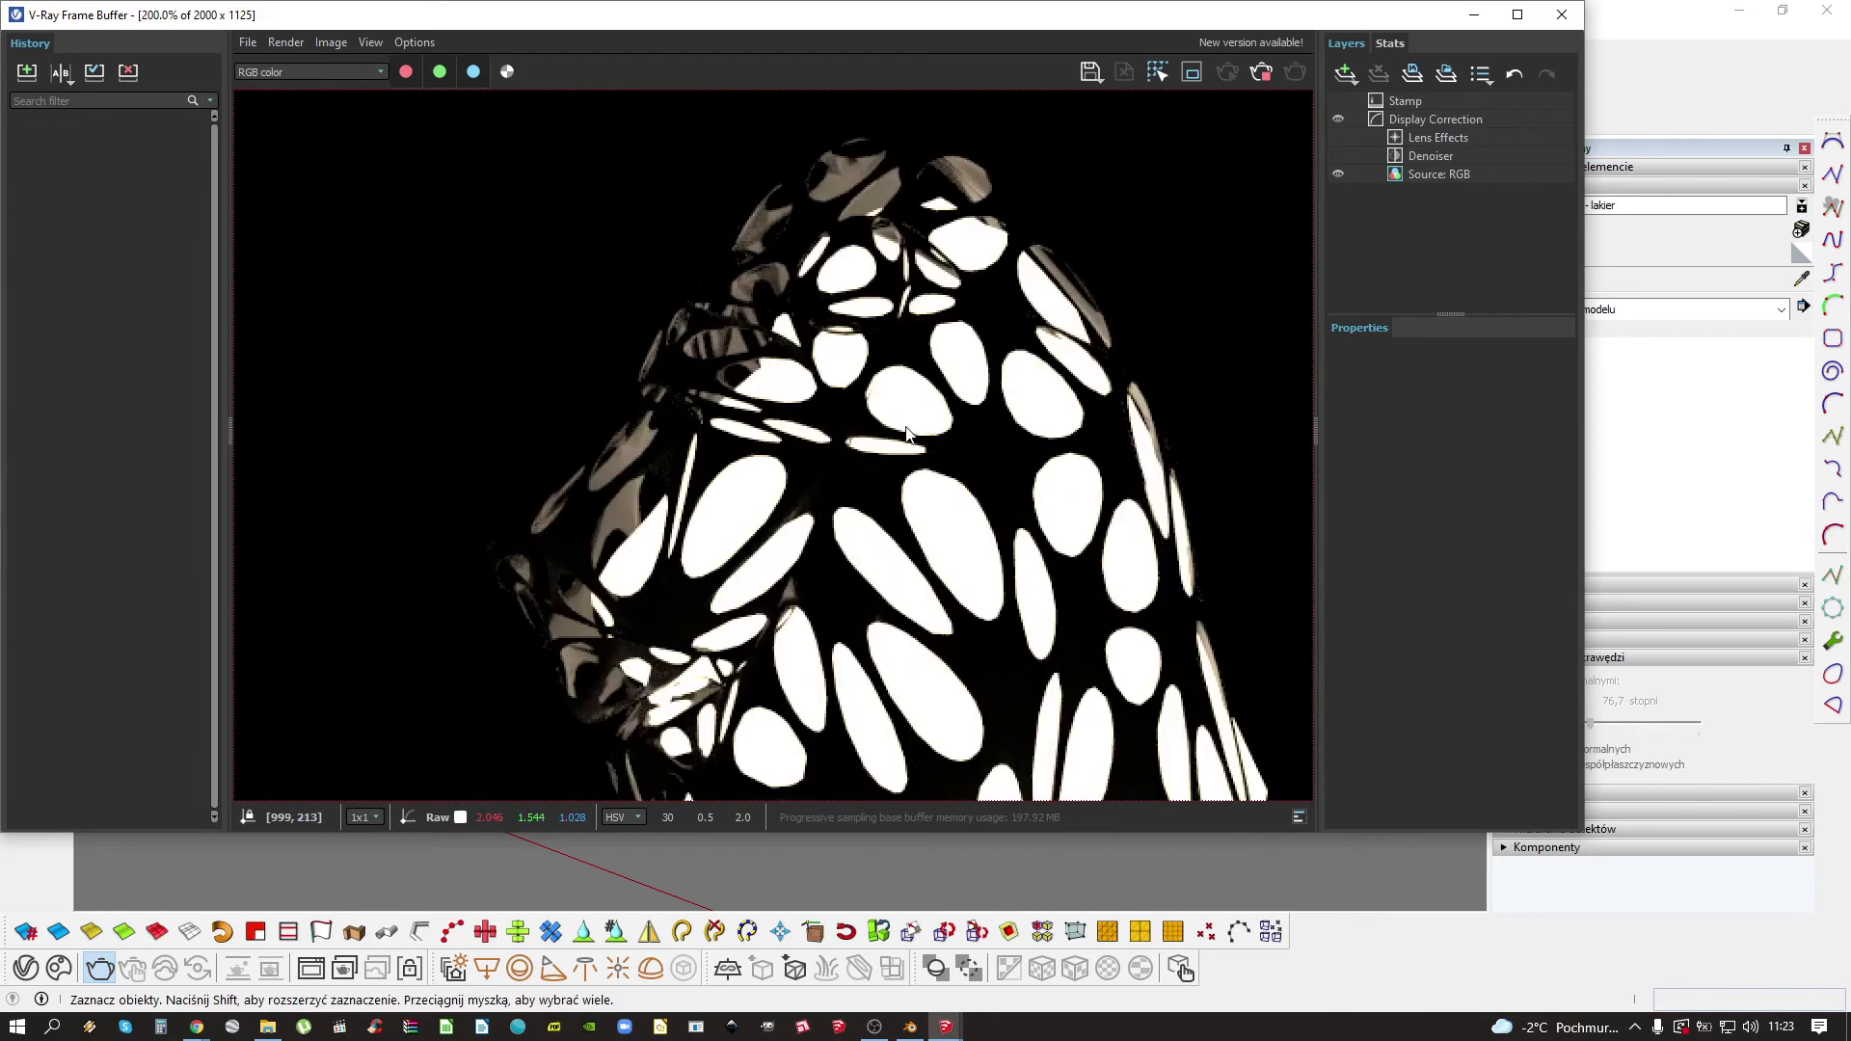
pyautogui.scroll(-1, 964, 383)
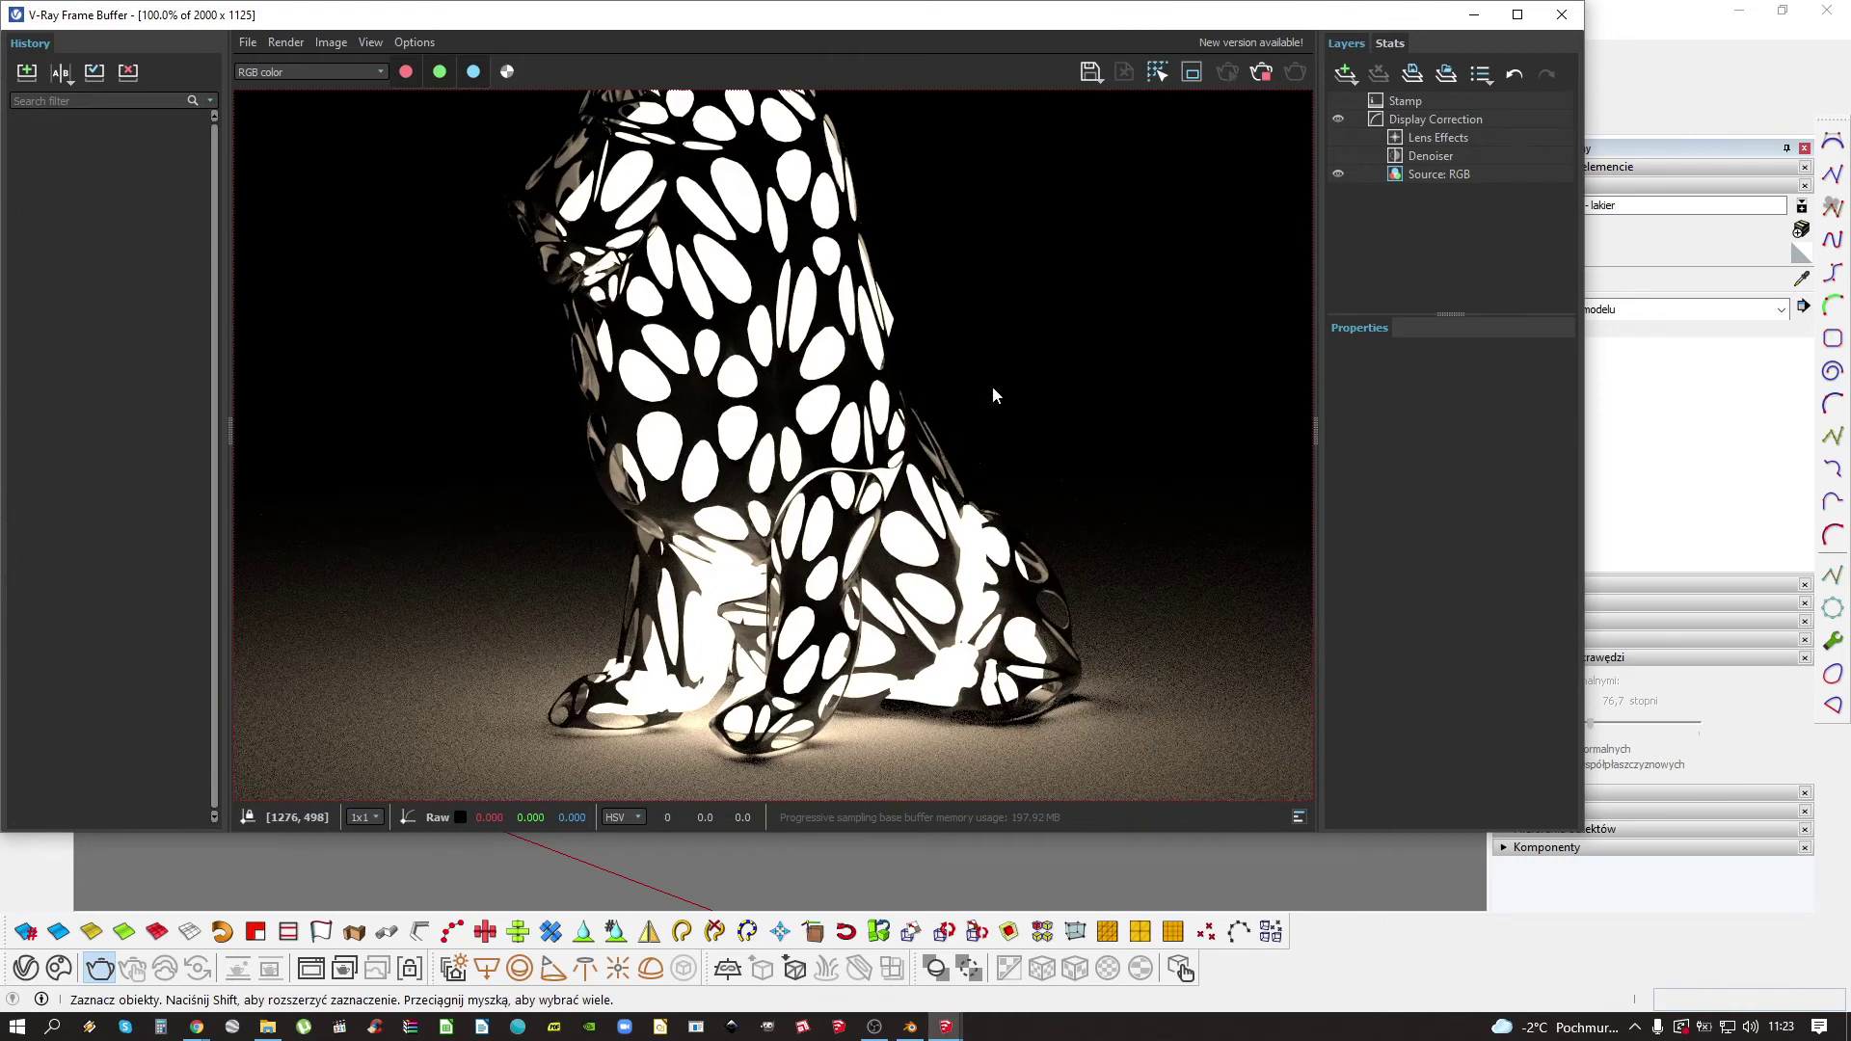
# - Re-render the lion scene, close the Frame Buffer, then orbit out and close the lion model
pyautogui.click(1263, 77)
pyautogui.click(1562, 15)
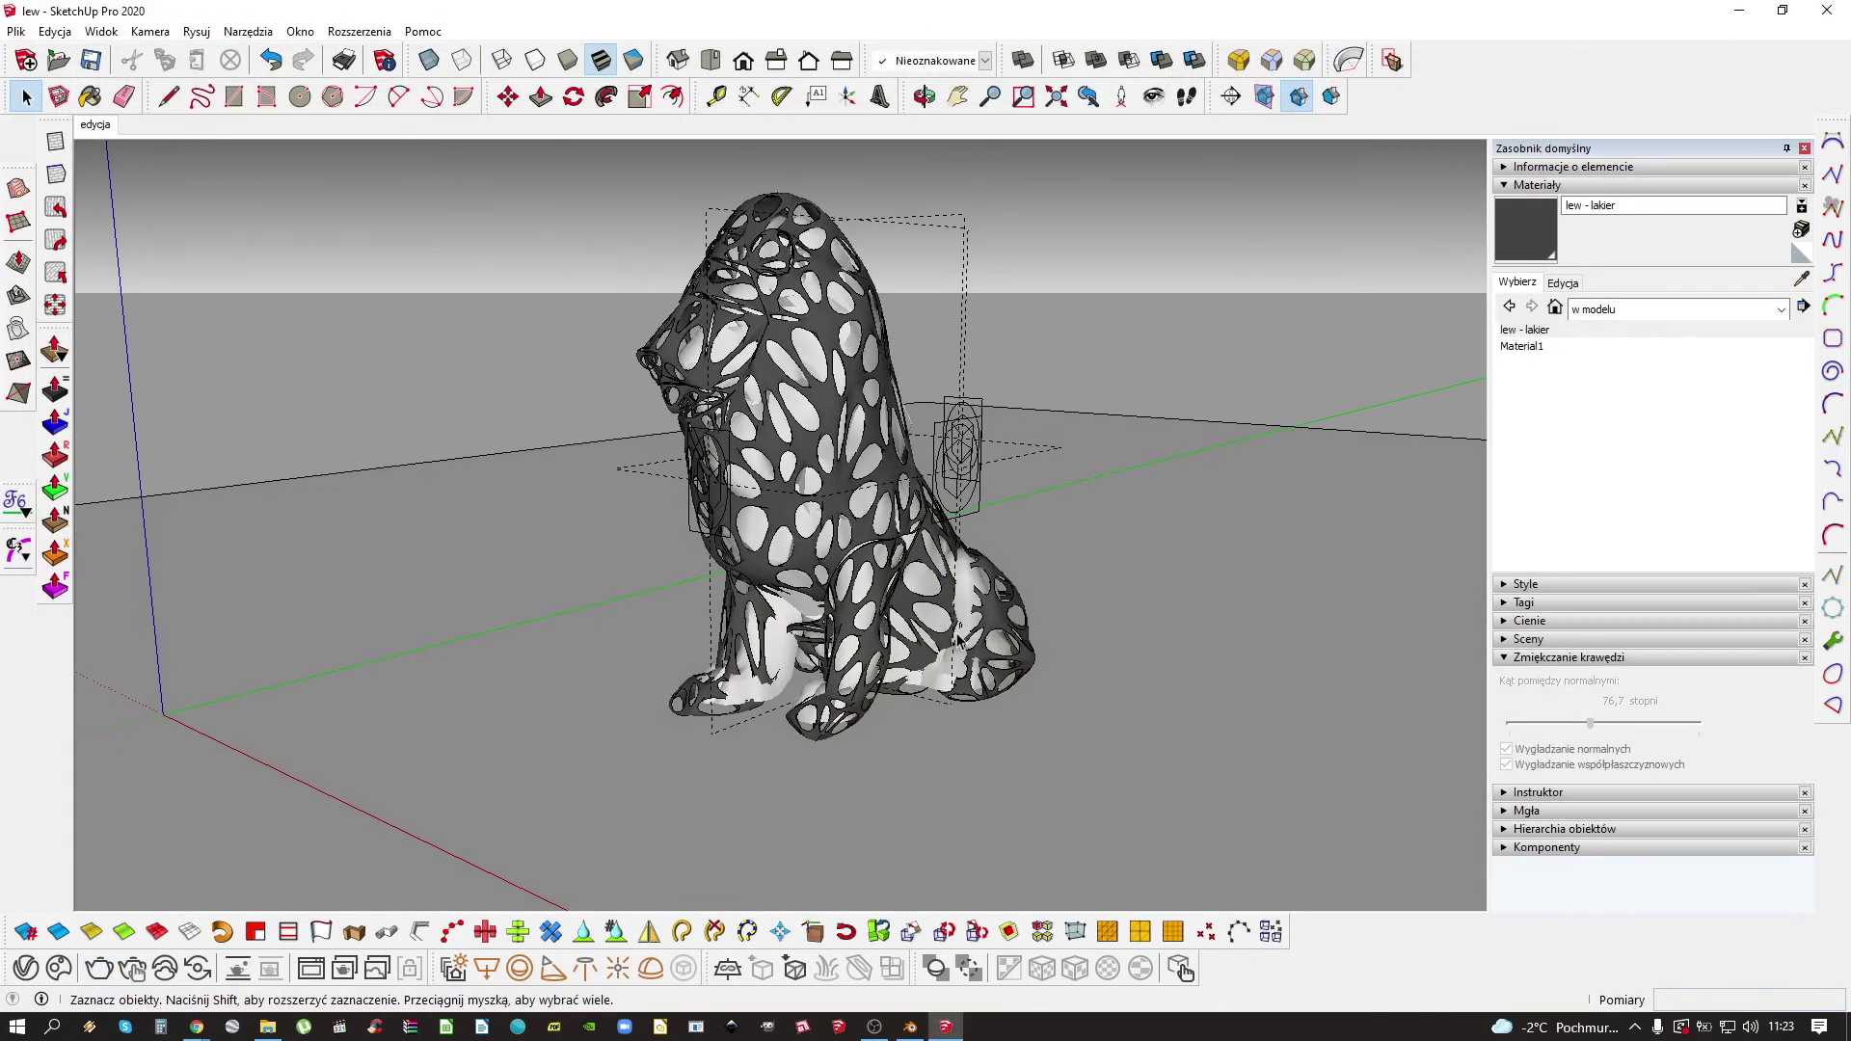
pyautogui.scroll(-2, 959, 638)
pyautogui.moveTo(959, 638); pyautogui.dragTo(921, 600, button='middle')
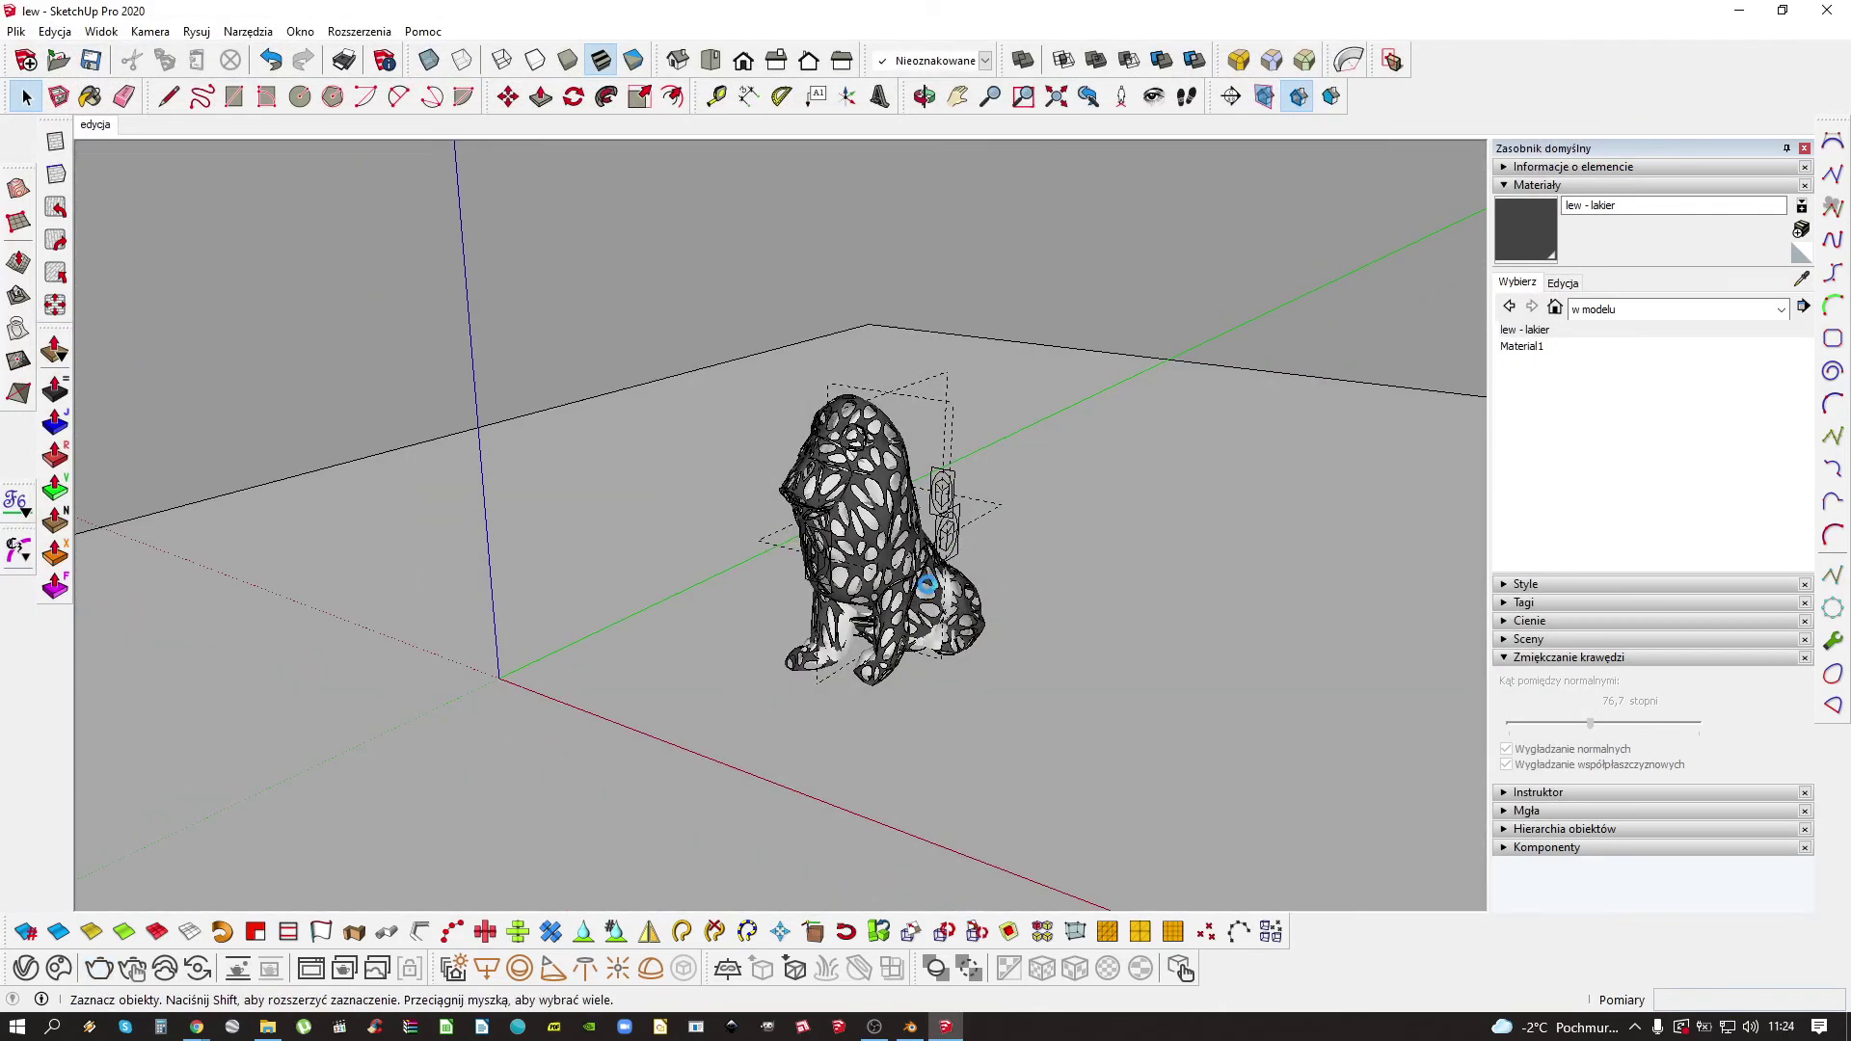
pyautogui.click(1828, 10)
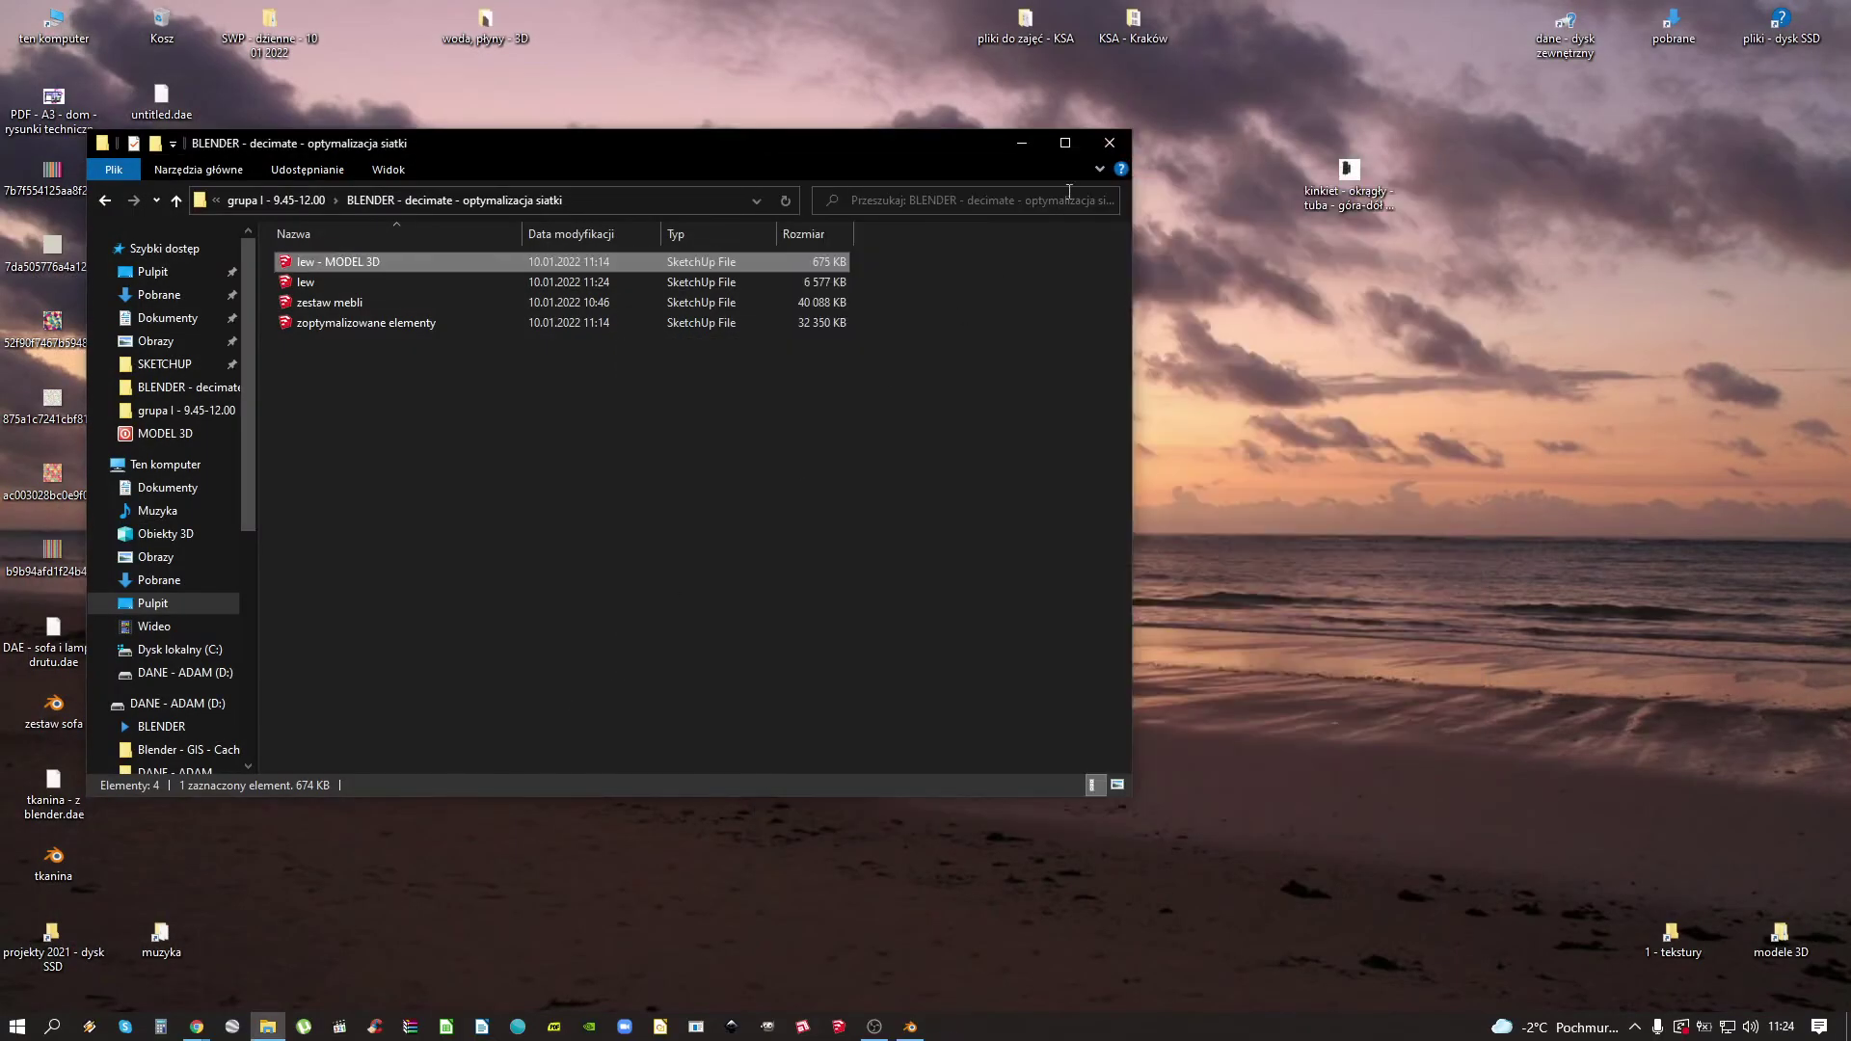
# - Switch to the Meet call and show its participant list, dismissing the downloads bar and sharing warning
pyautogui.click(1109, 142)
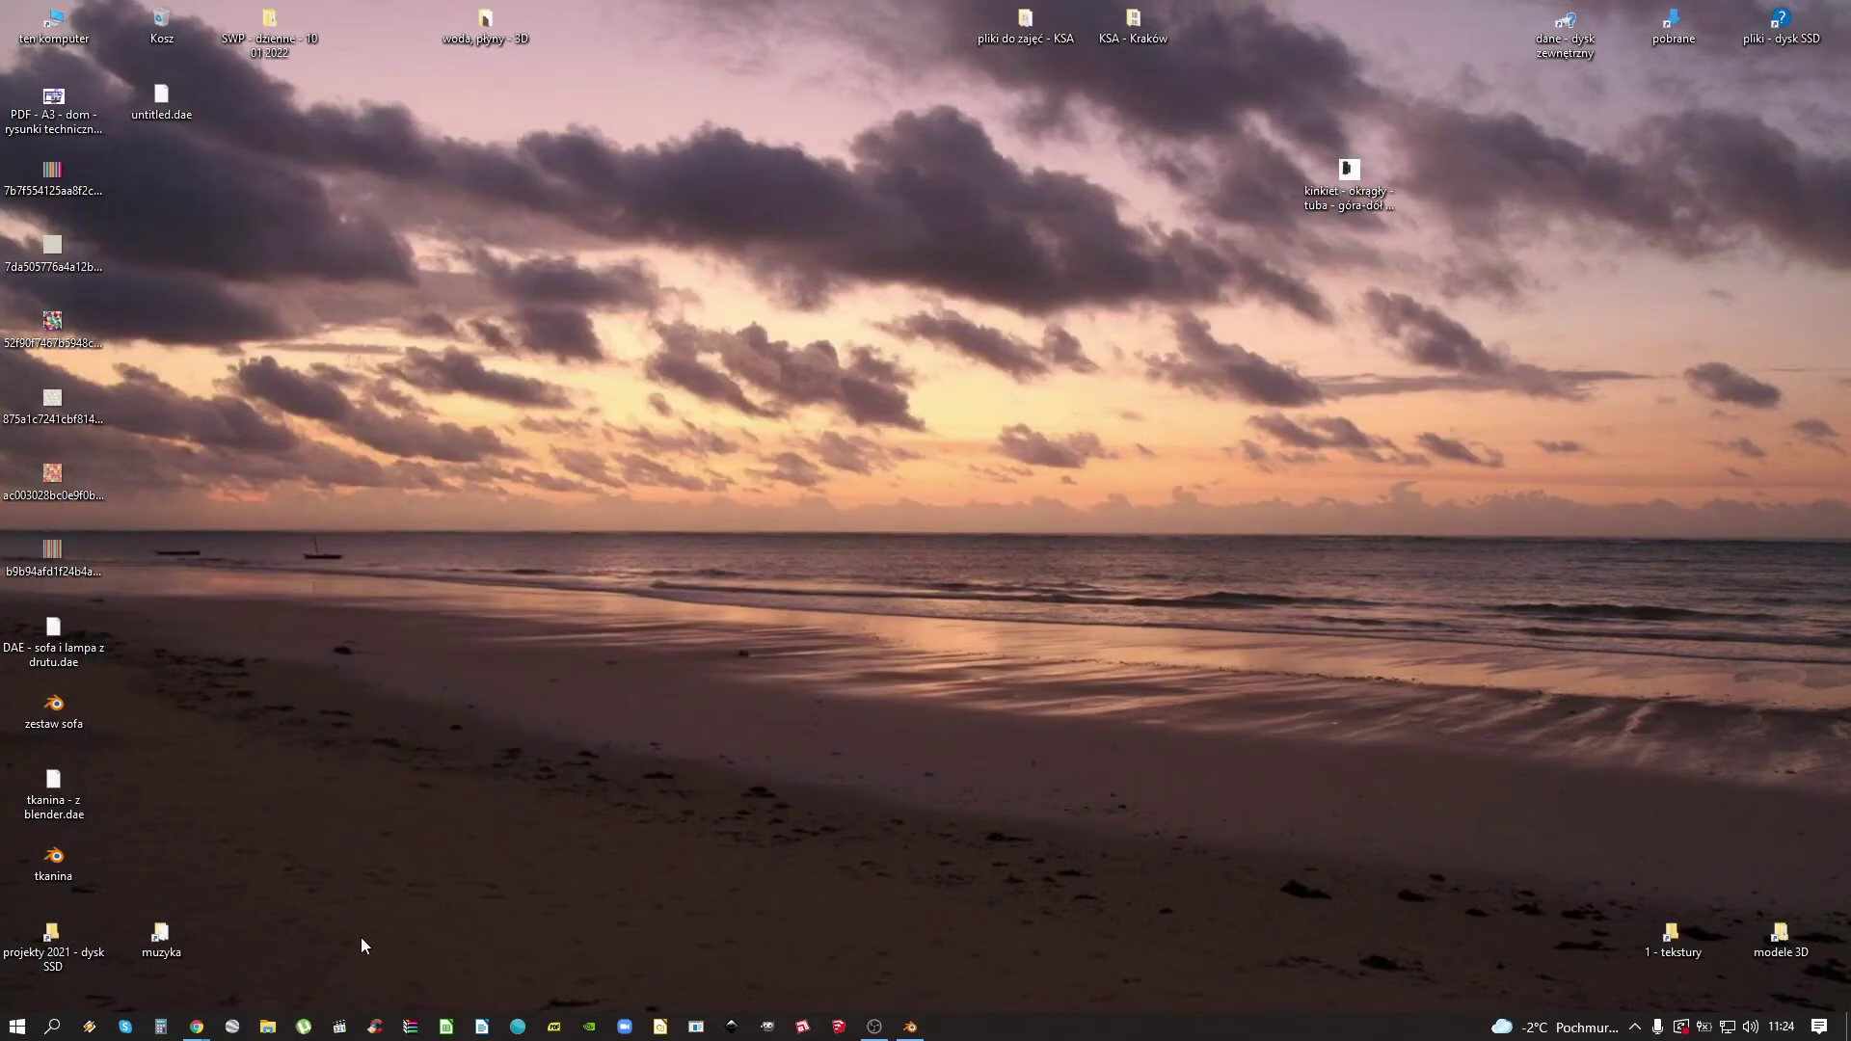
pyautogui.click(197, 1029)
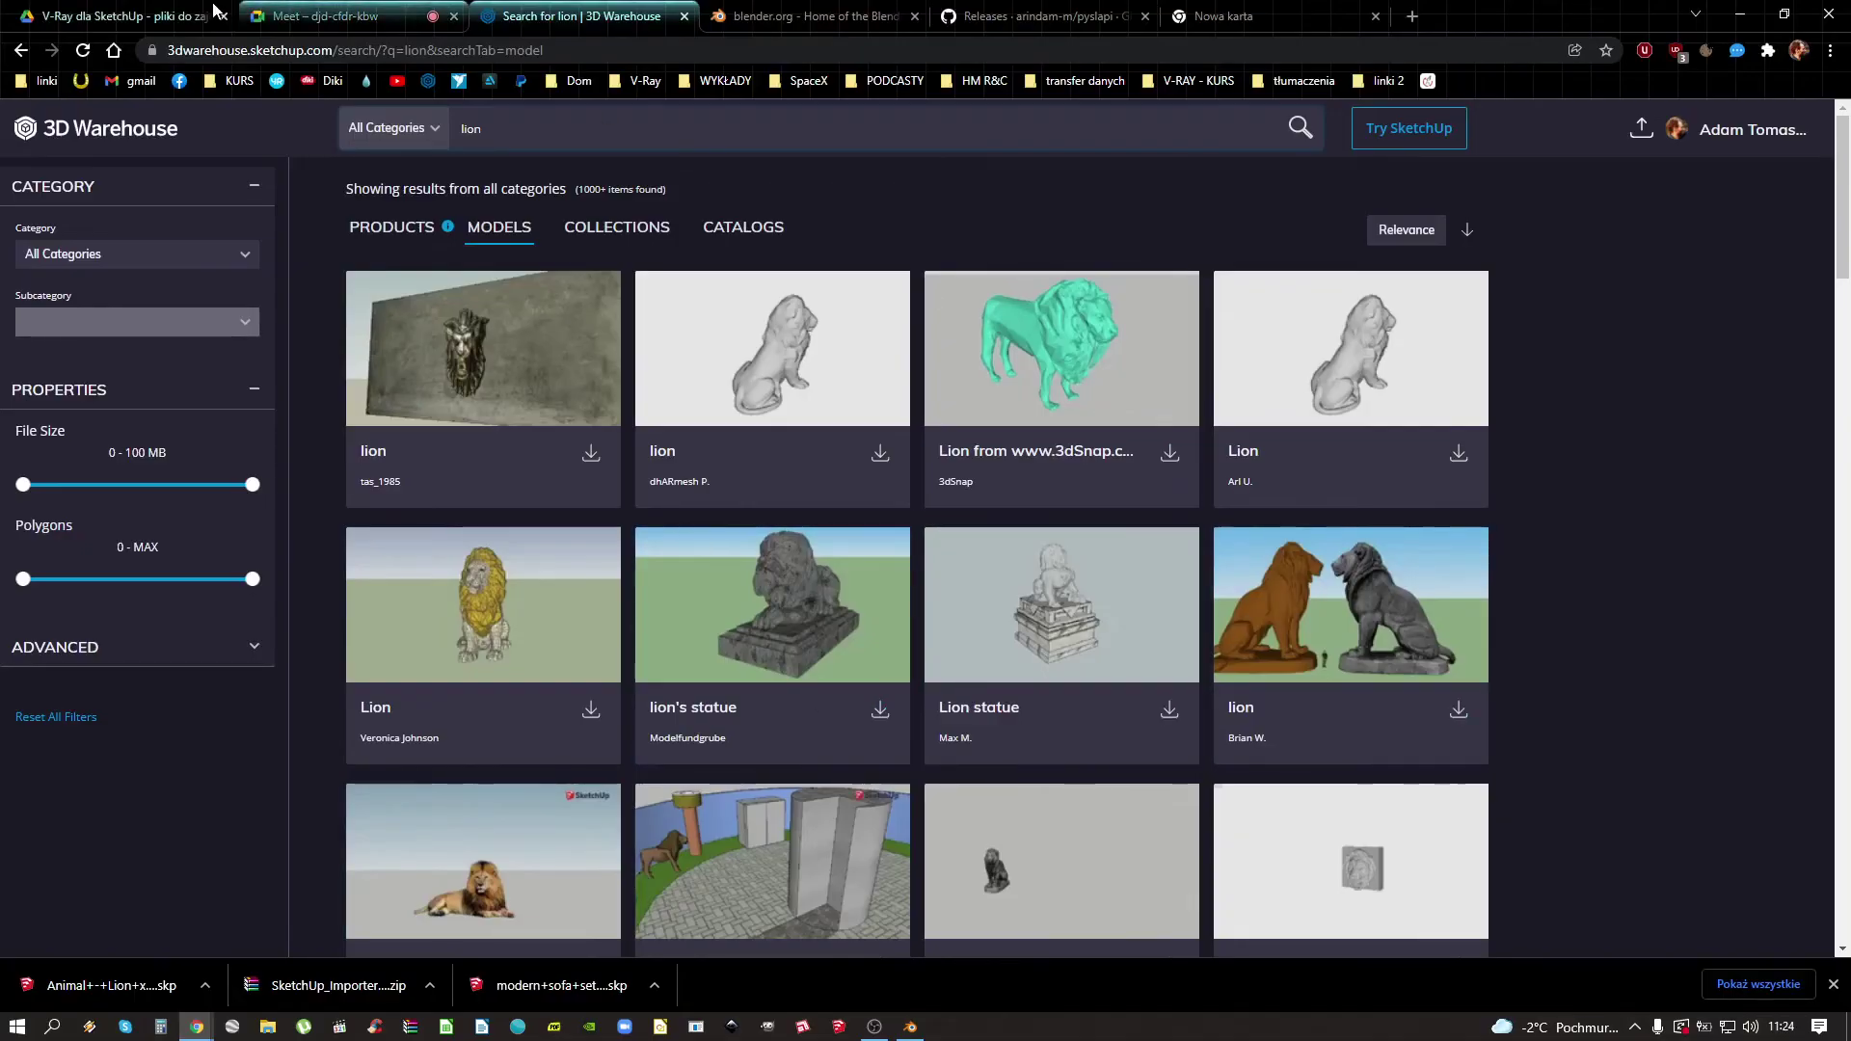
pyautogui.click(286, 21)
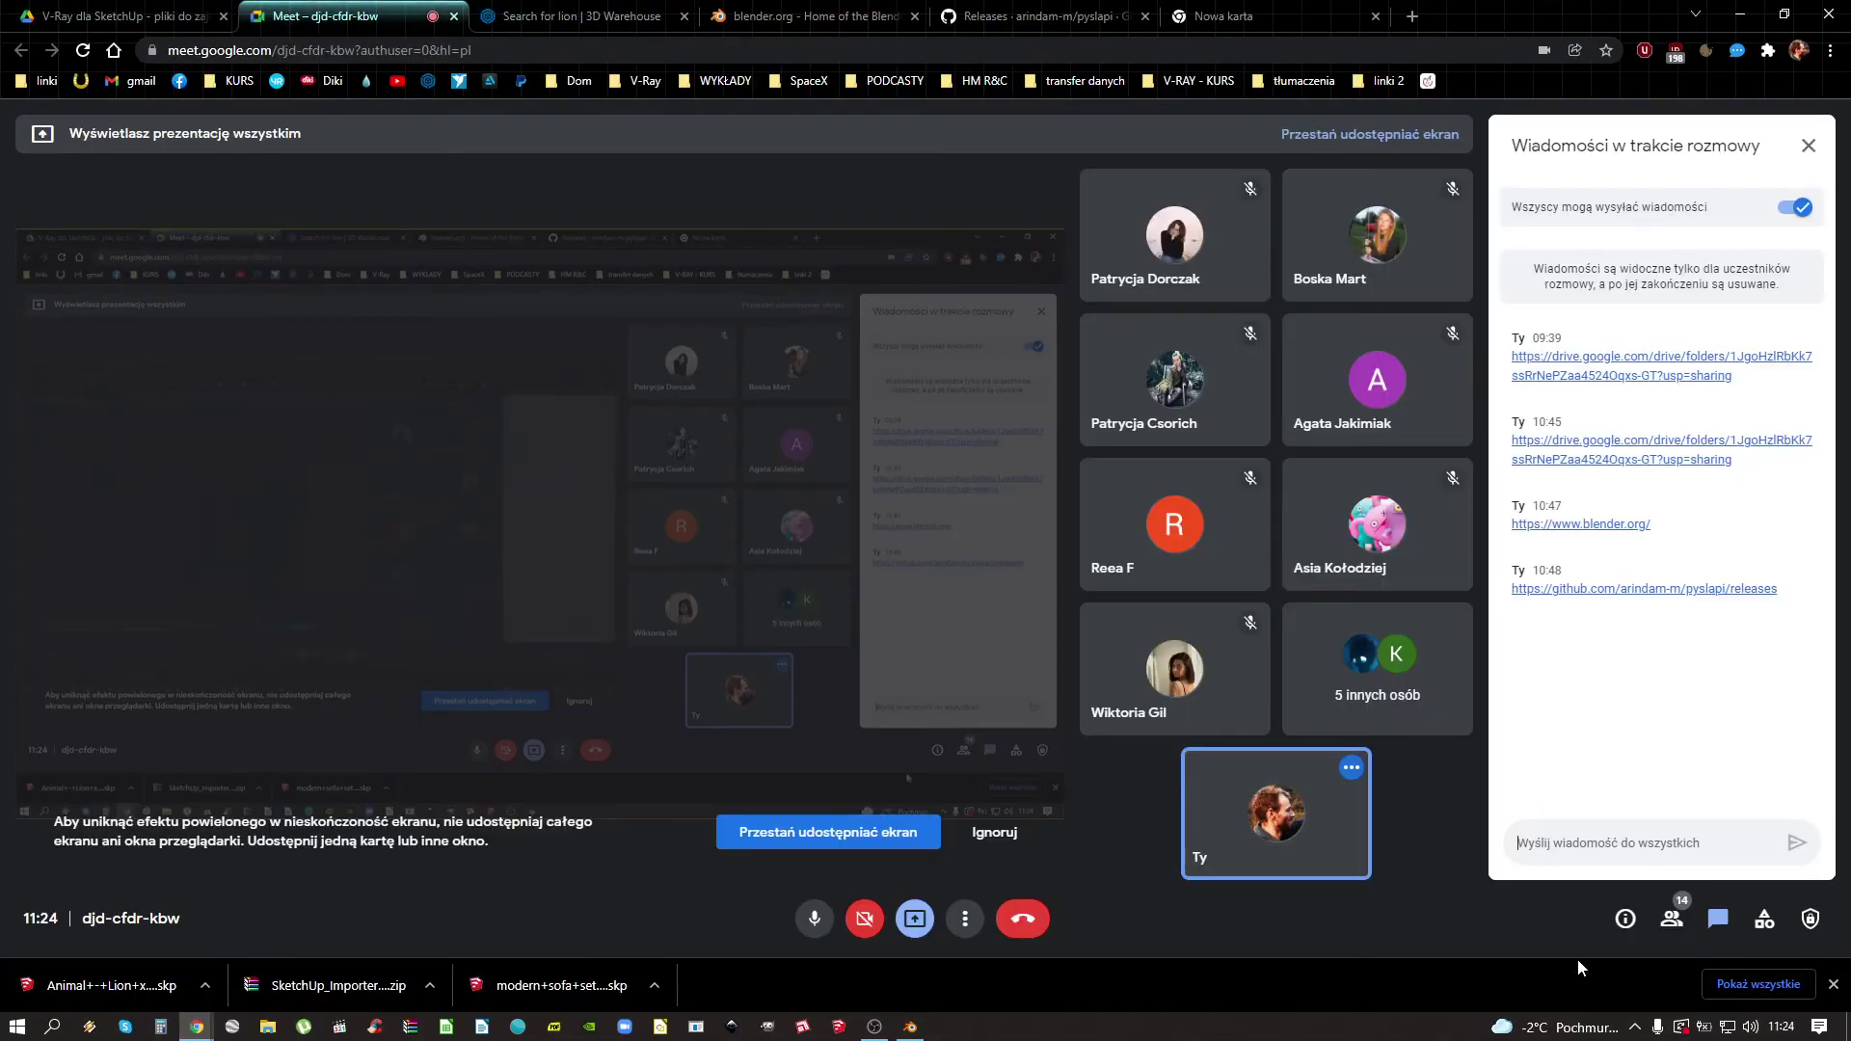
pyautogui.click(1671, 918)
pyautogui.click(1834, 984)
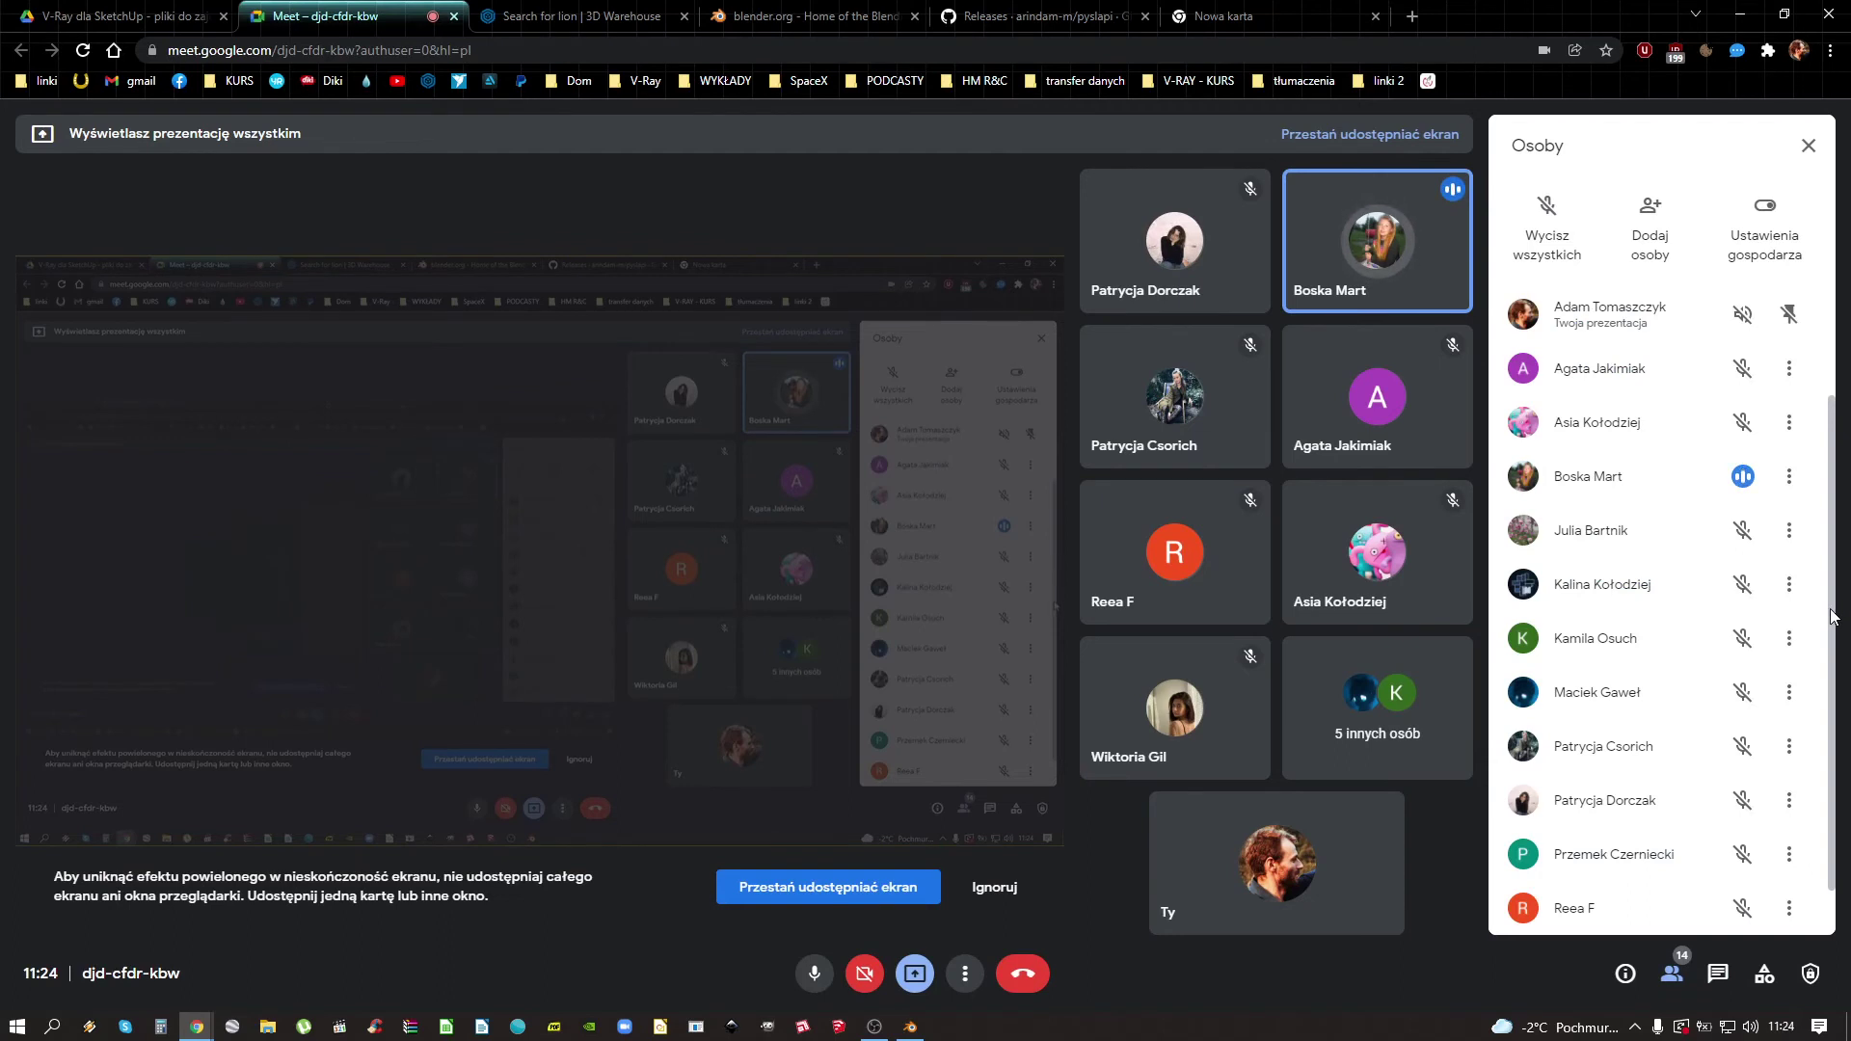
pyautogui.click(1011, 898)
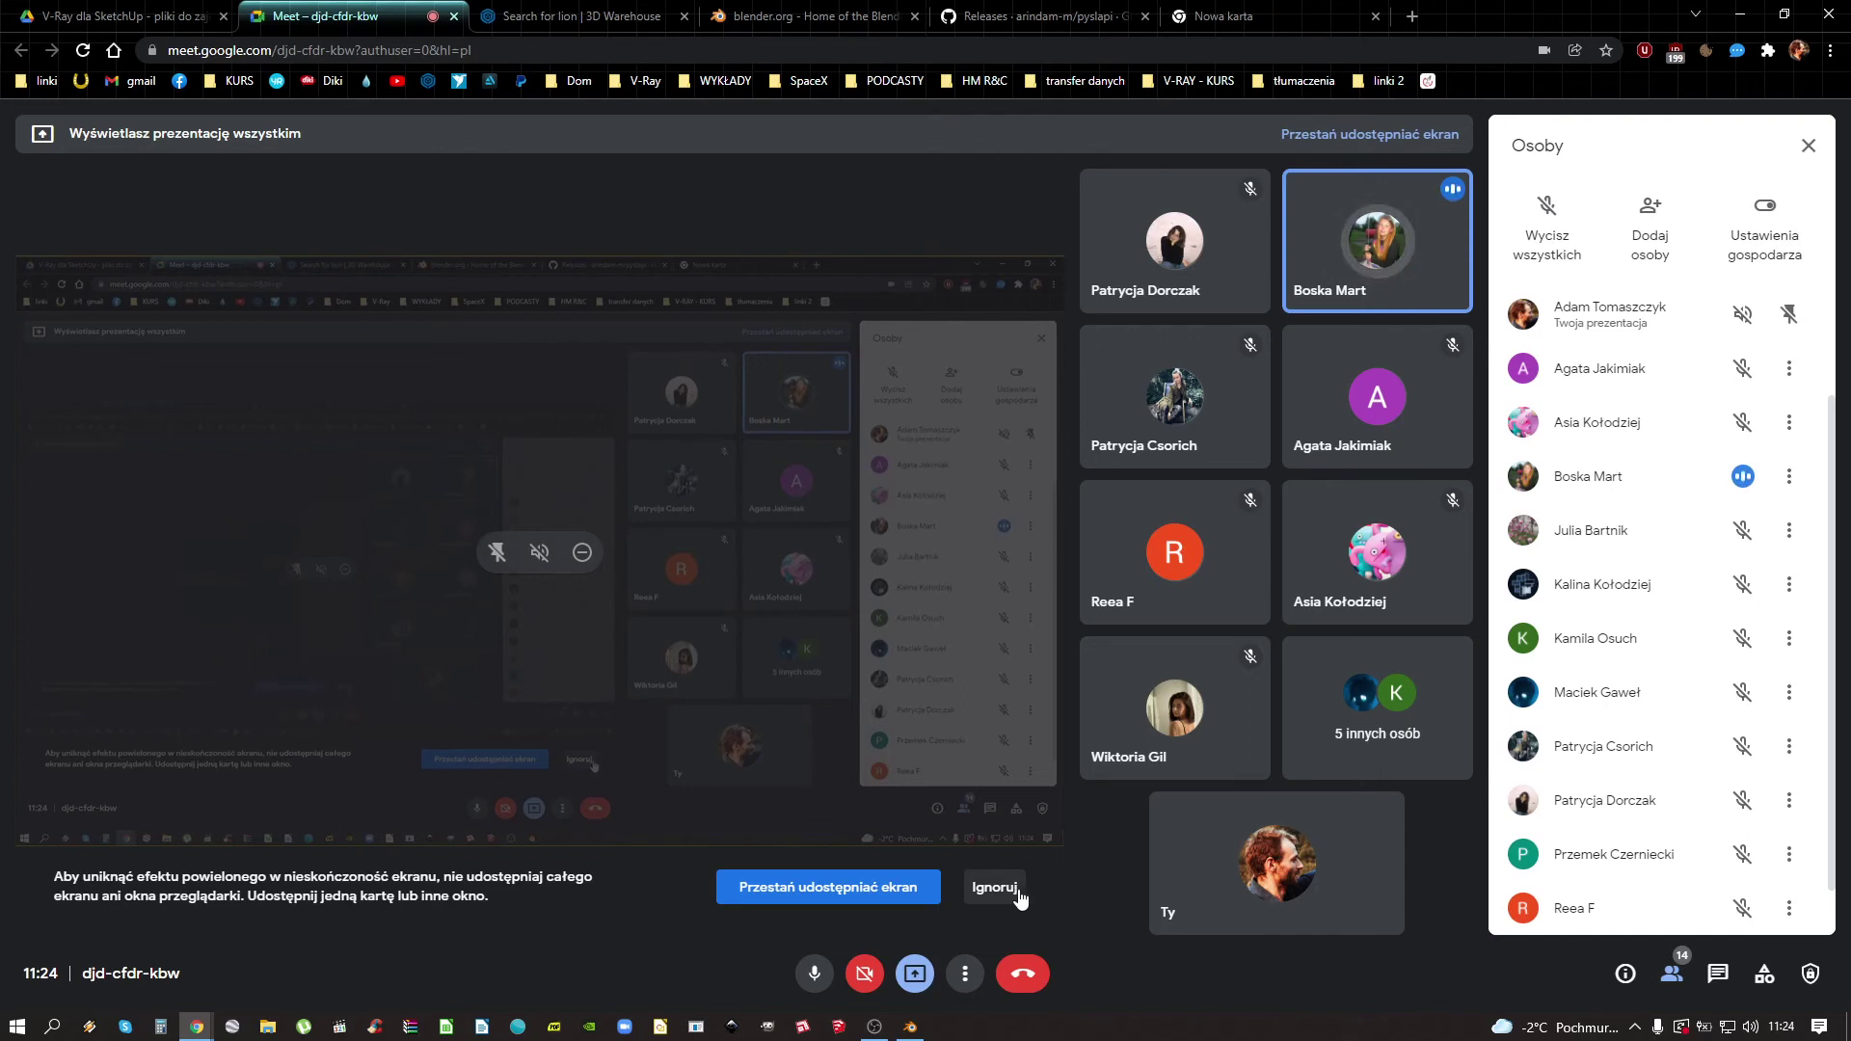
# - Raise the speaker volume to 100 and minimise the call window
pyautogui.click(1751, 1027)
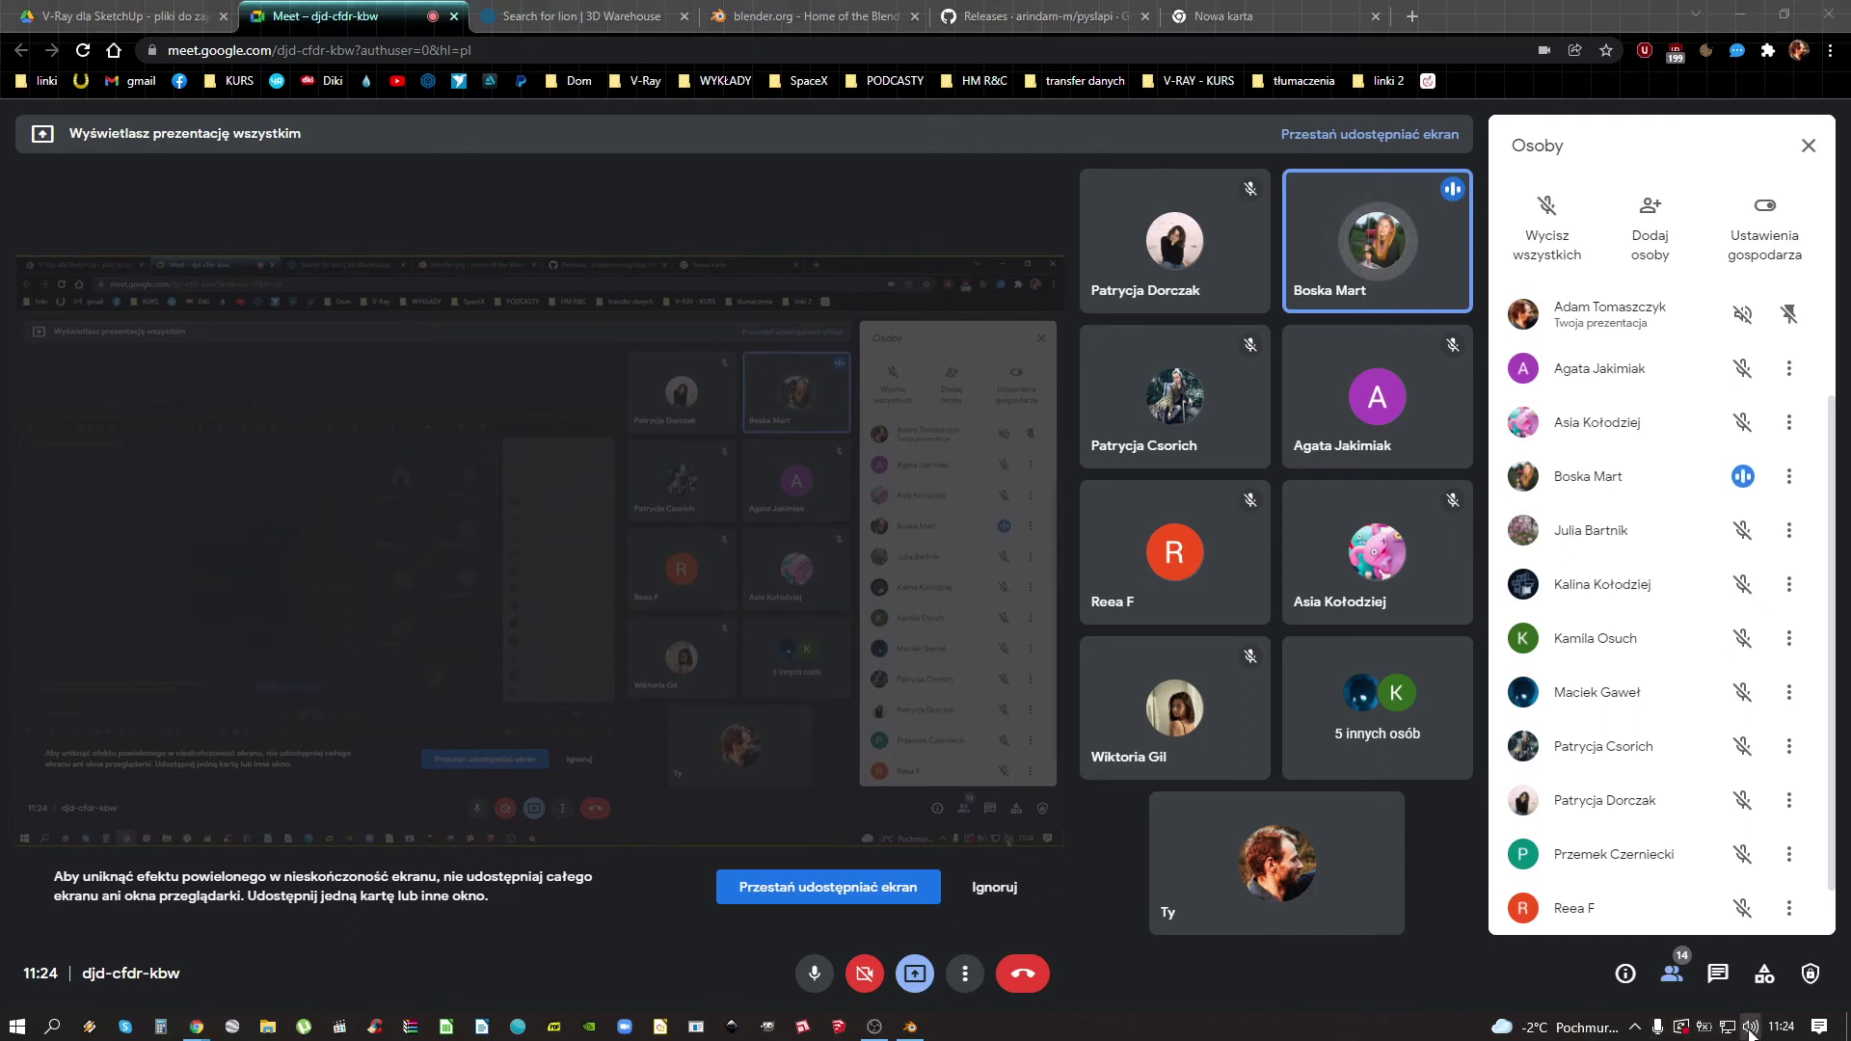
pyautogui.moveTo(1767, 984); pyautogui.dragTo(1788, 985)
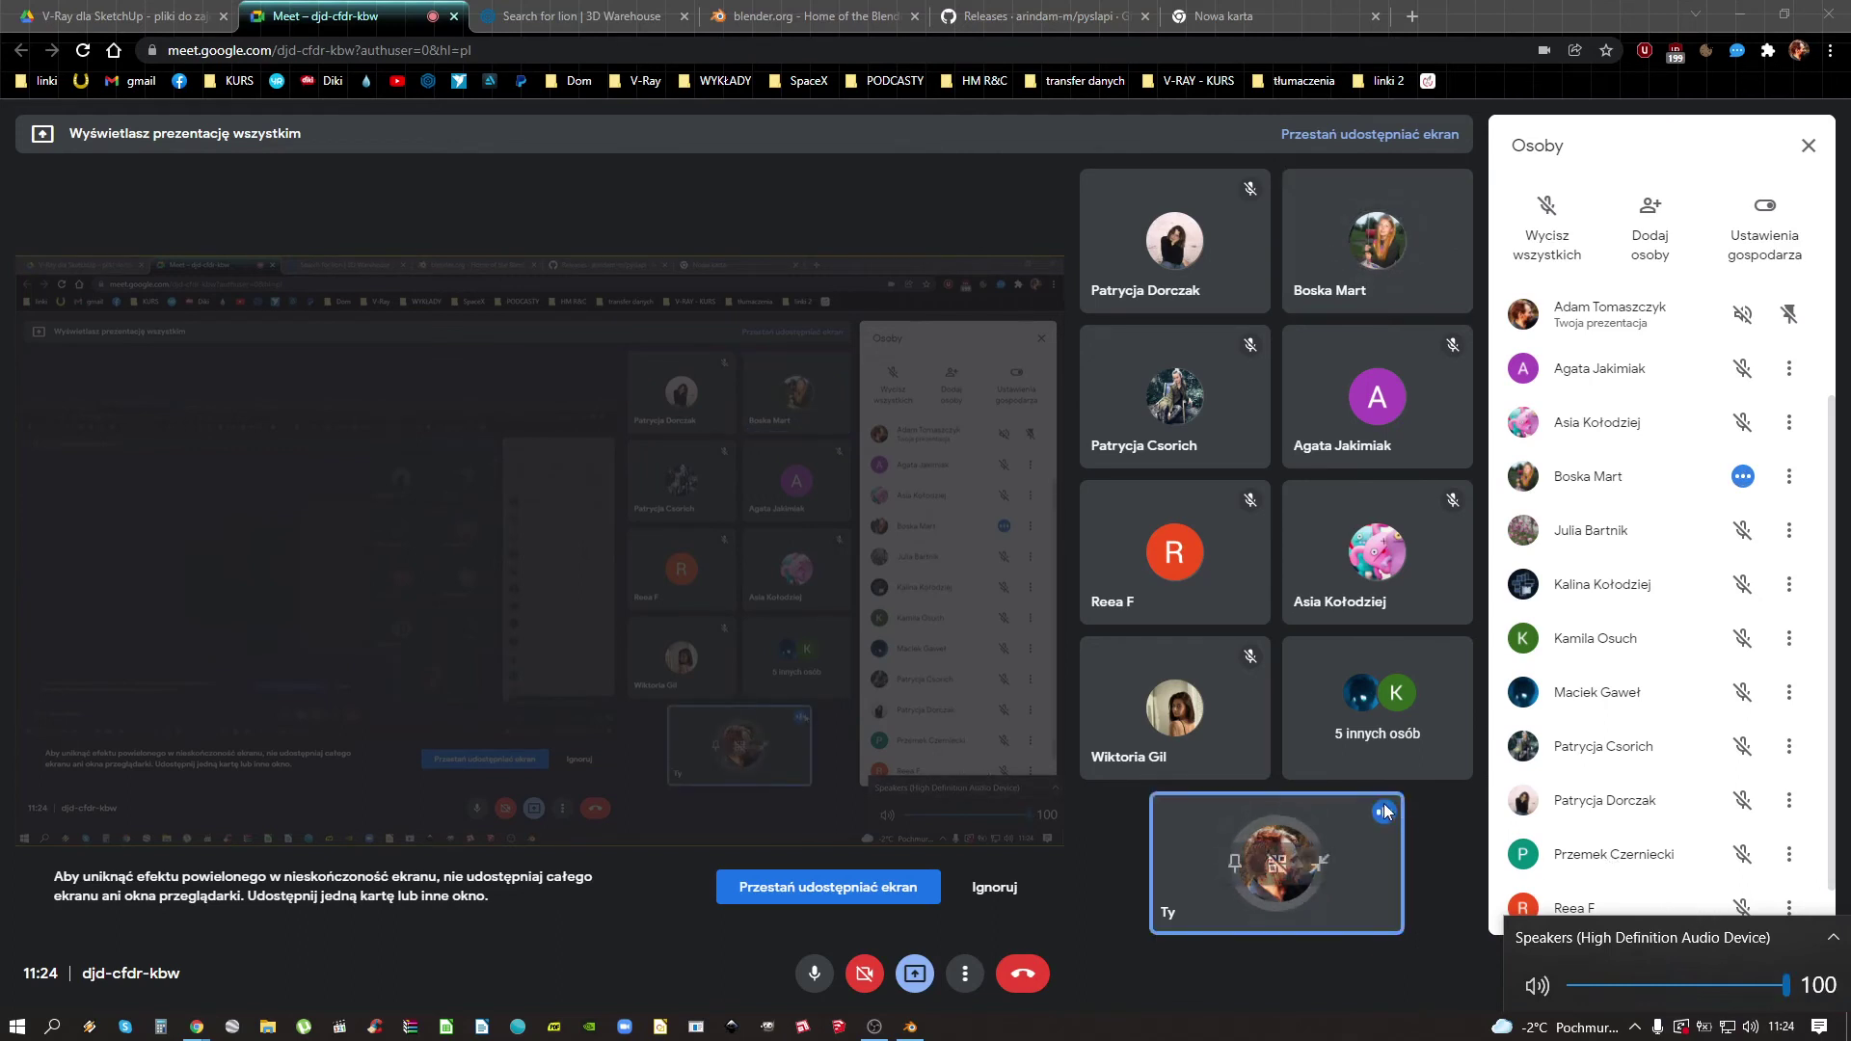
pyautogui.moveTo(1276, 862)
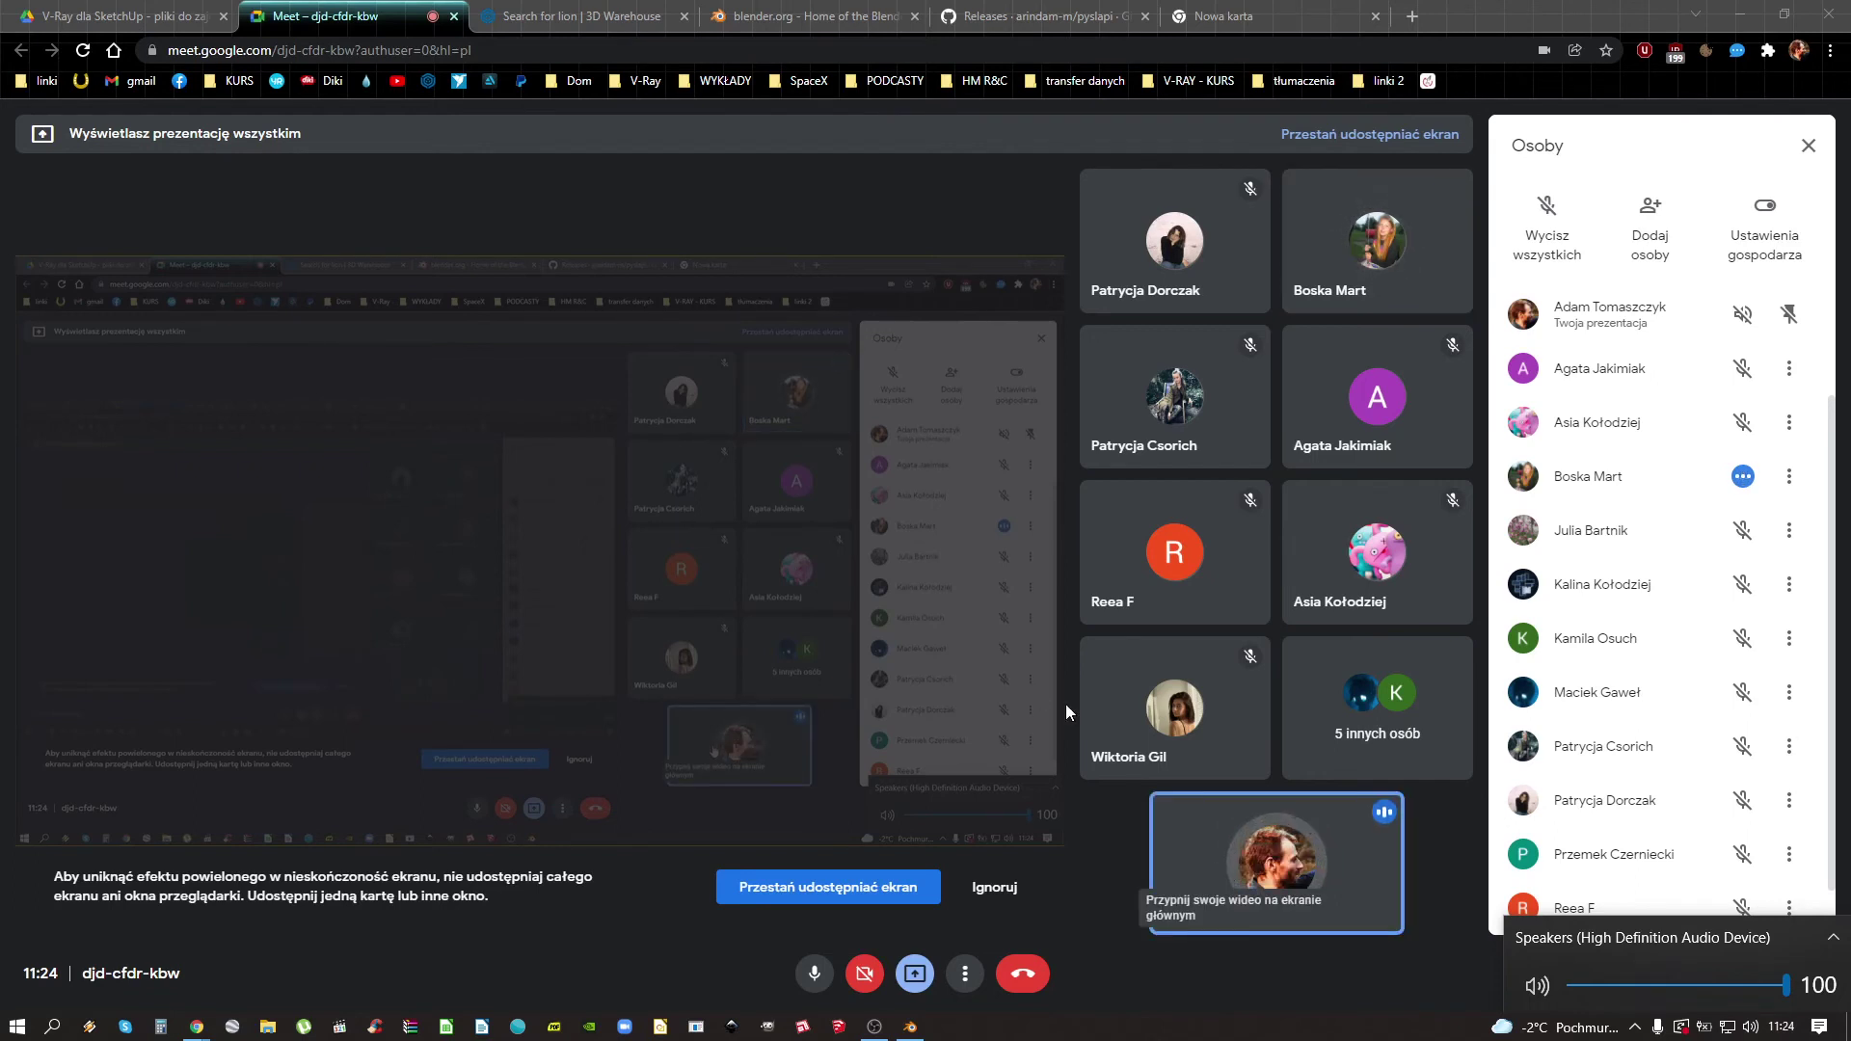
pyautogui.click(1321, 973)
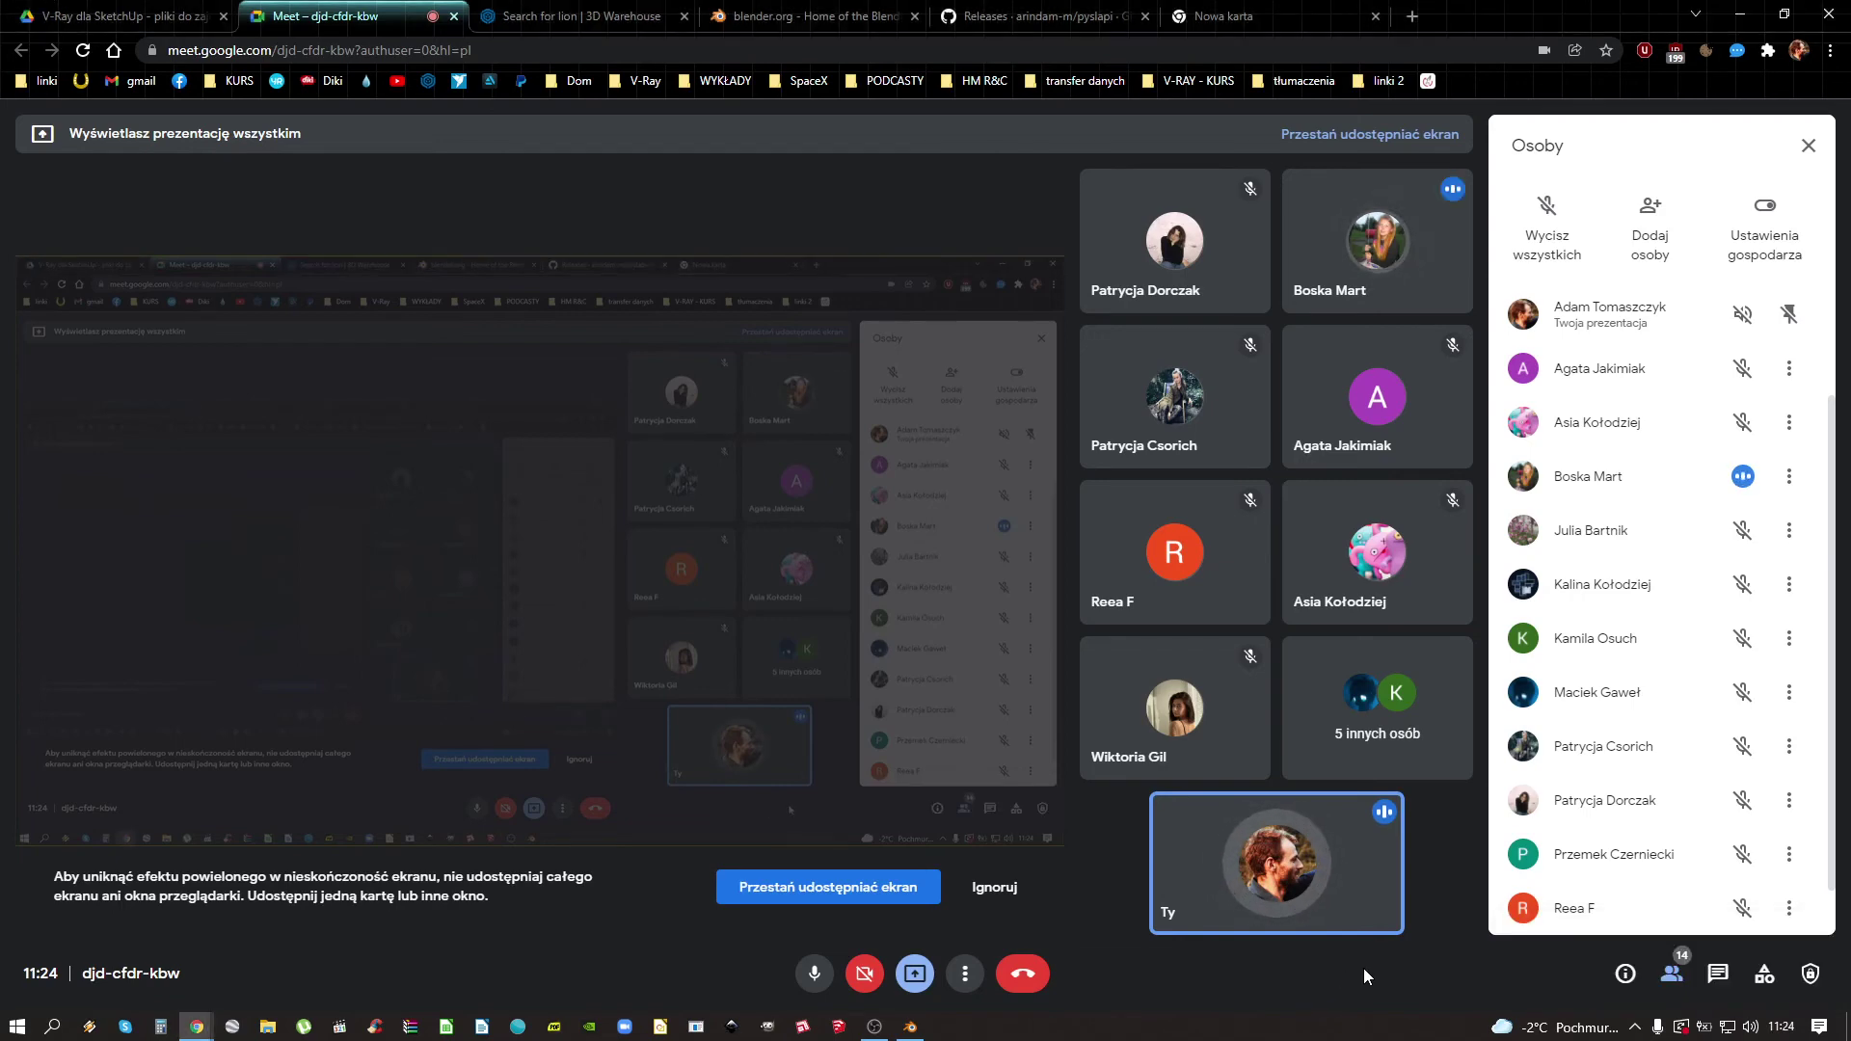
pyautogui.click(1740, 15)
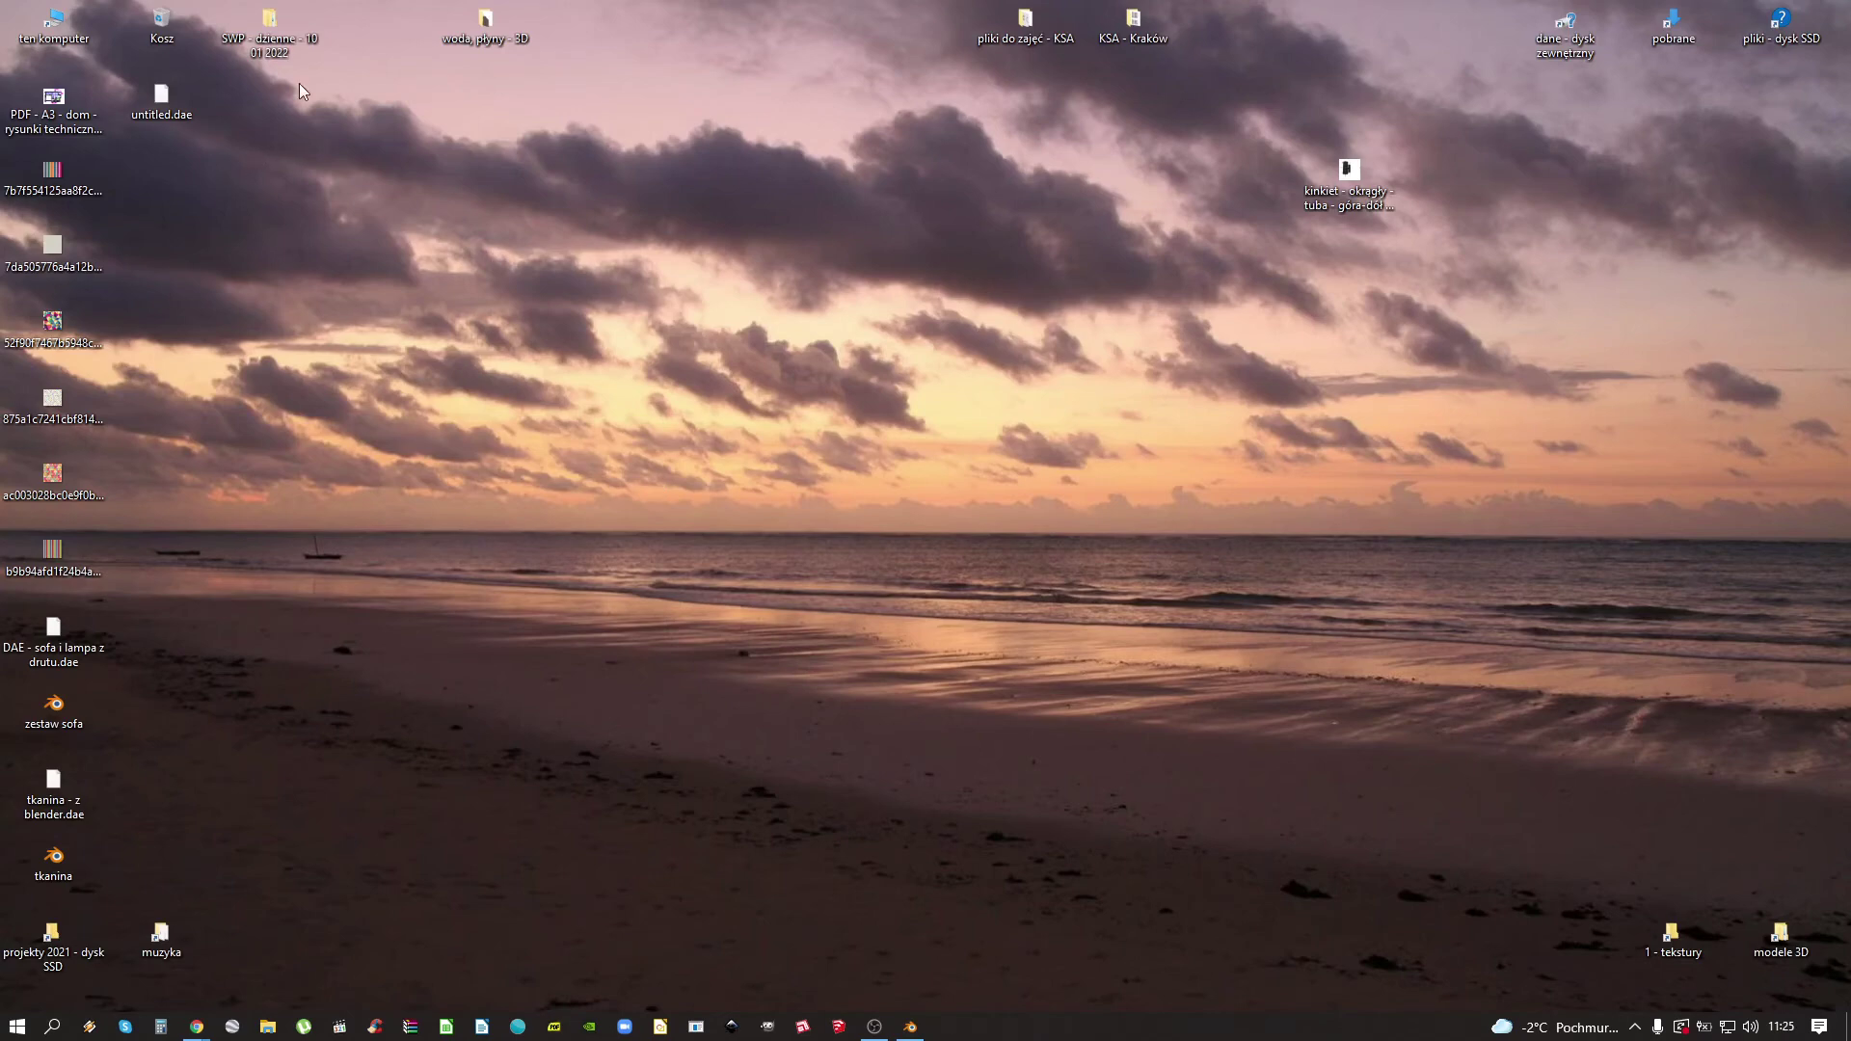
# - Browse to SWP > grupa I > MODEL 3D and show options for the Dom - MODEL 3D - SketchUp file
pyautogui.doubleClick(270, 33)
pyautogui.doubleClick(307, 262)
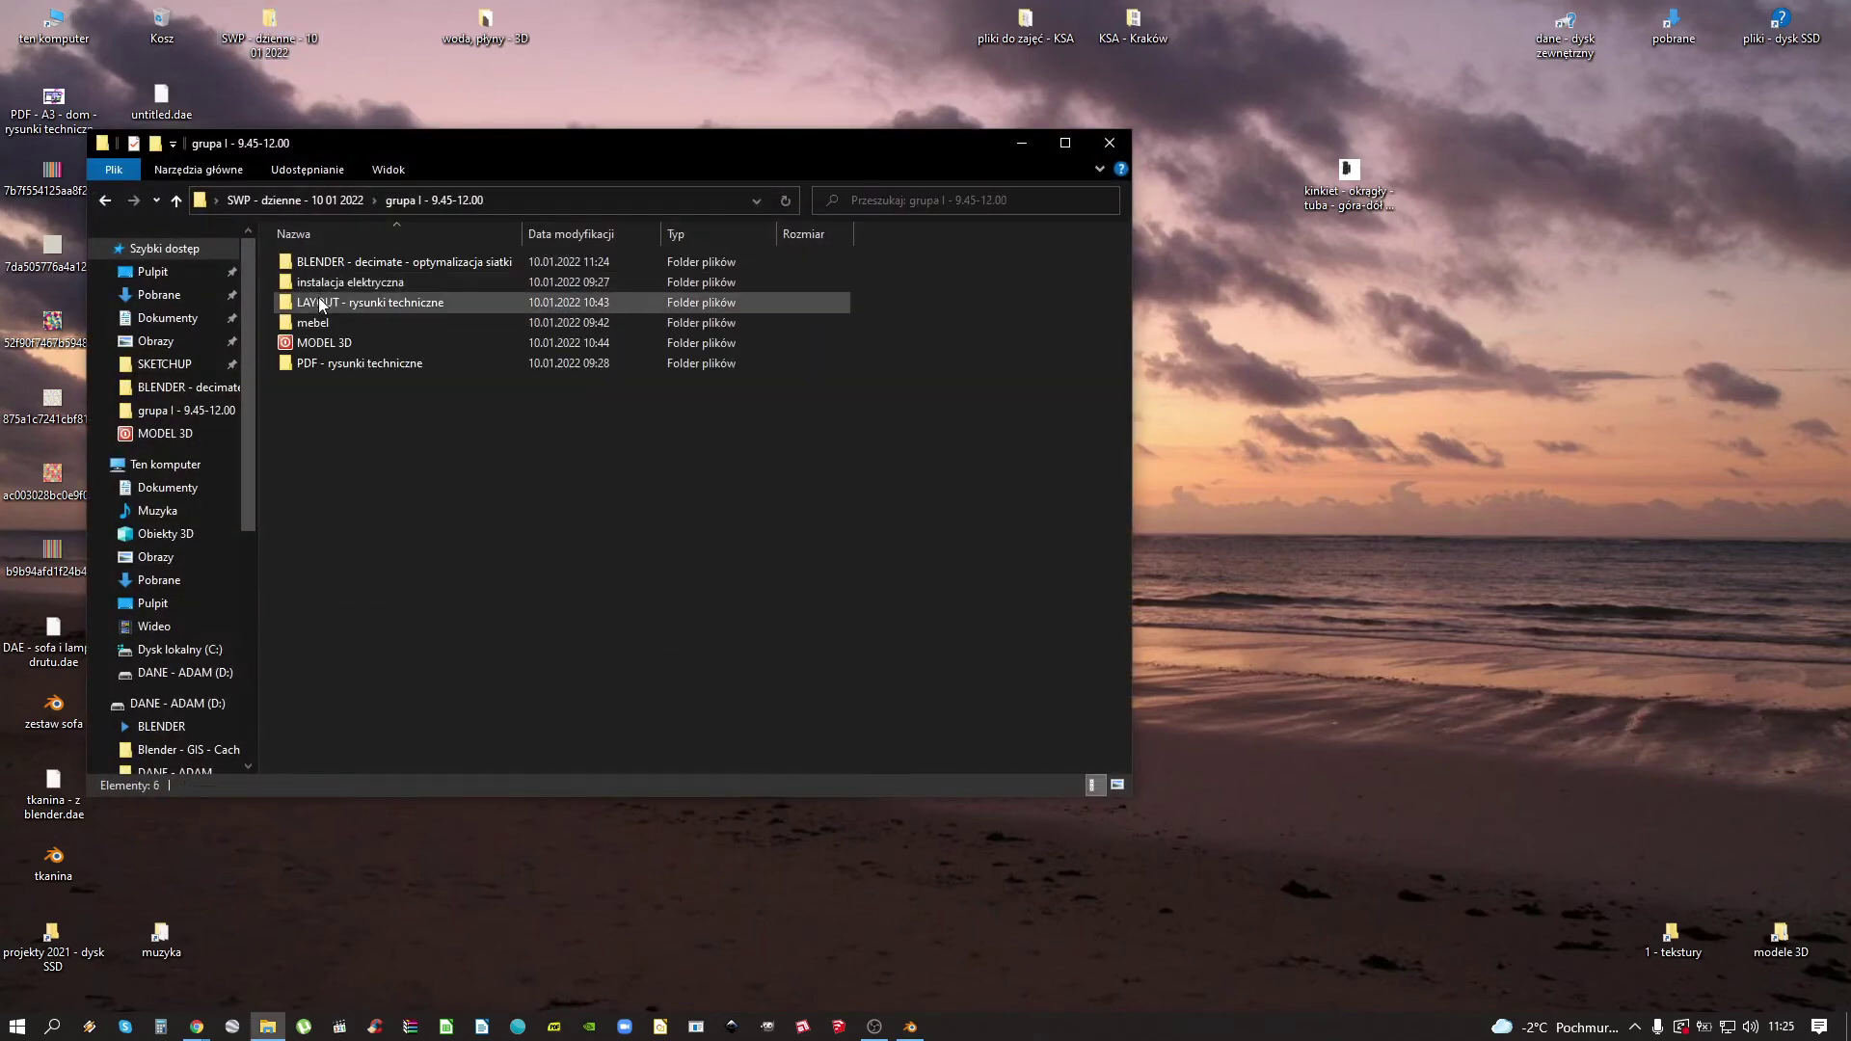
pyautogui.doubleClick(328, 342)
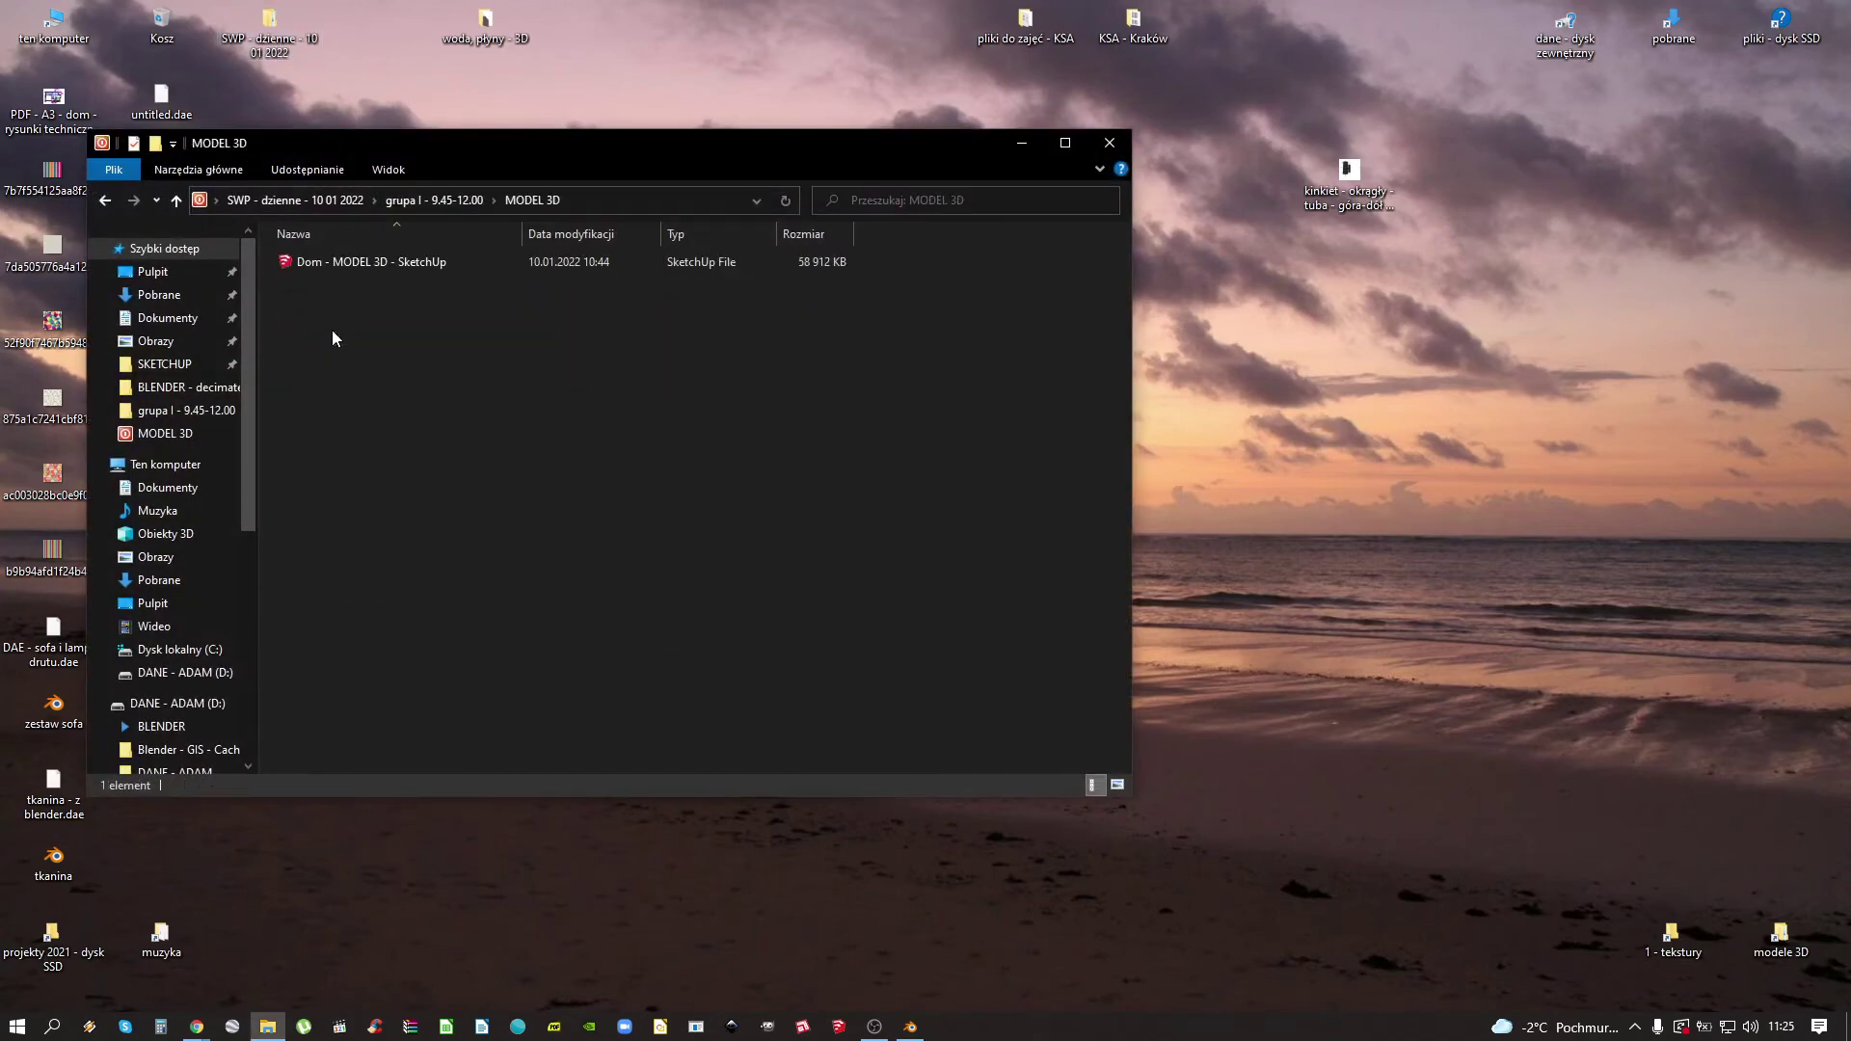
pyautogui.rightClick(359, 261)
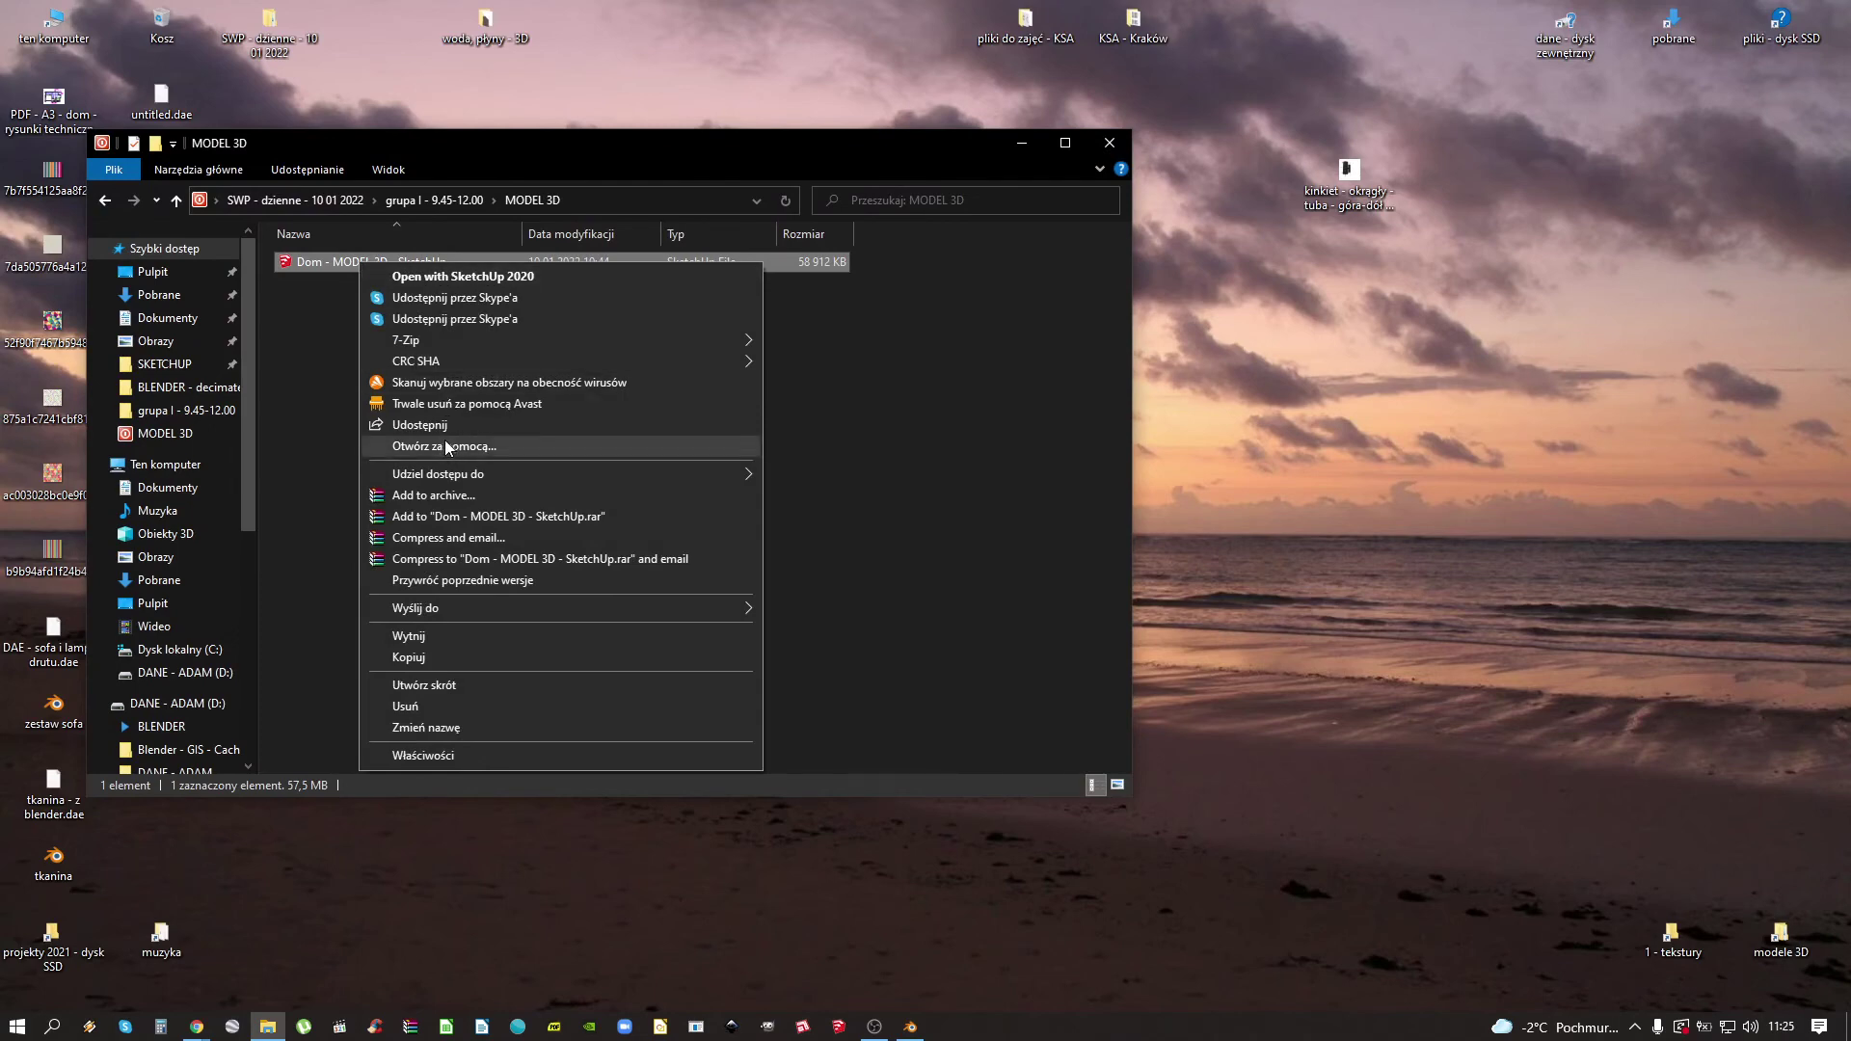
# - Return to the Chrome window and open a blank new tab
pyautogui.click(203, 1029)
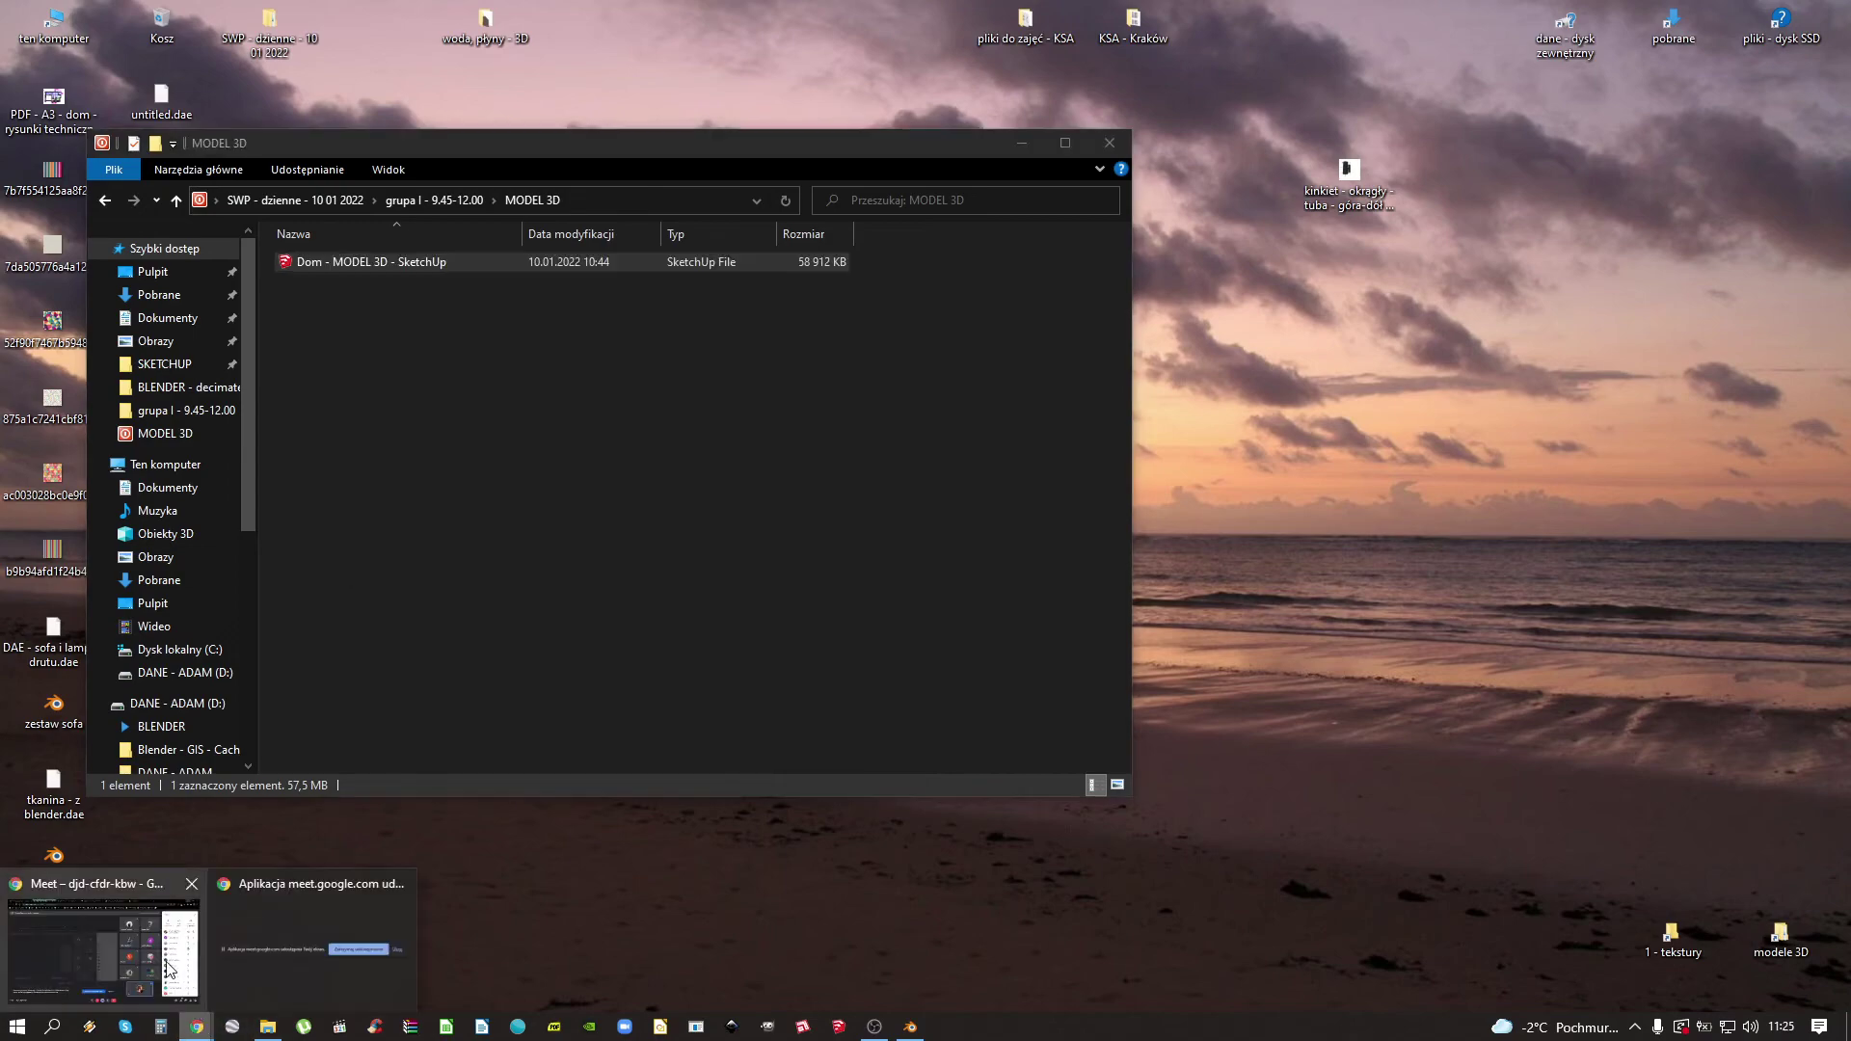
pyautogui.click(98, 945)
pyautogui.hotkey('ctrl', 't')
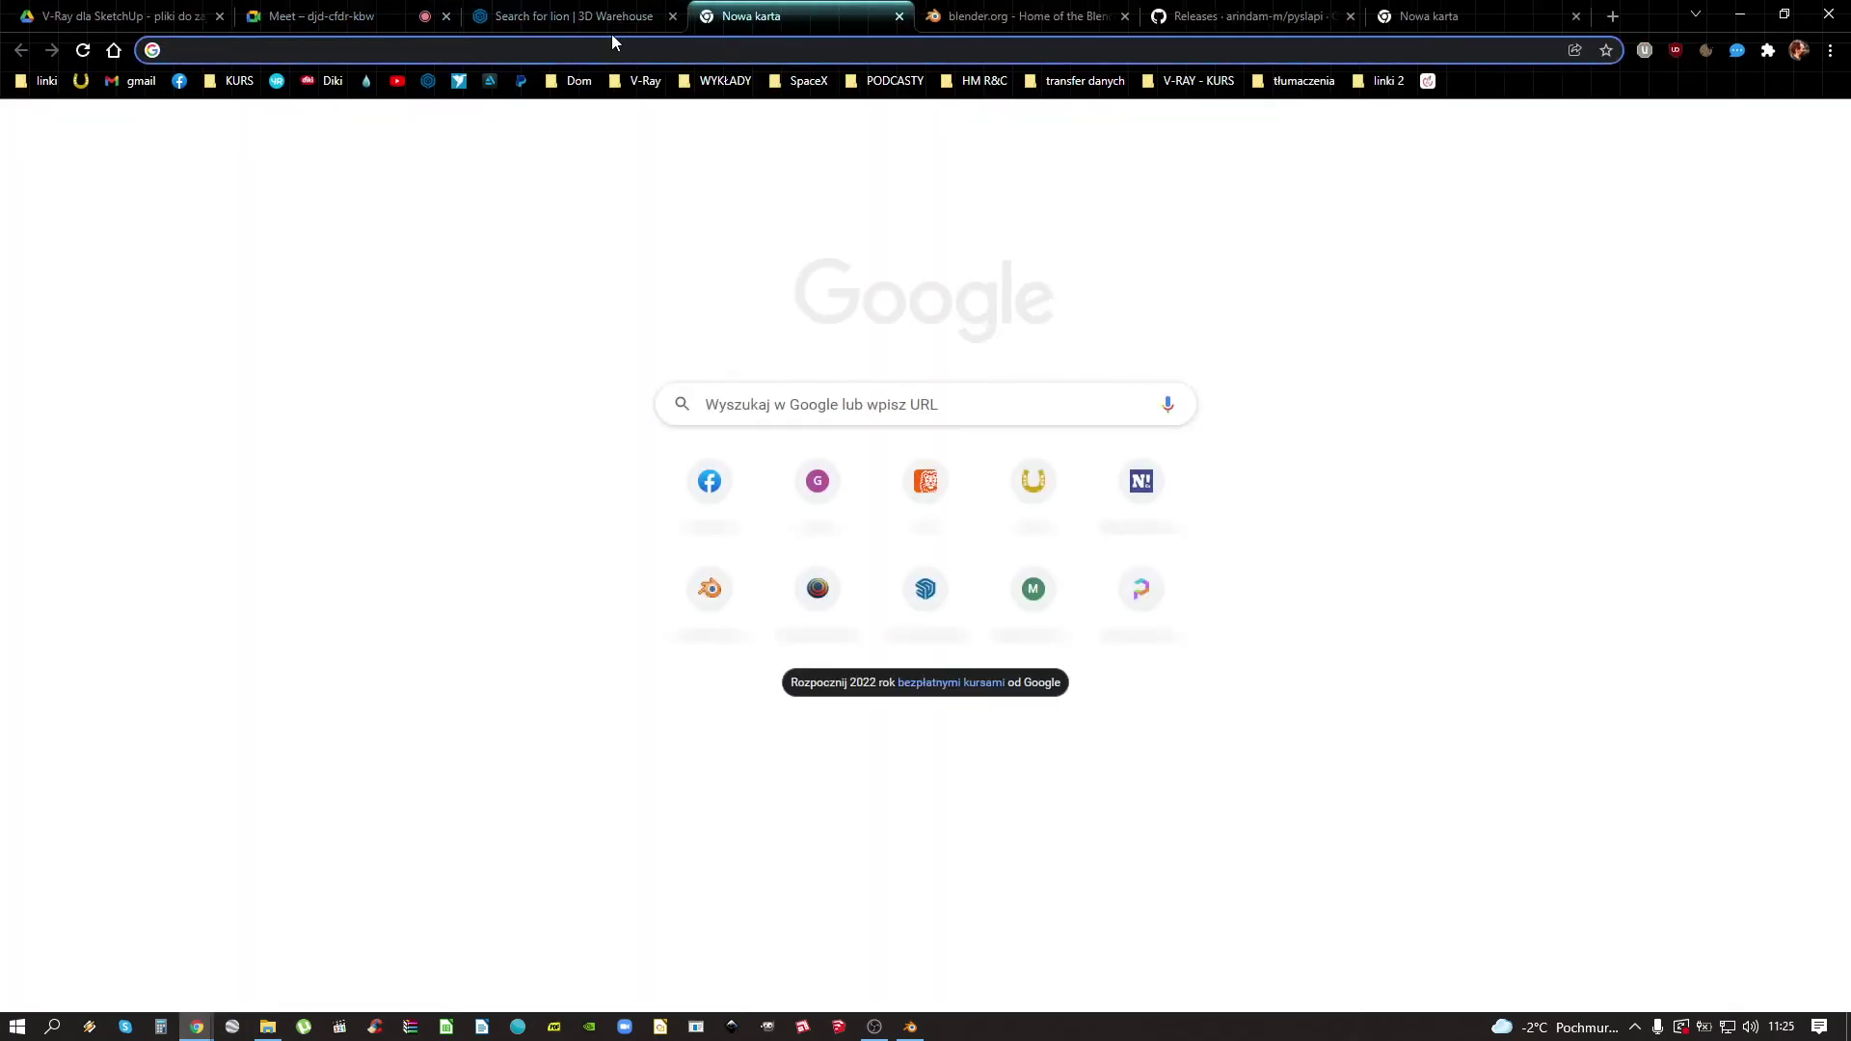
# - Load youtube.com and browse your channel's uploaded videos
pyautogui.write('youtube')
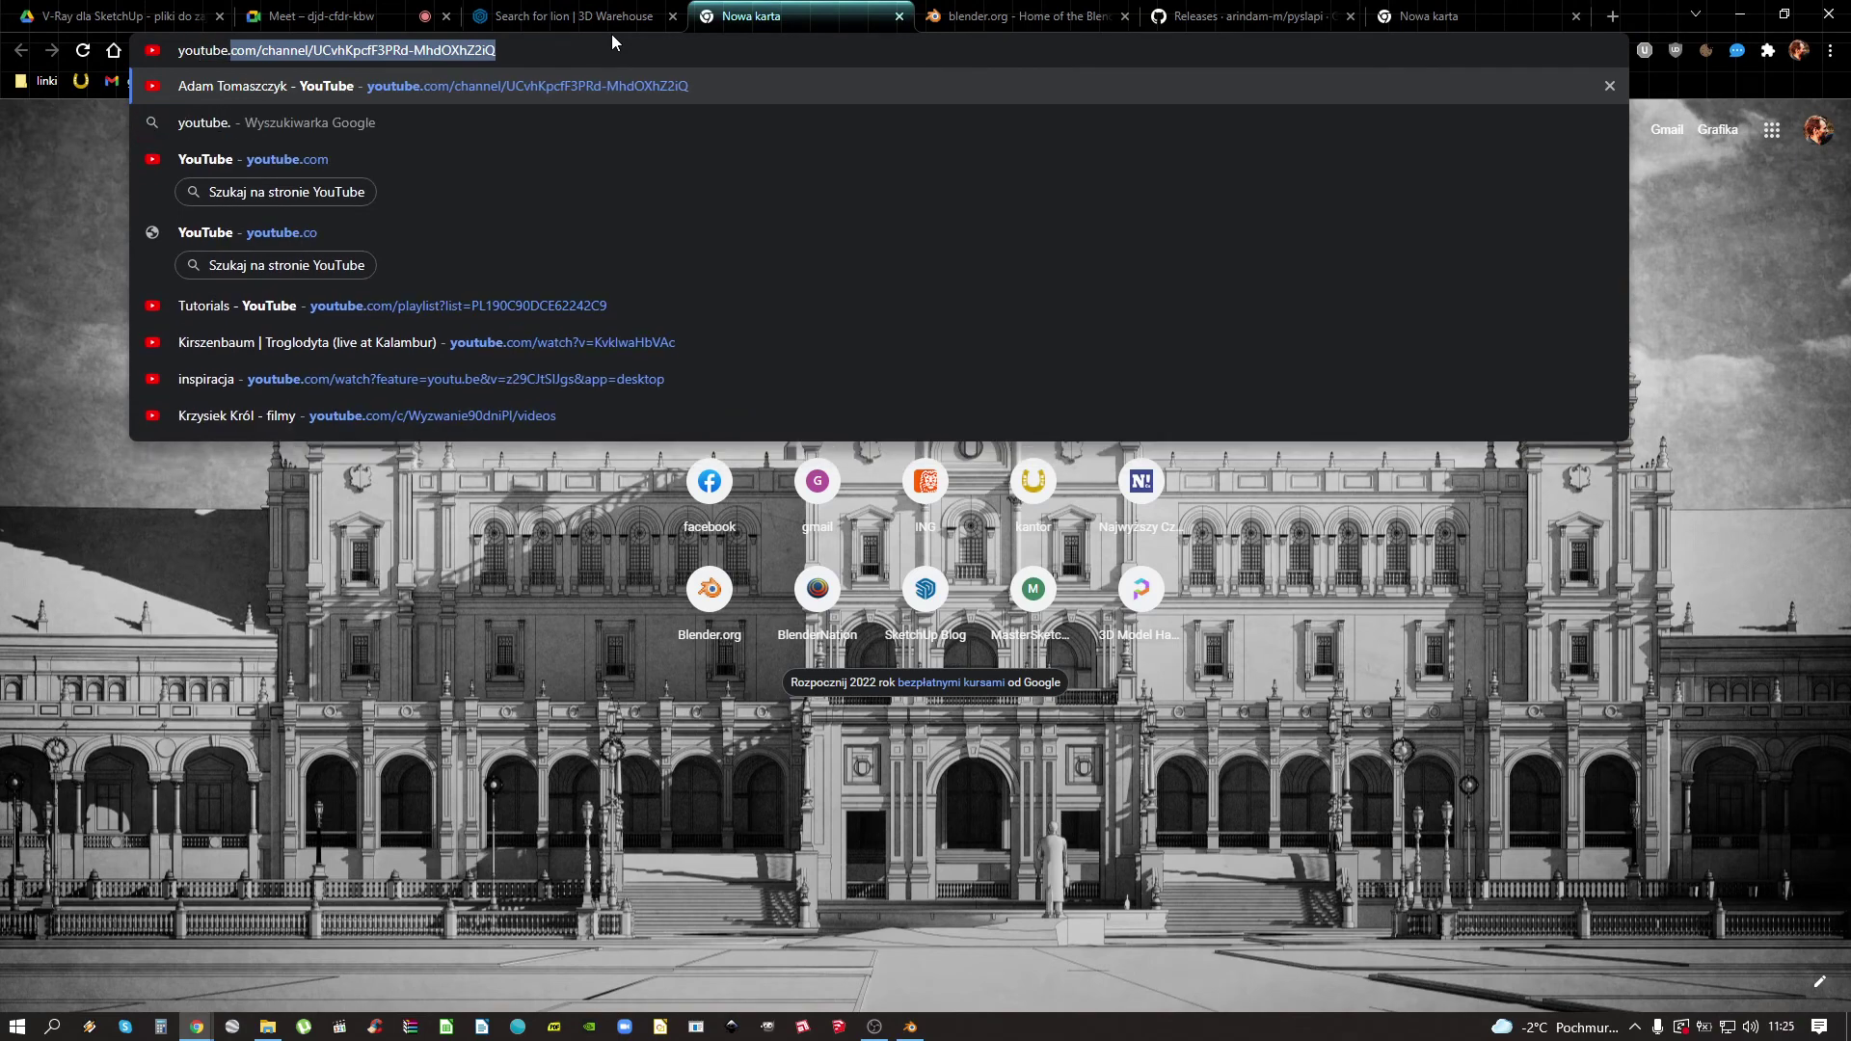
pyautogui.write('.com')
pyautogui.press('Return')
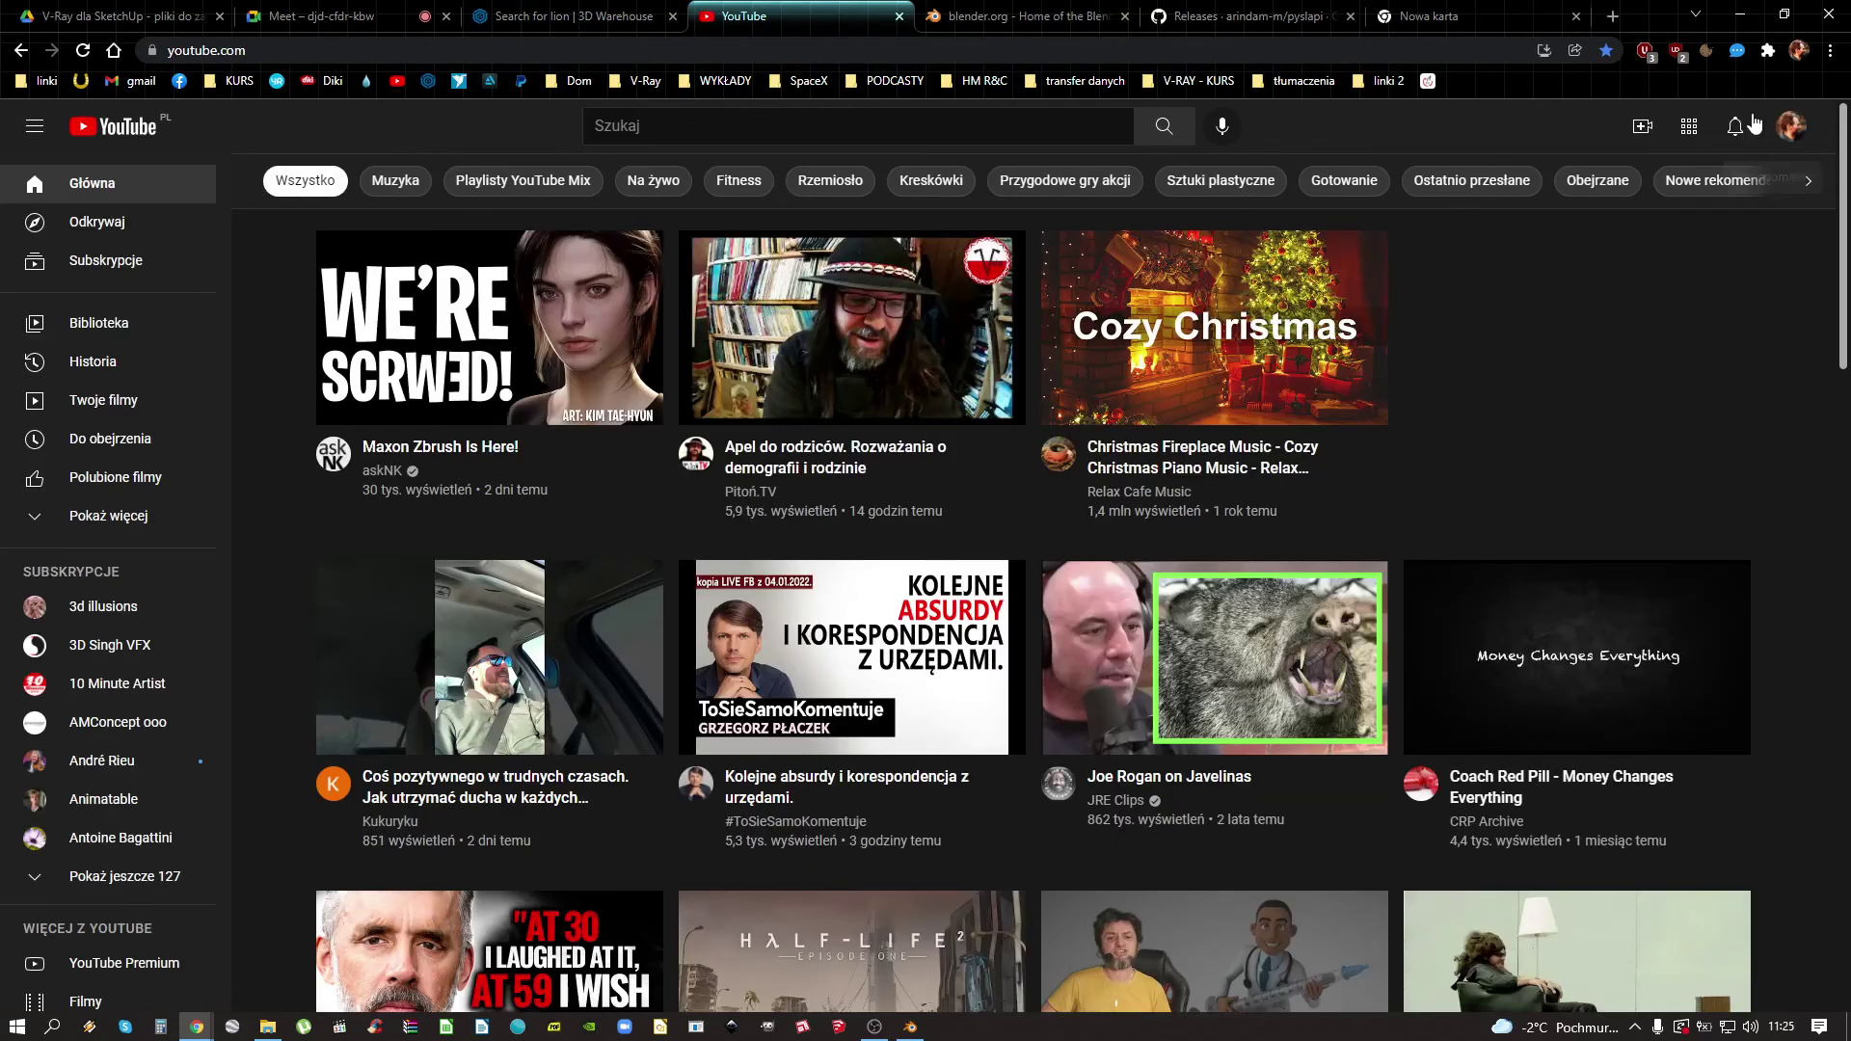
pyautogui.click(1791, 126)
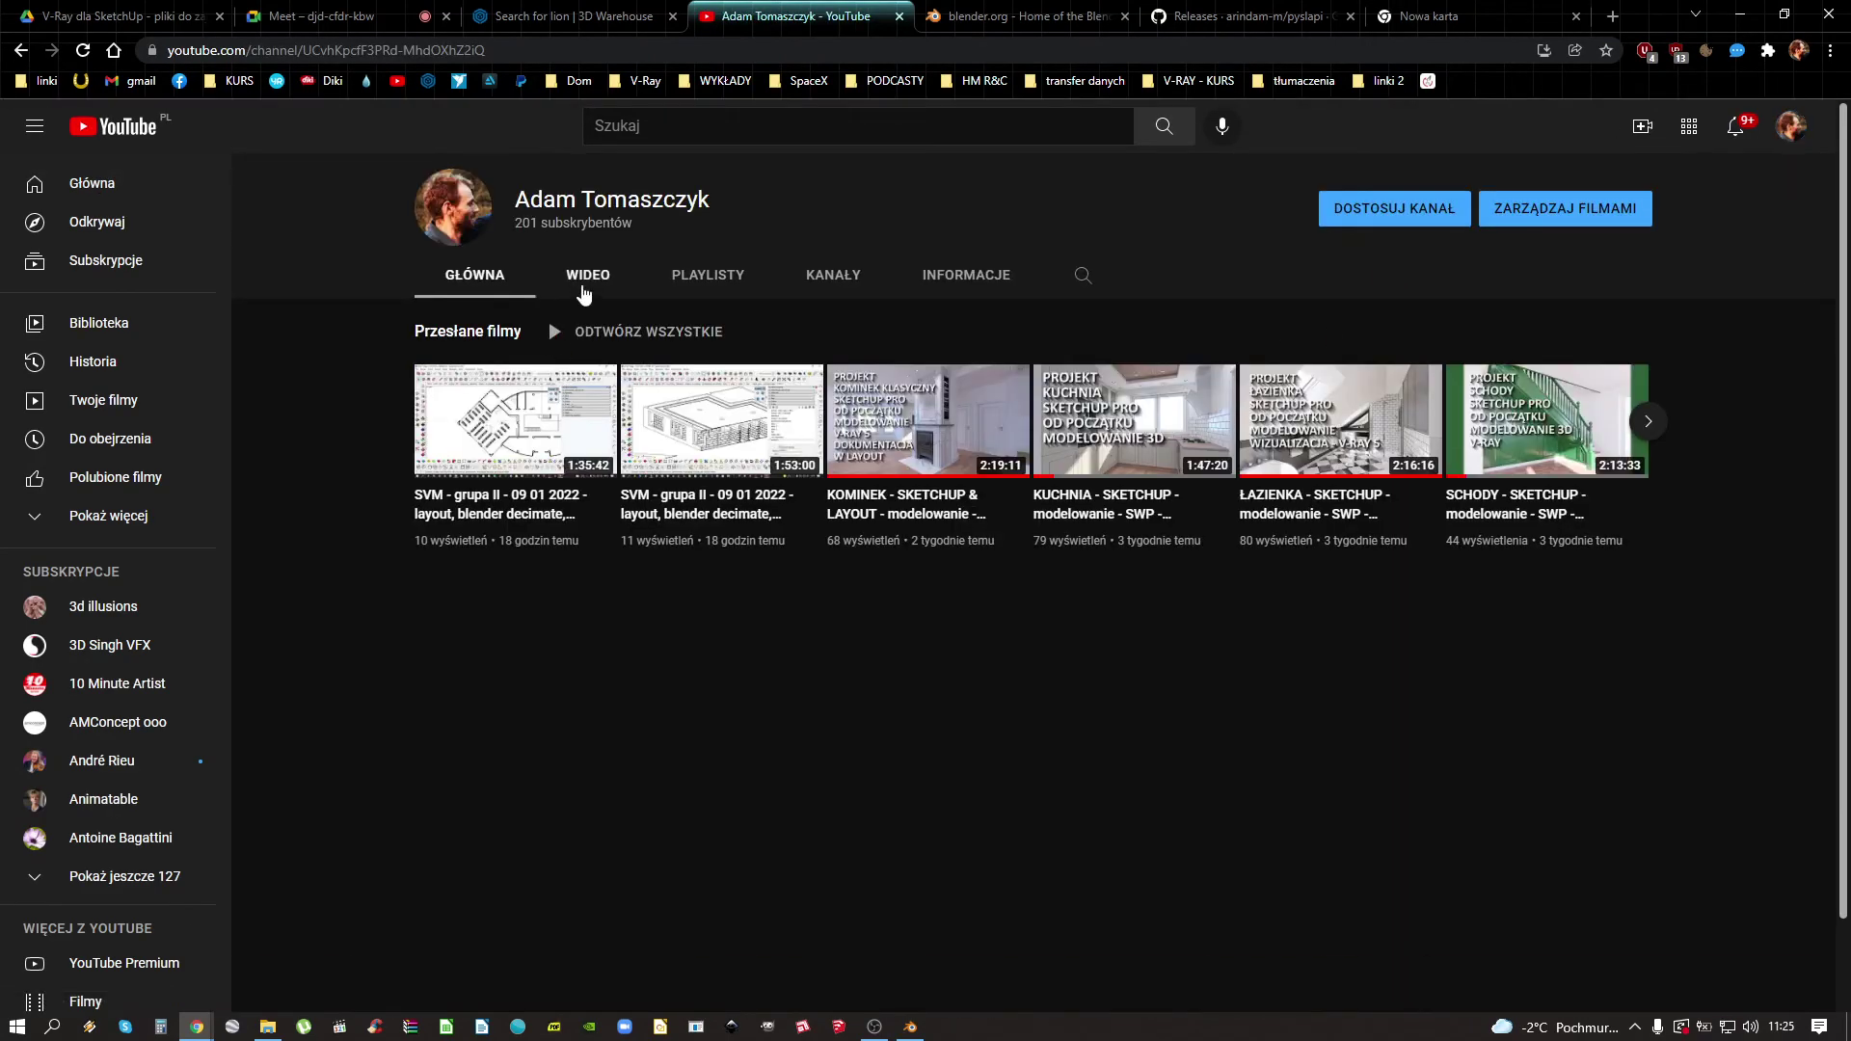
pyautogui.click(587, 274)
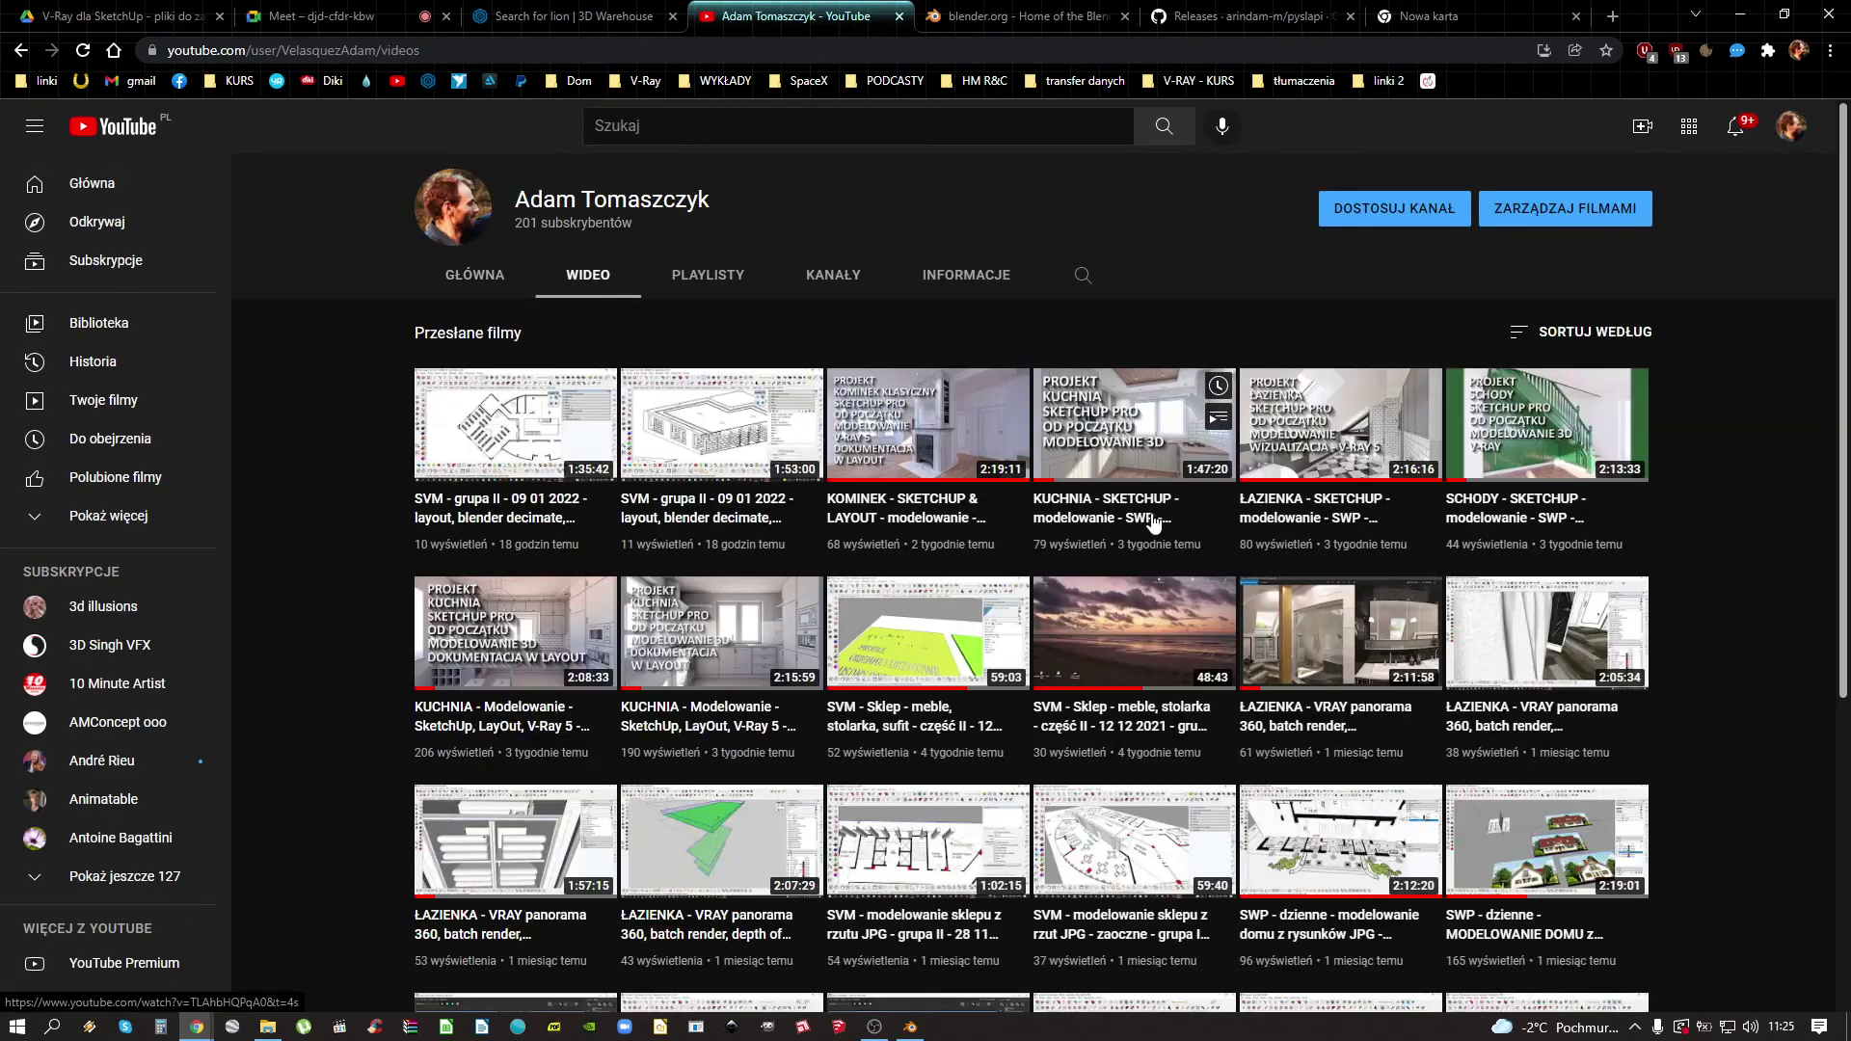
pyautogui.scroll(-5, 1735, 405)
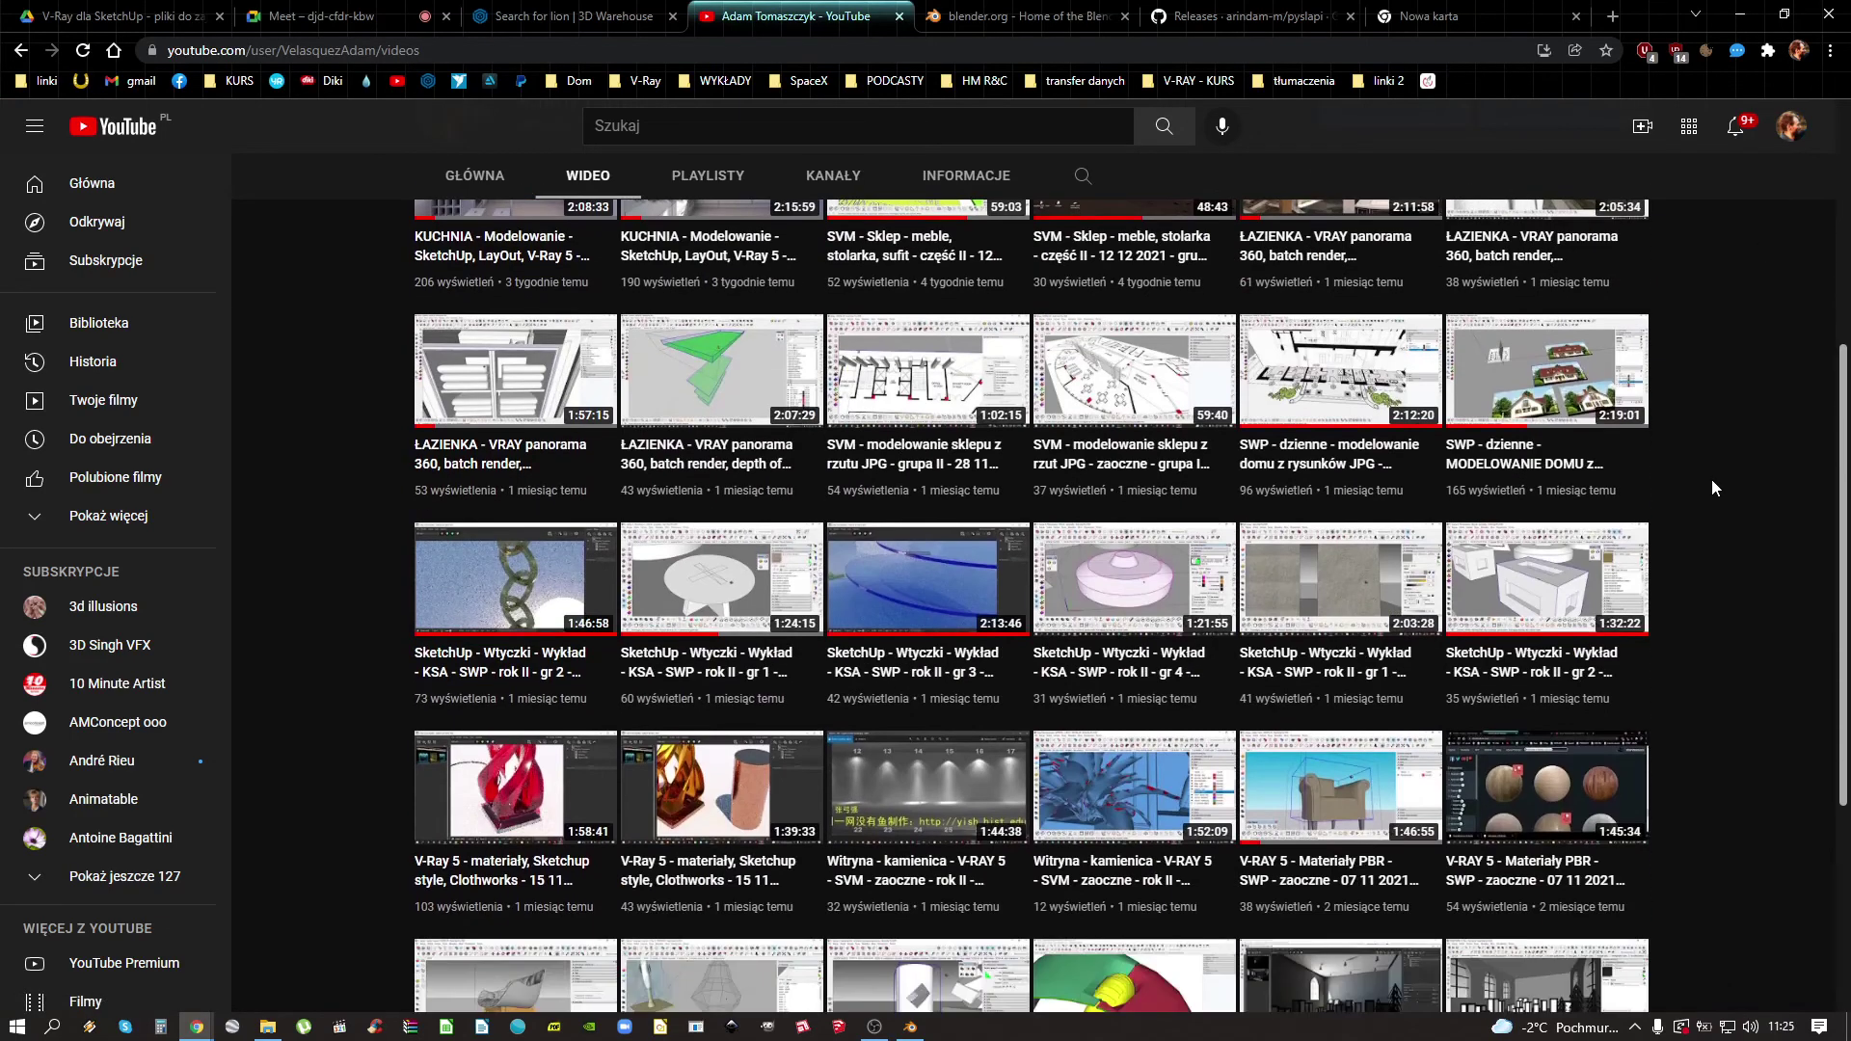
pyautogui.scroll(-2, 1711, 478)
pyautogui.scroll(-2, 1710, 478)
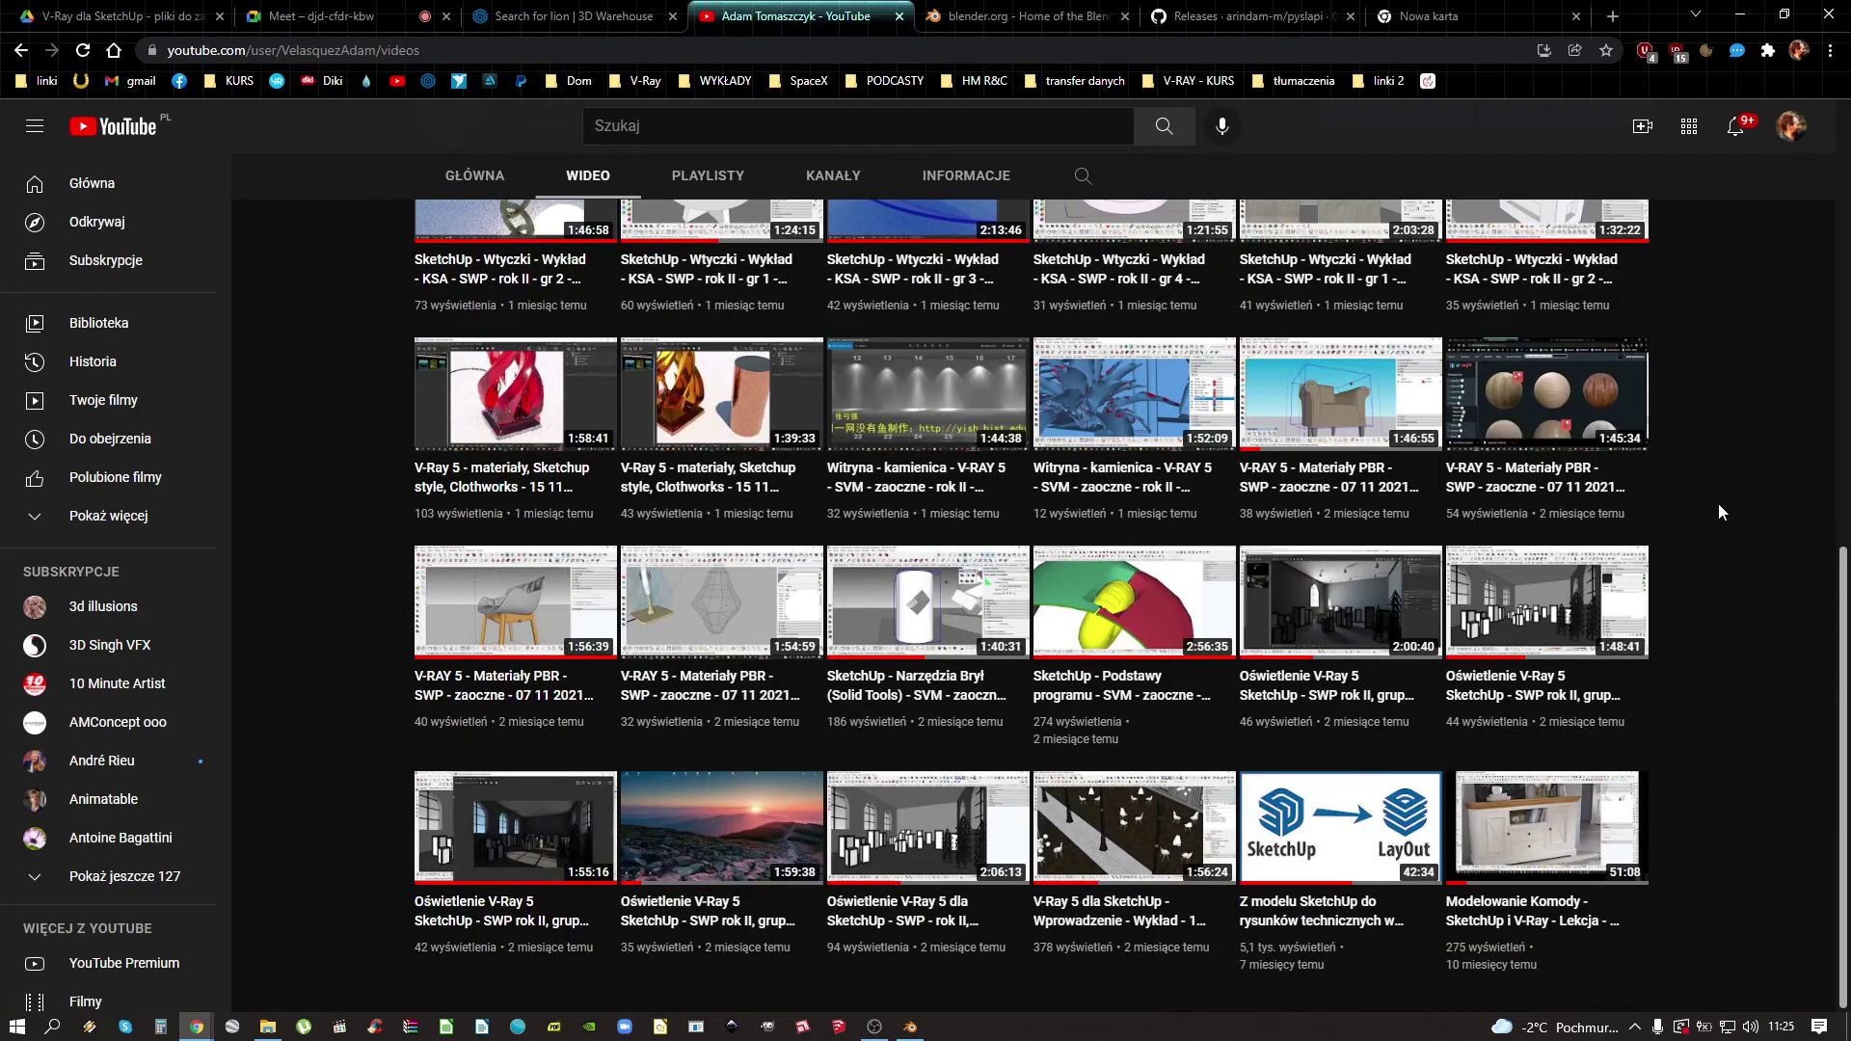
pyautogui.moveTo(1134, 828)
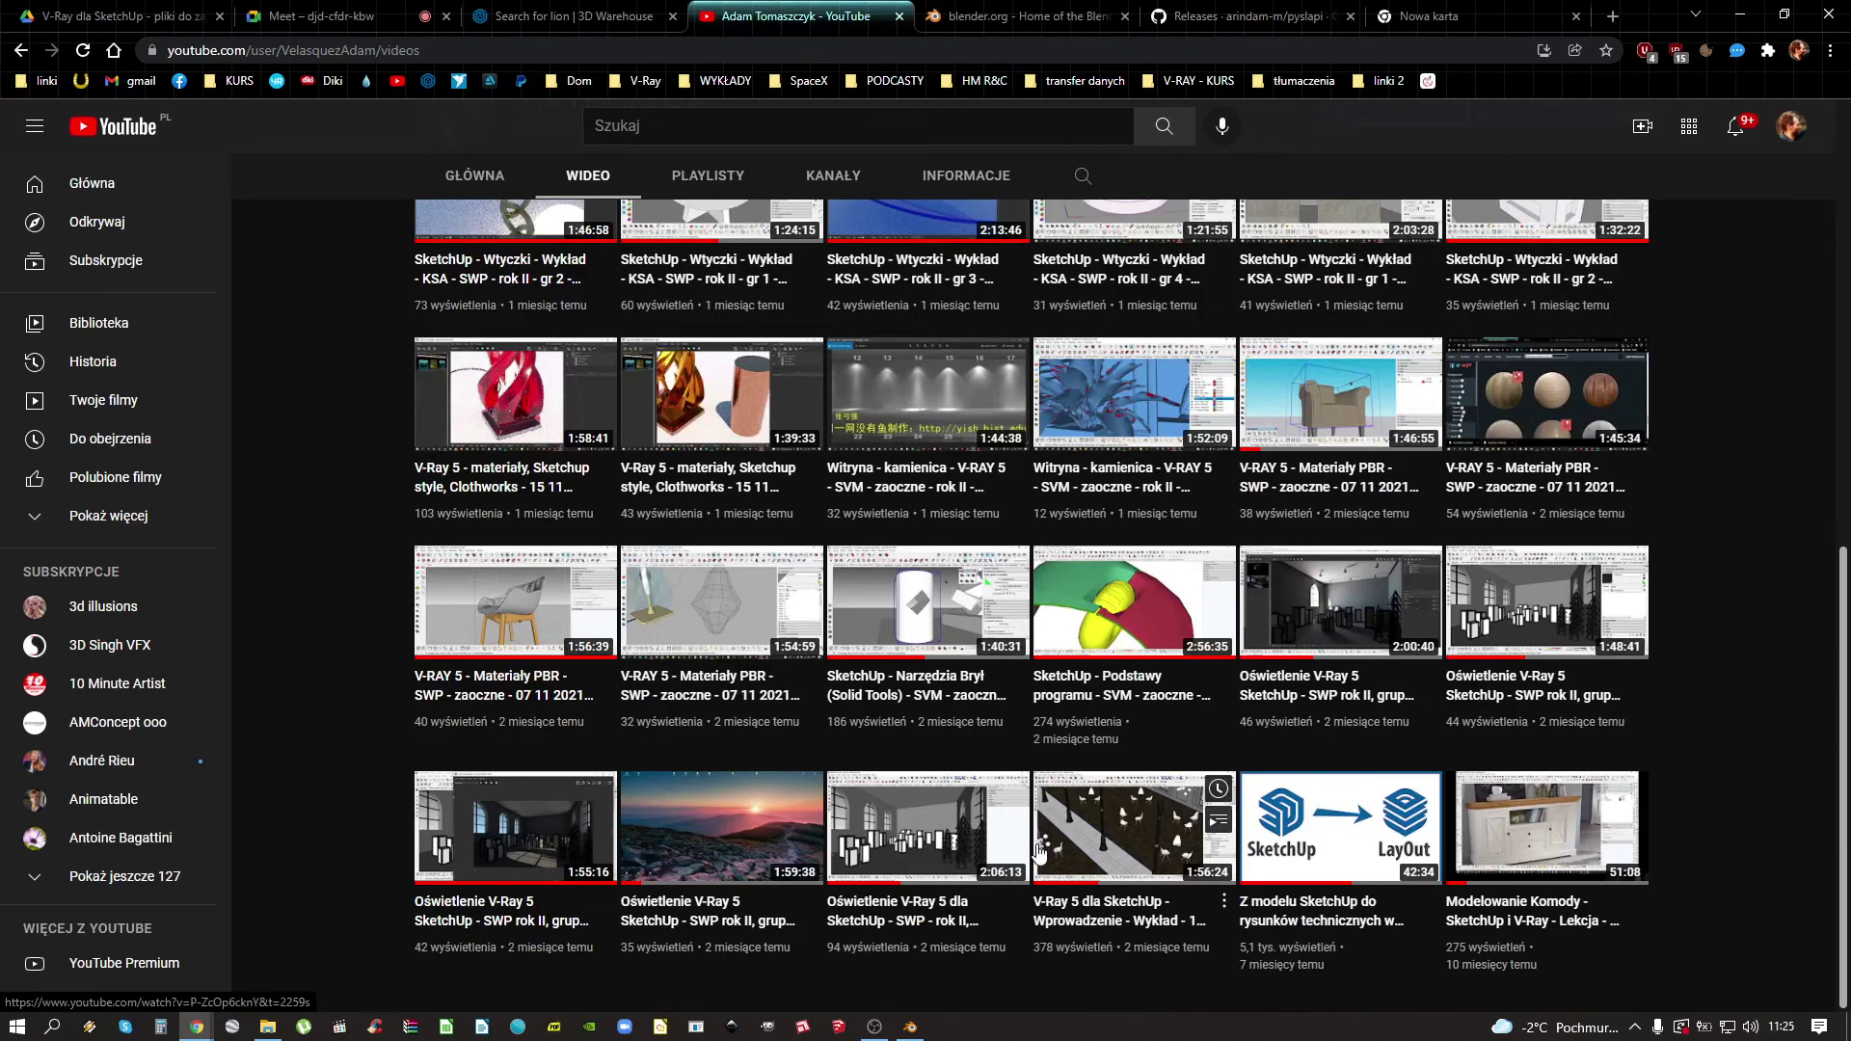
# - Open the V-Ray 5 dla SketchUp lecture and pause it around 1:21:48 on the Frame Buffer render
pyautogui.click(1124, 841)
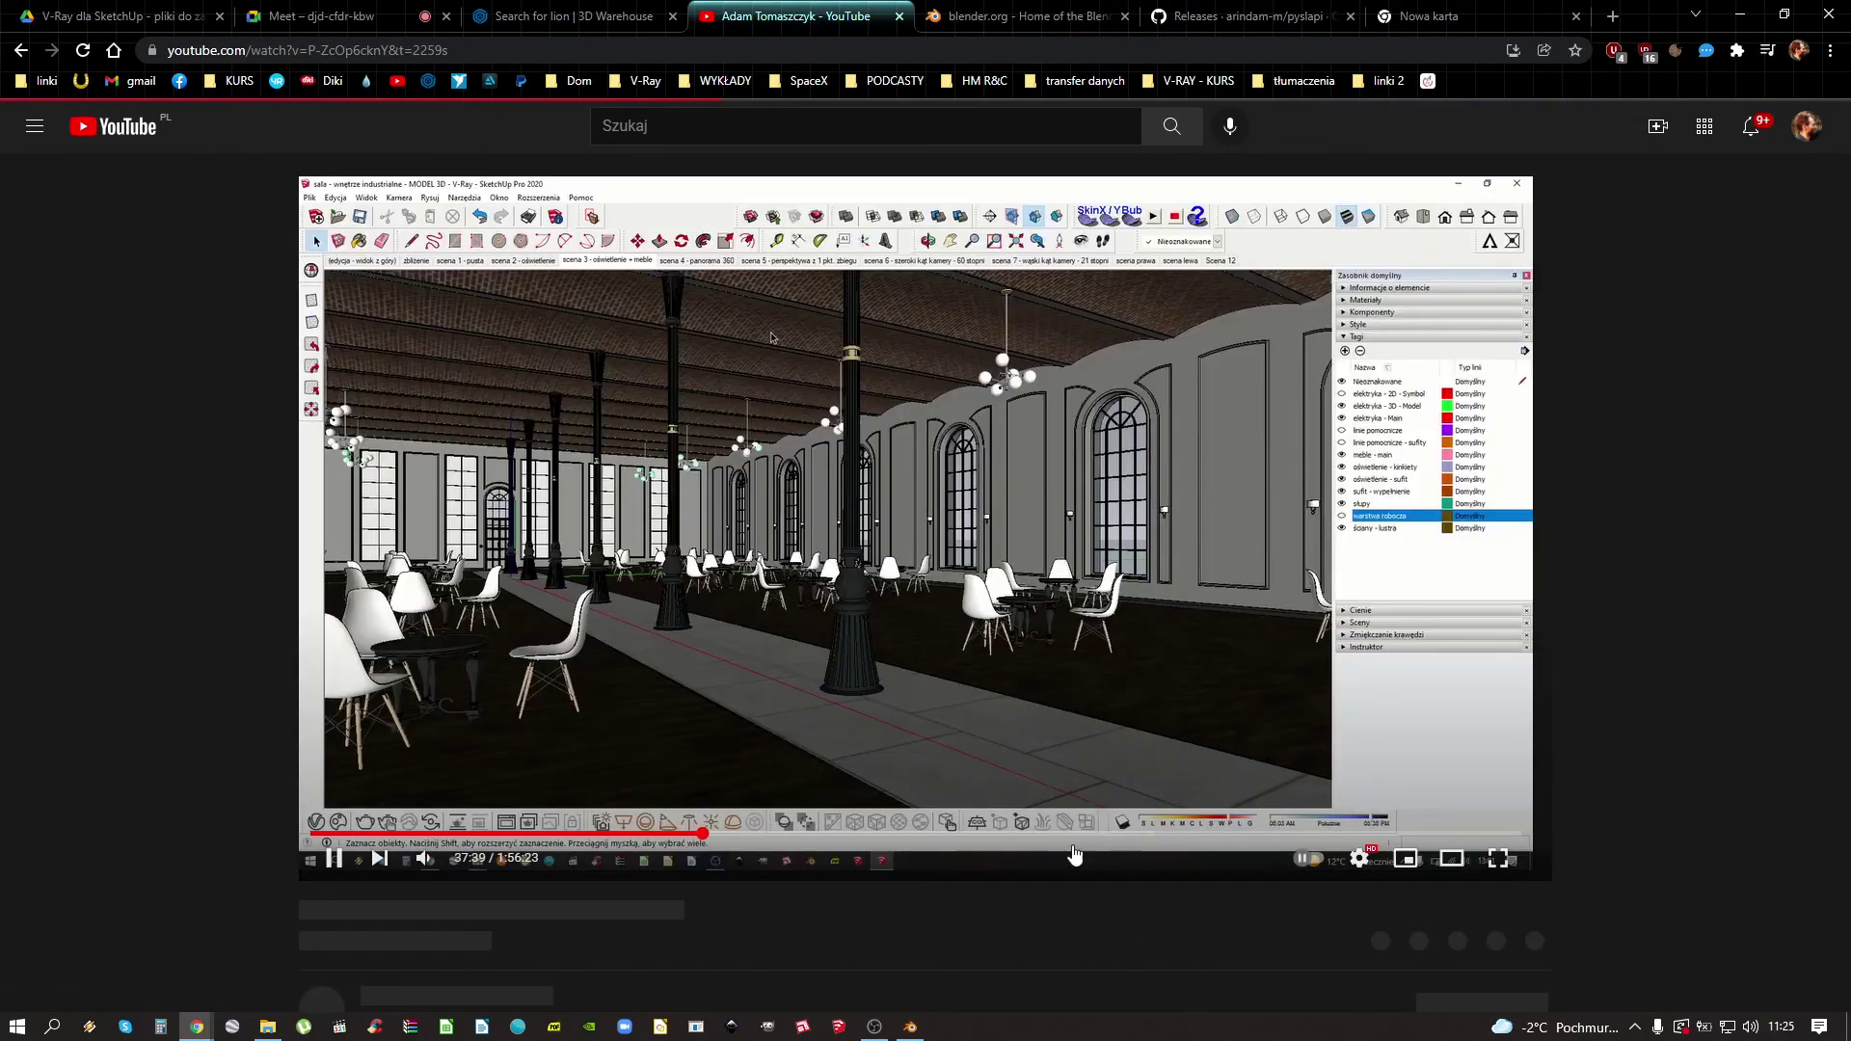
pyautogui.click(768, 669)
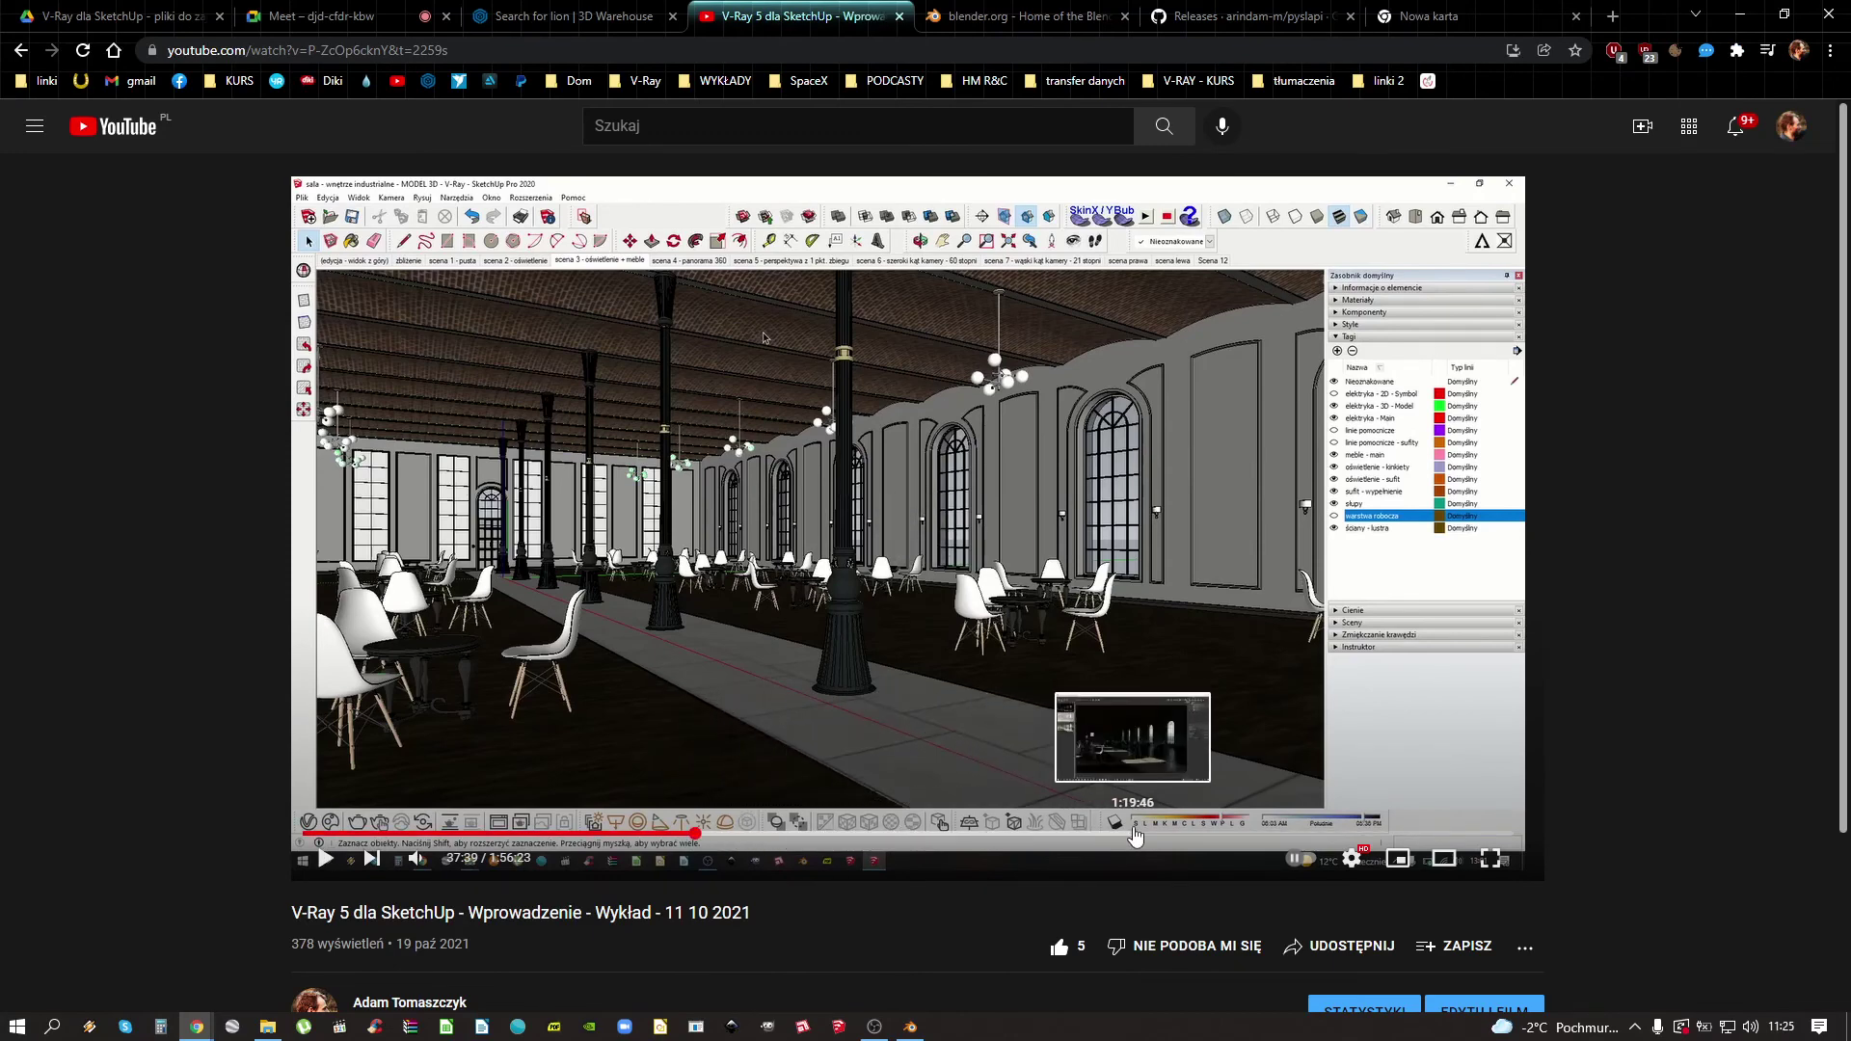
pyautogui.click(1124, 835)
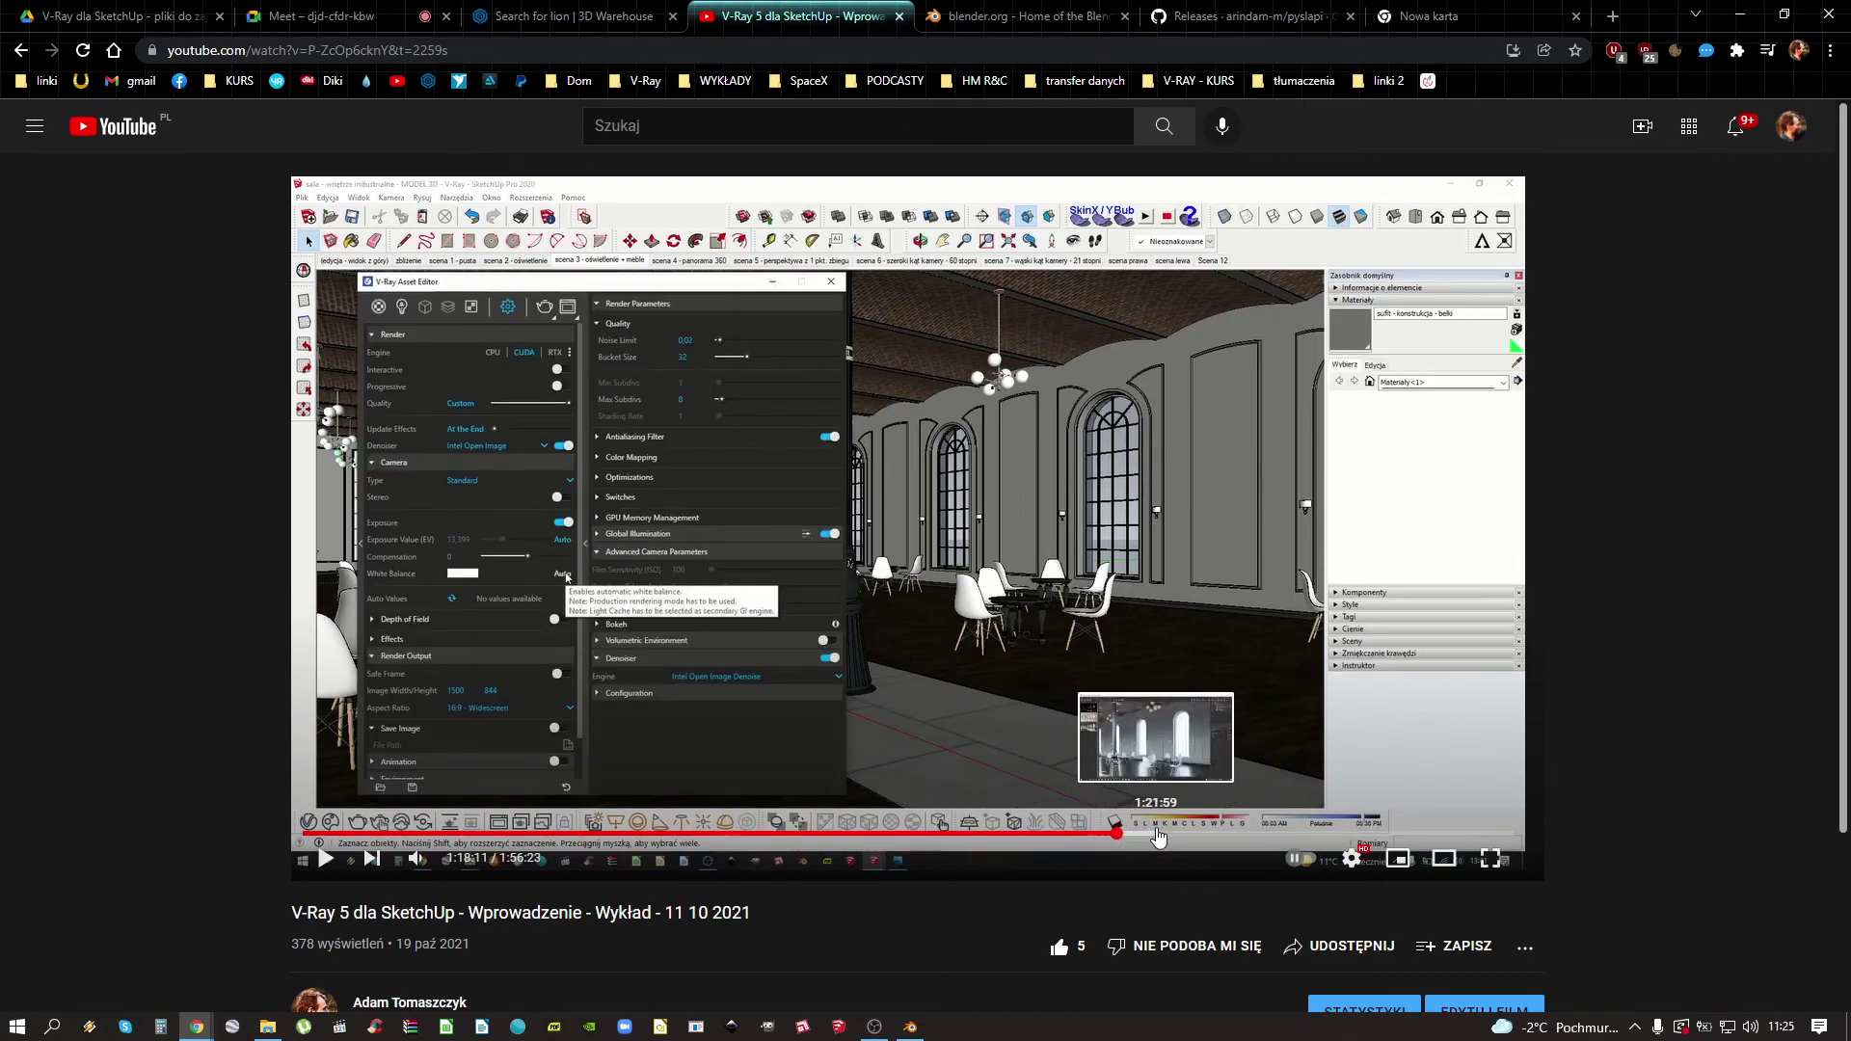
pyautogui.click(1158, 835)
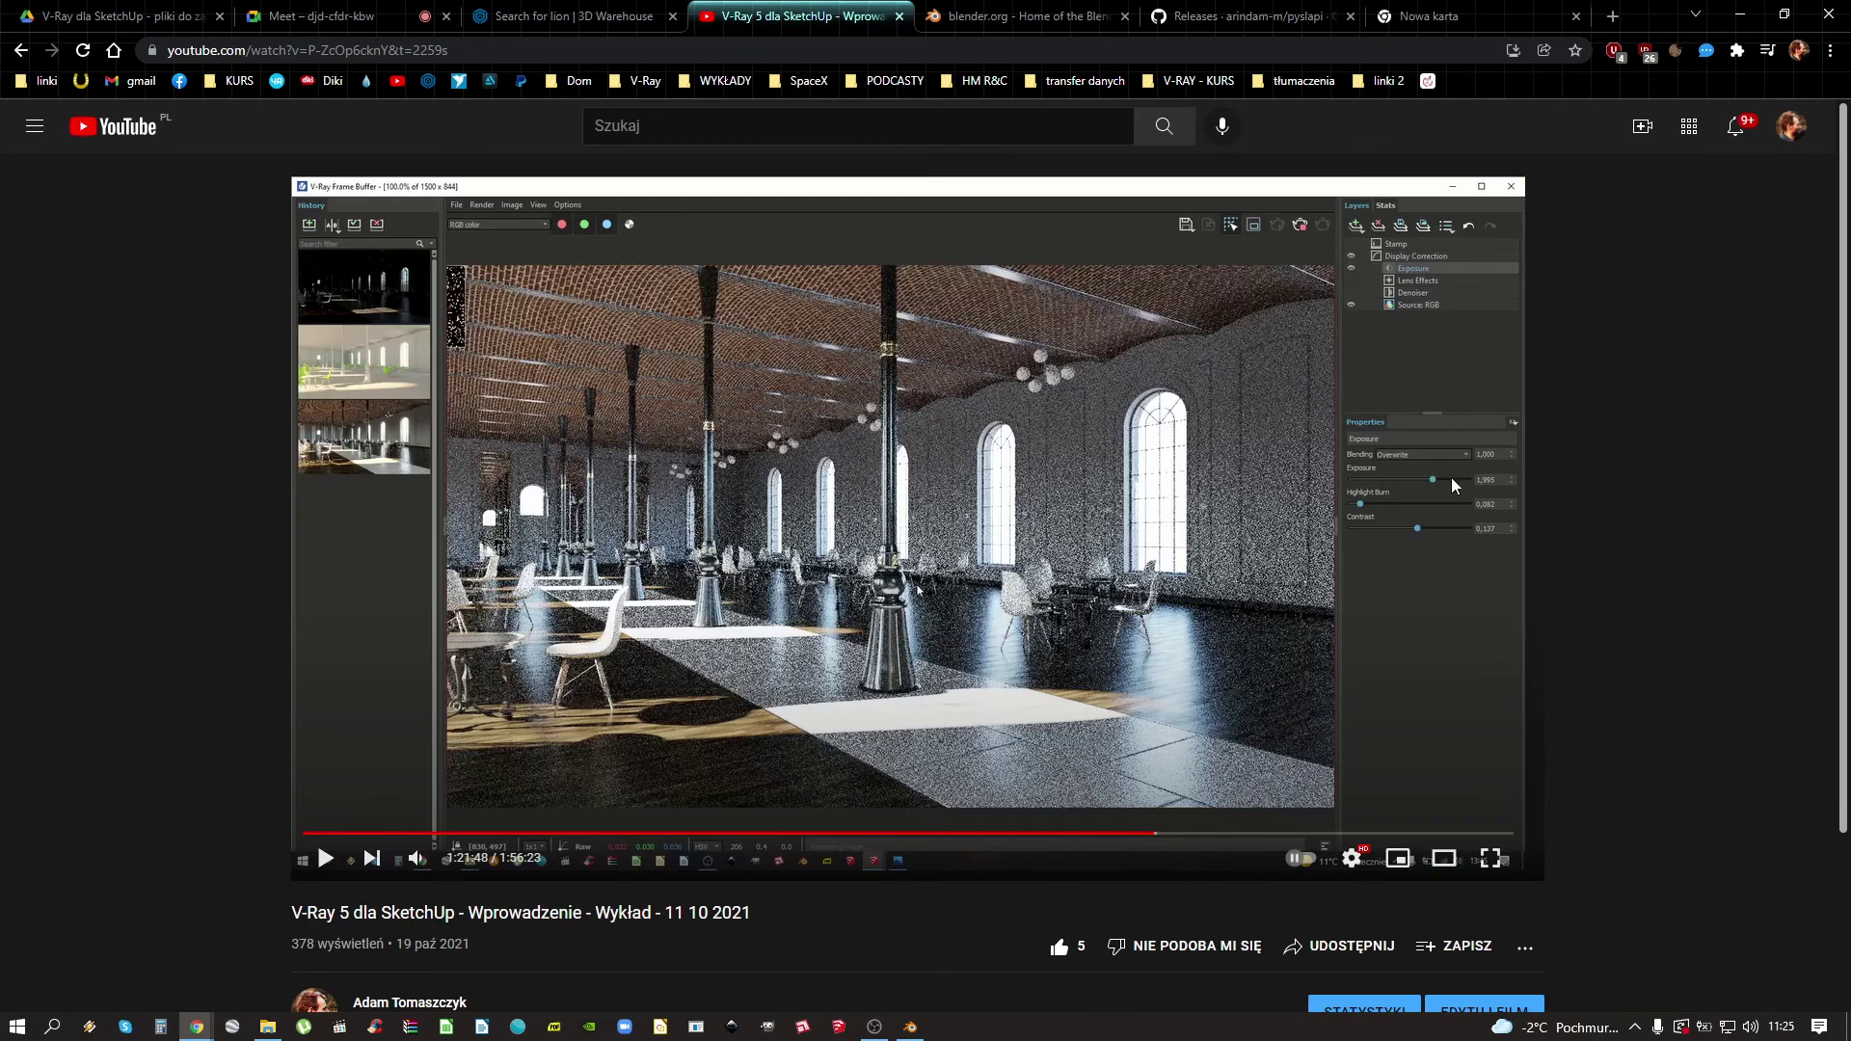
pyautogui.click(1120, 596)
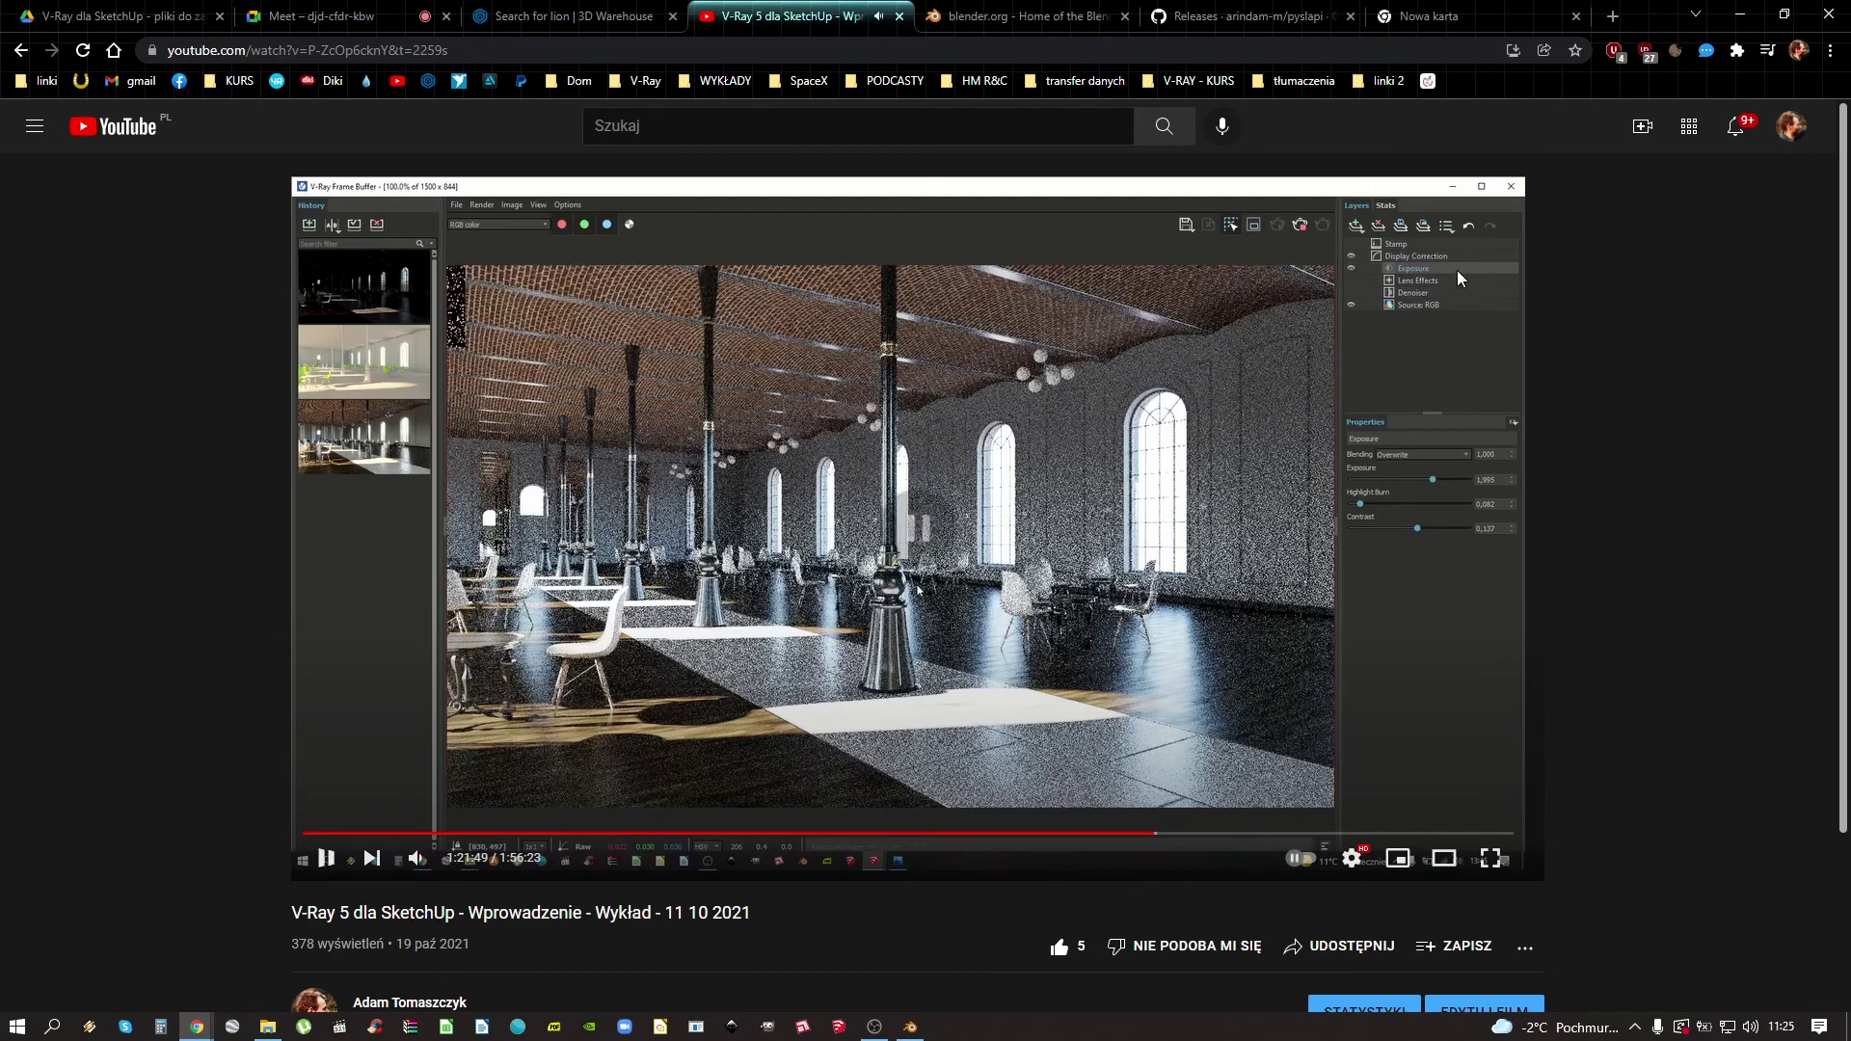
pyautogui.click(918, 590)
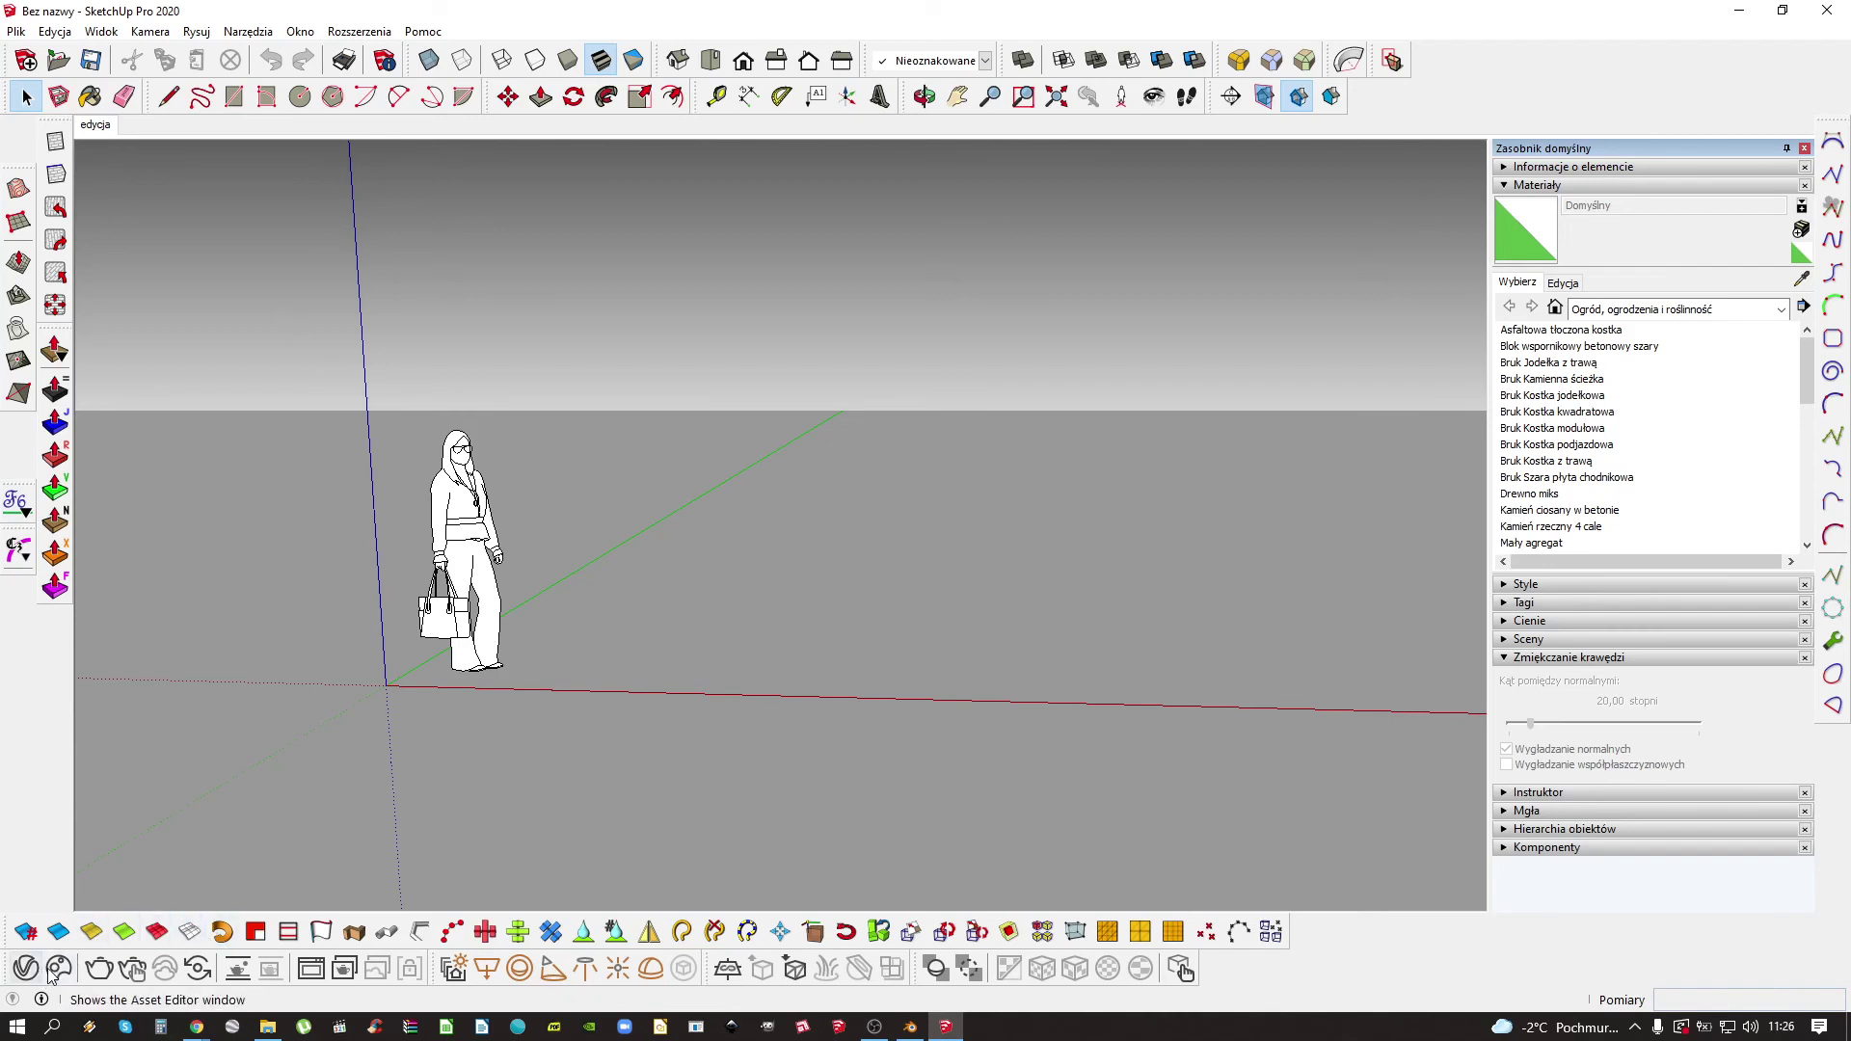
# - Open recent file 4, Dom - MODEL 3D, from the Plik (File) menu
pyautogui.click(15, 31)
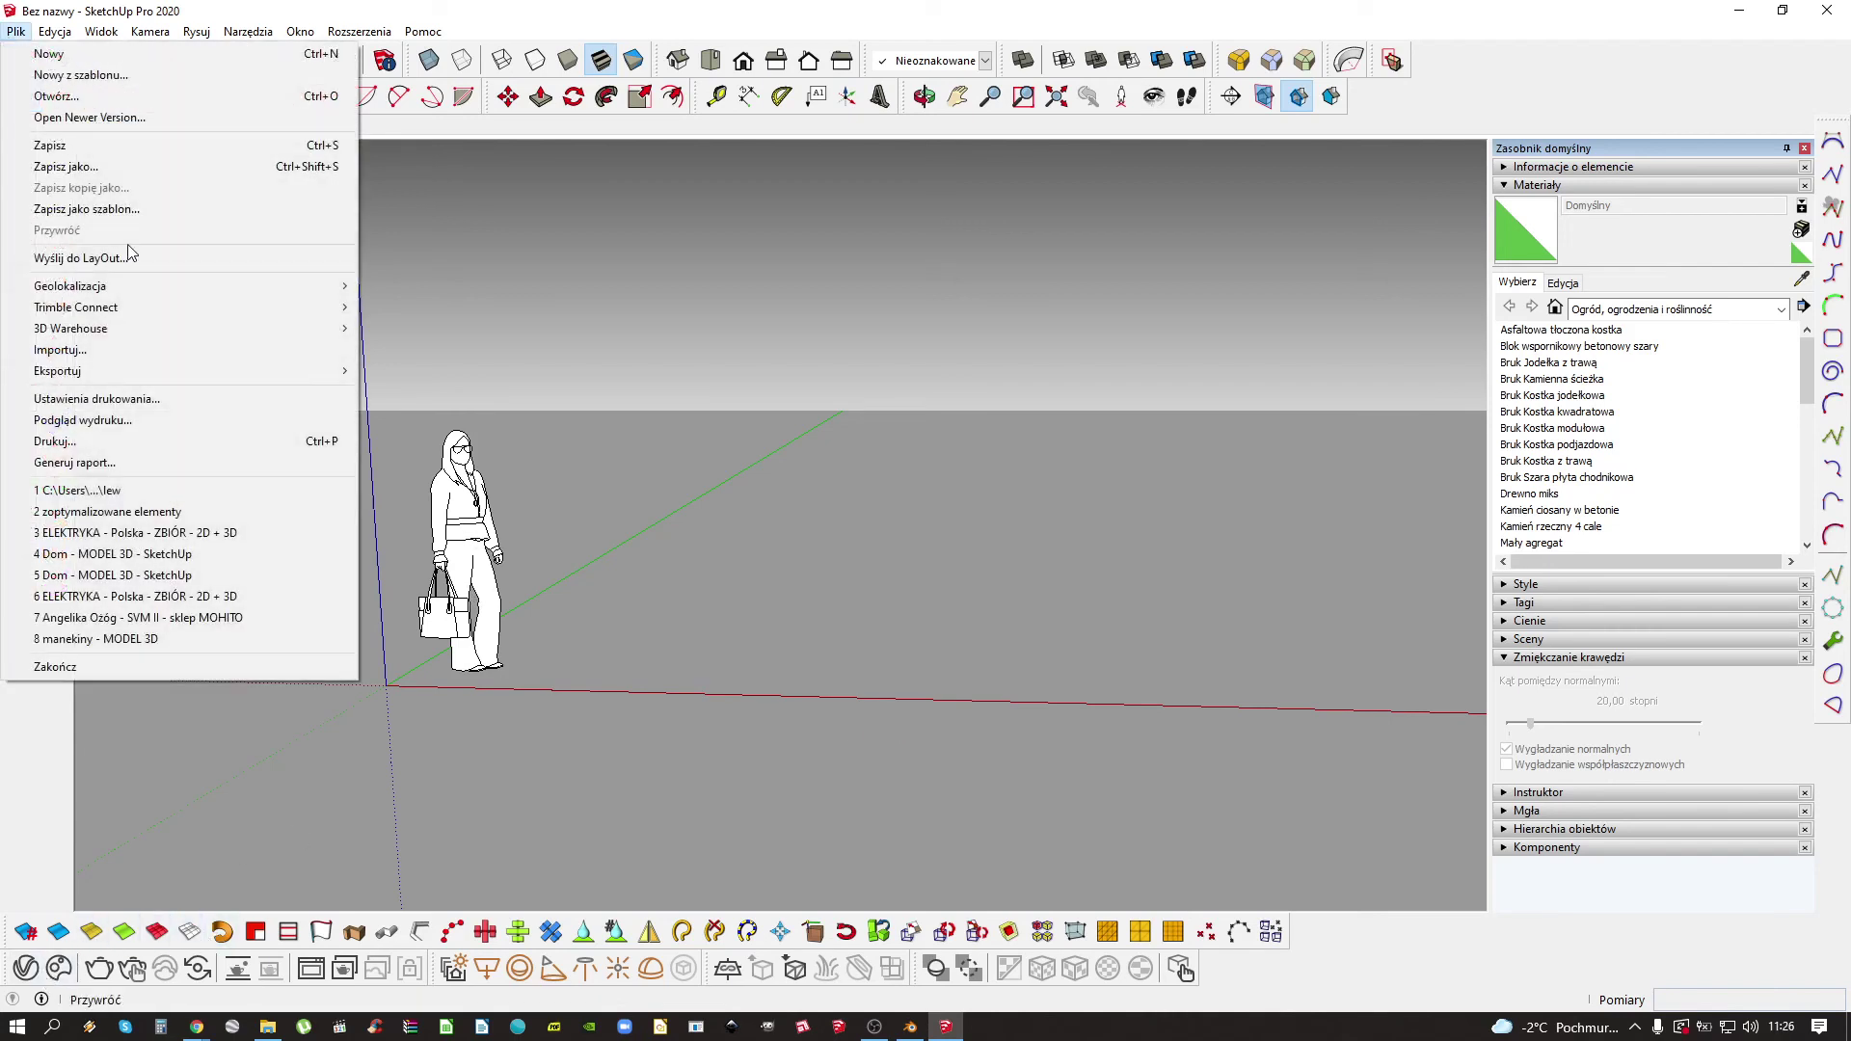
pyautogui.click(167, 555)
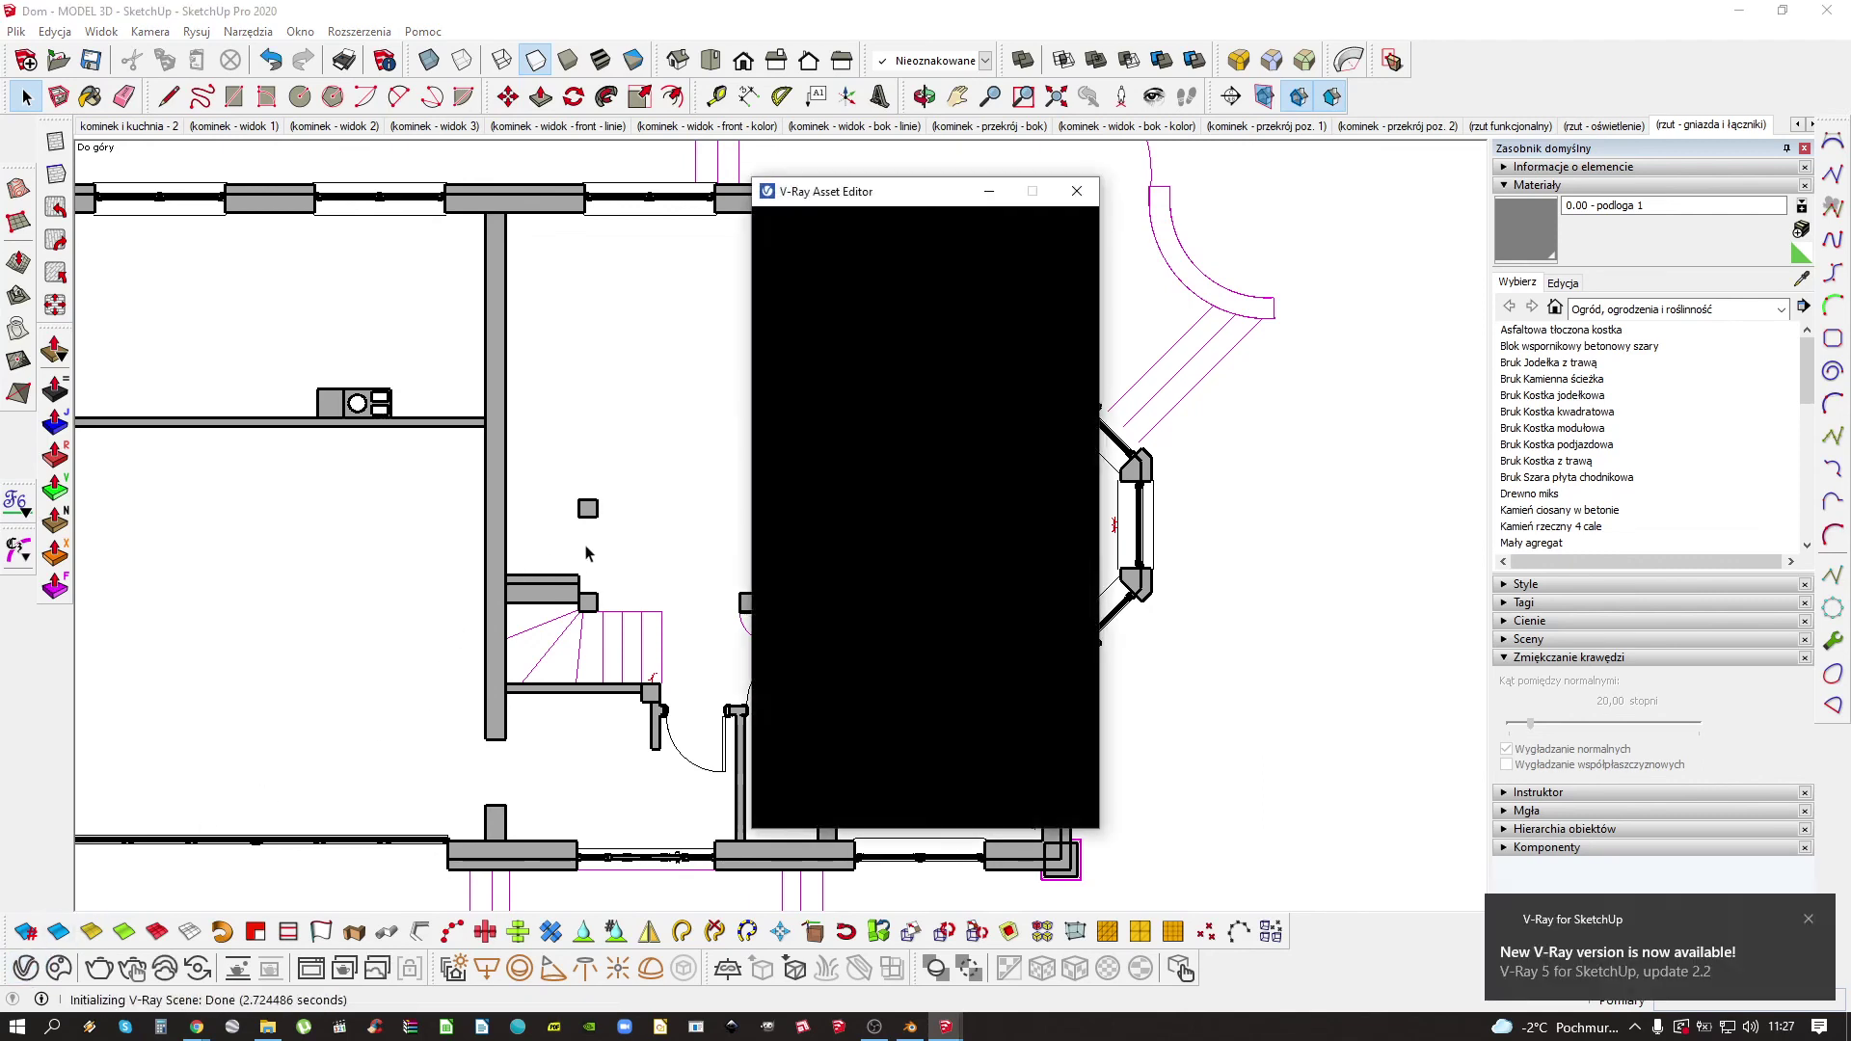
# - Enlarge the V-Ray Asset Editor and show its render settings with Camera expanded
pyautogui.moveTo(900, 193); pyautogui.dragTo(737, 170)
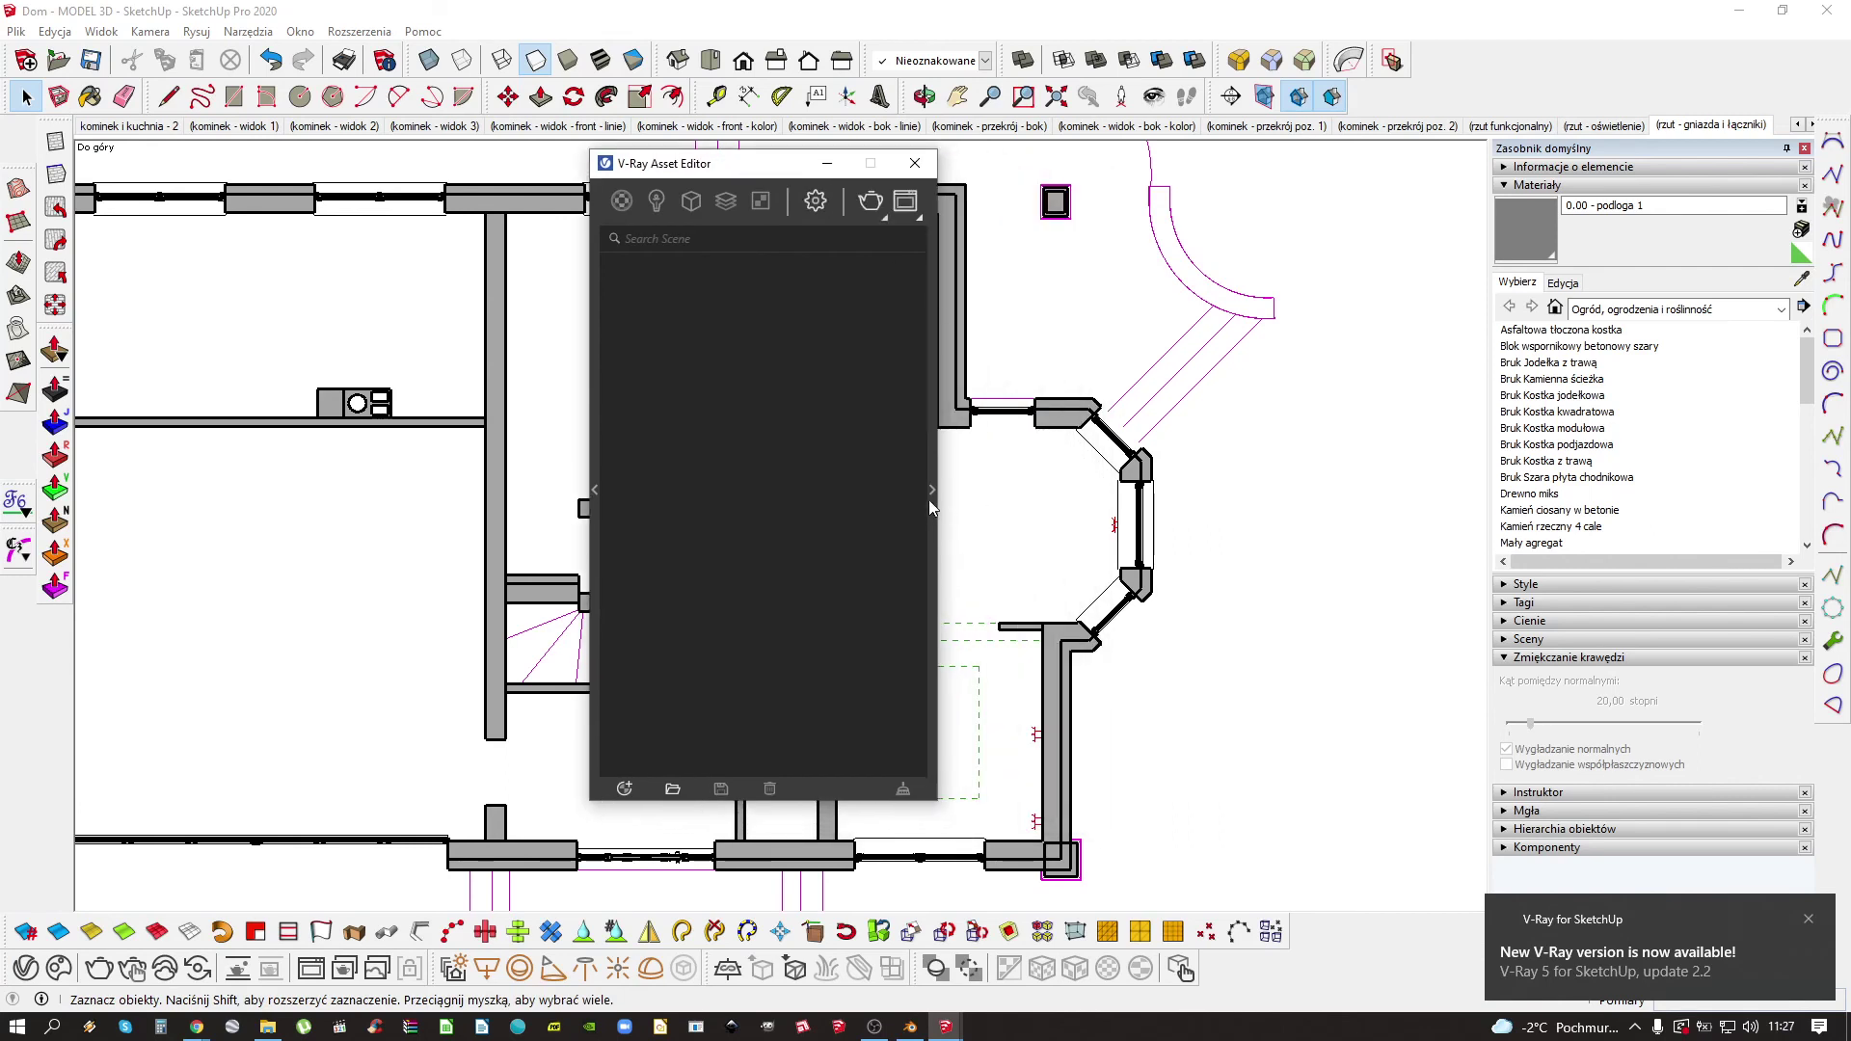
pyautogui.moveTo(834, 802); pyautogui.dragTo(835, 902)
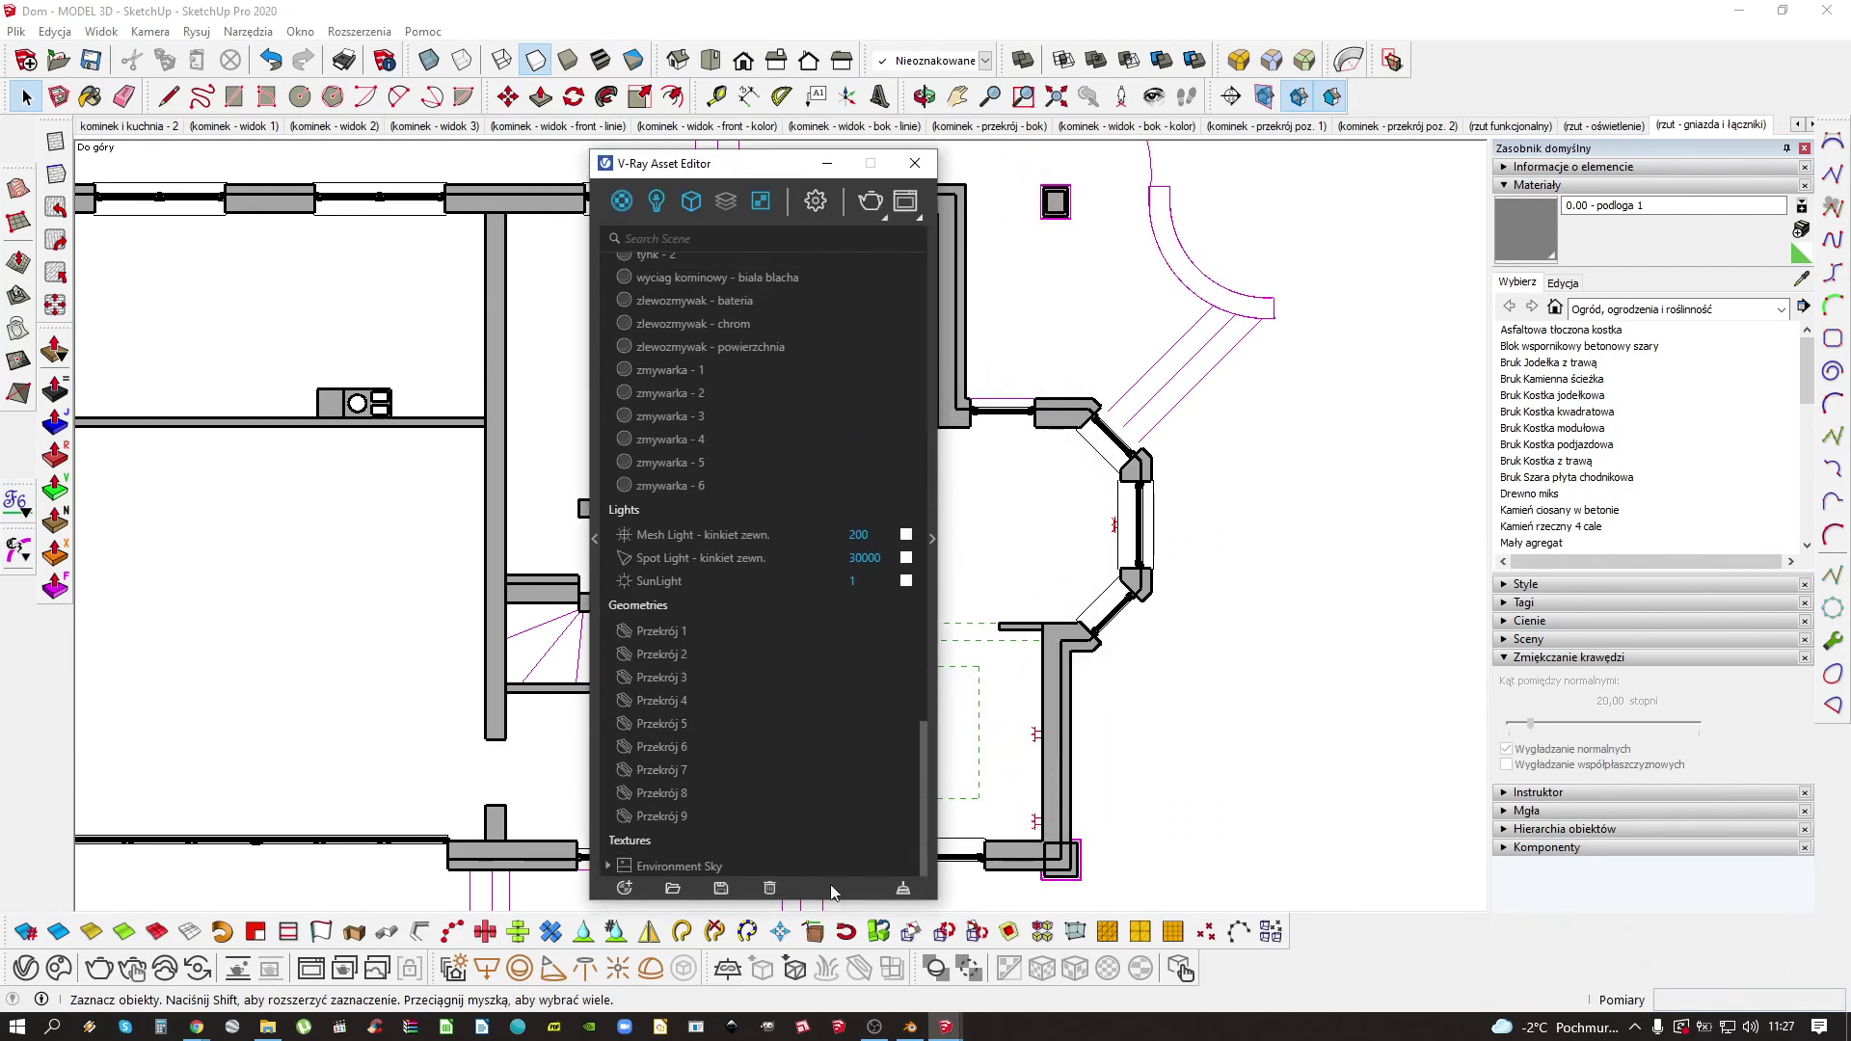
pyautogui.click(932, 537)
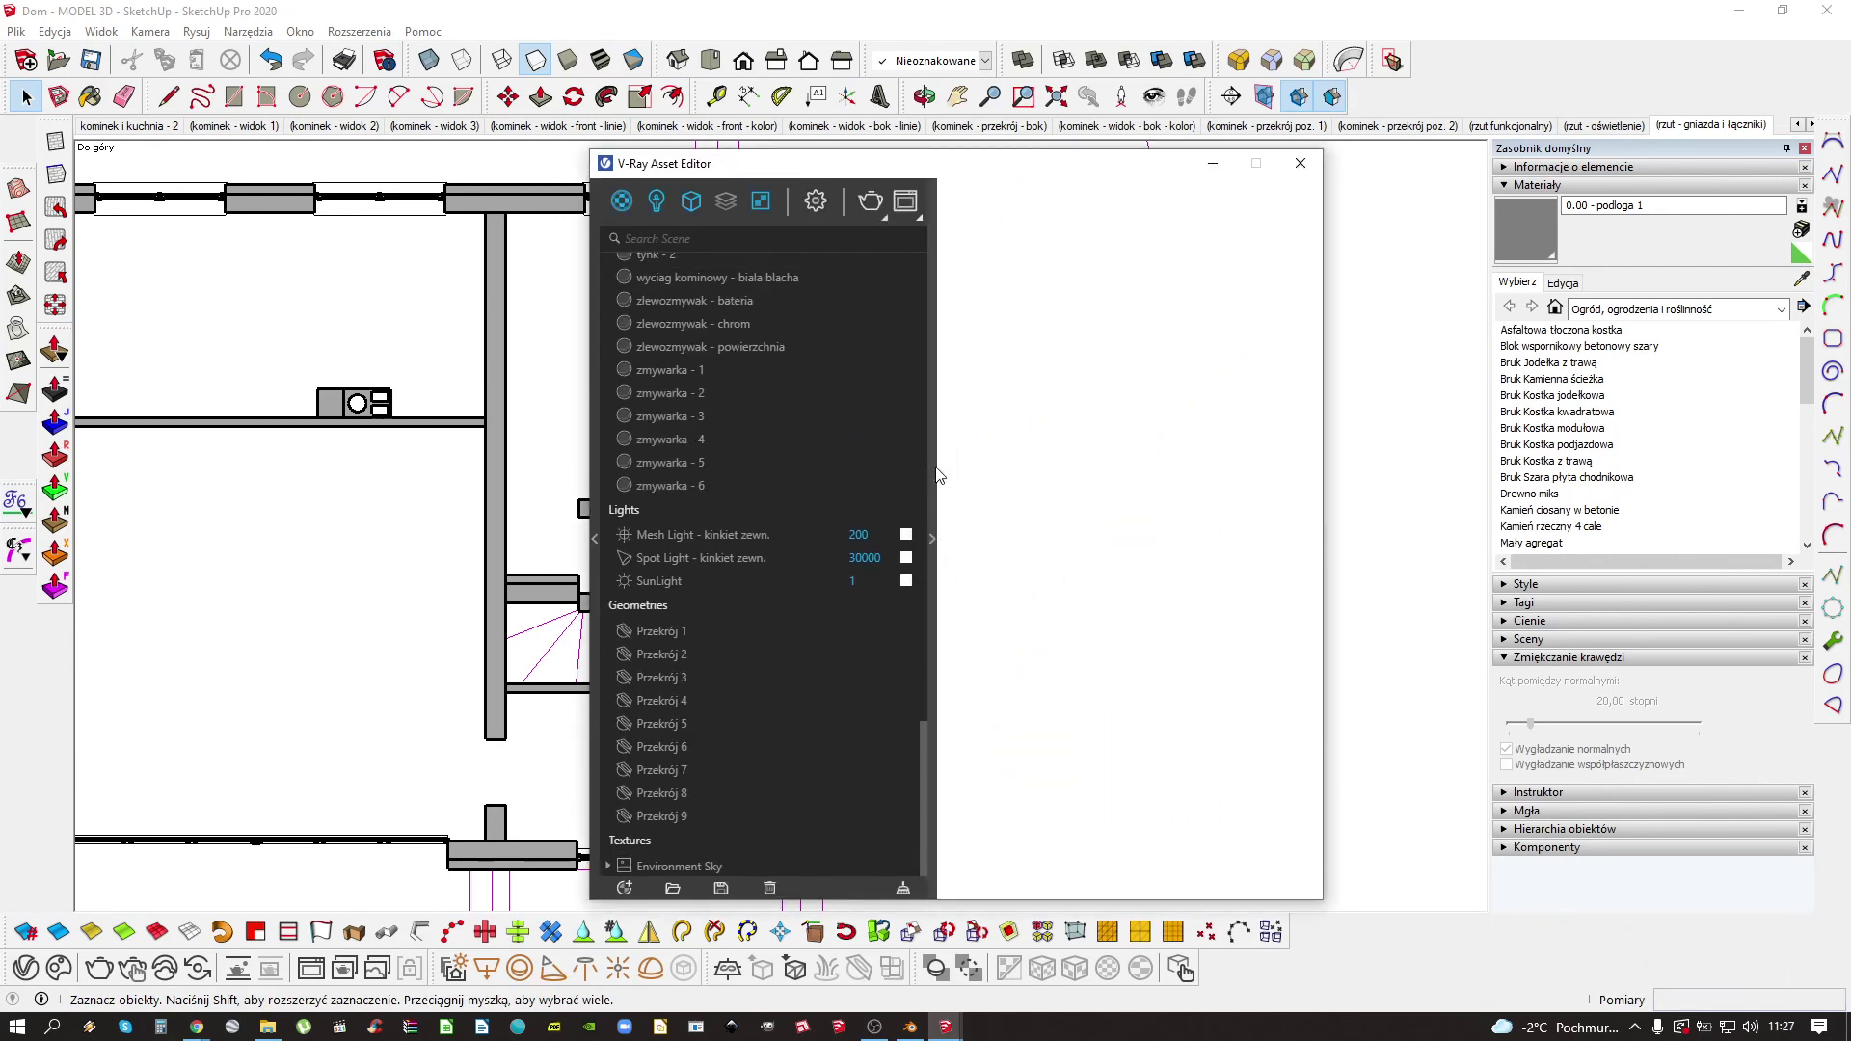
pyautogui.click(816, 203)
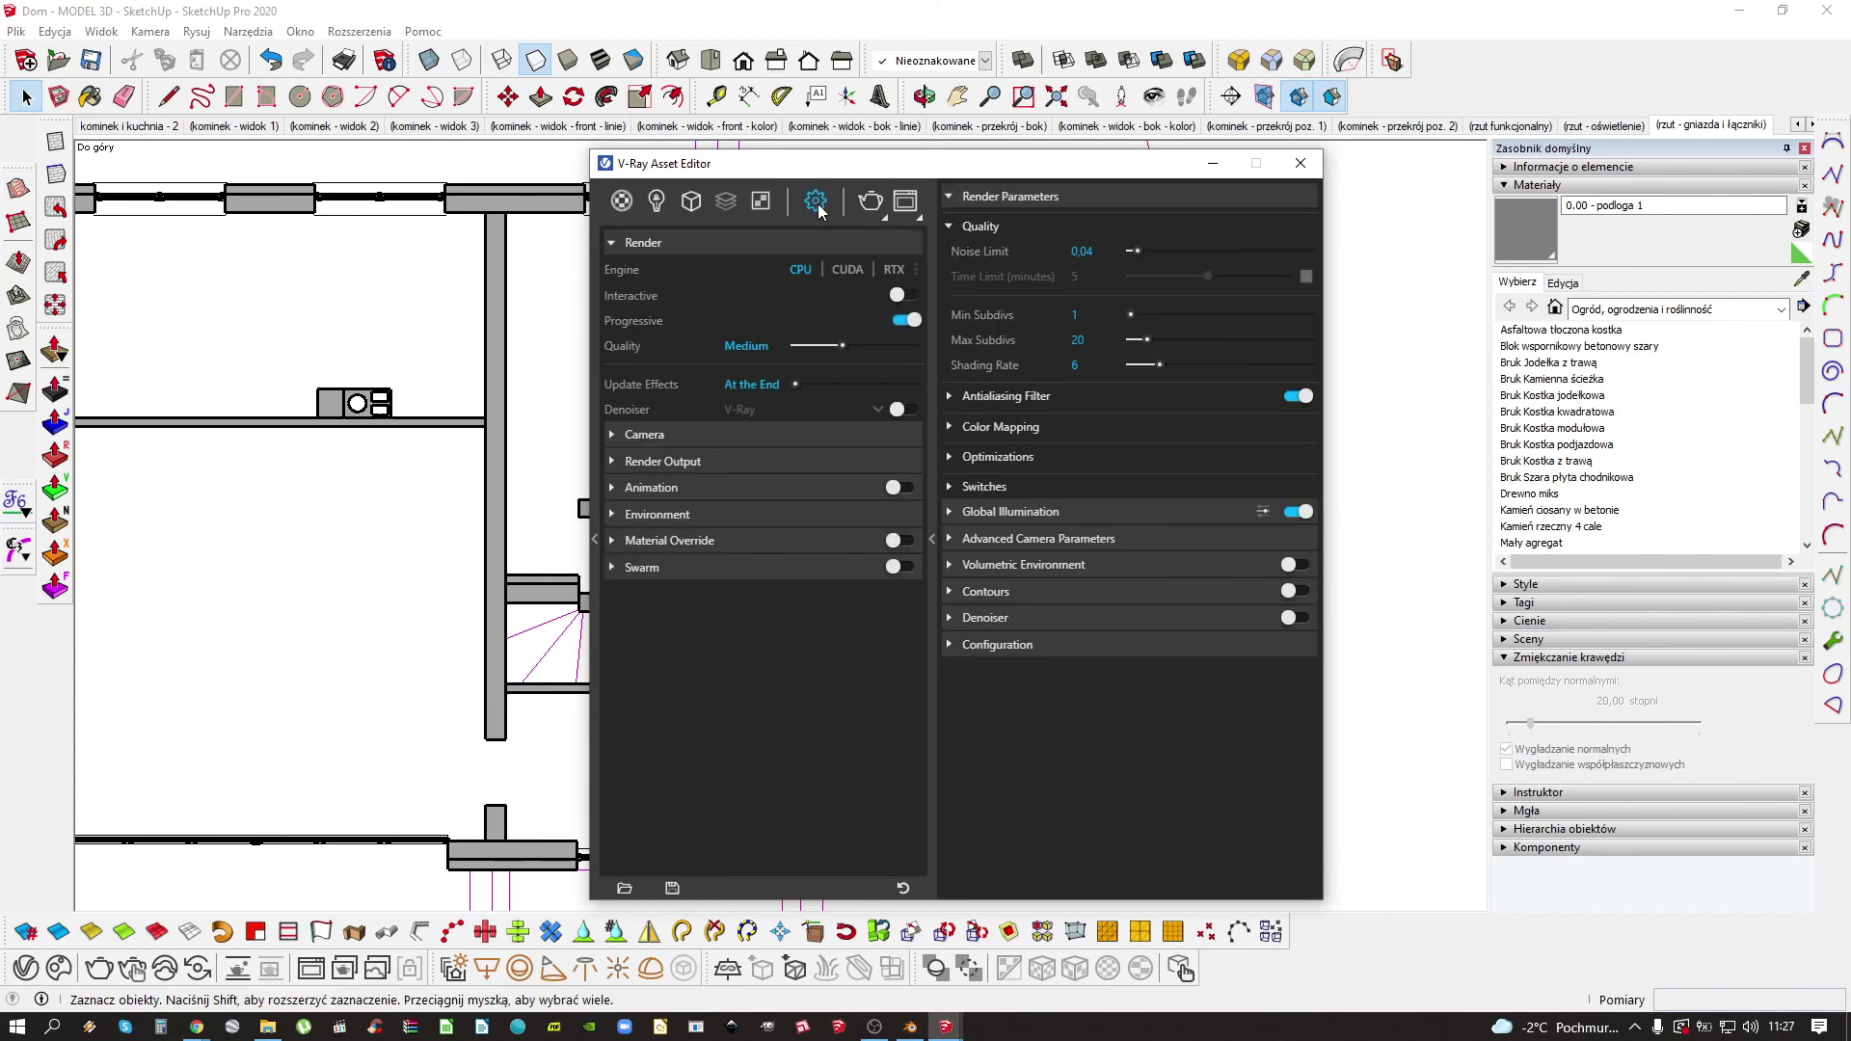
pyautogui.click(662, 436)
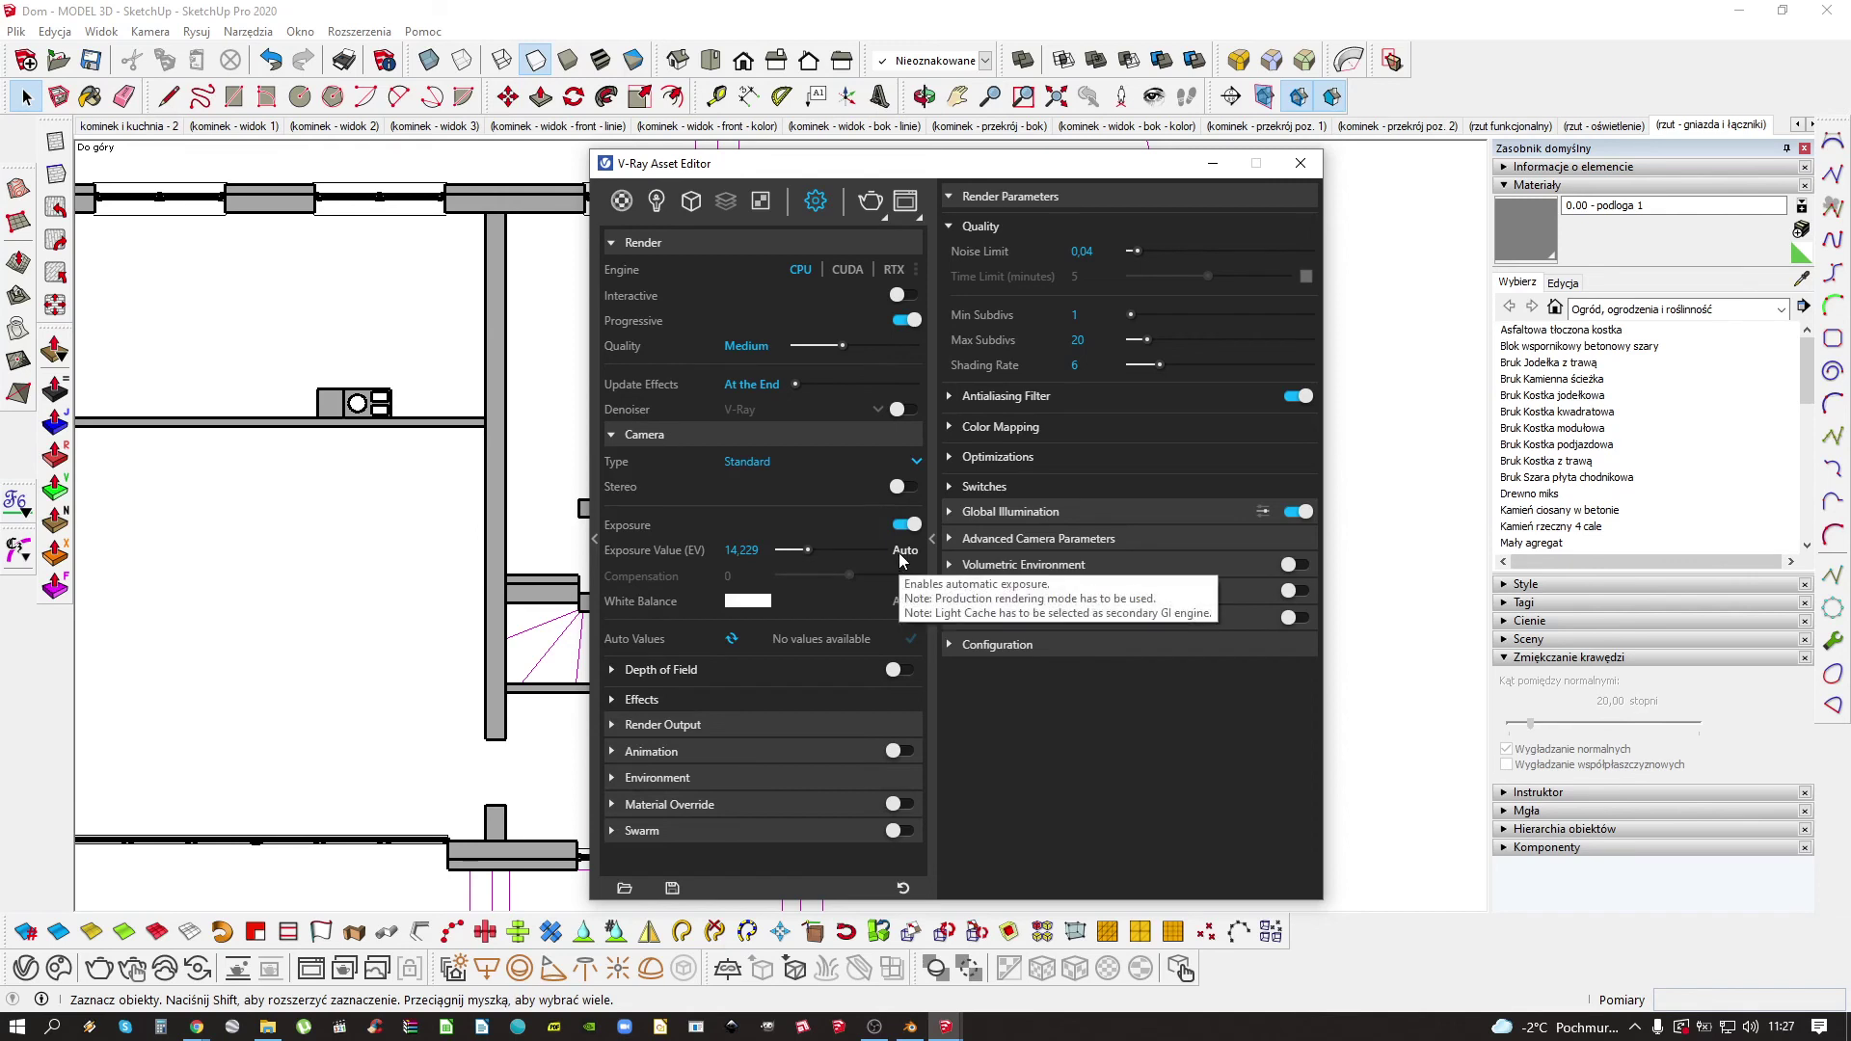
# - Turn off Progressive rendering and set Exposure Value and White Balance to Auto
pyautogui.click(906, 320)
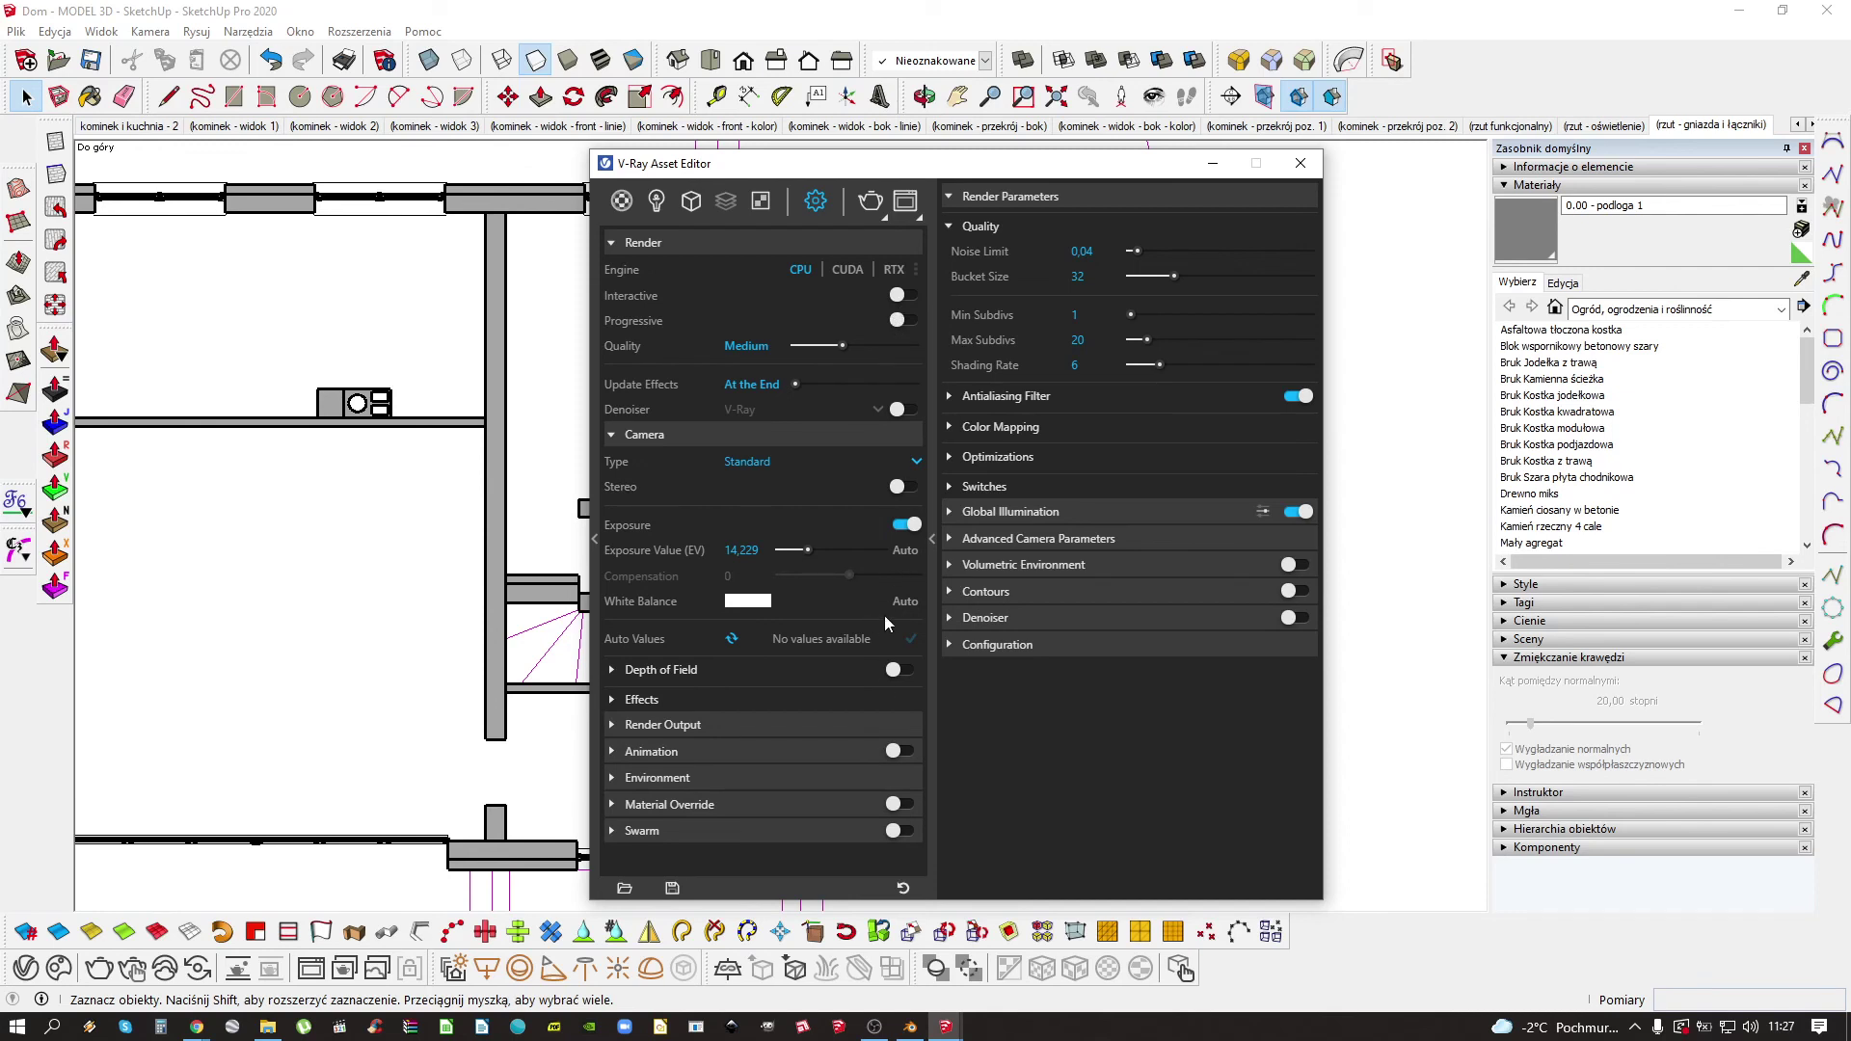
pyautogui.click(903, 297)
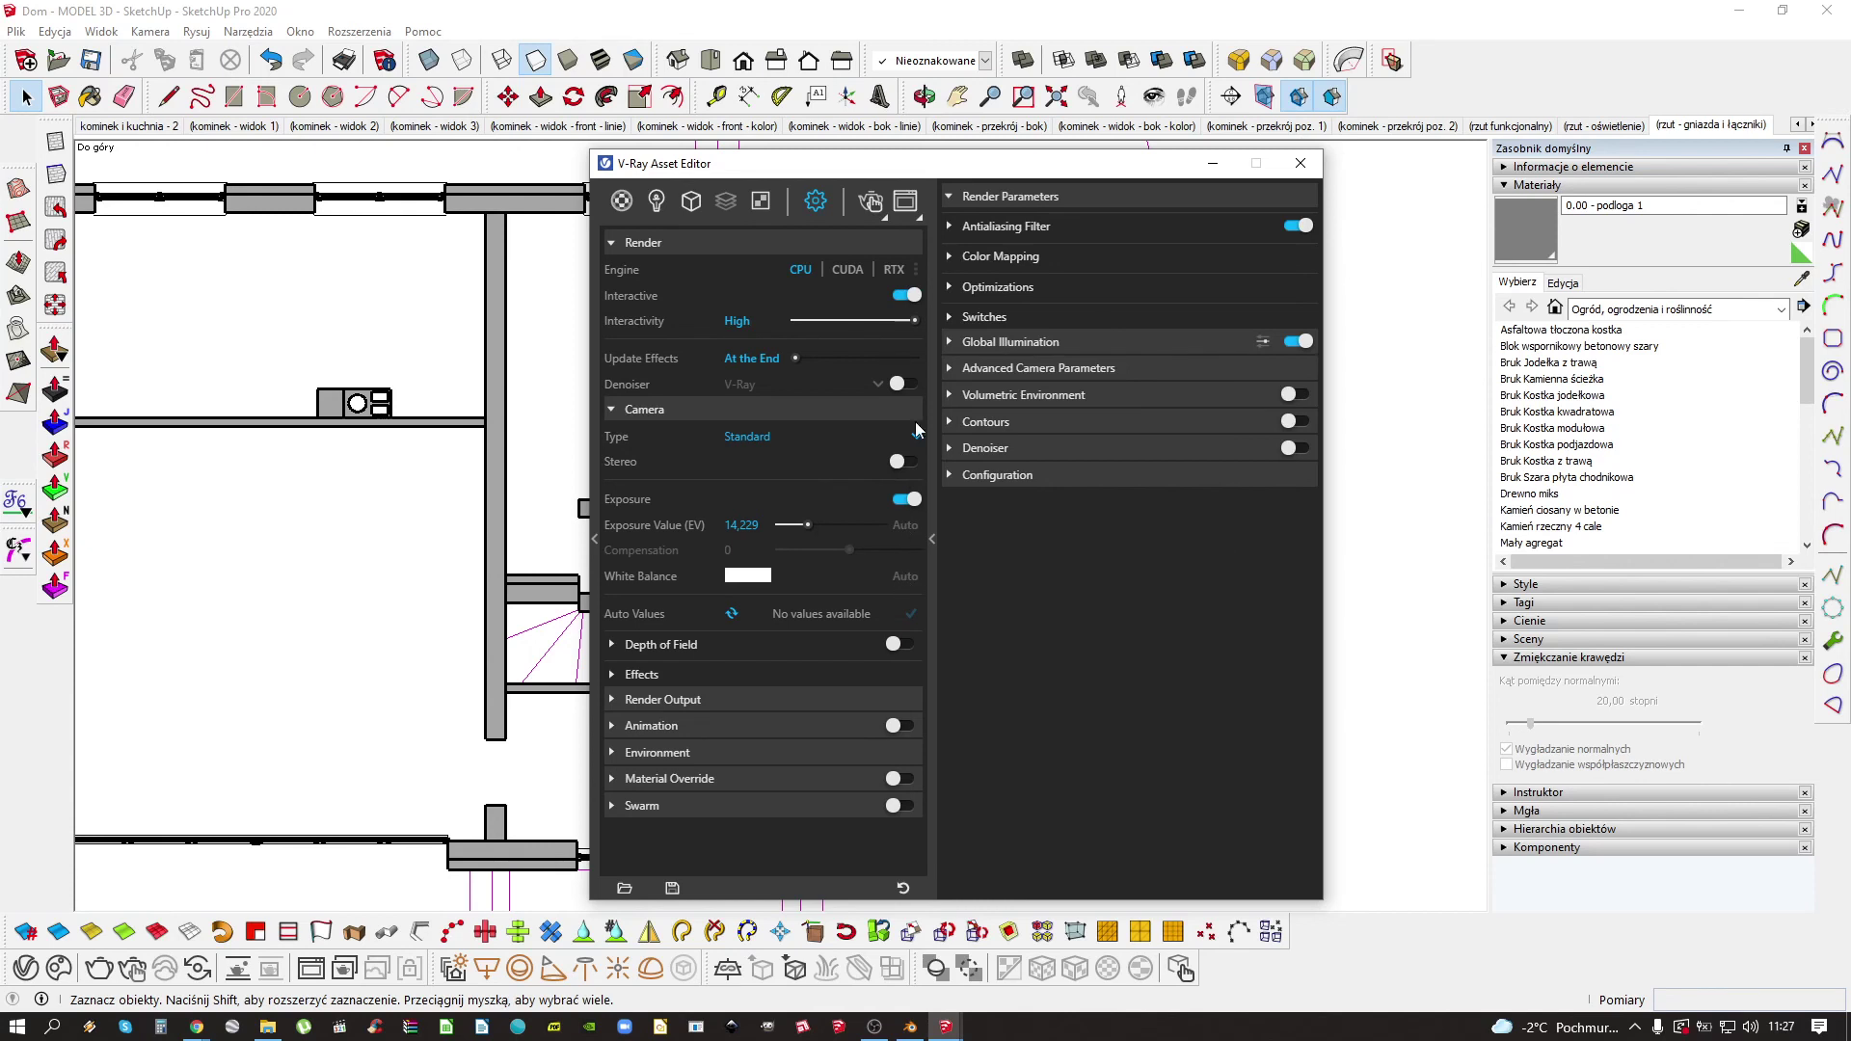
pyautogui.click(906, 297)
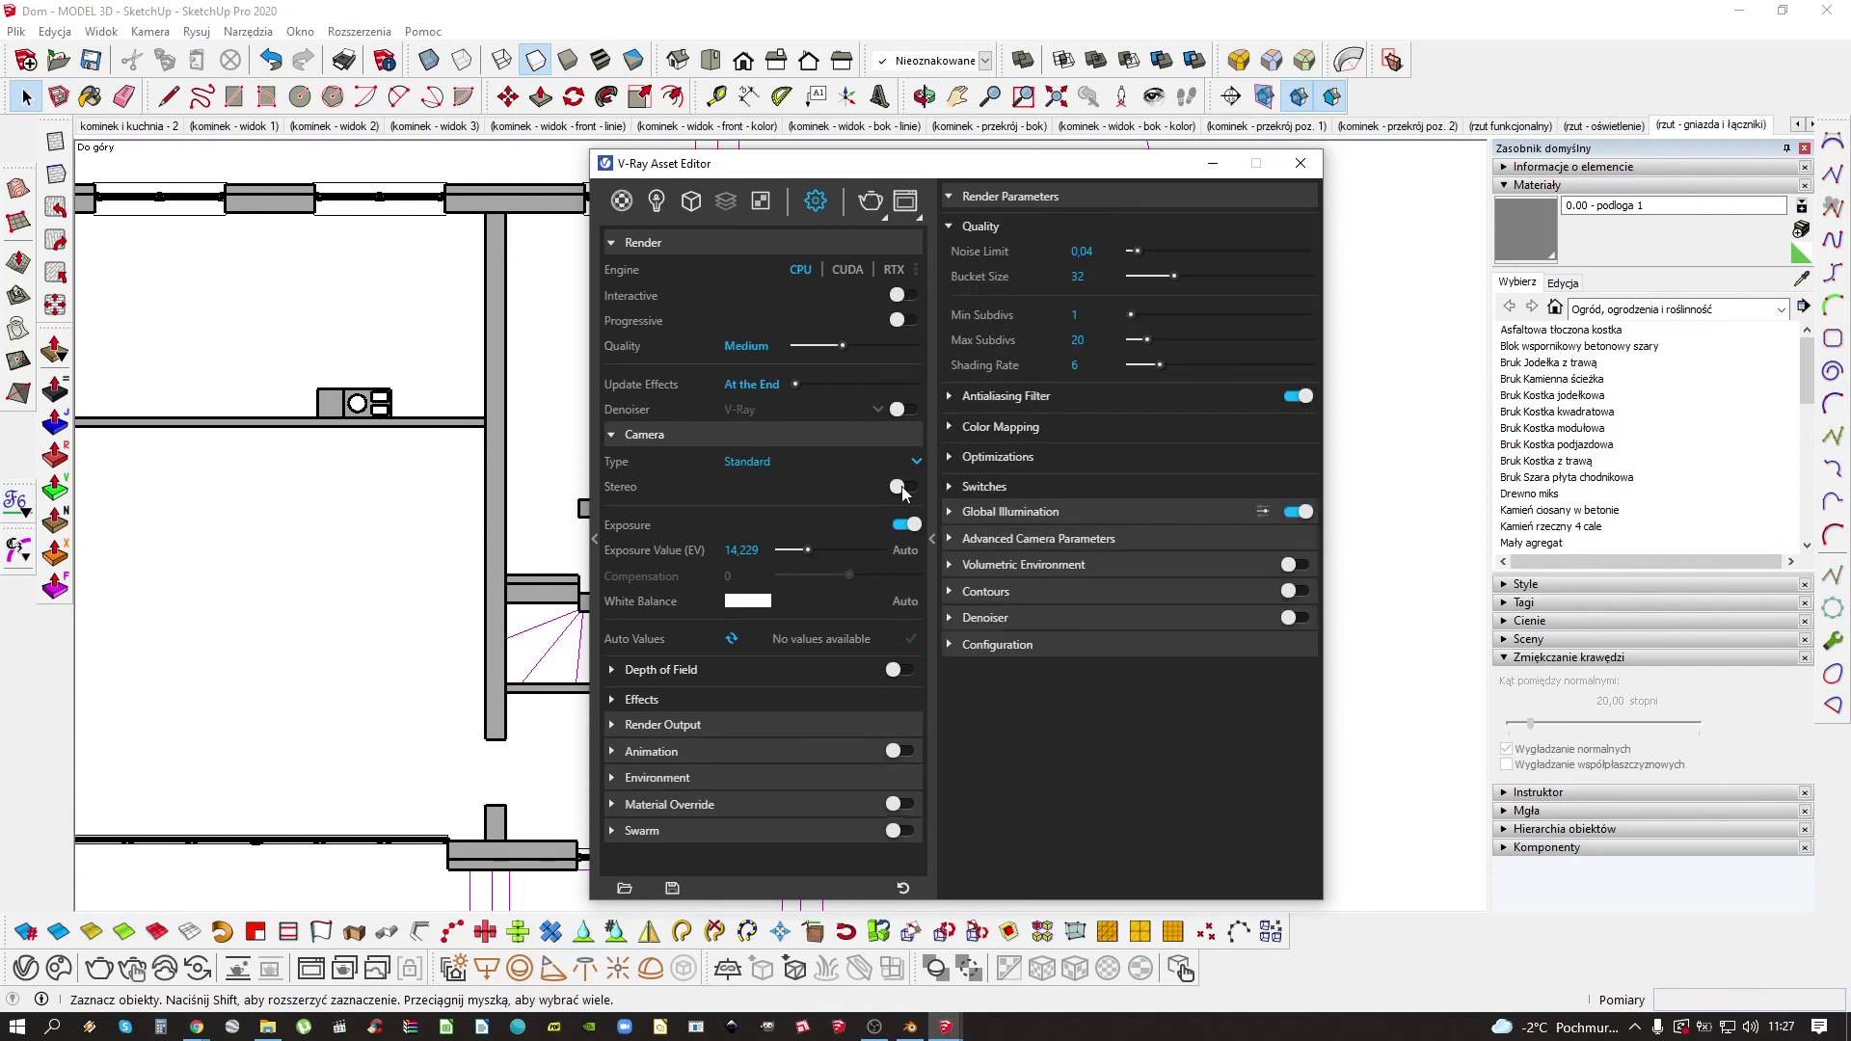
pyautogui.click(904, 553)
pyautogui.click(904, 601)
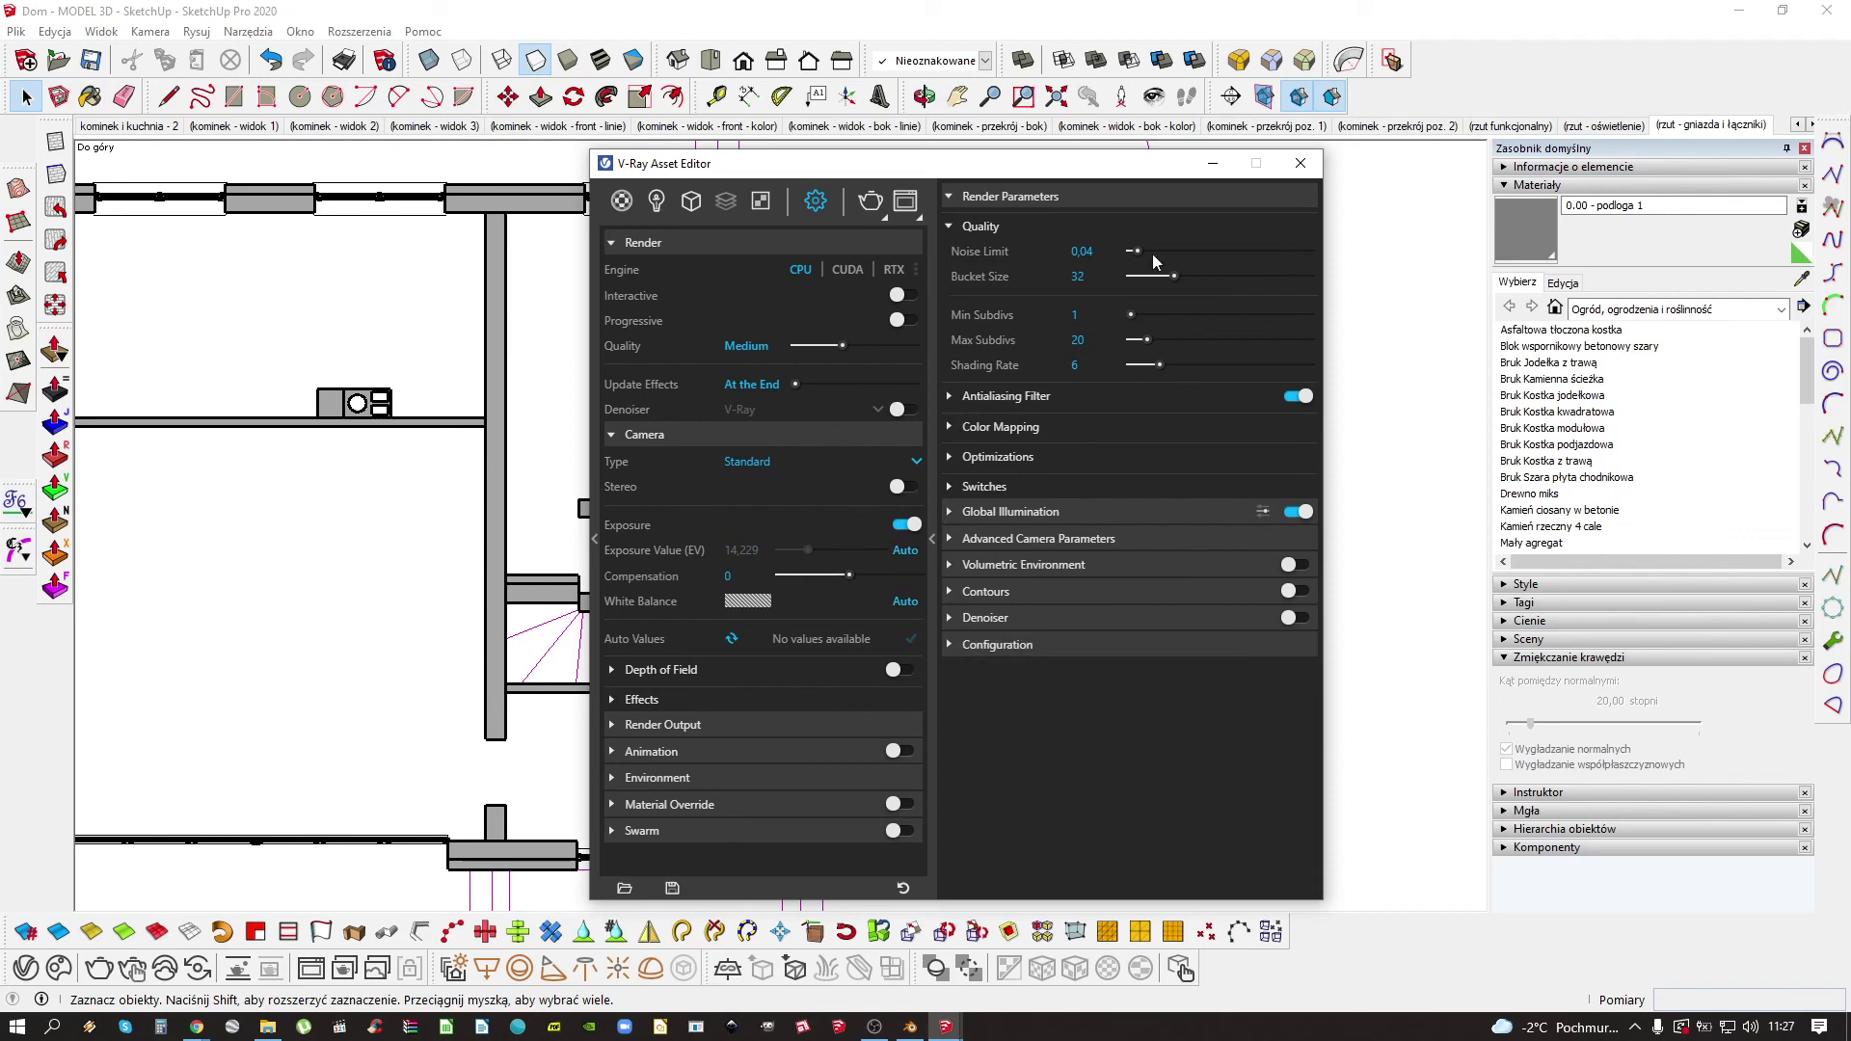
pyautogui.click(1213, 166)
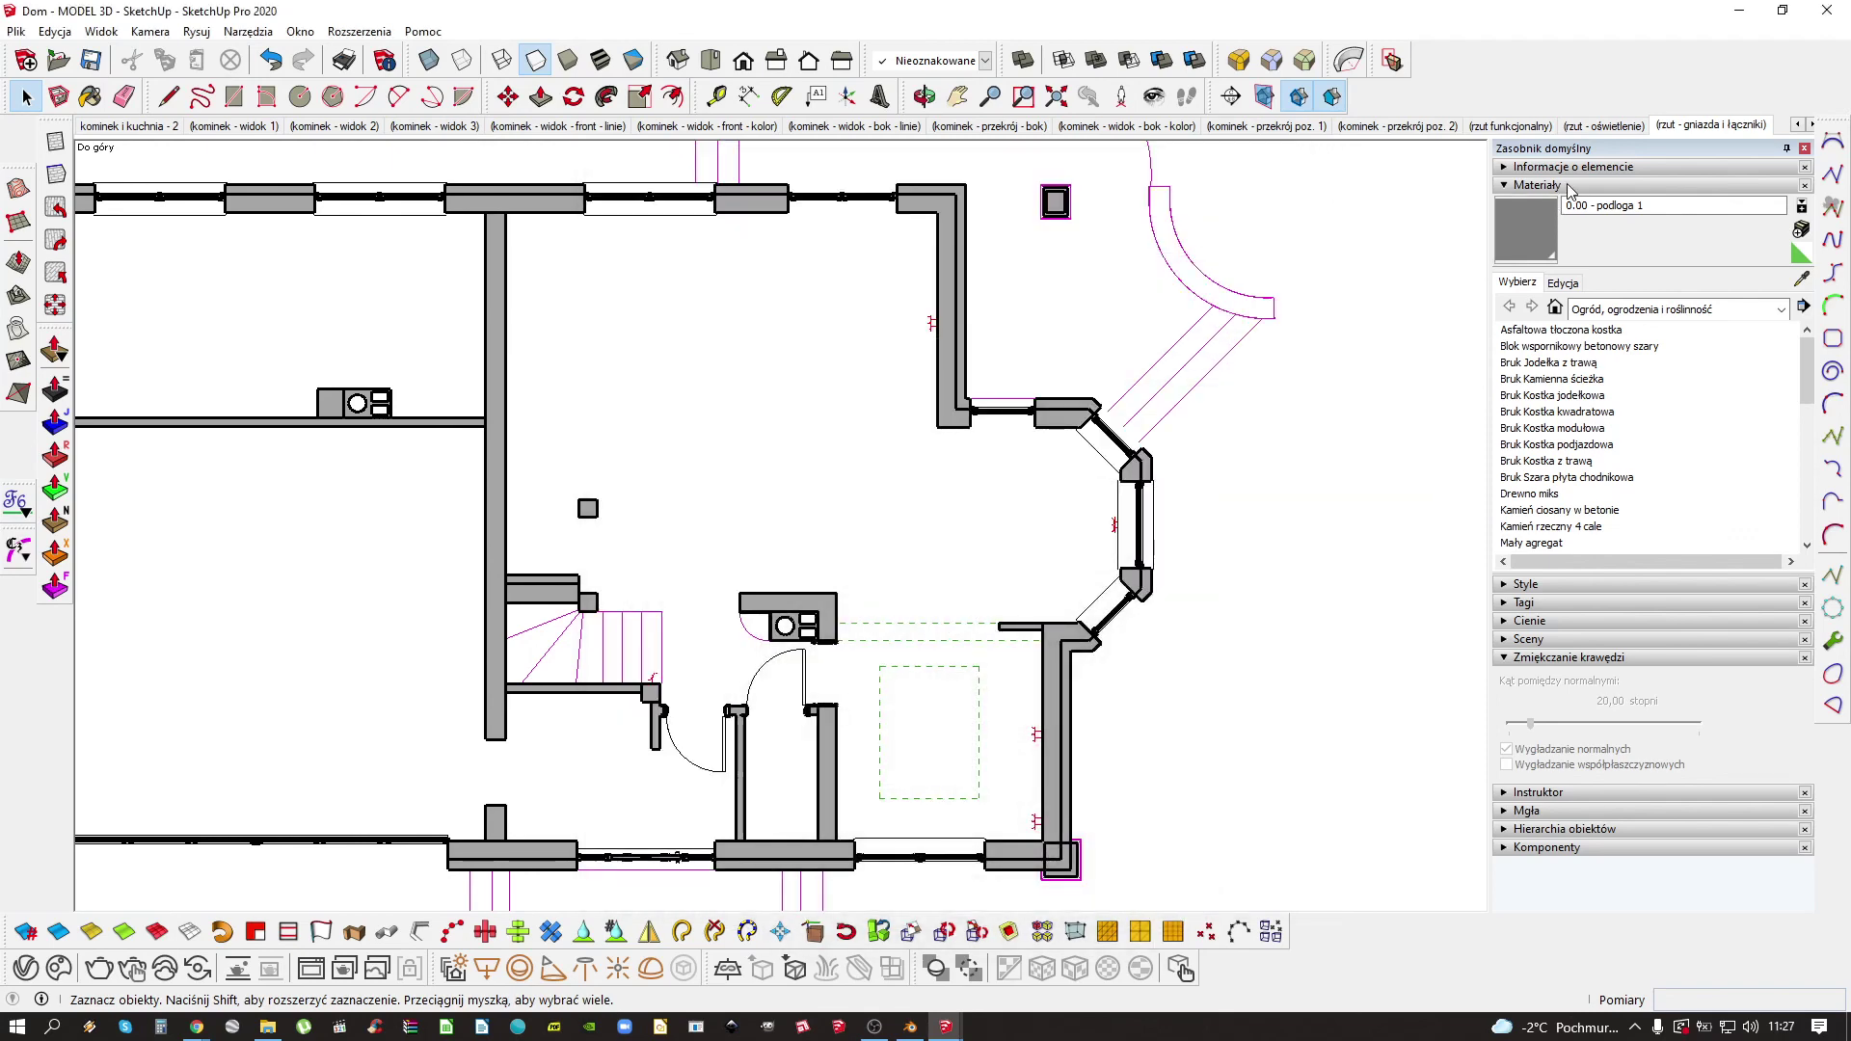
# - Switch to the 'kuchnia - widok 1' scene from the Scenes panel
pyautogui.click(1564, 185)
pyautogui.click(1546, 258)
pyautogui.click(1806, 323)
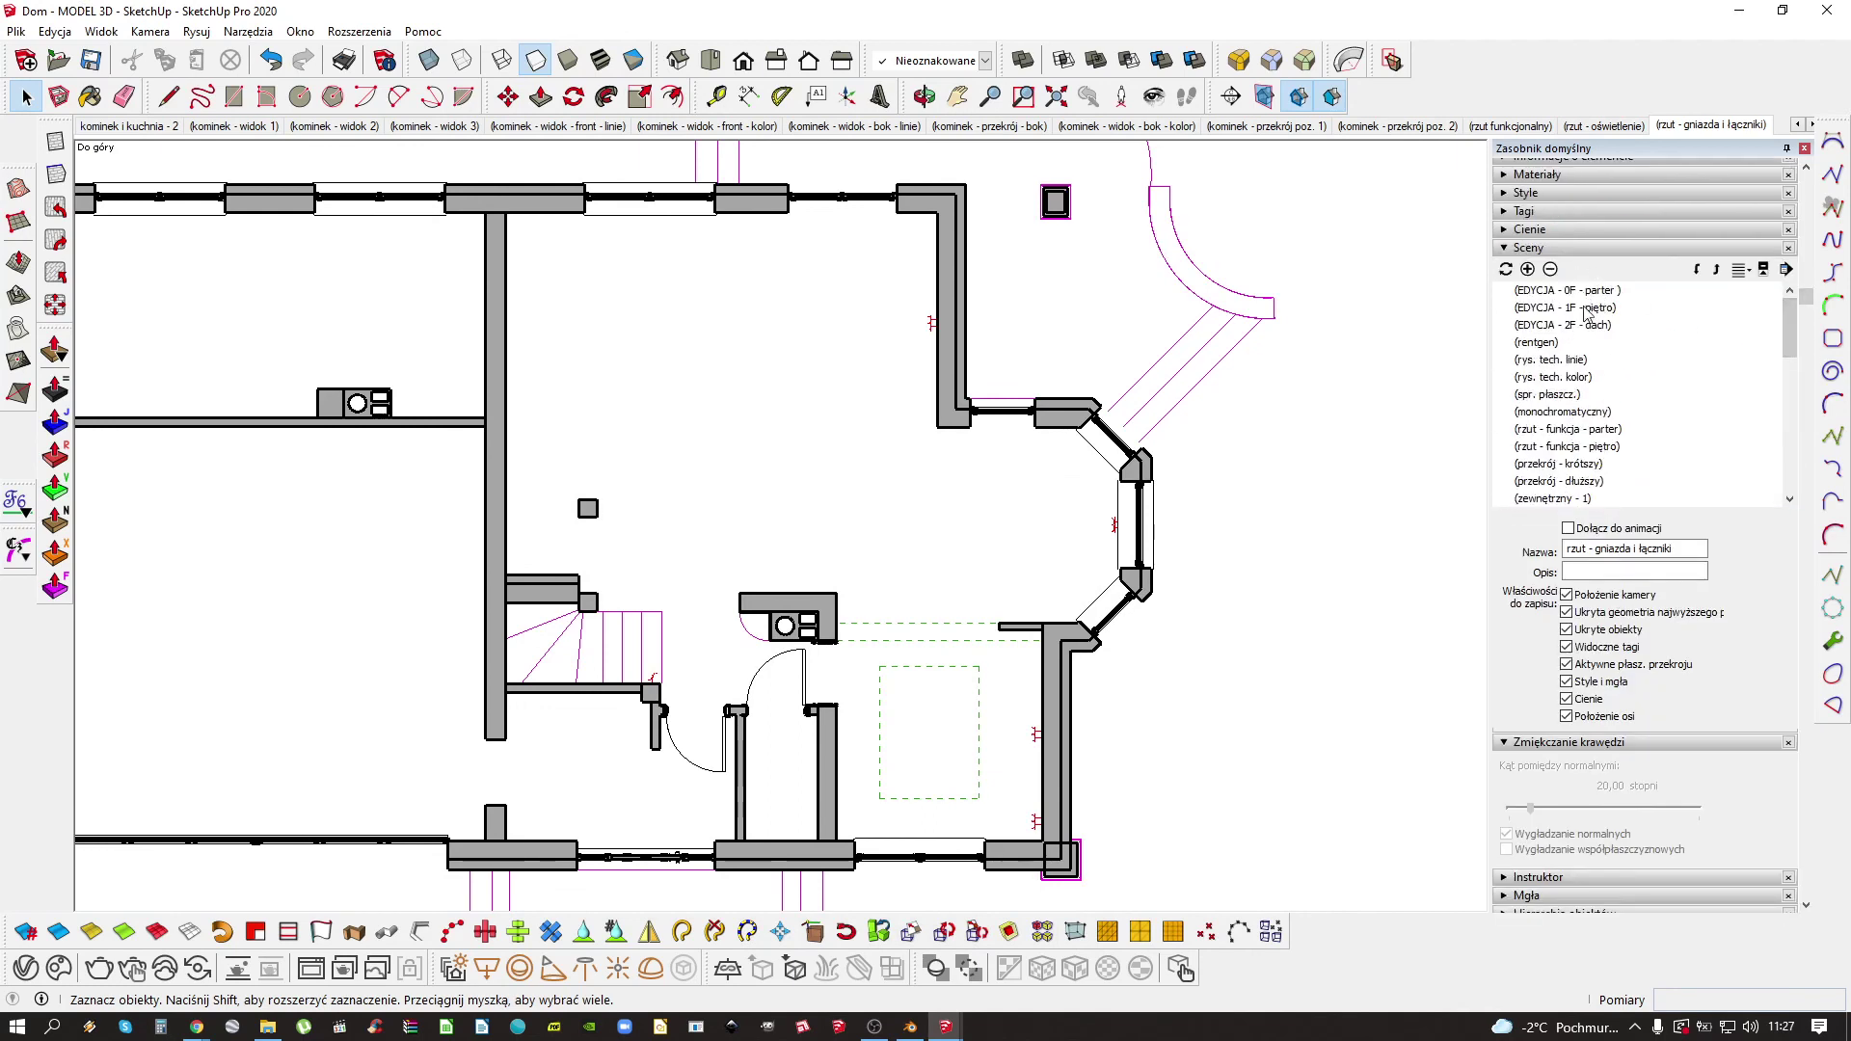
pyautogui.moveTo(1790, 330); pyautogui.dragTo(1790, 421)
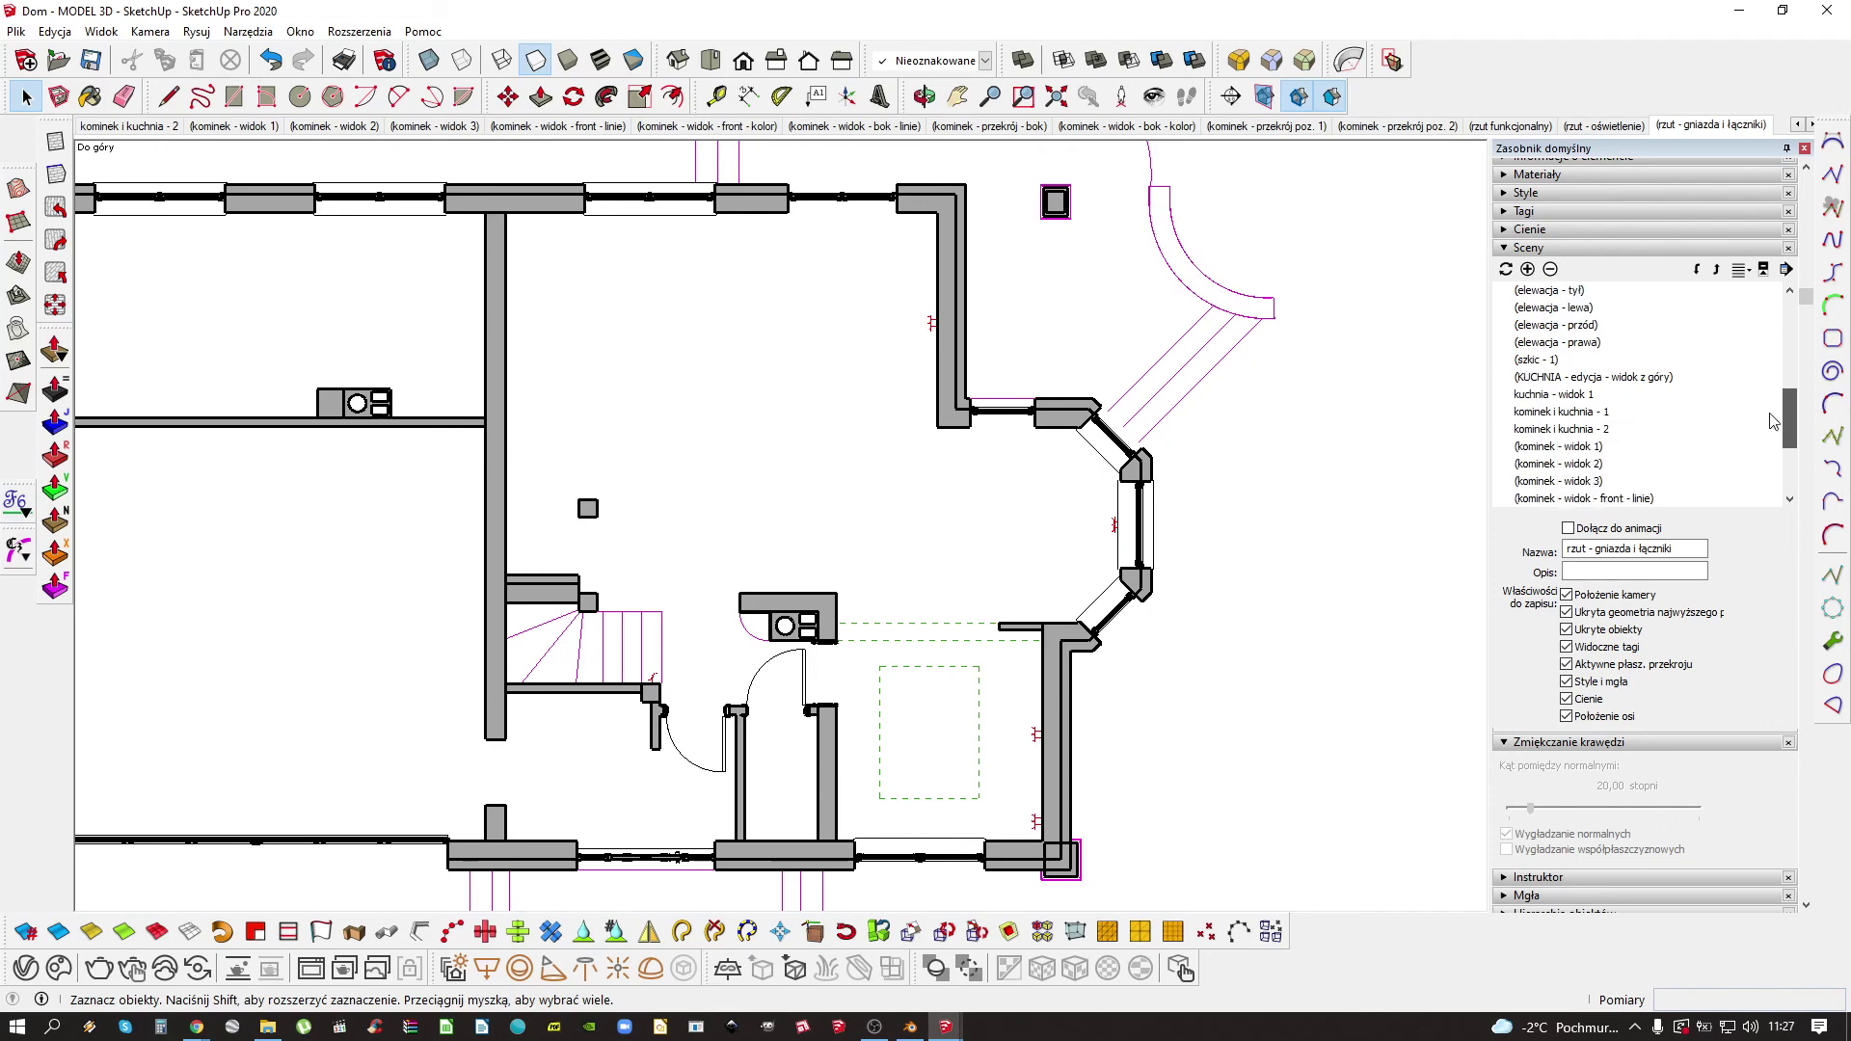
pyautogui.doubleClick(1566, 395)
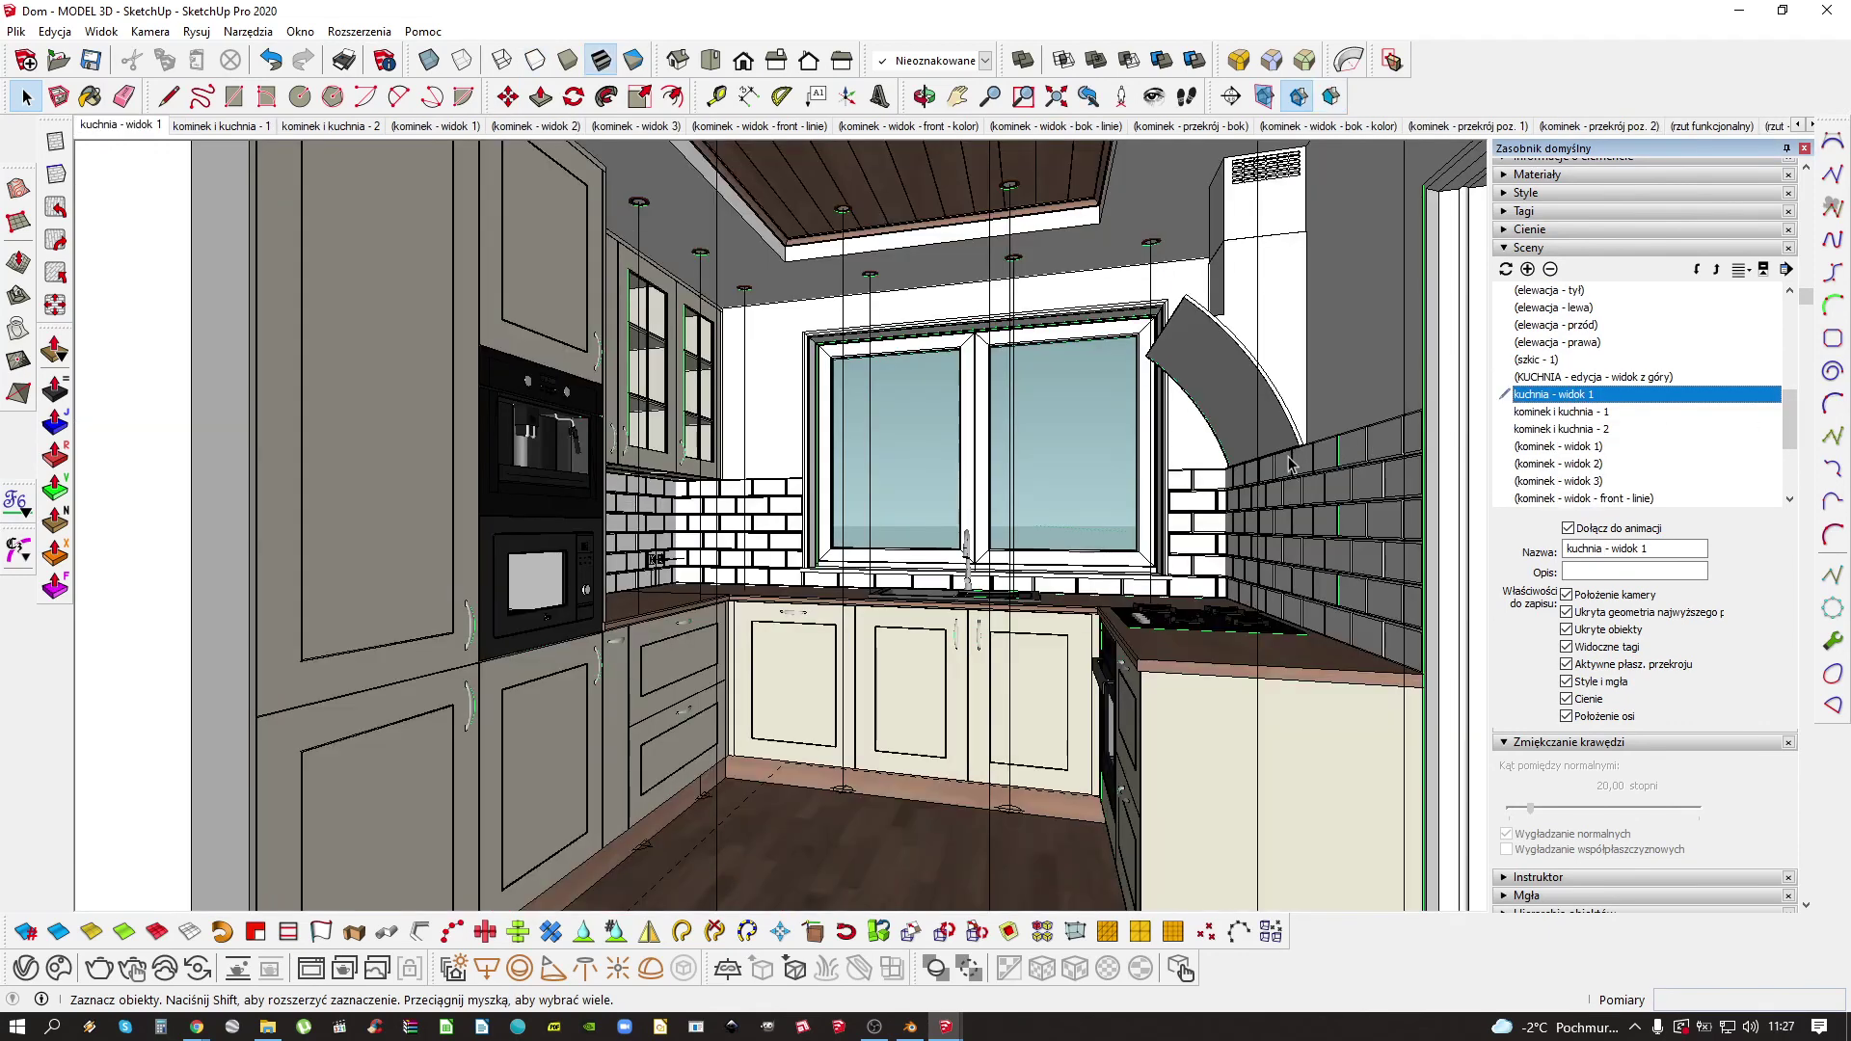
# - Adjust the kitchen view with Zoom and Look Around, then apply Two-Point Perspective
pyautogui.press('z')
pyautogui.scroll(5, 974, 559)
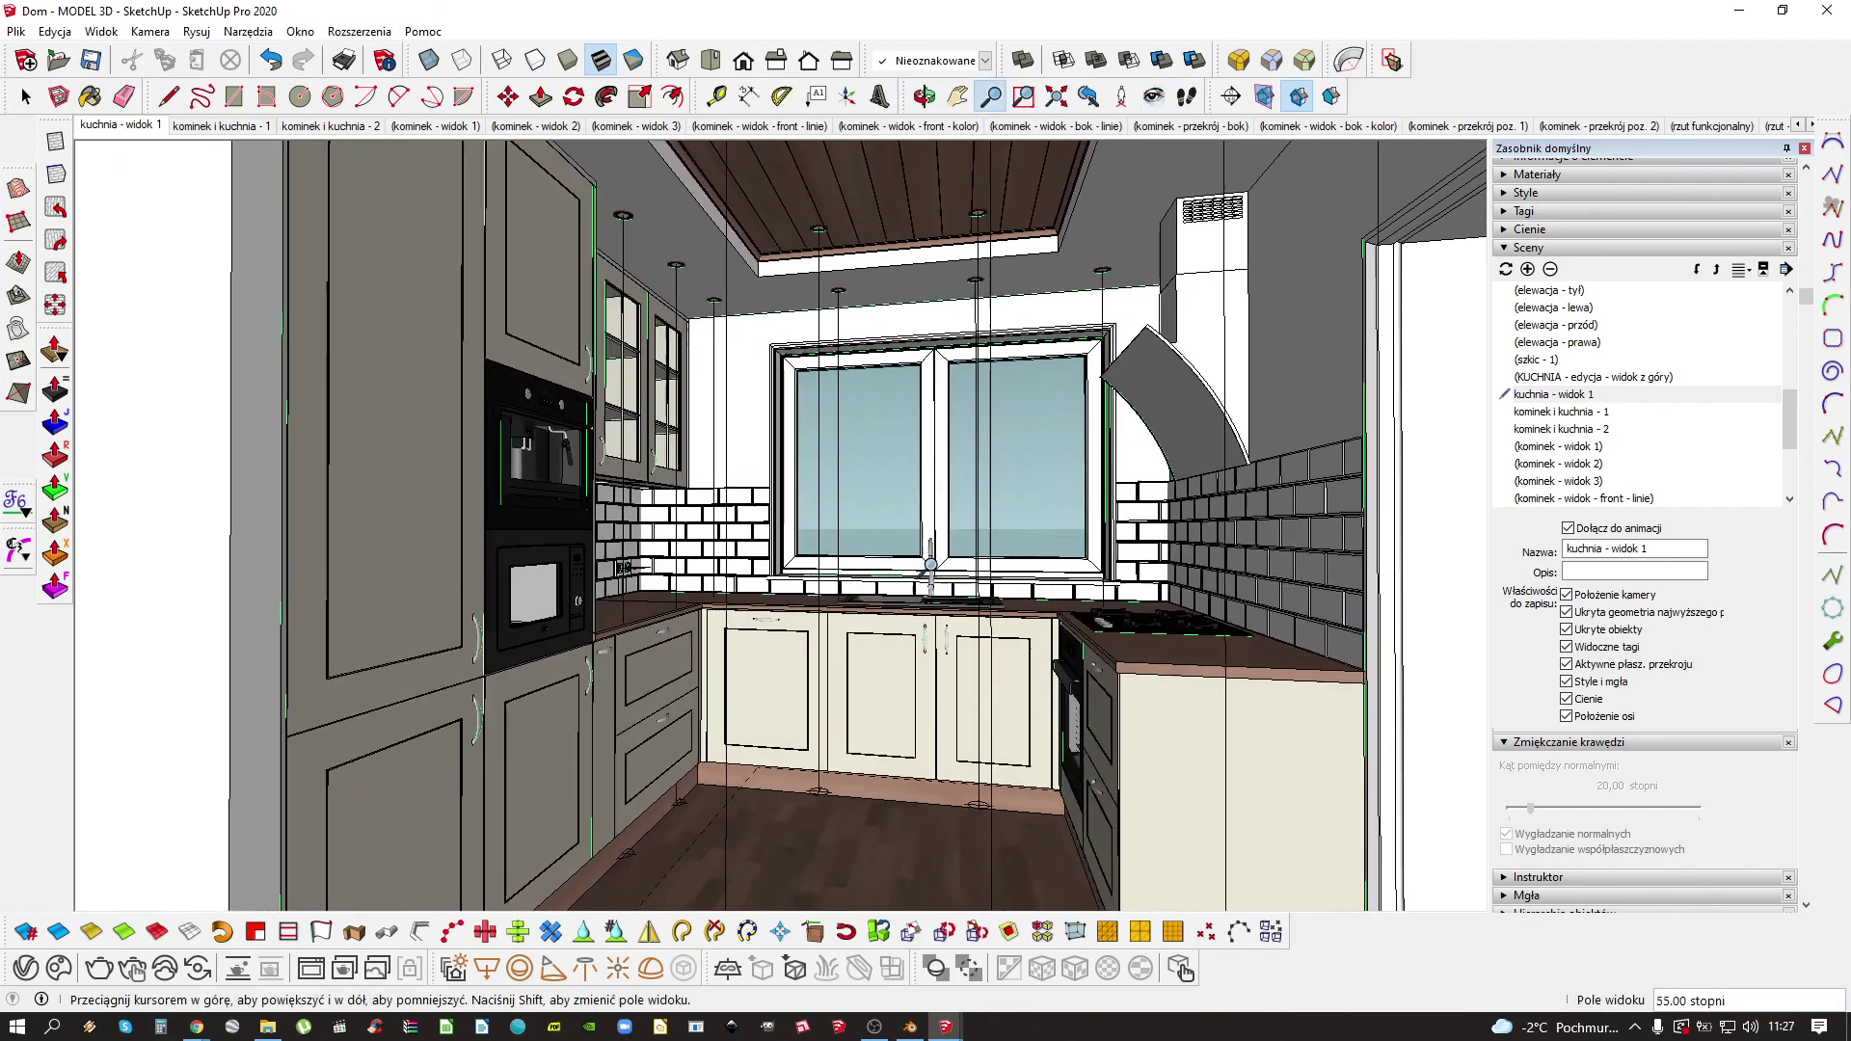
pyautogui.scroll(-2, 930, 564)
pyautogui.hotkey('shift', 'o')
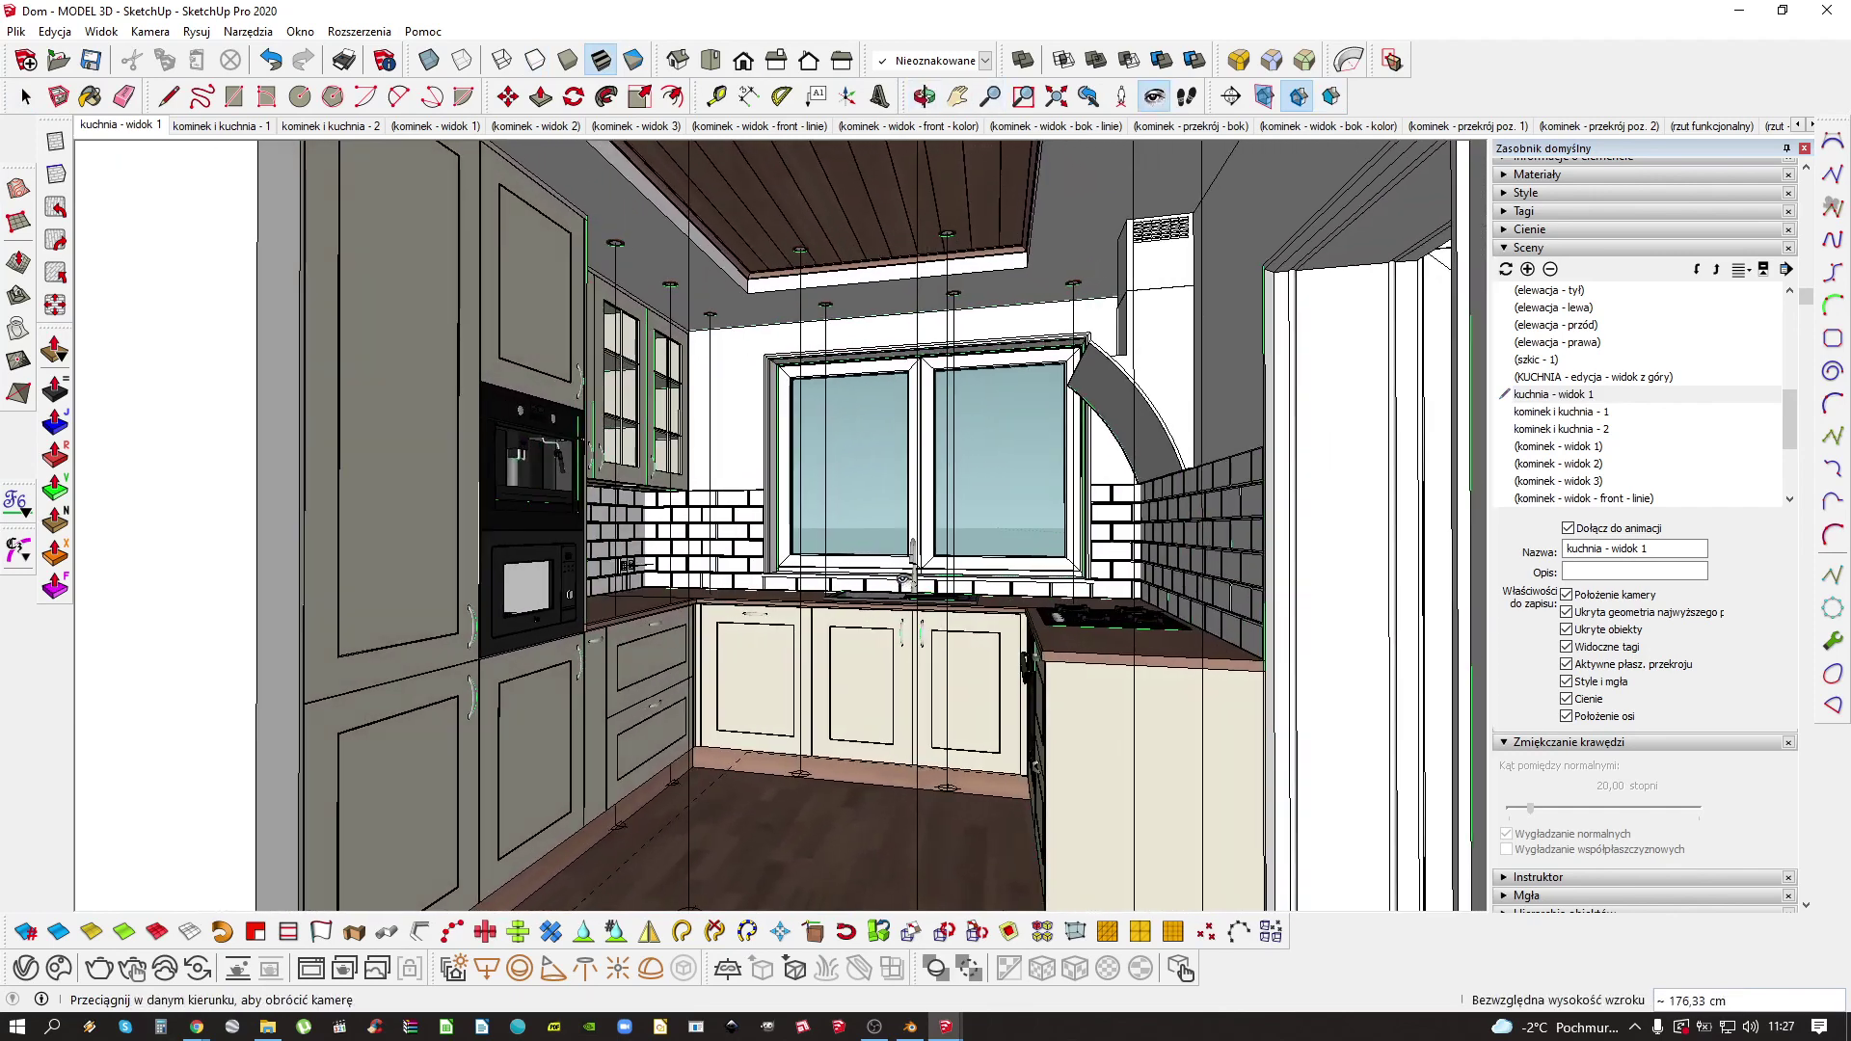
pyautogui.hotkey('shift', 'p')
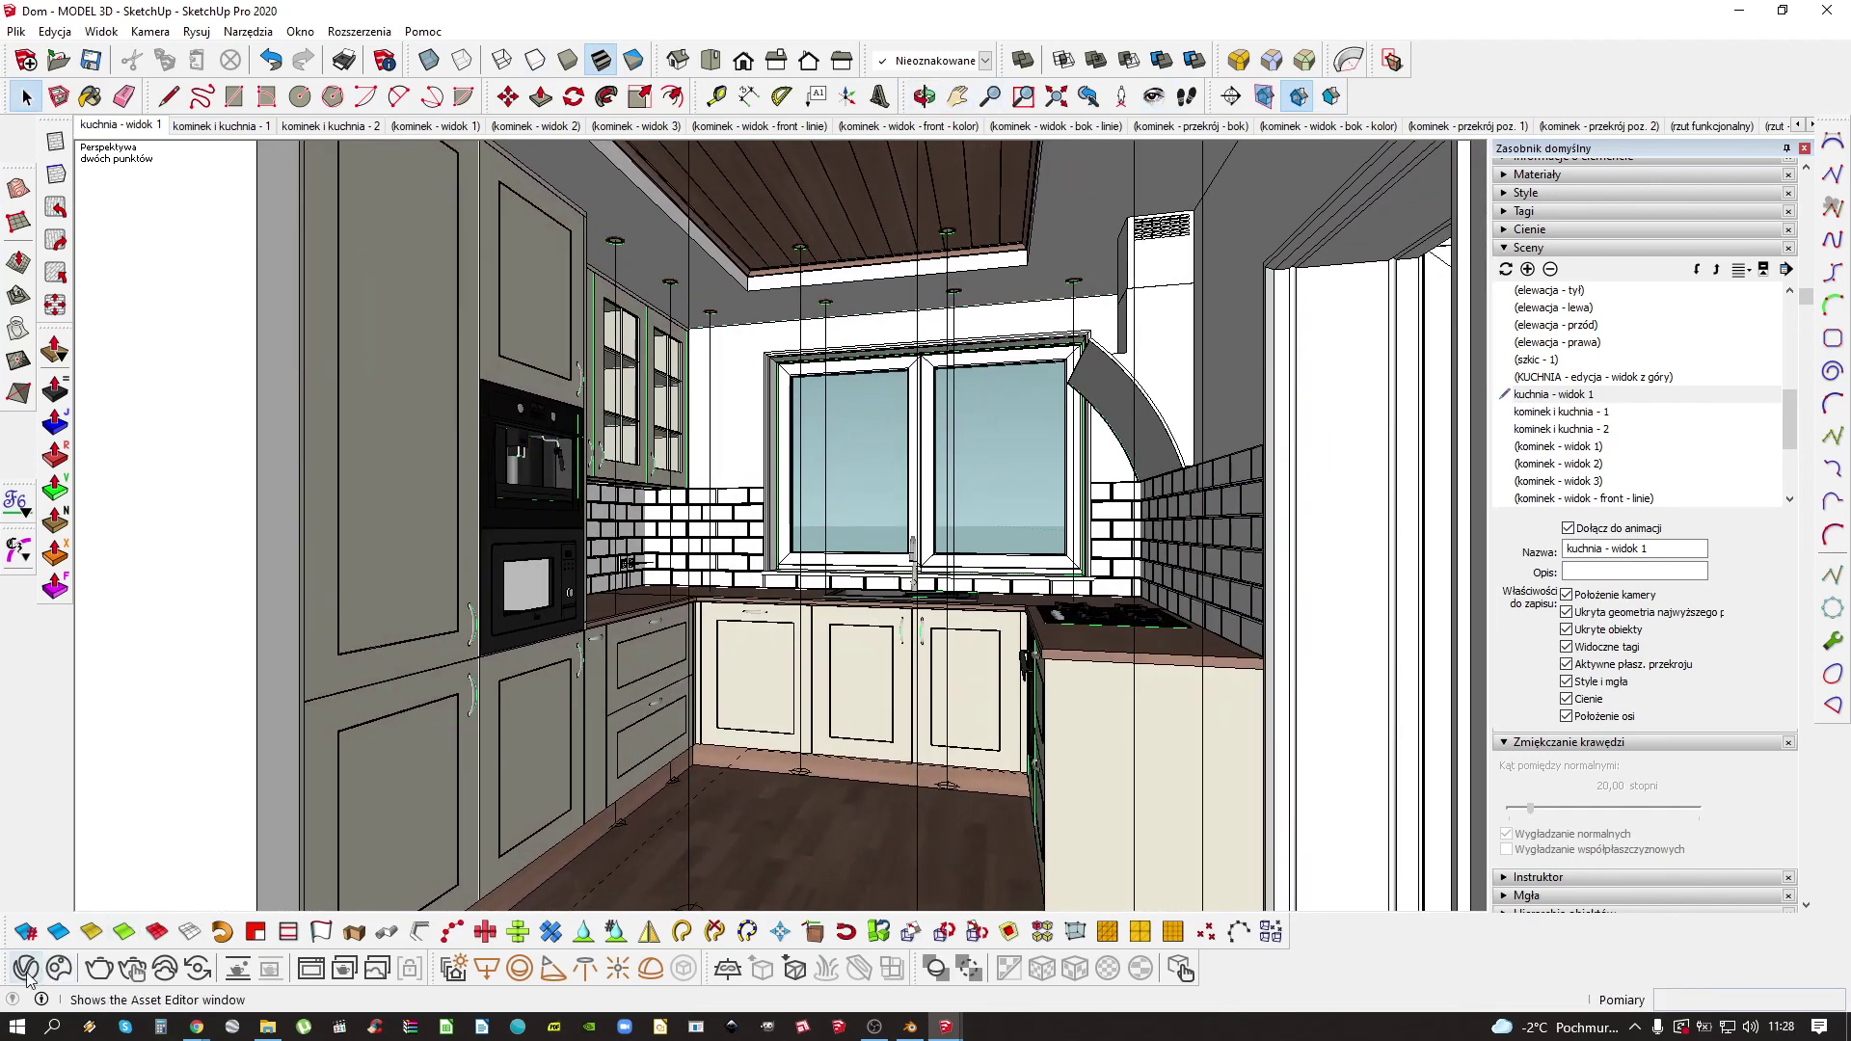
# - Switch V-Ray's render engine to CUDA and set Max Subdivs to 10
pyautogui.click(26, 971)
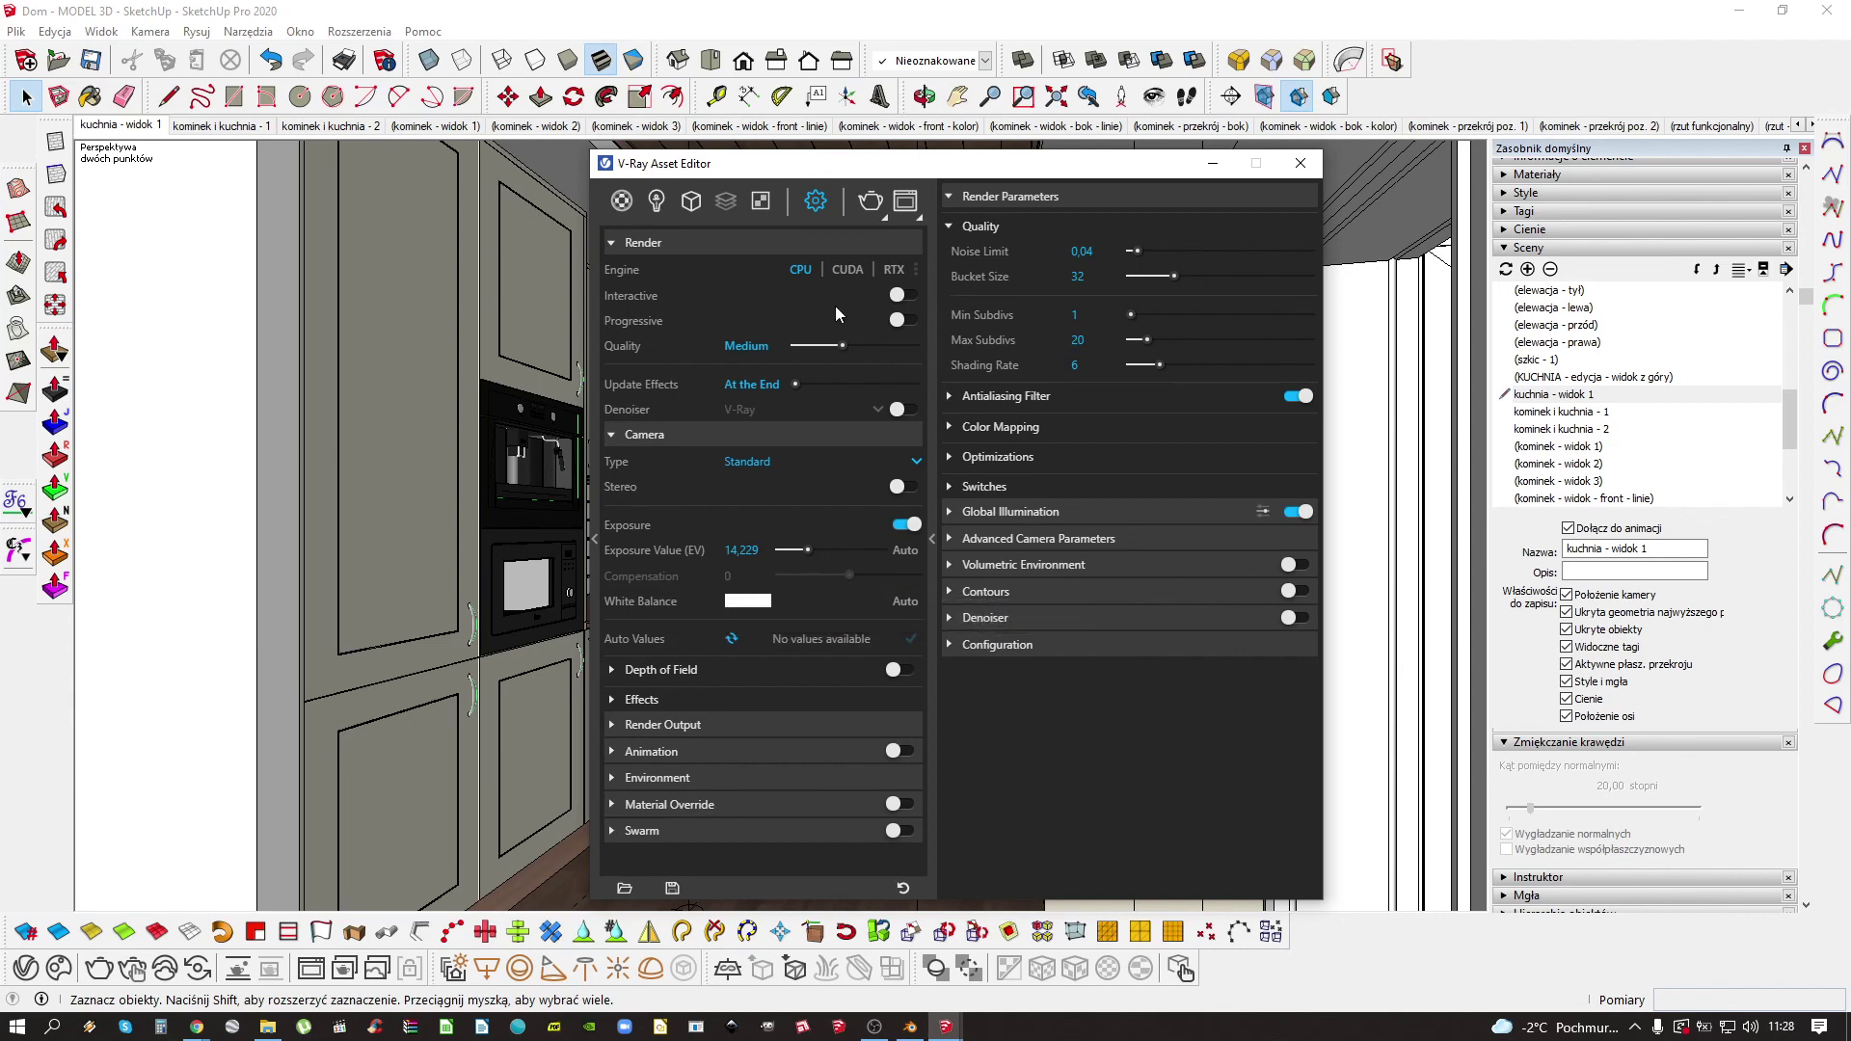
pyautogui.click(848, 272)
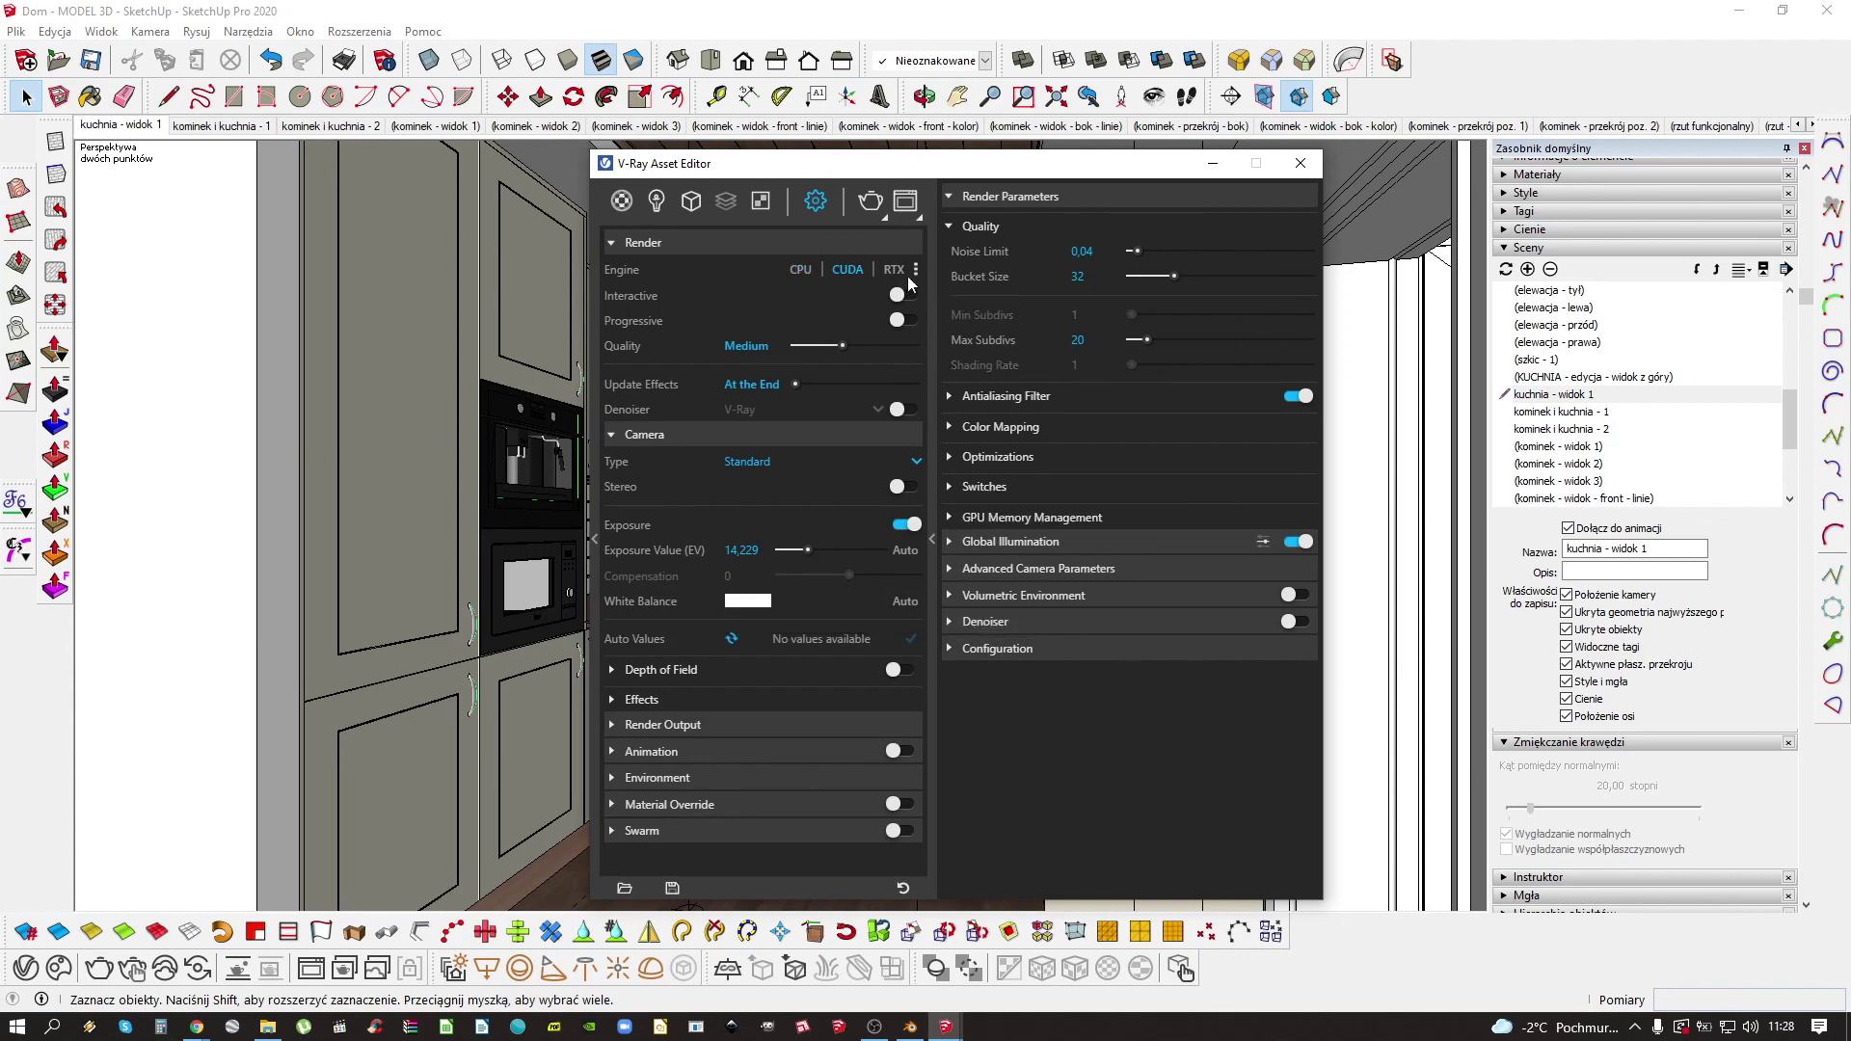
pyautogui.click(916, 270)
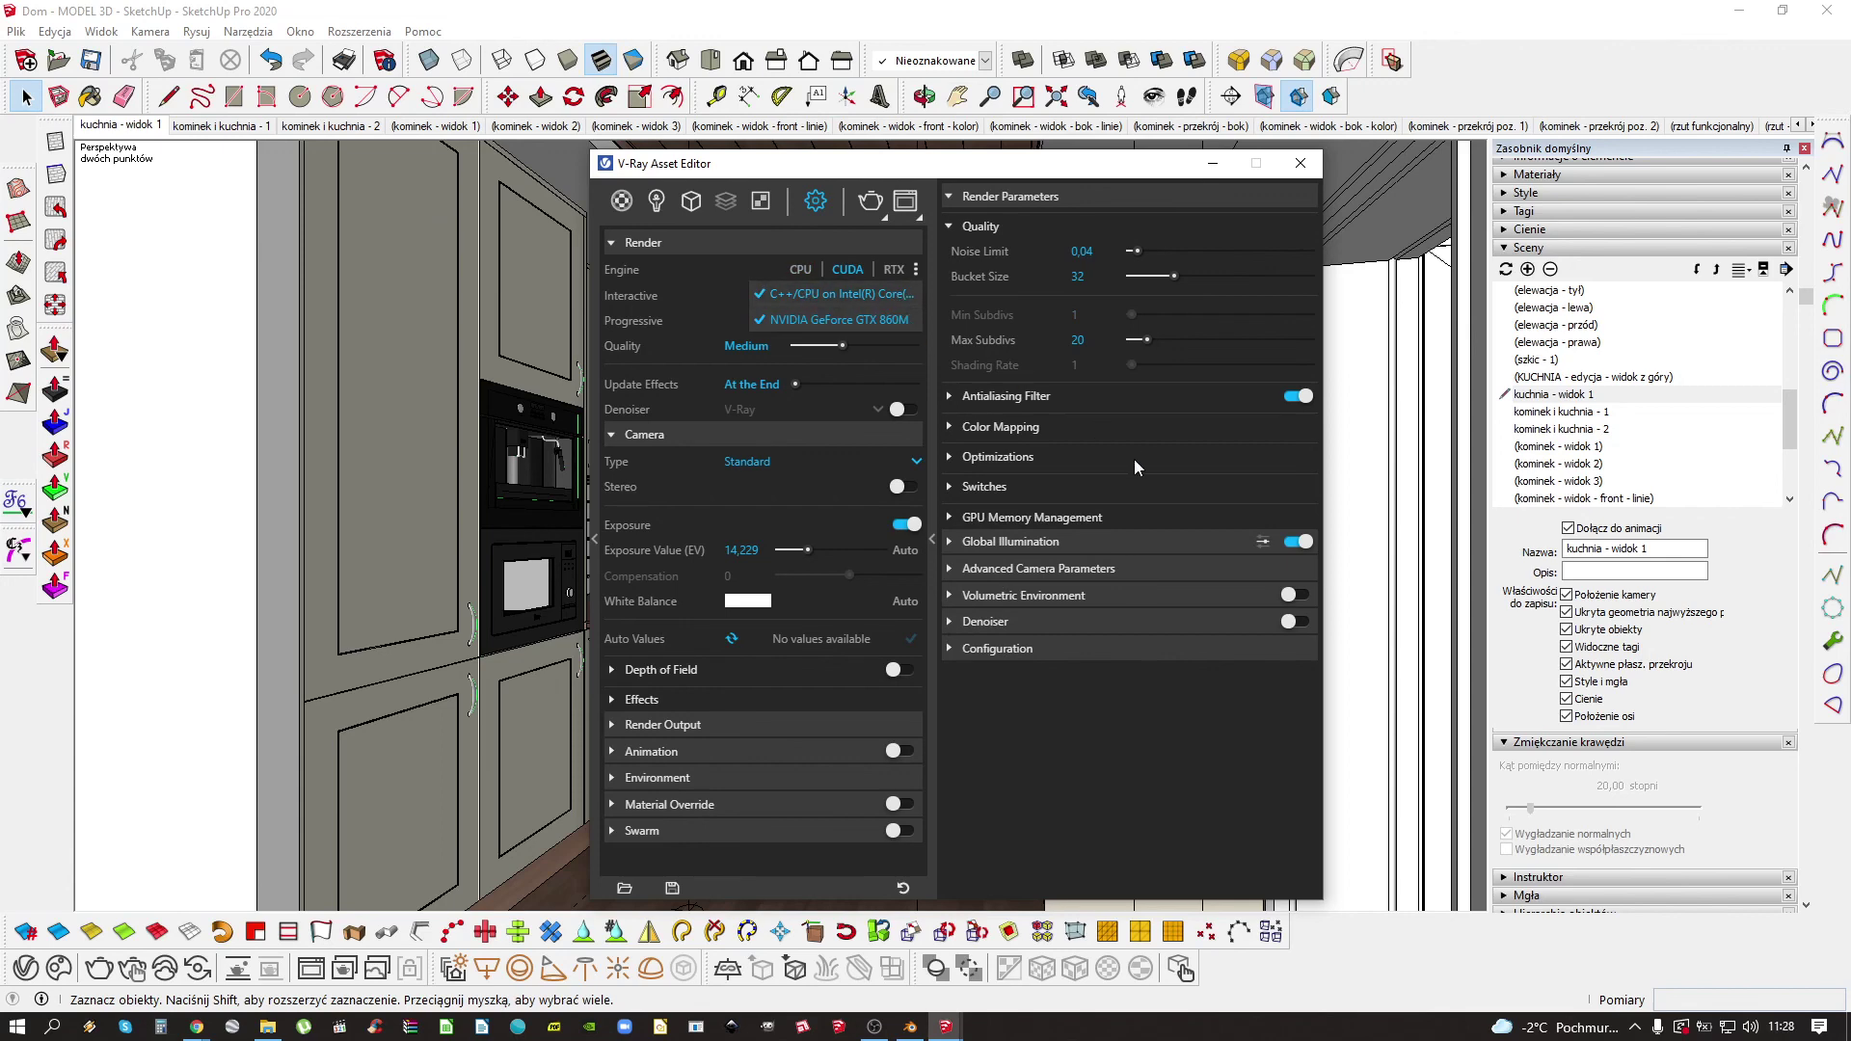
pyautogui.click(1079, 340)
pyautogui.write('10')
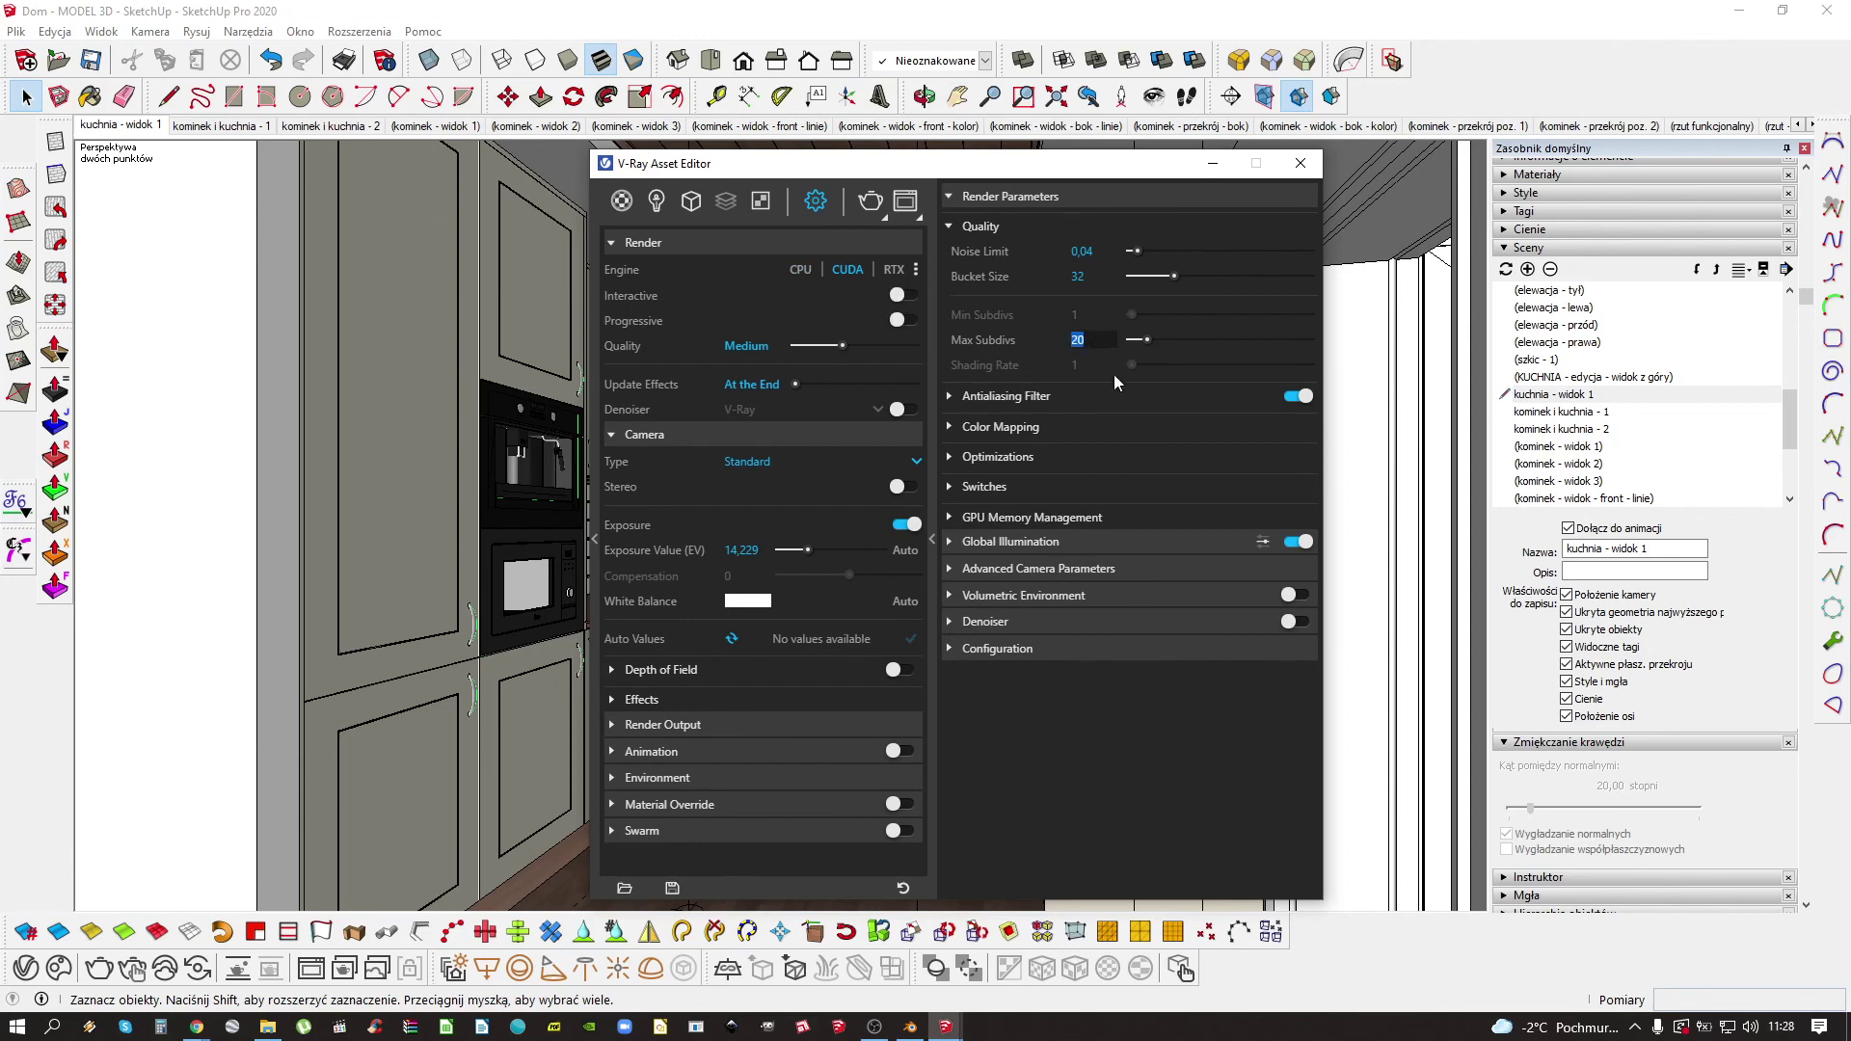
pyautogui.press('Return')
# - Set Bucket Size to 40 and enable the Intel Open Image Denoise denoiser
pyautogui.doubleClick(1080, 277)
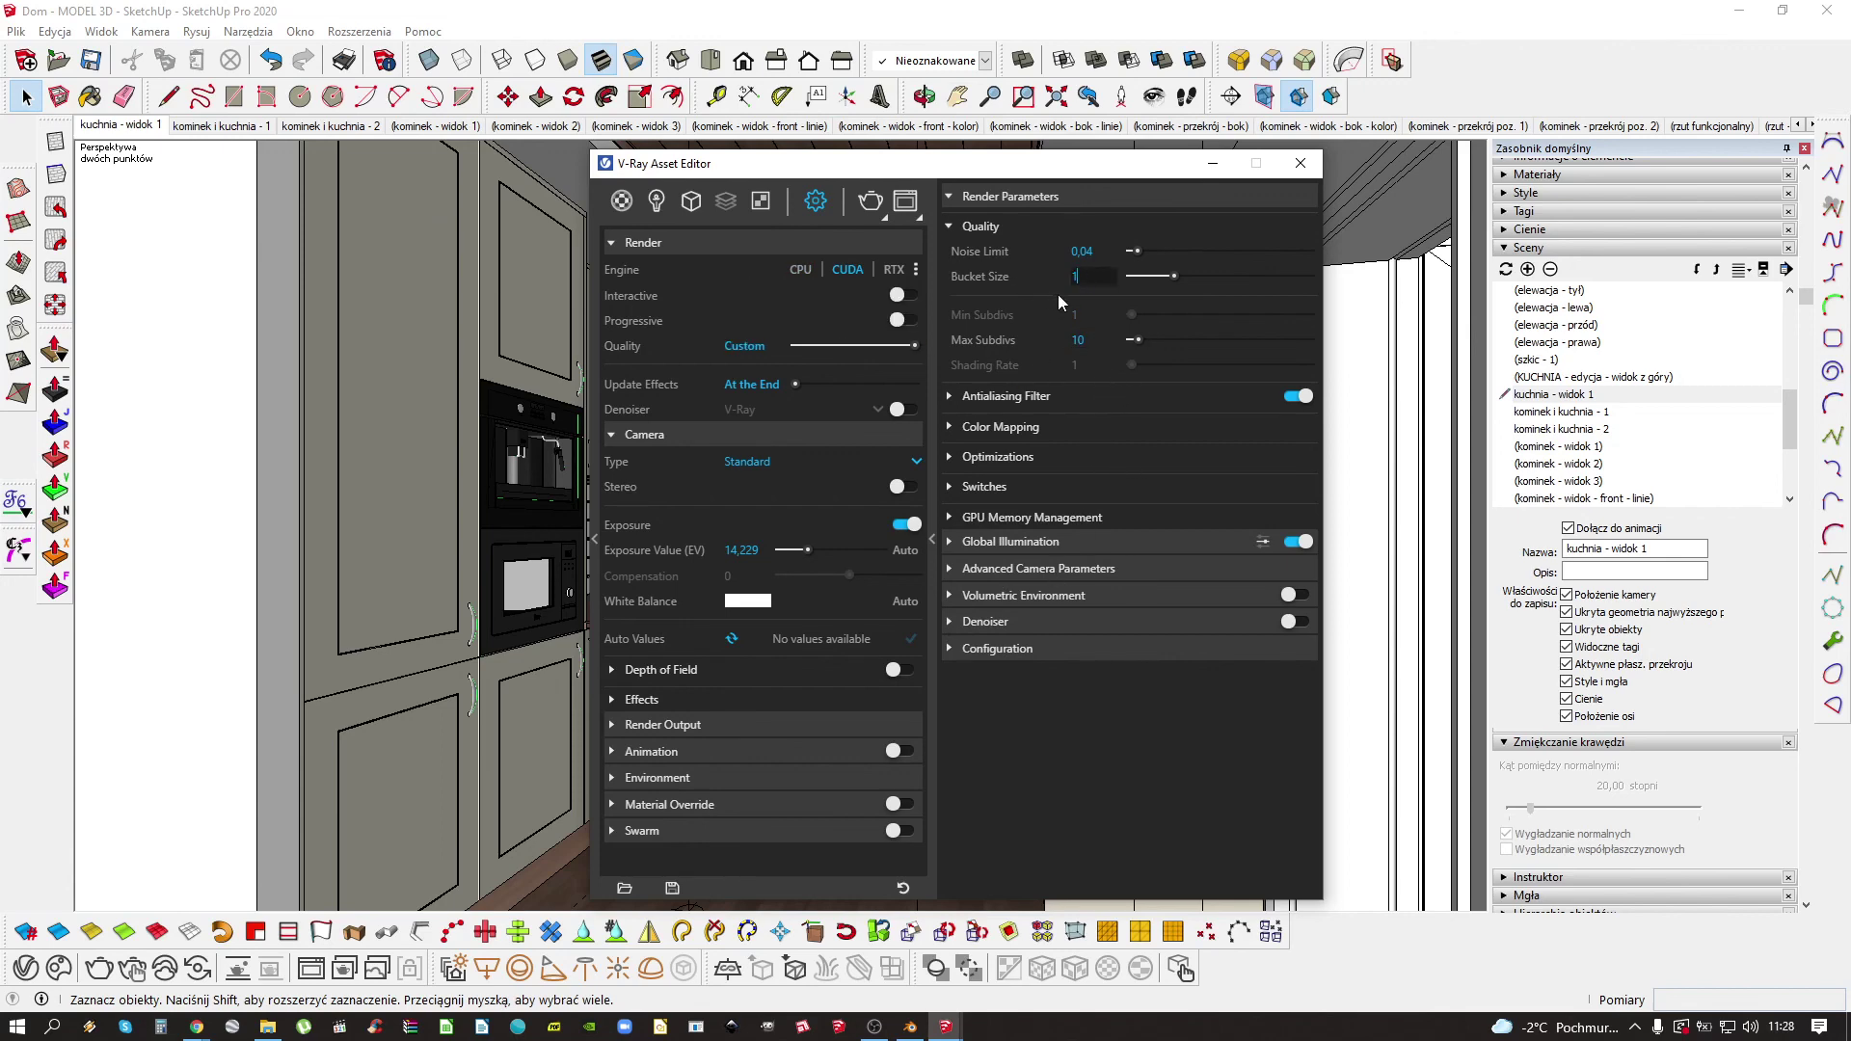
pyautogui.write('40')
pyautogui.press('Return')
pyautogui.click(1066, 622)
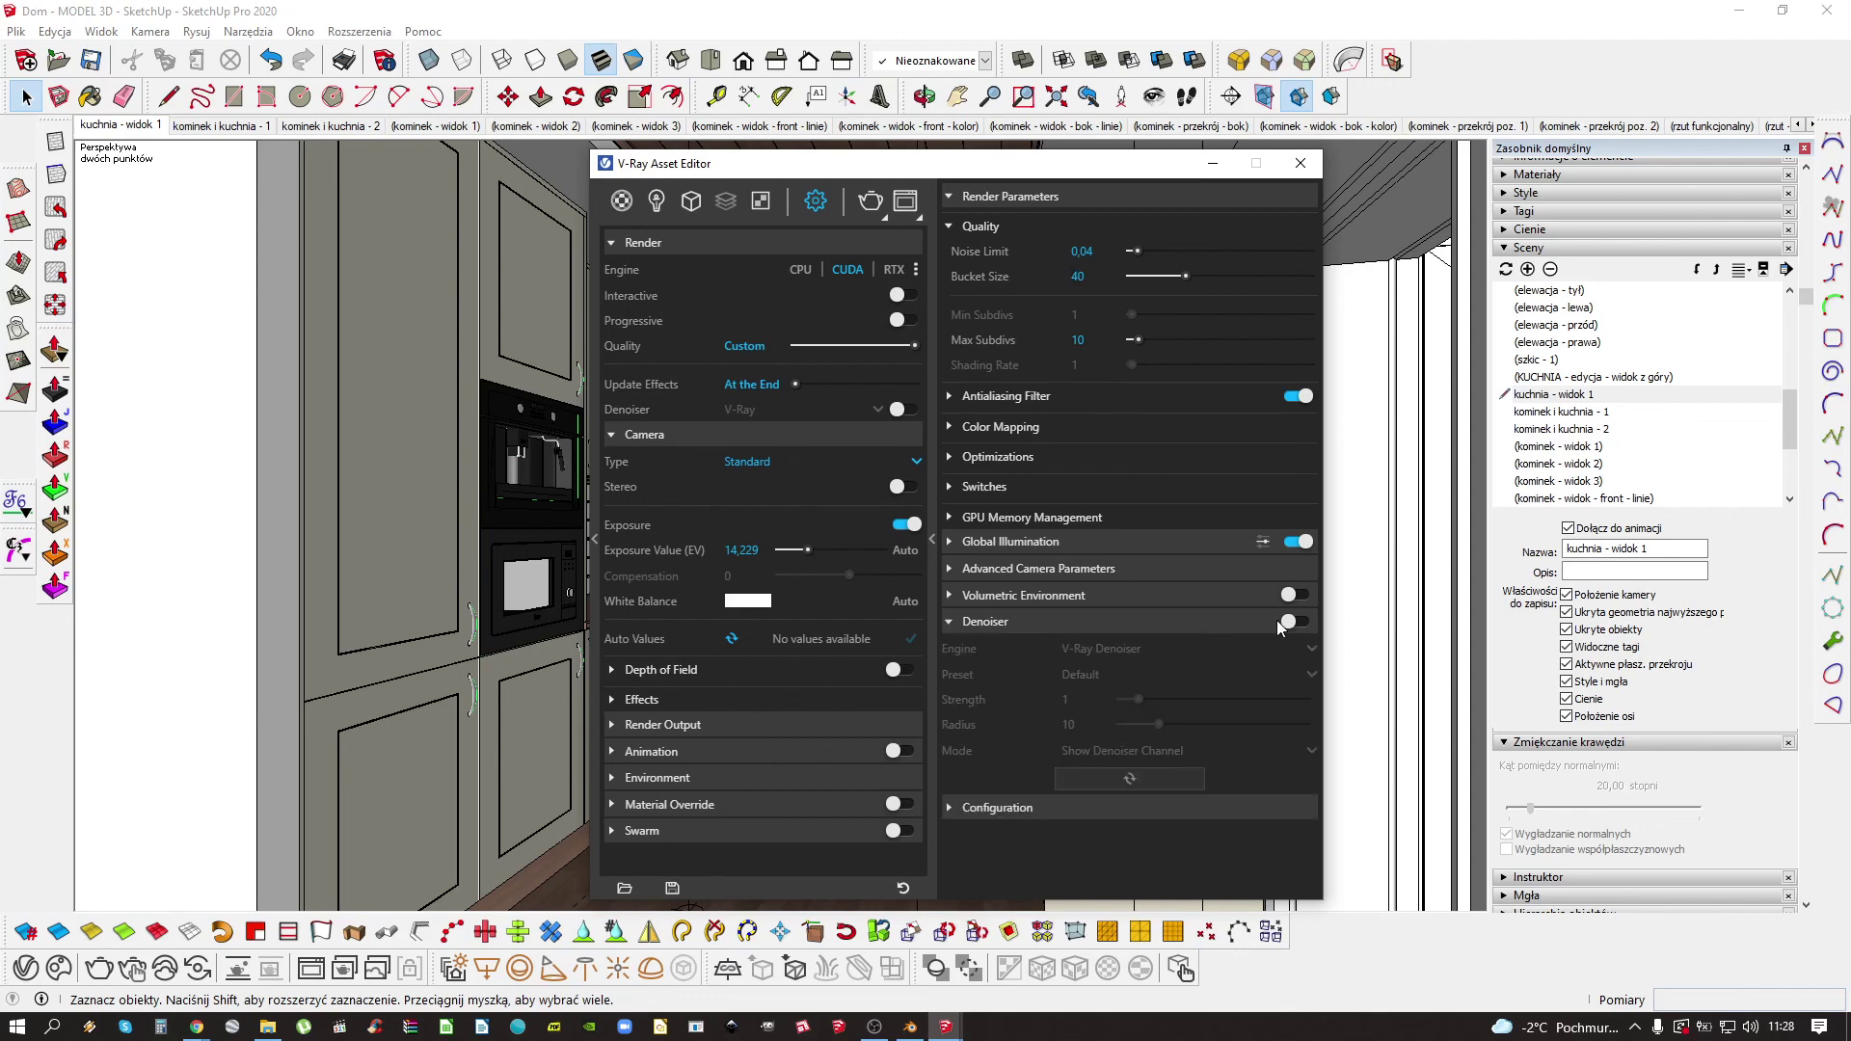
pyautogui.click(1293, 621)
pyautogui.click(1099, 649)
pyautogui.click(1110, 724)
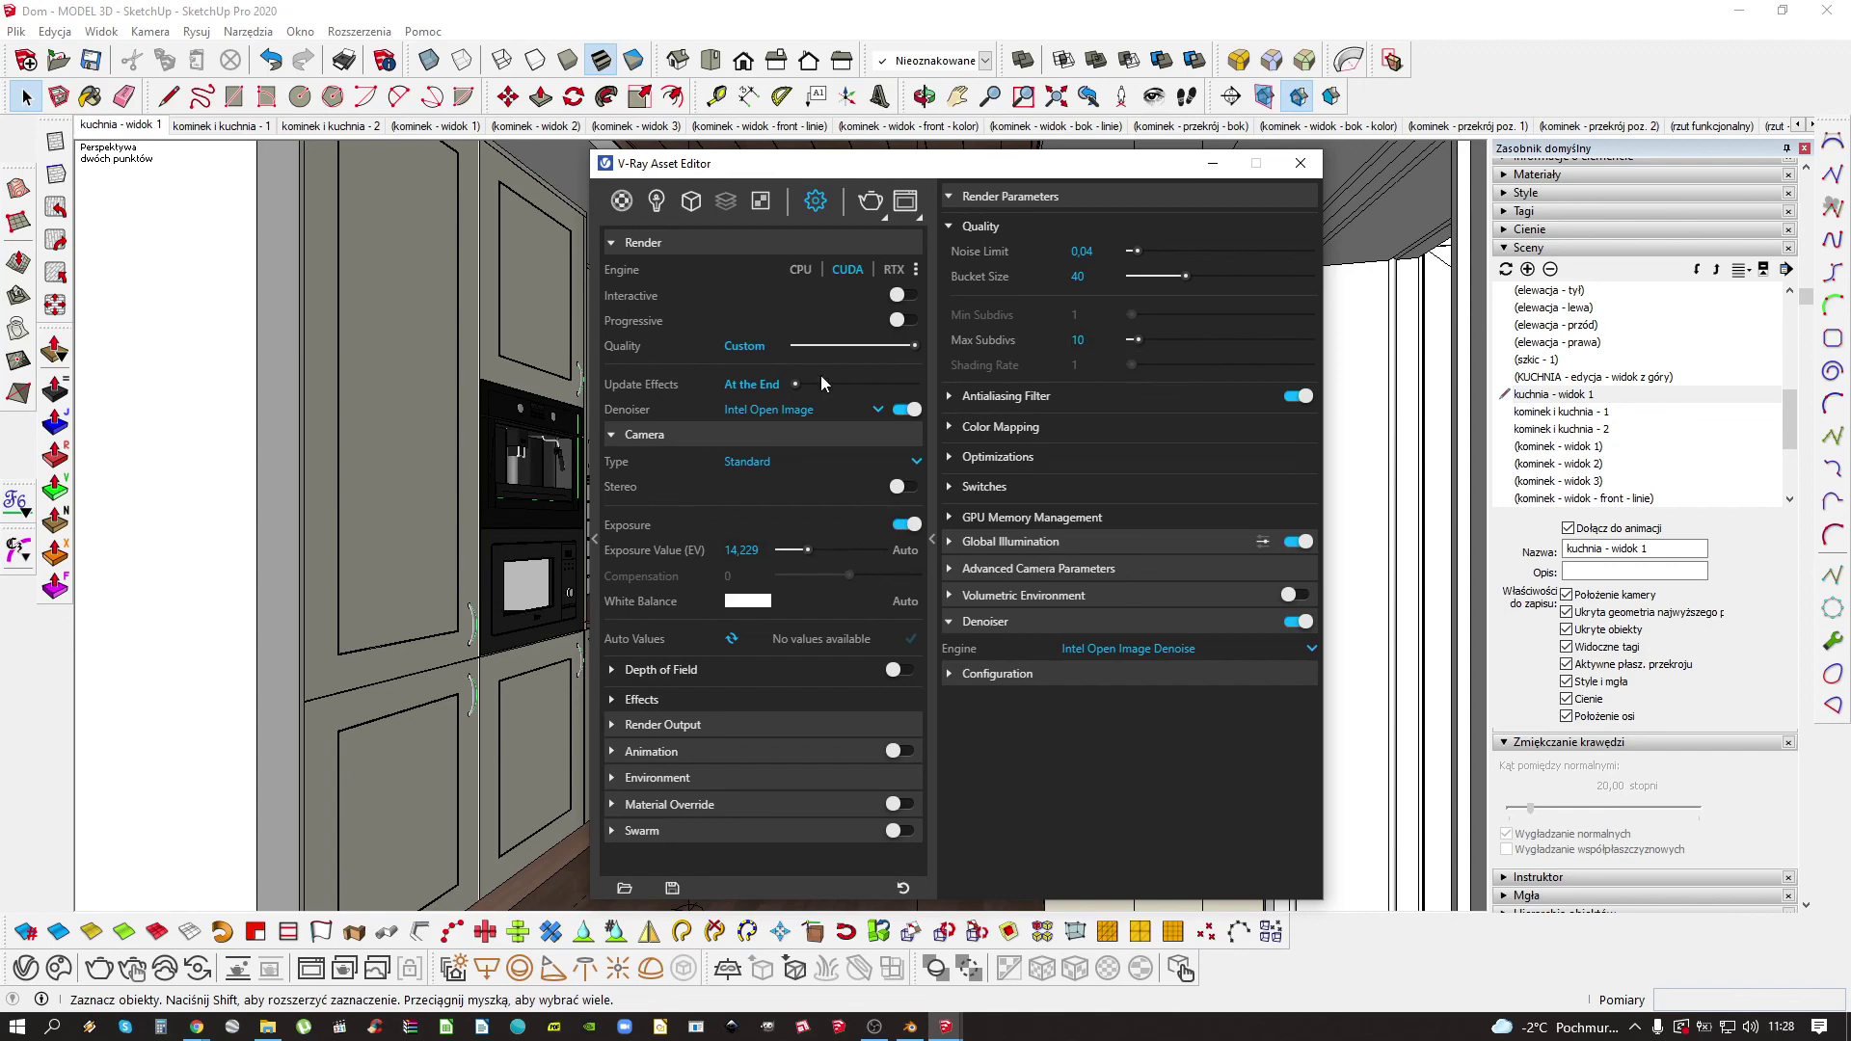
# - Check the Render Output size, leaving it at 800 × 450
pyautogui.click(684, 729)
pyautogui.click(738, 780)
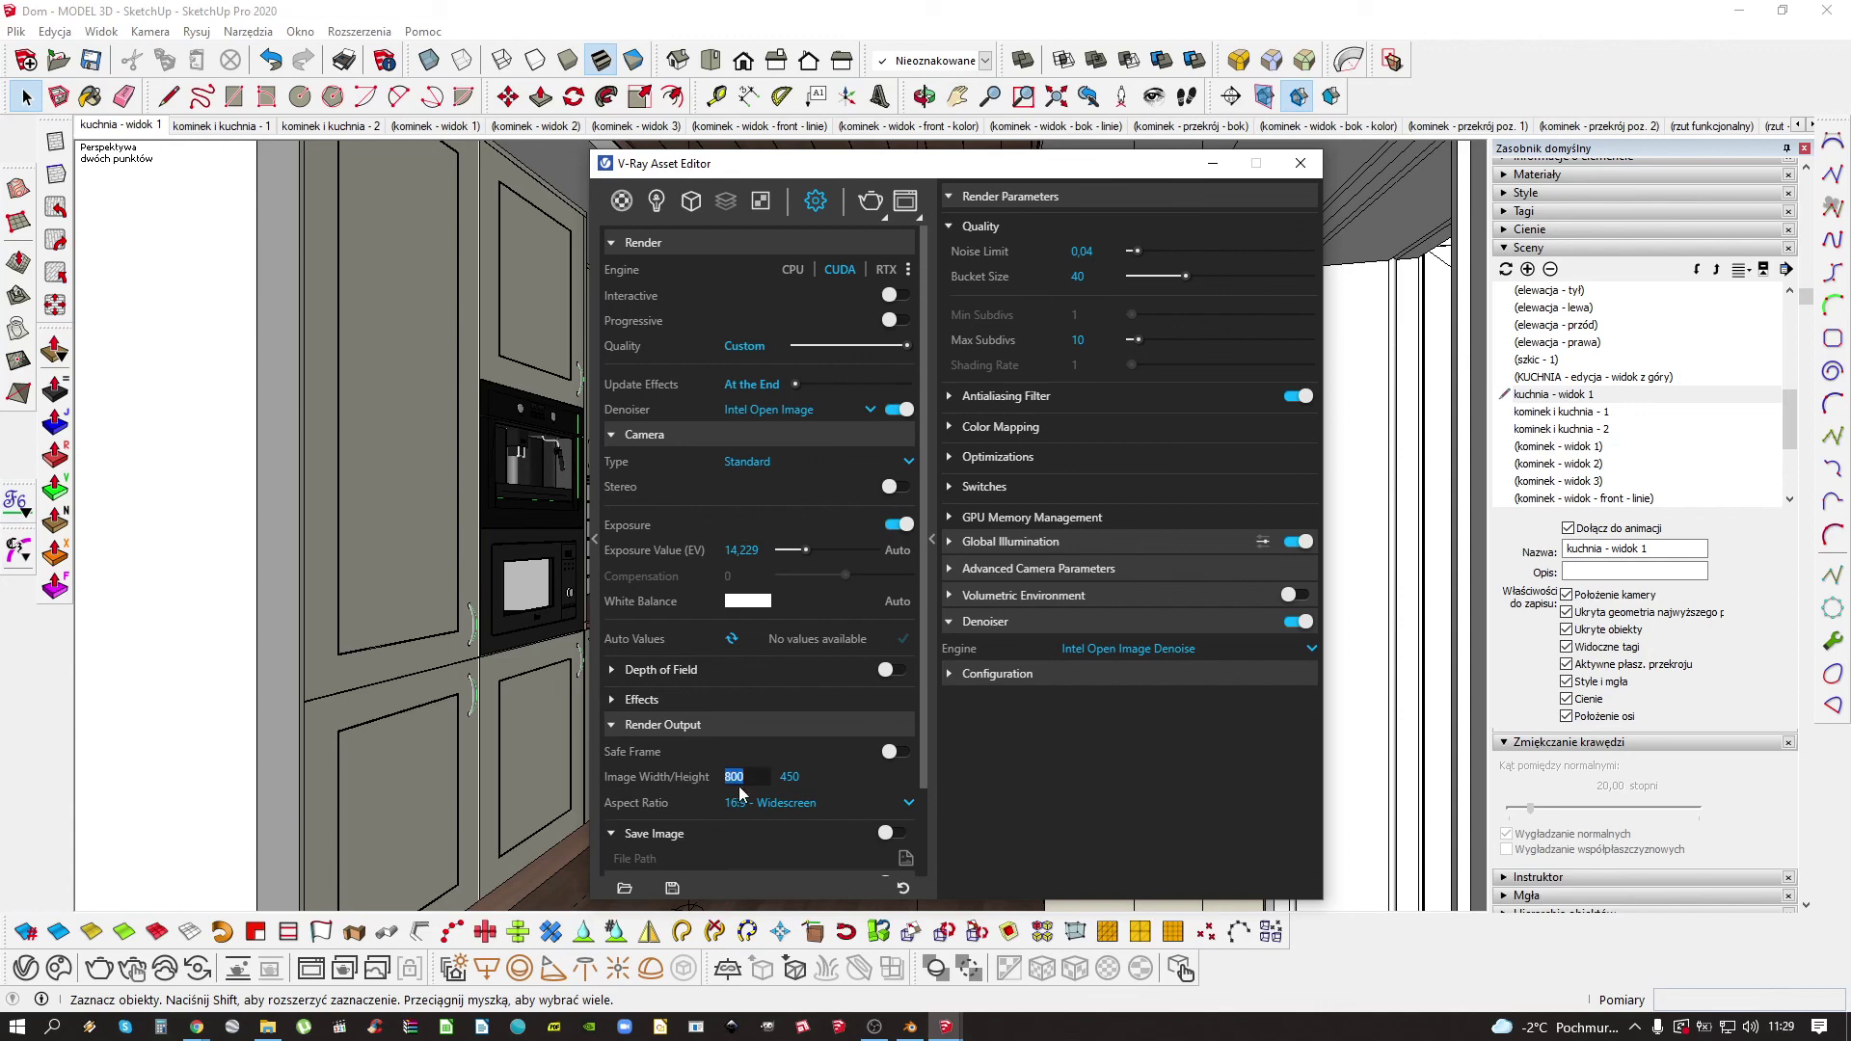
pyautogui.write('6')
pyautogui.press('Escape')
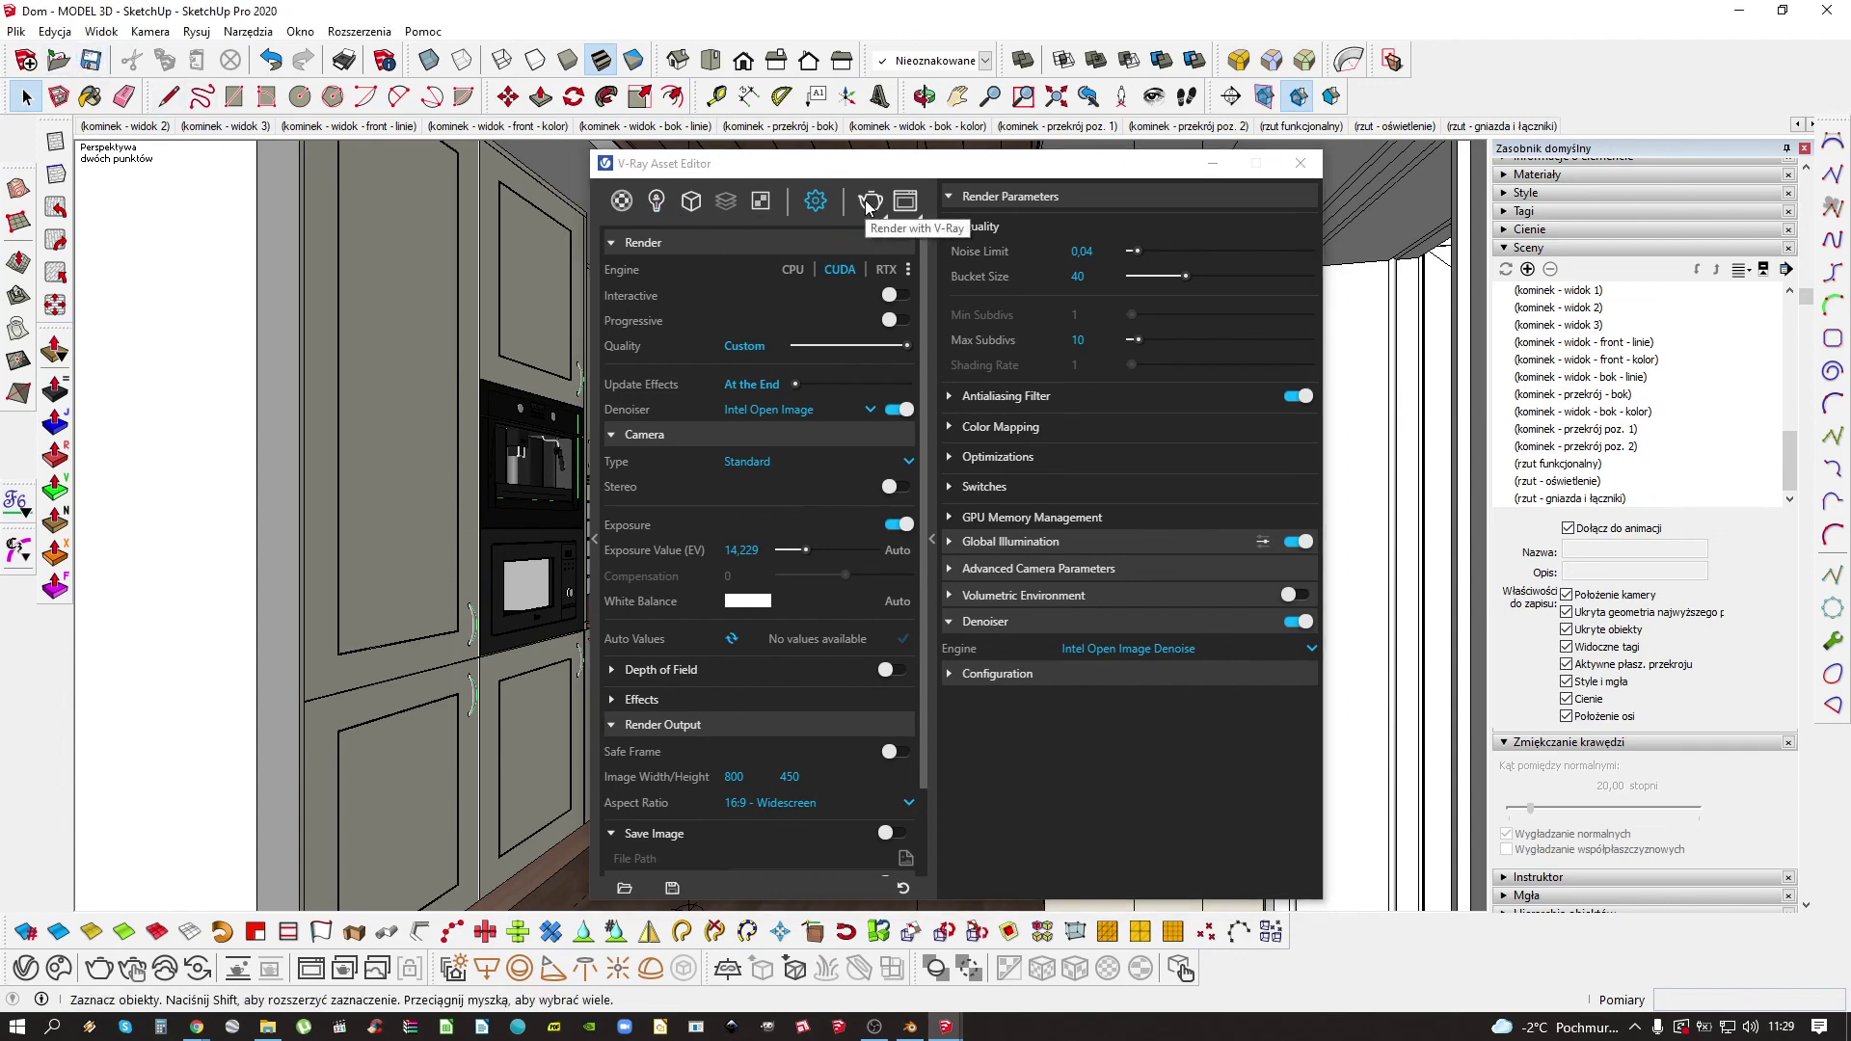
# - Start the V-Ray render of the kitchen scene, then open Task Manager over SketchUp
pyautogui.click(871, 203)
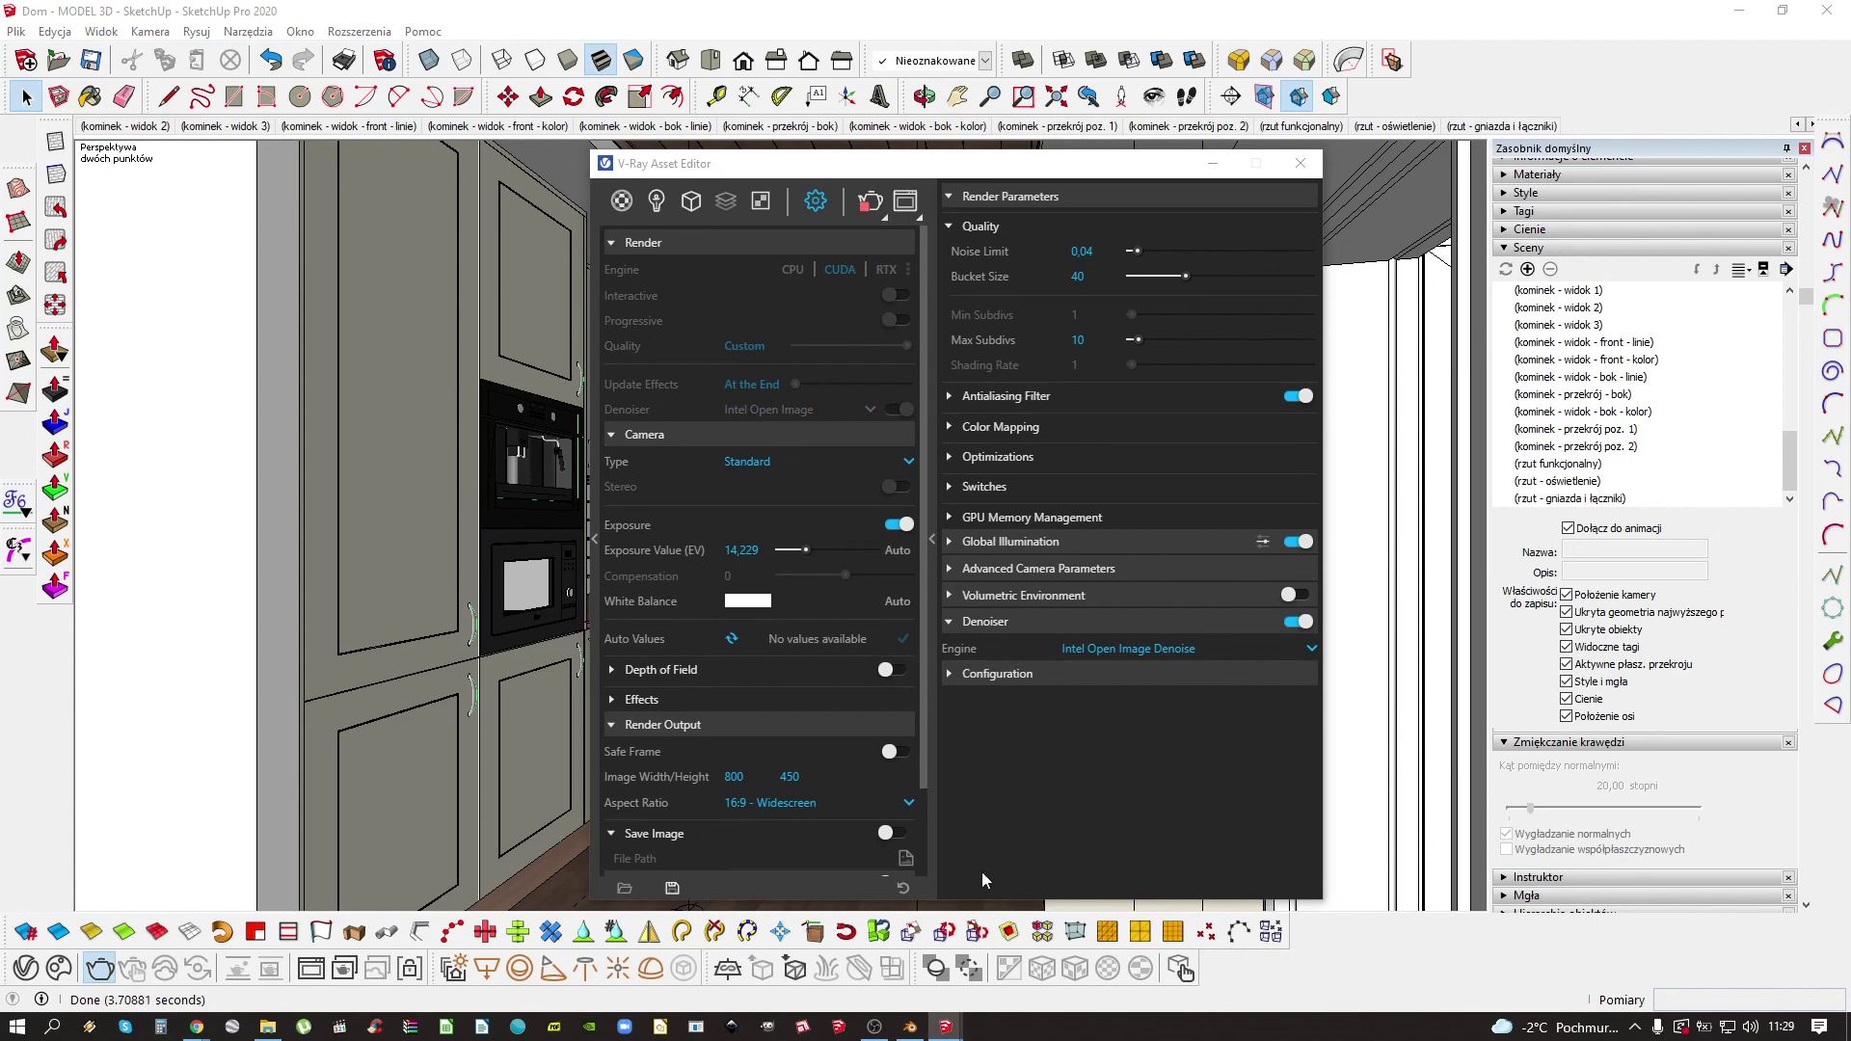
pyautogui.moveTo(944, 1026)
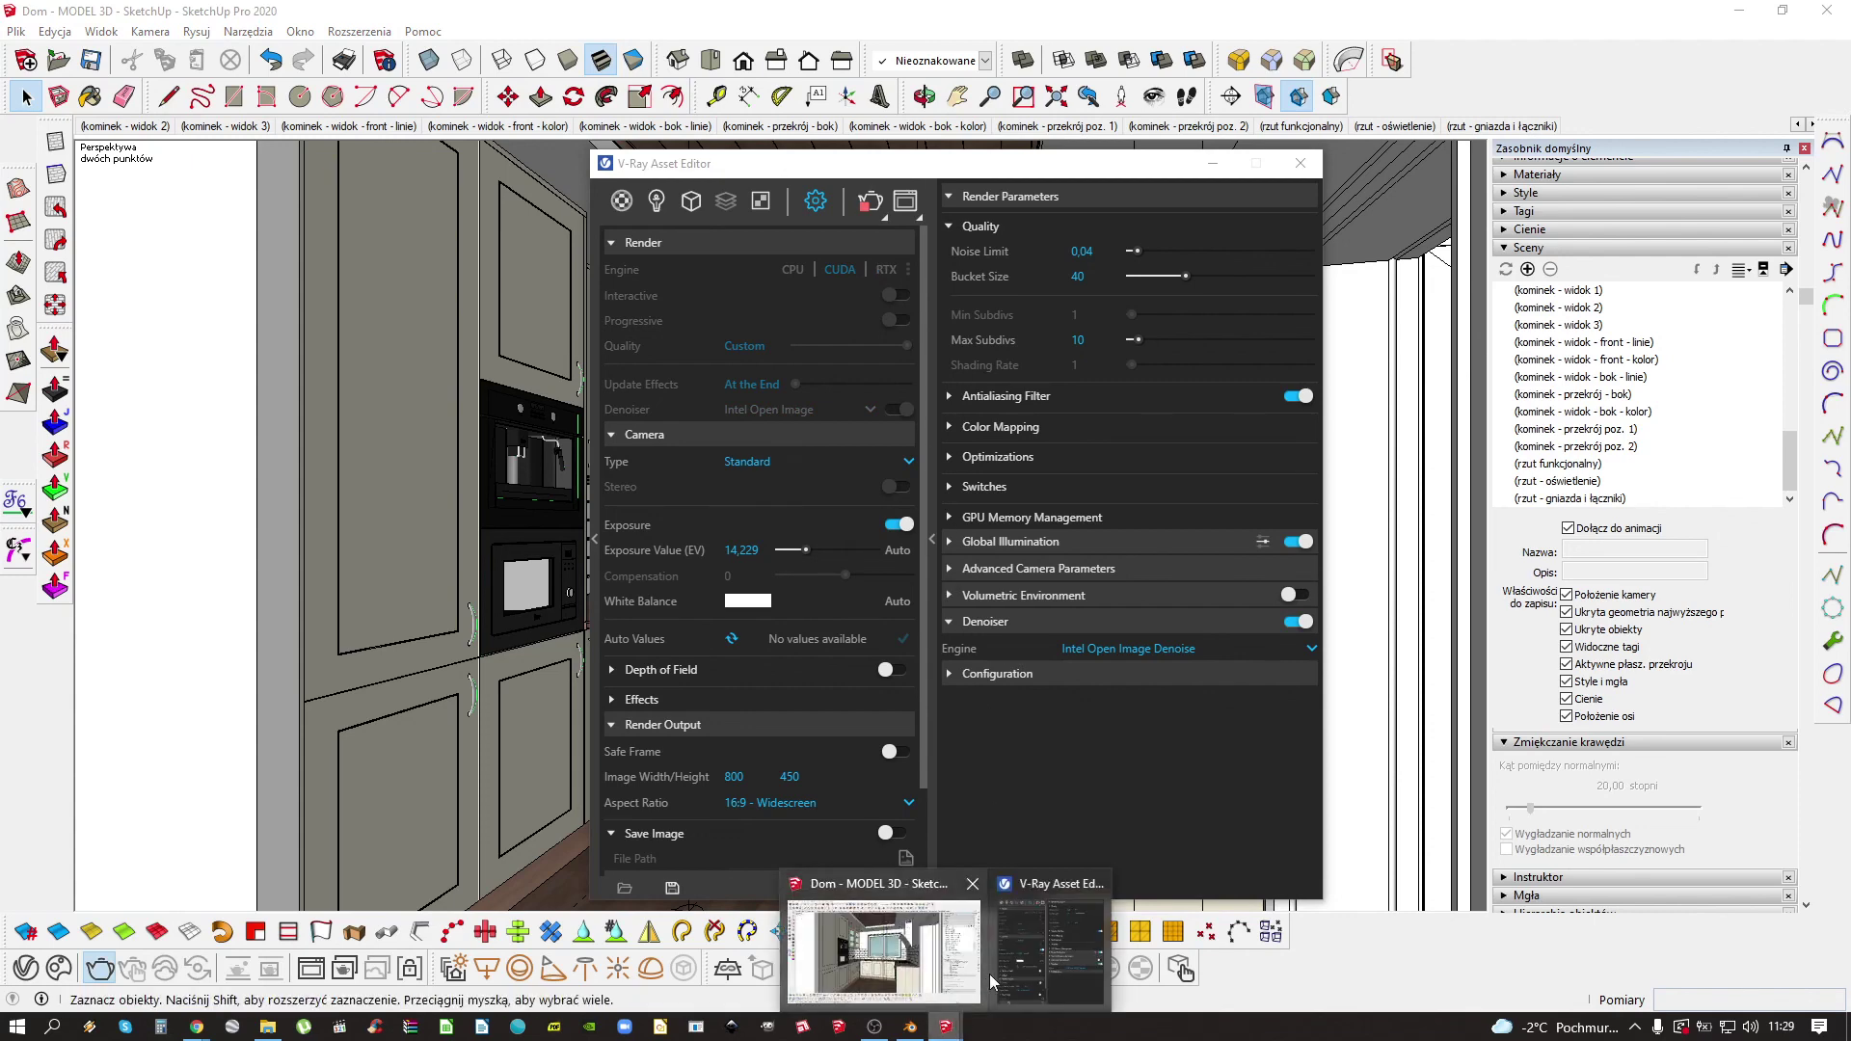
pyautogui.click(1039, 953)
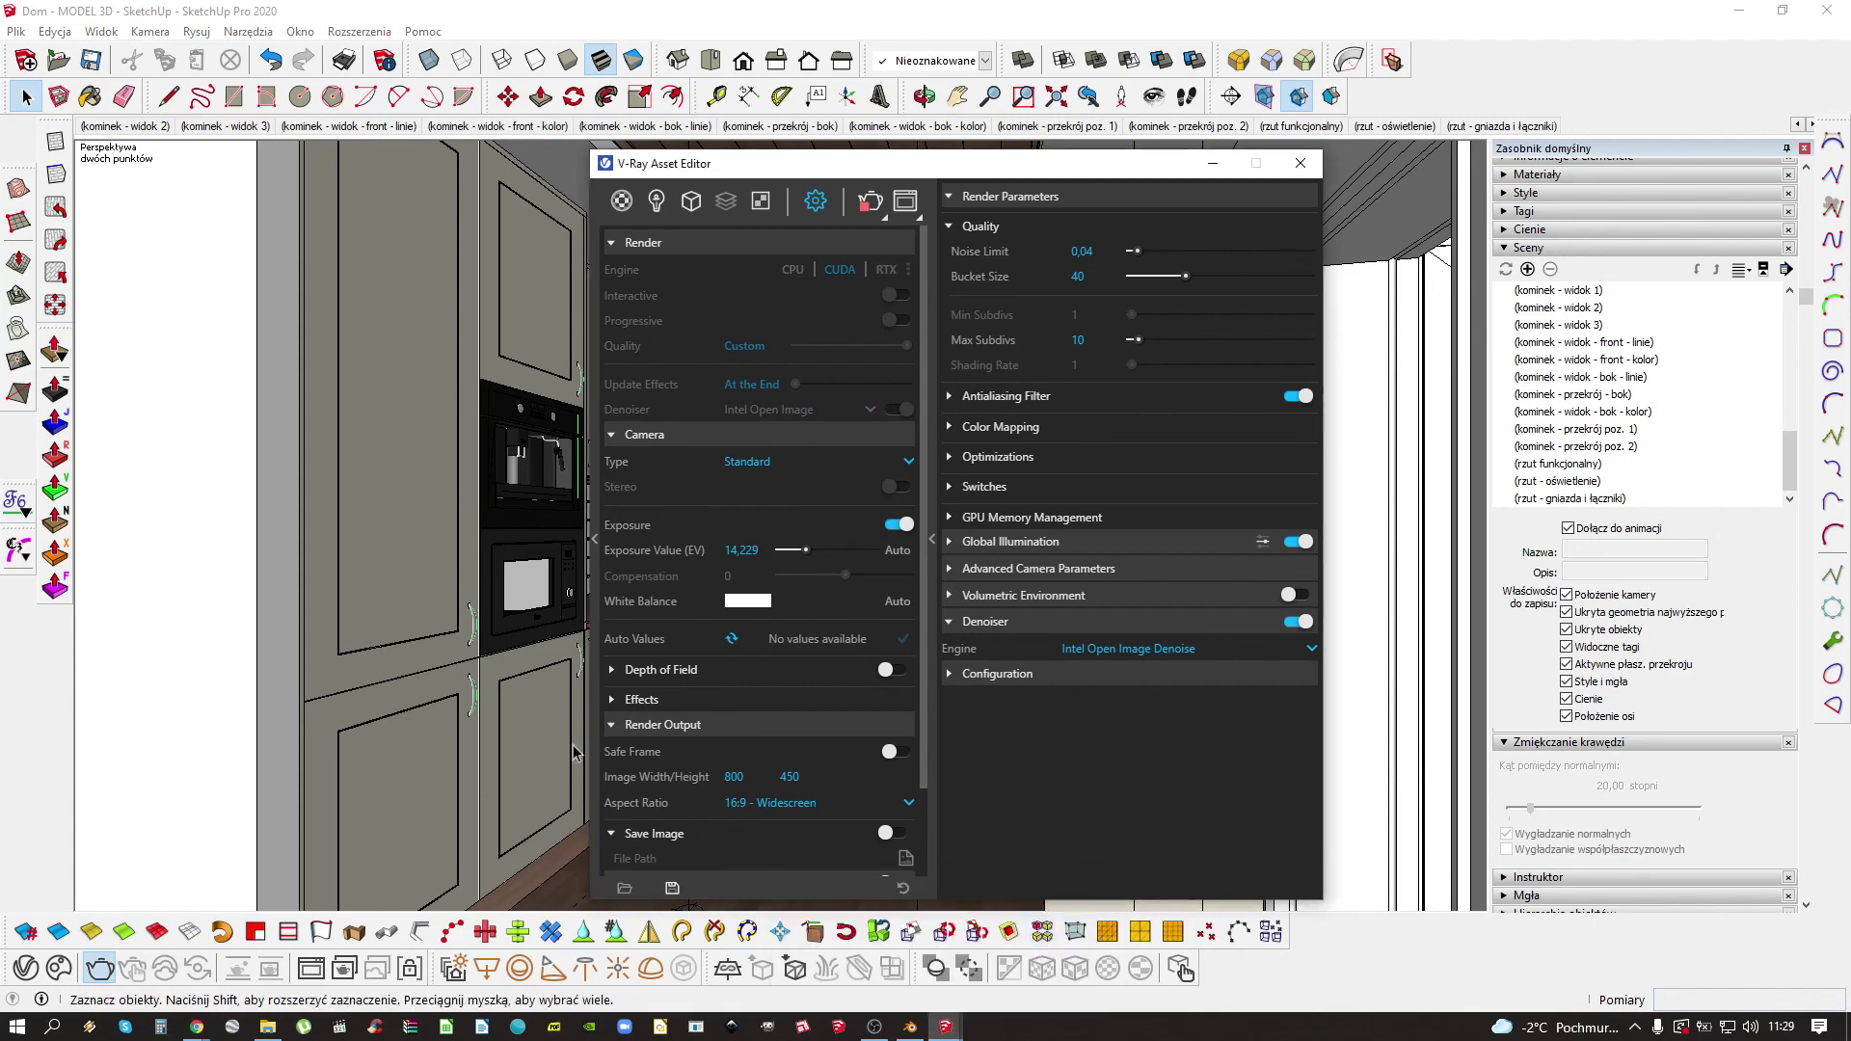
pyautogui.click(174, 889)
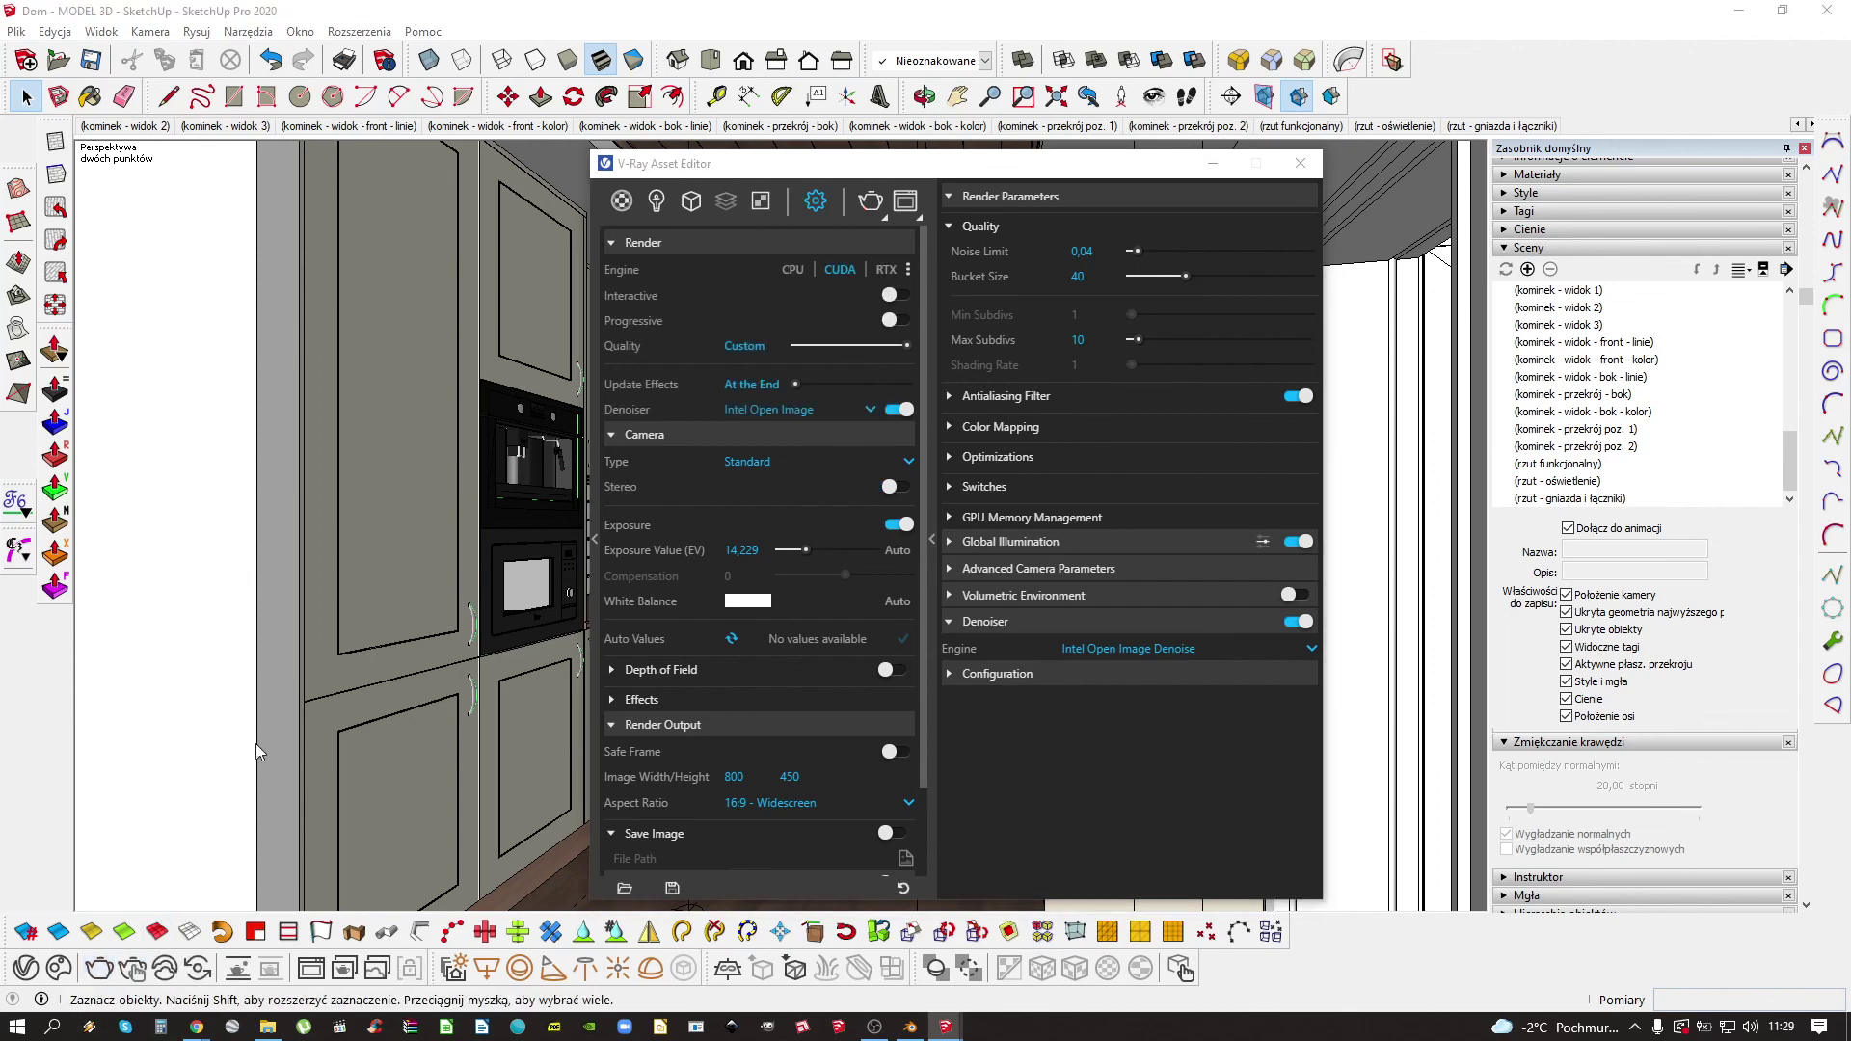
pyautogui.hotkey('ctrl', 'shift', 'Escape')
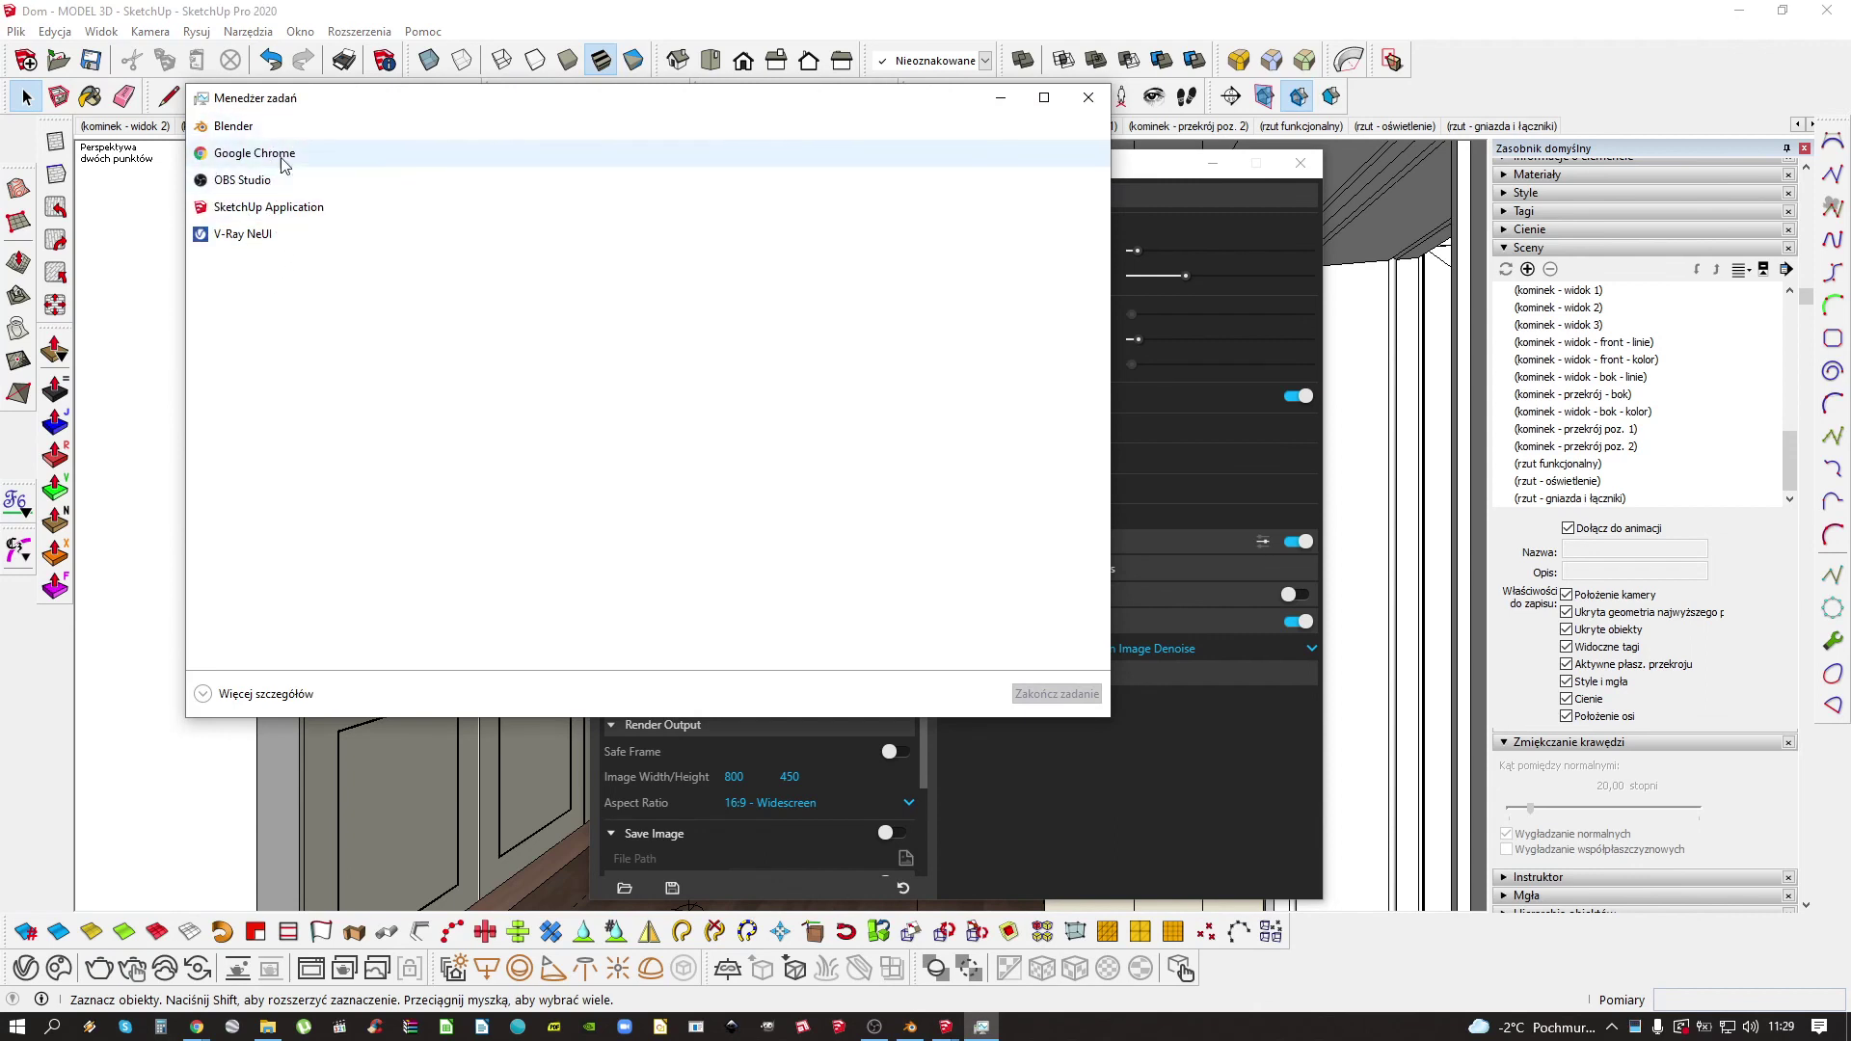
# - End the V-Ray NeUI task in Task Manager
pyautogui.click(253, 241)
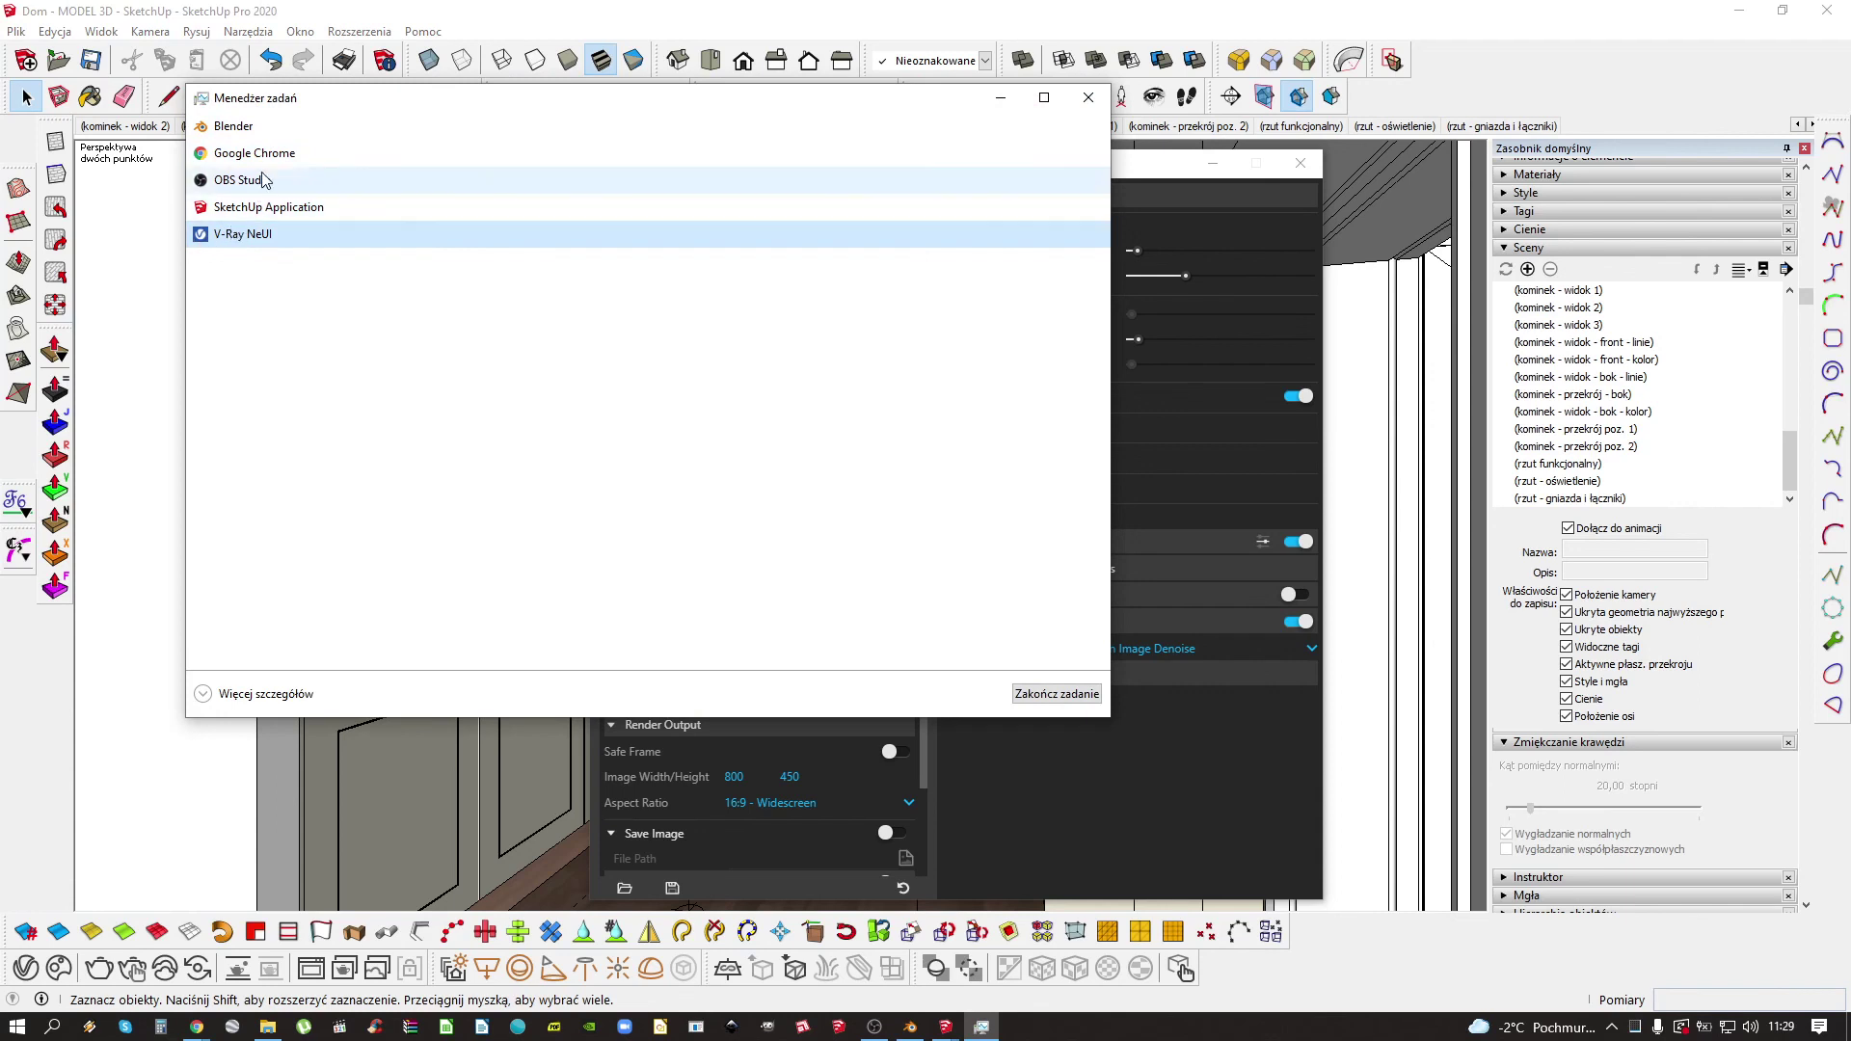
pyautogui.rightClick(251, 239)
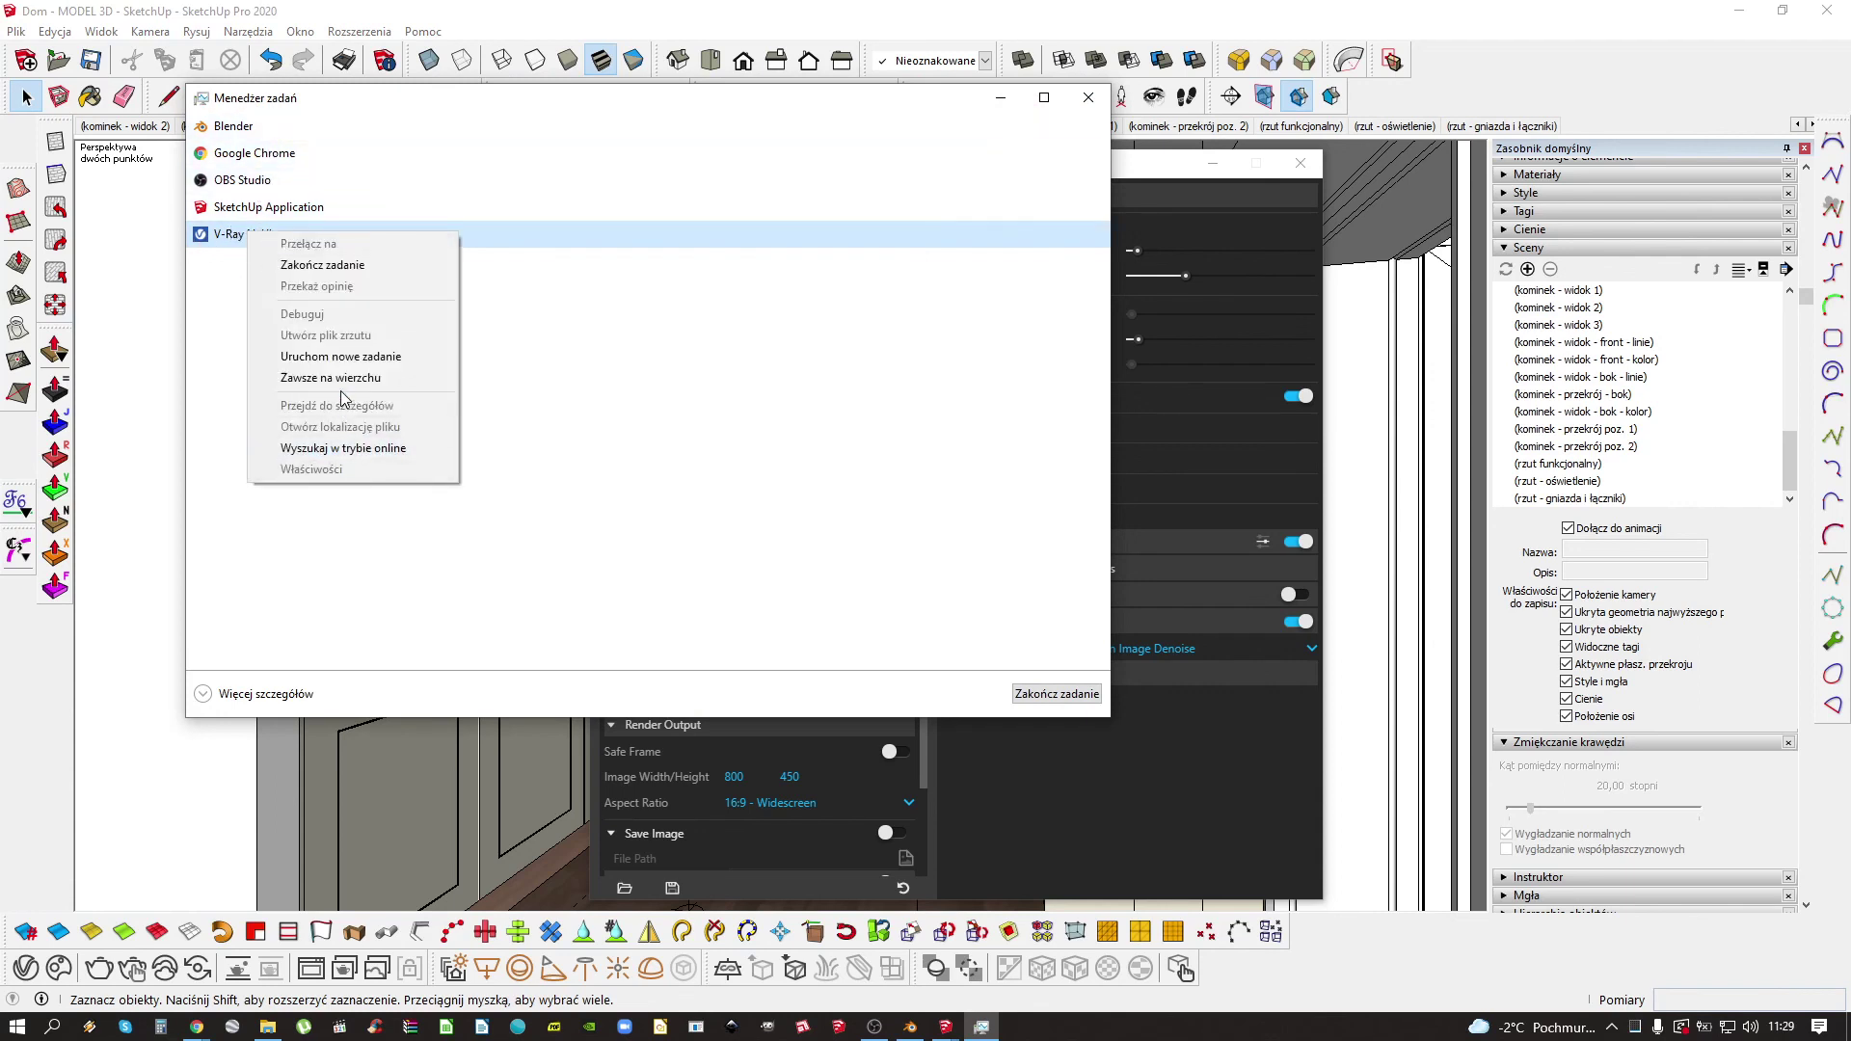
pyautogui.click(343, 273)
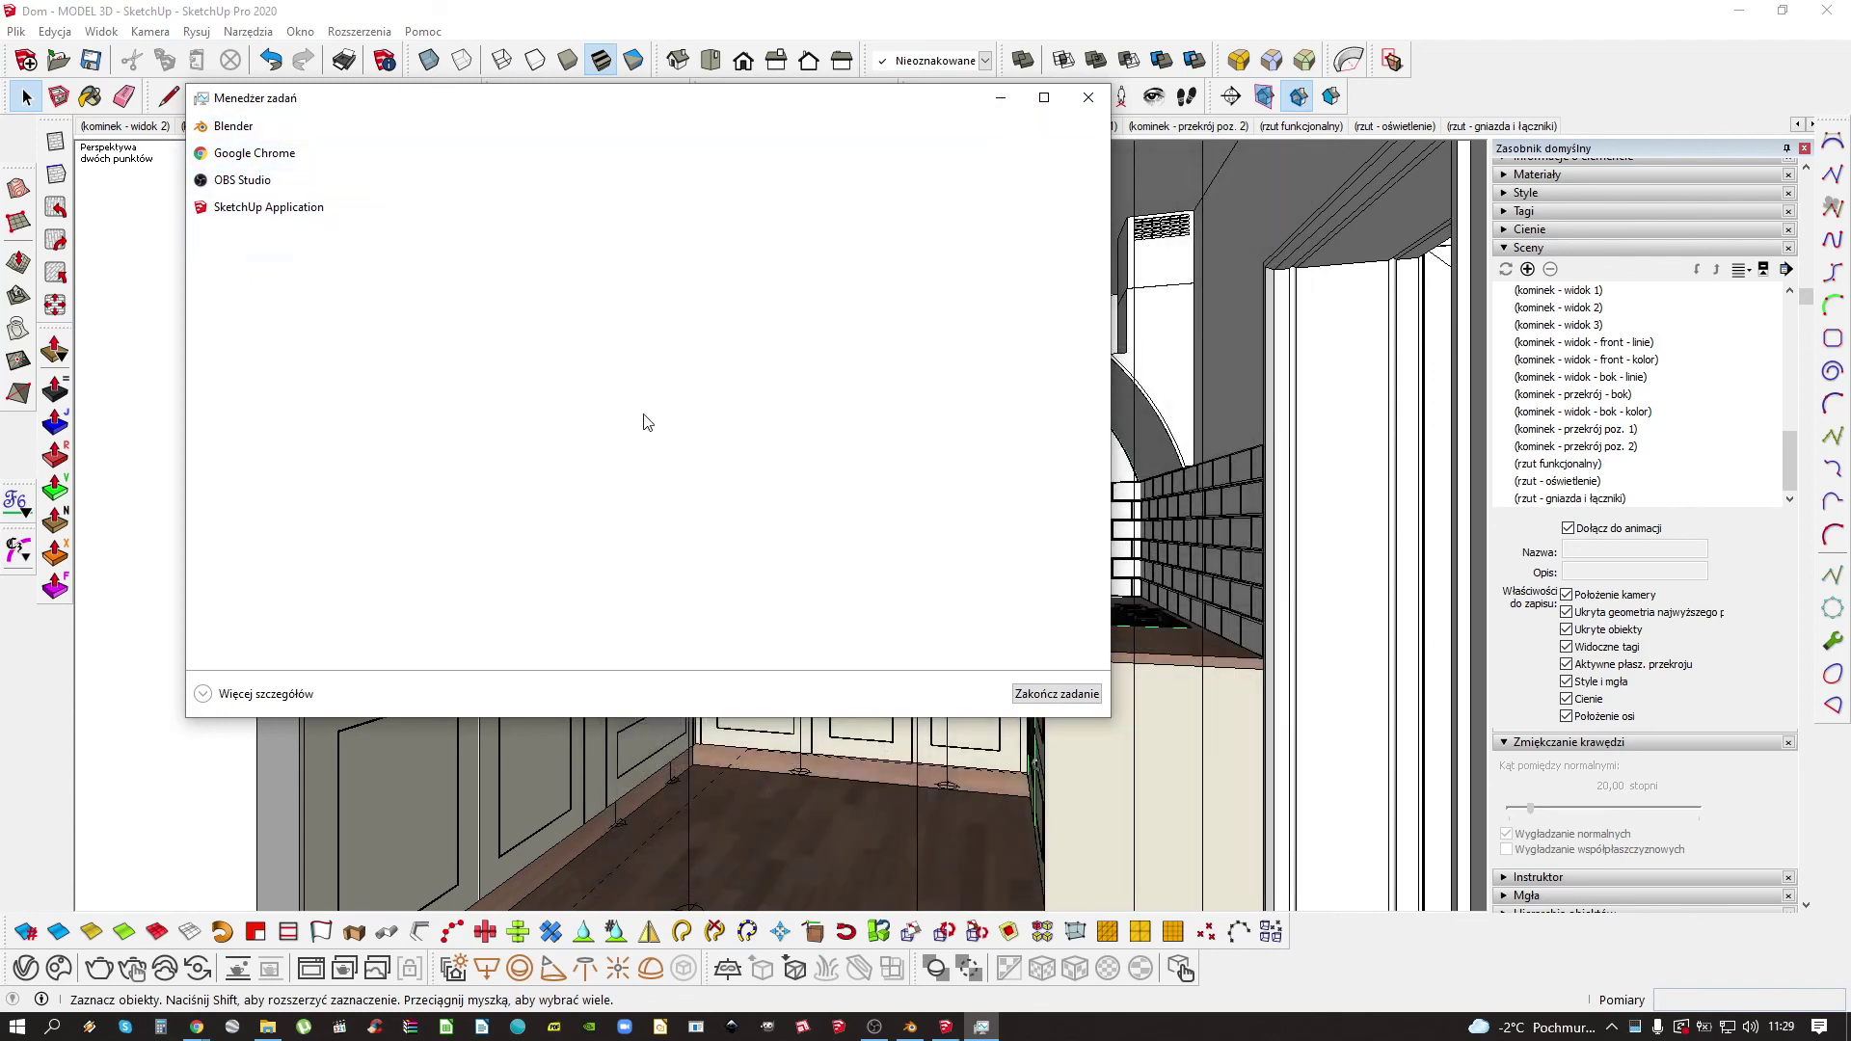
# - Expand Task Manager details, check CPU performance, then bring OBS Studio to the front
pyautogui.click(255, 693)
pyautogui.click(290, 145)
pyautogui.click(221, 150)
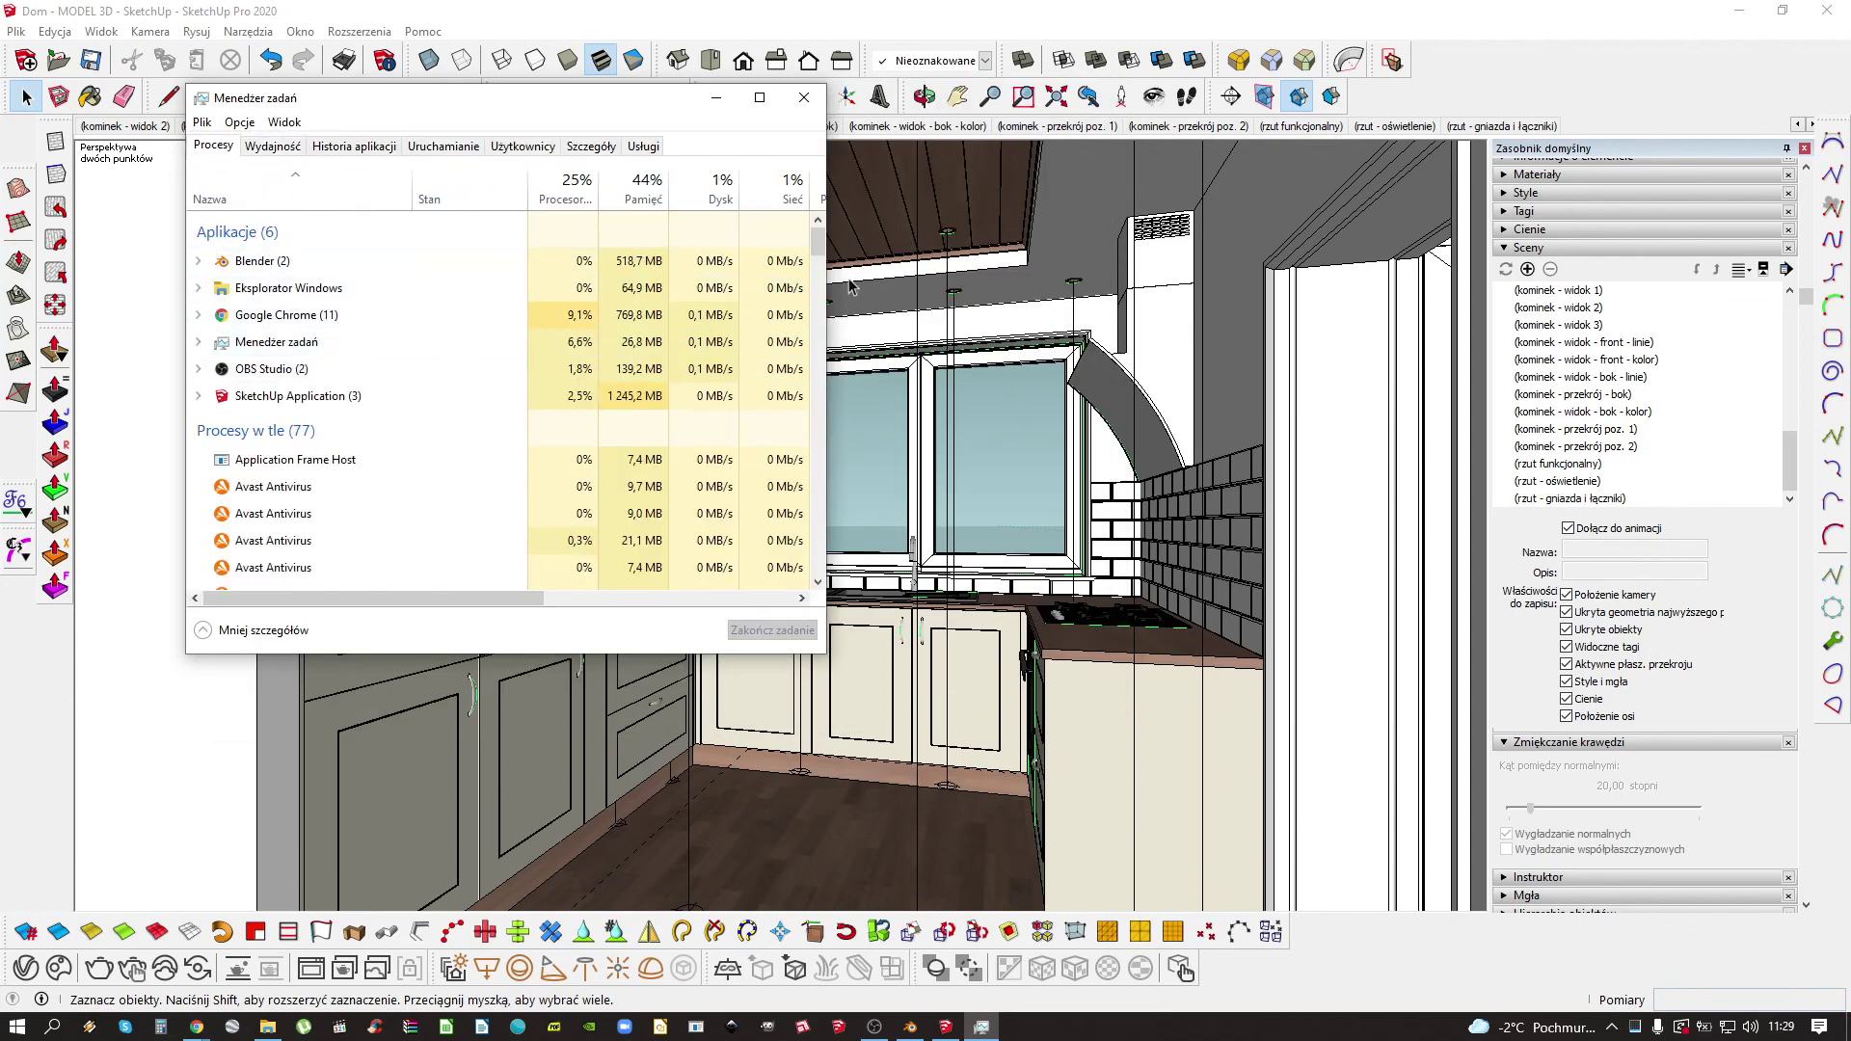
pyautogui.scroll(-6, 817, 246)
pyautogui.scroll(-1, 817, 289)
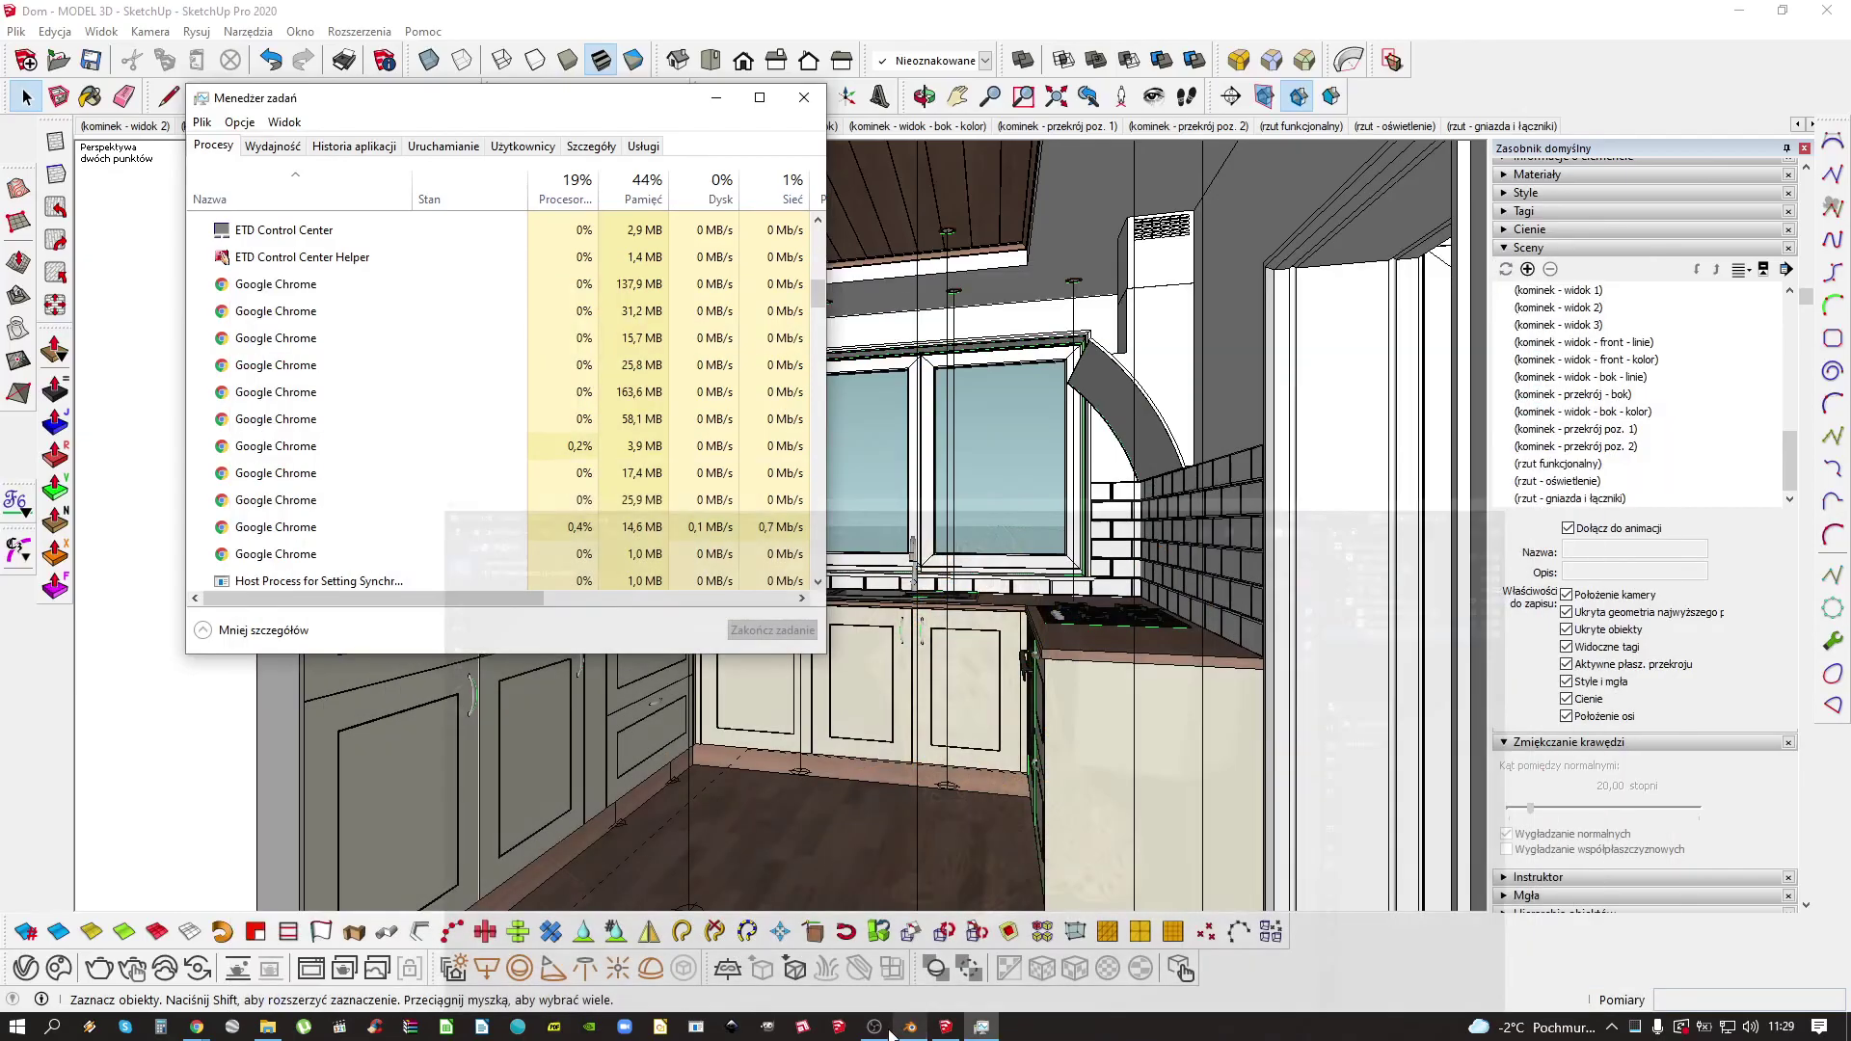
pyautogui.click(875, 1026)
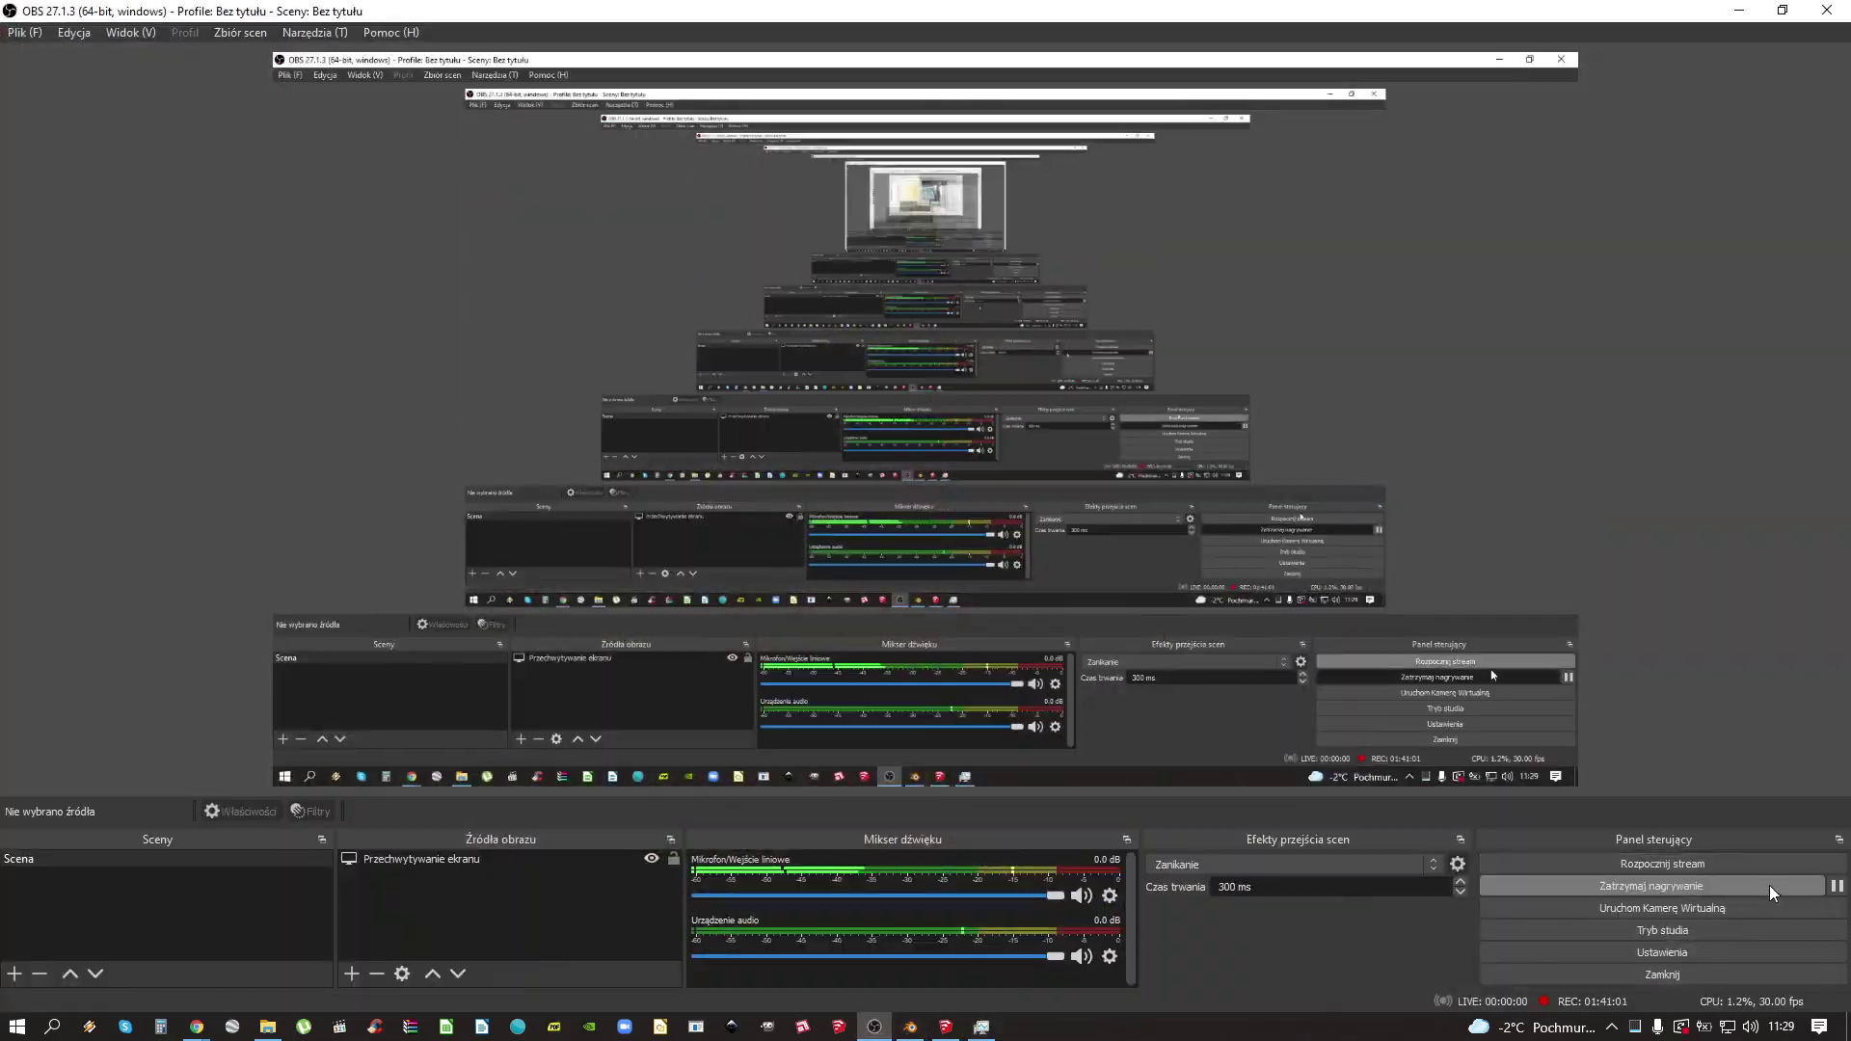